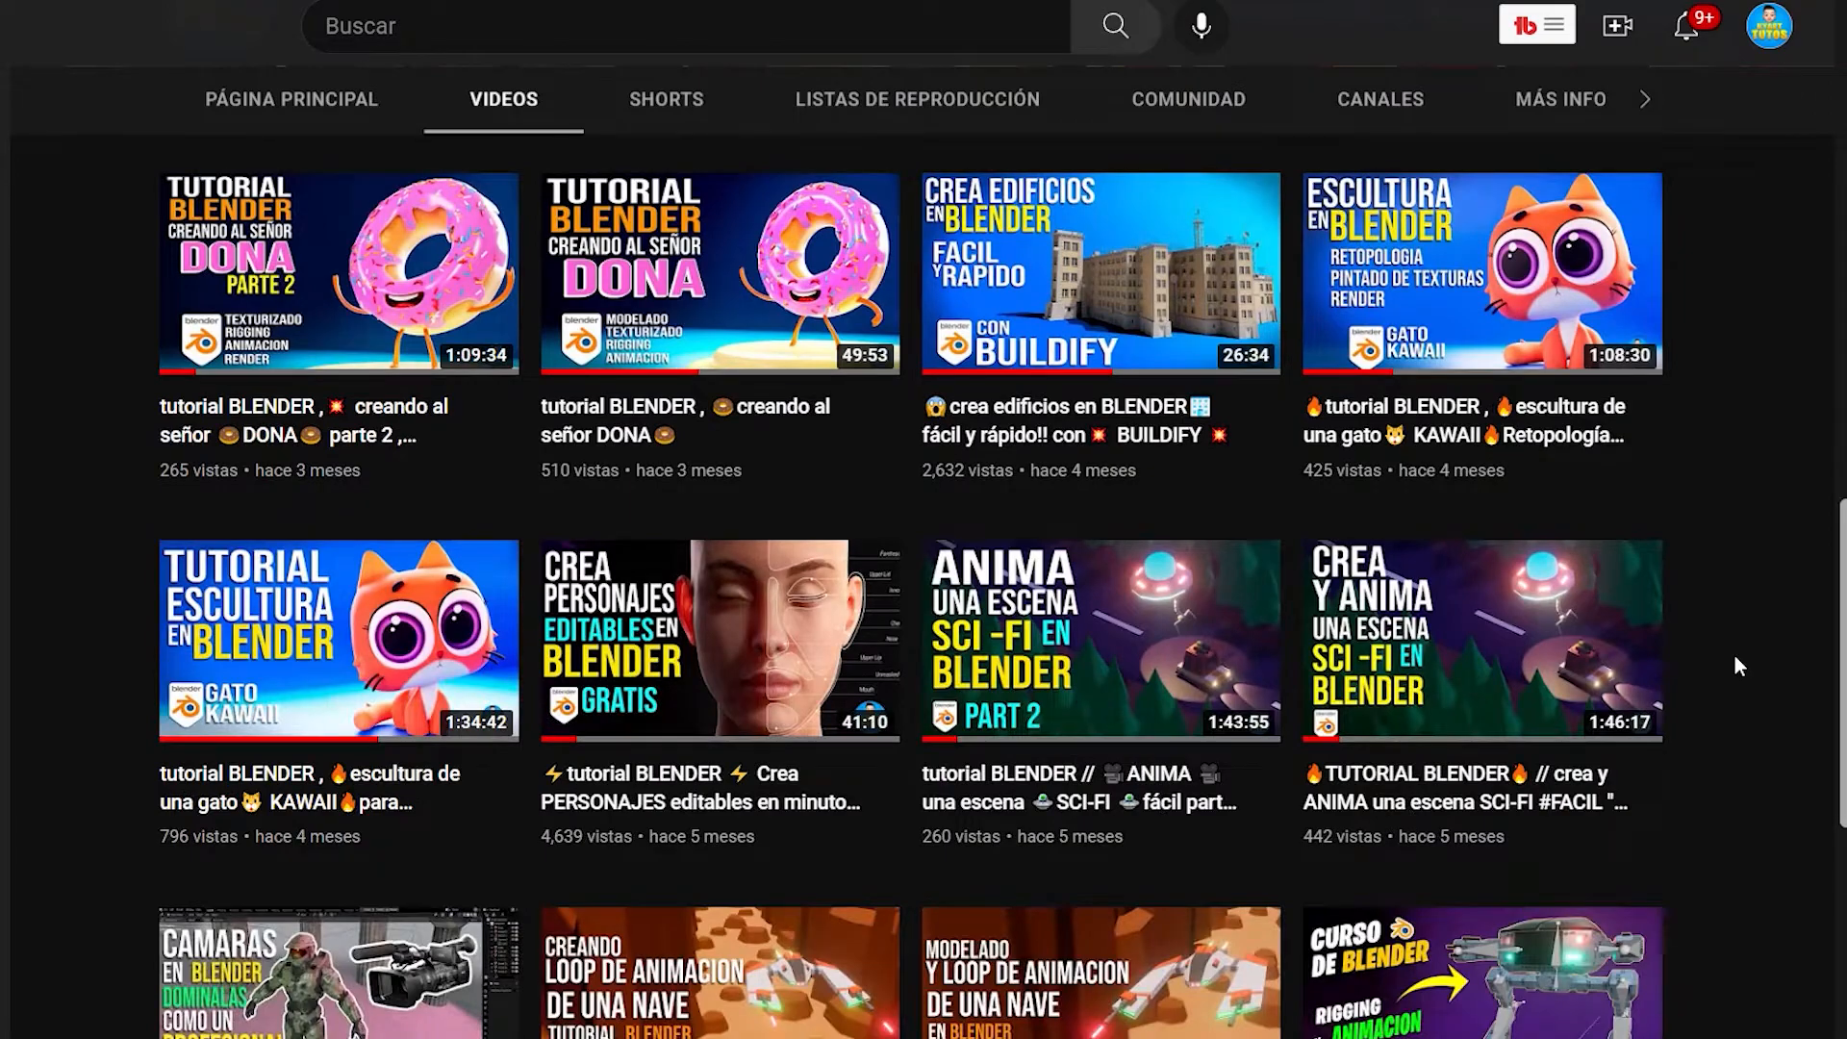
Browse the channel's list of Blender tutorial videos on YouTube.
scroll(1734, 656, "down", 6)
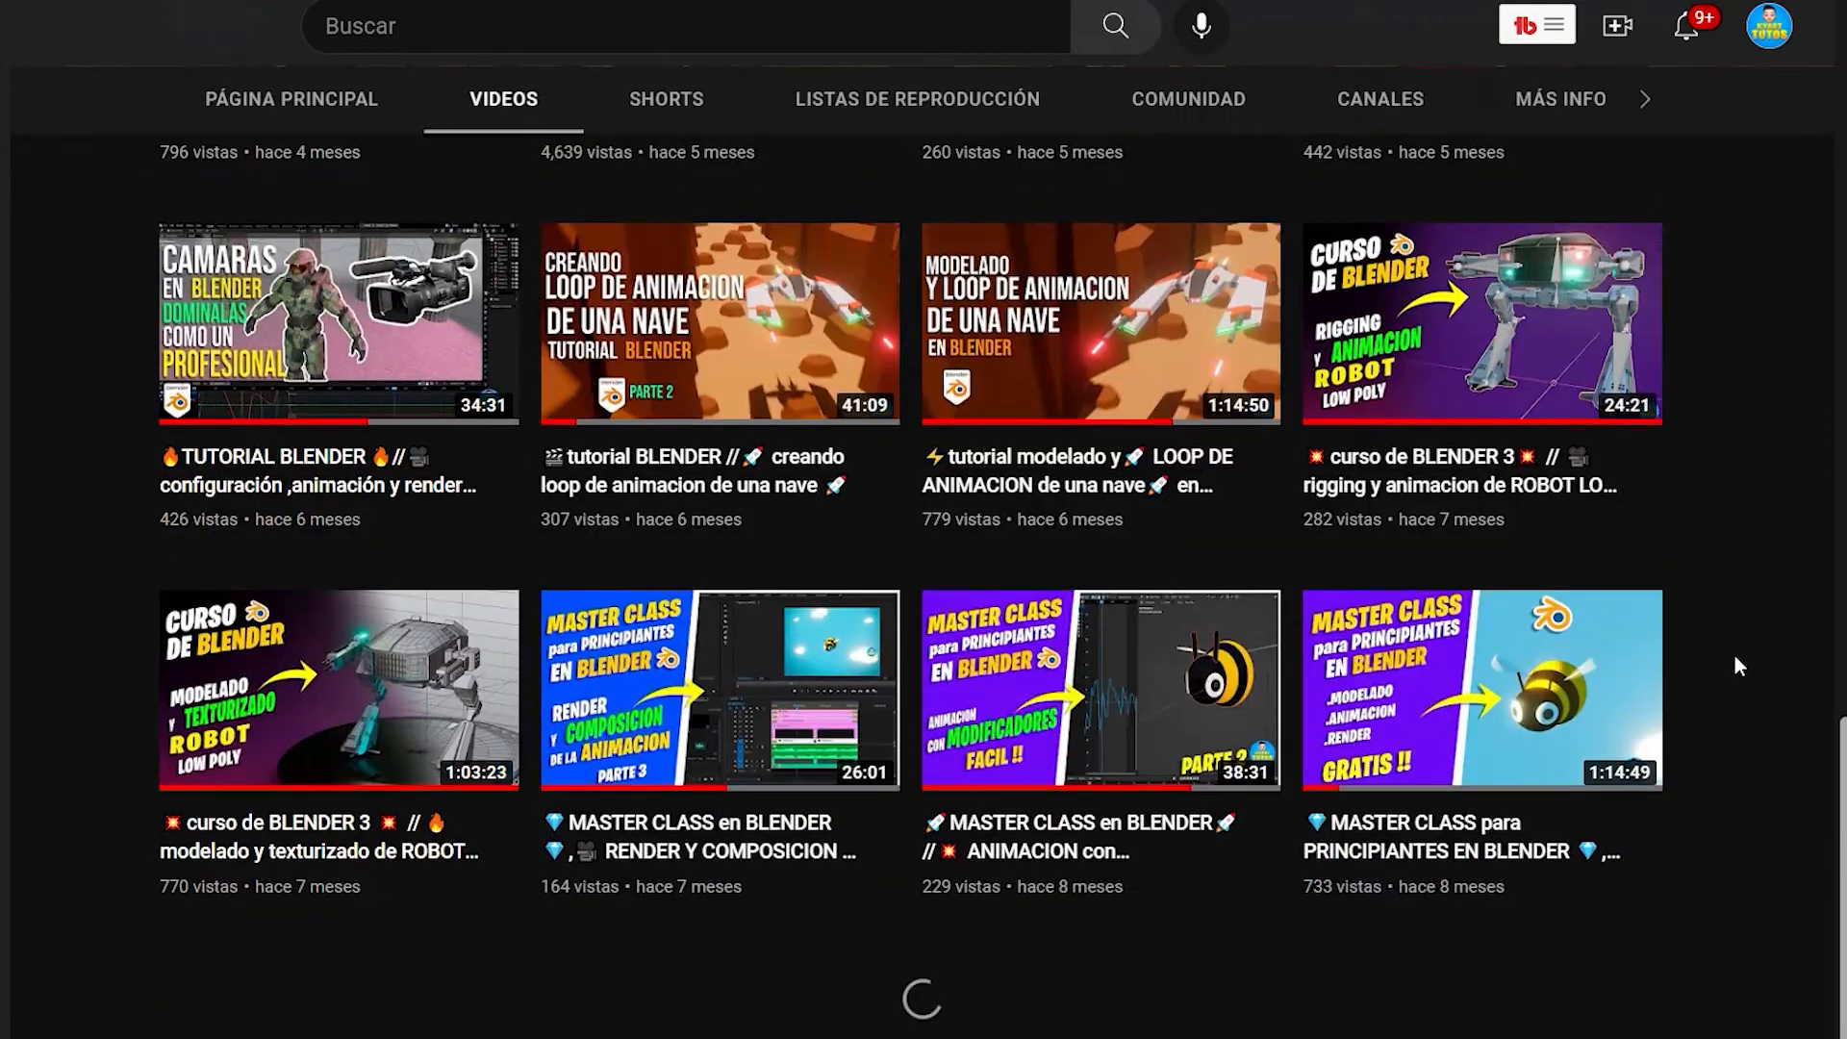
scroll(1734, 663, "up", 3)
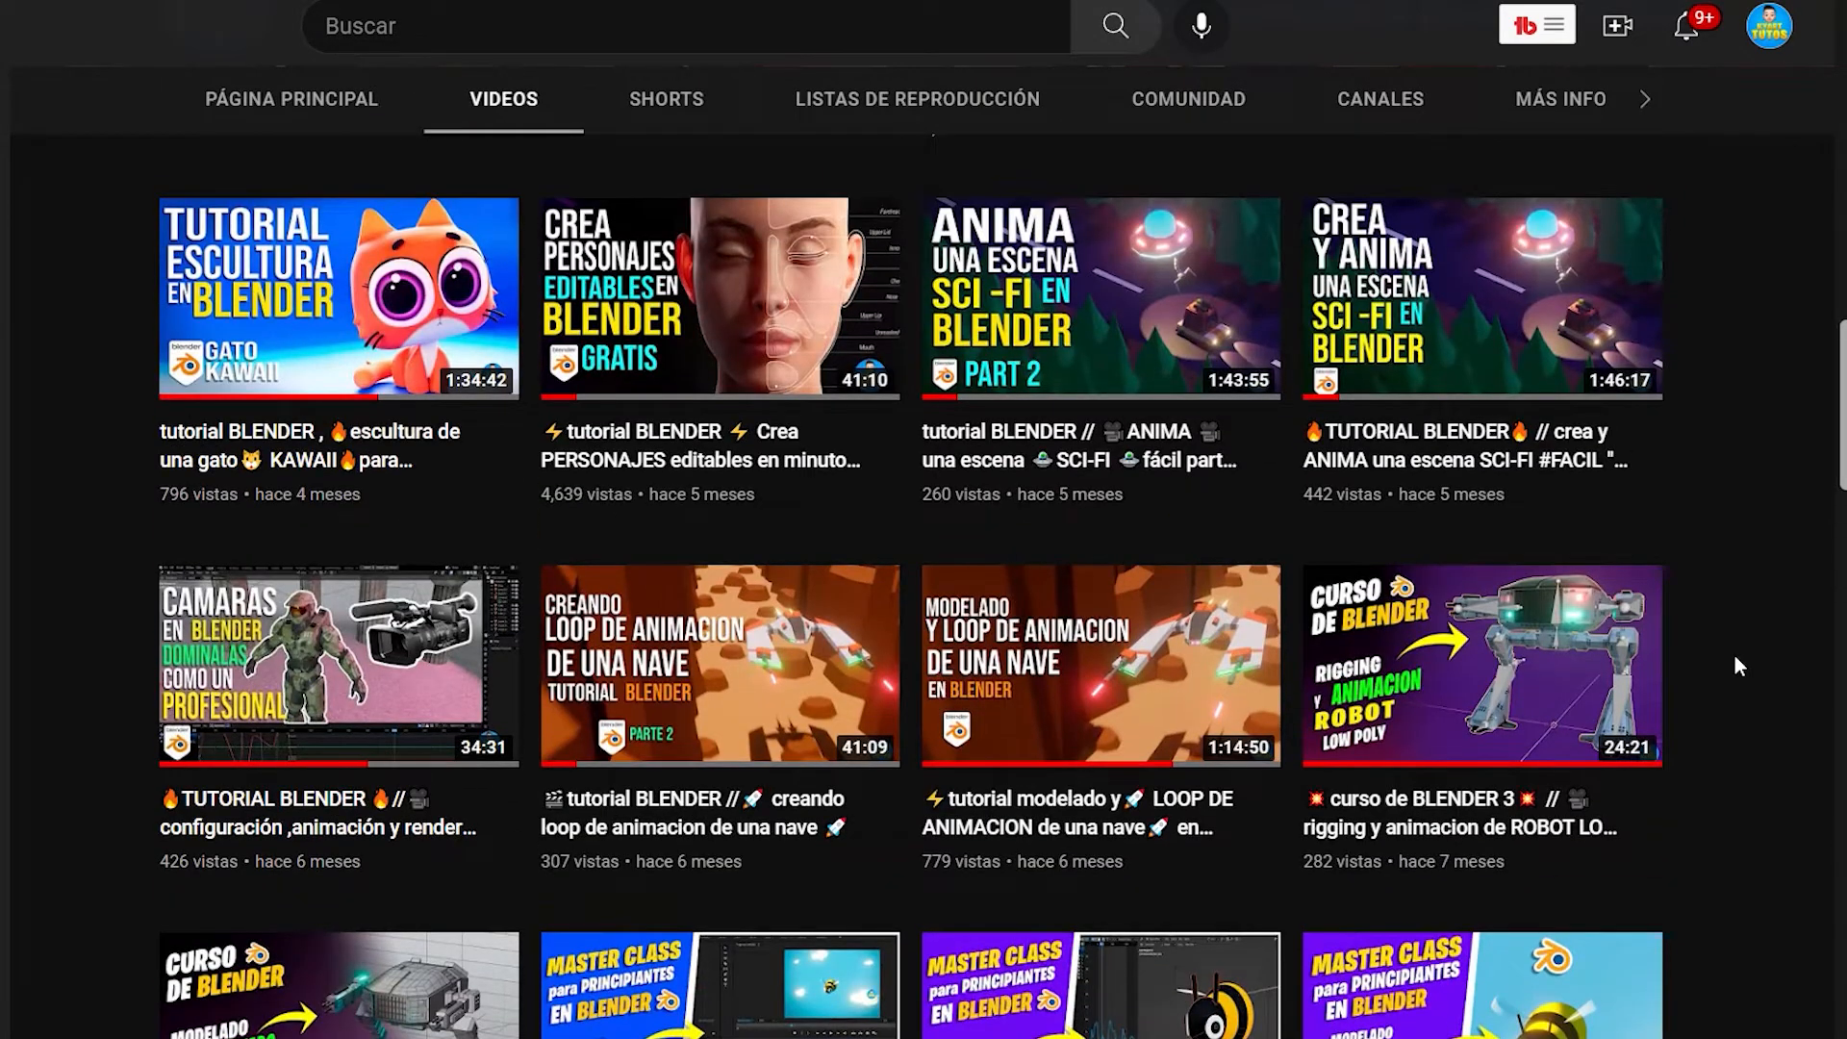
scroll(1735, 655, "up", 4)
scroll(1735, 655, "down", 4)
scroll(1734, 656, "down", 6)
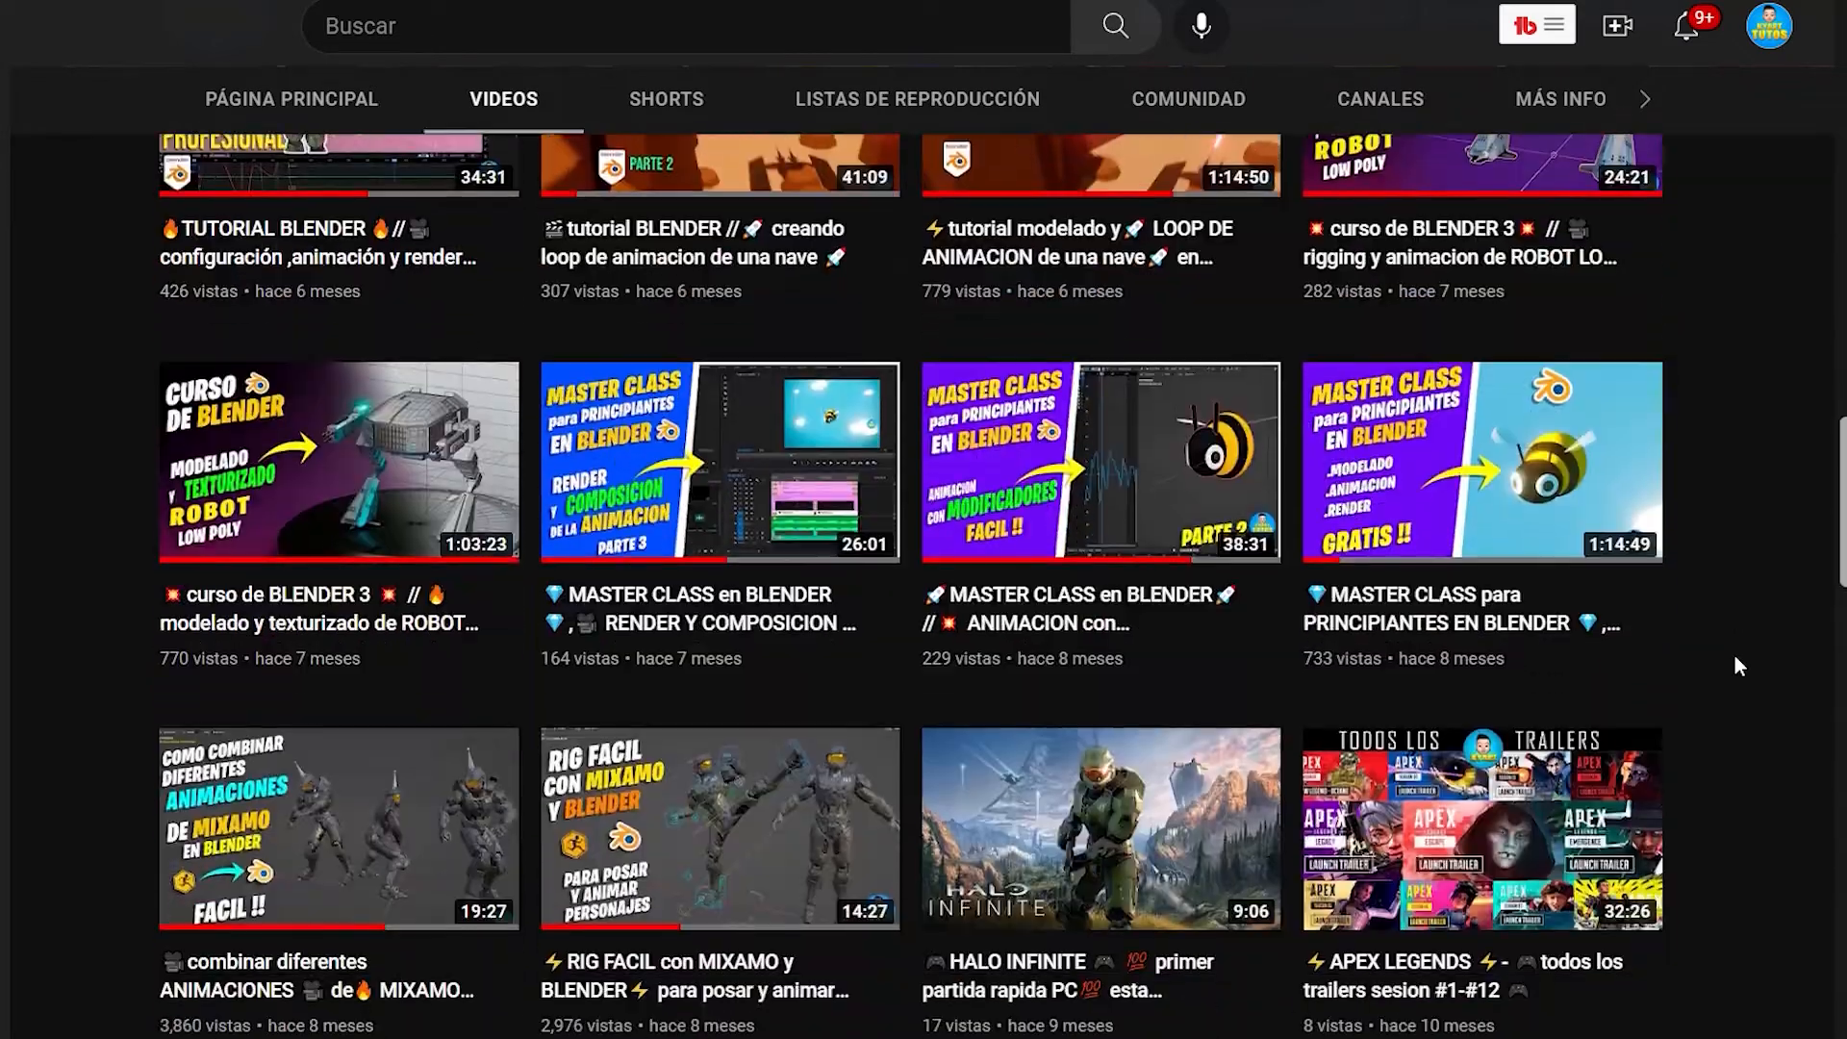
scroll(1734, 656, "up", 5)
scroll(1734, 655, "up", 8)
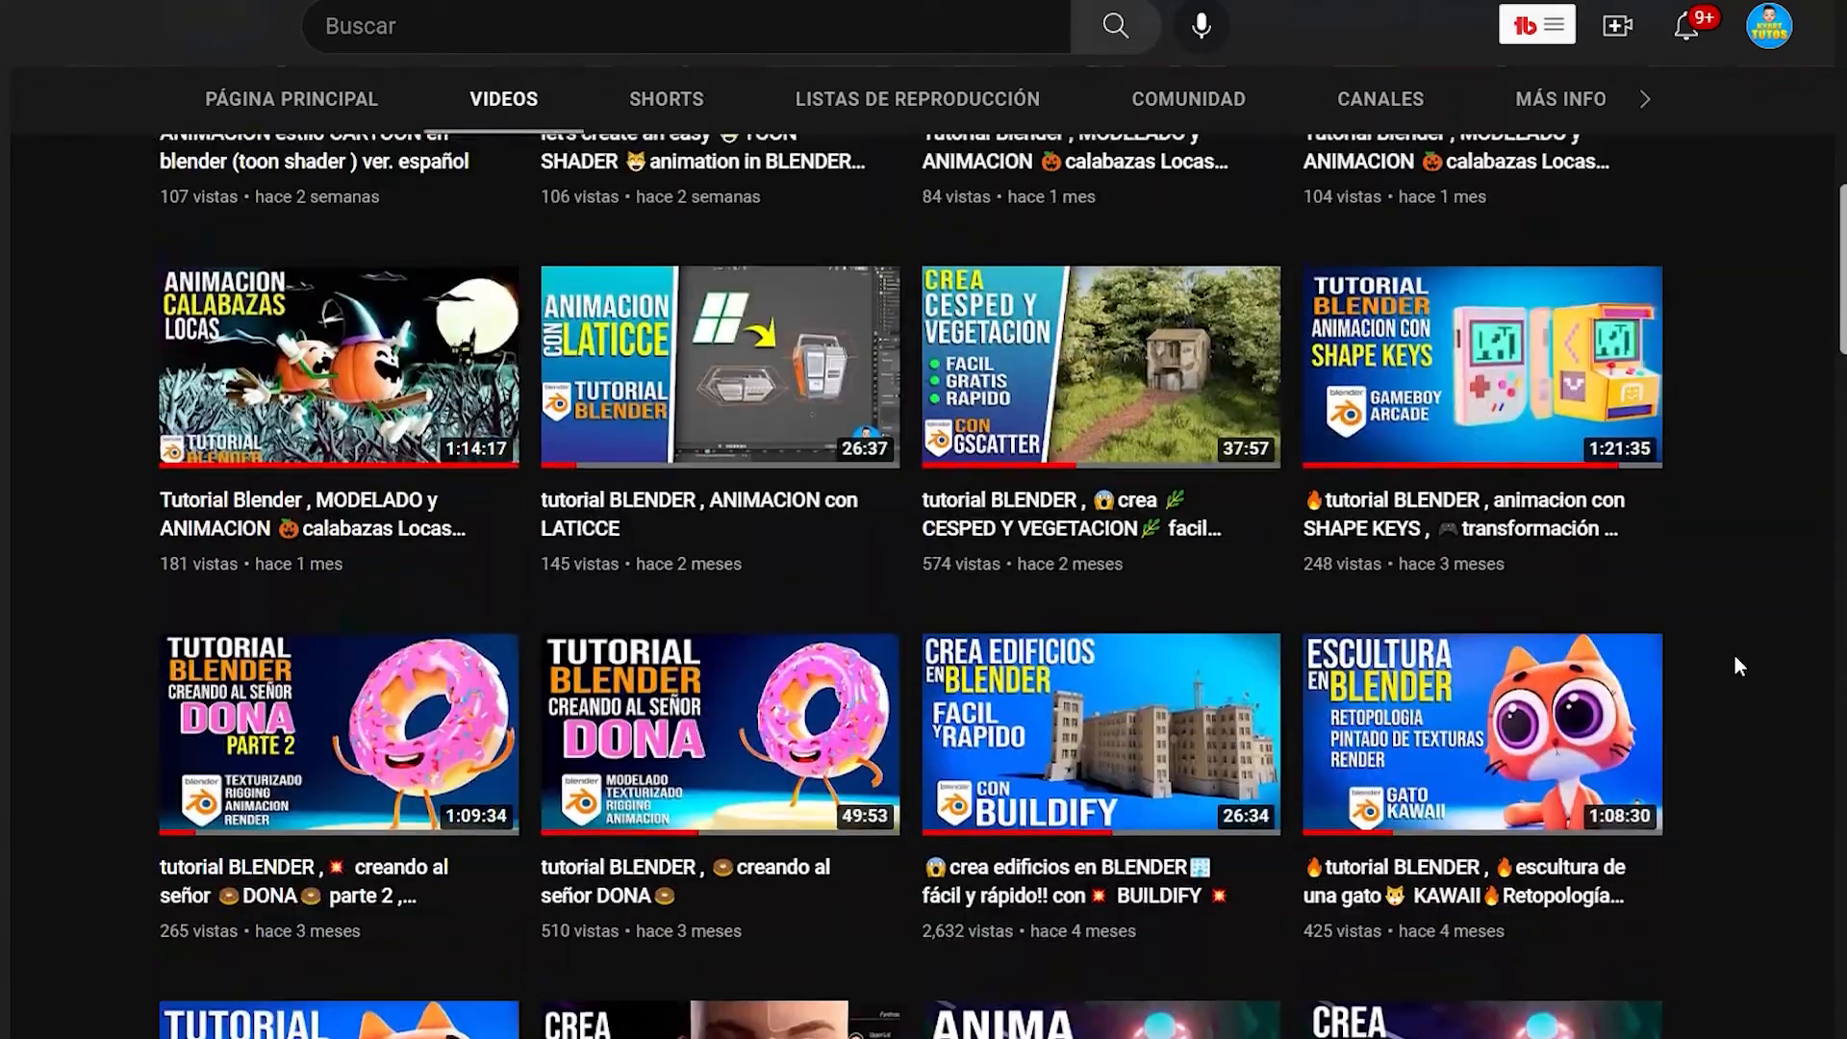
scroll(1735, 655, "up", 3)
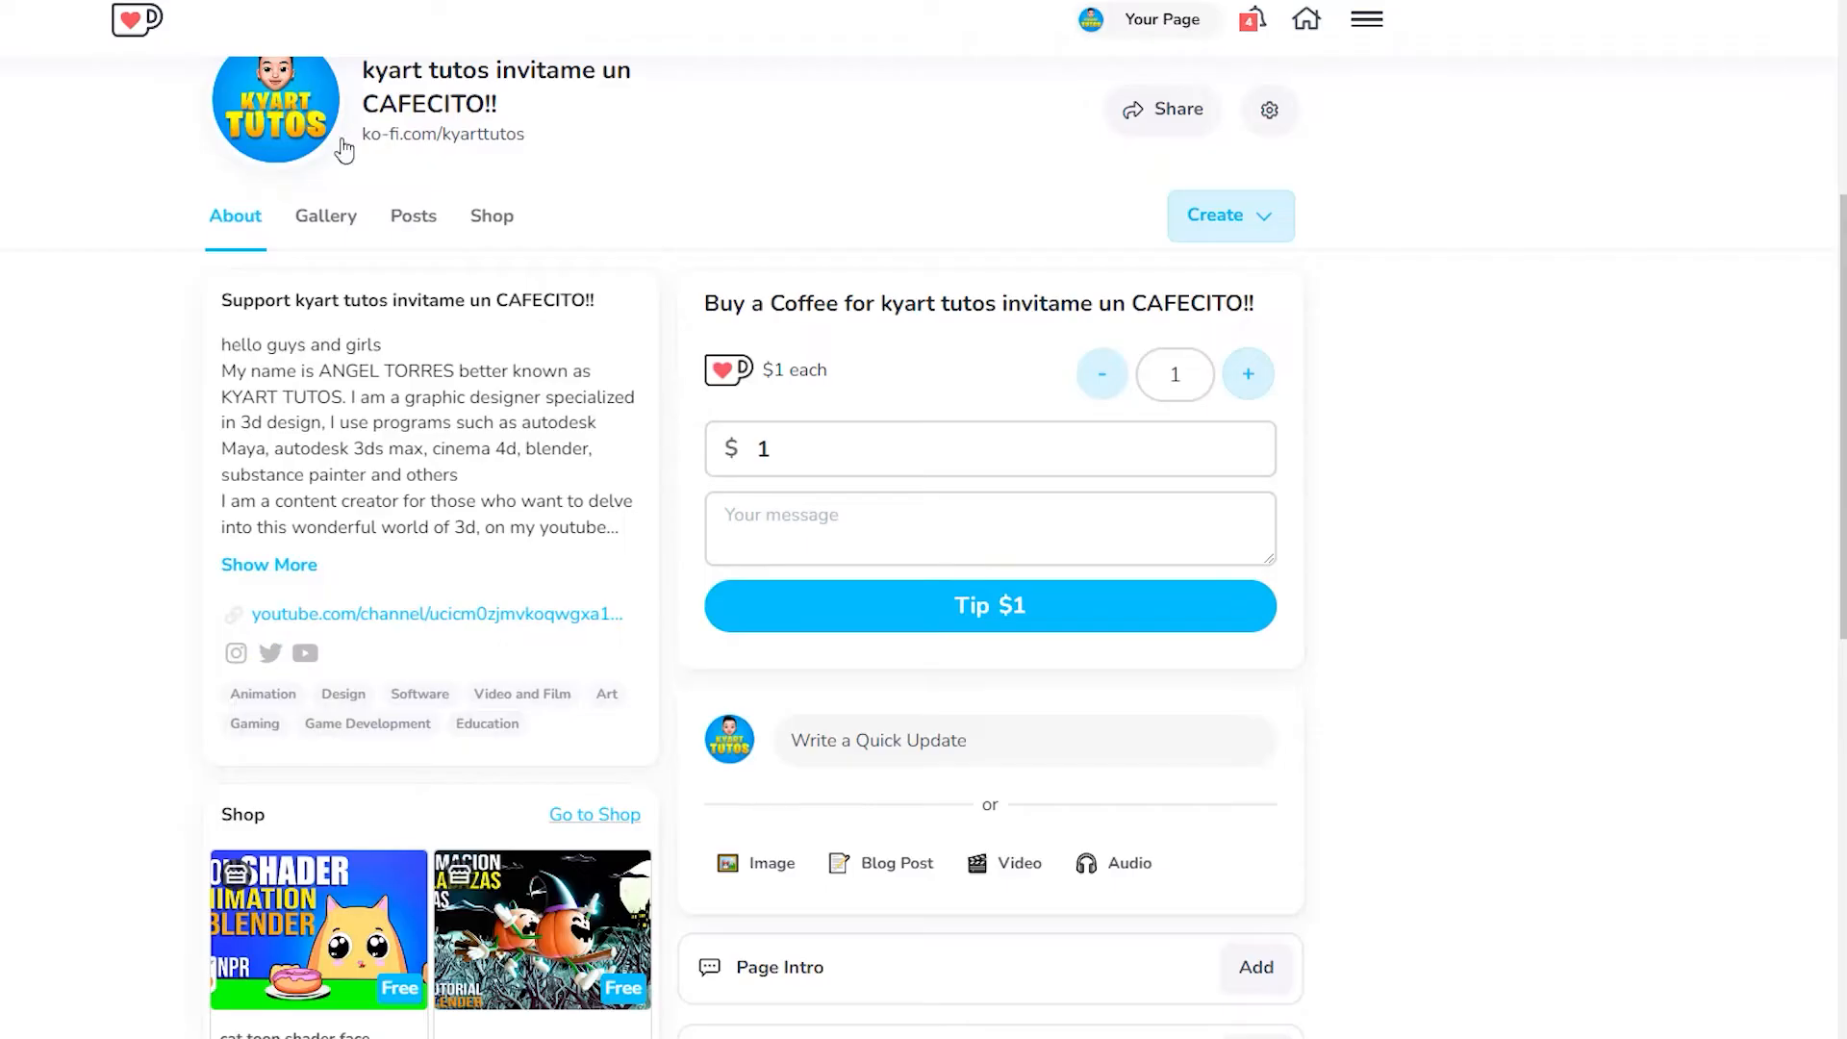
Look through the creator's Ko-fi page, including its donation section, shop items and feed.
scroll(1452, 384, "down", 1)
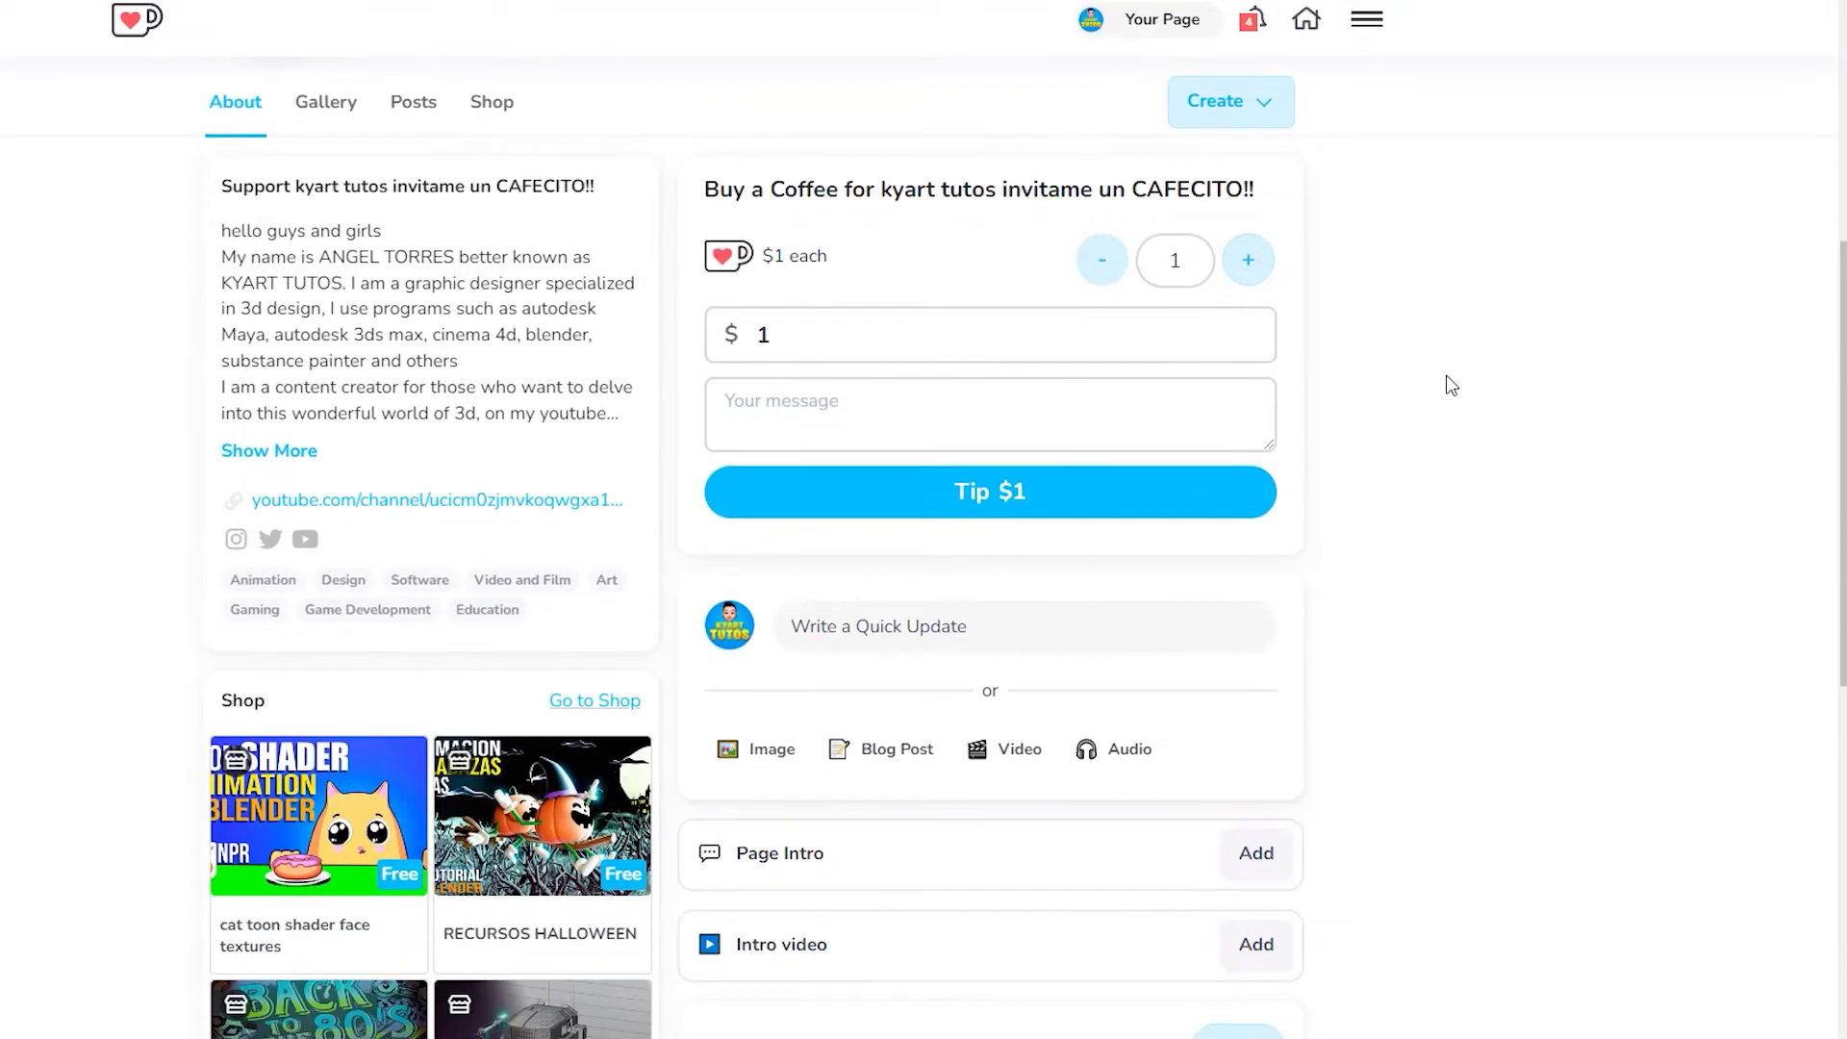
scroll(1452, 385, "down", 2)
scroll(1451, 385, "down", 2)
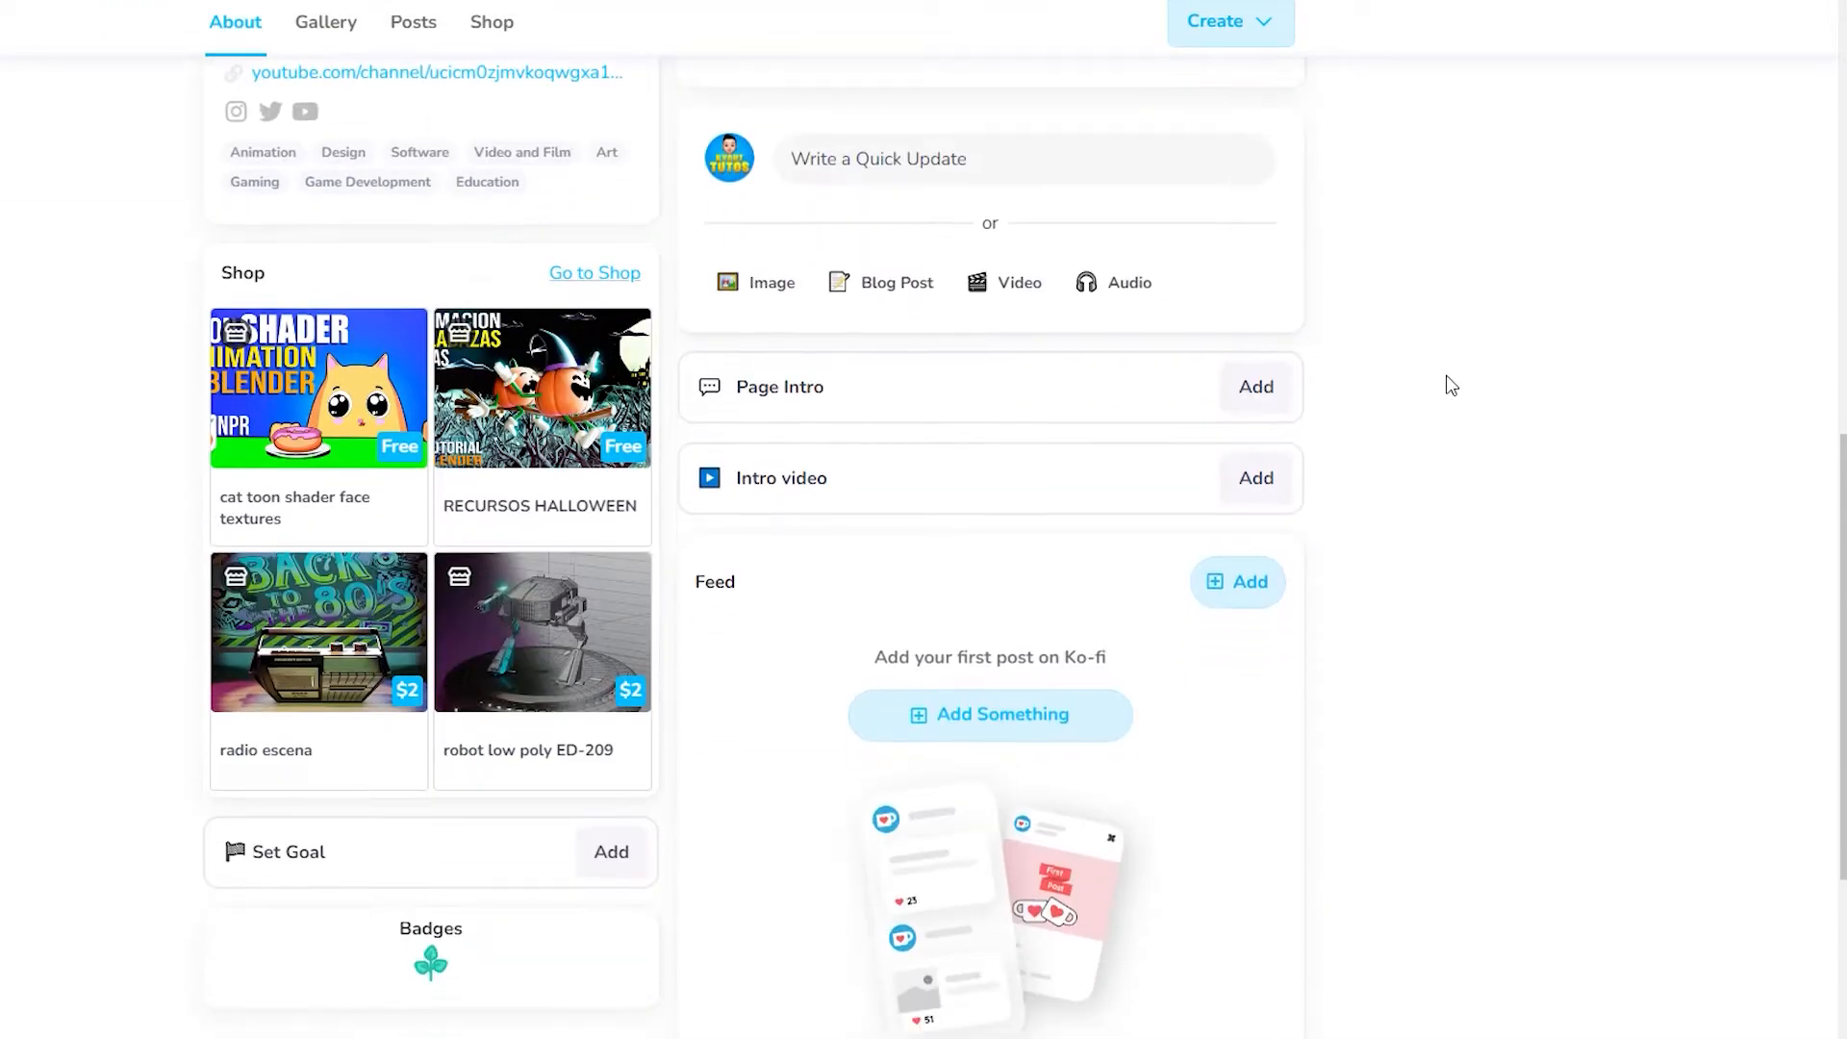
scroll(1452, 384, "up", 2)
scroll(1449, 385, "up", 2)
scroll(1447, 383, "down", 2)
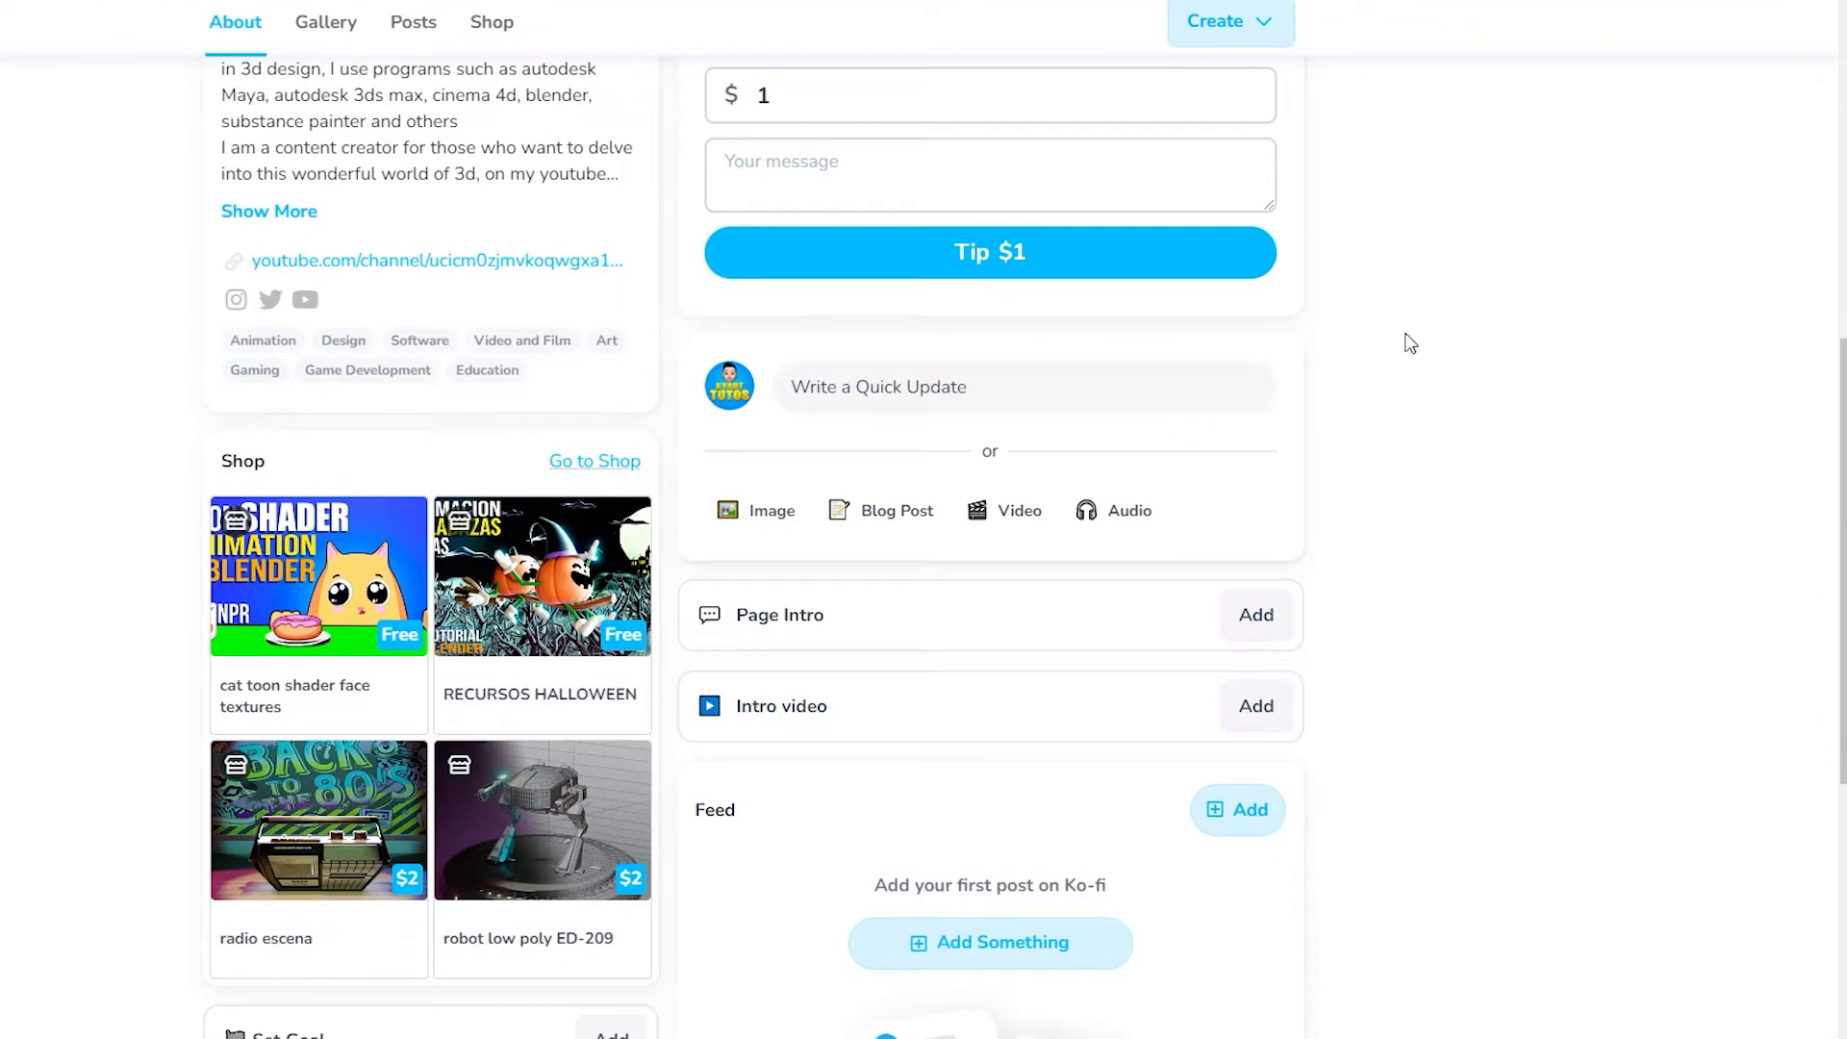
scroll(1412, 341, "up", 2)
scroll(1412, 342, "up", 4)
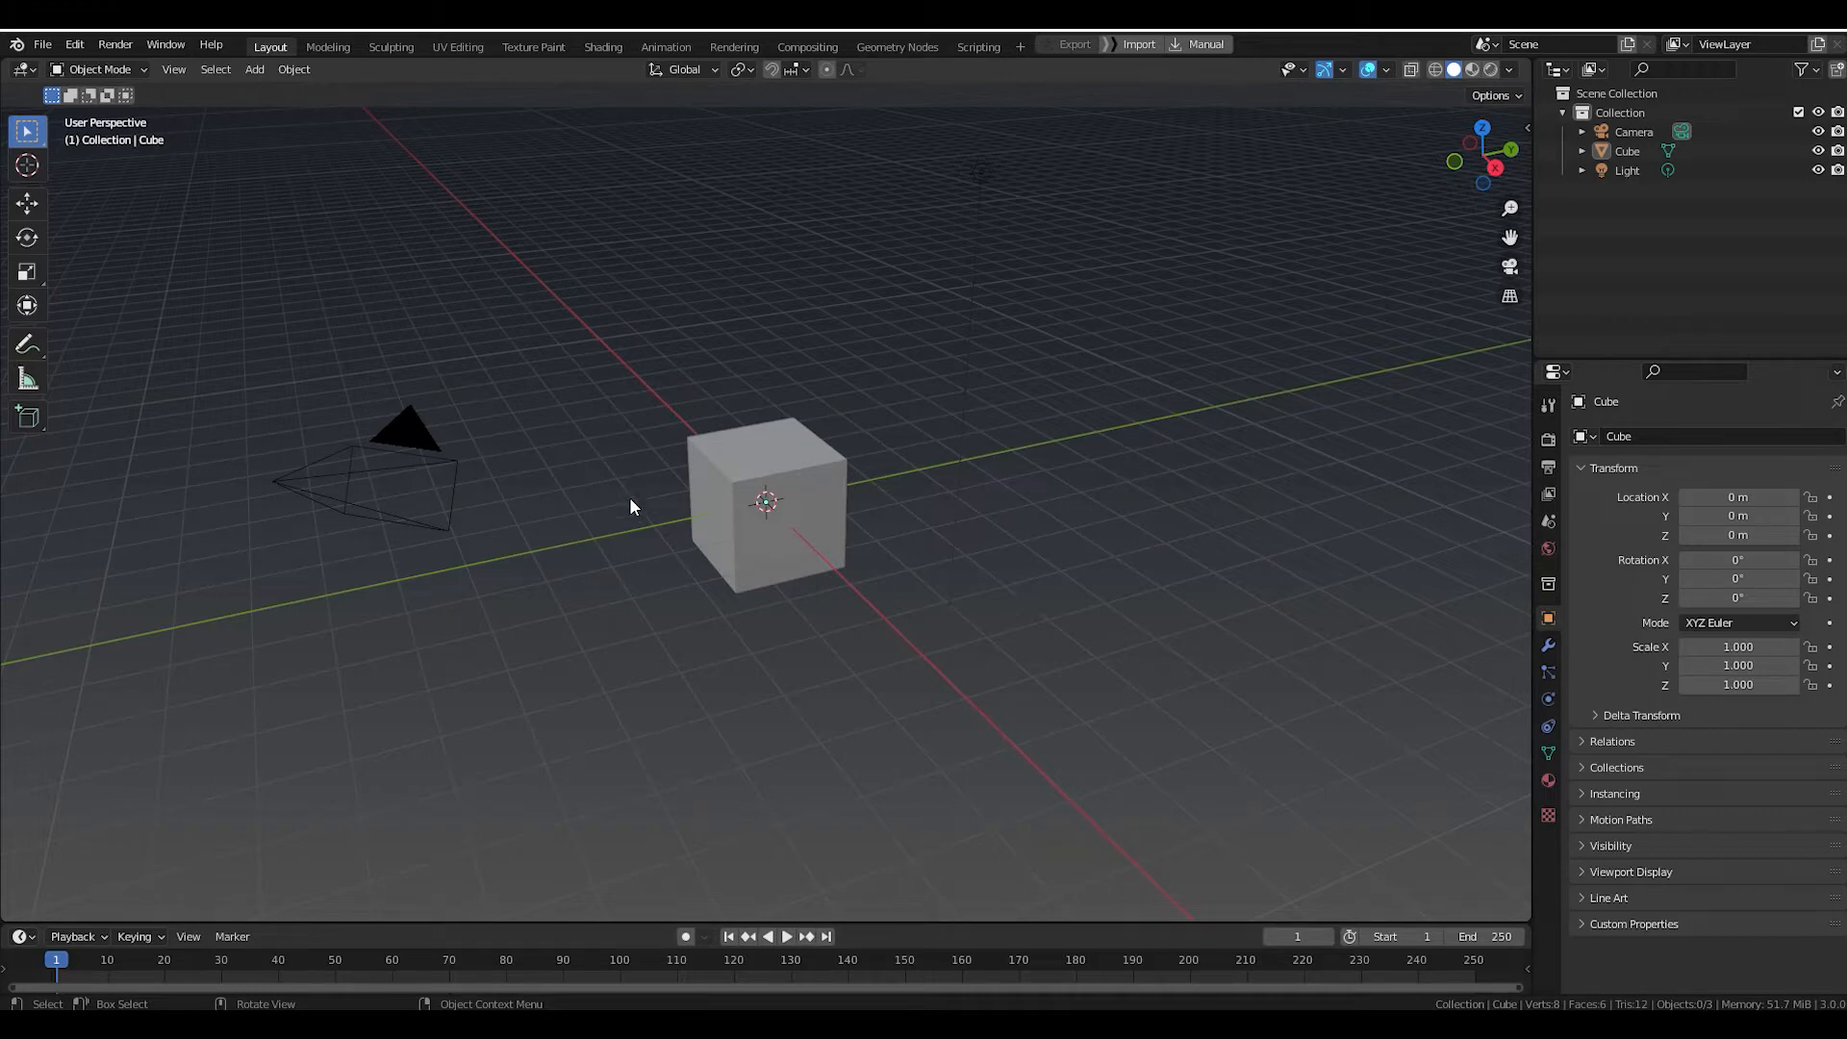
Switch to Blender and select the default cube, the light and the camera one after another.
left_click(822, 484)
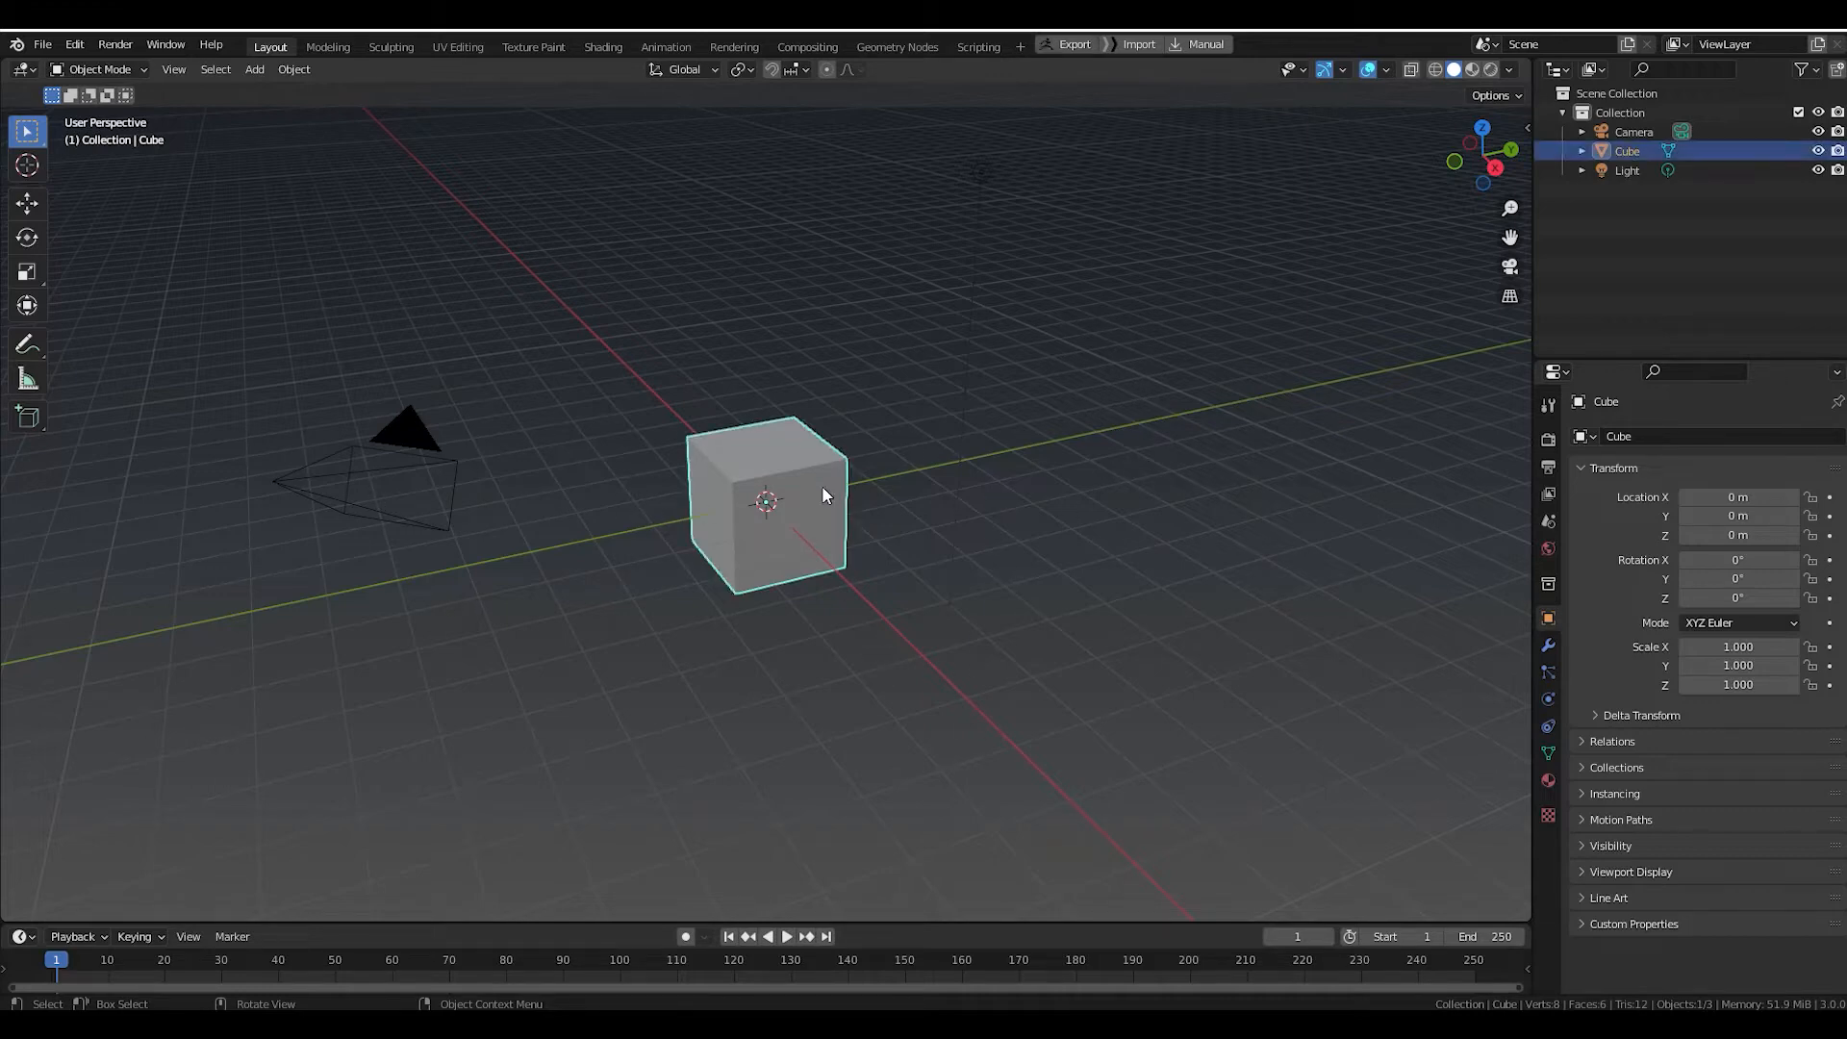
left_click(980, 177)
left_click(419, 478)
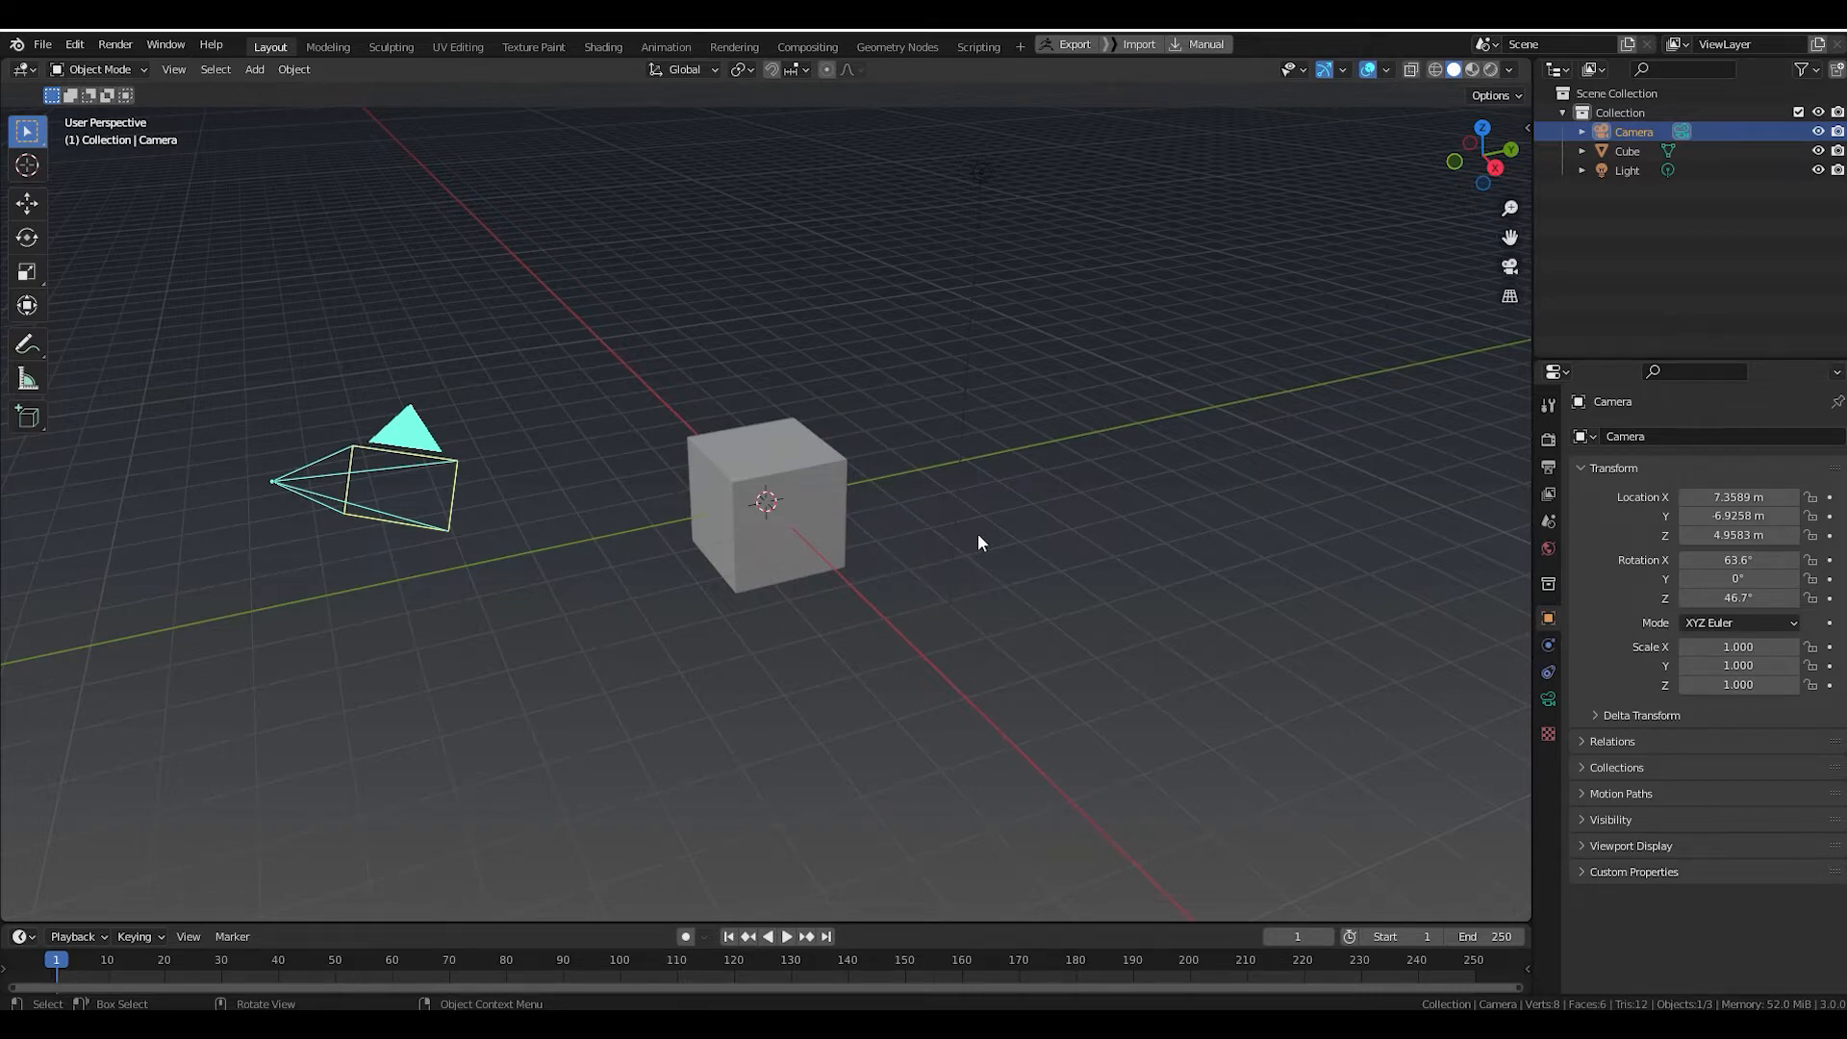
Orbit and pan the 3D view around the default scene to examine the cube and camera.
mouse_move(978, 540)
middle_mouse_down()
mouse_move(923, 548)
mouse_move(891, 515)
mouse_move(1076, 564)
mouse_move(783, 574)
mouse_move(1056, 494)
mouse_move(768, 567)
mouse_move(898, 578)
mouse_move(731, 632)
mouse_move(1062, 535)
mouse_move(944, 573)
mouse_move(936, 557)
mouse_move(961, 557)
middle_mouse_up()
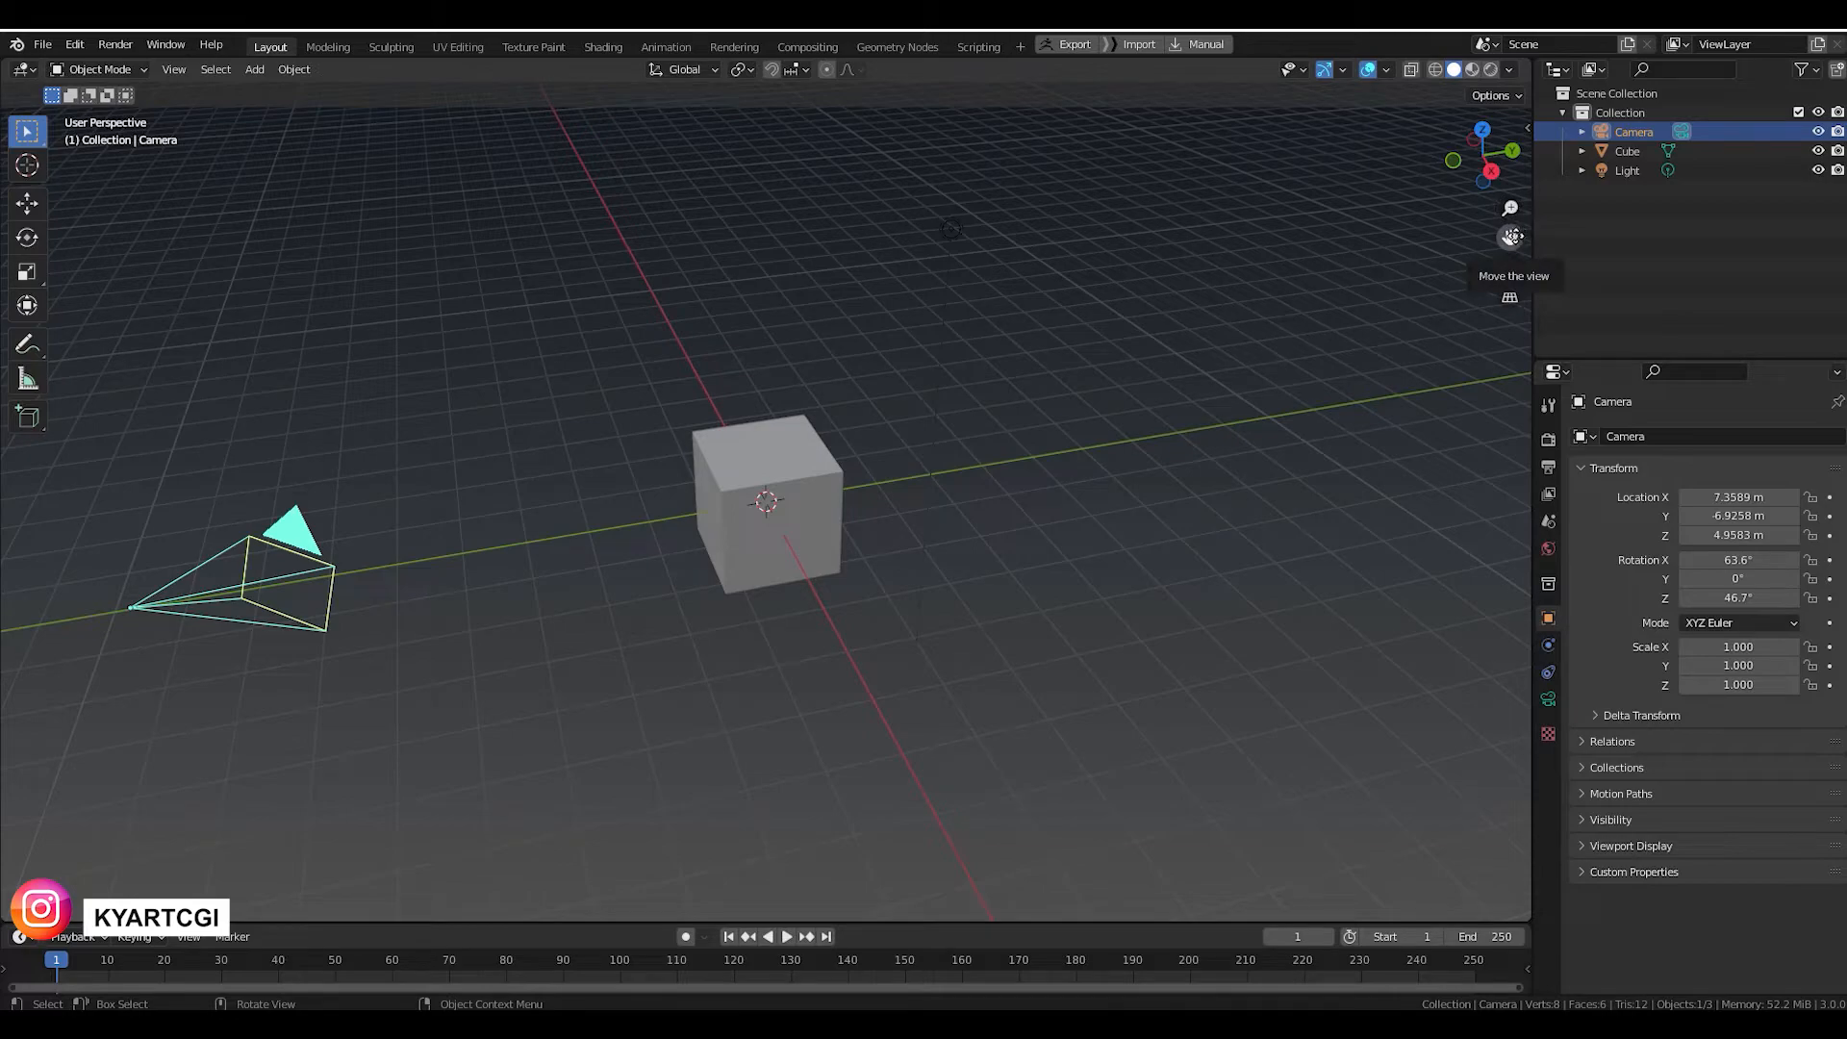
left_click_drag(1511, 236, 1210, 392)
middle_click_drag(489, 468, 1451, 258)
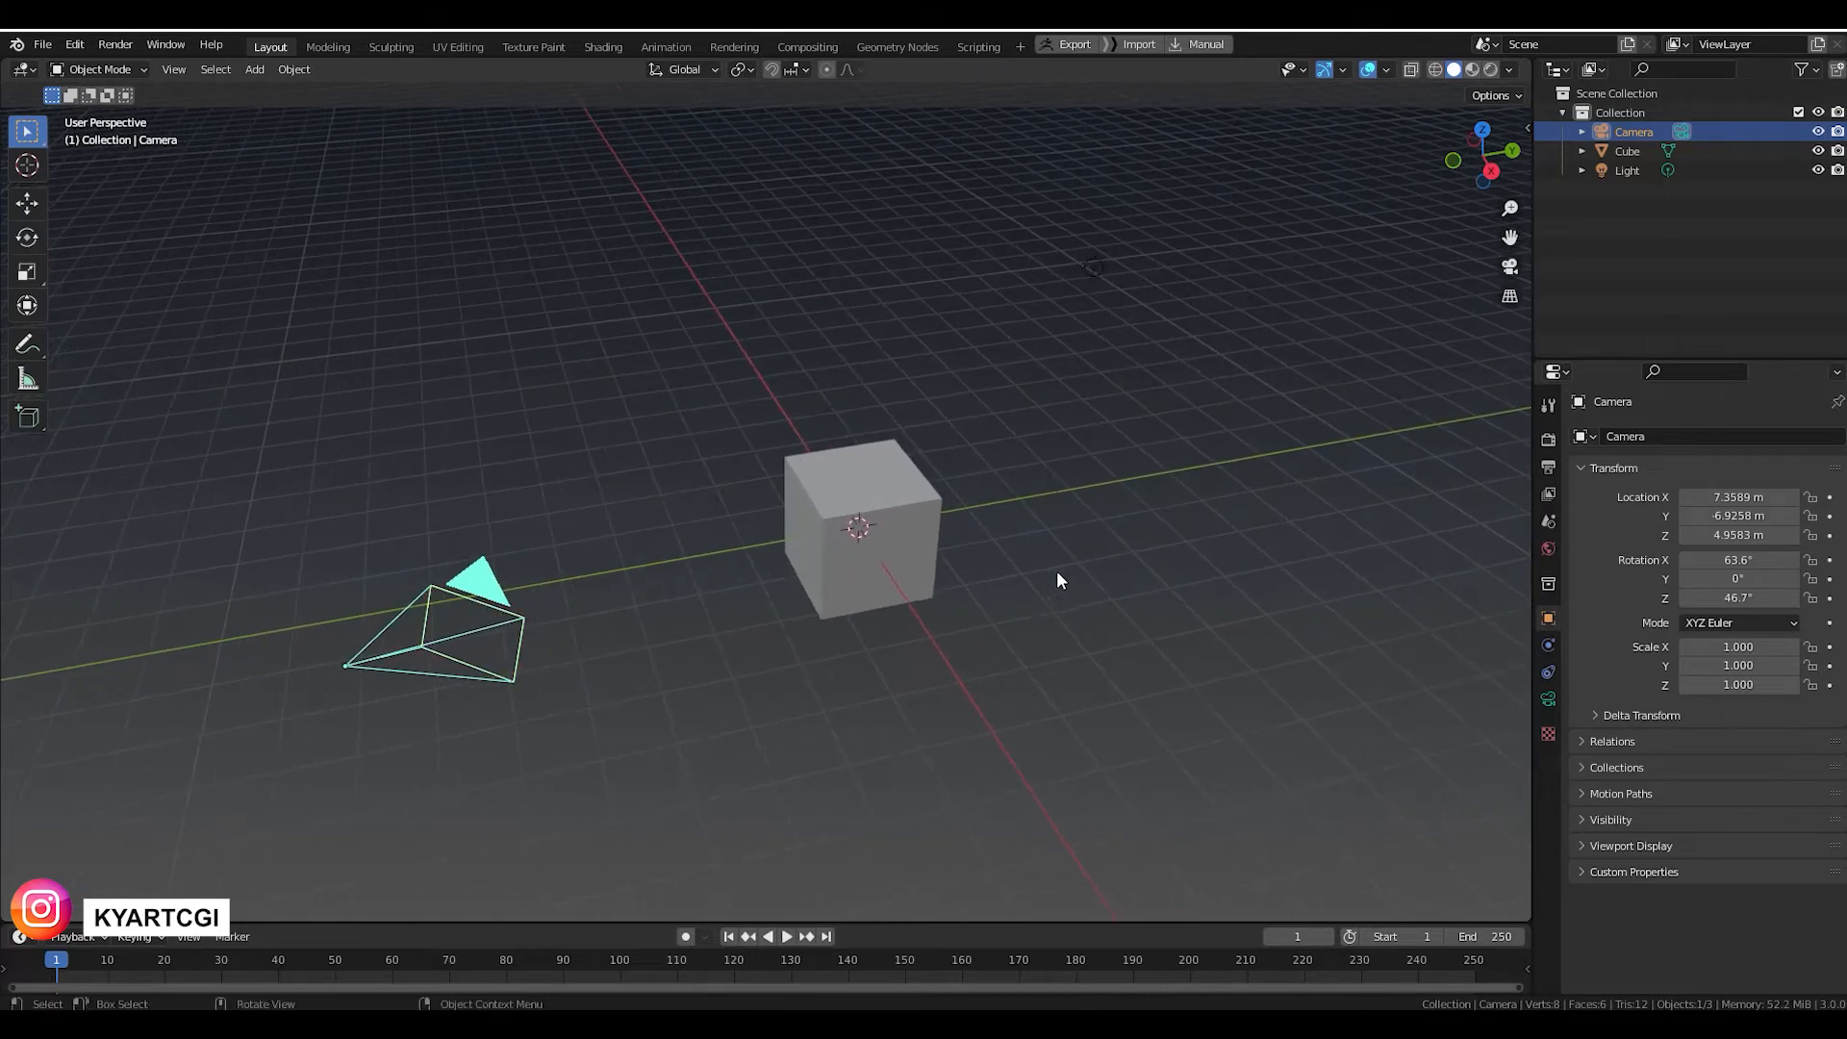
mouse_move(1056, 570)
middle_mouse_down()
mouse_move(1058, 547)
mouse_move(1096, 549)
mouse_move(1052, 584)
mouse_move(1027, 569)
middle_mouse_up()
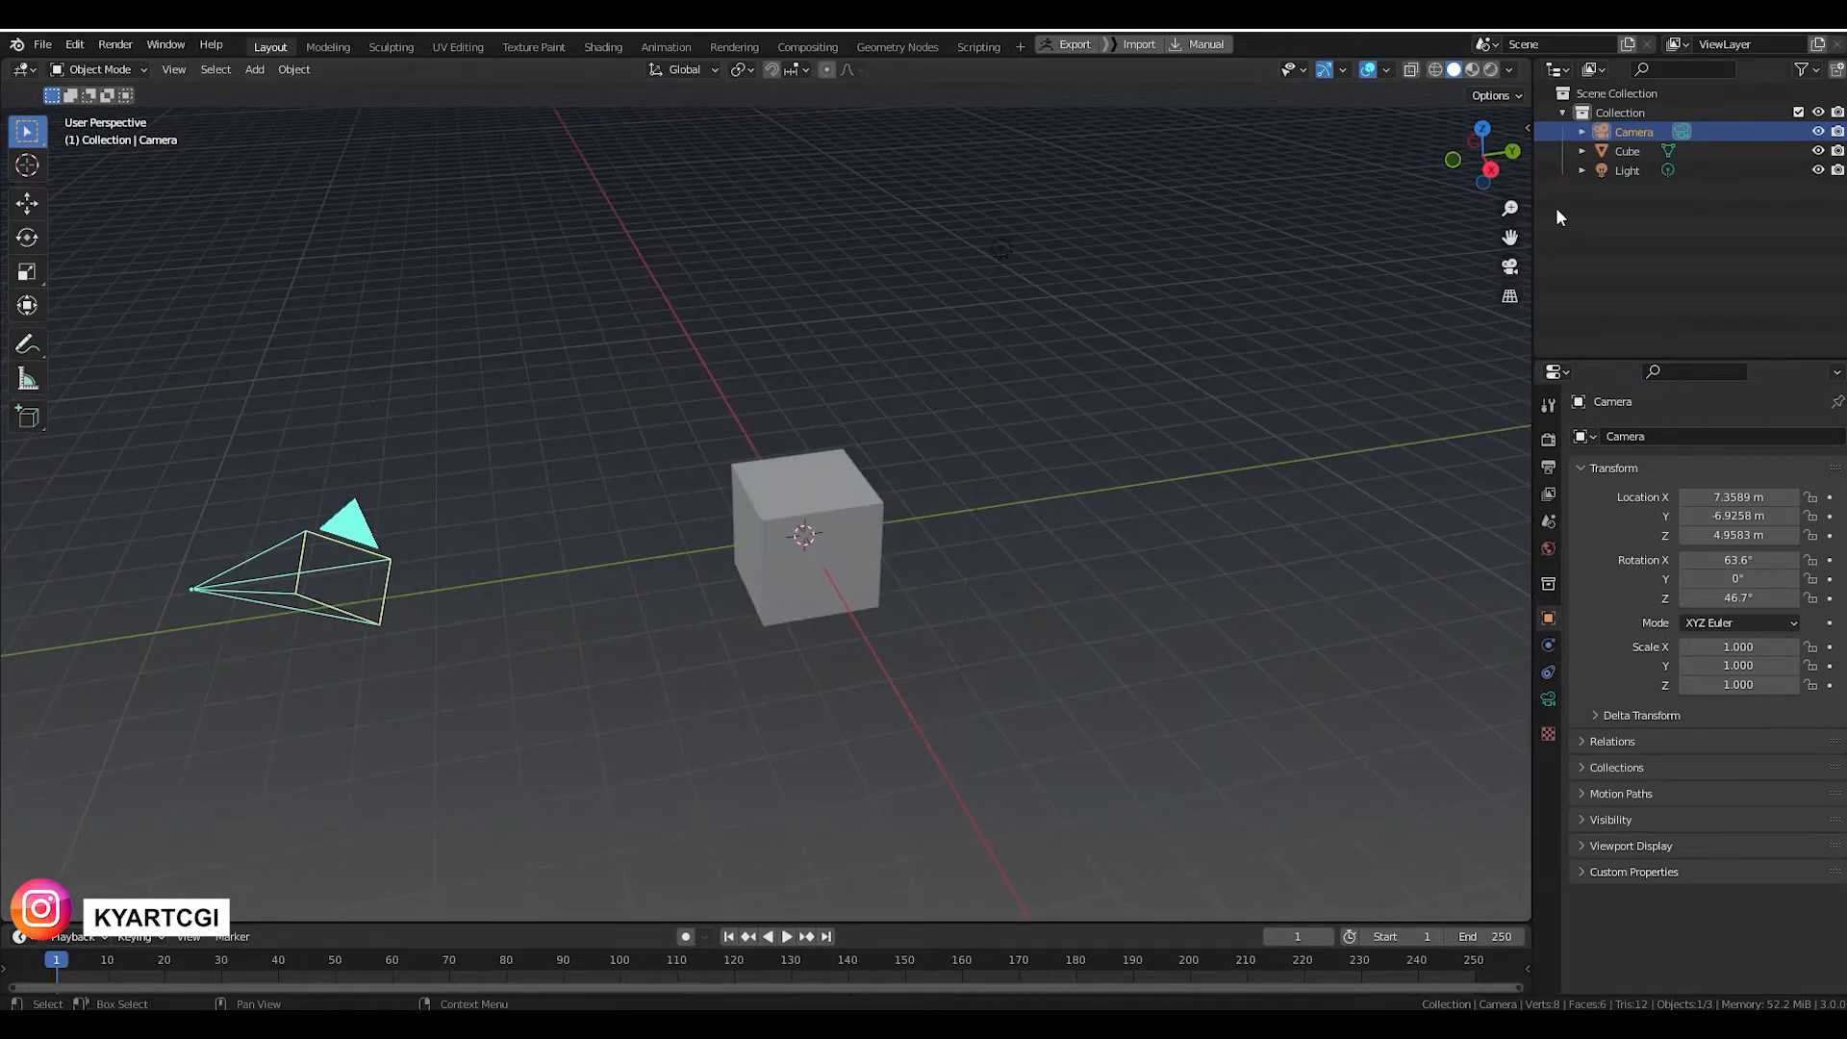
left_click_drag(1511, 238, 1626, 211)
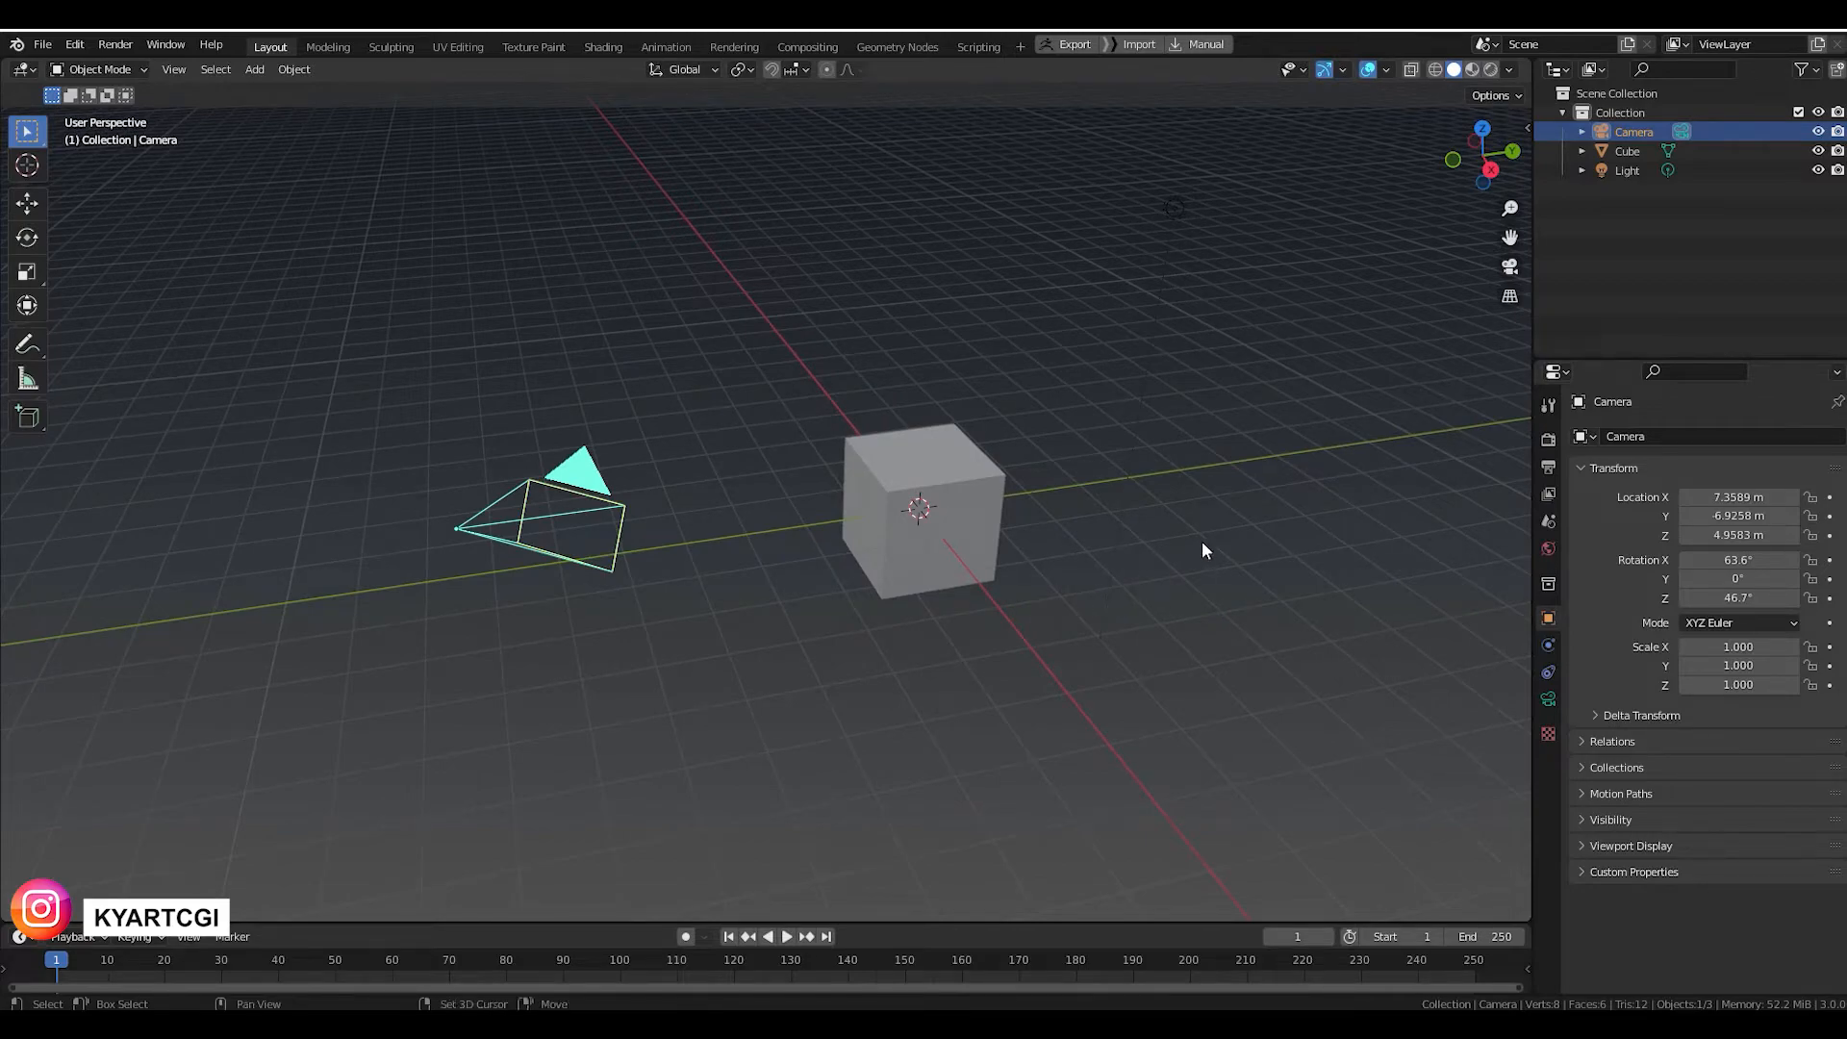
middle_click_drag(1202, 550, 1239, 529, "shift")
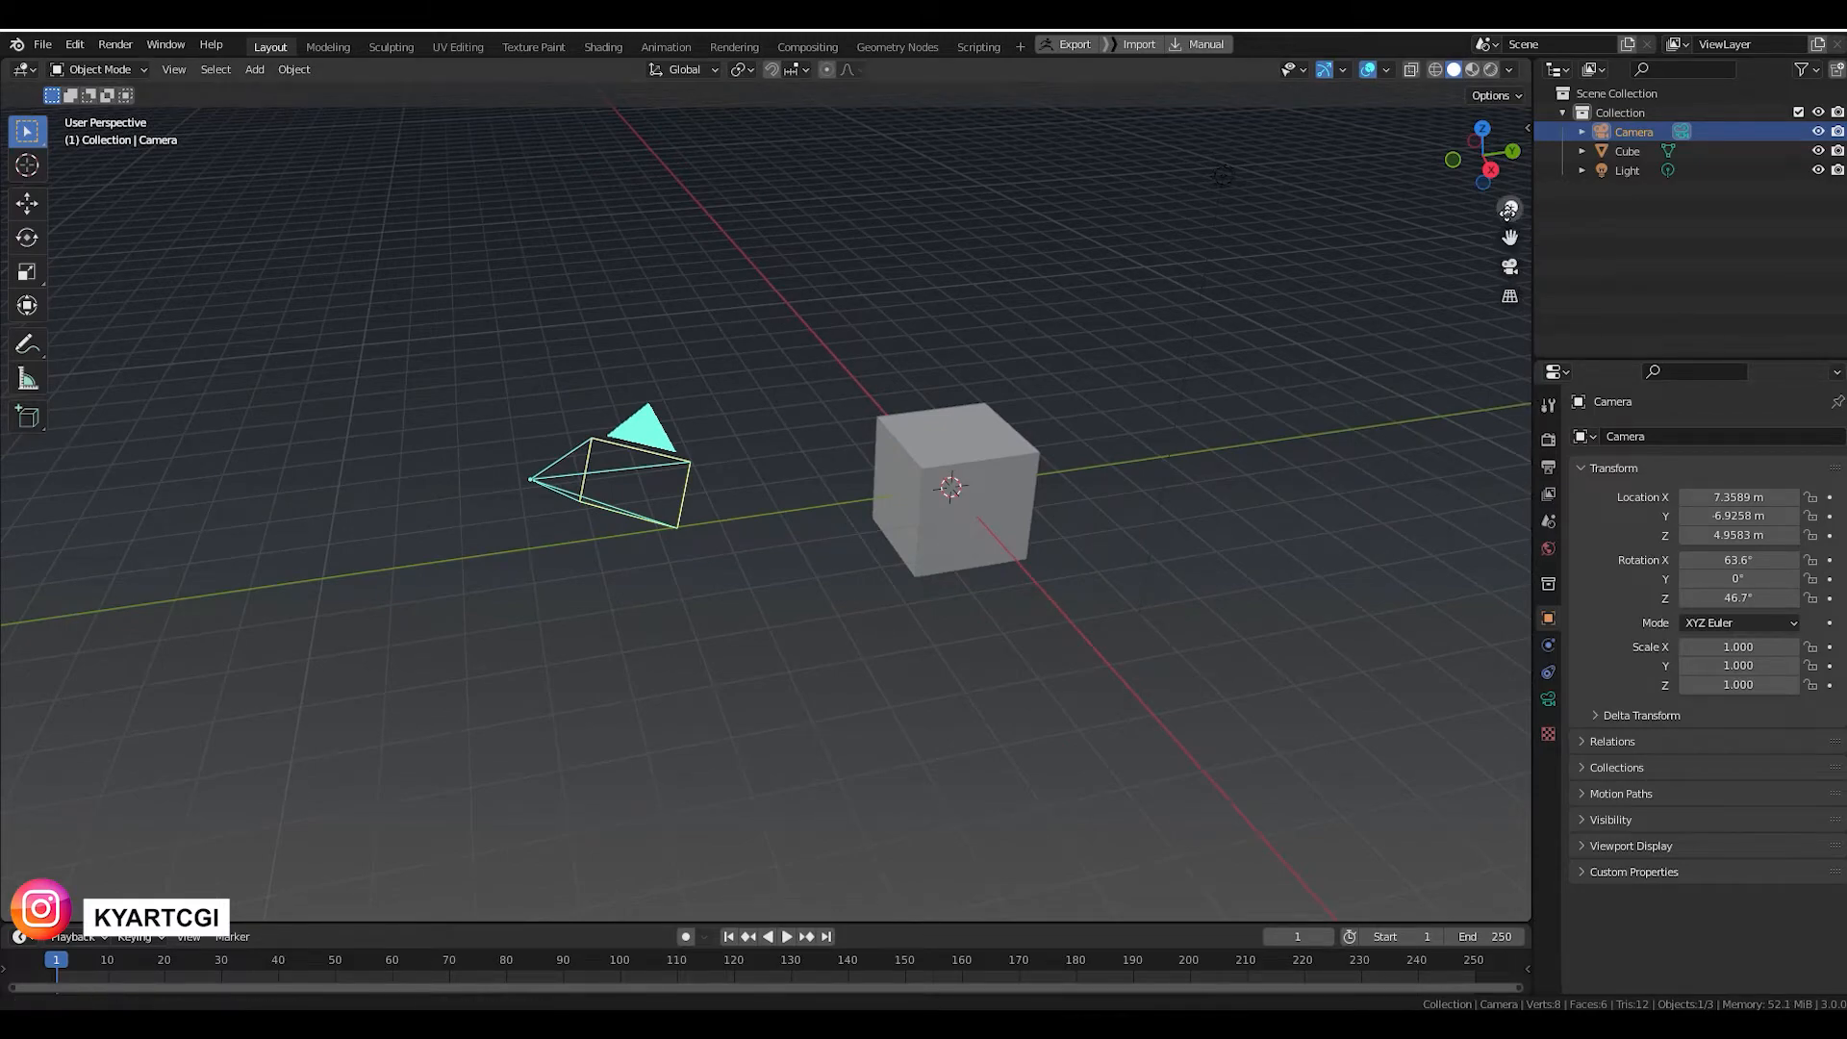
Zoom the 3D view out and in repeatedly to inspect the default scene from far and near.
left_click_drag(1510, 210, 1509, 278)
scroll(1065, 547, "down", 4)
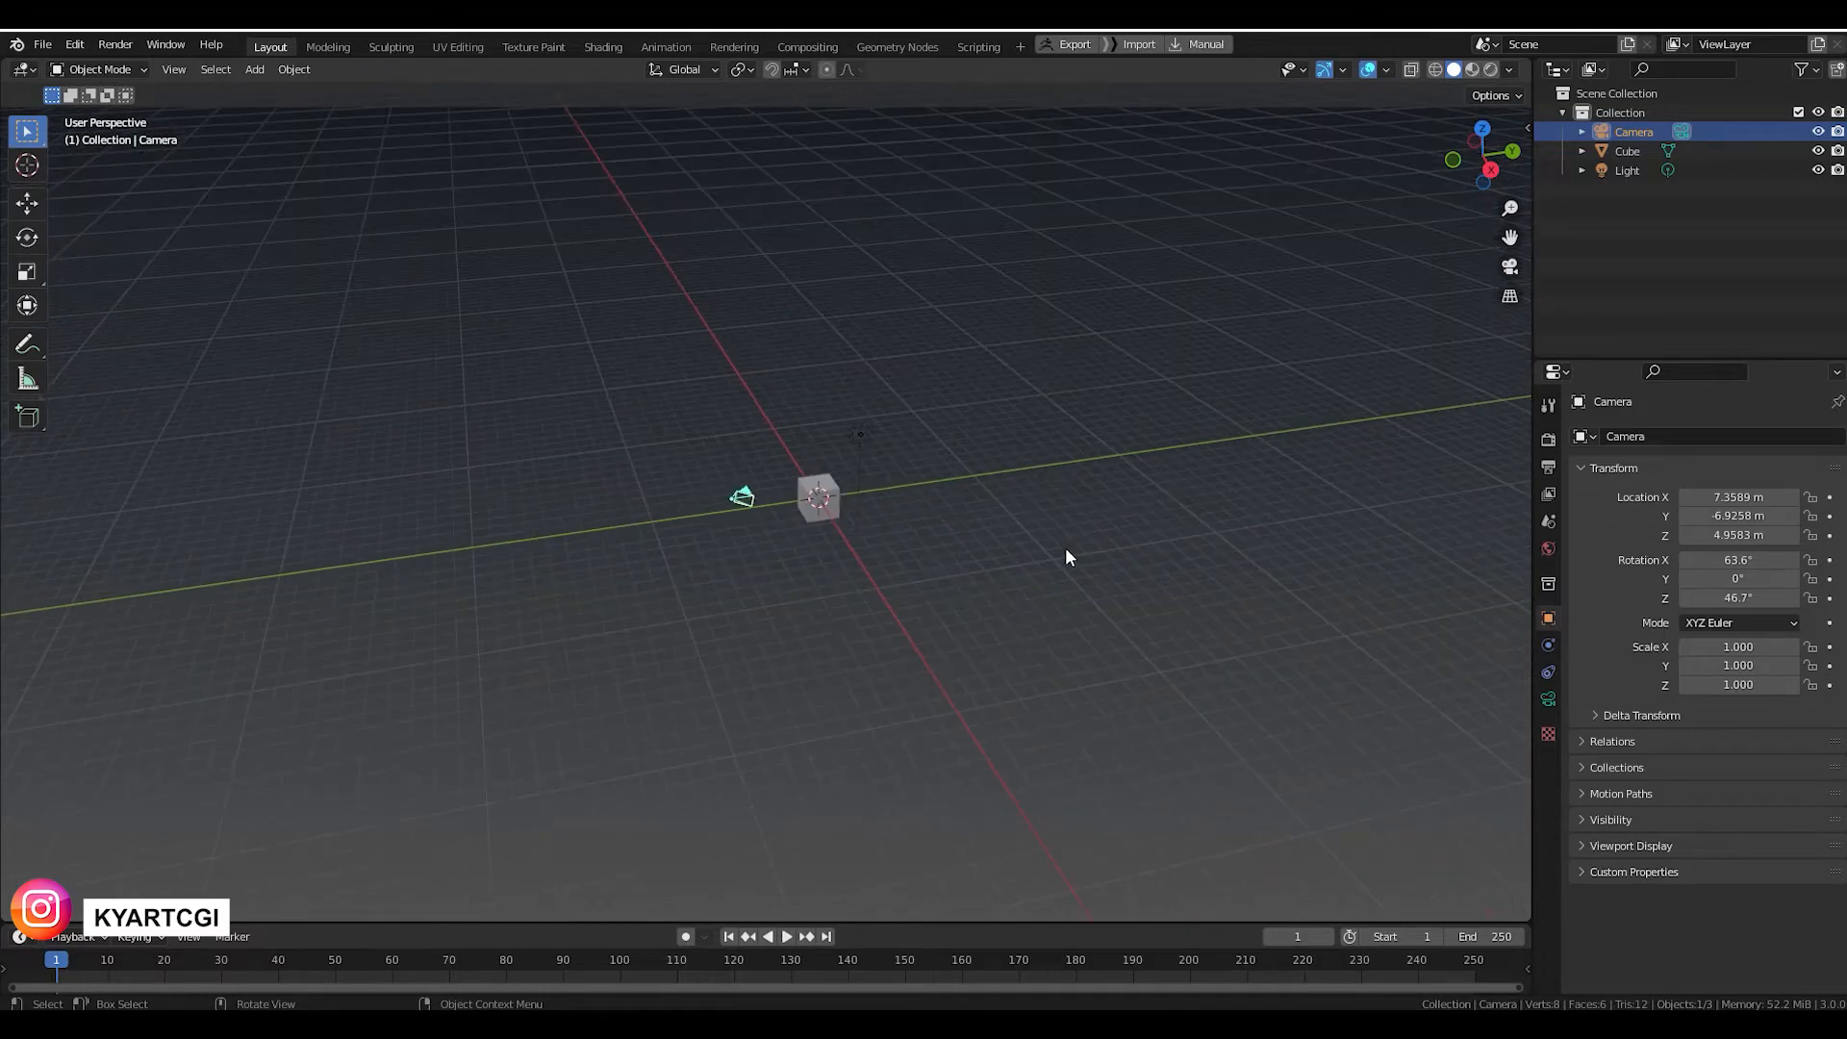
scroll(1065, 556, "up", 6)
scroll(1065, 558, "down", 8)
scroll(1058, 563, "up", 6)
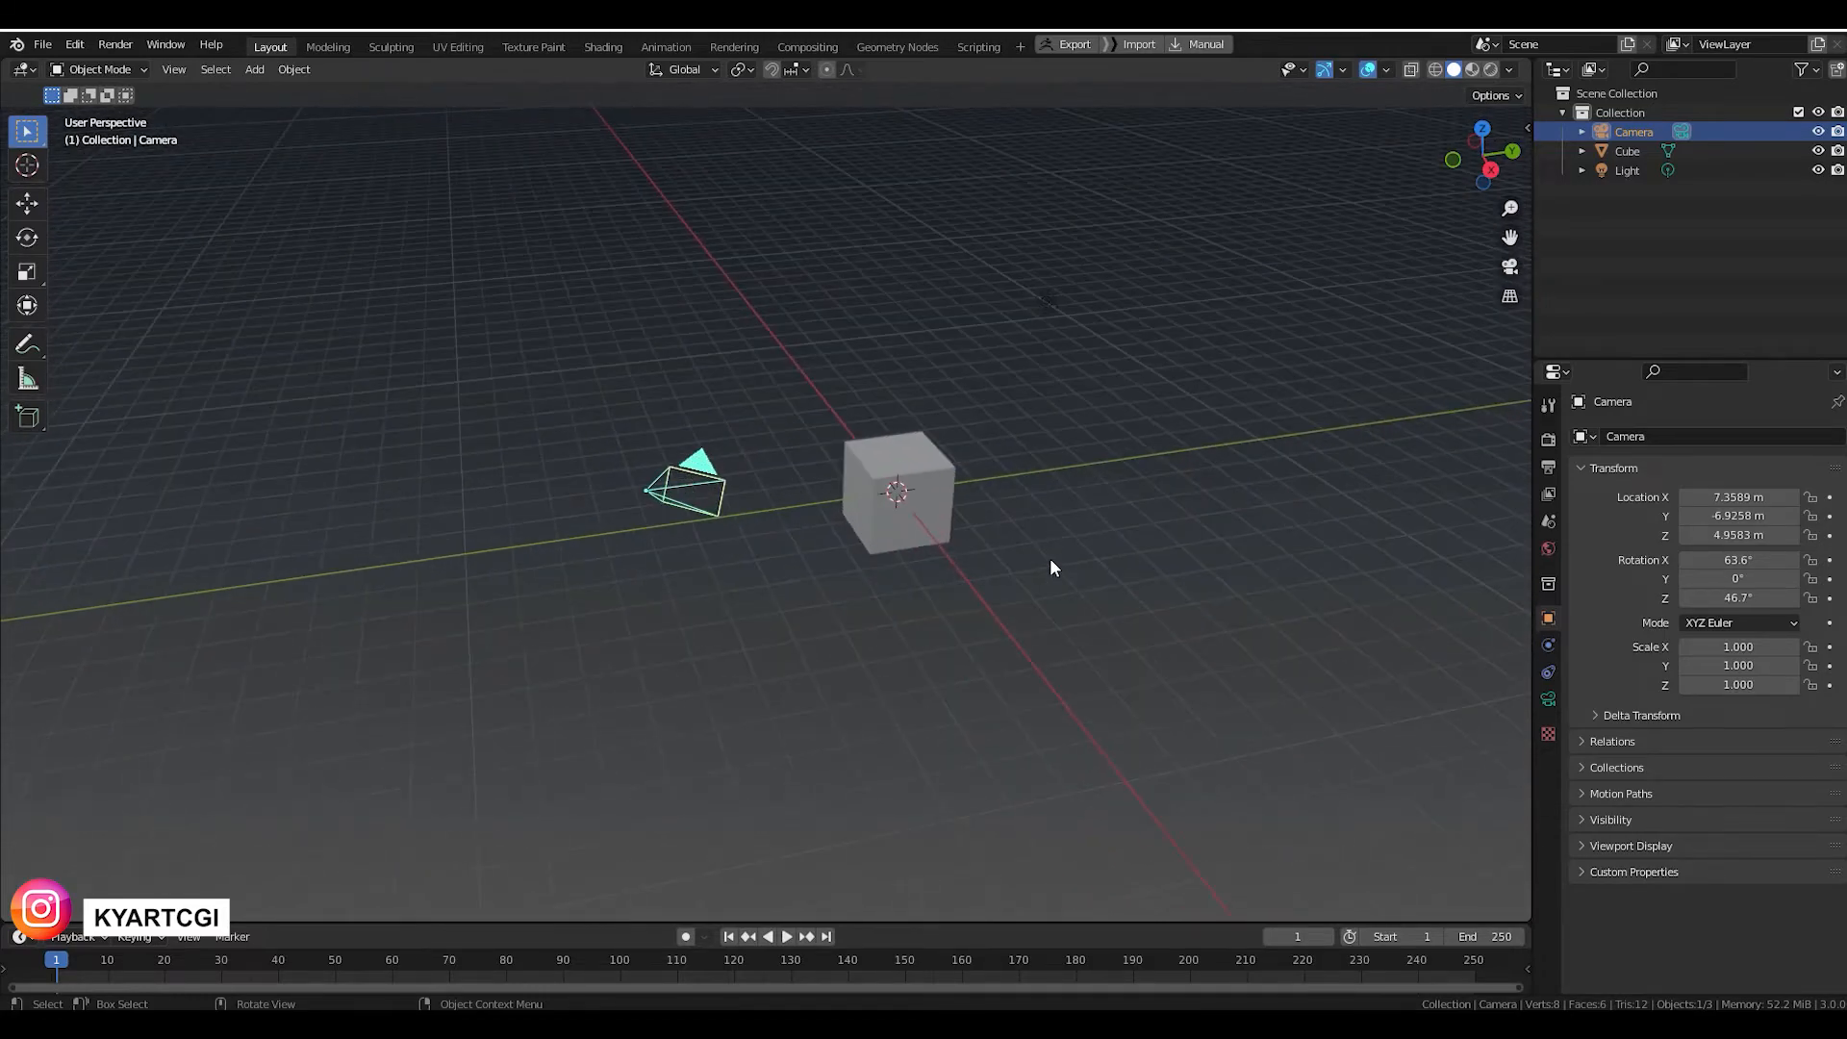
middle_click_drag(1051, 559, 1037, 527)
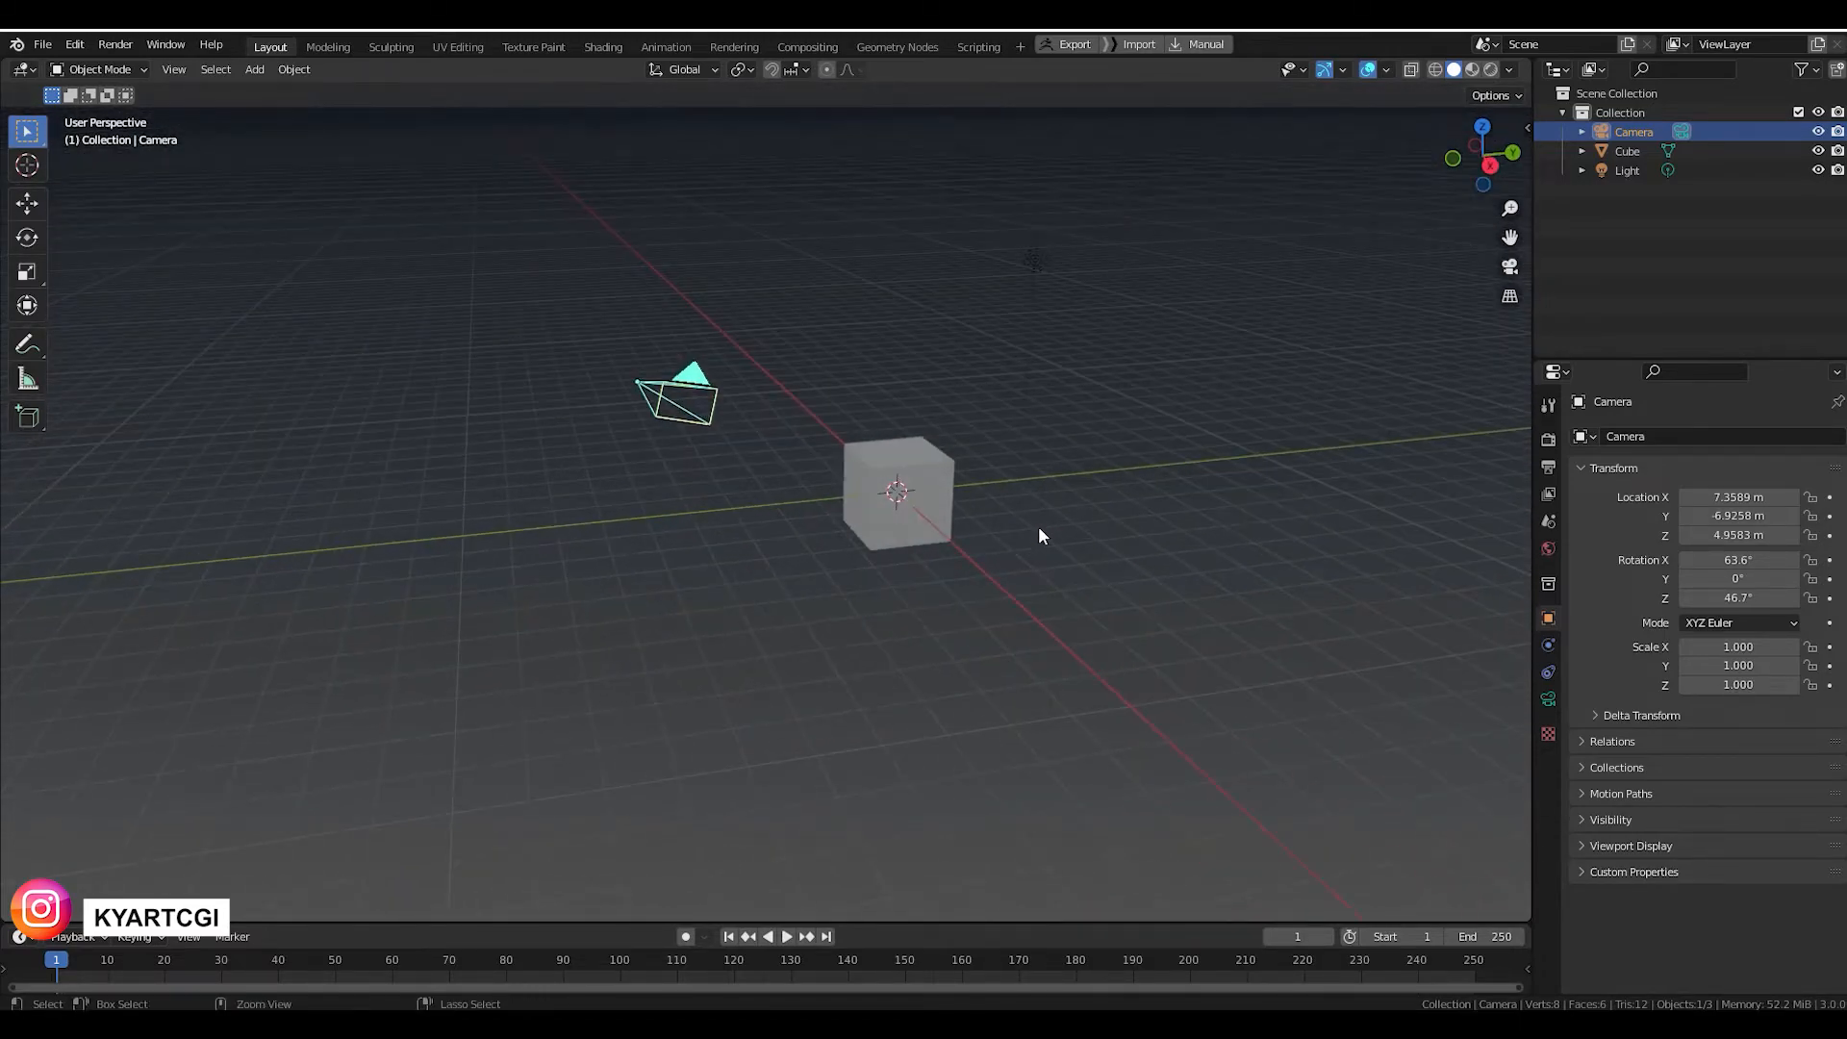
scroll(1039, 539, "up", 6)
scroll(1064, 391, "down", 9)
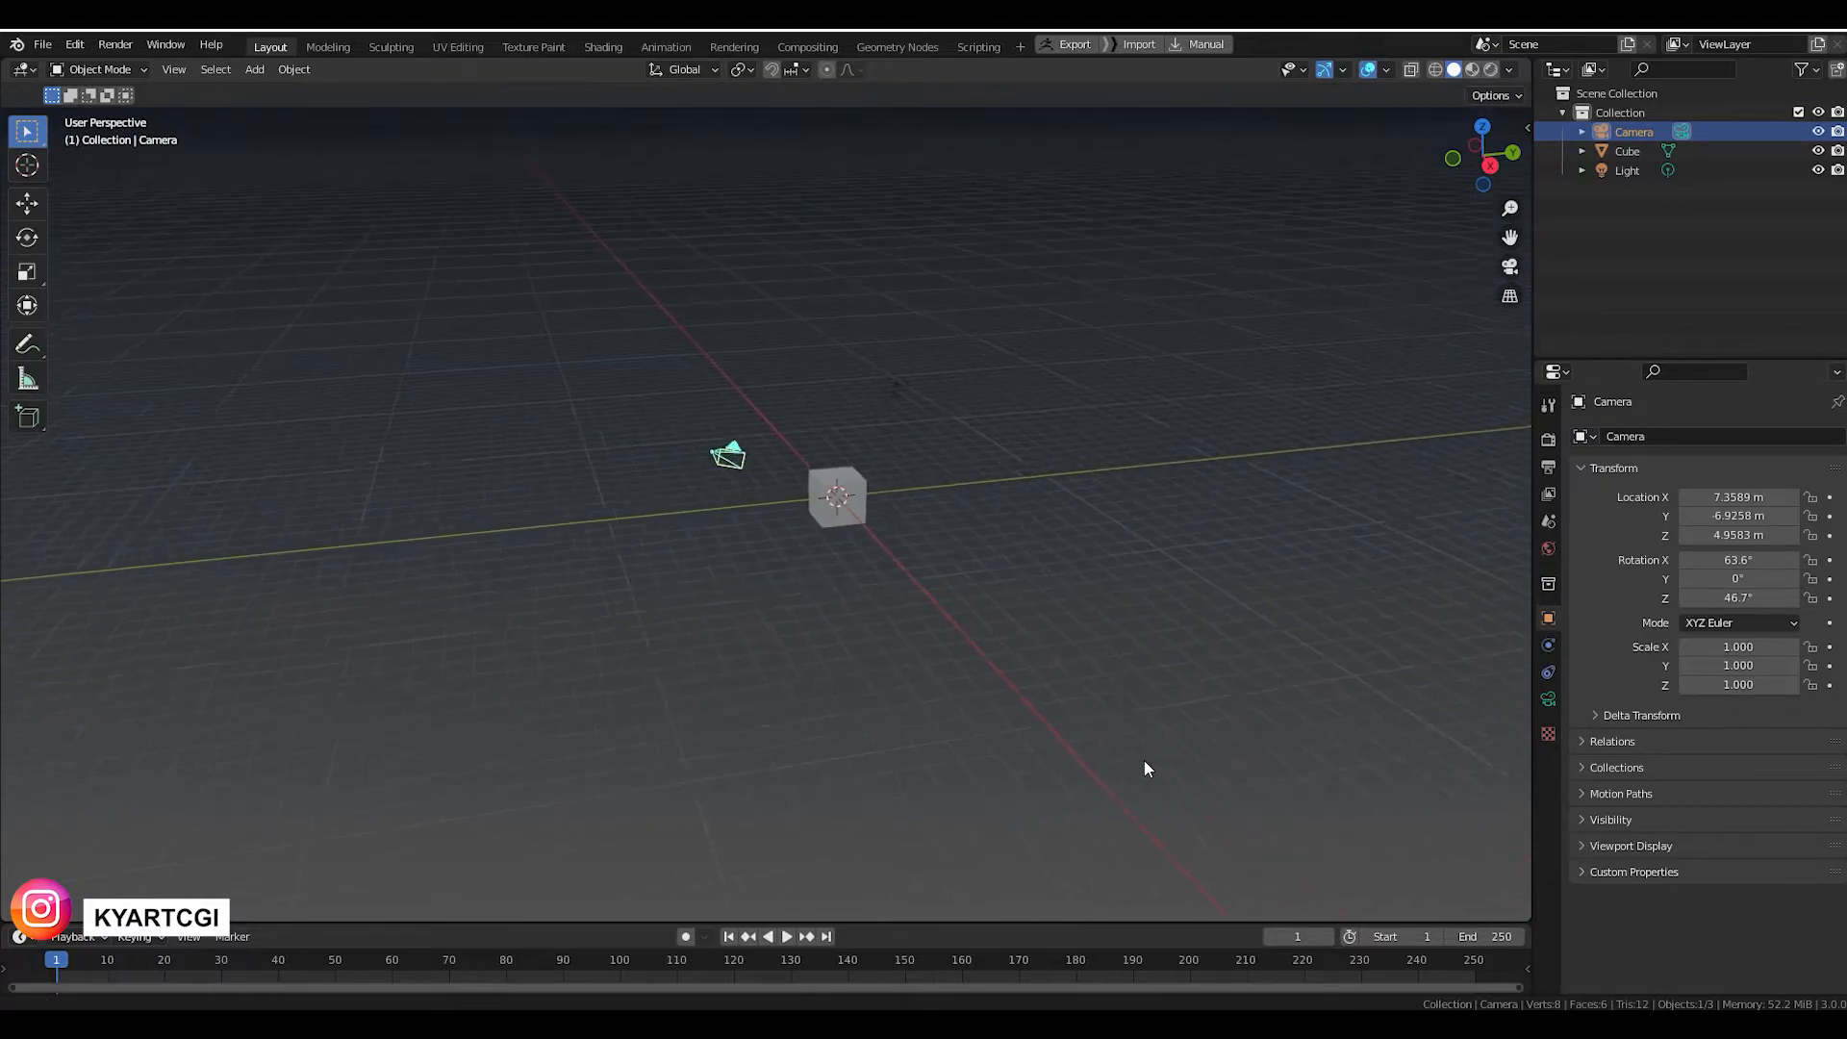
scroll(1109, 474, "up", 4)
middle_click_drag(1110, 474, 1080, 498)
scroll(1136, 549, "down", 3)
Select the cube and examine it by orbiting, panning and zooming the 3D view around it.
left_click(912, 539)
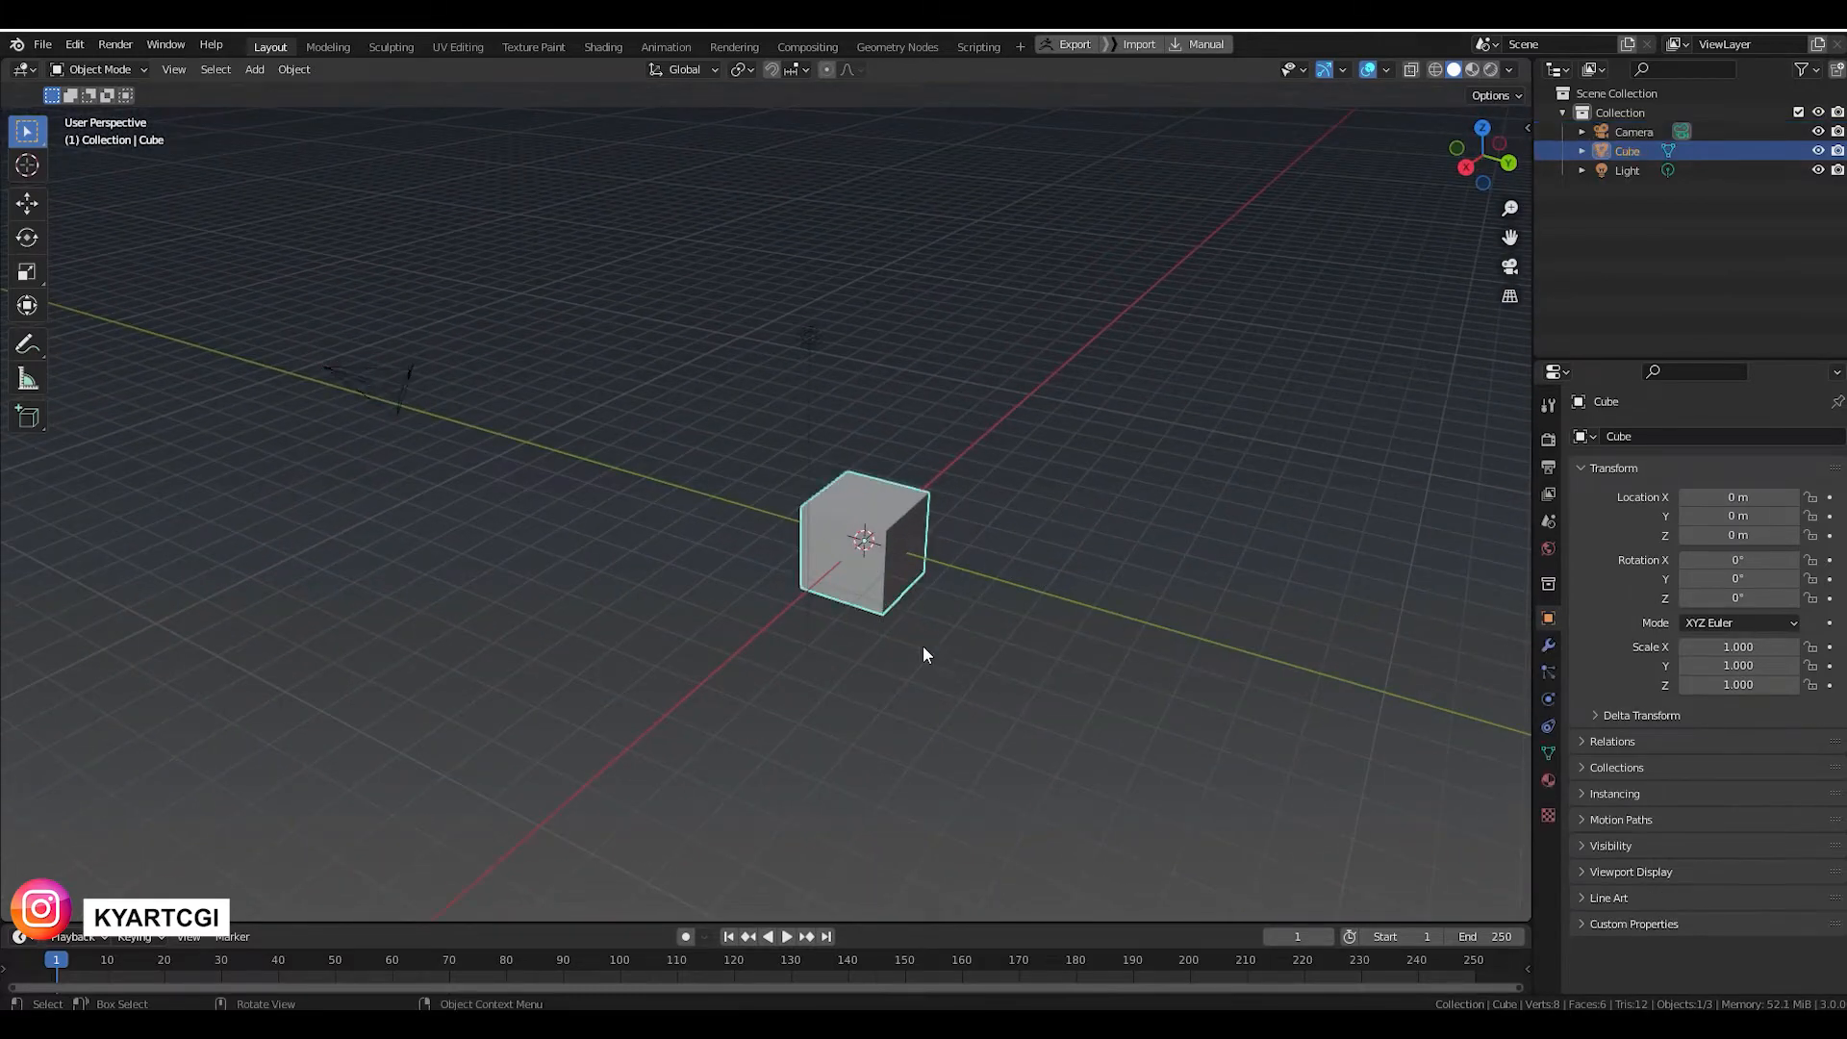
middle_click_drag(922, 645, 990, 664)
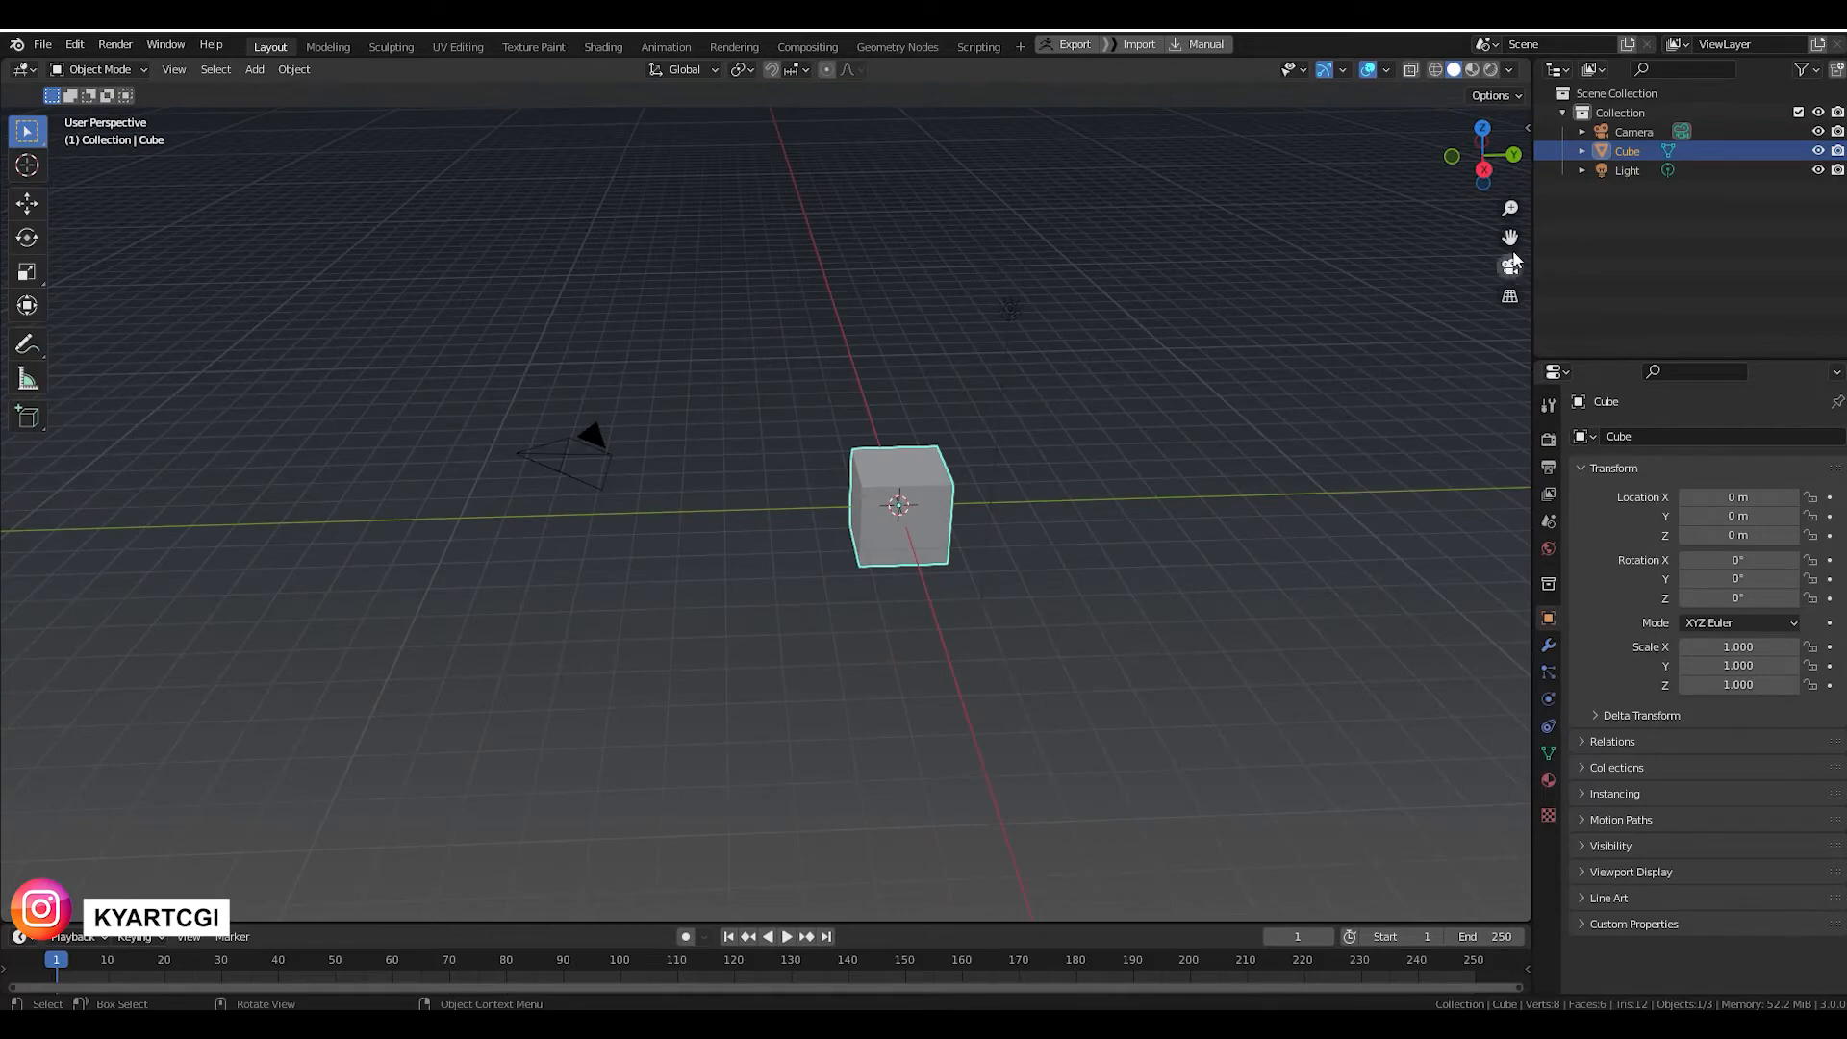
left_click_drag(1510, 237, 1040, 587)
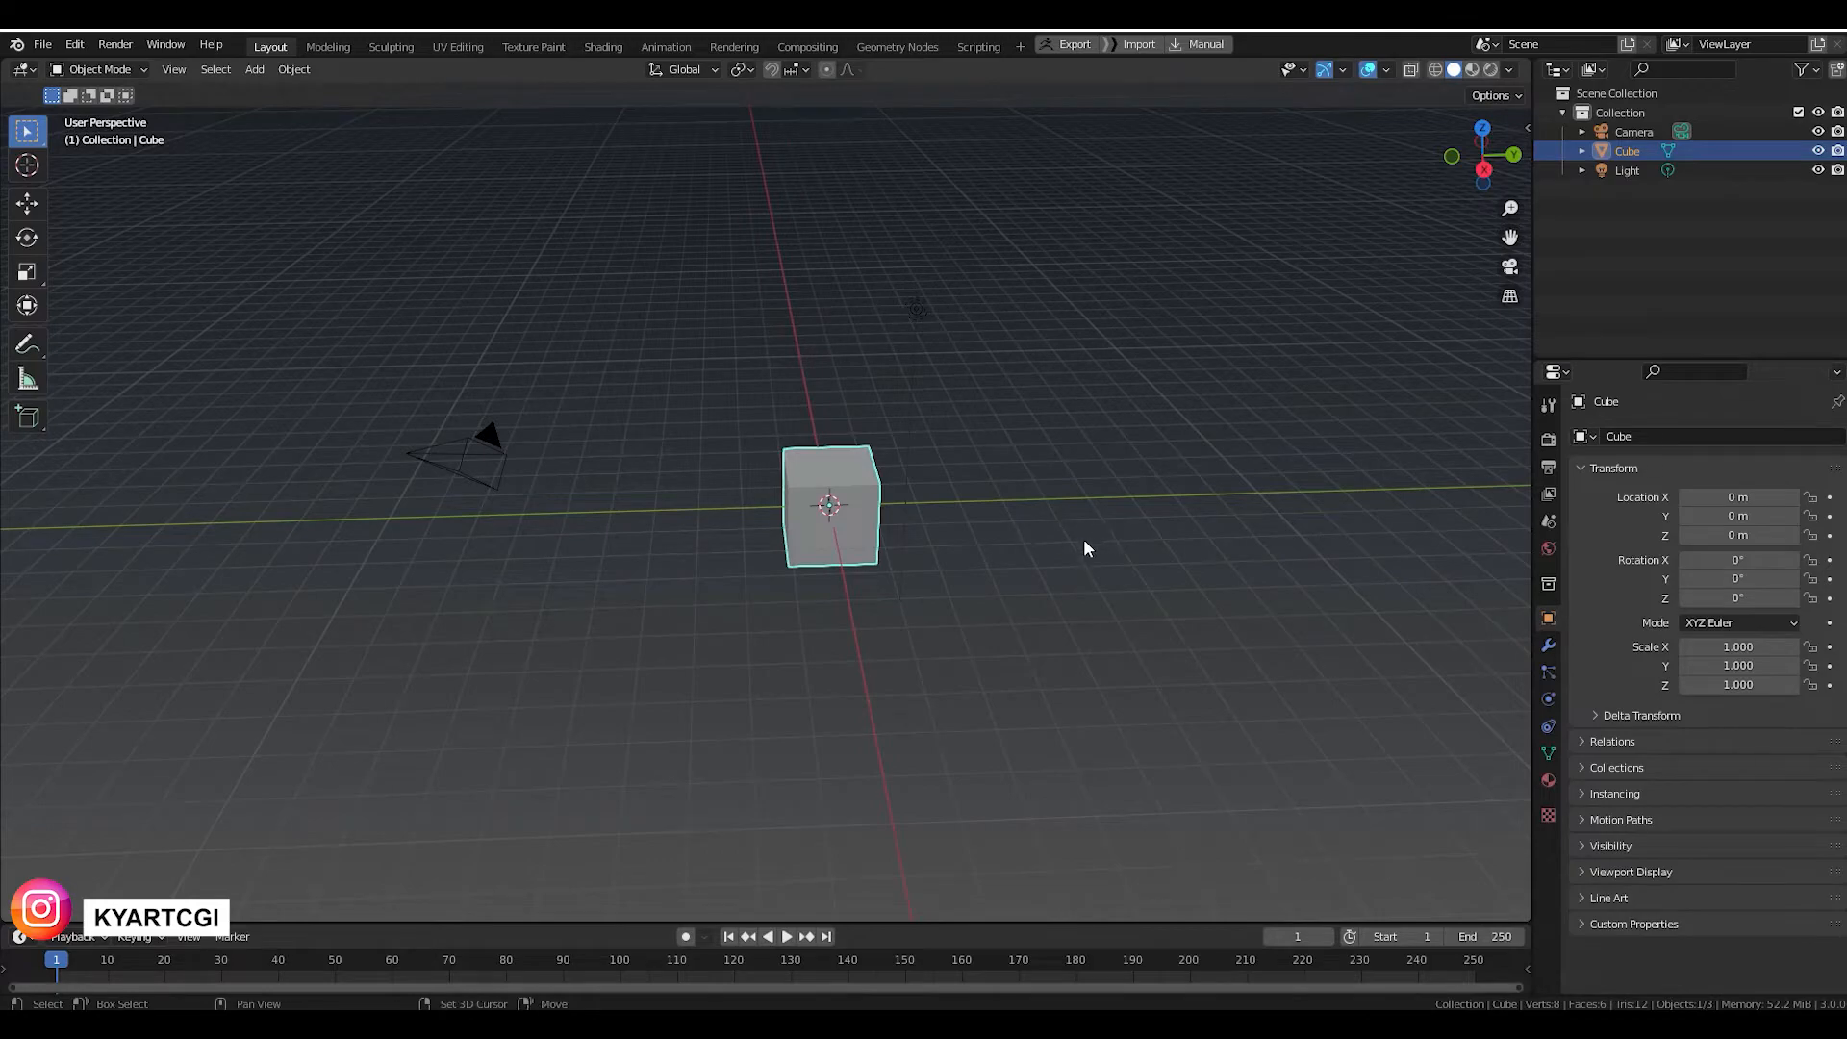
middle_click_drag(1084, 541, 1253, 497, "shift")
scroll(963, 555, "up", 2)
scroll(963, 555, "down", 3)
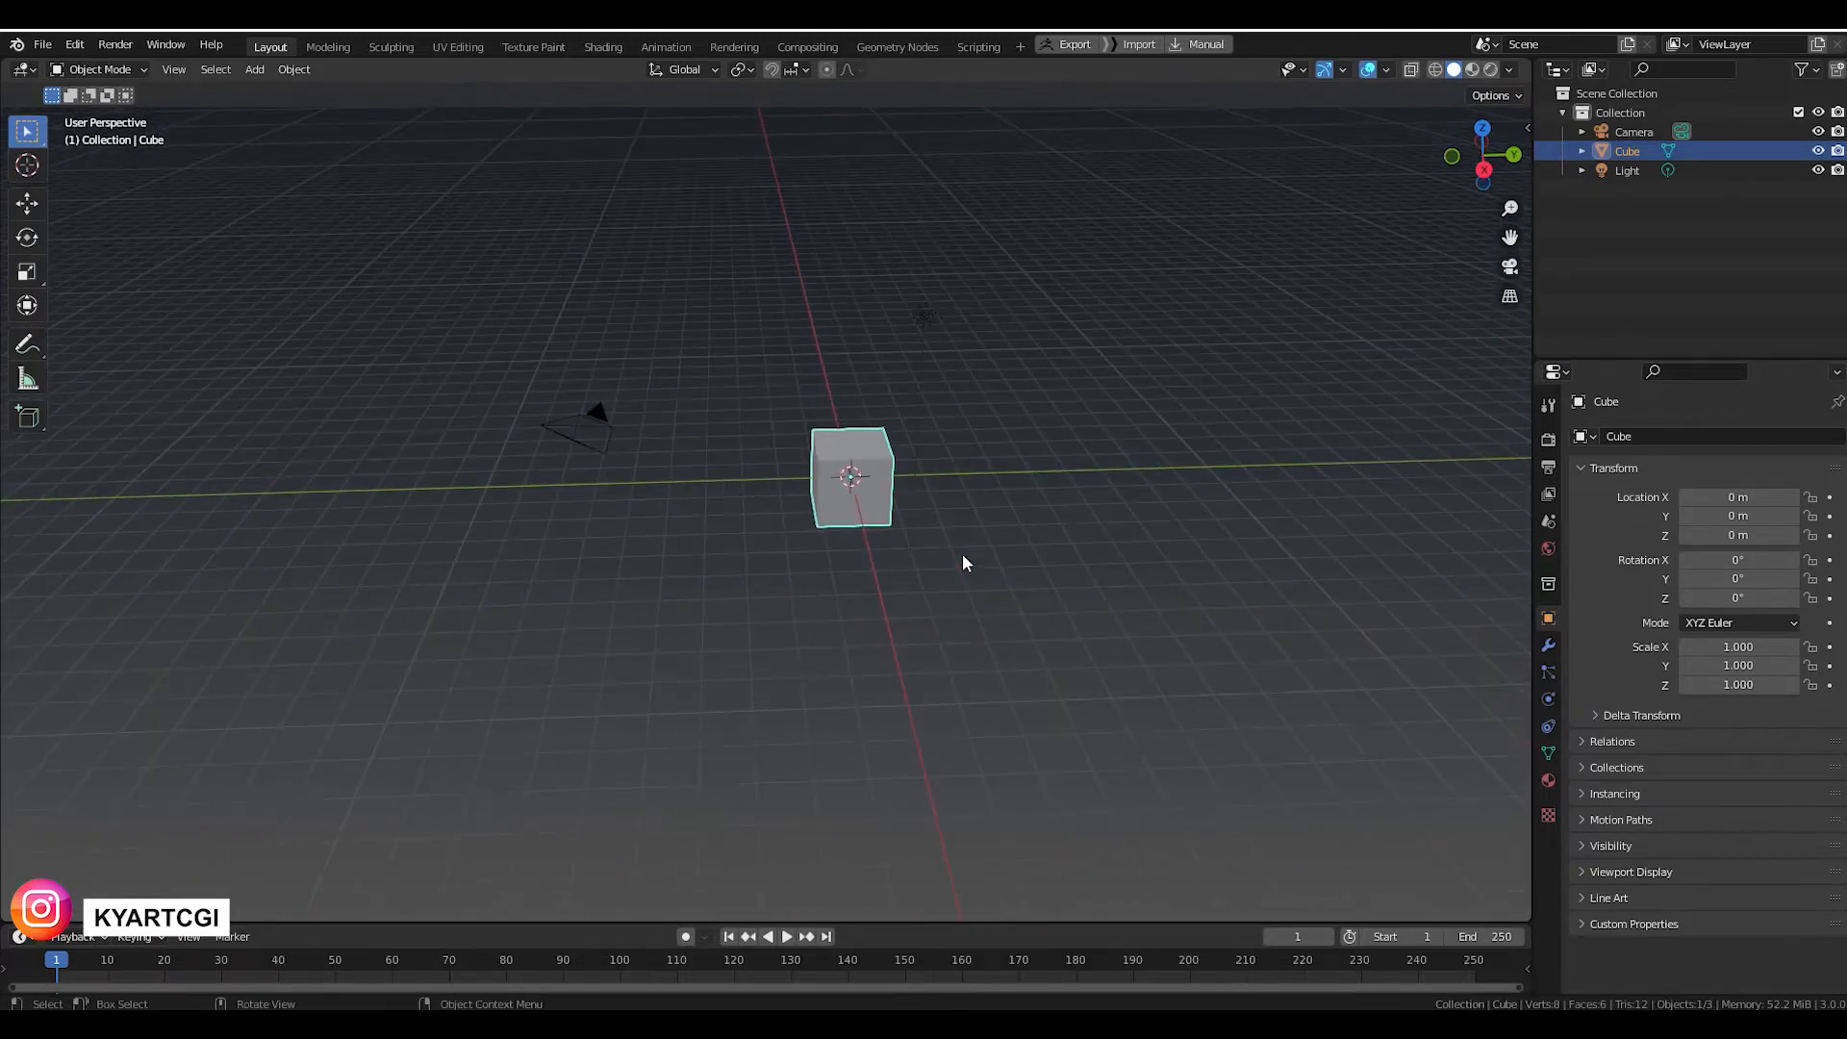
scroll(963, 561, "down", 2)
scroll(959, 567, "up", 5)
scroll(959, 571, "down", 2)
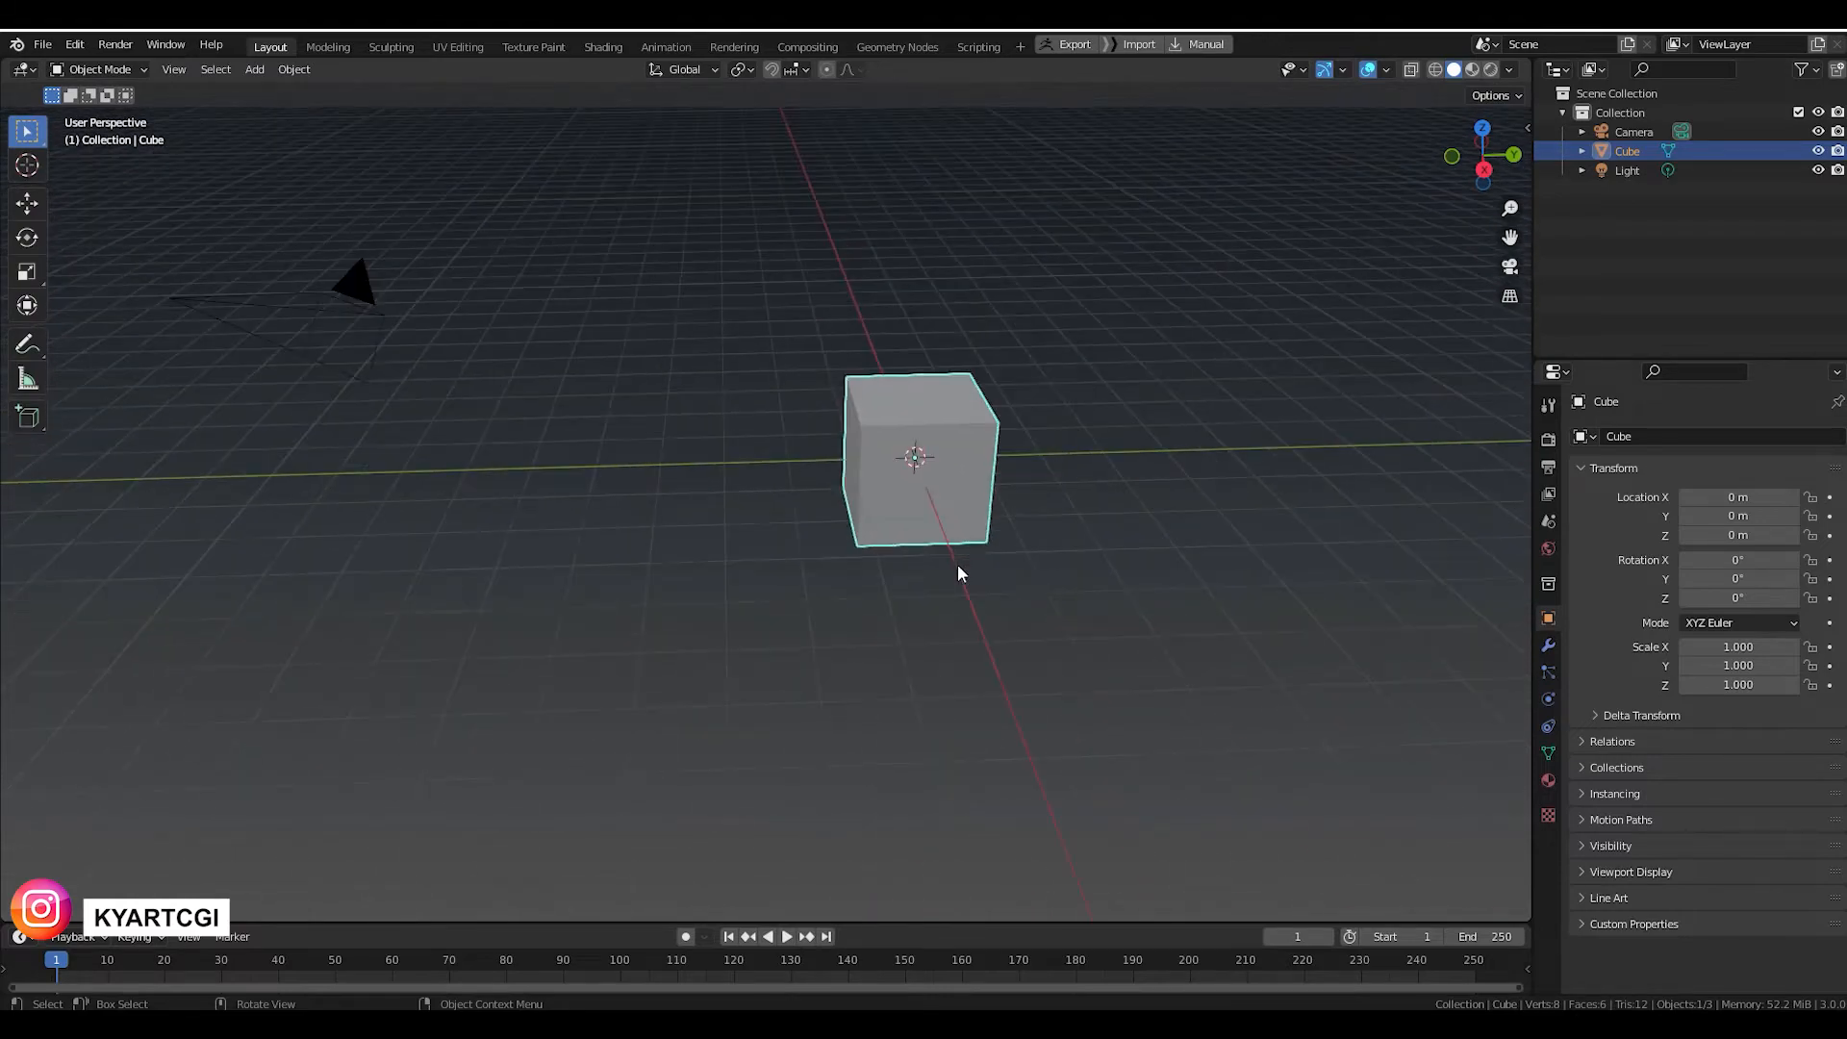
scroll(958, 566, "down", 1)
middle_click_drag(1065, 564, 1084, 507, "ctrl")
middle_click_drag(1197, 544, 996, 460)
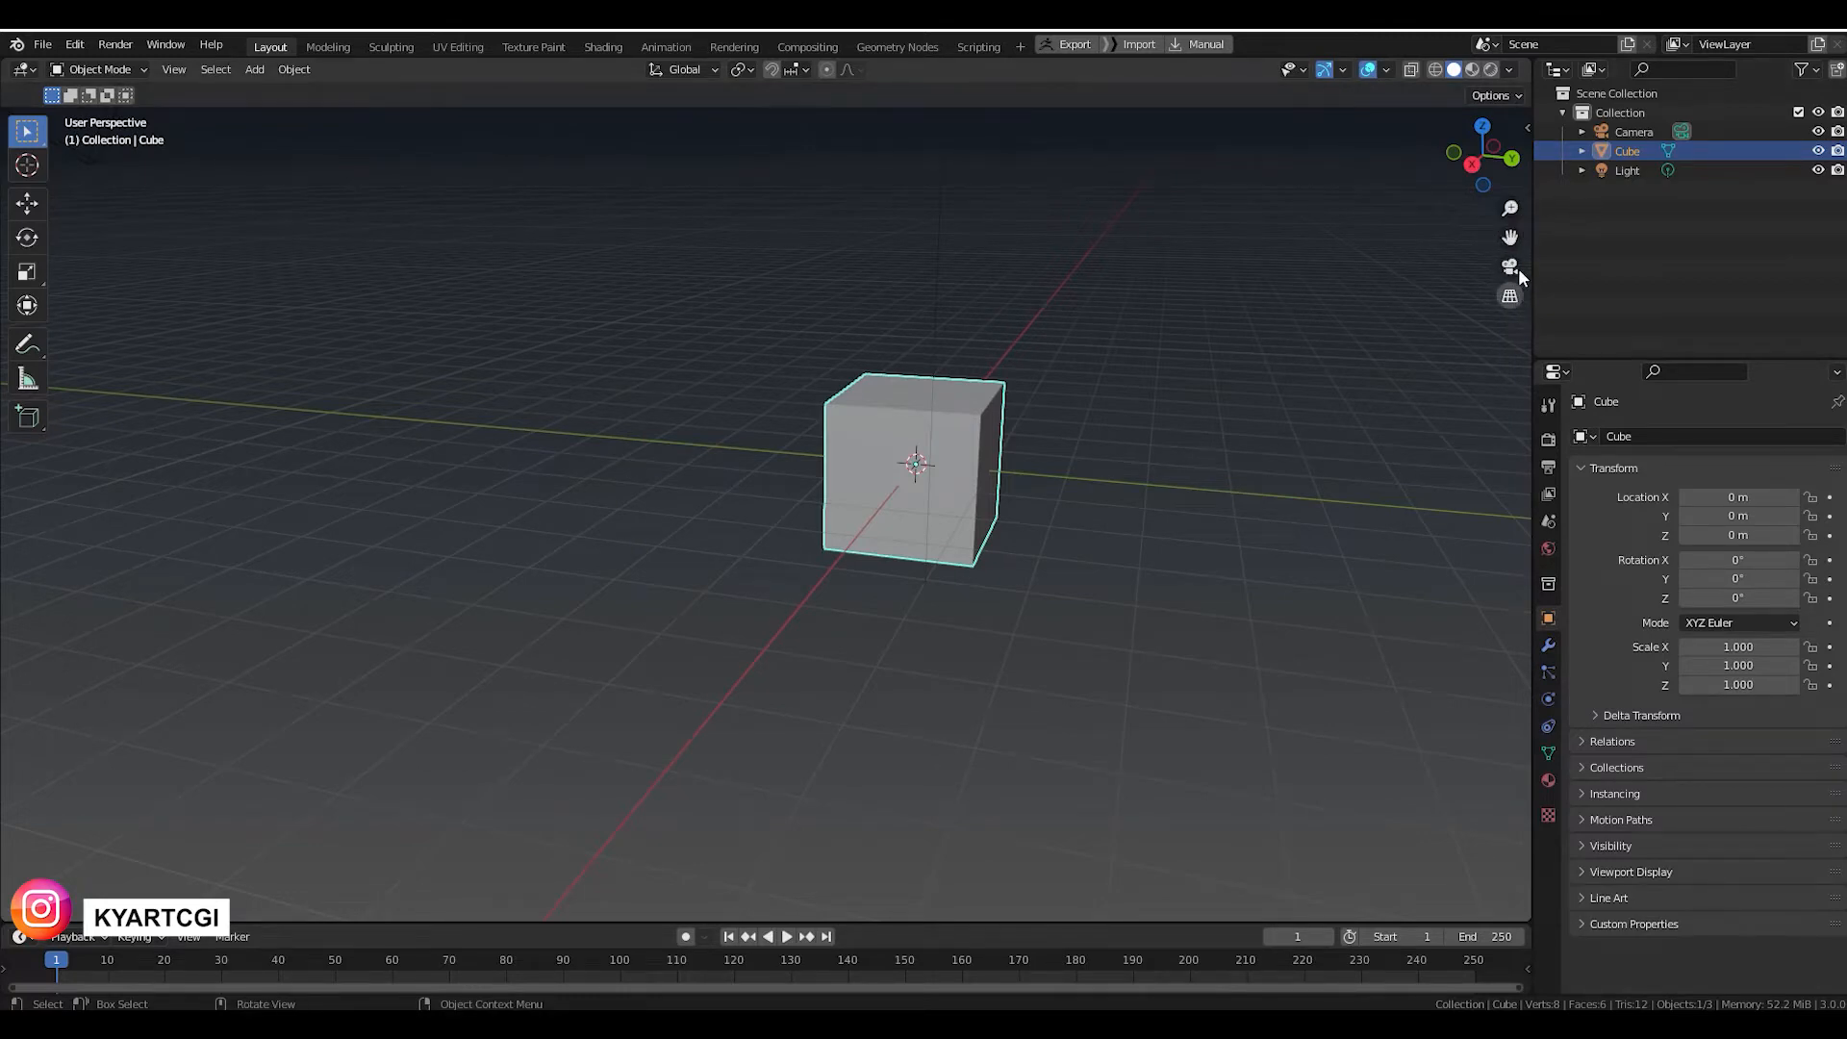
View the cube in orthographic projection and return the viewport to perspective.
left_click(1510, 297)
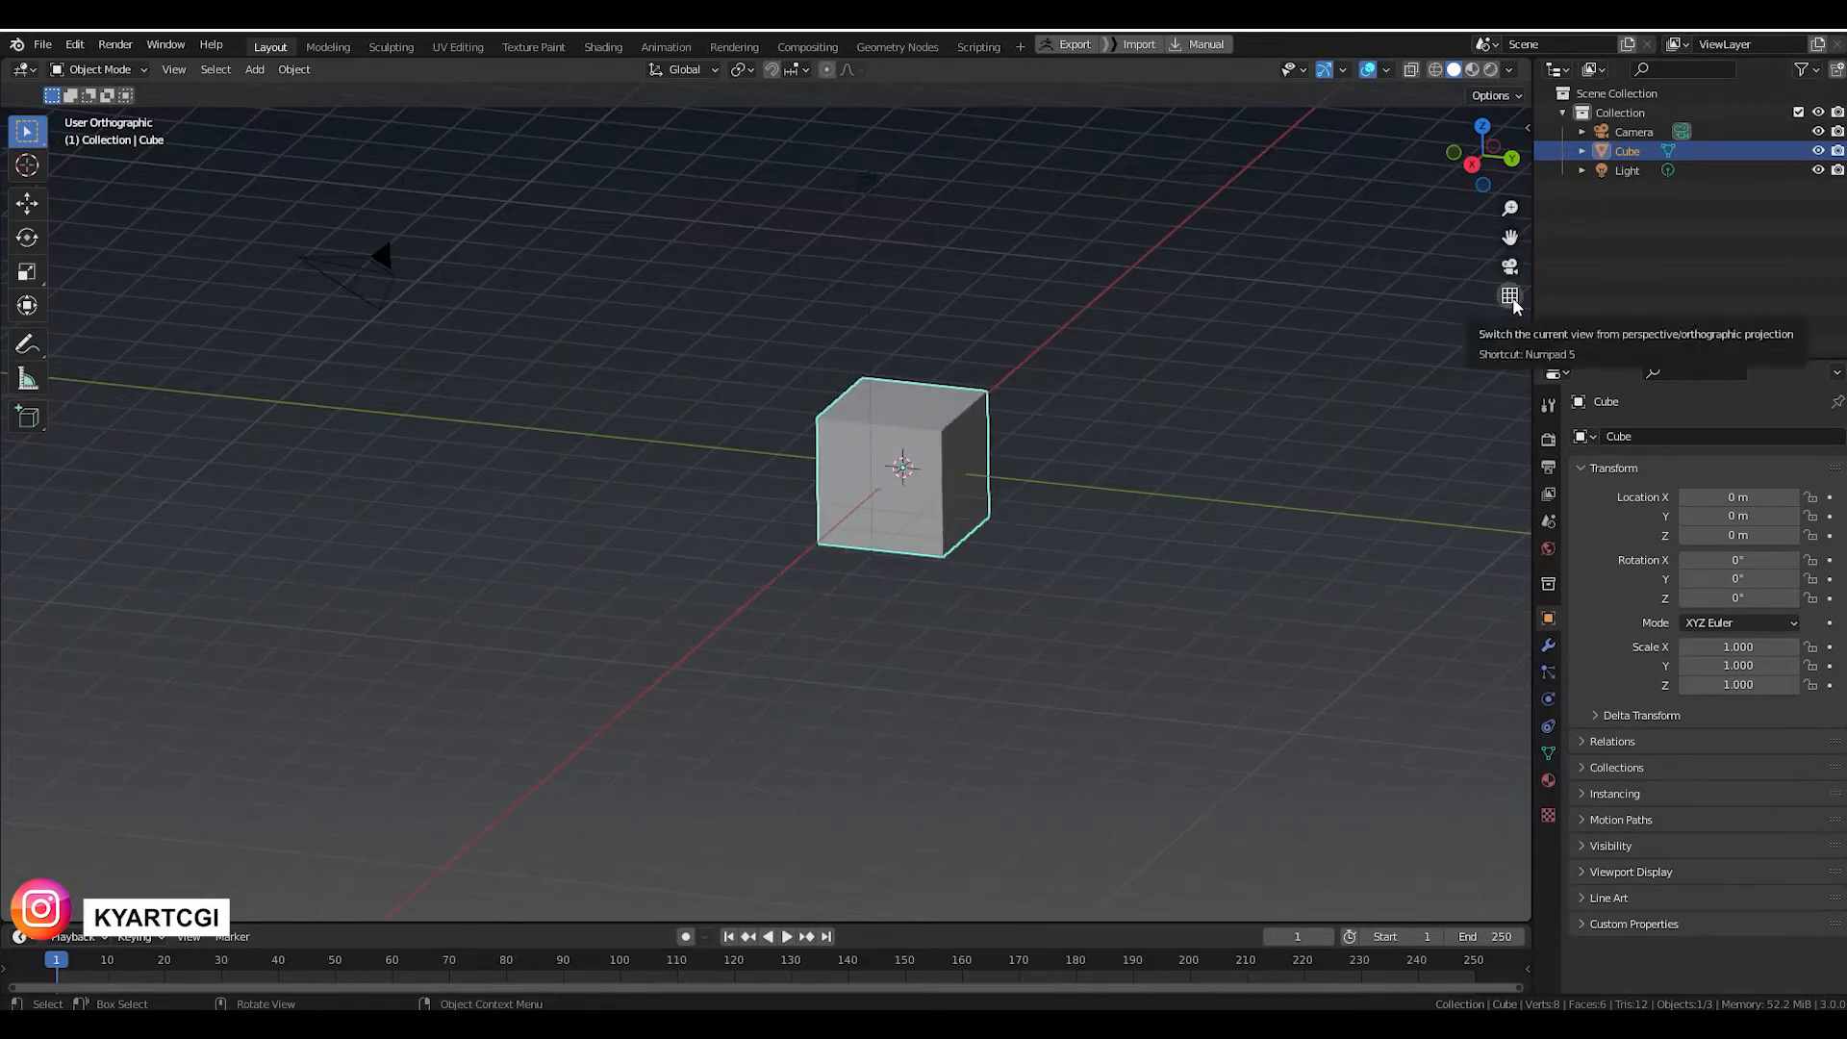
left_click(1510, 298)
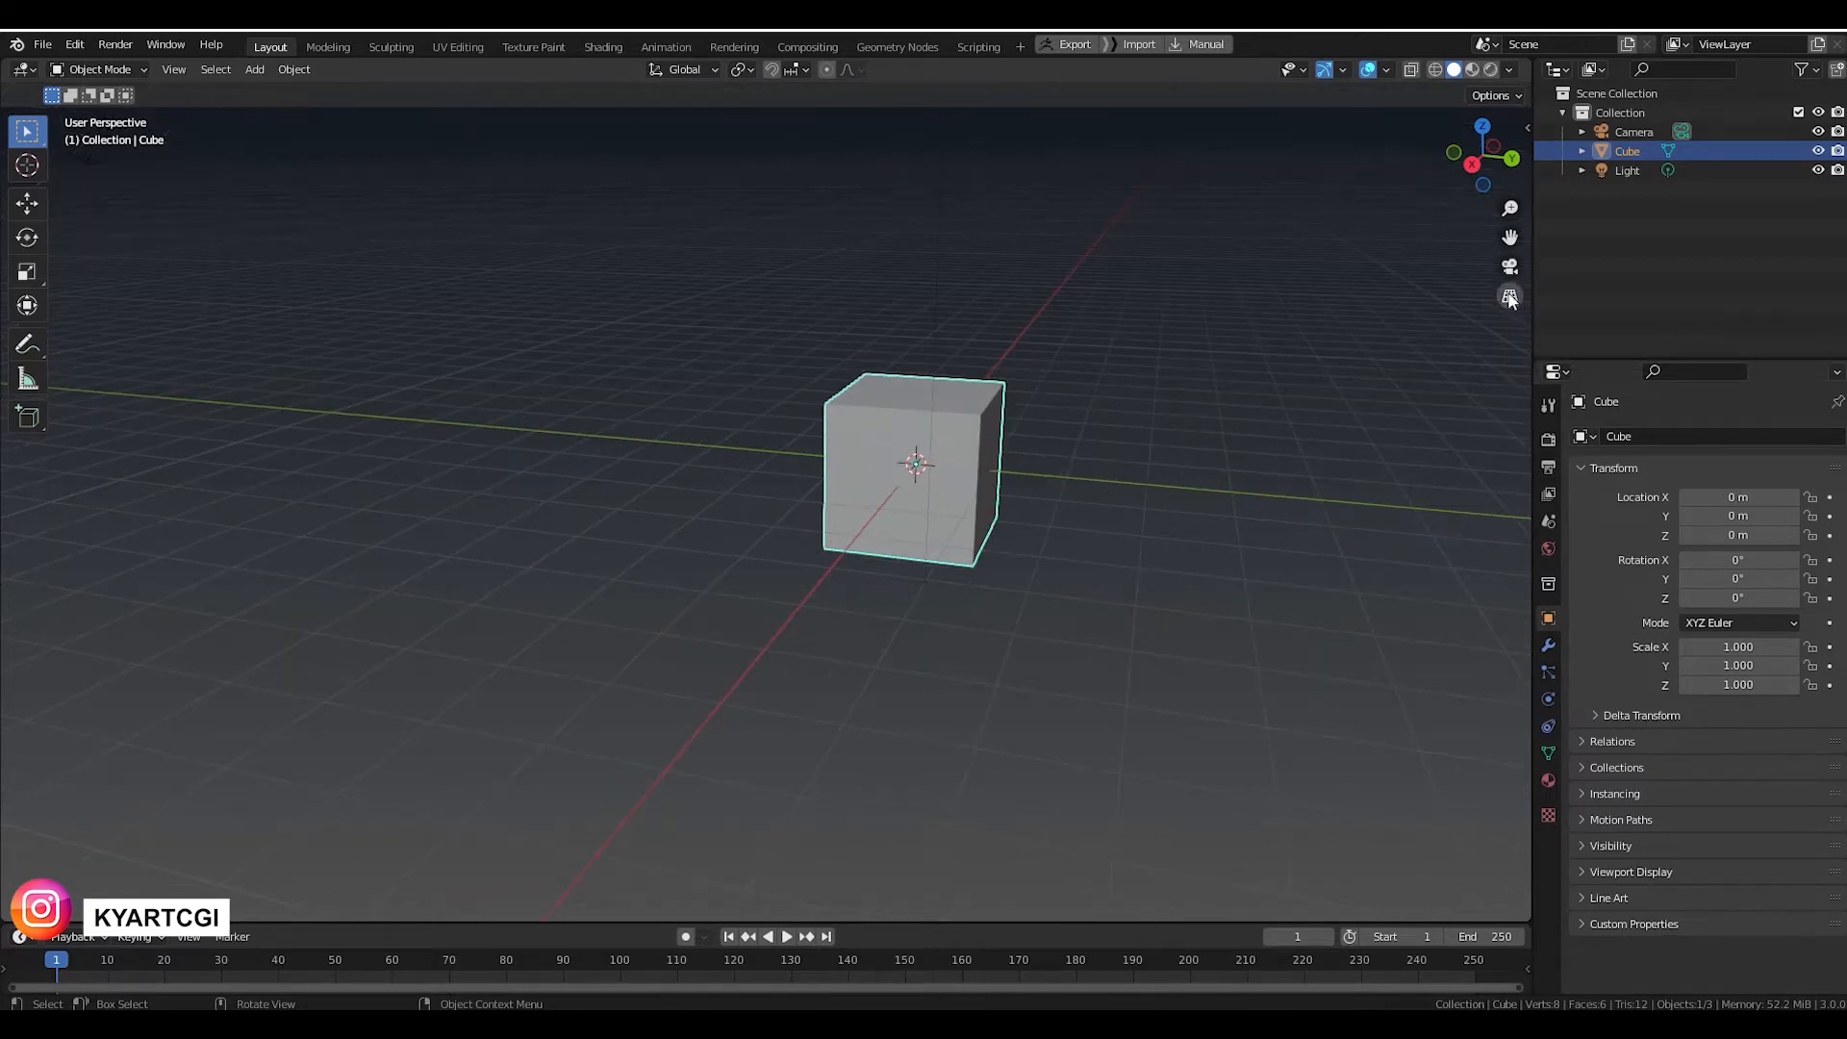
middle_click_drag(1243, 277, 1262, 292)
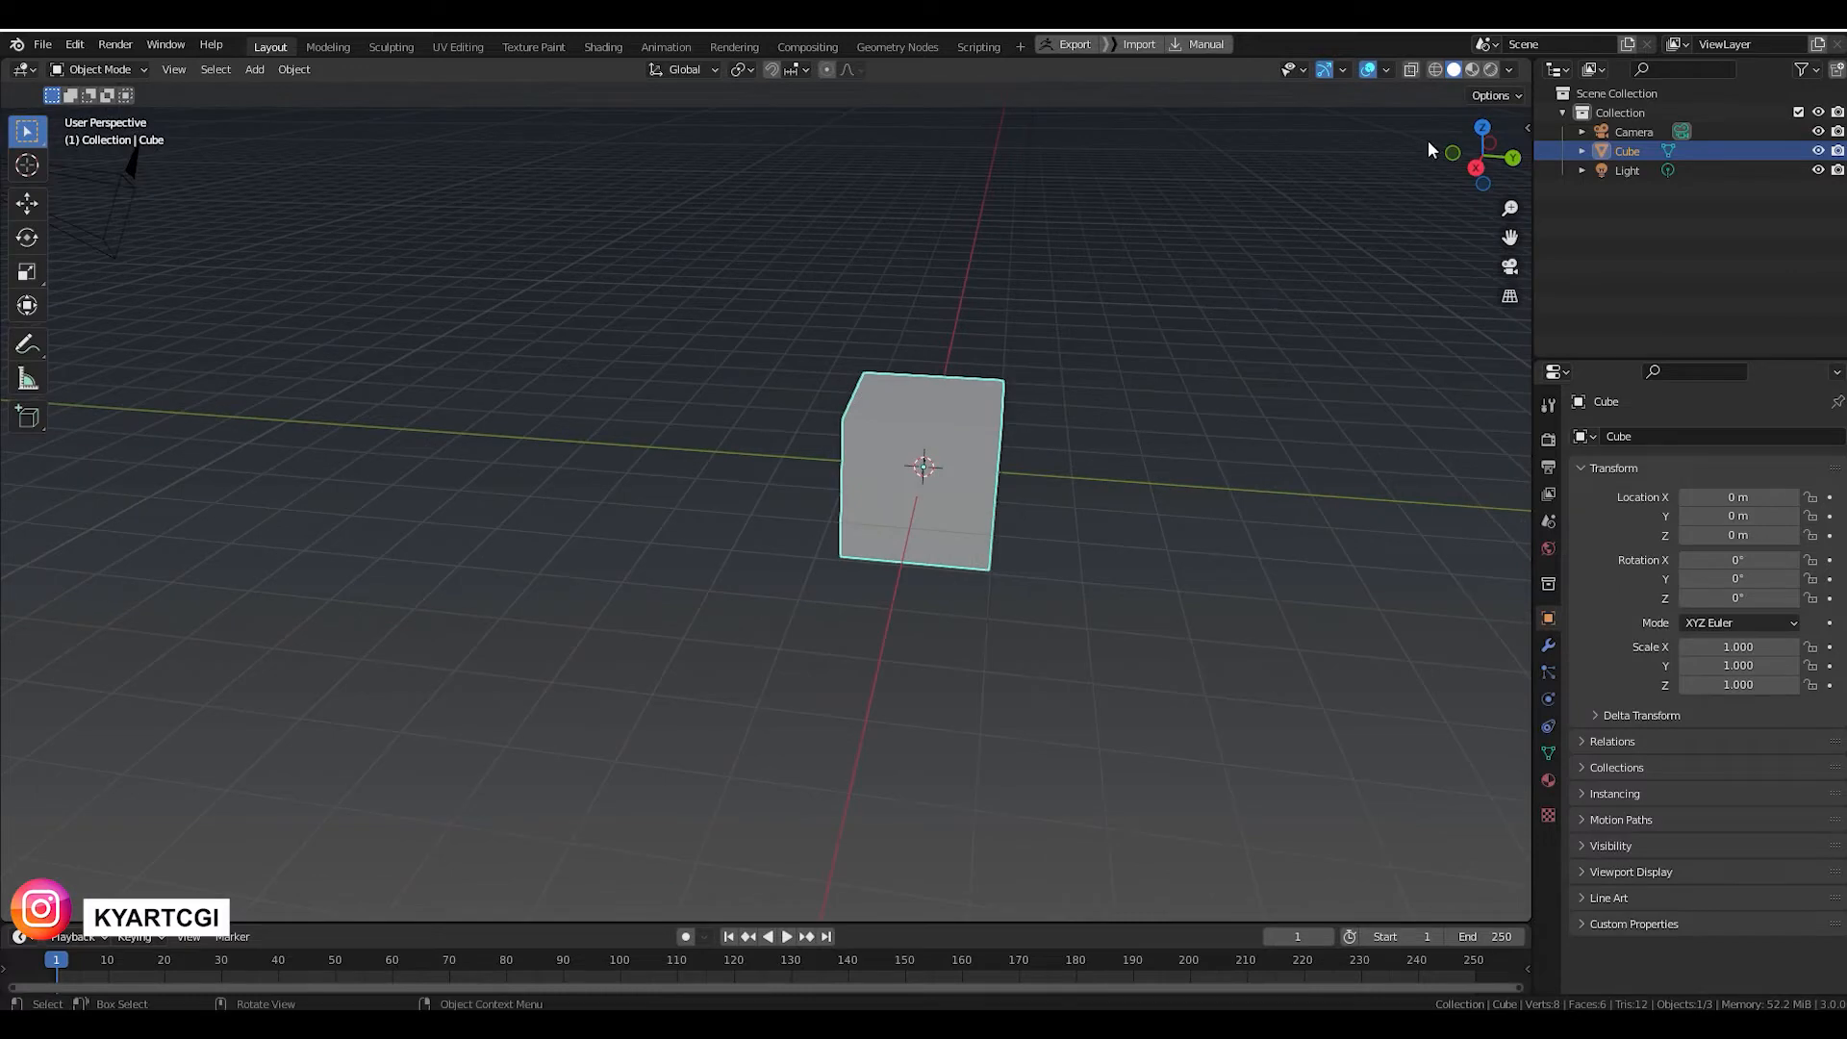
View the cube from a raised angle and set the viewport shading to Material Preview and finally to Rendered.
middle_click_drag(1128, 401, 1129, 373)
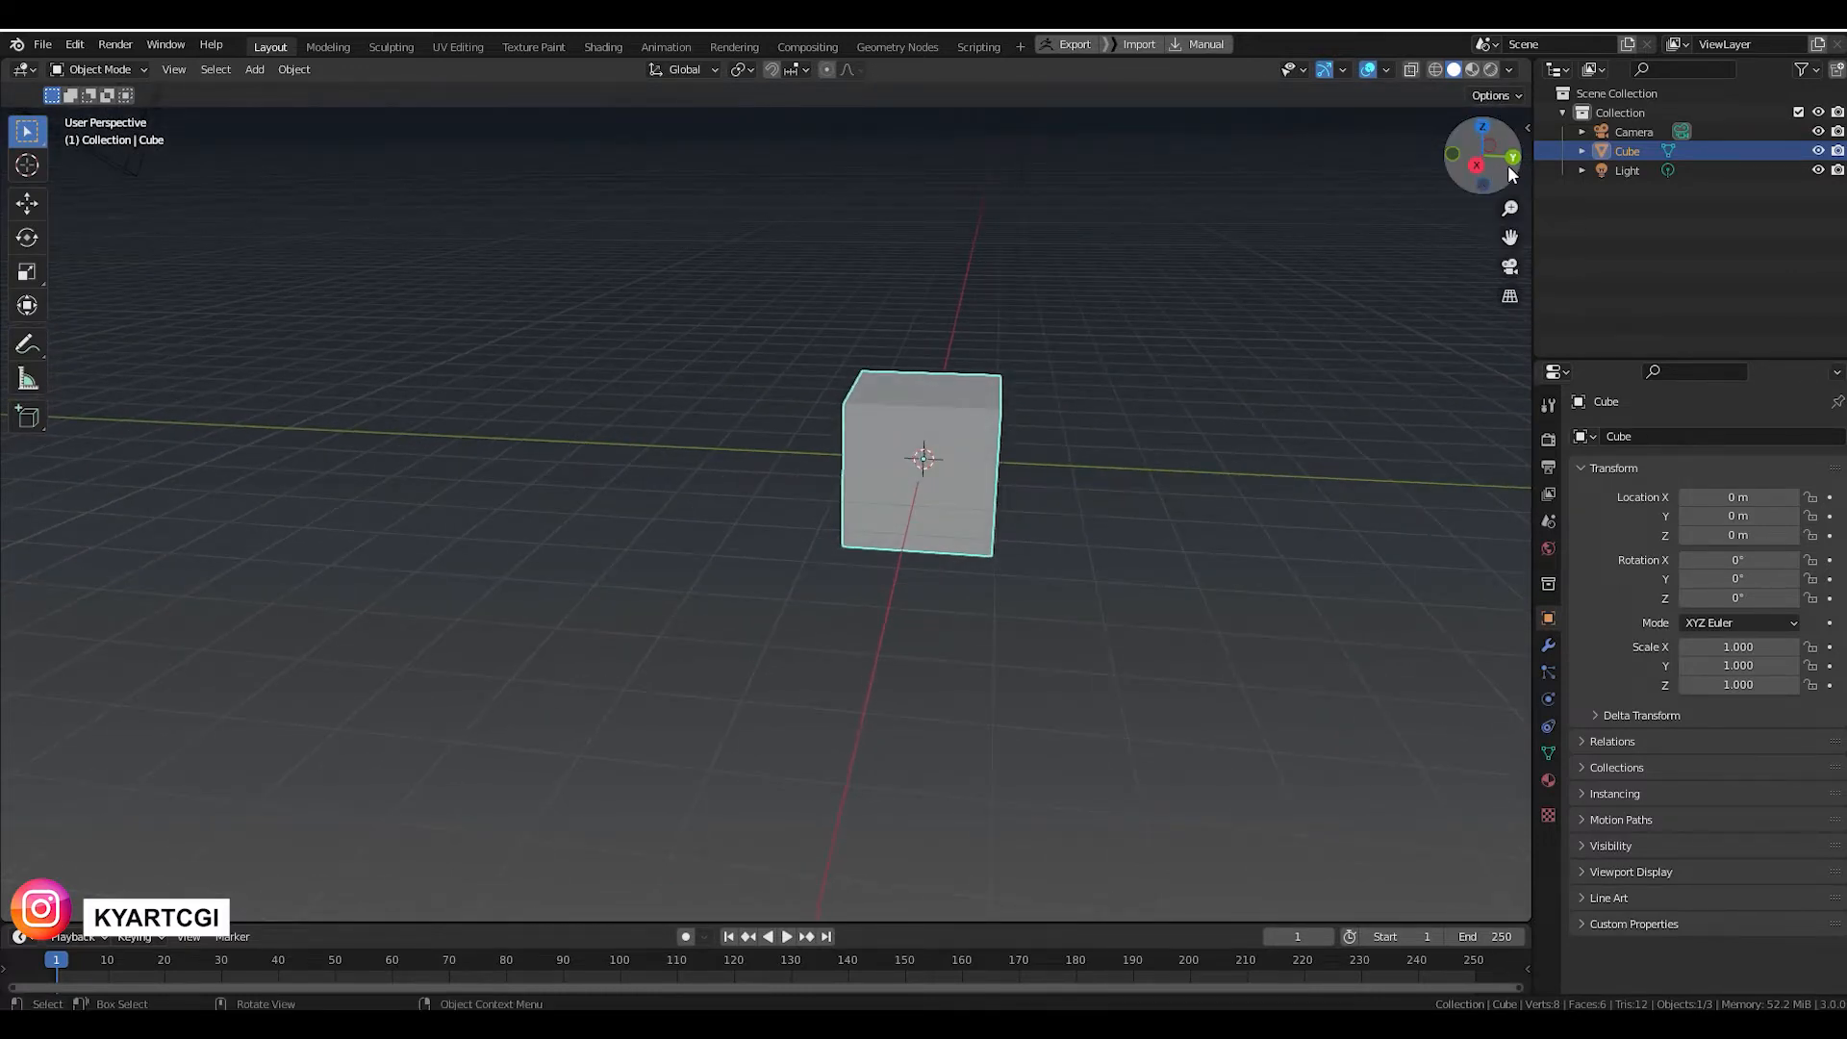
middle_click_drag(1014, 365, 1036, 337)
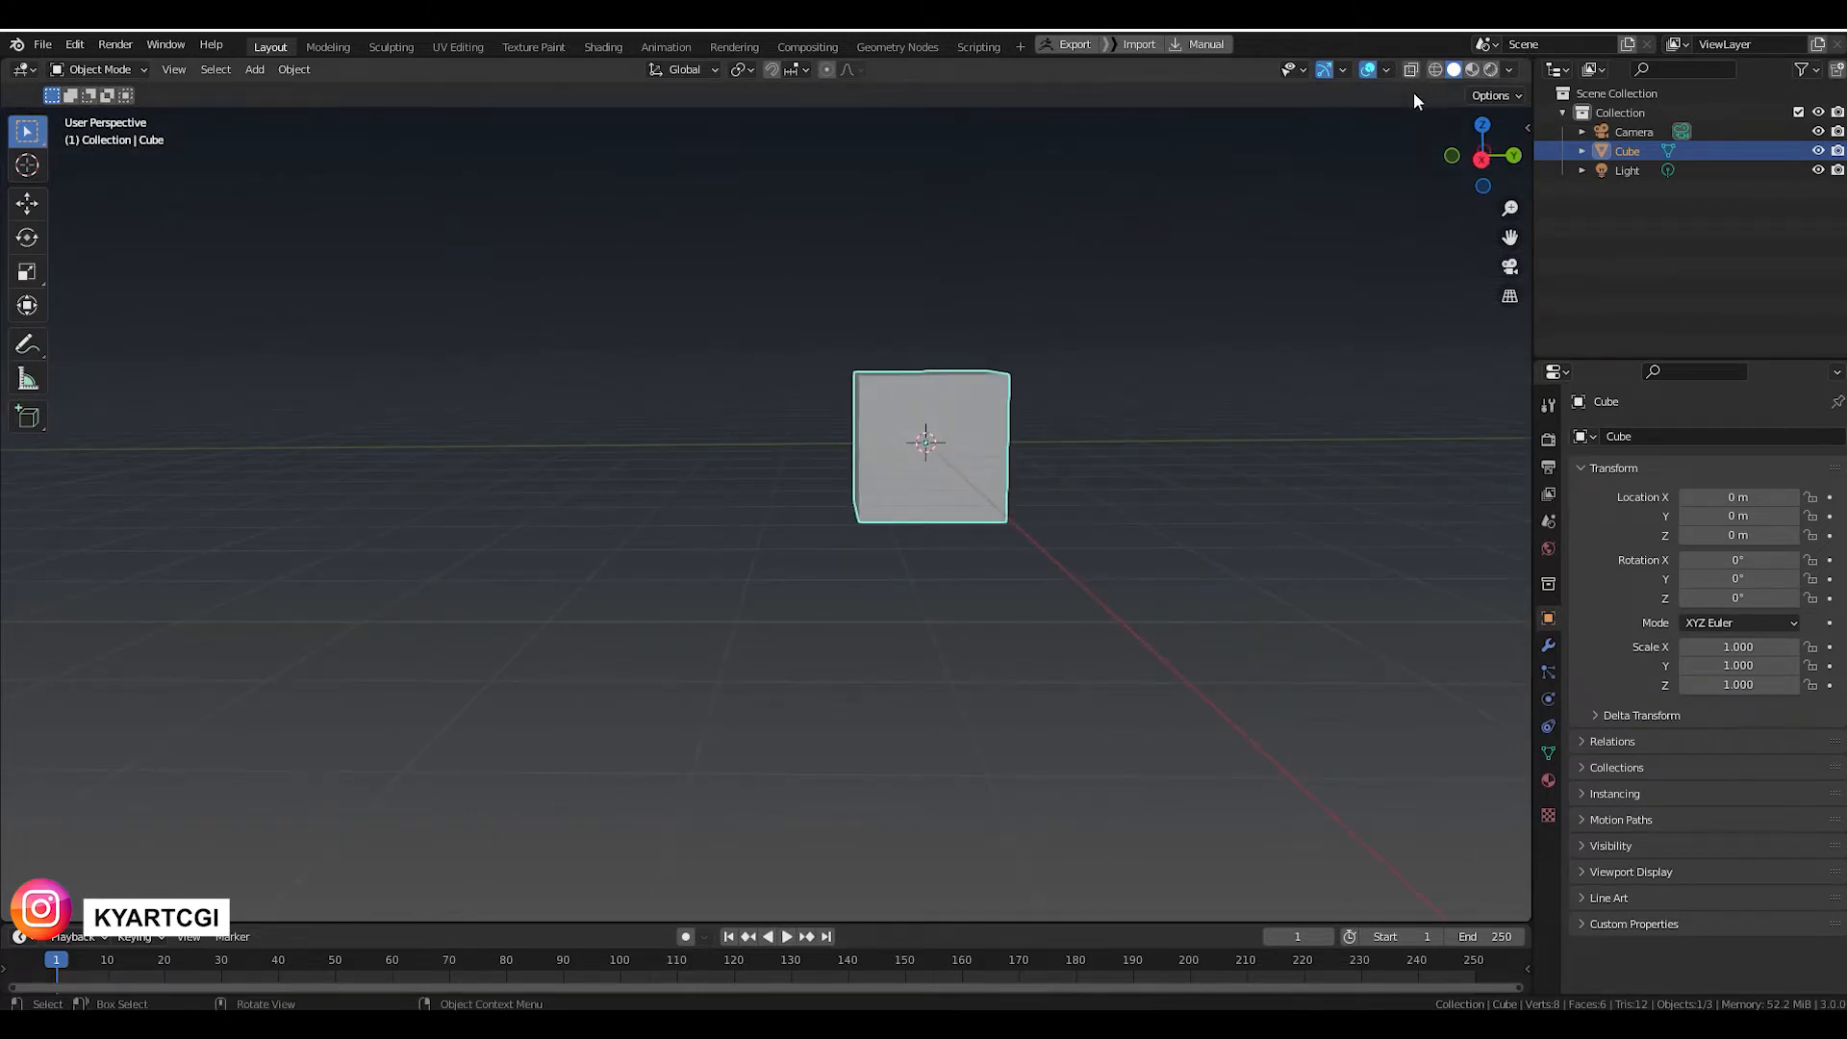
middle_click_drag(1138, 355, 1029, 366)
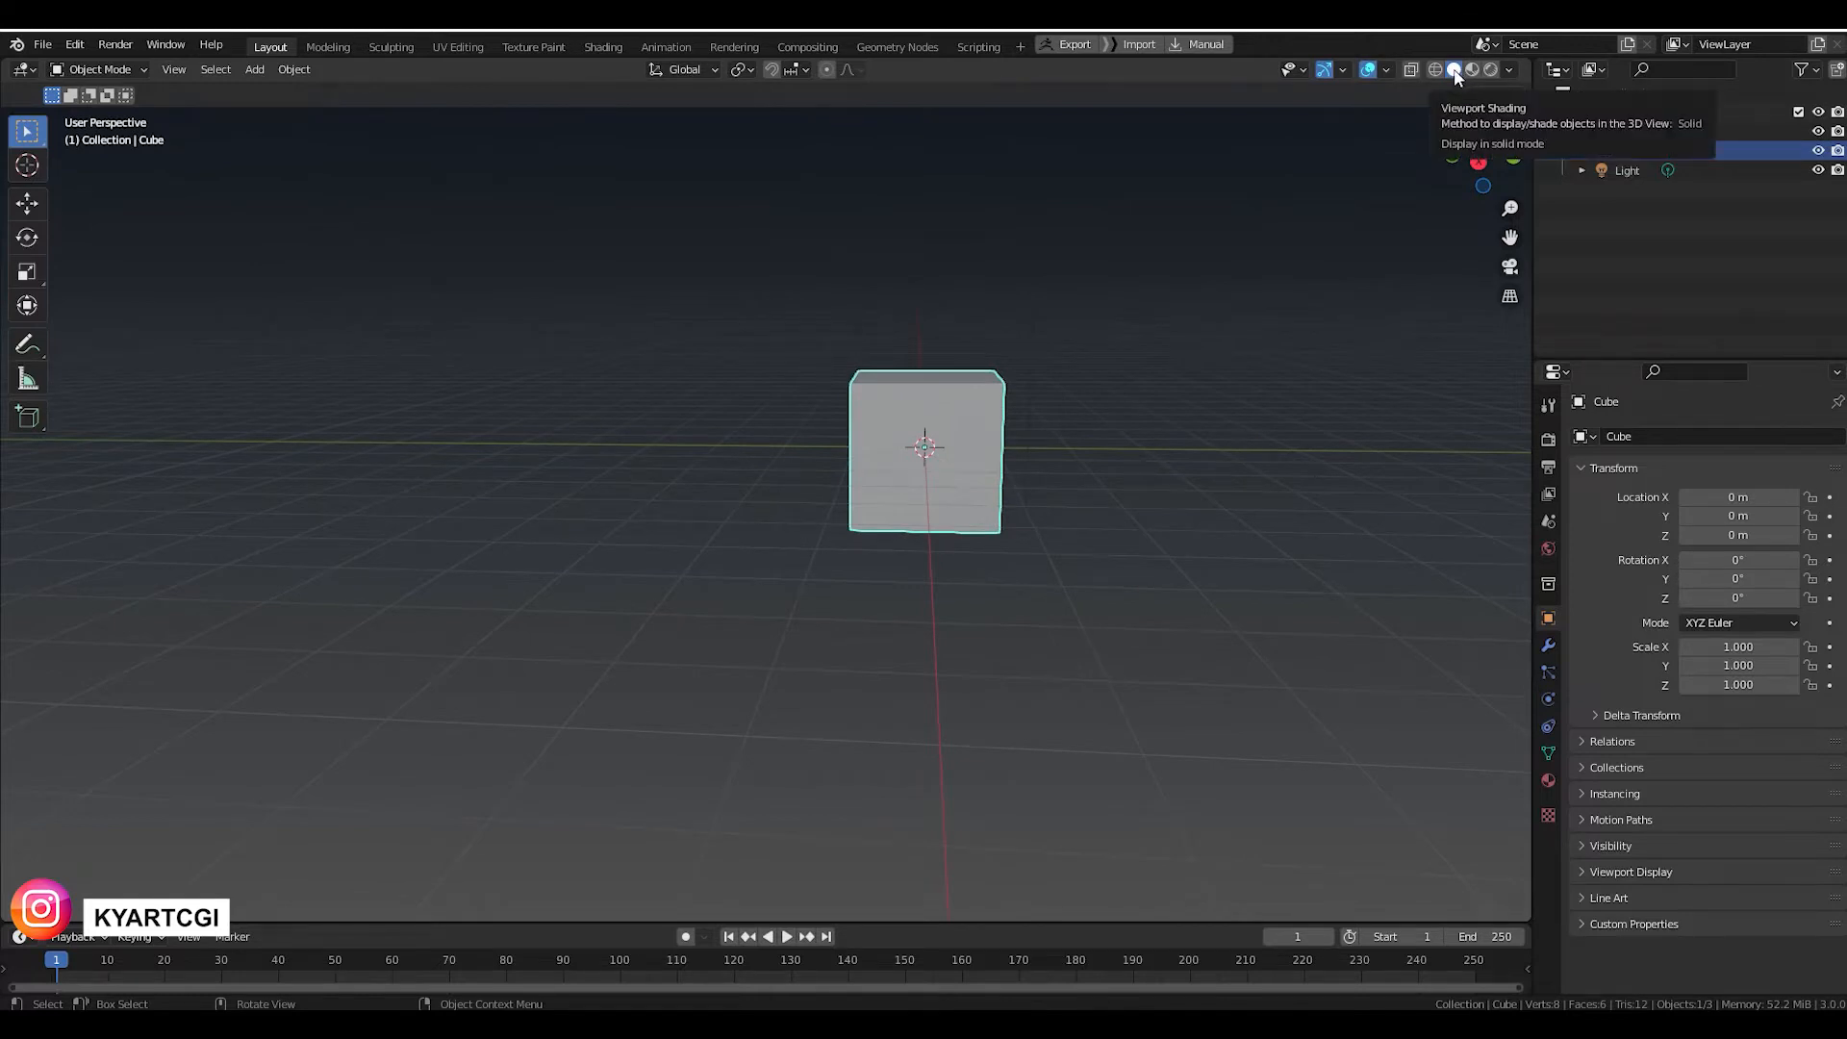
middle_click_drag(800, 413, 1226, 227)
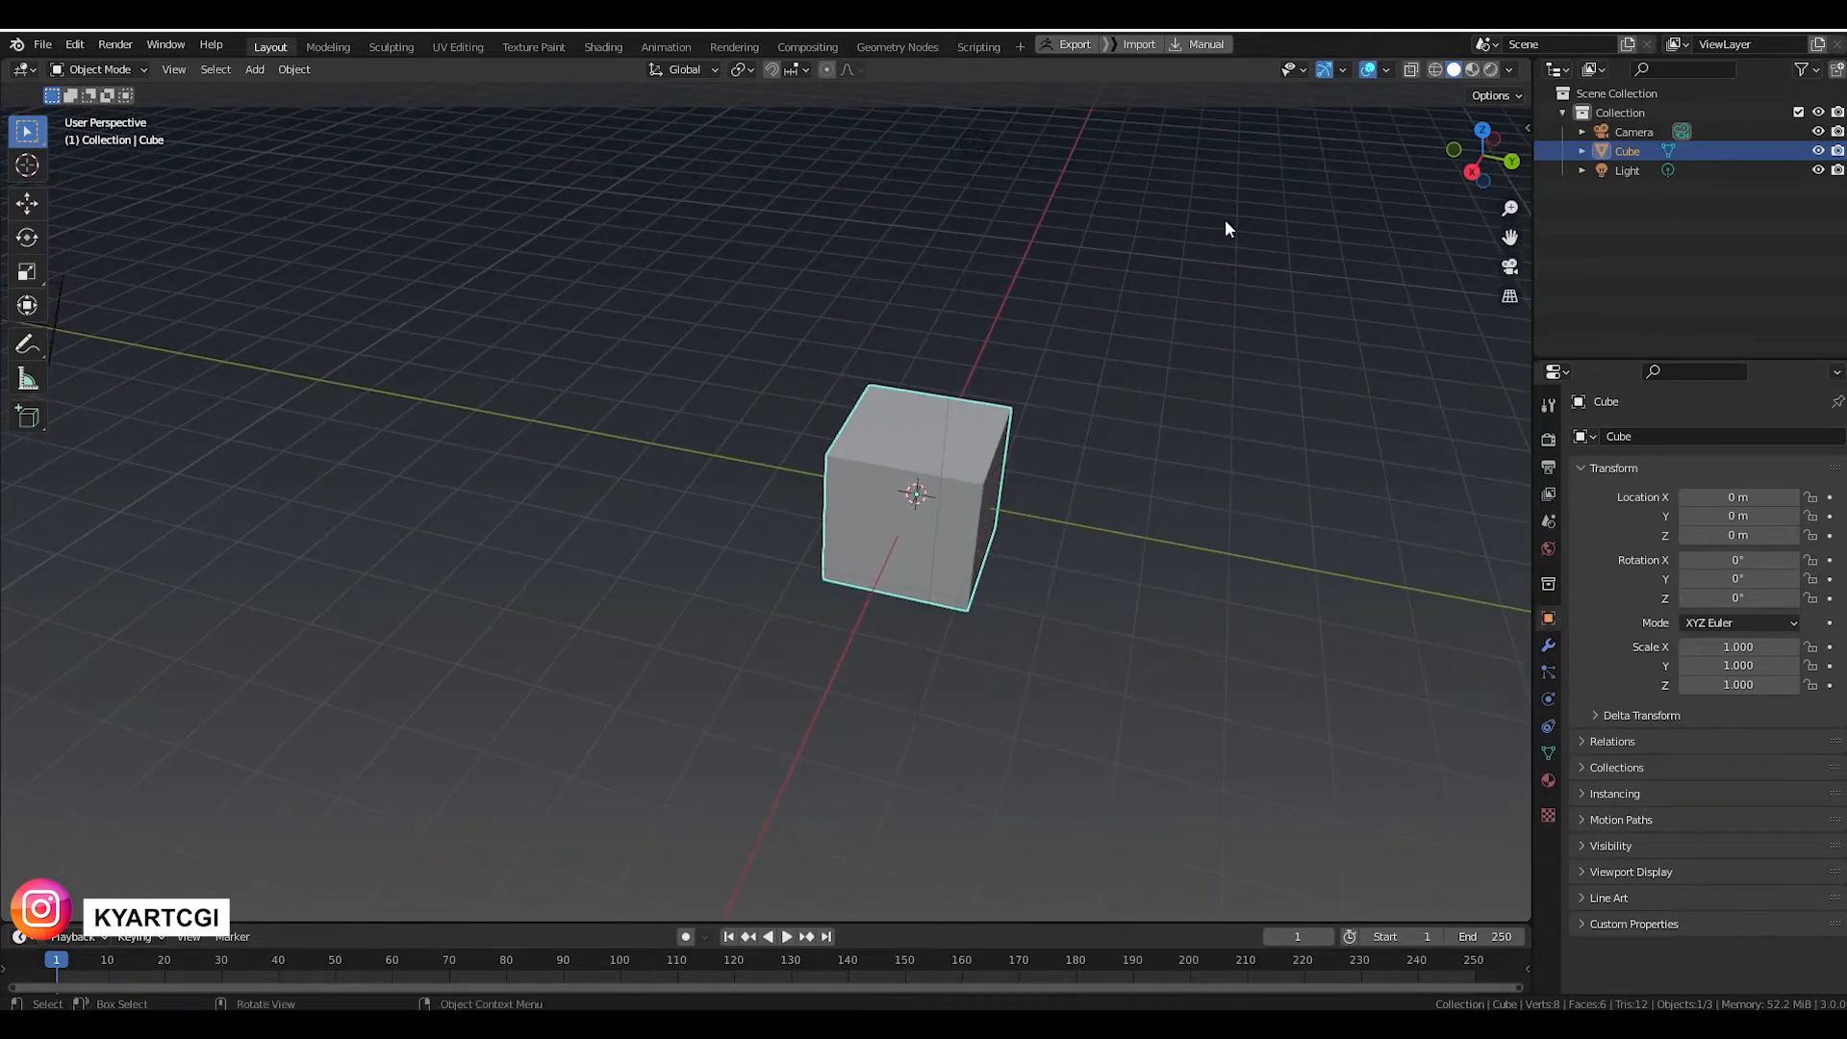
left_click(1470, 70)
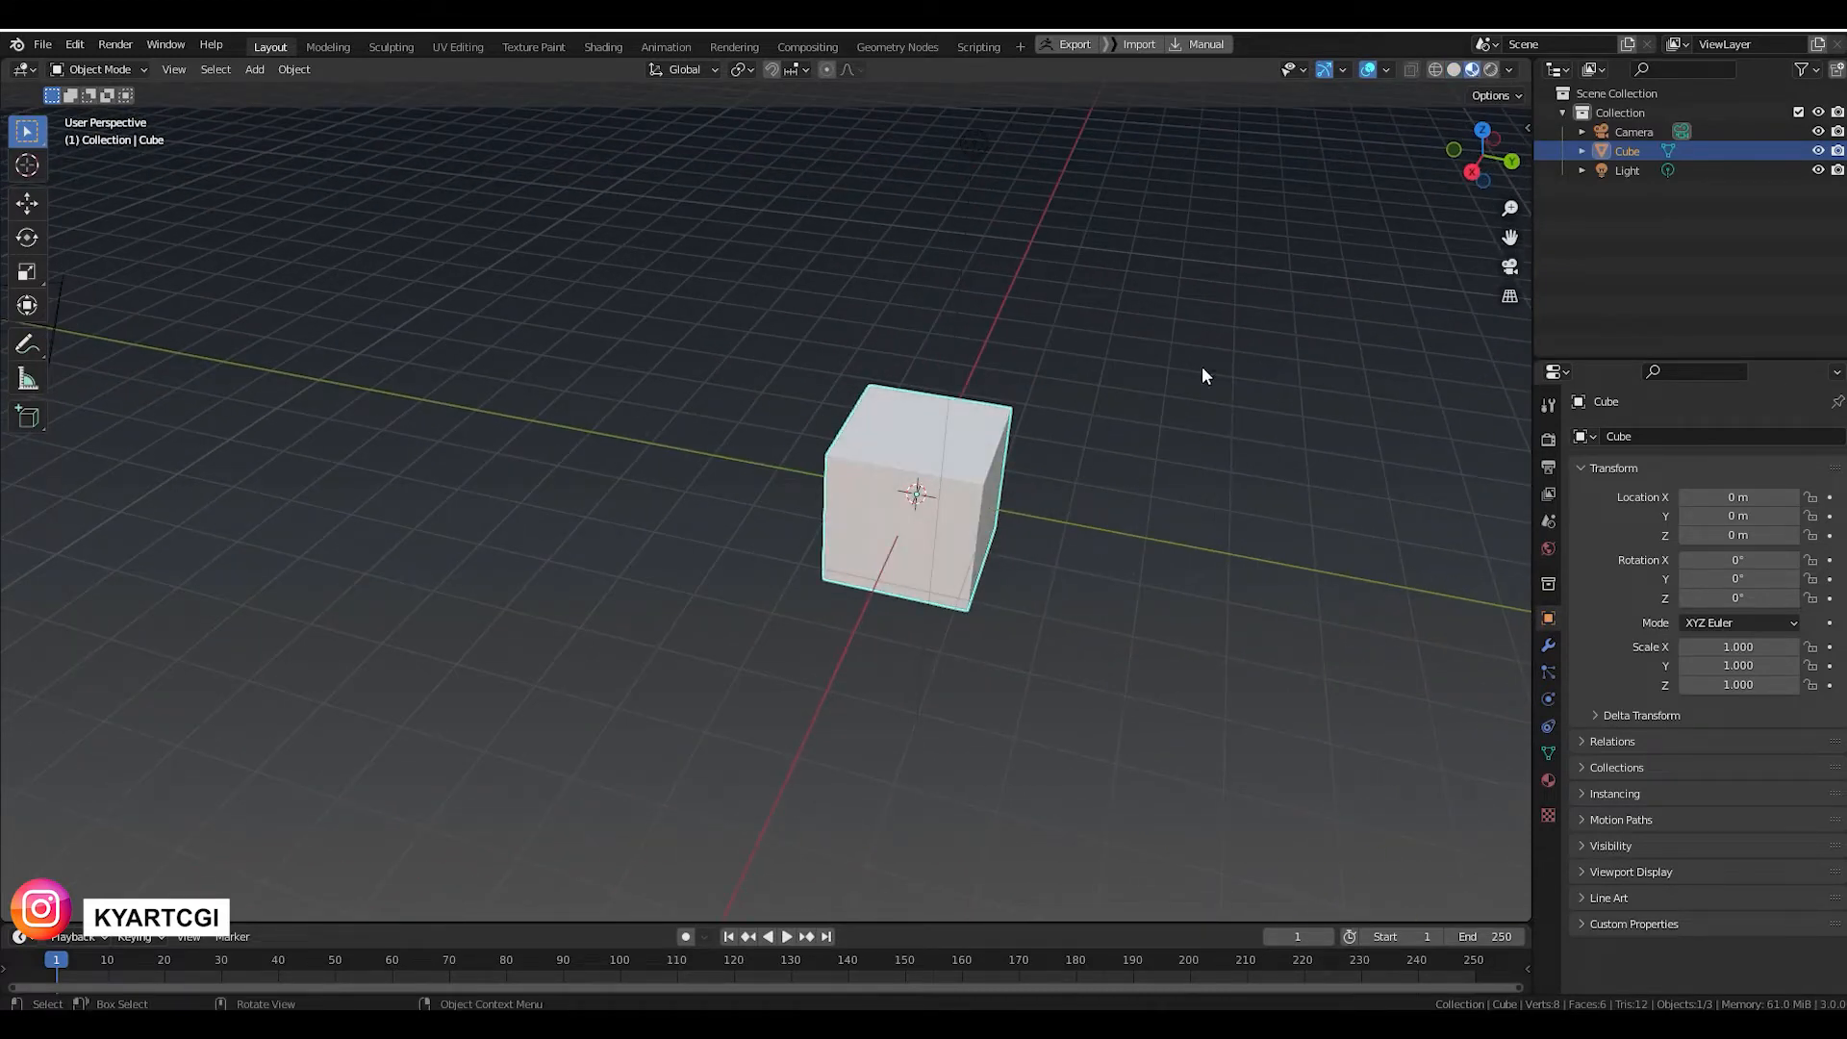
left_click(1491, 69)
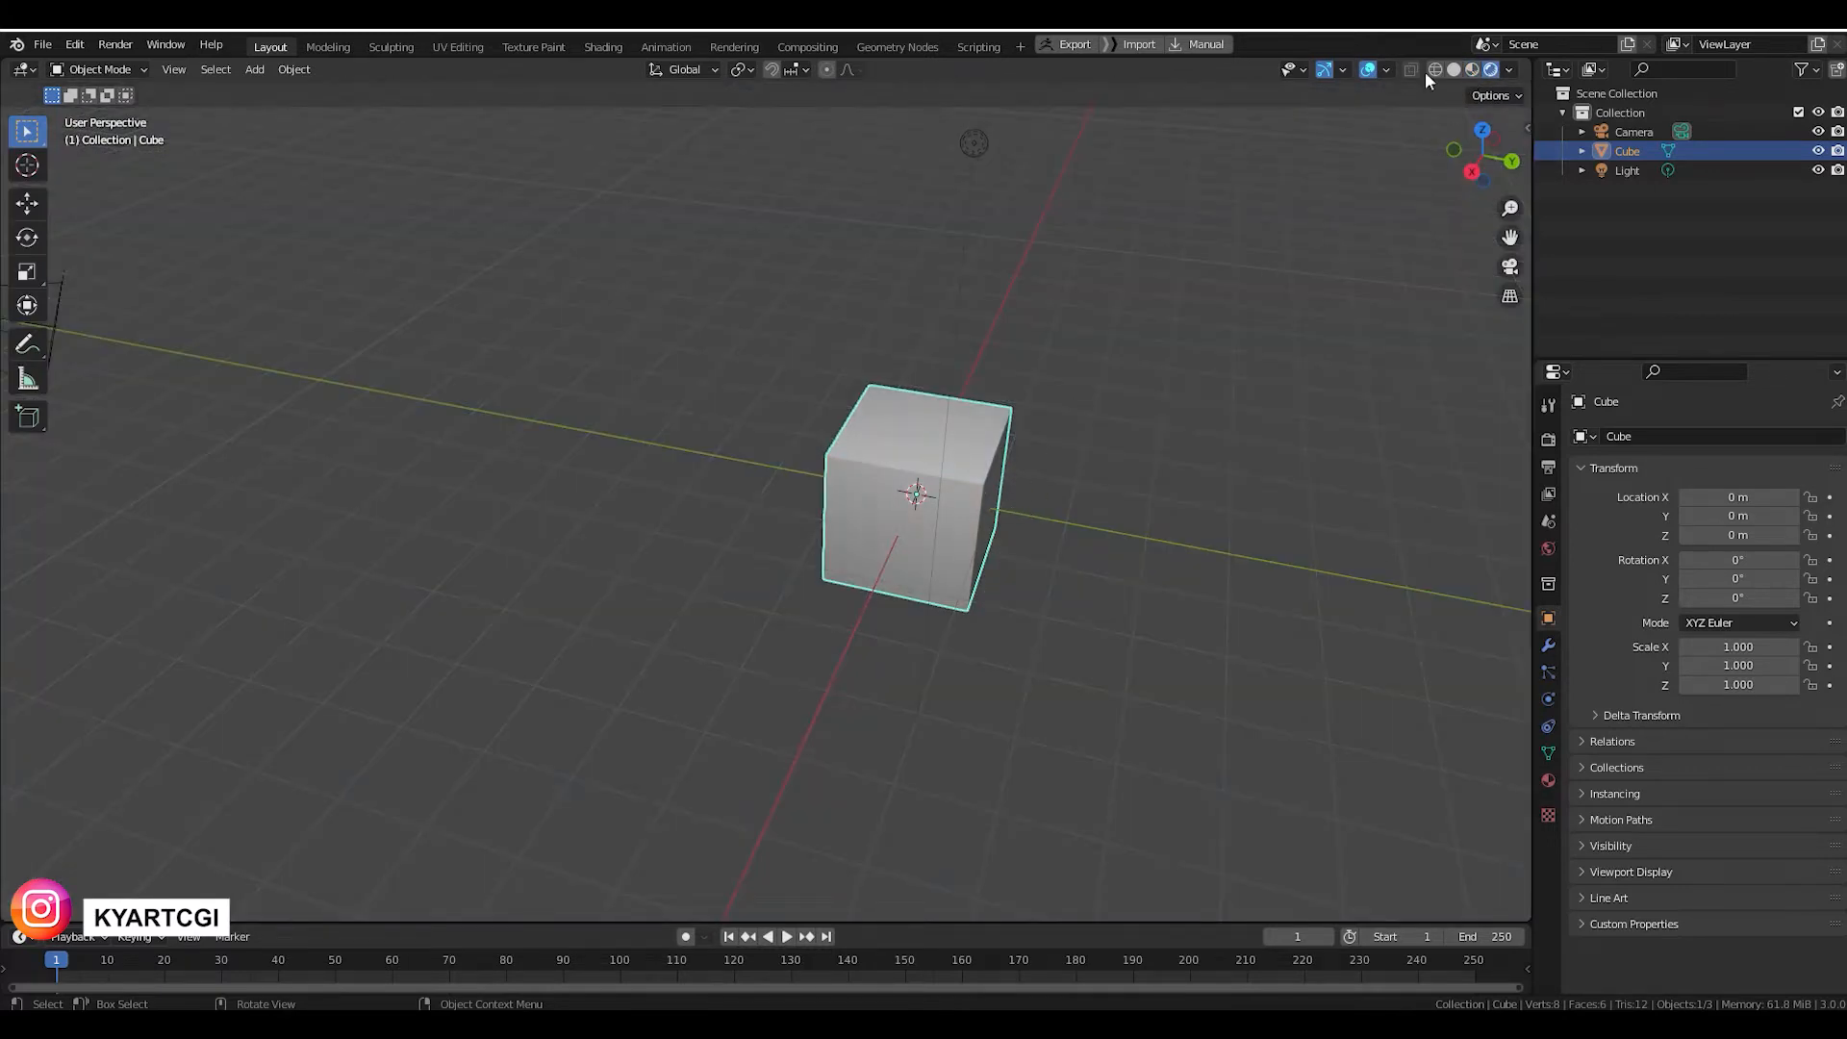
Set the viewport shading back to Solid and view the cube from a lower angle.
left_click(1453, 71)
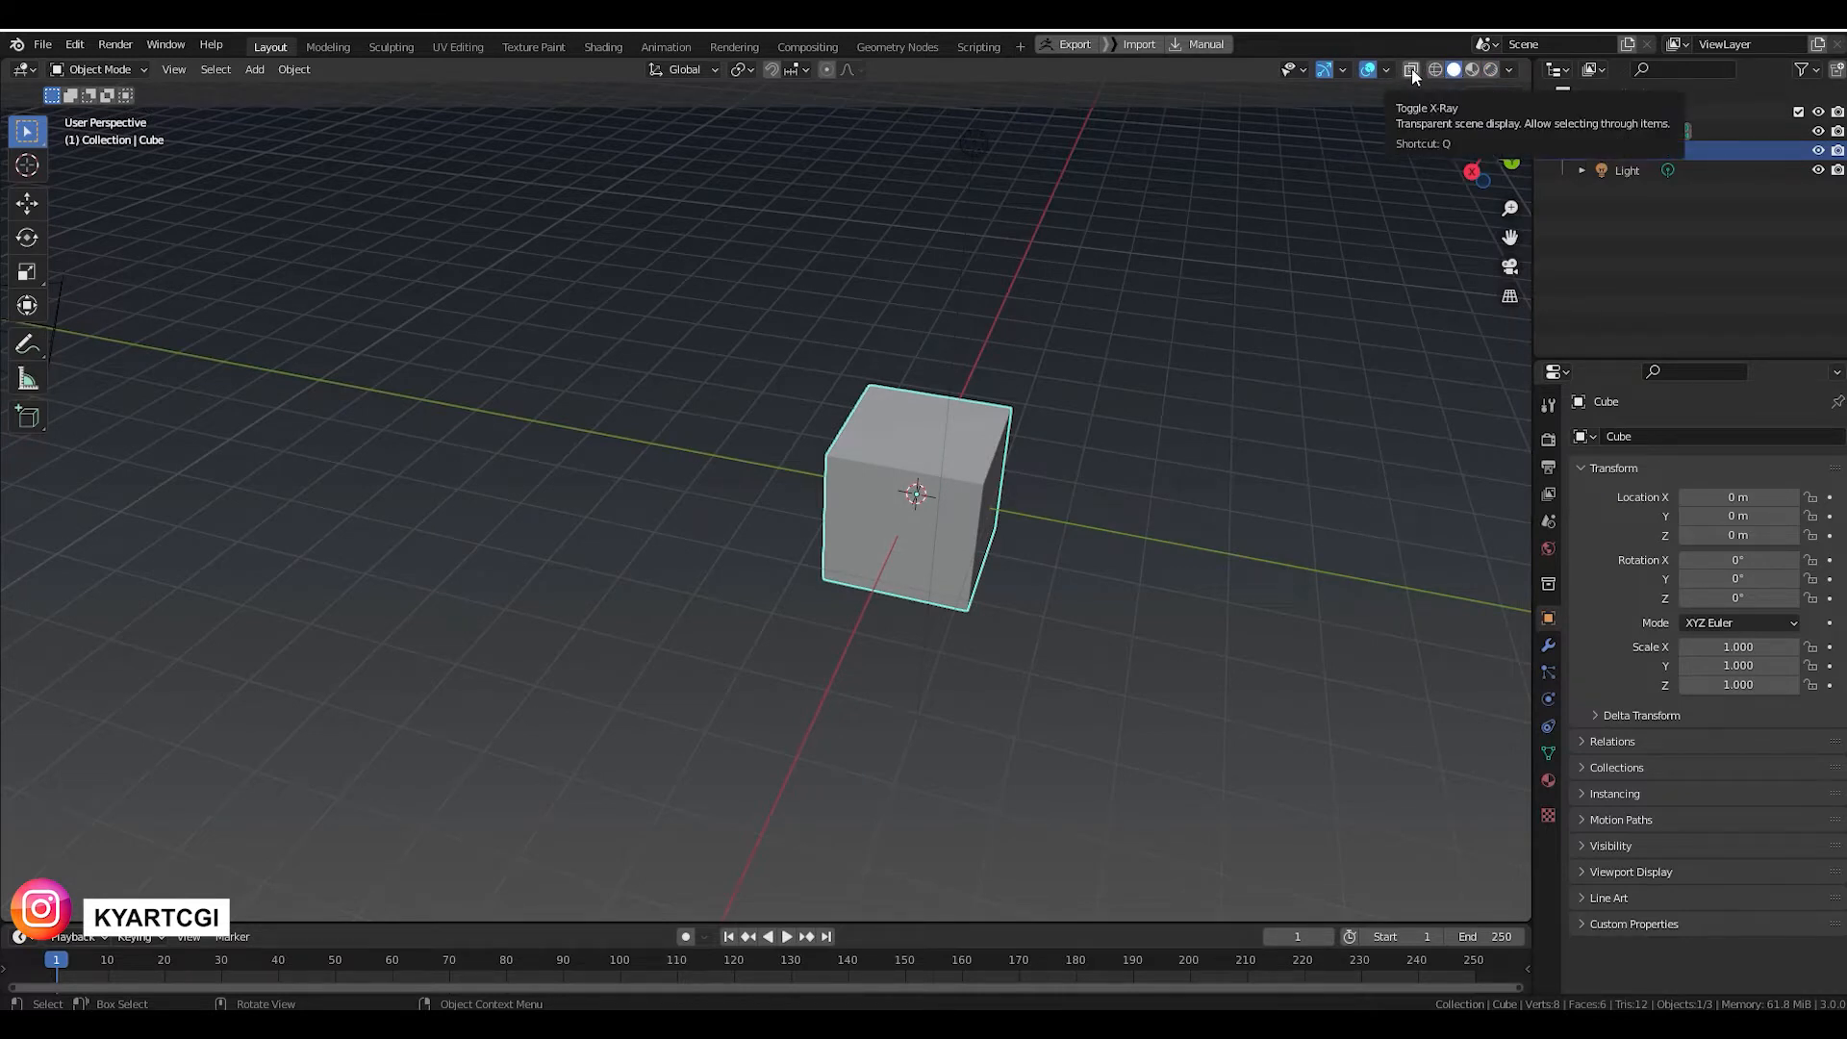
right_click(1191, 237)
left_click(938, 558)
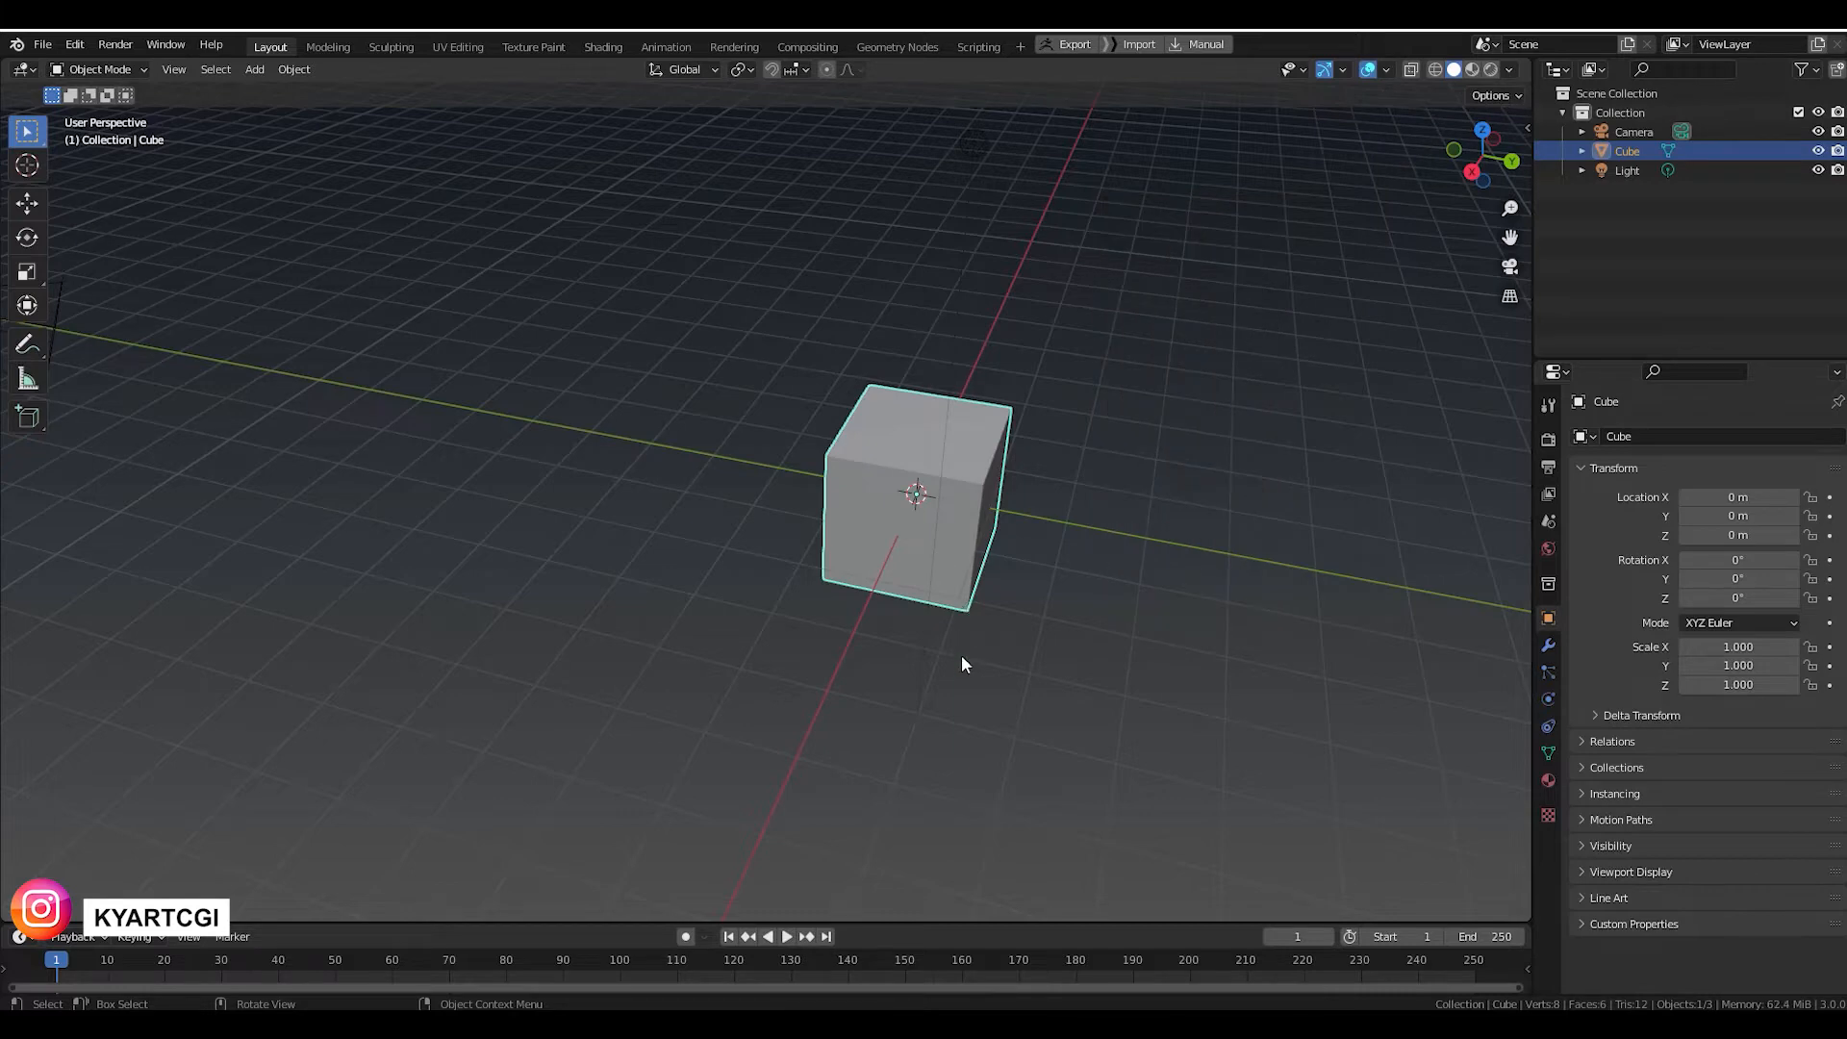
middle_click_drag(962, 654, 964, 523)
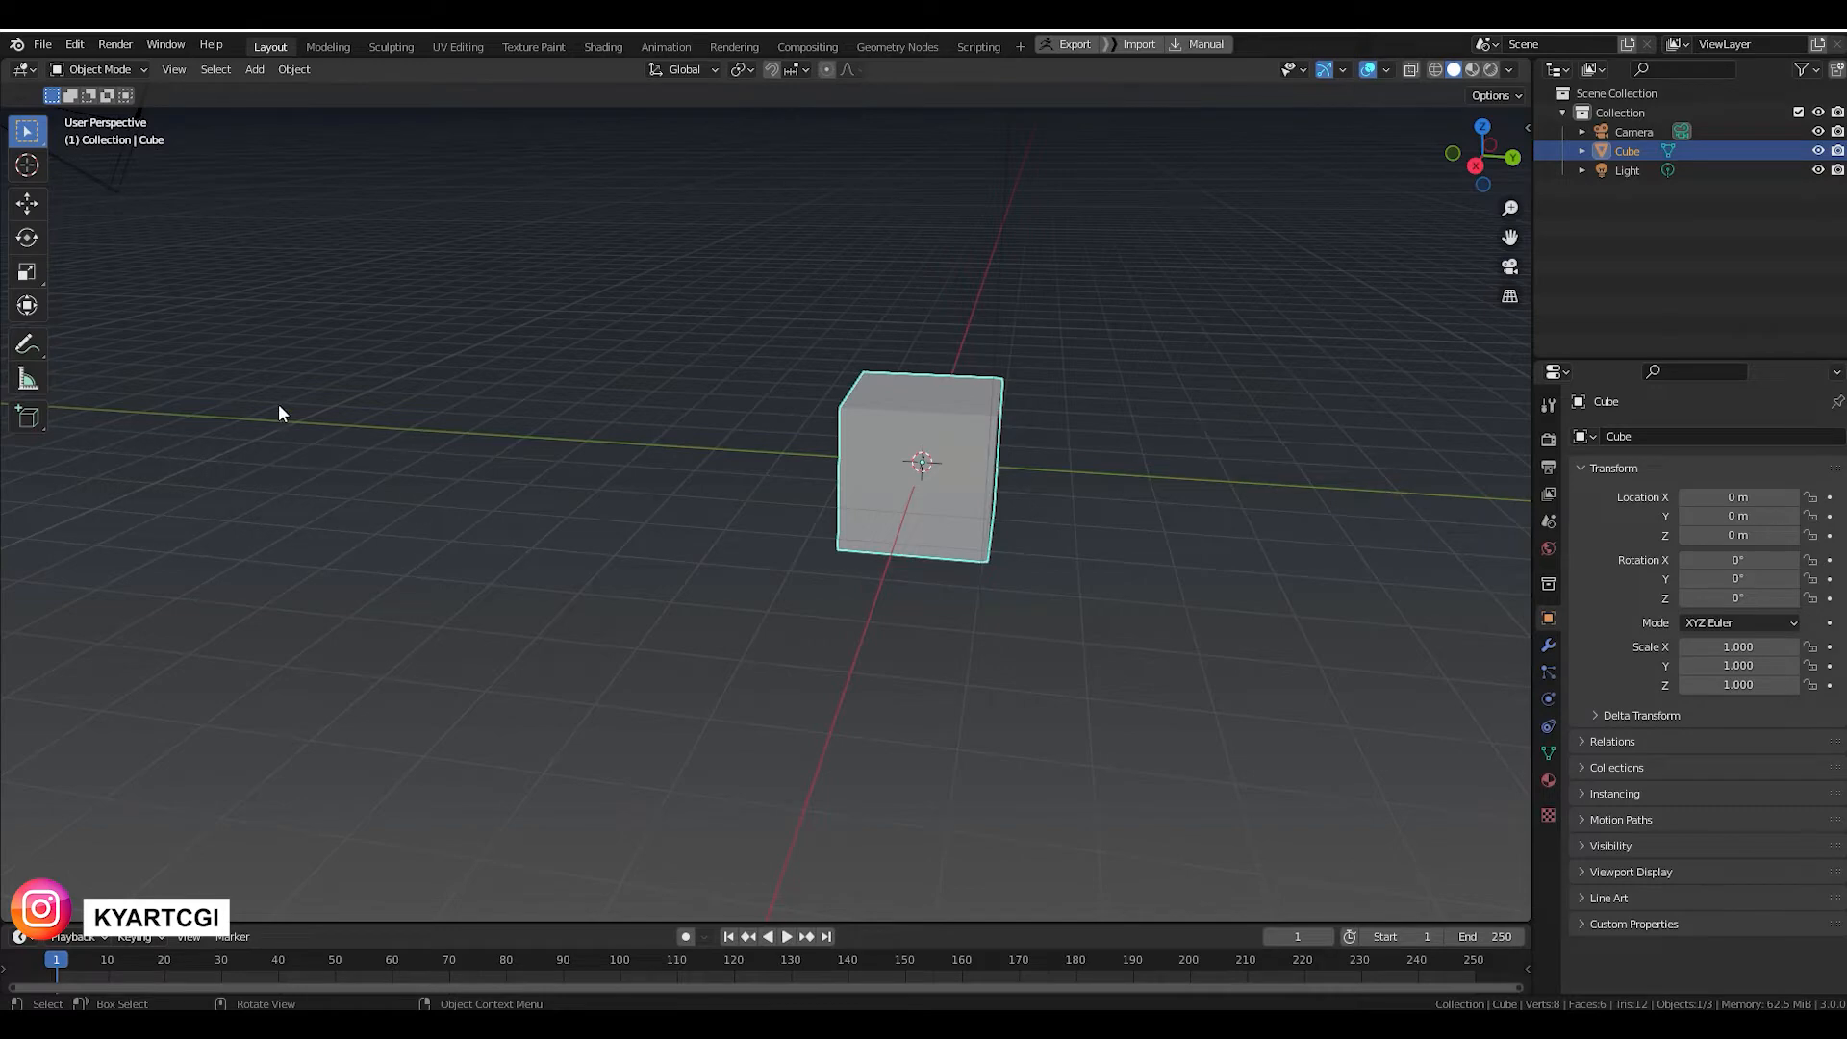
Try the Move tool on the cube, shifting it about -0.42 m along Y and then along X, and undo both moves.
left_click(33, 204)
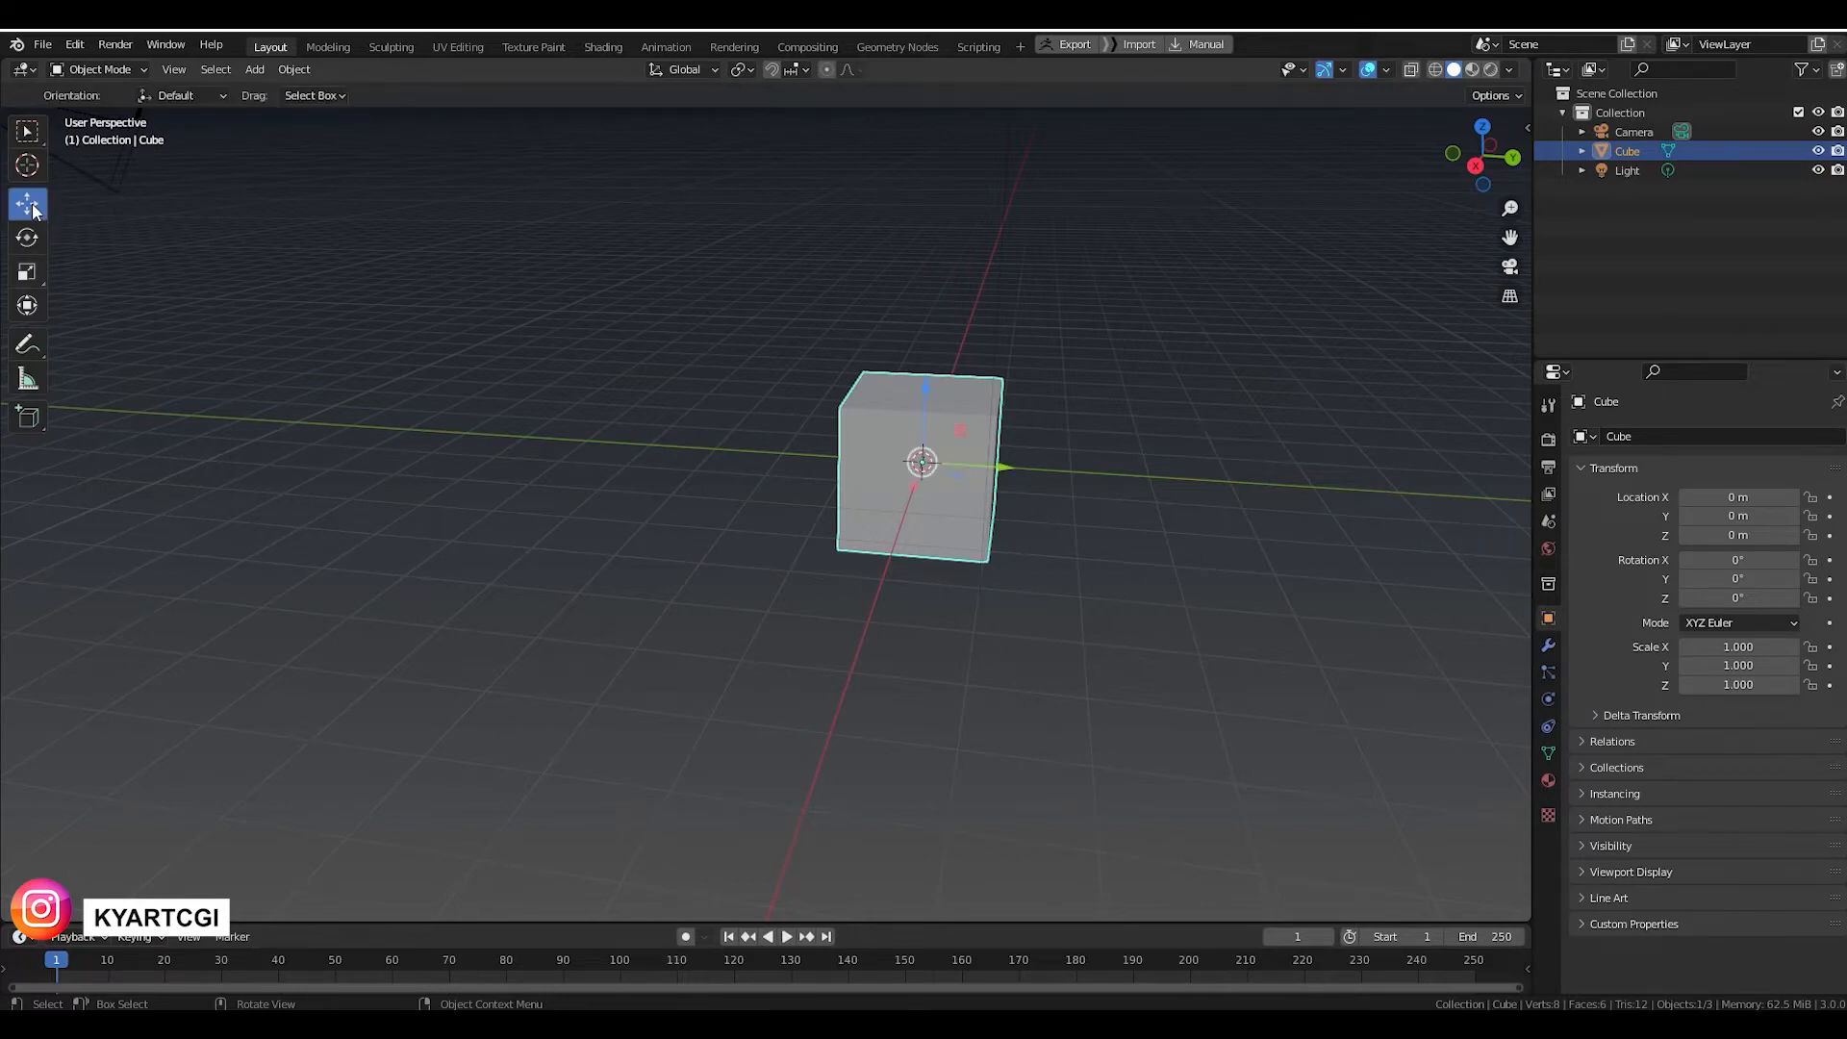
left_click(31, 240)
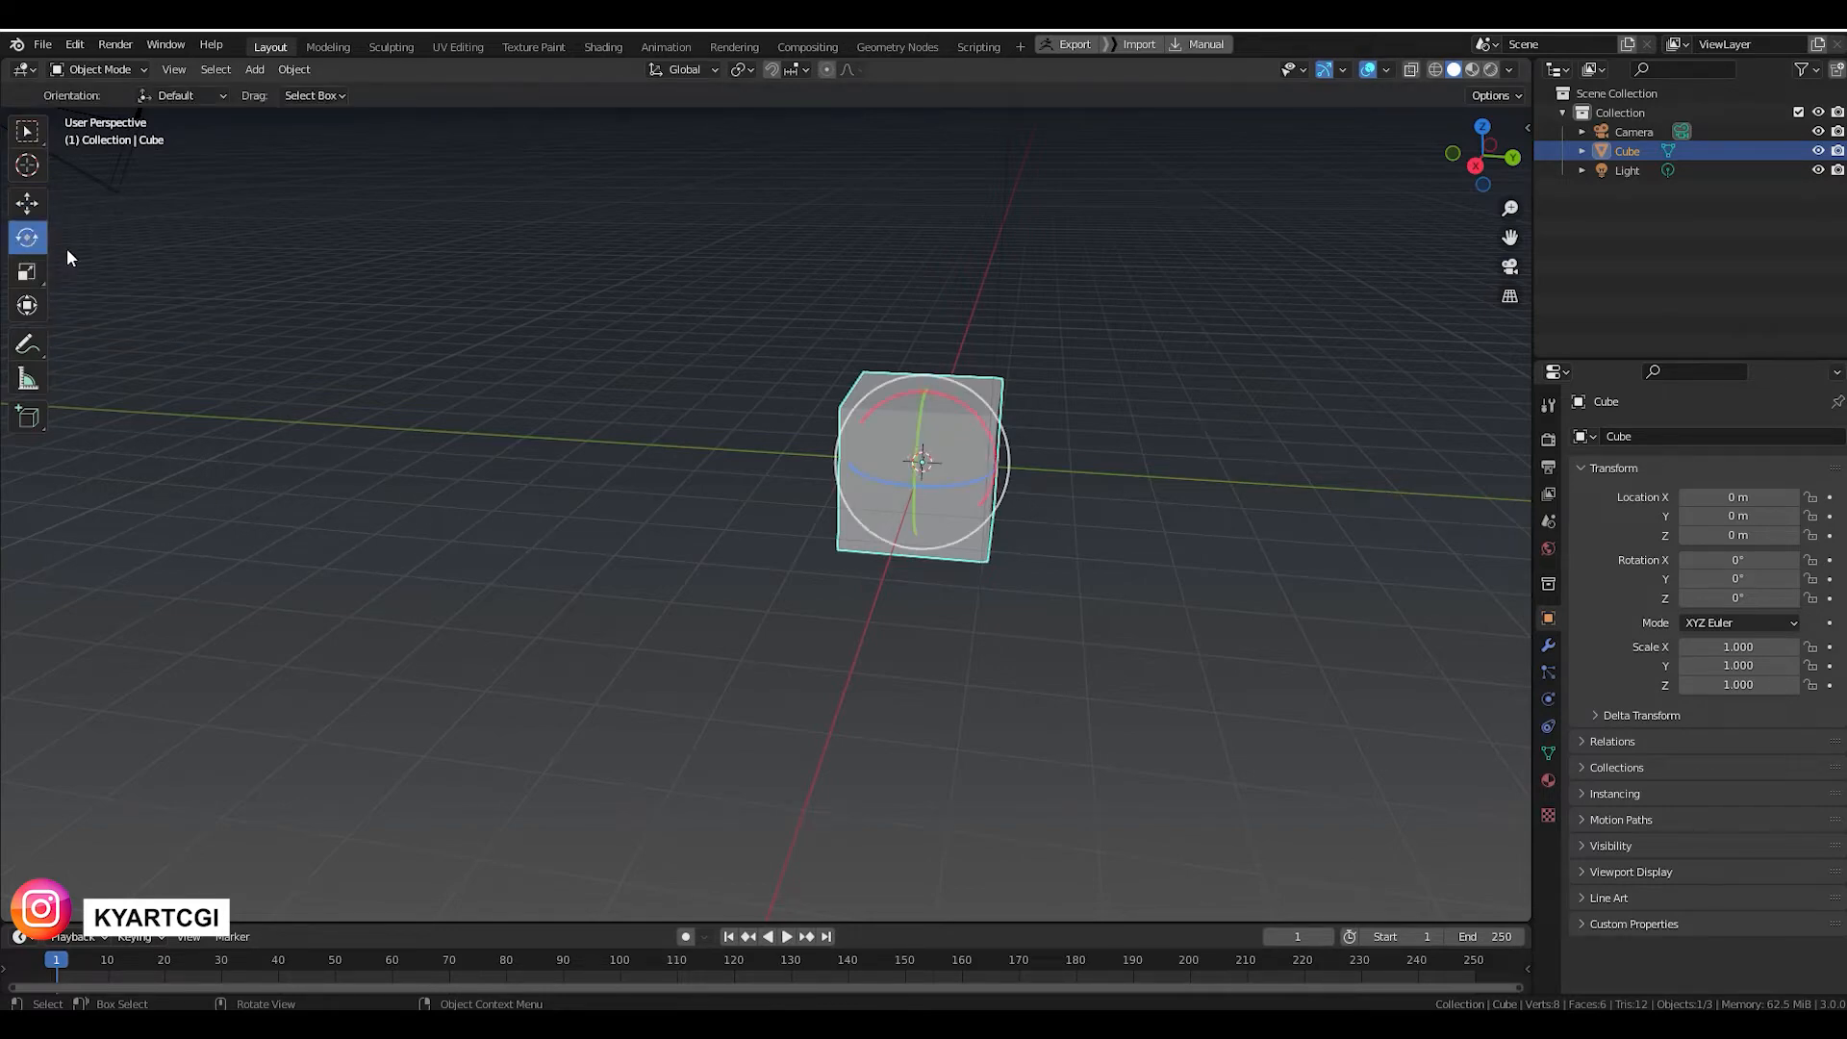
left_click(29, 205)
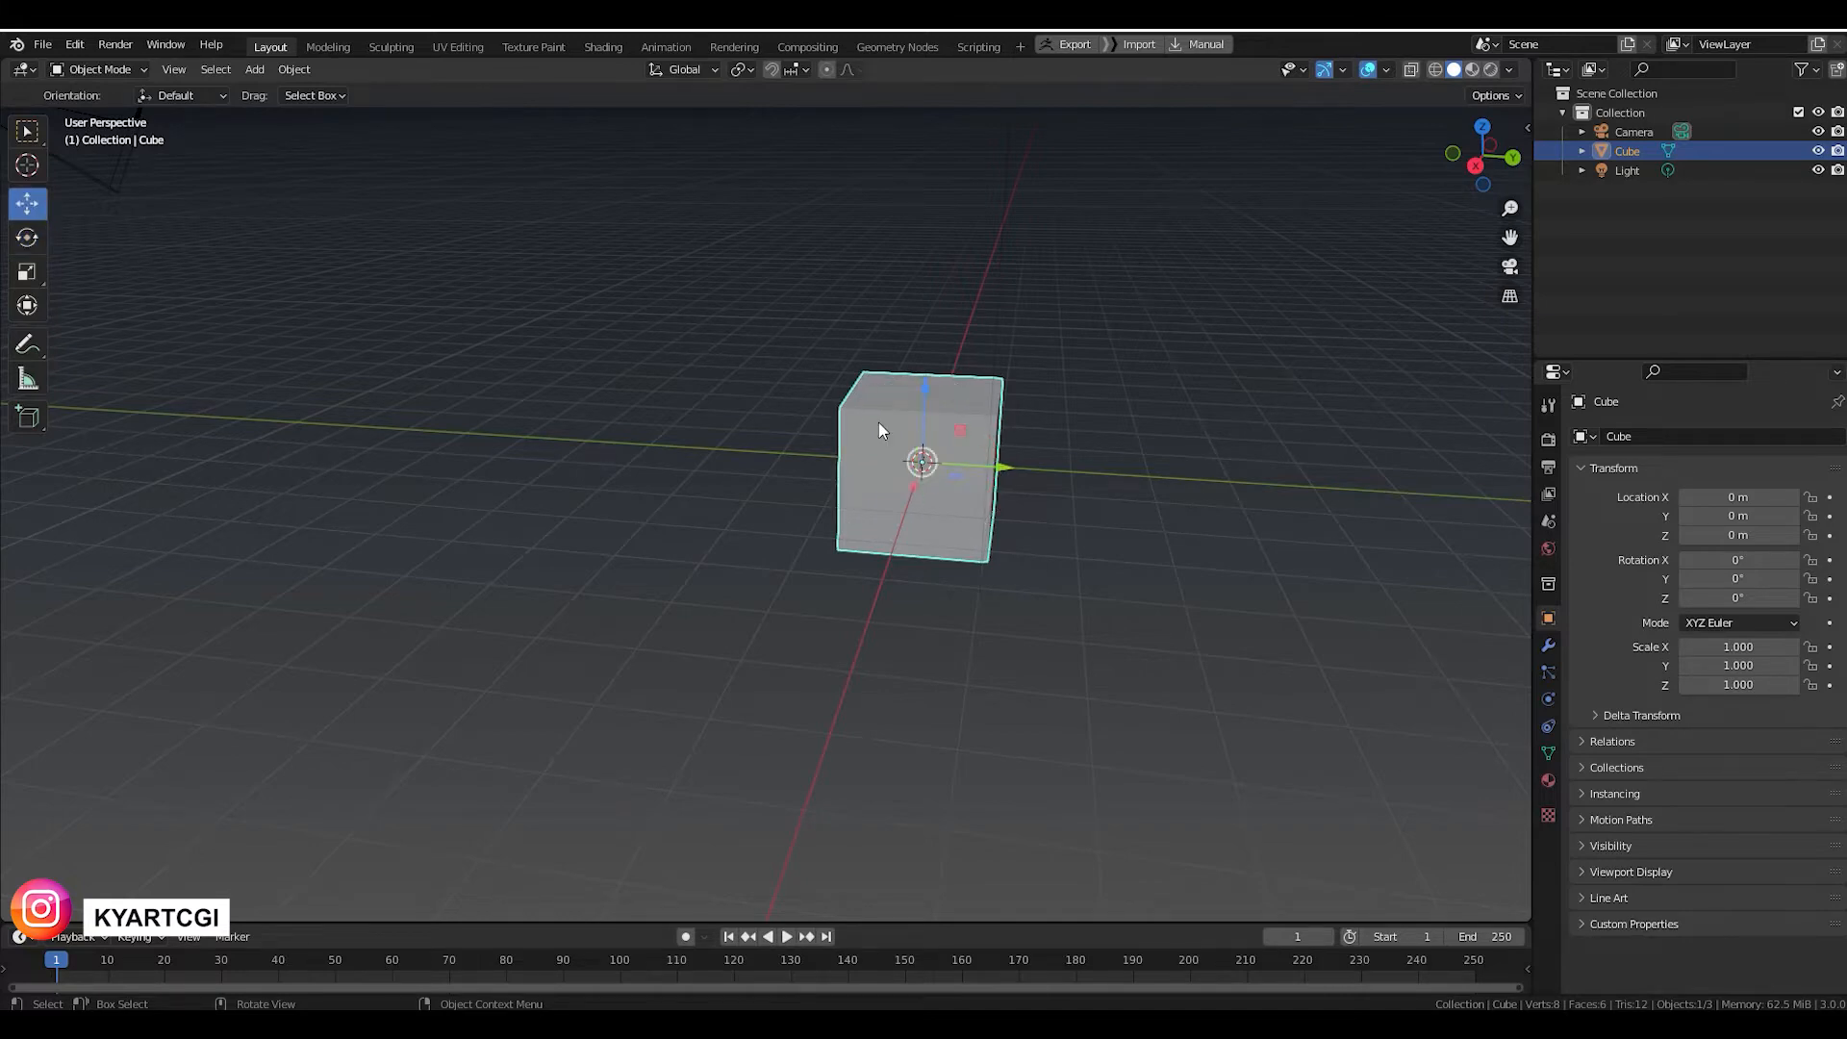
left_click_drag(996, 466, 962, 493)
middle_click_drag(962, 492, 719, 555)
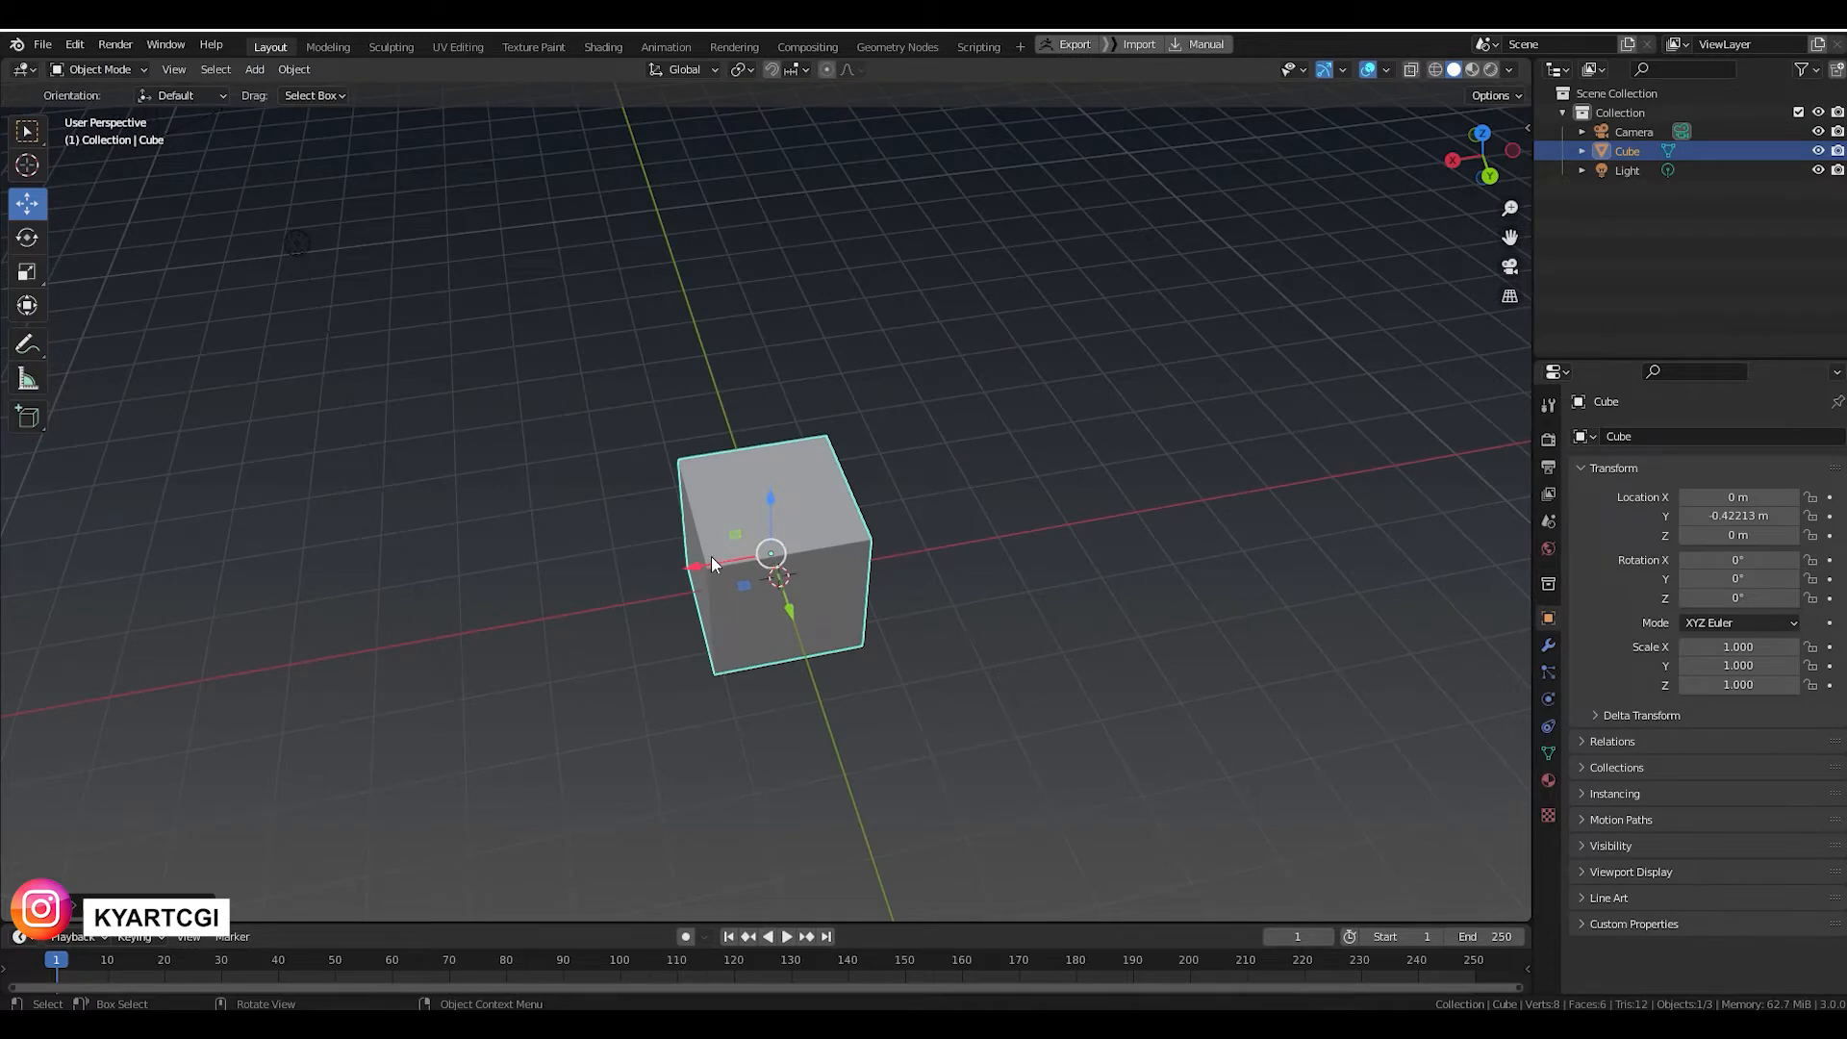
left_click_drag(701, 564, 655, 574)
key("ctrl+z")
key("ctrl+z")
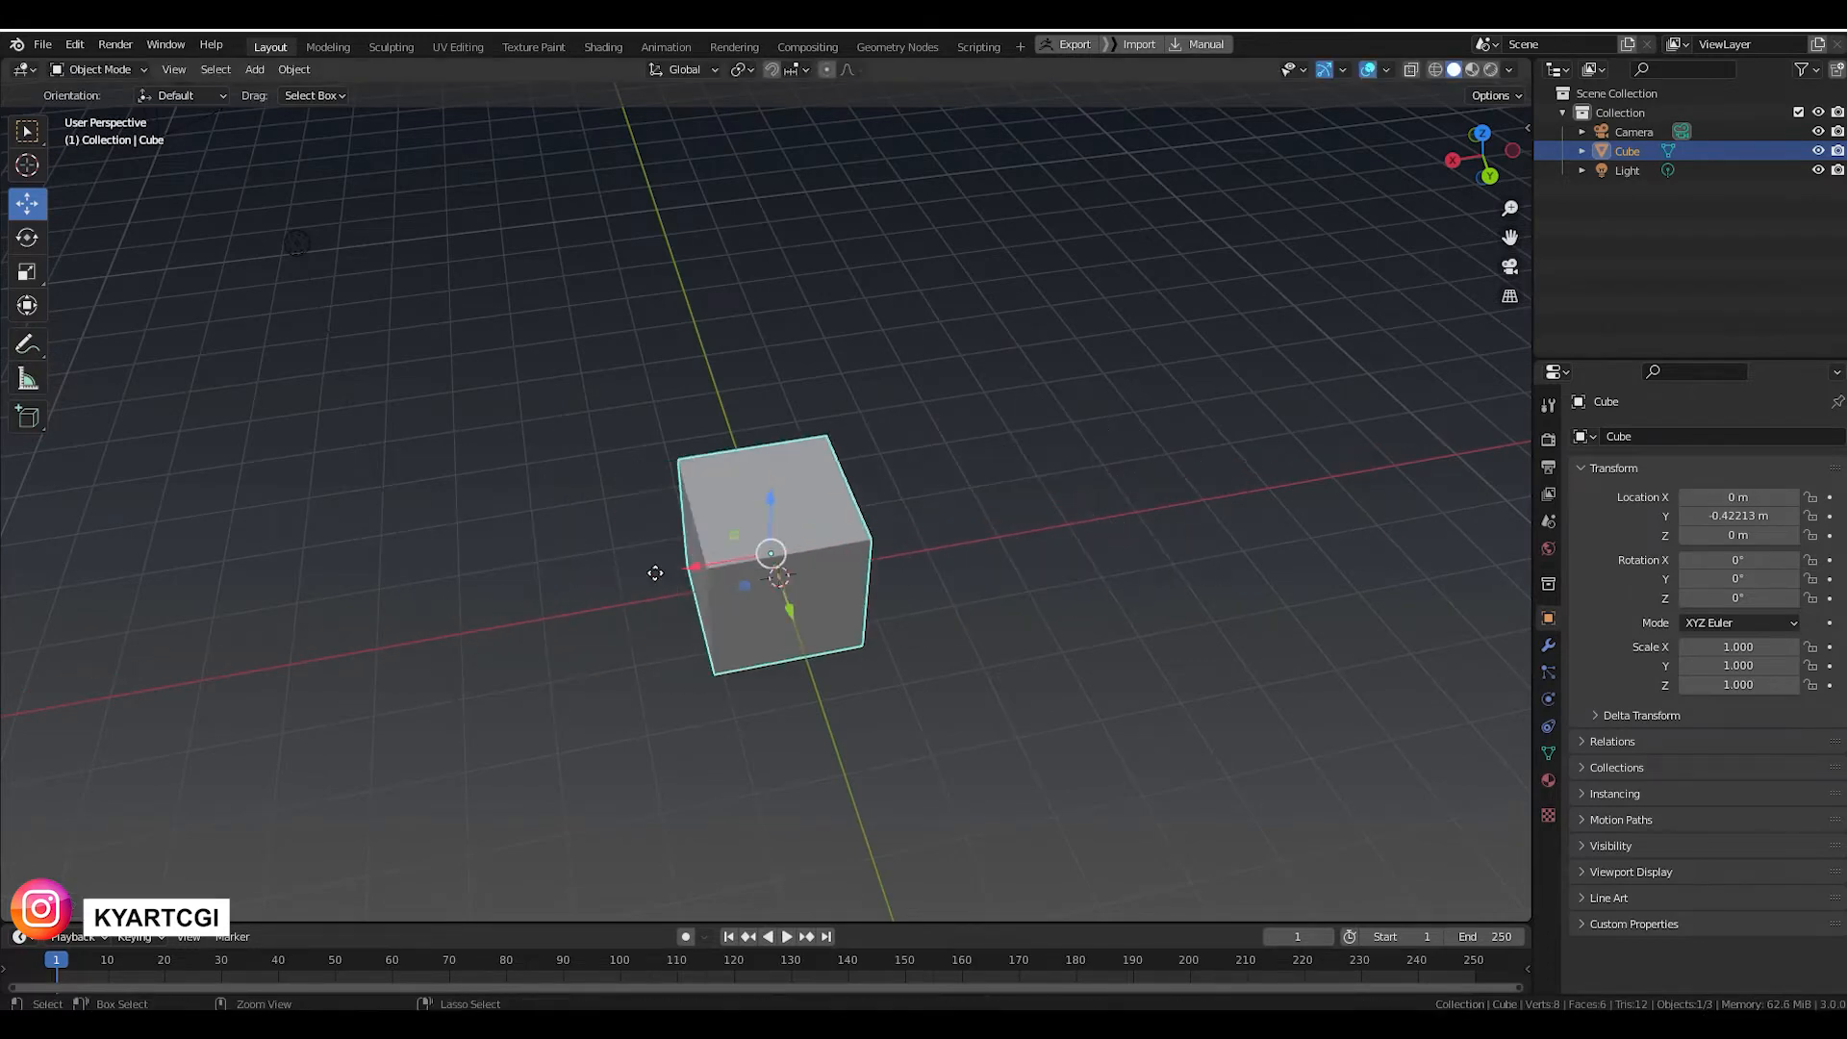
Show the Rotate gizmo on the cube, make Scale the active tool, and view the cube from a slightly different angle.
middle_click_drag(712, 651, 770, 625)
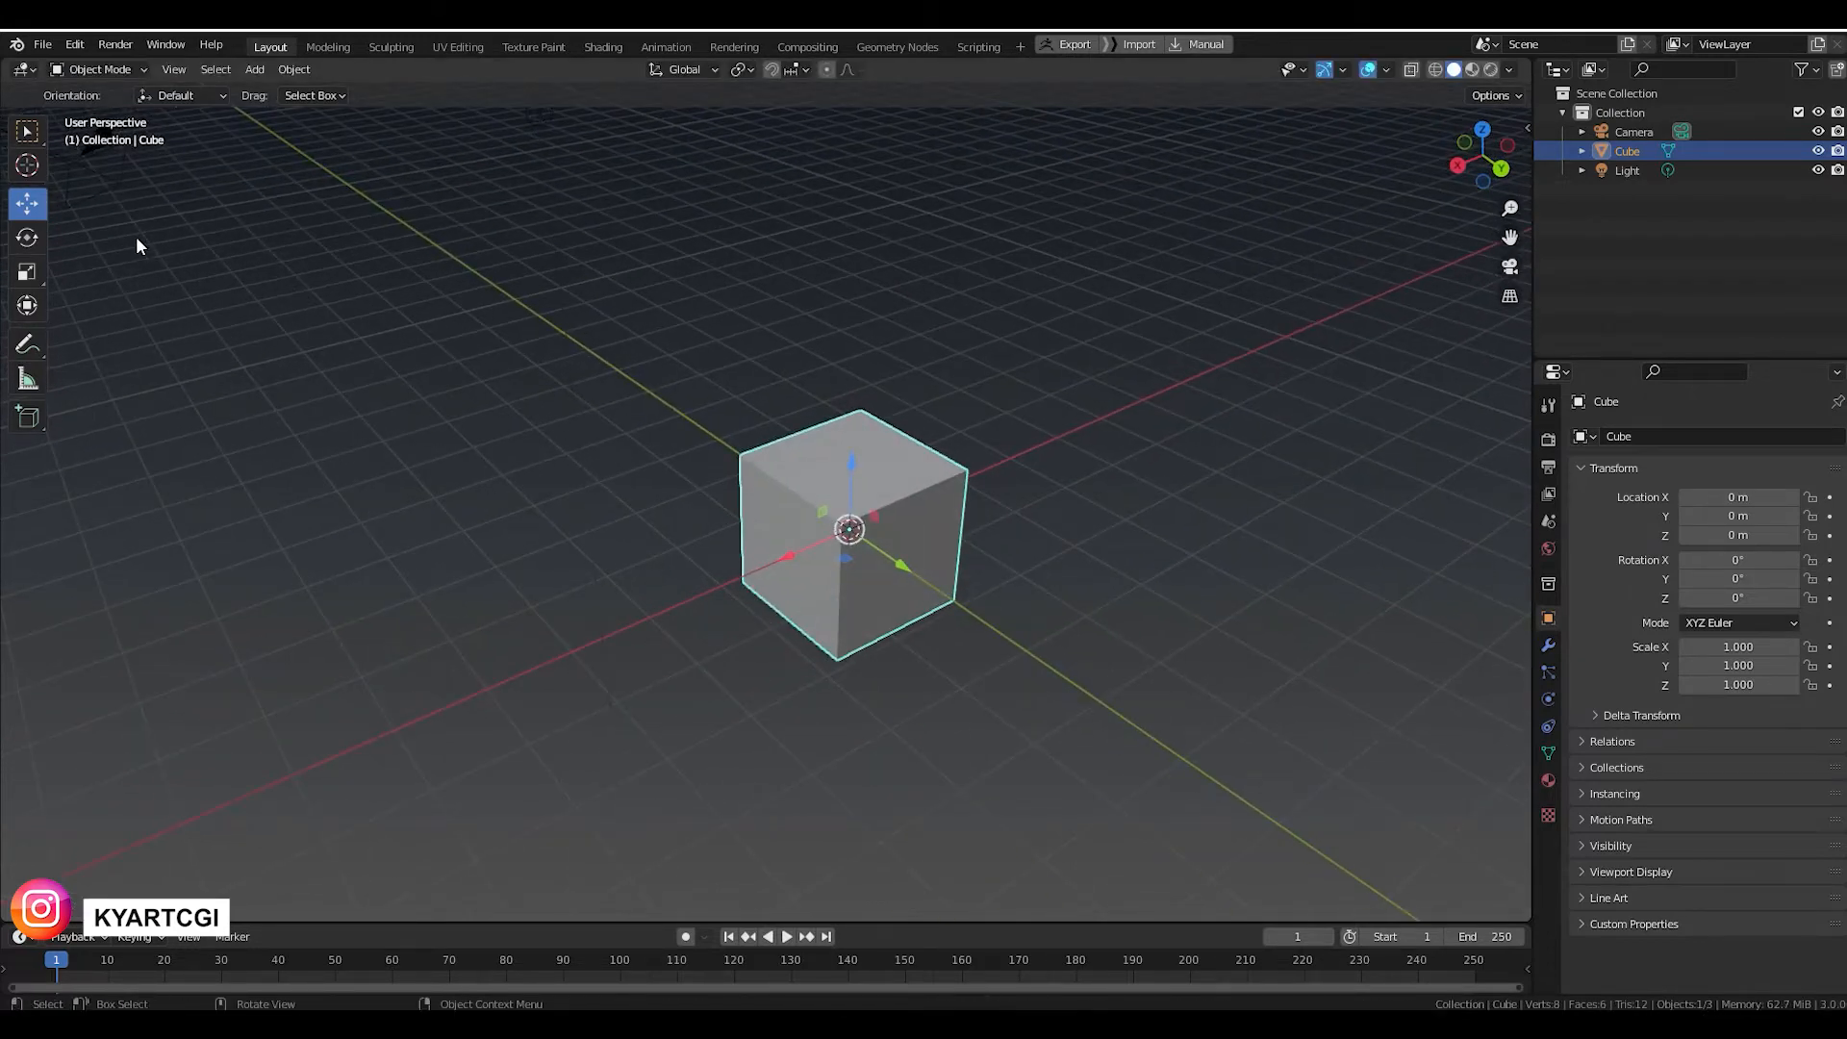
left_click(29, 238)
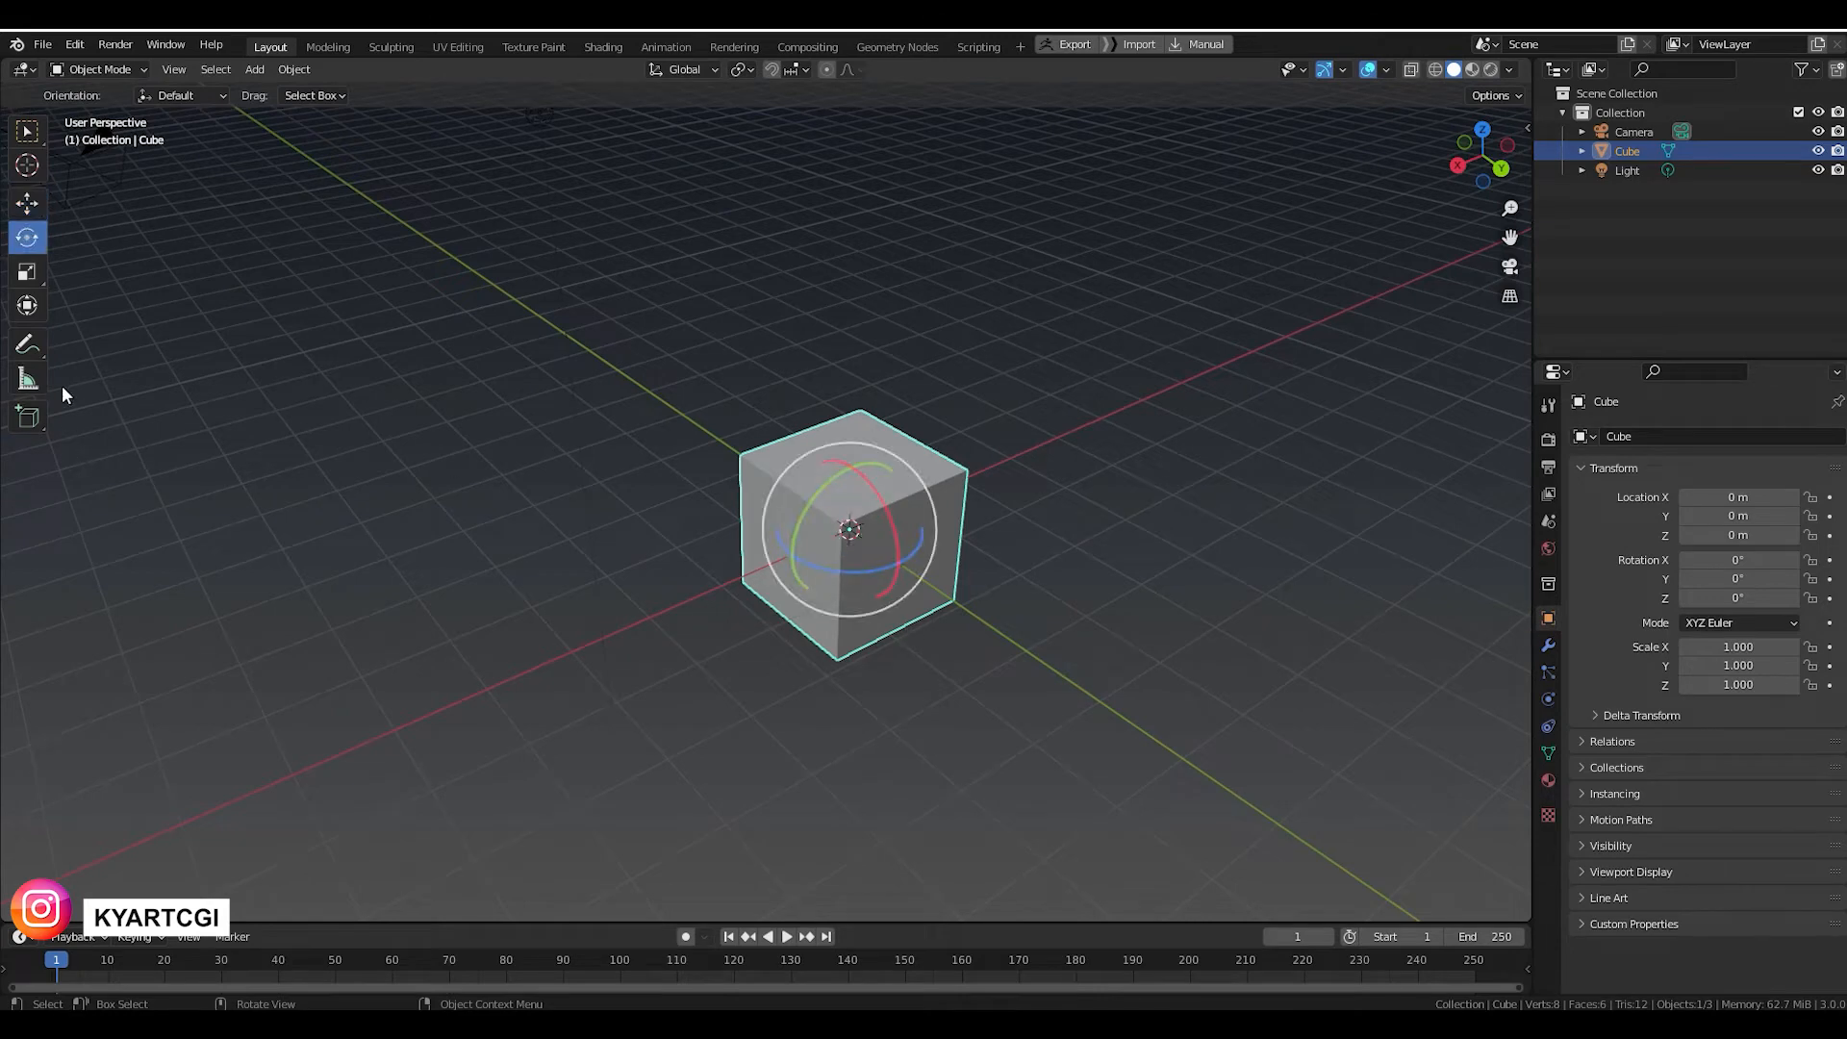
left_click(26, 277)
middle_click_drag(628, 689, 717, 734)
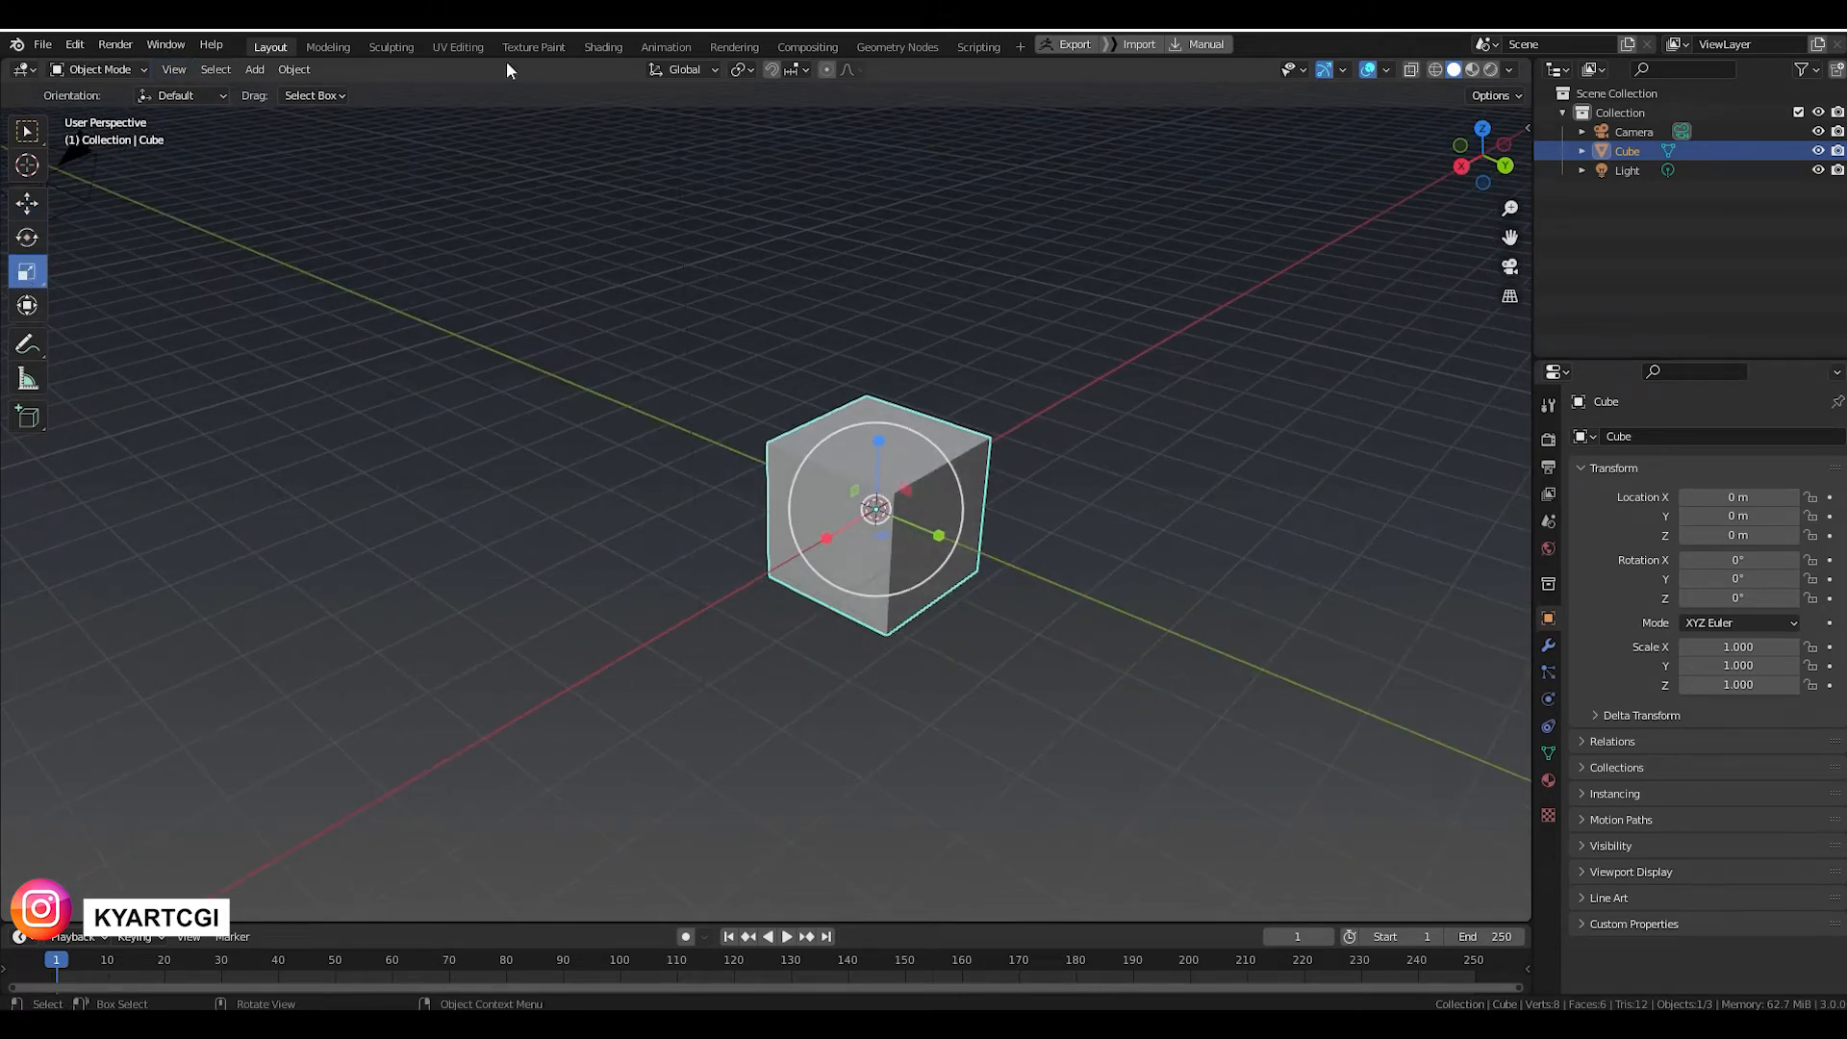
Review the available interaction modes and switch the cube from Object Mode to Edit Mode.
left_click(143, 69)
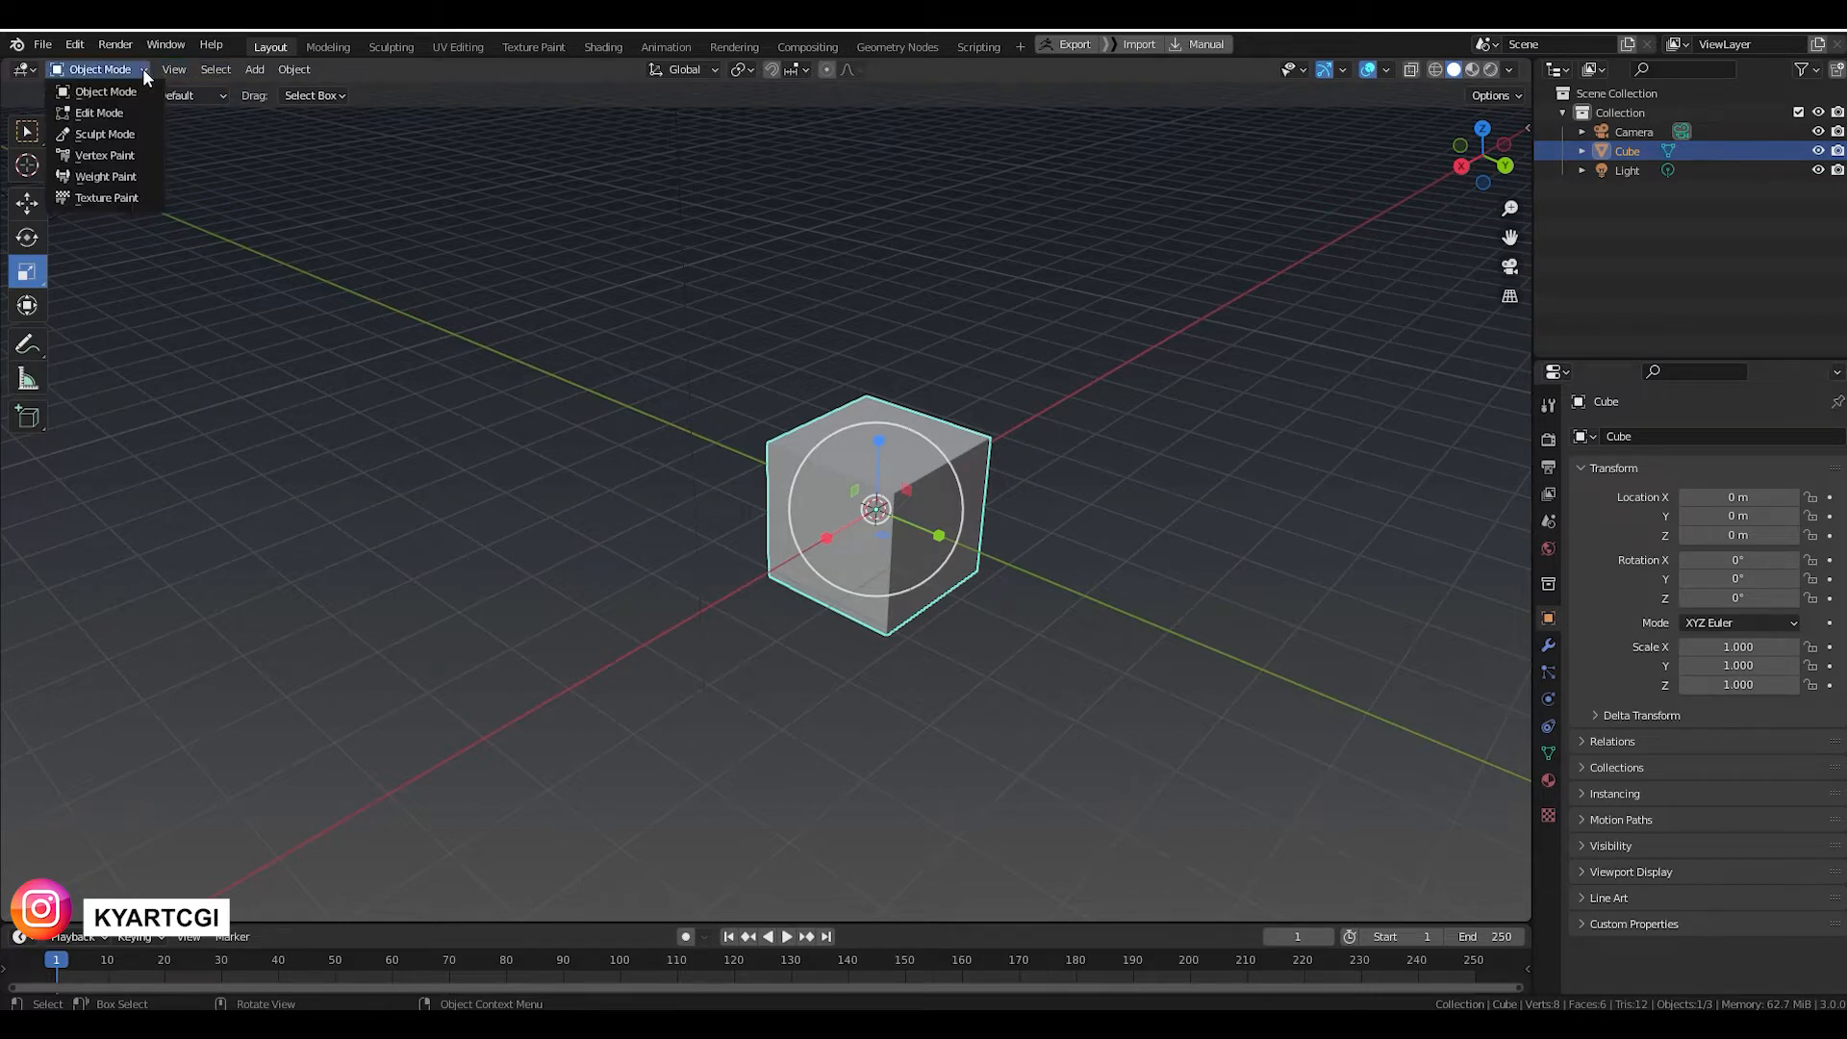
left_click(142, 68)
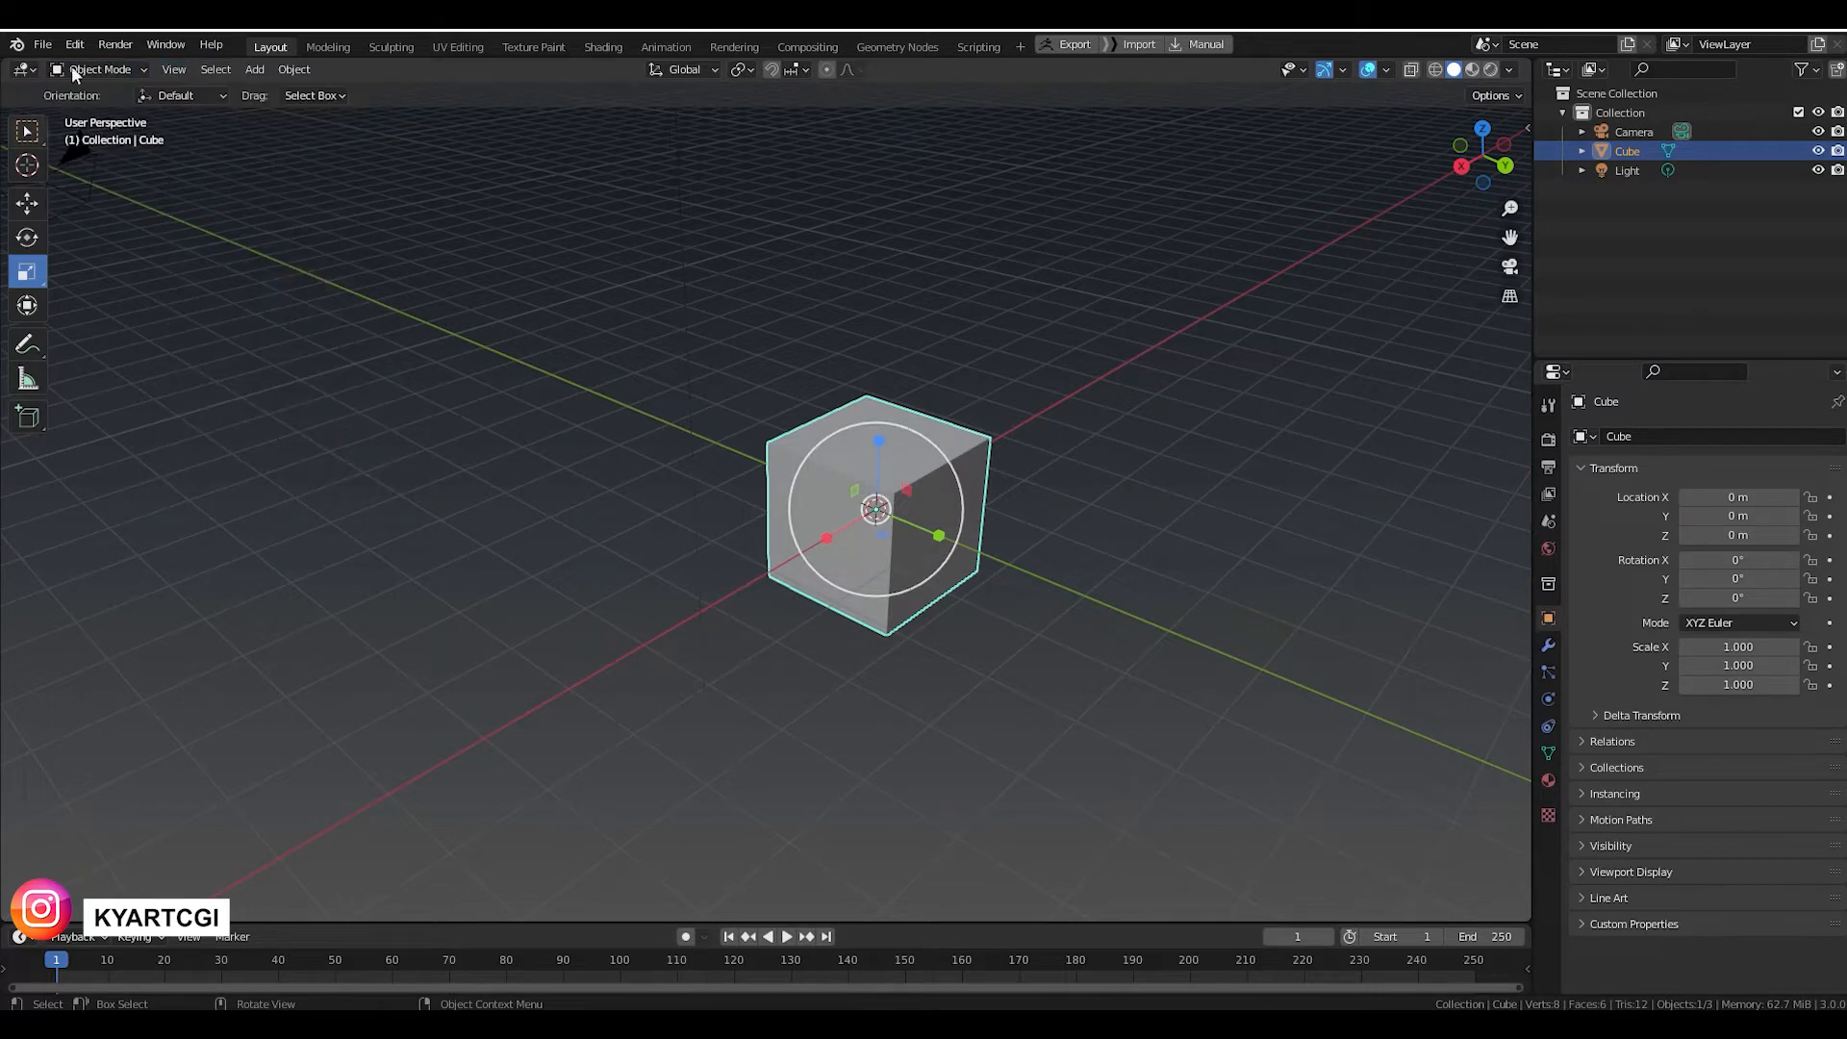
left_click(123, 72)
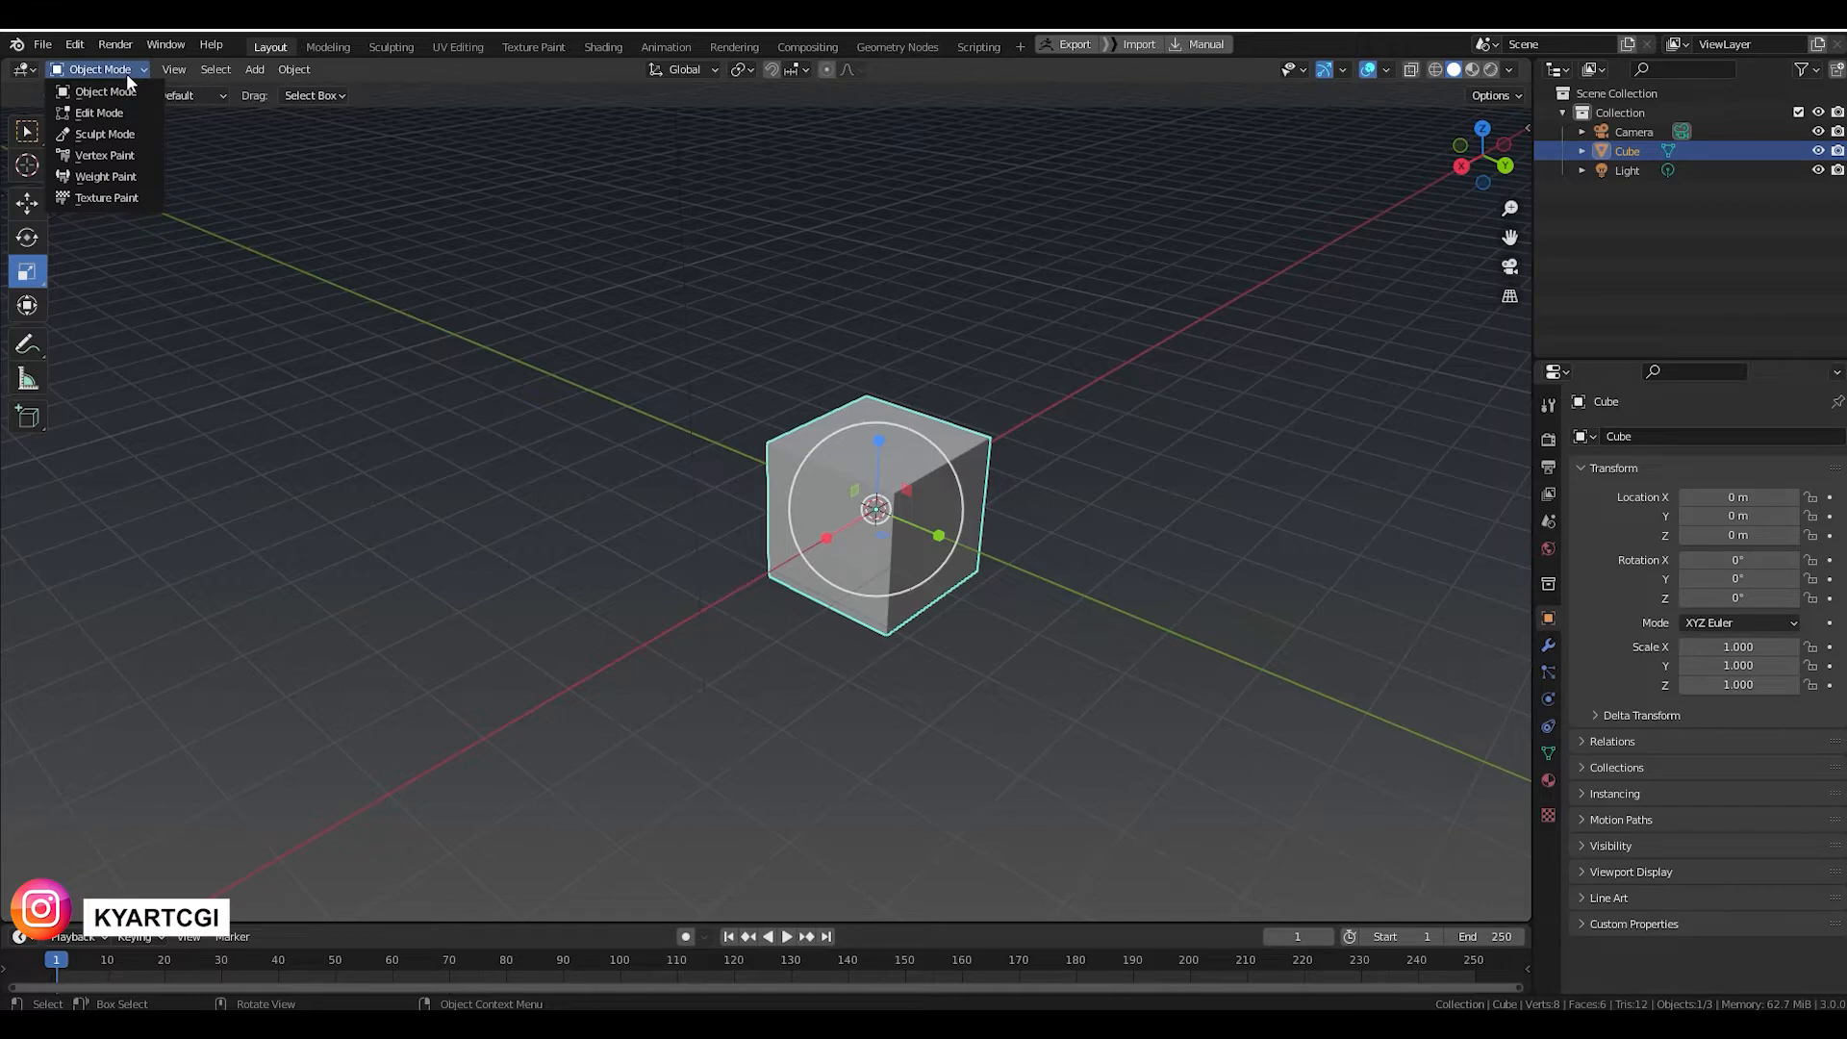
left_click(125, 113)
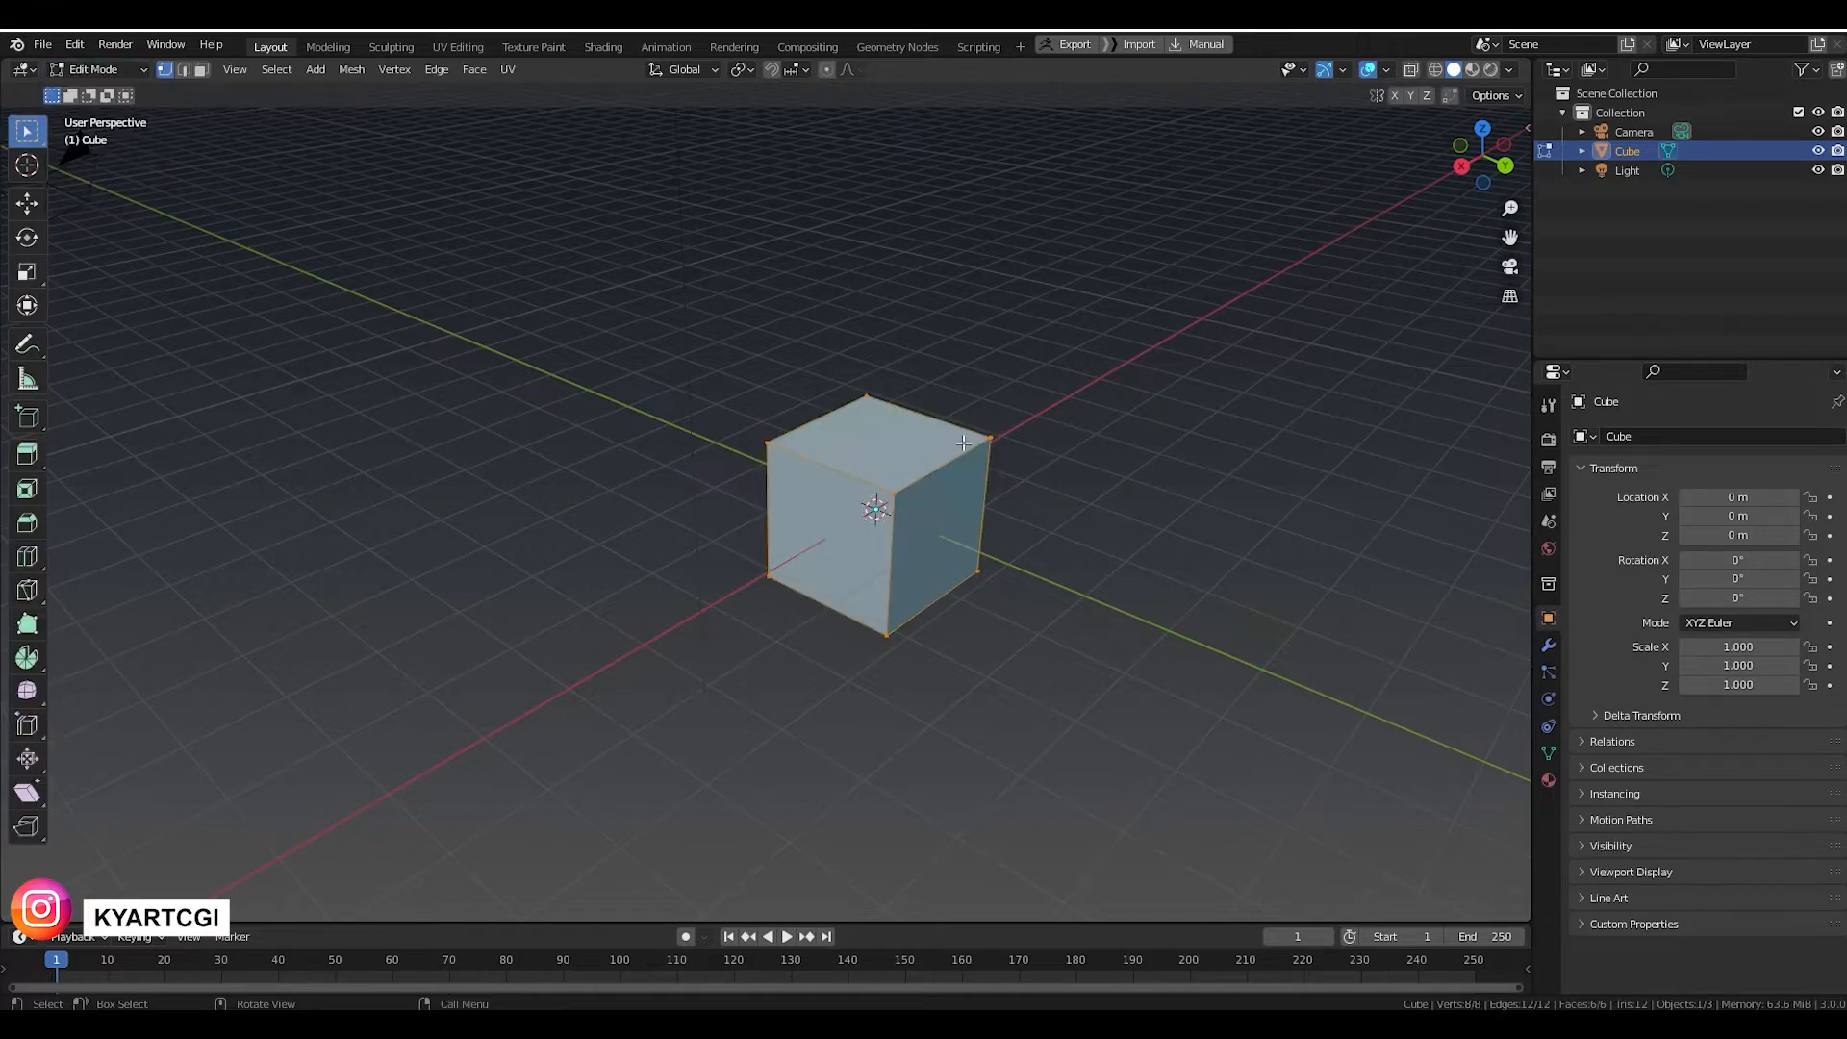
Examine the cube's vertices, edges and faces in Edit Mode from several angles and distances.
middle_click_drag(774, 485, 891, 507)
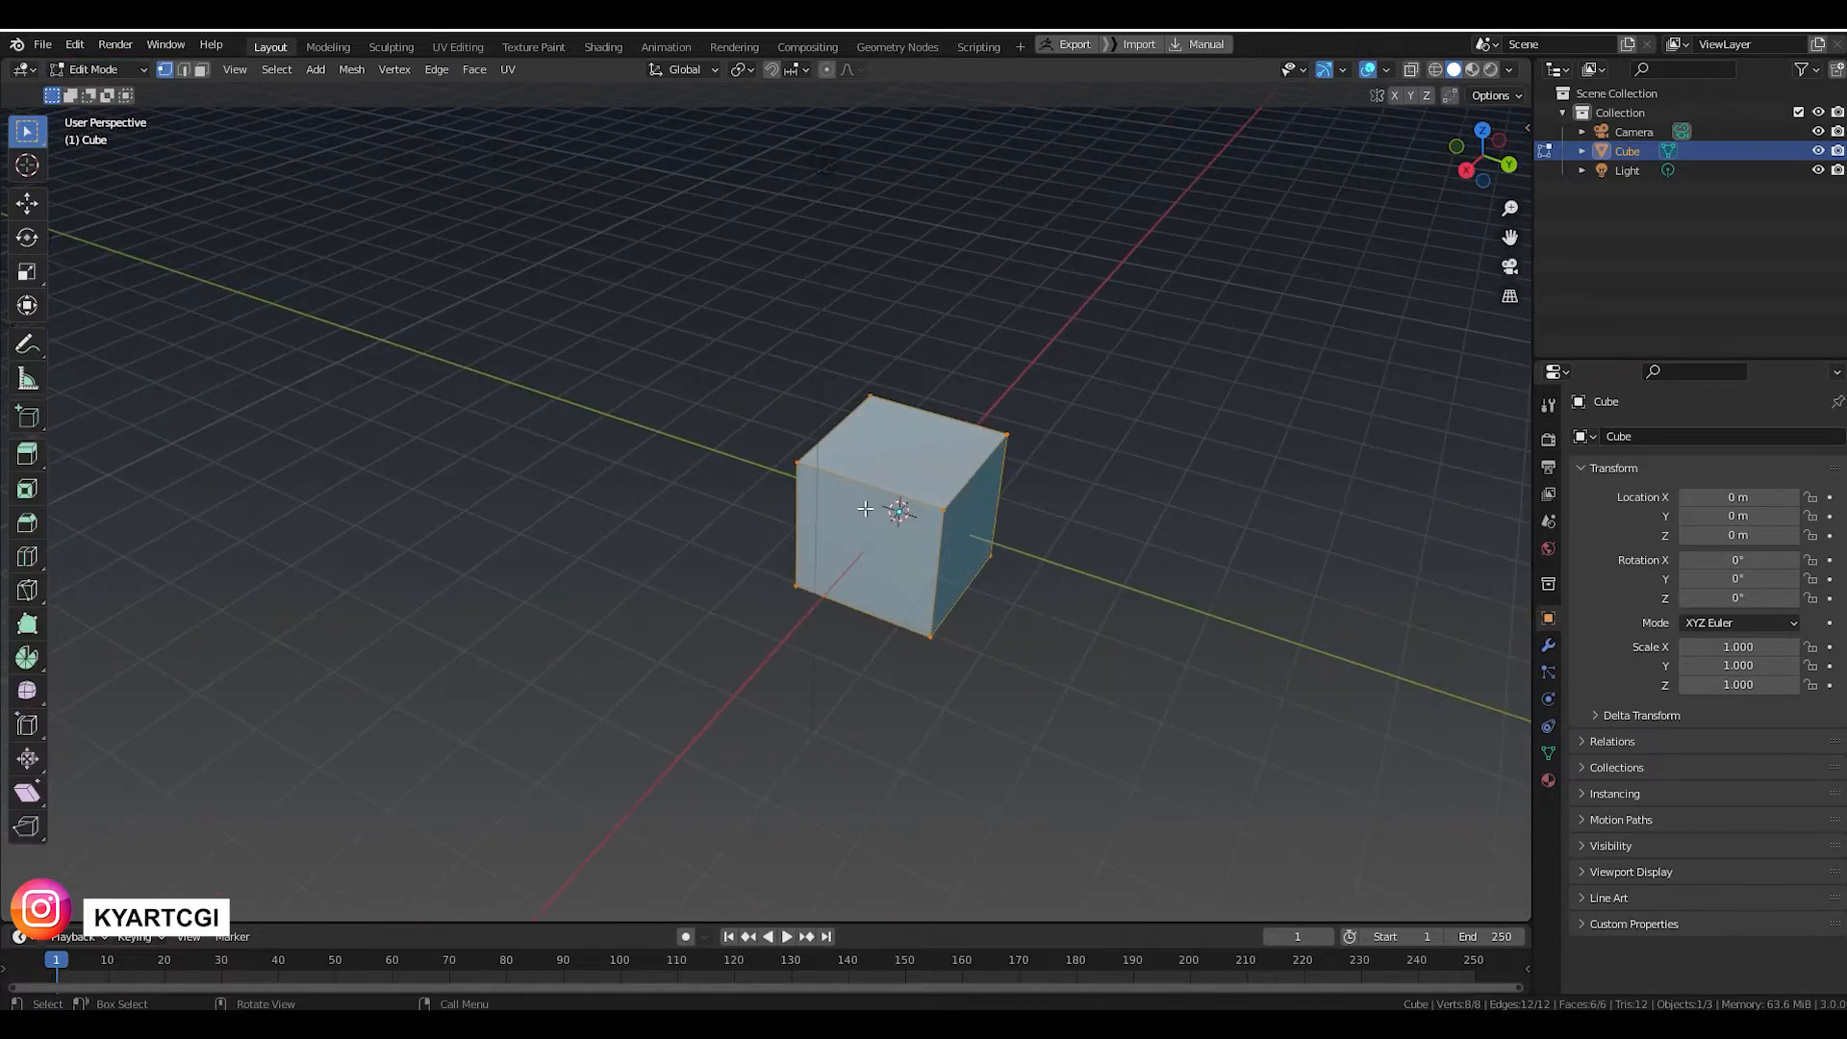
scroll(1010, 515, "up", 3)
middle_click_drag(1010, 516, 1068, 433)
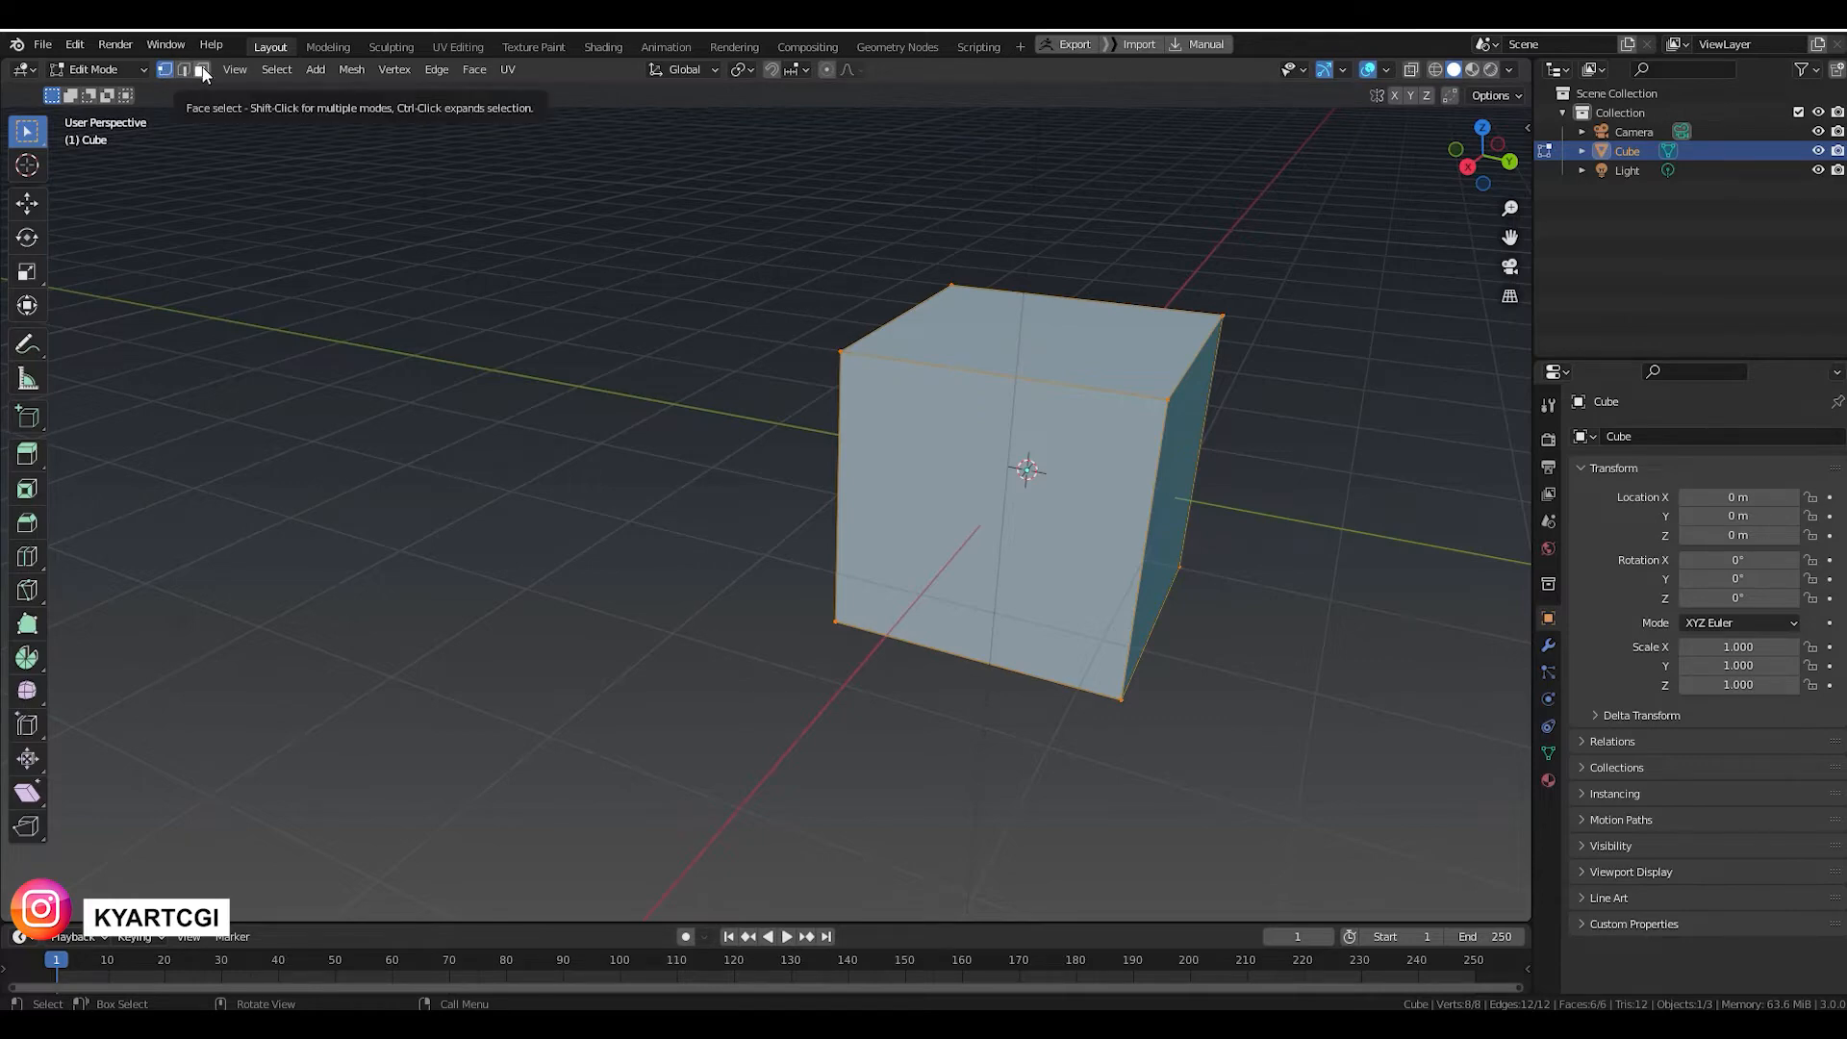
middle_click_drag(1279, 508, 1015, 524)
middle_click_drag(1139, 569, 952, 581, "shift")
scroll(1019, 491, "up", 4)
scroll(1019, 491, "down", 4)
scroll(953, 573, "up", 1)
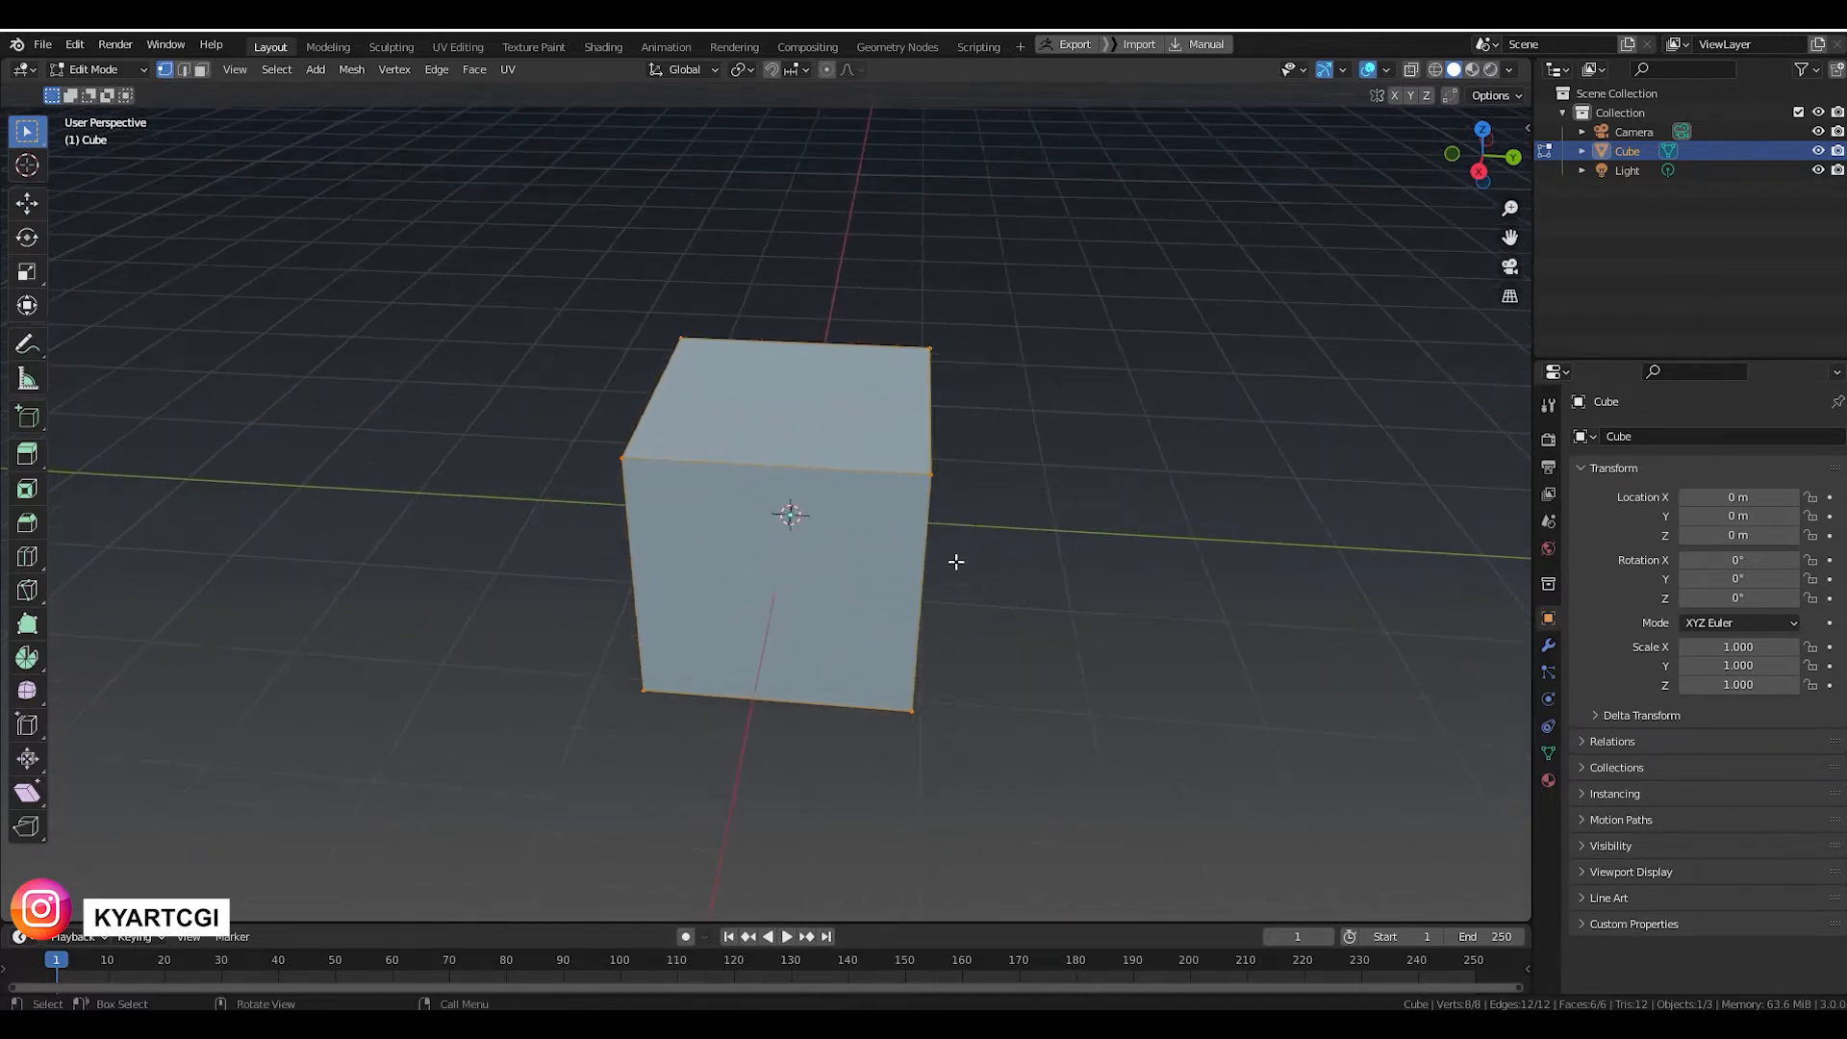
Return the cube from Edit Mode to Object Mode.
left_click(124, 61)
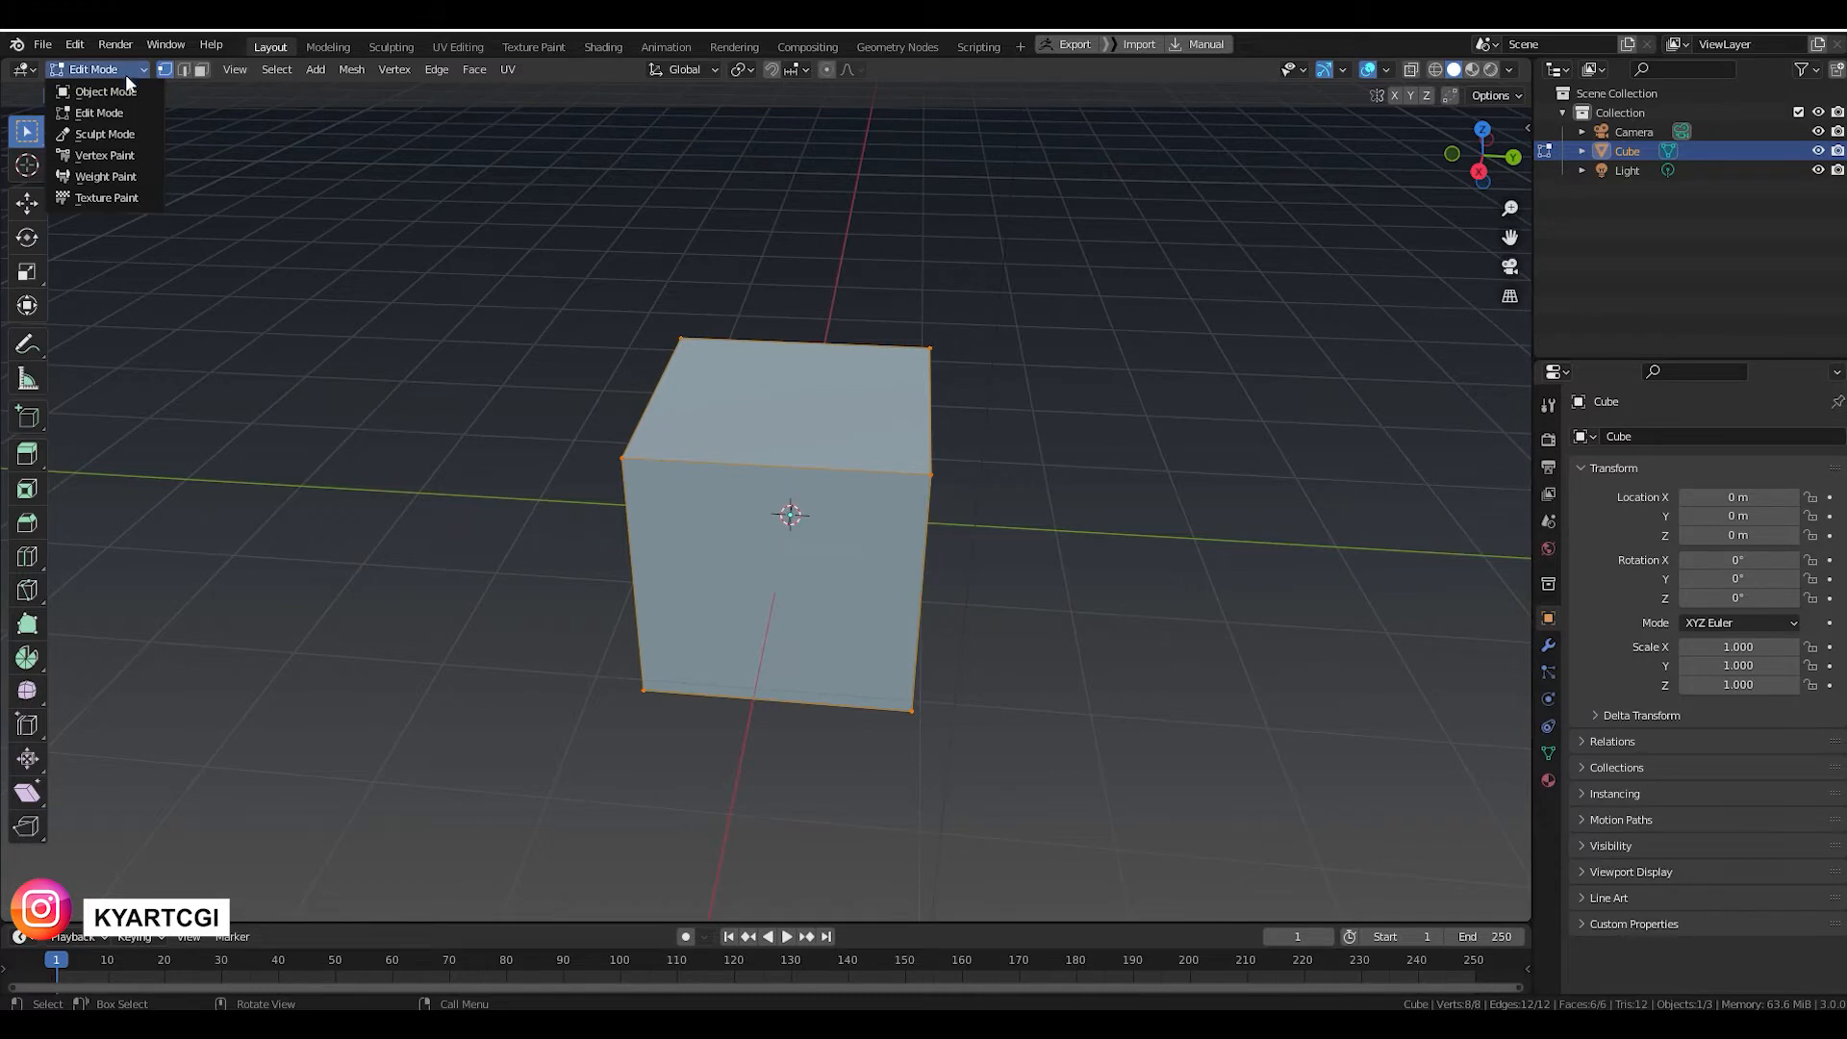
left_click(128, 94)
scroll(603, 645, "down", 1)
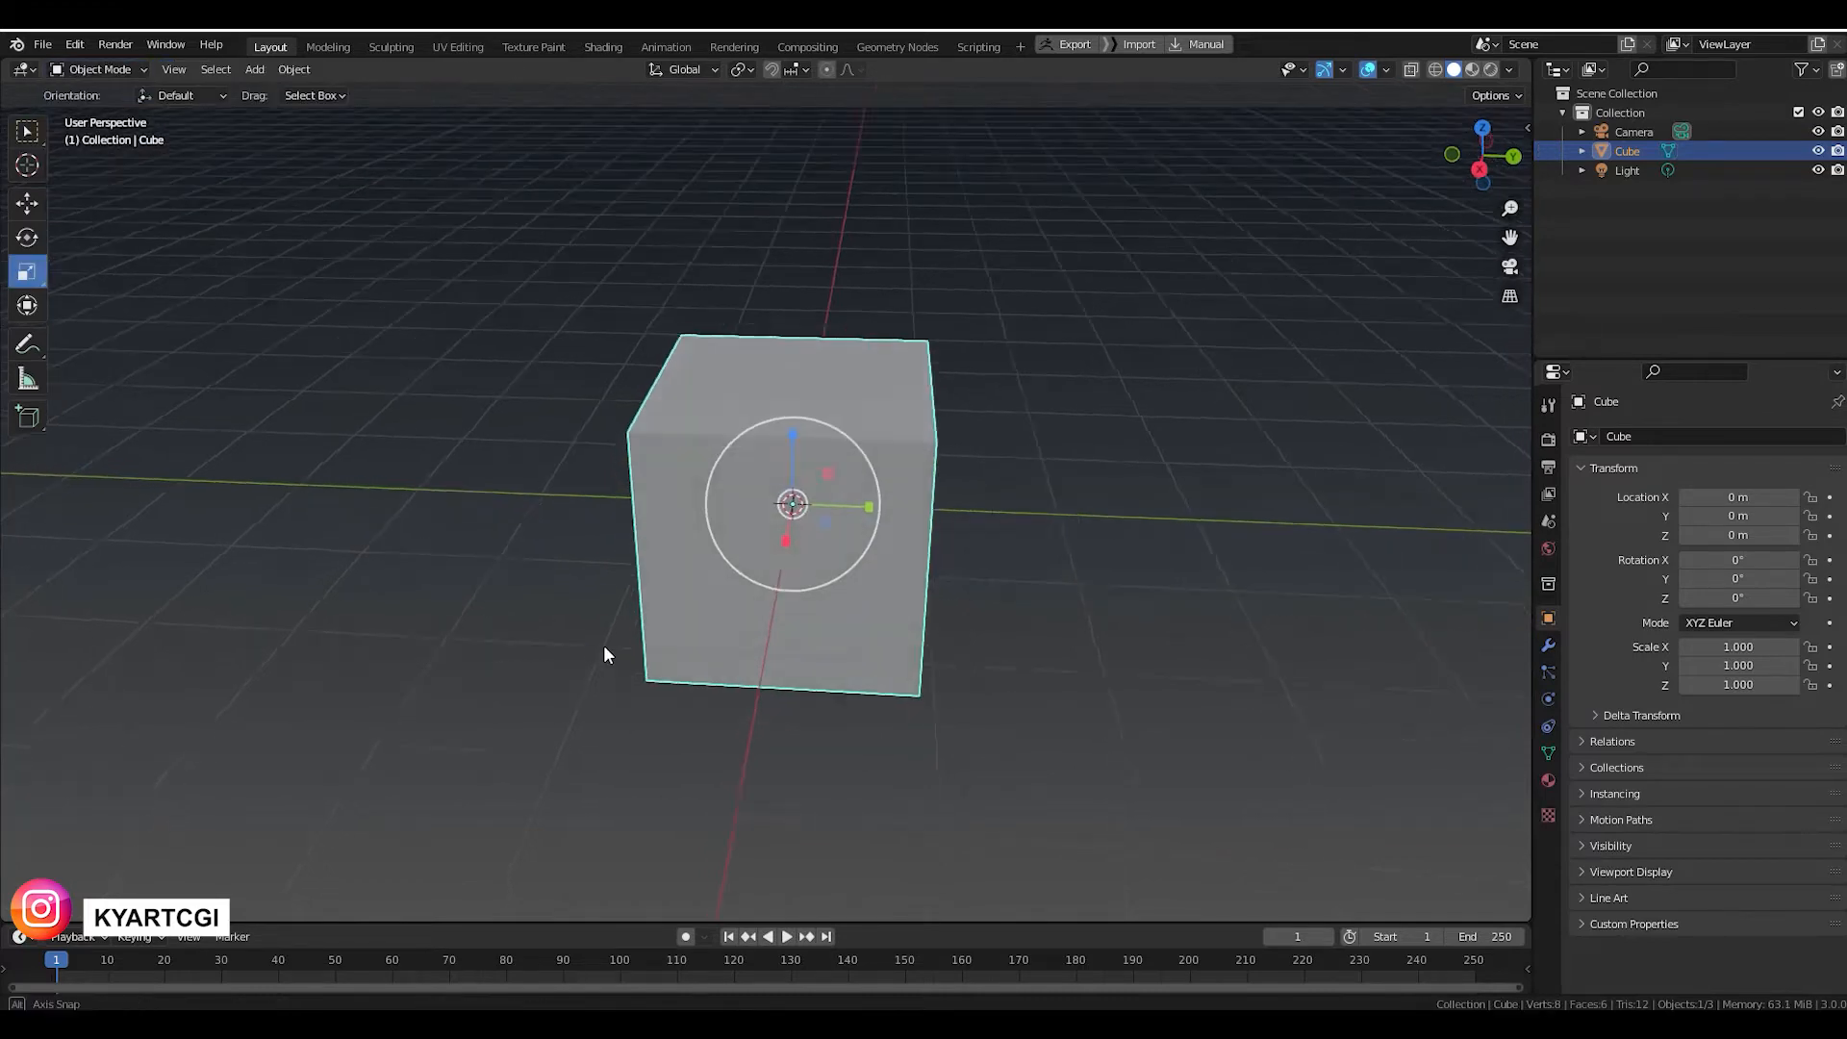
Show the 3D view's sidebar and turn on the Screencast Keys display.
key("n")
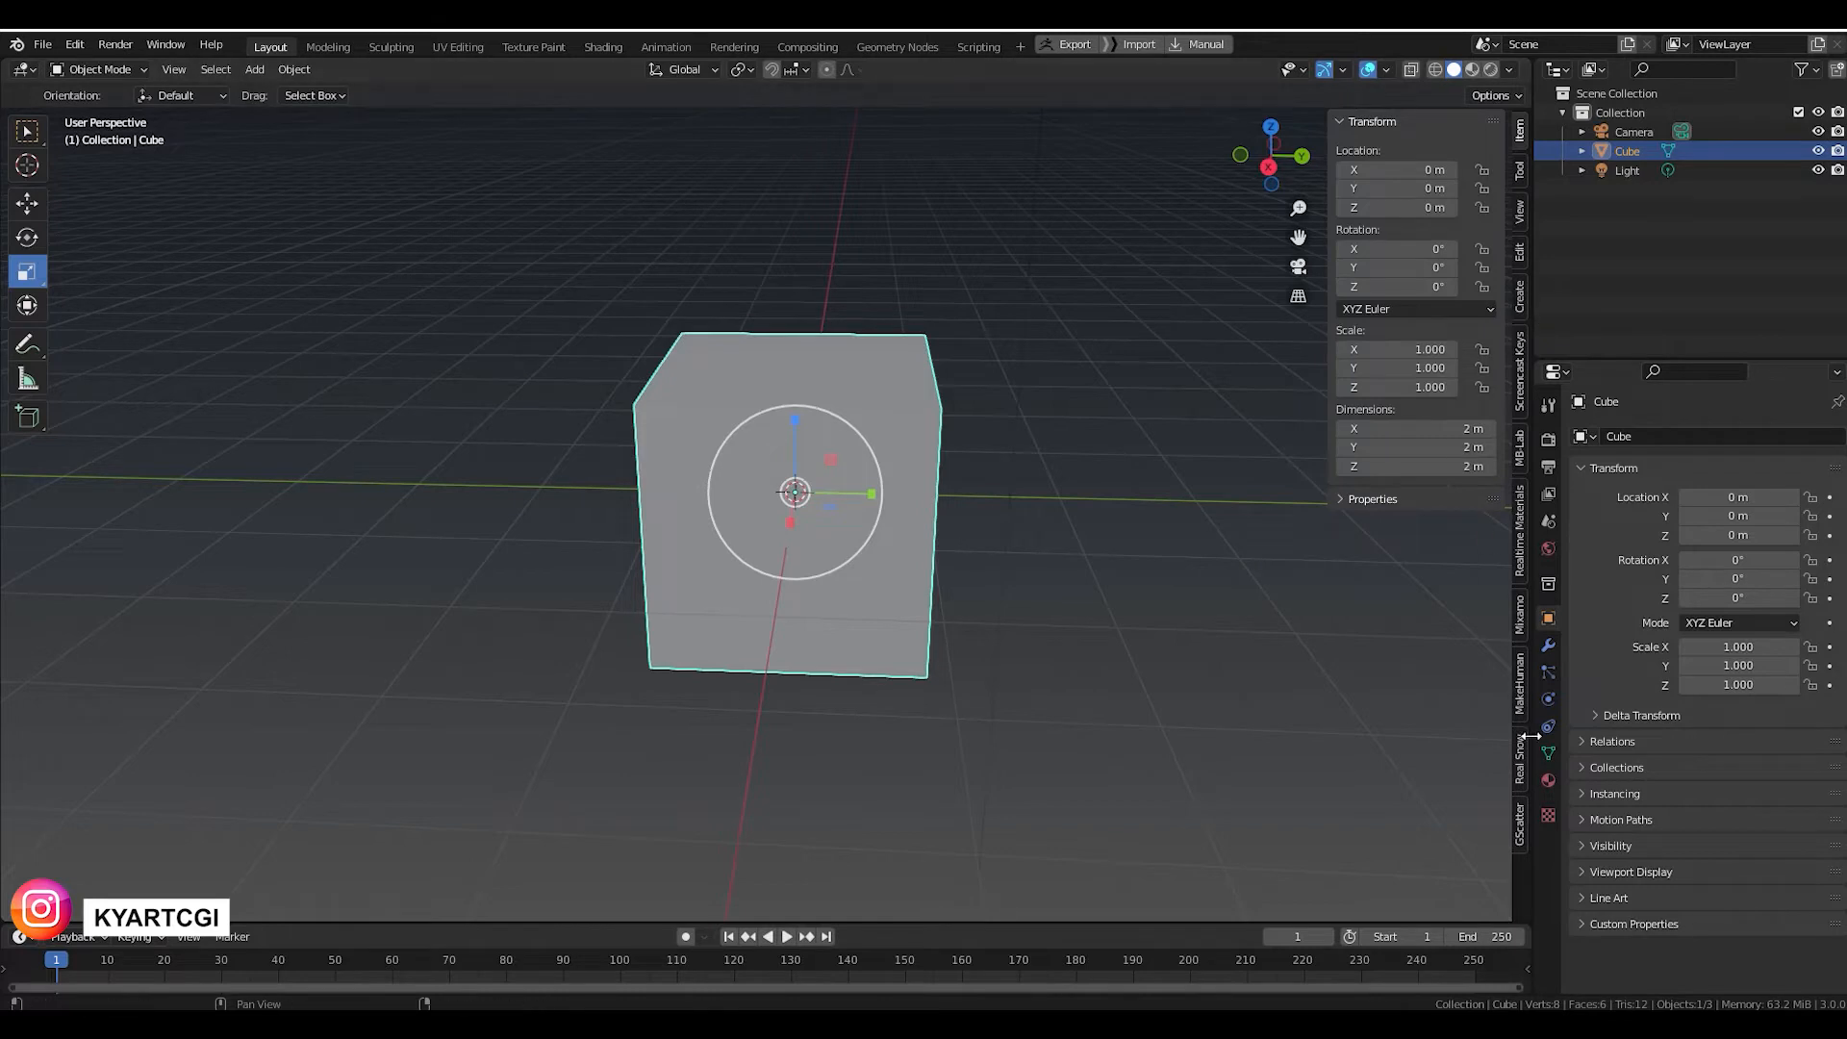
left_click(1520, 370)
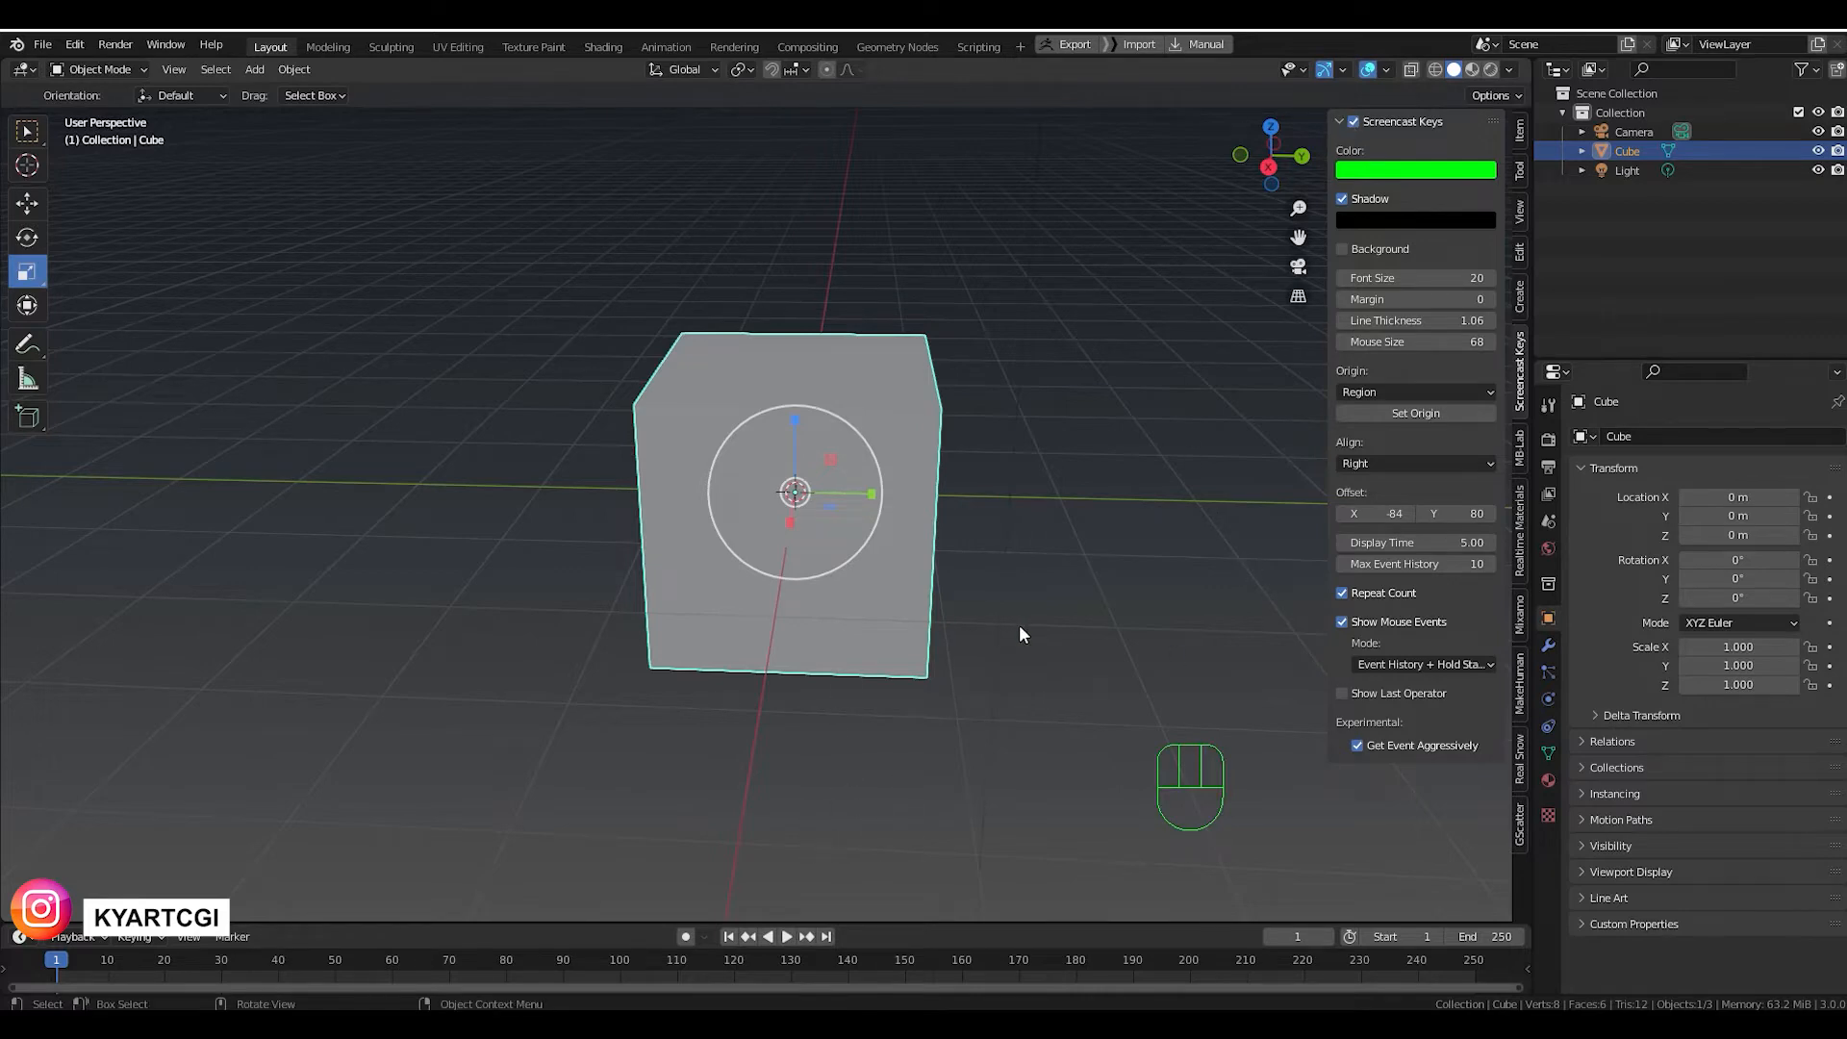
Test the on-screen input display with view movement and mouse input in empty space, deselecting the cube, and hide the sidebar.
scroll(1128, 665, "up", 1)
middle_click(1128, 668)
middle_click_drag(1128, 668, 1191, 783)
mouse_move(1176, 643)
middle_mouse_down()
mouse_move(1181, 620)
mouse_move(1177, 679)
mouse_move(1179, 650)
middle_mouse_up()
left_click(1180, 650)
left_click(1180, 649)
left_click(1180, 649)
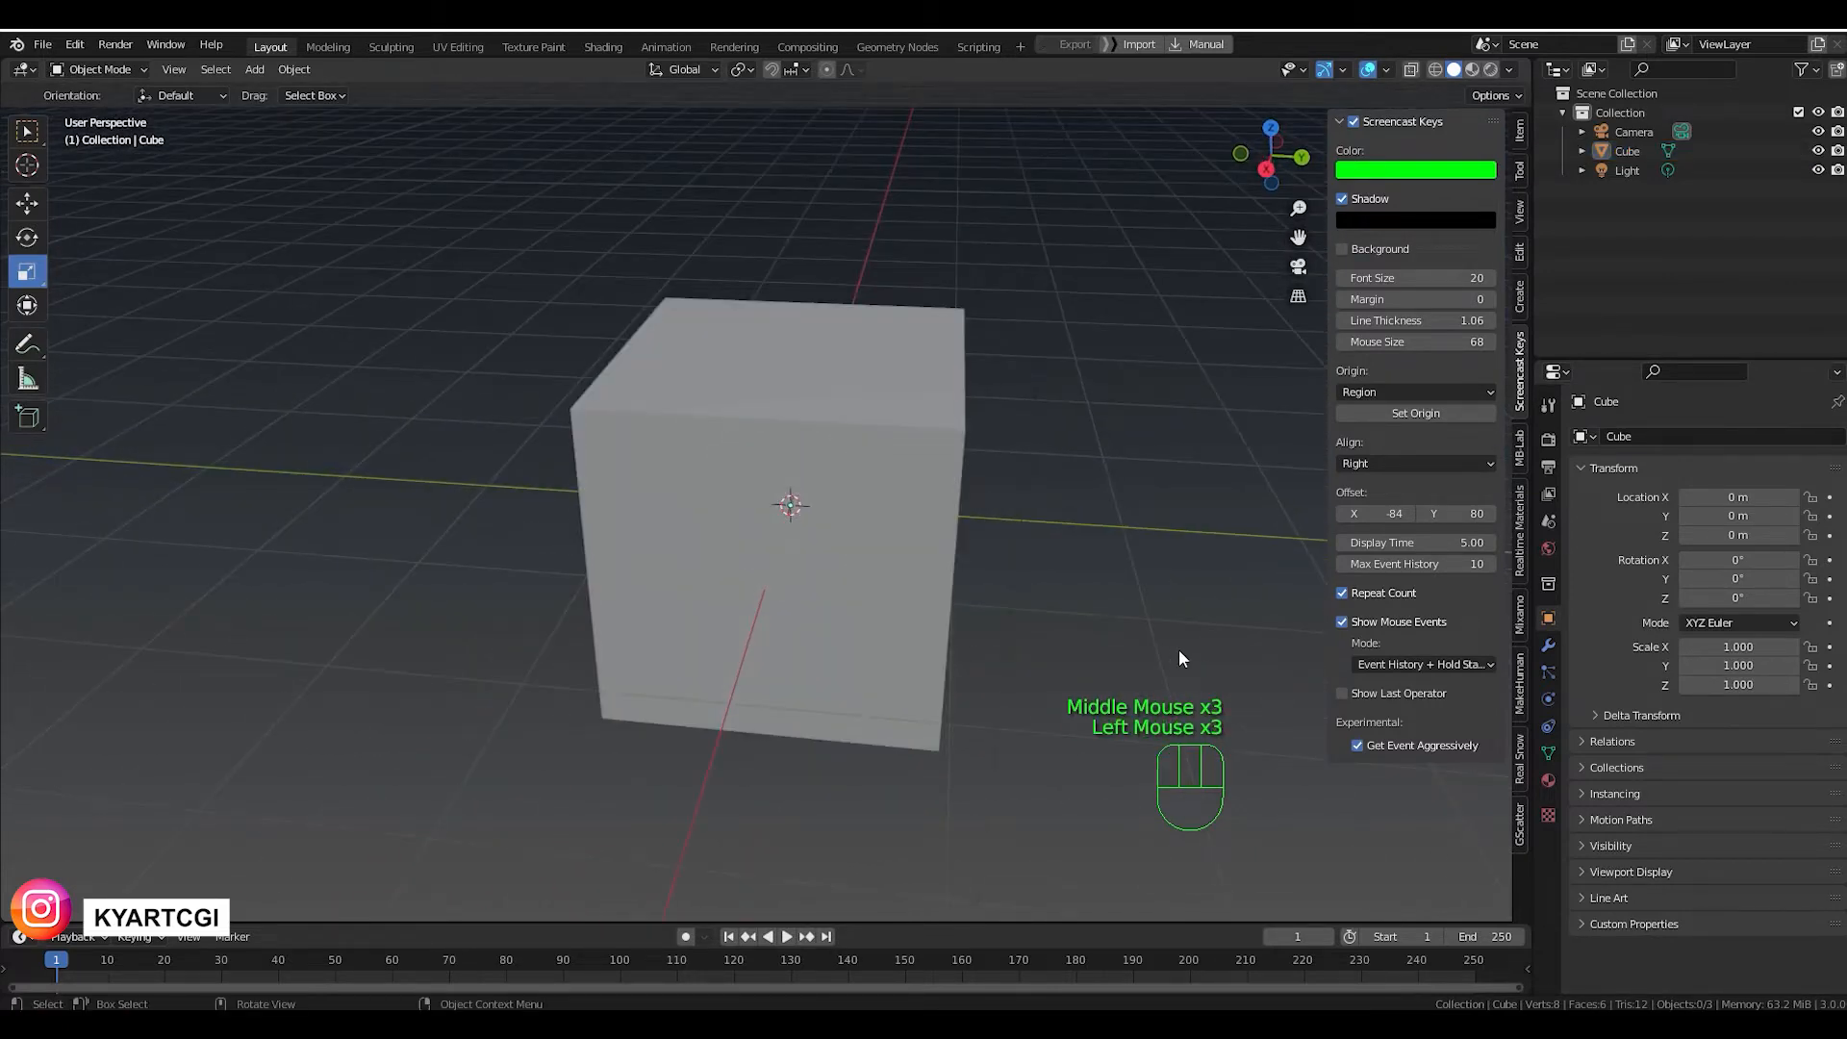
left_click(1179, 649)
left_click(1179, 649)
left_click(1179, 649)
right_click(1179, 650)
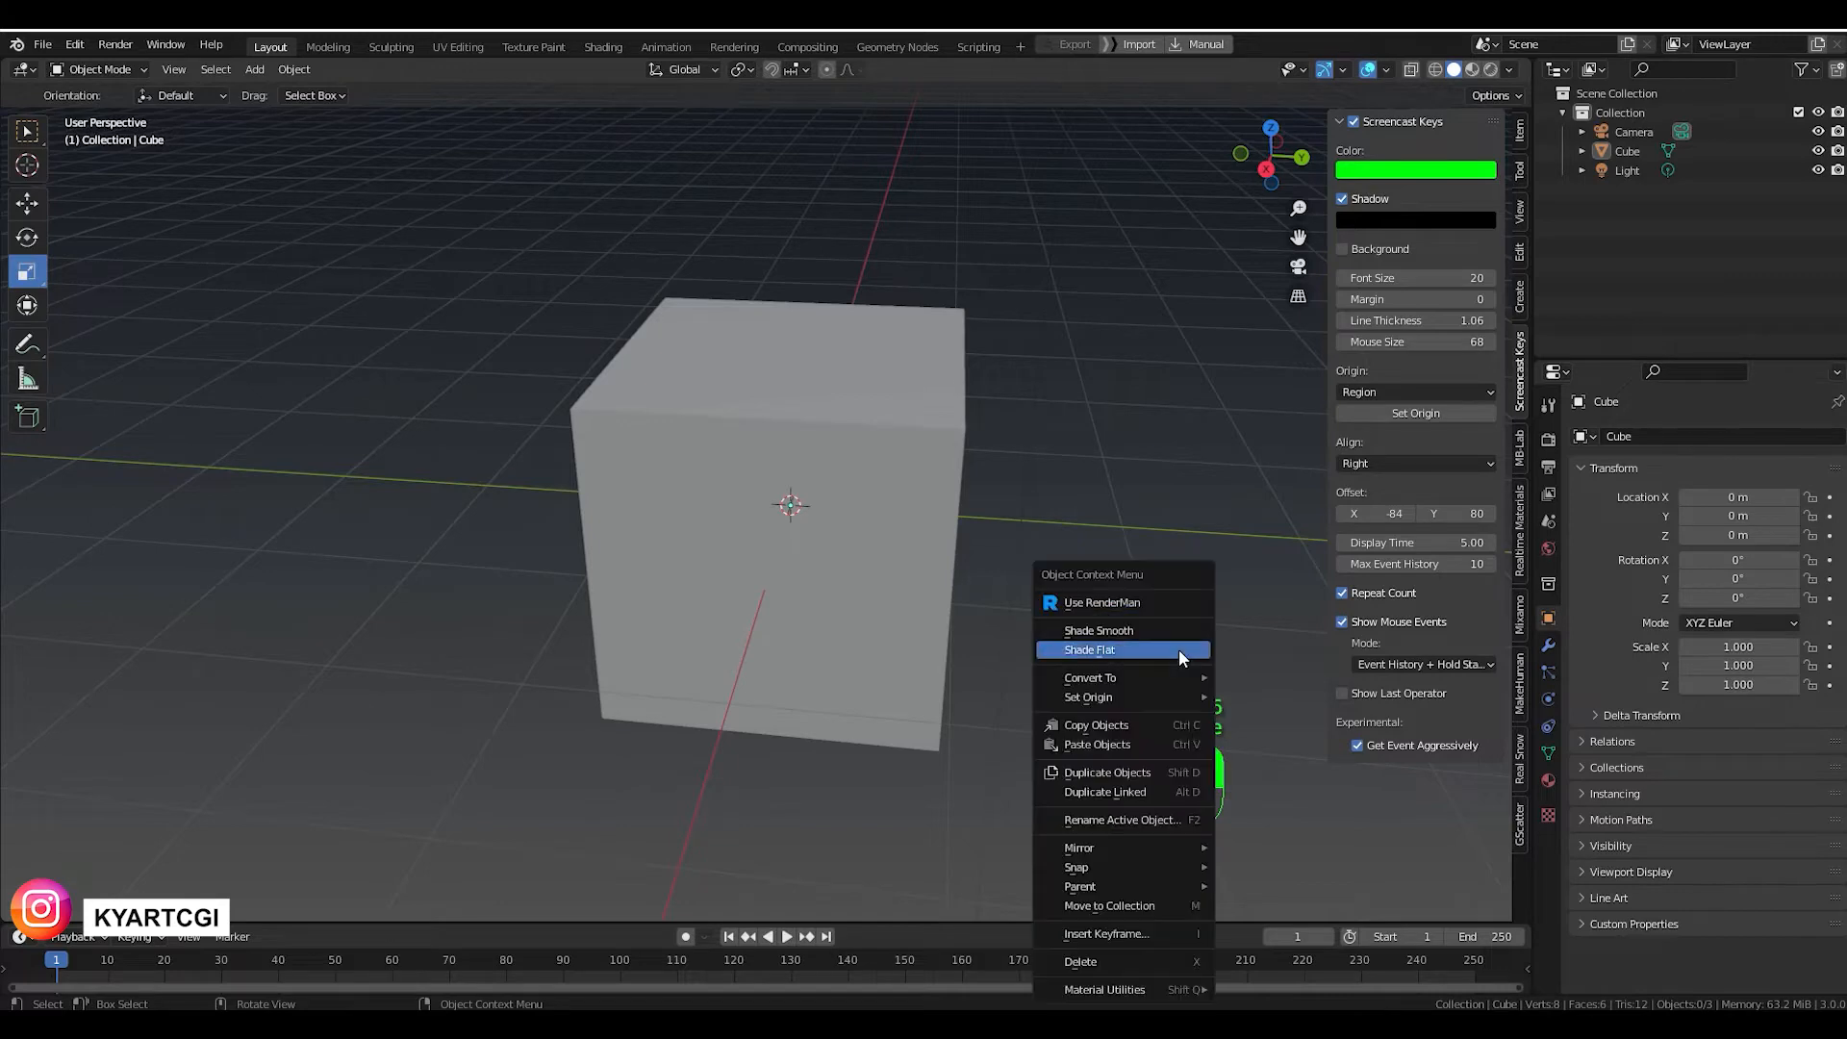
middle_click_drag(1230, 714, 1150, 730)
key("n")
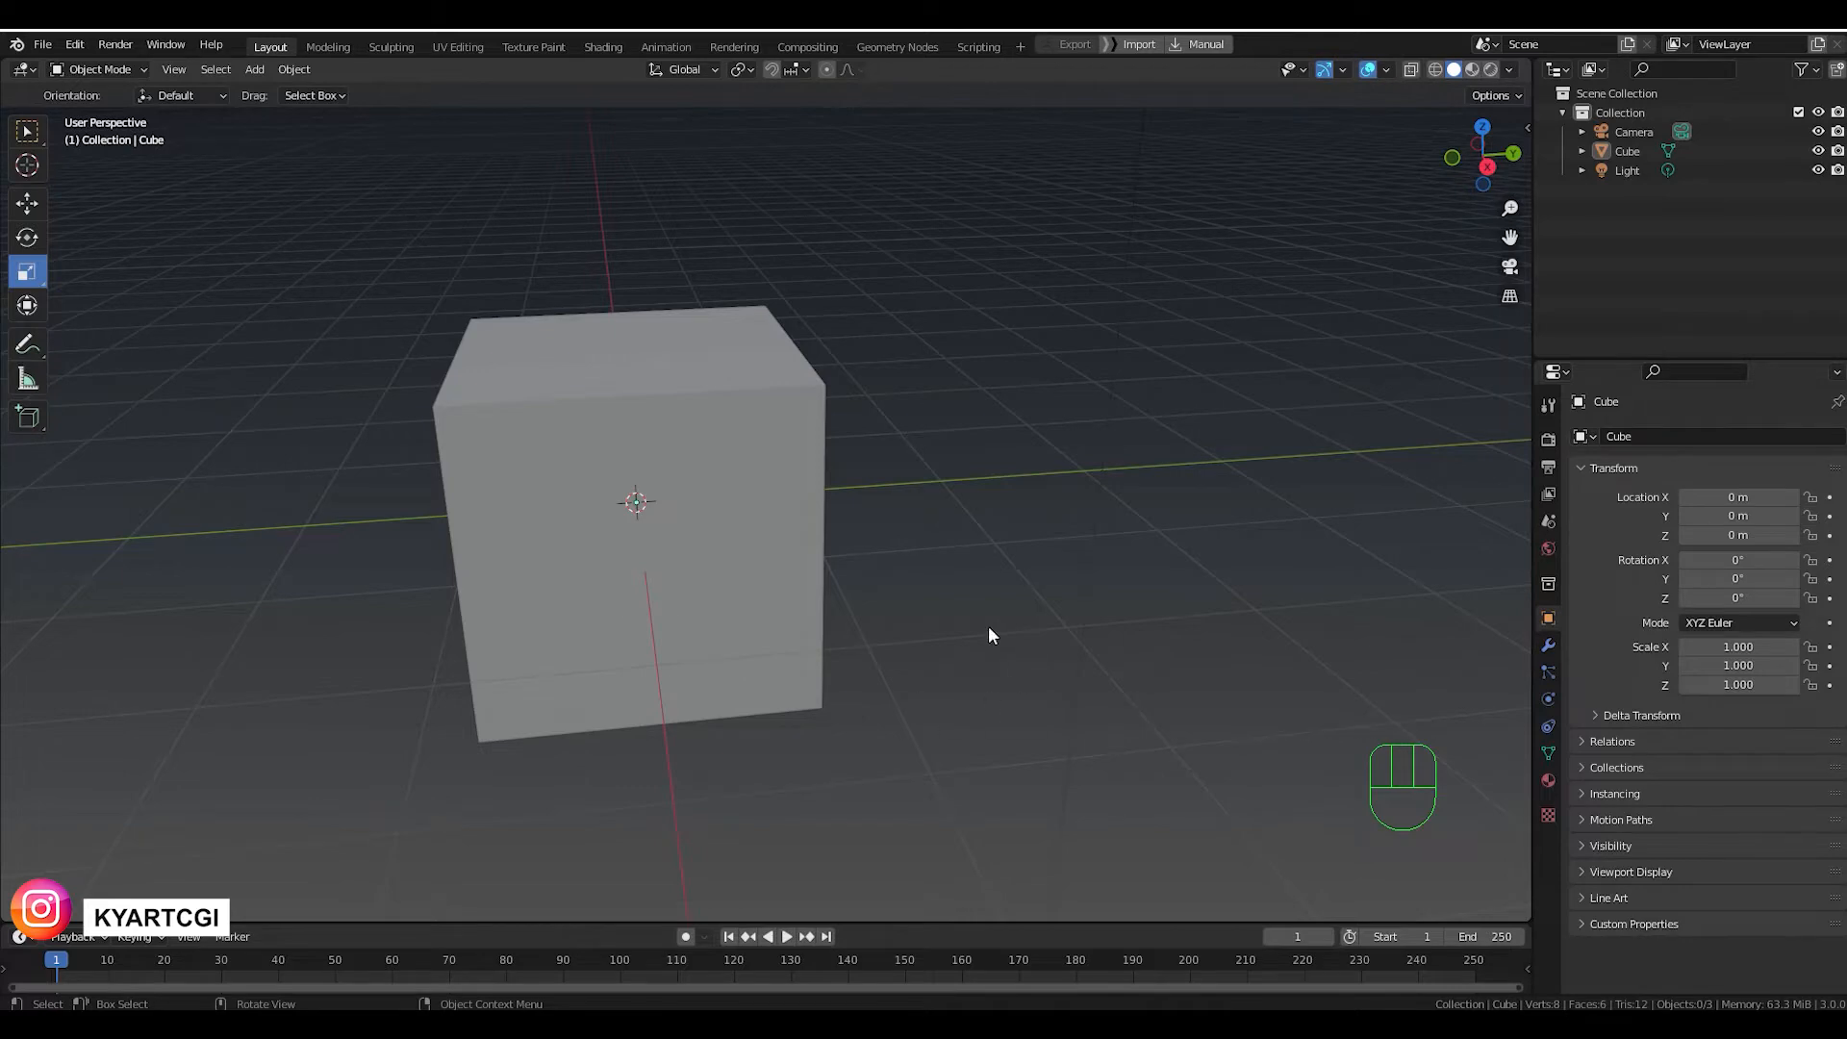
Select the Collection, Camera, Cube and finally the Light one after another in the Outliner.
middle_click_drag(989, 625, 1139, 615)
scroll(1078, 591, "up", 2)
scroll(1079, 593, "down", 2)
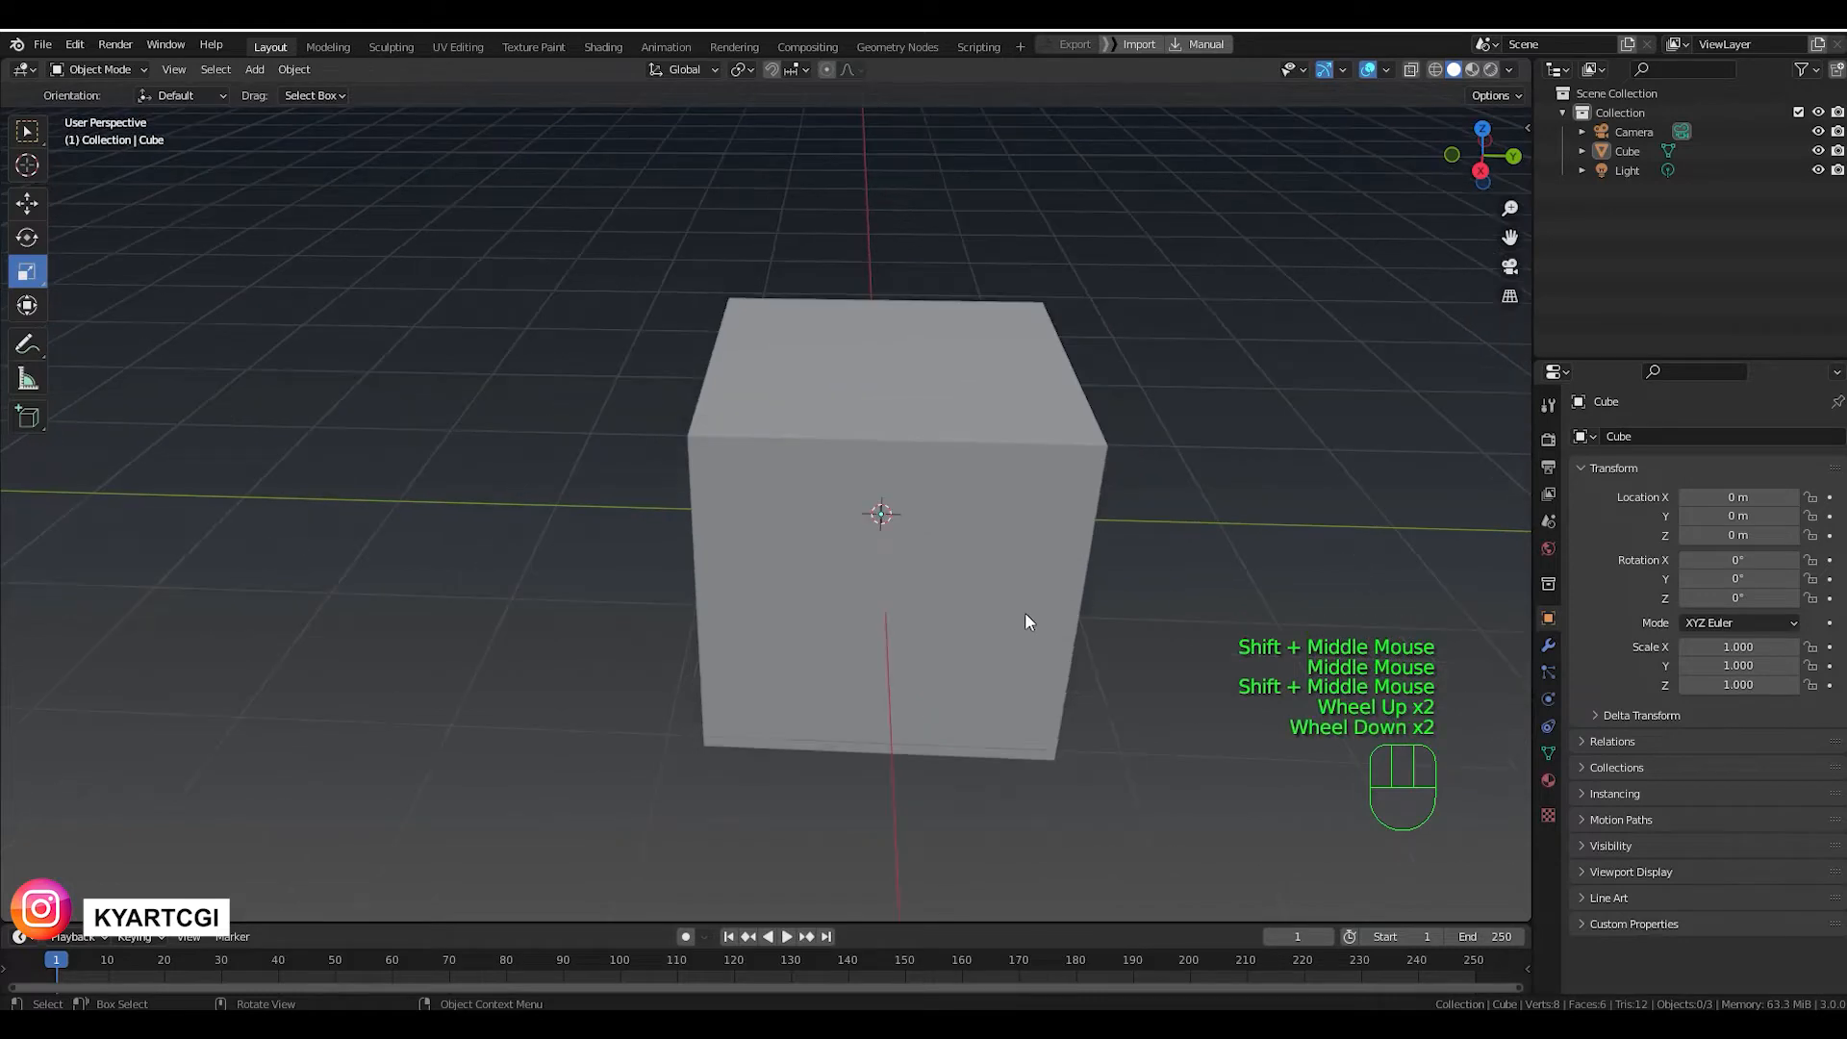
middle_click_drag(1027, 621, 932, 636)
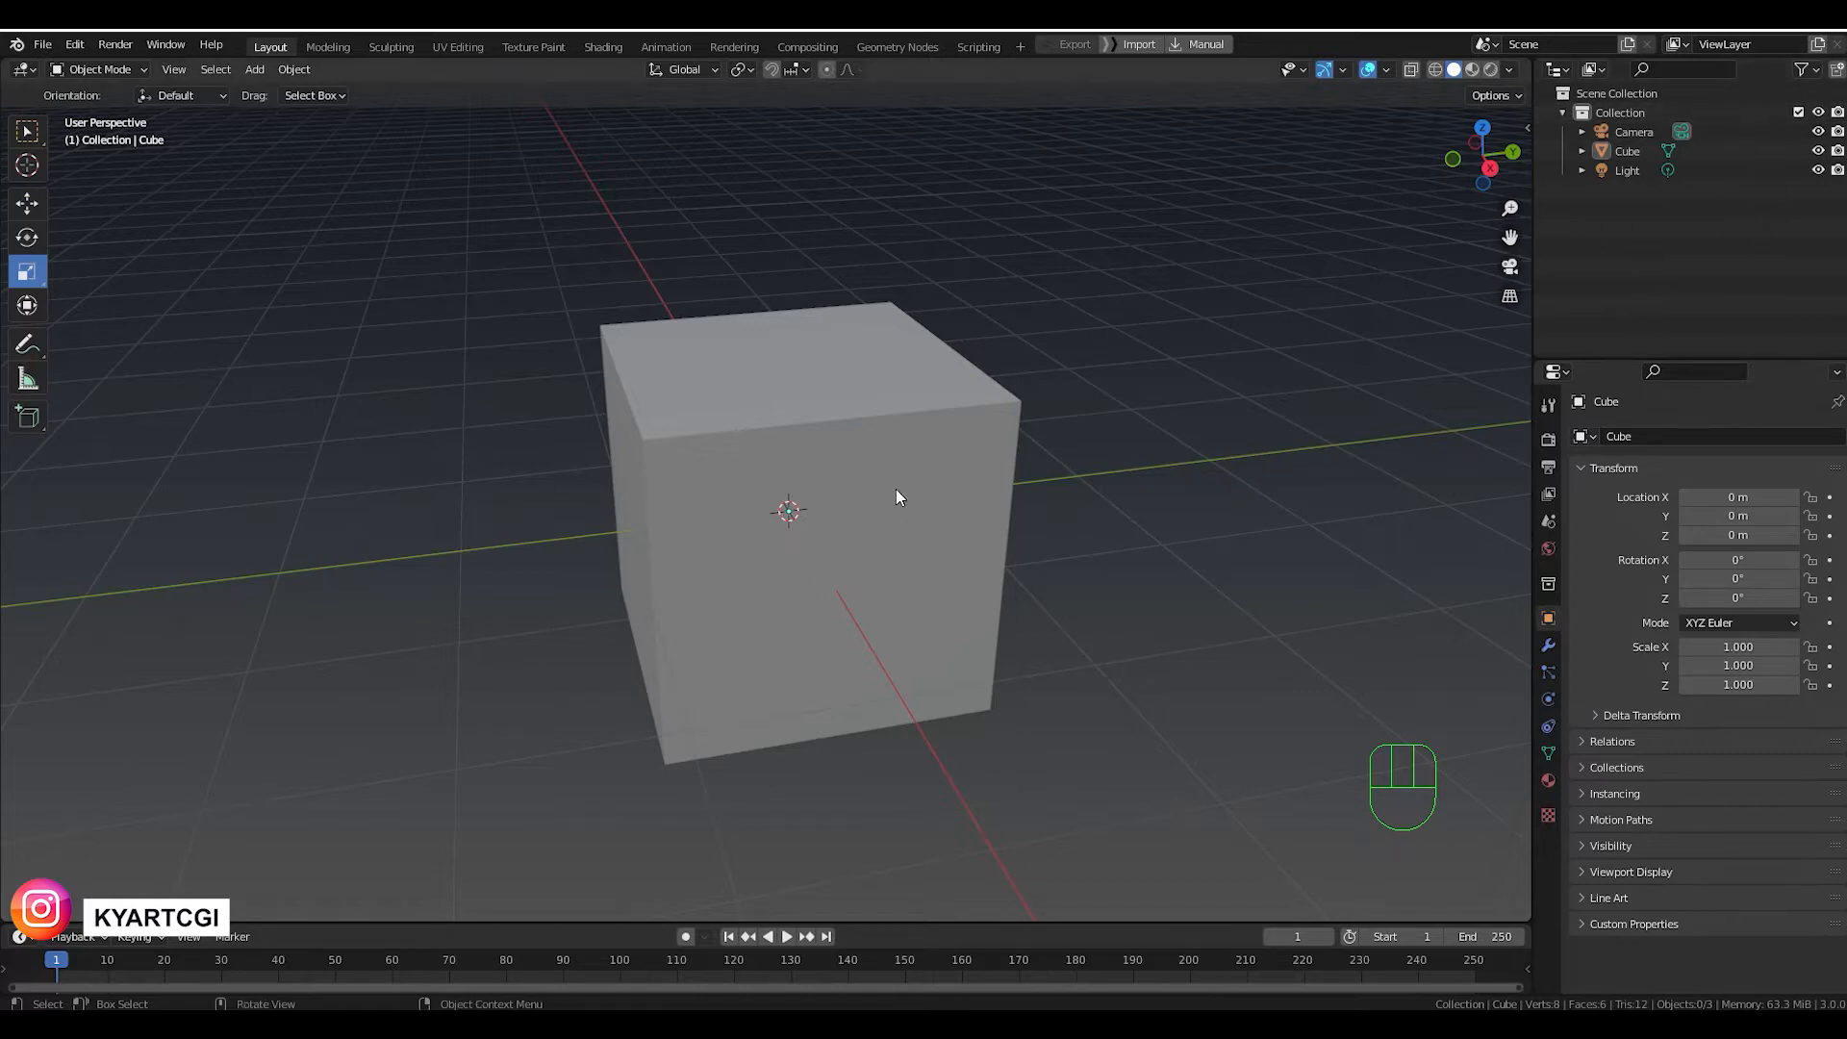
left_click(1648, 111)
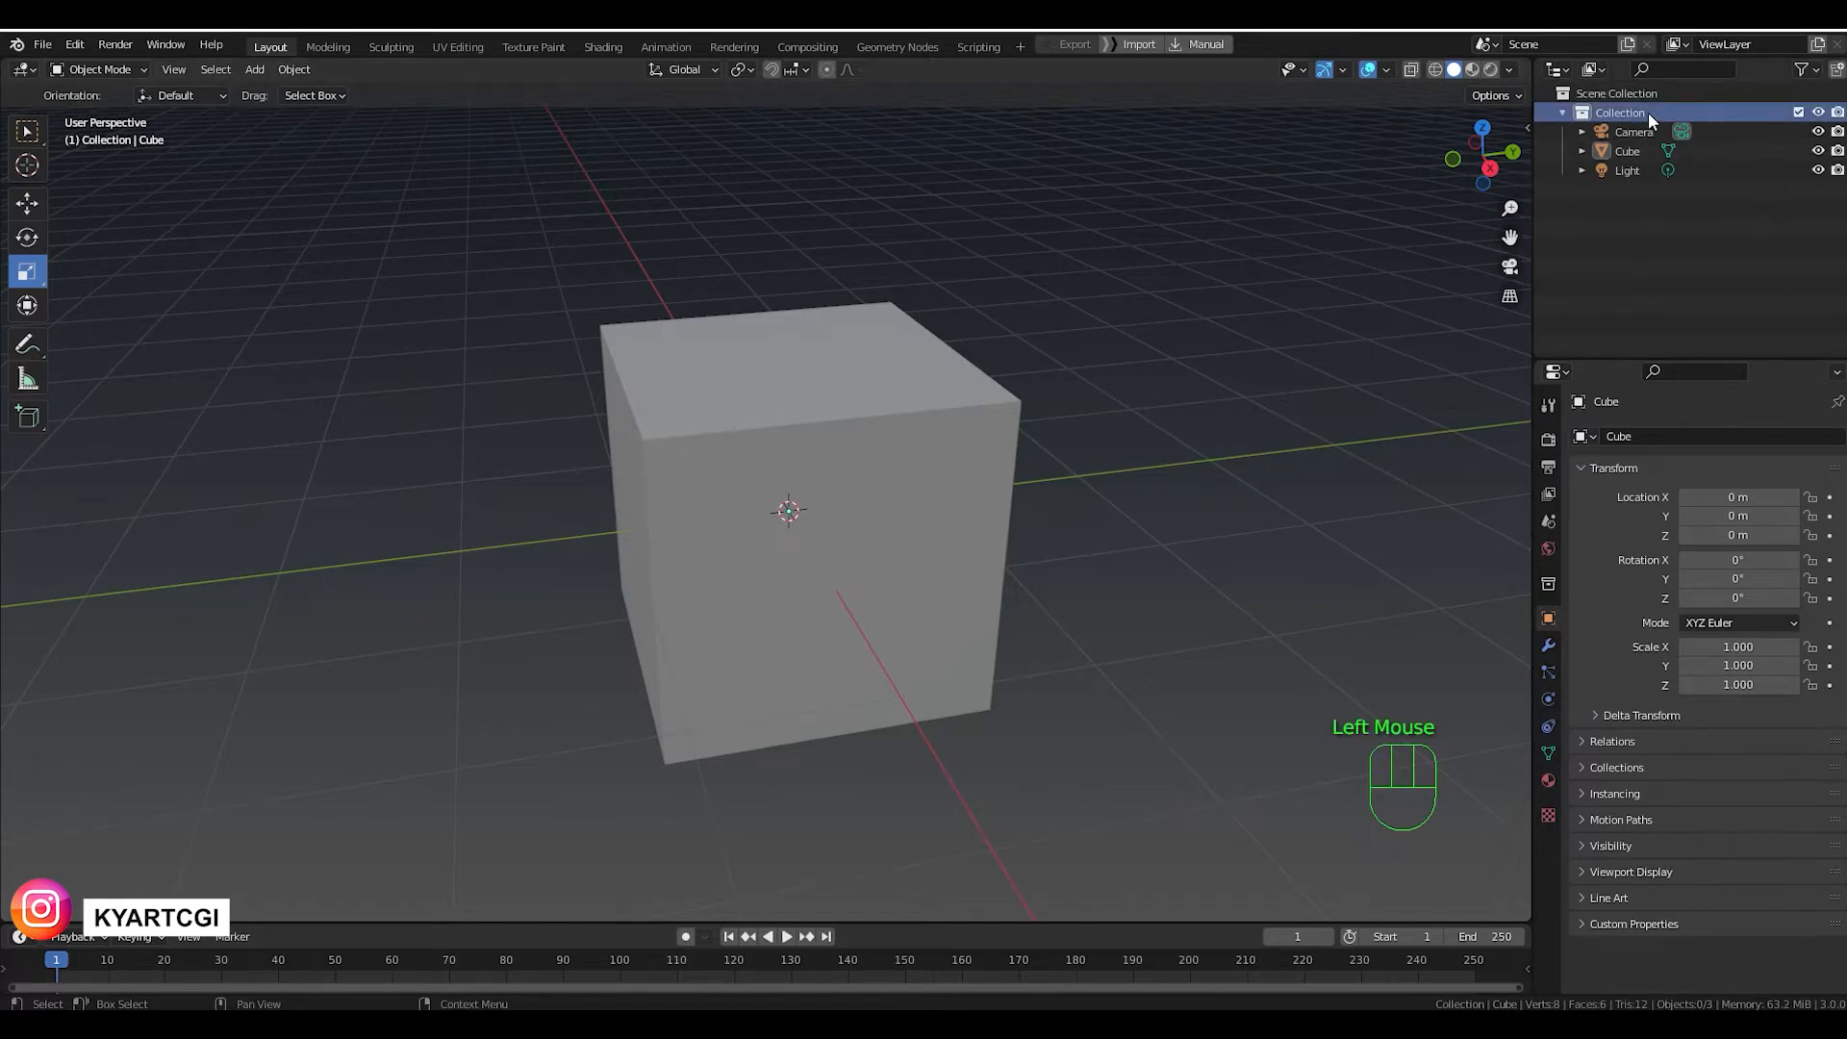
left_click(1639, 135)
left_click(1639, 139)
left_click(1639, 149)
left_click(1637, 170)
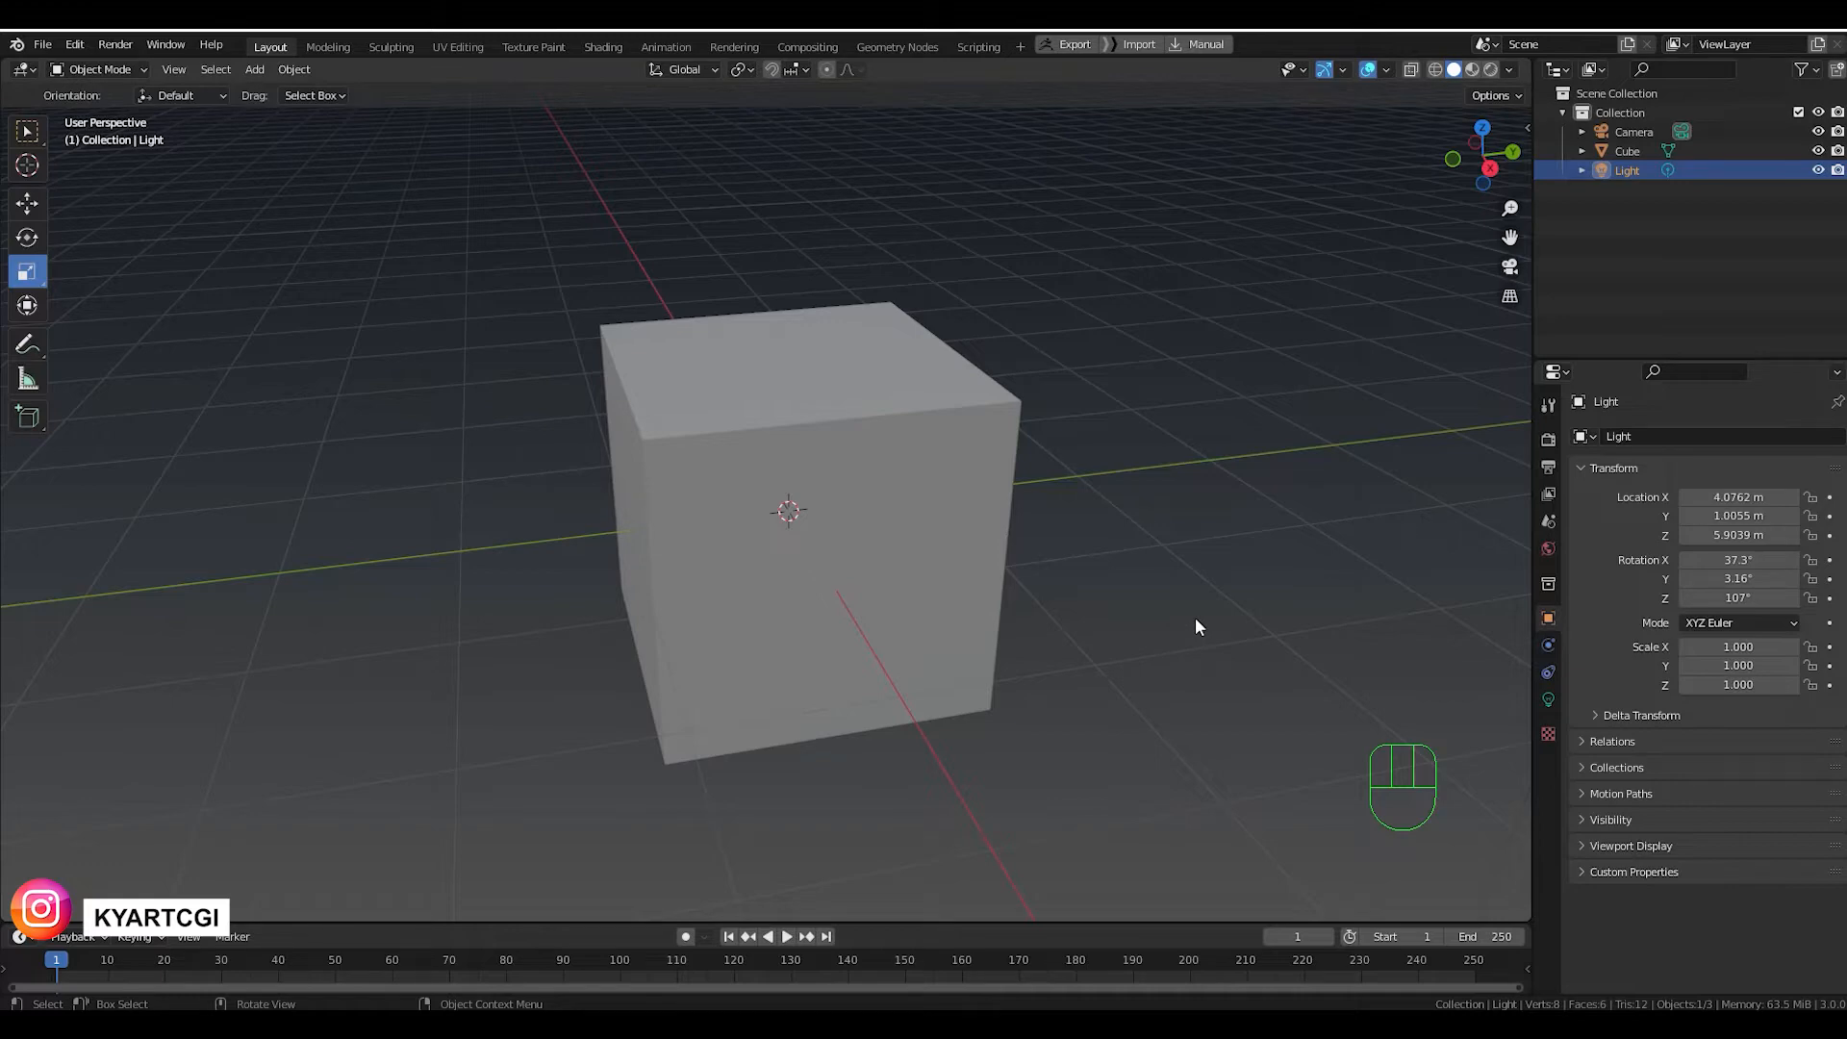
Delete the default cube from the scene, leaving the camera and light in place.
middle_click_drag(1186, 509, 1129, 564)
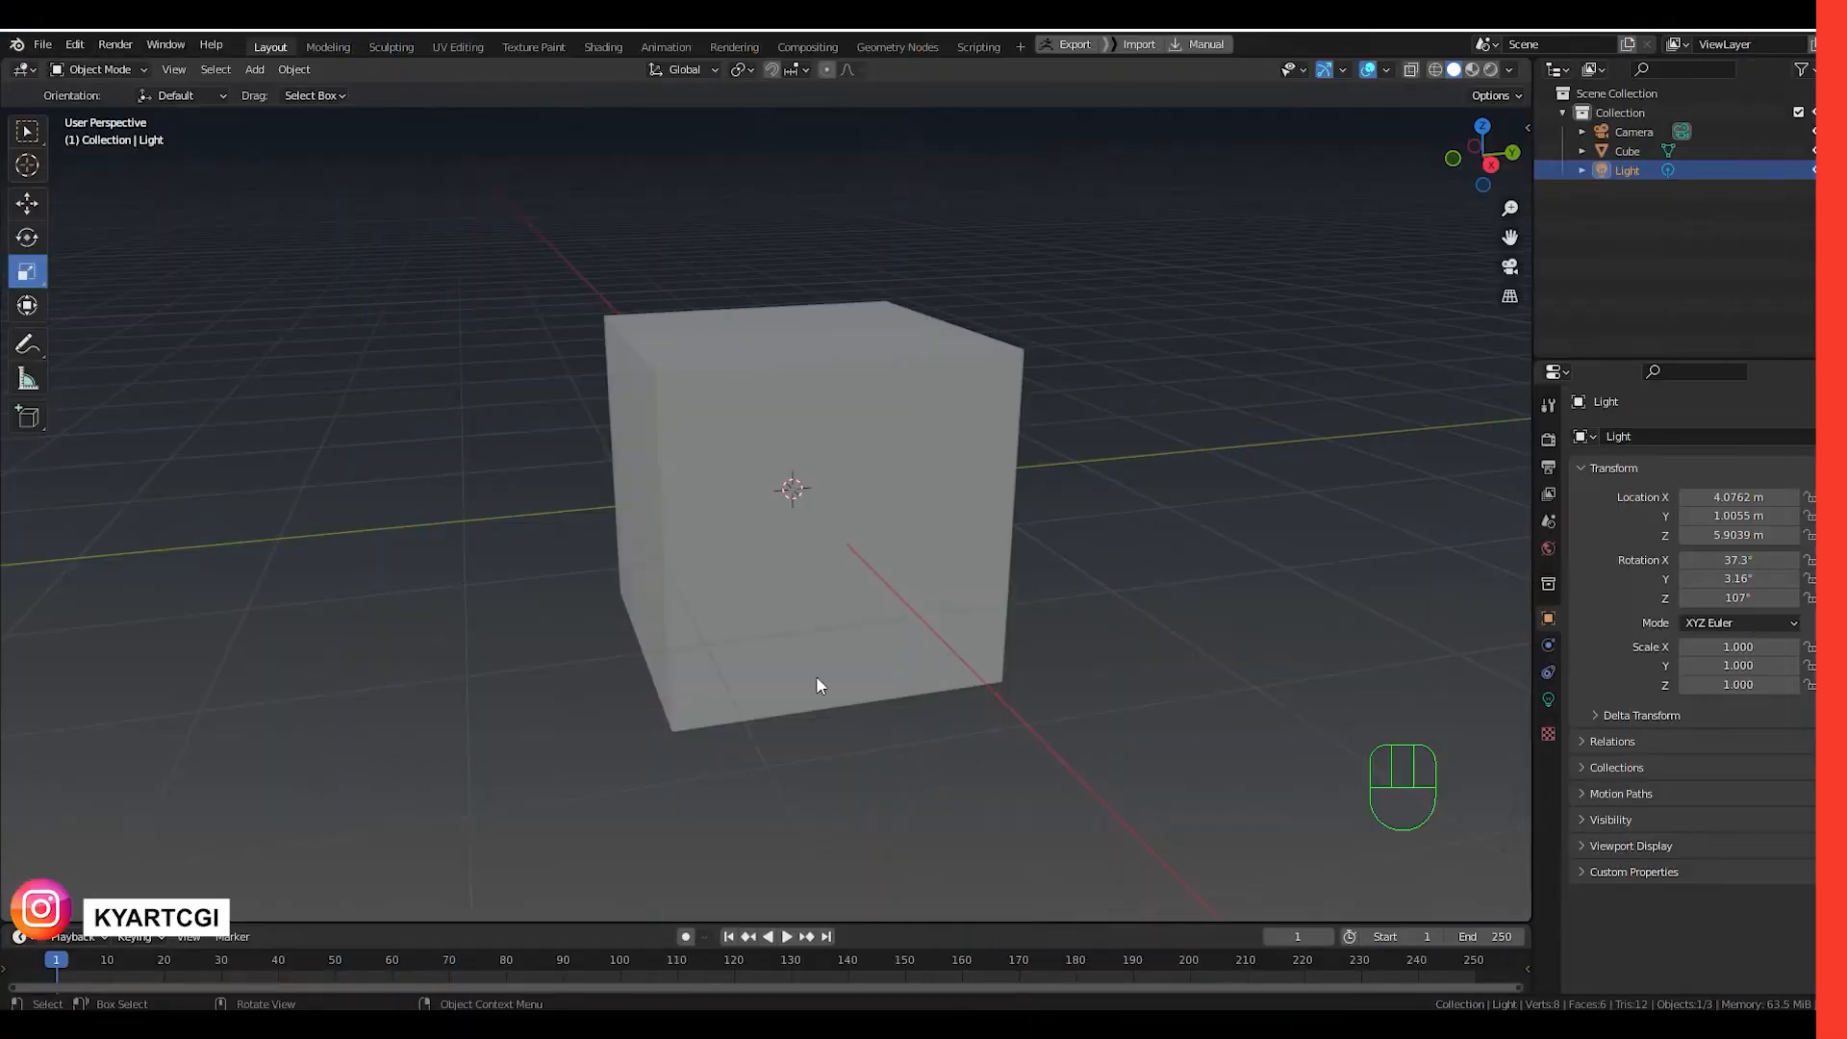
scroll(805, 671, "down", 2)
scroll(808, 692, "down", 2)
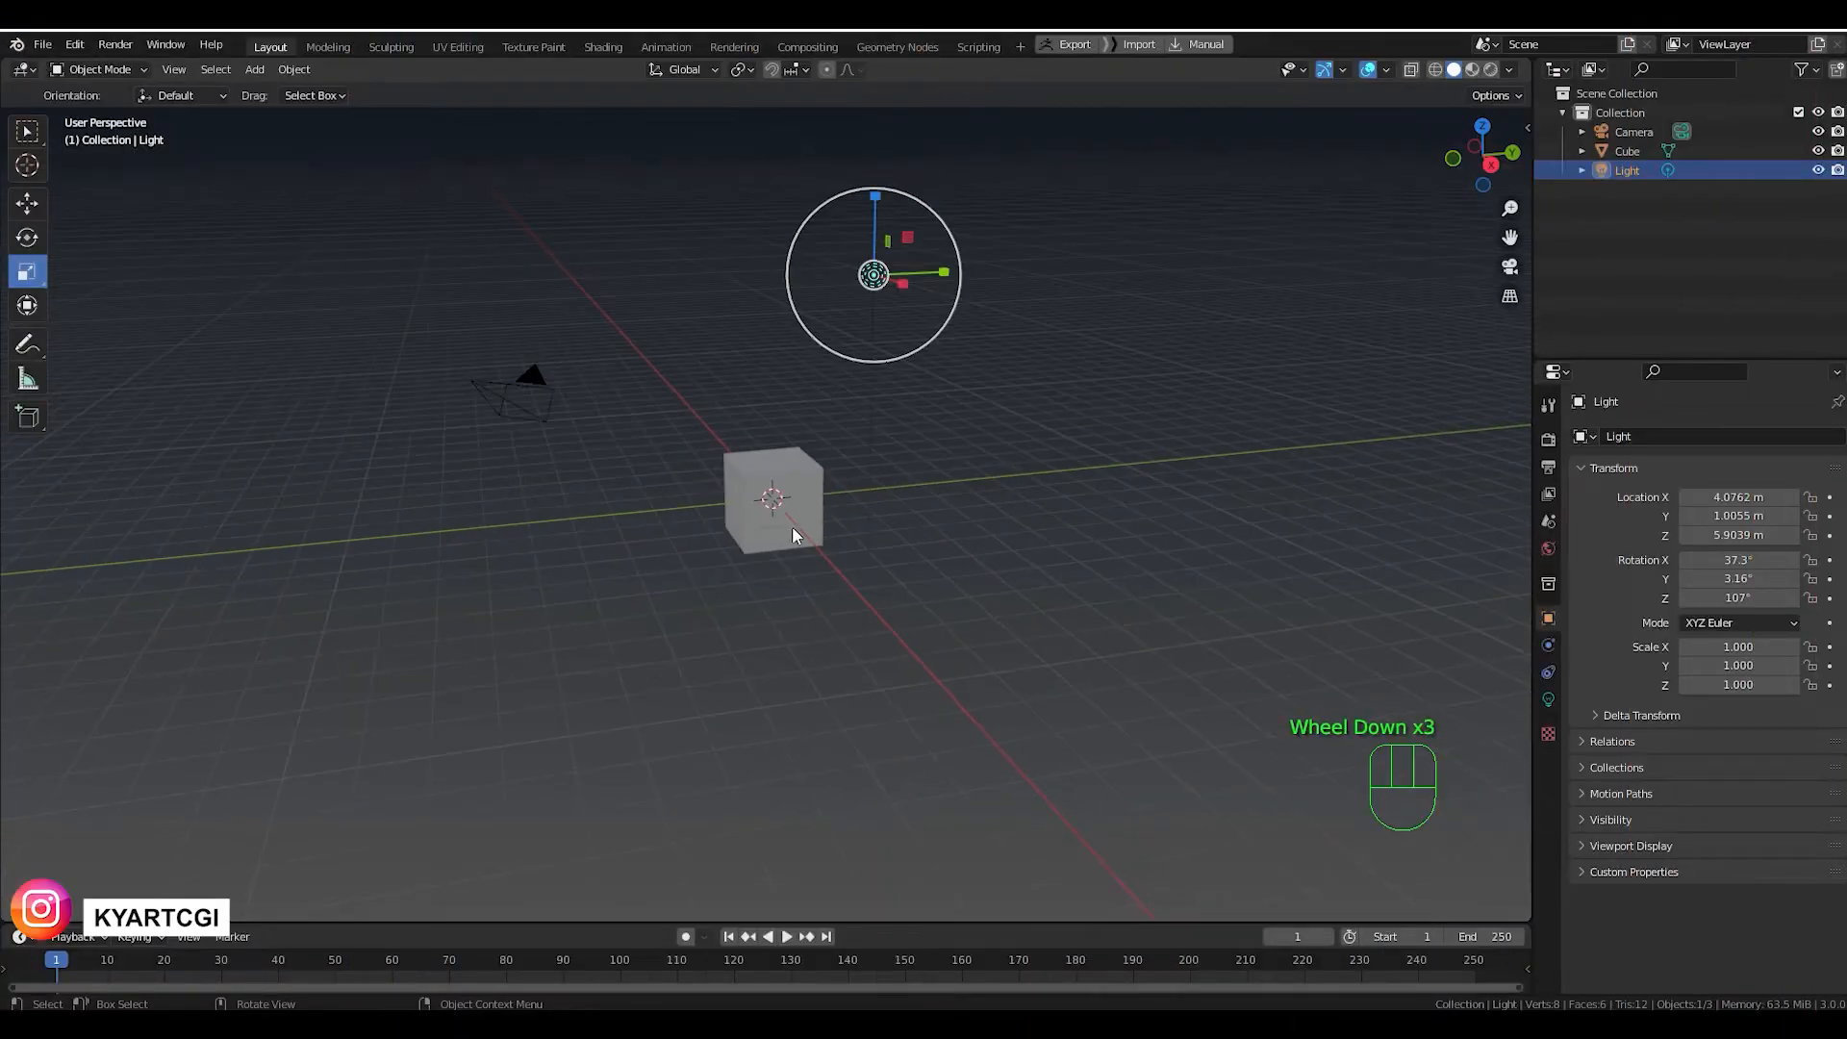
left_click(810, 510)
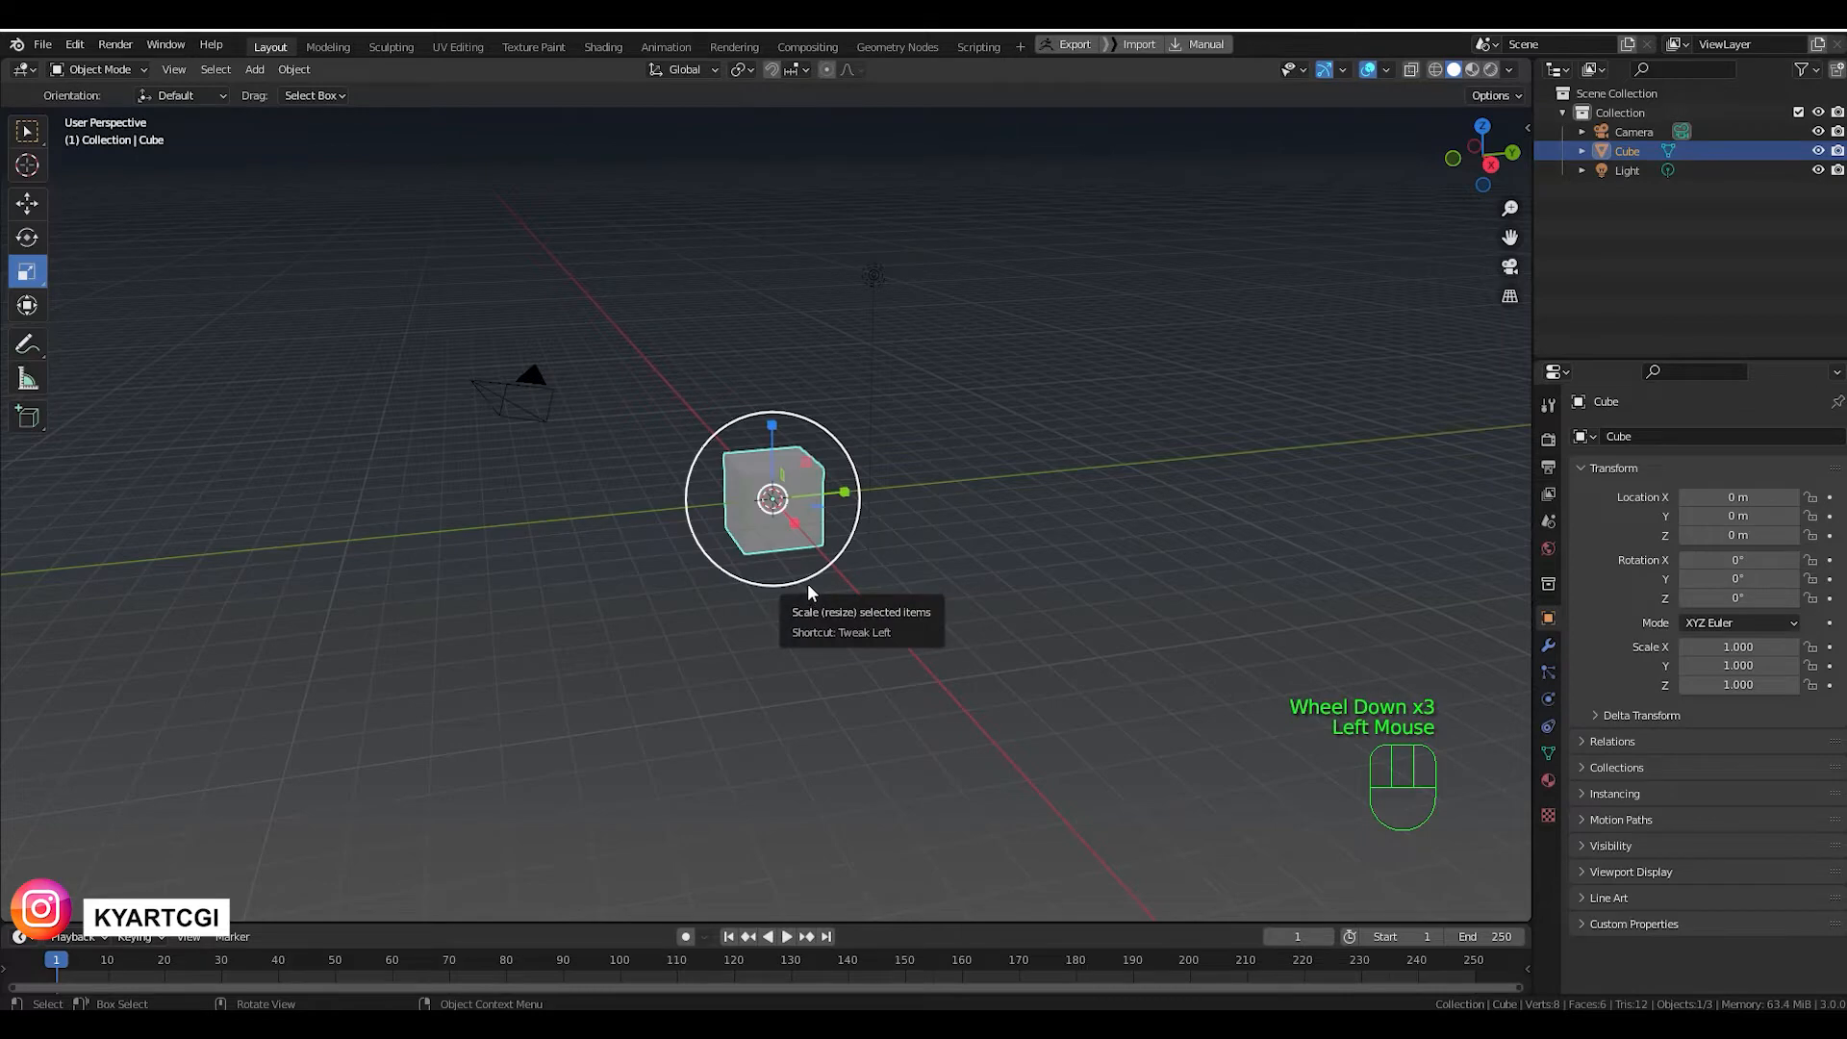
key("Delete")
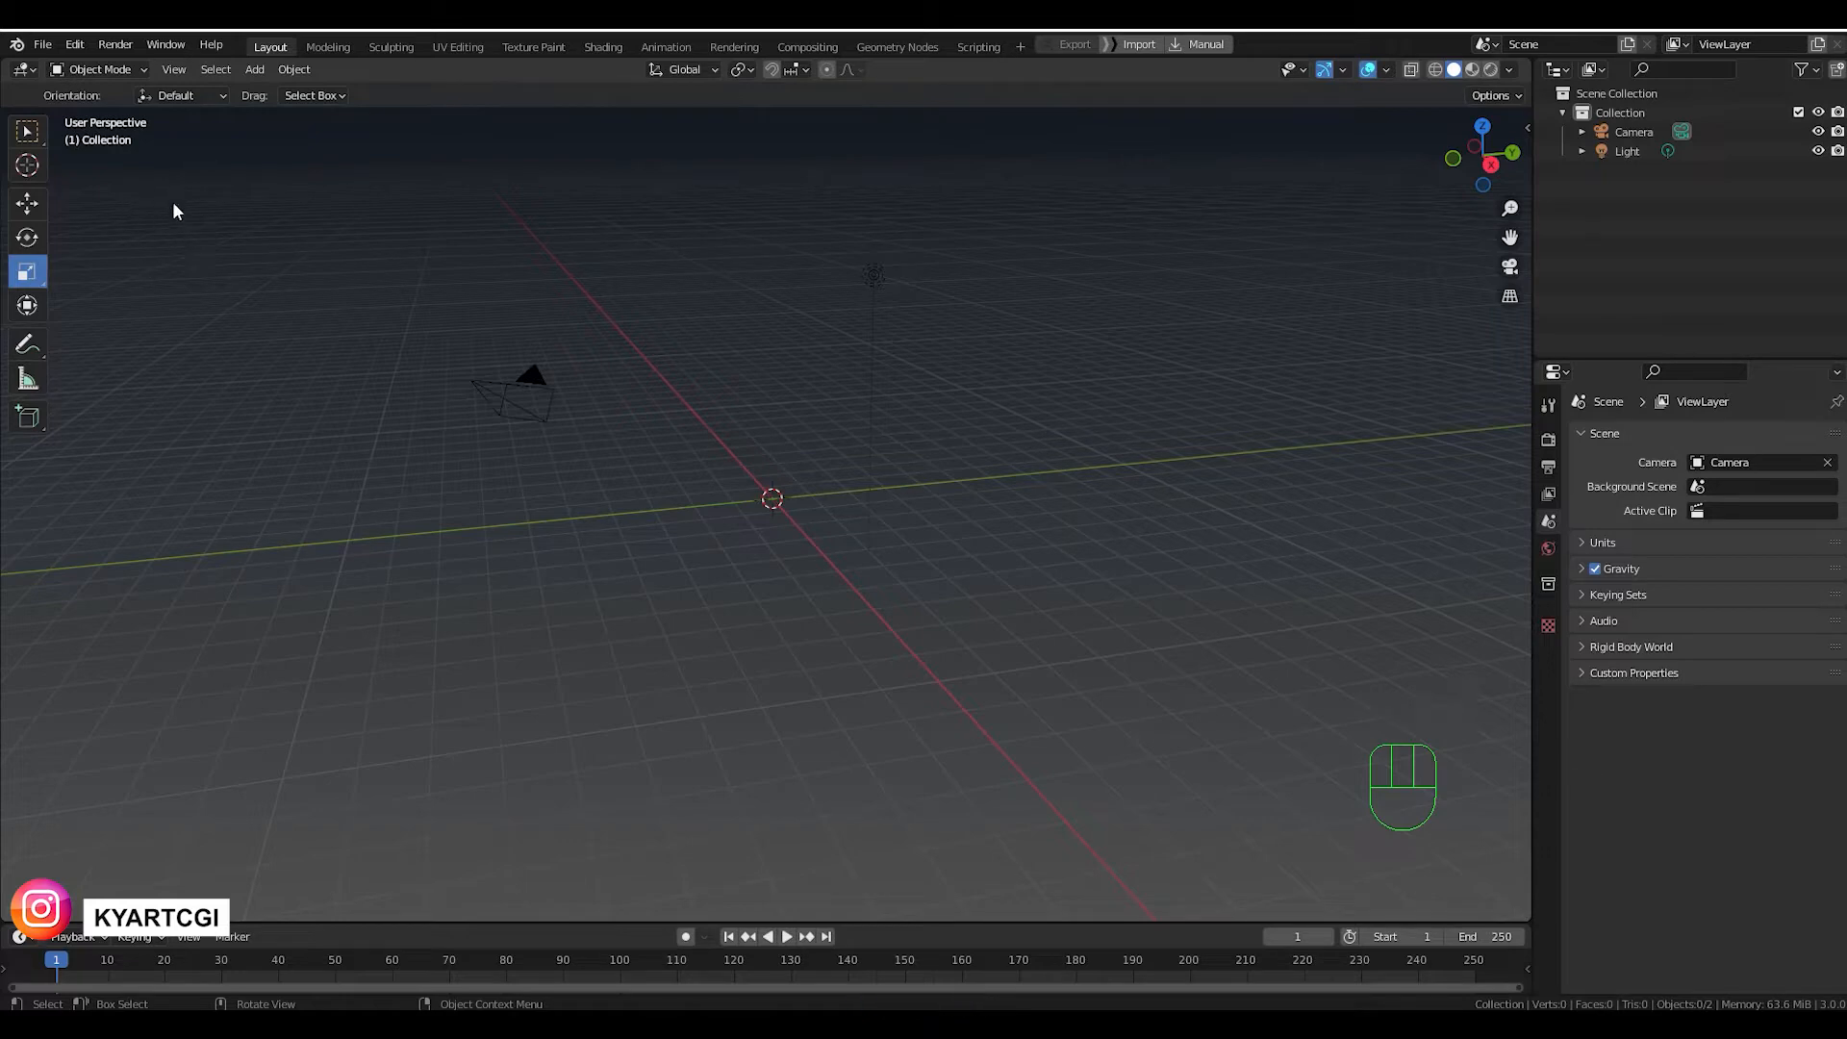
Open the Preferences at the Add-ons section.
left_click(76, 46)
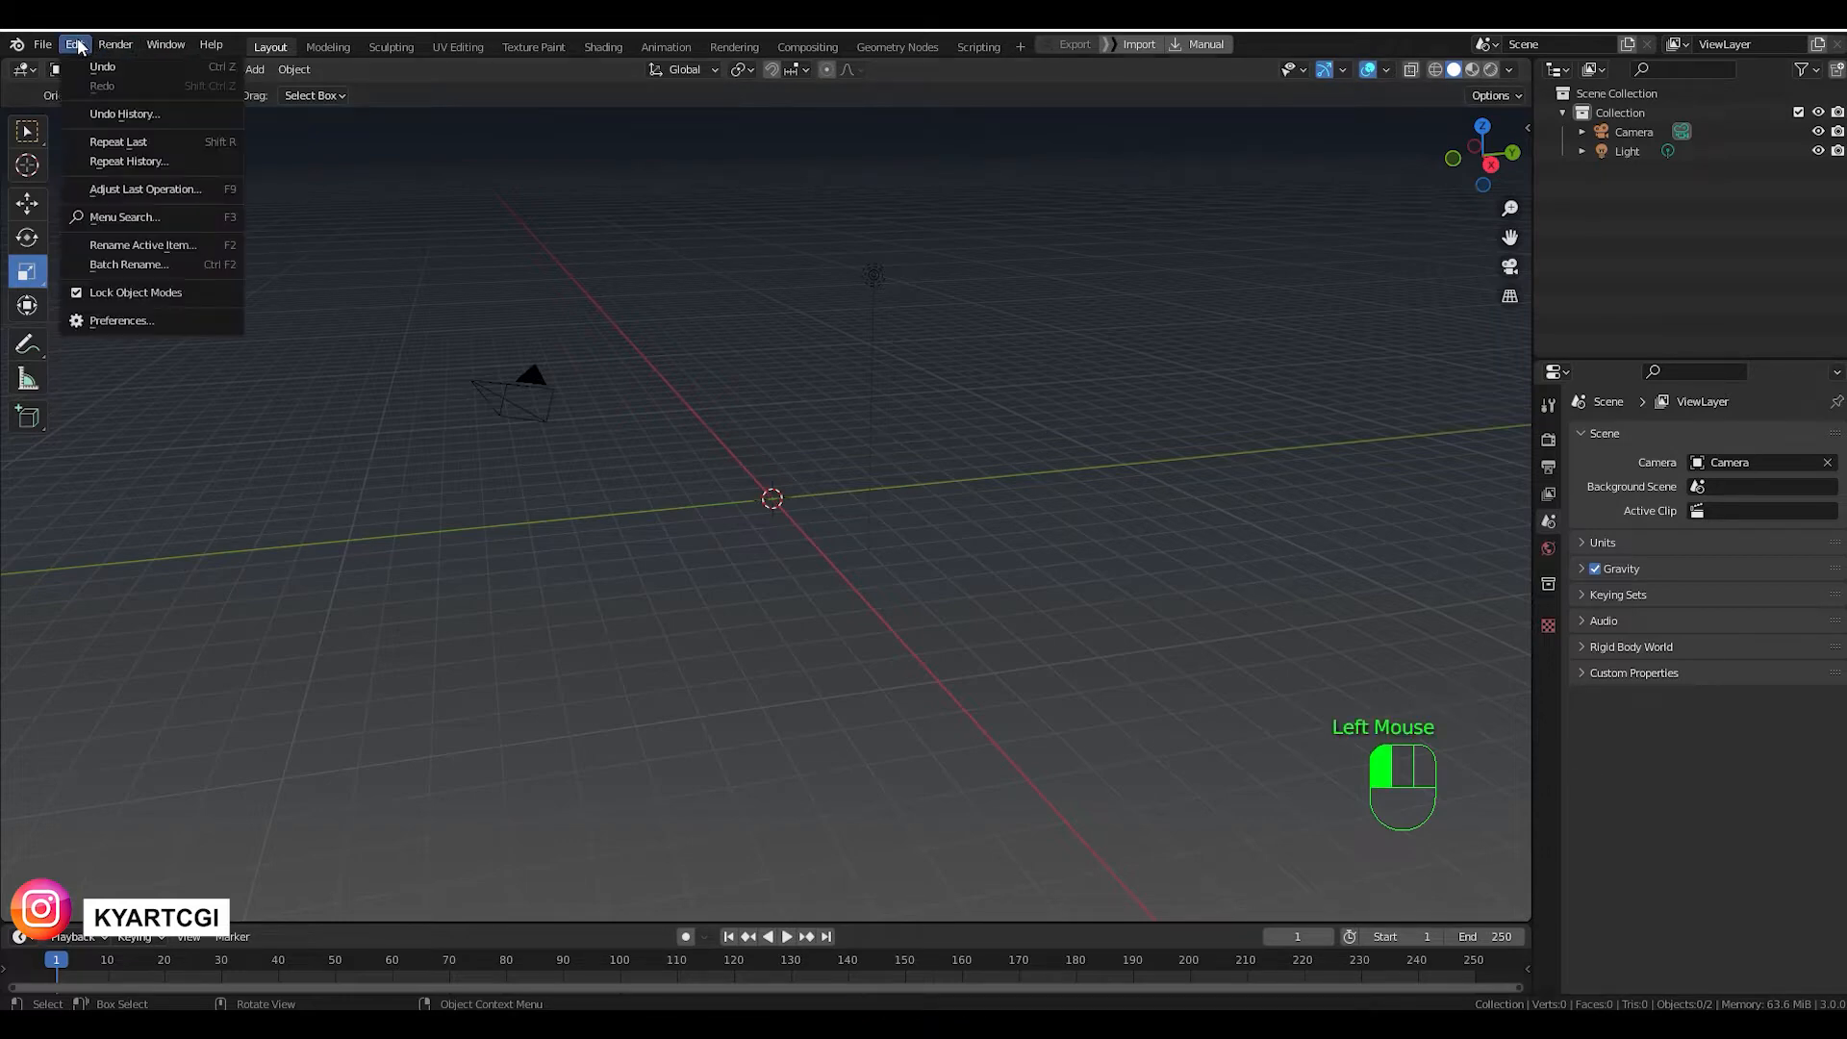
left_click(82, 42)
left_click(85, 40)
left_click(121, 321)
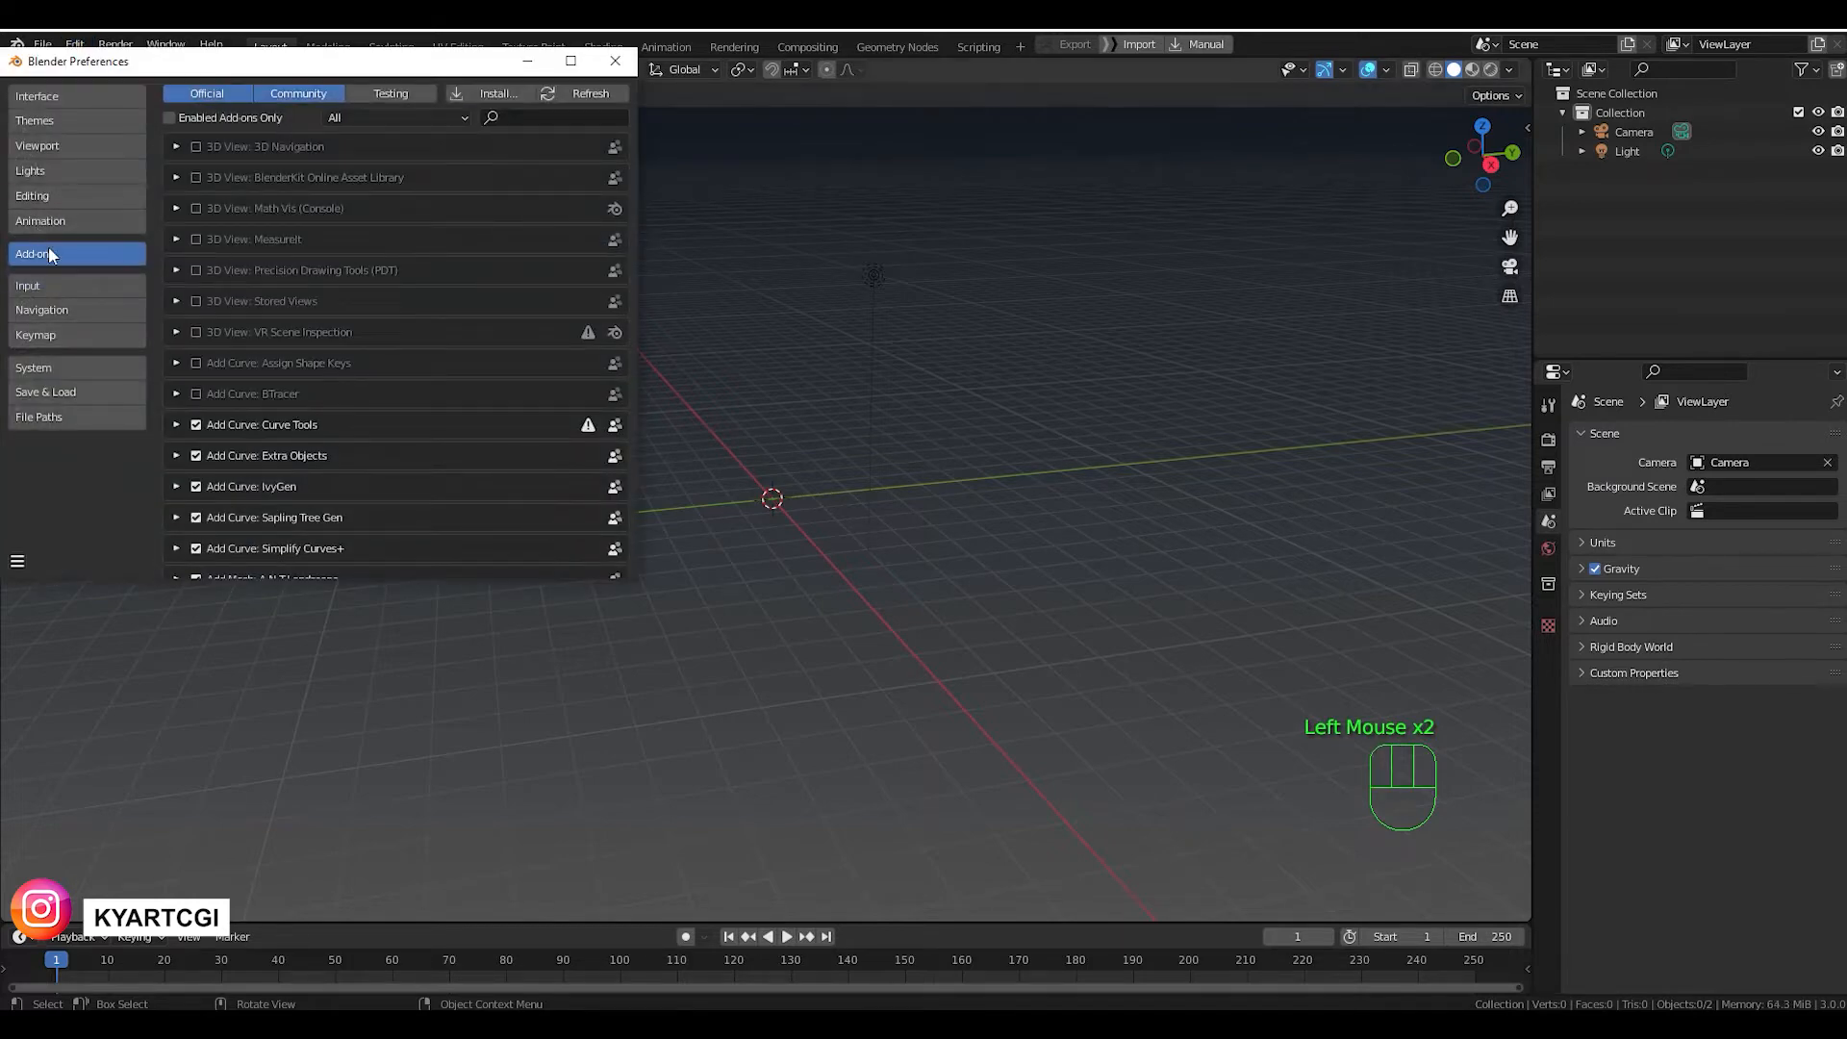
Search the add-ons for "ext" and minimize the Preferences window.
left_click(545, 117)
type("ex")
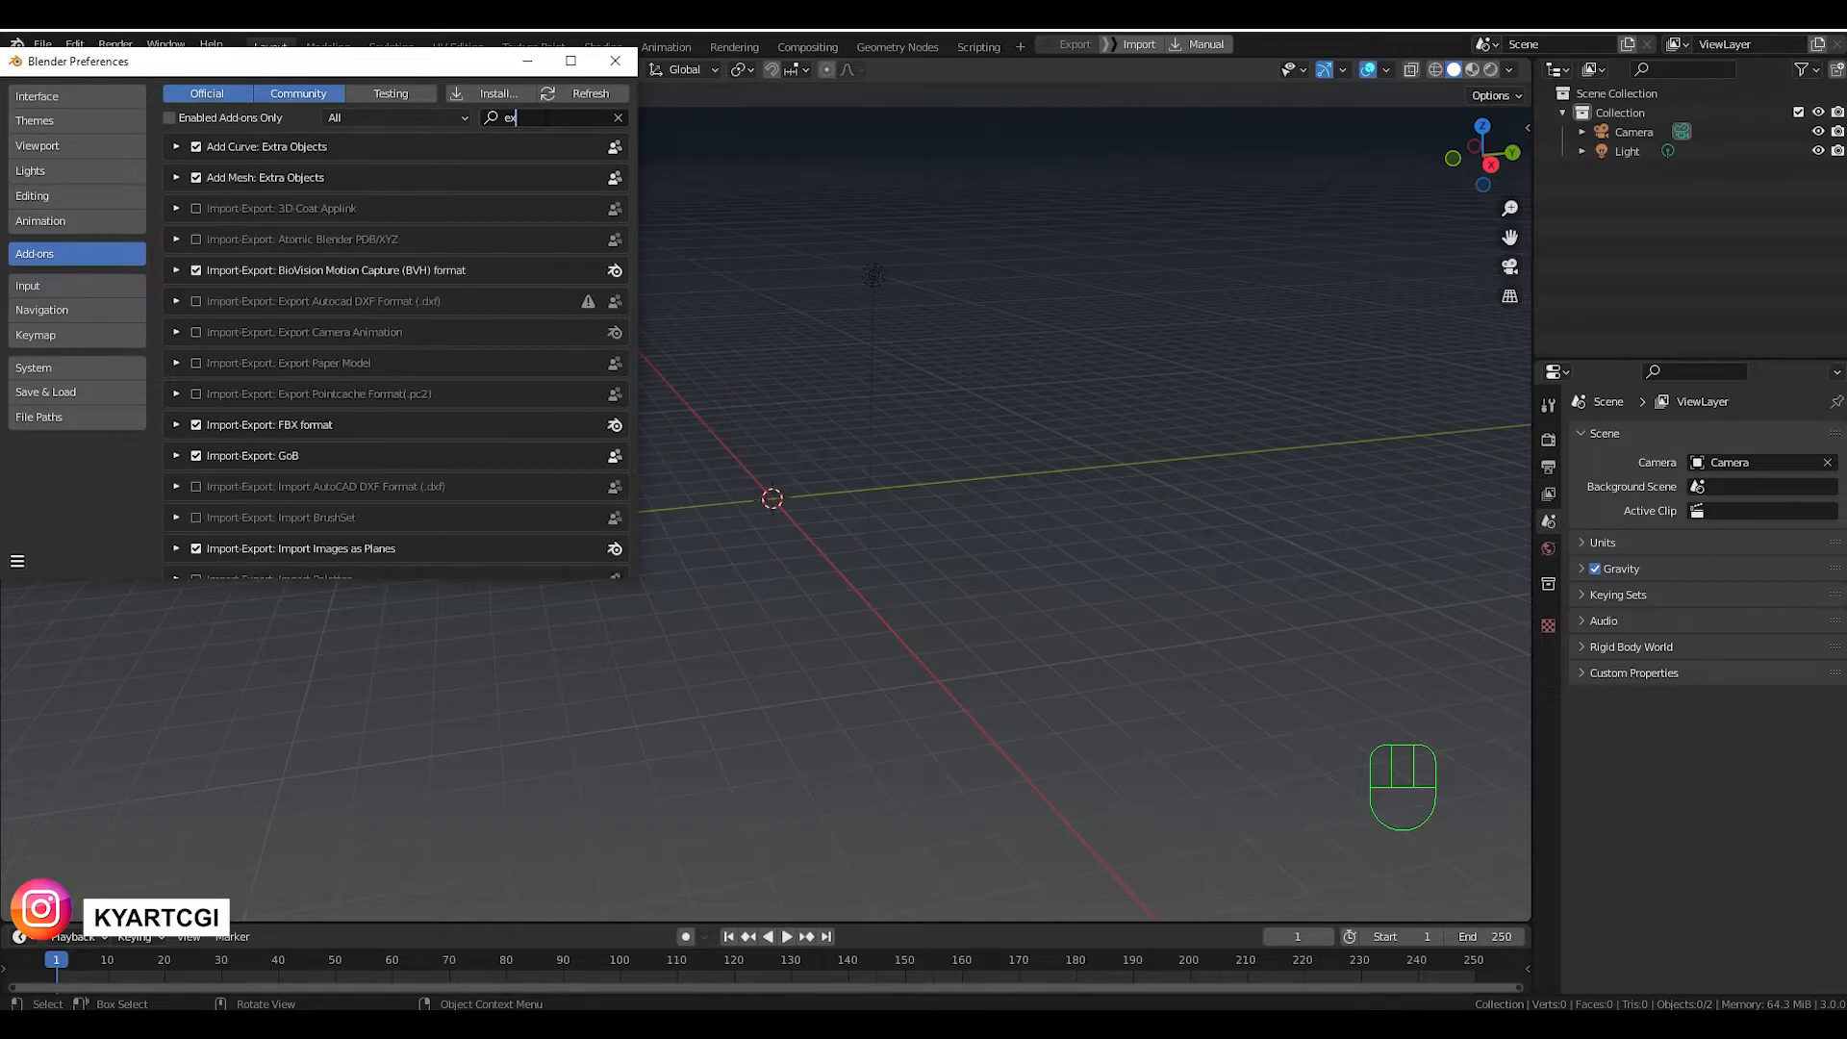
type("t")
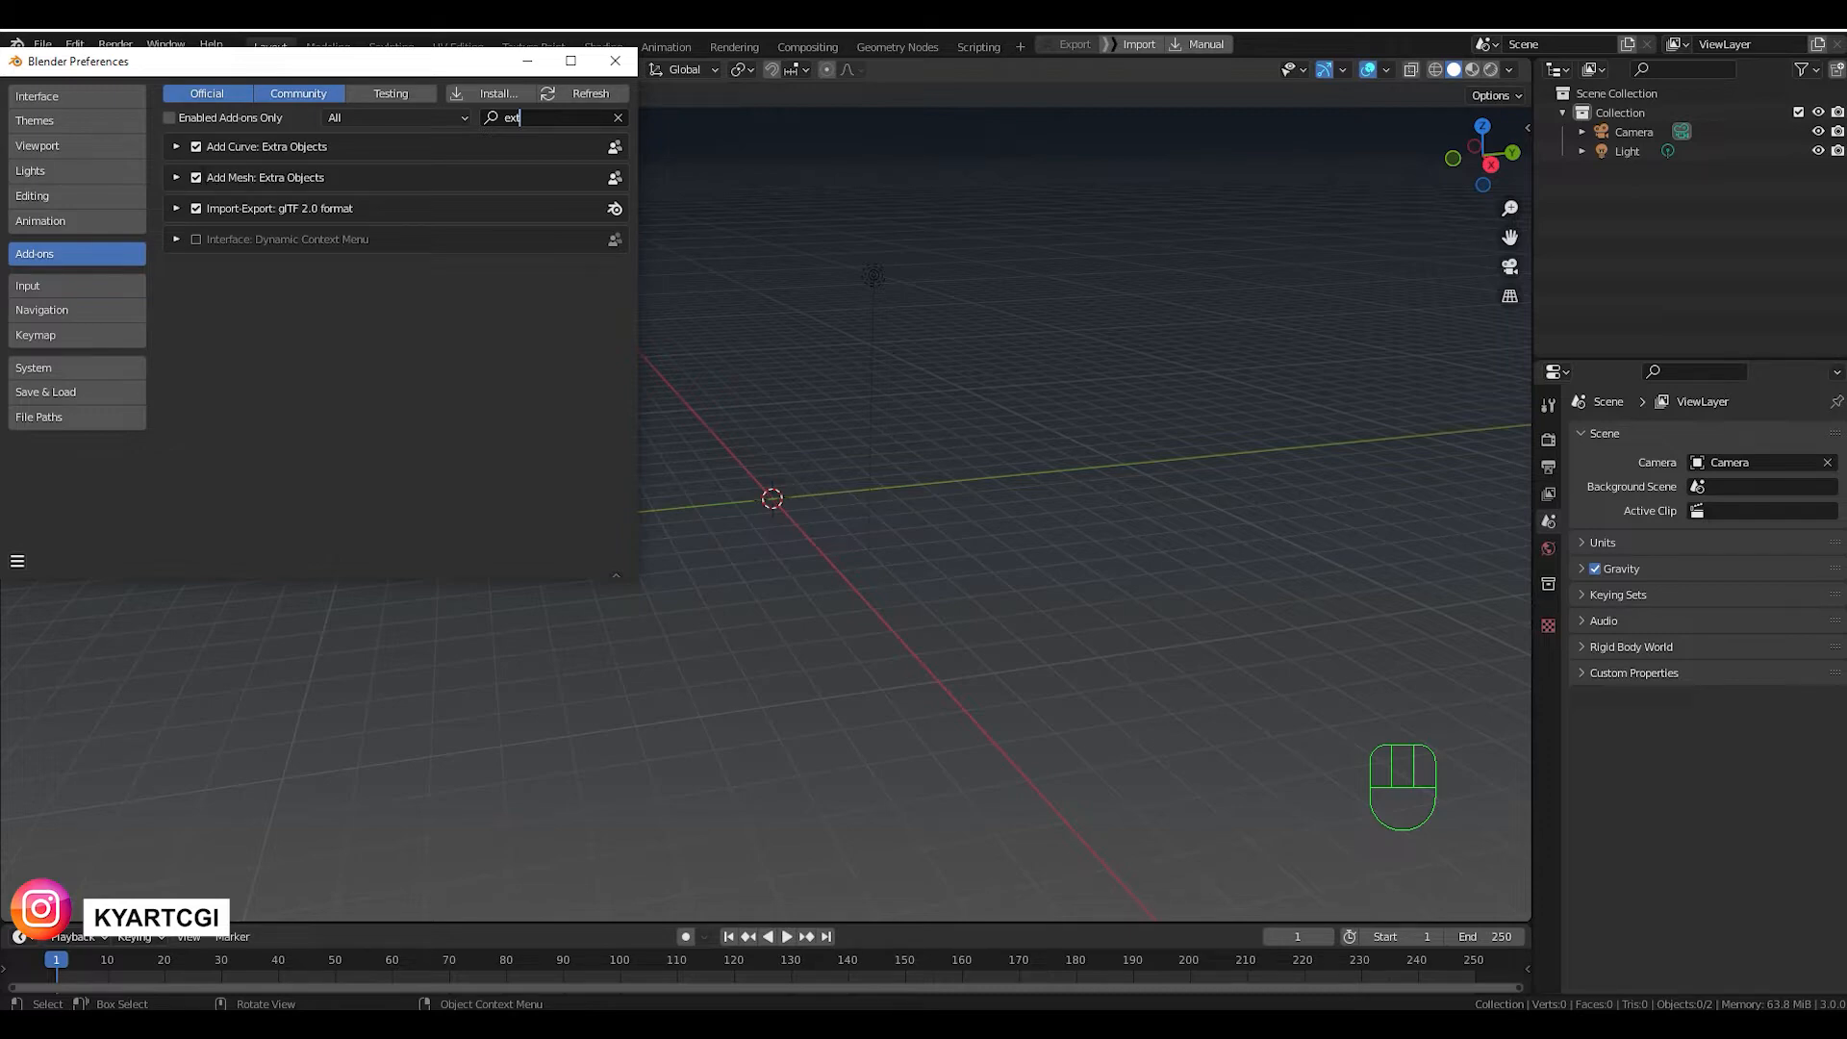
left_click(528, 61)
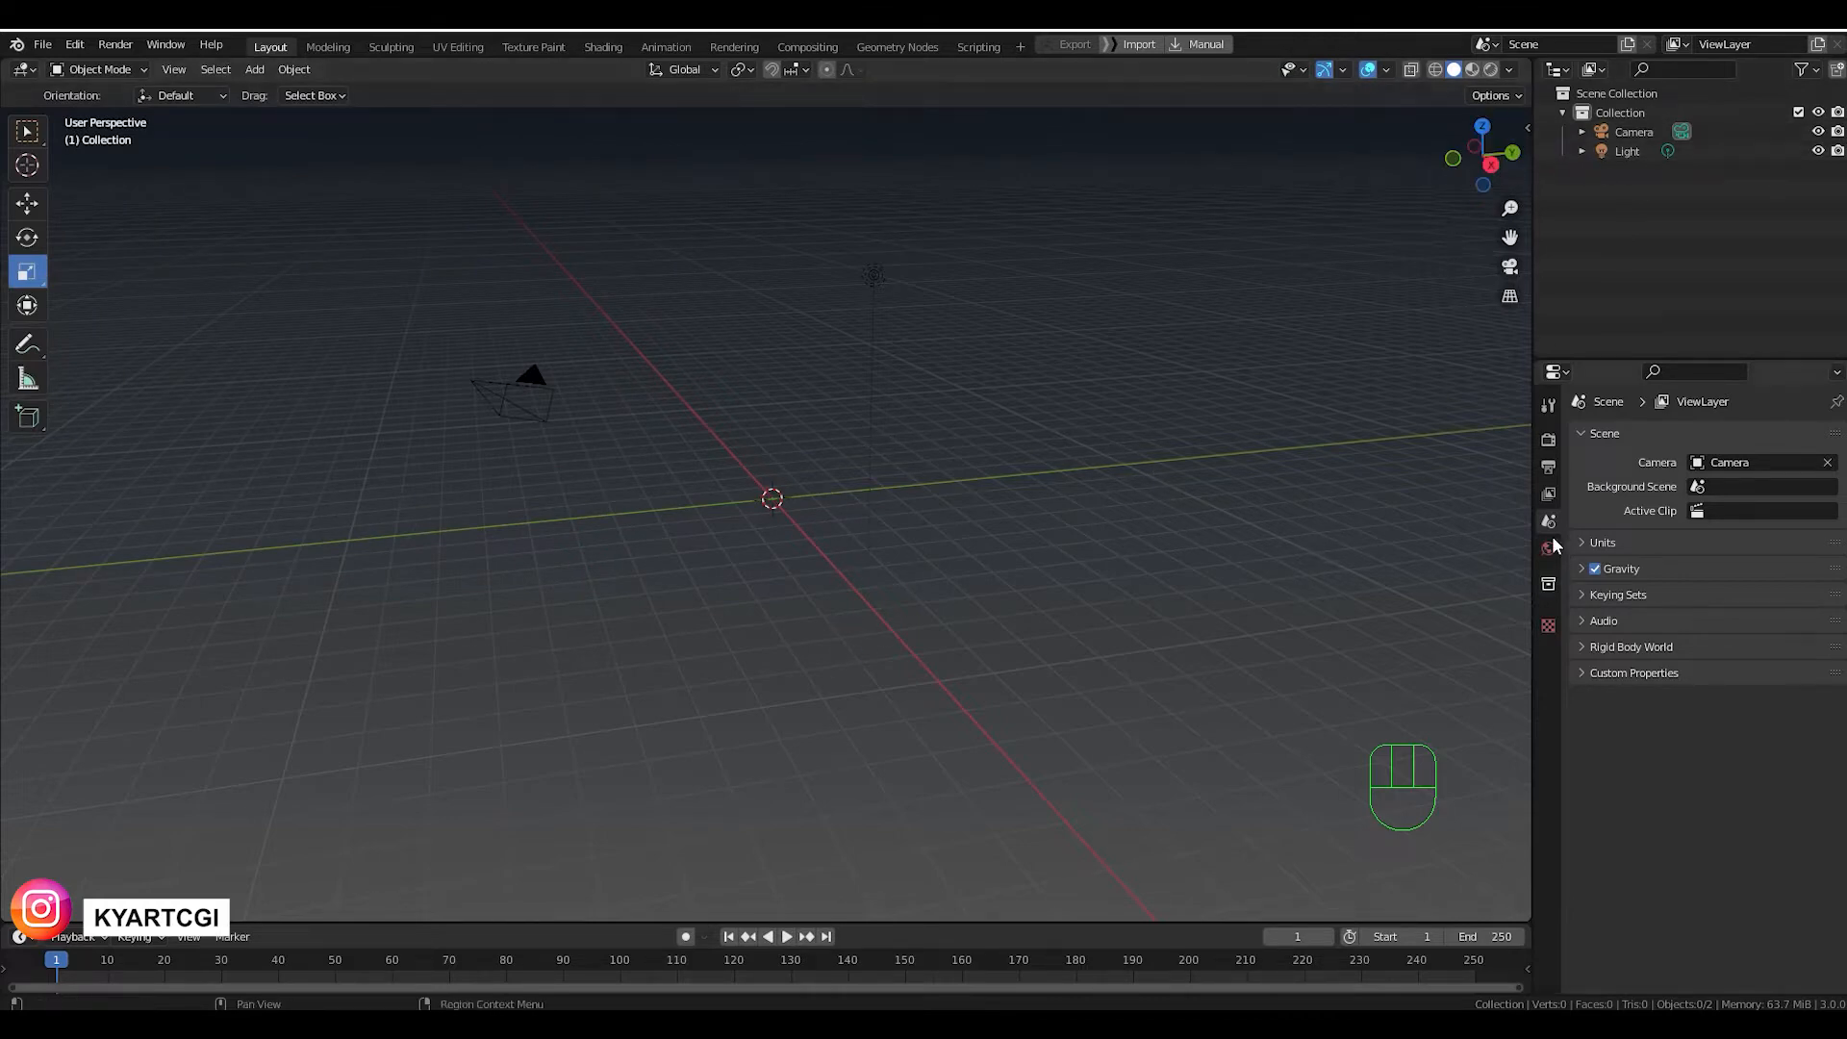
Show and hide the 3D viewport's sidebar several times, leaving it hidden.
left_click(1528, 128)
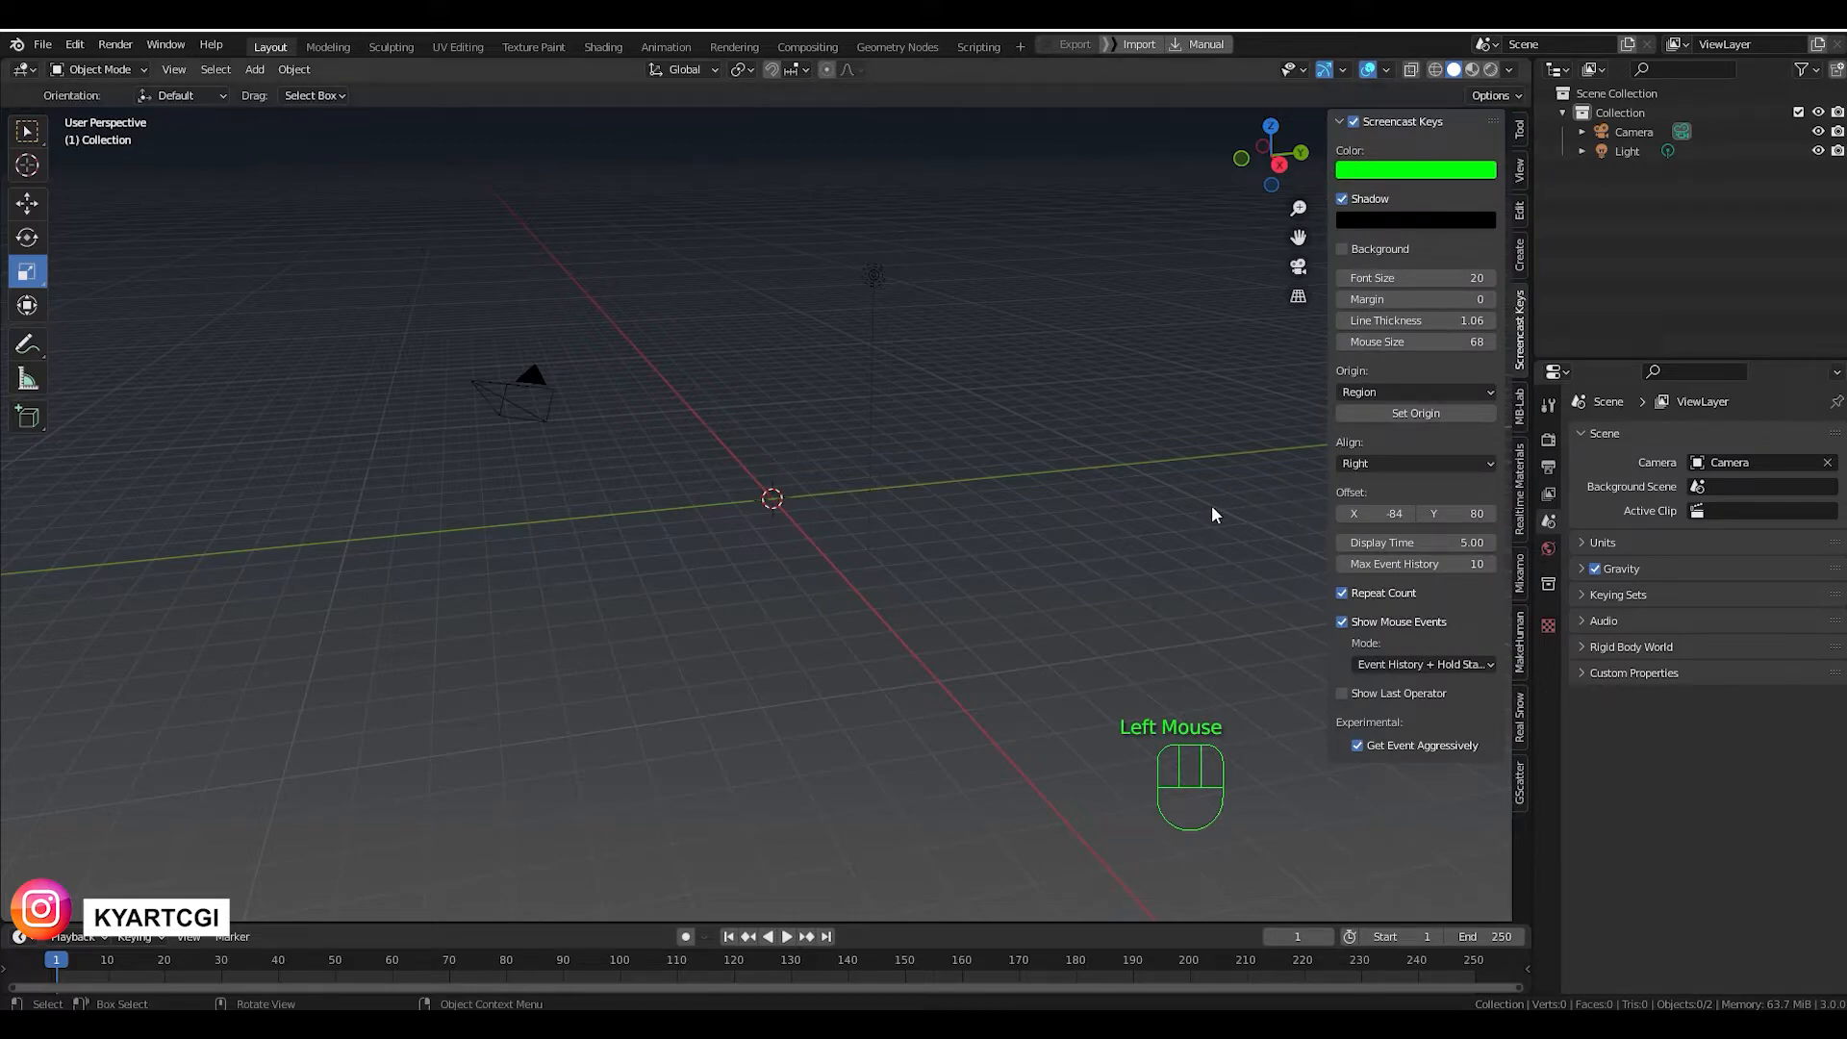
key("n")
key("n")
key("n")
key("n")
key("n")
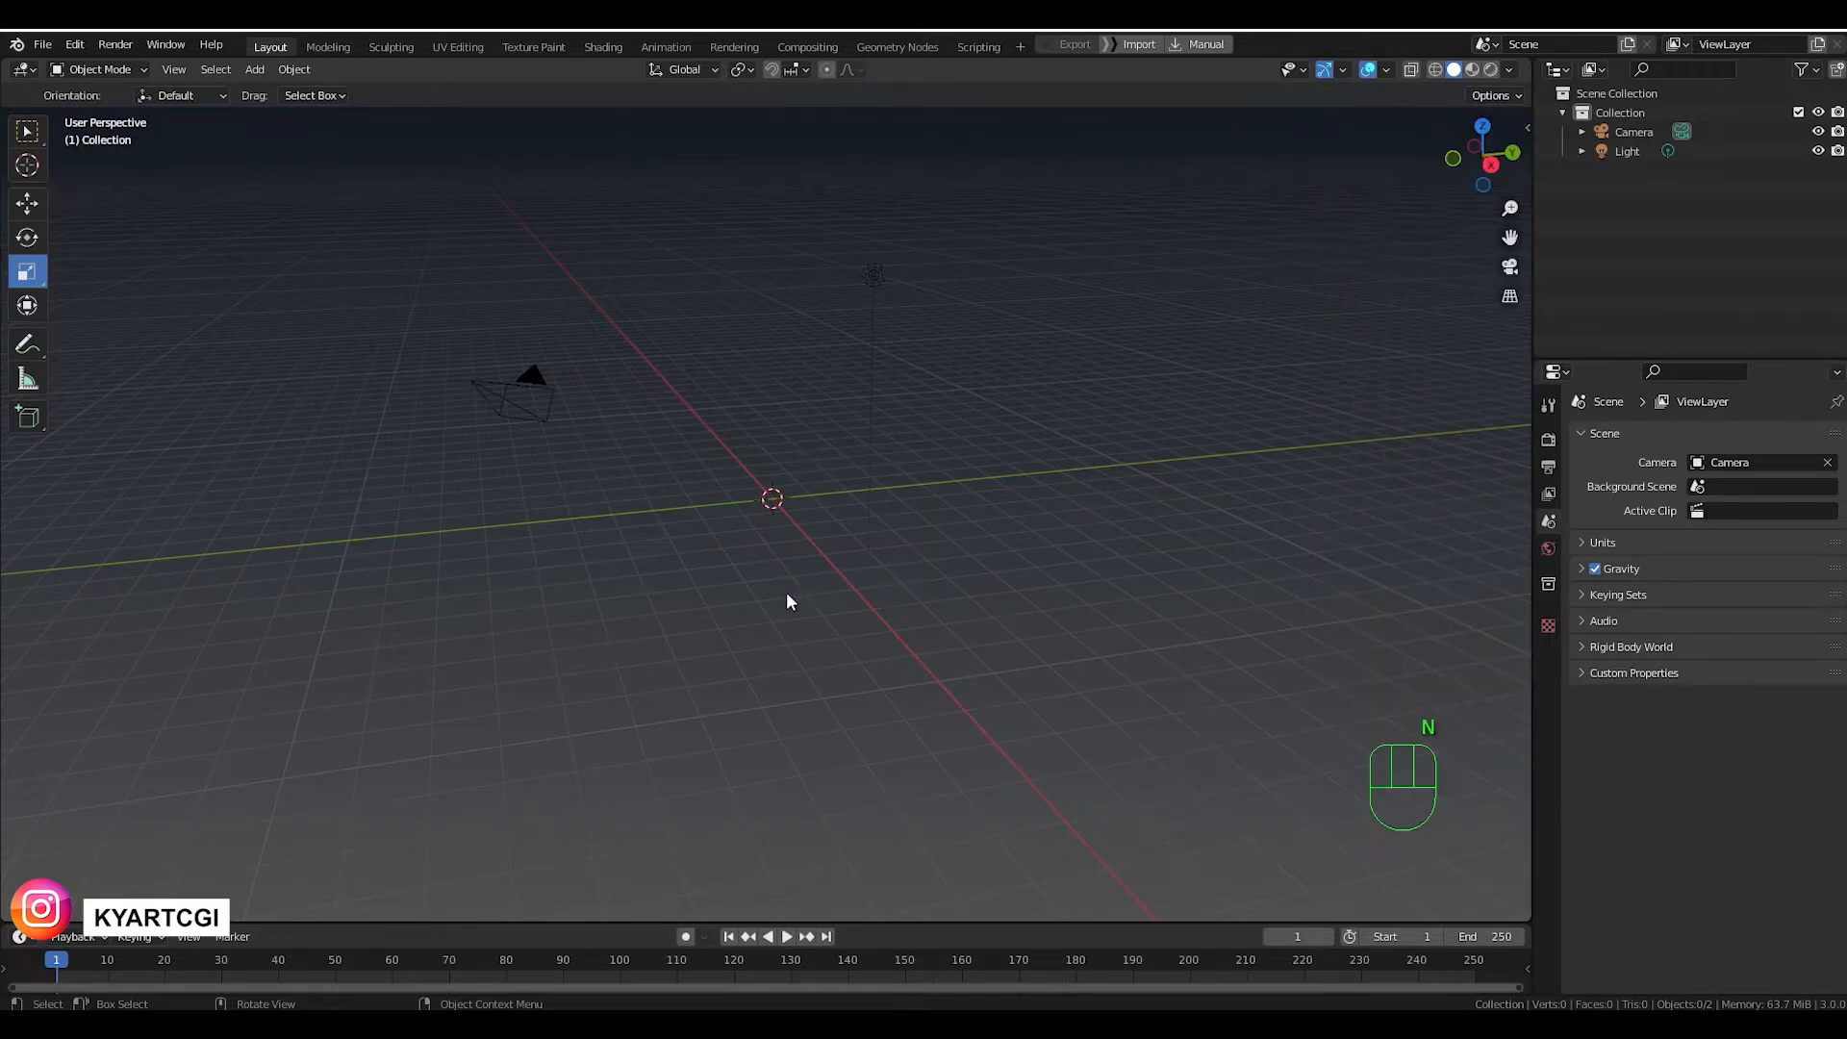
Add a cylinder mesh at the world origin.
middle_click_drag(787, 597, 833, 587, "shift")
scroll(776, 604, "up", 2)
scroll(833, 573, "up", 2)
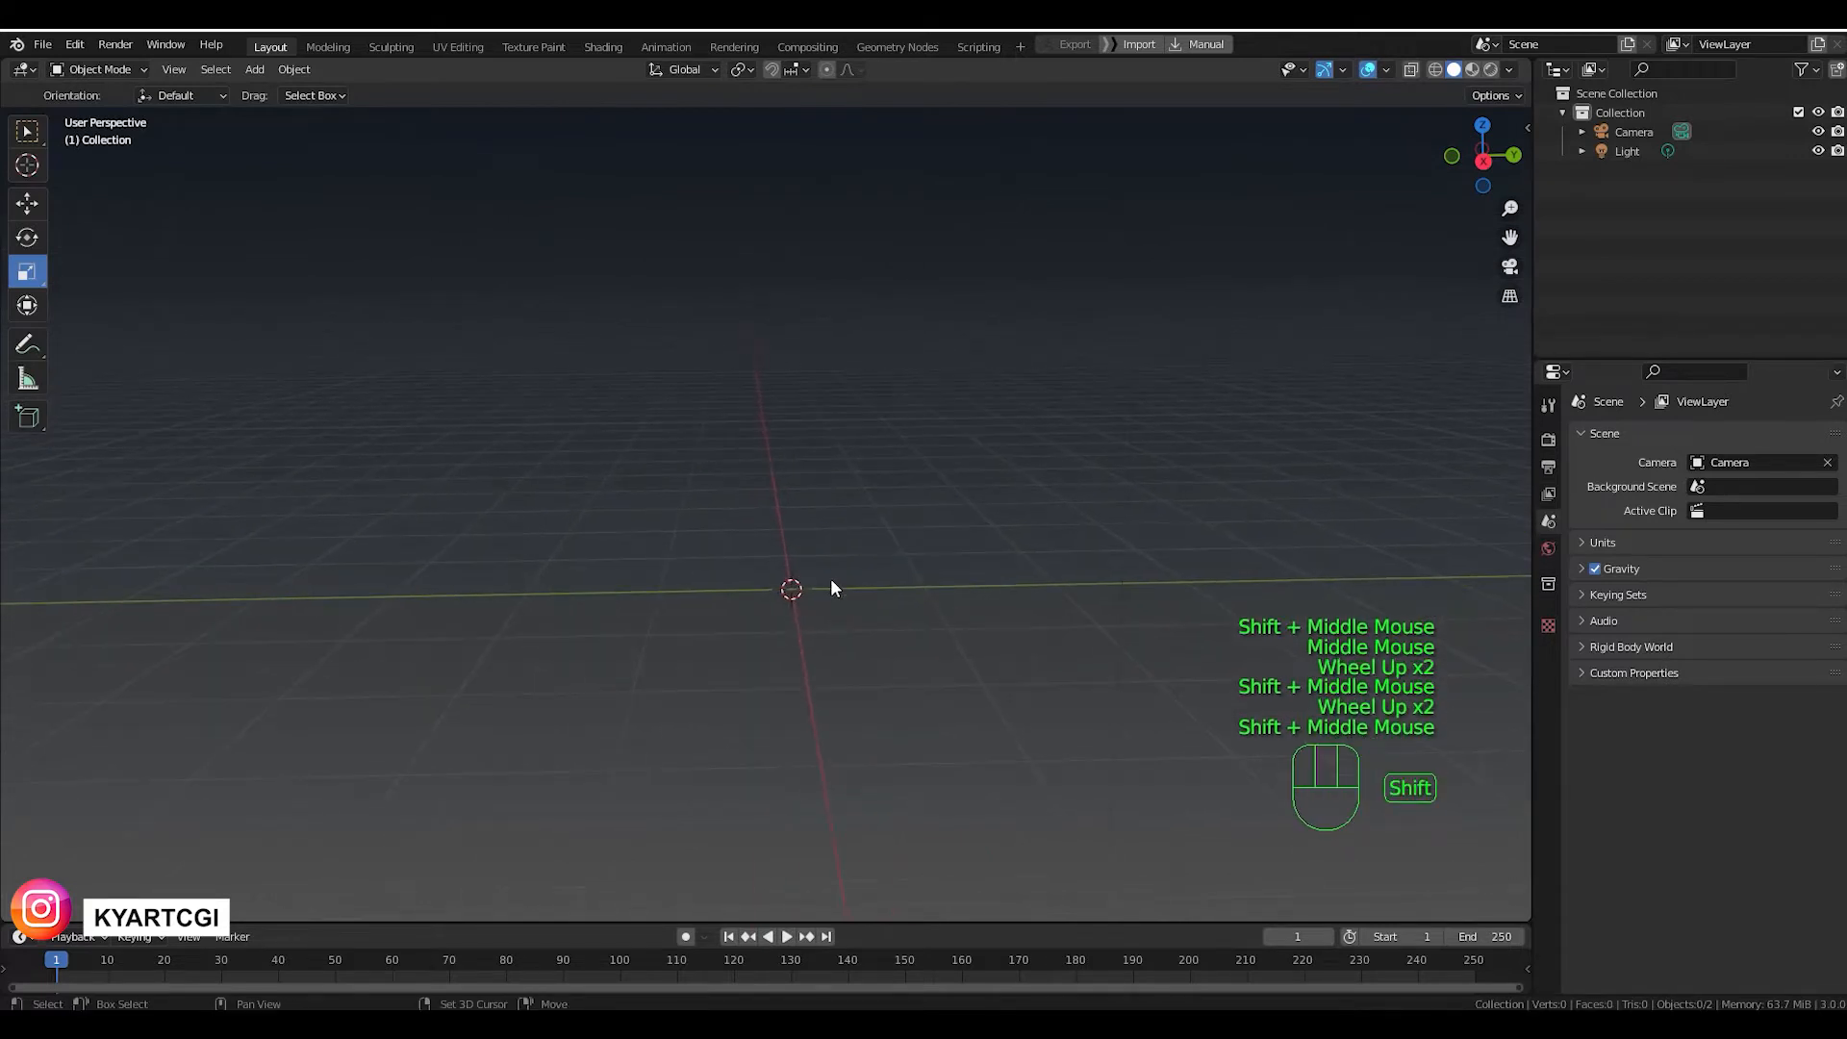
left_click(254, 69)
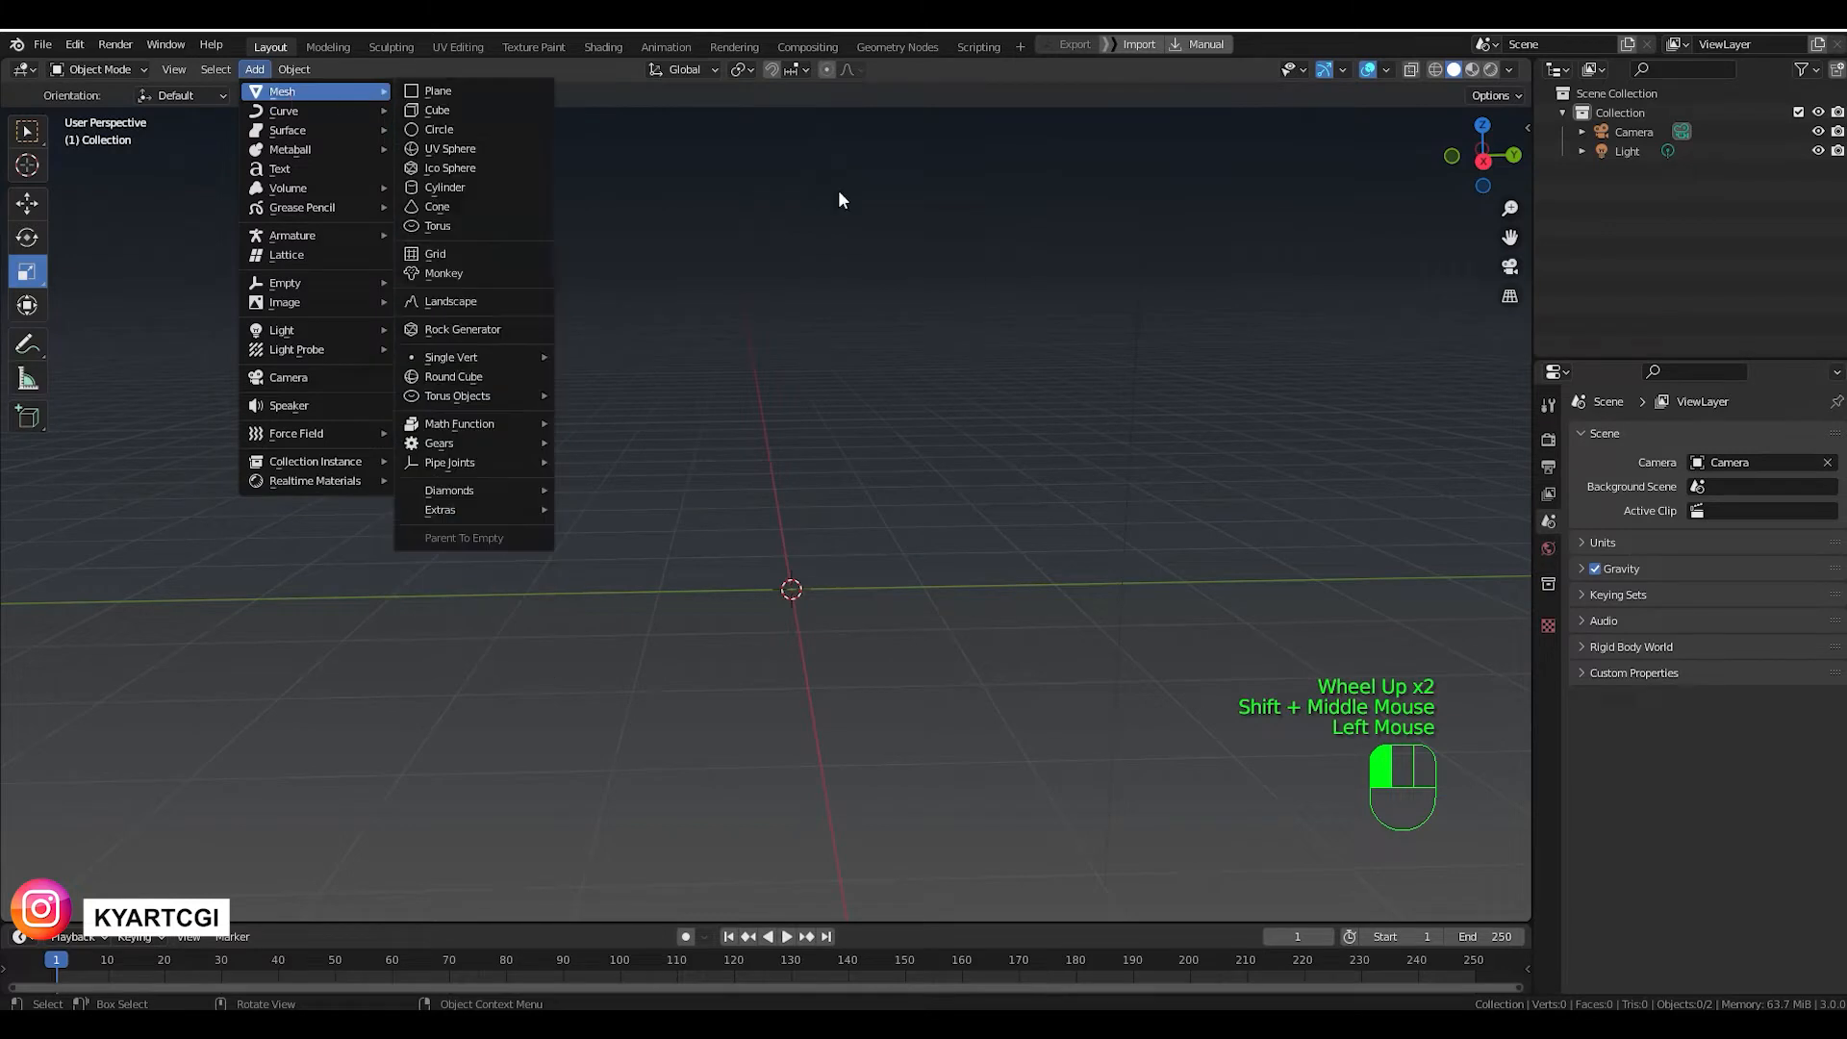
key("shift+a")
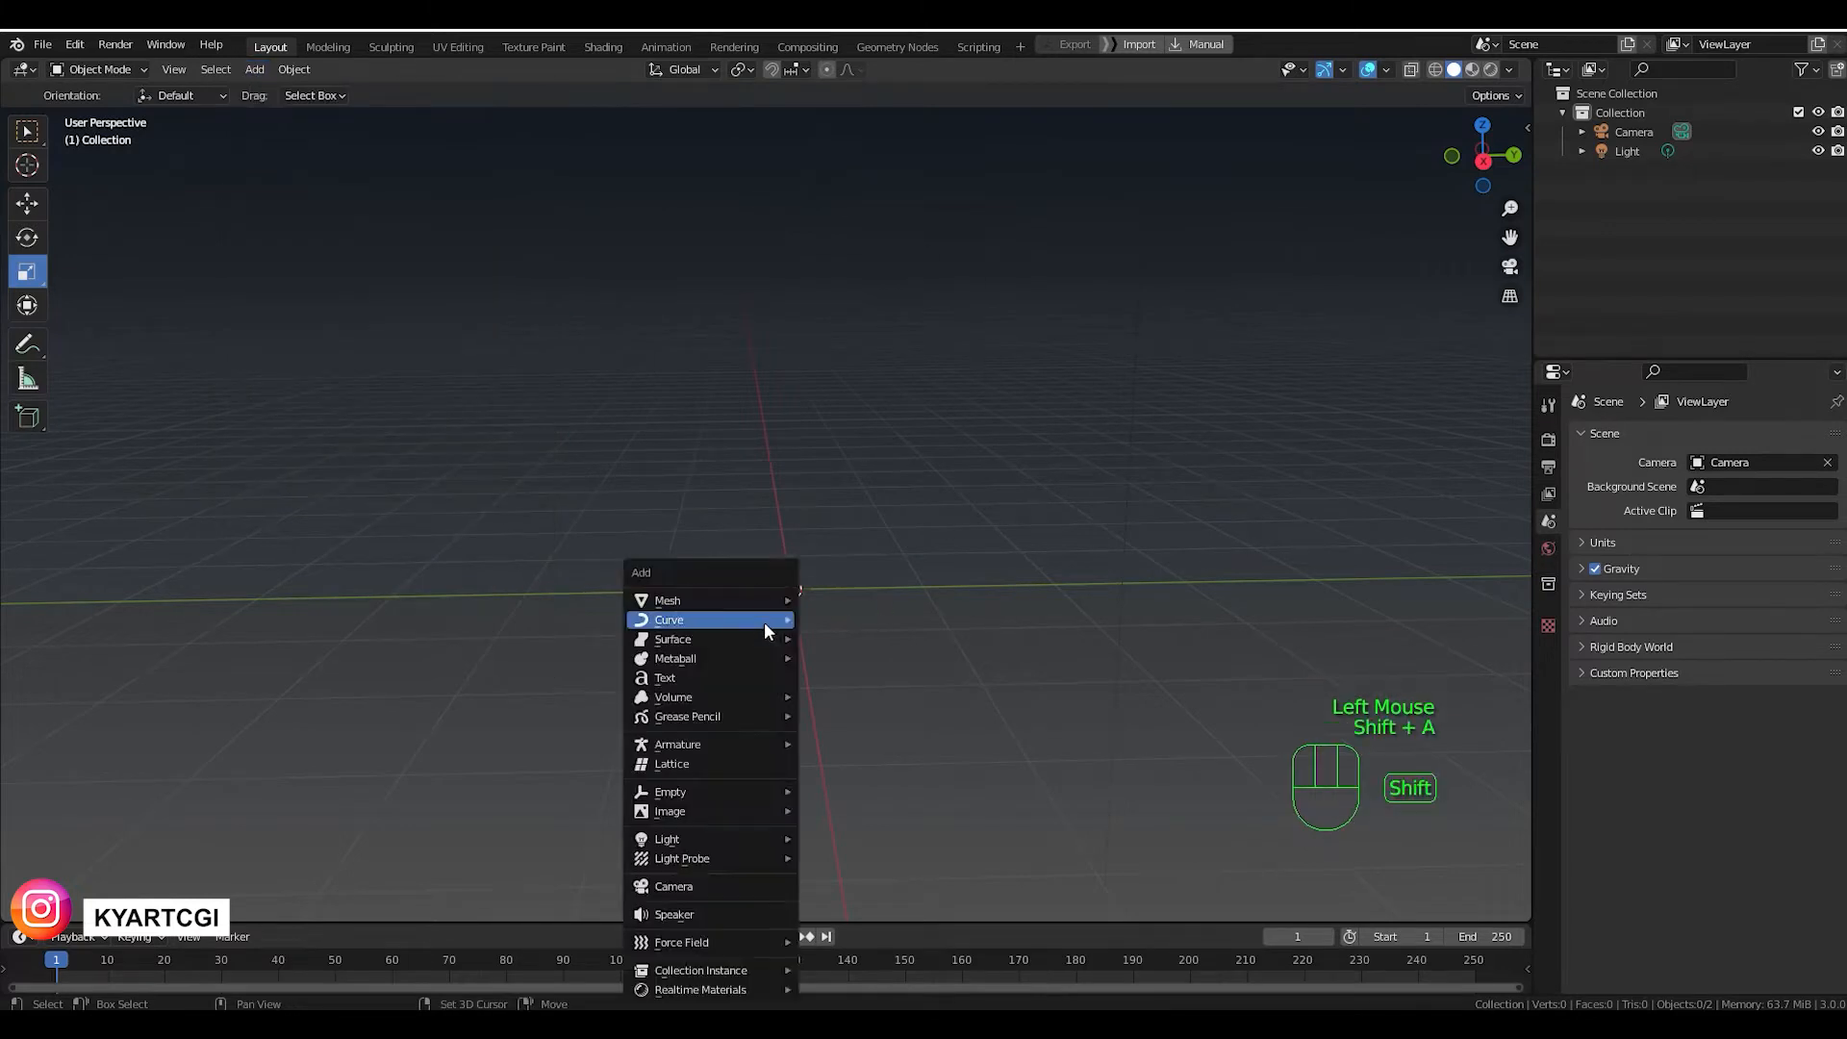
mouse_move(764, 600)
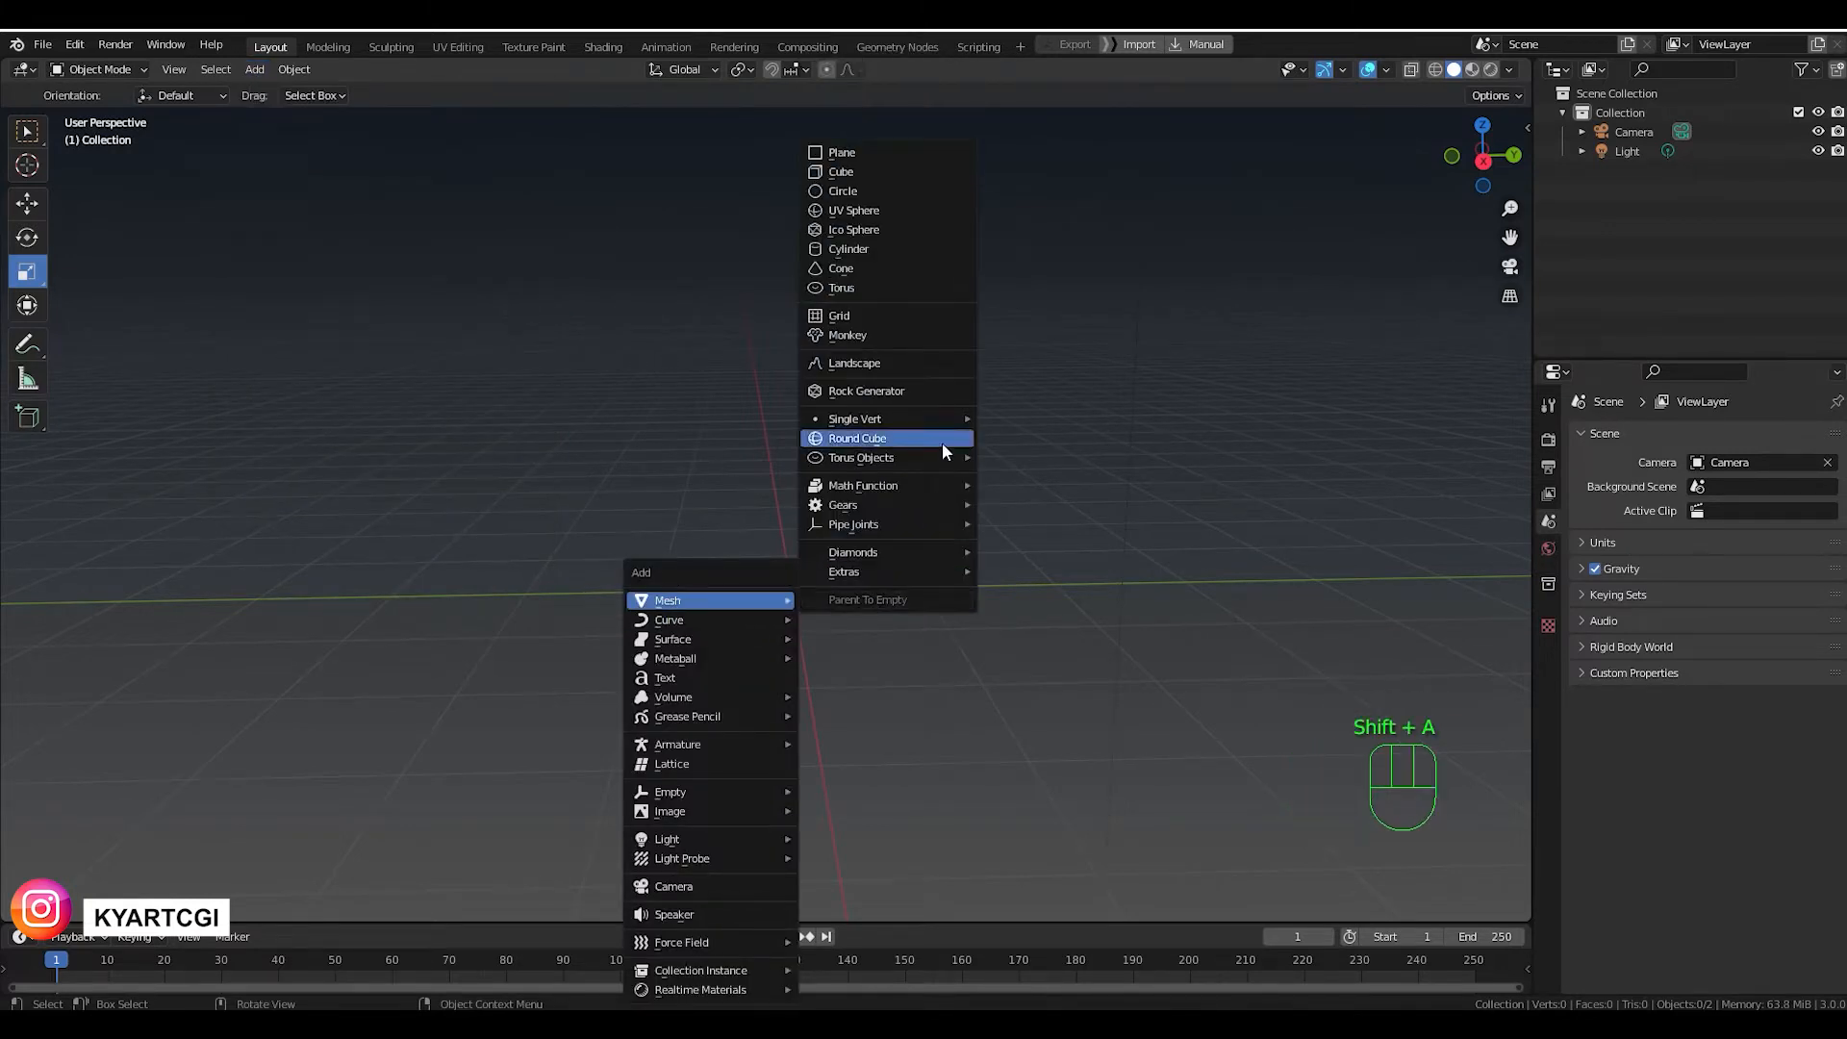
left_click(903, 250)
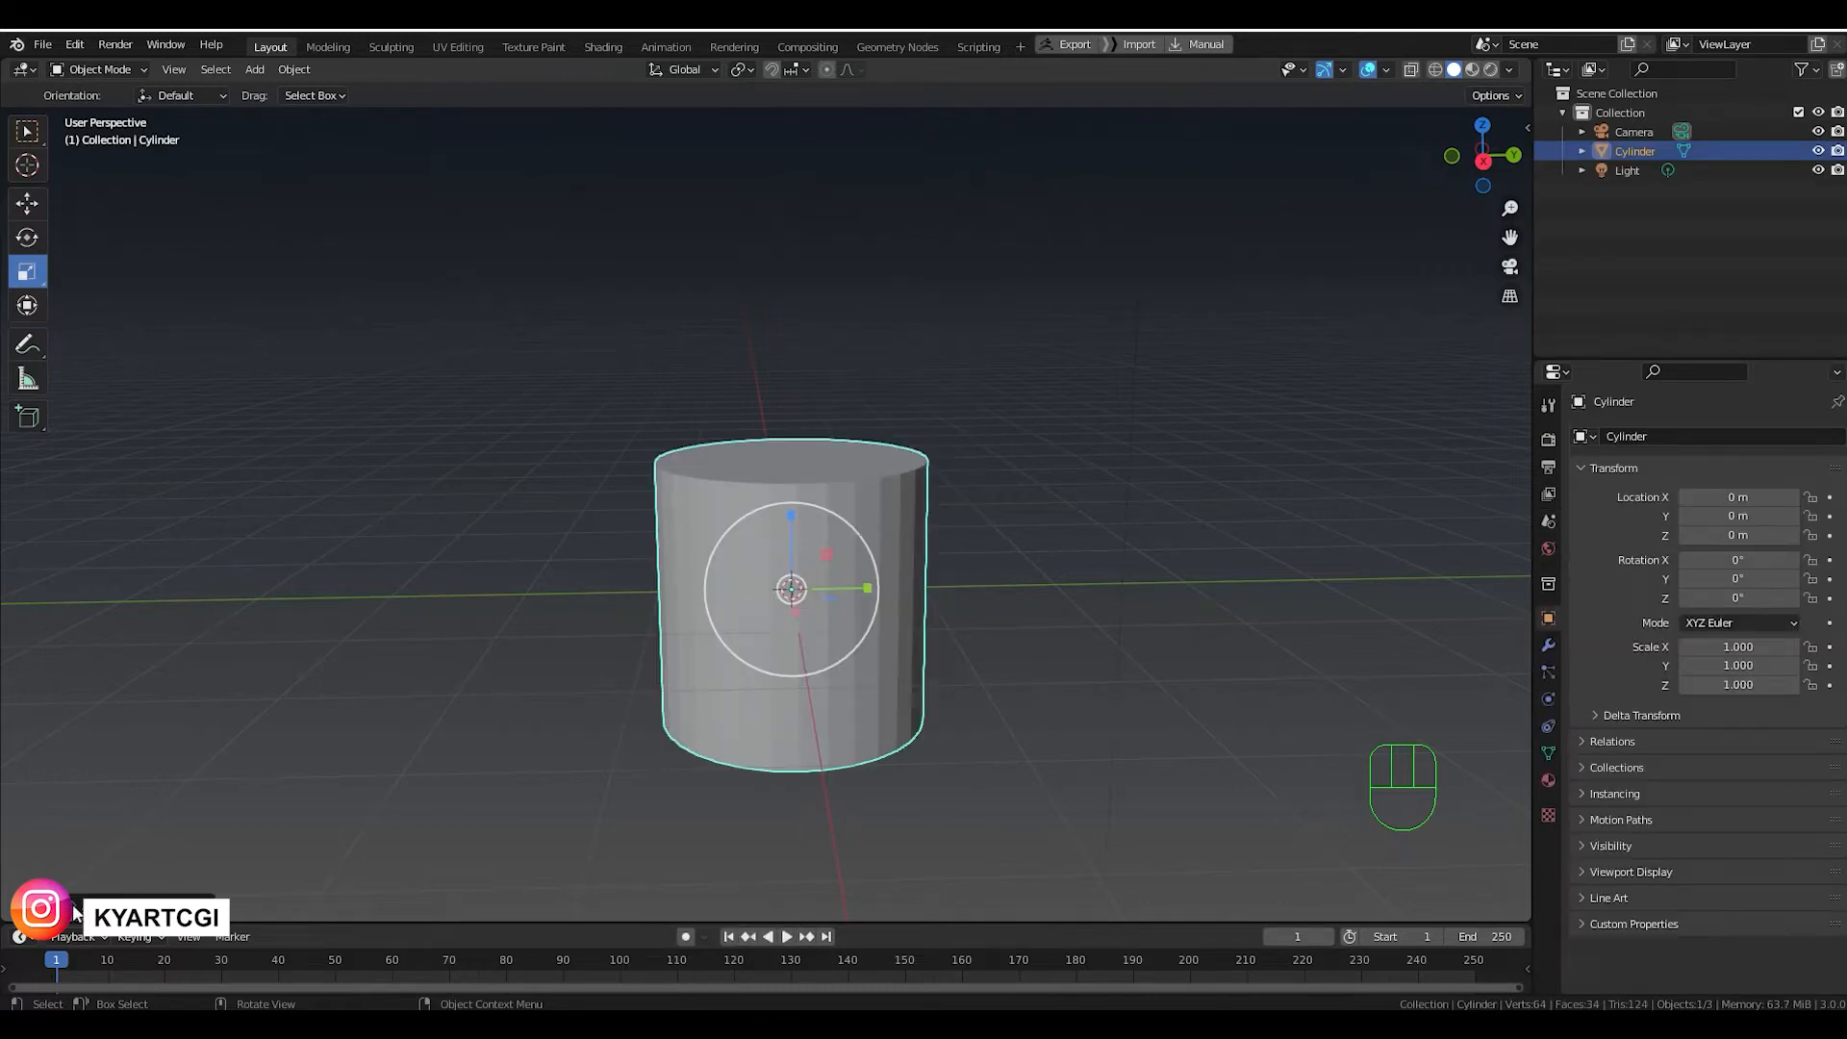
Set the new cylinder's vertices to 14, deselect it and select it again.
left_click(75, 910)
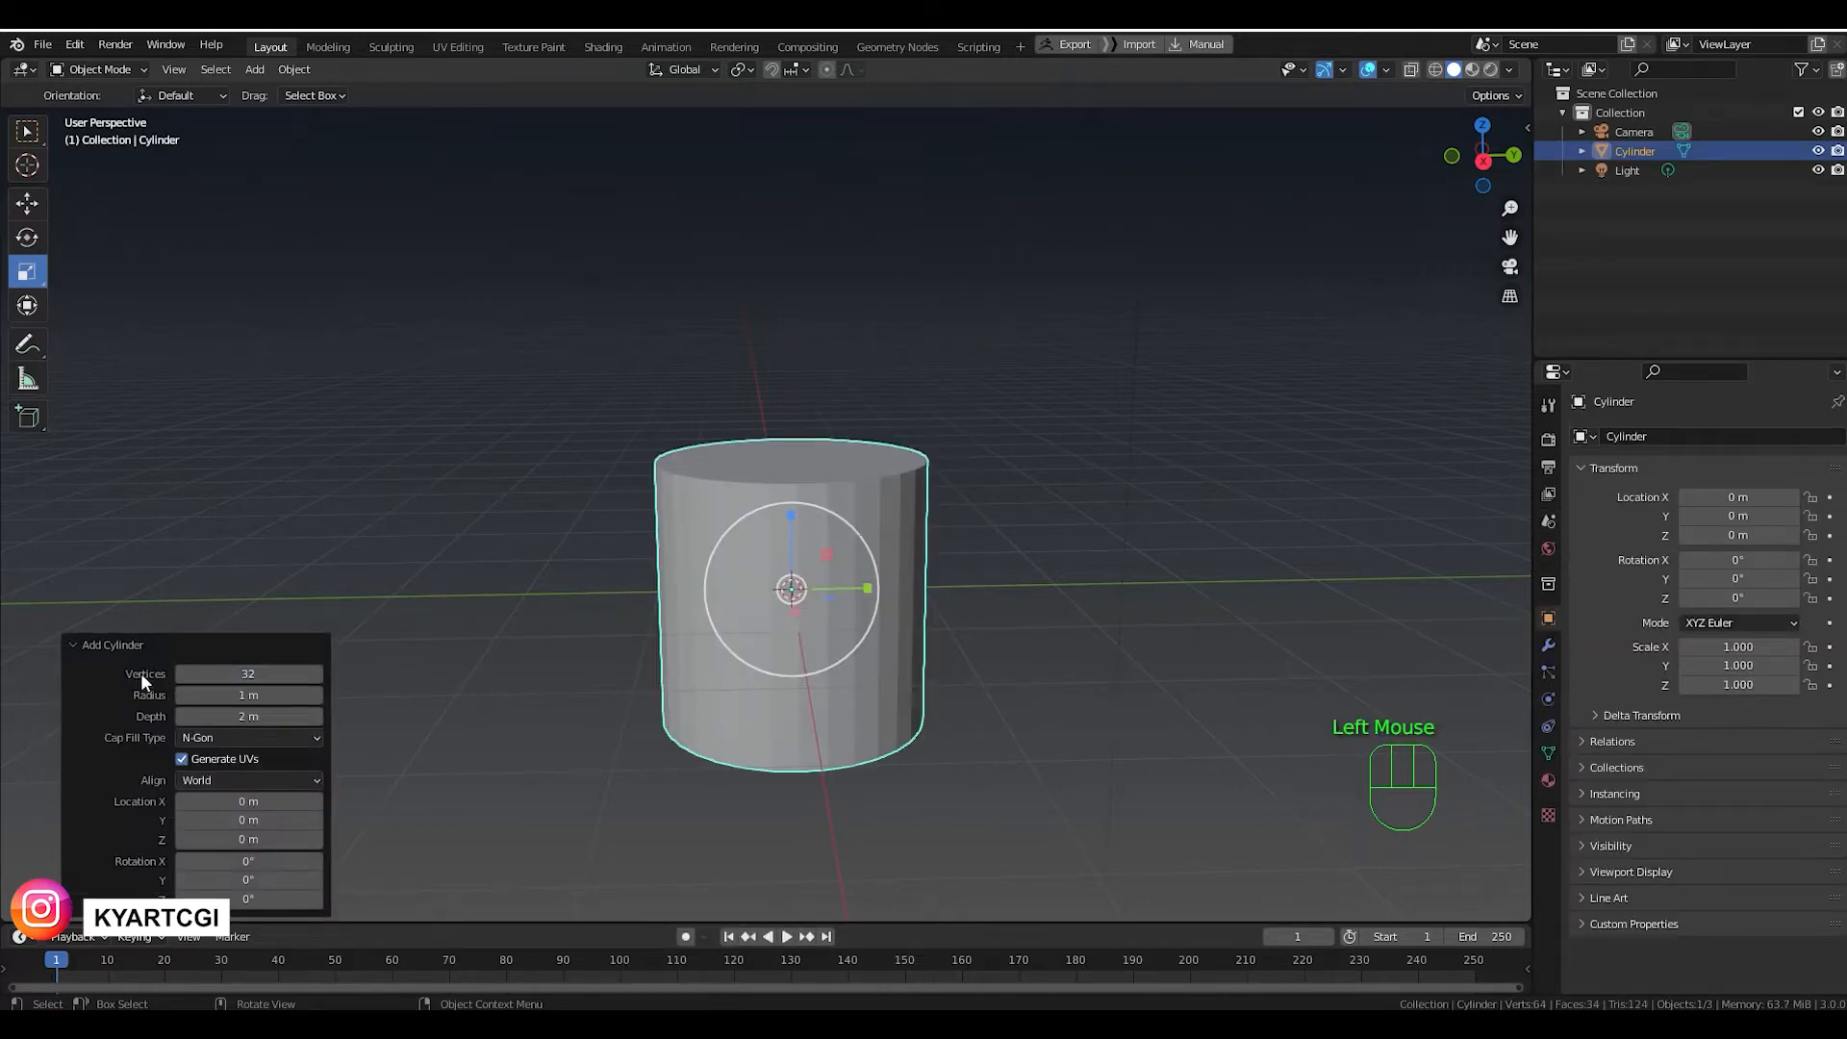
double_click(184, 674)
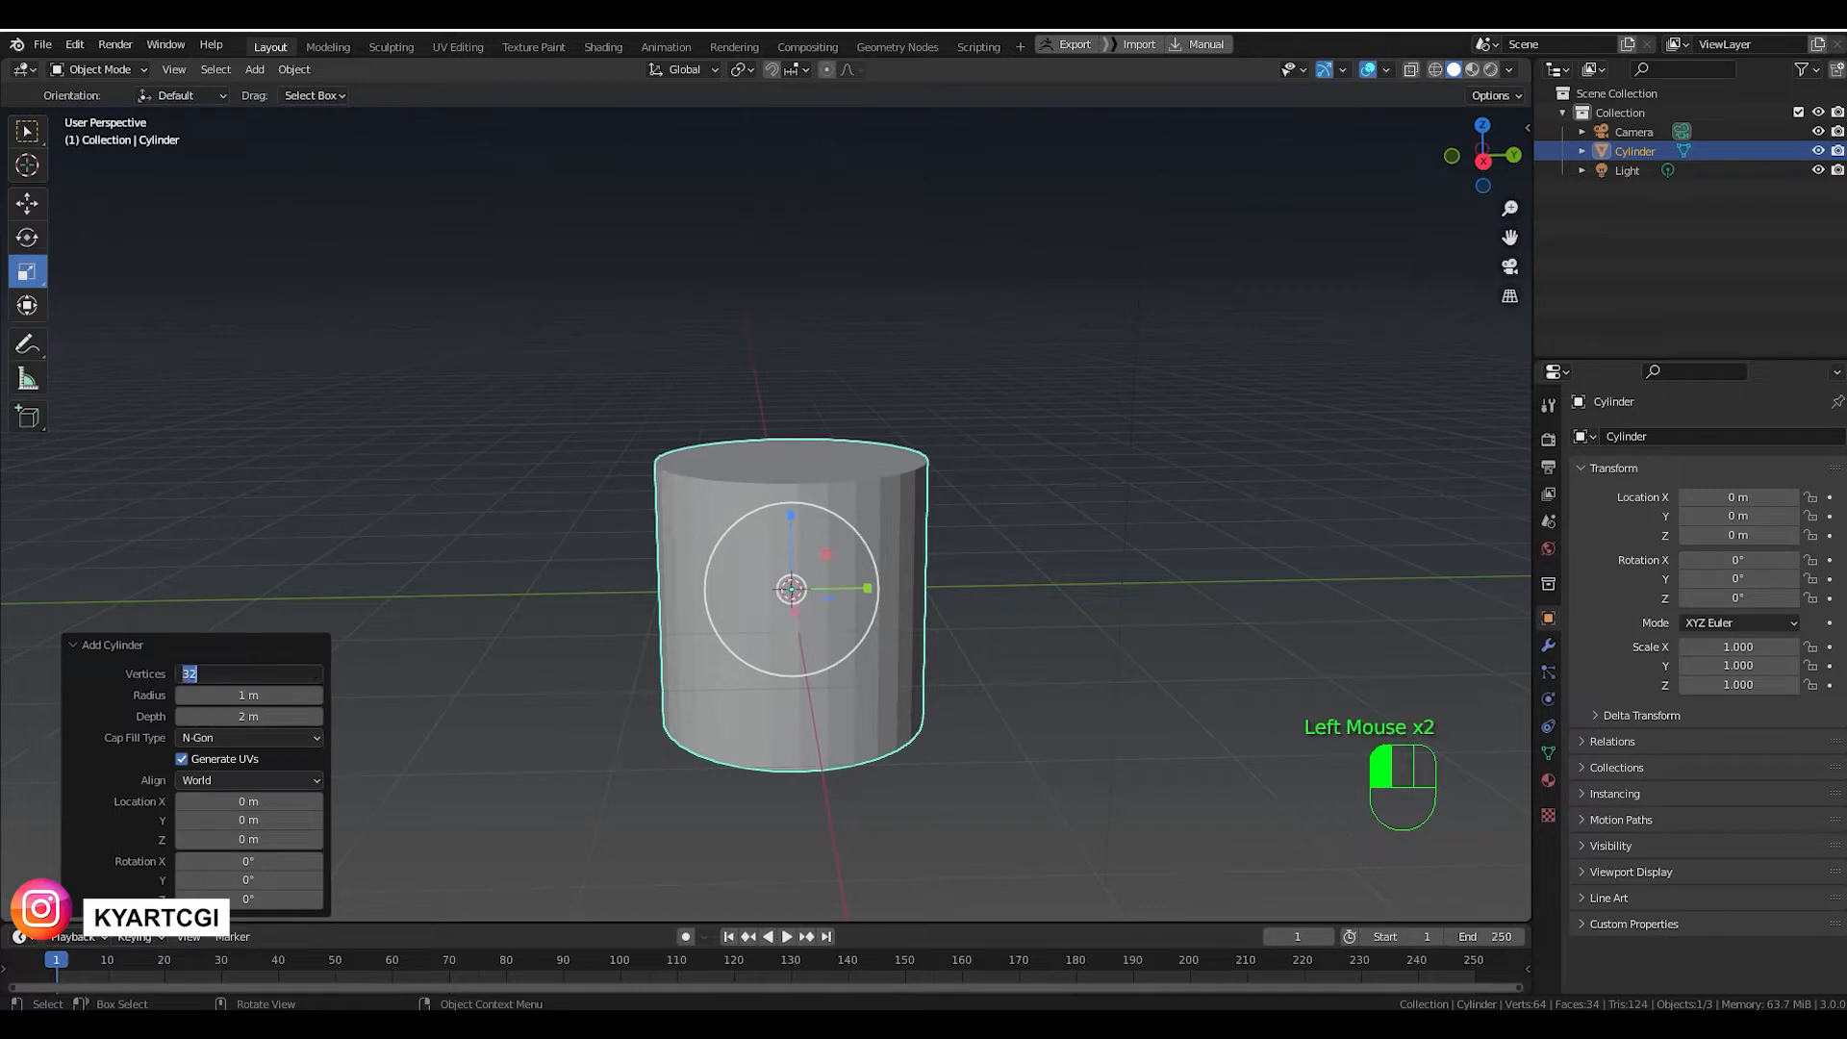
type("14")
key("Return")
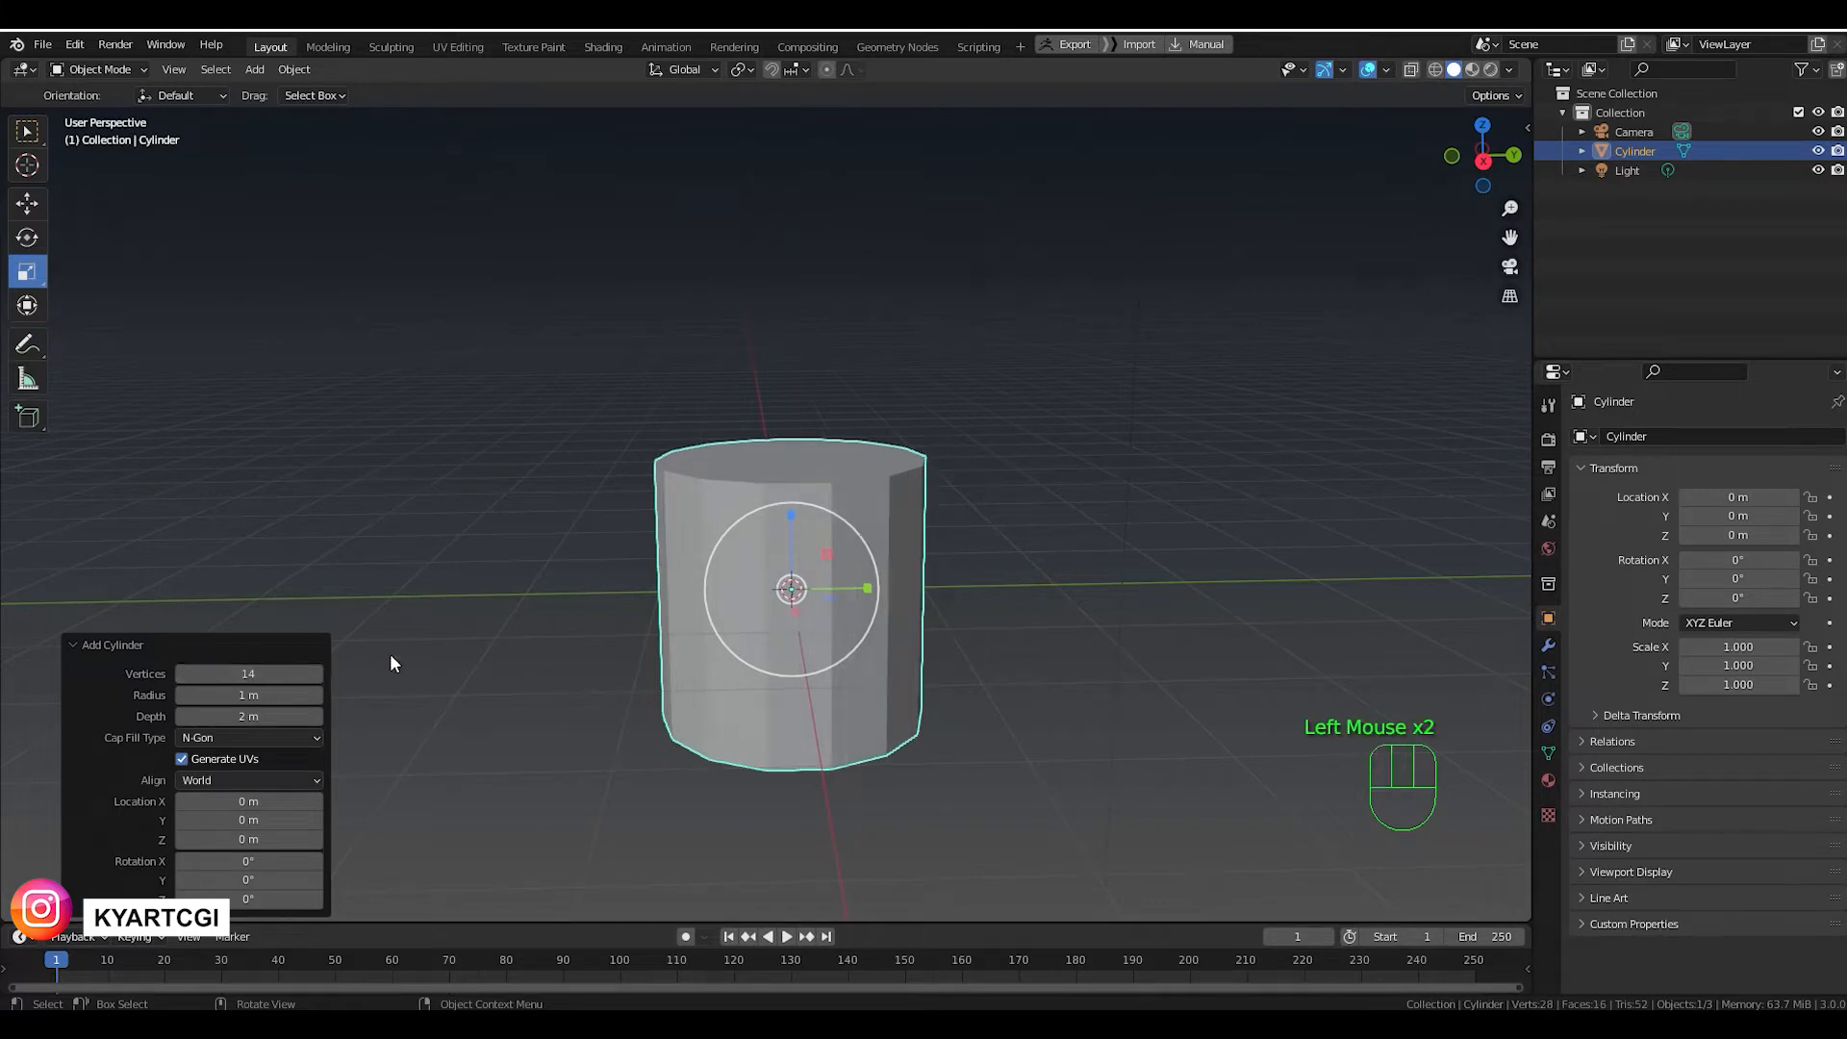
left_click(1106, 540)
left_click(840, 566)
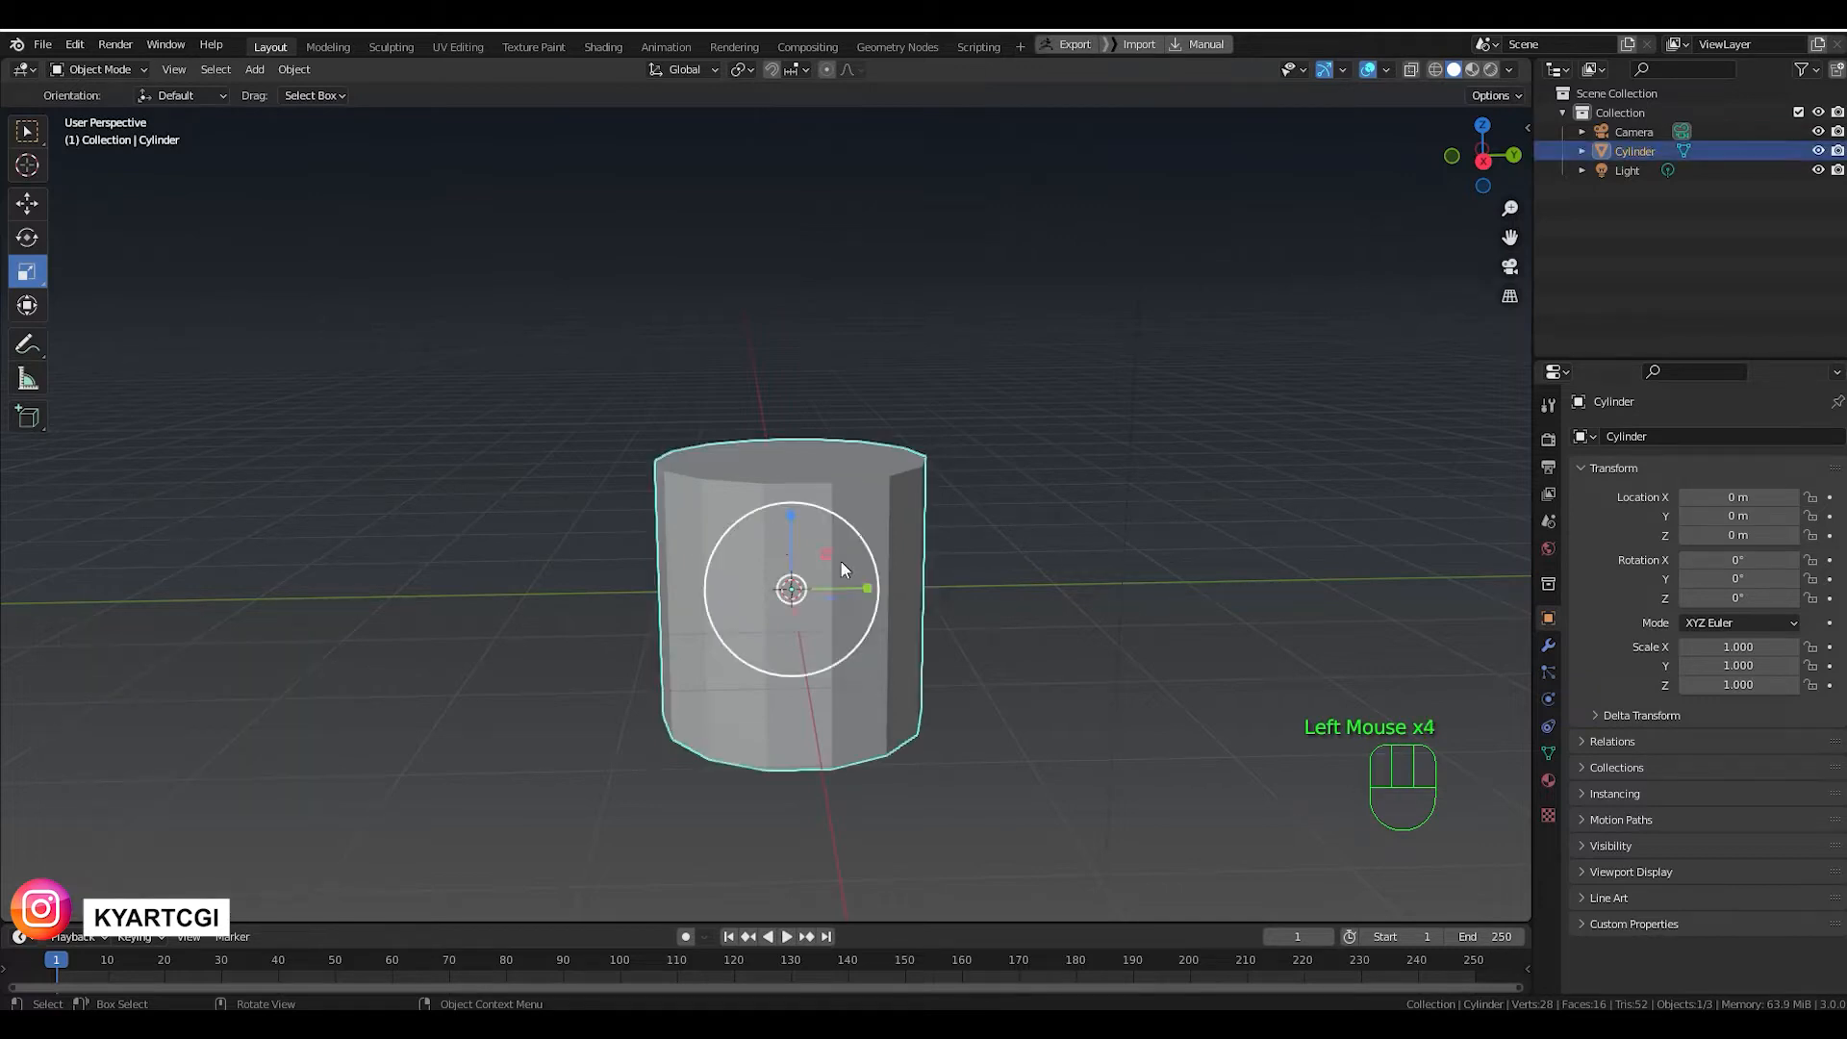
Switch the cylinder to Edit Mode and toggle between Object Mode and Edit Mode several times, ending in Edit Mode.
left_click(137, 67)
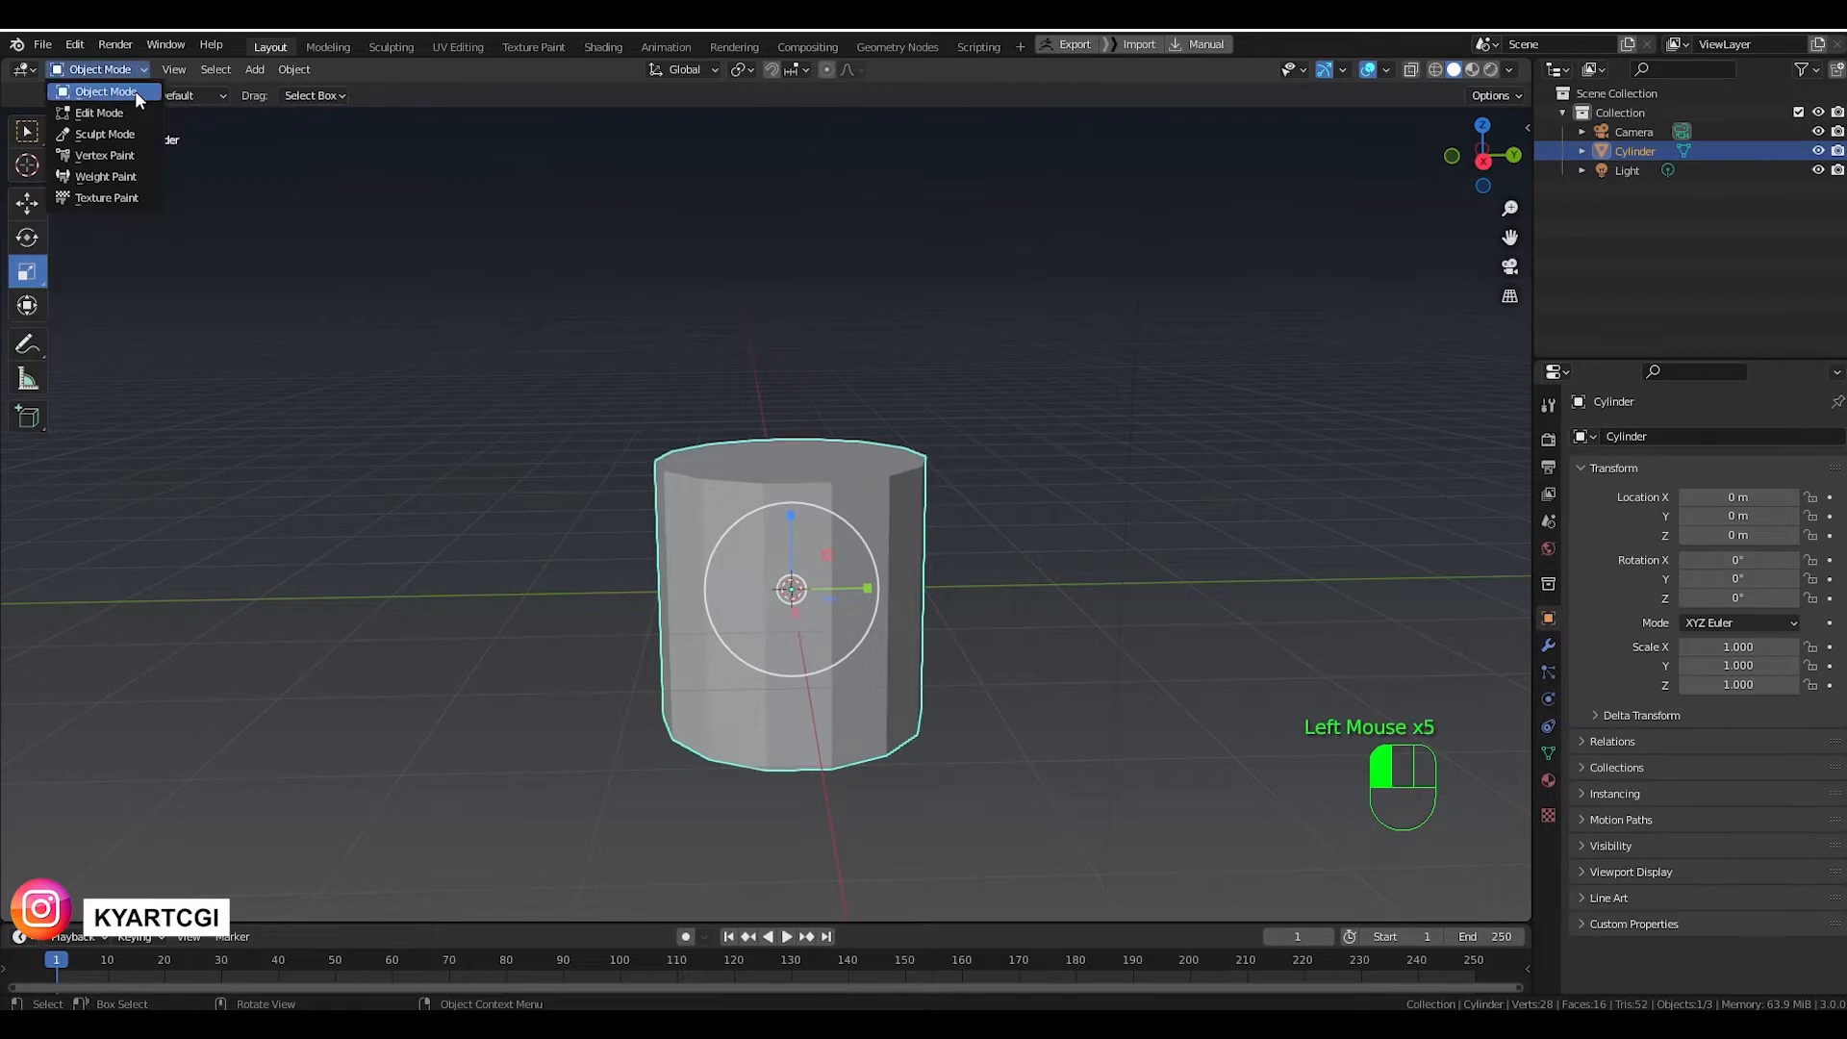
left_click(133, 115)
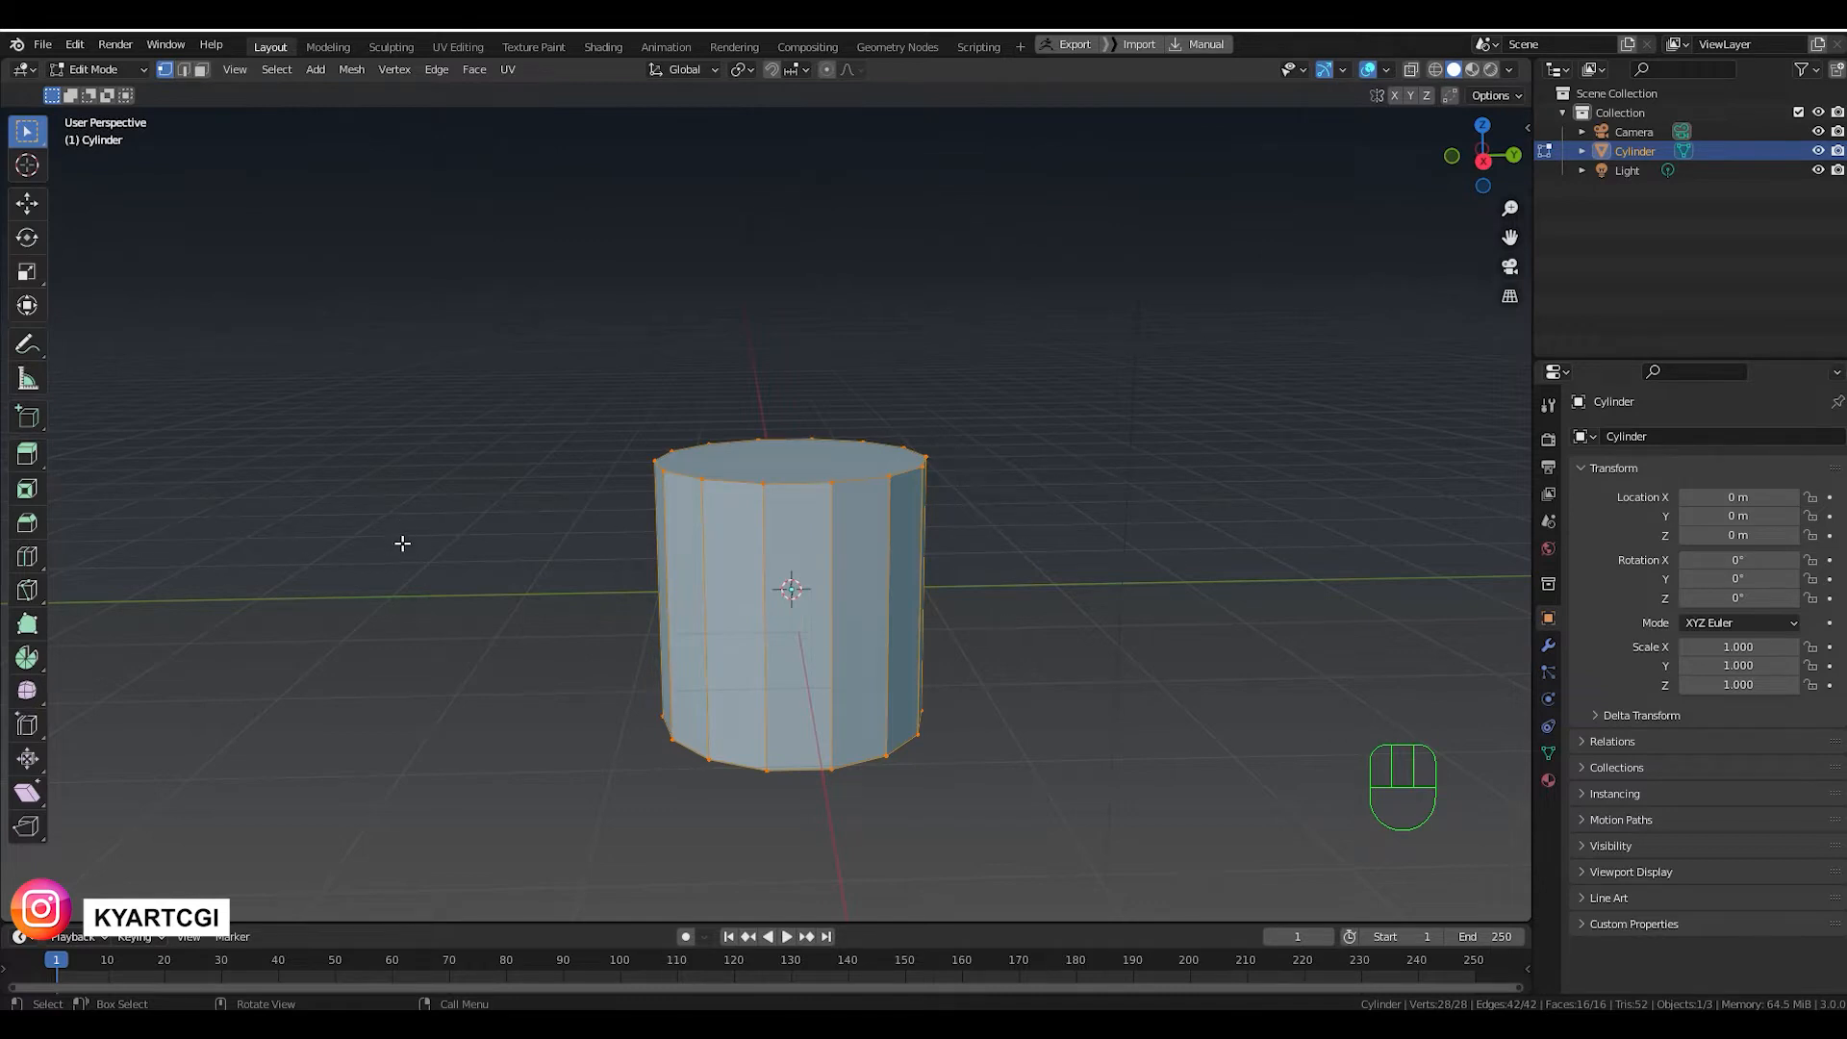
key("Tab")
key("Tab")
key("Tab")
key("Tab")
key("Tab")
middle_click_drag(448, 642, 510, 594, "shift")
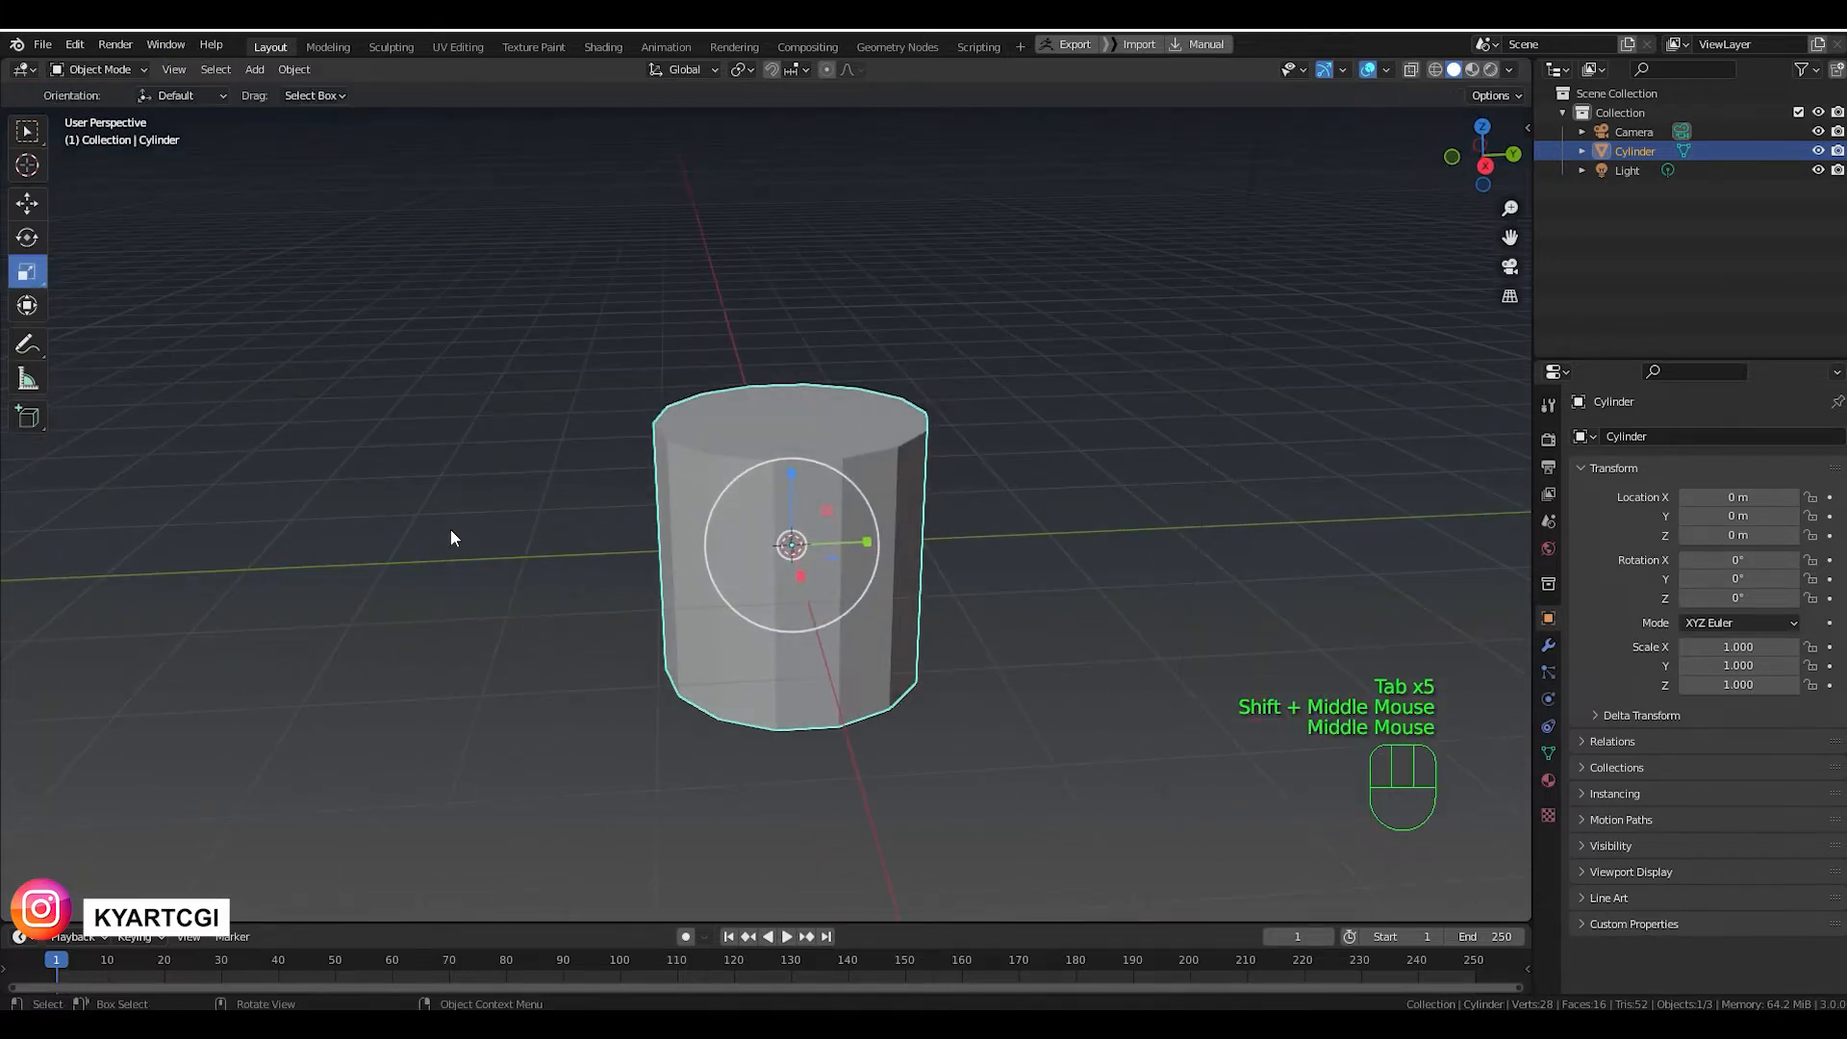
key("Tab")
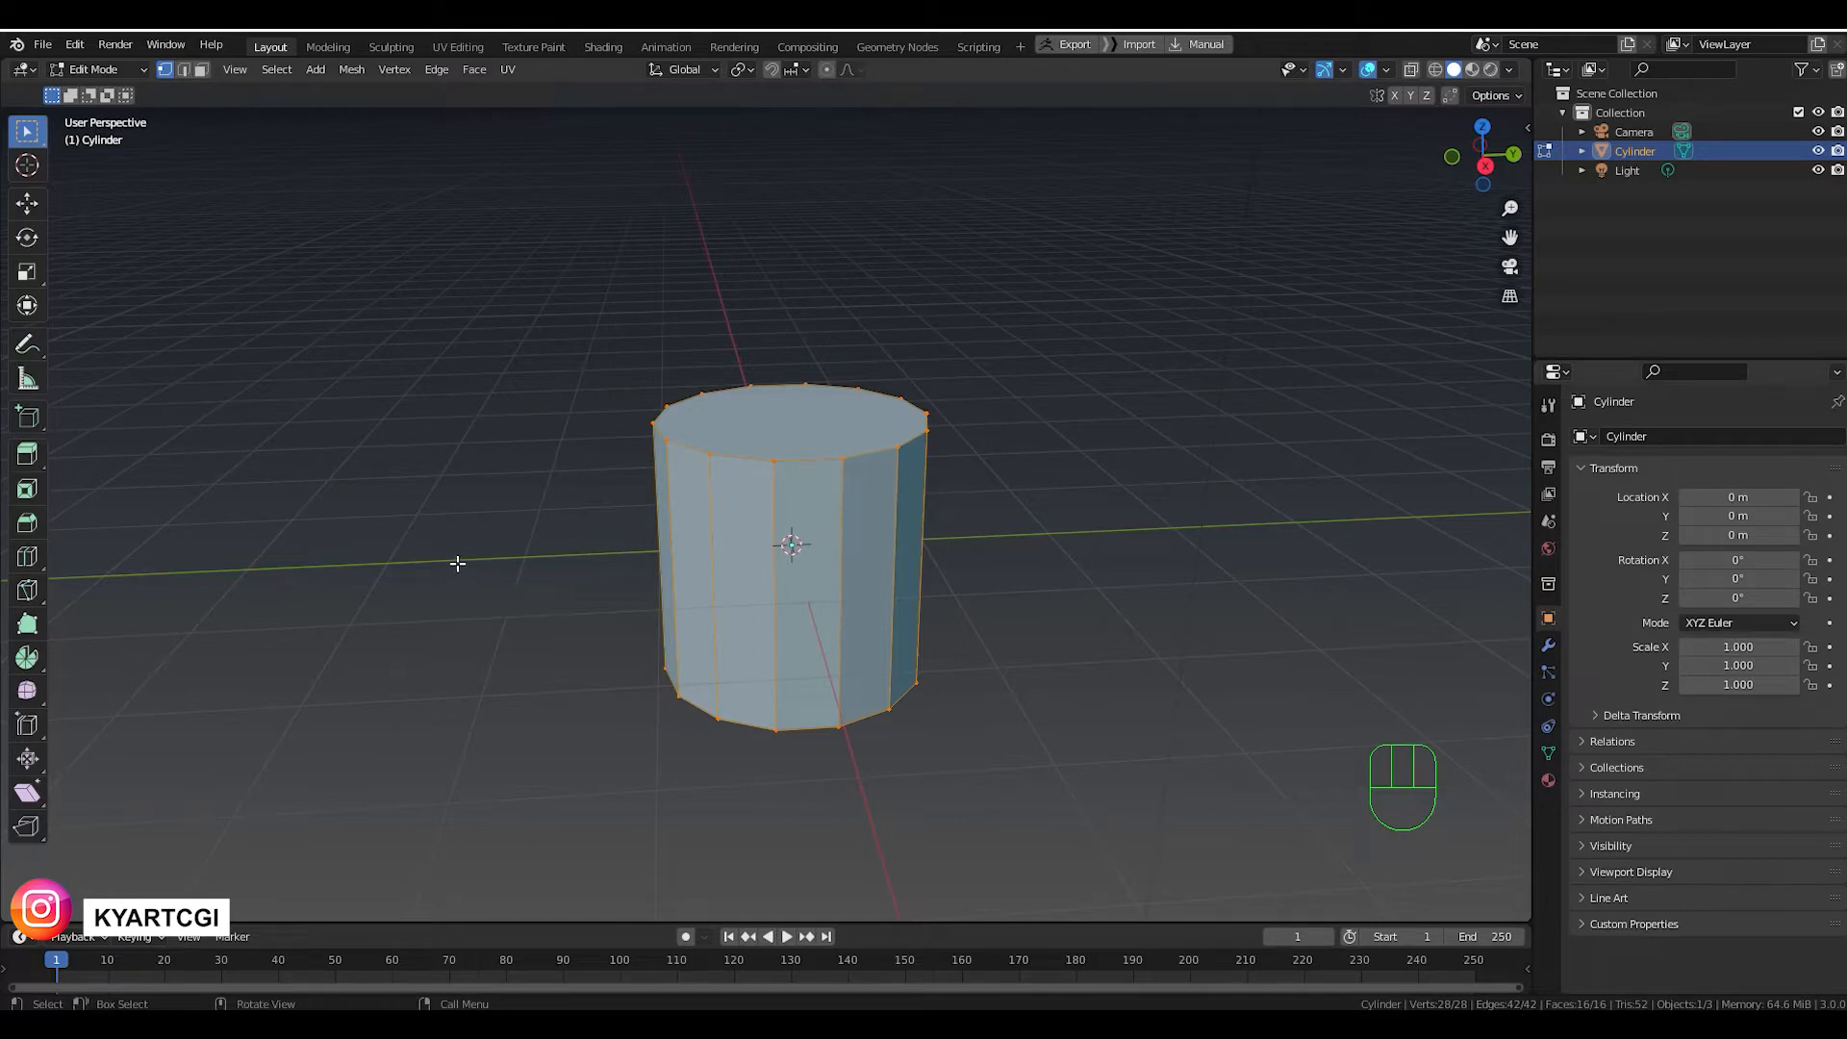
Show the cylinder in the front orthographic view and turn on X-ray.
middle_click_drag(456, 571, 567, 553, "shift")
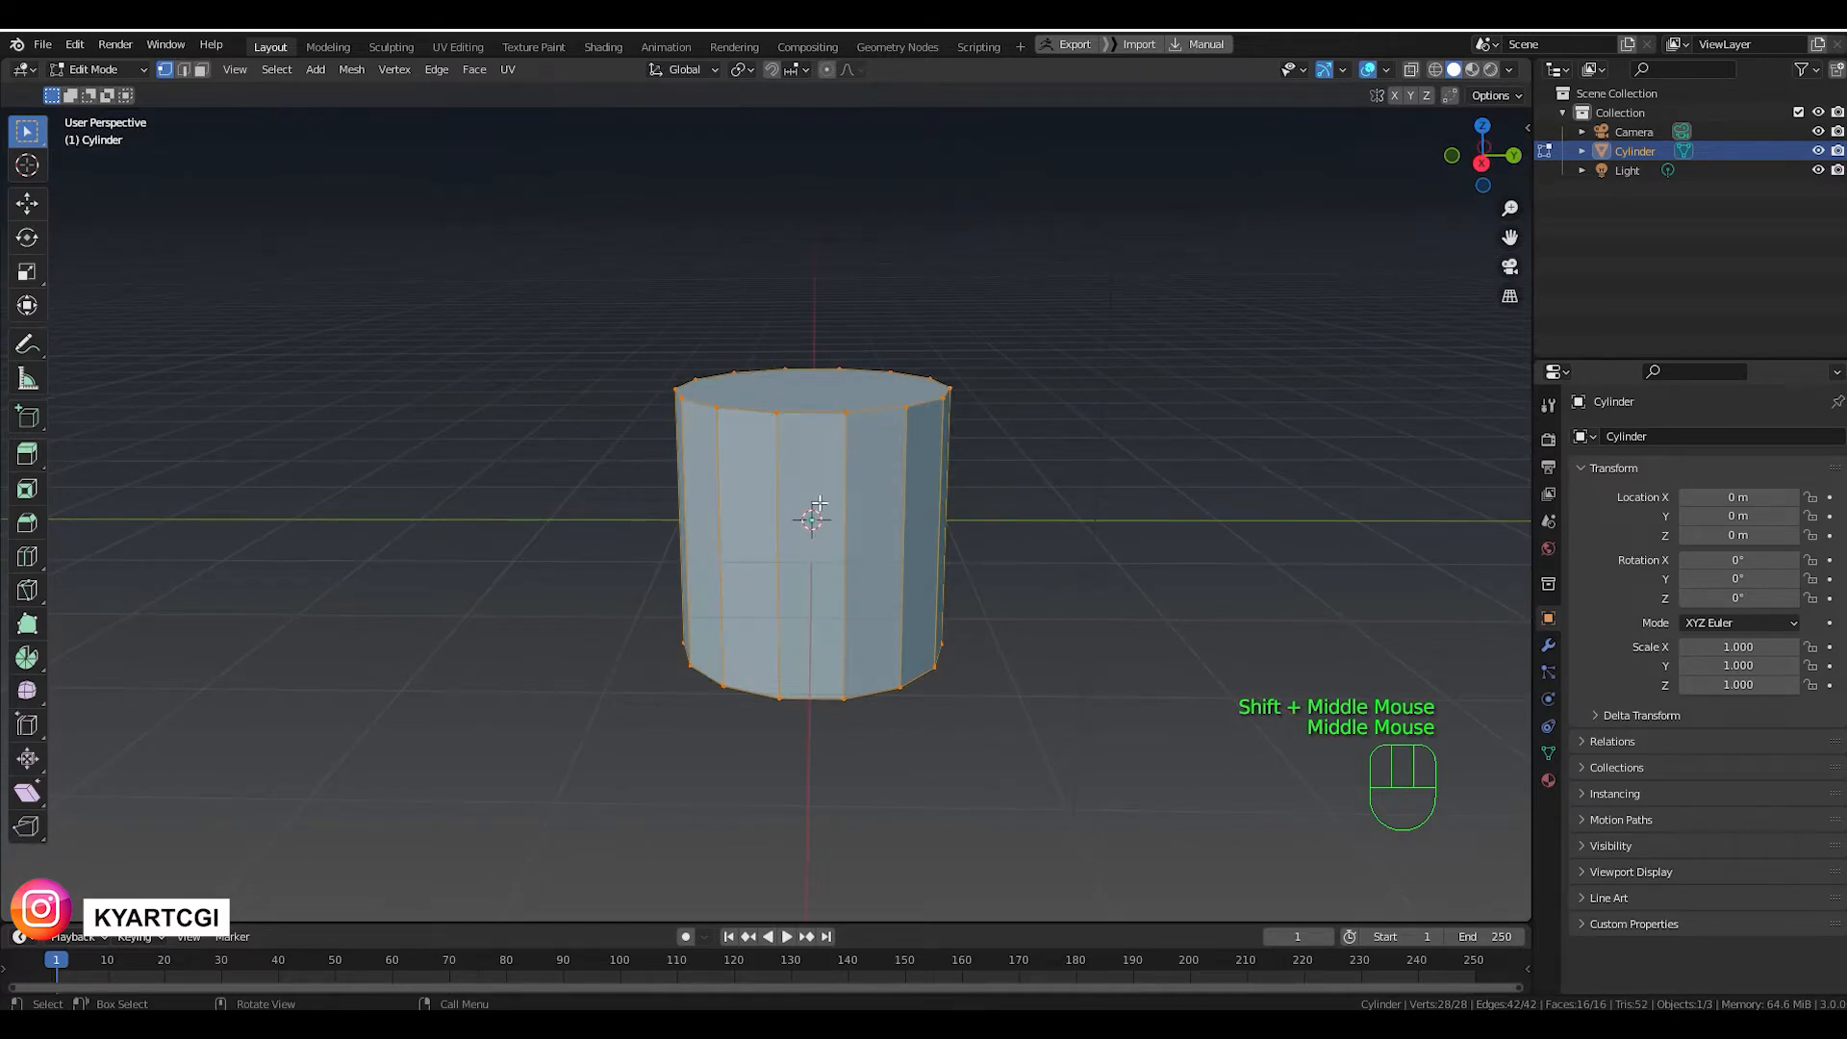
key("KP_1")
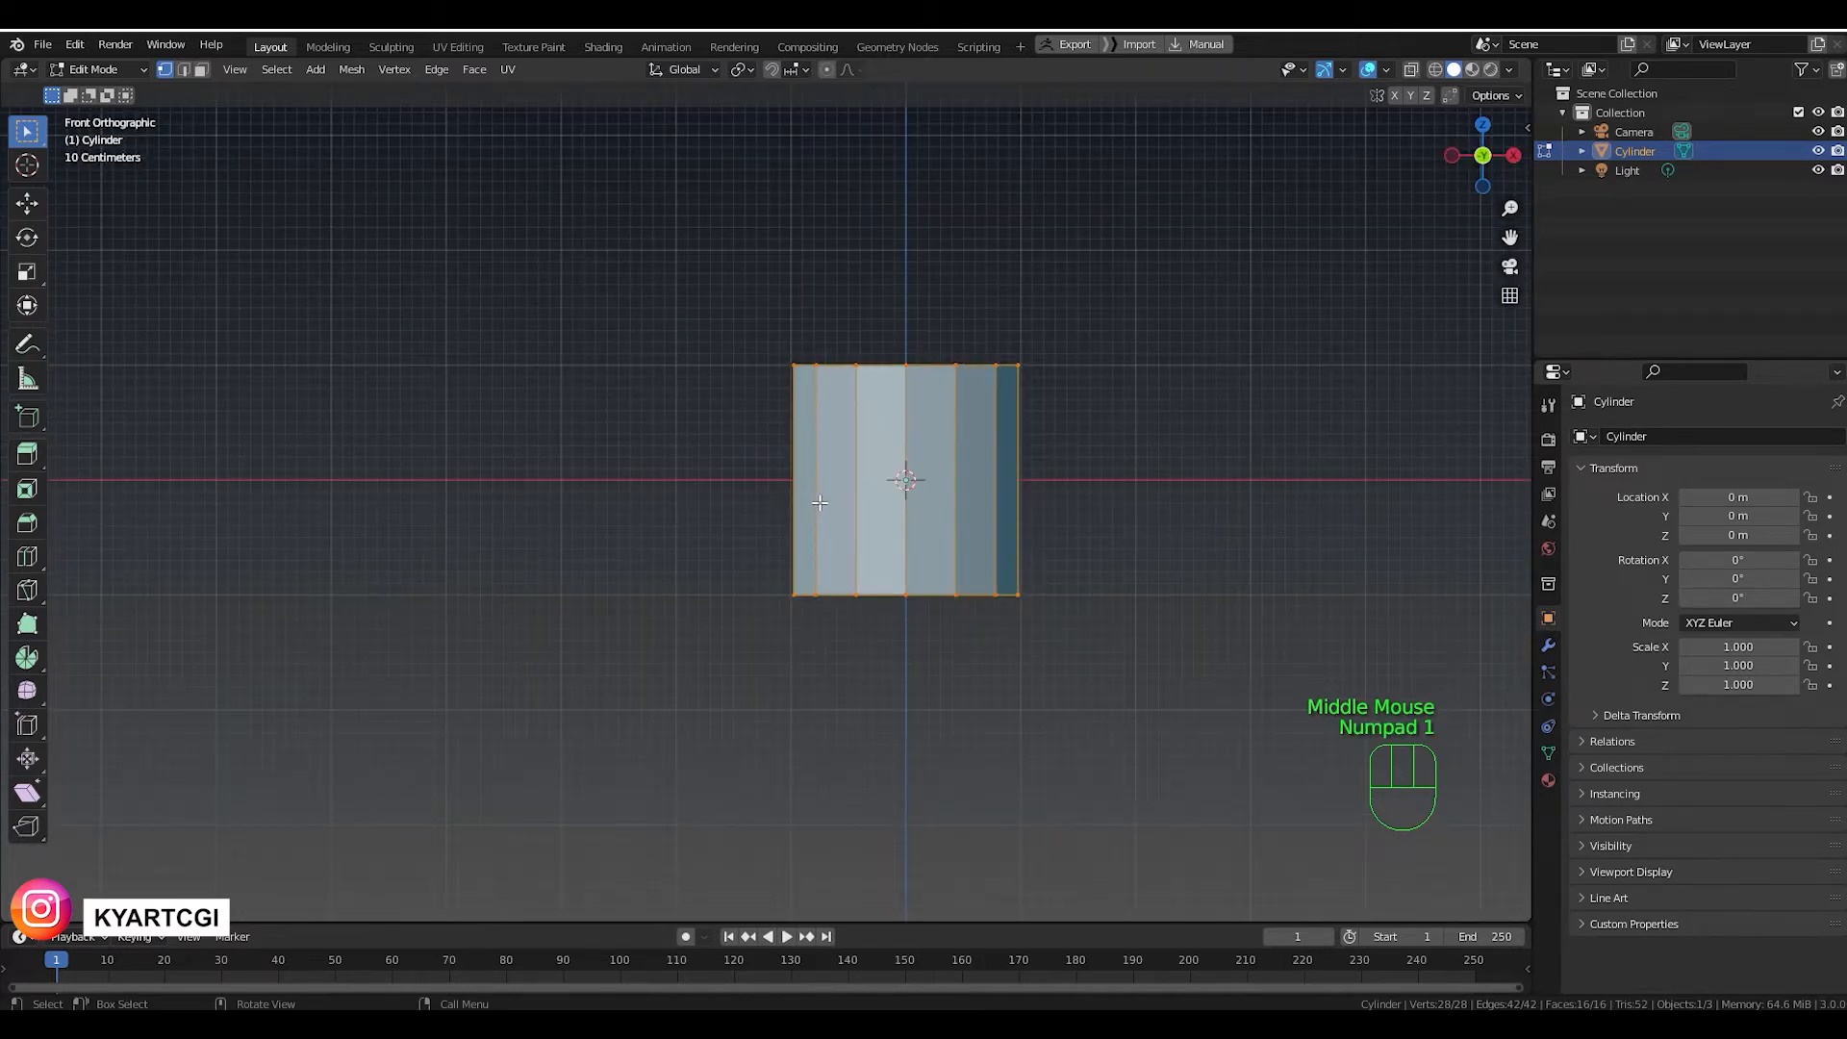
scroll(958, 487, "up", 2)
middle_click_drag(954, 507, 697, 591, "shift")
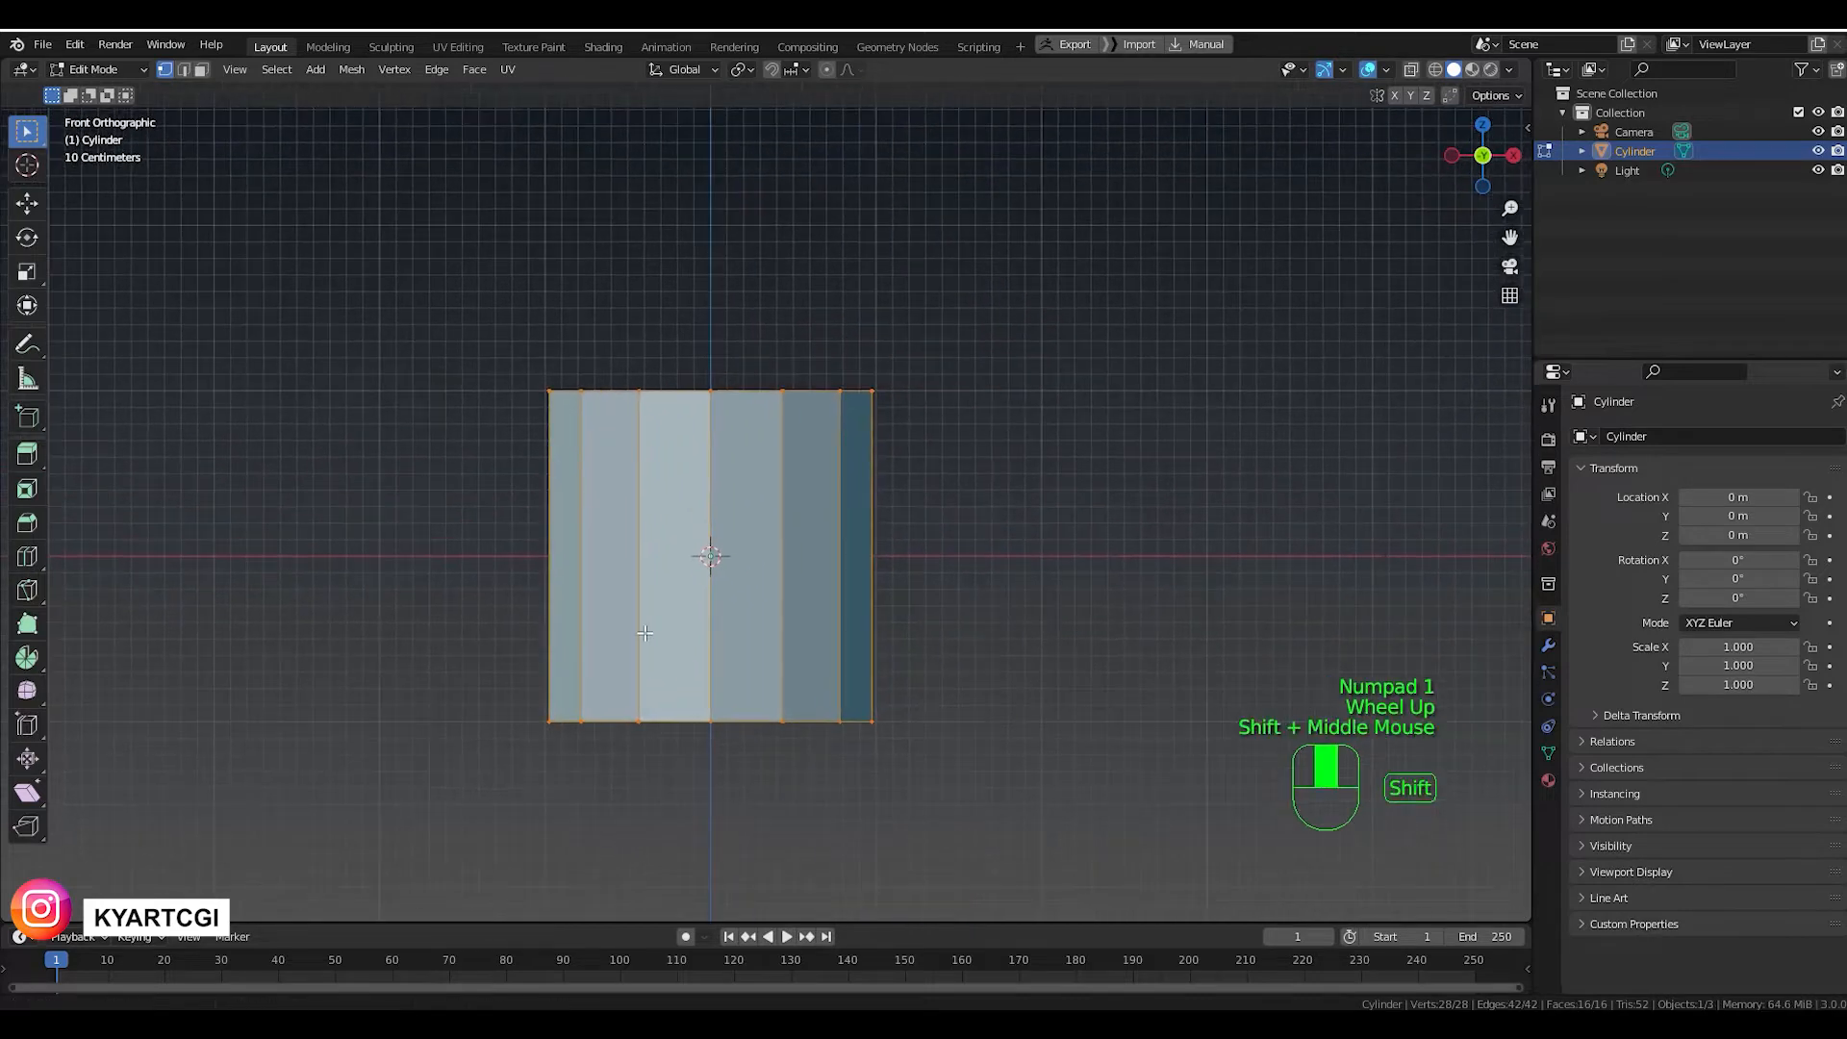
left_click(1413, 70)
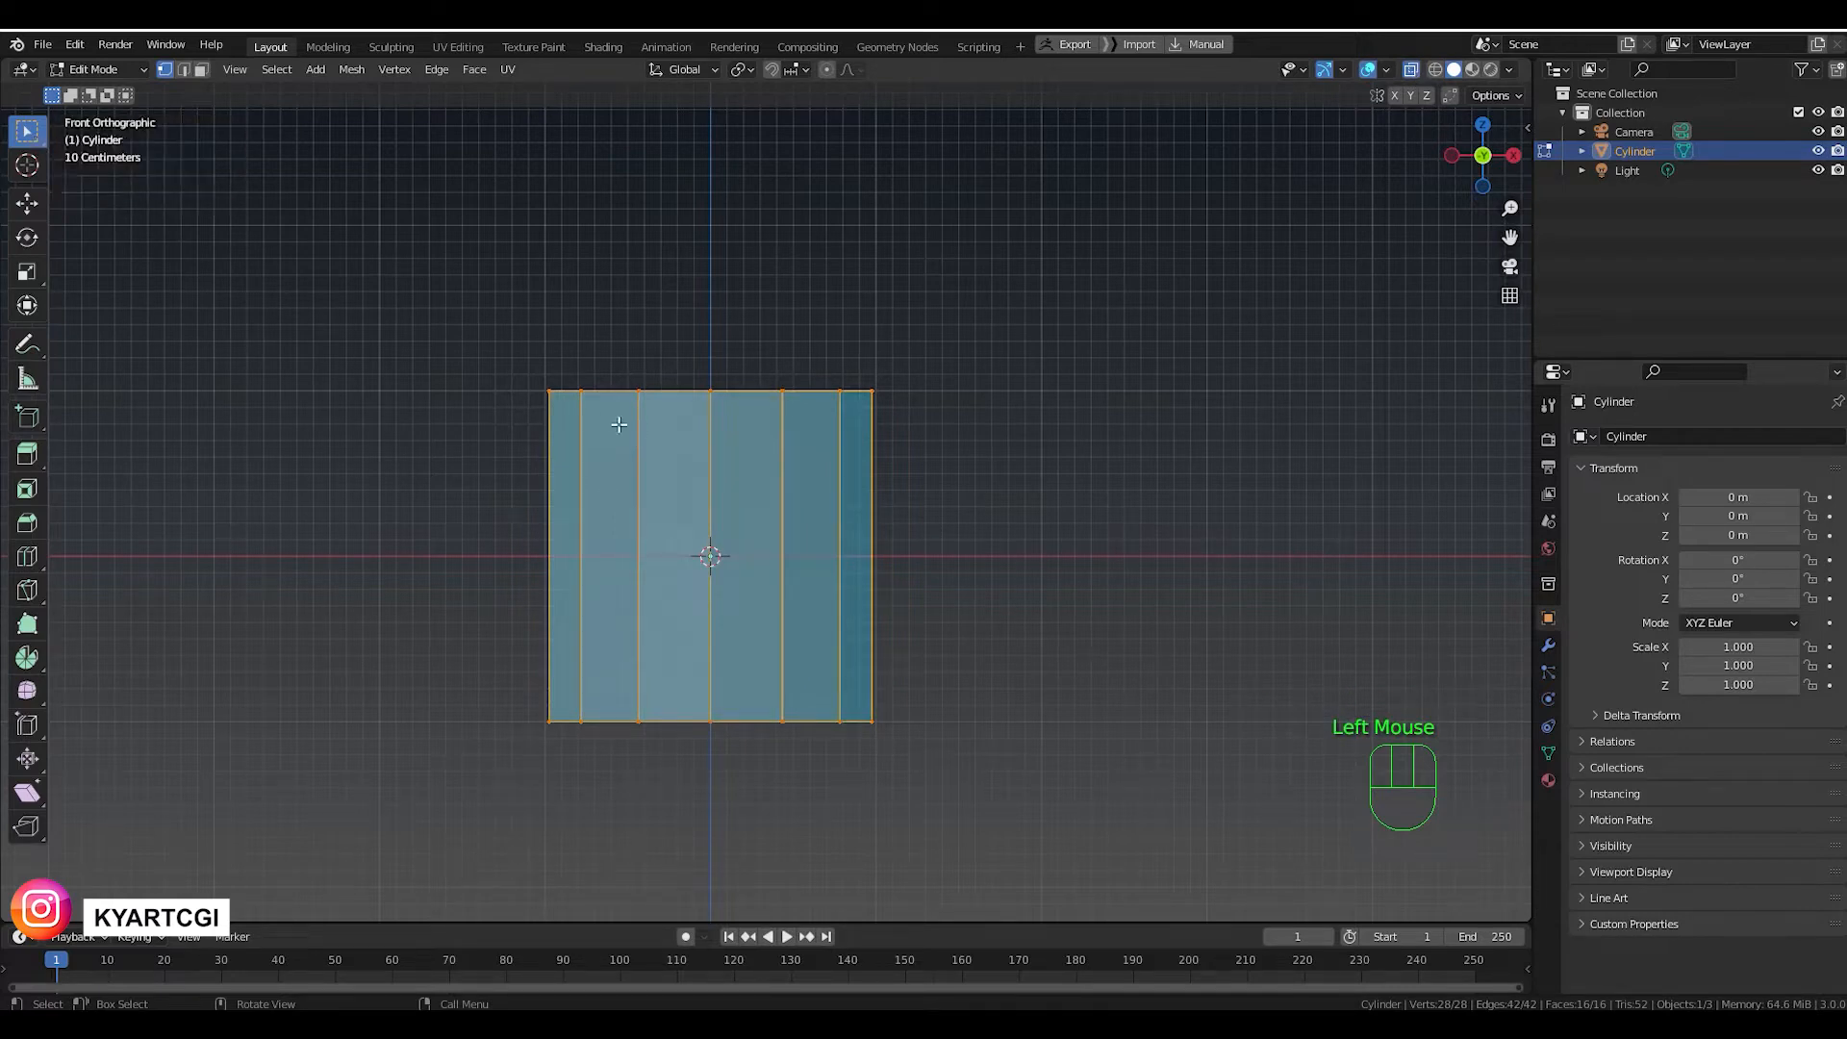
Scale all the cylinder's top vertices to about 0.104 and move them down about 0.69 m along Z.
left_click_drag(435, 303, 1123, 454)
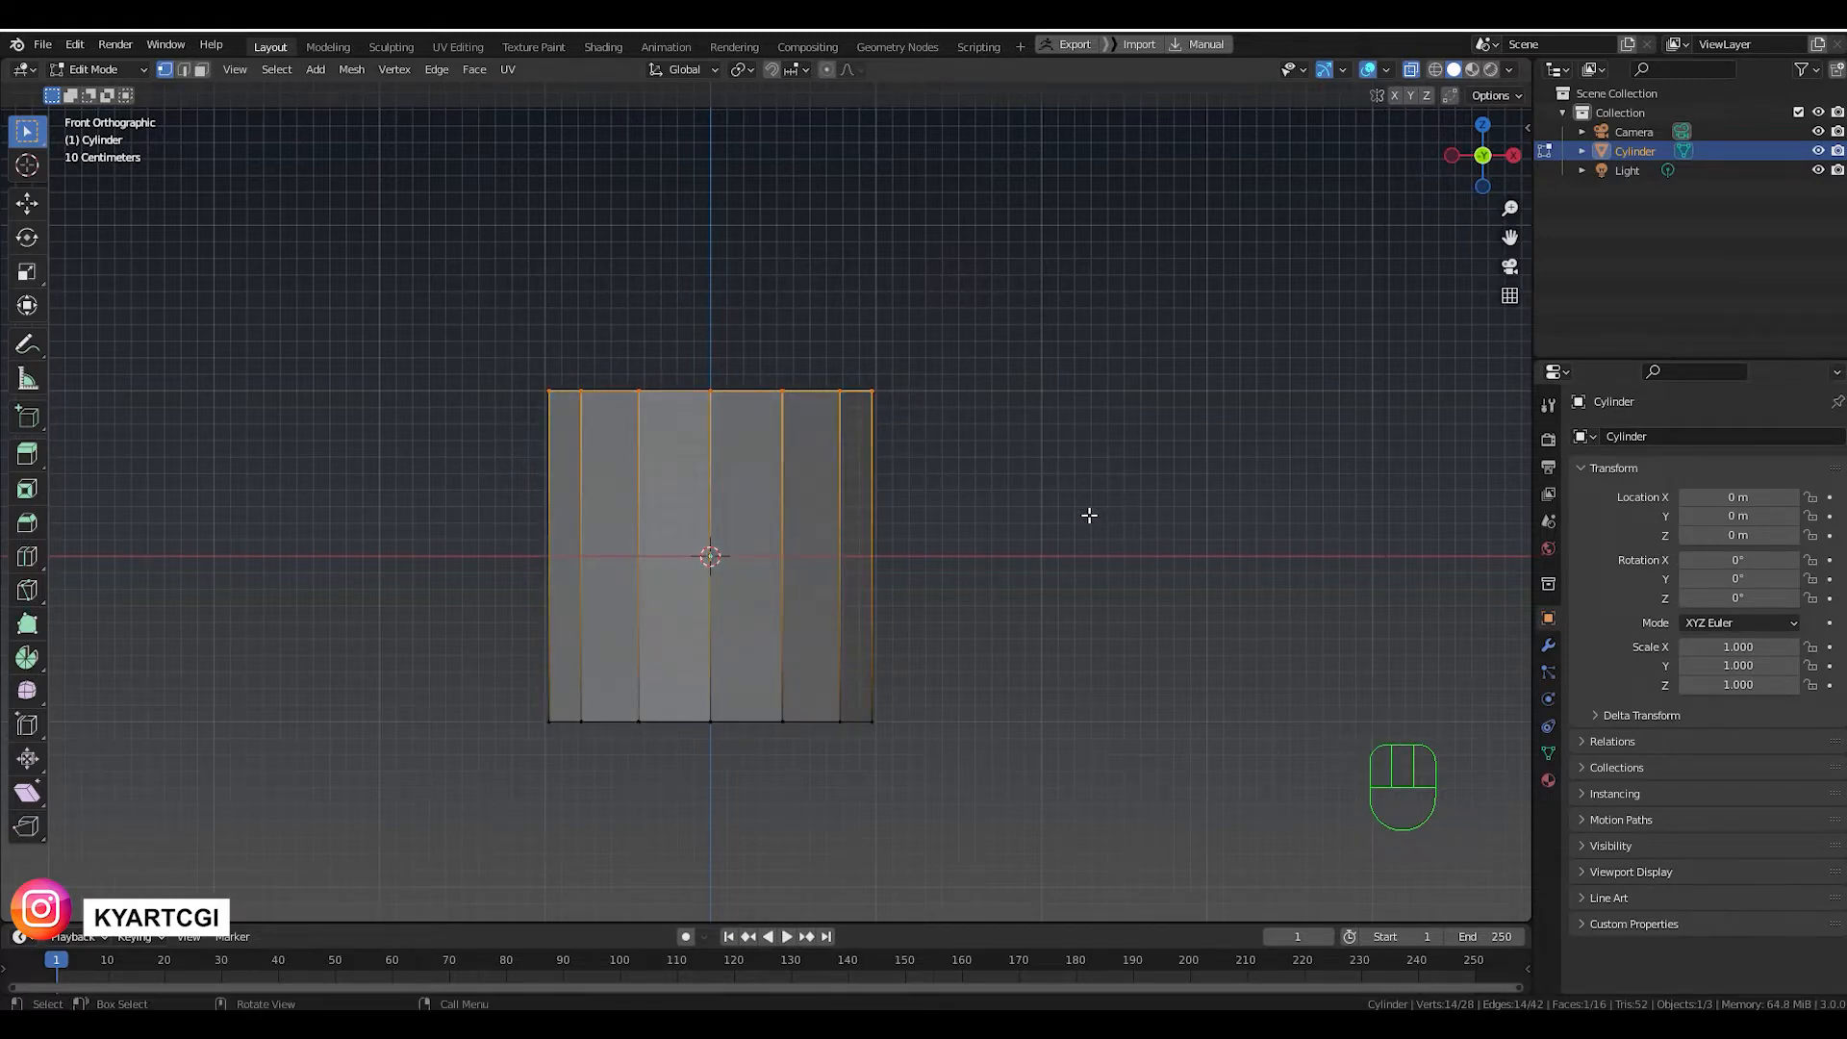
key("s")
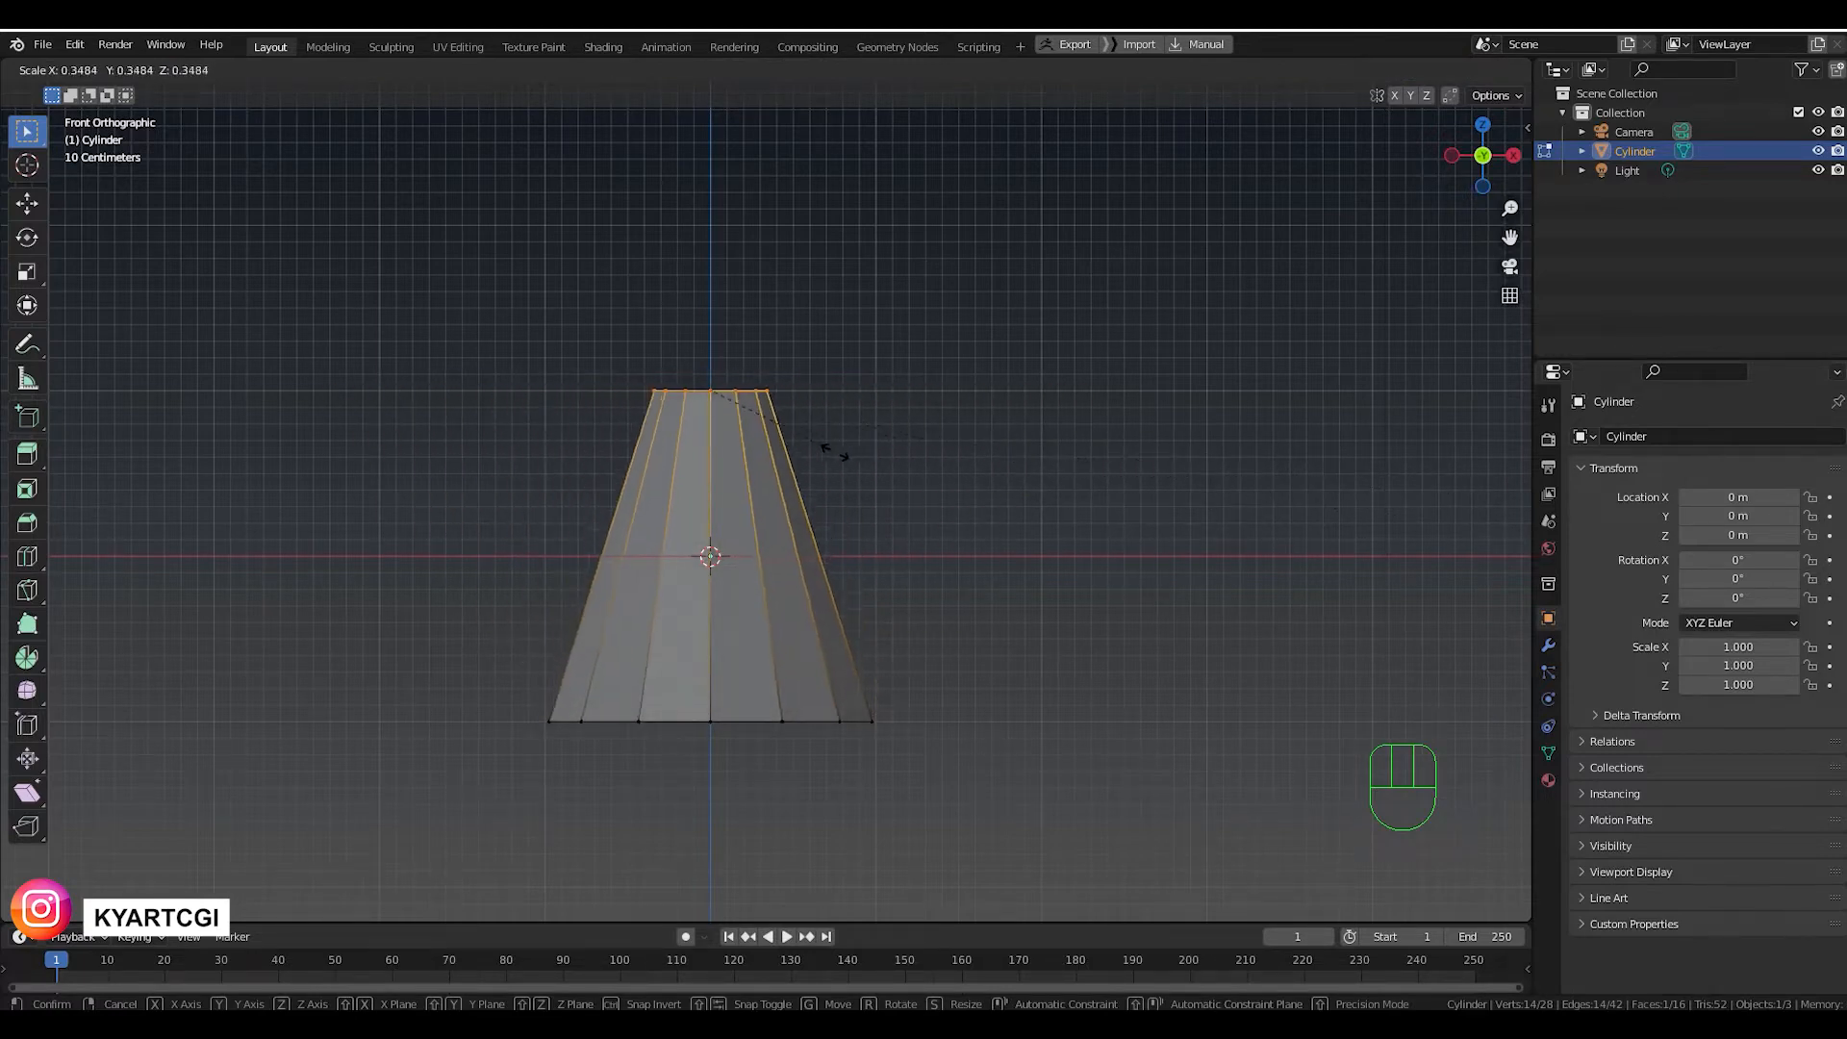
left_click(743, 412)
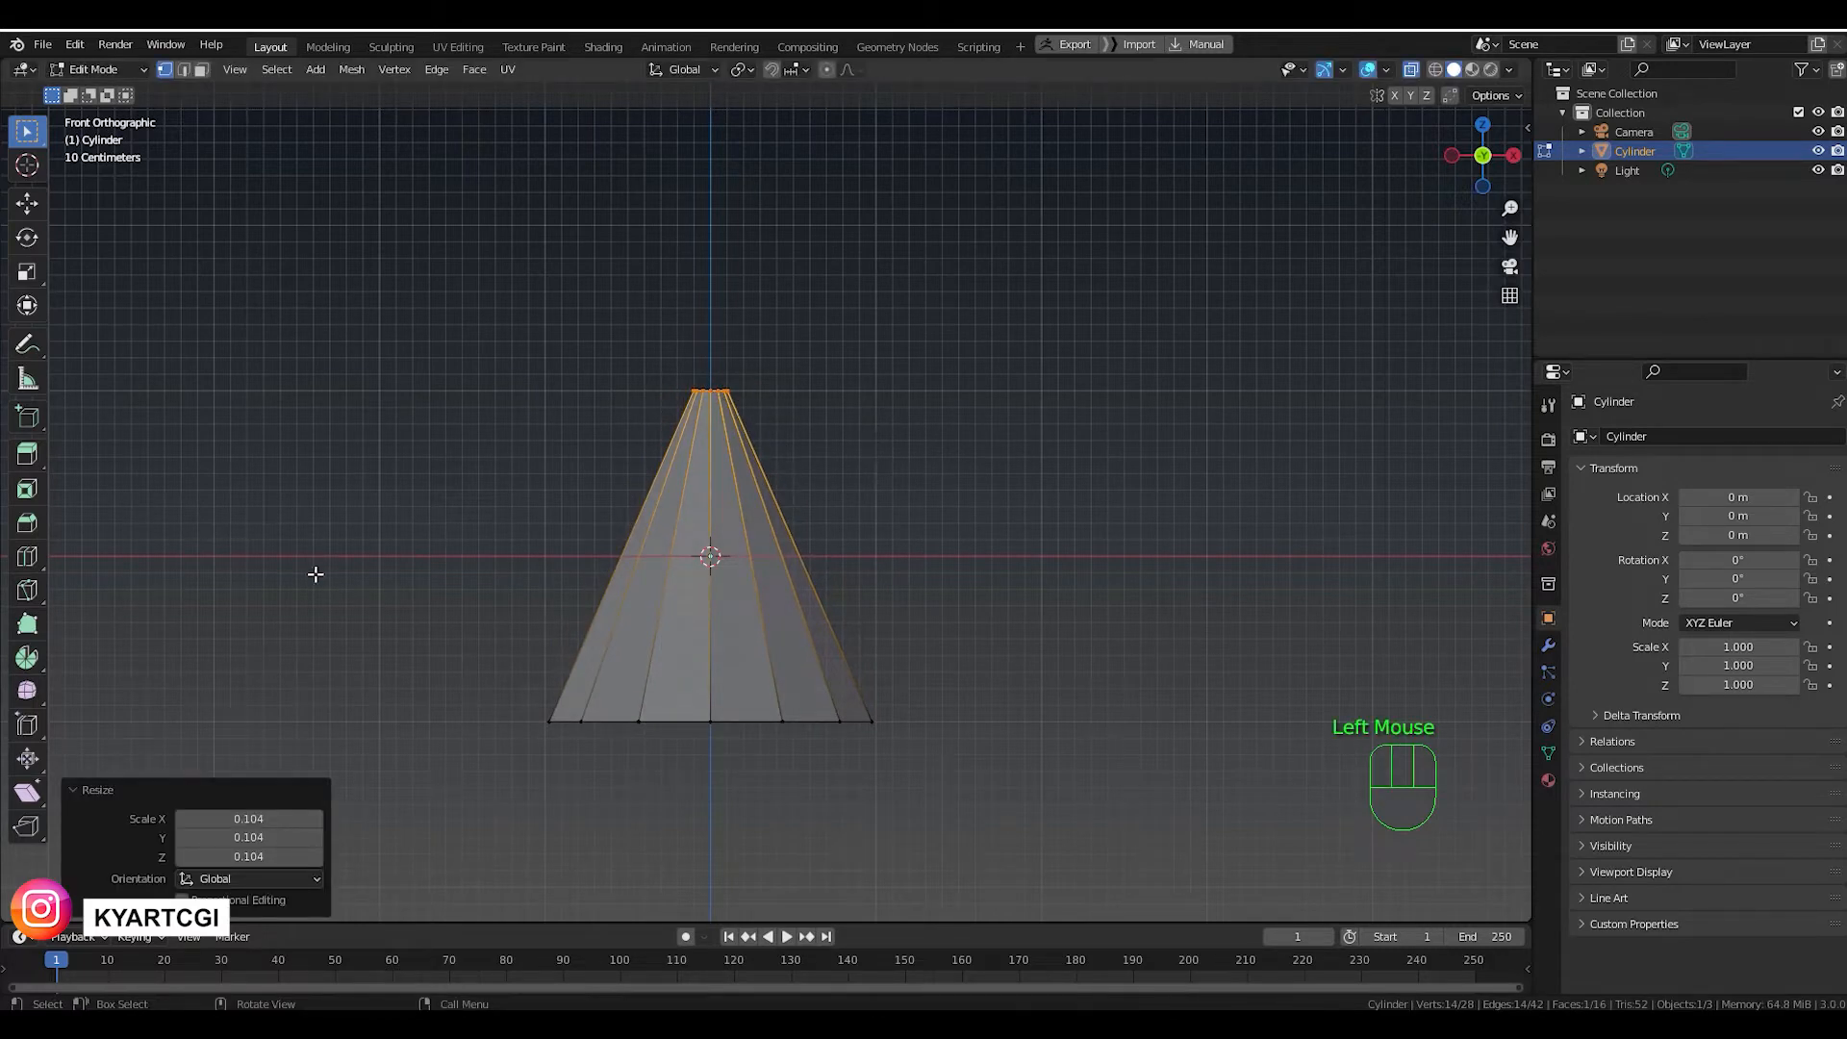
left_click(27, 203)
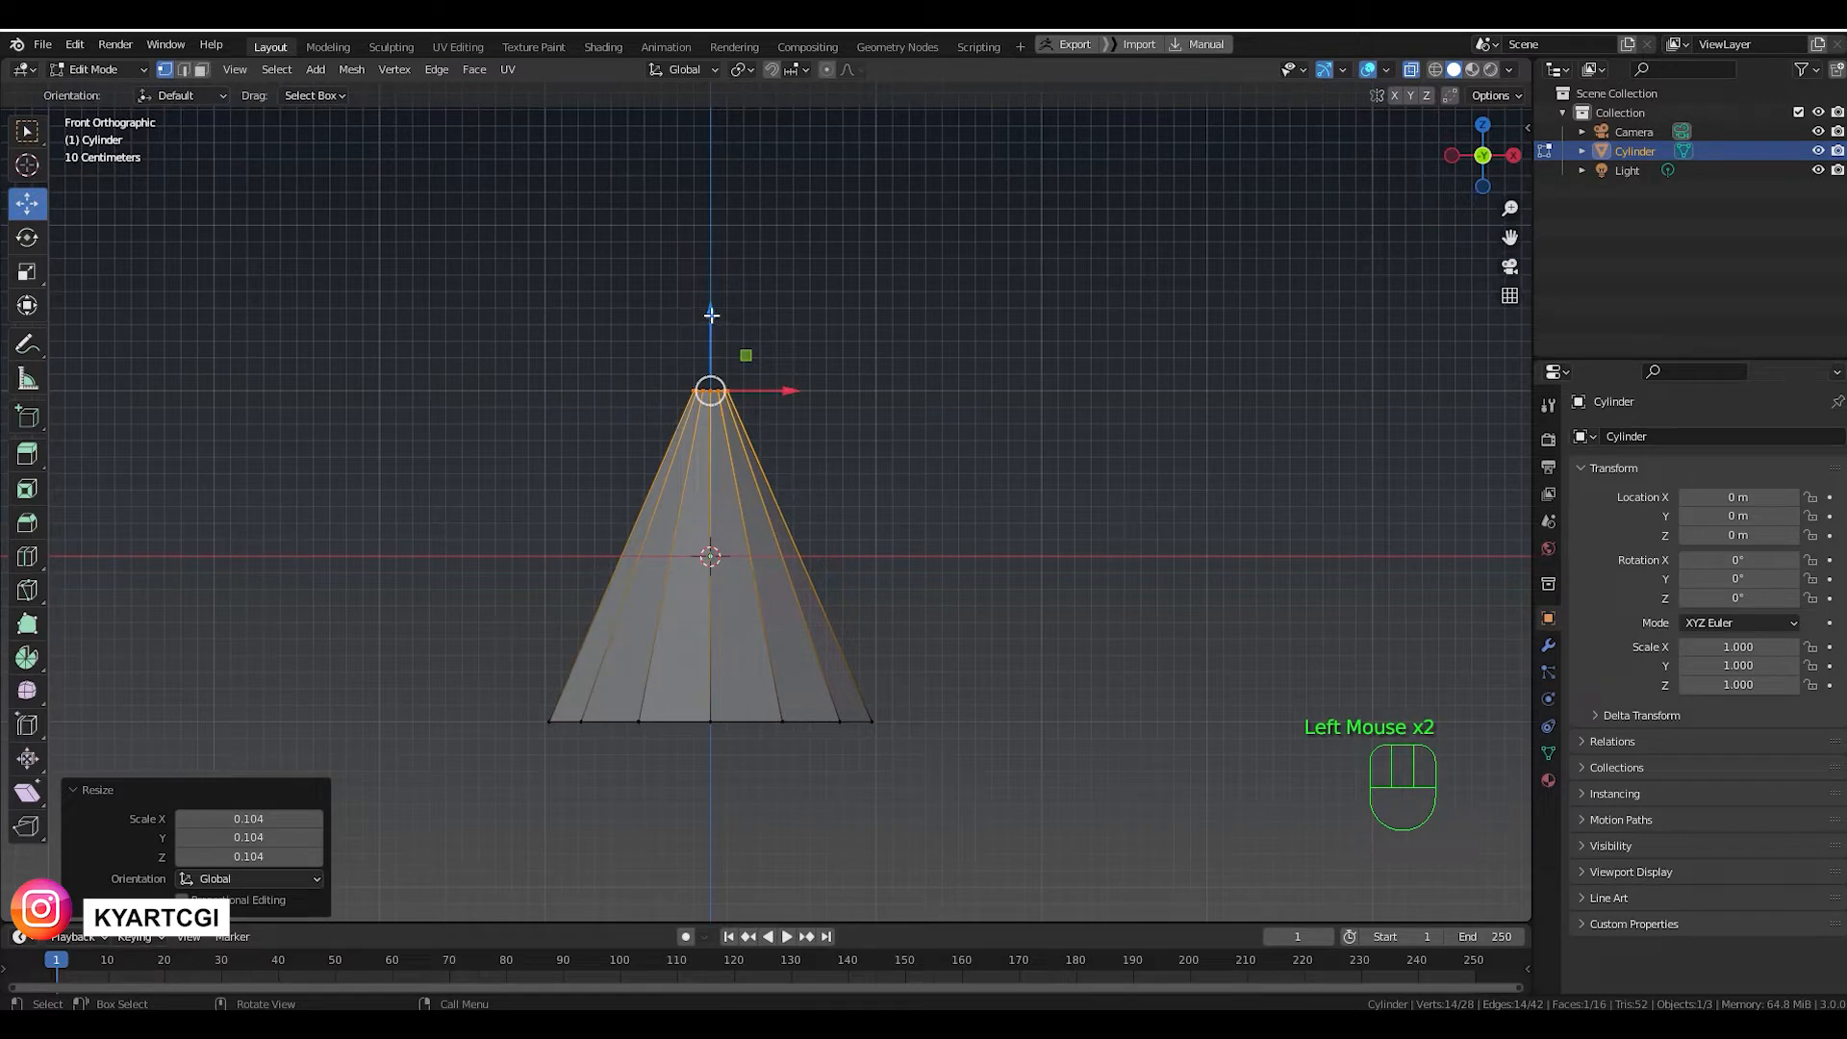
left_click_drag(711, 314, 711, 429)
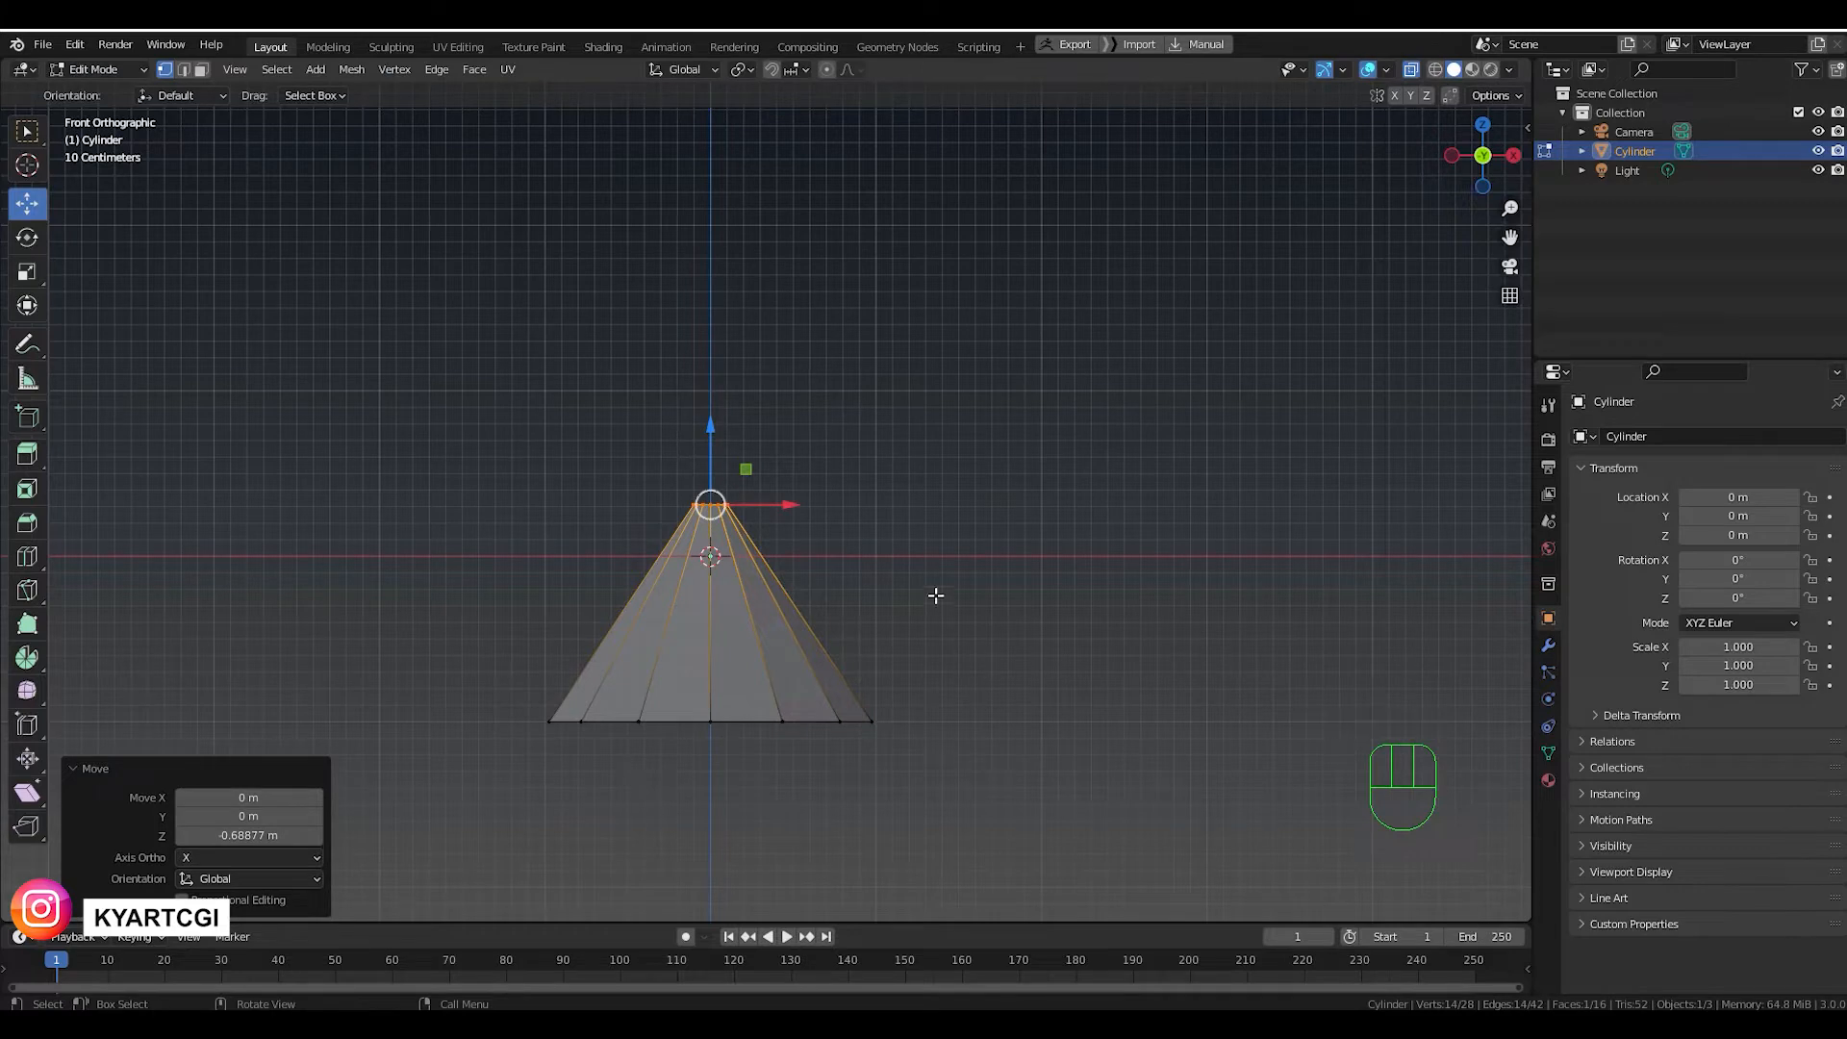
Select the whole mesh and raise it along Z by about 1.48 m, plus a further move of about 0.74 m.
key("a")
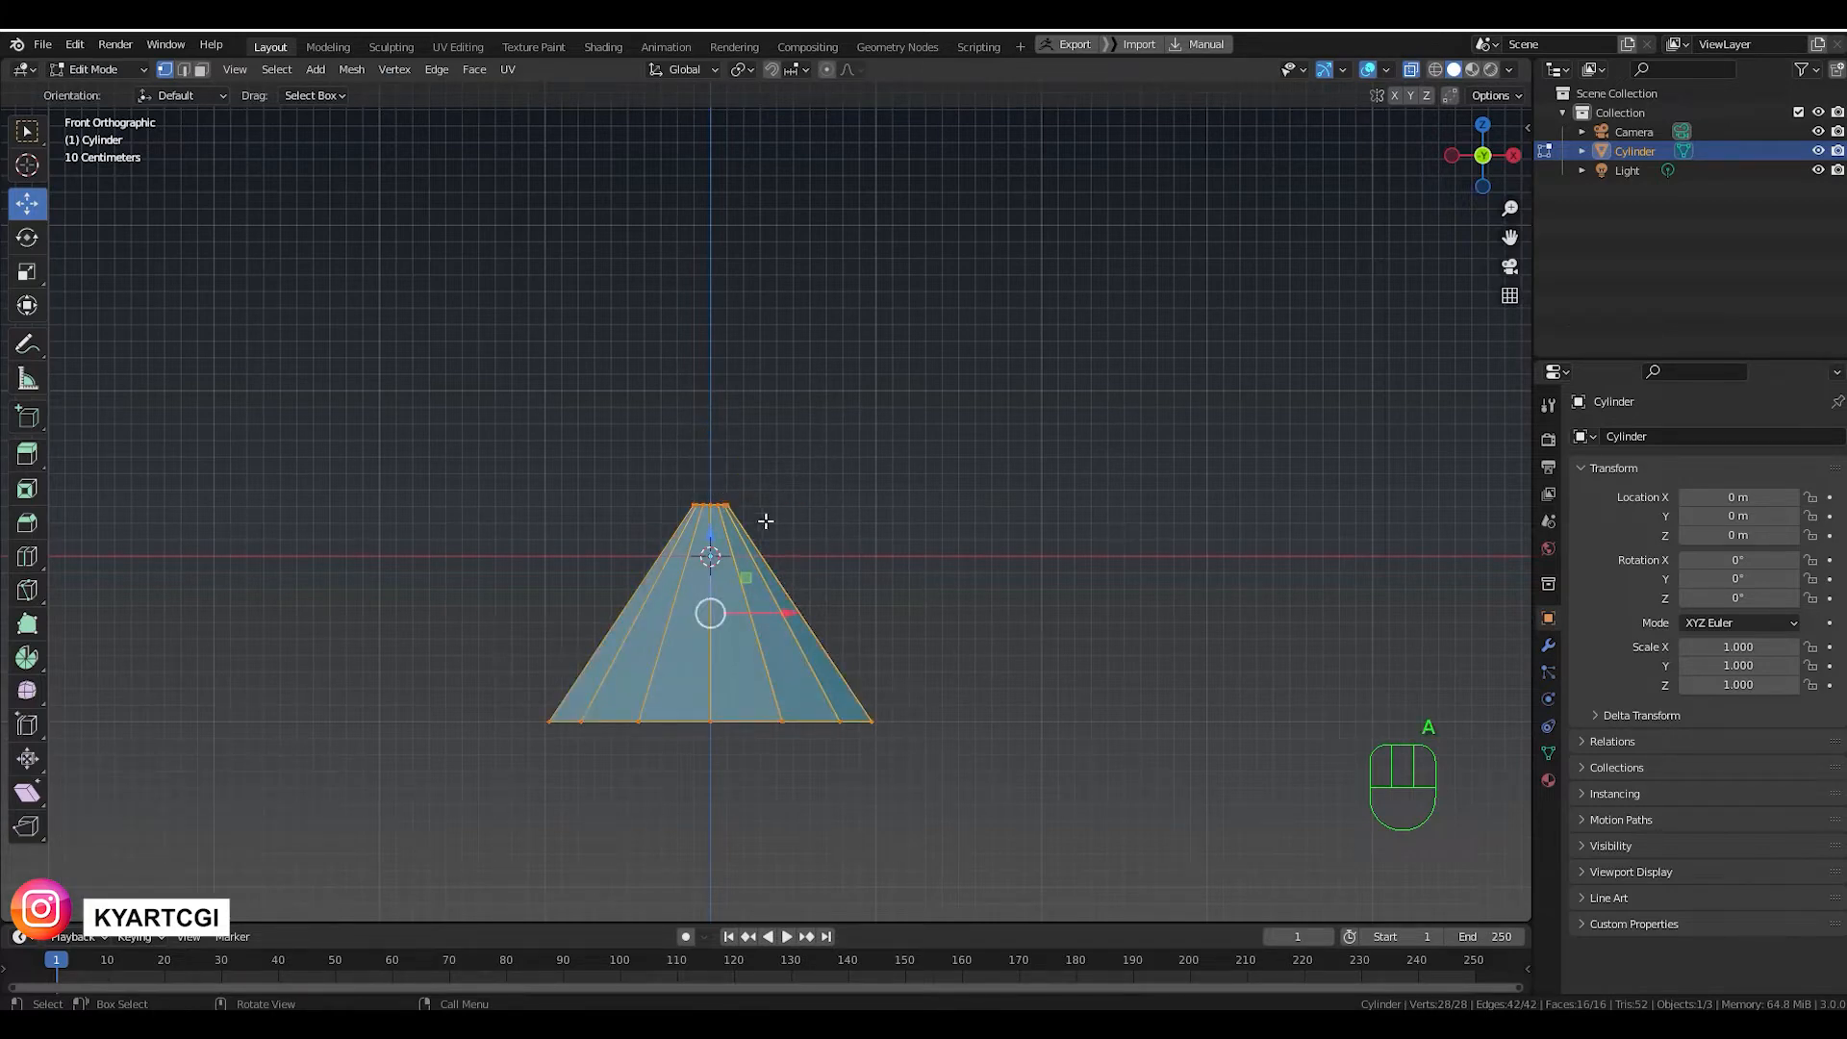
left_click_drag(710, 520, 711, 272)
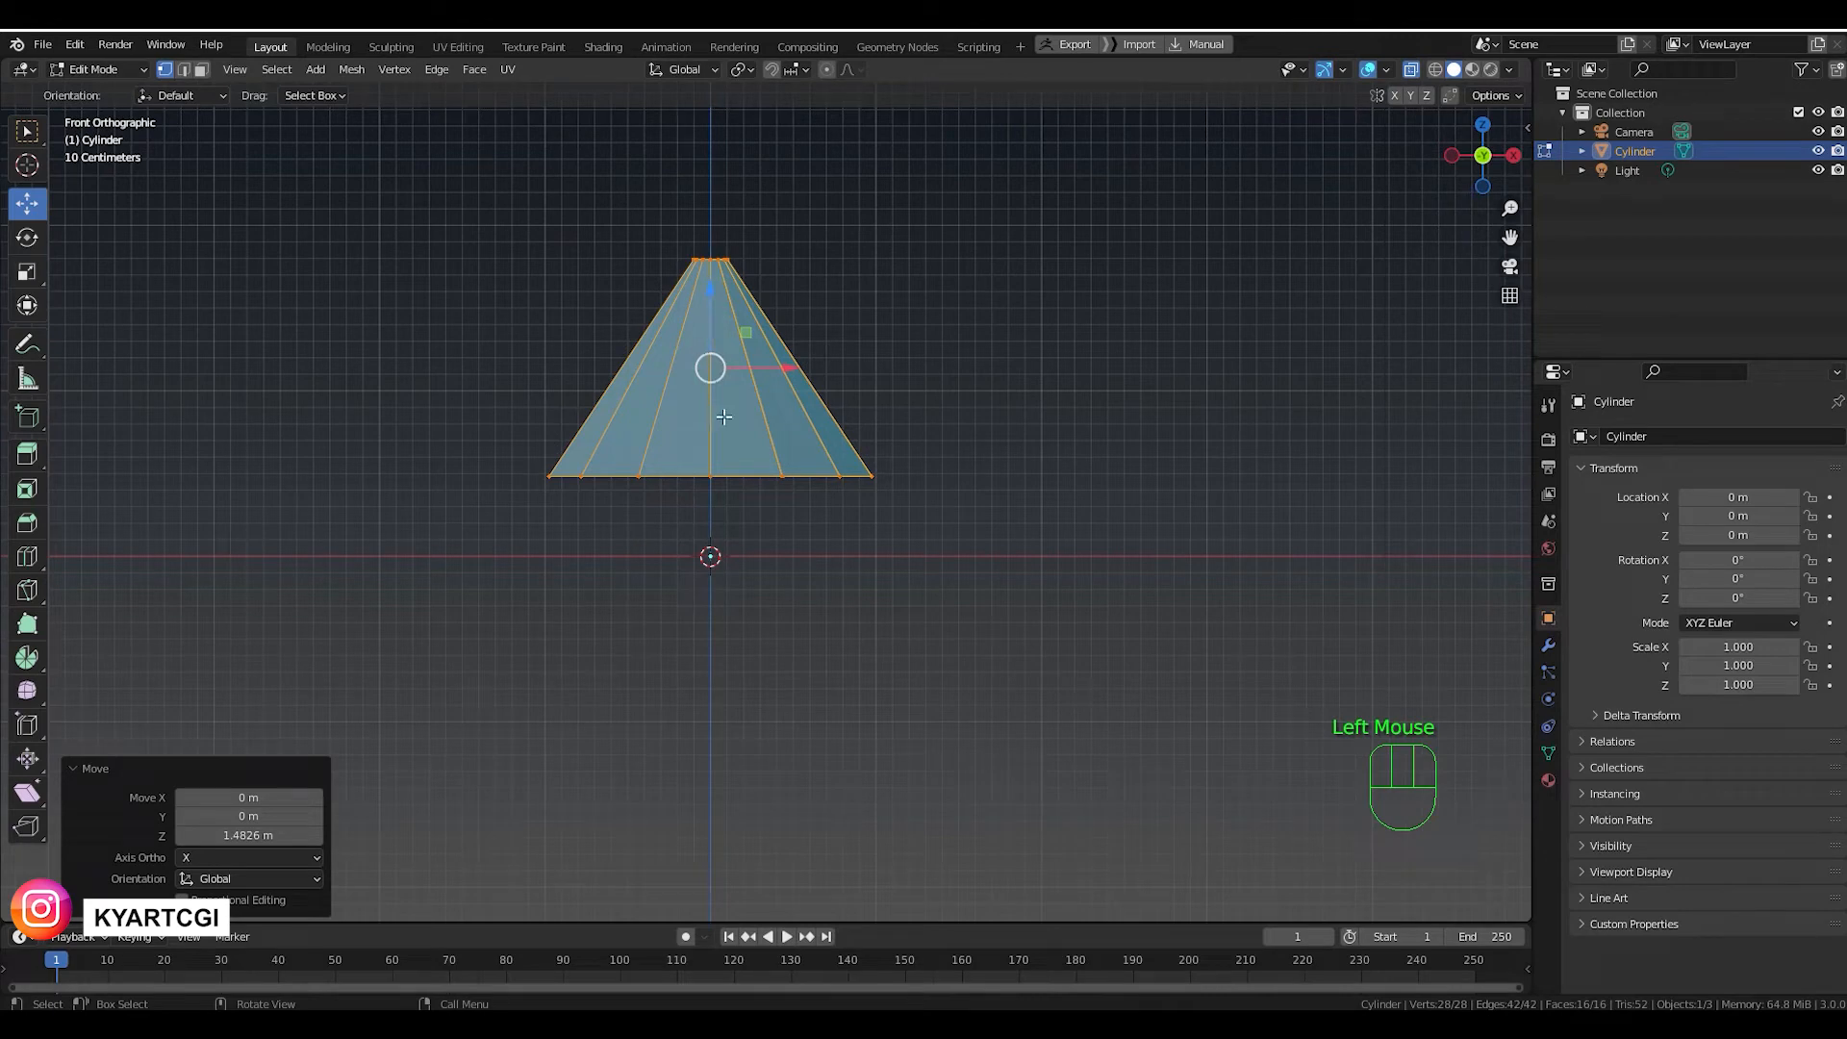
key("g")
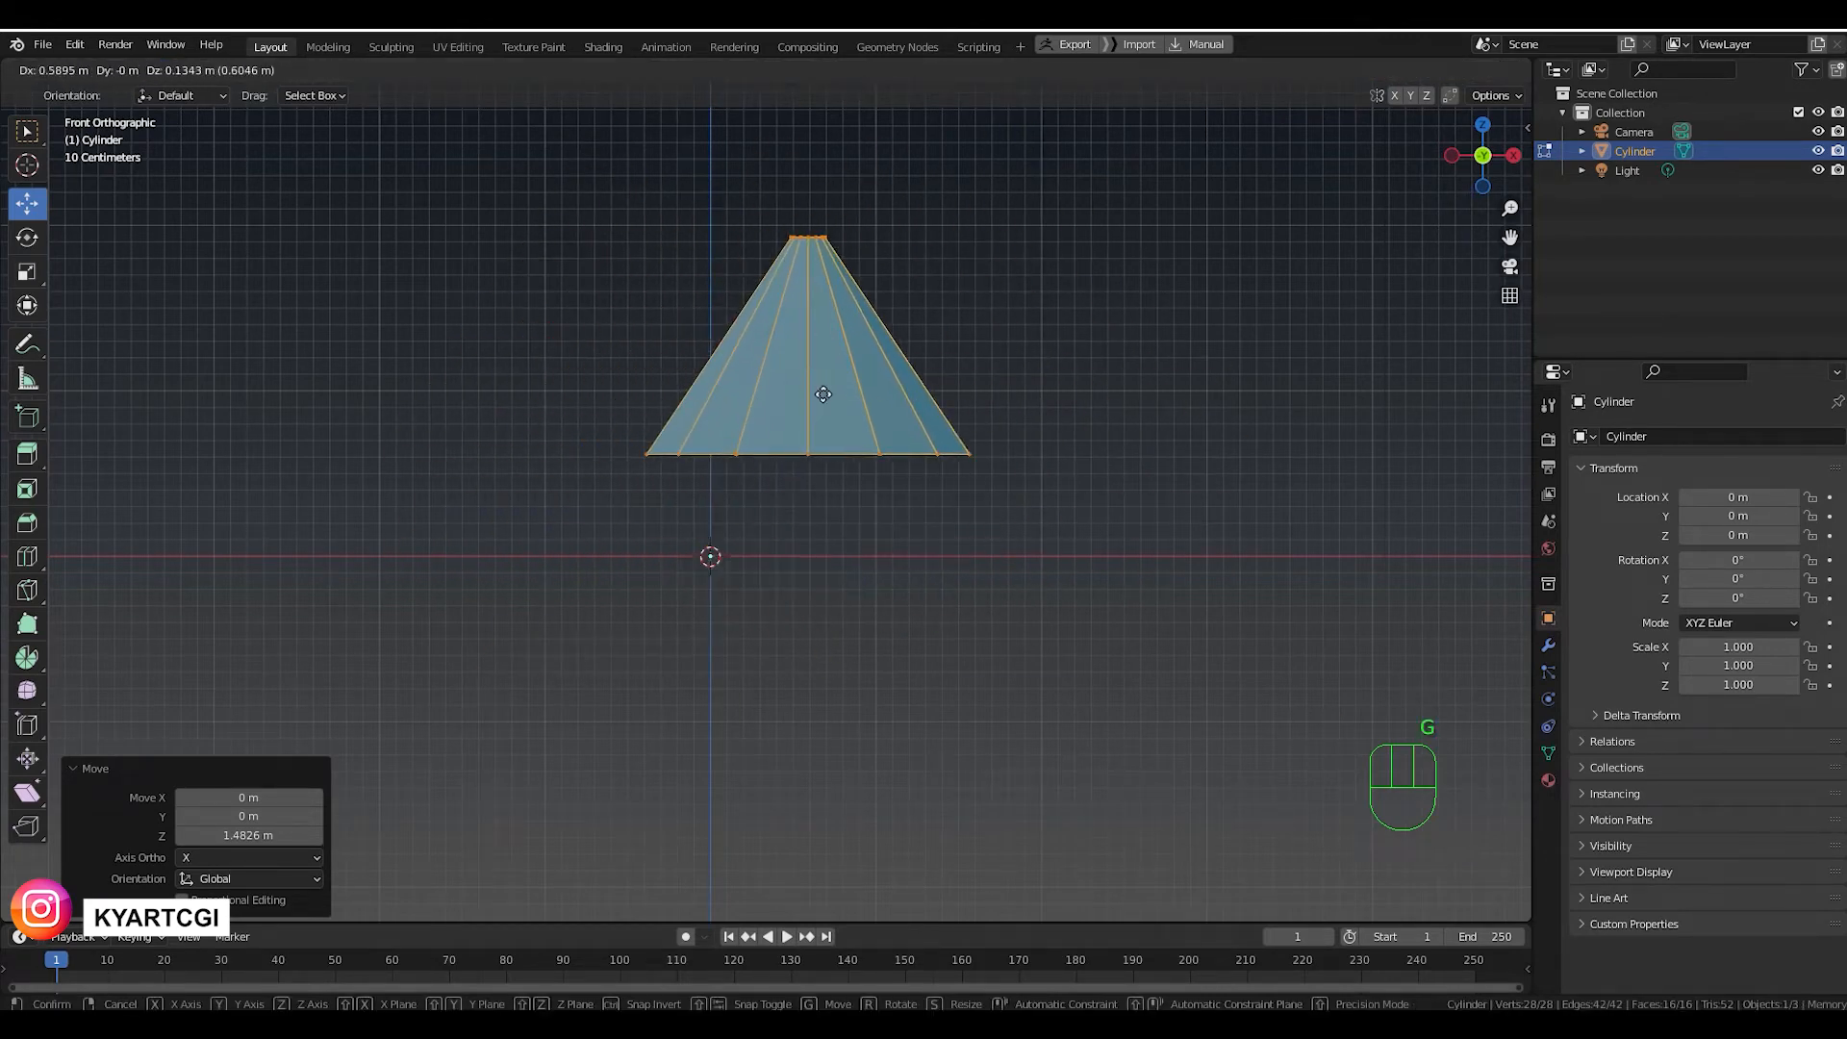
key("z")
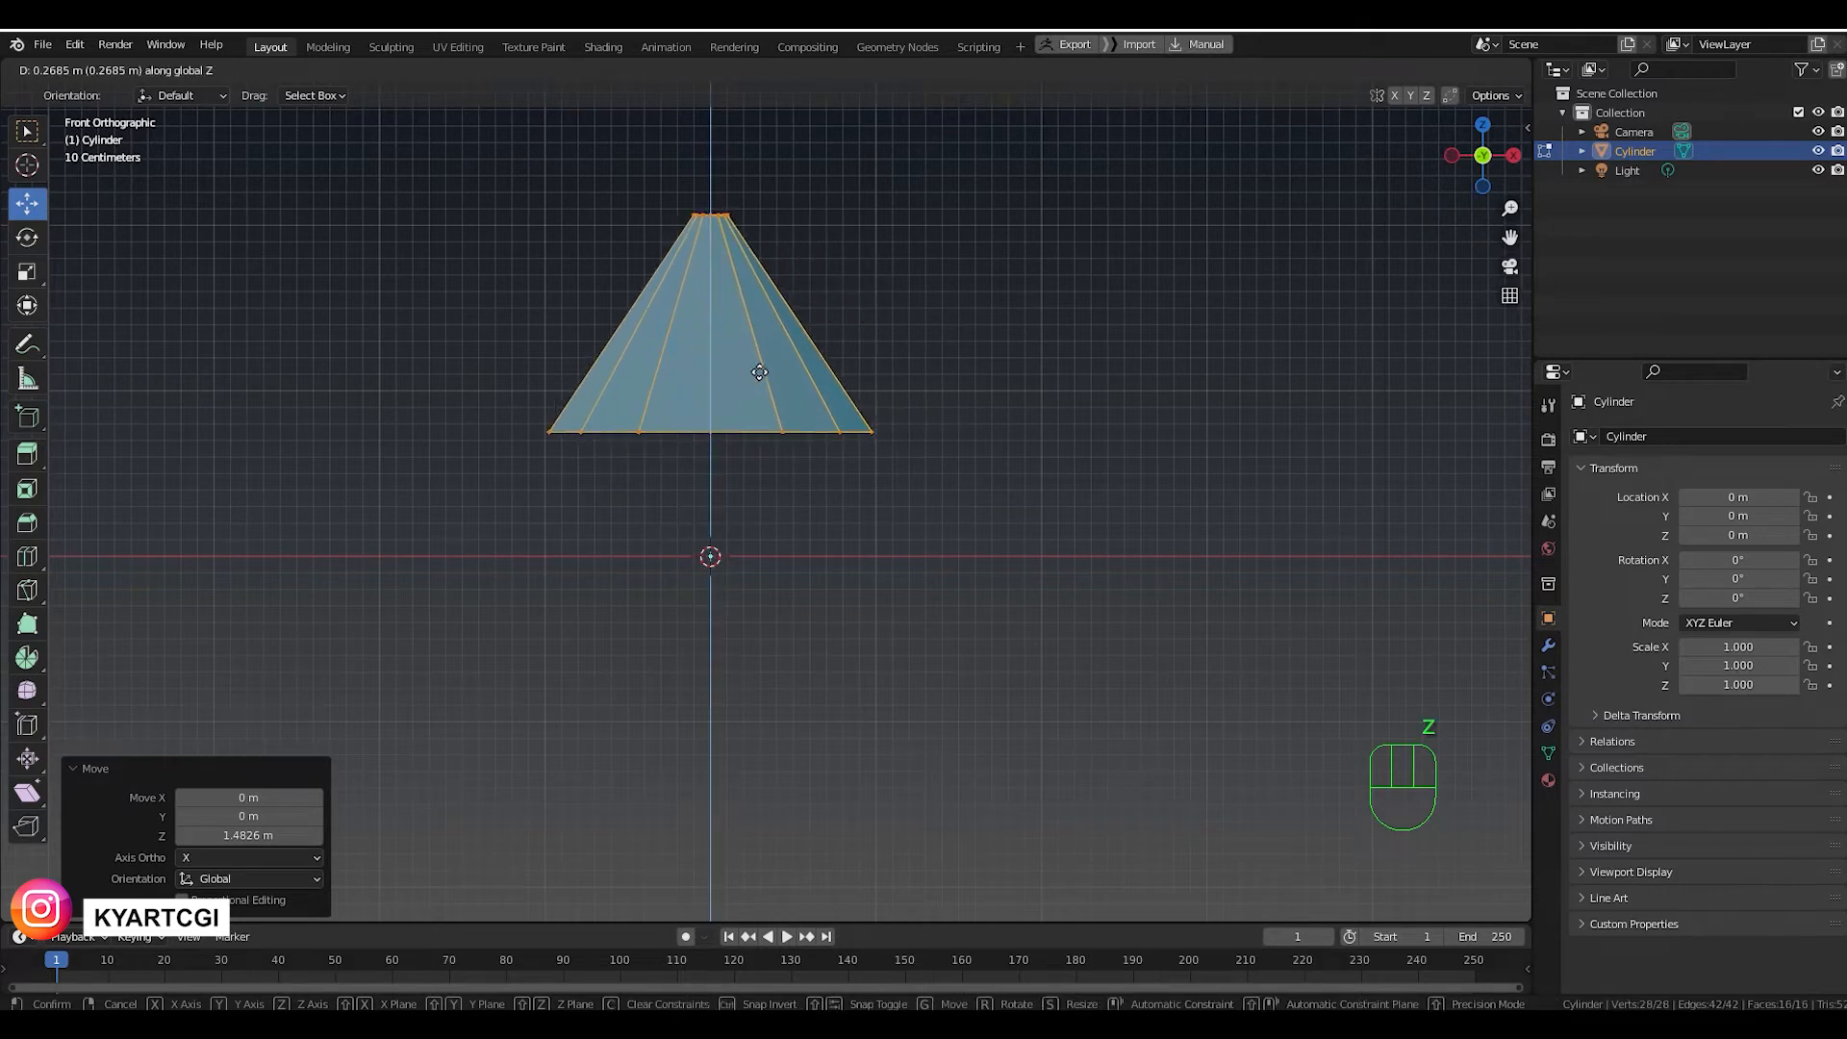
left_click(779, 294)
Leave the front view for an angled perspective view of the cone and turn off X-ray.
middle_click_drag(928, 334, 1068, 395, "shift")
scroll(851, 359, "up", 2)
scroll(878, 478, "down", 1)
left_click(1410, 69)
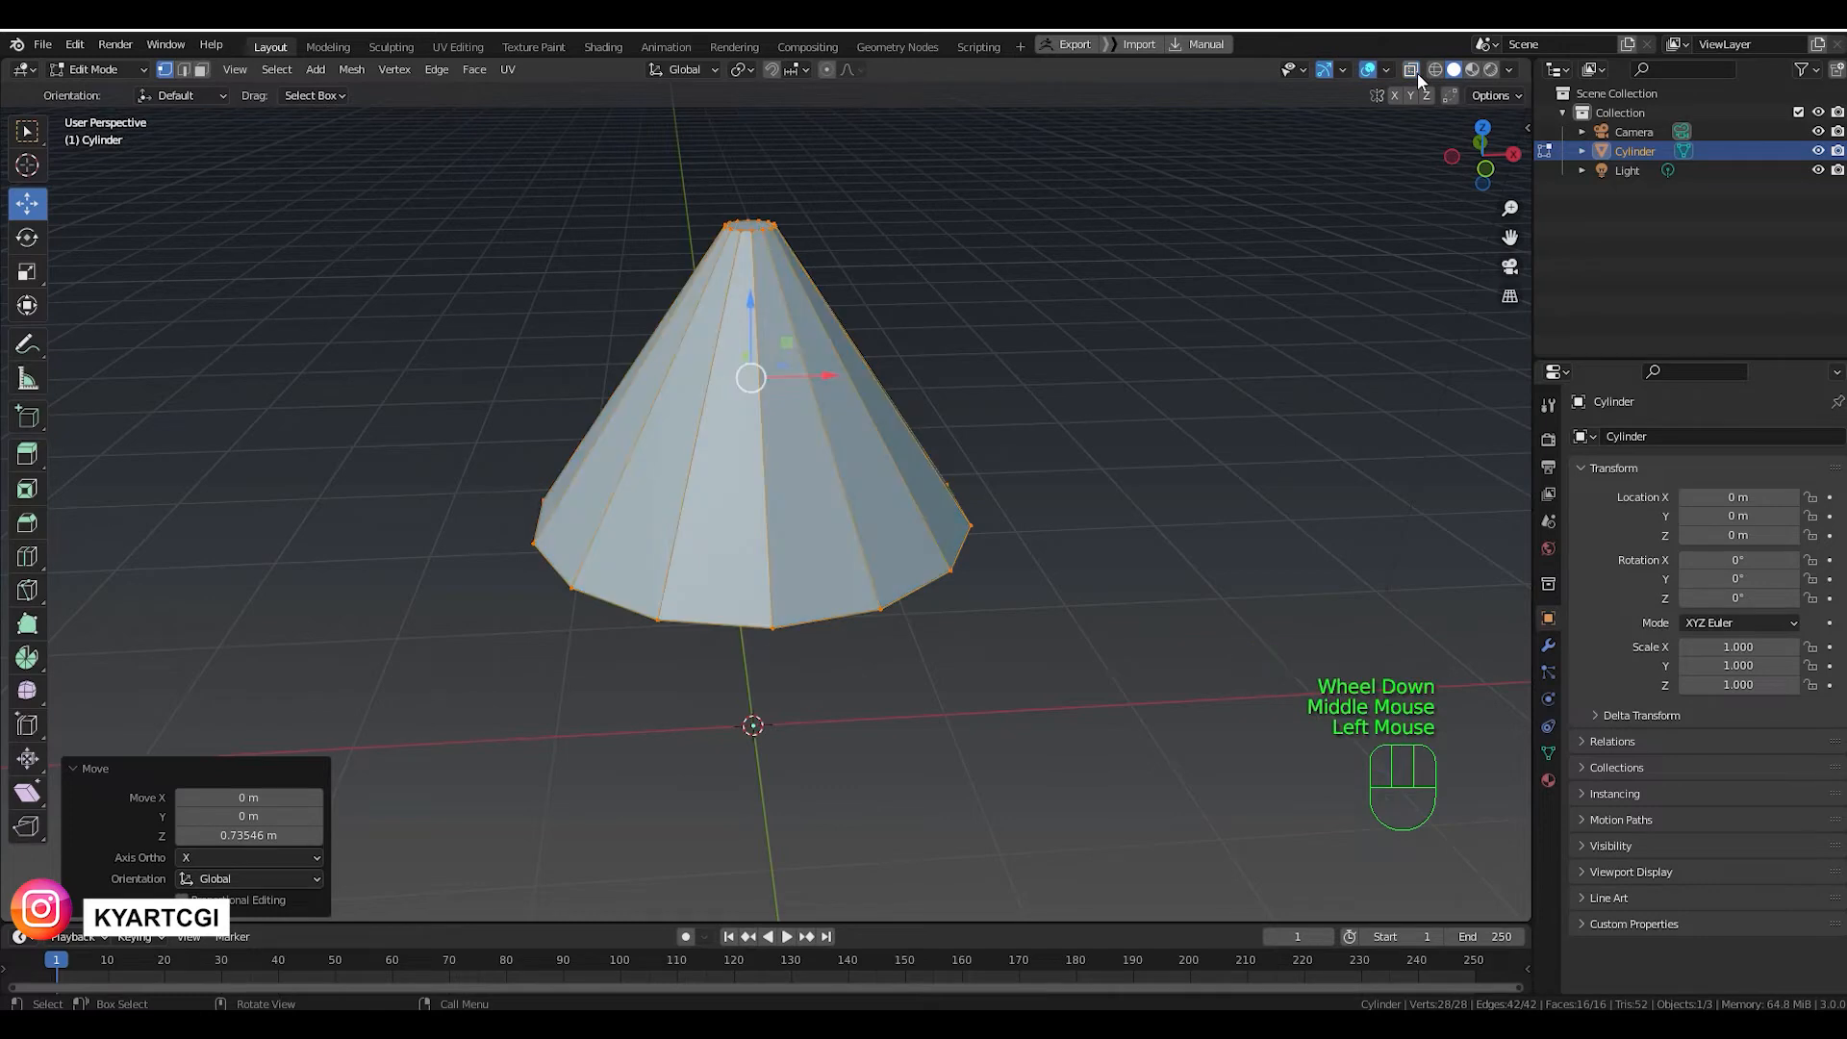
Using vertex select mode, select a single vertex on the rim of the cone's base from below.
middle_click_drag(846, 485, 935, 415)
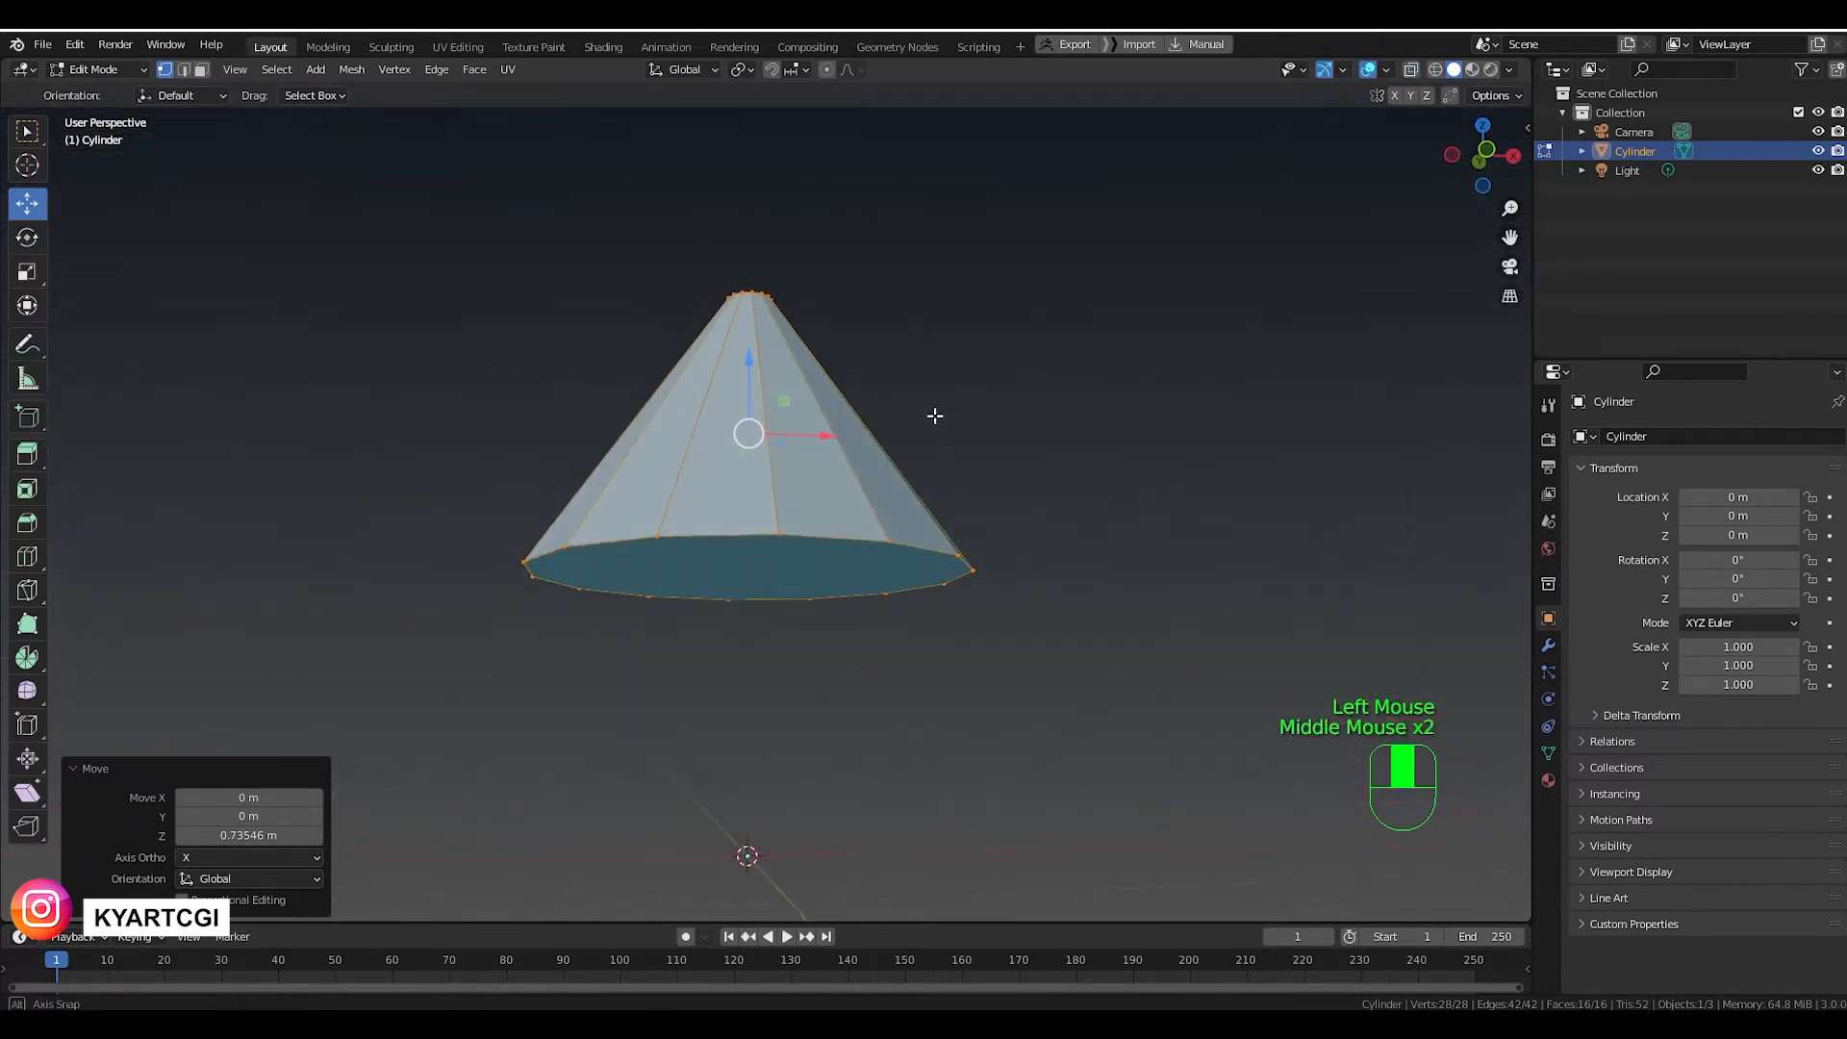
left_click(169, 76)
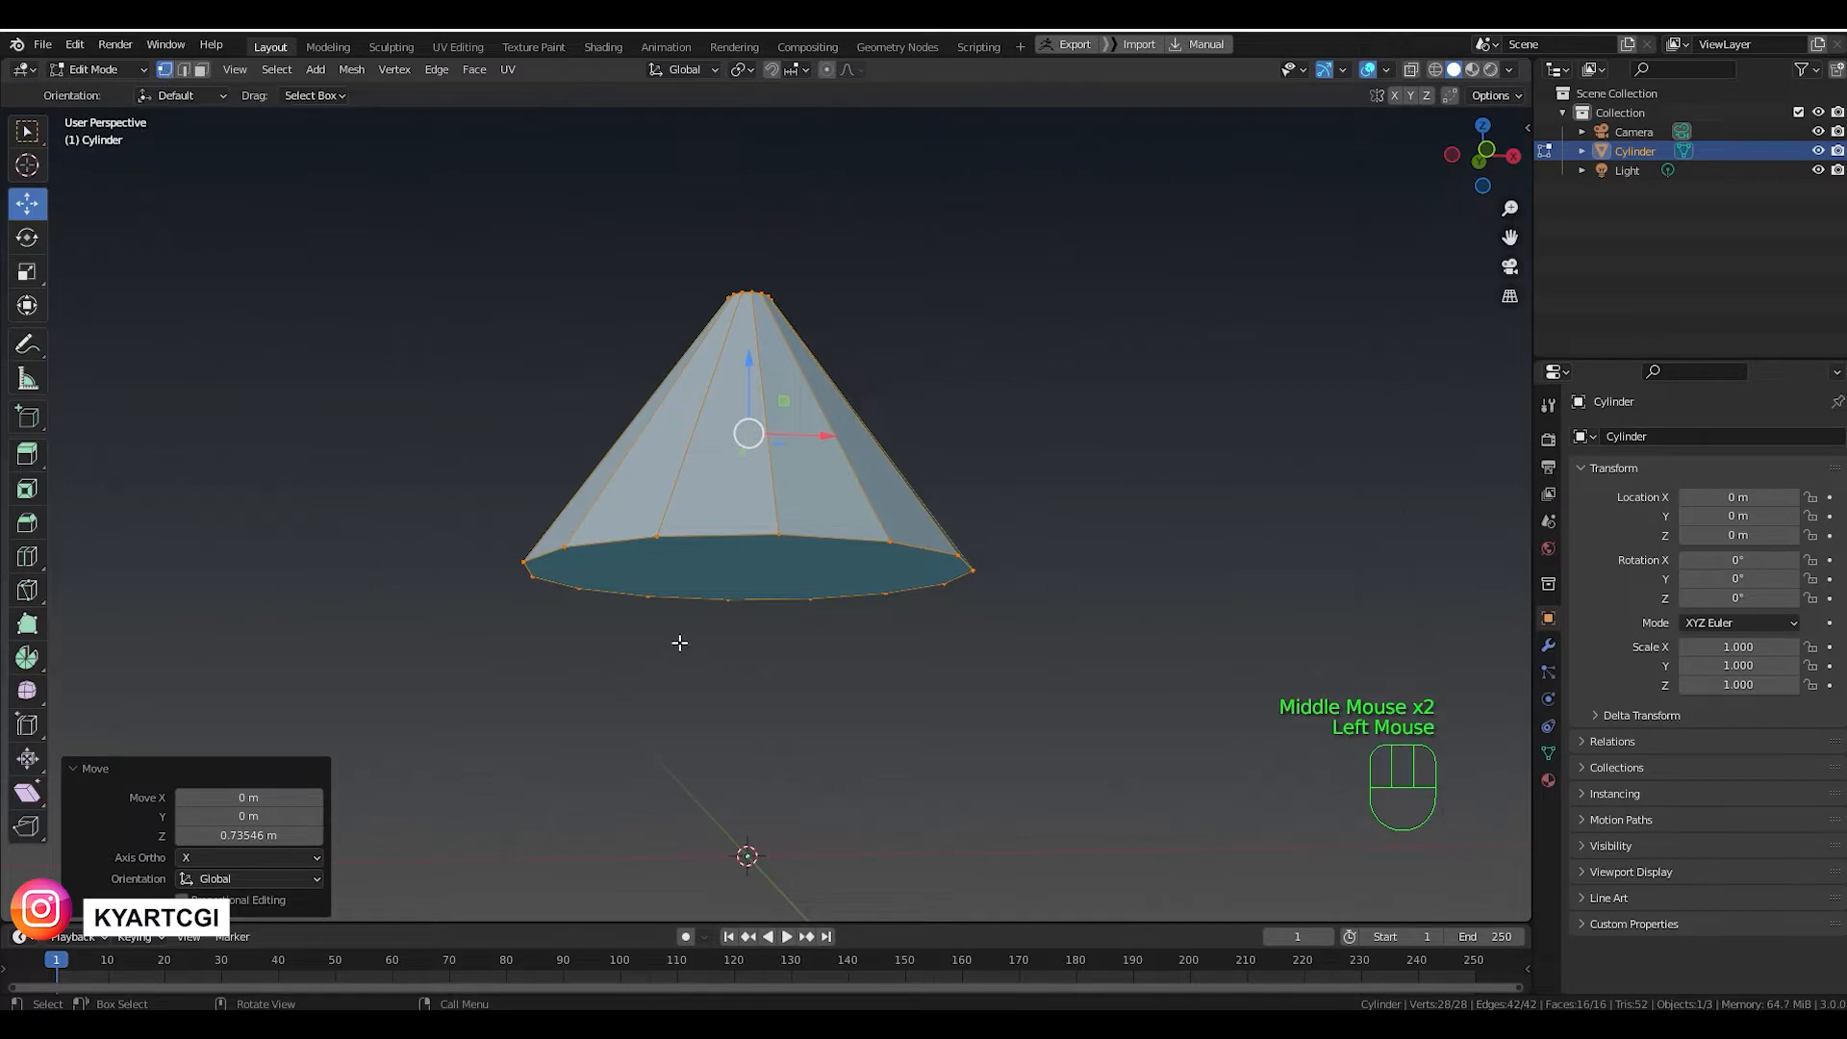
middle_click_drag(679, 642, 697, 592)
scroll(677, 530, "up", 2)
left_click(670, 469)
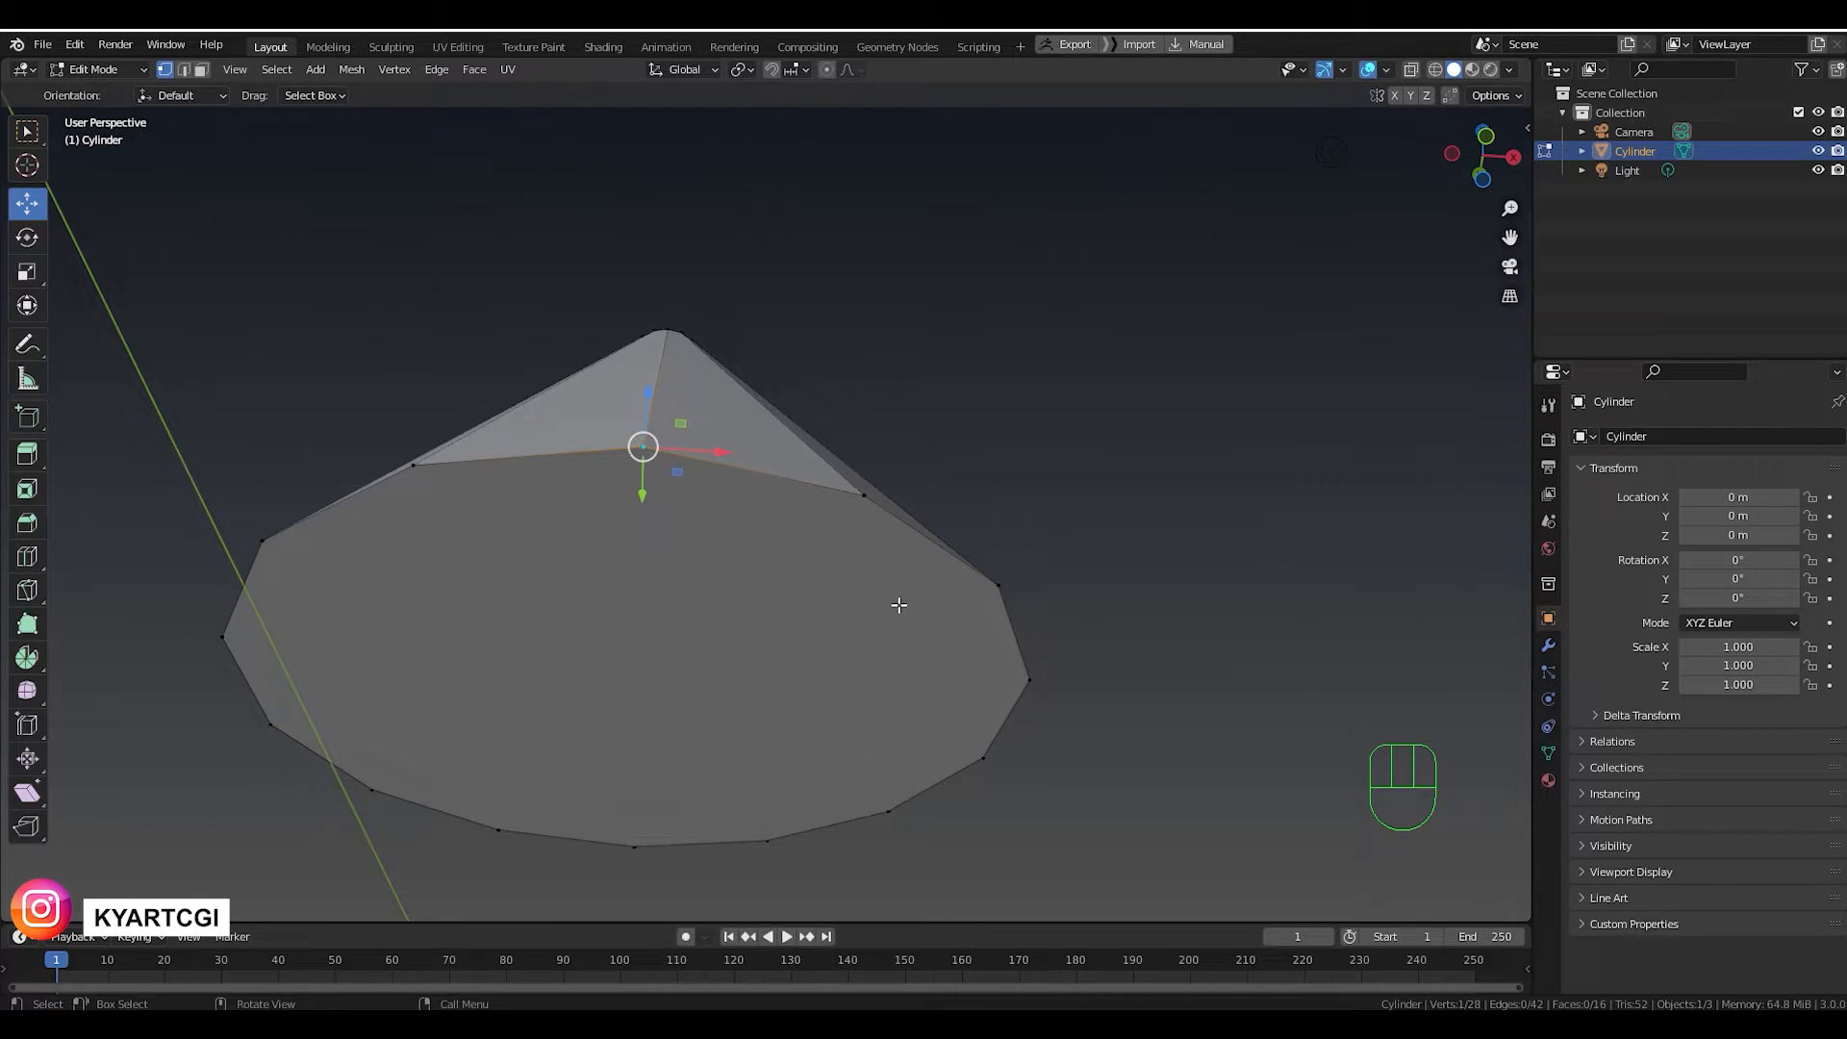
Extend the selection to every second vertex around the rim of the cone's base, seven vertices in all.
key("shift")
left_click(998, 588, "shift")
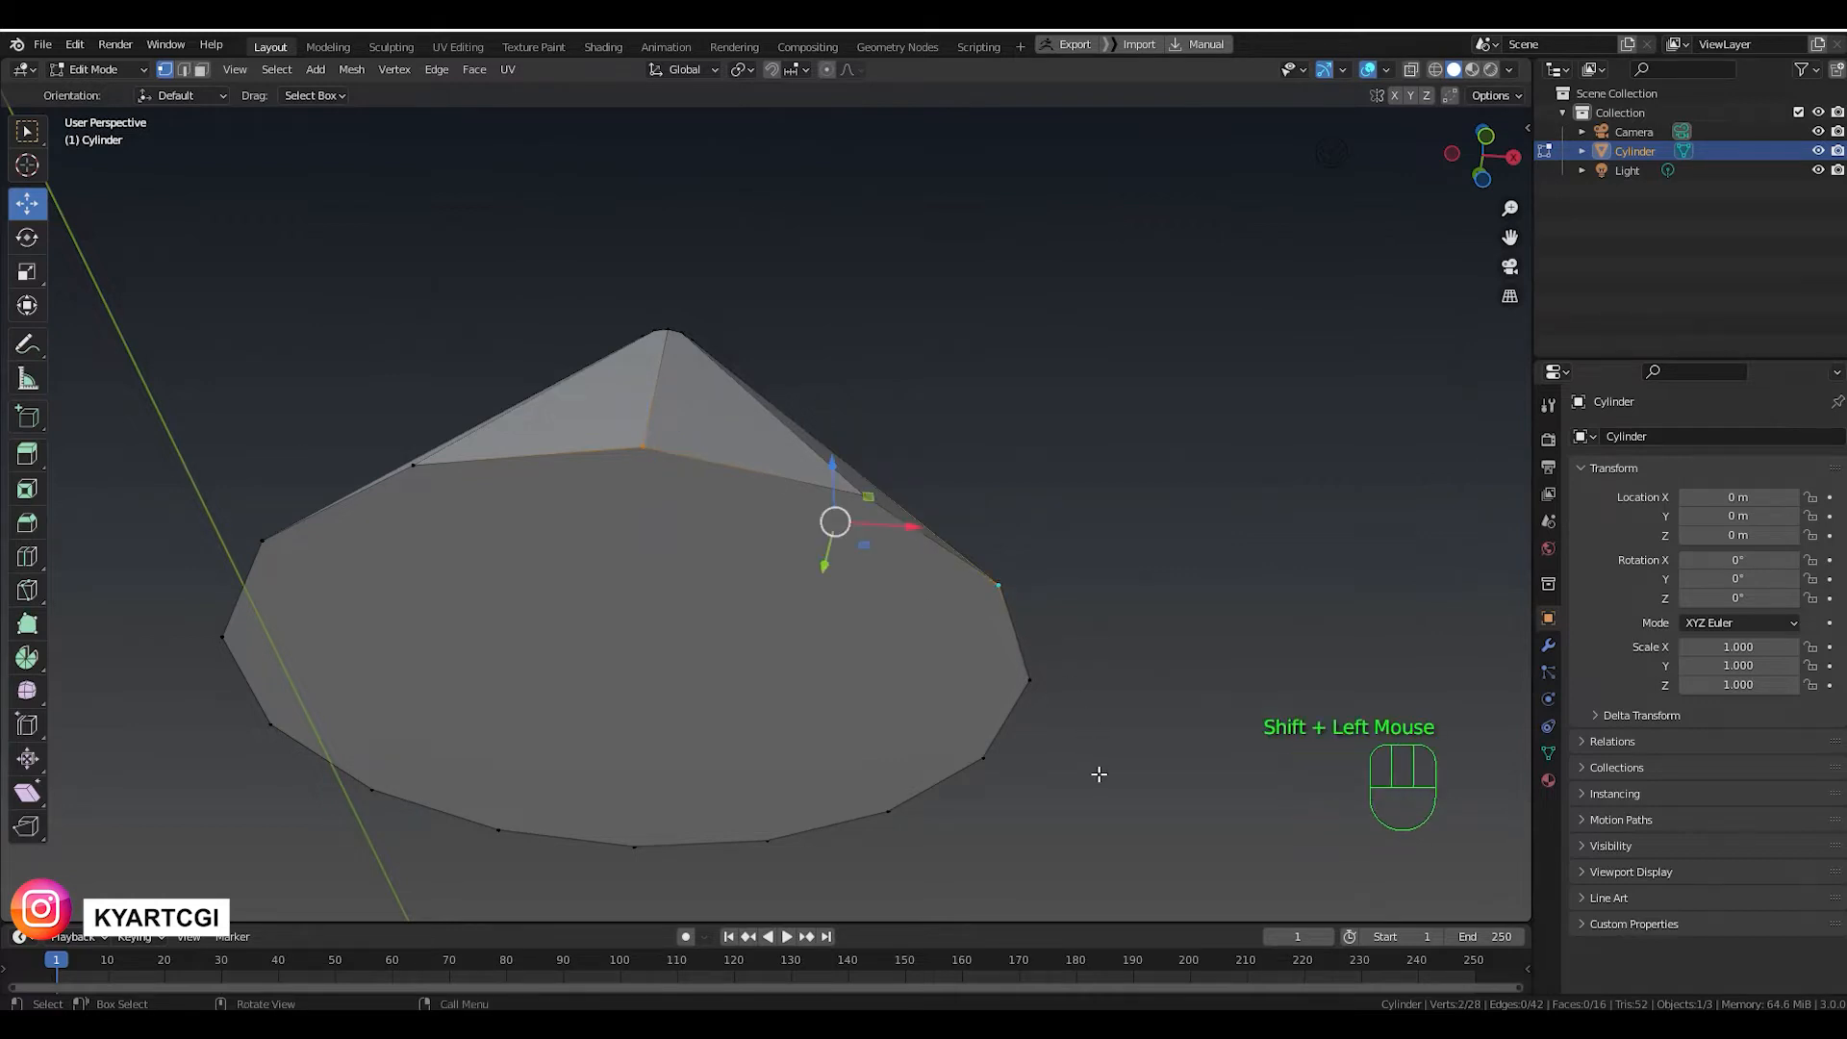
middle_click_drag(1097, 771, 1143, 620, "shift")
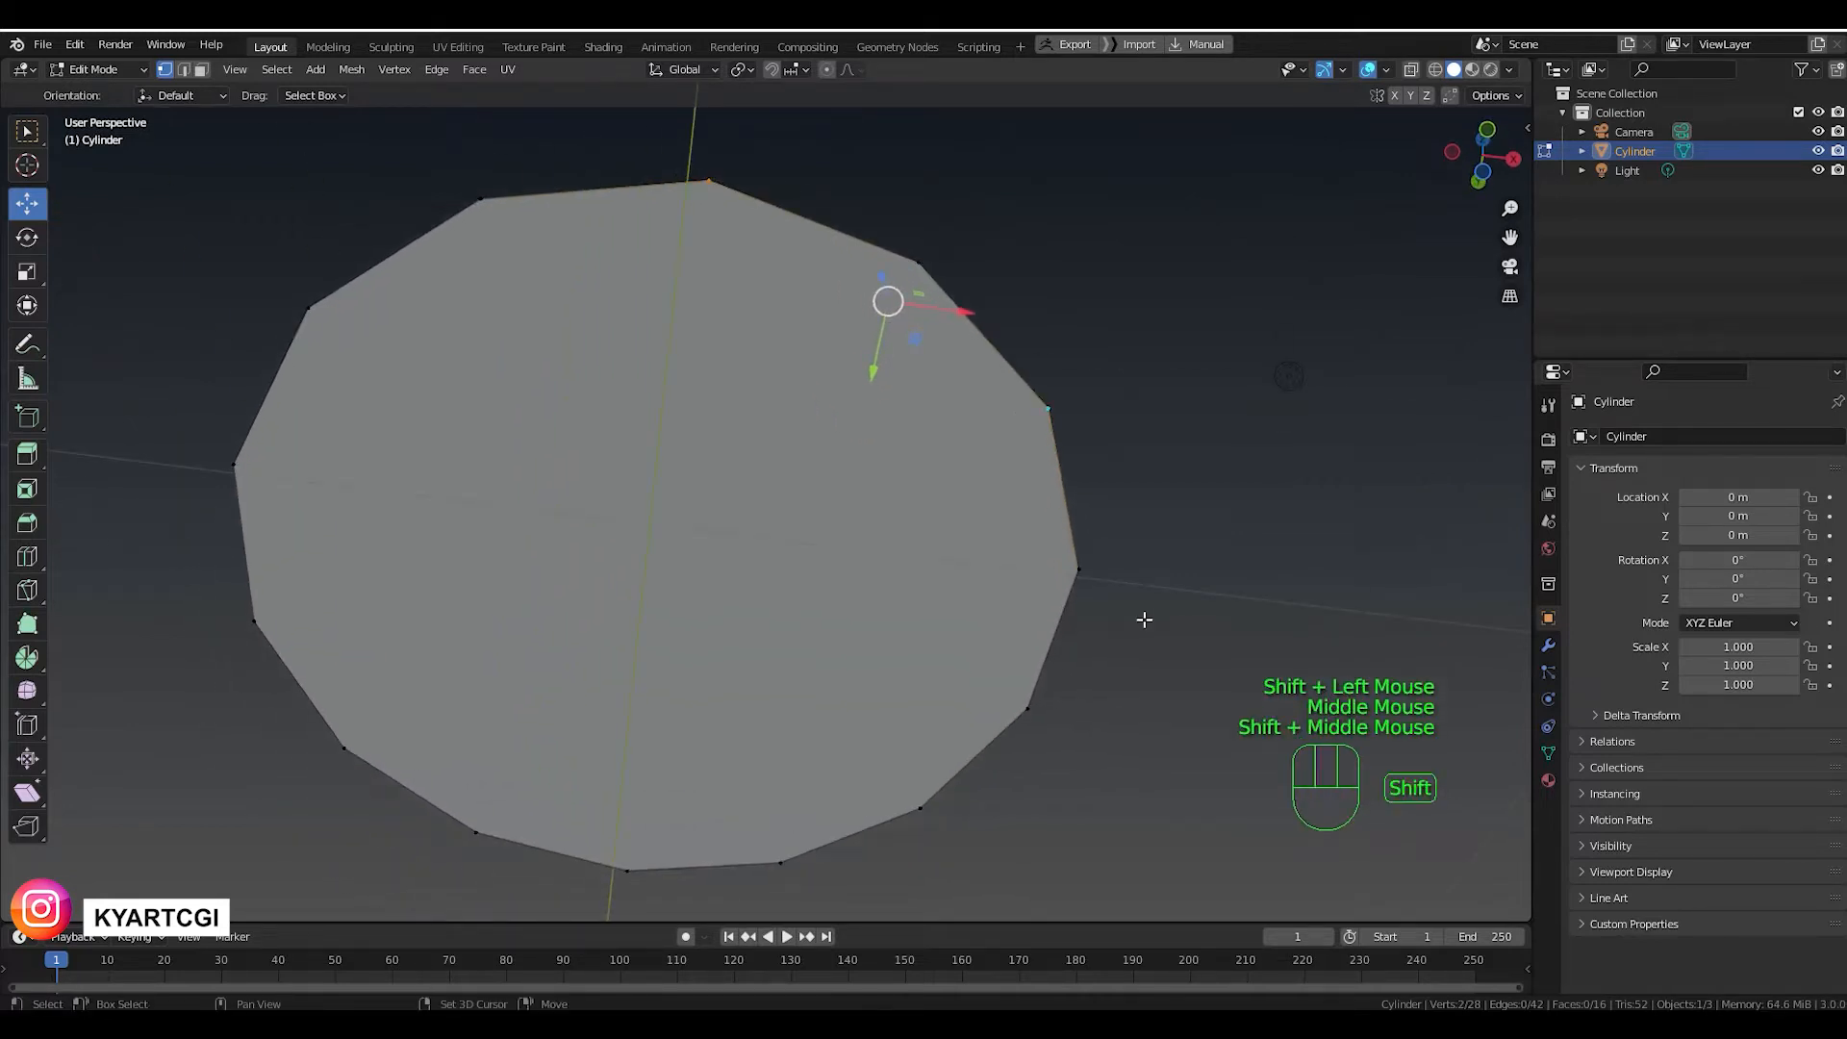
scroll(1144, 620, "down", 1, "shift")
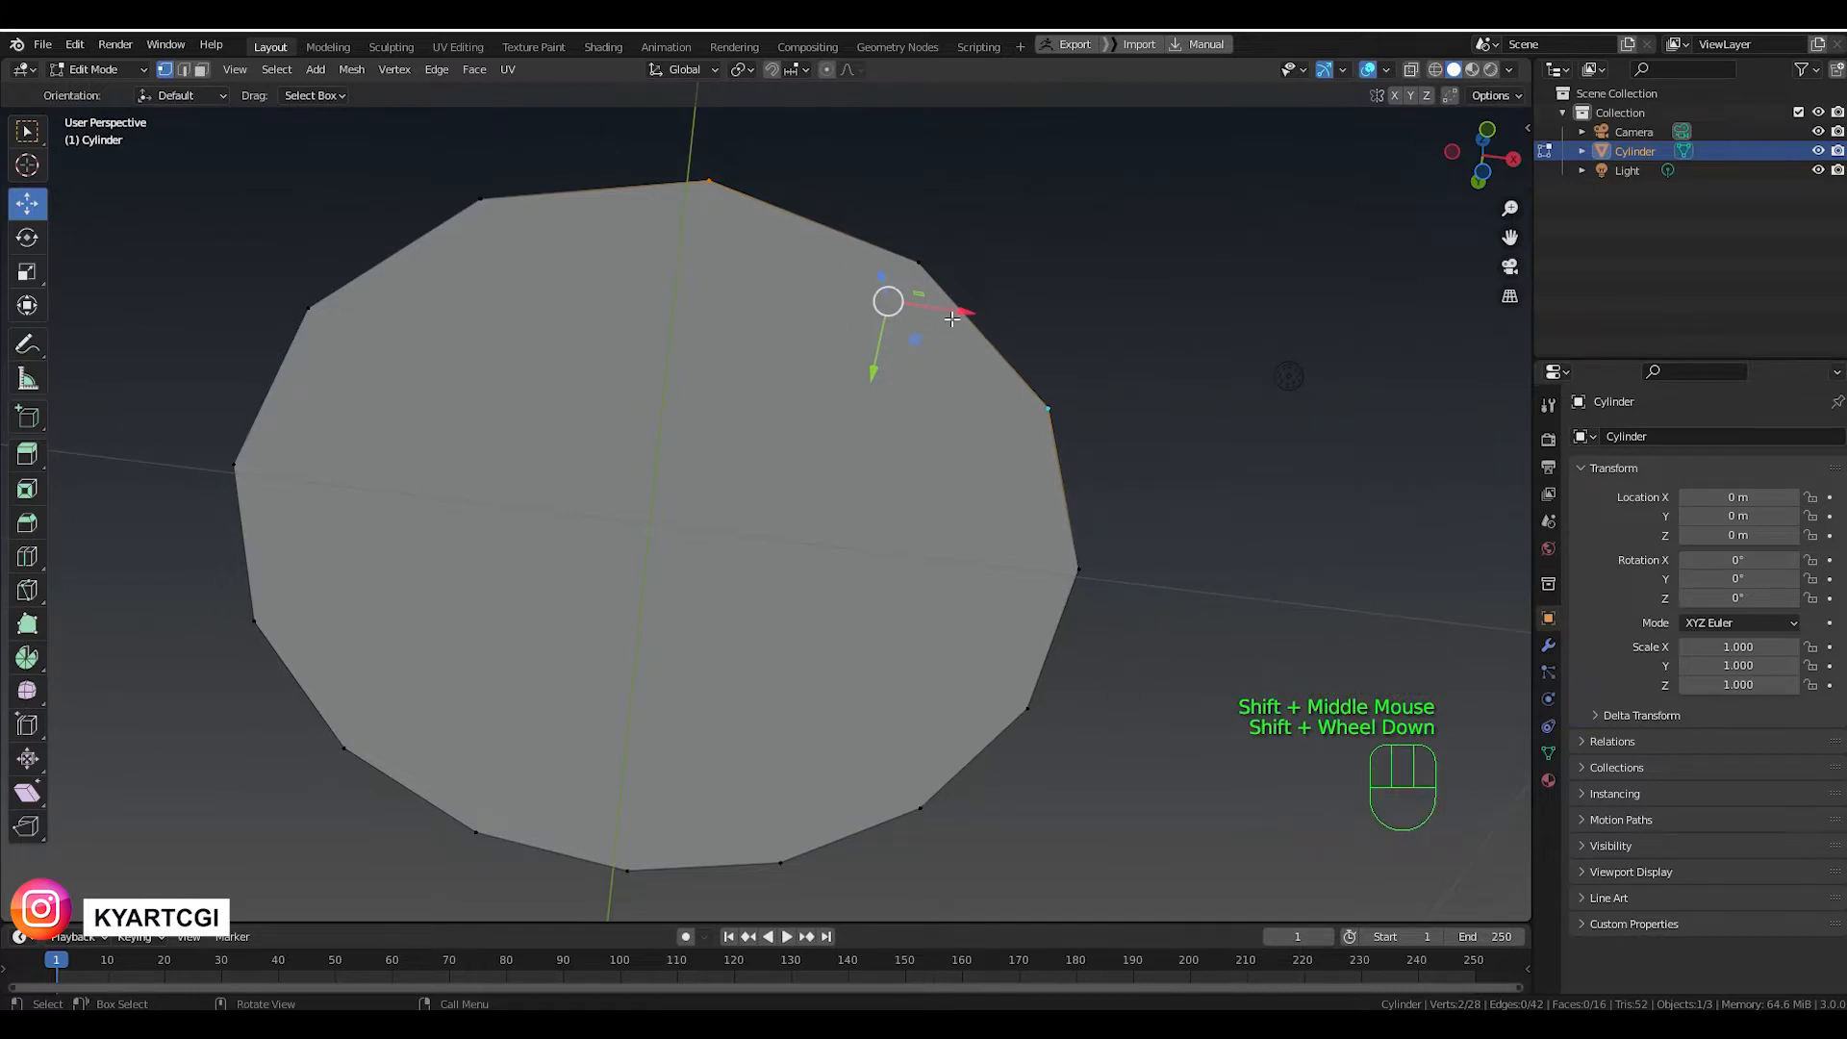
key("shift")
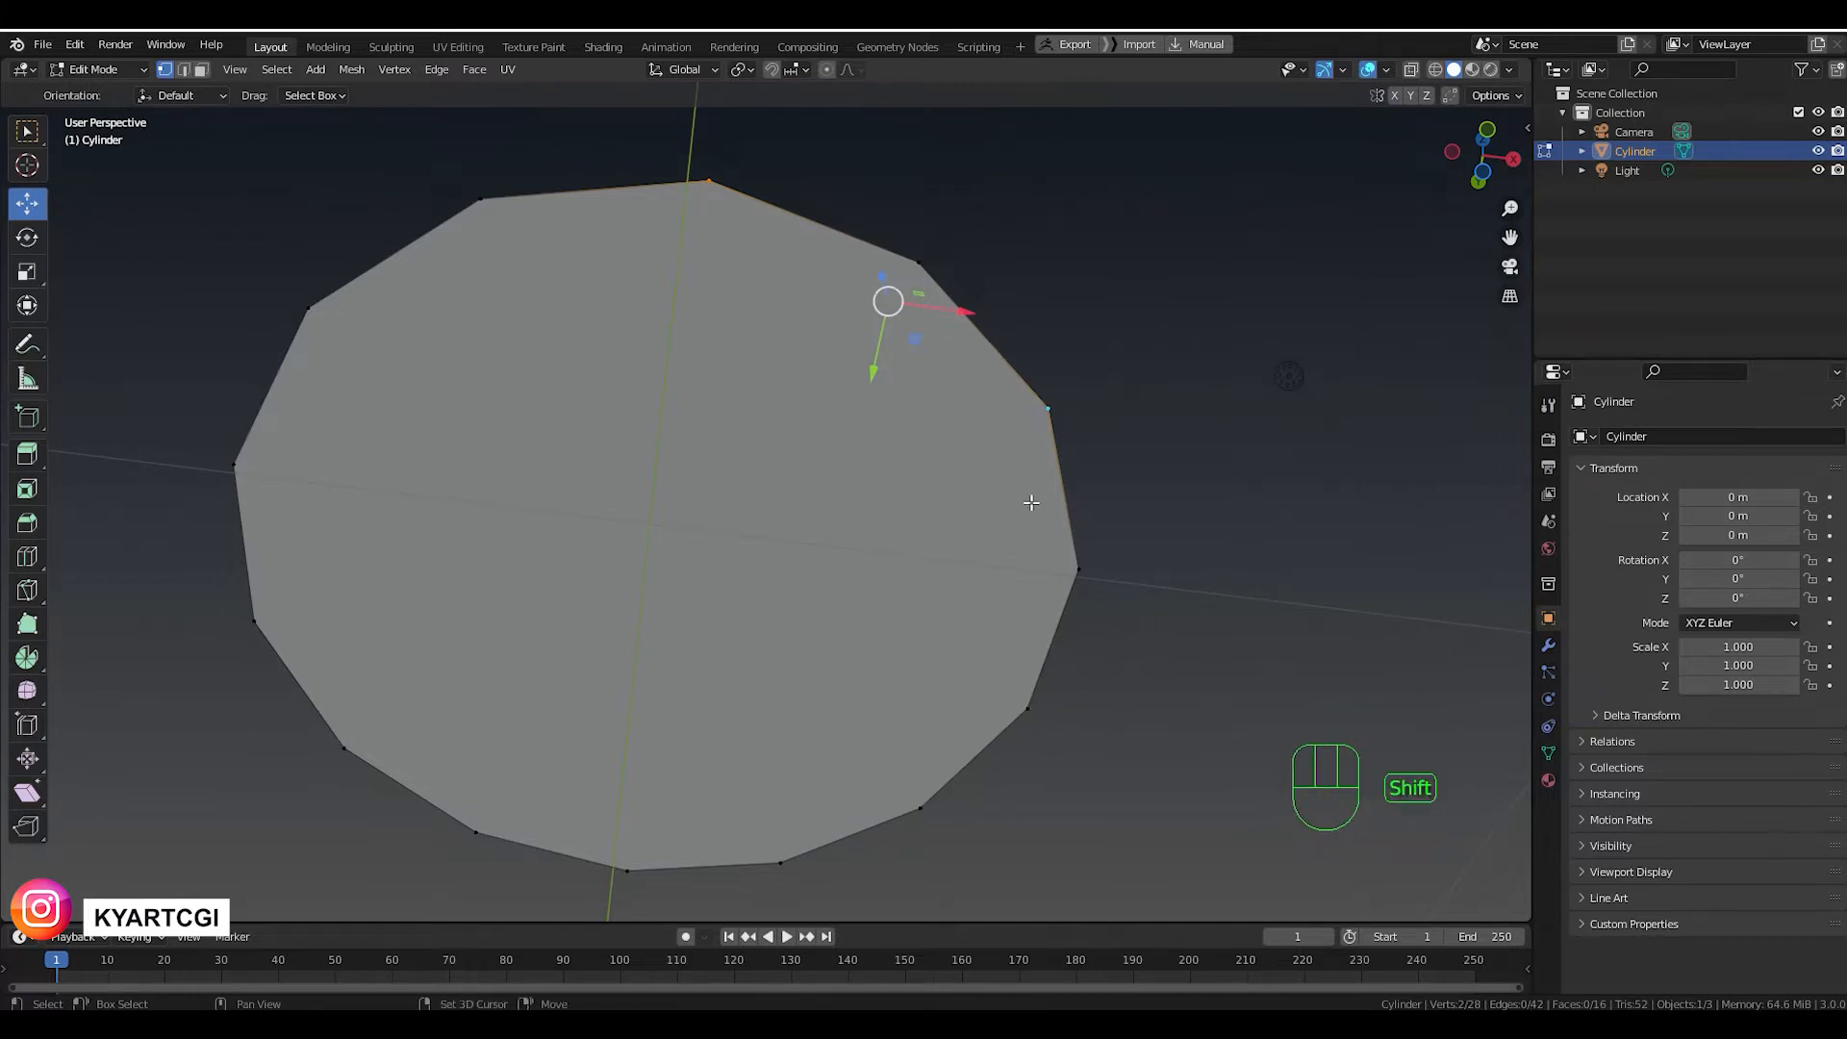
left_click(1027, 710, "shift")
left_click(779, 861, "shift")
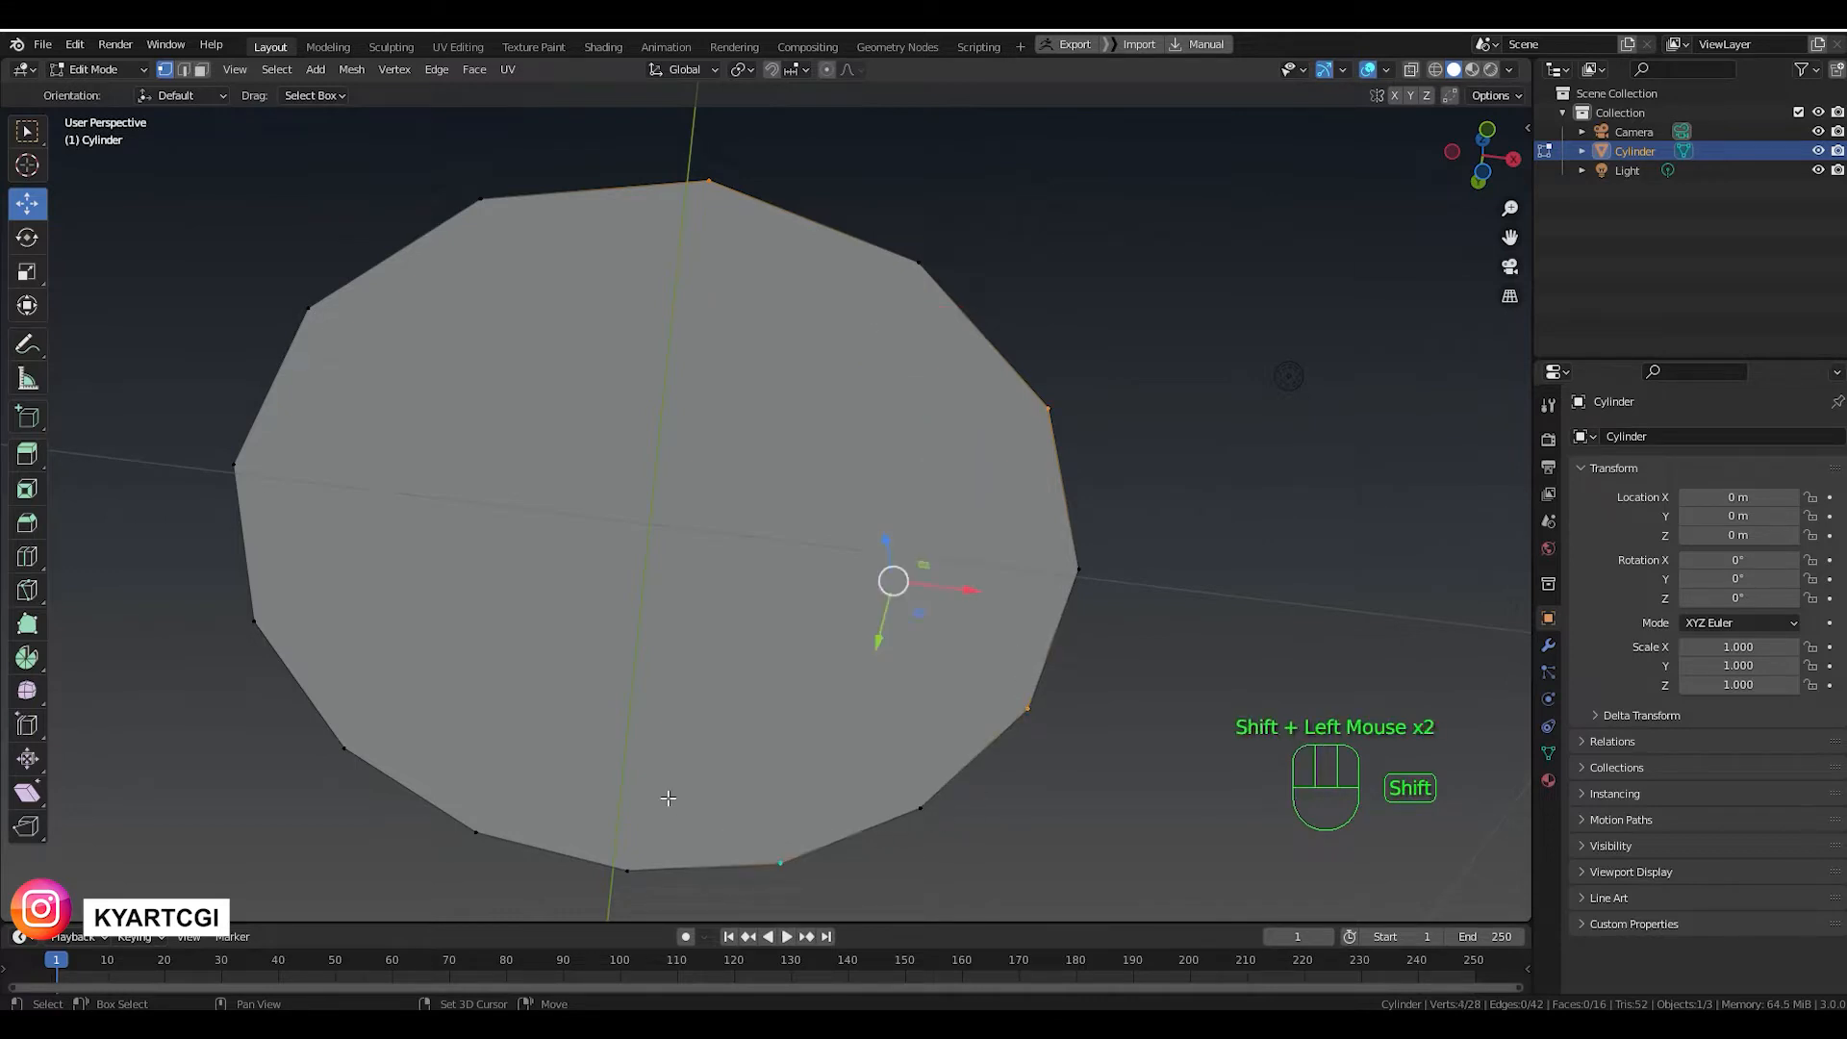
left_click(476, 834, "shift")
left_click(252, 614, "shift")
left_click(307, 308, "shift")
scroll(611, 540, "down", 1)
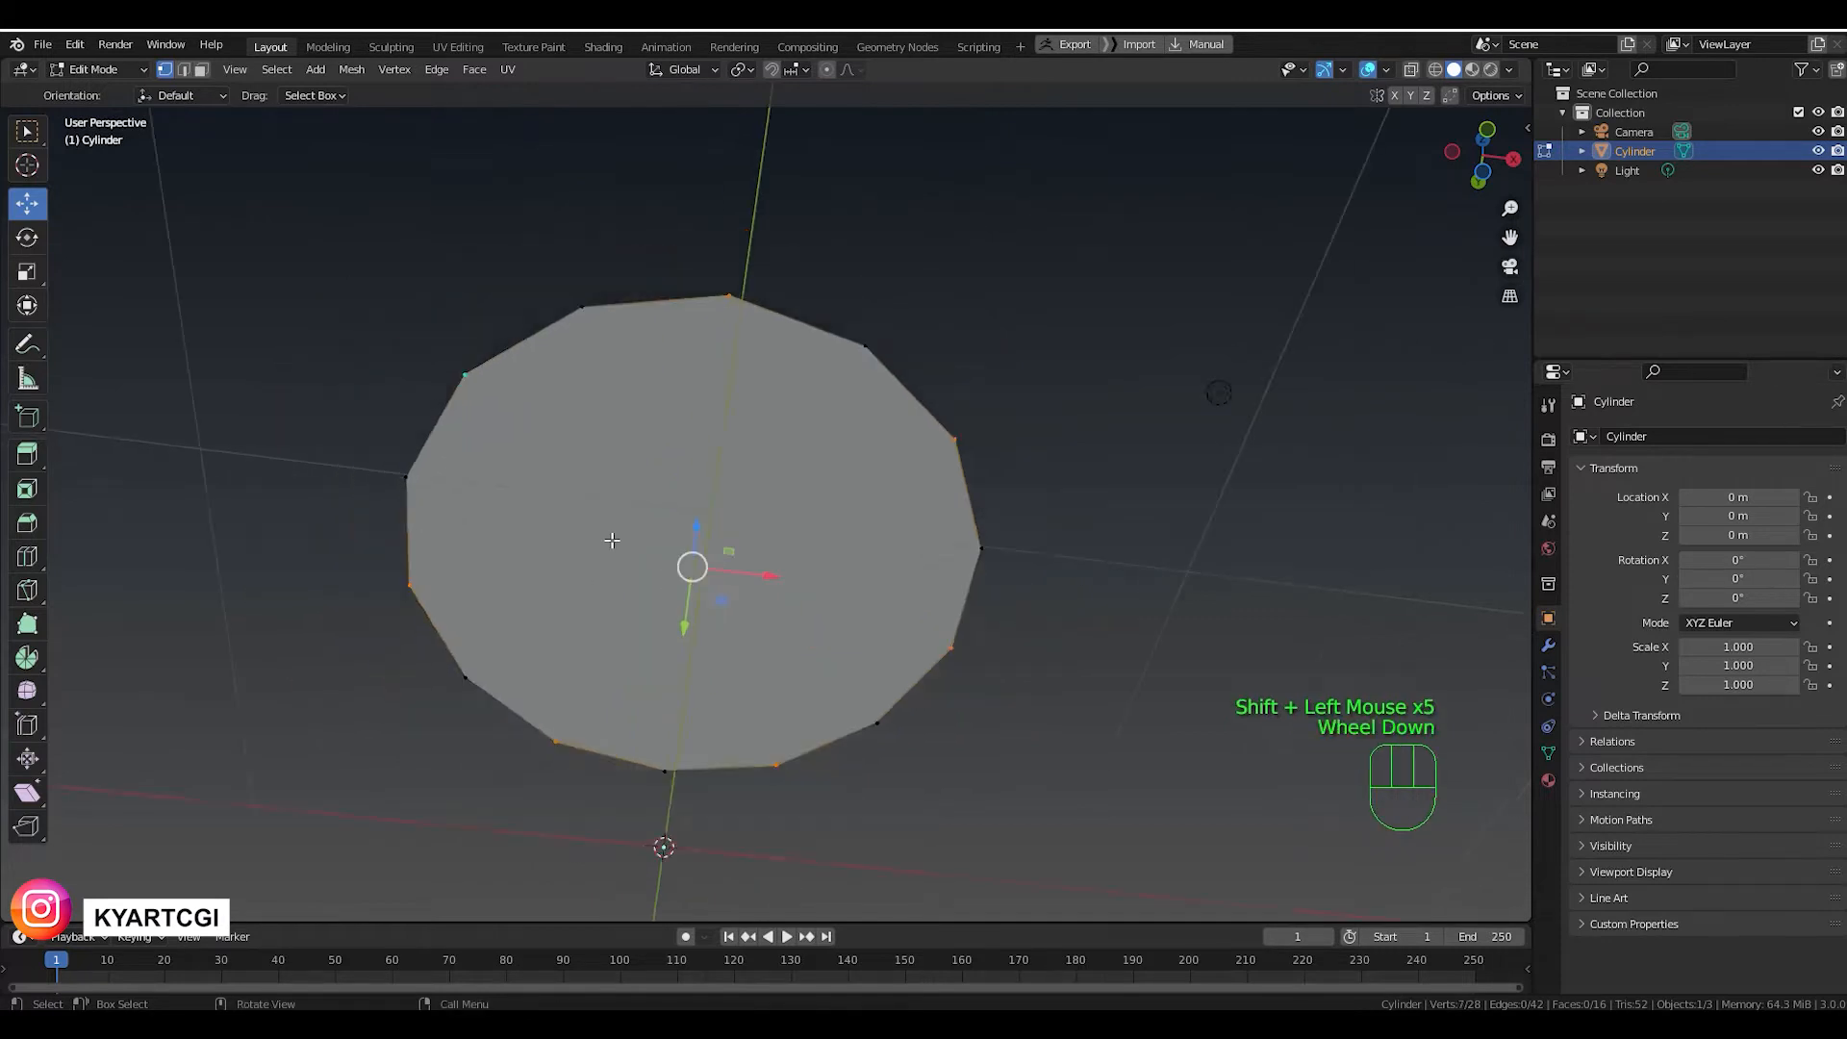
In front view, move the selected rim vertices down about 0.186 m along Z and scale them outward to about 1.137.
middle_click_drag(612, 540, 612, 617)
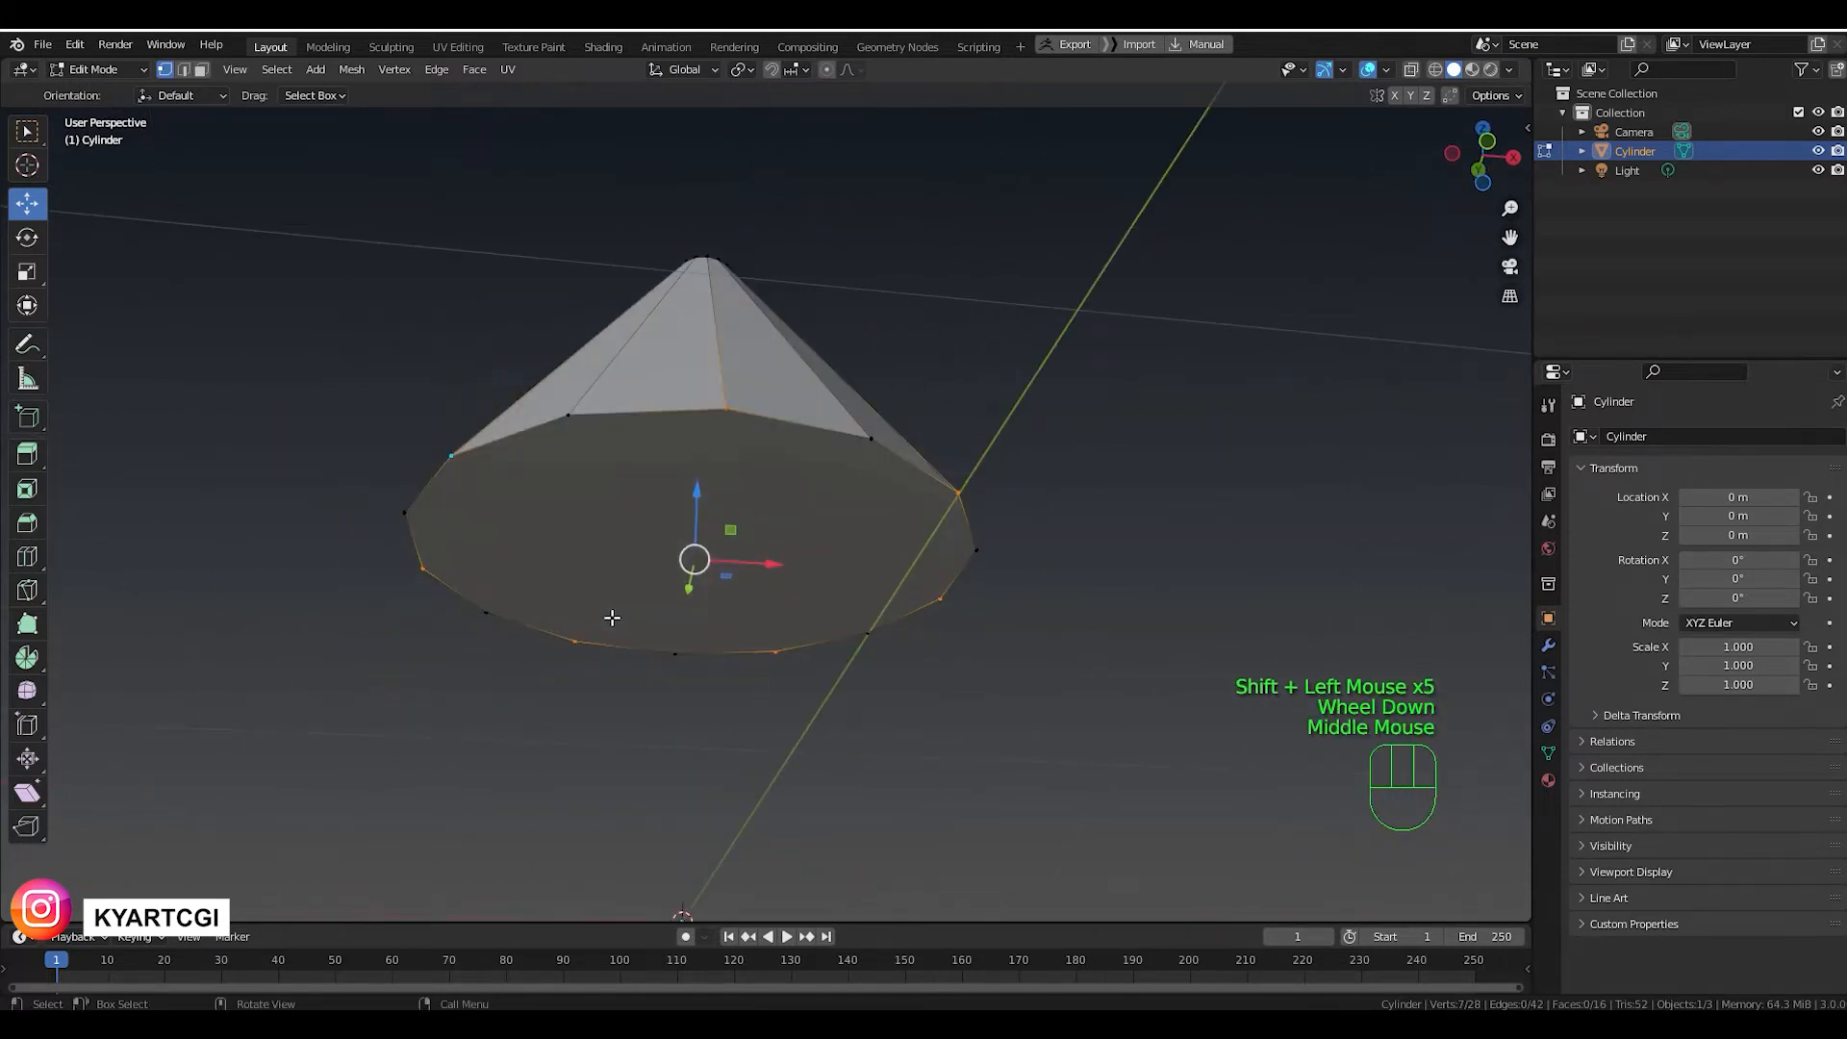
key("KP_1")
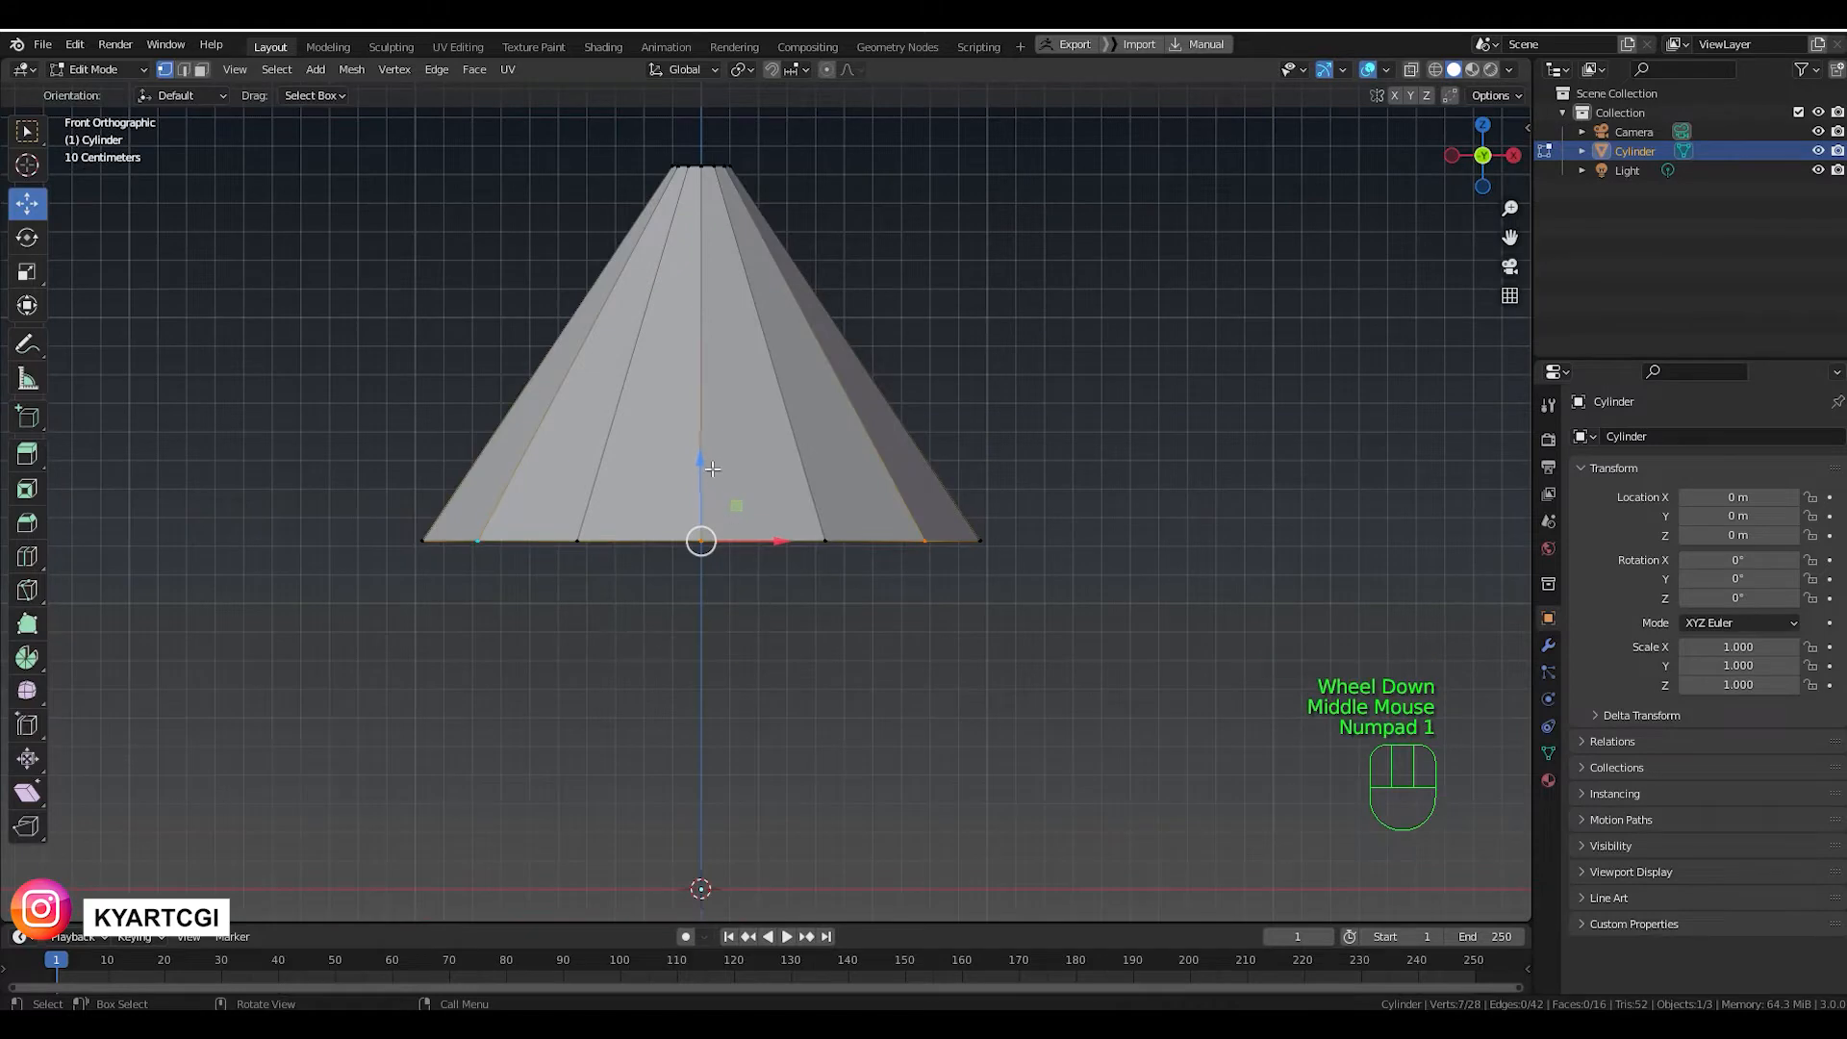
left_click_drag(700, 469, 702, 522)
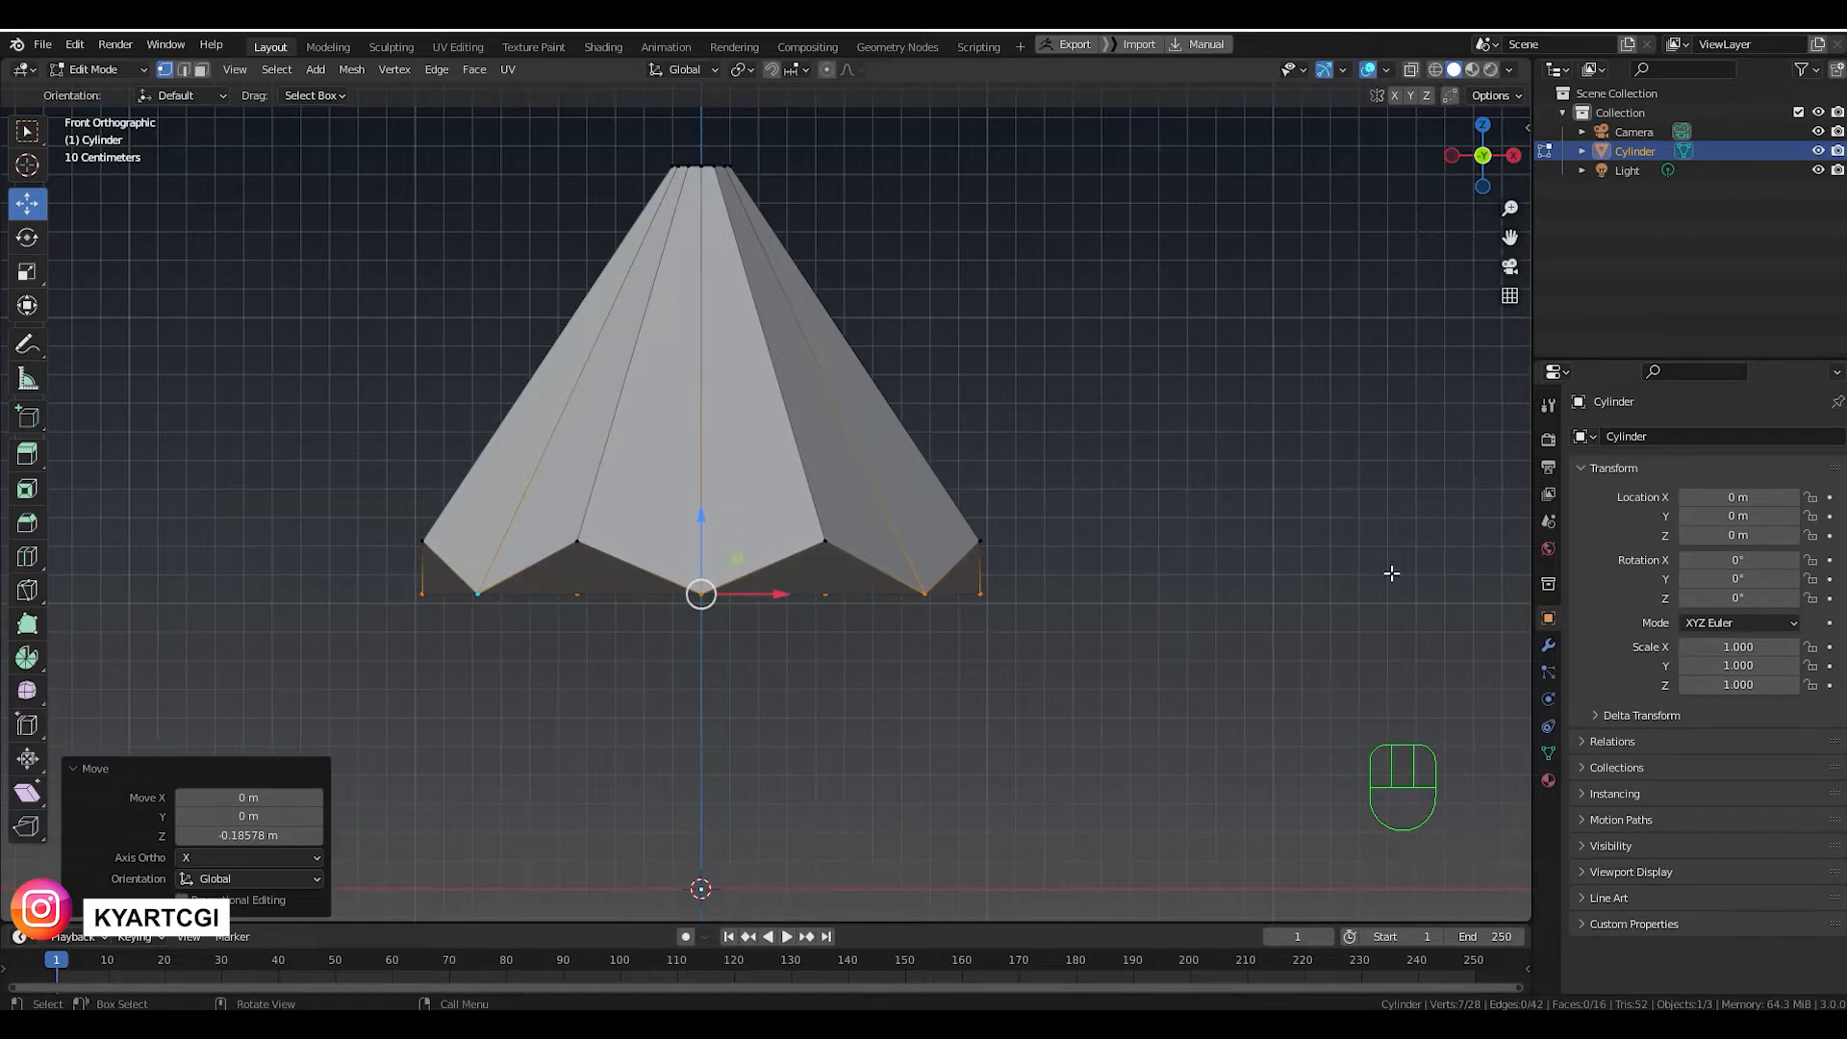
key("s")
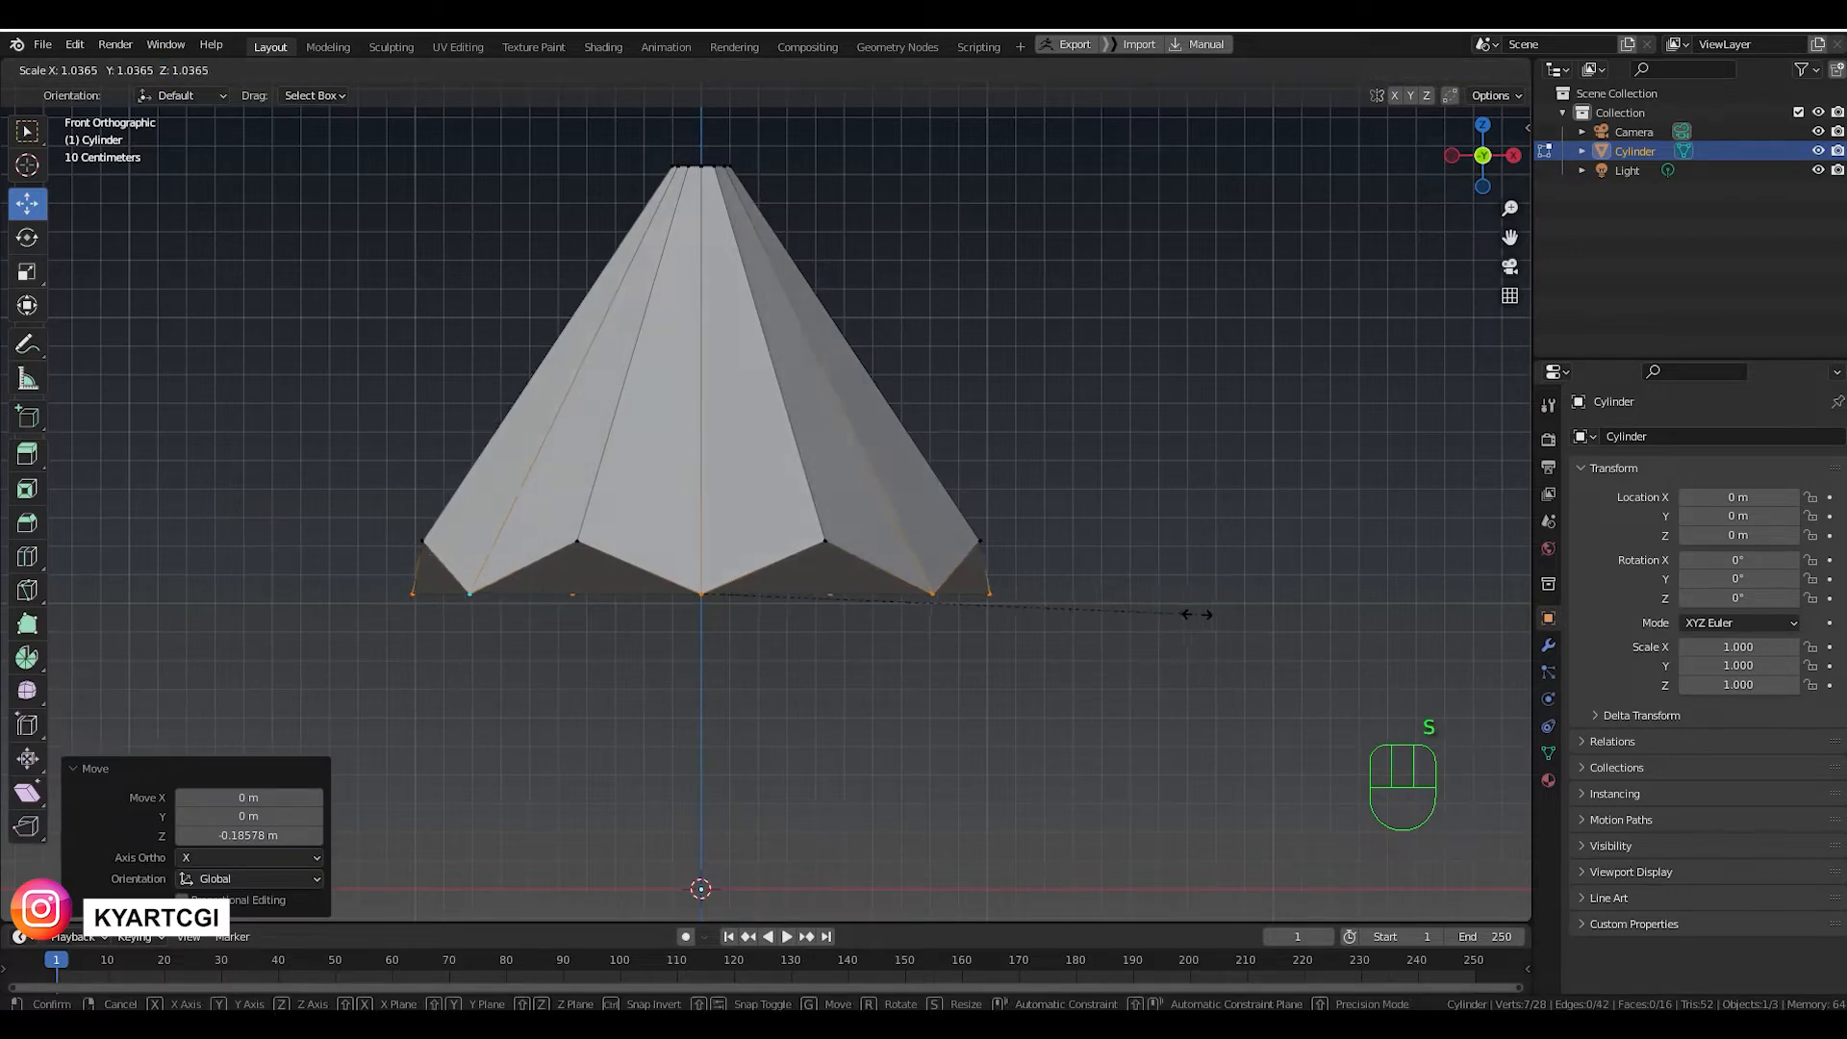
left_click(1246, 611)
Add a Subdivision Surface modifier to the cone.
middle_click_drag(871, 637, 904, 700)
scroll(905, 700, "down", 2)
scroll(914, 669, "down", 1)
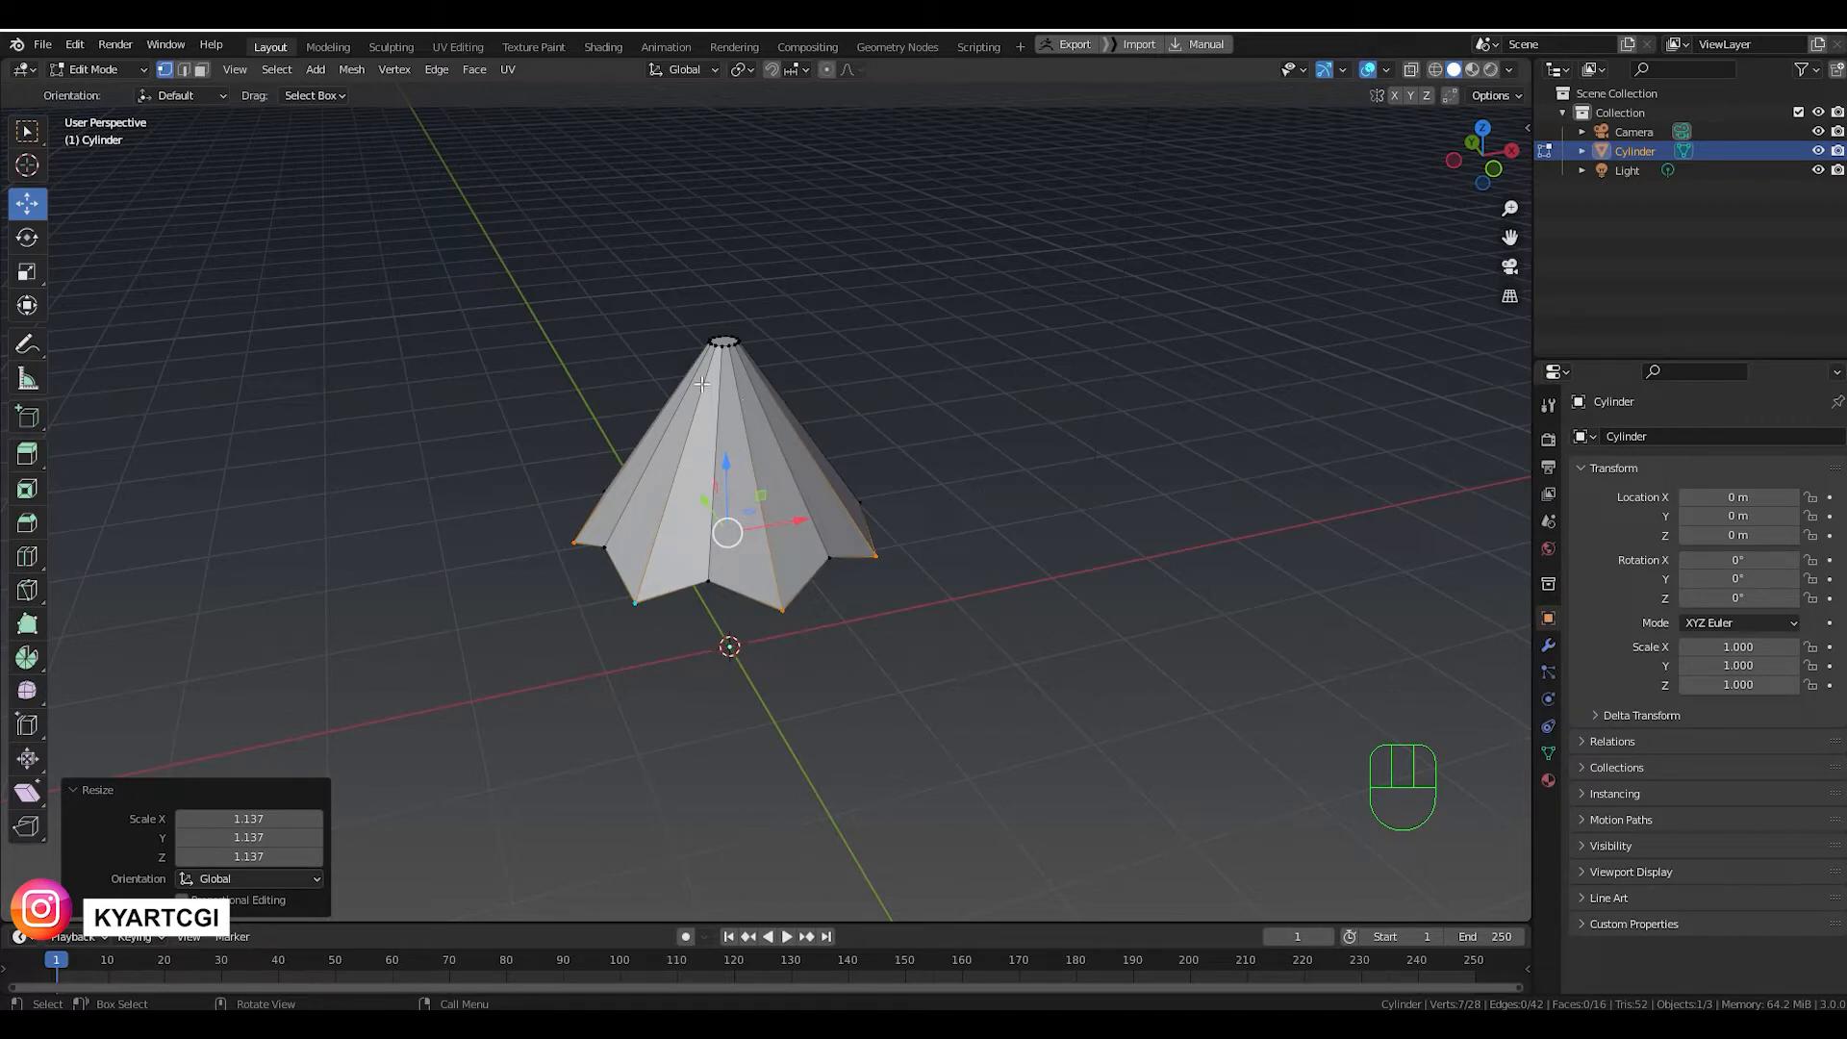
left_click(1551, 652)
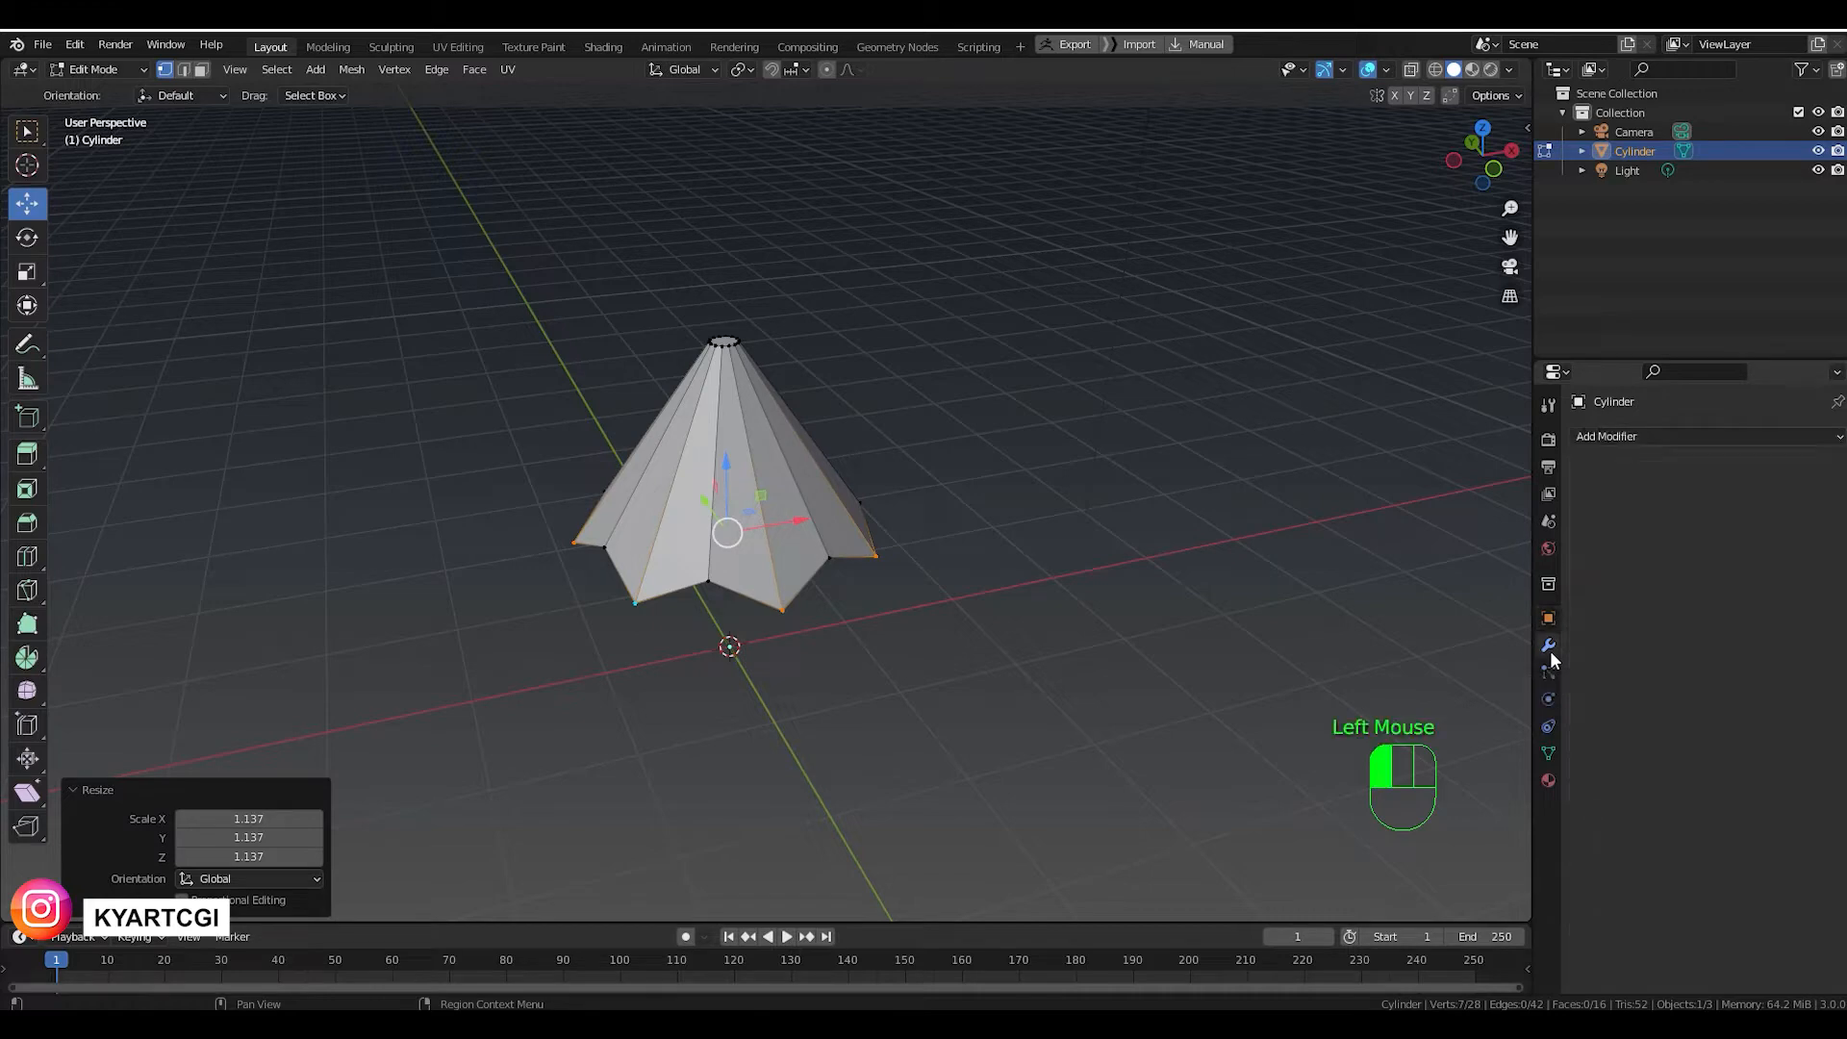
left_click(1659, 434)
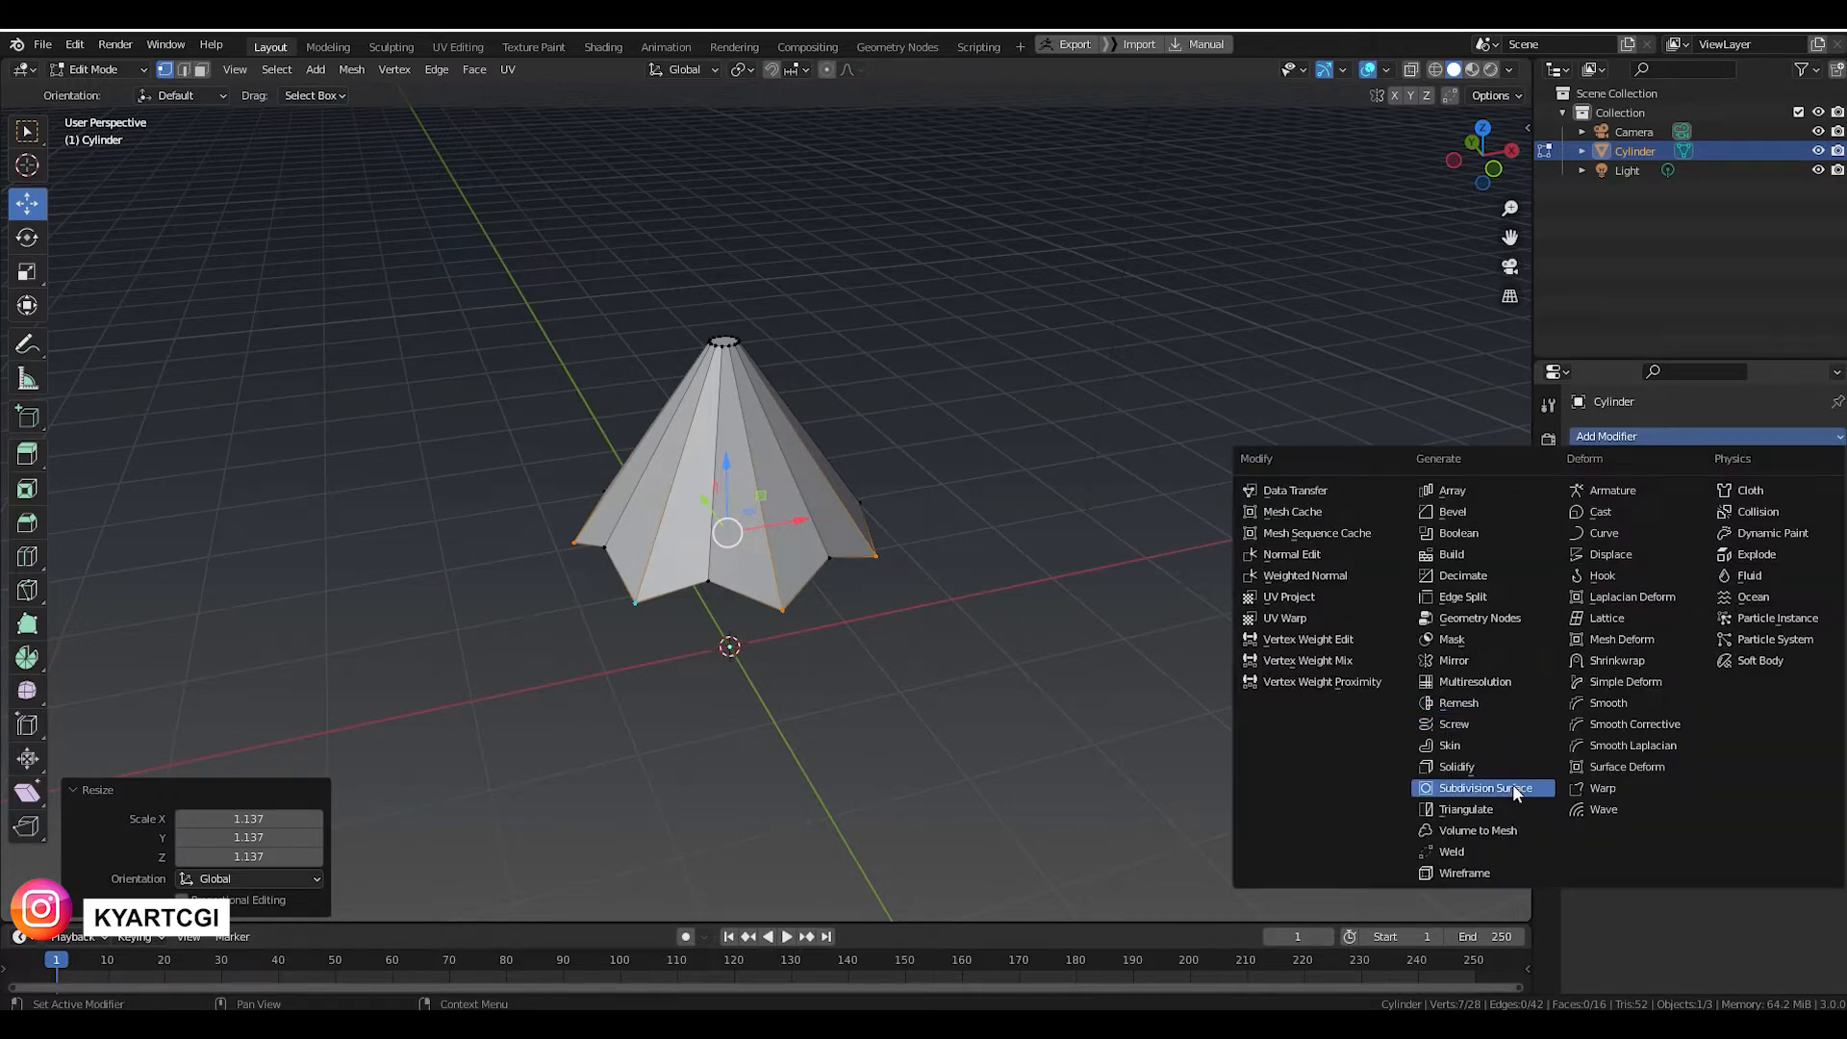
left_click(1607, 431)
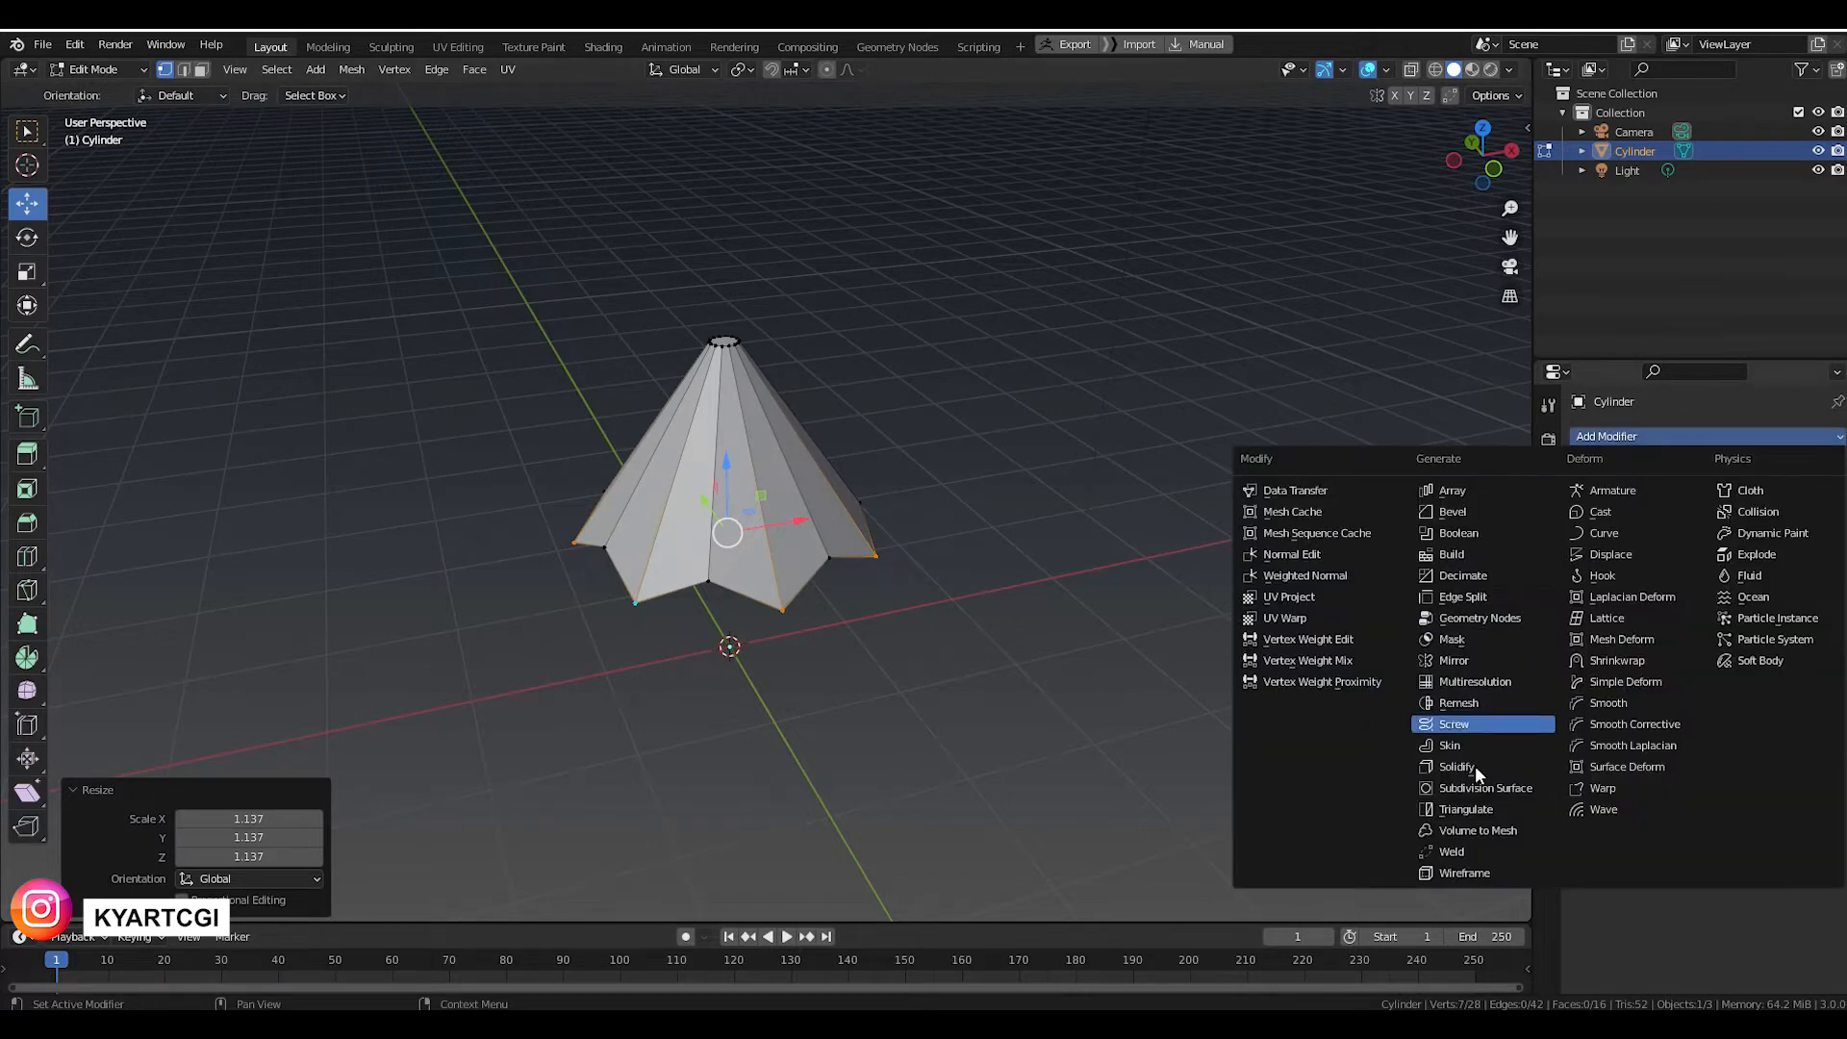
left_click(1487, 788)
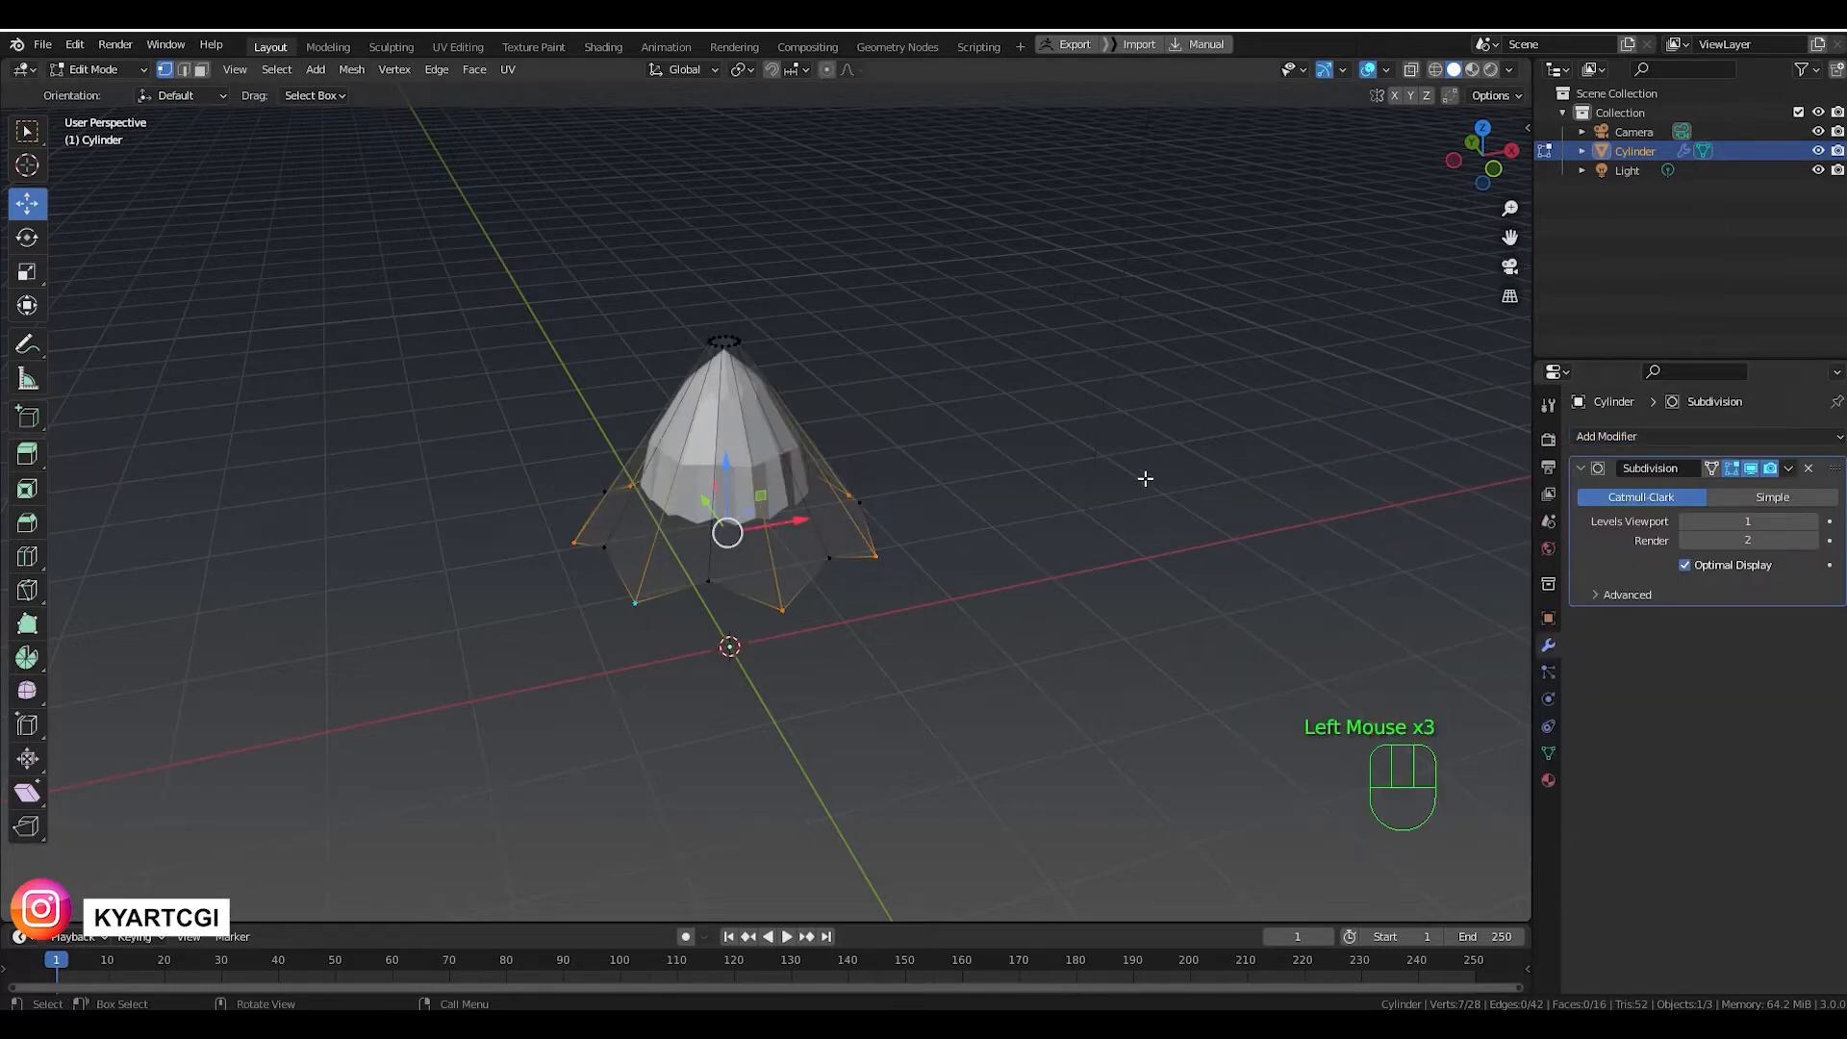
Hide the Subdivision modifier's effect in the viewport and select the cone's bottom face in face select mode.
scroll(776, 535, "up", 5)
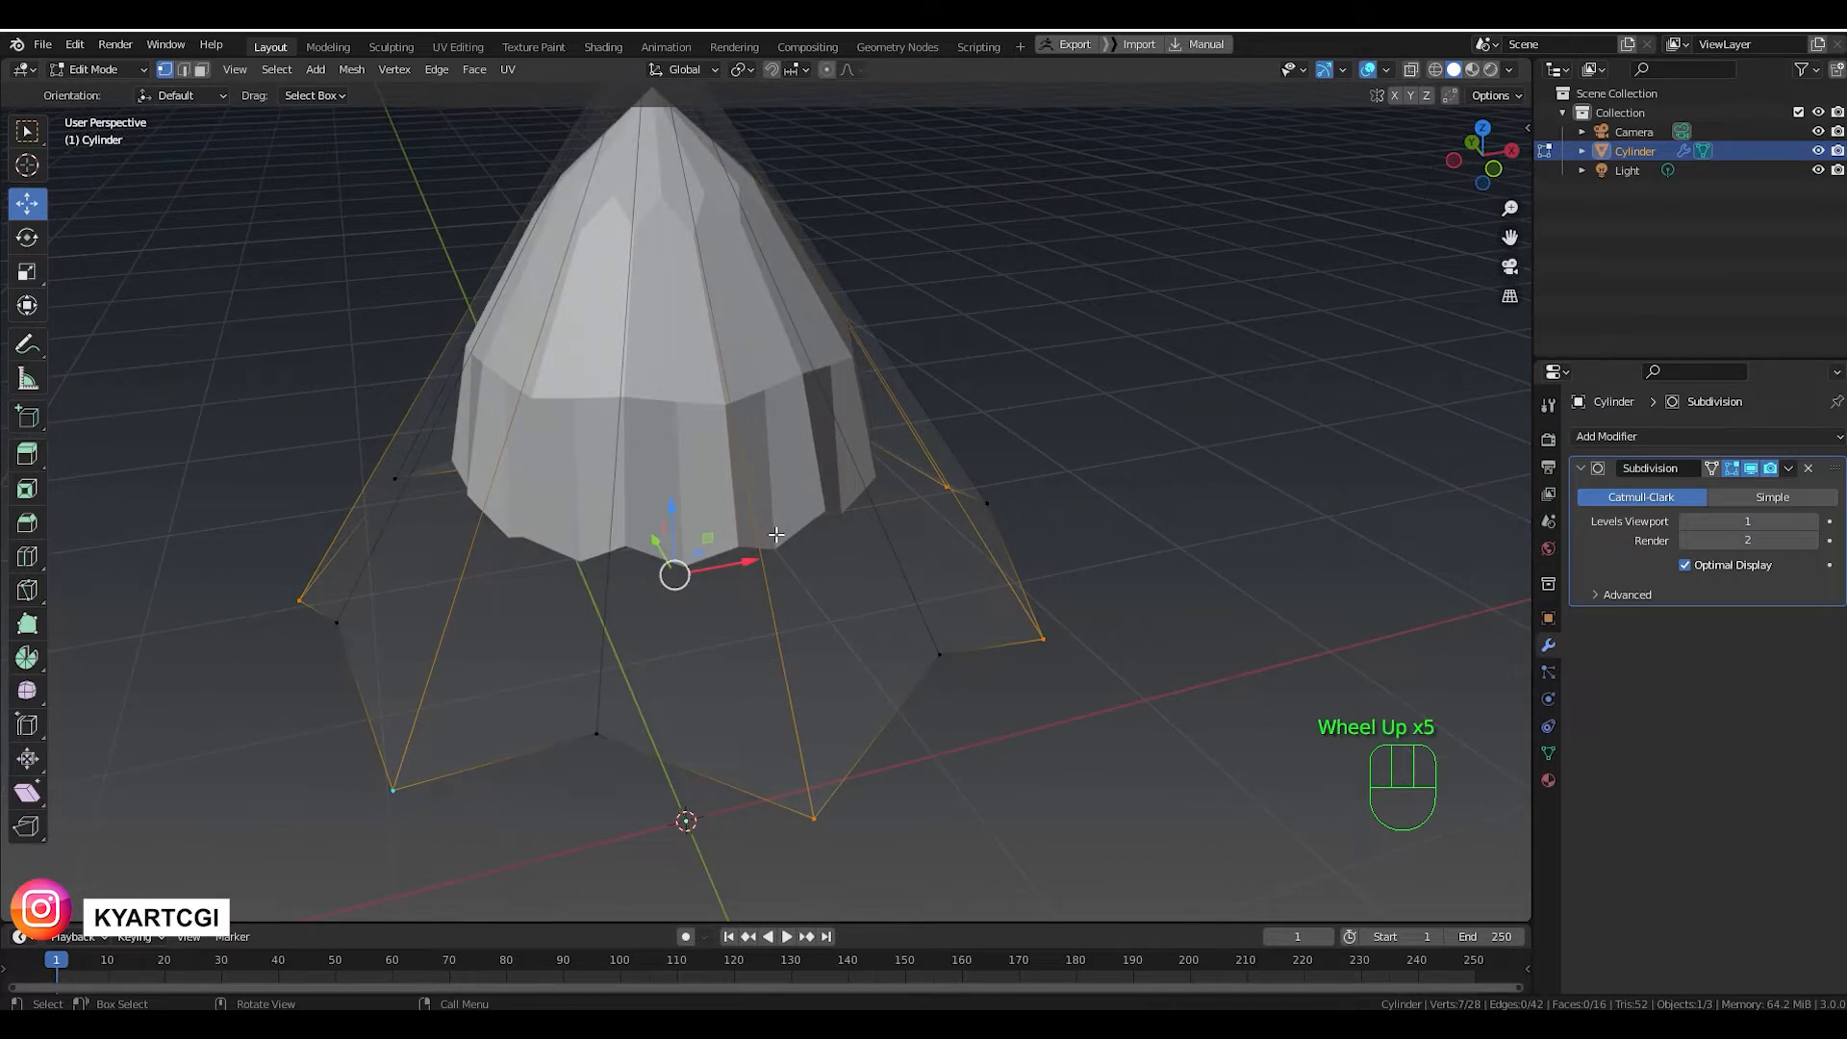
scroll(777, 535, "down", 2)
middle_click_drag(870, 581, 879, 487)
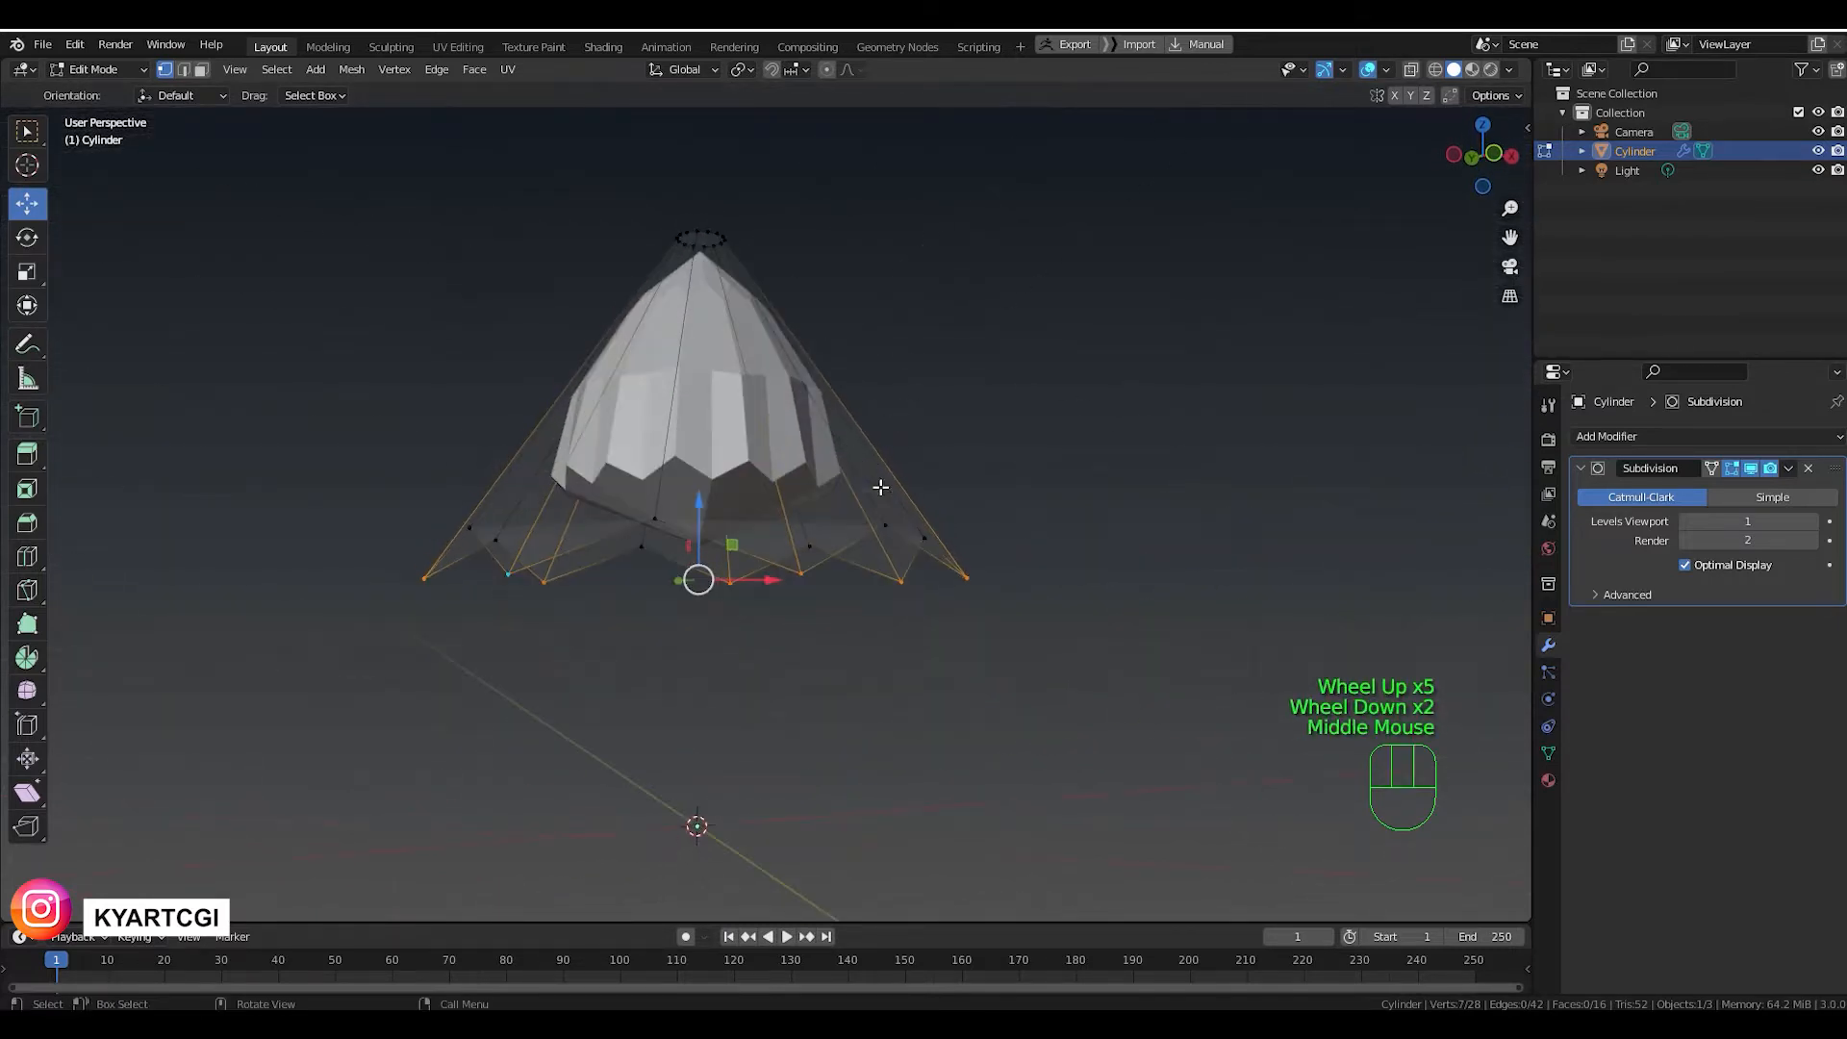
left_click(1751, 468)
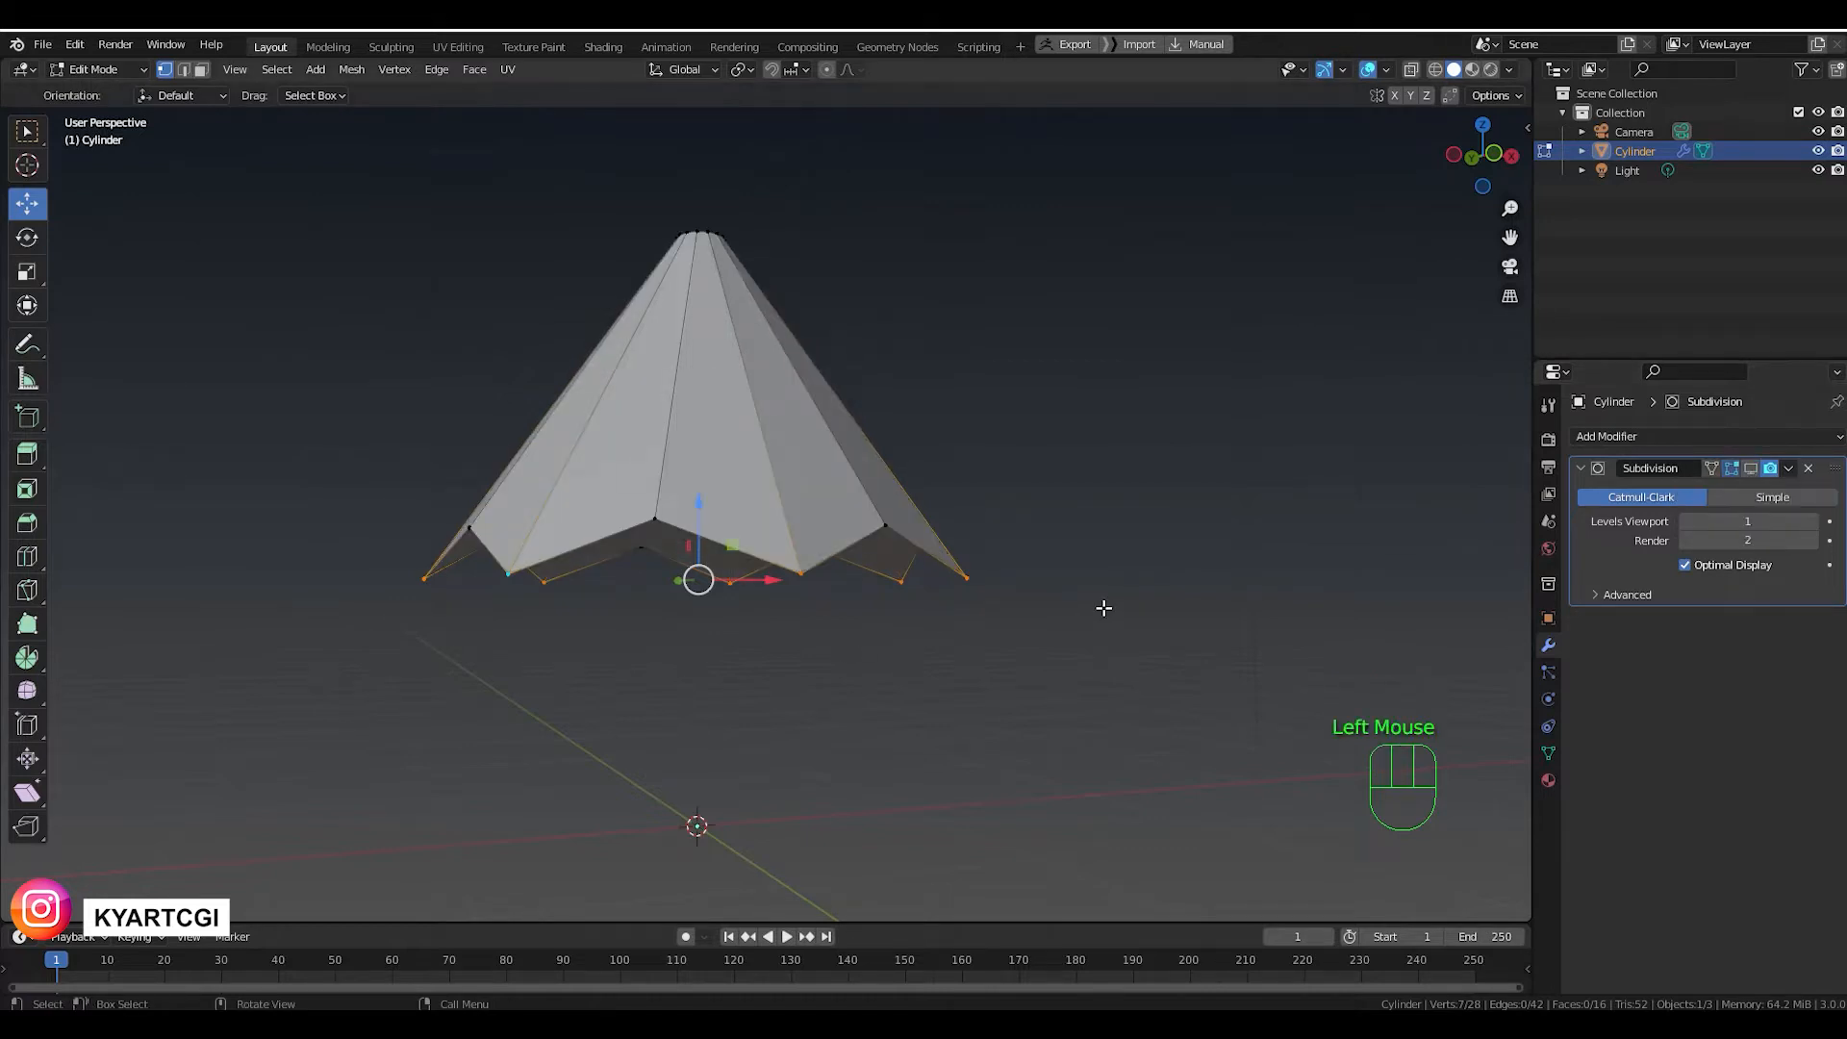
middle_click_drag(730, 630, 817, 497)
scroll(813, 507, "up", 2)
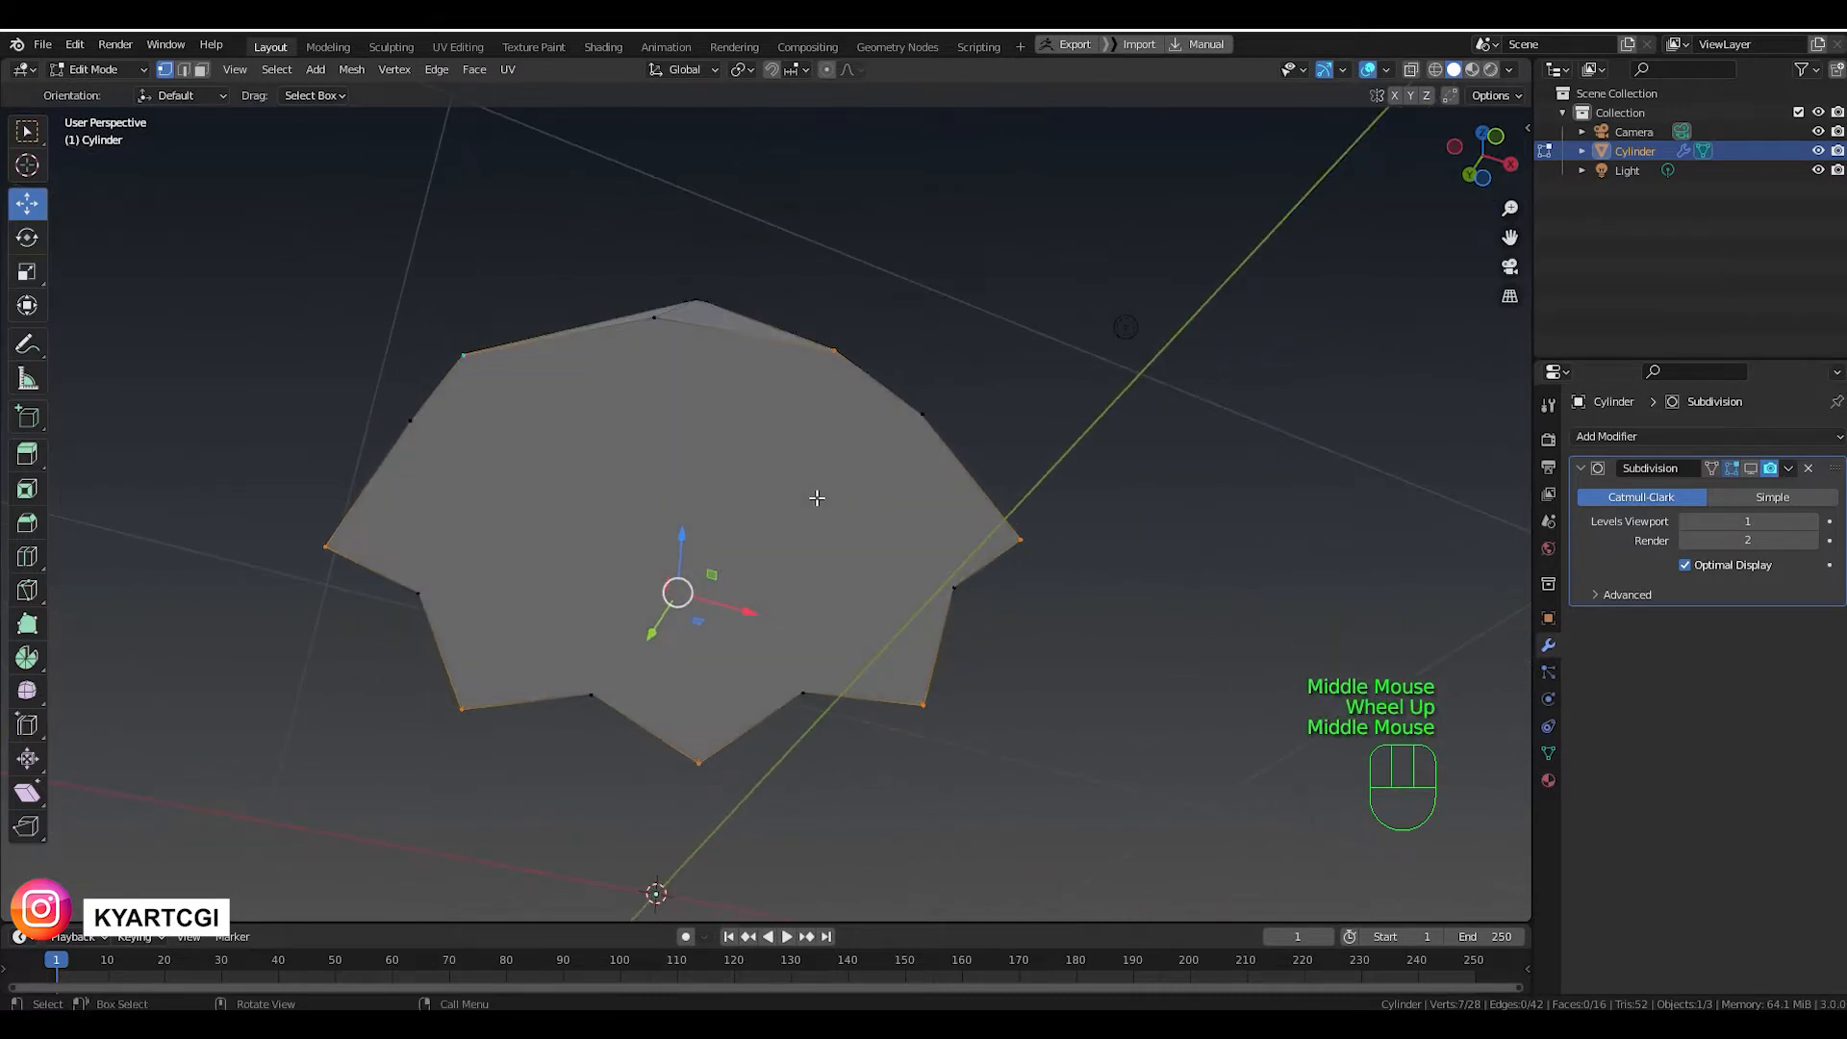
left_click(201, 69)
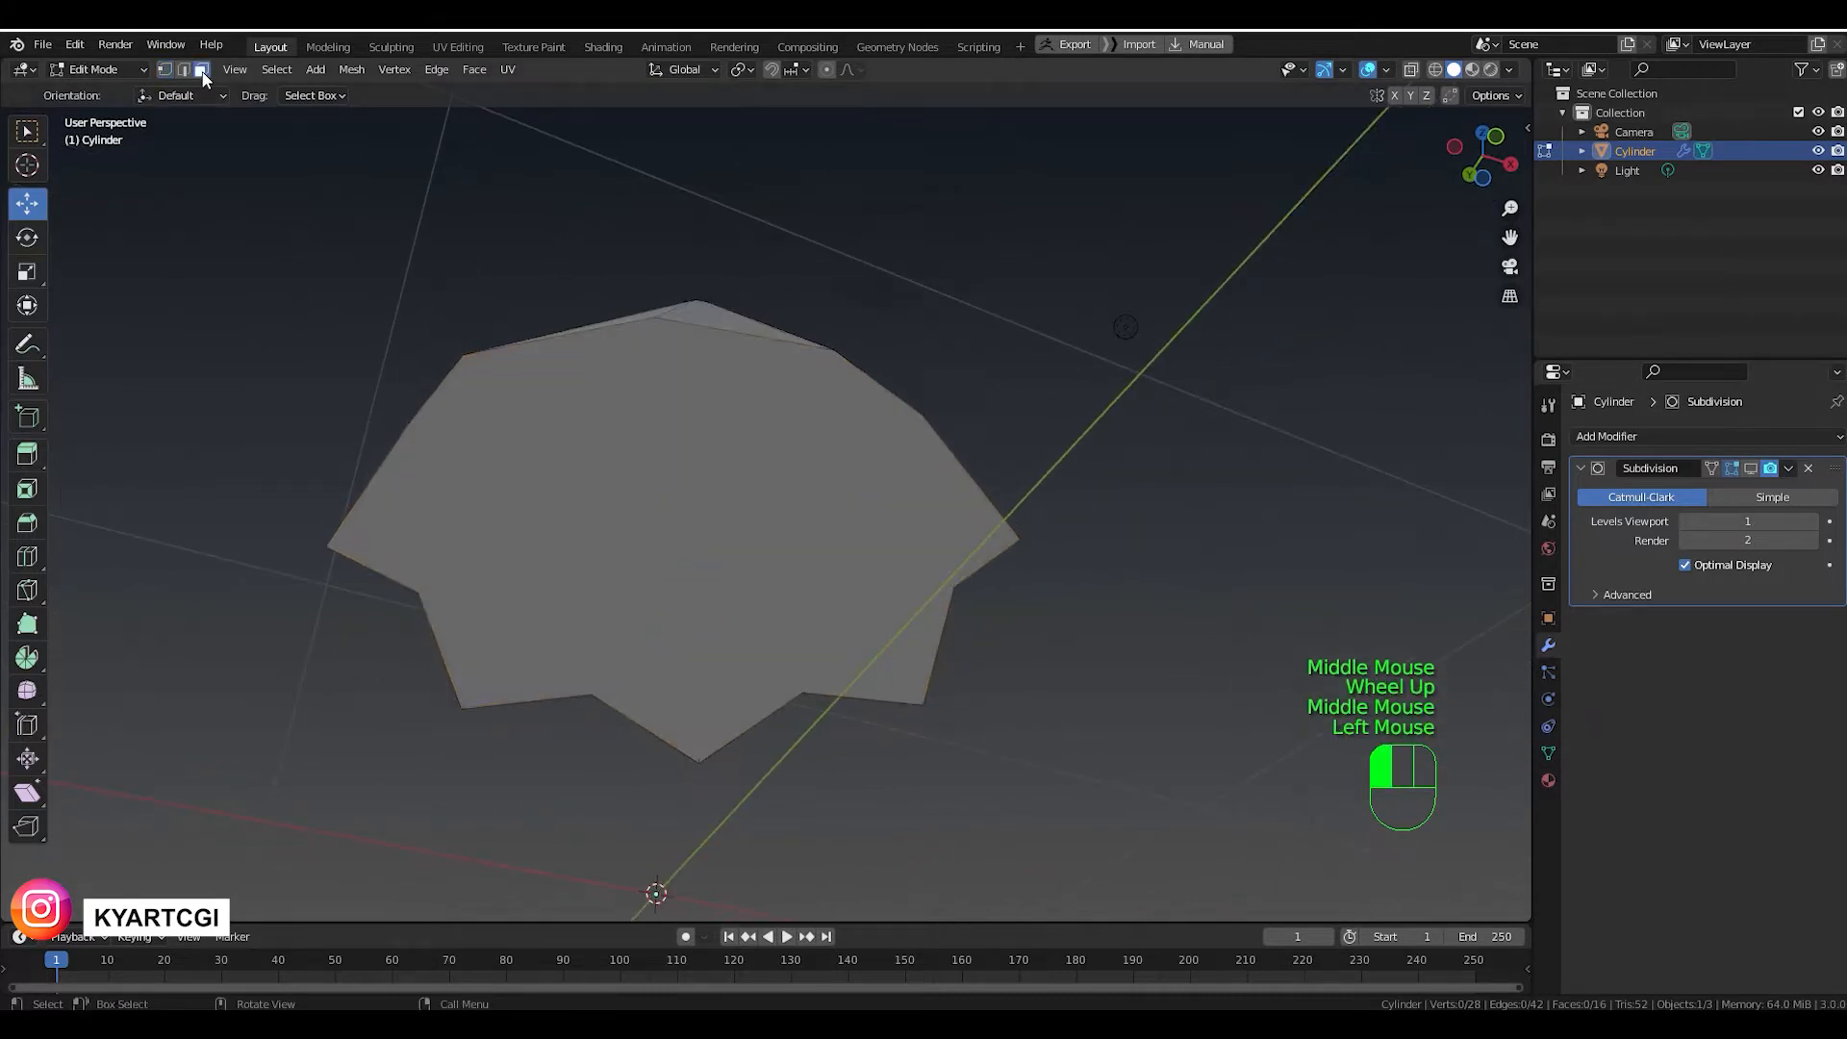
left_click(716, 479)
middle_click_drag(723, 500, 754, 512)
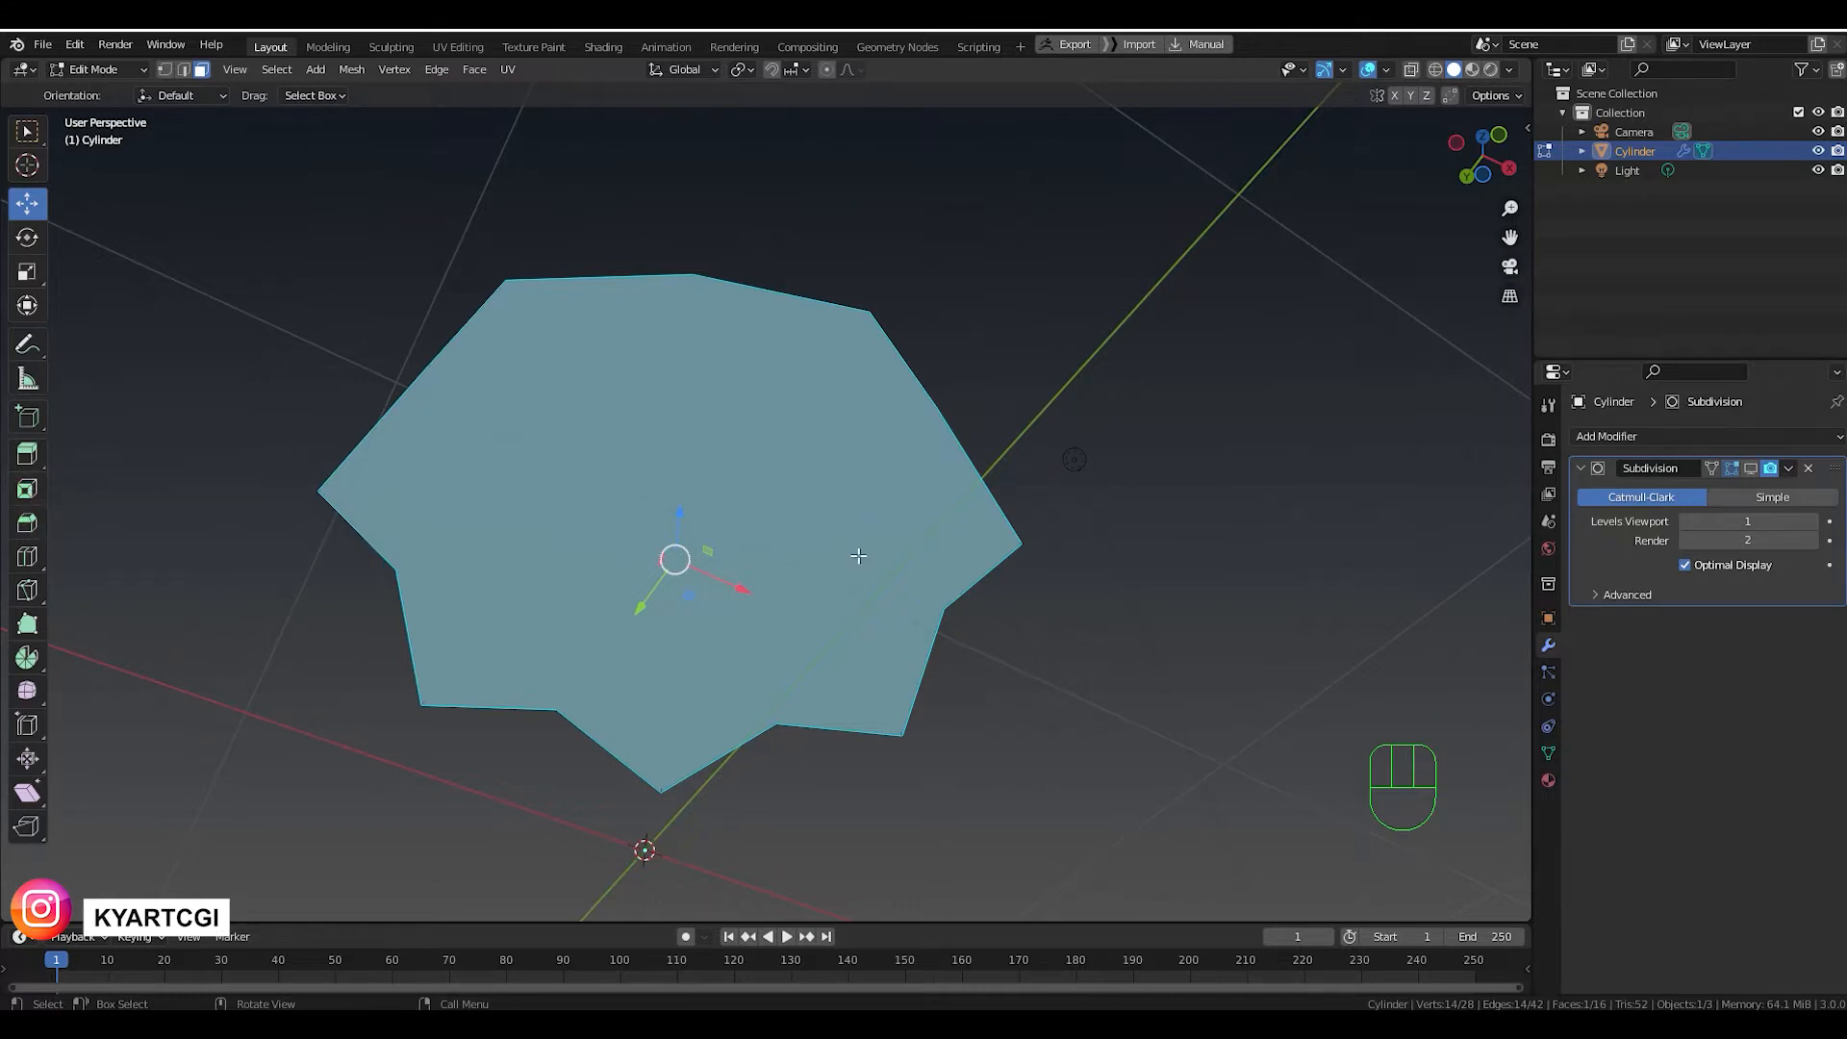
Inset the bottom face by about 0.378 m and raise the inset face about 0.07 m along Z.
key("i")
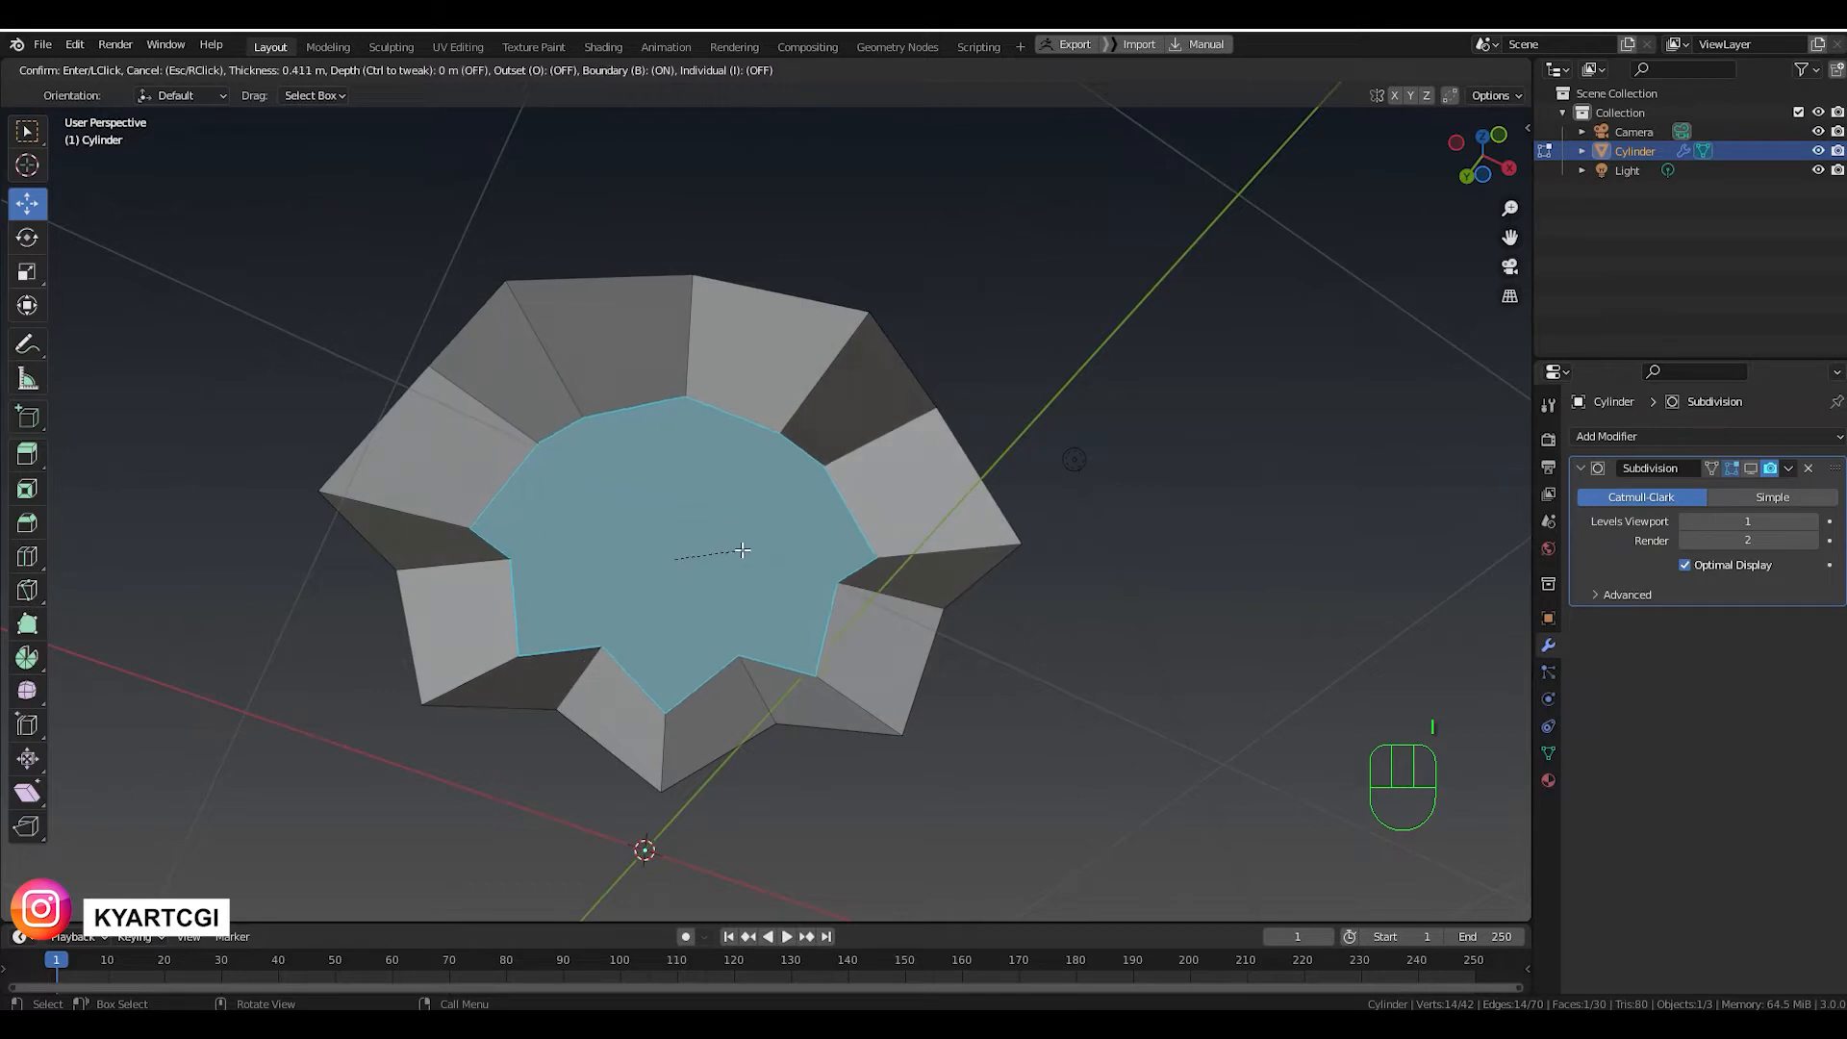
left_click(823, 535)
middle_click_drag(824, 535, 704, 517)
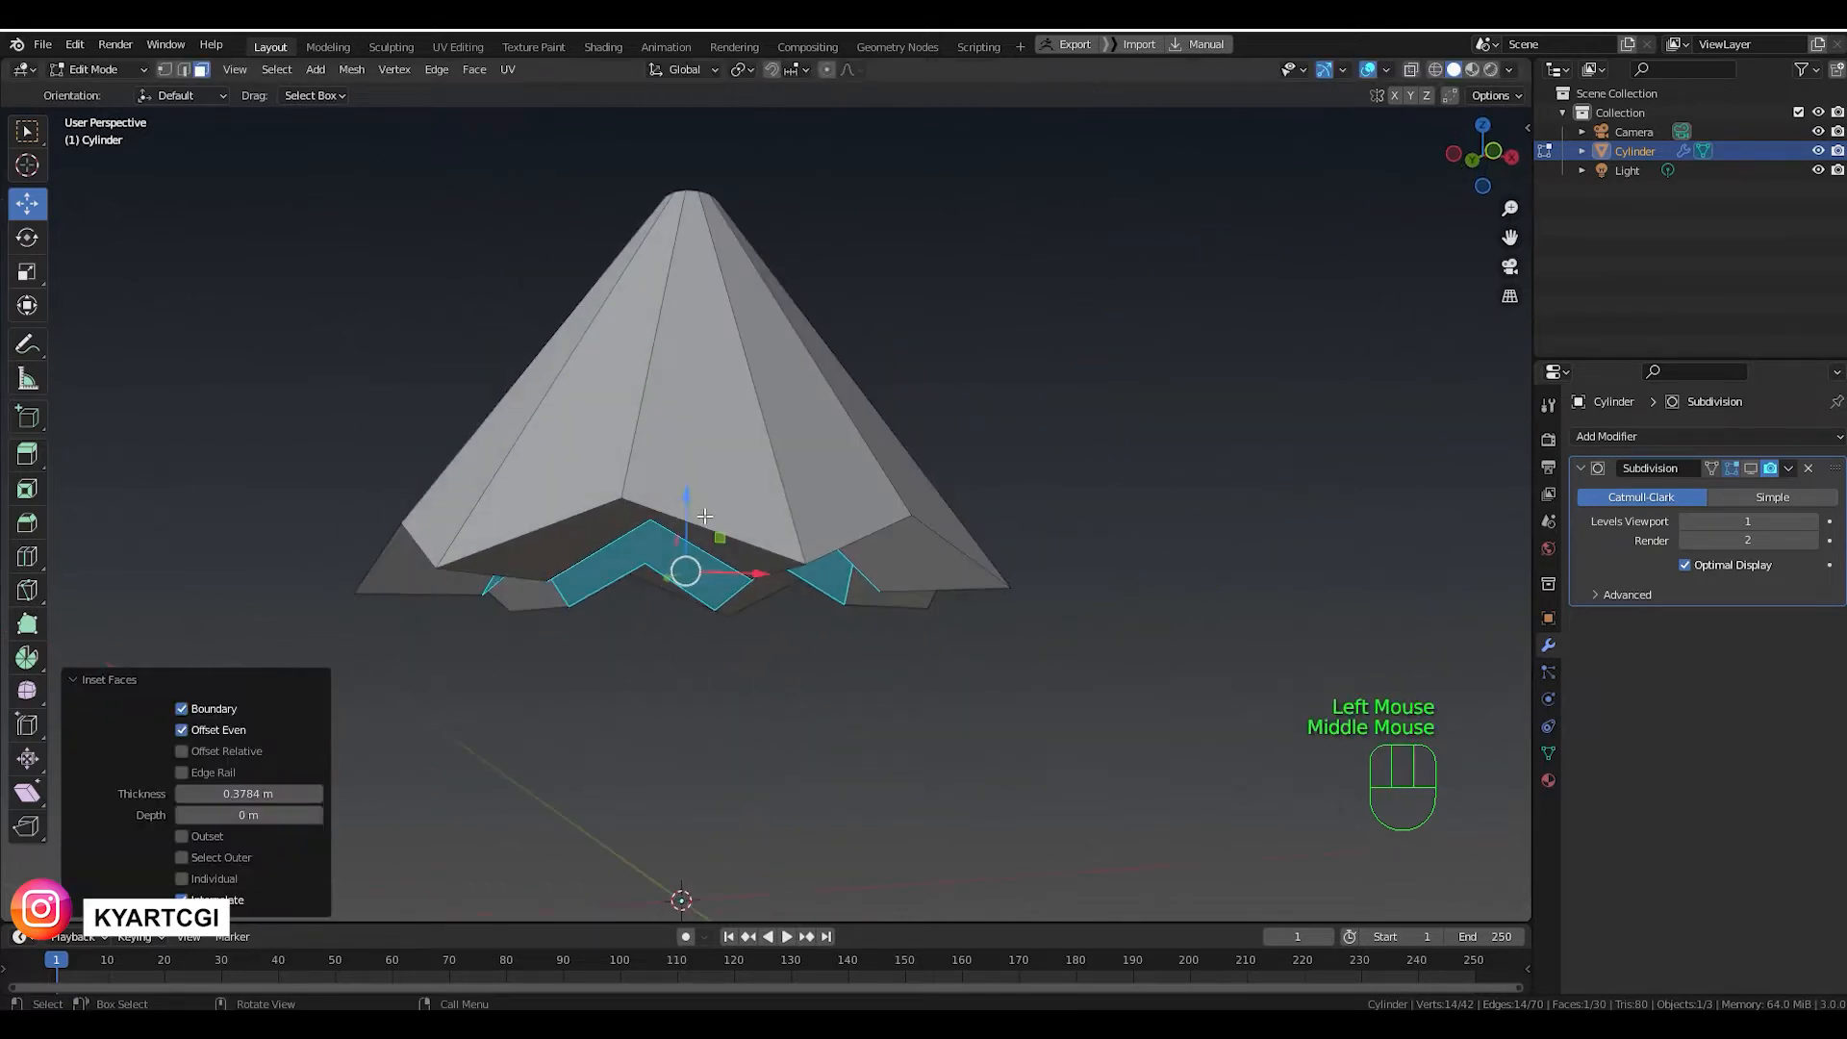
left_click_drag(688, 493, 697, 471)
middle_click_drag(783, 589, 791, 595)
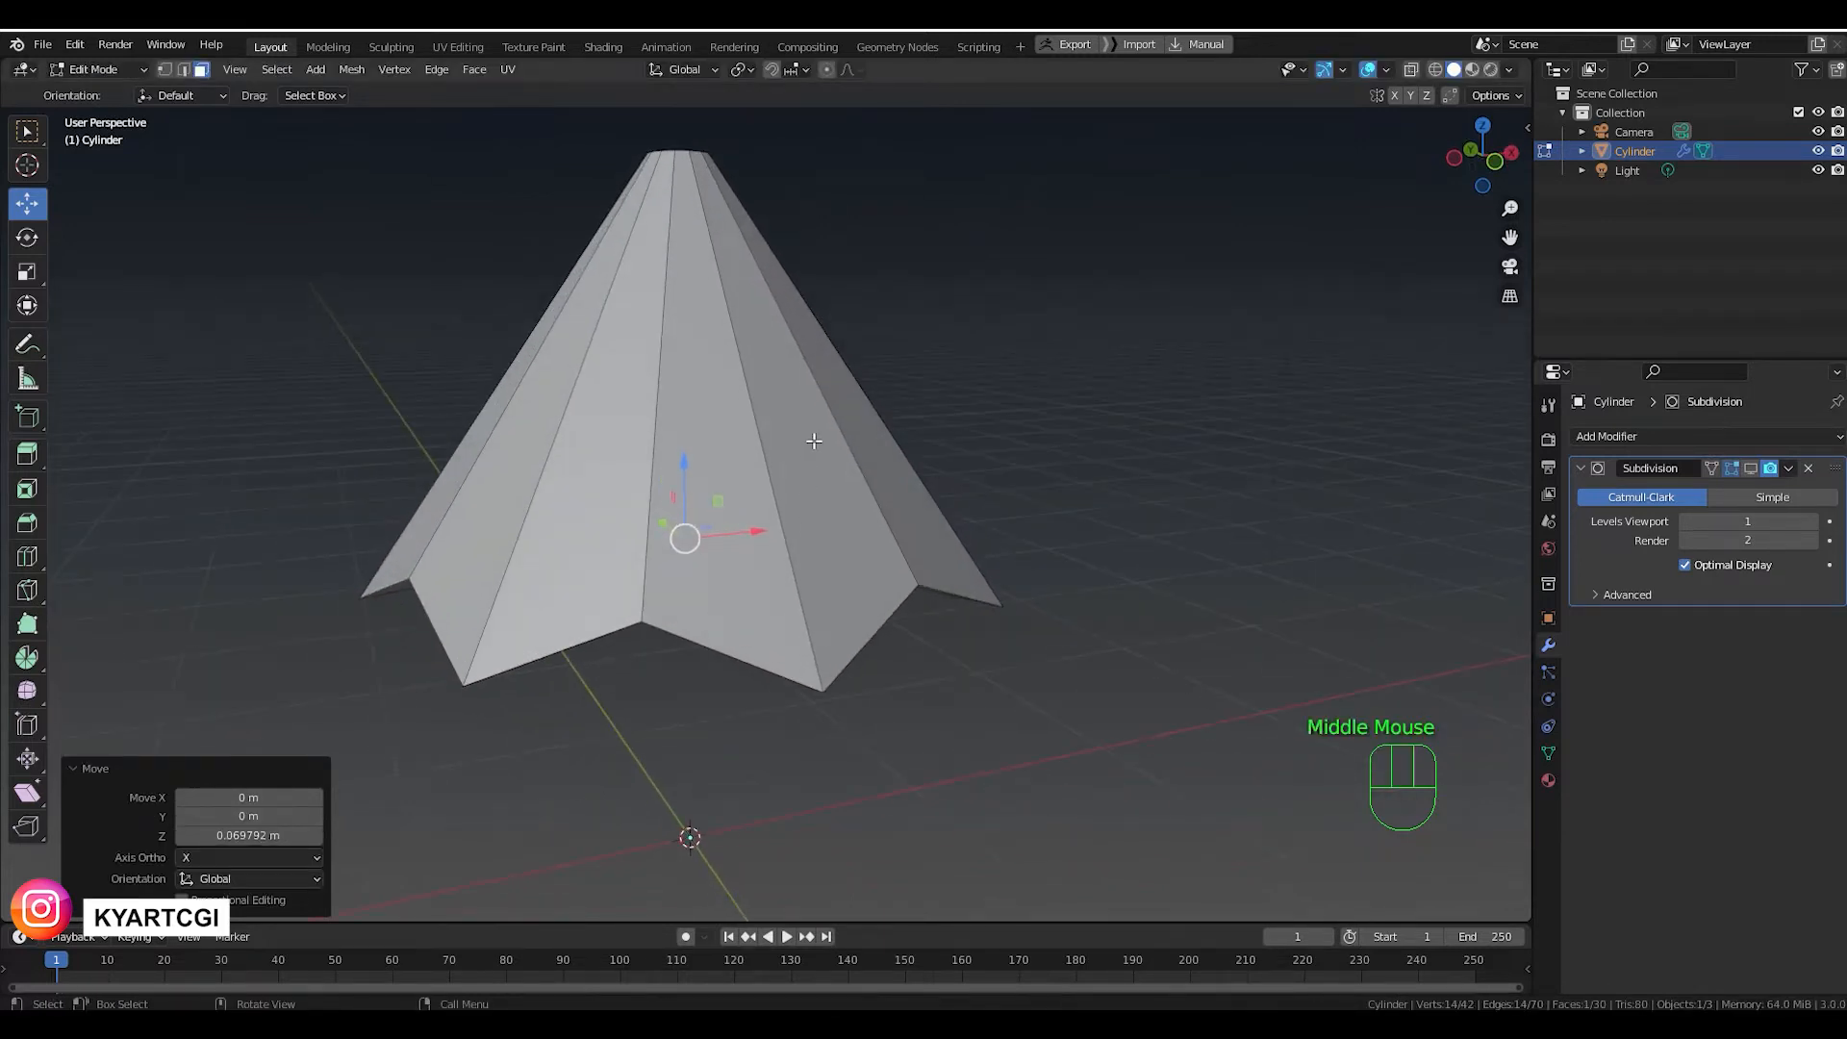
In front view, add one loop cut near the cone's scalloped hem at a factor of about 0.769 and scale it to about 1.37.
key("KP_1")
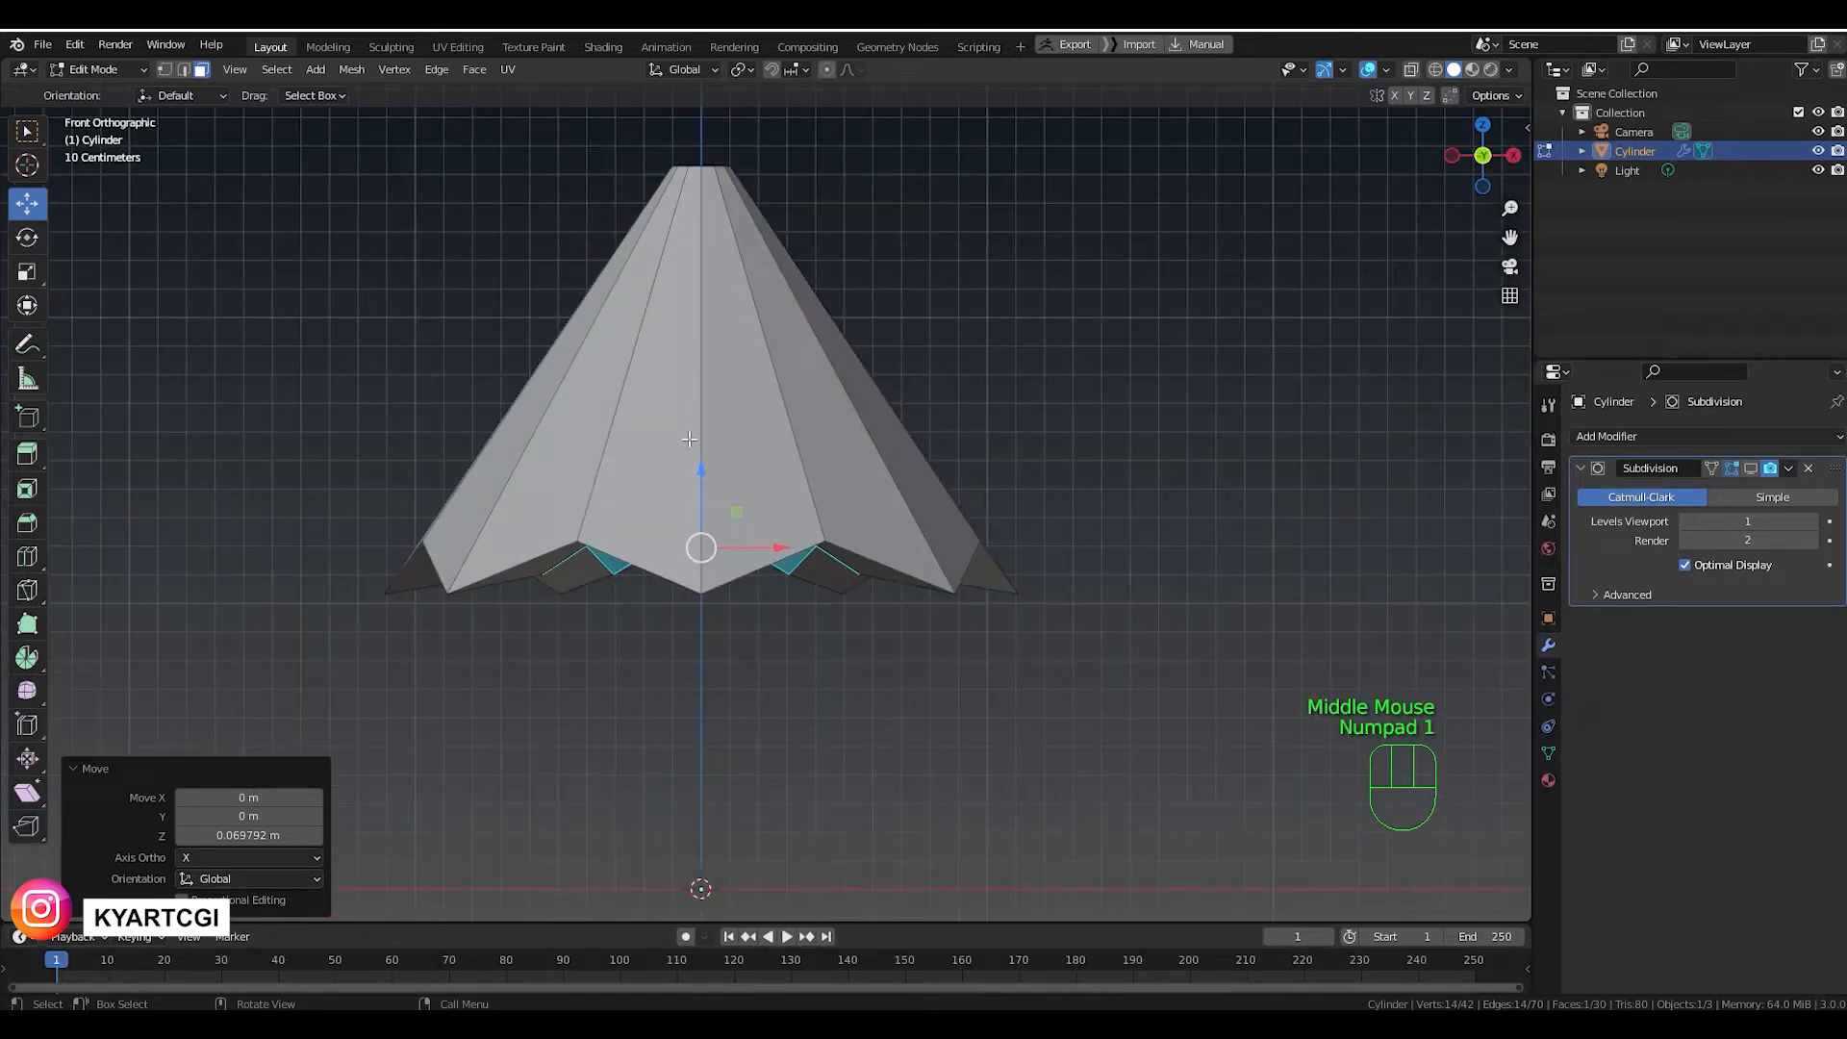
key("ctrl")
key("ctrl+r")
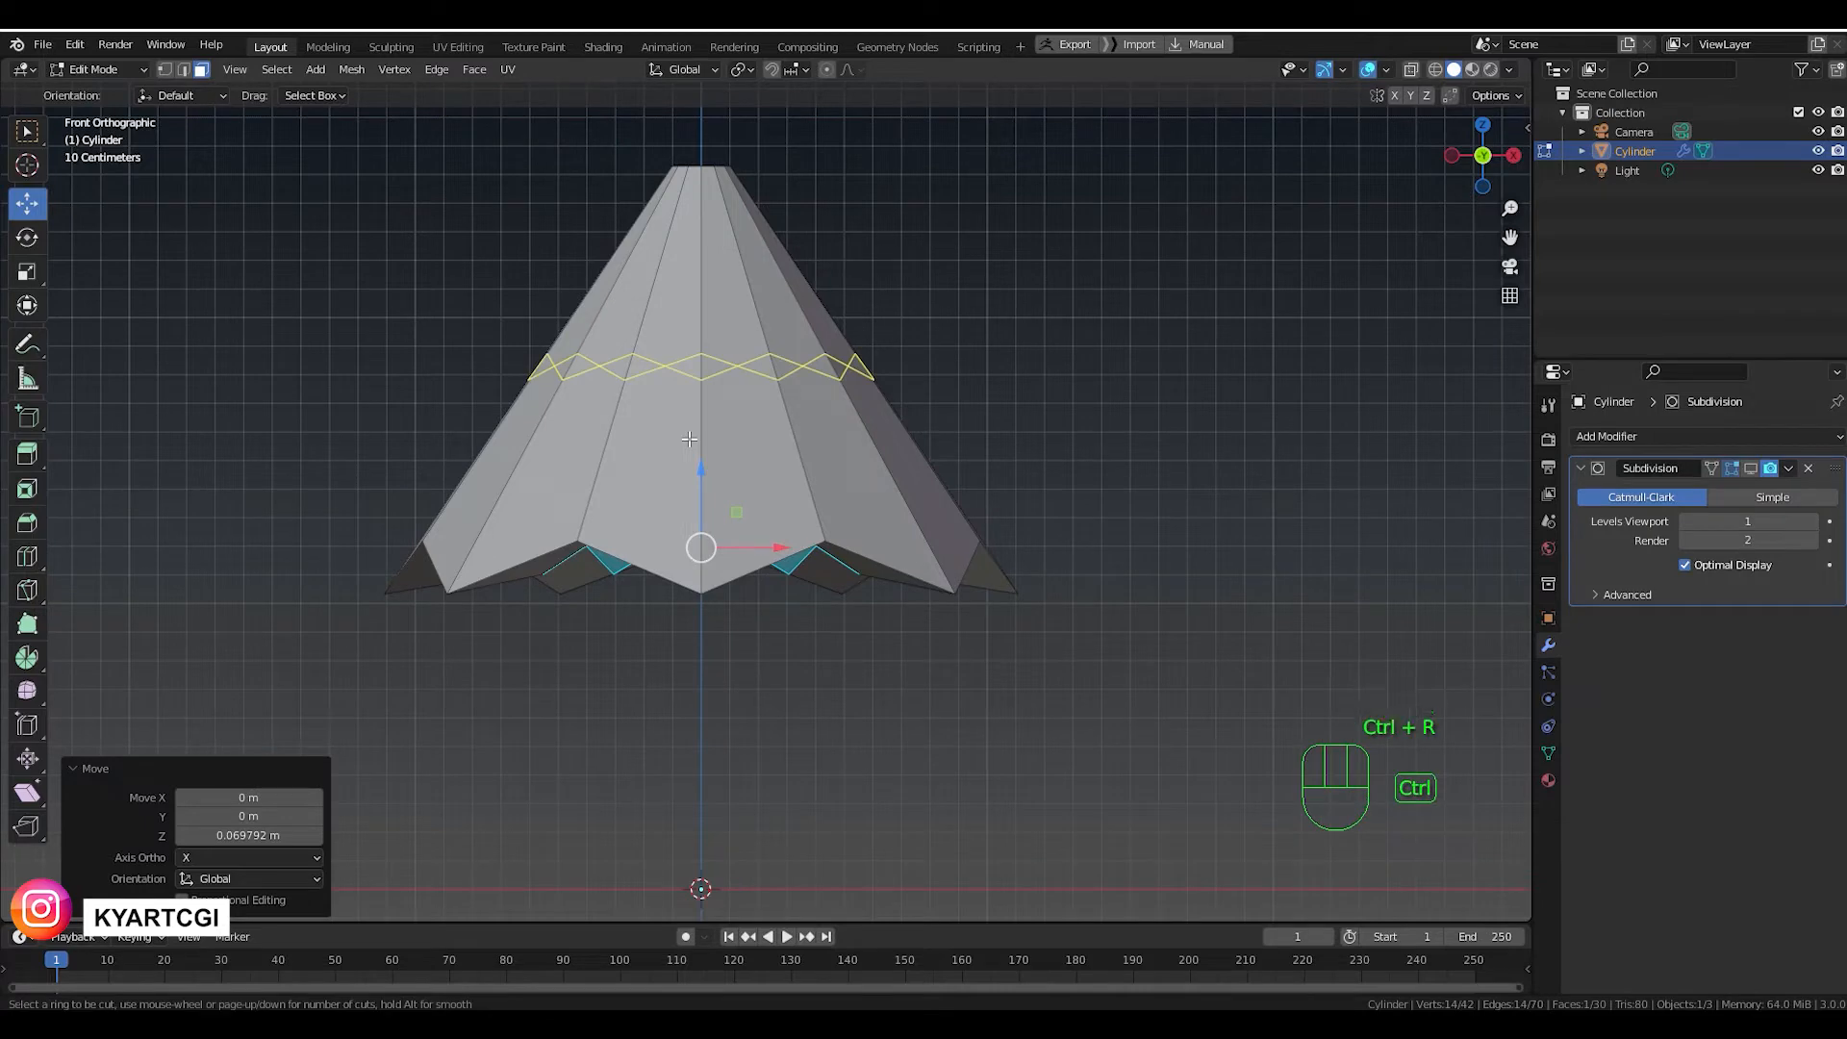
left_click(688, 439)
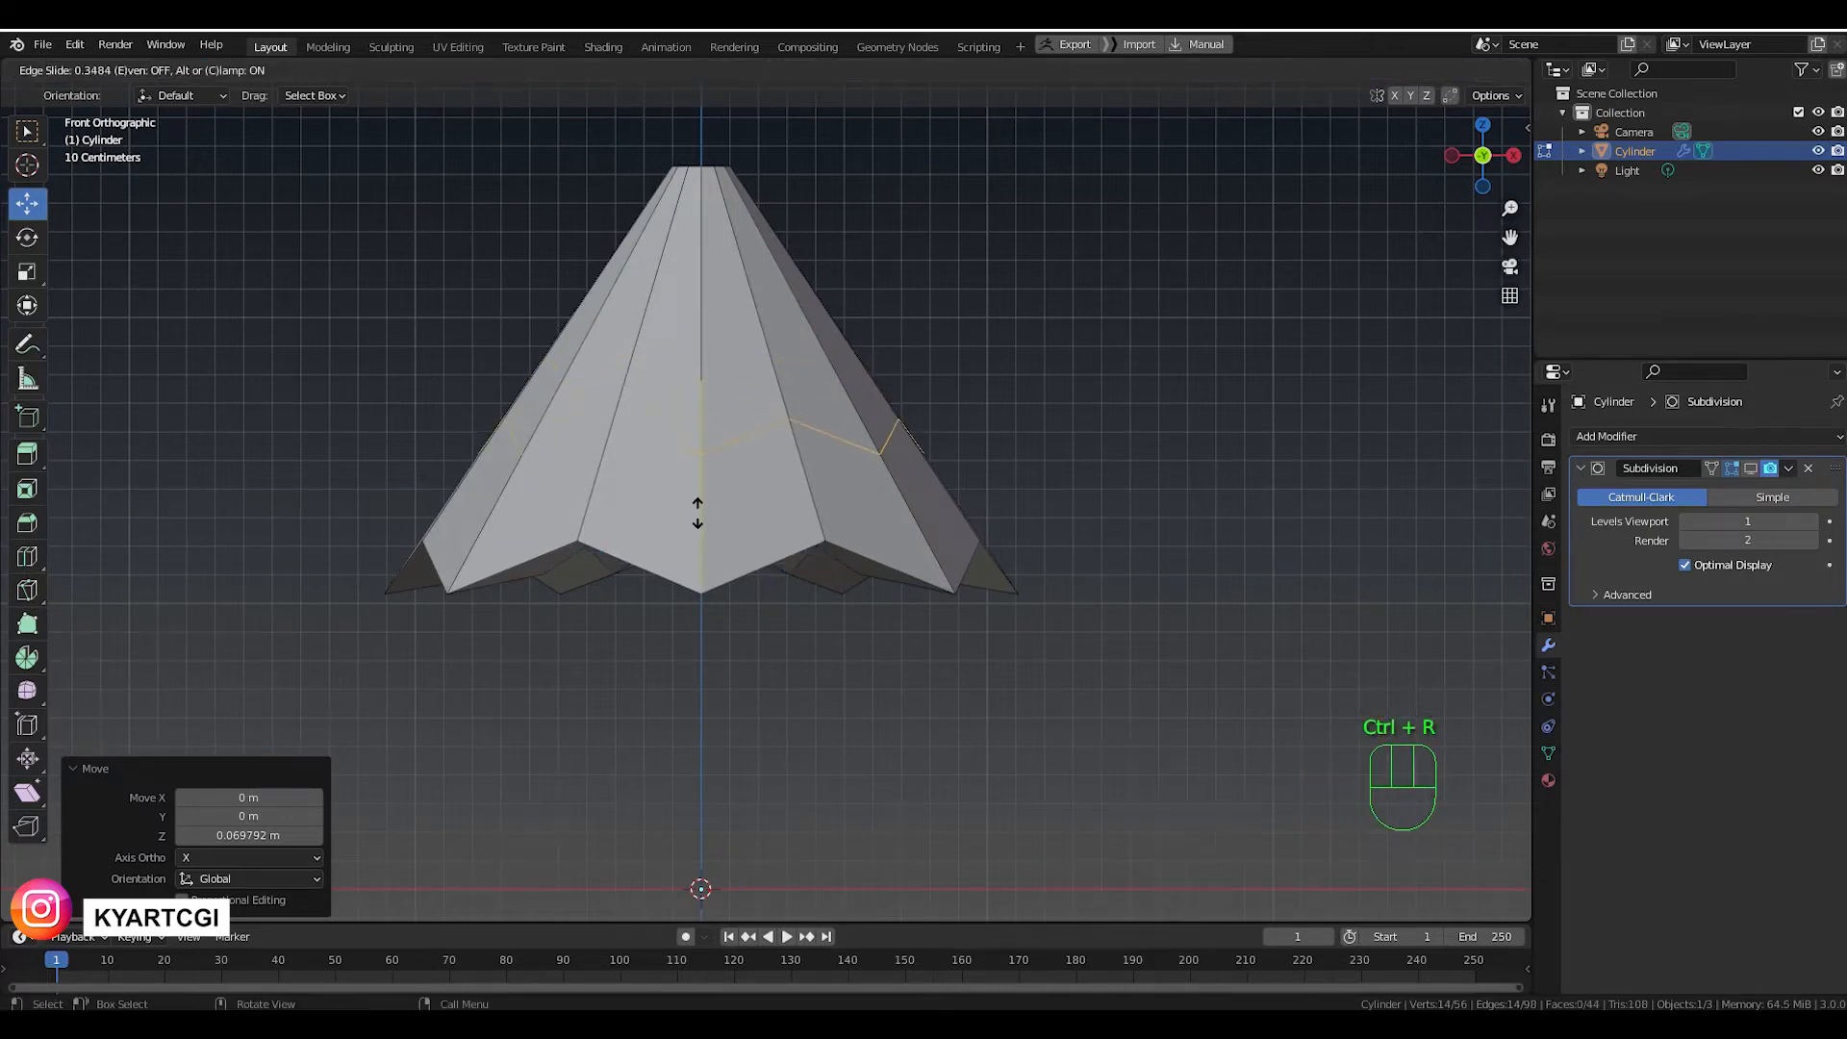
left_click(705, 601)
key("s")
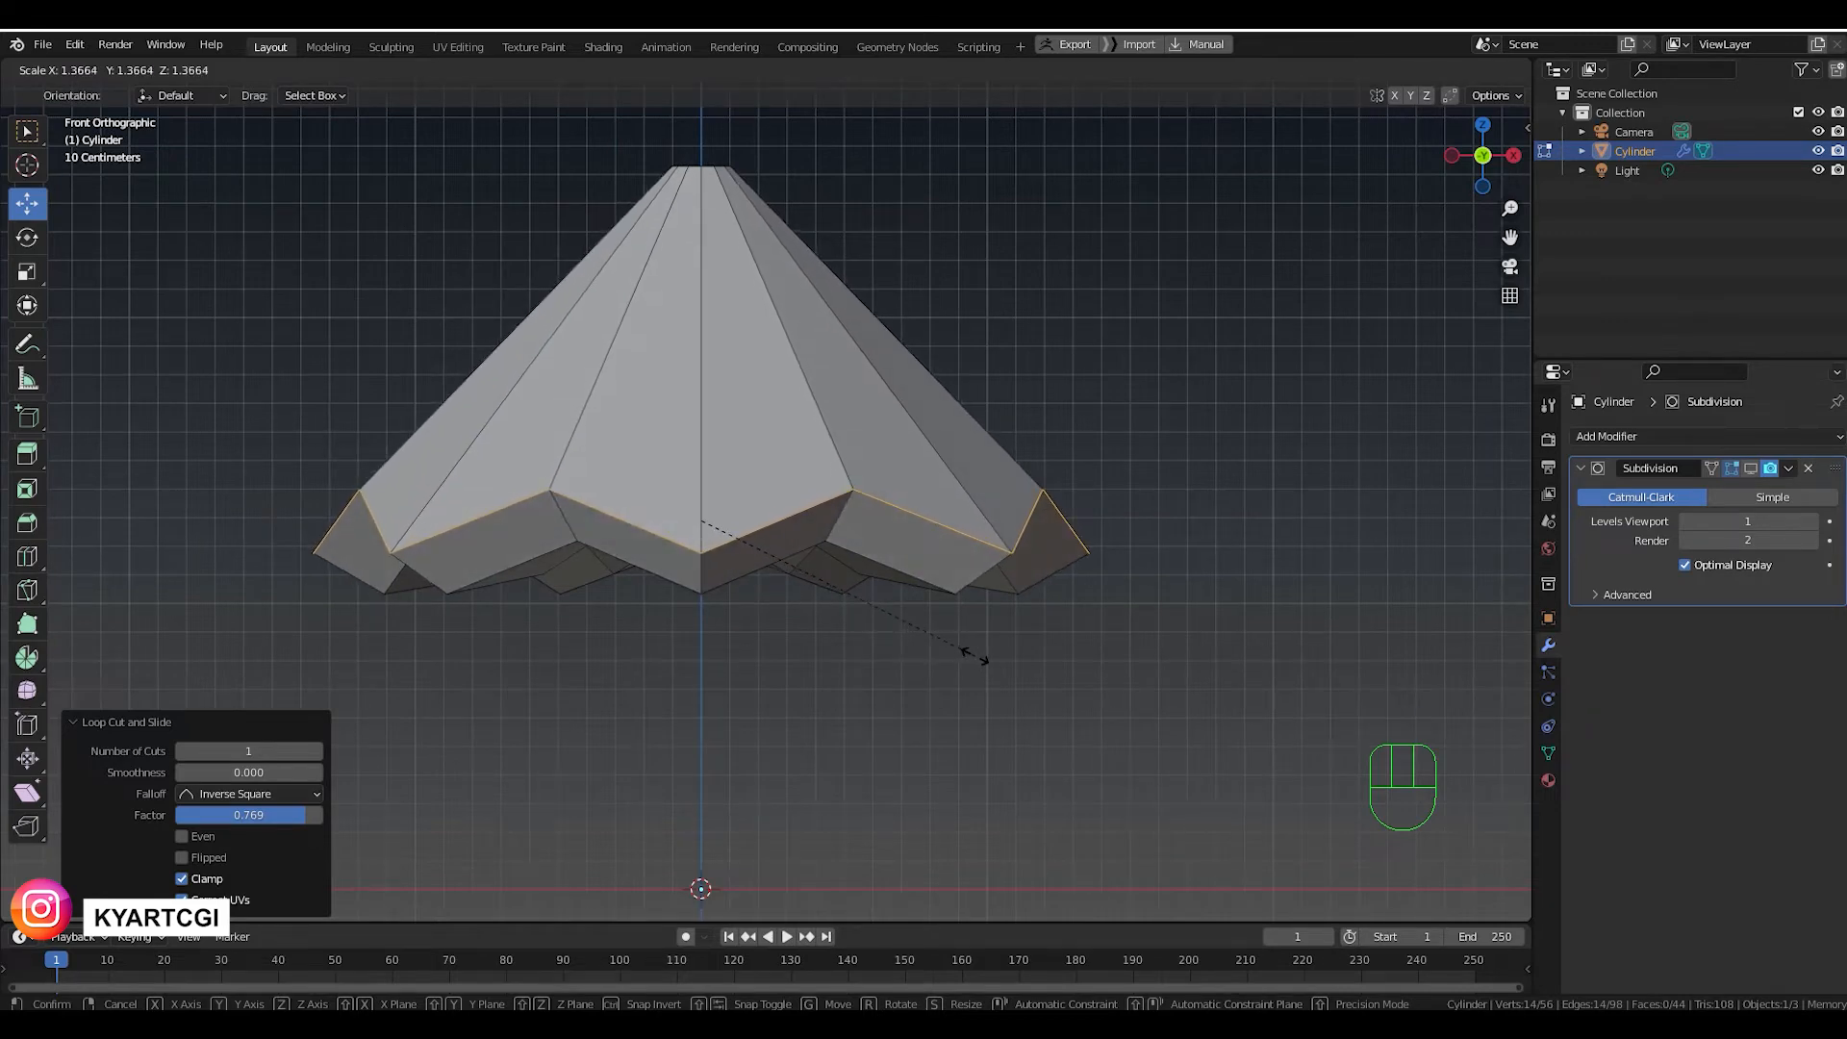
left_click(976, 656)
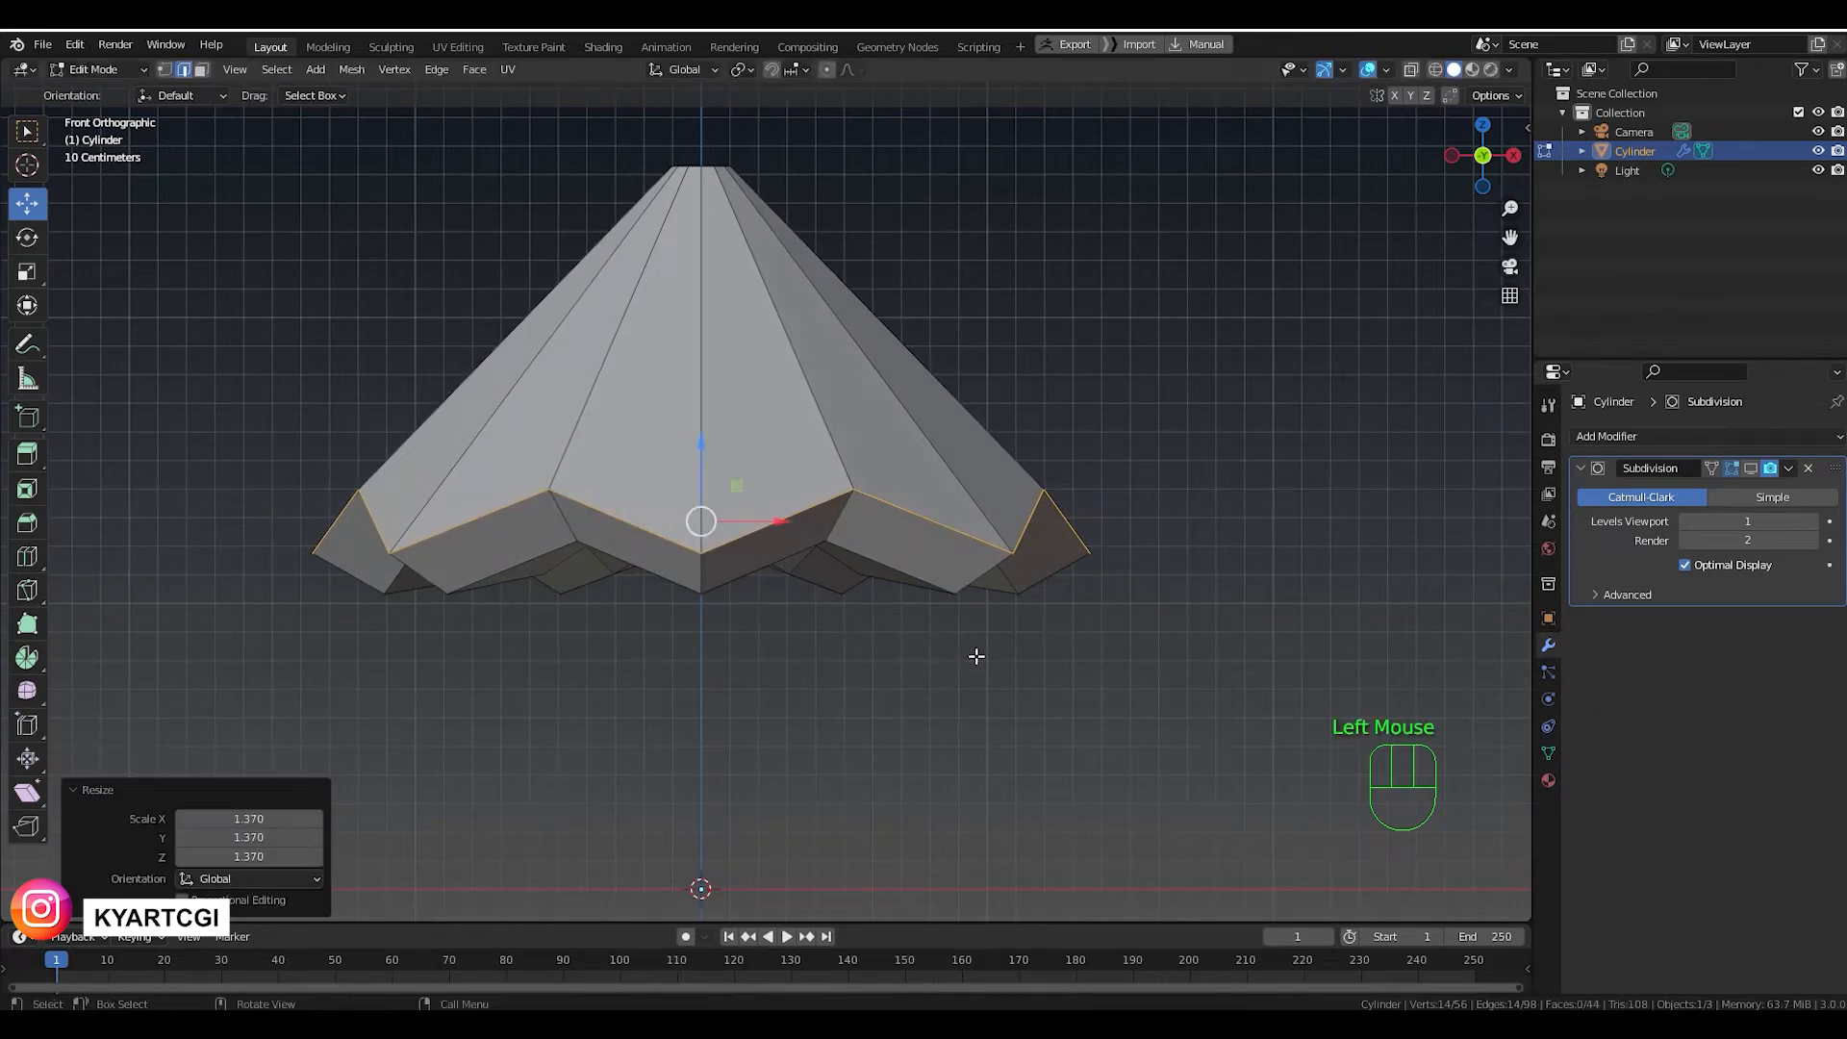
Add one more loop cut near the cone's tip, slid upward to a factor of about -0.605.
key("ctrl+r")
left_click(705, 275)
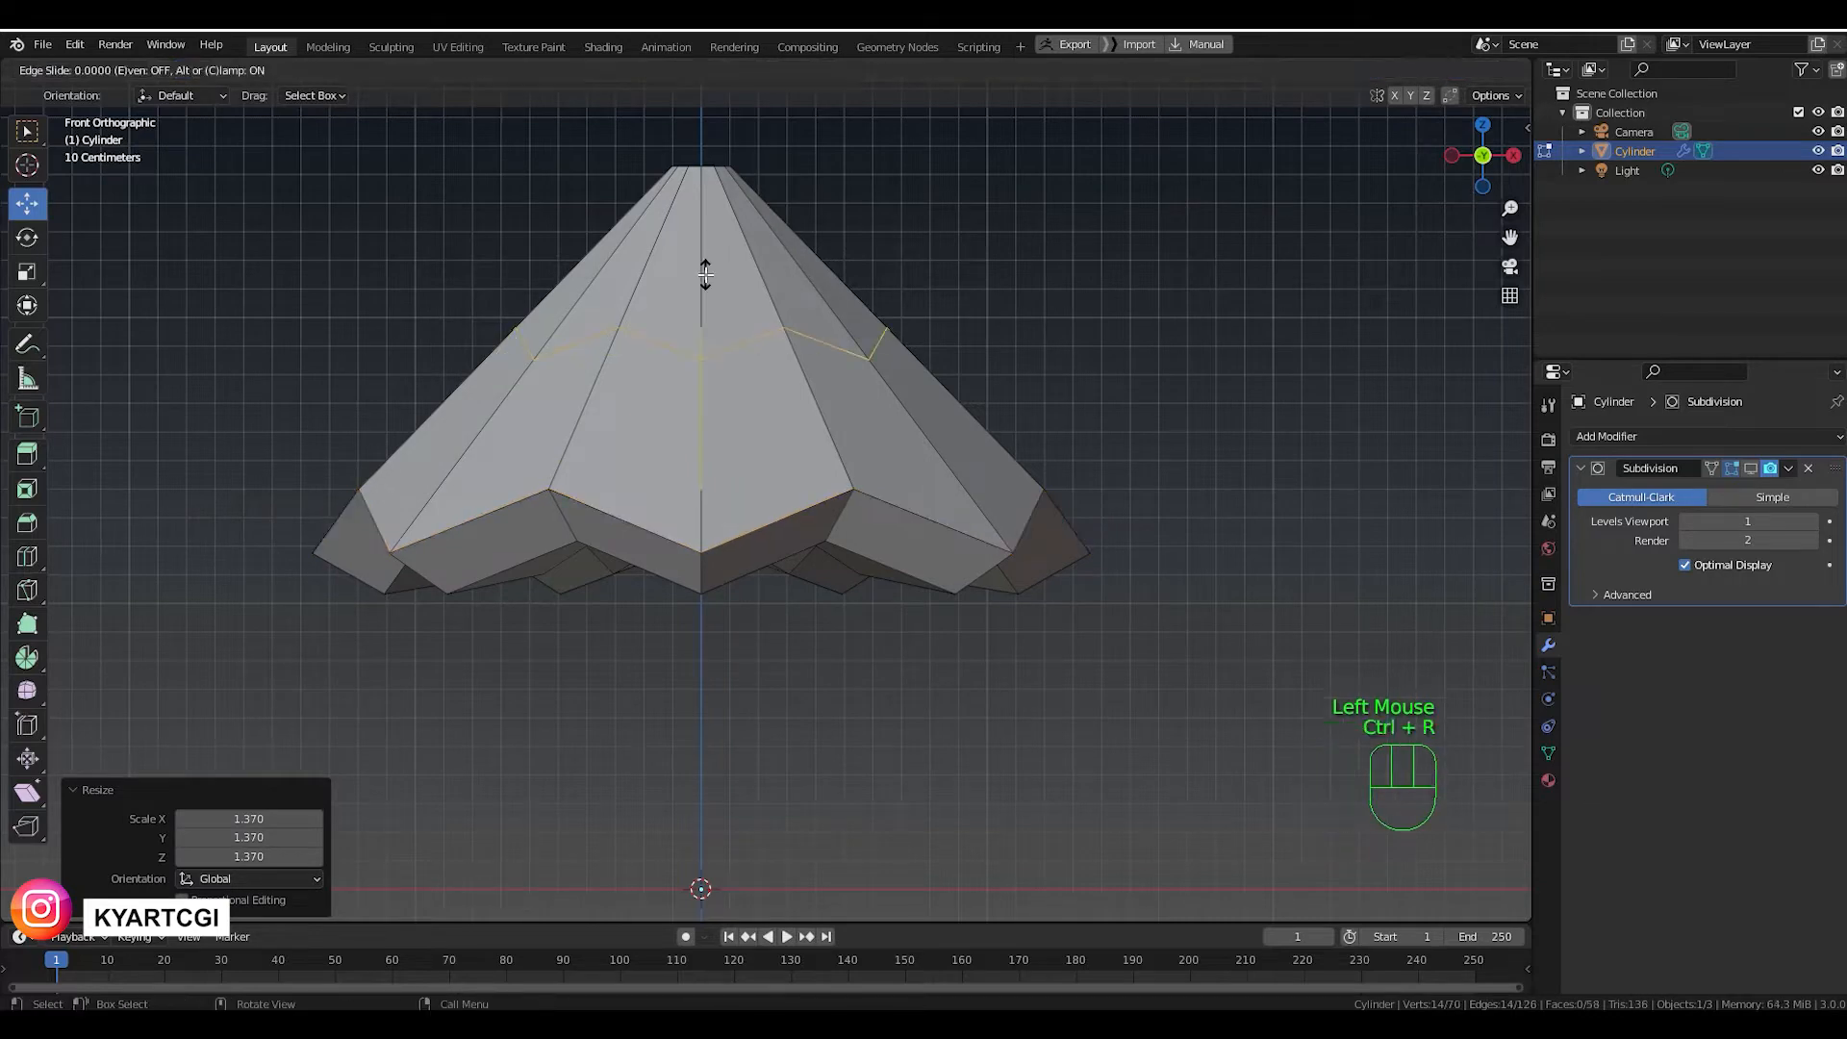
left_click_drag(706, 276, 713, 143)
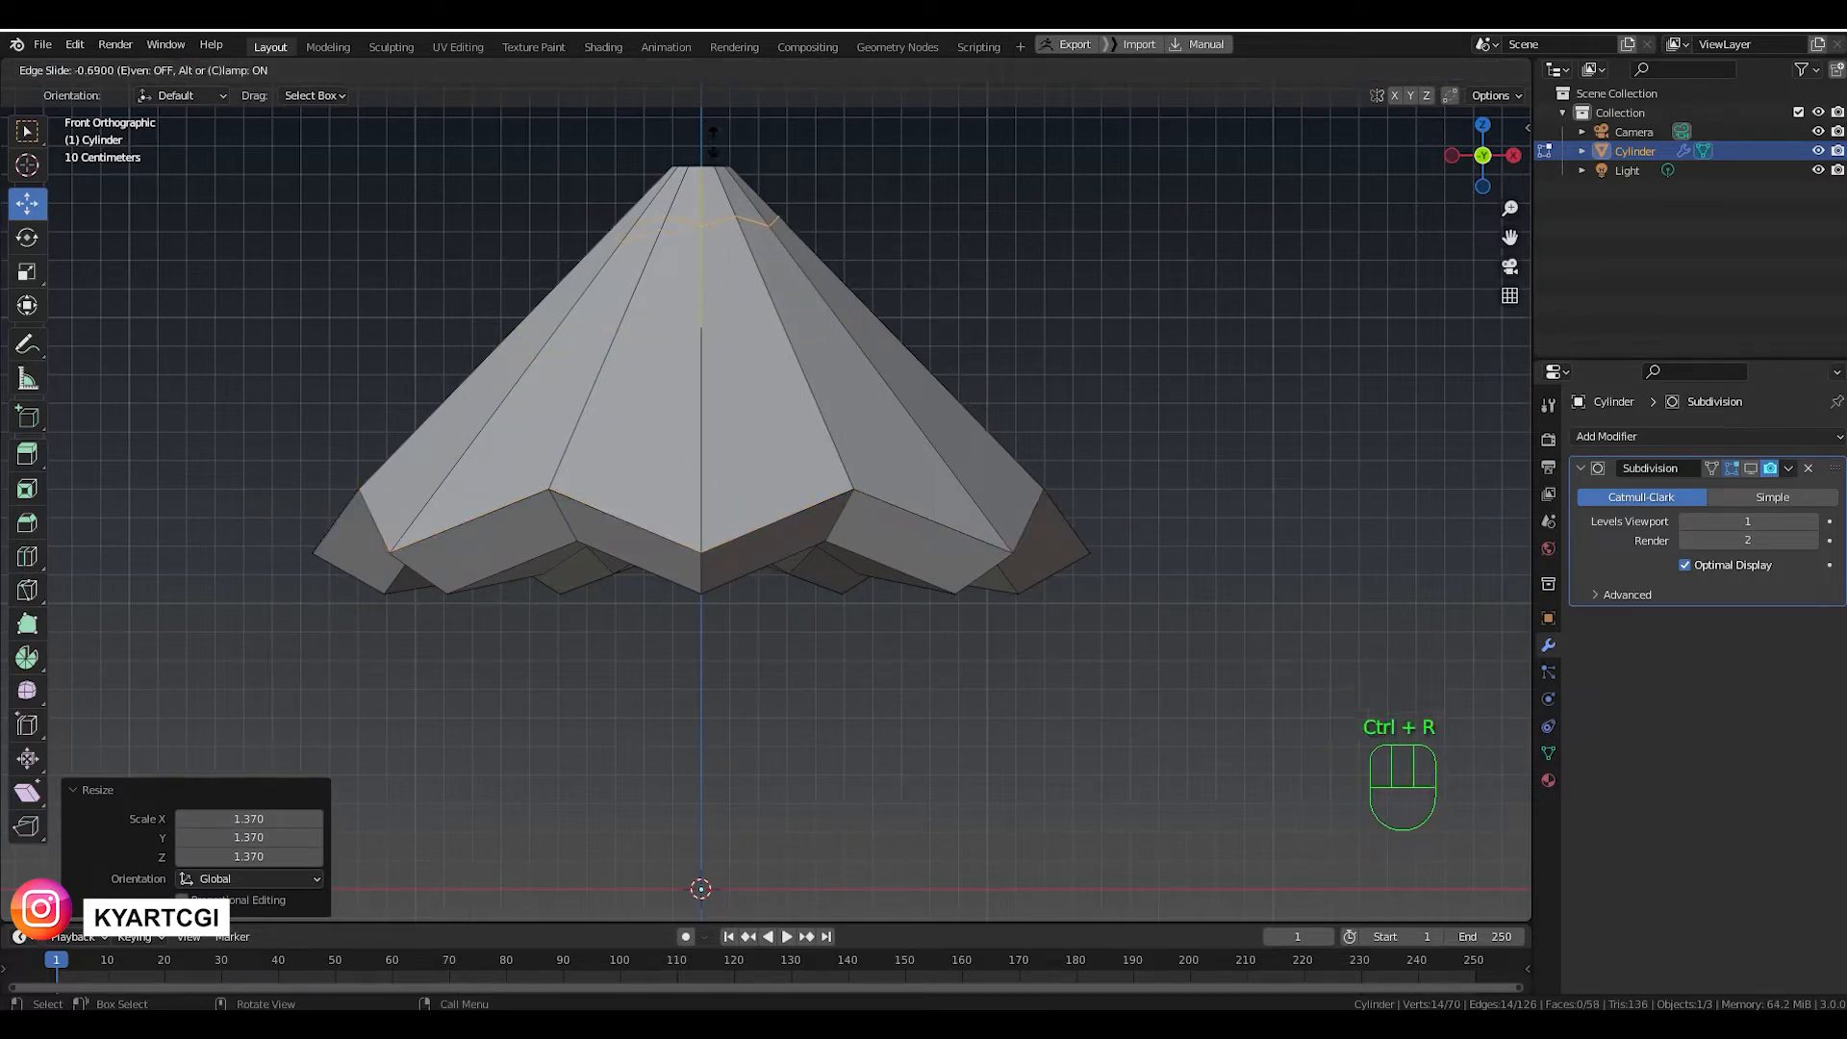
left_click(712, 158)
scroll(709, 164, "down", 2)
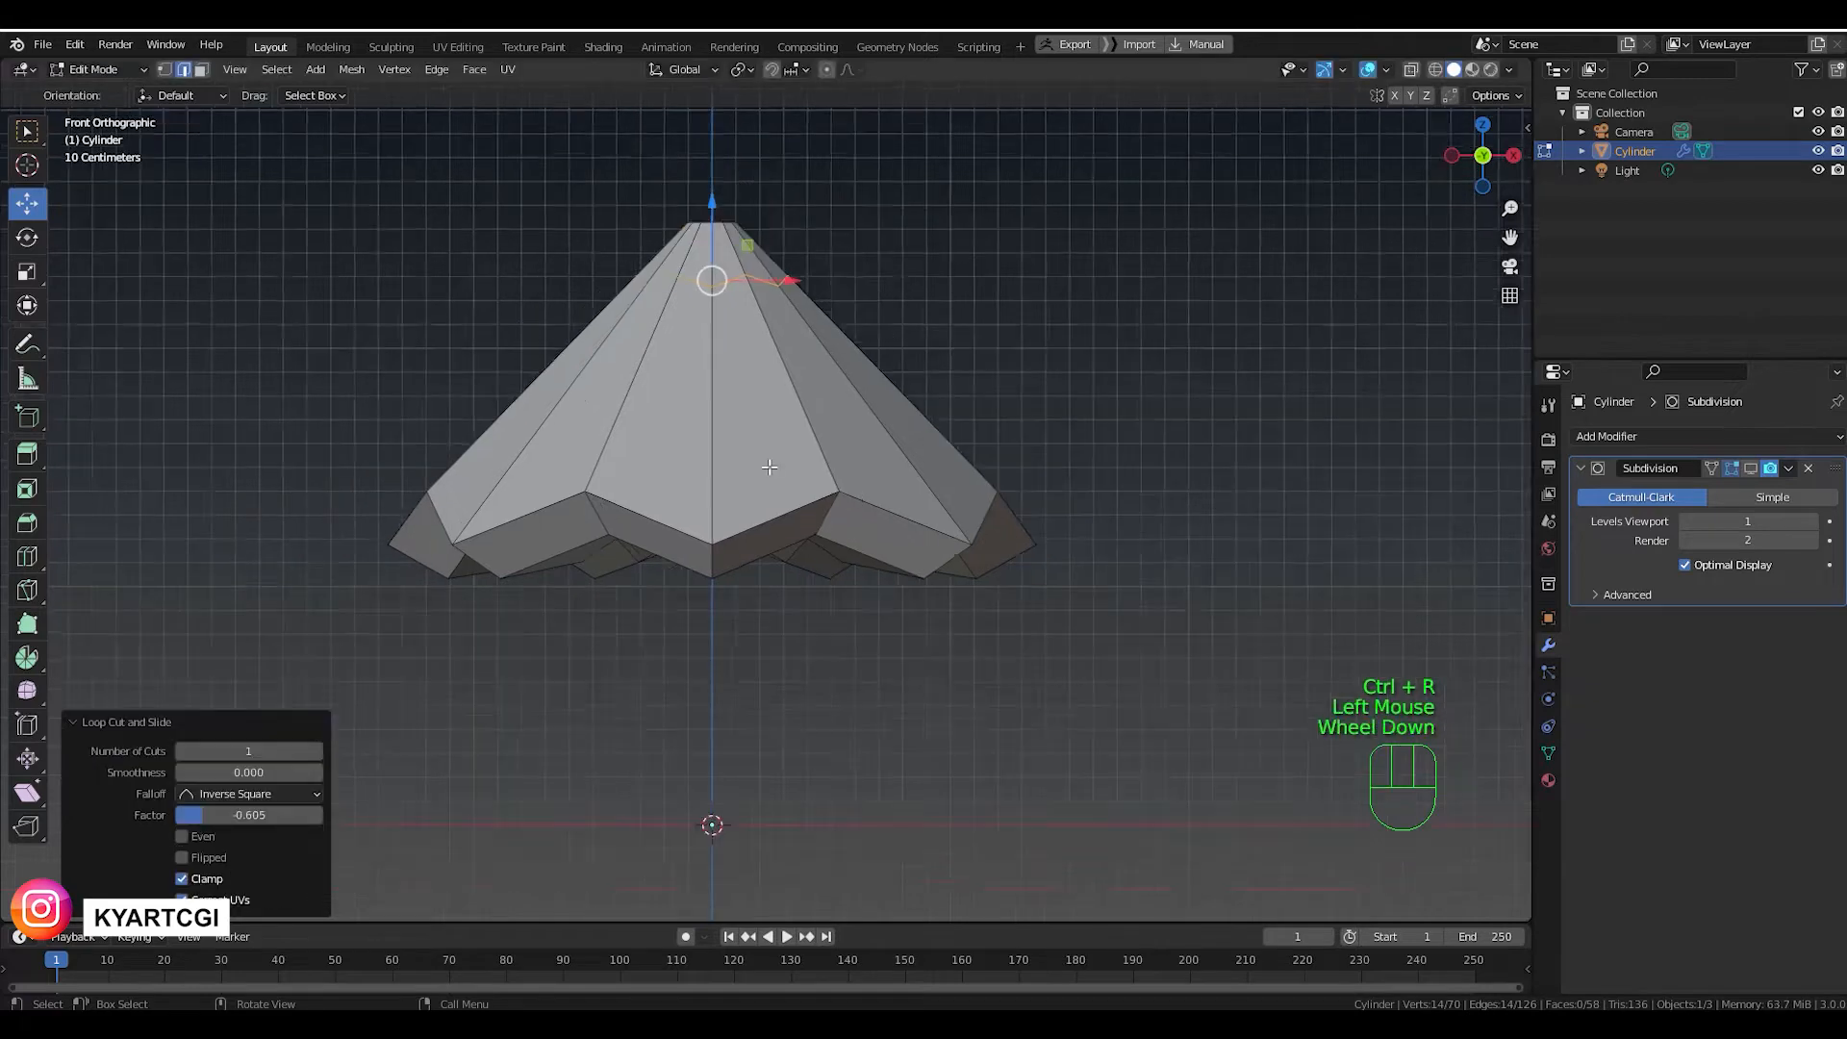
Show the Subdivision modifier in the viewport again and set its viewport level to 2.
middle_click_drag(712, 288, 784, 510)
left_click(1751, 467)
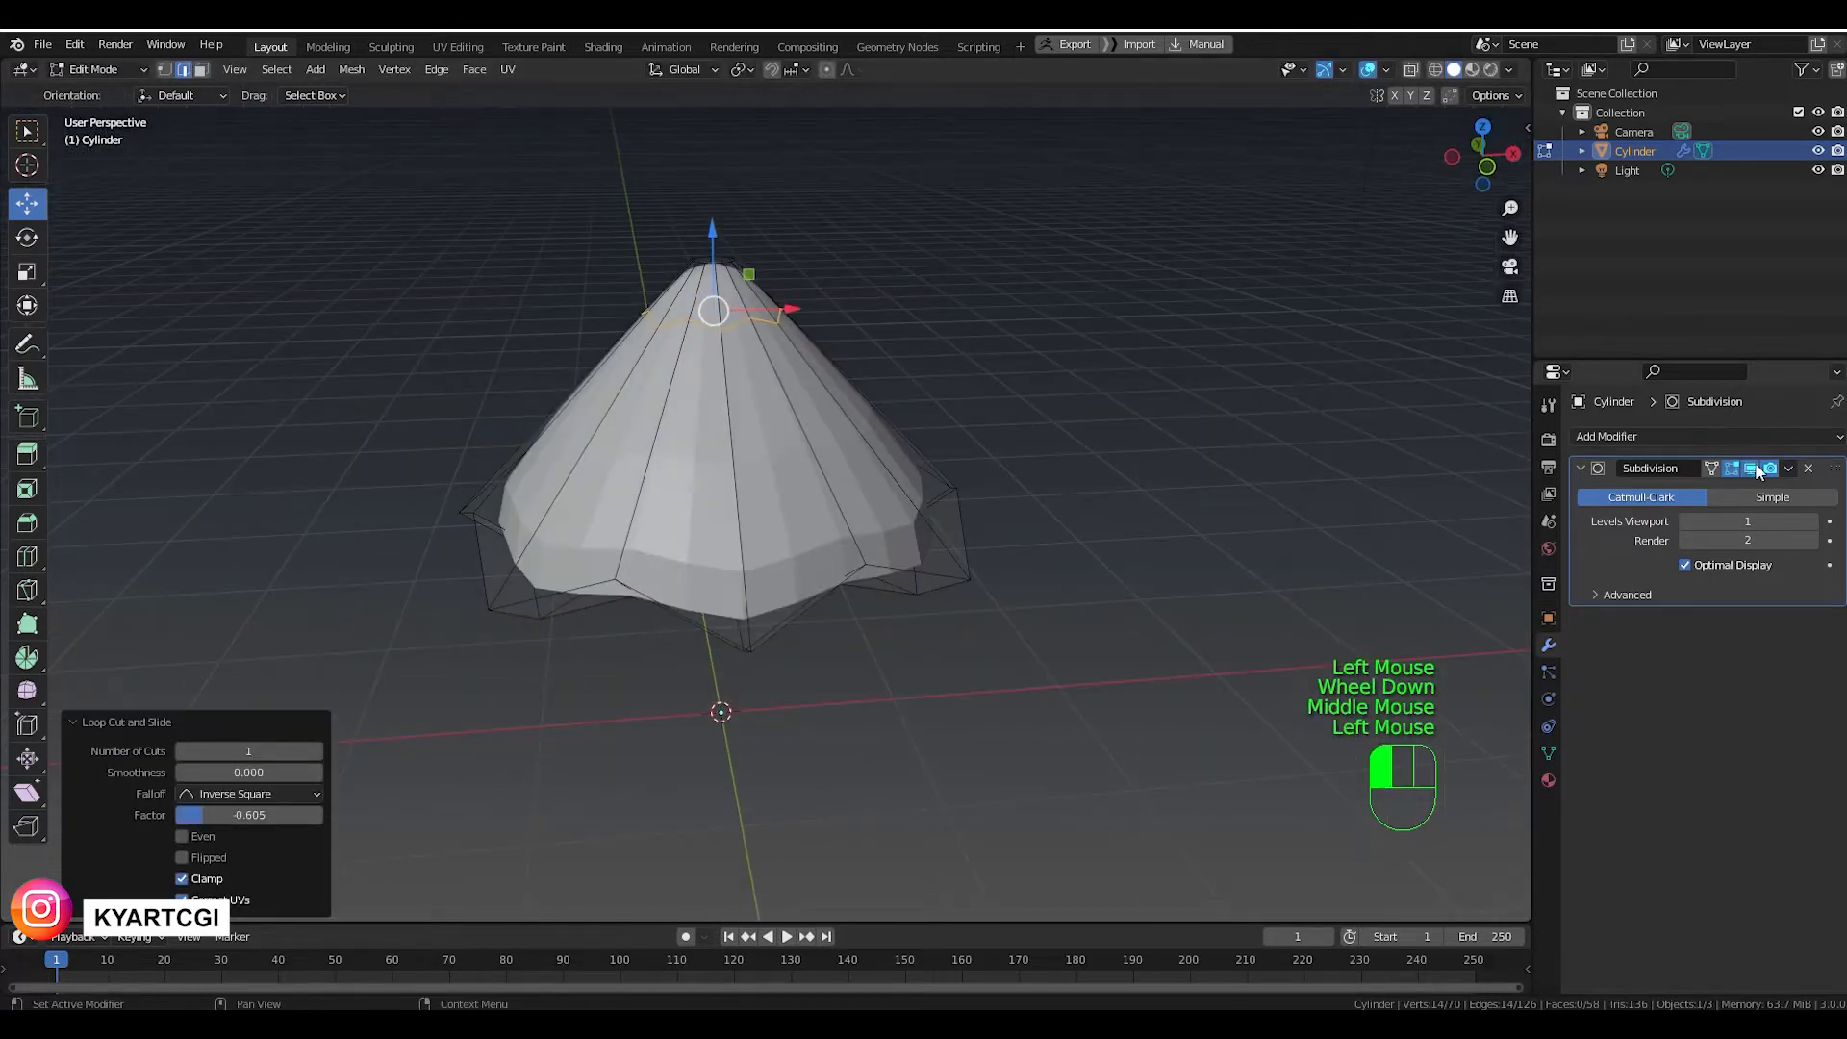
middle_click_drag(982, 633, 894, 634)
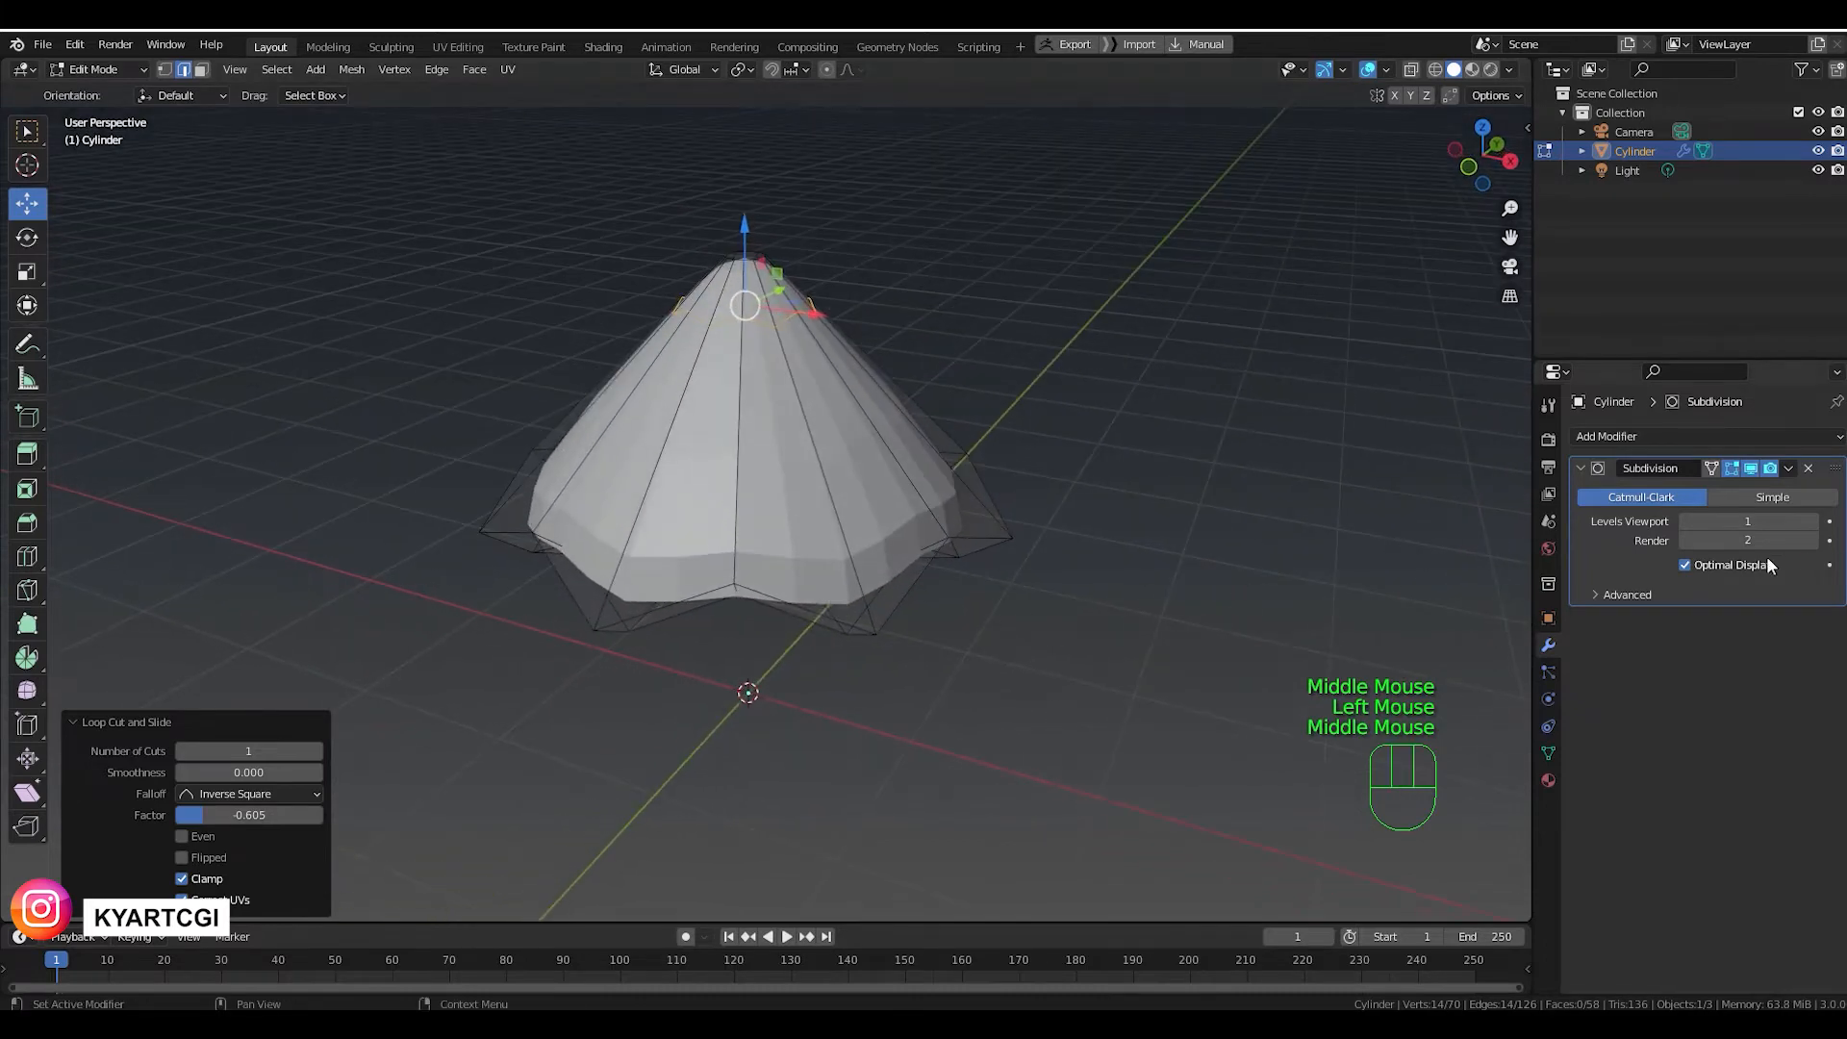
left_click(1815, 527)
mouse_move(947, 712)
middle_mouse_down()
mouse_move(985, 648)
mouse_move(1064, 639)
mouse_move(940, 743)
middle_mouse_up()
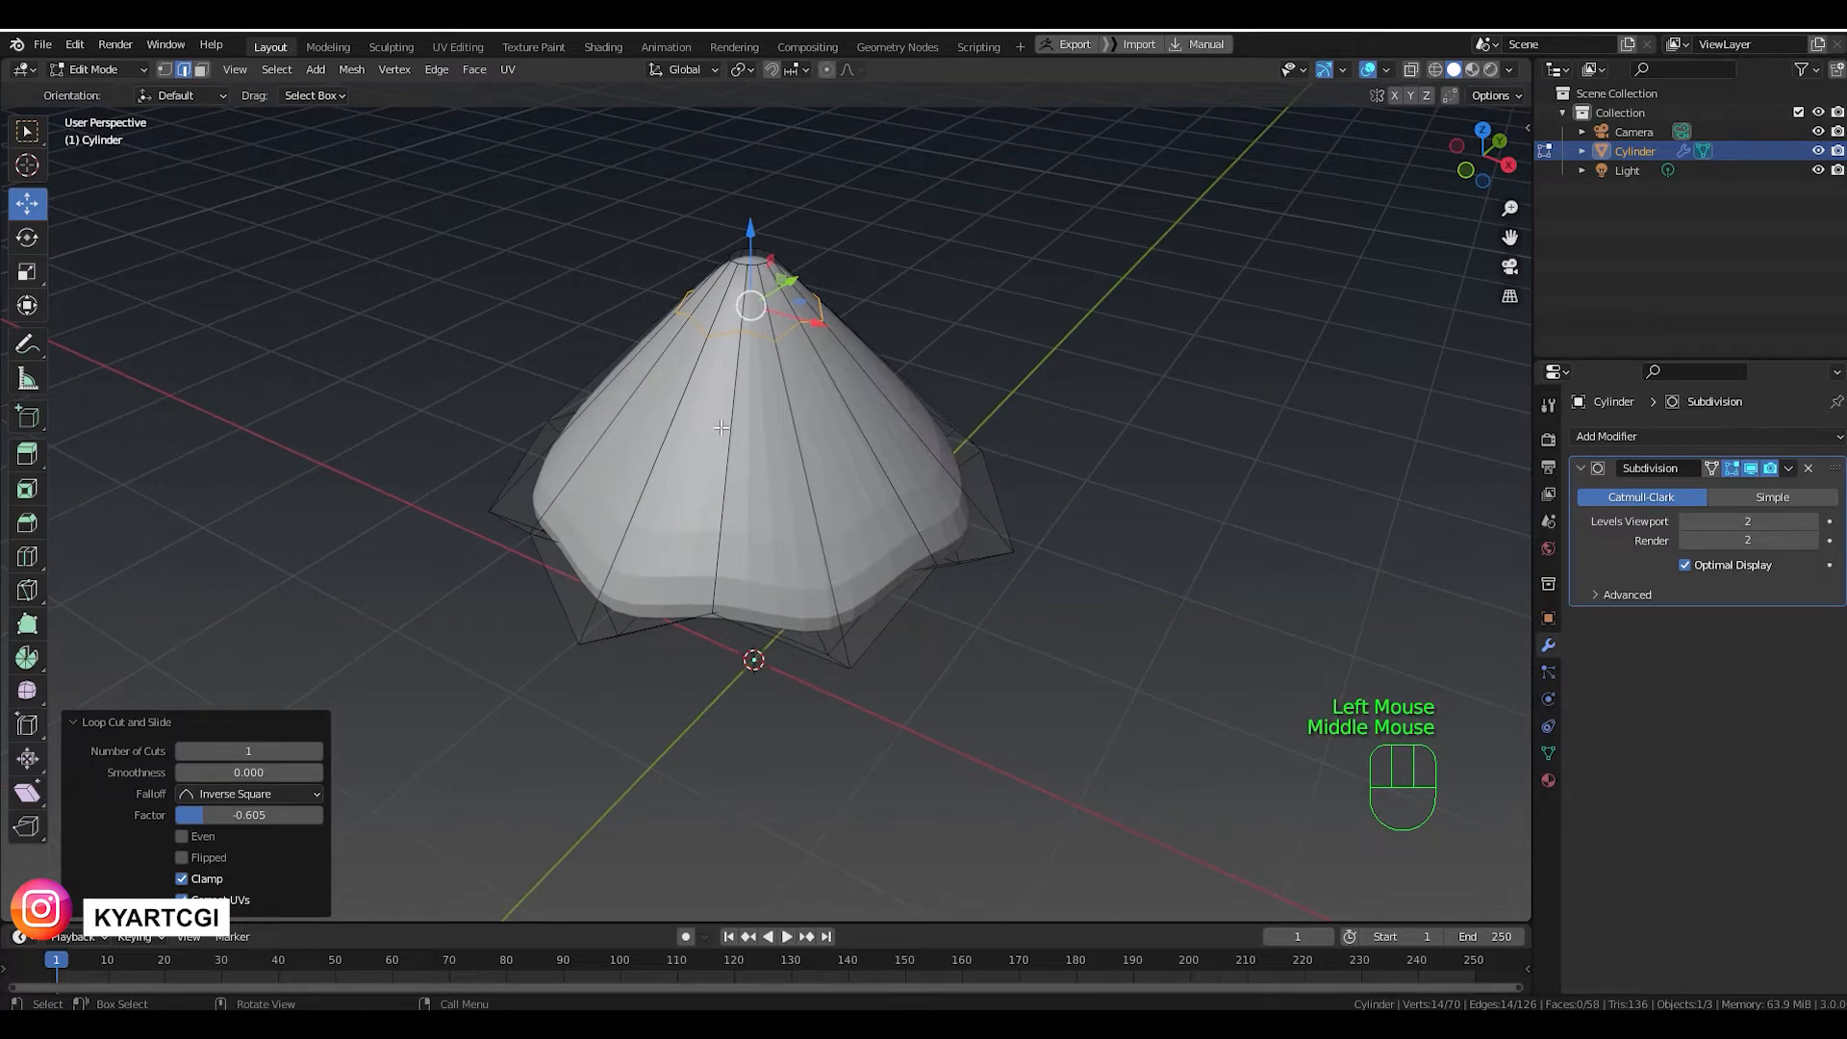
Return the scalloped cone to Object Mode and apply Shade Smooth to it.
middle_click_drag(722, 428, 747, 408)
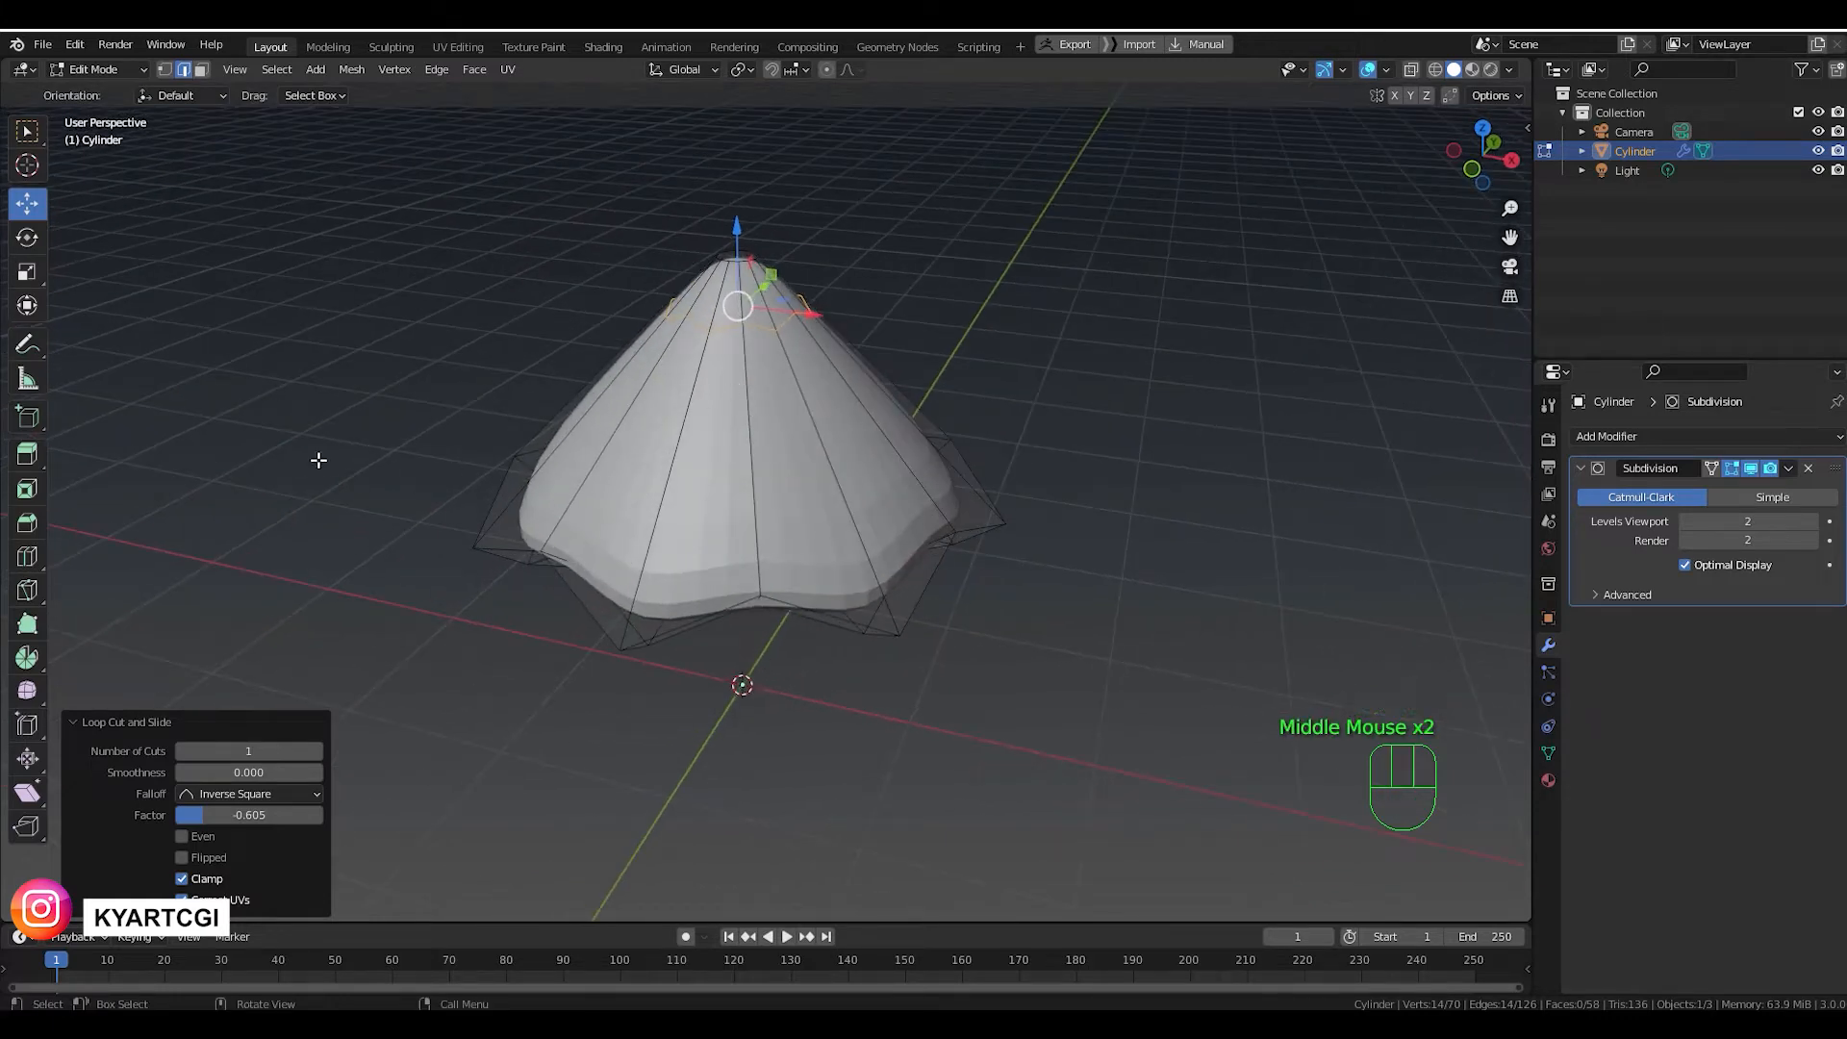
left_click(78, 721)
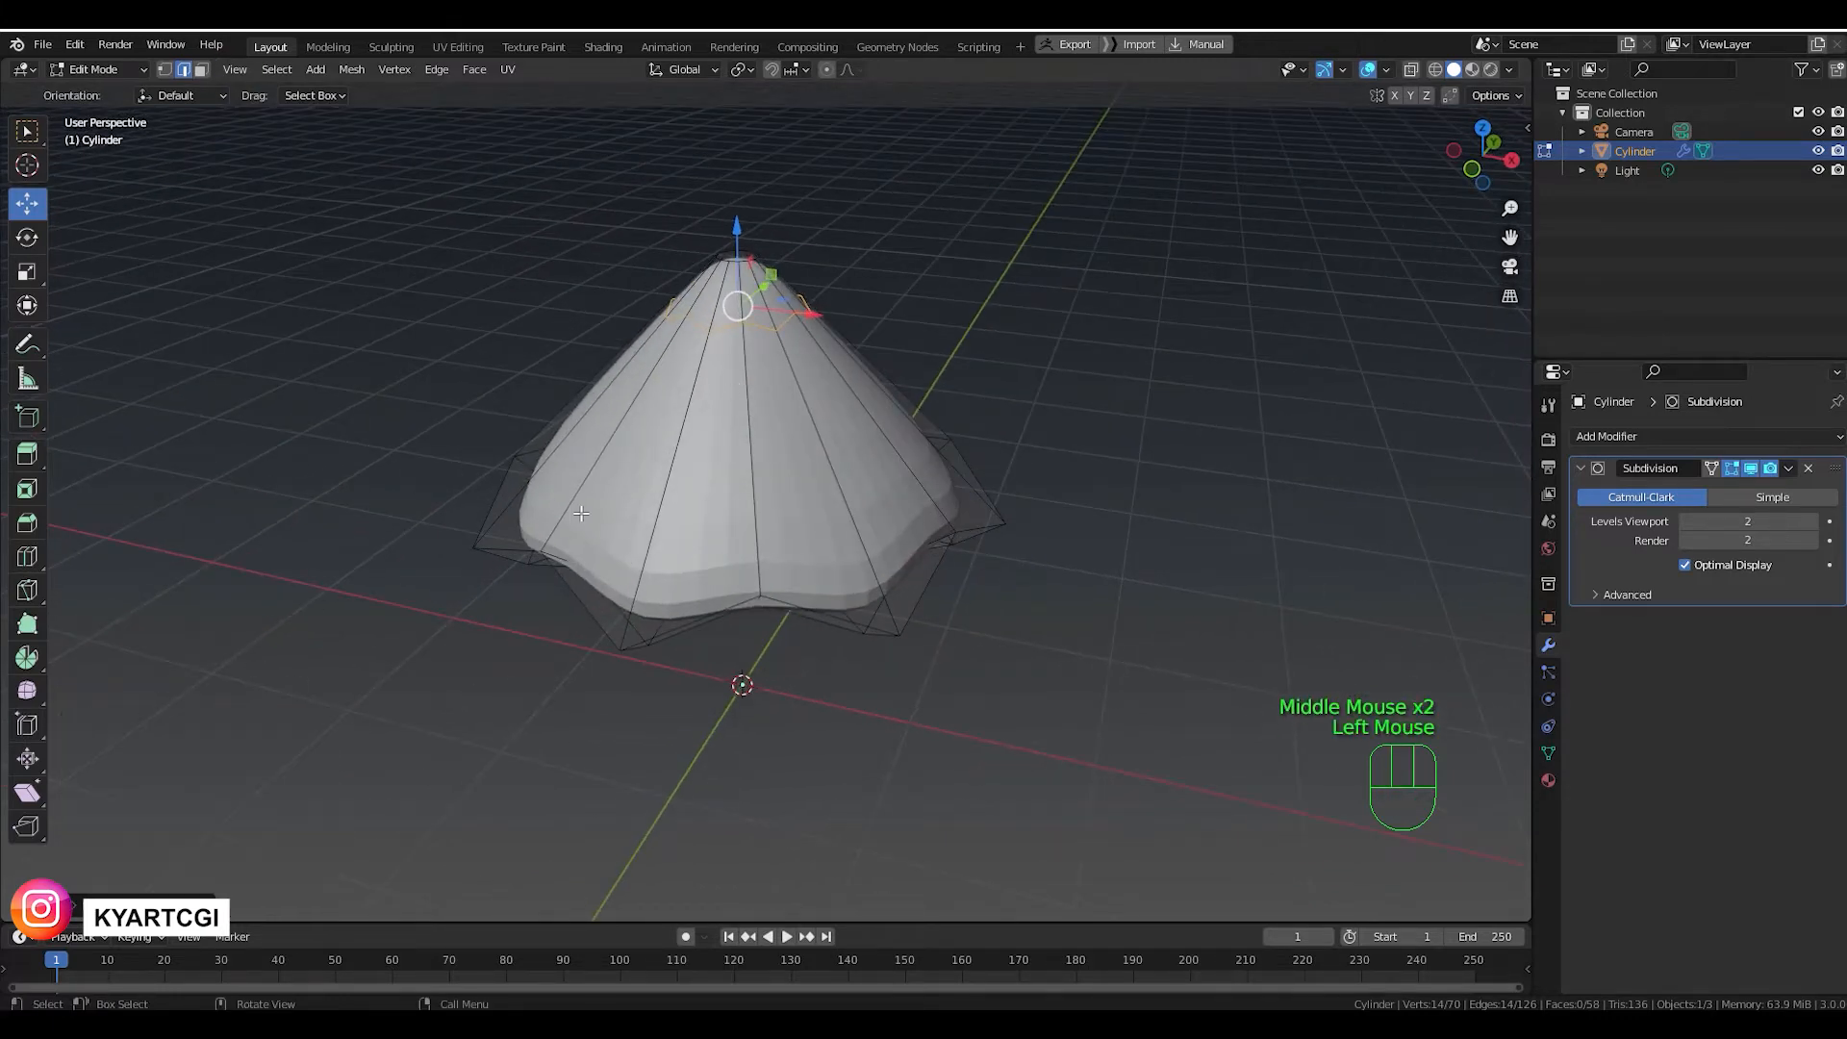
key("Tab")
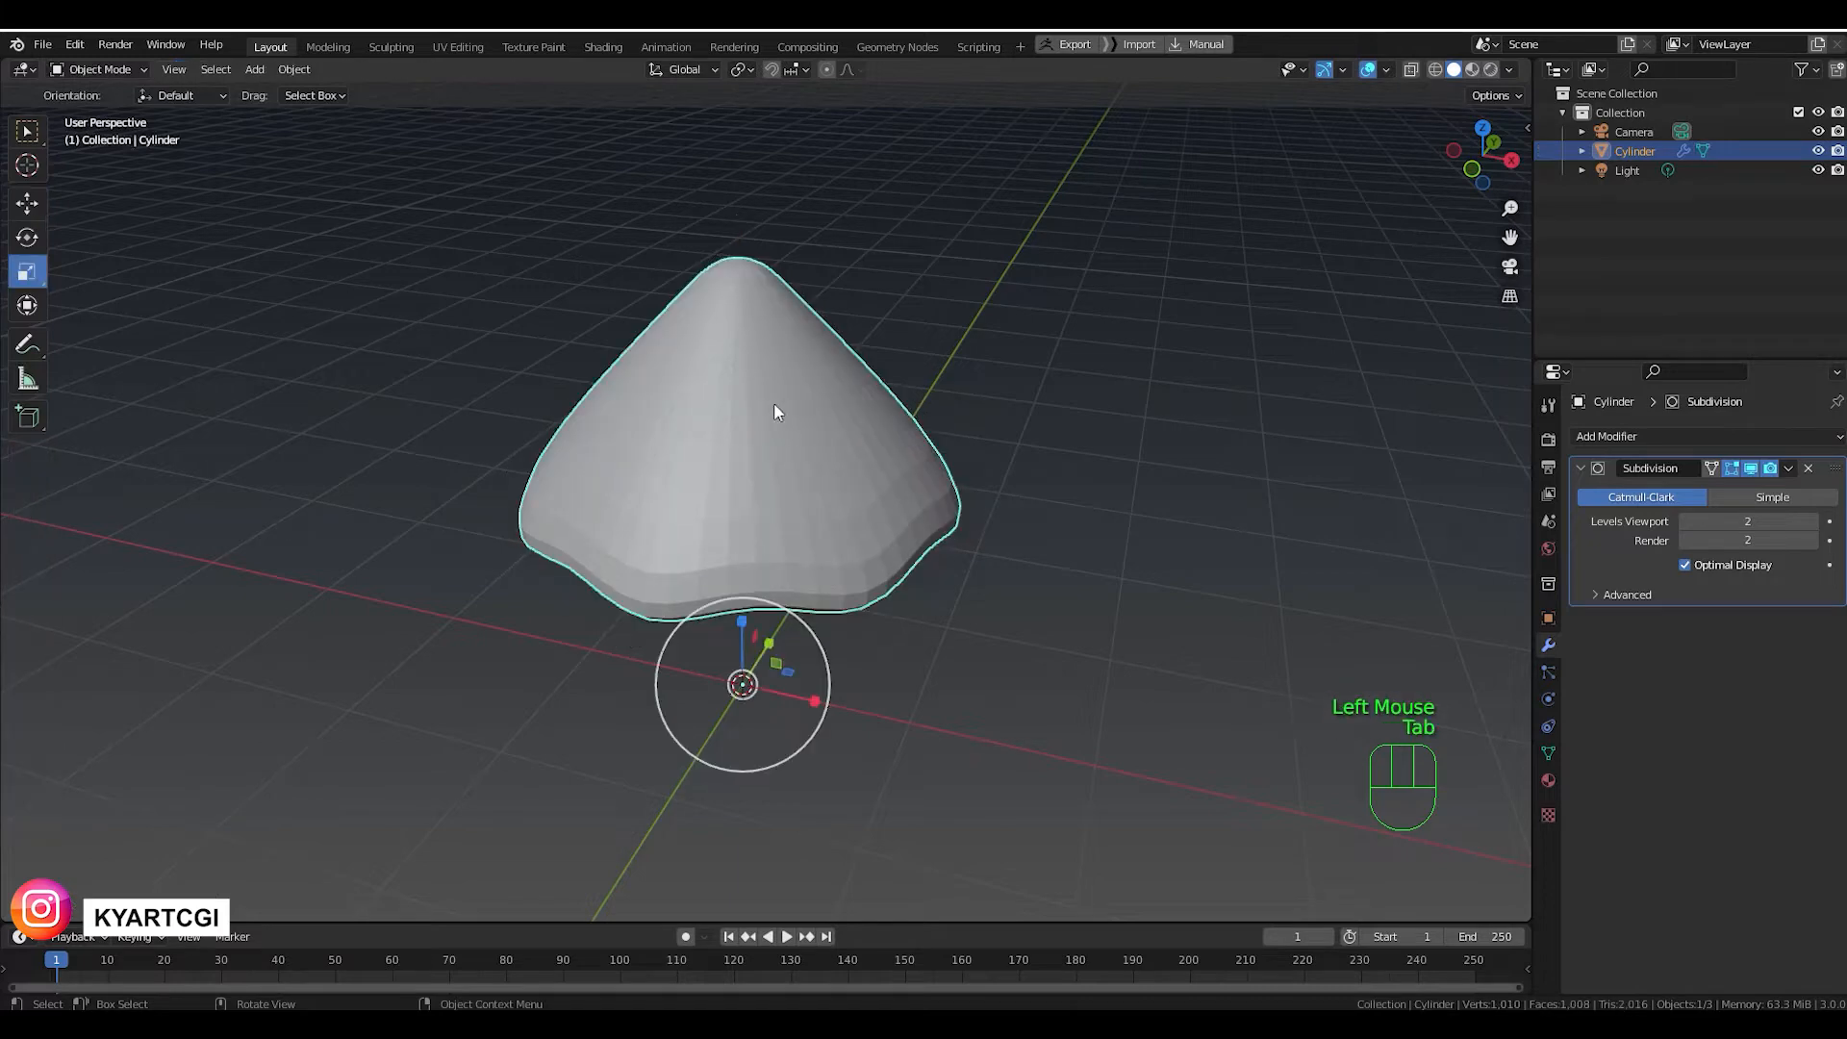
right_click(736, 418)
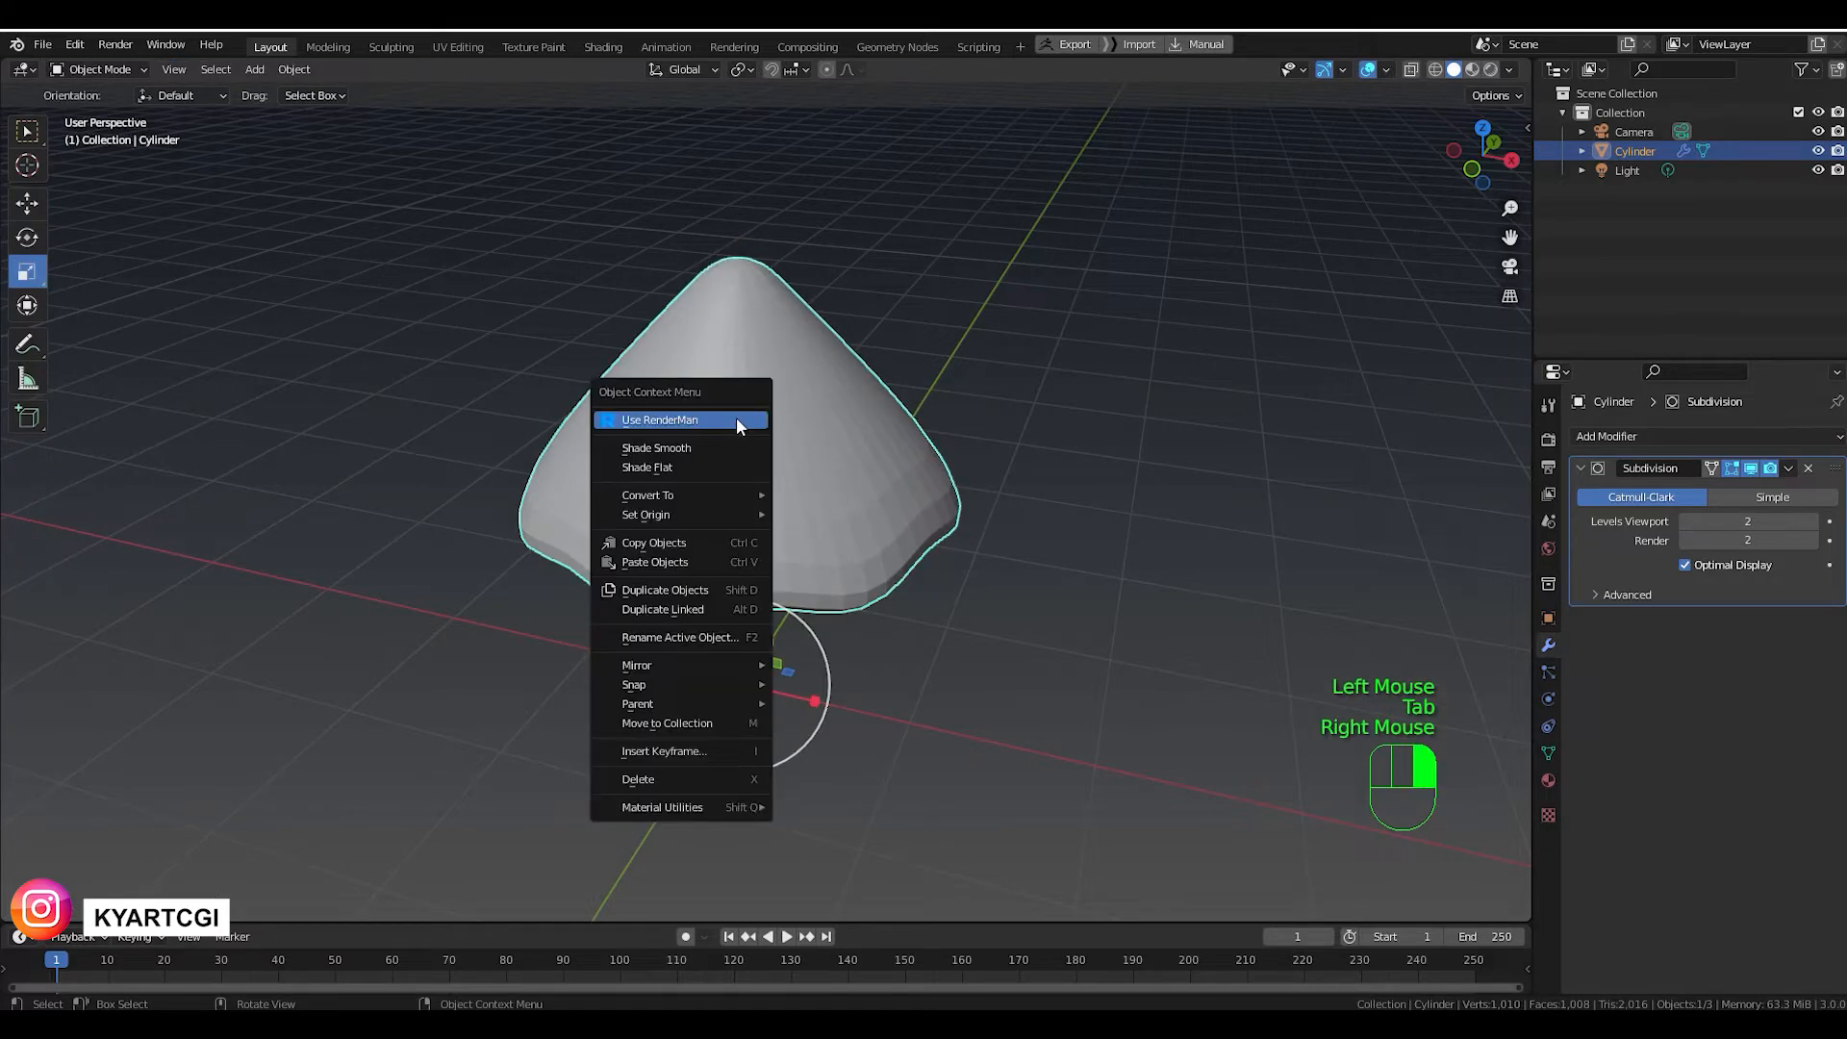
left_click(717, 447)
mouse_move(923, 491)
middle_mouse_down()
mouse_move(989, 503)
mouse_move(962, 560)
mouse_move(901, 464)
mouse_move(1000, 433)
mouse_move(976, 471)
middle_mouse_up()
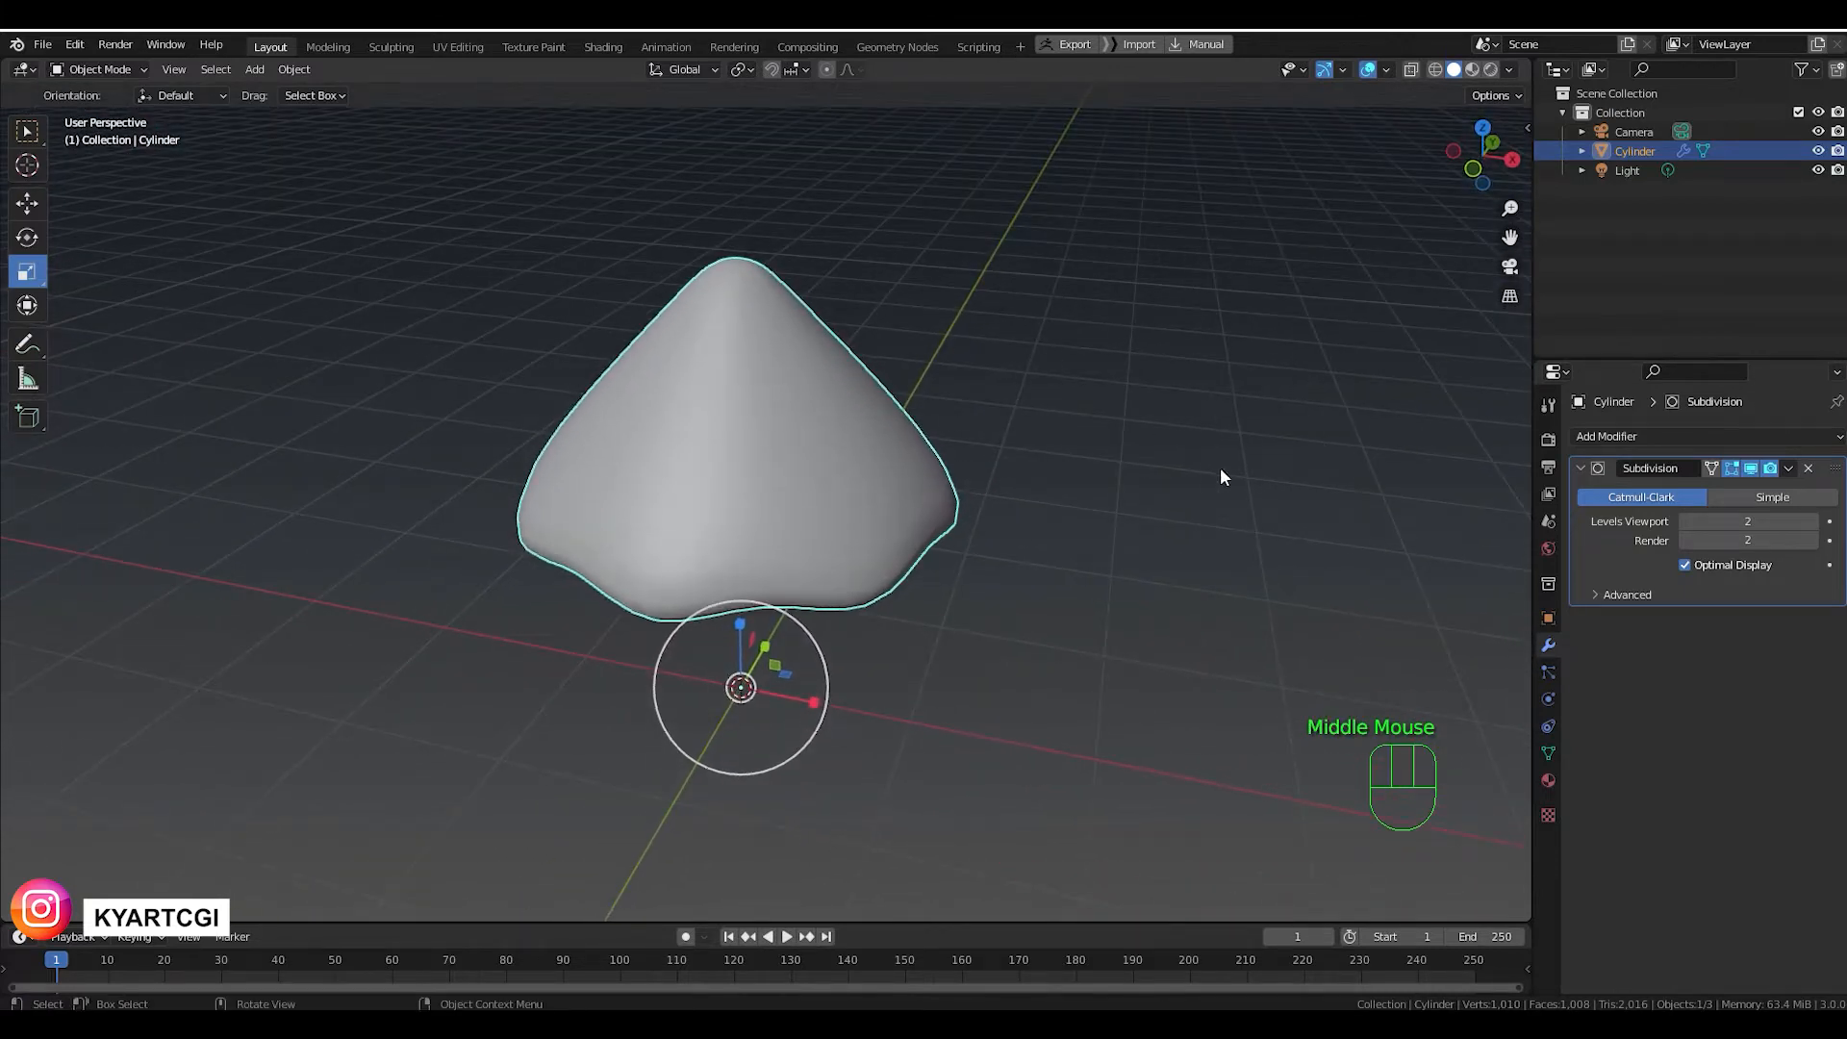
middle_click_drag(1068, 556, 1187, 483)
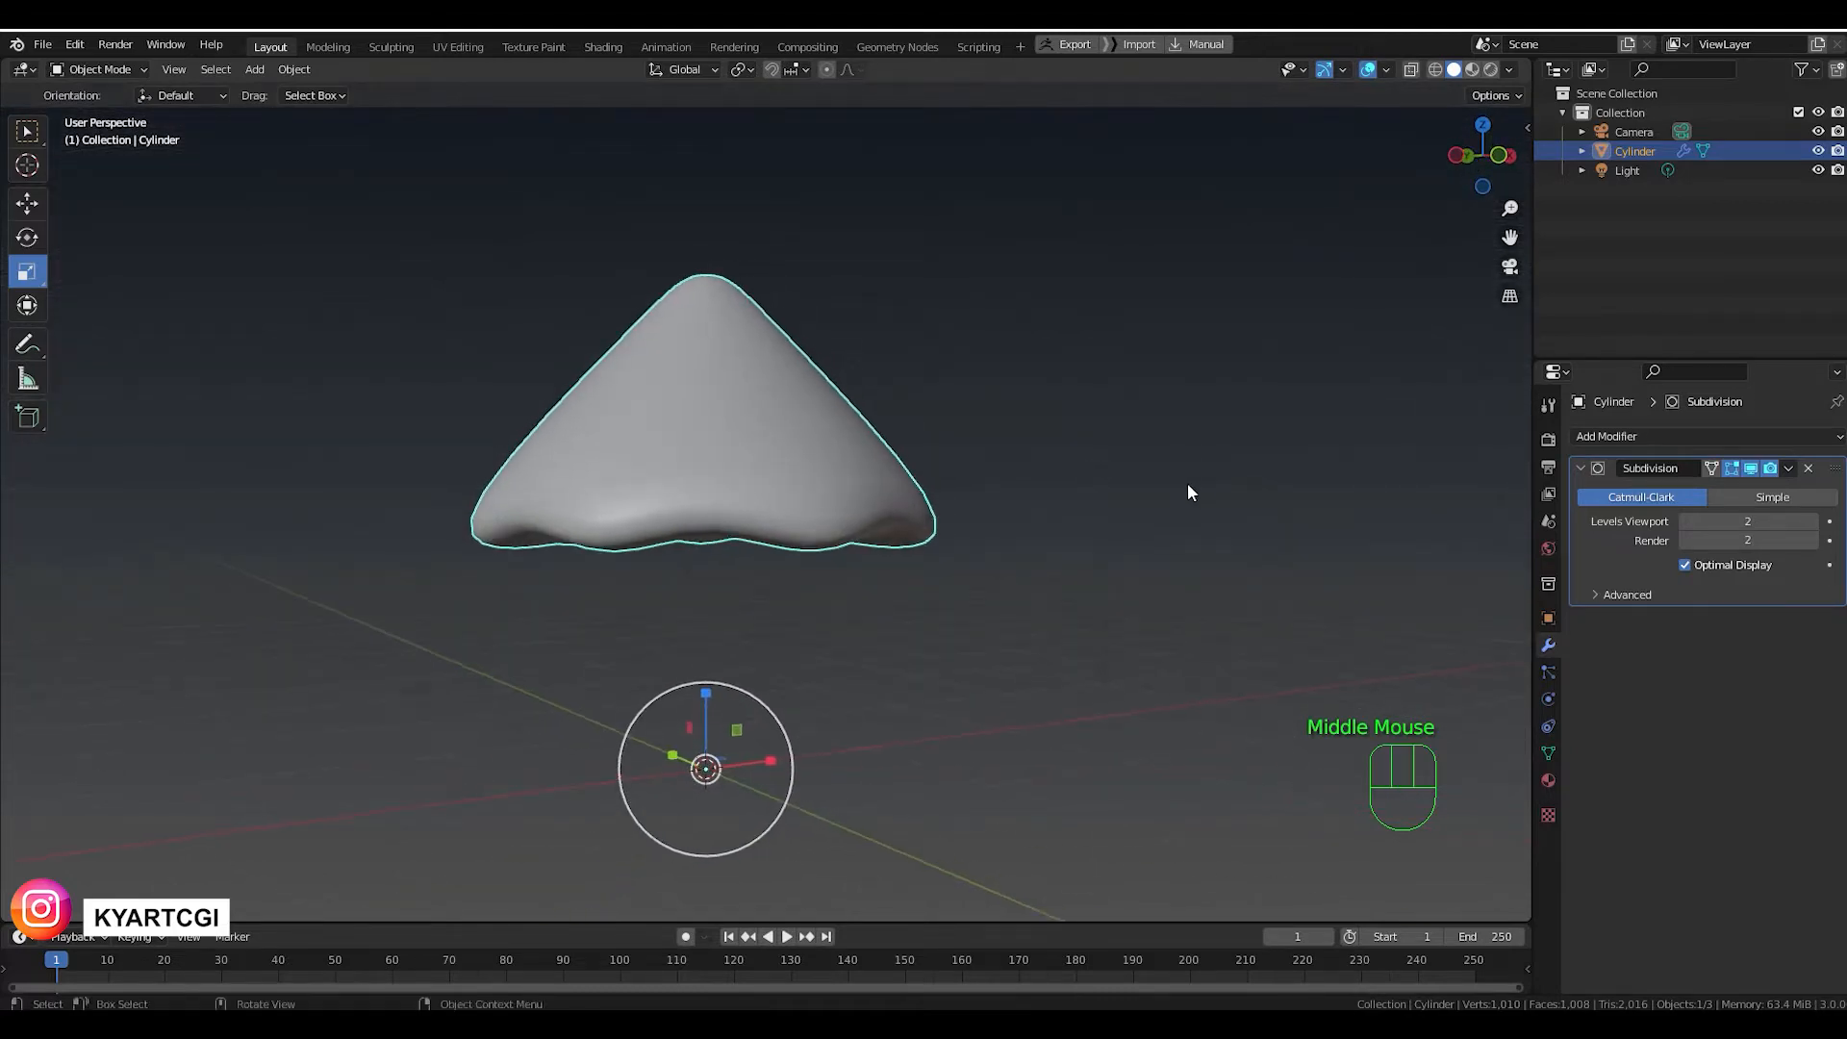
Add a Bevel modifier to the cone with 2 segments and an amount of 0.03 m.
left_click(1606, 438)
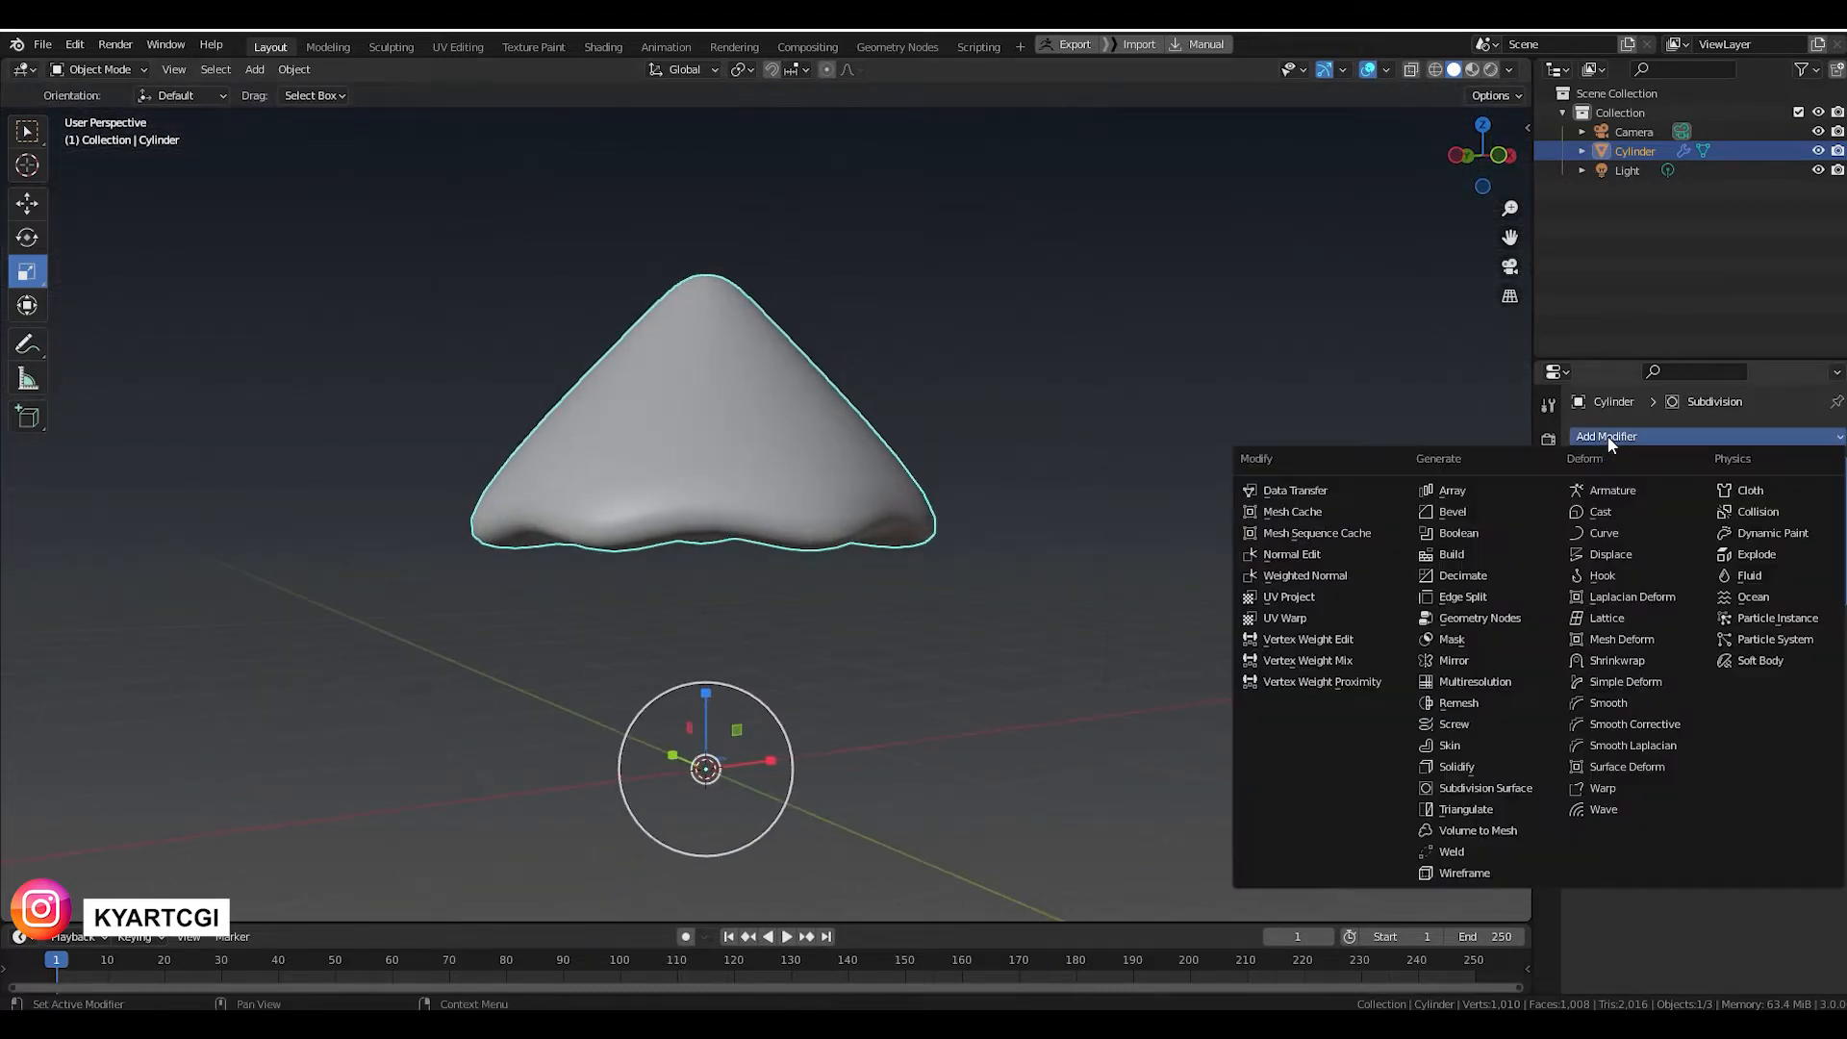
left_click(1470, 512)
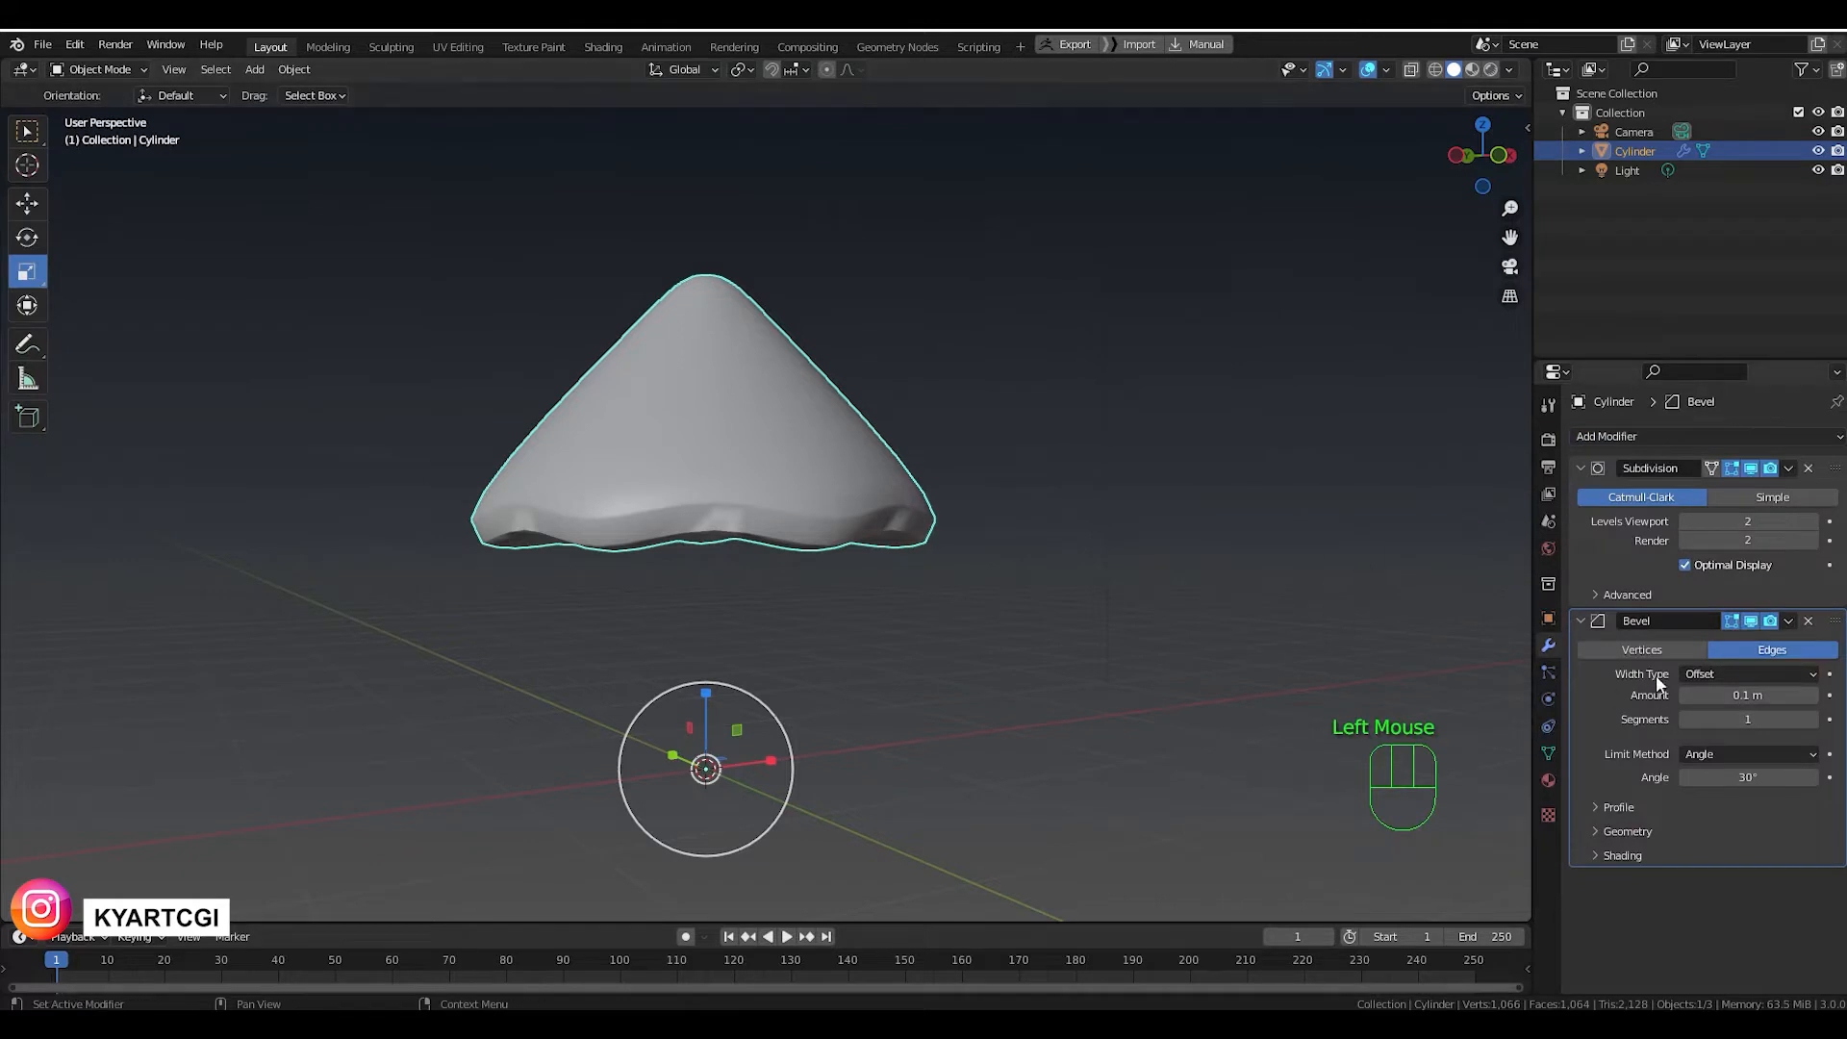
left_click(1812, 719)
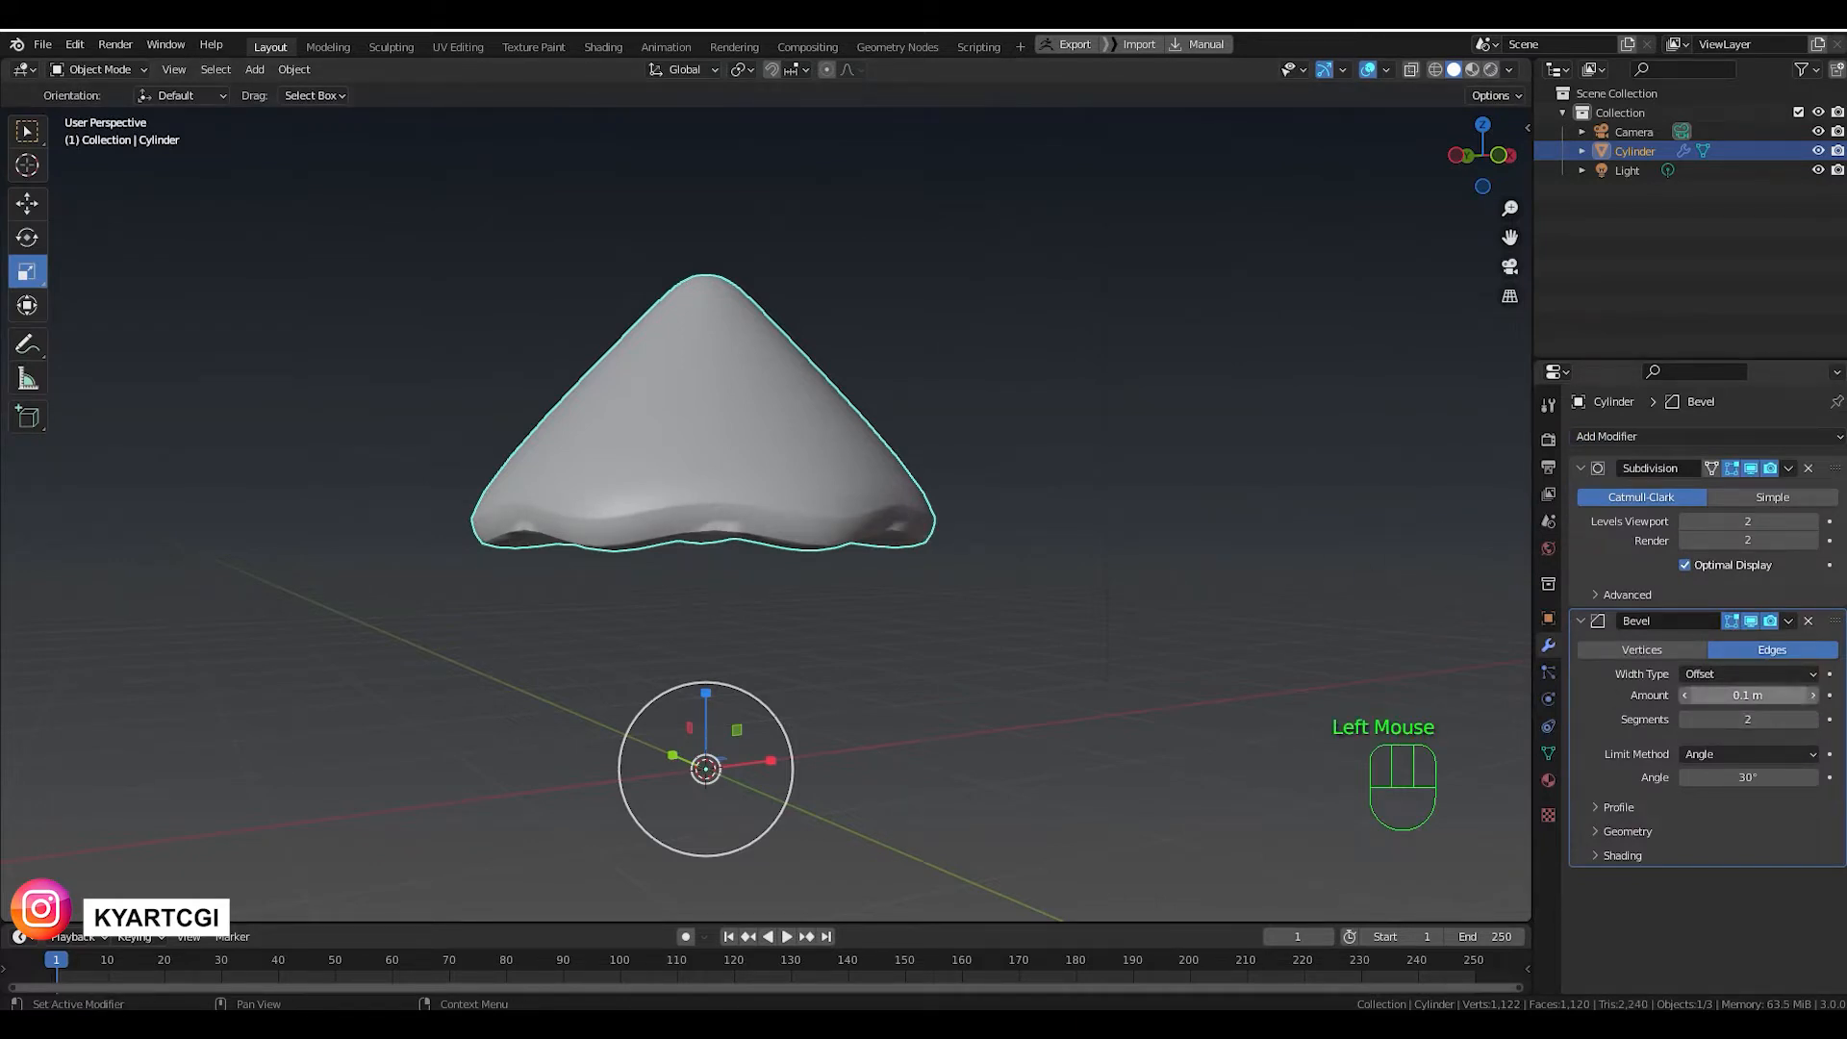
mouse_move(1747, 694)
left_mouse_down()
mouse_move(1791, 695)
mouse_move(1731, 695)
left_mouse_up()
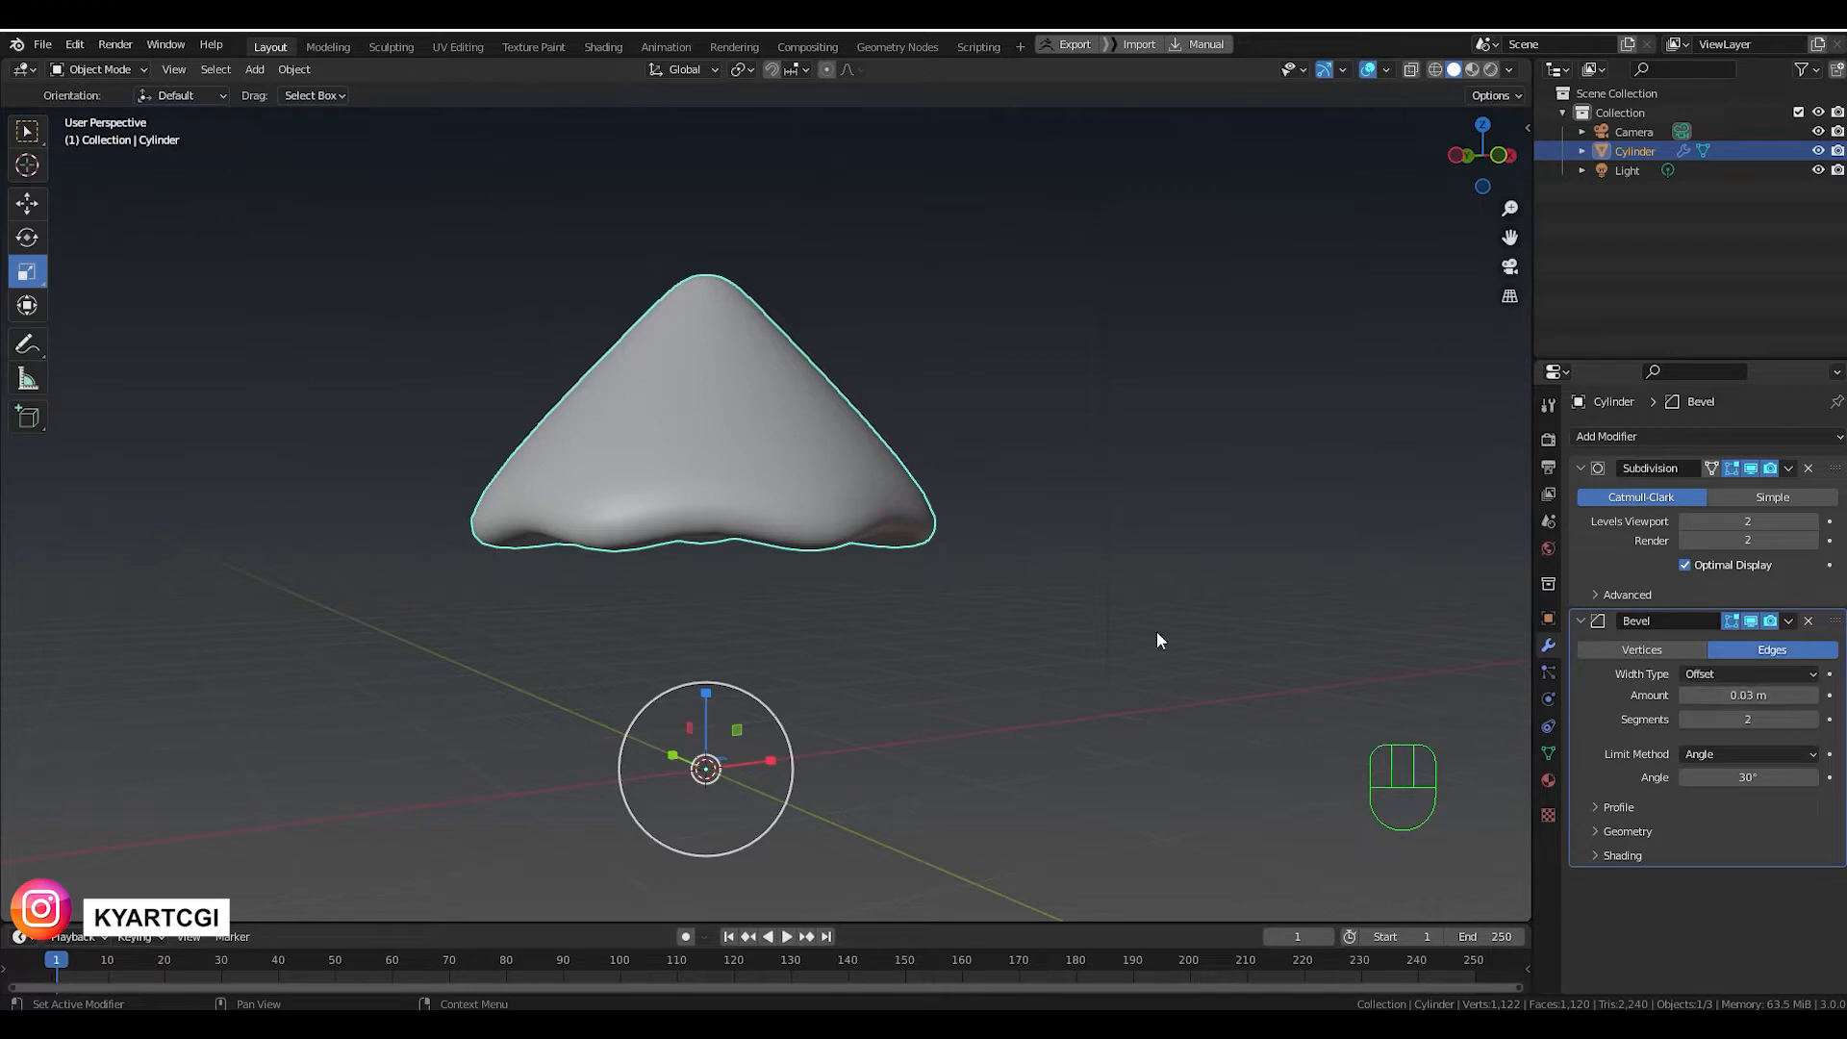
In Edit Mode, inset the face at the cone's tip by about 0.03 m and raise the inset face slightly along Z.
middle_click_drag(1139, 590, 752, 485)
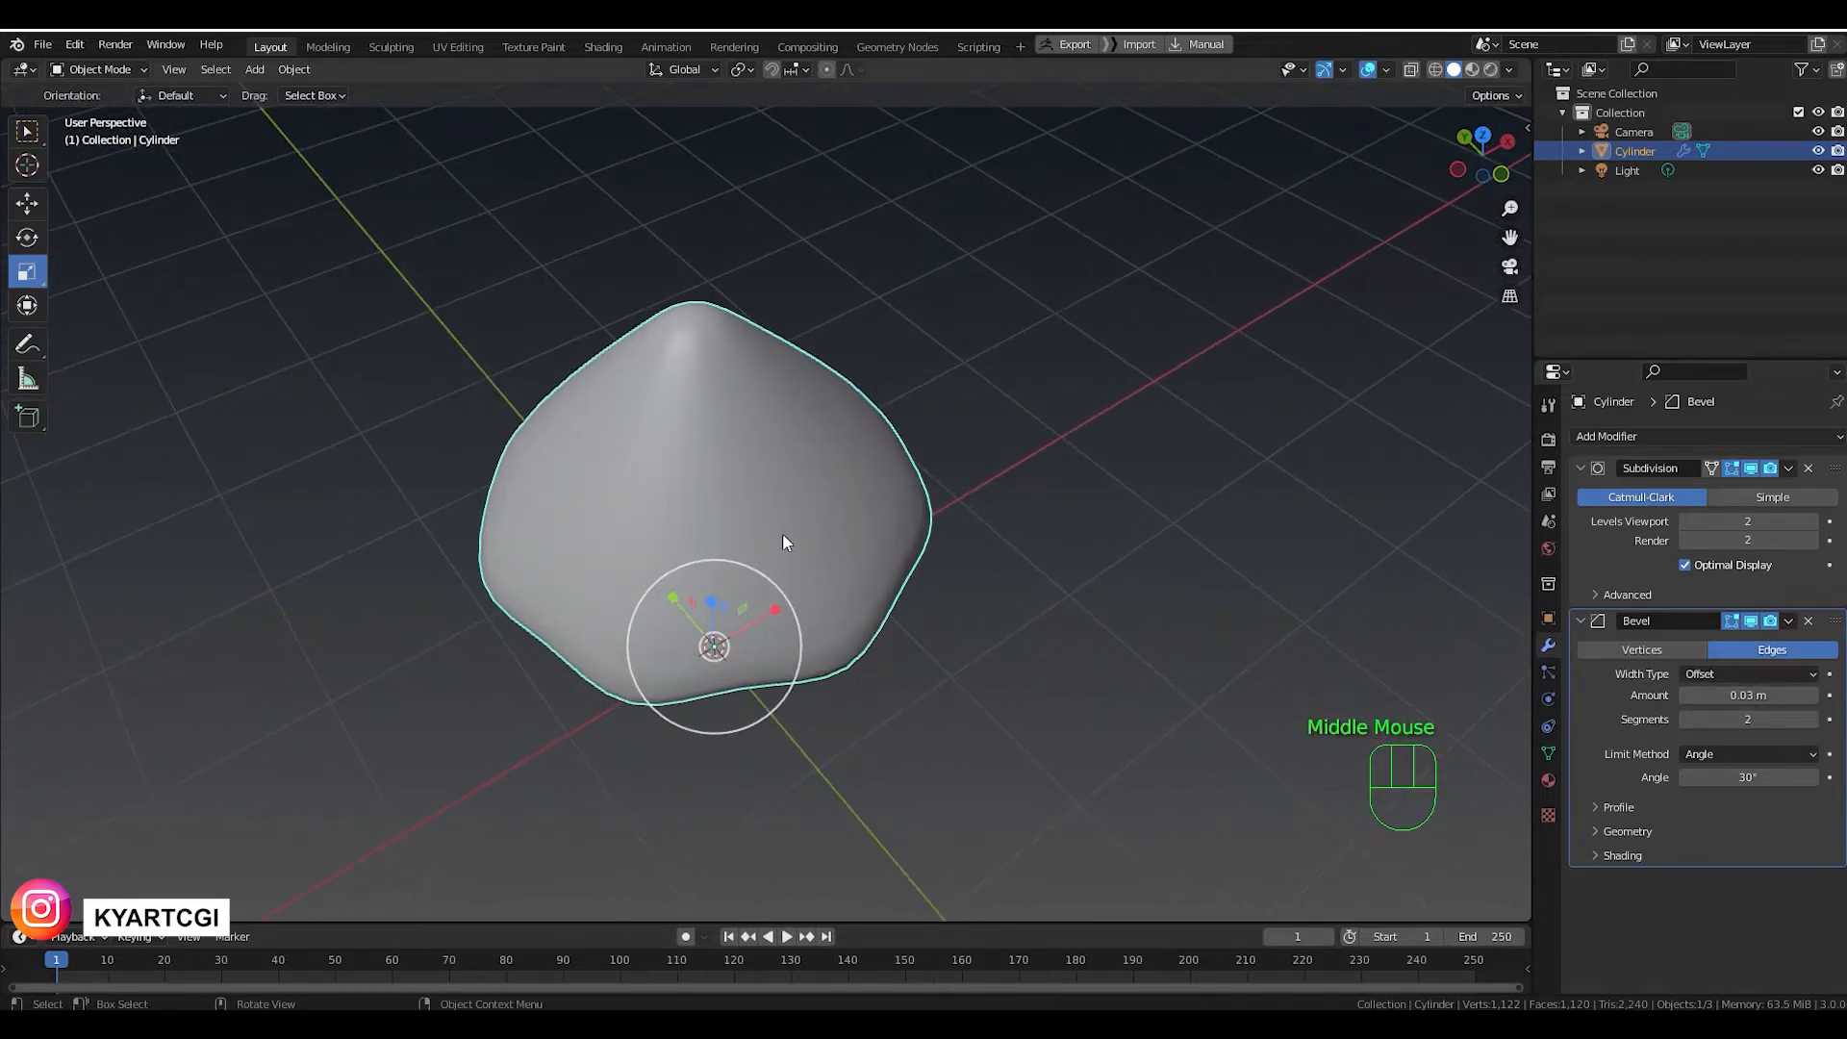
key("Tab")
scroll(724, 416, "up", 3)
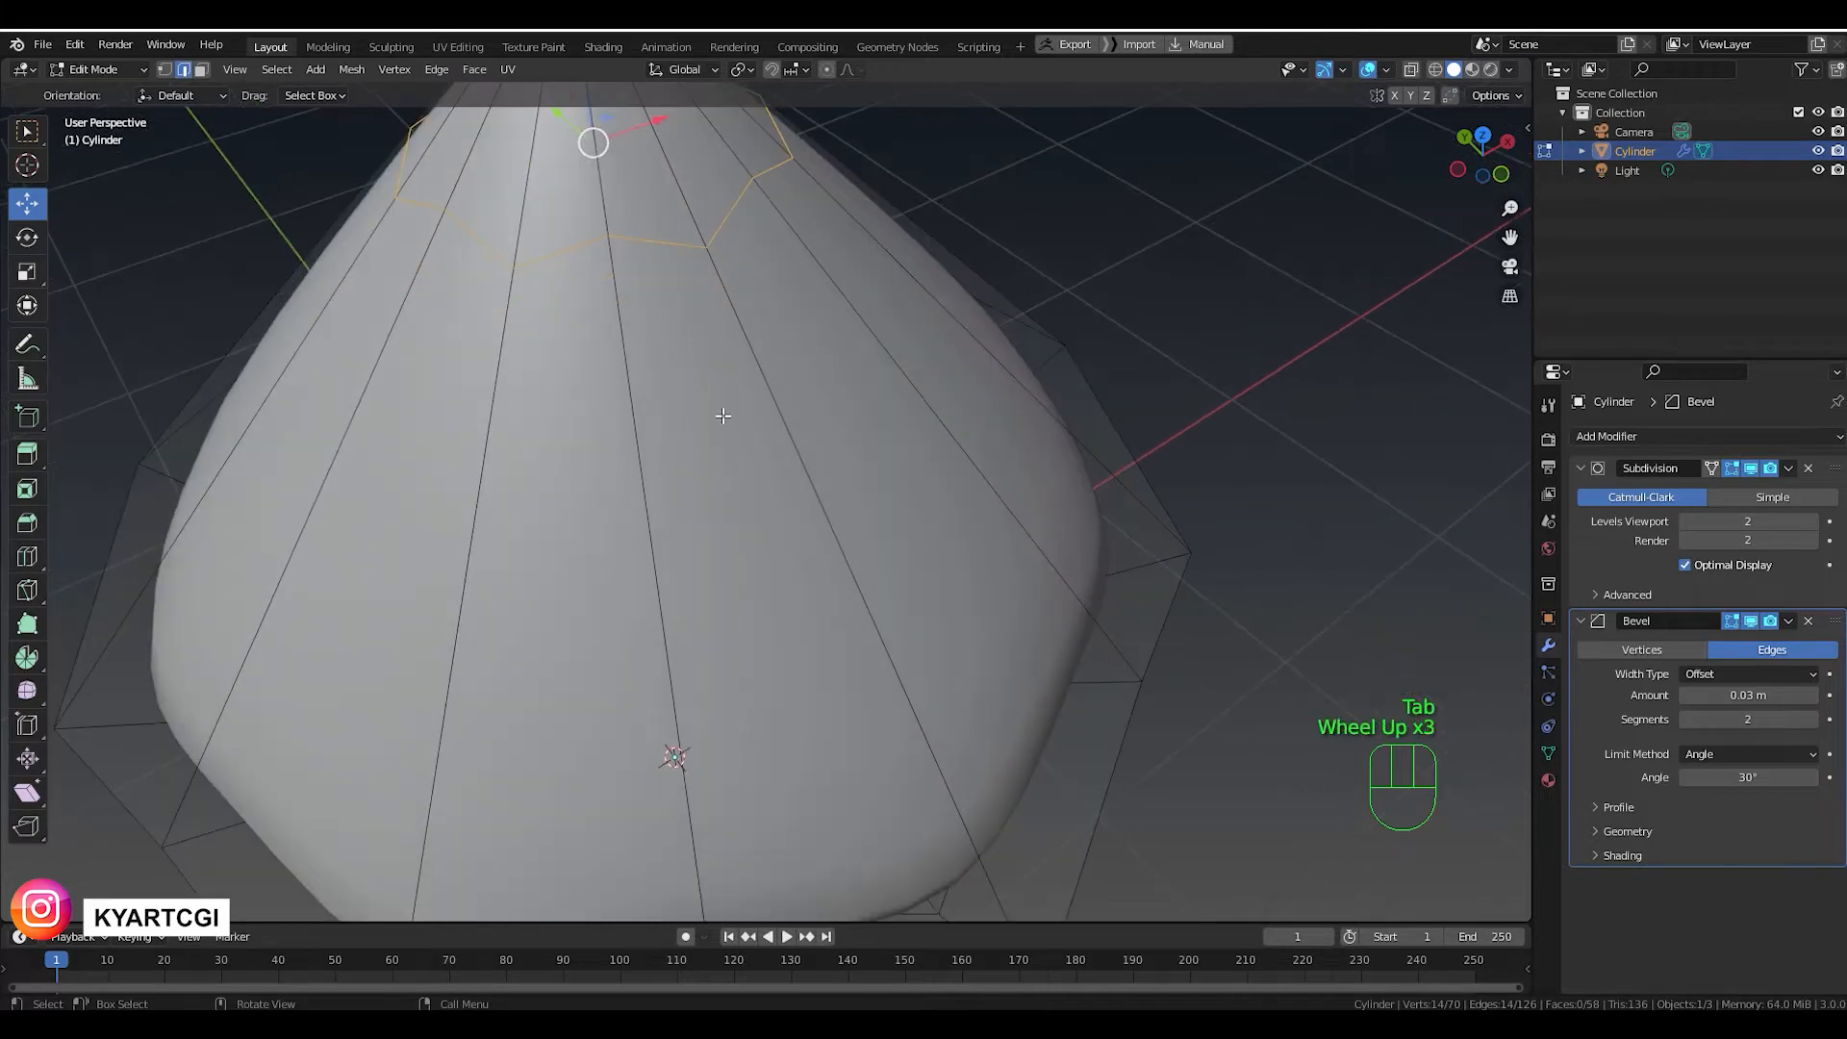
middle_click_drag(723, 415, 639, 440, "shift")
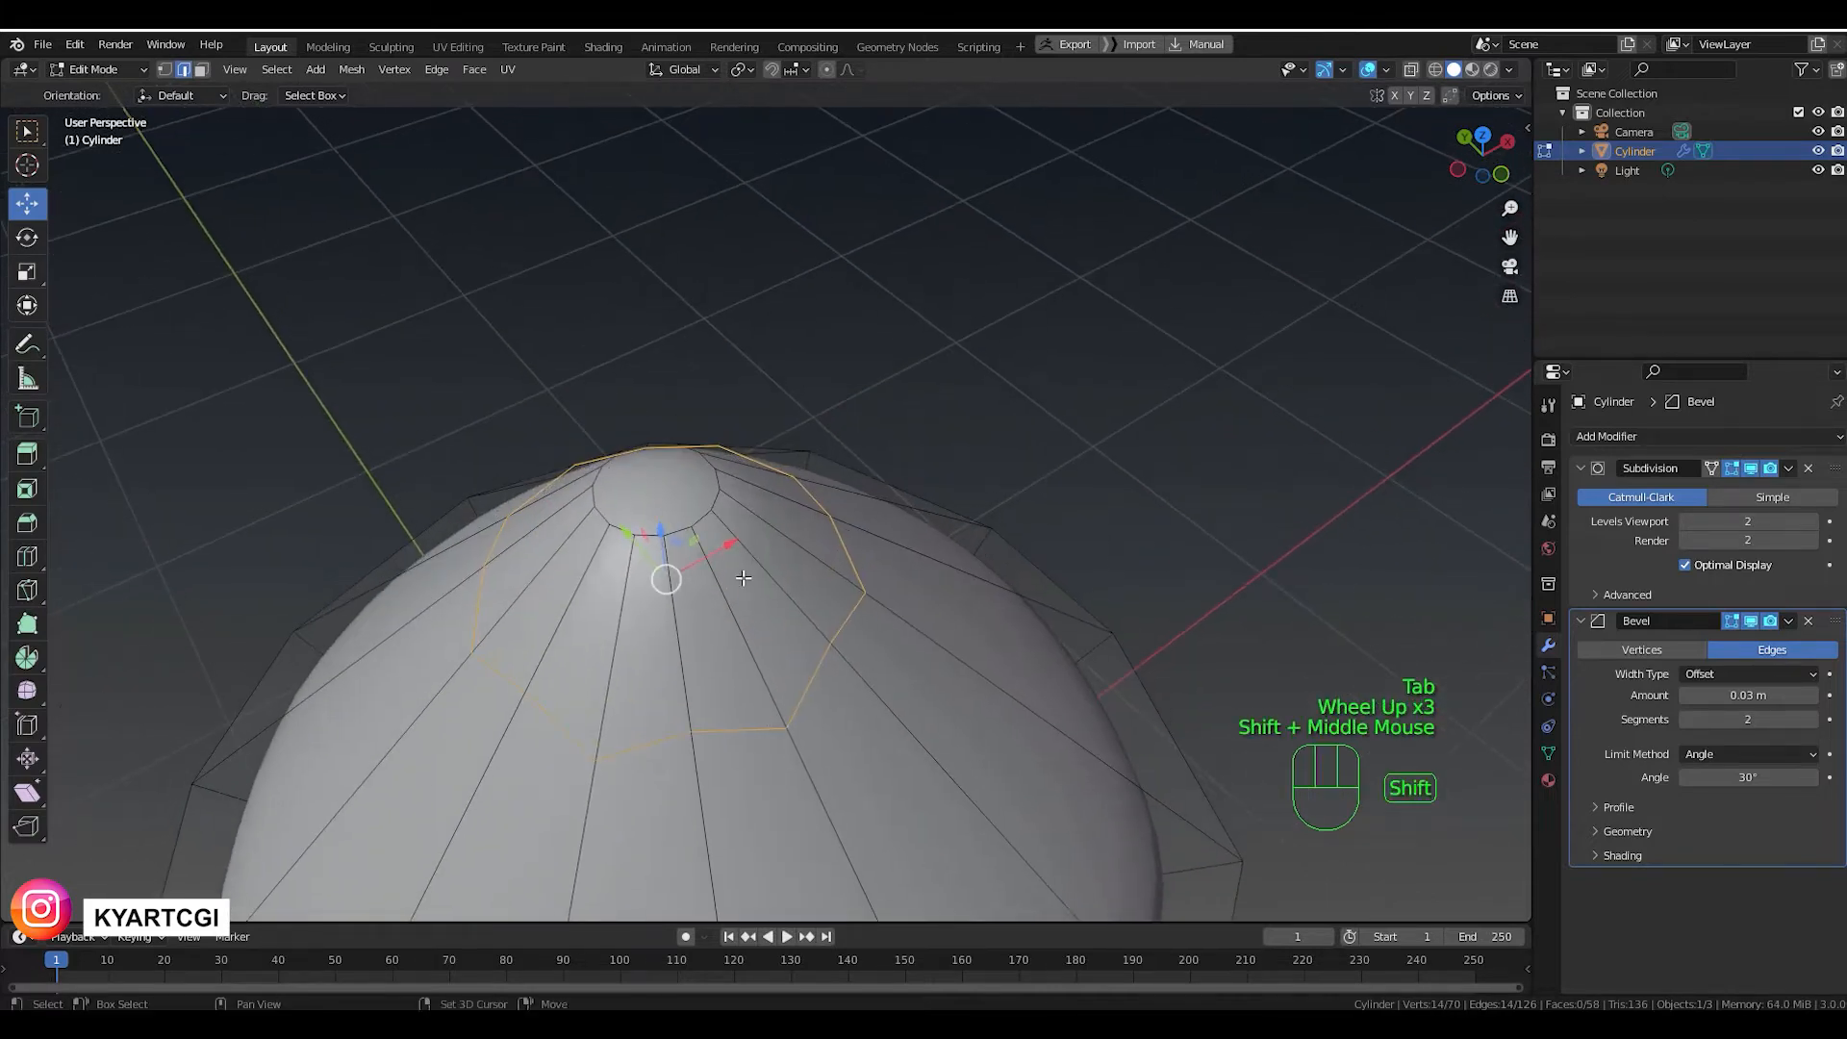
left_click(201, 70)
left_click(669, 491)
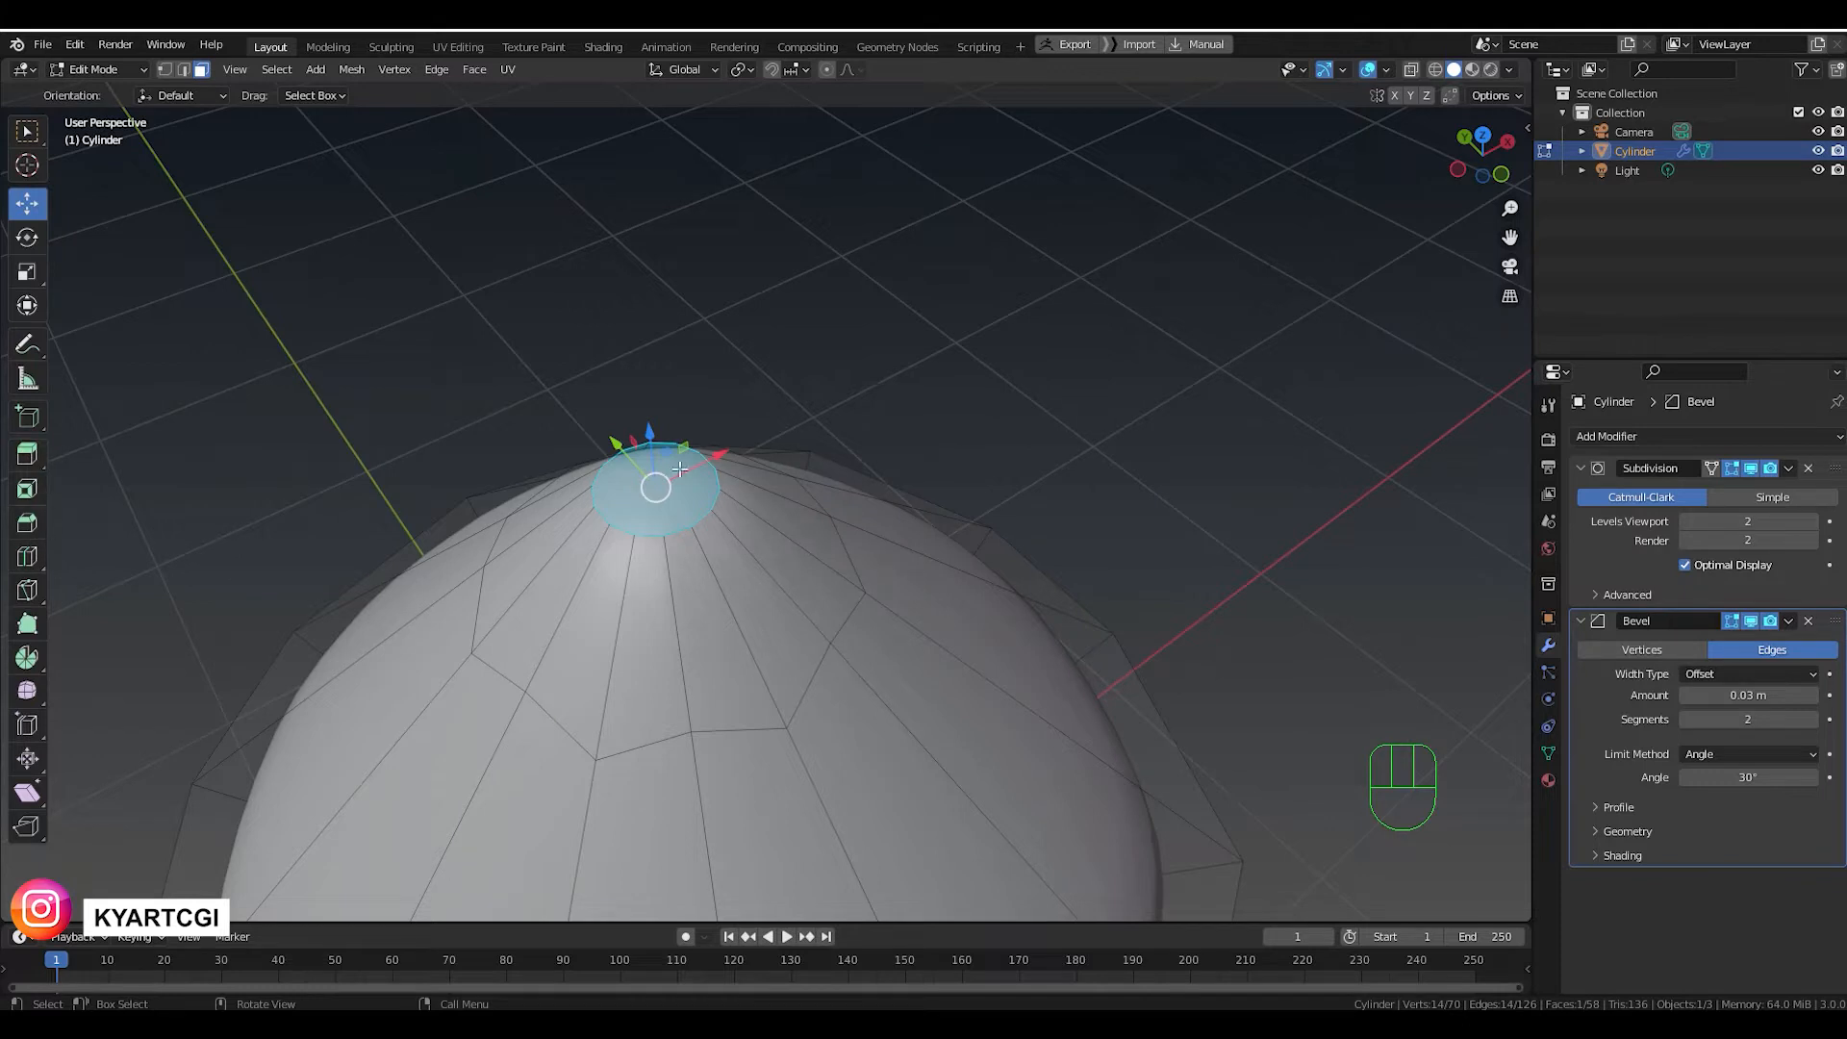
key("i")
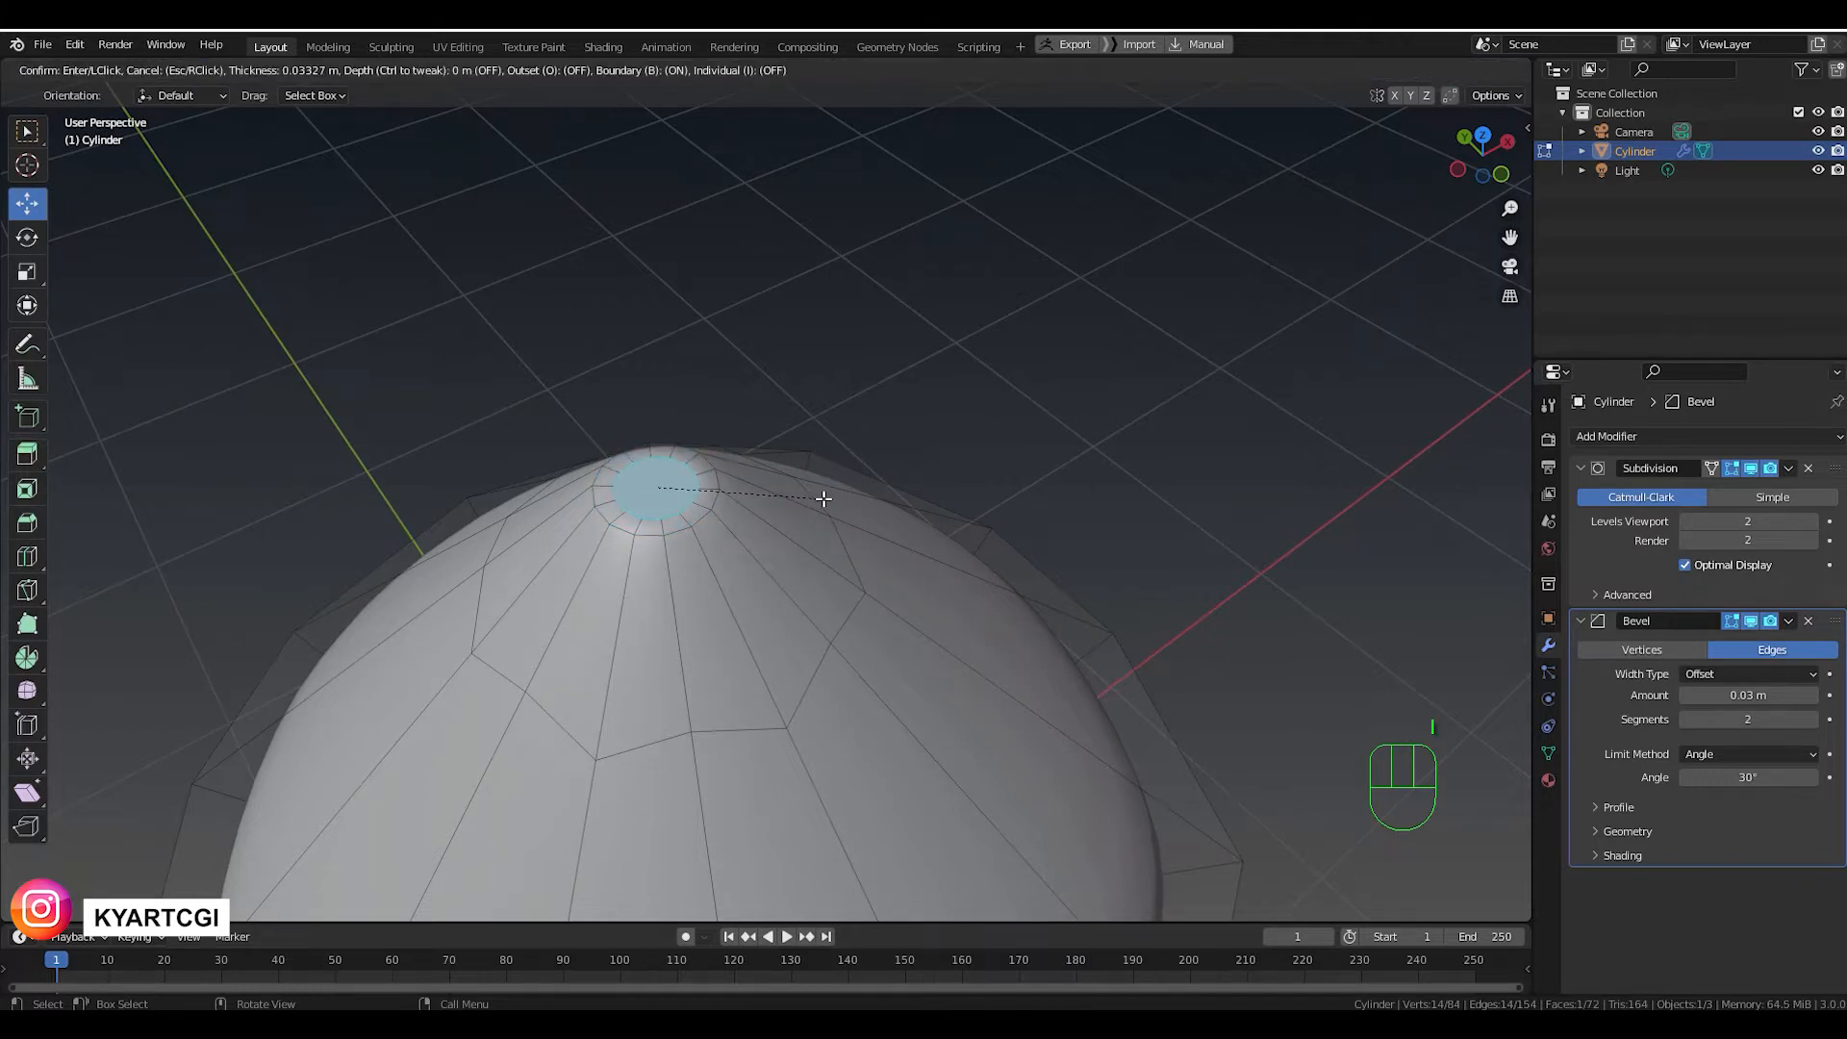
left_click(815, 498)
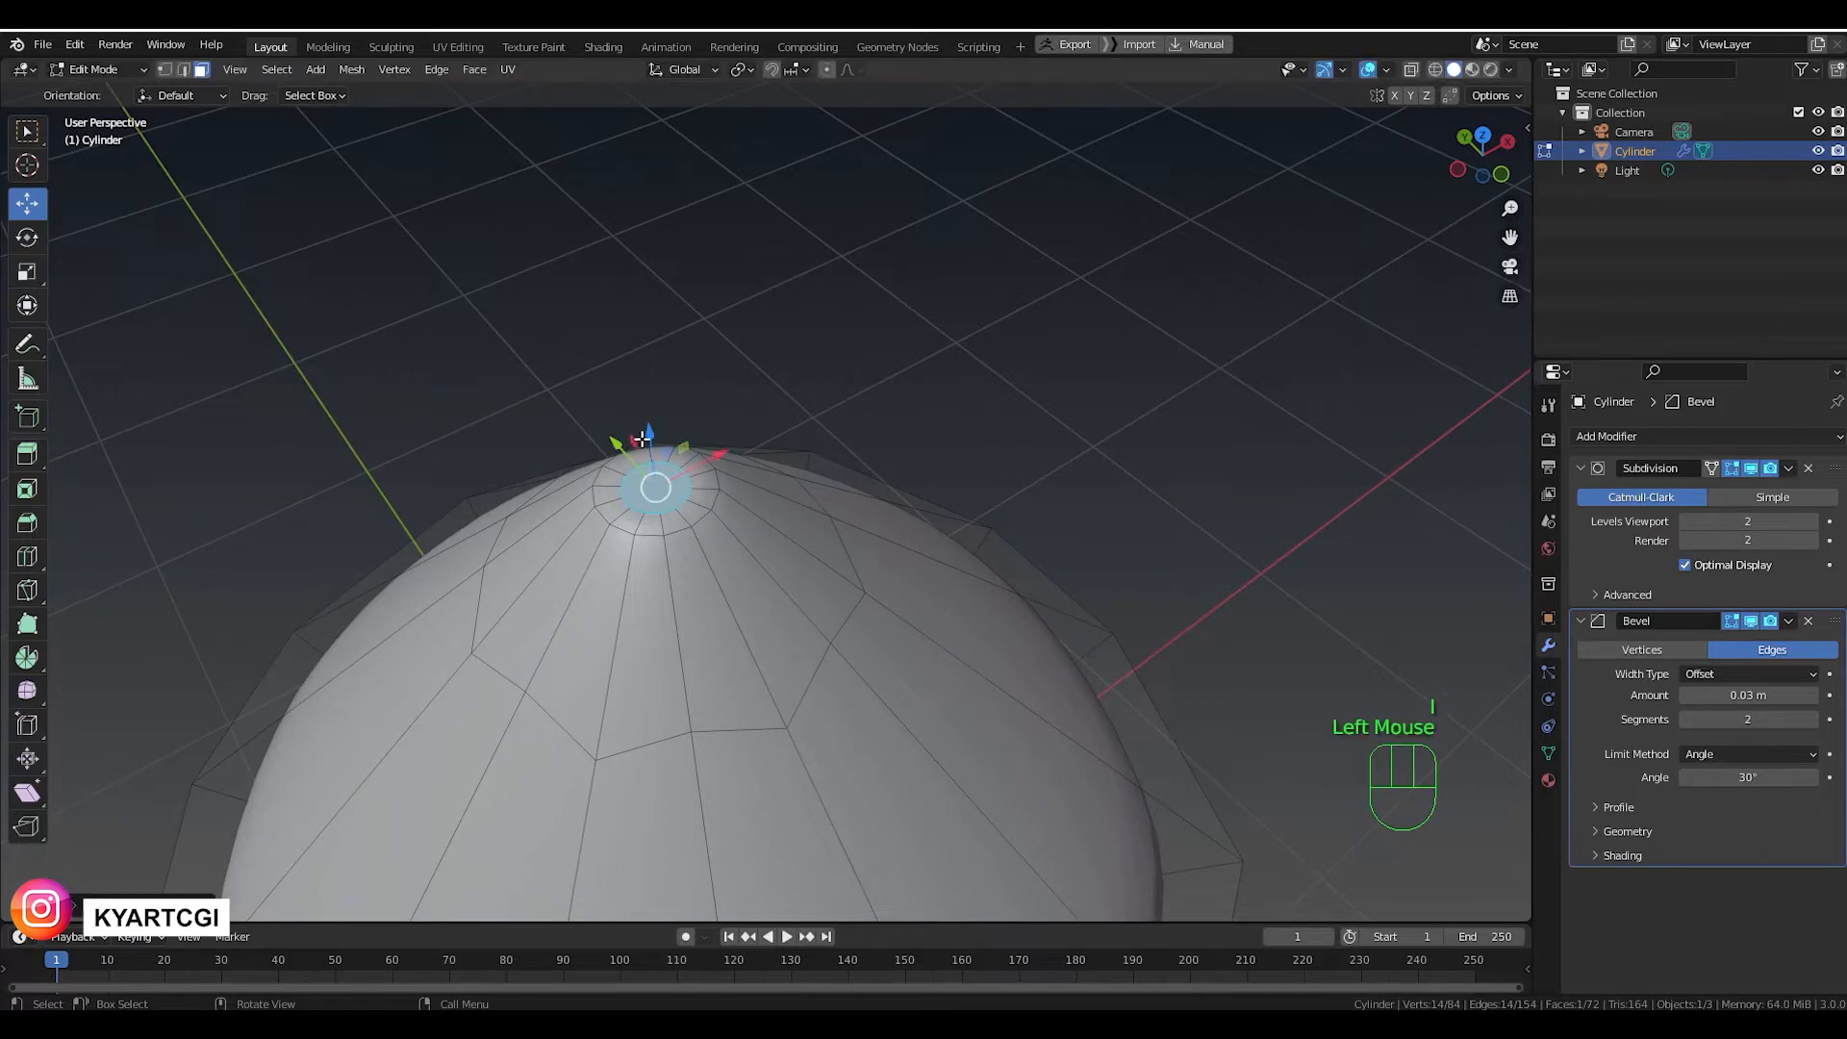
left_click_drag(649, 430, 651, 412)
mouse_move(898, 474)
middle_mouse_down()
mouse_move(886, 391)
mouse_move(892, 439)
middle_mouse_up()
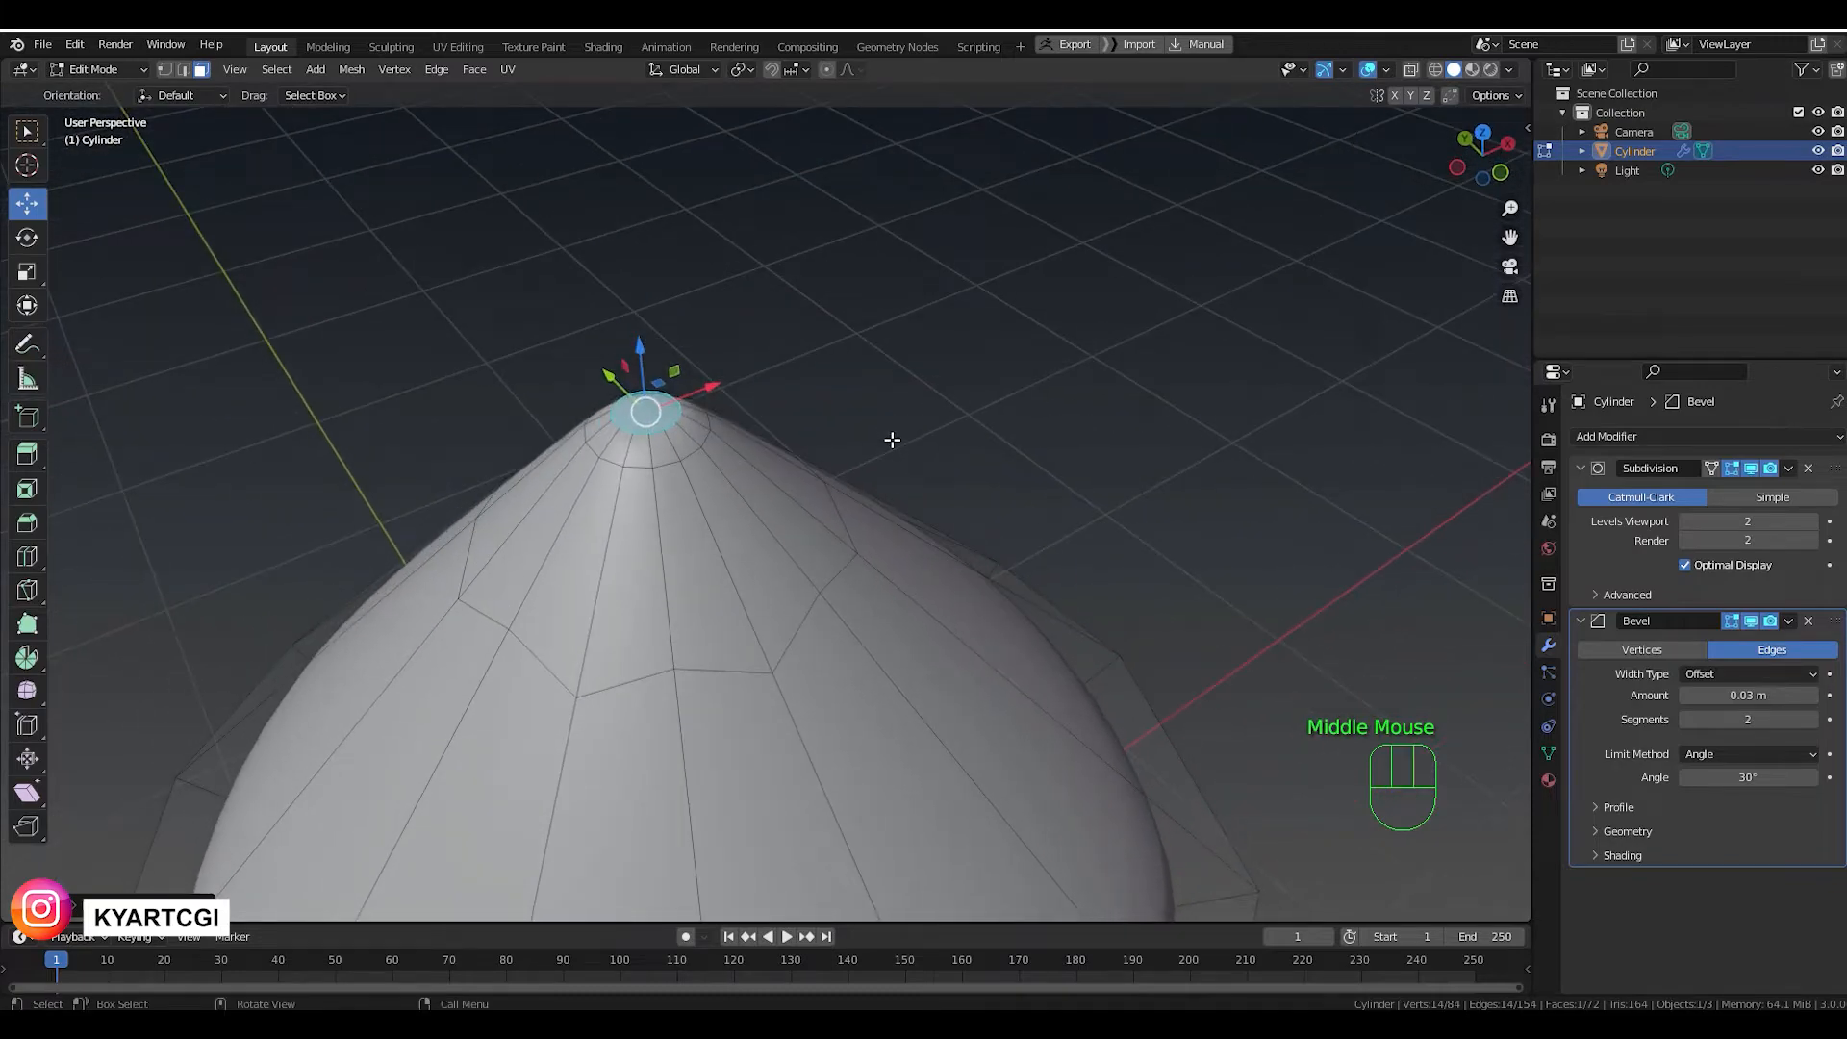
Examine the smoothed cone's overall shape in Object Mode from the side, then return to Edit Mode.
key("Tab")
scroll(879, 499, "down", 3)
scroll(869, 504, "up", 1)
scroll(869, 504, "down", 2)
middle_click_drag(844, 597, 806, 511)
scroll(806, 511, "up", 3)
scroll(806, 511, "down", 2)
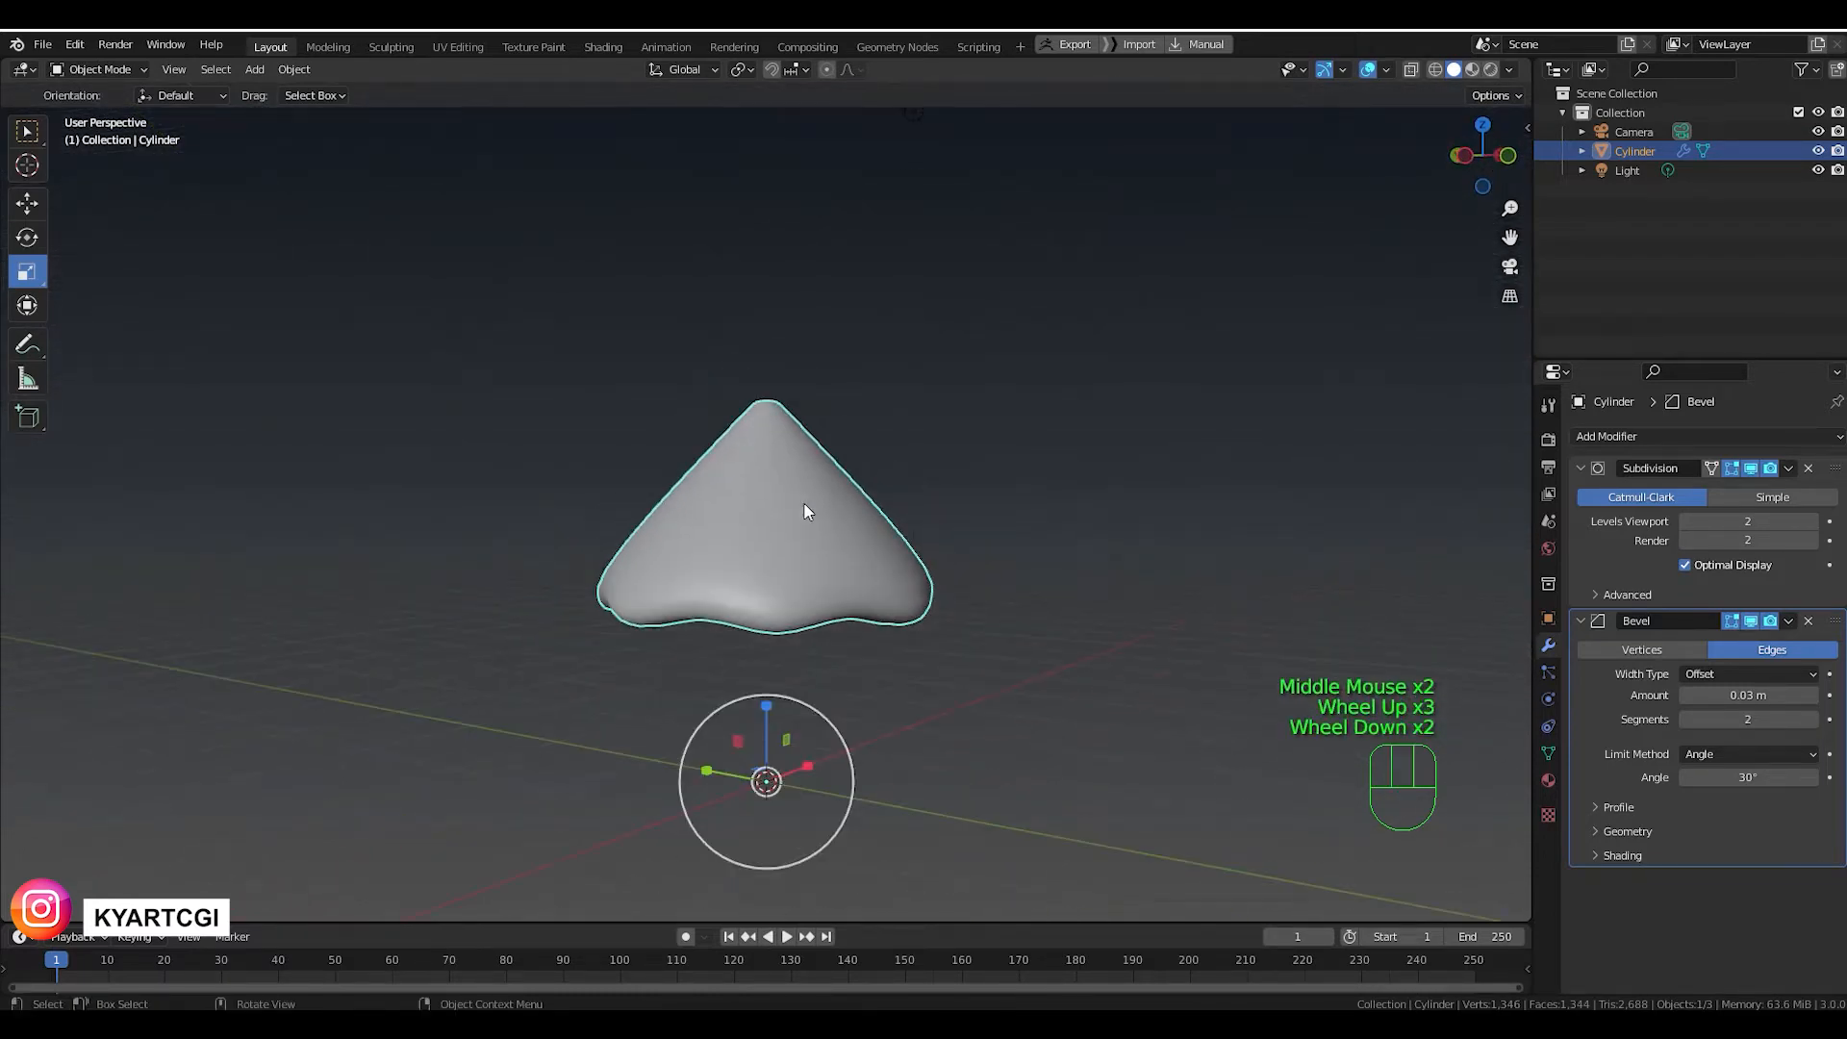
key("Tab")
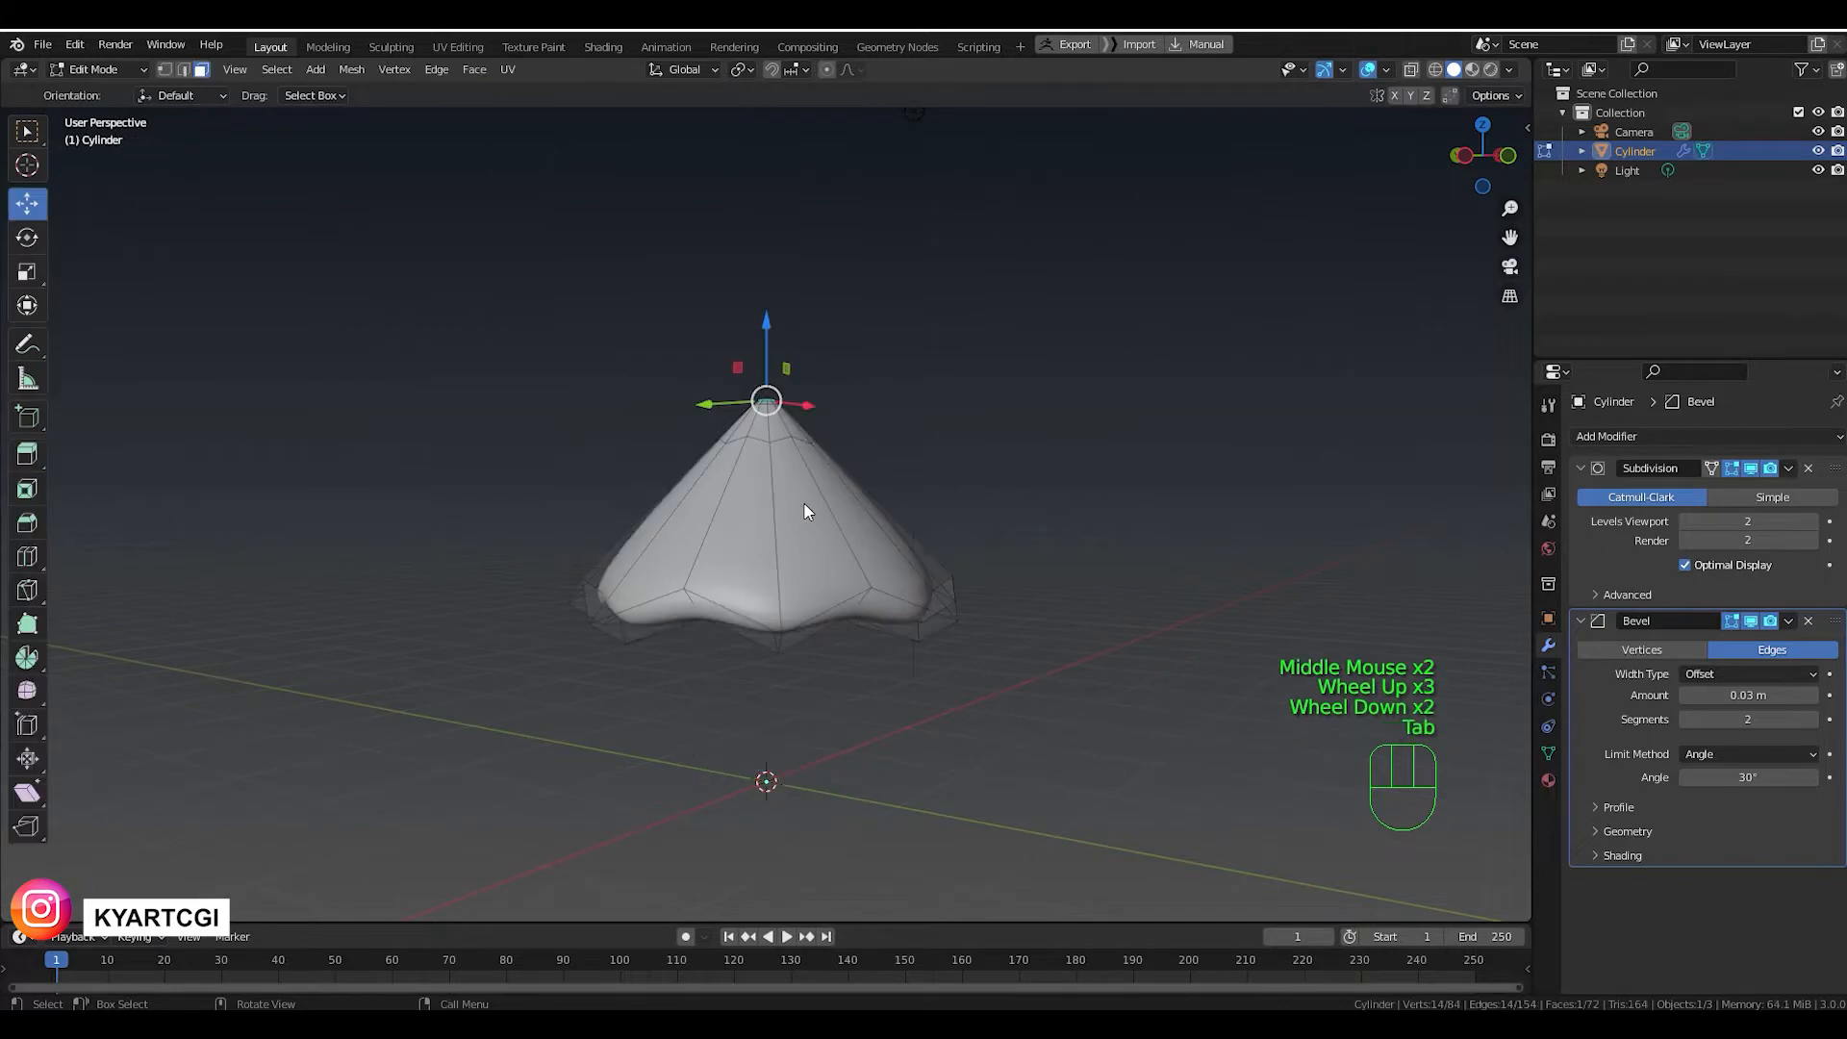
In front view, select the entire cone mesh and scale it down slightly along Z.
key("KP_1")
middle_click_drag(702, 577, 814, 578, "shift")
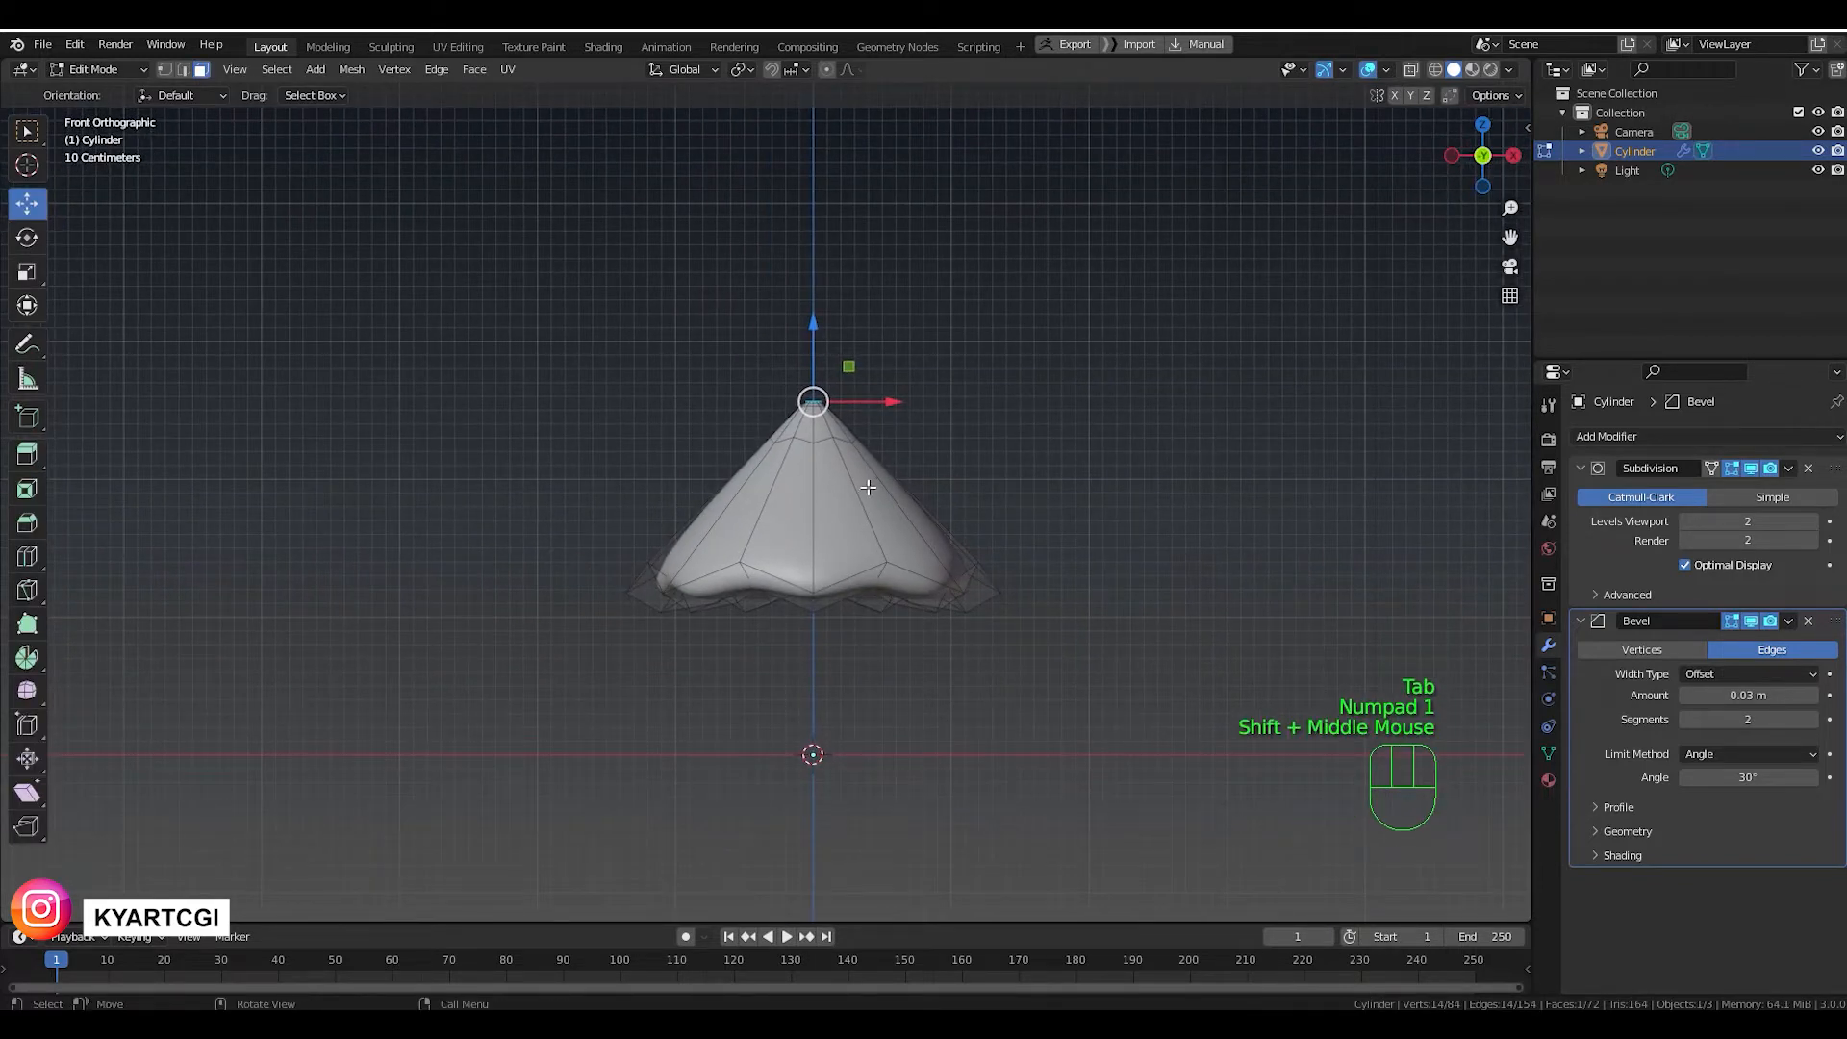
key("a")
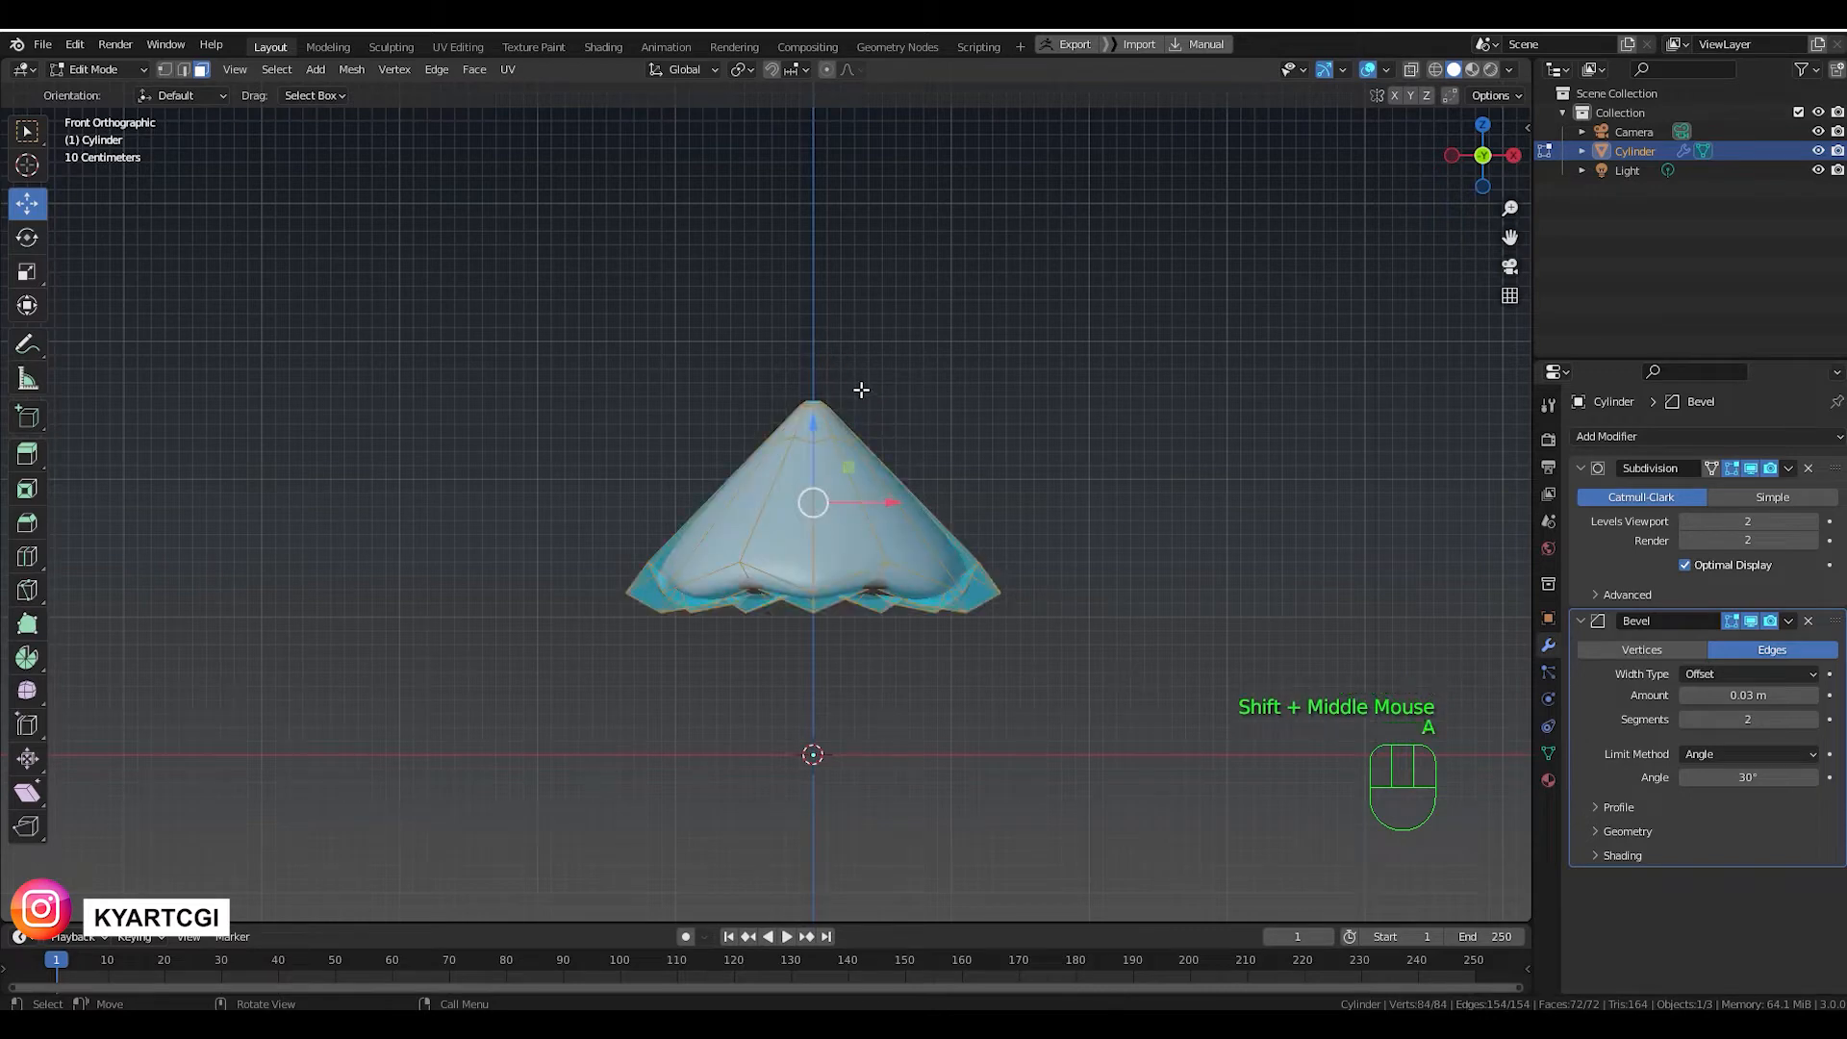
left_click(27, 271)
mouse_move(813, 426)
left_mouse_down()
mouse_move(815, 445)
mouse_move(813, 429)
left_mouse_up()
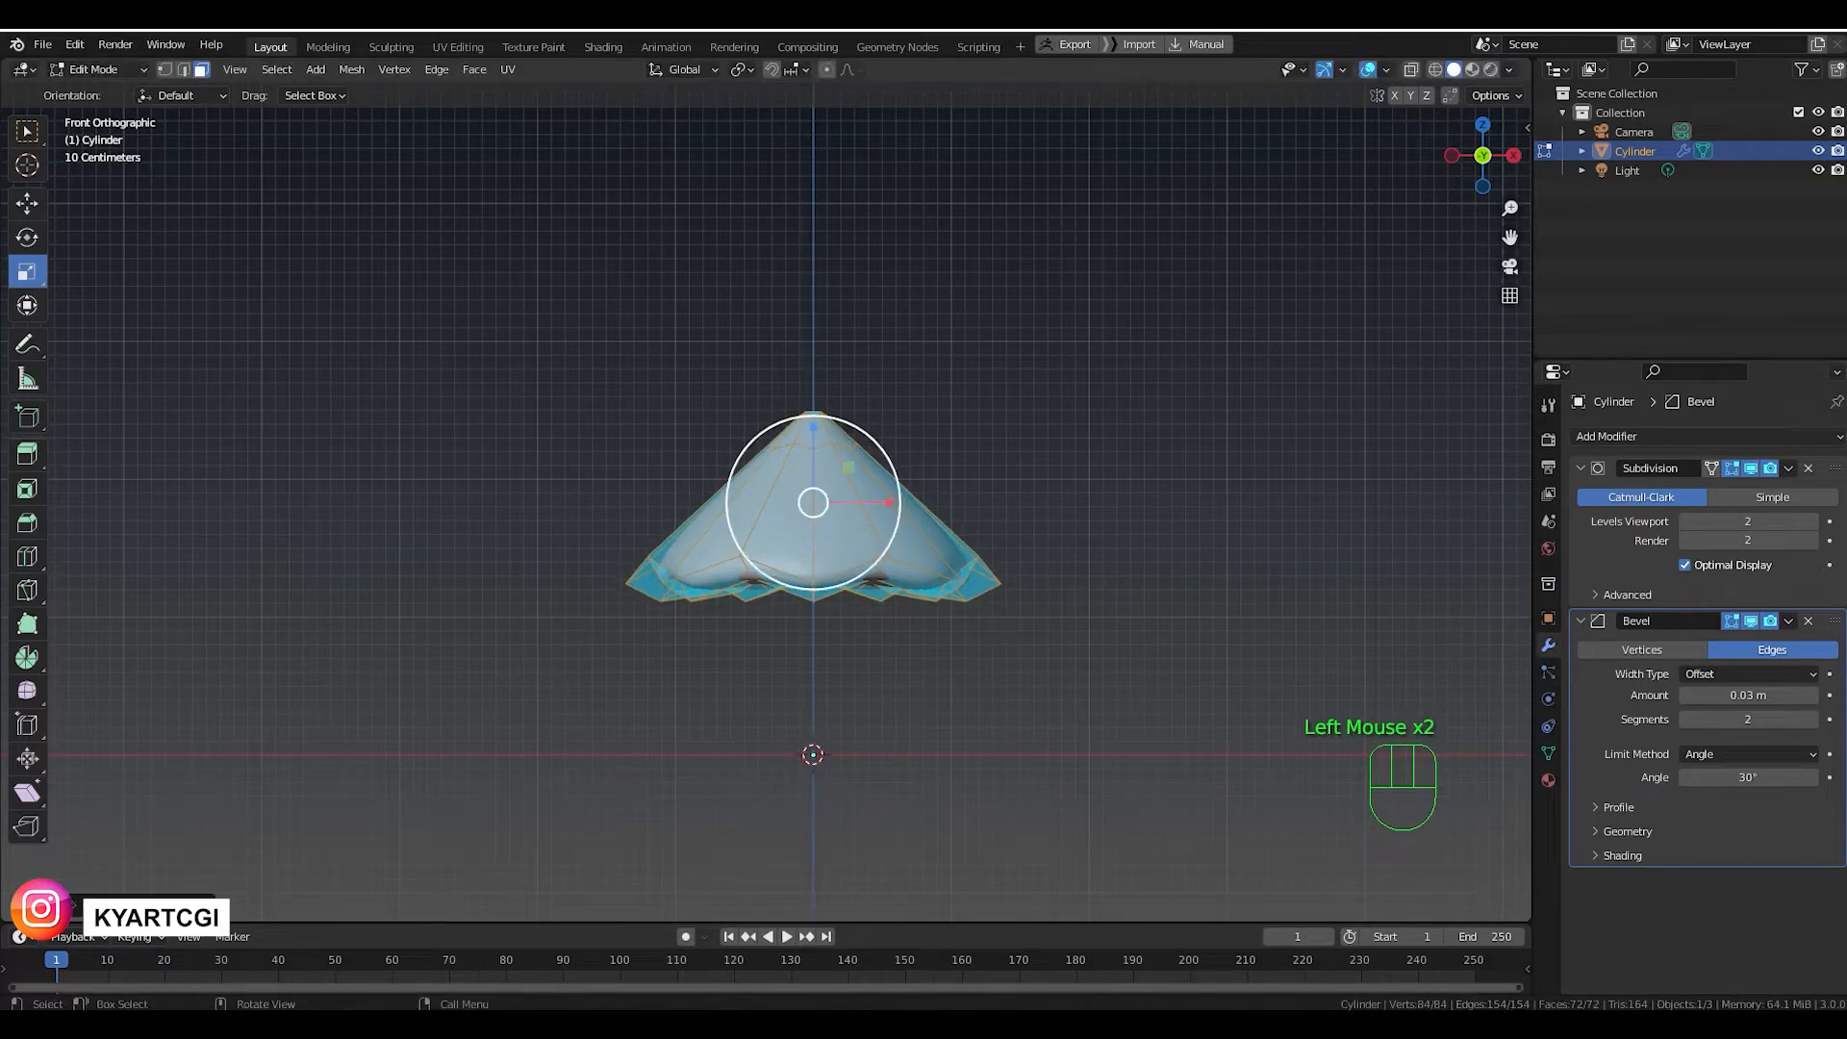
Raise the entire cone mesh along Z by about 3.3 m, then move it up a little more.
scroll(825, 499, "down", 1)
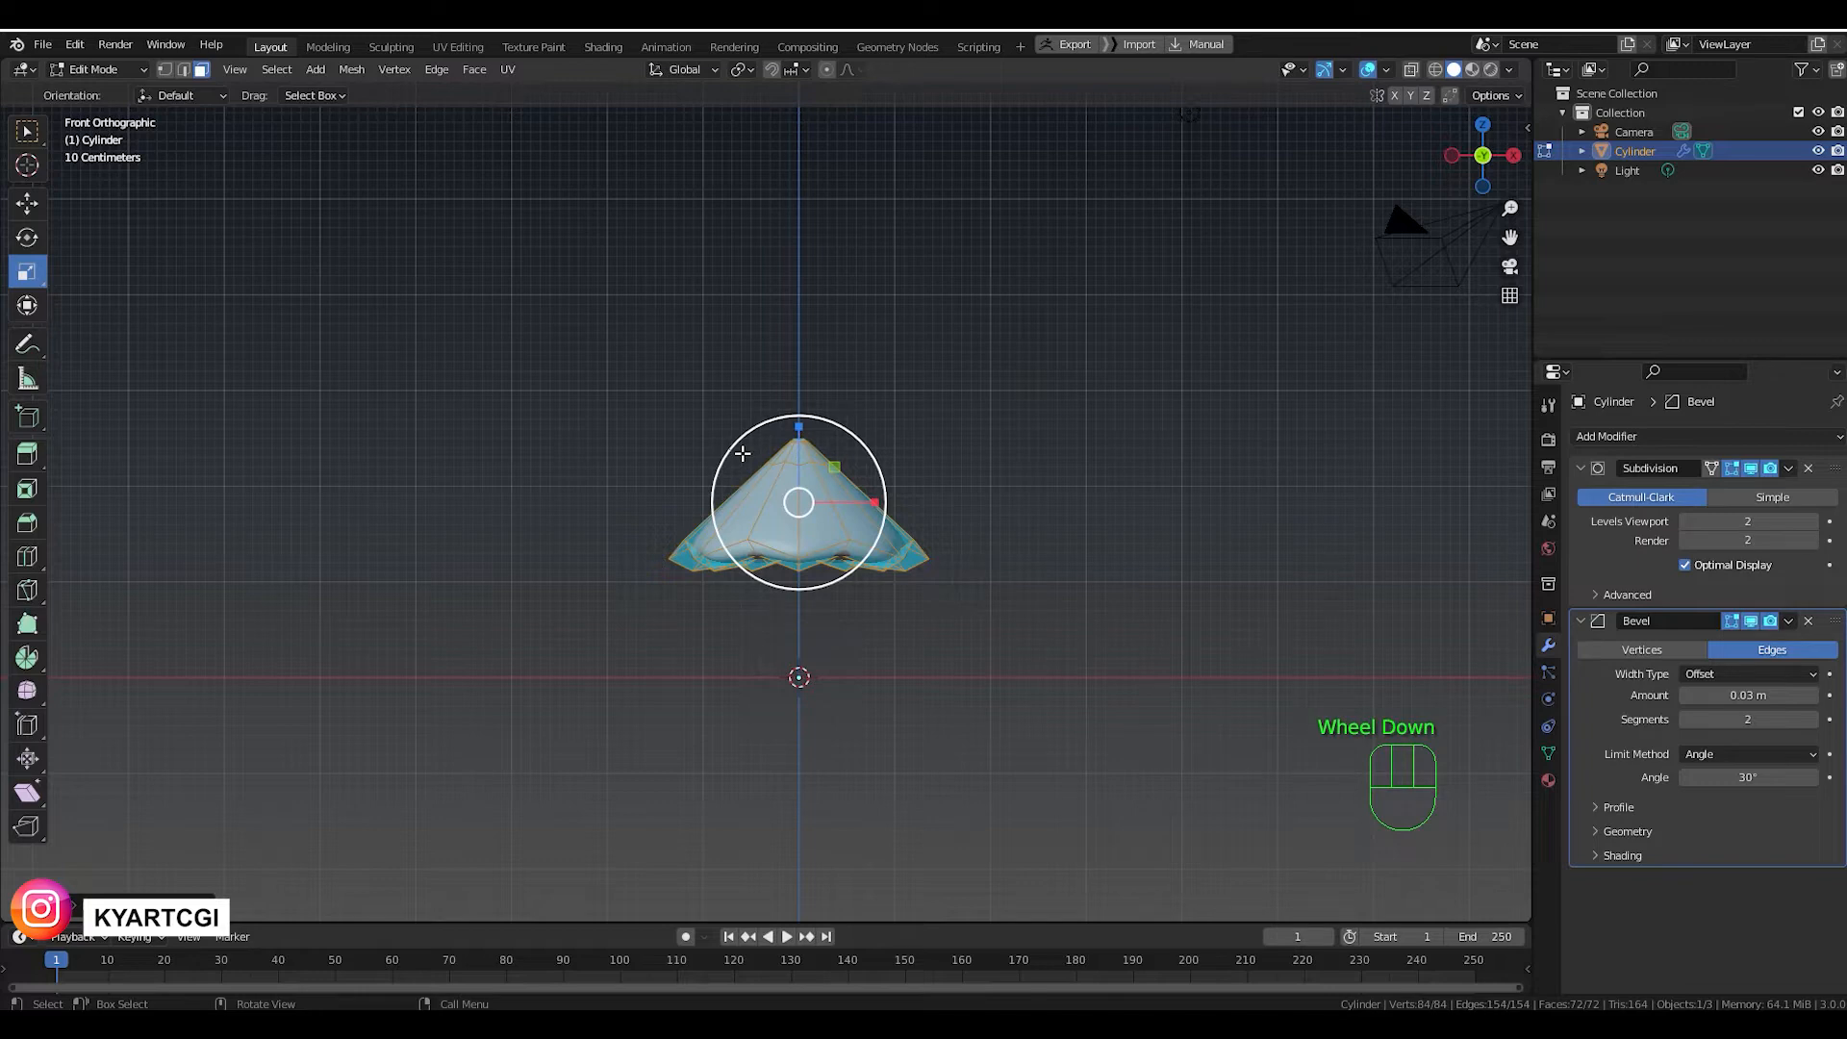
key("g")
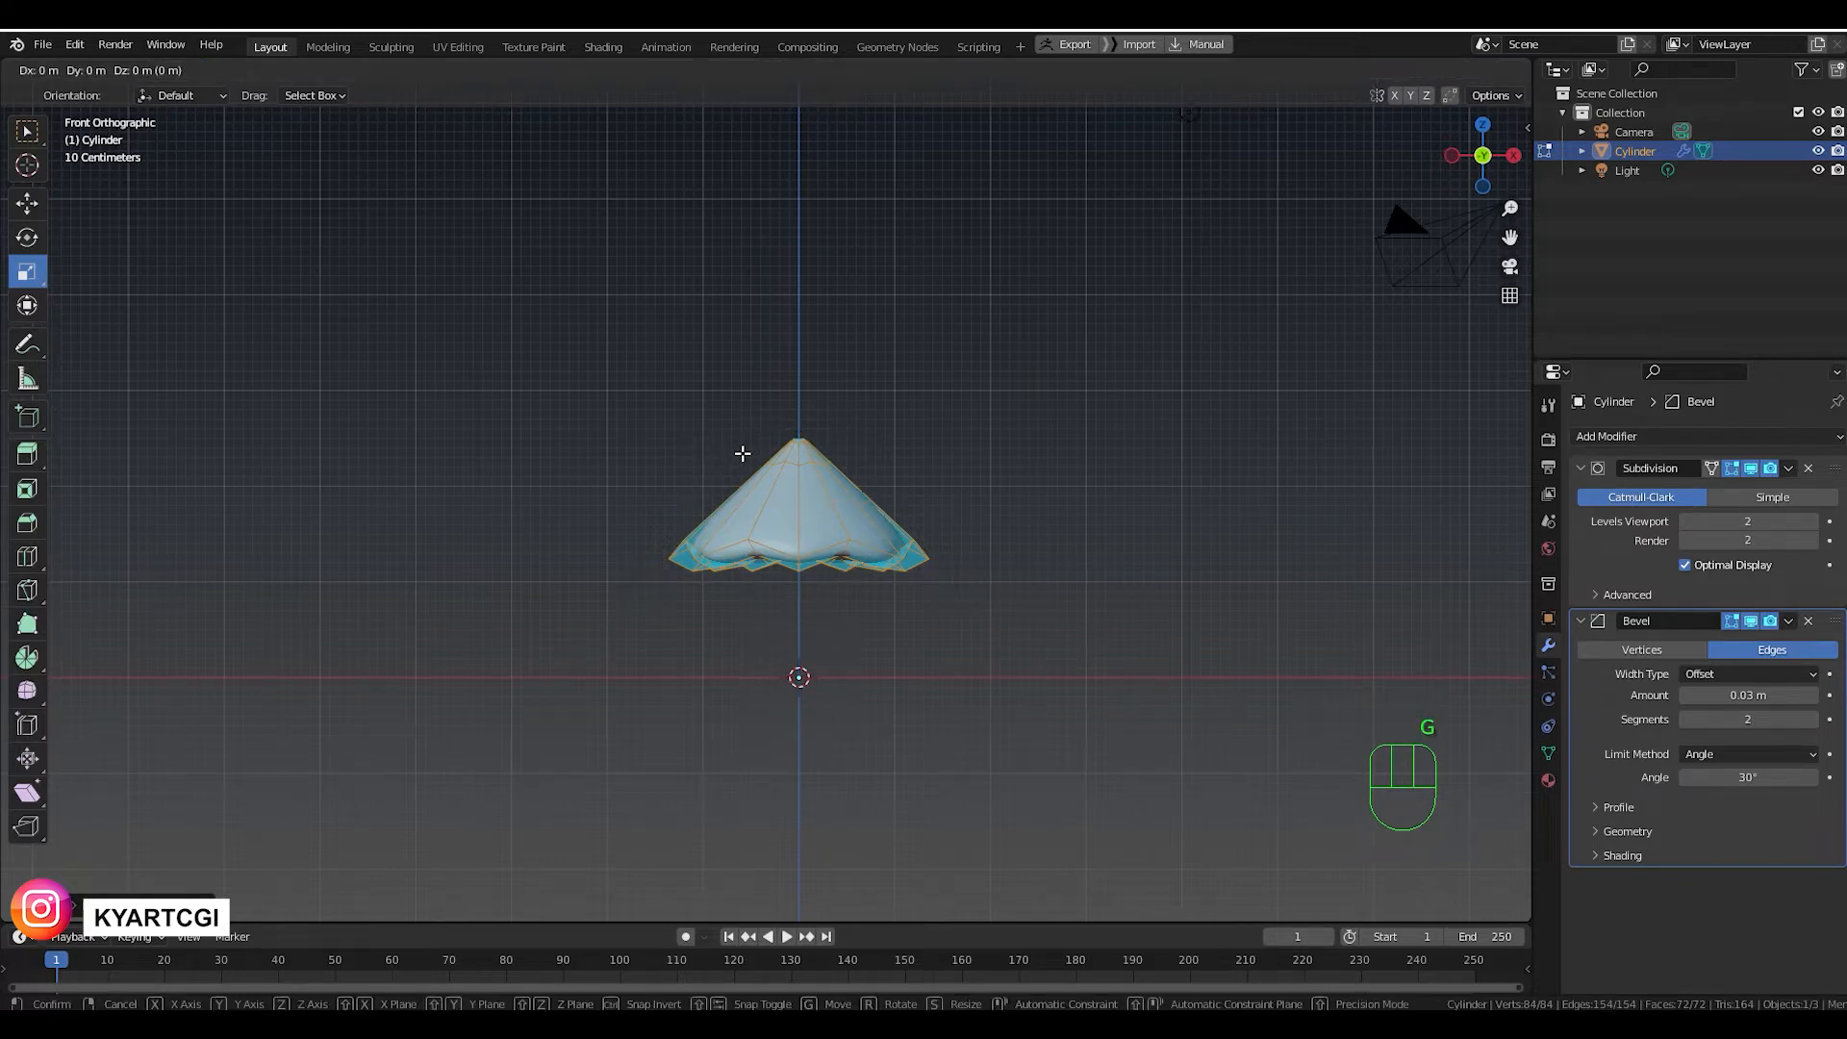
key("z")
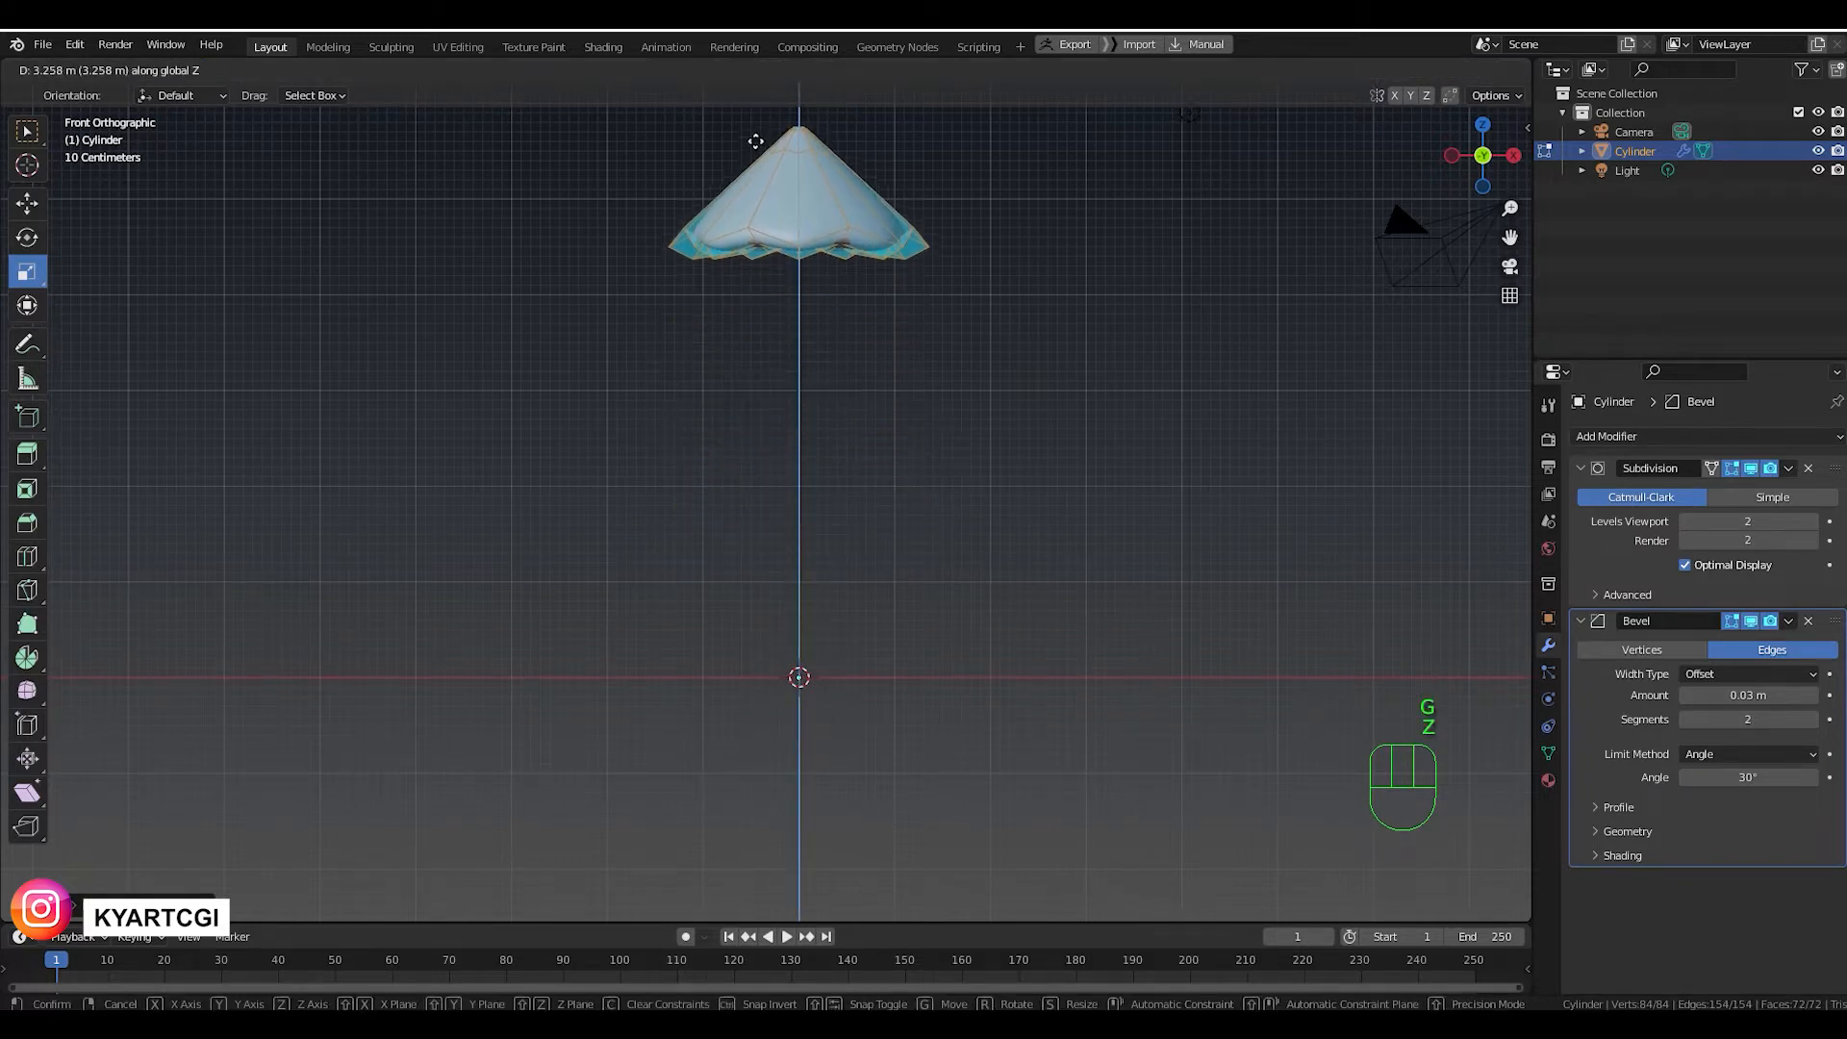
left_click(755, 136)
middle_click_drag(889, 499, 871, 620, "shift")
key("g")
key("z")
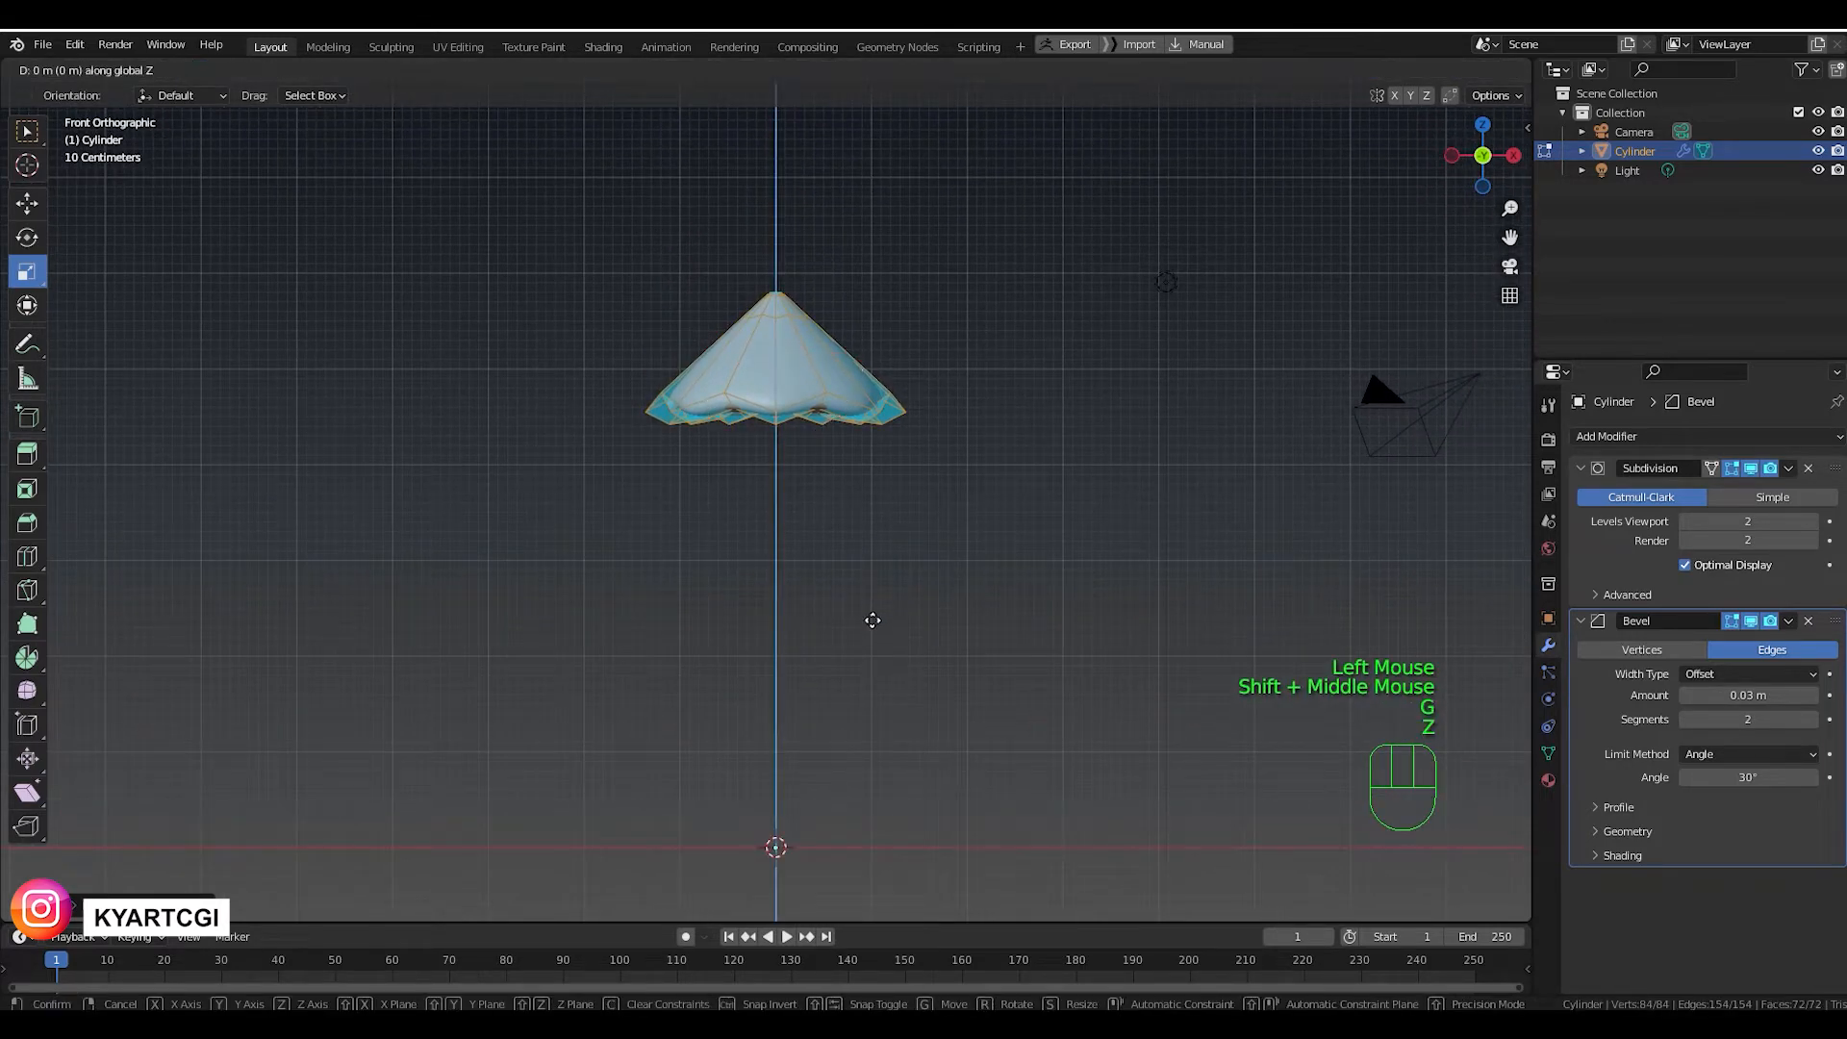
left_click(866, 549)
scroll(857, 572, "down", 1)
middle_click_drag(853, 581, 849, 628, "shift")
scroll(837, 618, "up", 1)
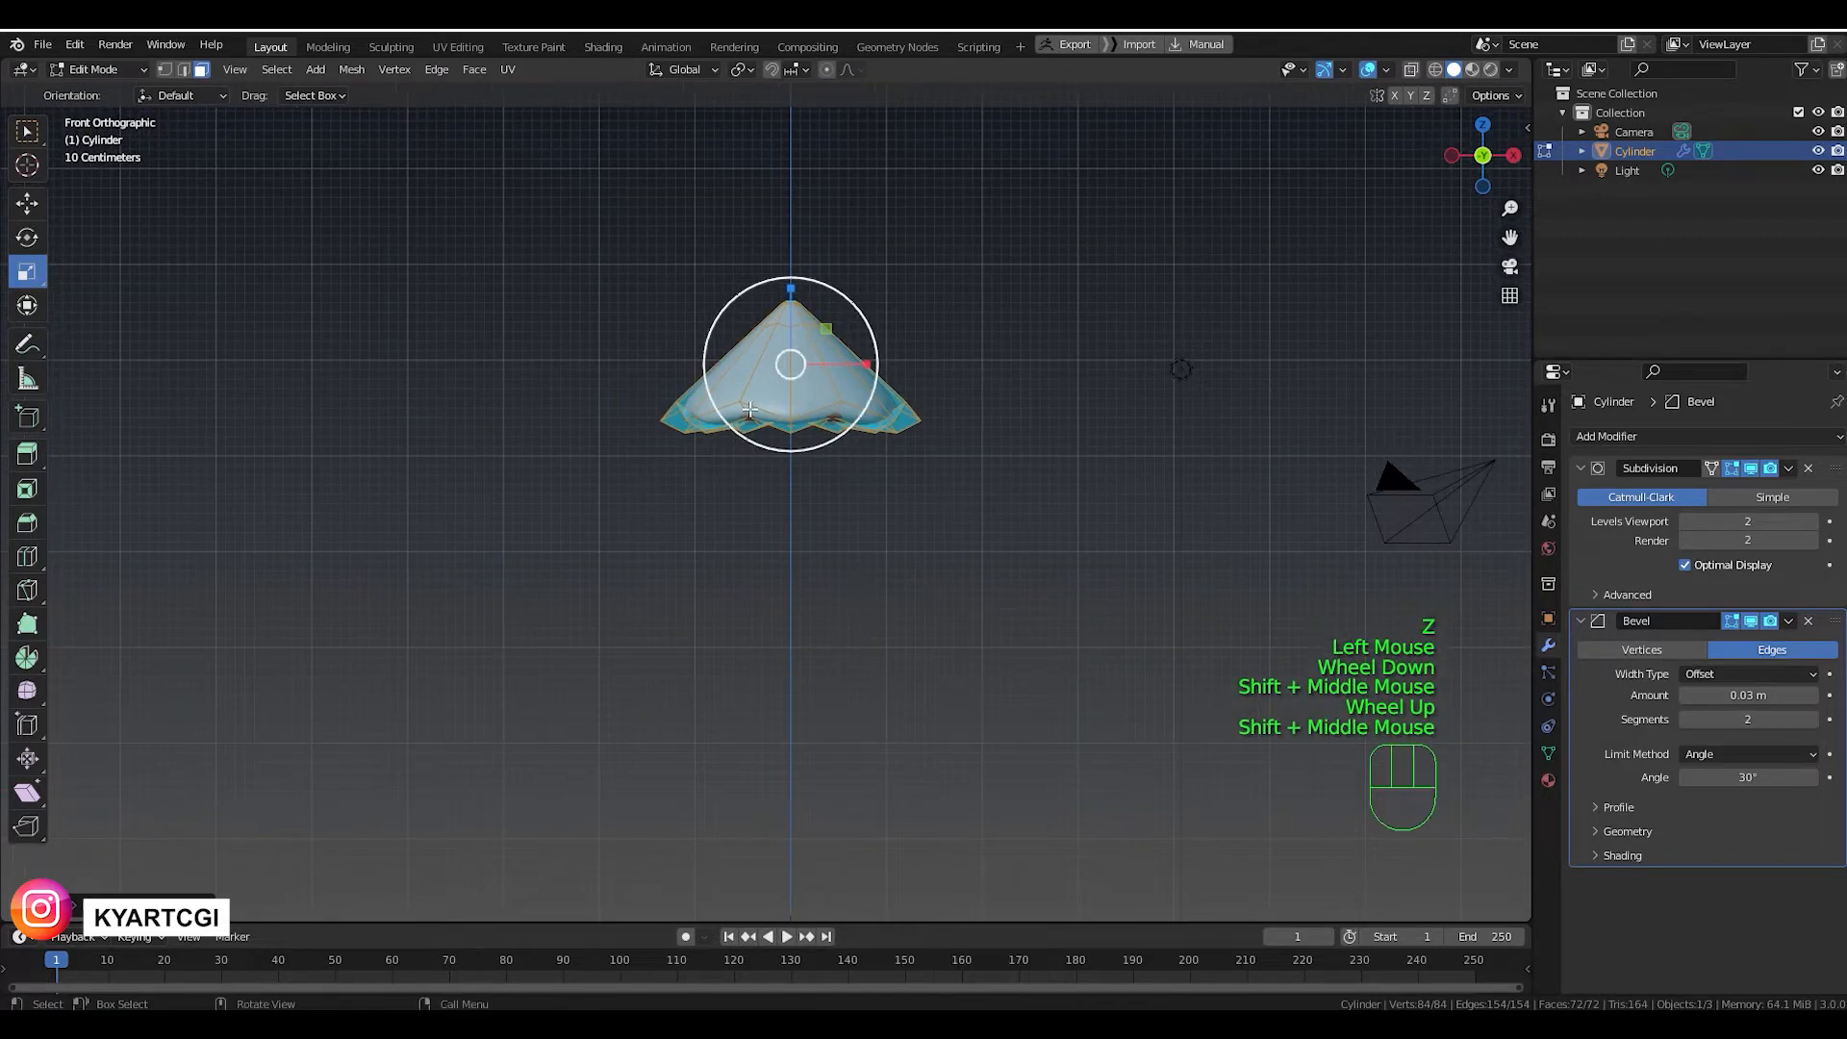
Duplicate the cone about 0.6 m downward along Z and scale the copy up slightly to form a second tier.
left_click(29, 208)
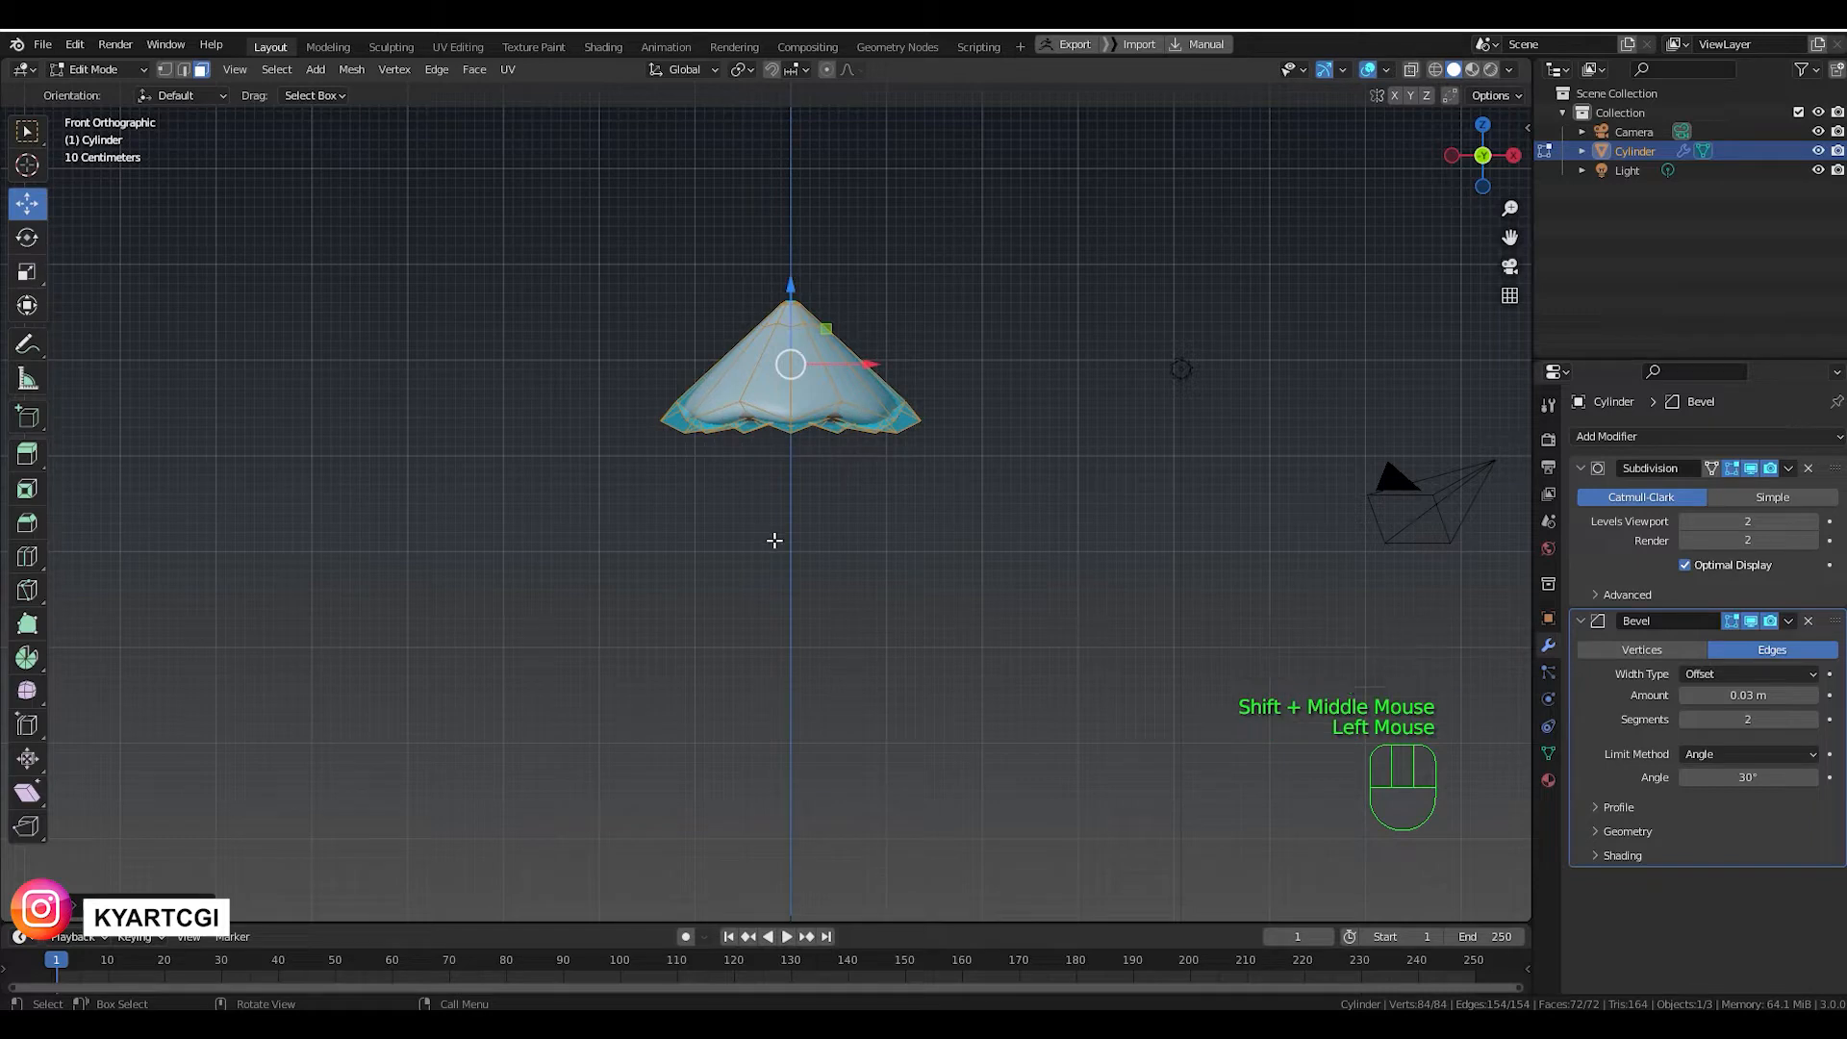
key("shift+d")
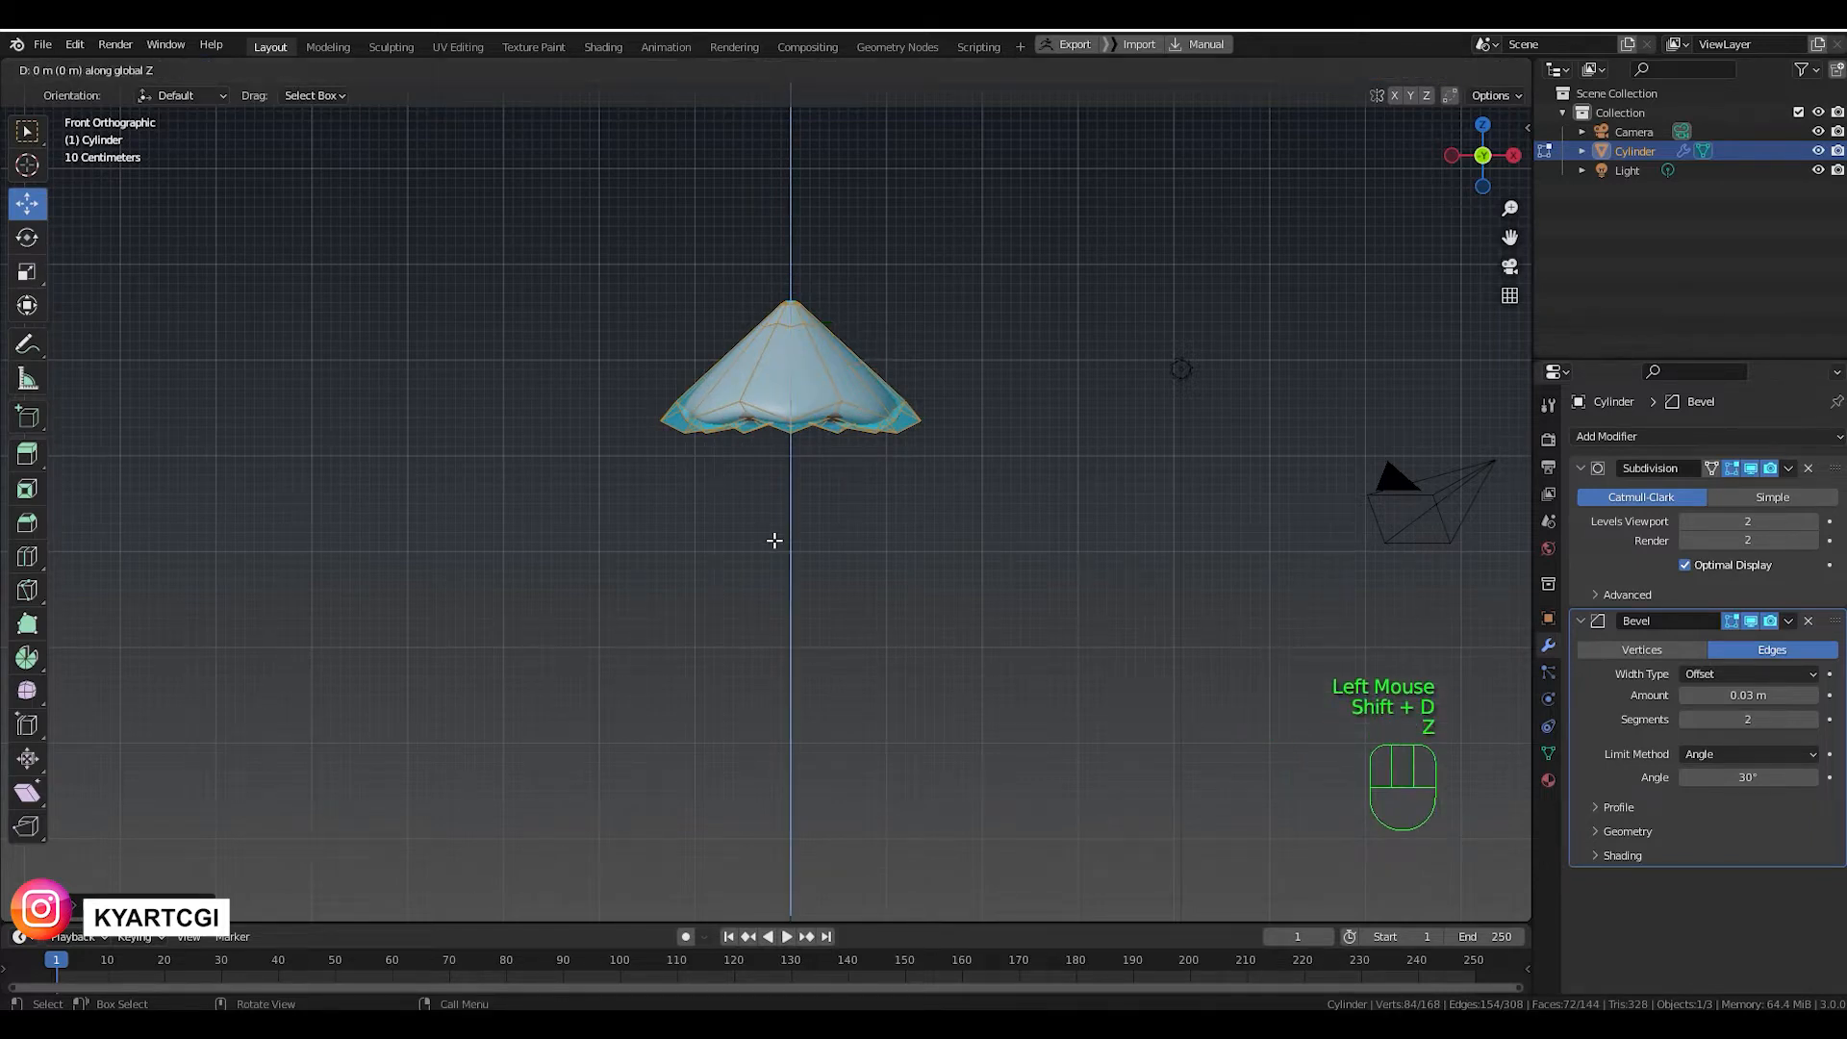
key("z")
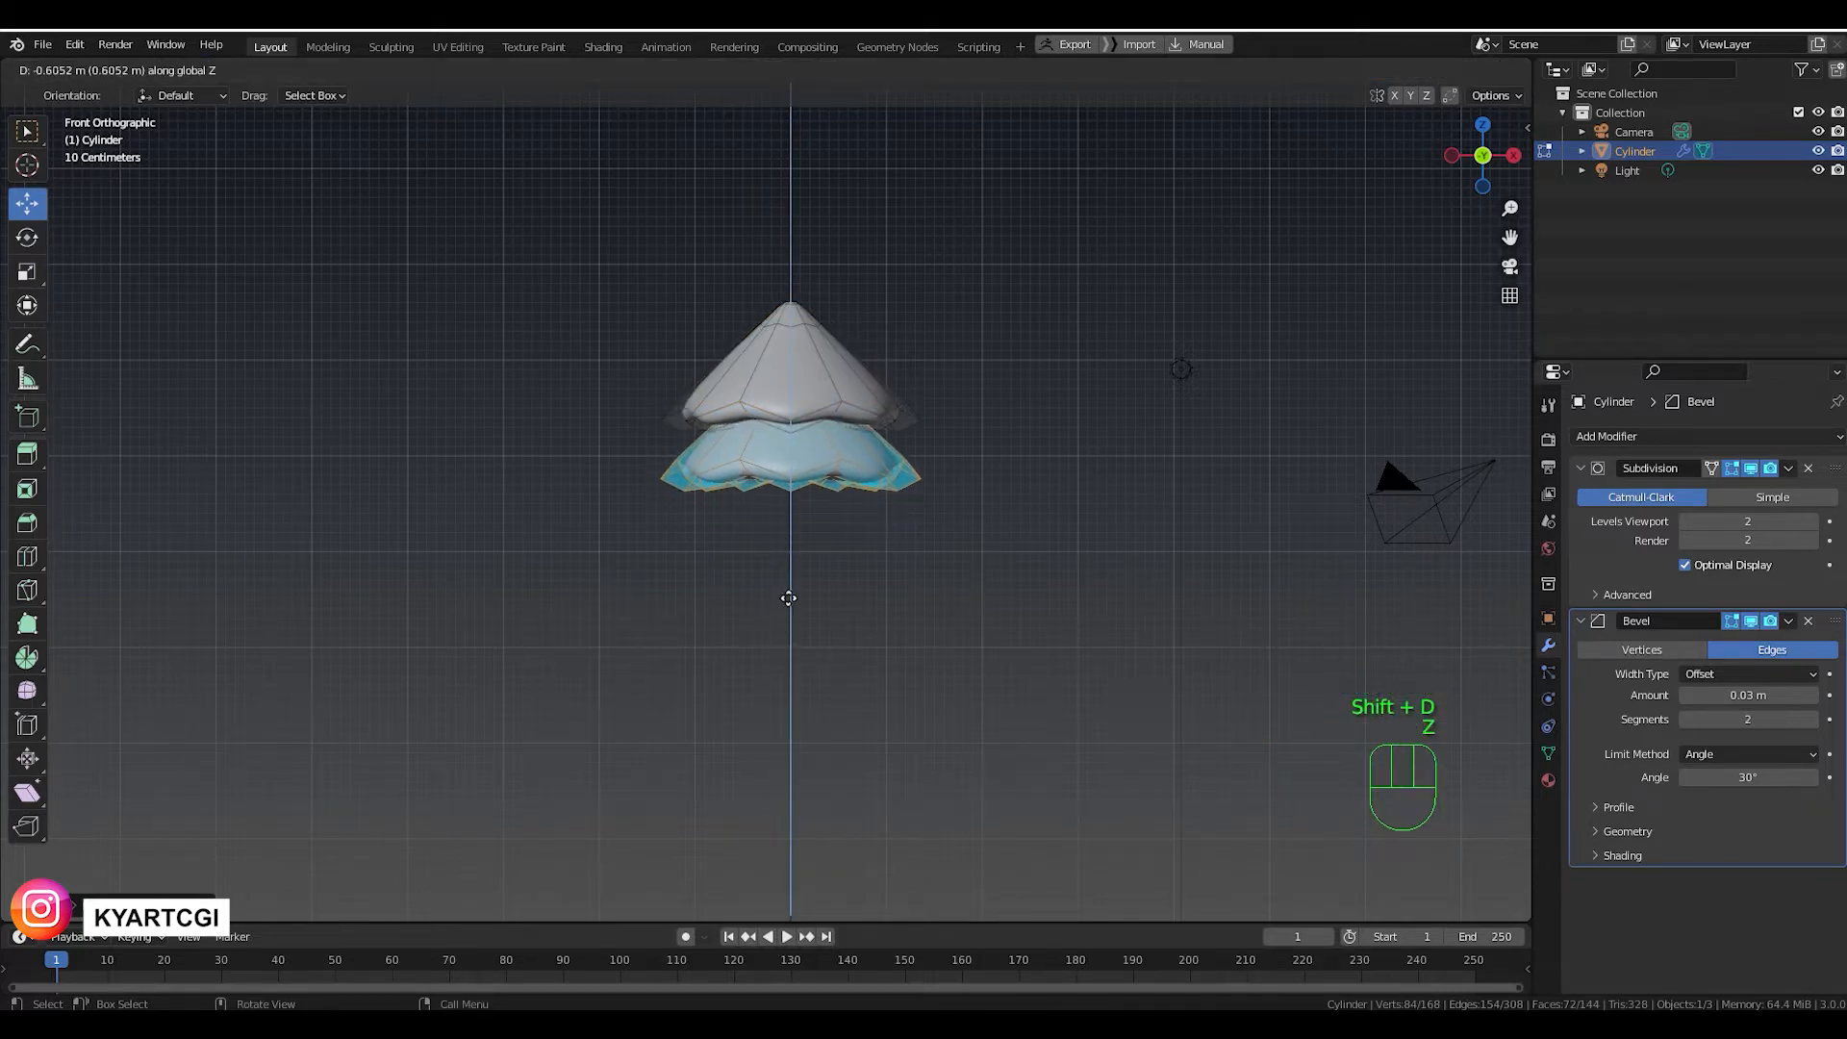
left_click(789, 601)
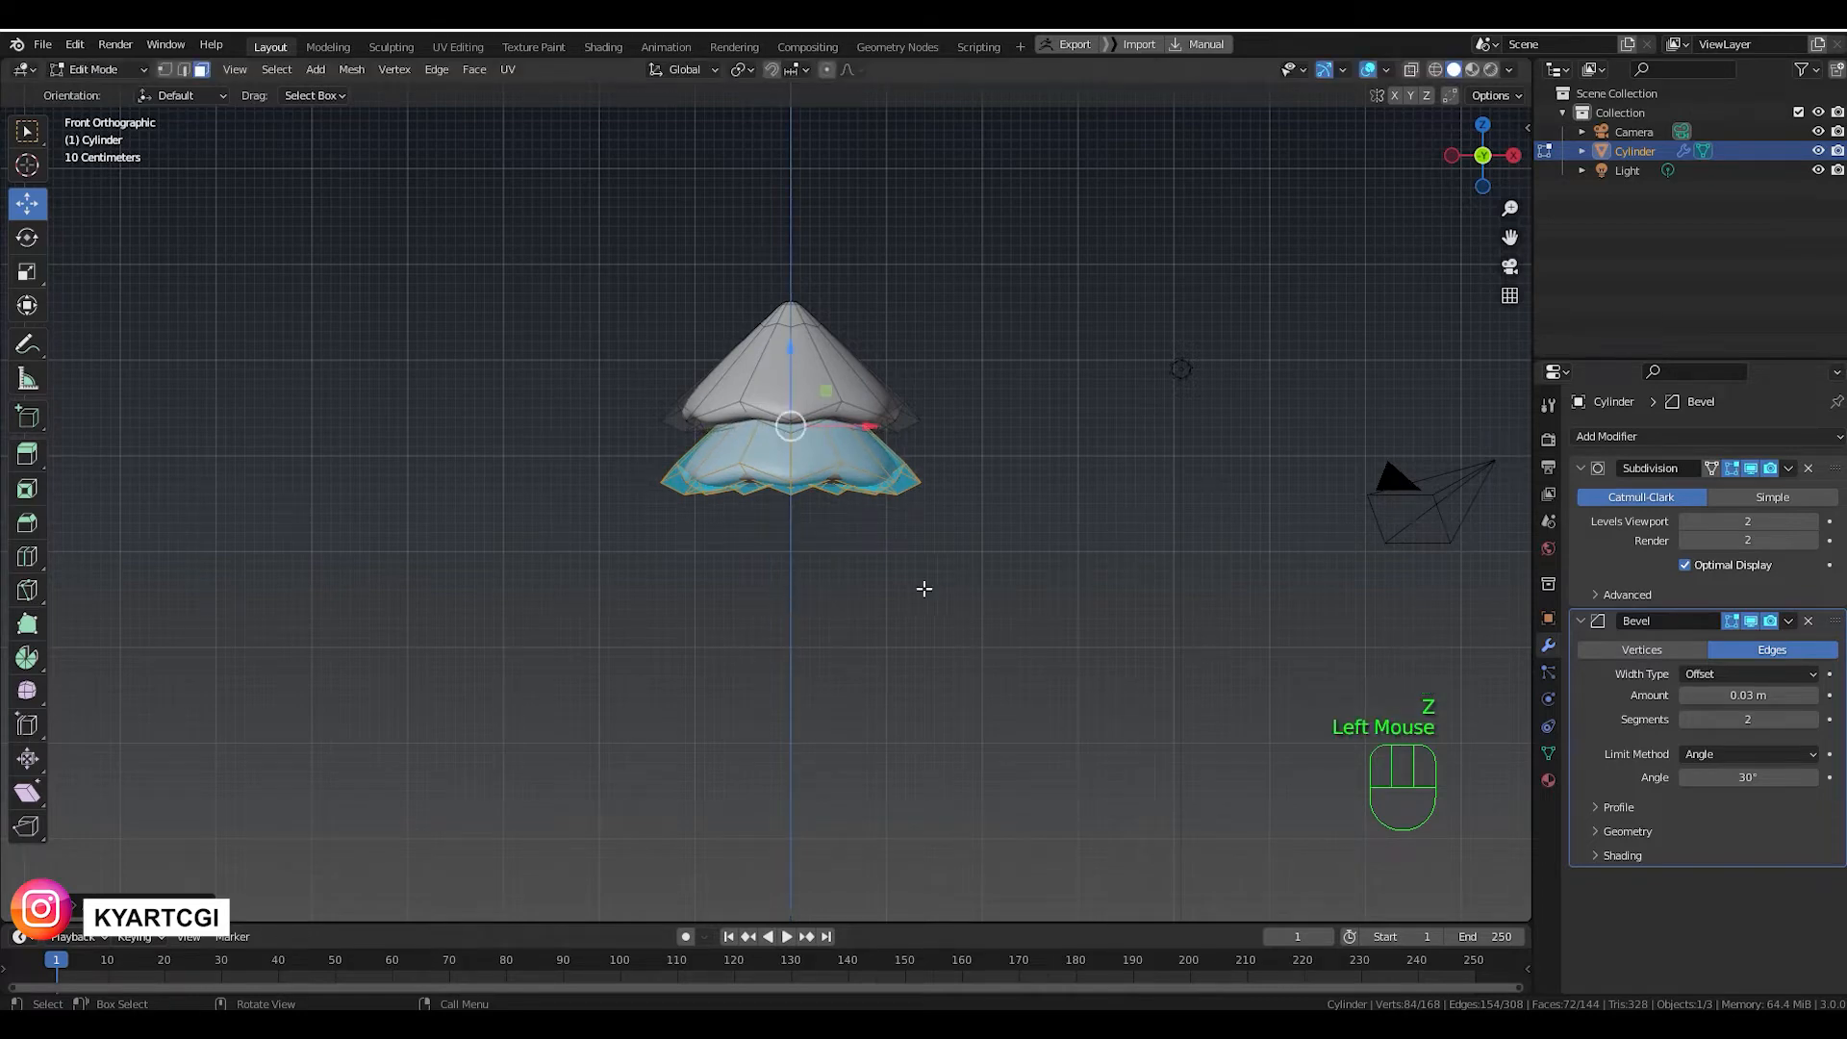
key("s")
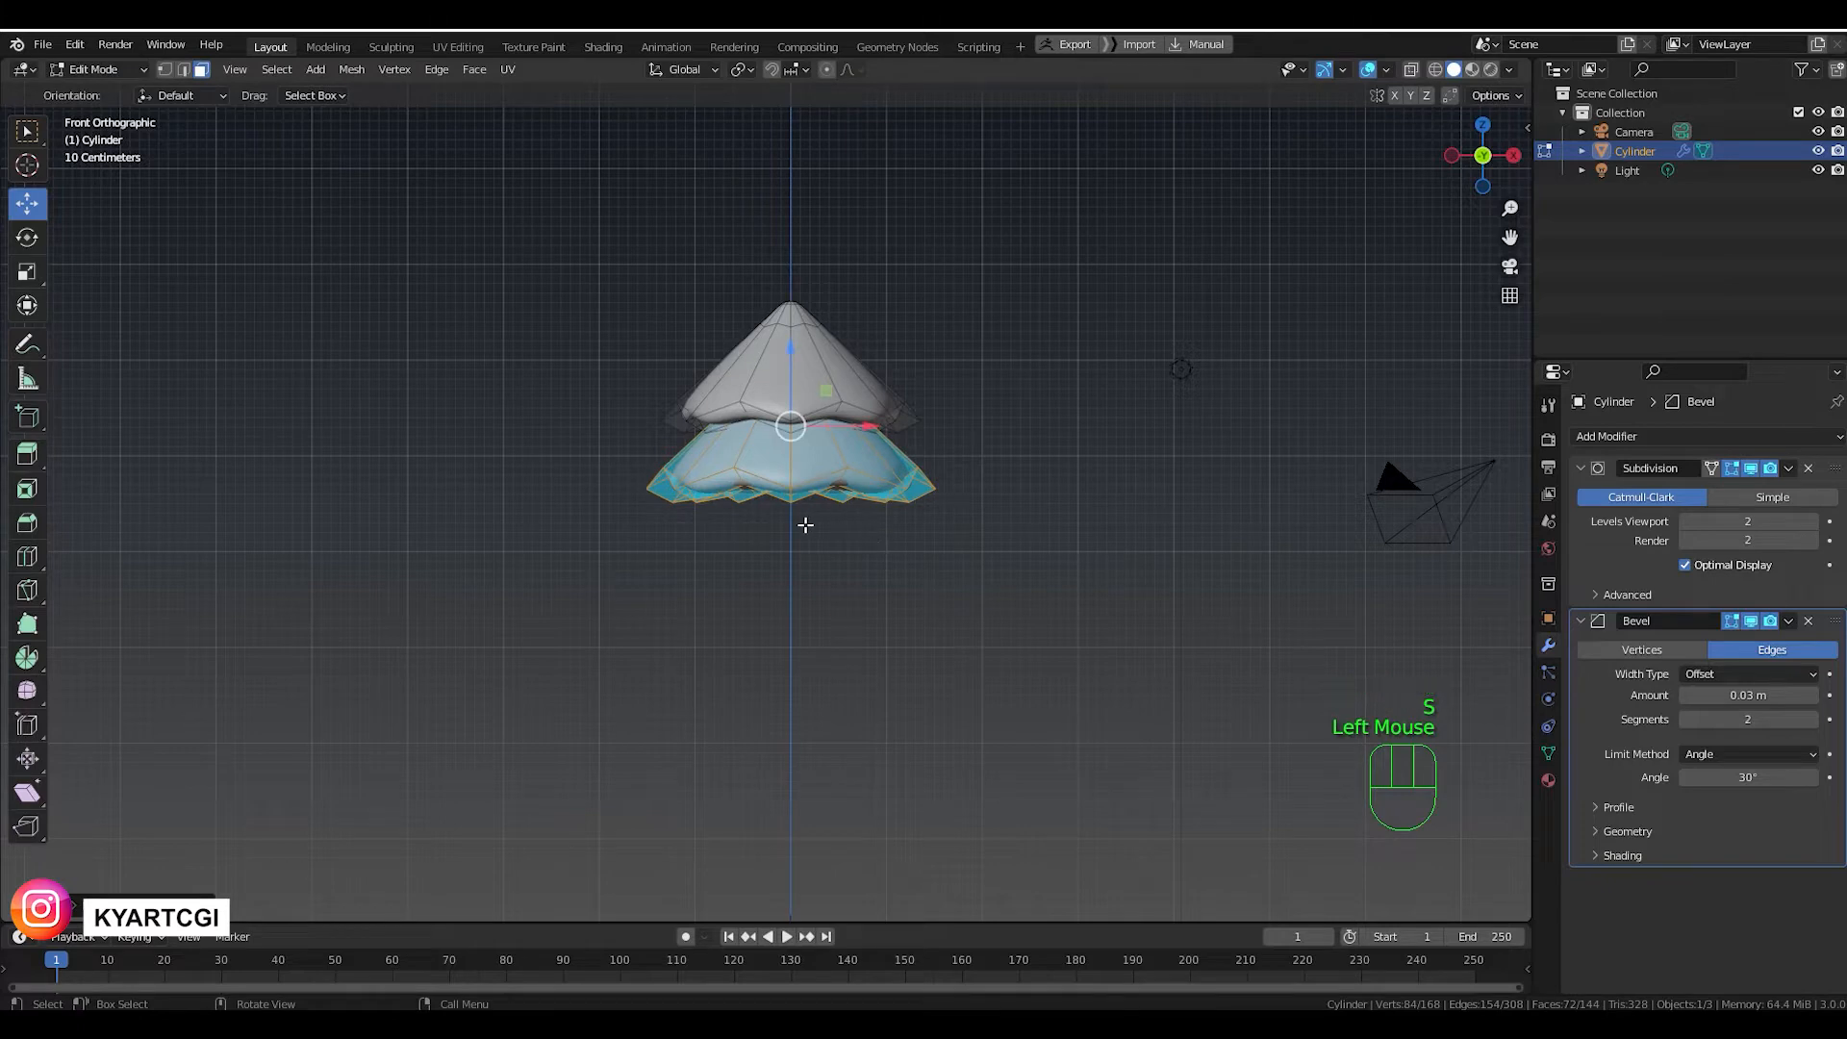
Duplicate the second tier about 0.67 m downward along Z and scale the copy up slightly to form a third tier.
key("shift+d")
key("z")
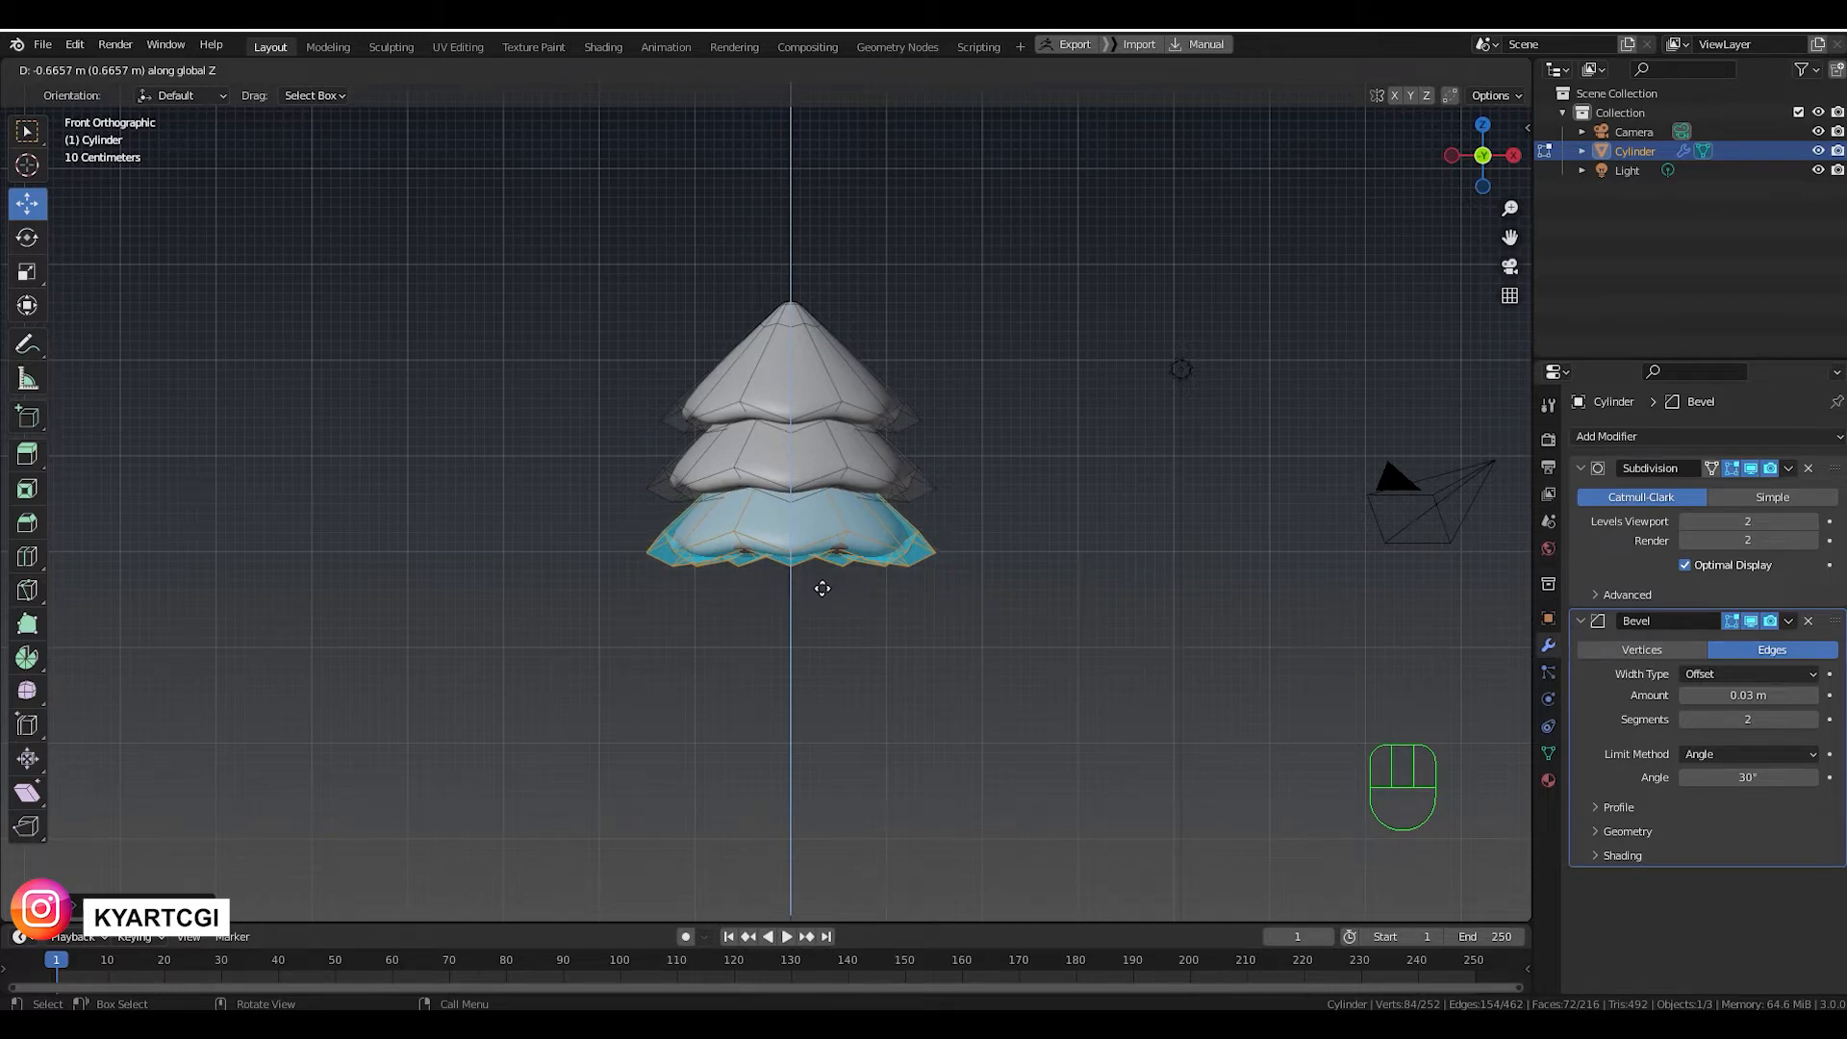
left_click(822, 587)
key("s")
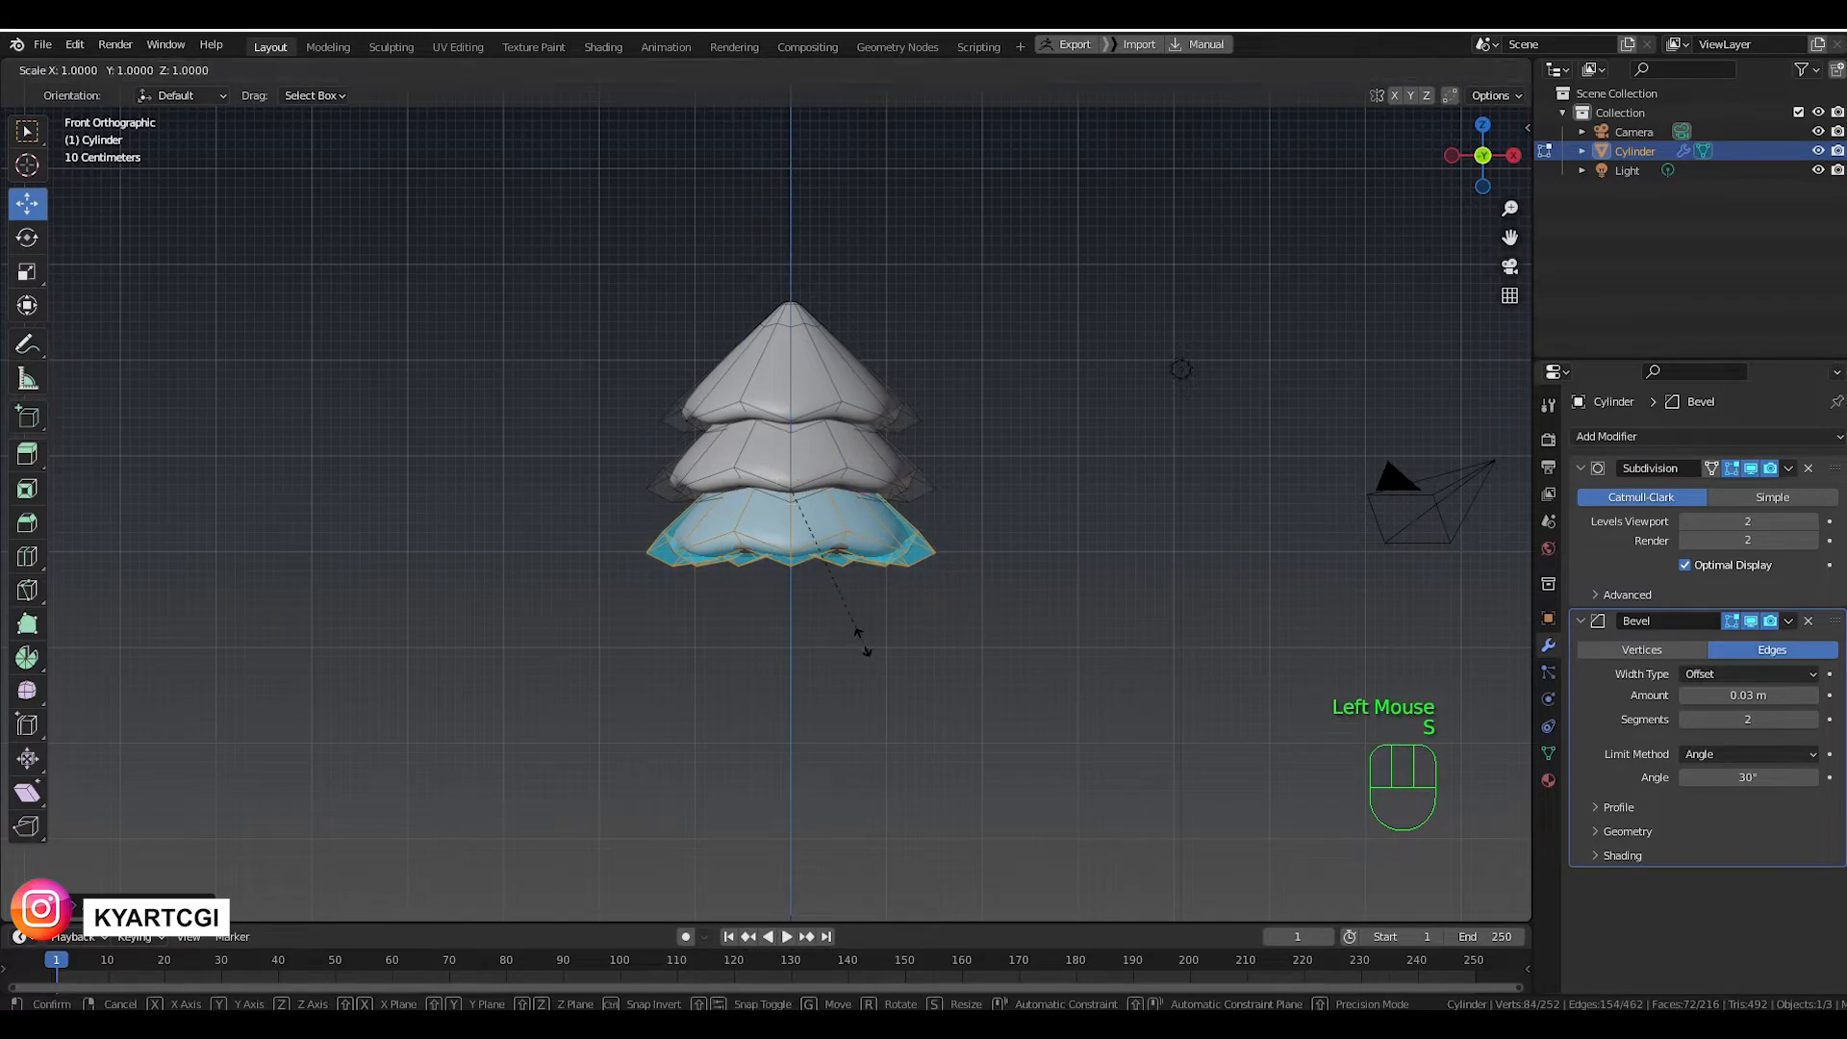
left_click(884, 649)
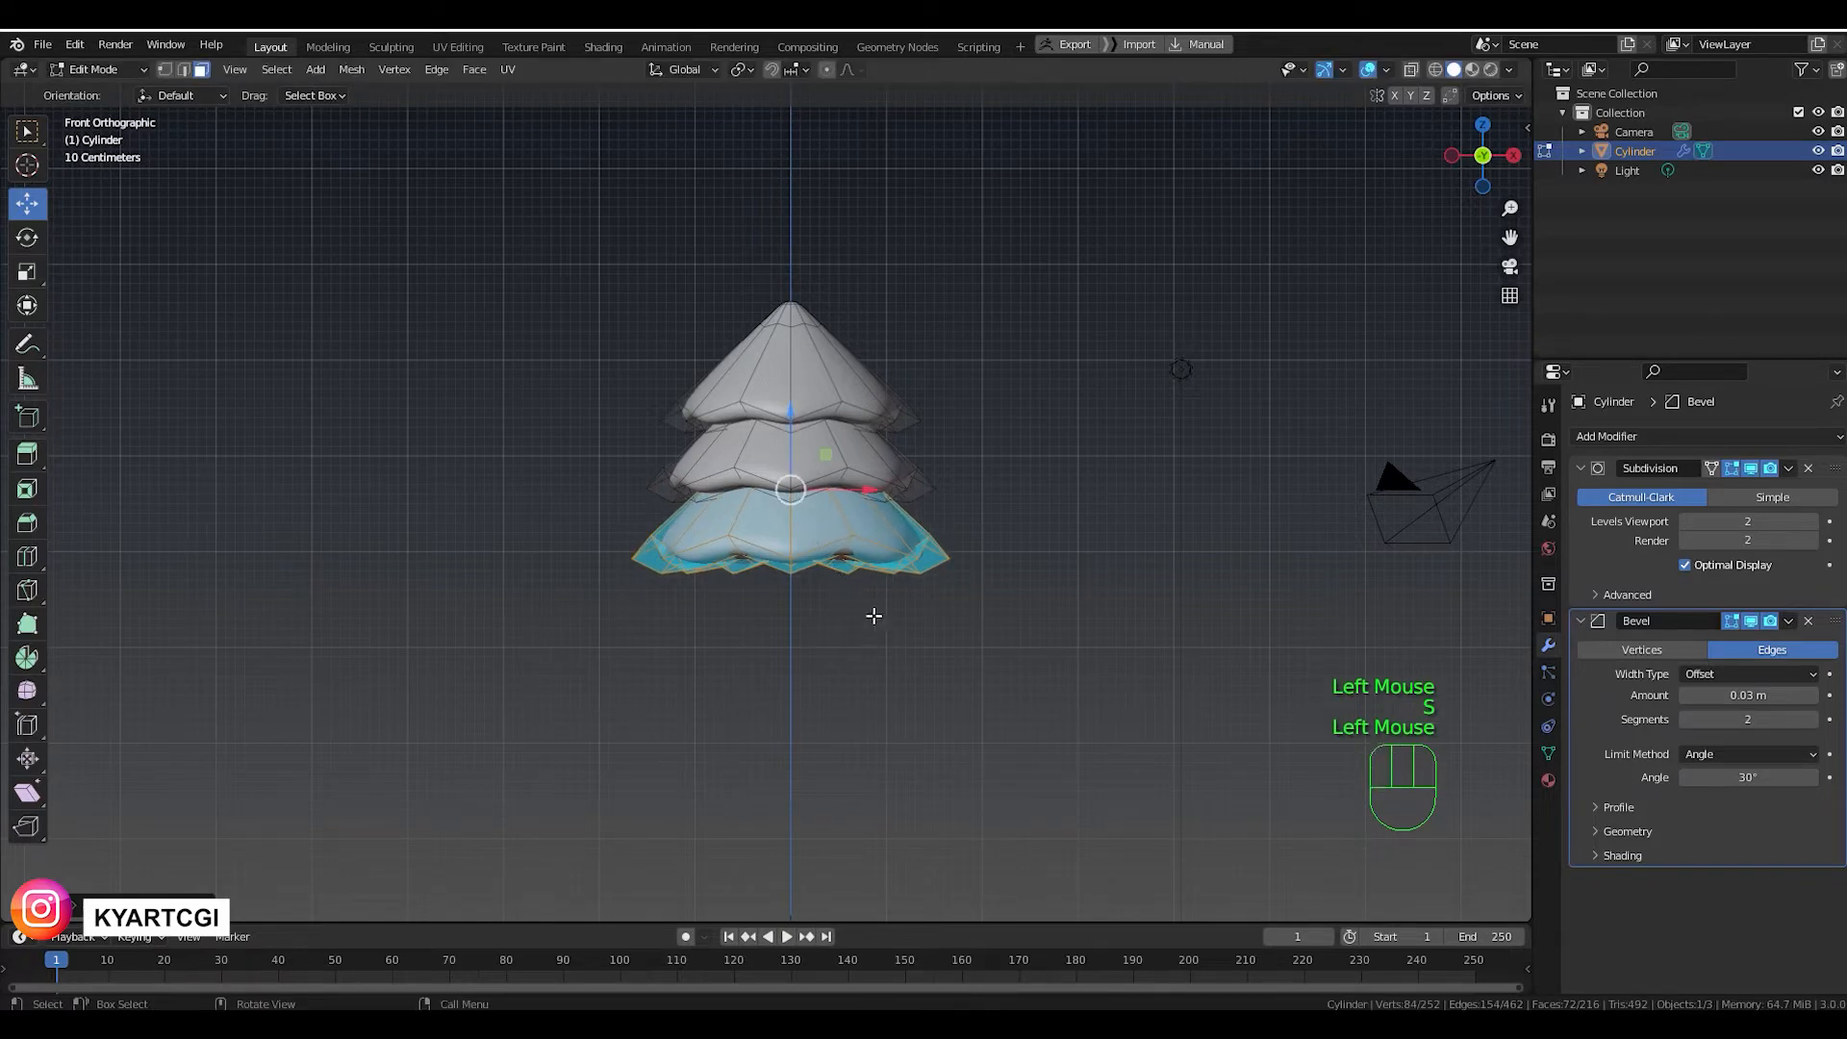
Lower the third tier slightly, then duplicate it about 0.79 m downward along Z and scale the copy up to form a fourth tier.
left_click_drag(803, 417, 793, 426)
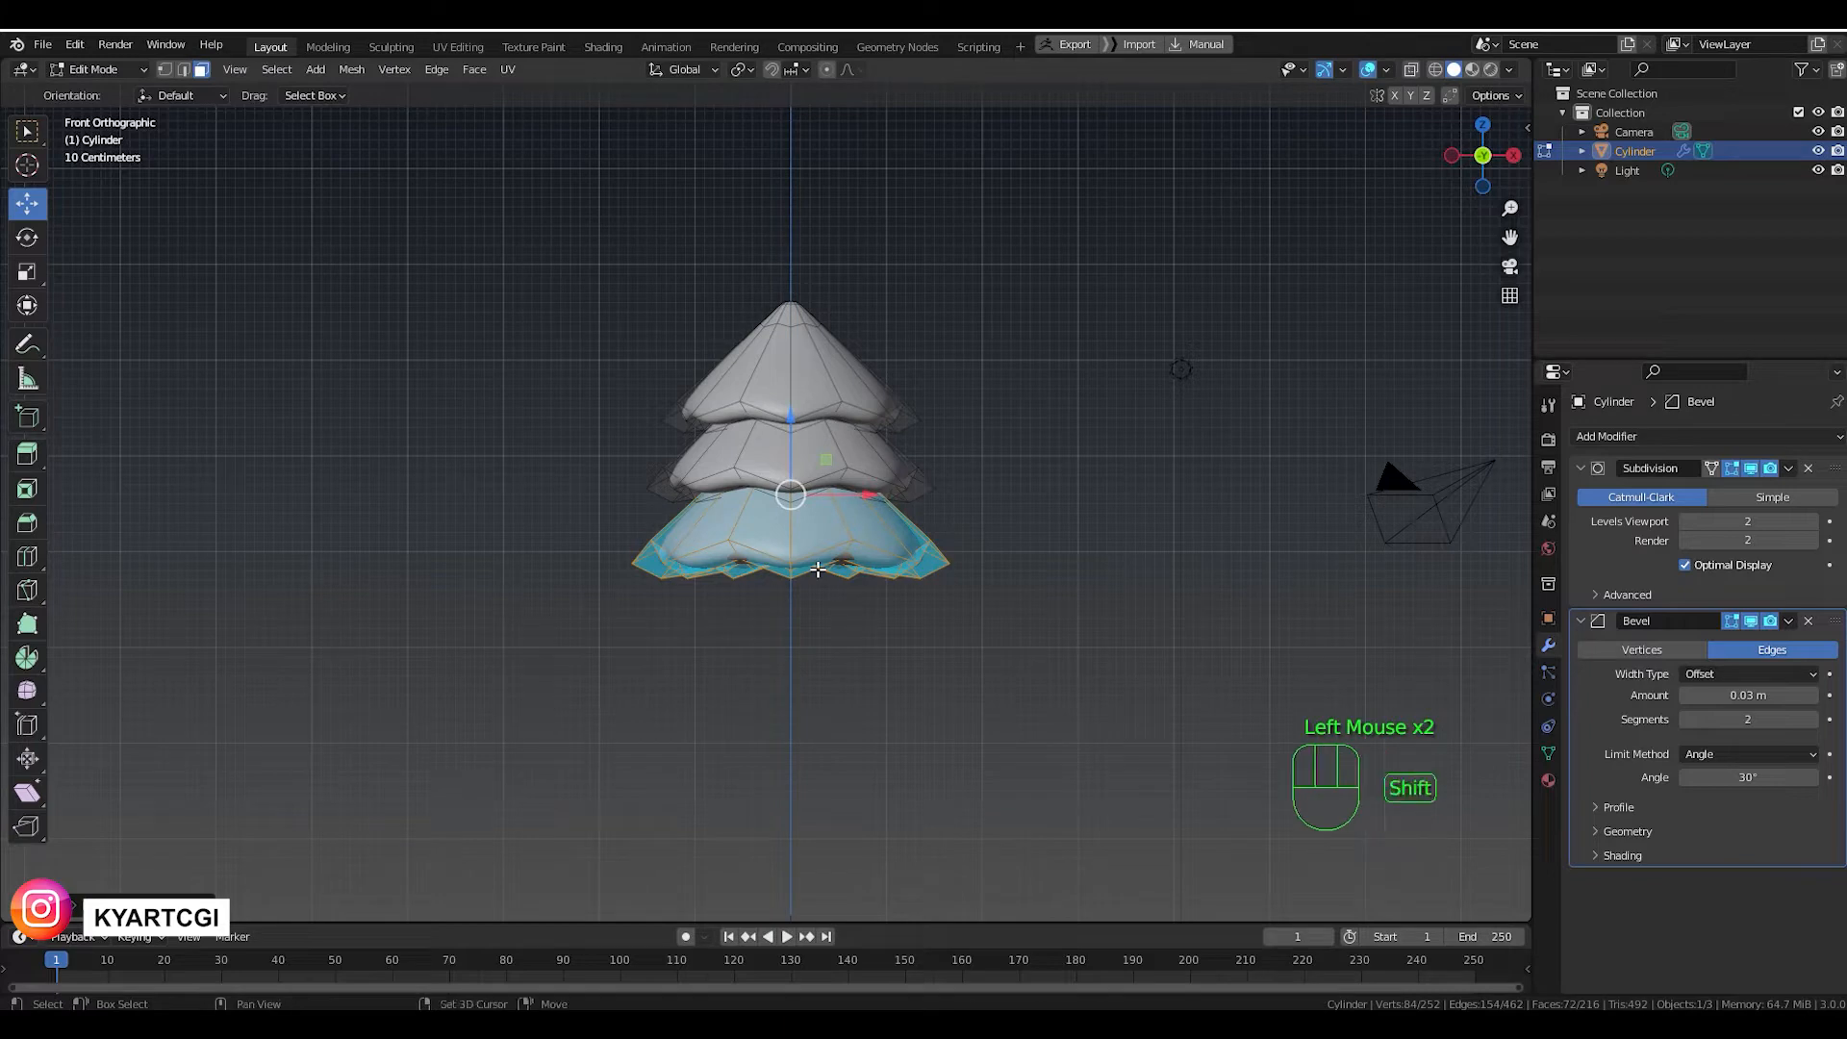
key("shift+d")
key("z")
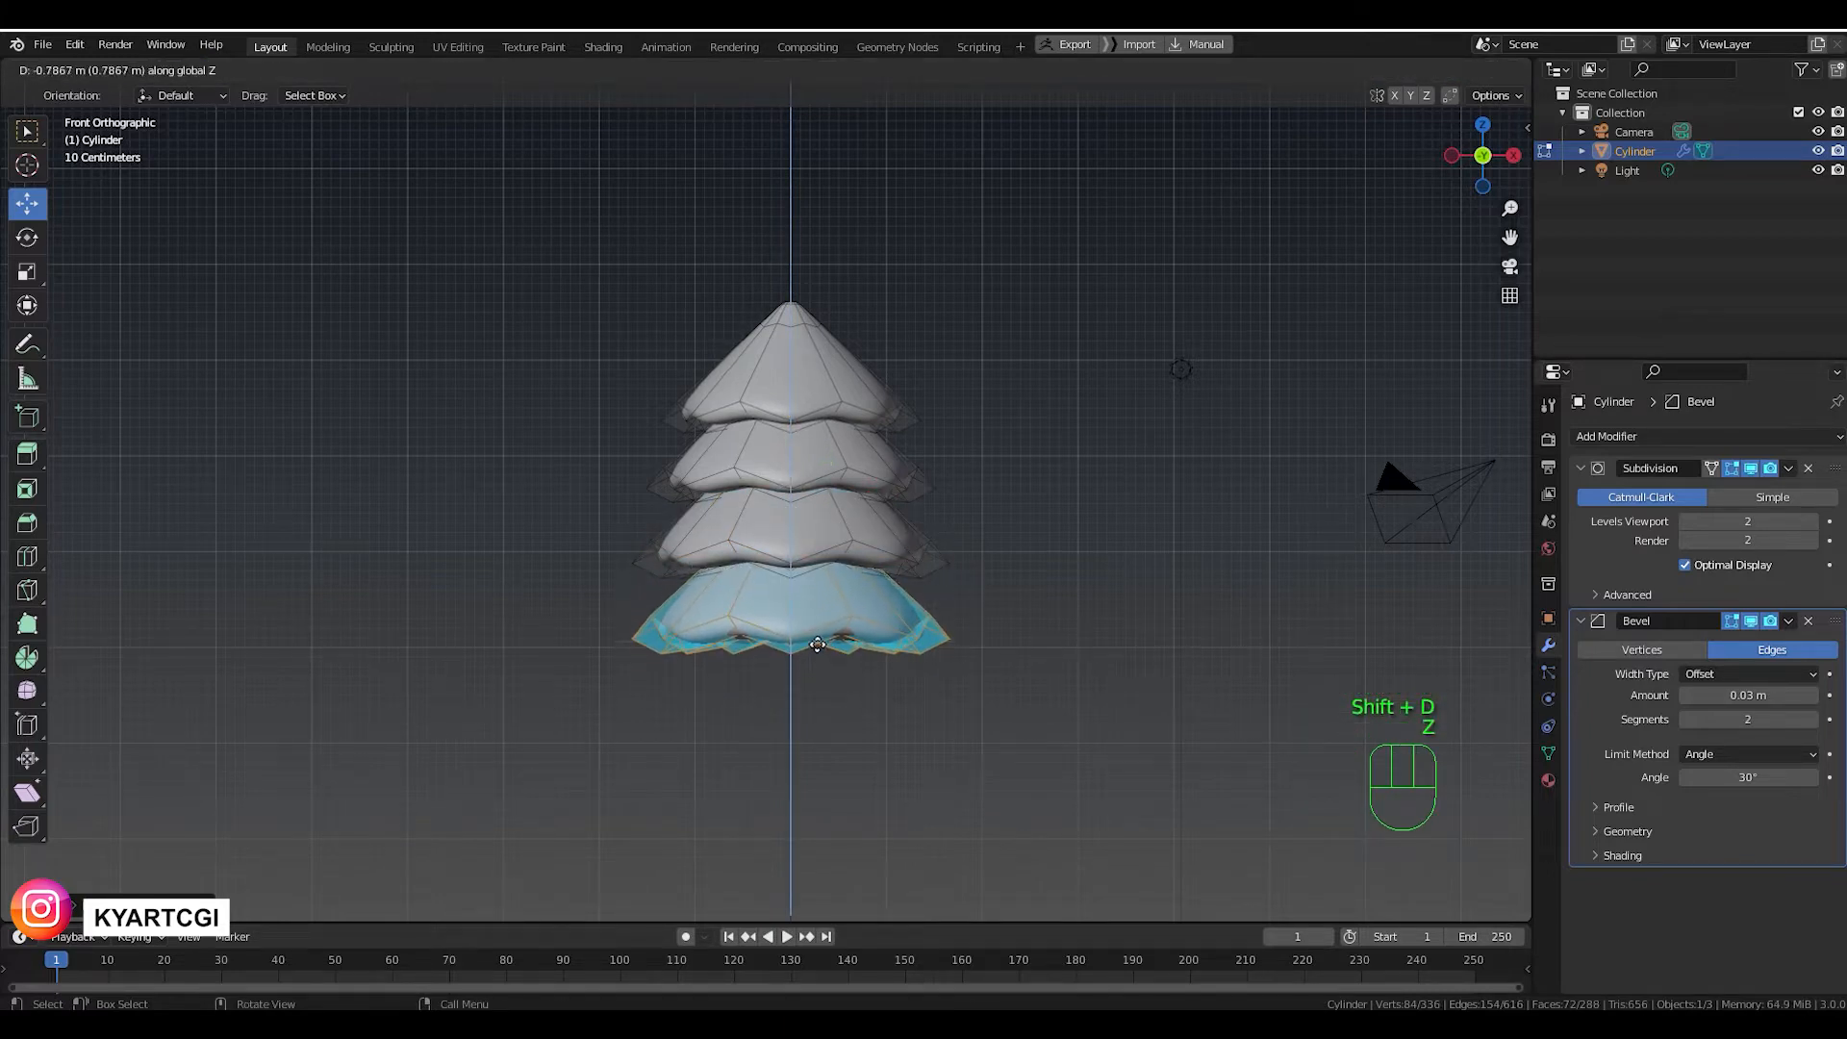
left_click(816, 644)
key("s")
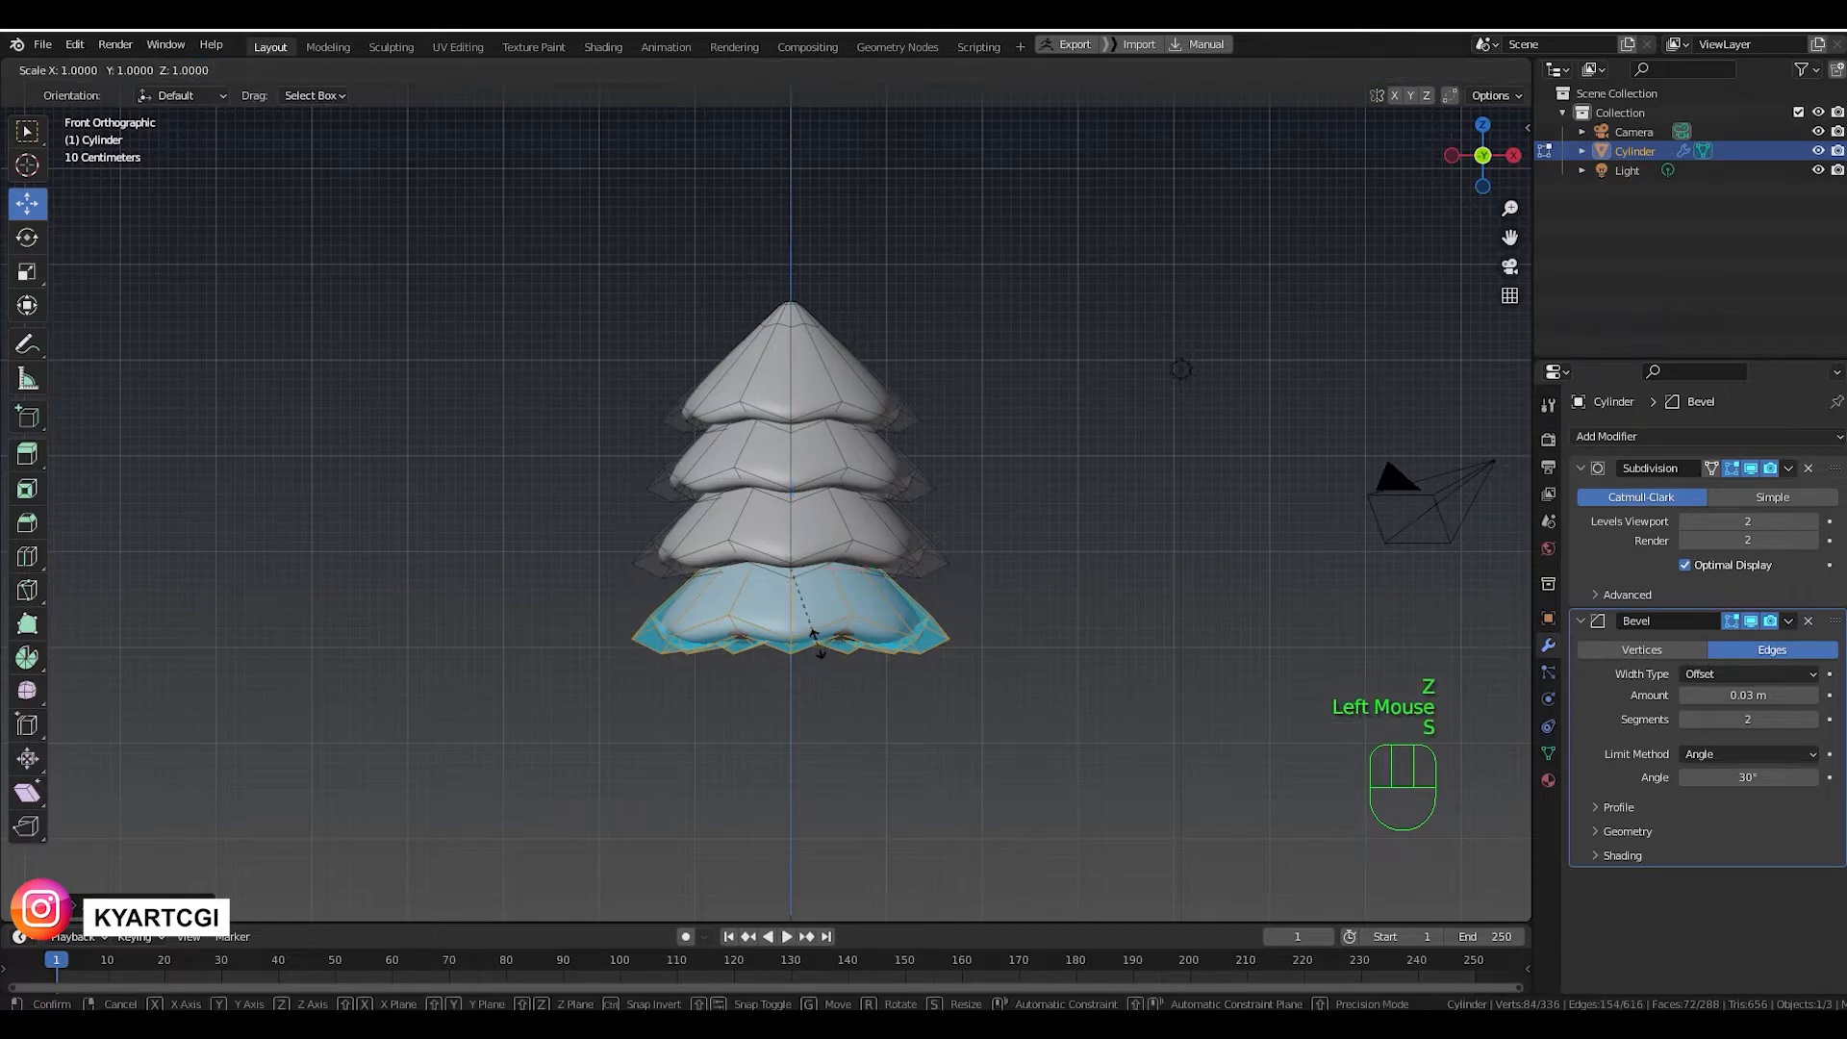
left_click(835, 650)
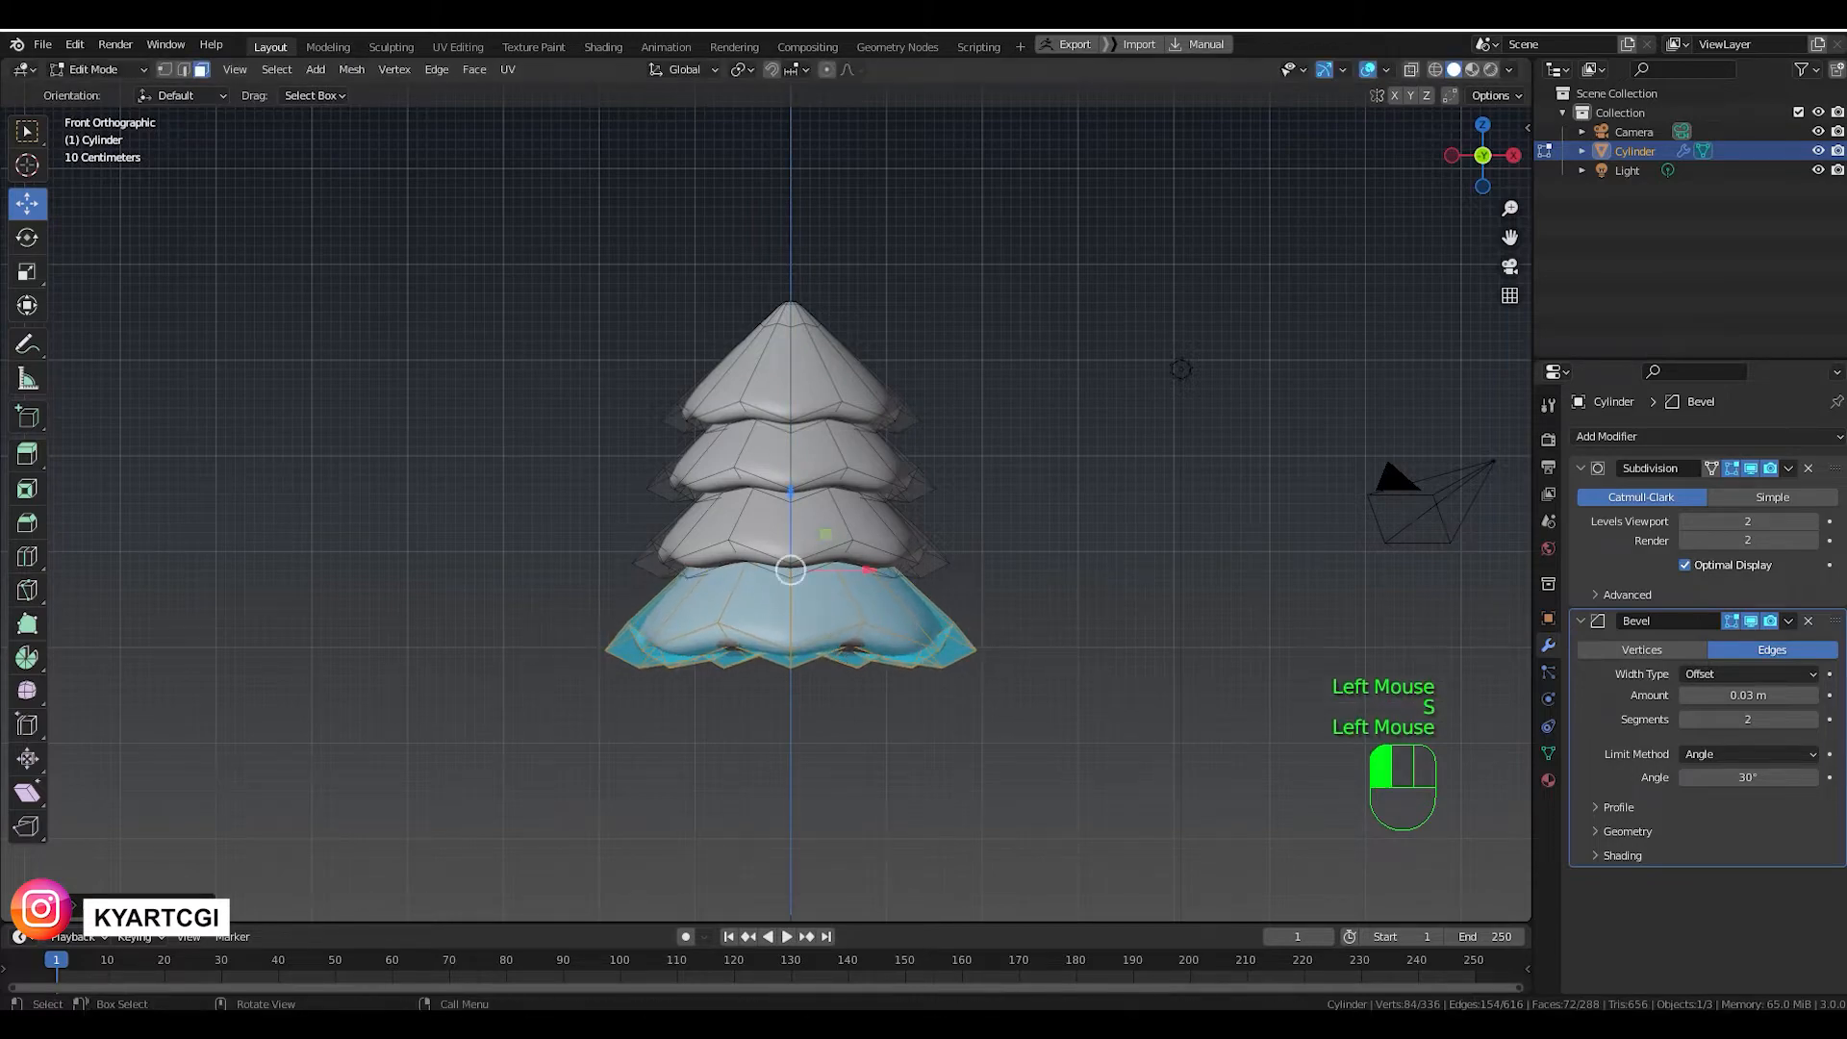
In front view, select only the top tier's linked mesh and scale it down to make it narrower than the tier below.
scroll(831, 526, "down", 2)
mouse_move(832, 526)
middle_mouse_down()
mouse_move(842, 505)
mouse_move(822, 519)
middle_mouse_up()
key("KP_1")
scroll(802, 509, "up", 4)
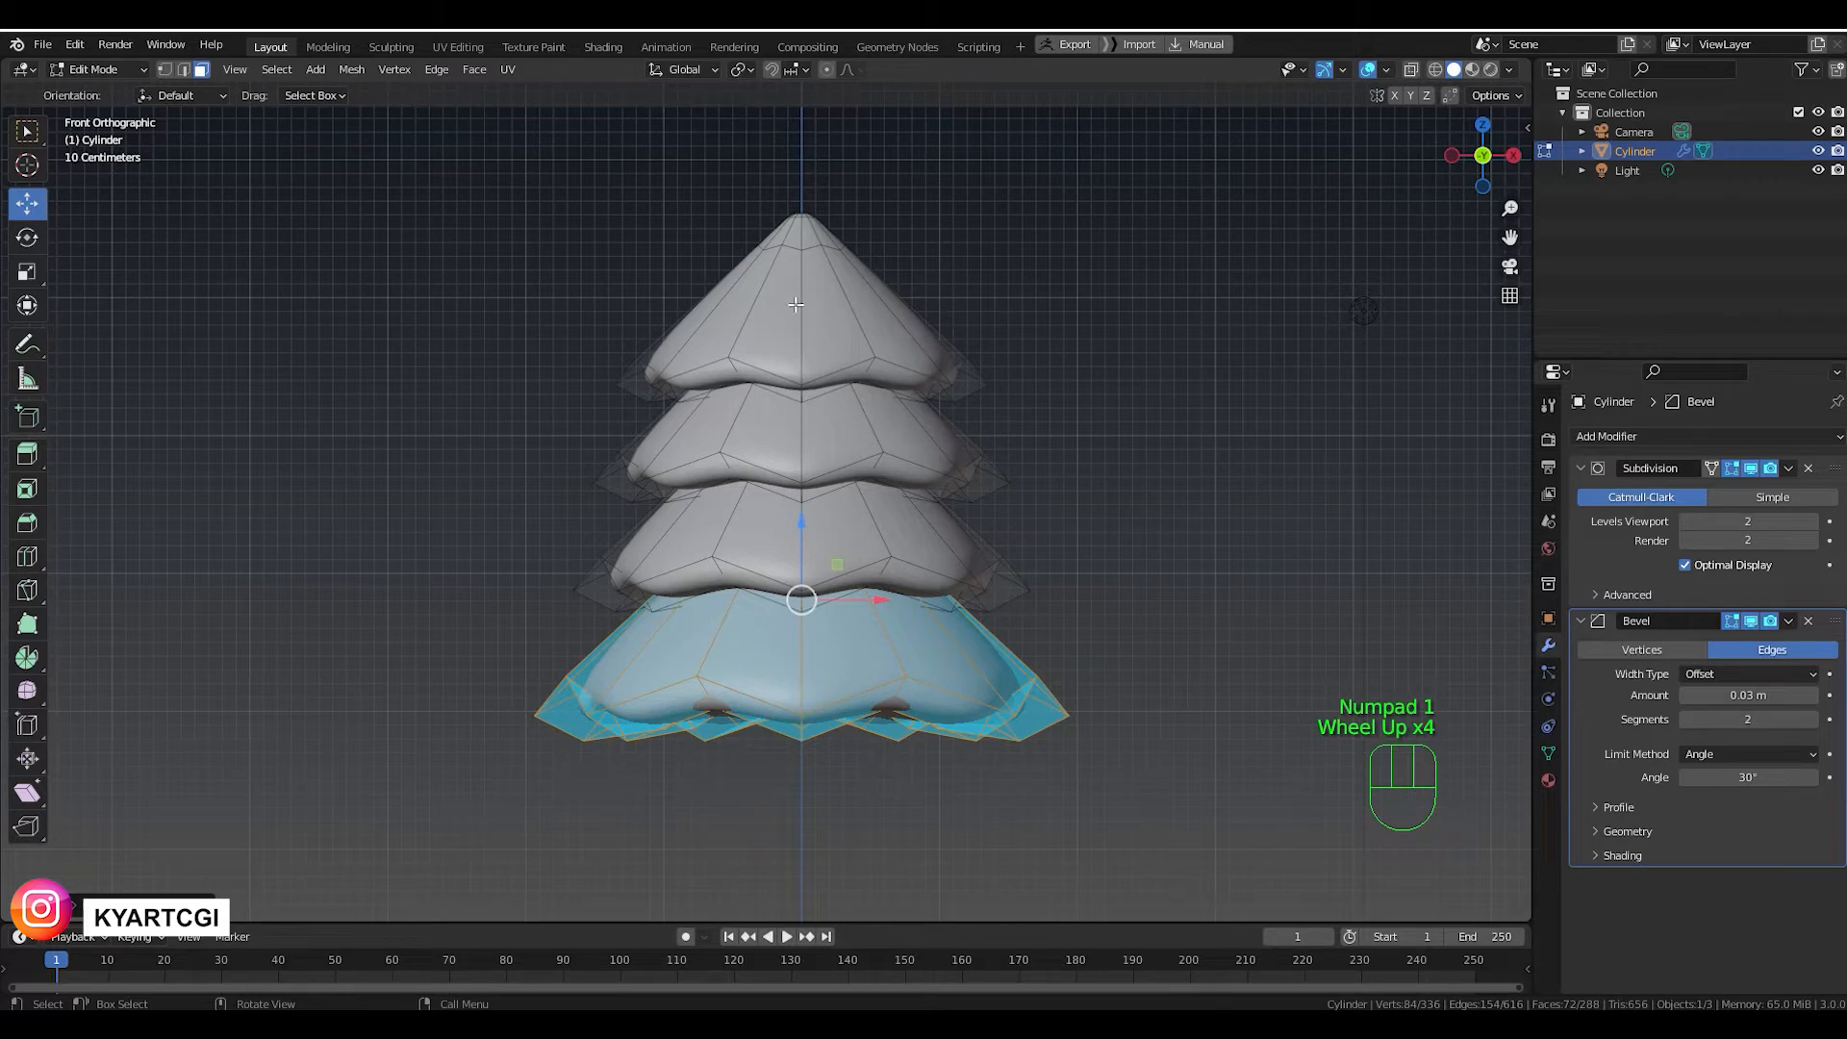
left_click(1300, 399)
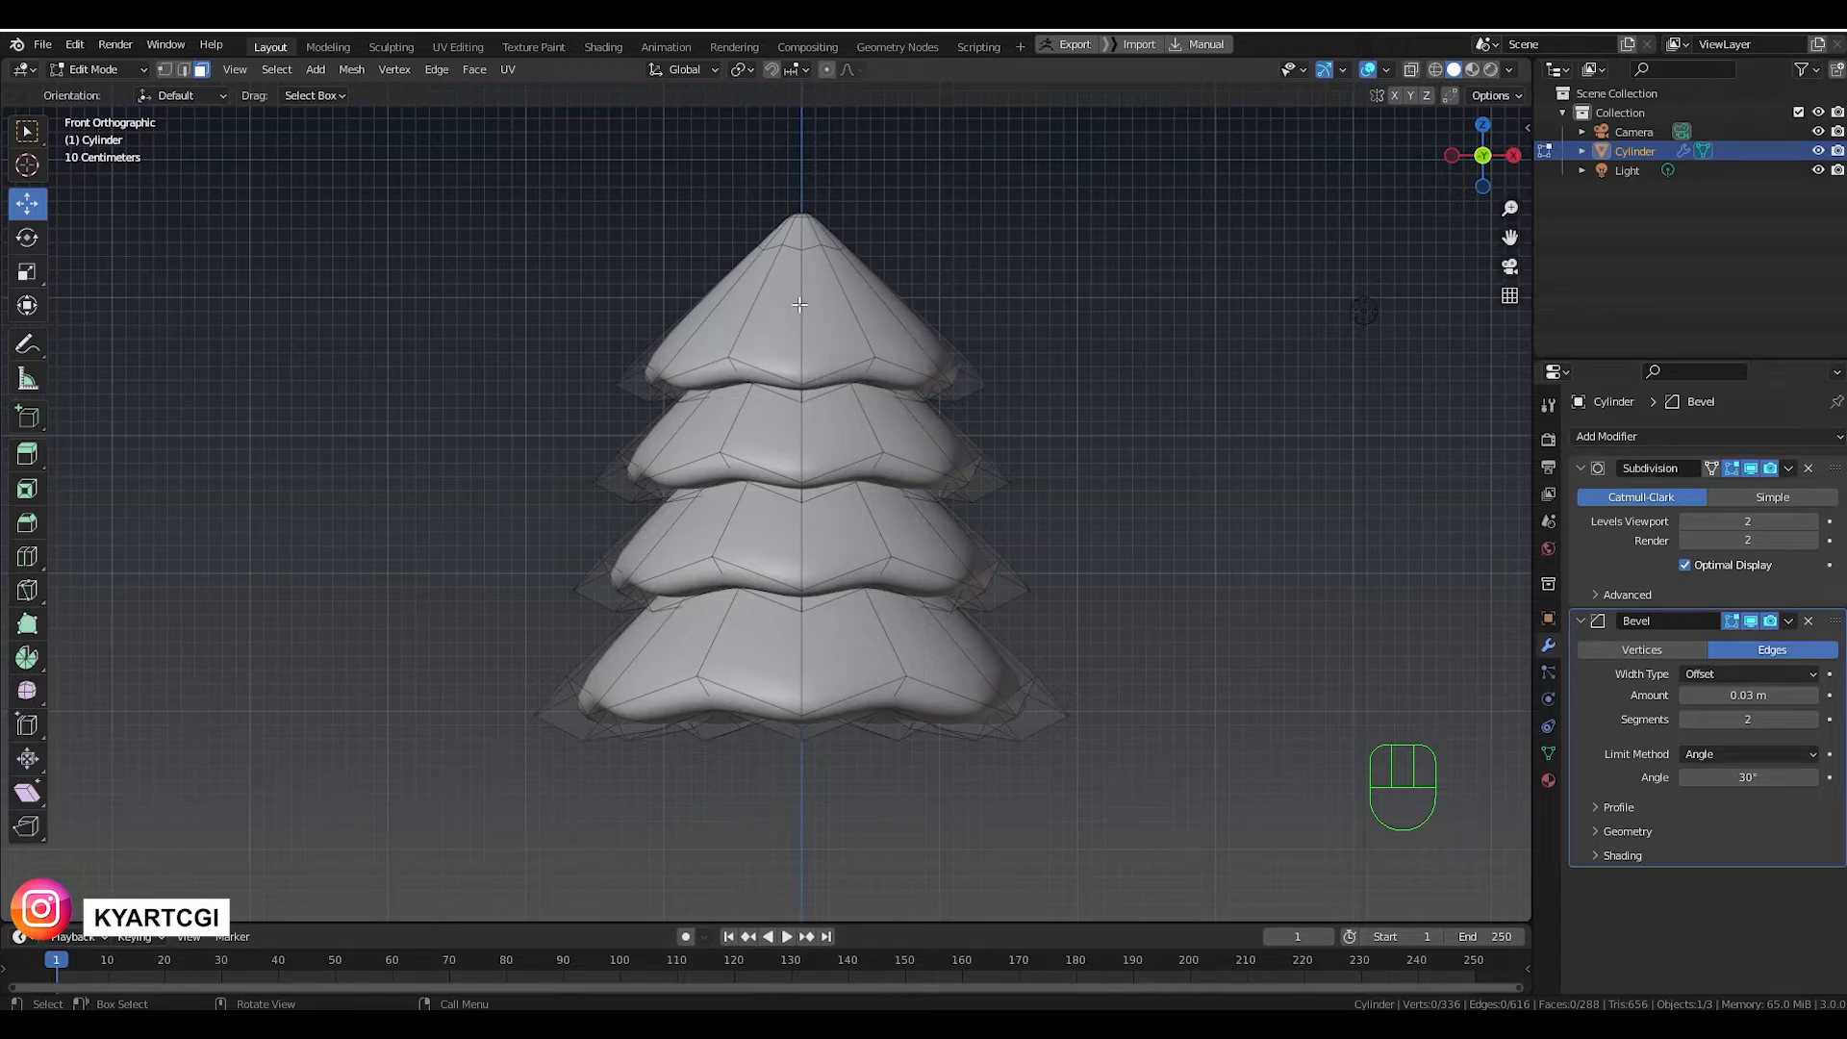
key("l")
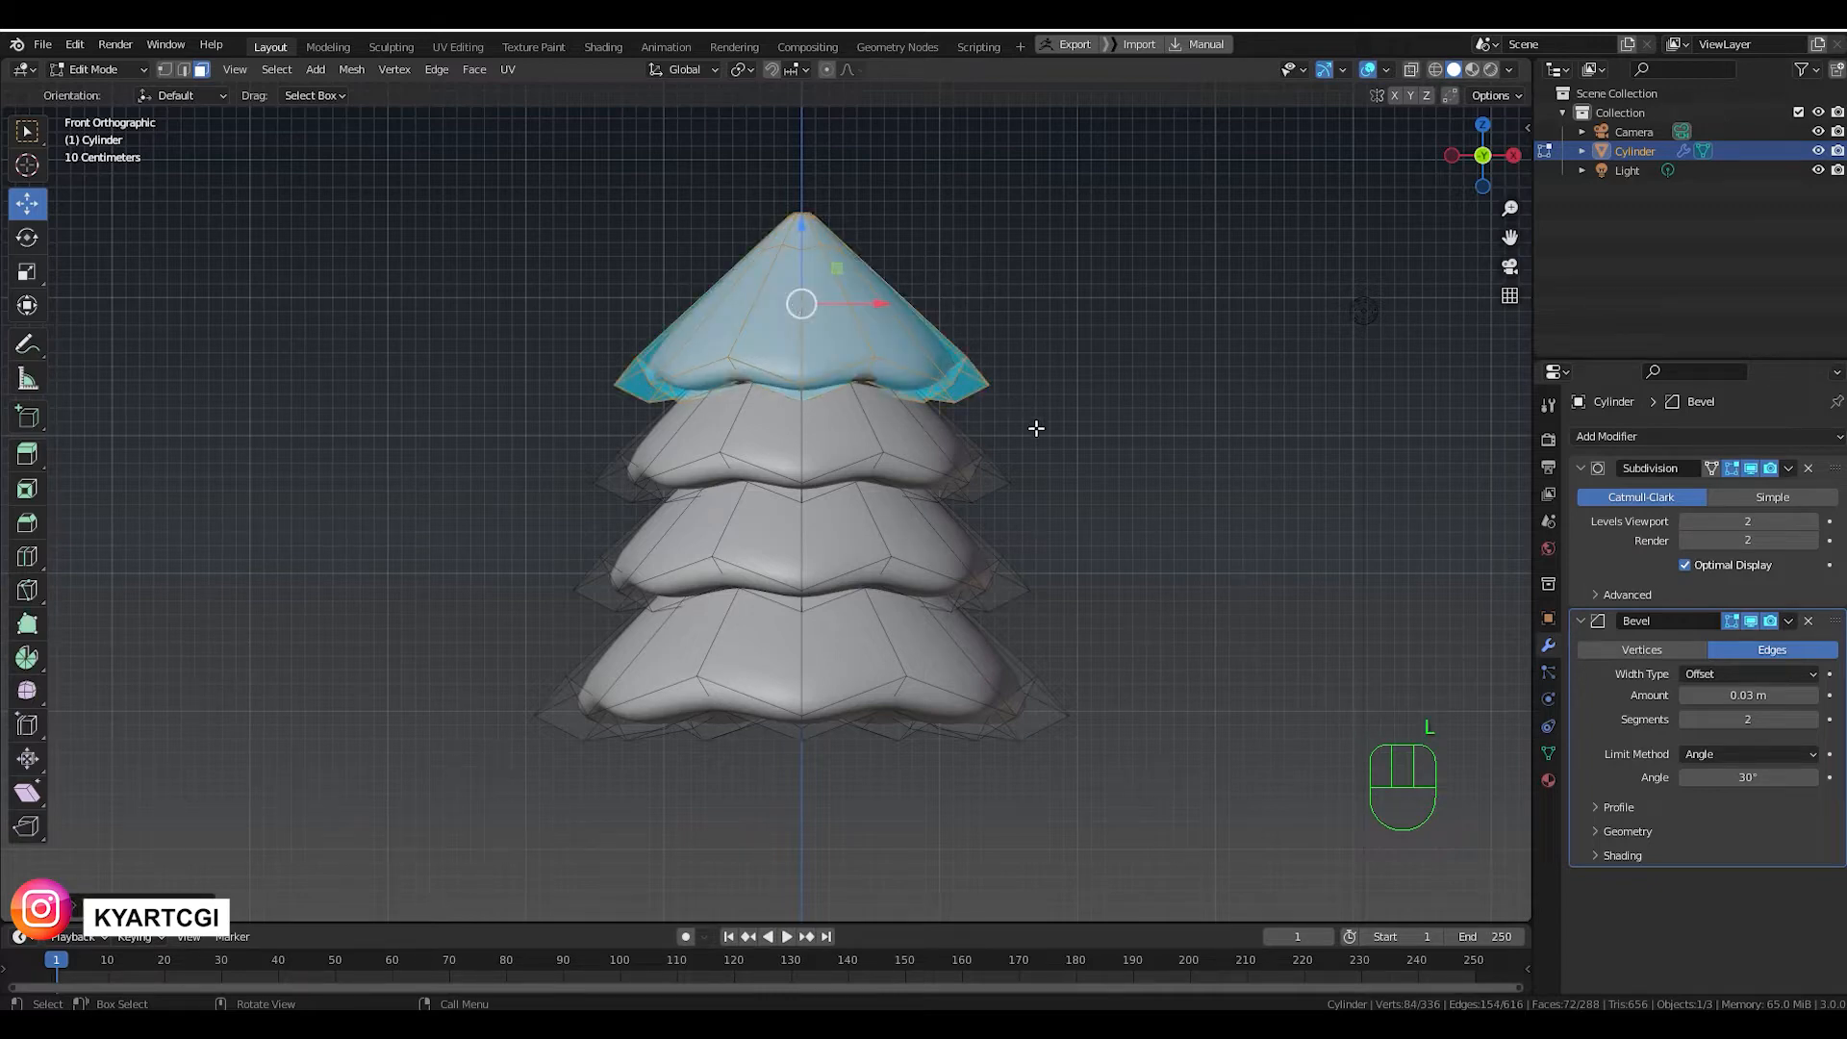
key("s")
left_click(996, 416)
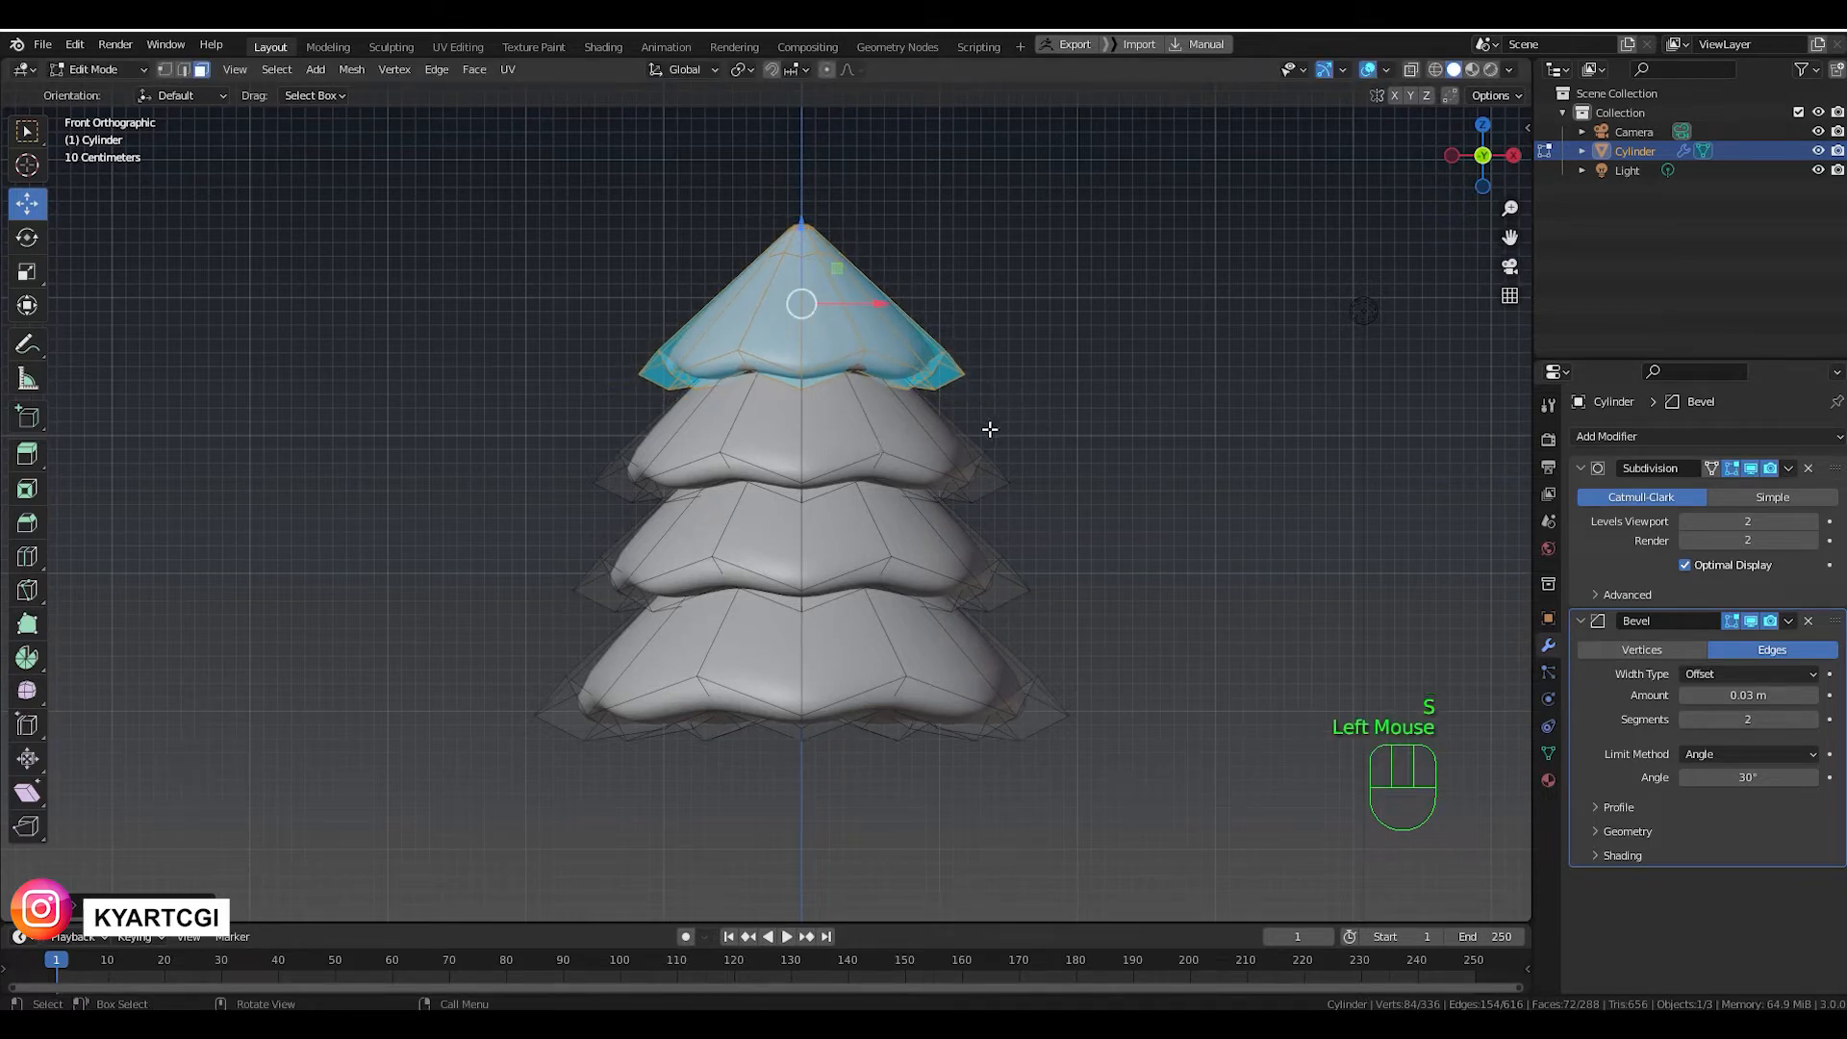
key("s")
left_click(980, 425)
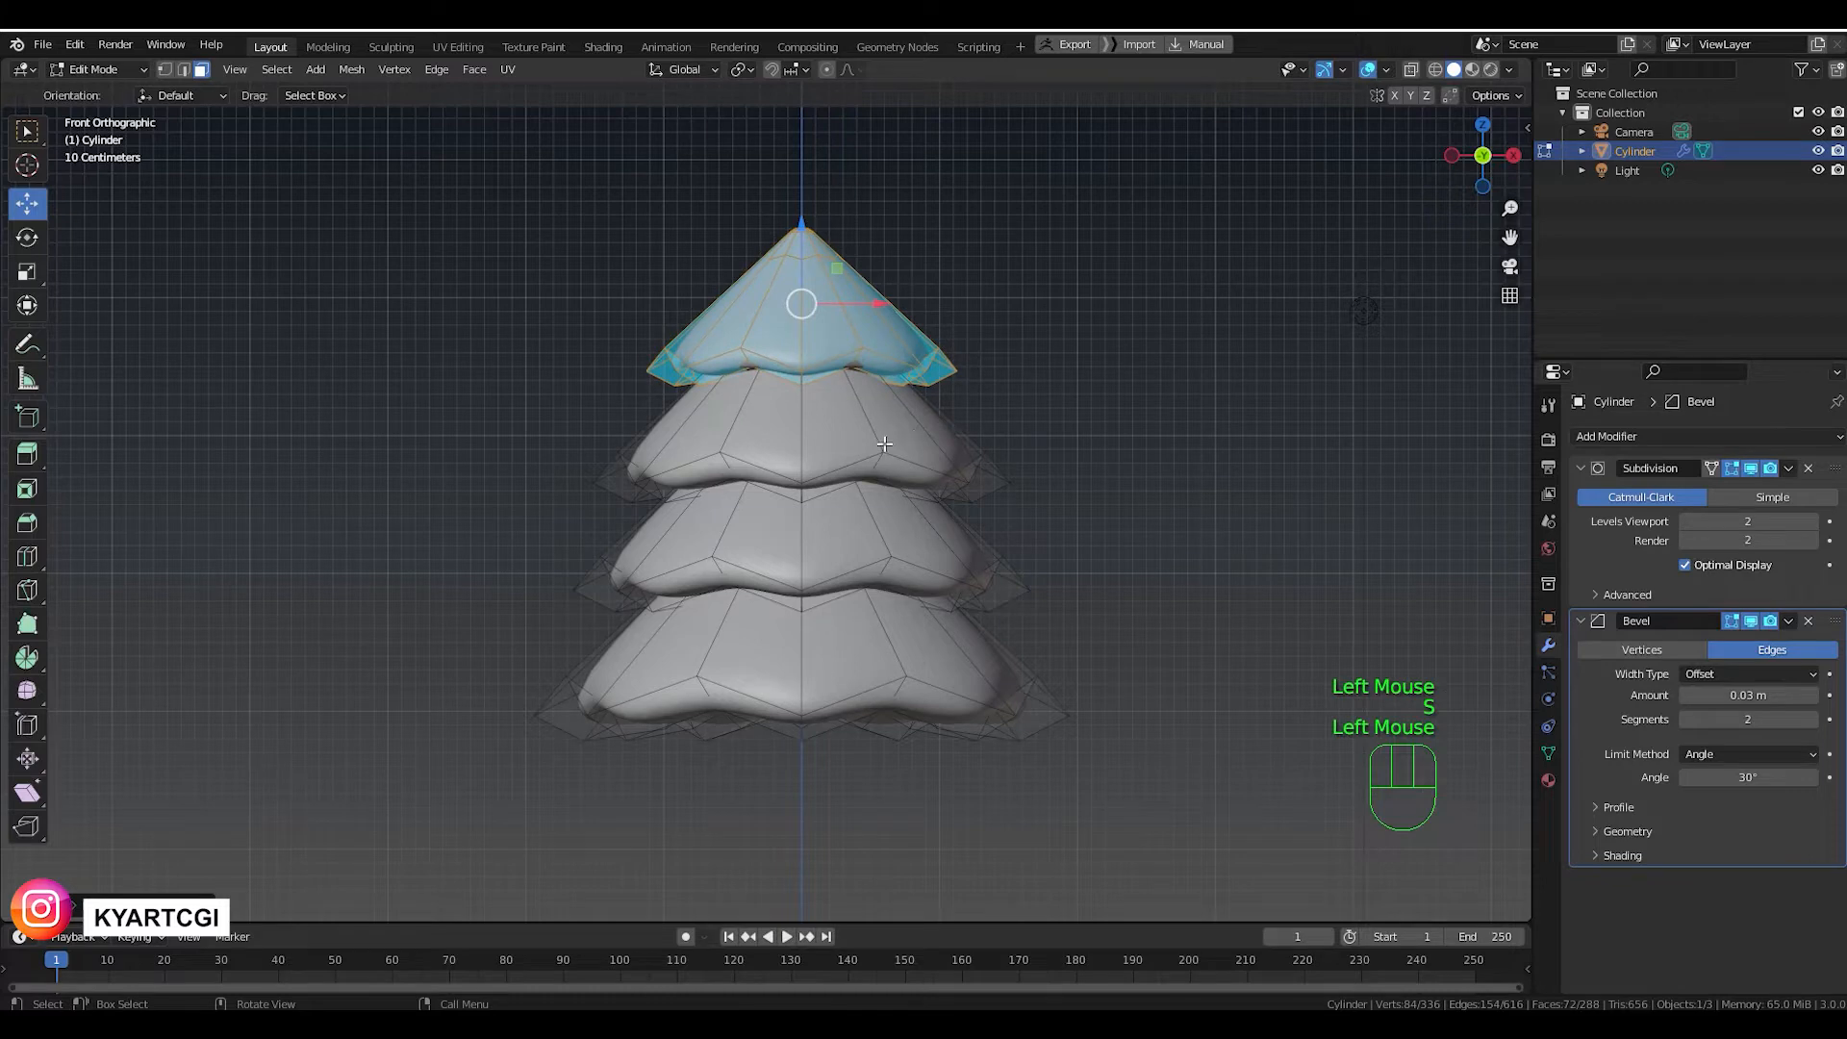
Select only the second tier's linked mesh and scale it down slightly, to a little over 0.9.
key("l")
left_click(1110, 425)
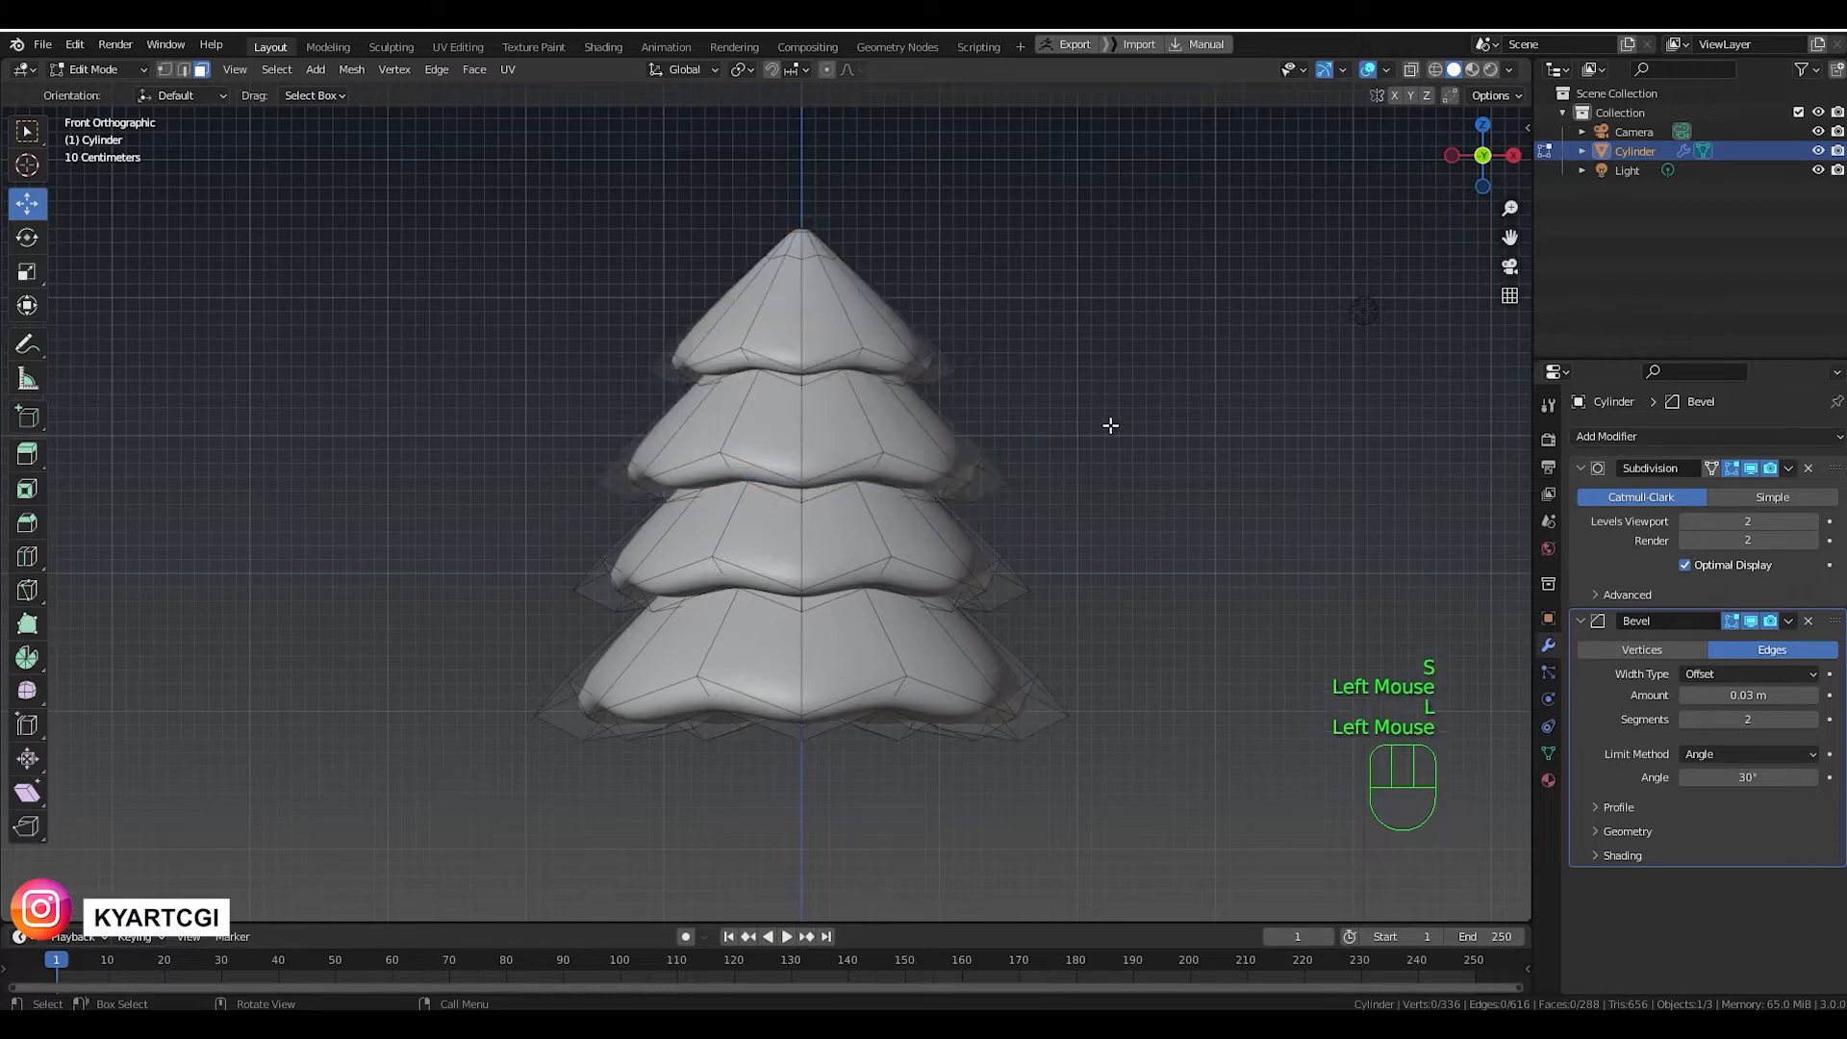
key("l")
key("s")
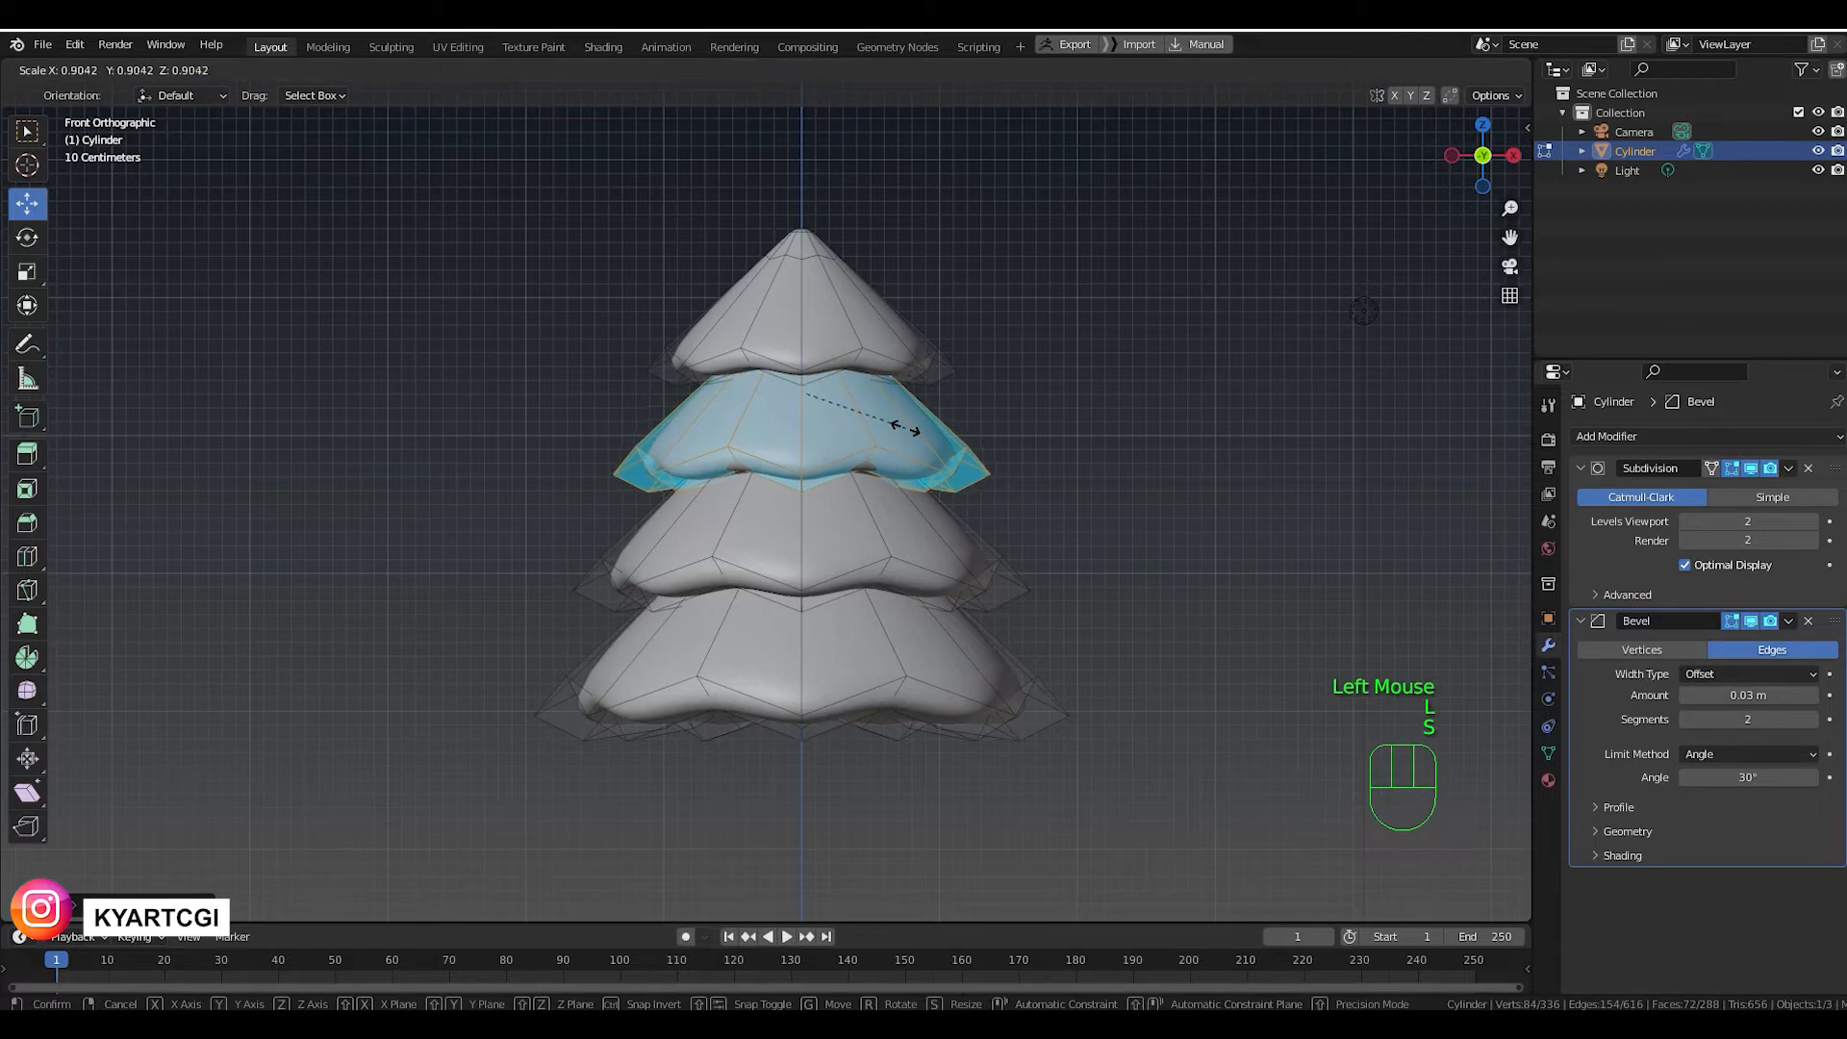
left_click(904, 422)
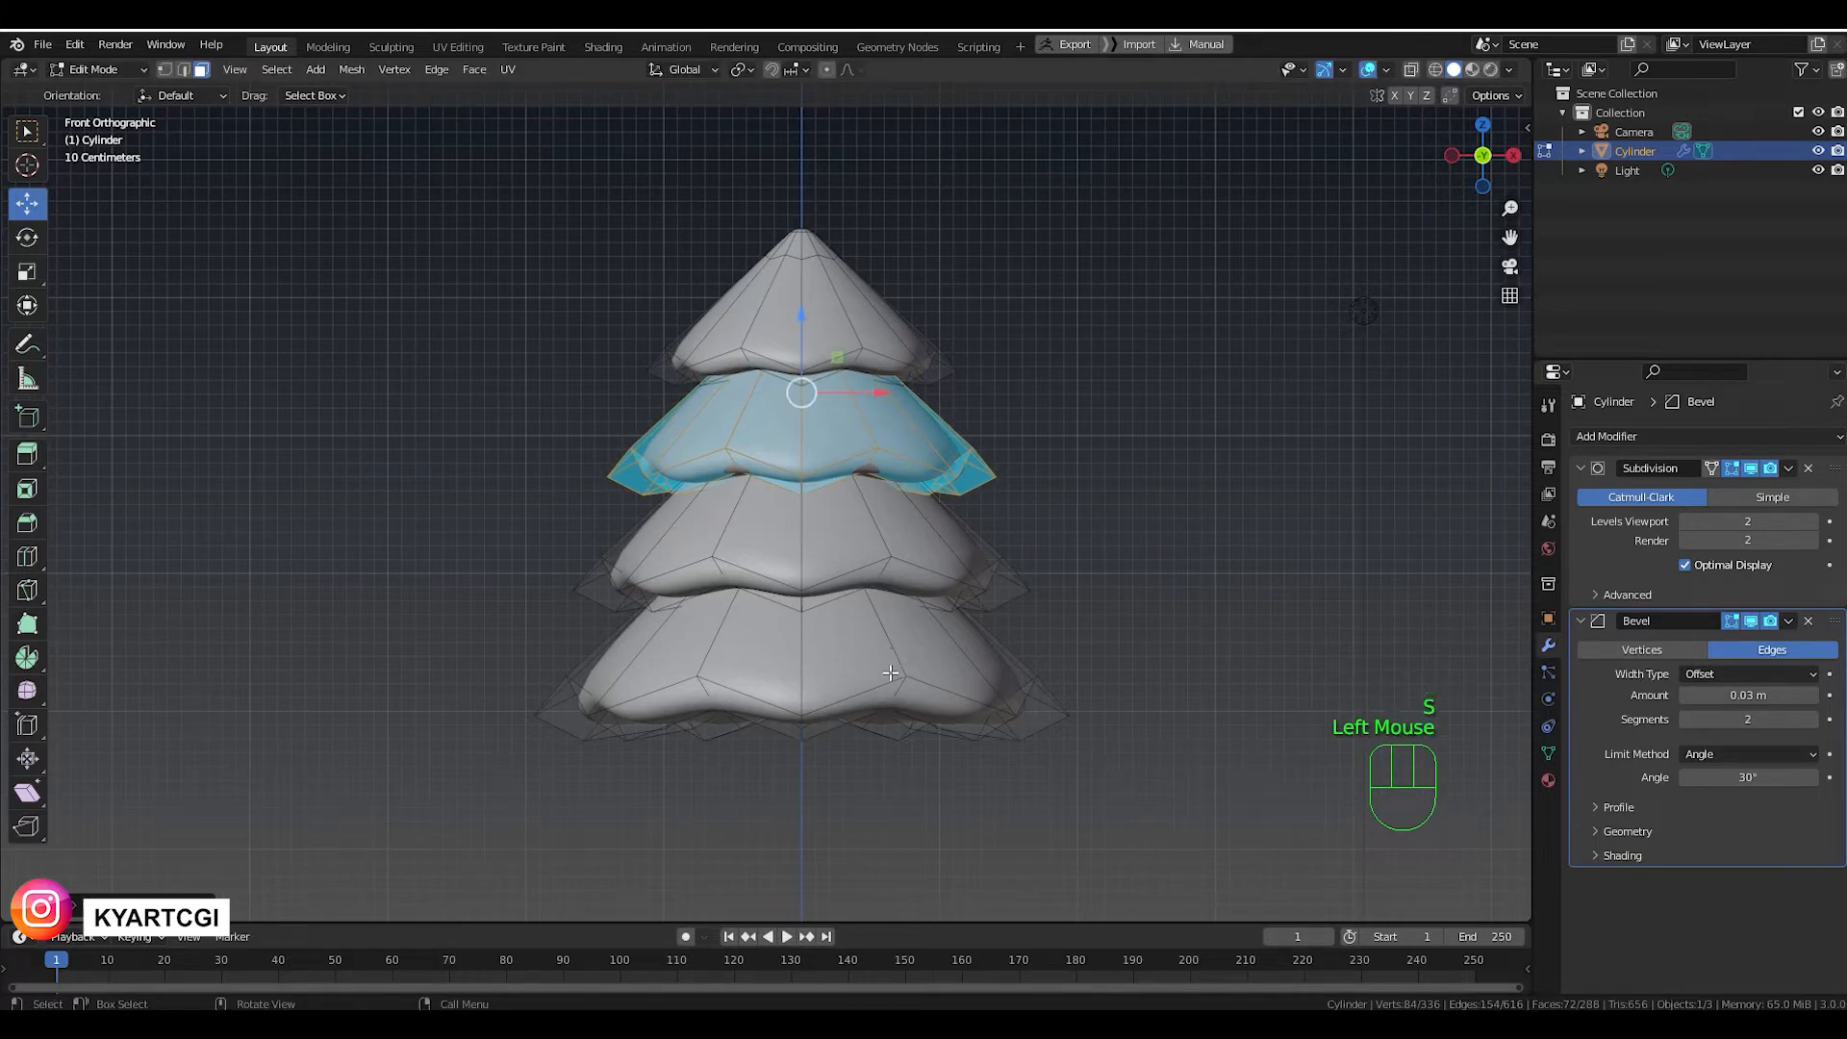
Select only the bottom tier's linked mesh and scale it up by a factor of about 1.12.
left_click(1081, 623)
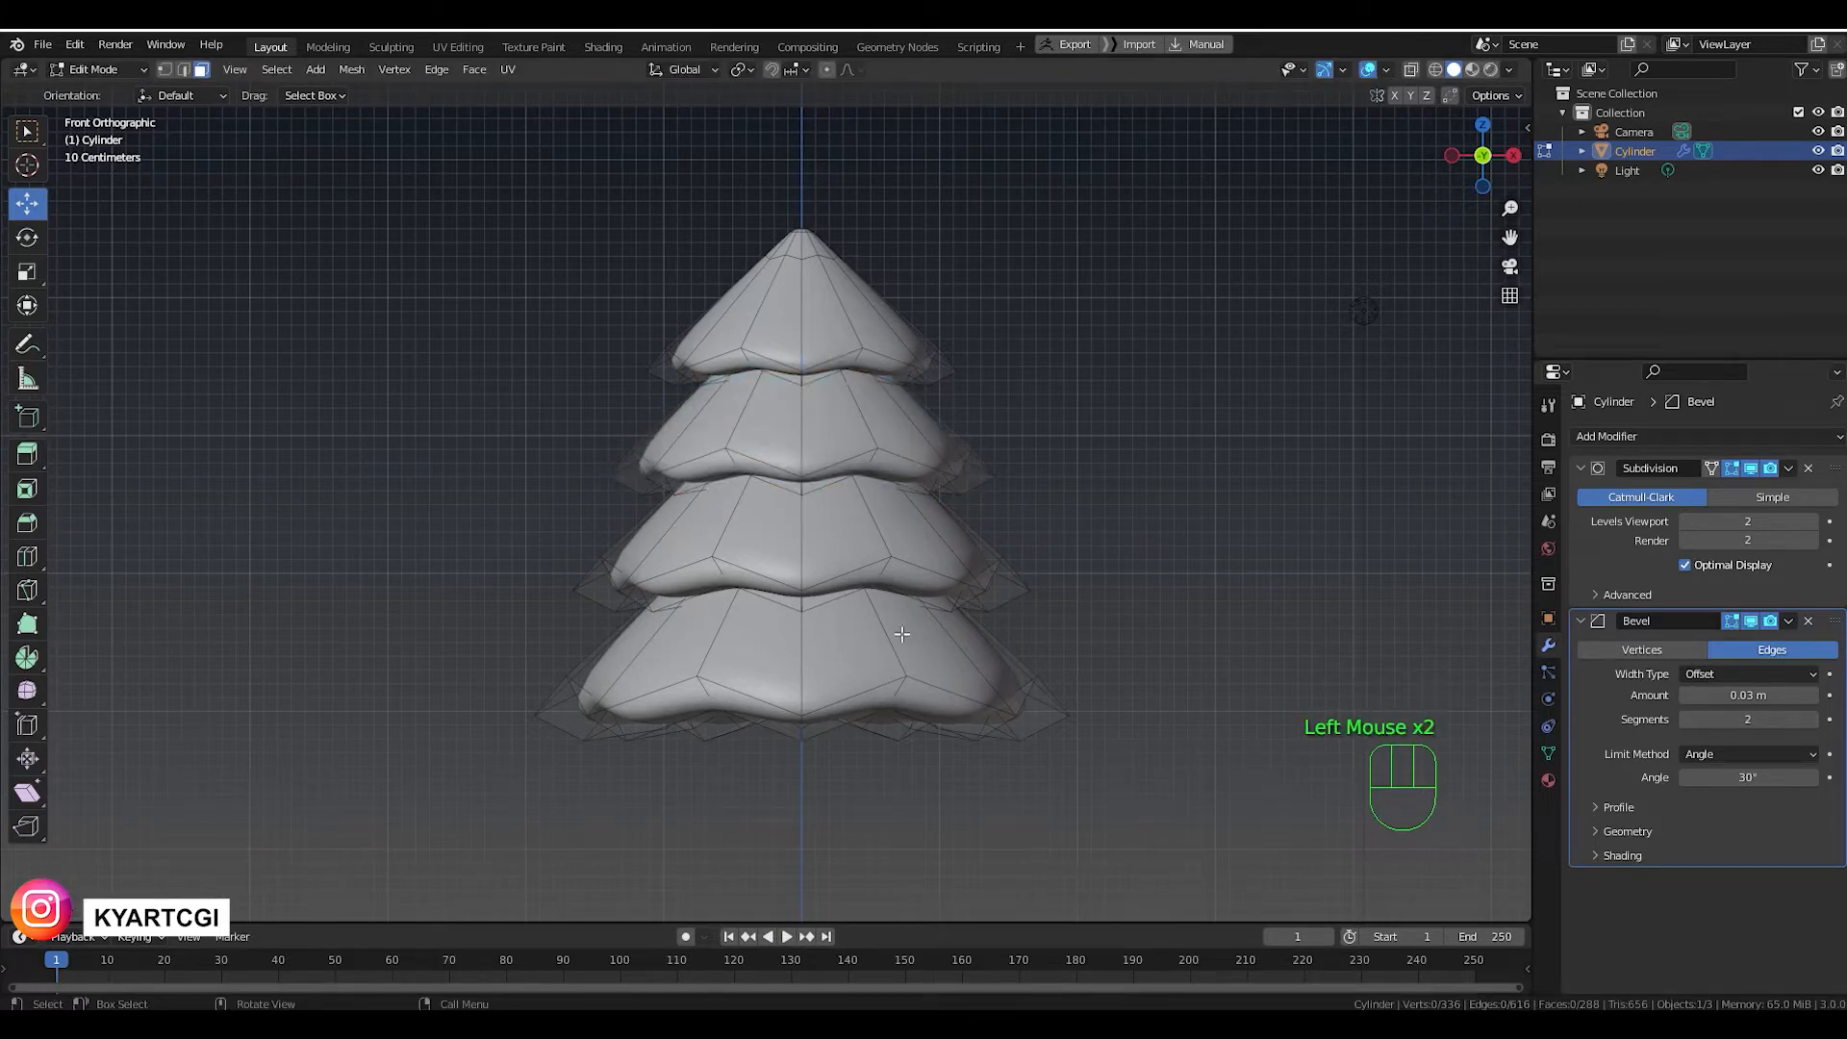
key("l")
key("s")
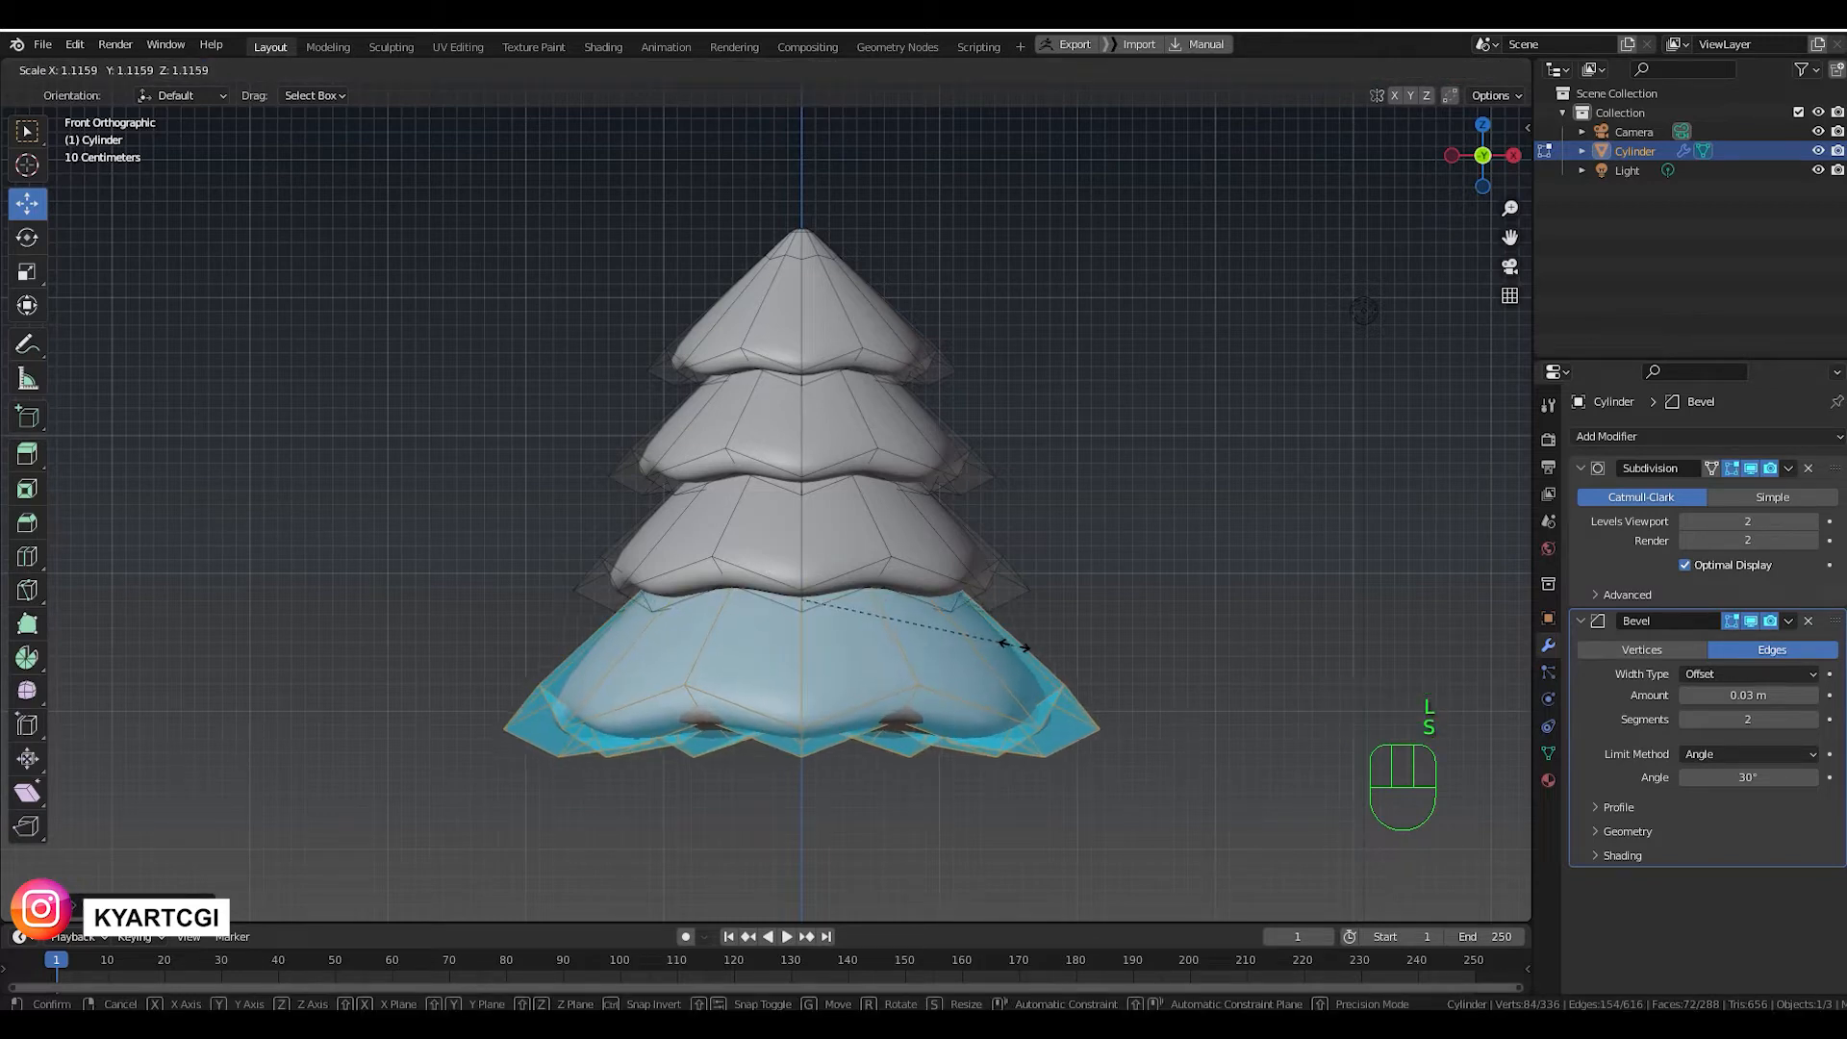
left_click(1020, 640)
left_click(1058, 480)
Examine the proportions of the four-tier tree from several angles in Object Mode and return to Edit Mode in front view.
scroll(1059, 480, "down", 2)
middle_click_drag(996, 462, 1094, 540)
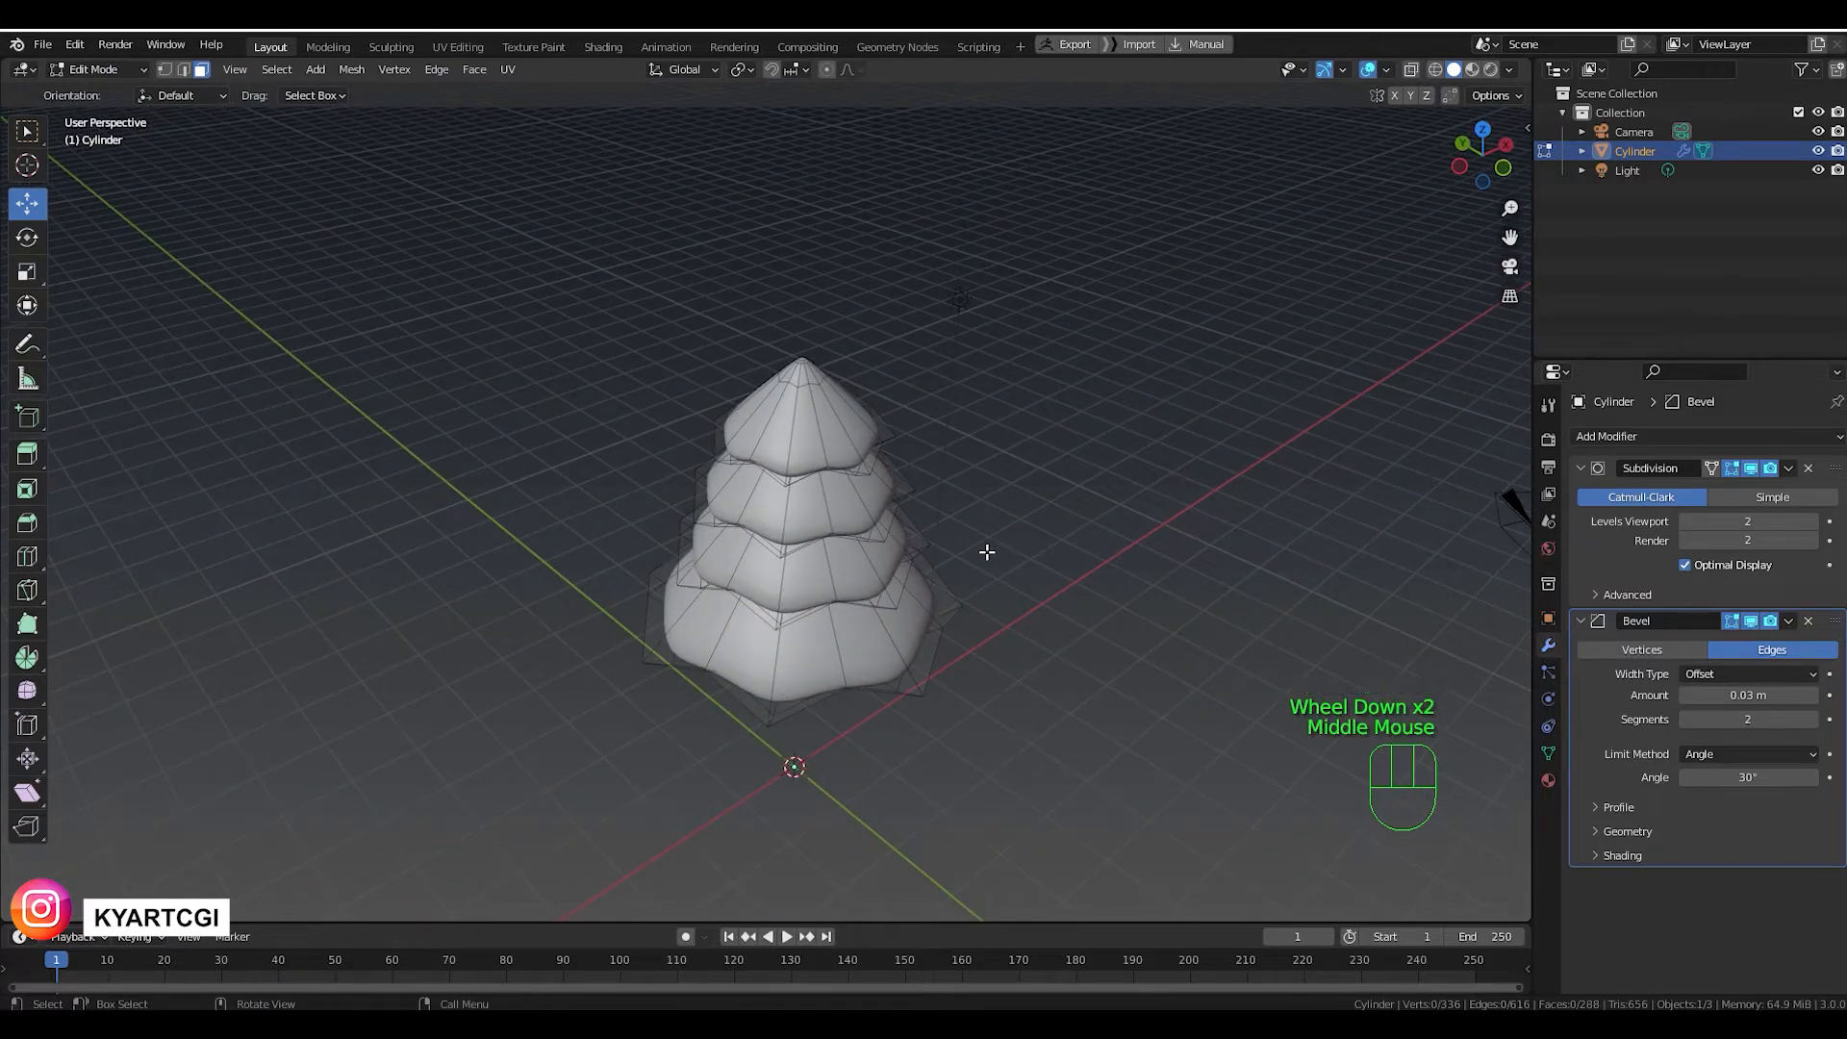
key("Tab")
middle_click_drag(968, 583, 850, 541)
key("Tab")
scroll(914, 529, "up", 2)
key("KP_1")
scroll(890, 585, "up", 1)
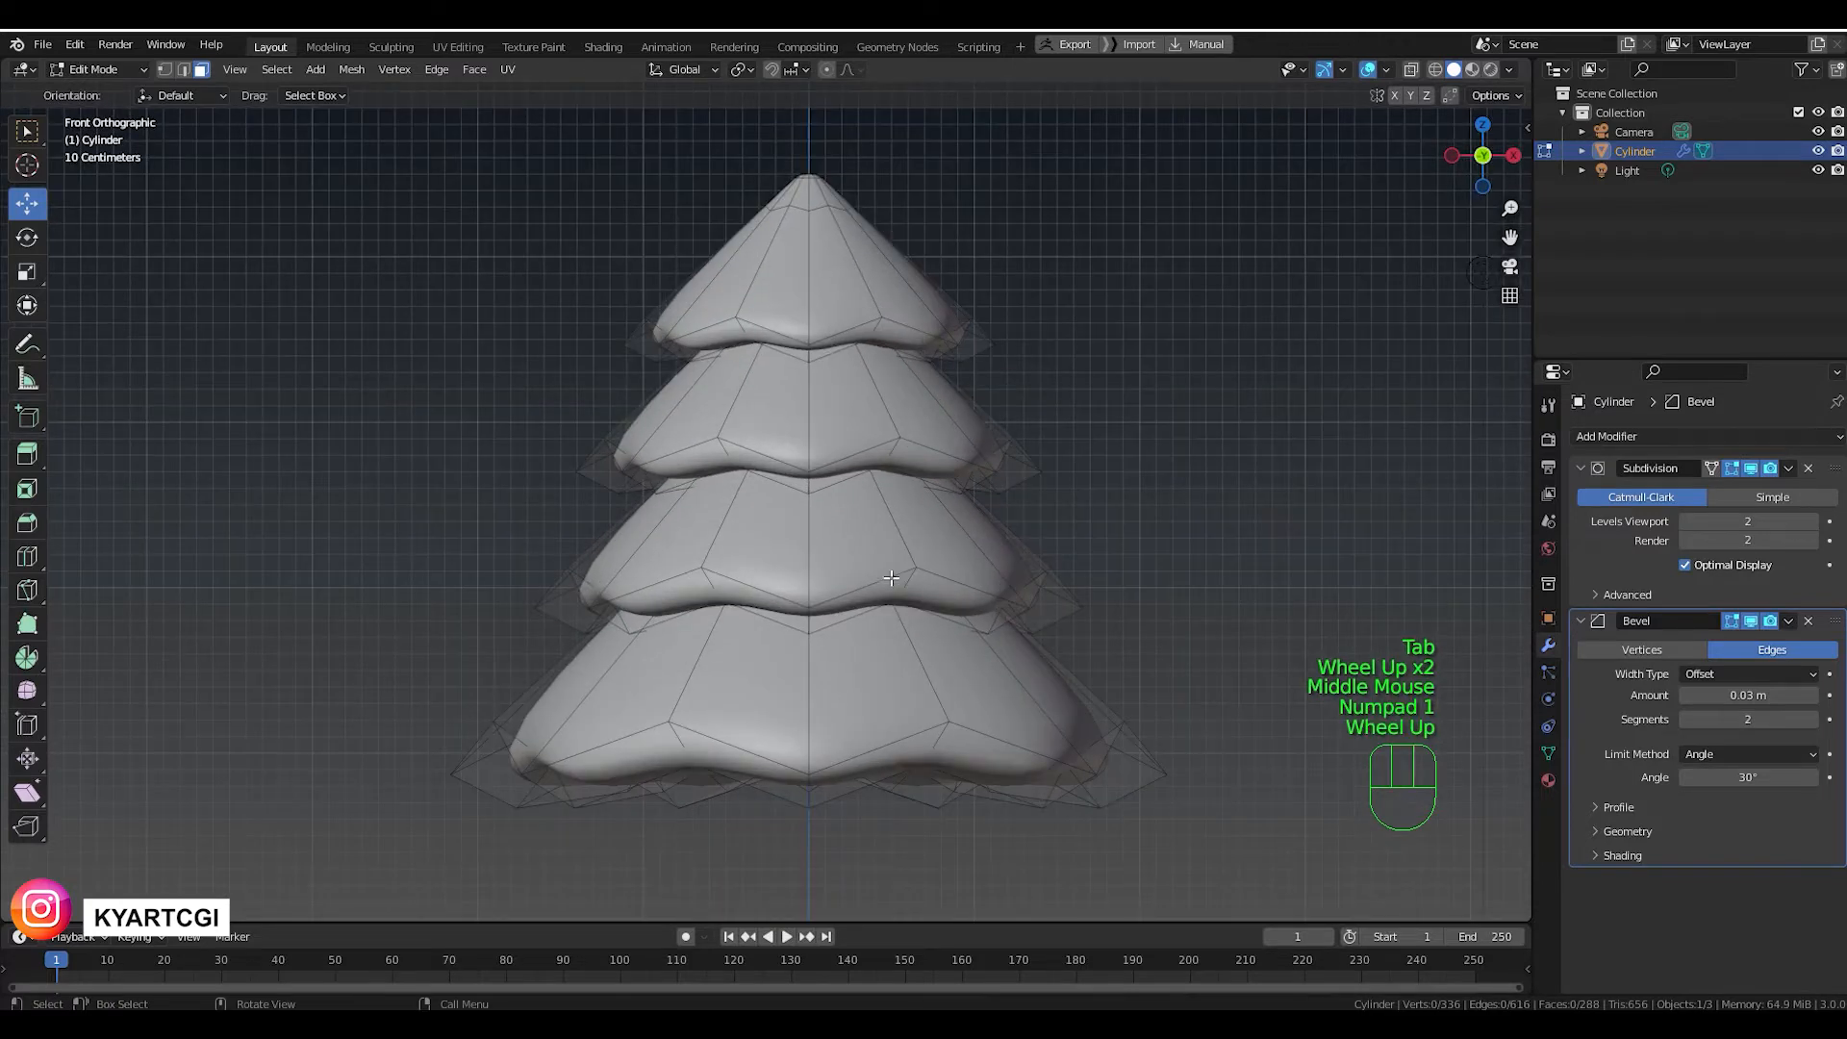
Select the third tier's linked mesh, scale it up slightly and clear the selection.
key("l")
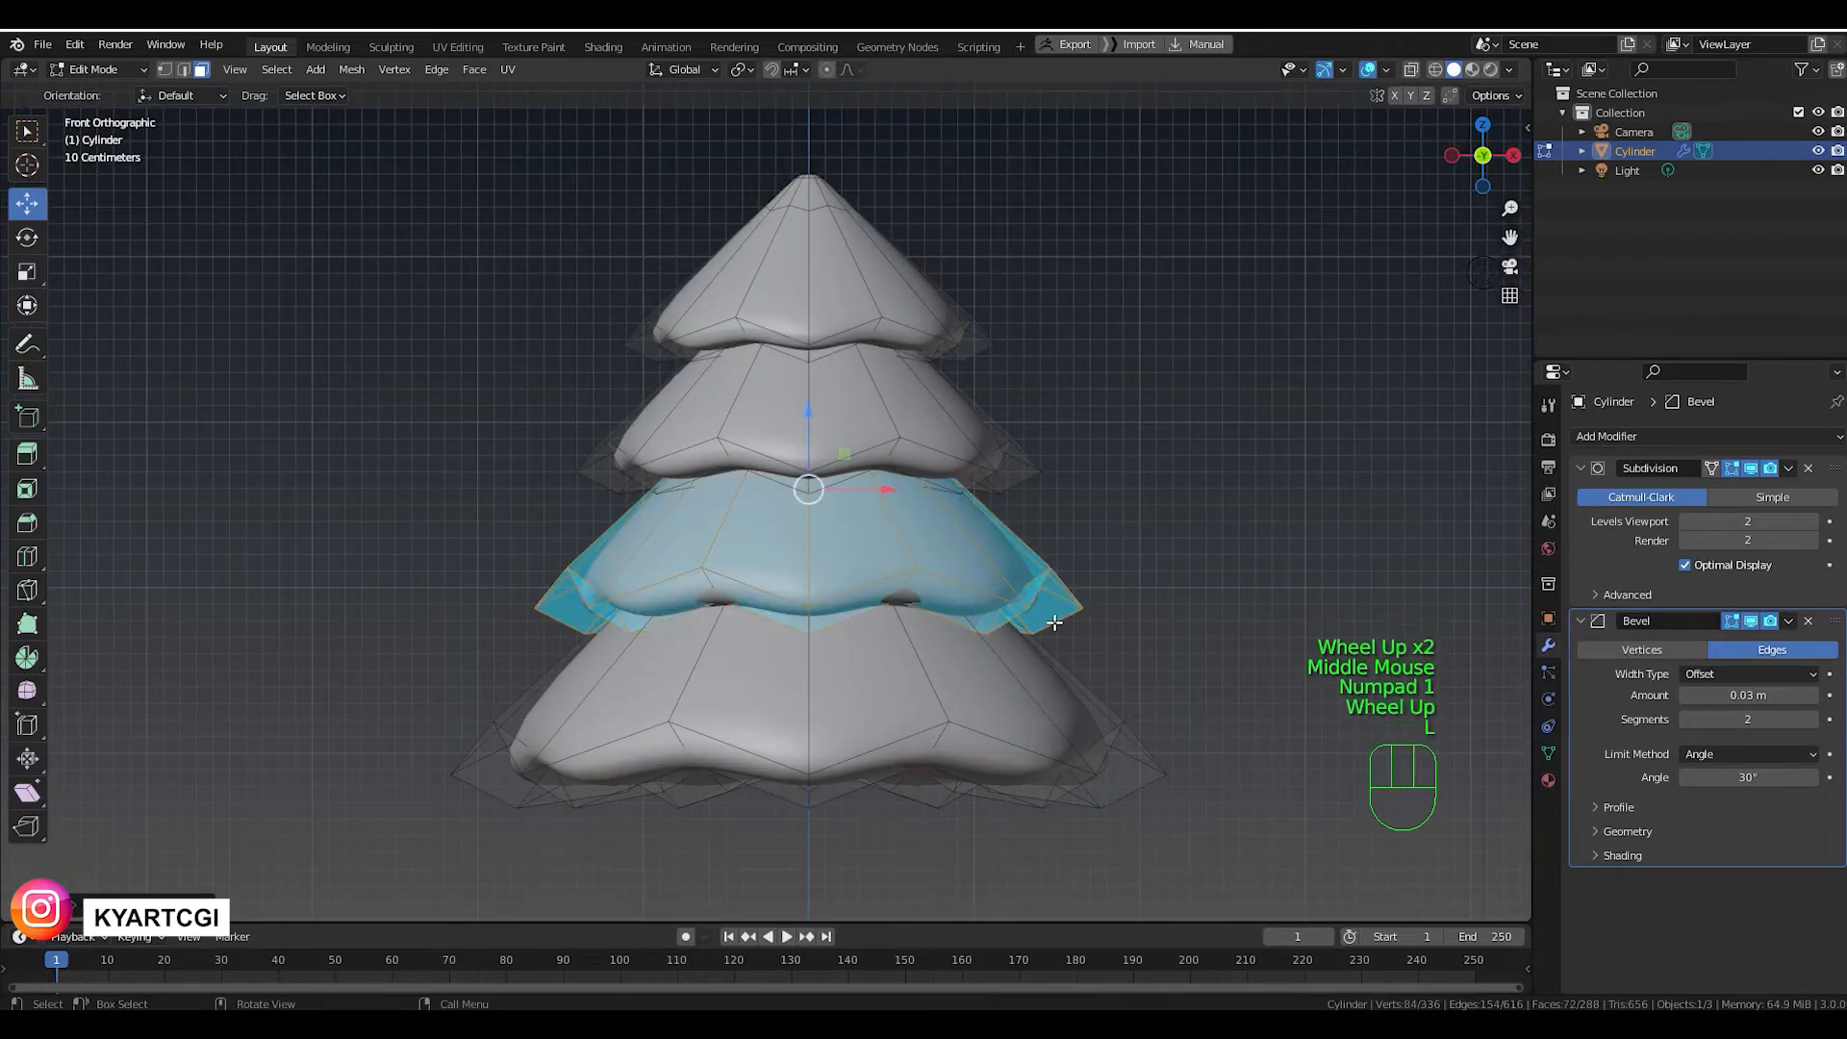
key("s")
left_click(972, 454)
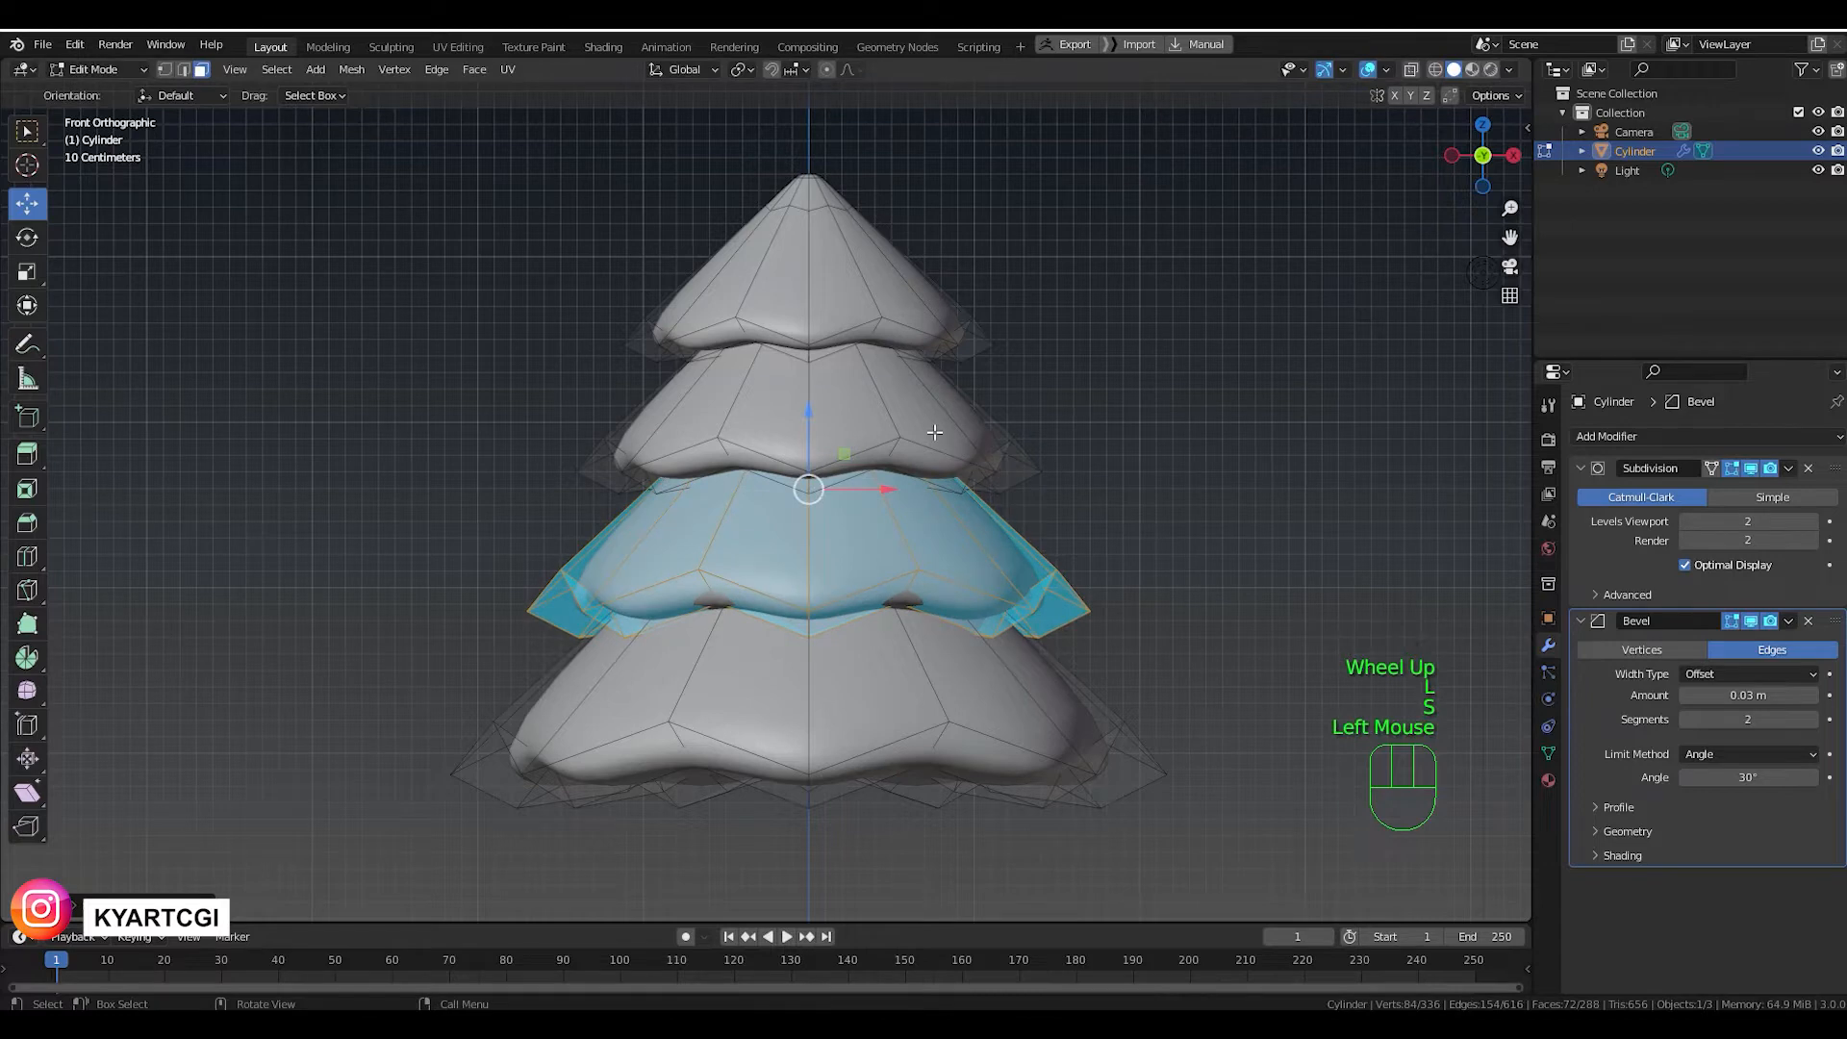
left_click(1030, 427)
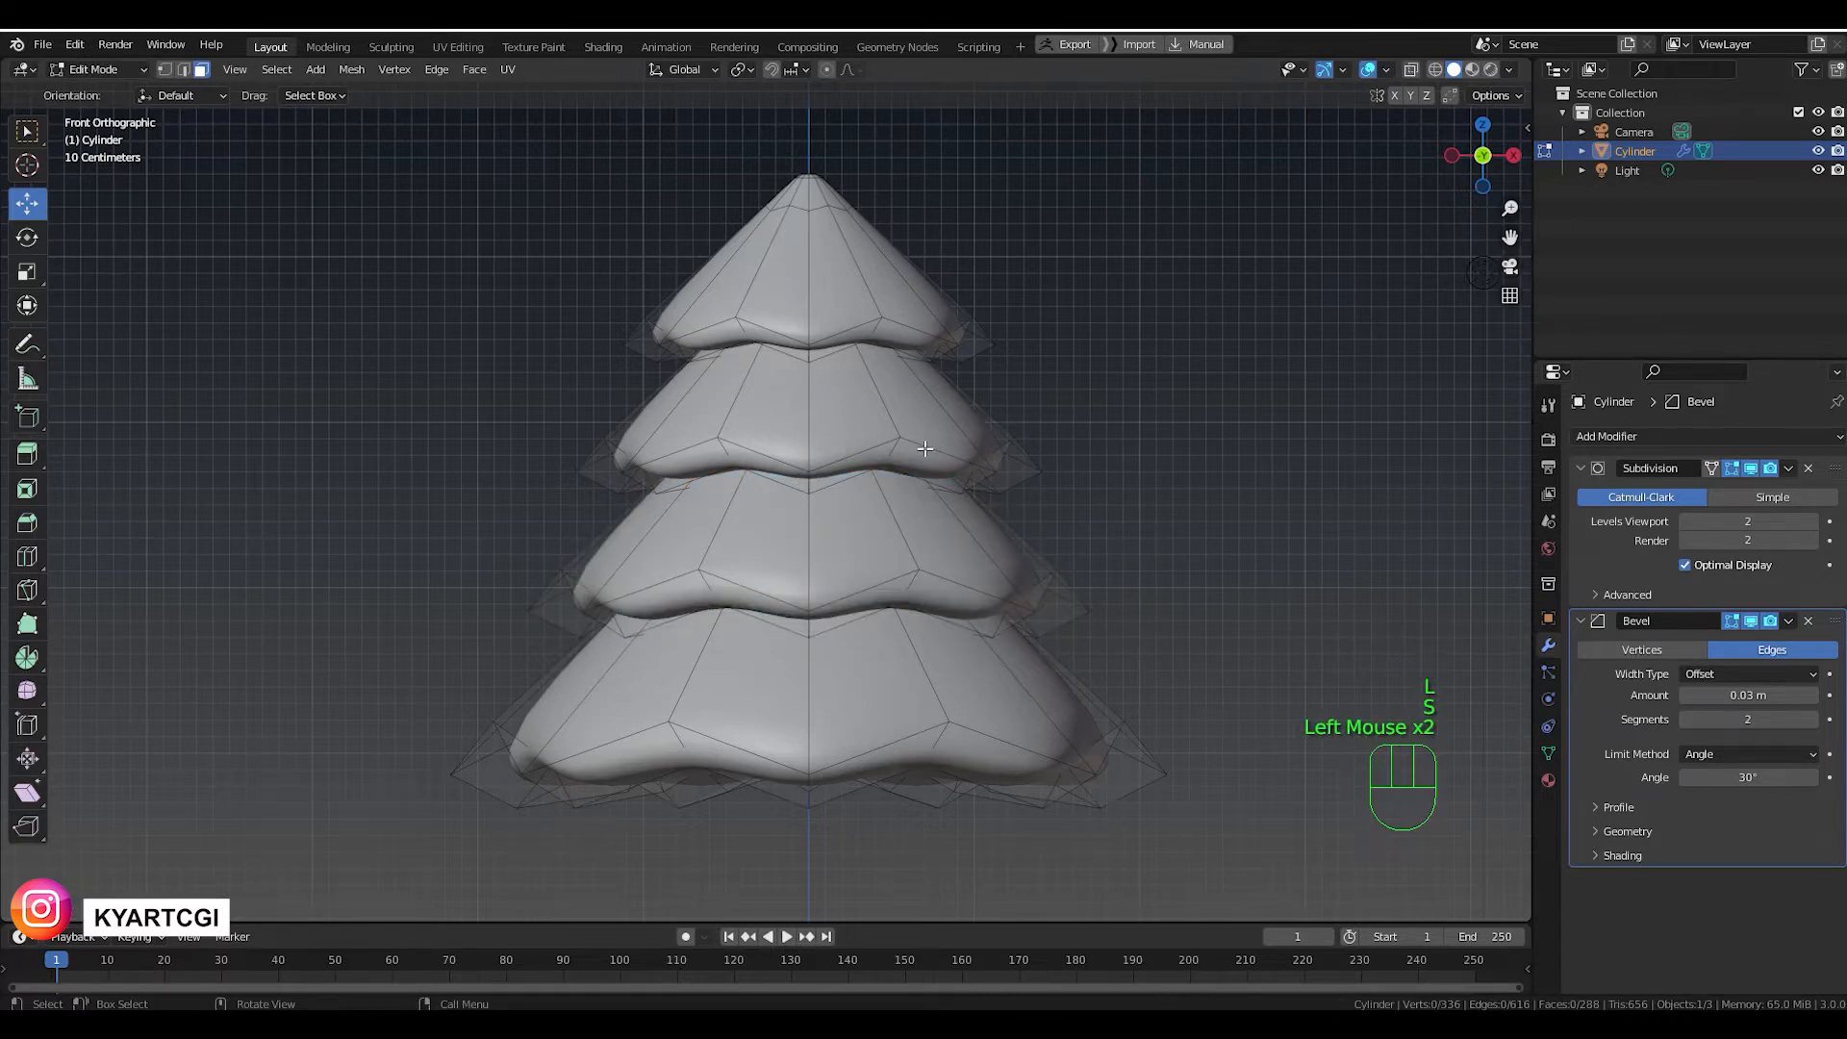
Select all four tiers and stretch the whole tree upward by scaling it along Z, then clear the selection.
scroll(890, 532, "down", 3)
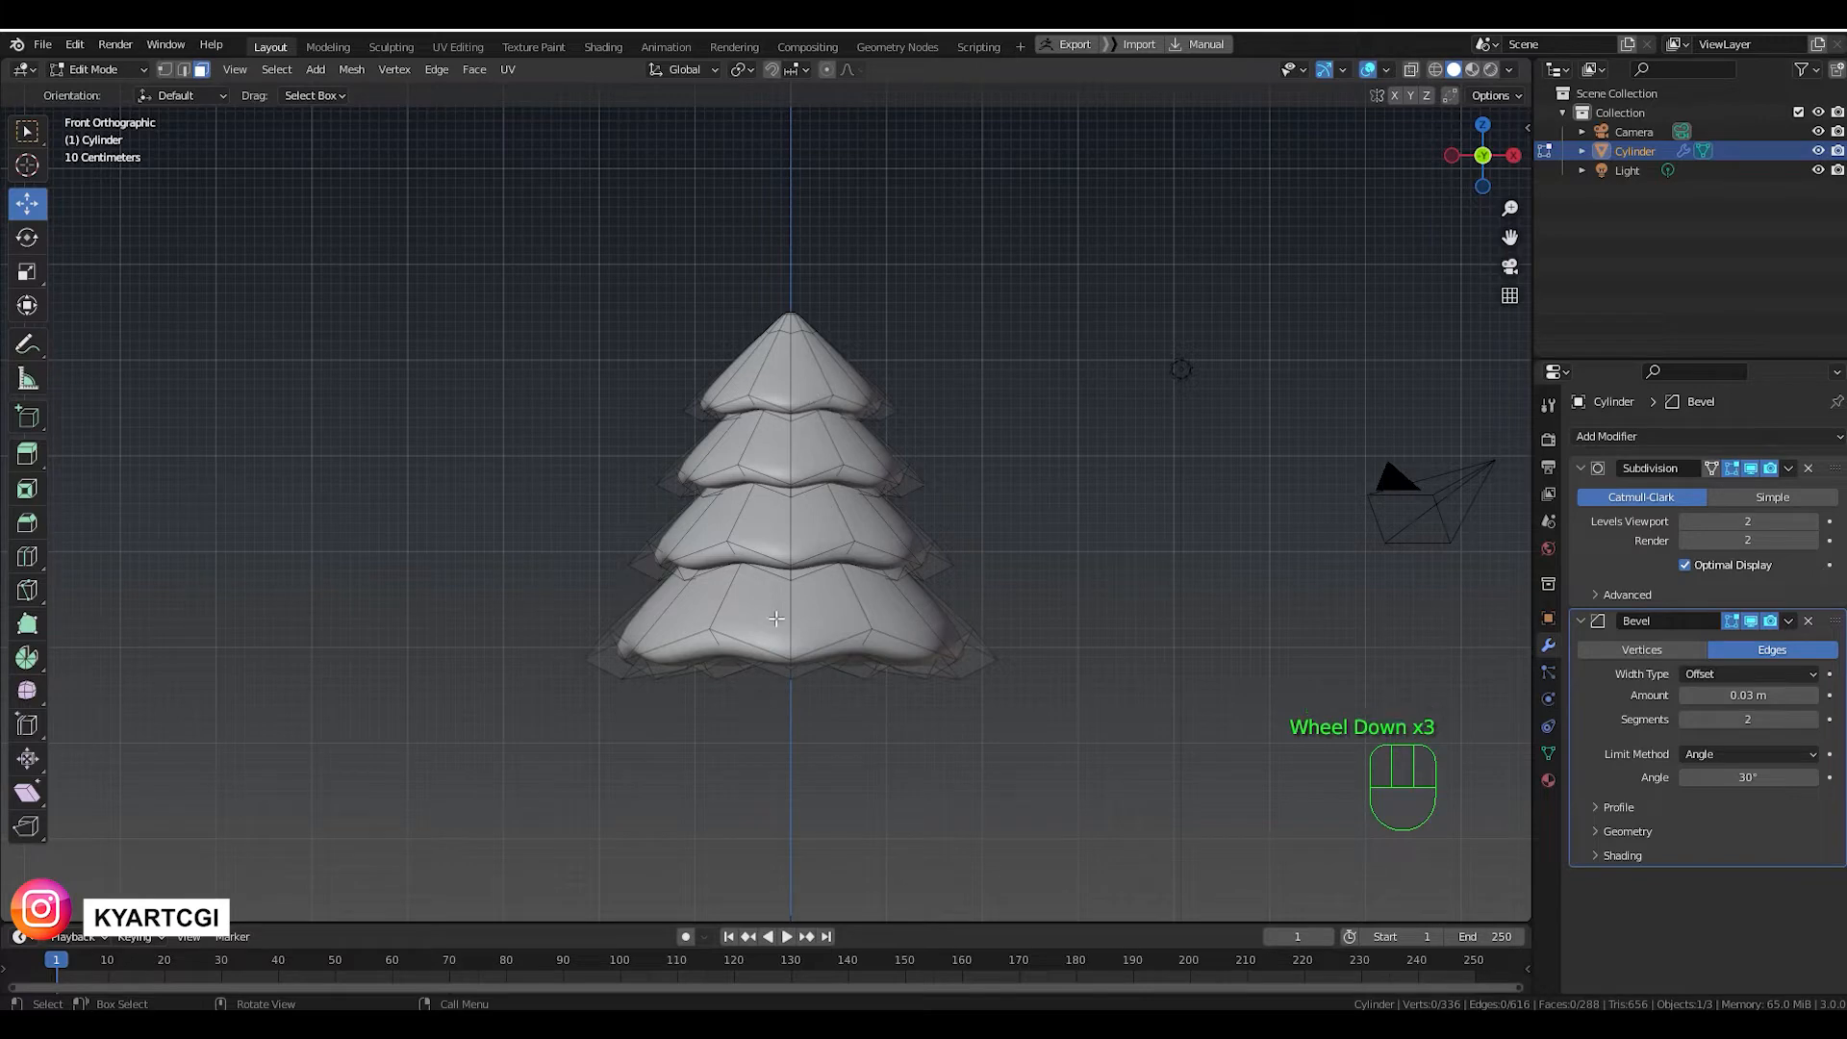
key("a")
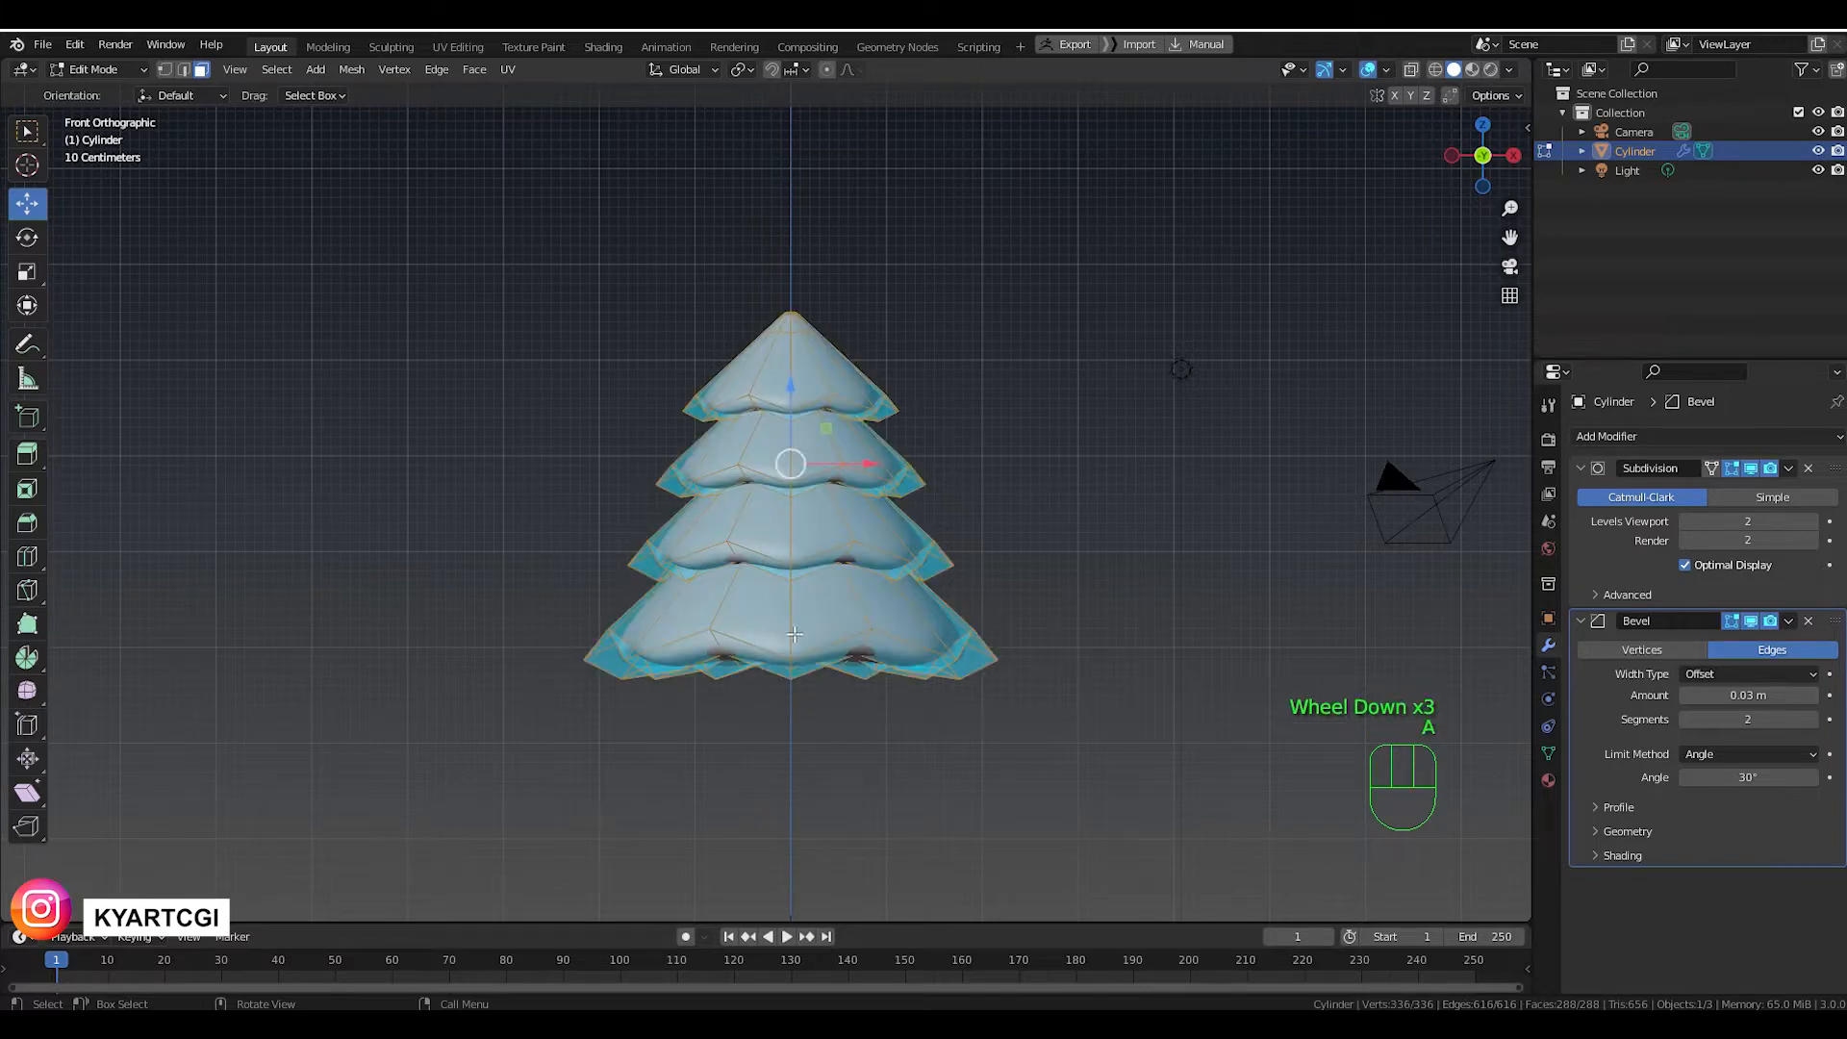
left_click(28, 273)
left_click_drag(792, 391, 792, 354)
left_click(1027, 465)
Add a horizontal loop cut around the top tier and slide it down toward the tier's scalloped lower edge.
middle_click_drag(1027, 465, 952, 395)
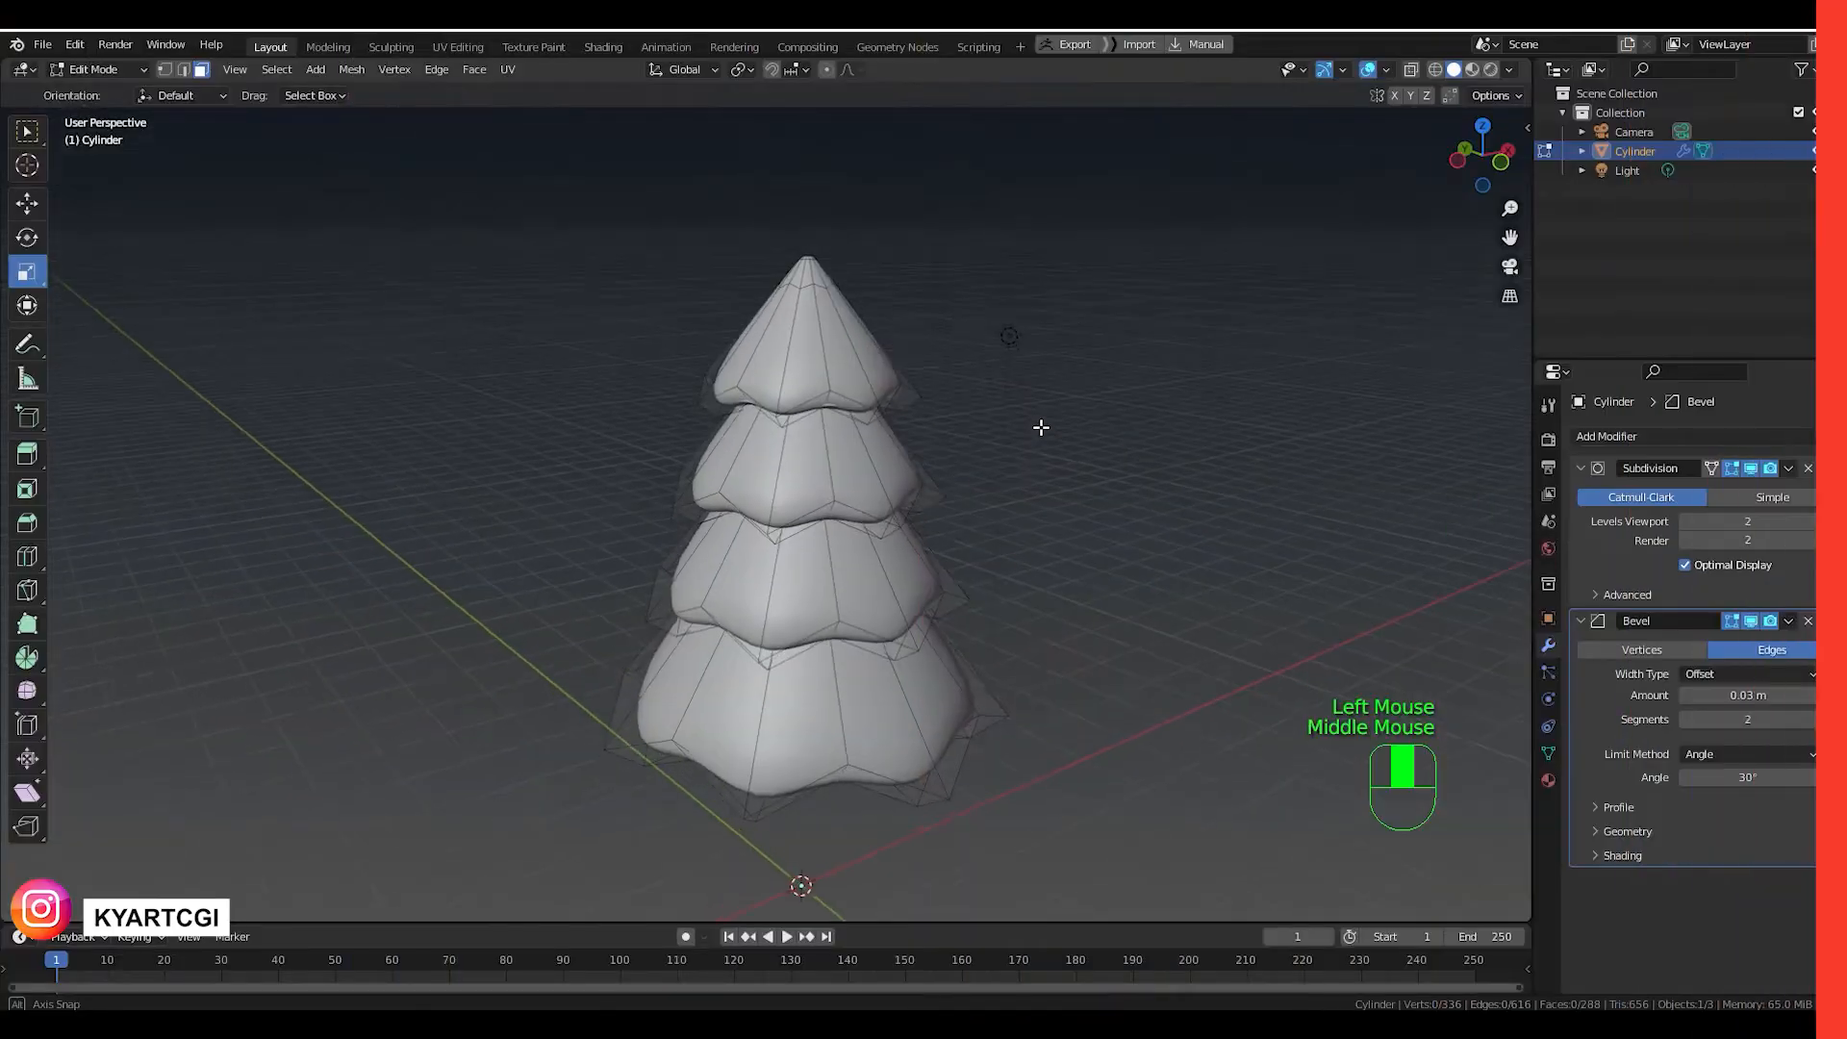
middle_click_drag(1041, 427, 769, 349)
scroll(876, 432, "up", 2)
scroll(876, 432, "down", 1)
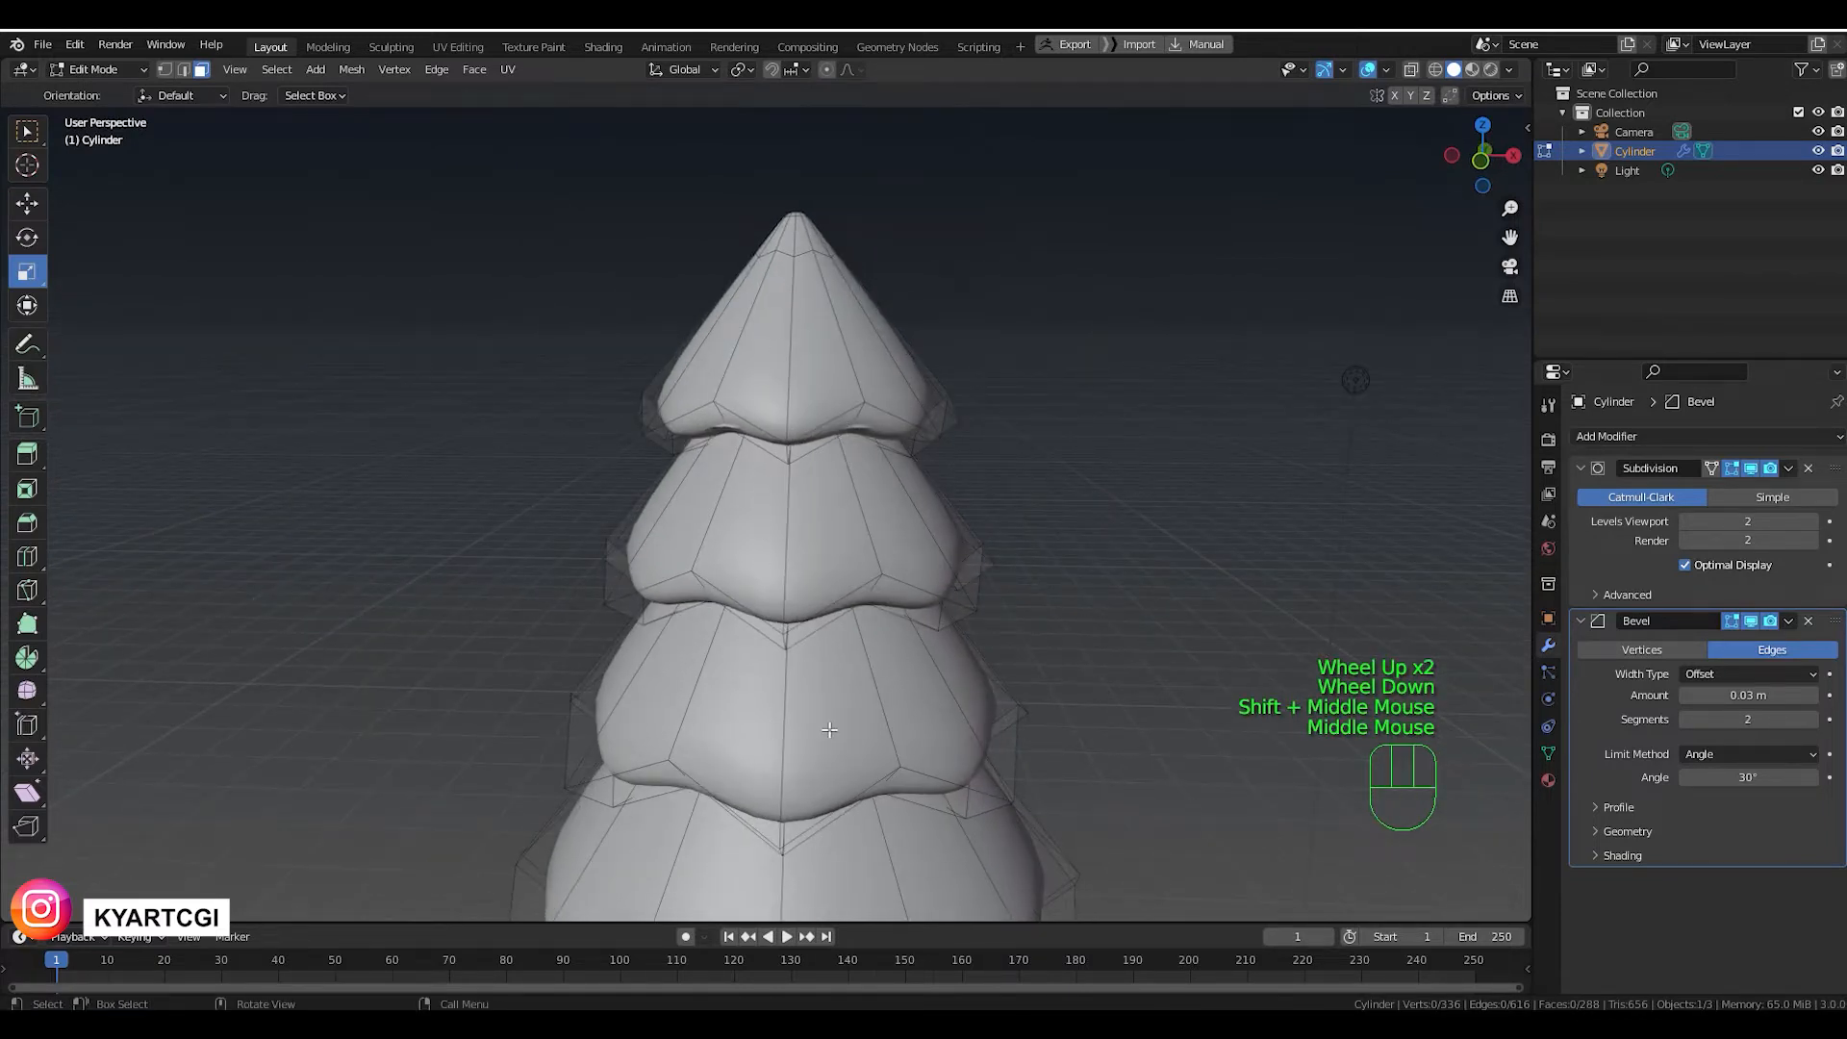
middle_click_drag(830, 729, 887, 533, "shift")
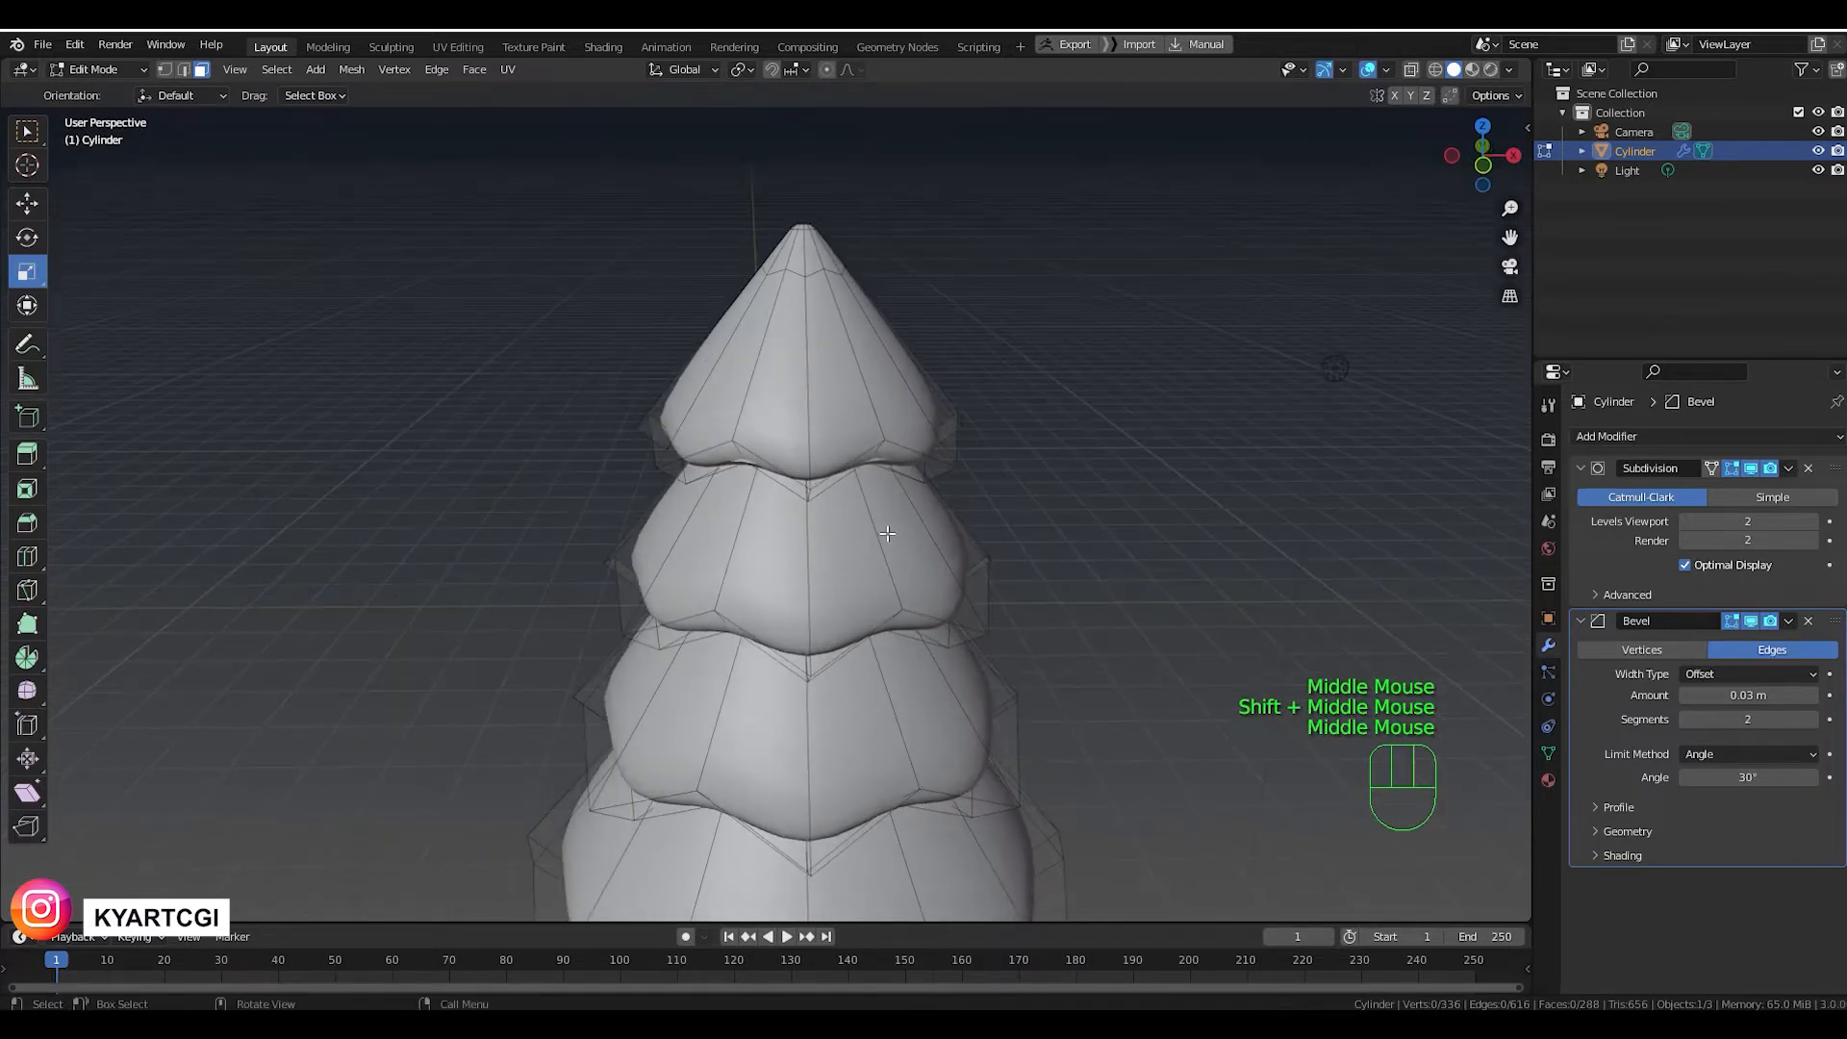
scroll(863, 479, "up", 2)
middle_click_drag(863, 423, 842, 479, "shift")
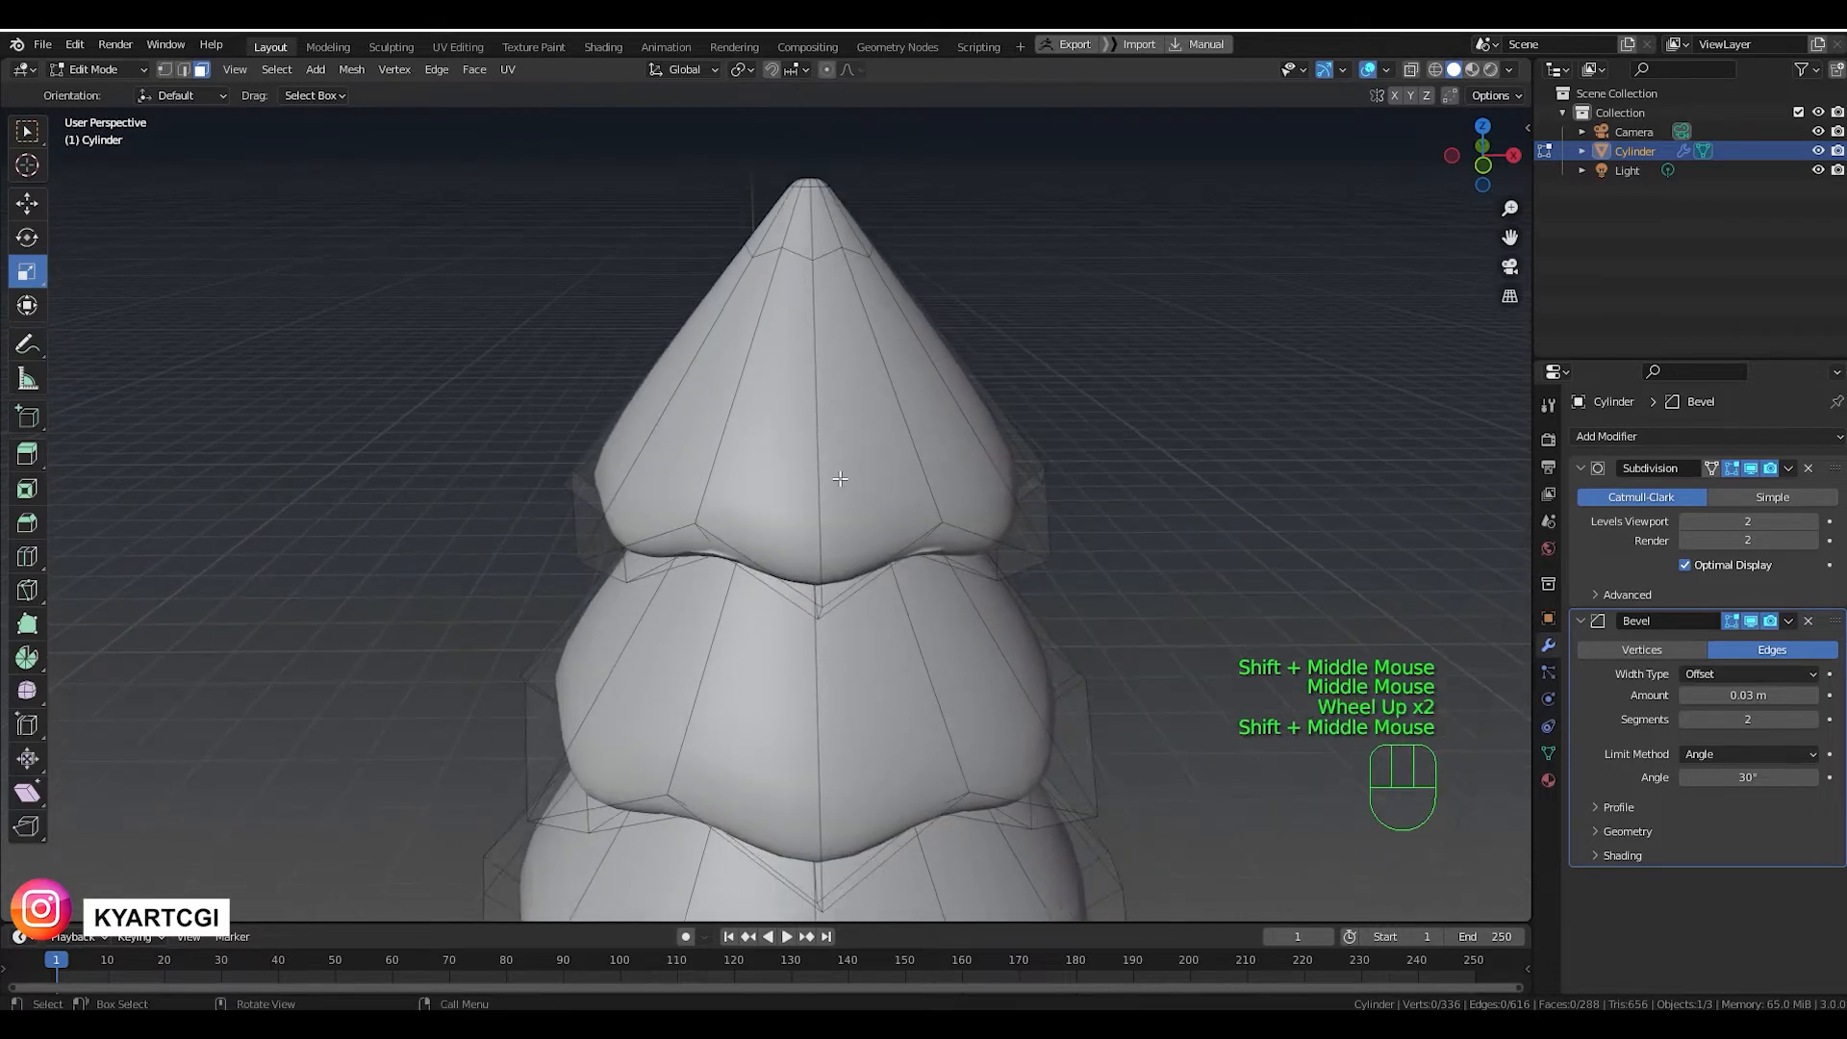
key("ctrl+r")
left_click(819, 409)
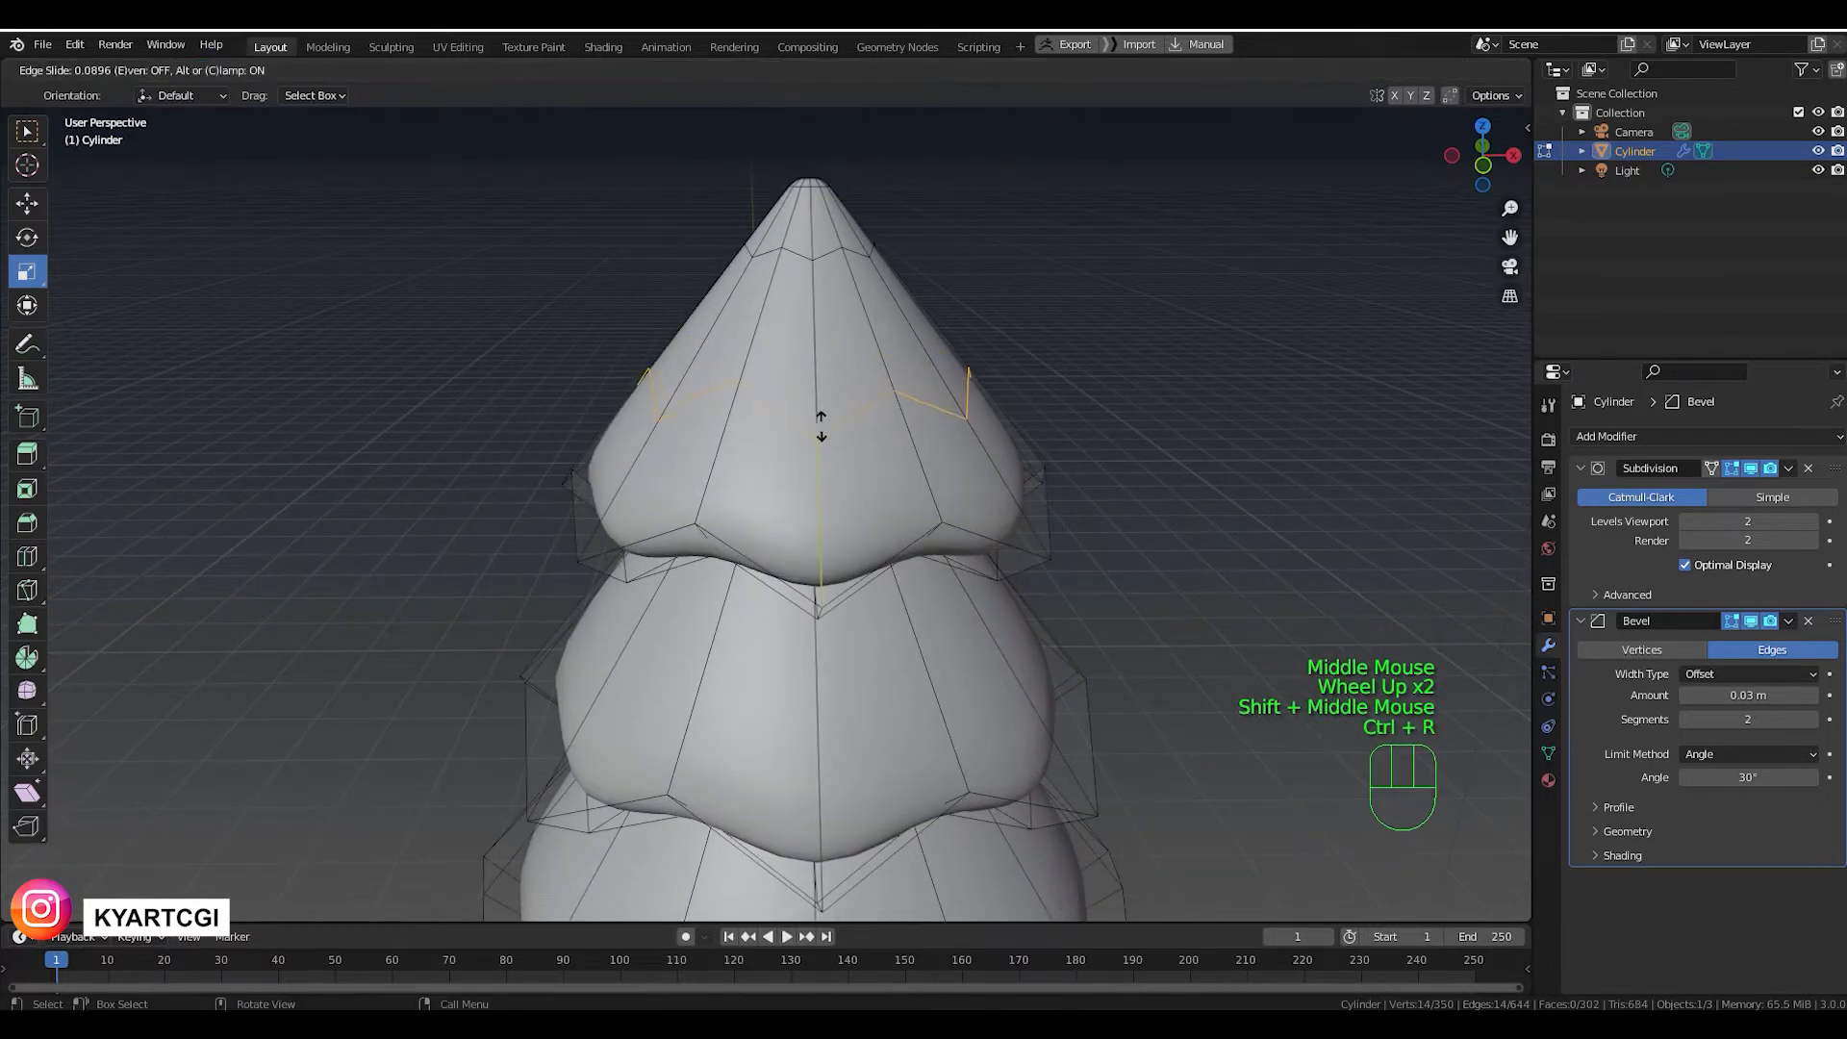
left_click(824, 476)
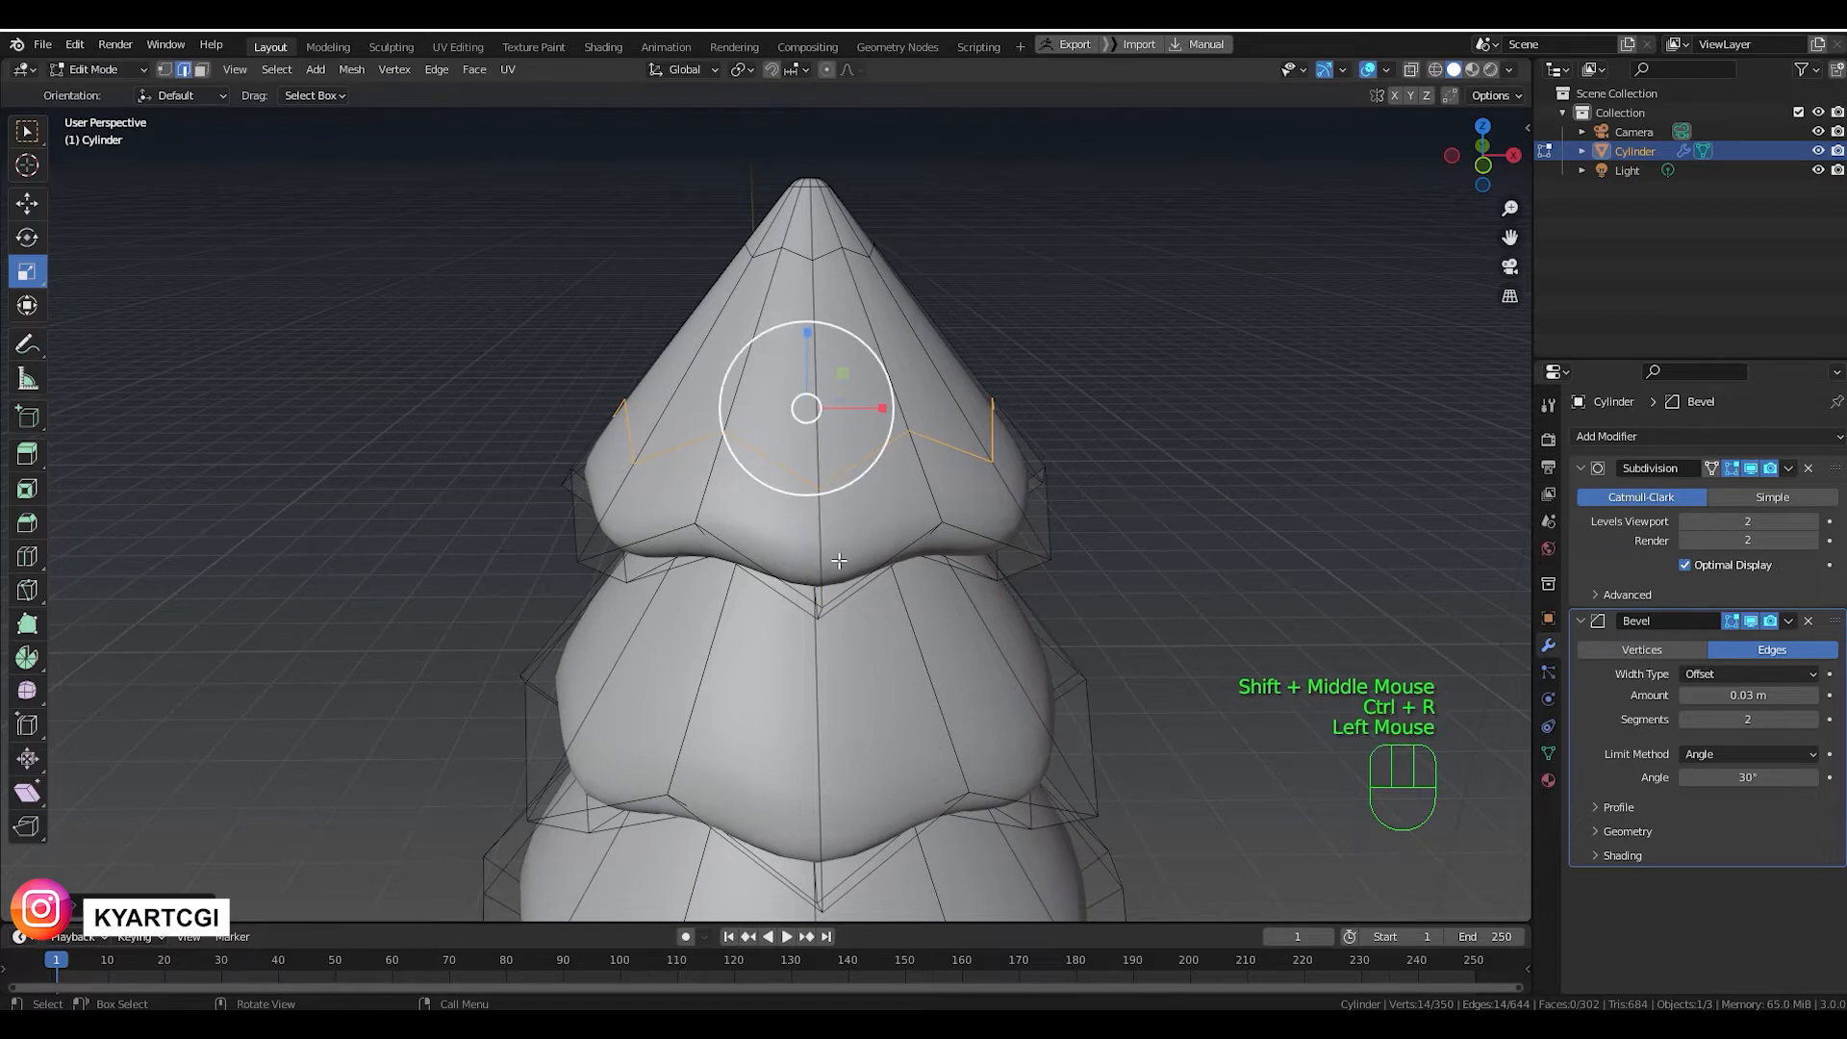
Add a horizontal loop cut around the second tier and slide it down toward its scalloped lower edge.
middle_click_drag(825, 476, 832, 511, "shift")
key("ctrl+r")
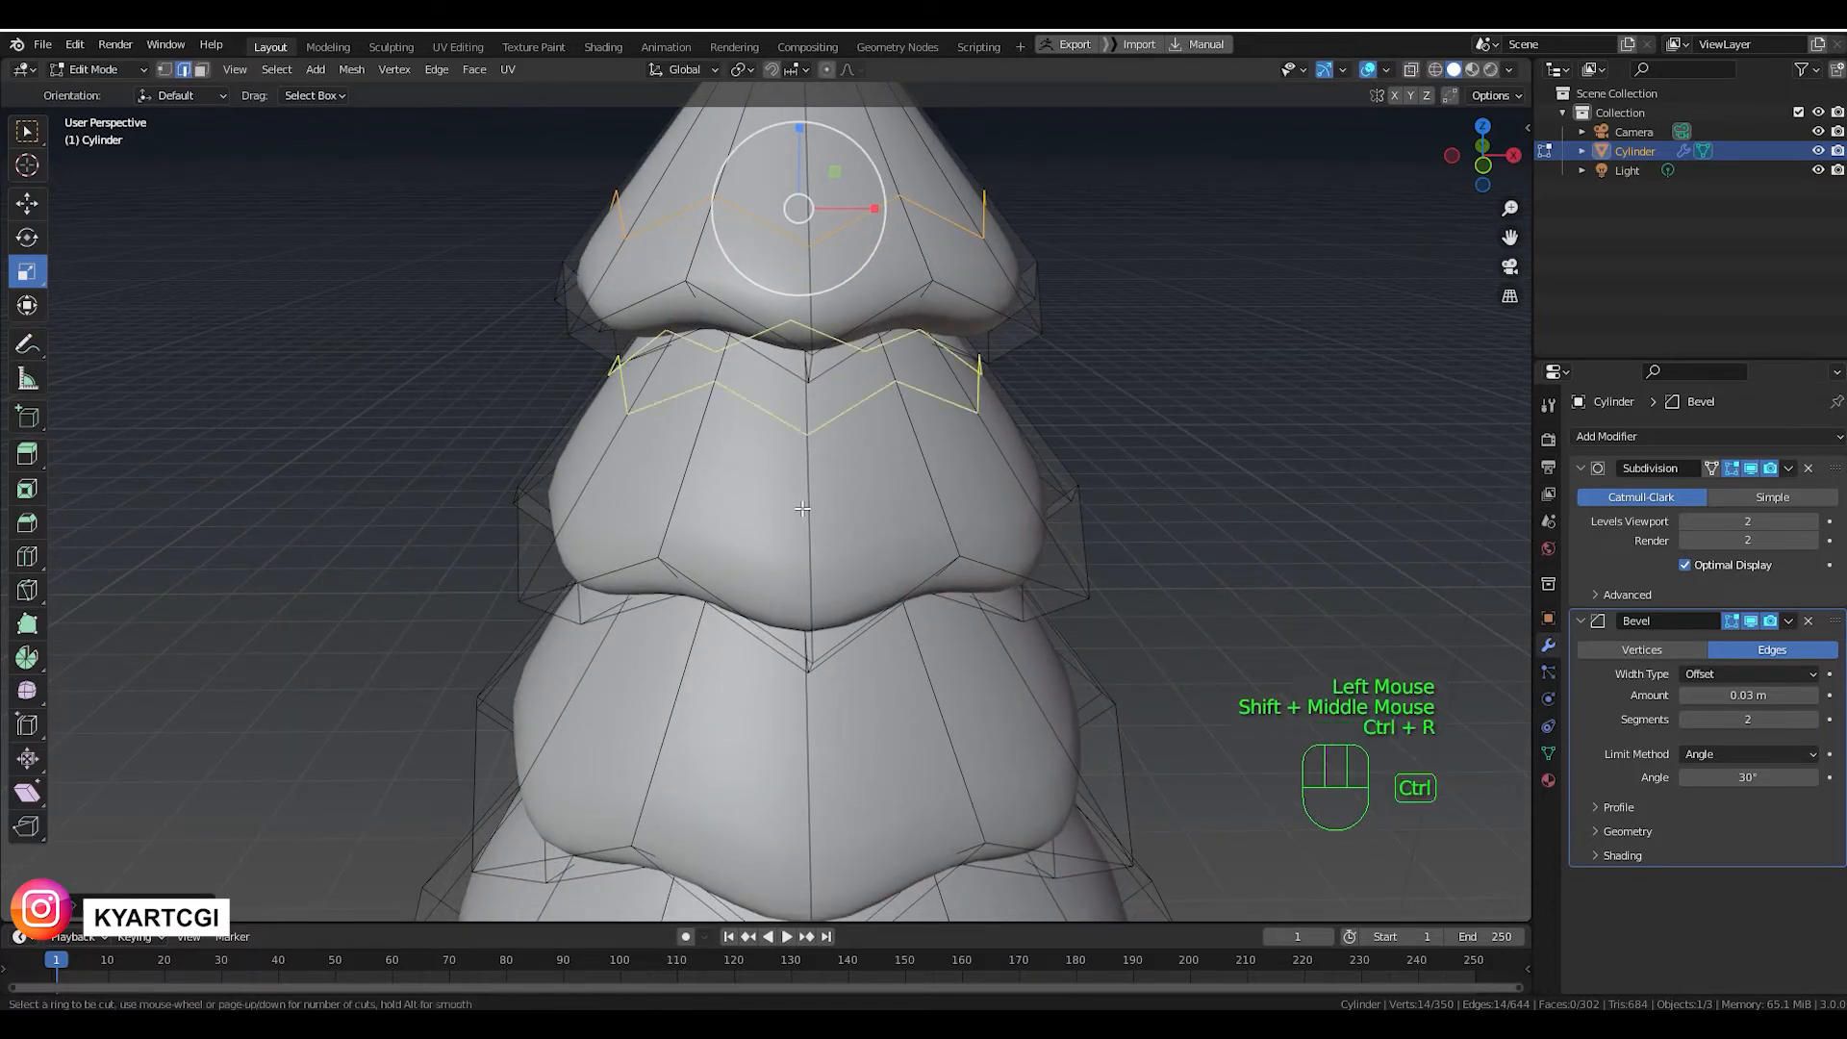
left_click(806, 505)
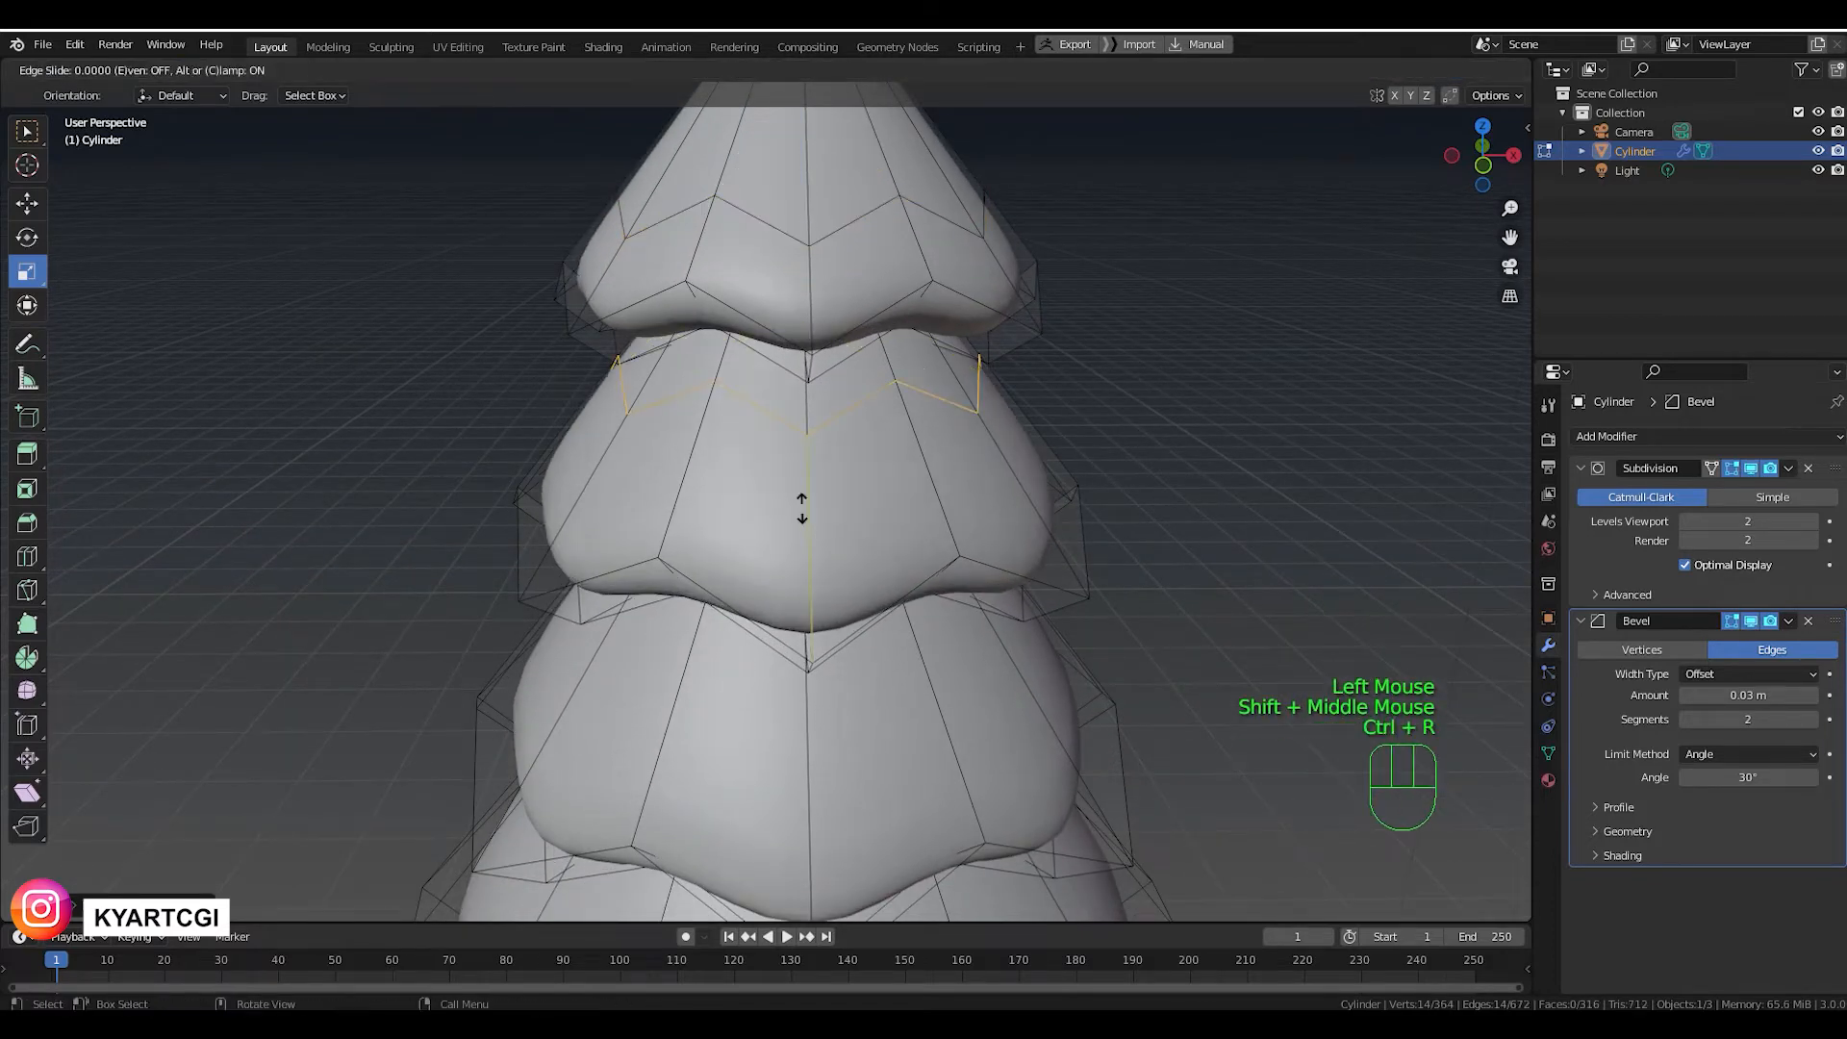
left_click(832, 597)
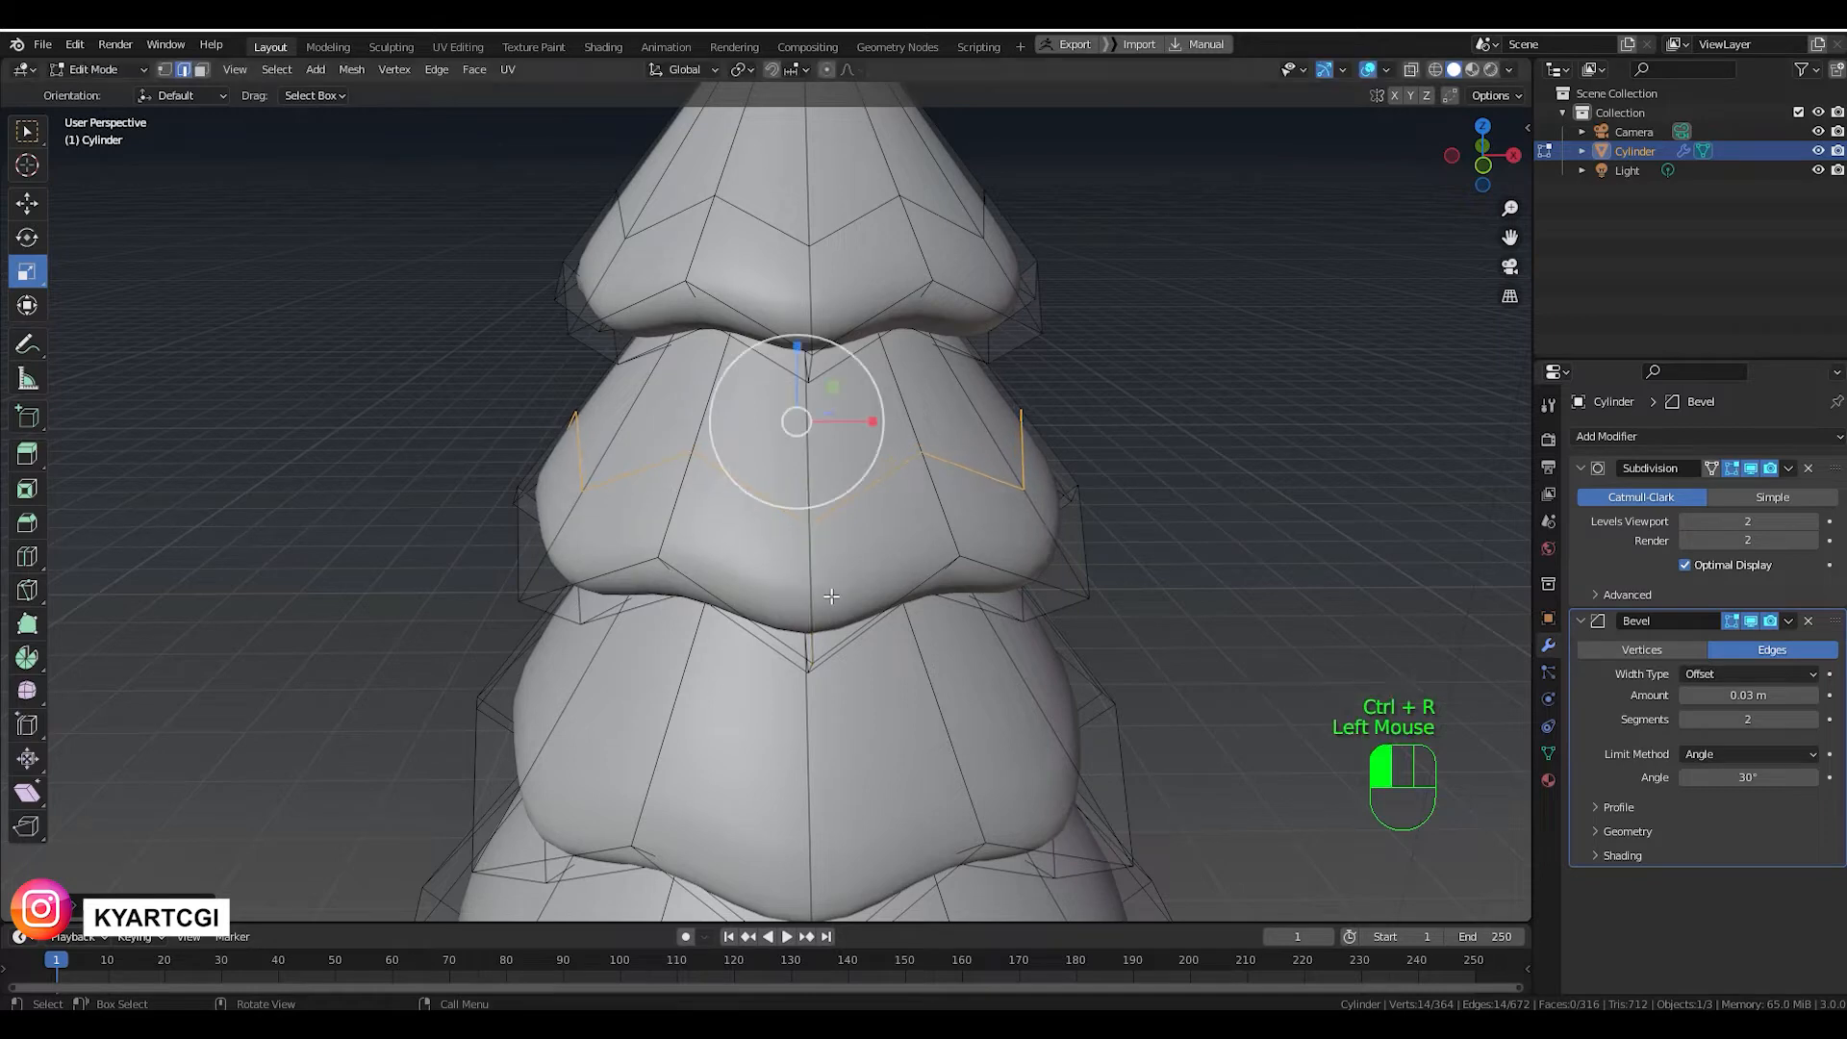
Add a horizontal loop cut around the third tier and slide it down toward its scalloped lower edge.
middle_click_drag(831, 597, 822, 446, "shift")
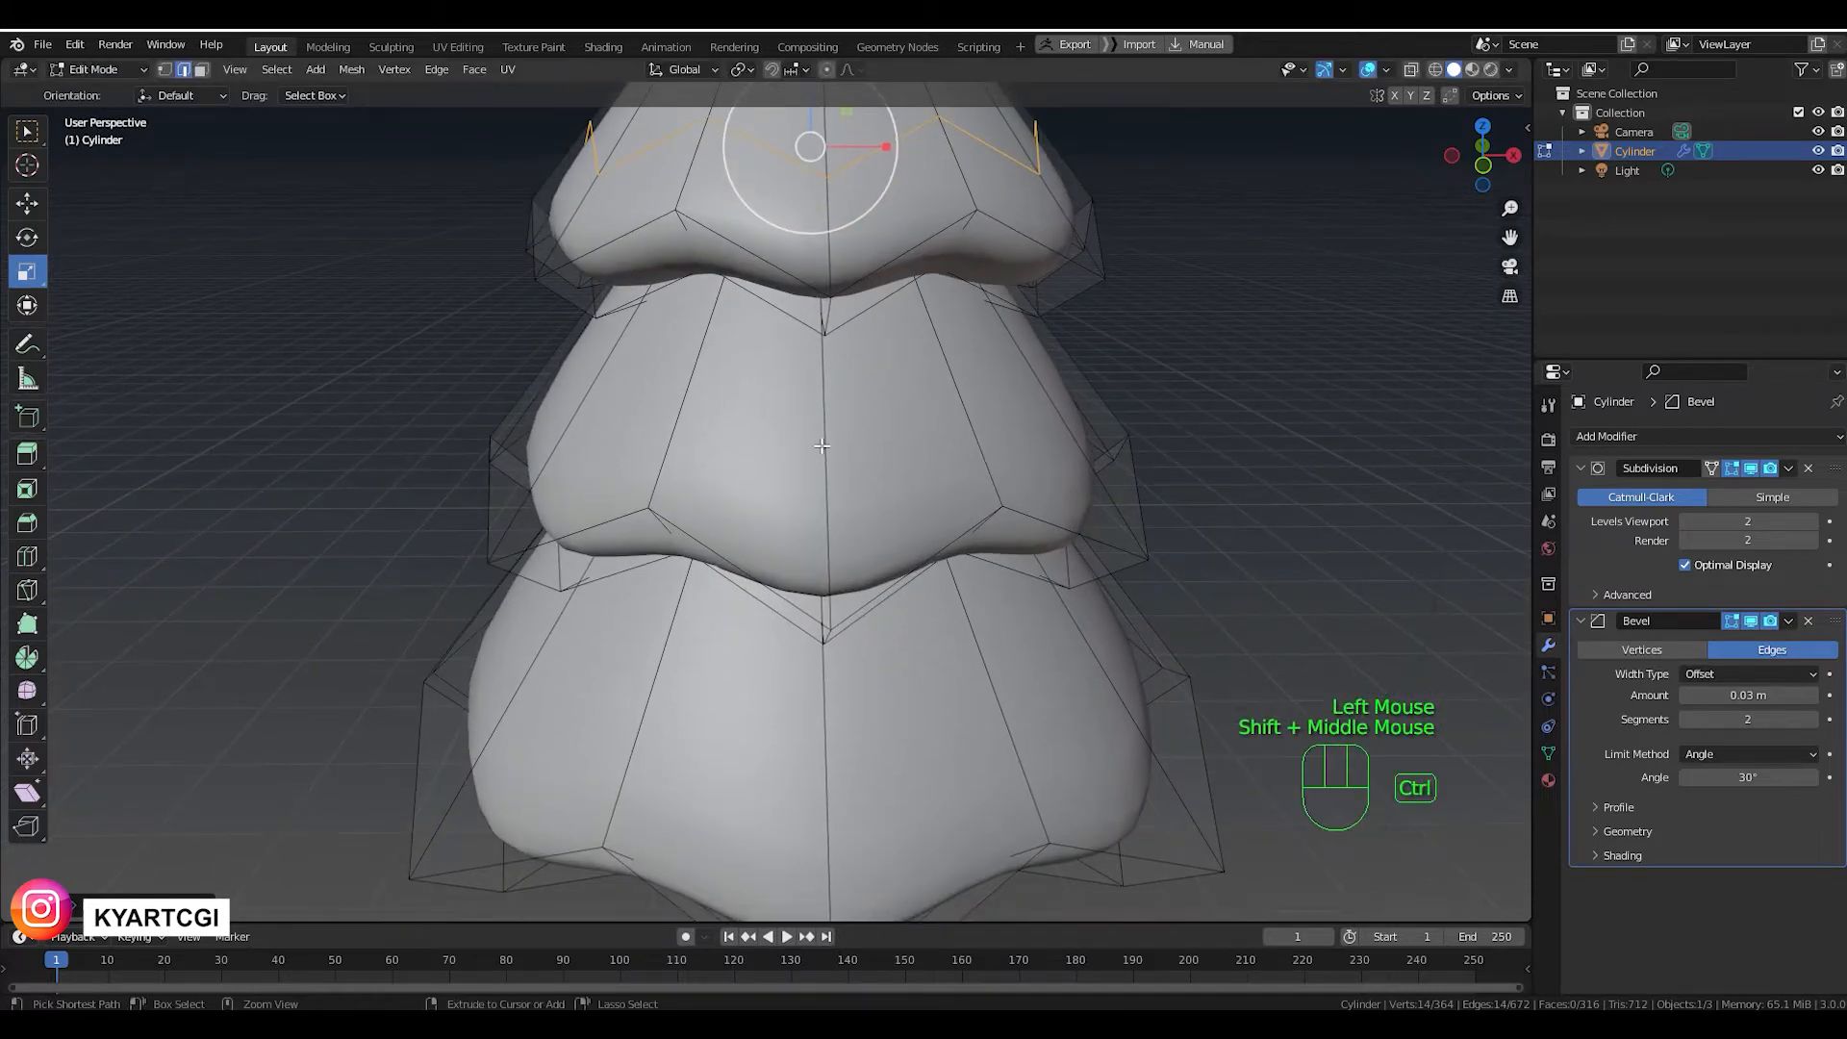
key("ctrl+r")
left_click(823, 452)
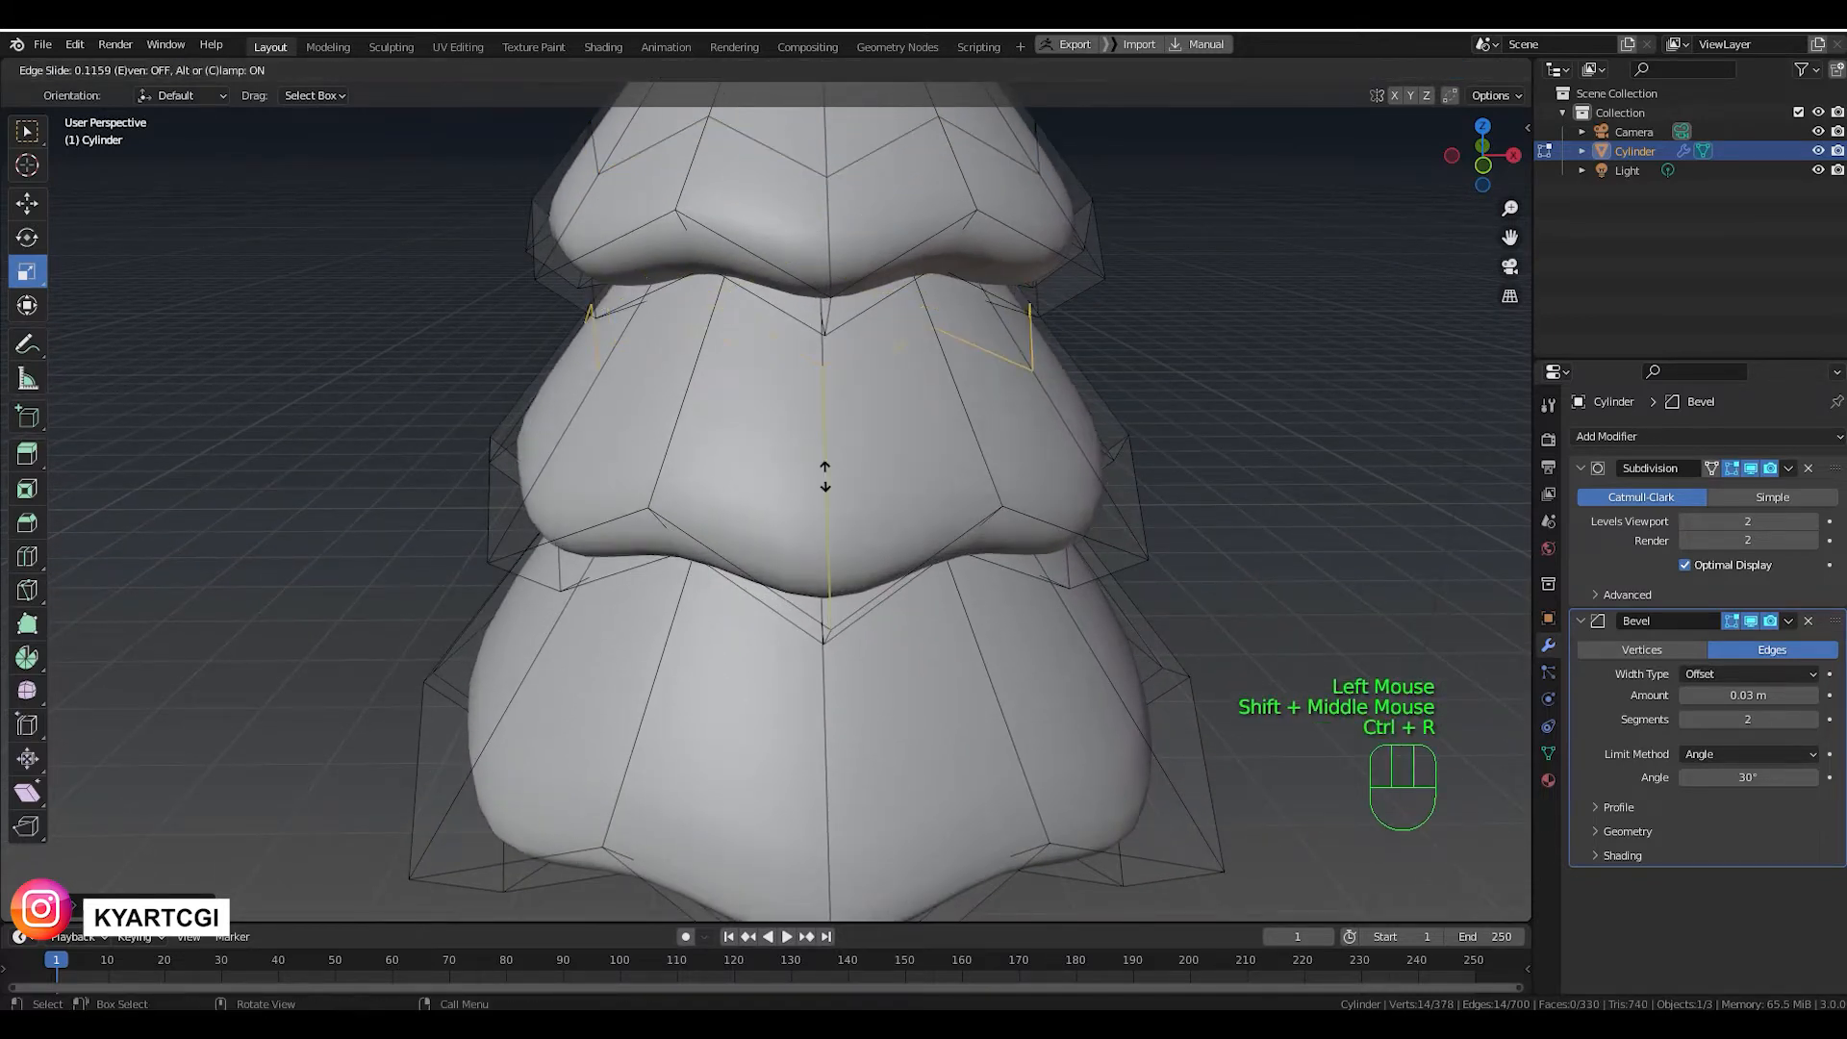
left_click(833, 577)
Add a horizontal loop cut around the bottom tier and slide it down toward its scalloped lower edge.
middle_click_drag(844, 751, 843, 584, "shift")
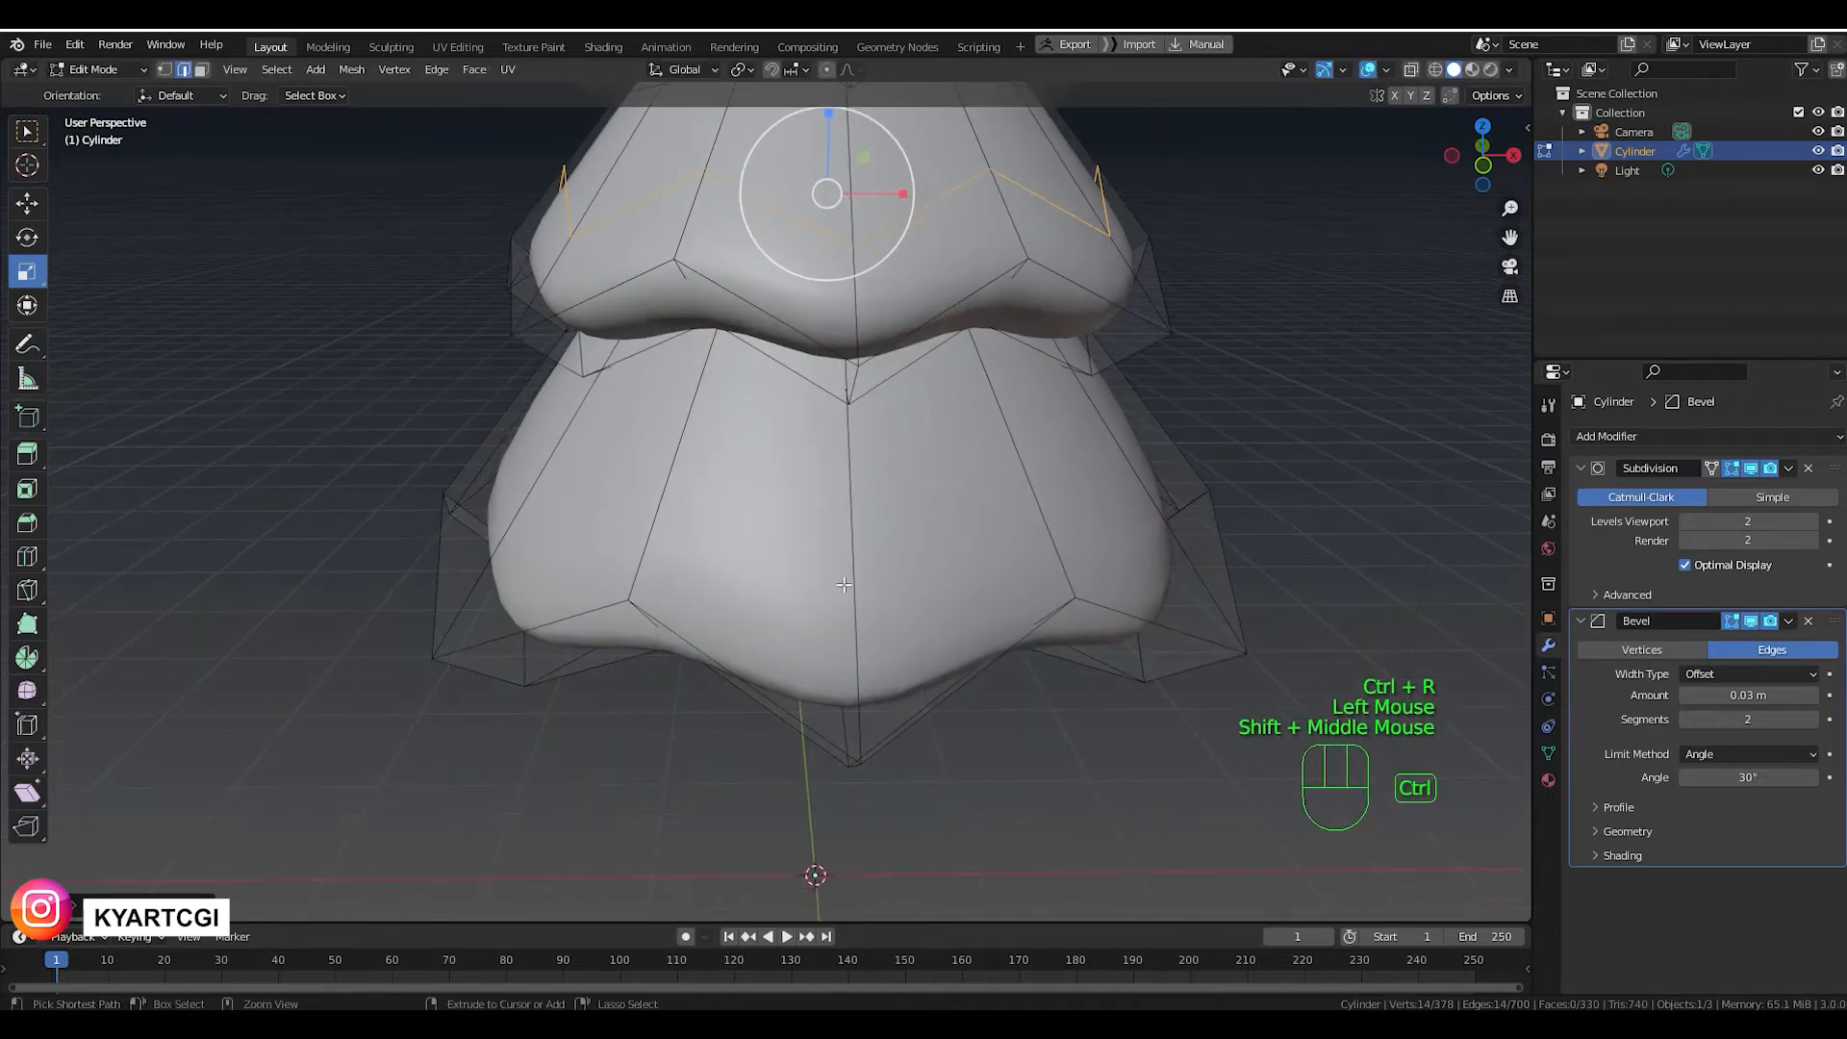
key("ctrl+r")
left_click(856, 541)
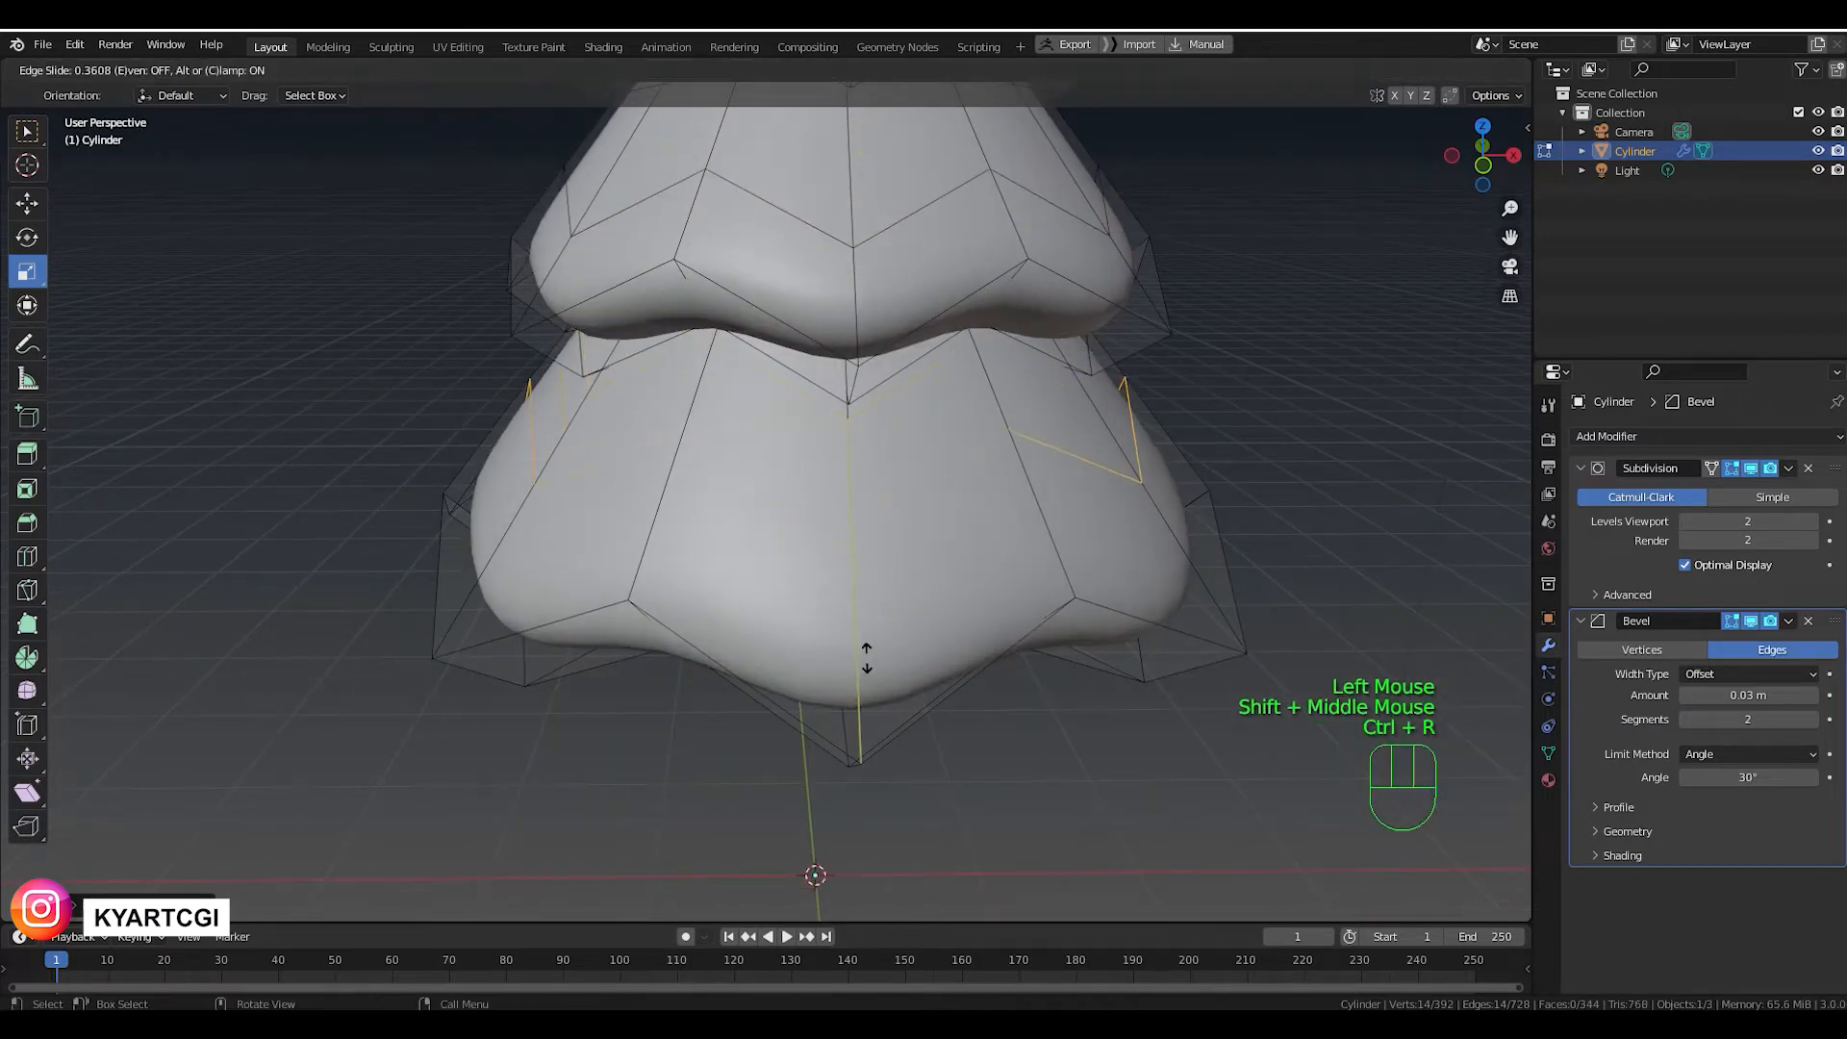
left_click(872, 698)
scroll(846, 577, "down", 2)
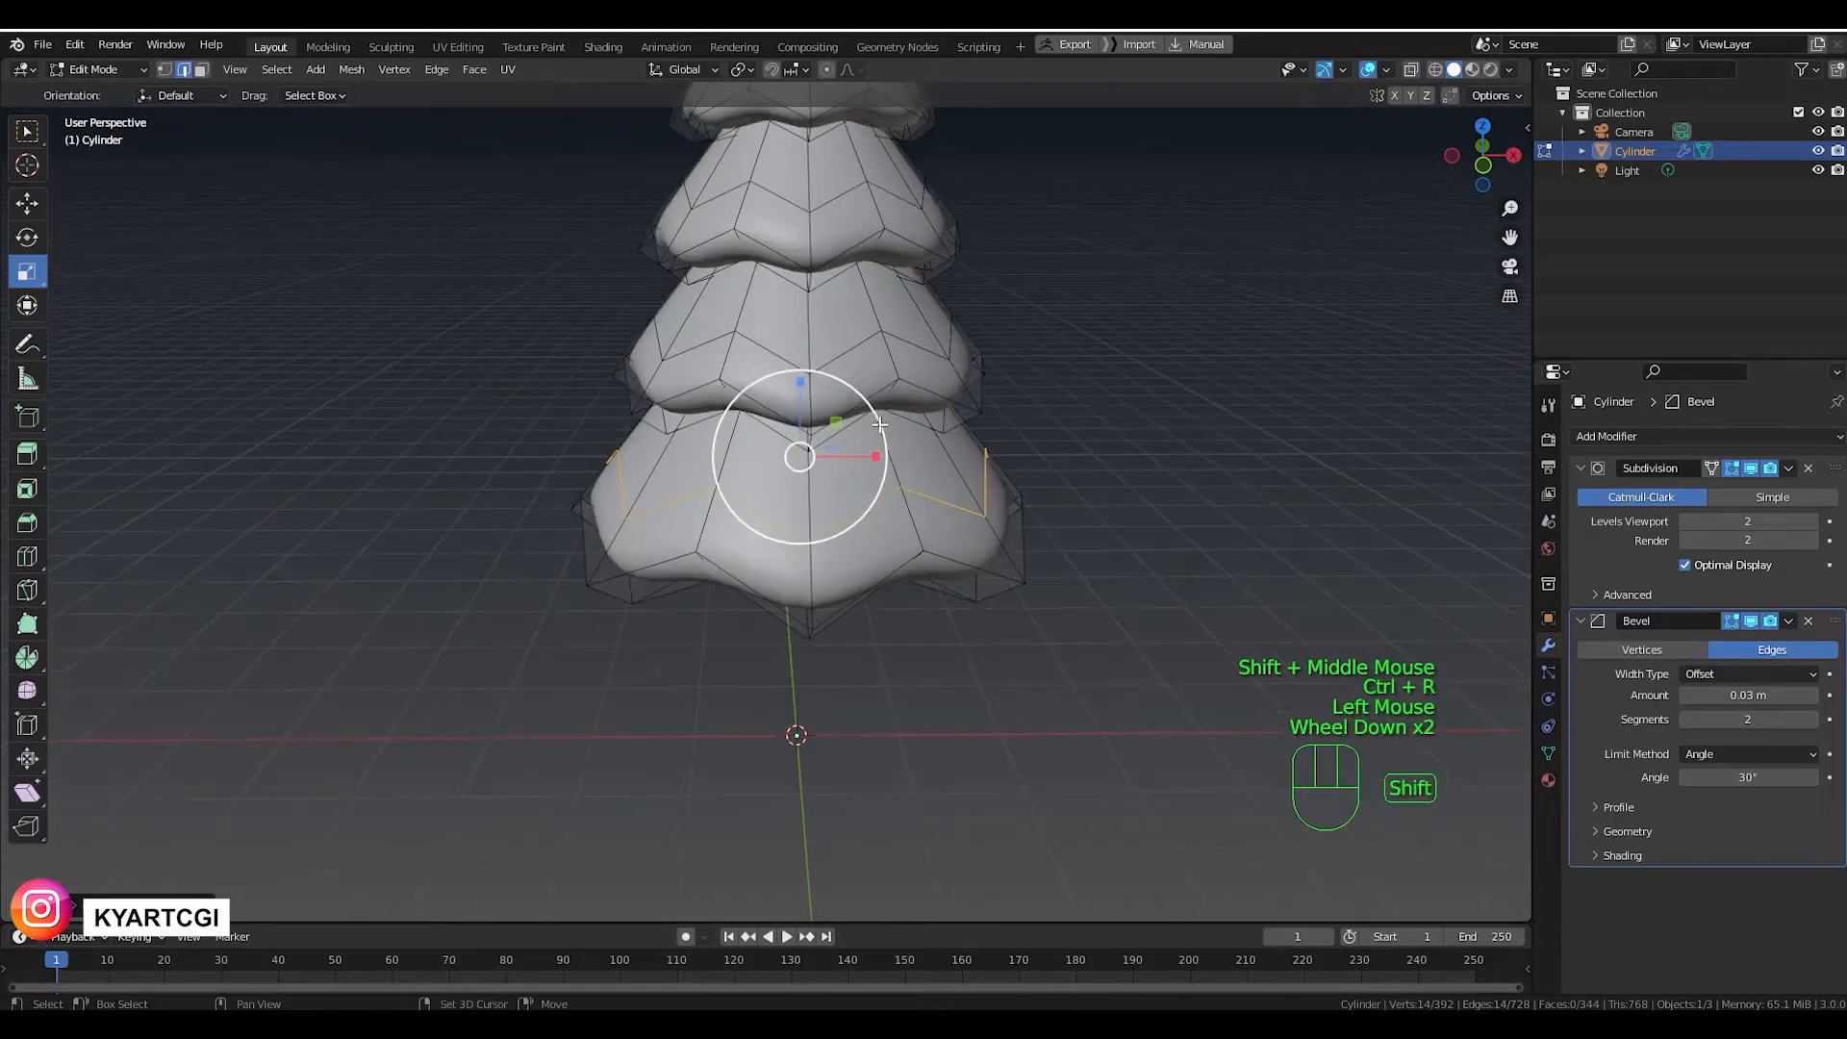
Examine the smoothed tree in Object Mode to check how the new loop cuts shape the four tiers.
middle_click_drag(848, 423, 848, 588, "shift")
key("Tab")
scroll(1009, 583, "down", 1)
mouse_move(1008, 582)
middle_mouse_down()
mouse_move(853, 552)
mouse_move(983, 584)
middle_mouse_up()
scroll(983, 584, "down", 1)
key("Tab")
scroll(931, 522, "up", 2)
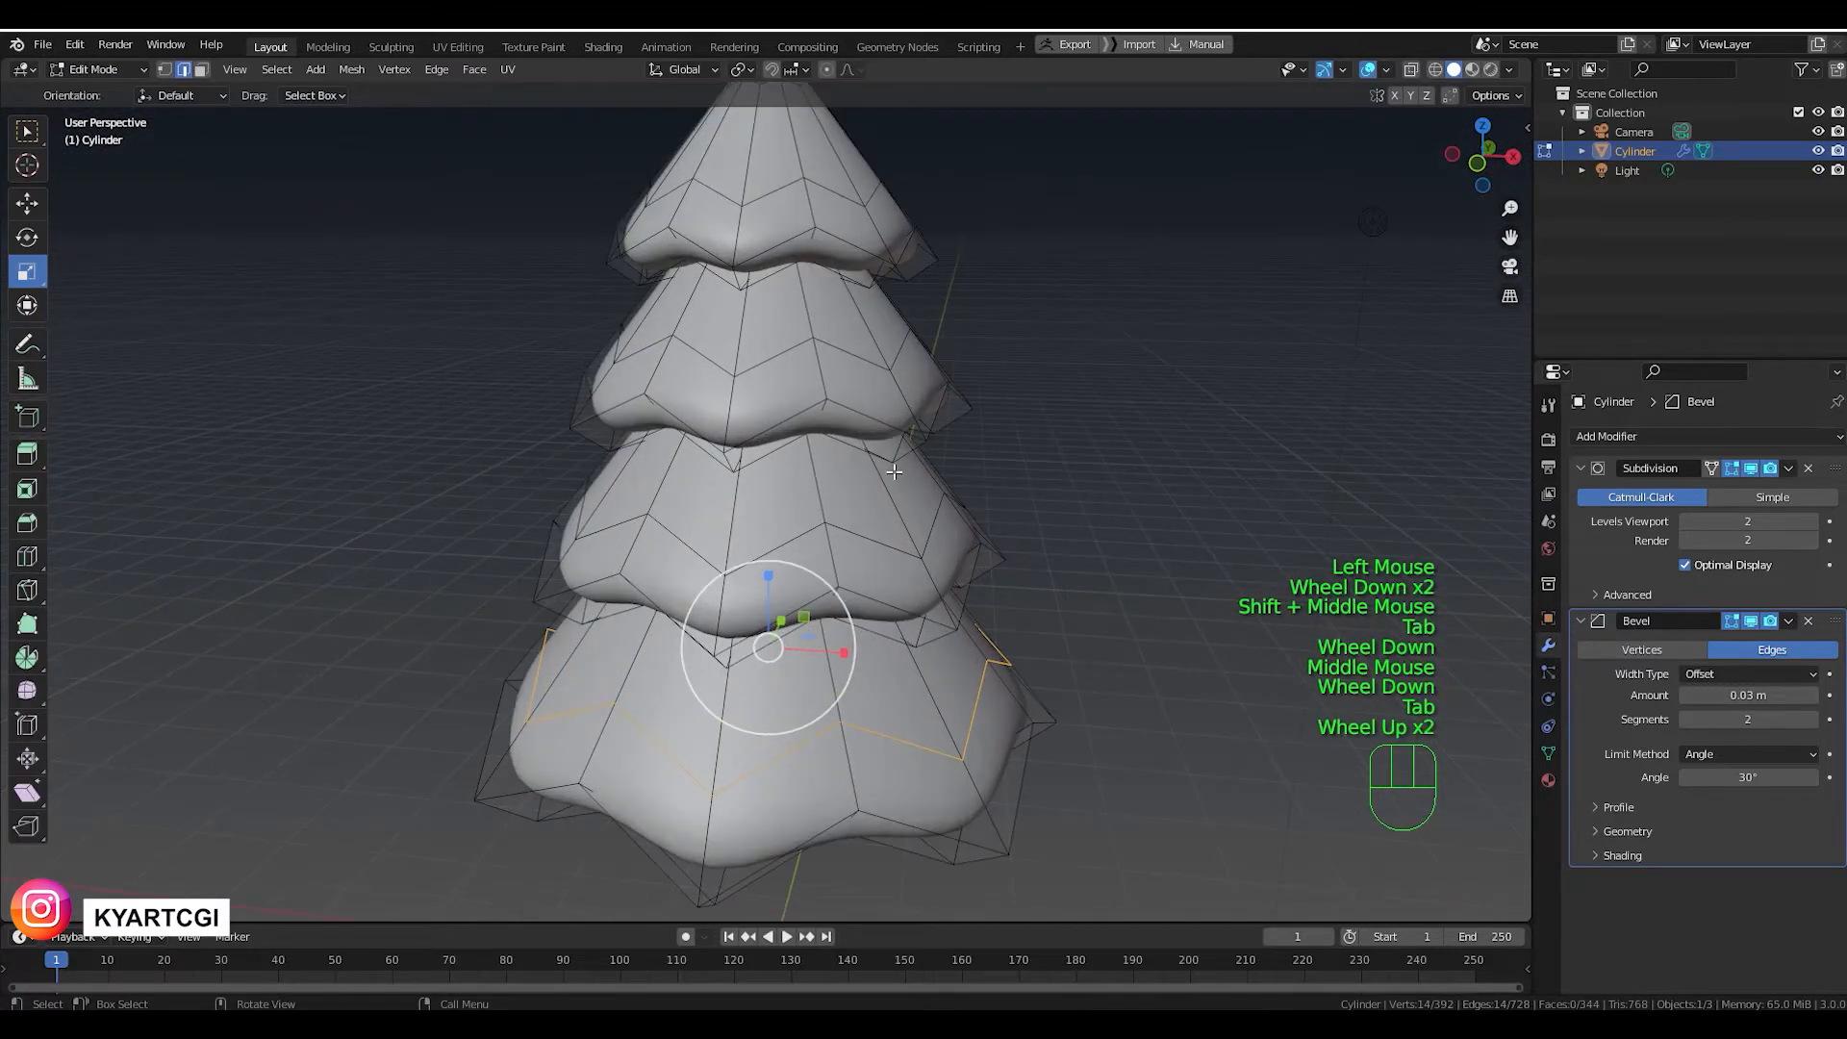
In the front view, select the whole linked top tier and rotate it slightly around its vertical axis to offset its scallops.
key("KP_1")
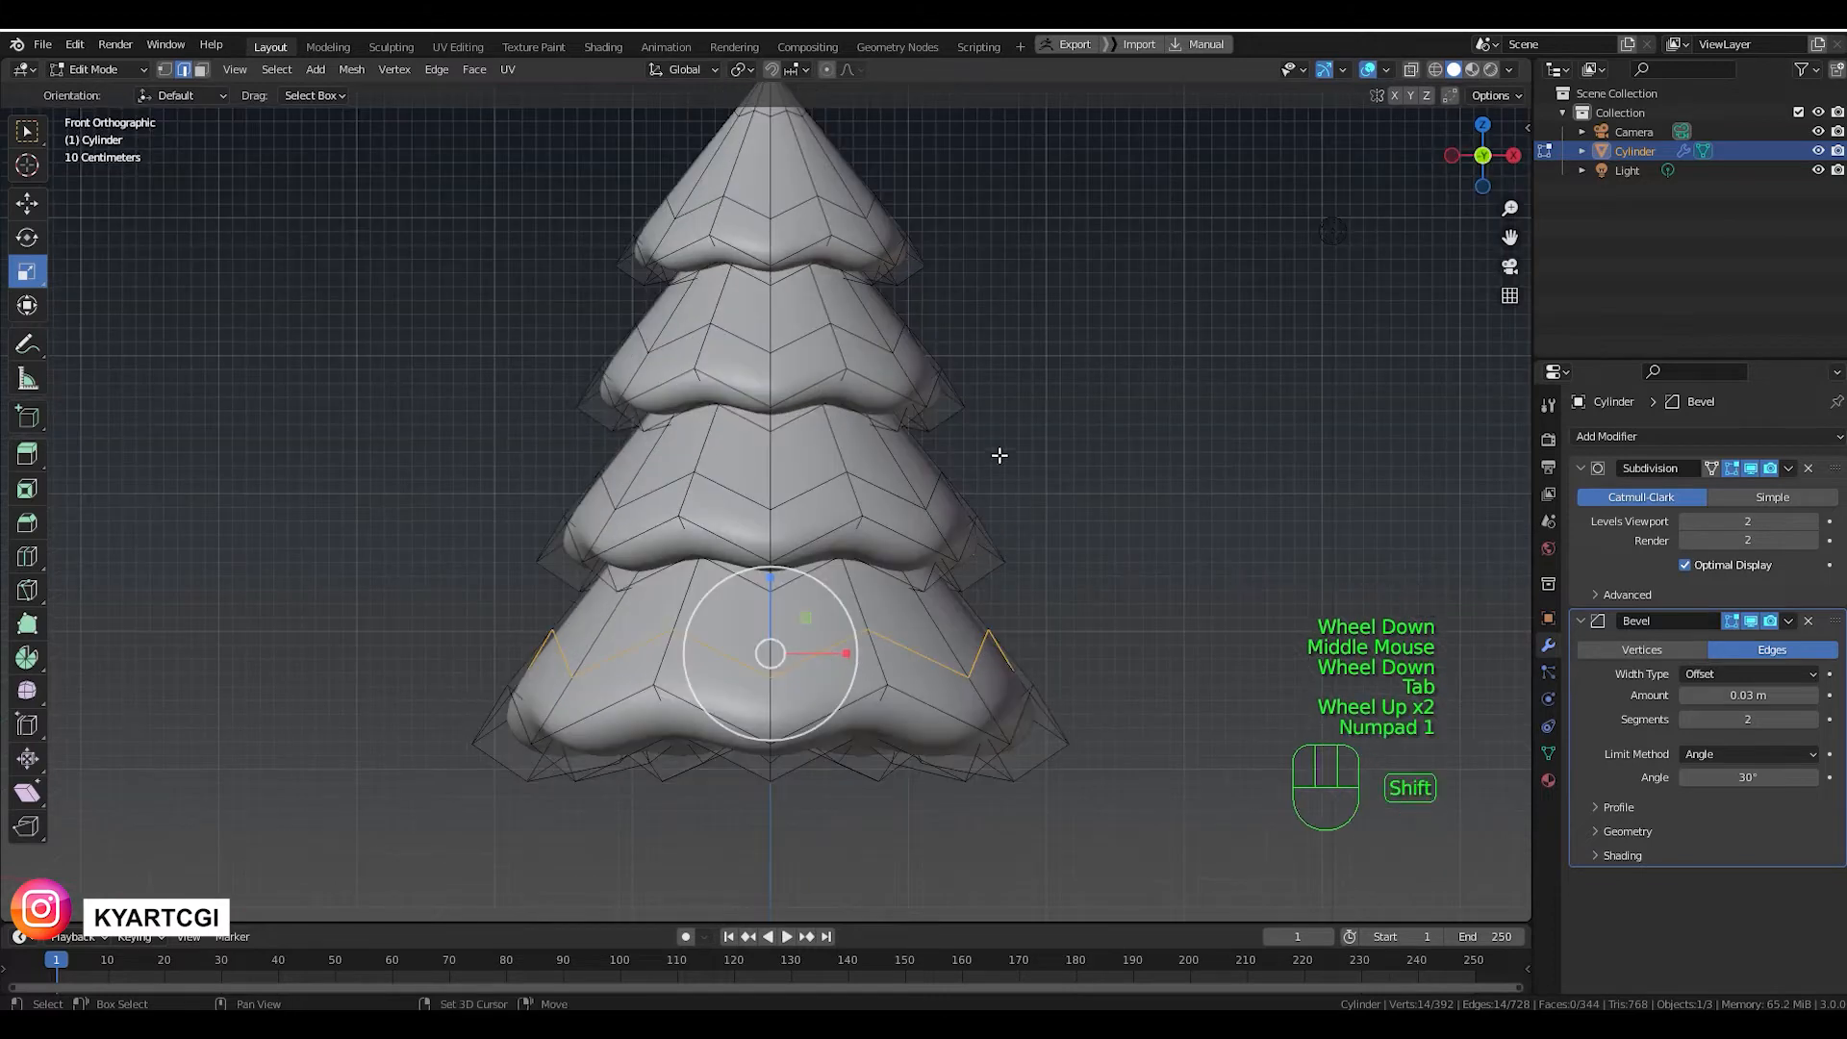
middle_click_drag(998, 453, 1048, 596, "shift")
left_click(1120, 507)
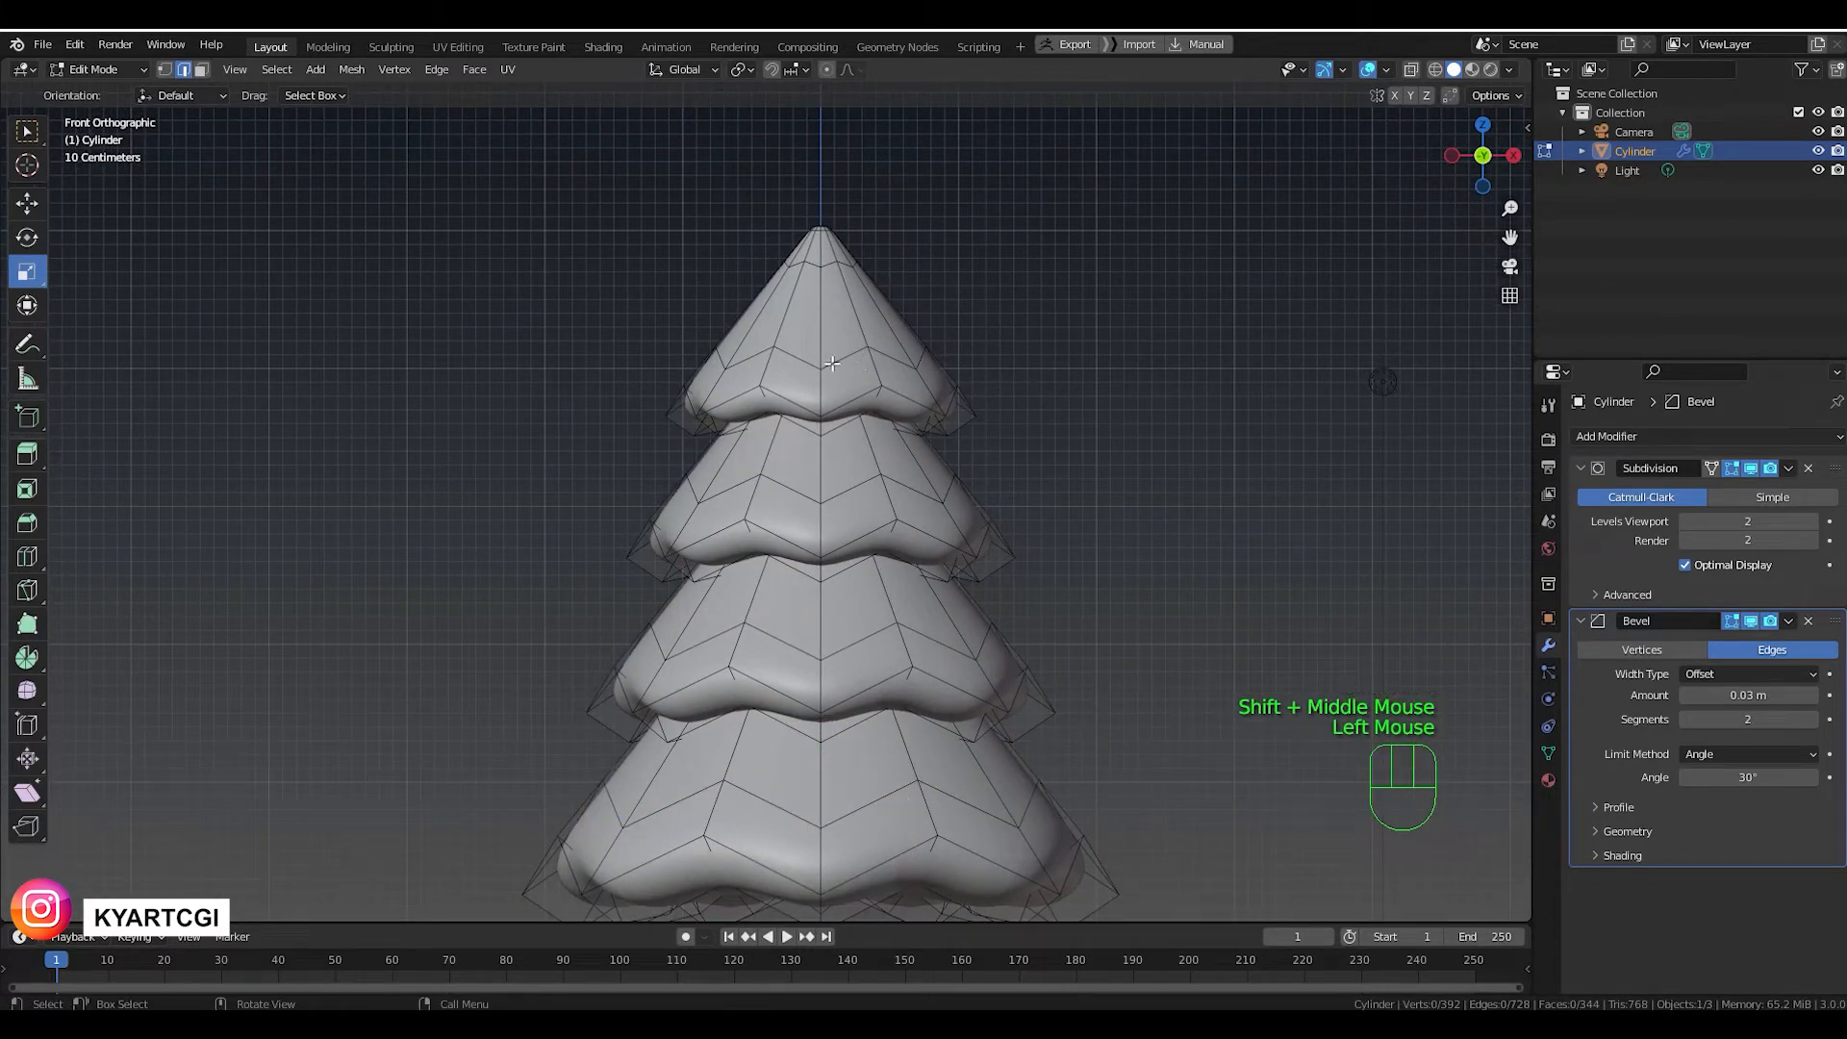
left_click(201, 70)
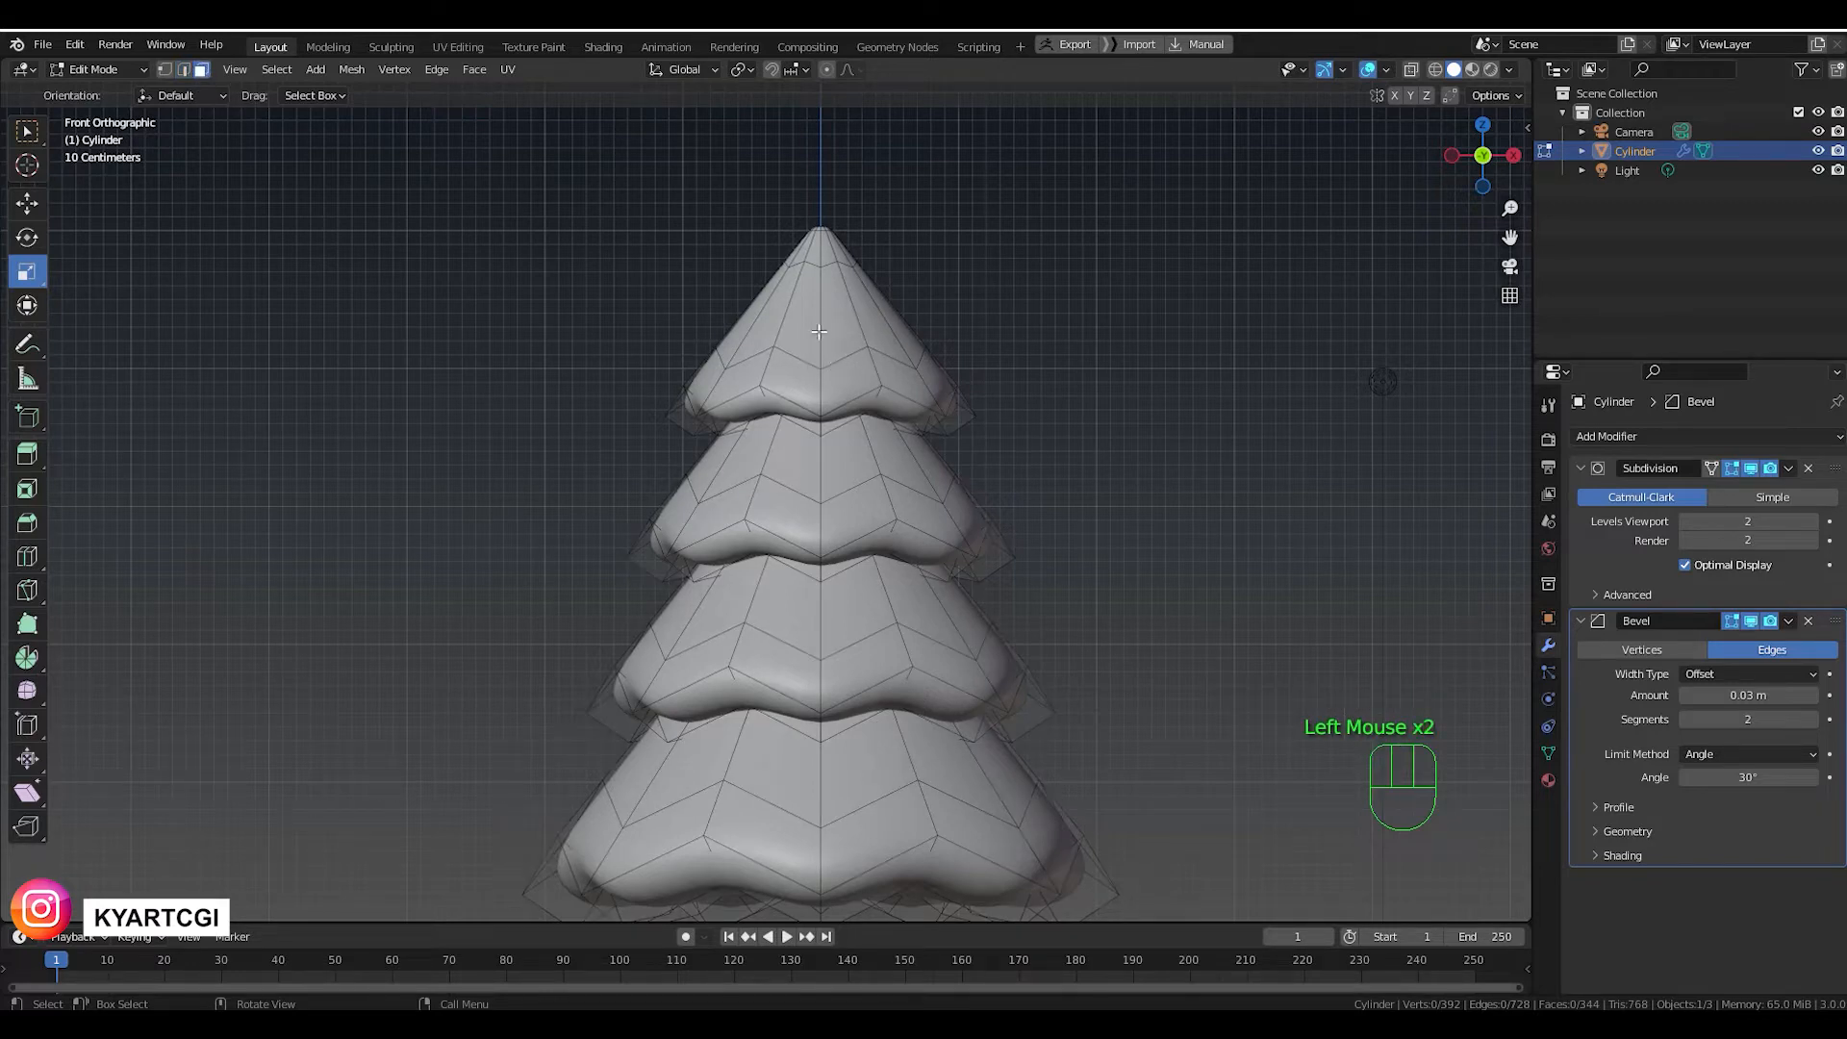
key("l")
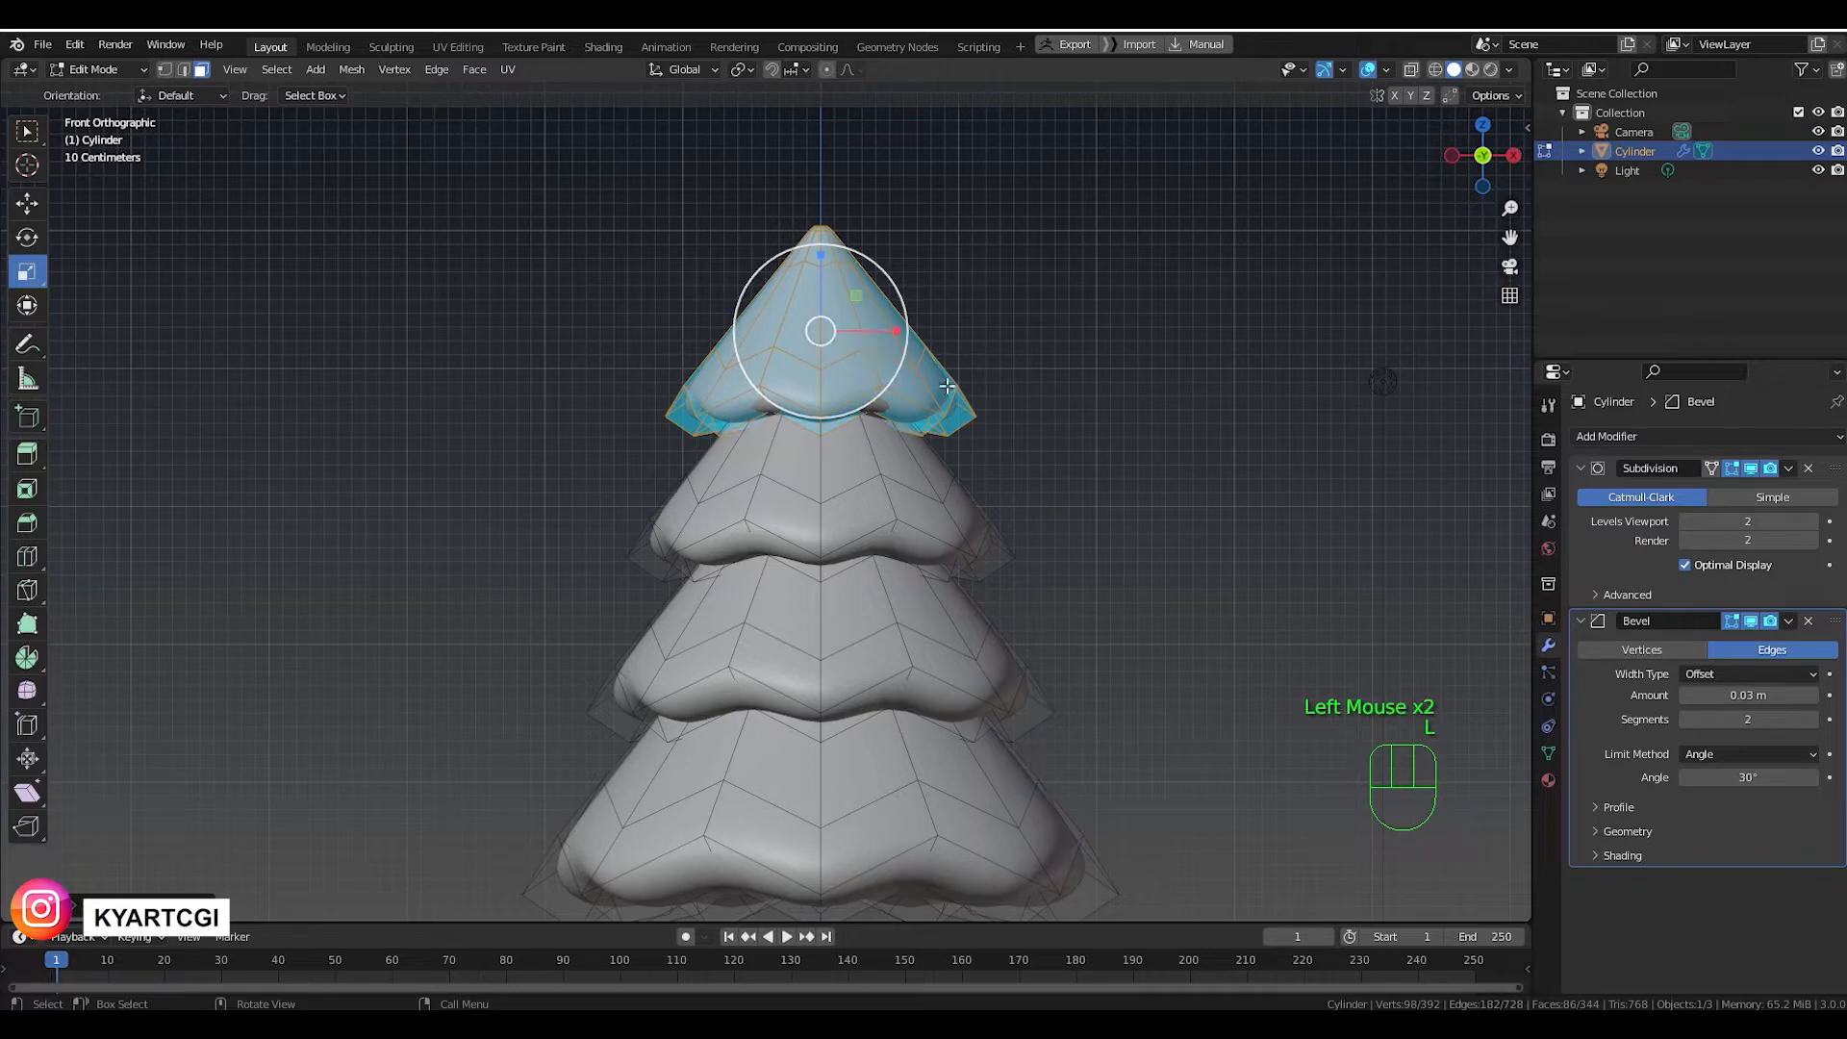
left_click(29, 239)
left_click_drag(869, 336, 827, 336)
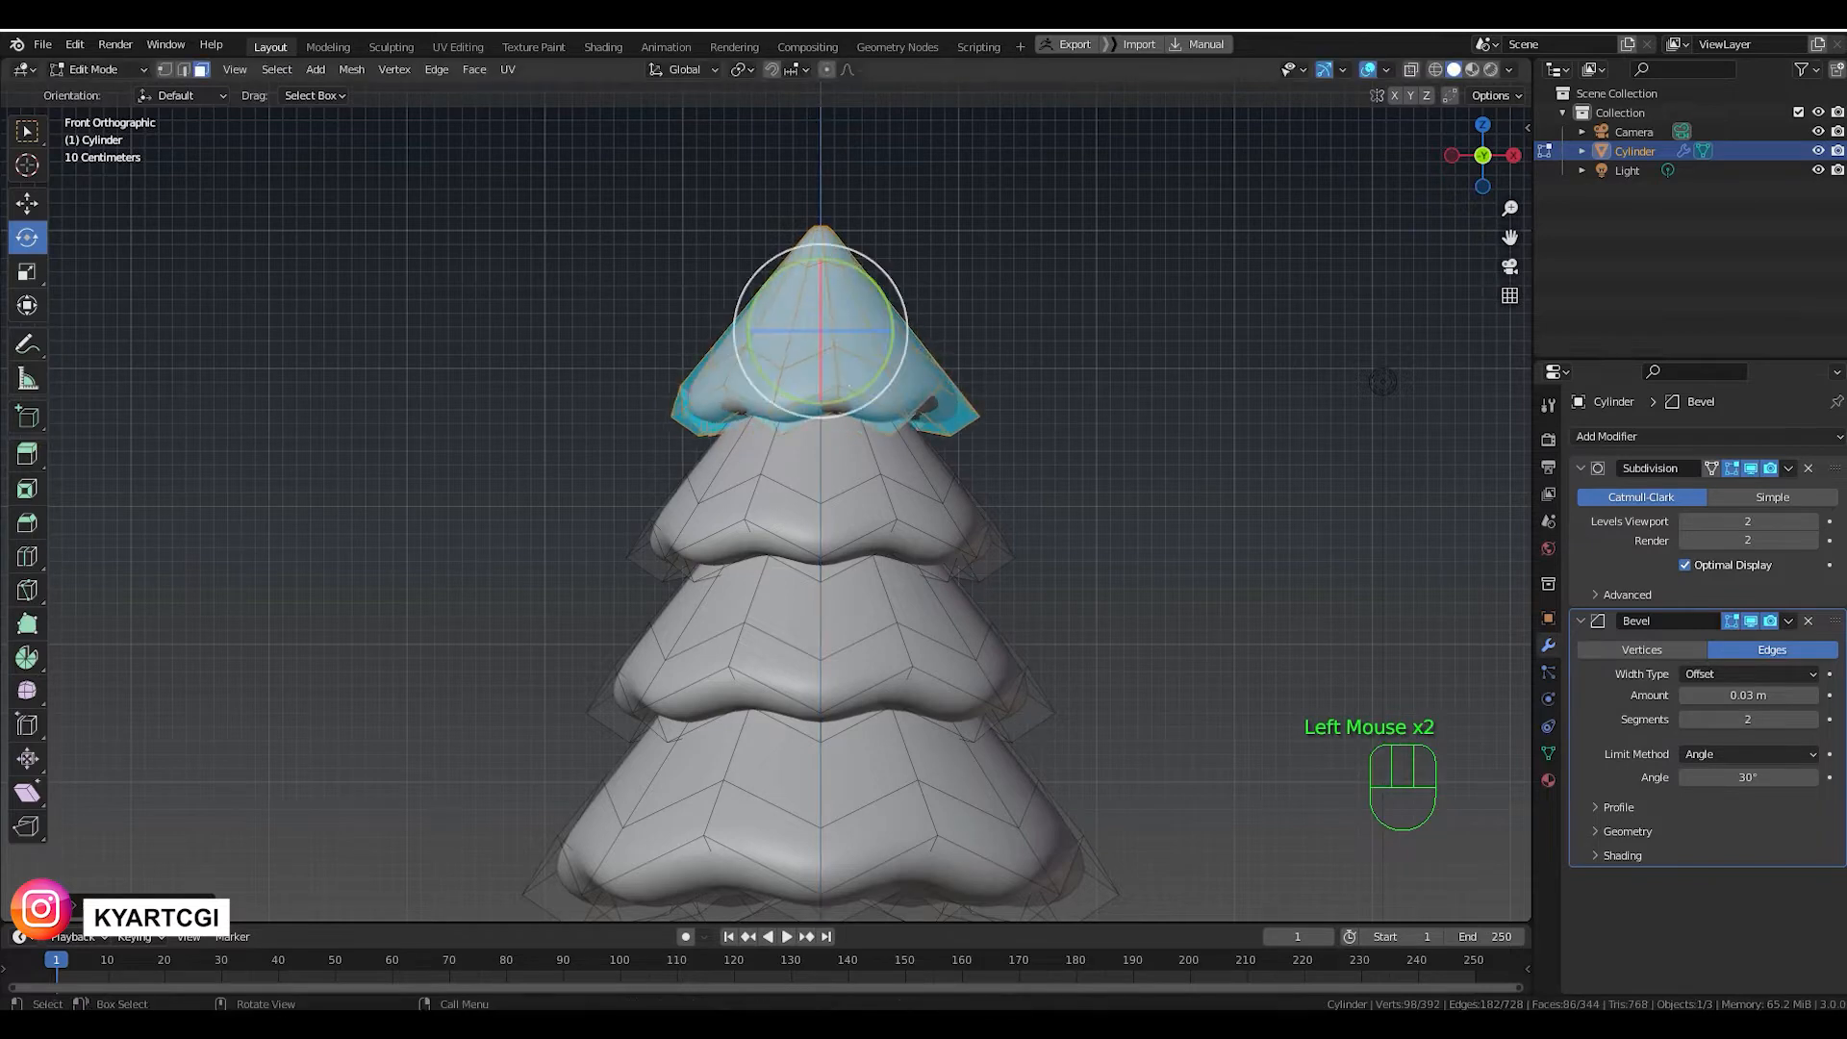
middle_click_drag(996, 490, 994, 511)
left_click(1040, 664)
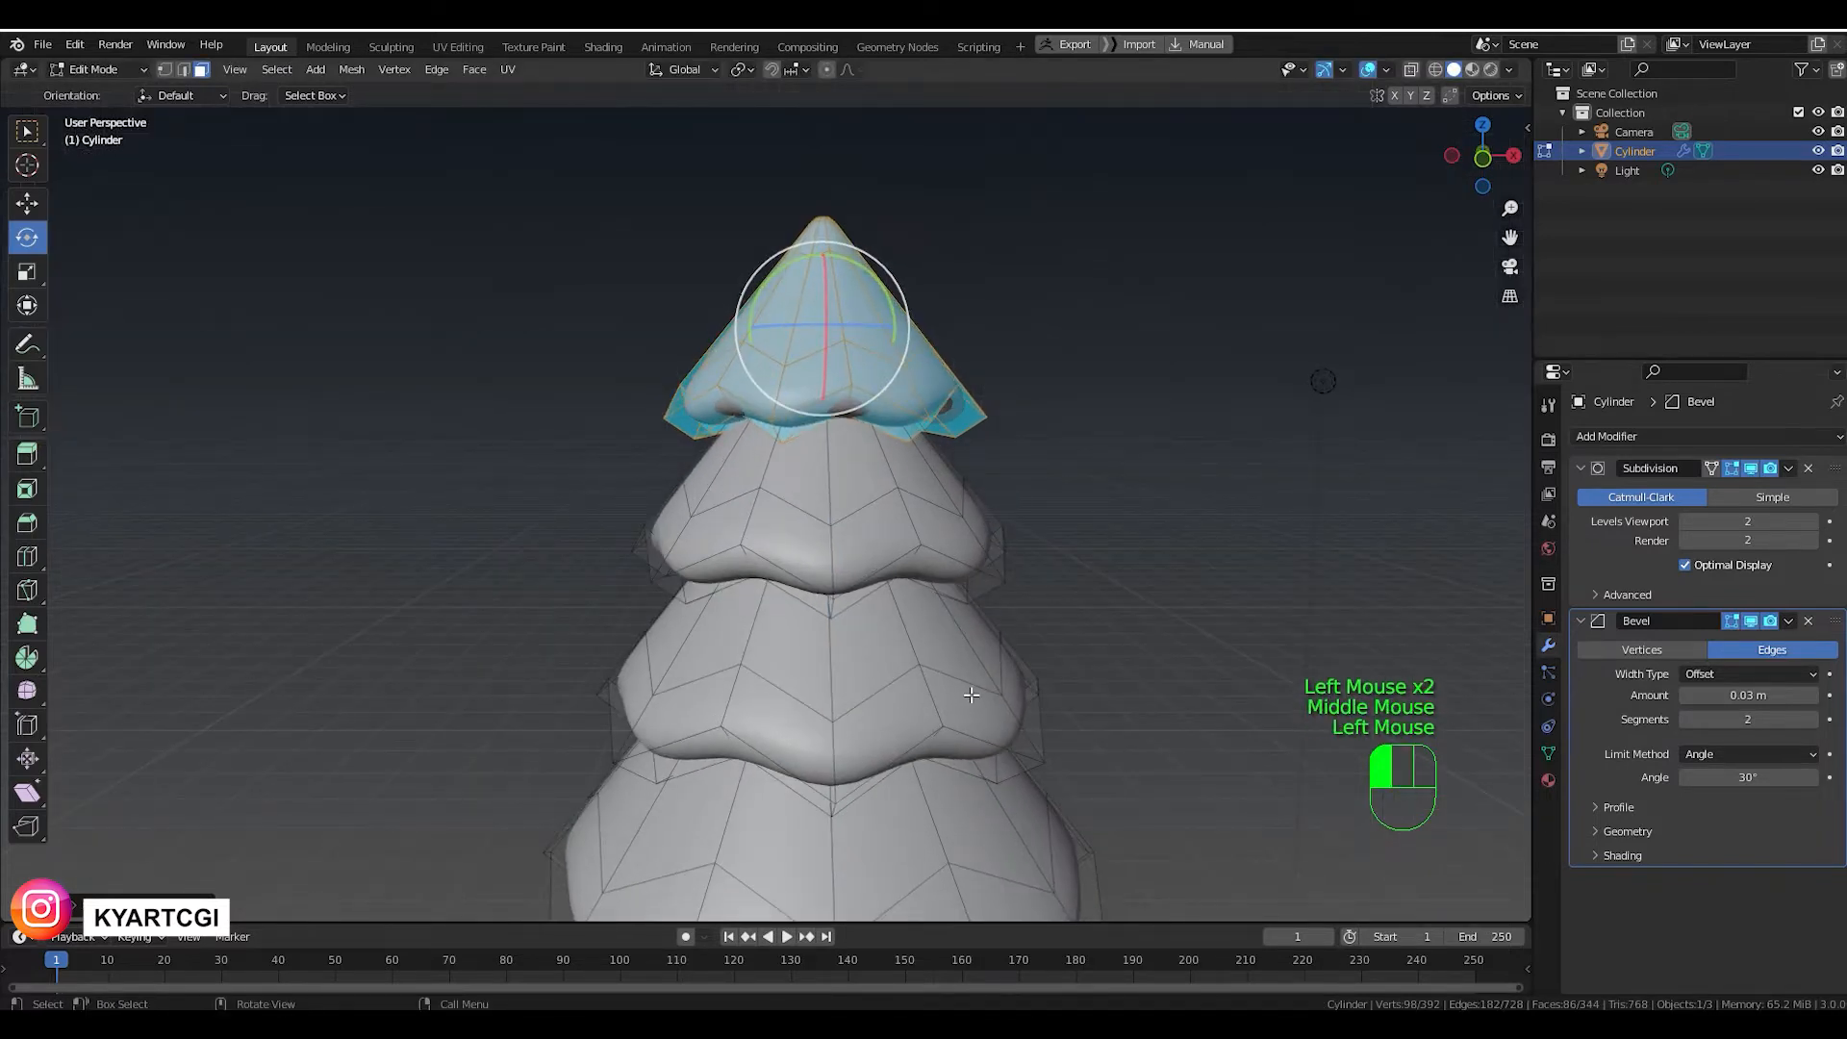
left_click(1175, 573)
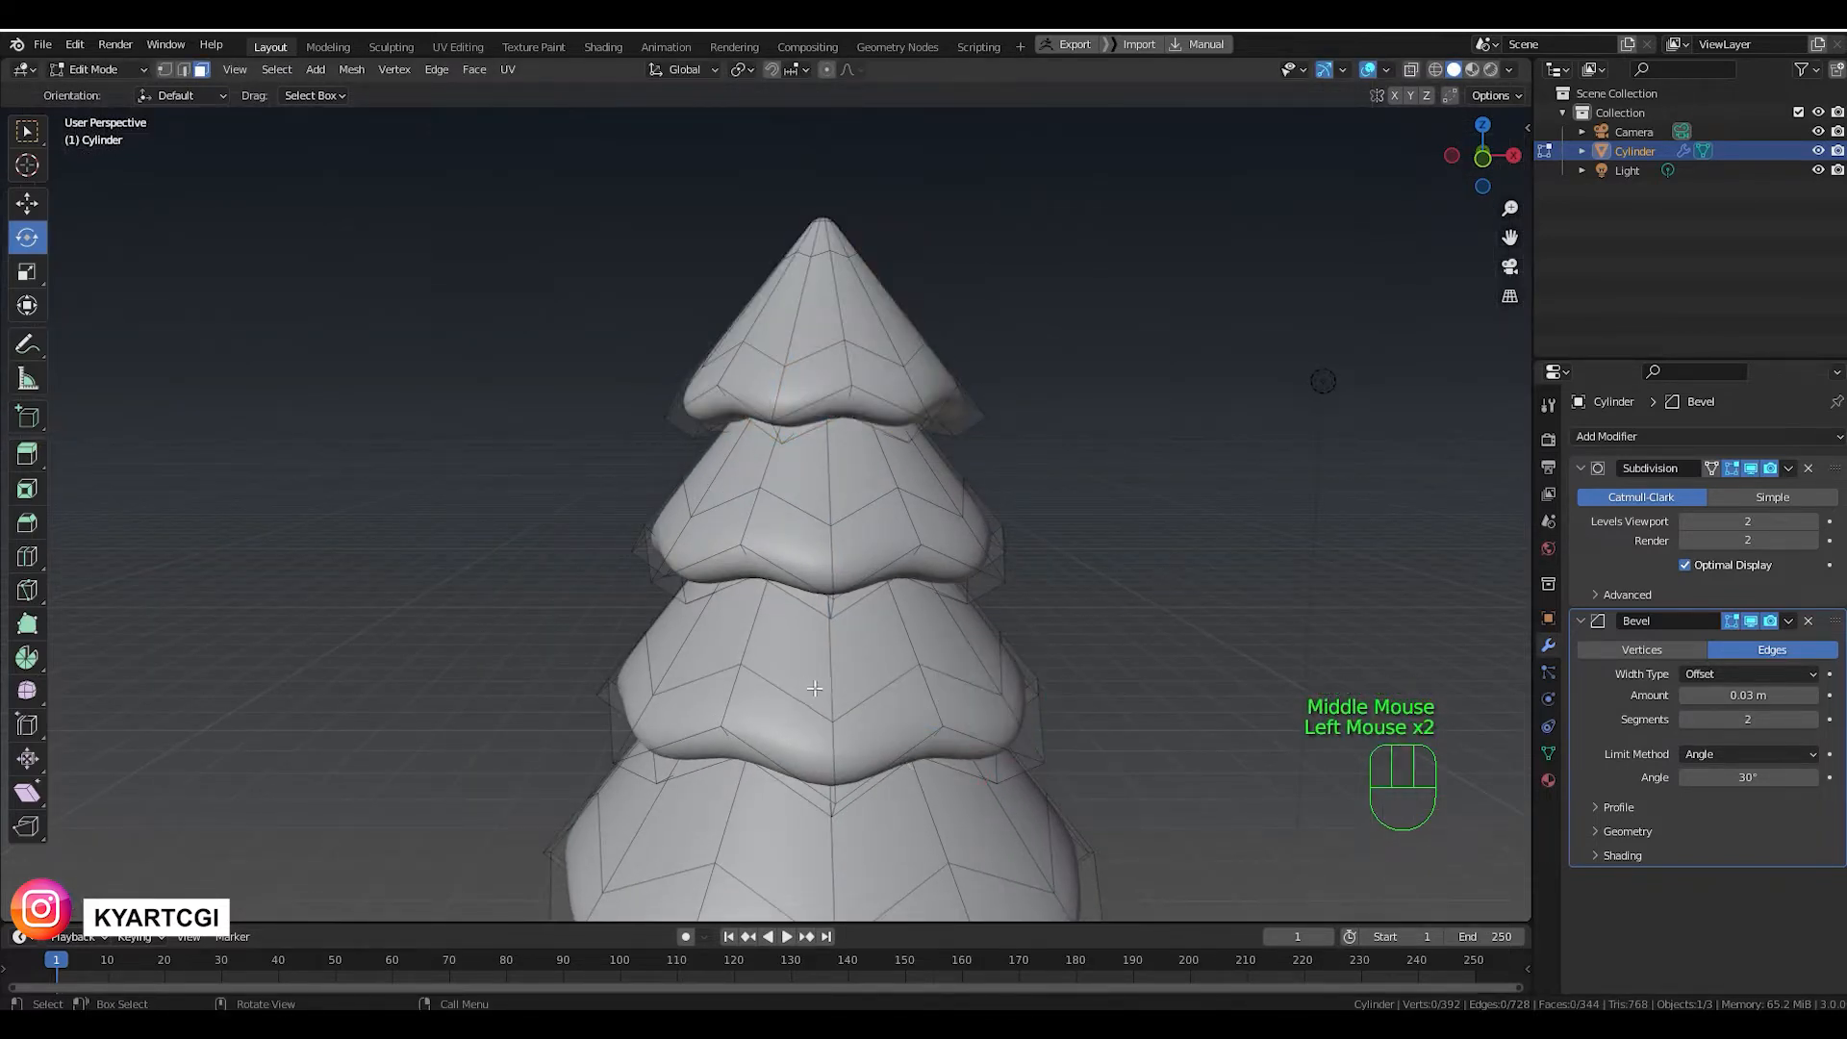
Select the whole linked third tier and rotate it slightly around the vertical axis.
key("l")
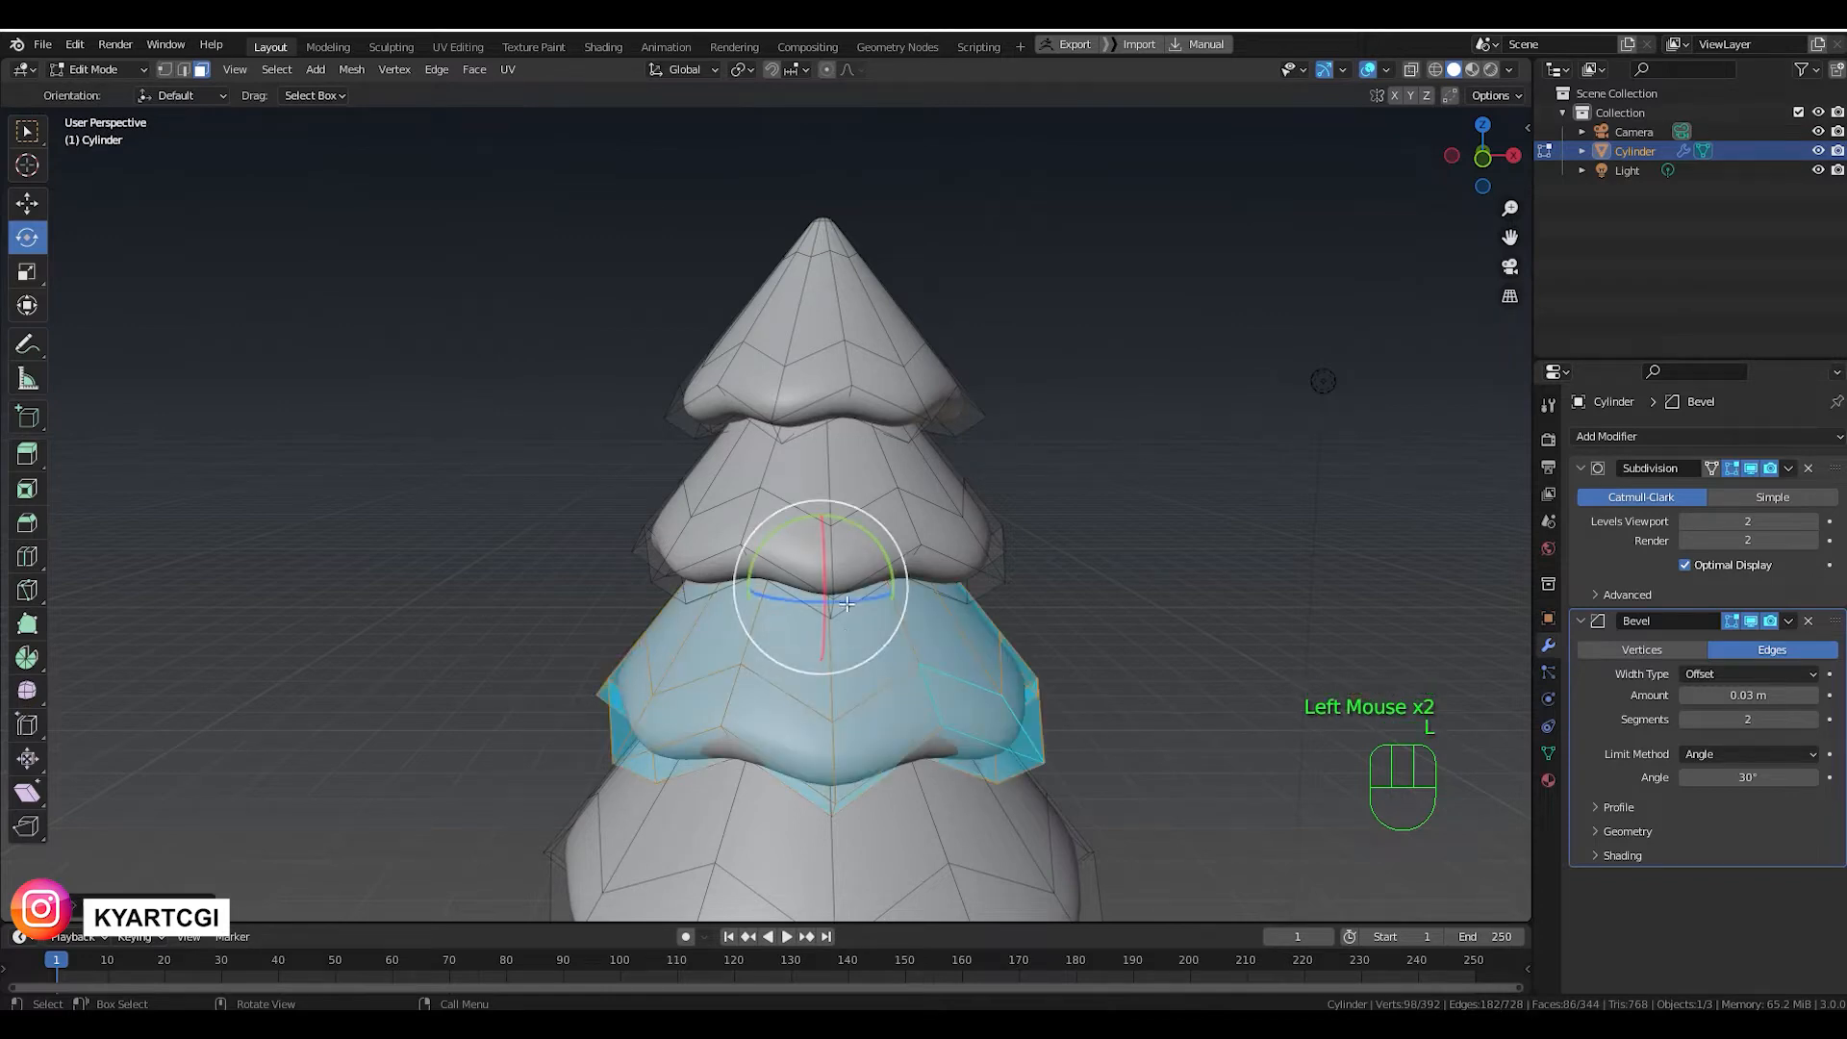
mouse_move(845, 594)
left_mouse_down()
mouse_move(870, 602)
mouse_move(821, 606)
left_mouse_up()
middle_click_drag(1036, 544, 1052, 322, "shift")
scroll(1049, 327, "down", 2)
left_click(1049, 329)
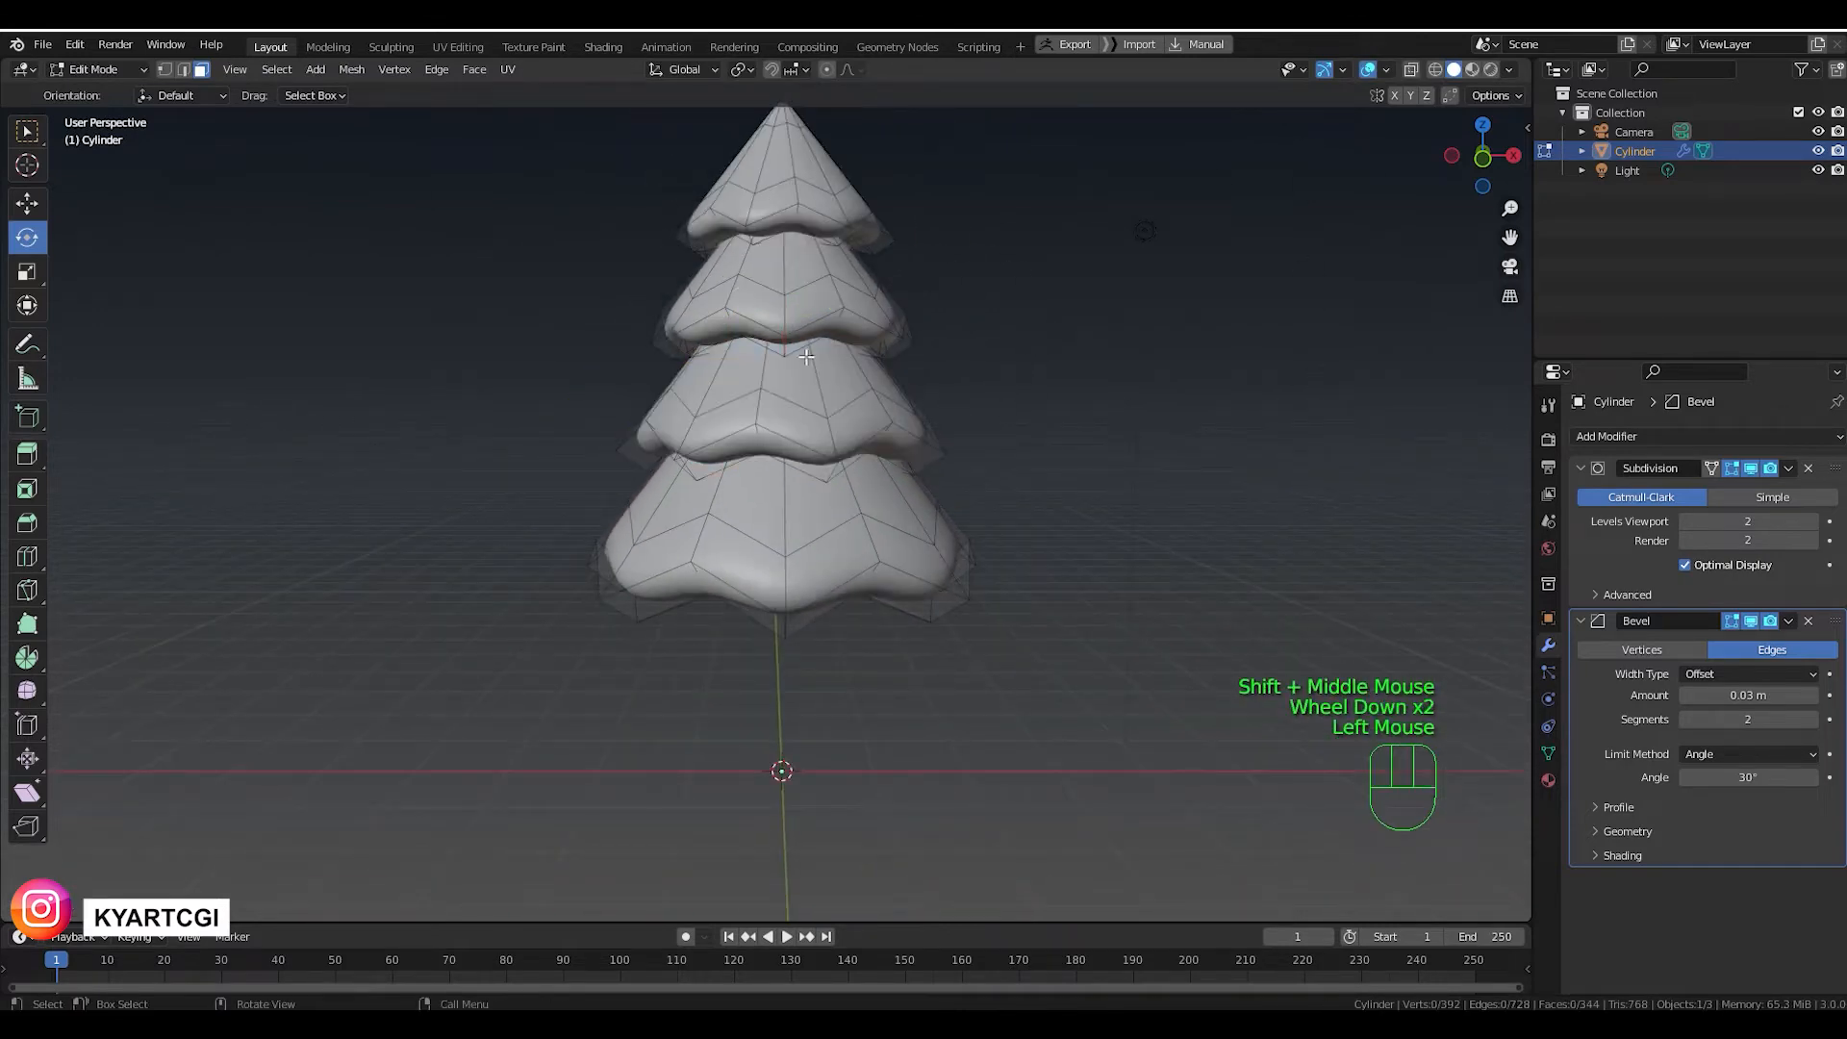
Select the whole linked bottom tier and rotate it around the vertical axis, then return to Object Mode.
key("l")
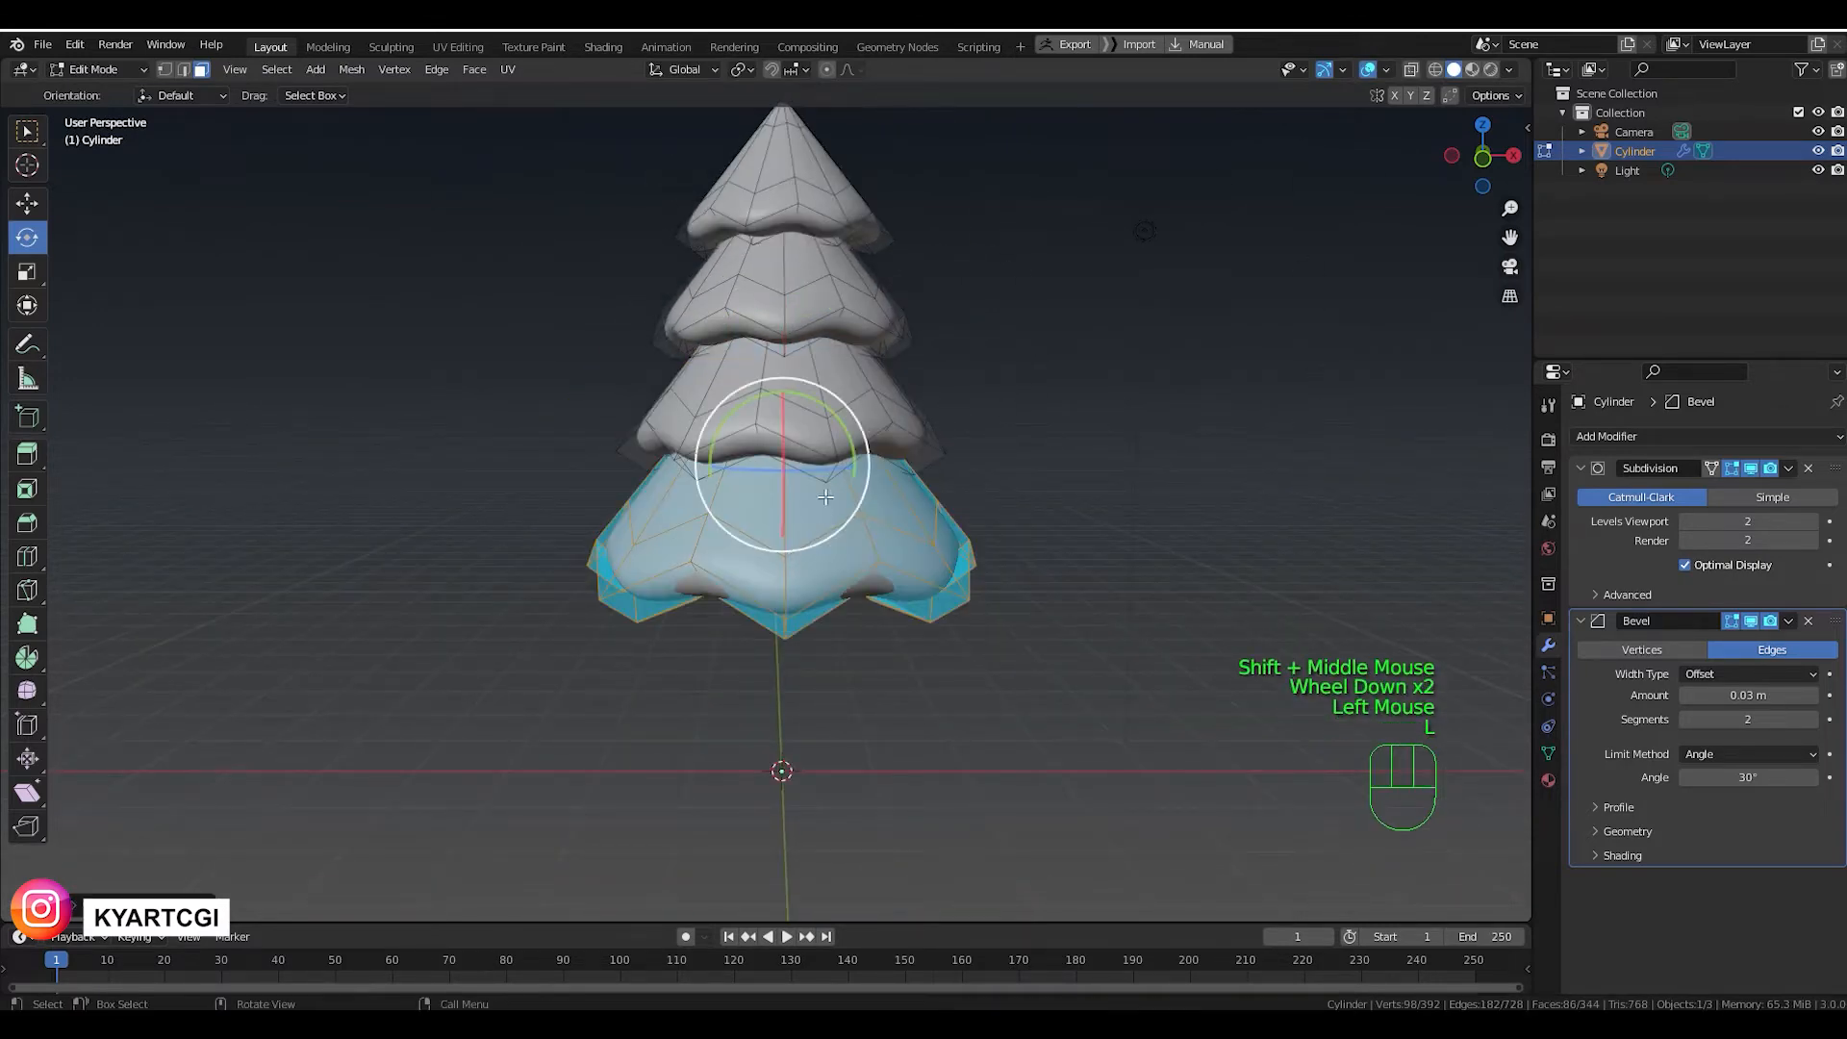
left_click_drag(833, 468, 1006, 498)
middle_click_drag(962, 451, 1000, 492, "shift")
left_click(957, 512)
key("Tab")
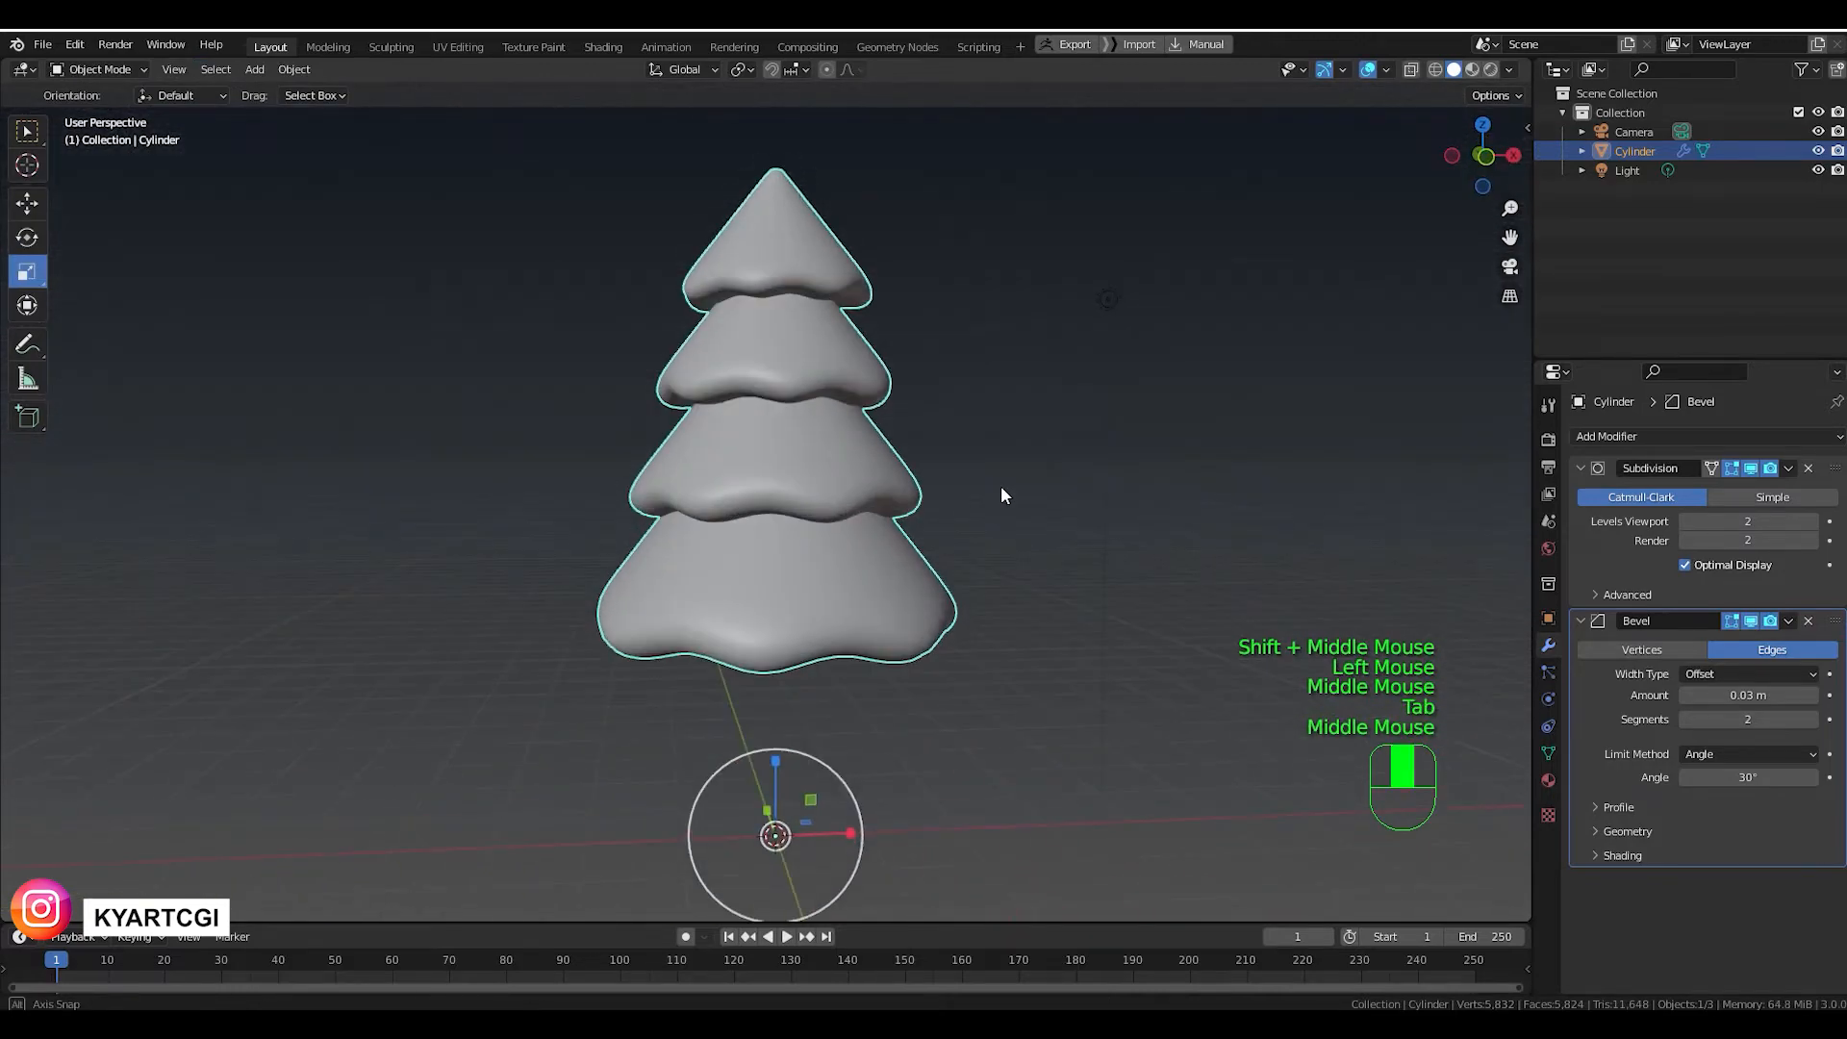
middle_click_drag(960, 416, 944, 552, "shift")
scroll(935, 421, "up", 2)
middle_click_drag(935, 420, 950, 541, "shift")
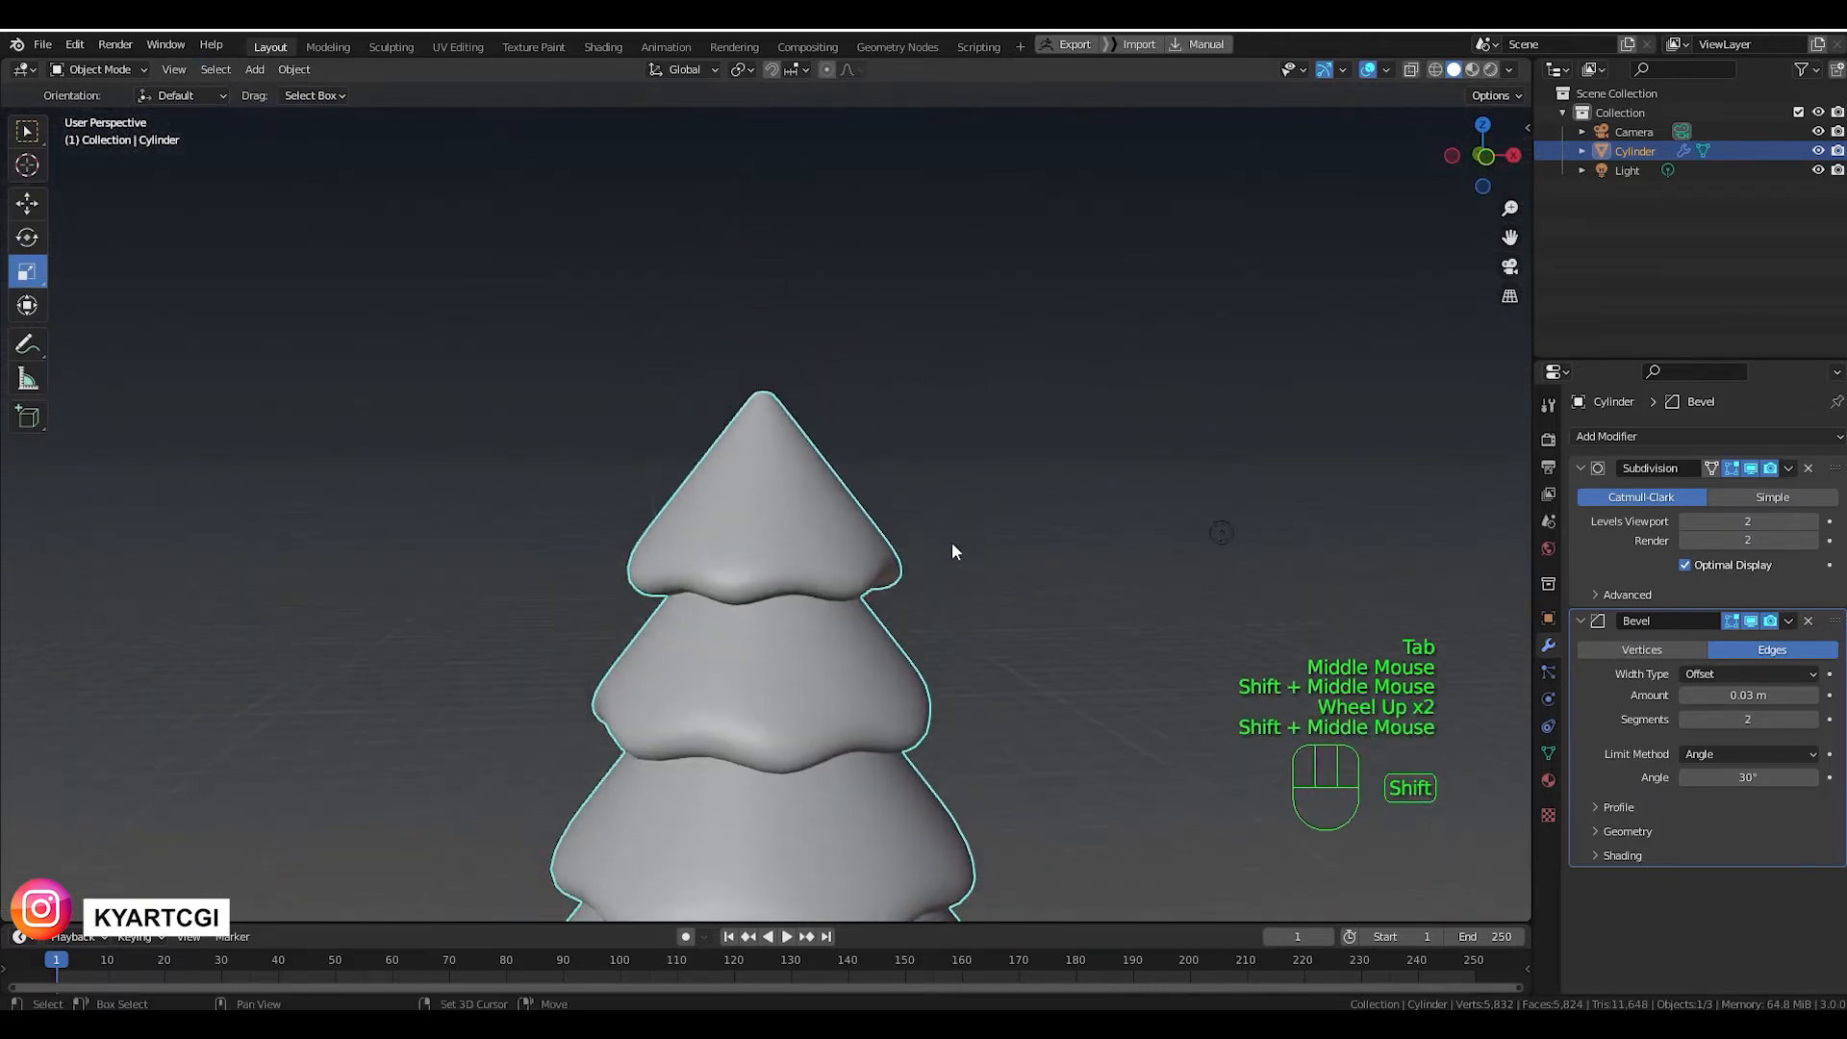
Select the top tier's cap face, grow the selection by one ring, and scale it up to make the tree's tip blunter.
left_click(797, 447)
key("Tab")
mouse_move(796, 447)
middle_mouse_down()
mouse_move(804, 471)
mouse_move(794, 430)
mouse_move(799, 674)
mouse_move(789, 448)
middle_mouse_up()
scroll(795, 430, "up", 2)
scroll(795, 430, "up", 1)
scroll(798, 673, "up", 3)
scroll(789, 448, "down", 1)
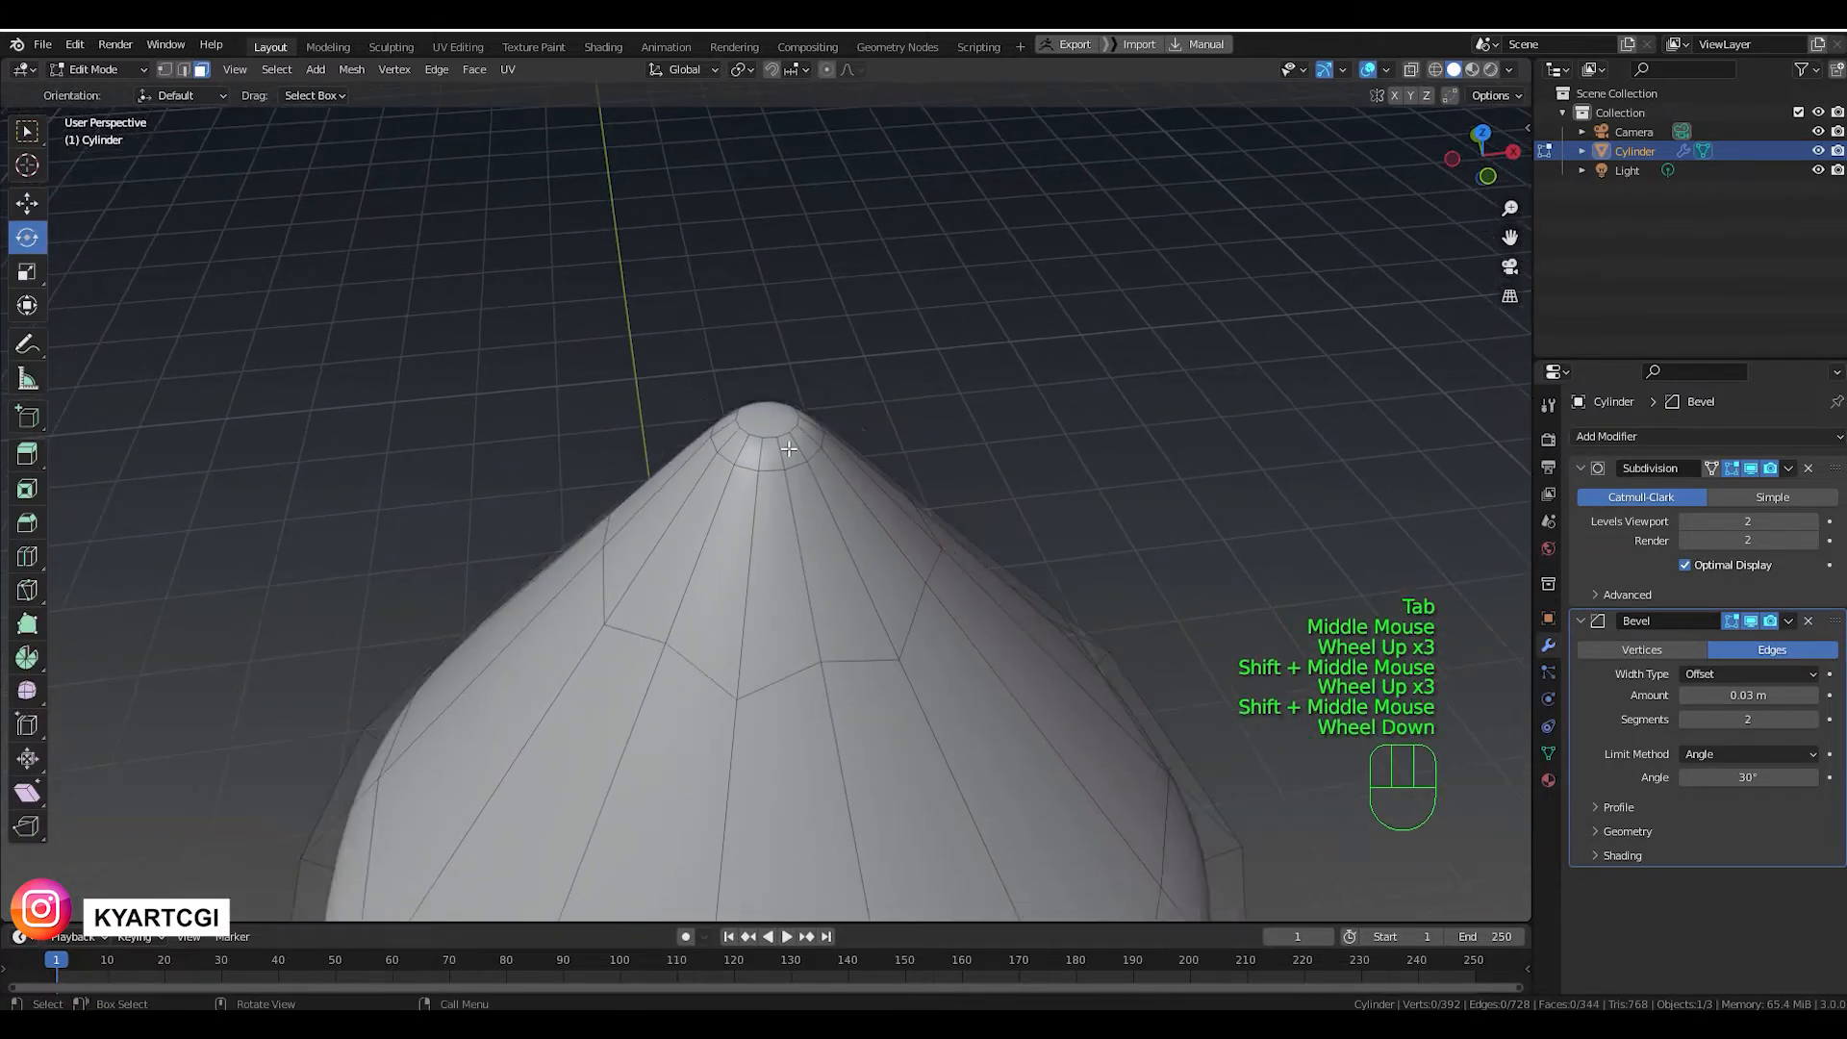
left_click(774, 430)
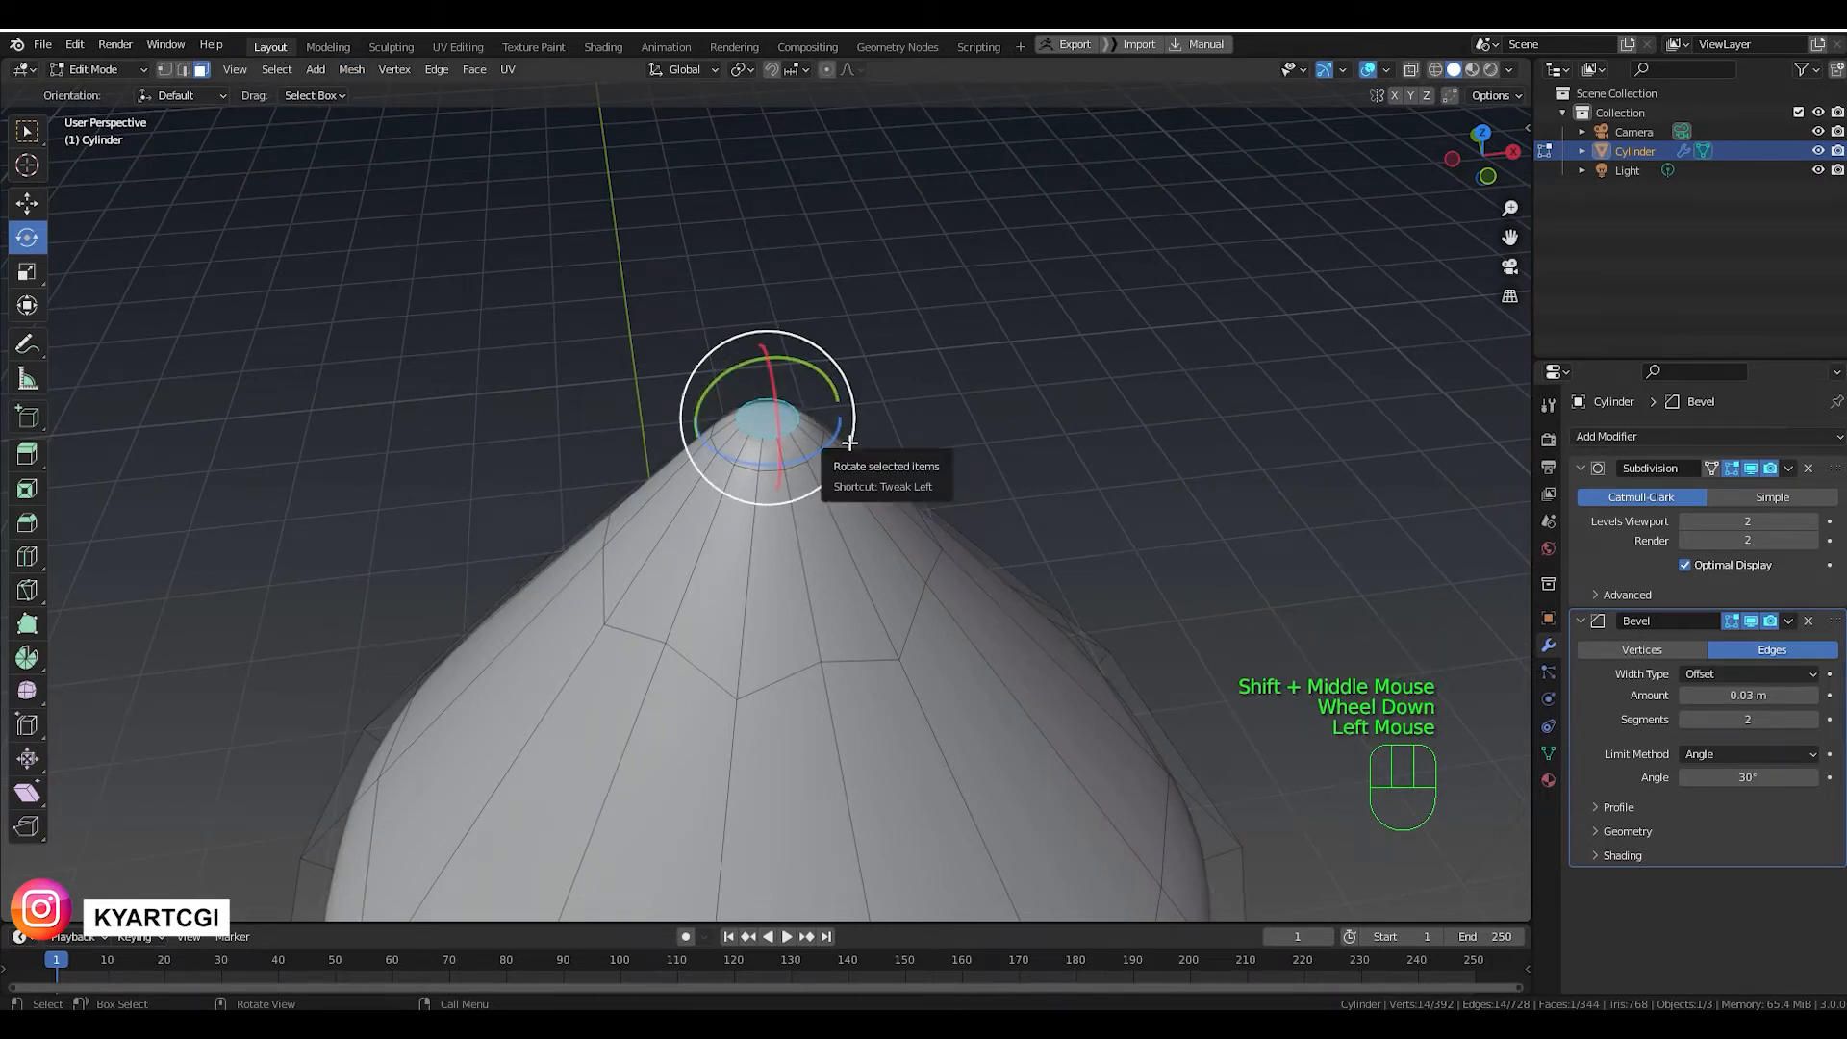
key("ctrl")
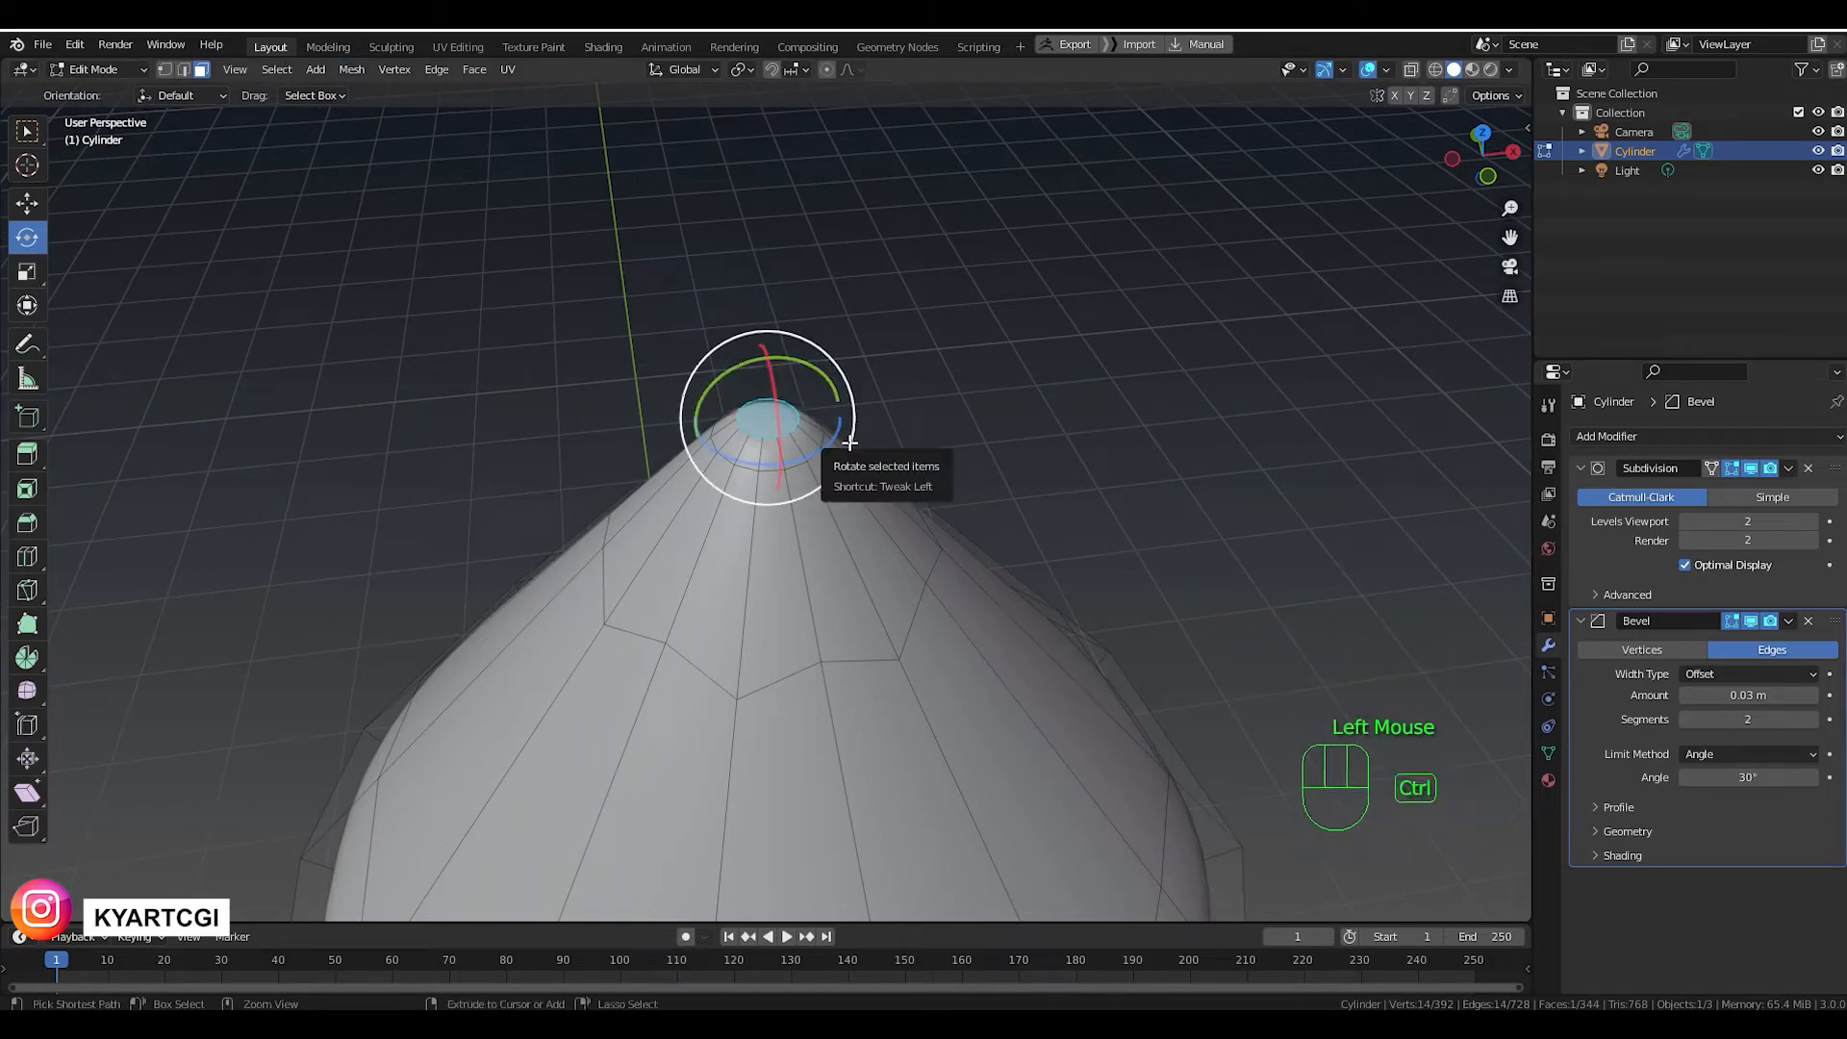
key("ctrl+KP_Add")
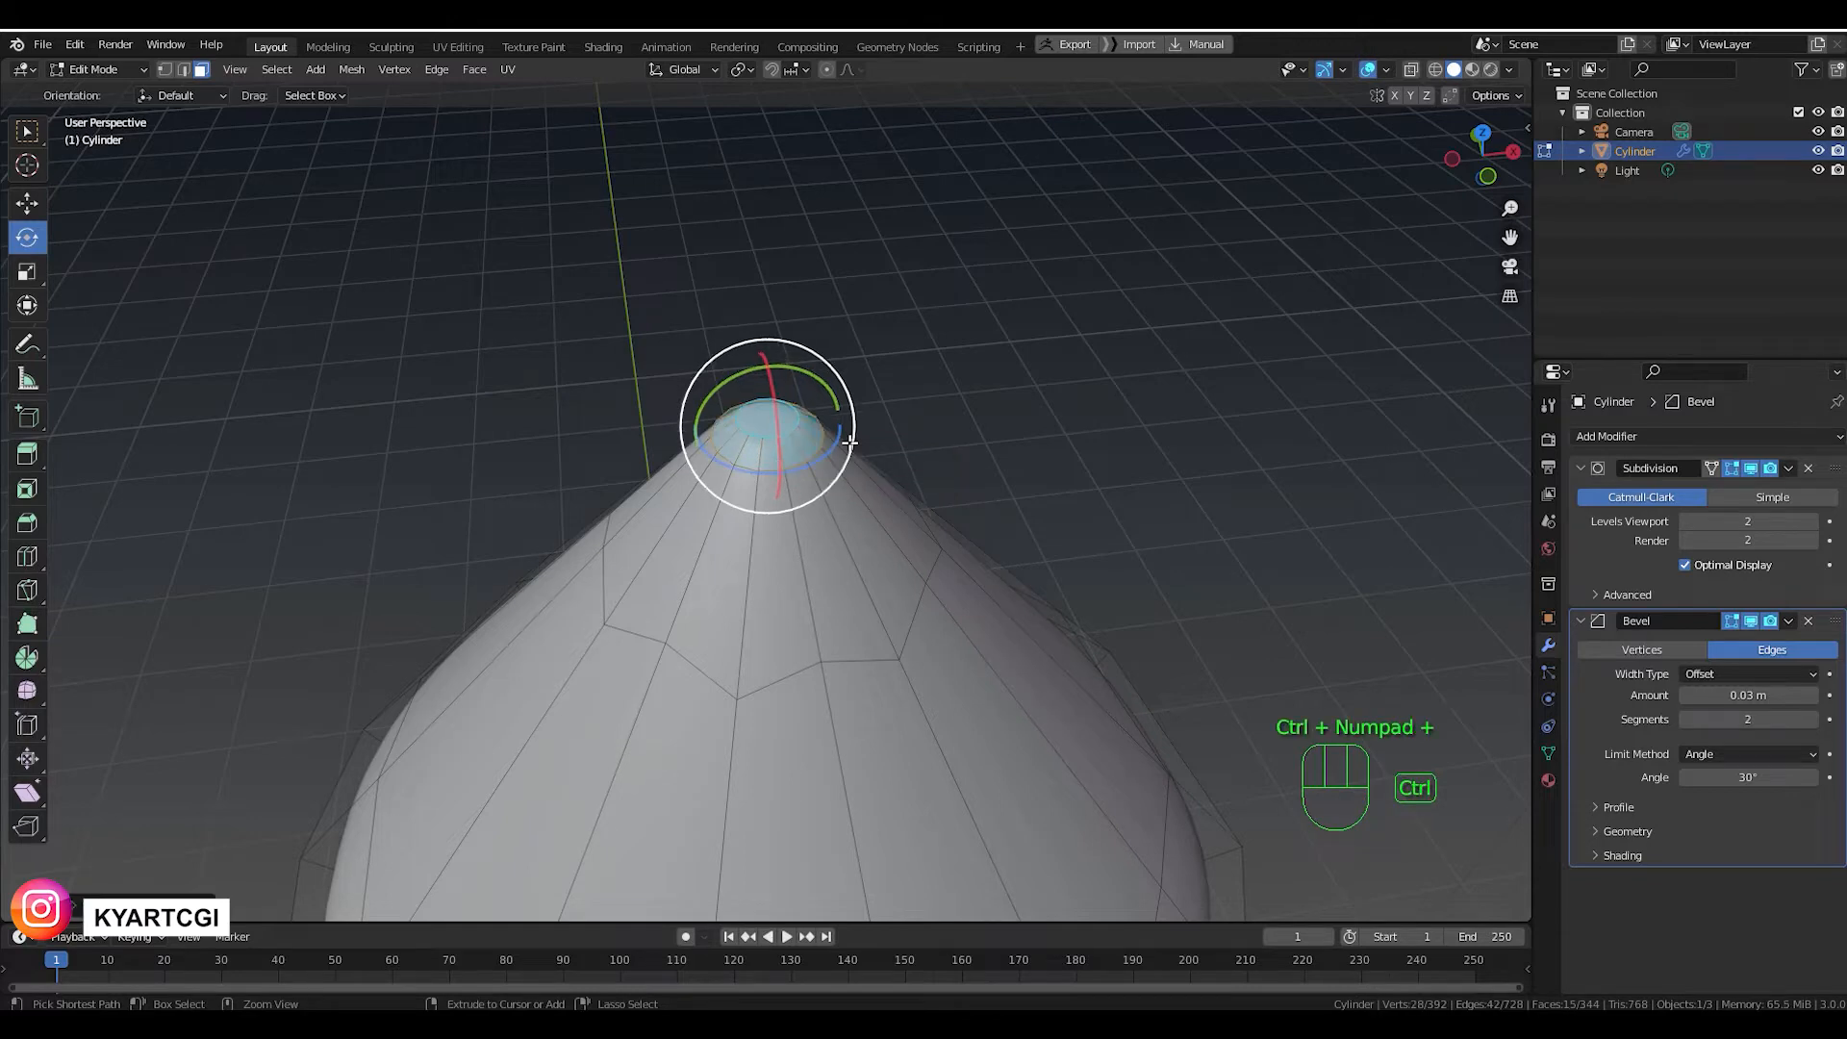
middle_click_drag(901, 421, 935, 417)
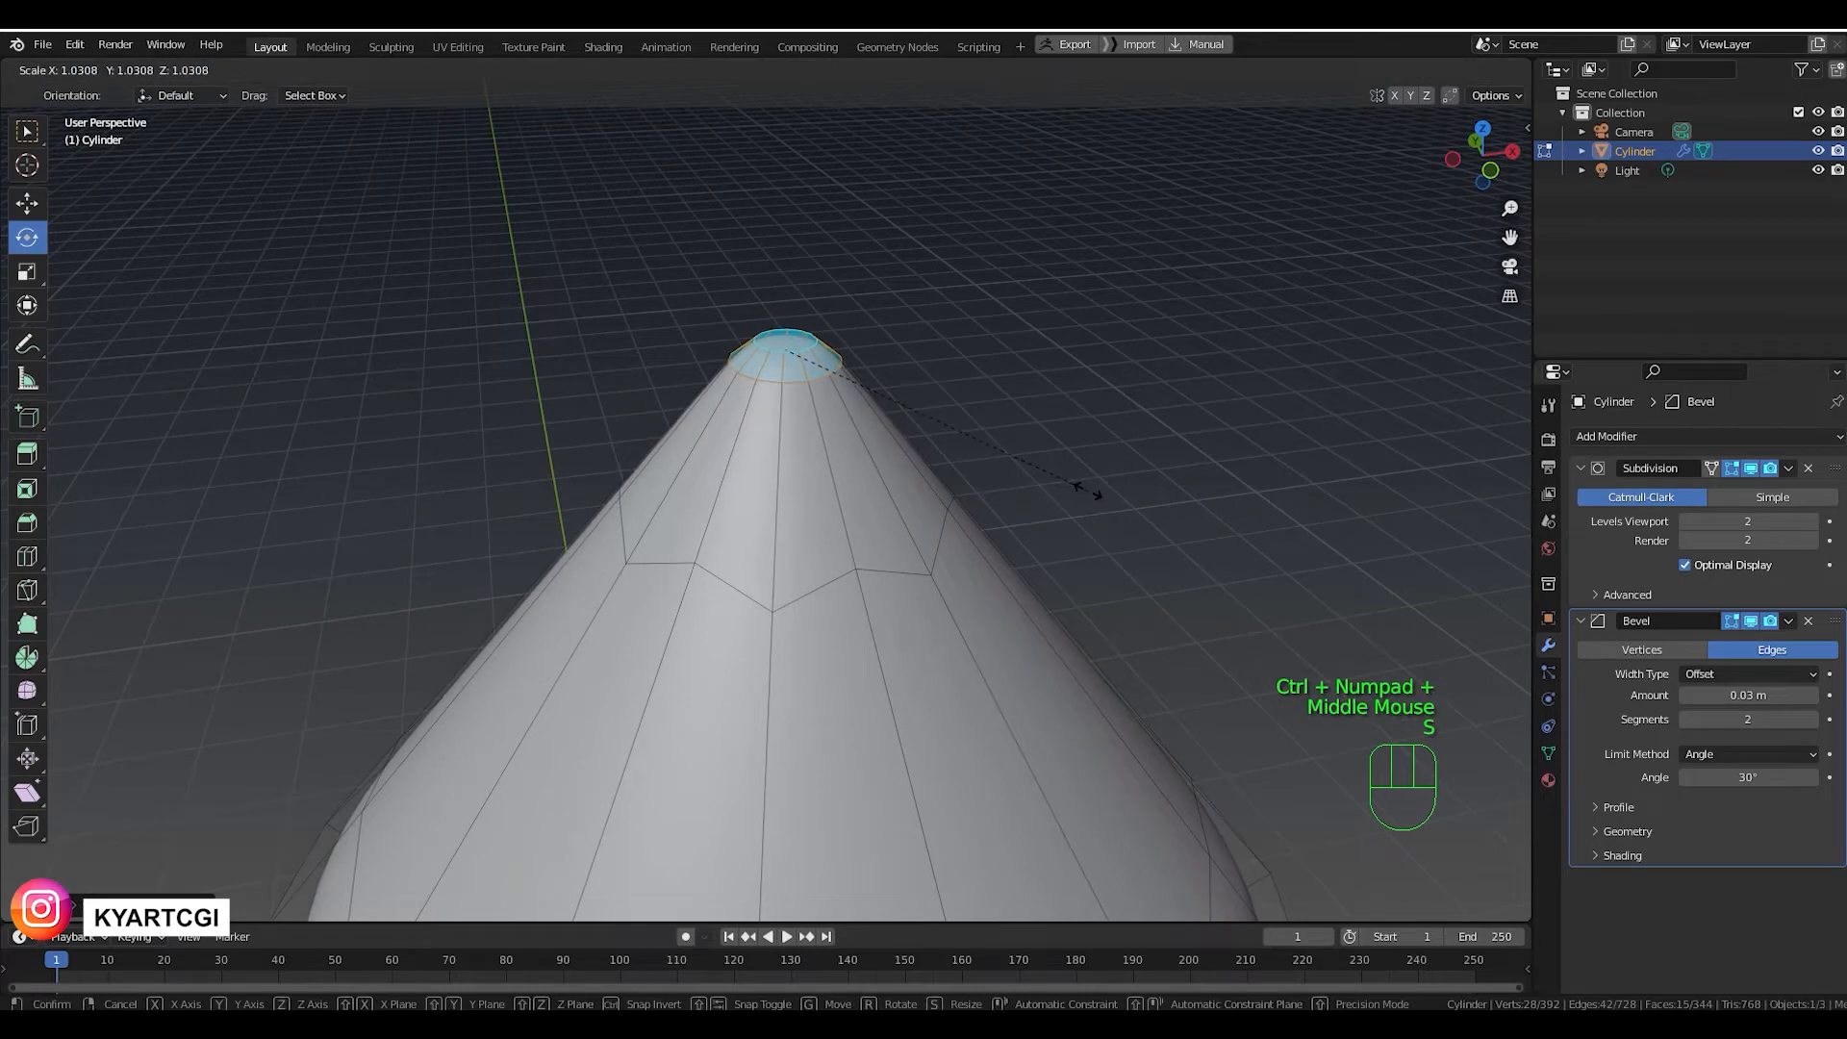
key("s")
left_click(1232, 511)
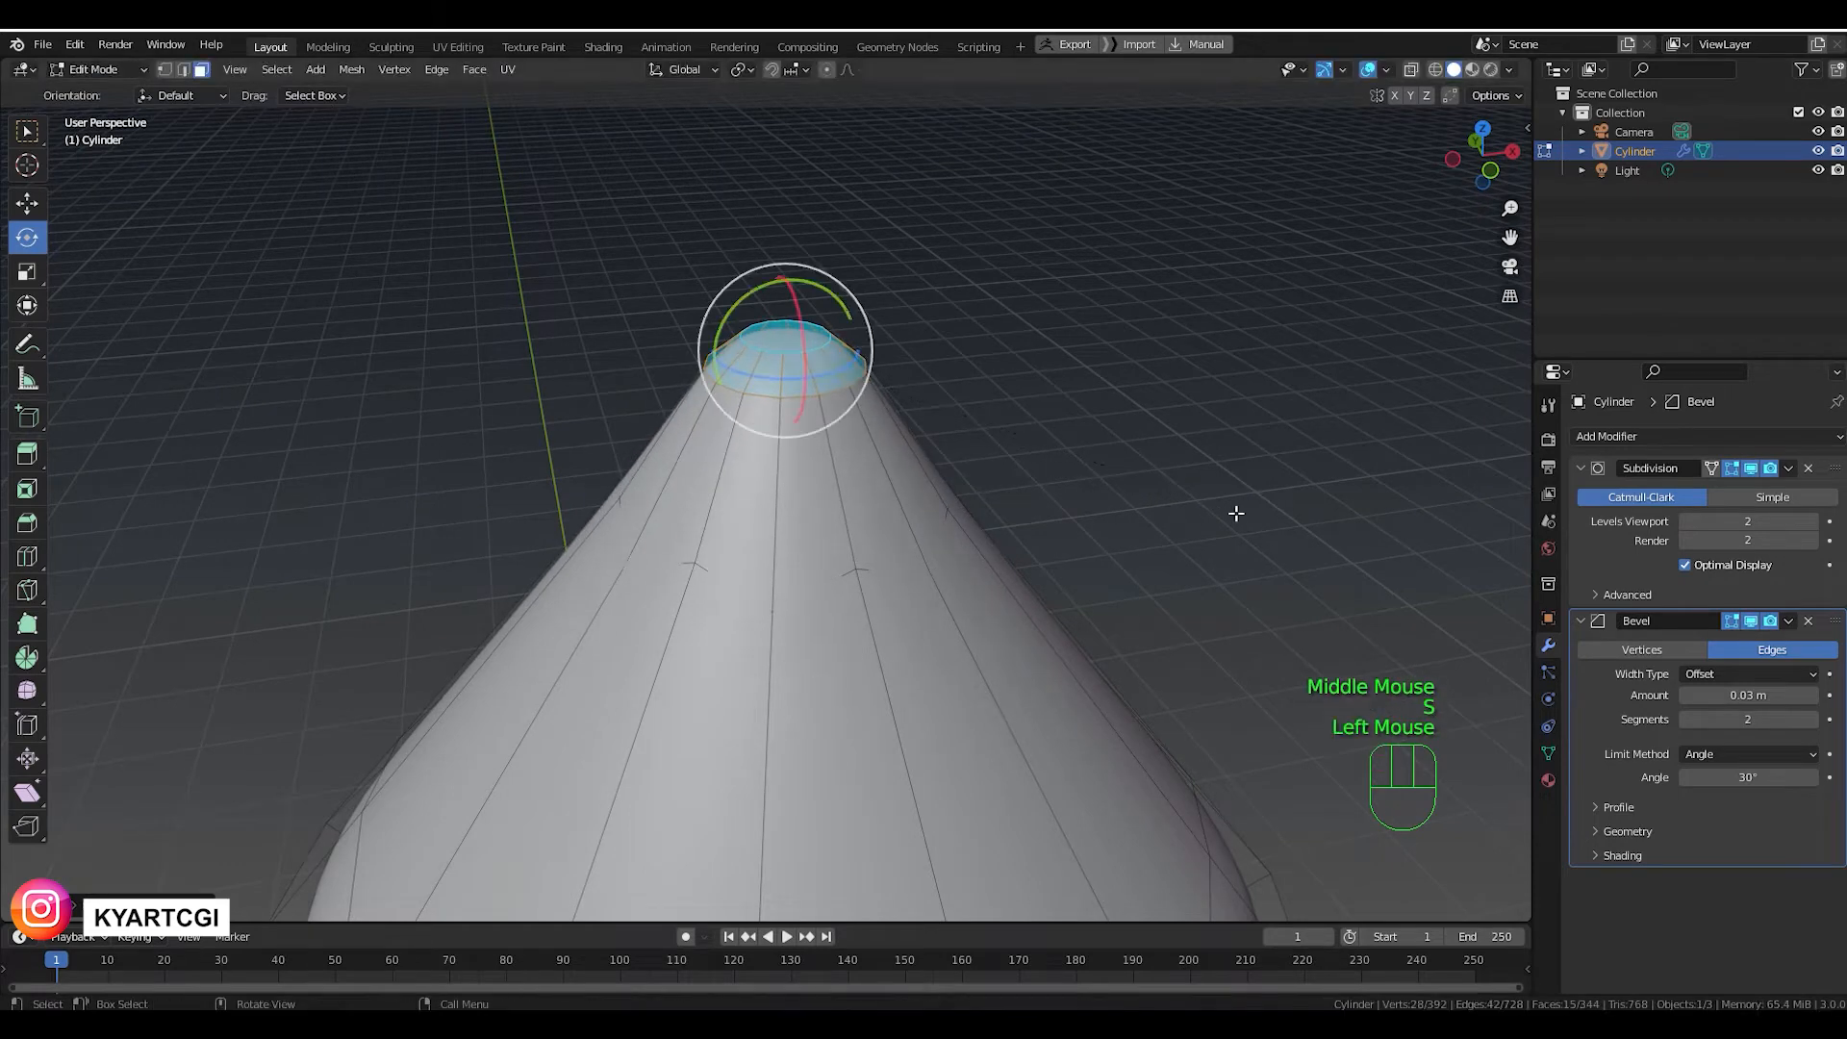
scroll(1096, 492, "down", 2)
middle_click_drag(1064, 734, 1064, 503, "shift")
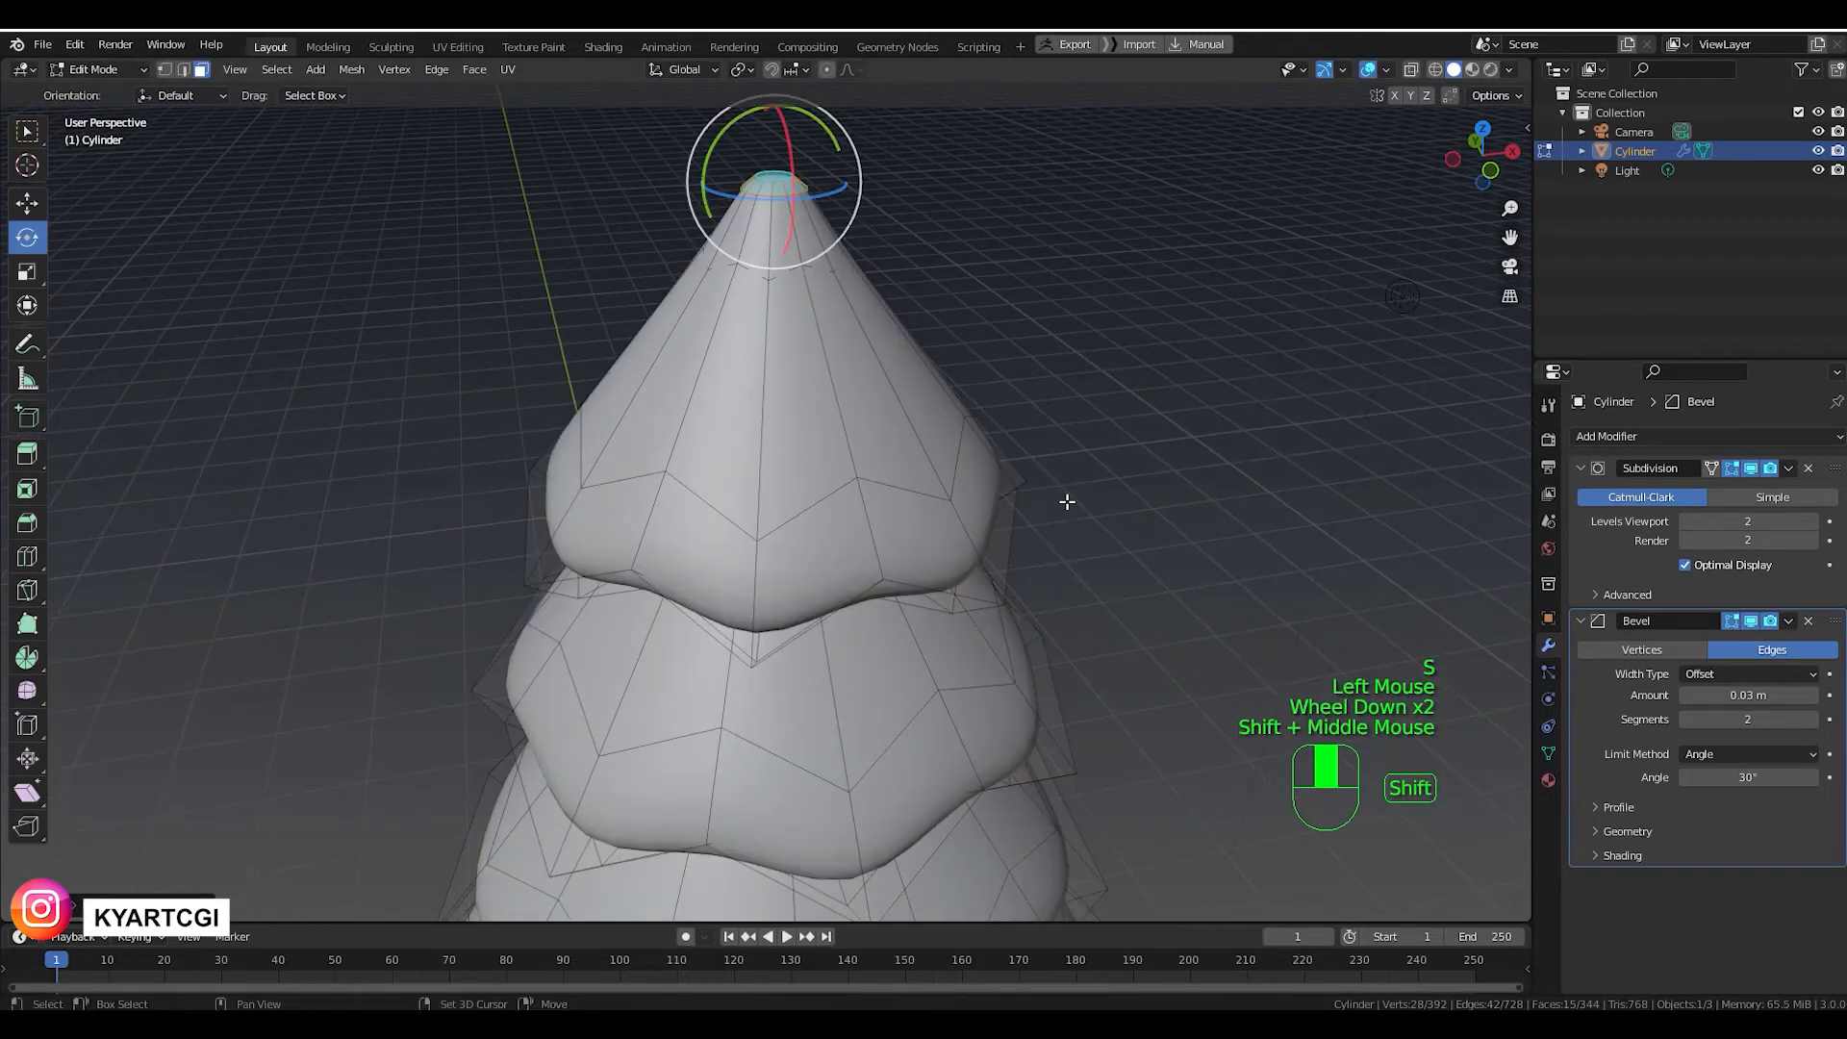
left_click(1116, 565)
Examine the tree's widened tip and tiers in Object Mode from several angles.
key("Tab")
middle_click_drag(1118, 574, 1084, 511)
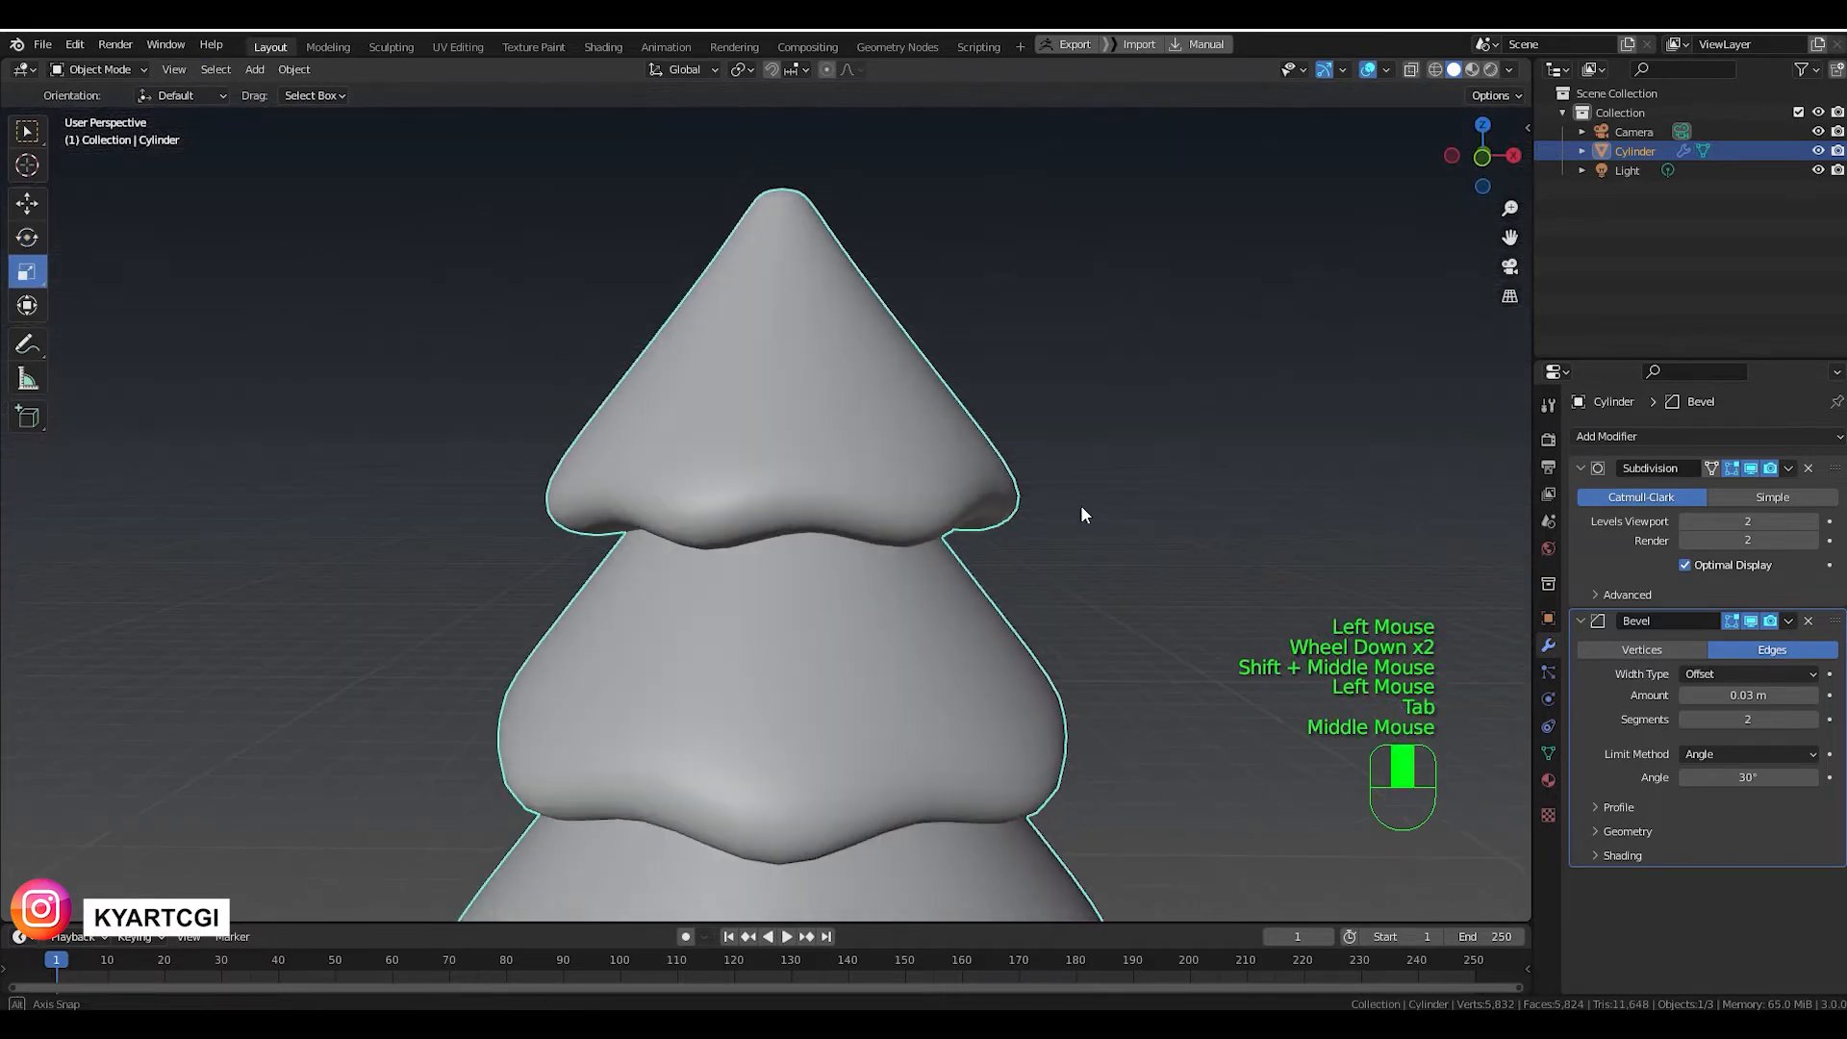
scroll(1084, 517, "down", 3)
middle_click_drag(945, 698, 1012, 540)
scroll(968, 572, "up", 3)
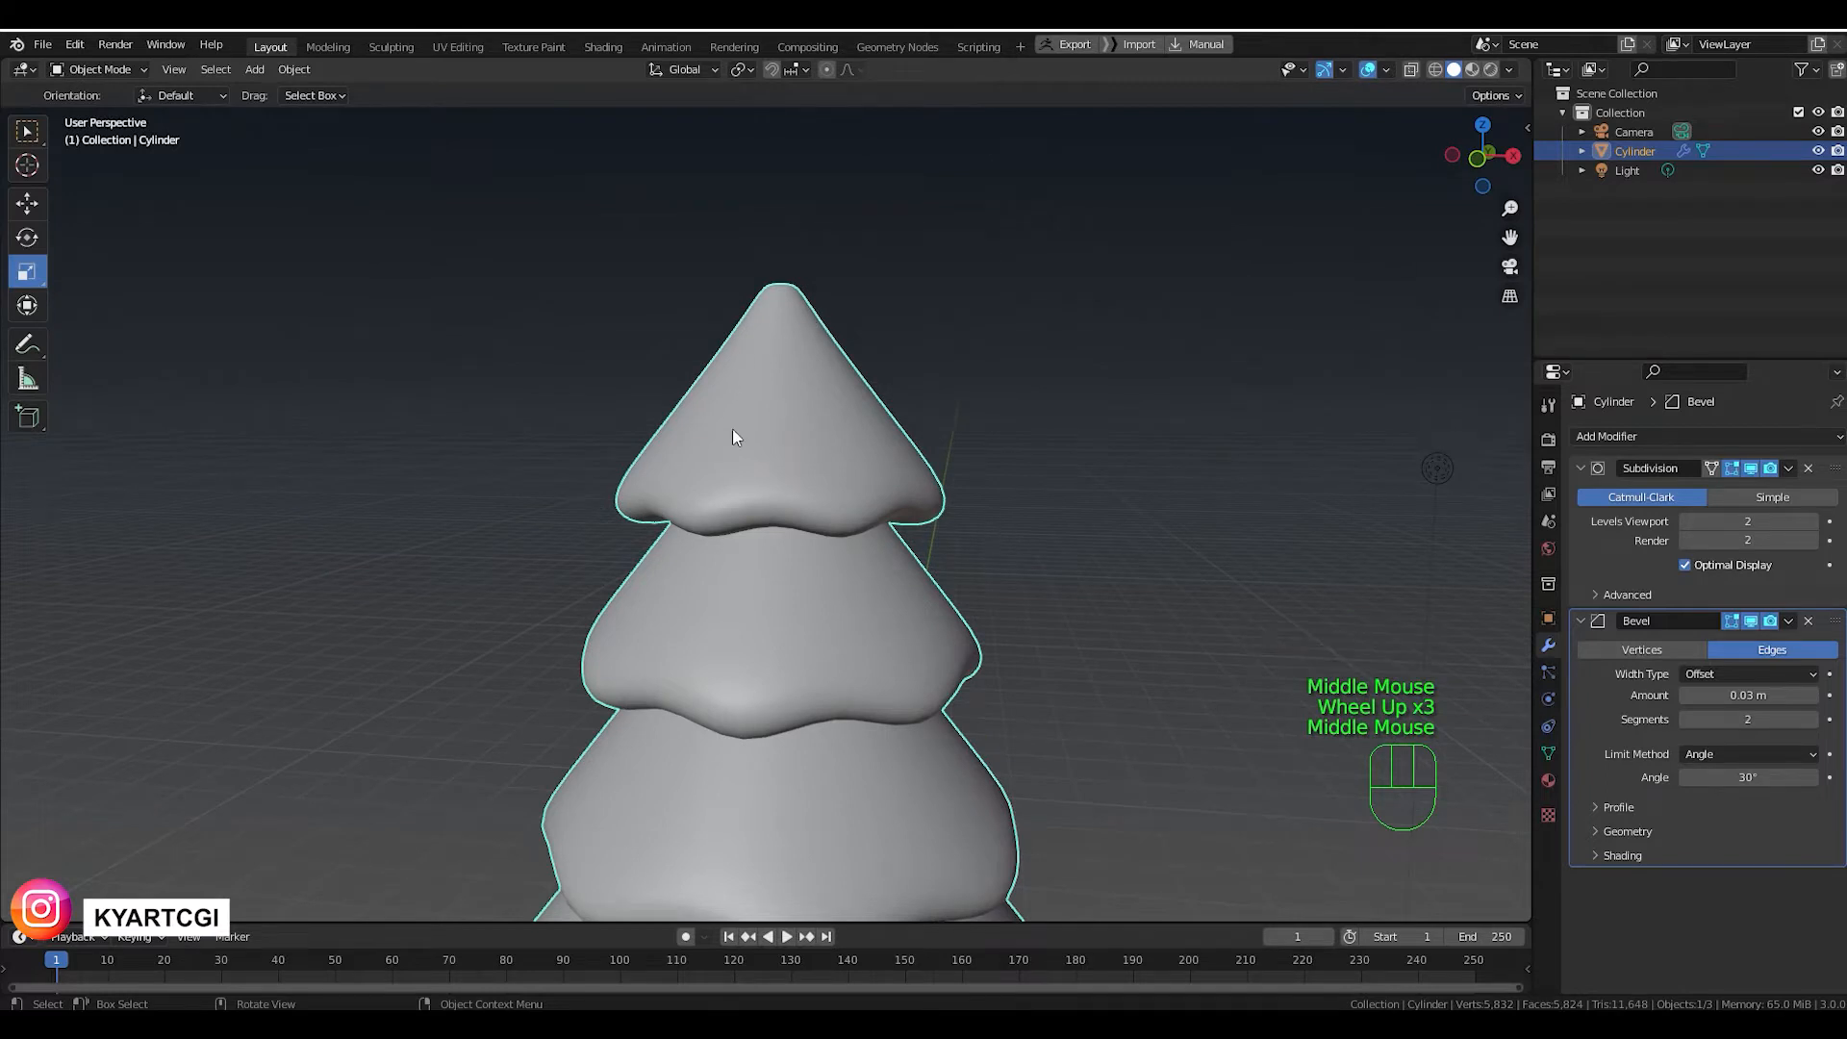
In Edit Mode, select the cap face at the tree's tip and grow the selection by two rings of faces.
key("Tab")
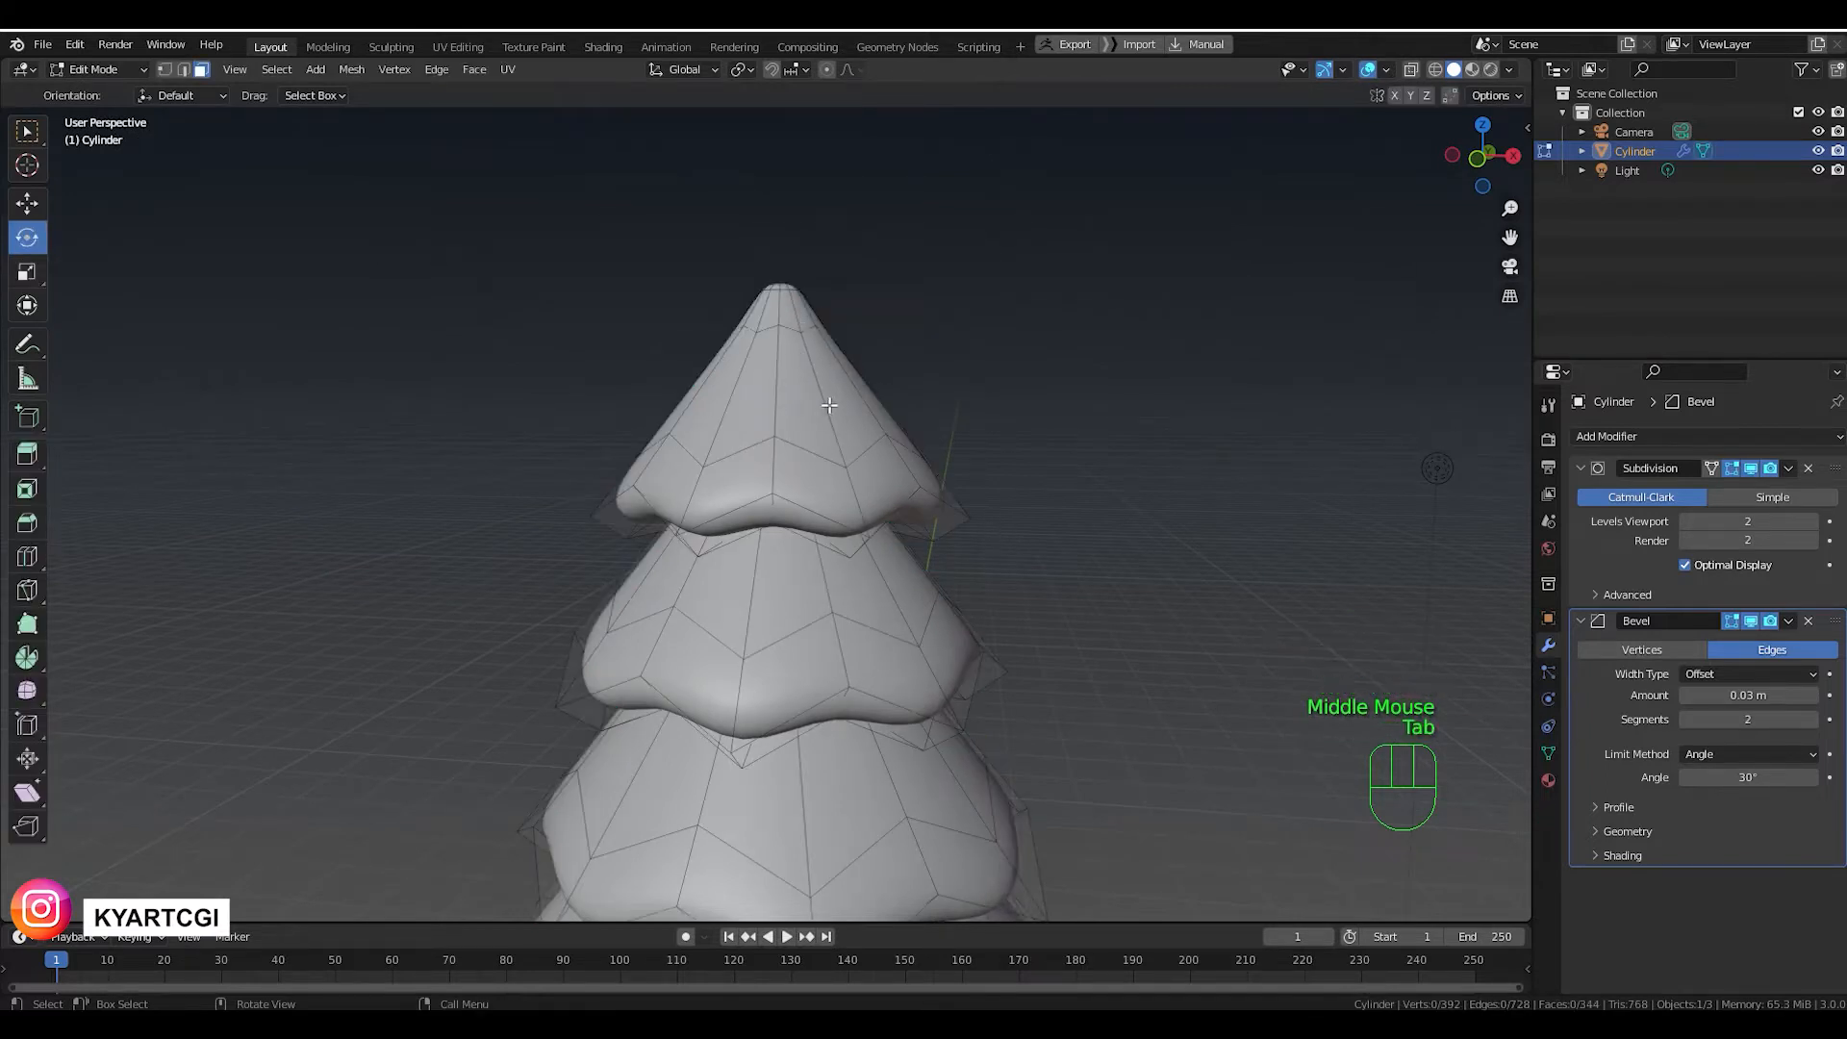
scroll(829, 405, "down", 1)
scroll(794, 393, "up", 2)
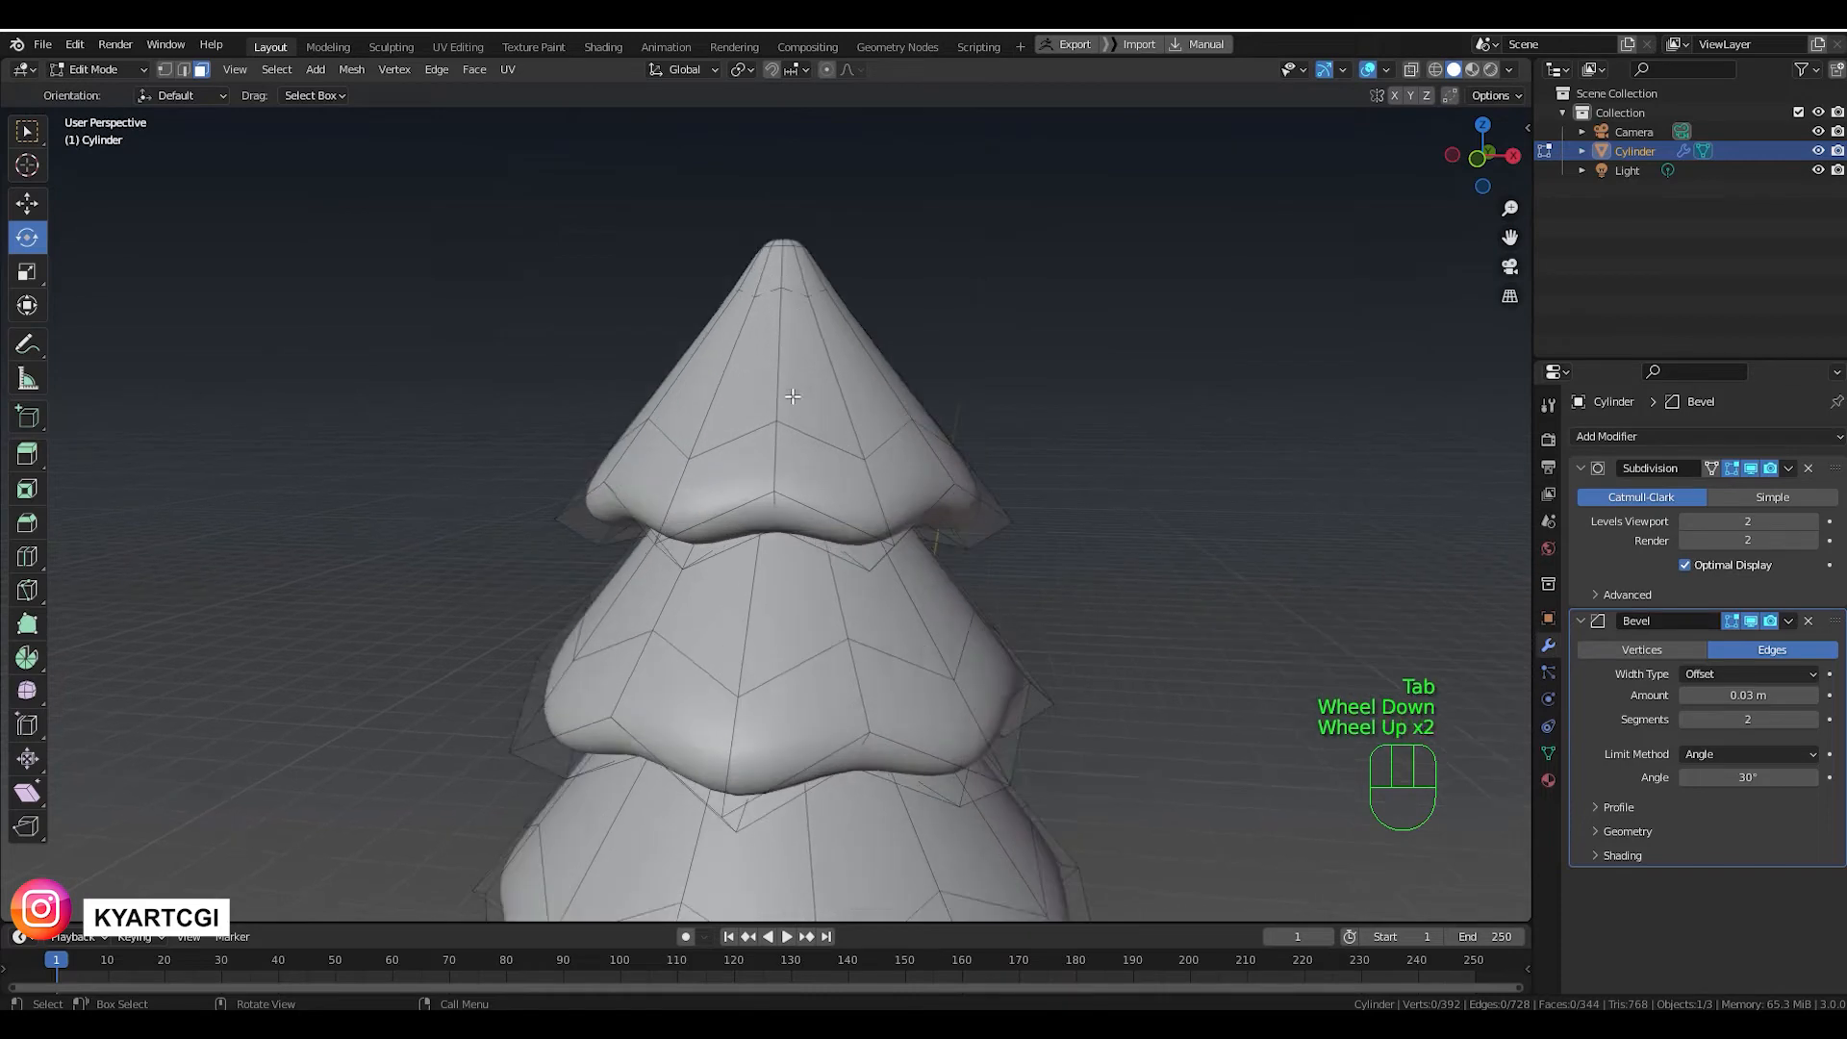
mouse_move(794, 393)
middle_mouse_down("shift")
mouse_move(798, 563)
mouse_move(829, 455)
mouse_move(813, 406)
middle_mouse_up("shift")
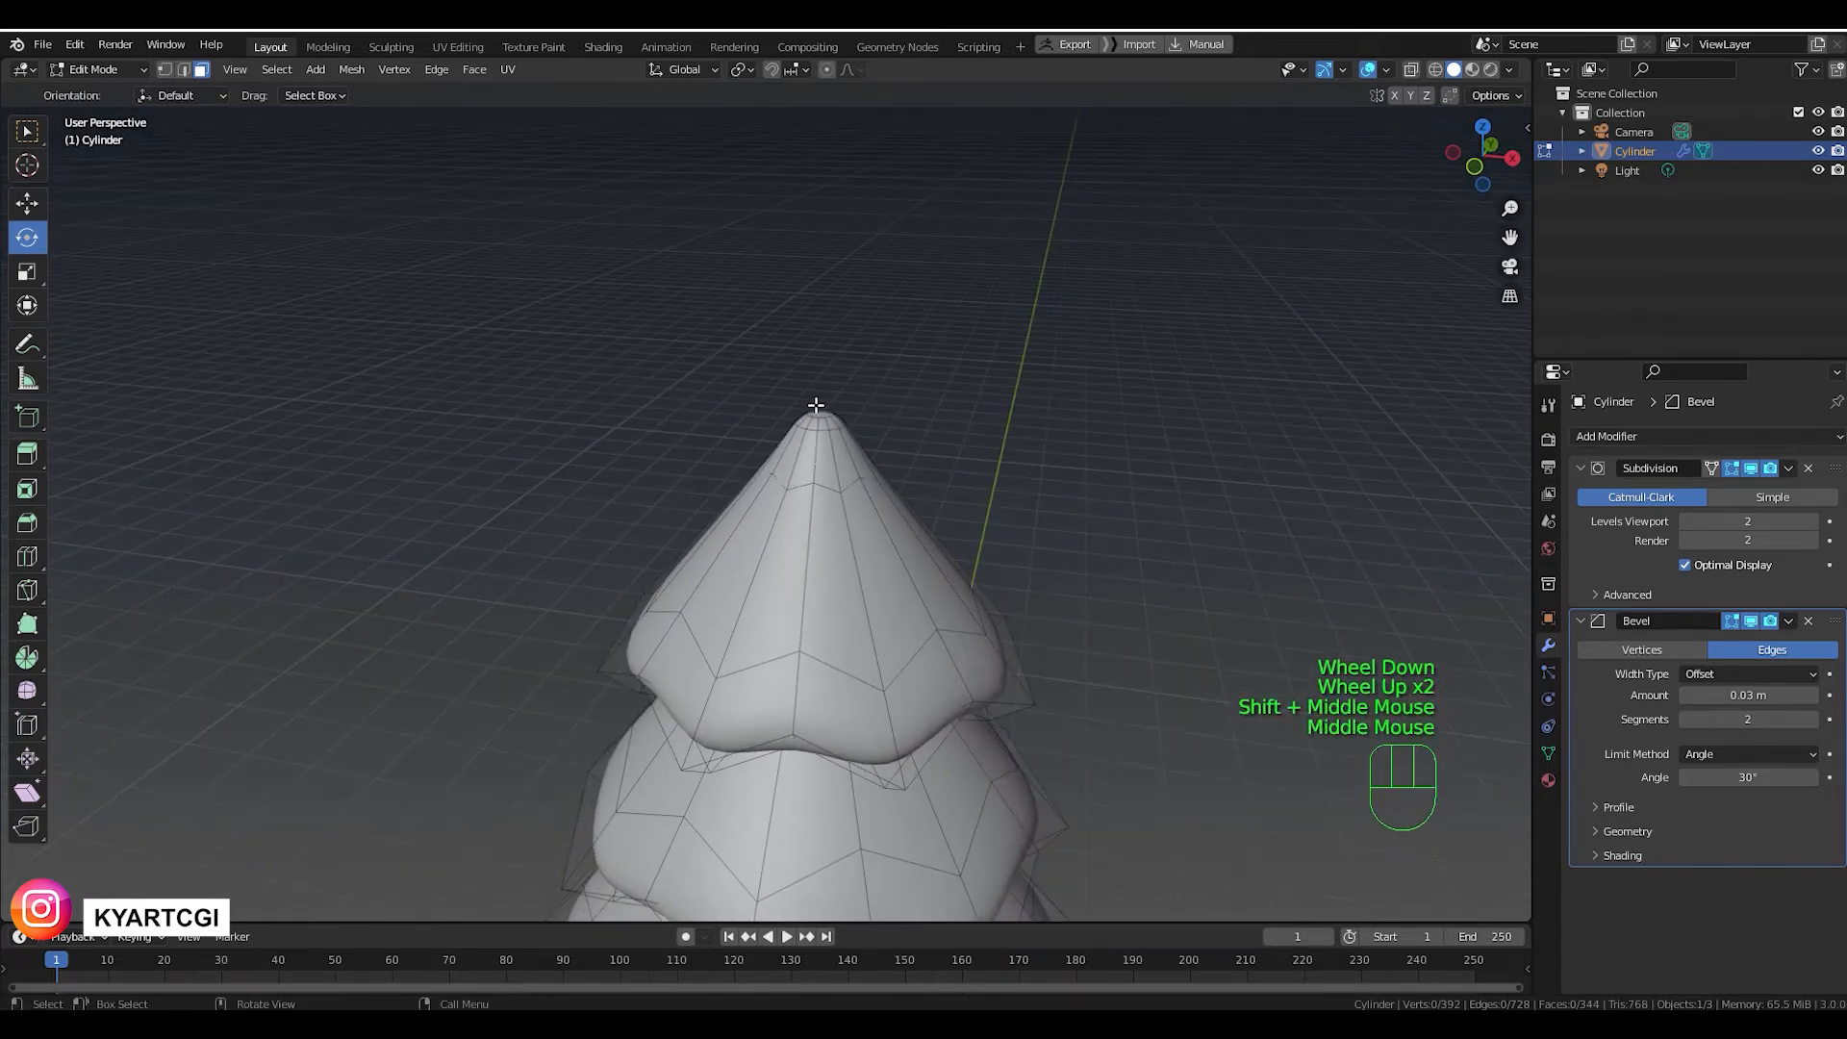
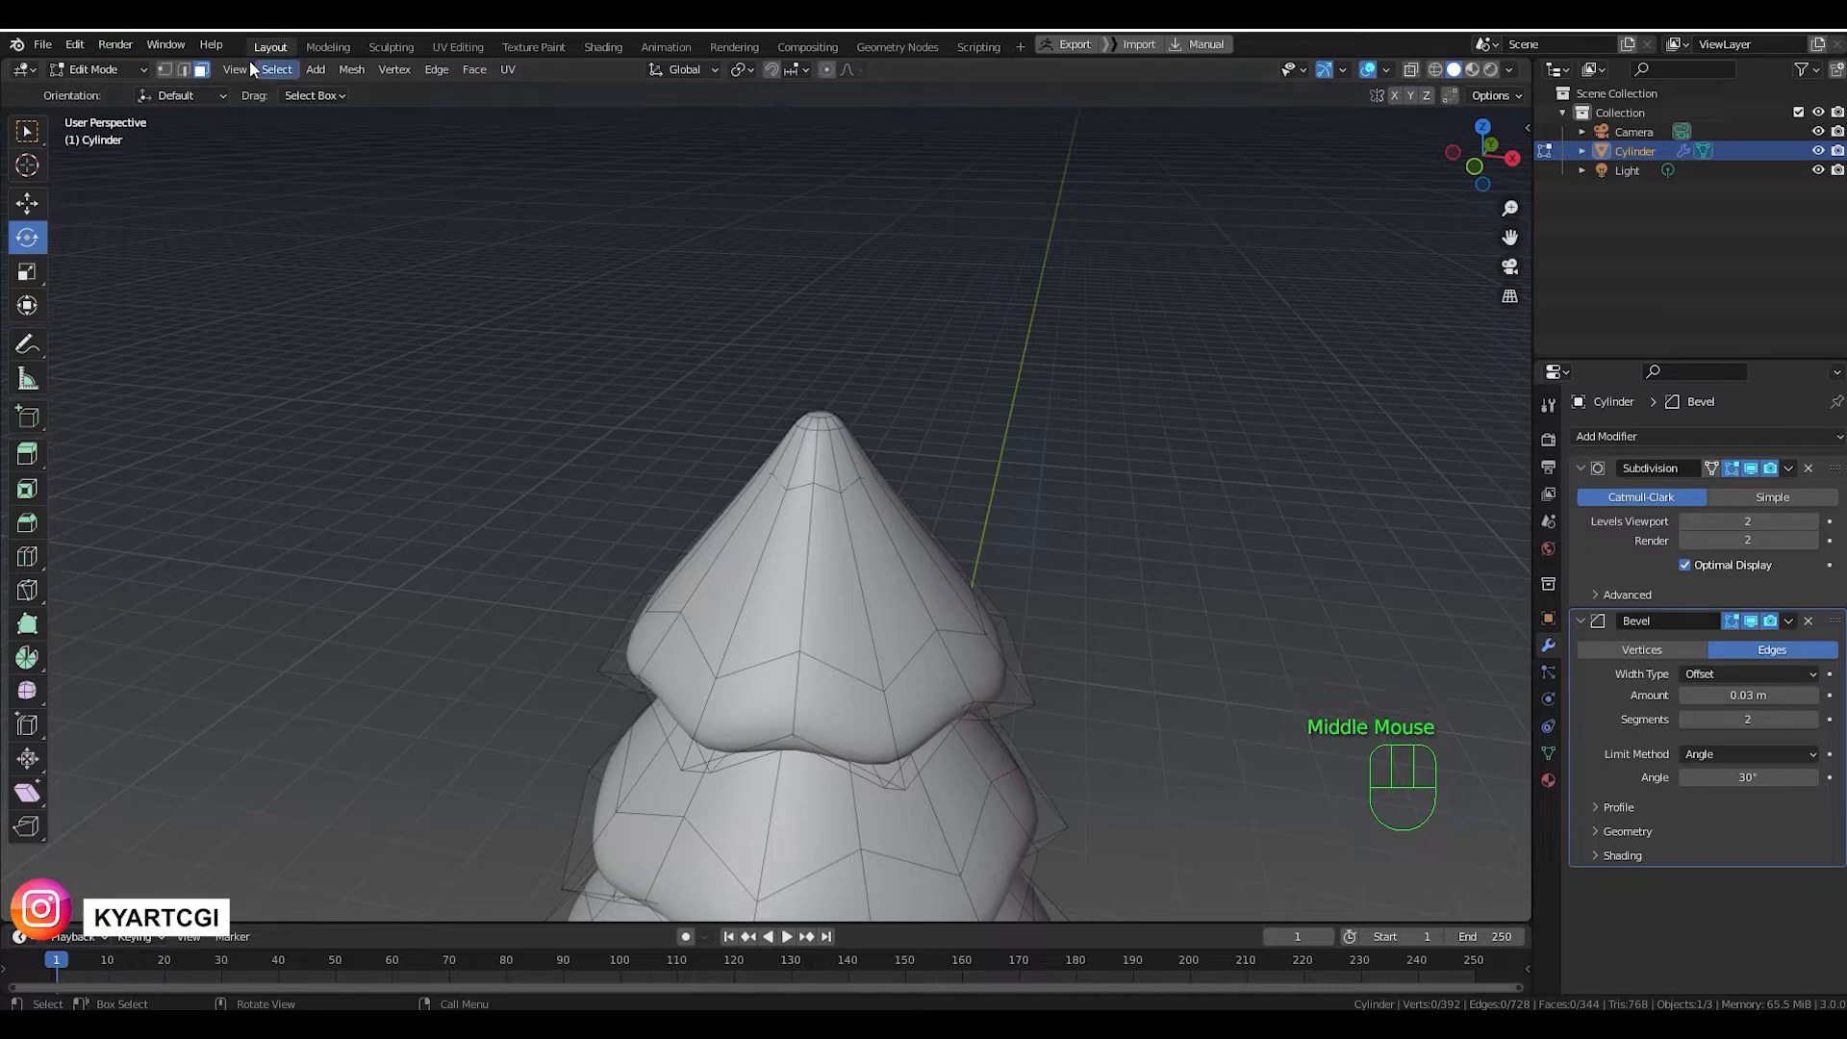
middle_click_drag(786, 455, 819, 493, "shift")
scroll(827, 375, "up", 4)
left_click(738, 400)
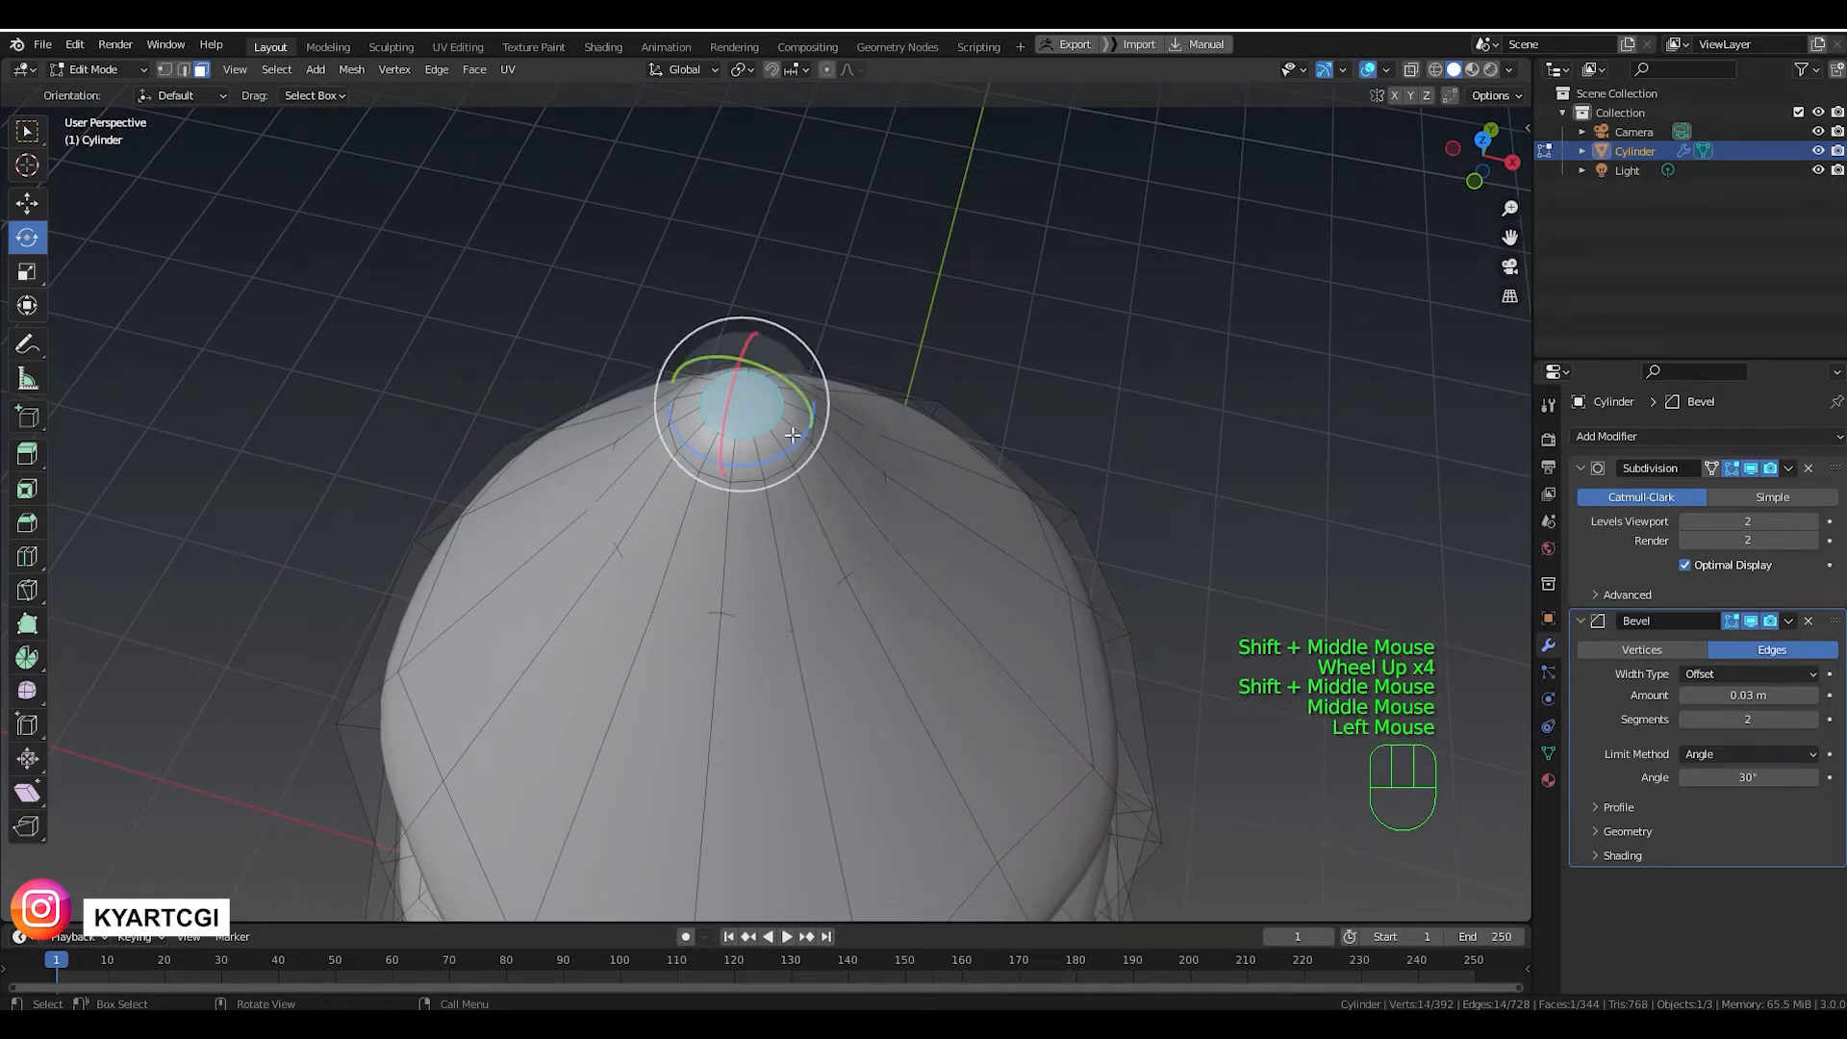
key("ctrl+KP_Add")
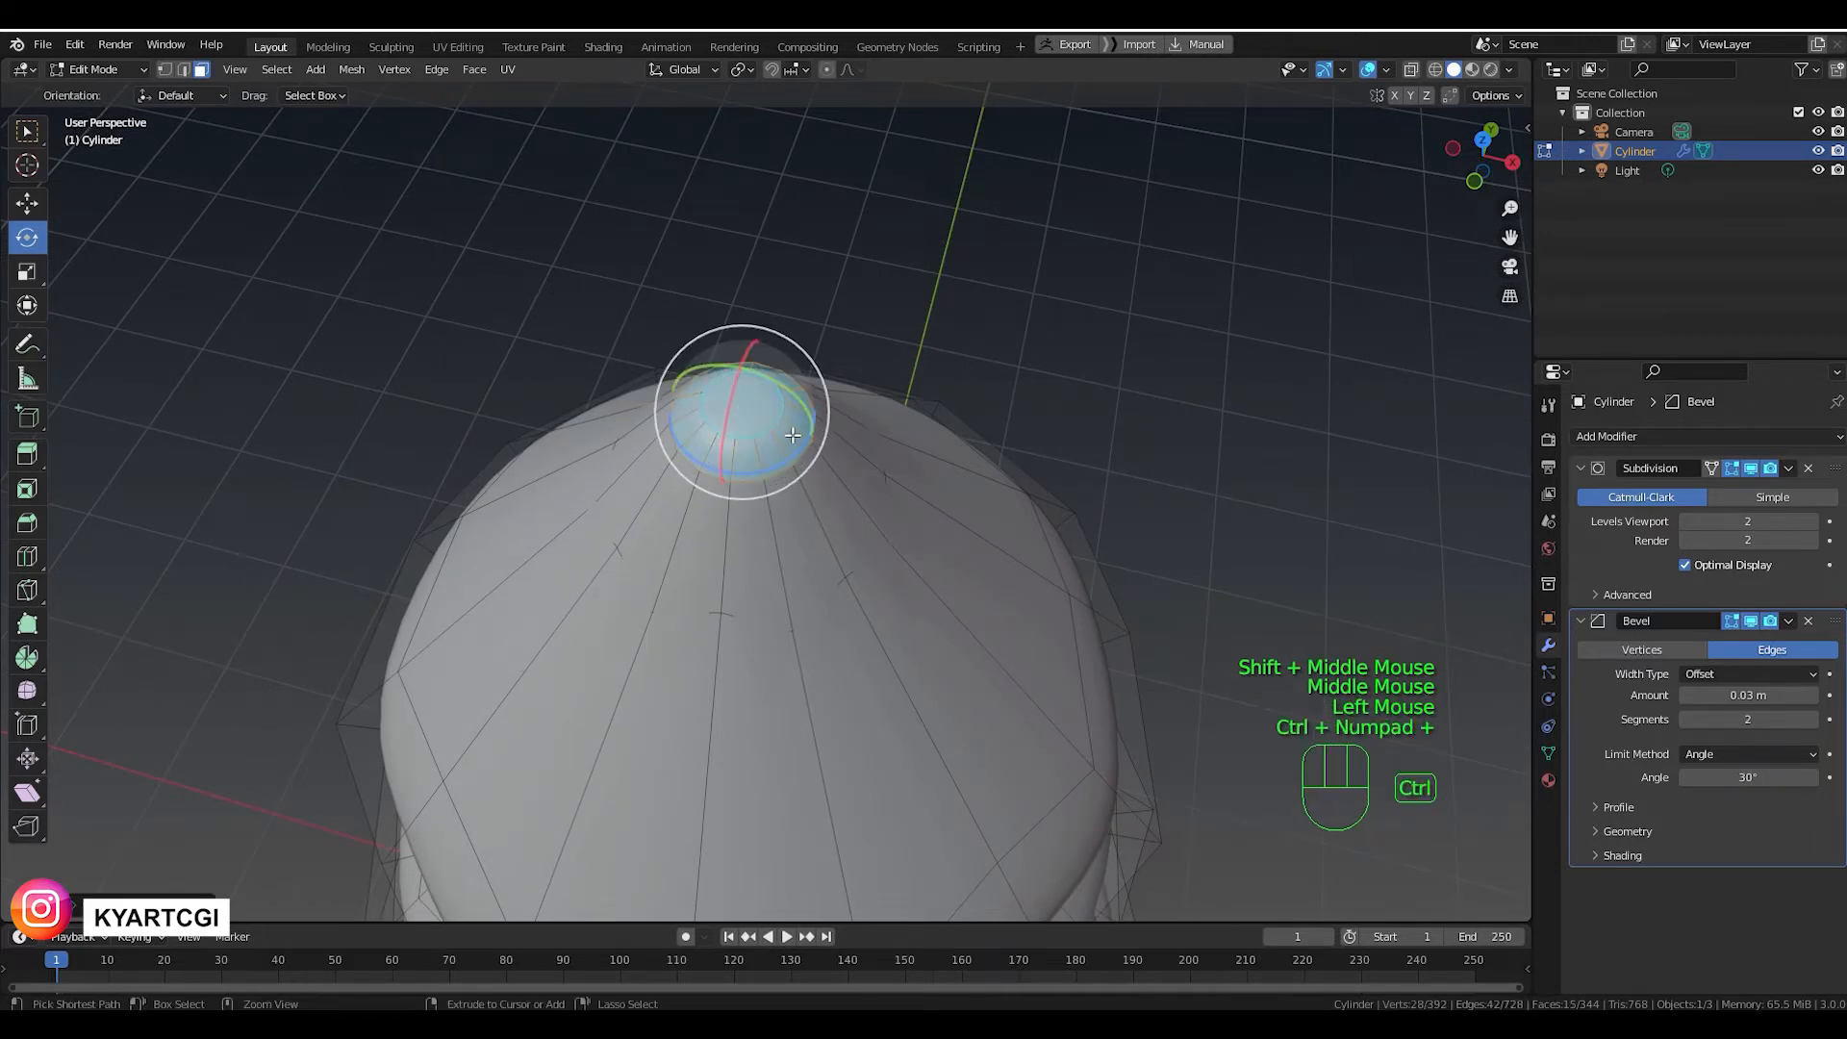
middle_click_drag(800, 516, 811, 467)
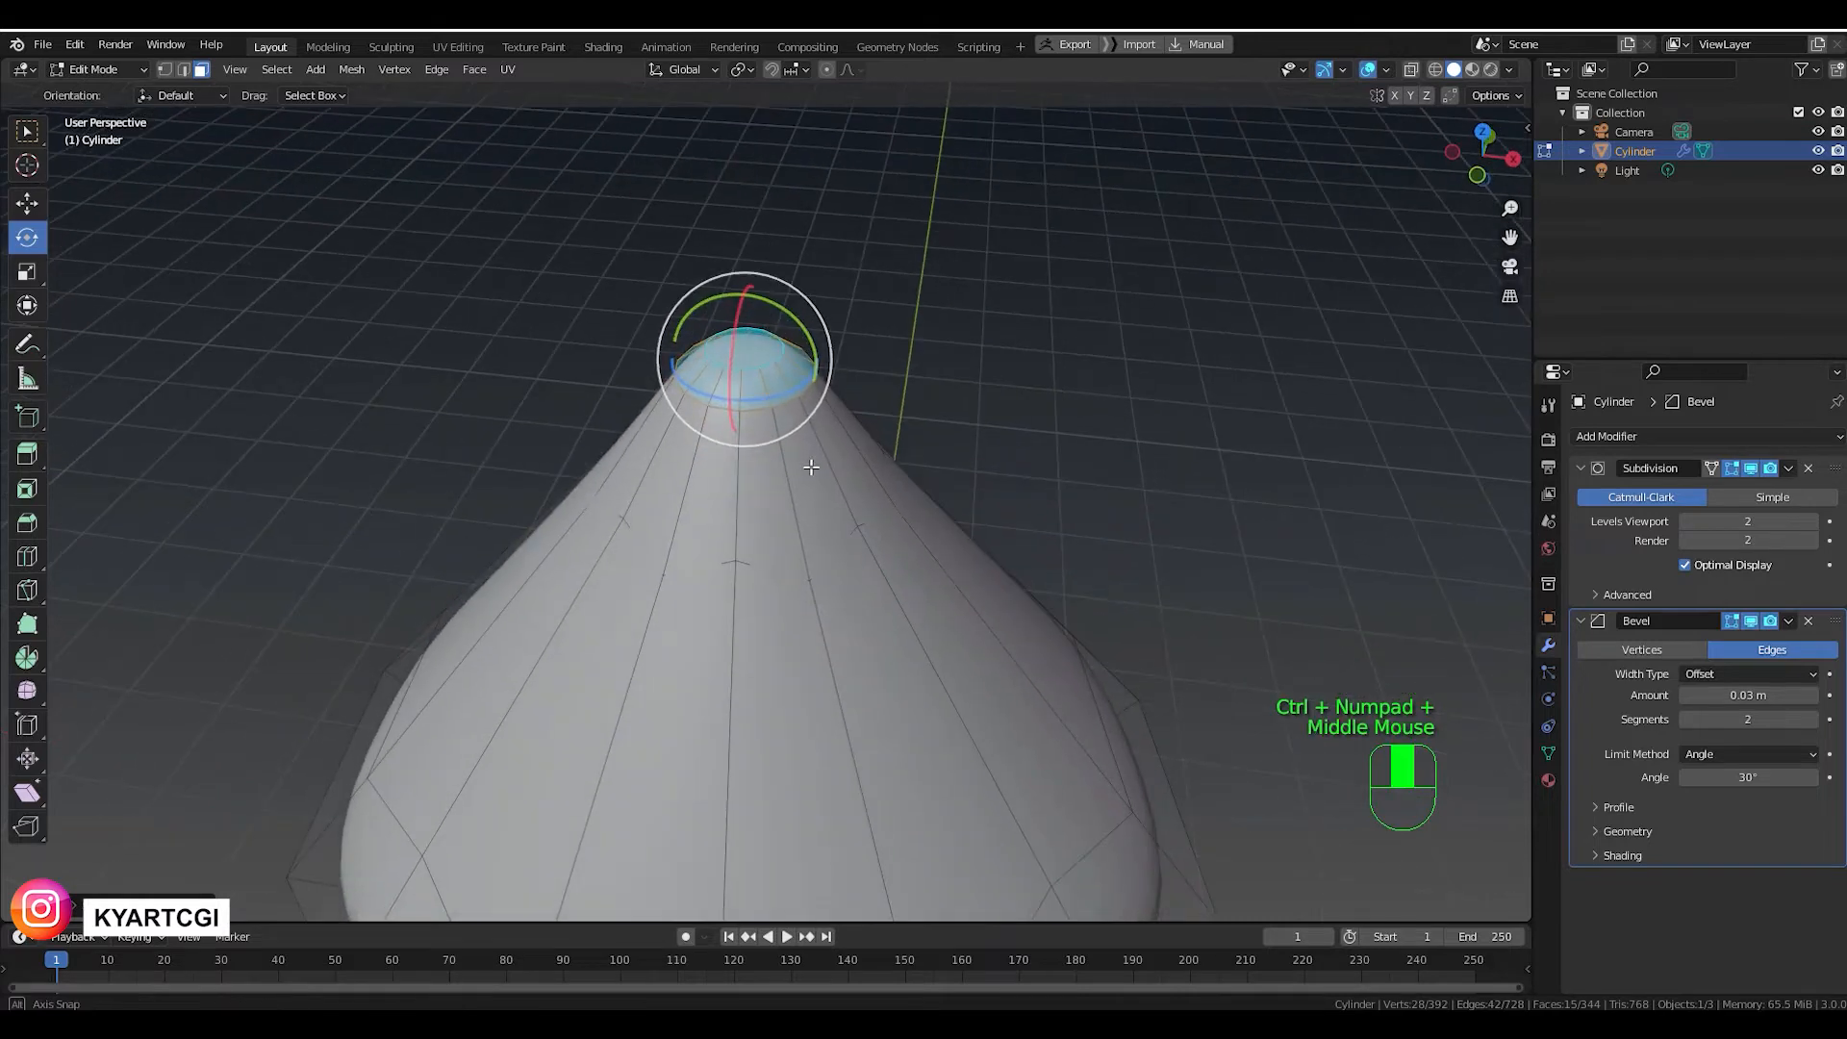
key("ctrl+KP_Add")
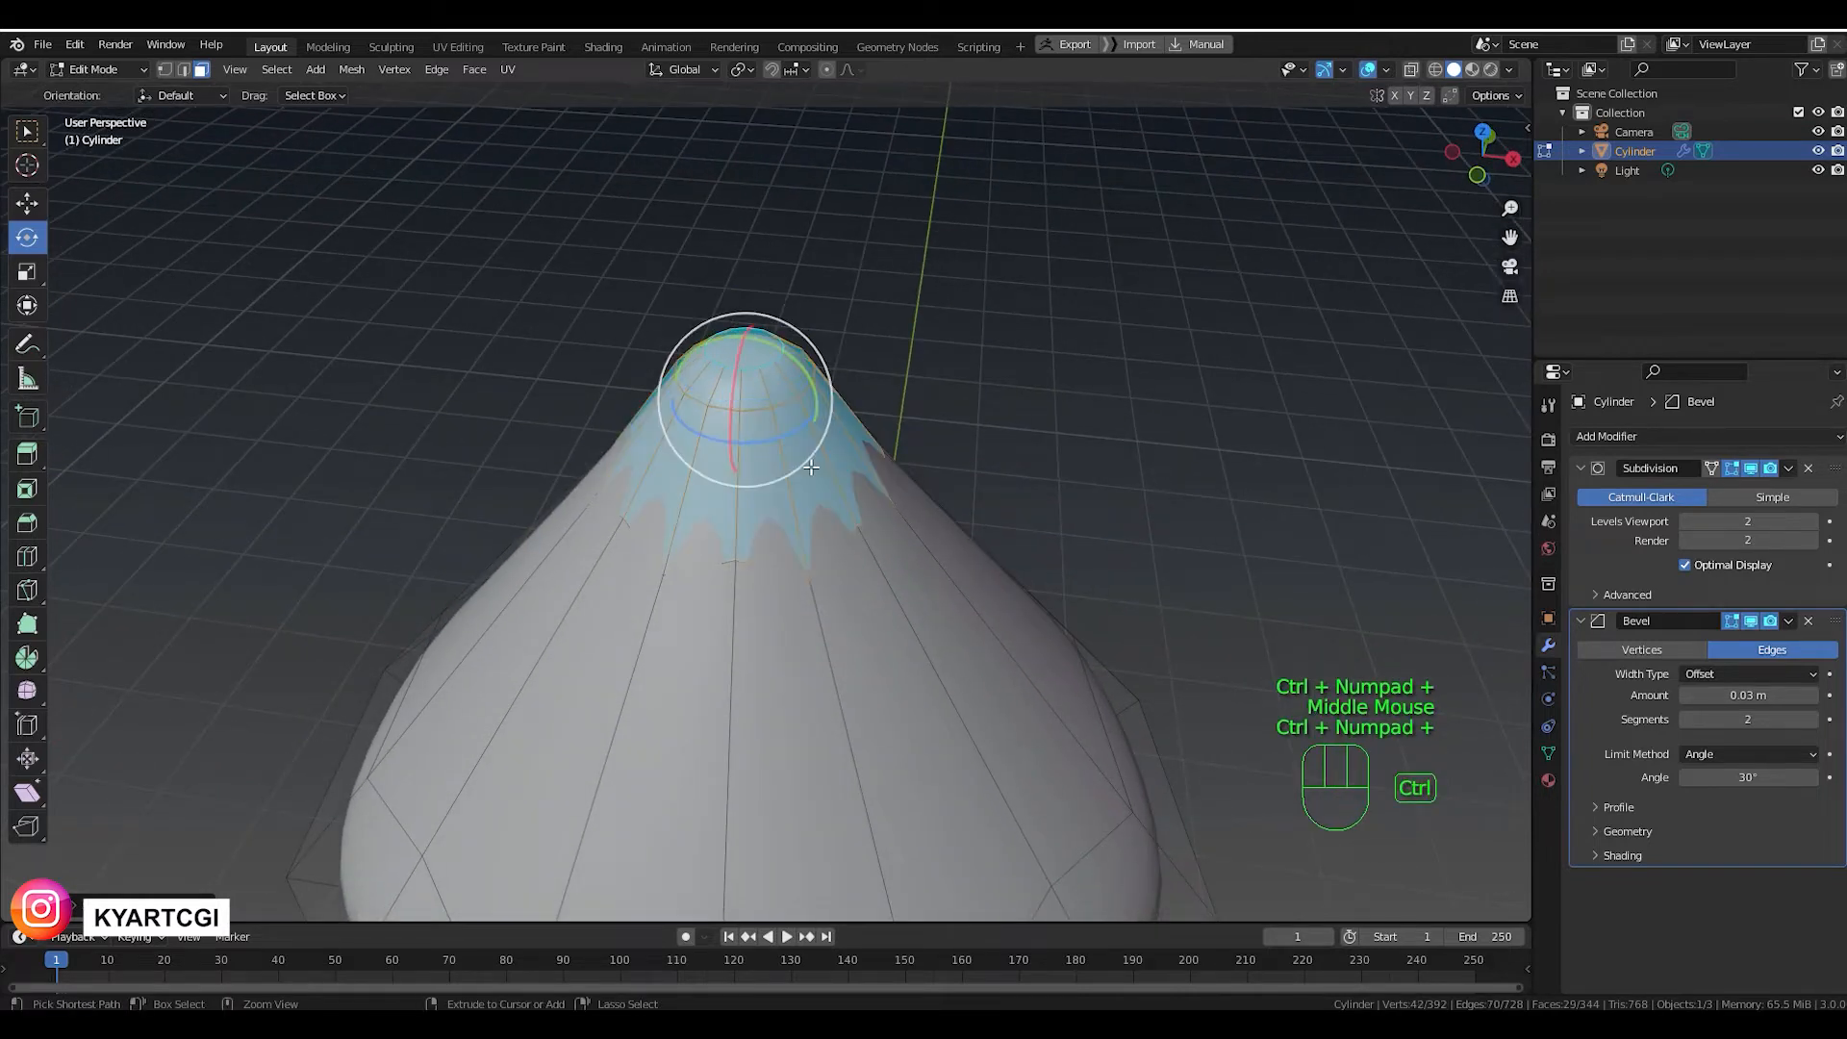
middle_click_drag(940, 507, 1160, 607)
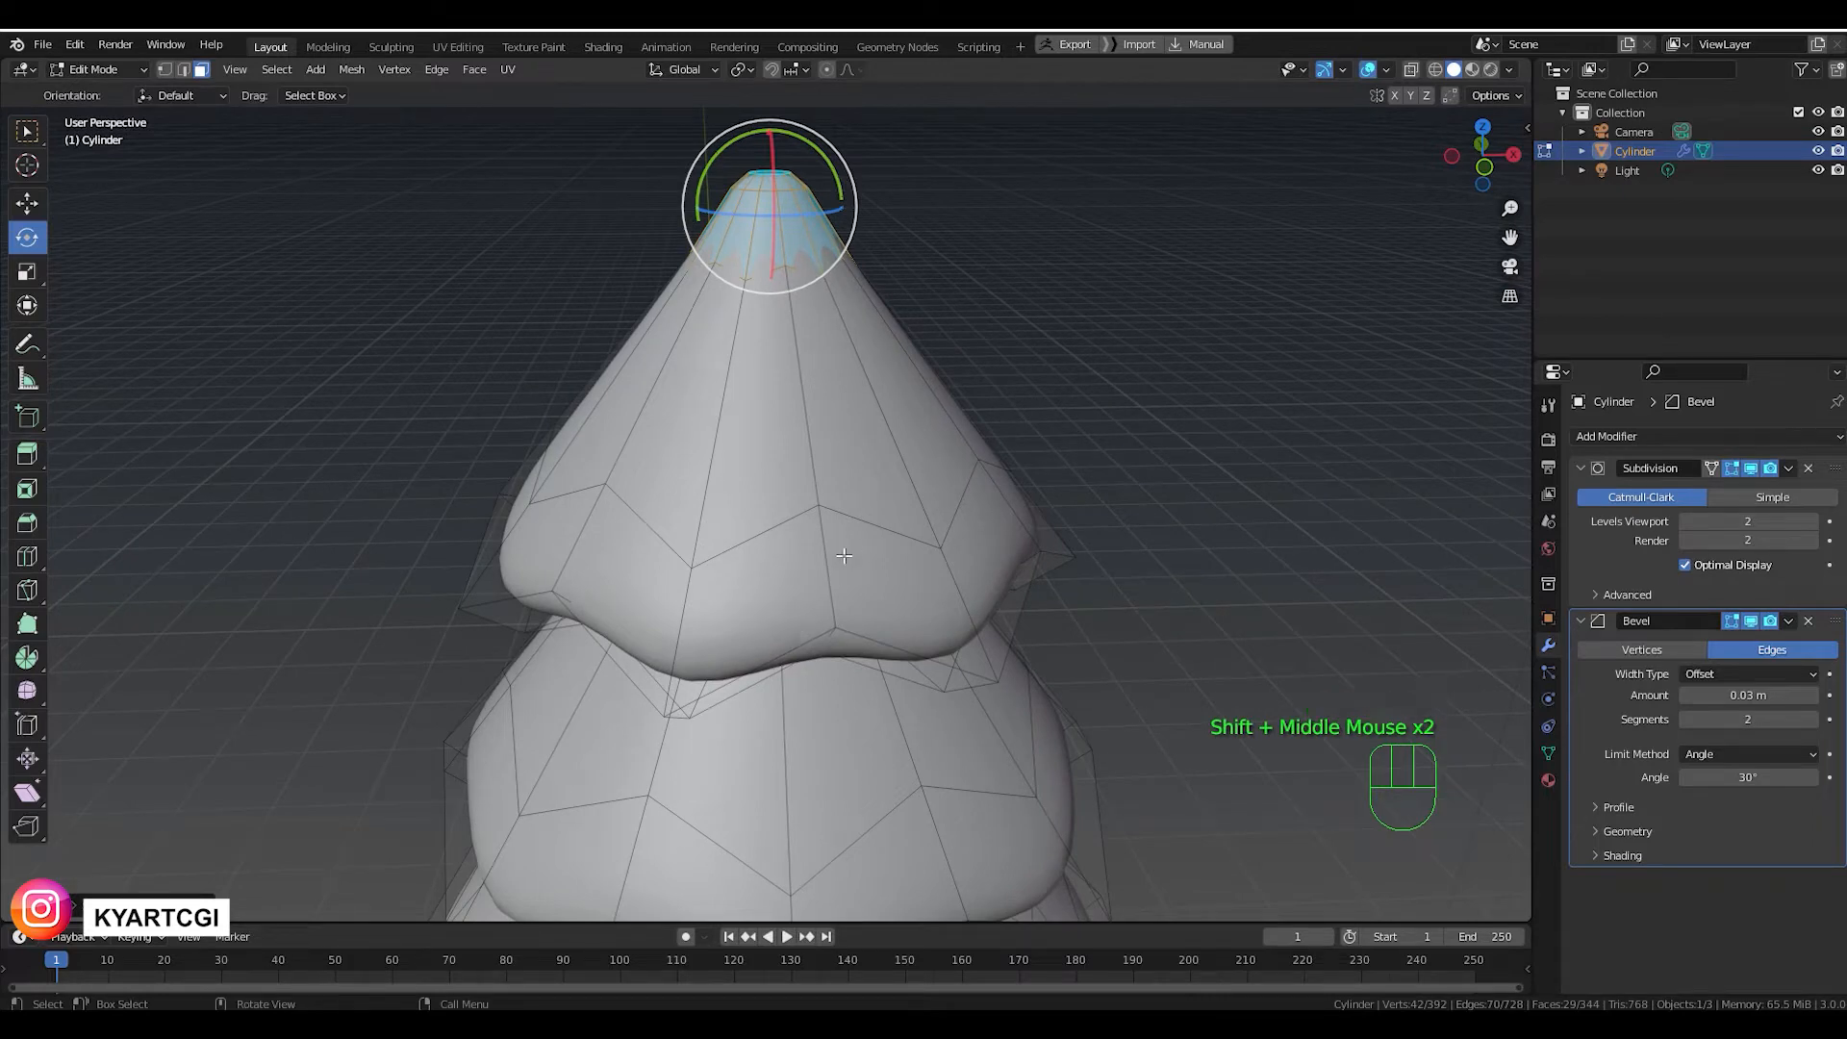
Add the face loop along the top tier's scalloped lower edge to the tip selection.
key("shift")
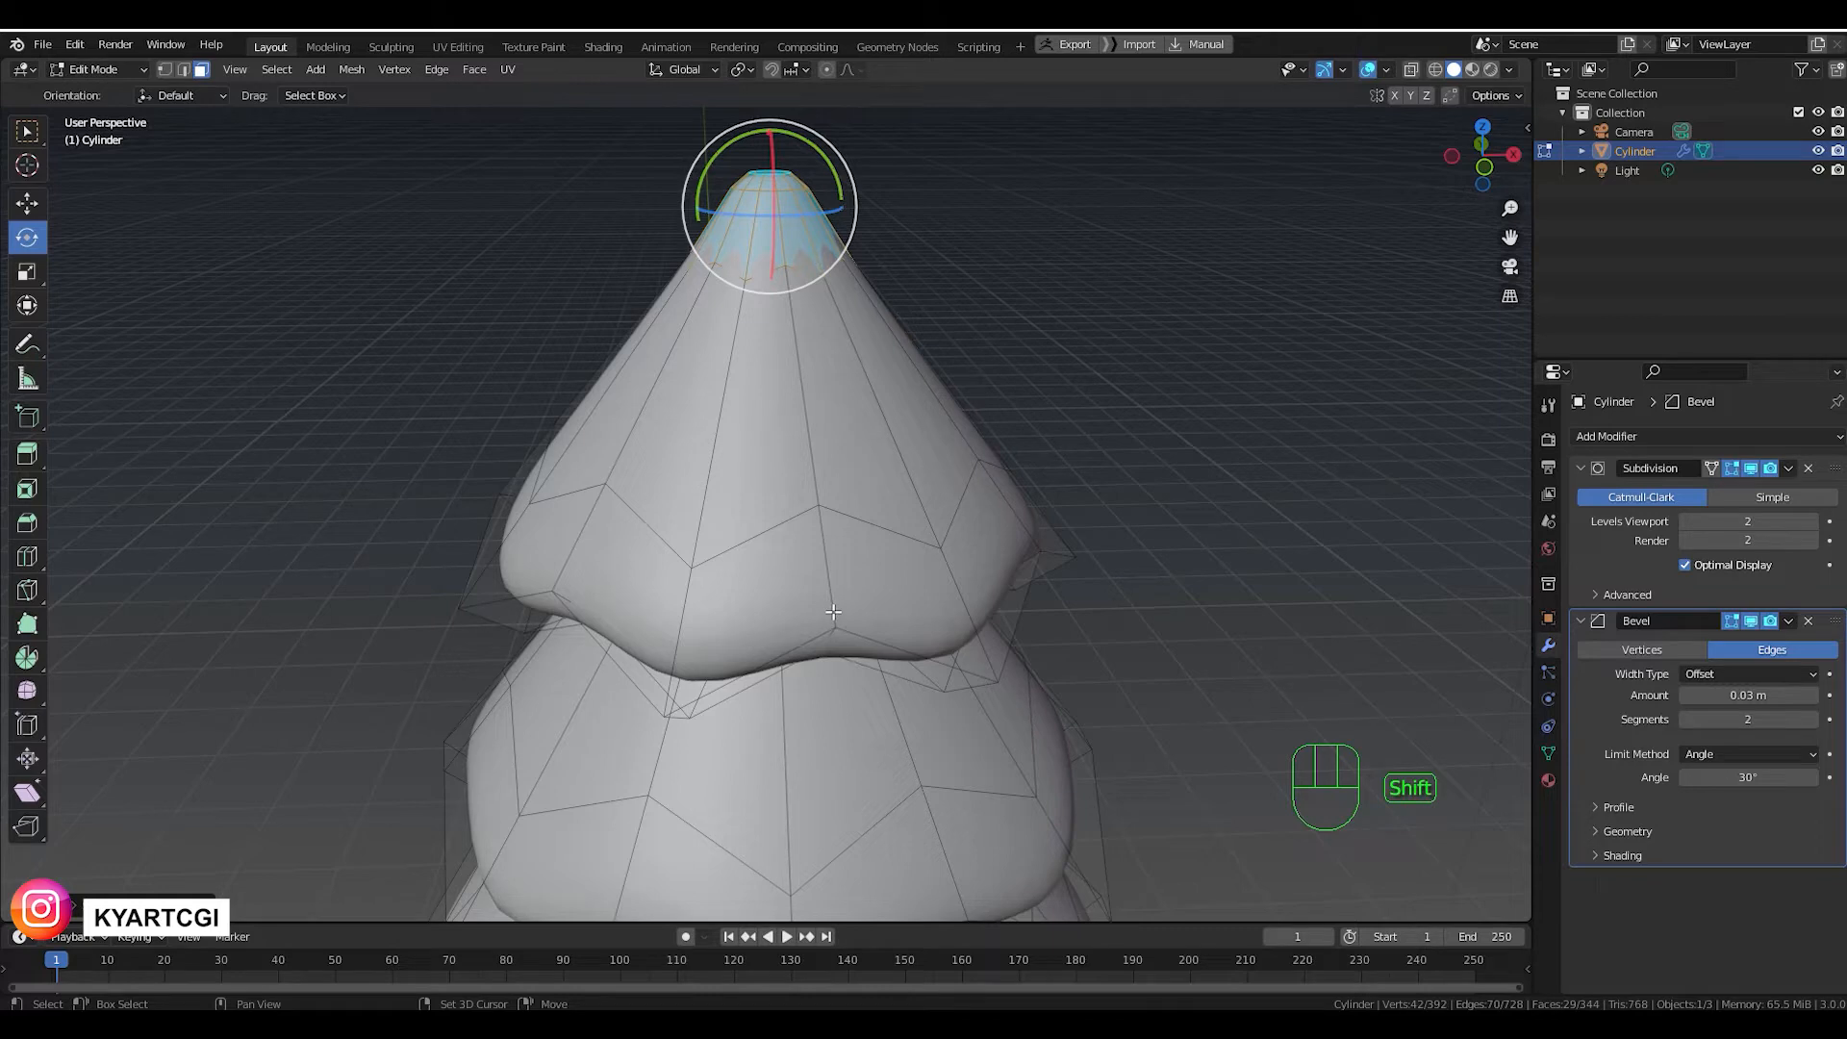
key("alt")
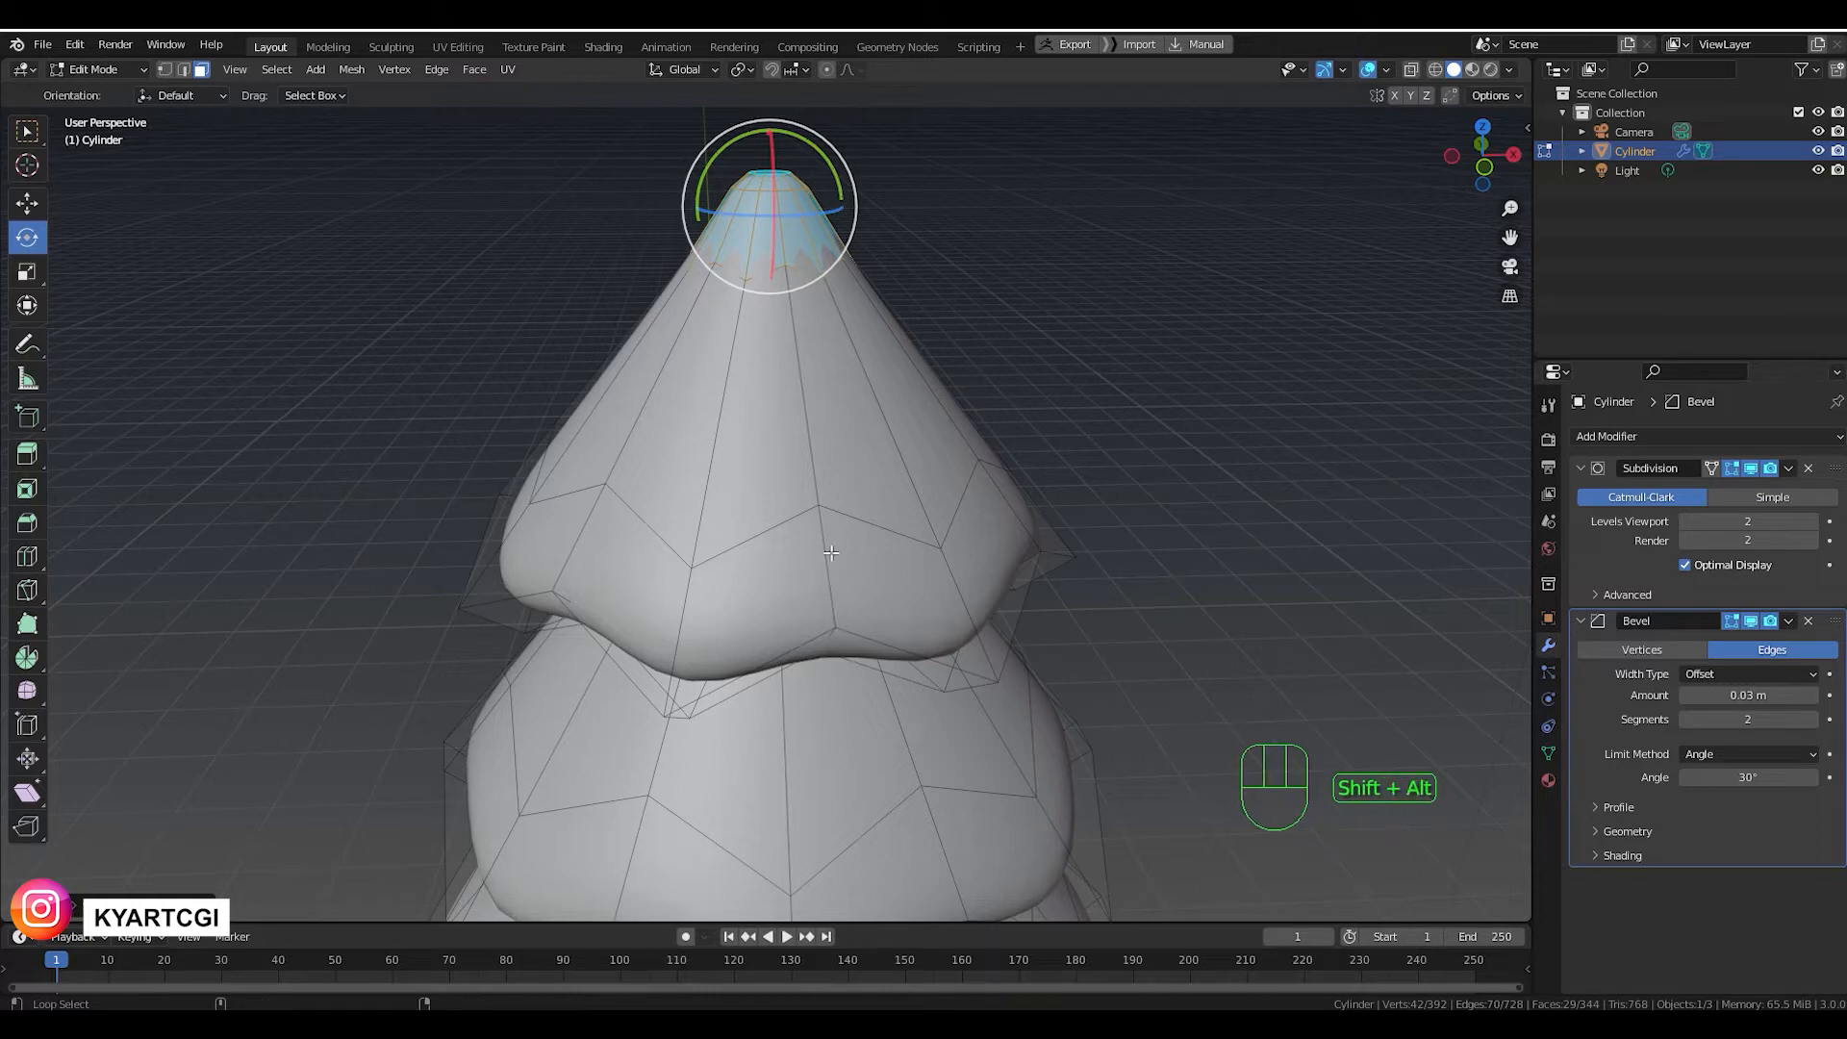
left_click(831, 578, "alt+shift")
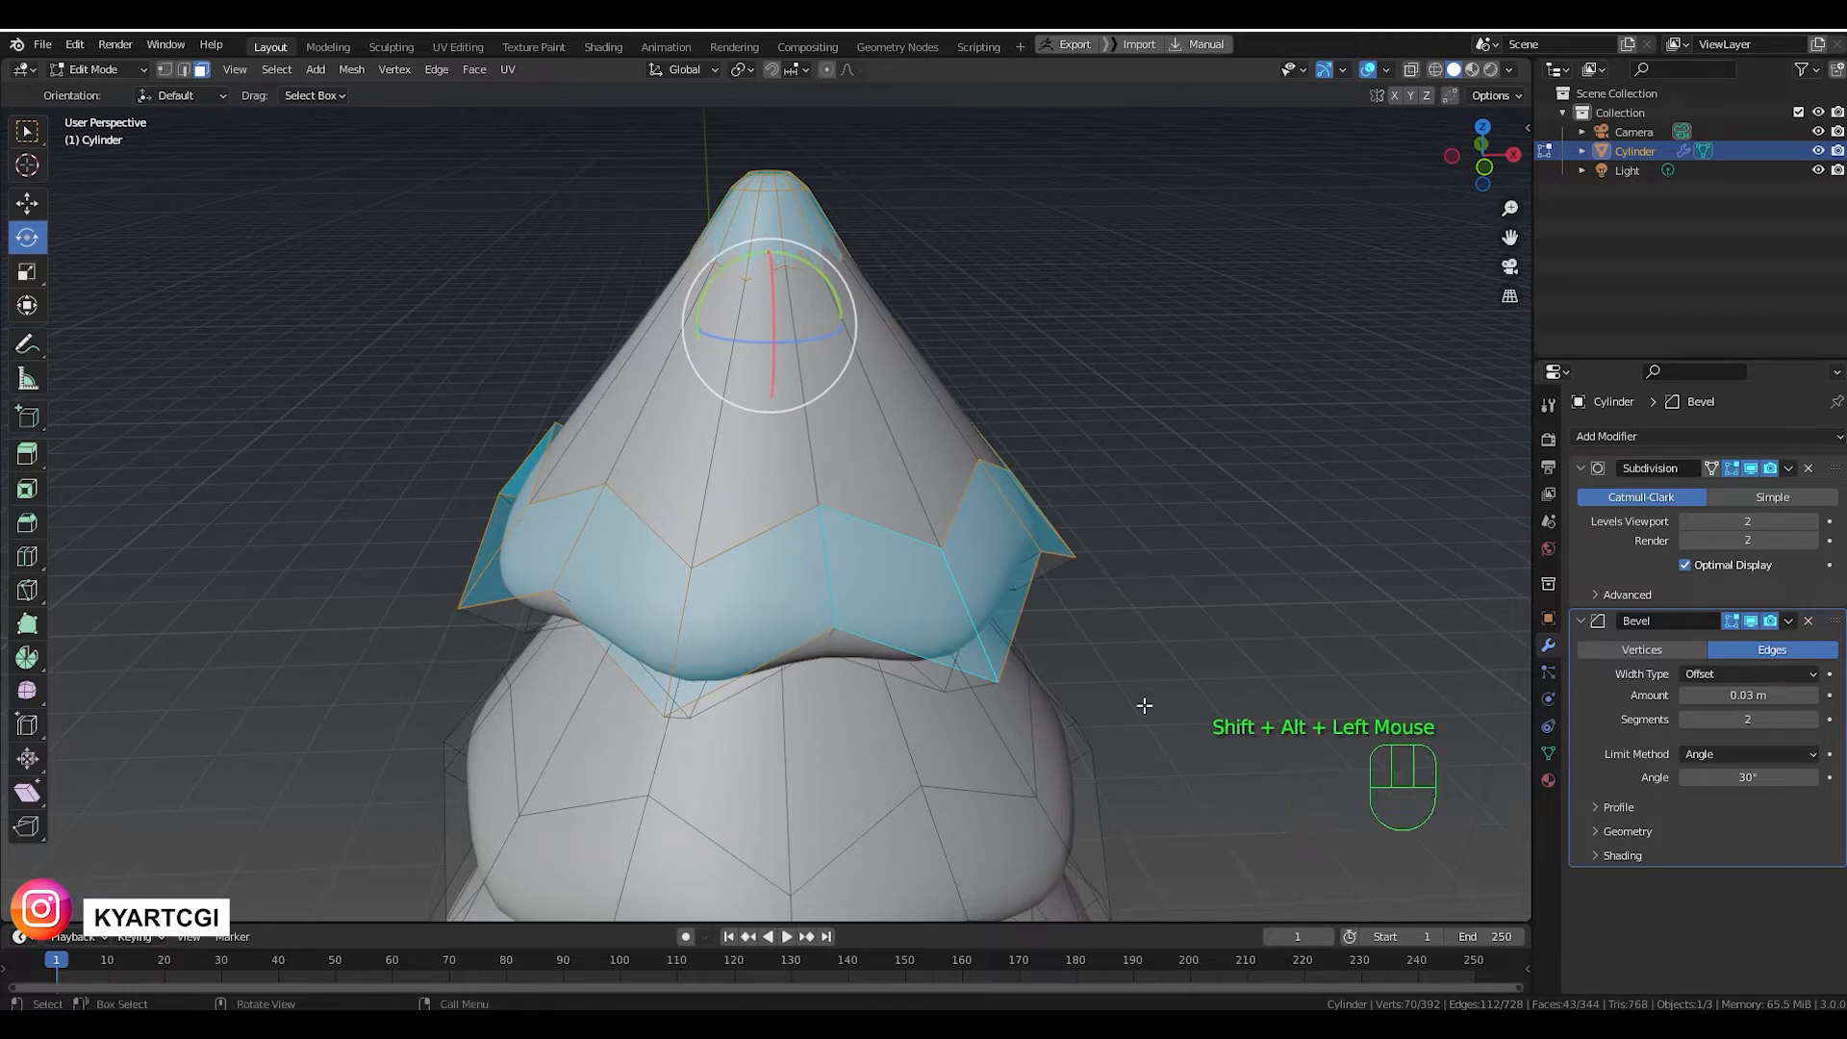
middle_click_drag(1163, 811, 1159, 481, "shift")
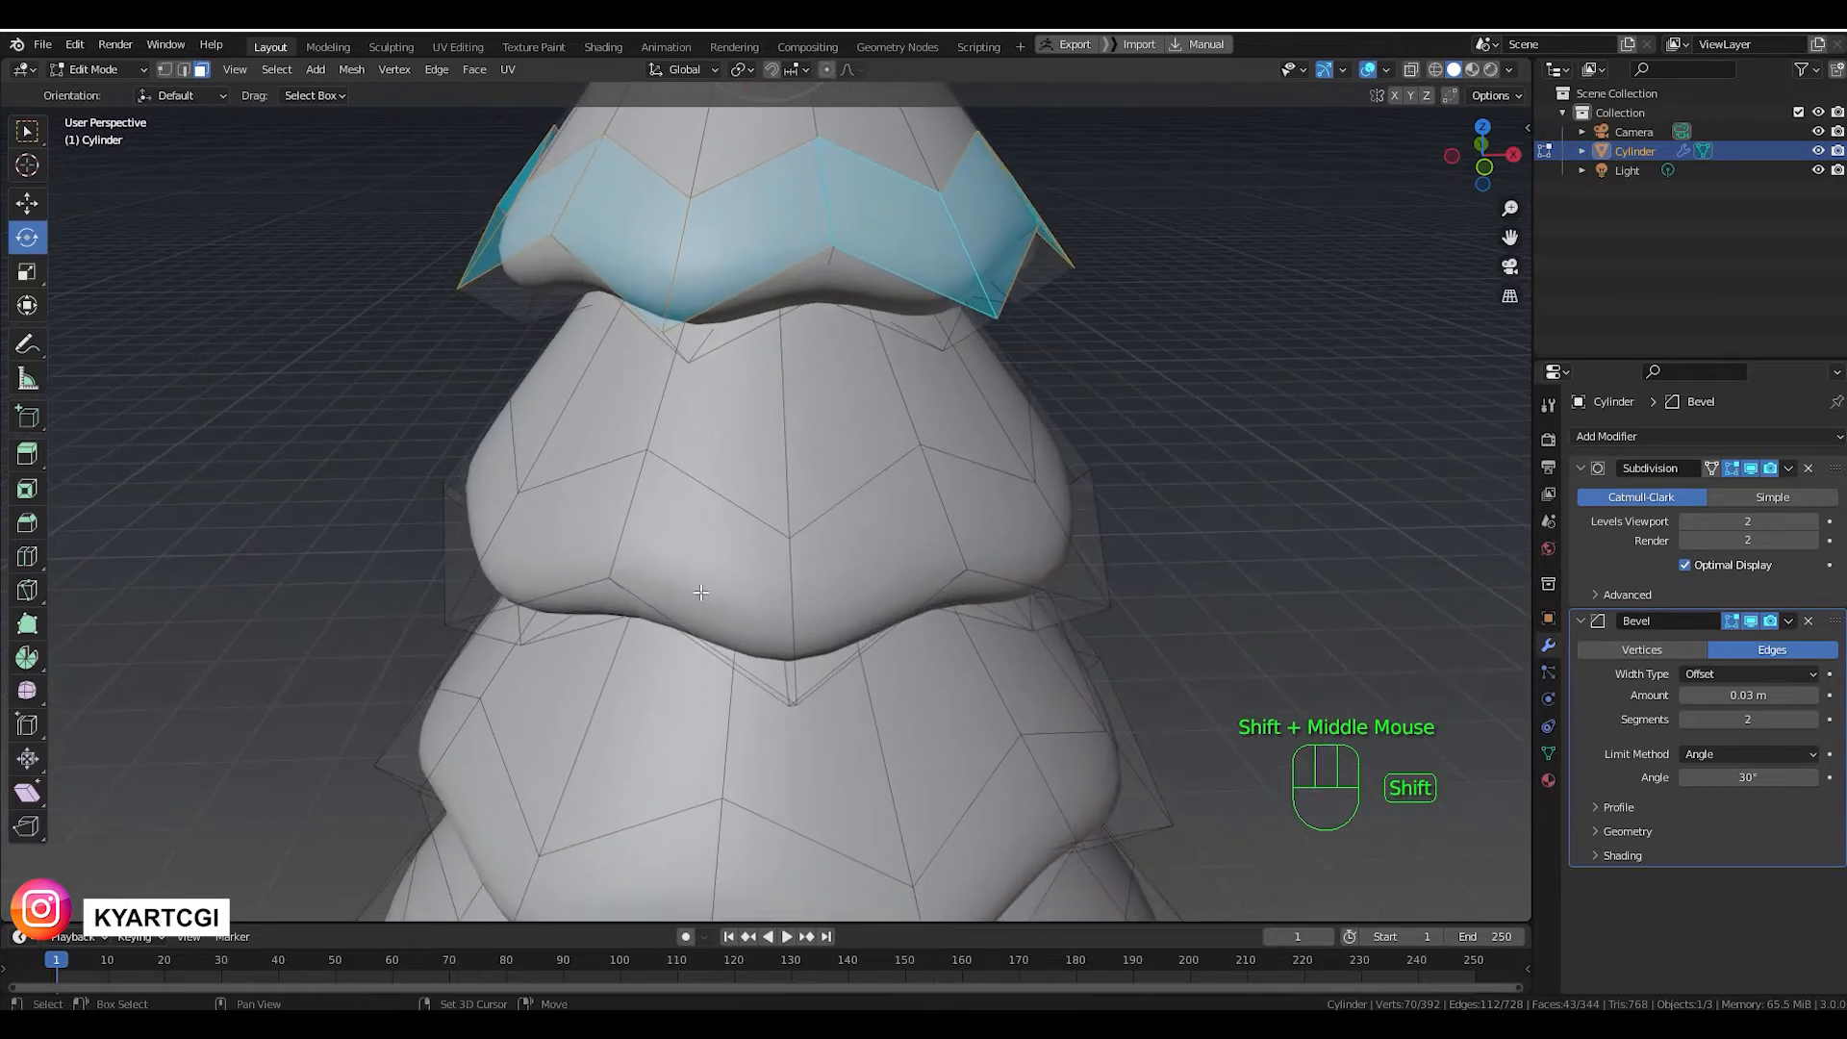
Add the face loops along the scalloped lower edges of the three remaining tiers to the selection.
left_click(791, 602, "alt+shift")
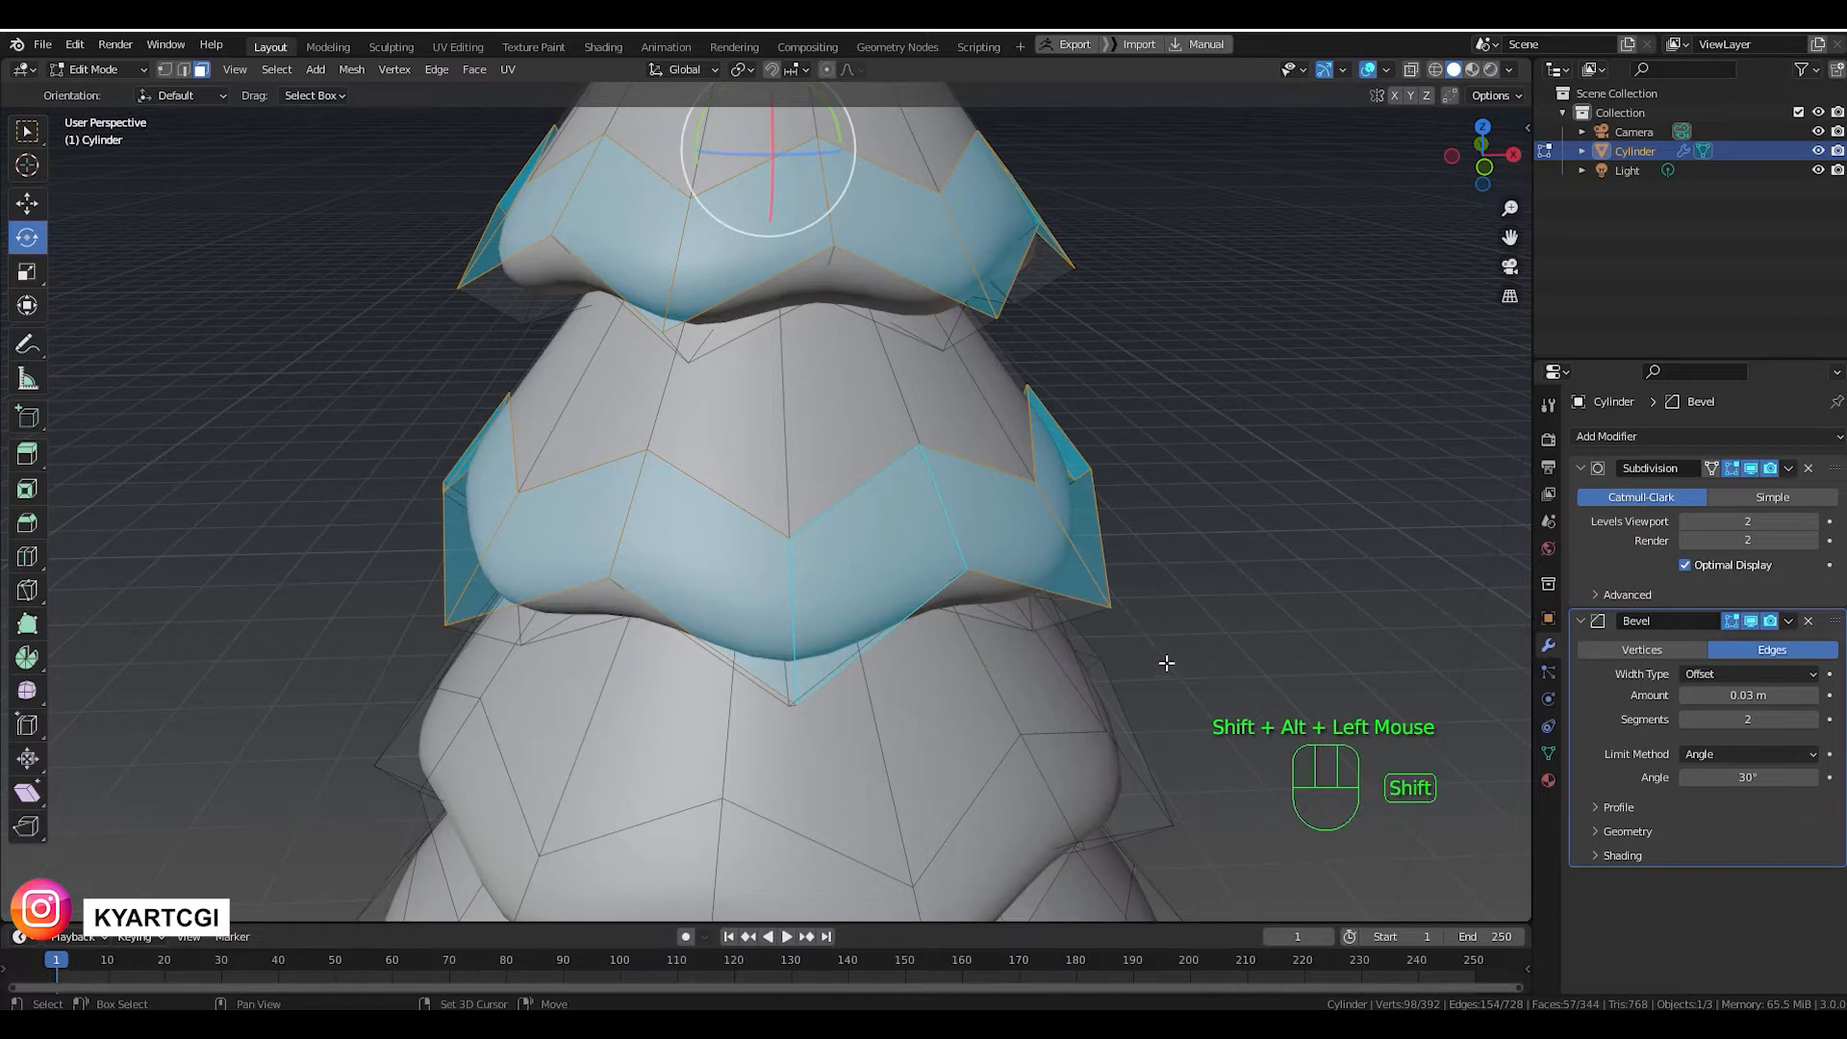
middle_click_drag(1166, 674, 1138, 359, "shift")
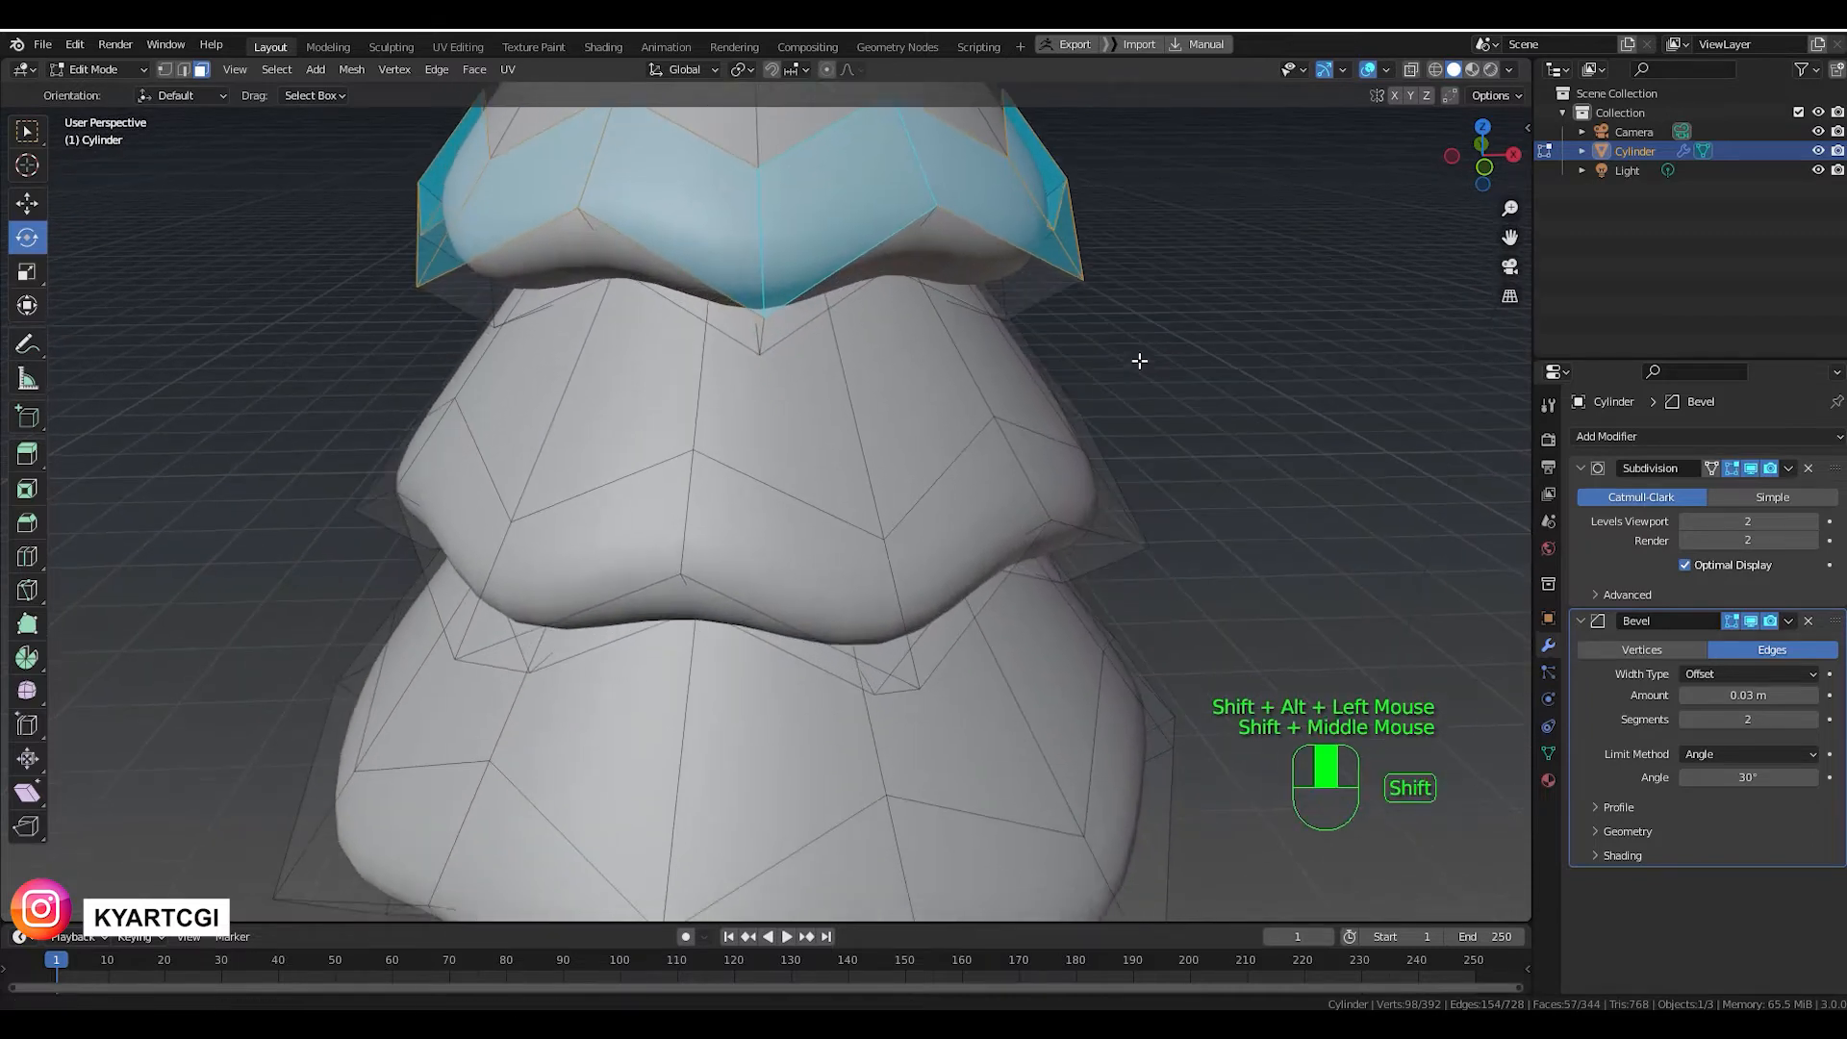
left_click(902, 618, "alt+shift")
middle_click_drag(1043, 618, 1154, 385, "shift")
left_click(875, 650, "alt+shift")
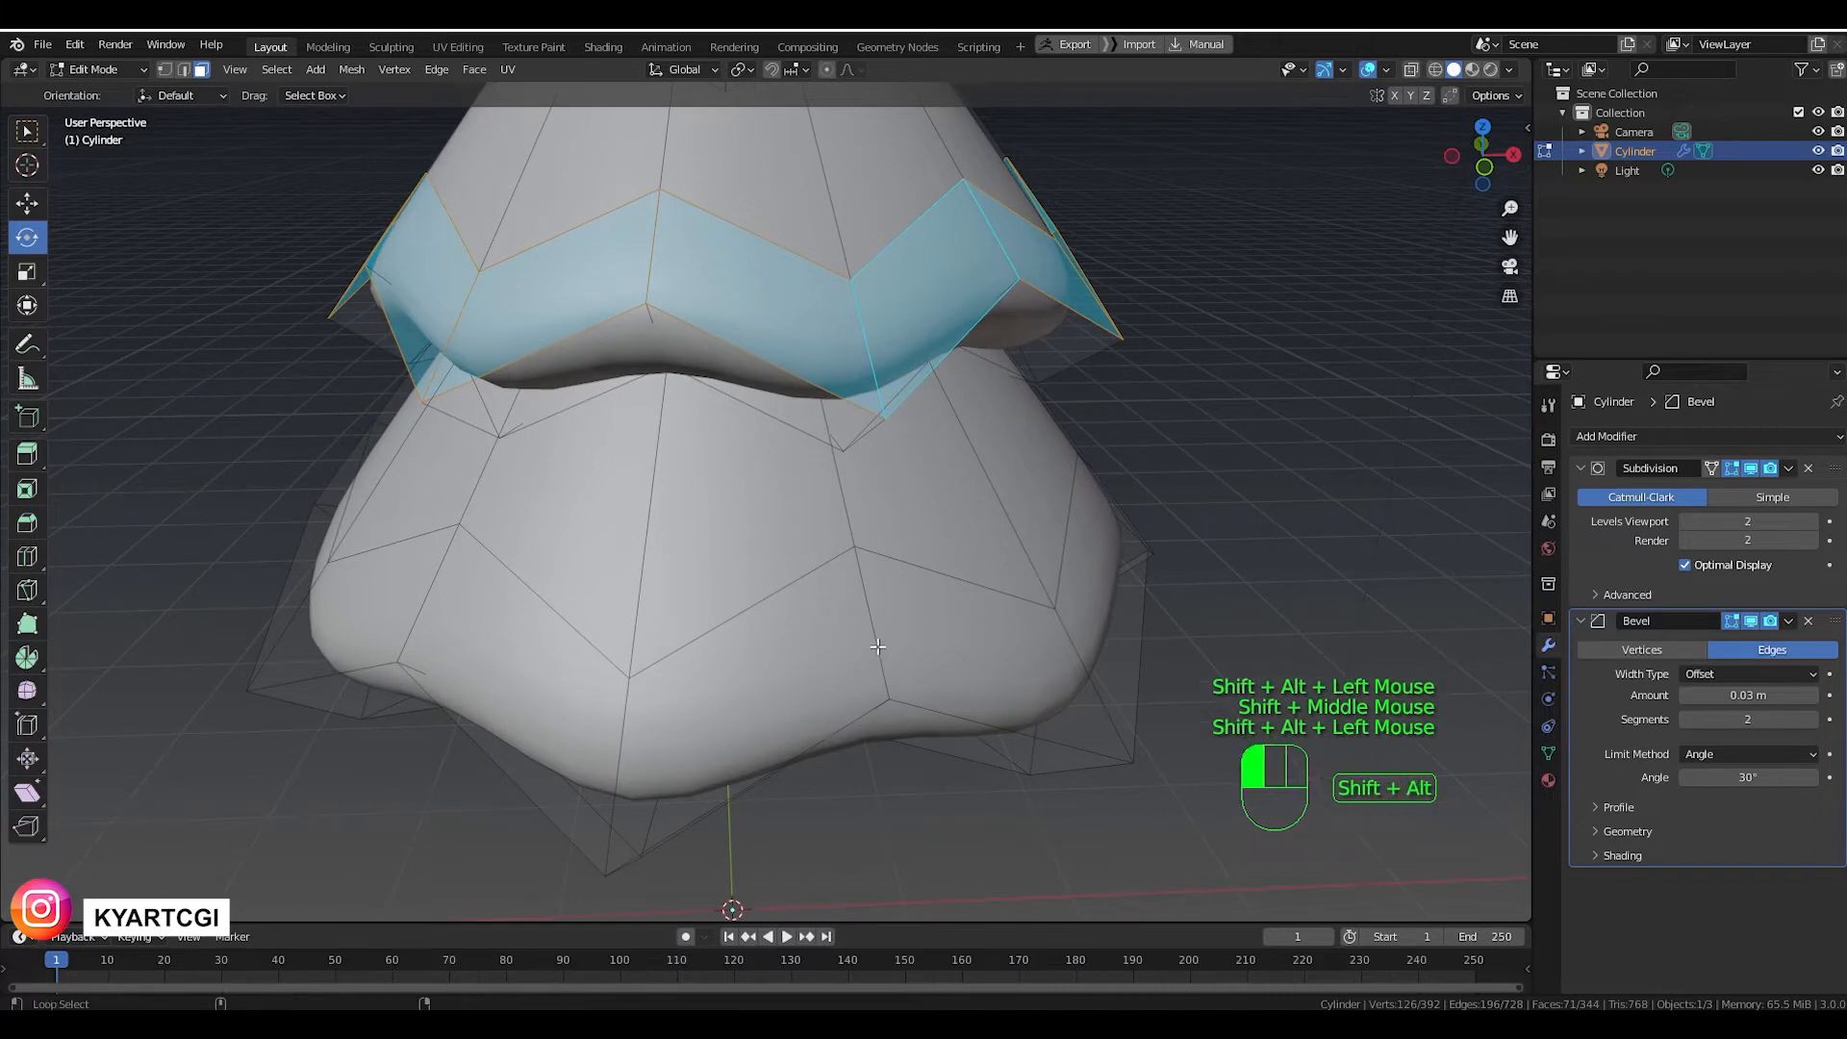
scroll(1183, 534, "down", 2)
middle_click_drag(1154, 525, 1143, 689, "shift")
middle_click_drag(1091, 528, 1127, 709, "shift")
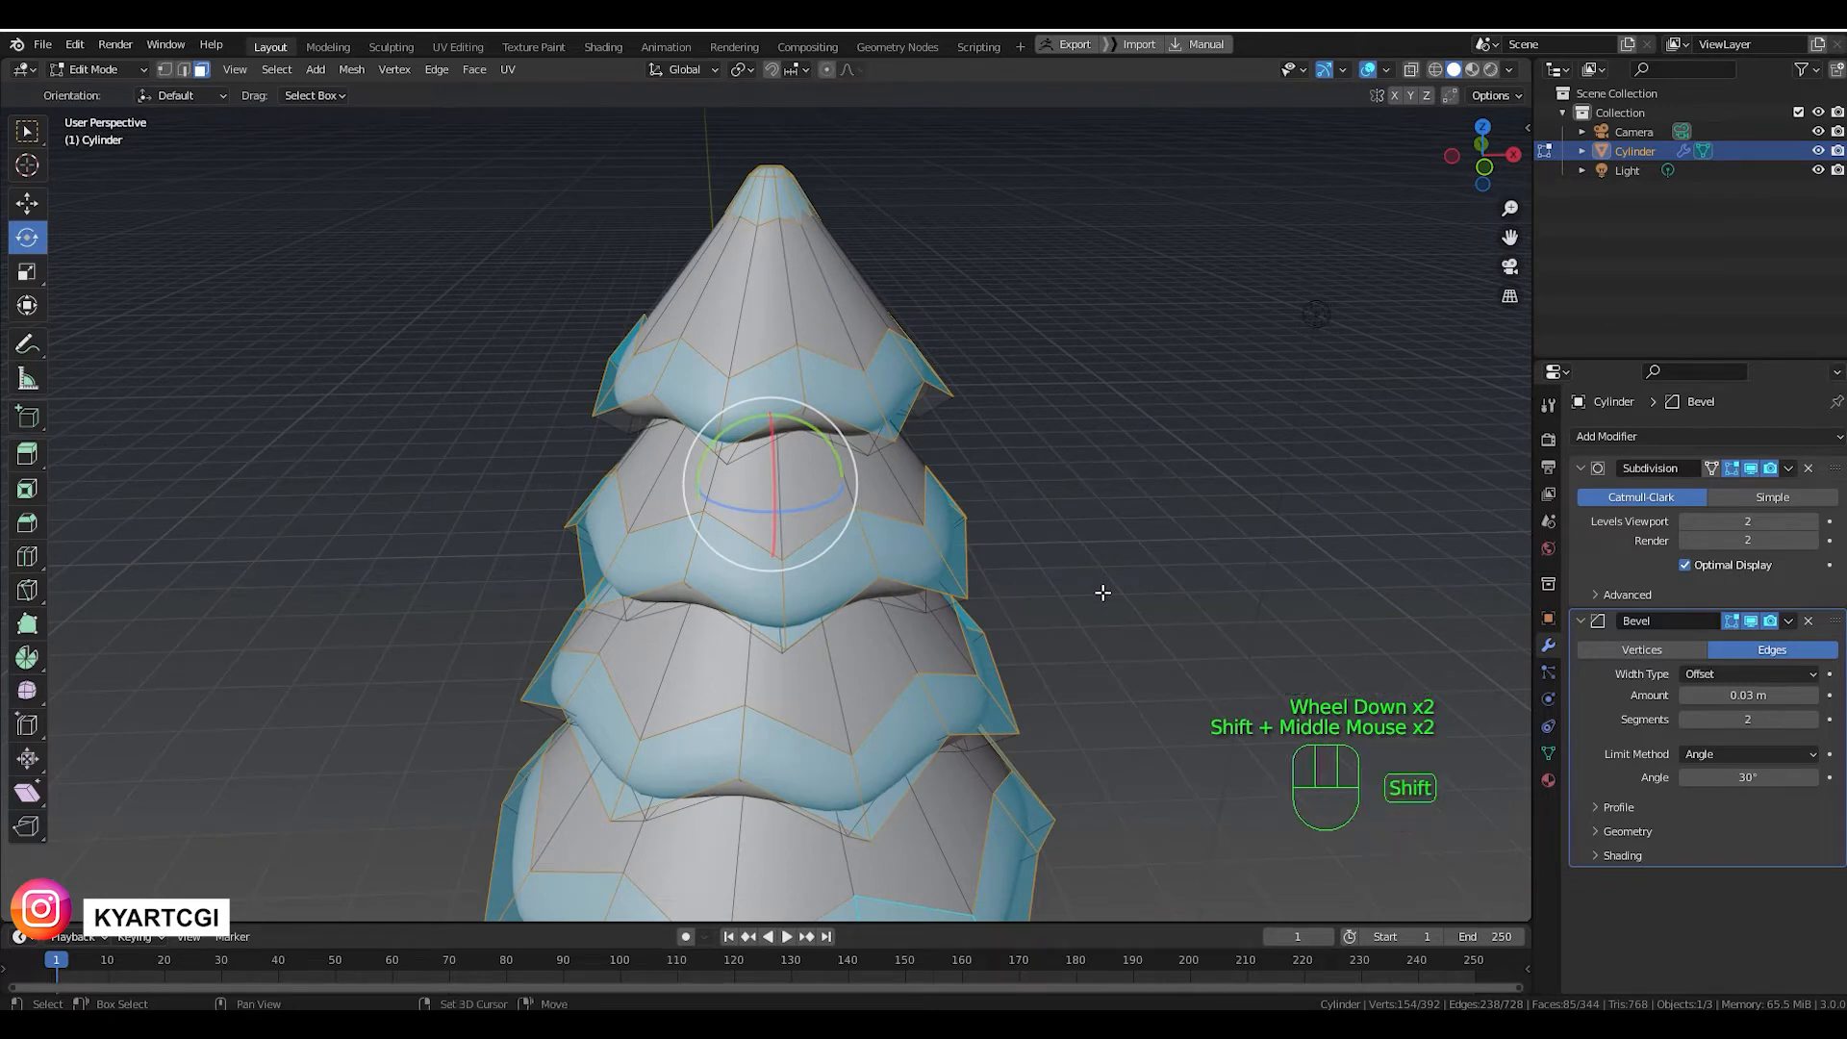
Duplicate the selected tip and edge bands in place and separate the copy into its own object.
key("shift+d")
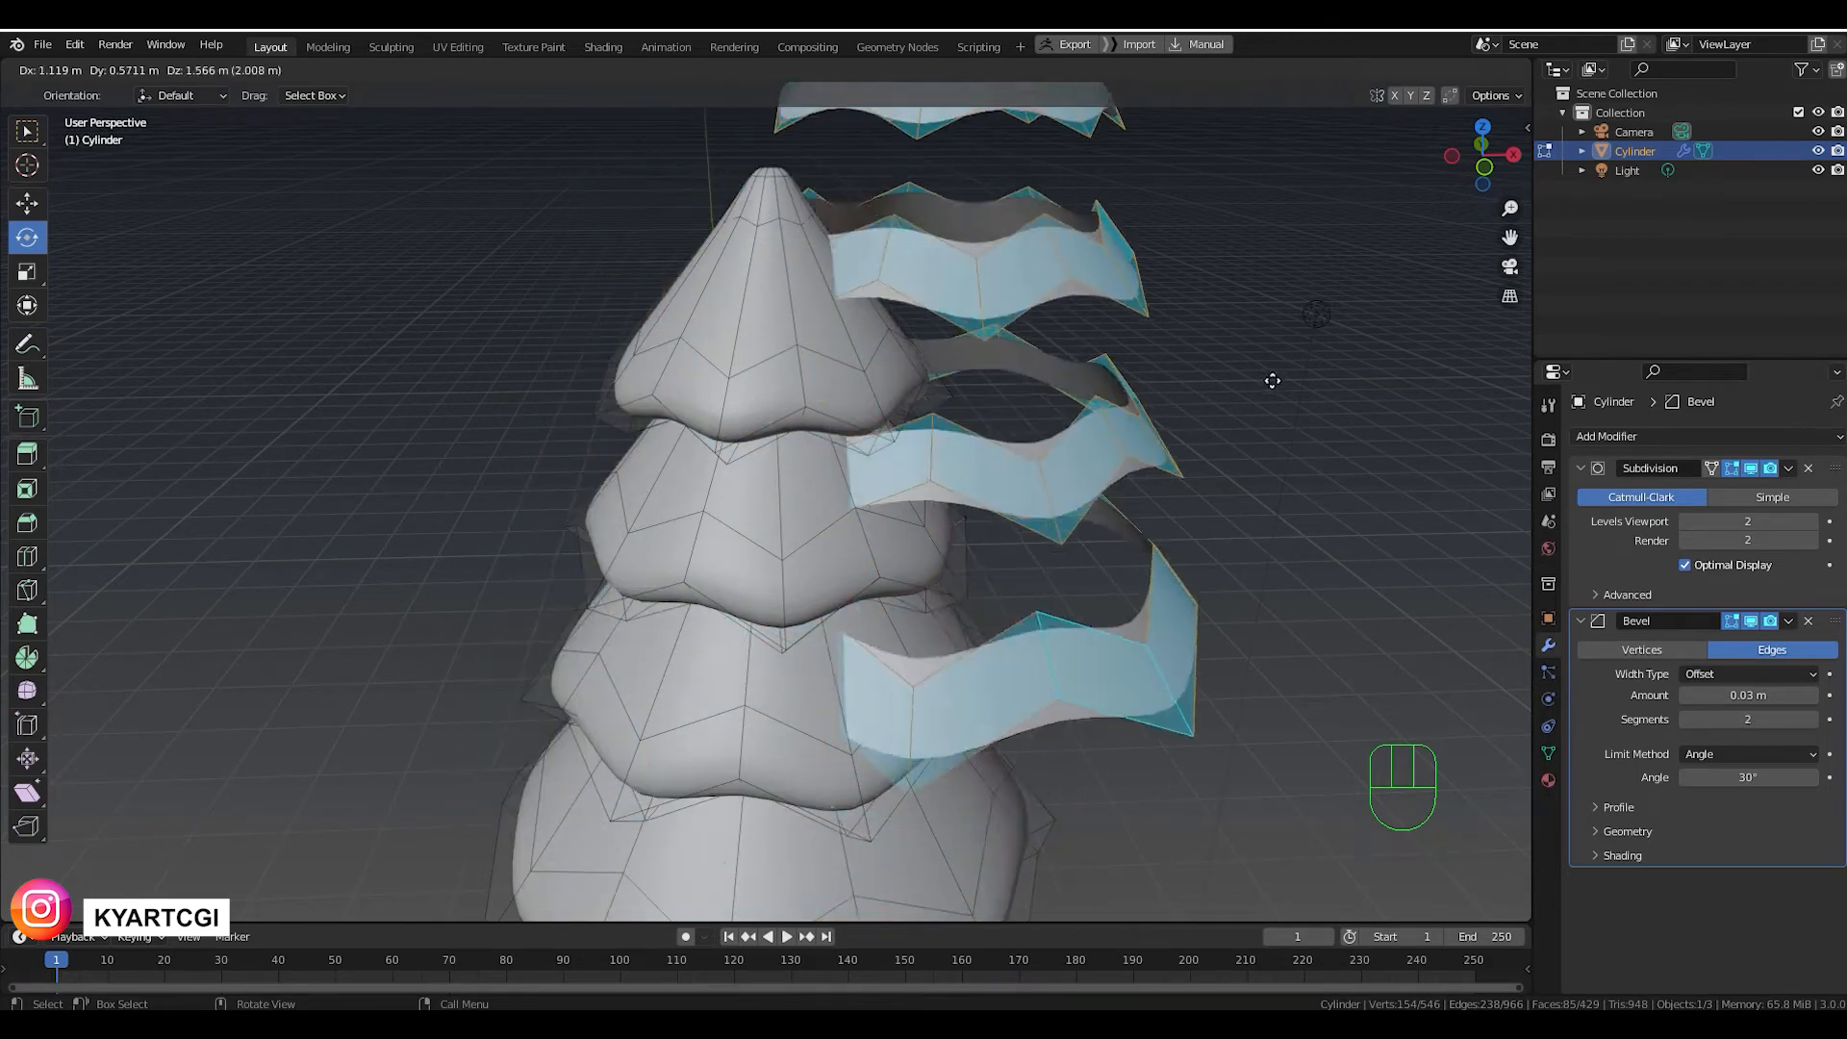
right_click(1162, 437)
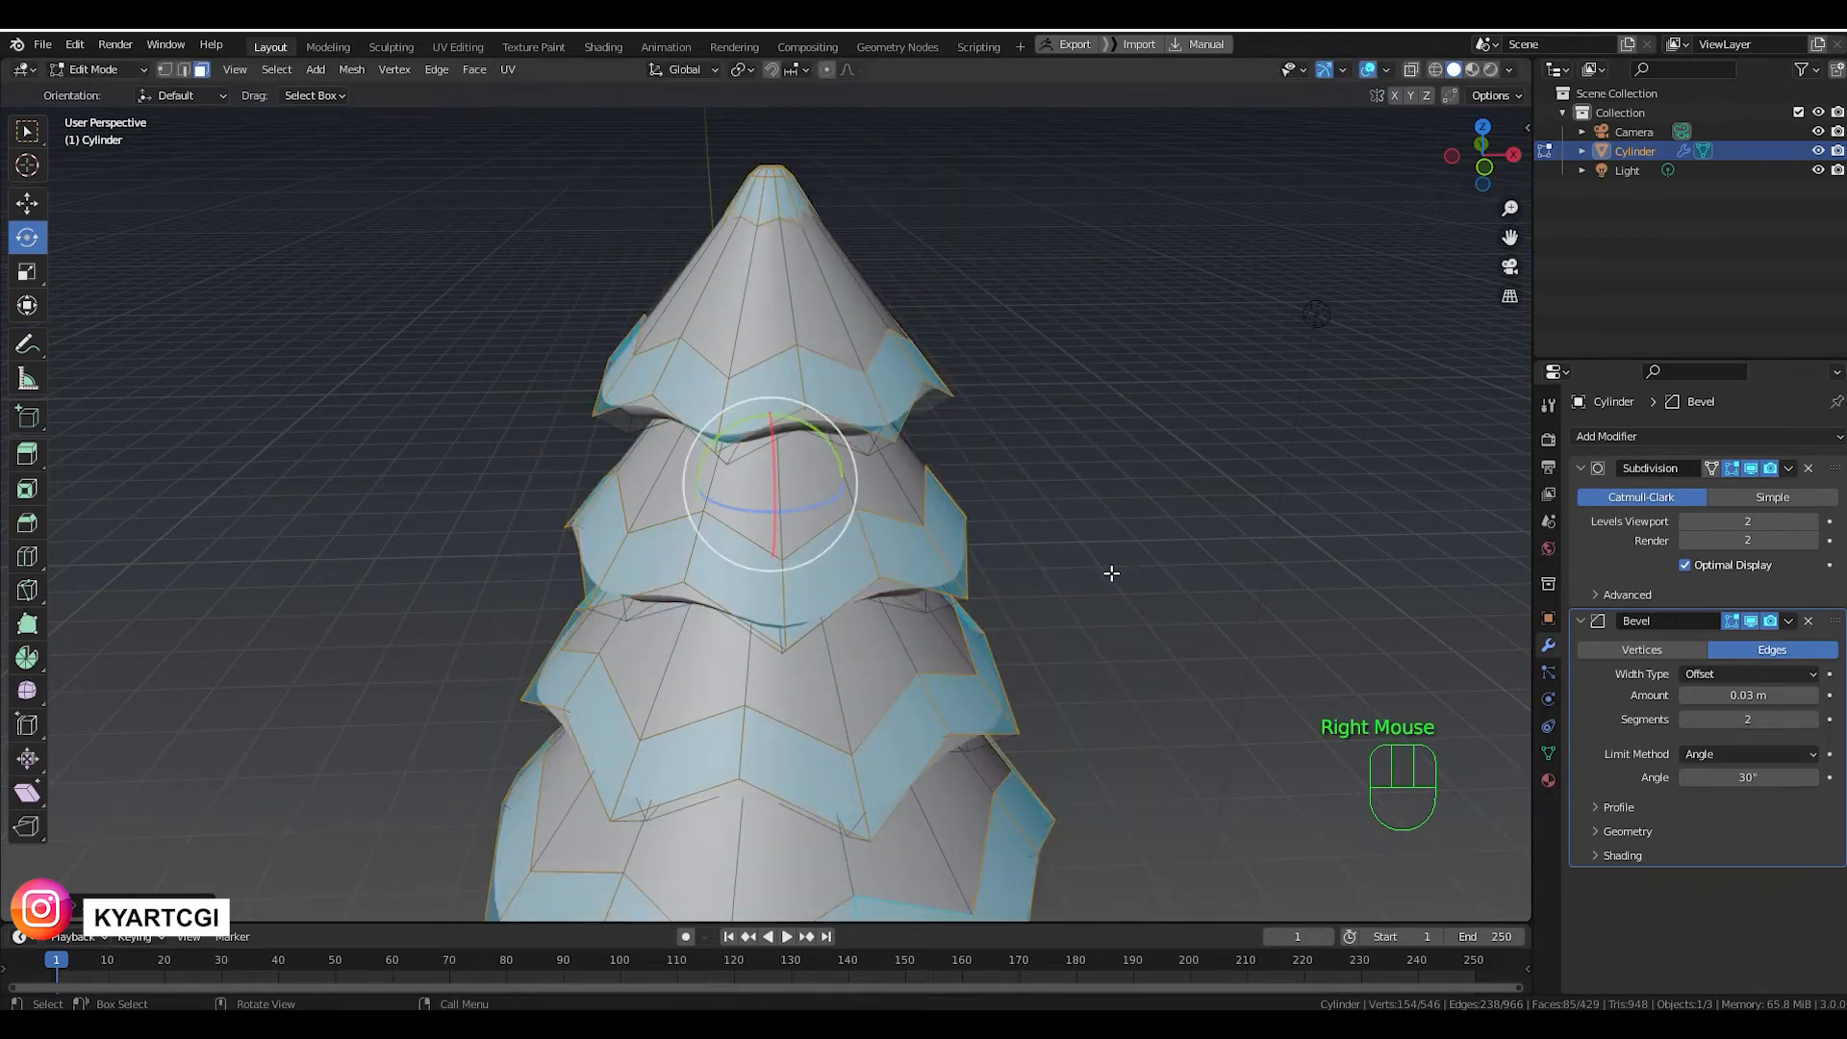
middle_click_drag(1104, 618, 1123, 498, "shift")
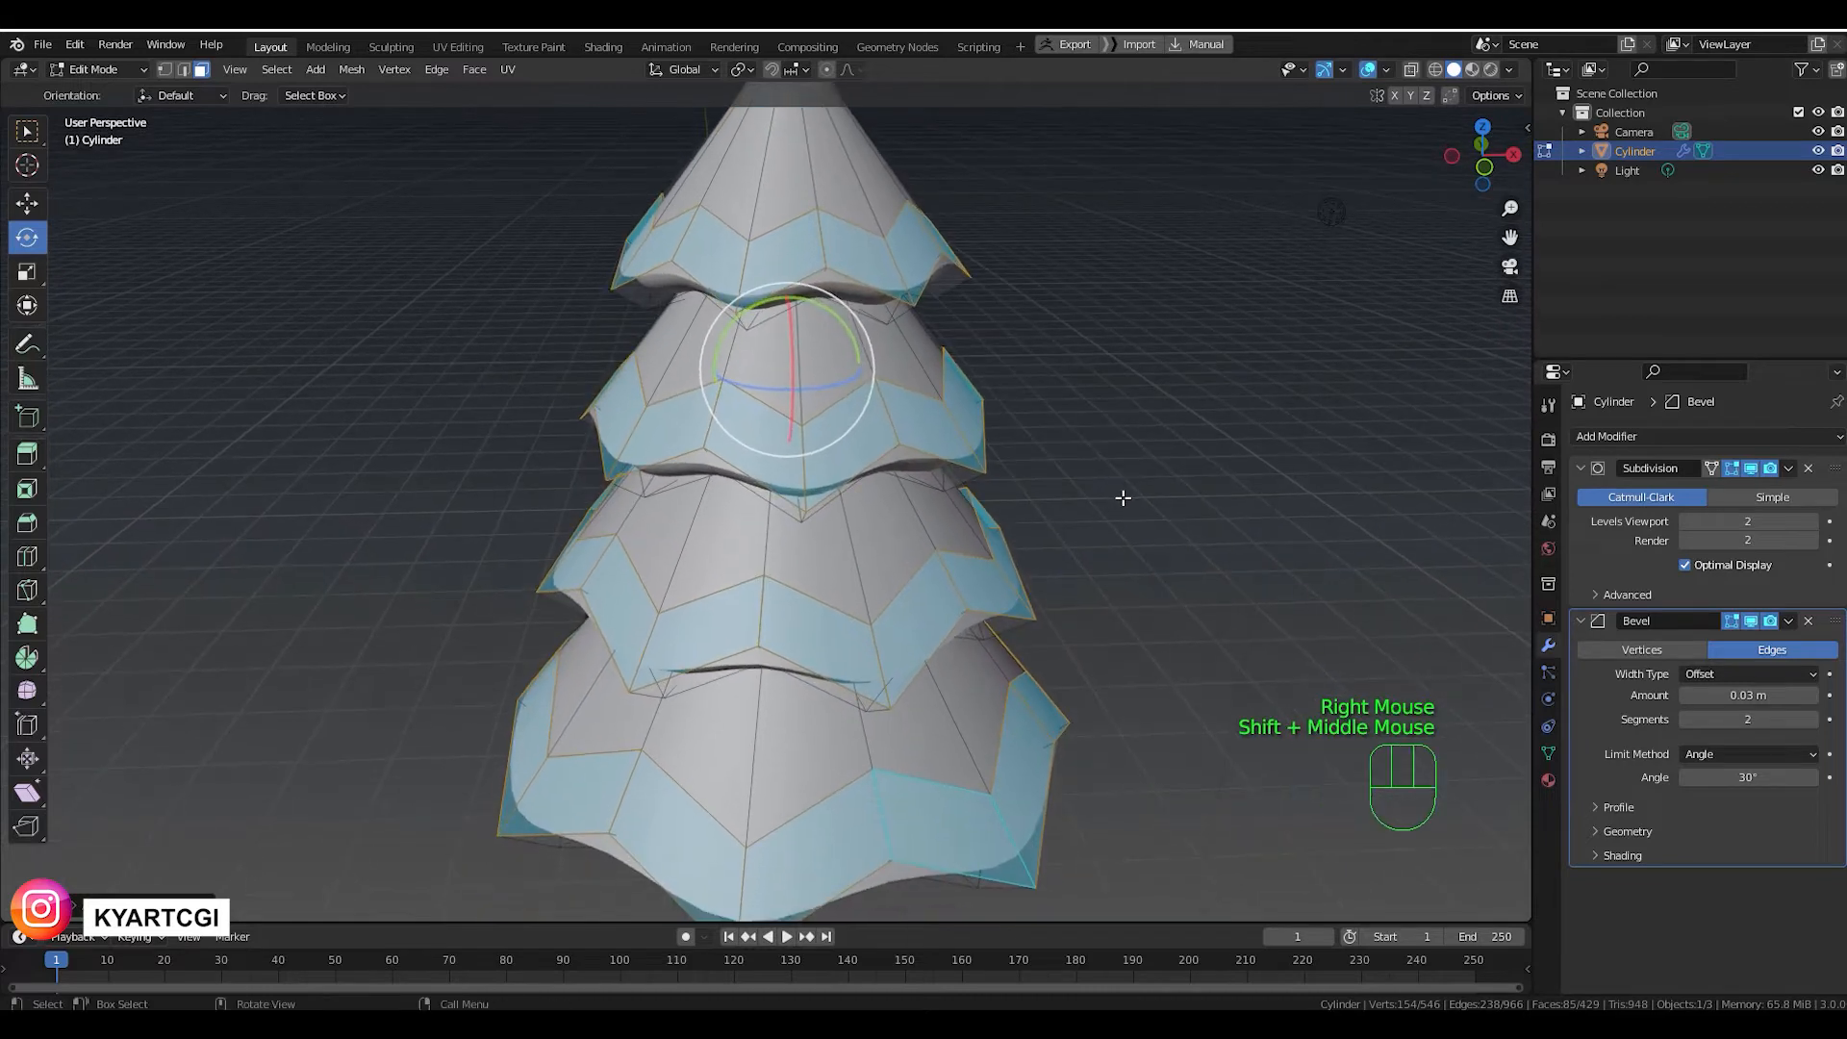
key("p")
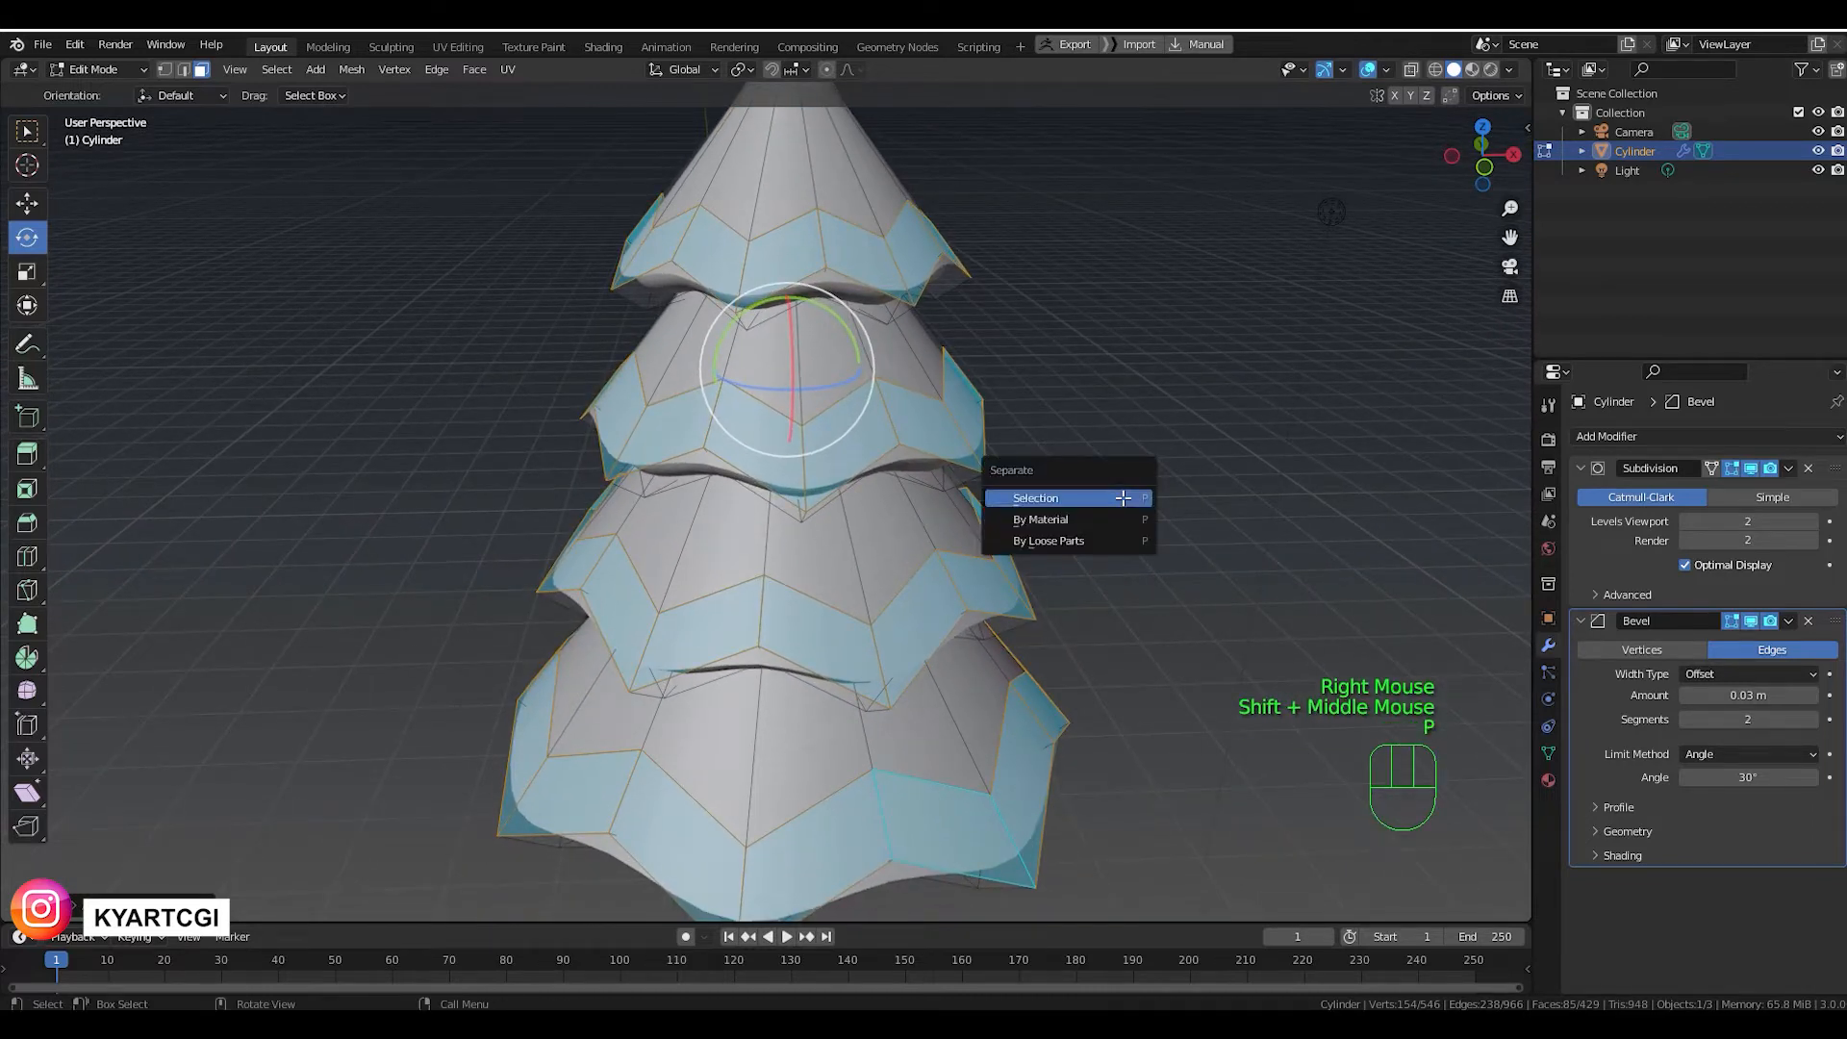
left_click(1123, 498)
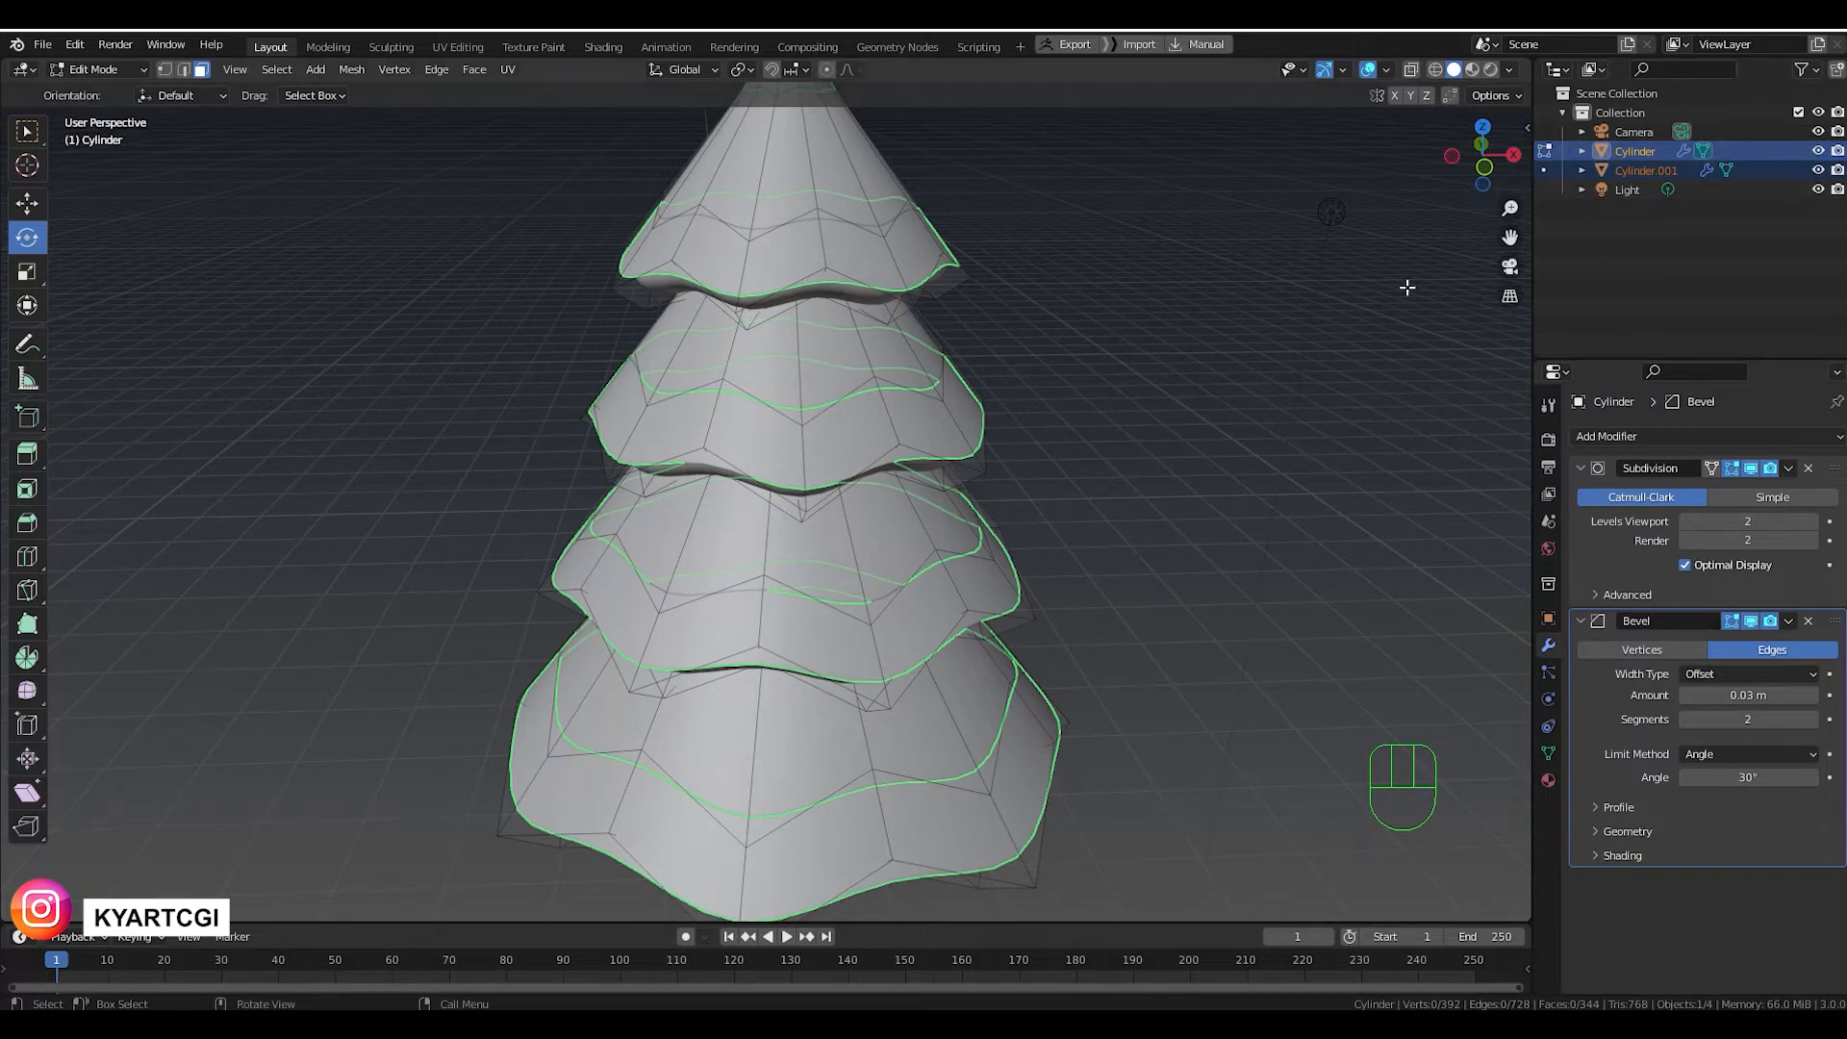
Return to Object Mode and rename the separated bands object as snow.
key("Tab")
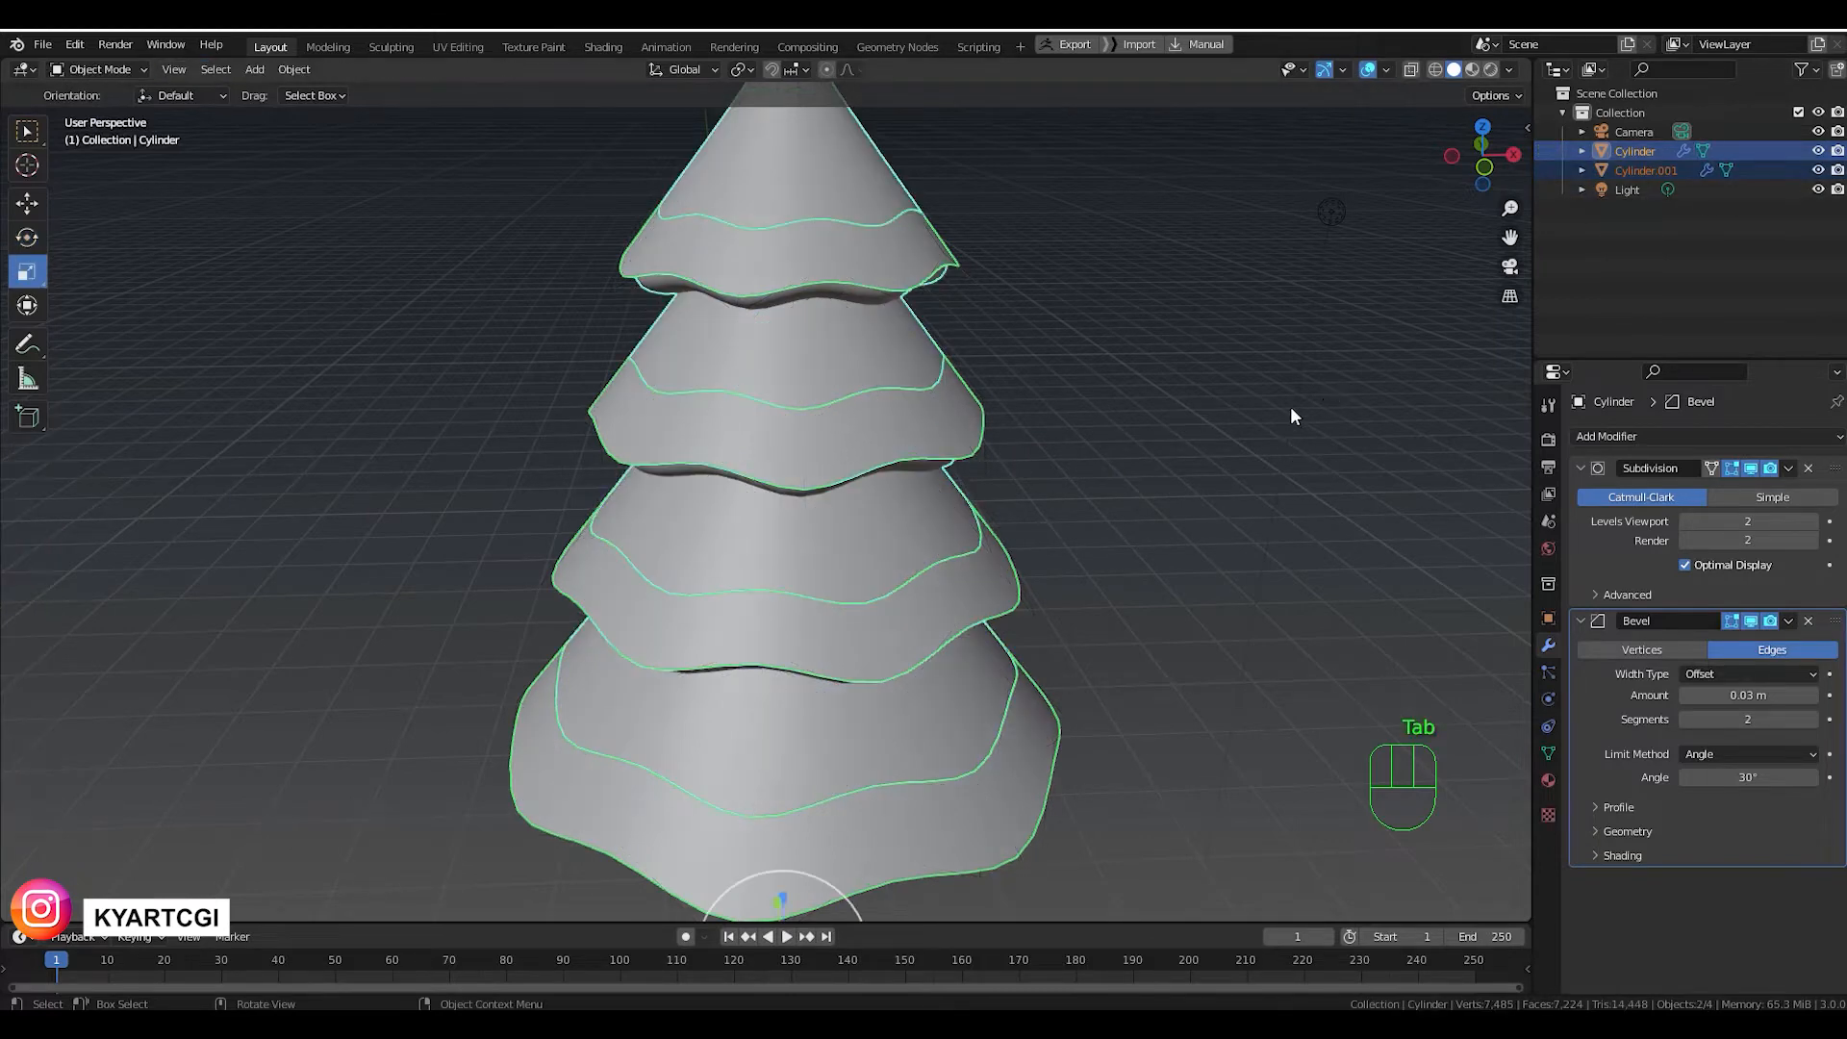
middle_click_drag(1122, 408, 1127, 450, "shift")
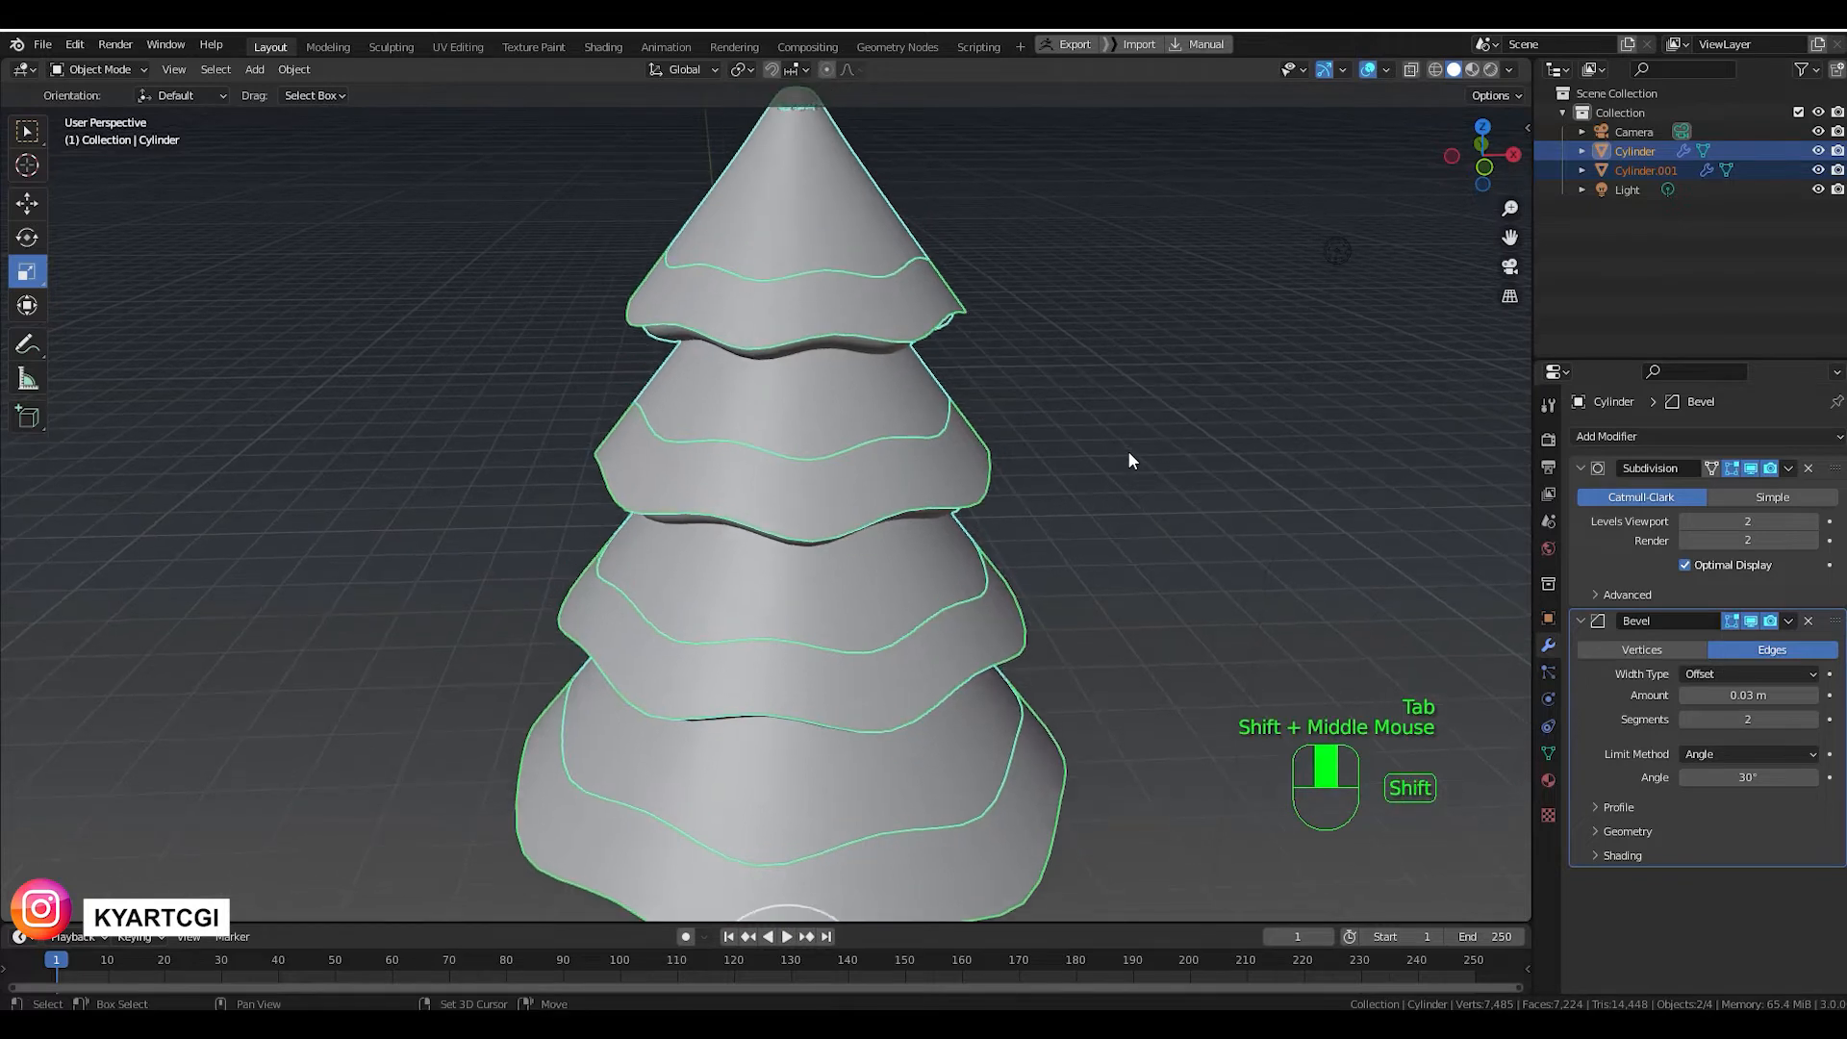
left_click(1649, 170)
double_click(1649, 169)
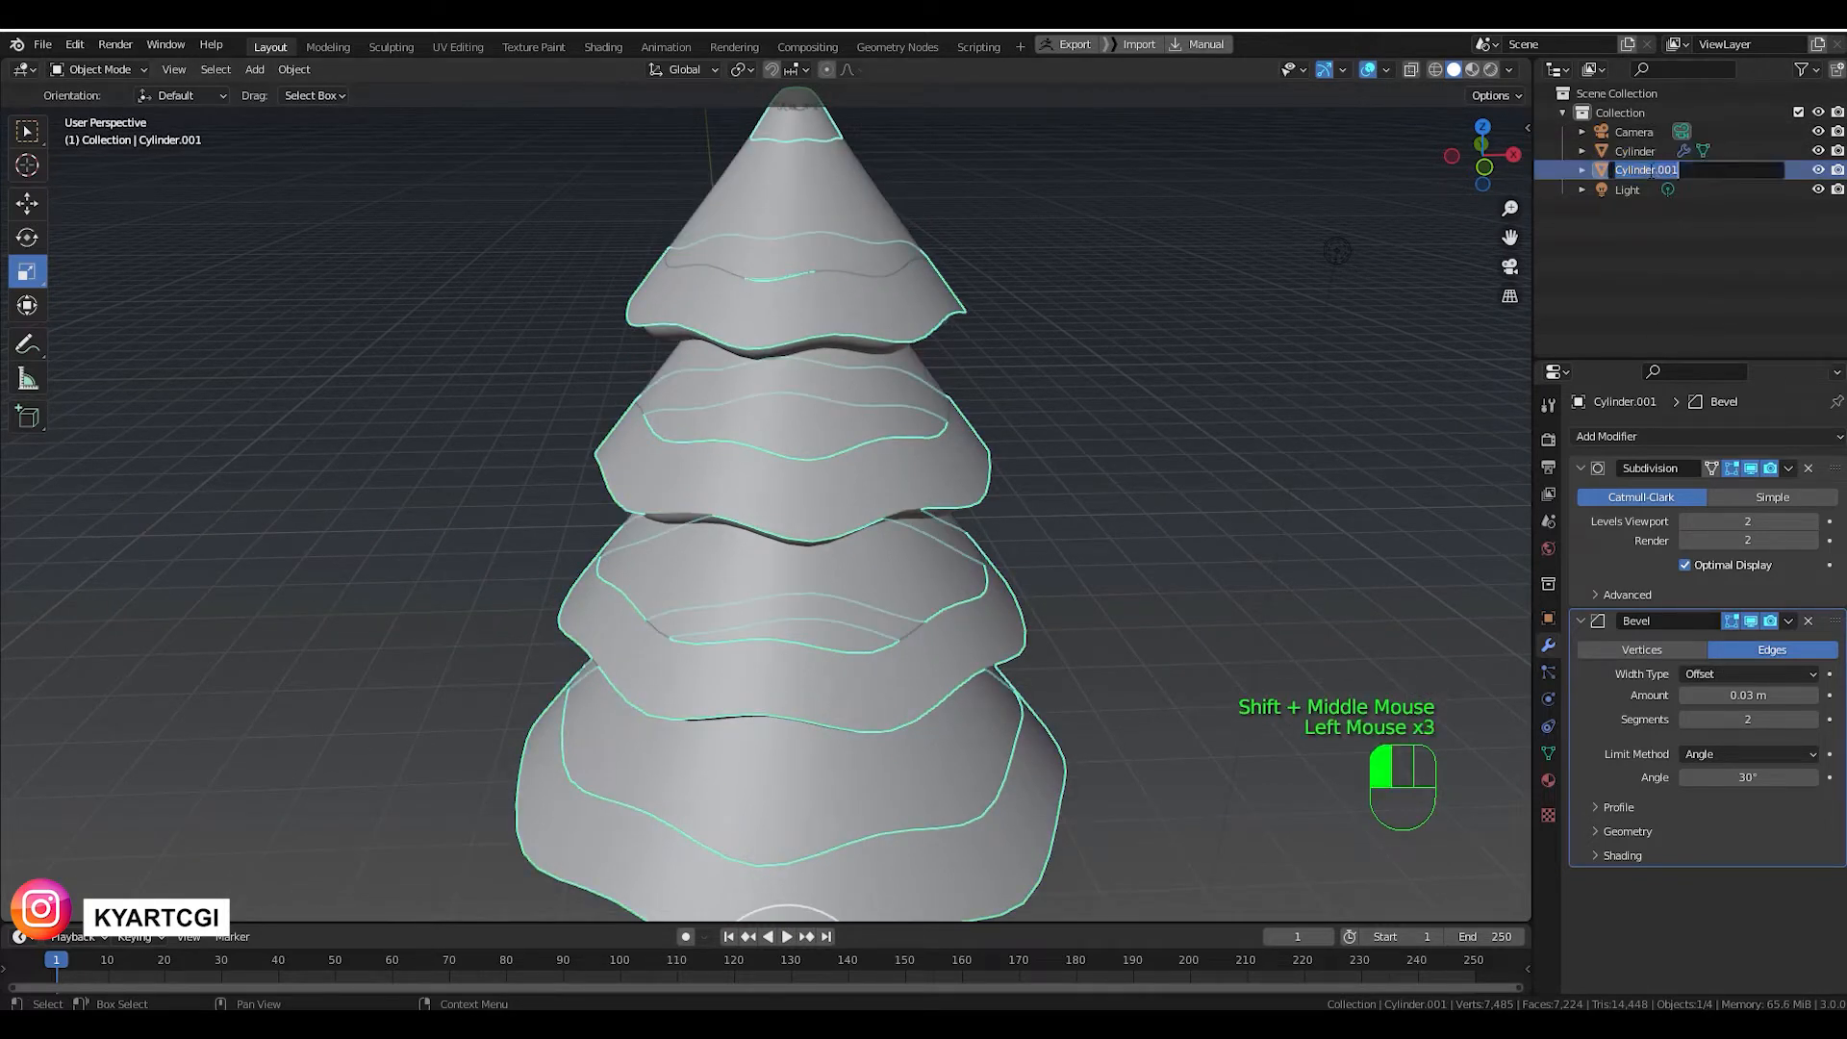
type("snow")
key("Return")
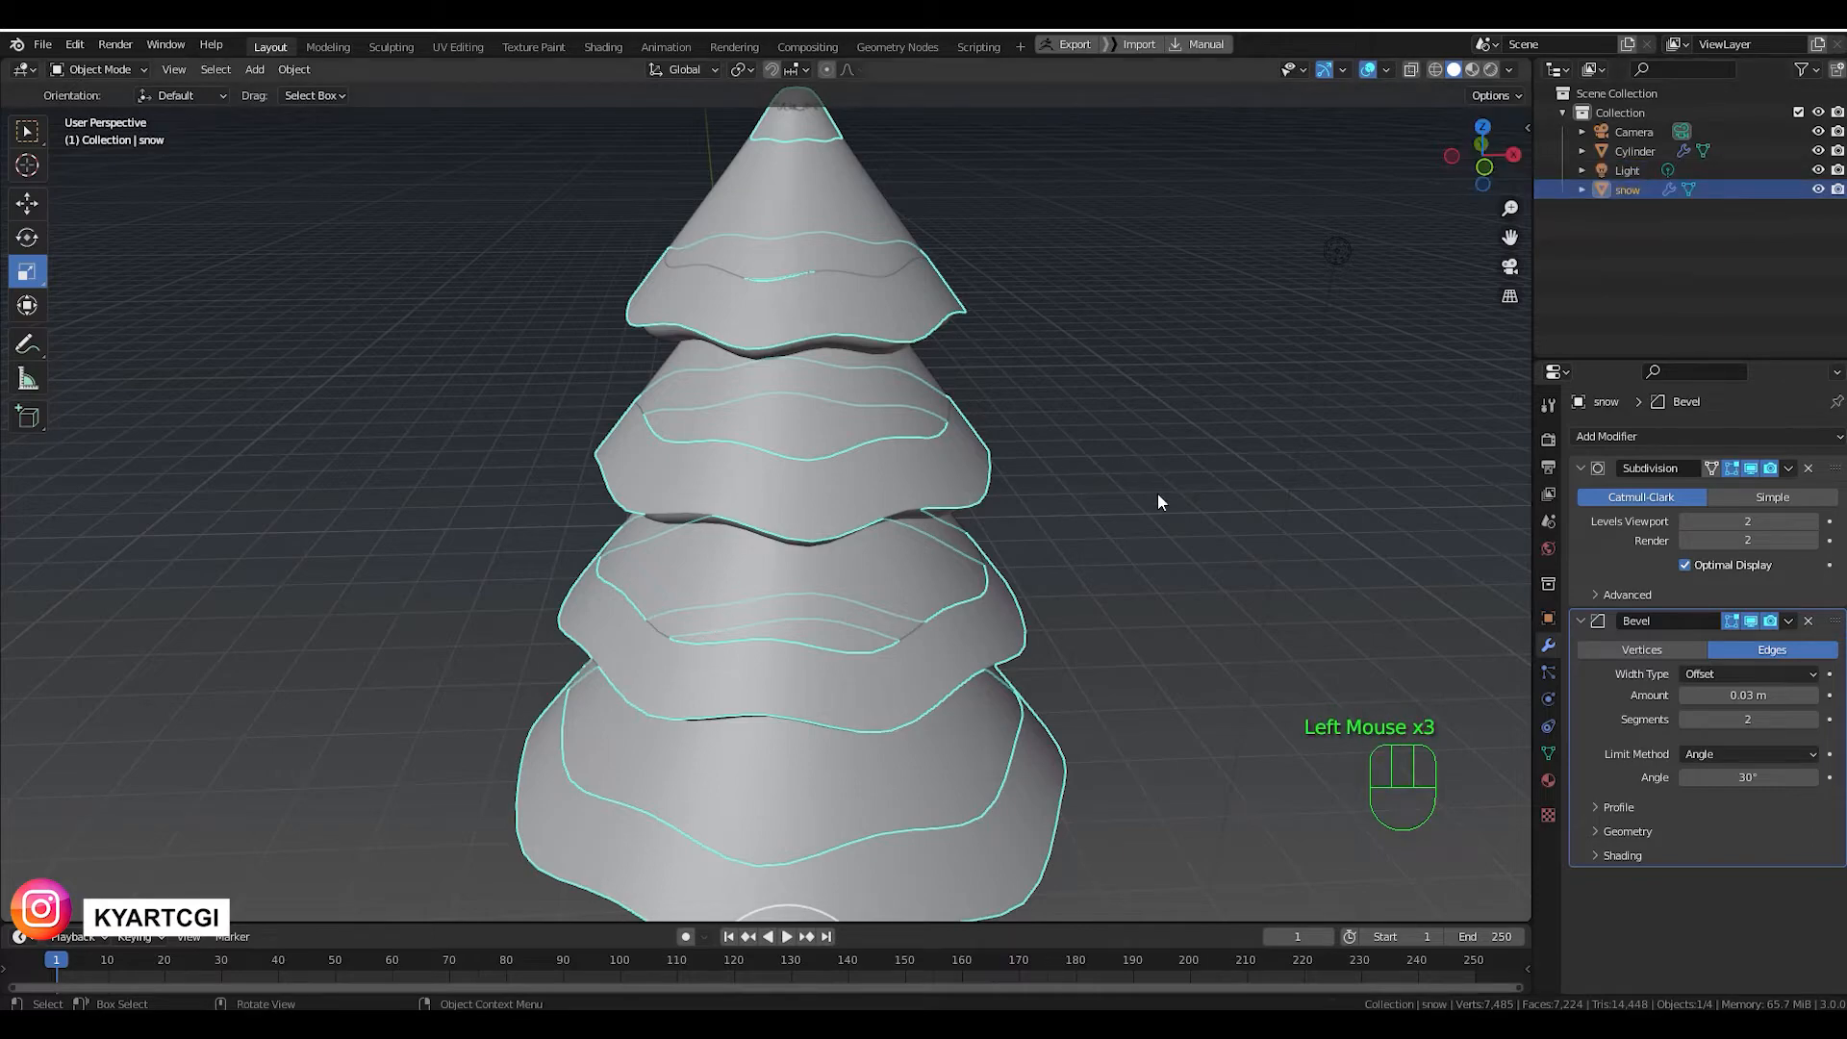
Examine how the snow bands sit on the tree's tip and tiers.
middle_click_drag(1111, 390, 1361, 364)
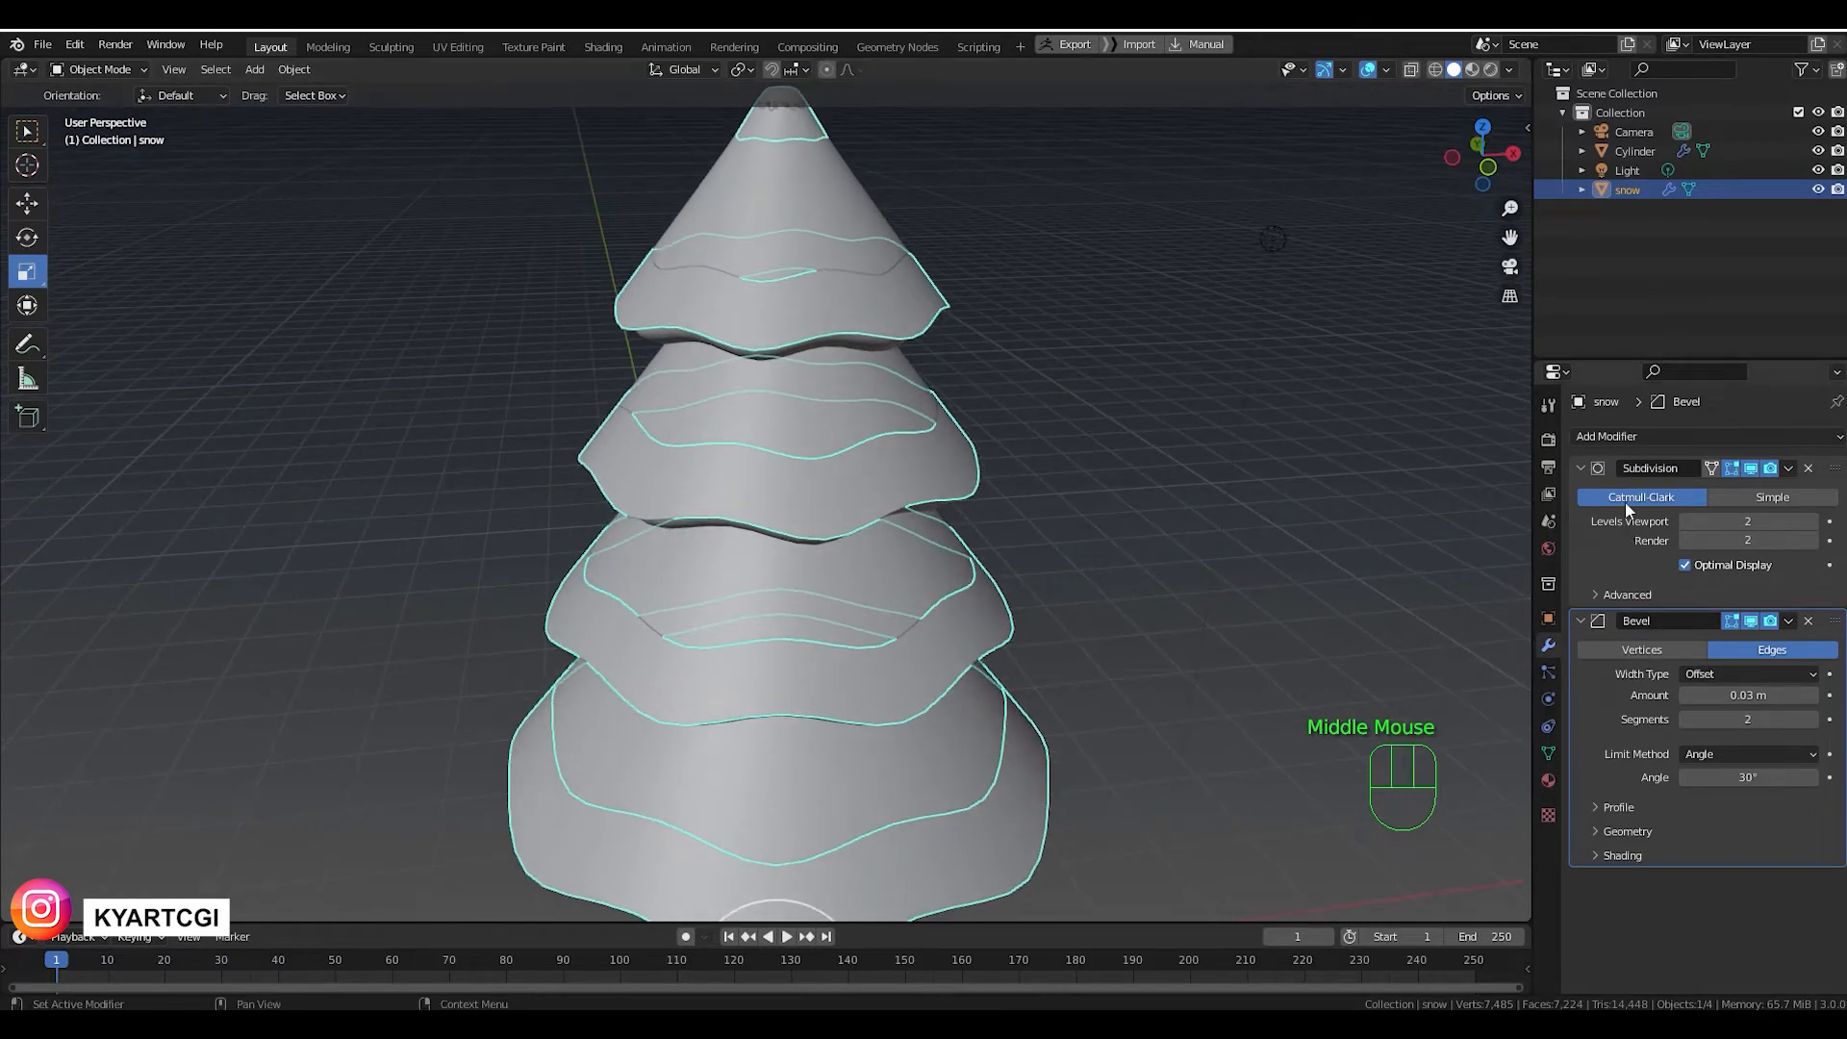
middle_click_drag(1169, 477, 1167, 546, "shift")
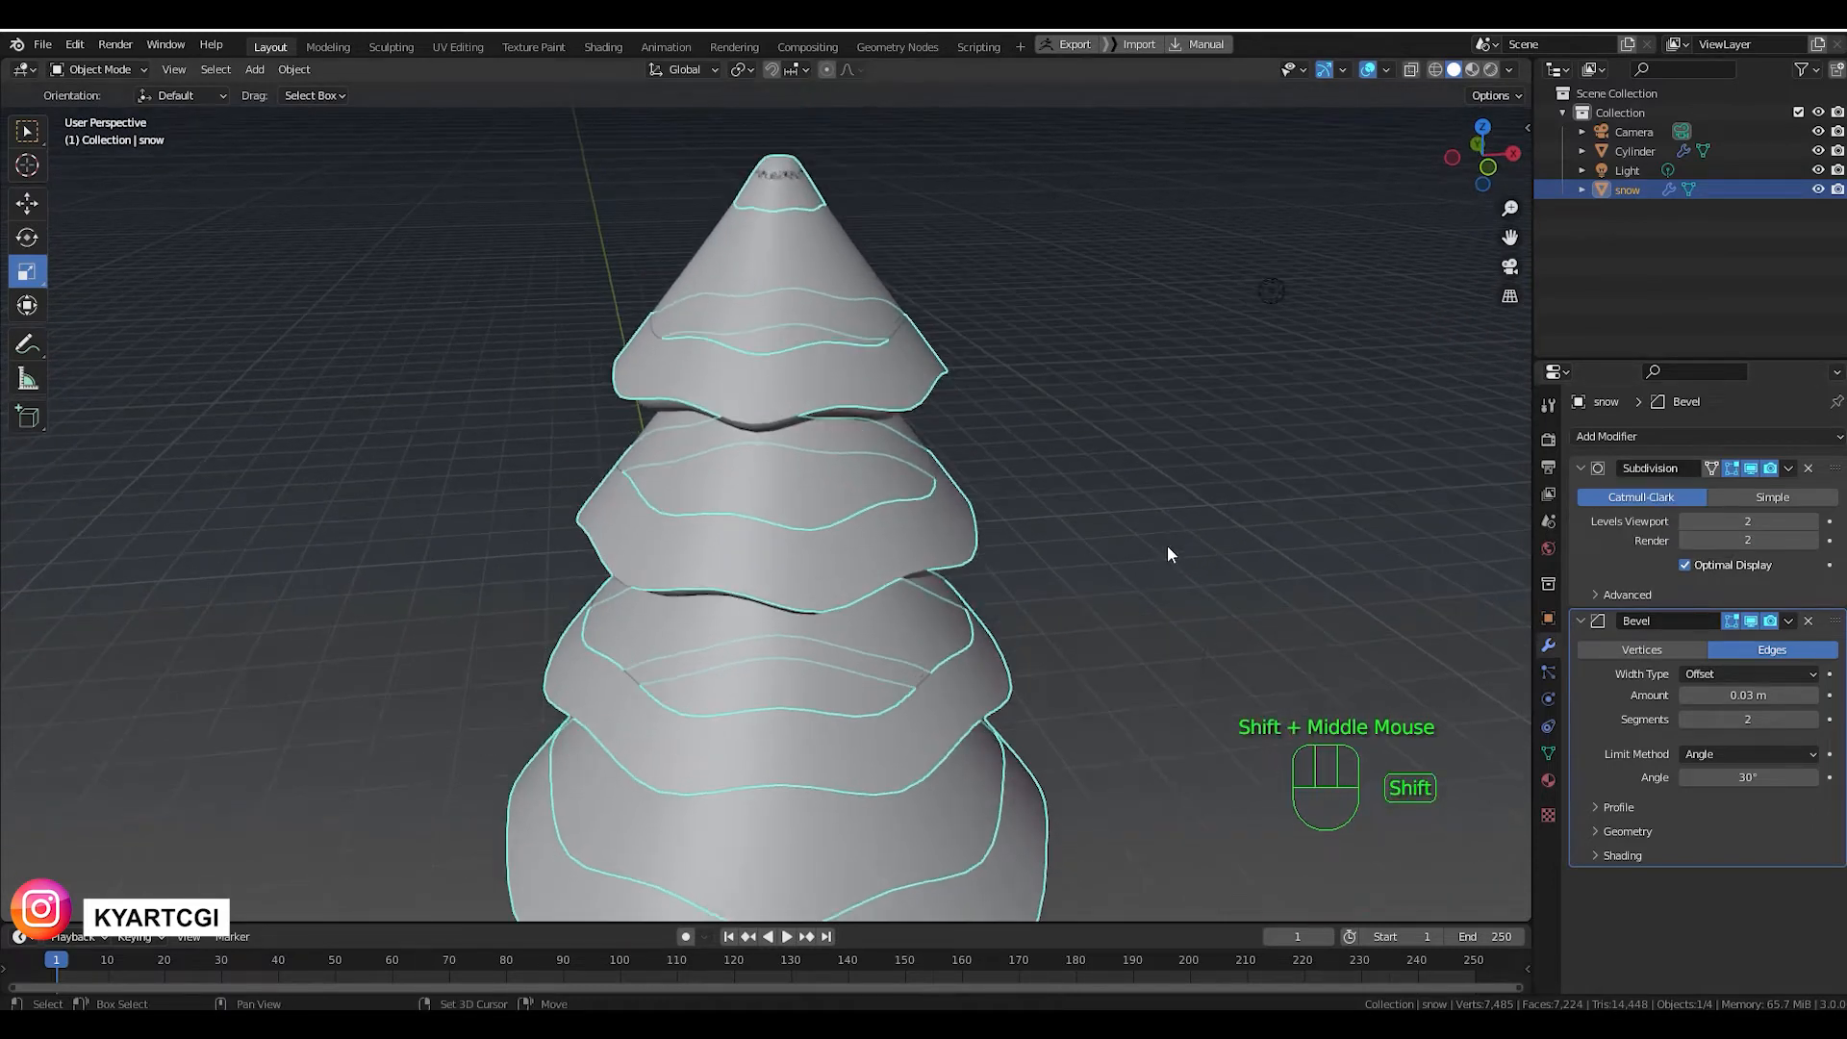
scroll(1121, 563, "up", 1)
scroll(1120, 563, "down", 2)
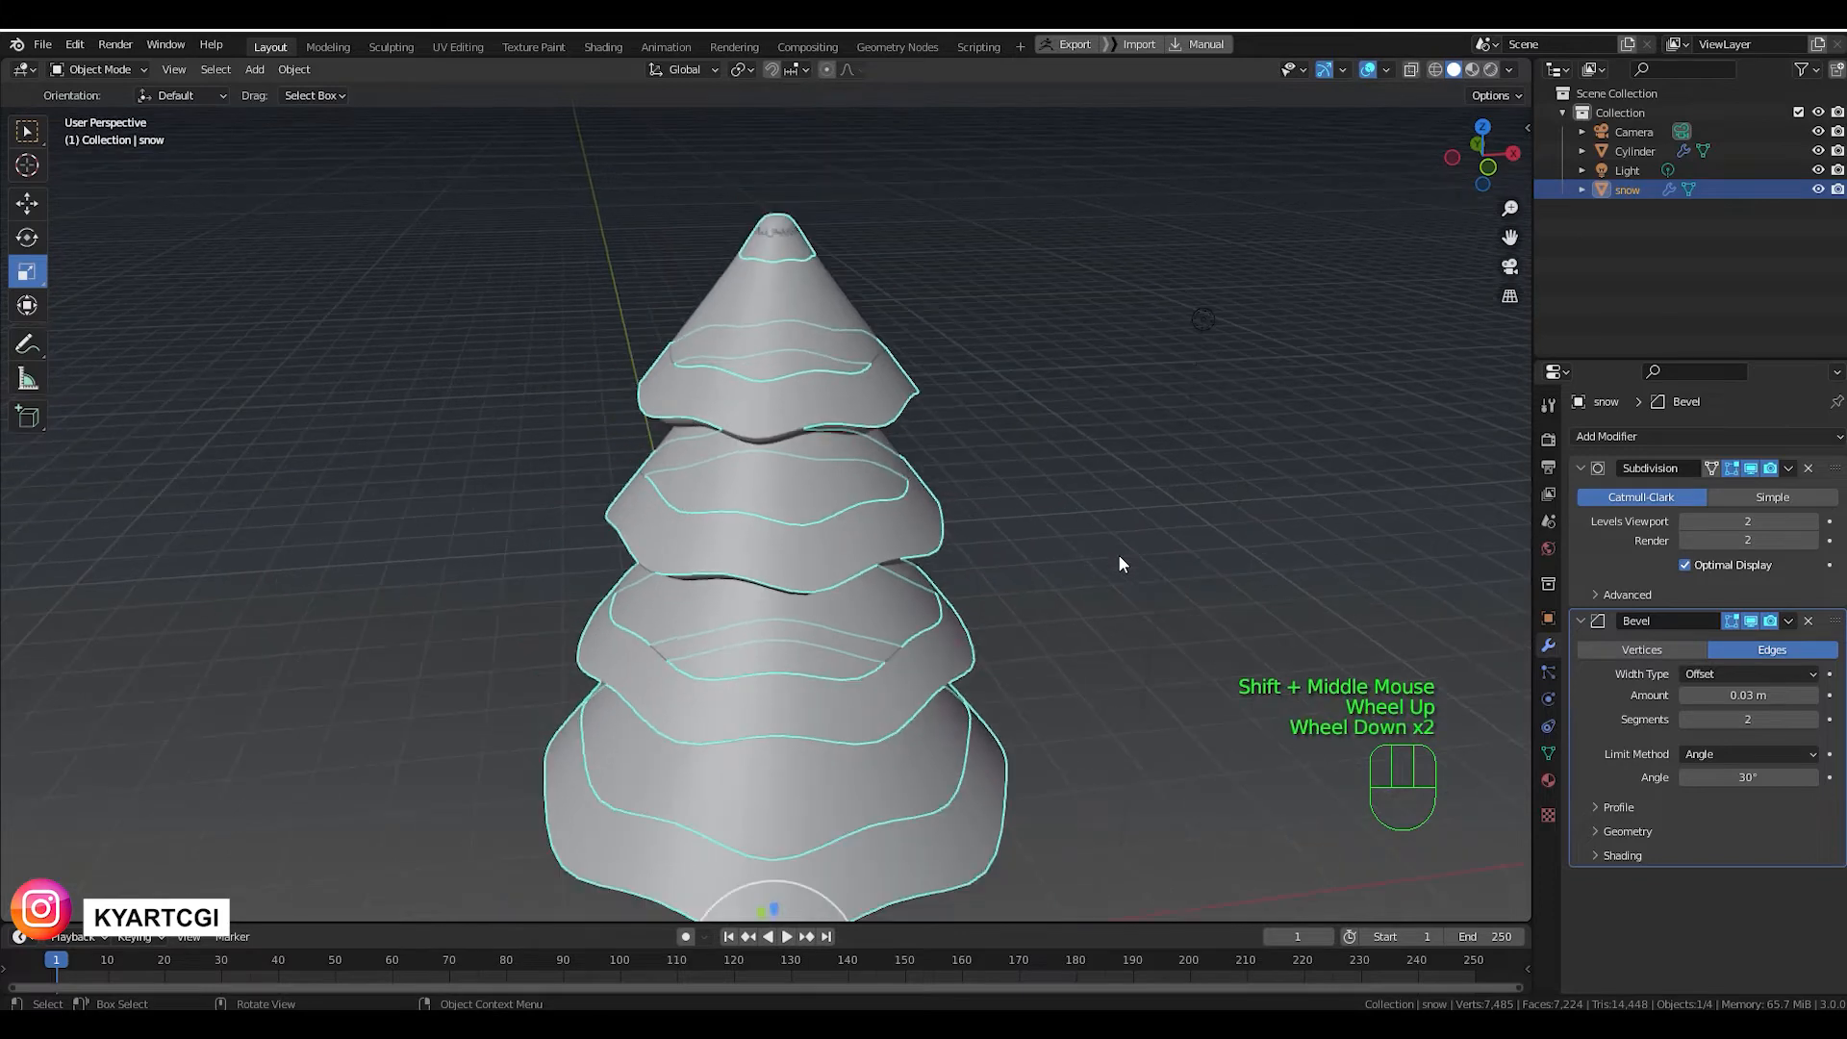
scroll(1121, 563, "up", 2)
middle_click_drag(1119, 563, 1134, 521, "shift")
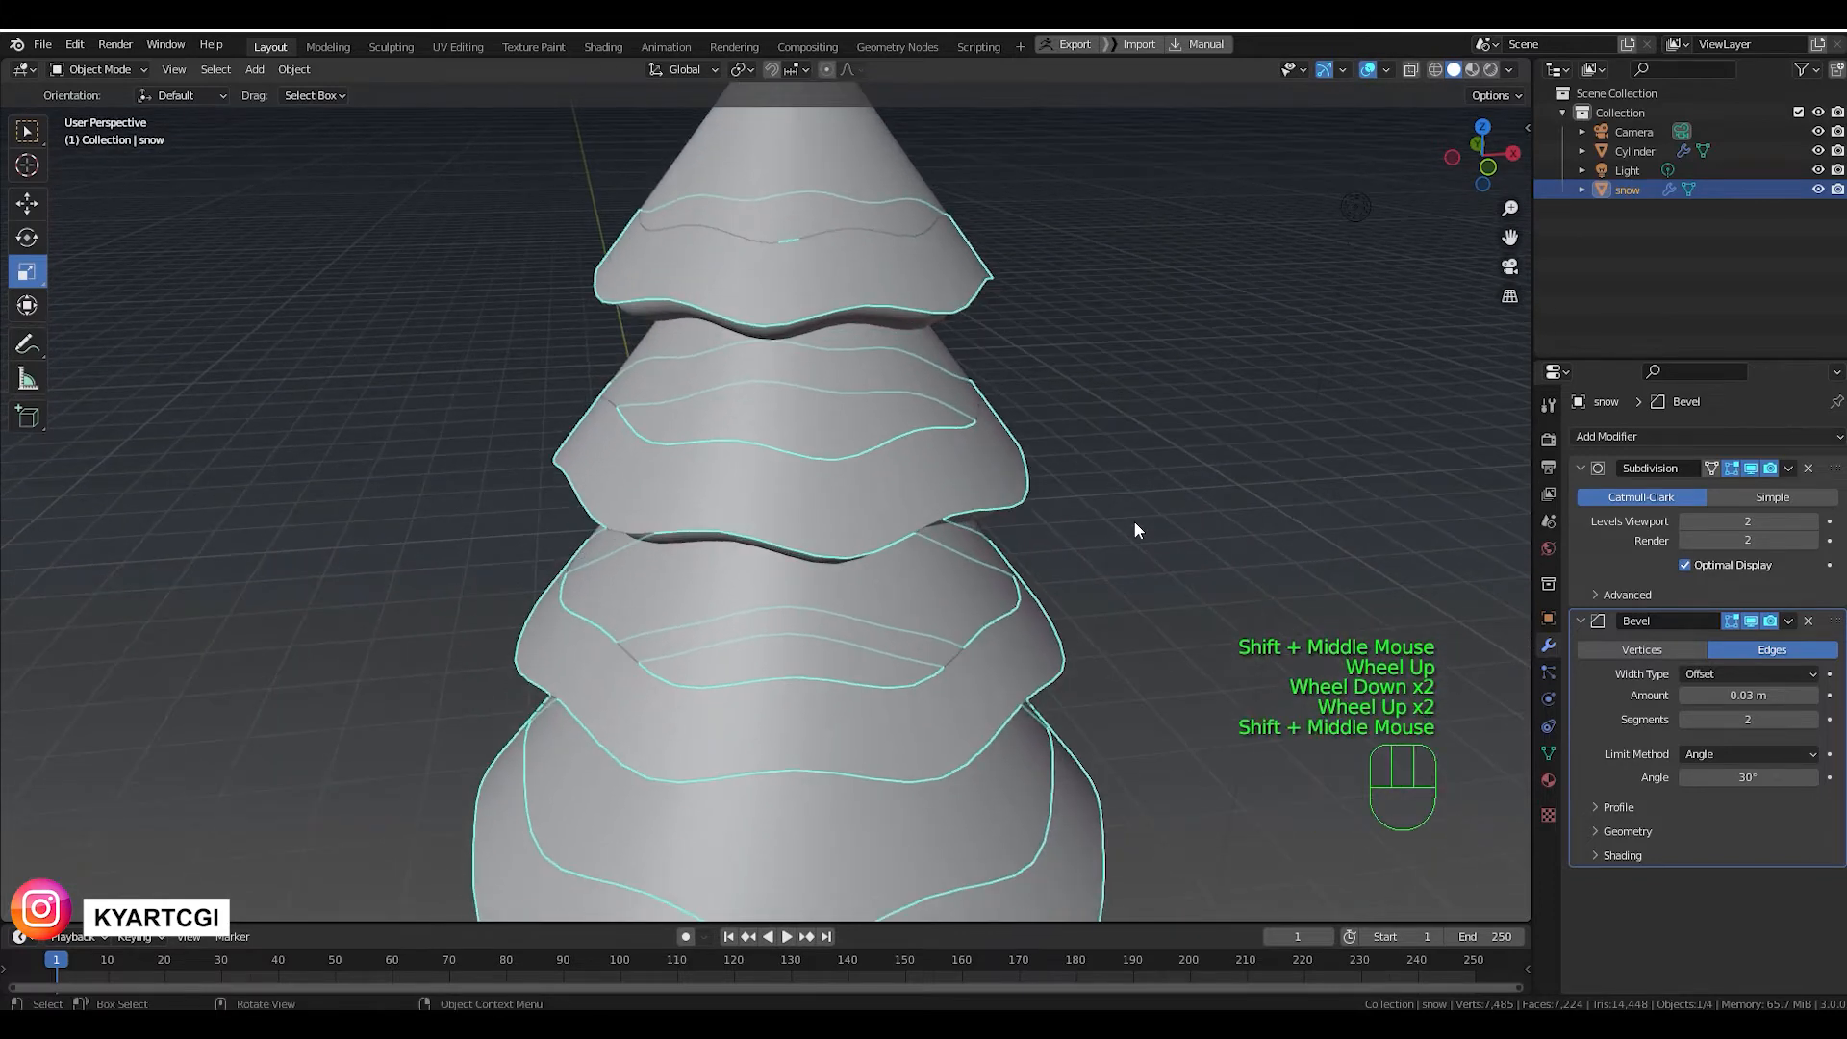
scroll(1134, 527, "down", 1)
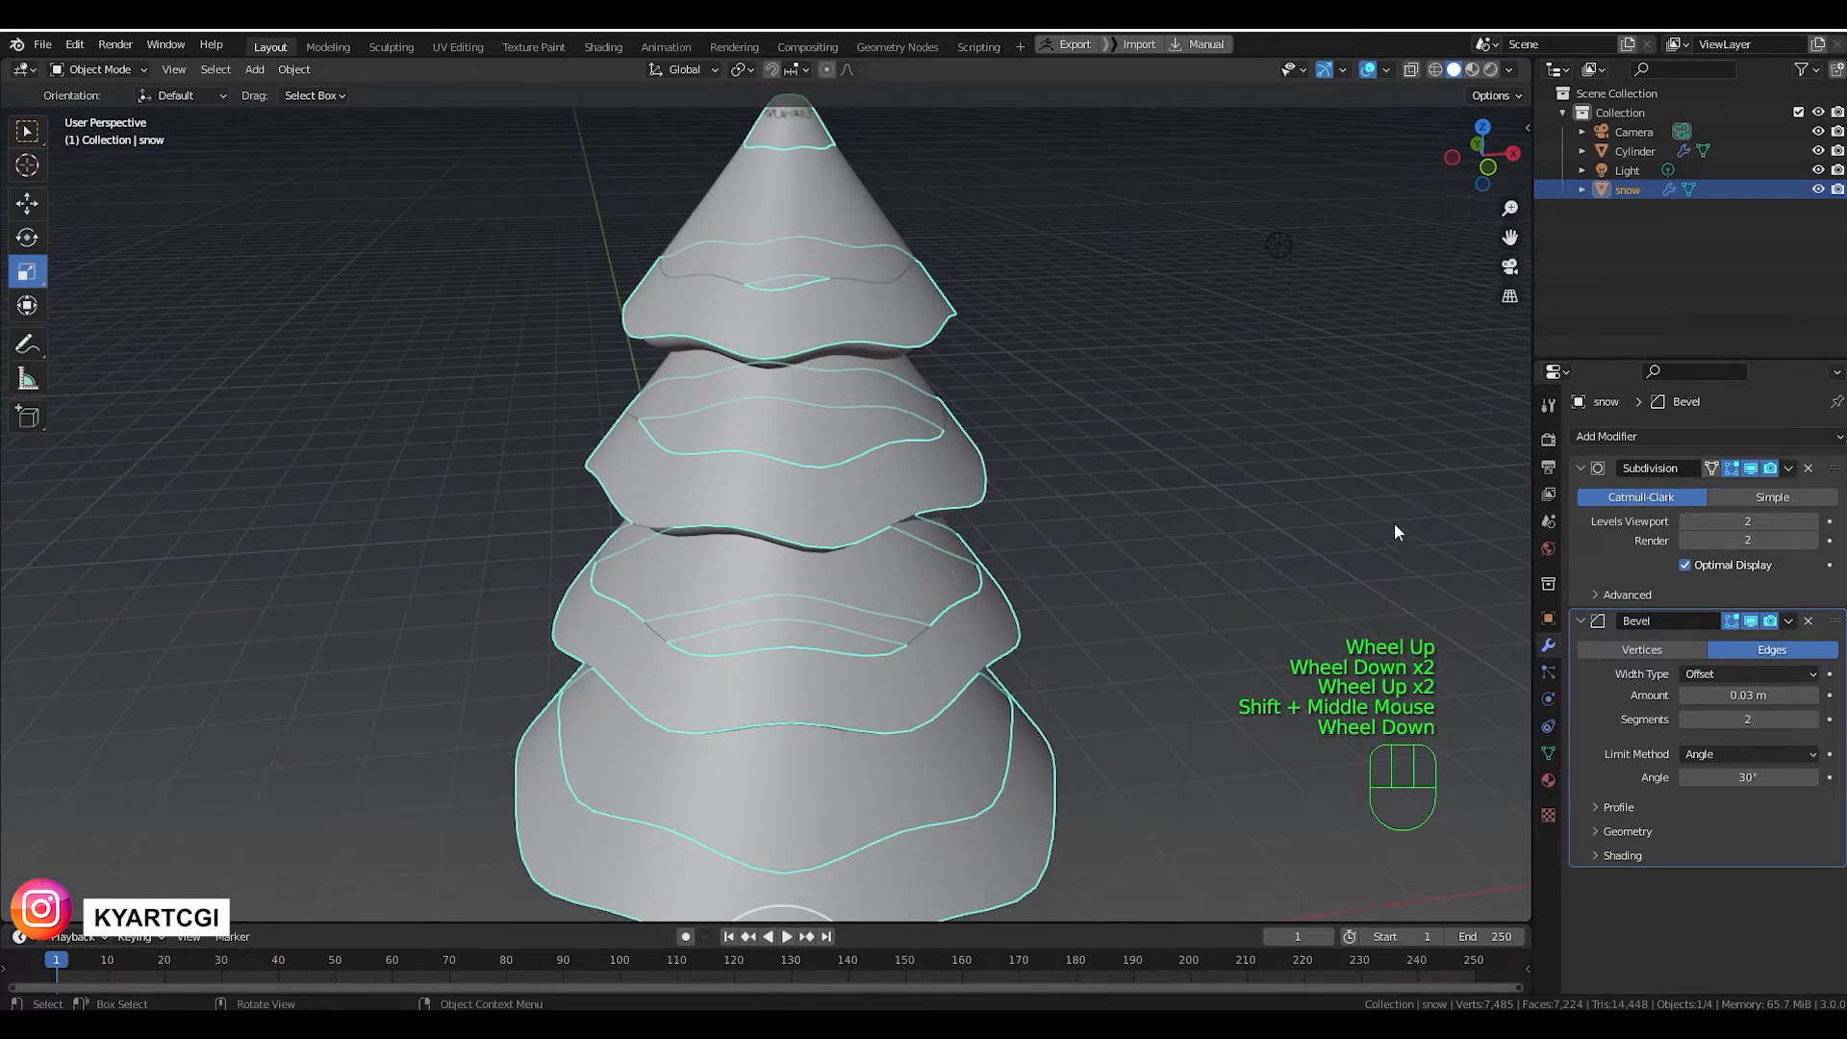
mouse_move(1103, 499)
middle_mouse_down("shift")
mouse_move(1107, 478)
mouse_move(1106, 515)
middle_mouse_up("shift")
In Edit Mode, select the tree's underside face at the lowest tier, move it slightly up along Z, and return to Object Mode.
left_click(826, 258)
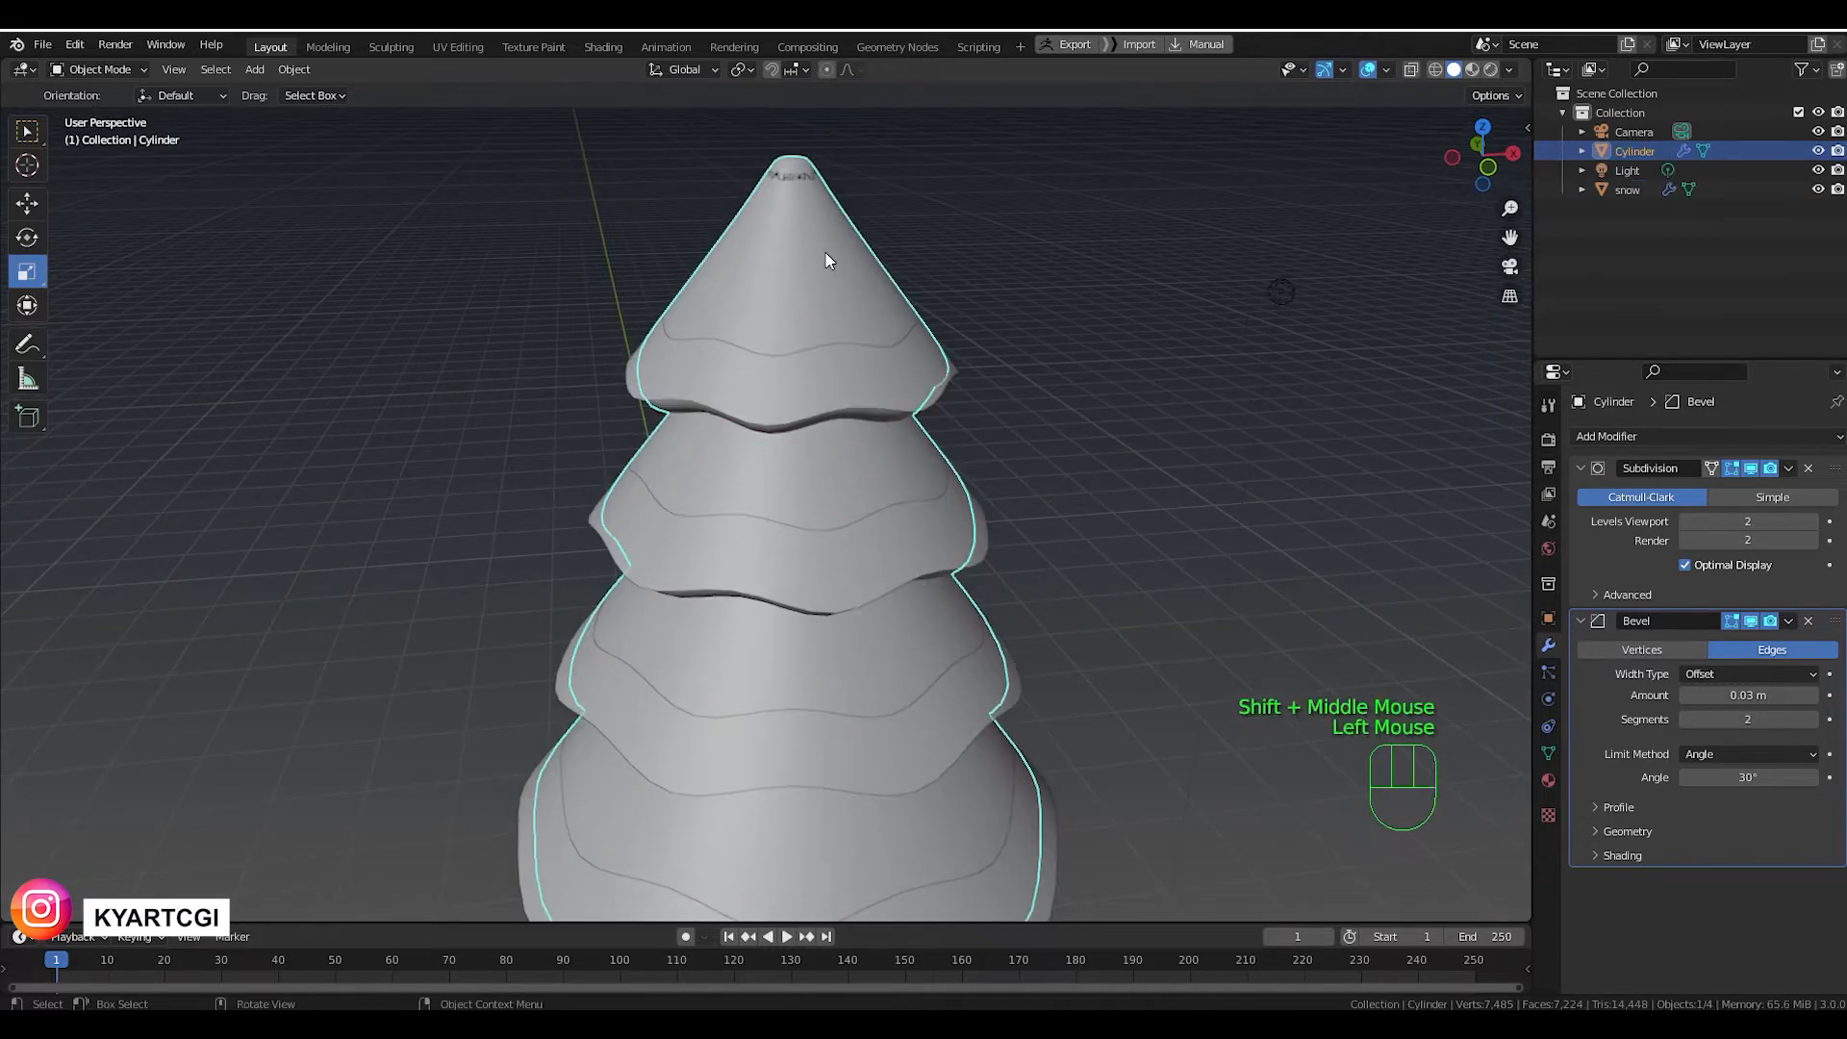
middle_click_drag(1070, 433, 1081, 286)
middle_click_drag(1082, 397, 1052, 315, "shift")
key("Tab")
scroll(1052, 459, "down", 1)
middle_click_drag(1064, 564, 1062, 460)
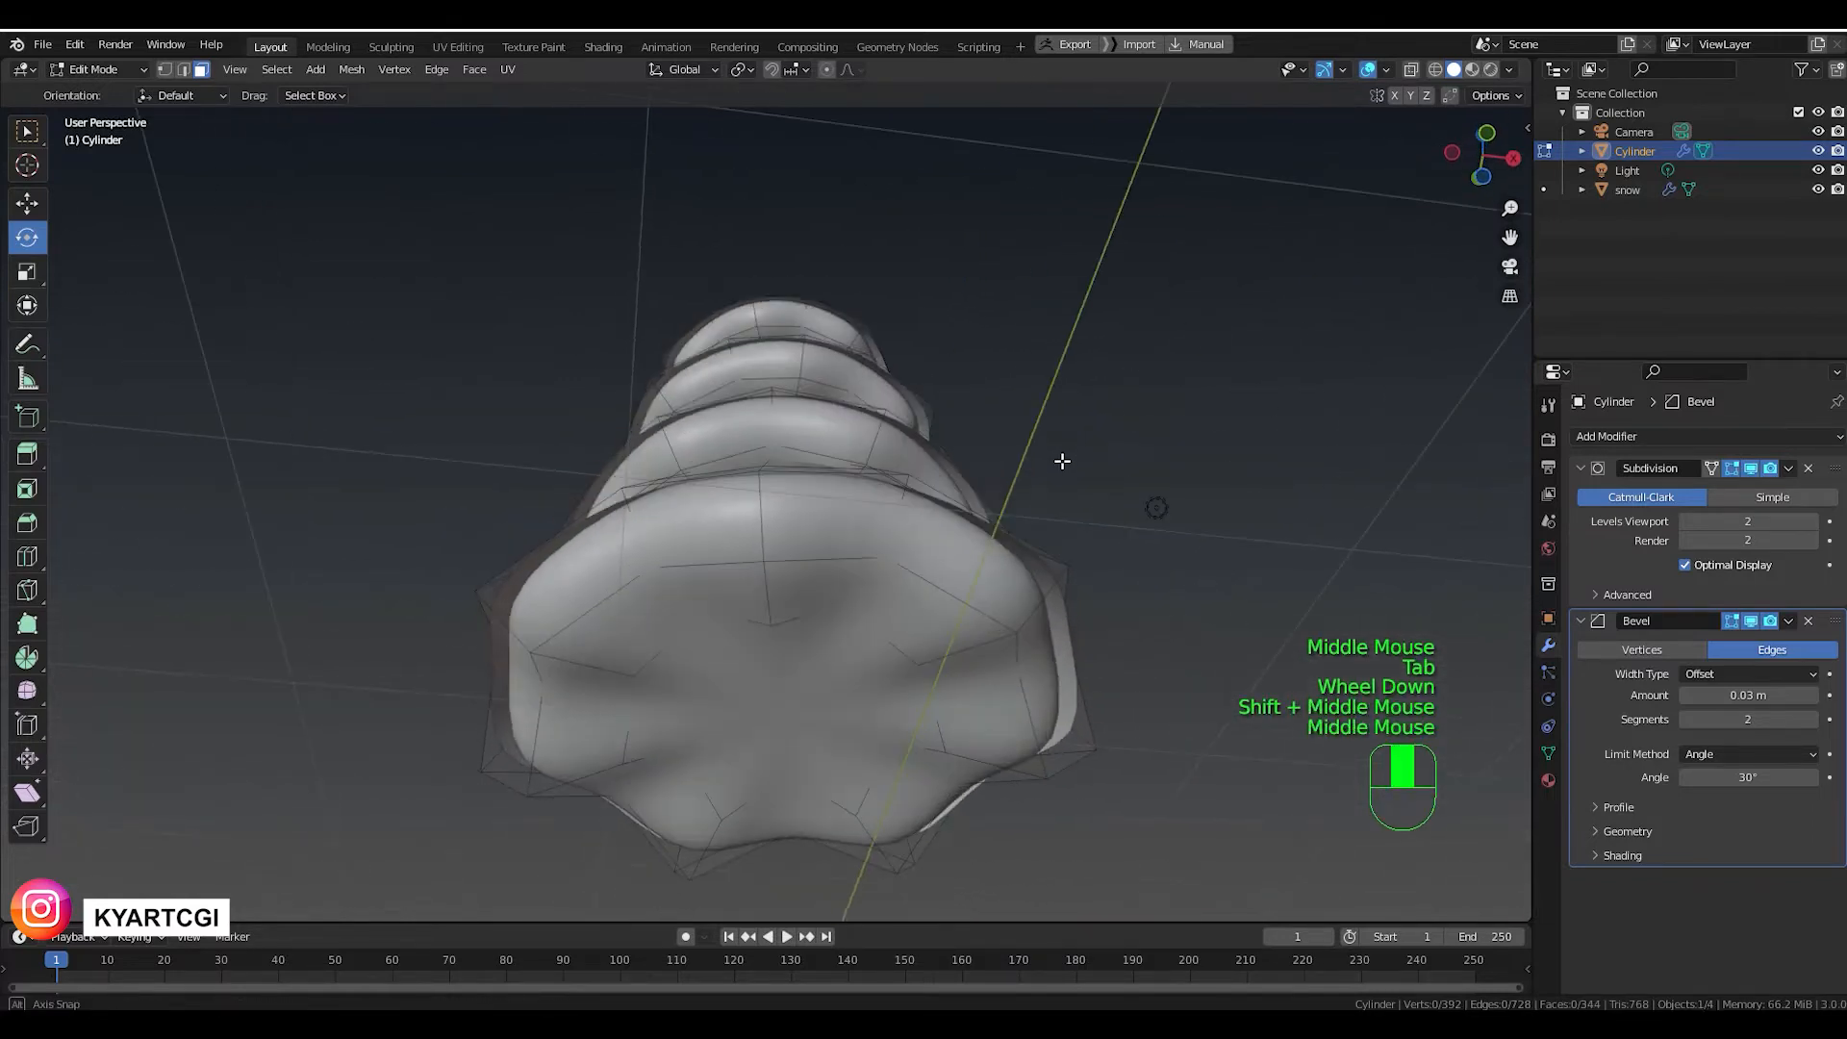
left_click(825, 700)
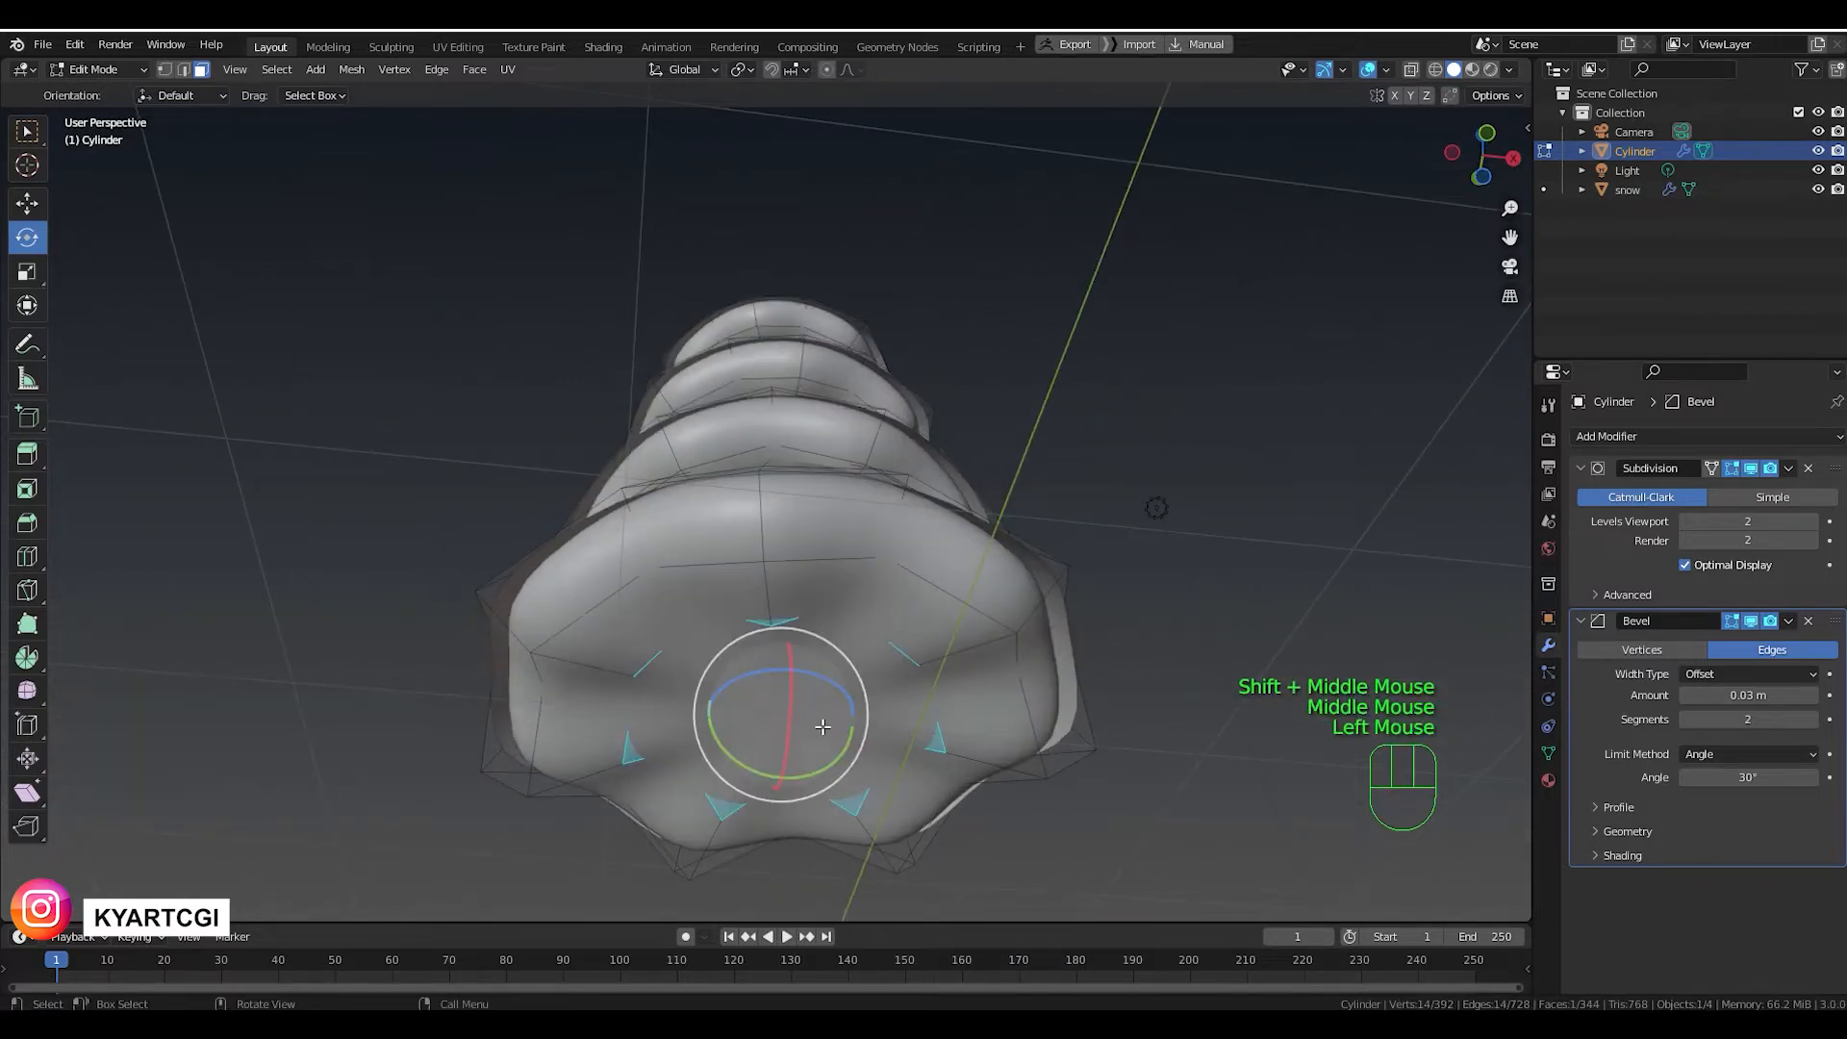
left_click(17, 204)
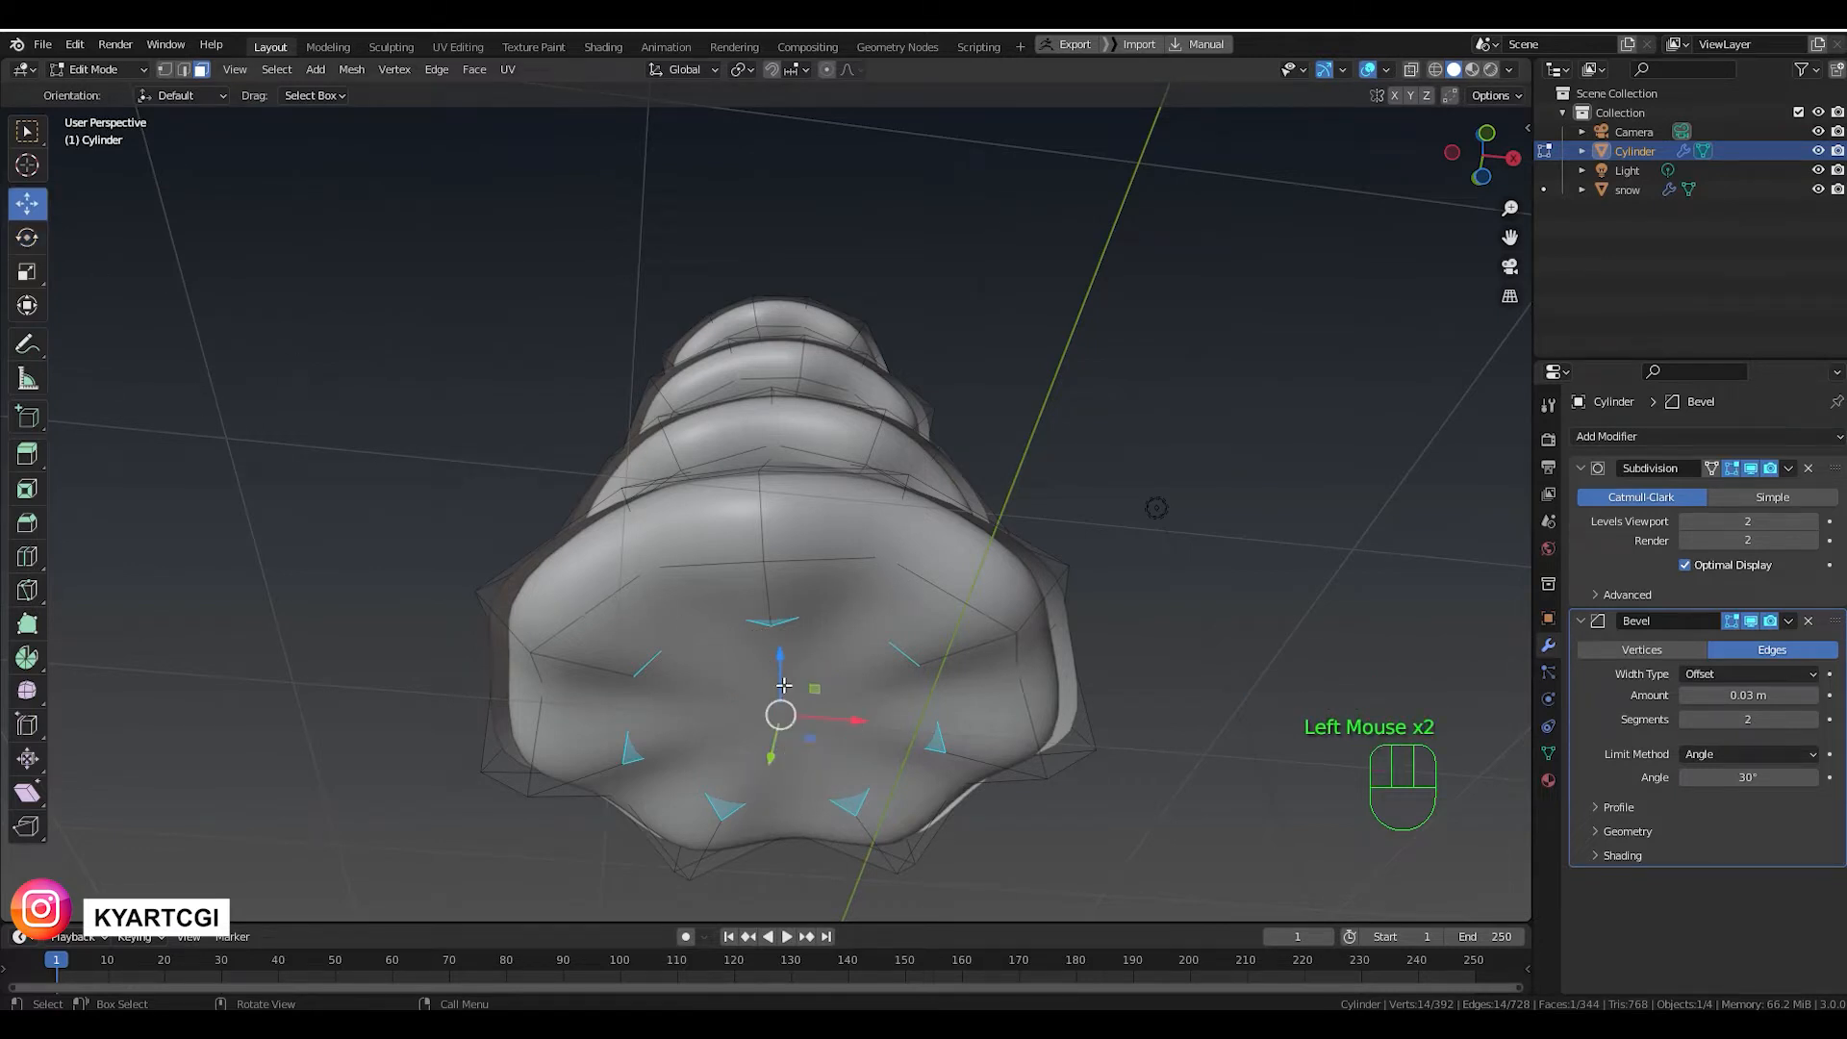
left_click_drag(784, 685, 784, 673)
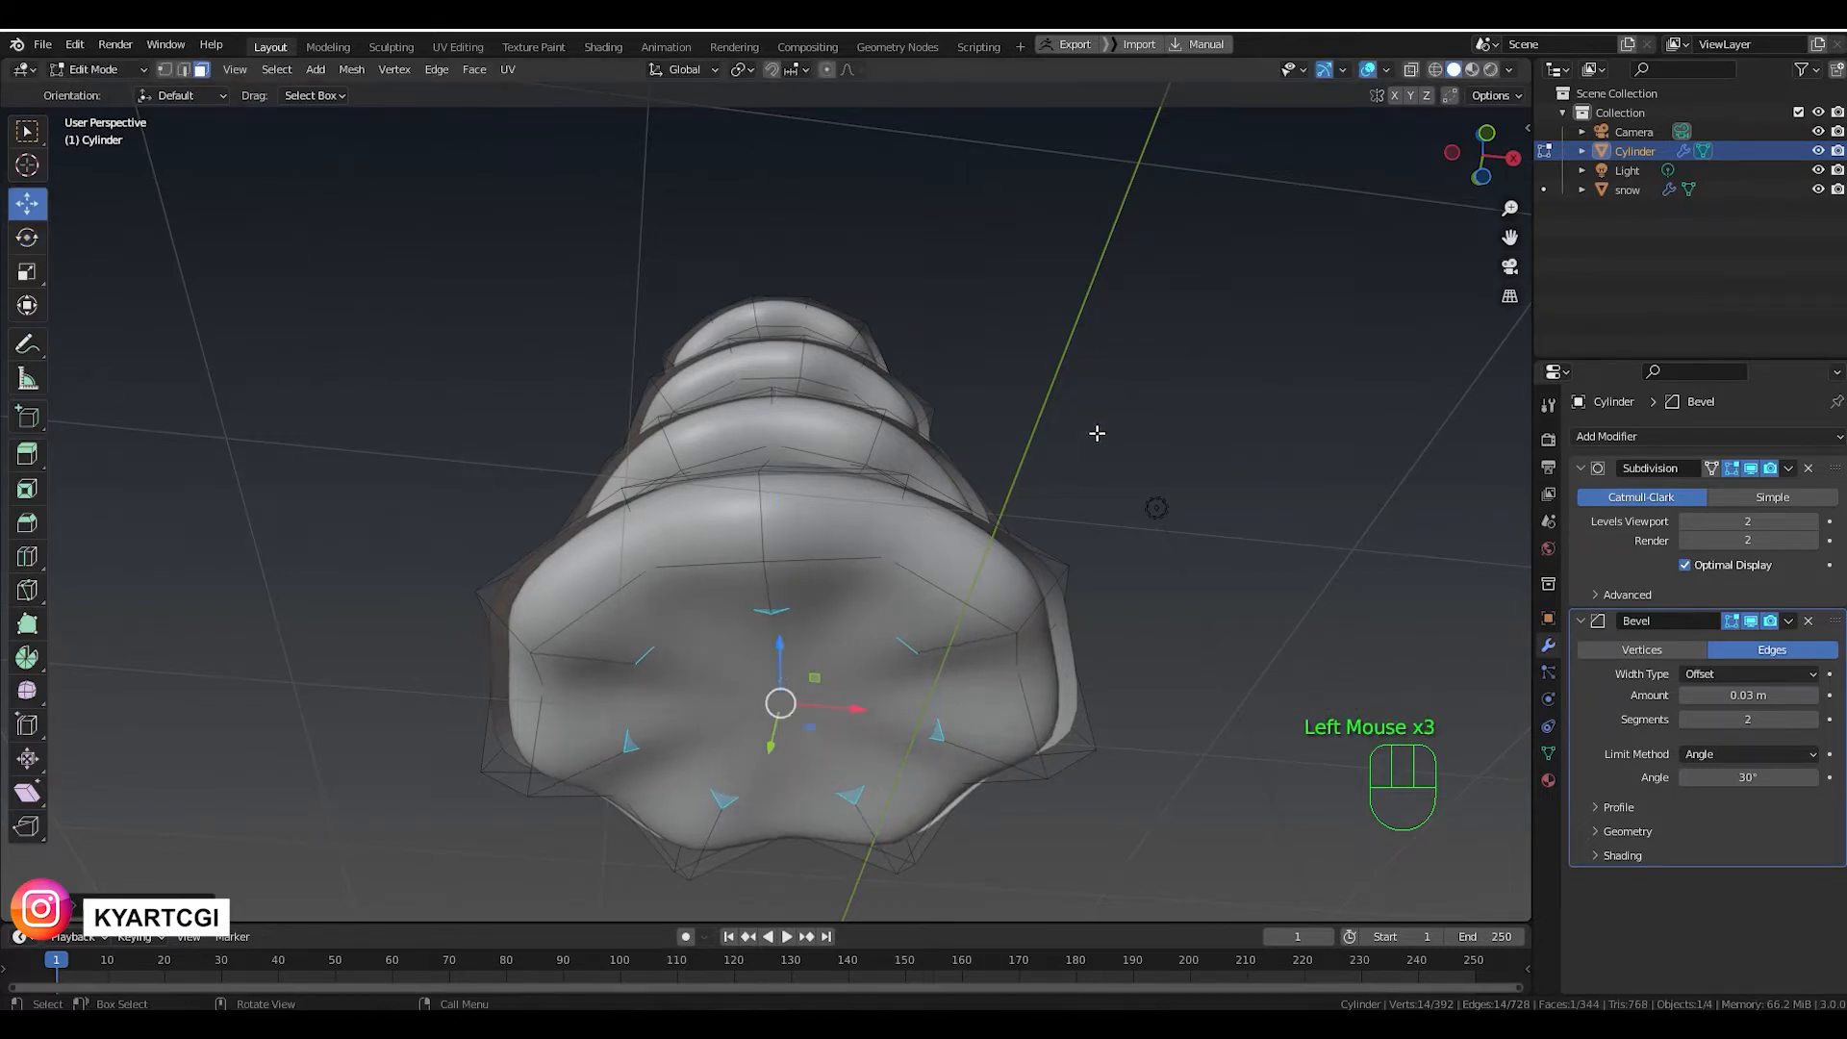
middle_click_drag(1097, 433, 1084, 552)
key("Tab")
Select the tree body rather than the snow bands and give it a new material.
scroll(1081, 561, "down", 2)
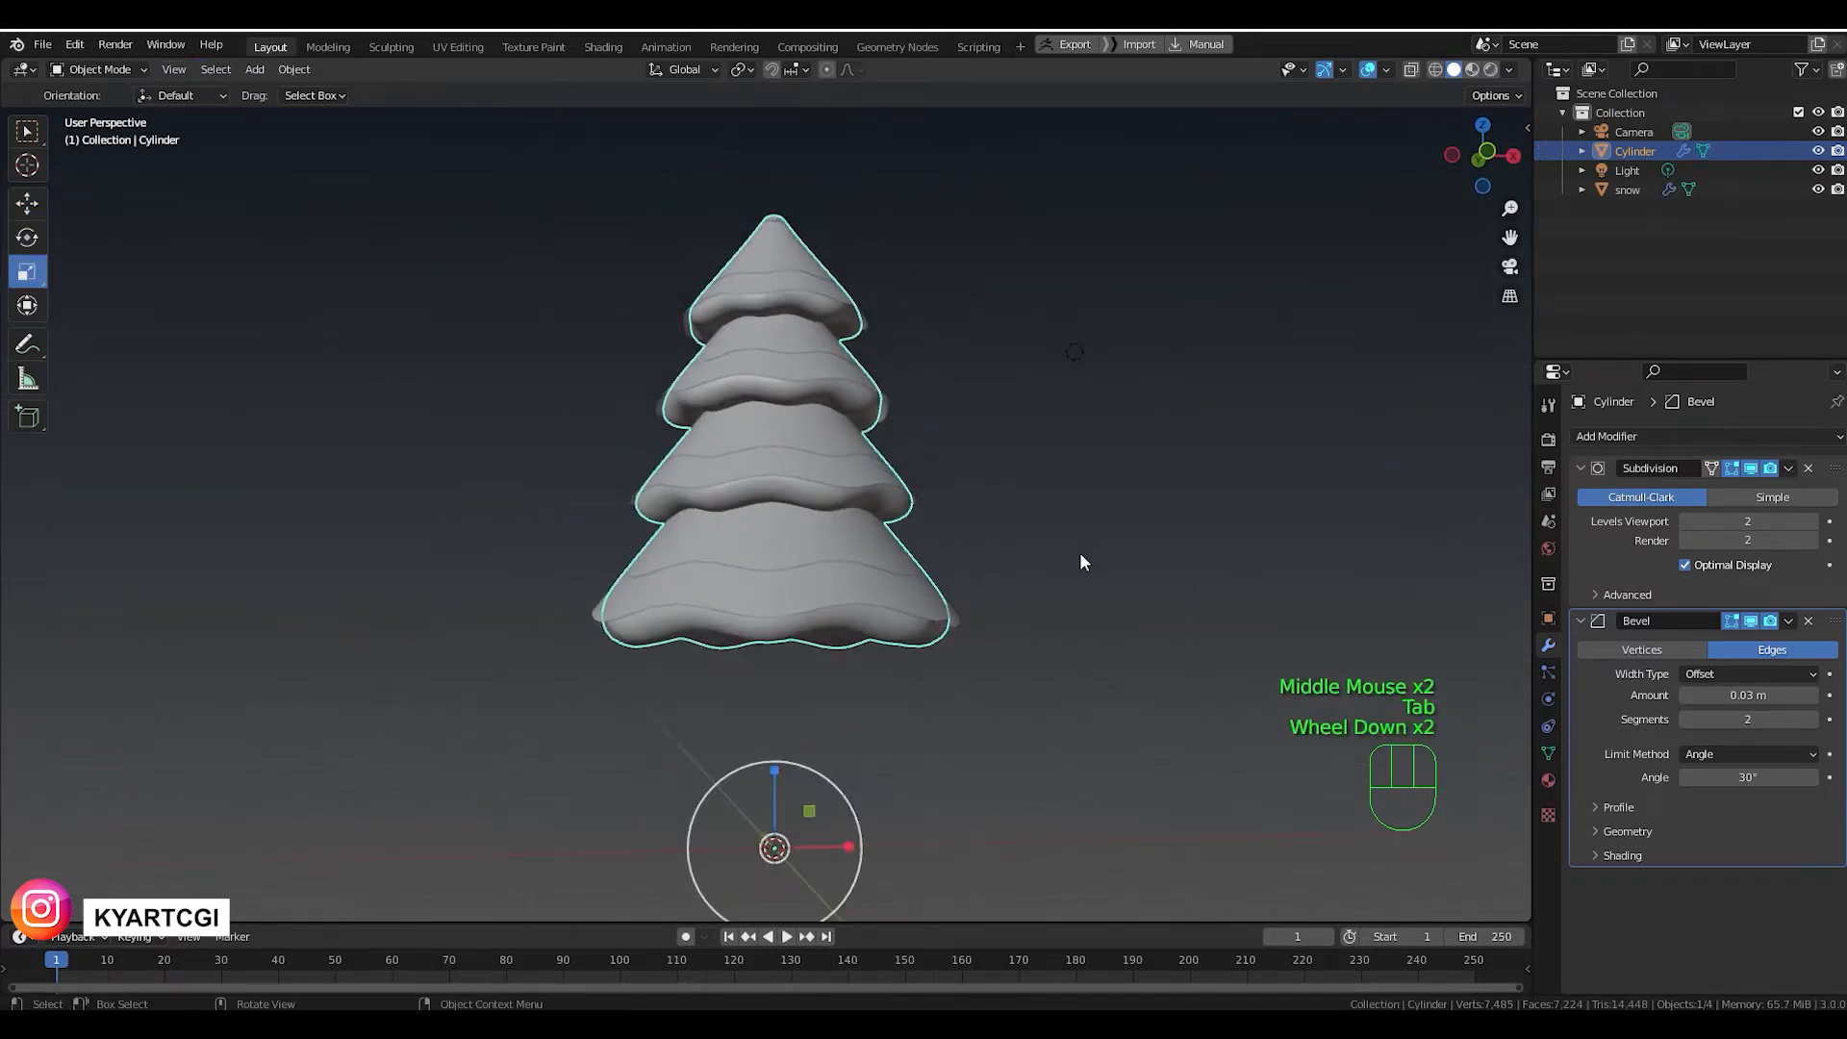
middle_click_drag(995, 629, 970, 489)
scroll(972, 520, "up", 3)
scroll(971, 519, "down", 2)
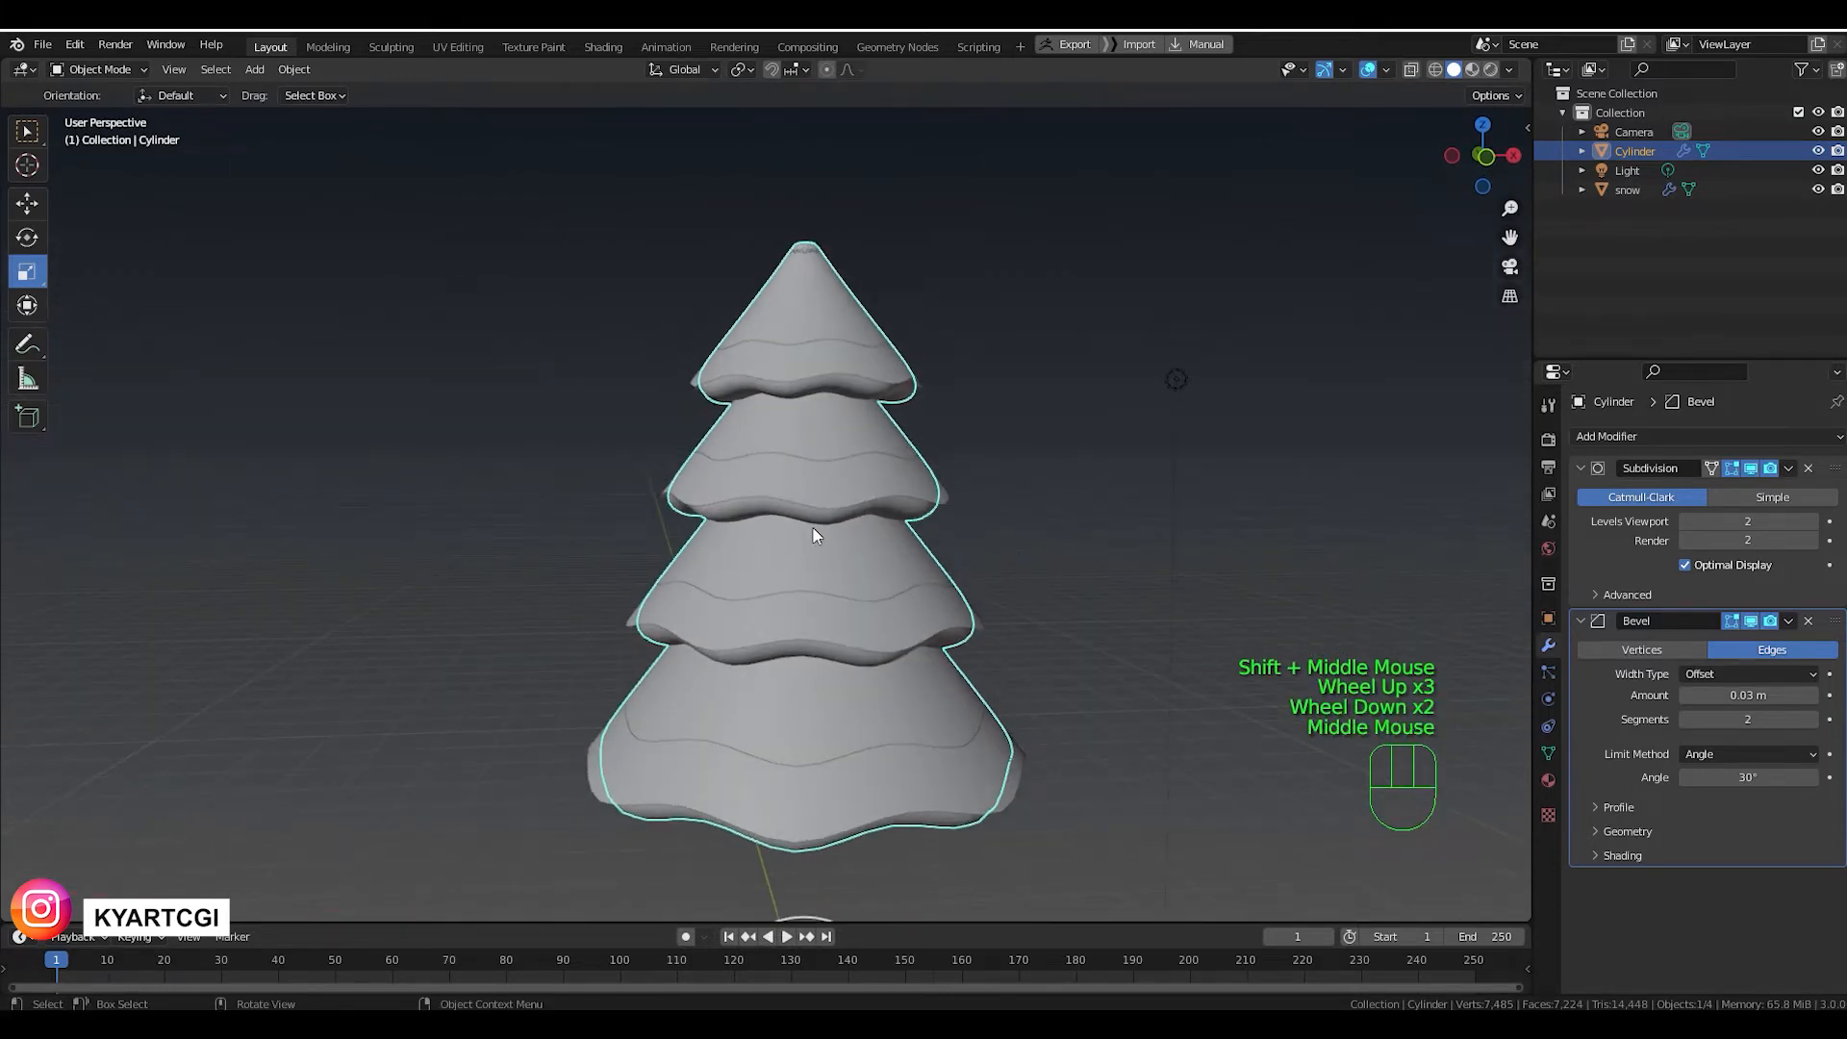
left_click(856, 565)
left_click(882, 539)
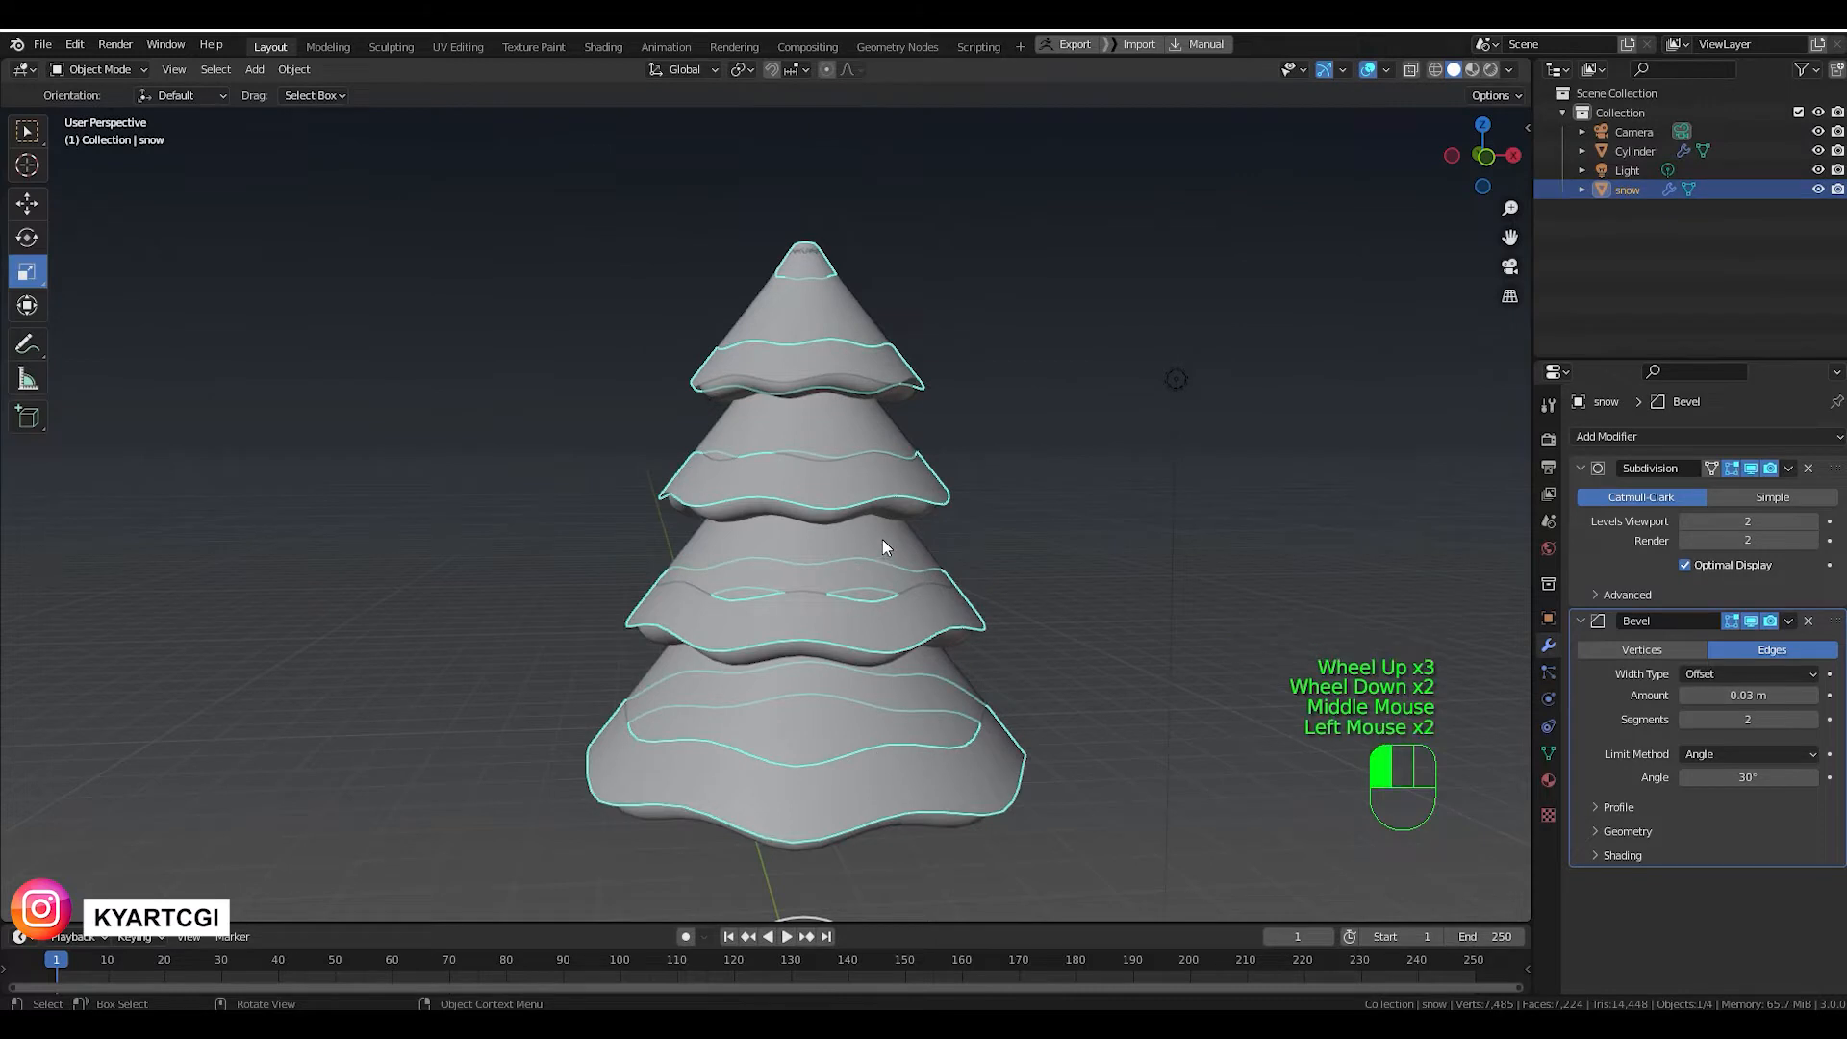
left_click(1549, 780)
left_click(1729, 515)
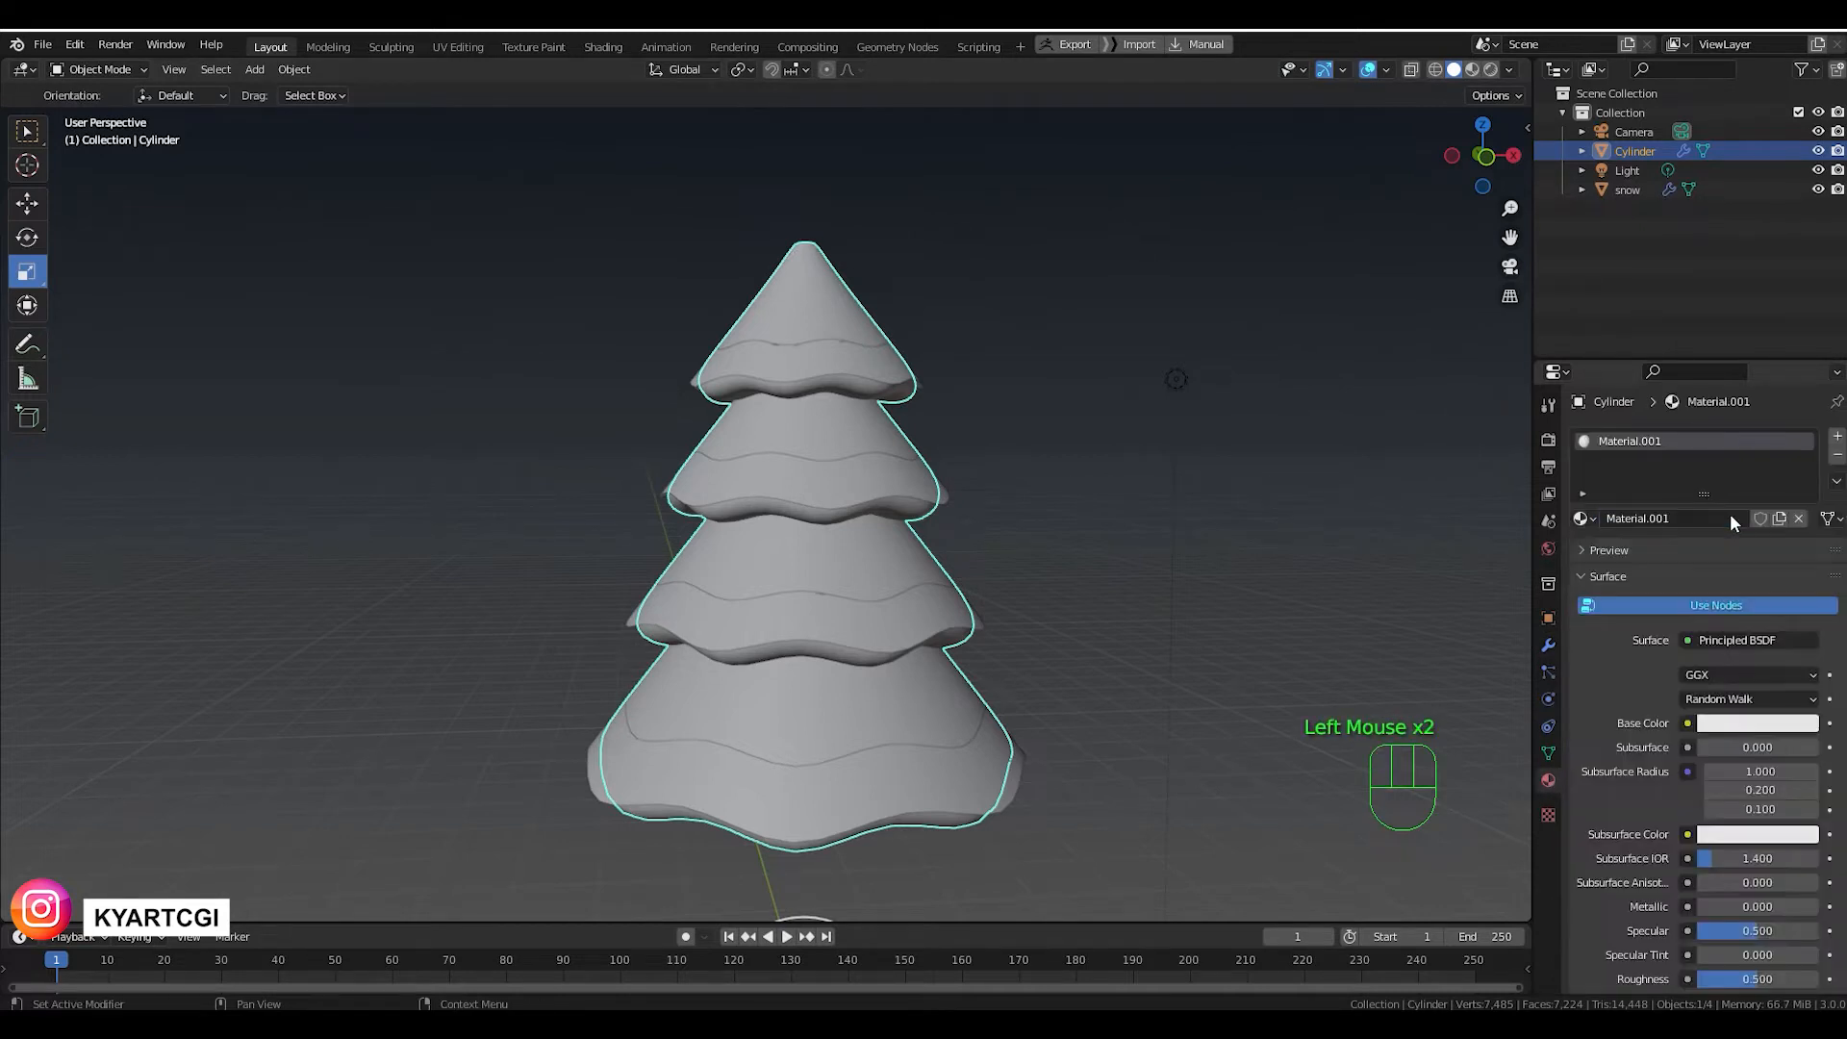
Set the tree material's base color to a darker saturated green and display the scene in Material Preview shading.
left_click(1749, 724)
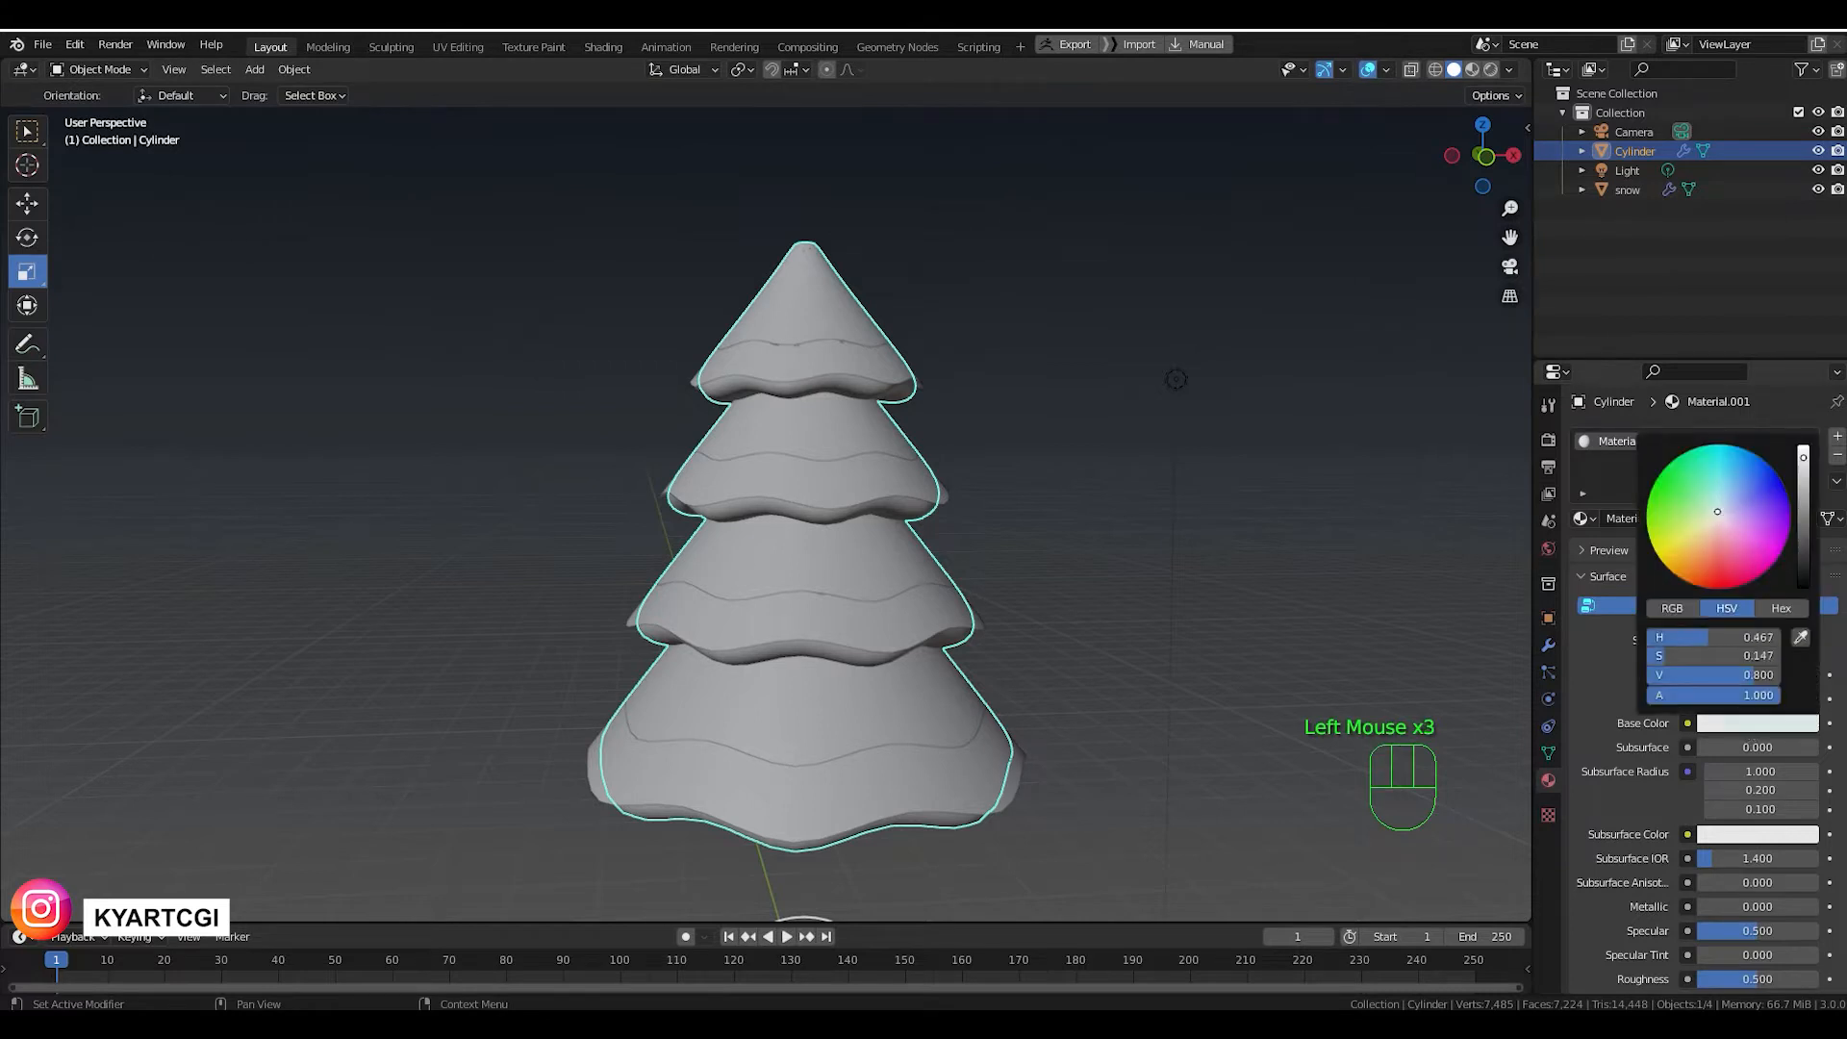
left_click_drag(1718, 511, 1673, 492)
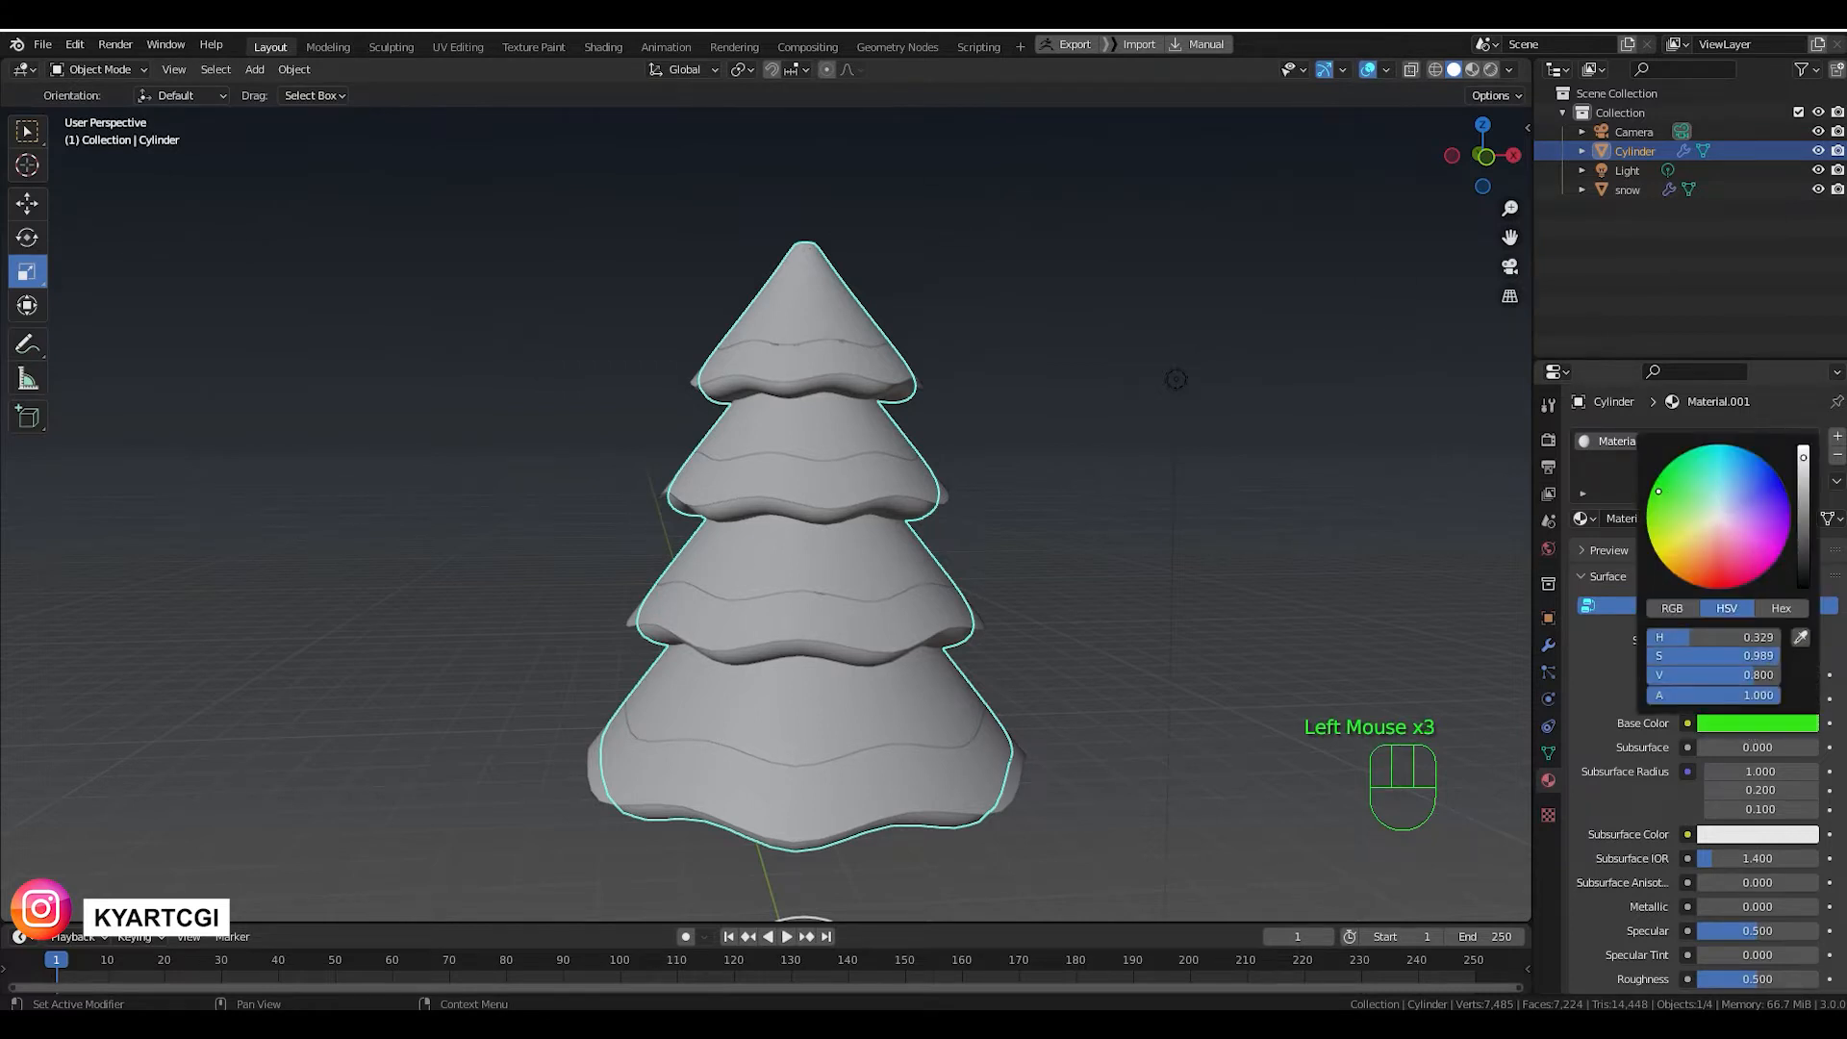
left_click_drag(1652, 492, 1655, 492)
left_click_drag(1804, 458, 1803, 501)
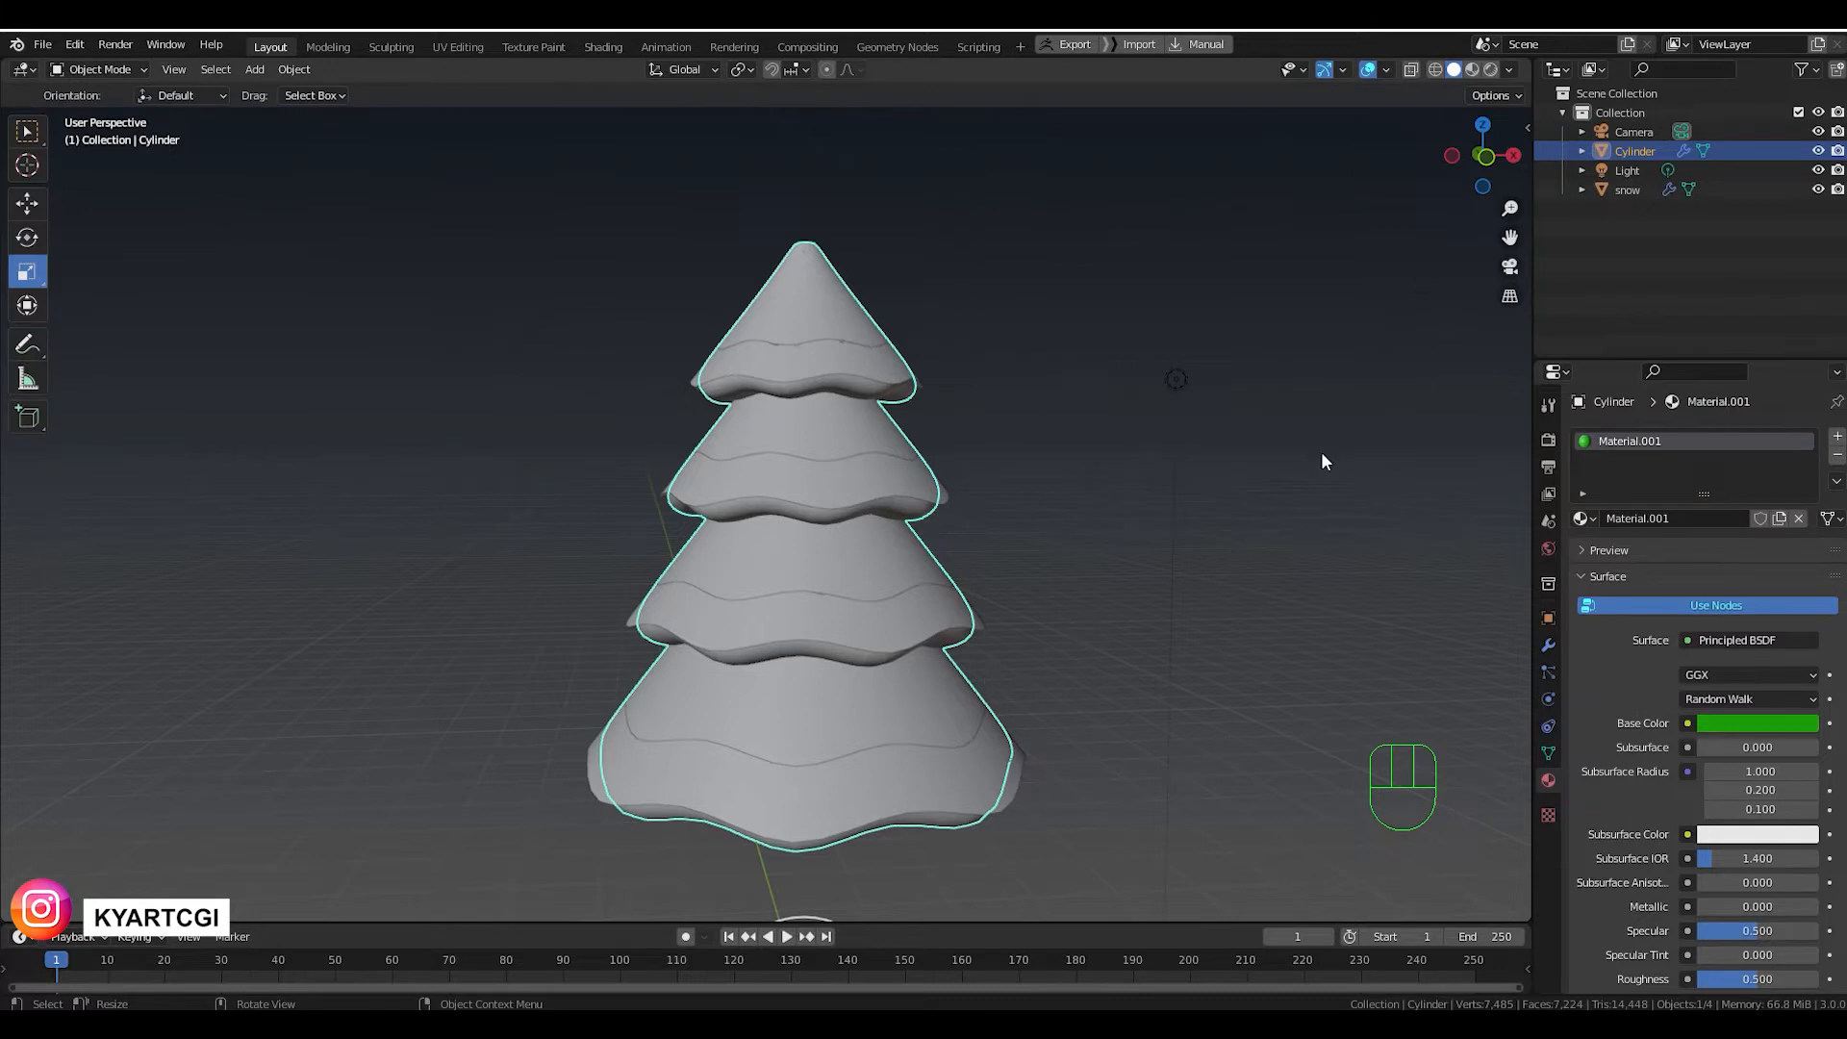
left_click(1473, 70)
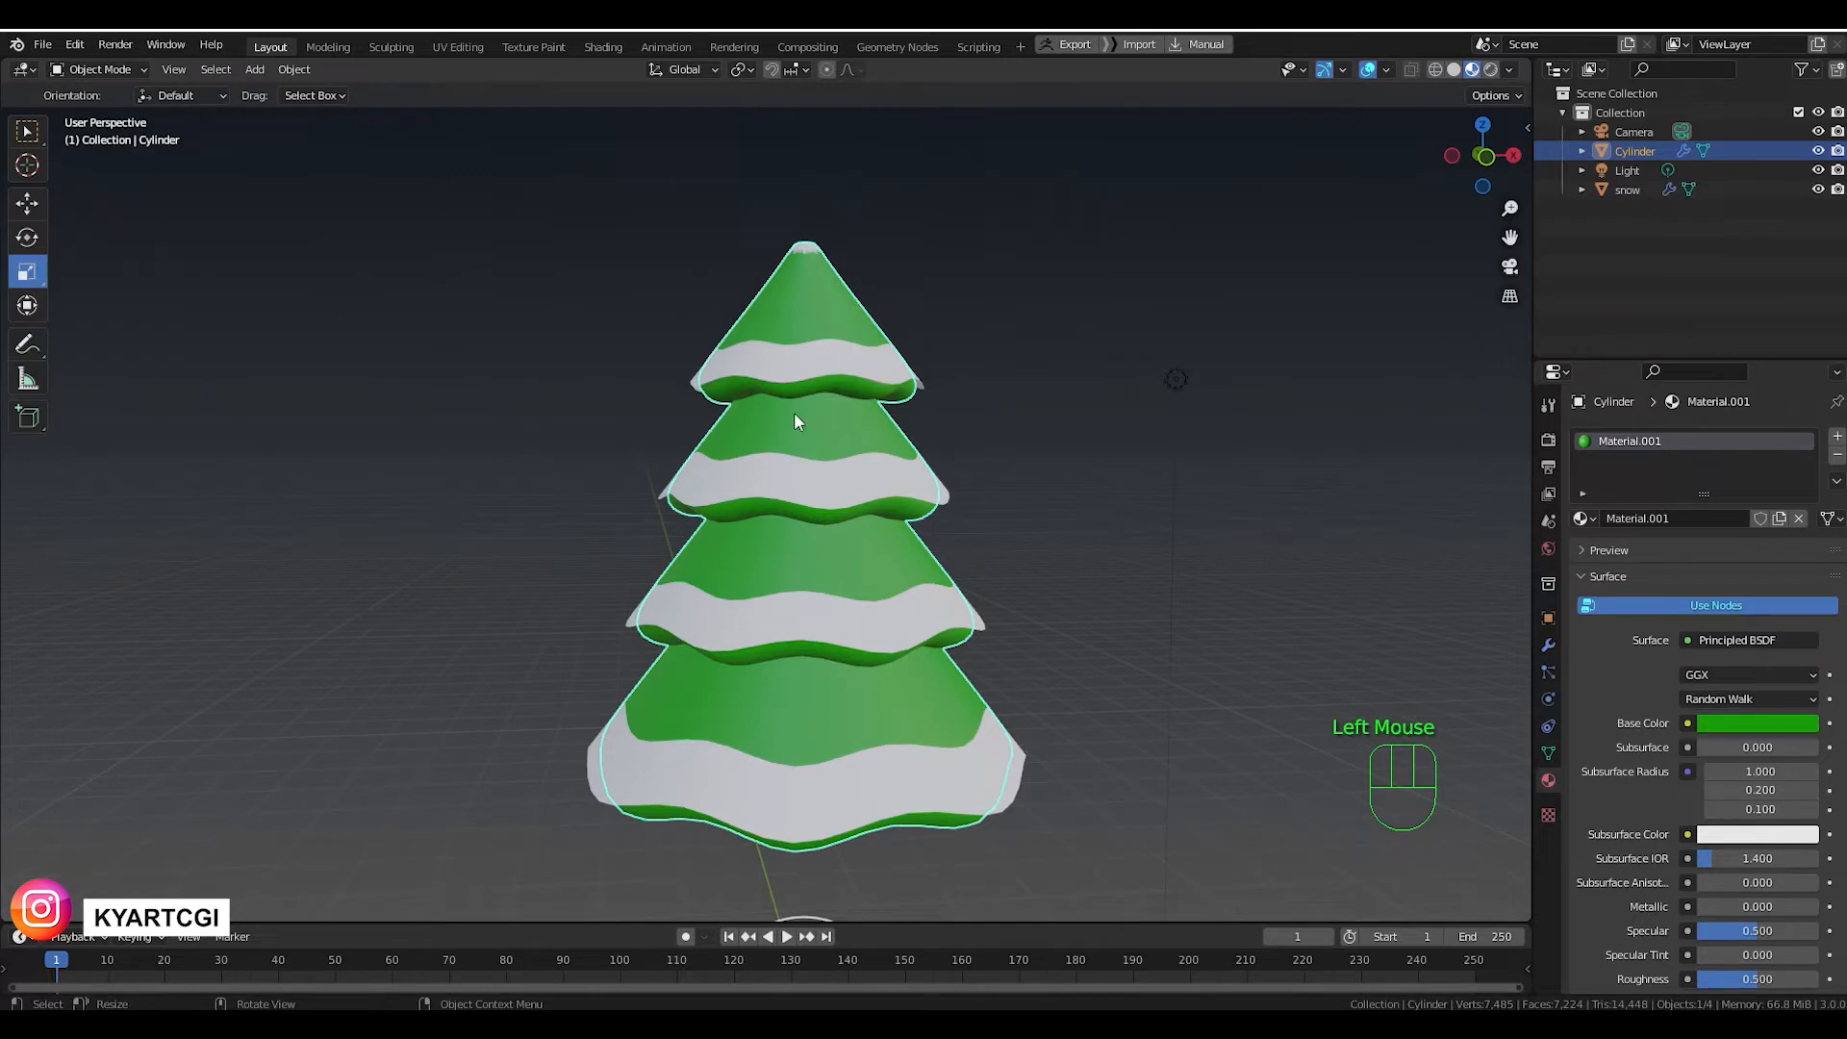
middle_click_drag(1025, 657, 1042, 604)
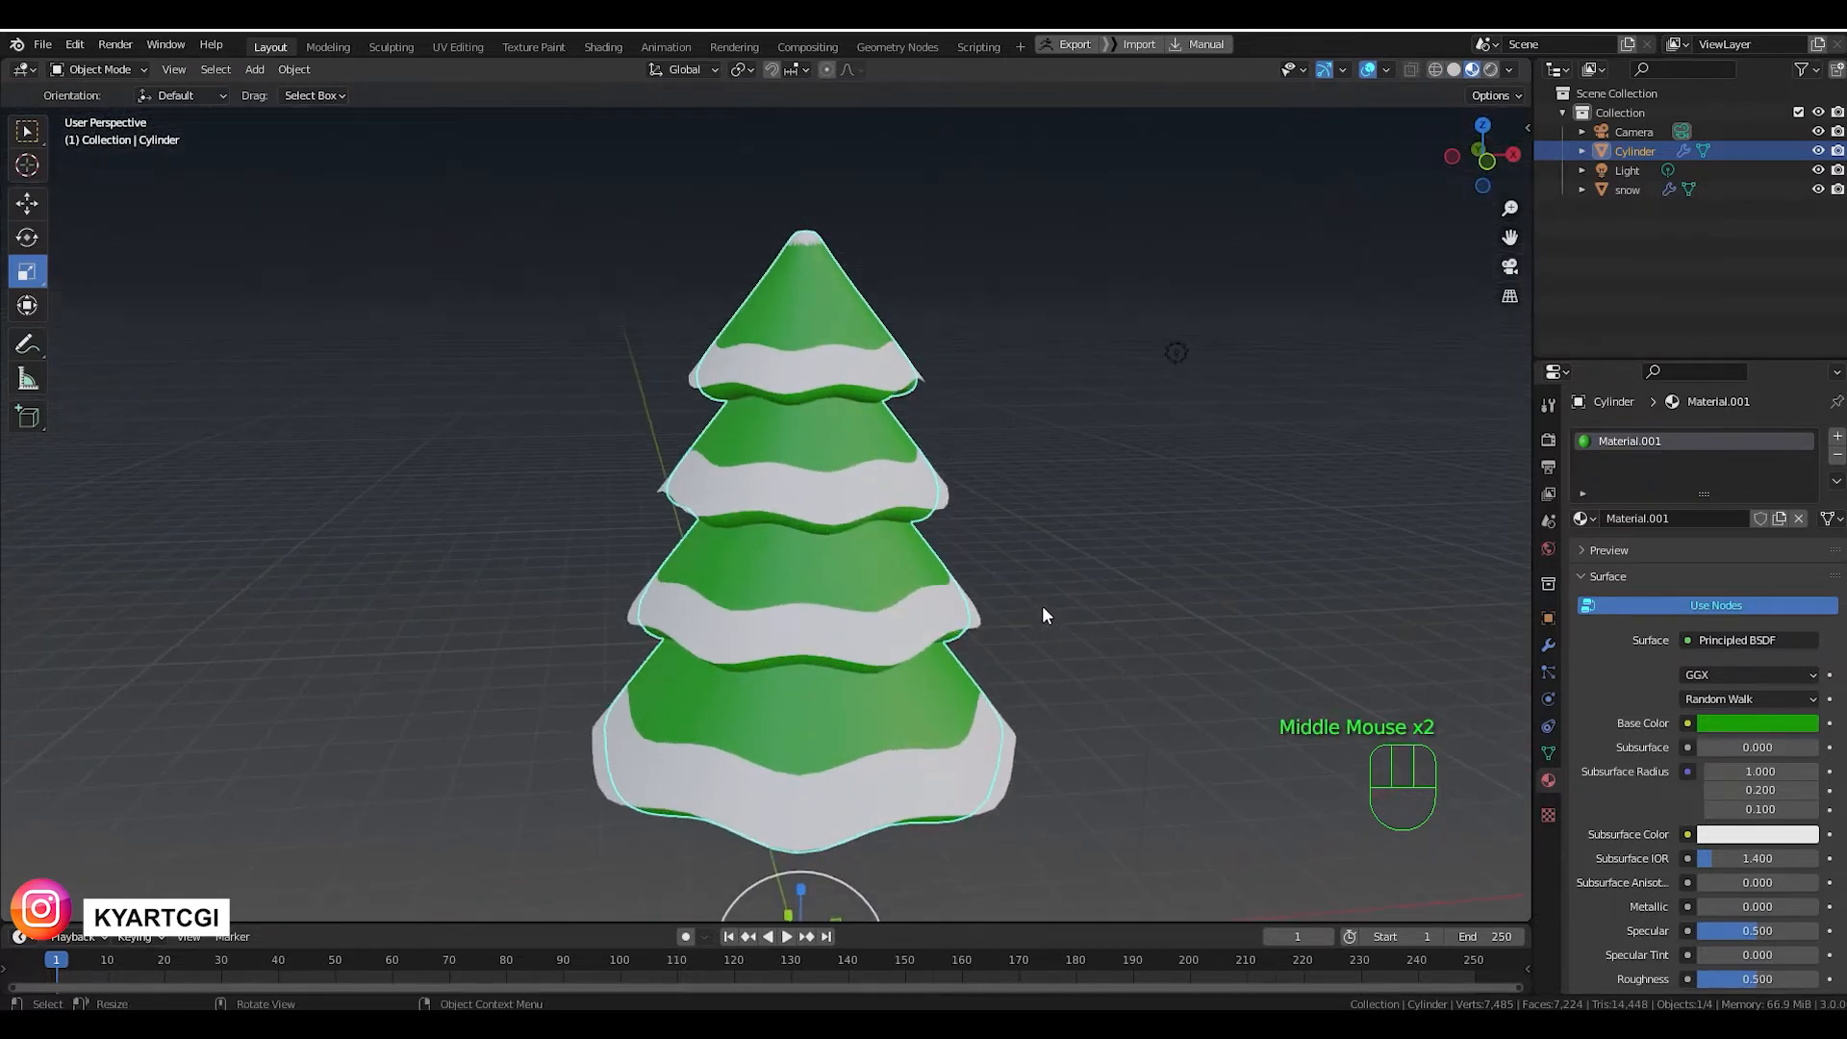
Select the snow bands and give them a new material named snaow.
left_click(879, 647)
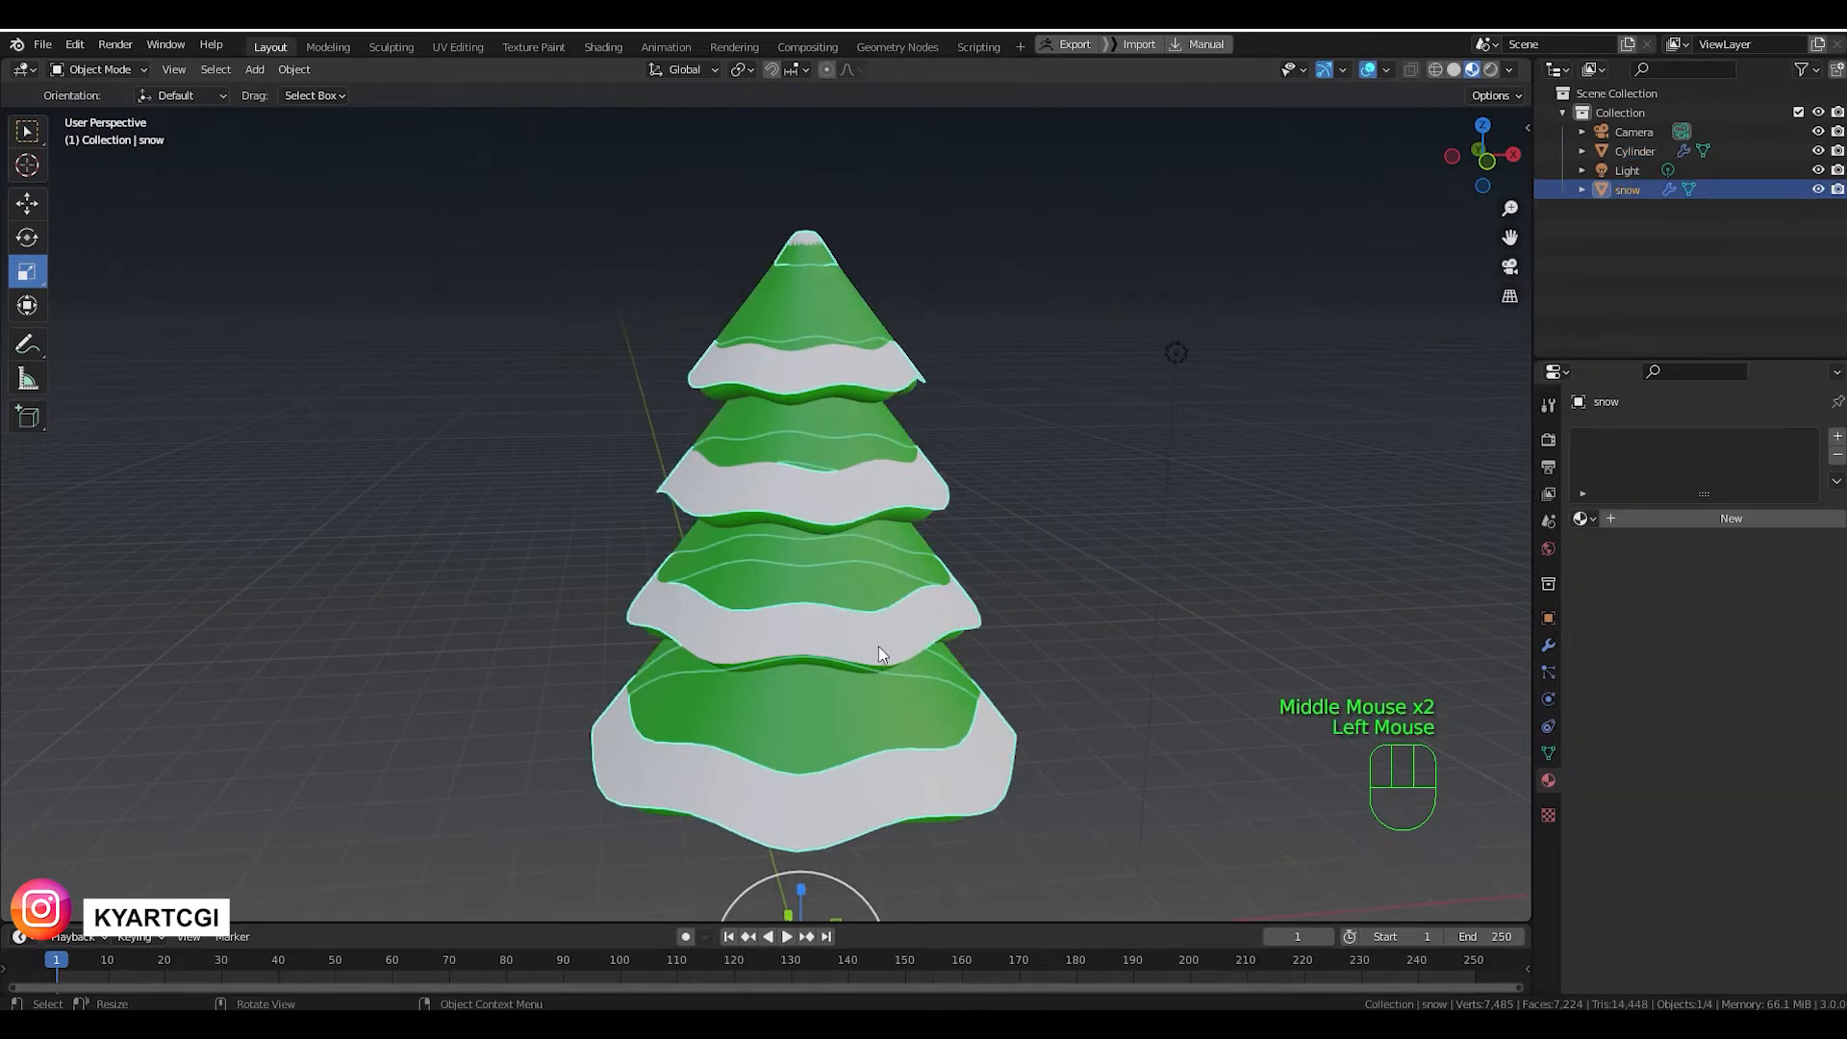
left_click(1746, 517)
left_click(1722, 519)
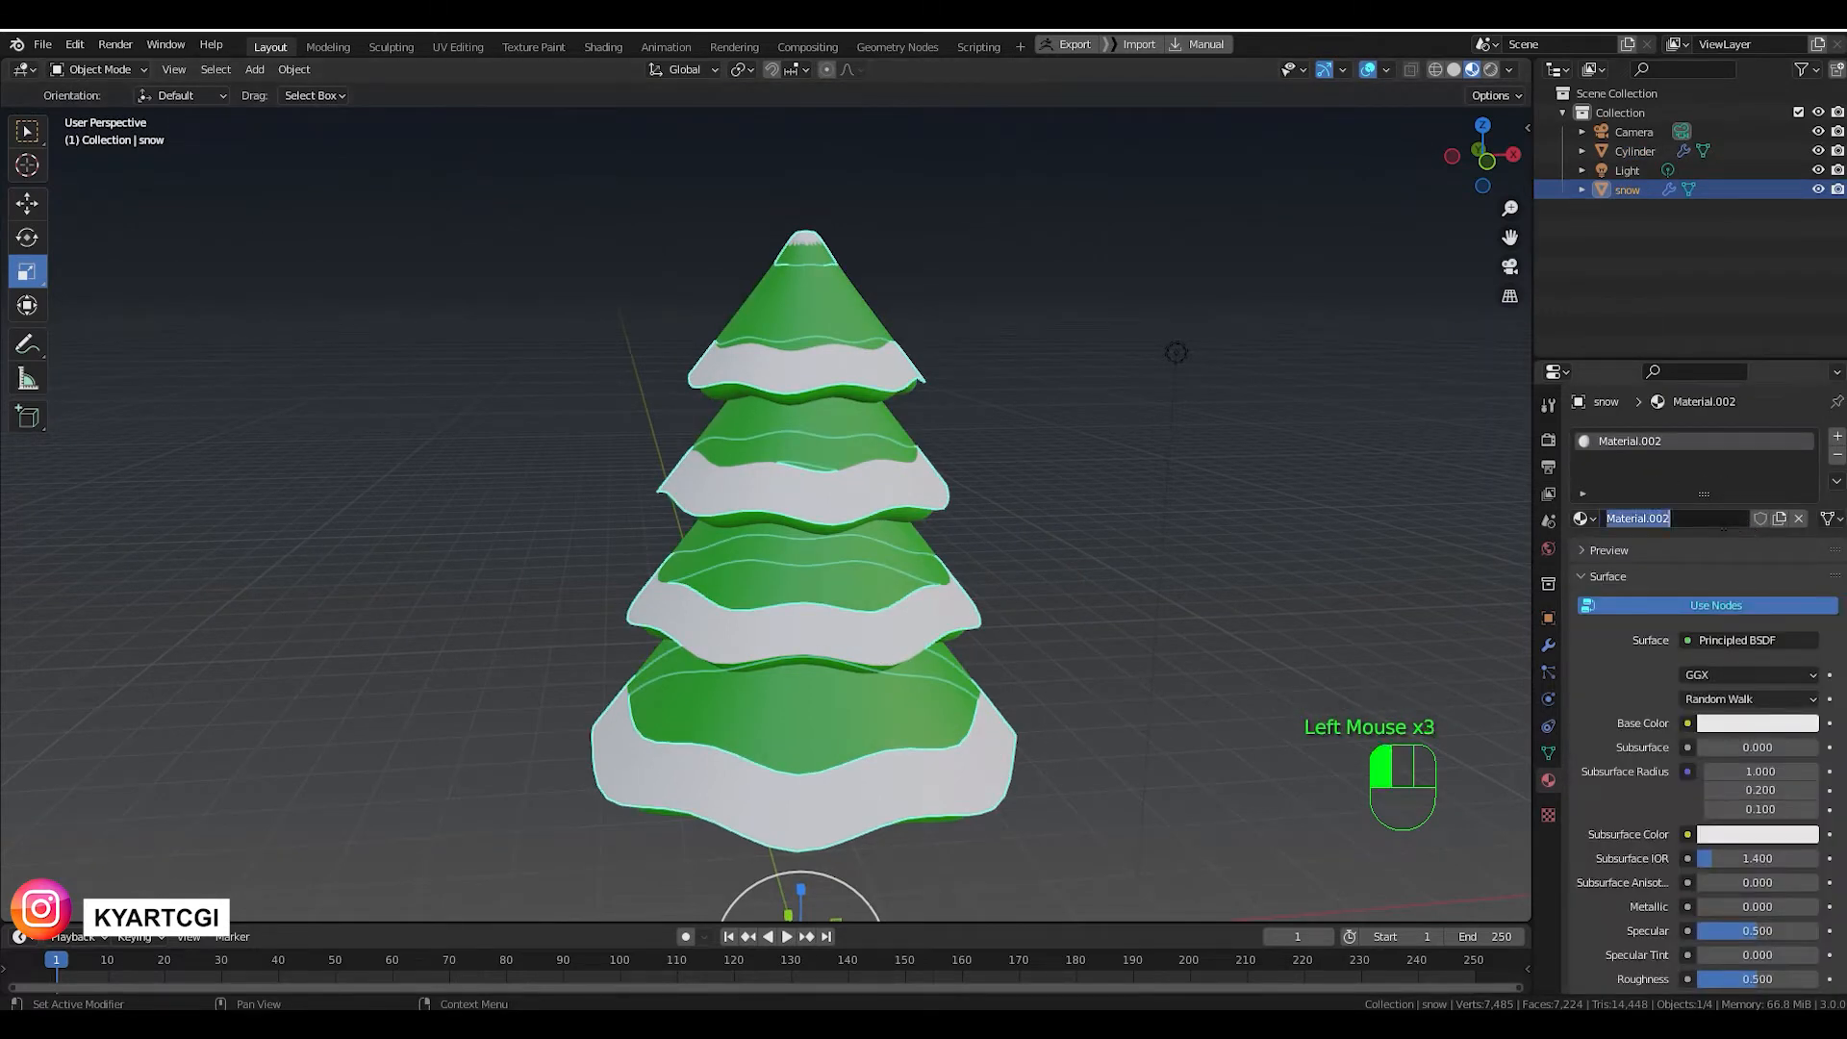
type("snaow")
key("Return")
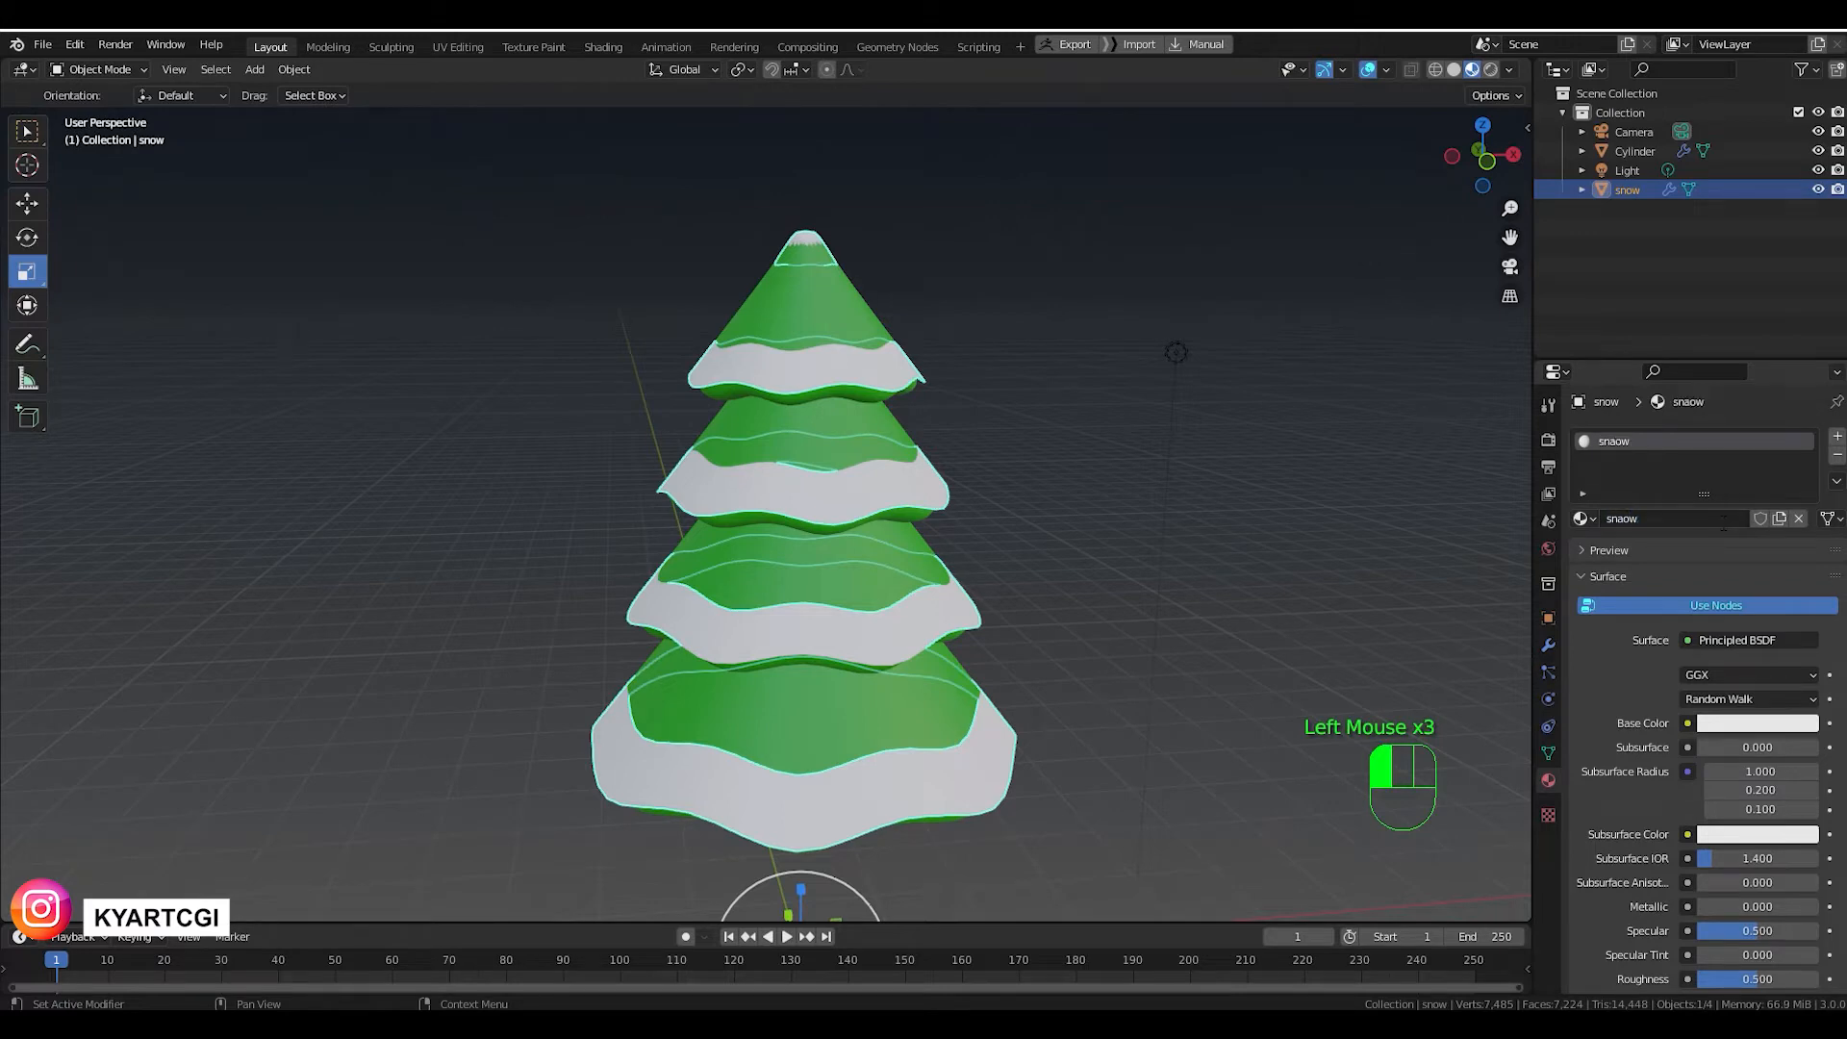
Rename the snow bands' material as snow.
left_click(1723, 521)
type("snow")
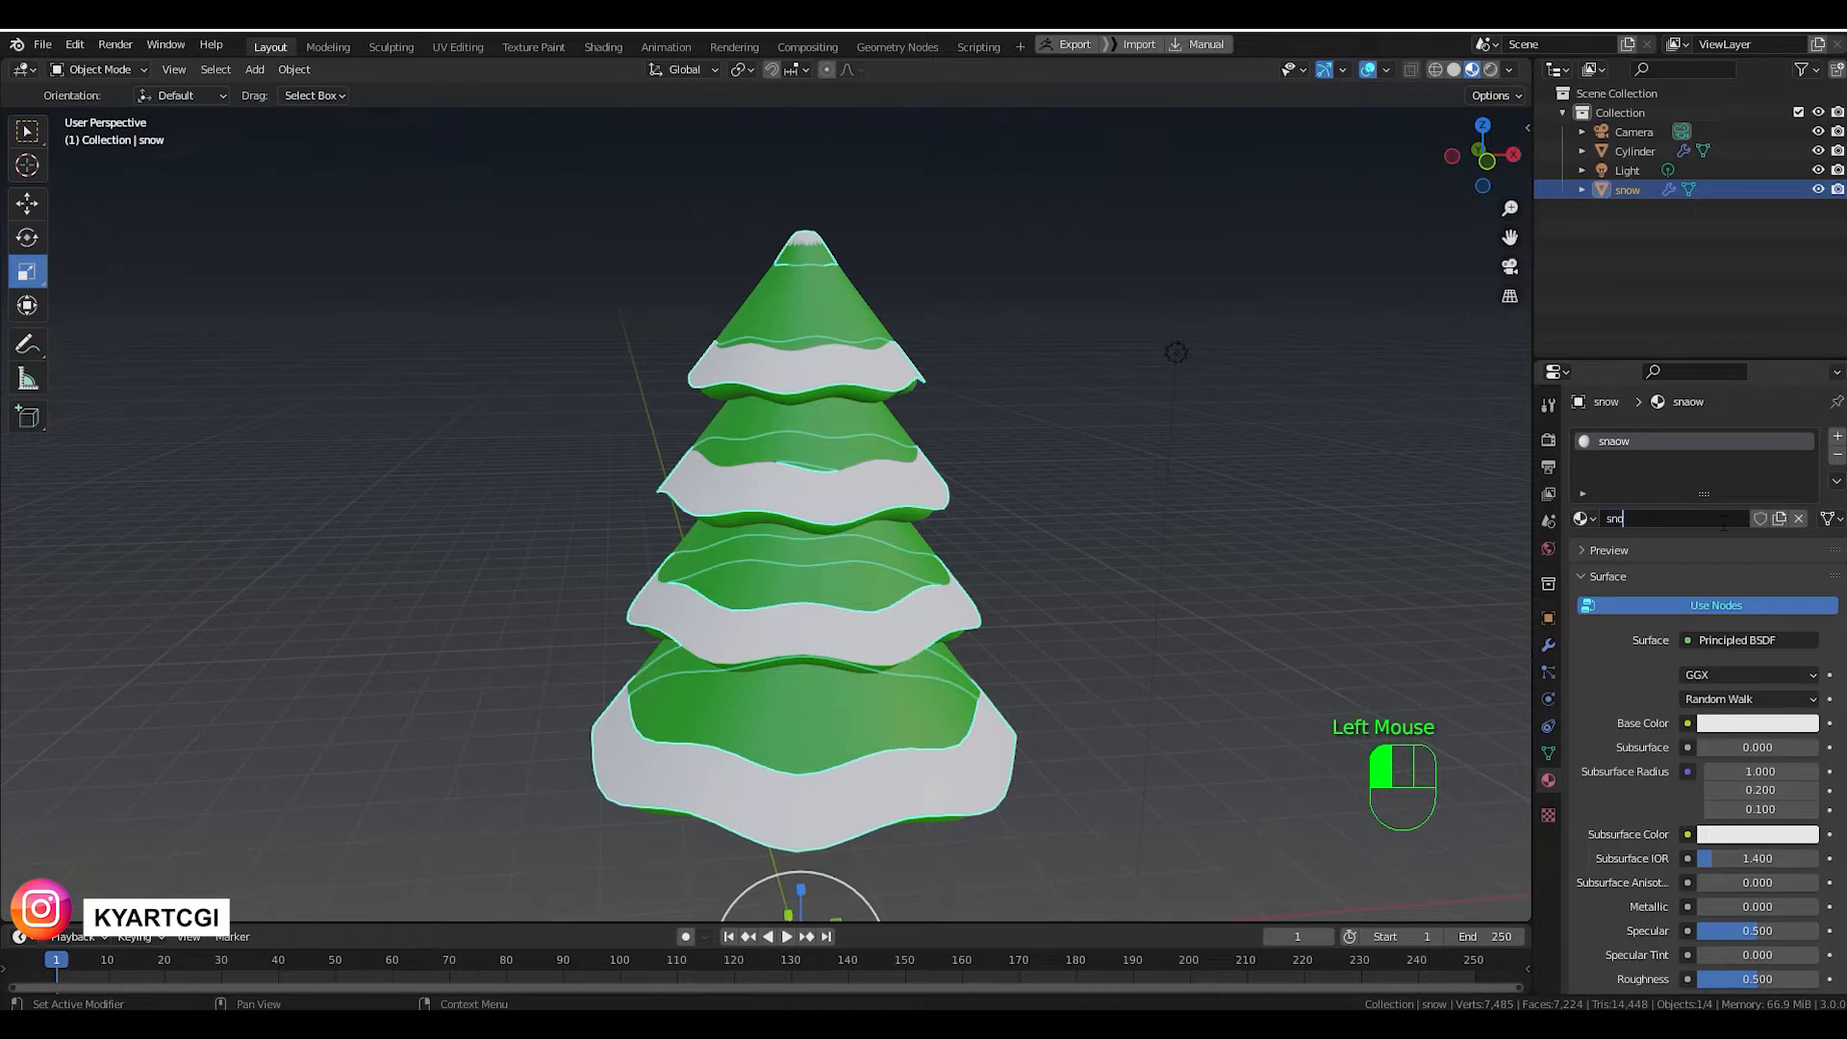
key("Return")
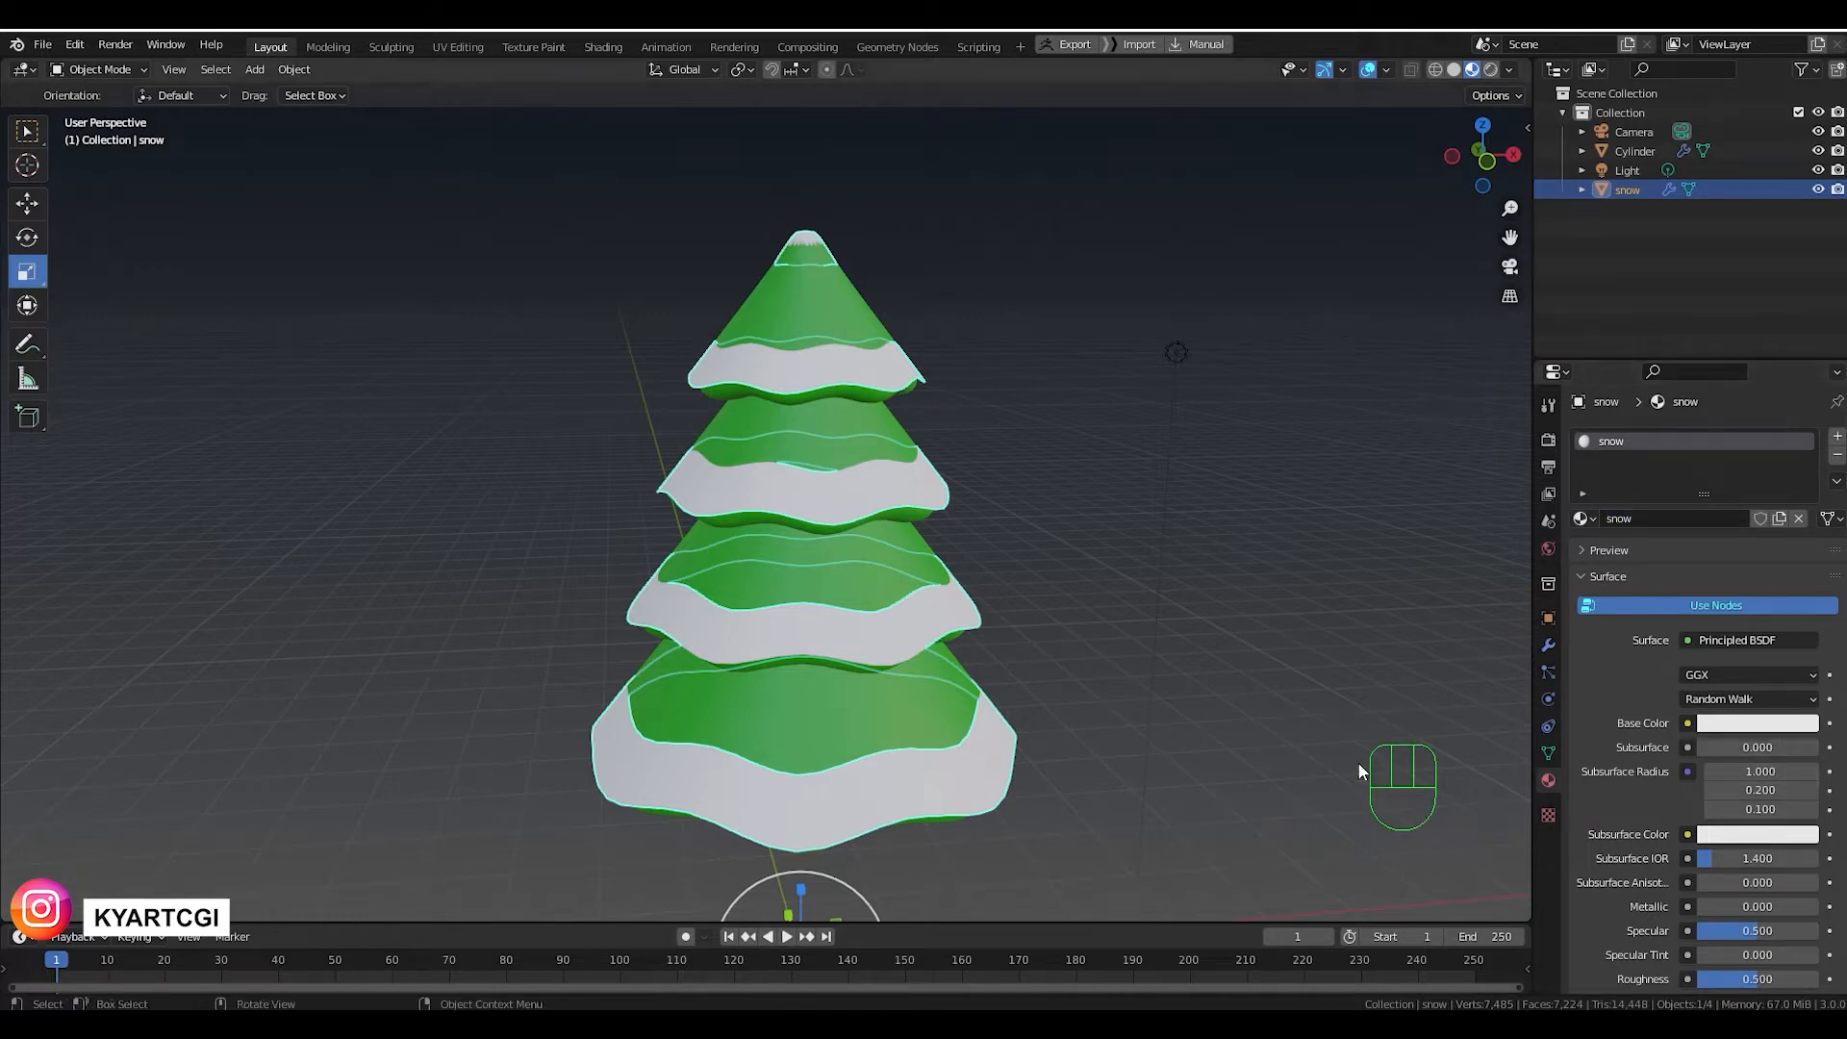
Select the tree body and set its green material's roughness to 0.909 and specular to 0.398.
left_click(839, 735)
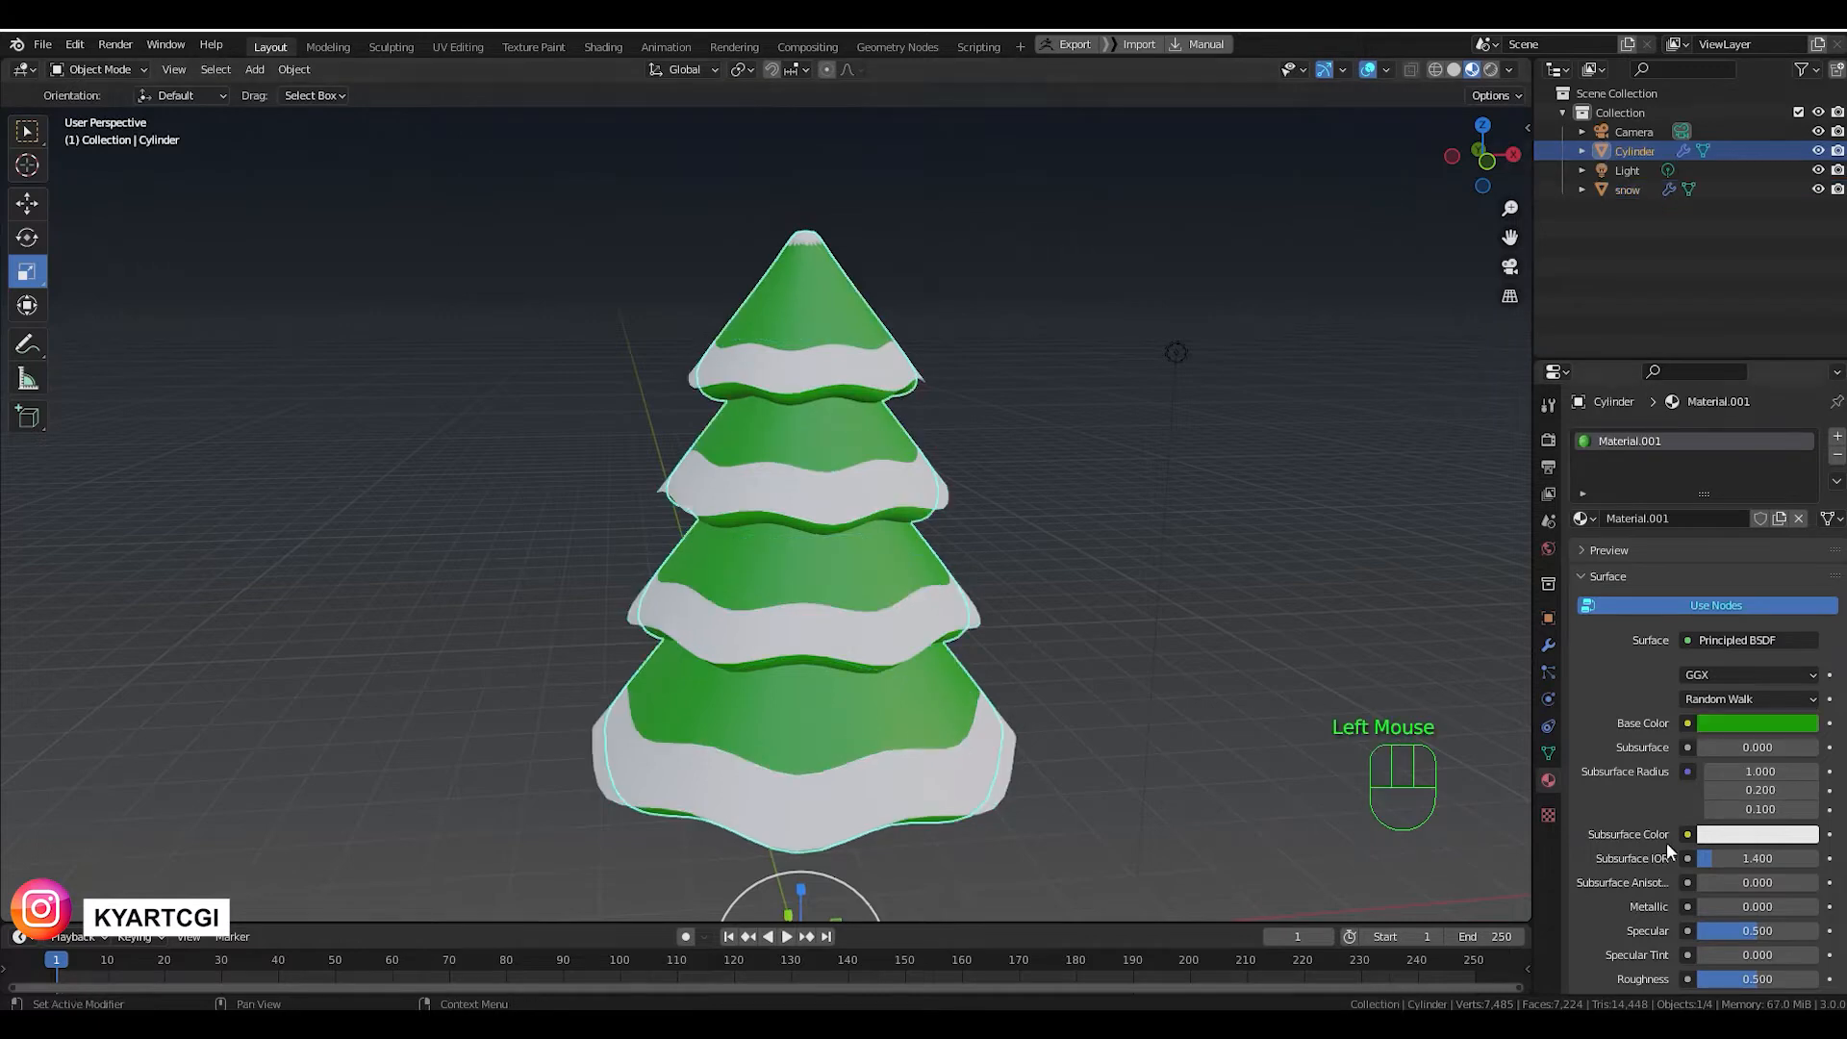
scroll(1591, 781, "down", 5)
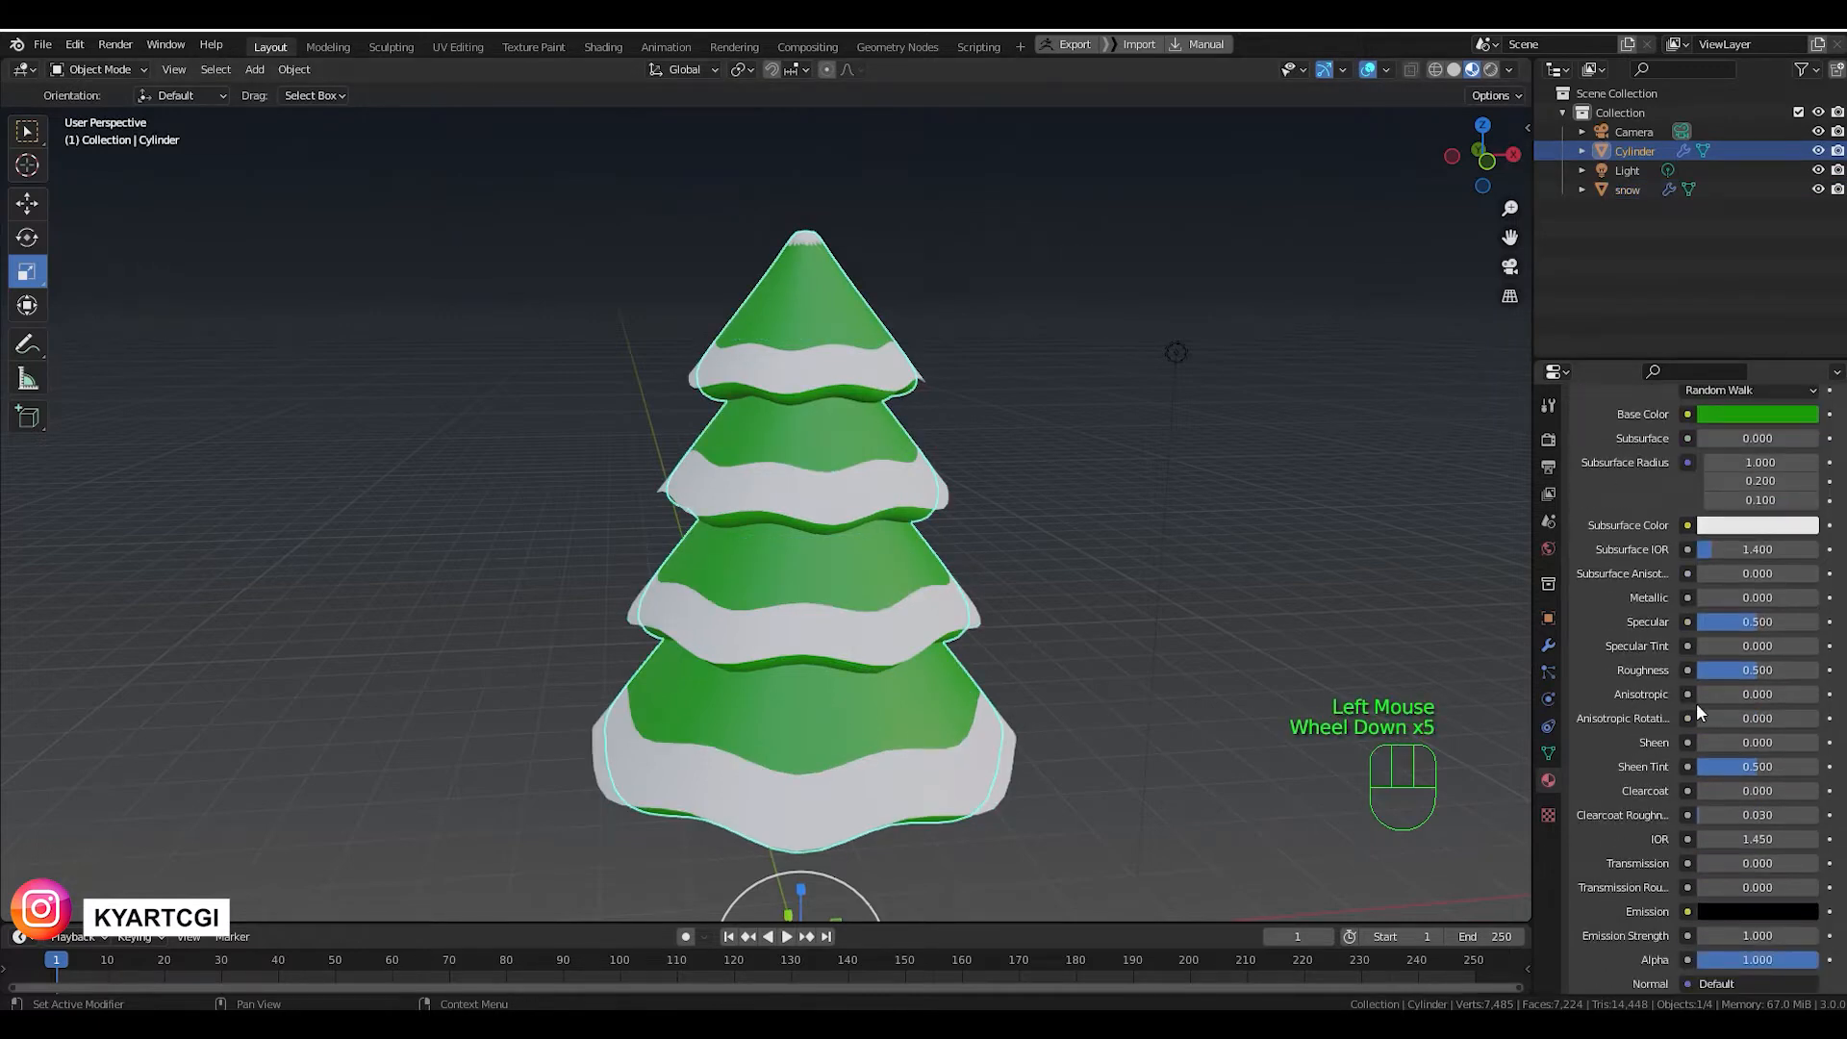
left_click_drag(1759, 671, 1799, 670)
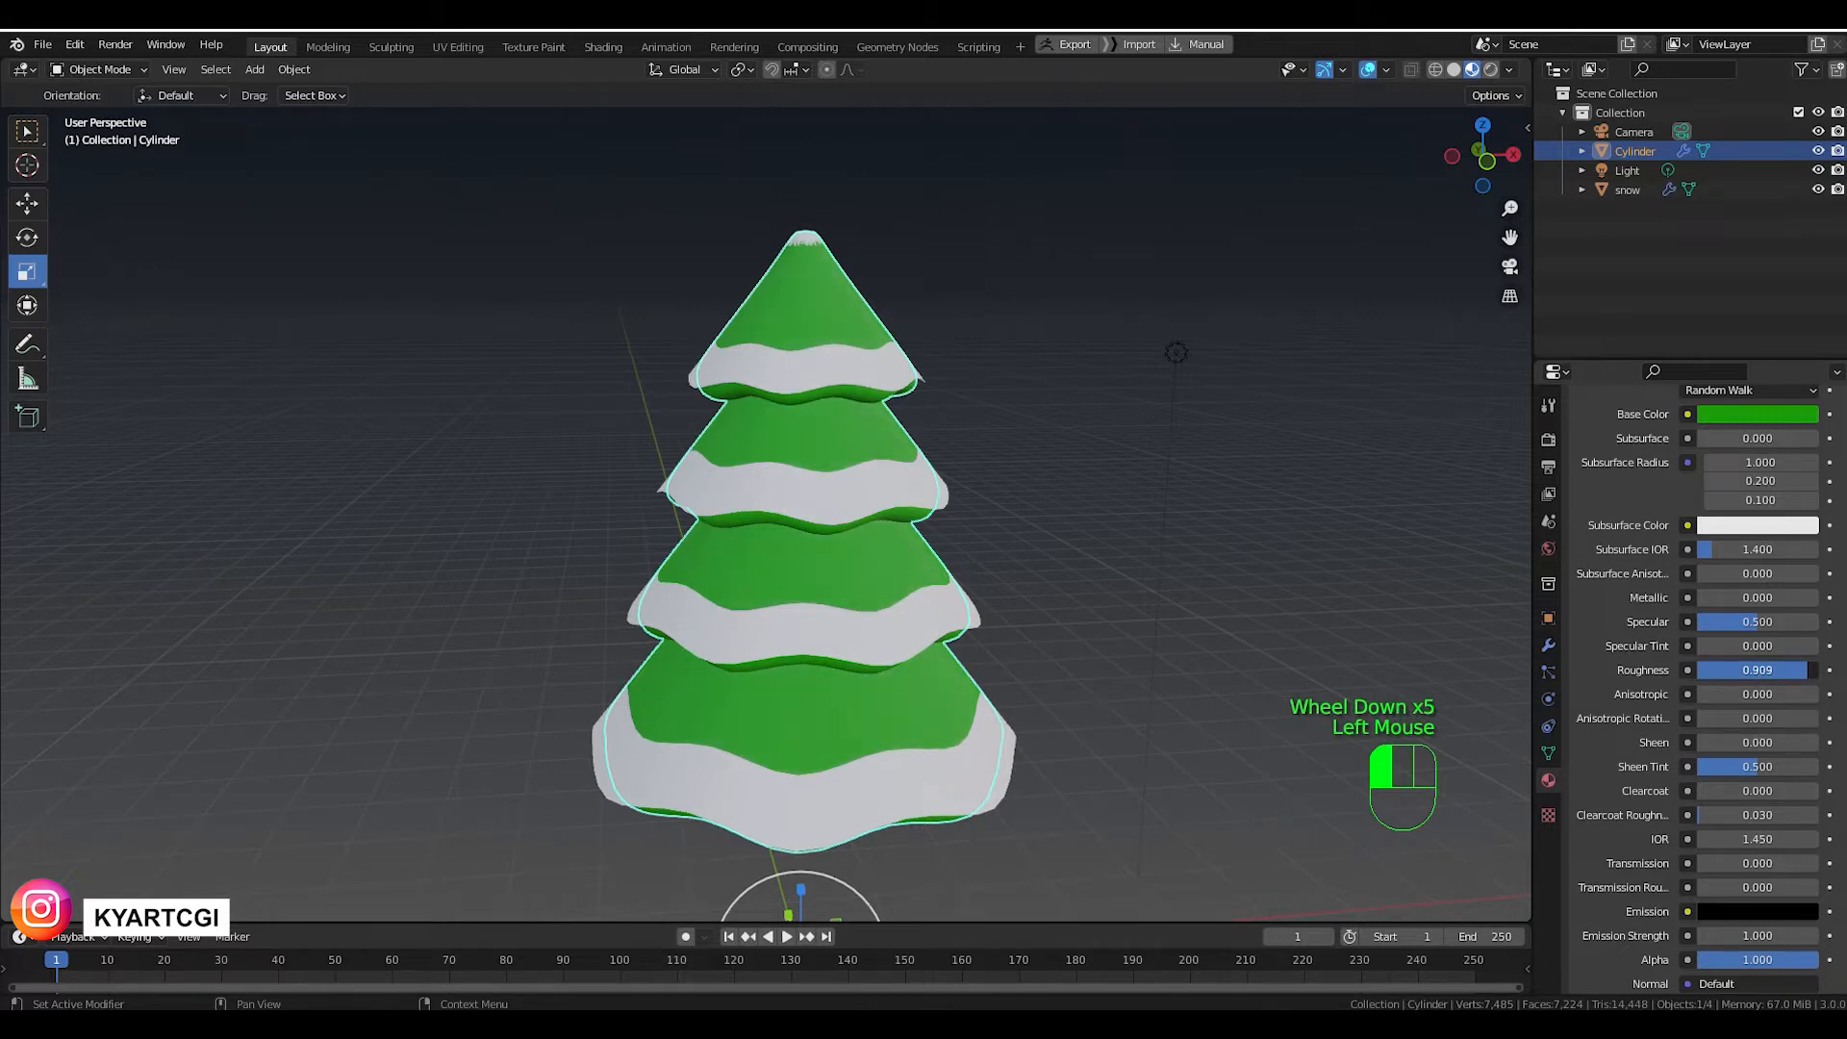
left_click_drag(1757, 622, 1735, 621)
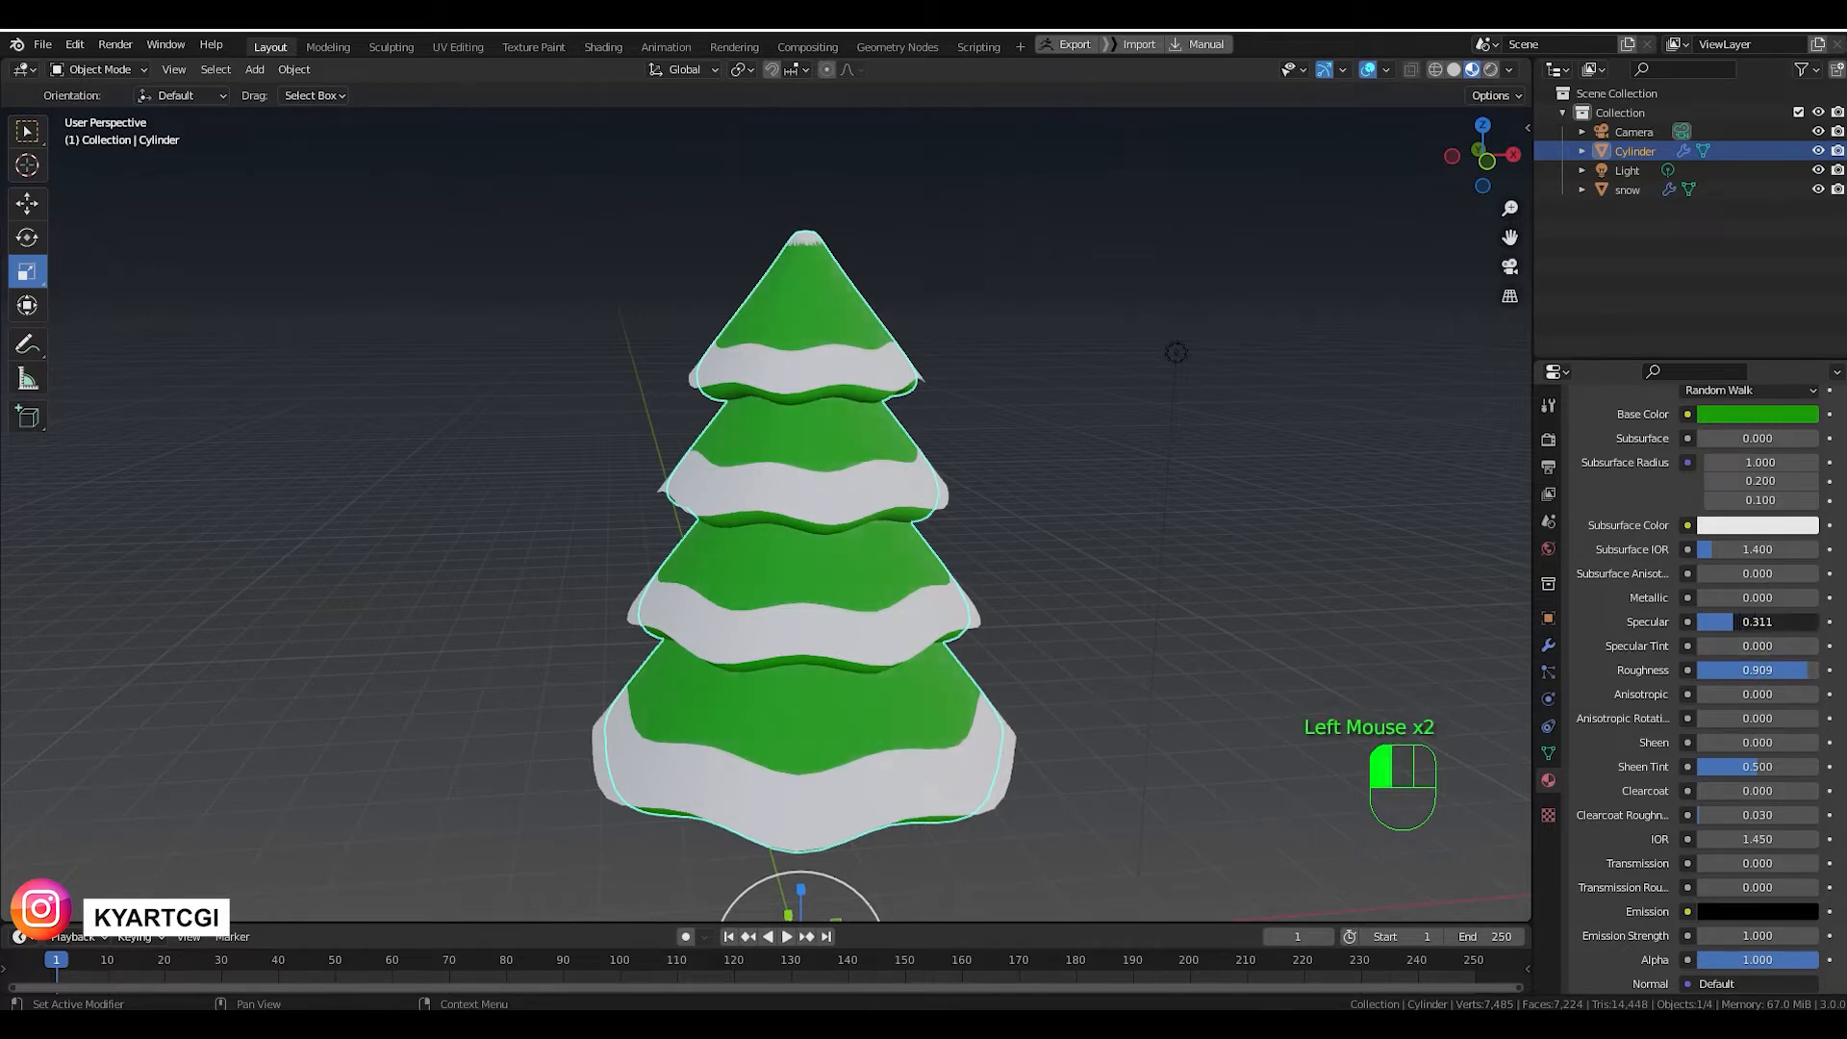
scroll(1685, 529, "up", 5)
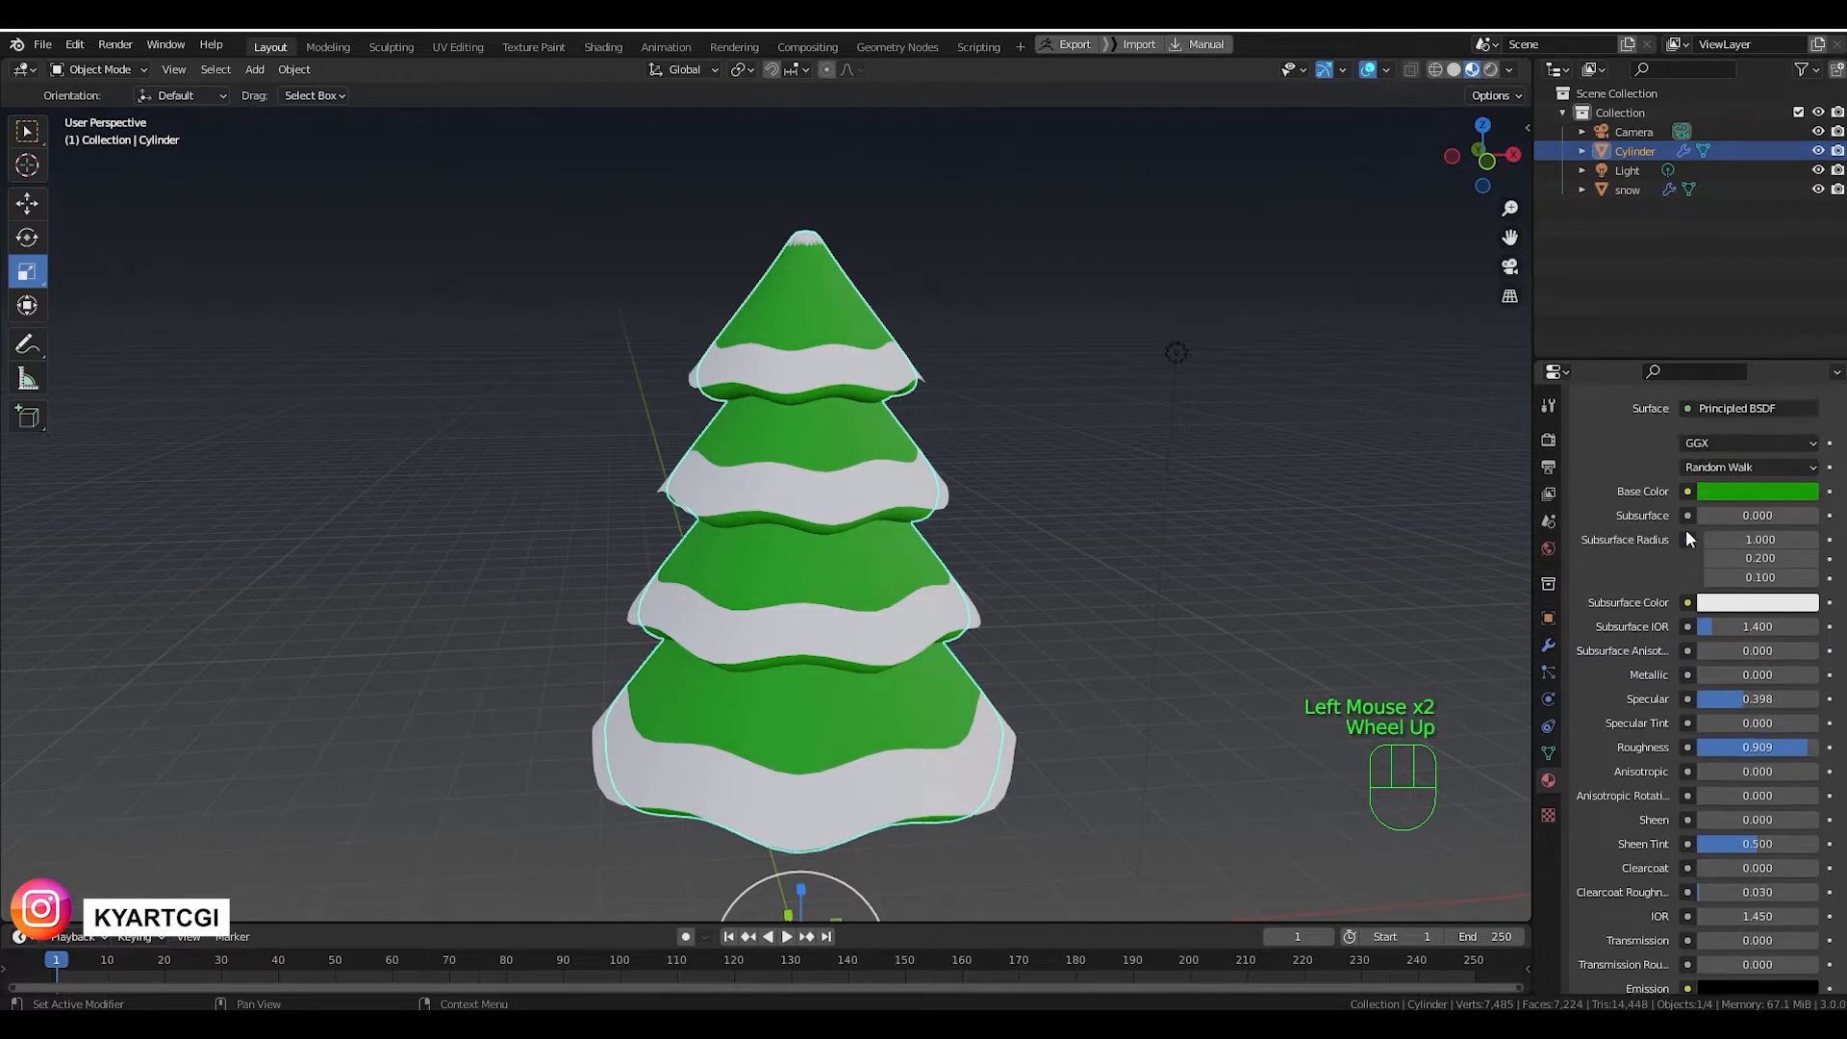
scroll(1668, 473, "up", 1)
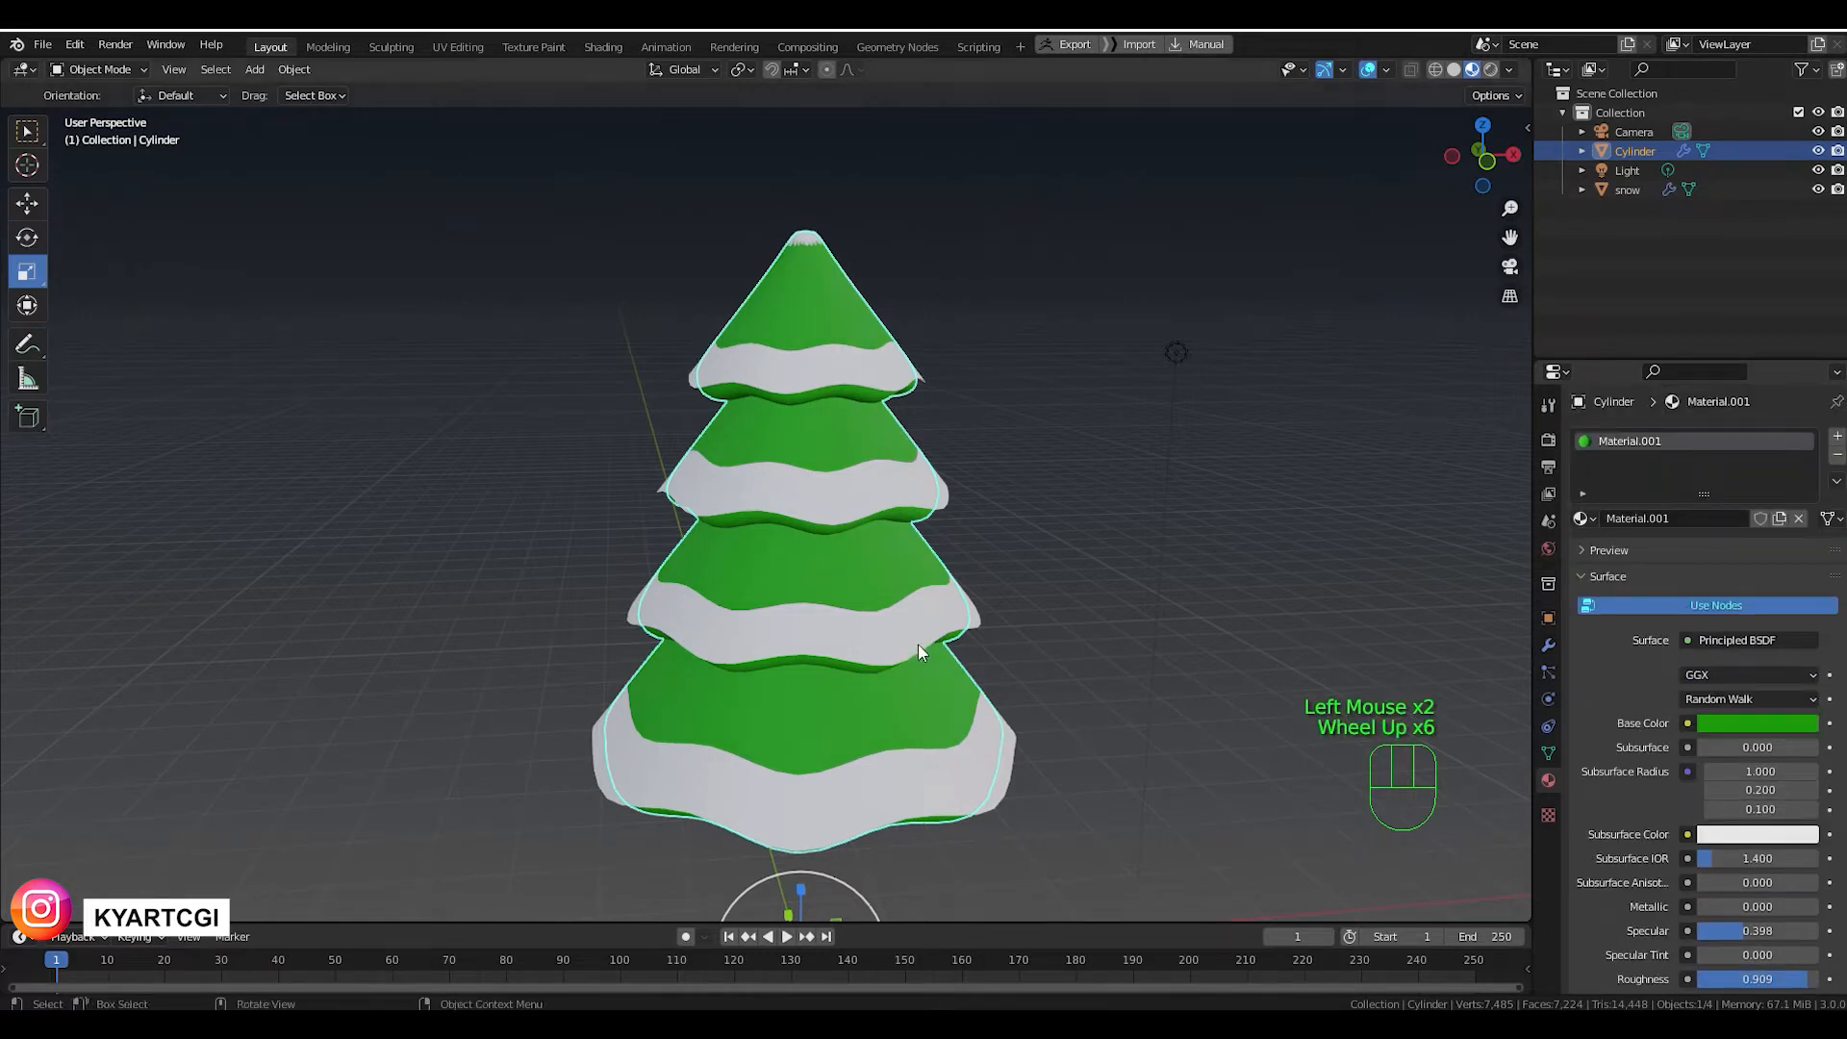
Select the snow bands and set their material's roughness to 0.807.
left_click(918, 643)
scroll(1735, 664, "down", 2)
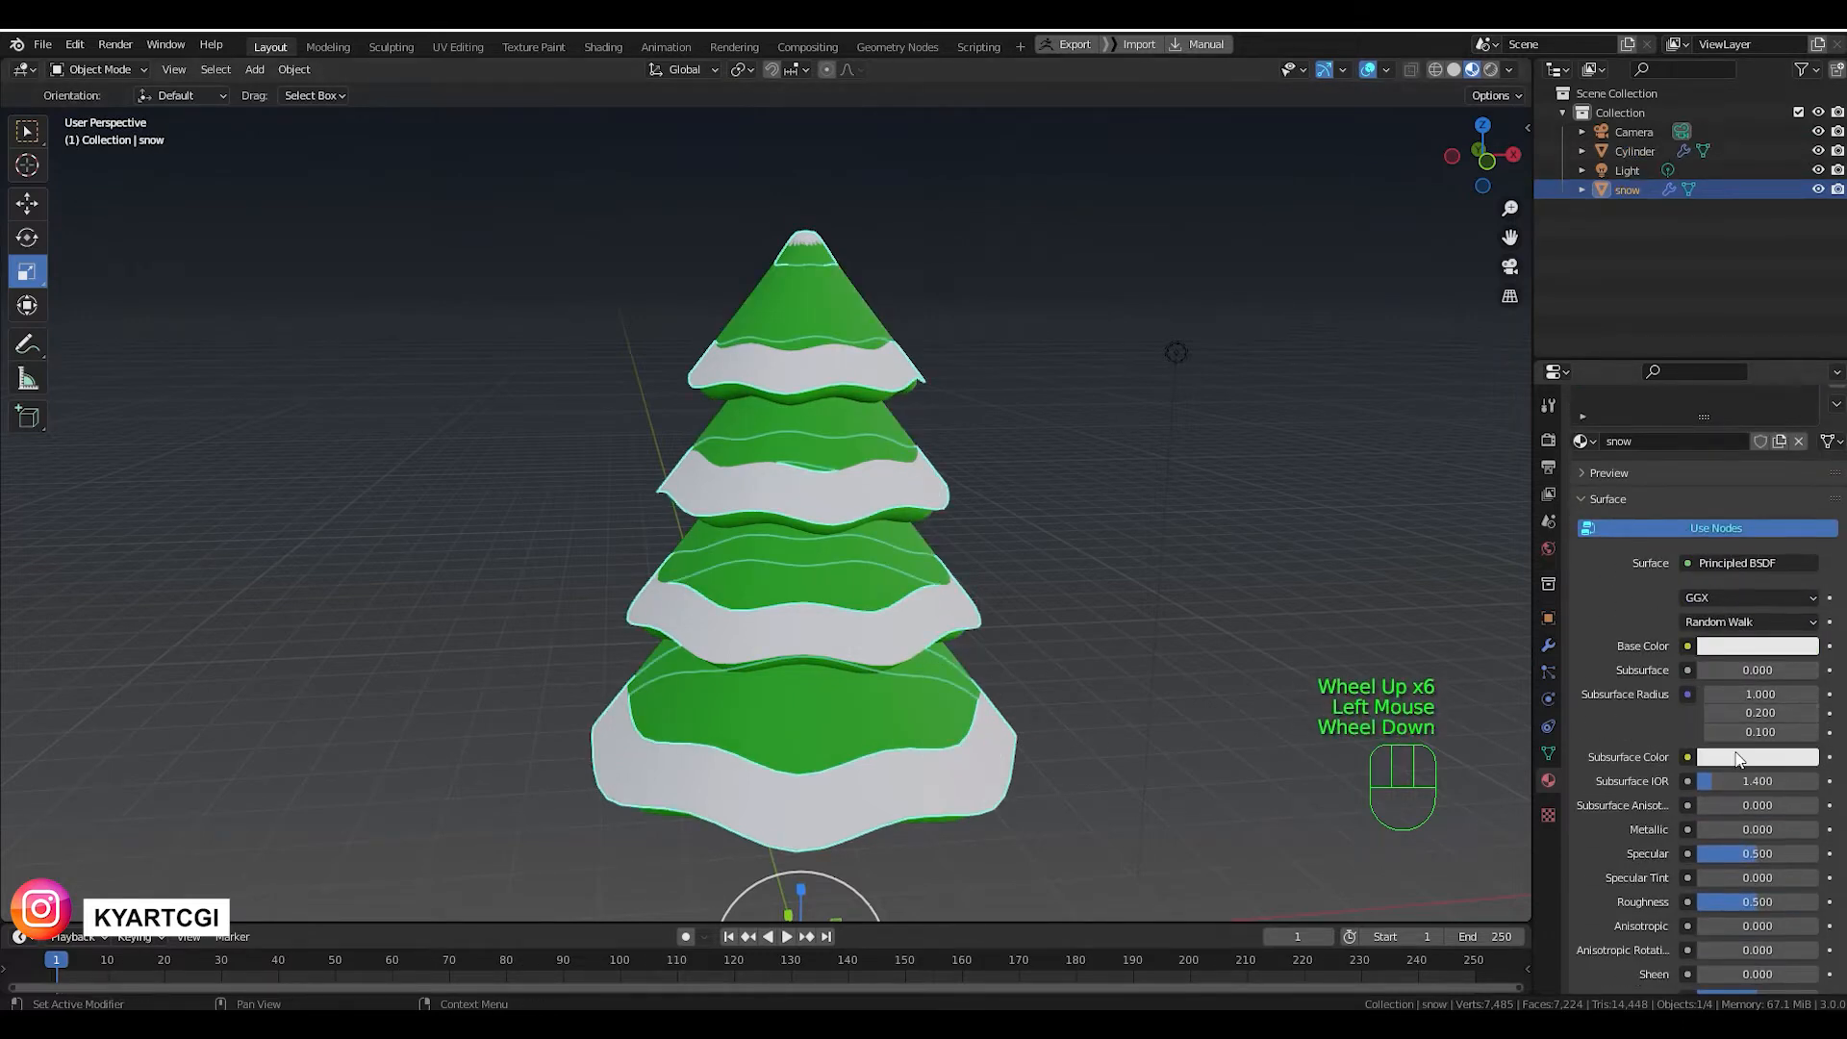
left_click_drag(1753, 864, 1795, 864)
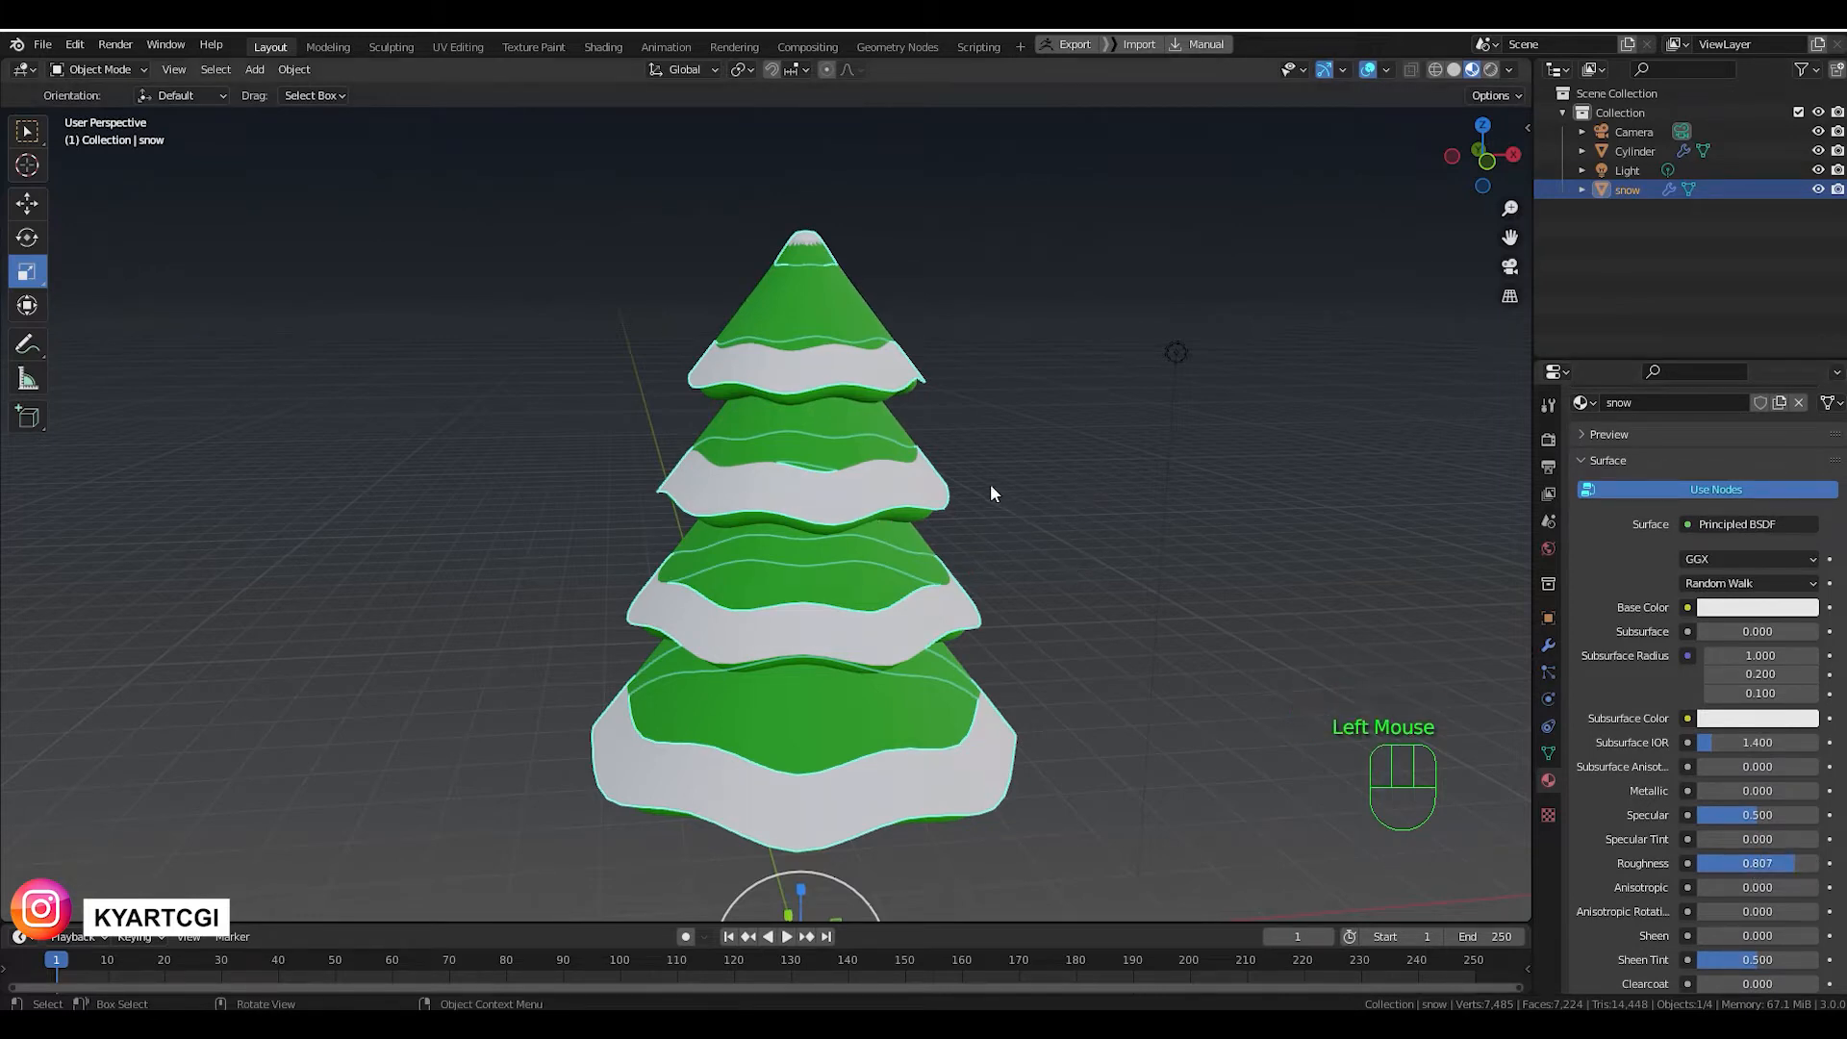
Enter Edit Mode on the snow object in vertex selection and select one vertex on the tip cap's lower edge.
middle_click_drag(989, 492, 961, 606, "shift")
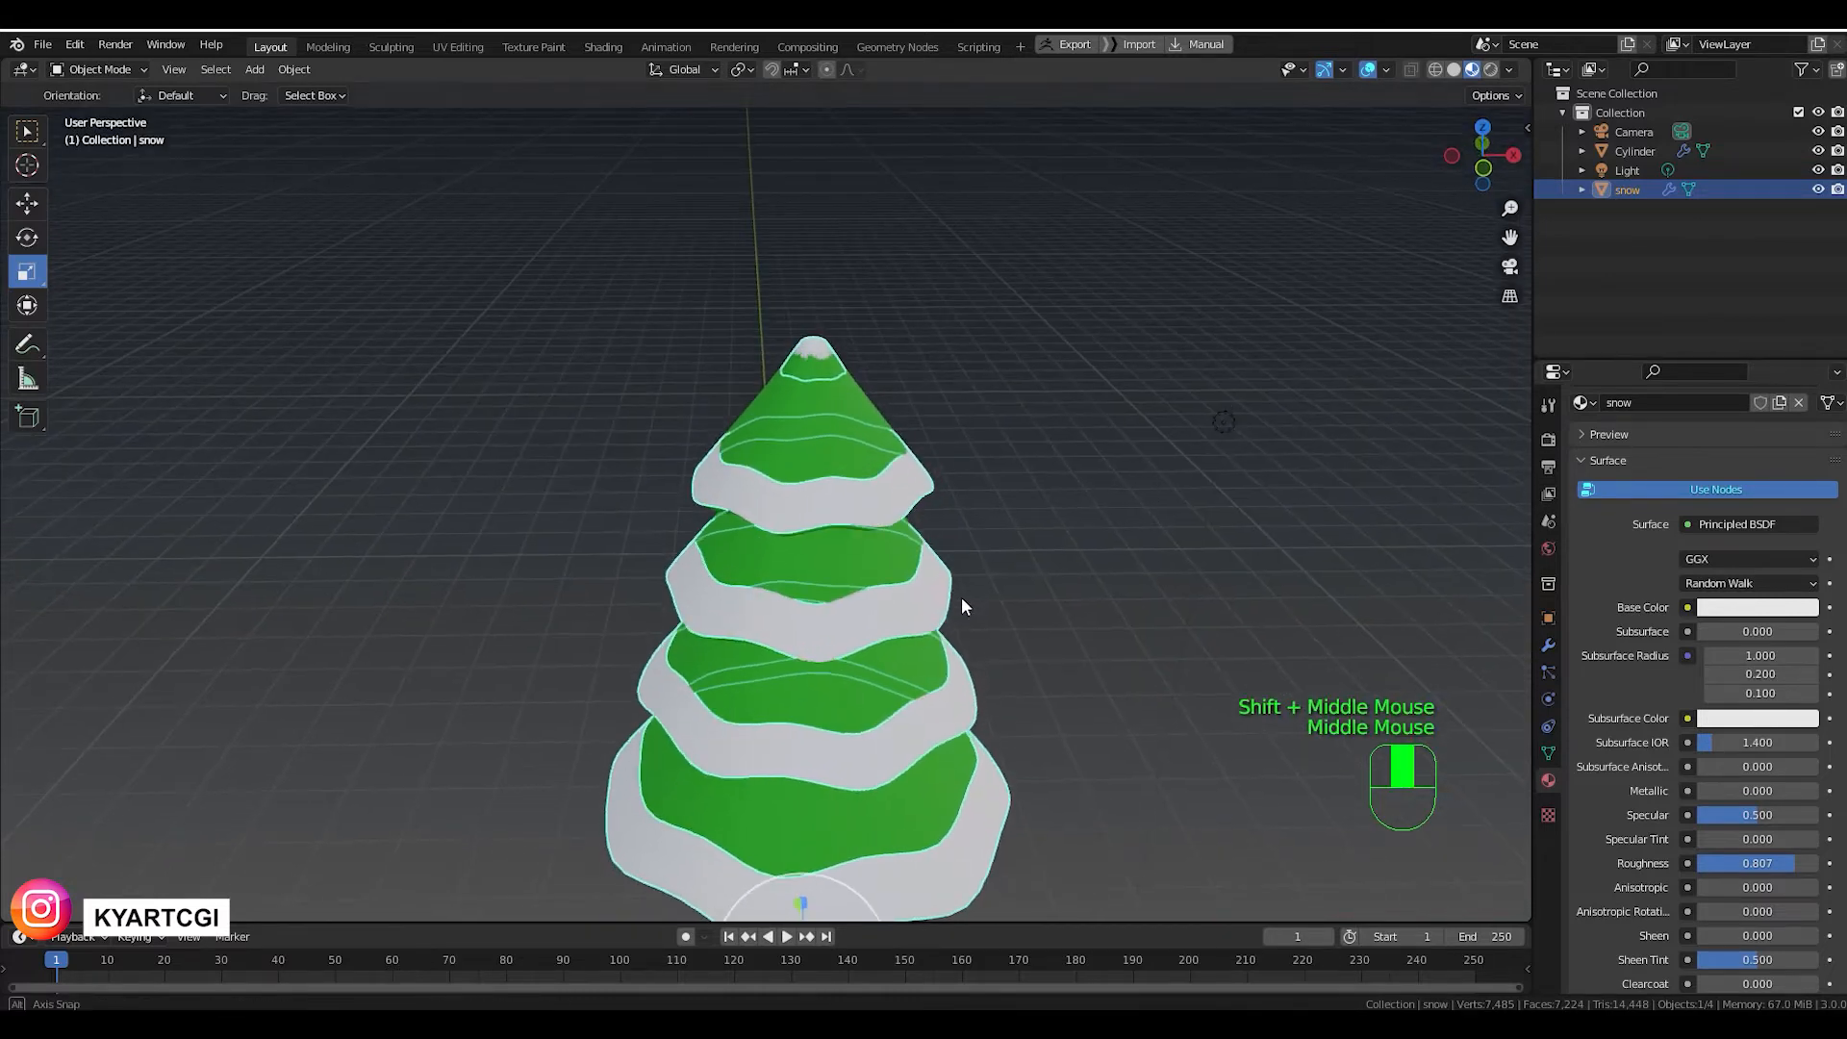
scroll(870, 483, "up", 2)
key("Tab")
middle_click_drag(876, 501, 934, 637, "shift")
left_click(162, 69)
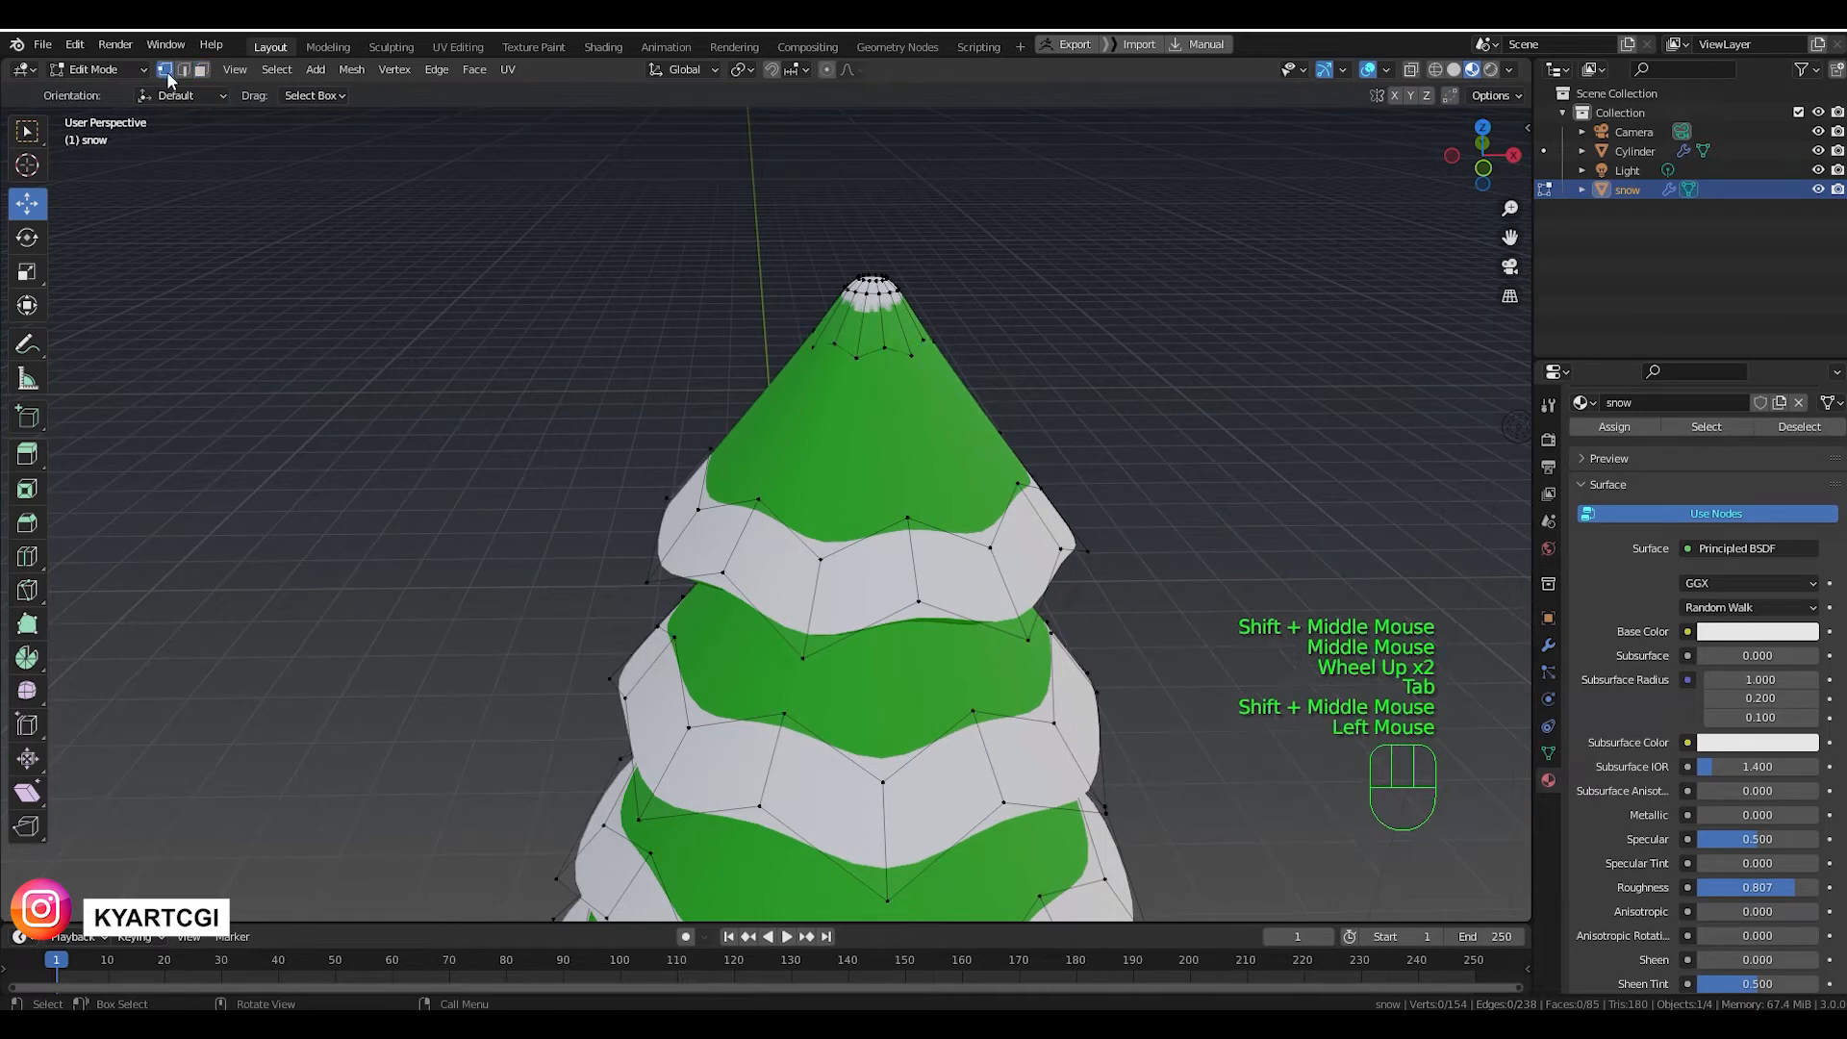
middle_click_drag(887, 381, 818, 489, "shift")
scroll(796, 393, "up", 1)
left_click(819, 494)
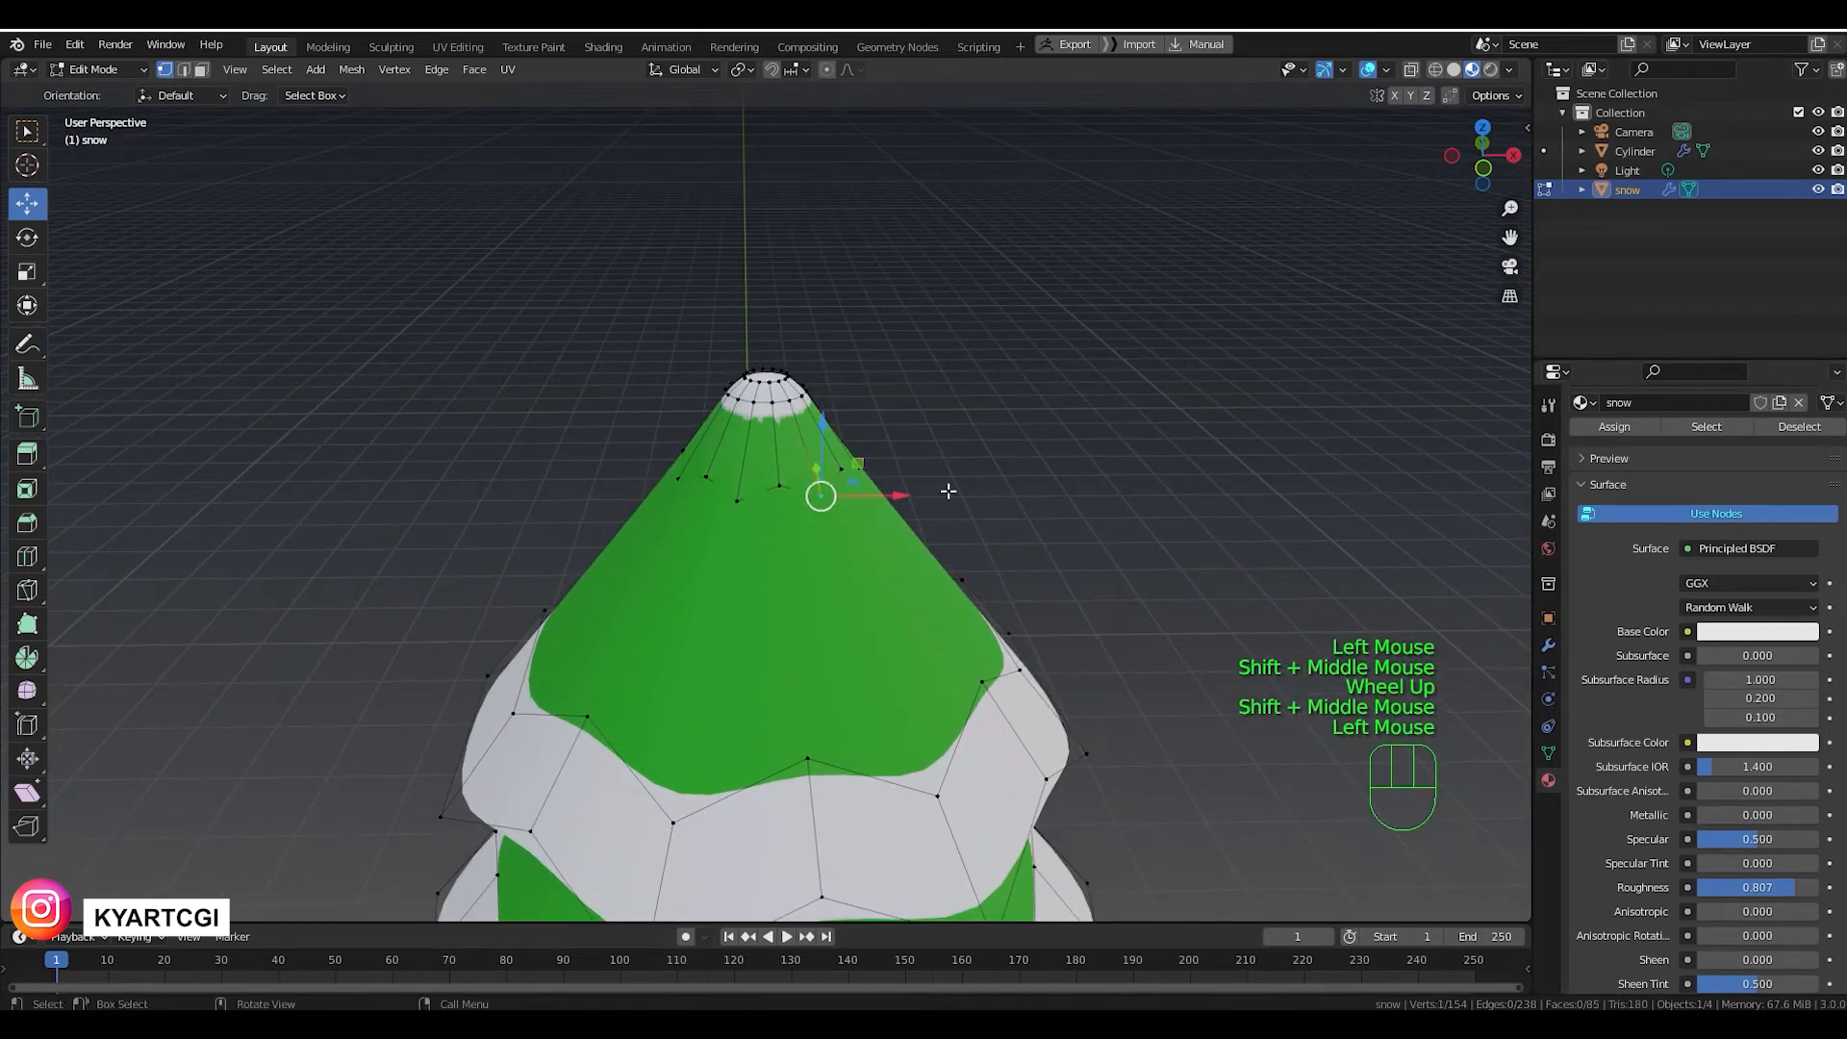
Turn on proportional editing and set the transform orientation to Normal.
left_click(829, 70)
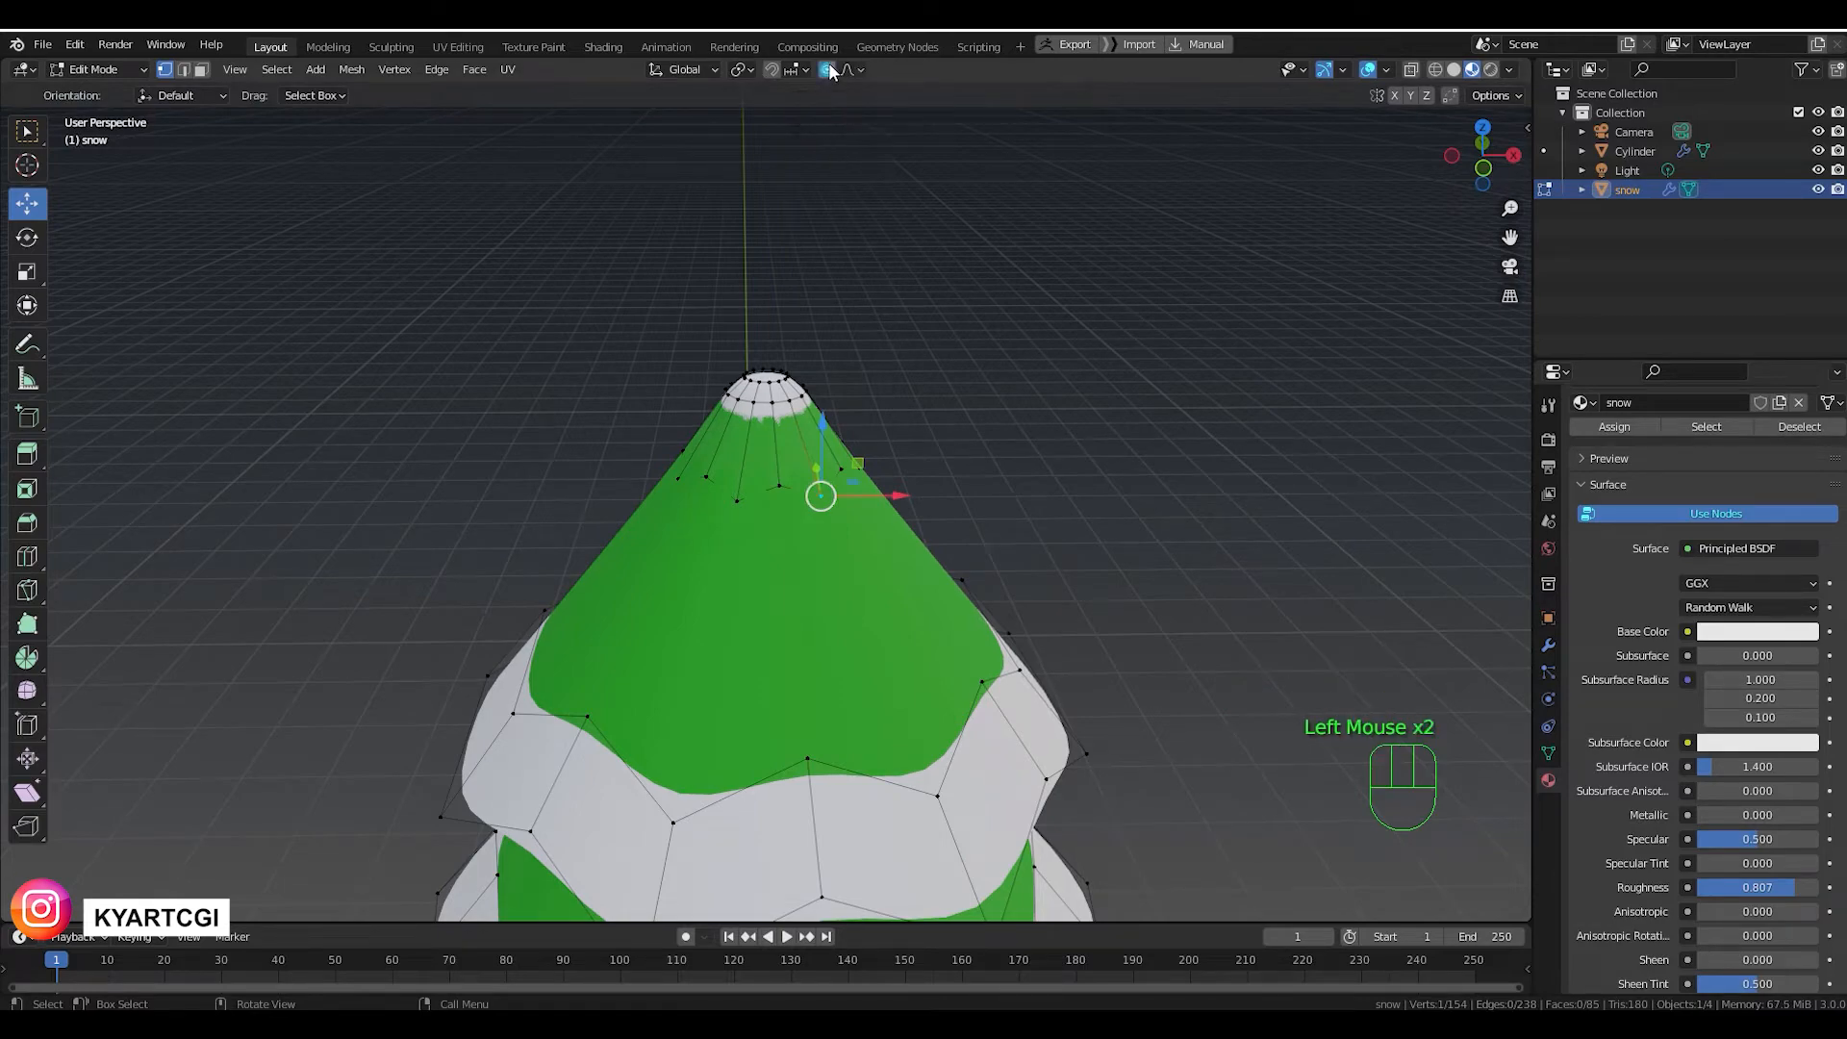
middle_click_drag(845, 505, 885, 561)
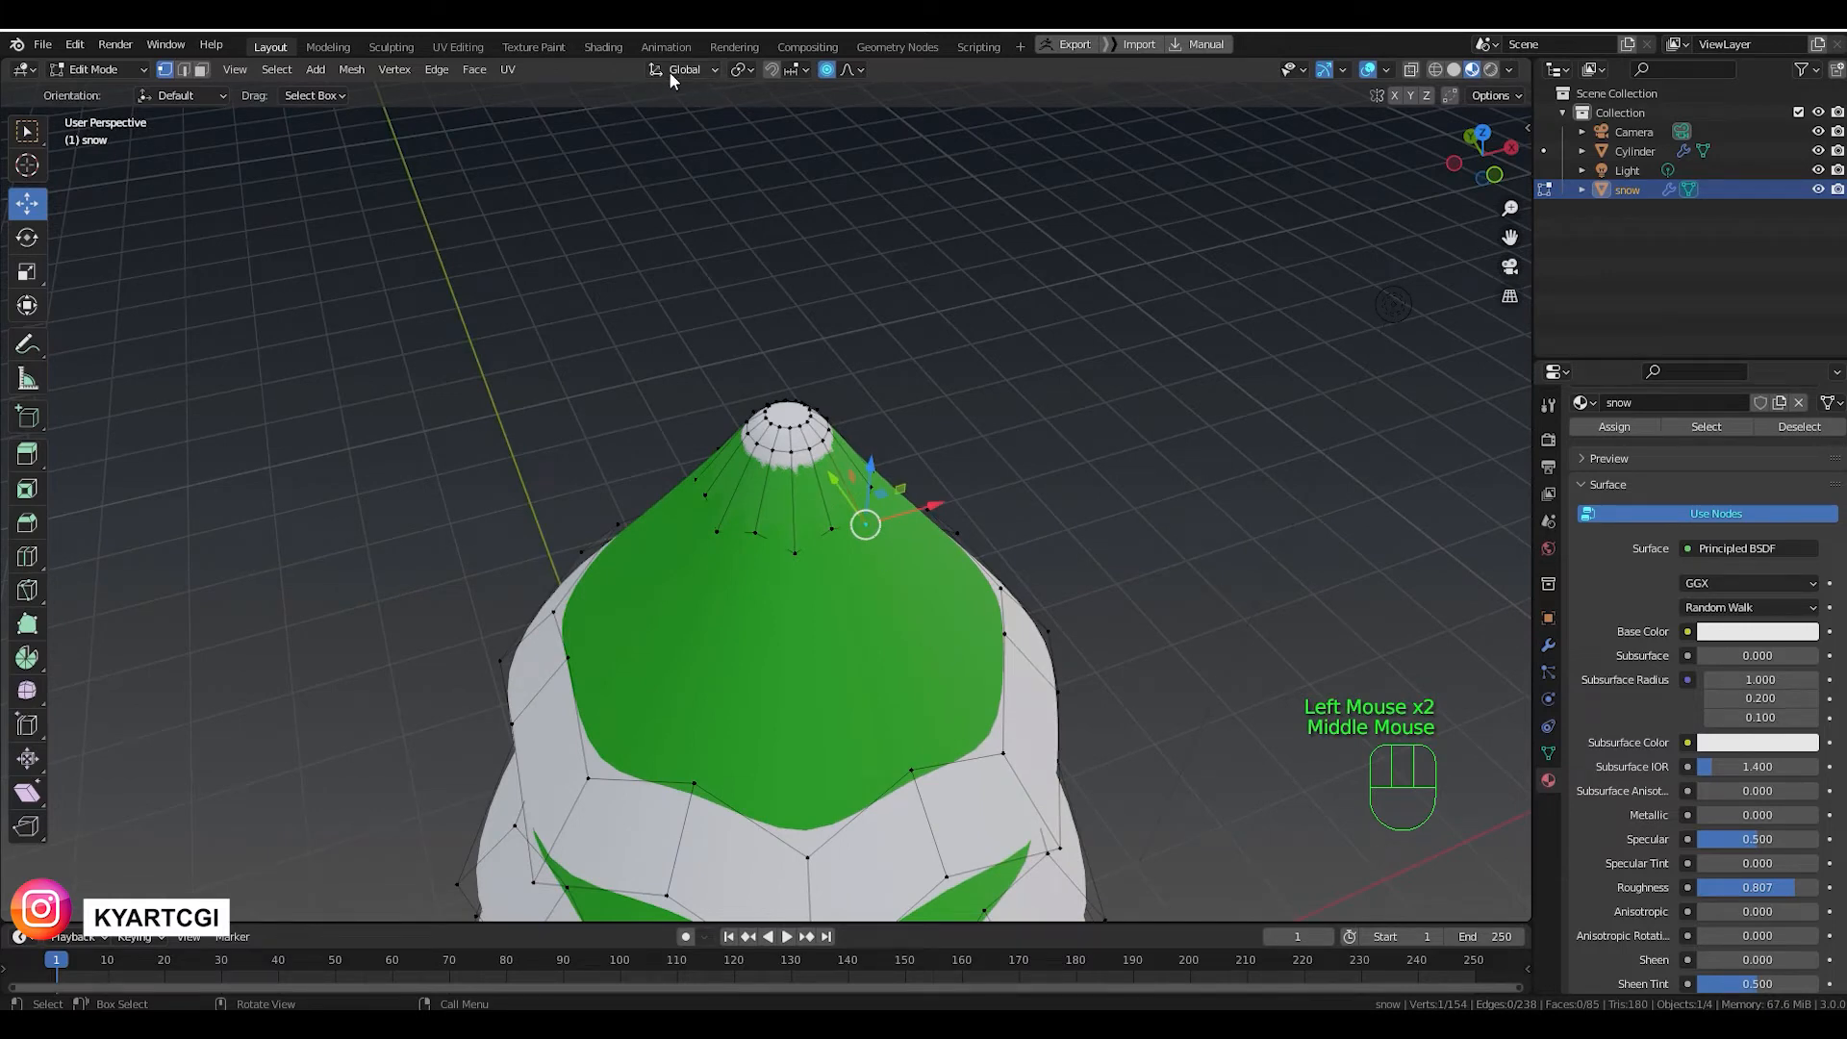
left_click(716, 71)
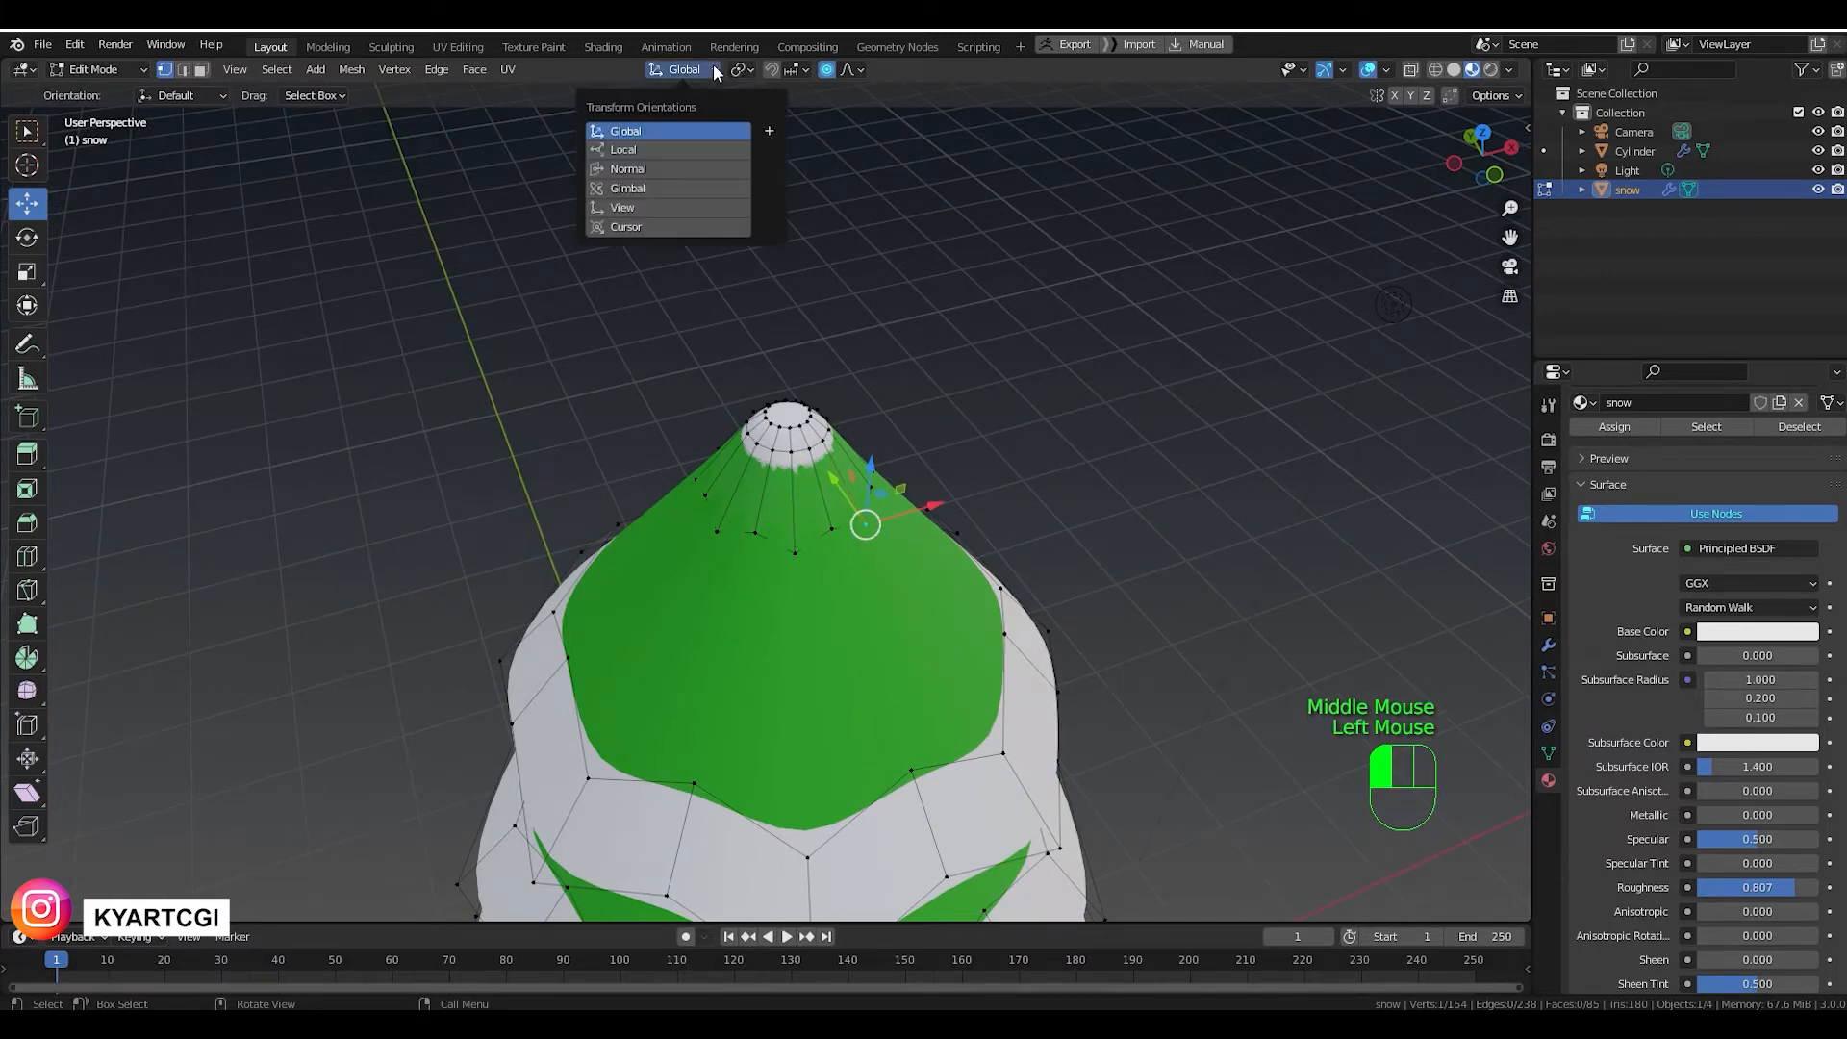
left_click(675, 170)
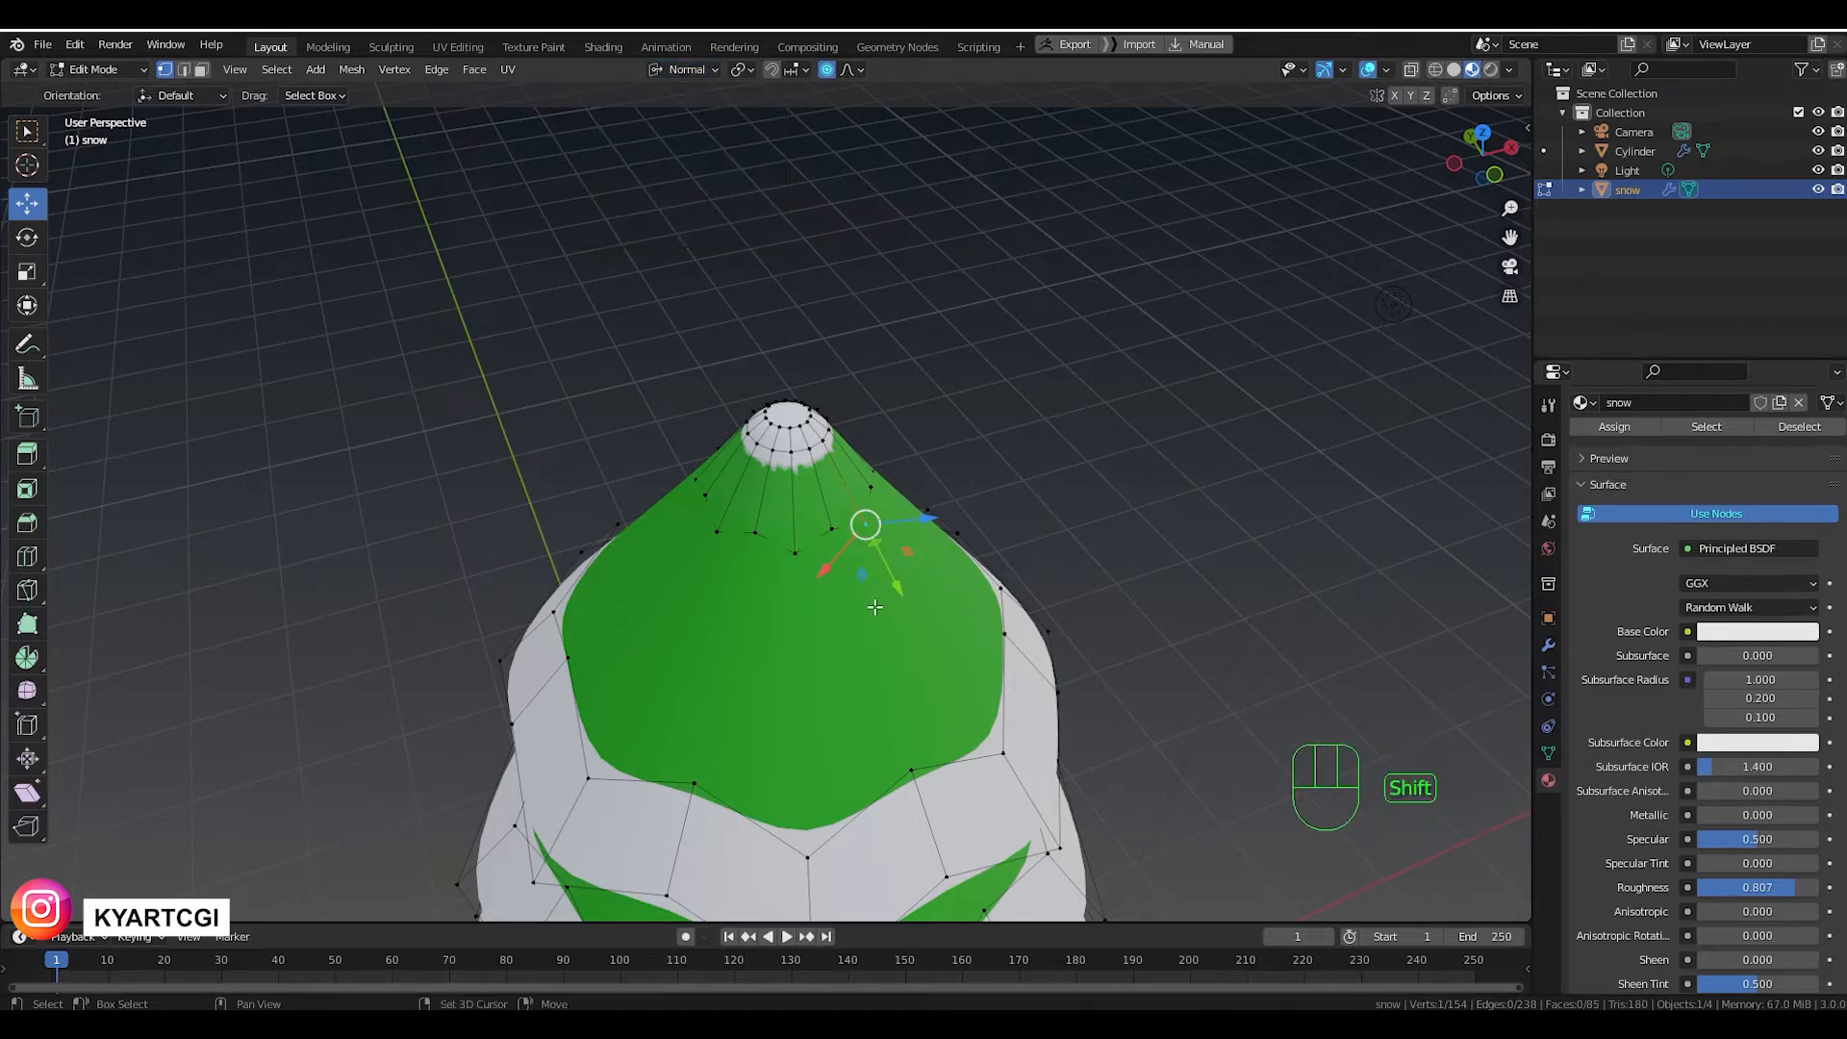
middle_click_drag(888, 562, 840, 479, "shift")
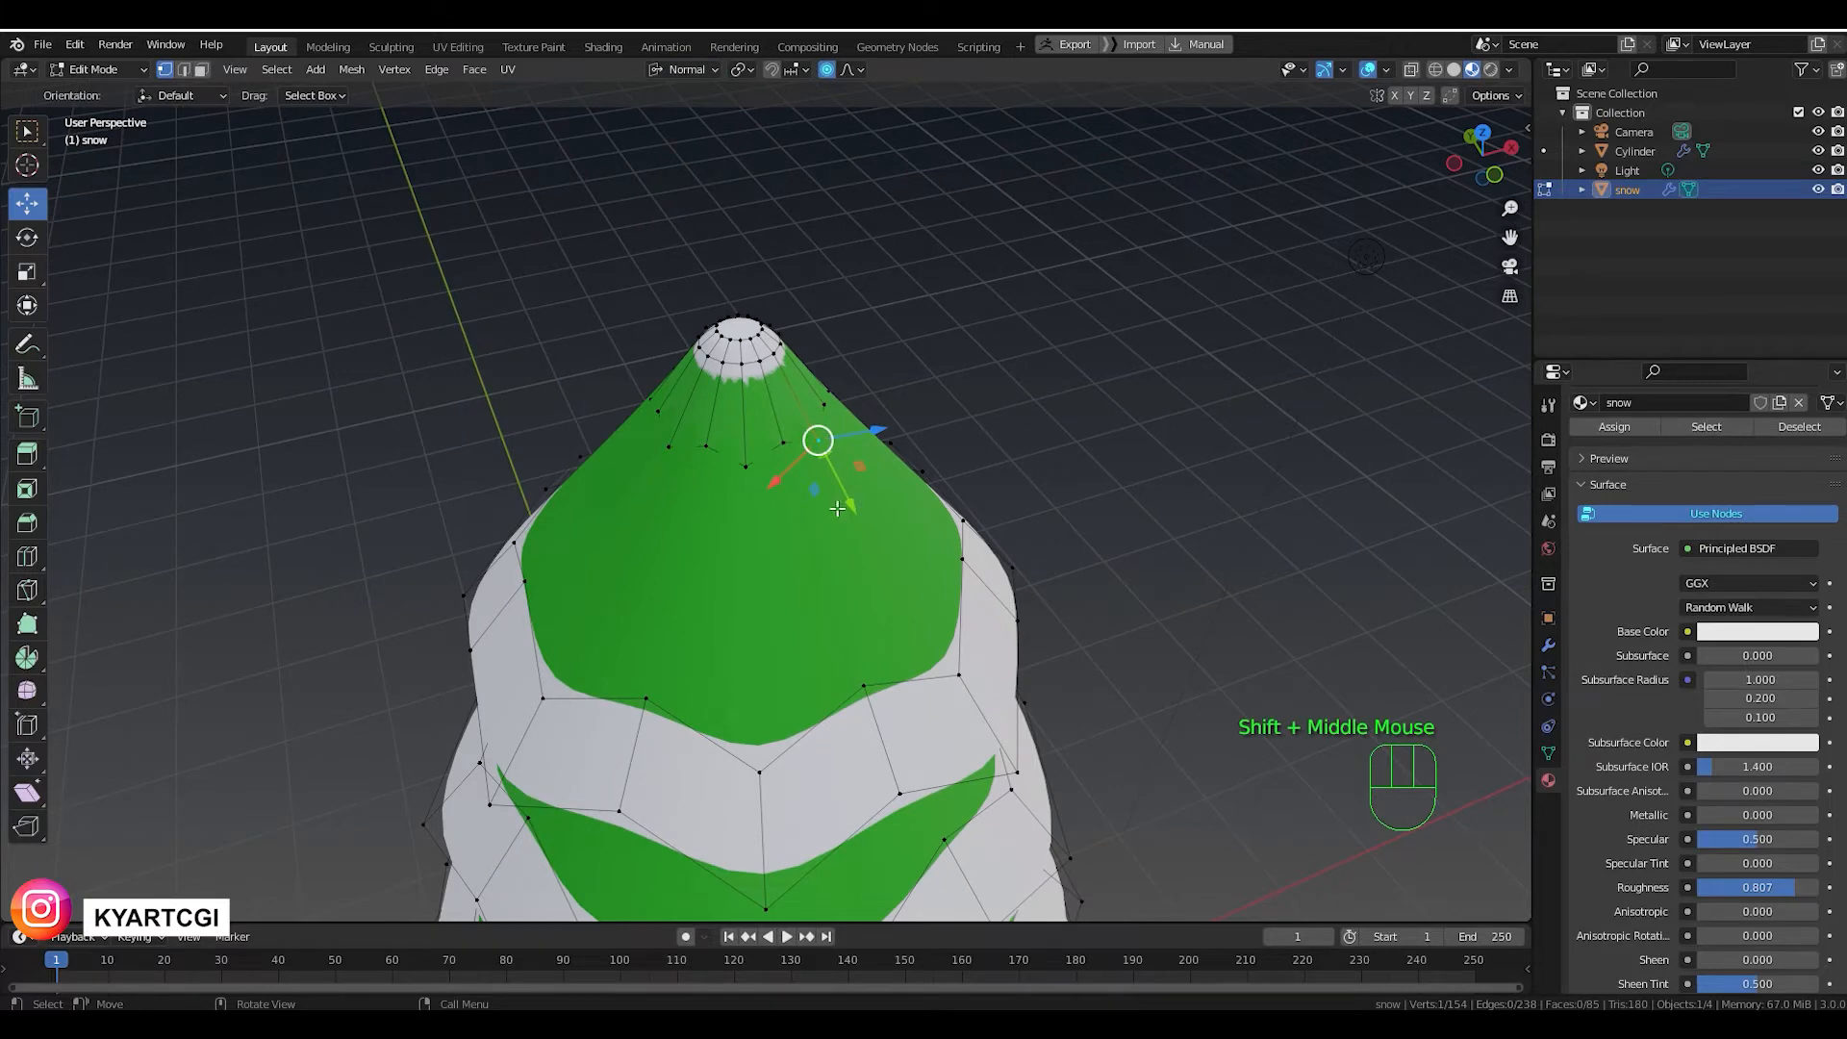
middle_click_drag(863, 520, 873, 556, "shift")
left_click_drag(873, 556, 845, 503)
key("ctrl+z")
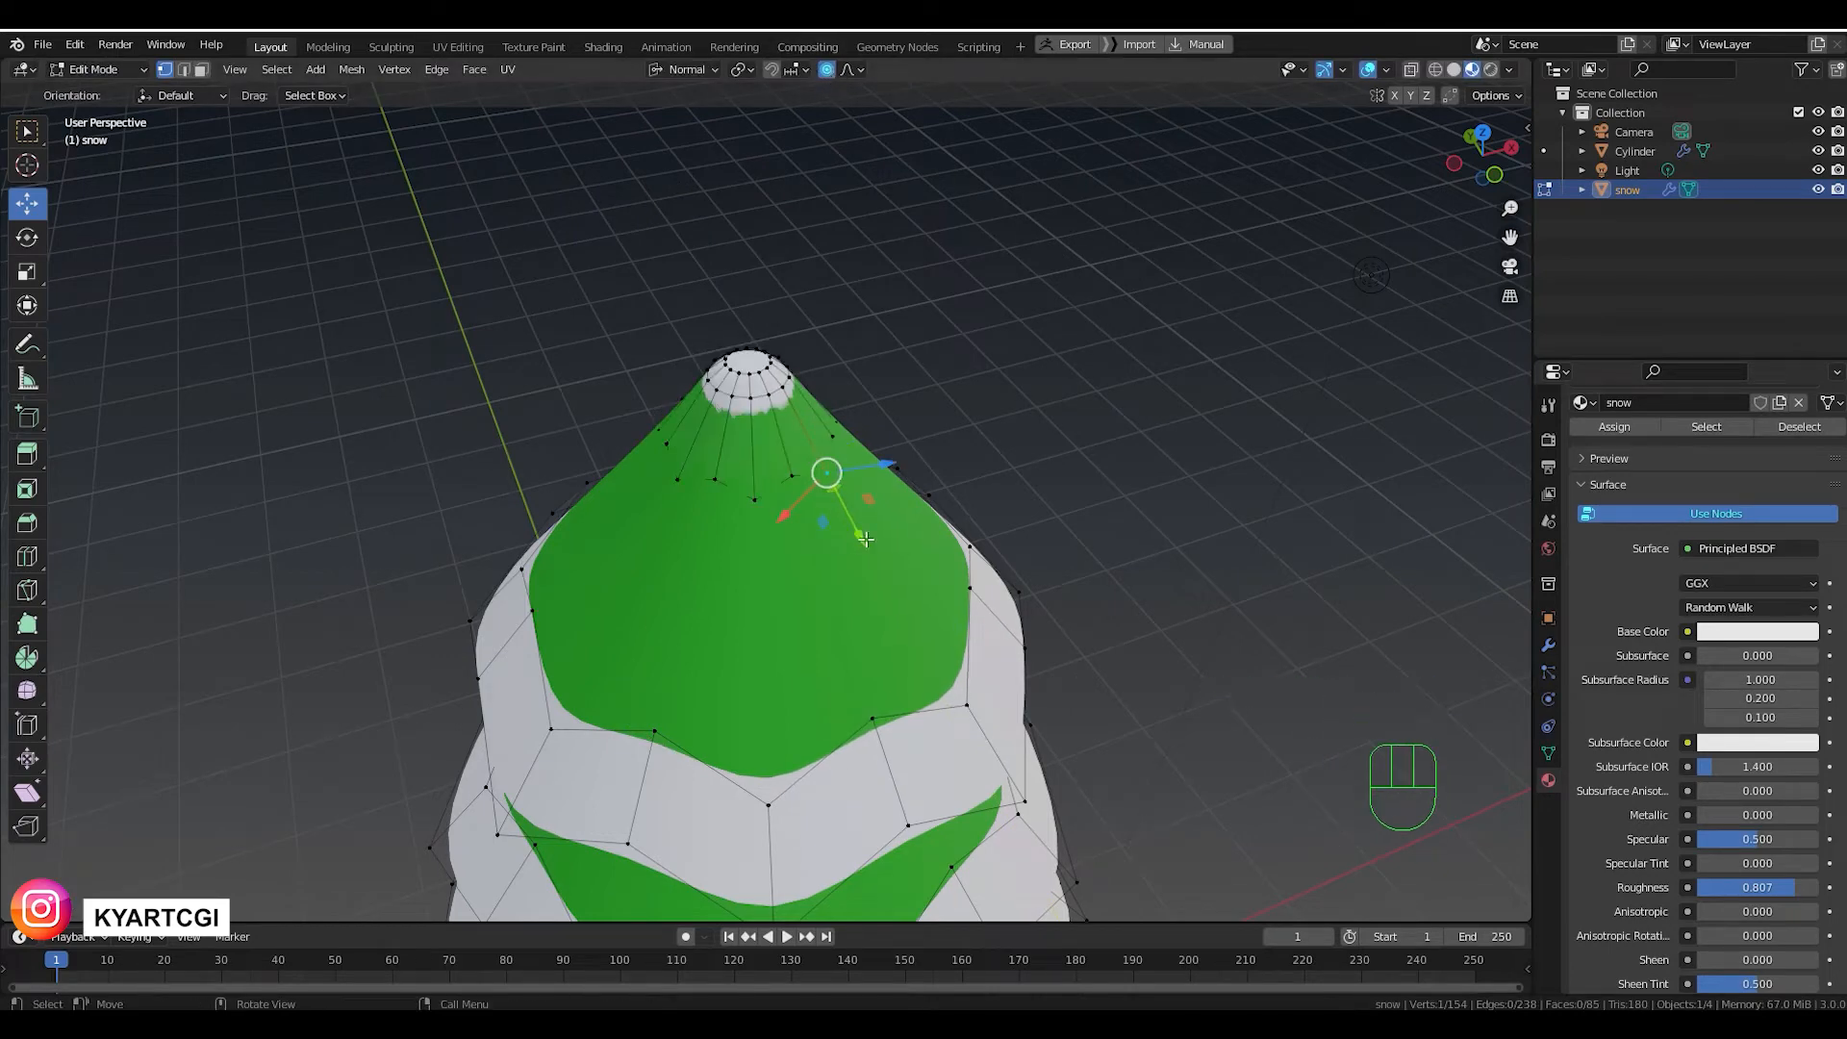
Move the selected tip cap vertex along its normal Y axis, adjusting the proportional influence radius during the move.
mouse_move(859, 535)
left_mouse_down()
mouse_move(876, 555)
mouse_move(871, 523)
mouse_move(881, 554)
left_mouse_up()
scroll(869, 531, "down", 3)
scroll(868, 531, "up", 3)
scroll(868, 531, "up", 3)
scroll(869, 531, "down", 3)
scroll(869, 531, "up", 3)
scroll(870, 531, "down", 3)
scroll(871, 531, "up", 1)
scroll(870, 531, "up", 3)
scroll(872, 534, "down", 3)
scroll(873, 533, "up", 5)
scroll(873, 527, "up", 1)
scroll(874, 531, "up", 1)
scroll(876, 539, "down", 2)
scroll(876, 539, "down", 2)
middle_click_drag(838, 531, 817, 501)
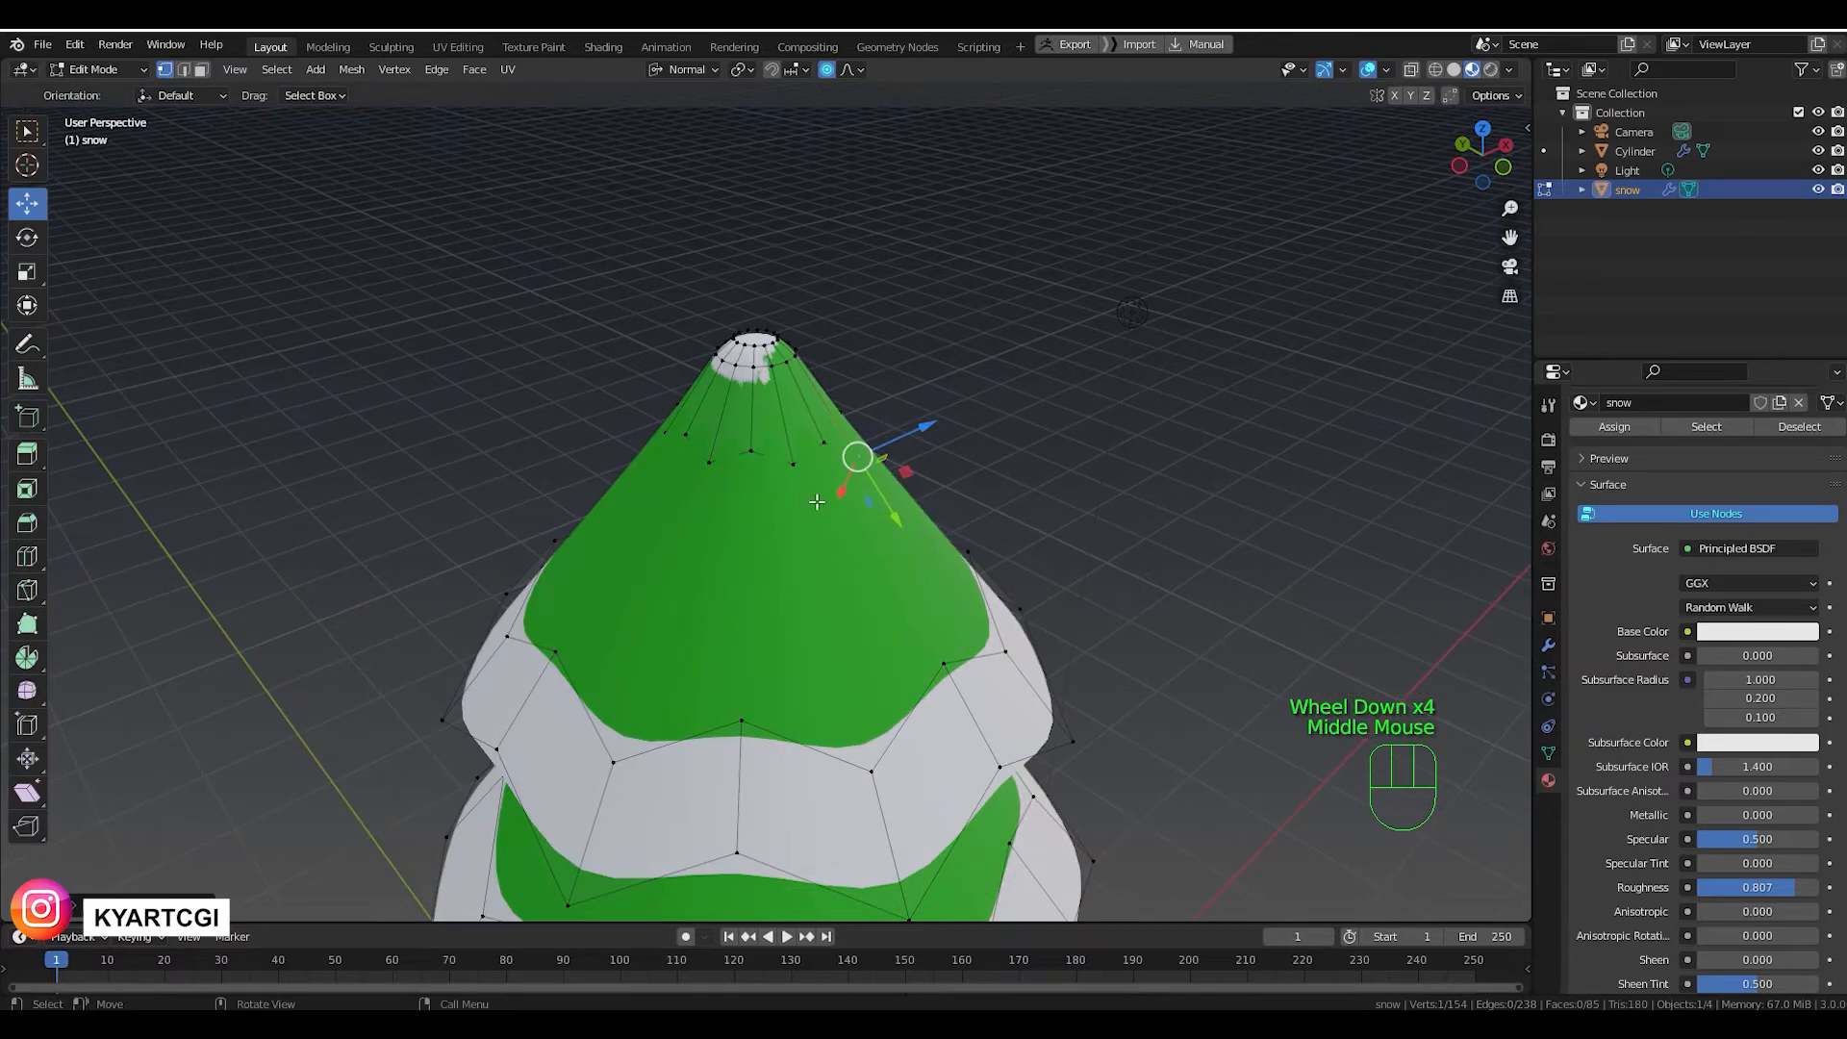
Move two more vertices on the tip cap's lower edge along their normal Y axes to make the snow line uneven.
left_click(709, 462)
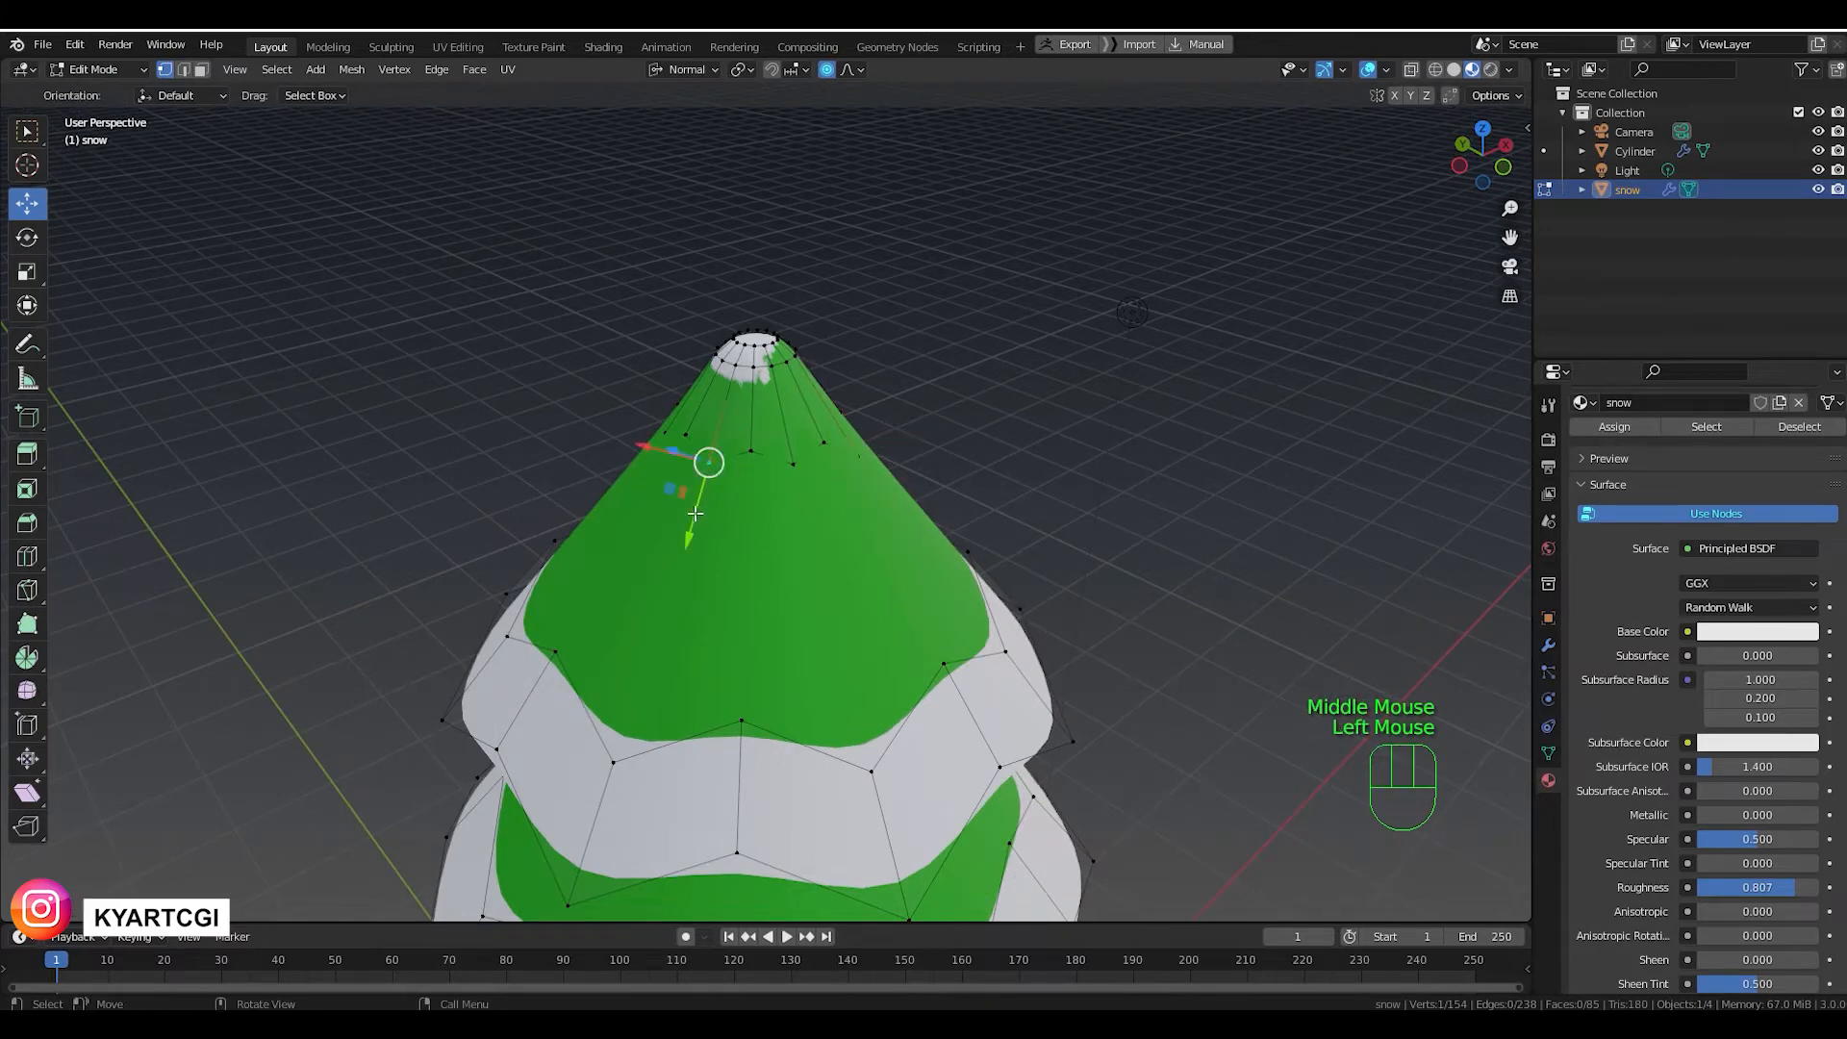
left_click_drag(695, 514, 720, 464)
scroll(719, 465, "down", 4)
middle_click_drag(720, 465, 737, 481)
scroll(737, 481, "down", 1)
left_click(719, 482)
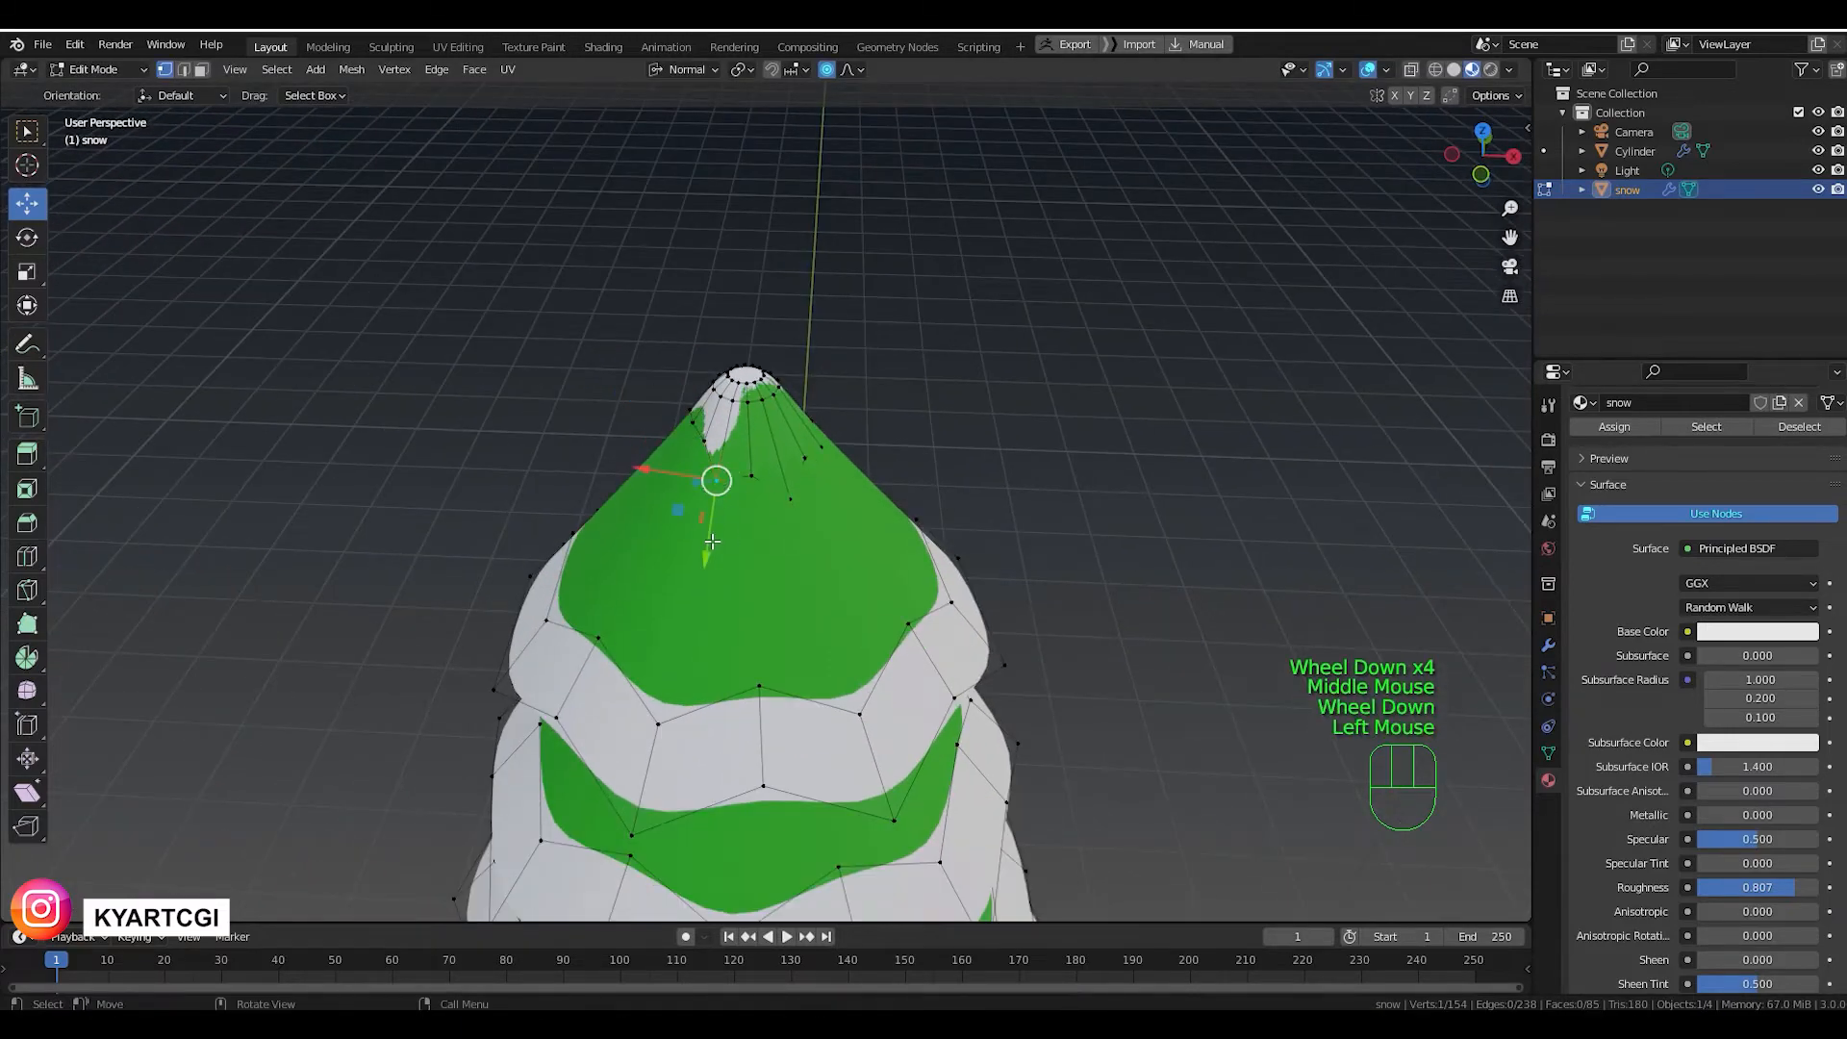
left_click_drag(710, 543, 714, 524)
middle_click_drag(713, 524, 714, 548)
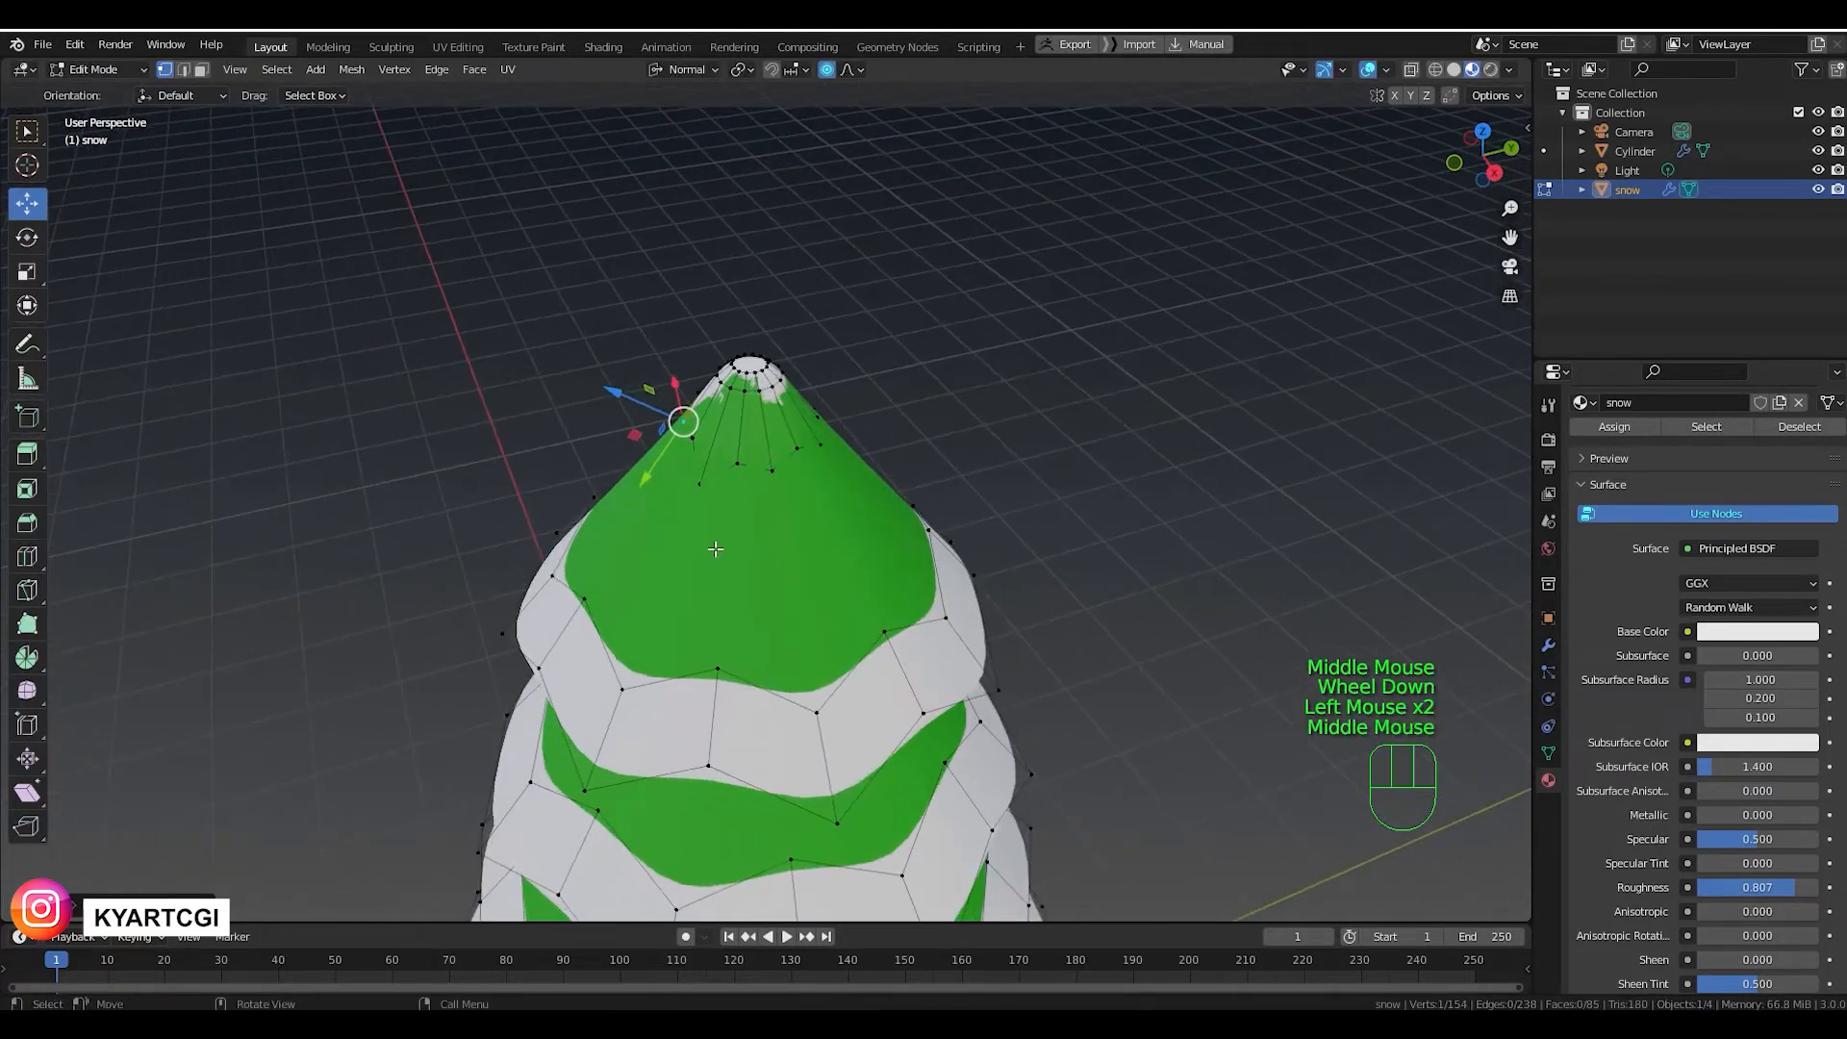
Continue around the tip cap, shifting its remaining lower-edge vertices by different amounts for an irregular snow outline.
left_click(773, 473)
left_click_drag(780, 529, 776, 501)
middle_click_drag(979, 503, 809, 531)
left_click(809, 531)
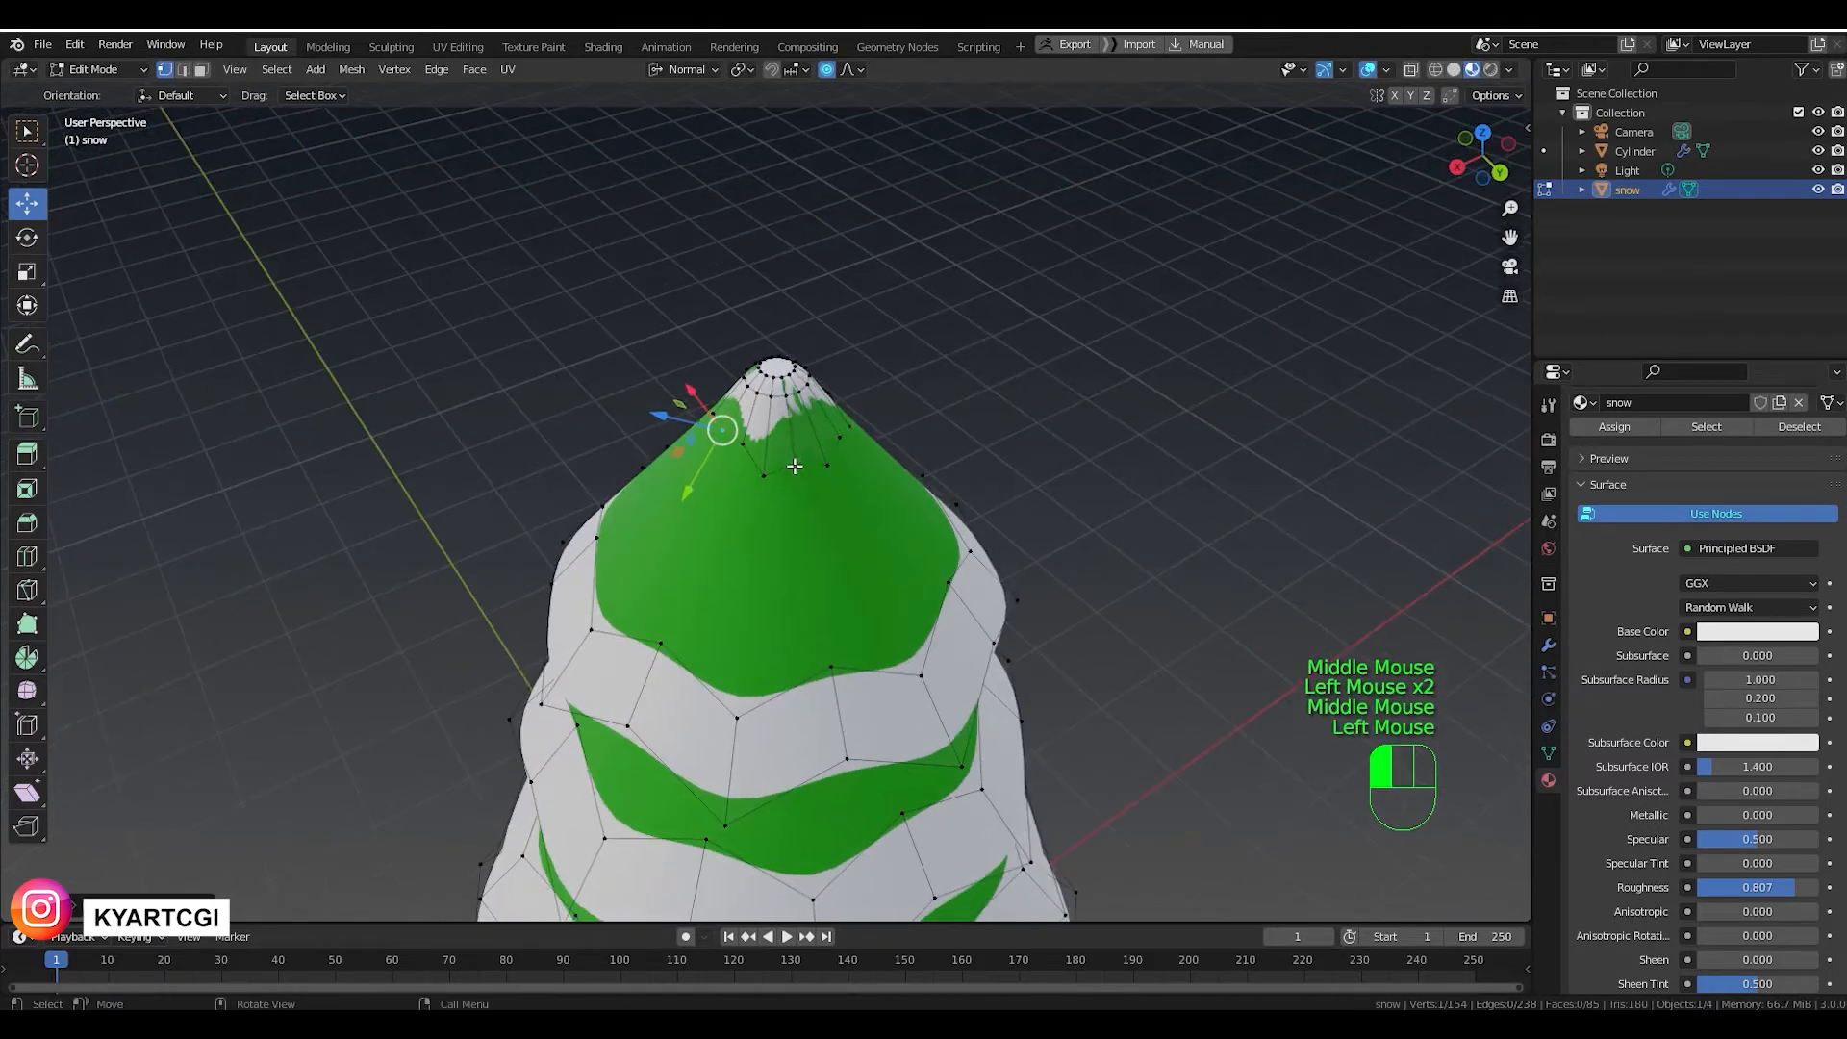
left_click_drag(809, 531, 762, 492)
scroll(814, 518, "down", 5)
left_click(762, 466)
middle_click_drag(762, 492, 1226, 504)
left_click(768, 439)
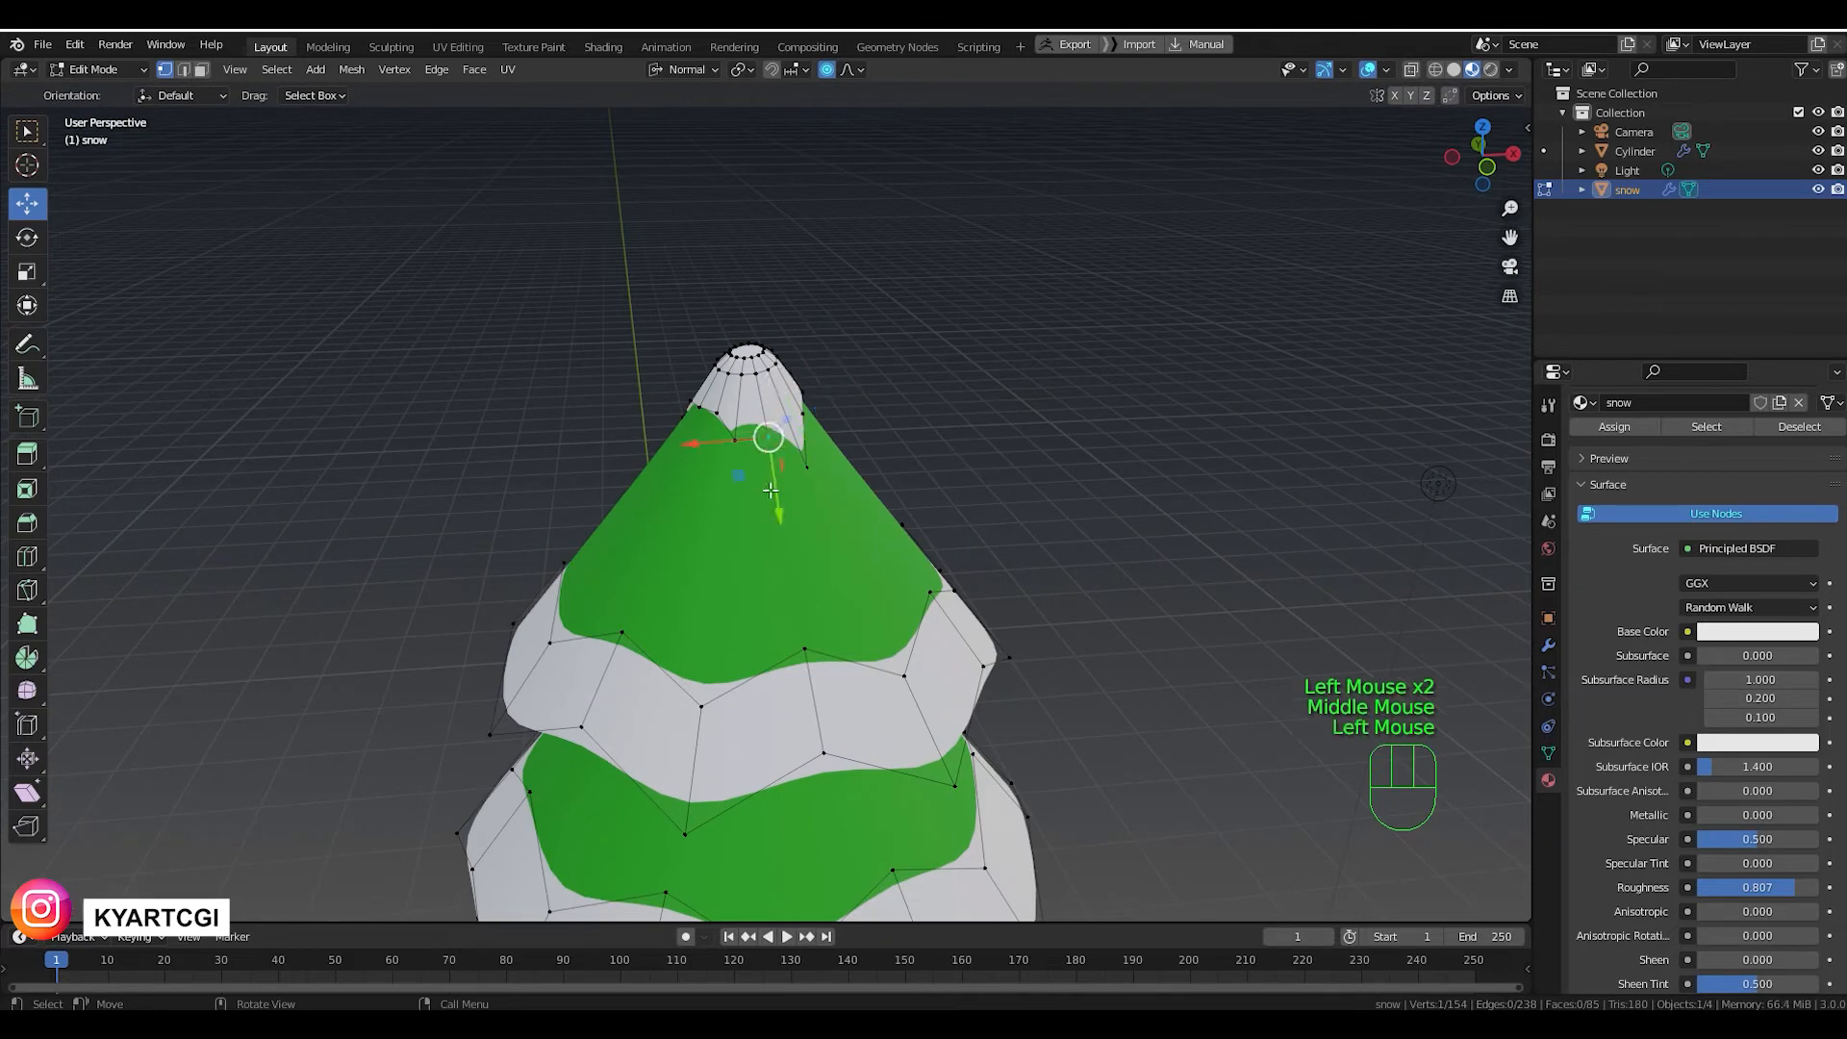
left_click_drag(775, 498, 777, 508)
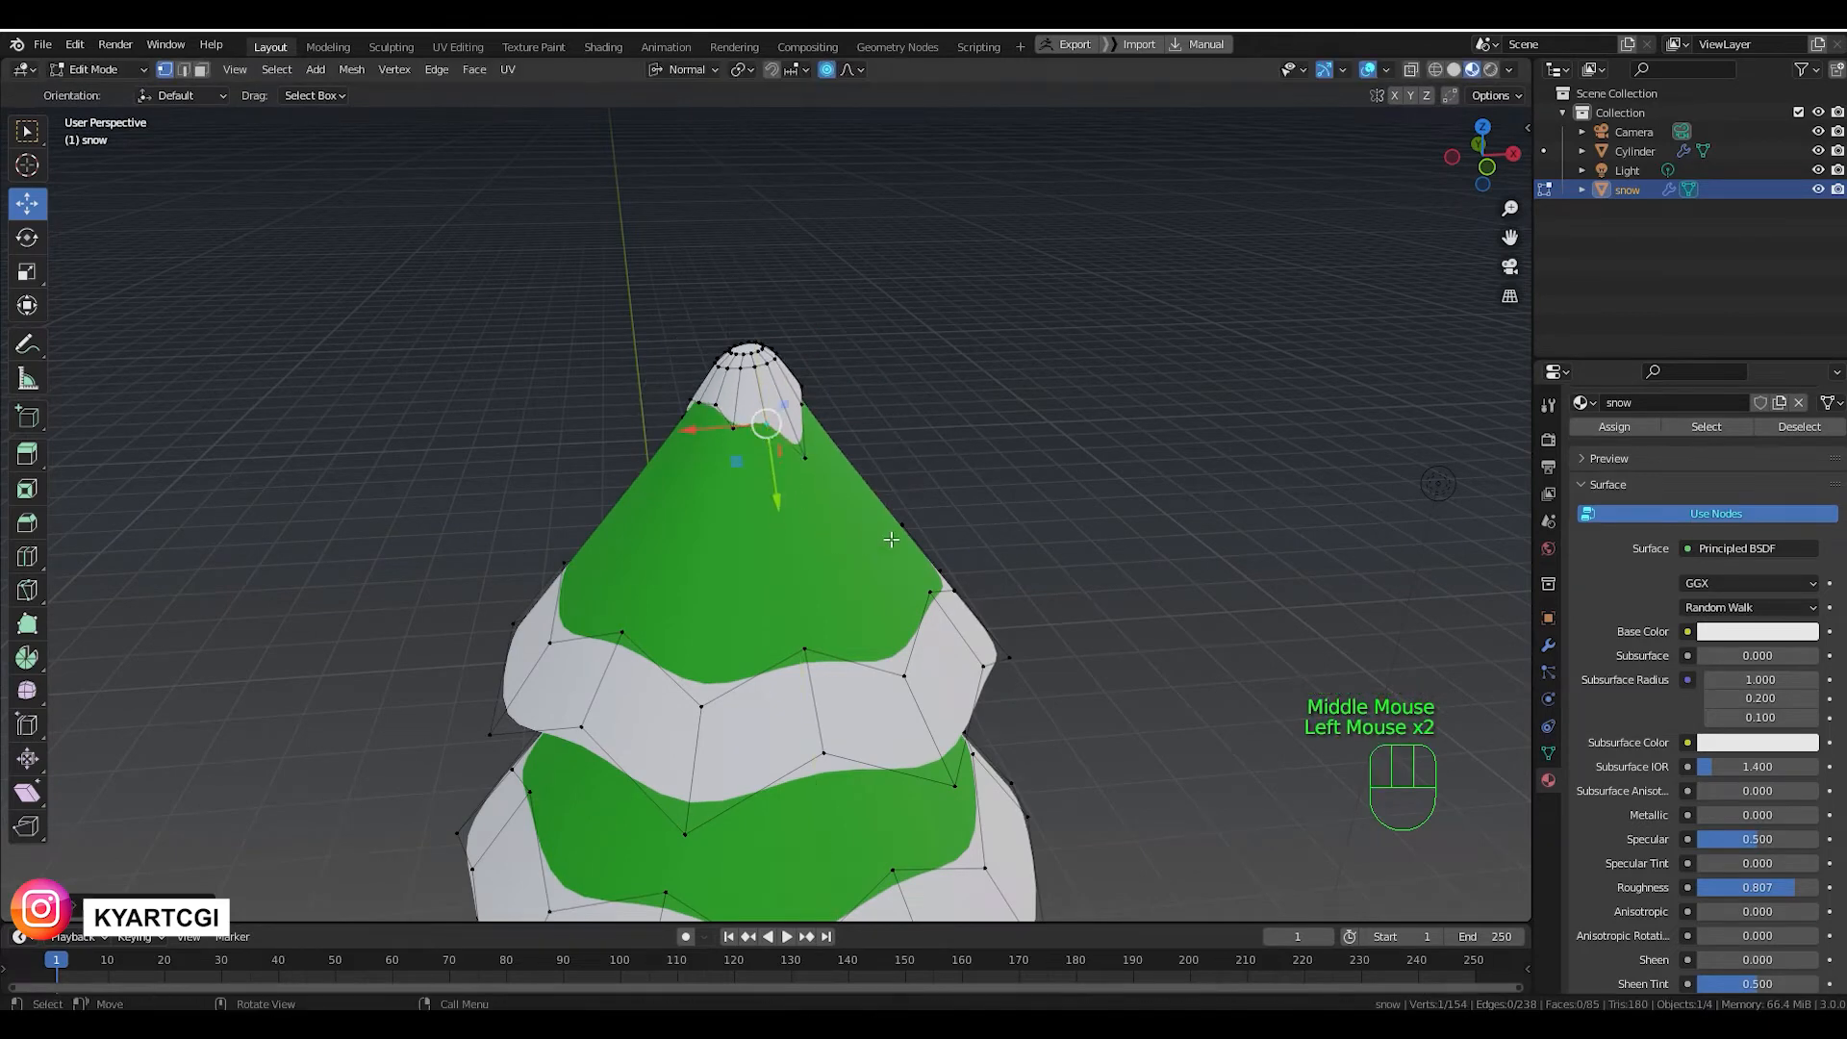
Shift several upper- and lower-edge vertices of the top tier's snow band downward along their normal Y axes.
middle_click_drag(778, 508, 938, 519)
scroll(869, 613, "down", 1)
middle_click_drag(866, 718, 881, 671, "shift")
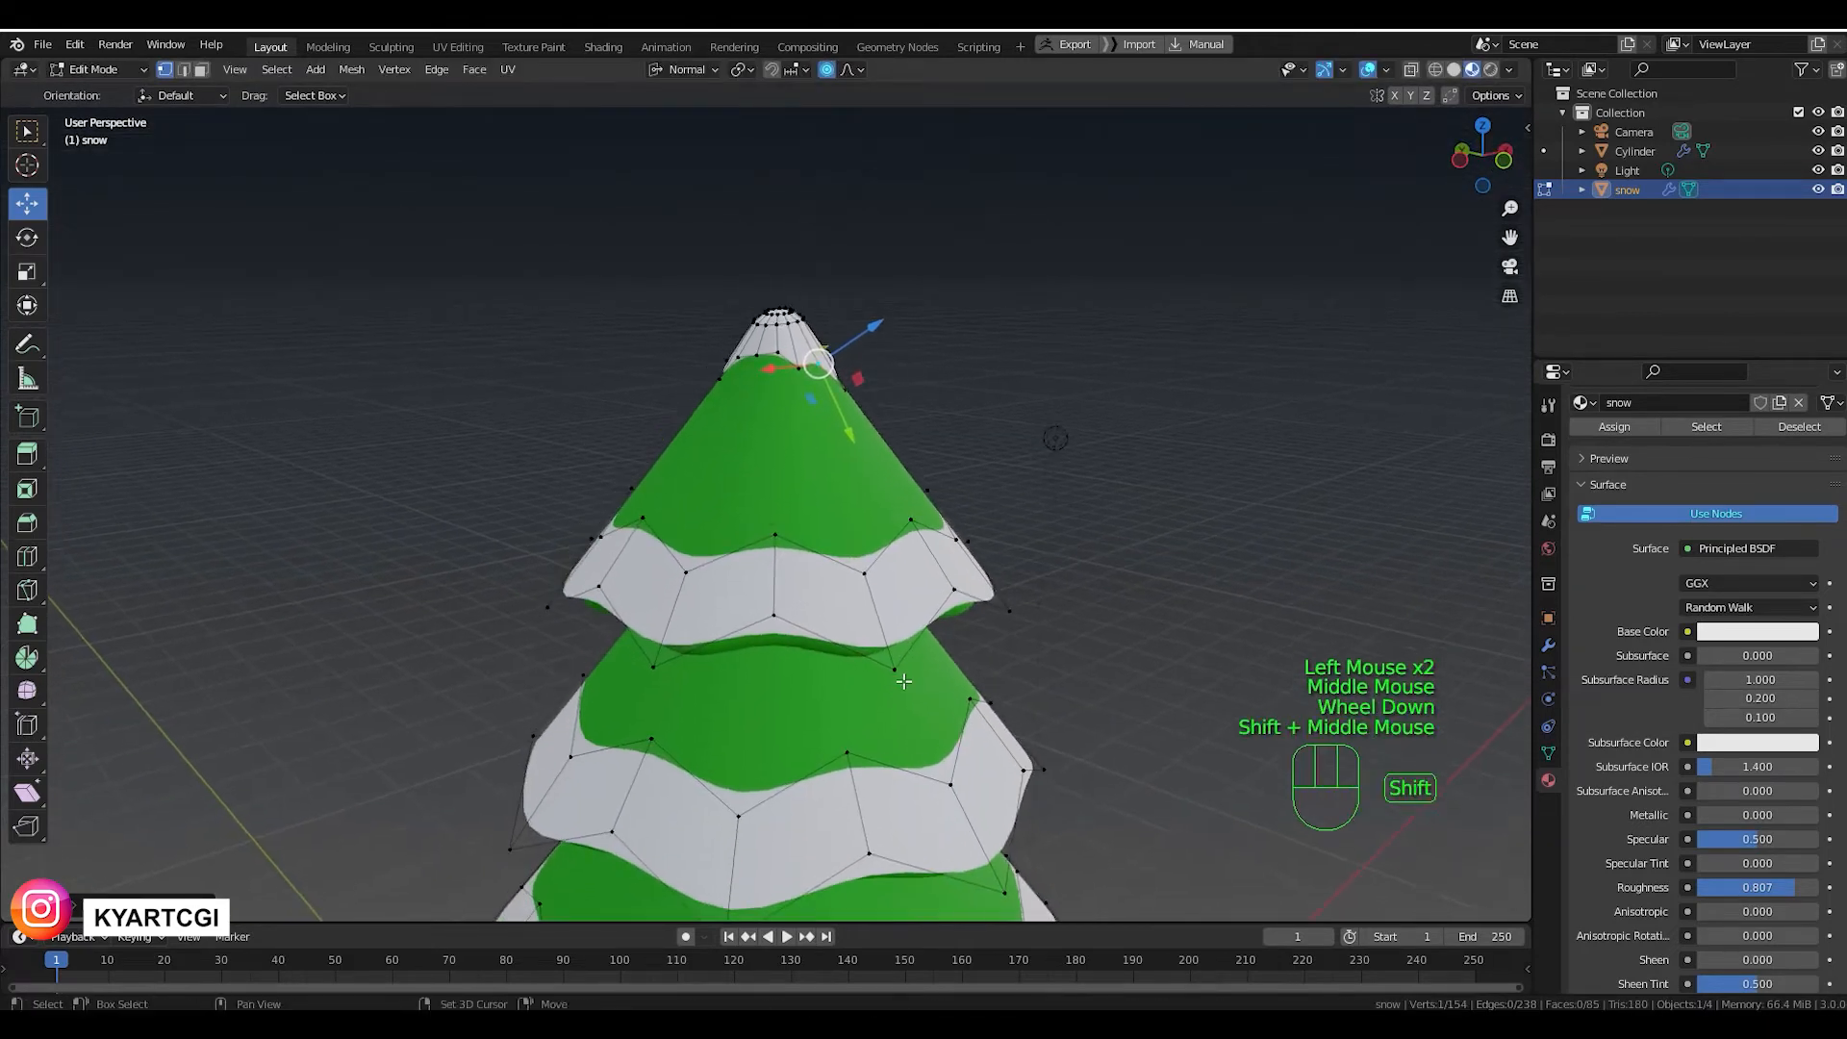
scroll(881, 670, "down", 1, "shift")
left_click(774, 535)
left_click_drag(777, 586, 785, 641)
left_click(896, 669)
left_click_drag(903, 701, 905, 714)
middle_click_drag(905, 713, 811, 664)
left_click(789, 572)
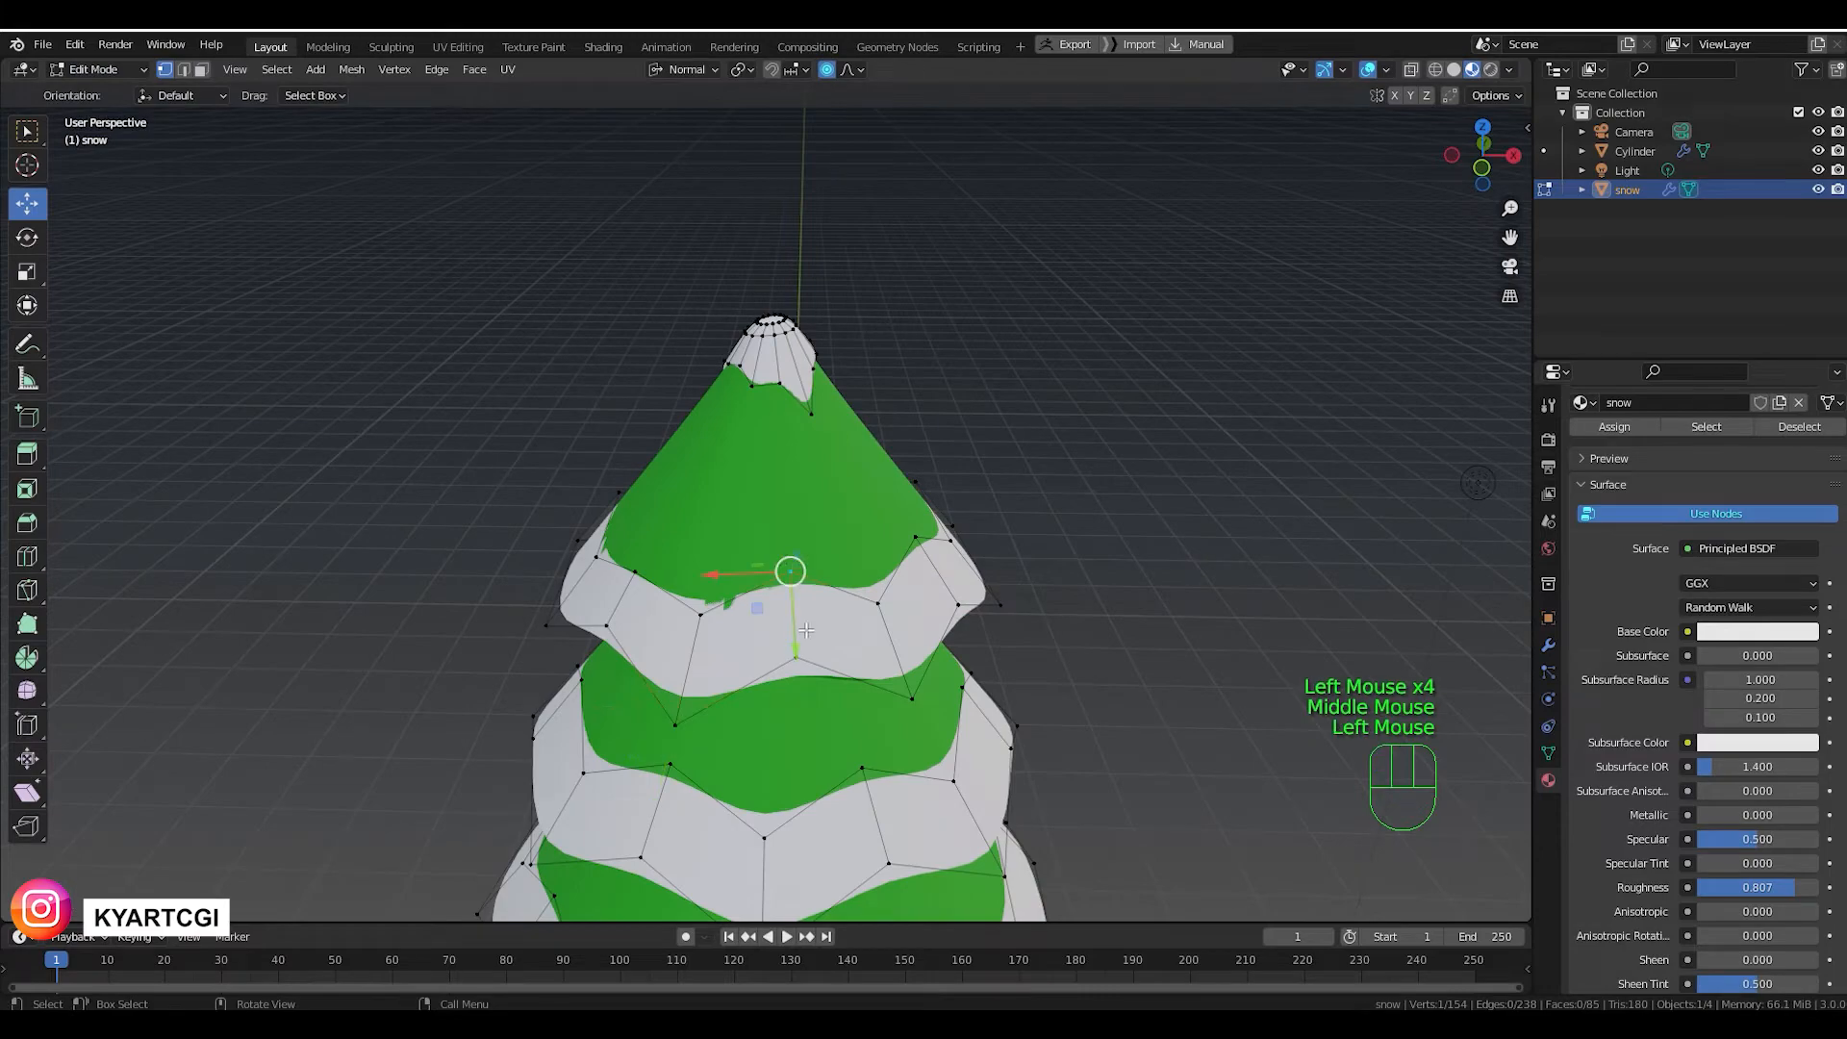
left_click_drag(806, 630, 809, 733)
Pull individual edge vertices of the second tier's snow band downward around the tree to vary its outline.
middle_click_drag(809, 733, 707, 673)
middle_click_drag(707, 673, 678, 567, "shift")
left_click(673, 470)
left_click_drag(675, 518, 676, 545)
left_click(796, 606)
middle_click_drag(676, 544, 597, 707)
left_click(709, 523)
left_click(755, 549)
middle_click_drag(827, 673, 769, 606, "shift")
left_click_drag(807, 601, 804, 620)
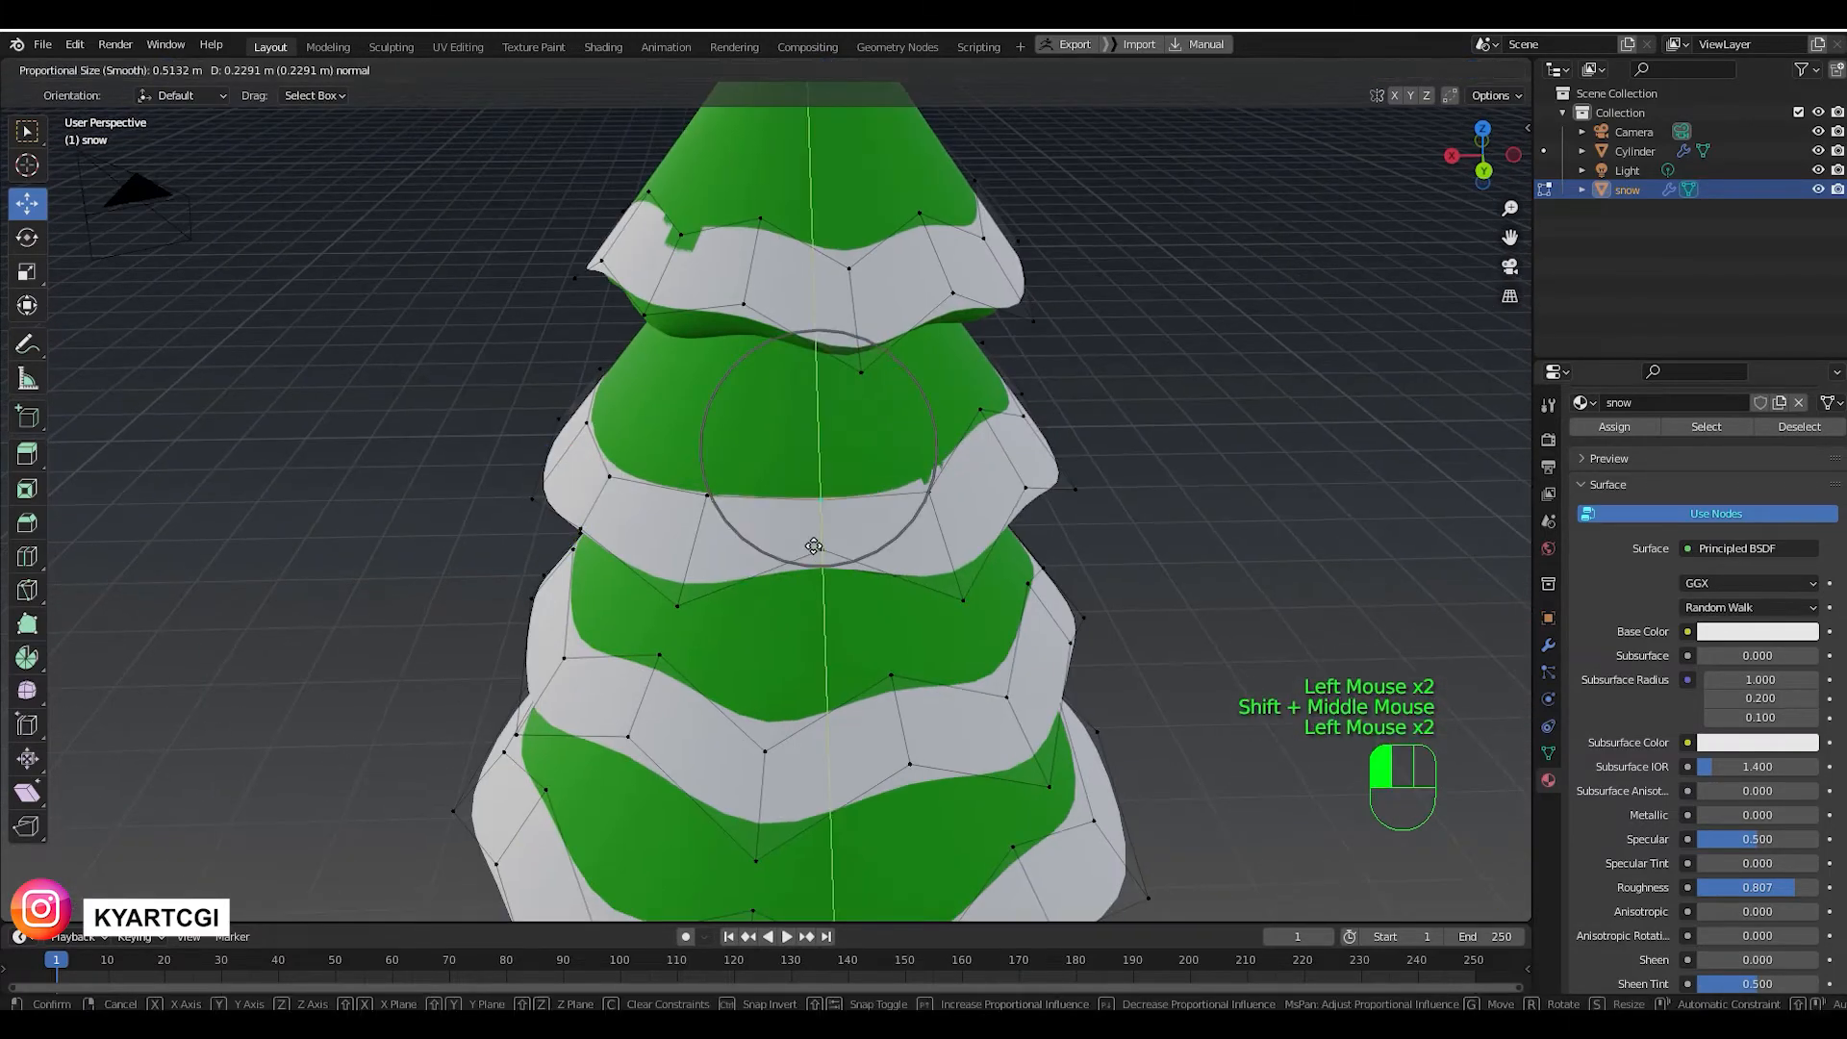
middle_click_drag(866, 616, 817, 586)
left_click(817, 552)
left_click_drag(805, 626, 802, 643)
Move edge vertices of the third tier's snow band down along their normal Y axes to make it irregular.
middle_click_drag(1039, 596, 913, 586)
middle_click_drag(971, 597, 965, 494, "shift")
left_click(862, 516)
left_click_drag(866, 582, 870, 615)
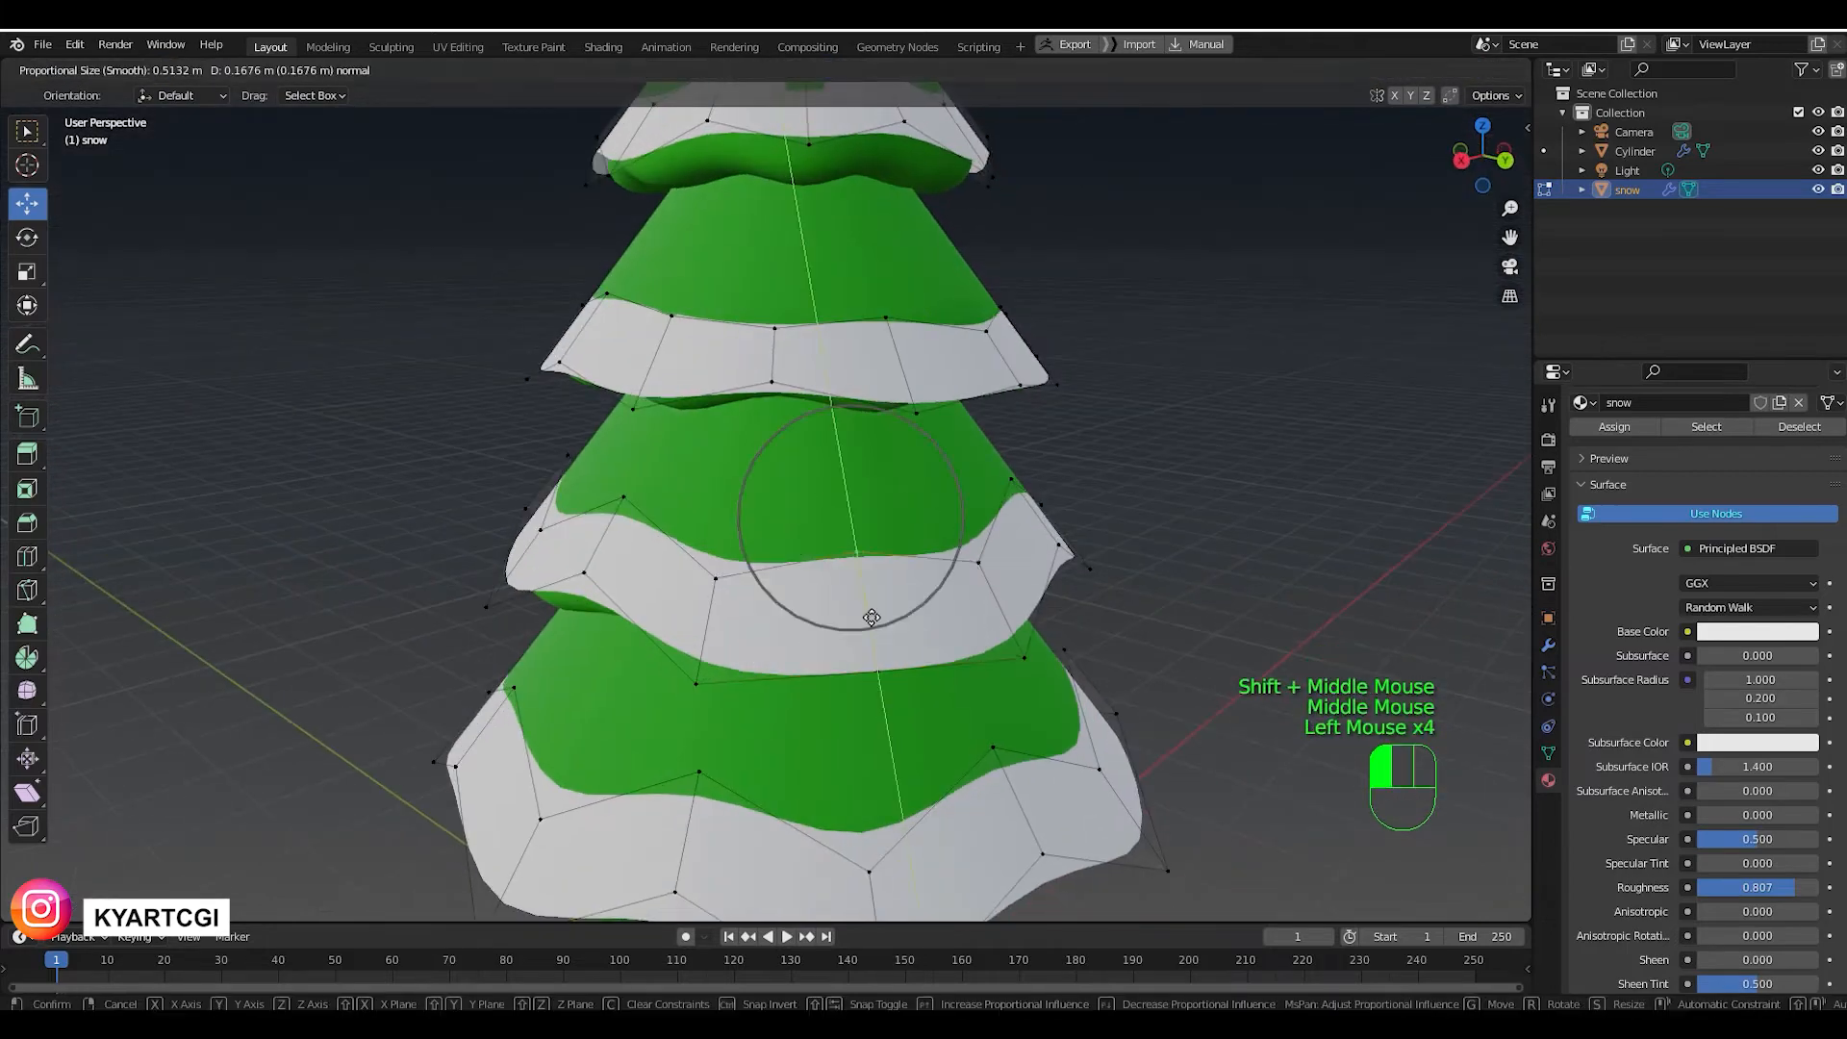
left_click(790, 688)
middle_click_drag(870, 634, 731, 567)
left_click(703, 522)
left_click_drag(715, 556, 719, 579)
middle_click_drag(866, 616, 770, 654)
scroll(827, 616, "down", 3)
Adjust edge vertices of the bottom tier's snow band in the same way and return to Object Mode.
left_click(739, 746)
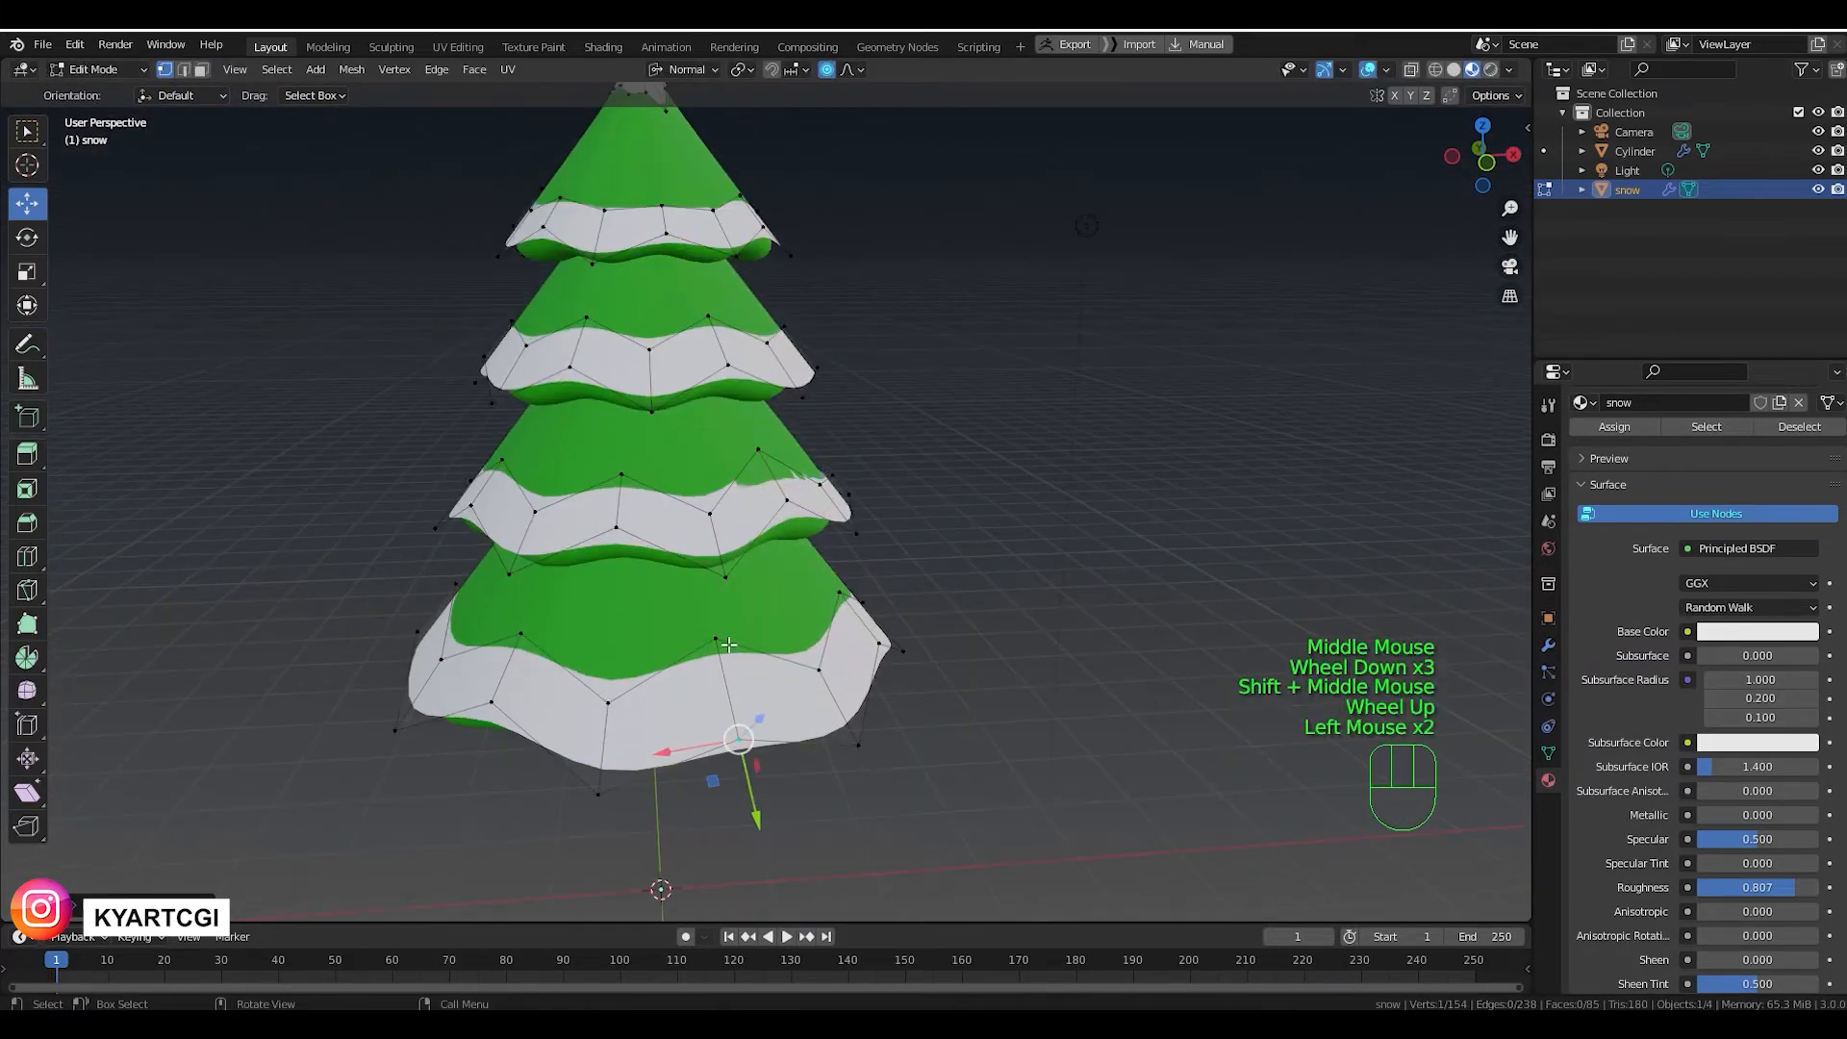
left_click(667, 680)
left_click(775, 654)
middle_click_drag(665, 751, 891, 540)
scroll(635, 643, "down", 2)
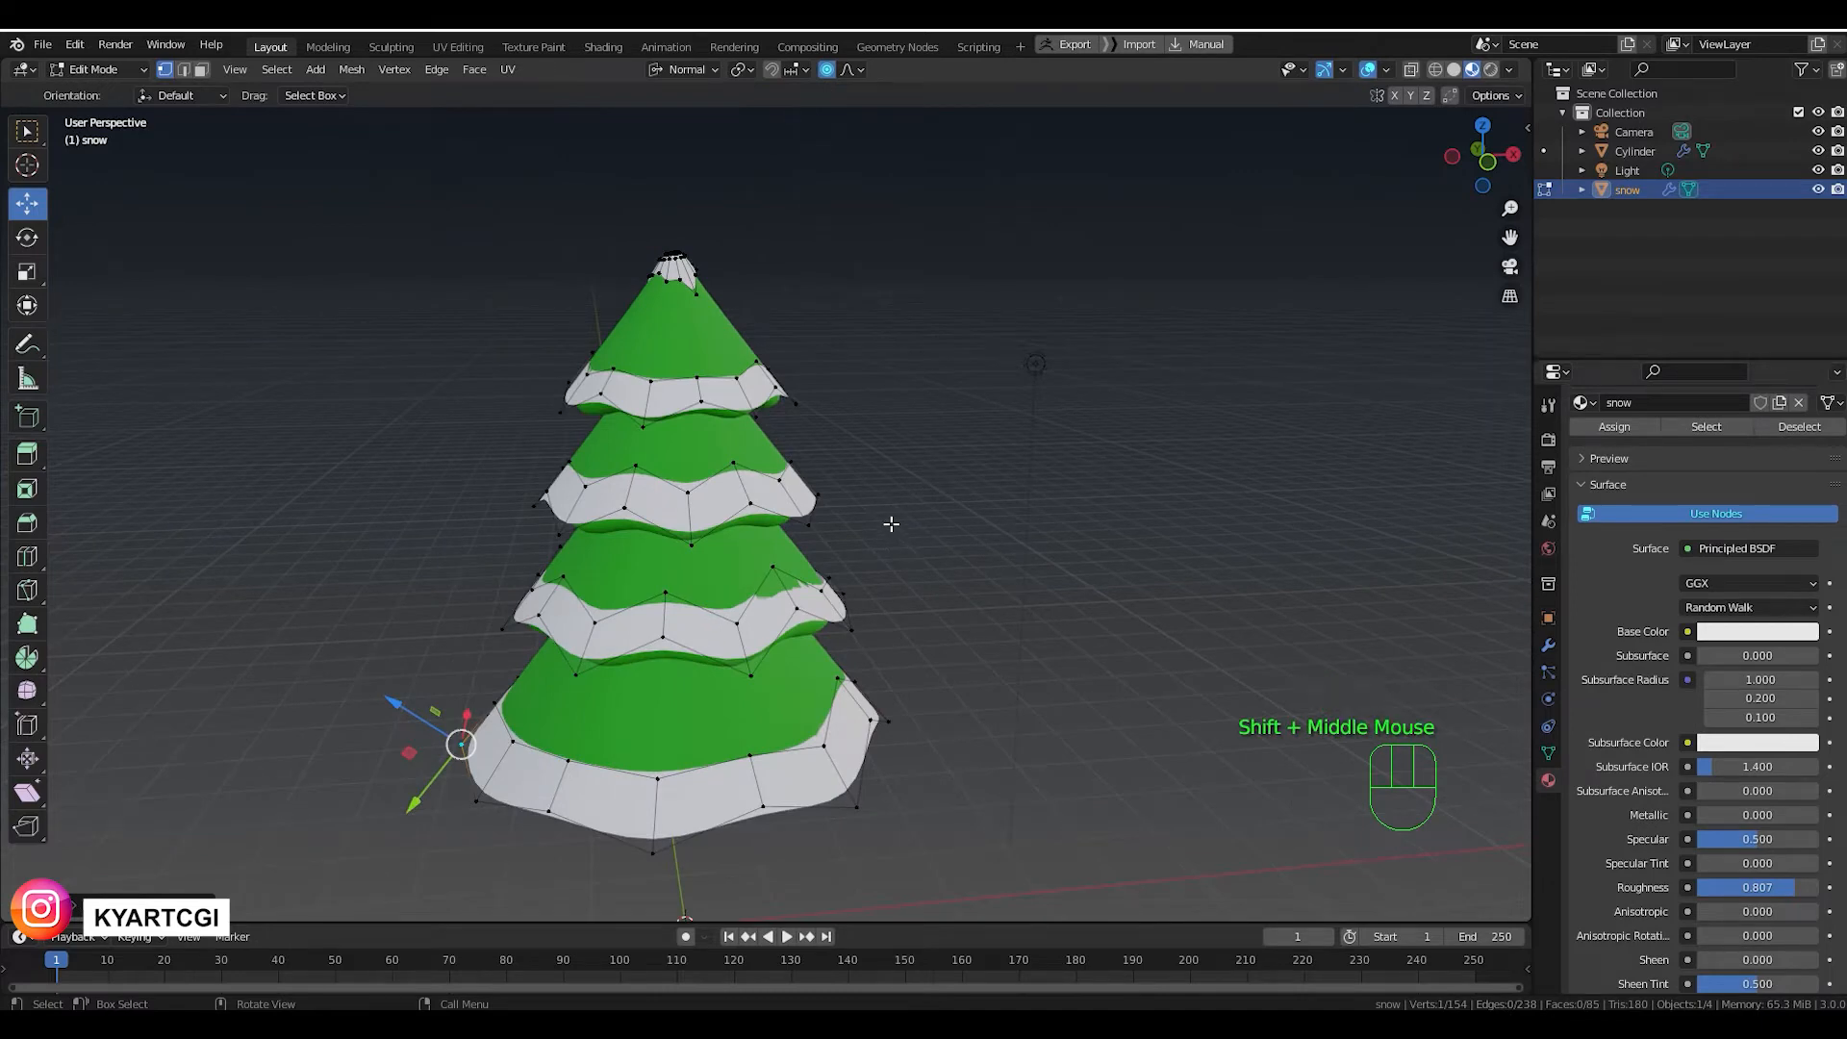
key("Tab")
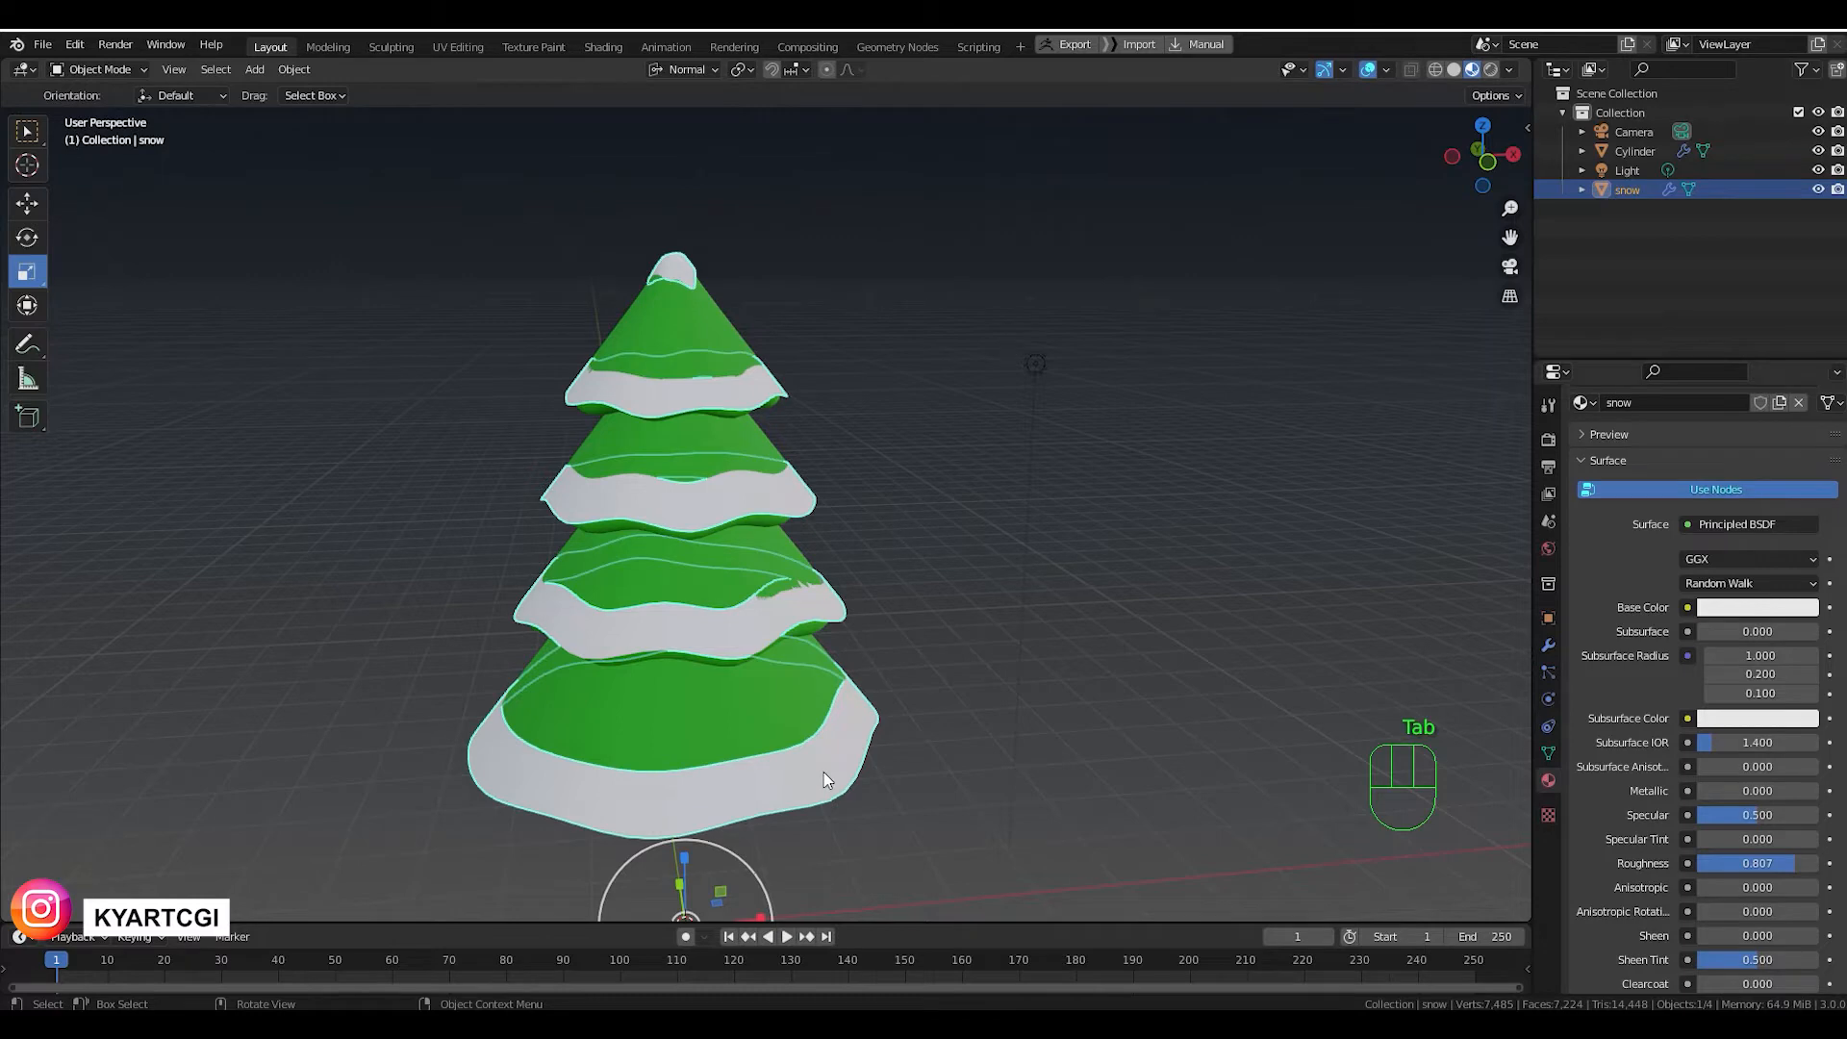
Add a Solidify modifier to the snow object.
left_click(1550, 645)
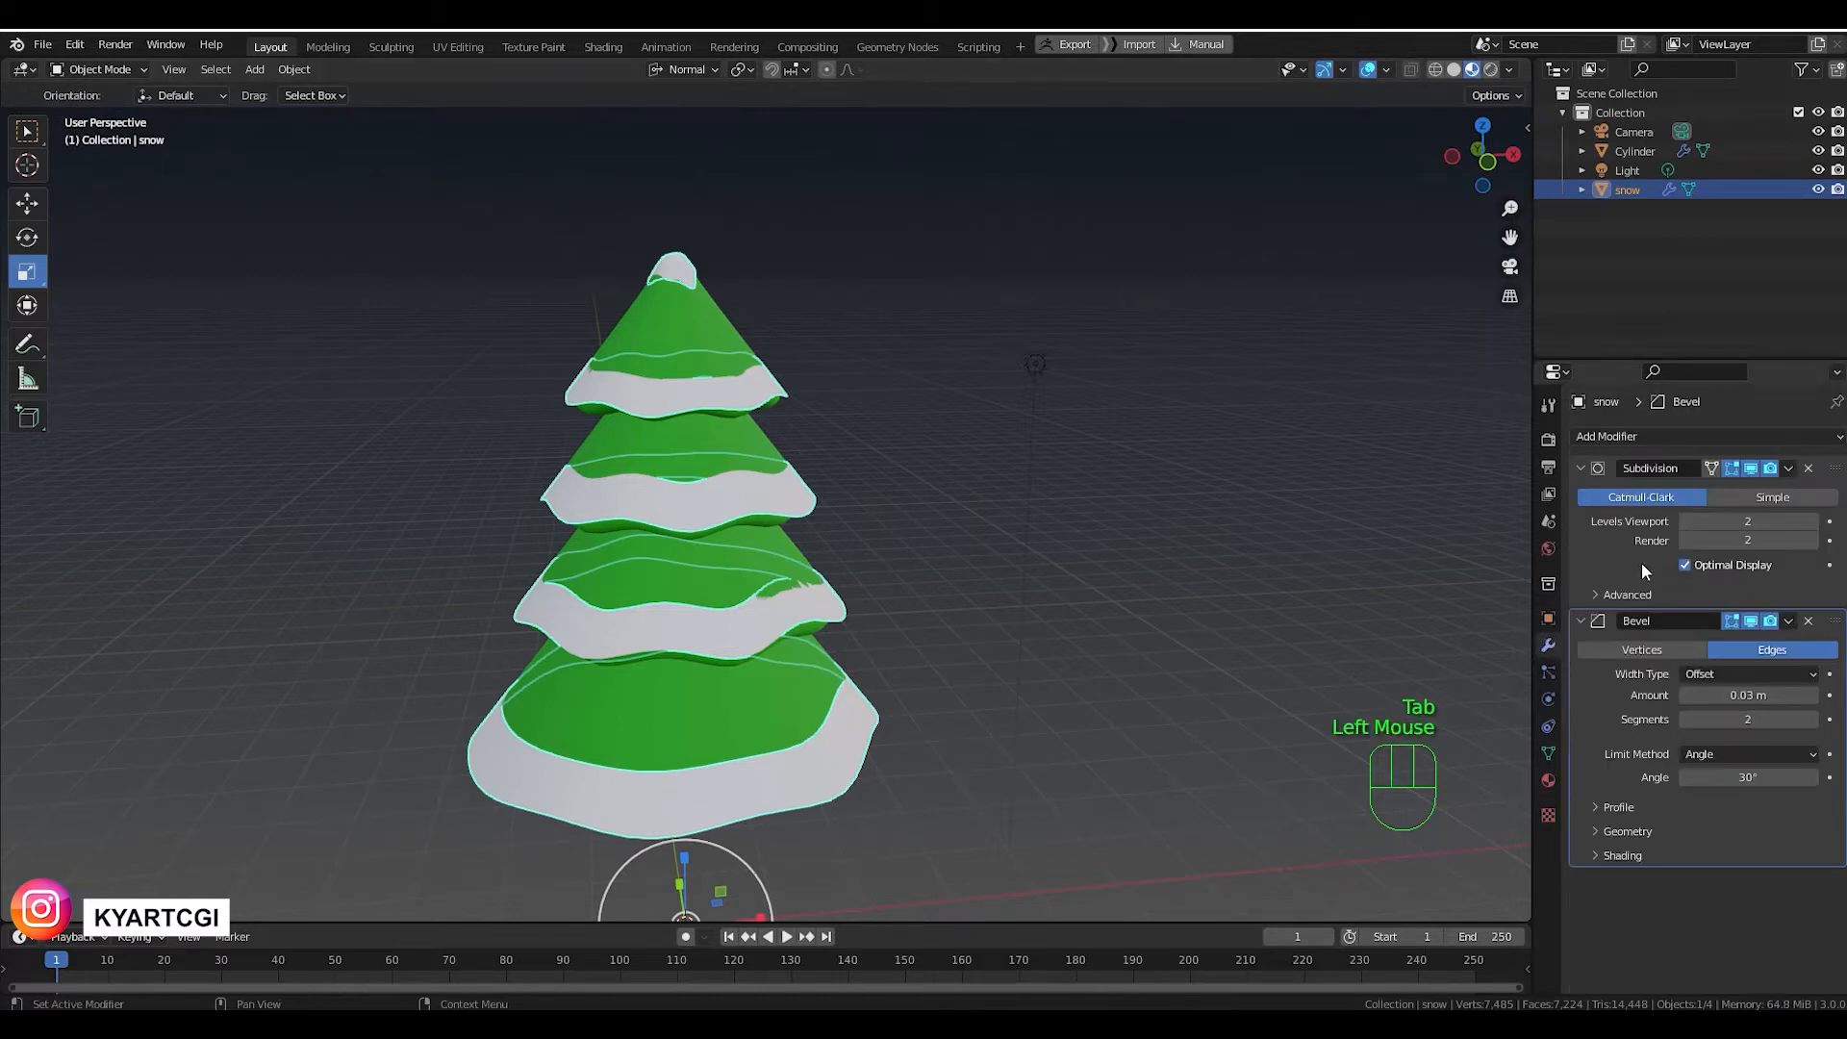
left_click(1631, 438)
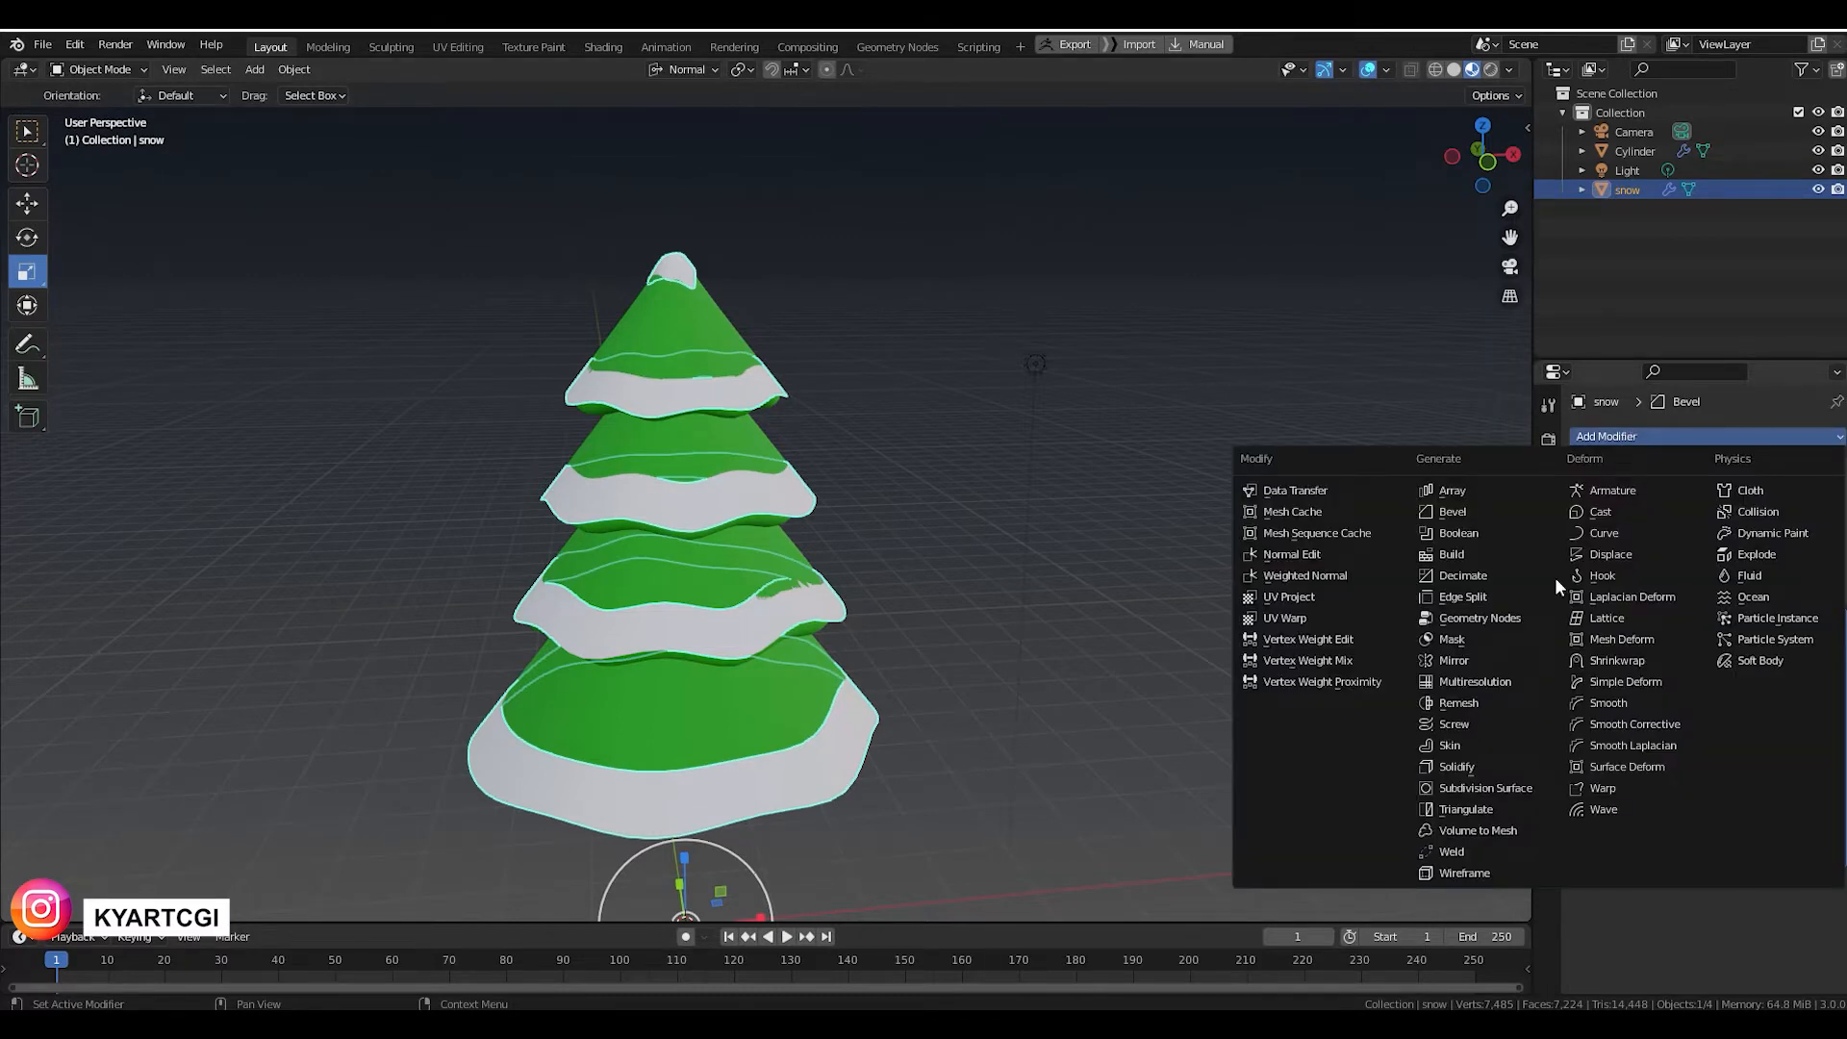
left_click(1488, 765)
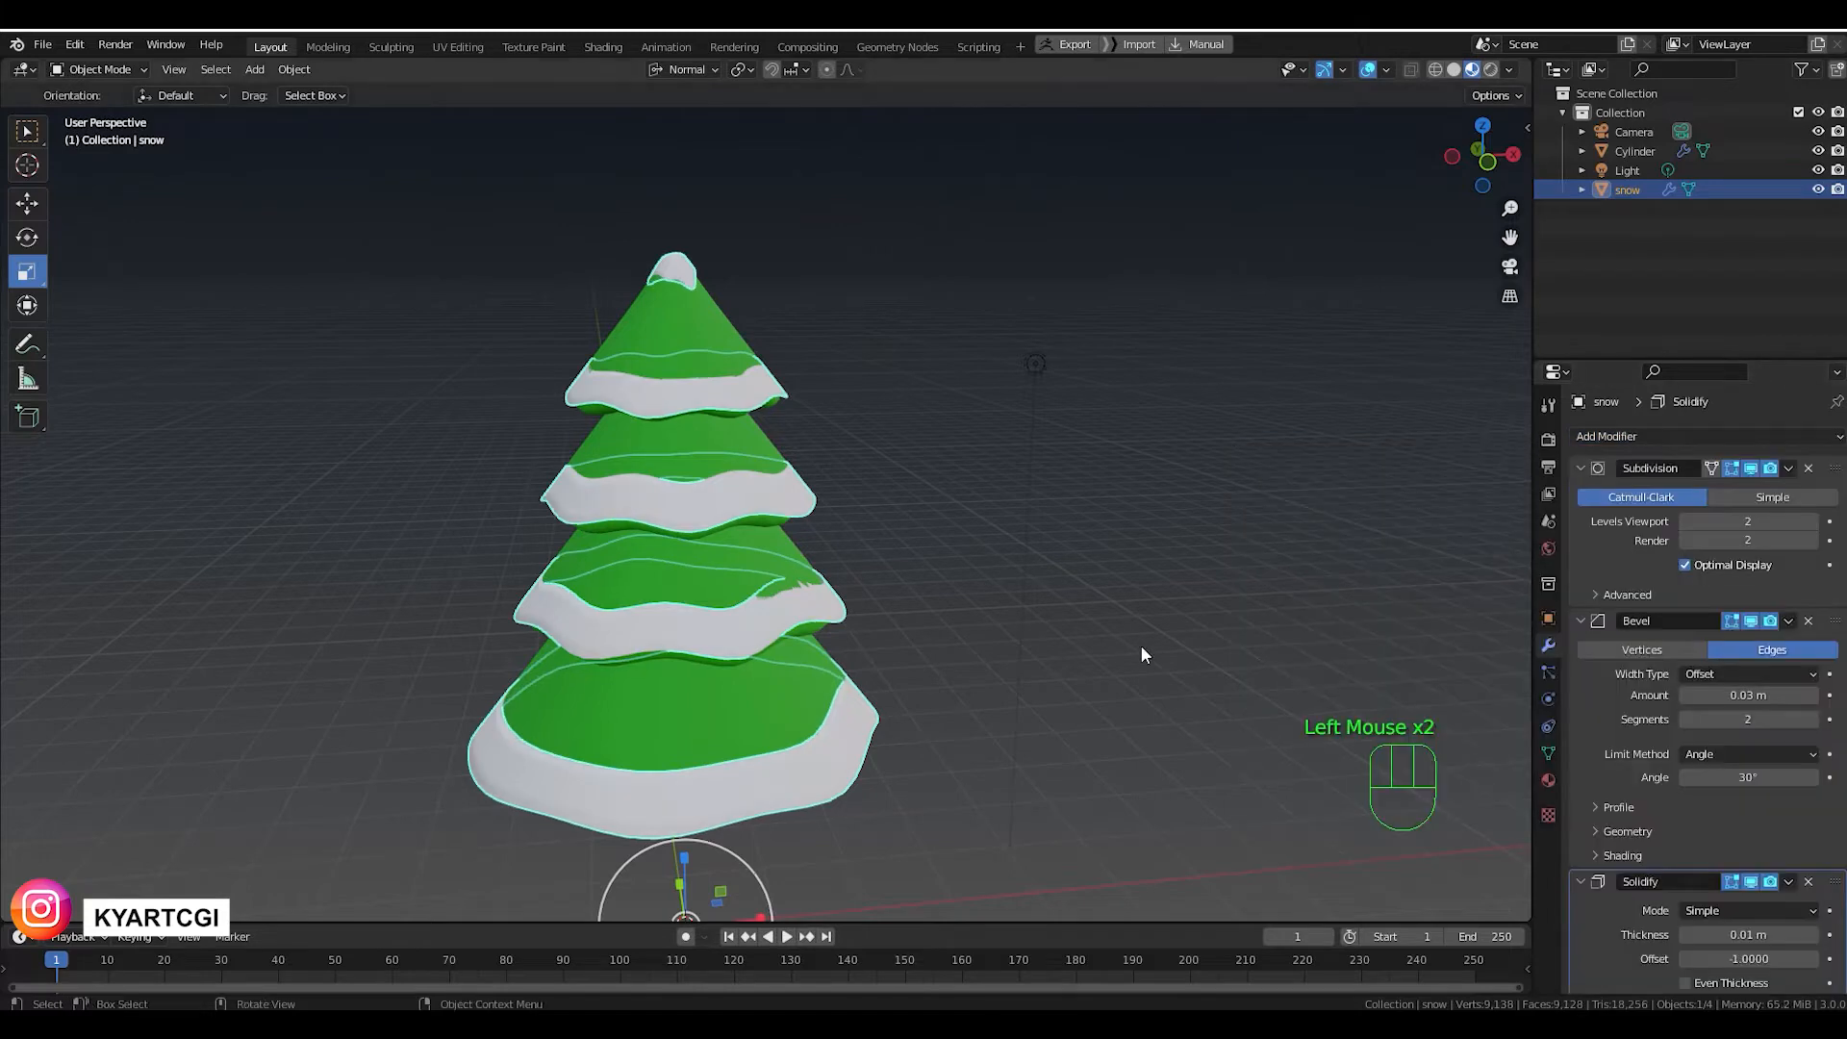
Switch the viewport to solid shading and set the snow's Solidify thickness to -0.07 m.
scroll(708, 568, "up", 3)
mouse_move(708, 568)
middle_mouse_down()
mouse_move(707, 614)
mouse_move(679, 560)
mouse_move(706, 533)
middle_mouse_up()
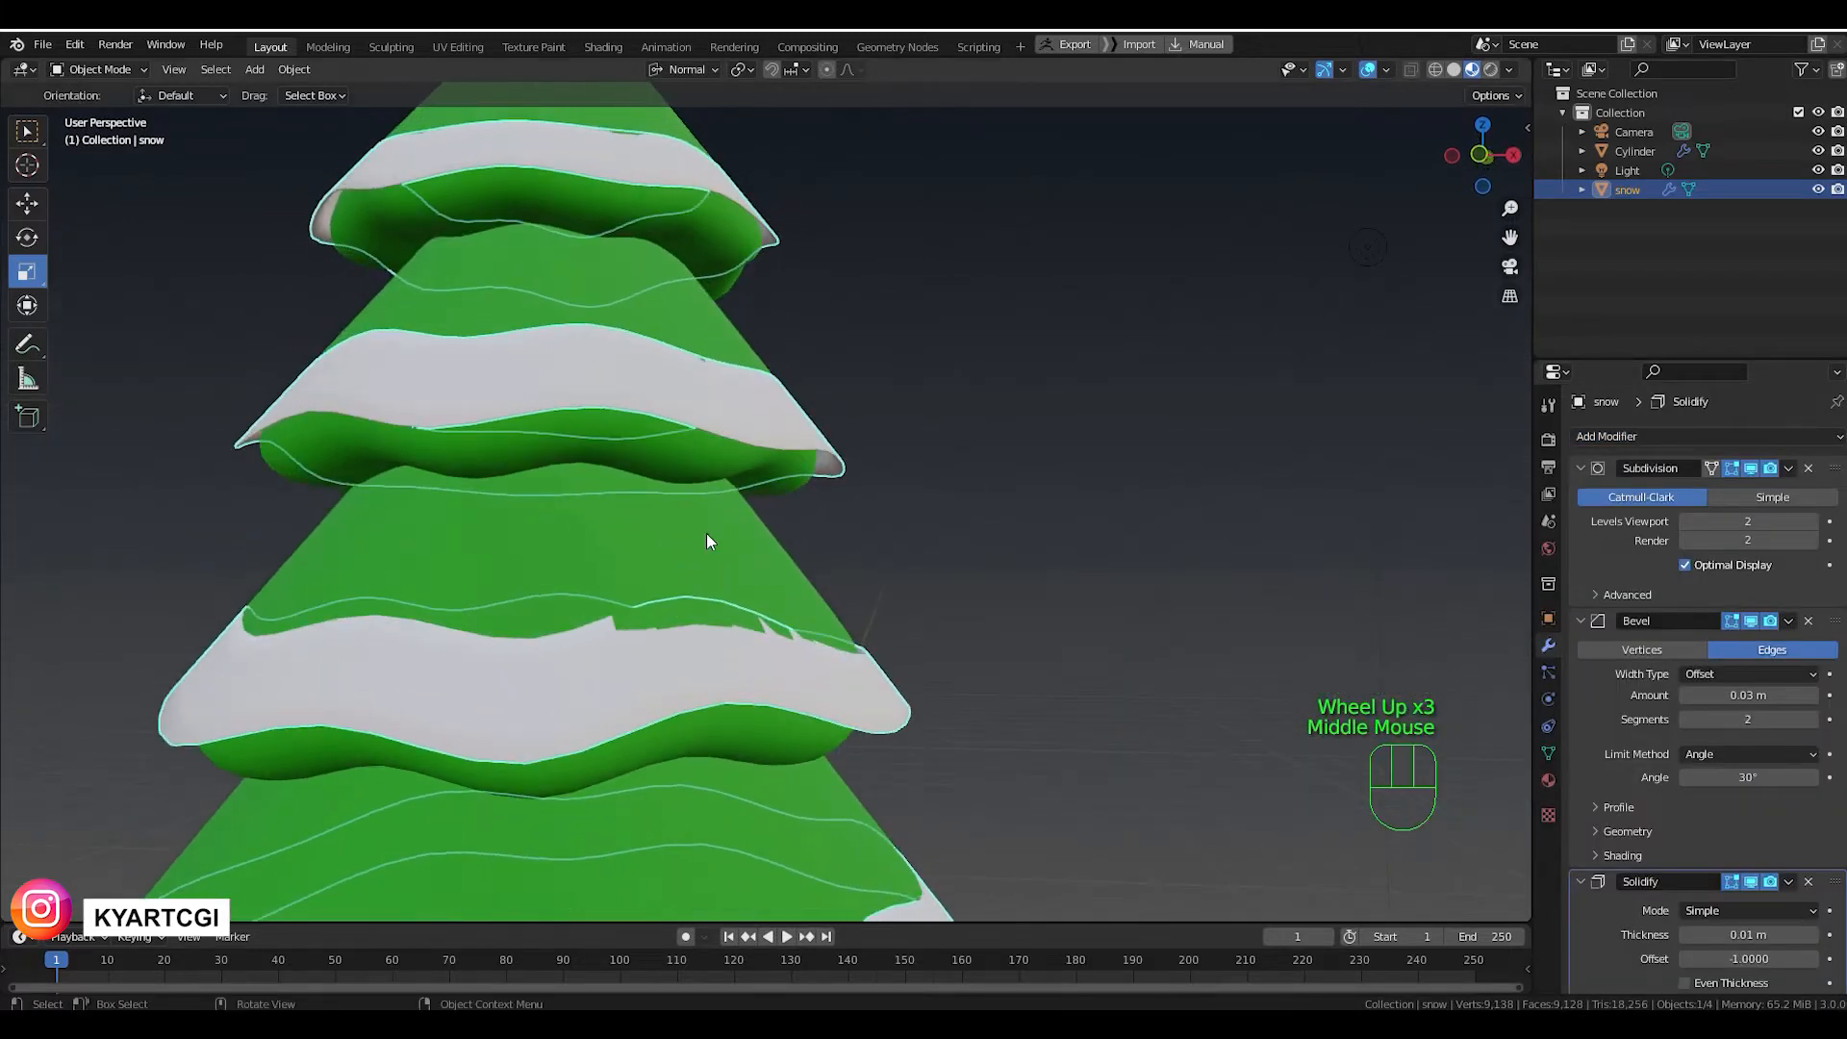
left_click(1454, 70)
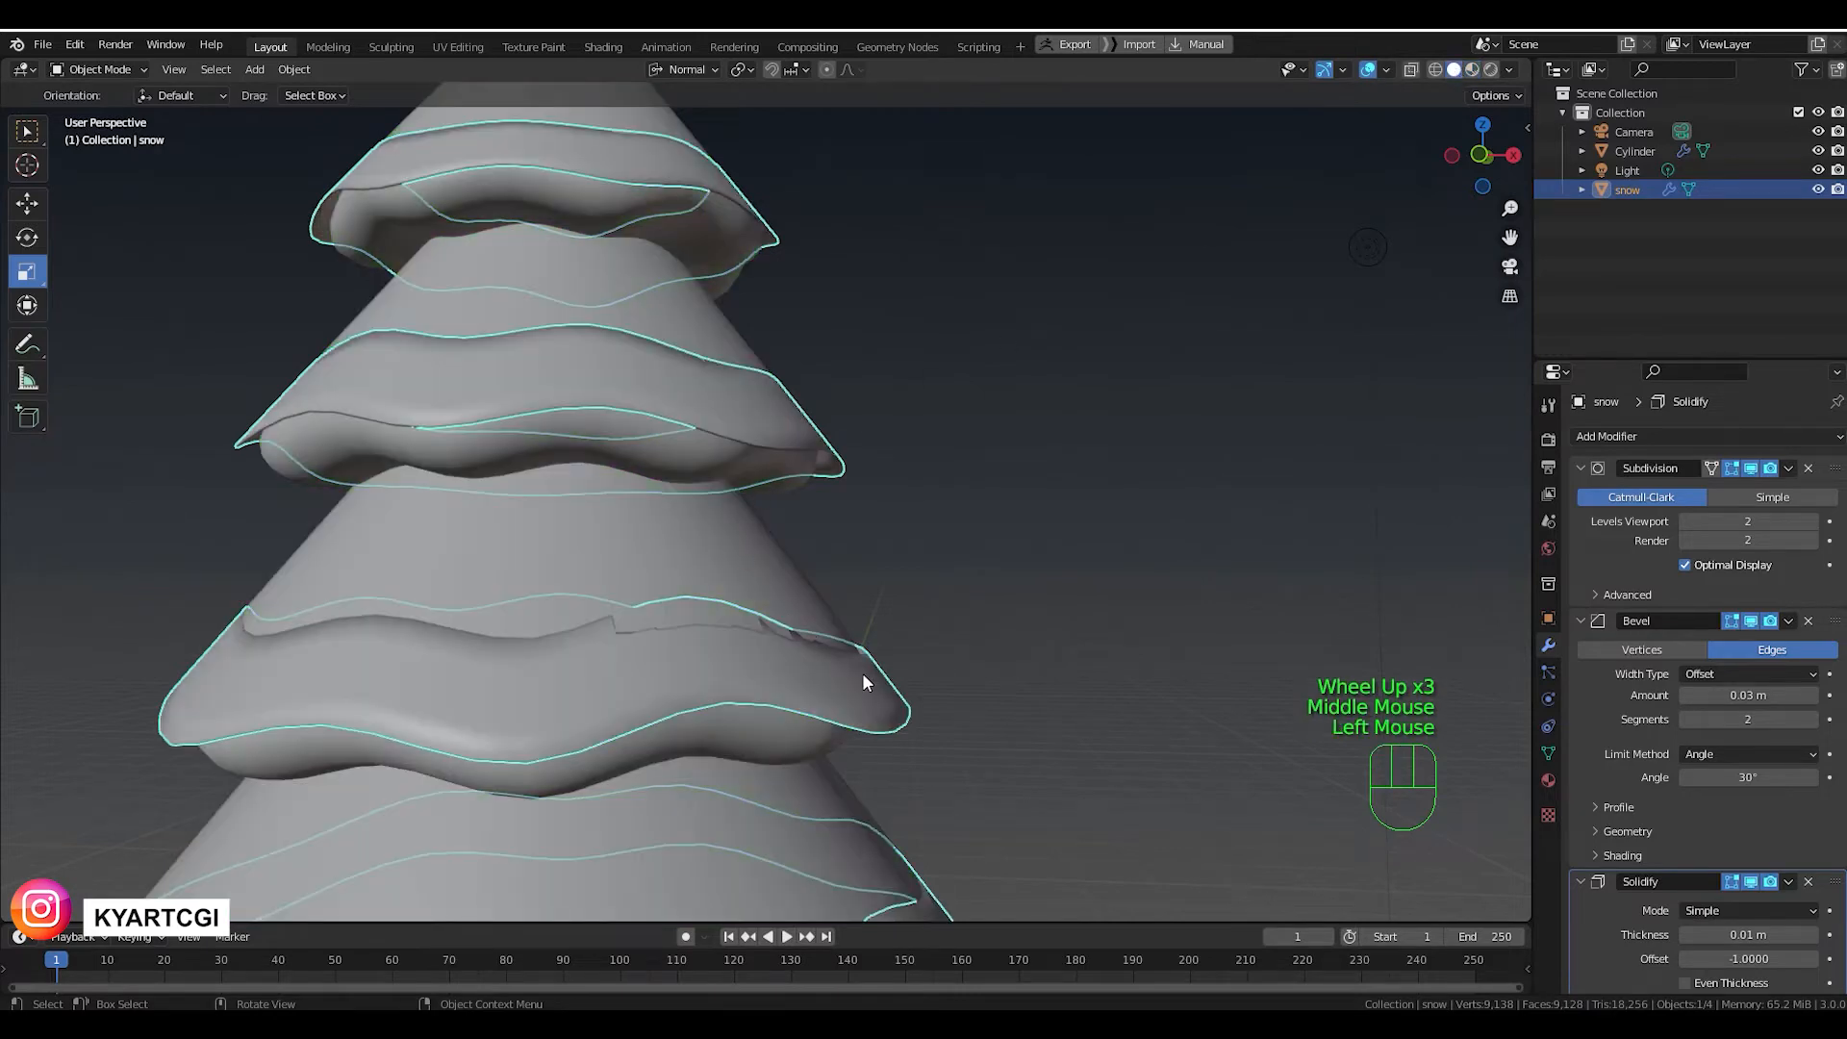
middle_click_drag(862, 673, 987, 489, "shift")
scroll(1059, 481, "up", 2)
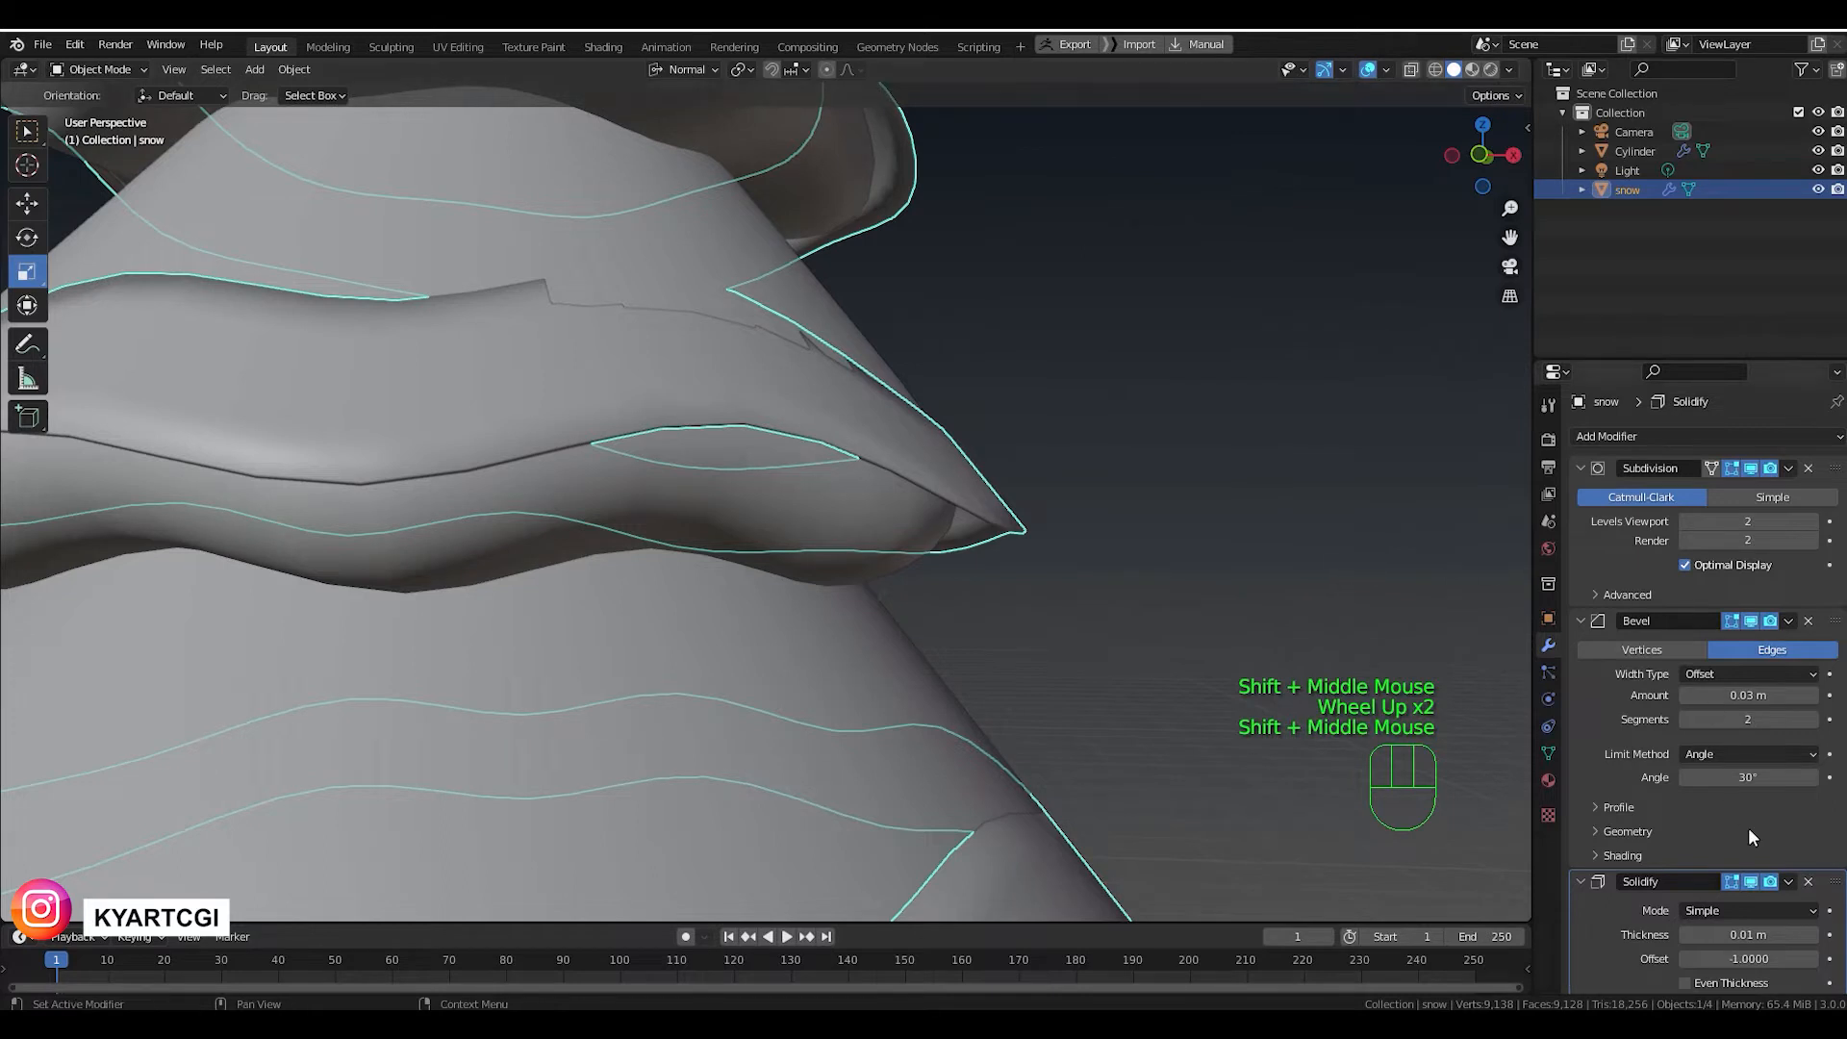
scroll(1778, 798, "down", 2)
scroll(1775, 797, "down", 1)
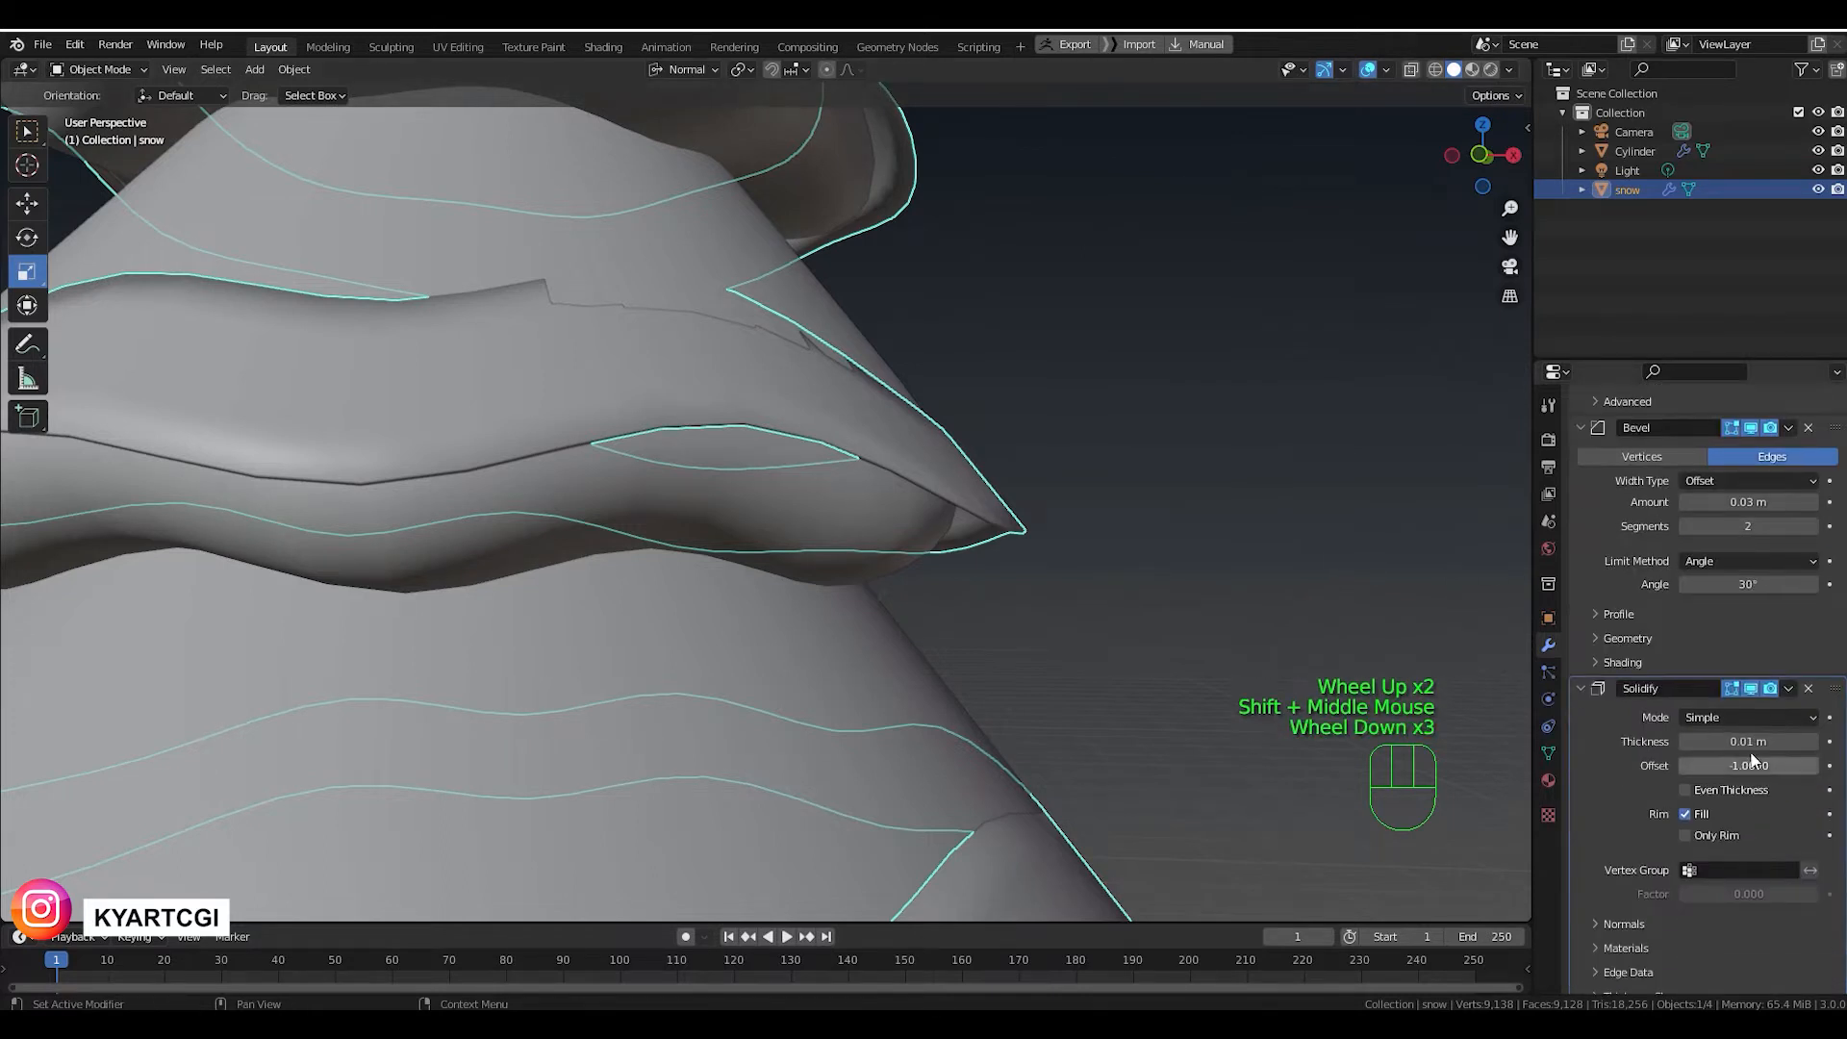
left_click_drag(1747, 741, 1764, 808)
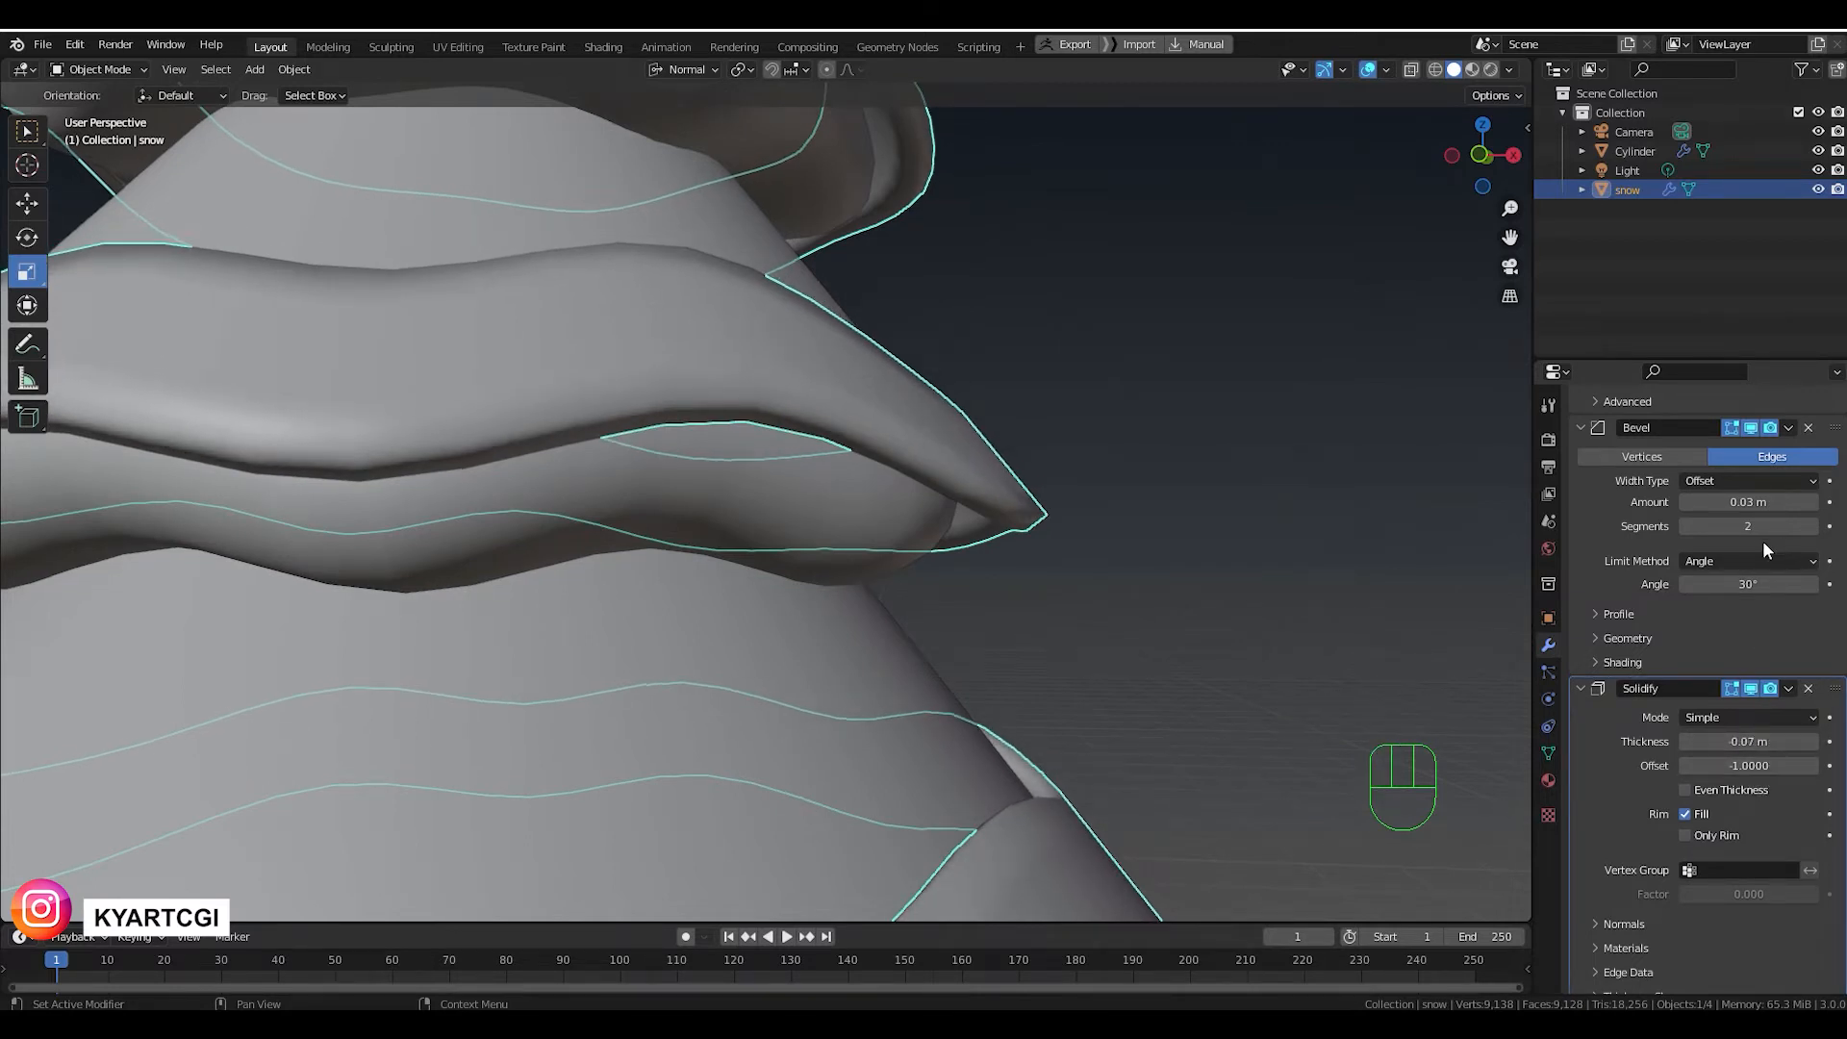
Set the amount of the snow's Bevel modifier to 0.13 m.
left_click(1687, 528)
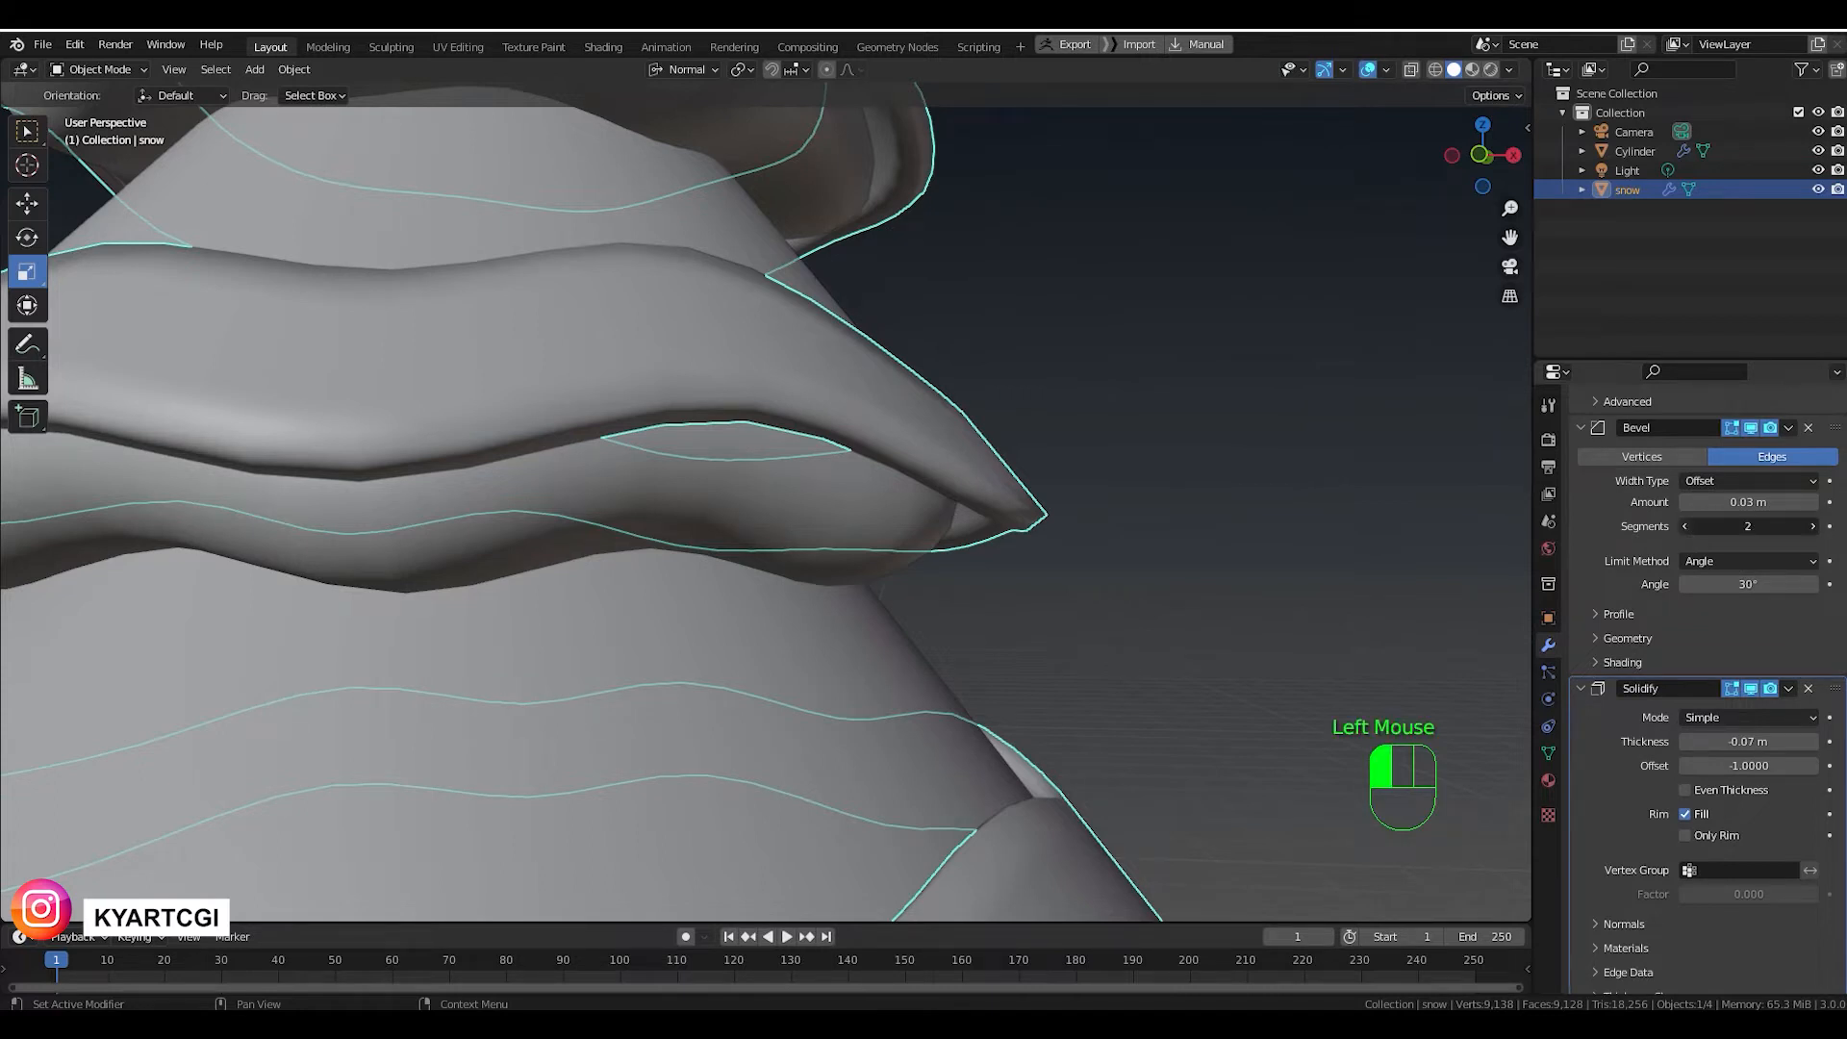
left_click(1812, 525)
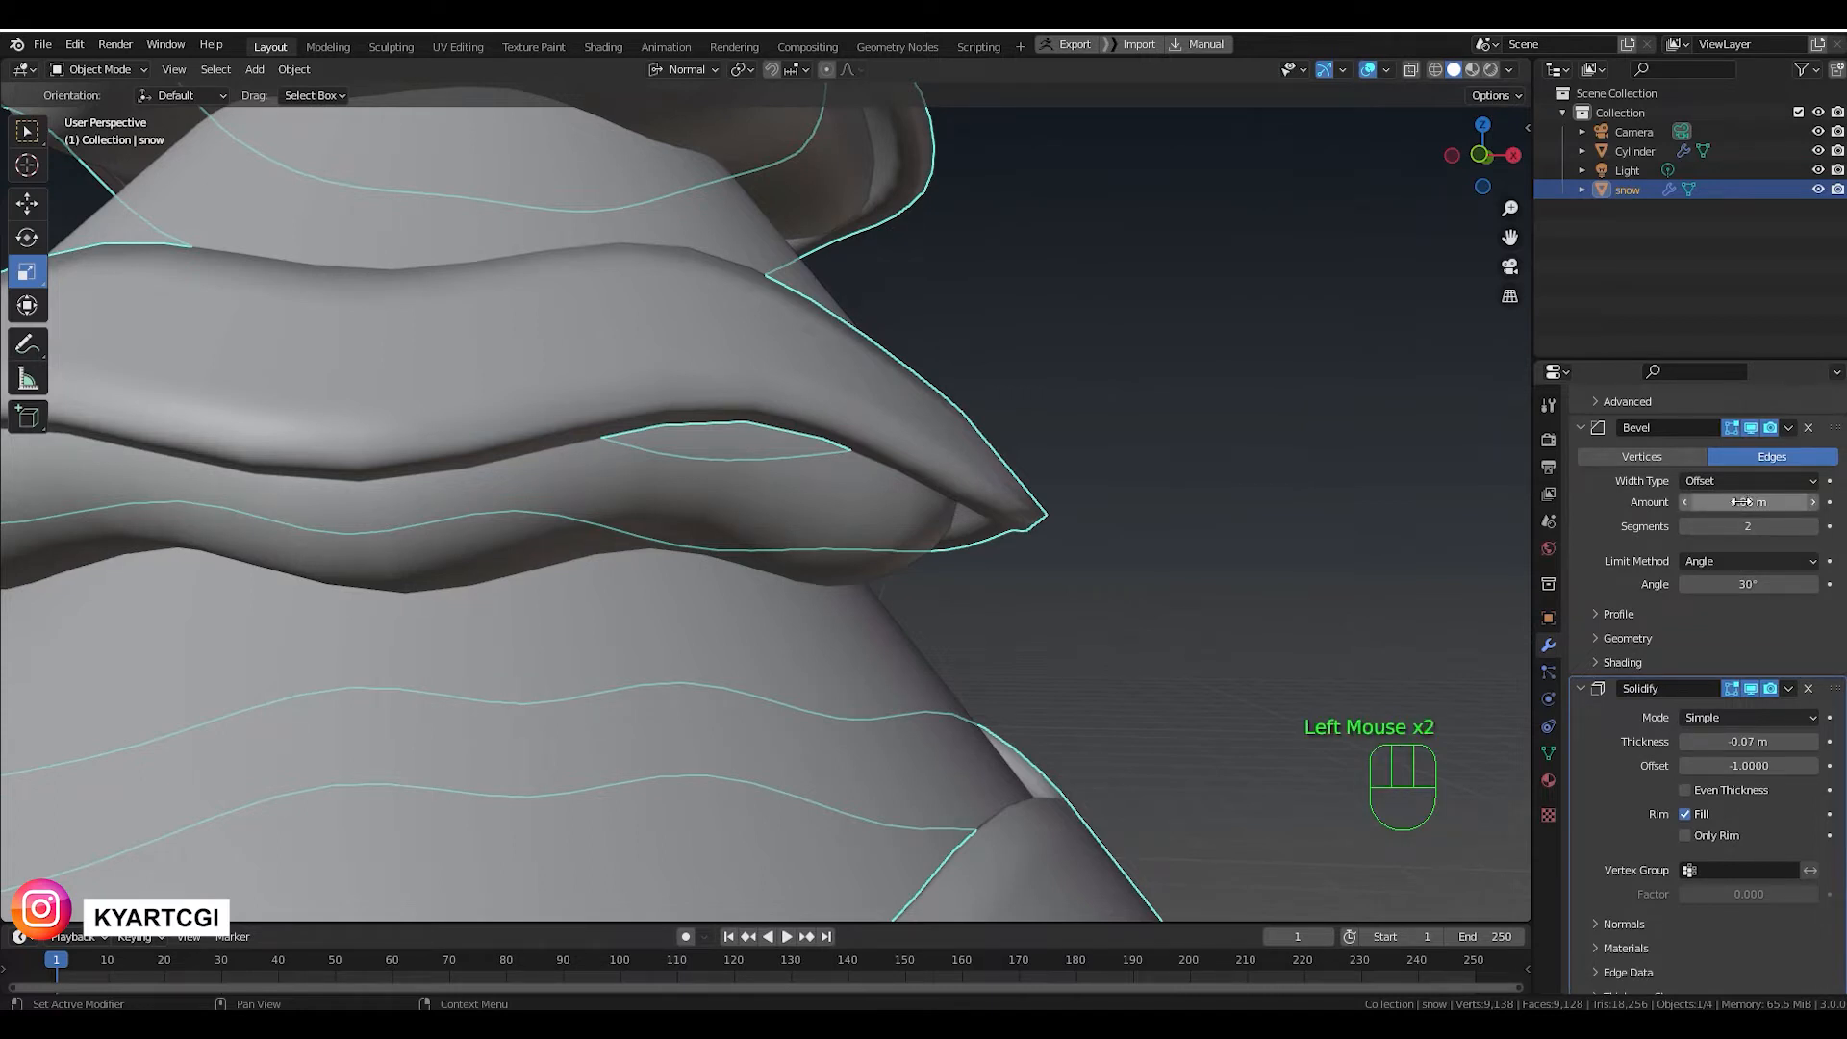
left_click_drag(1800, 502, 1828, 502)
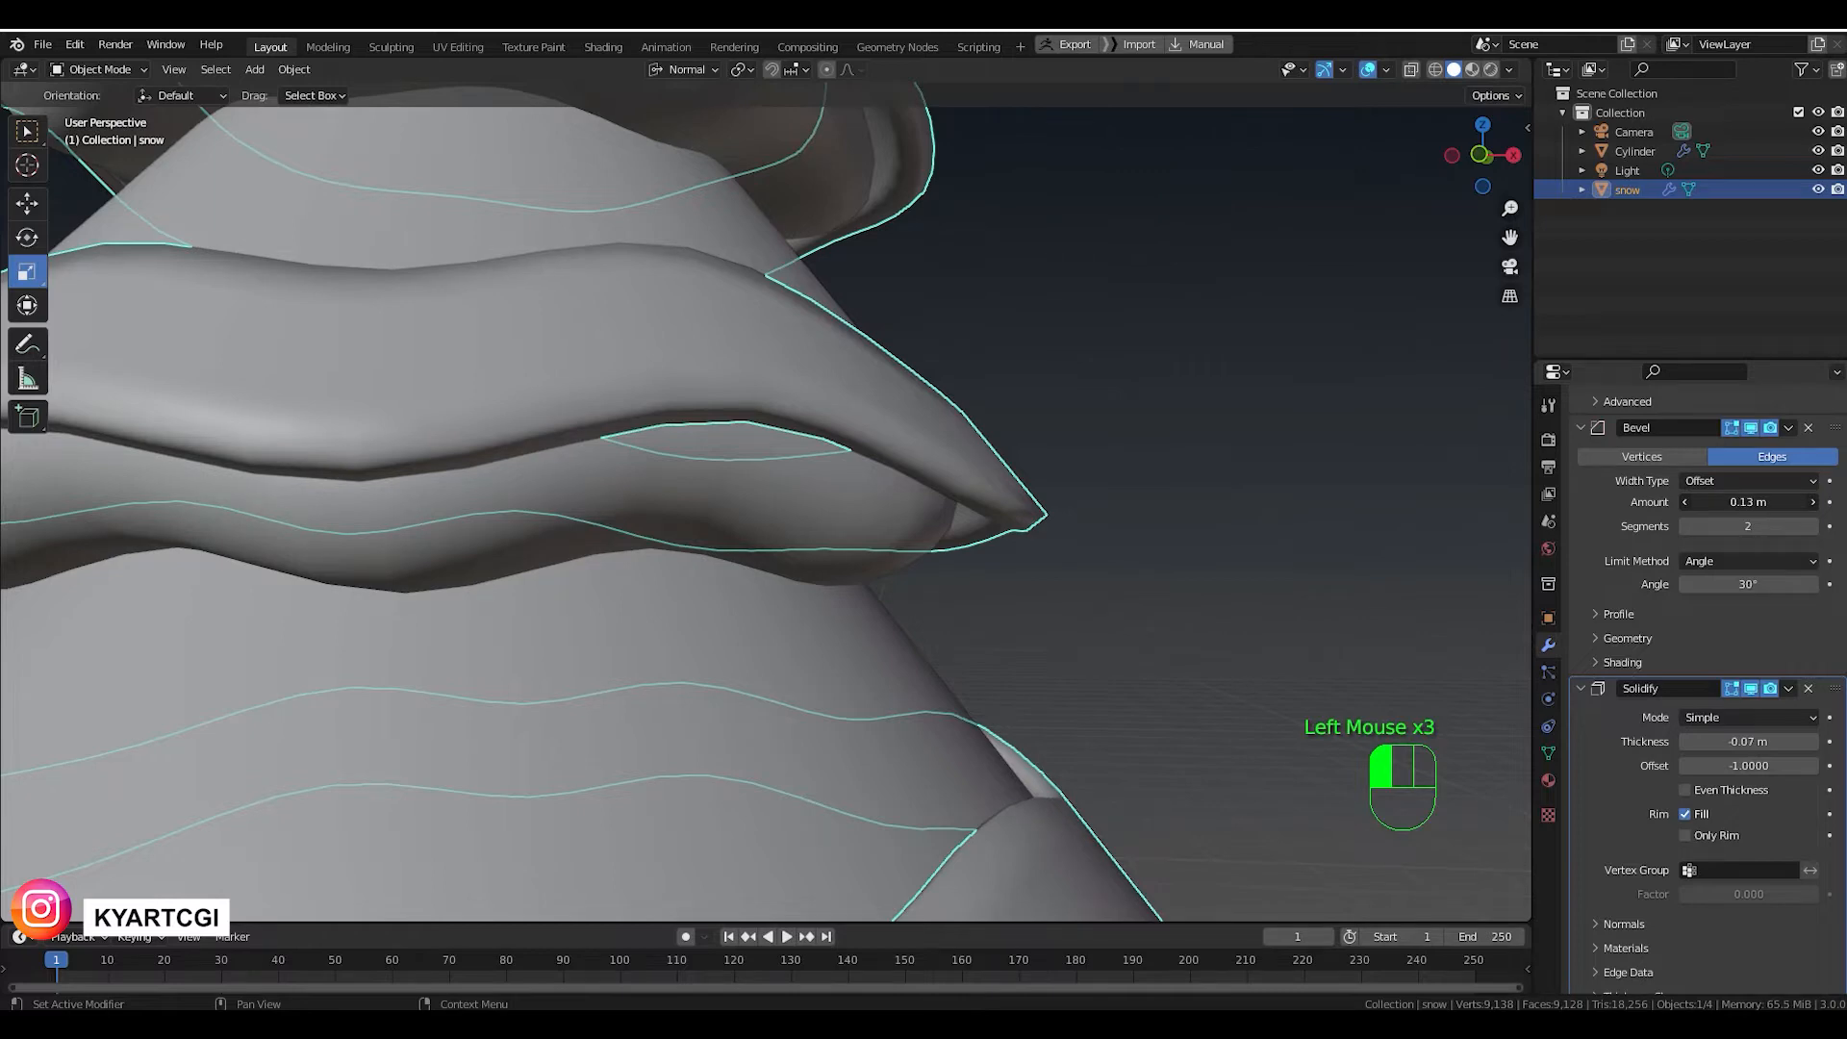
Examine the thickened snow bands around the whole tree in solid and Material Preview shading.
scroll(1302, 700, "down", 2)
scroll(1616, 748, "down", 2)
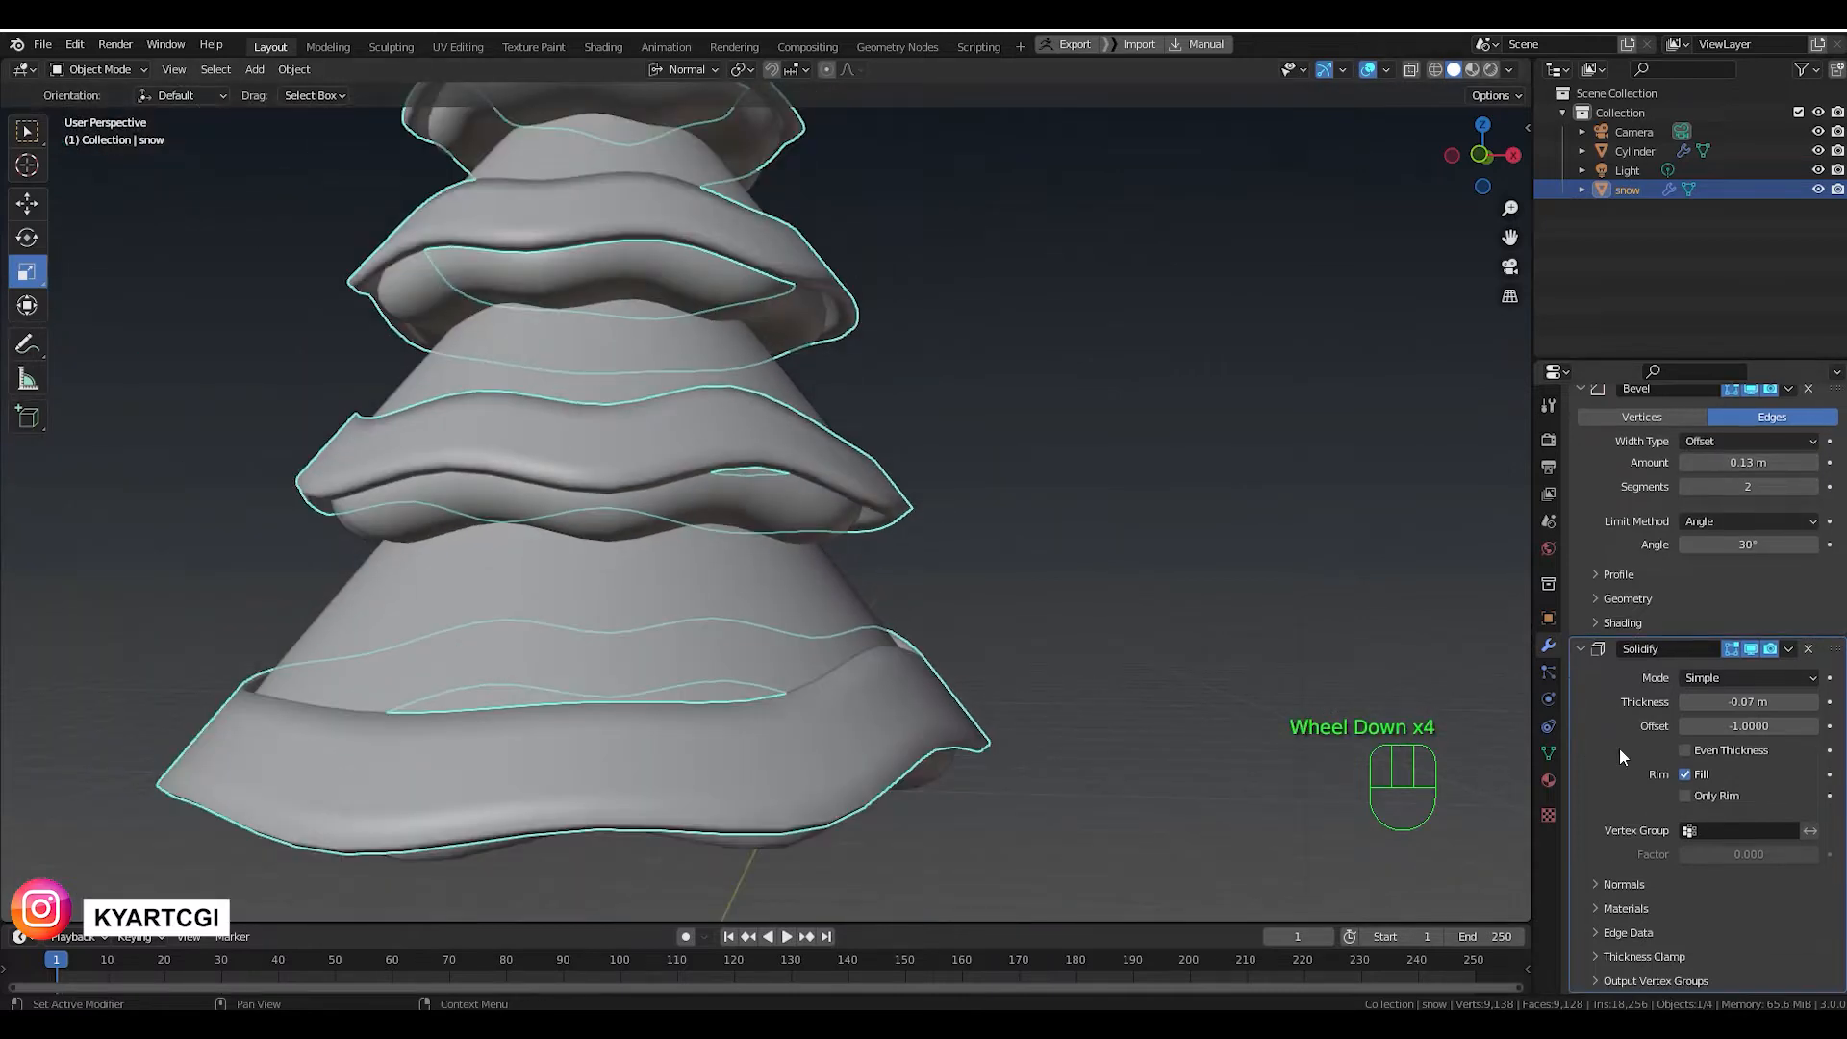
scroll(1616, 748, "down", 2)
scroll(1617, 748, "up", 2)
middle_click_drag(946, 612, 940, 693)
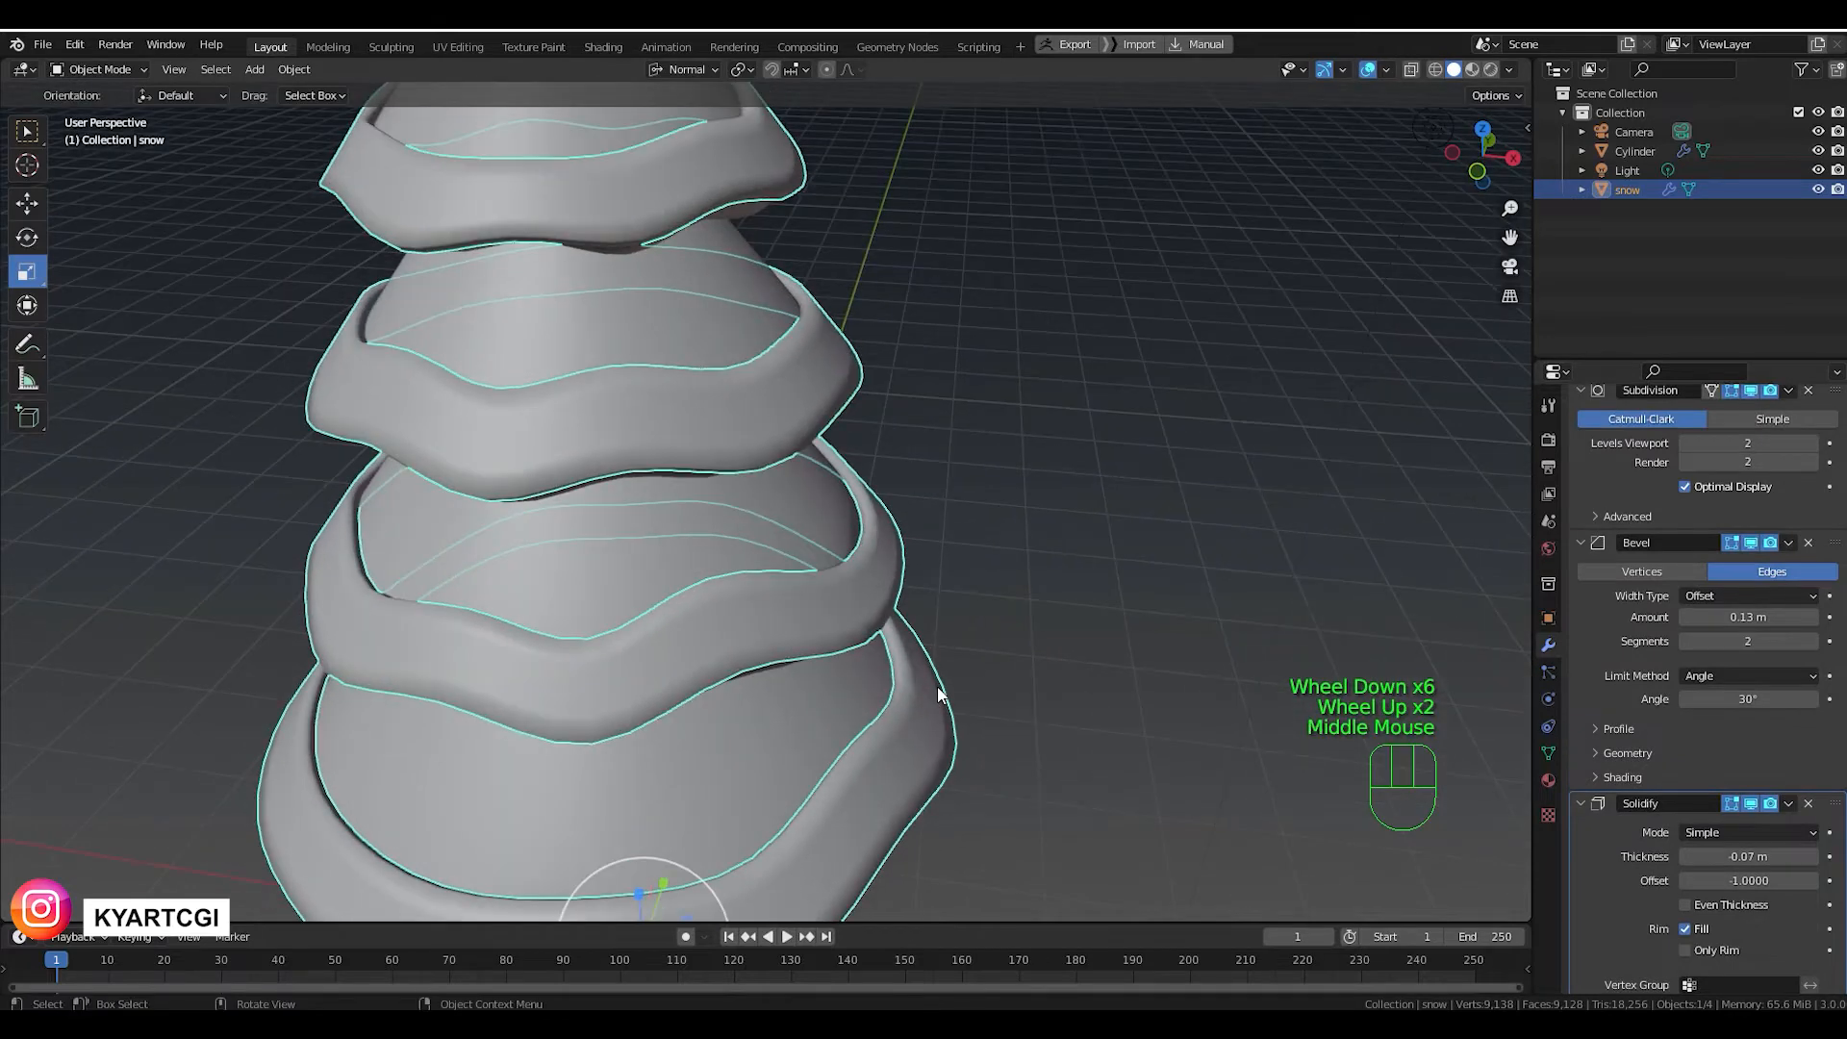
left_click(1471, 69)
middle_click_drag(1007, 700, 1037, 685)
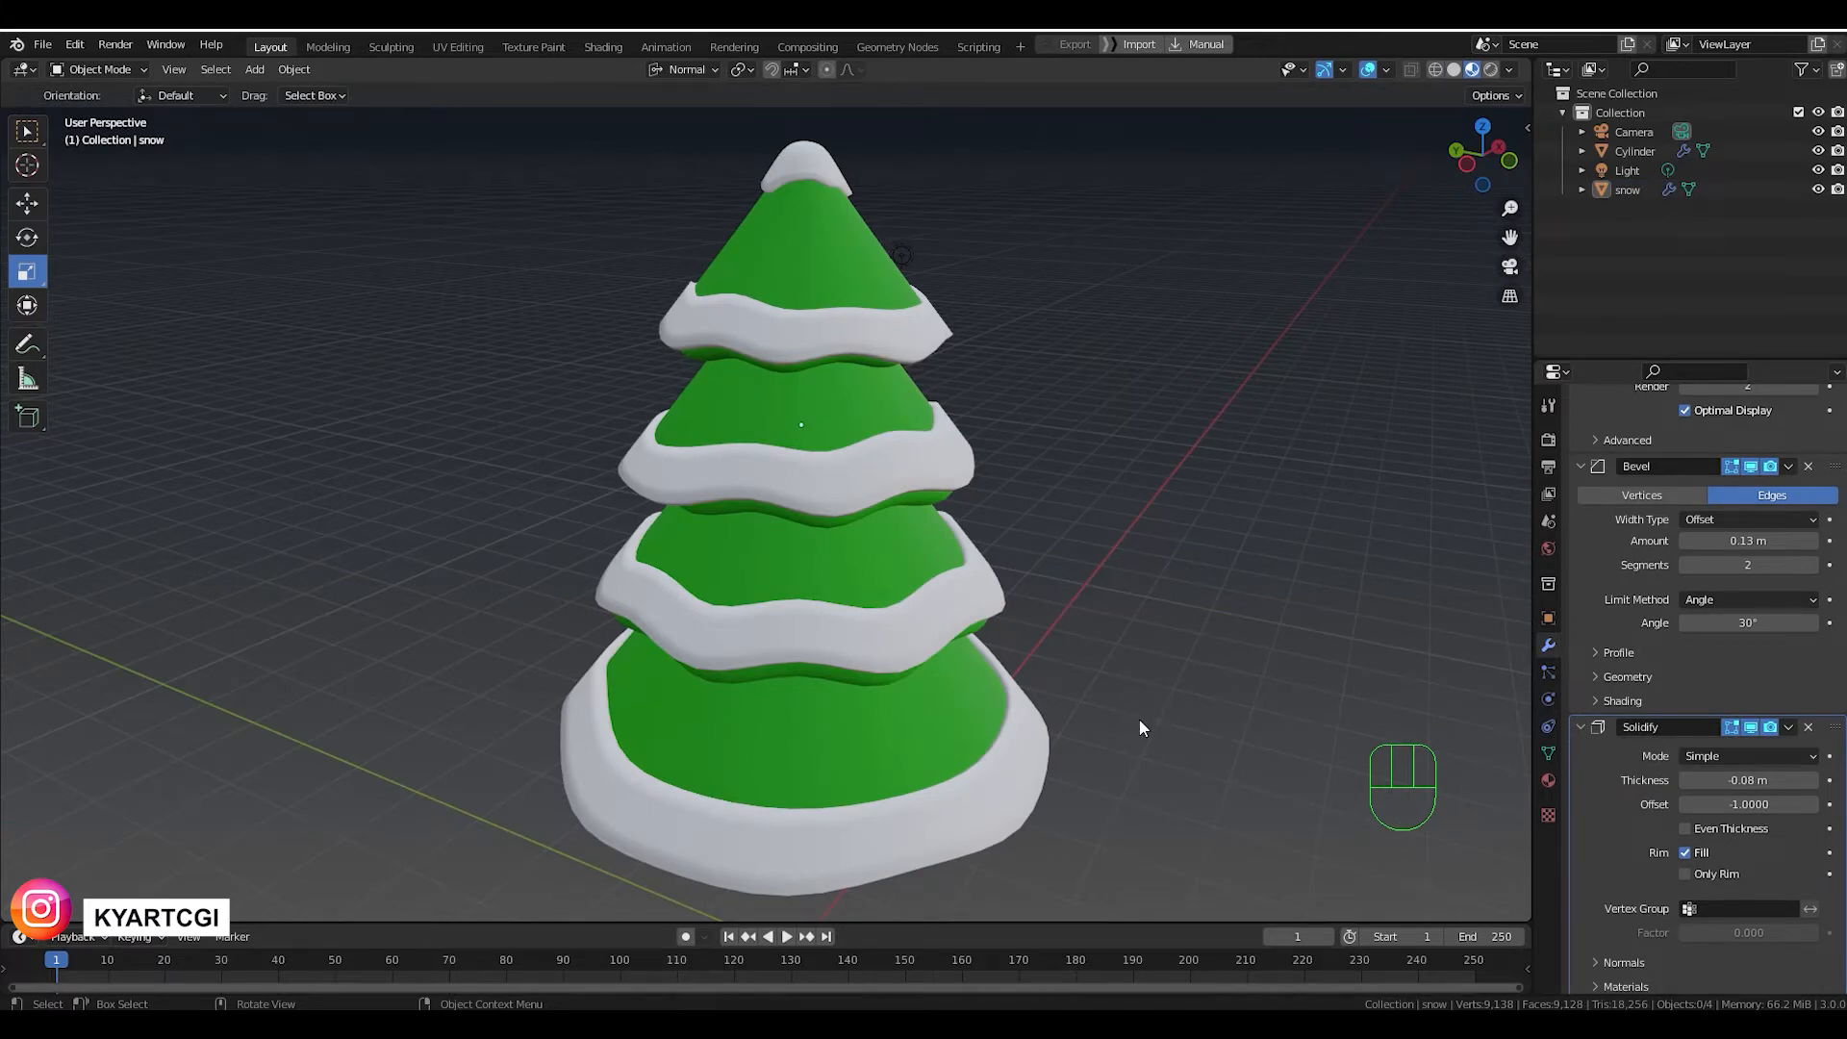
middle_click_drag(1139, 719, 1173, 701)
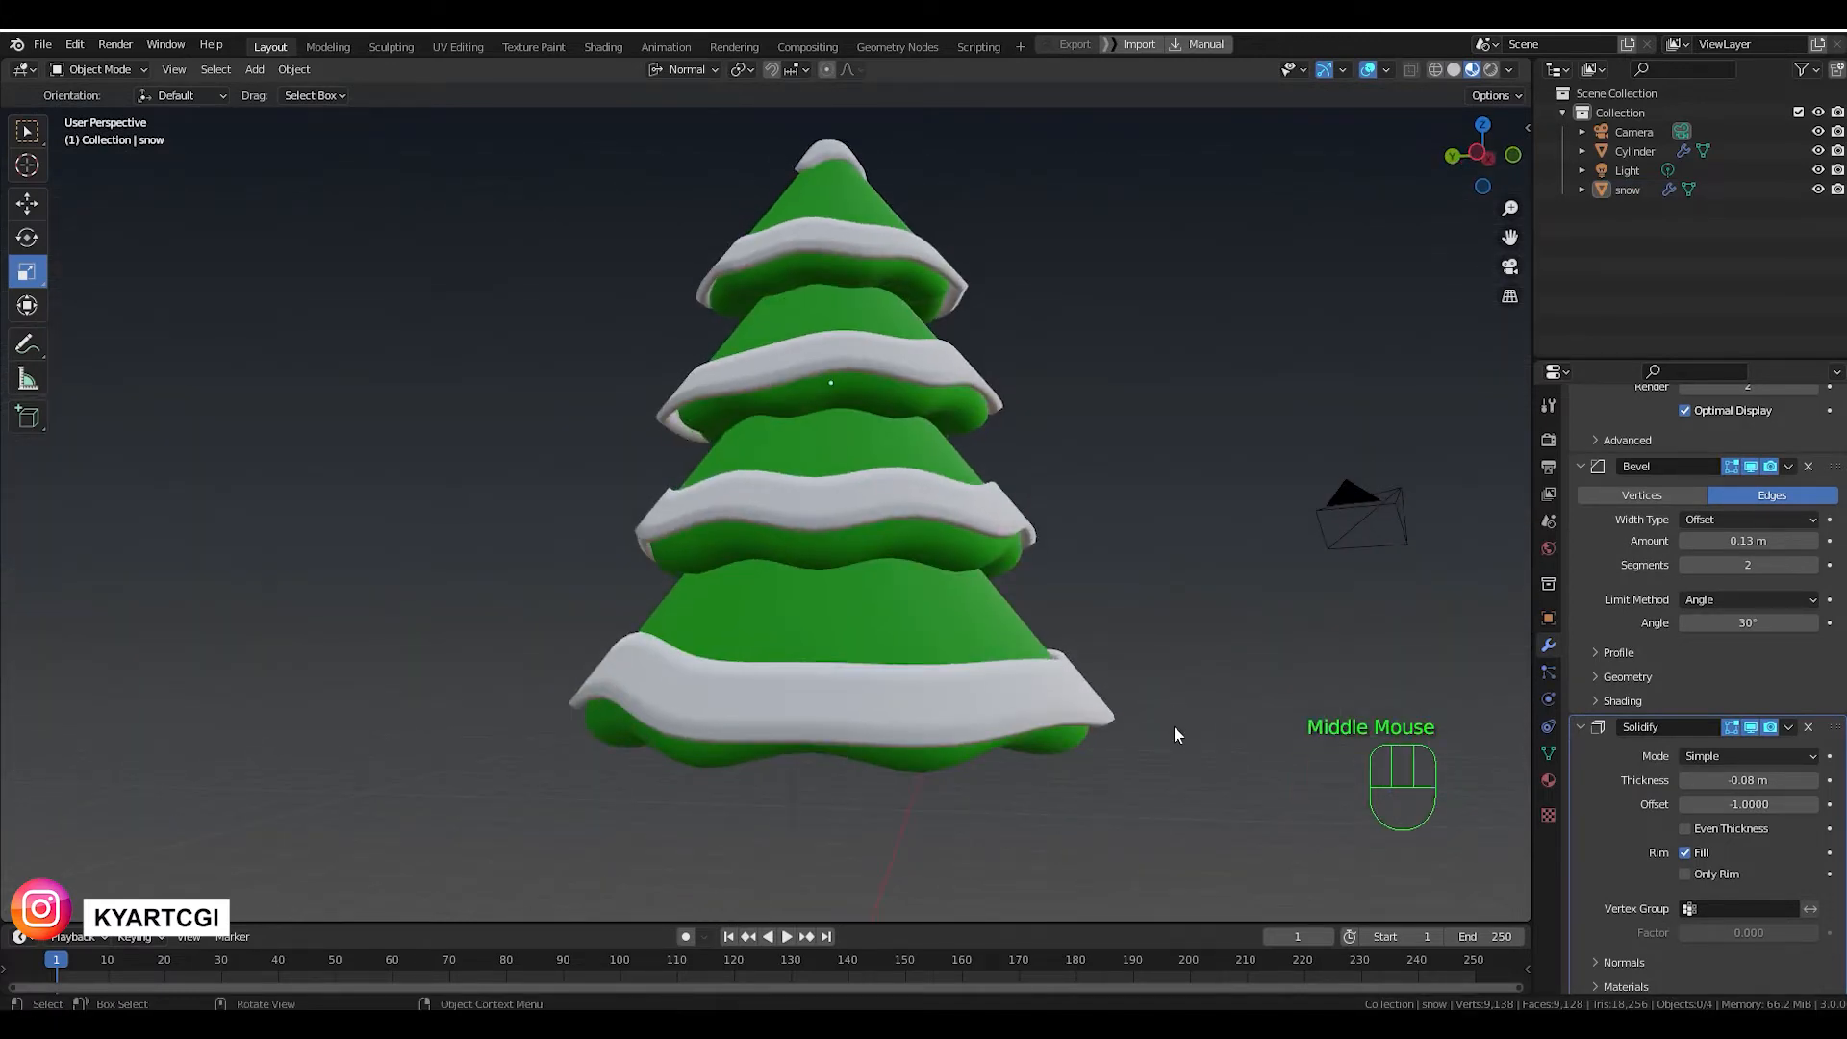
Add a mesh cylinder at the world origin below the tree in front view, as the trunk.
key("KP_1")
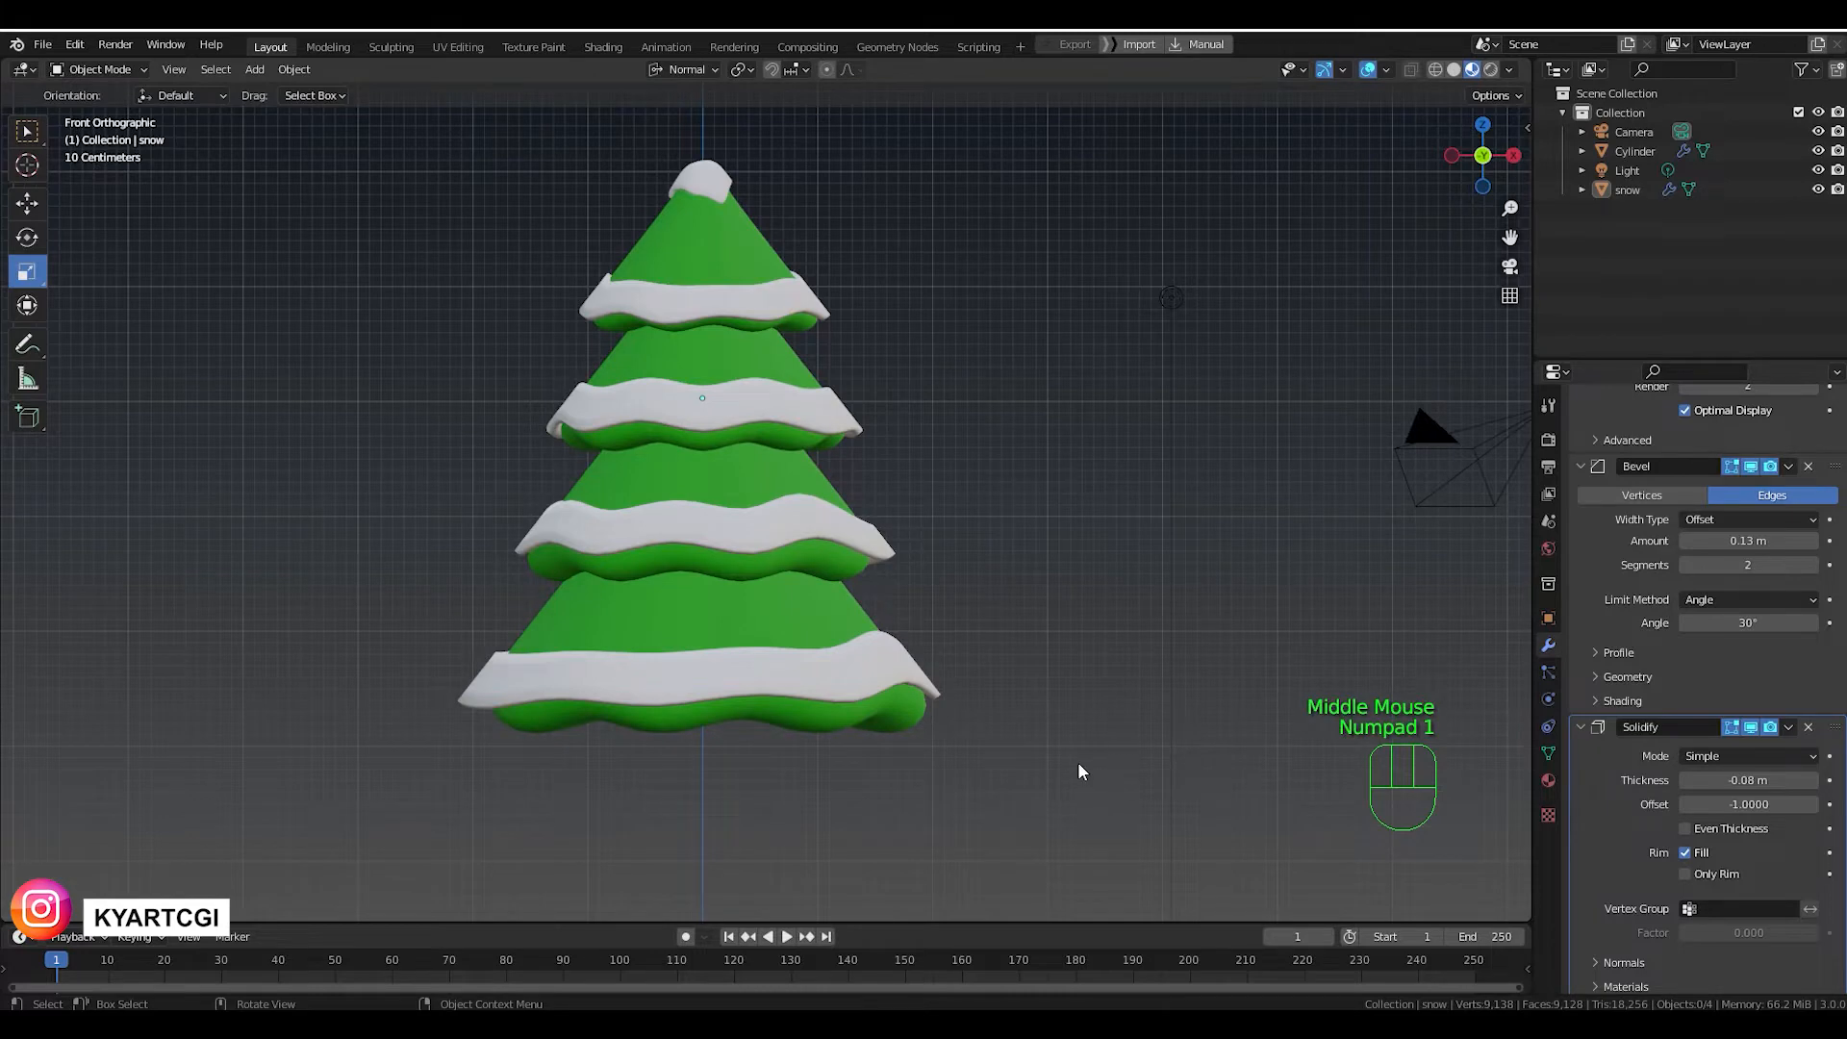
middle_click_drag(1079, 765, 1213, 730, "shift")
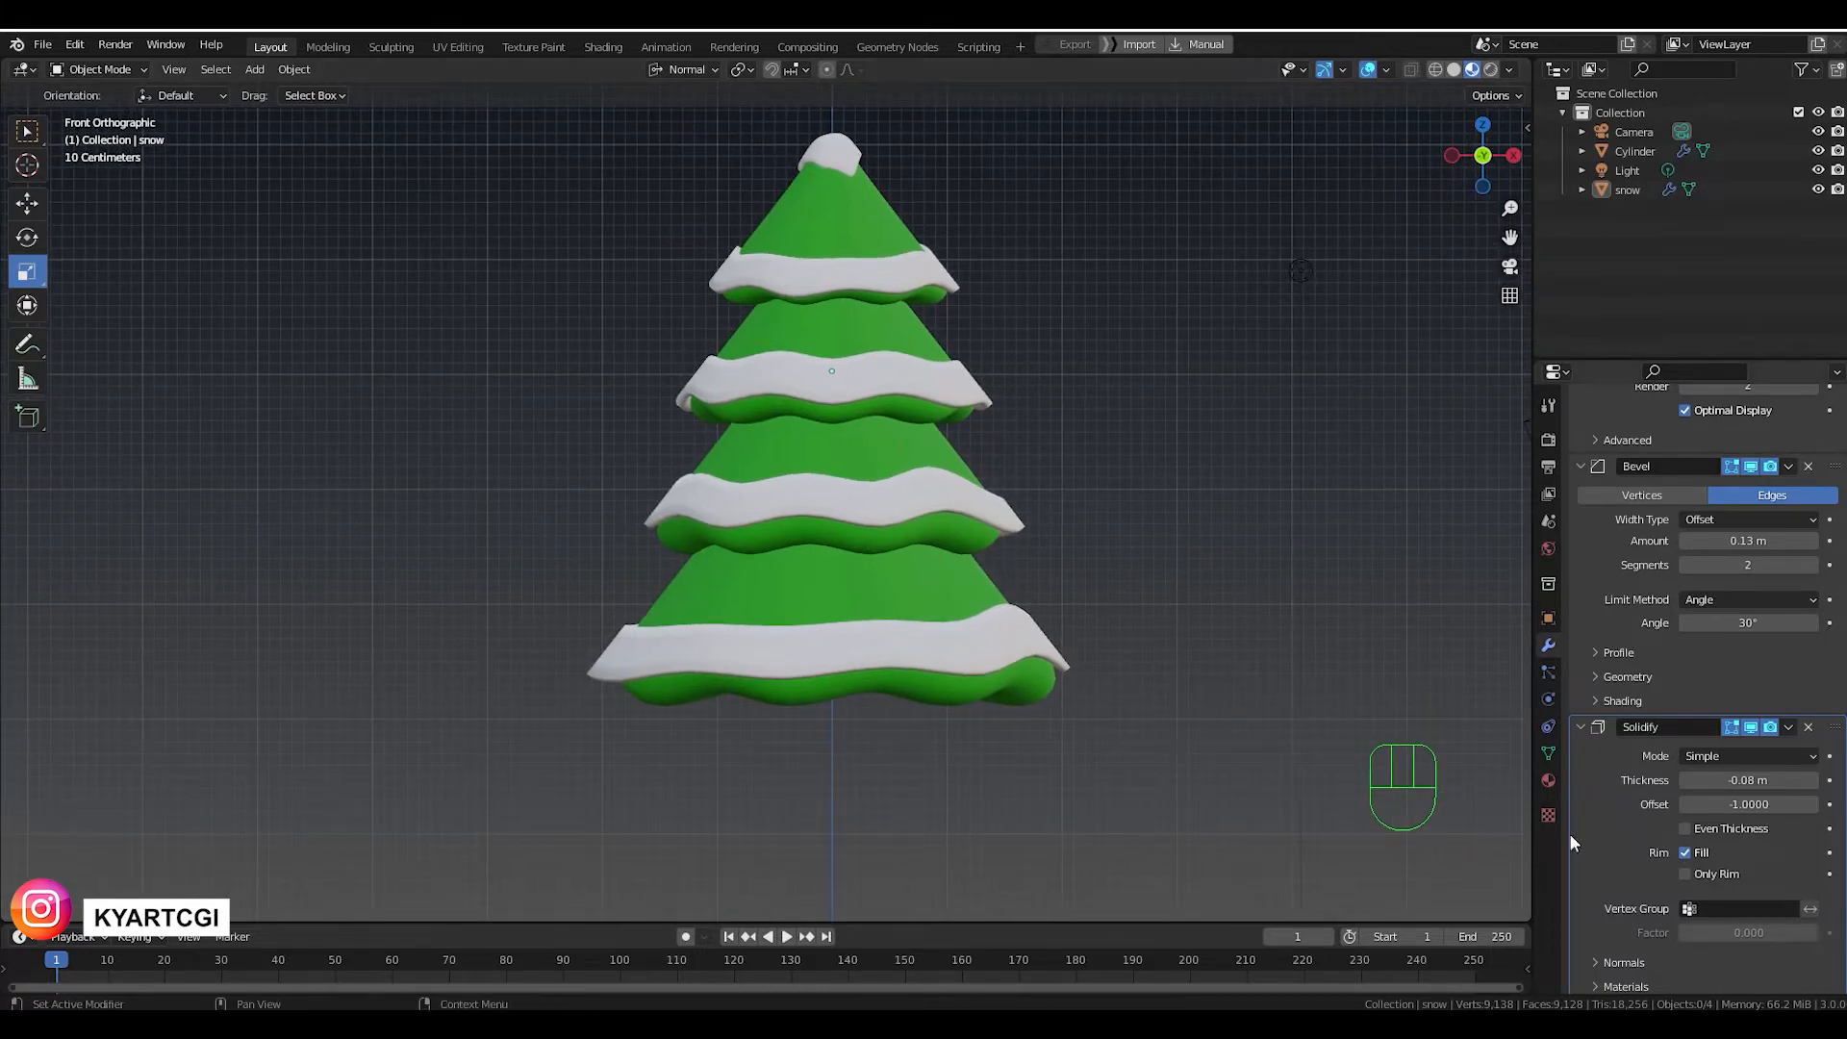
middle_click_drag(798, 832, 882, 730, "shift")
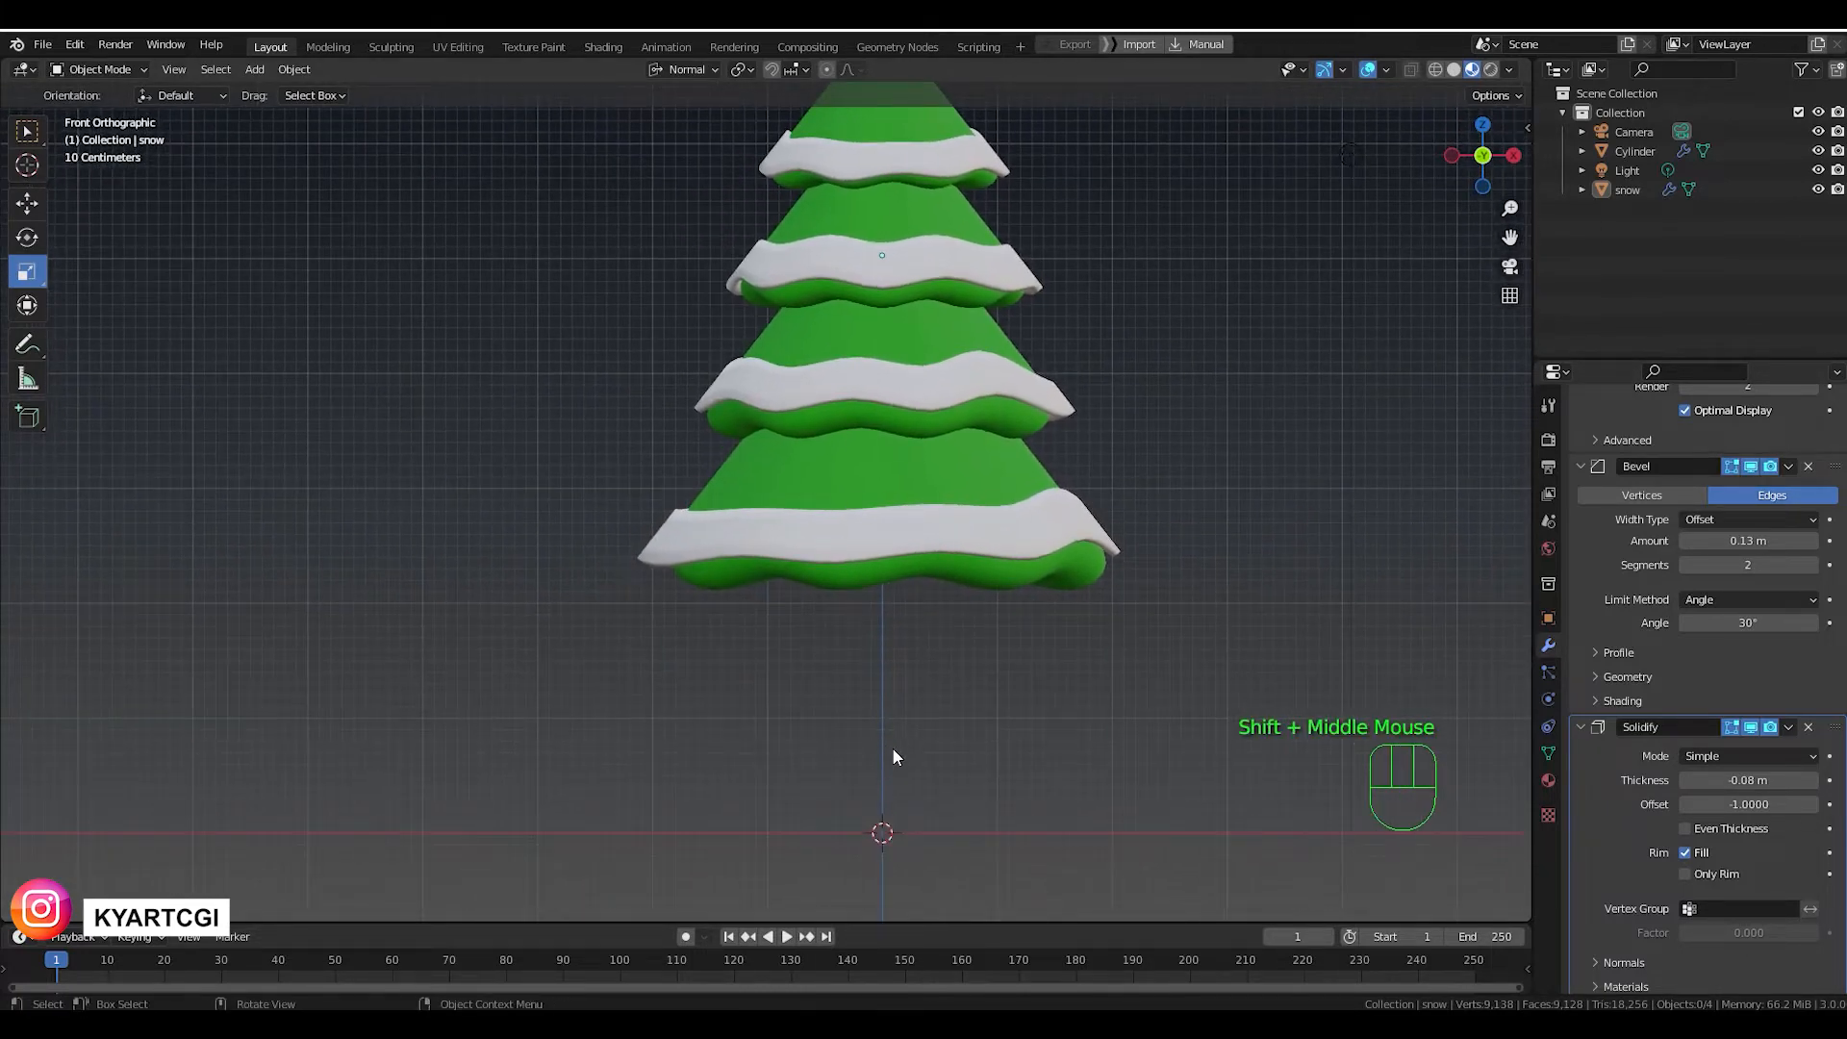
key("shift+a")
mouse_move(896, 597)
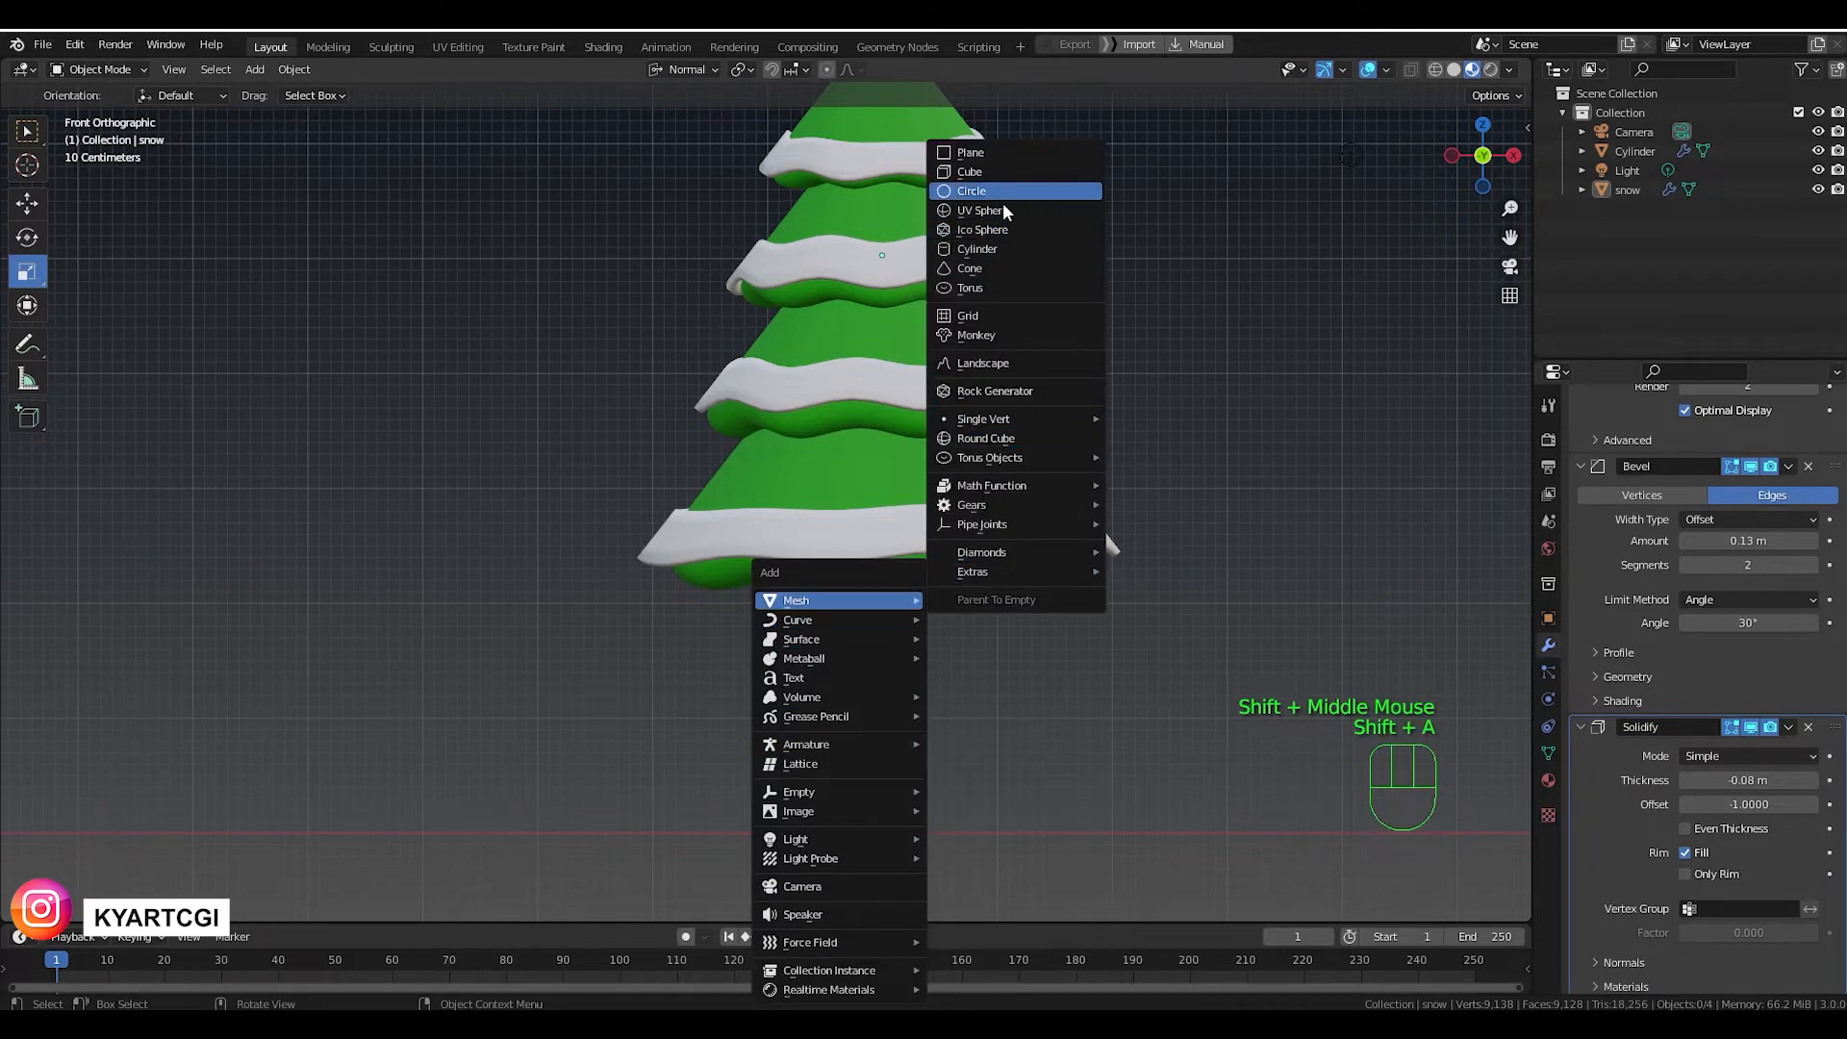
left_click(1042, 254)
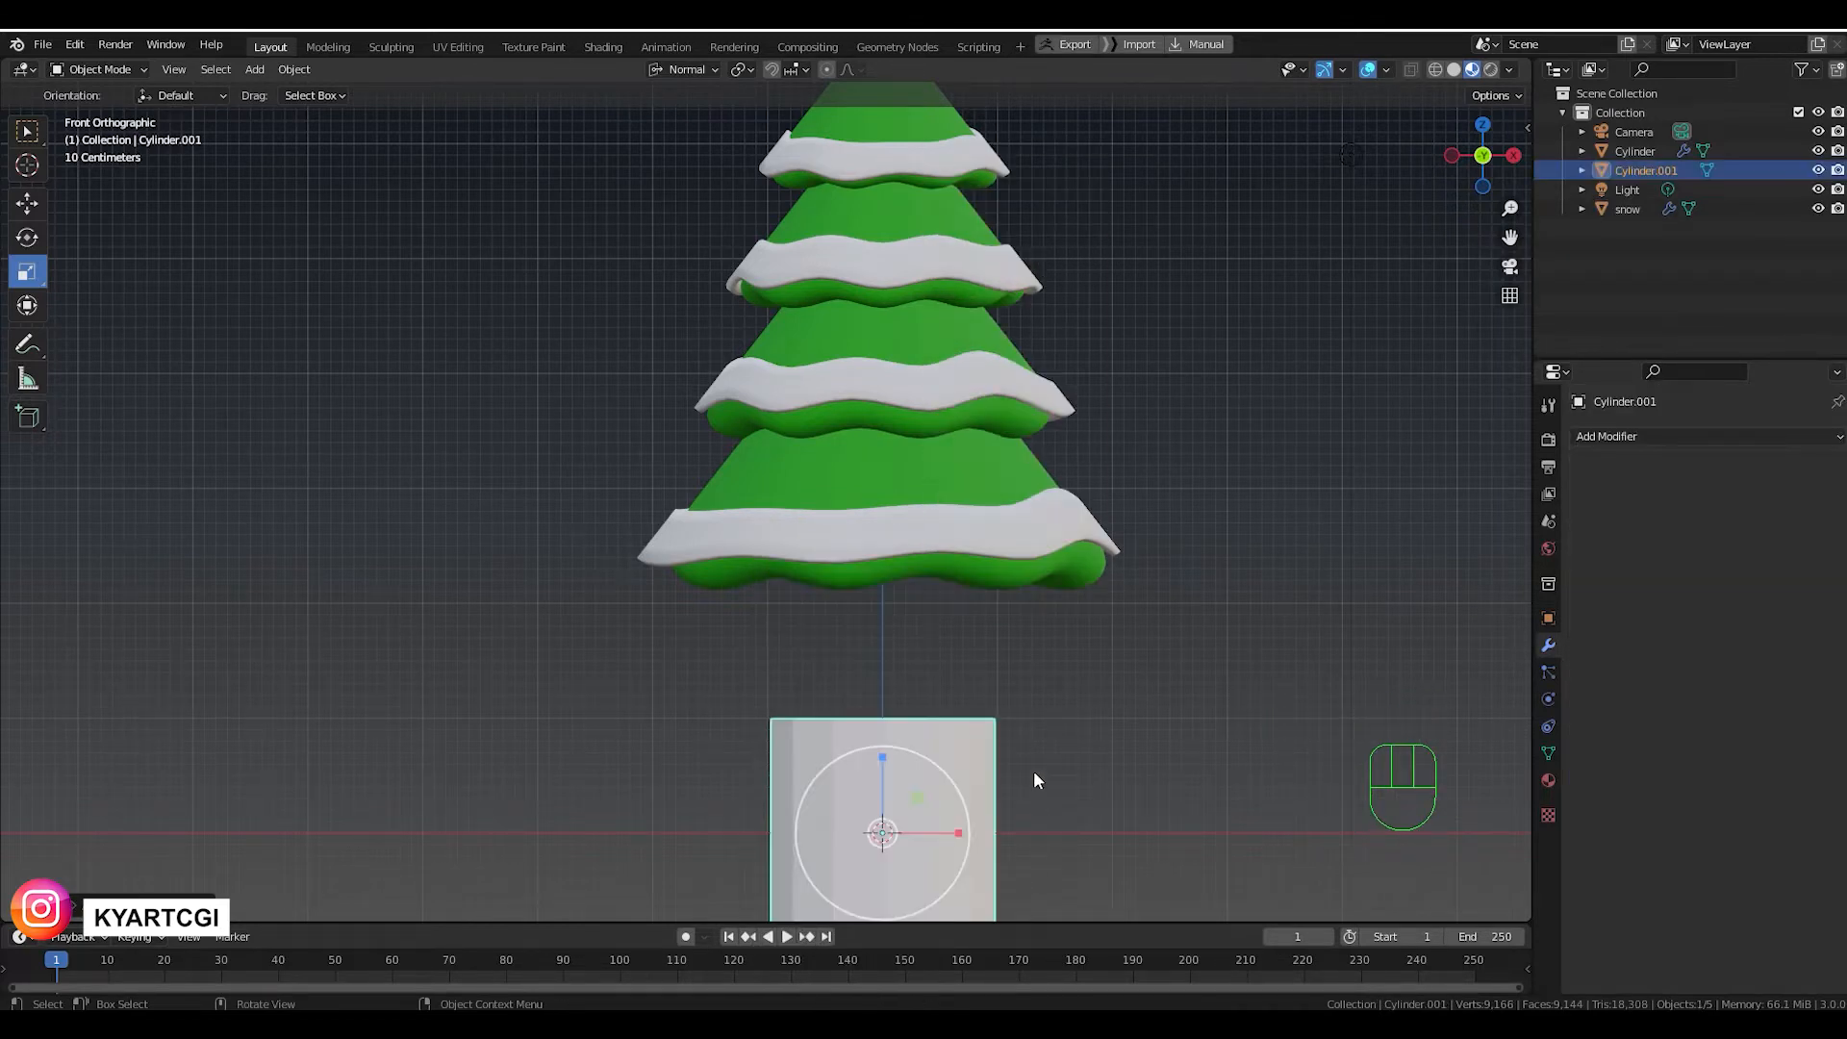
middle_click_drag(1034, 771, 1026, 701, "shift")
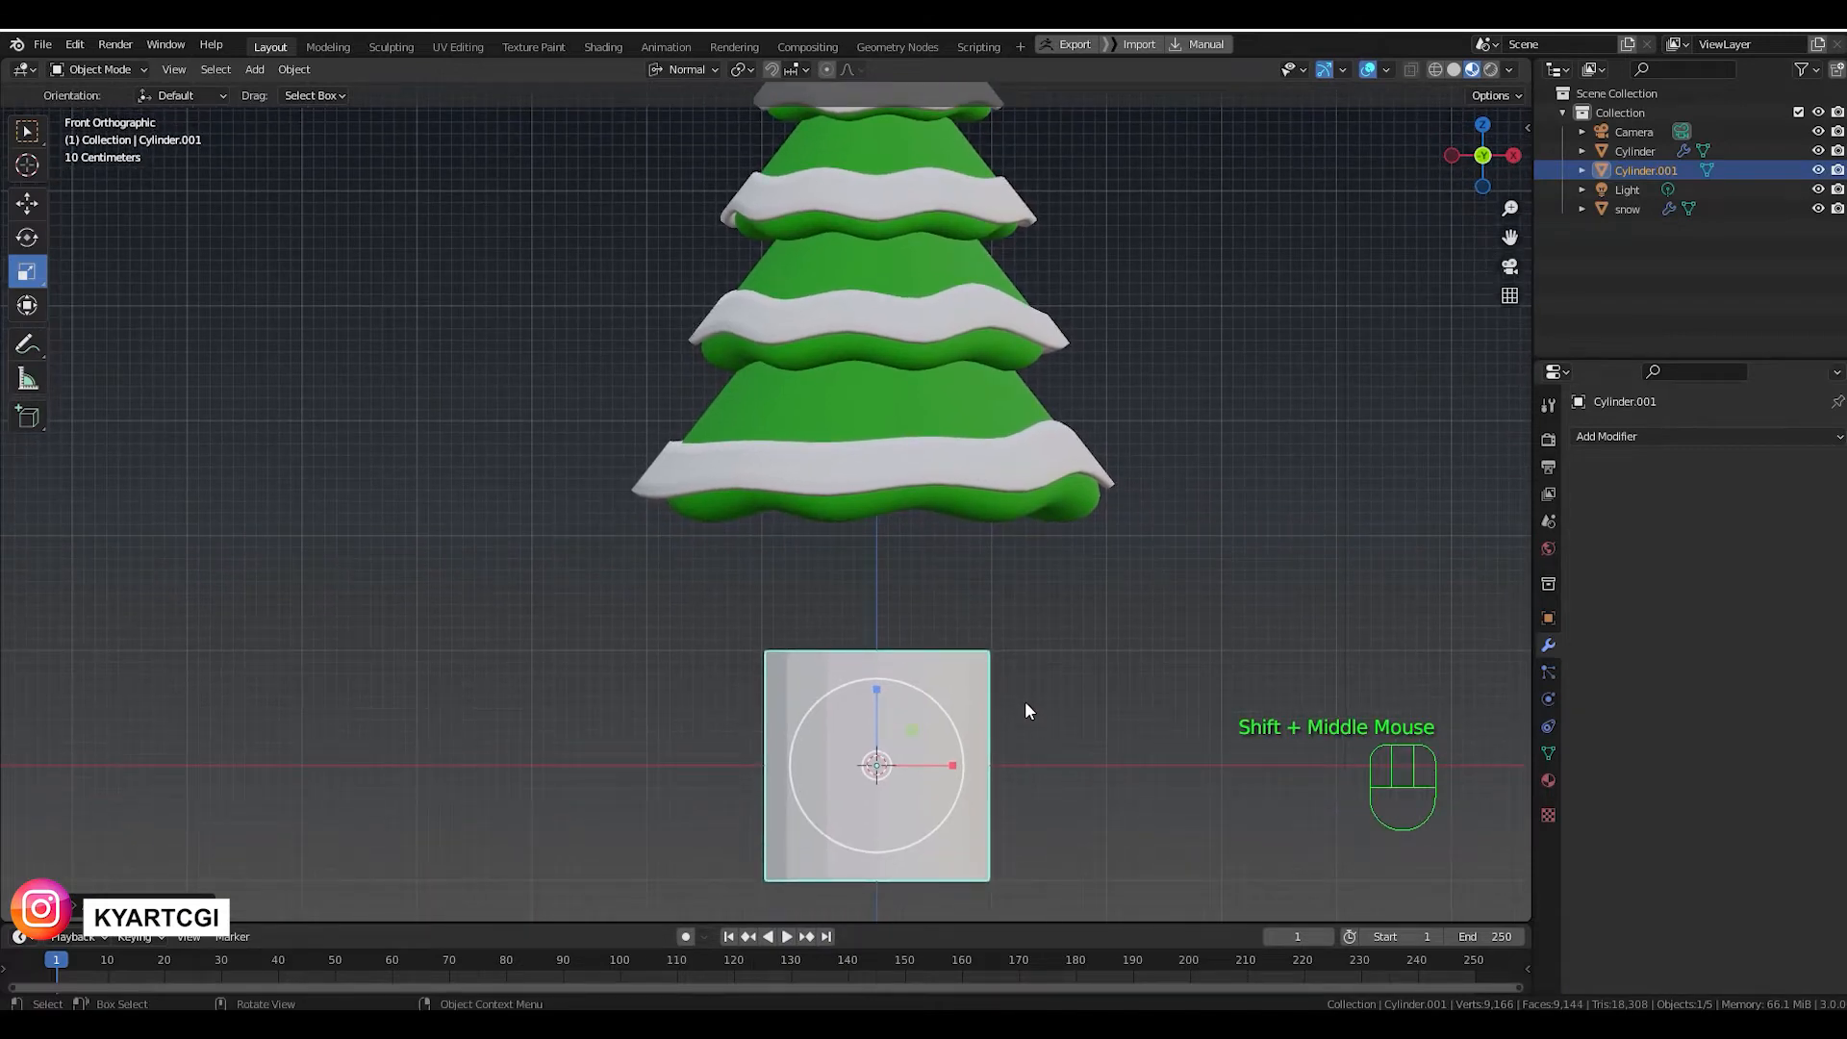
Raise the whole trunk cylinder in Edit Mode with solid shading until its top meets the bottom tier, and turn on X-ray.
key("Tab")
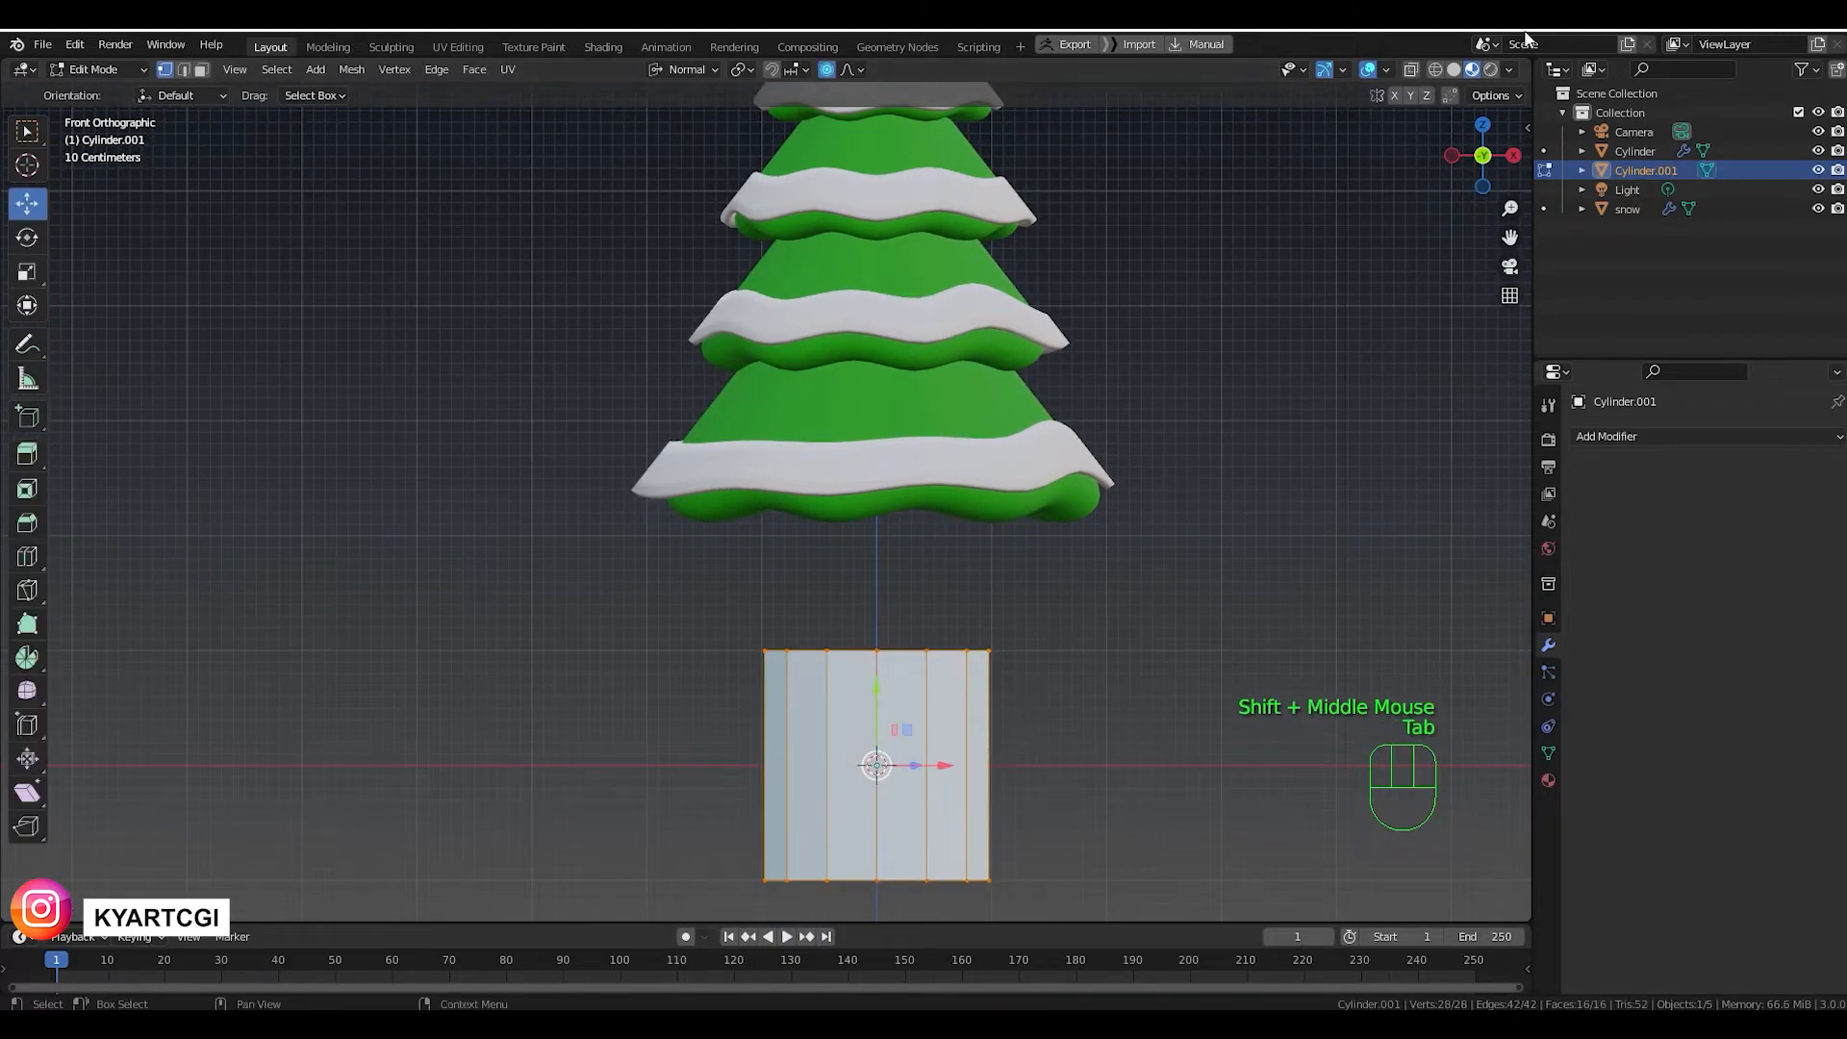
left_click(1454, 69)
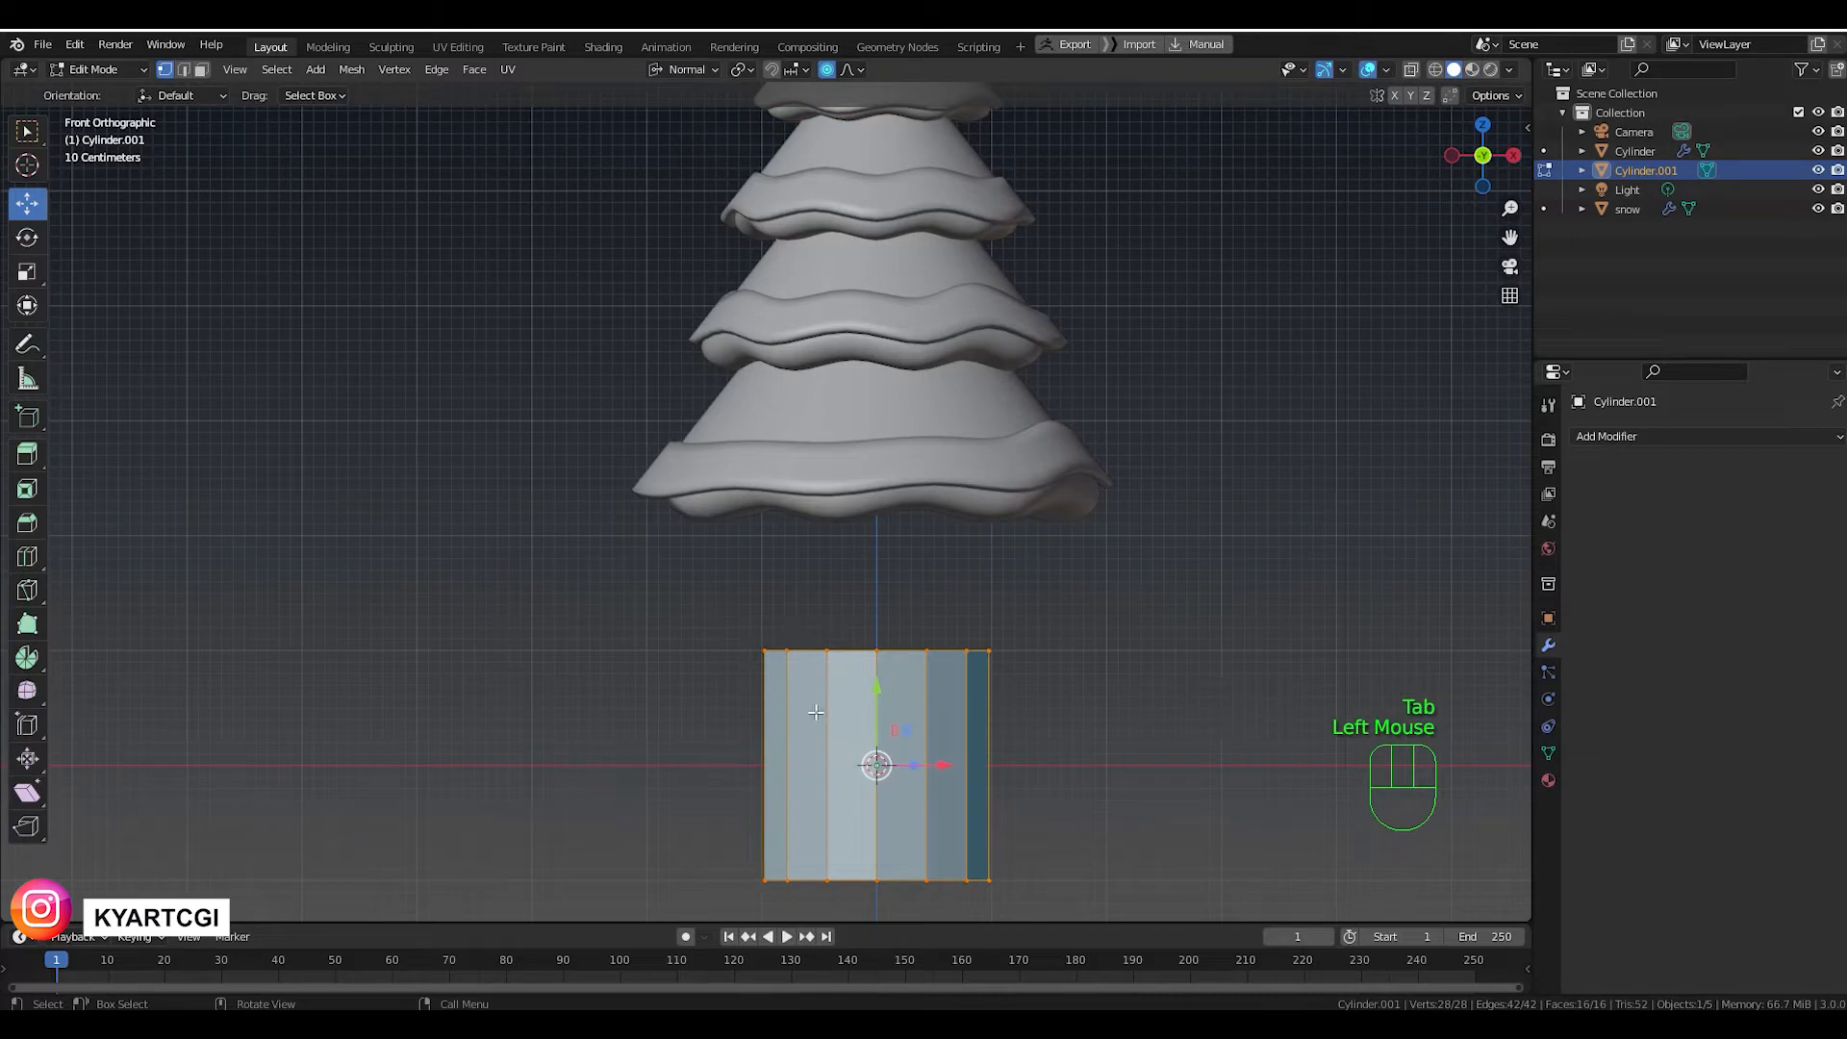
left_click_drag(884, 690, 884, 542)
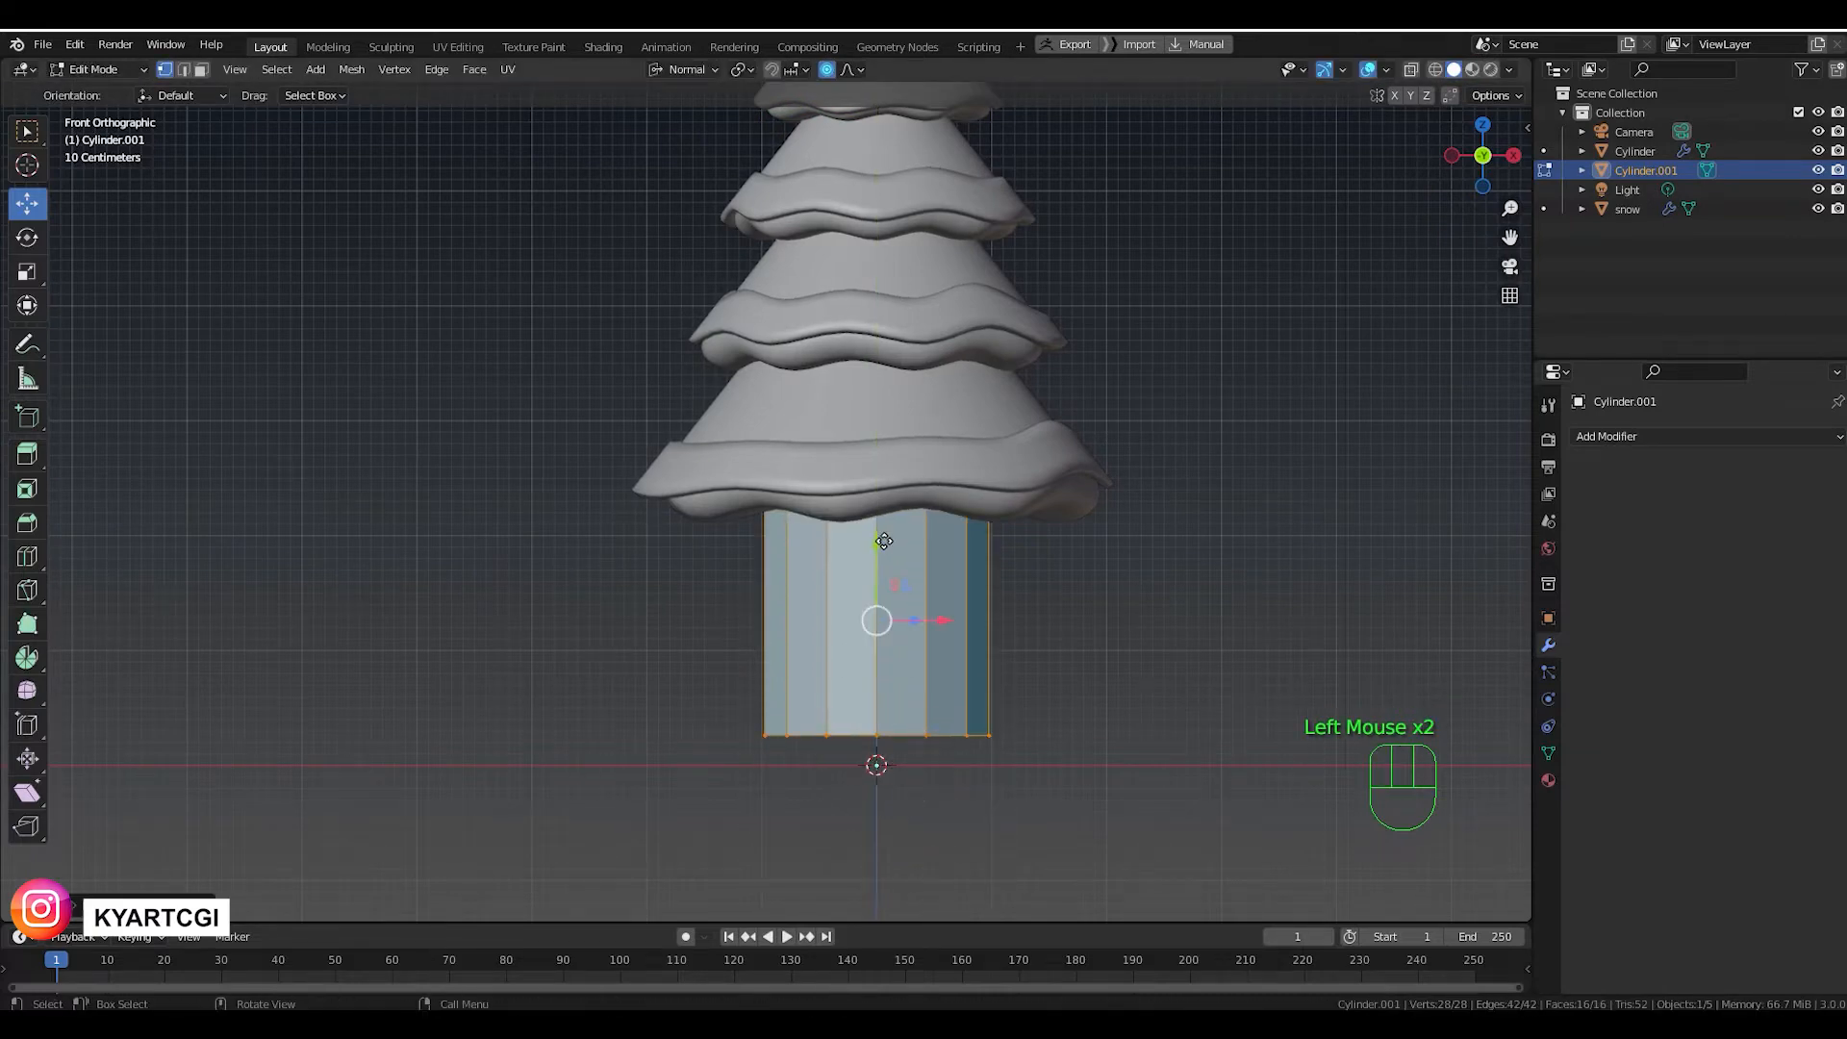
left_click(1410, 71)
scroll(1065, 494, "up", 2)
middle_click_drag(1171, 669, 1040, 589, "shift")
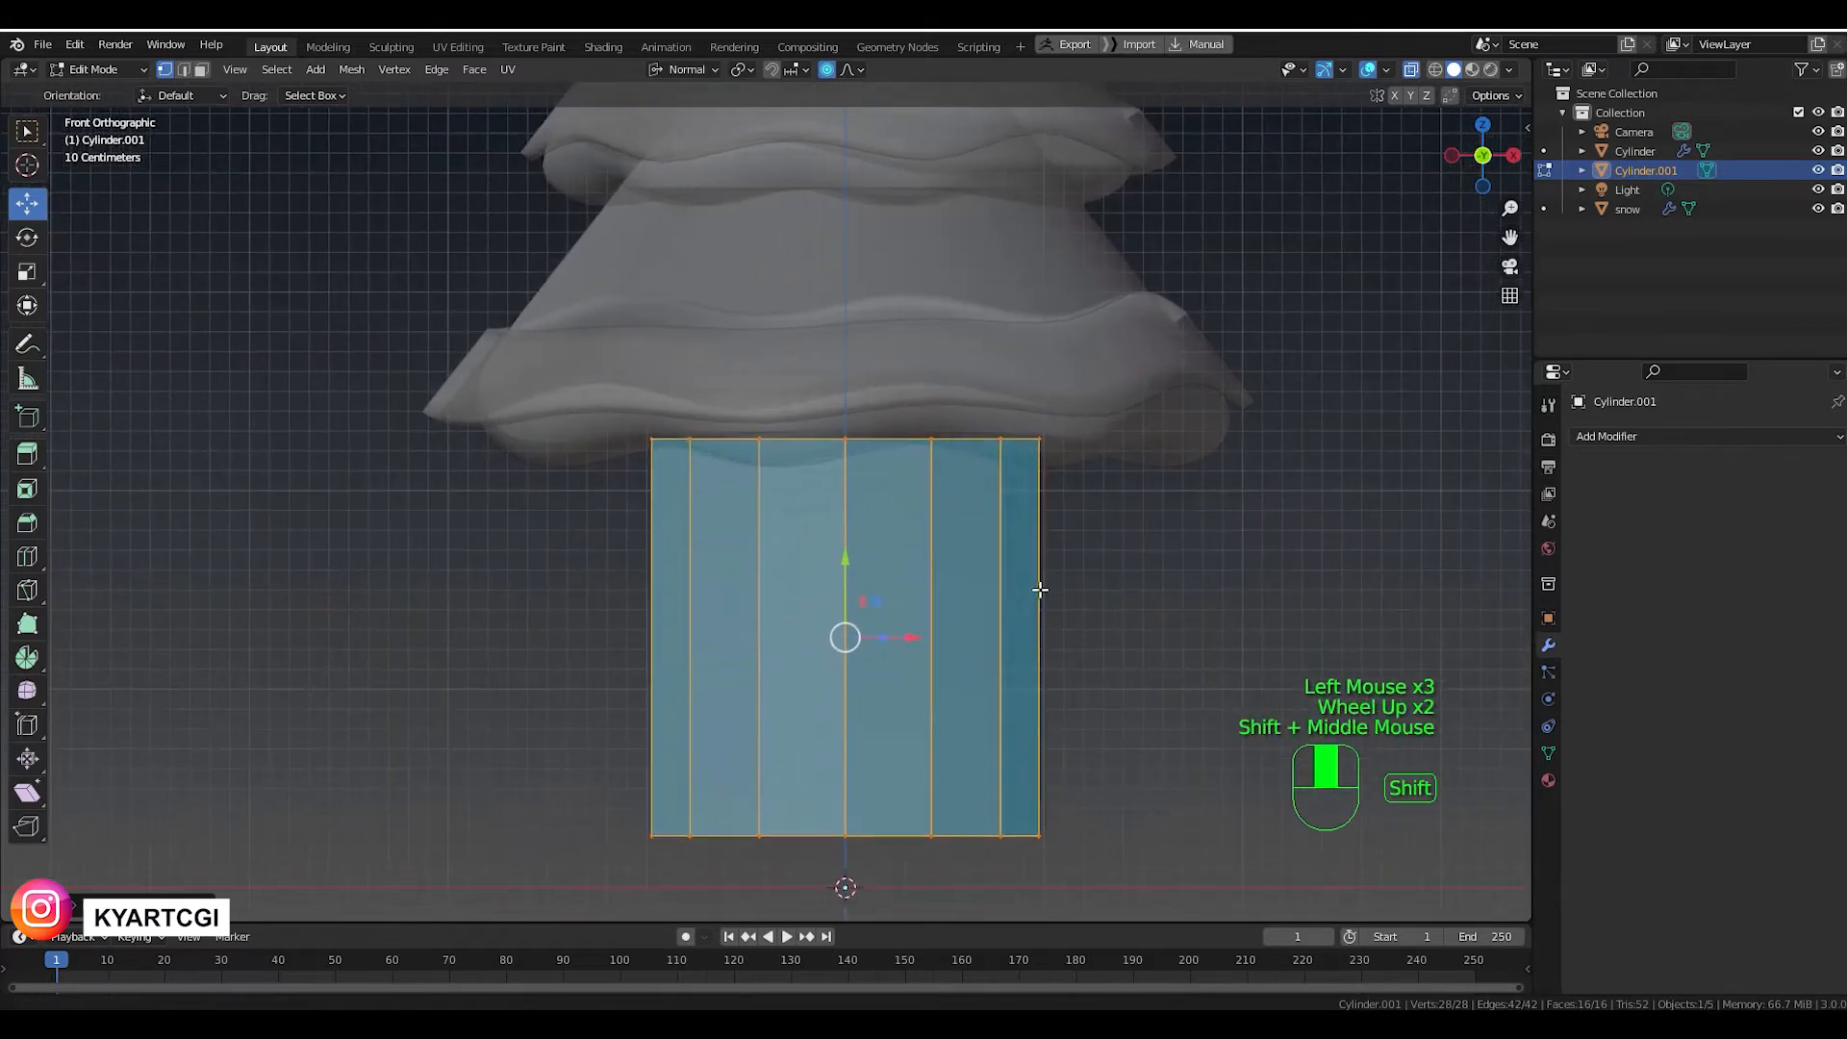
Taper the trunk cylinder by scaling its top ring of vertices inward to roughly half its width.
left_click_drag(629, 401, 1158, 494)
key("s")
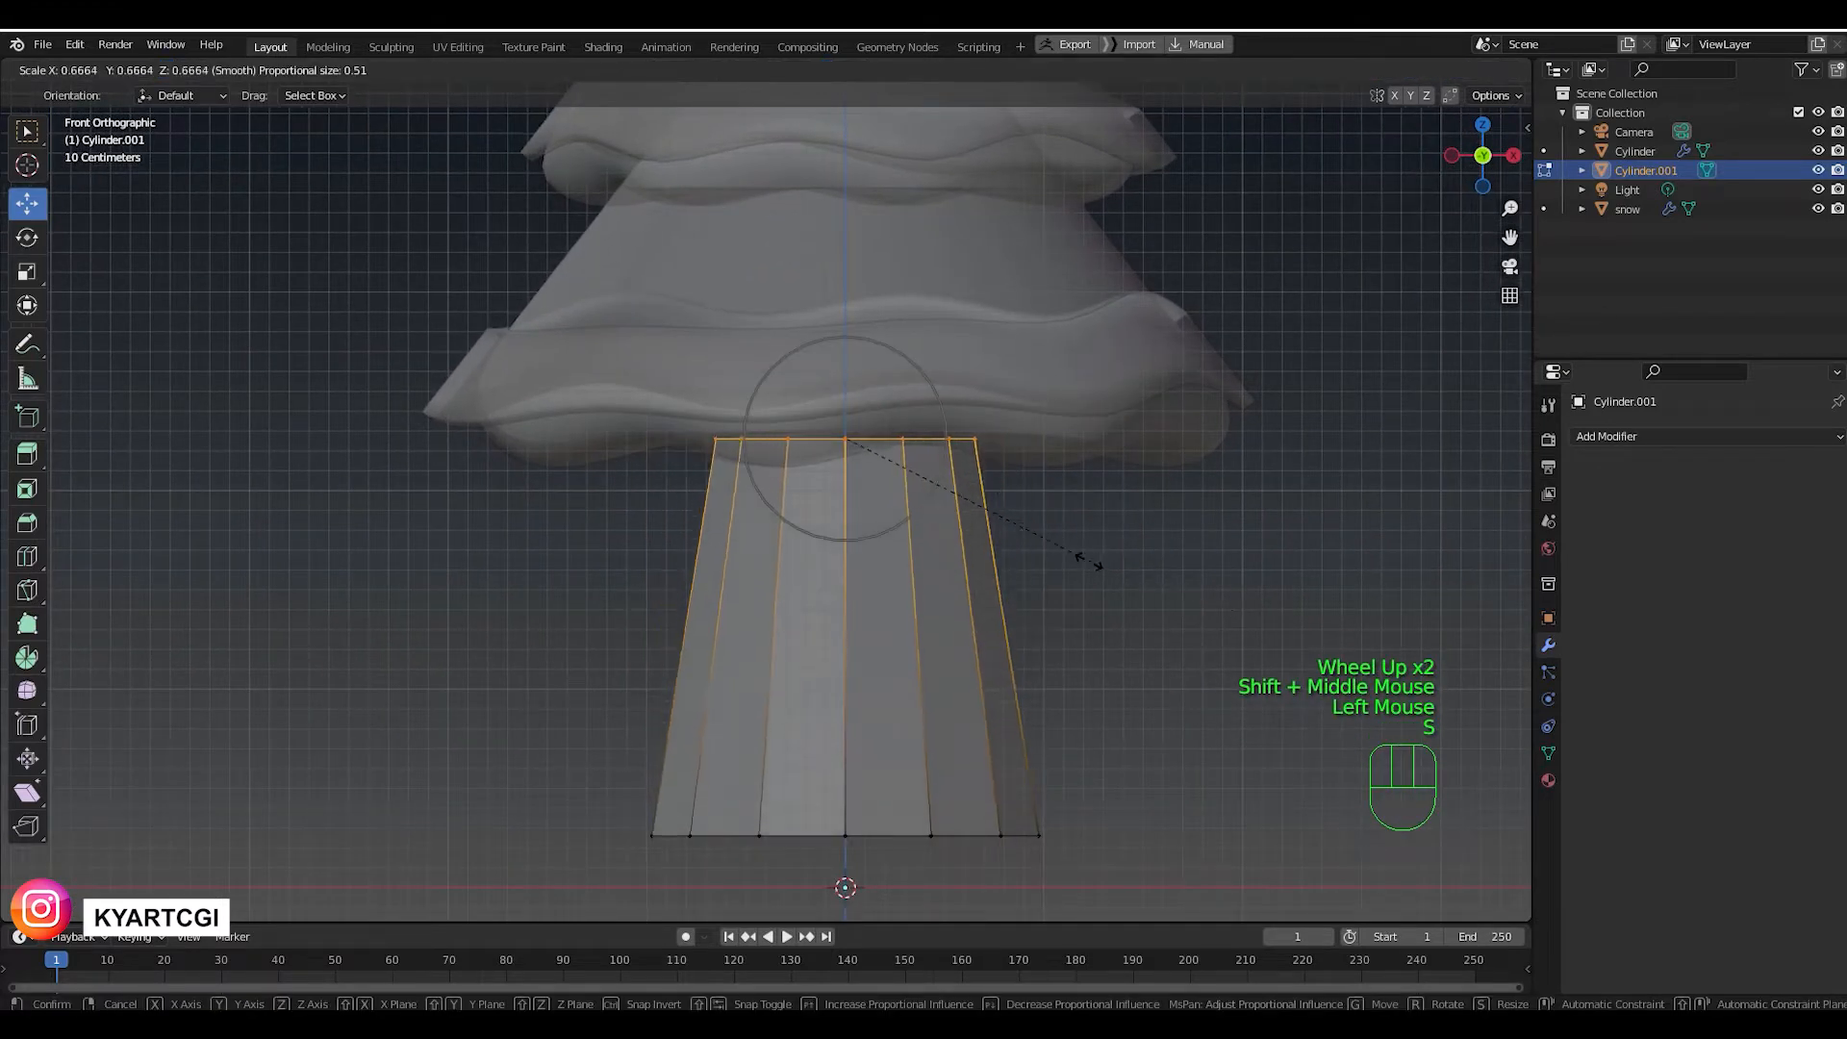
left_click(1039, 542)
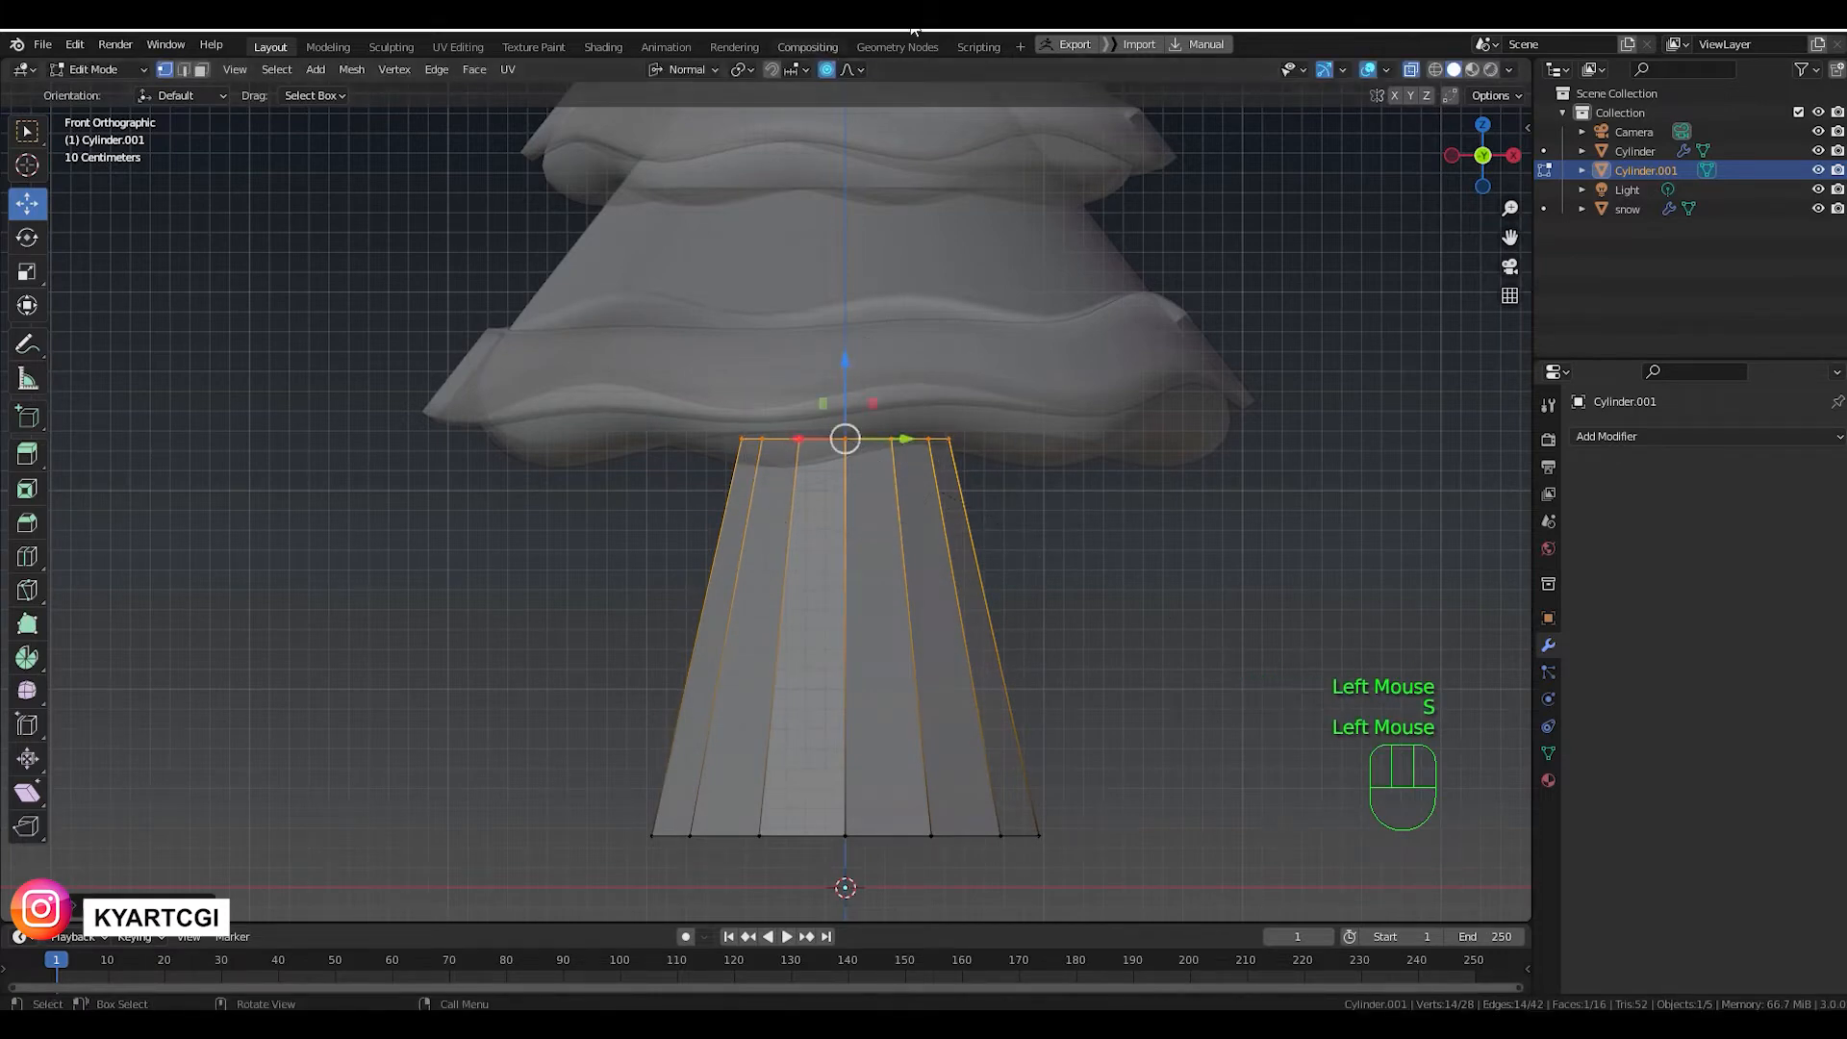
Turn off proportional editing and scale the trunk's bottom ring of vertices slightly inward.
left_click(828, 71)
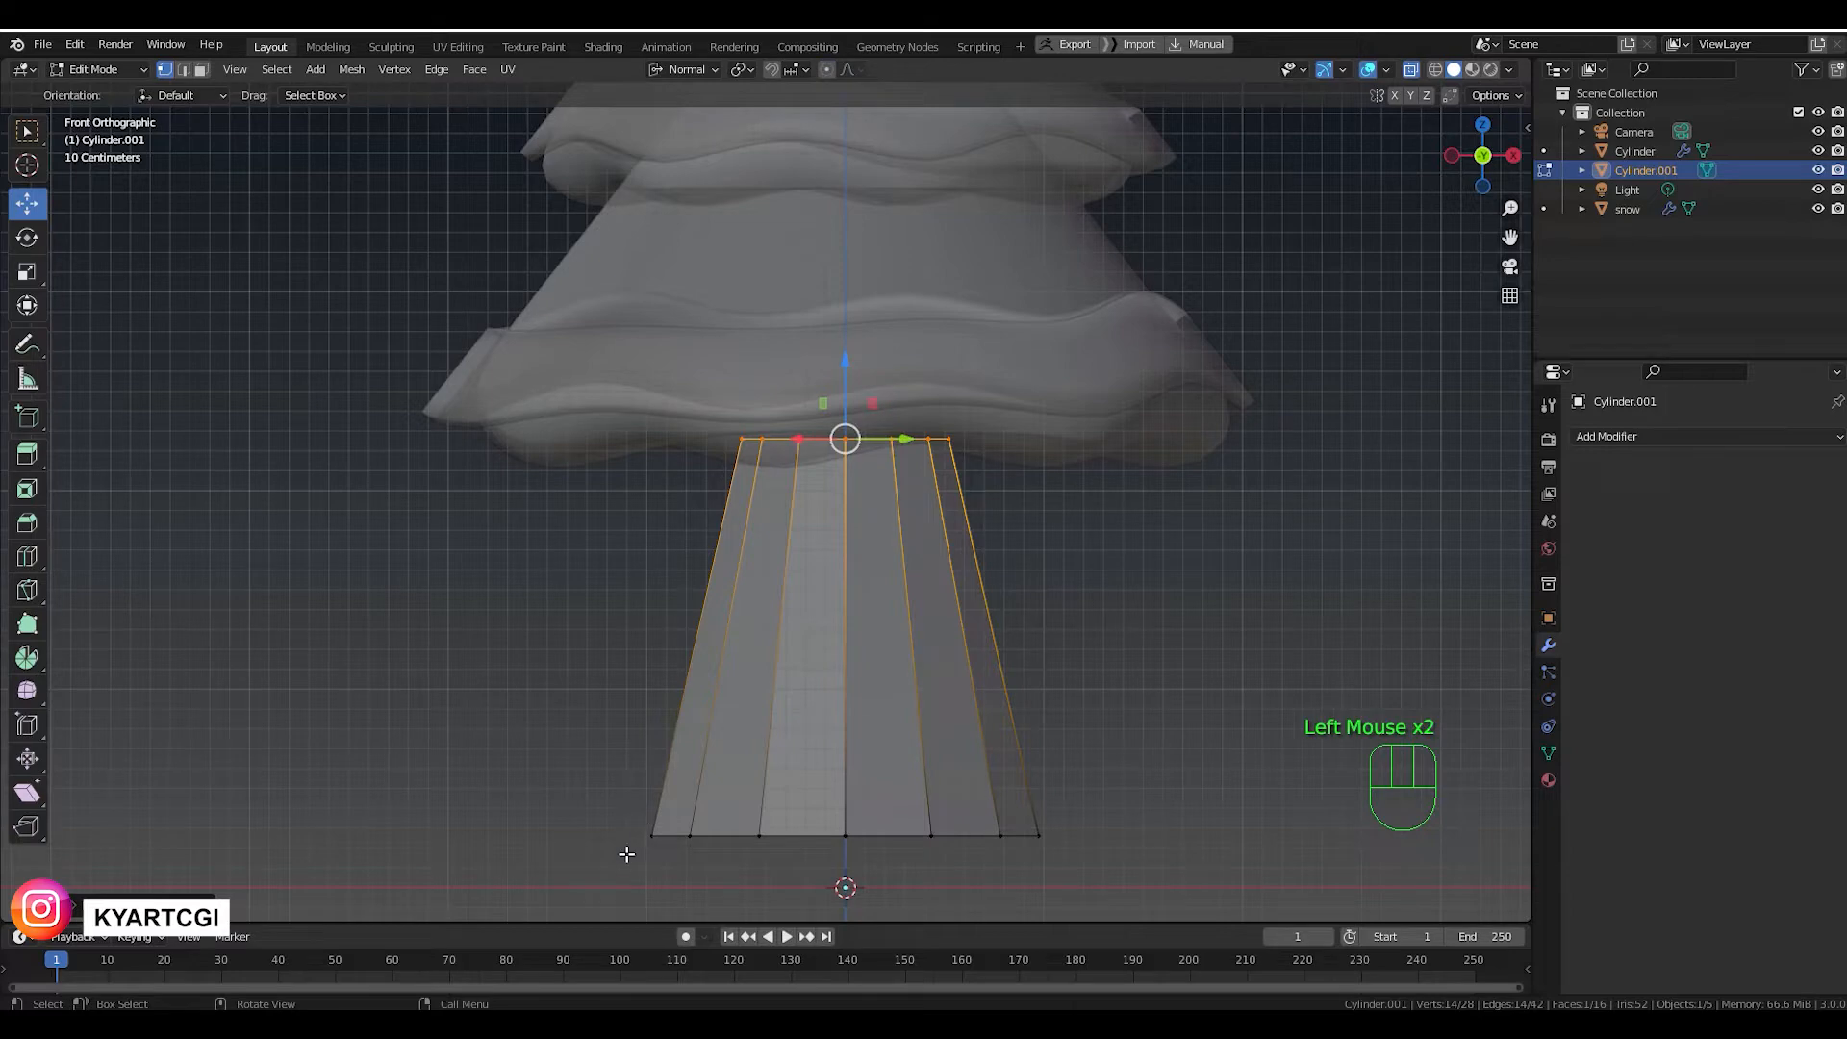
left_click_drag(627, 855, 1198, 818)
key("s")
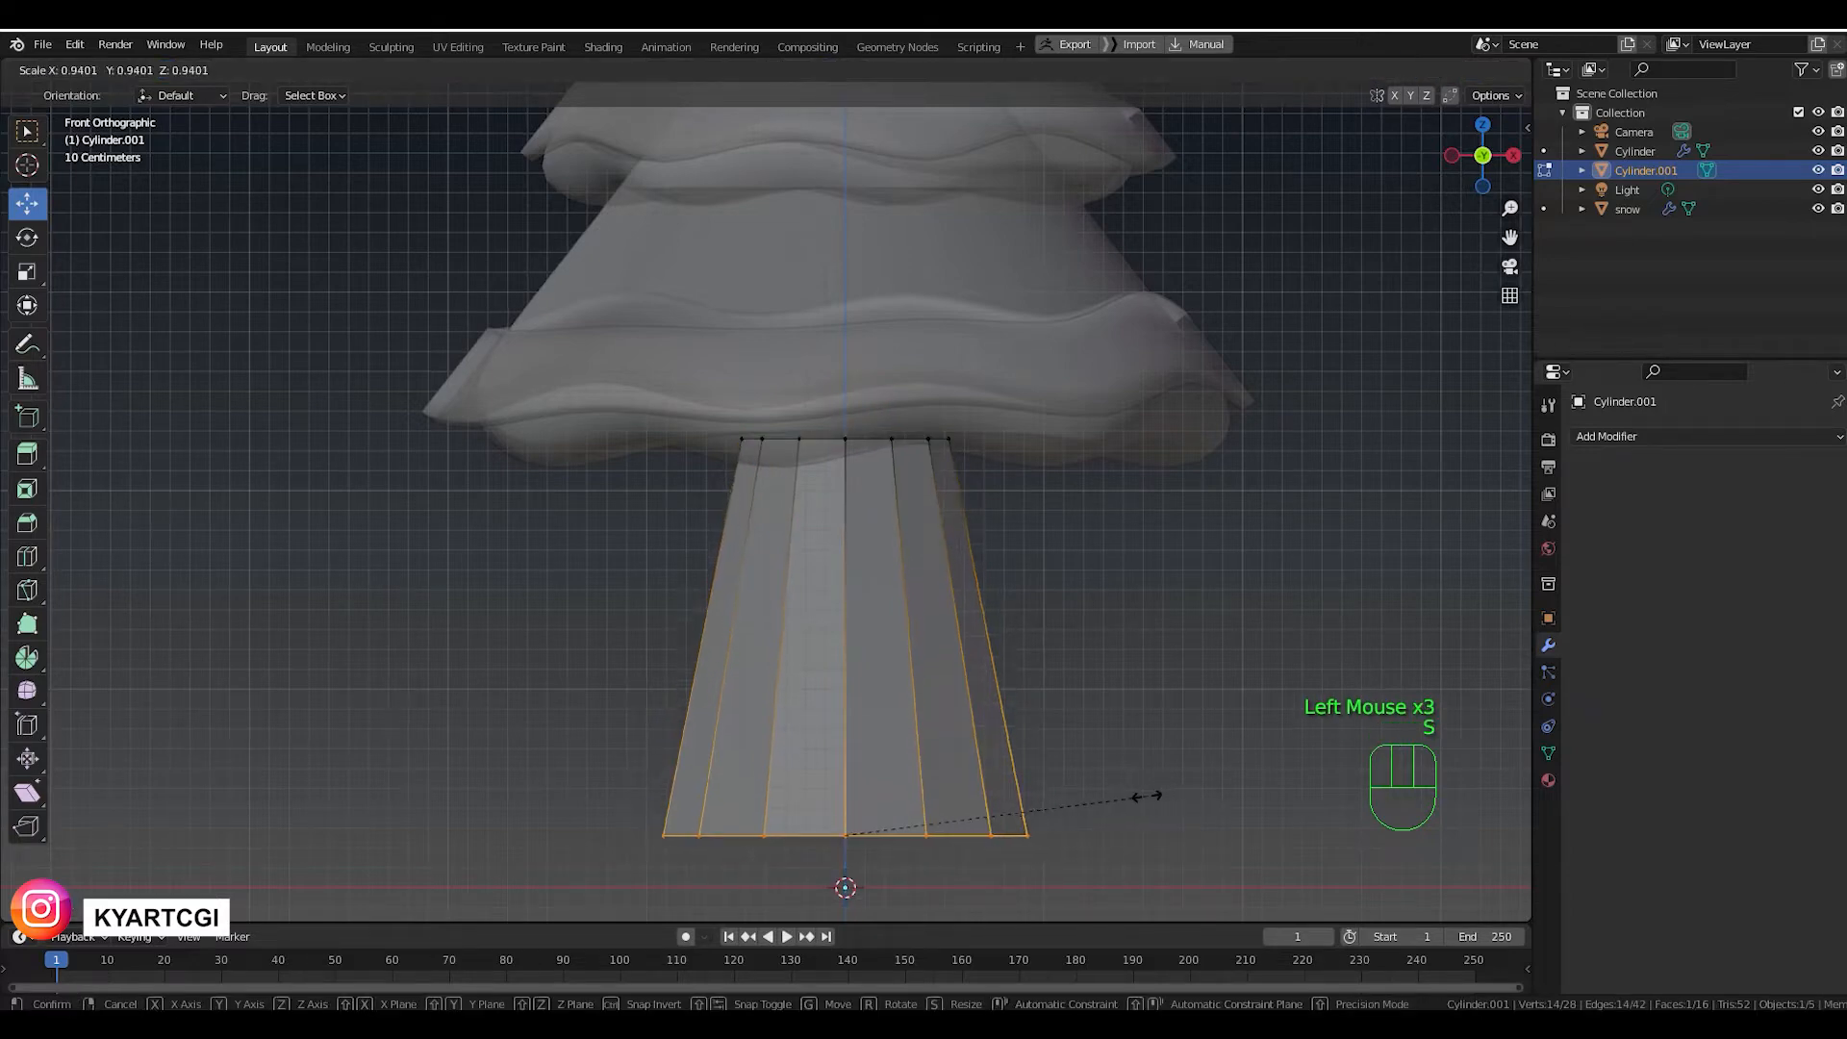
left_click(1064, 710)
Scale the trunk's top ring to about 0.78 and raise the whole trunk mesh into the lowest foliage layer.
left_click_drag(712, 396, 1095, 481)
key("s")
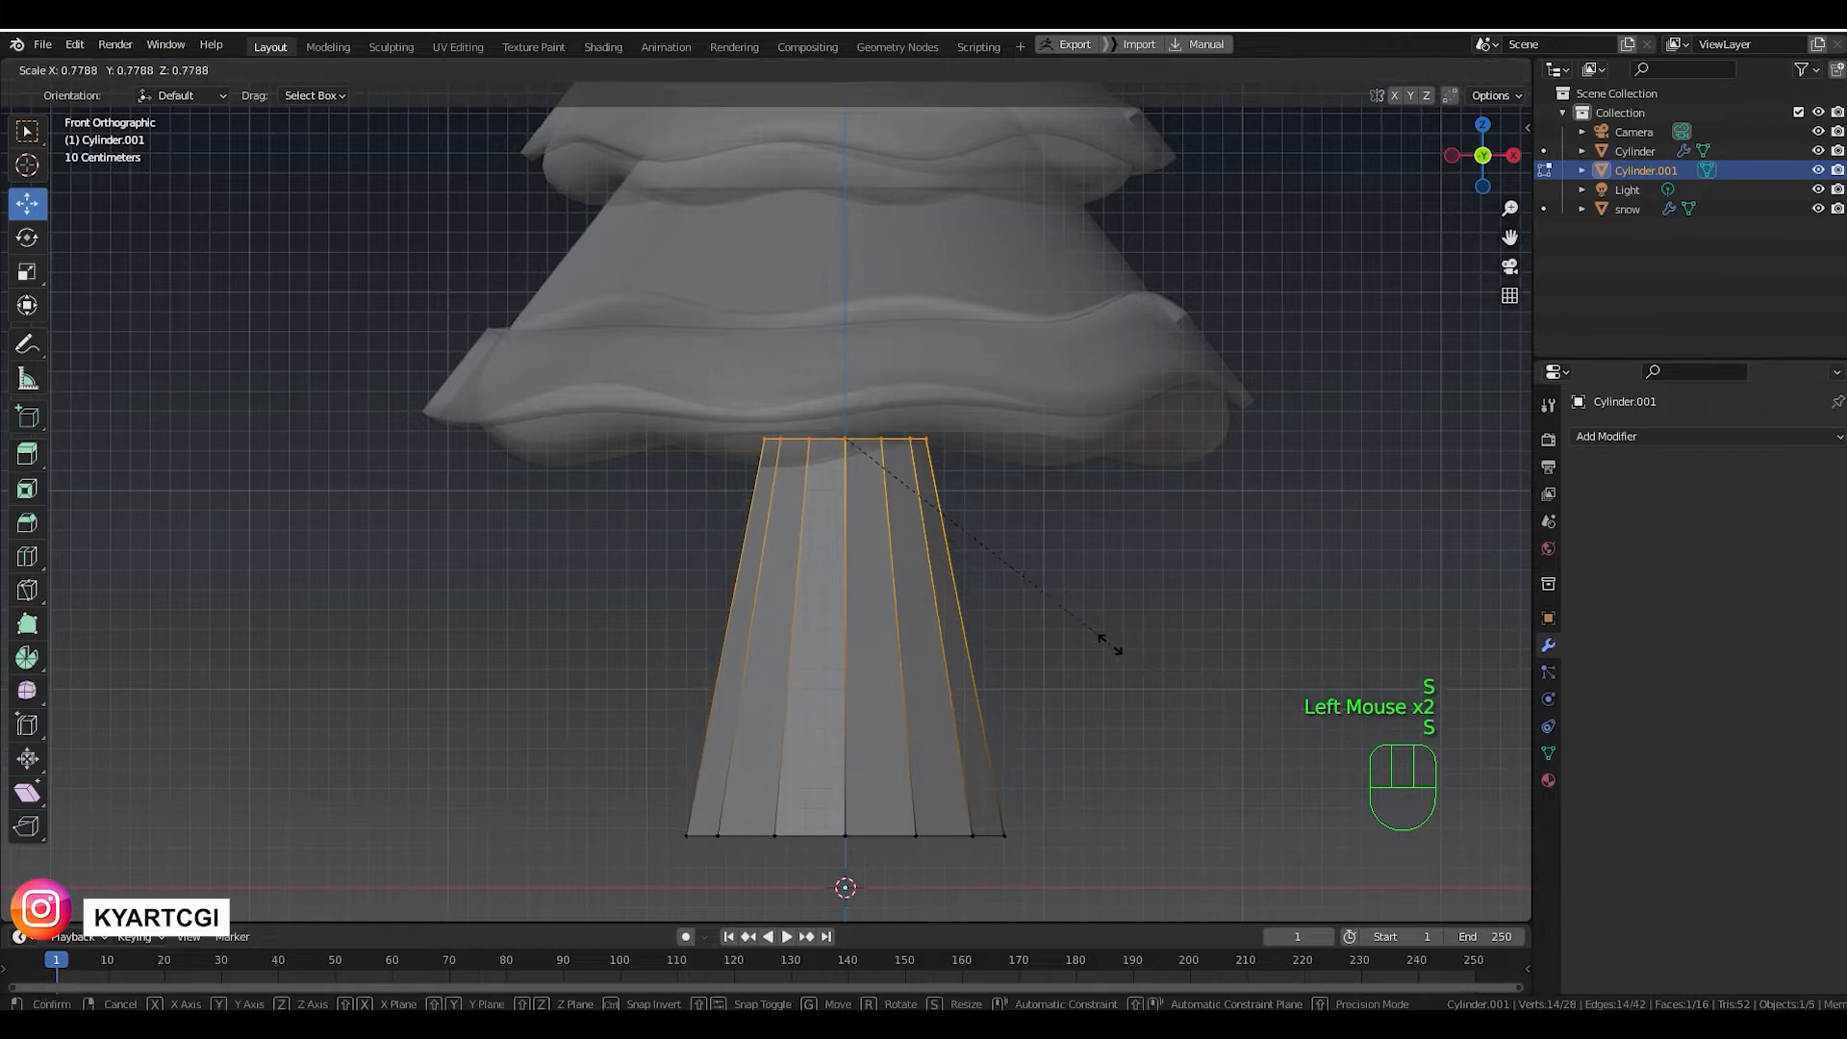
left_click(1106, 644)
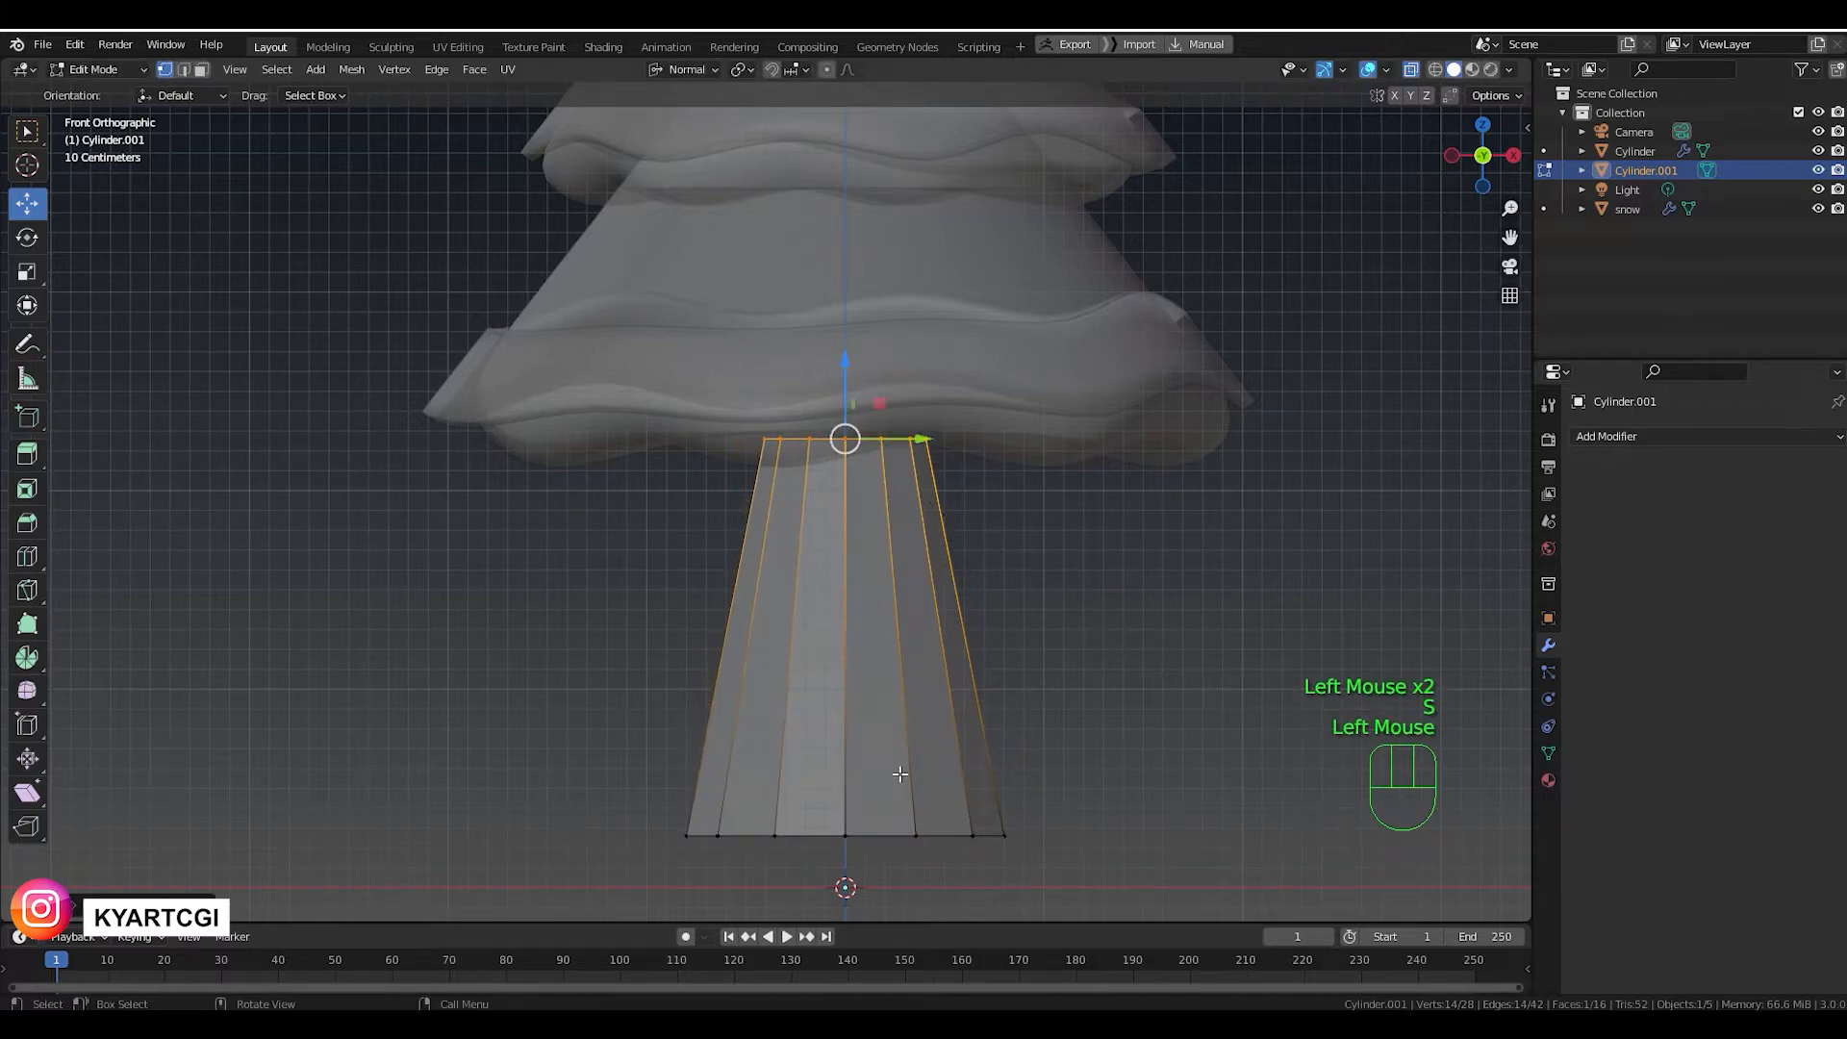
key("a")
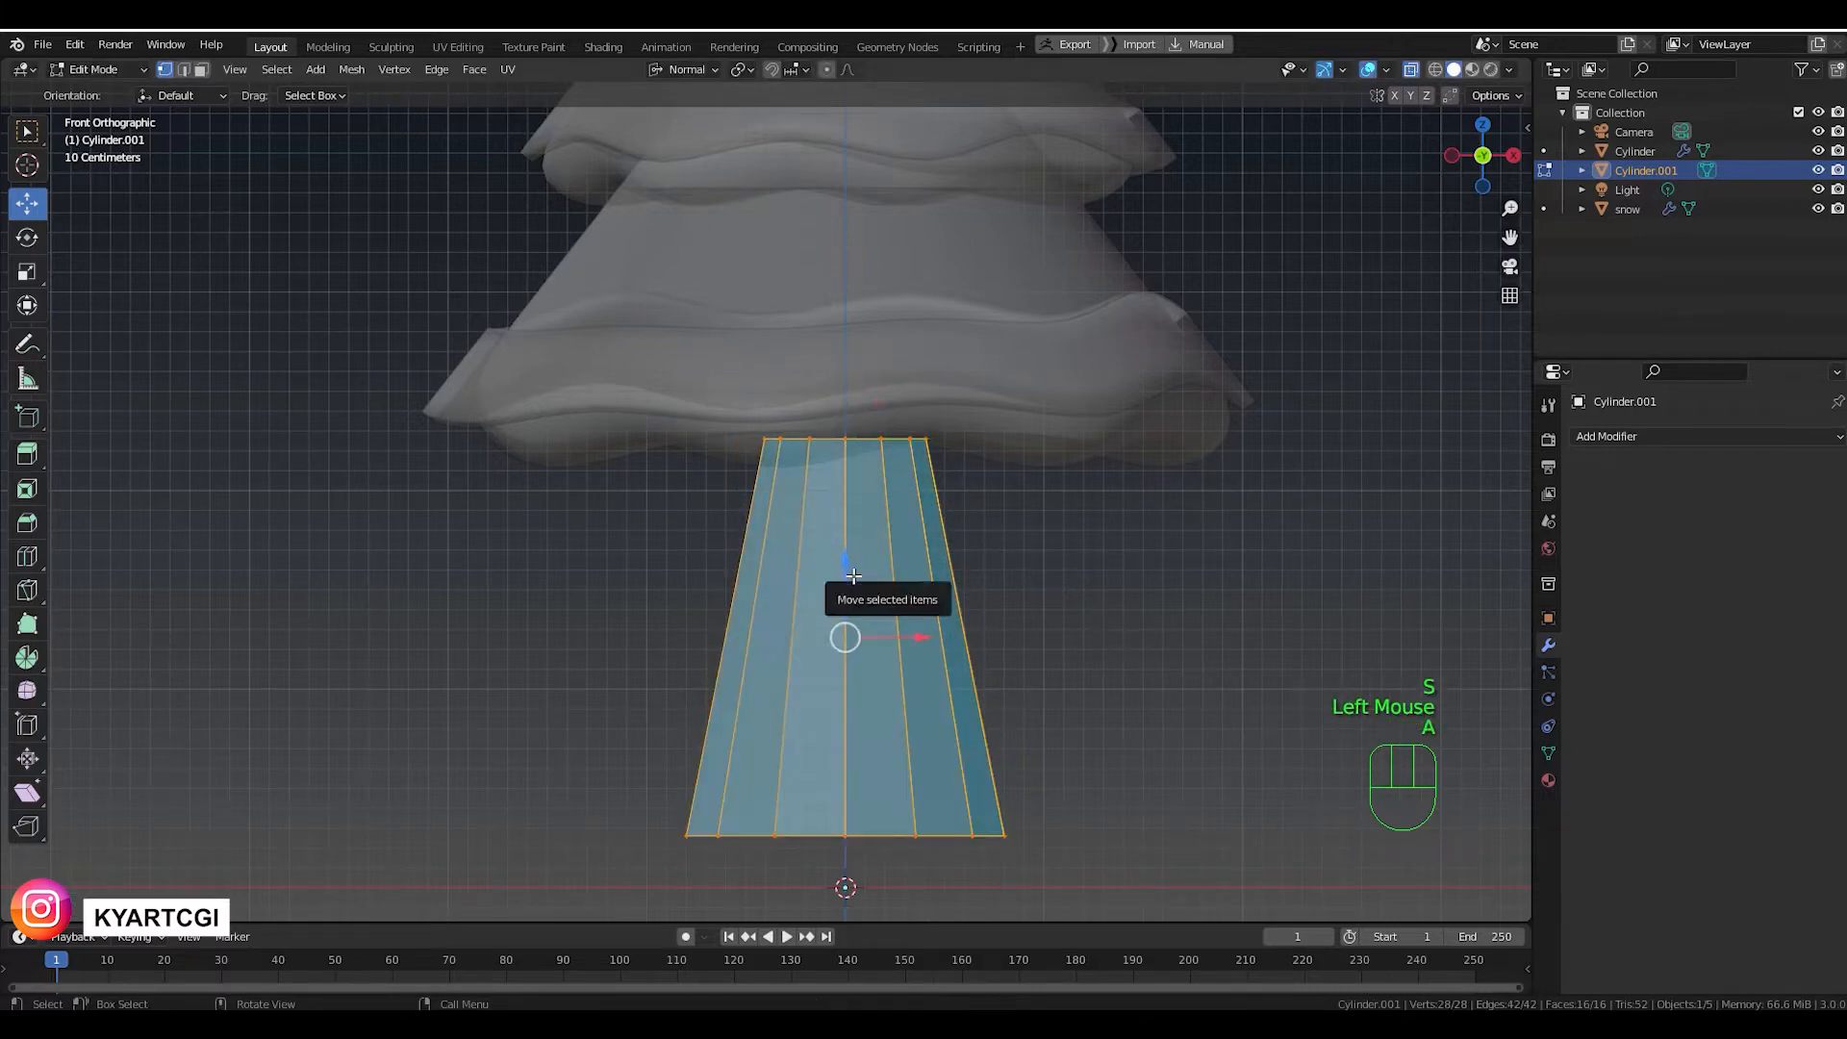
left_click_drag(845, 561, 829, 433)
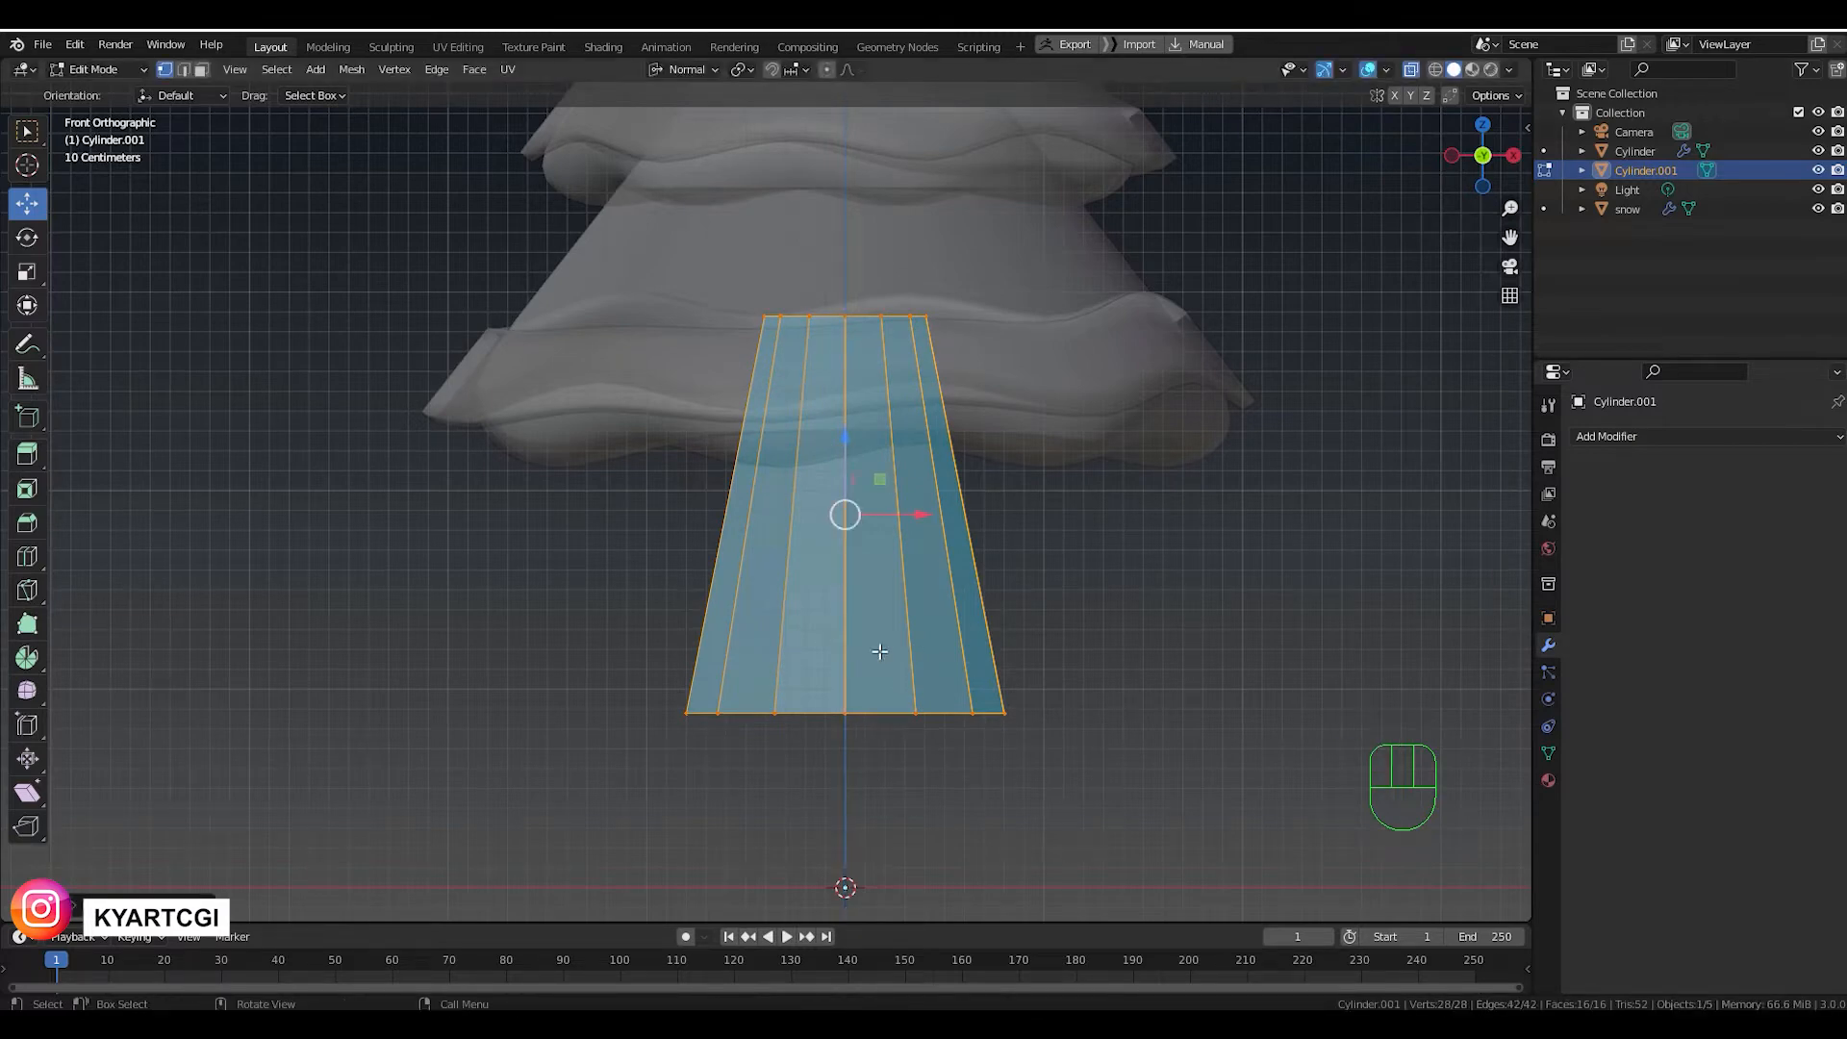
Add two horizontal loop cuts around the trunk, one just above its bottom edge and one just below its top edge.
key("ctrl+r")
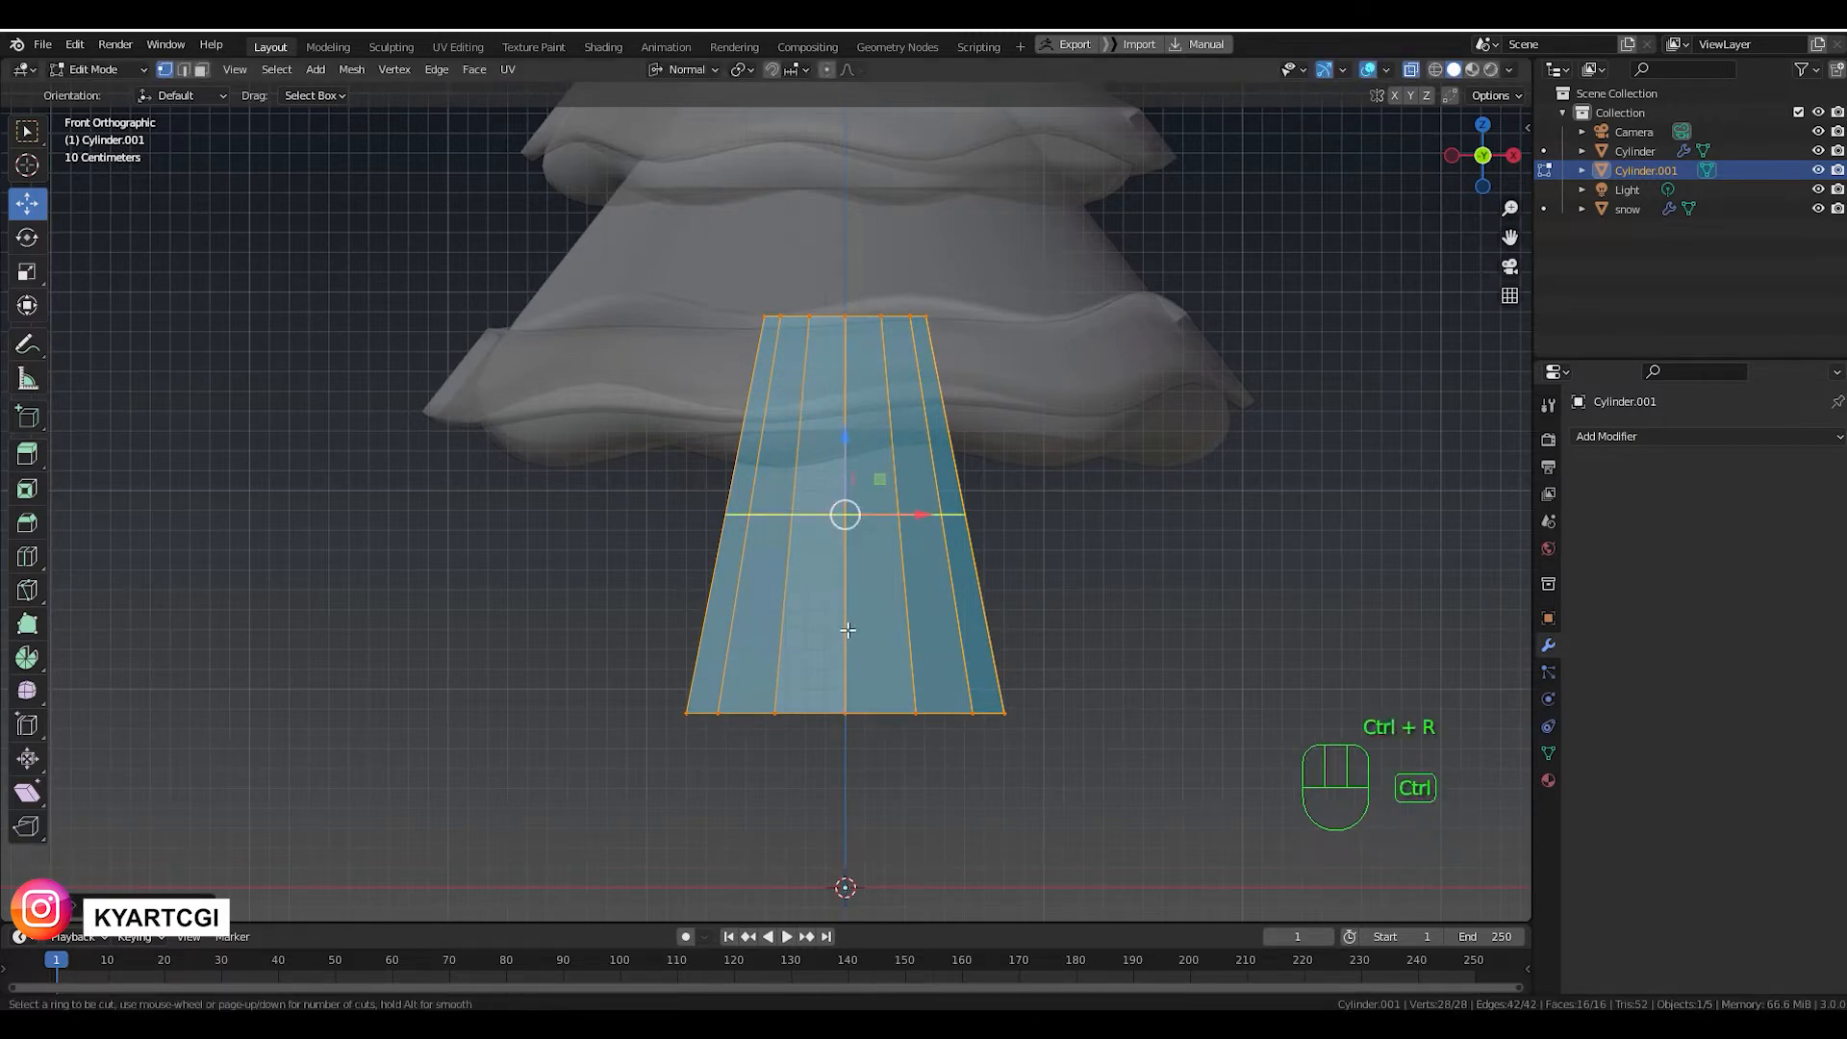
left_click(847, 627)
left_click_drag(847, 658, 882, 813)
left_click(882, 813)
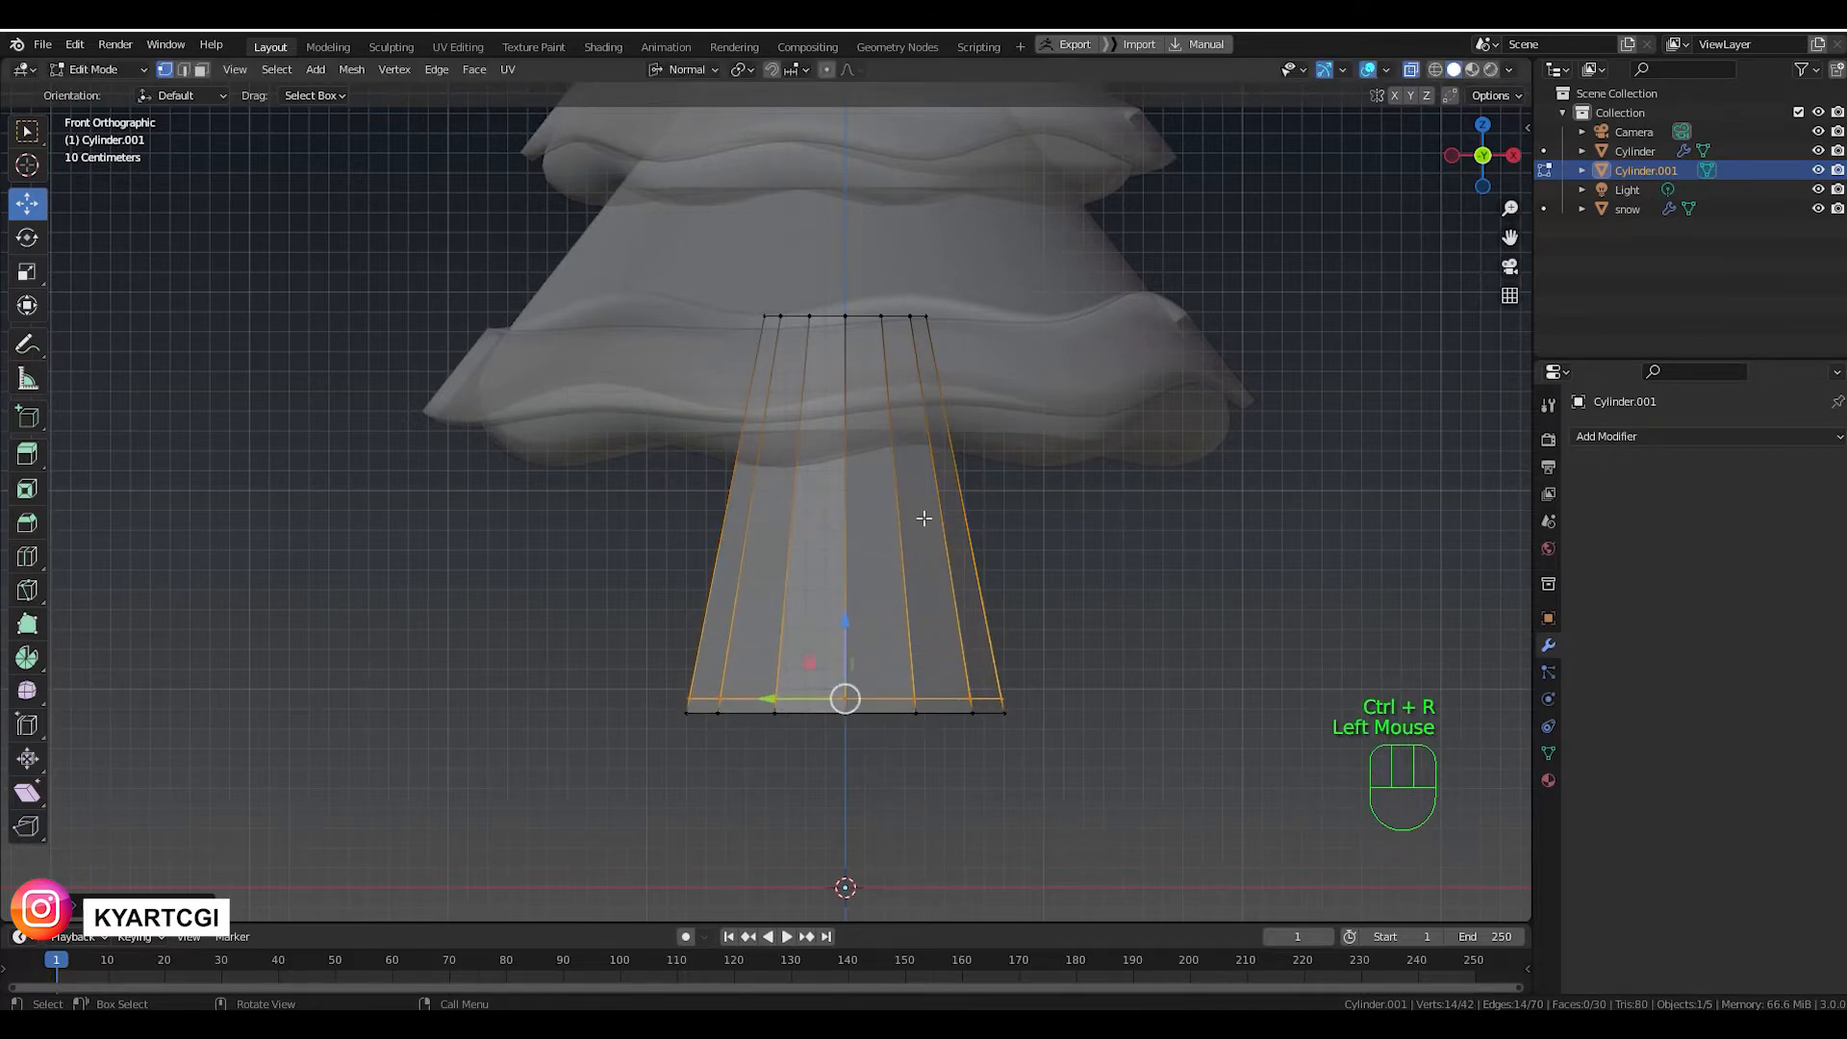
key("ctrl+r")
left_click(876, 515)
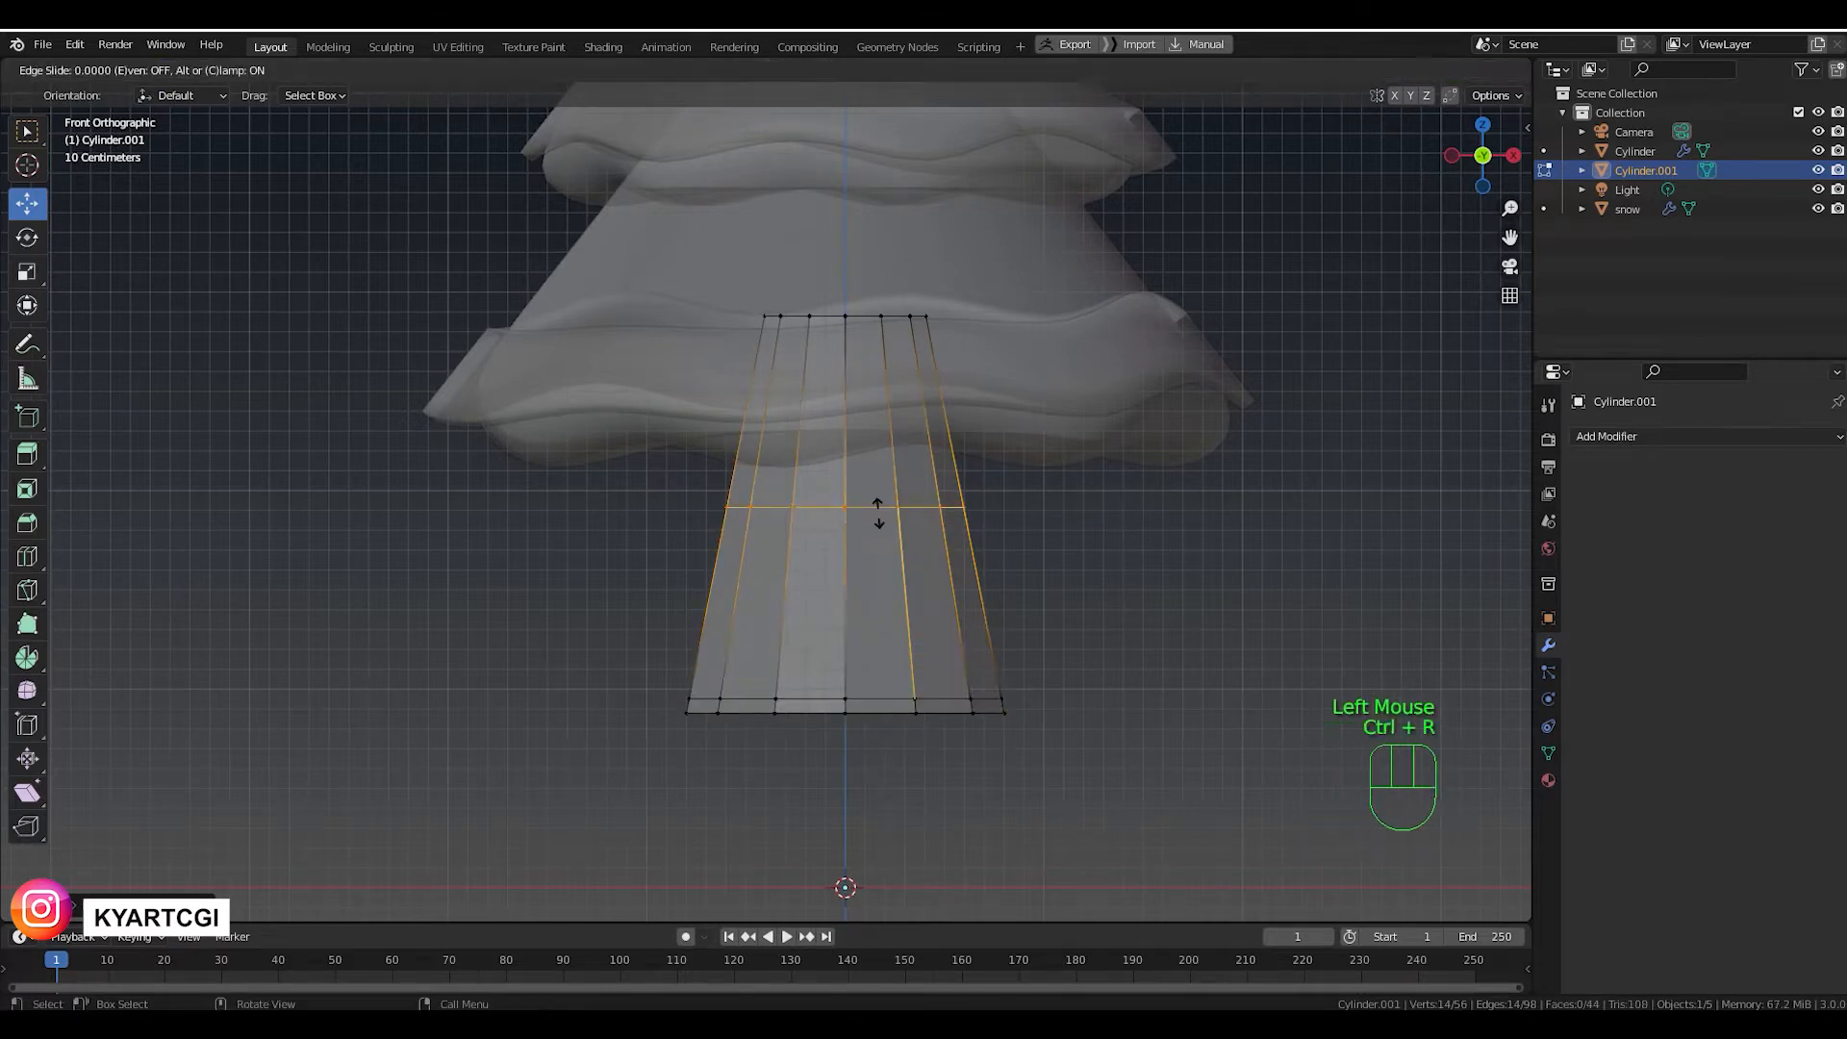
left_click(870, 332)
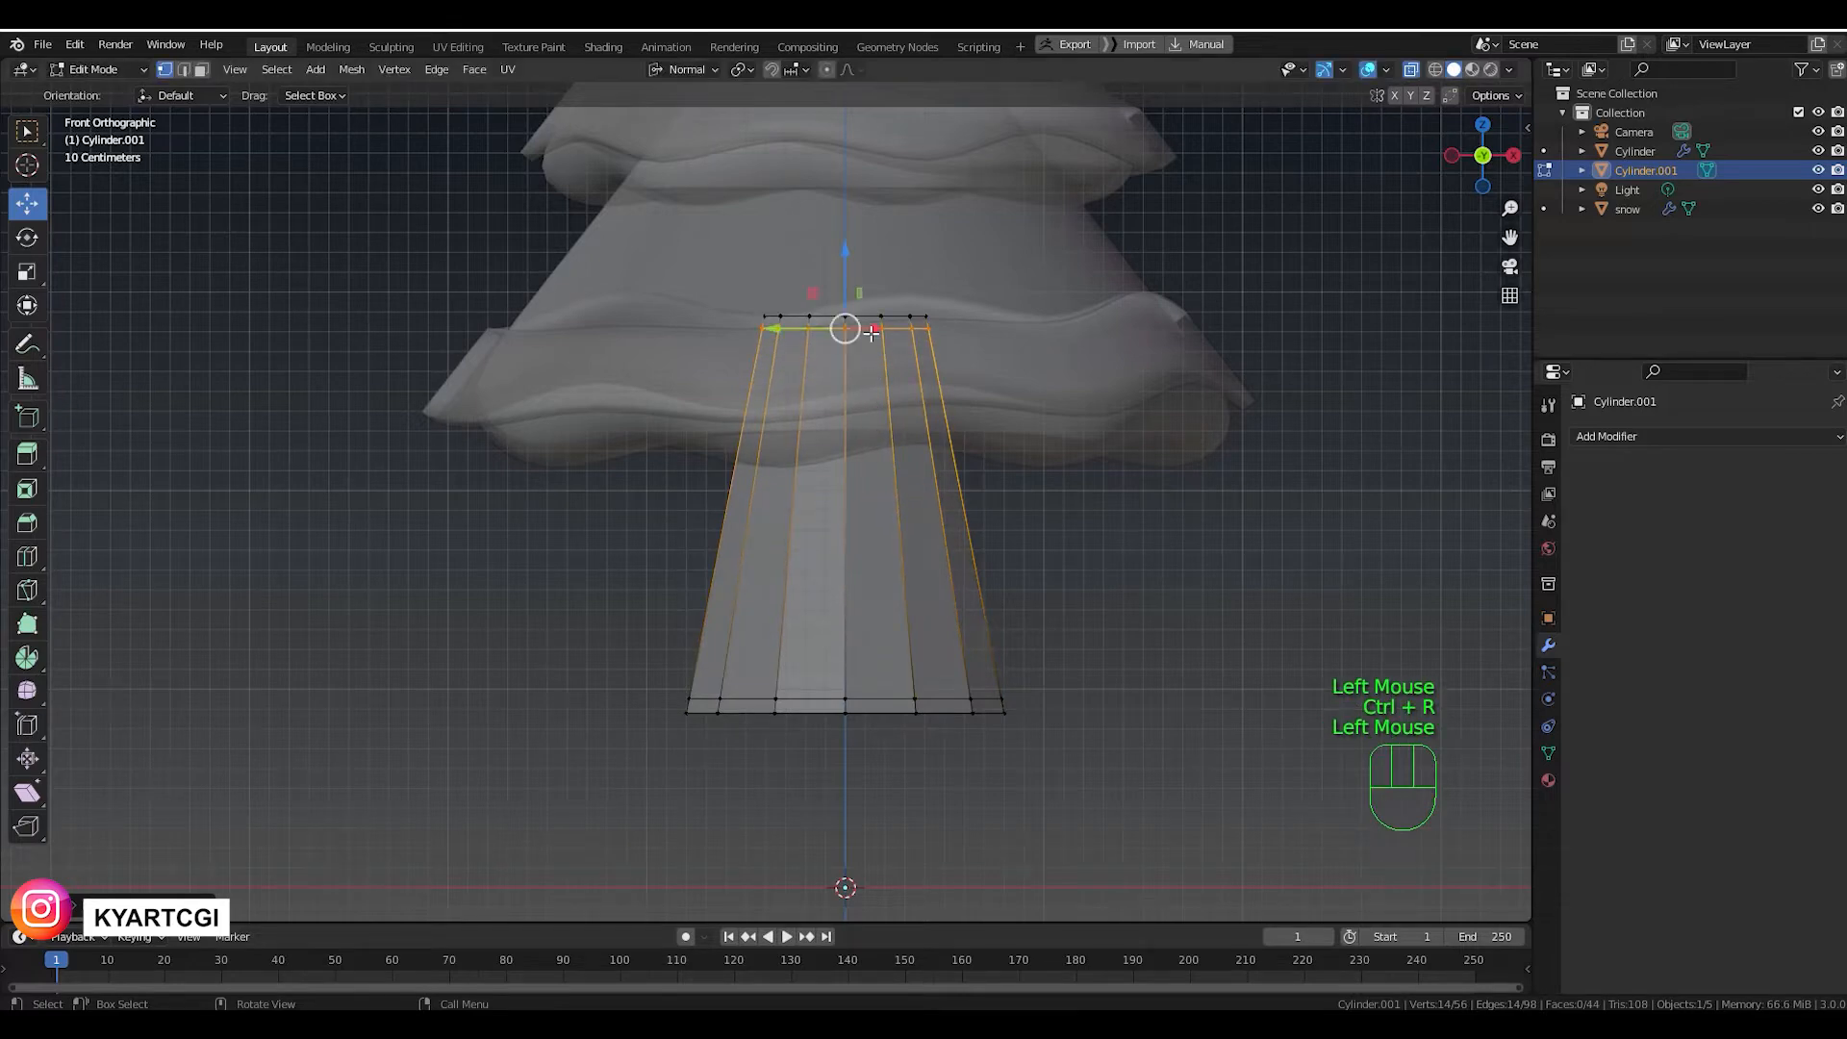
Return the trunk to Object Mode and turn off X-ray display.
scroll(846, 332, "down", 2)
middle_click_drag(822, 380, 1159, 344)
key("Tab")
scroll(869, 620, "down", 2)
scroll(861, 640, "down", 1)
left_click(1411, 67)
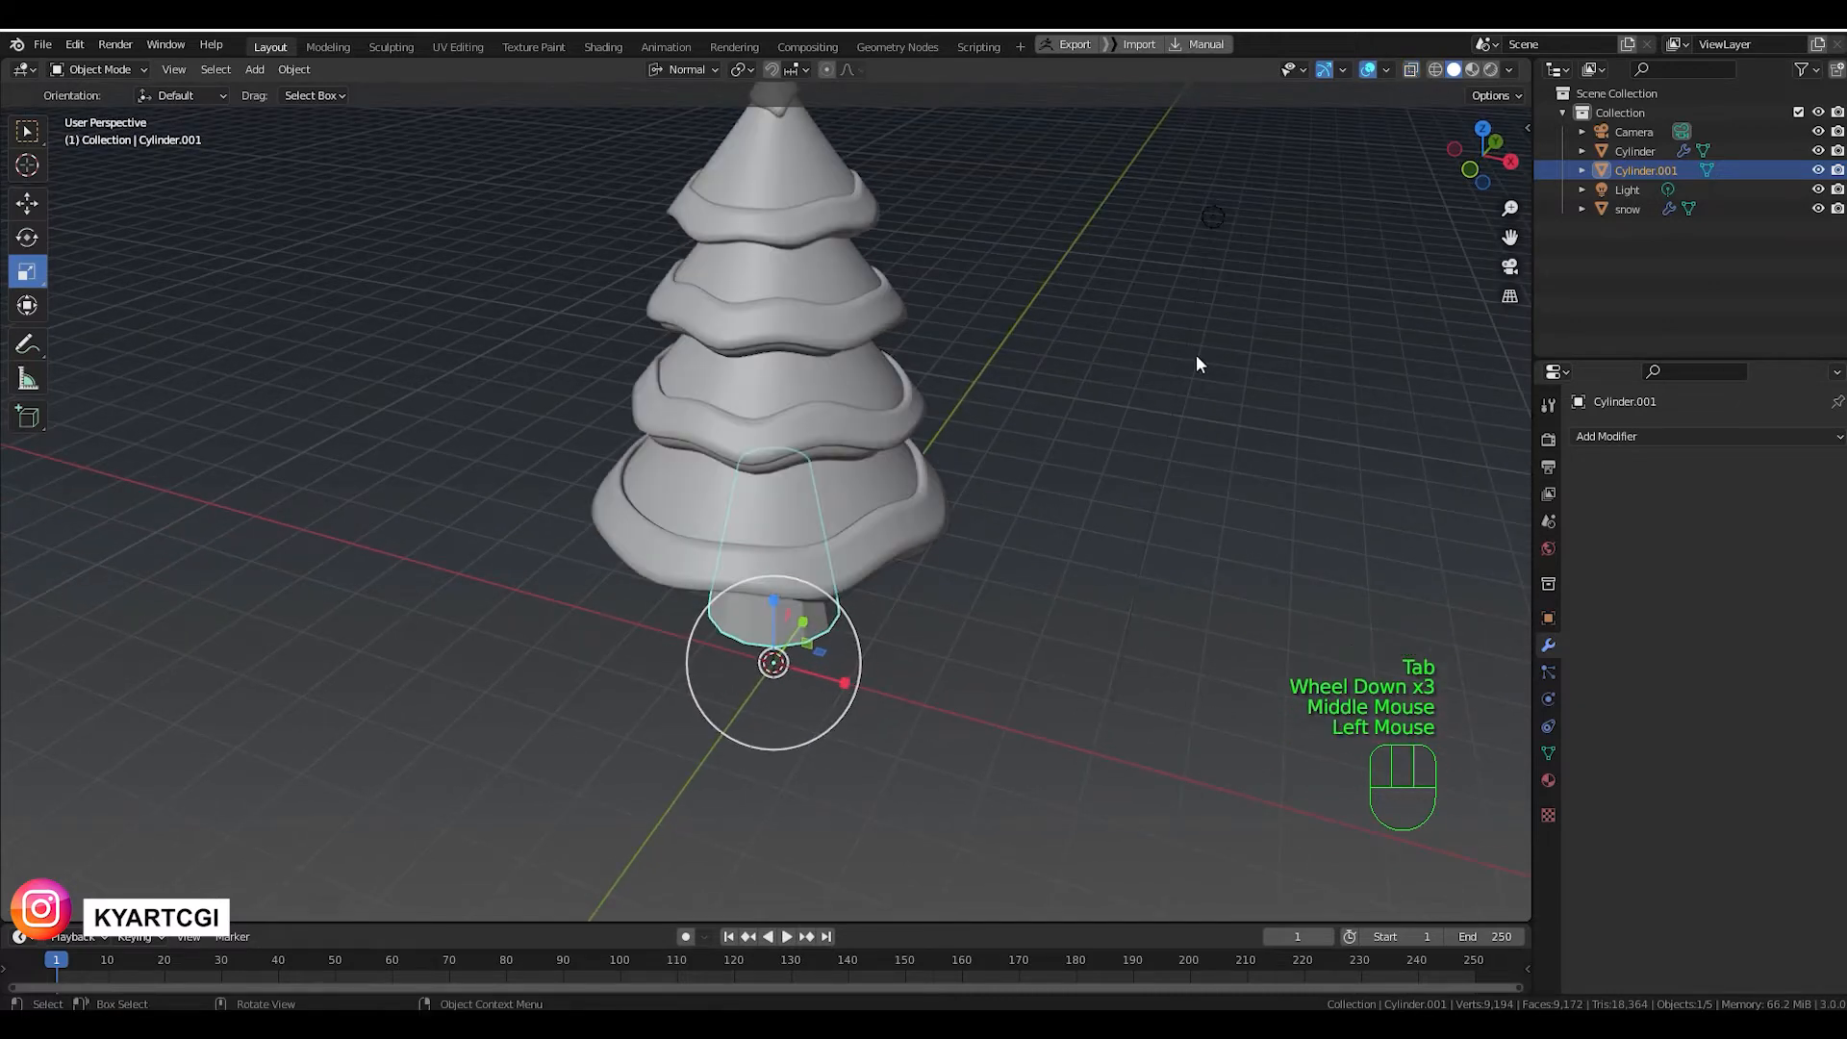
Apply smooth shading to the trunk.
middle_click_drag(1058, 520, 956, 696)
right_click(812, 543)
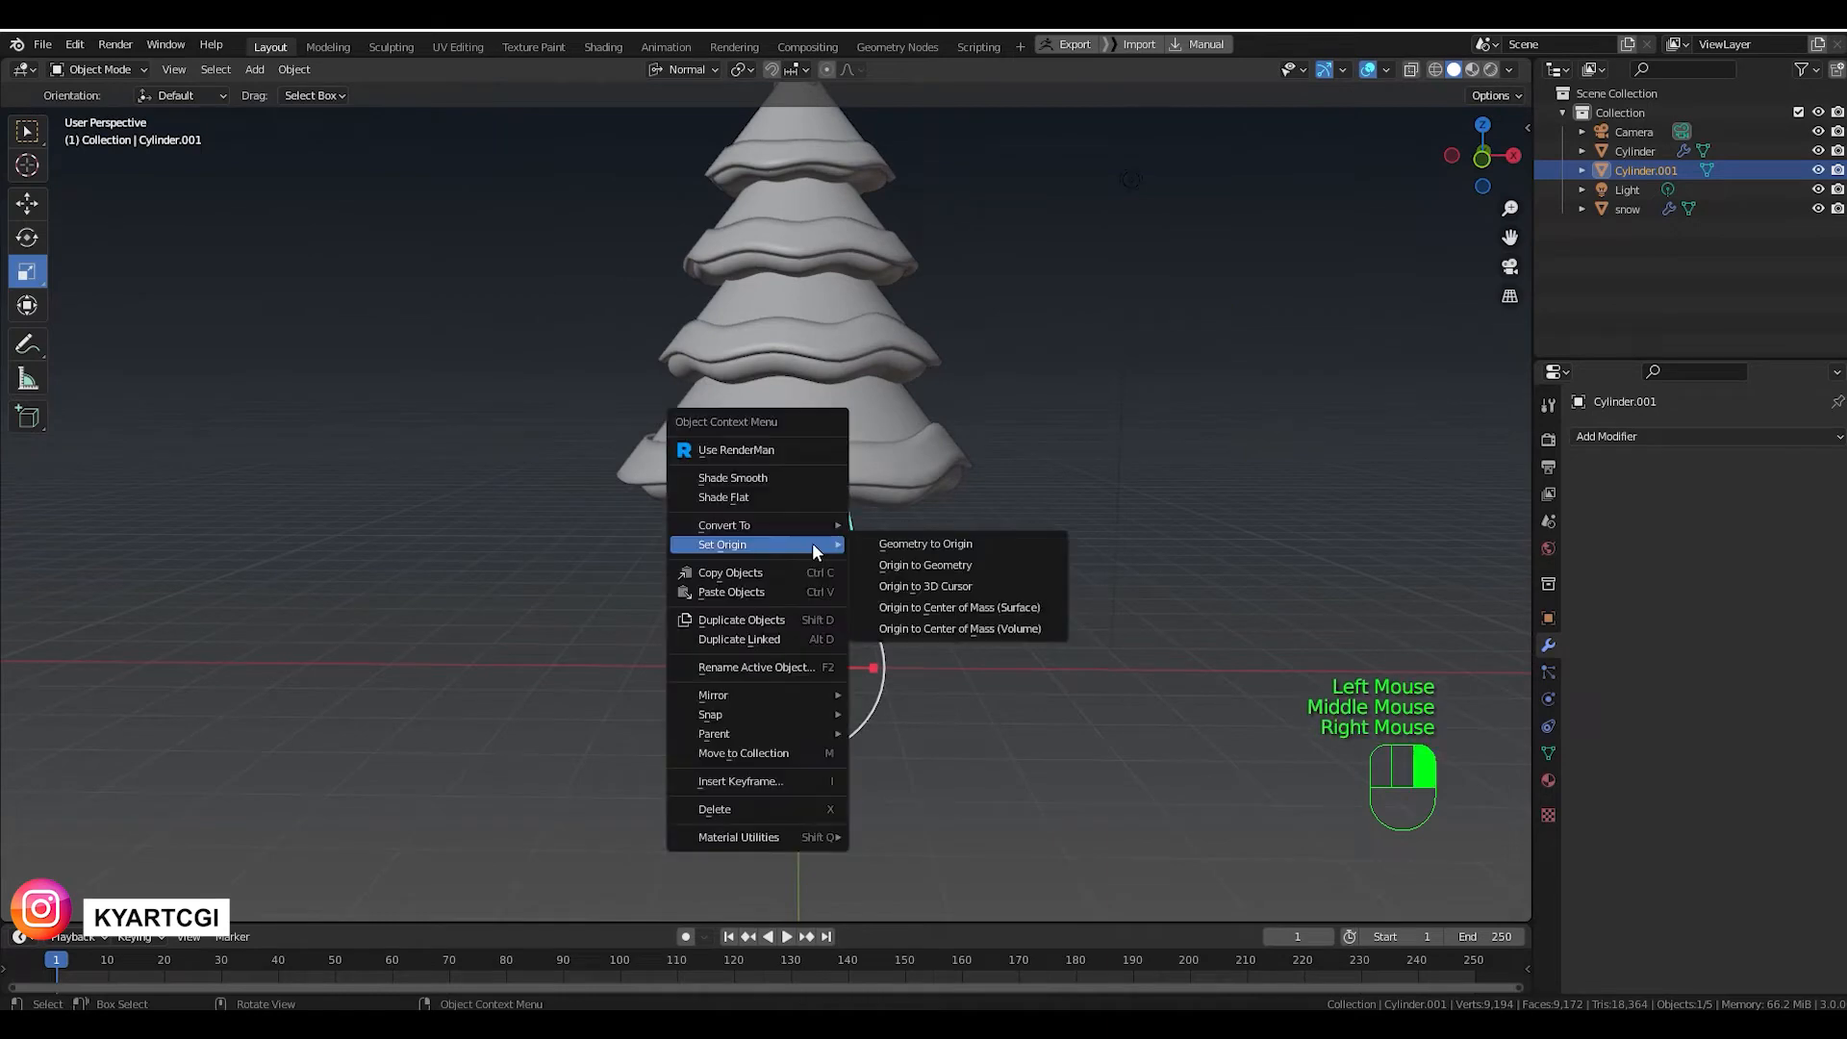
left_click(802, 479)
Select the trunk's bottom face in Edit Mode and snap the 3D cursor to it.
middle_click_drag(921, 662, 919, 620)
scroll(918, 619, "up", 3)
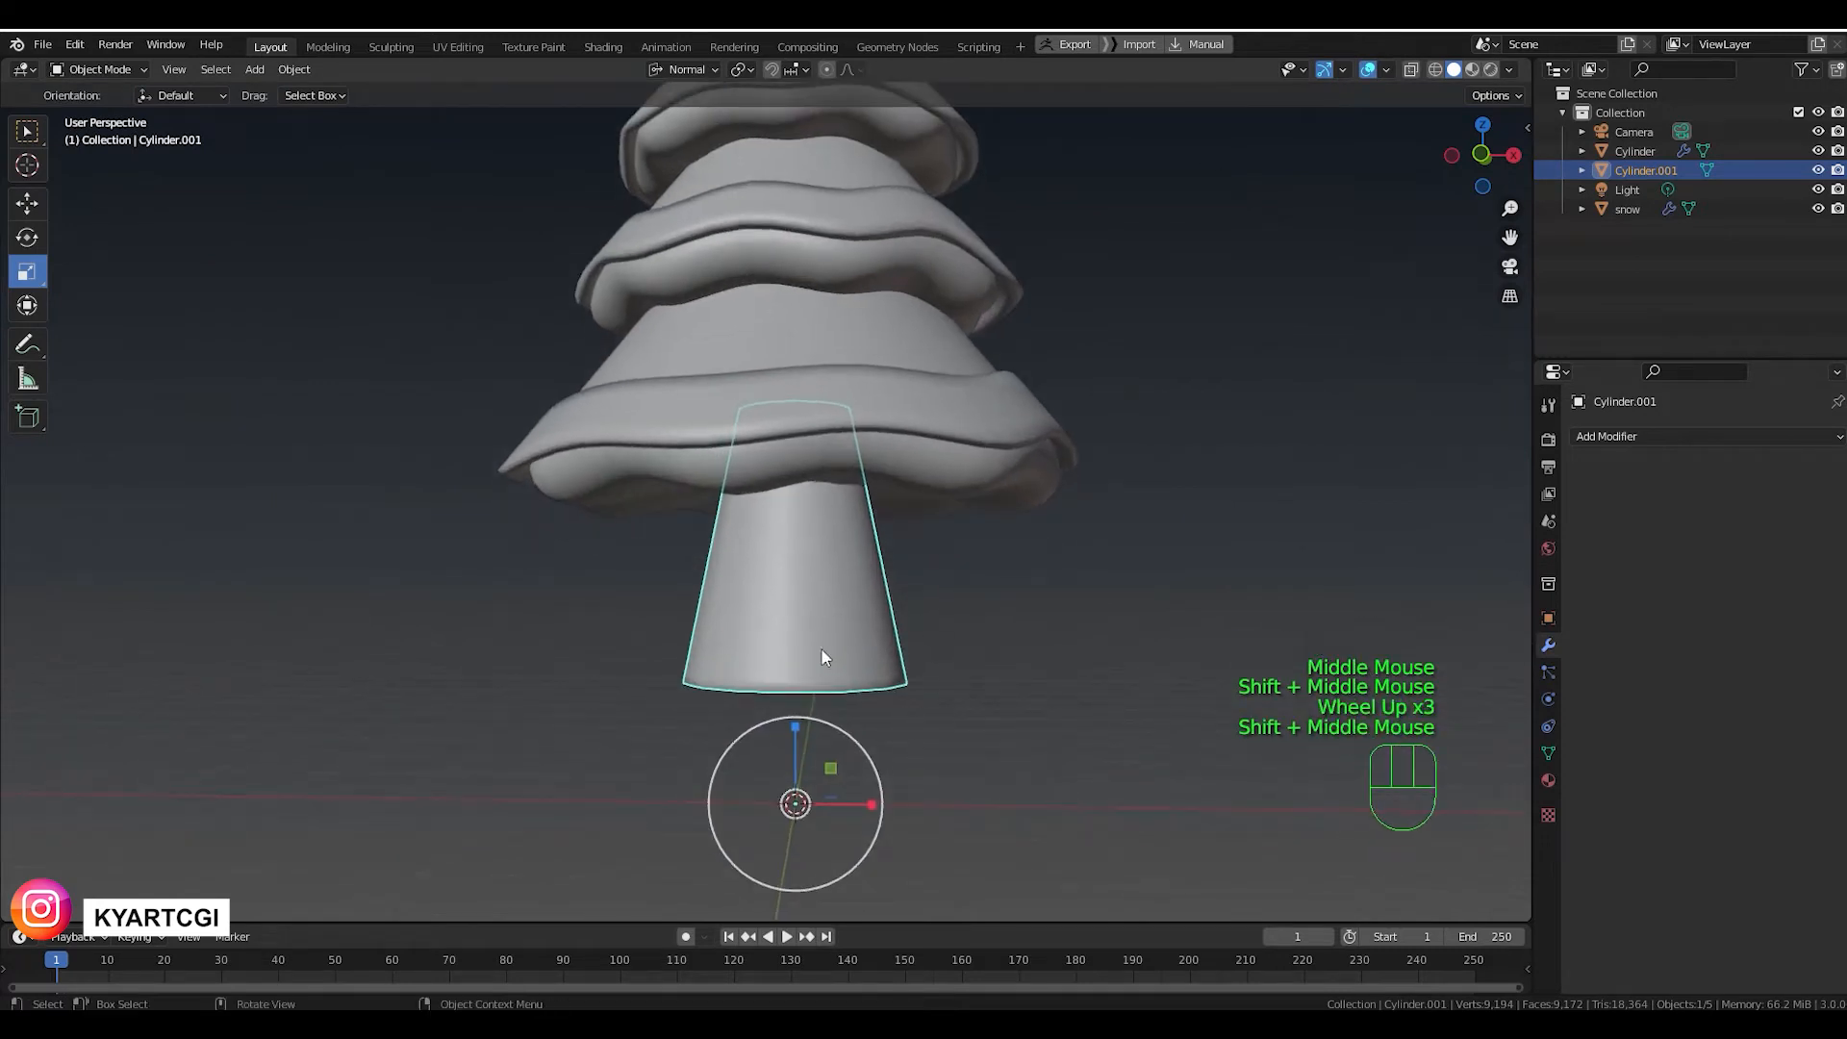
middle_click_drag(840, 635, 843, 568)
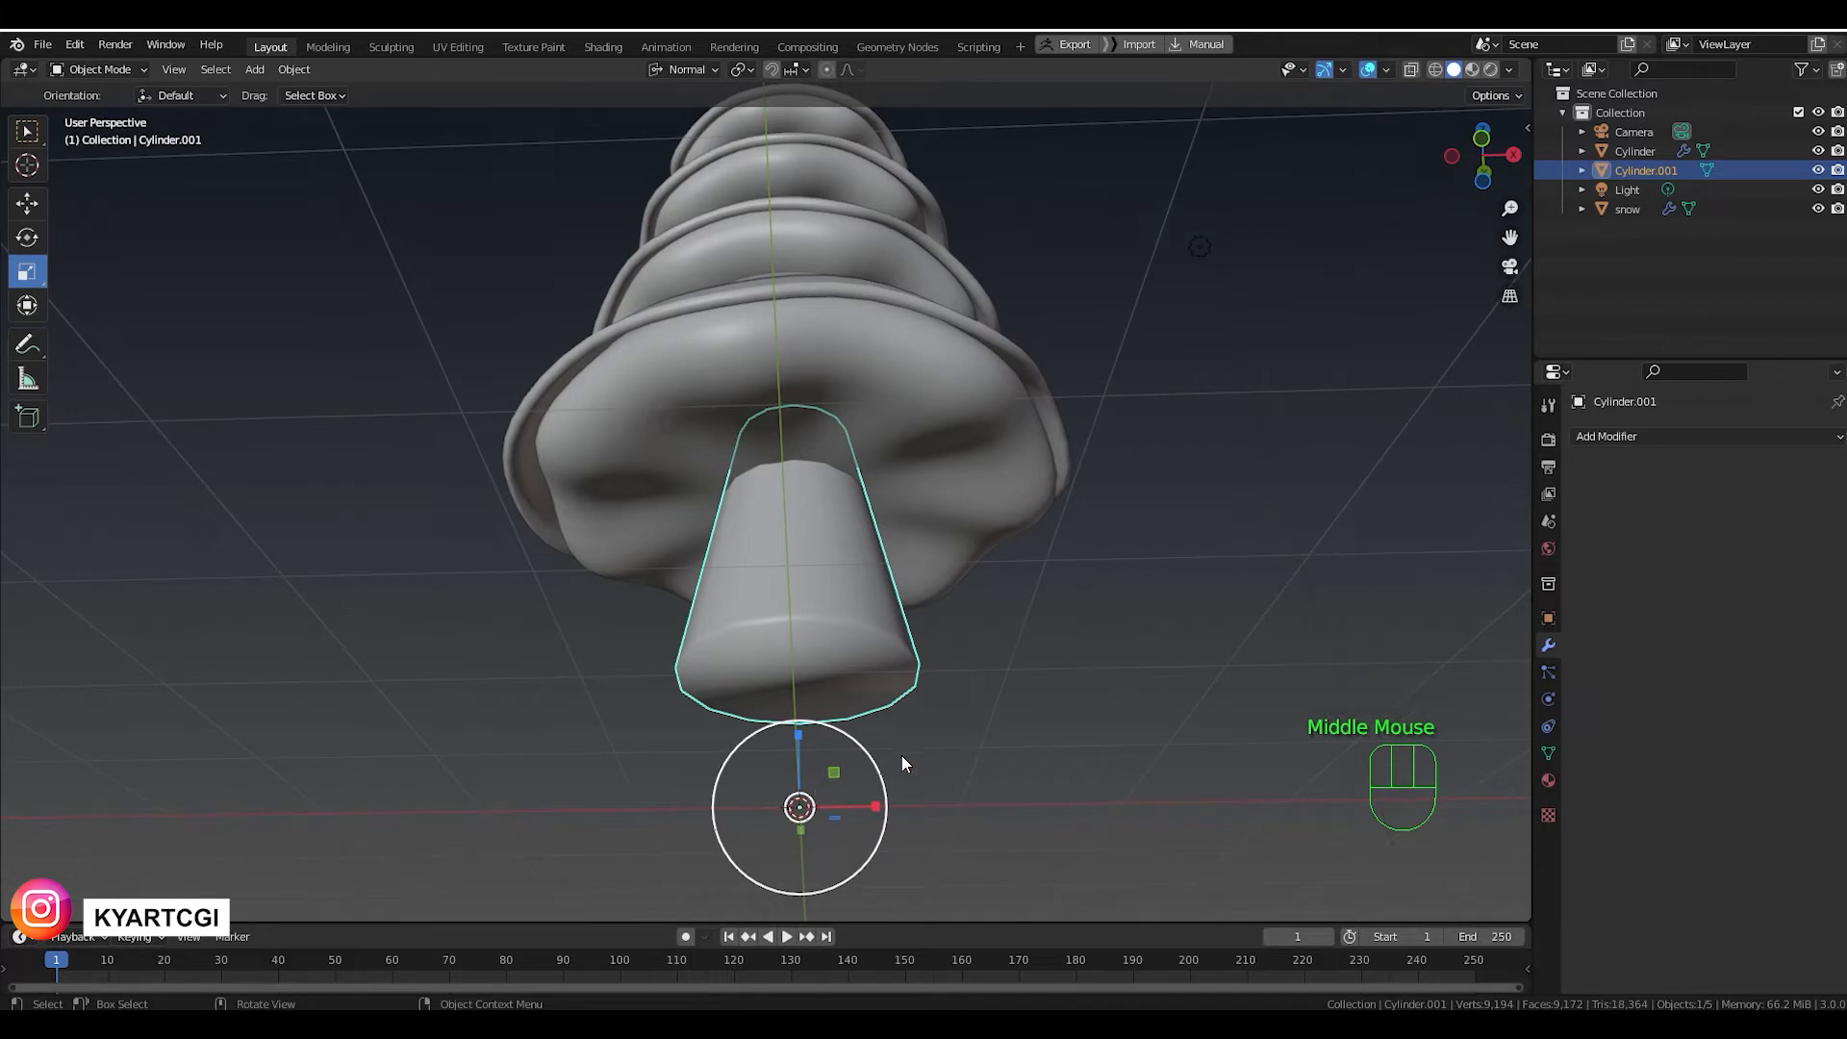
middle_click_drag(903, 755, 916, 765)
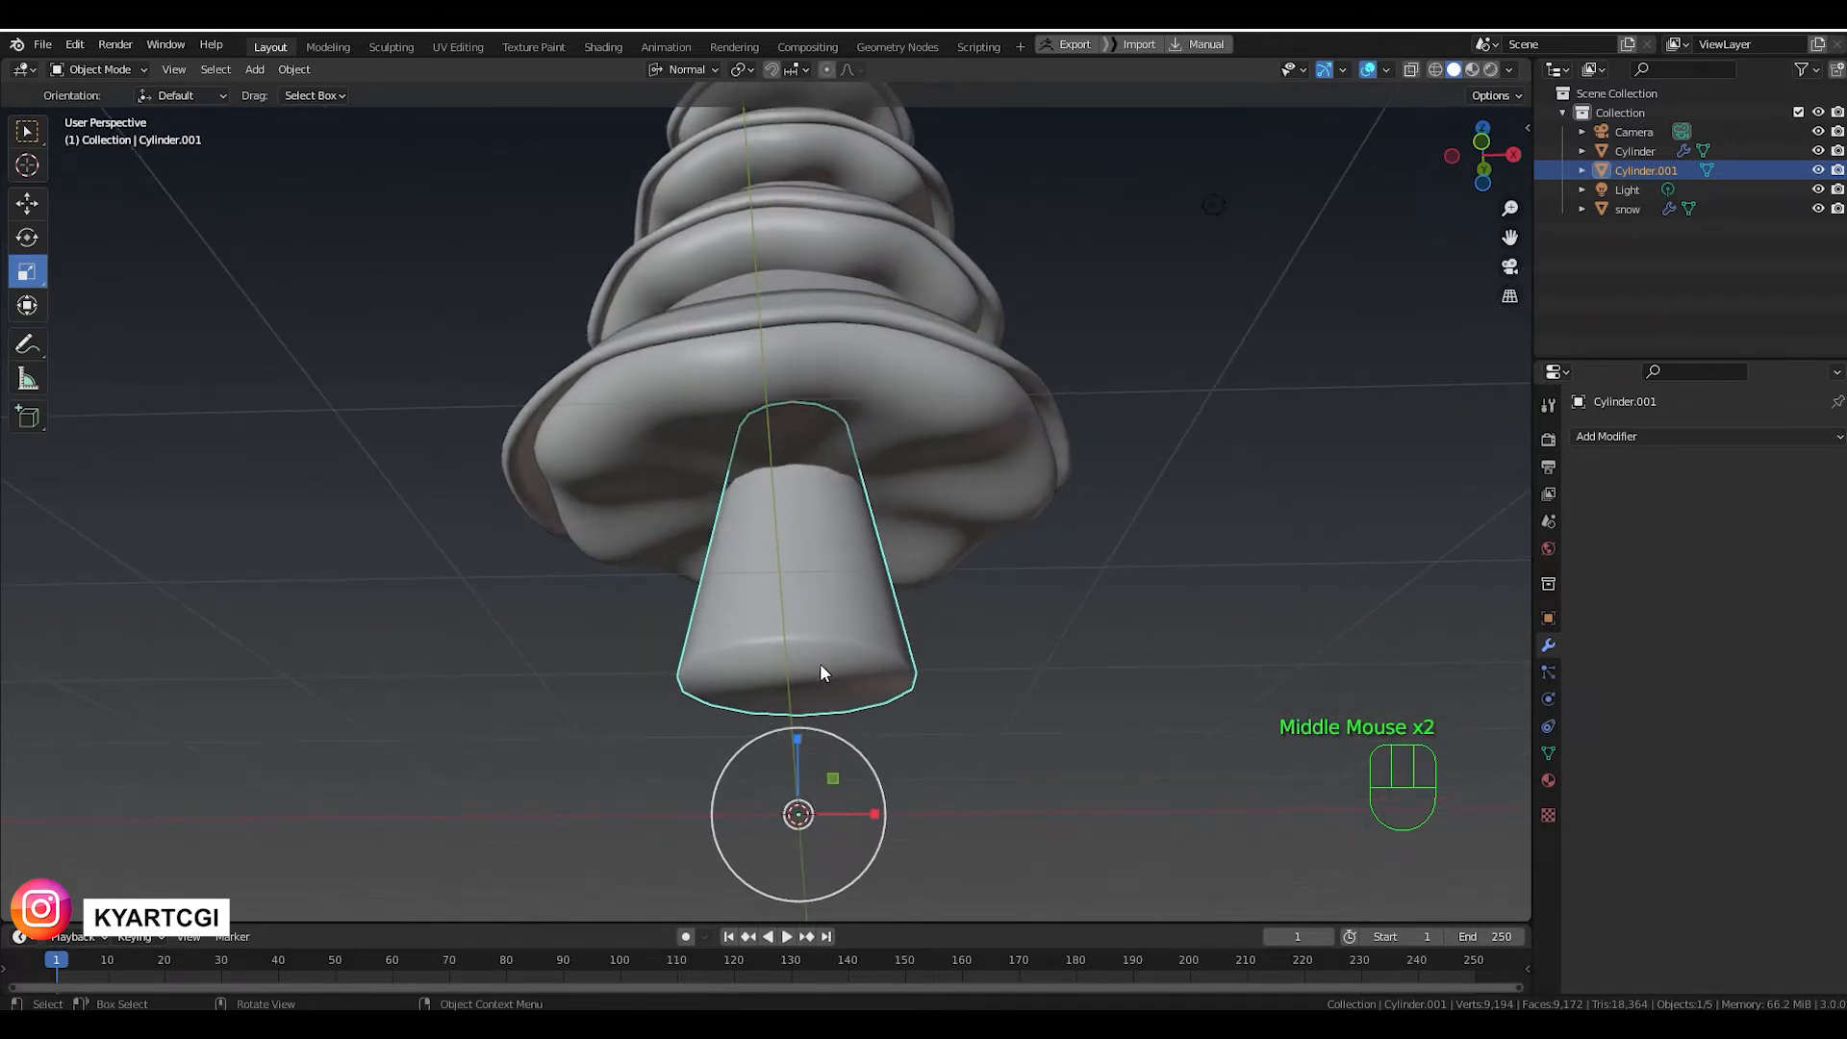
key("Tab")
middle_click_drag(862, 679, 857, 635)
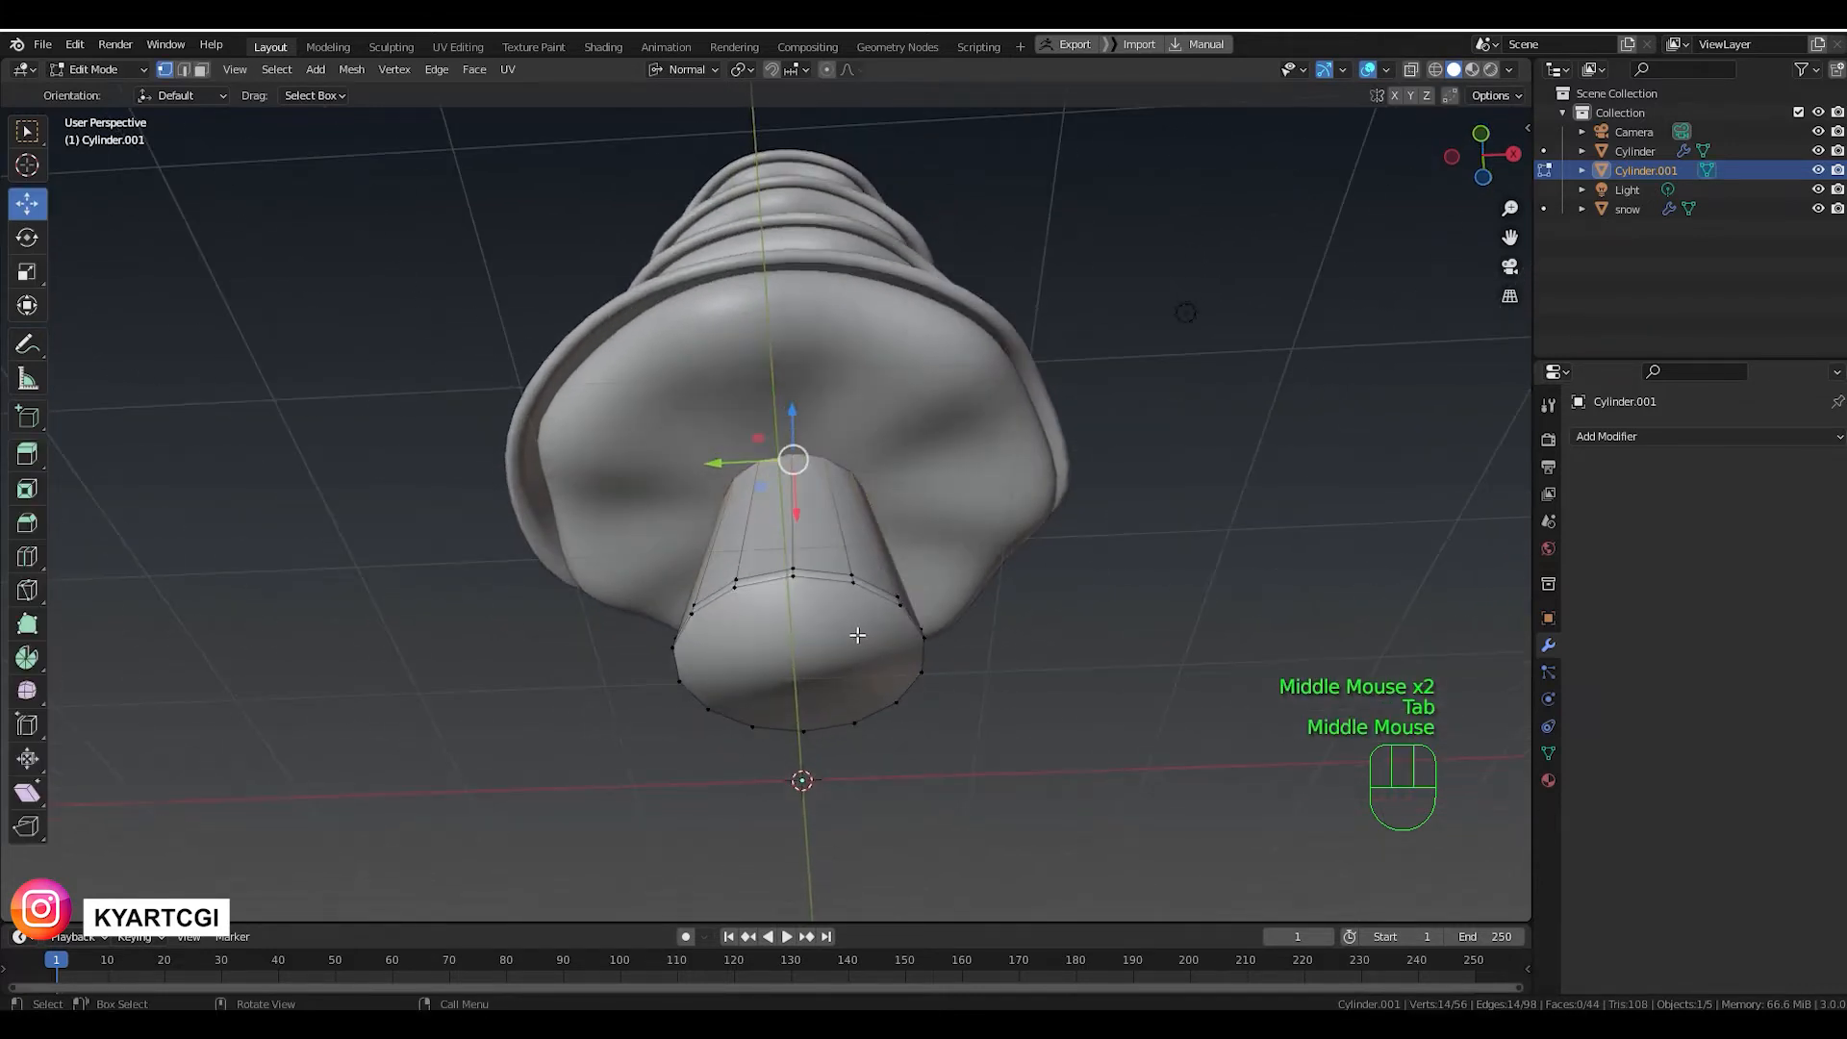
left_click(200, 70)
left_click(820, 640)
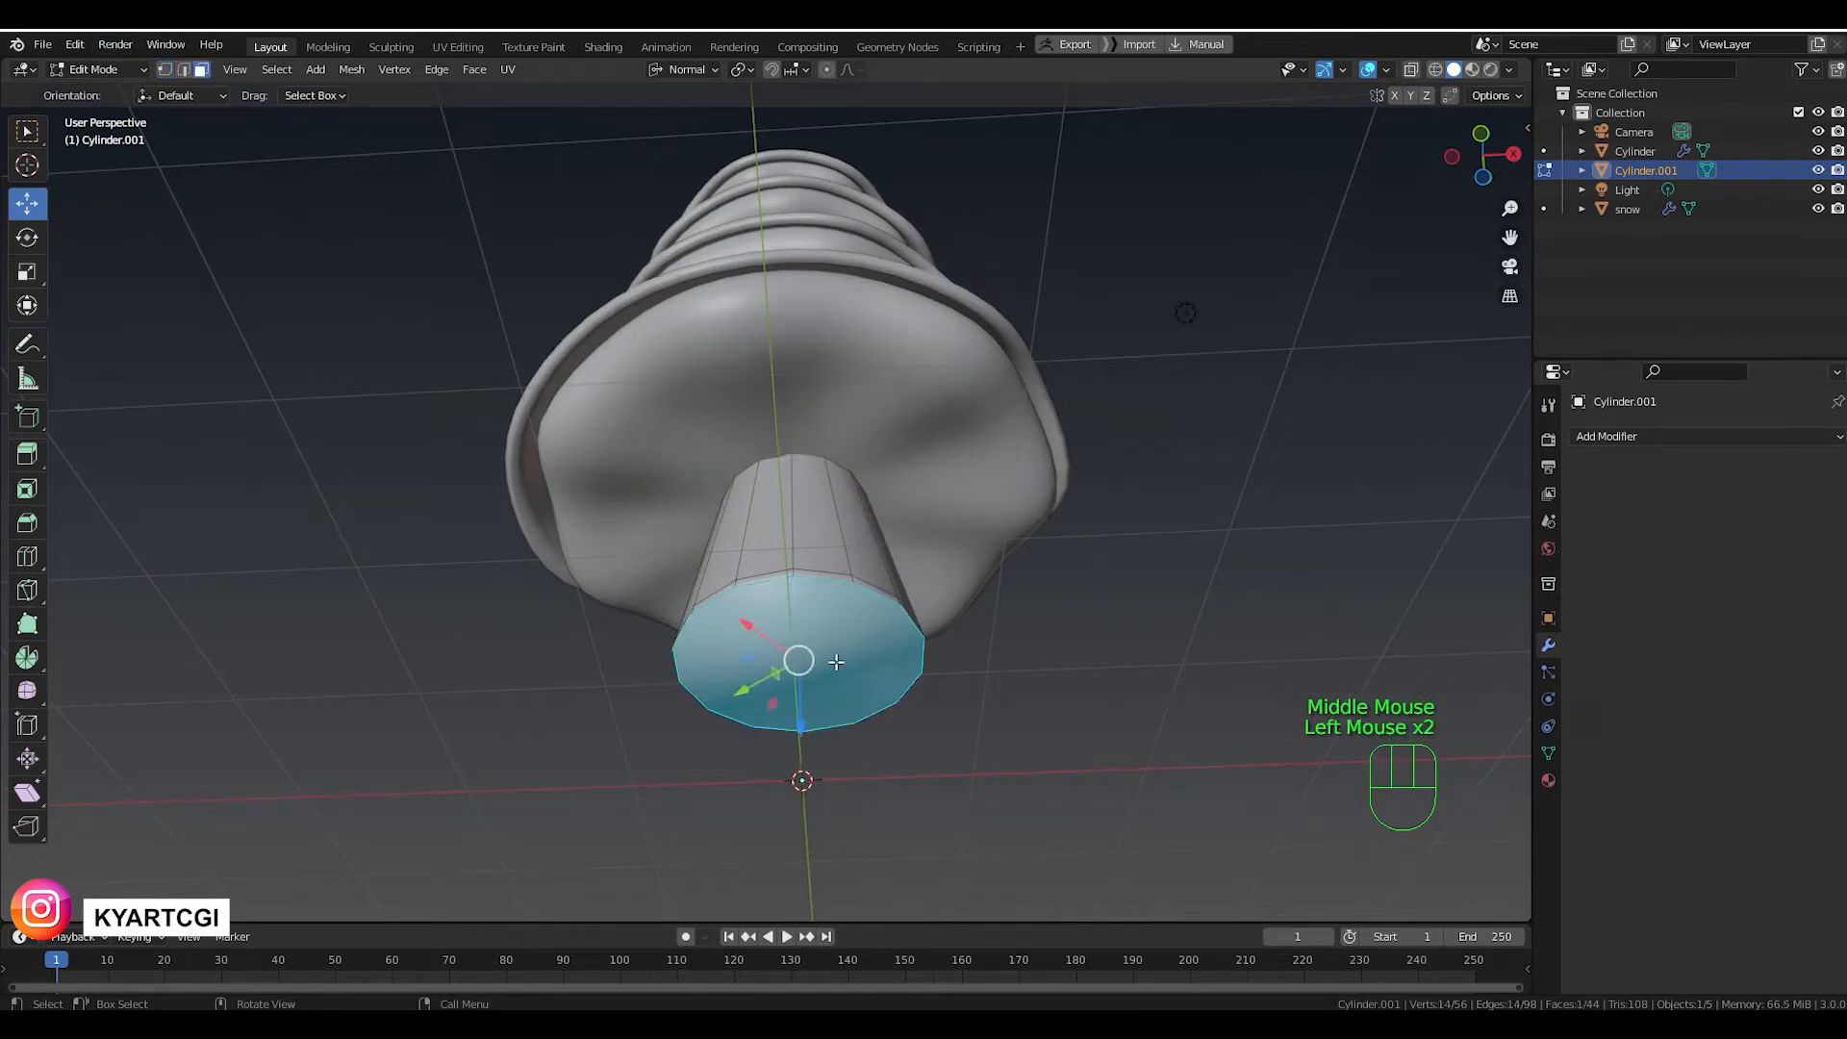
key("shift")
key("shift+s")
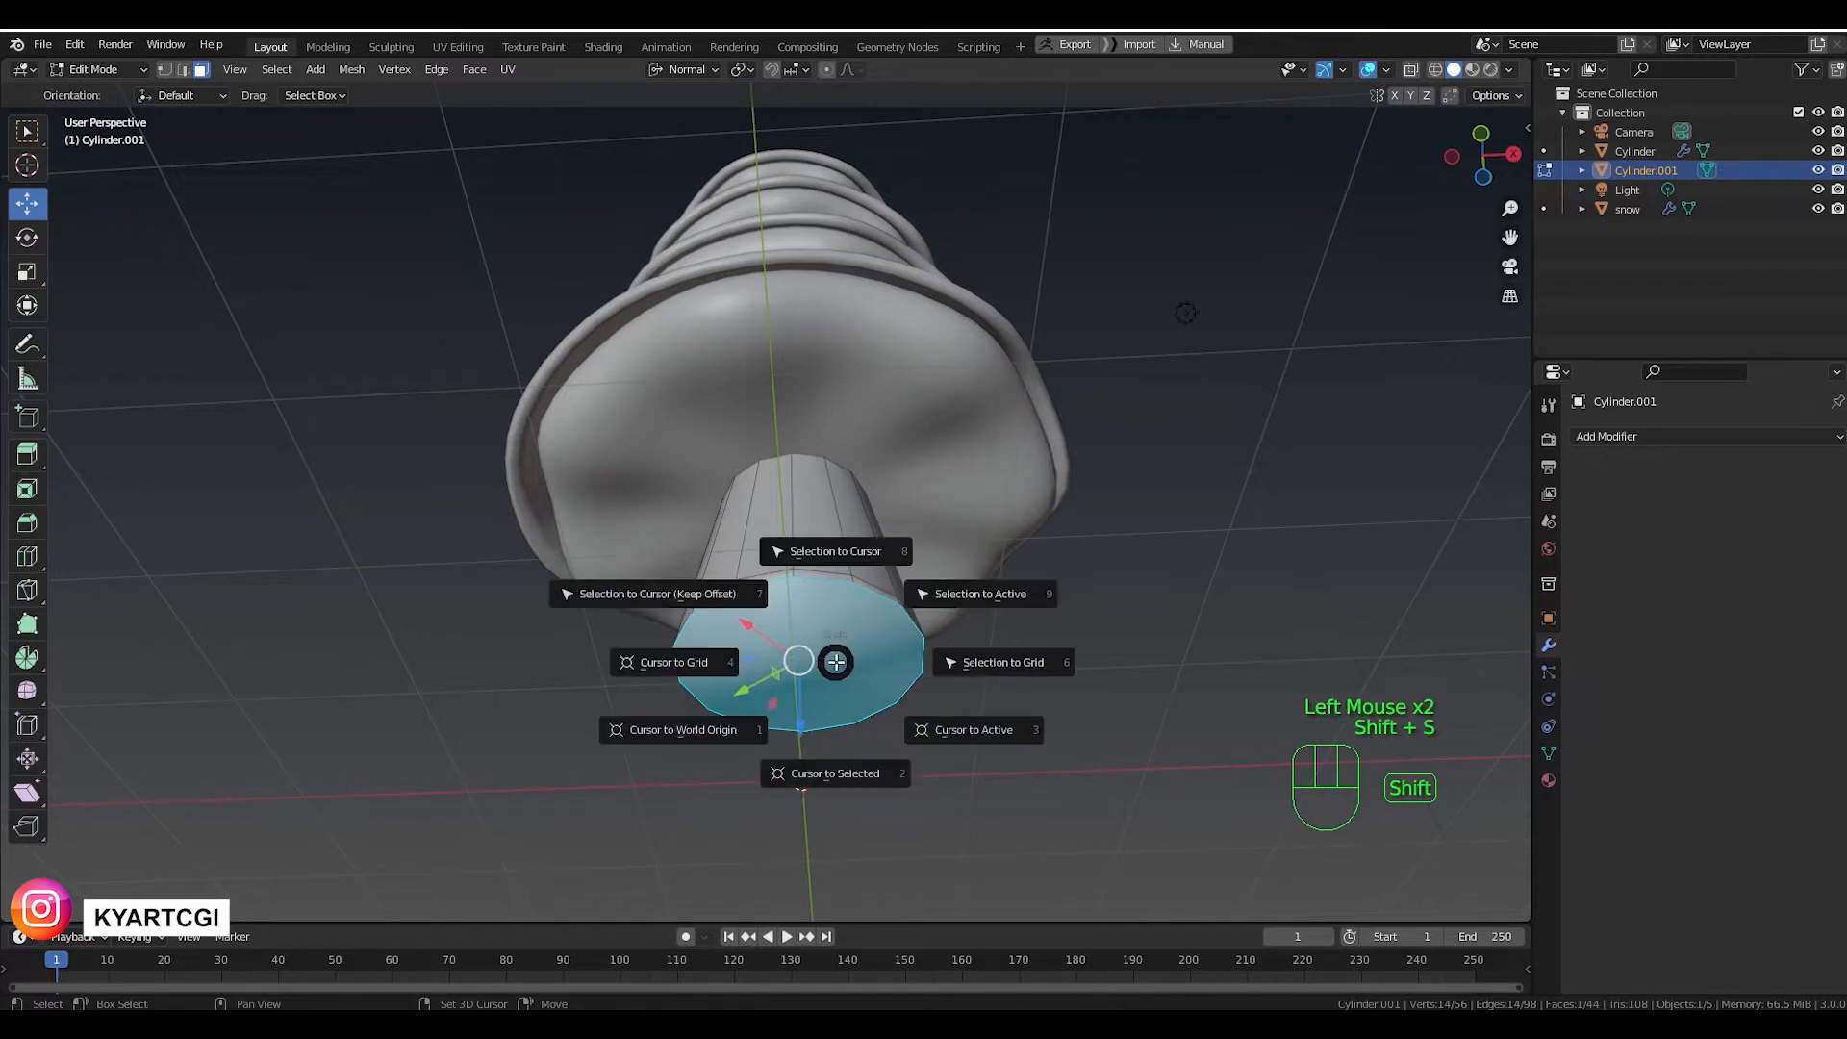
left_click(850, 769)
Return to Object Mode and set the trunk's origin to the 3D cursor.
middle_click_drag(851, 768, 830, 711)
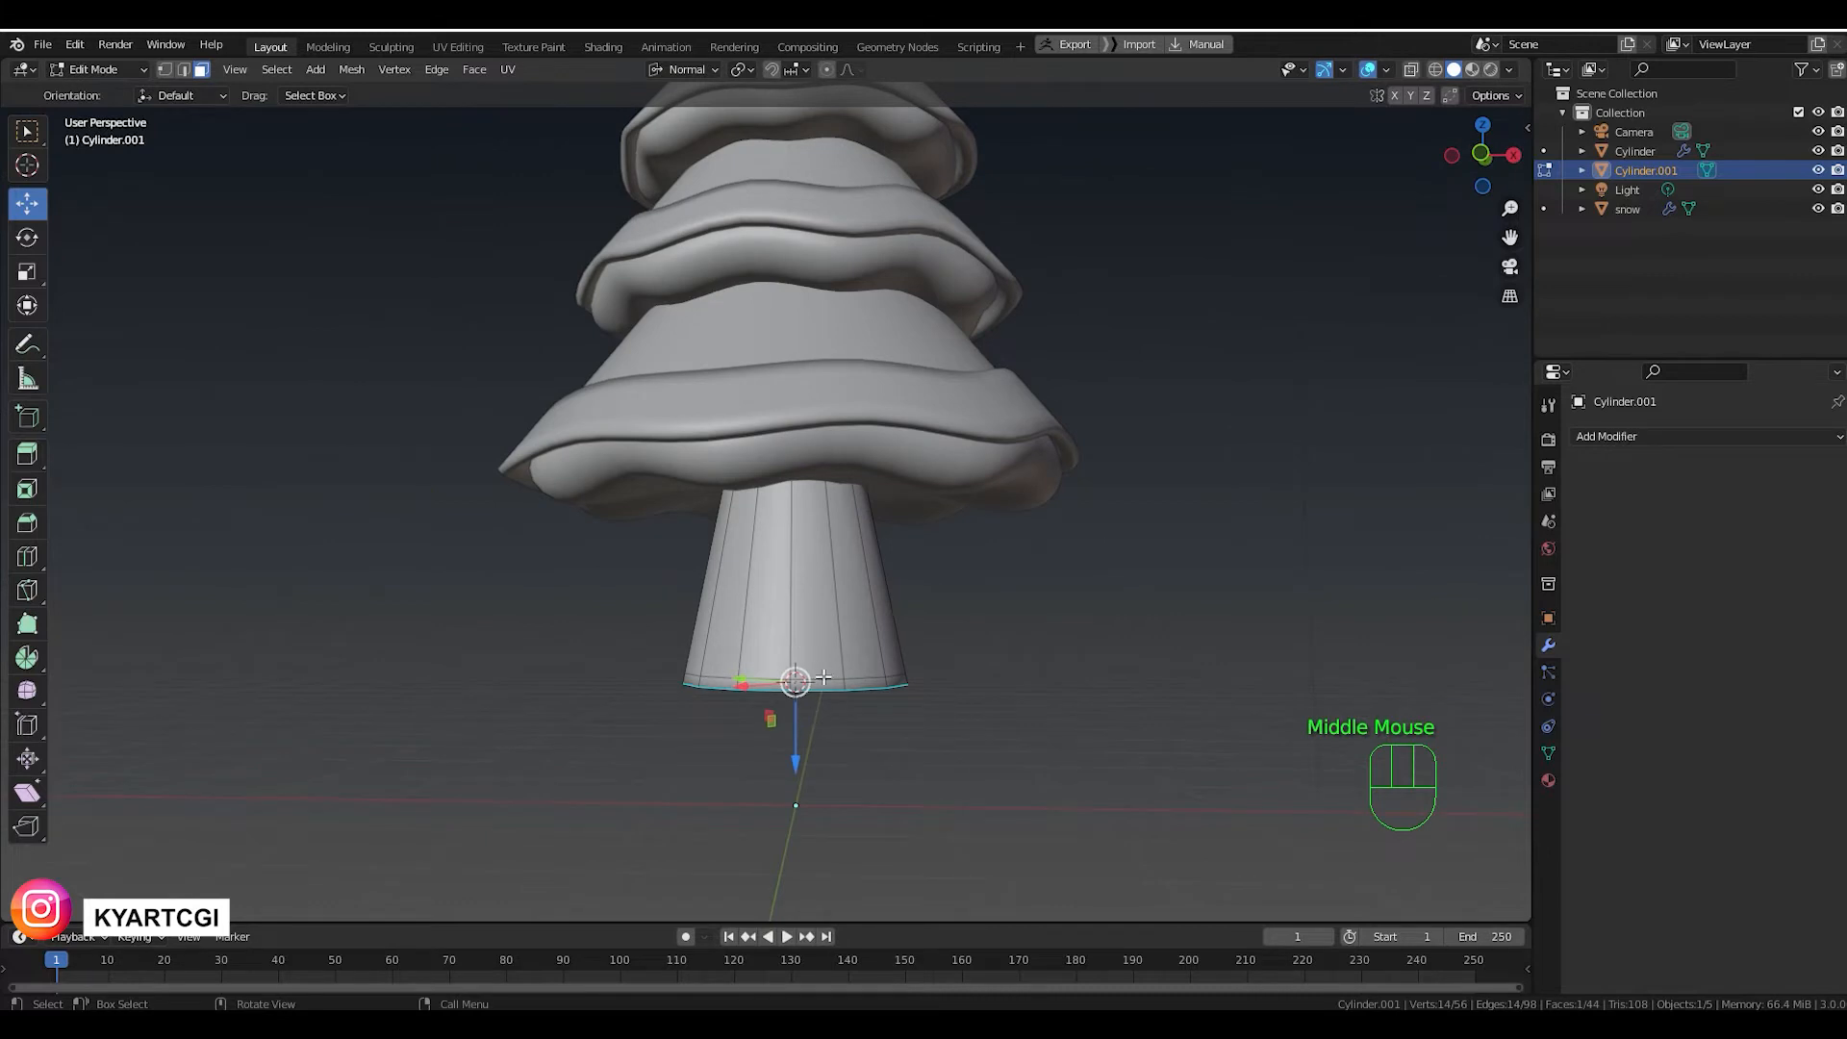
key("Tab")
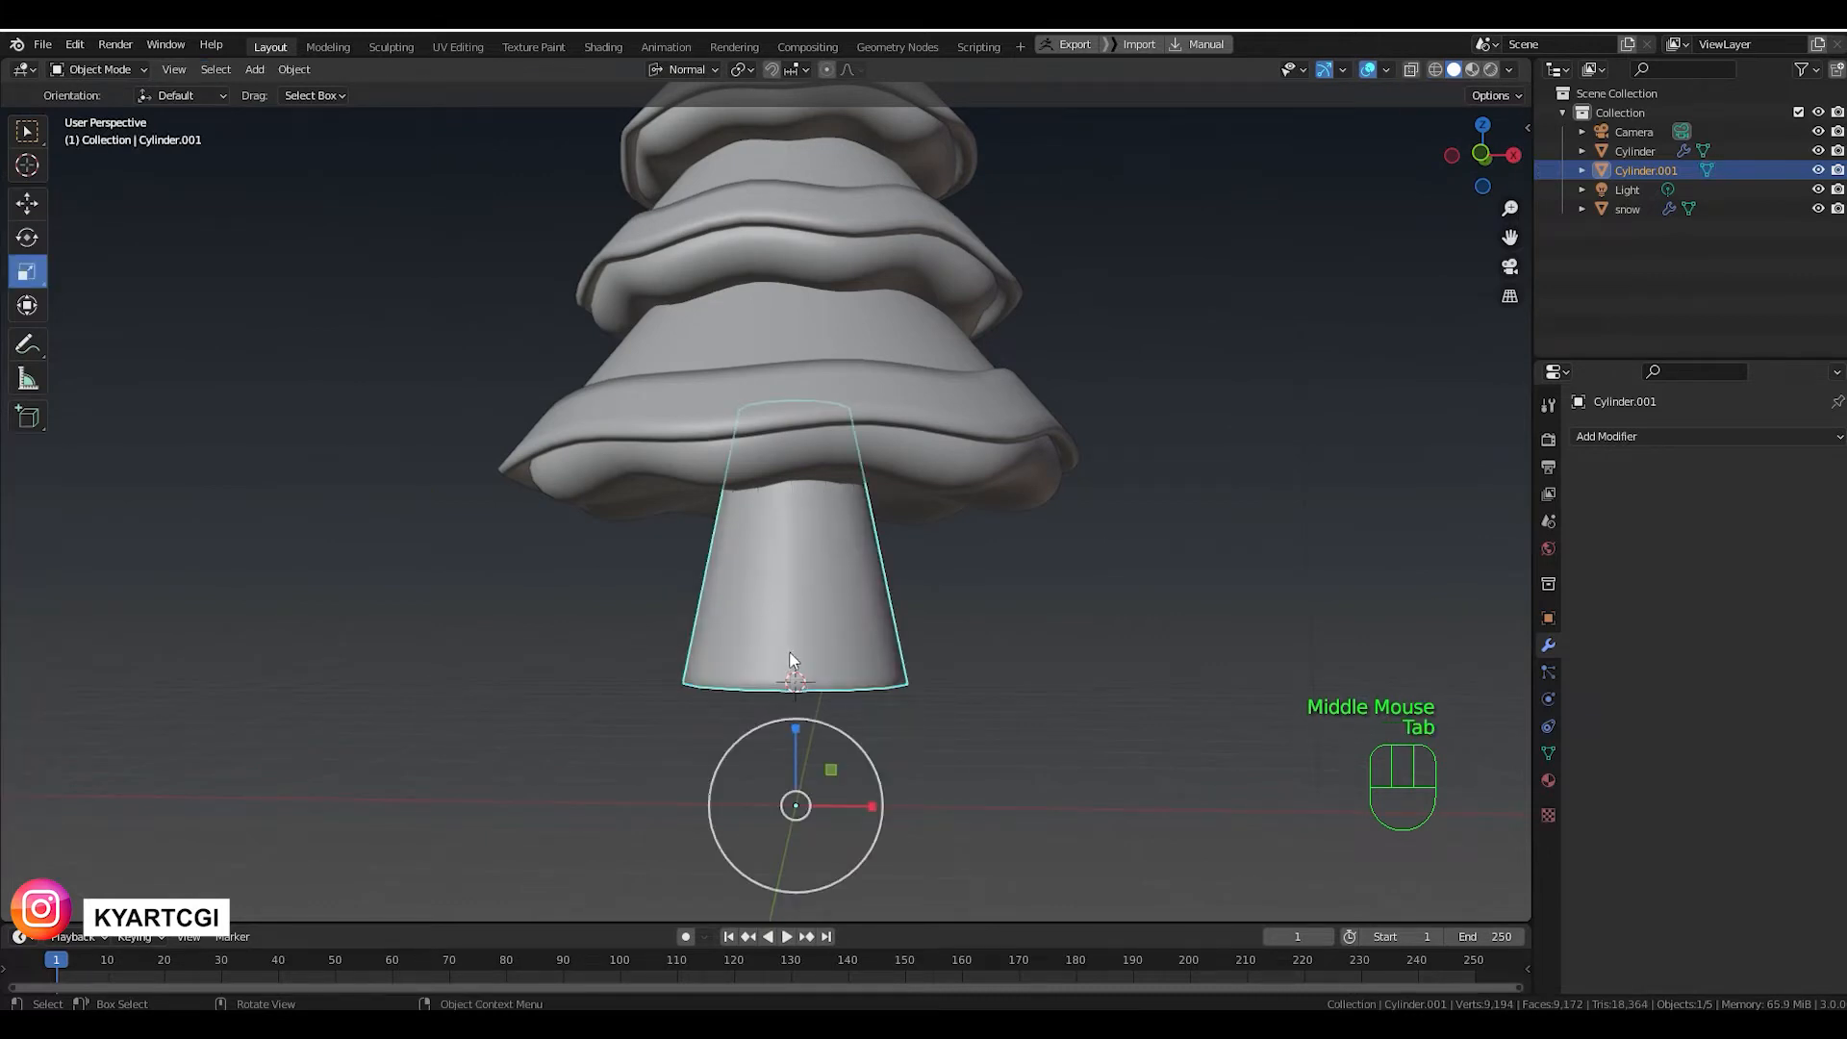
right_click(821, 592)
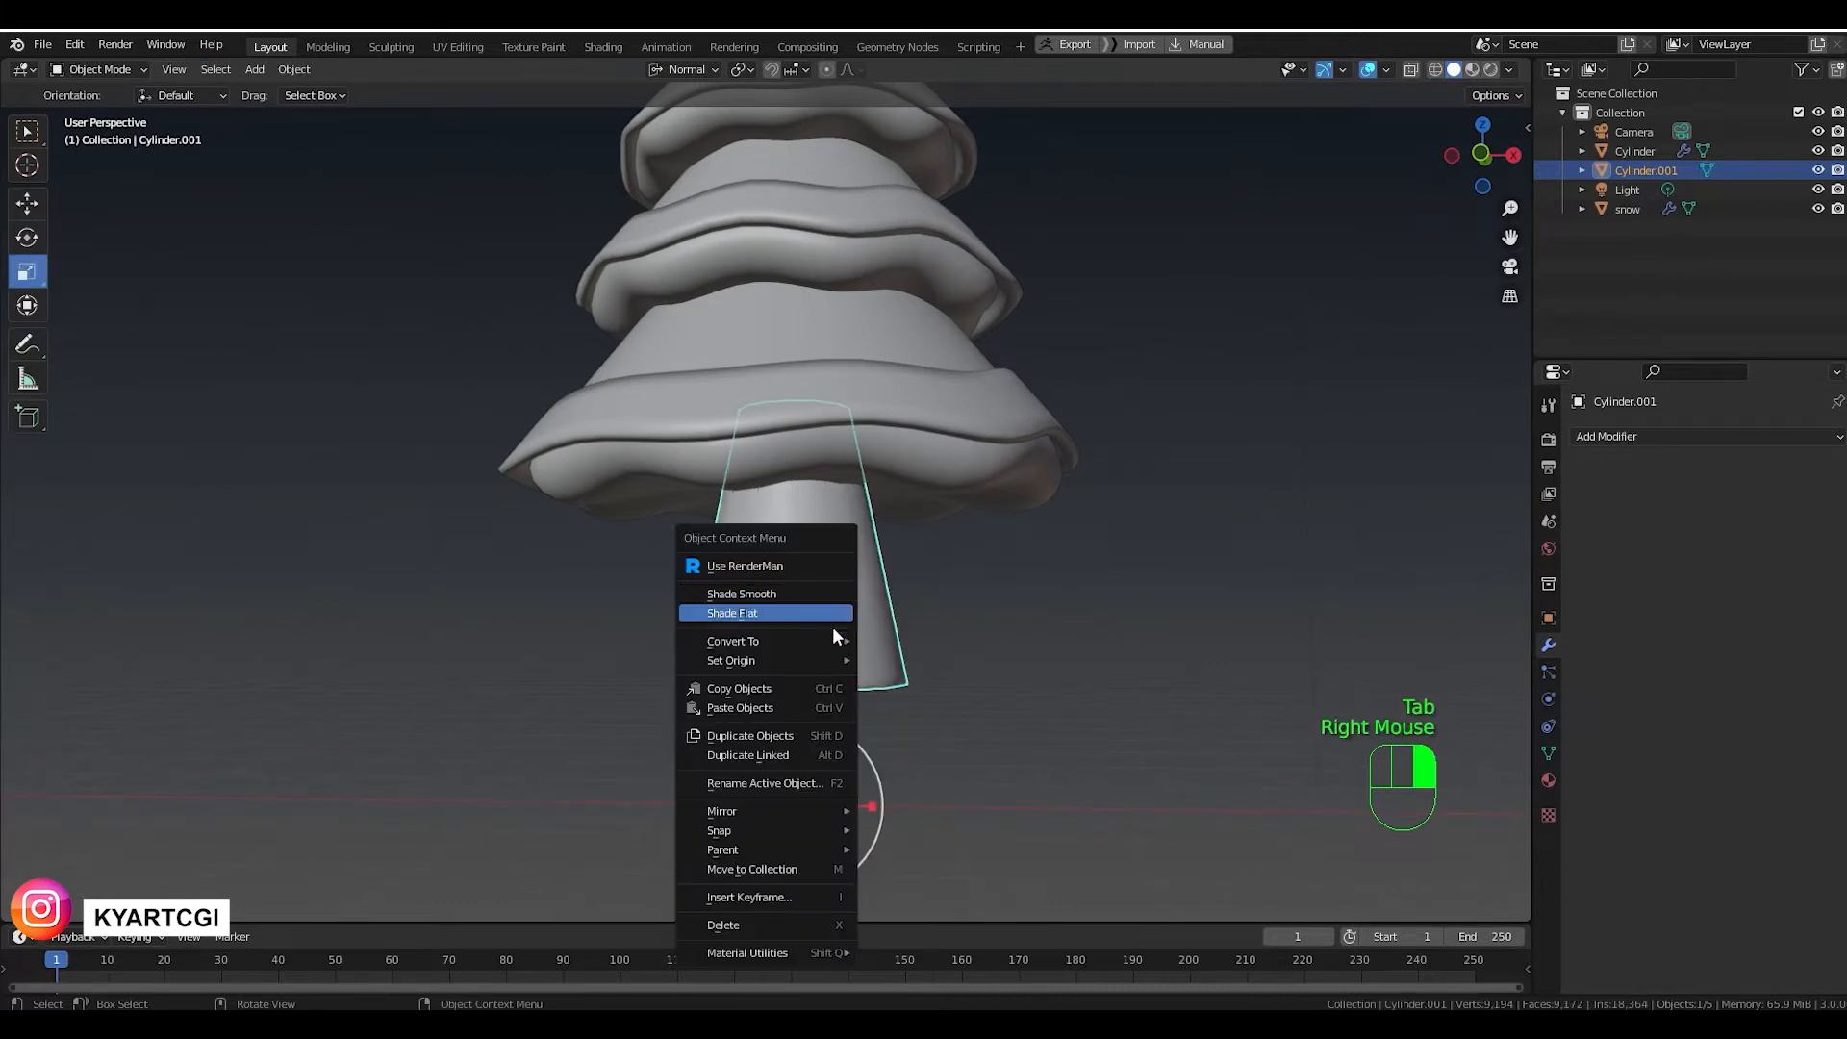
mouse_move(839, 644)
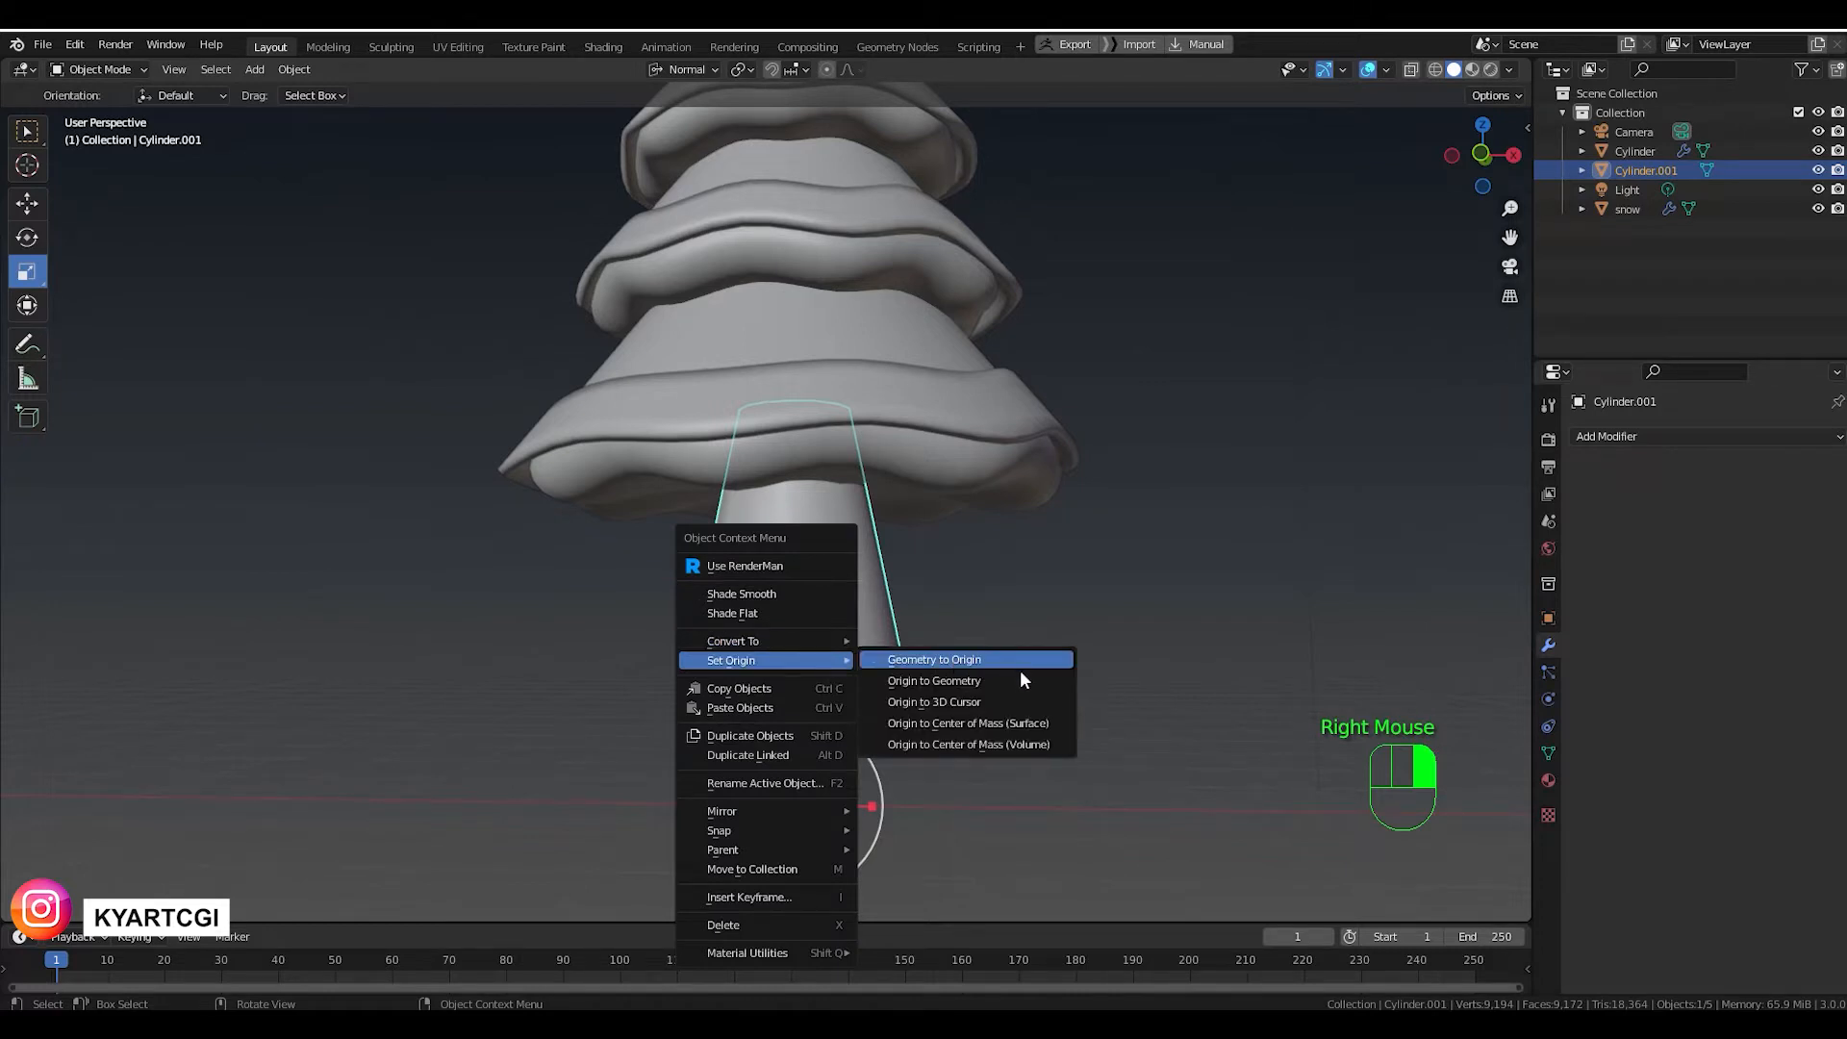
left_click(1018, 705)
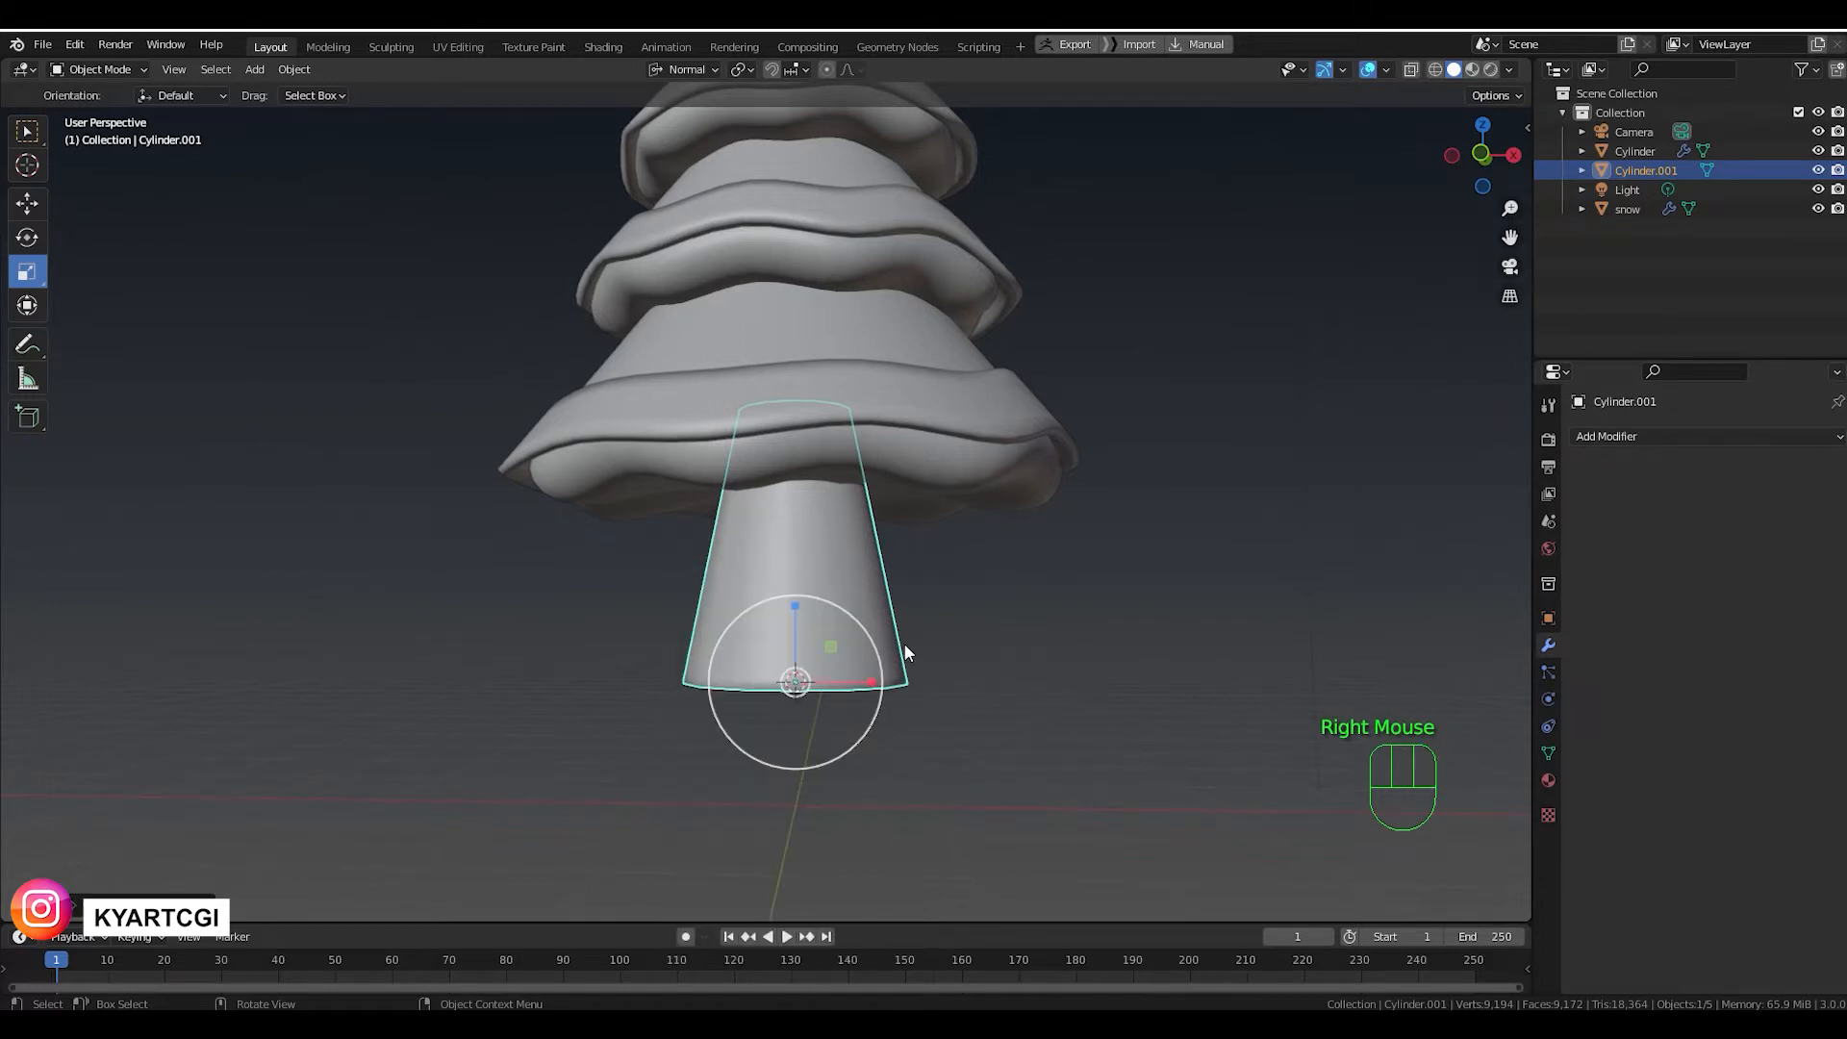
Scale the trunk down uniformly from its base to about two thirds of its size.
middle_click_drag(904, 651, 1100, 713)
key("s")
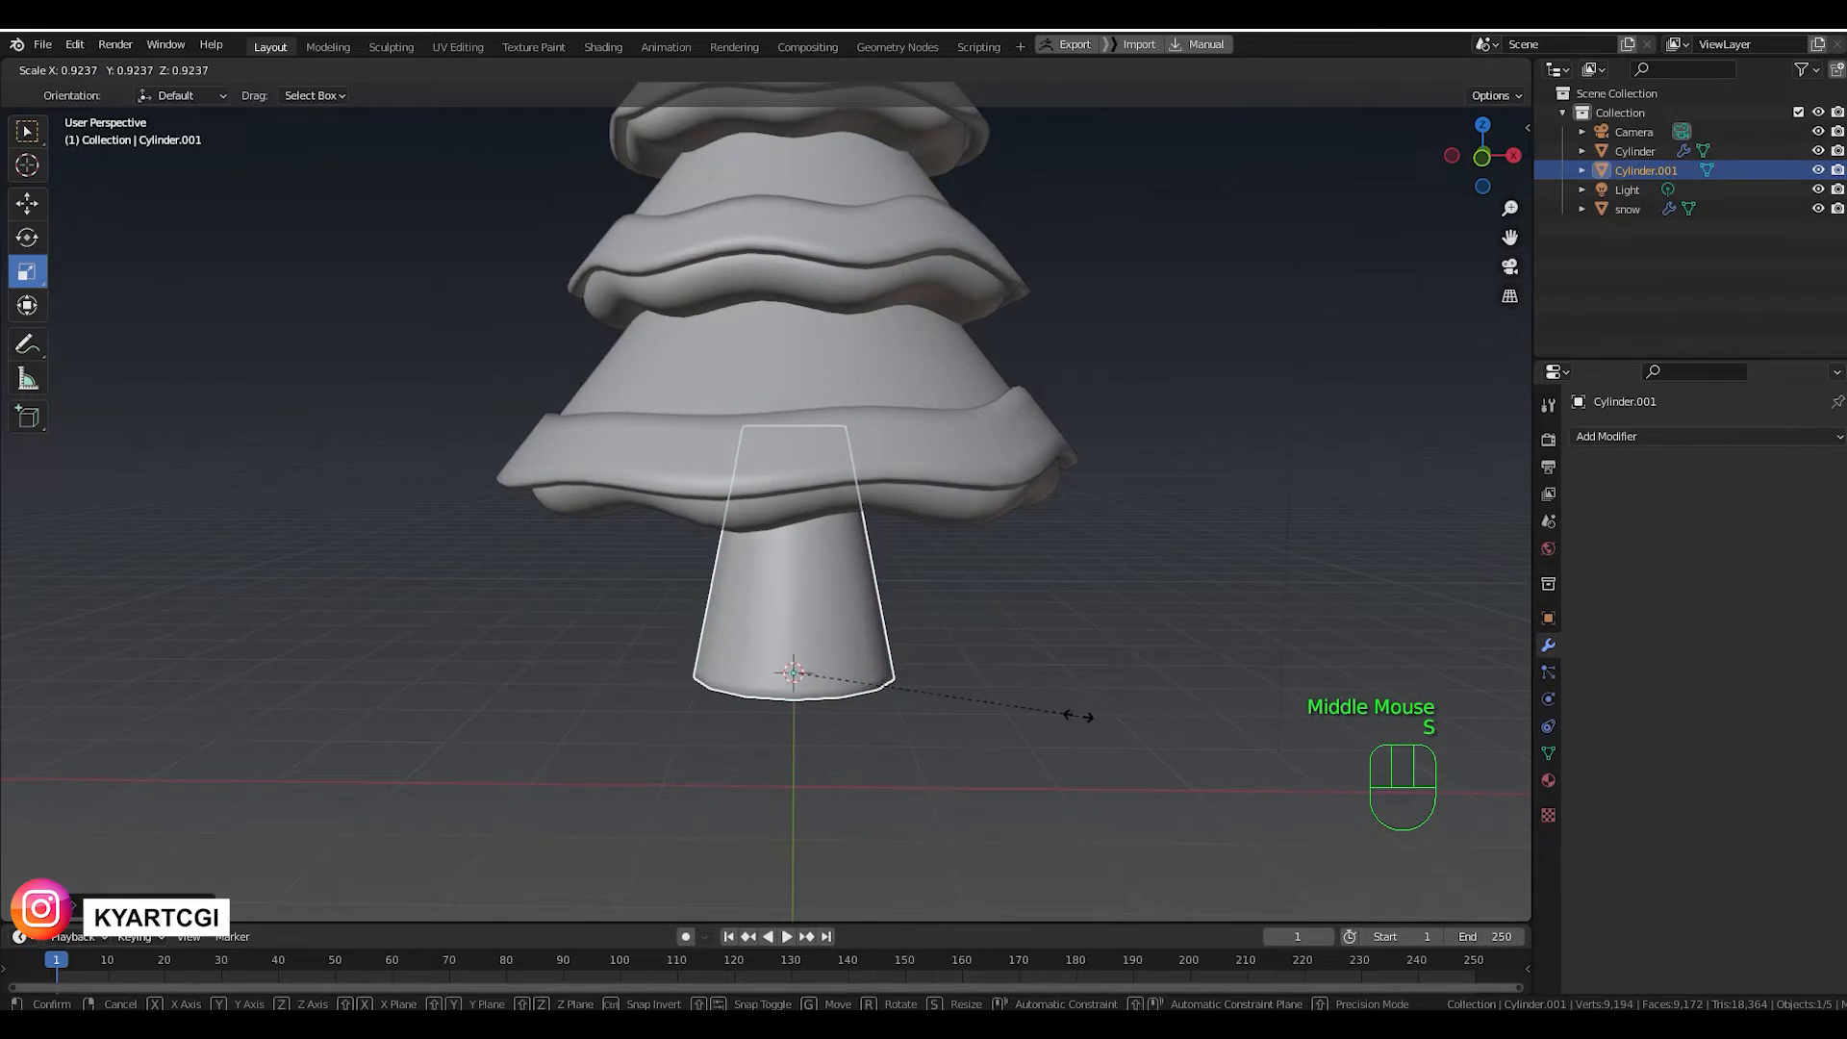
left_click(995, 711)
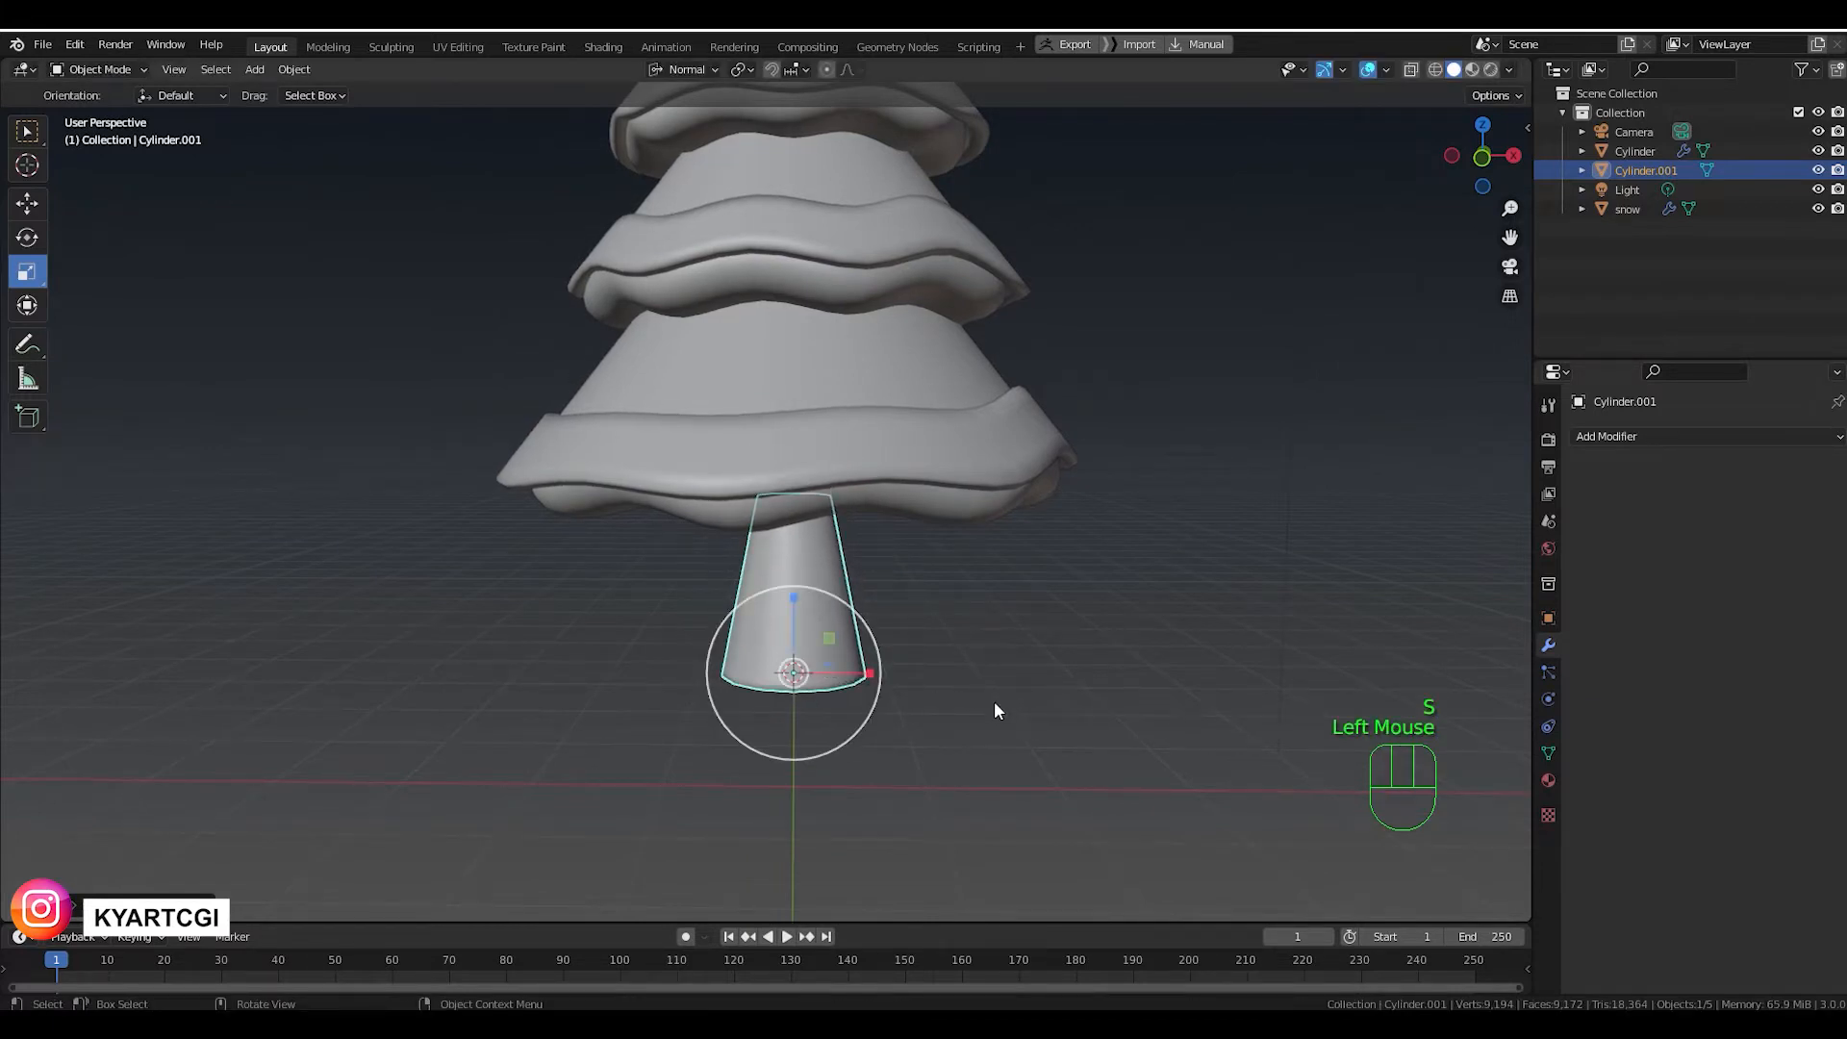
Move the trunk slightly up along Z so that its top reaches into the lowest foliage layer.
middle_click_drag(995, 710, 962, 660)
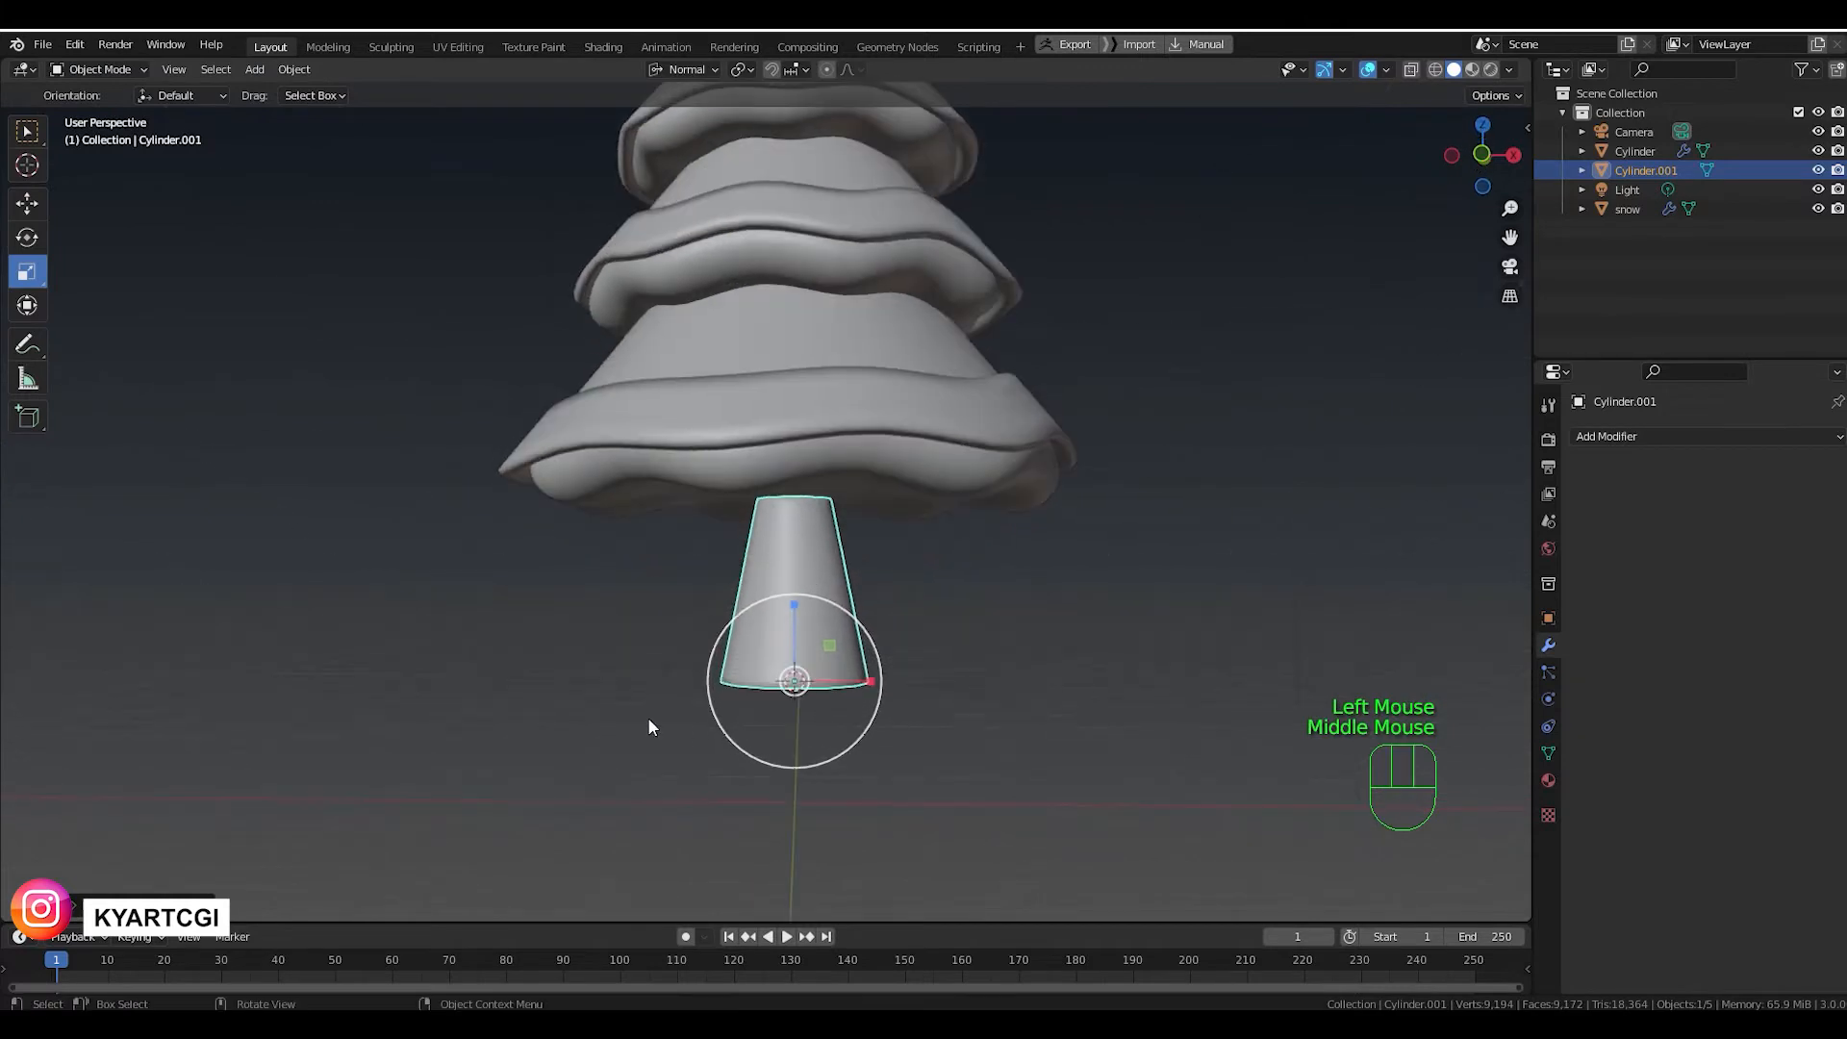
left_click(27, 203)
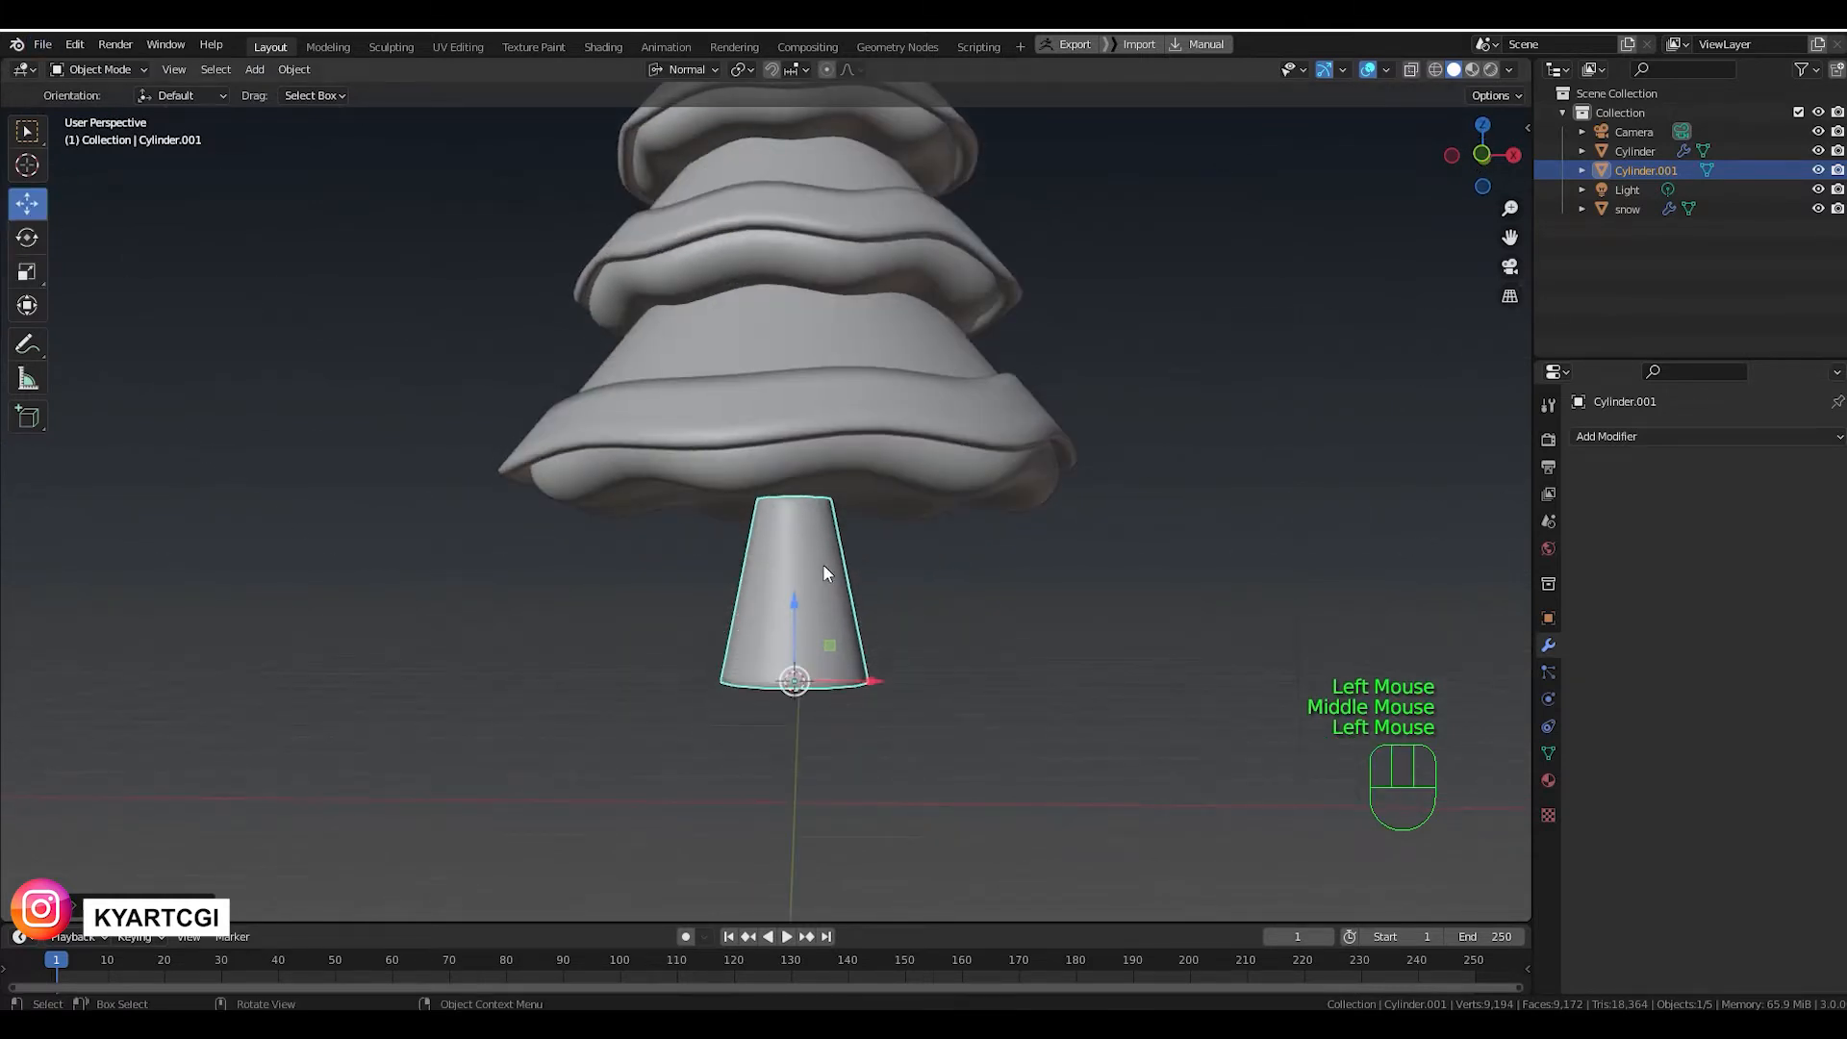
left_click(797, 603)
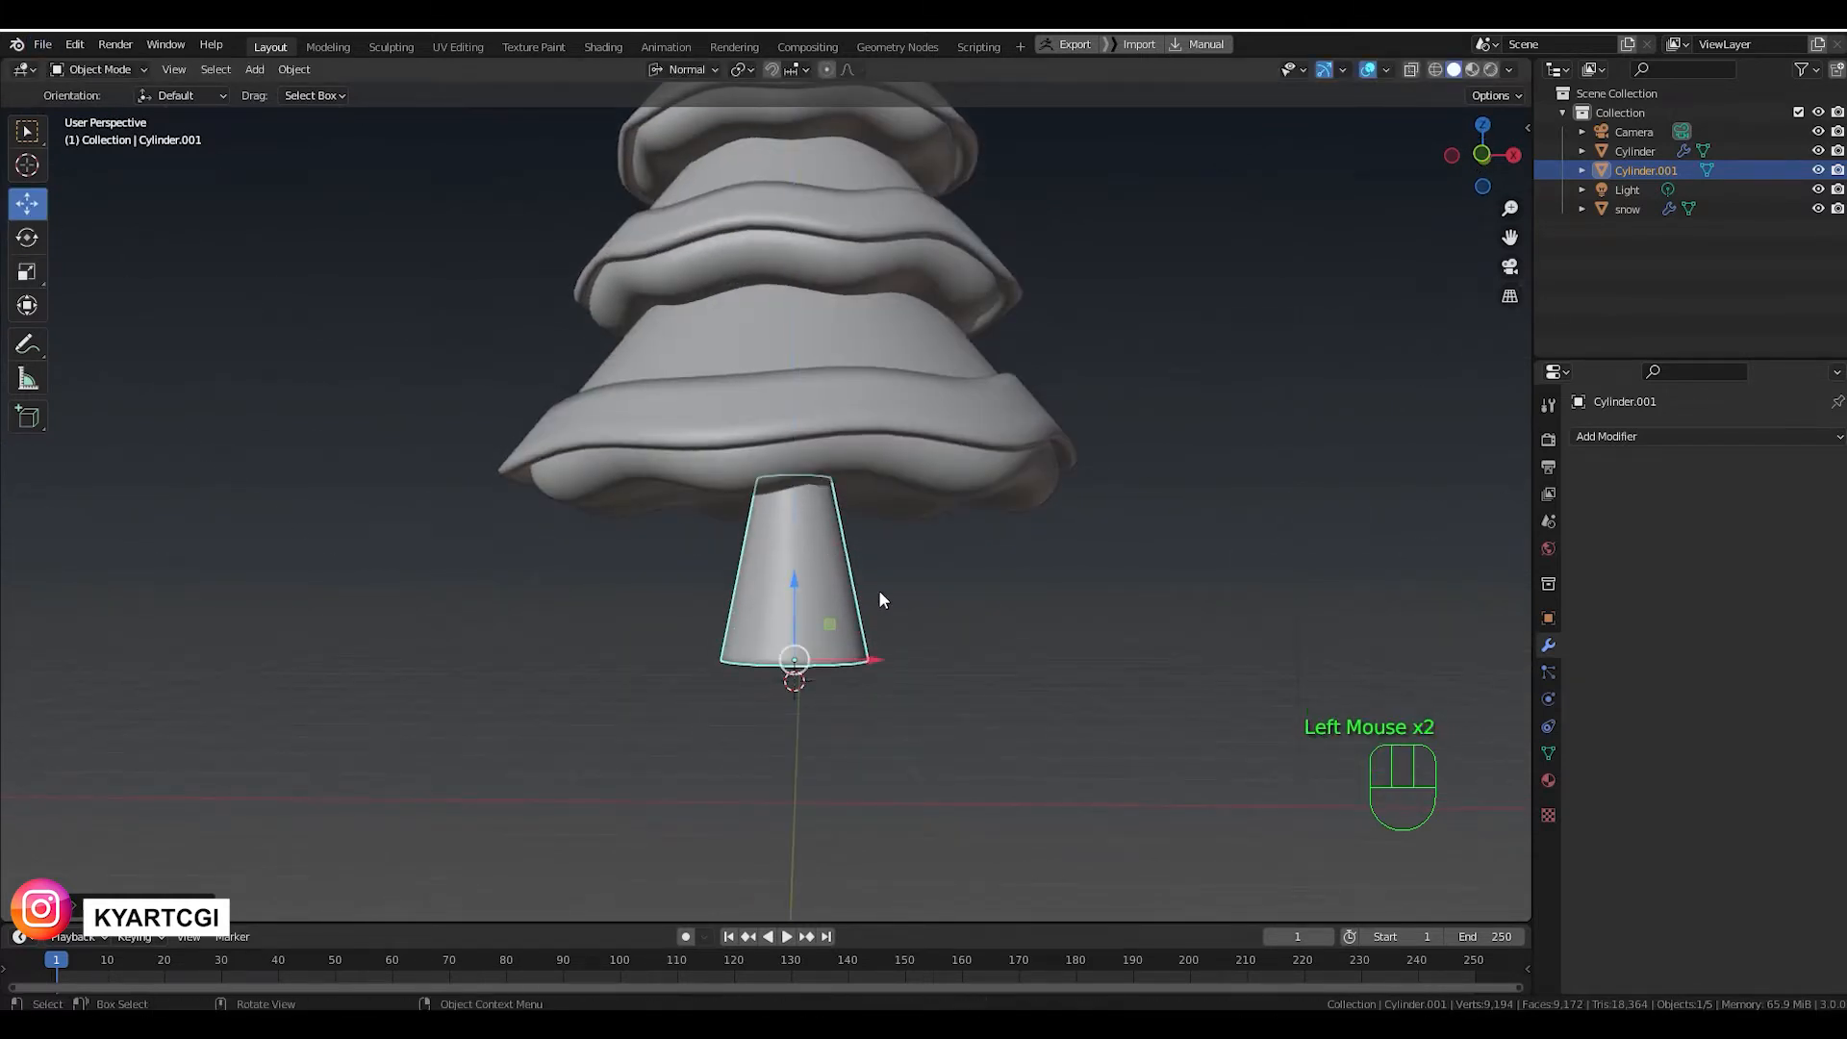
Apply the trunk's Location transform.
middle_click_drag(879, 591, 993, 689, "shift")
scroll(984, 715, "down", 2)
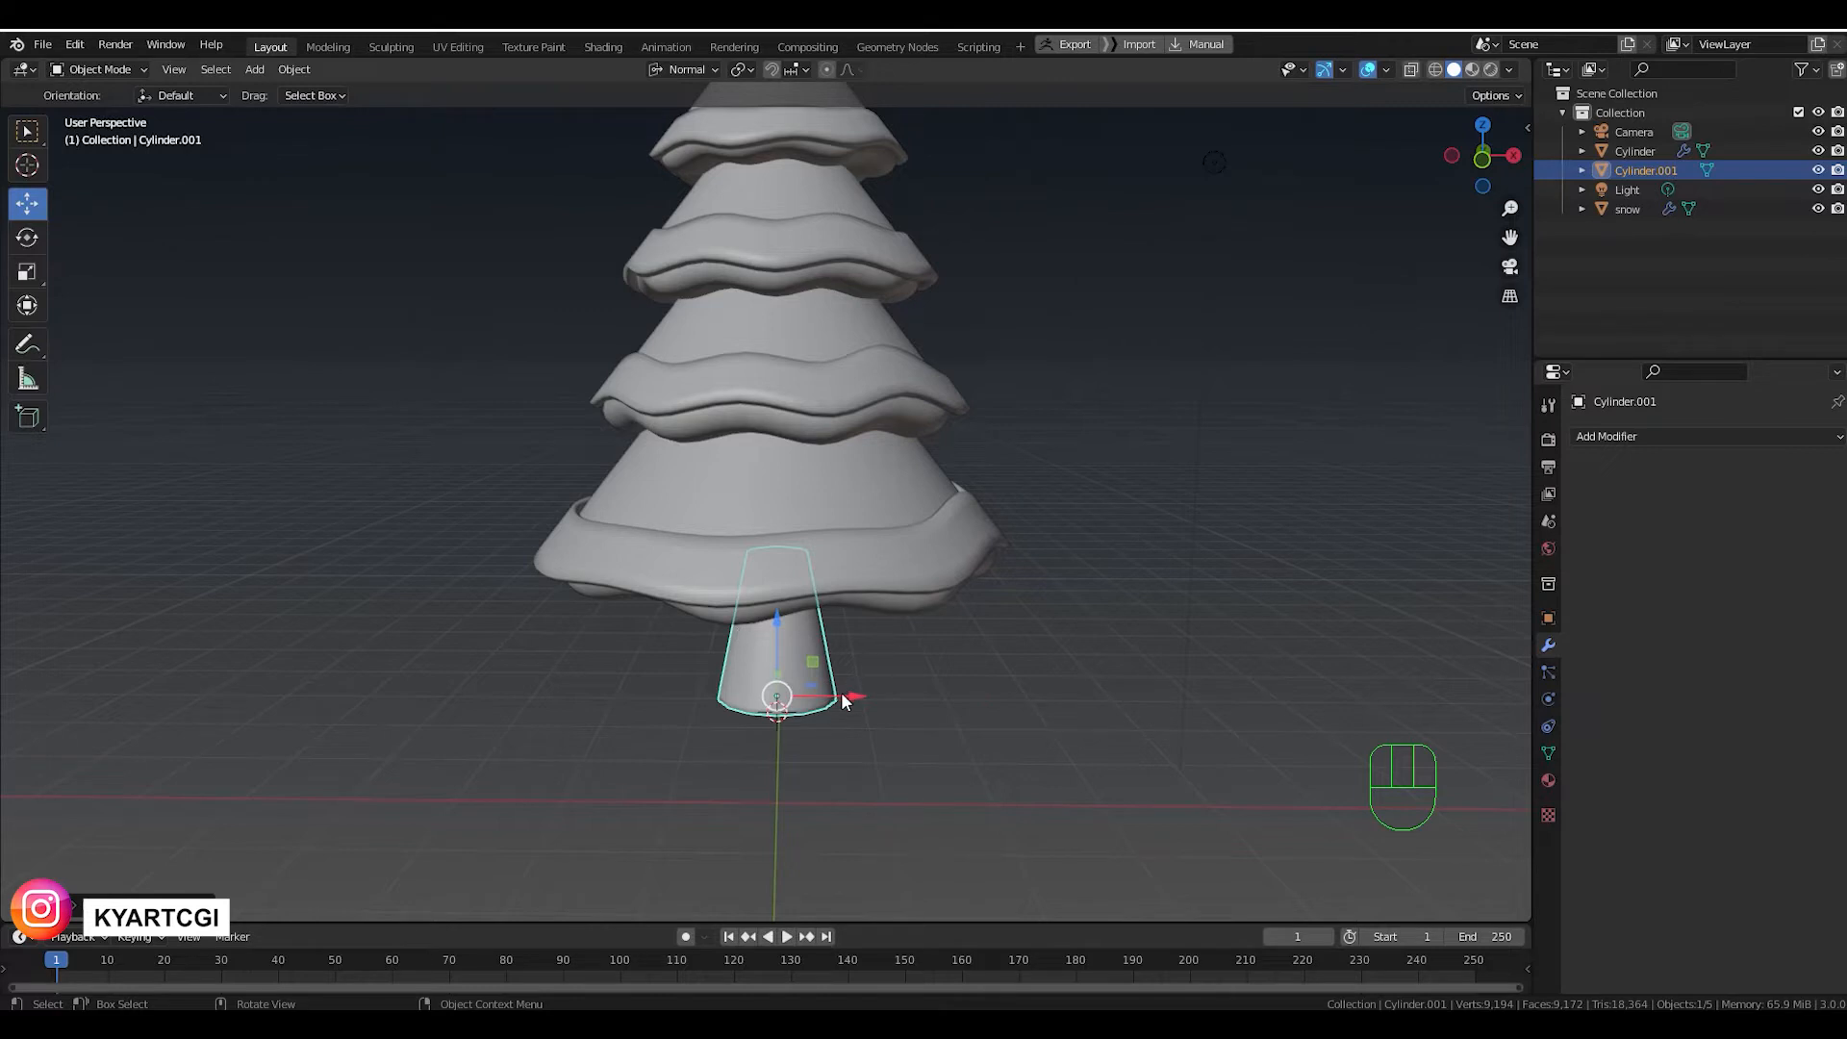
middle_click_drag(910, 677, 838, 633)
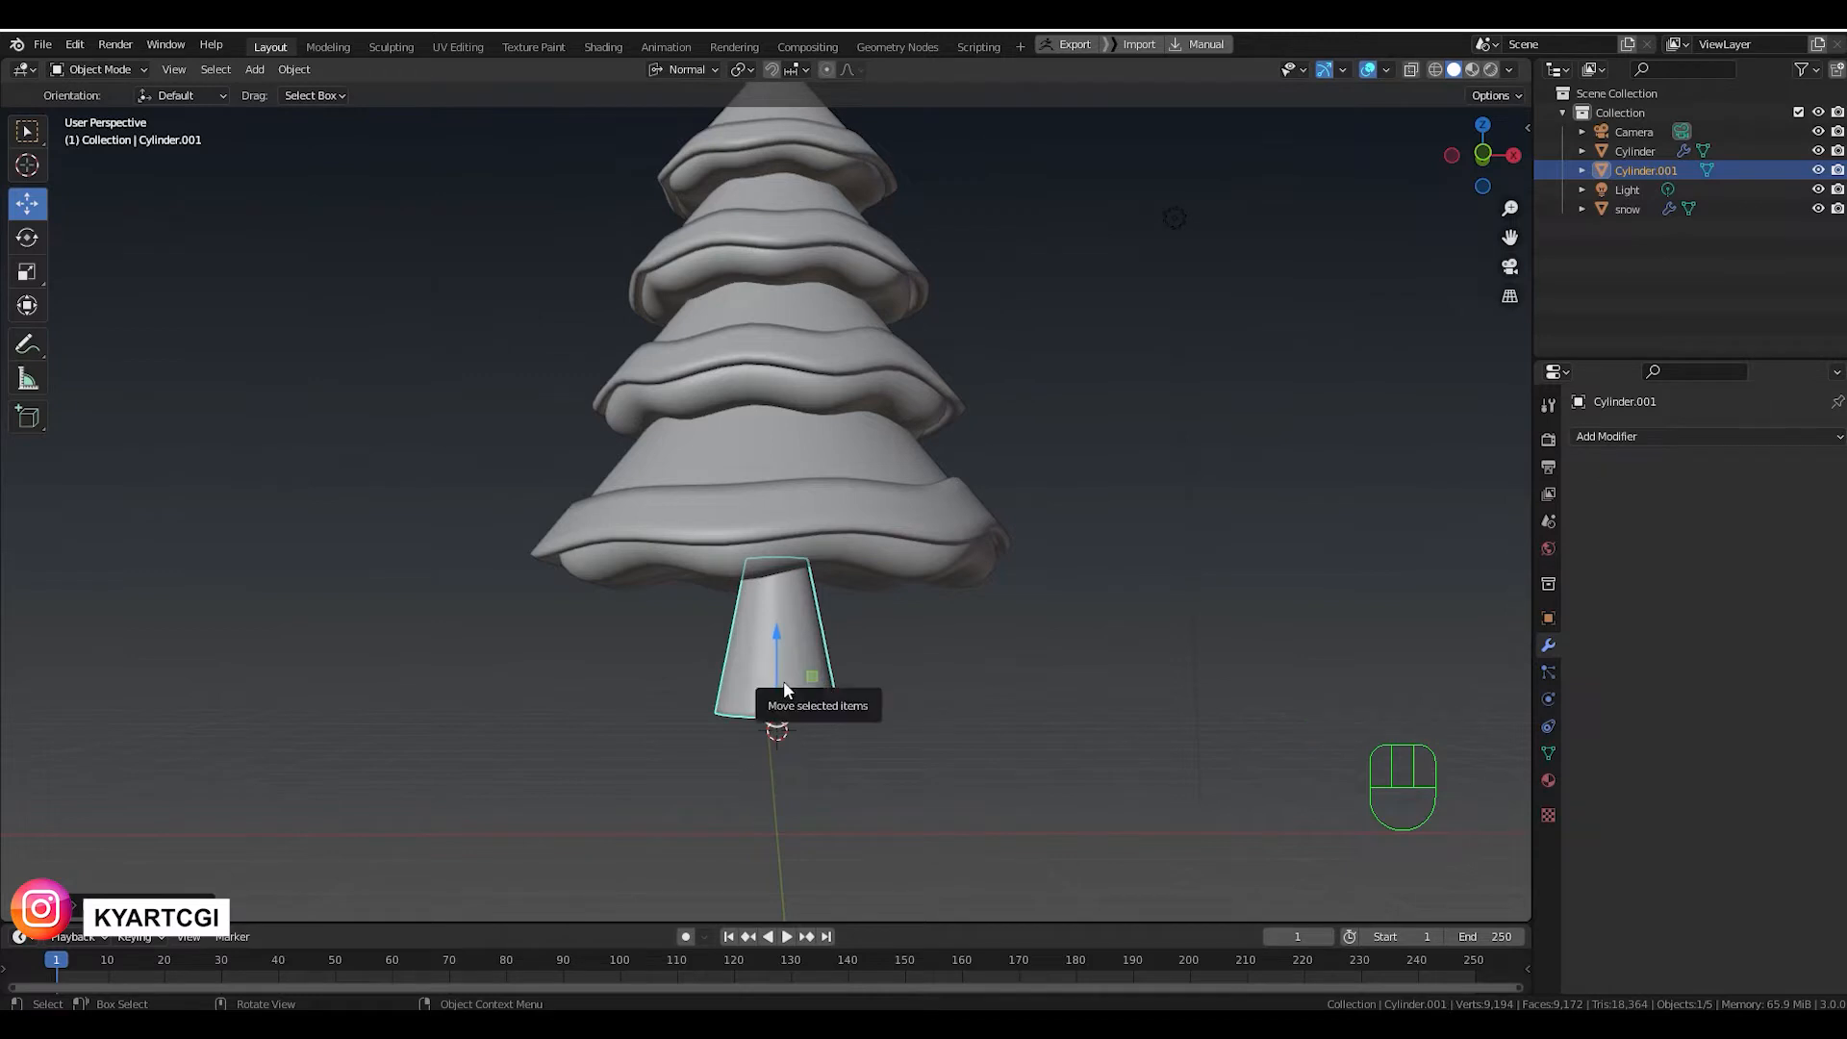
key("ctrl+a")
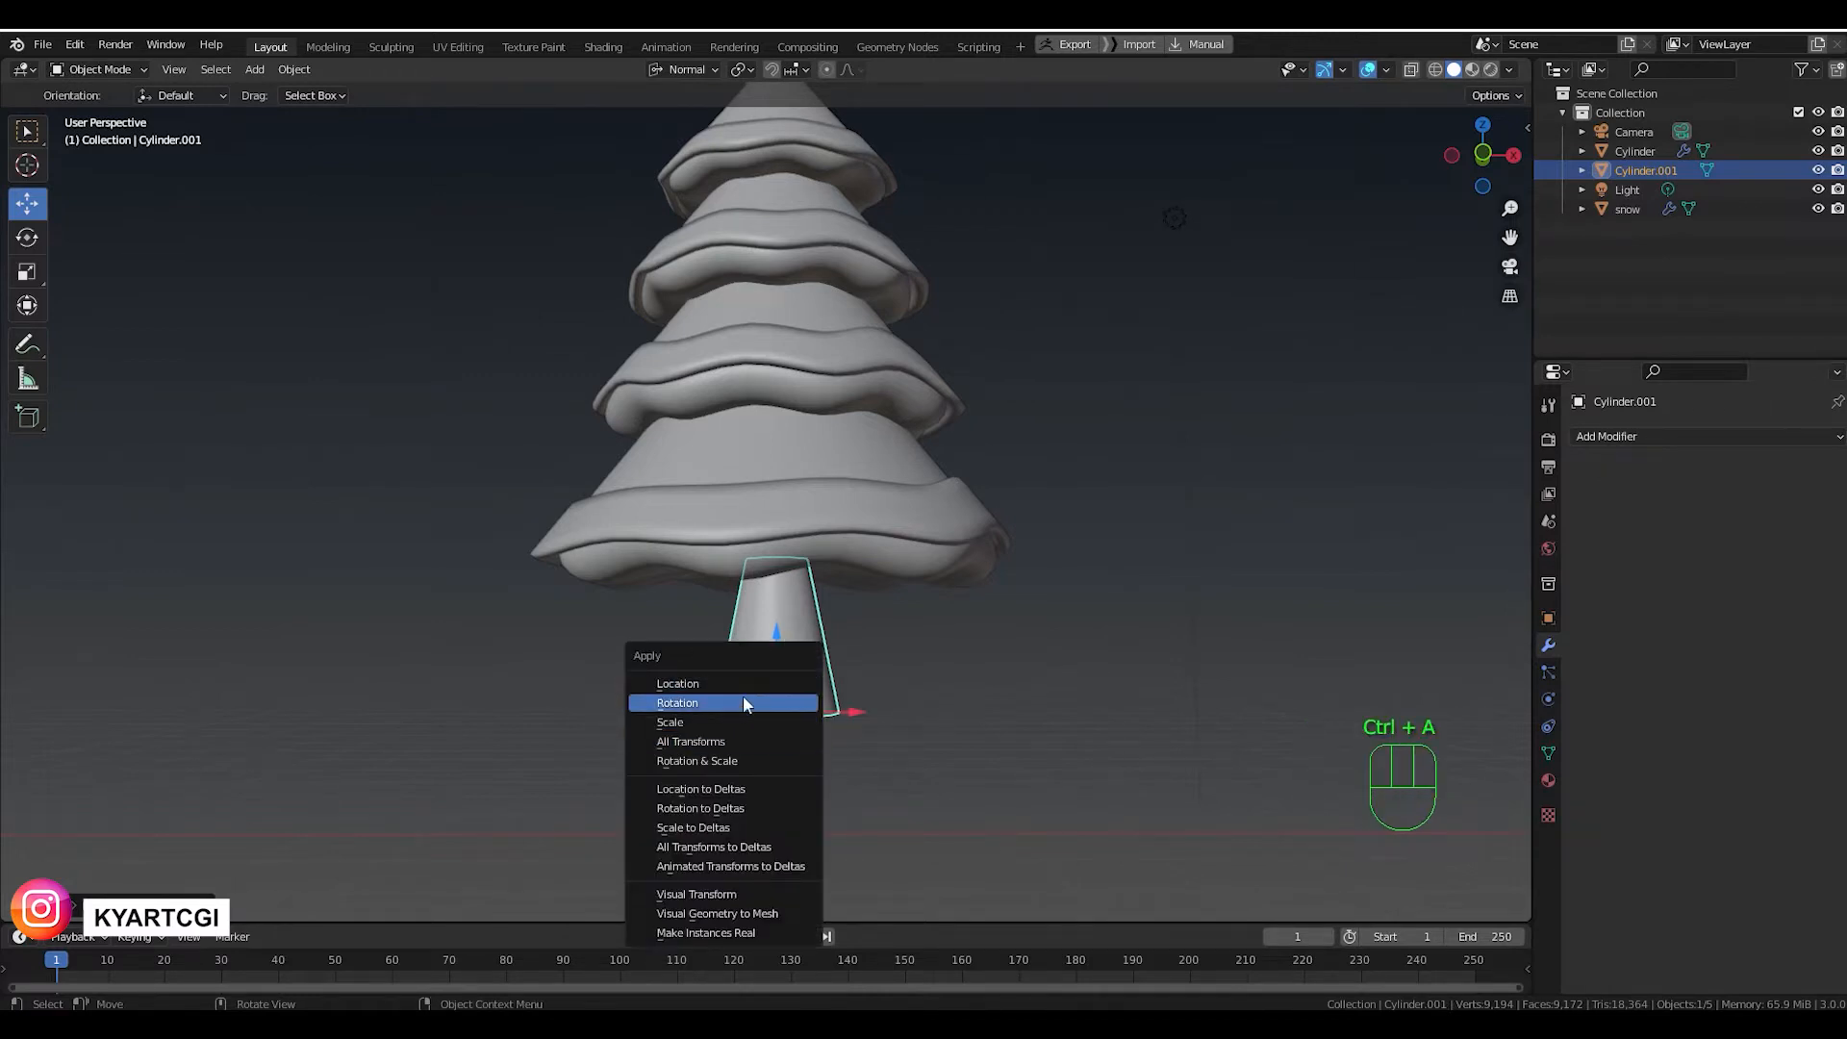
left_click(779, 685)
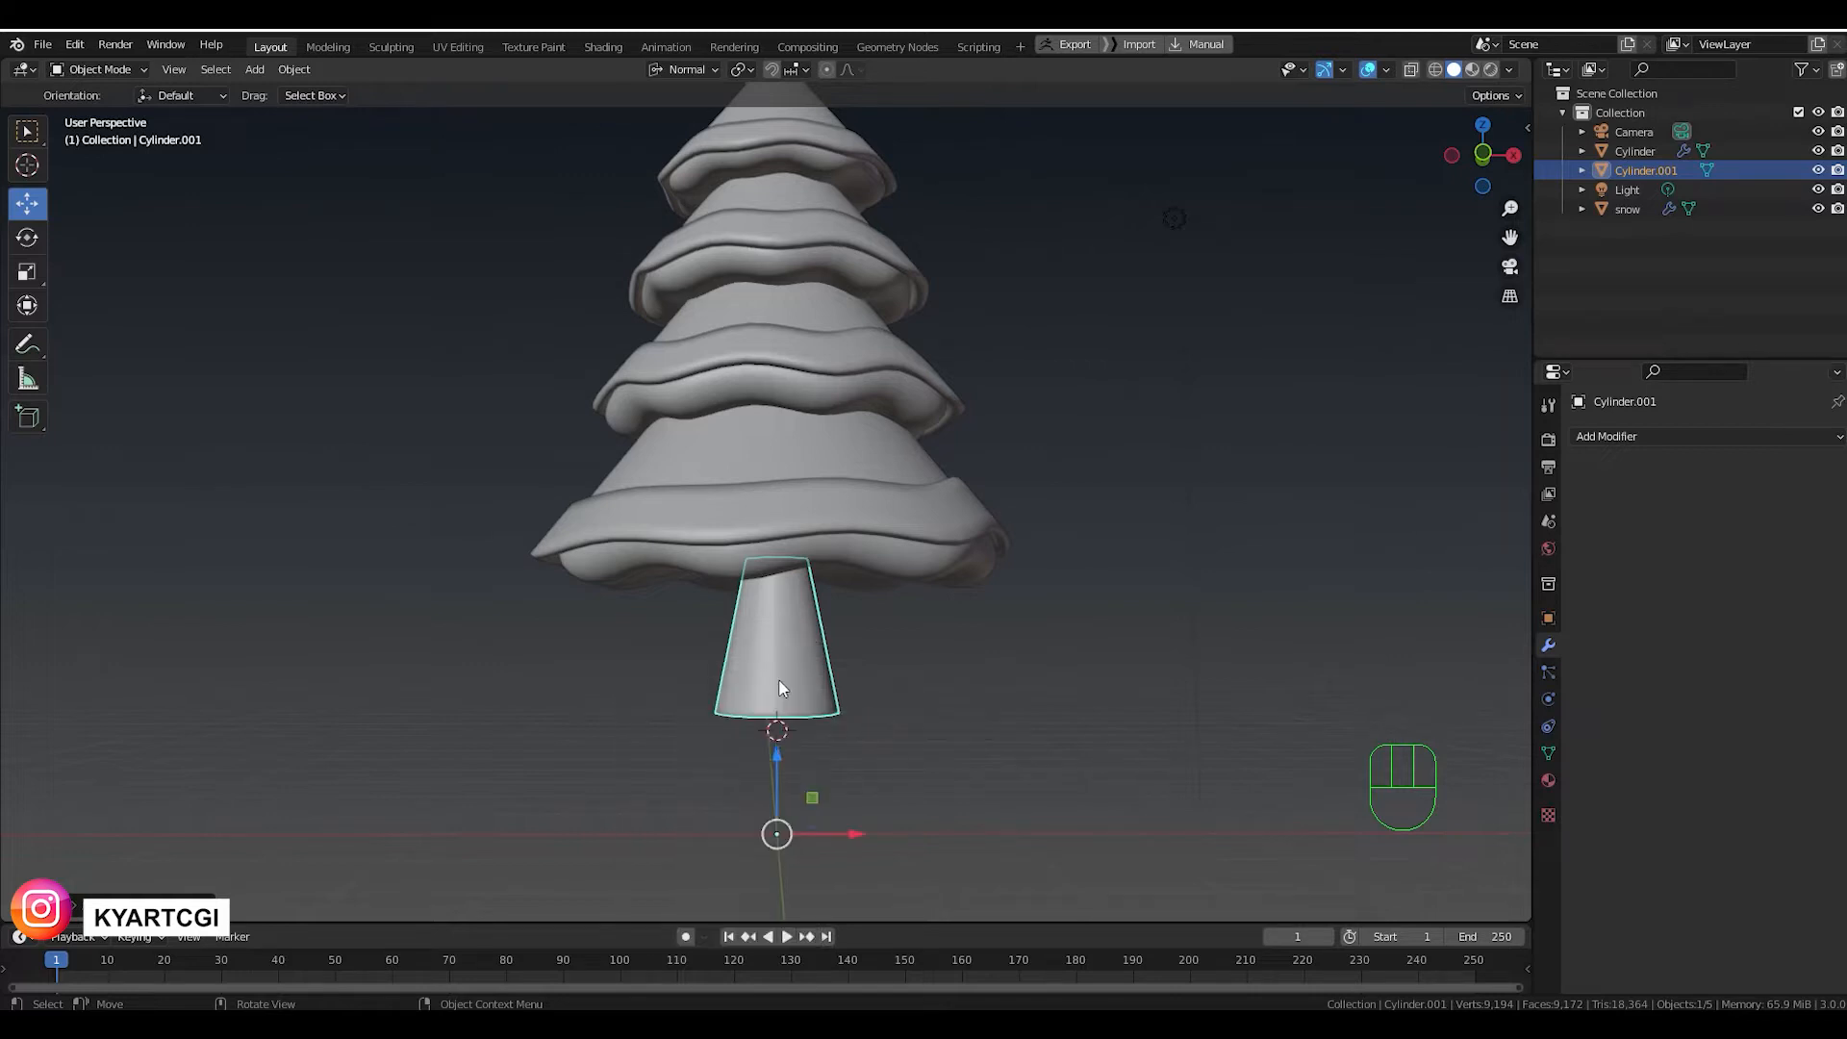
Apply the trunk's Rotation transform and snap the 3D cursor to its bottom face in Edit Mode.
key("ctrl+a")
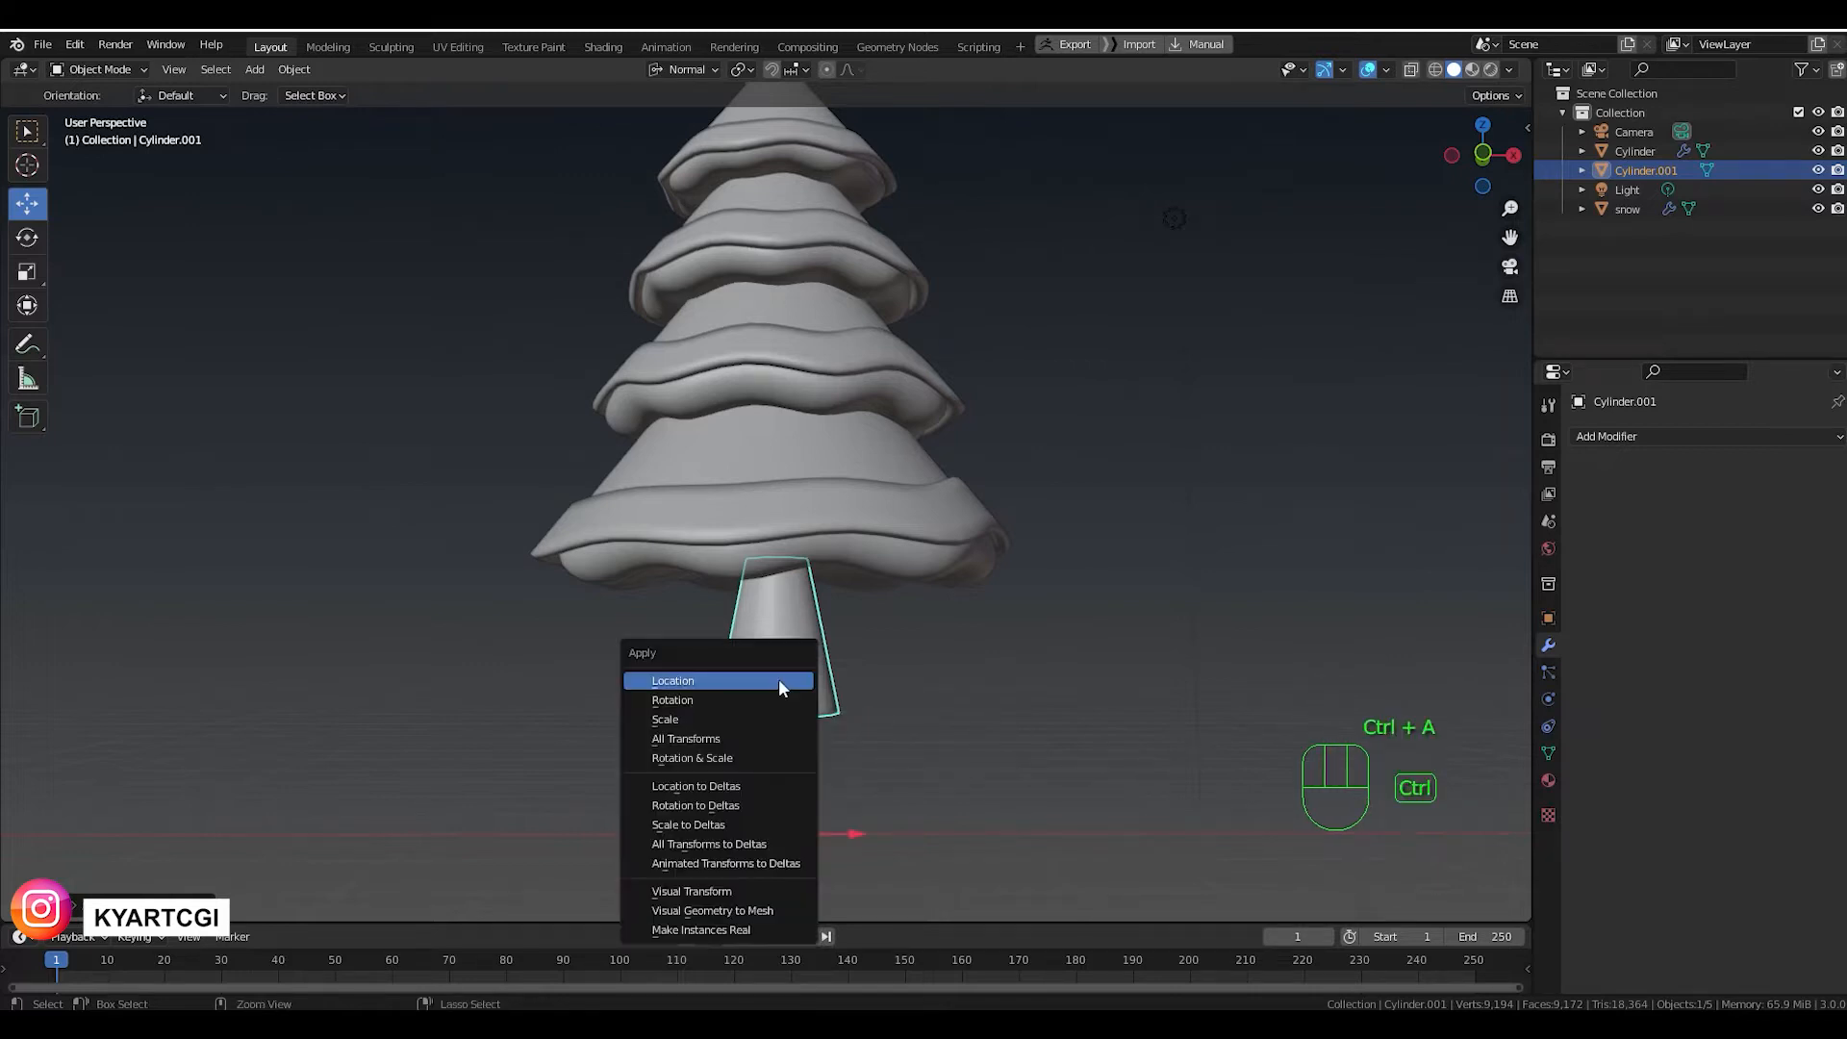
left_click(775, 703)
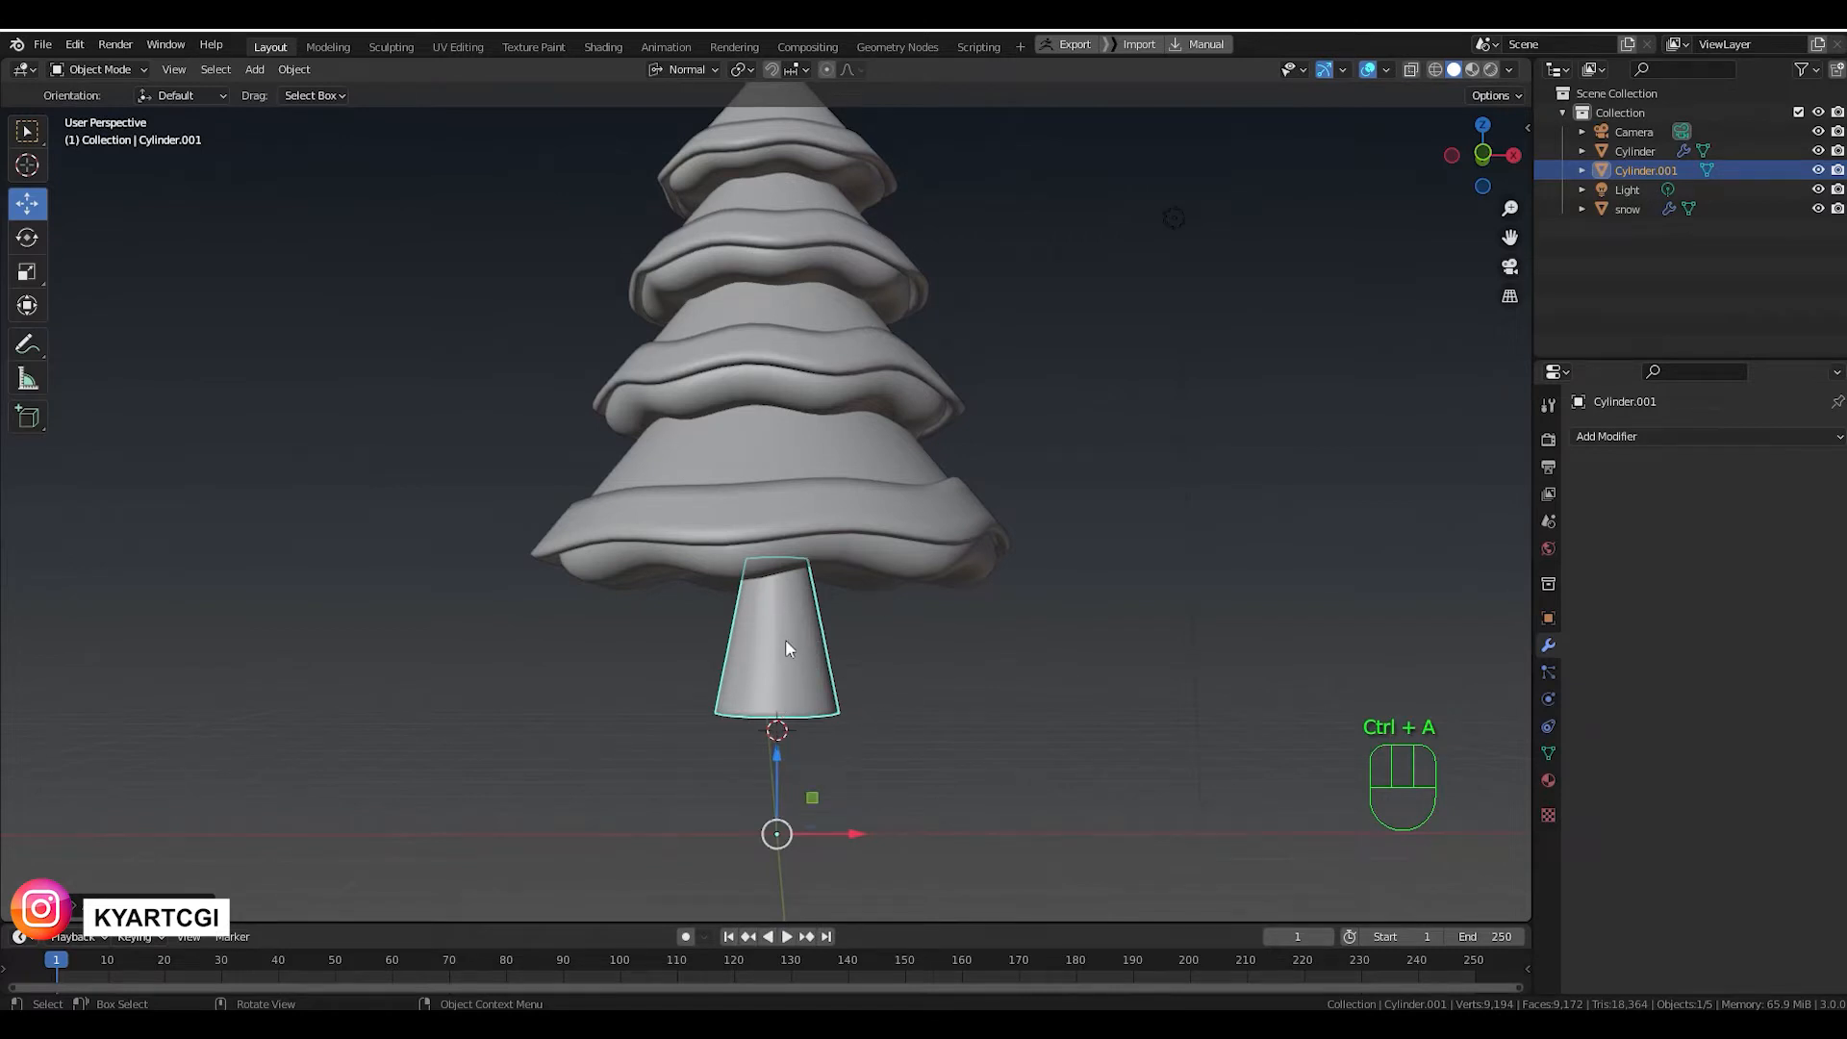
key("Tab")
middle_click_drag(785, 647, 782, 685)
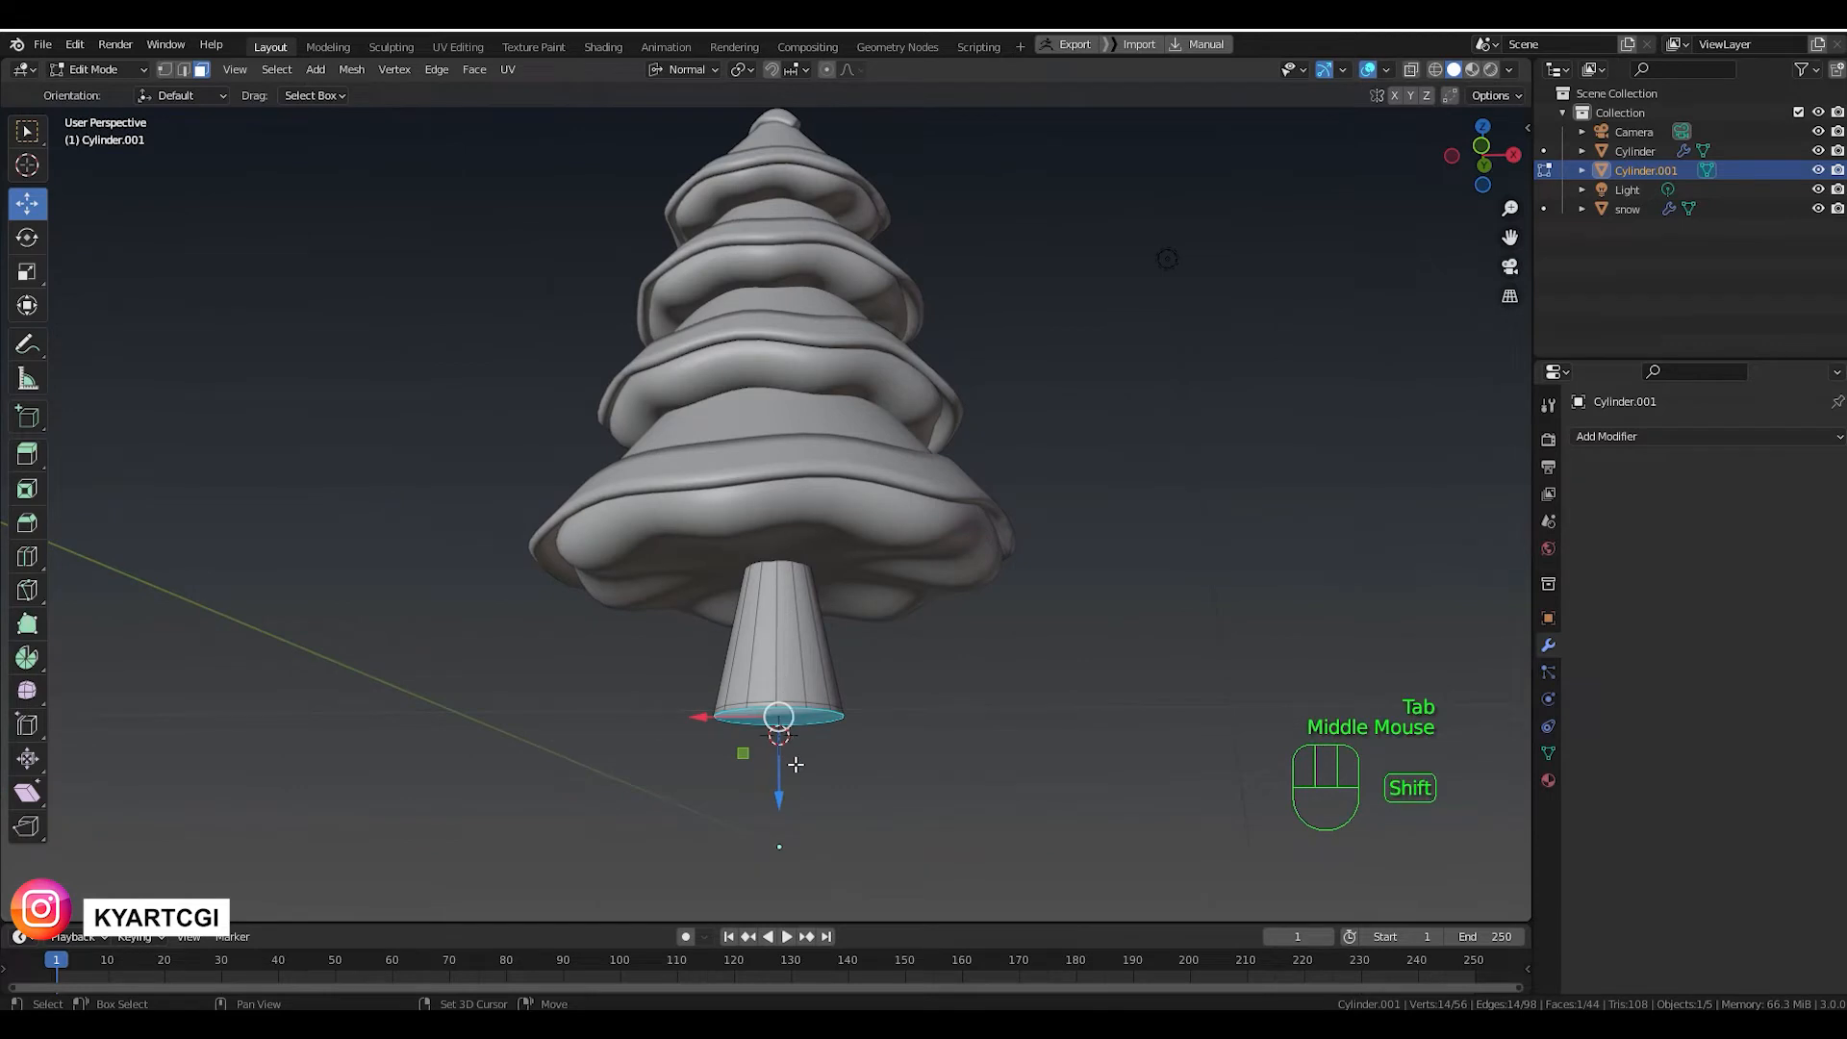
key("shift+s")
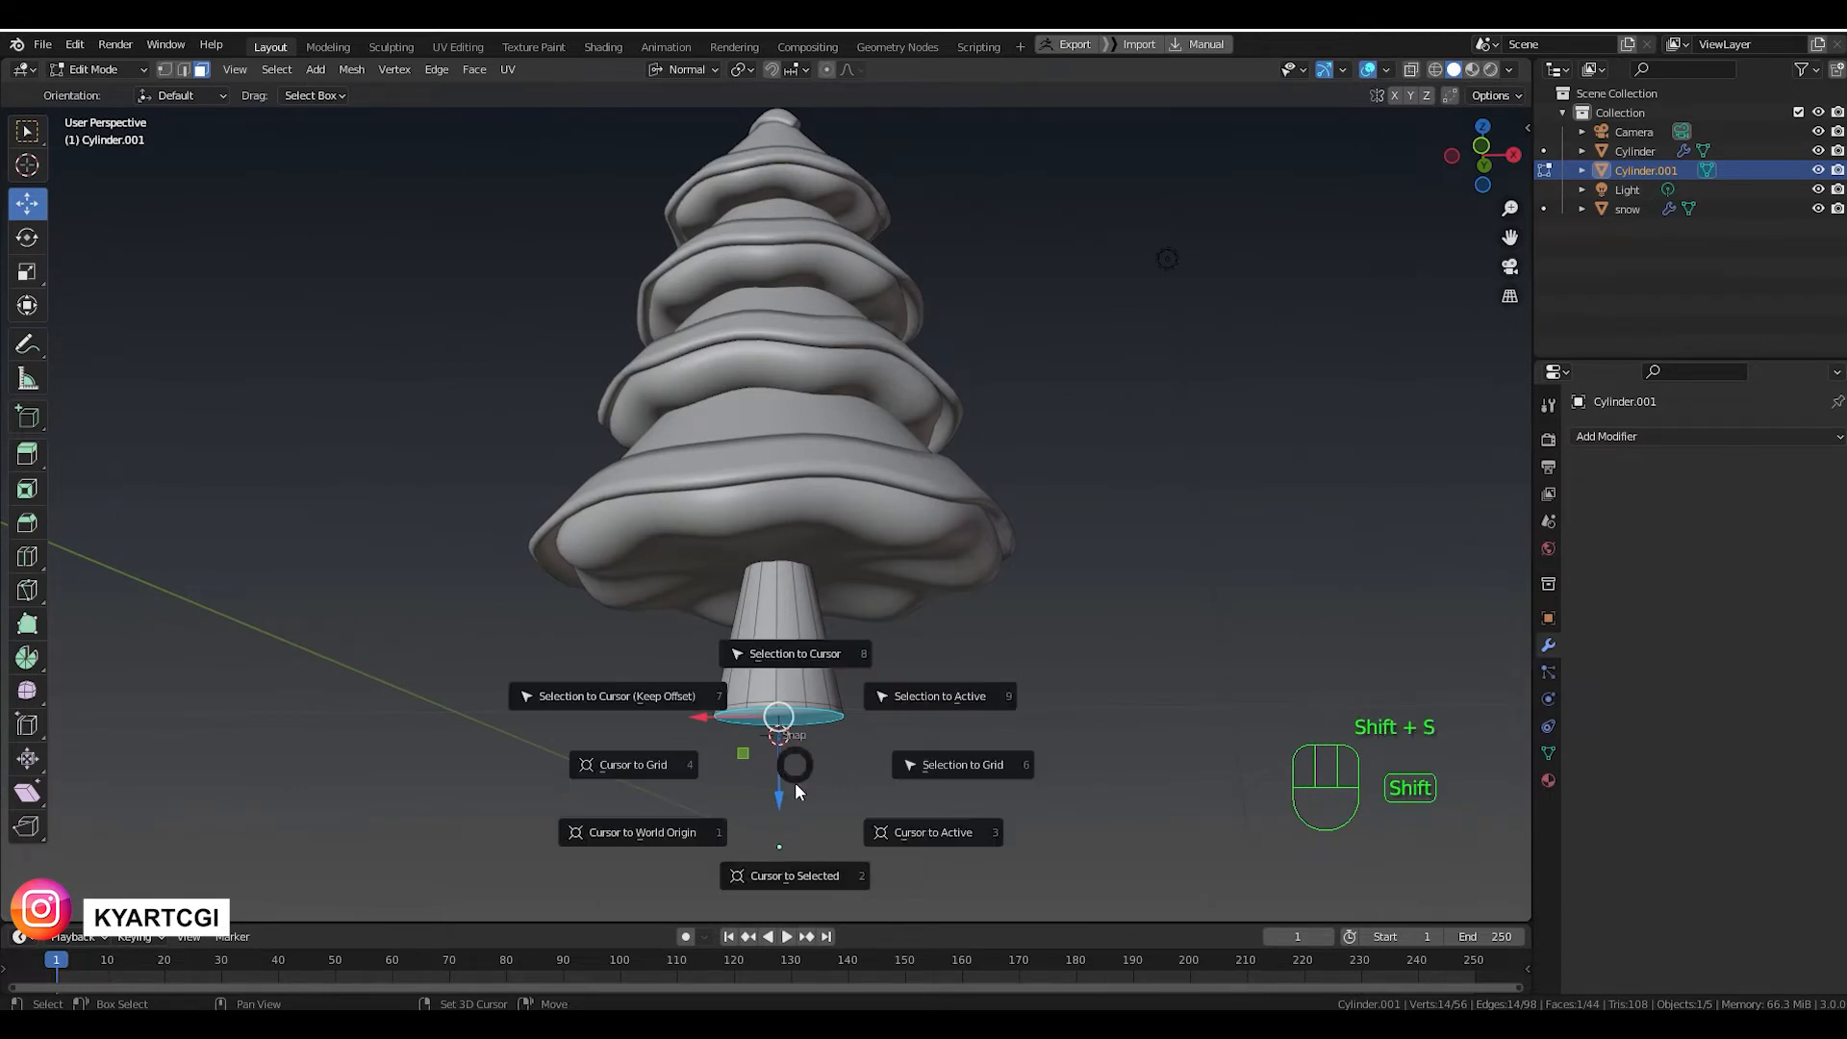
left_click(799, 875)
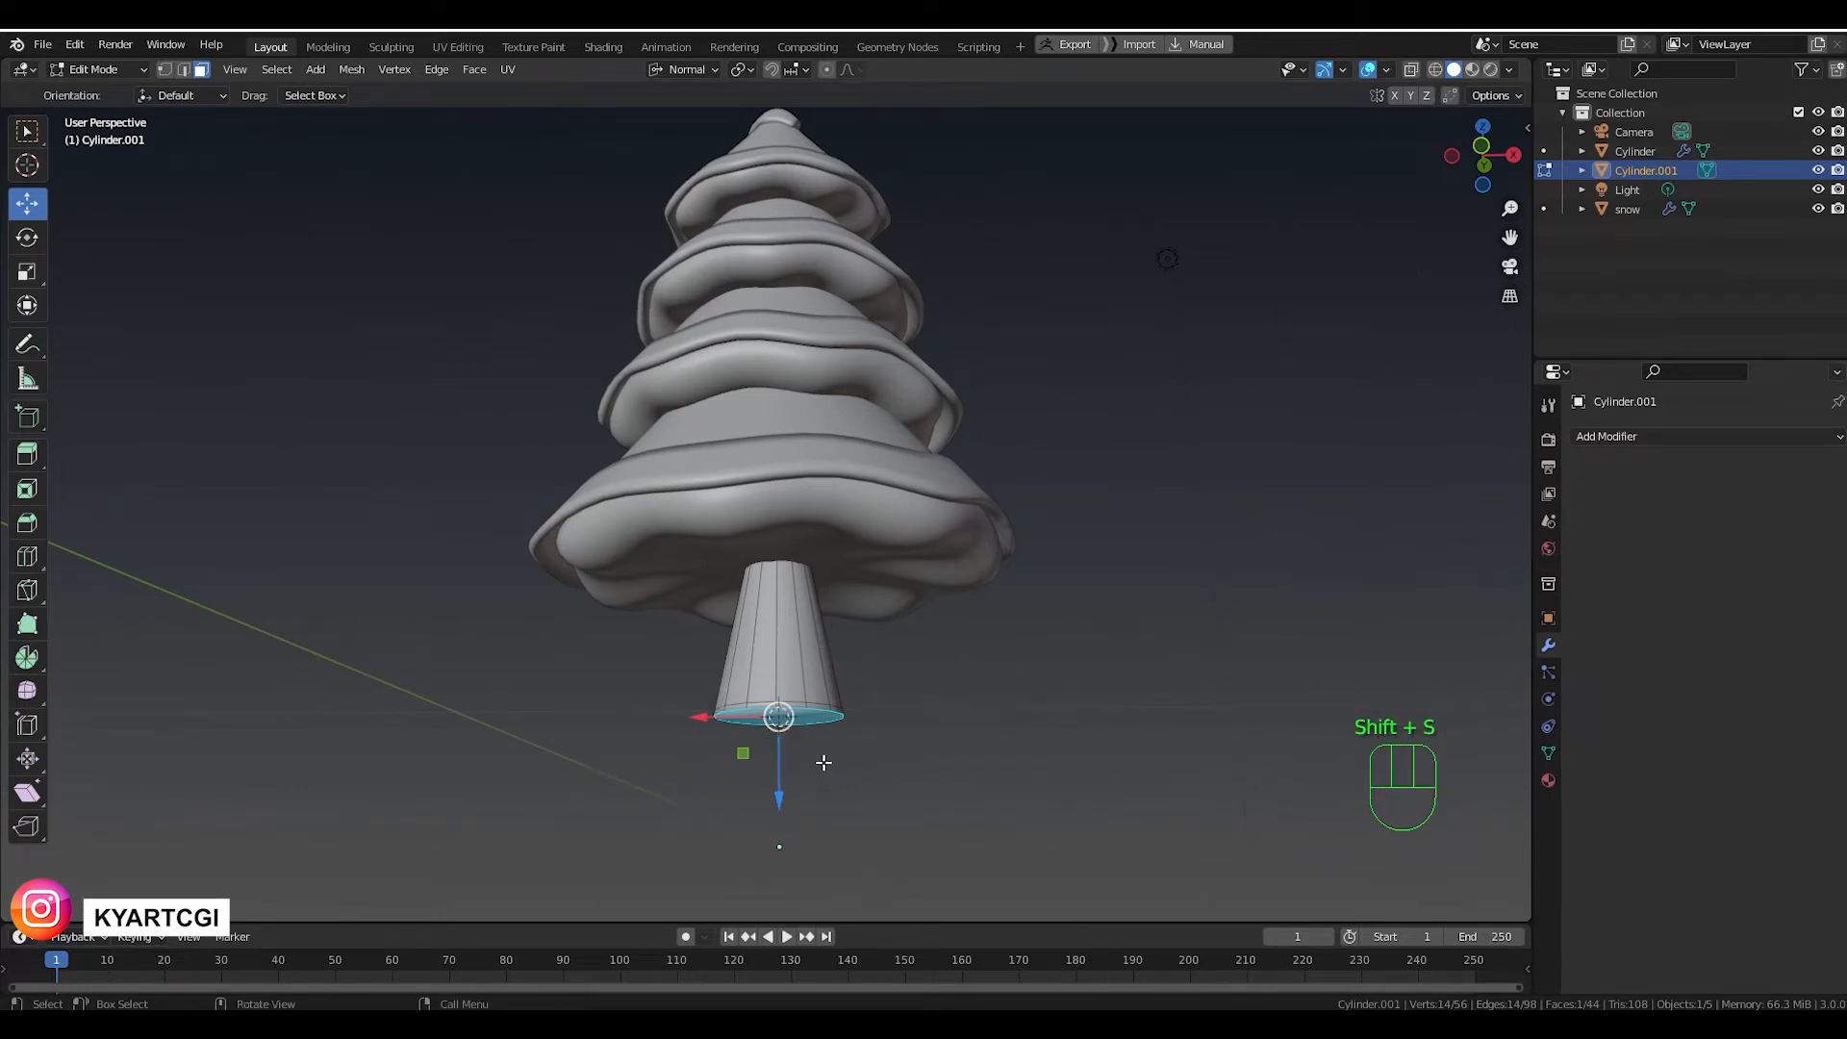
Back in Object Mode, set the trunk's origin to the 3D cursor at the centre of its base.
key("Tab")
right_click(796, 617)
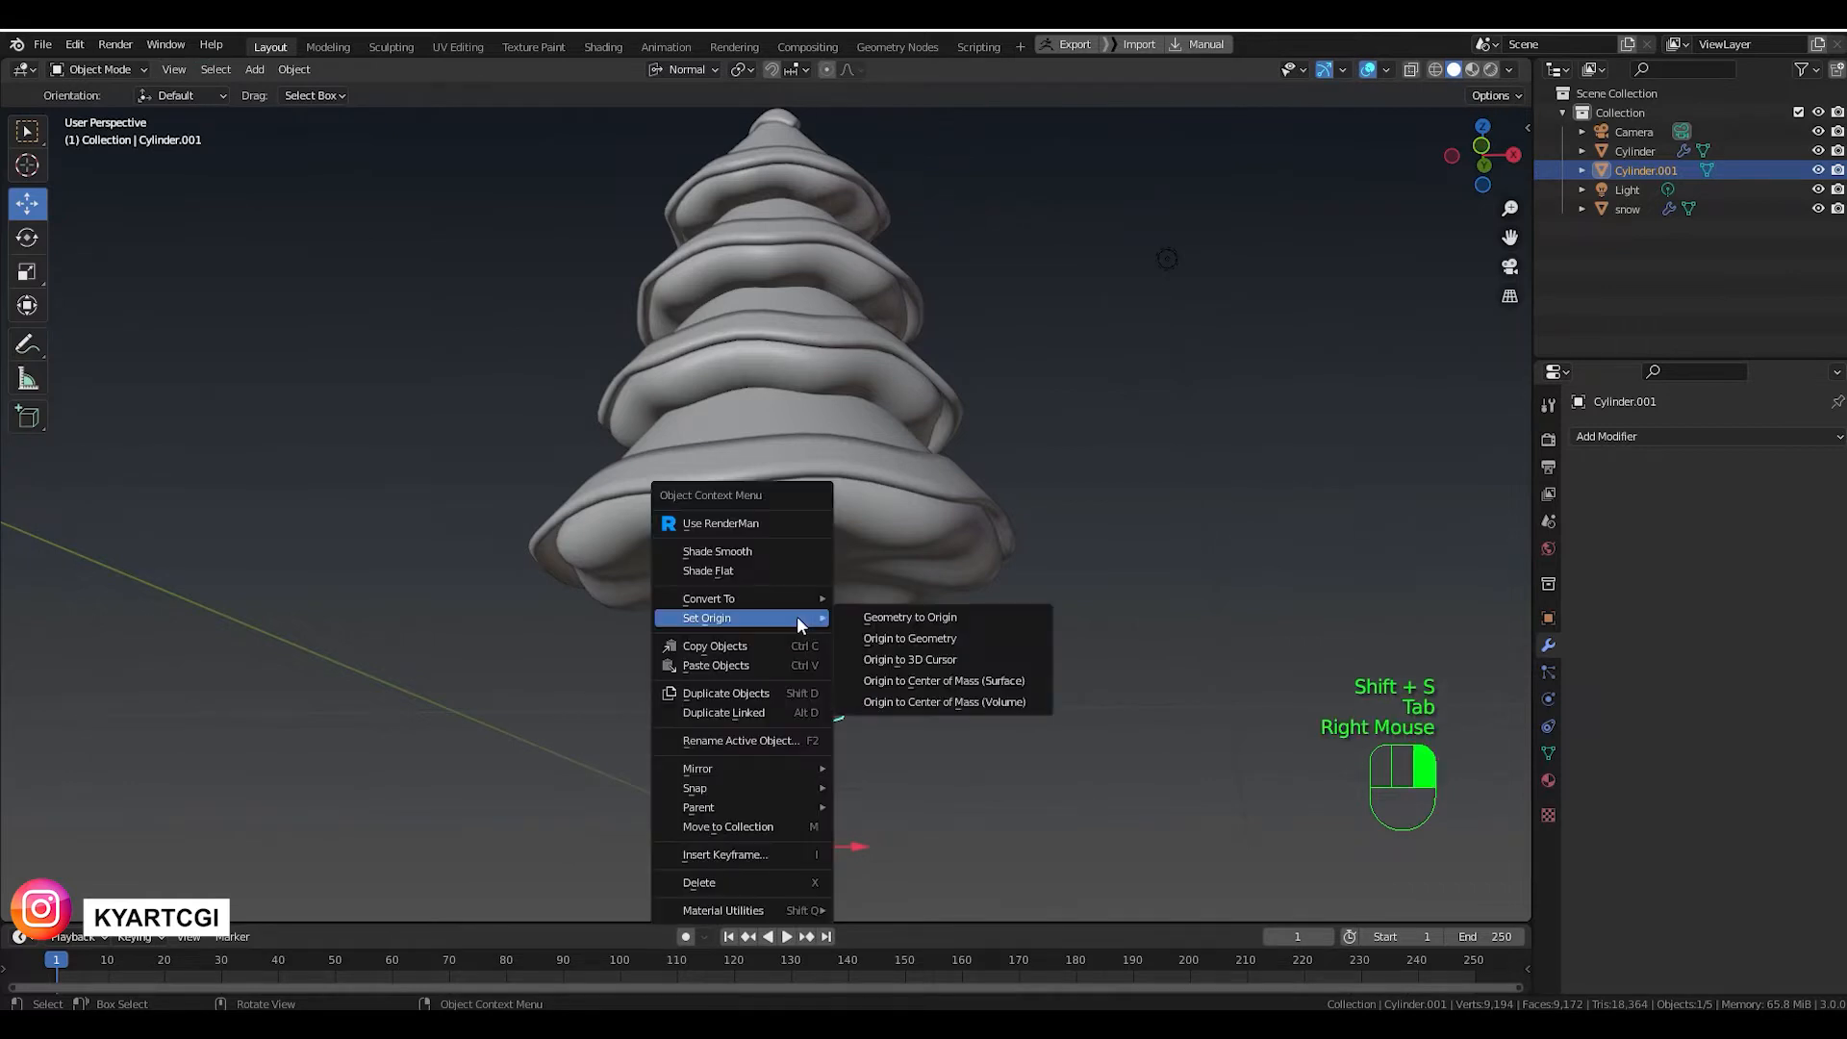
left_click(997, 658)
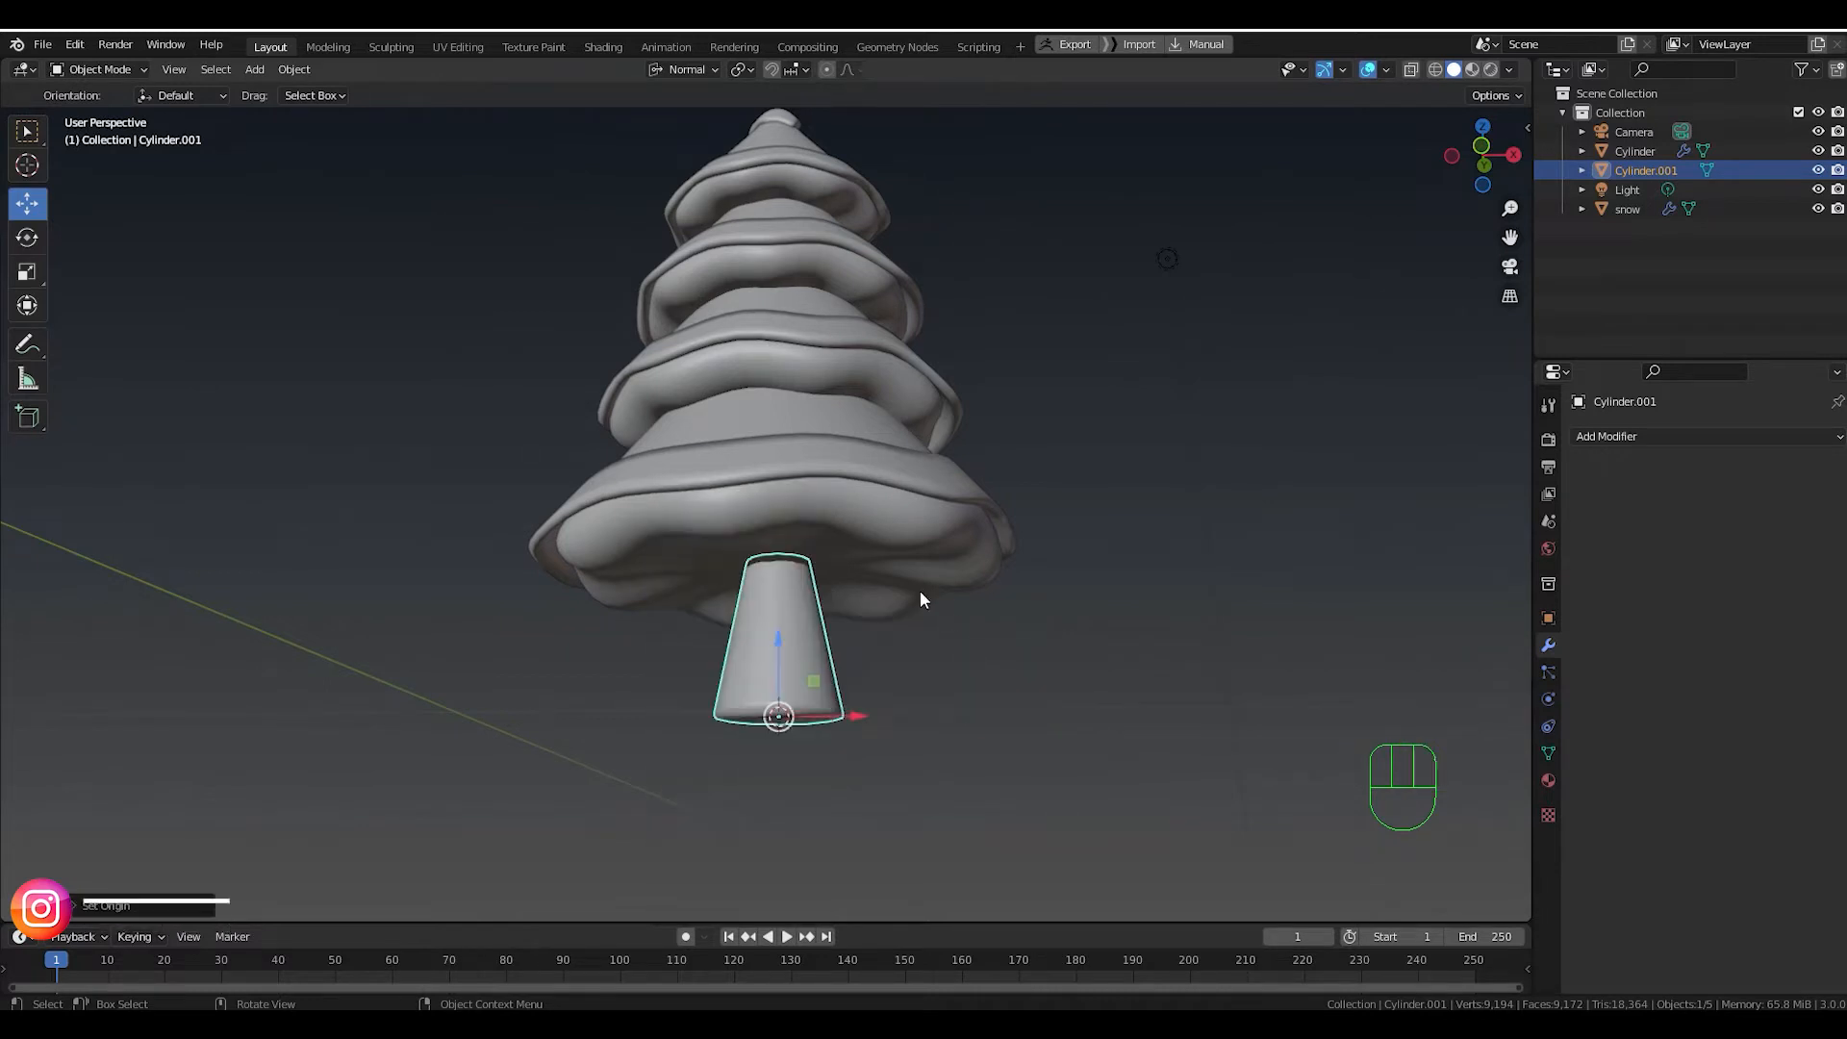
Deselect the trunk and switch the viewport to Material Preview shading.
middle_click_drag(920, 591, 1018, 540)
key("Tab")
key("Tab")
scroll(918, 641, "down", 1)
scroll(917, 642, "down", 1)
scroll(882, 553, "up", 3)
scroll(886, 557, "down", 1)
left_click(990, 568)
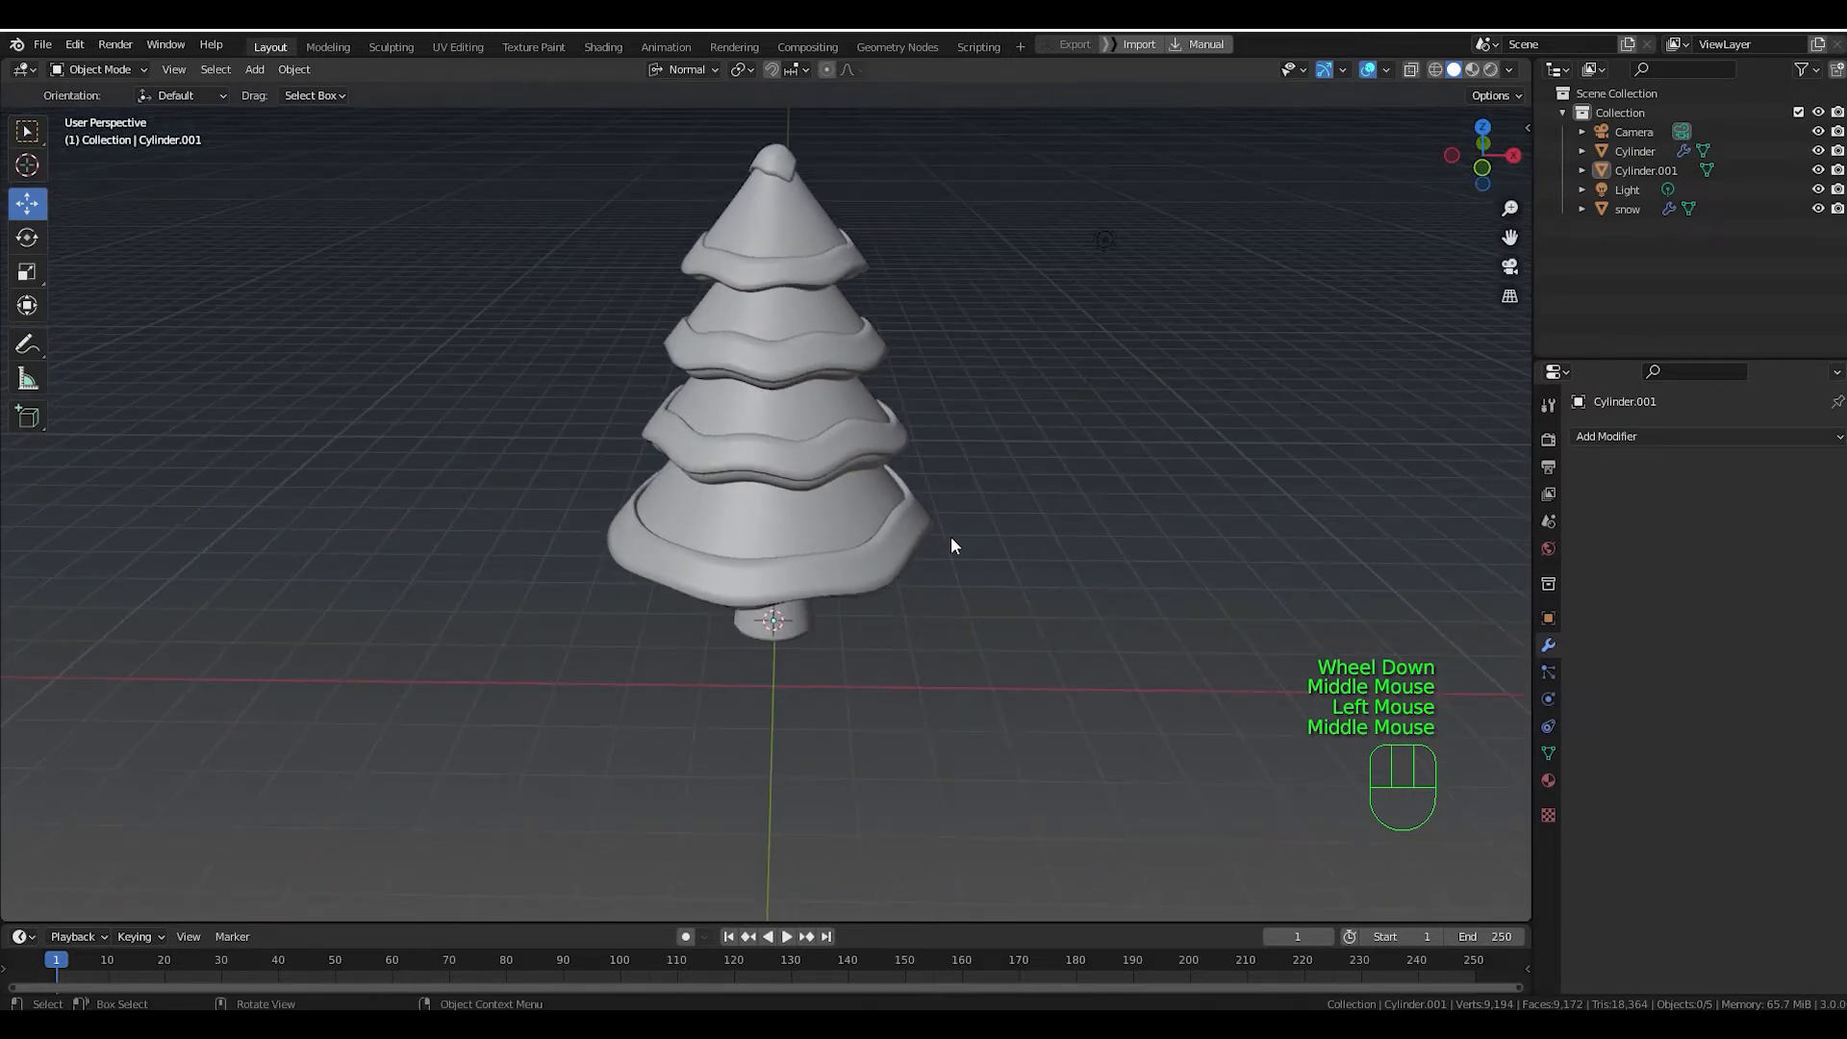
left_click(1472, 69)
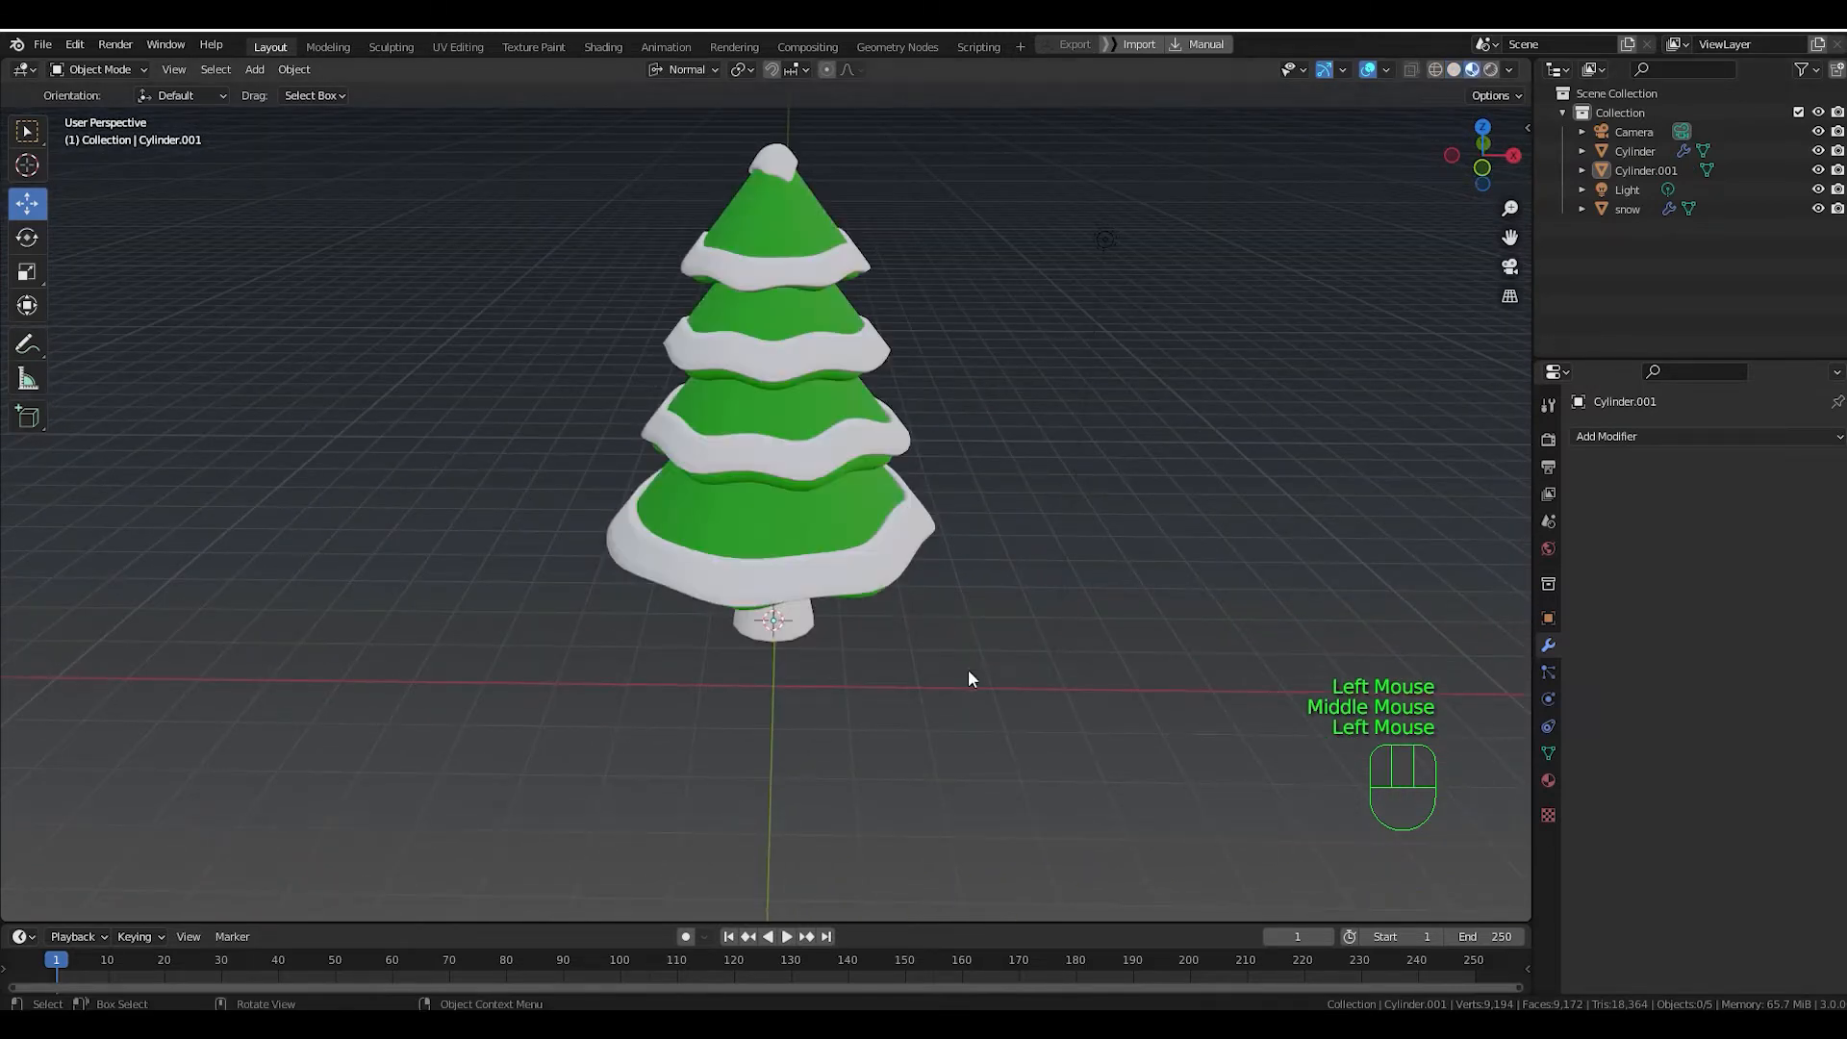
Give the trunk a new material with a dark brown base color of H 0.027, S 0.988, V 0.253.
middle_click_drag(967, 668, 952, 606)
left_click(795, 618)
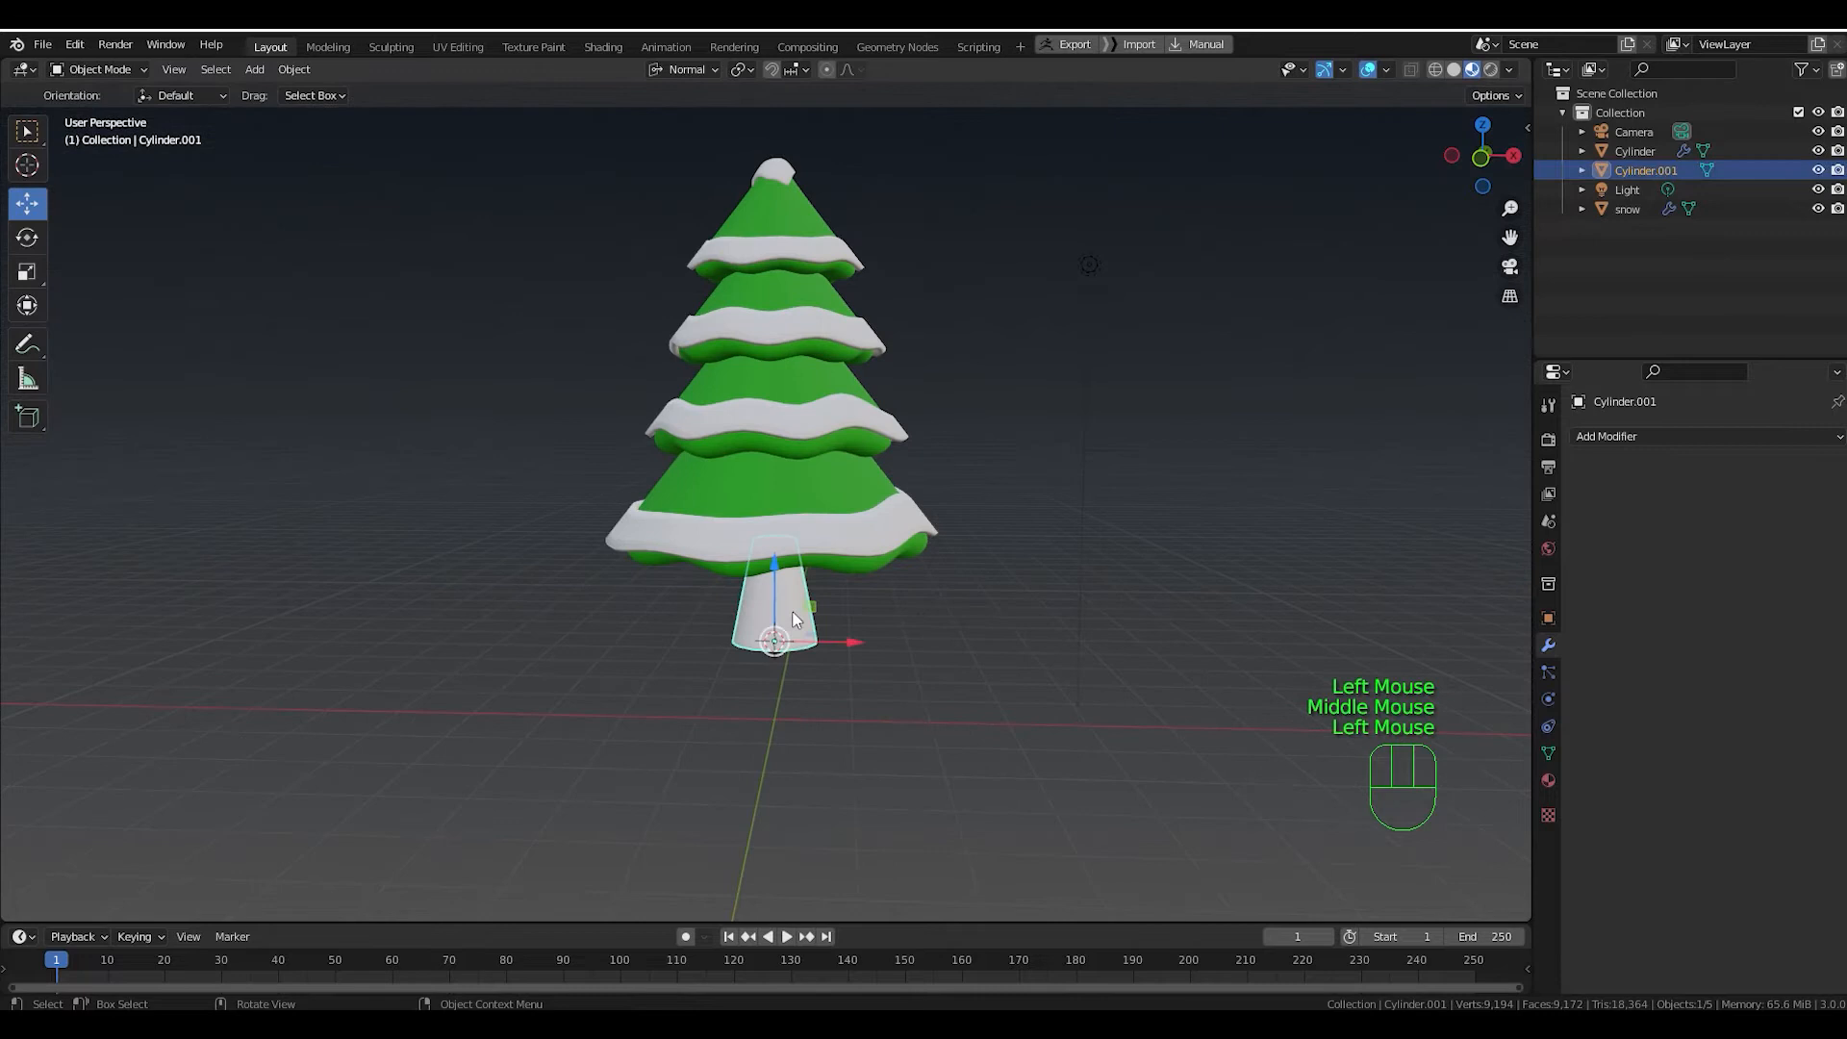
left_click(1549, 780)
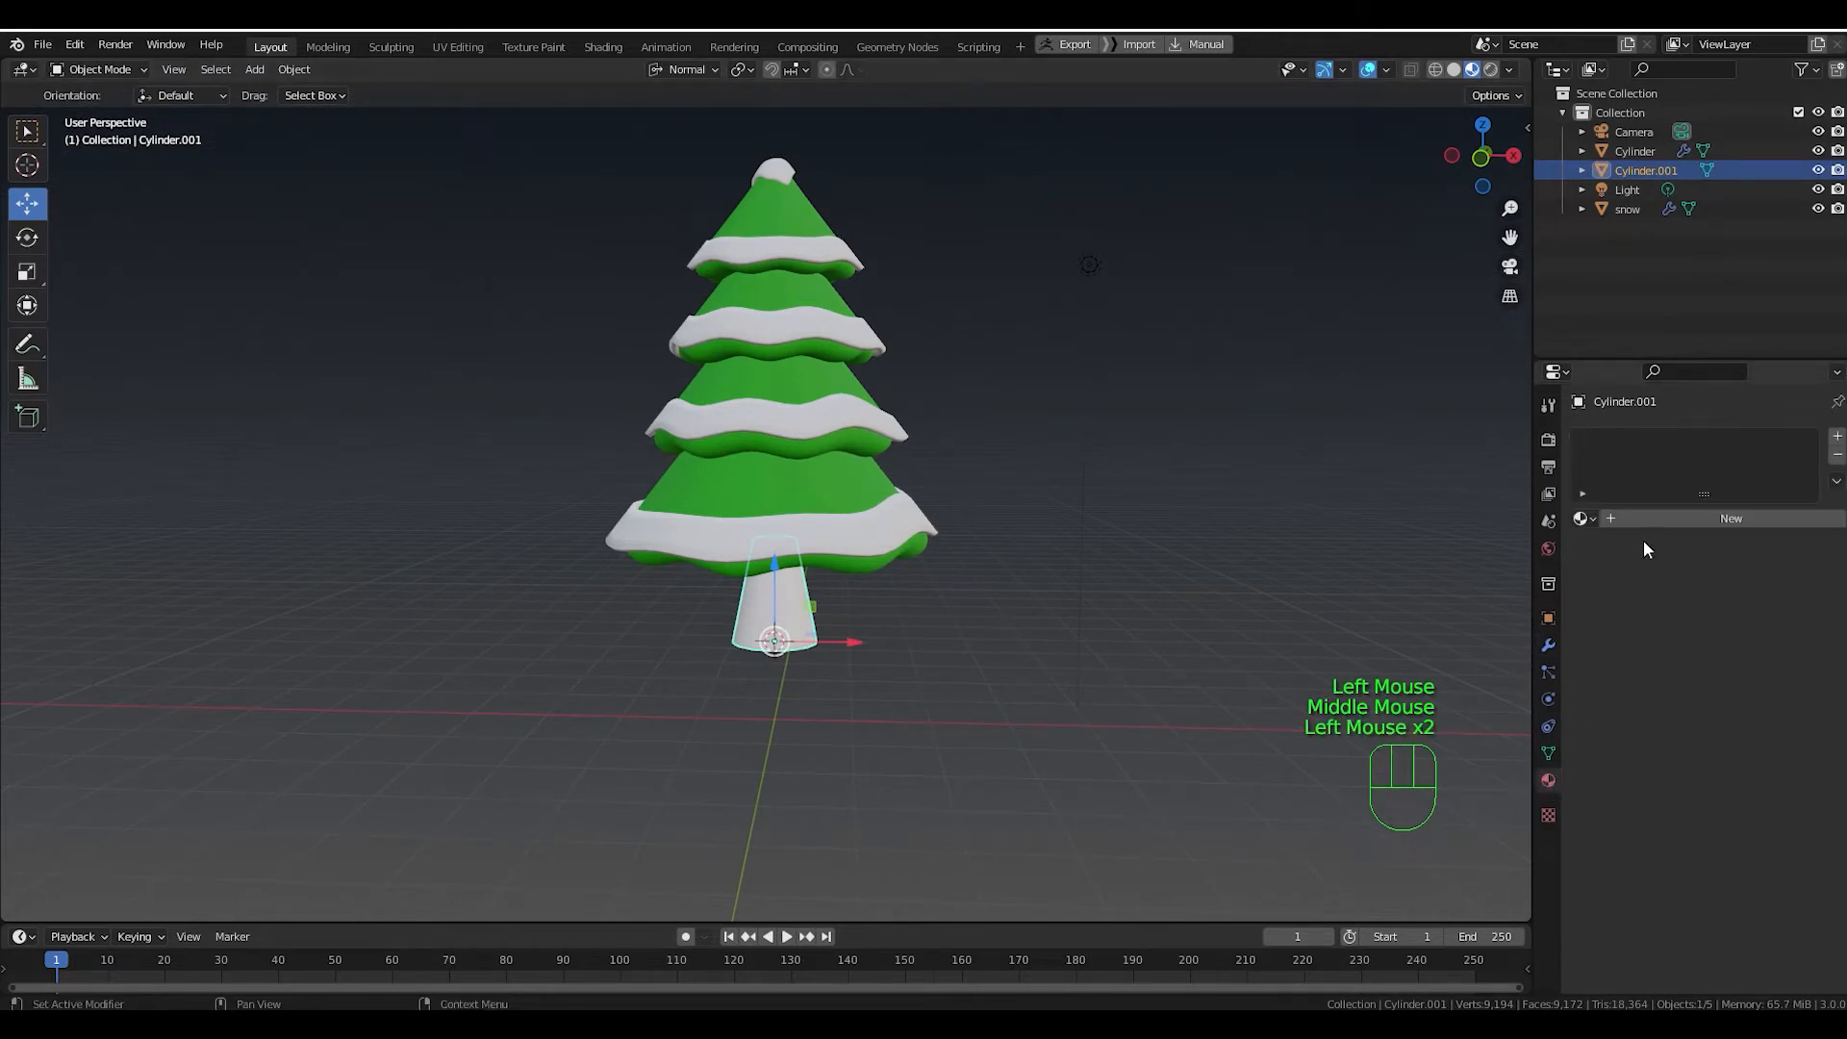
left_click(1740, 517)
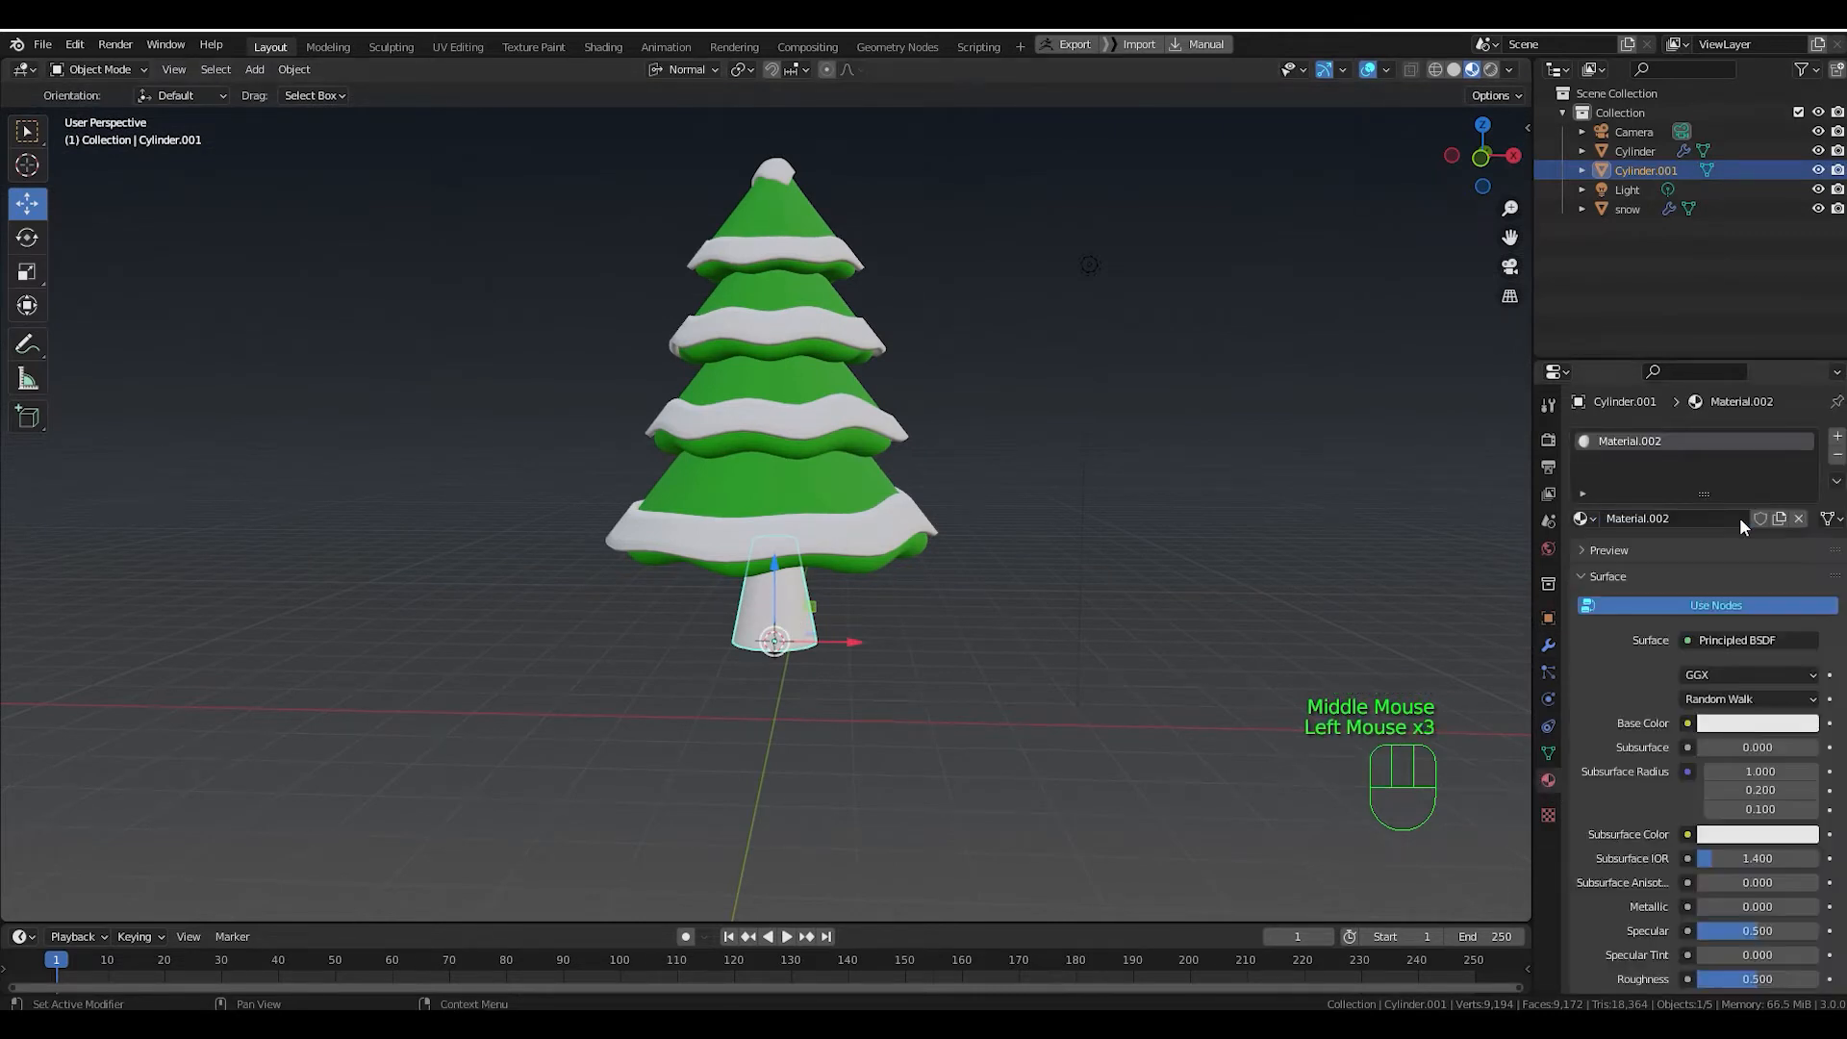
left_click(1788, 725)
left_click_drag(1725, 534, 1688, 574)
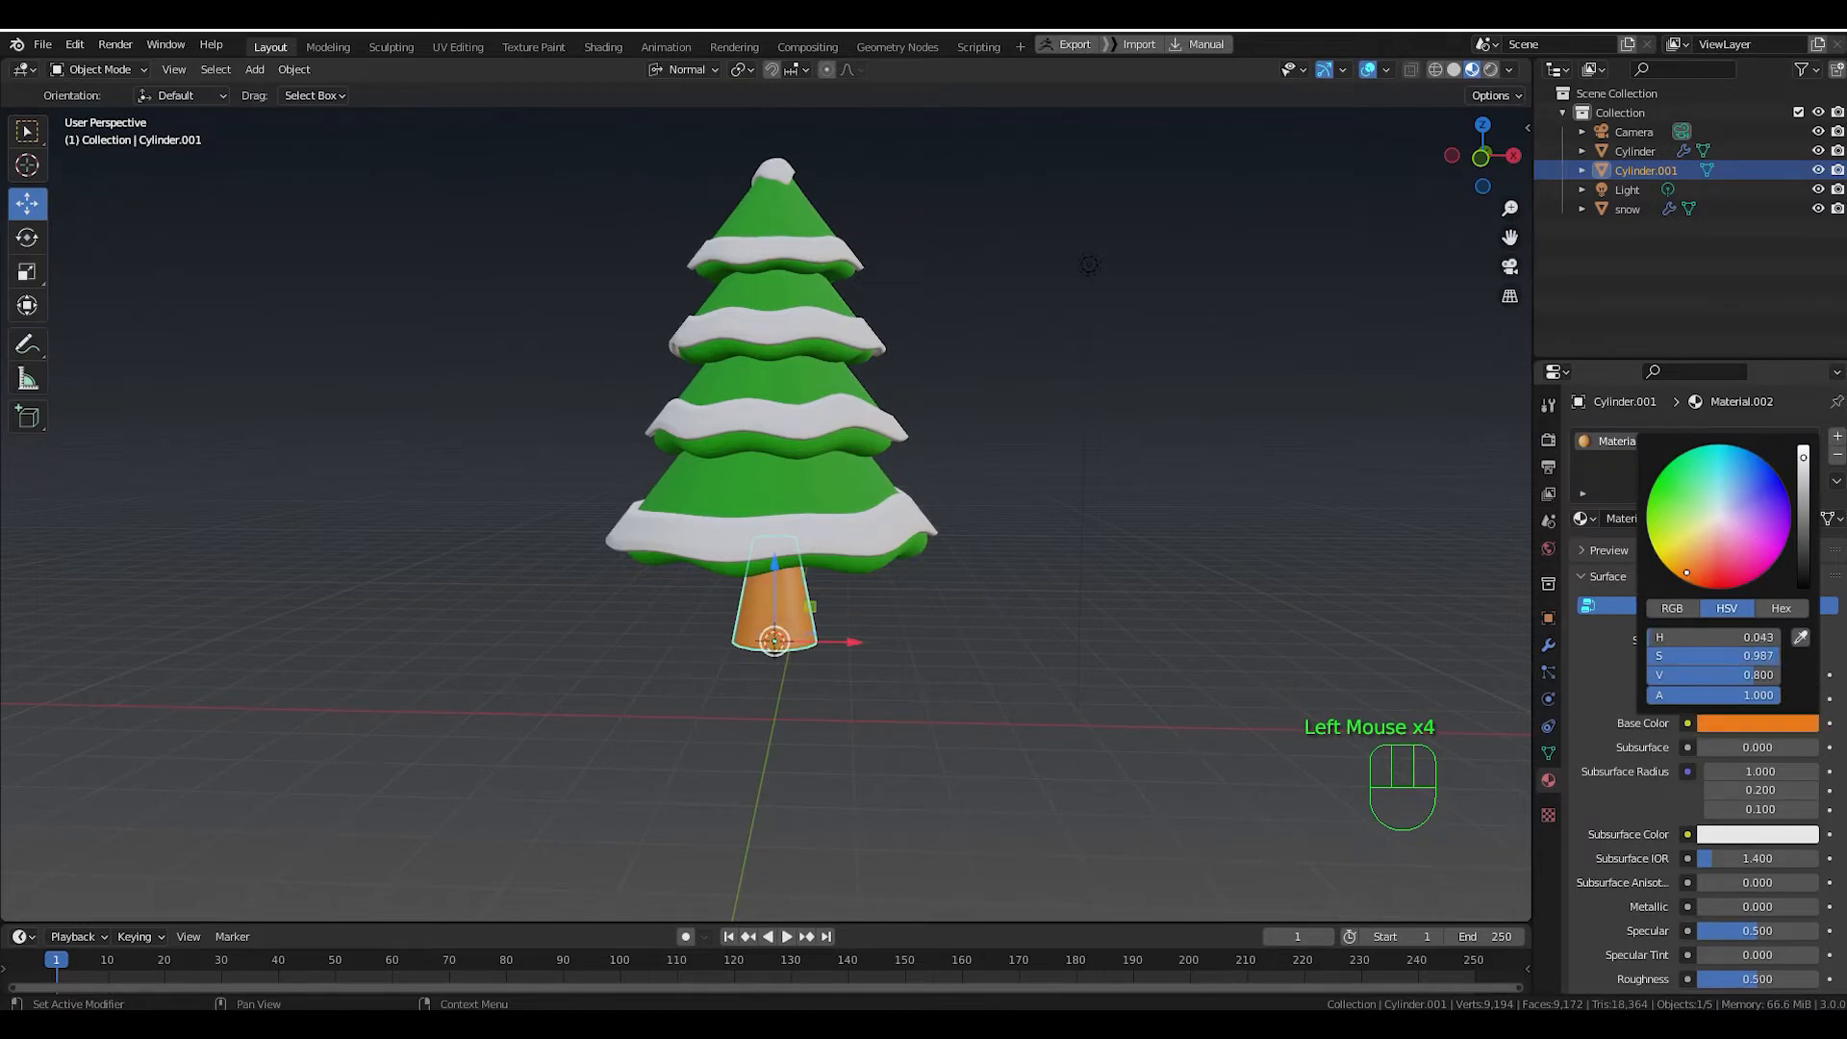
left_click_drag(1684, 572, 1690, 578)
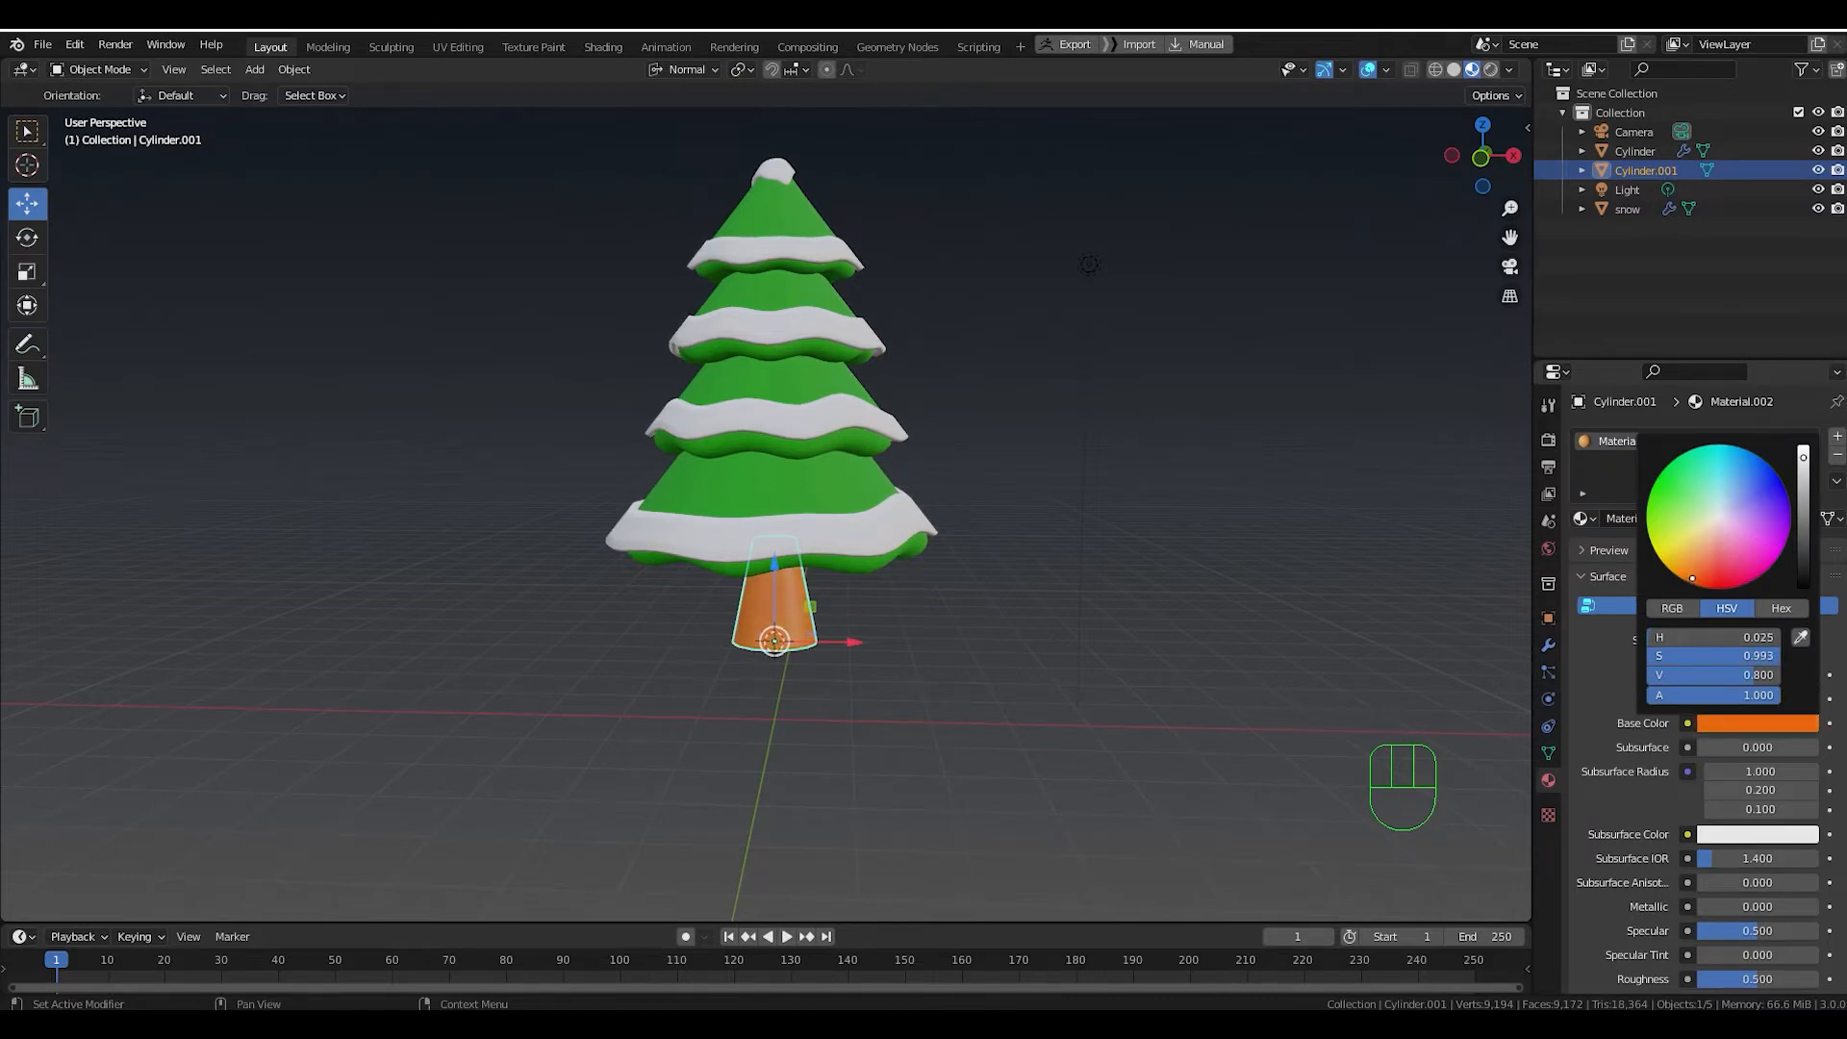
left_click_drag(1802, 458, 1803, 501)
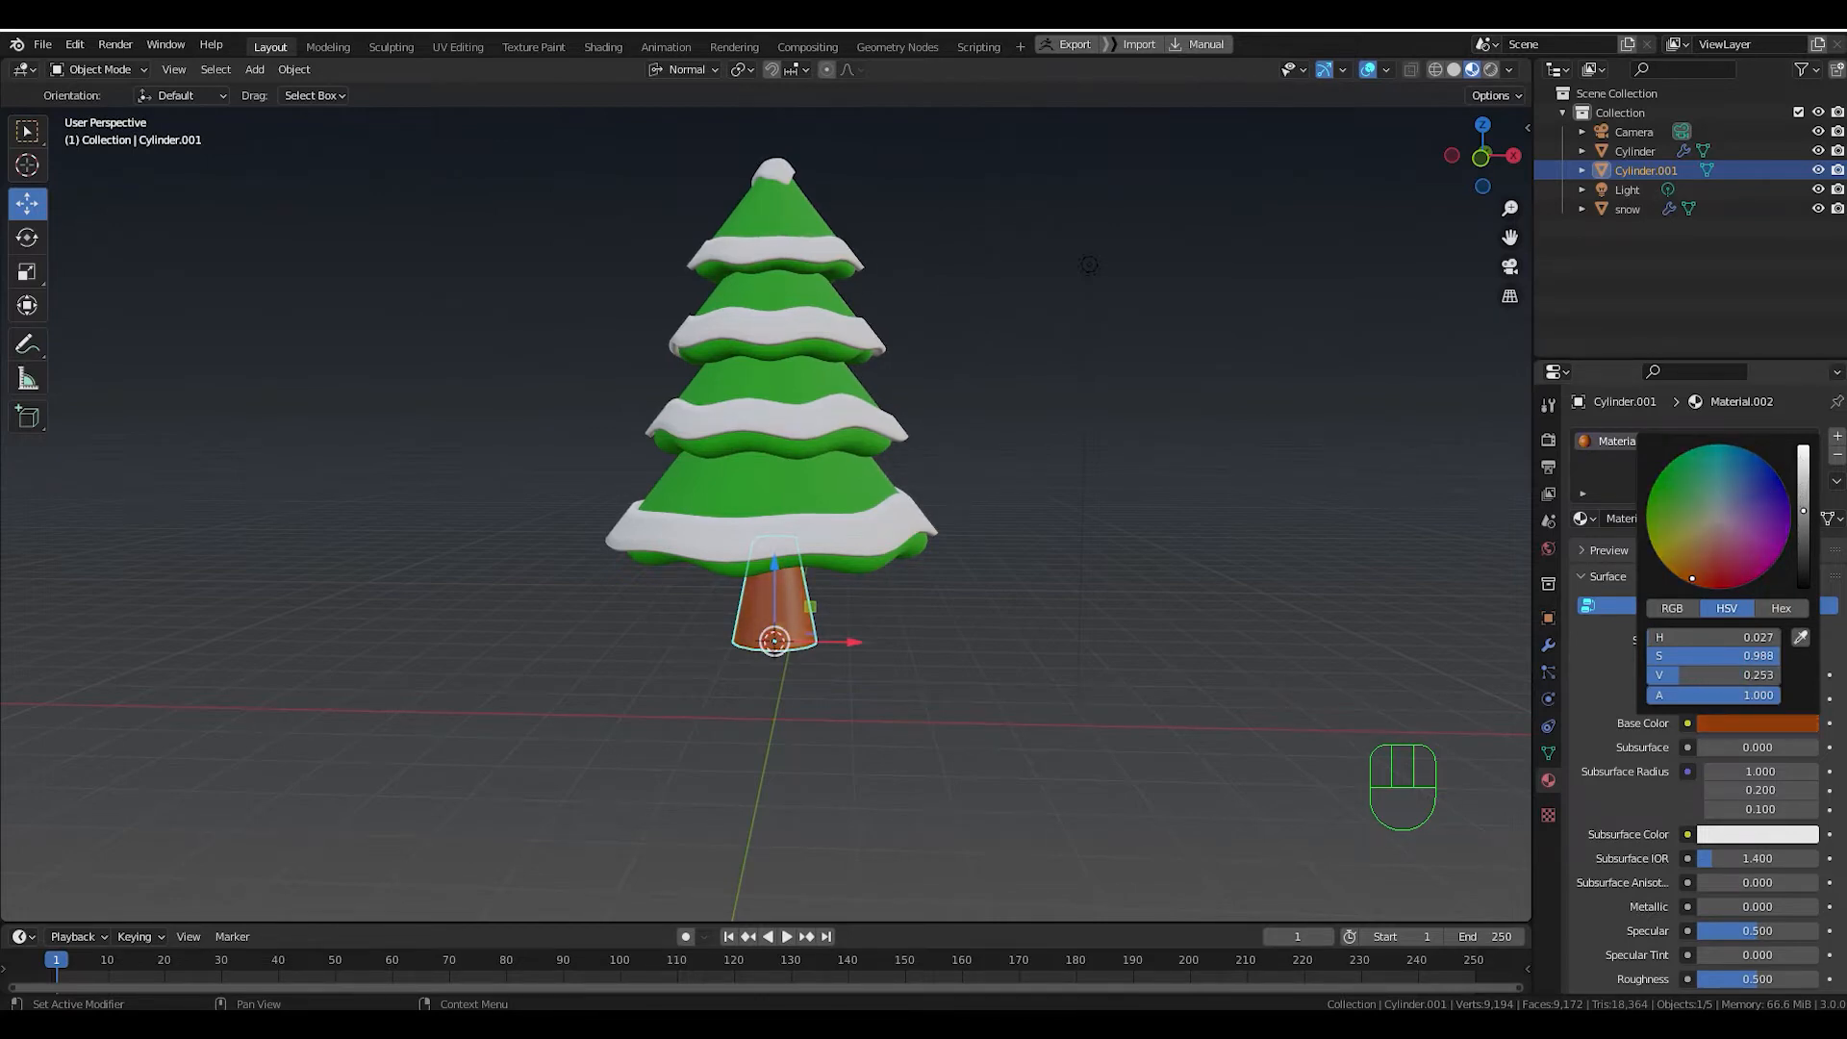
left_click(966, 602)
Examine the colored tree and its trunk from the front and in perspective.
middle_click_drag(1019, 590, 1009, 628)
scroll(1004, 596, "down", 2)
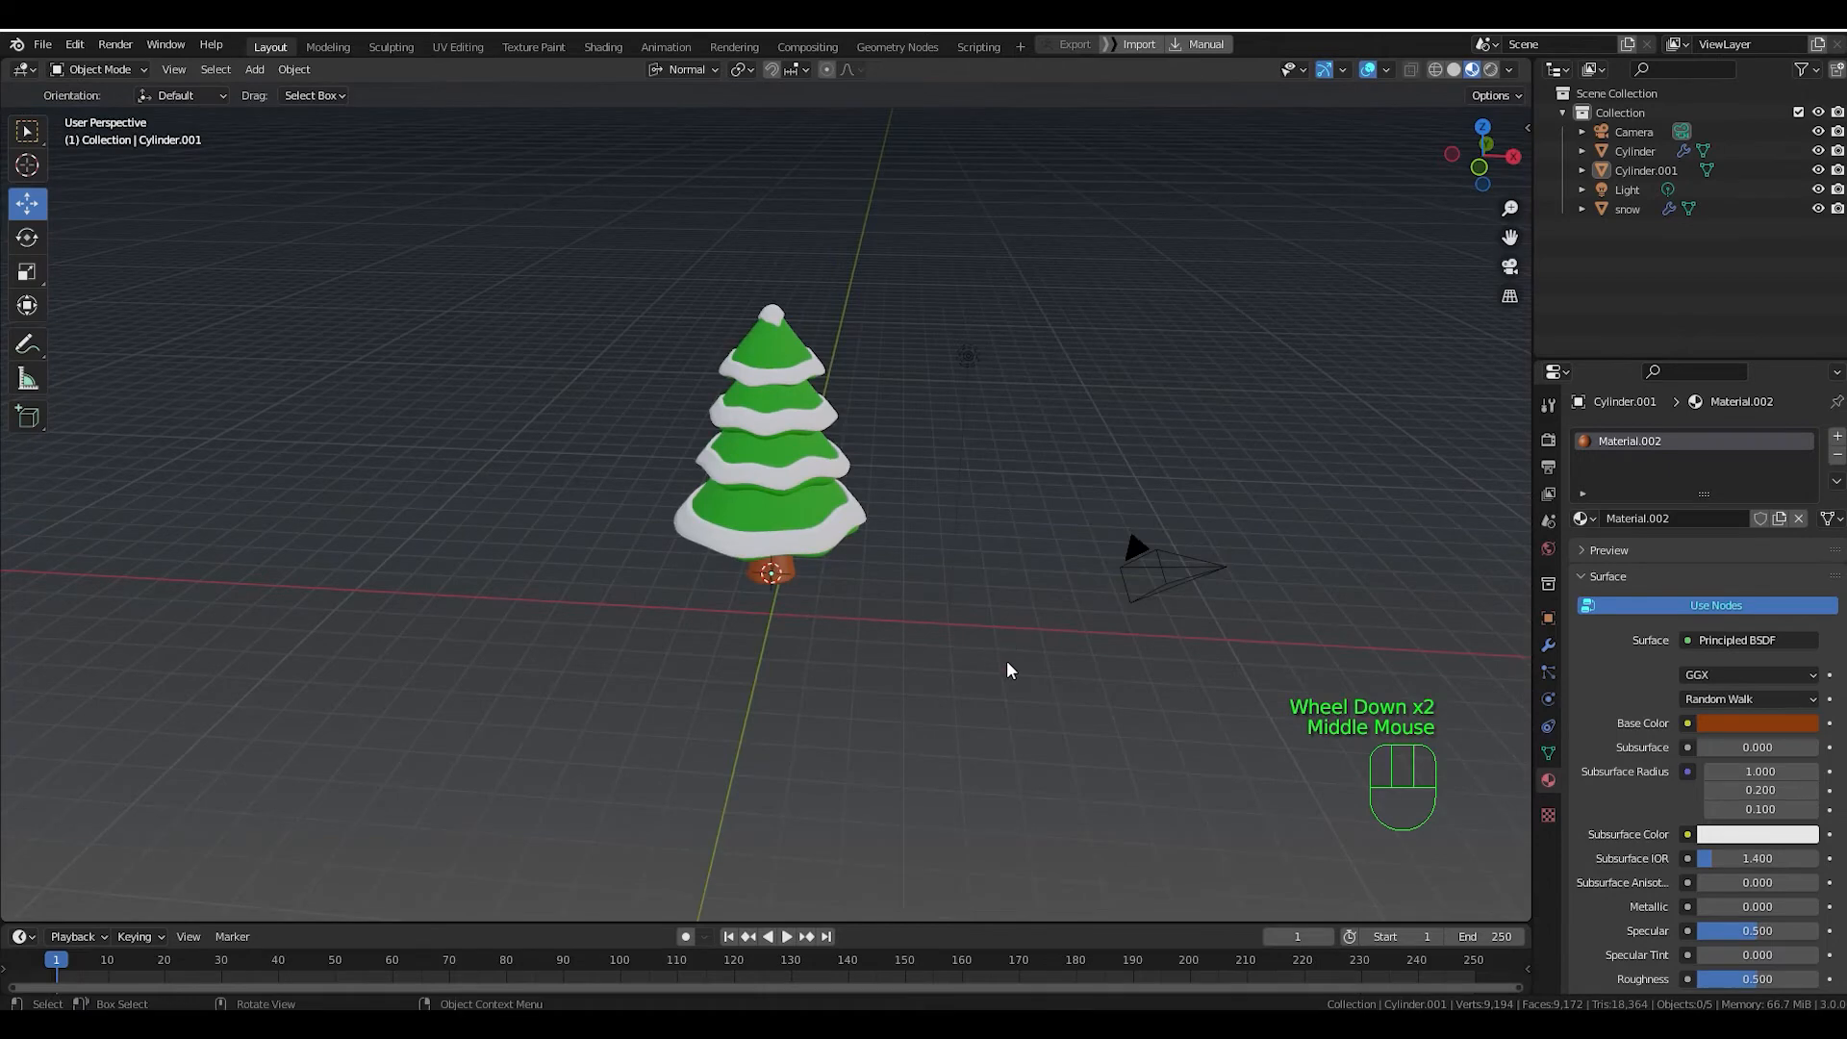
key("KP_1")
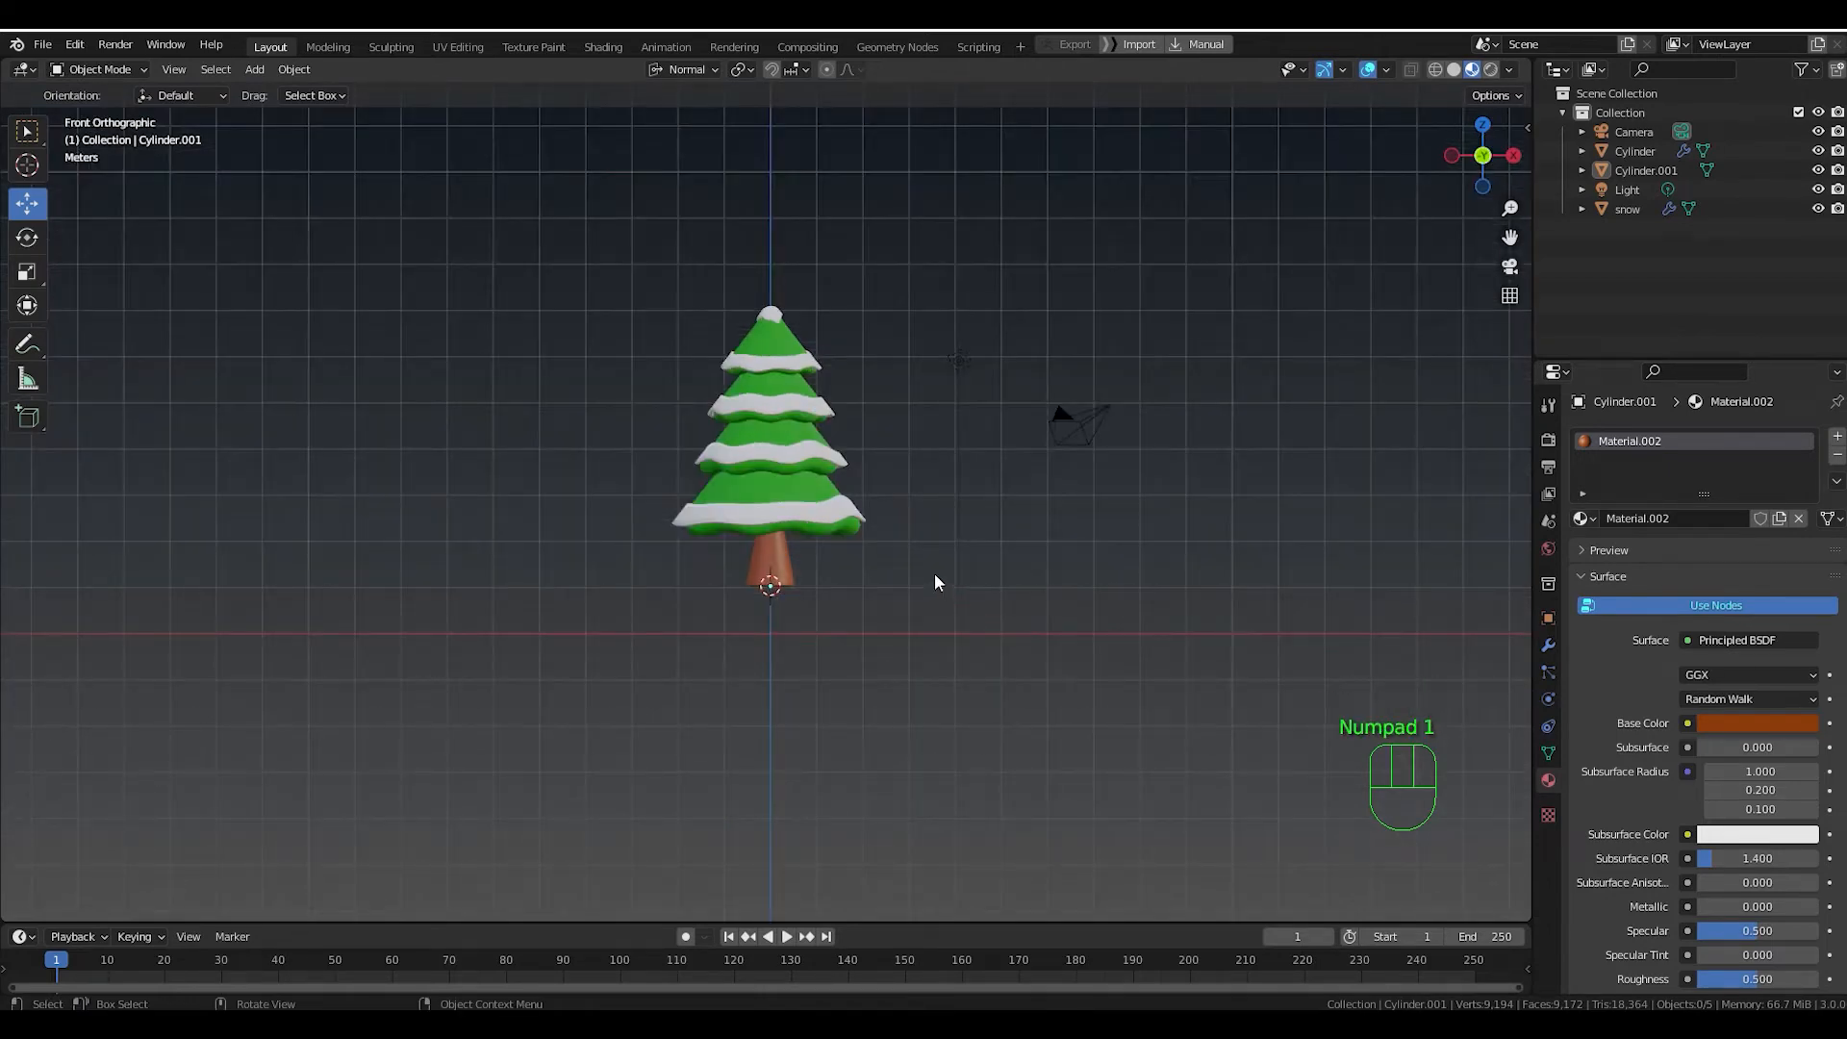
scroll(801, 480, "up", 6)
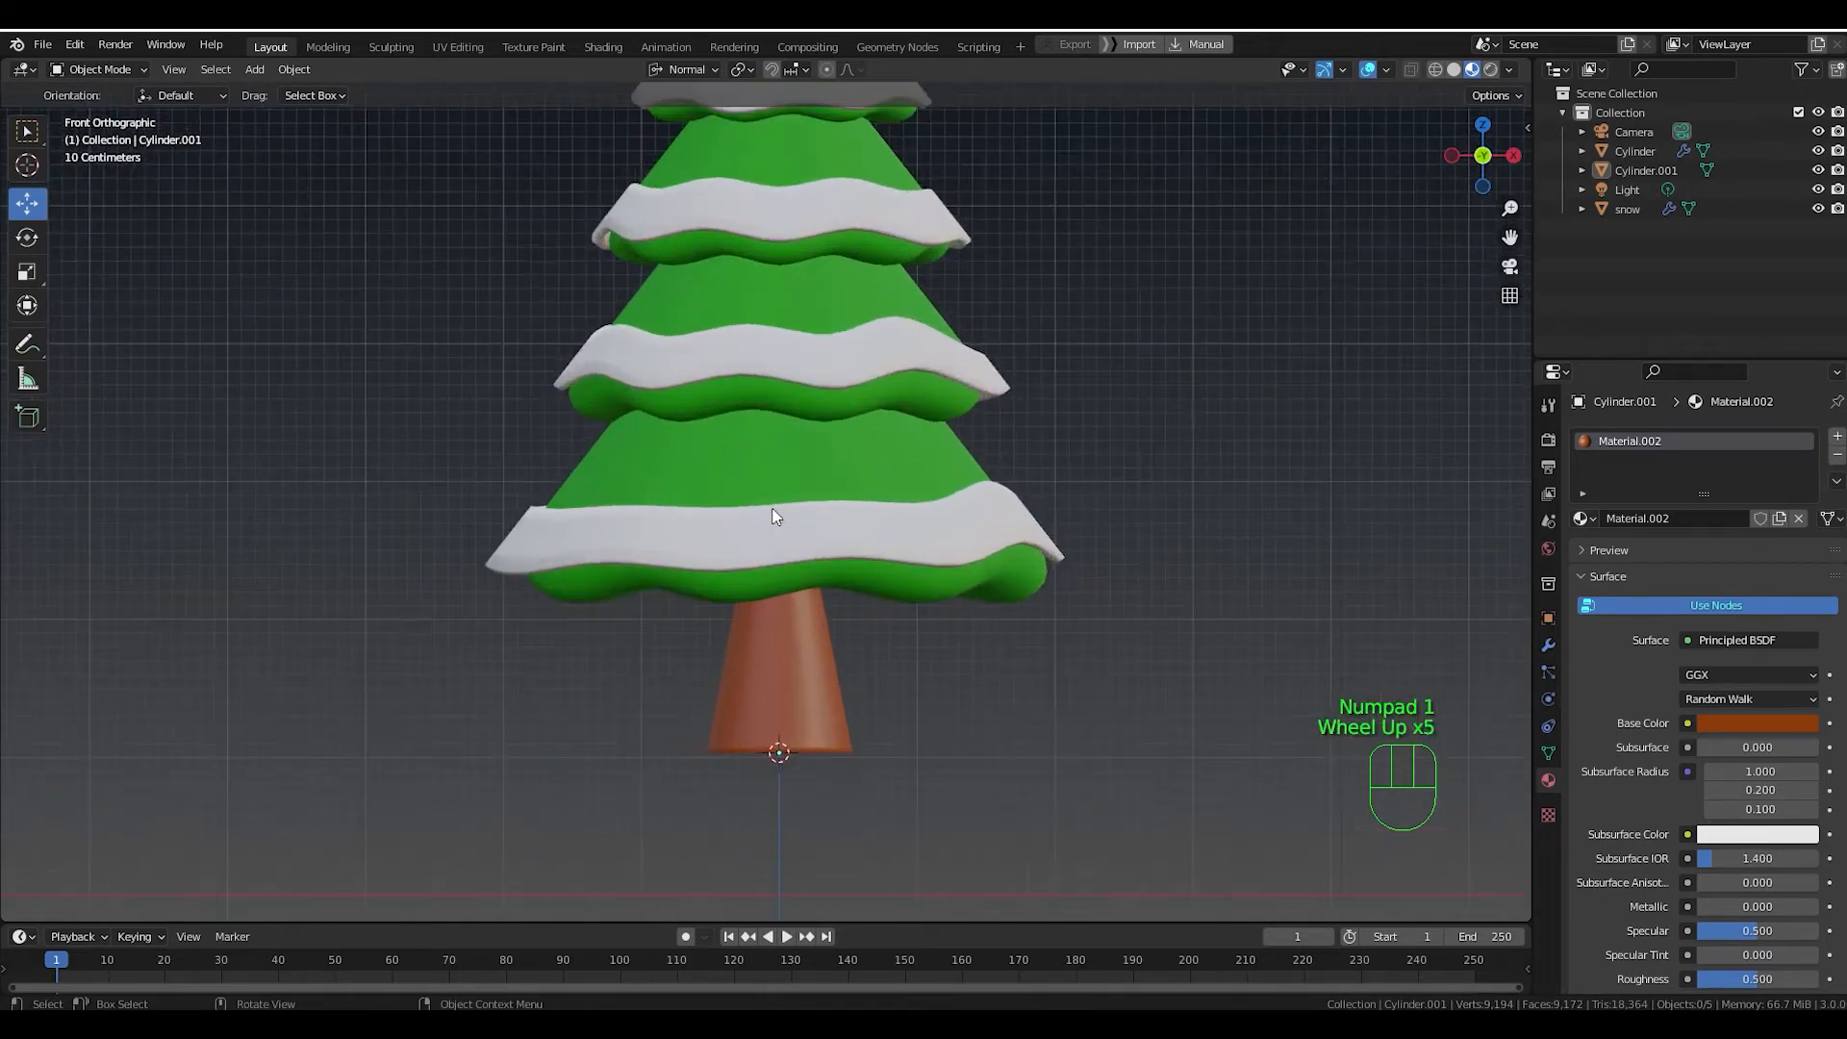
scroll(772, 517, "down", 2)
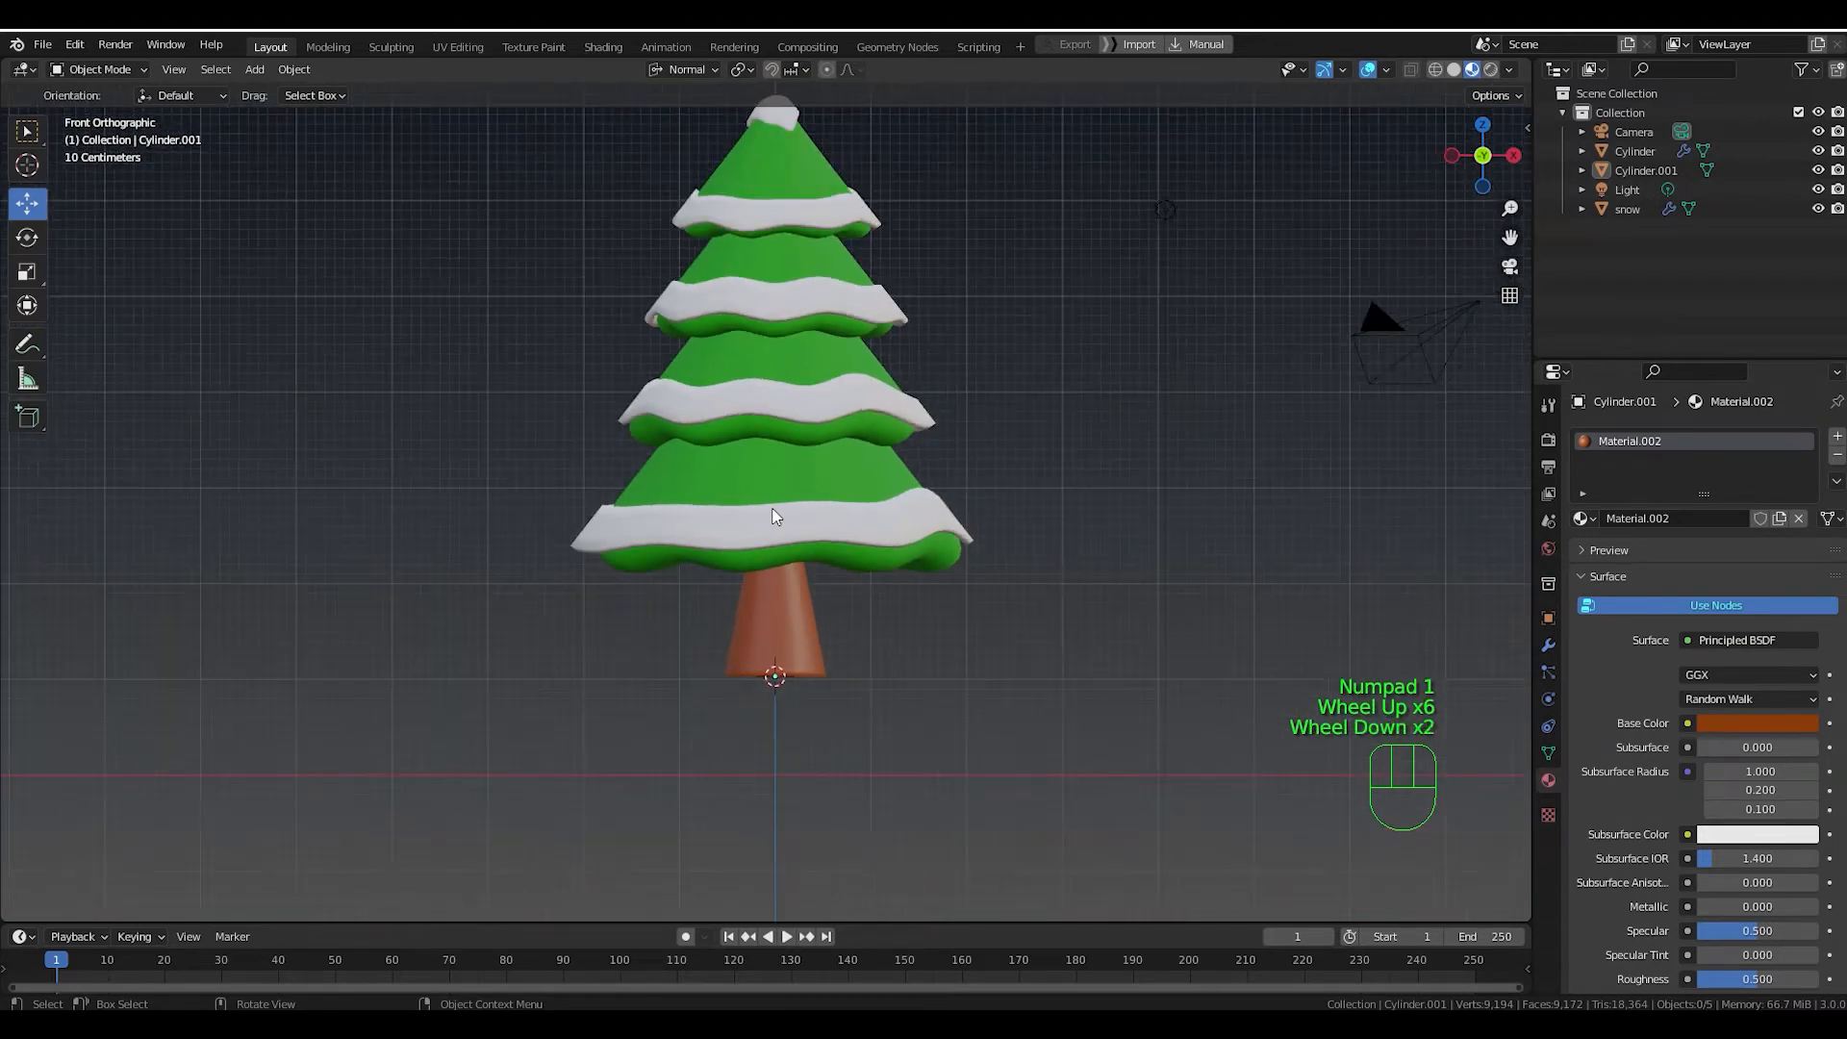
middle_click_drag(783, 520, 839, 623, "shift")
scroll(828, 569, "down", 1)
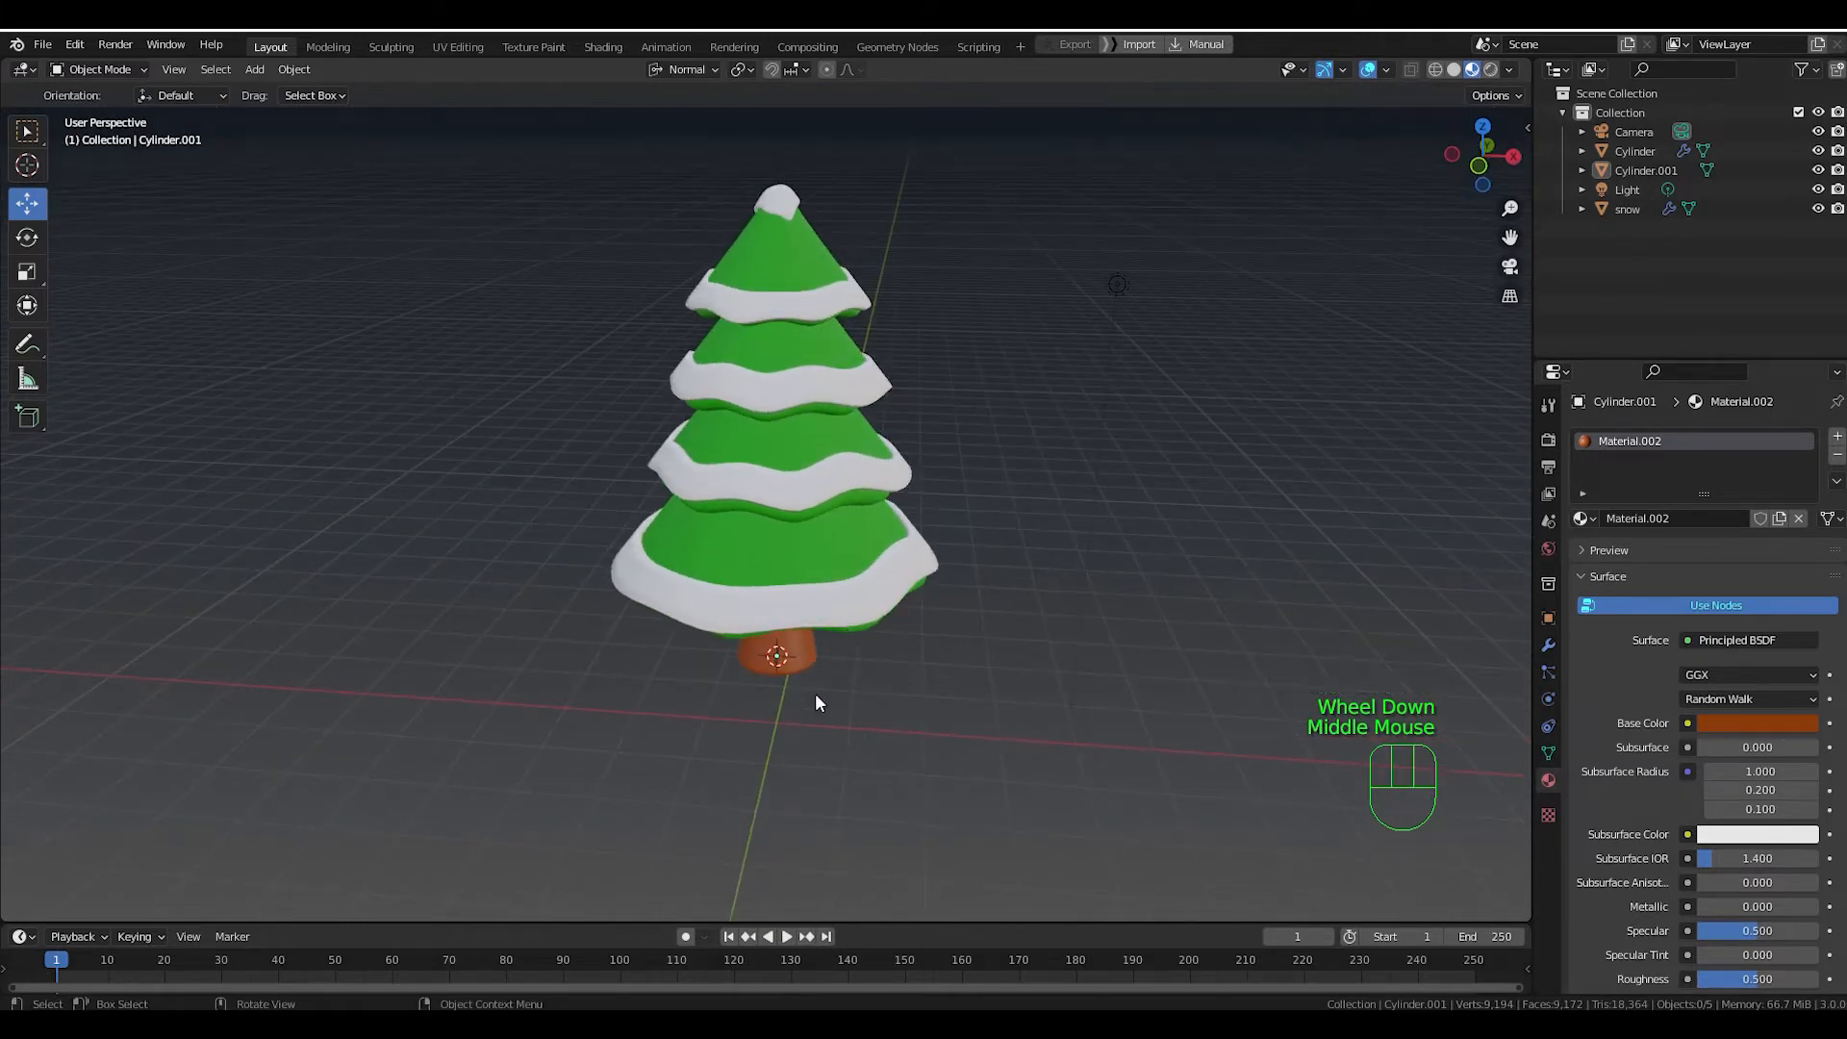
scroll(738, 738, "down", 1)
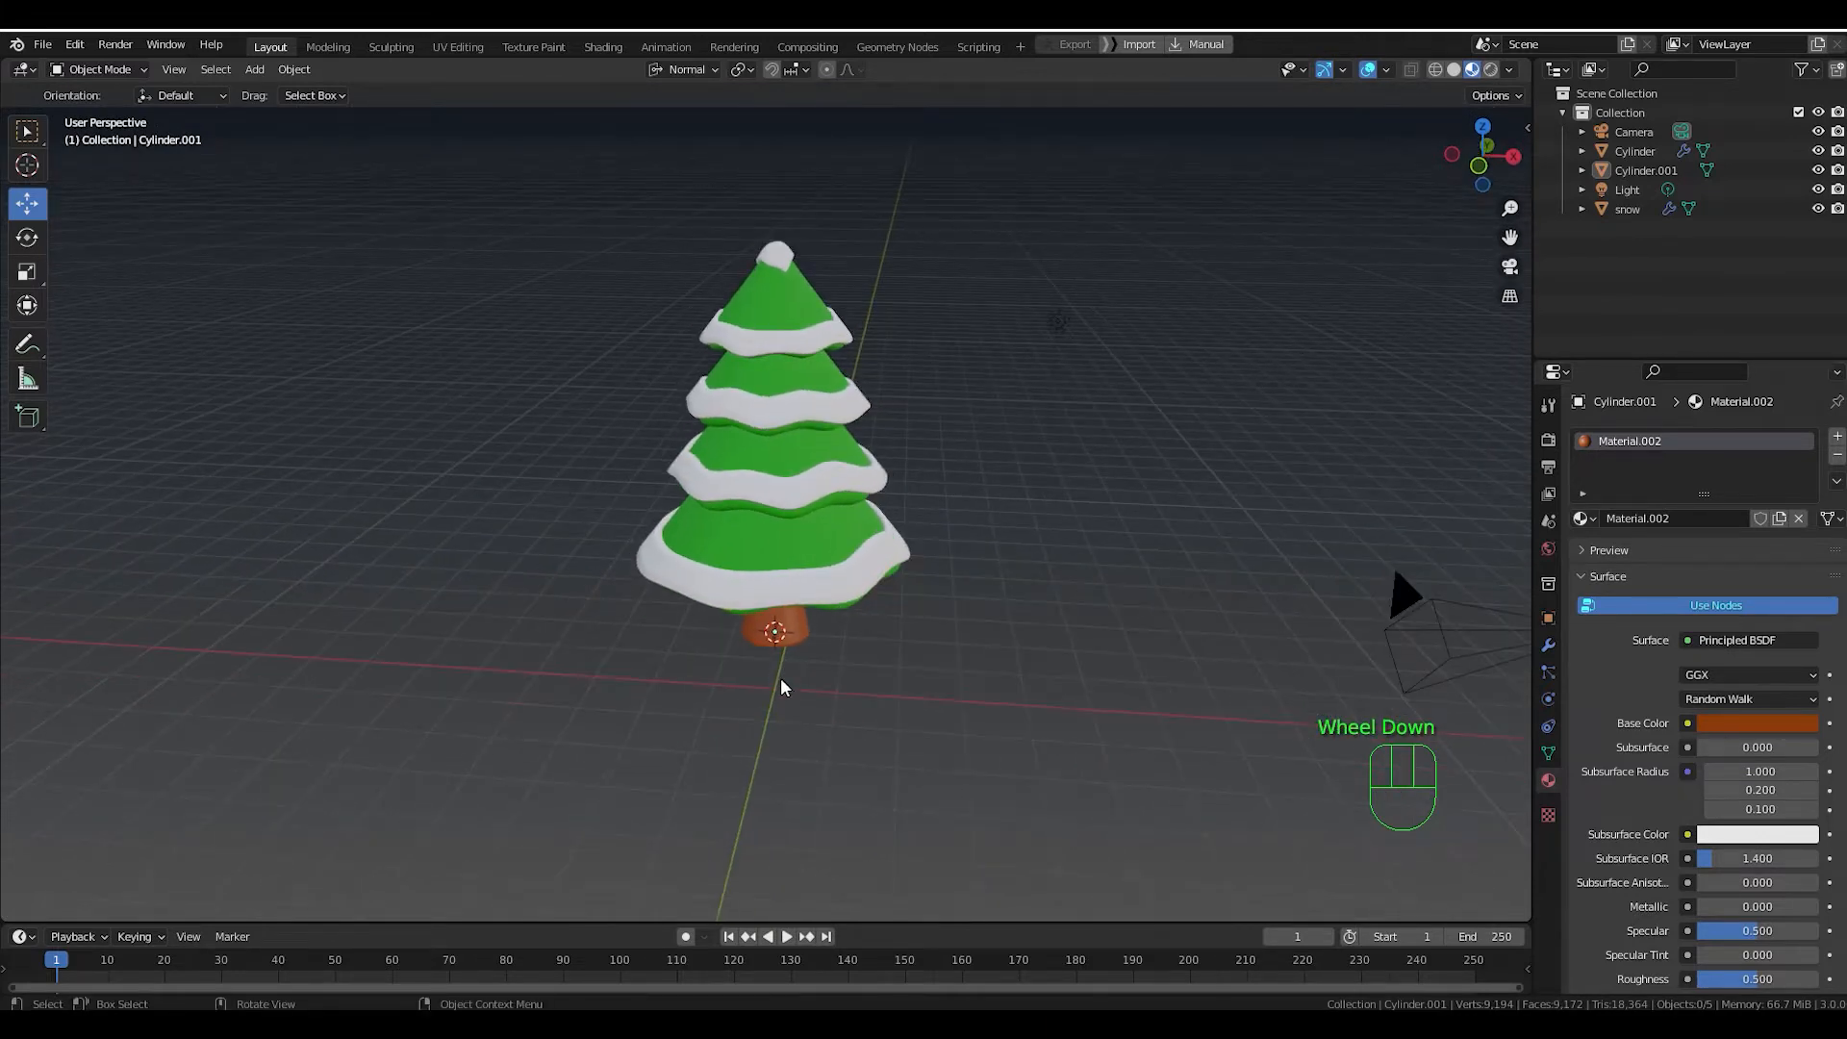
Add a plane at the trunk's base and scale it up uniformly into a wide ground surface around the tree.
key("shift+a")
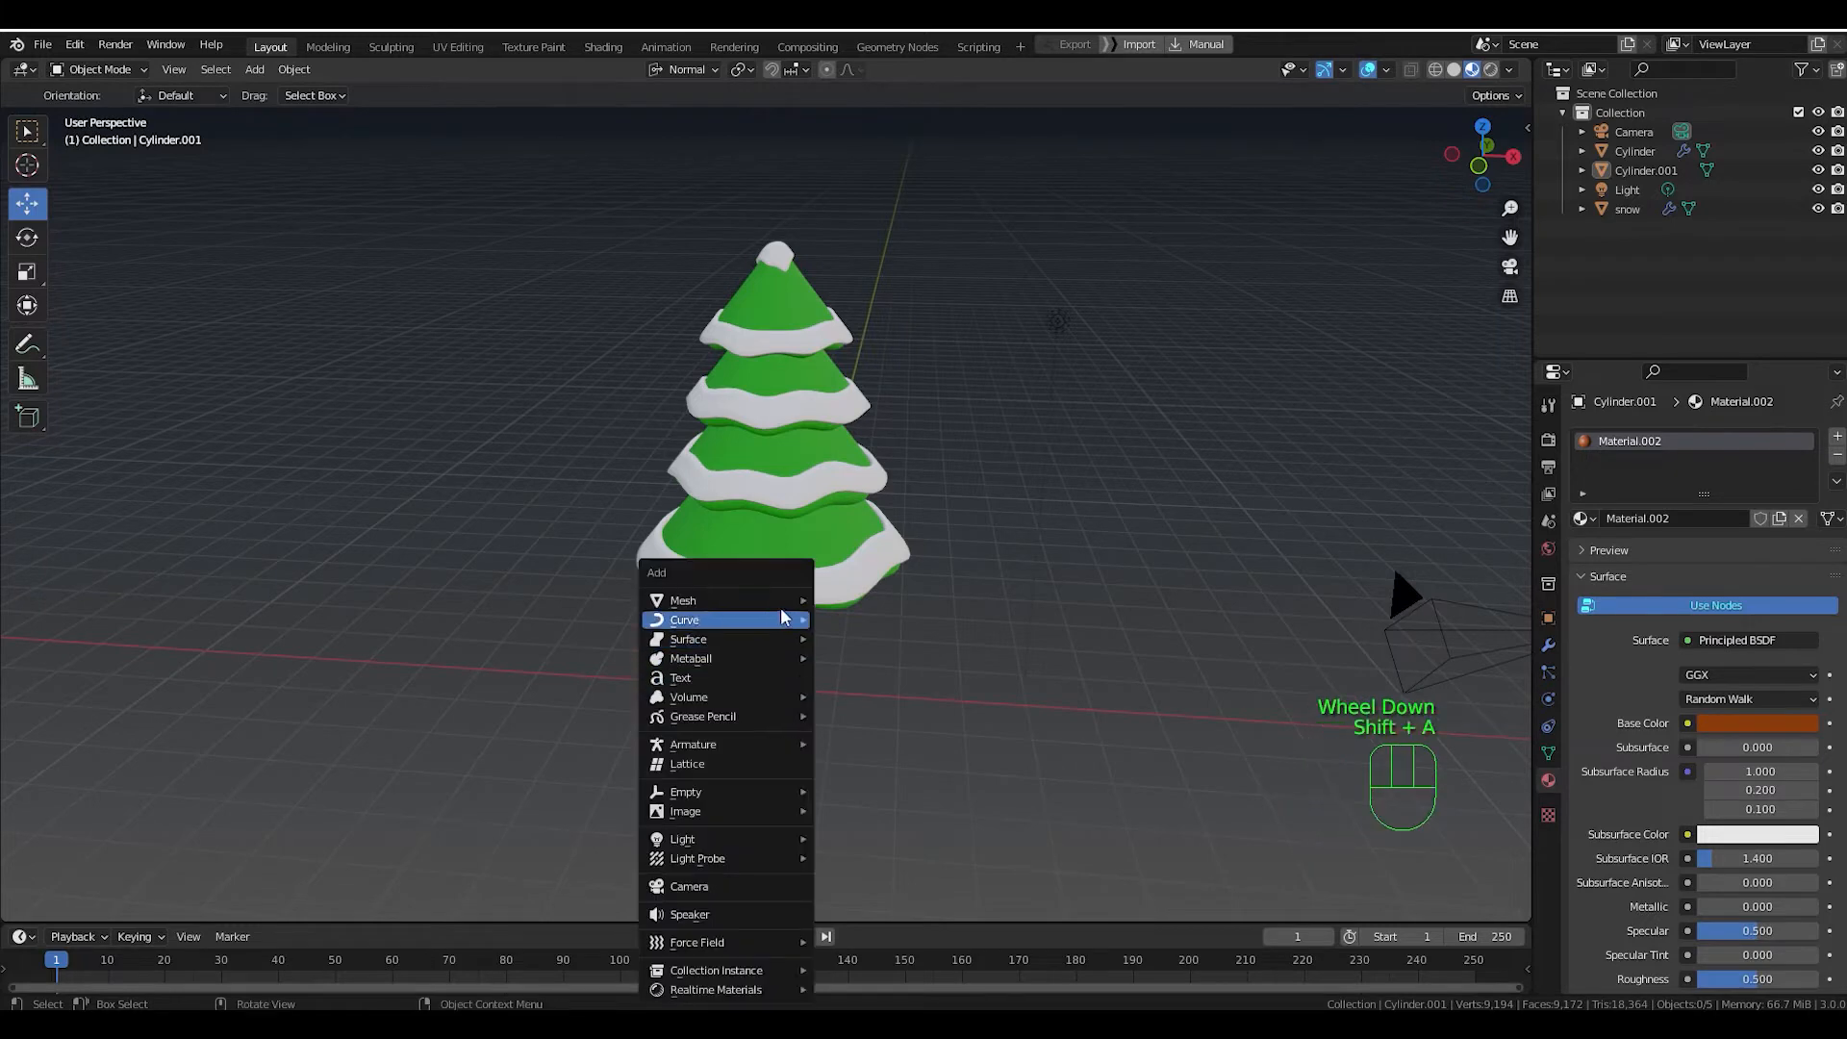
mouse_move(781, 608)
left_click(925, 154)
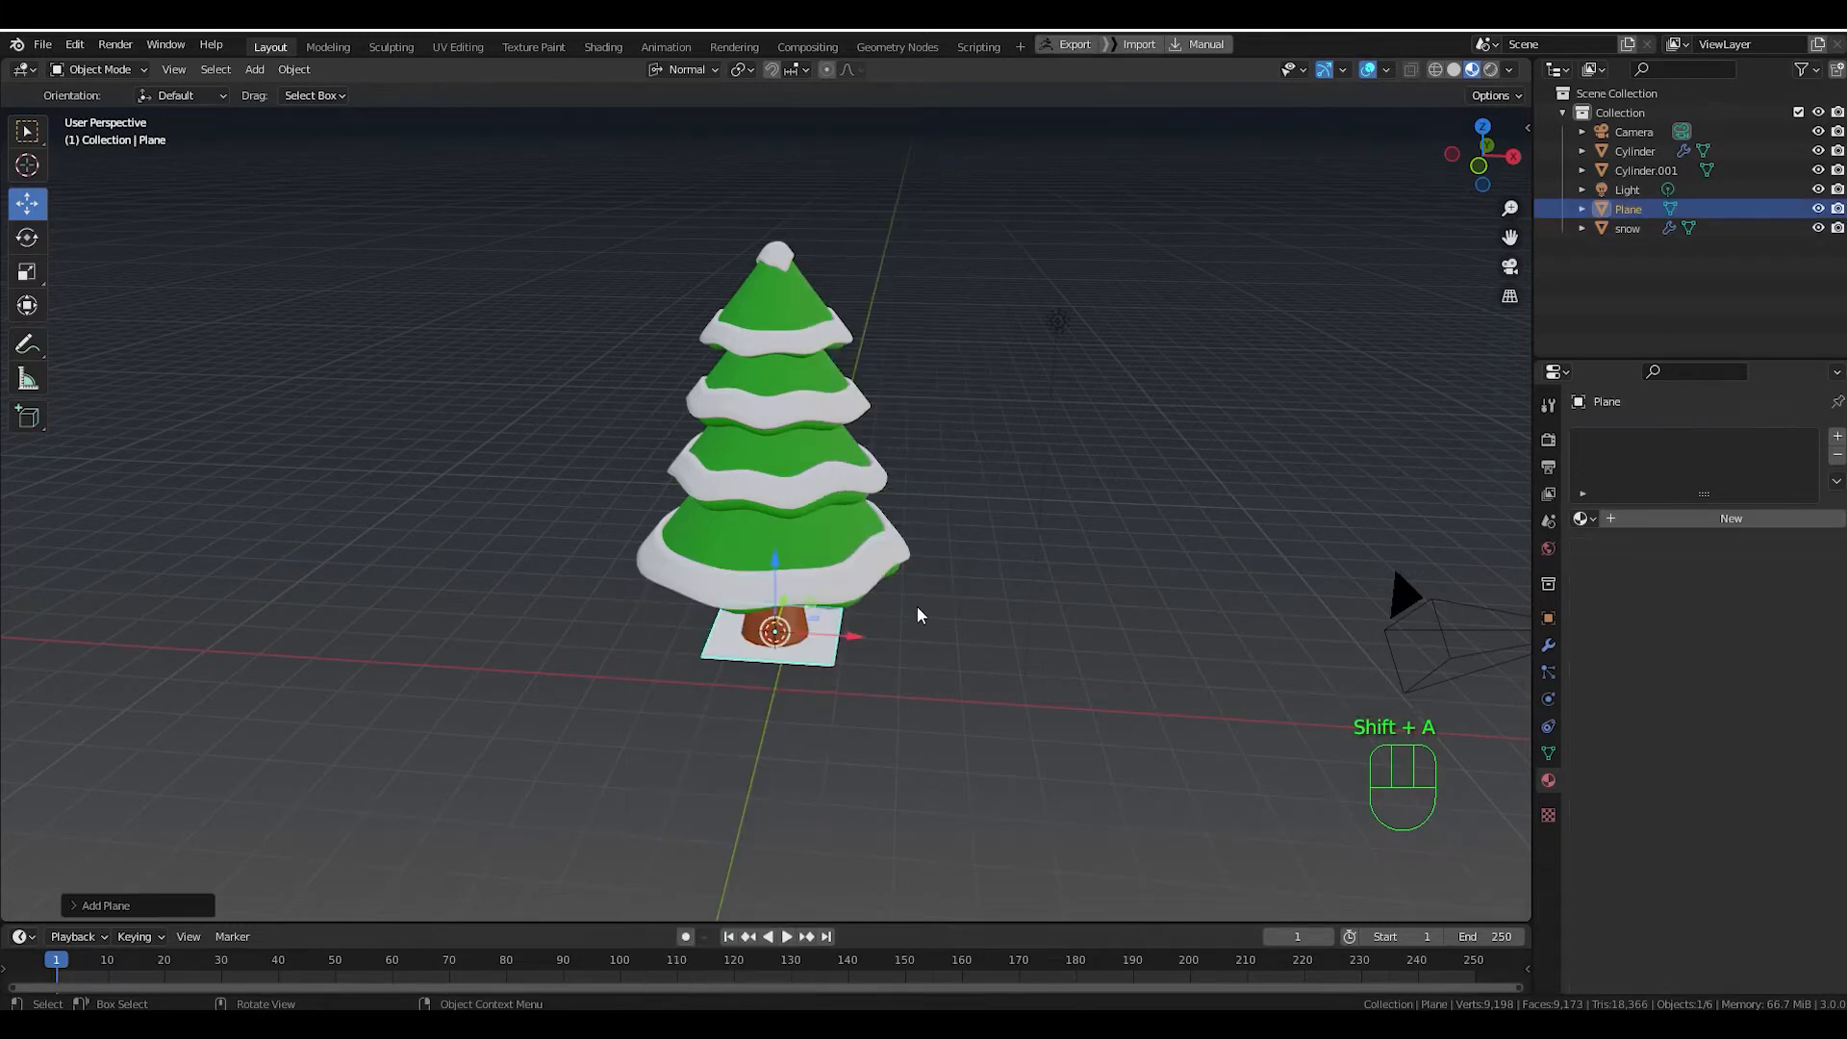
middle_click_drag(896, 722, 916, 684)
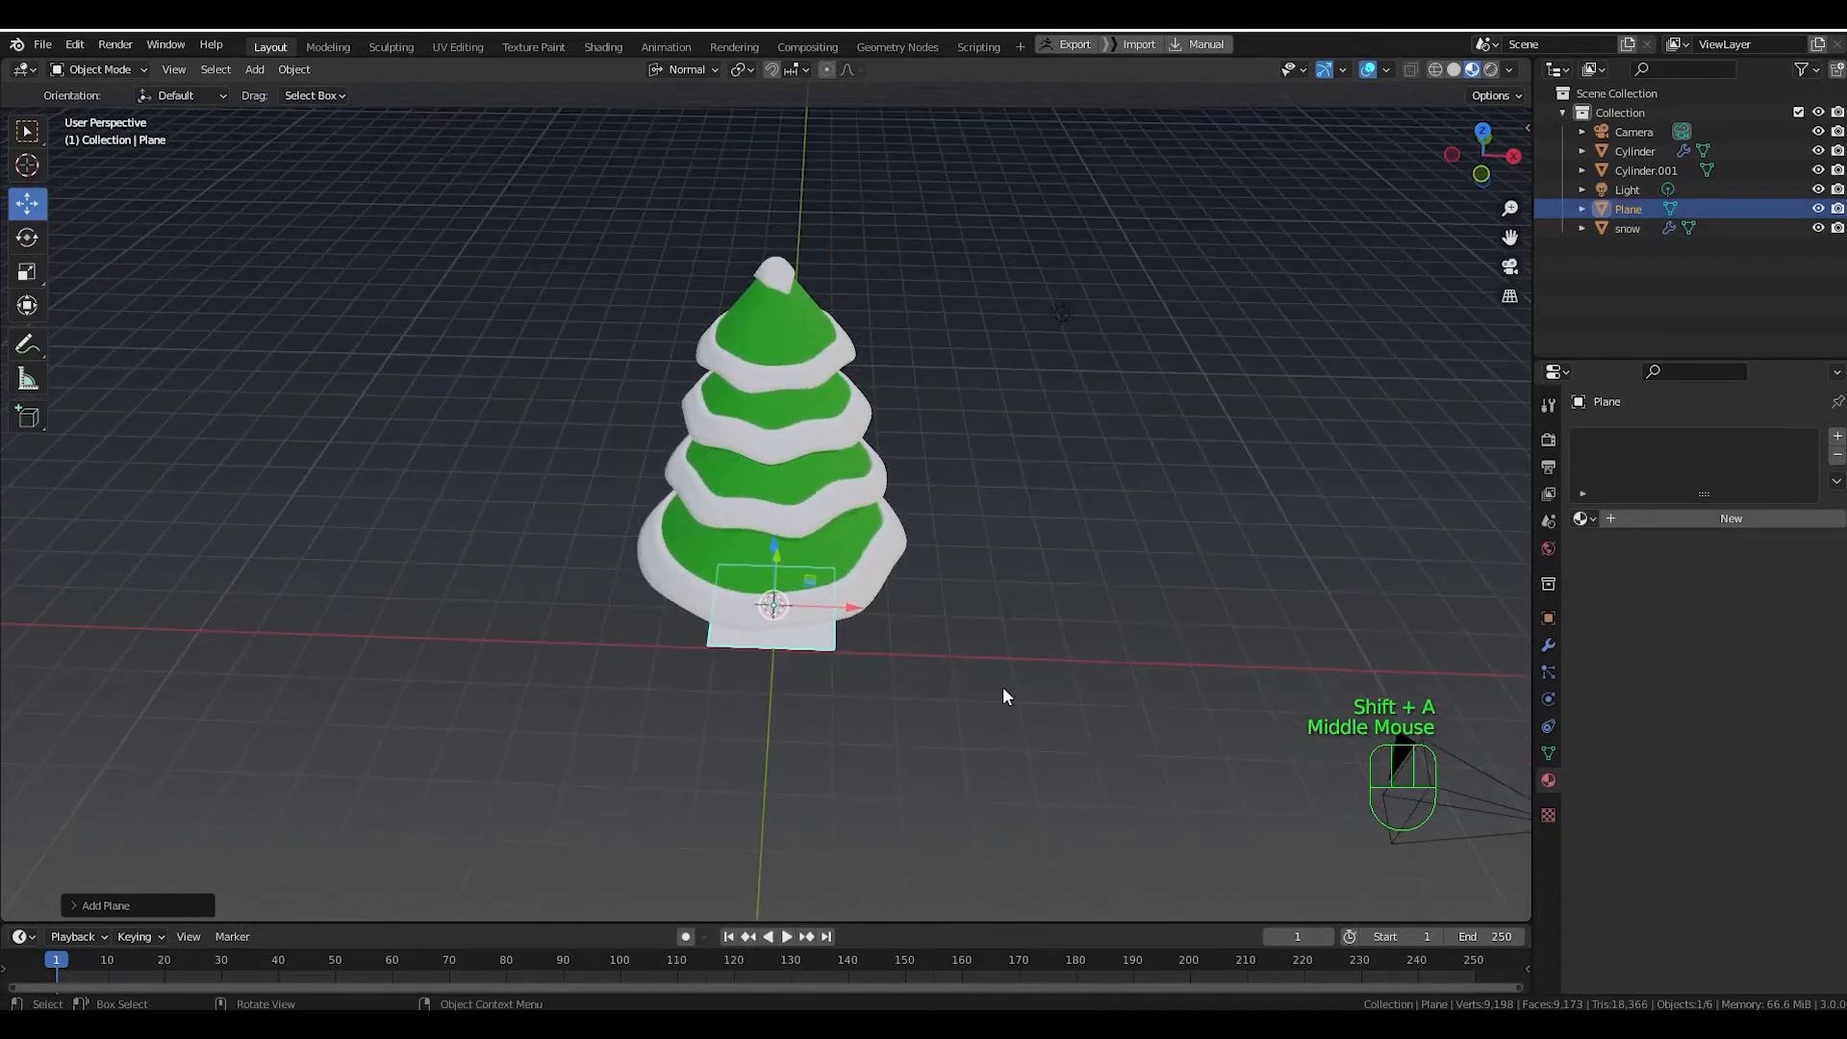
key("s")
left_click(808, 672)
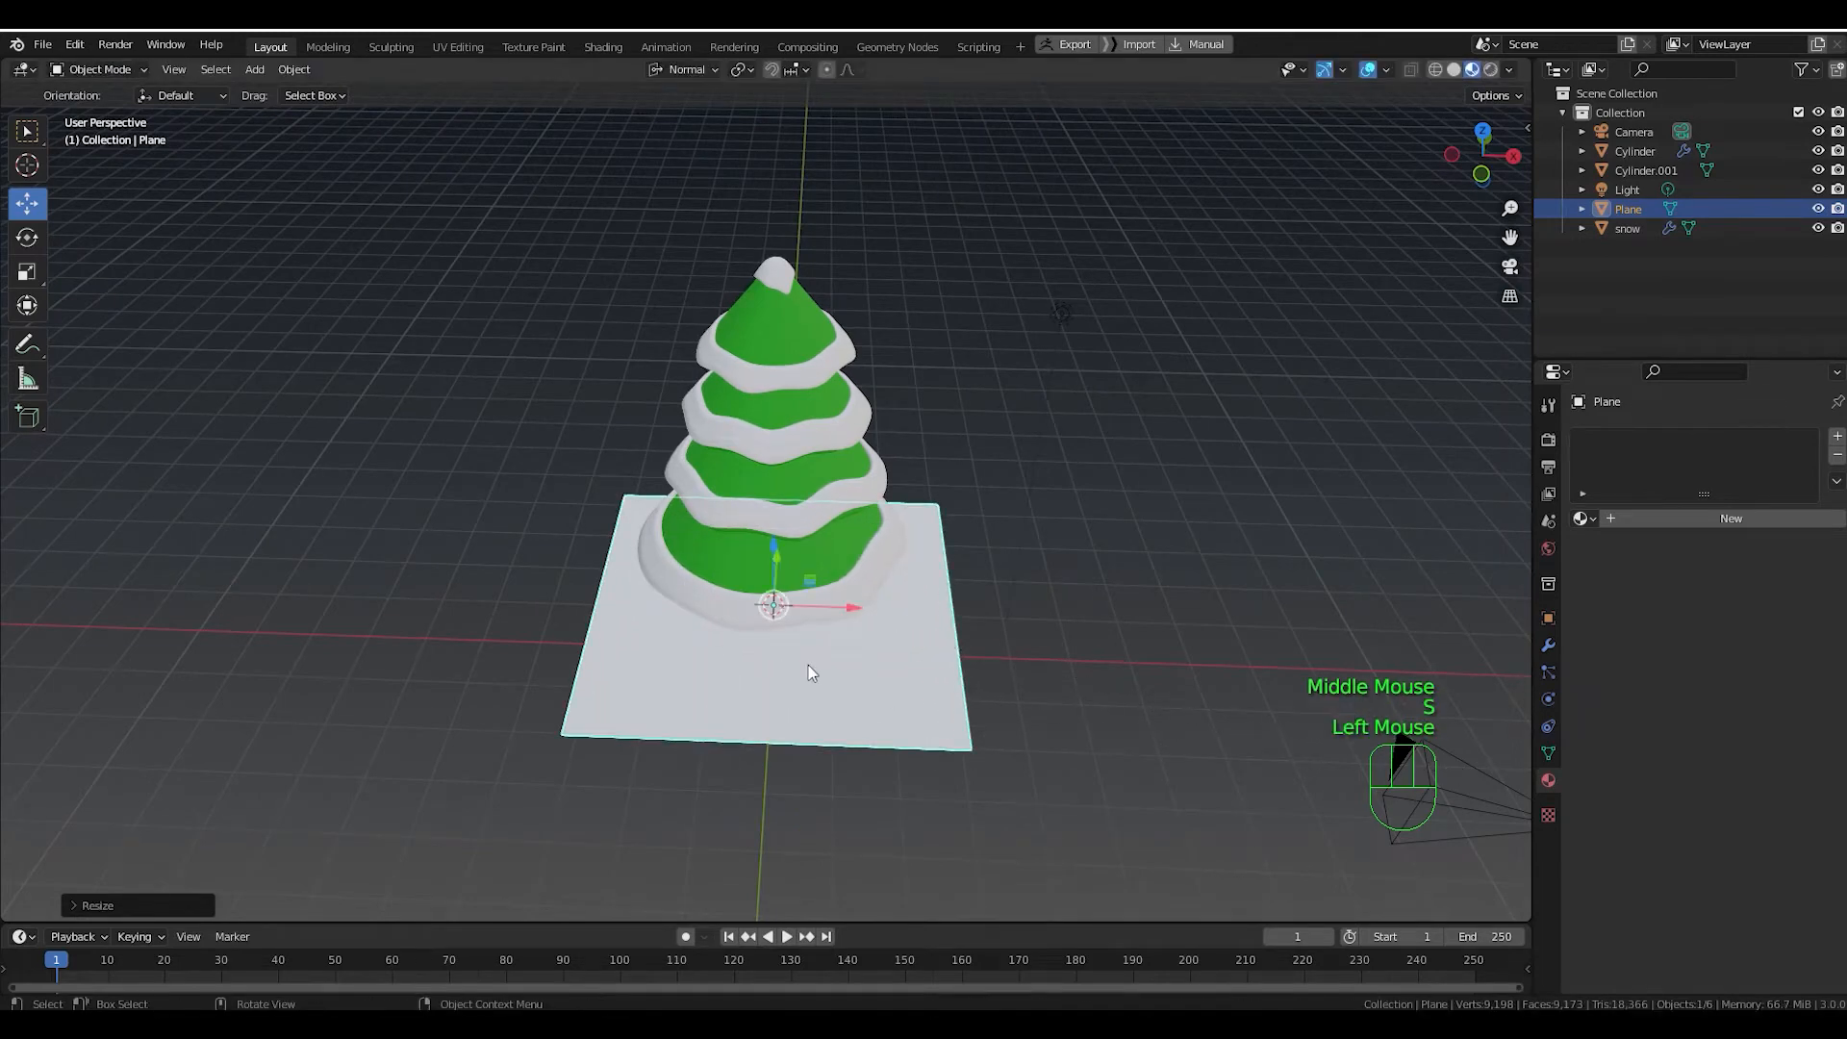
key("s")
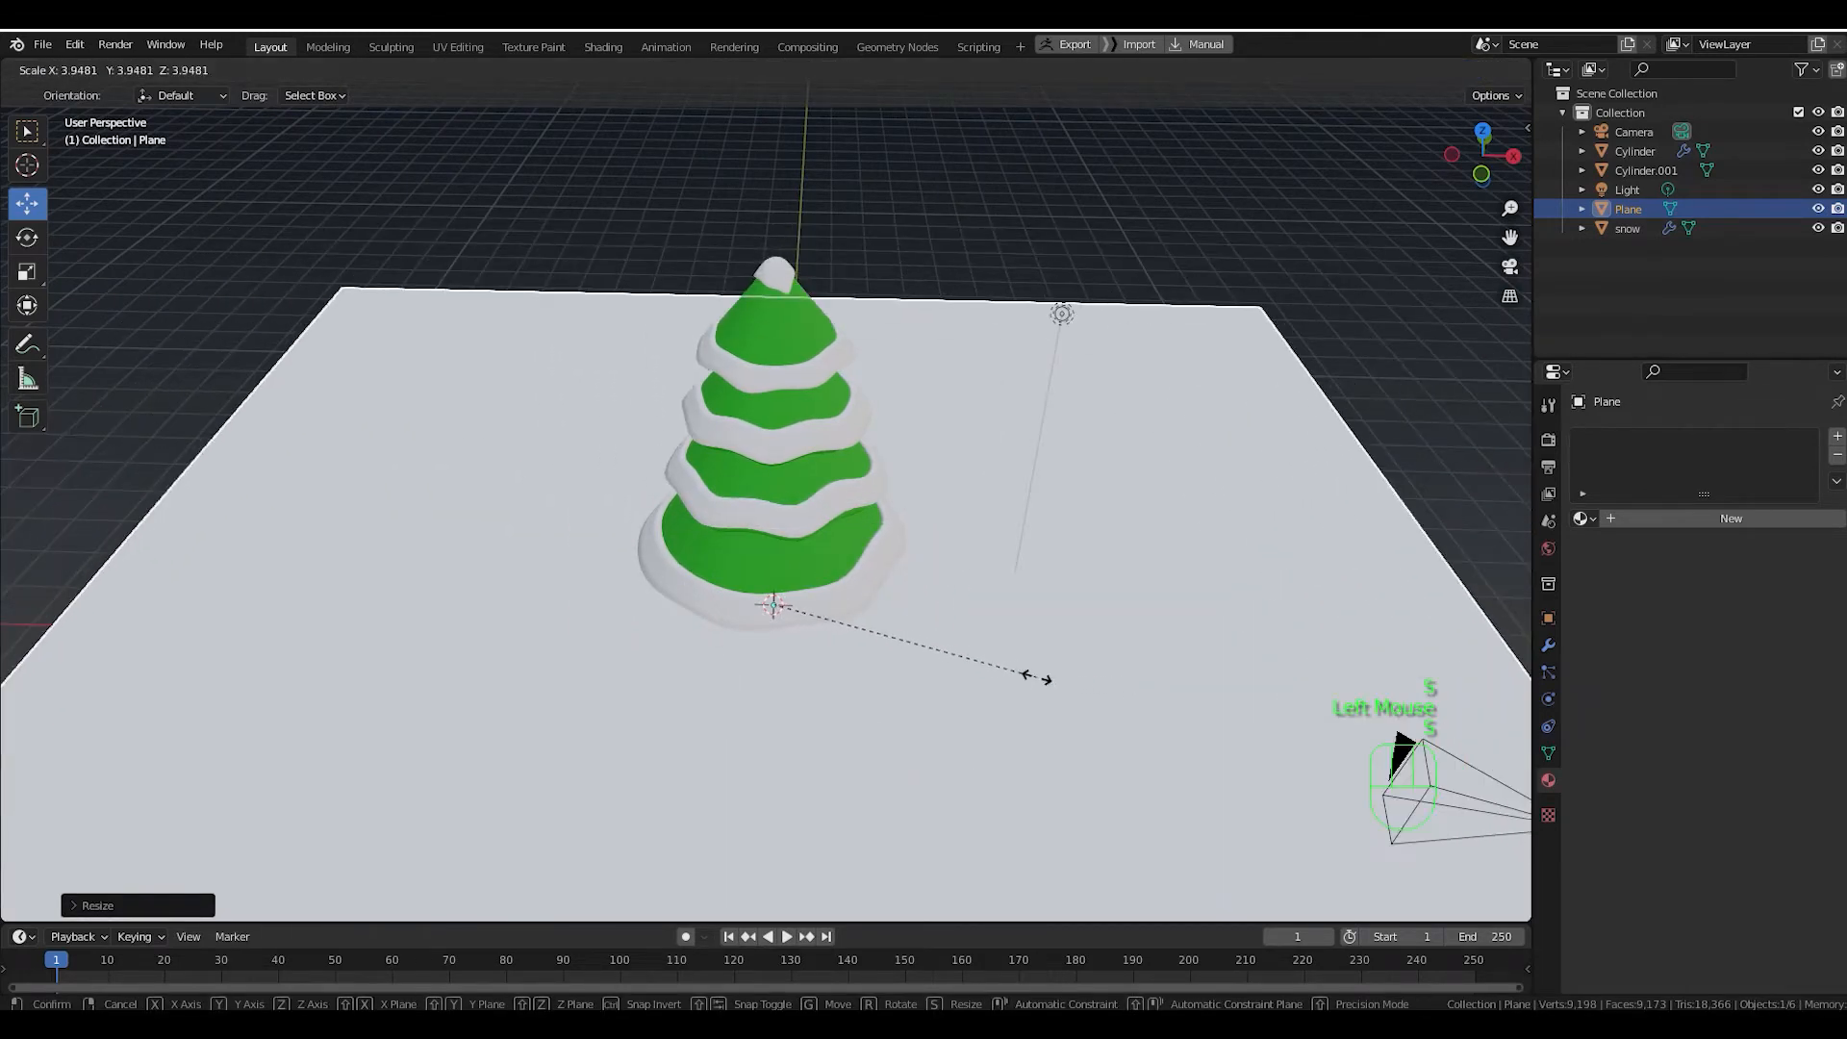
left_click(991, 703)
Give the ground plane a new material with a saturated orange base color and a Roughness of 0.854.
middle_click_drag(989, 702, 892, 659)
mouse_move(875, 604)
middle_mouse_down()
mouse_move(878, 633)
mouse_move(910, 560)
mouse_move(829, 610)
mouse_move(860, 611)
middle_mouse_up()
key("KP_1")
scroll(860, 612, "down", 1)
scroll(862, 608, "down", 1)
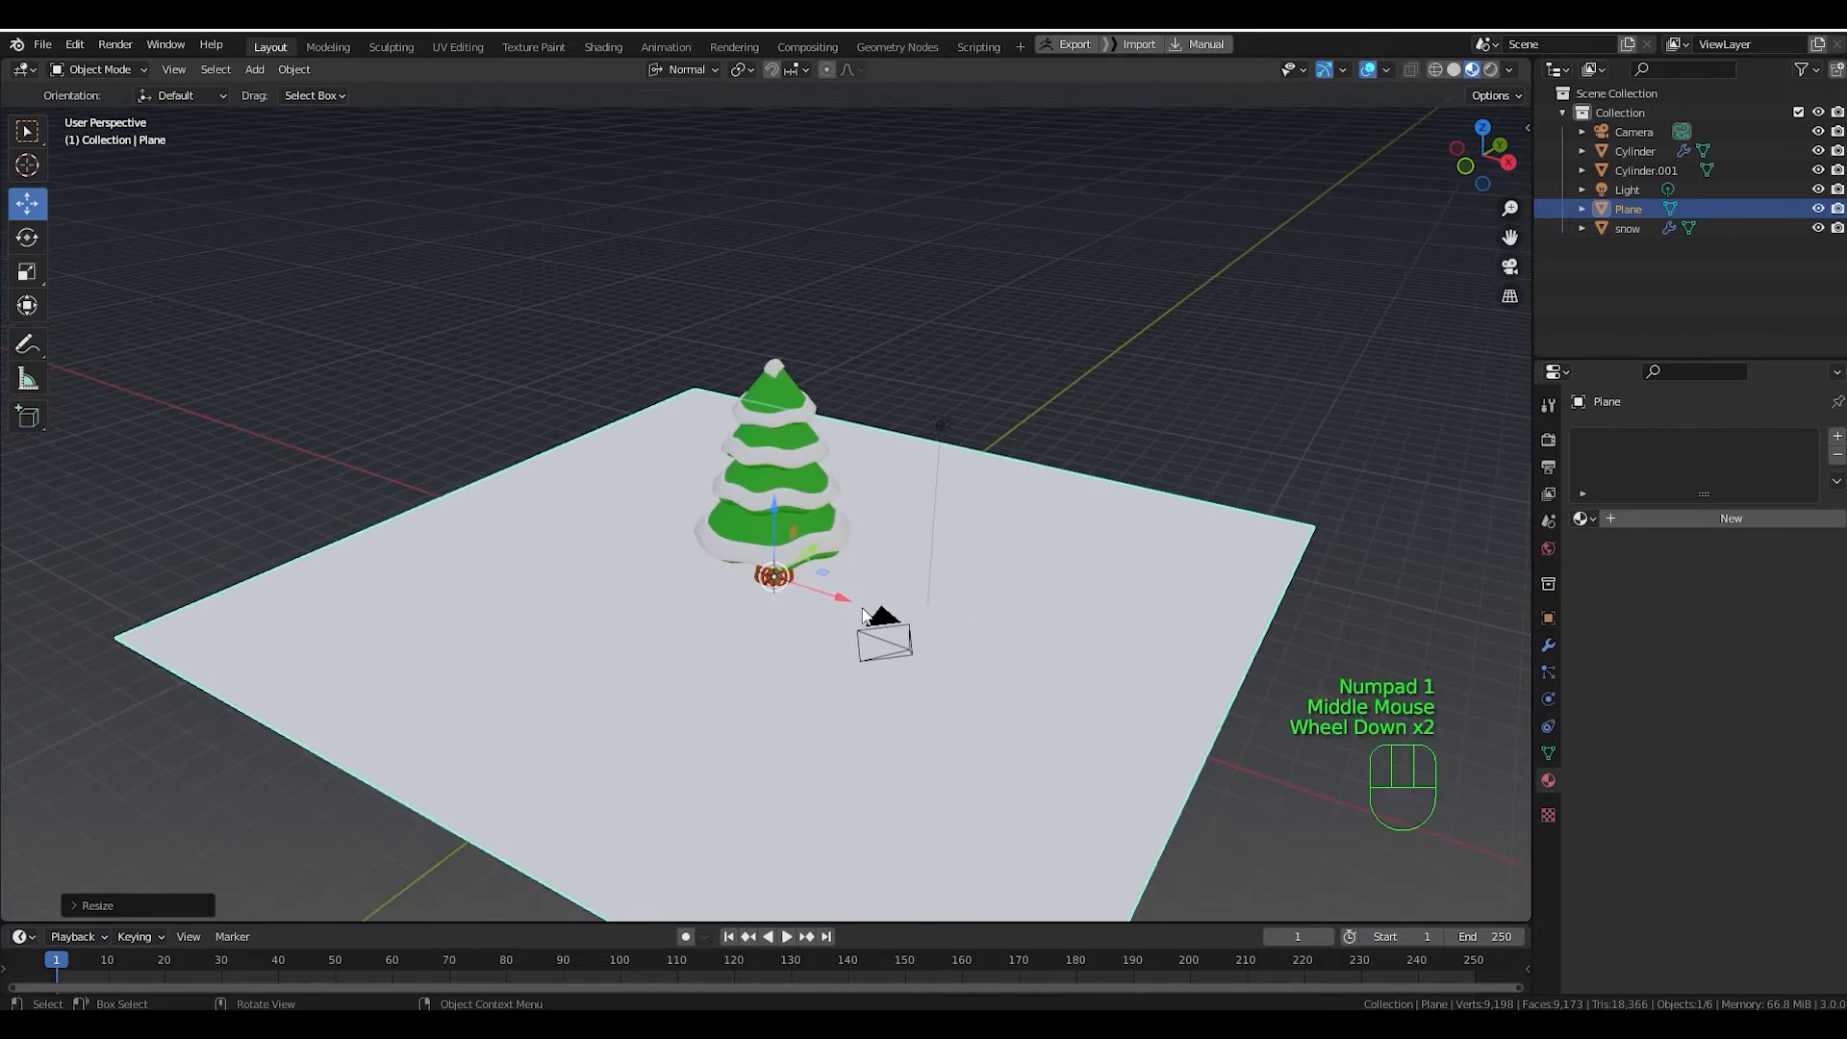
left_click(1689, 517)
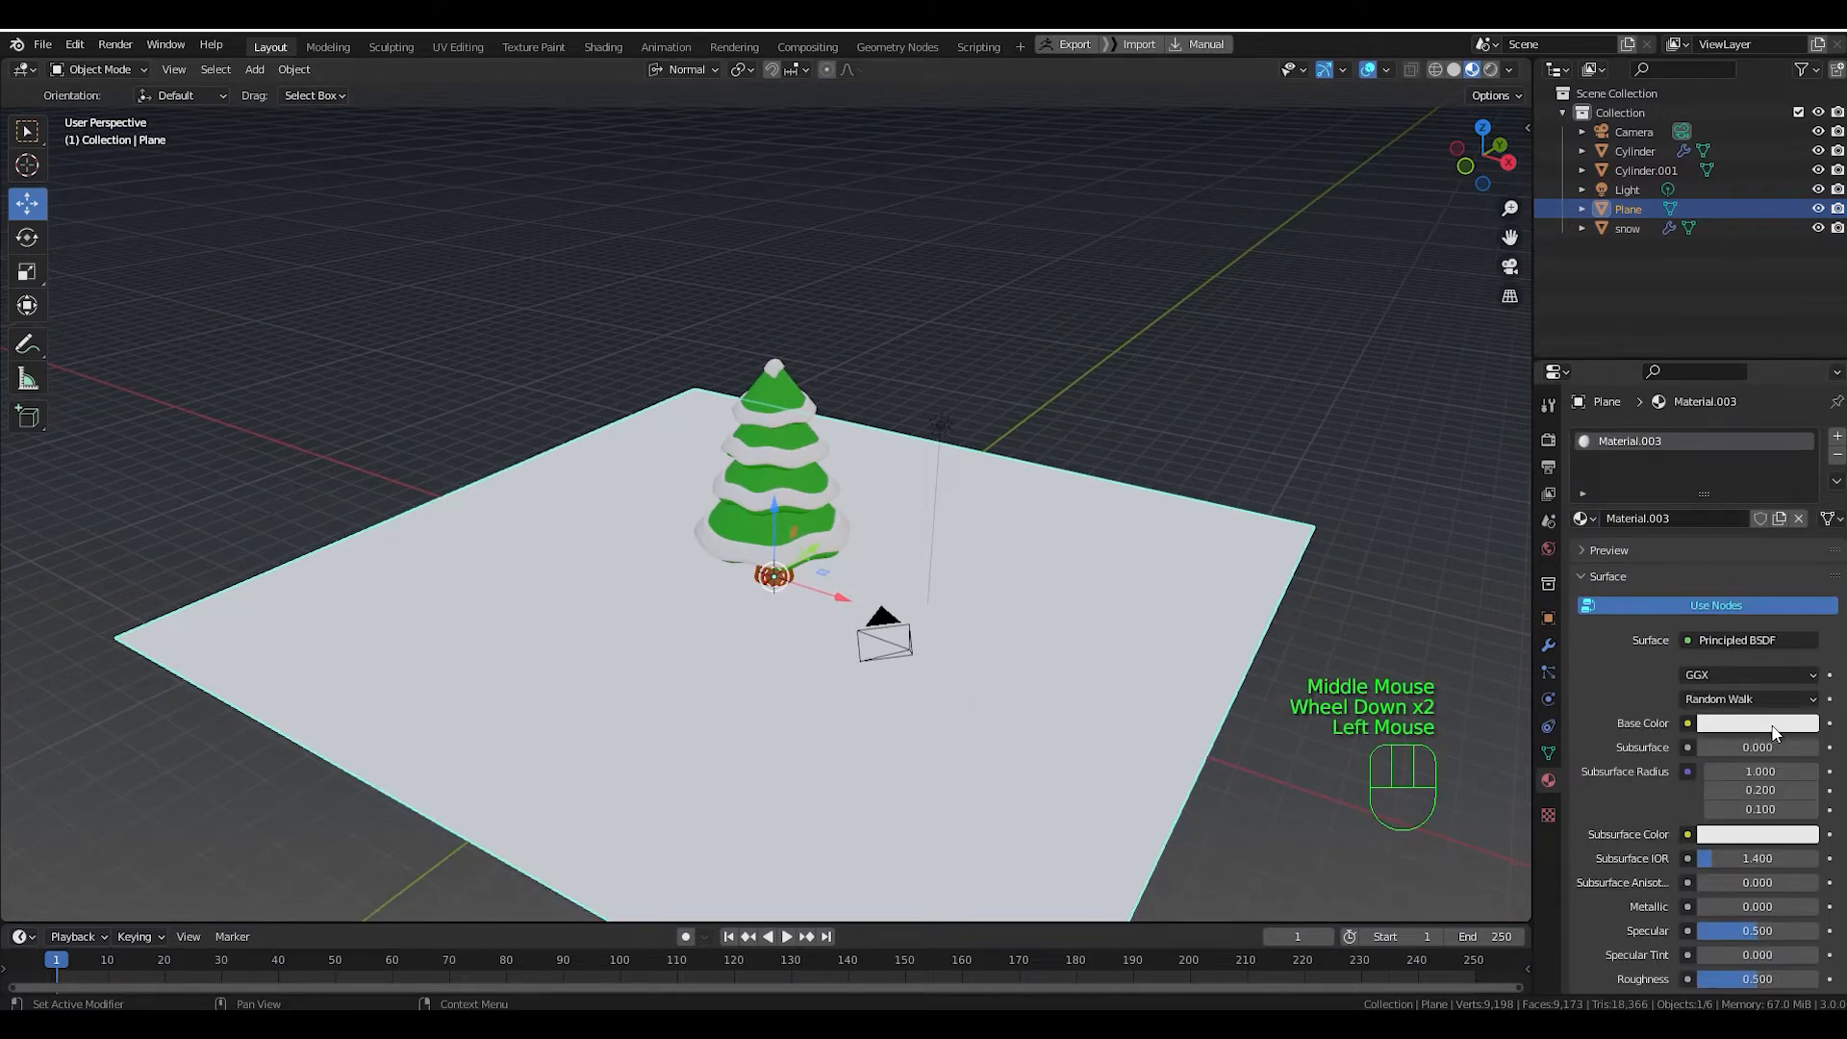
left_click(1775, 731)
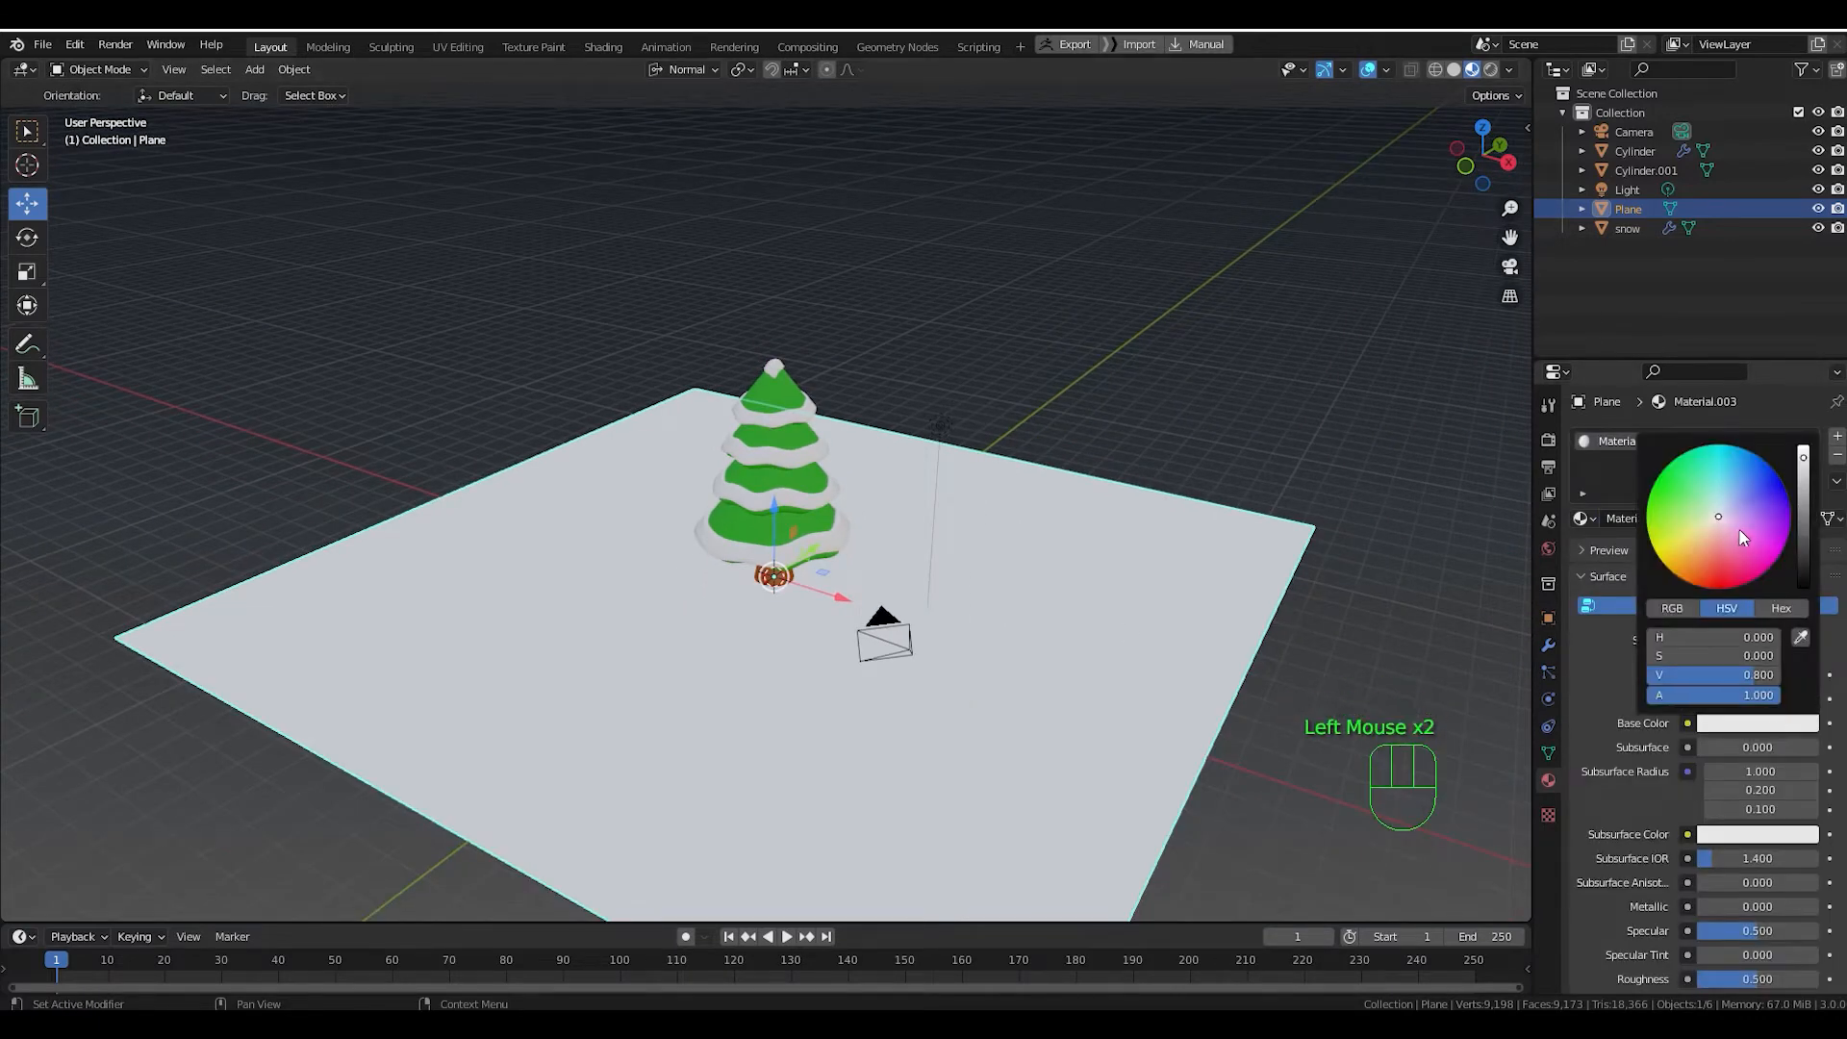
left_click_drag(1739, 528, 1701, 577)
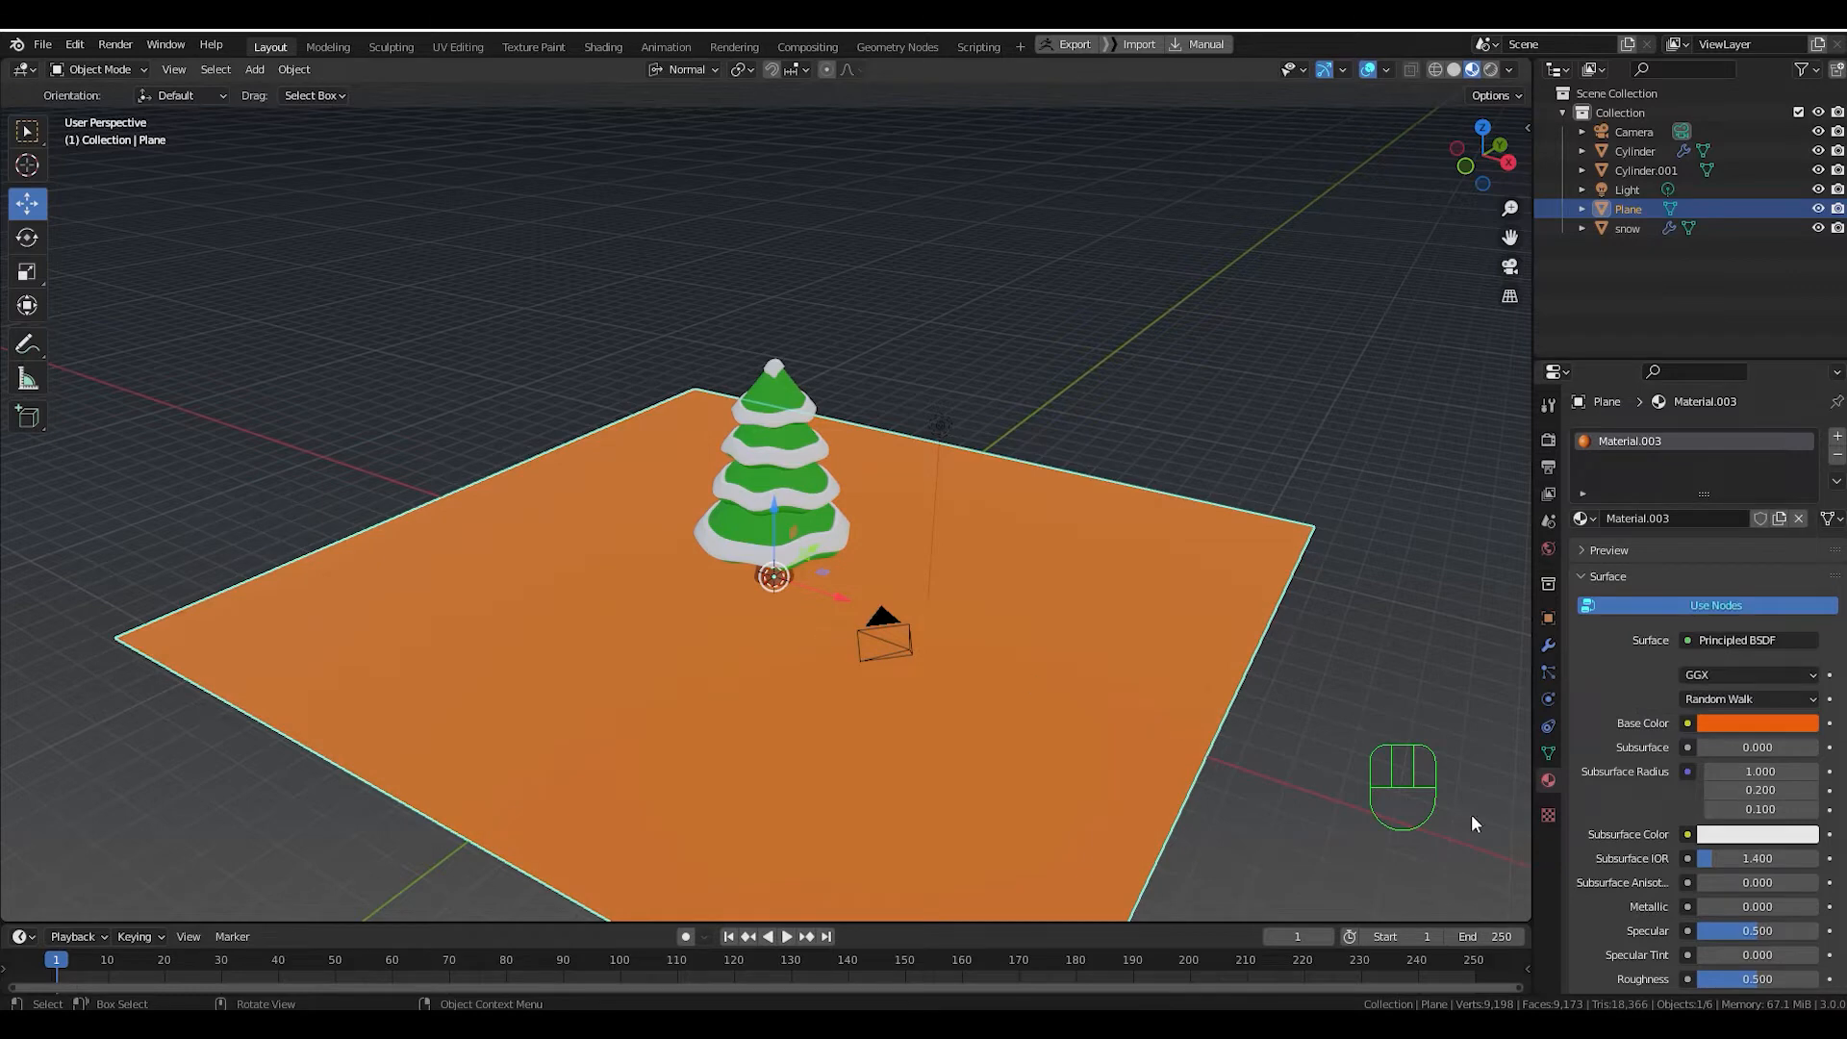
scroll(1722, 824, "down", 3)
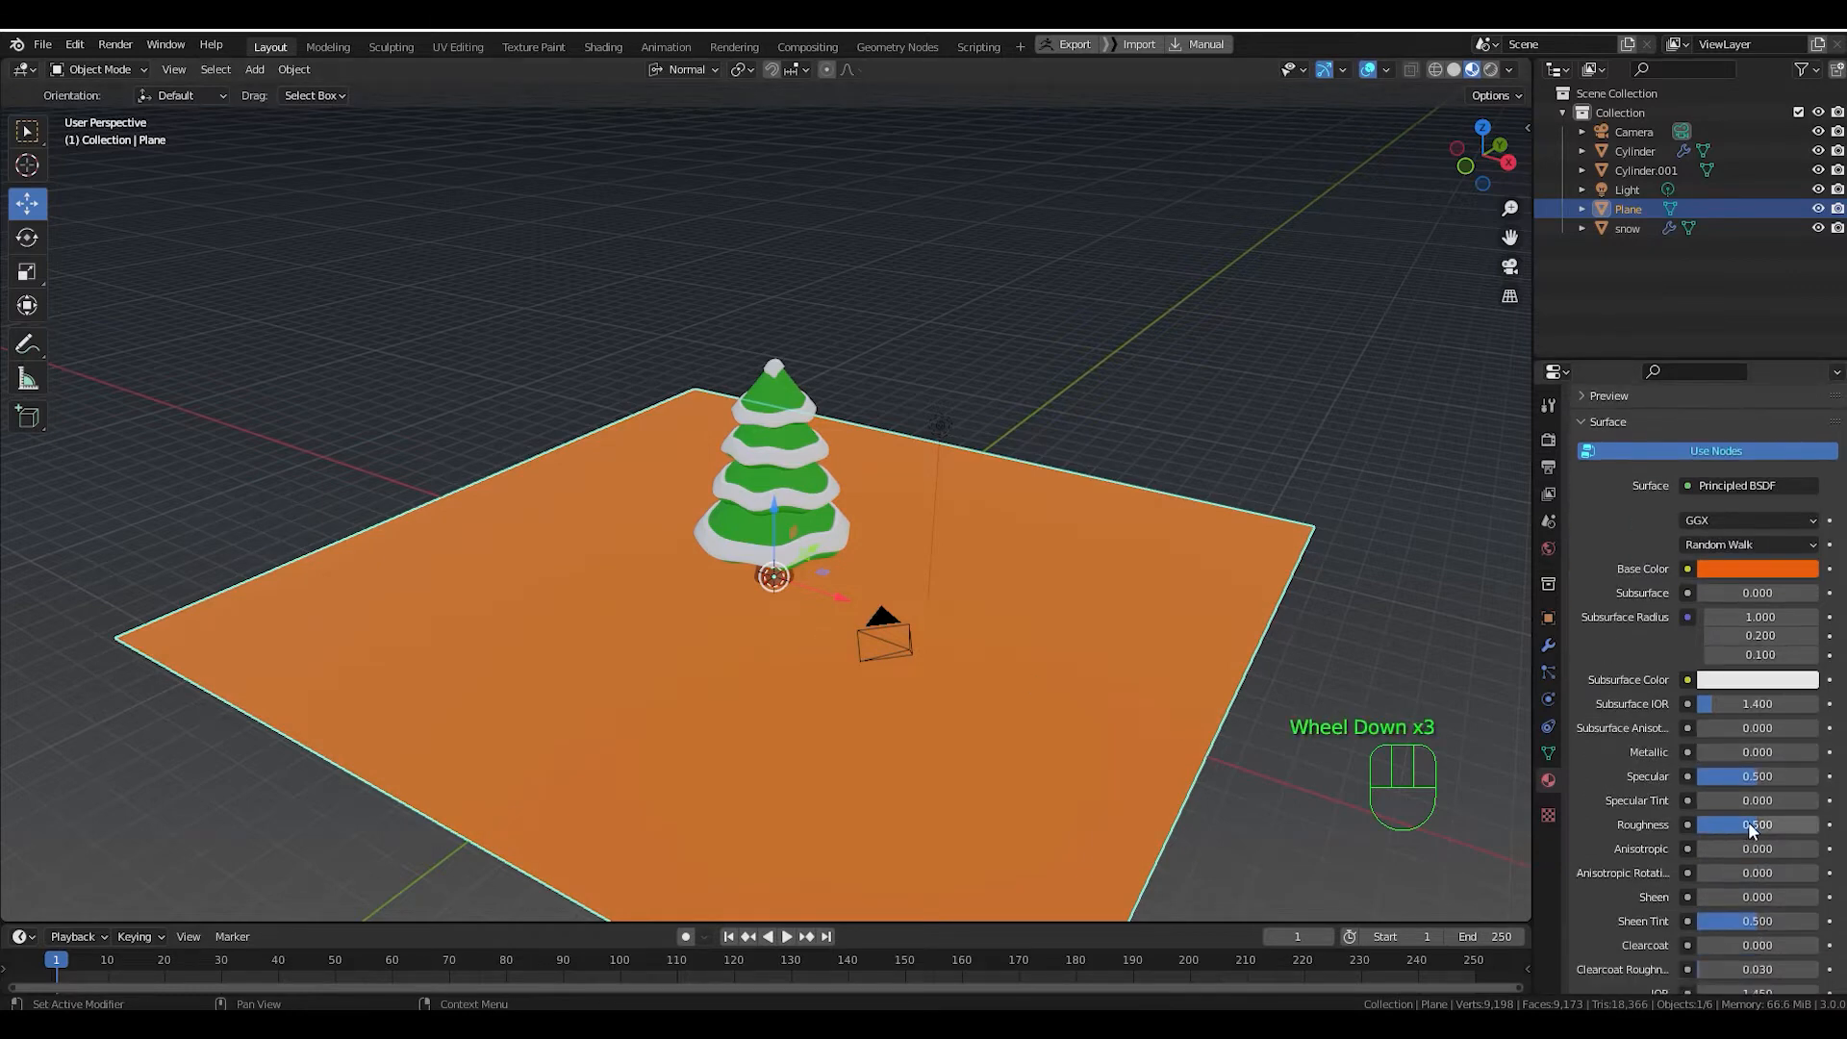
left_click_drag(1749, 824, 1792, 824)
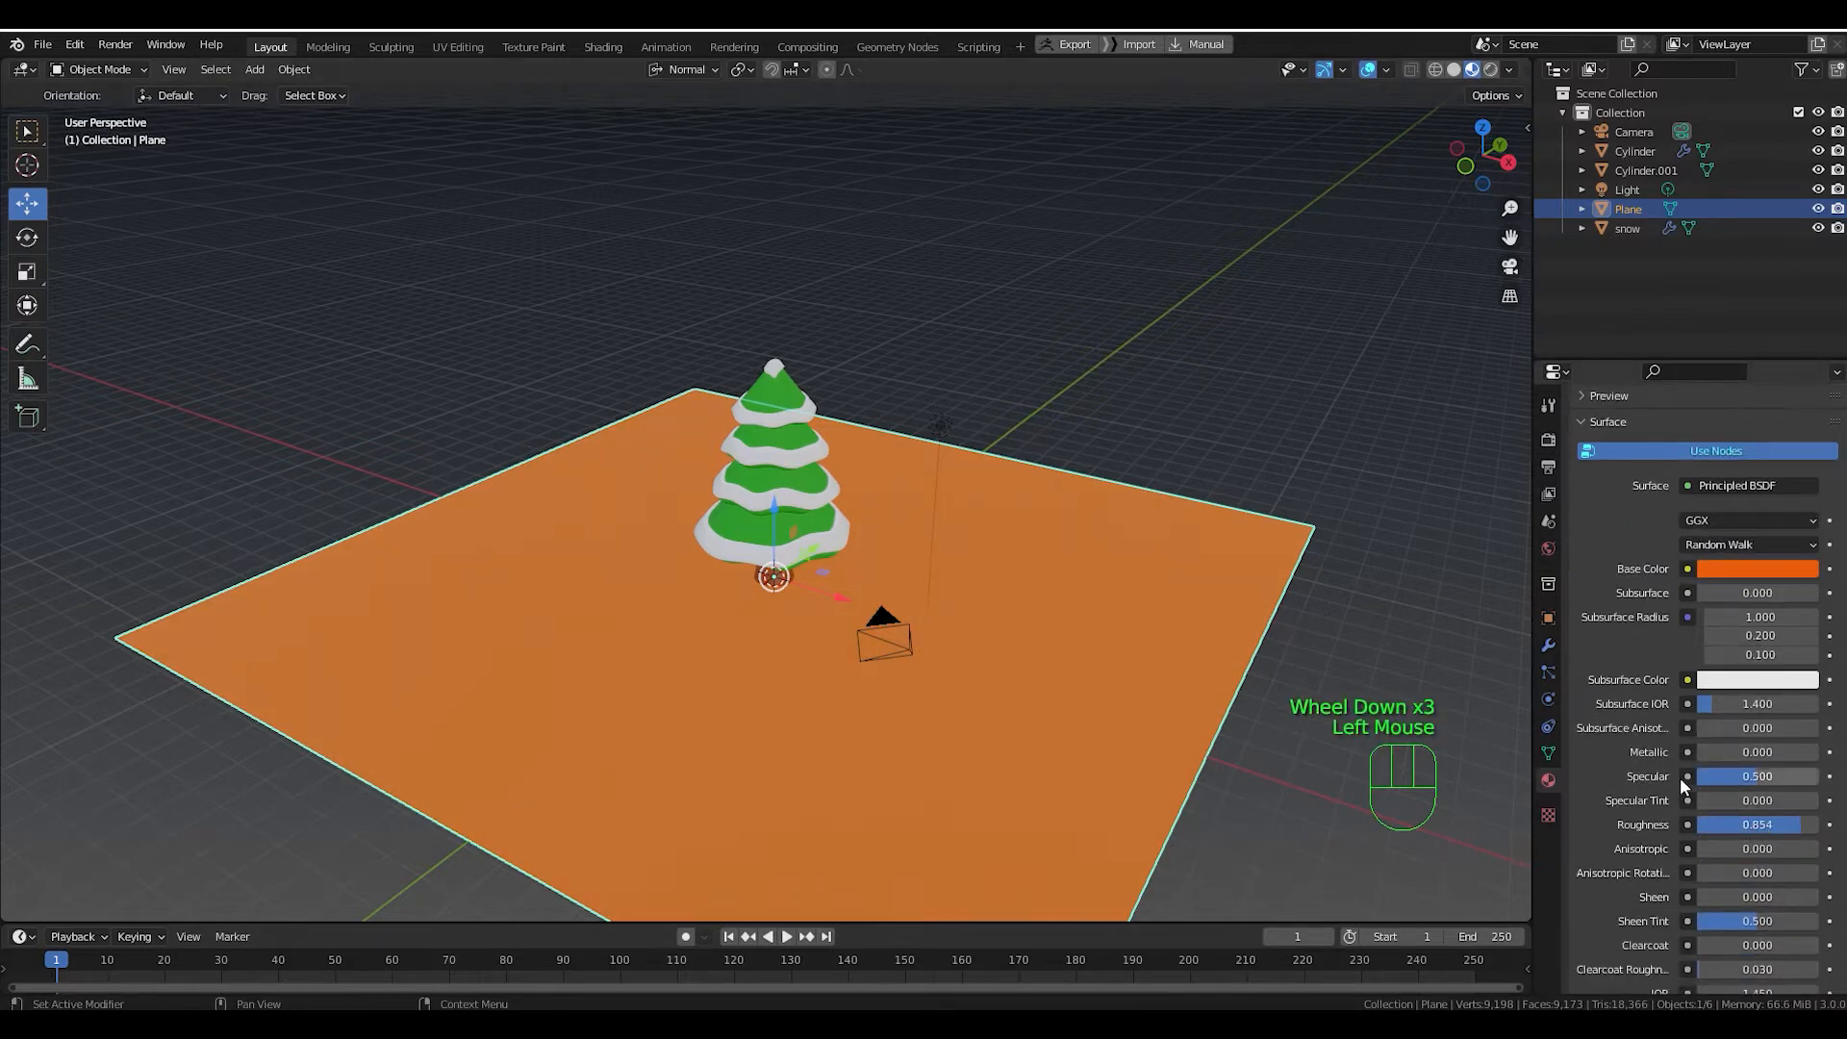
Set the Roughness of the trunk's brown material to 0.862.
scroll(708, 585, "up", 3)
middle_click_drag(708, 585, 821, 633)
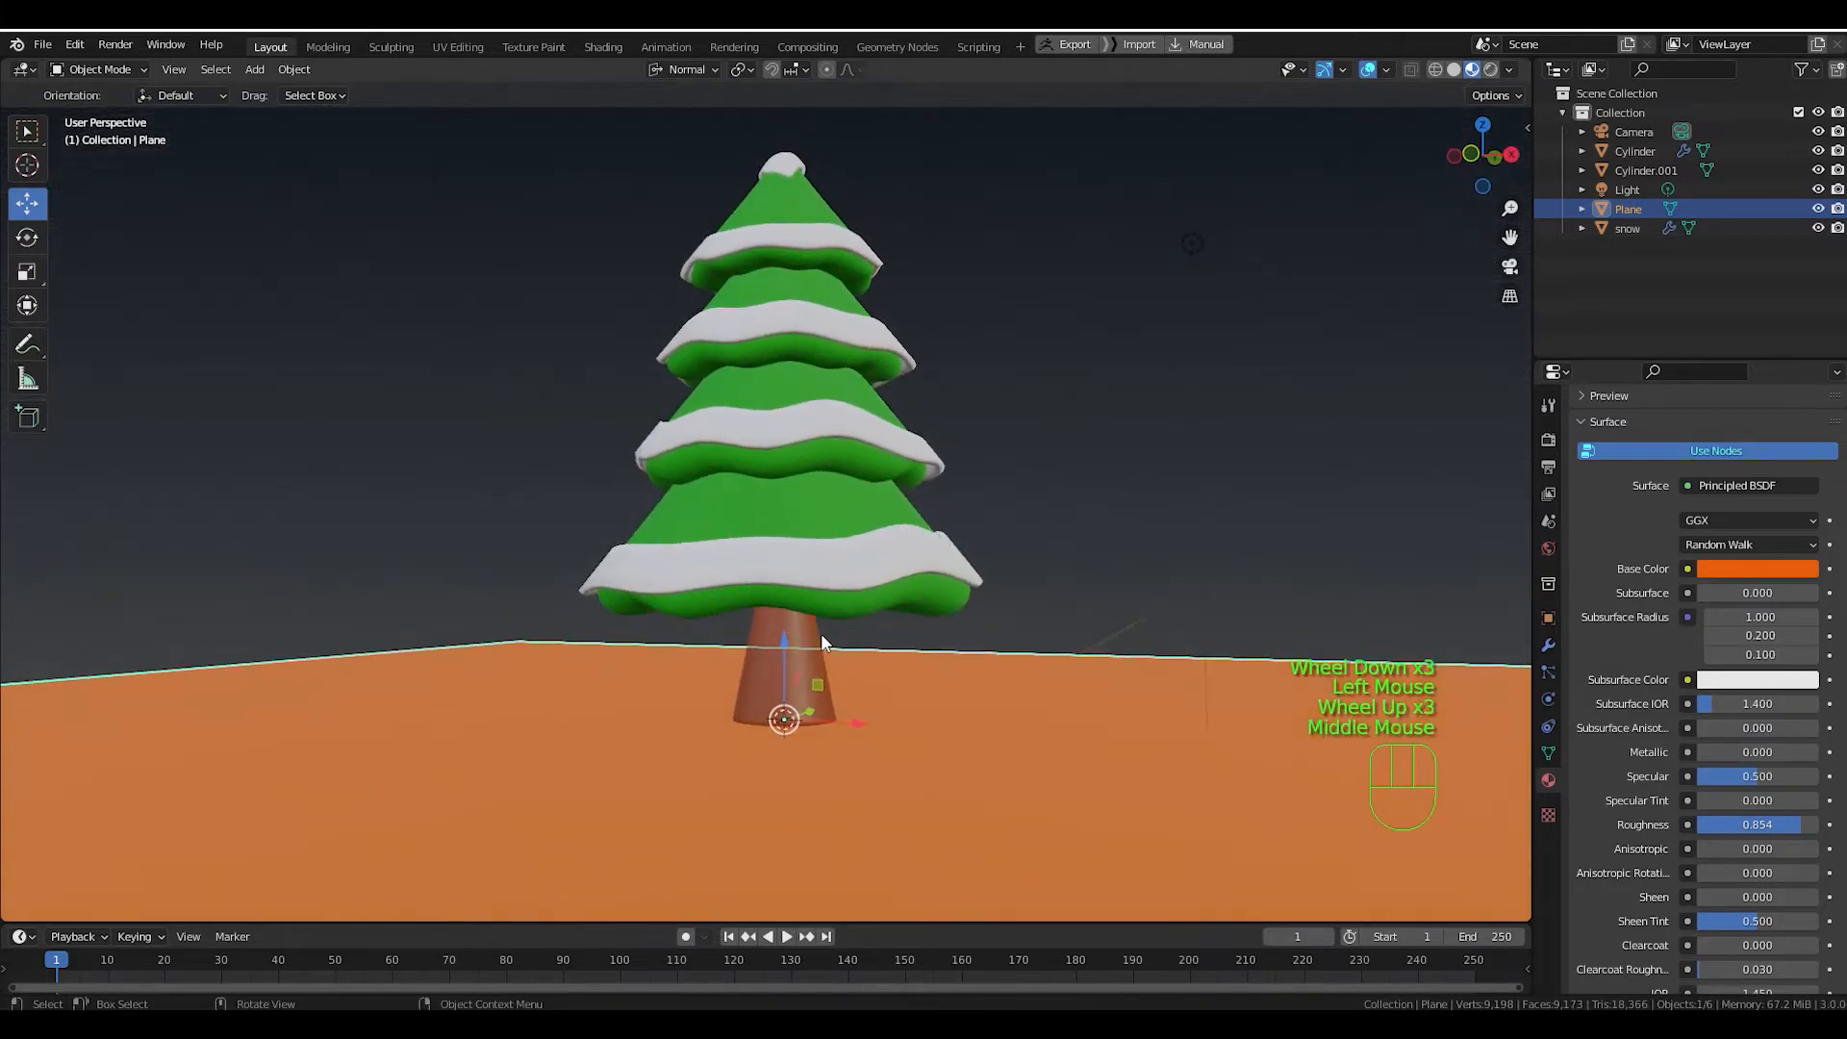
left_click(794, 632)
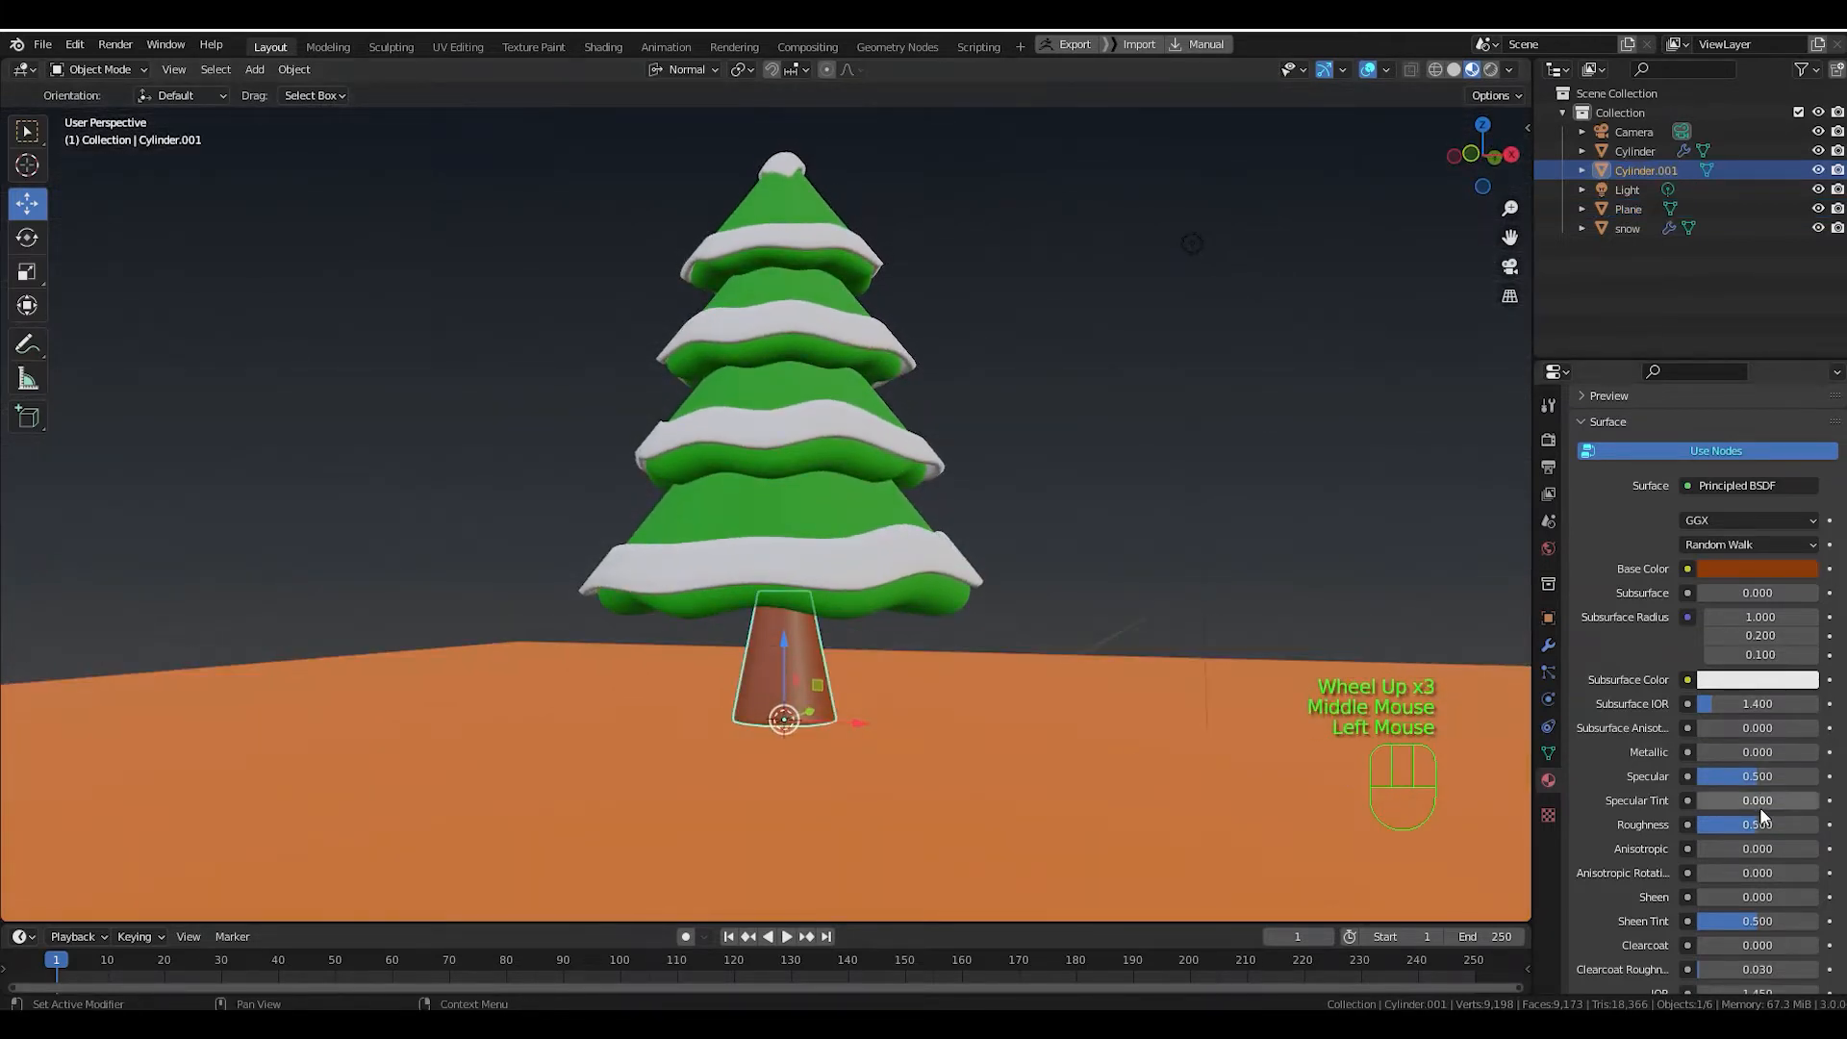
left_click_drag(1752, 825, 1796, 824)
middle_click_drag(1075, 736, 1088, 693)
scroll(1109, 705, "down", 3)
scroll(990, 741, "up", 2)
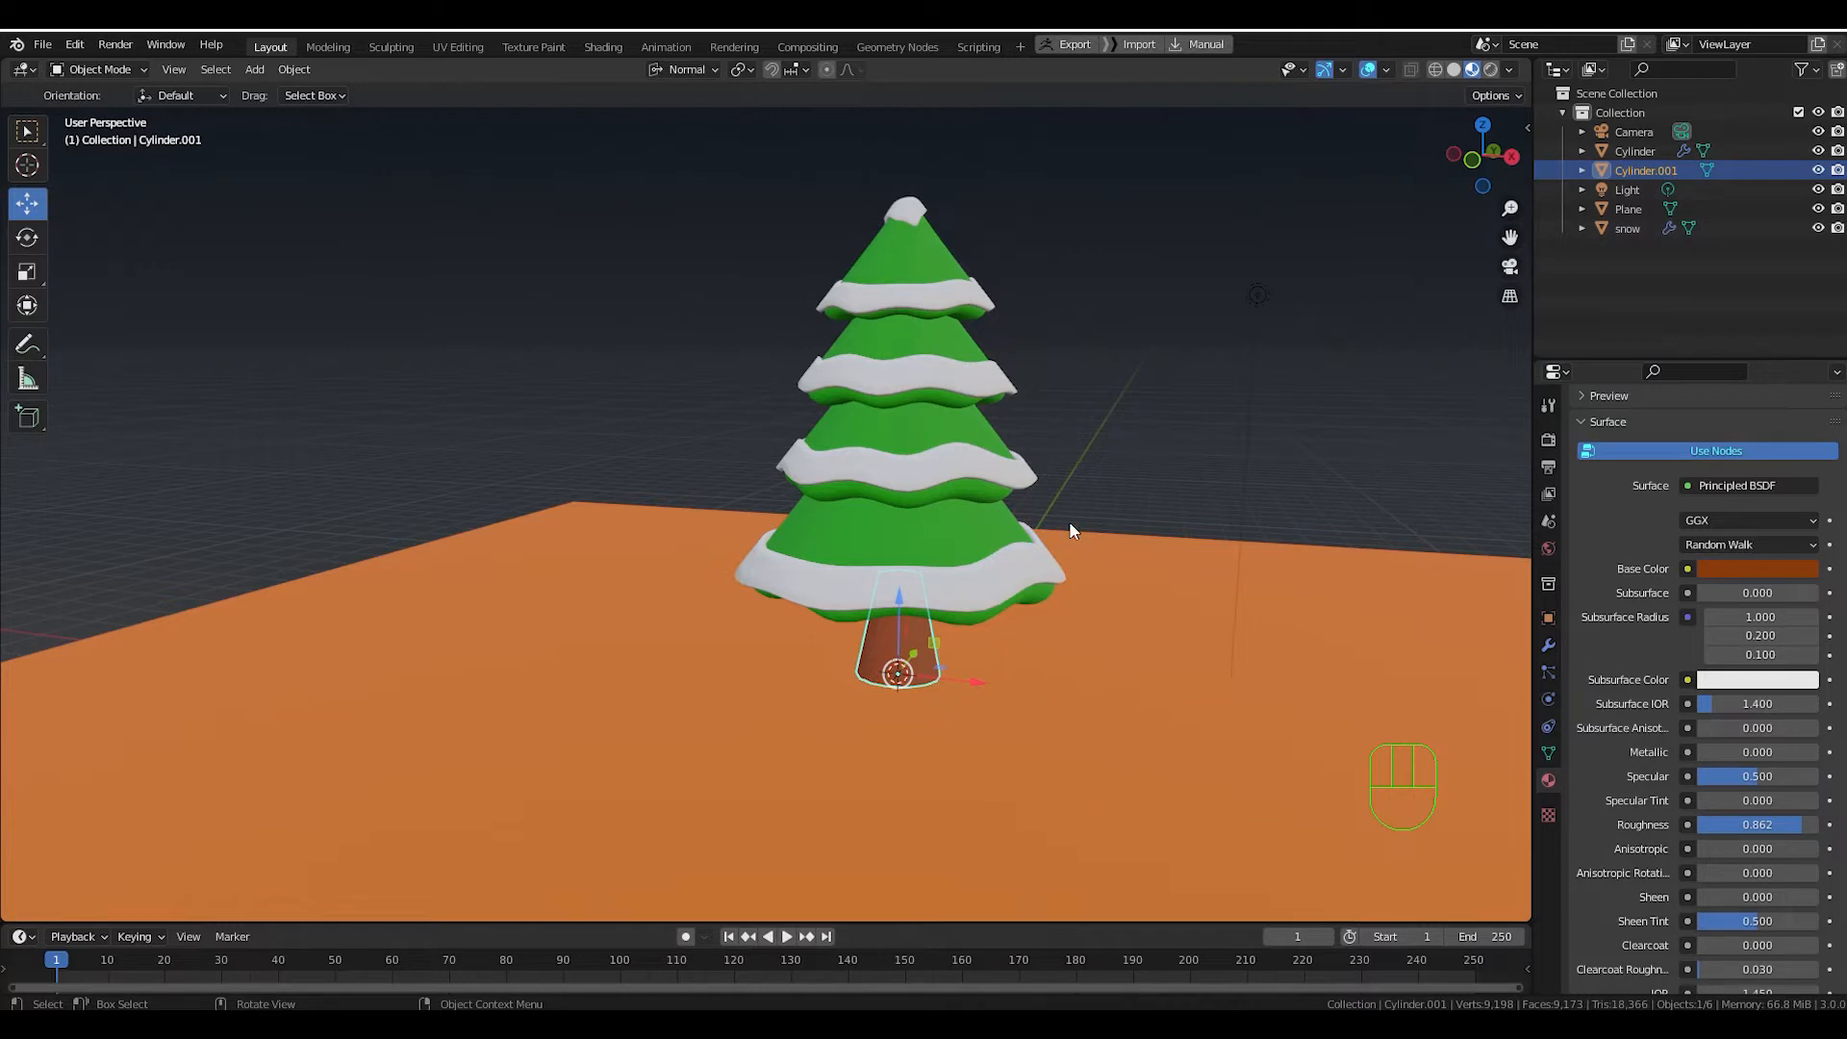
Add an Archimedean curve spiral from the front view and open its creation settings.
left_click(1114, 428)
key("KP_1")
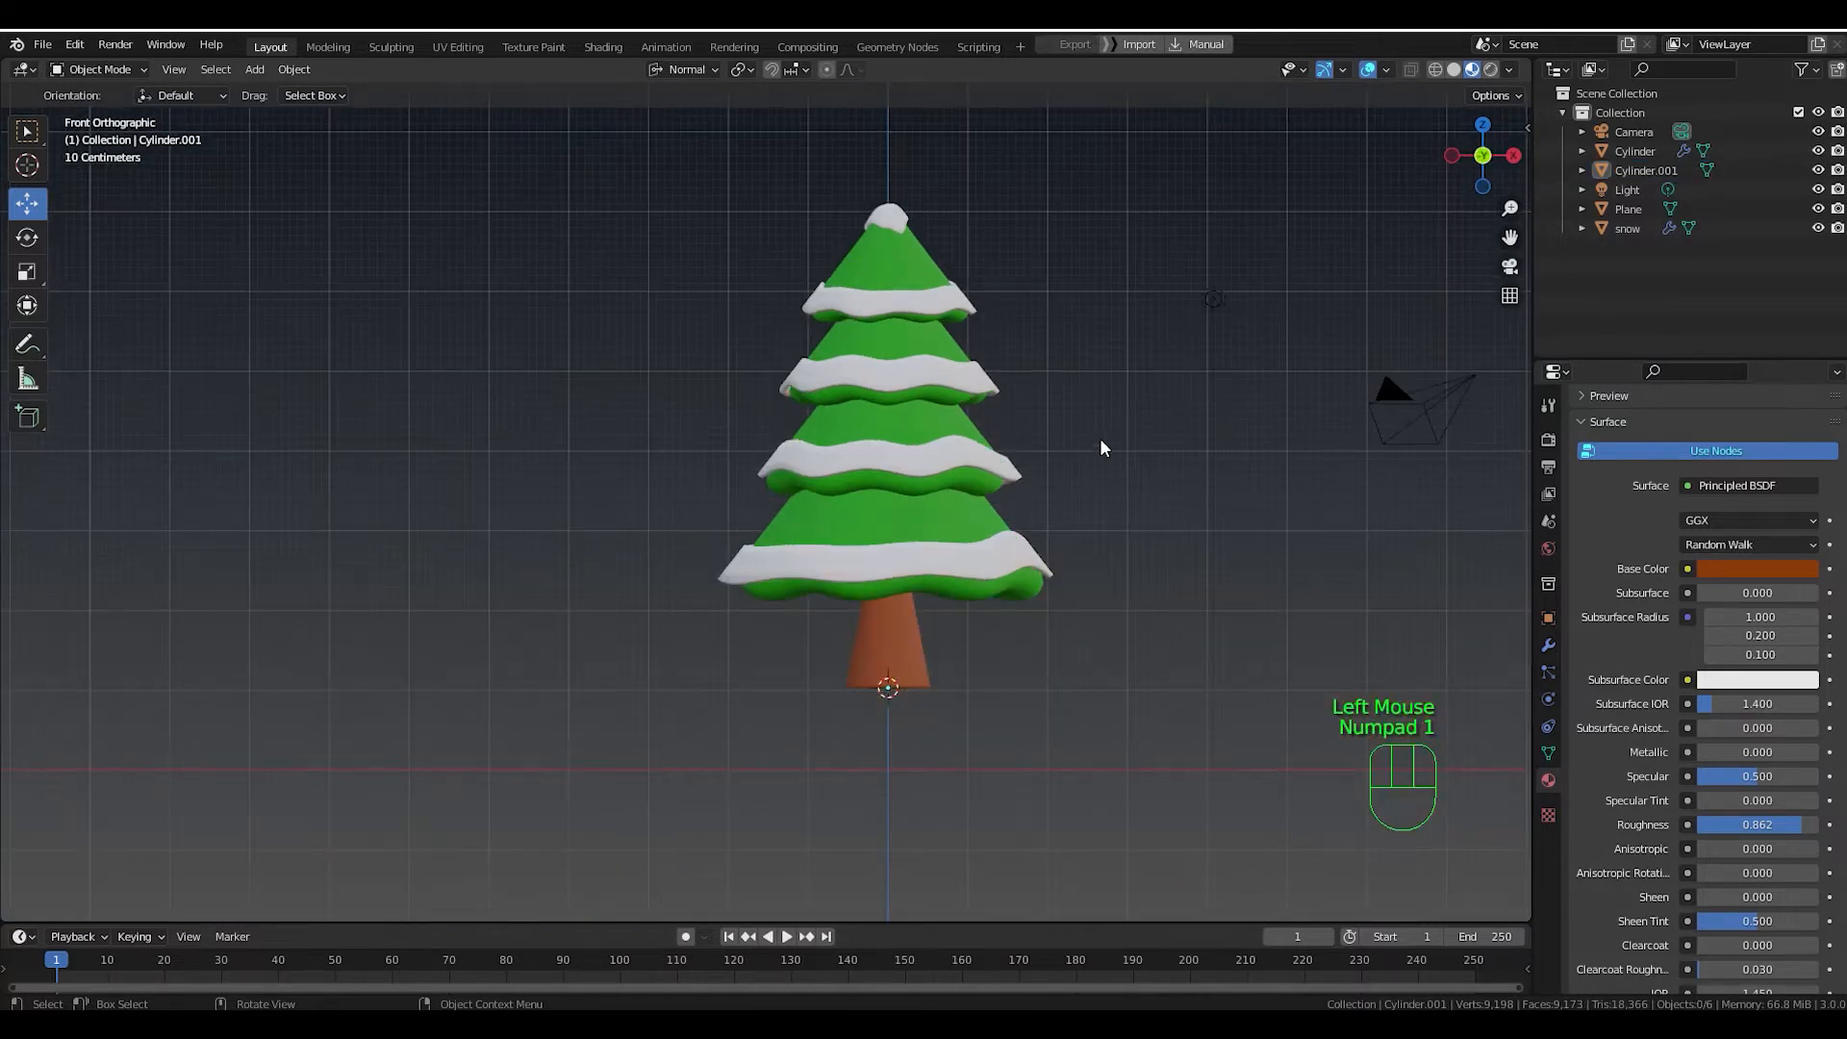
middle_click_drag(1053, 470, 1077, 533, "shift")
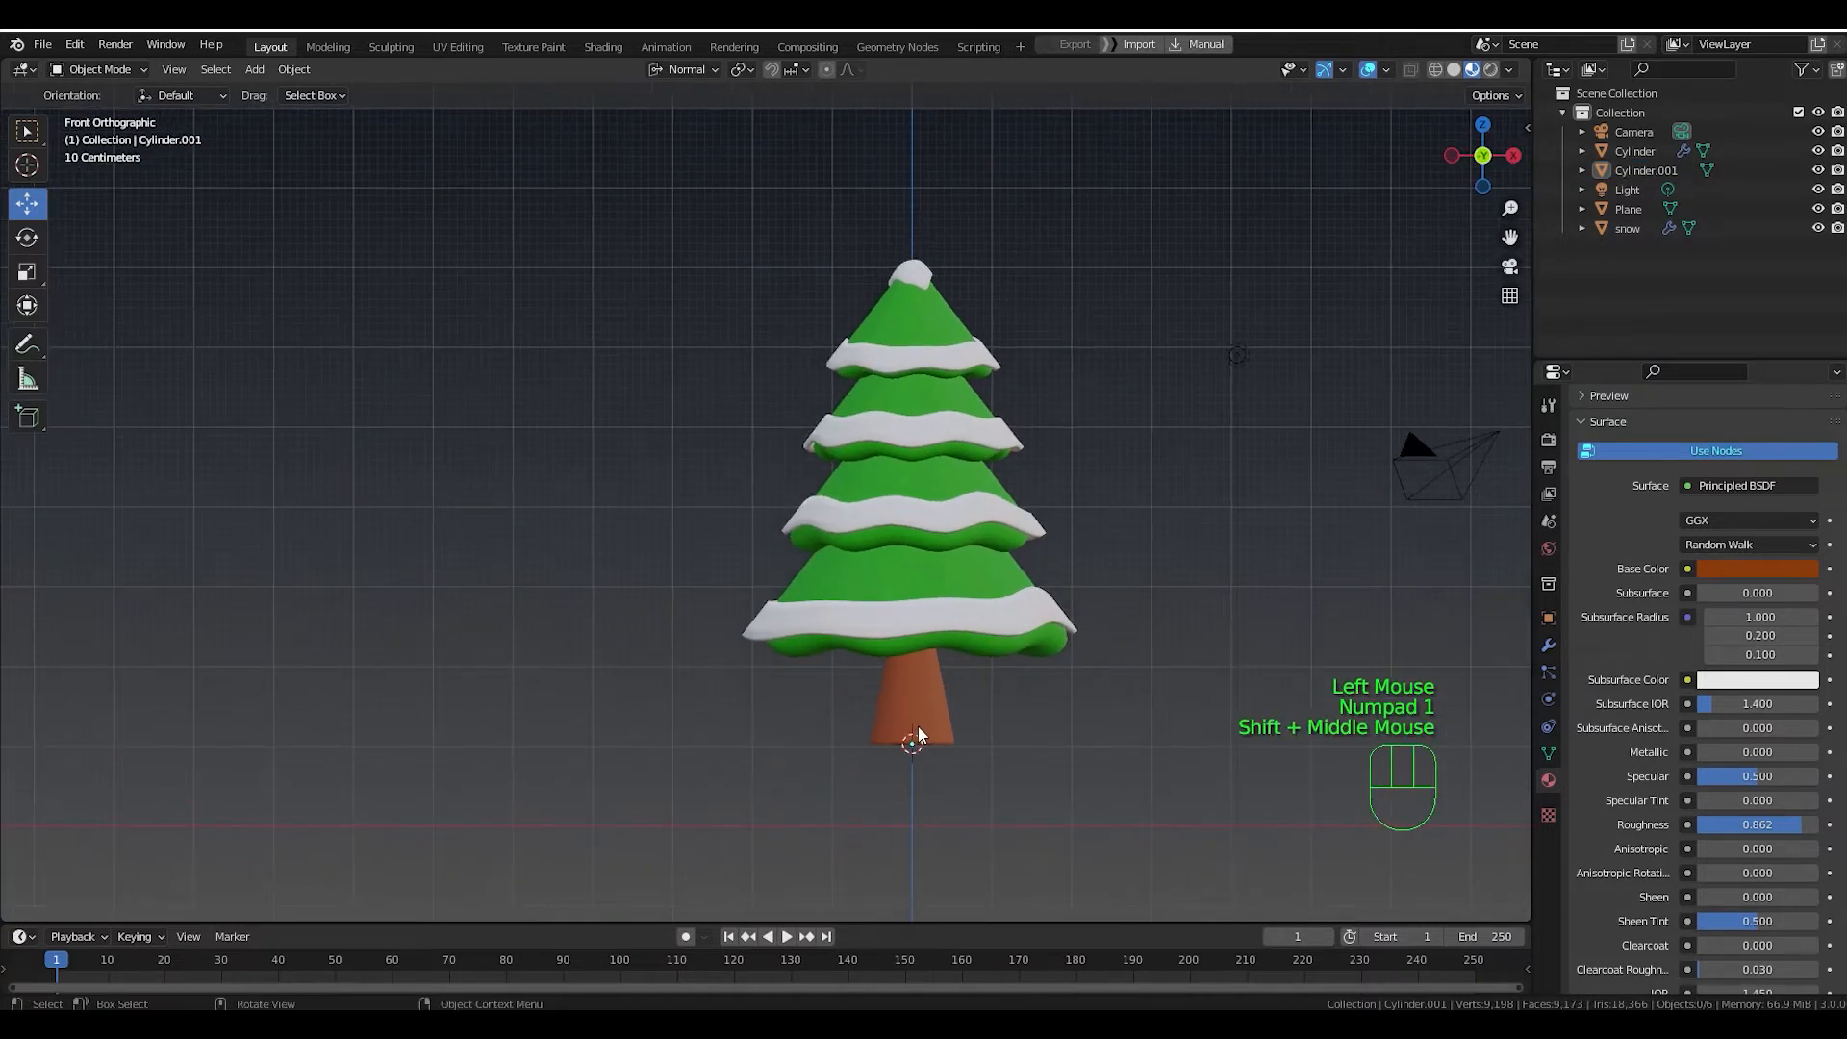
key("shift+a")
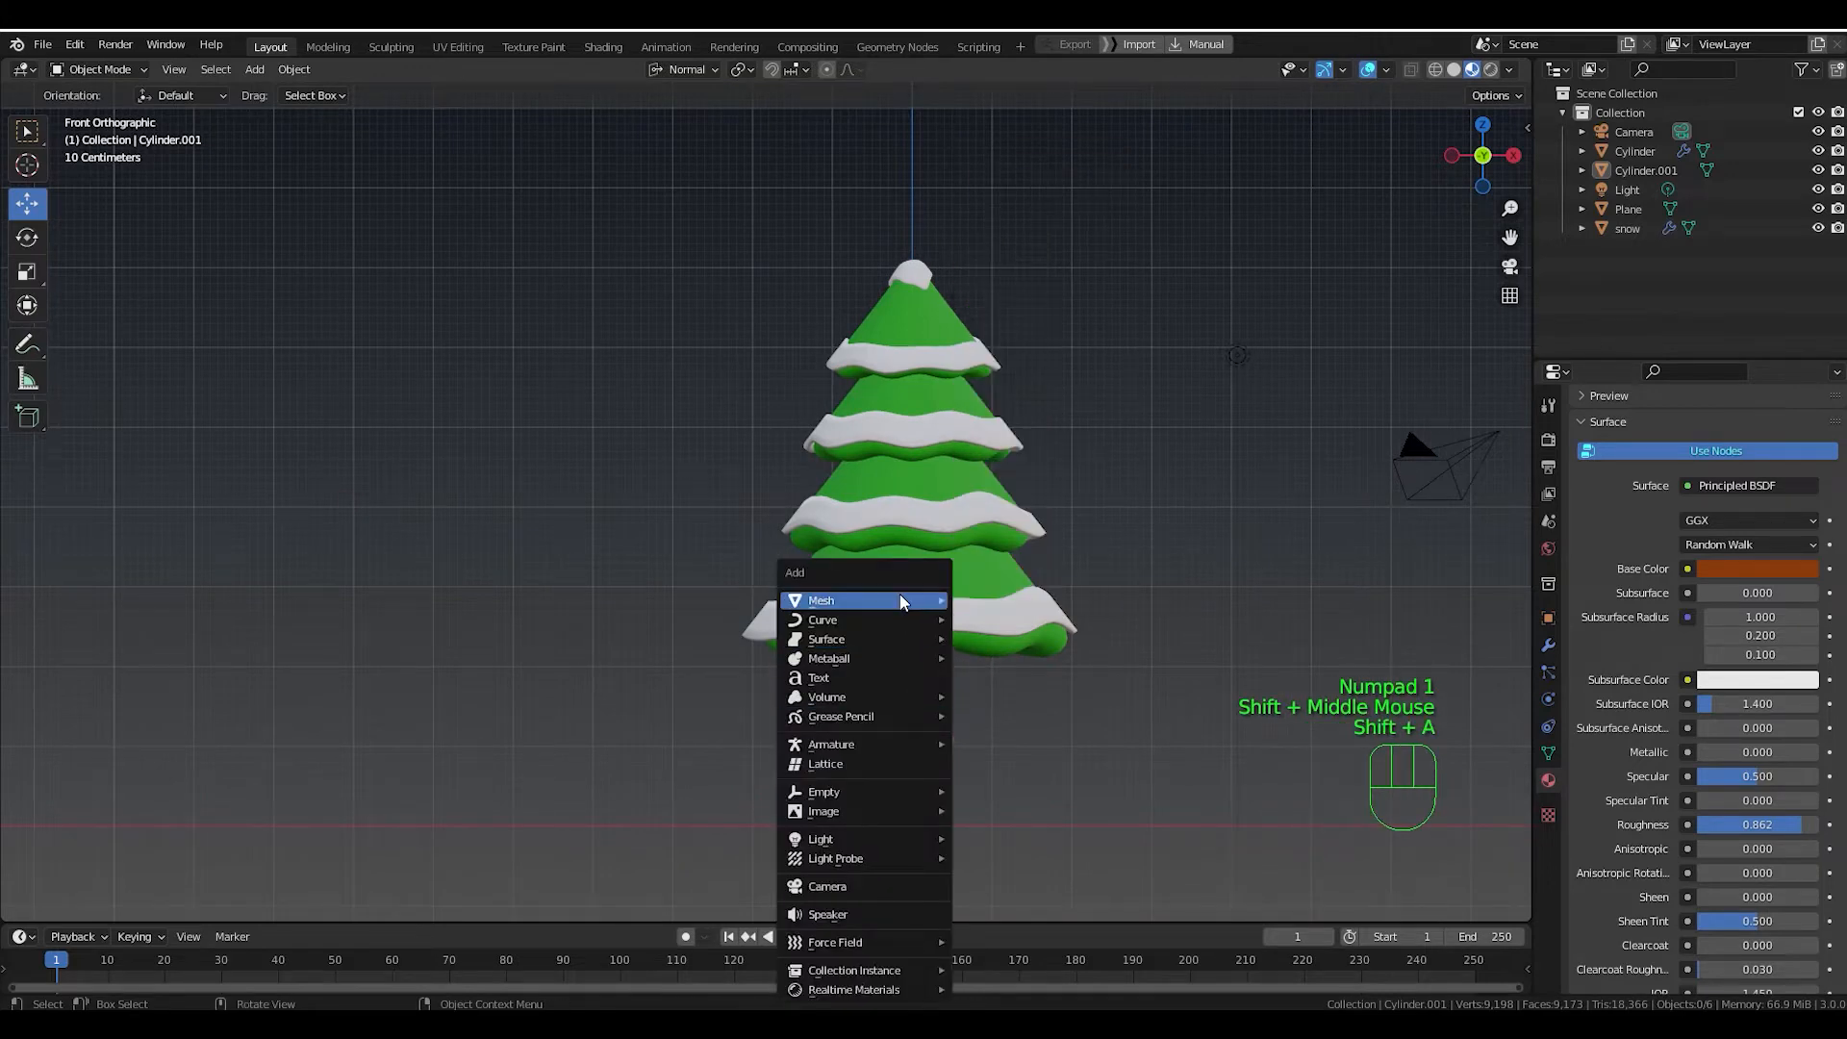
mouse_move(901, 624)
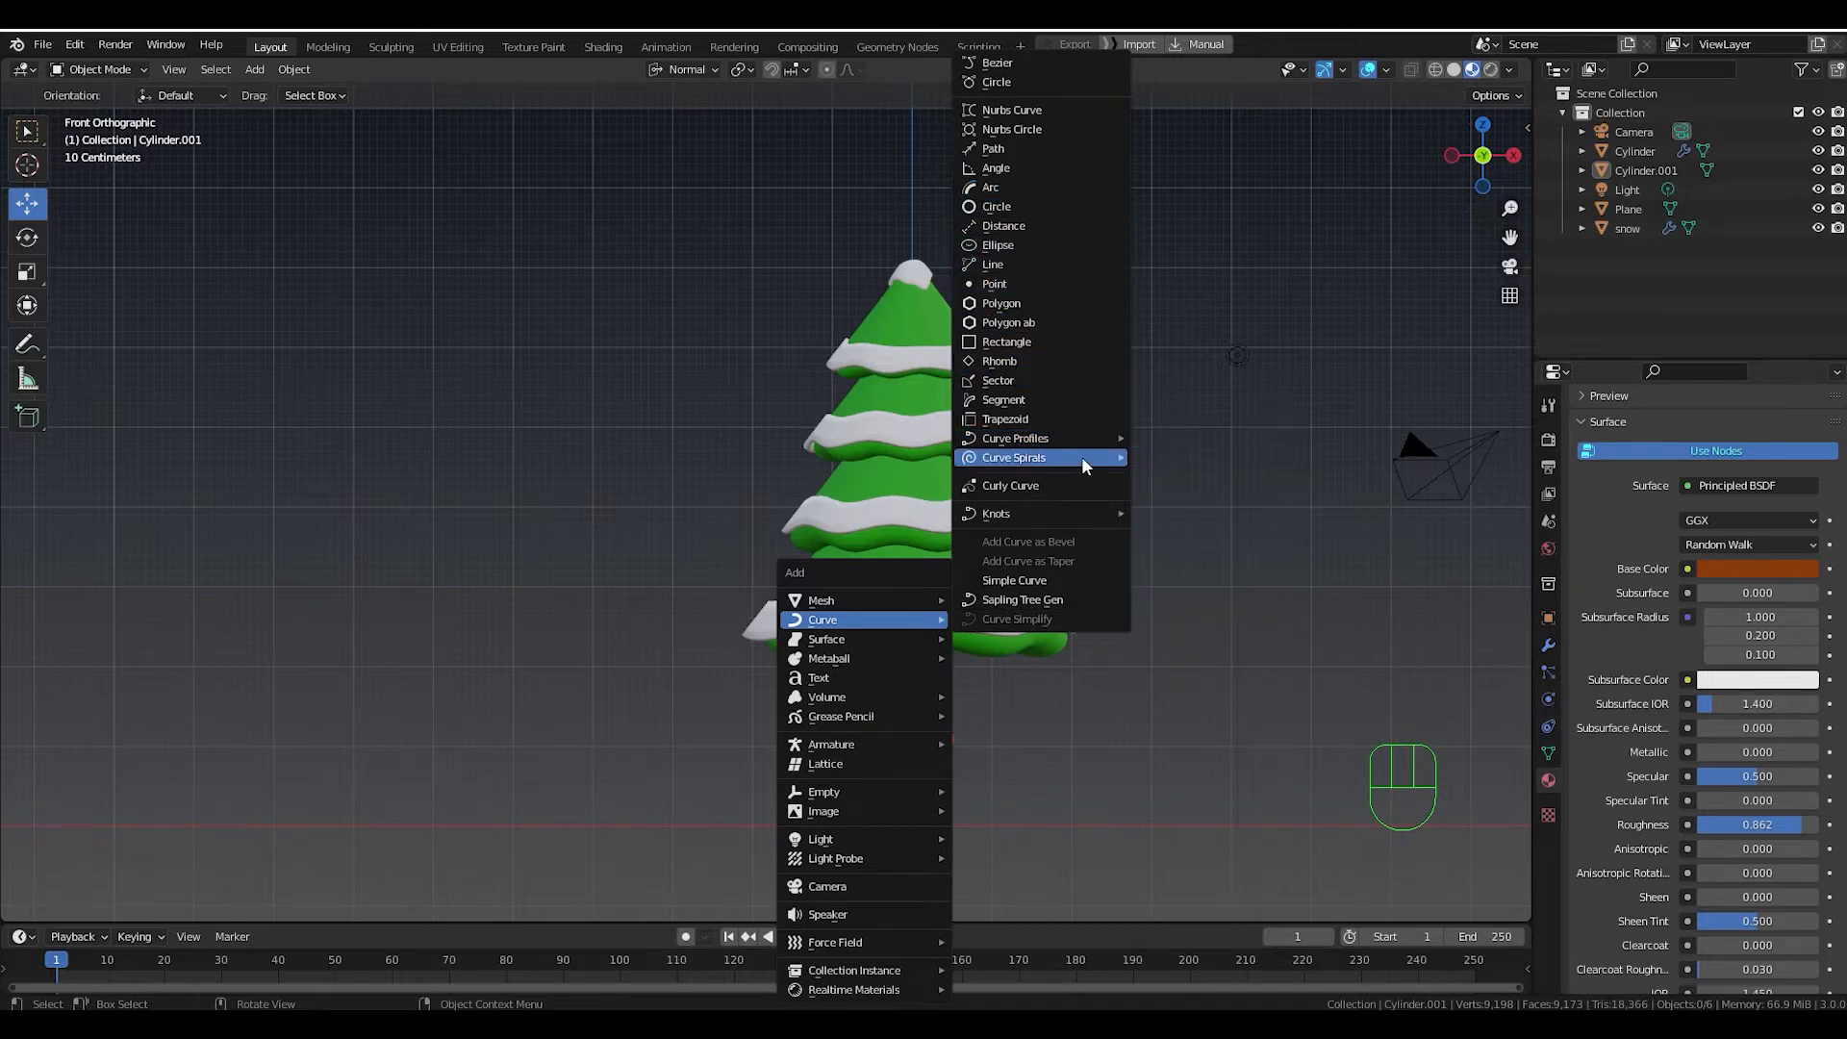
mouse_move(1083, 460)
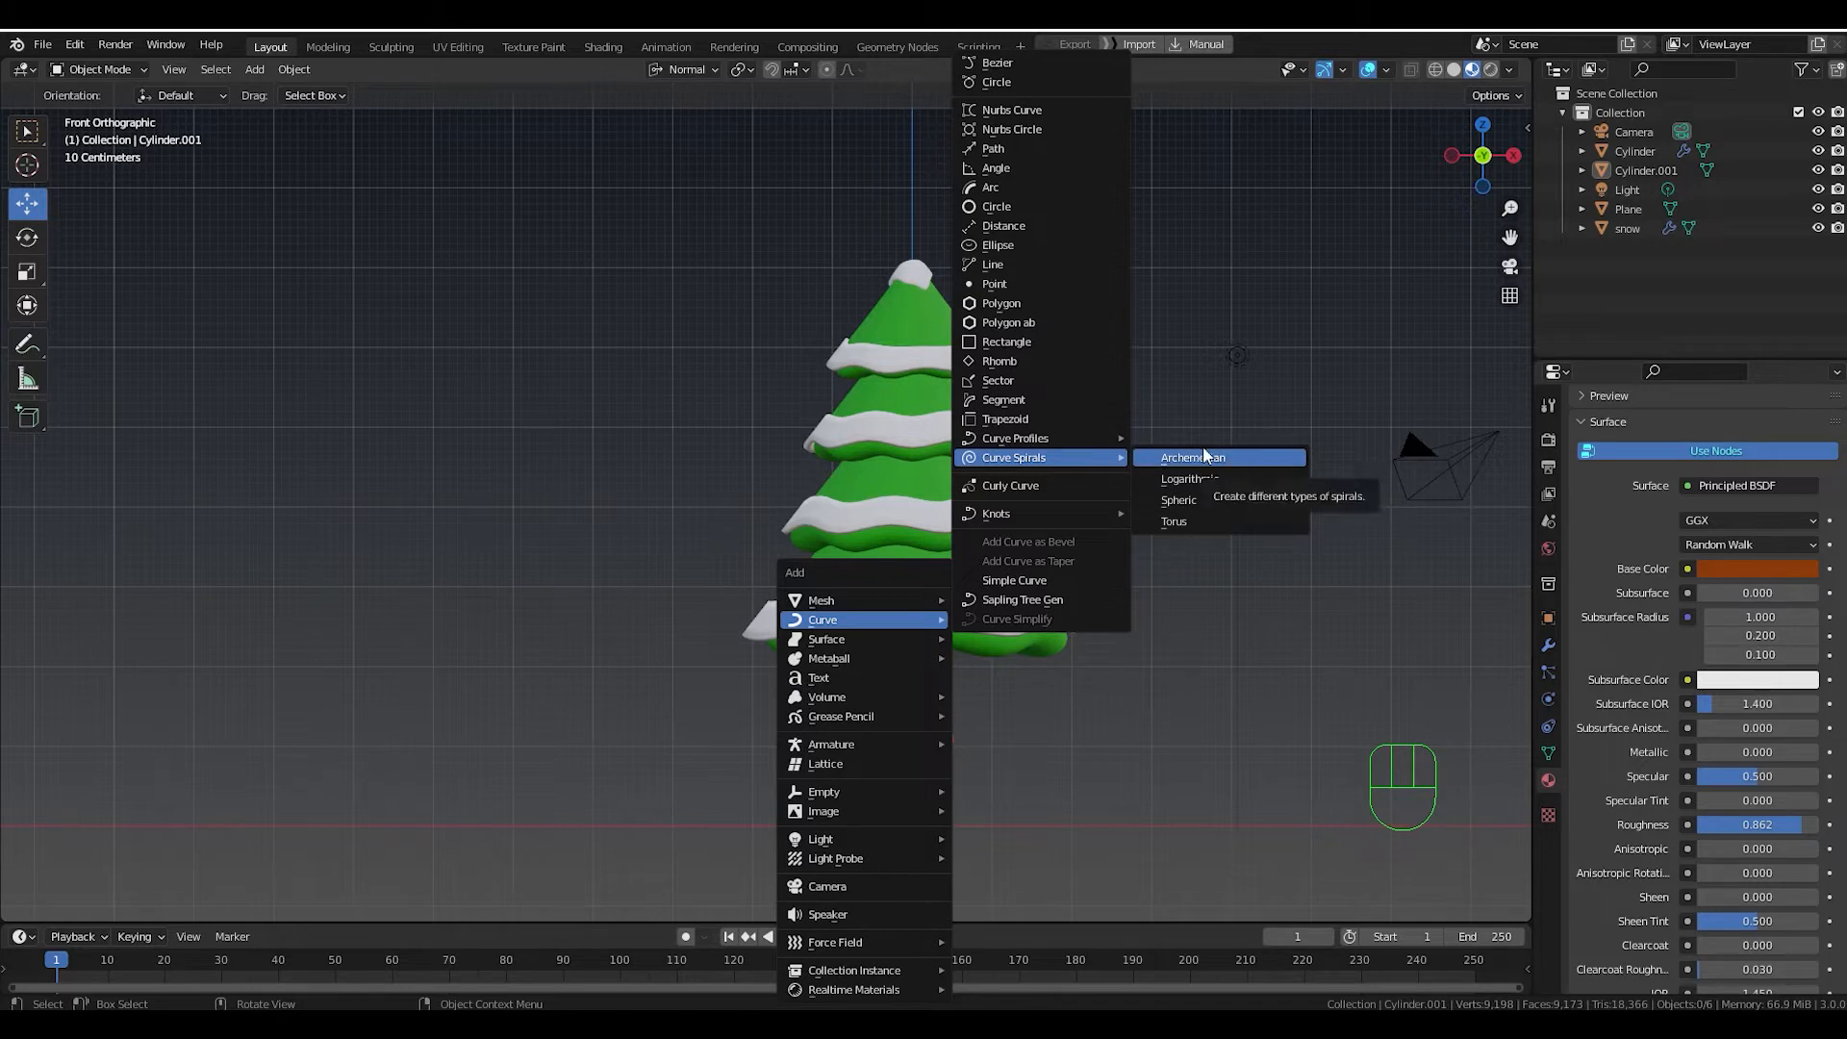
left_click(1251, 457)
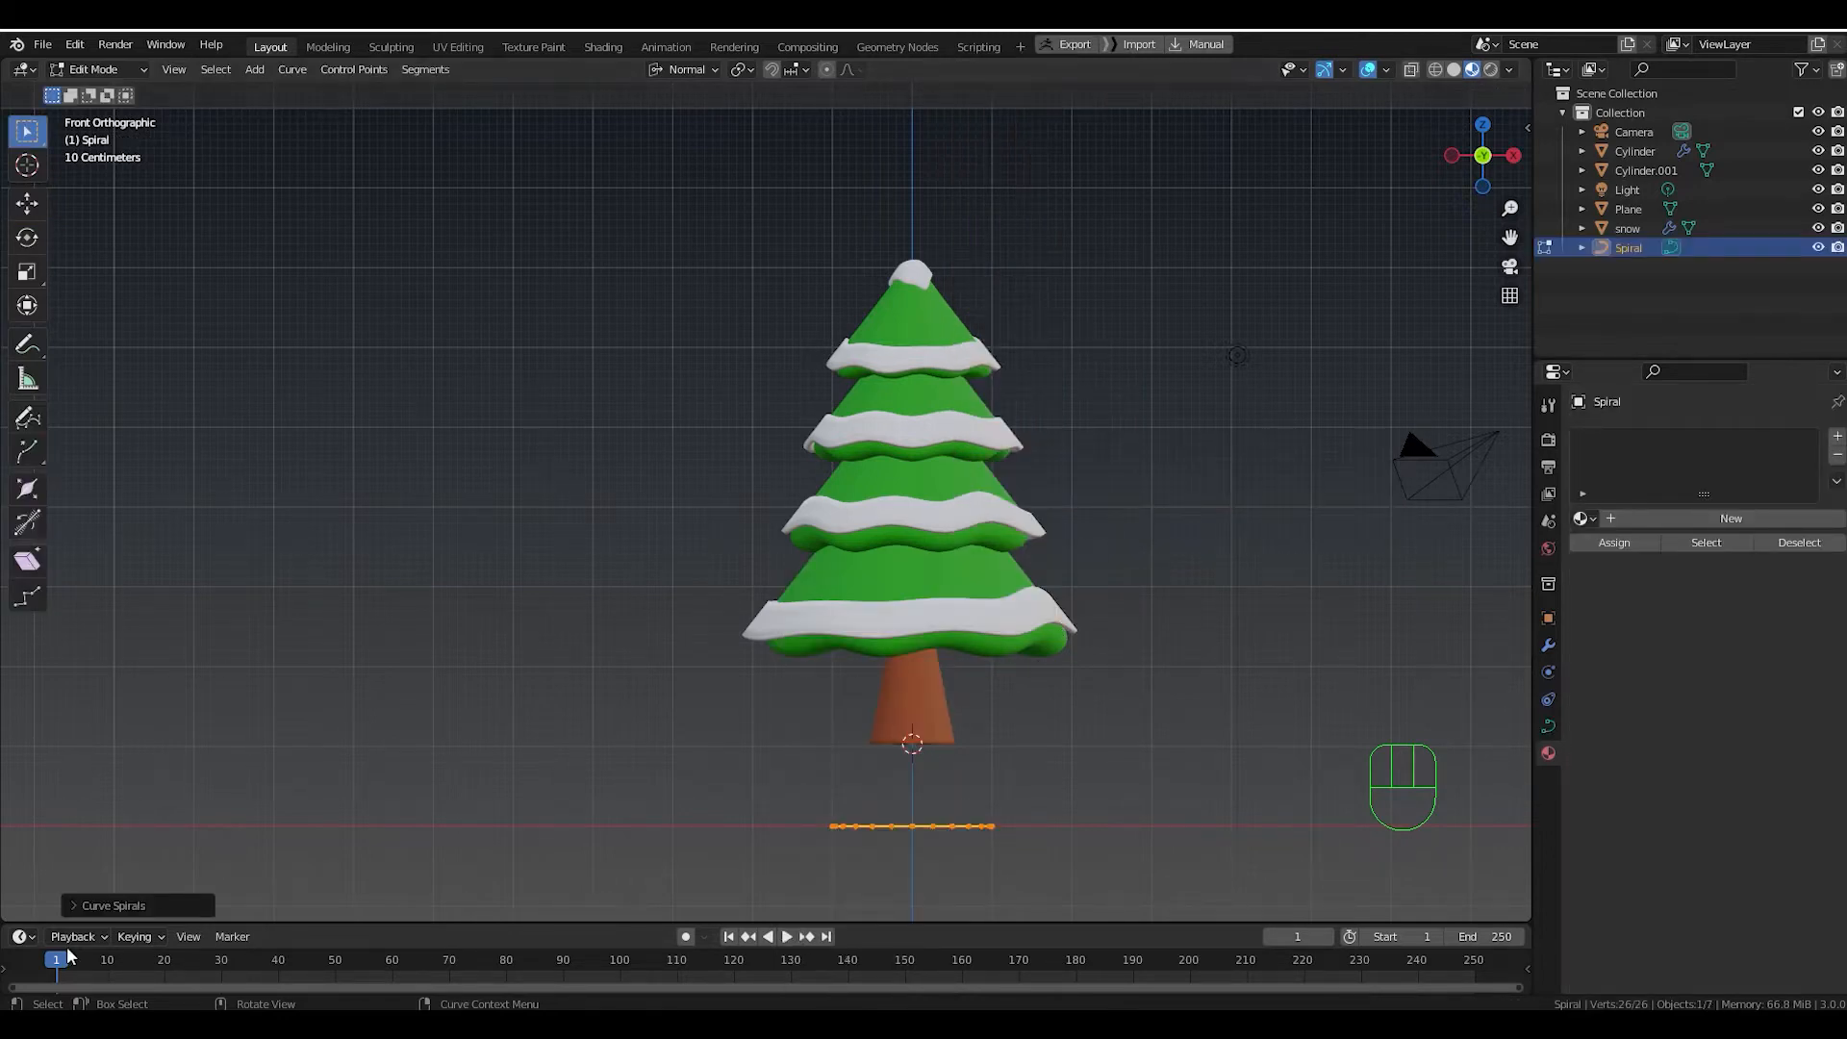
left_click(79, 906)
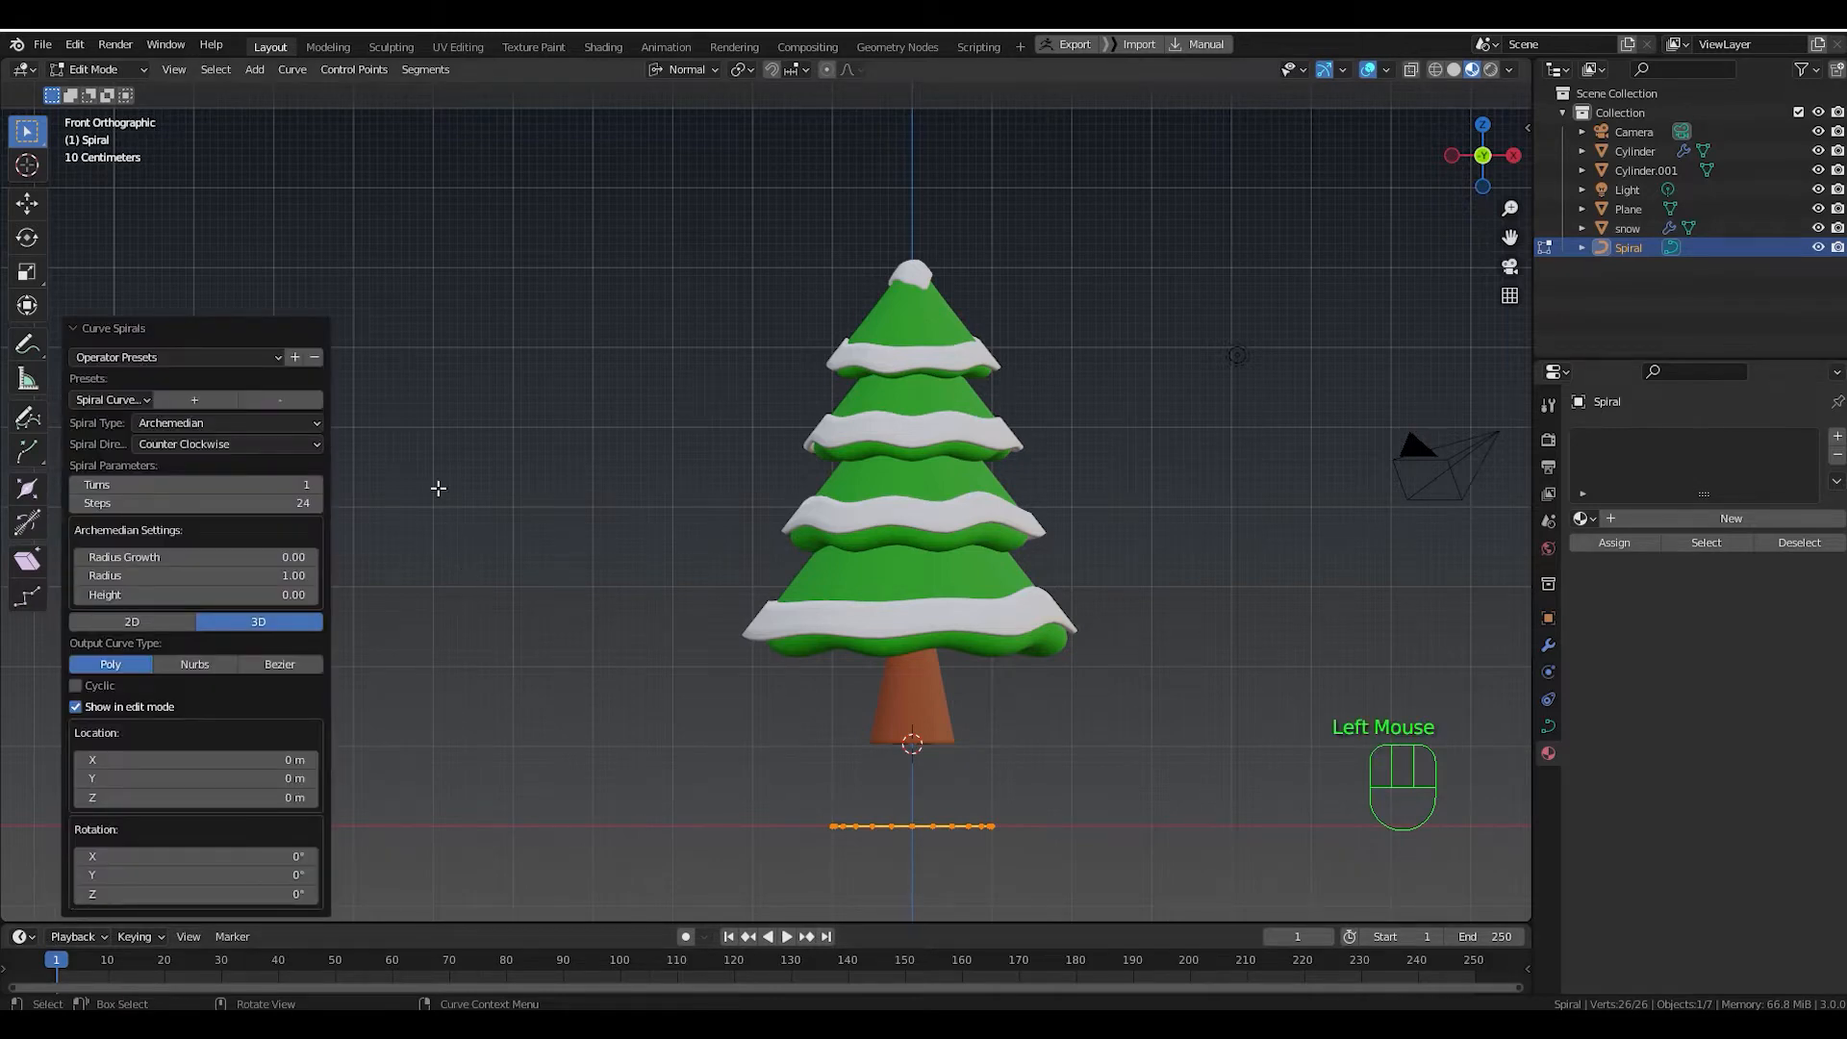
middle_click_drag(744, 570, 684, 667)
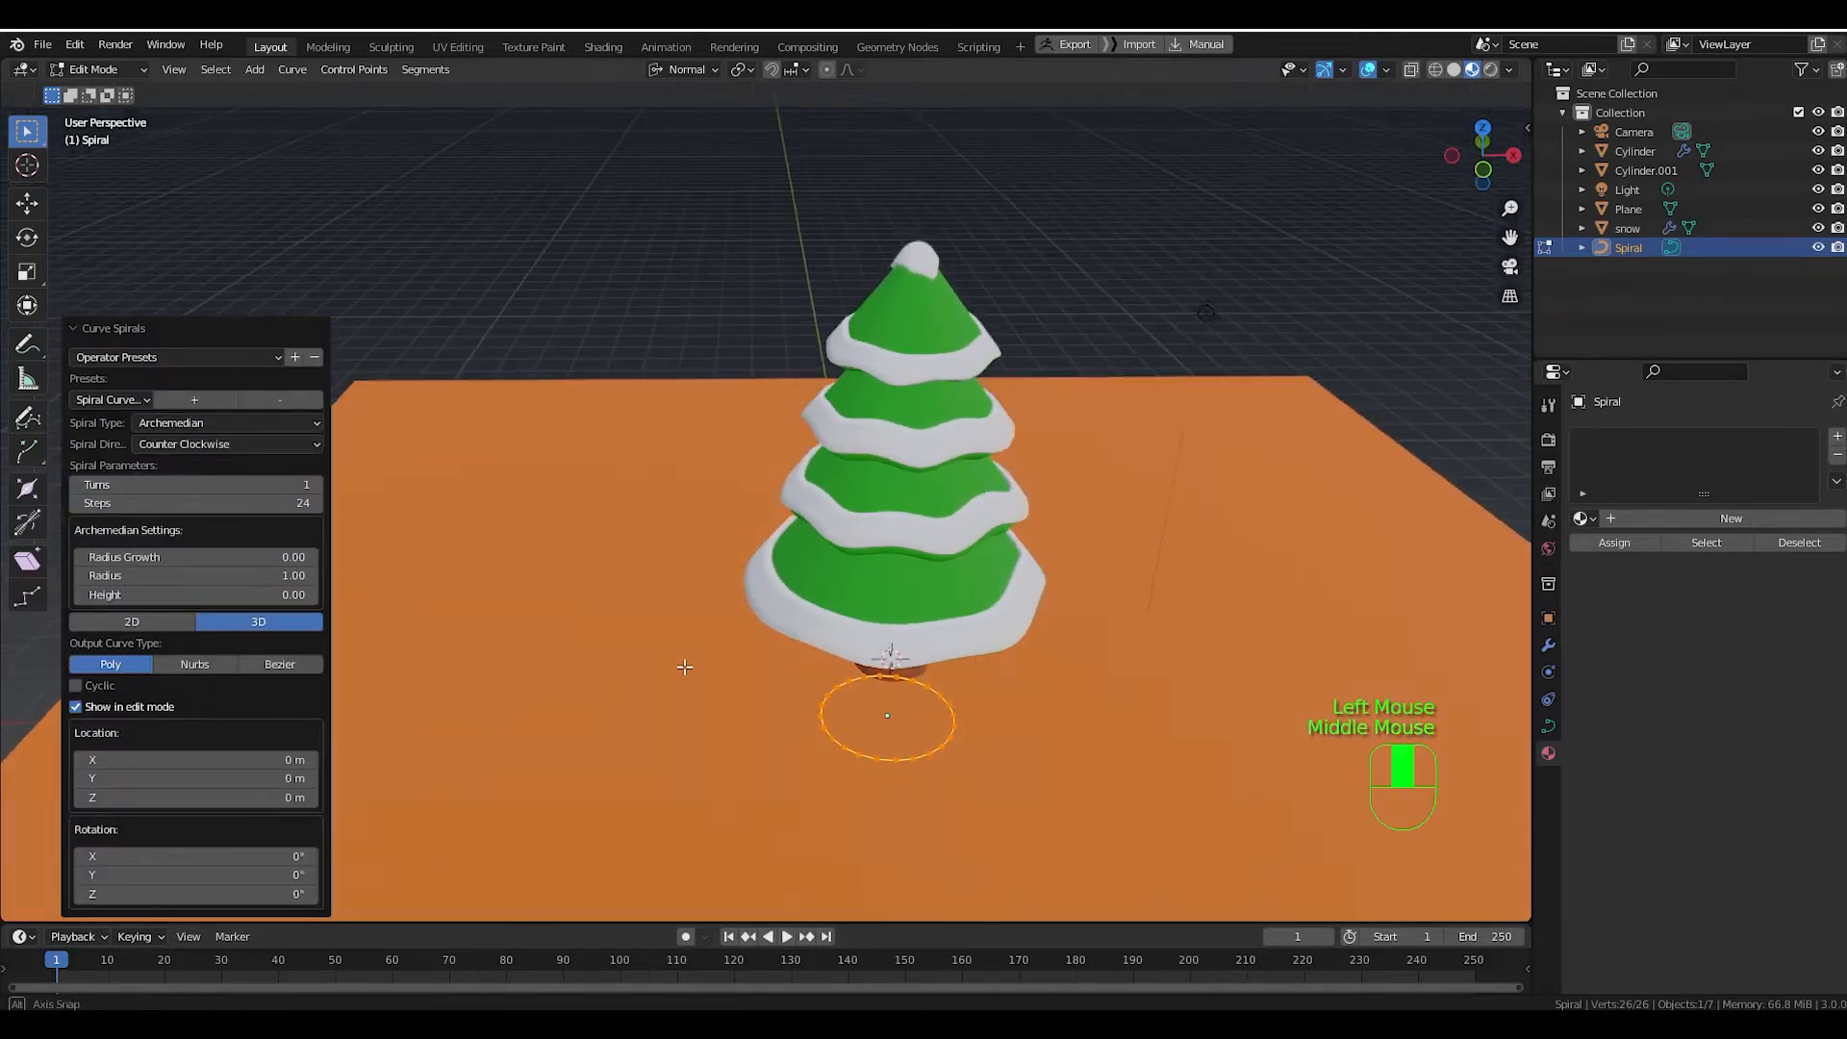
scroll(908, 740, "up", 2)
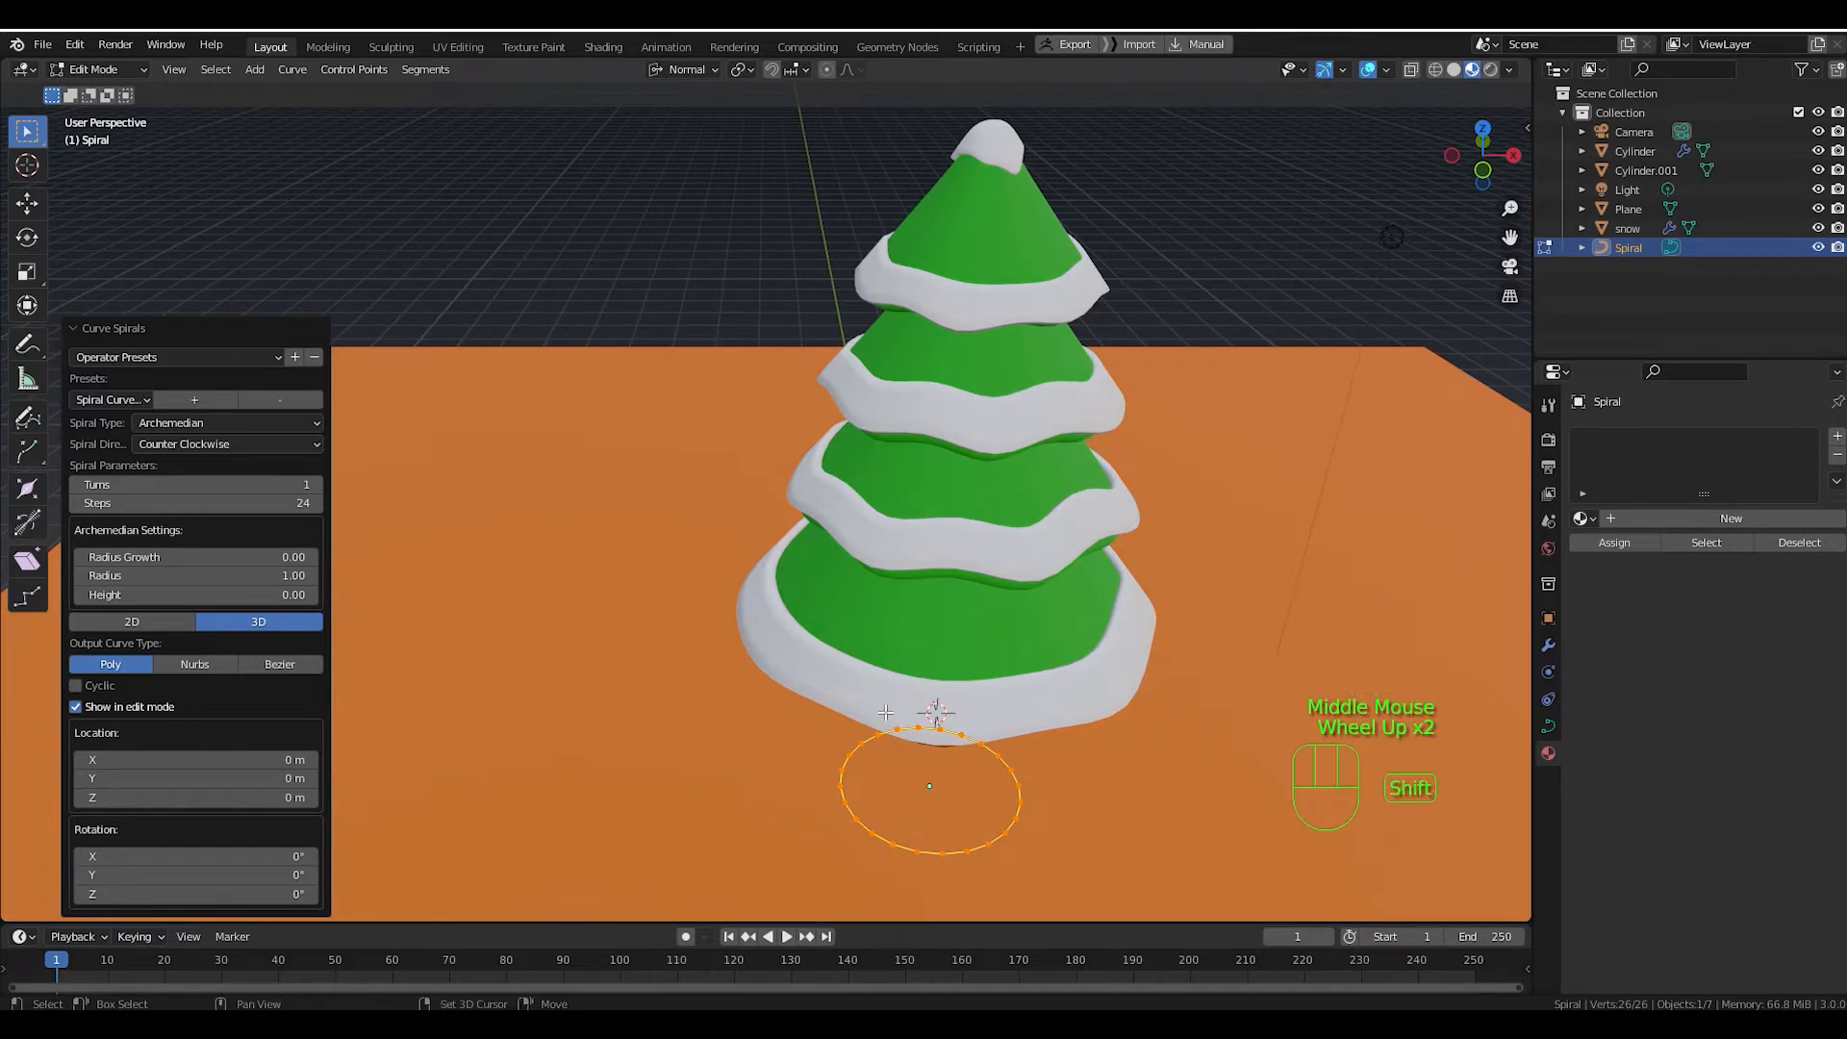
middle_click_drag(907, 741, 858, 546, "shift")
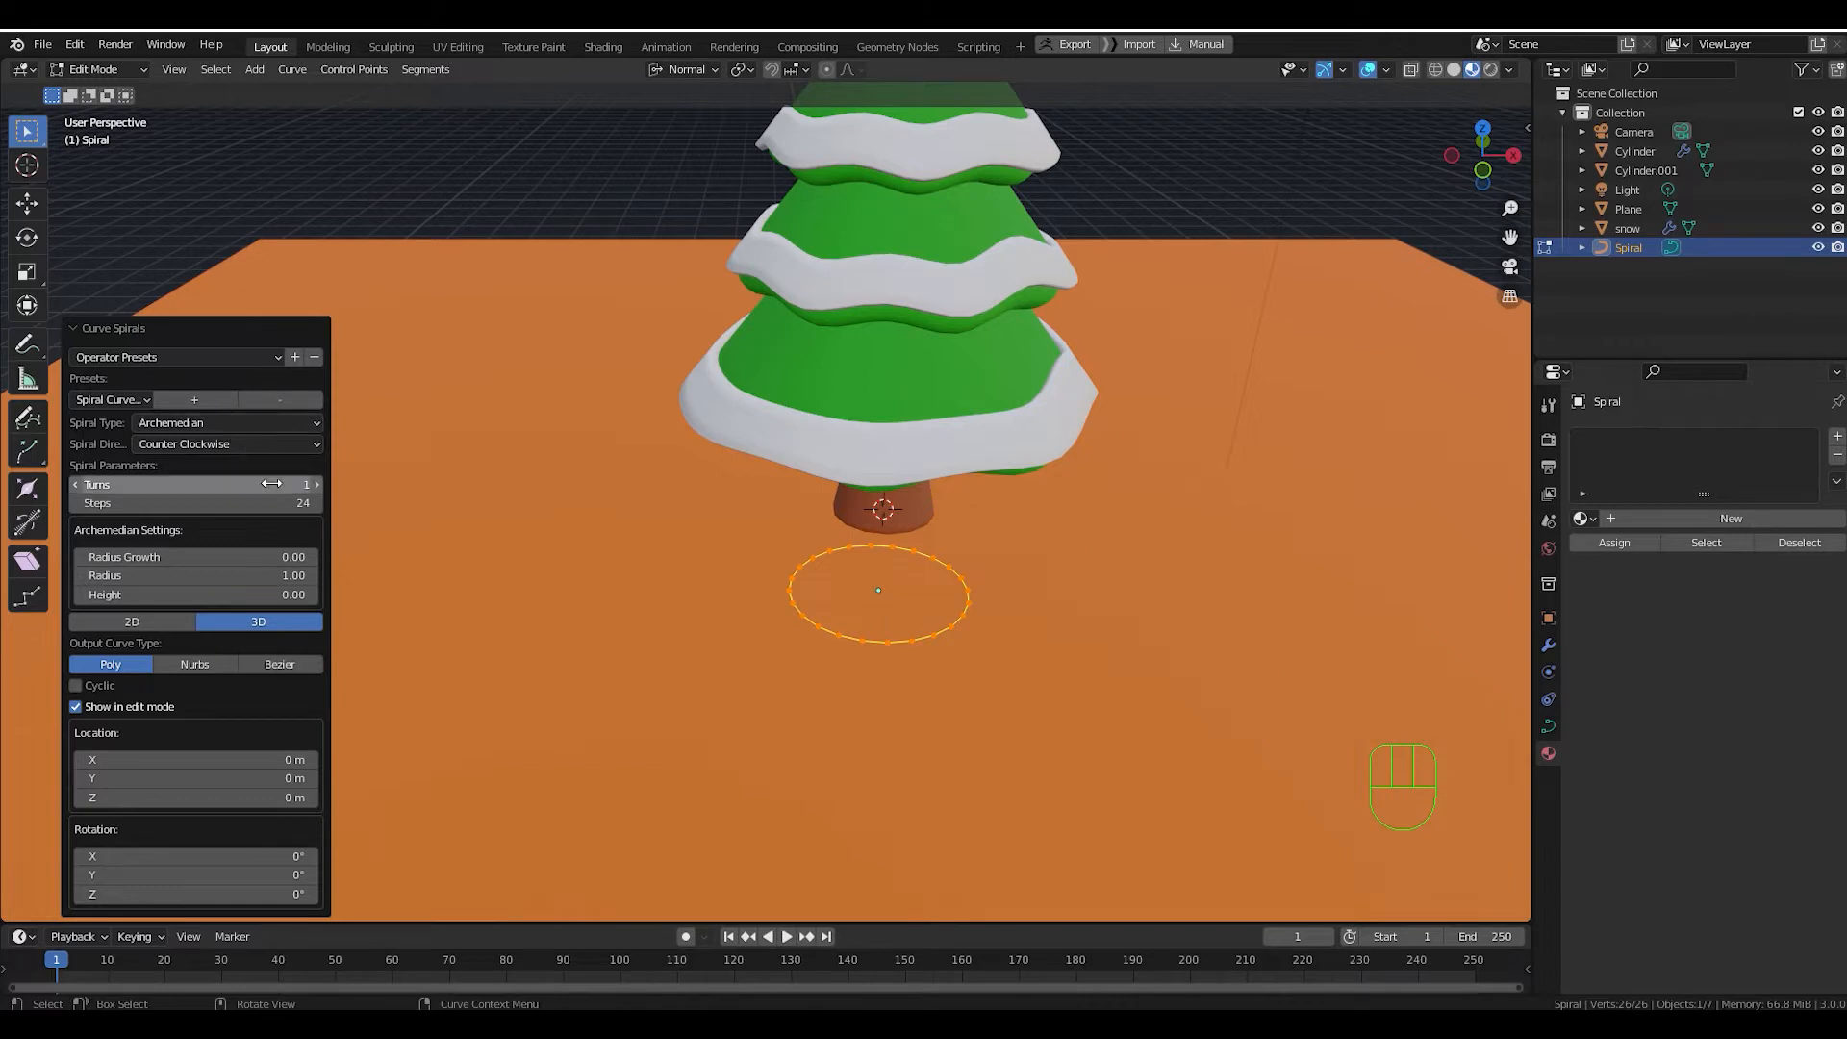
mouse_move(239, 491)
left_mouse_down()
mouse_move(274, 484)
mouse_move(192, 469)
mouse_move(235, 475)
left_mouse_up()
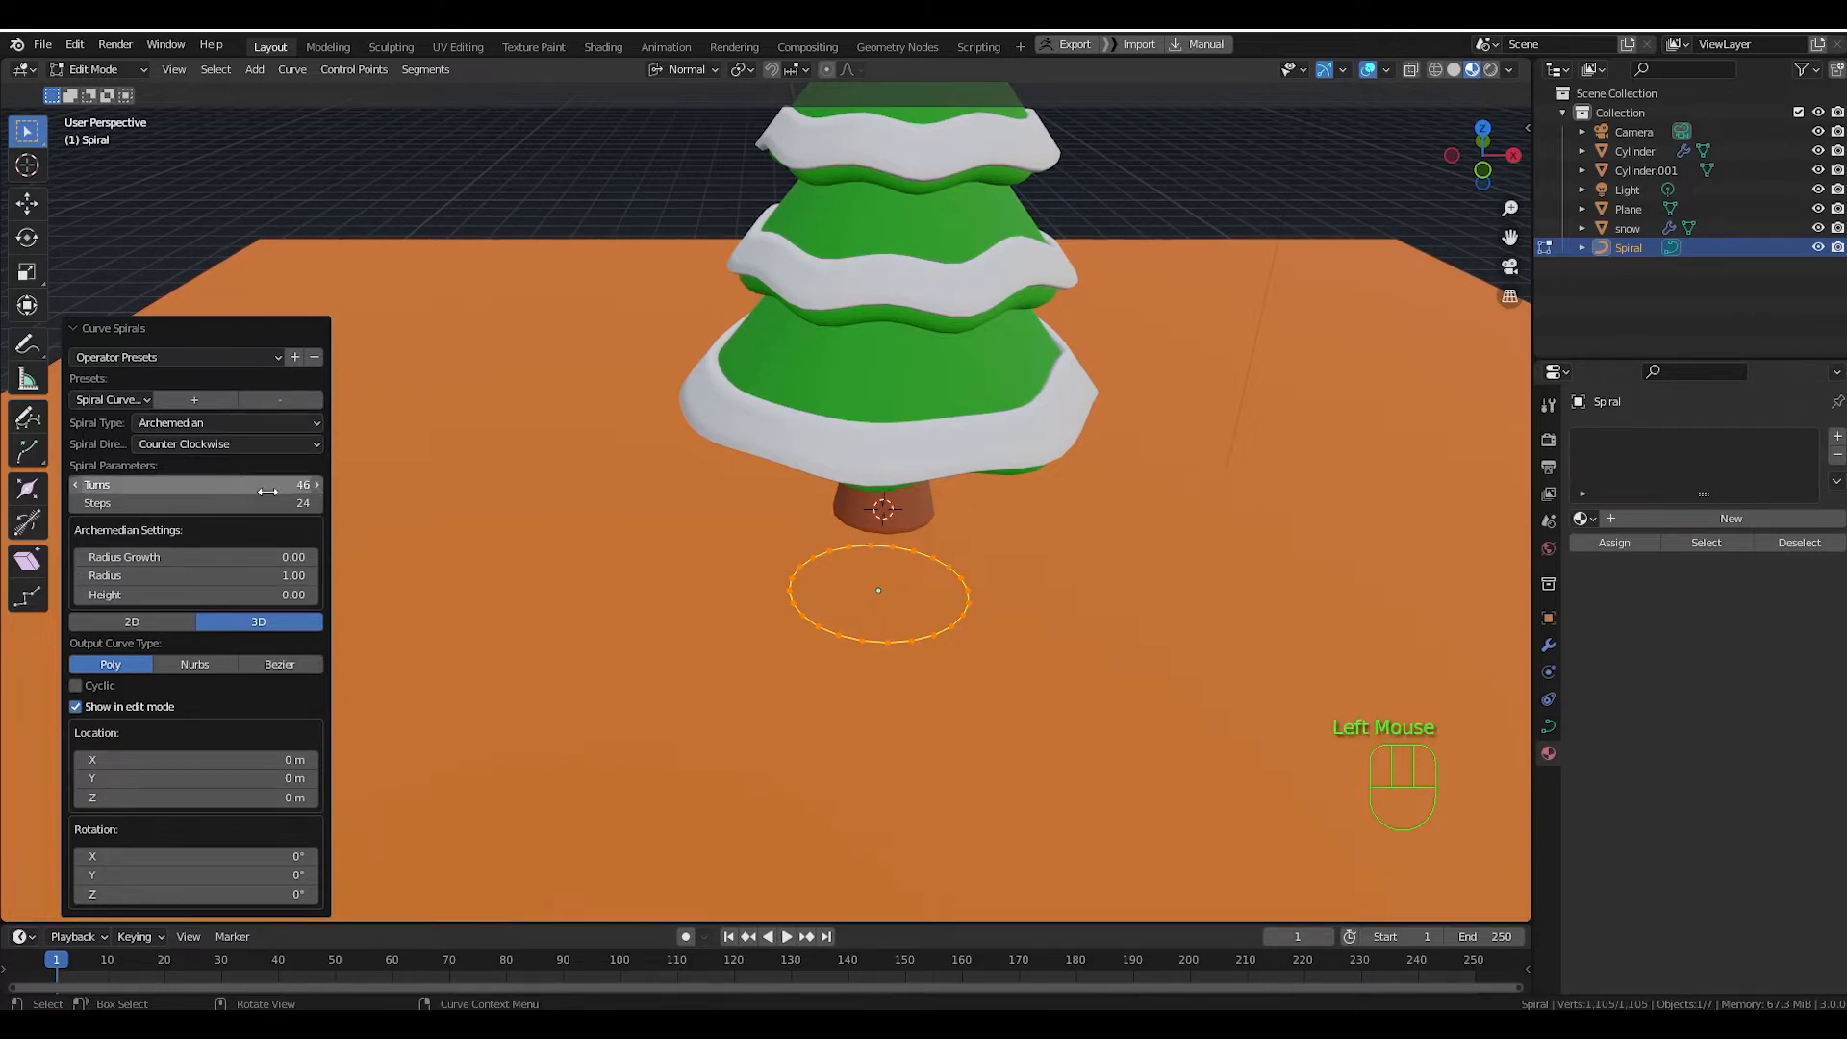
double_click(231, 484)
type("1")
key("Return")
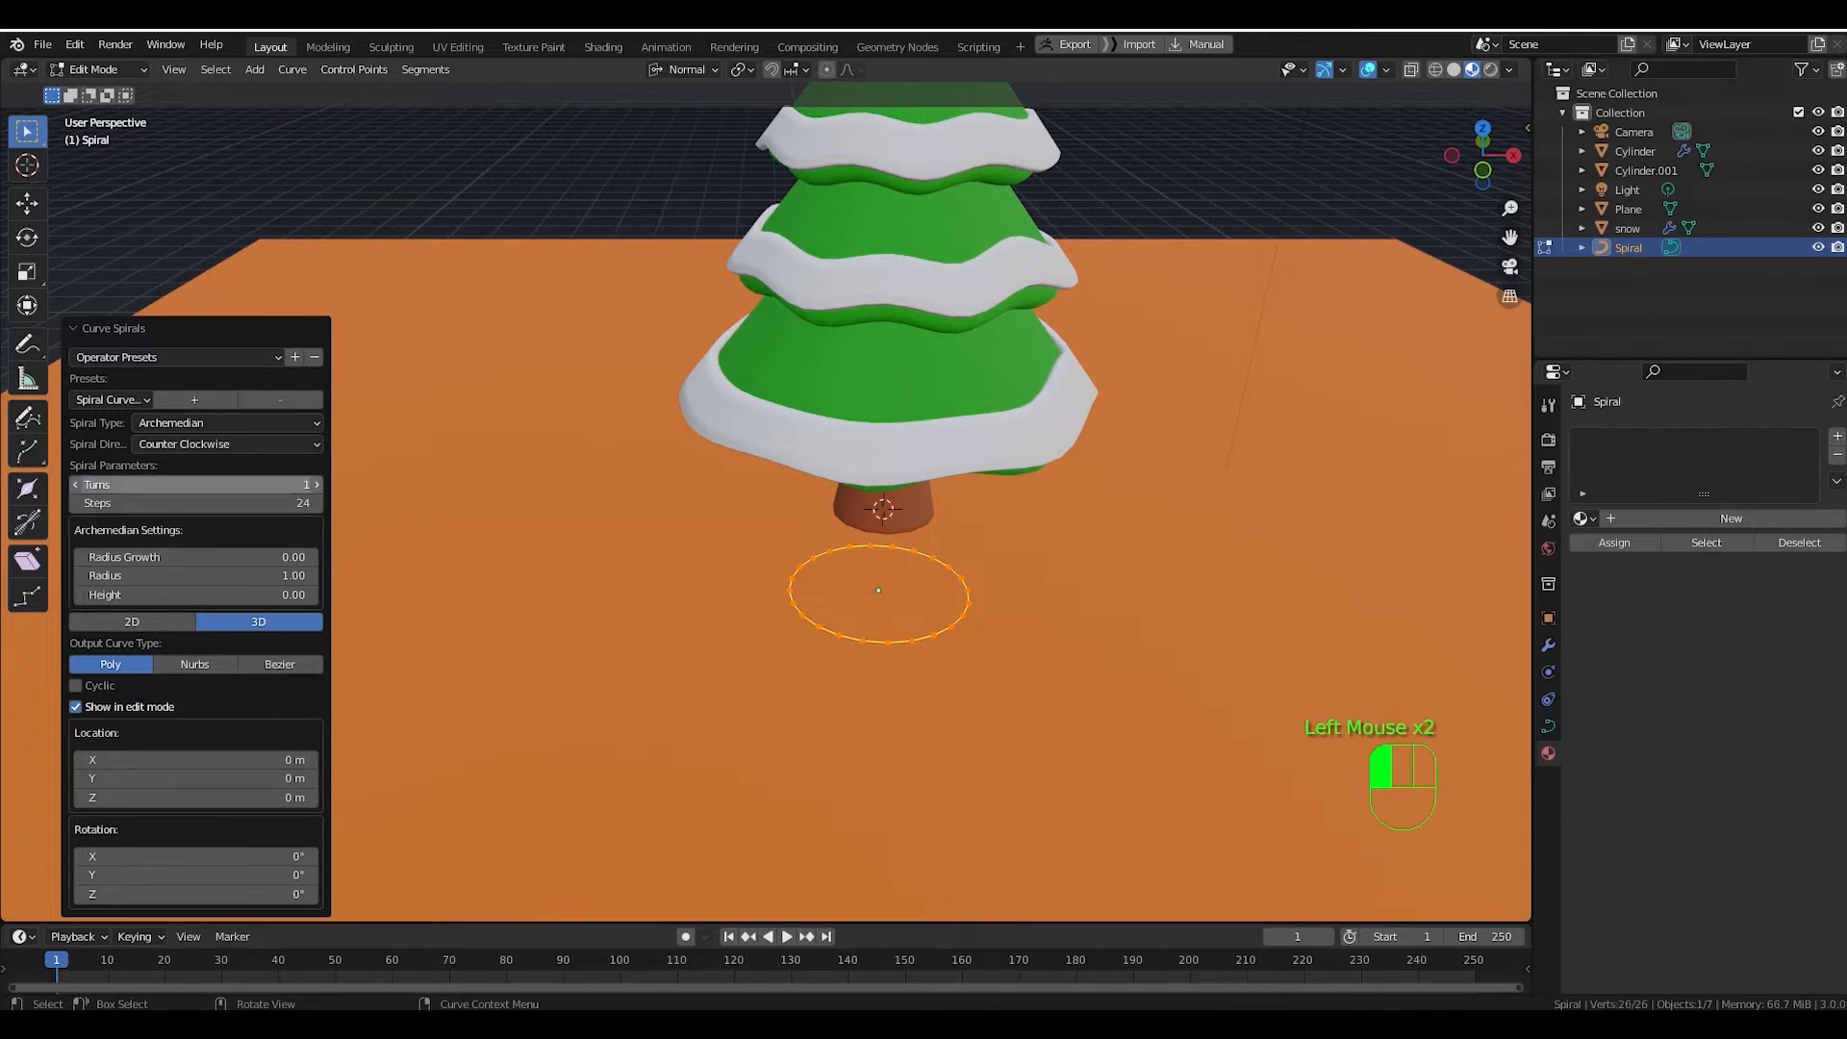
Shape the spiral with 24 Turns, 20 Steps, a Radius of 1.30 and a Height of -2.07.
left_click_drag(243, 503, 302, 502)
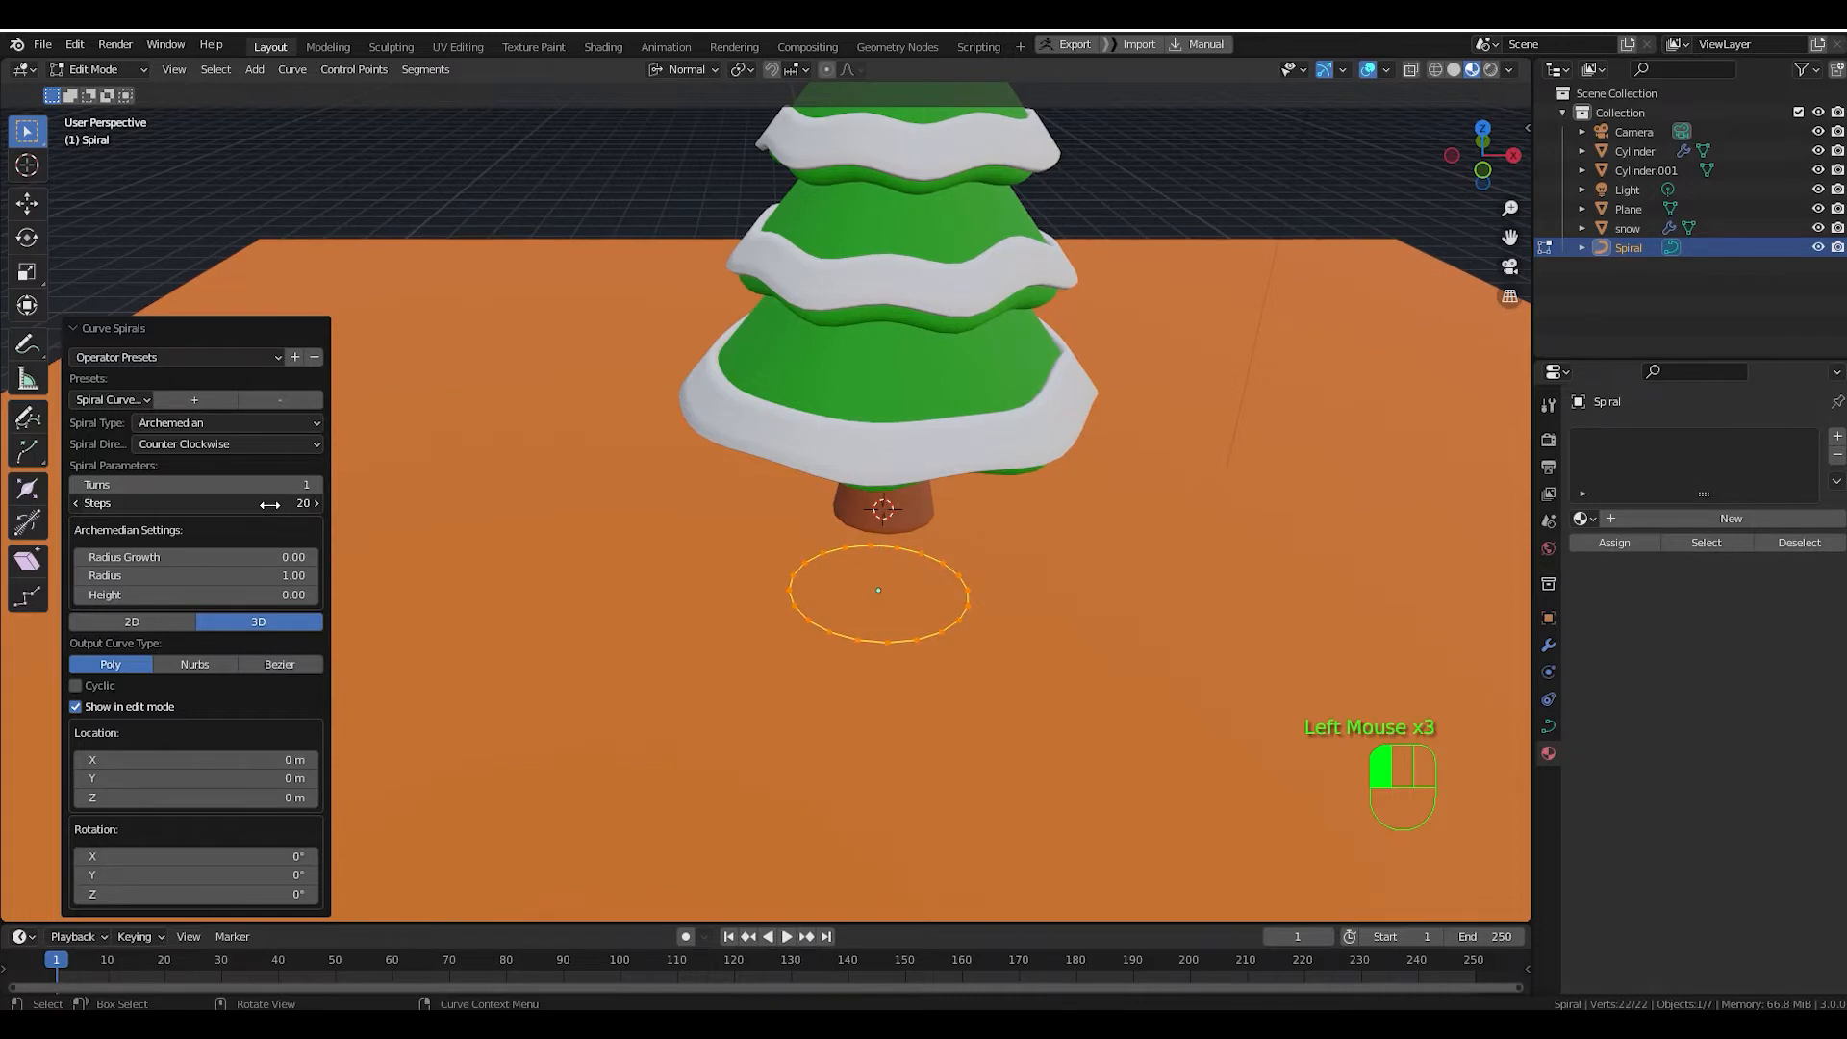
left_click_drag(273, 505, 269, 504)
left_click_drag(269, 504, 269, 504)
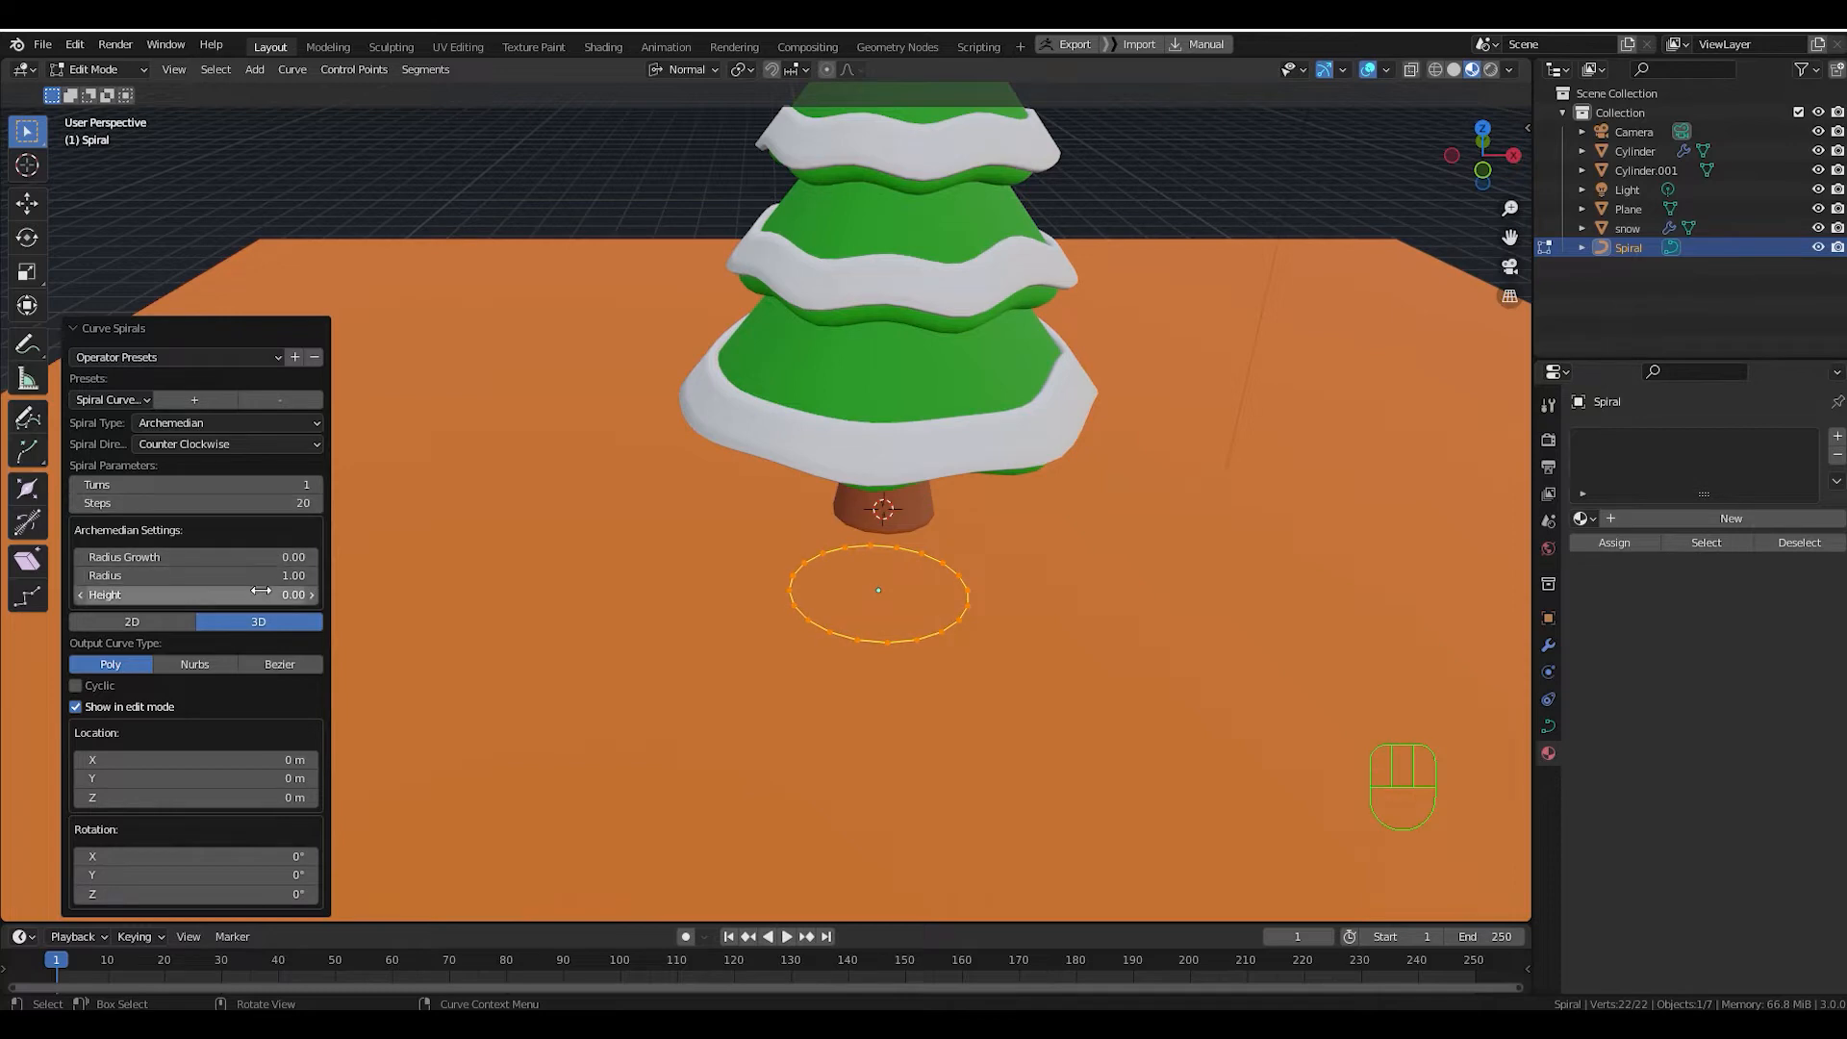
left_click_drag(261, 597, 305, 578)
left_click_drag(302, 484, 346, 507)
scroll(833, 596, "down", 2)
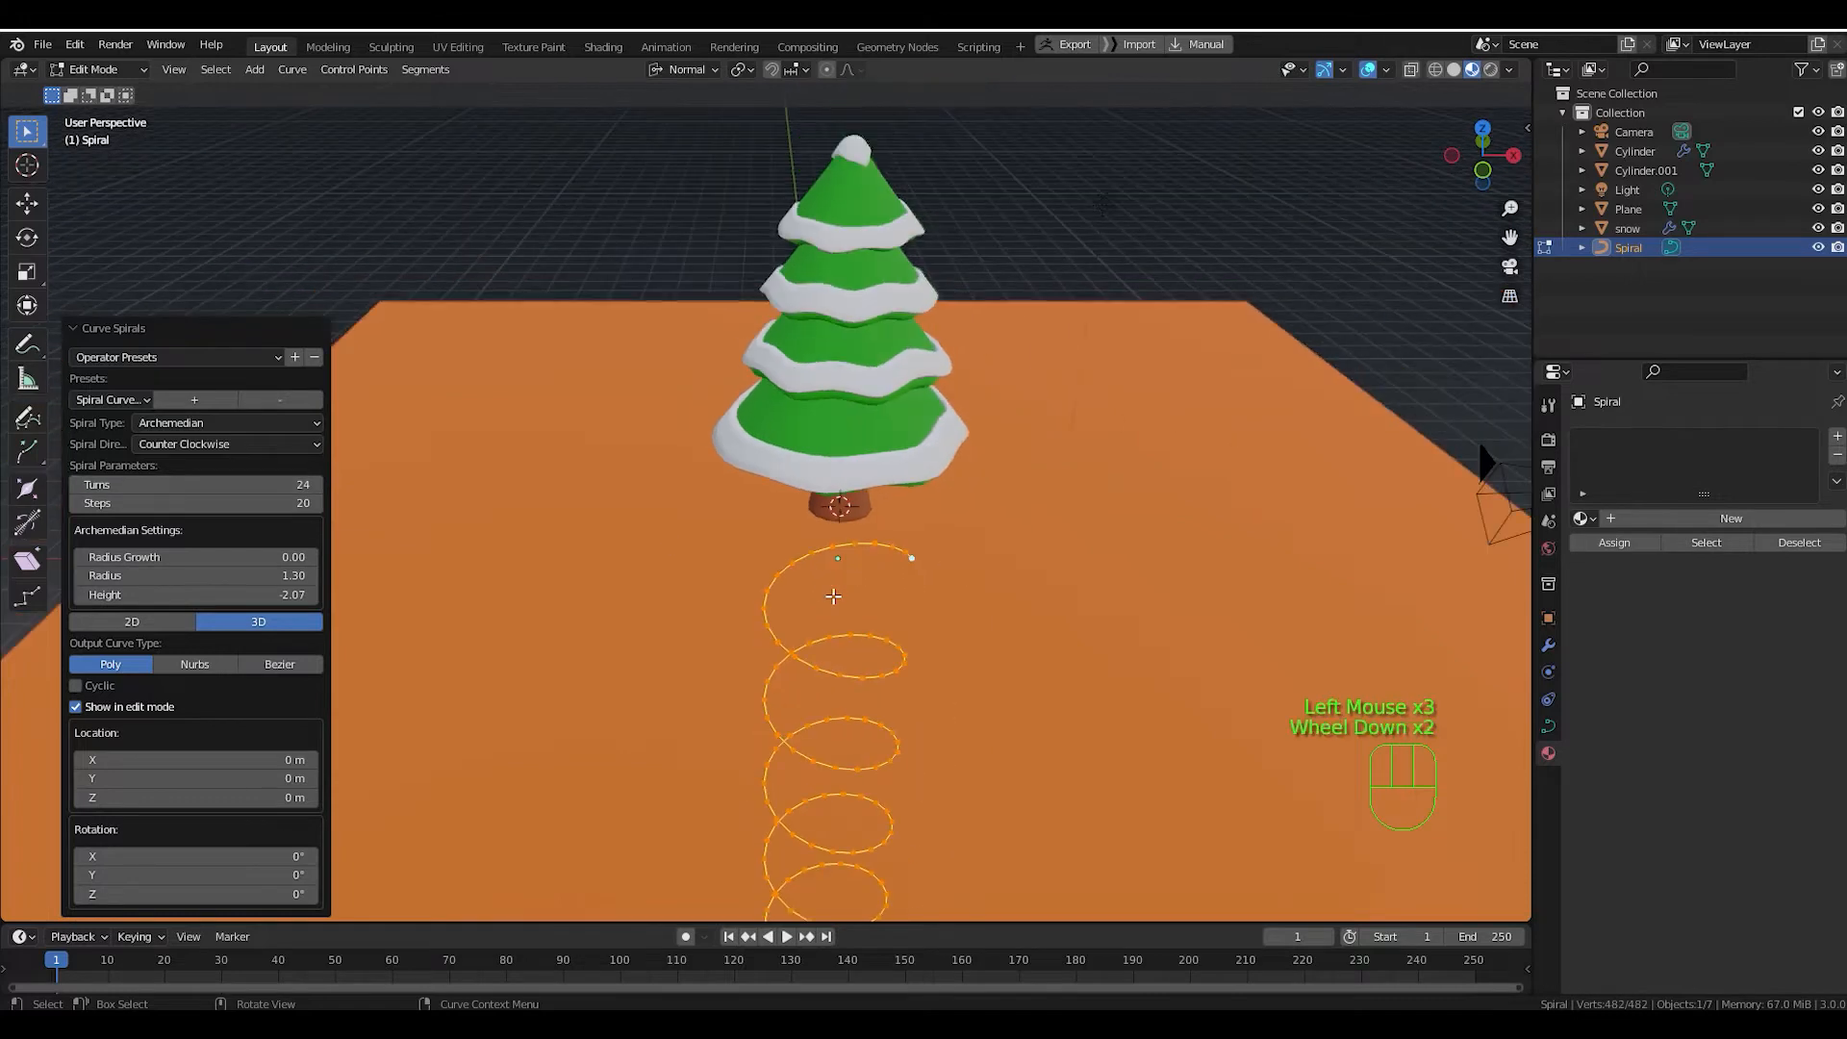
scroll(833, 597, "down", 3)
scroll(824, 647, "up", 1)
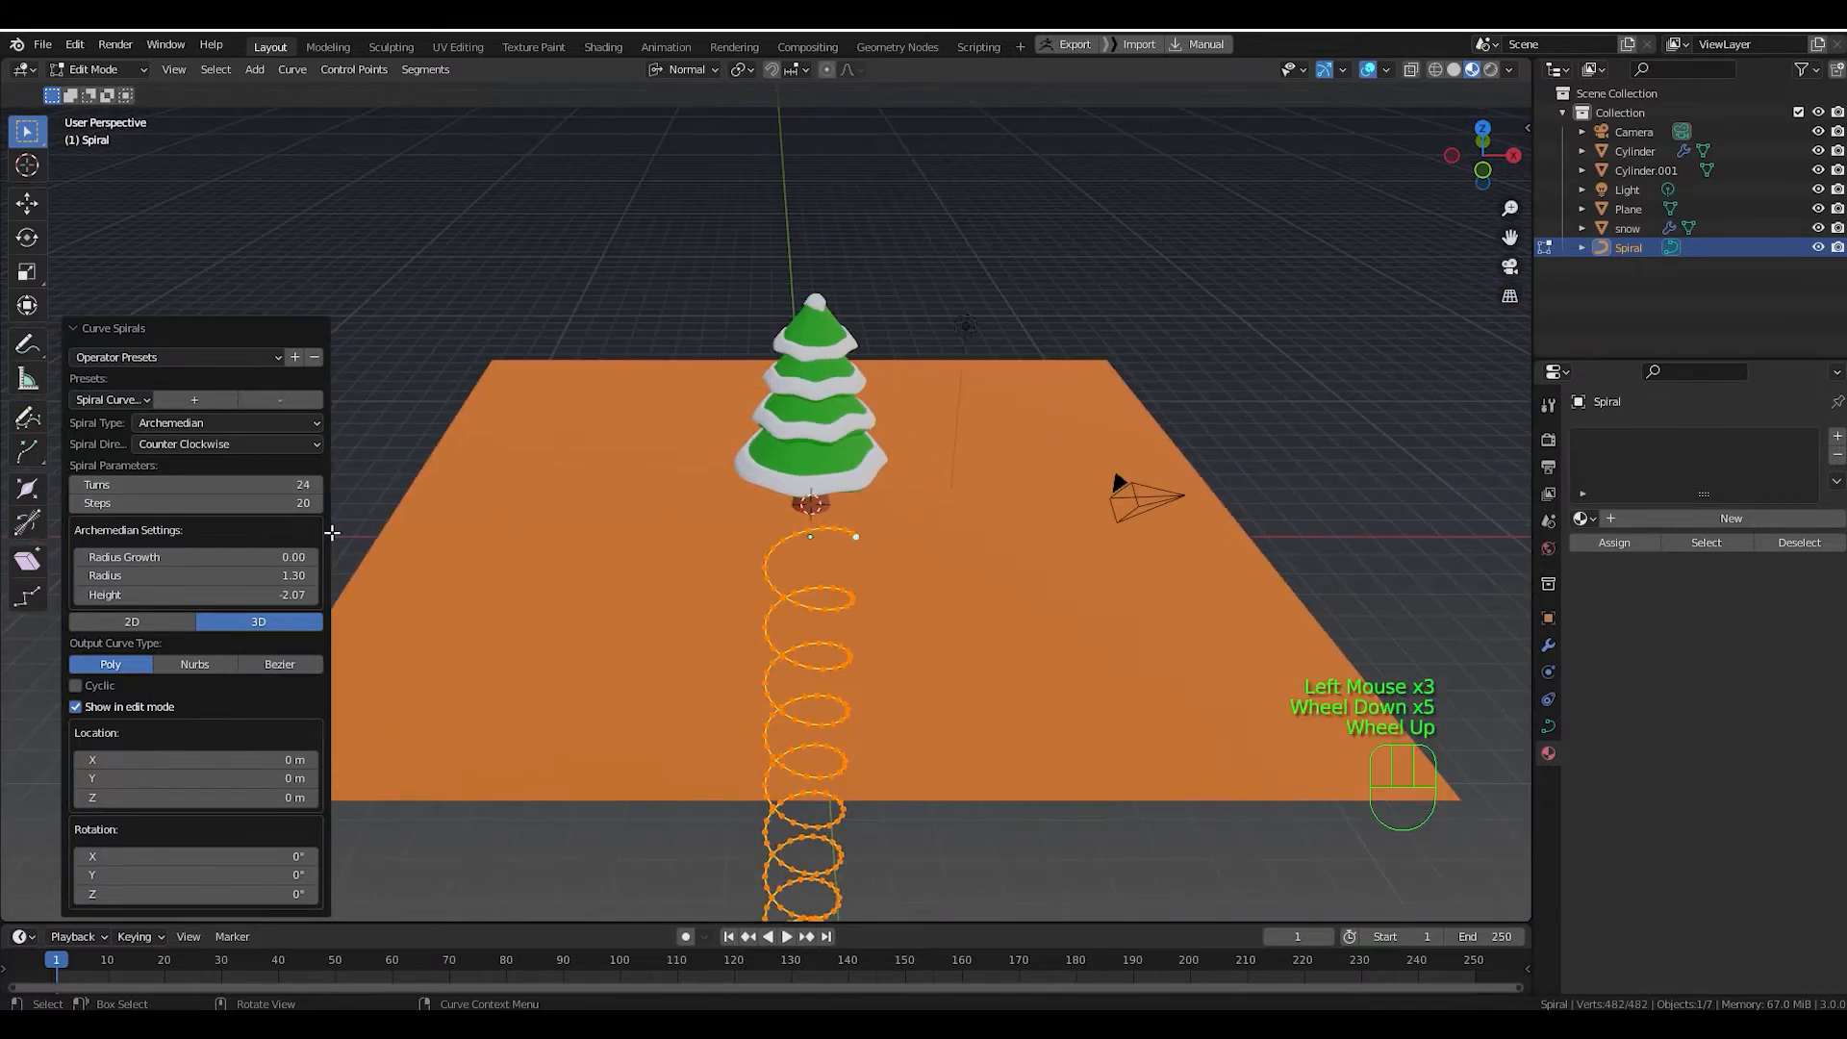
Set the spiral's Turns to 4 and its Steps to 17.
left_click(193, 484)
key("Return")
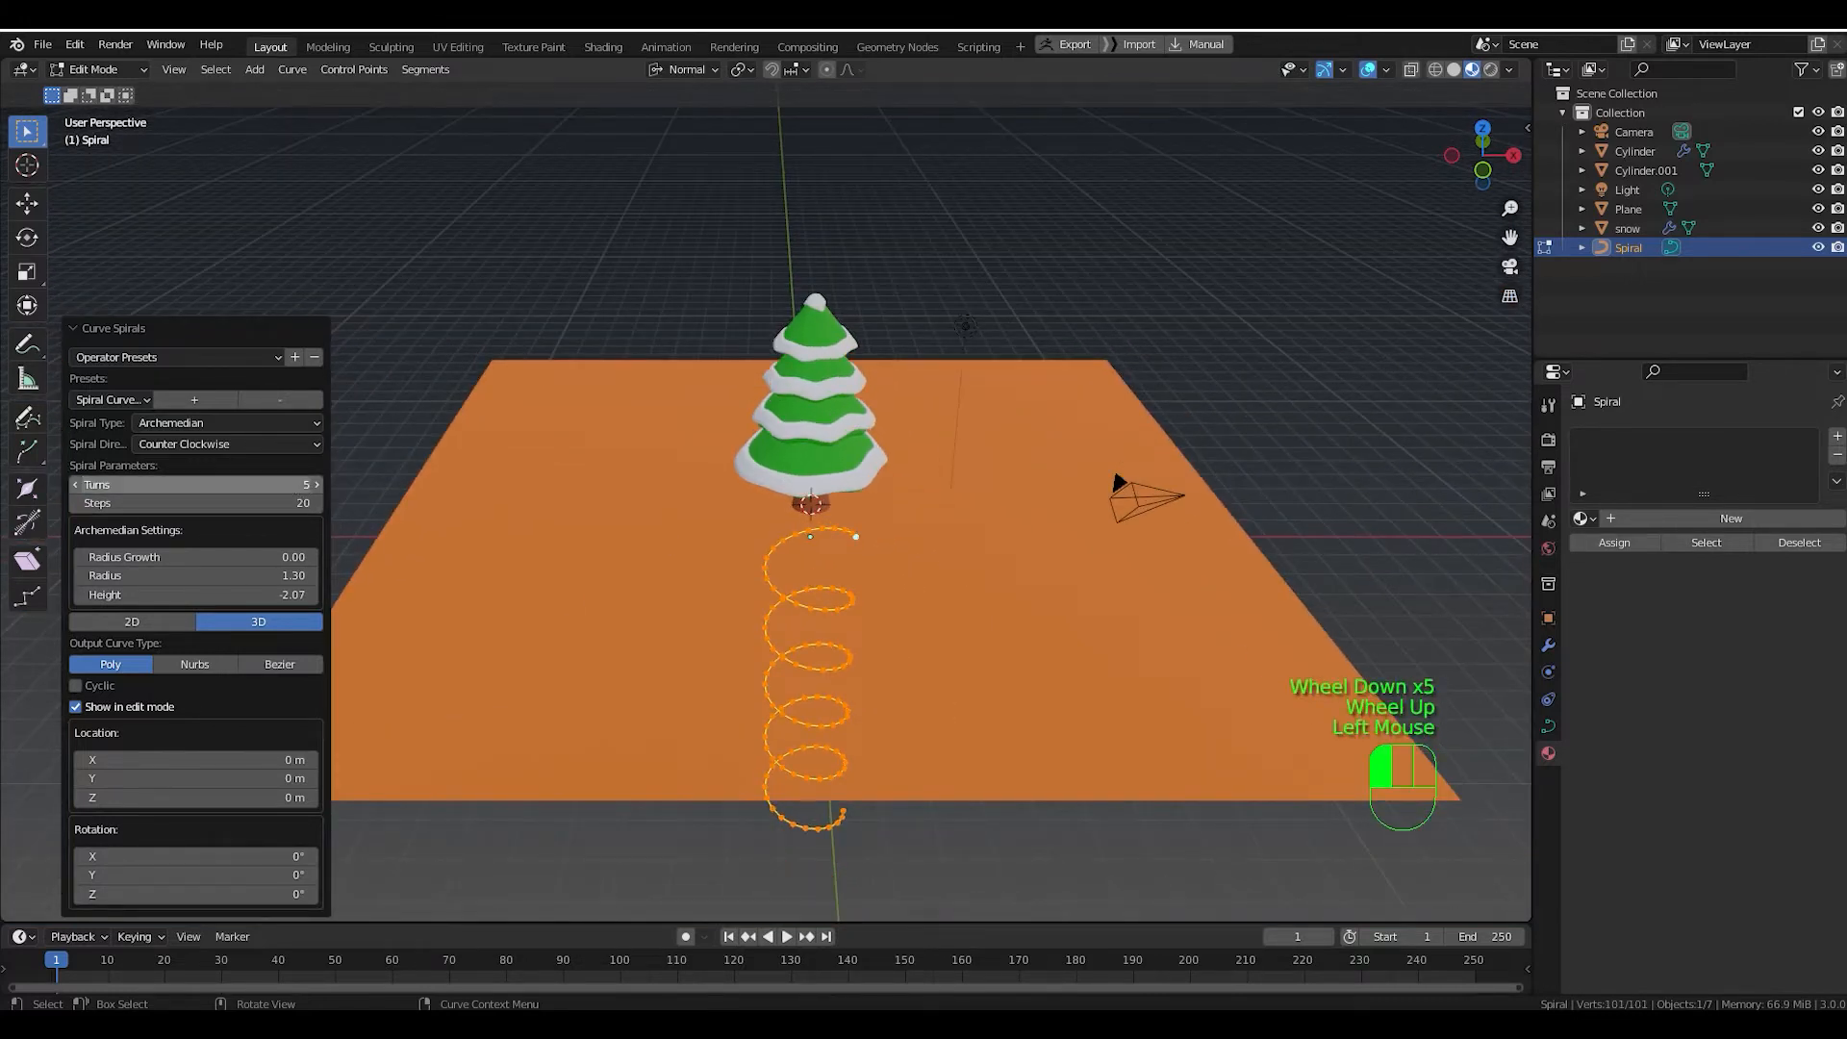
double_click(193, 484)
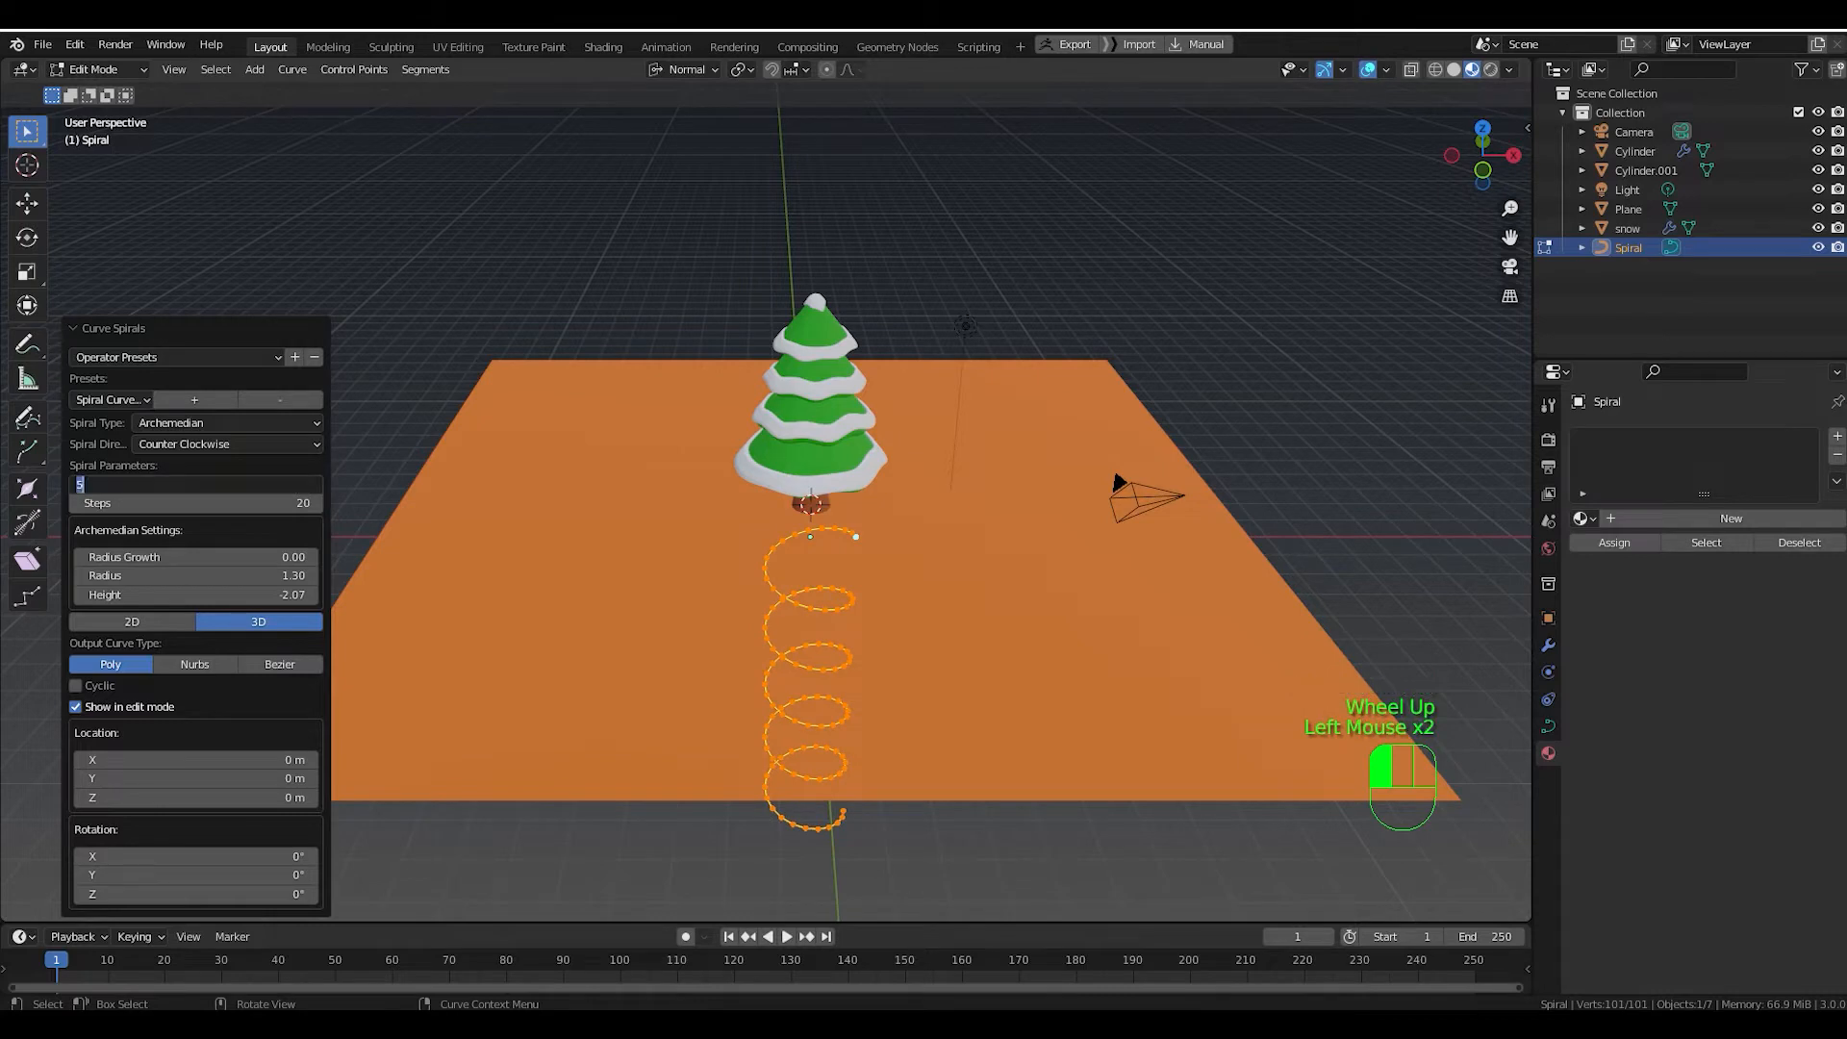
left_click(269, 506)
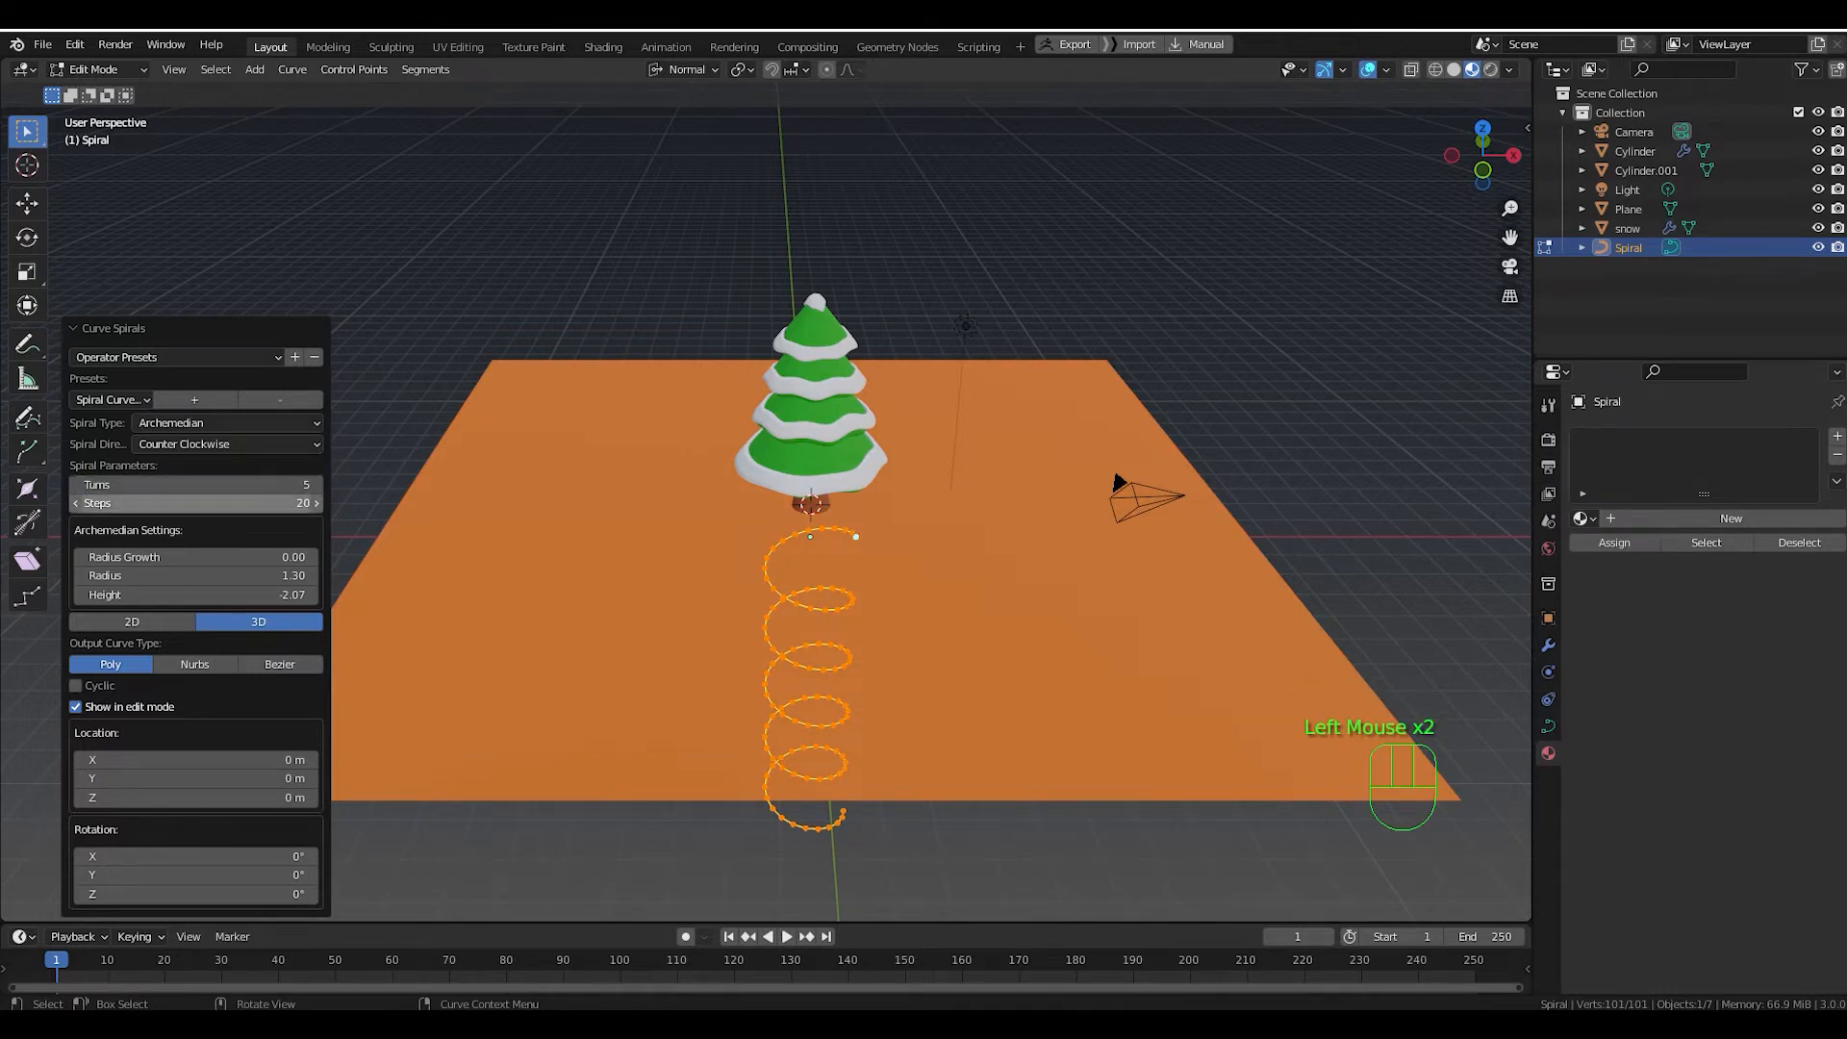
mouse_move(288, 503)
left_mouse_down()
mouse_move(261, 503)
mouse_move(292, 491)
left_mouse_up()
left_click(293, 490)
type("4")
key("Return")
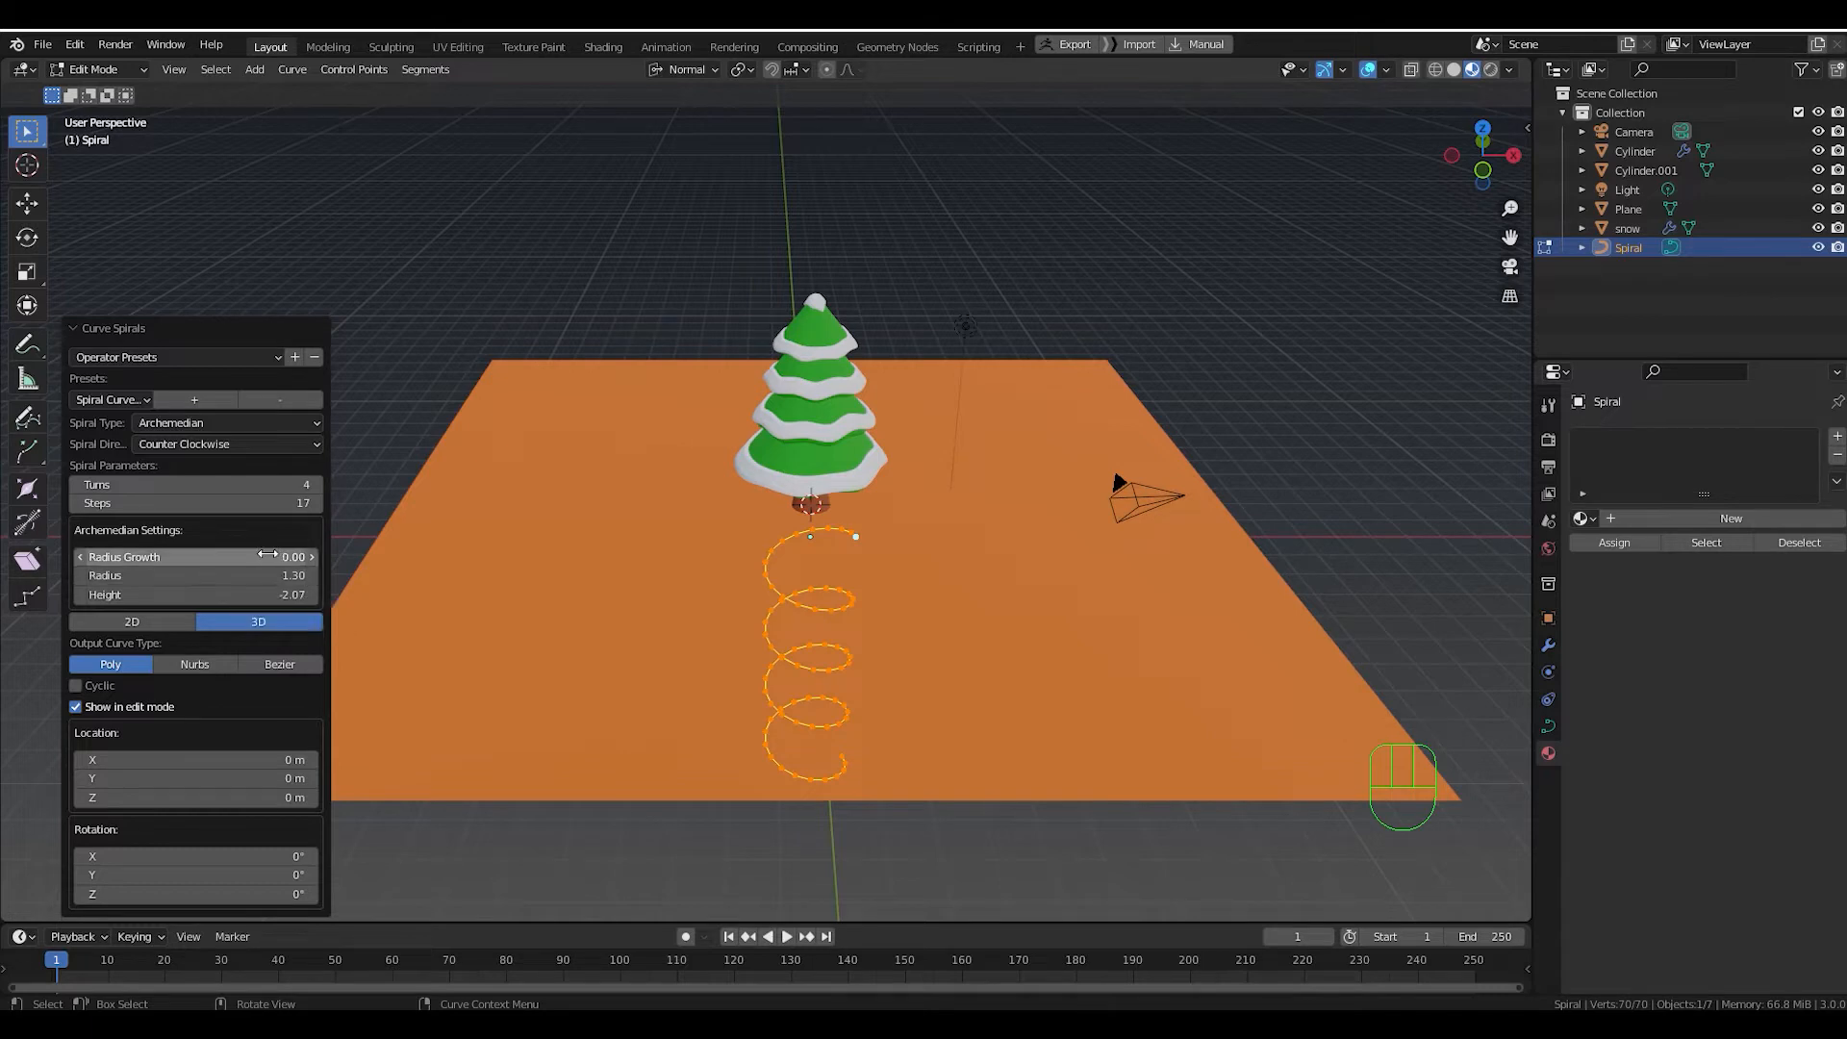
Fit the spiral around the tree with Radius Growth 0.90, Radius 0.46, Height -1.26 and a Z location of 7.2 m.
left_click_drag(279, 557, 297, 557)
middle_click_drag(741, 476, 765, 568)
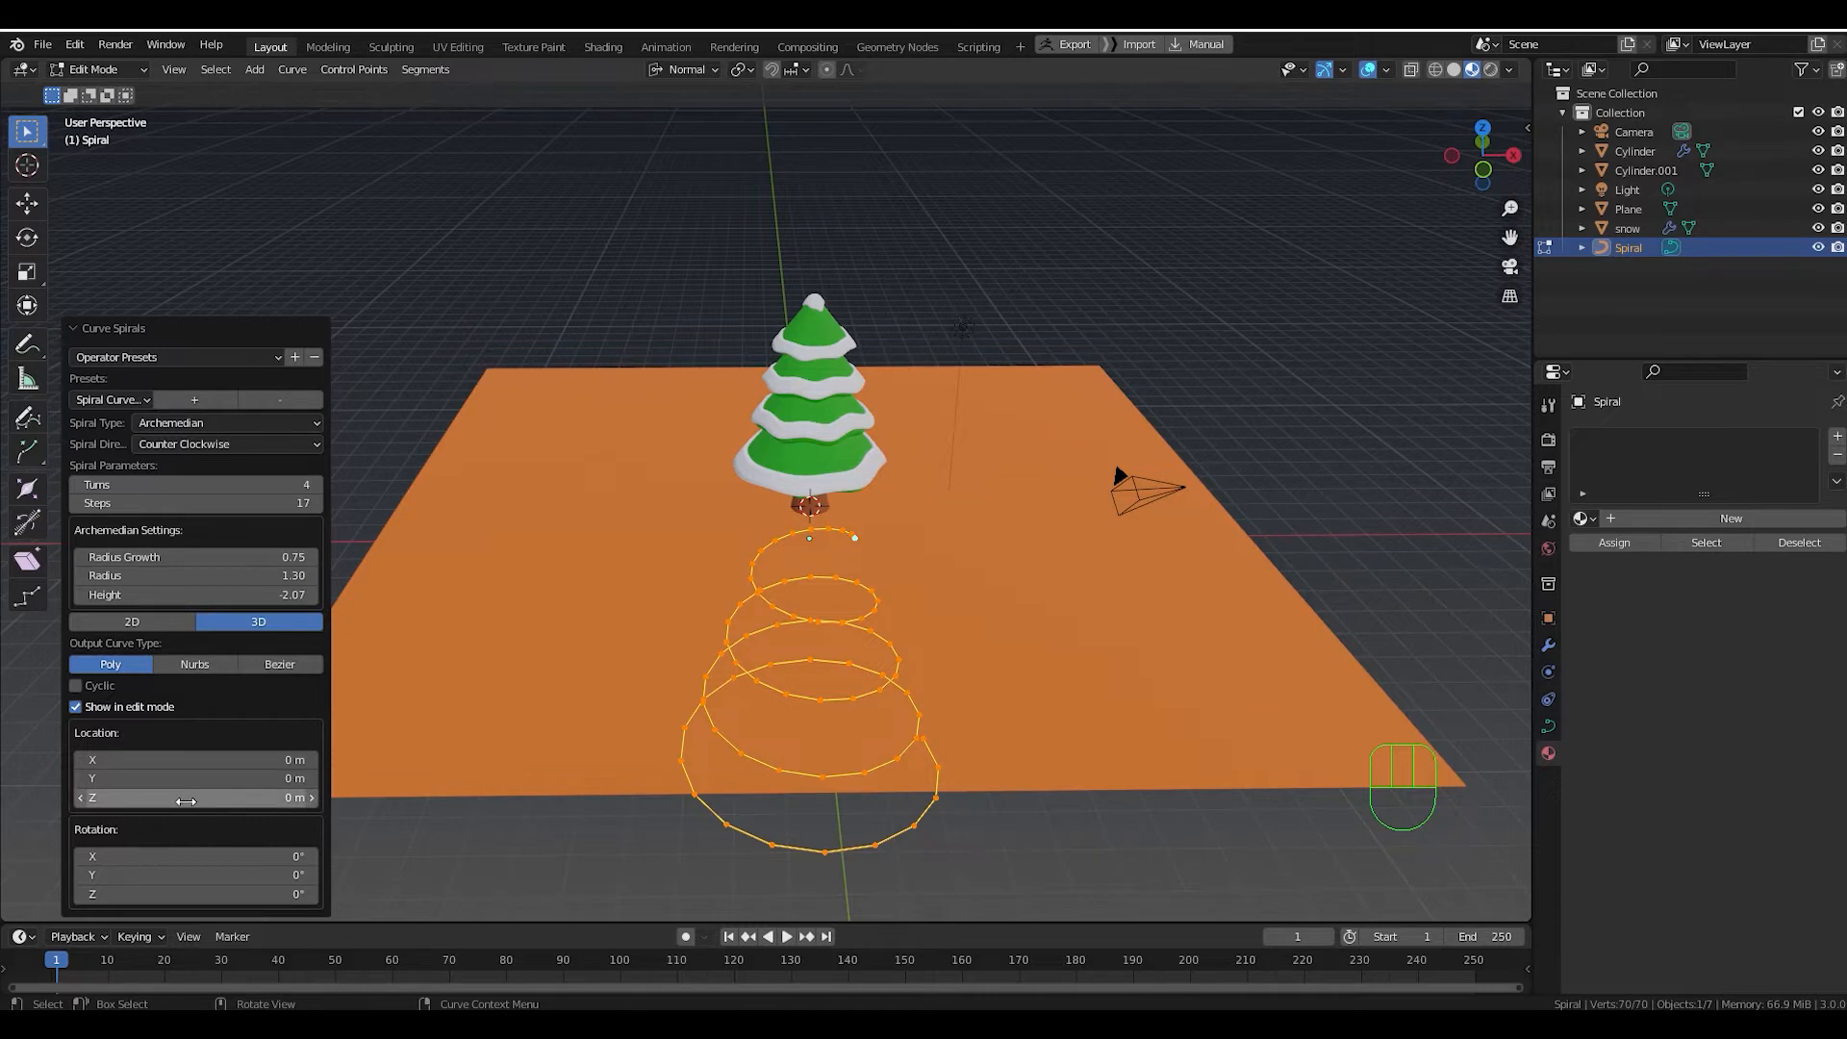
left_click_drag(186, 800, 4, 980)
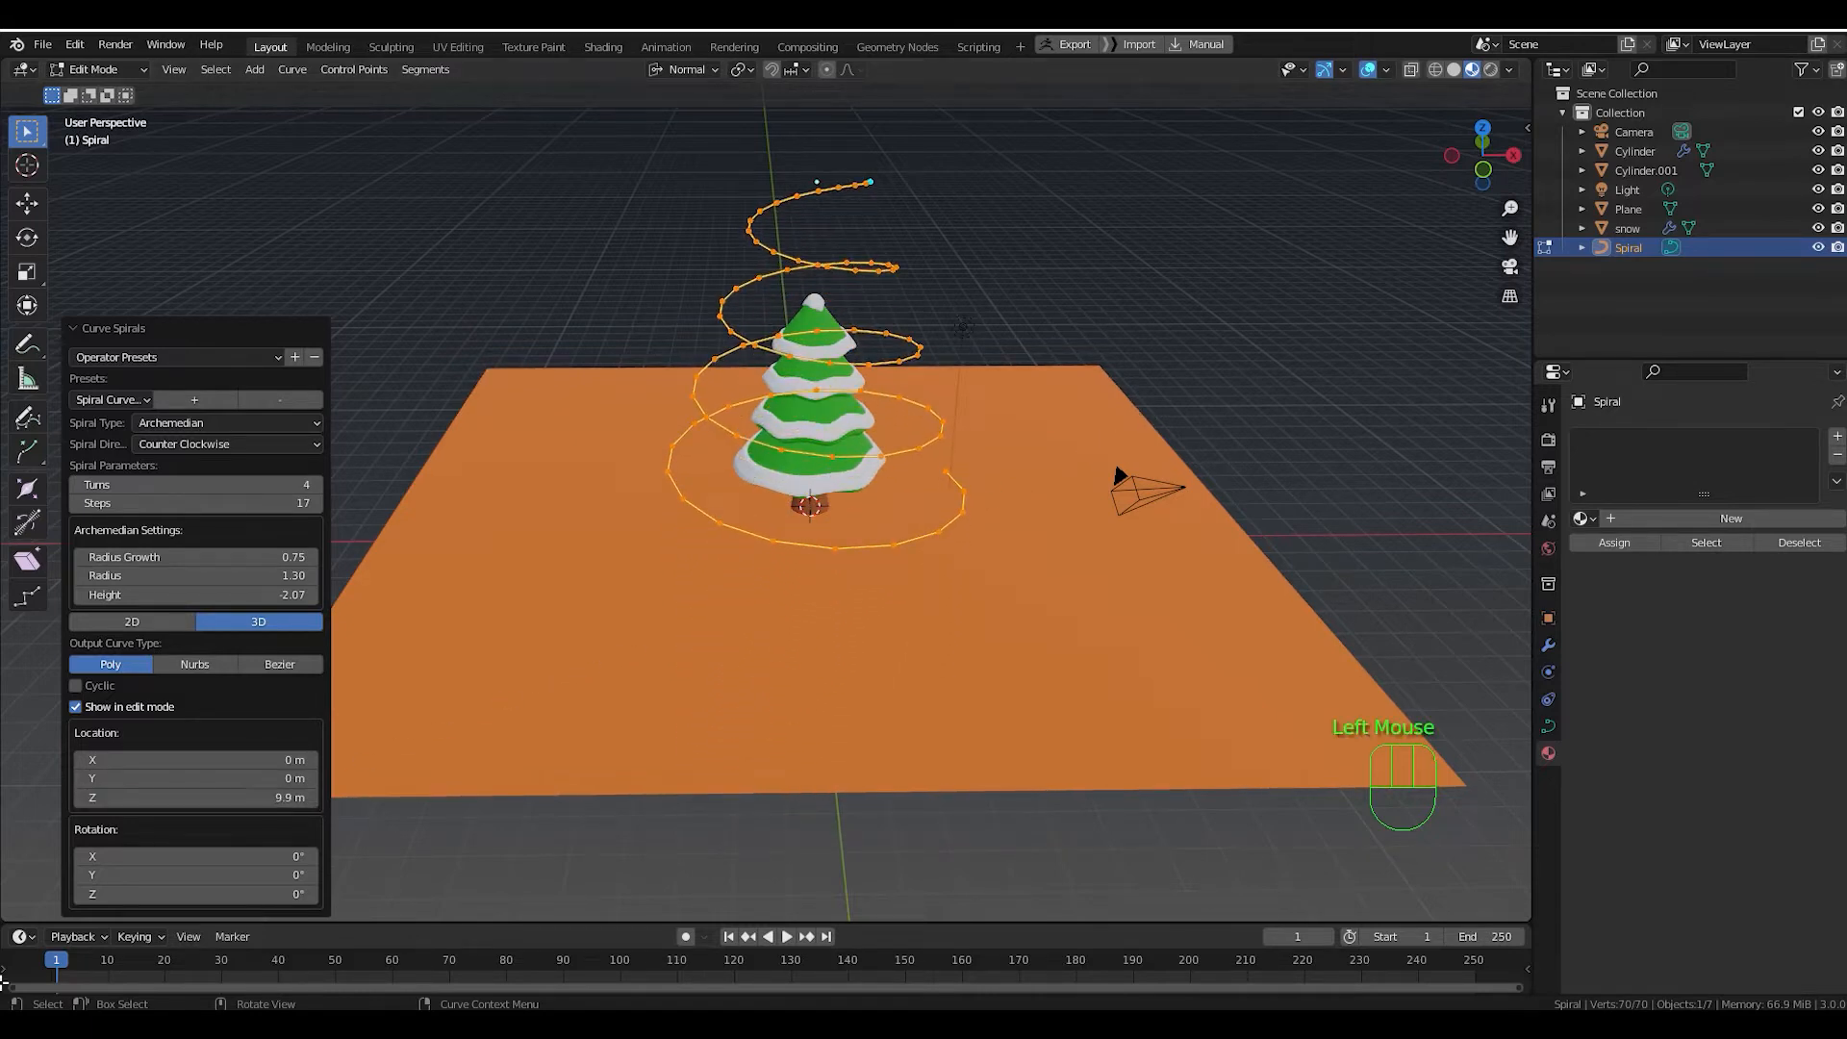
key("KP_1")
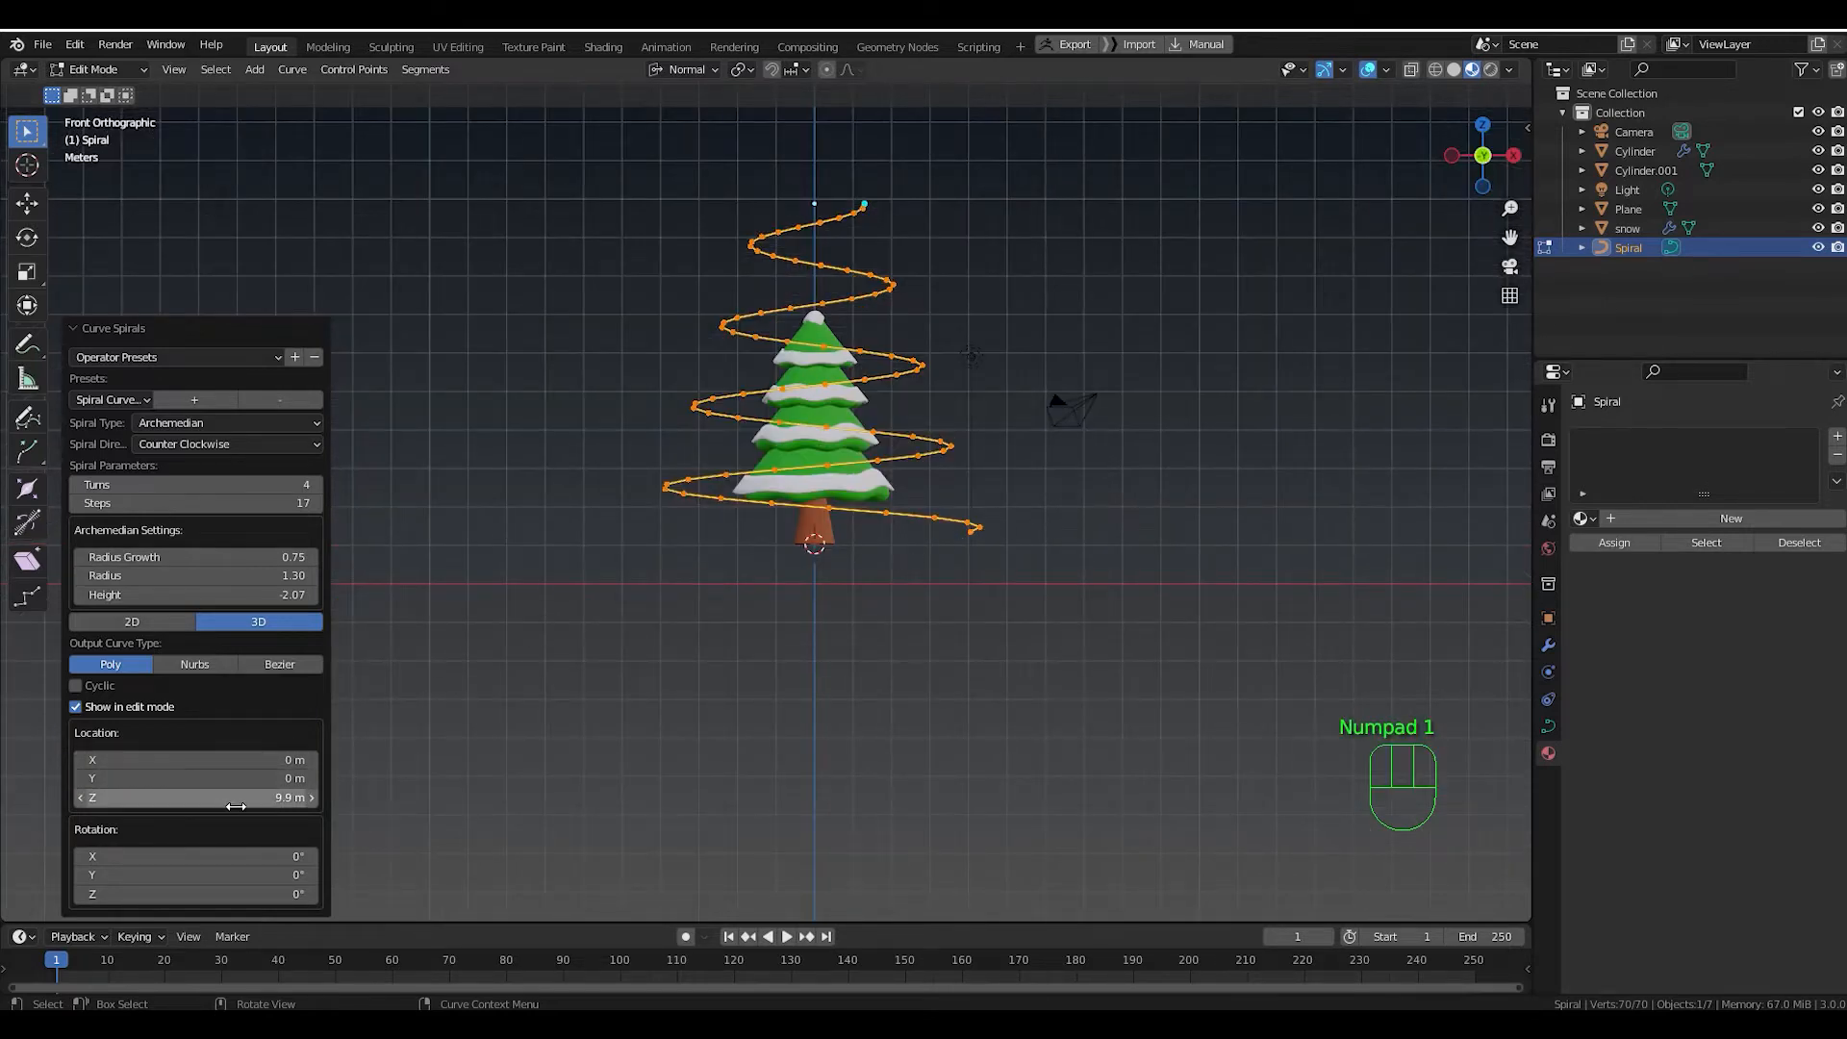
left_click_drag(212, 798, 260, 806)
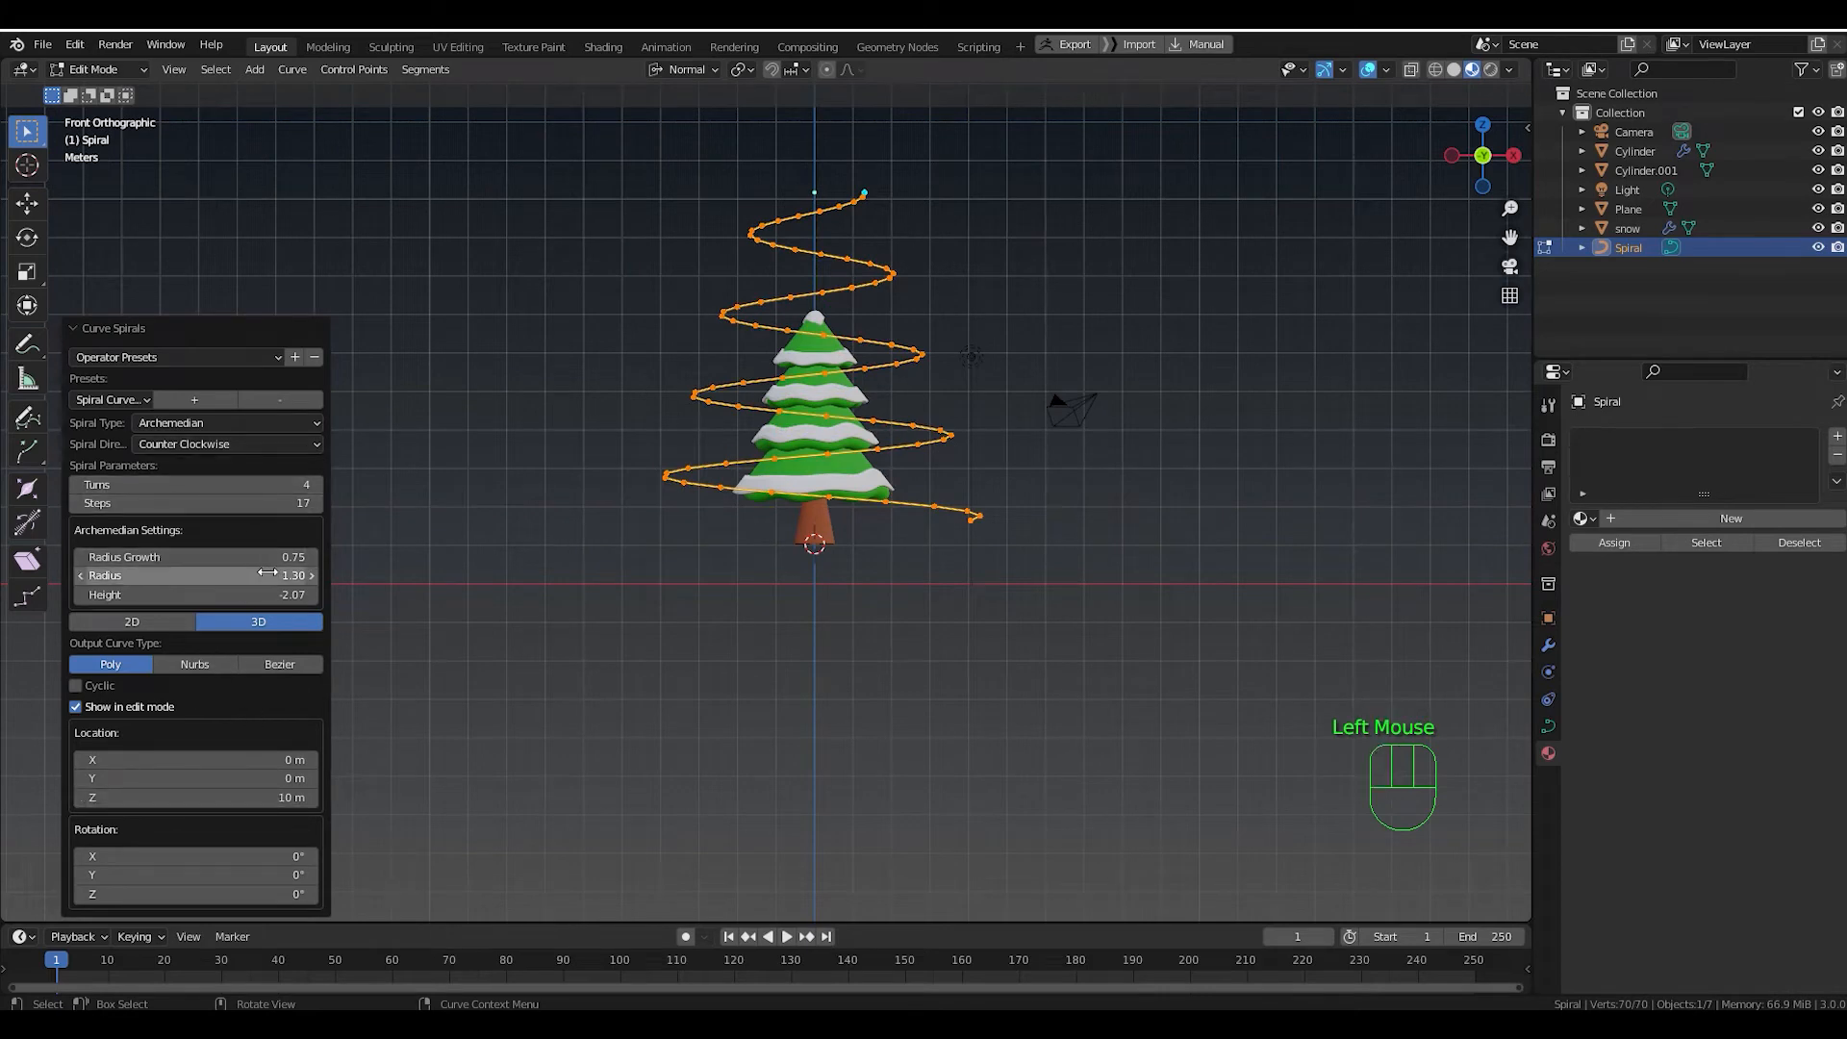
mouse_move(260, 575)
left_mouse_down()
mouse_move(234, 576)
mouse_move(287, 558)
mouse_move(275, 589)
mouse_move(292, 591)
left_mouse_up()
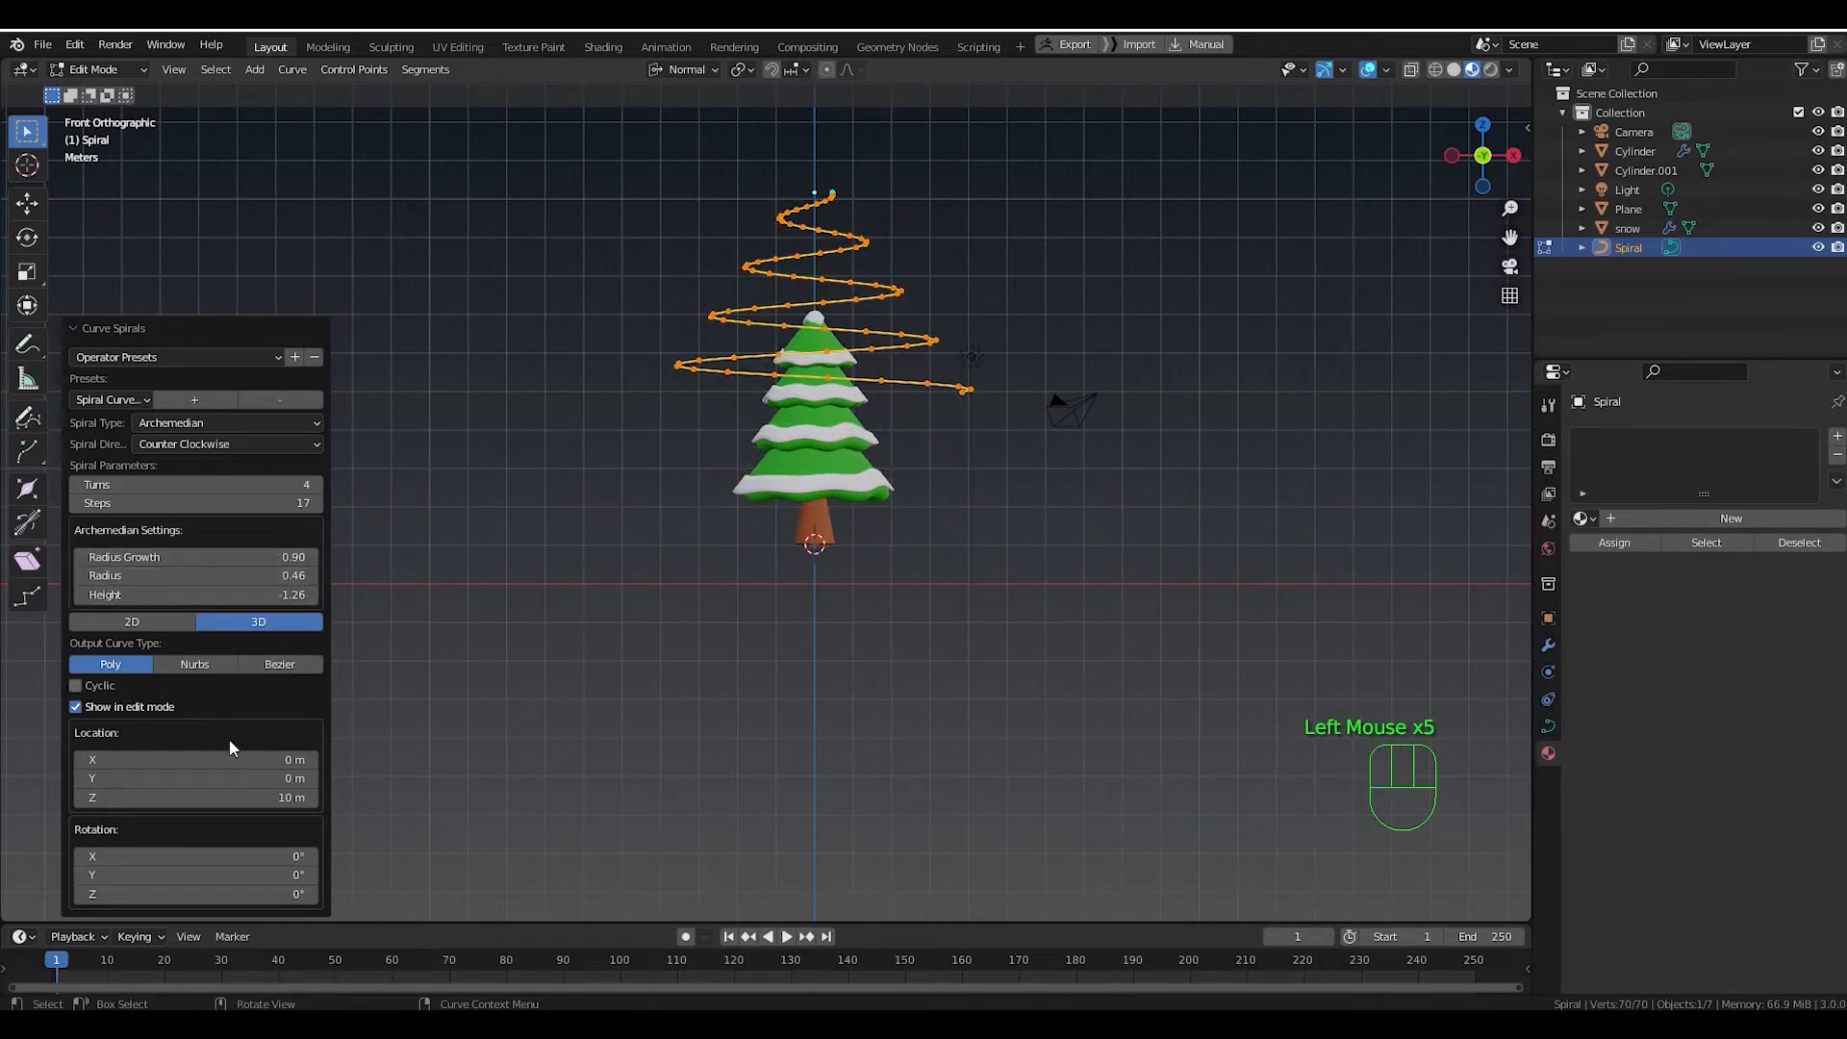
left_click_drag(247, 797, 1064, 617)
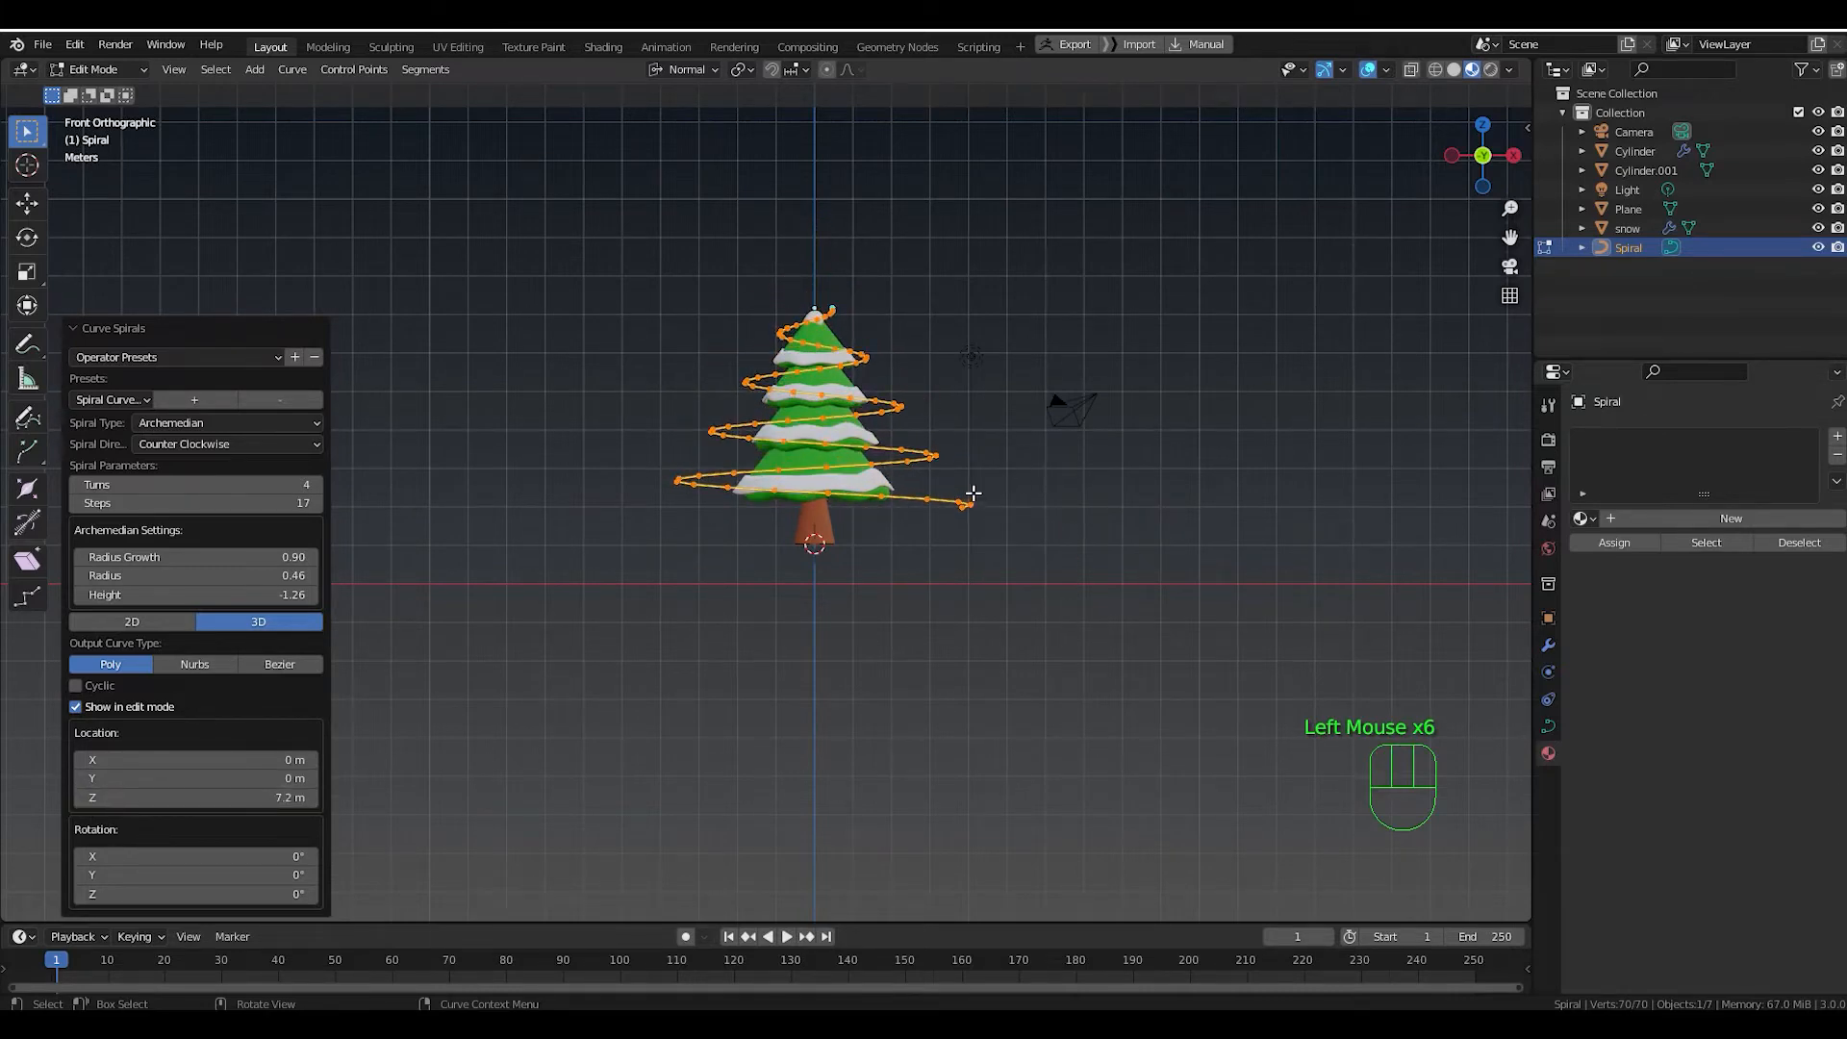
middle_click_drag(974, 493, 432, 727)
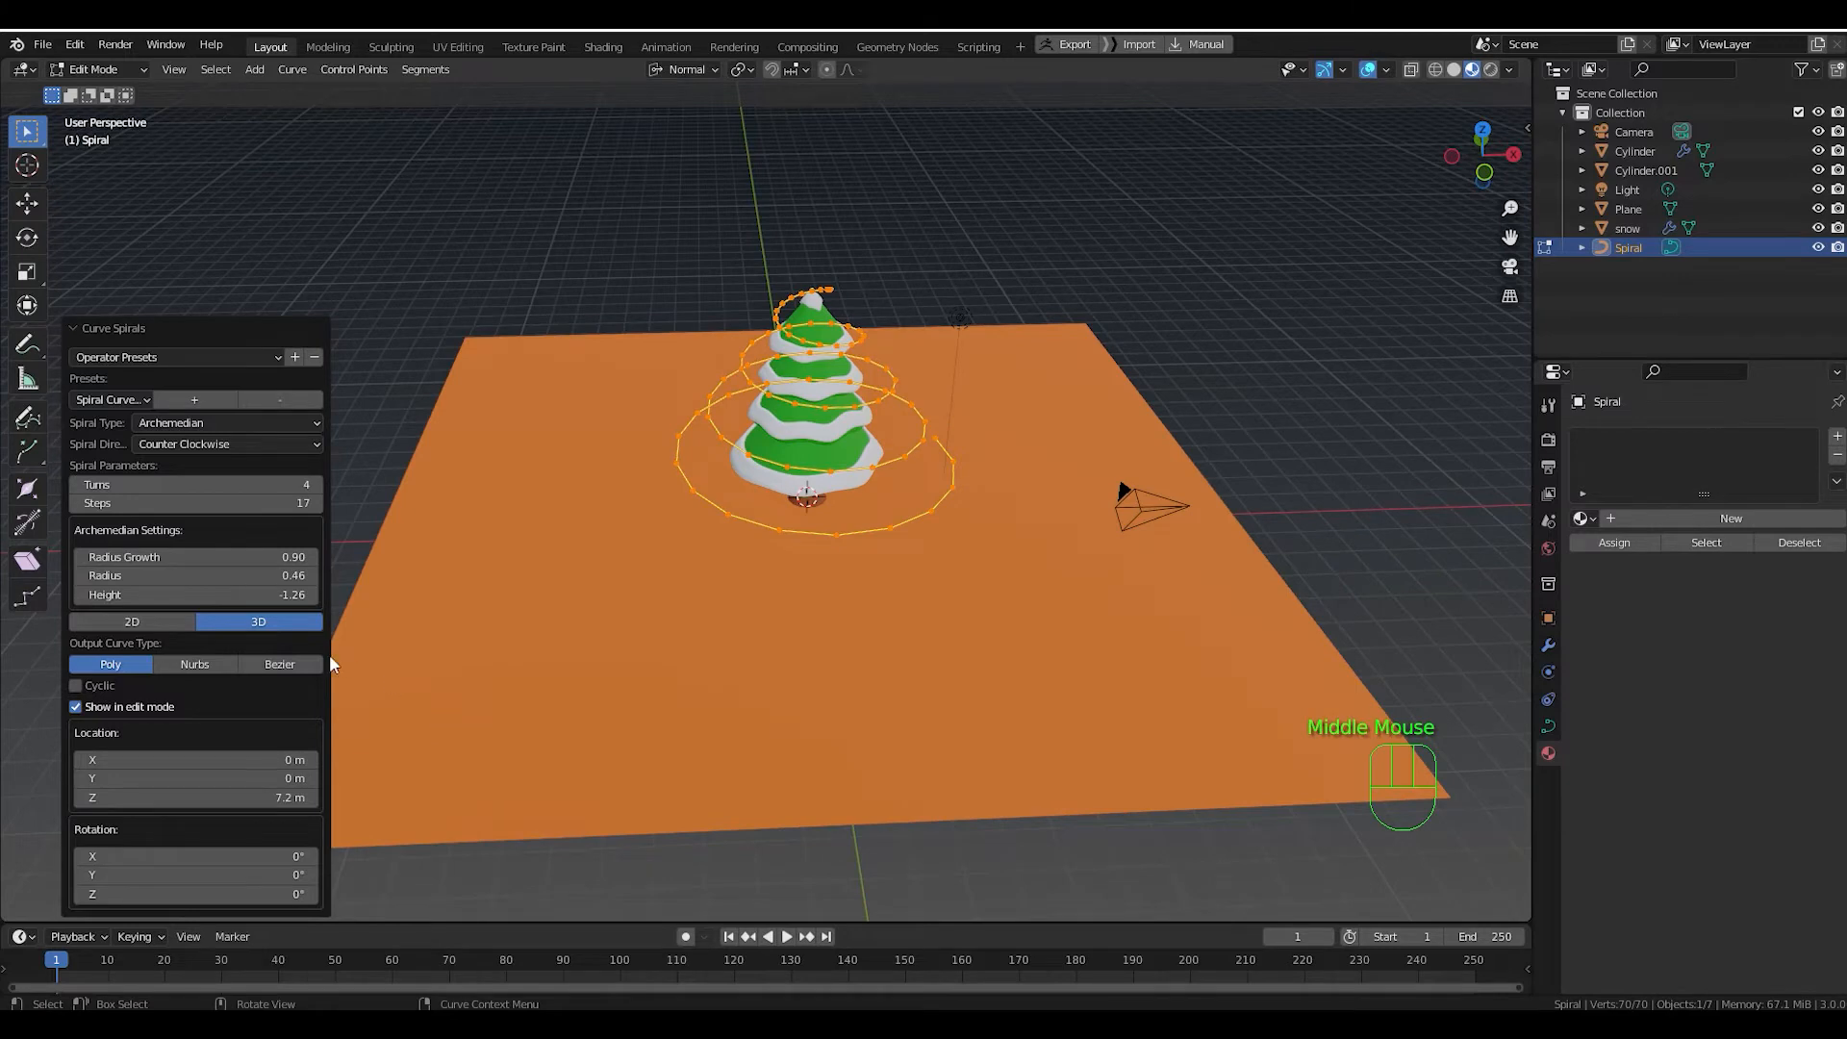
Set the spiral's Radius Growth to 0.42 so it hugs the tree, close its creation settings and deselect its points.
left_click_drag(265, 559, 243, 561)
middle_click_drag(933, 301, 590, 379)
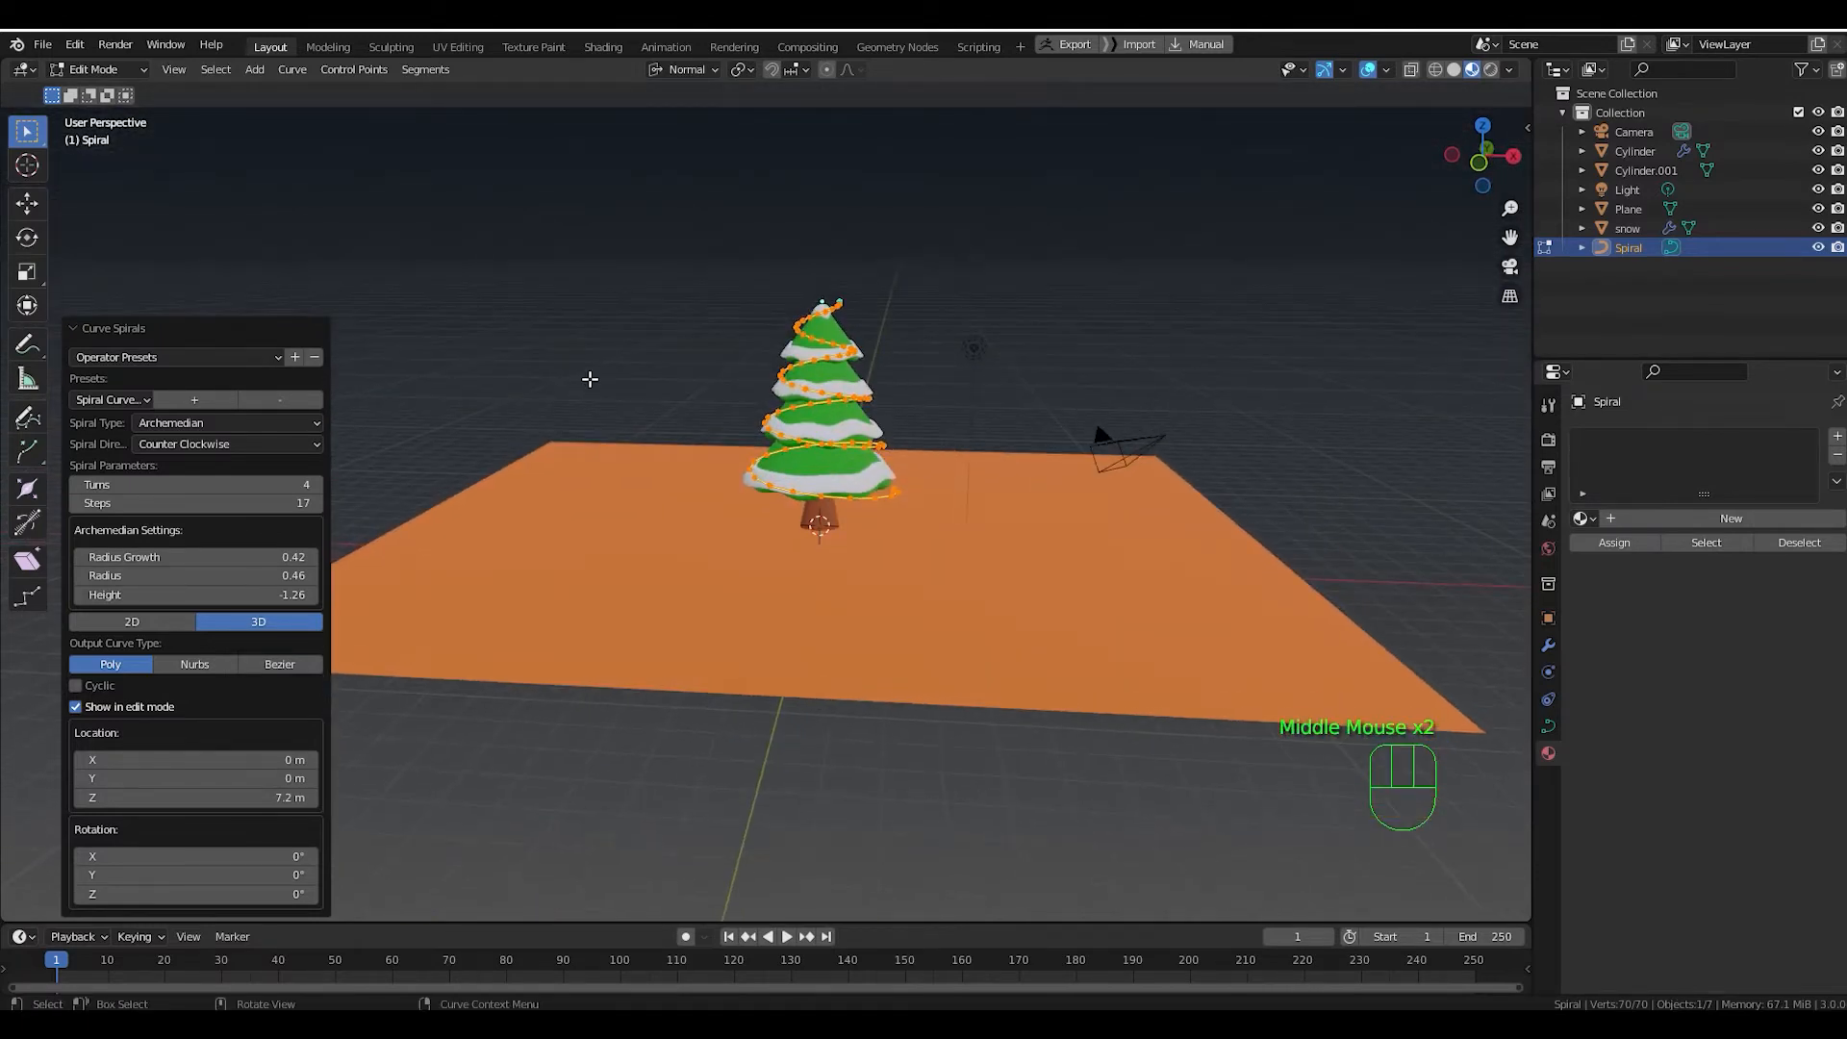
left_click(75, 328)
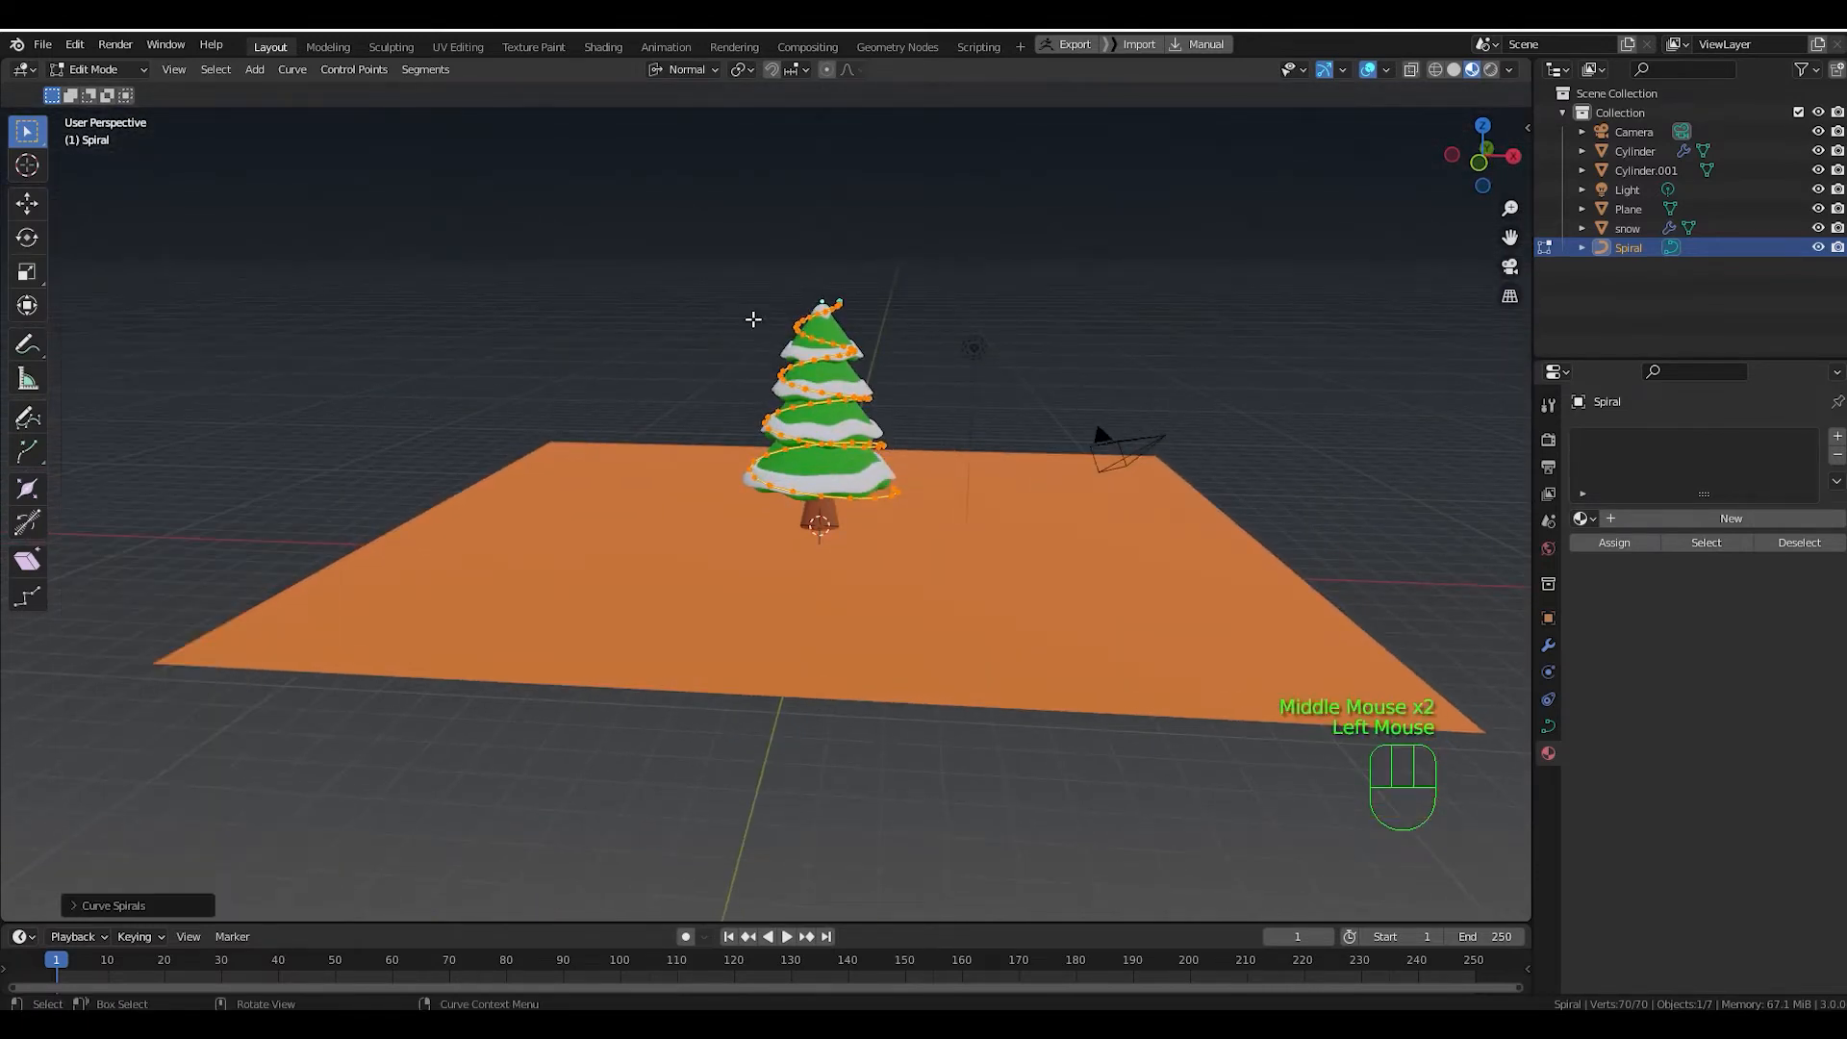
scroll(896, 318, "up", 2)
left_click(1023, 306)
middle_click_drag(950, 306, 970, 339)
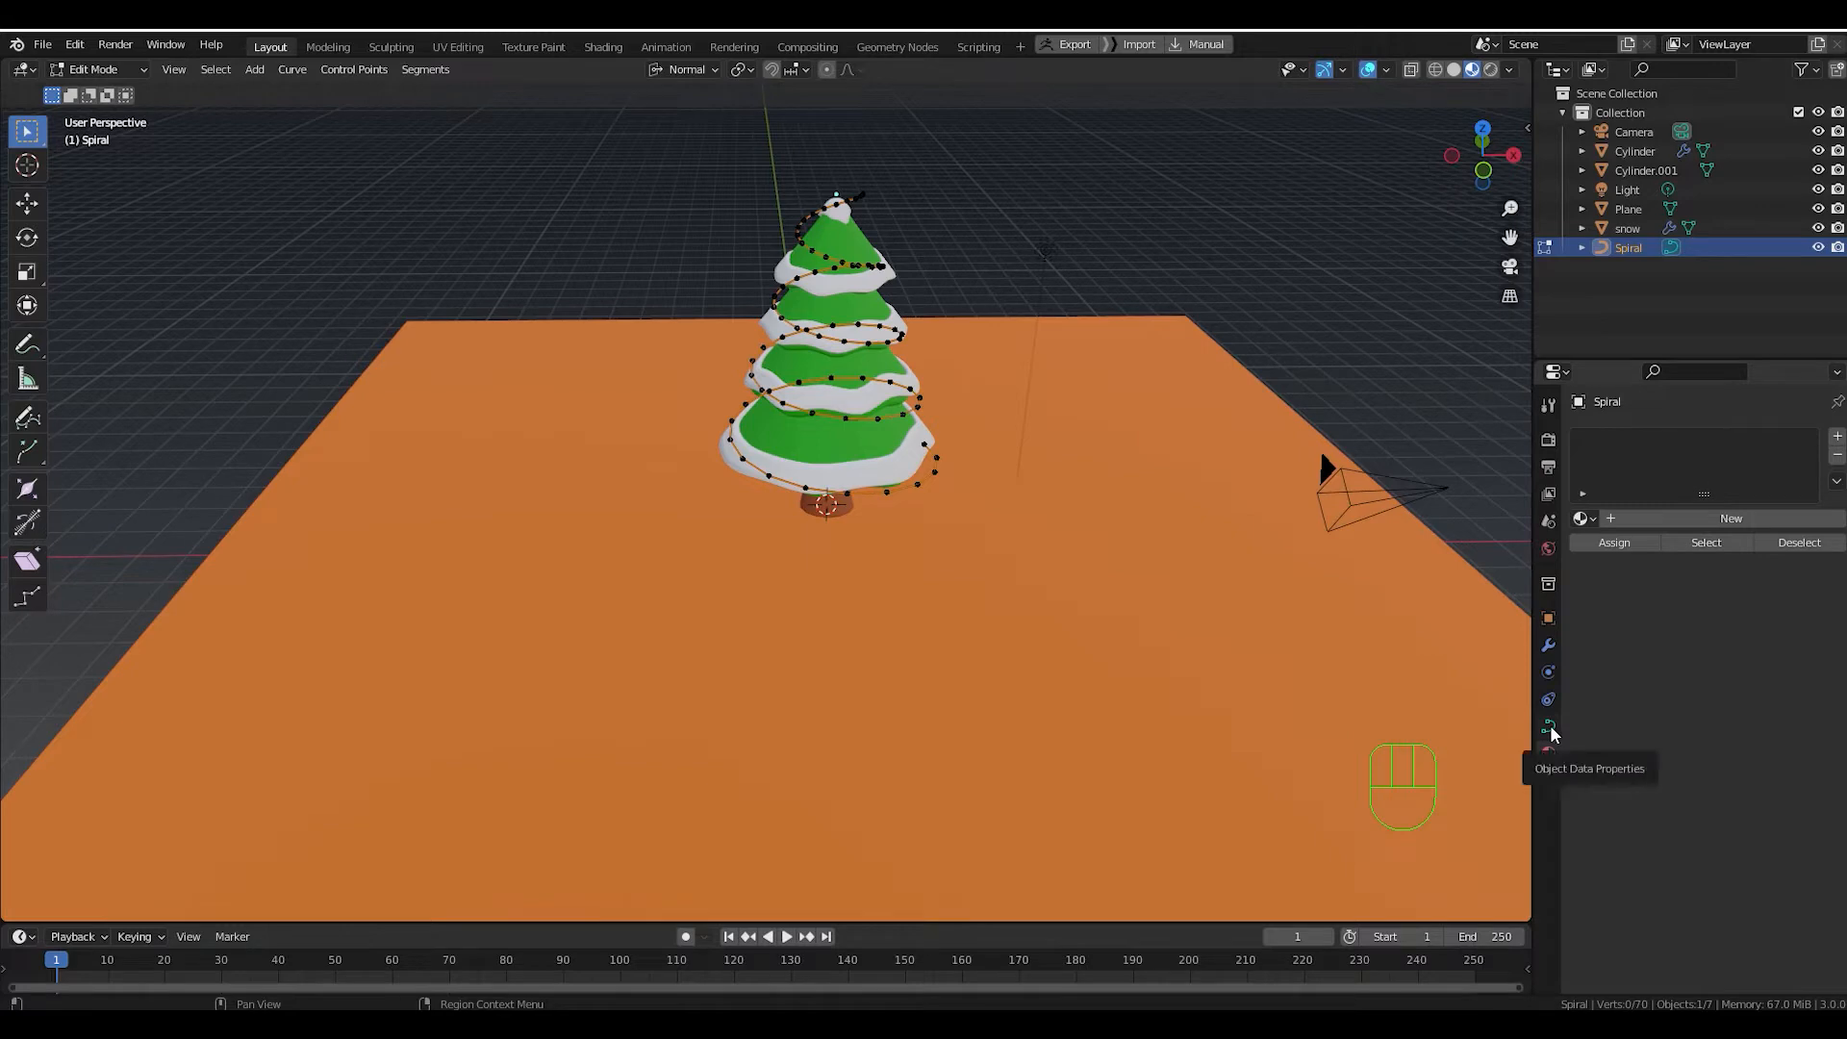
Open the spiral's curve data properties and expand its Geometry settings.
left_click(1549, 731)
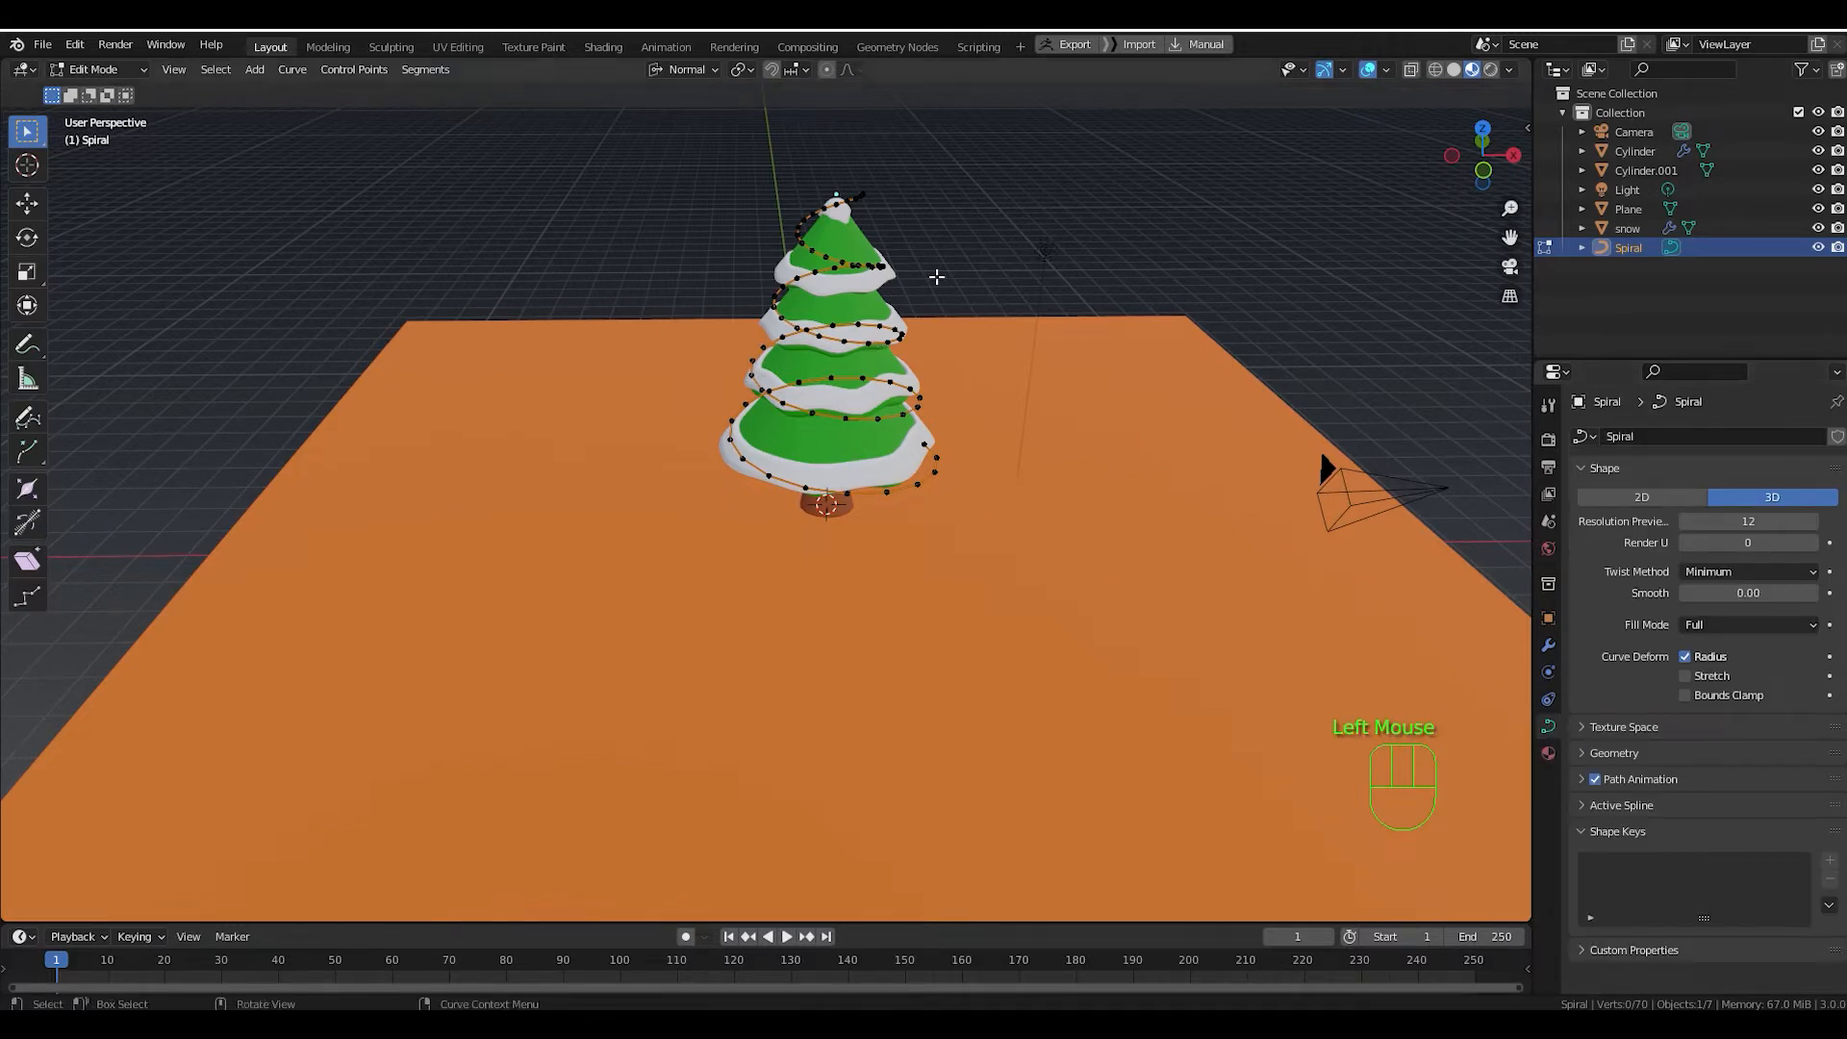
middle_click_drag(937, 277, 852, 398, "shift")
scroll(859, 270, "up", 2)
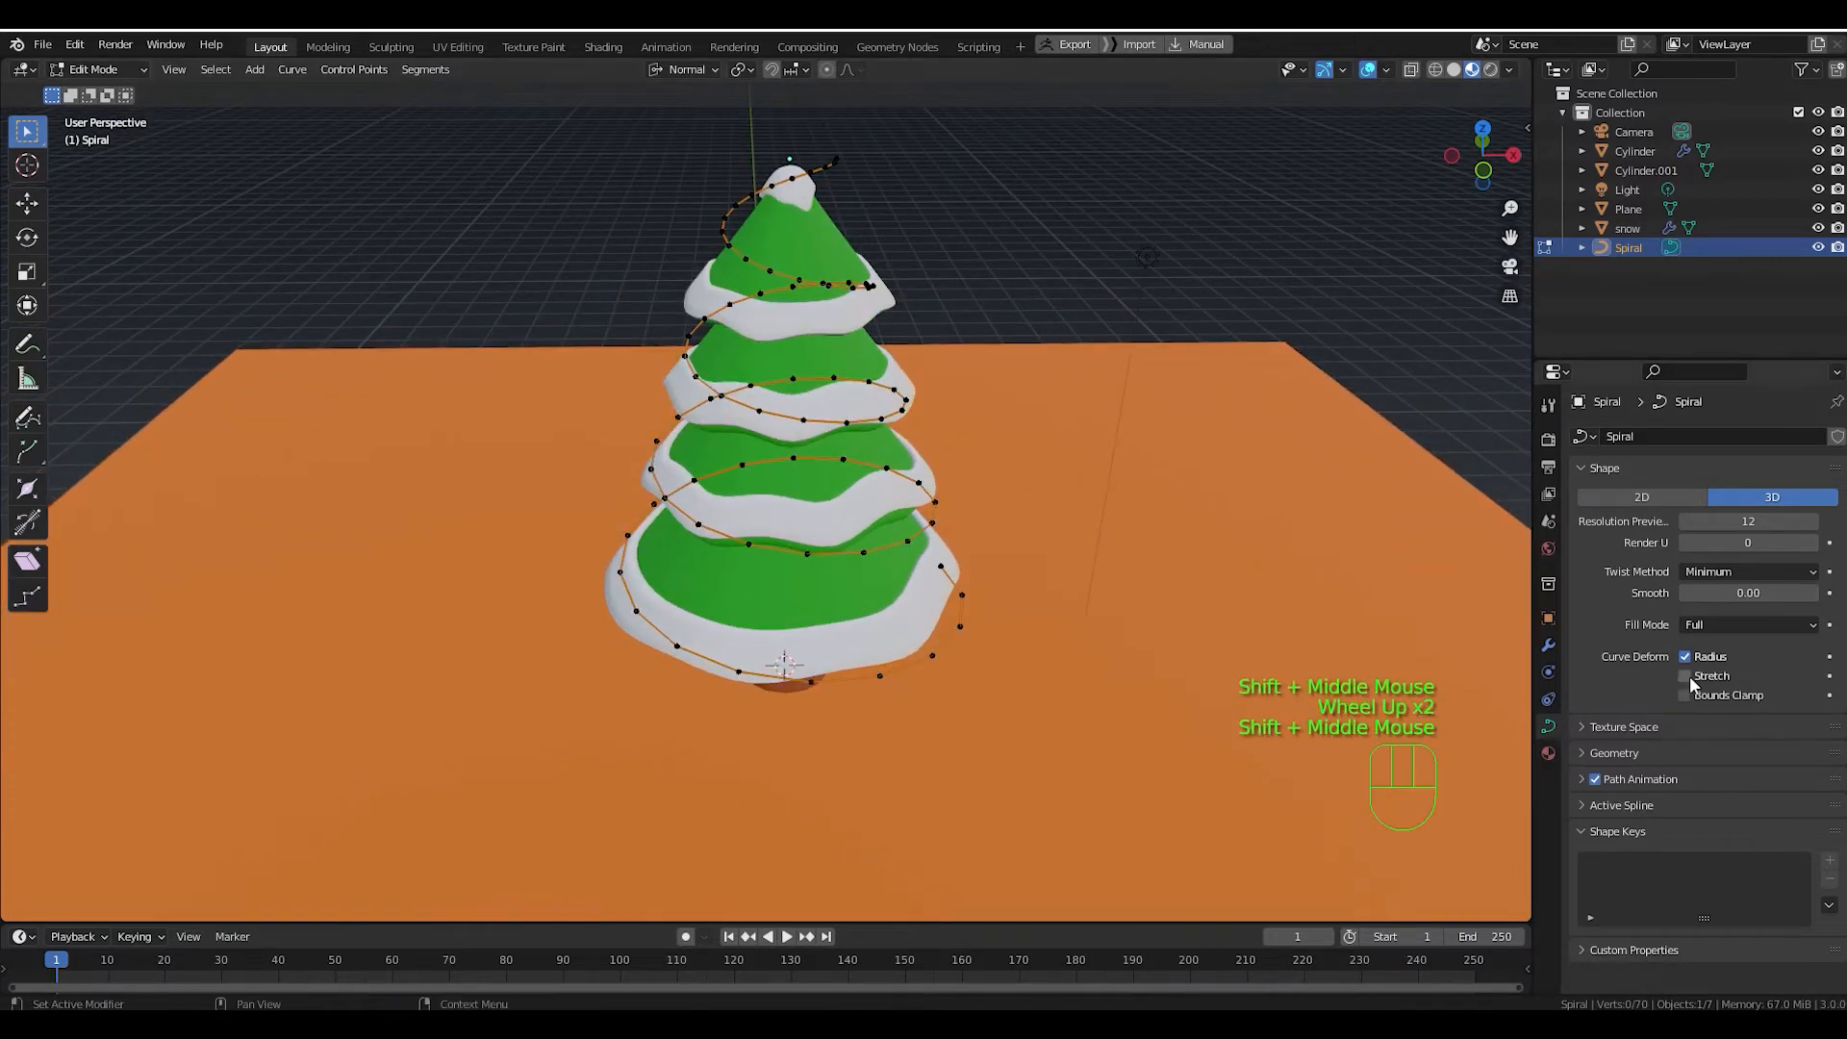
left_click(1613, 760)
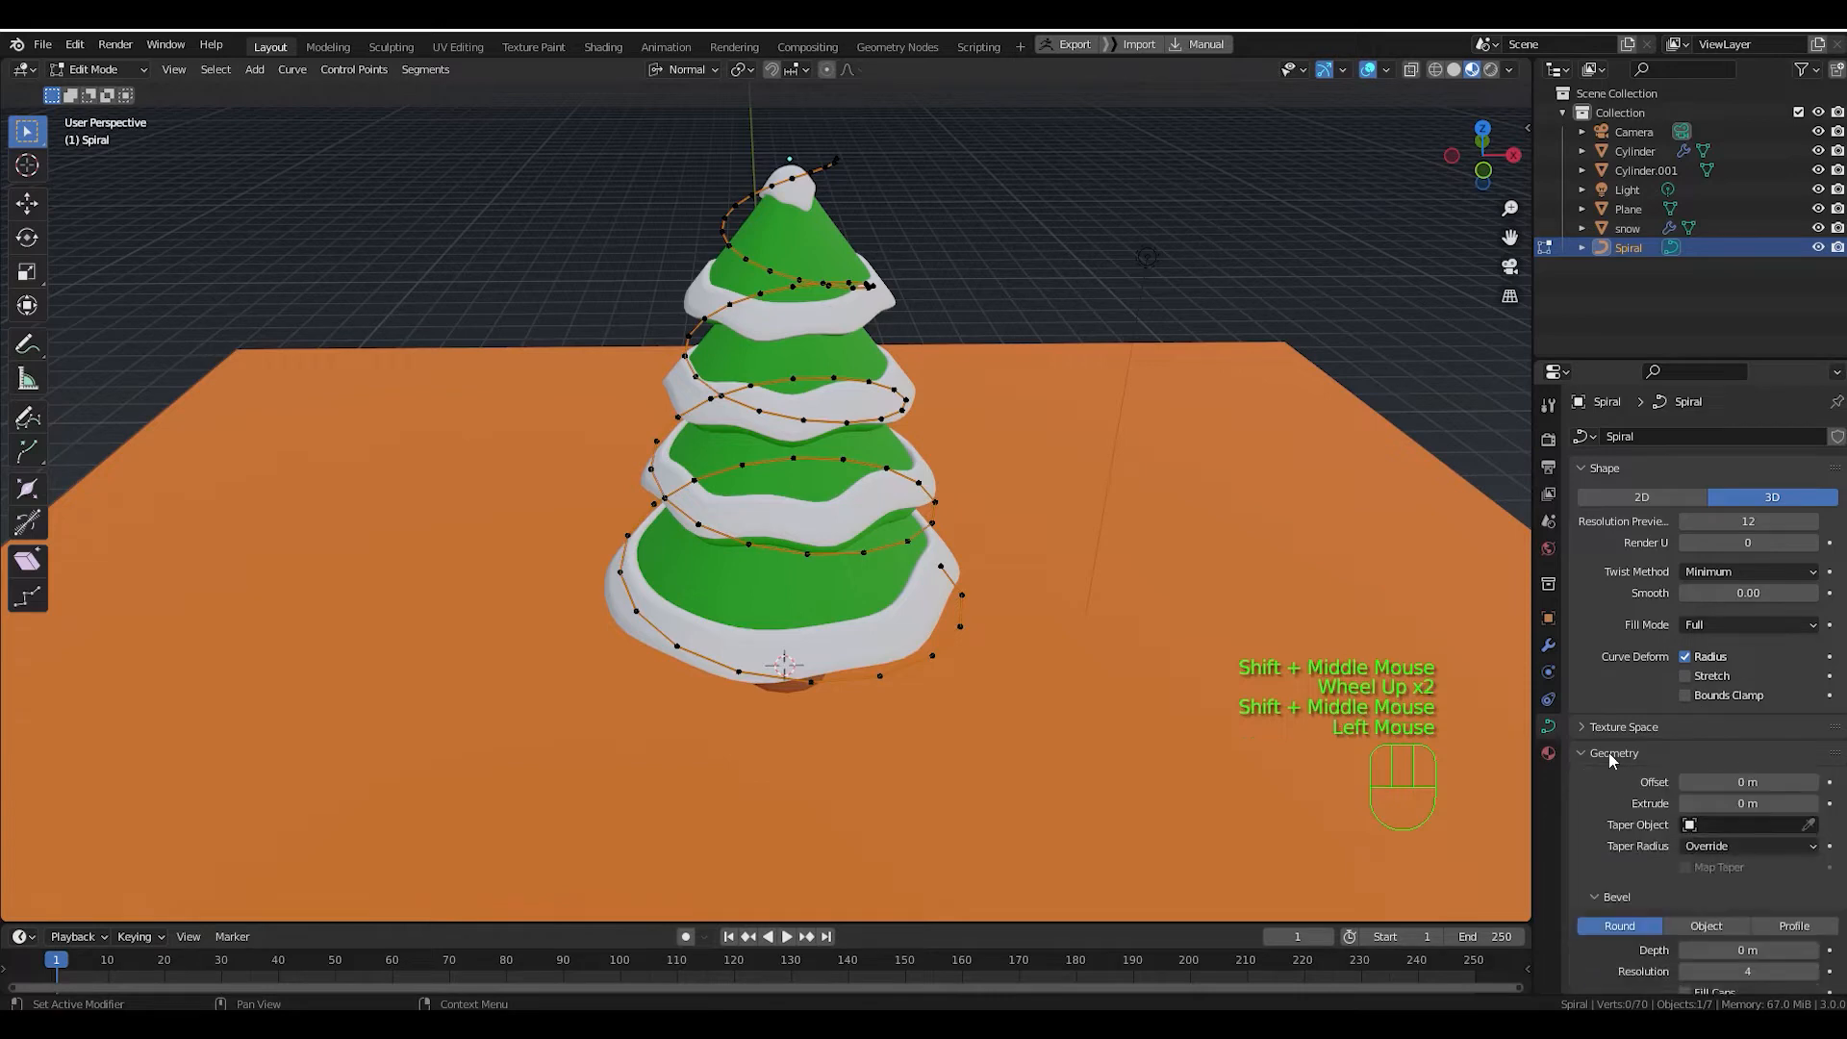
scroll(1720, 777, "down", 3)
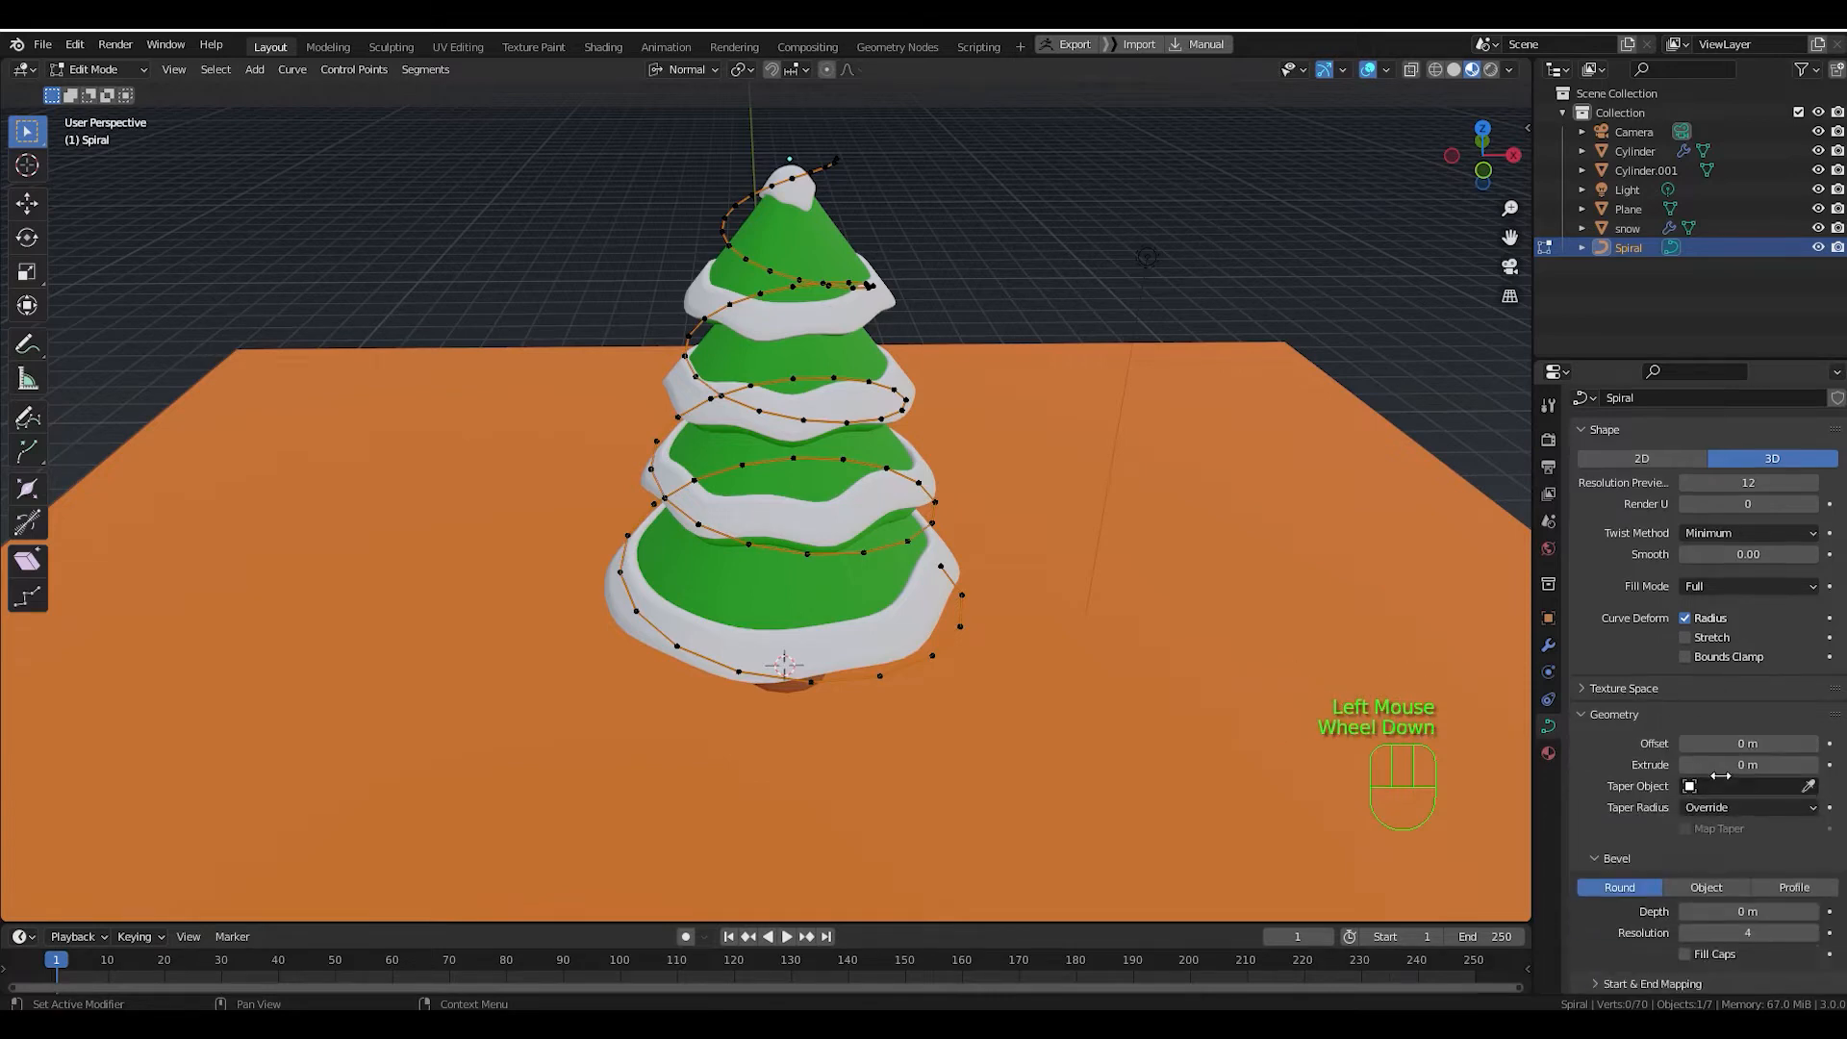
left_click(1722, 666)
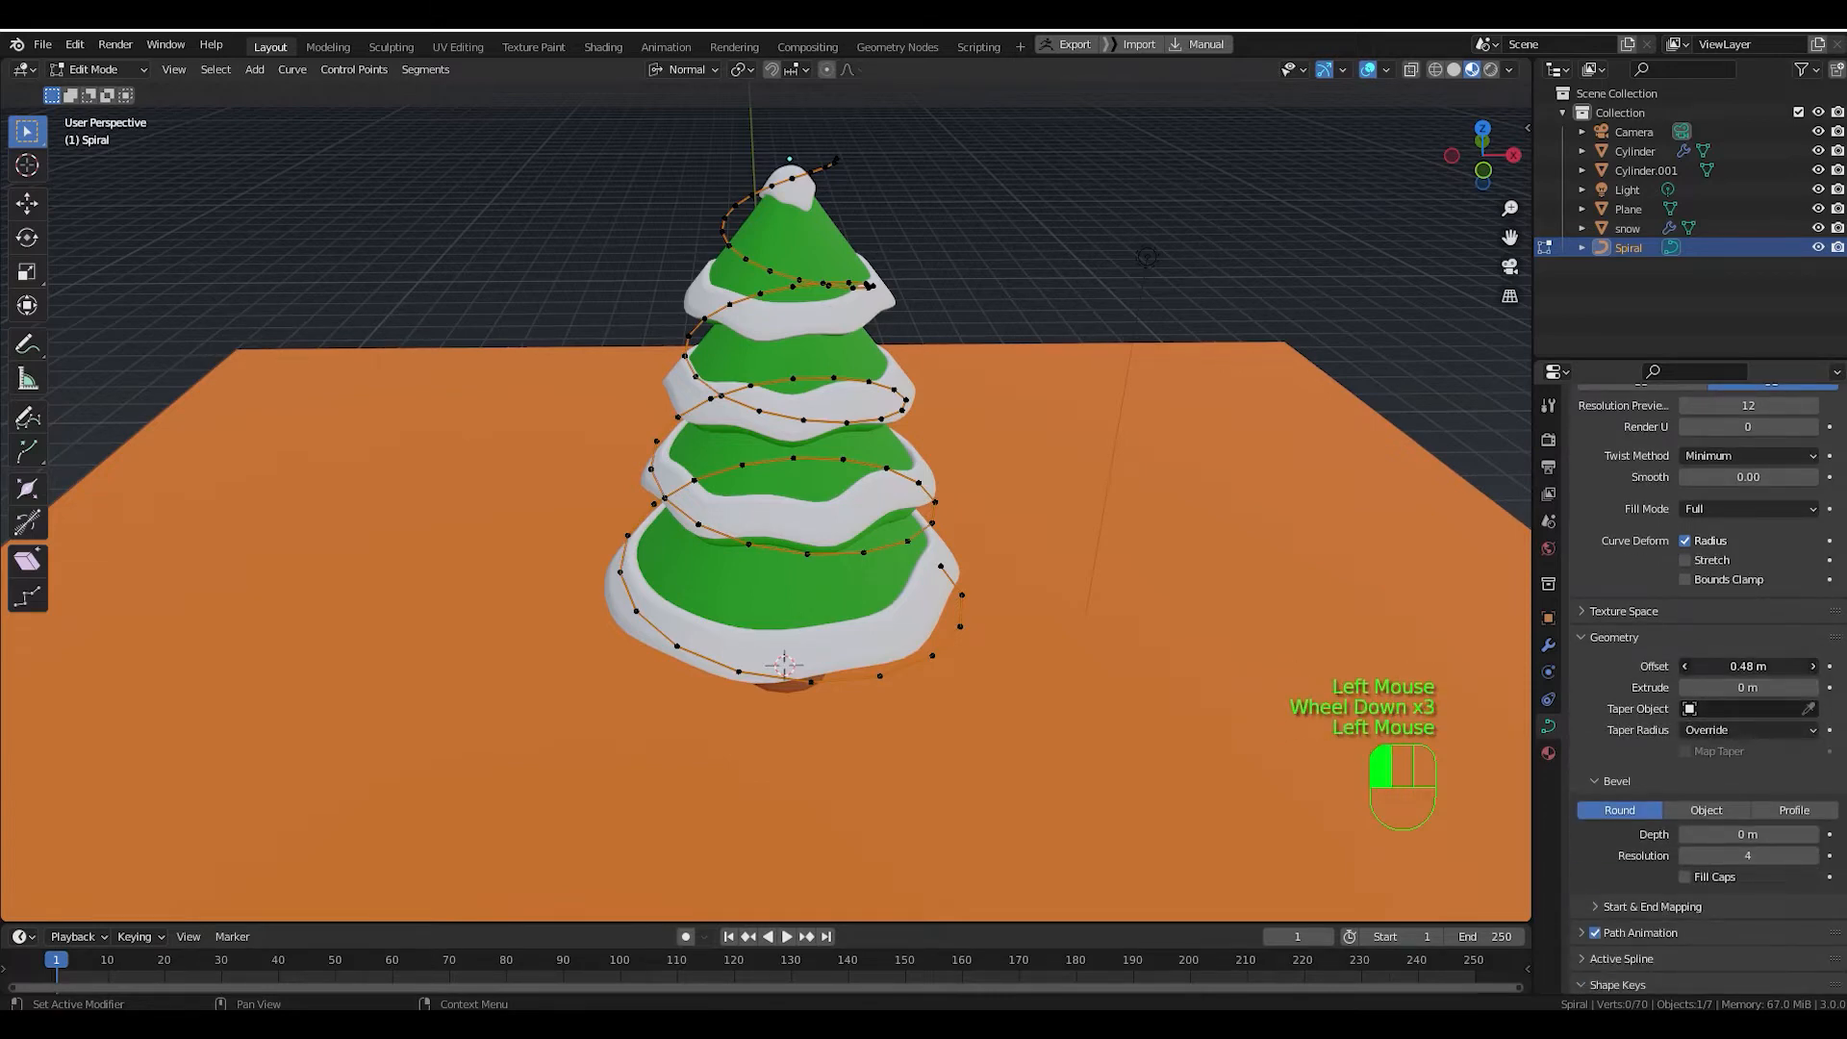
left_click_drag(1768, 666, 1714, 666)
left_click(1722, 666)
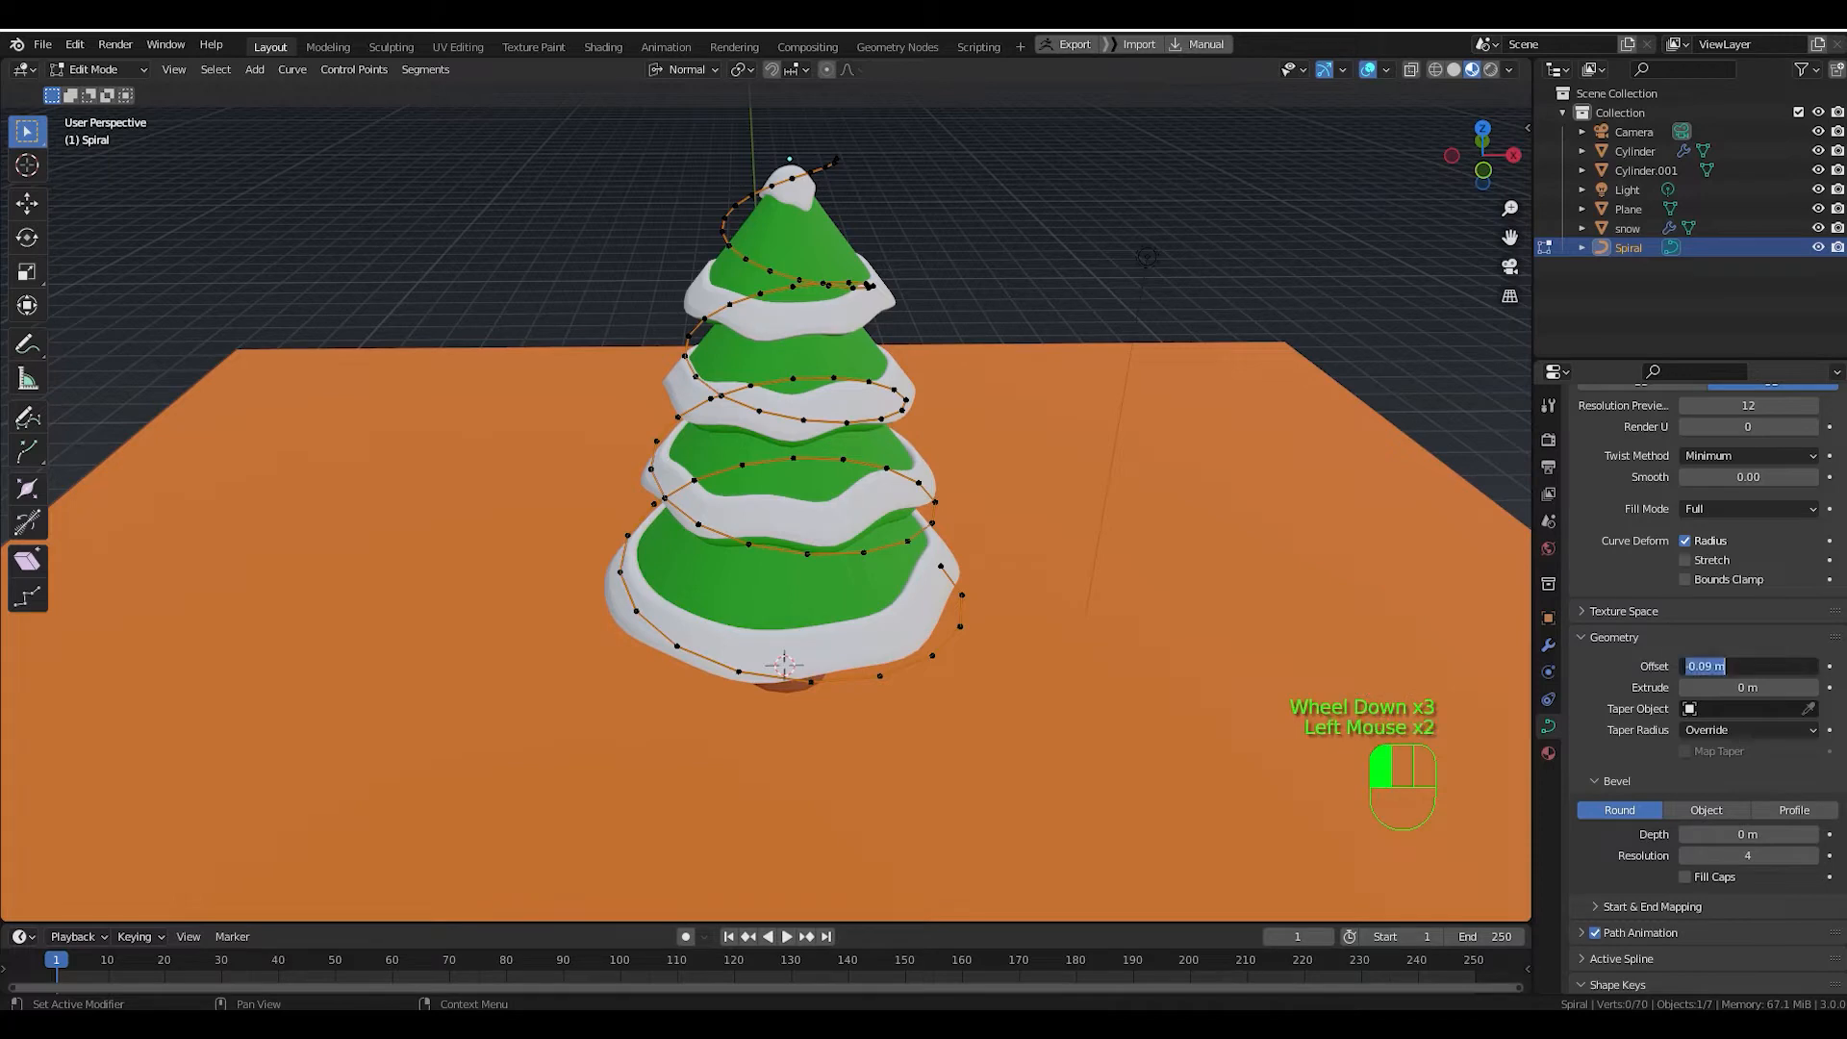
type("0")
key("Return")
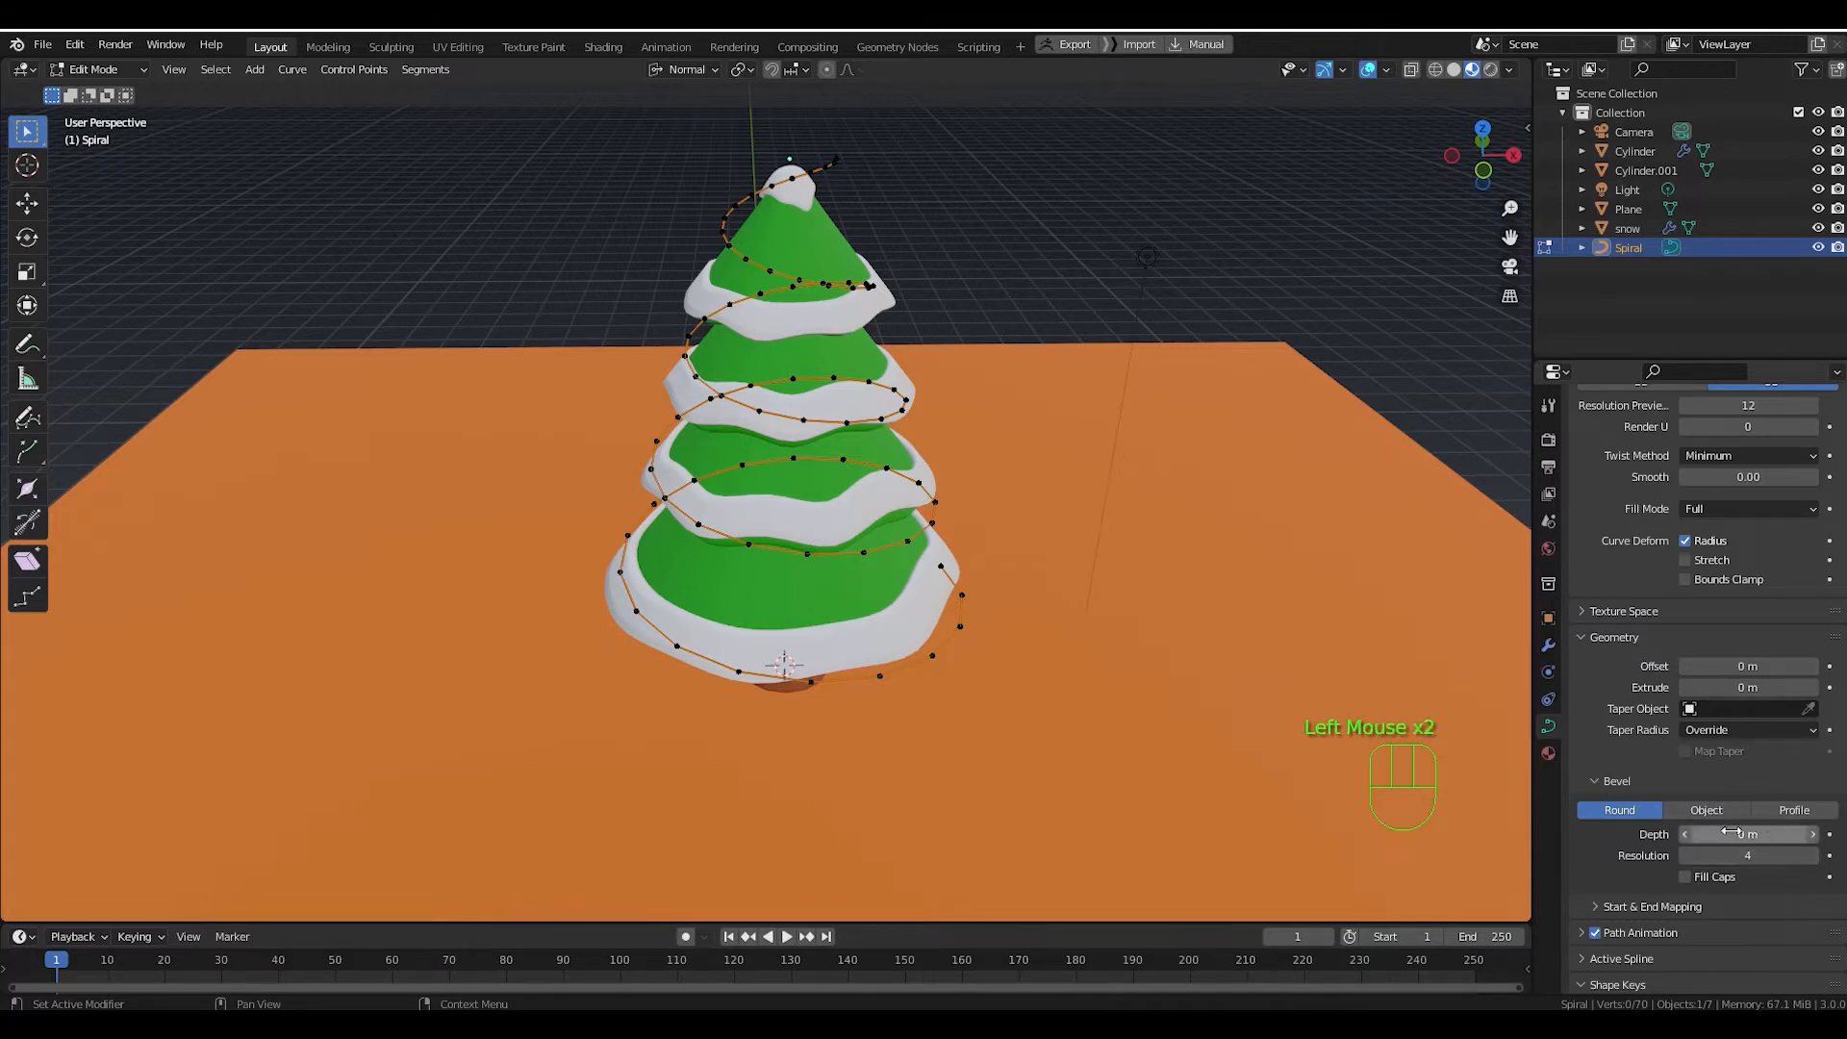
Give the spiral a round bevel with a Depth of 0.08 m.
left_click_drag(1727, 834, 1779, 834)
middle_click_drag(798, 353, 1202, 519)
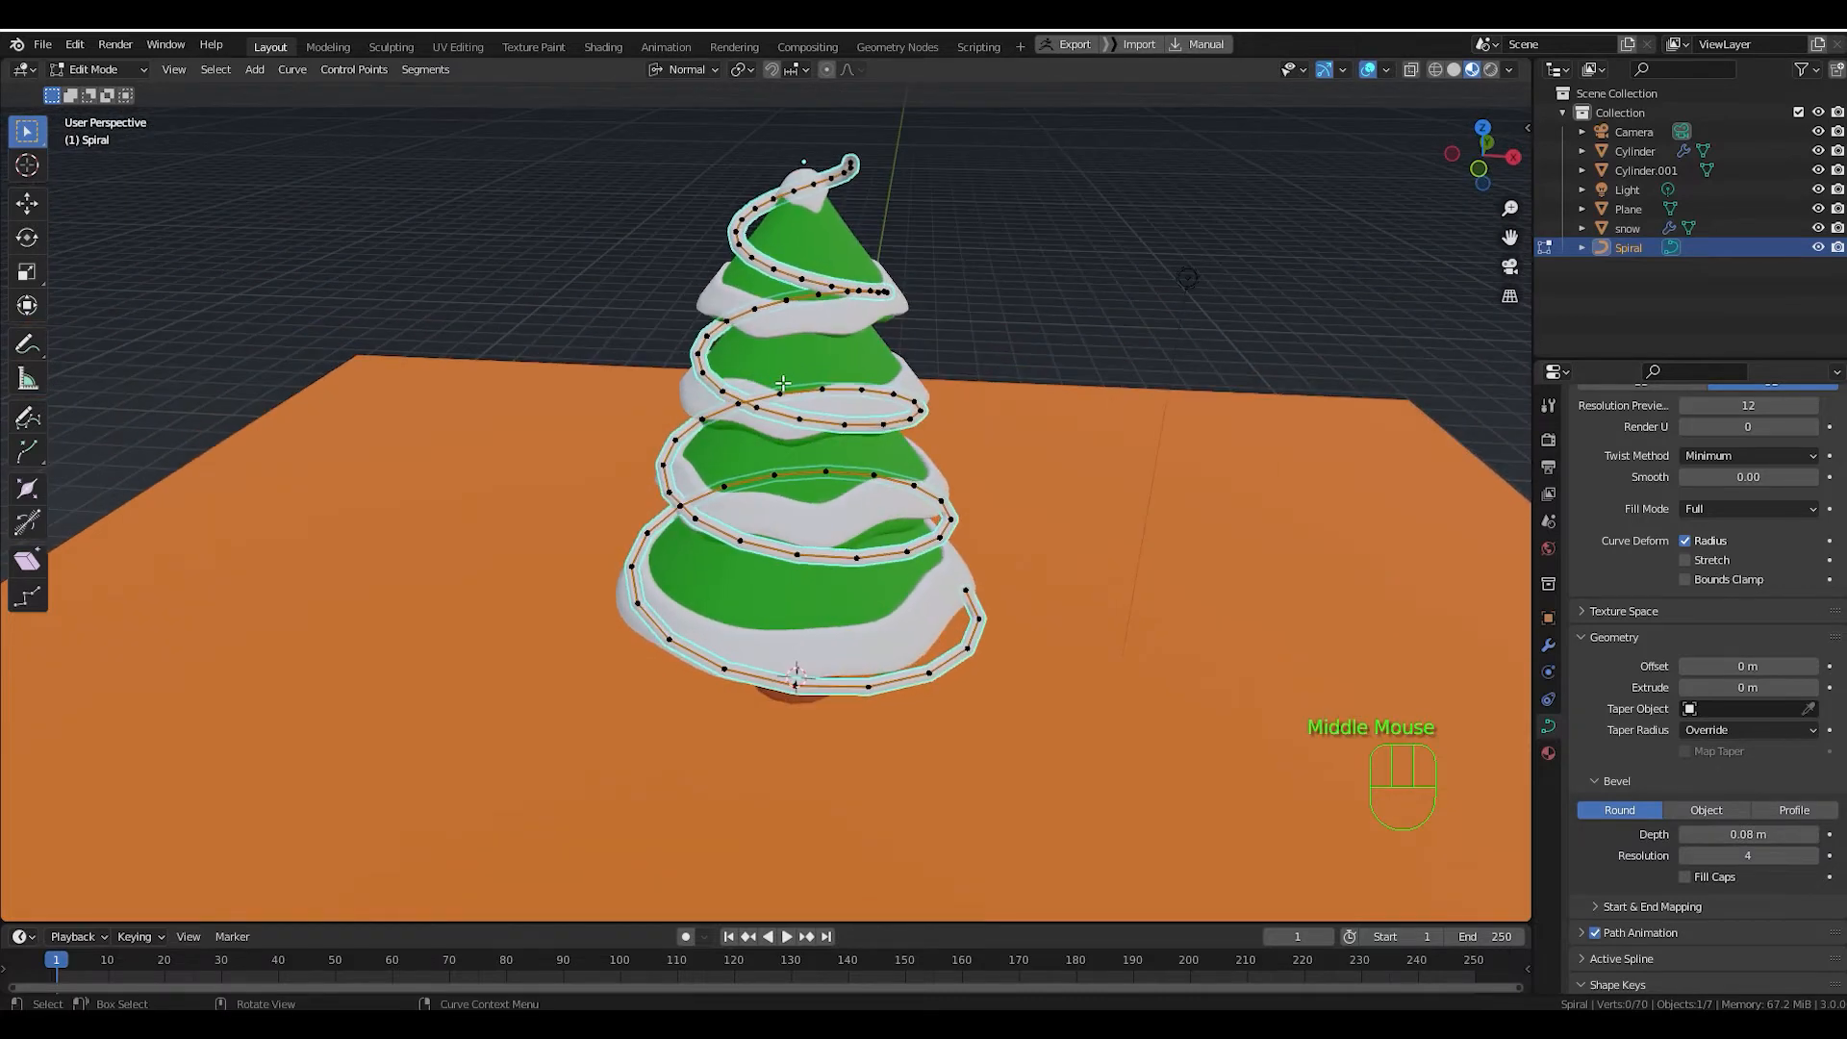
Create a new material for the spiral with a golden-orange base color of hue 0.074, saturation 1.000 and value 0.800.
left_click(1548, 756)
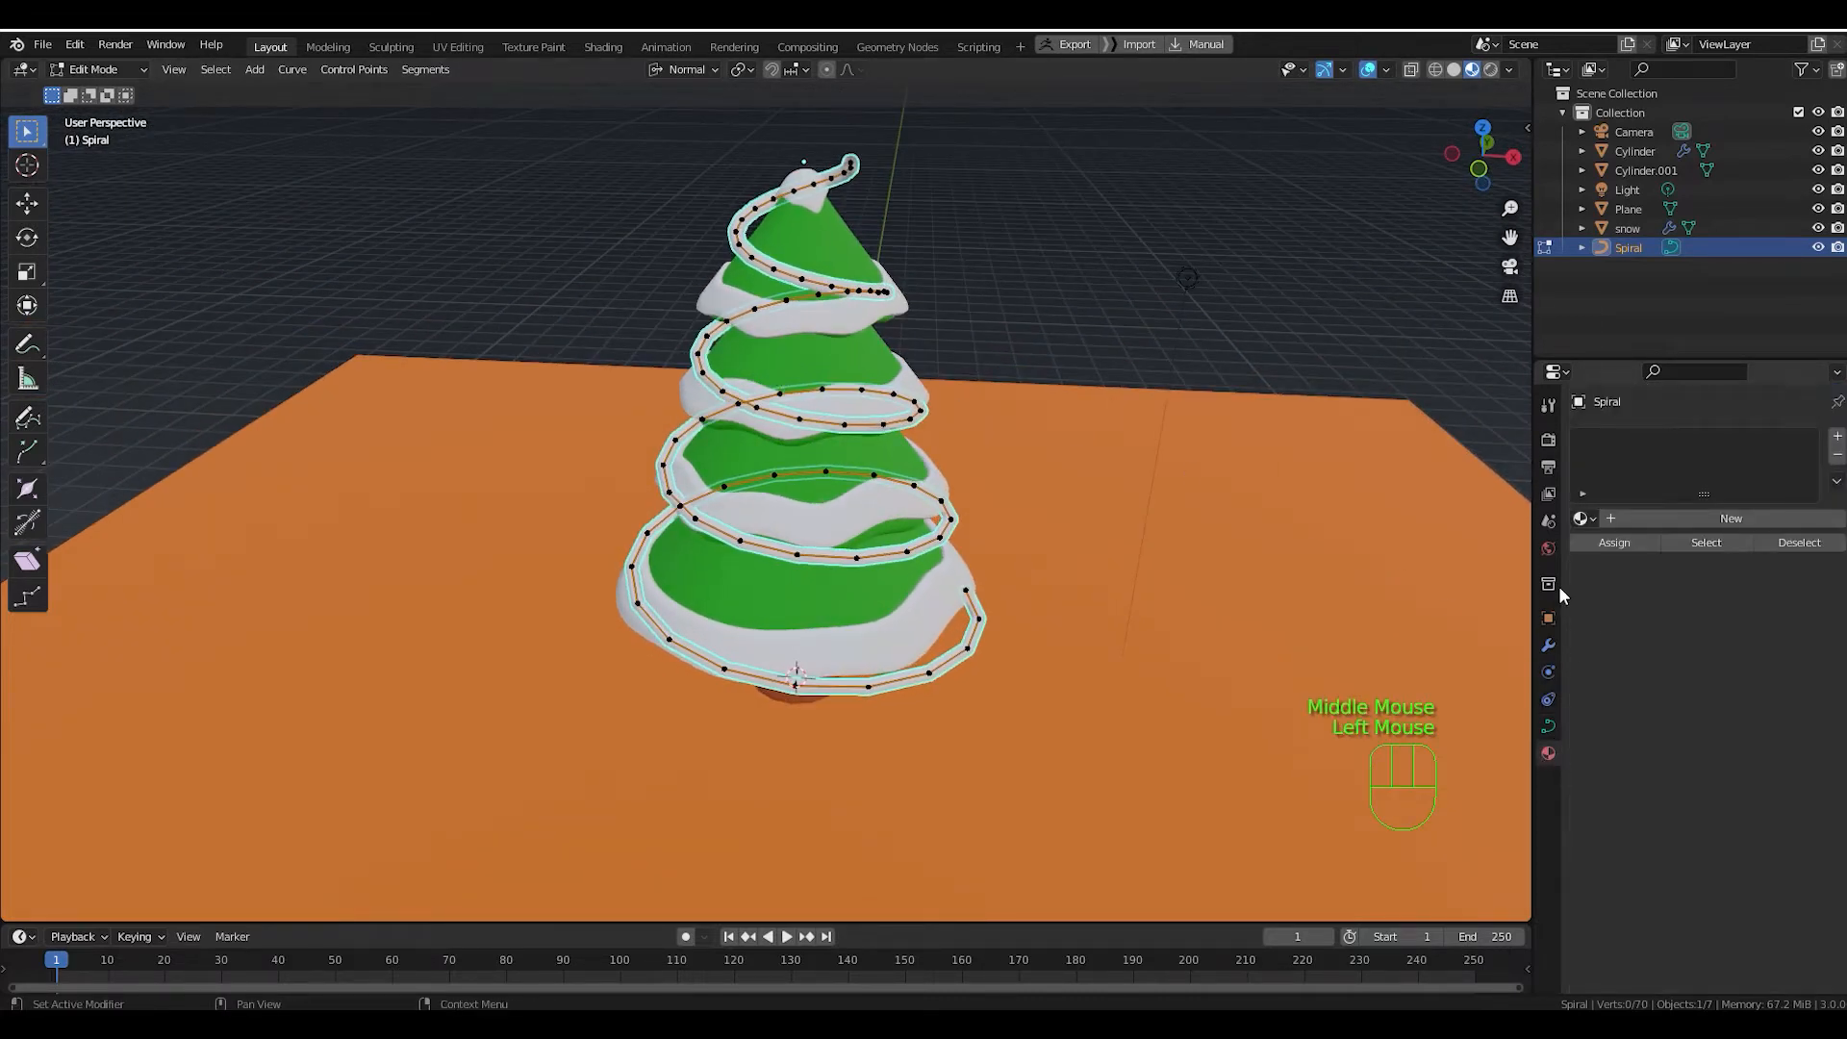
left_click(1746, 515)
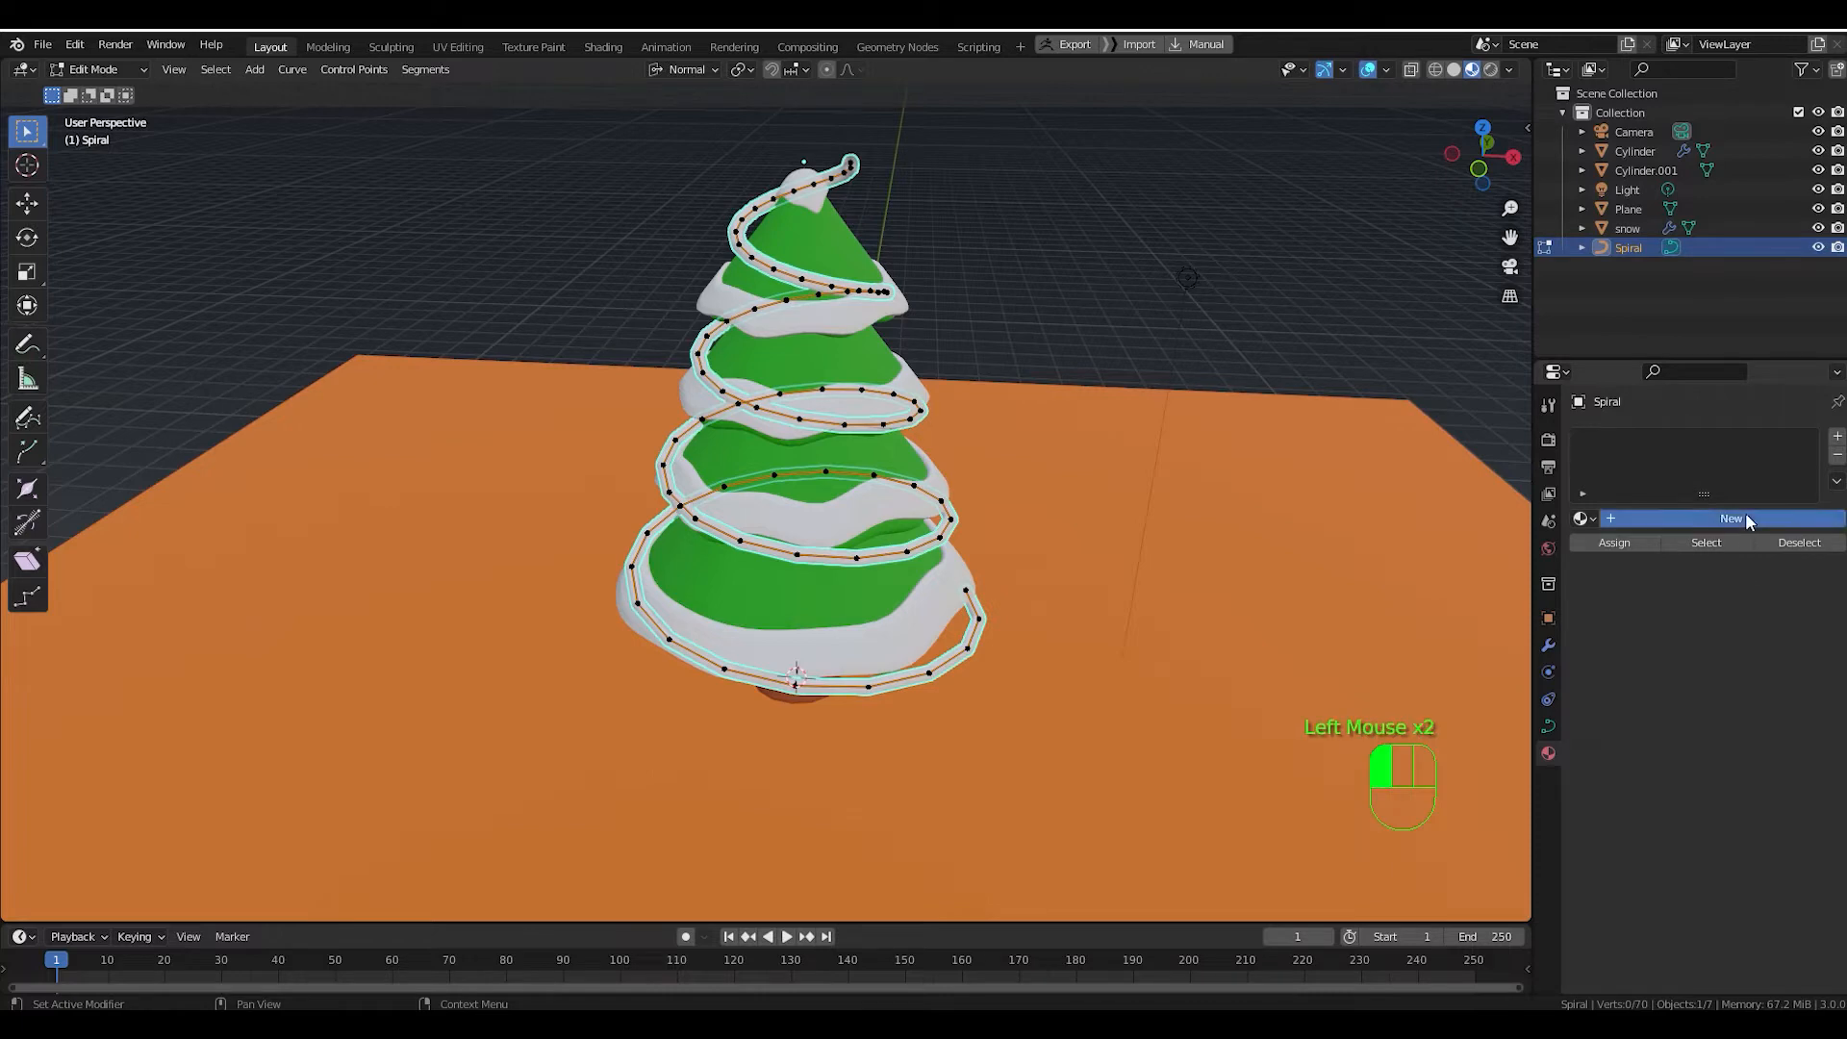
left_click(1778, 749)
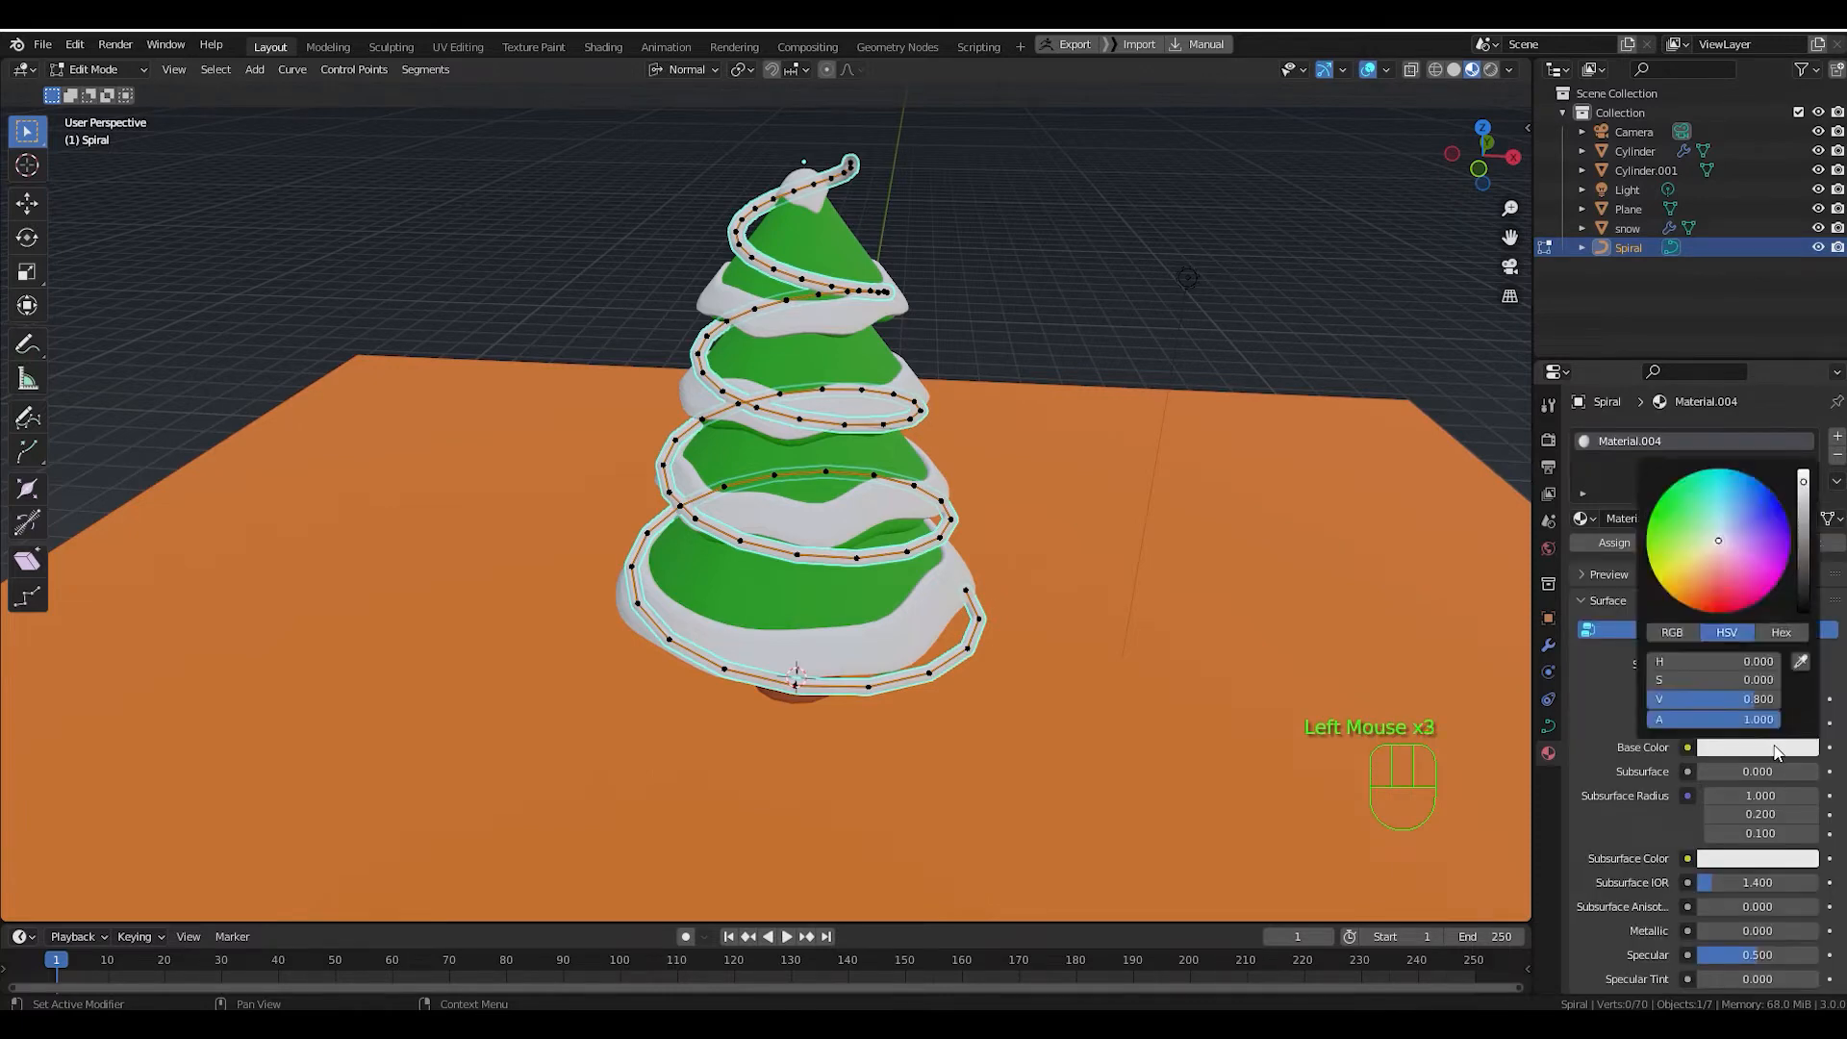
left_click_drag(1720, 550, 1673, 595)
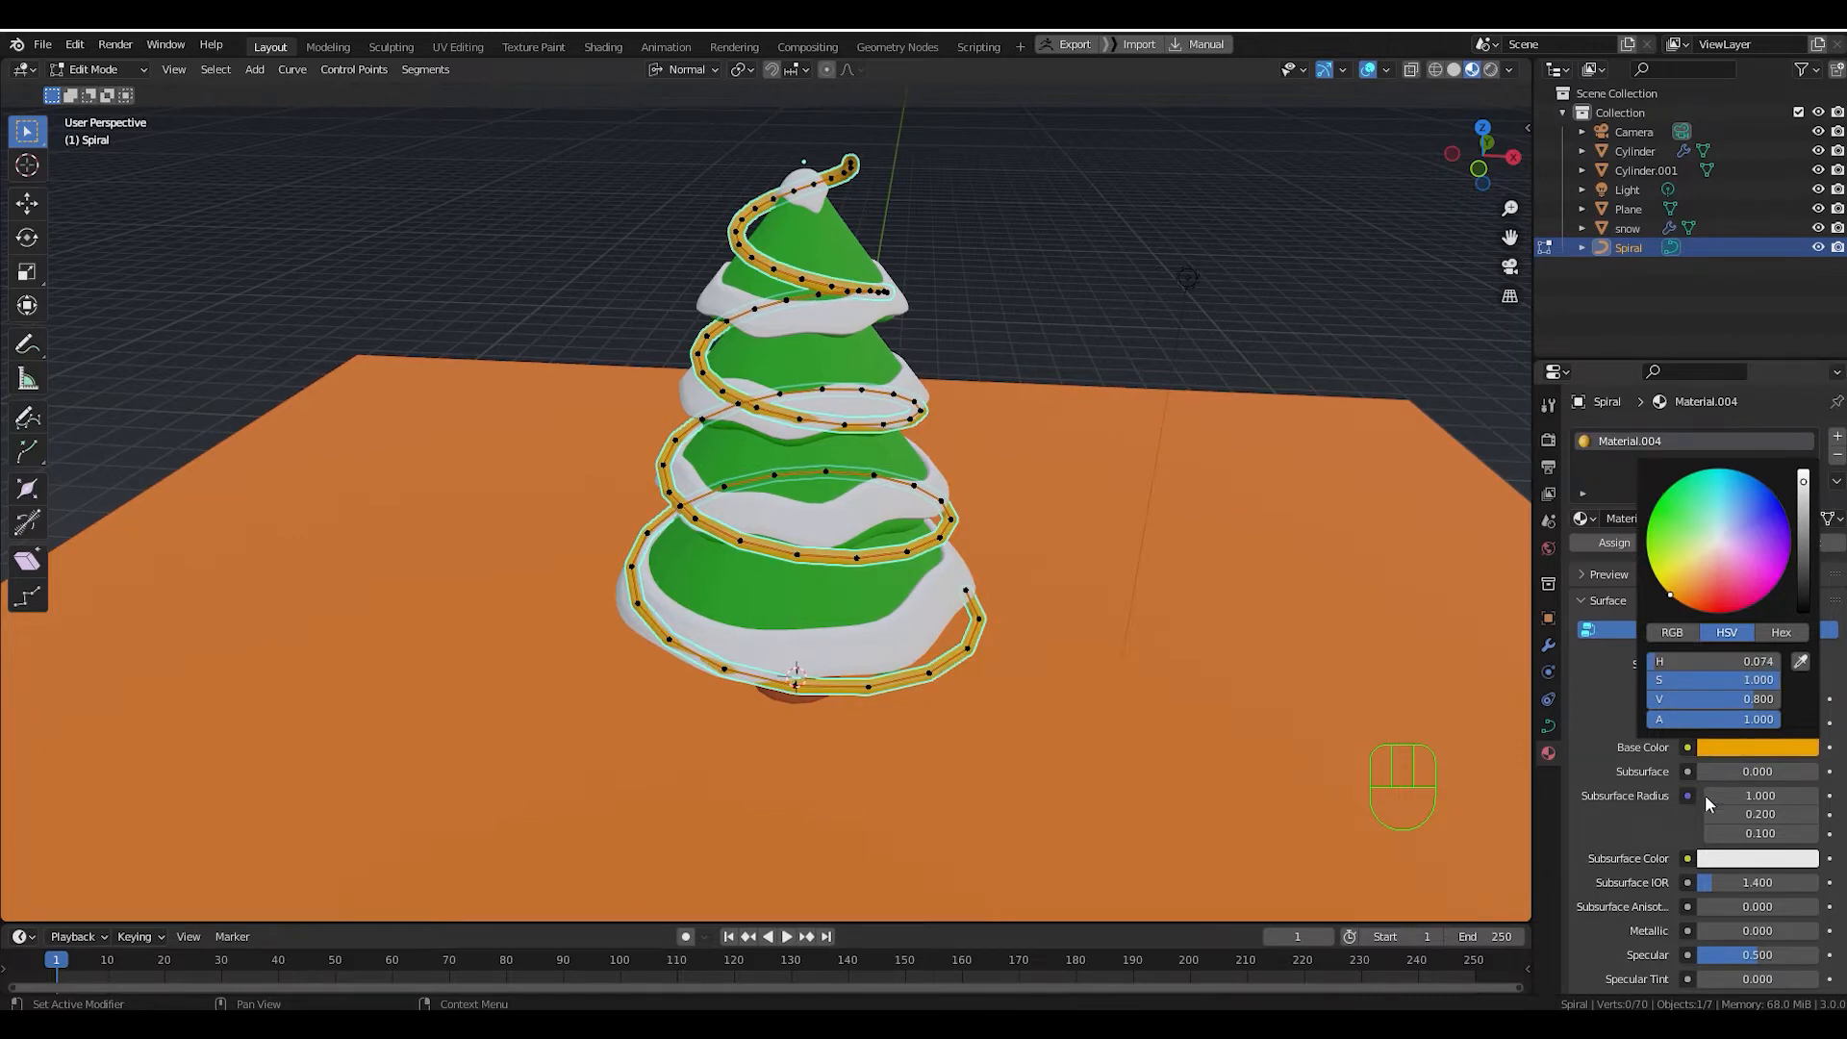
Set the spiral material's Metallic to 0.811 and keep its Roughness at 0.500.
scroll(1722, 817, "down", 2)
left_click(1756, 853)
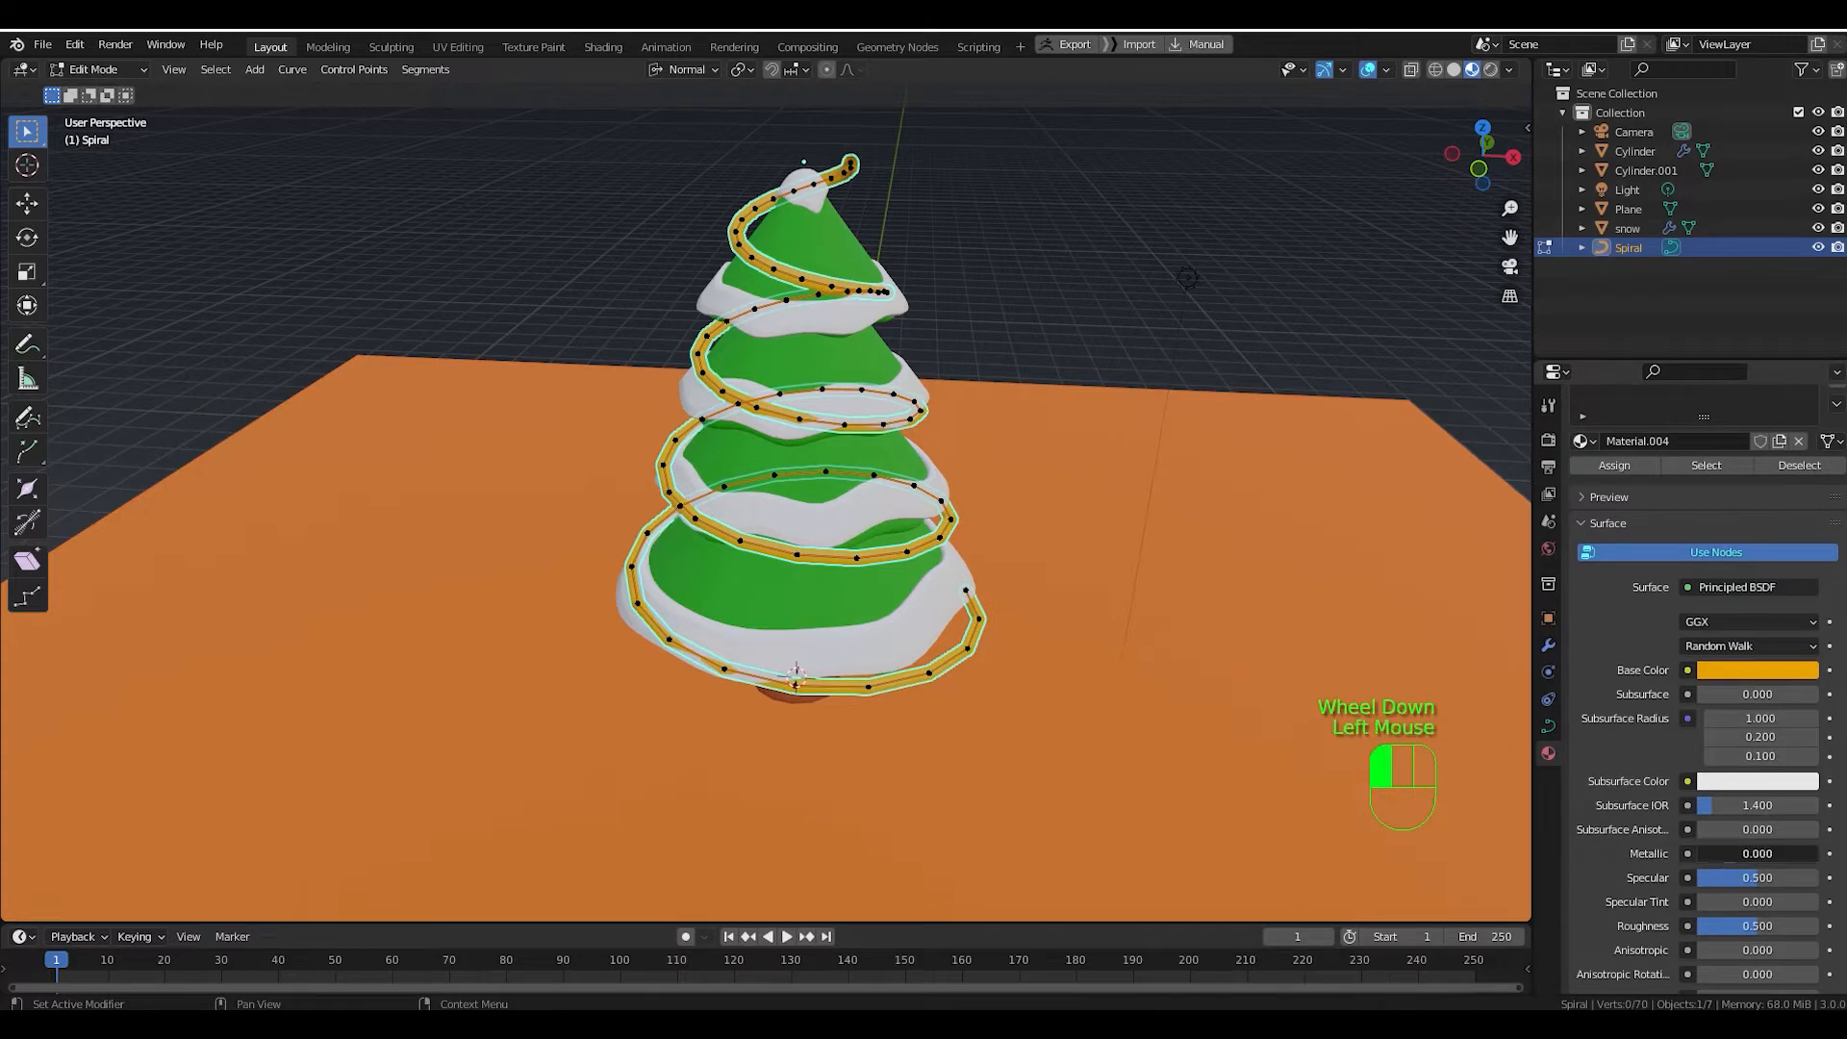
left_click_drag(1756, 853, 1837, 854)
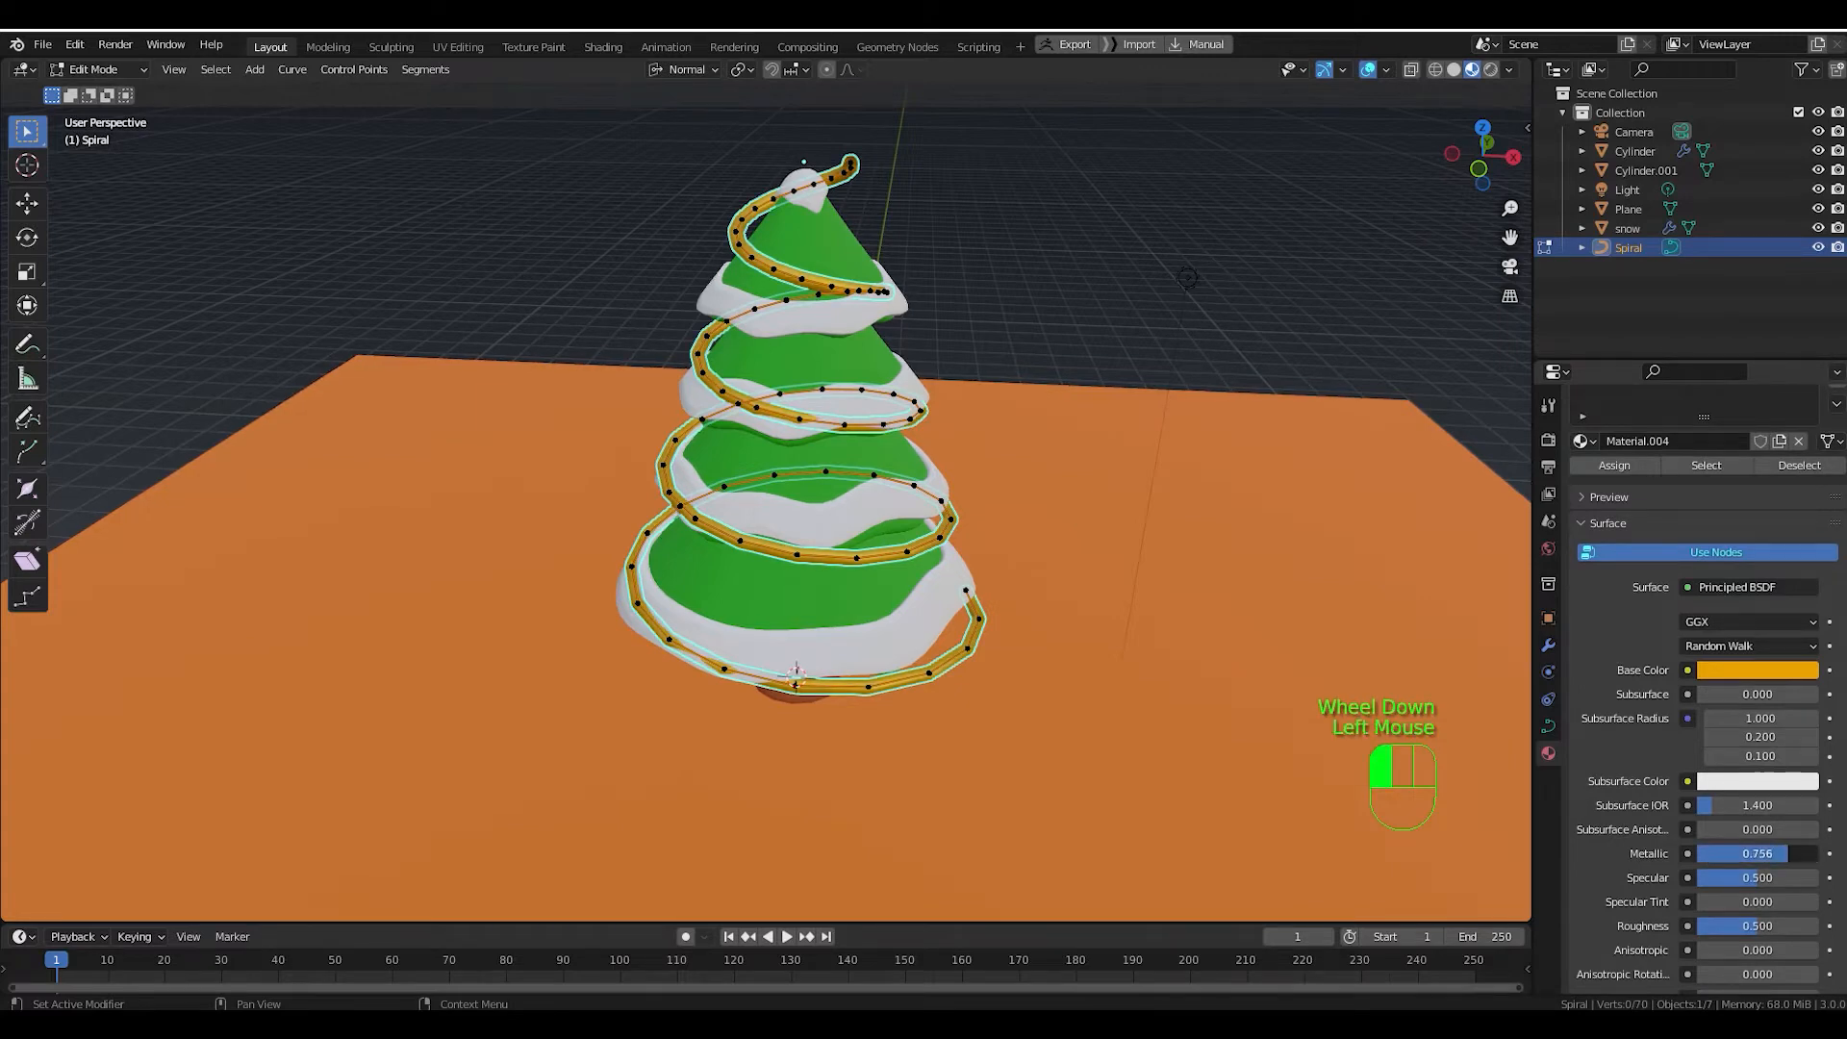
left_click_drag(1750, 926, 1759, 925)
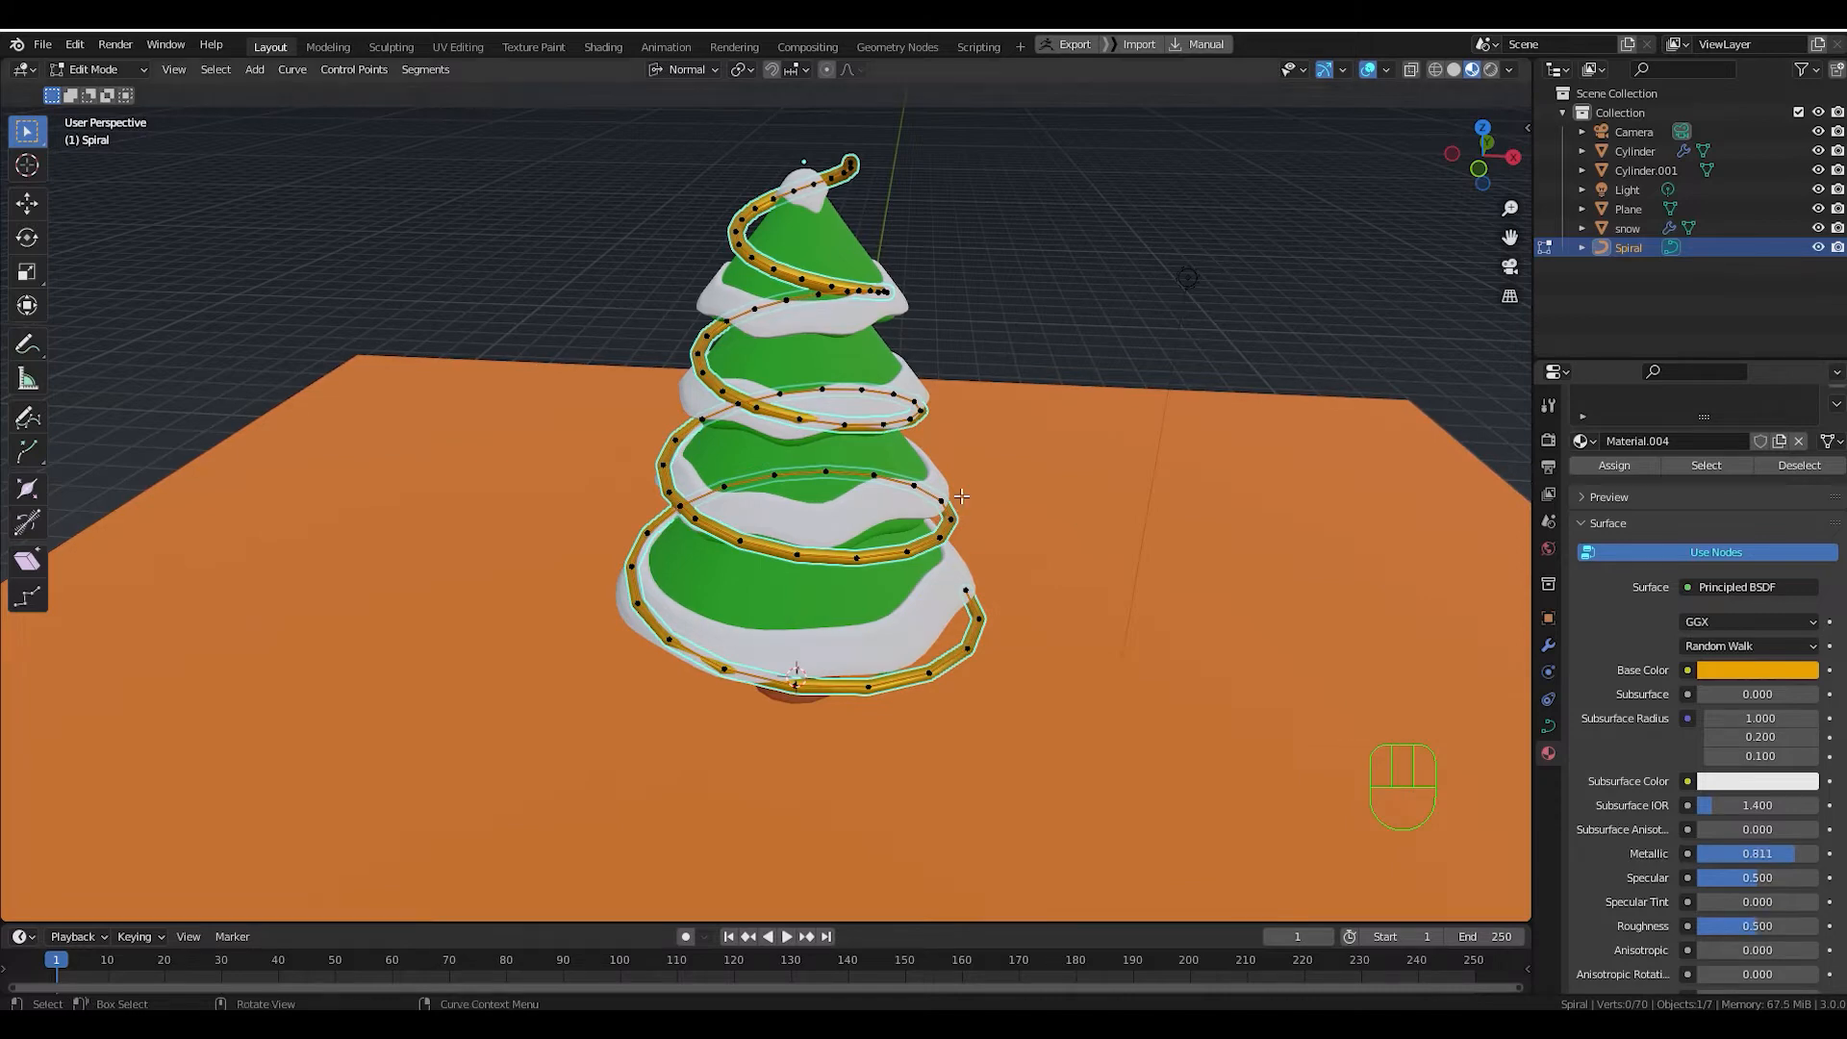
Switch the viewport to solid shading and turn on Fill Caps to close the spiral tube's open ends.
middle_click_drag(970, 311, 980, 300)
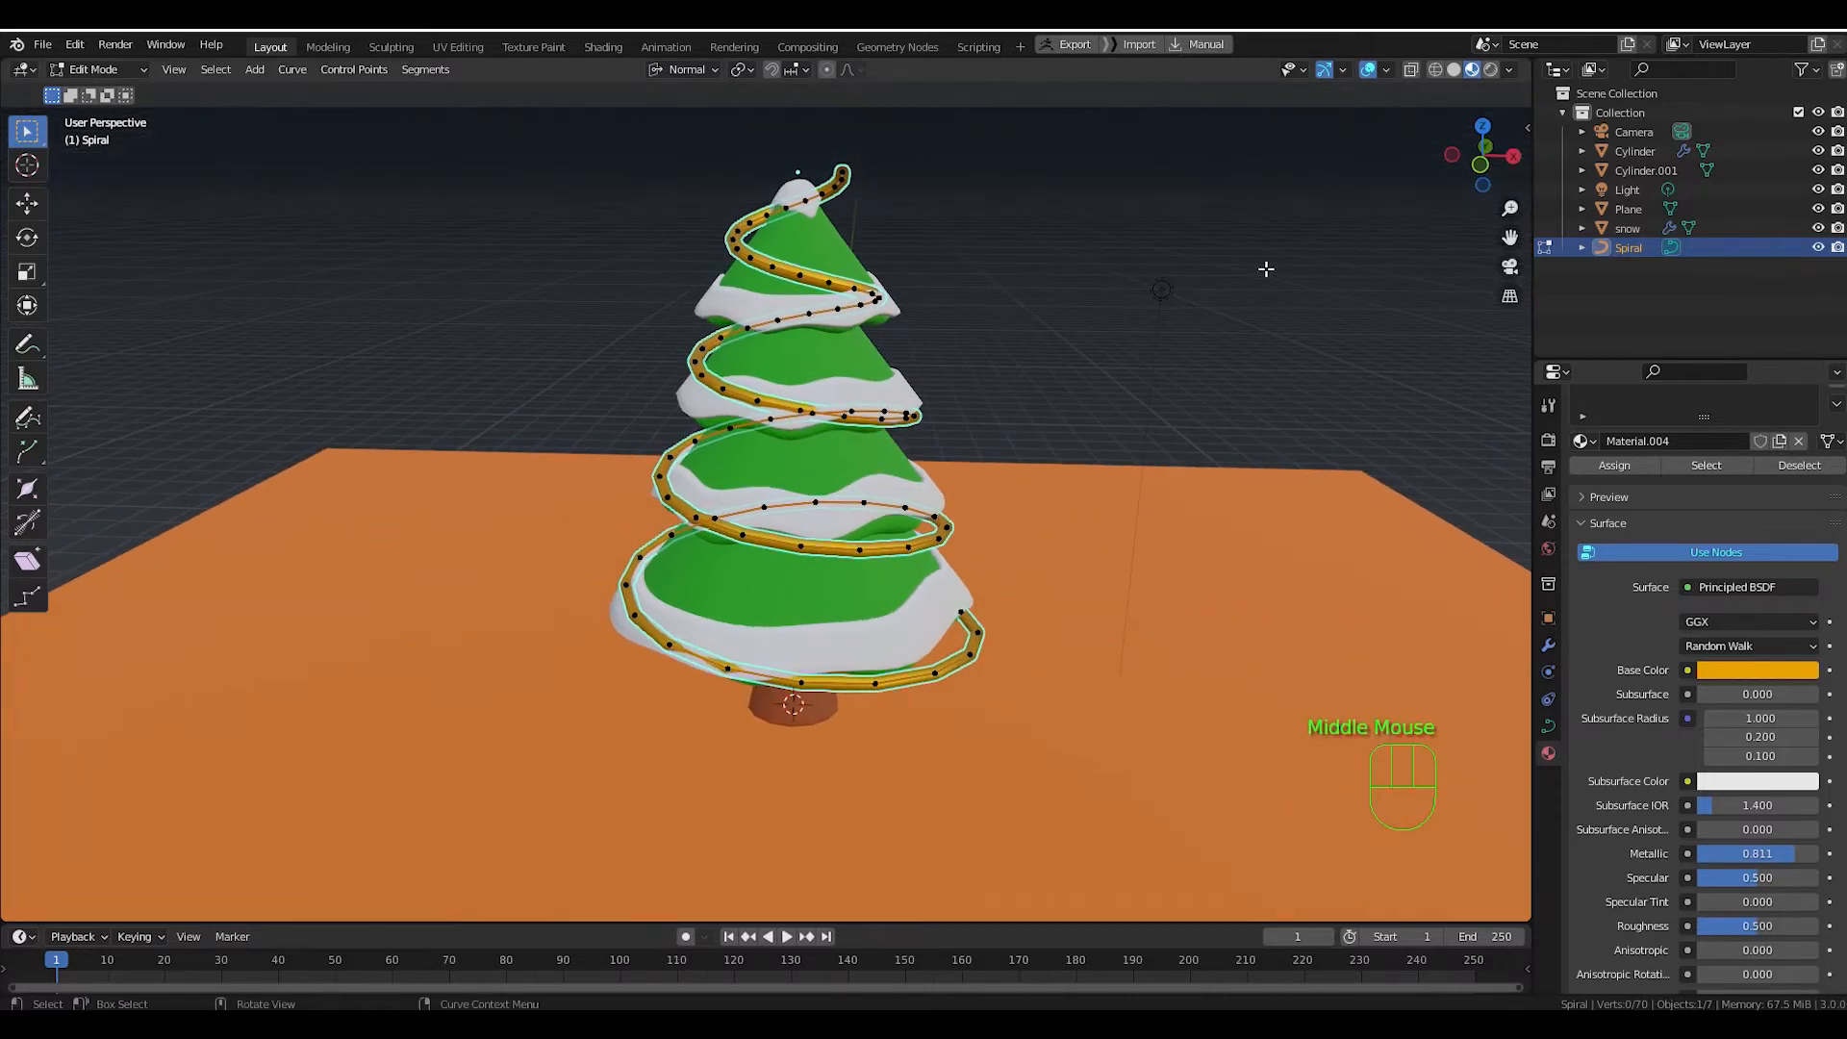
left_click(1455, 69)
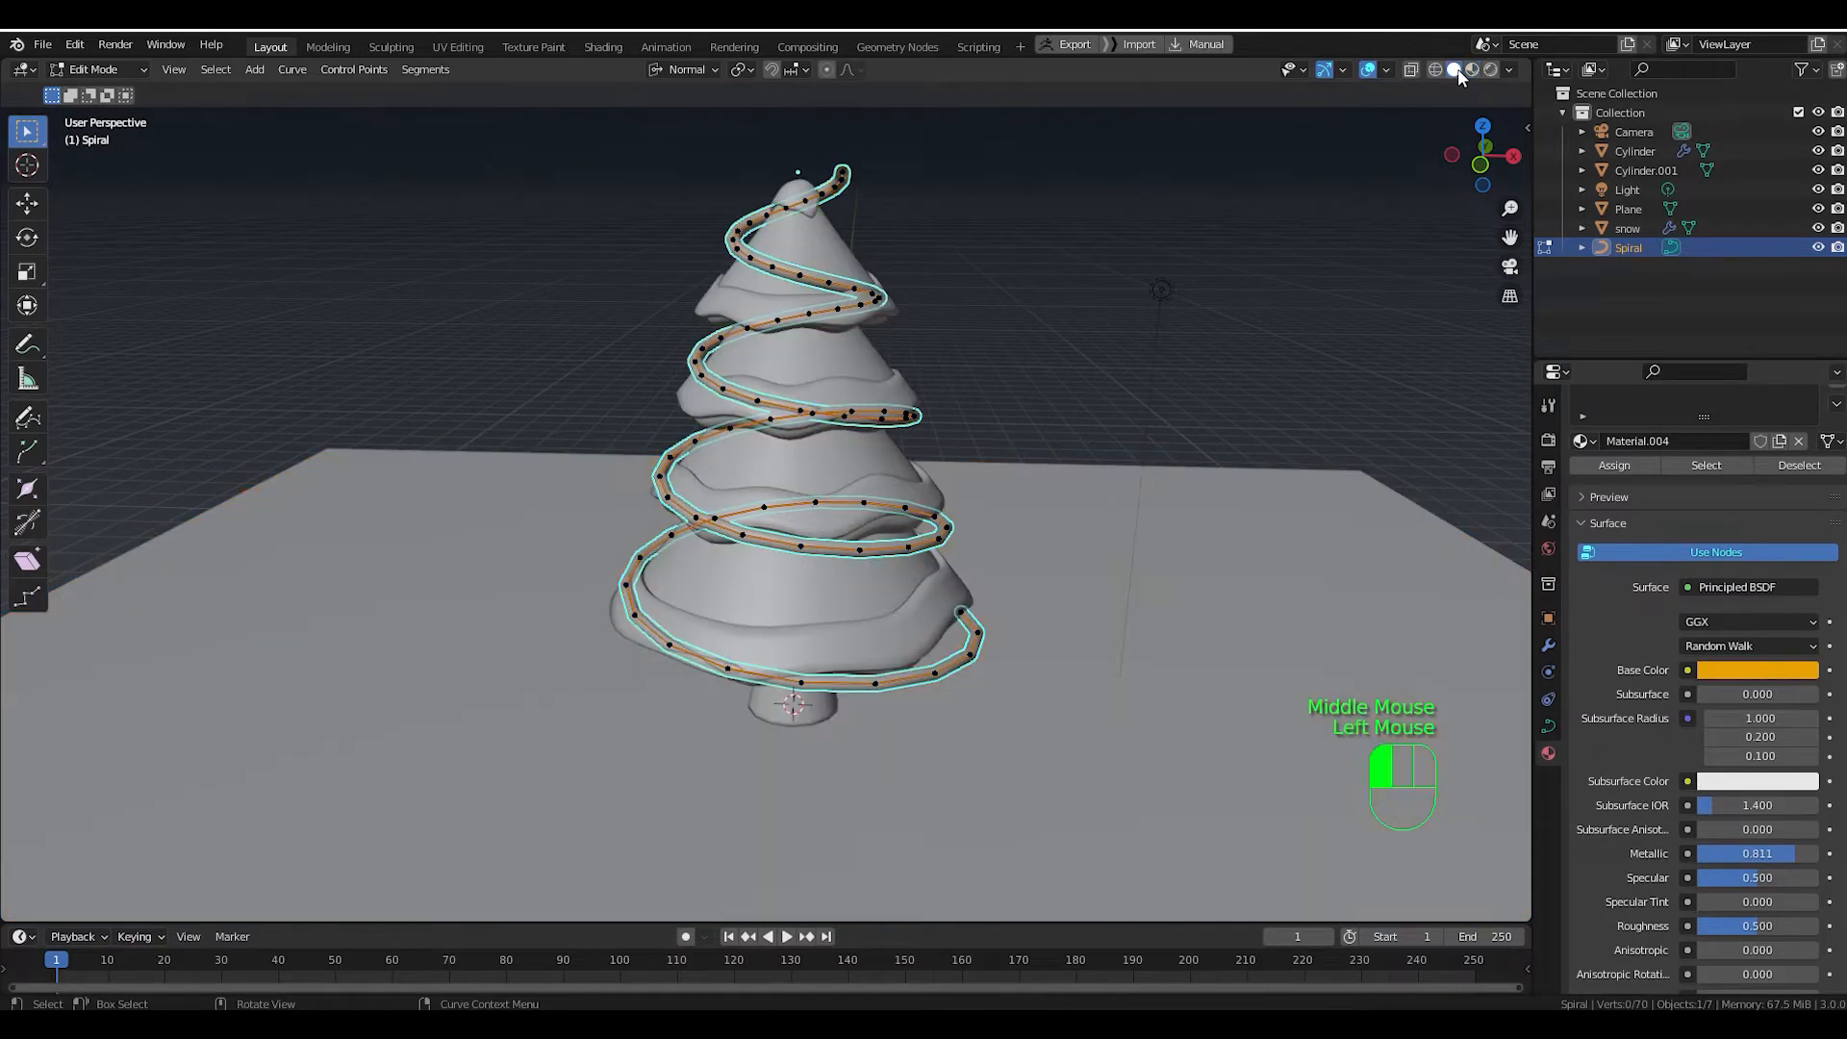
scroll(1092, 284, "down", 1, "shift")
middle_click_drag(1072, 294, 1002, 566, "shift")
scroll(996, 539, "up", 3)
middle_click_drag(988, 398, 1072, 388)
scroll(849, 401, "up", 3)
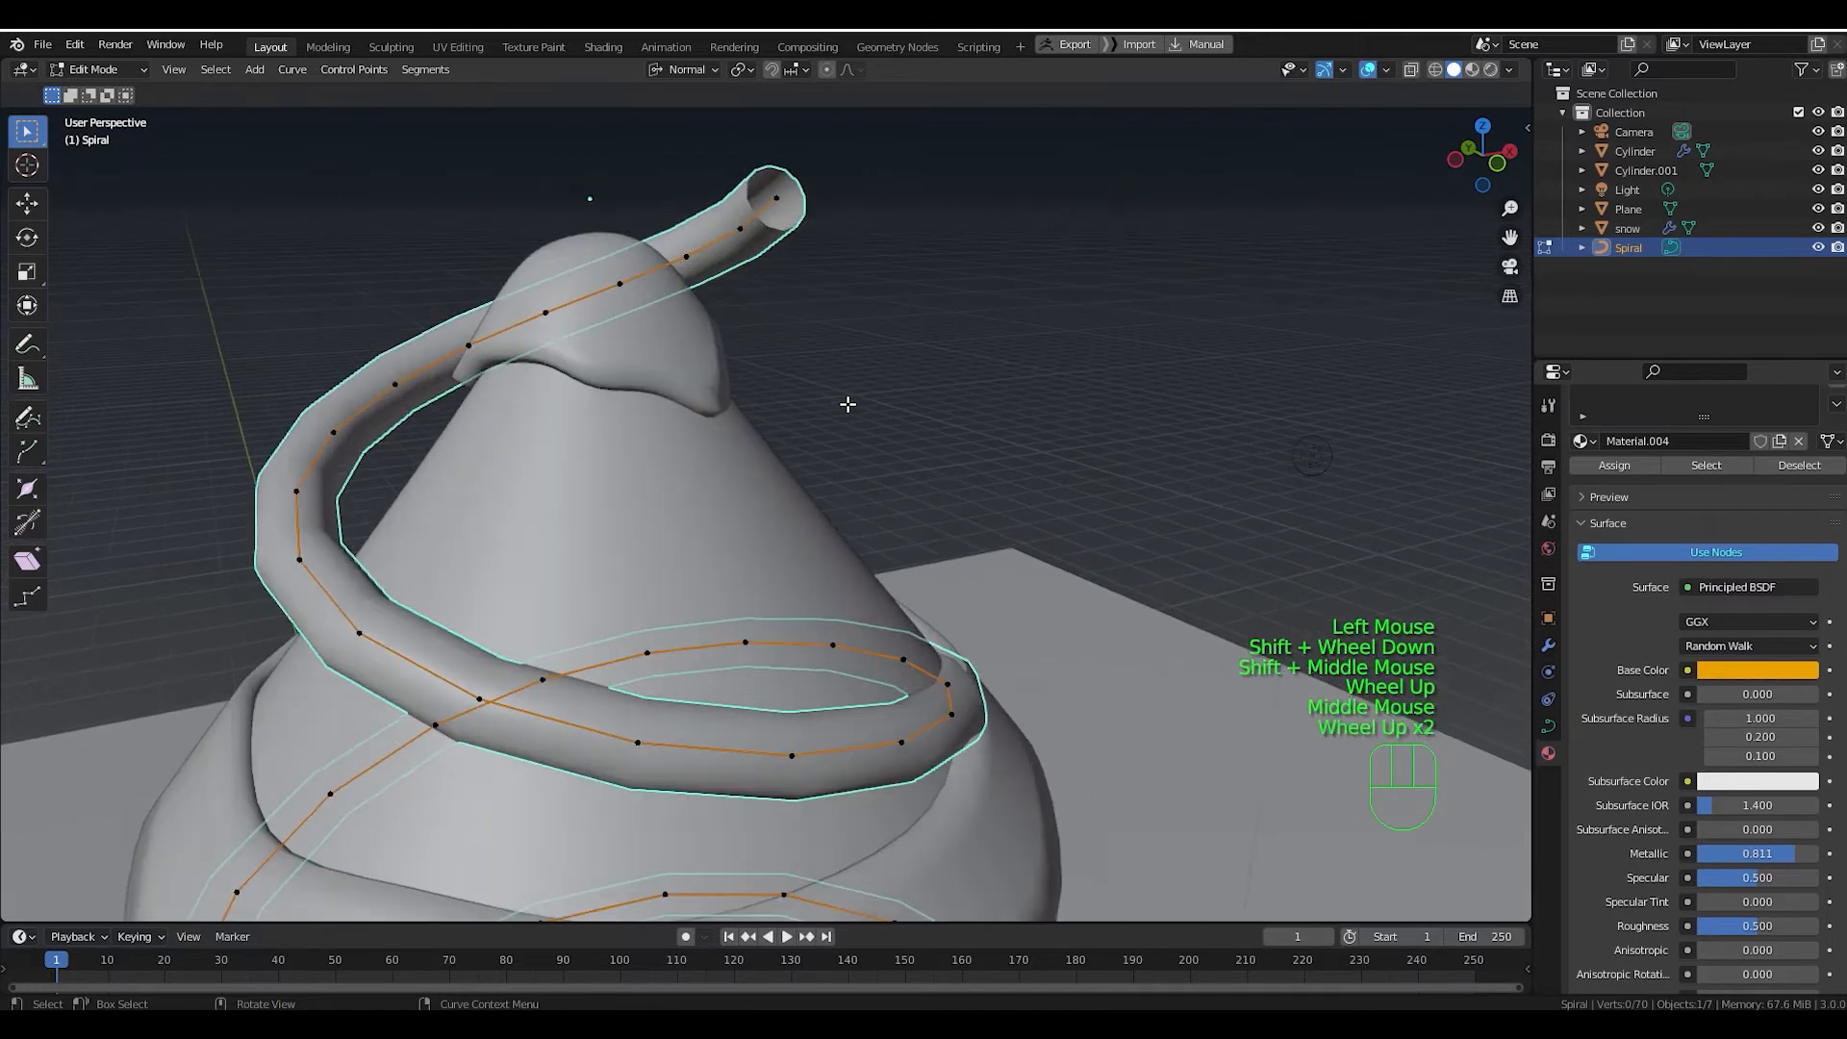
middle_click_drag(952, 285, 964, 446, "shift")
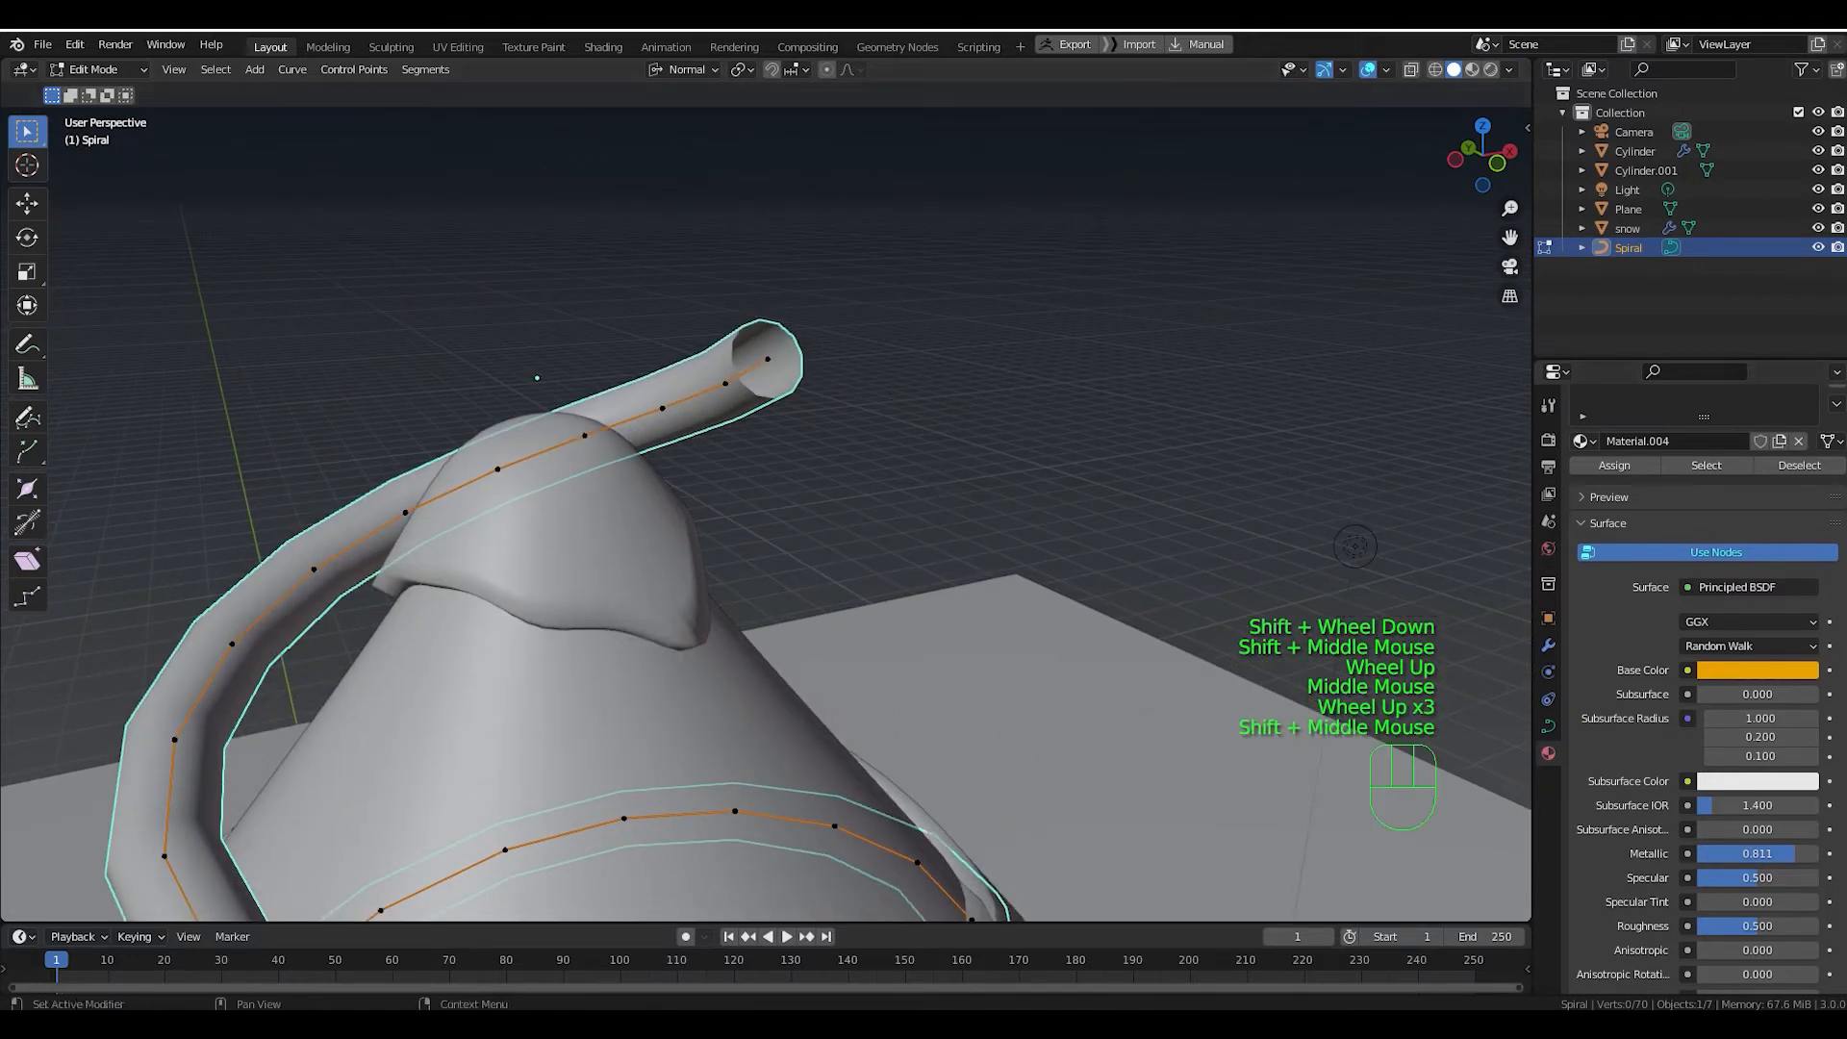
left_click(1549, 727)
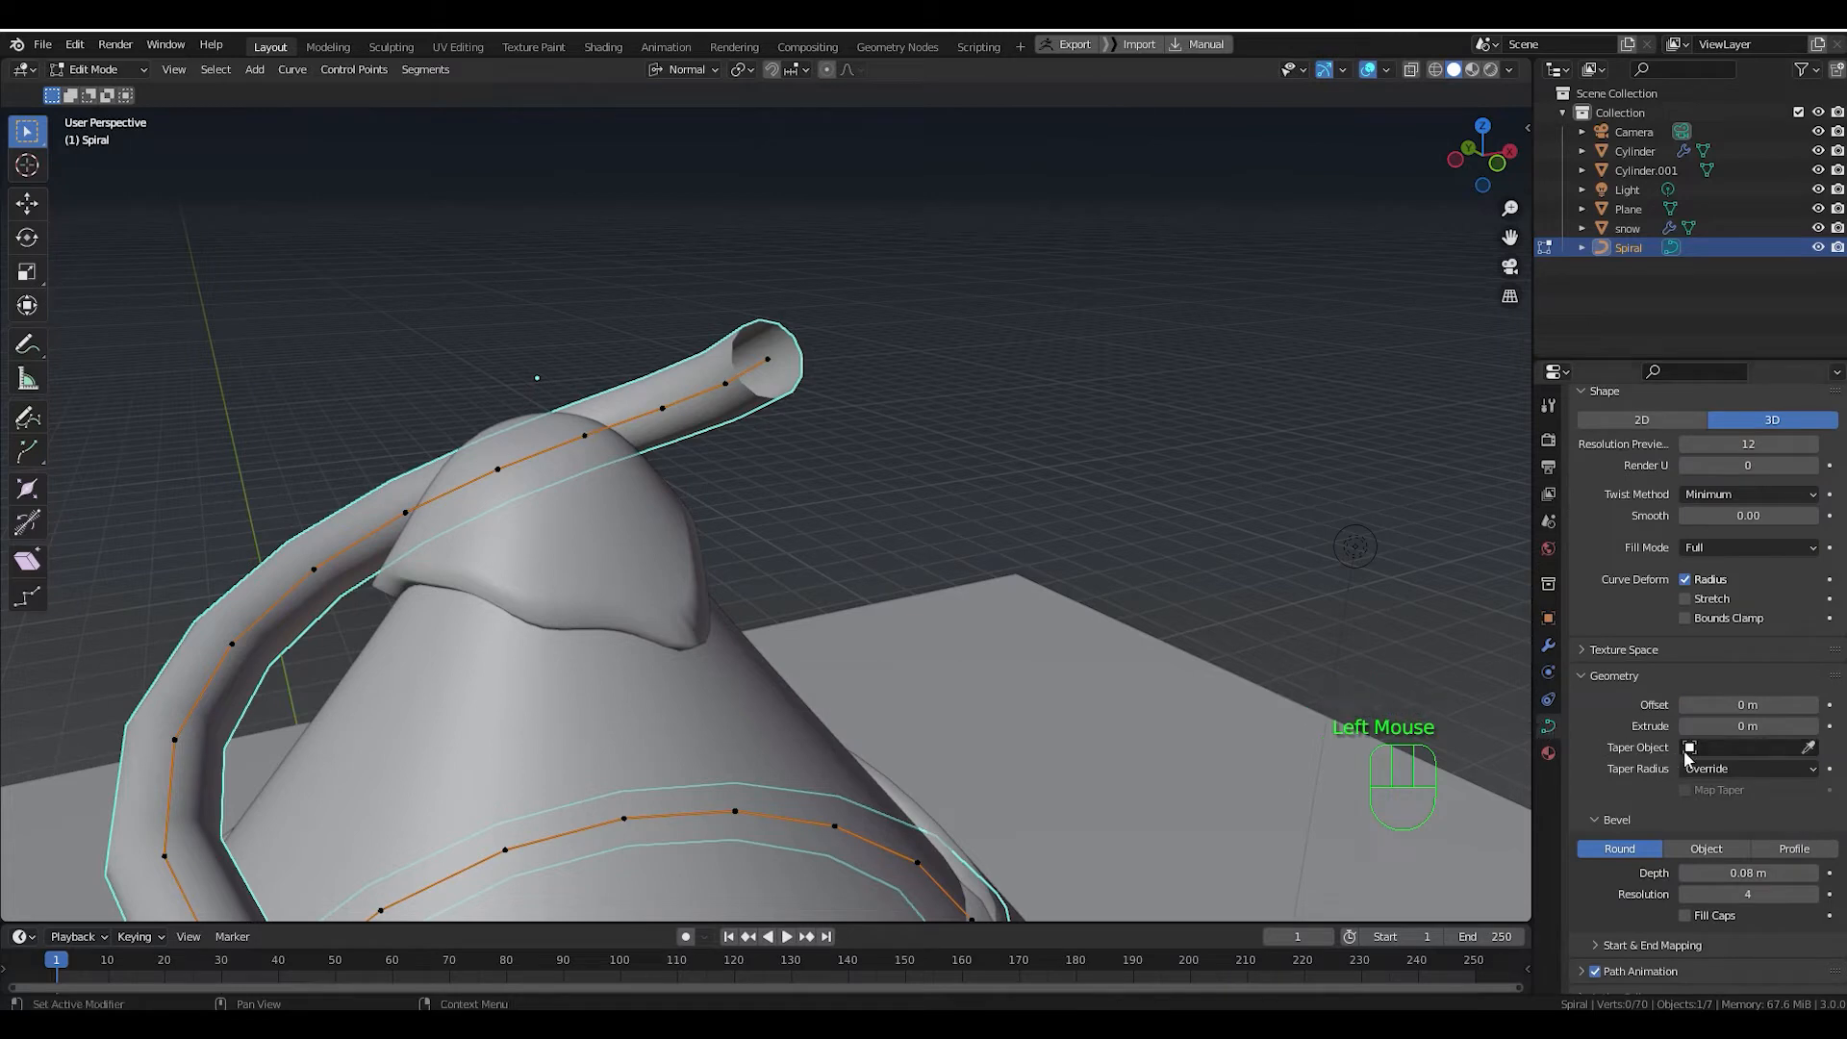
left_click(1688, 917)
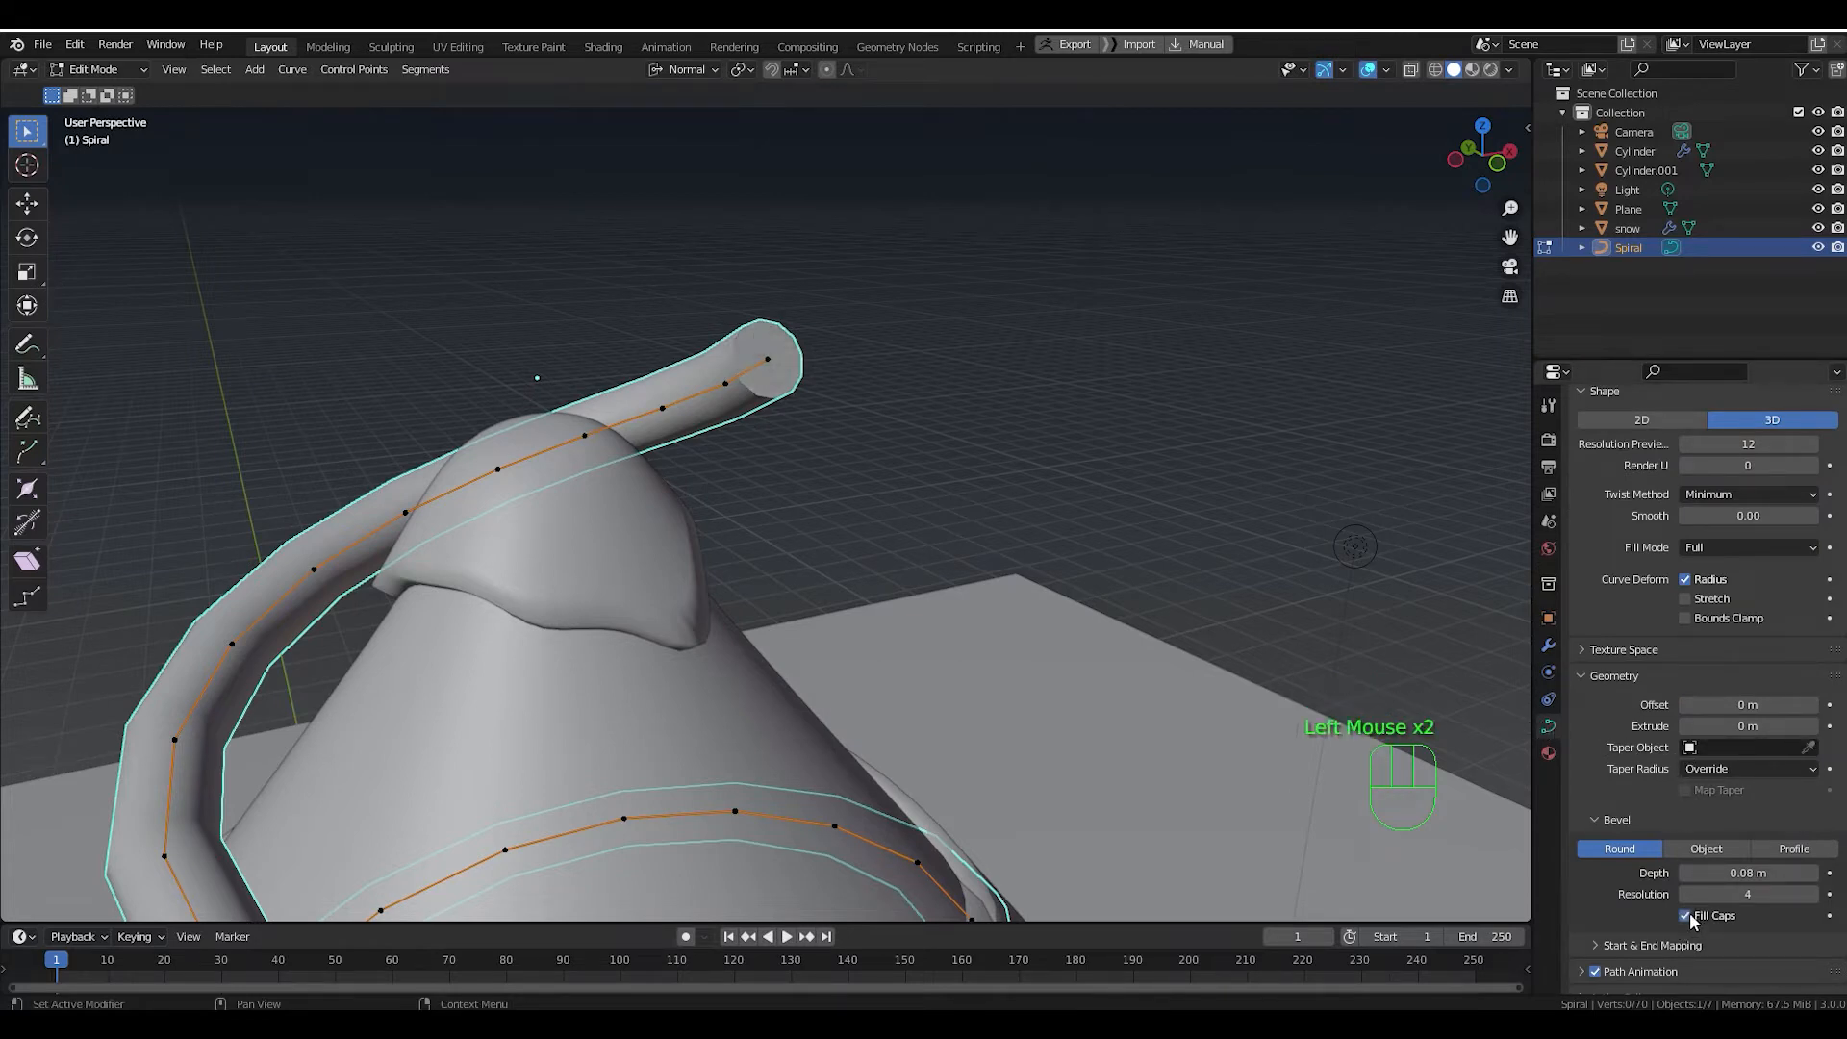
Shrink the radius of the spiral's top end point to about 0.18 so the tube ends in a tip.
scroll(894, 563, "down", 1)
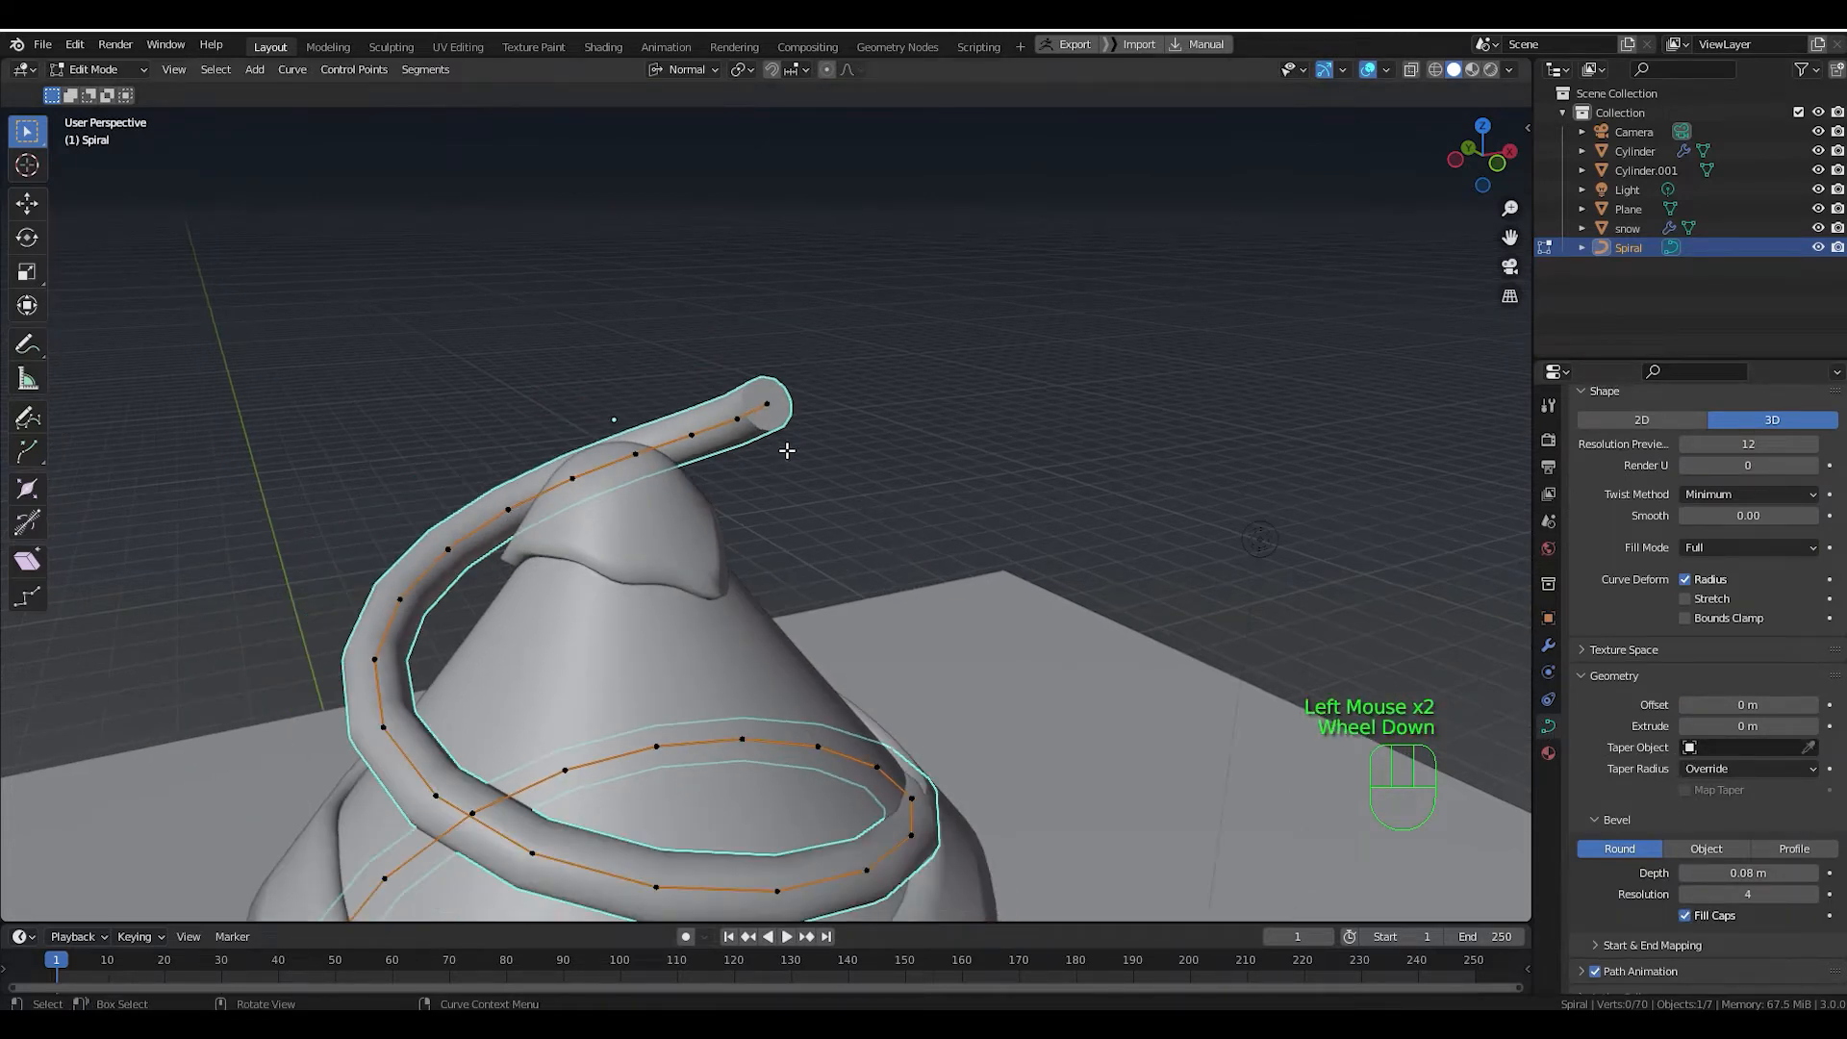
left_click(767, 406)
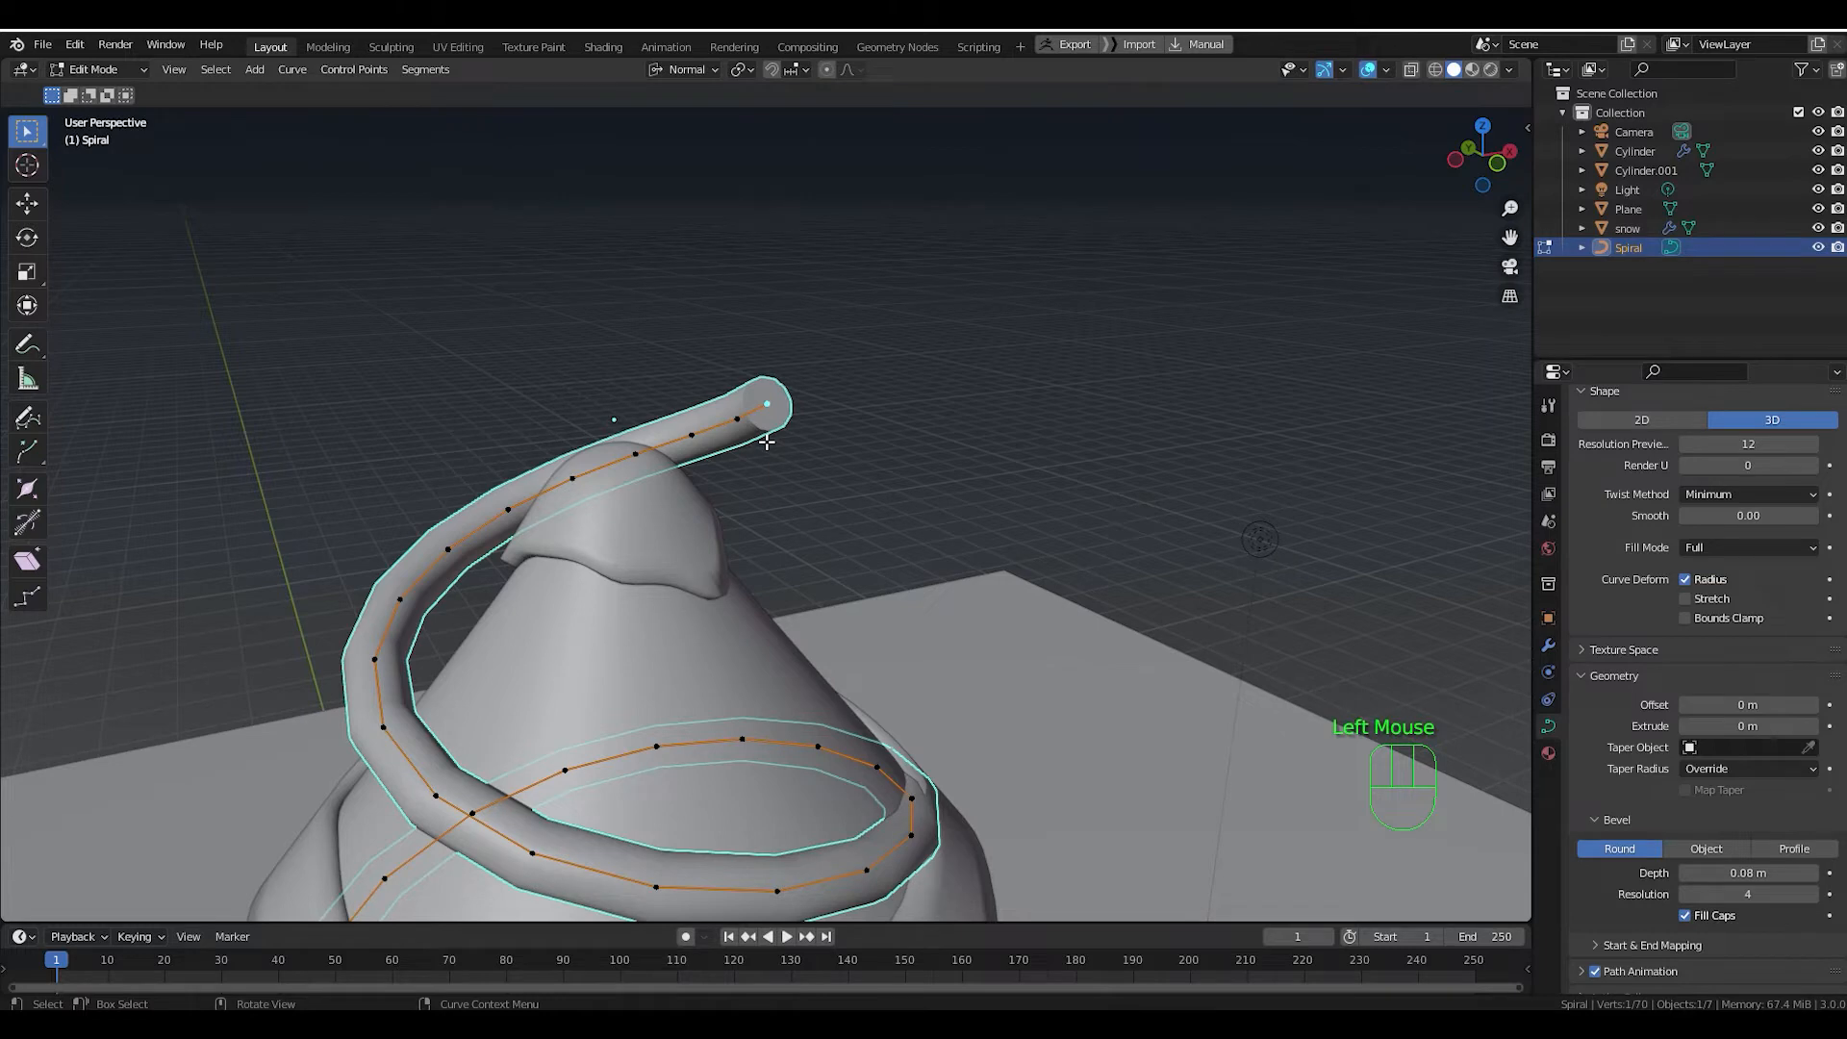
key("alt+s")
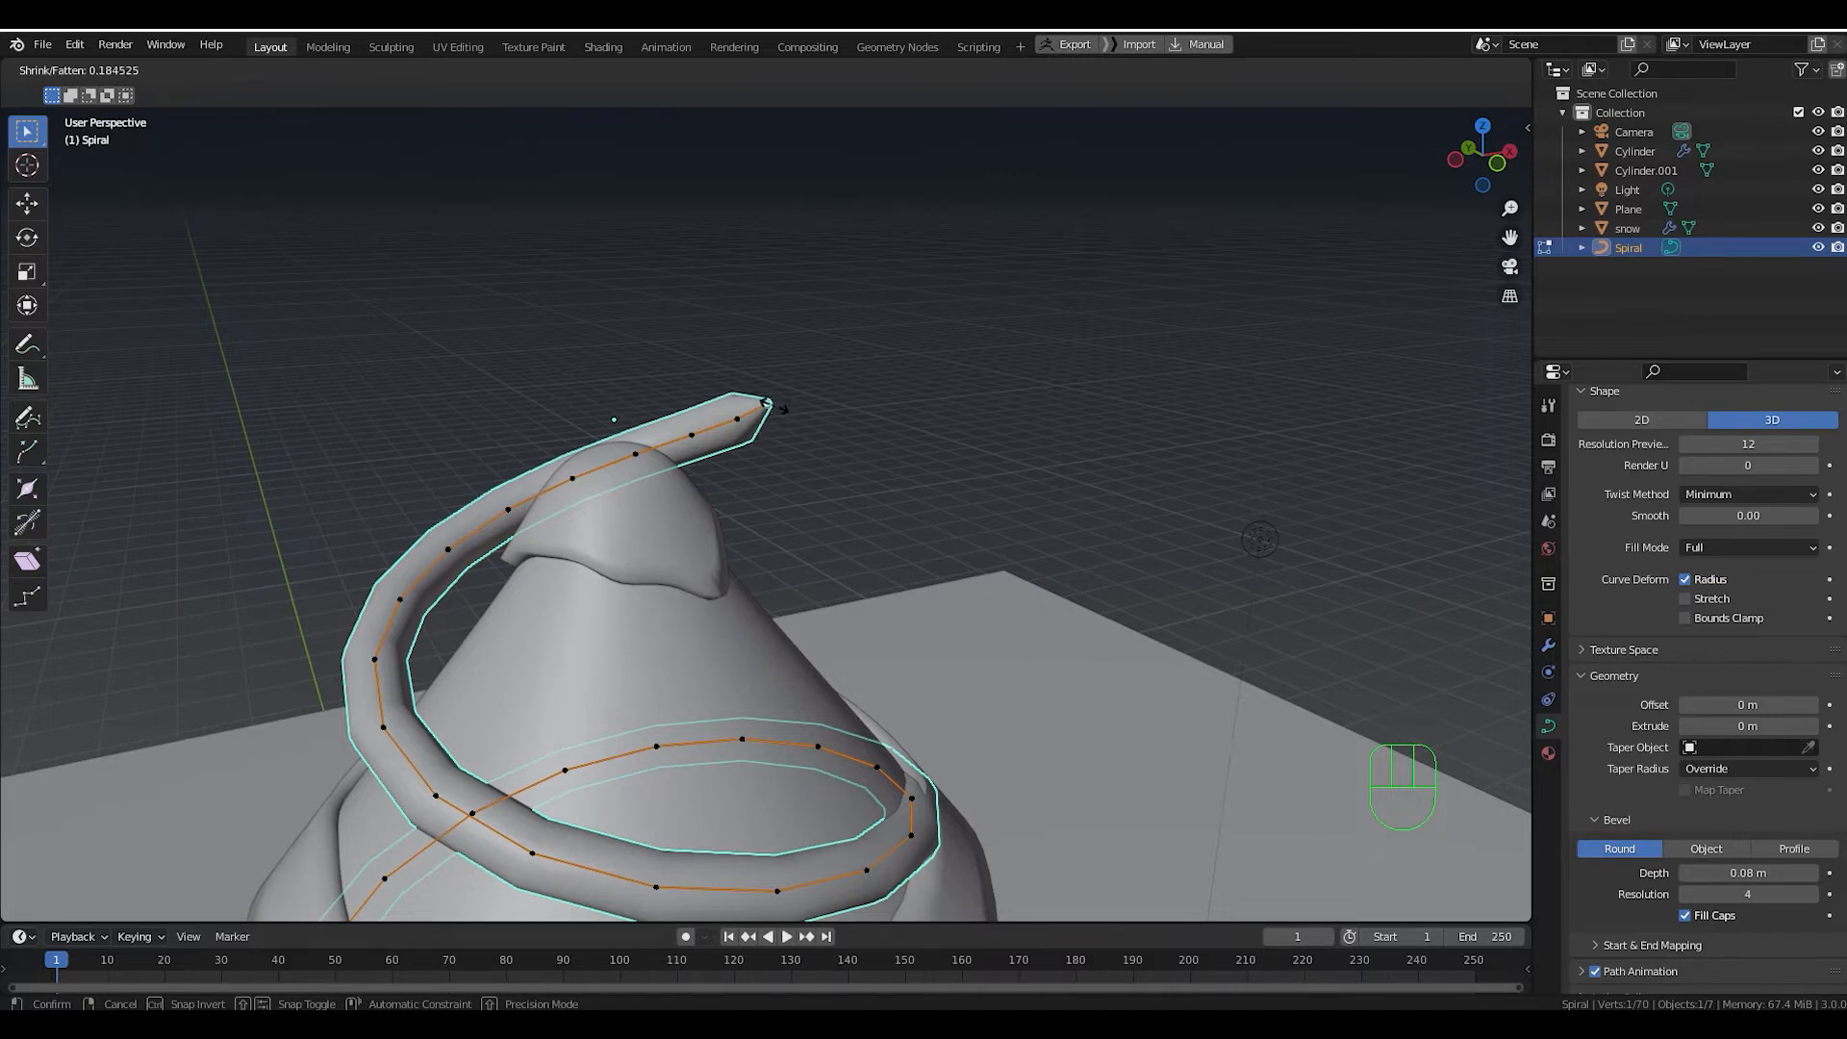
left_click(767, 404)
Taper the spiral's upper end by shrinking the second point to about 0.25 with proportional editing at a size of about 1.61 m.
scroll(831, 495, "down", 3)
mouse_move(834, 526)
middle_mouse_down()
mouse_move(845, 573)
mouse_move(819, 551)
mouse_move(841, 559)
middle_mouse_up()
mouse_move(763, 458)
middle_mouse_down()
mouse_move(760, 476)
mouse_move(770, 450)
middle_mouse_up()
scroll(770, 450, "up", 2)
left_click(734, 432)
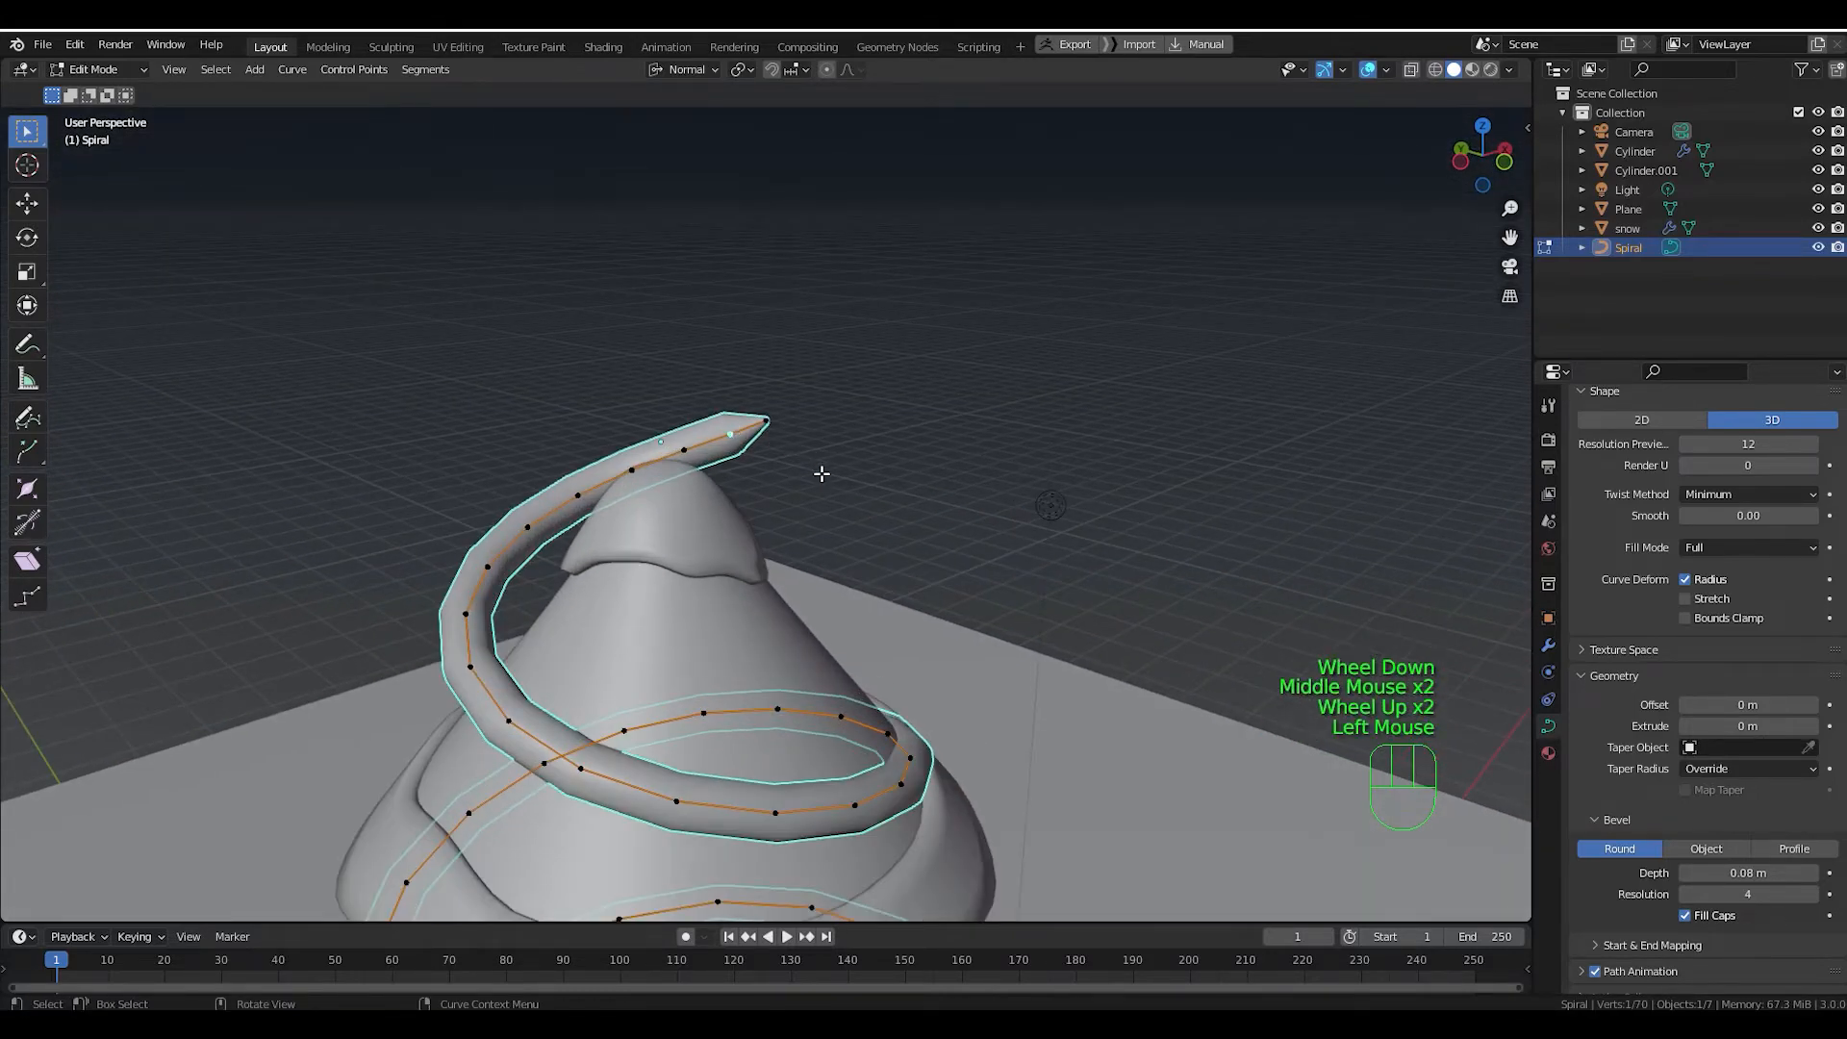
left_click(826, 69)
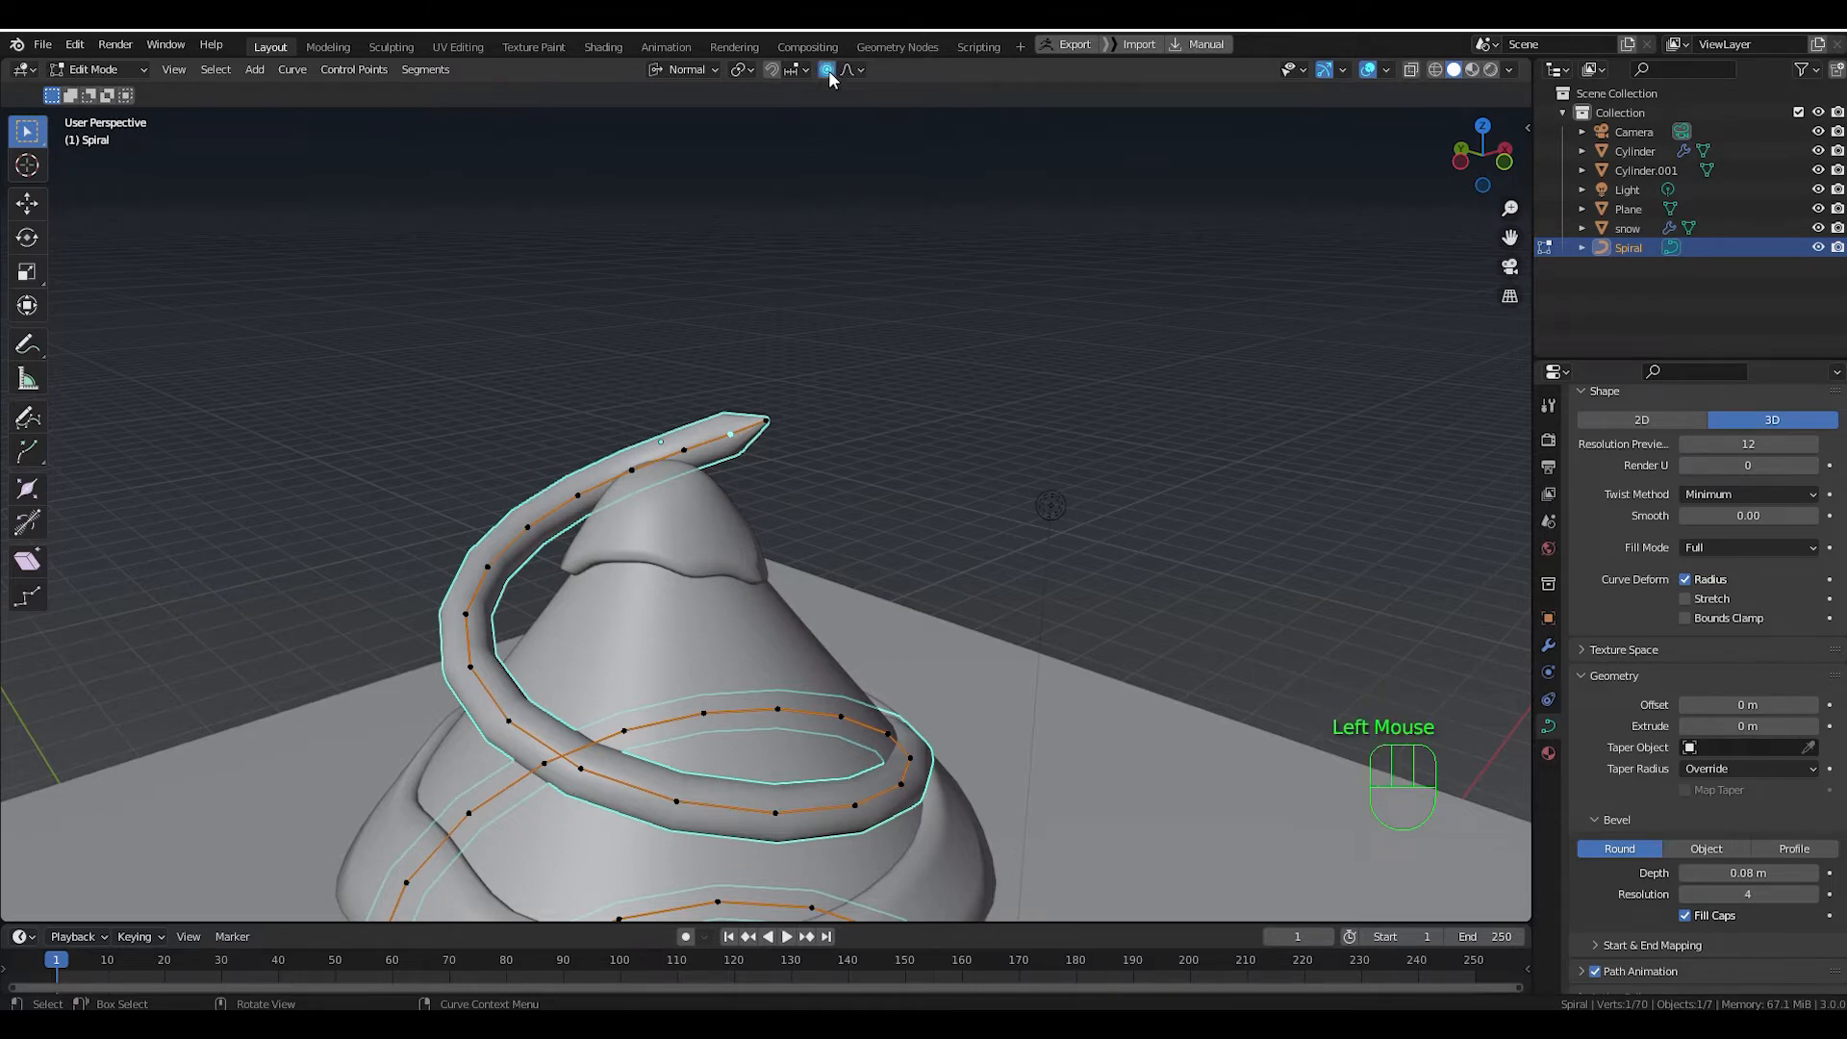
middle_click_drag(773, 472, 759, 503)
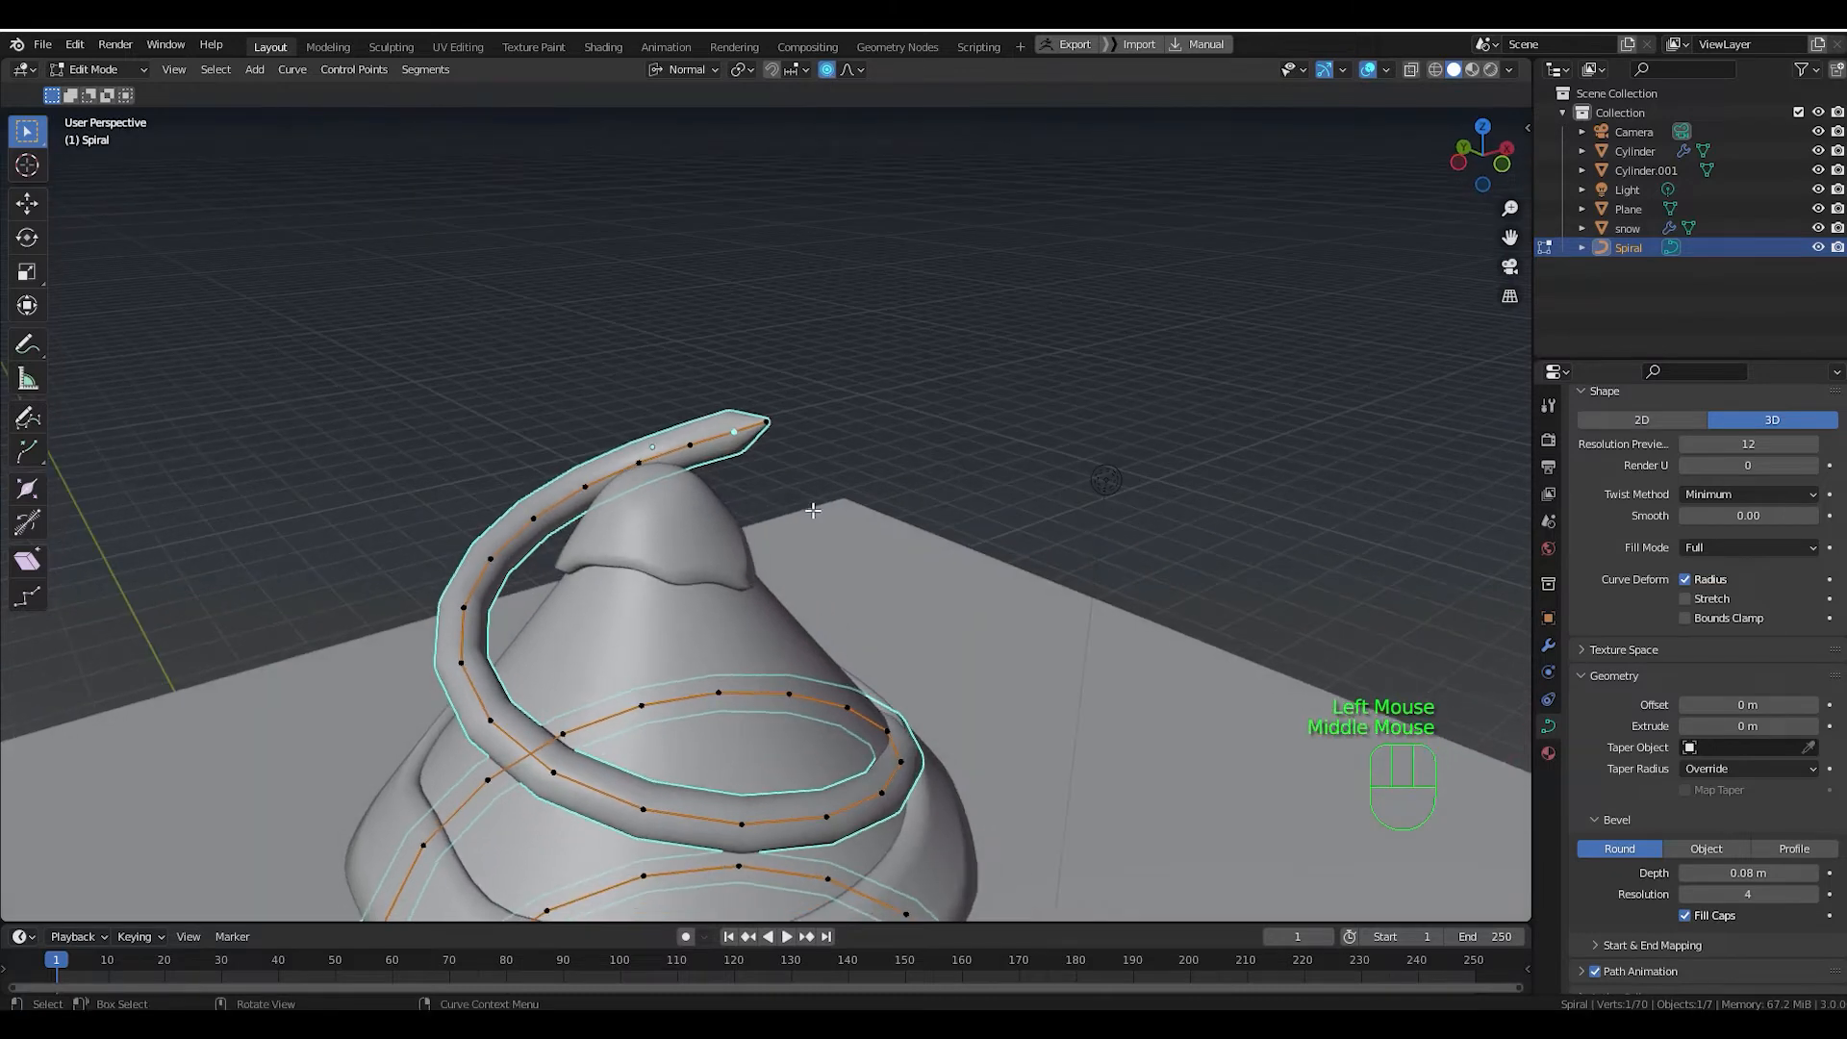
key("alt+s")
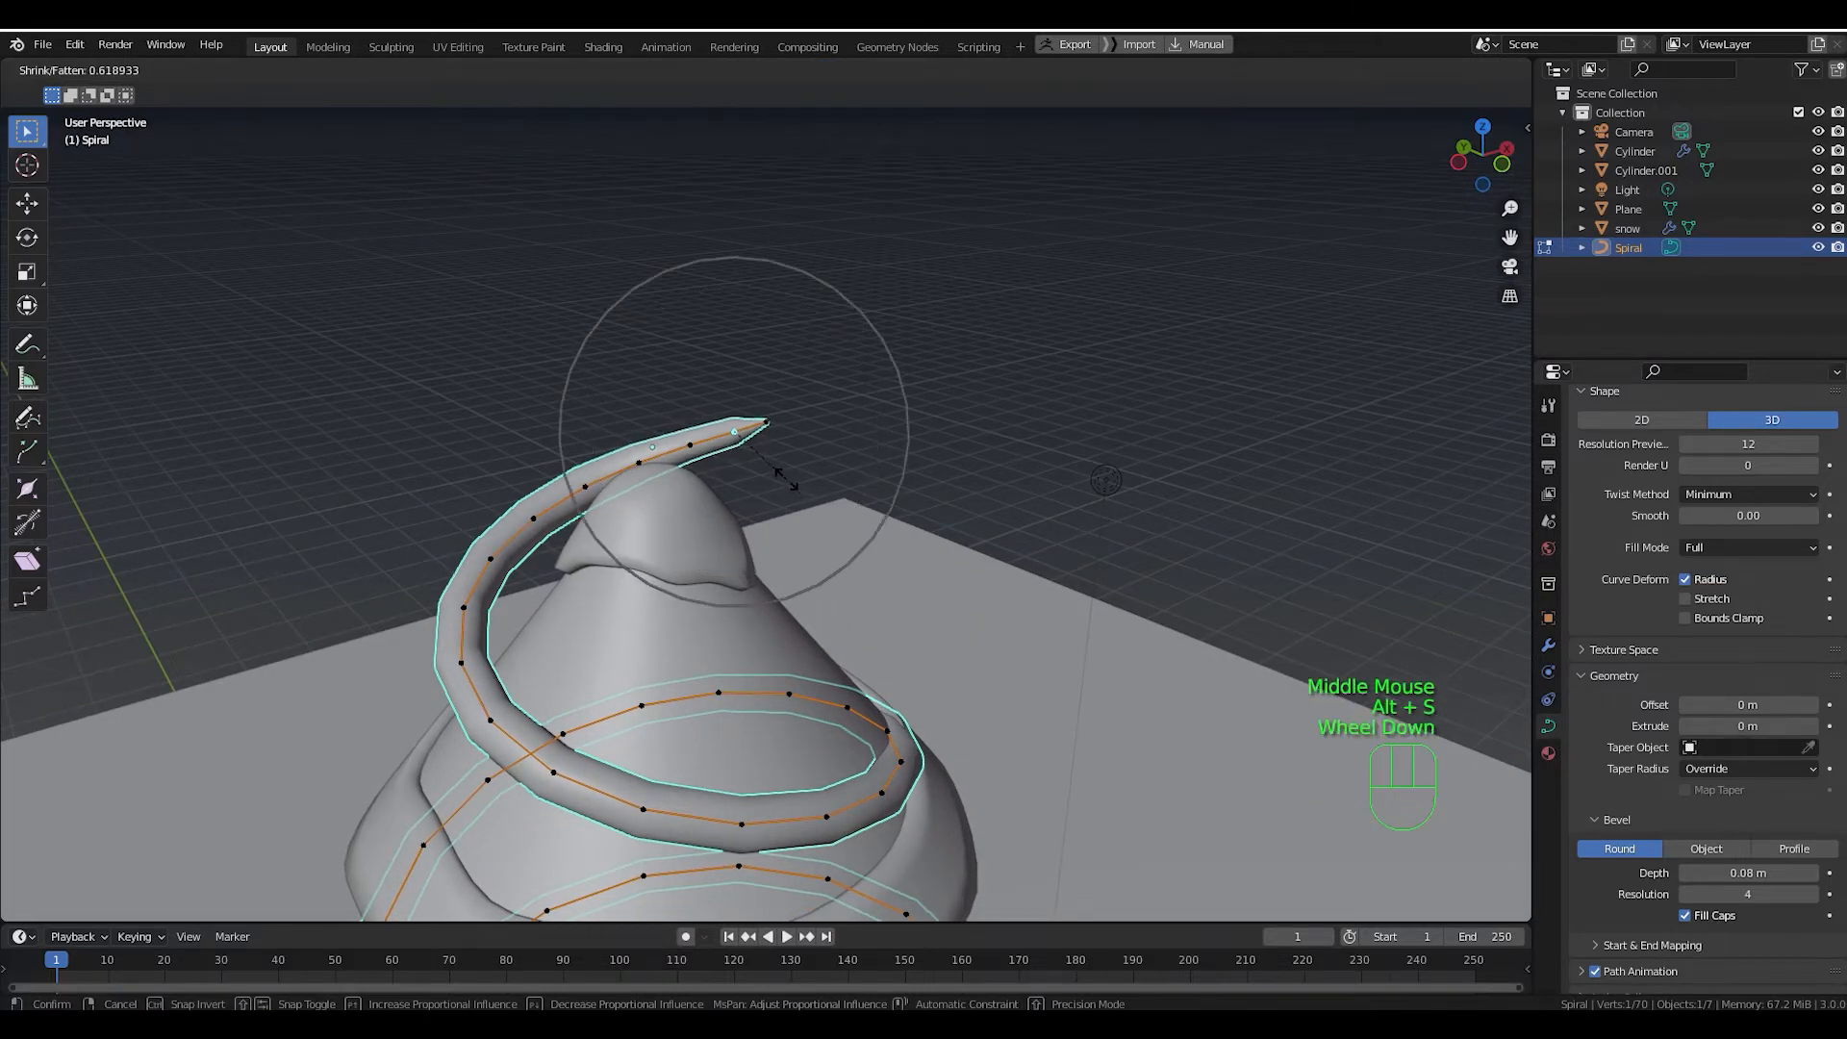
scroll(784, 481, "down", 5)
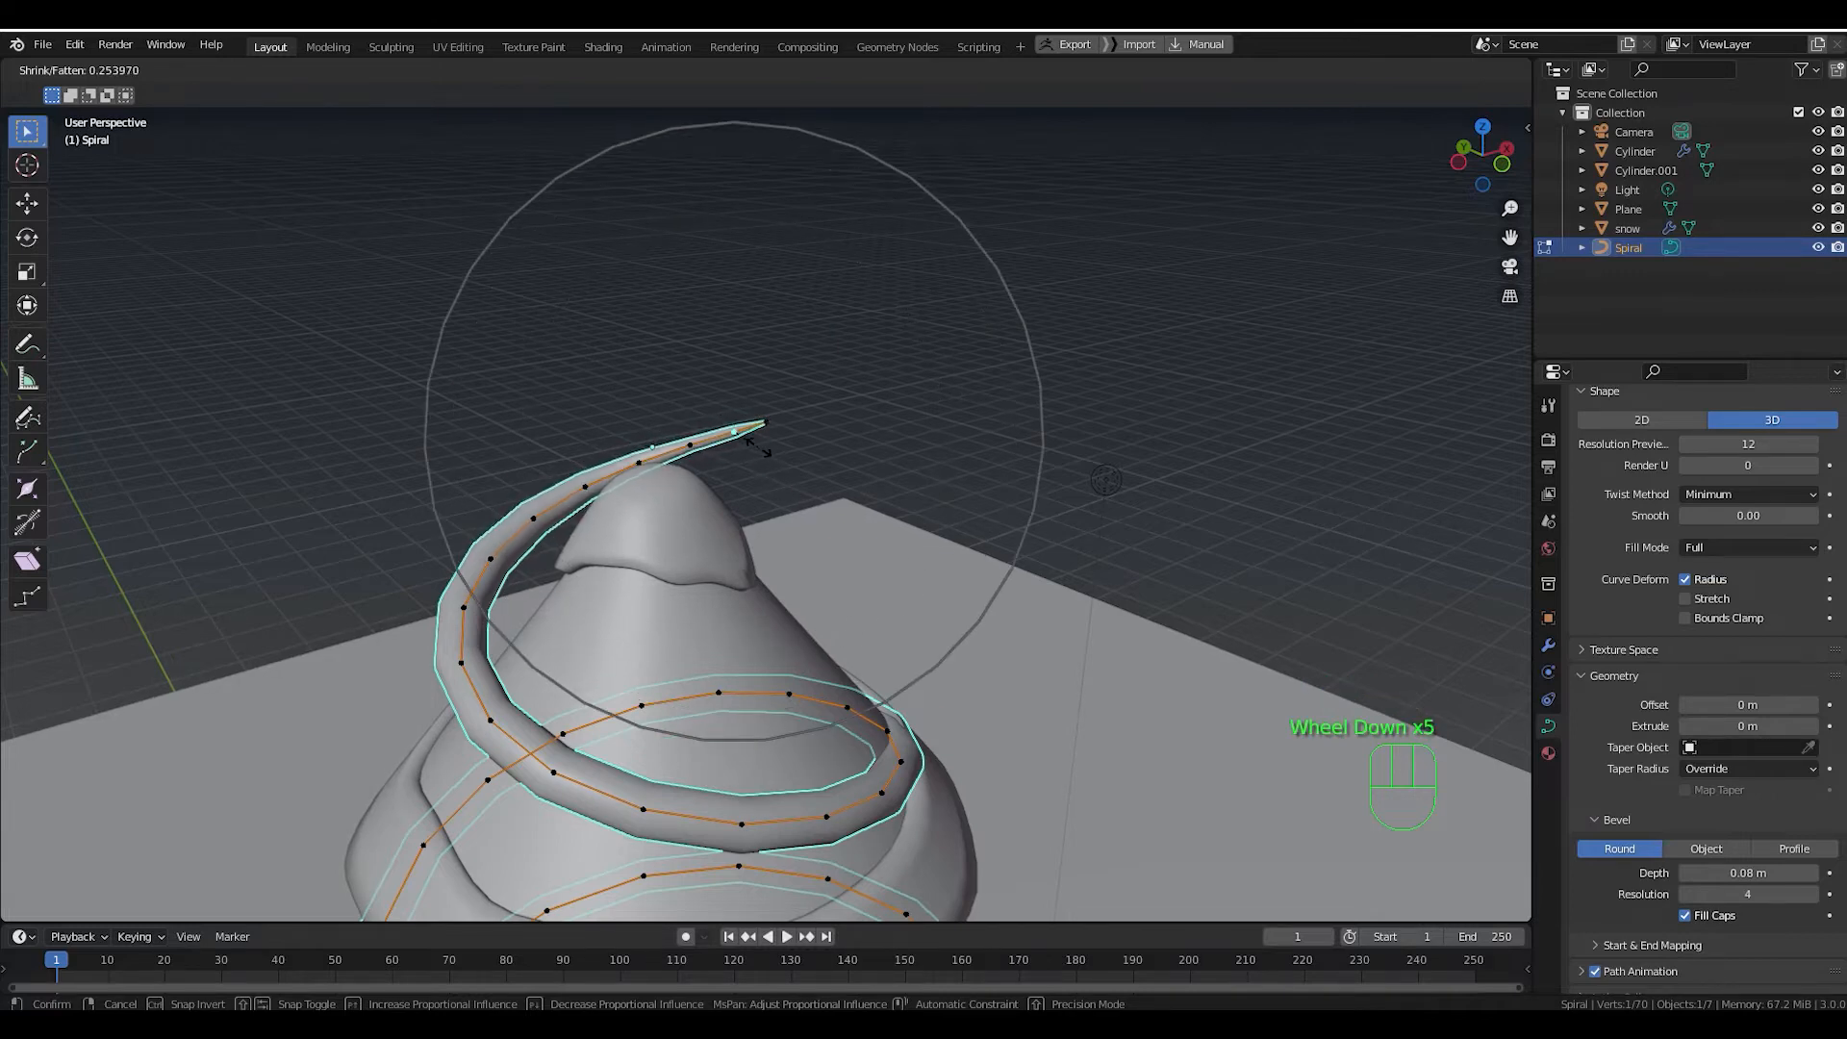
scroll(760, 448, "down", 3)
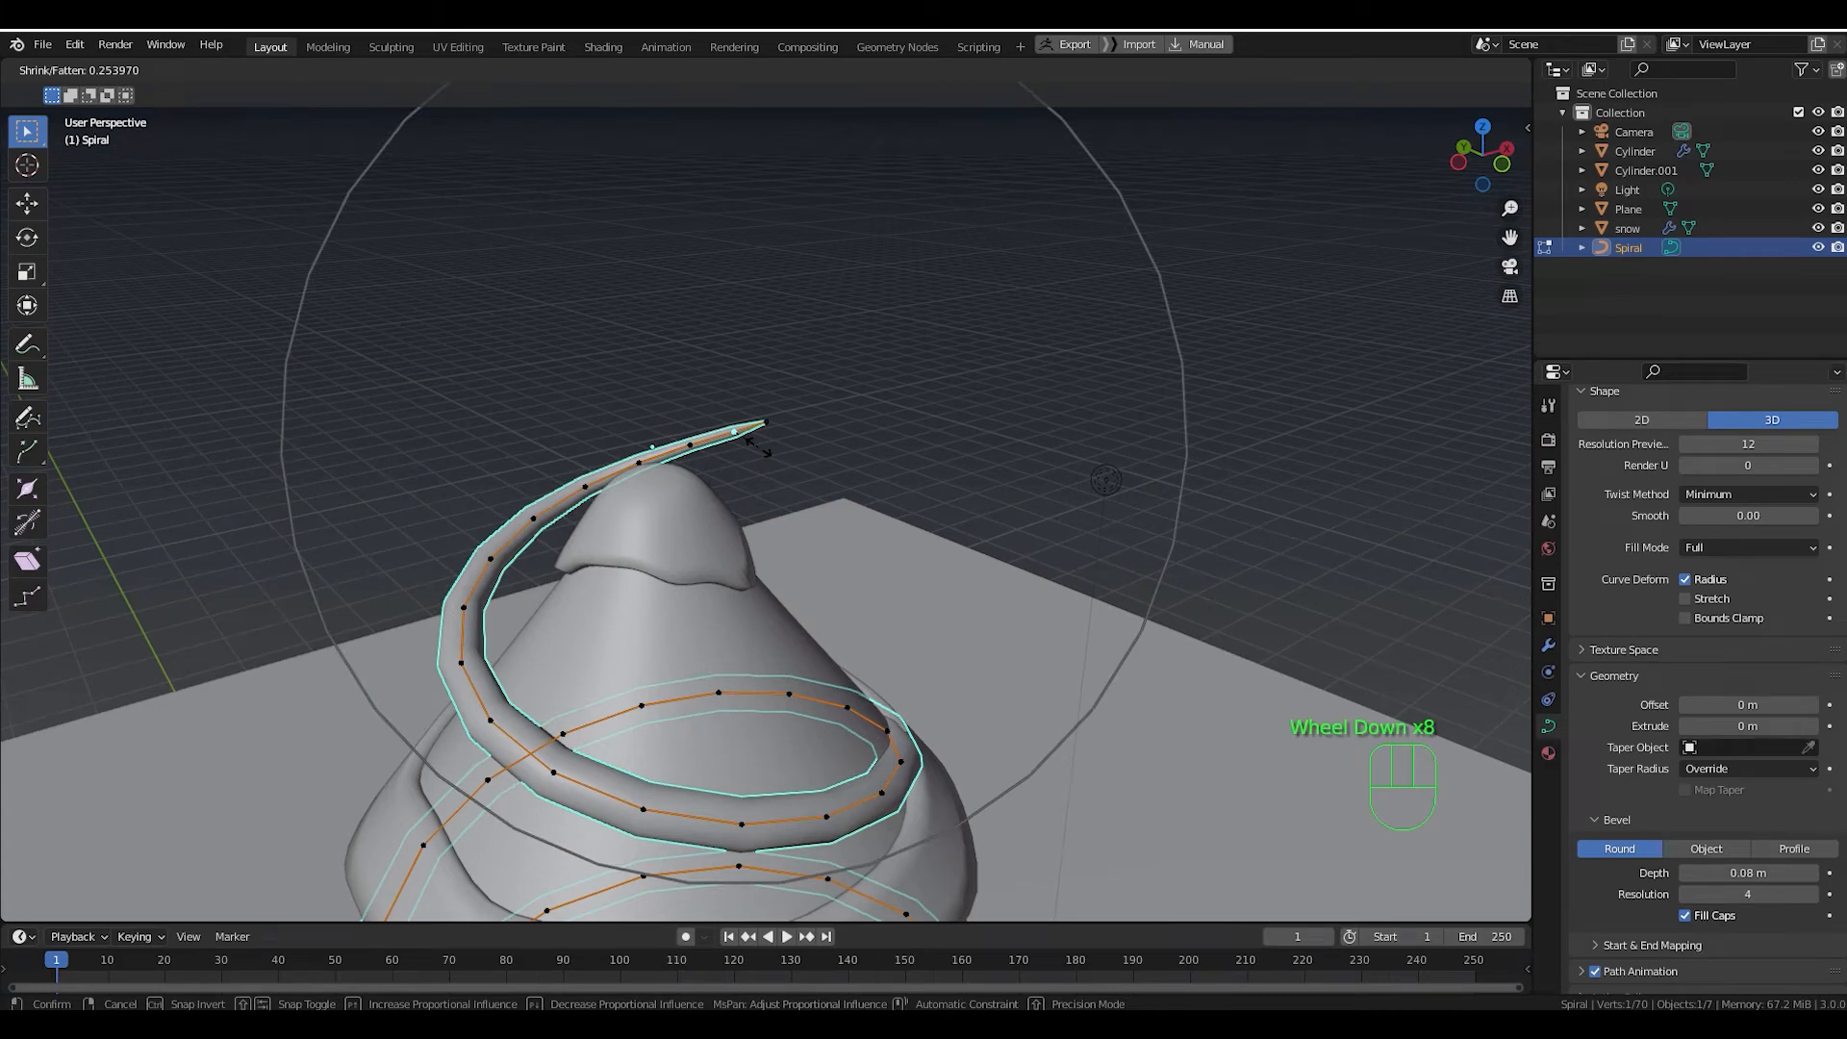
left_click(760, 448)
Move the spiral's top end point about 0.23 m inward against the snow cap, with proportional editing at about 0.51 m.
middle_click_drag(795, 511, 747, 546)
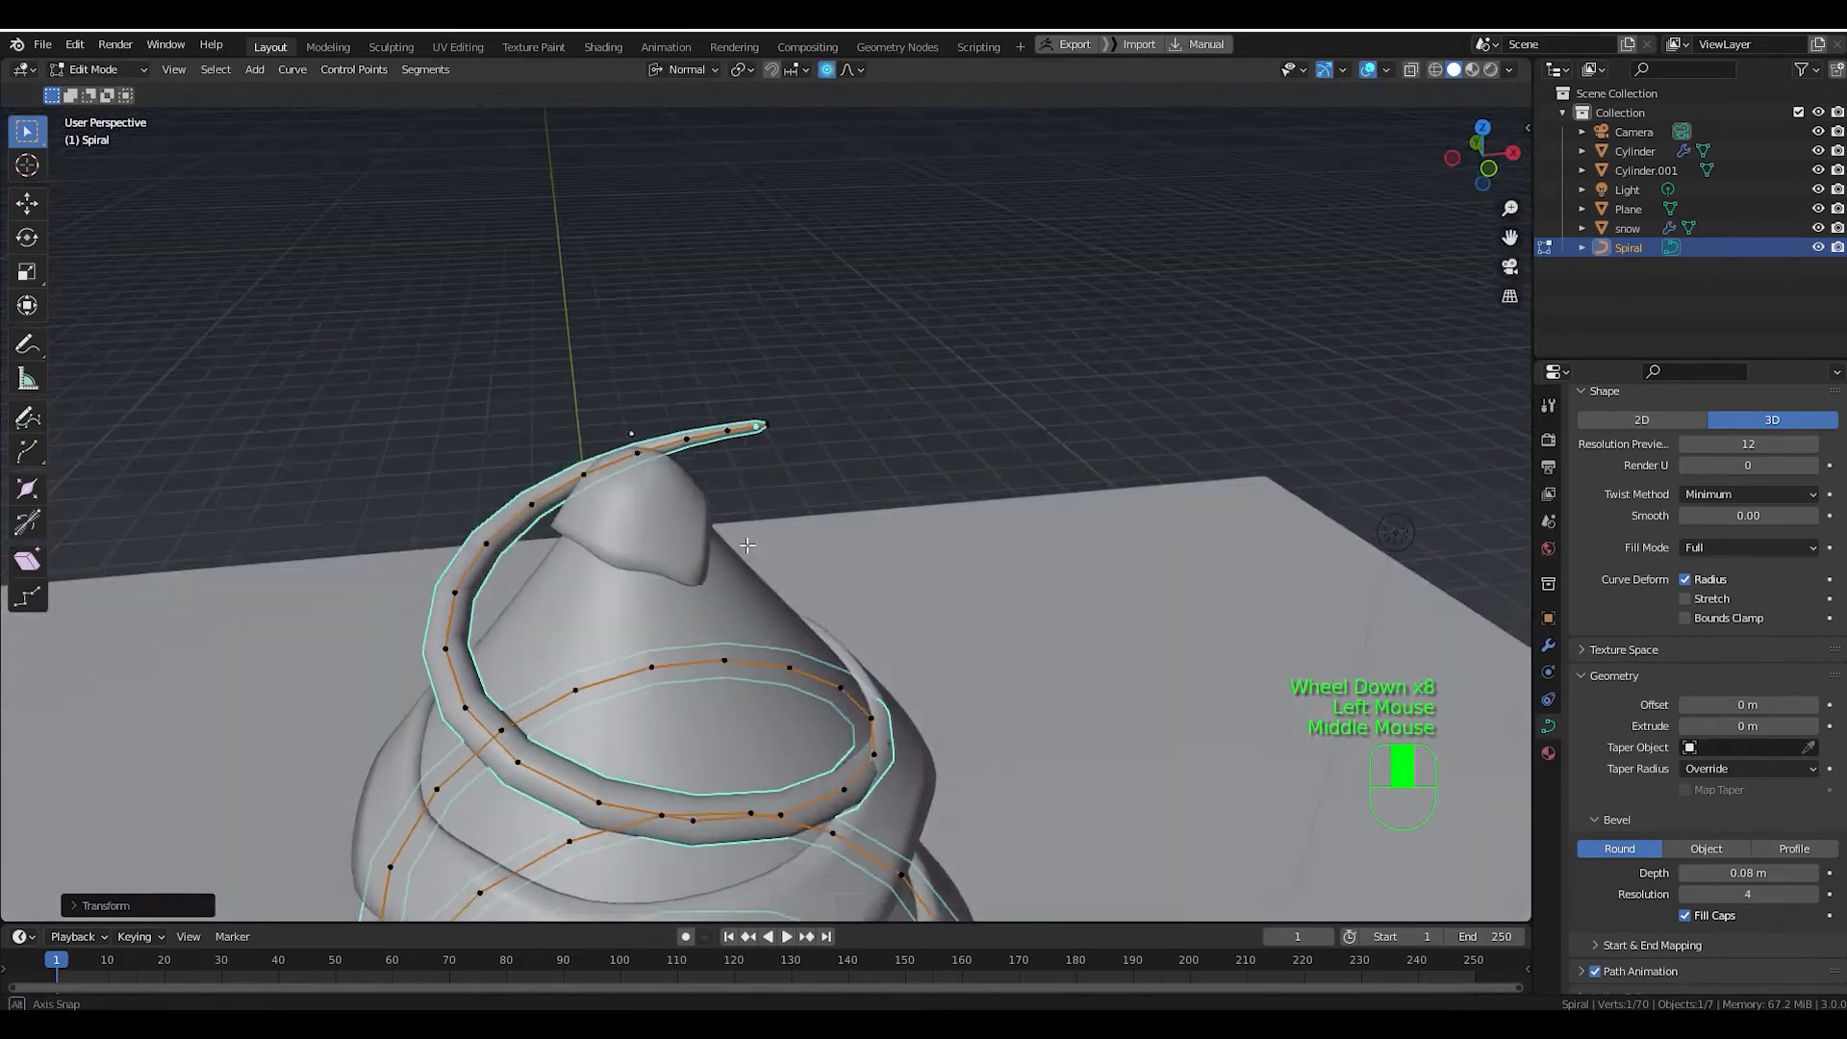
scroll(748, 545, "down", 2)
middle_click_drag(753, 649, 761, 730)
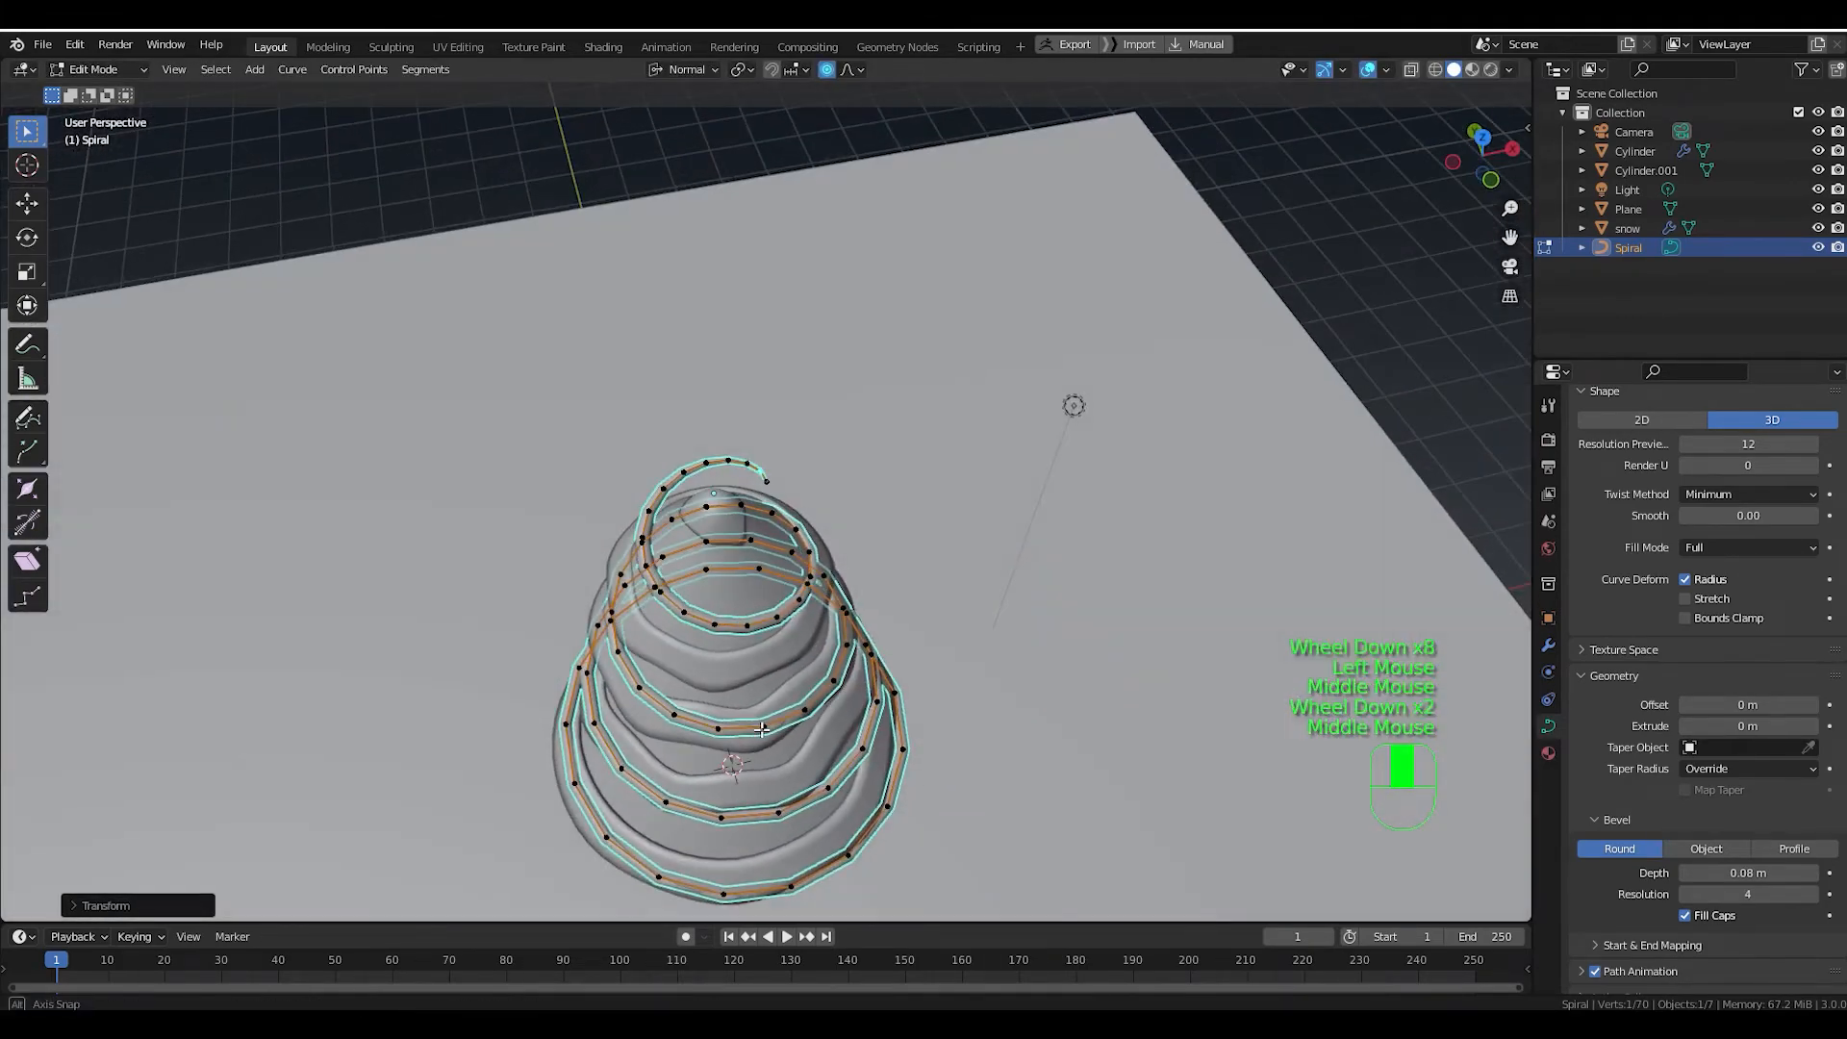
scroll(783, 664, "up", 3)
middle_click_drag(783, 664, 777, 453)
left_click(783, 483)
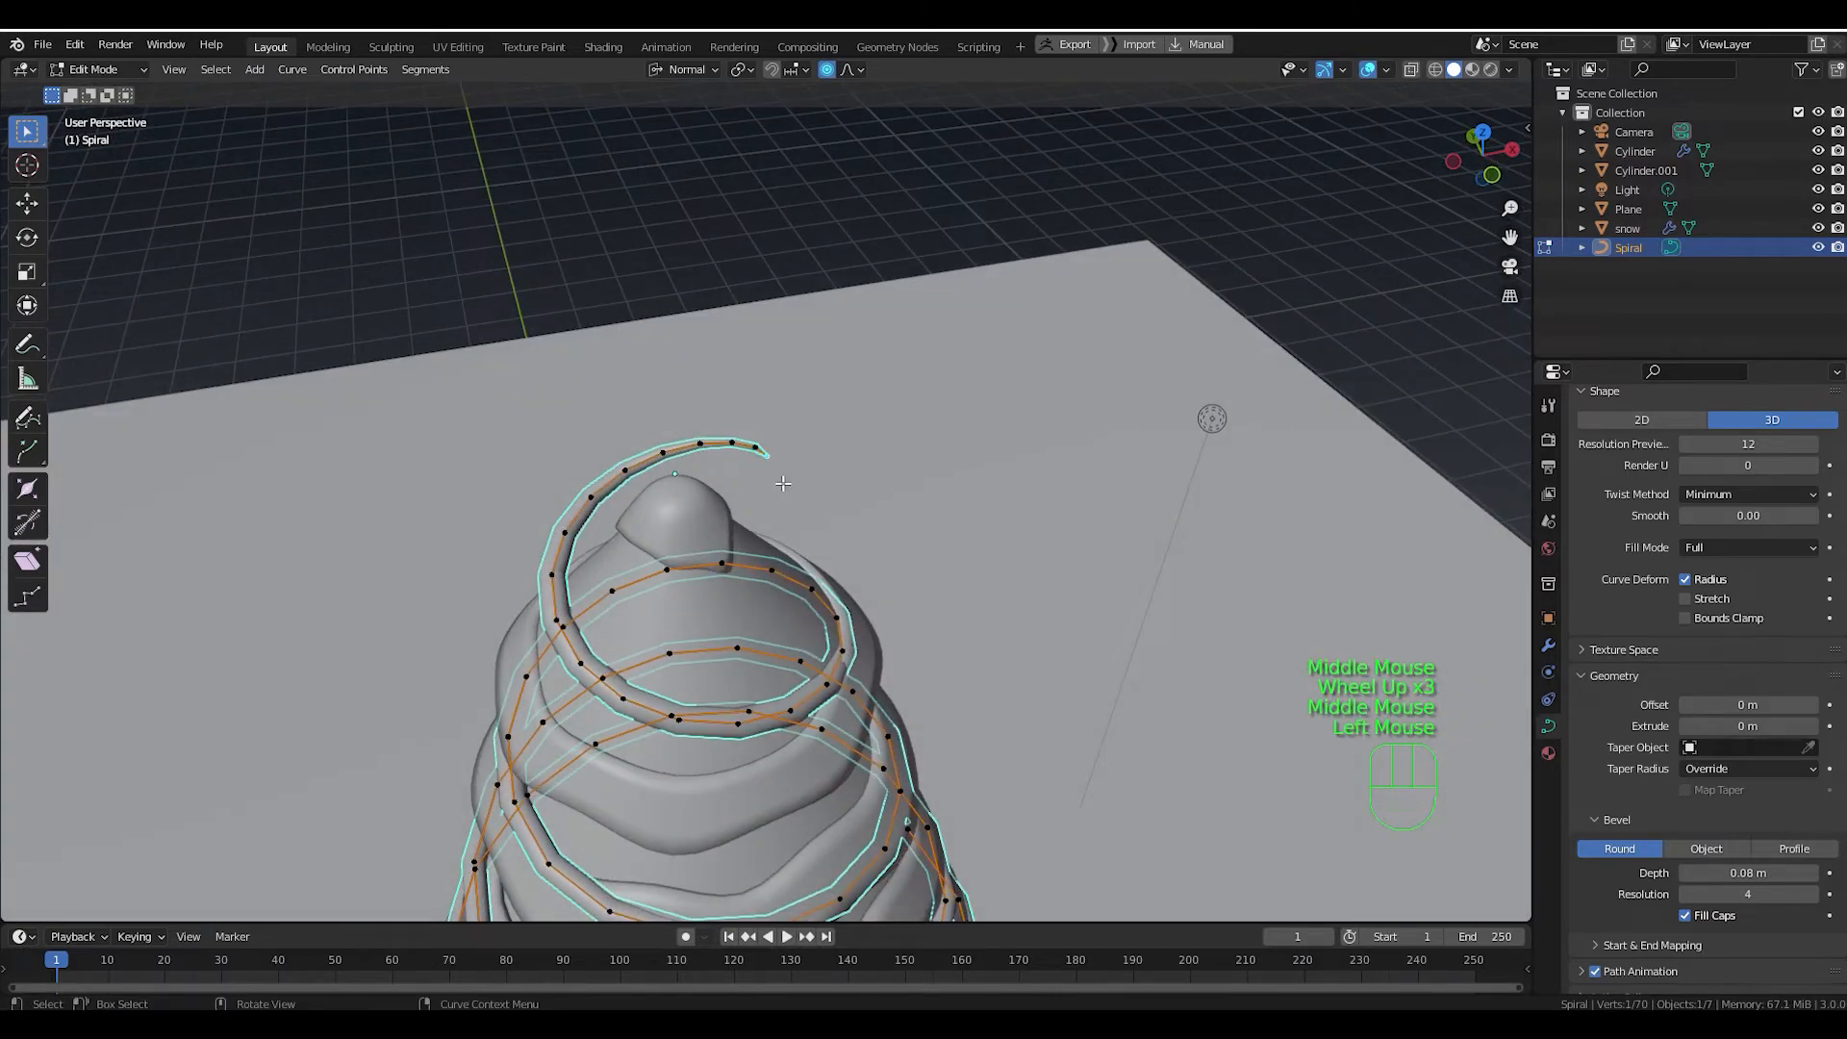
key("KP_7")
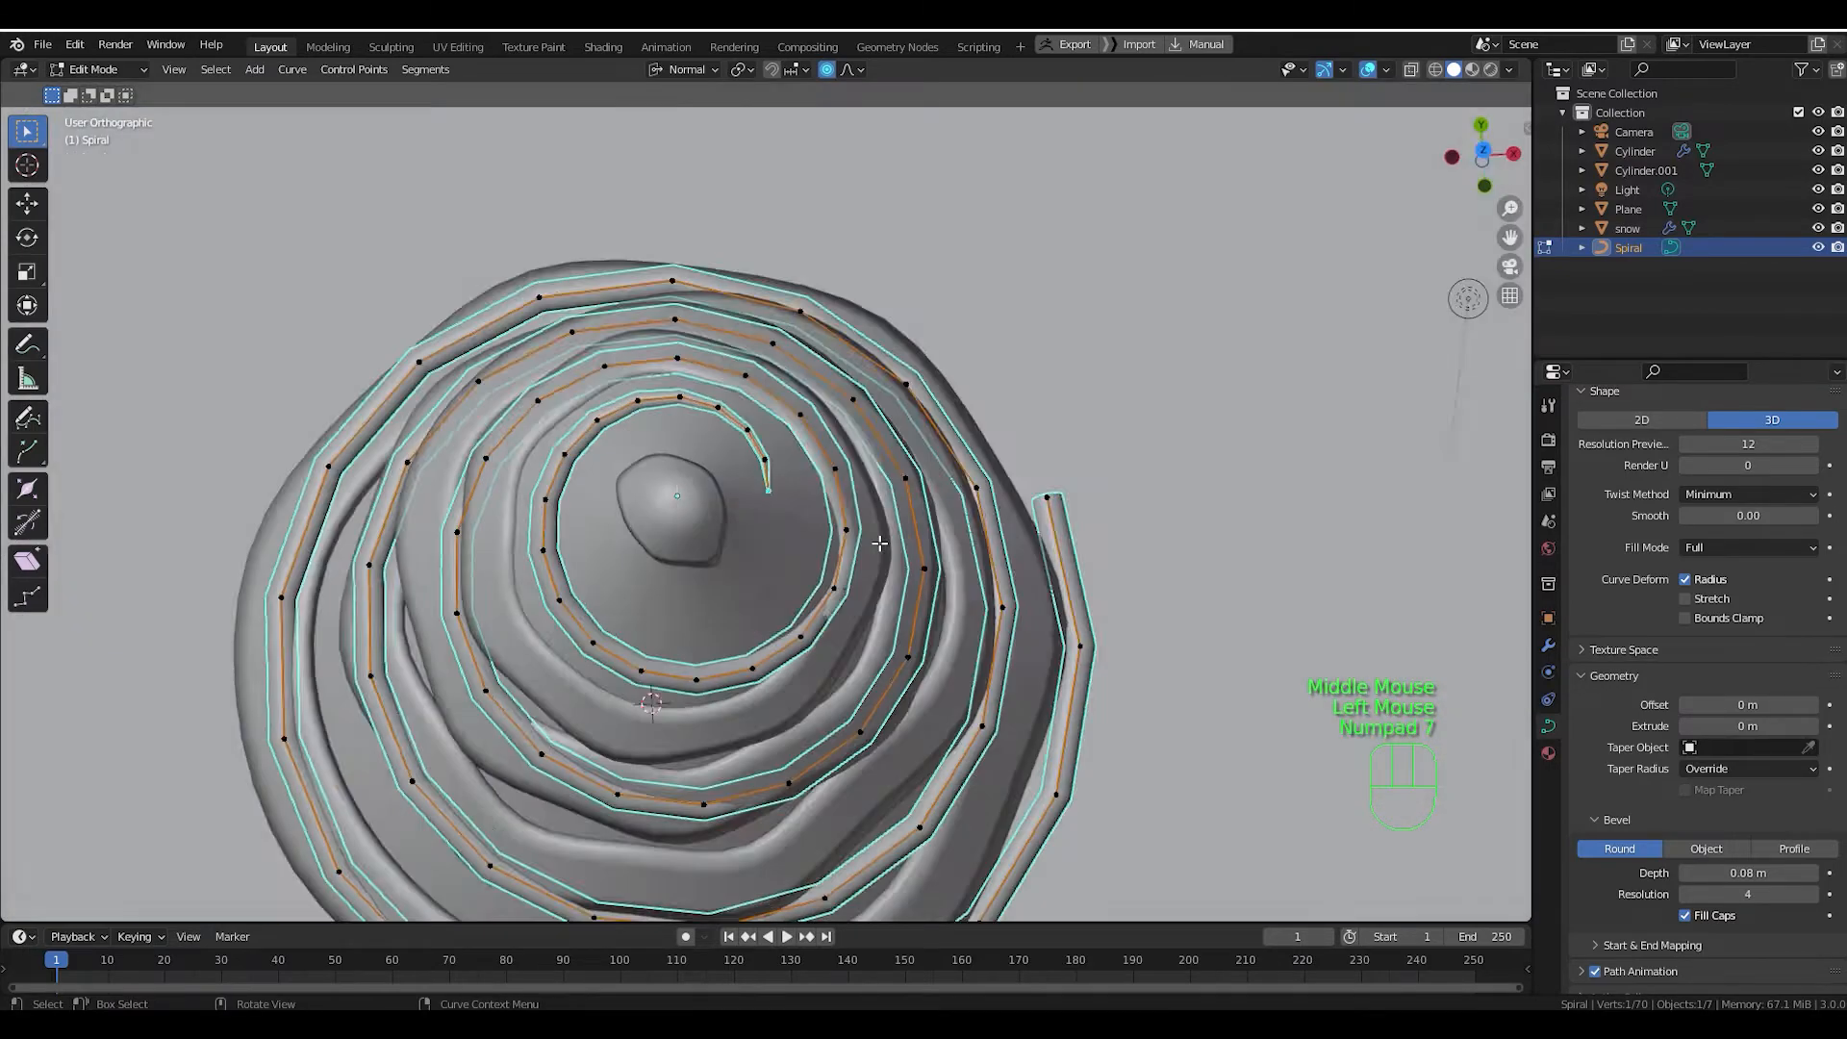
key("g")
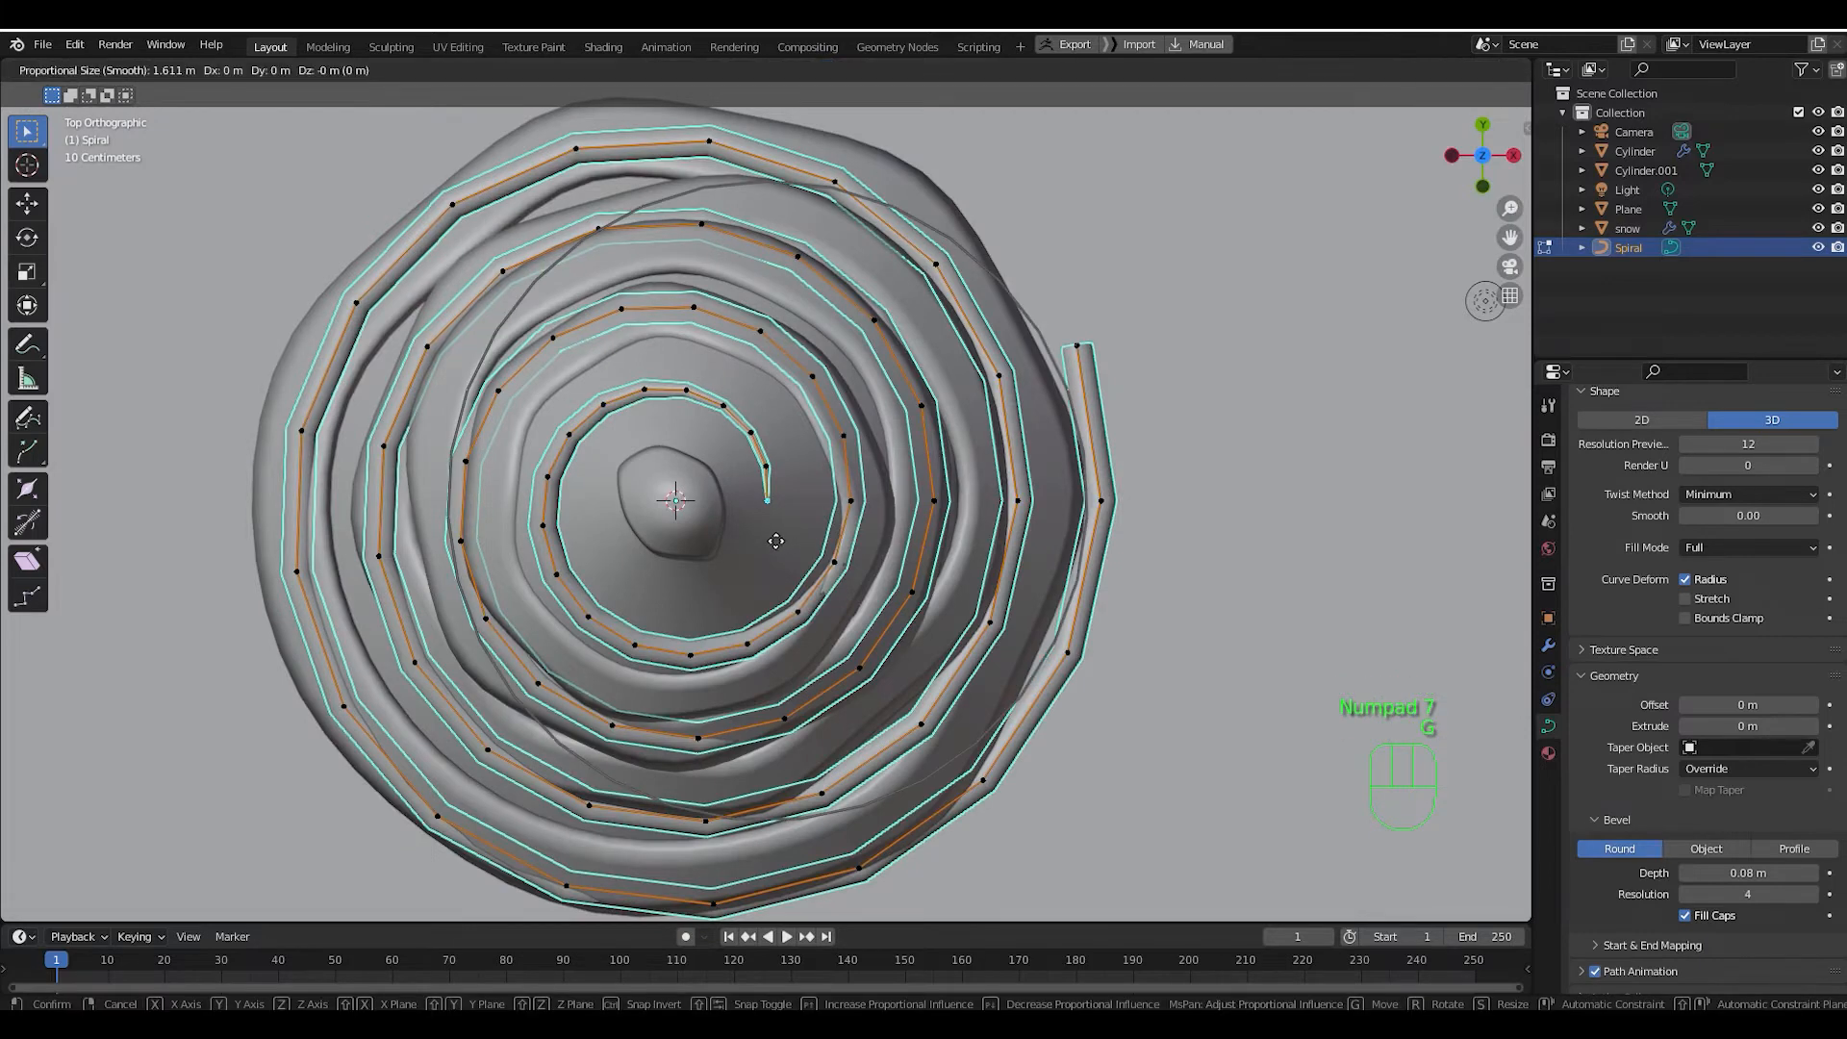
scroll(729, 570, "up", 3)
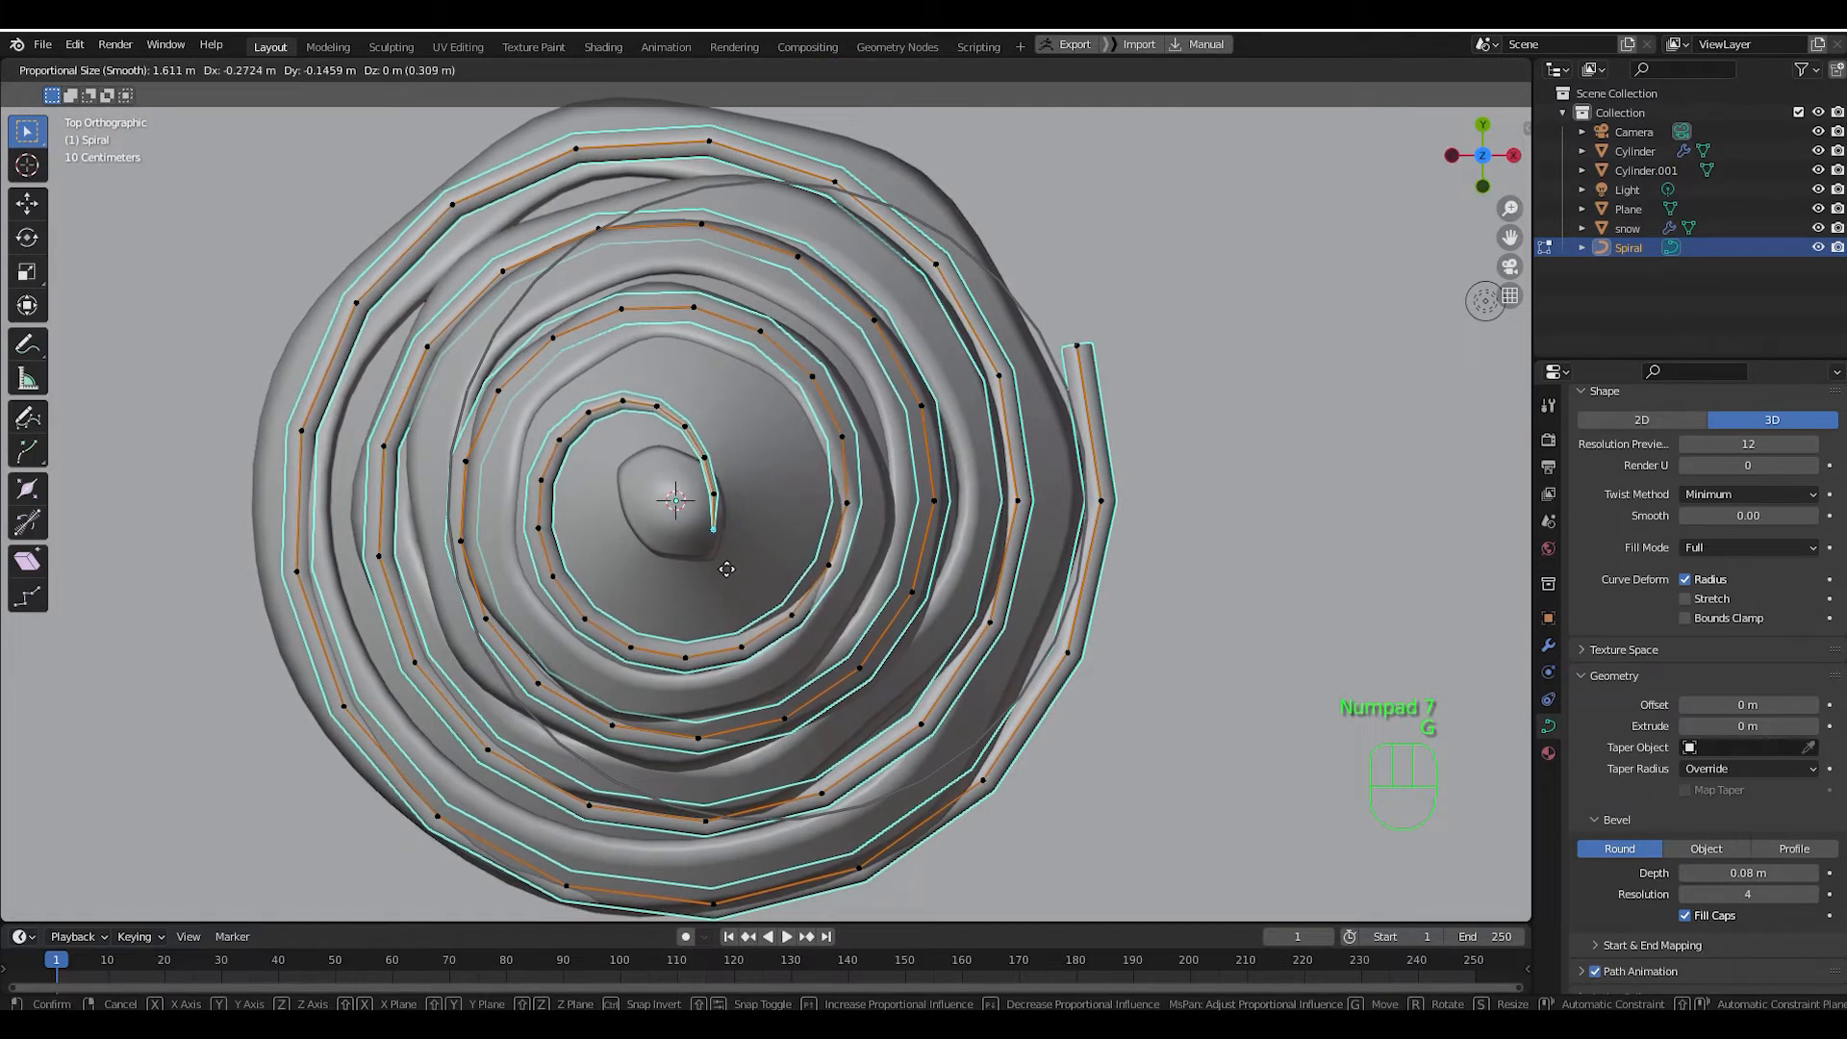
scroll(740, 569, "down", 2)
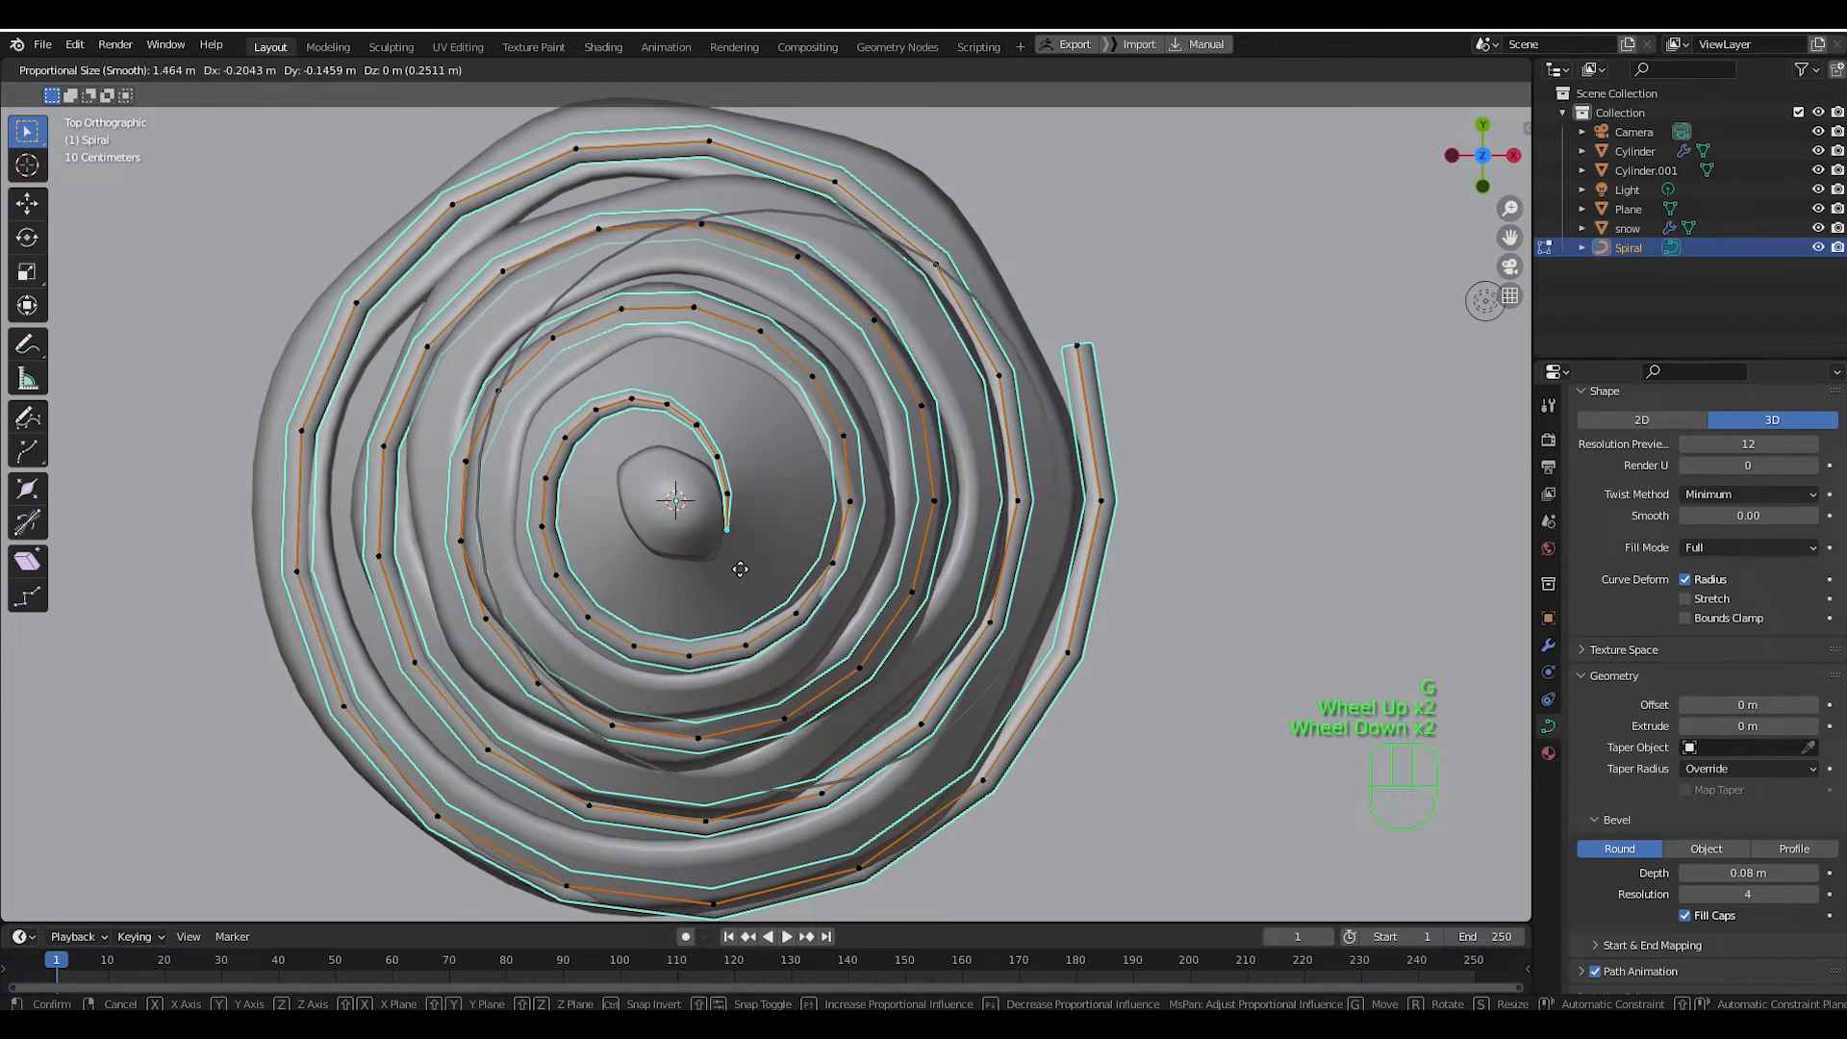
scroll(740, 570, "up", 7)
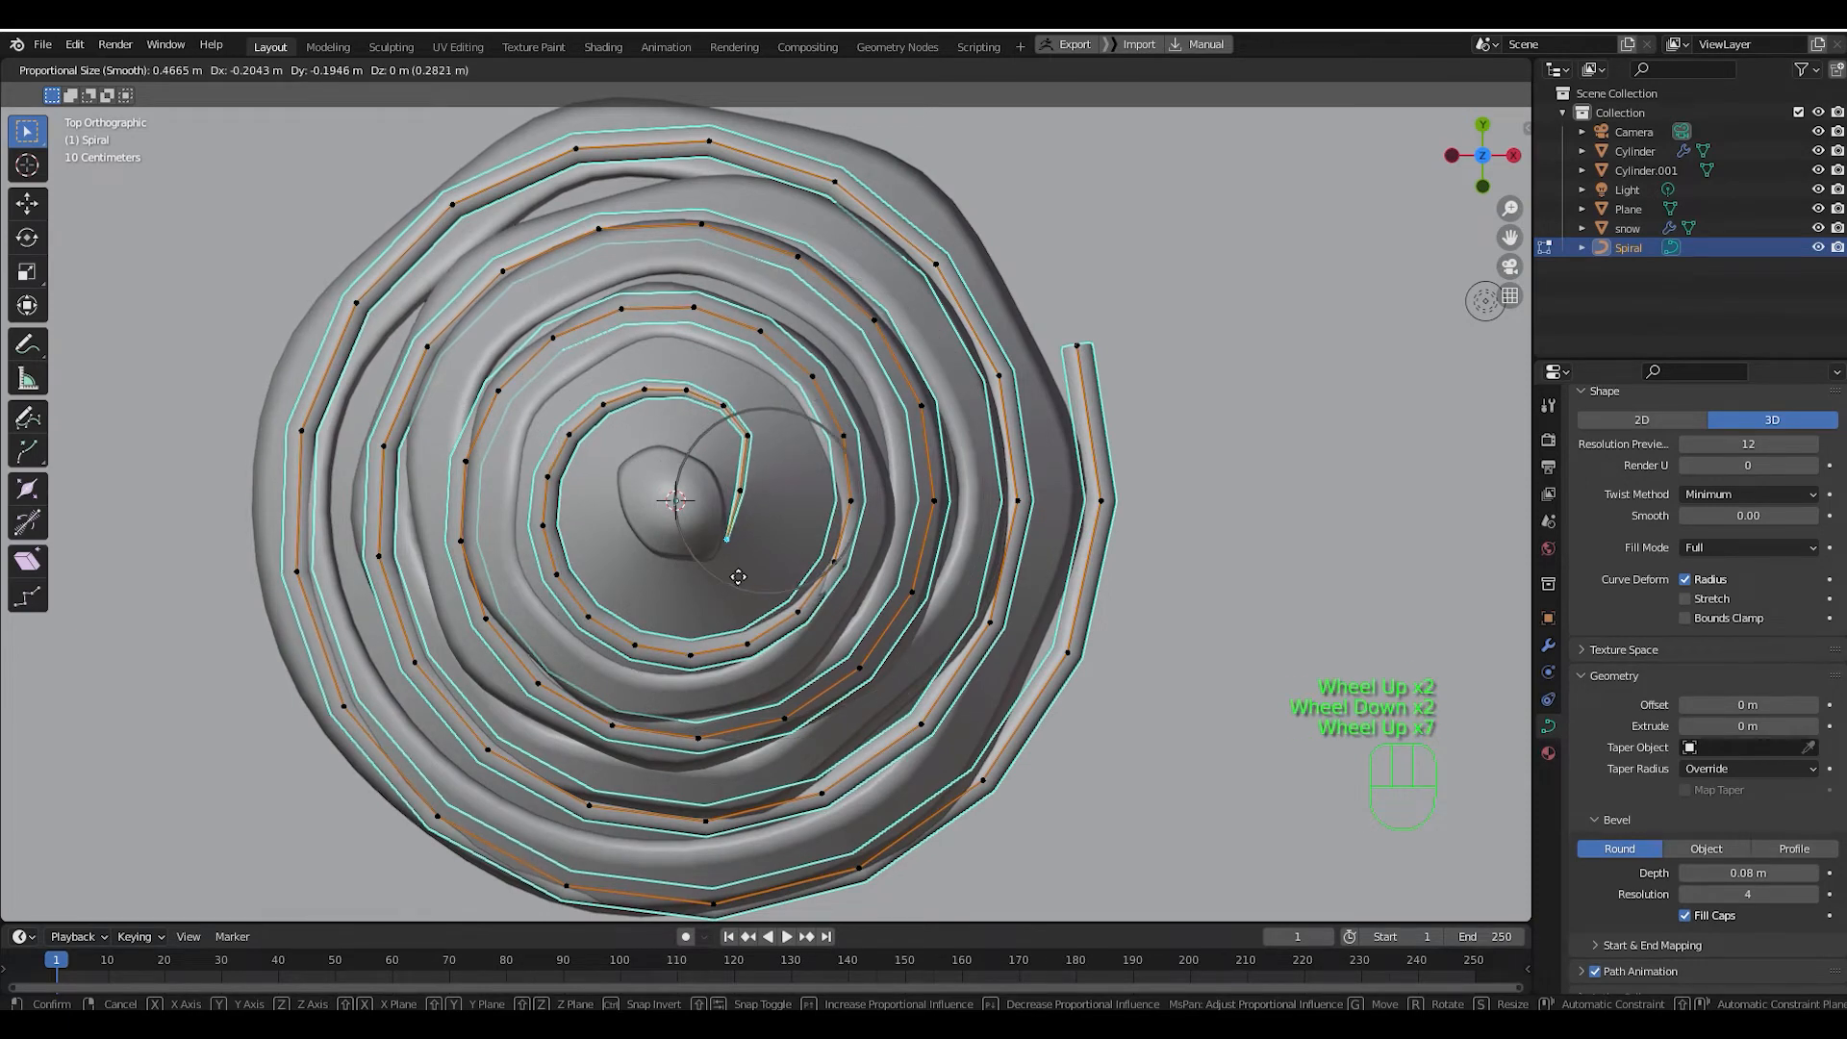
scroll(740, 568, "down", 2)
scroll(743, 558, "up", 5)
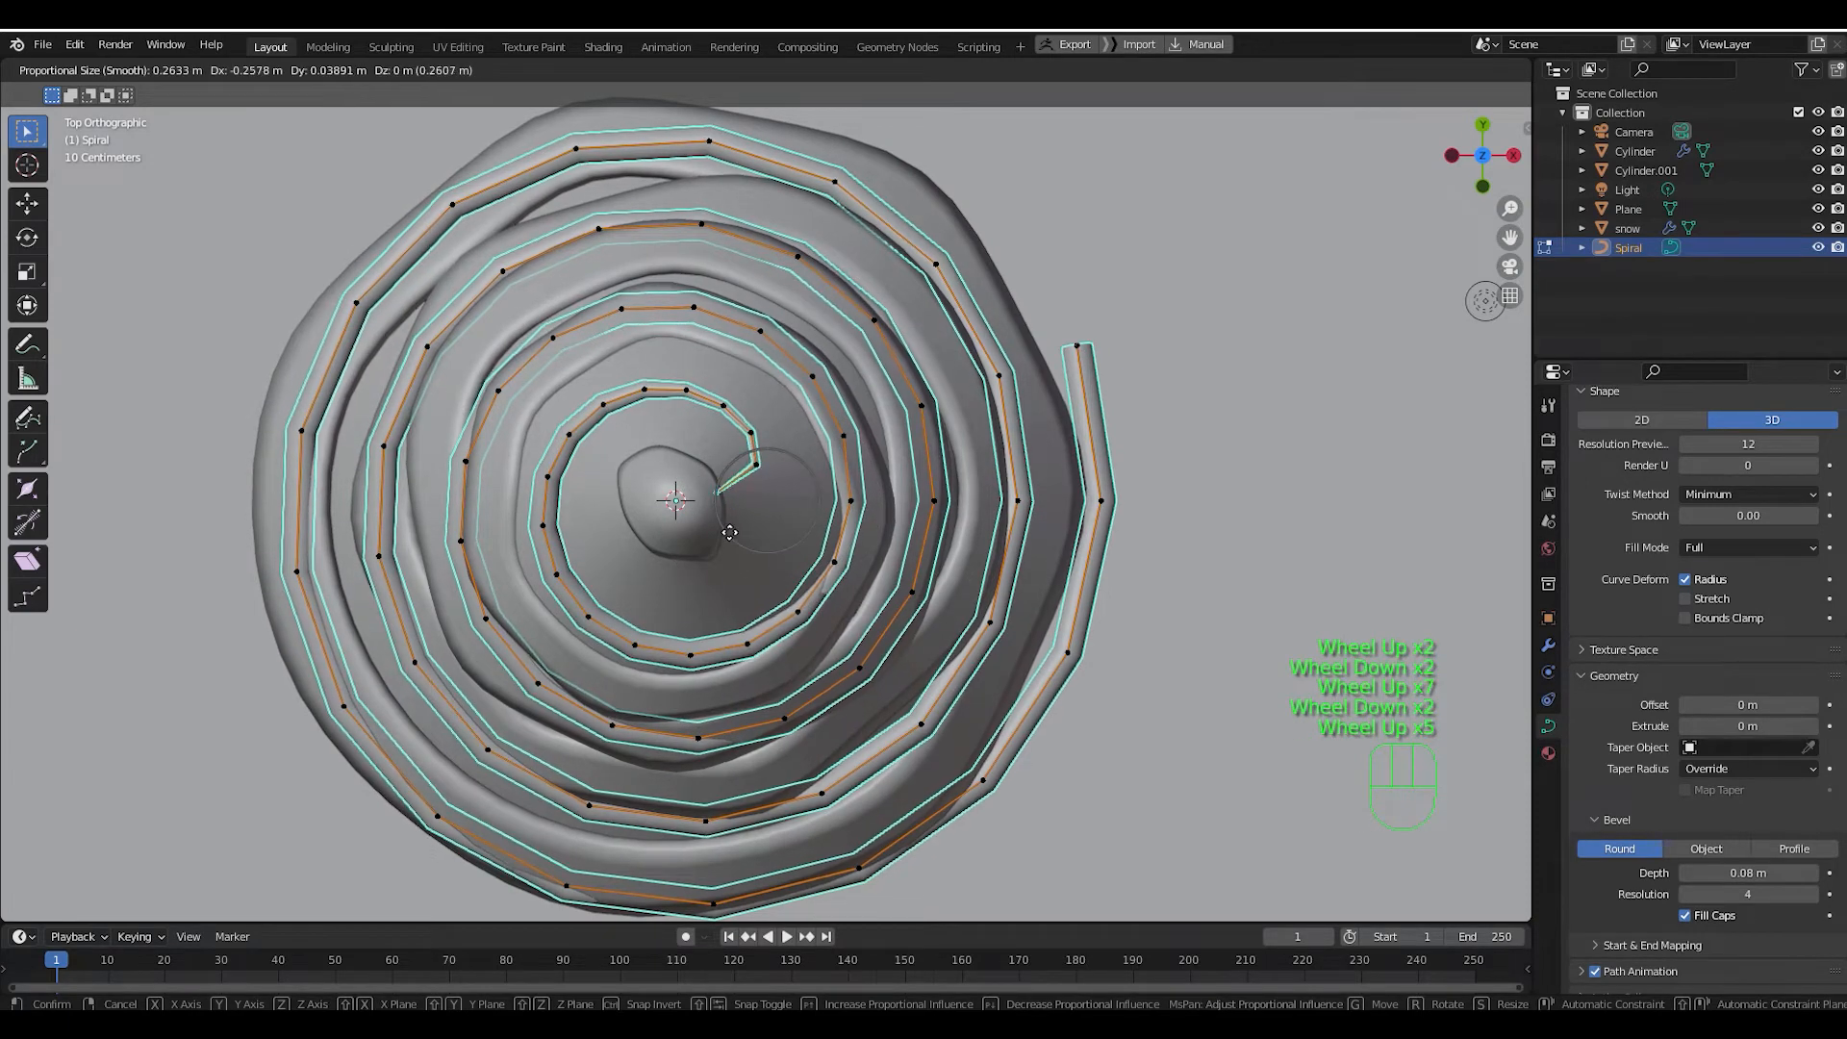
scroll(735, 542, "down", 3)
scroll(735, 542, "down", 3)
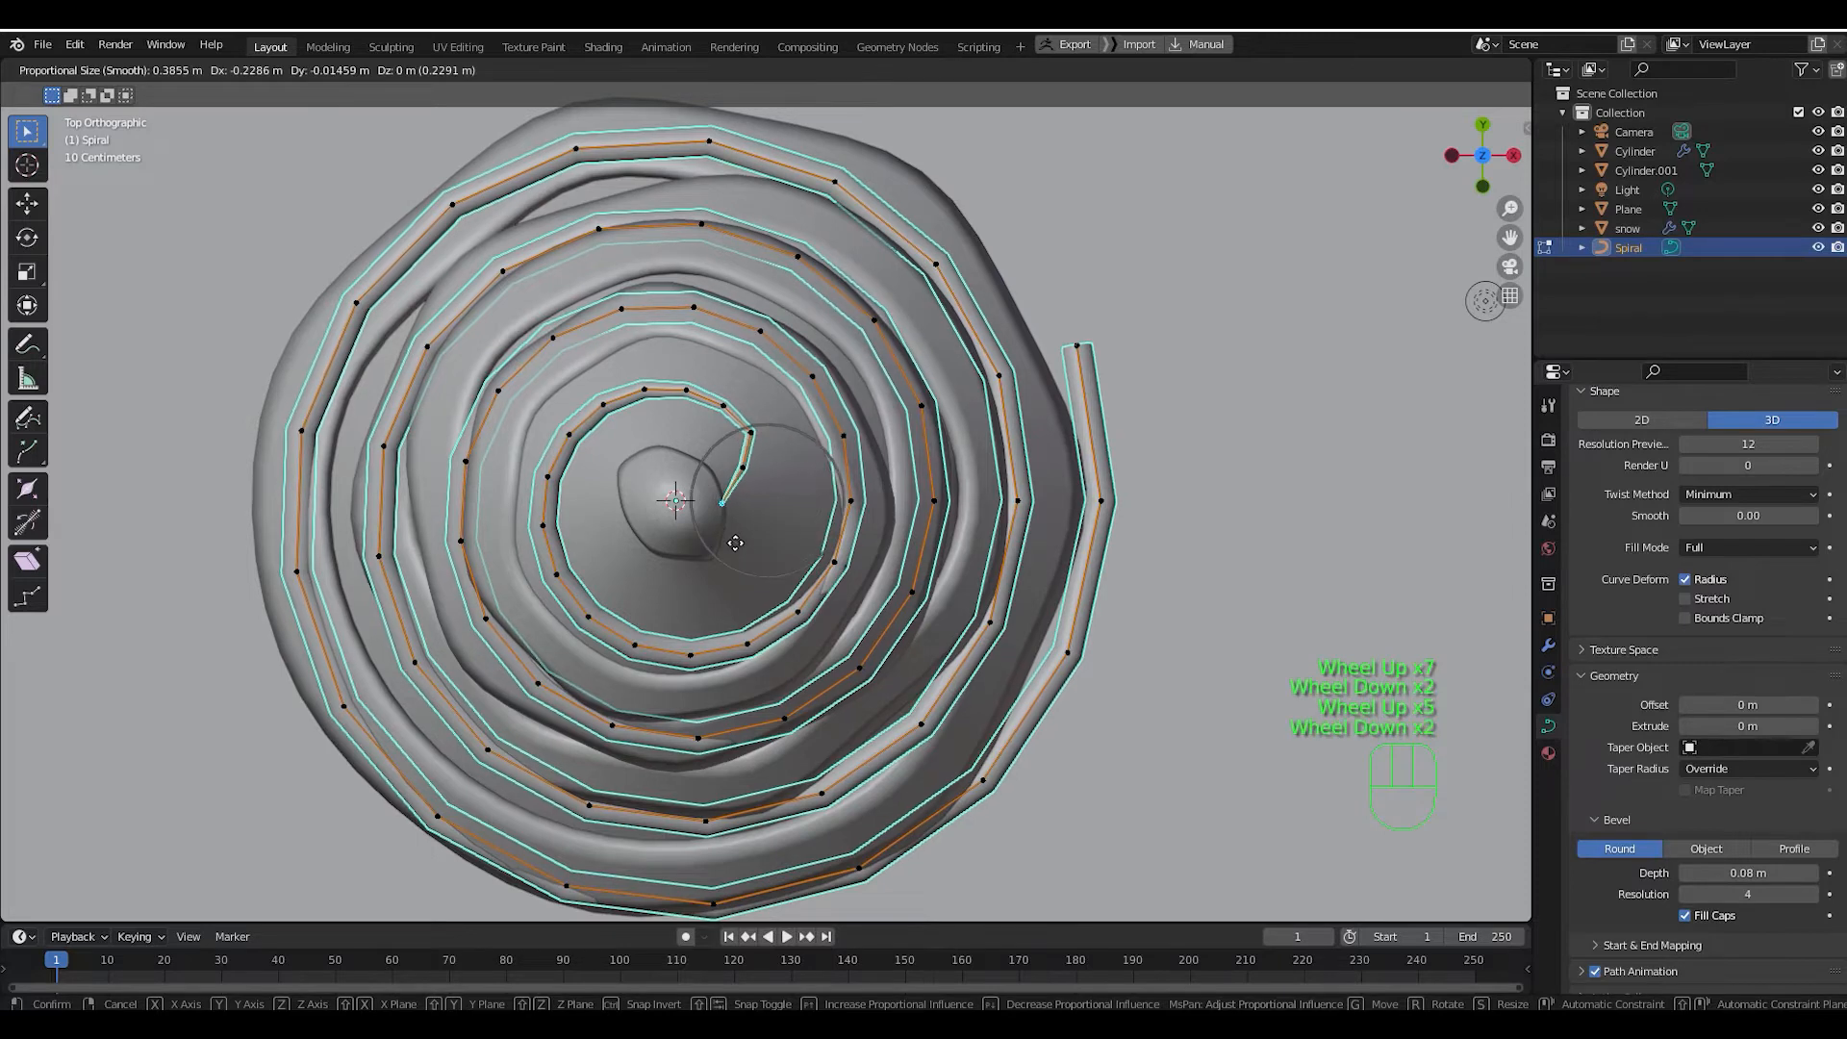
left_click(640, 382)
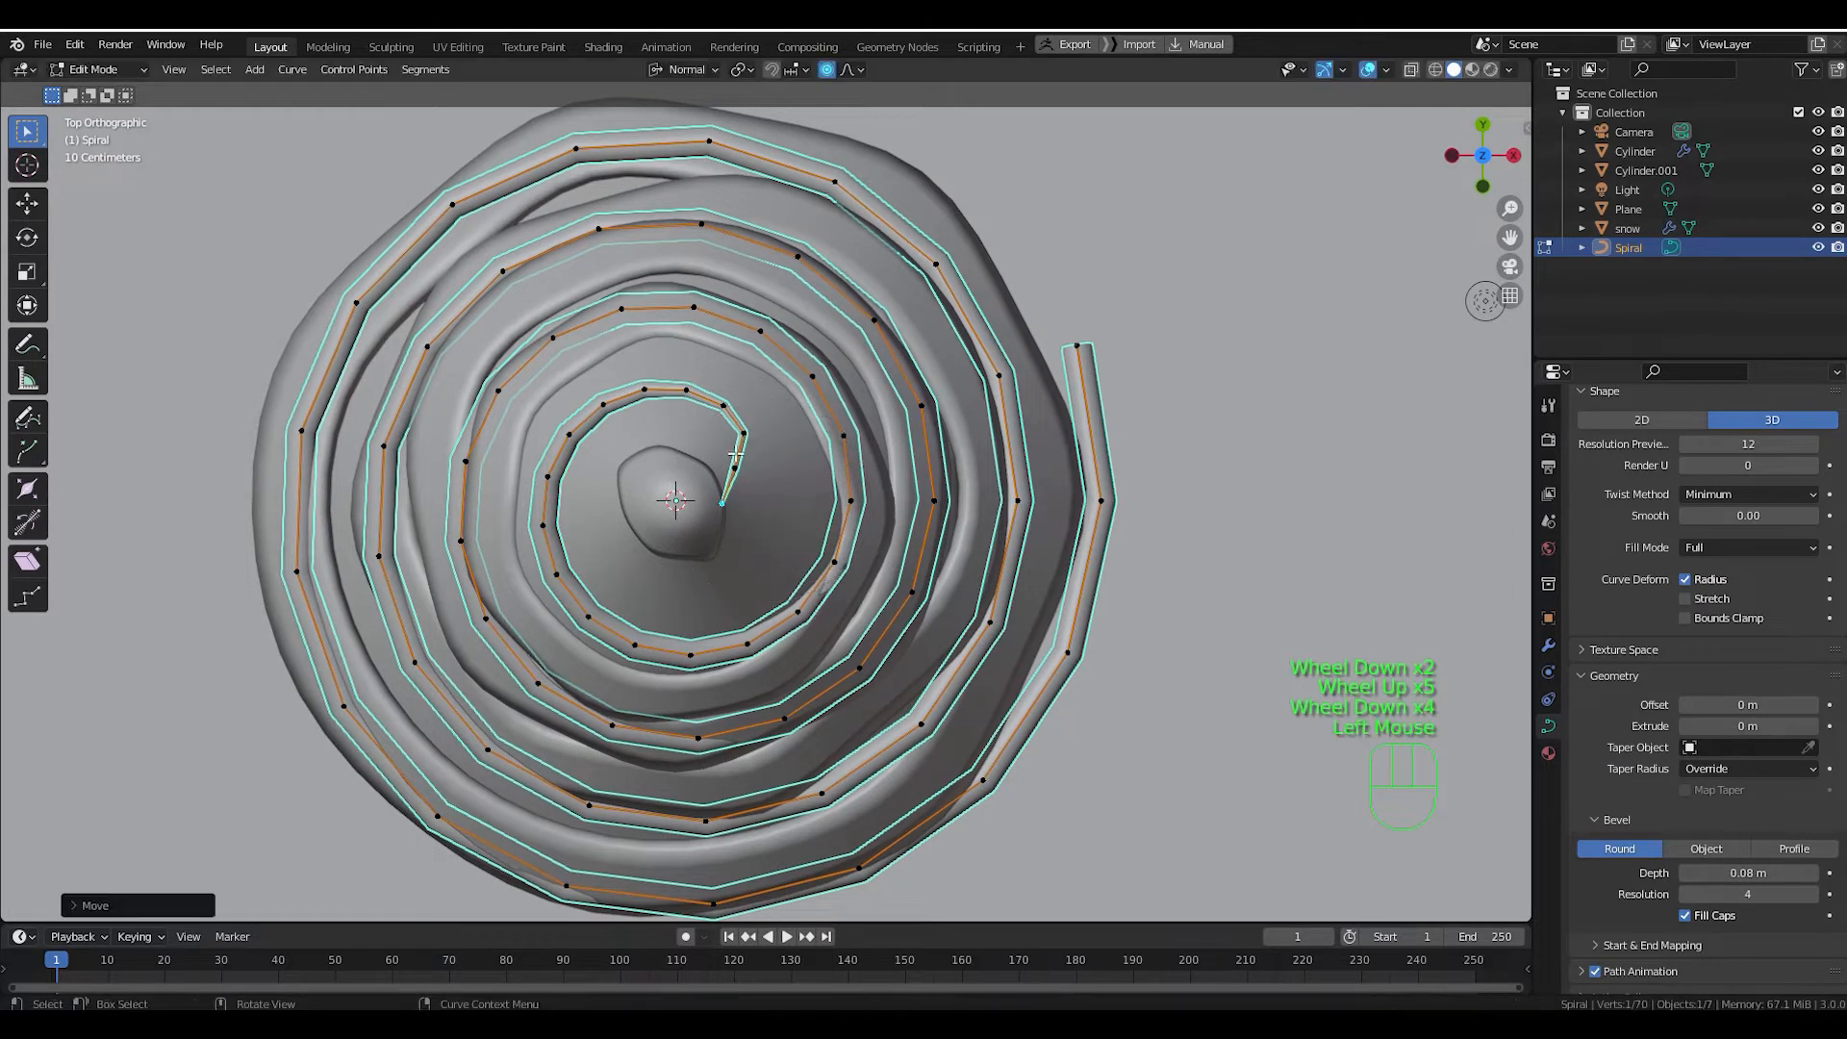
Nudge a point on the outer side of the spiral's top turn about 0.05 m with a proportional size of 1 m.
left_click(578, 439)
key("g")
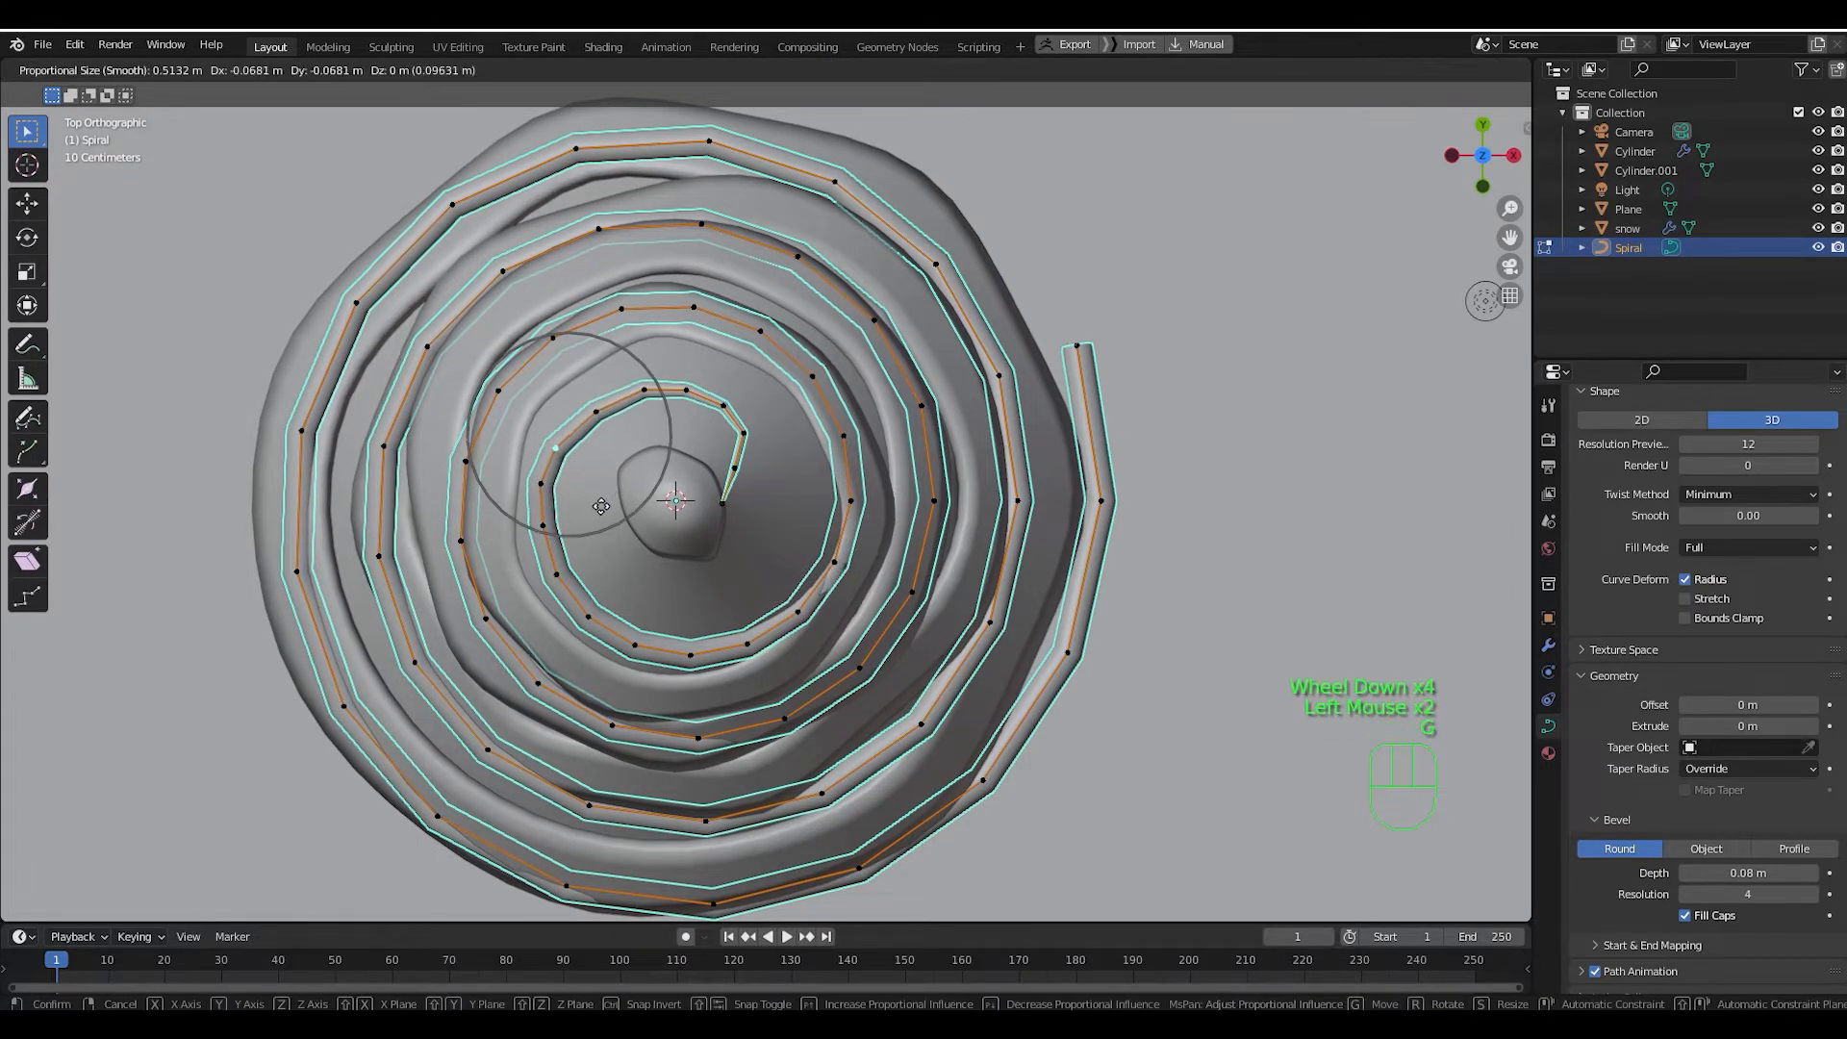
scroll(612, 493, "up", 2)
scroll(610, 494, "down", 3)
scroll(610, 494, "down", 2)
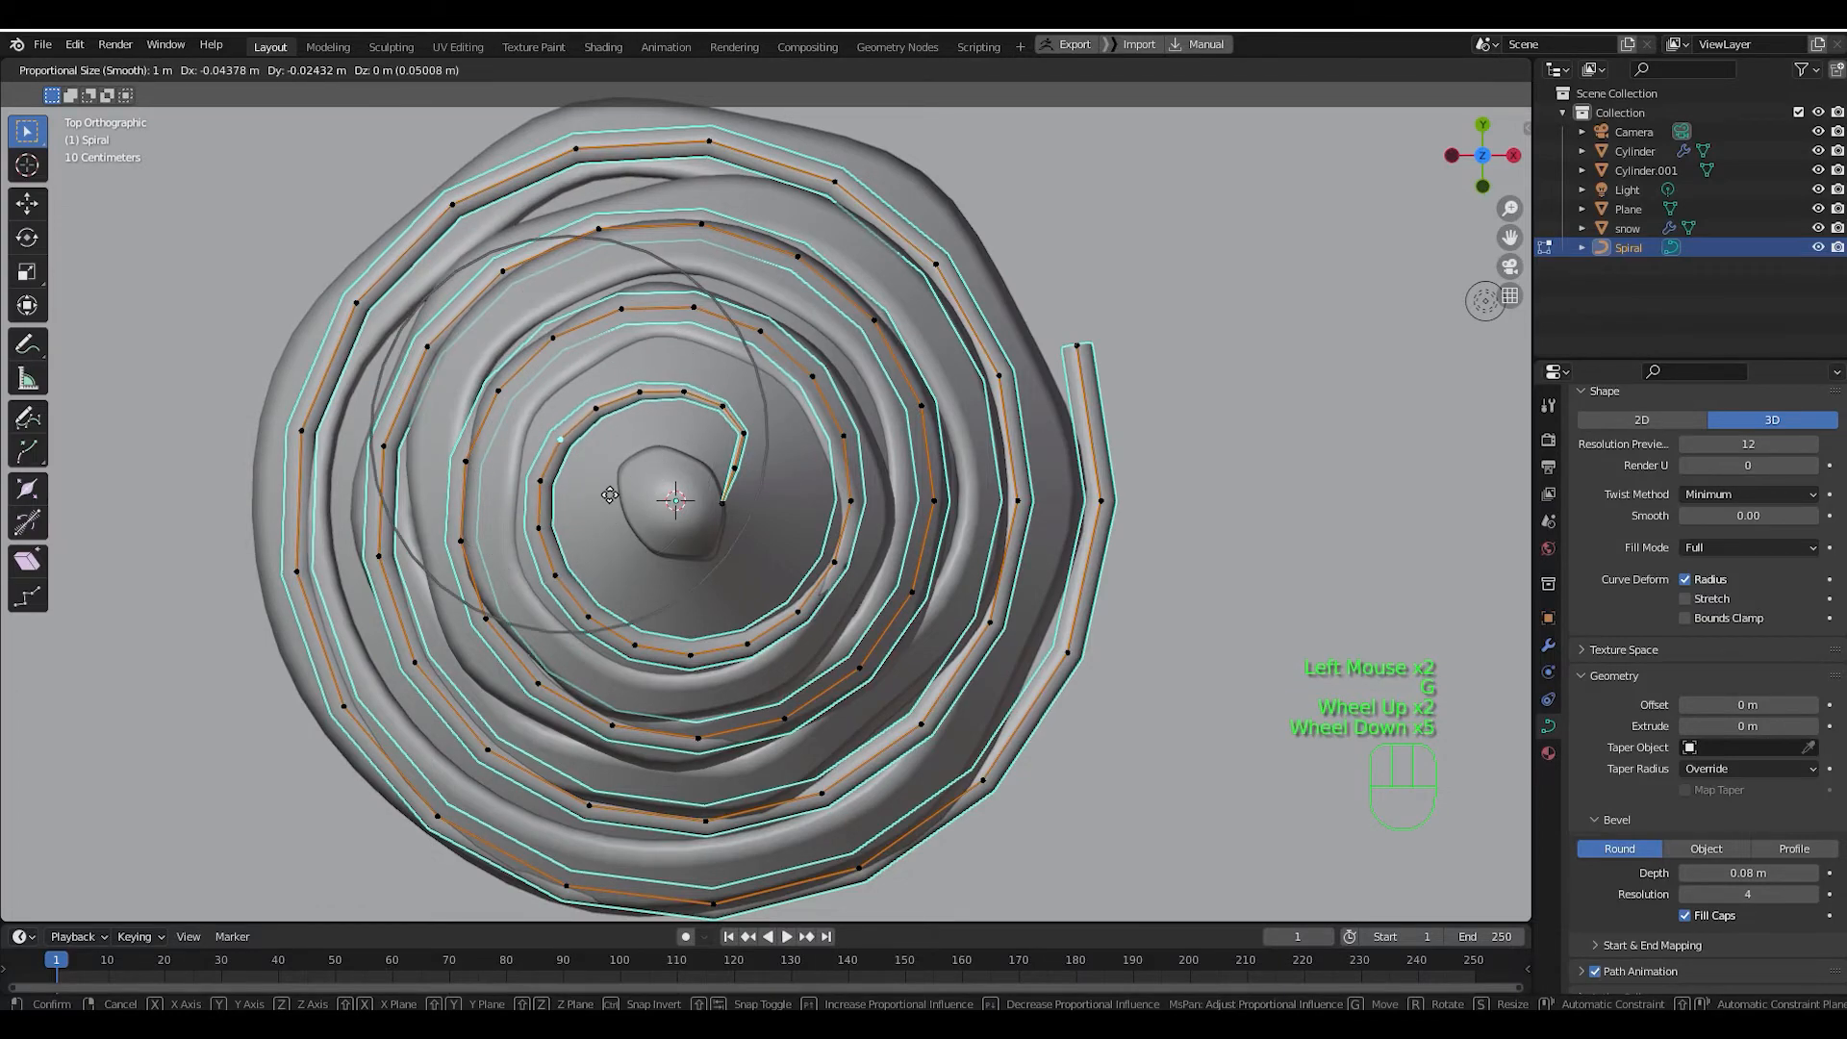
left_click(610, 495)
Lower the spiral's top end point by about 0.19 m in front view so the tip sits beside the snow cap.
middle_click_drag(609, 494, 719, 406)
key("KP_1")
left_click(736, 553)
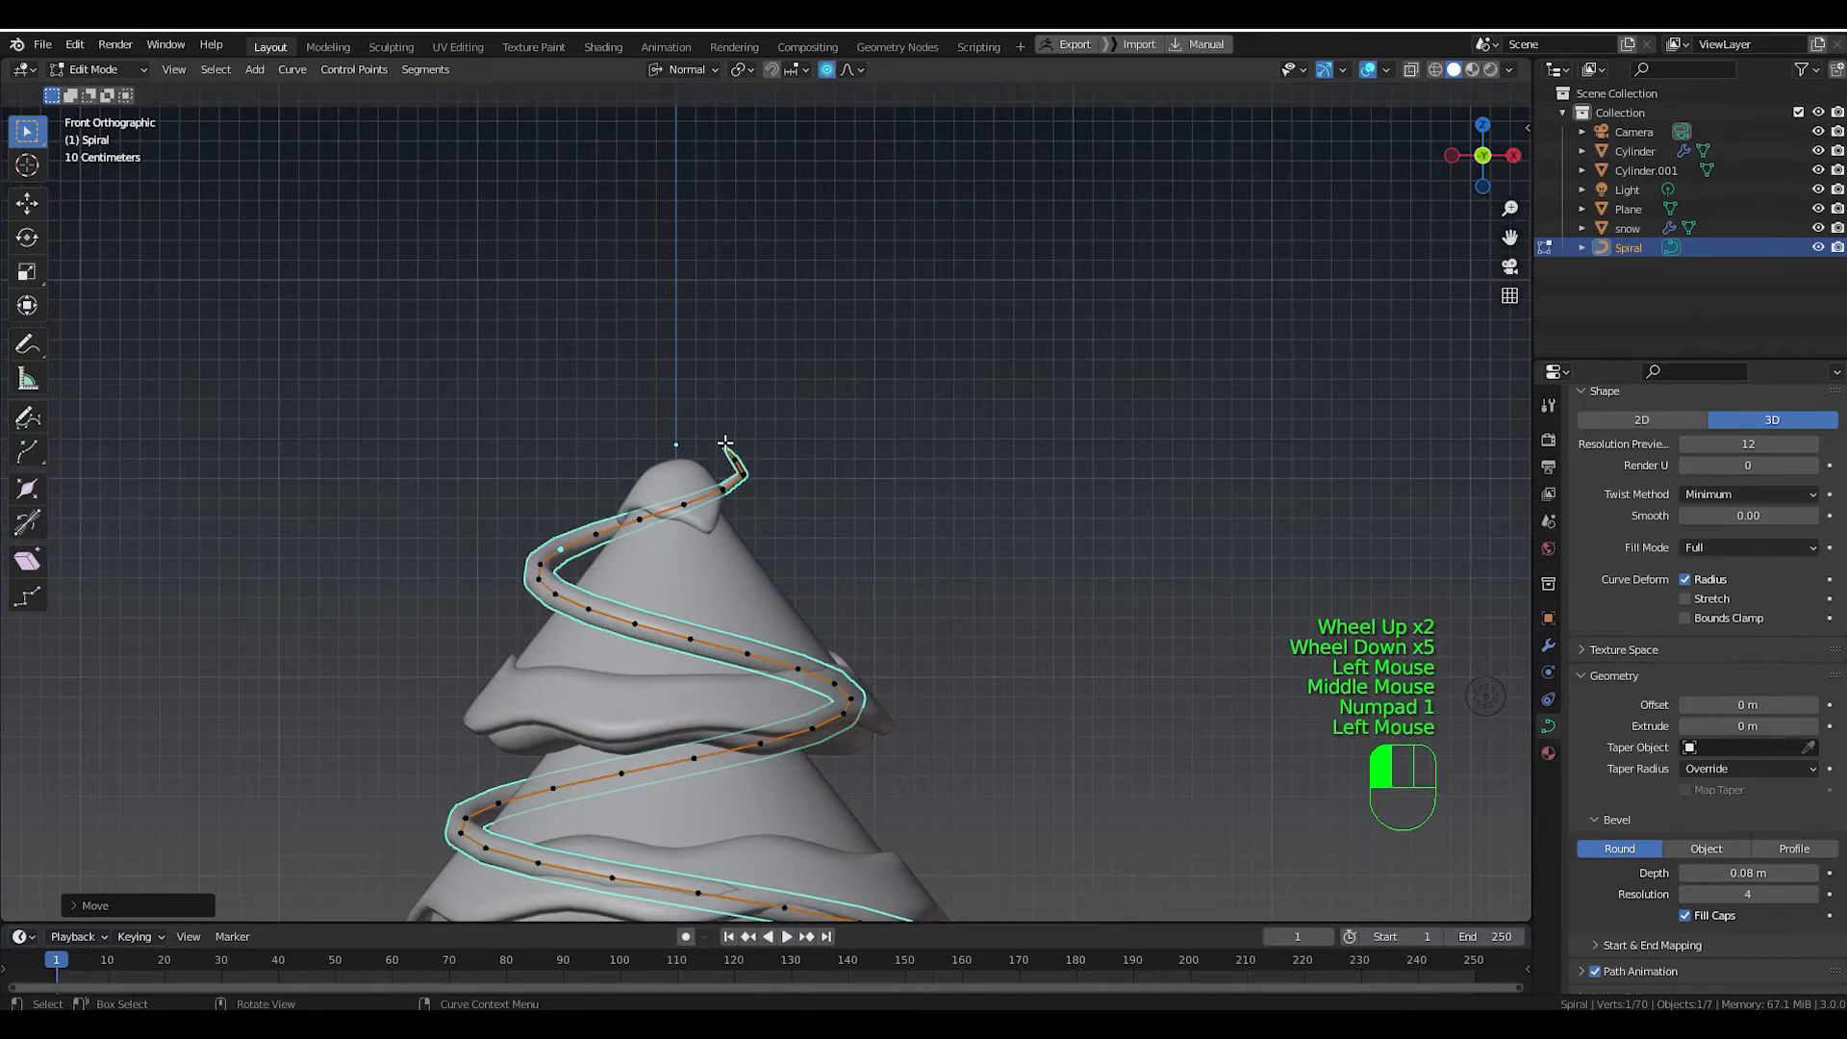
key("g")
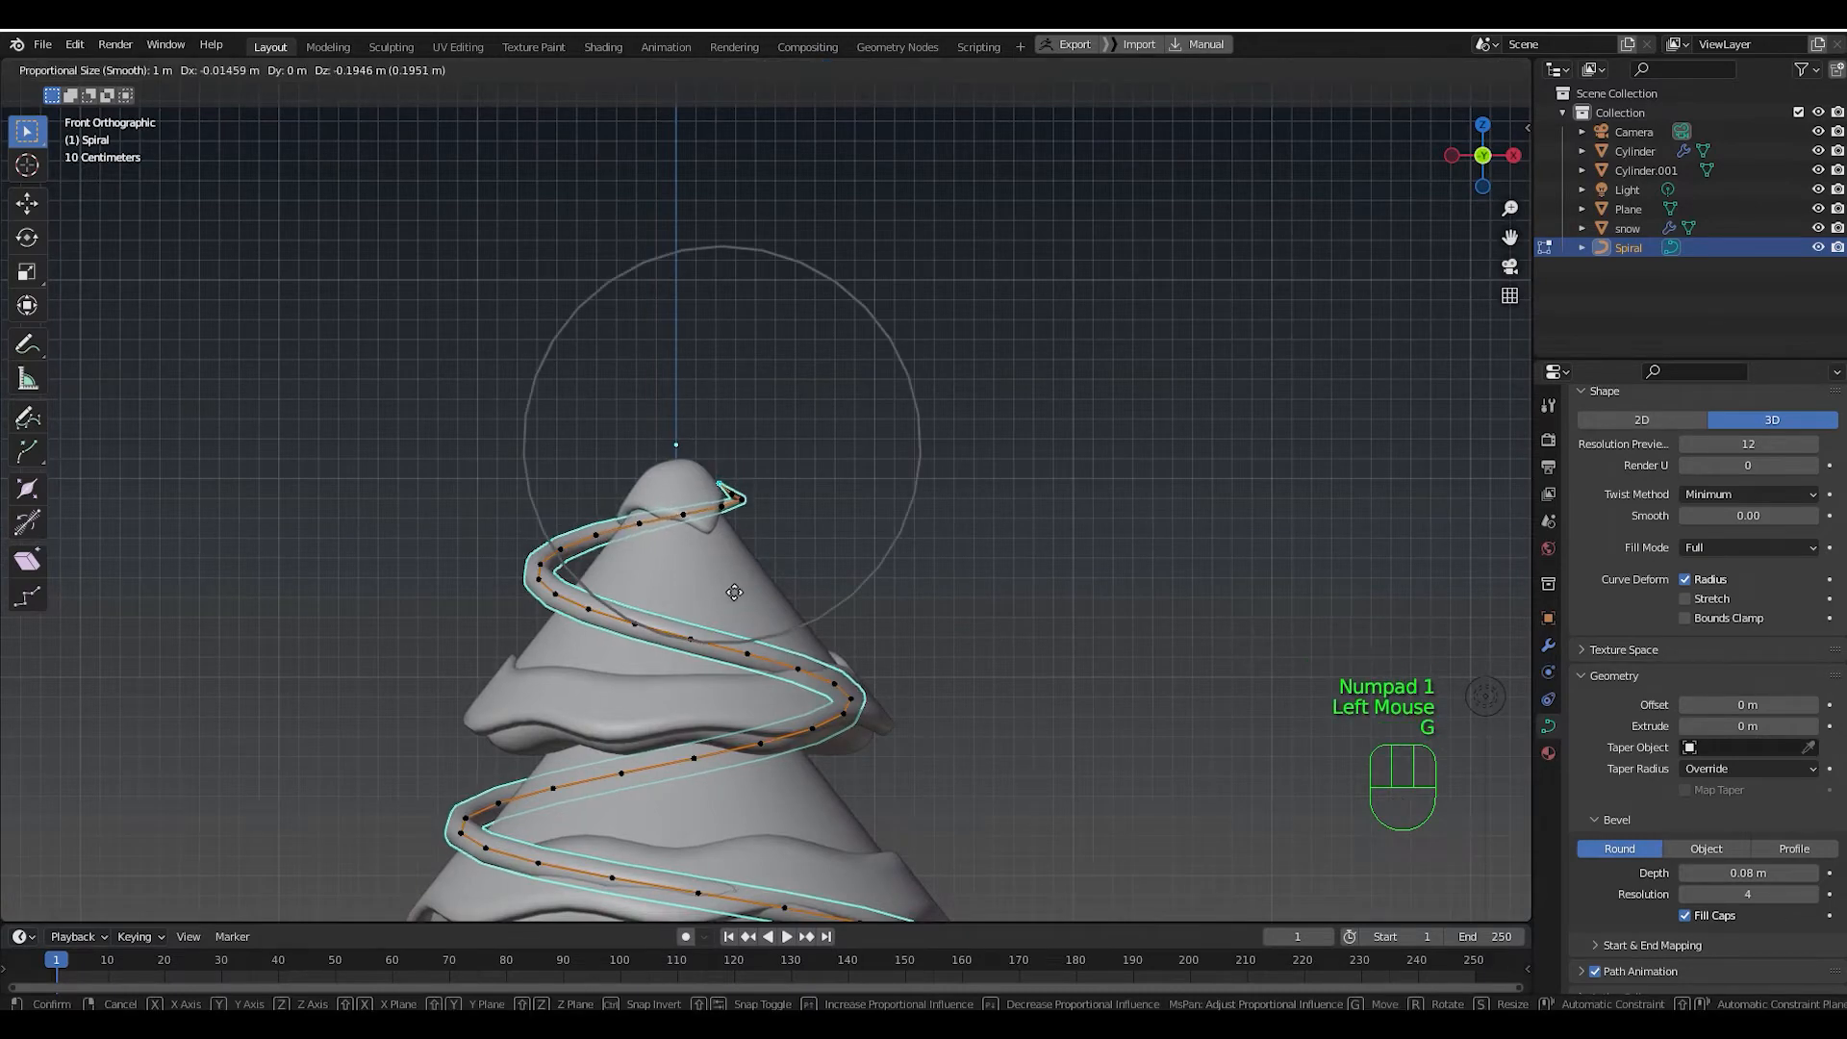
left_click(734, 594)
Switch to material preview and use the Move tool to pull a buried front point of the second turn from the top outward.
scroll(734, 594, "down", 4)
middle_click_drag(734, 594, 825, 674)
scroll(785, 655, "up", 2)
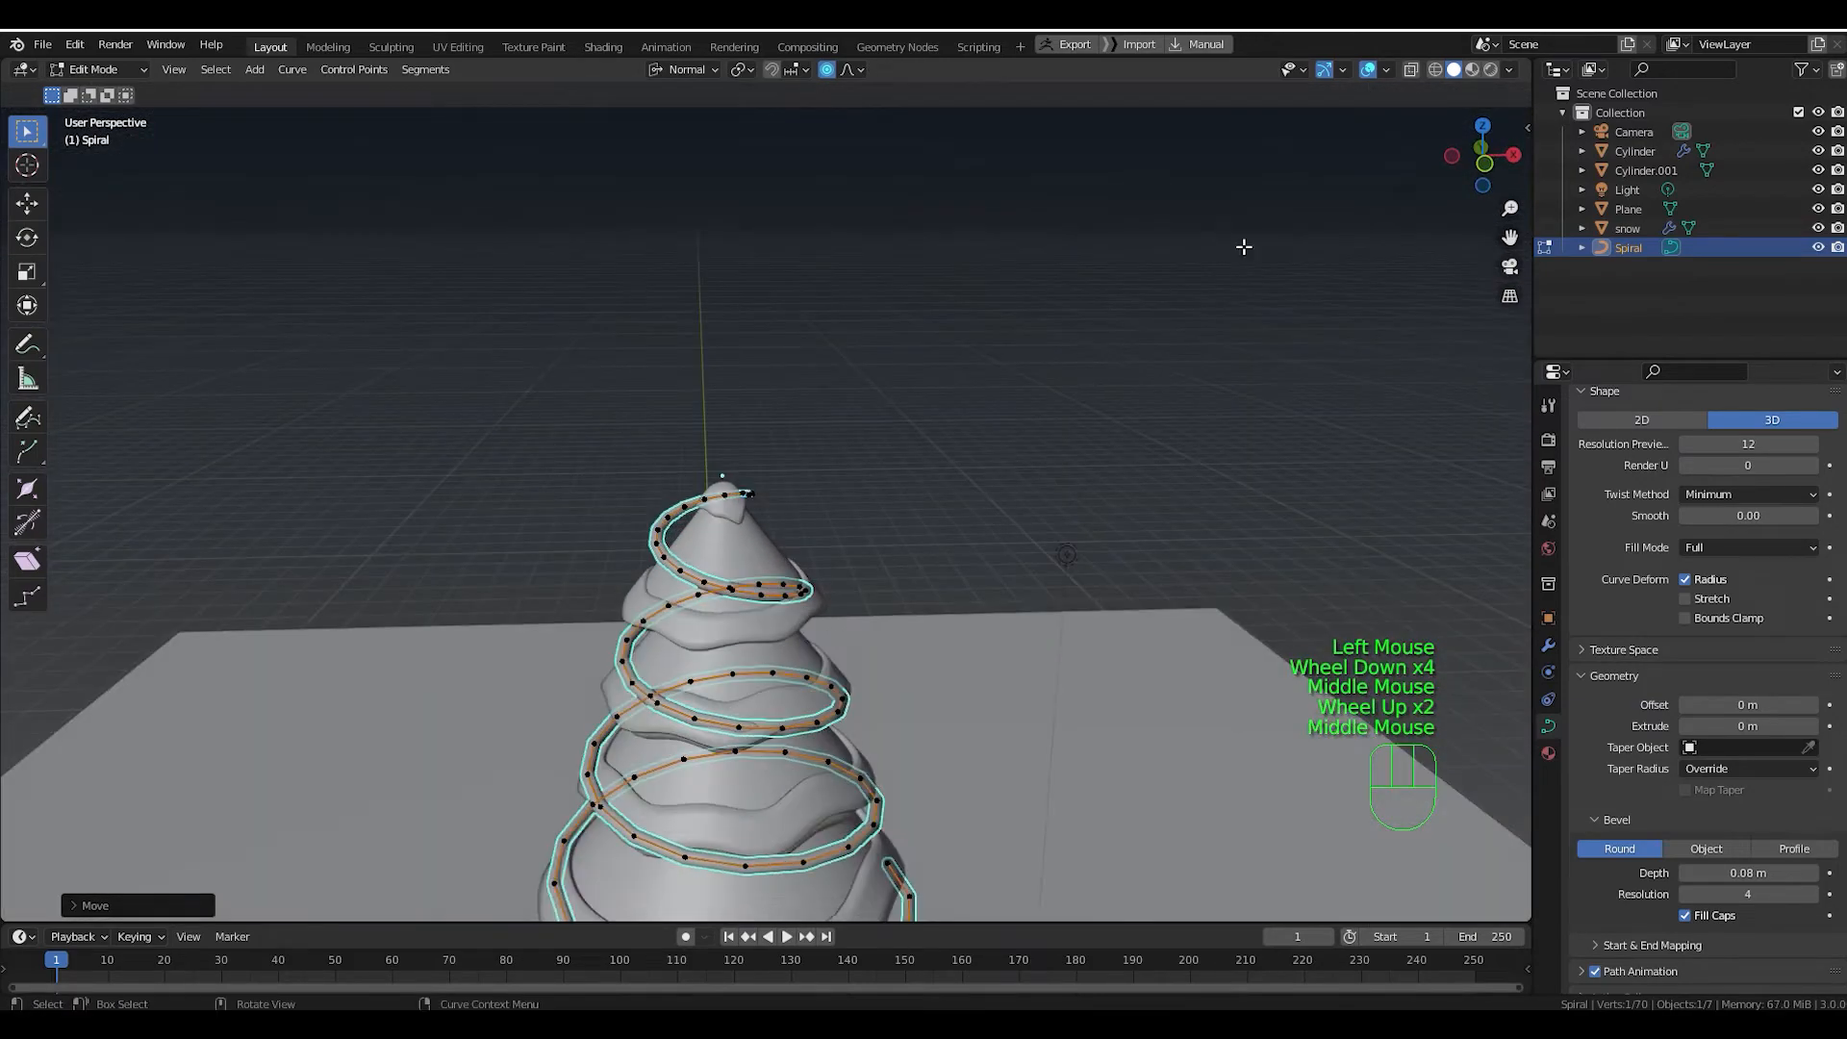
left_click(1473, 71)
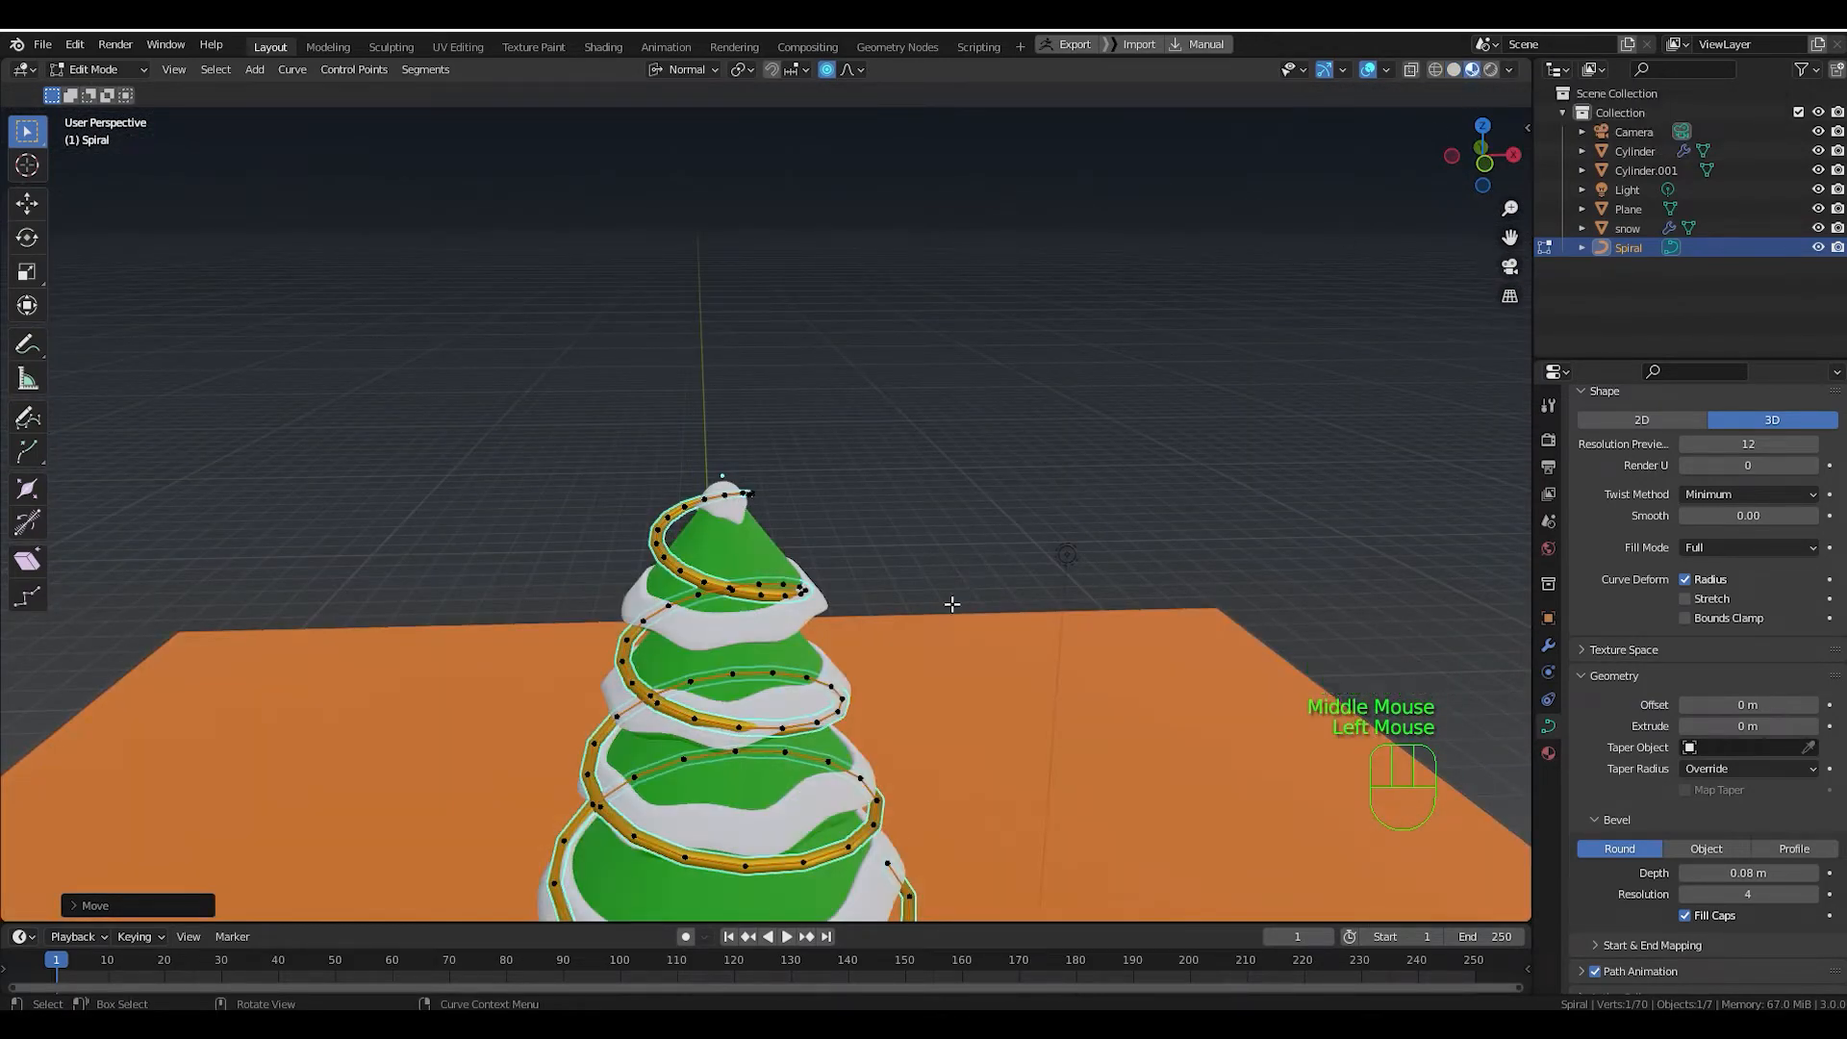
middle_click_drag(951, 603, 918, 568, "shift")
scroll(952, 508, "up", 3)
left_click(805, 571)
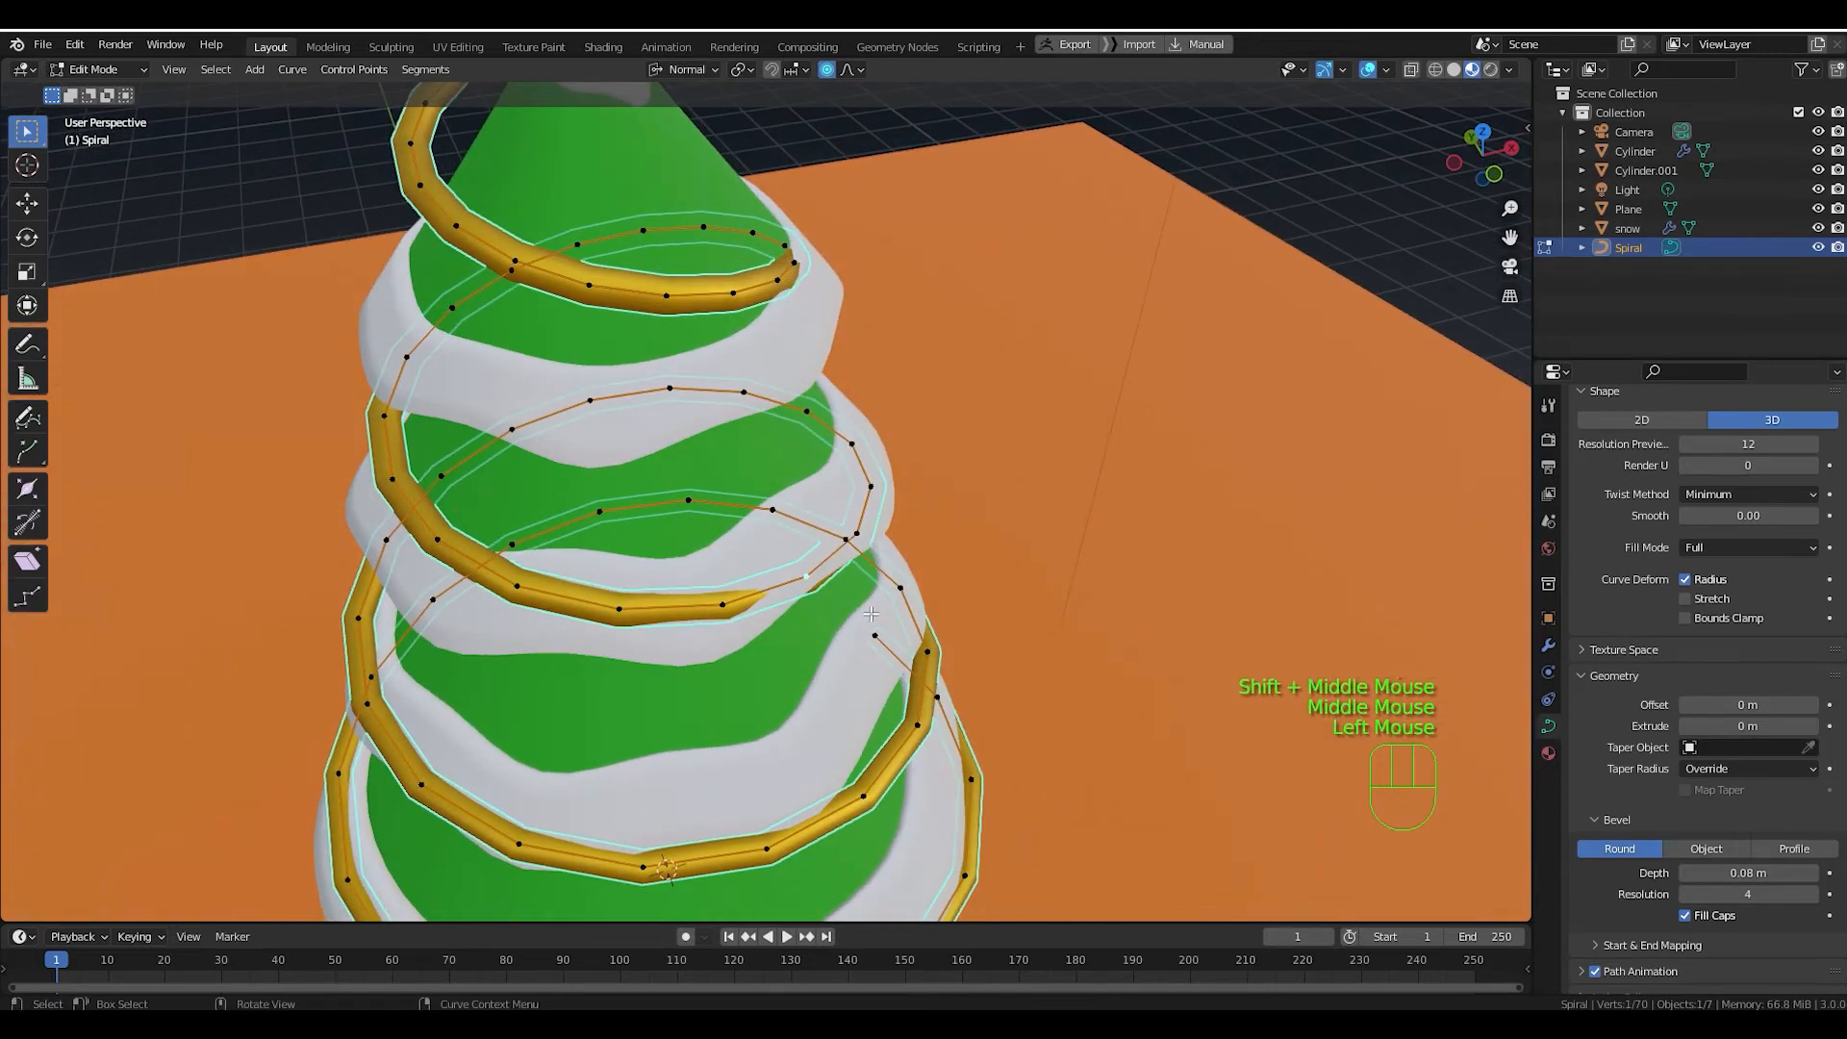
left_click(29, 219)
left_click_drag(880, 618, 878, 635)
Pull the neighbouring point on the second turn outward until the garland clears the snow in front.
scroll(884, 630, "down", 3)
scroll(879, 635, "down", 1)
middle_click_drag(878, 635, 870, 571)
left_click(878, 542)
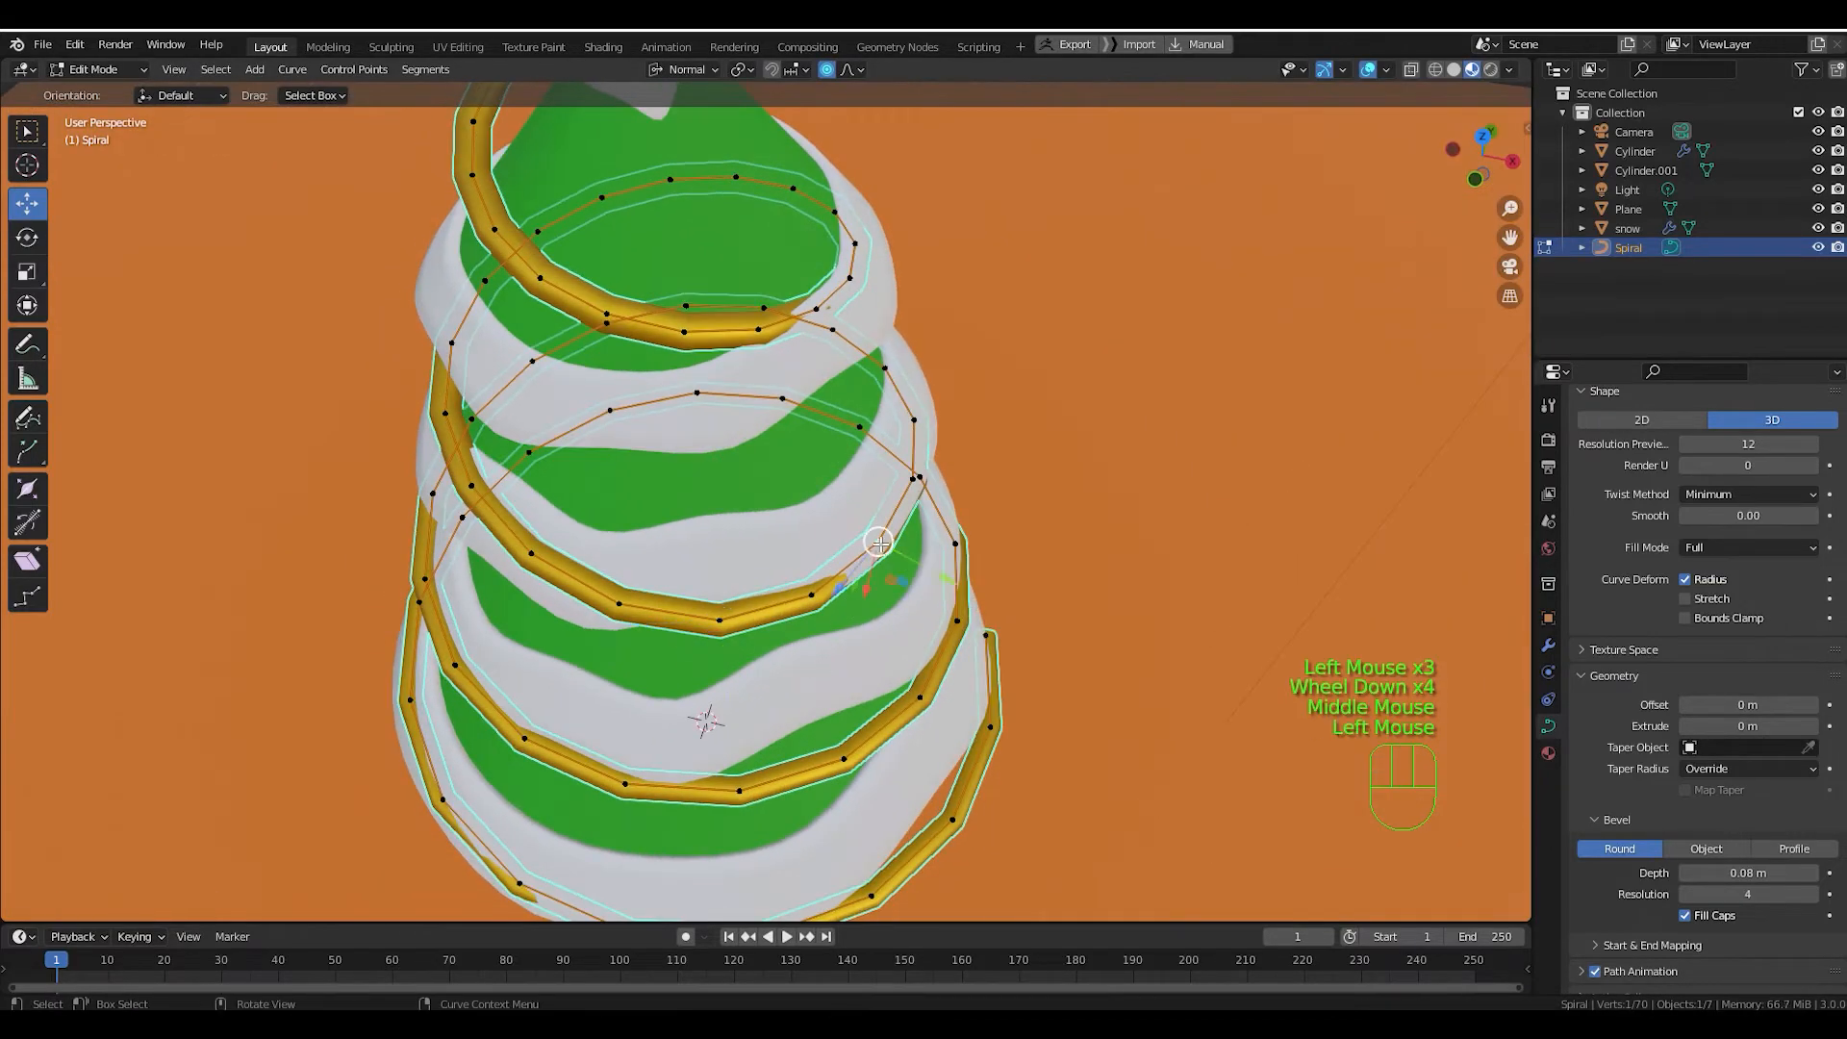
left_click_drag(937, 576, 935, 581)
middle_click_drag(935, 581, 923, 545)
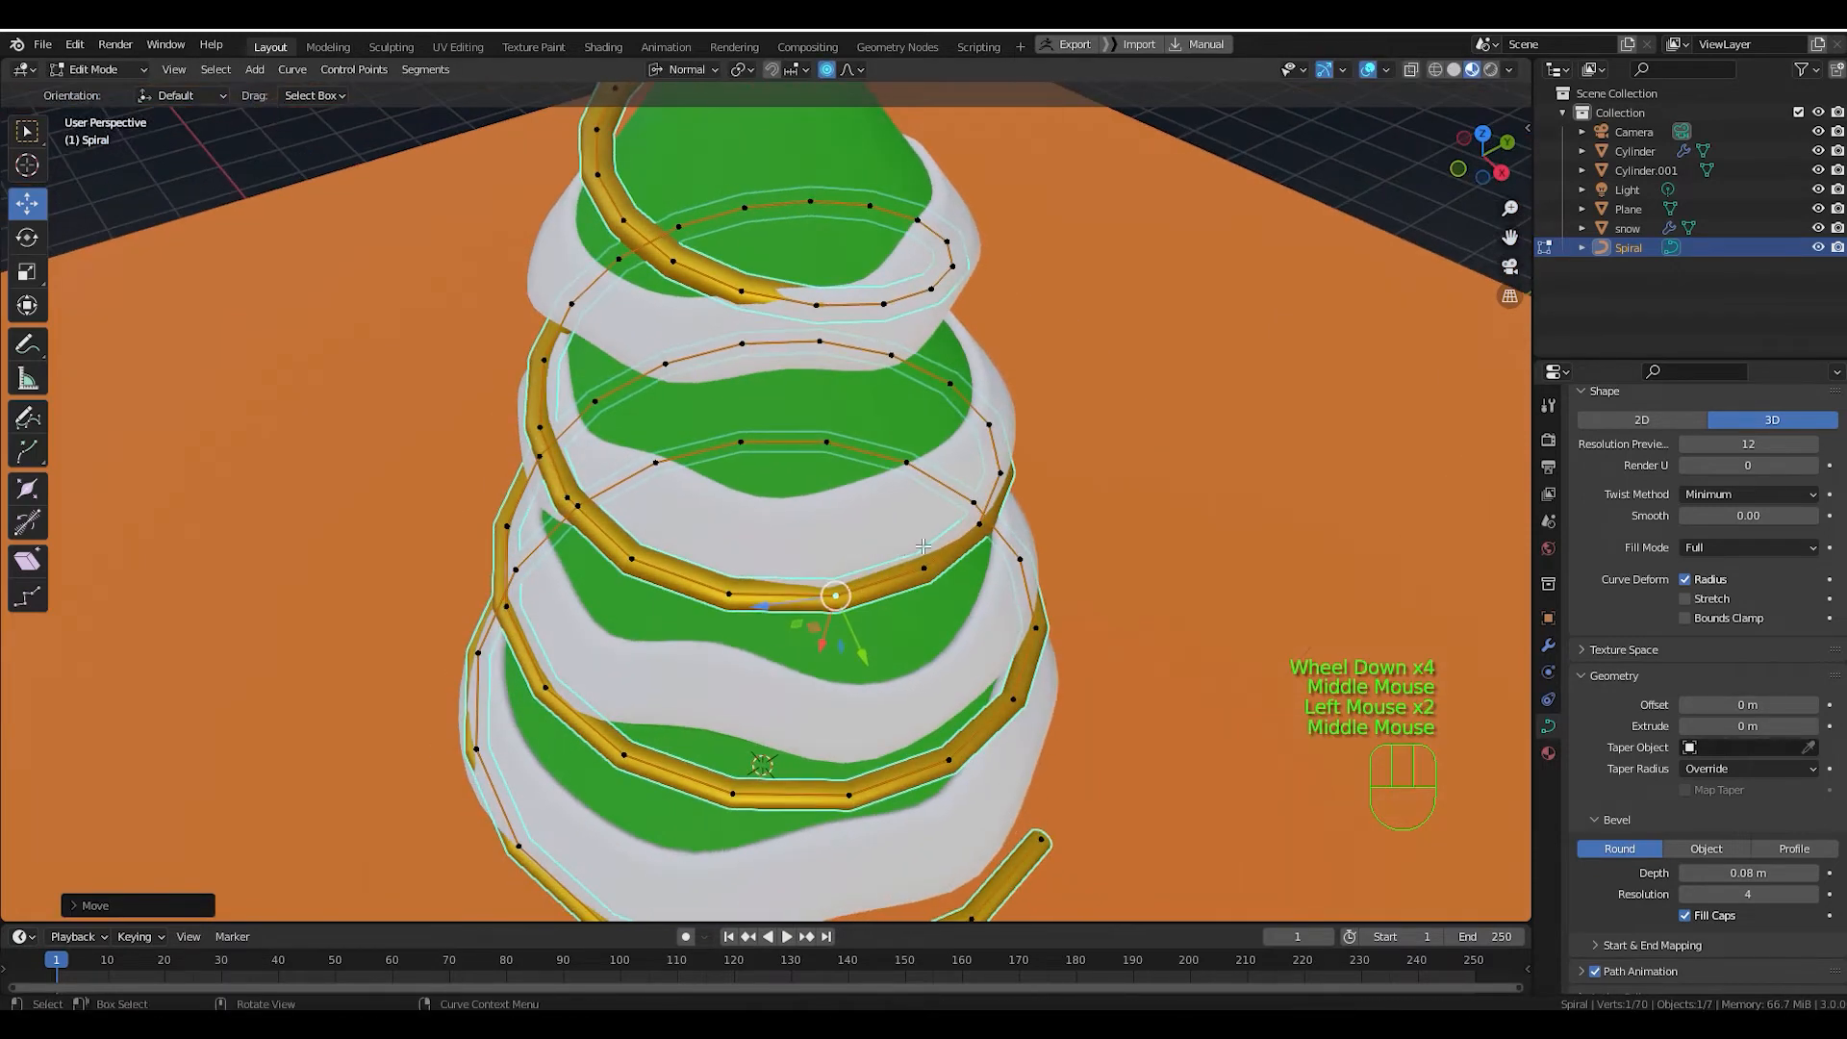
Shift a point on the far side of the second turn outward, adjusting the proportional influence.
left_click(991, 425)
mouse_move(1045, 421)
left_mouse_down()
mouse_move(1090, 424)
mouse_move(1058, 424)
left_mouse_up()
scroll(1075, 420, "down", 2)
scroll(1076, 420, "up", 1)
scroll(1076, 421, "down", 2)
Pull the back of the spiral's top turn inward, closer to the tree, with a softened proportional falloff.
middle_click_drag(1059, 423, 597, 332)
scroll(557, 679, "down", 3)
scroll(660, 423, "up", 2)
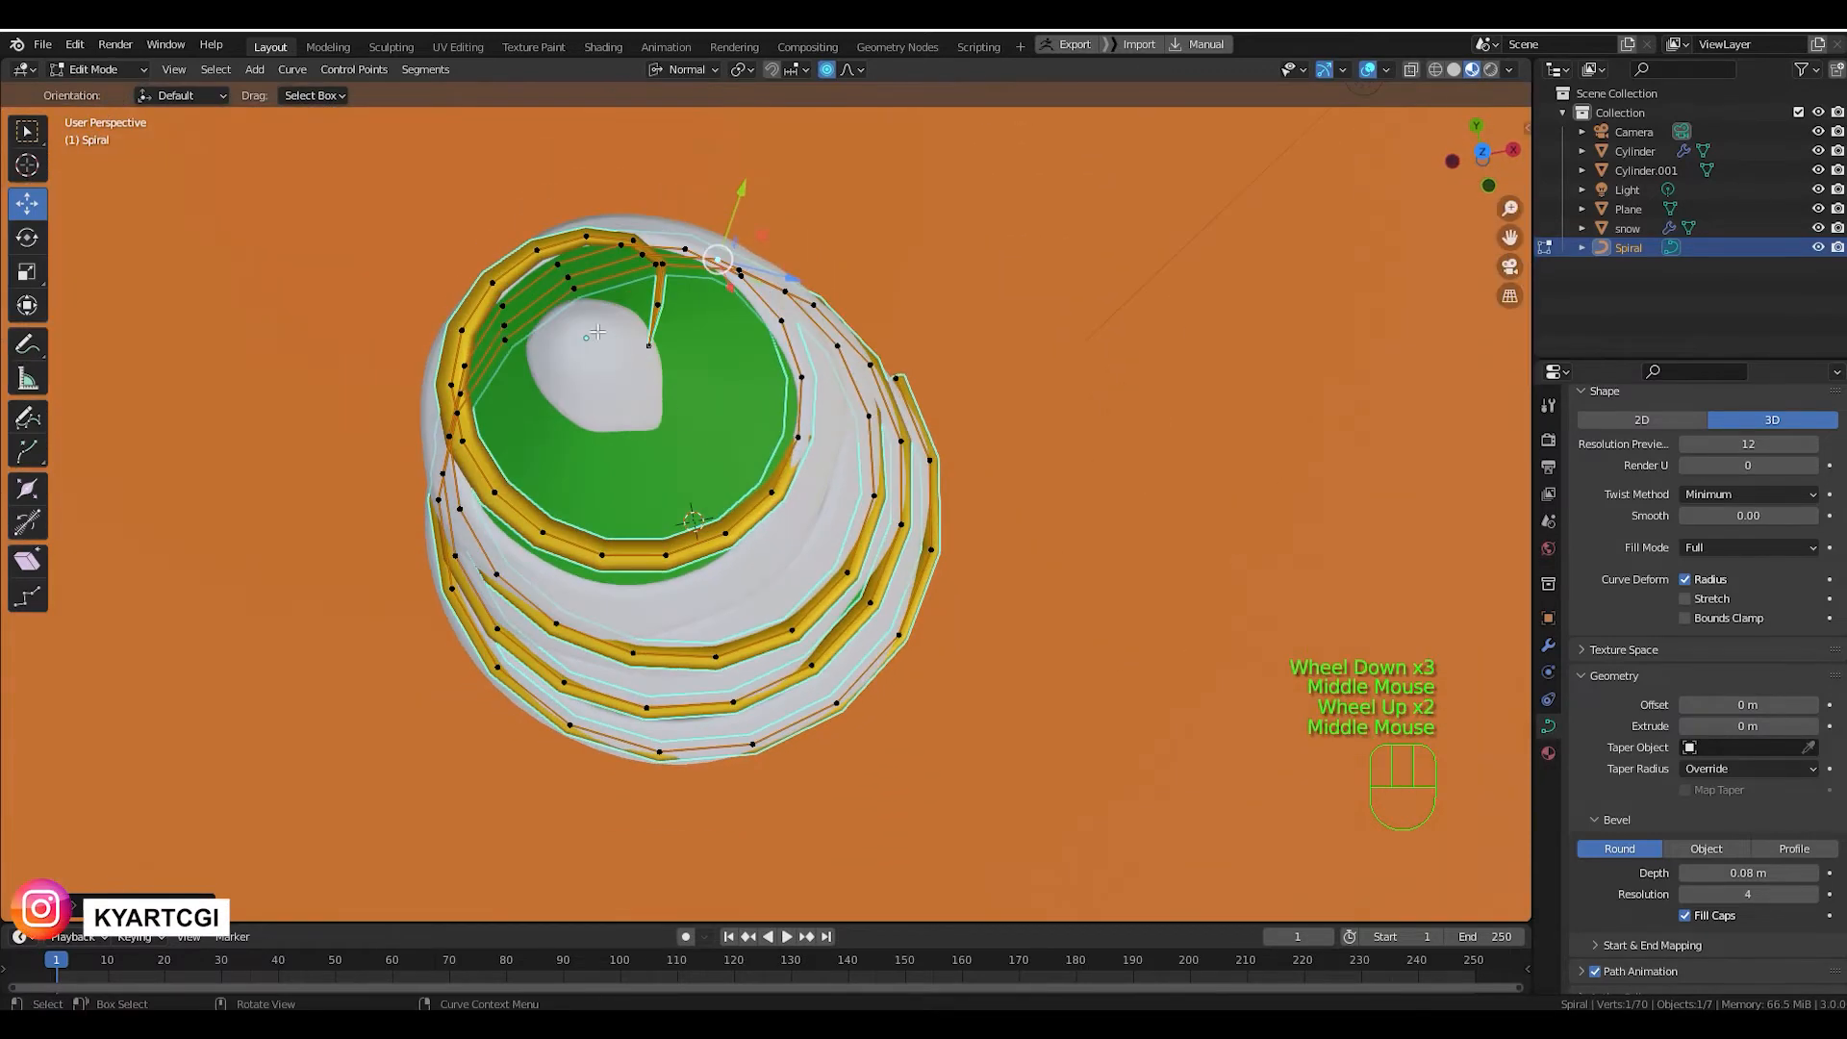
left_click(491, 283)
left_click_drag(462, 249, 504, 271)
scroll(500, 269, "up", 3)
scroll(500, 269, "up", 2)
Move the second point from the spiral's tip slightly outward, away from the snow cap.
left_click(676, 315)
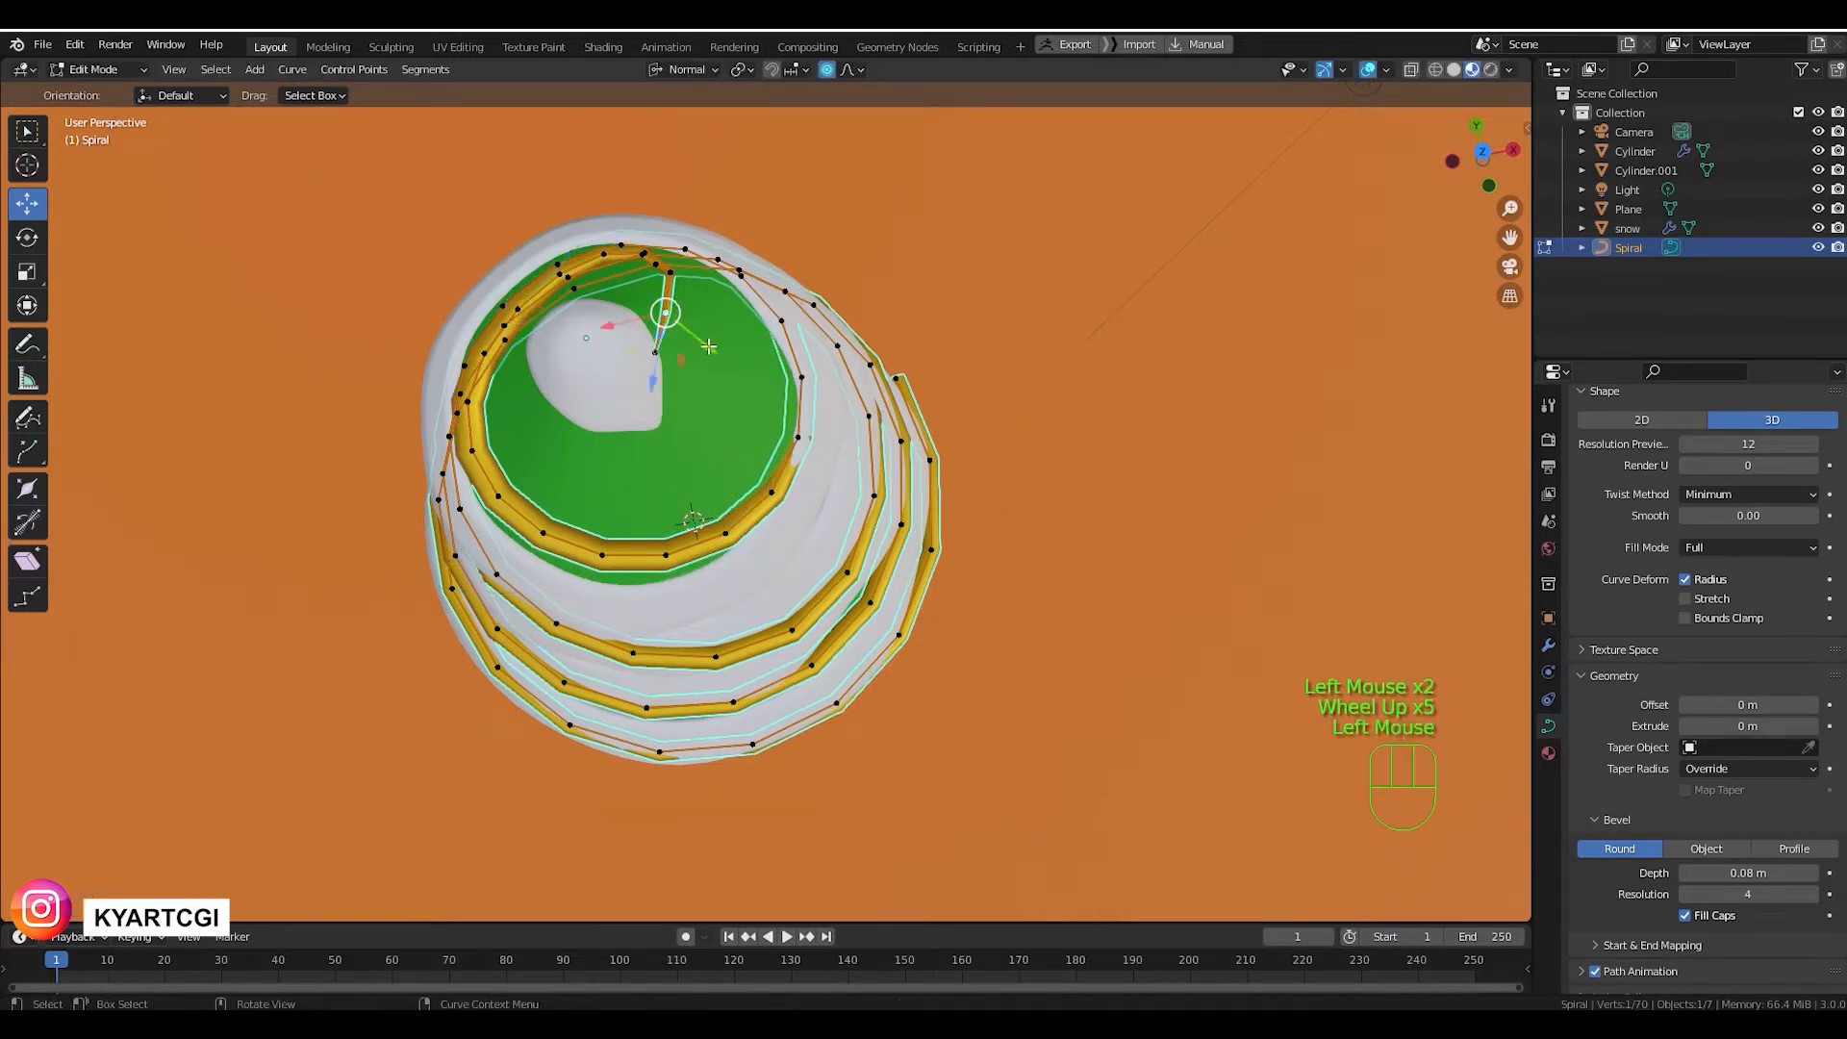
left_click_drag(709, 346, 729, 351)
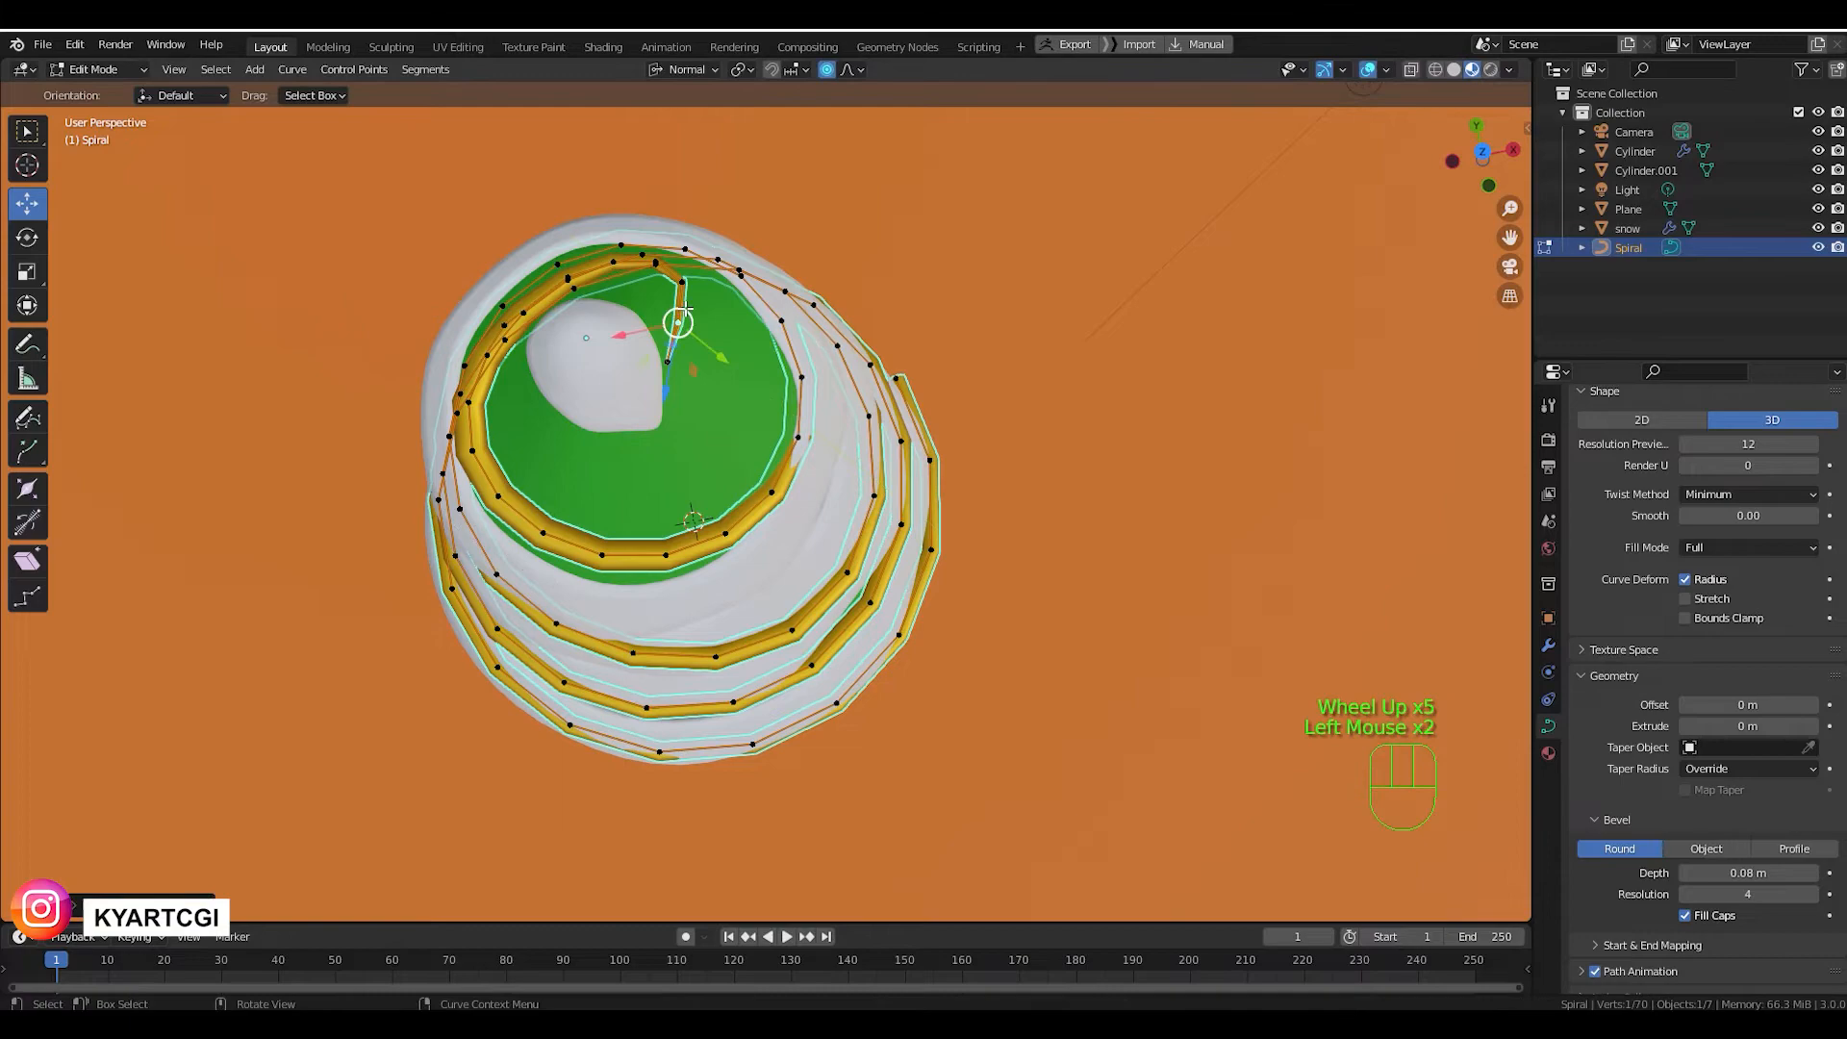
left_click(658, 262)
Move a side point of the spiral's bottom turn outward so the garland clears the lowest snow layer.
middle_click_drag(675, 390, 708, 453)
scroll(708, 453, "down", 2)
middle_click_drag(744, 531, 633, 691)
left_click(568, 737)
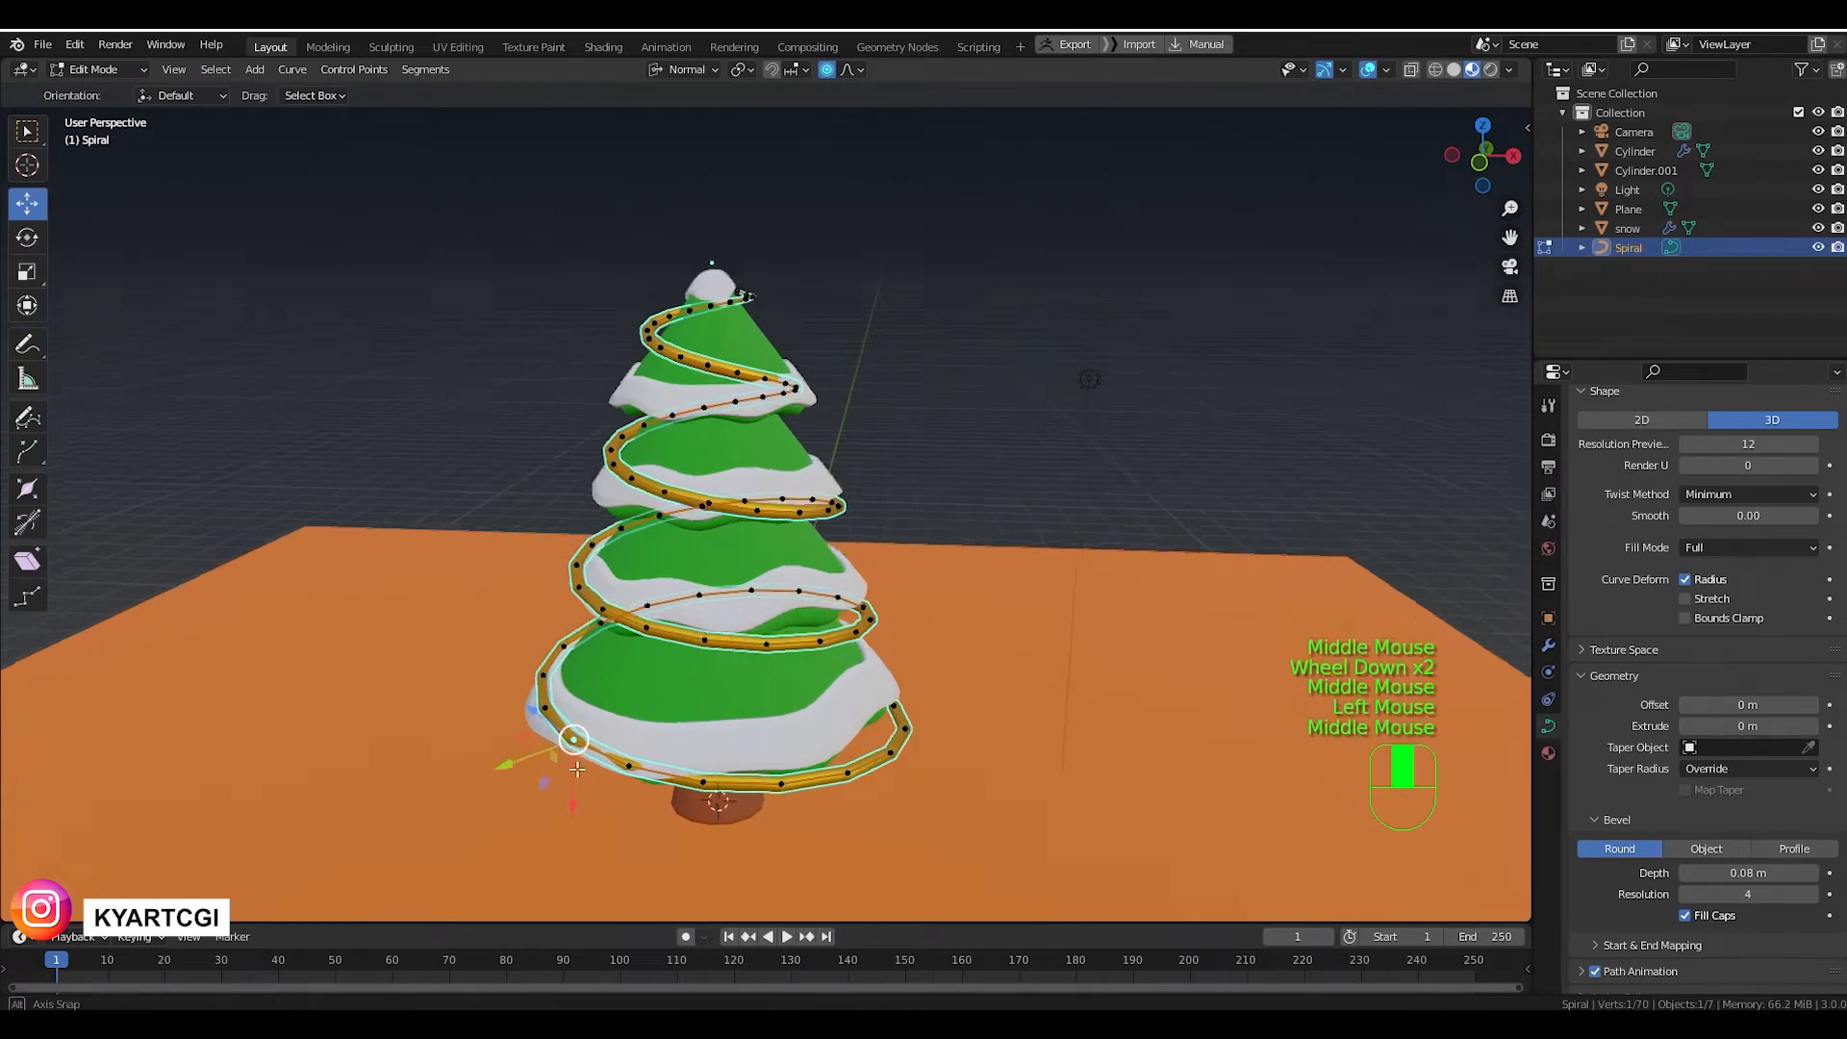
middle_click_drag(562, 740, 536, 726)
left_click_drag(535, 727, 520, 710)
scroll(520, 711, "down", 4)
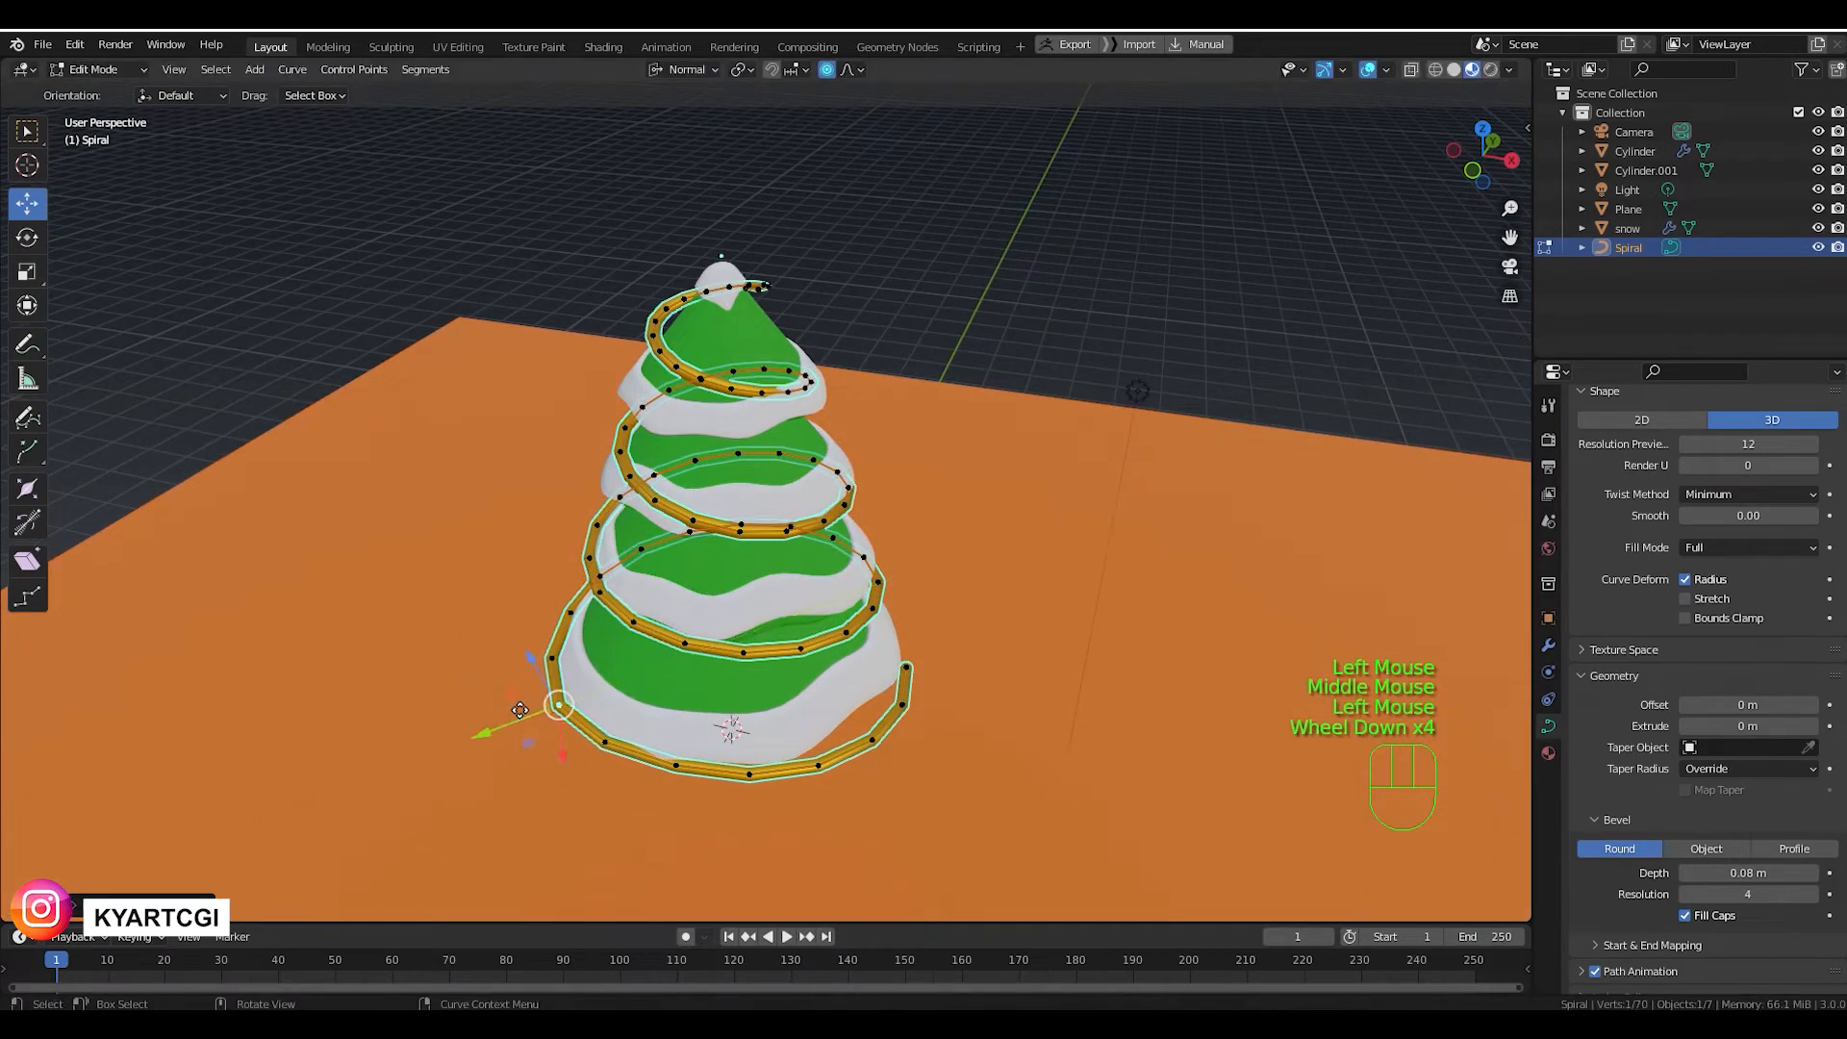
Adjust the front point of the bottom turn slightly along its outward axis.
left_click(676, 765)
left_click_drag(661, 797, 664, 795)
middle_click_drag(664, 795, 915, 717)
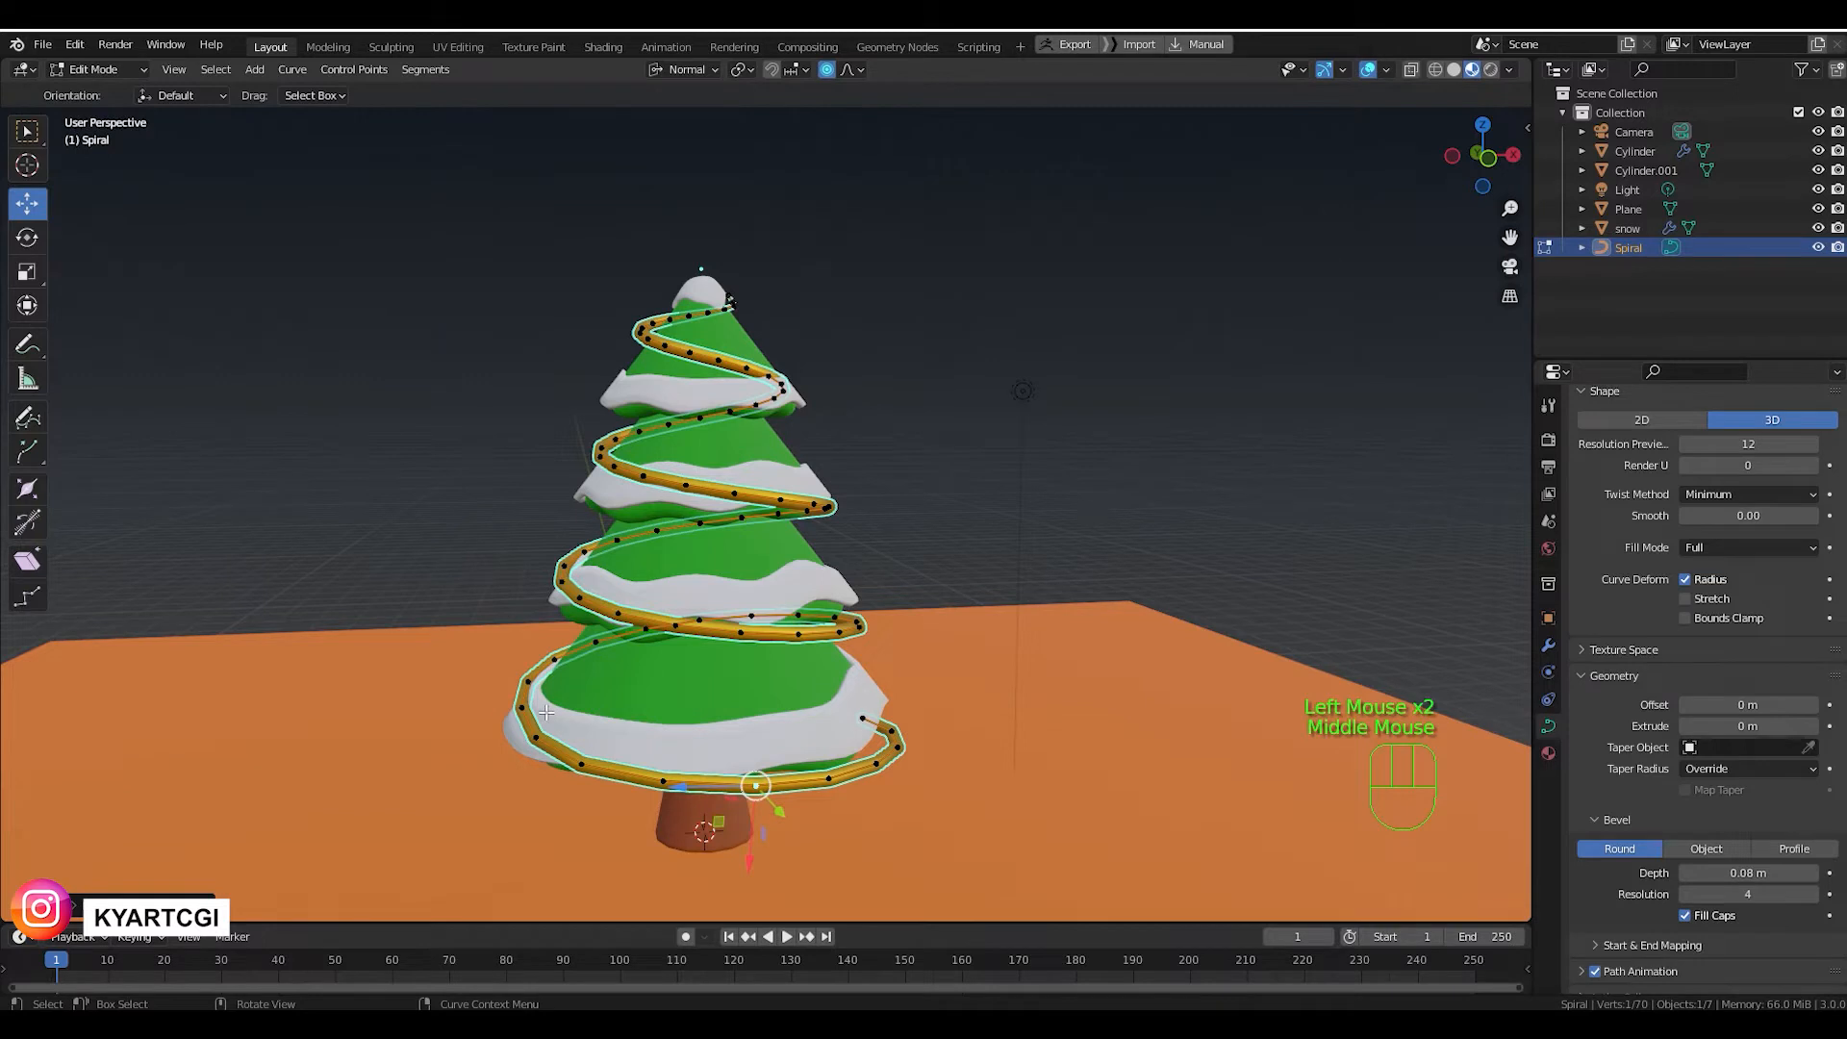
Return to Object Mode, shade the spiral smooth, and add a Subdivision modifier to it.
key("Tab")
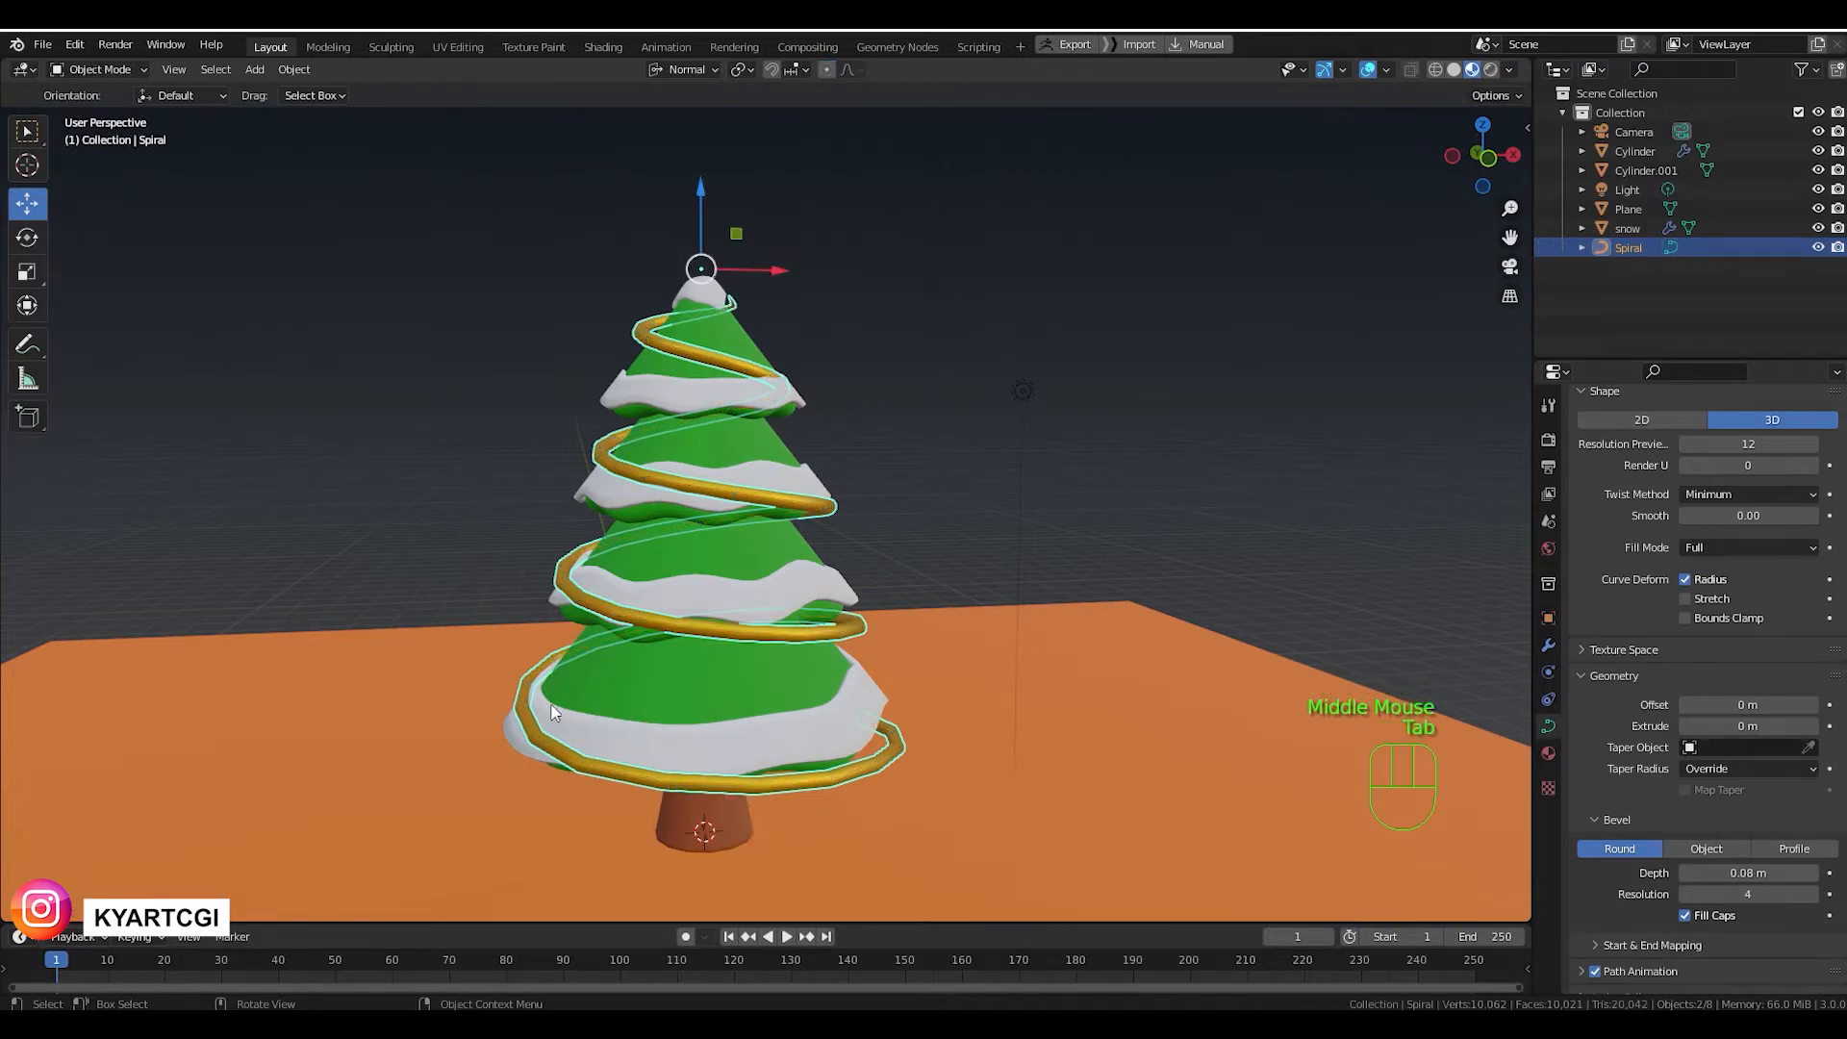
right_click(724, 633)
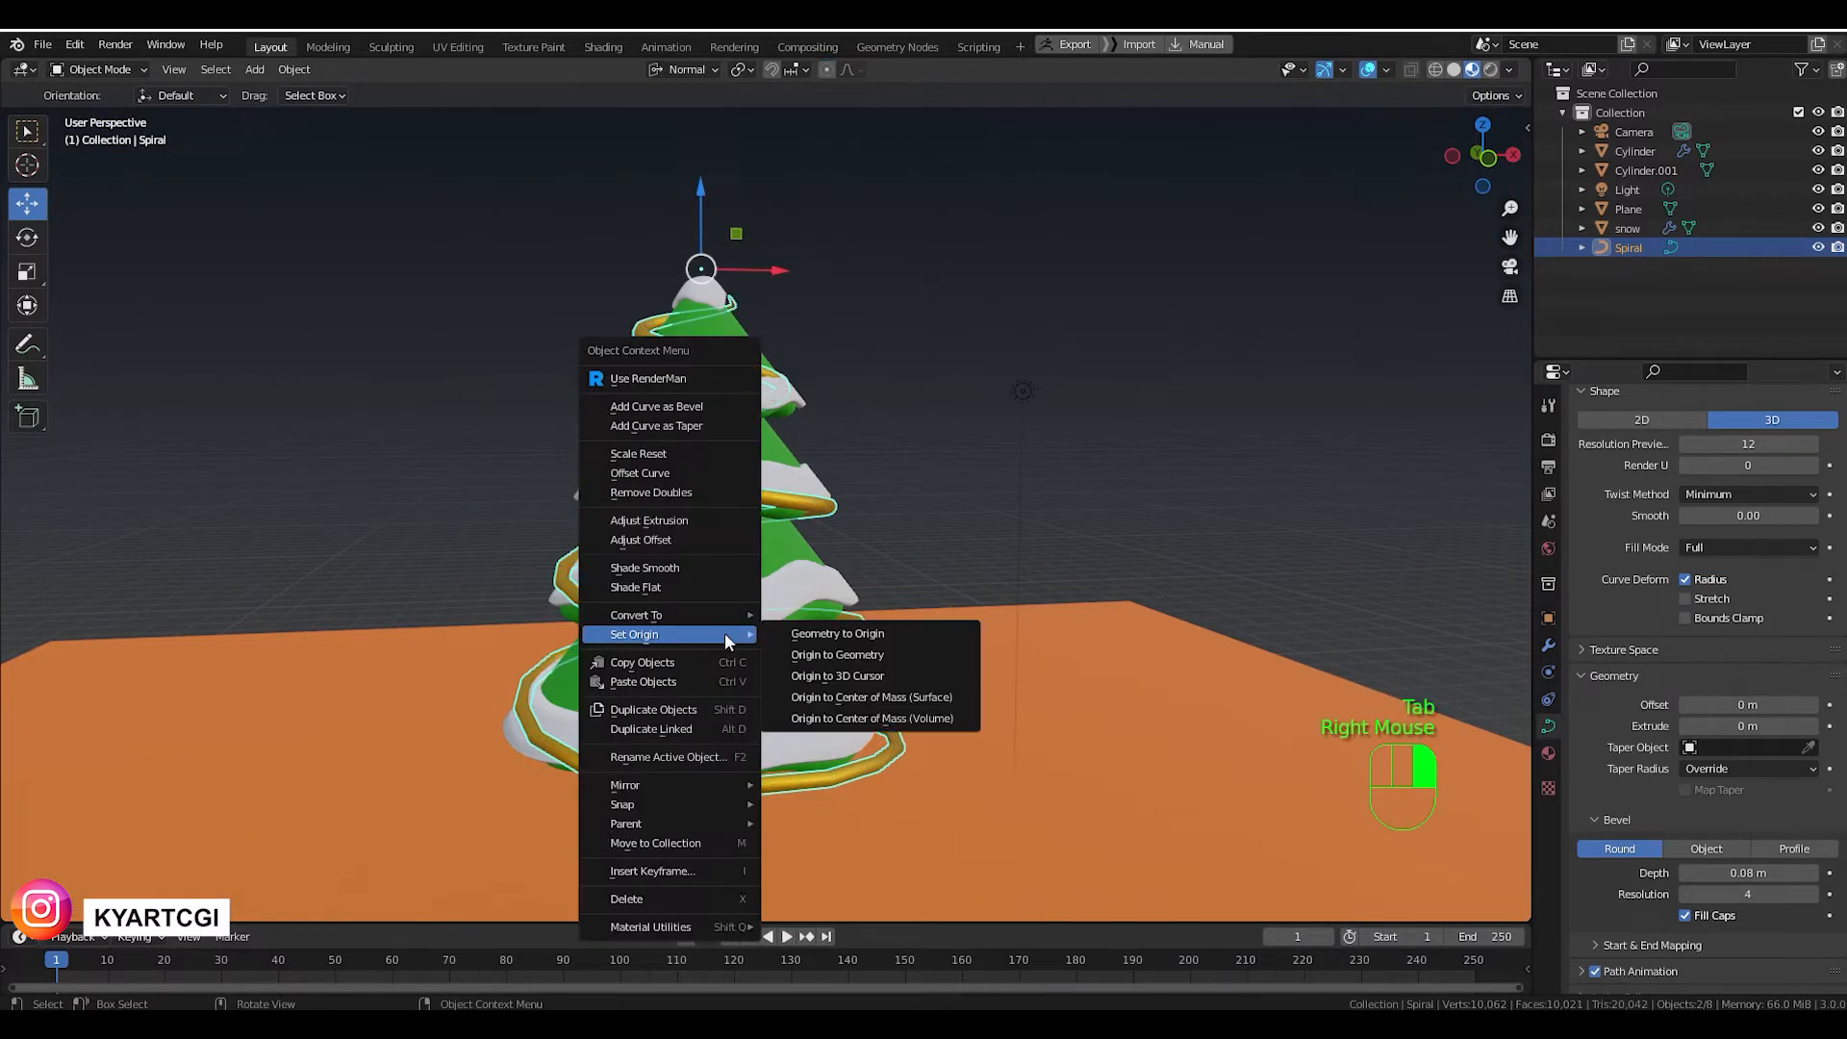
left_click(702, 569)
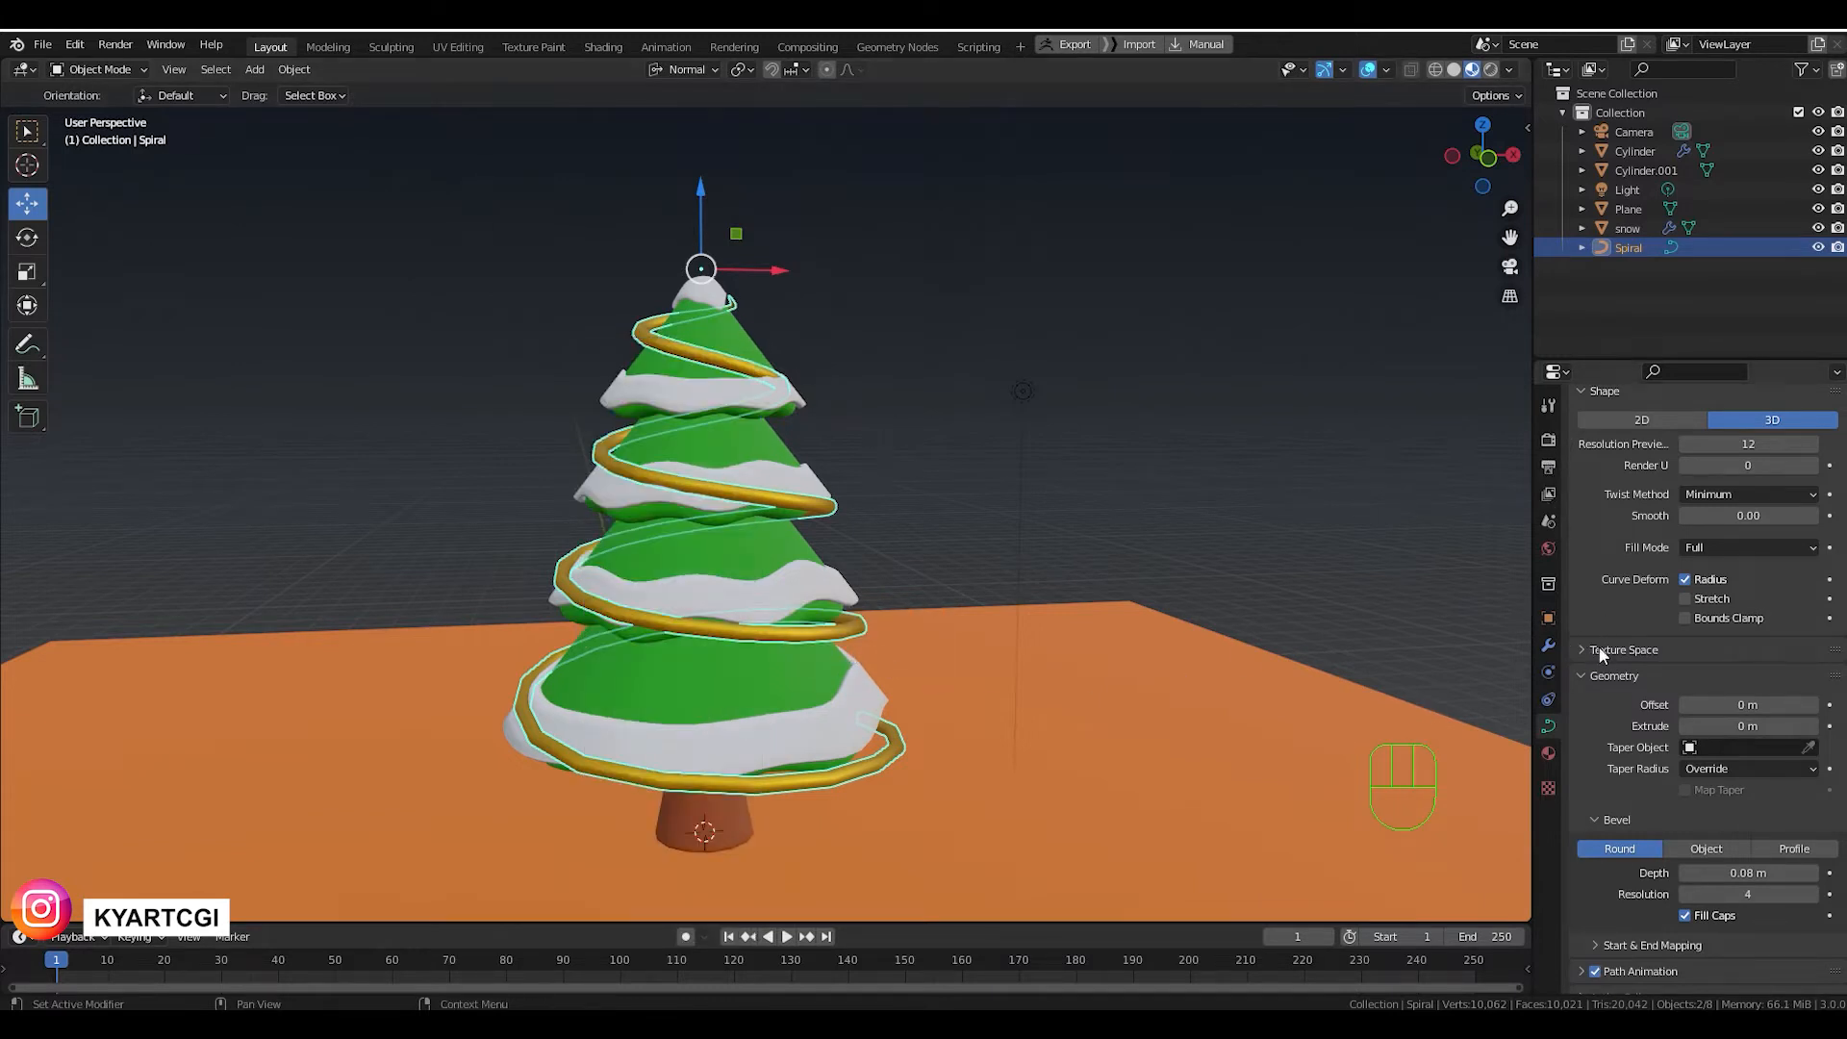
left_click(1548, 647)
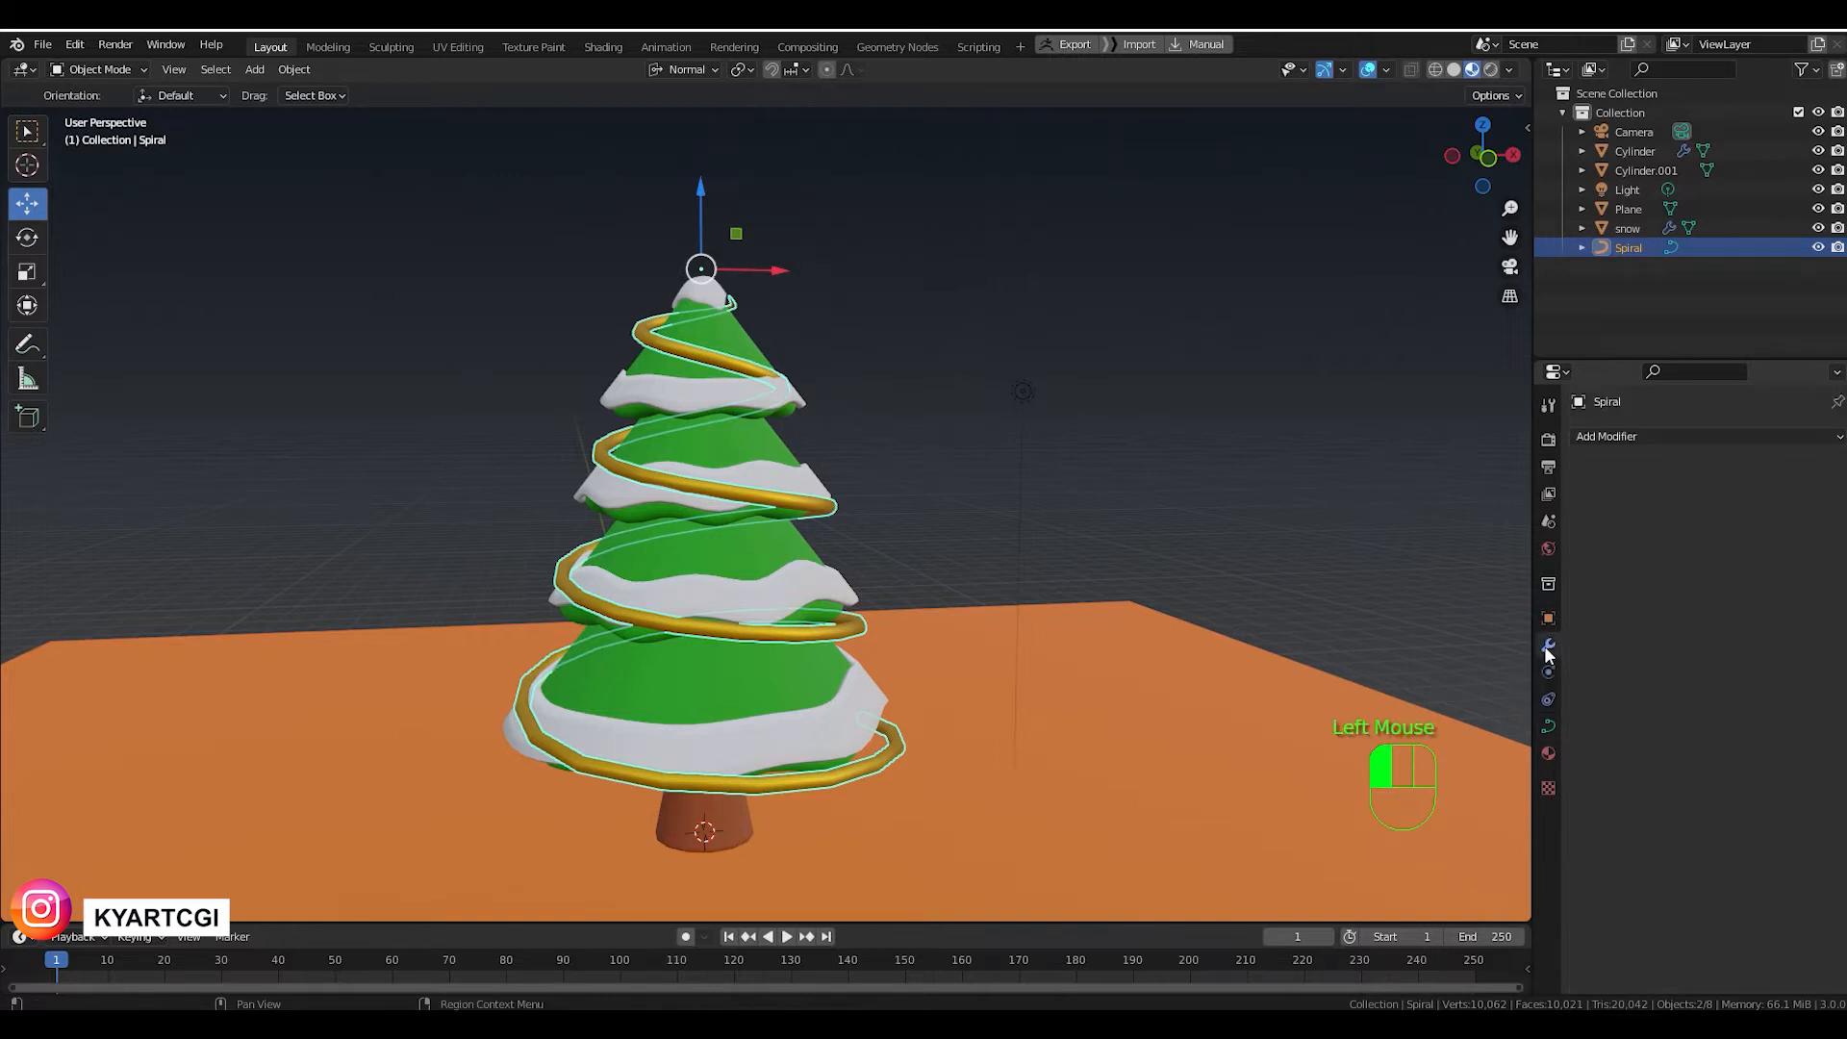
left_click(1633, 435)
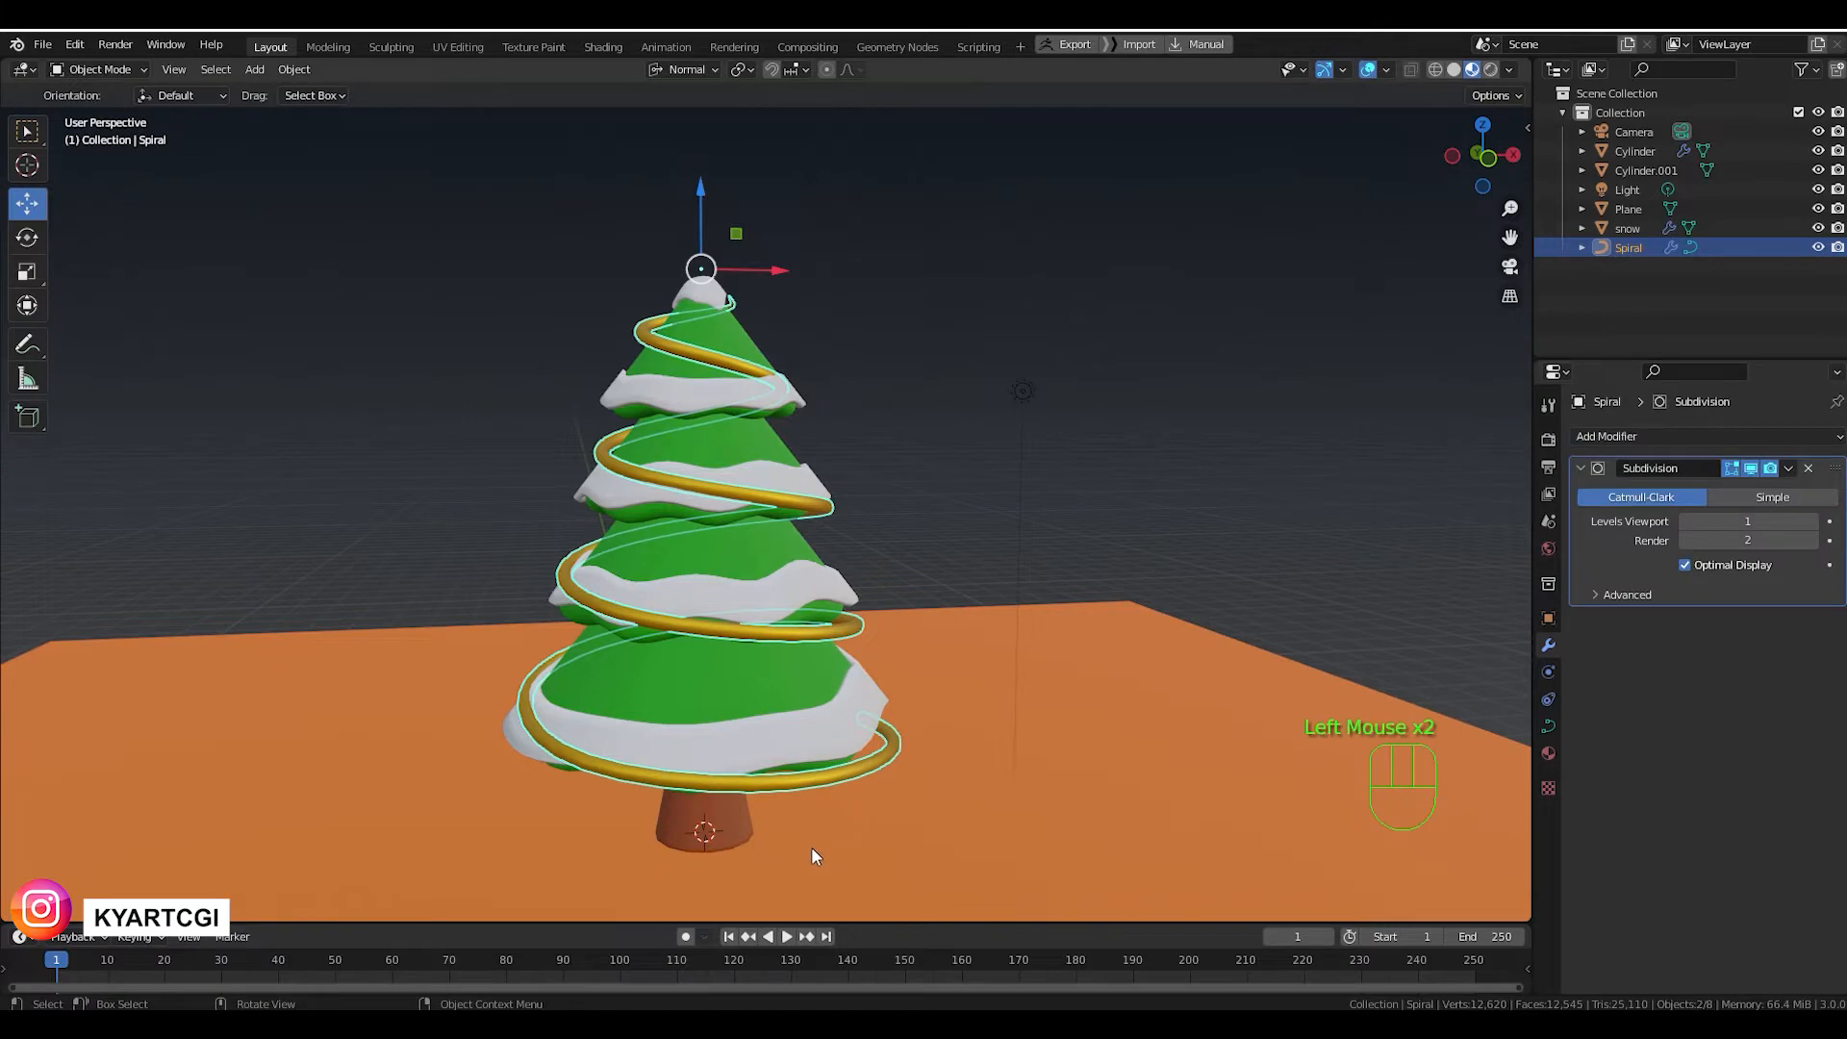
Edit the spiral and move a side point of its top turn outward so the garland clears the upper snow layer.
middle_click_drag(805, 673, 800, 814)
scroll(781, 423, "up", 2)
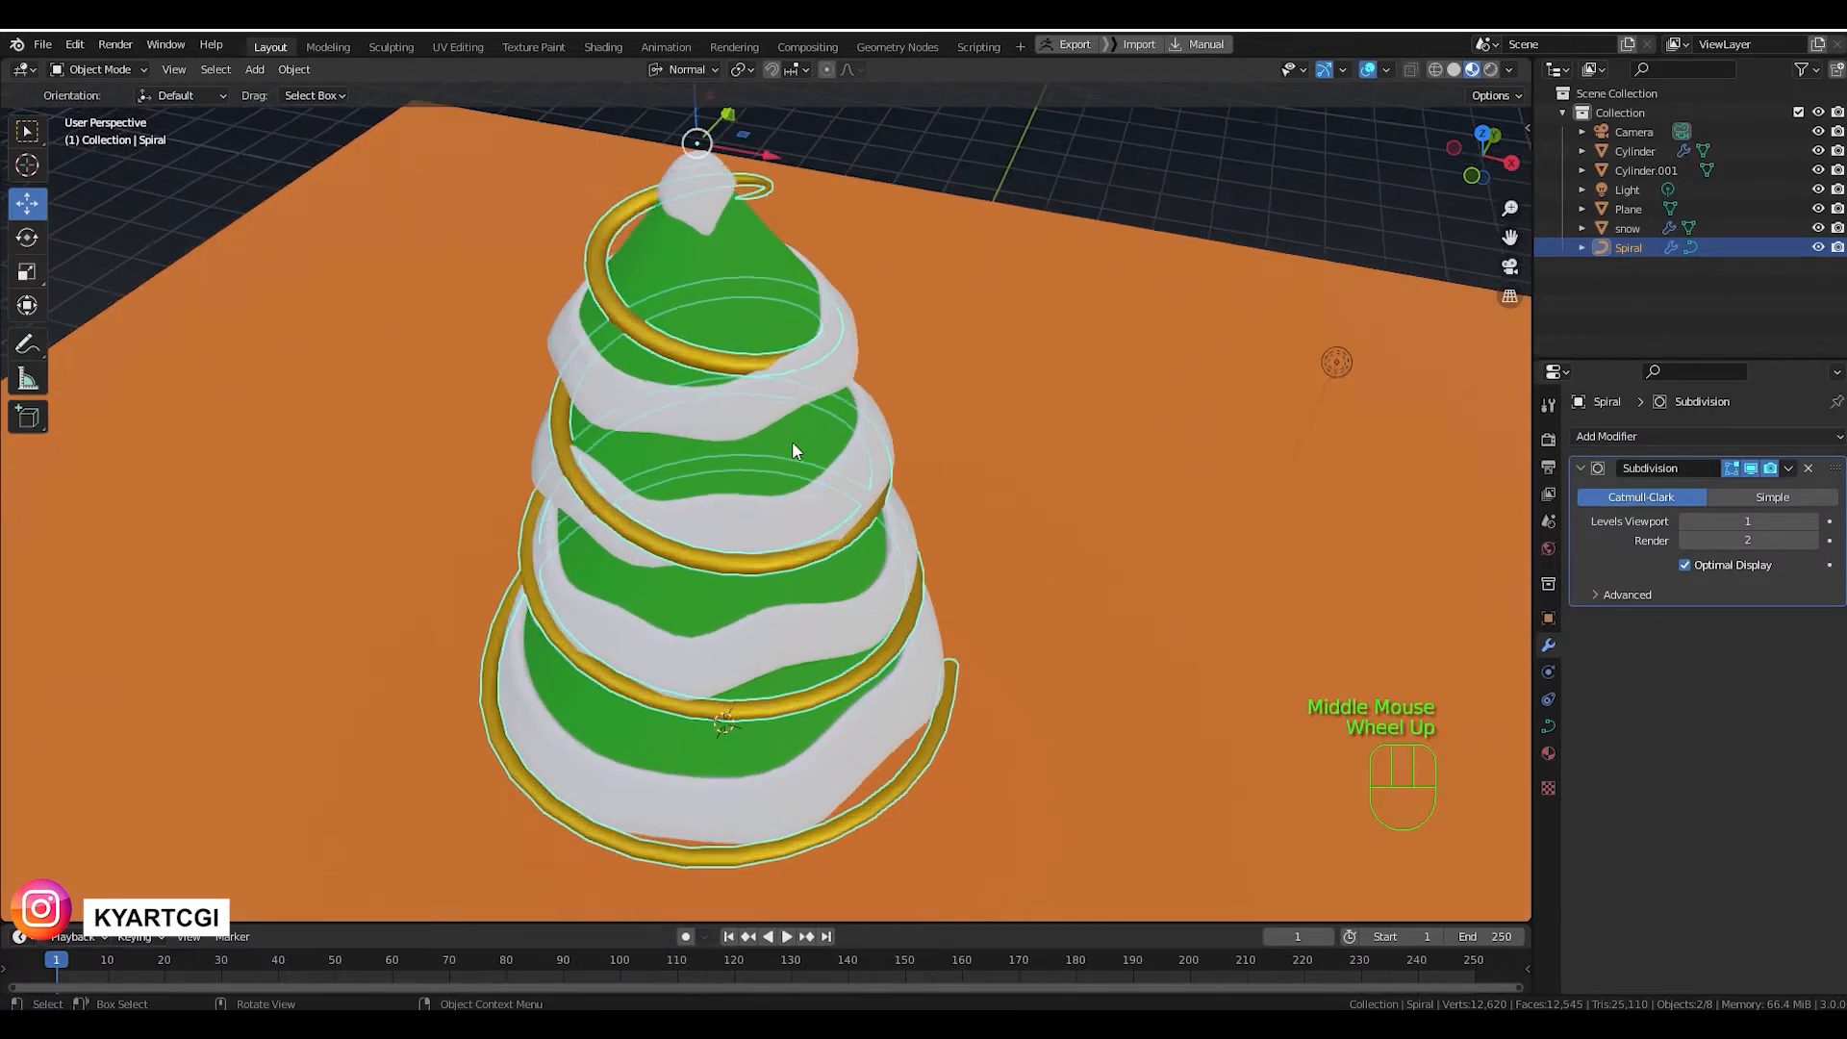
middle_click_drag(793, 436, 817, 404)
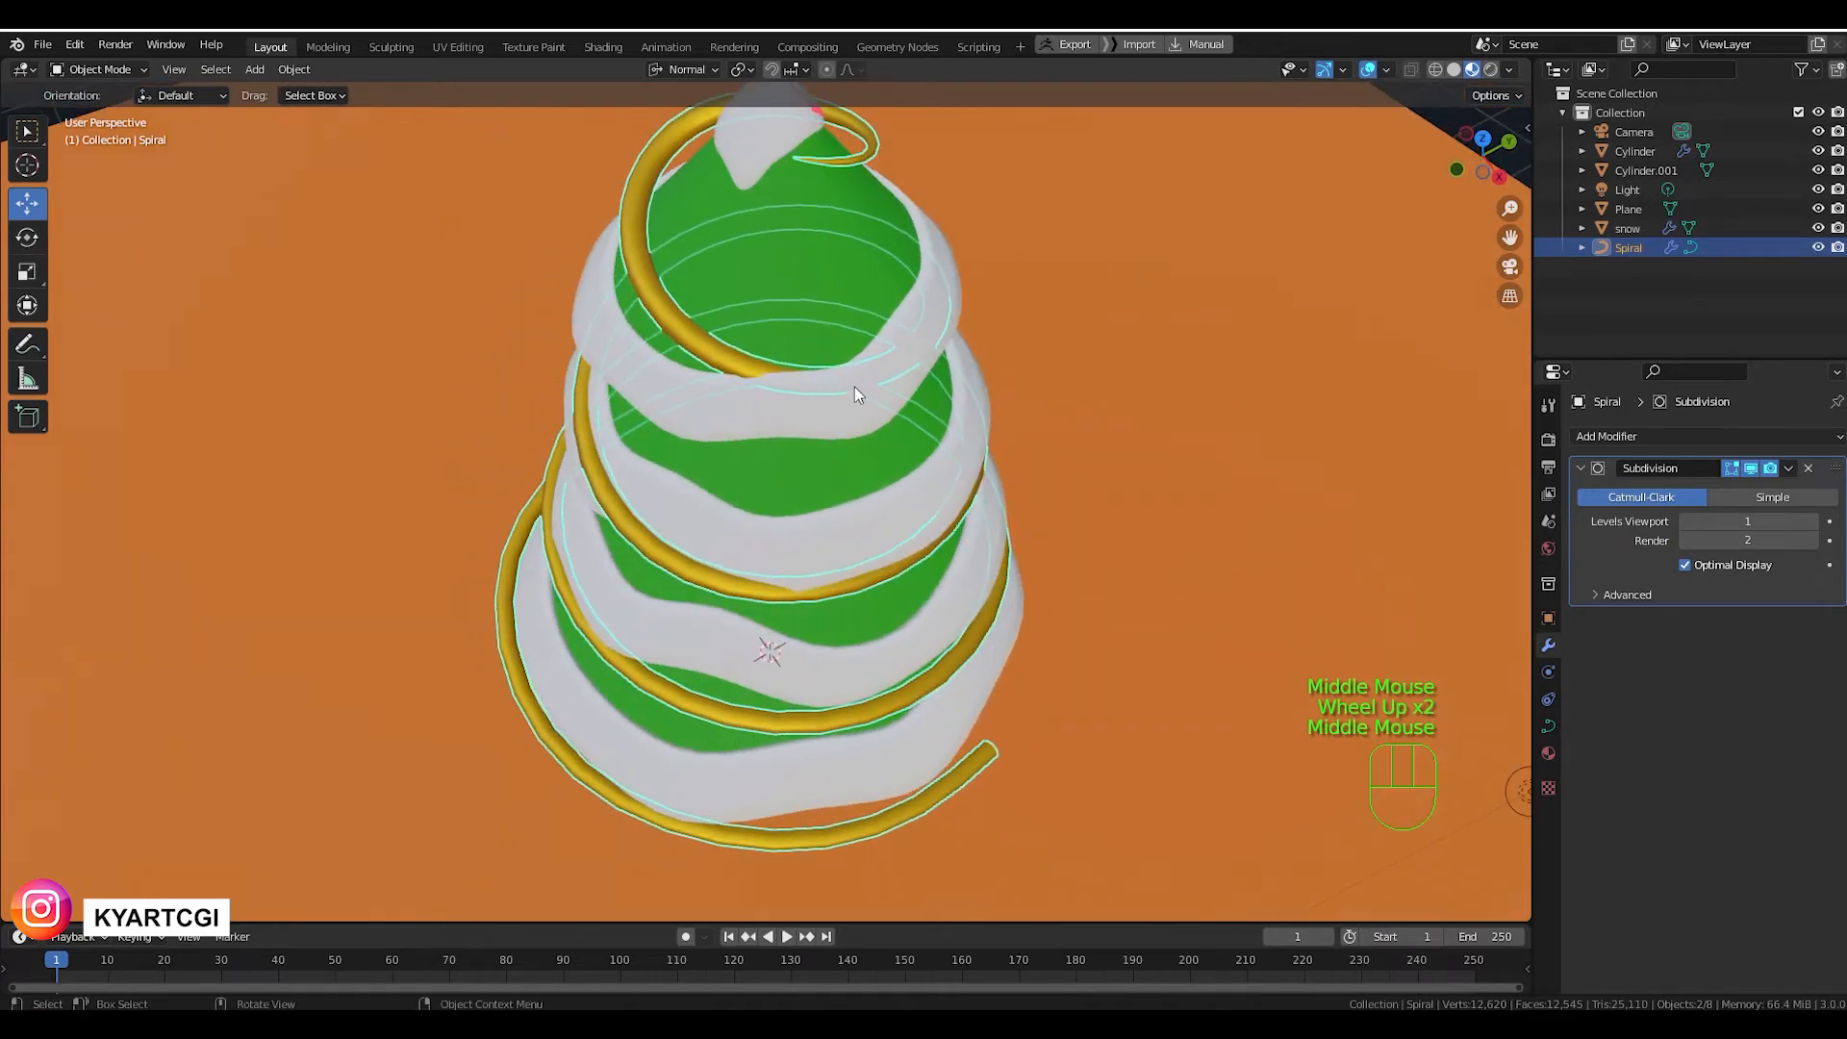
middle_click_drag(923, 370, 909, 420)
key("Tab")
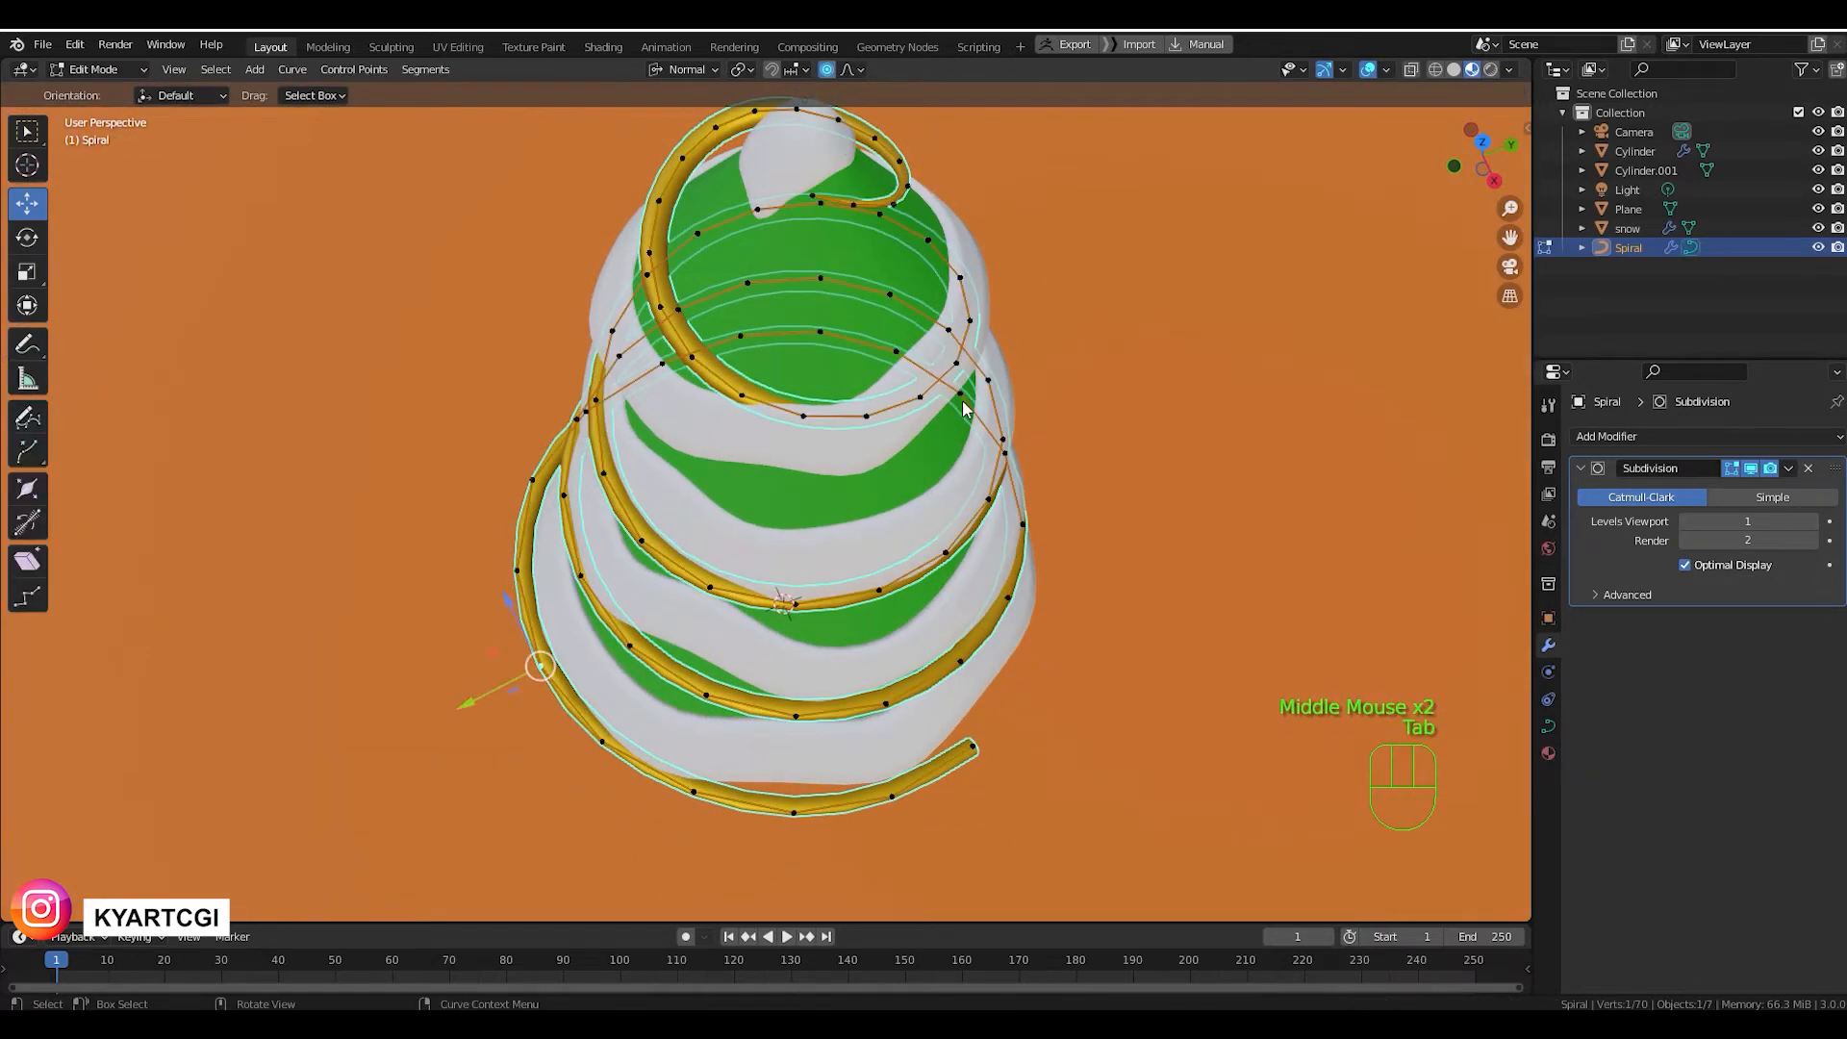
left_click(955, 371)
left_click_drag(955, 371, 1022, 393)
scroll(1022, 394, "down", 2)
scroll(1022, 393, "down", 1)
scroll(1022, 394, "up", 2)
Nudge the front point of the spiral's top turn slightly outward from the snow, and return to Object Mode.
left_click(877, 421)
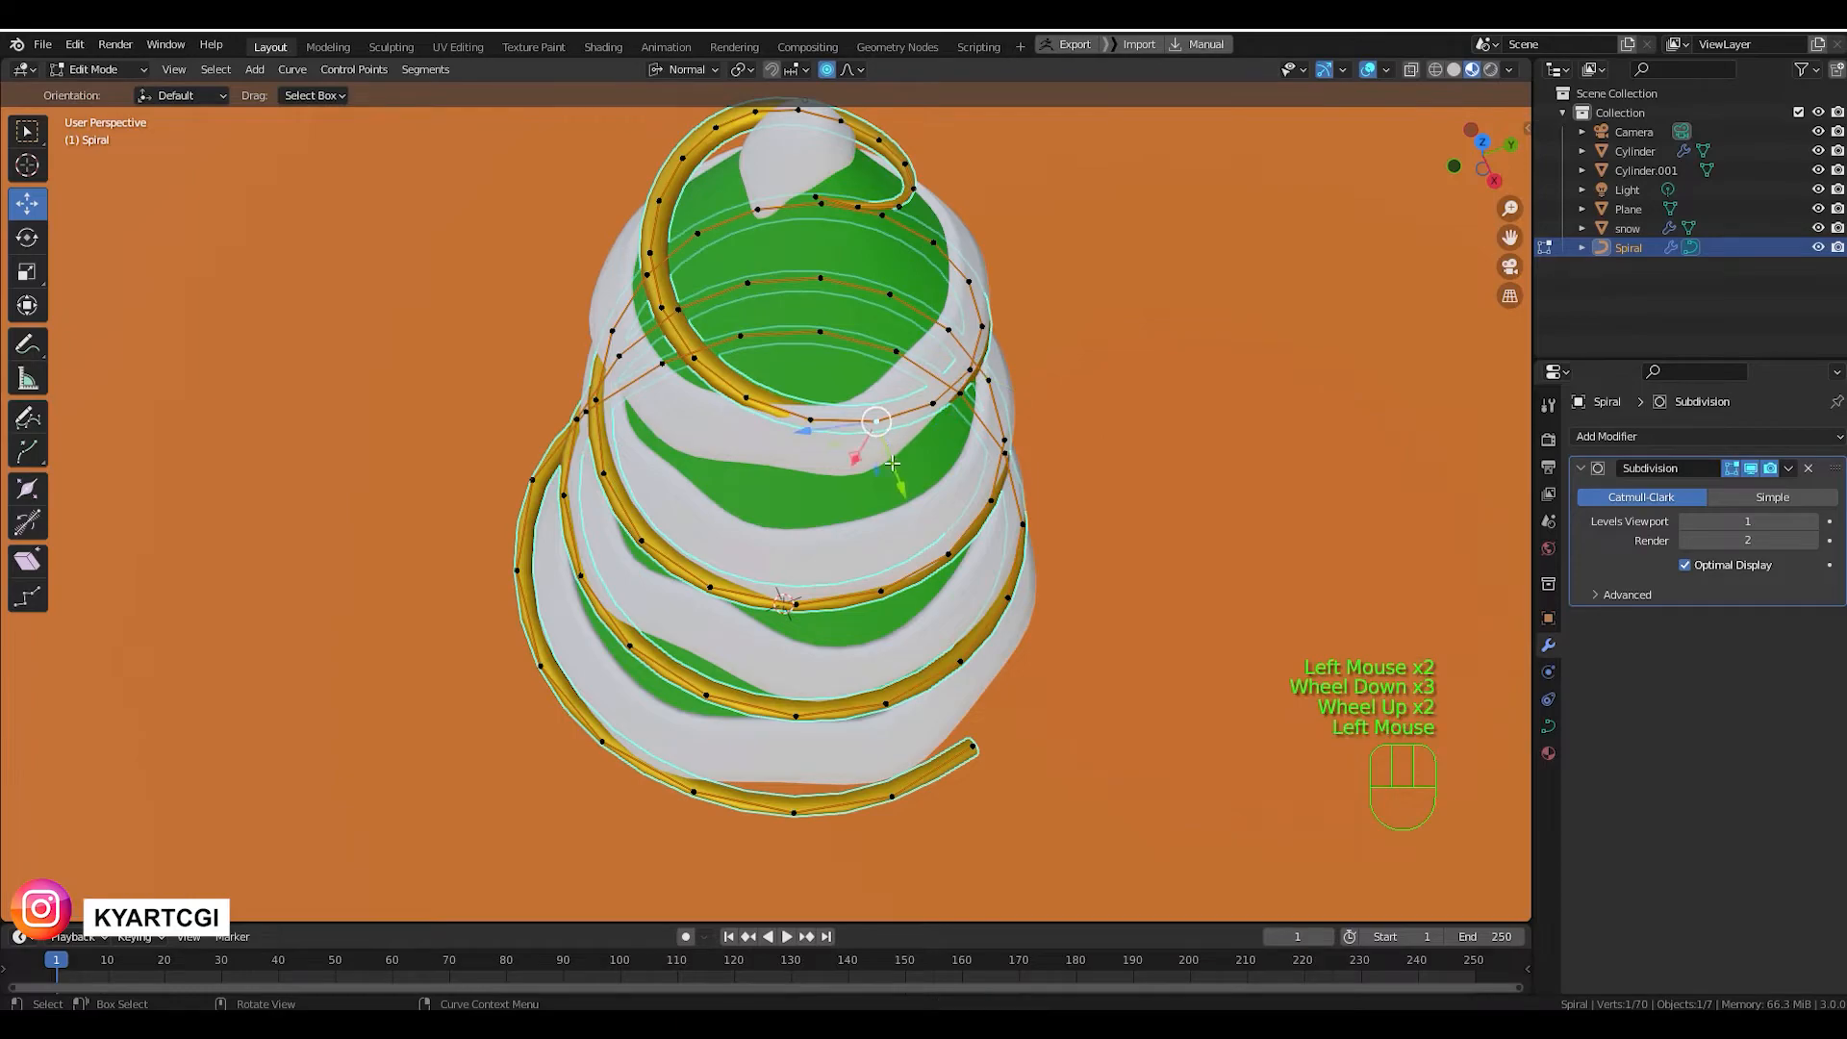
left_click_drag(900, 482, 905, 497)
middle_click_drag(916, 487, 1022, 391)
key("Tab")
scroll(1022, 507, "down", 3)
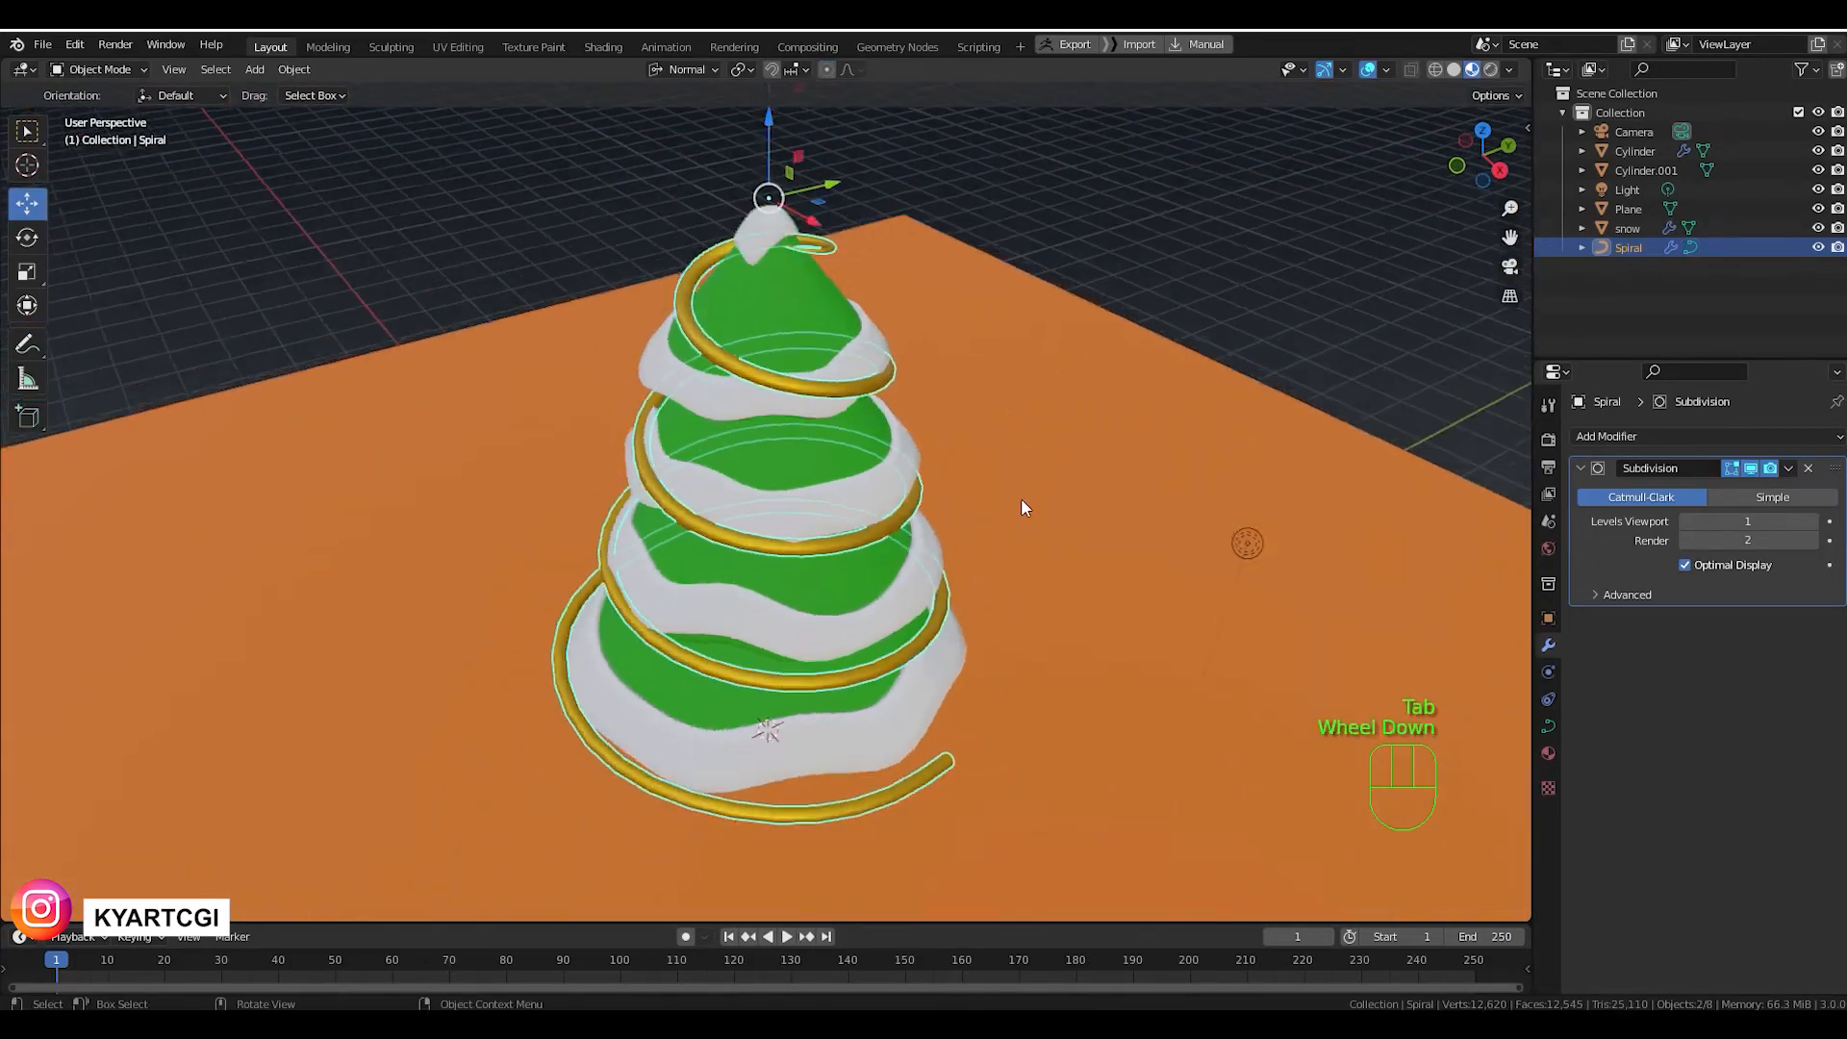
scroll(1022, 507, "down", 1)
mouse_move(1022, 507)
middle_mouse_down()
mouse_move(1021, 569)
mouse_move(1139, 529)
mouse_move(1101, 553)
mouse_move(1012, 499)
middle_mouse_up()
middle_click_drag(890, 480, 858, 499)
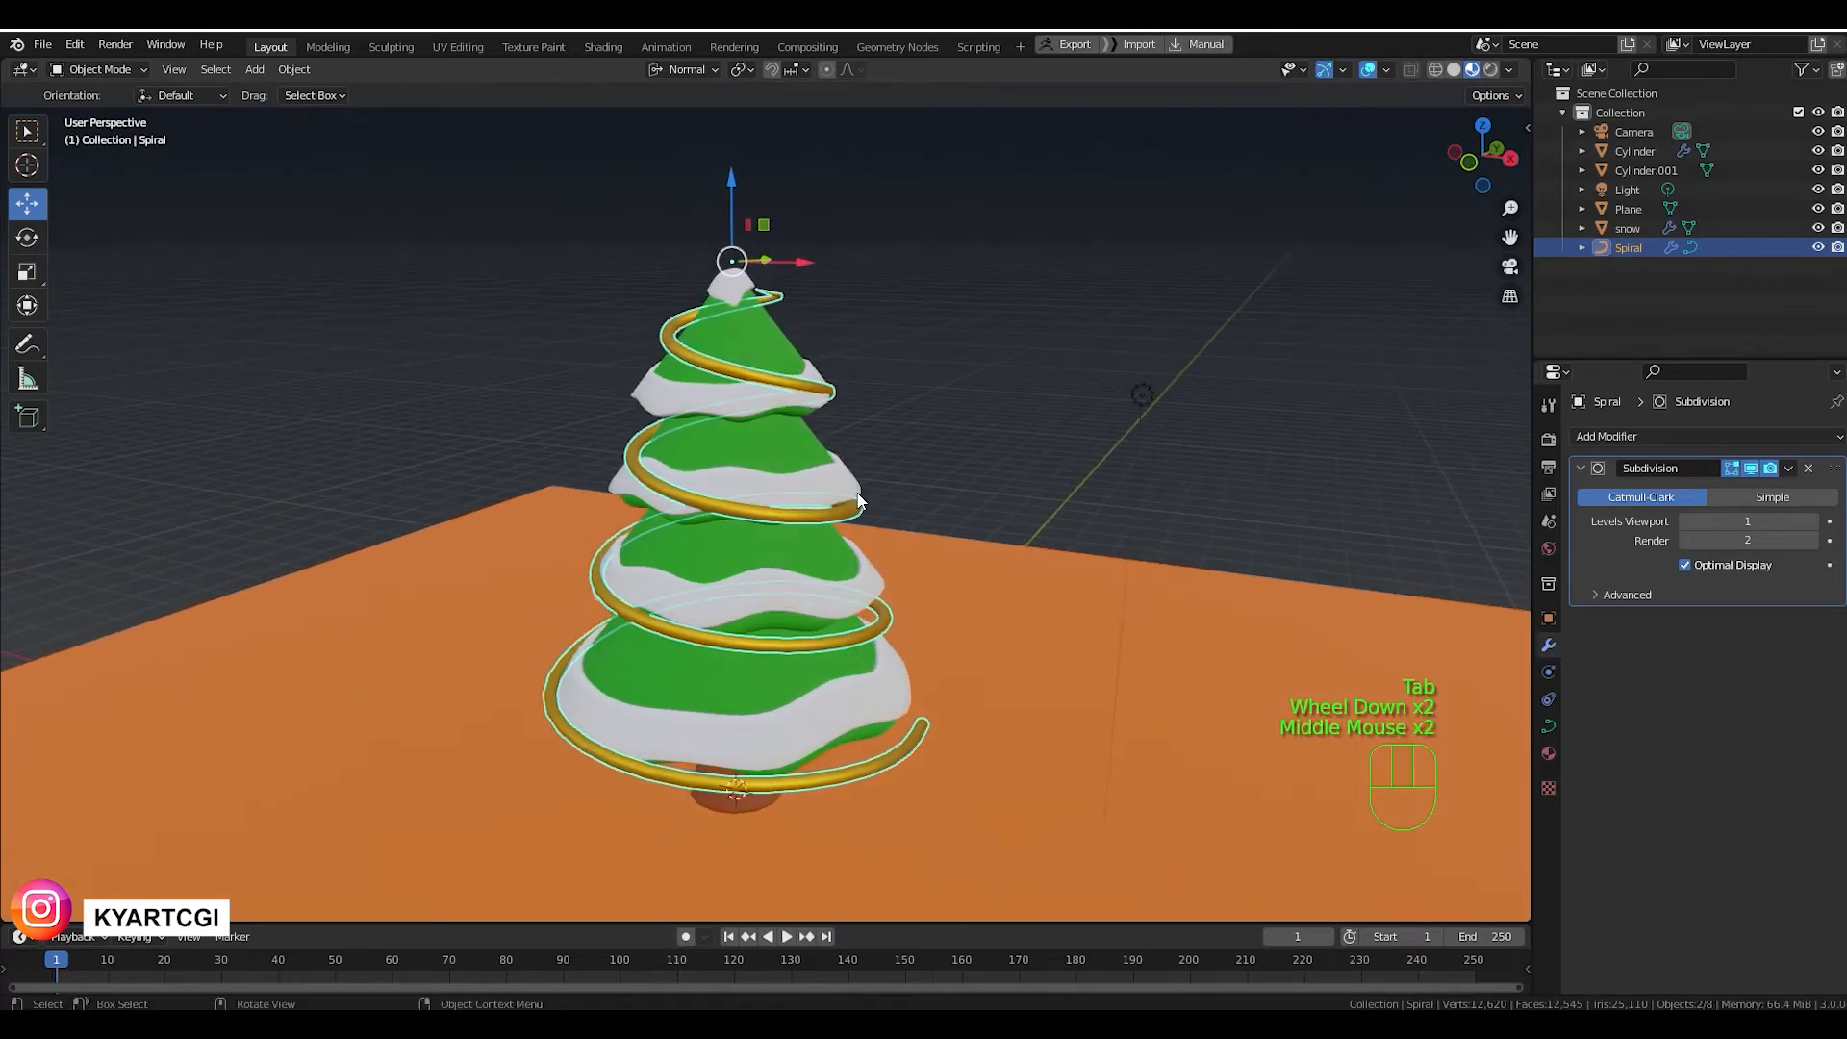
Select the spiral and show its curve geometry and bevel settings.
left_click(829, 527)
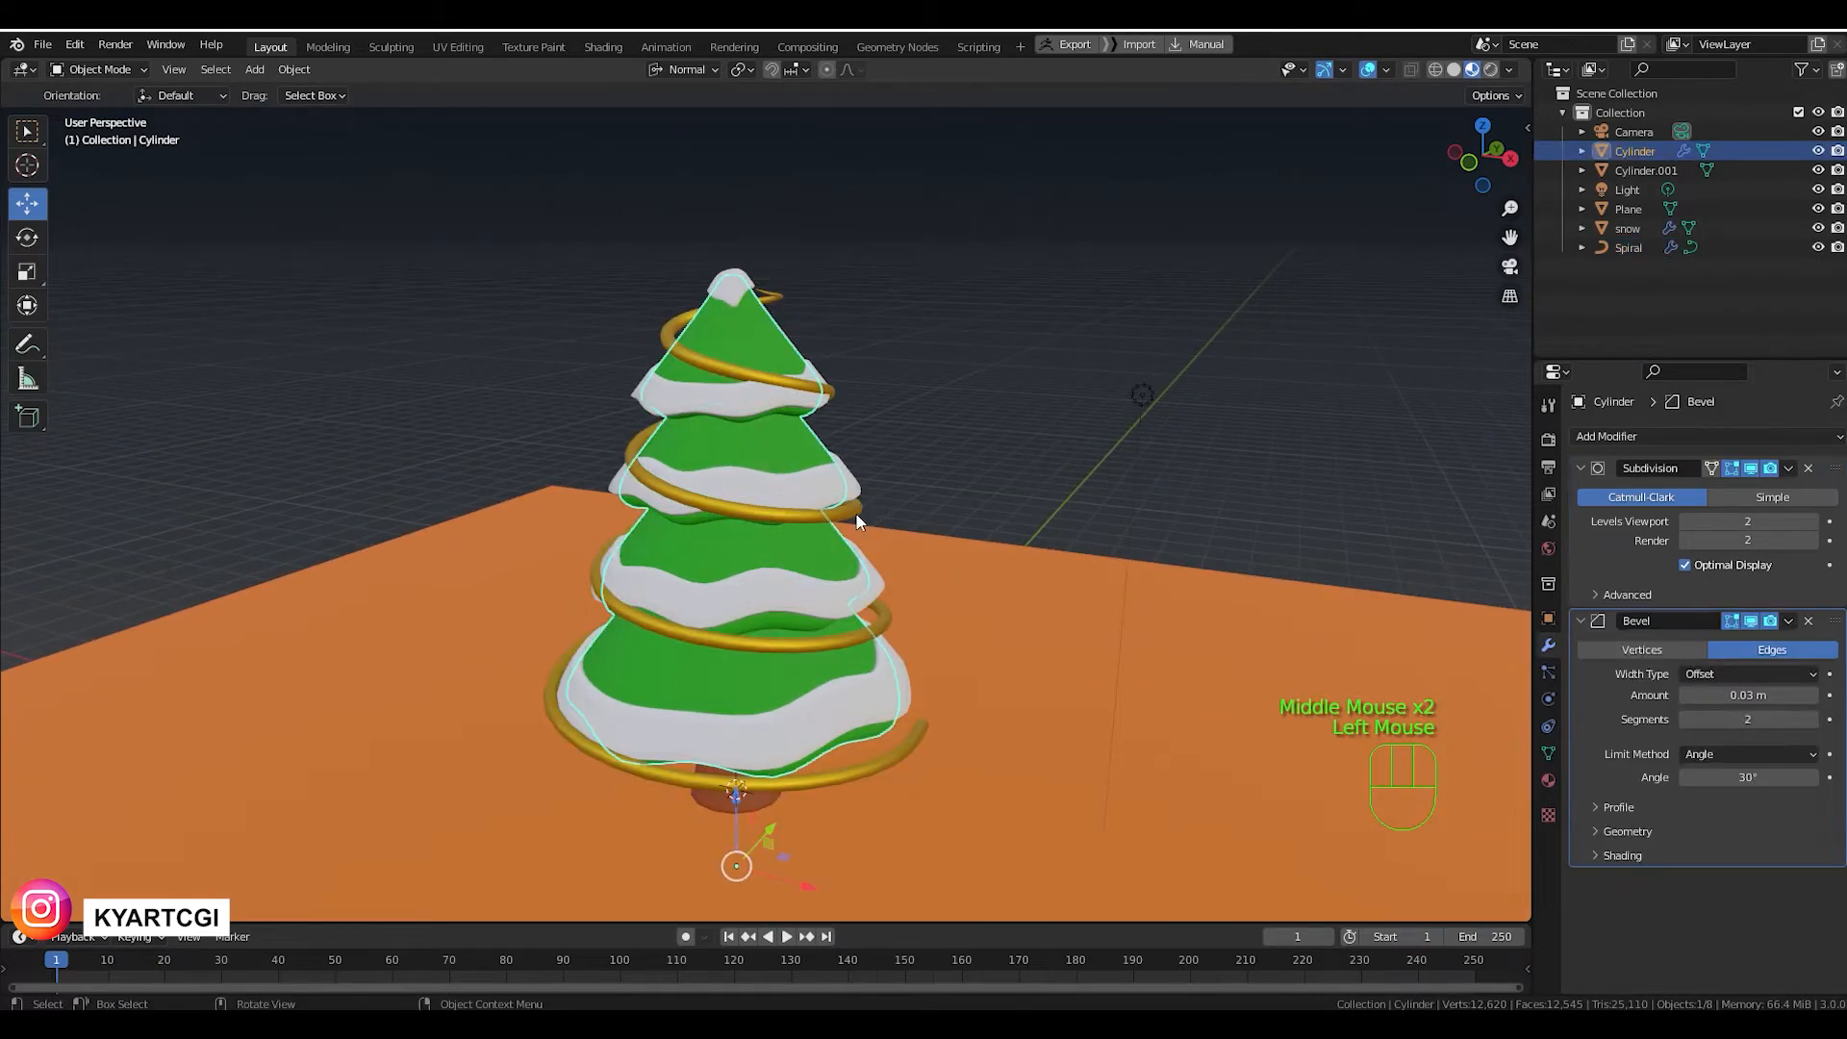
left_click(859, 521)
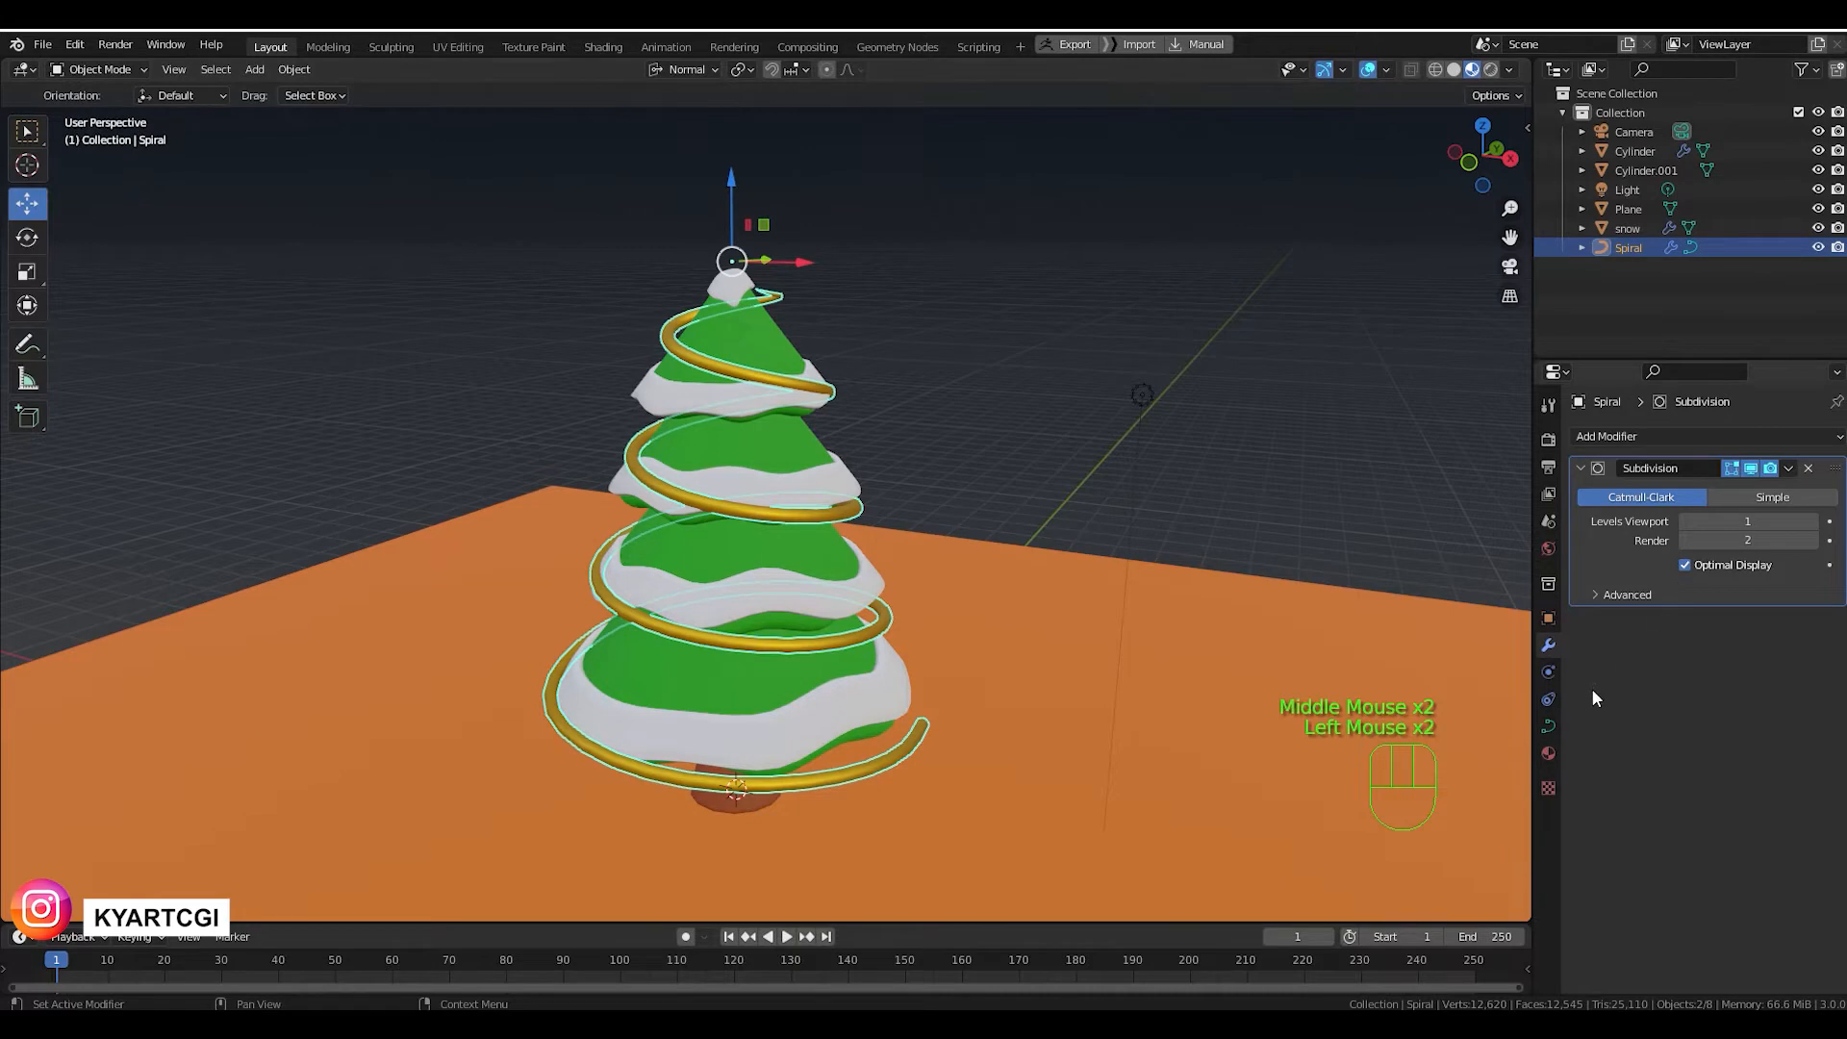
left_click(1548, 727)
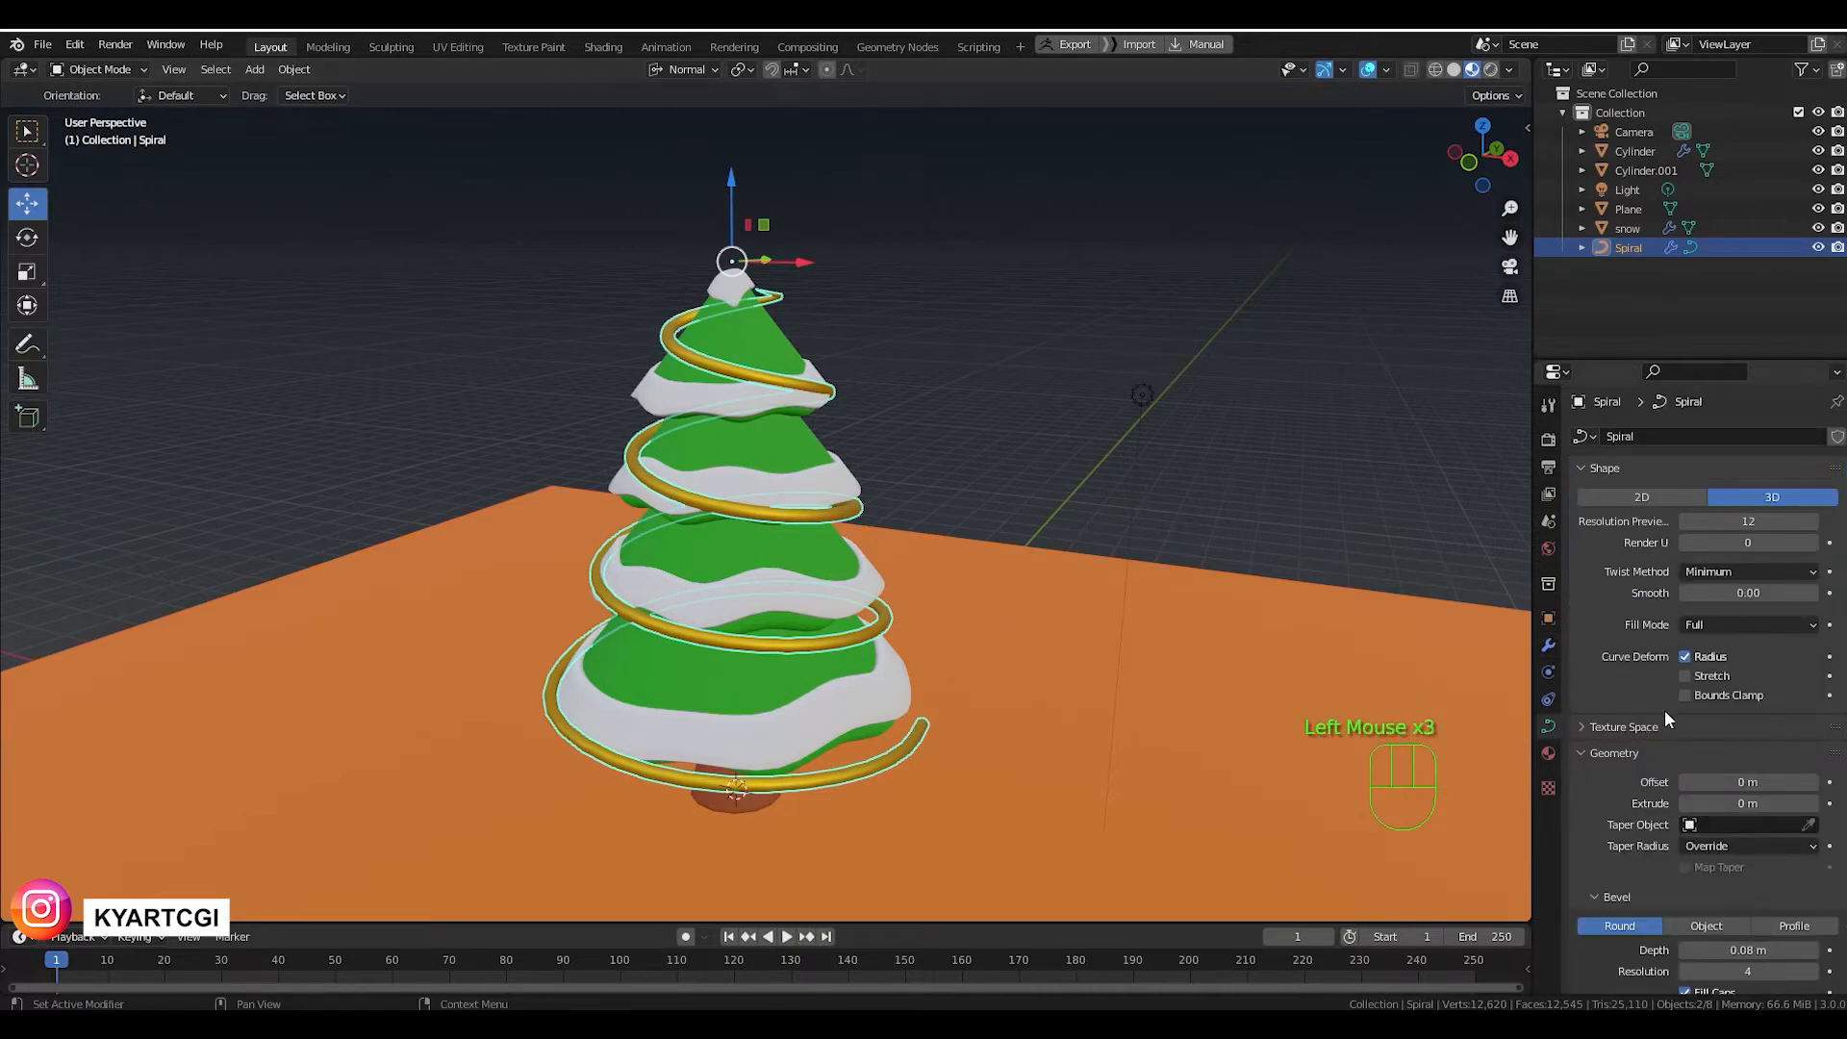
middle_click_drag(1110, 712, 1317, 719)
scroll(1318, 720, "down", 3)
middle_click_drag(1209, 670, 1251, 657)
scroll(906, 707, "up", 4)
middle_click_drag(906, 707, 981, 678)
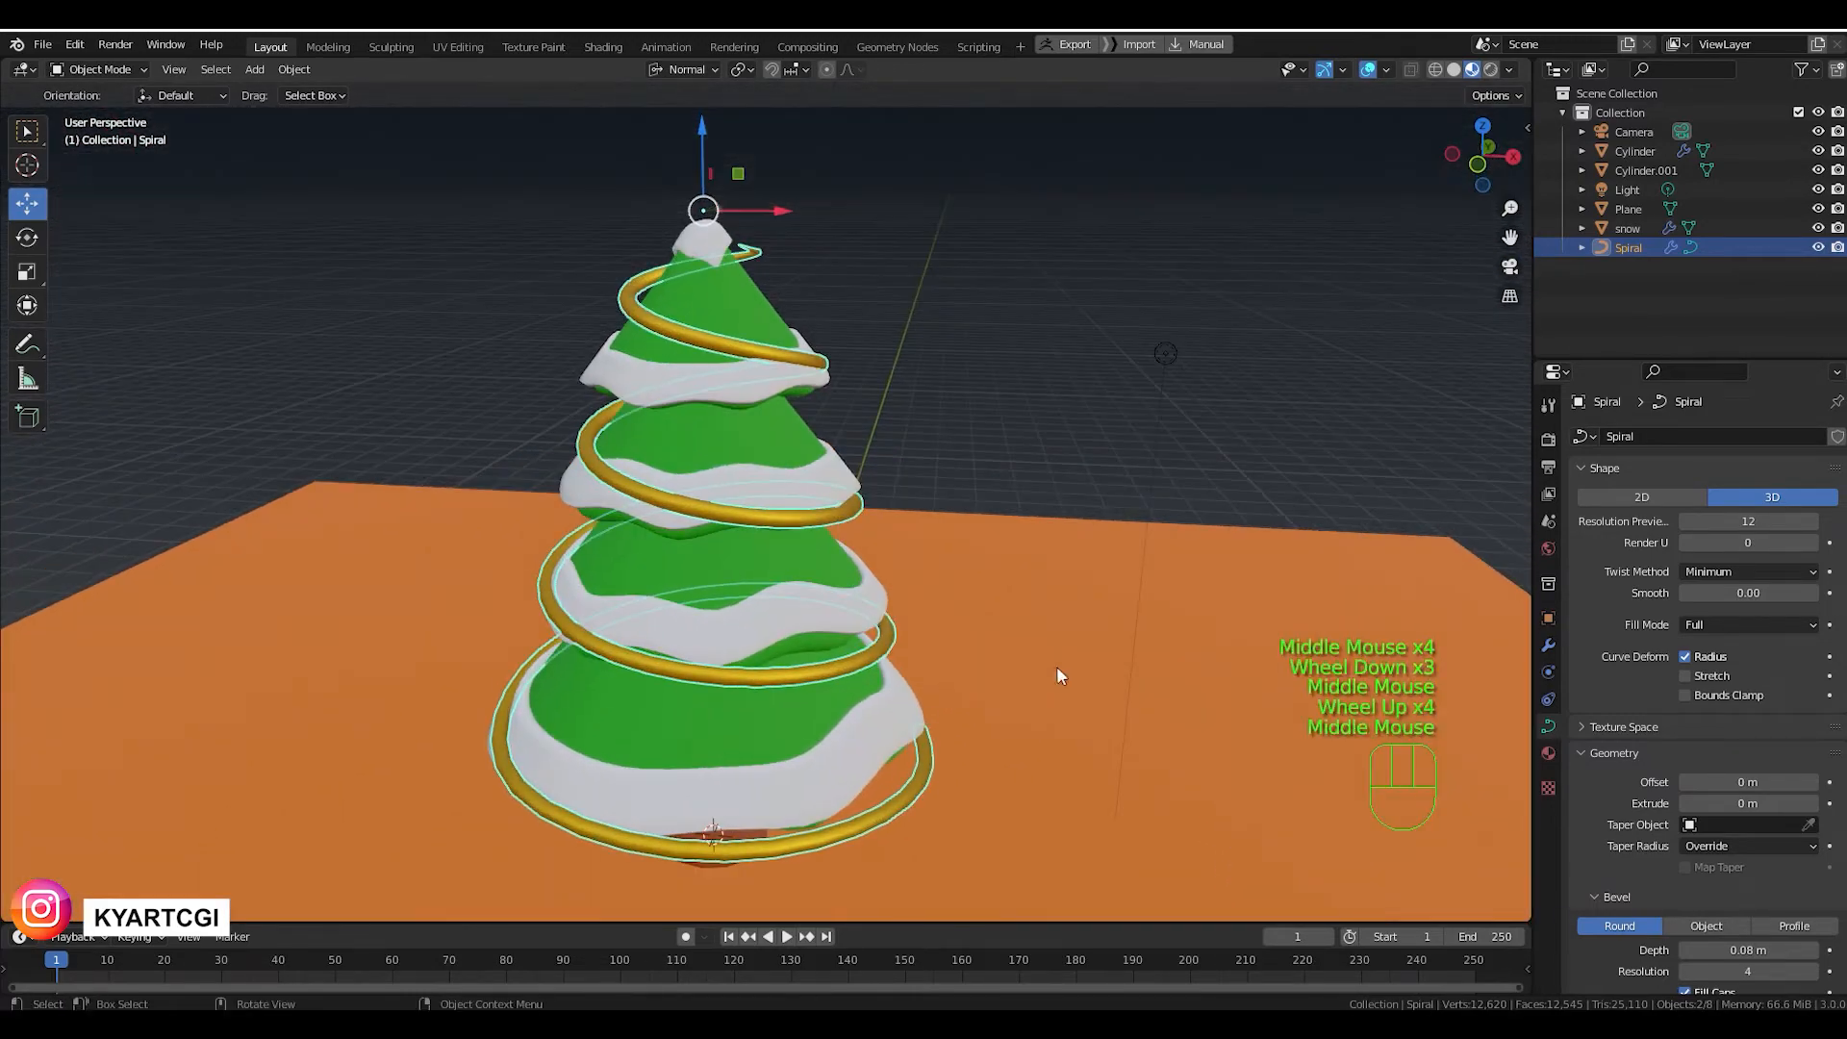
scroll(1636, 770, "down", 3)
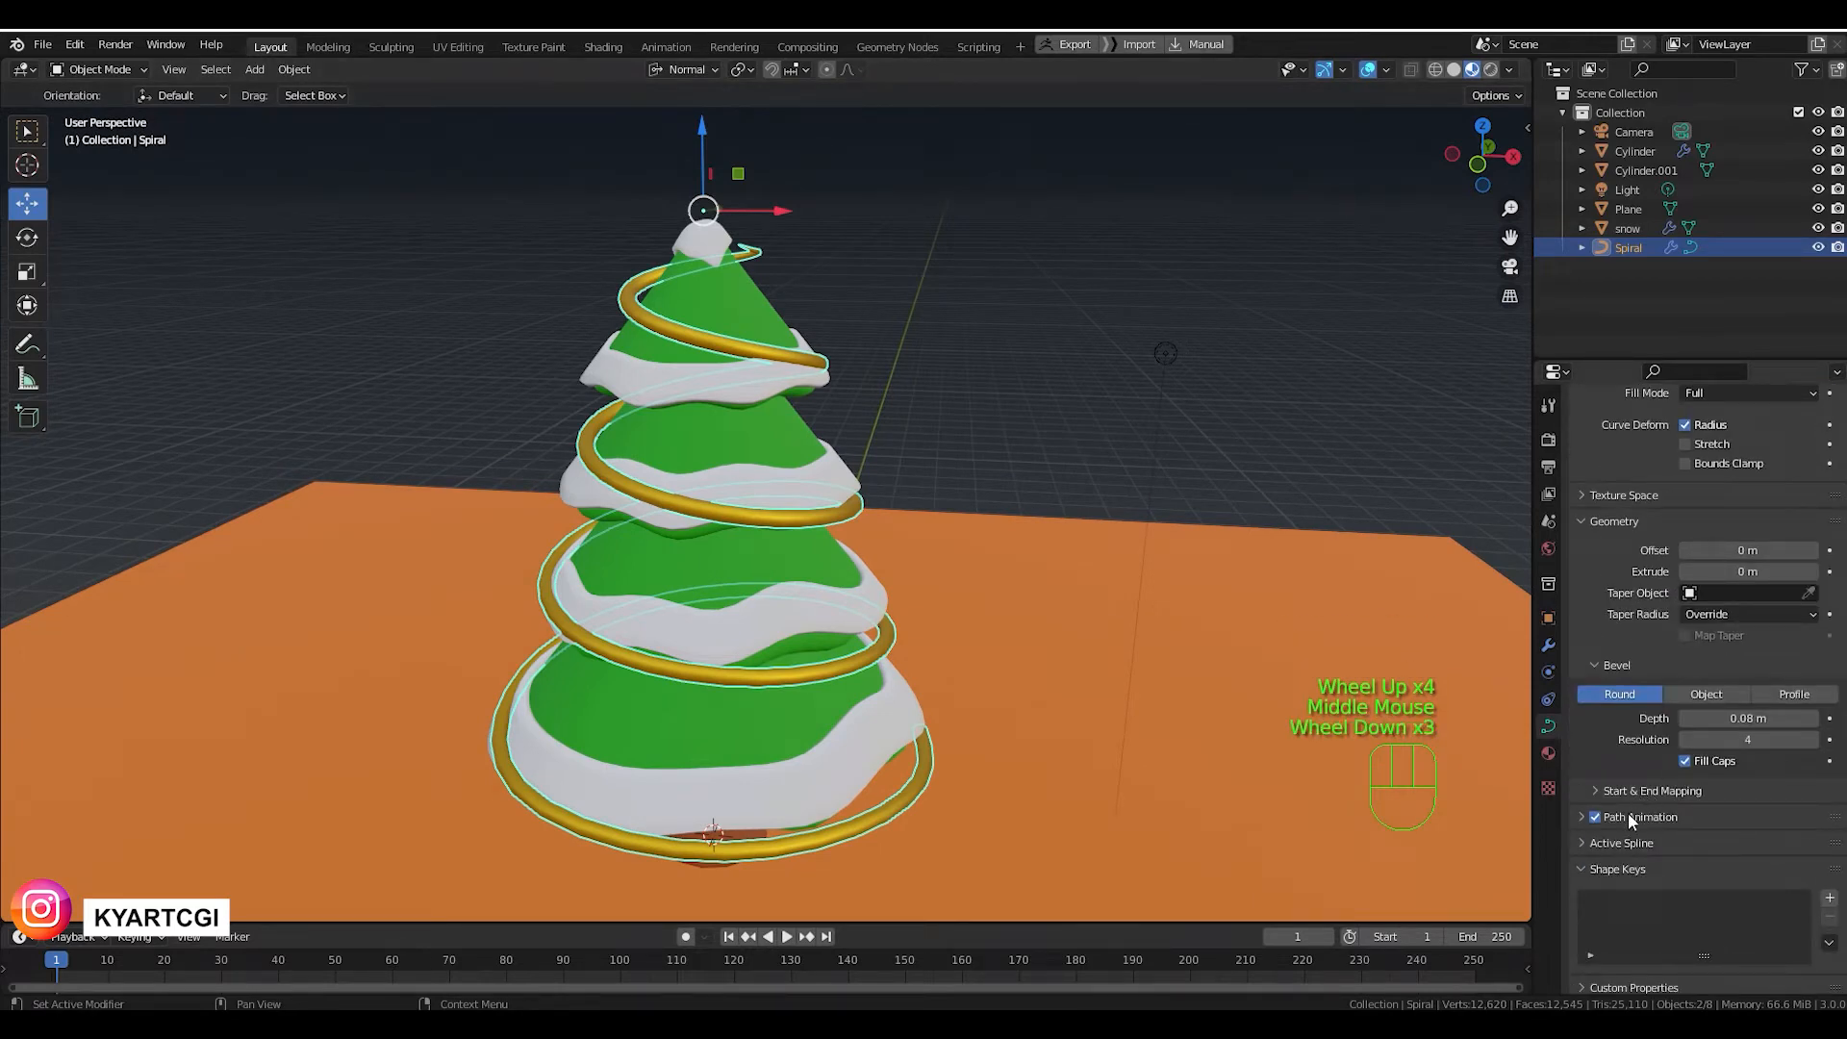
left_click(1580, 817)
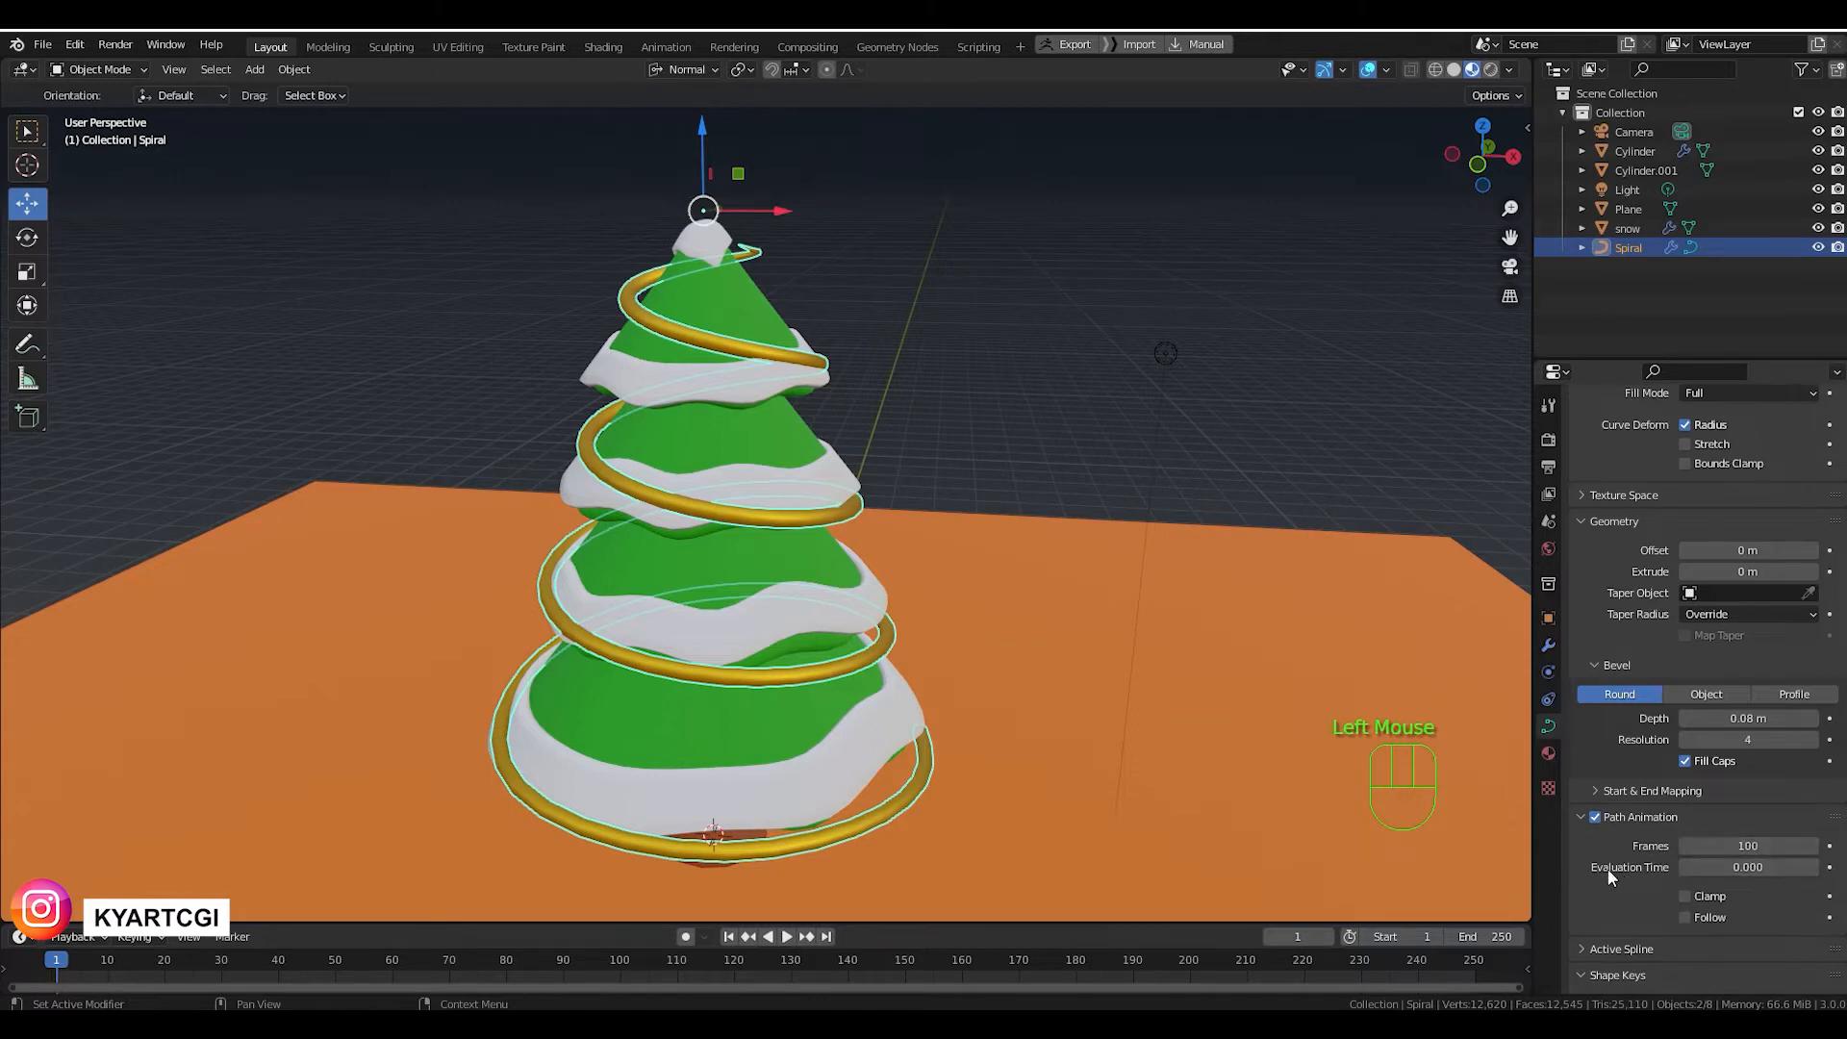
mouse_move(1739, 846)
left_mouse_down()
mouse_move(1780, 846)
mouse_move(1758, 833)
left_mouse_up()
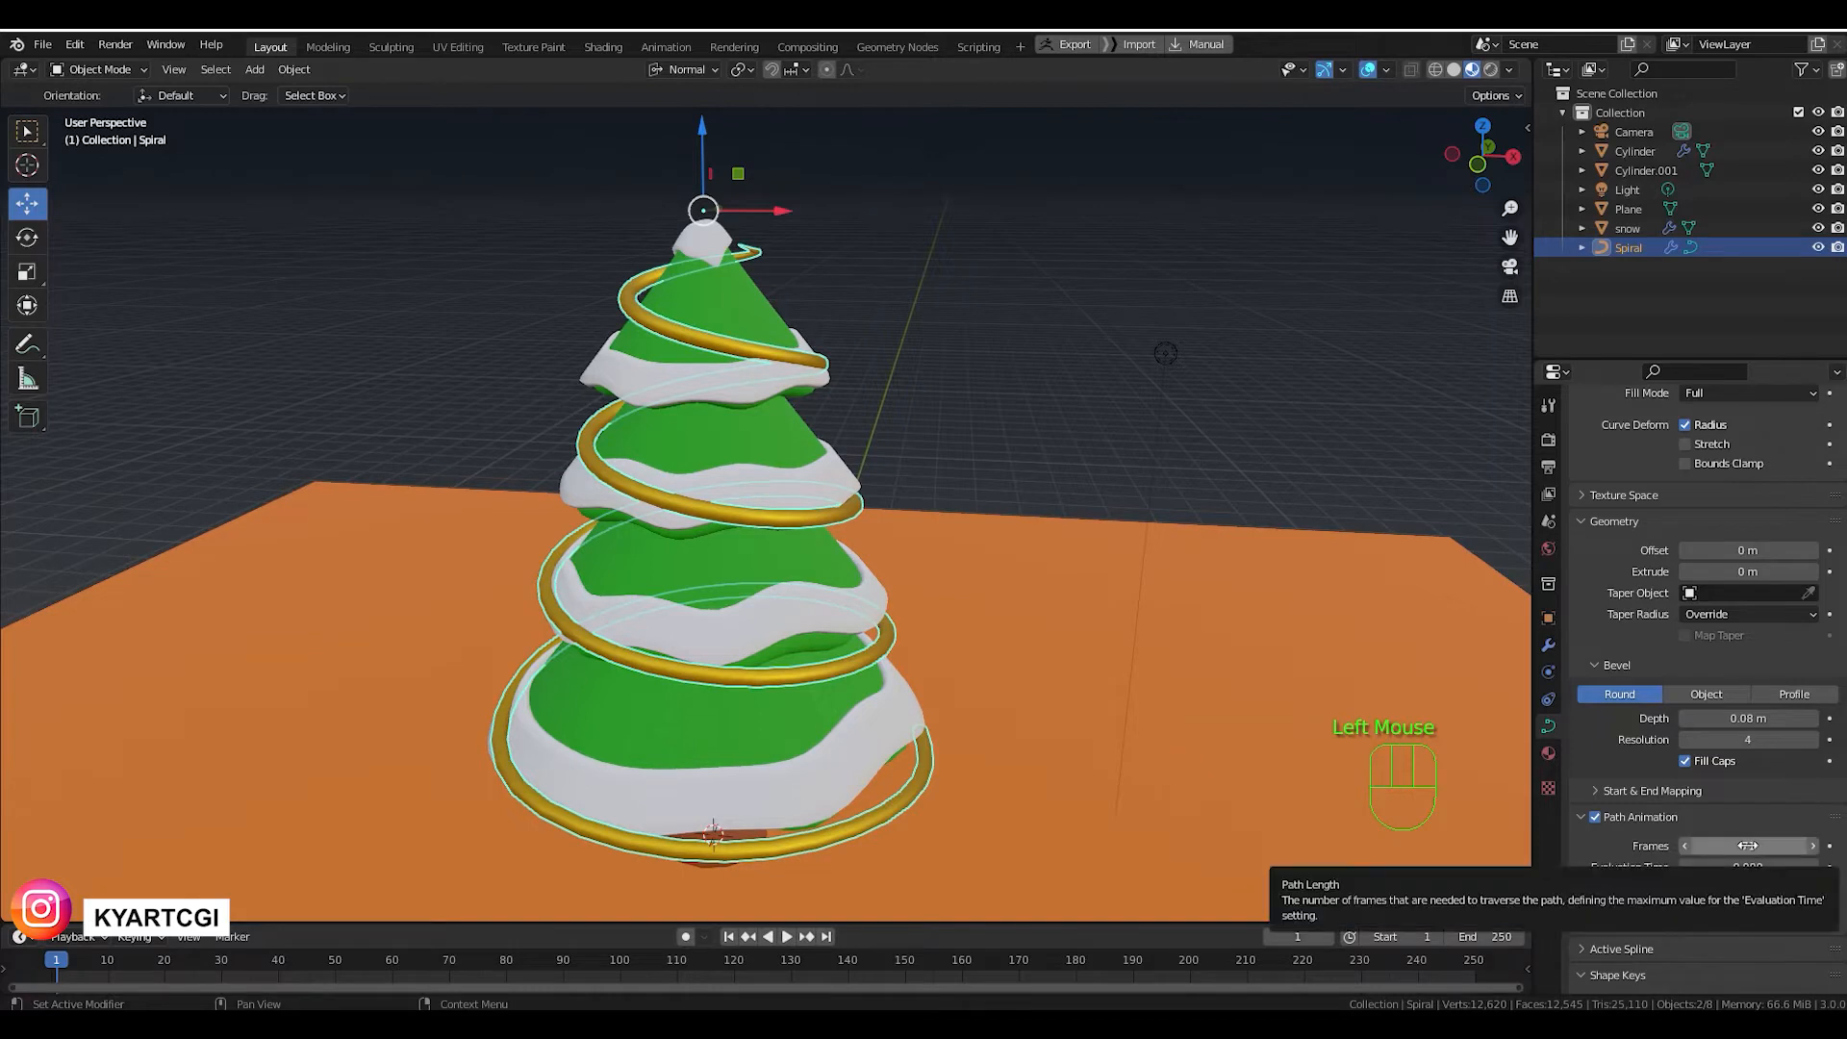
key("ctrl+z")
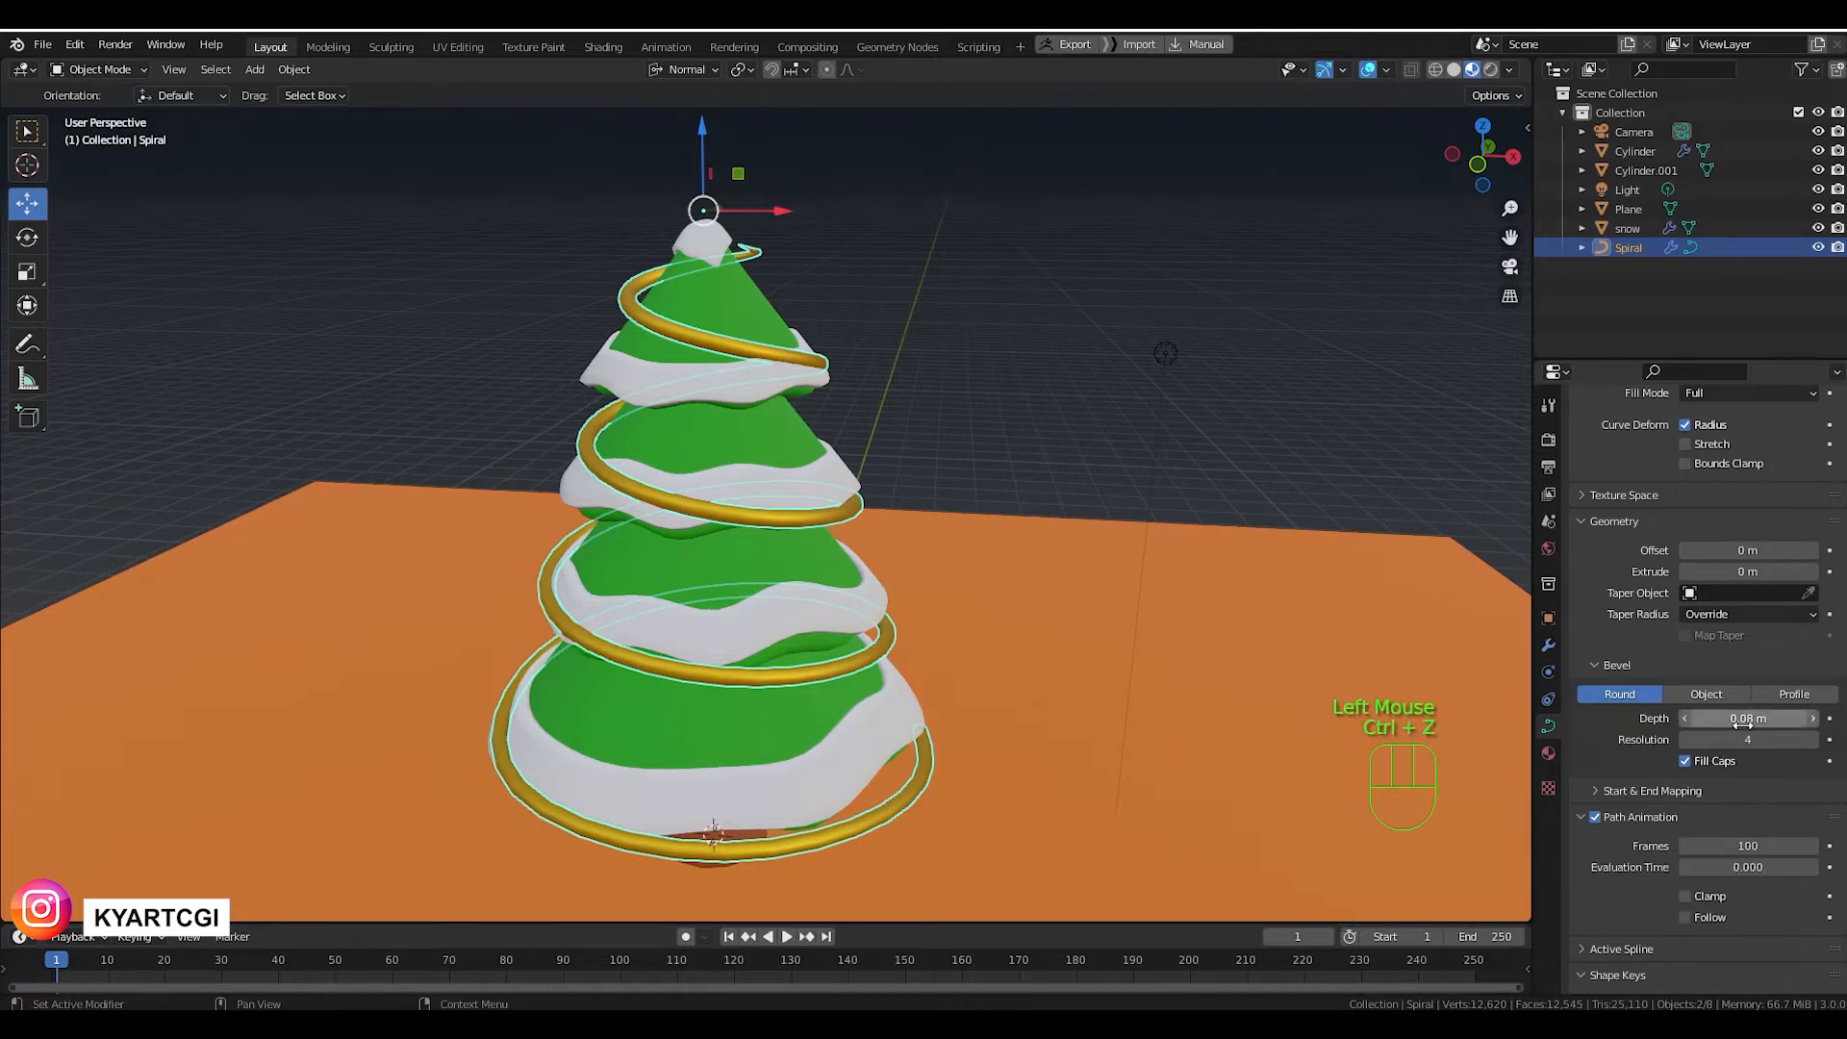
scroll(1748, 744, "down", 2)
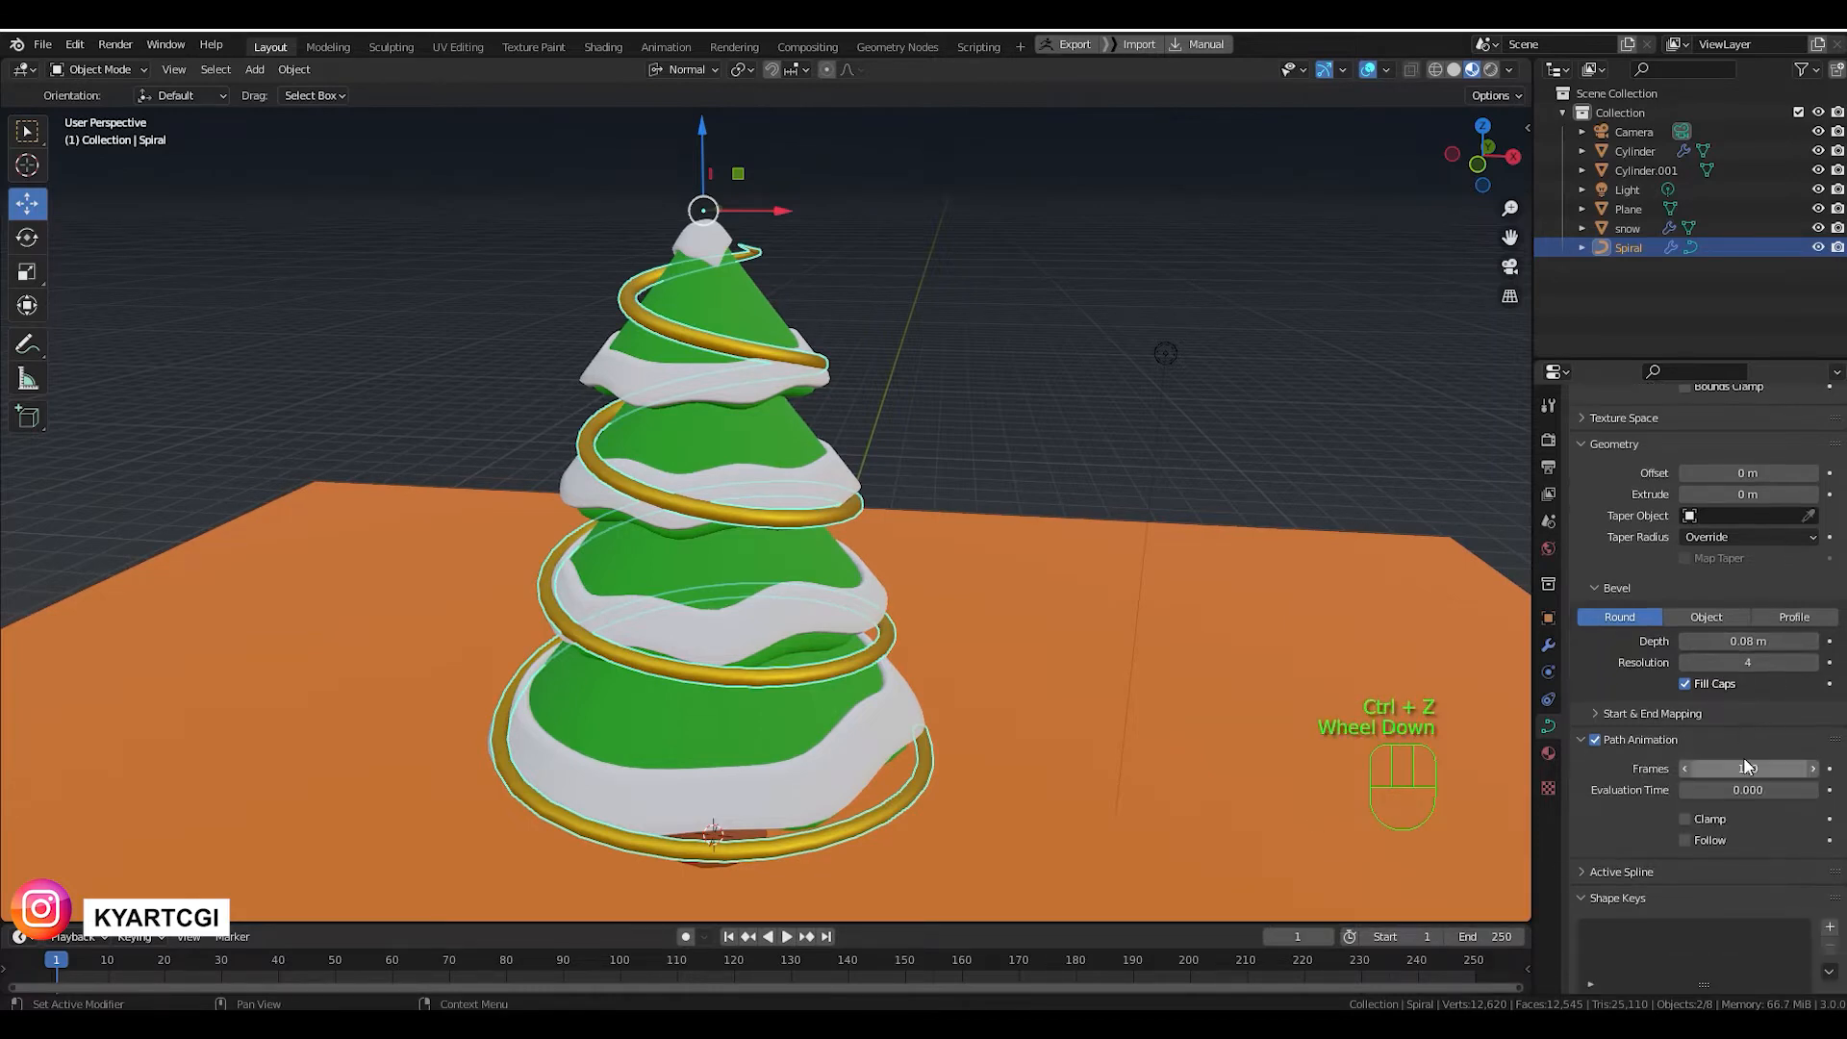
left_click(1676, 872)
left_click(1675, 870)
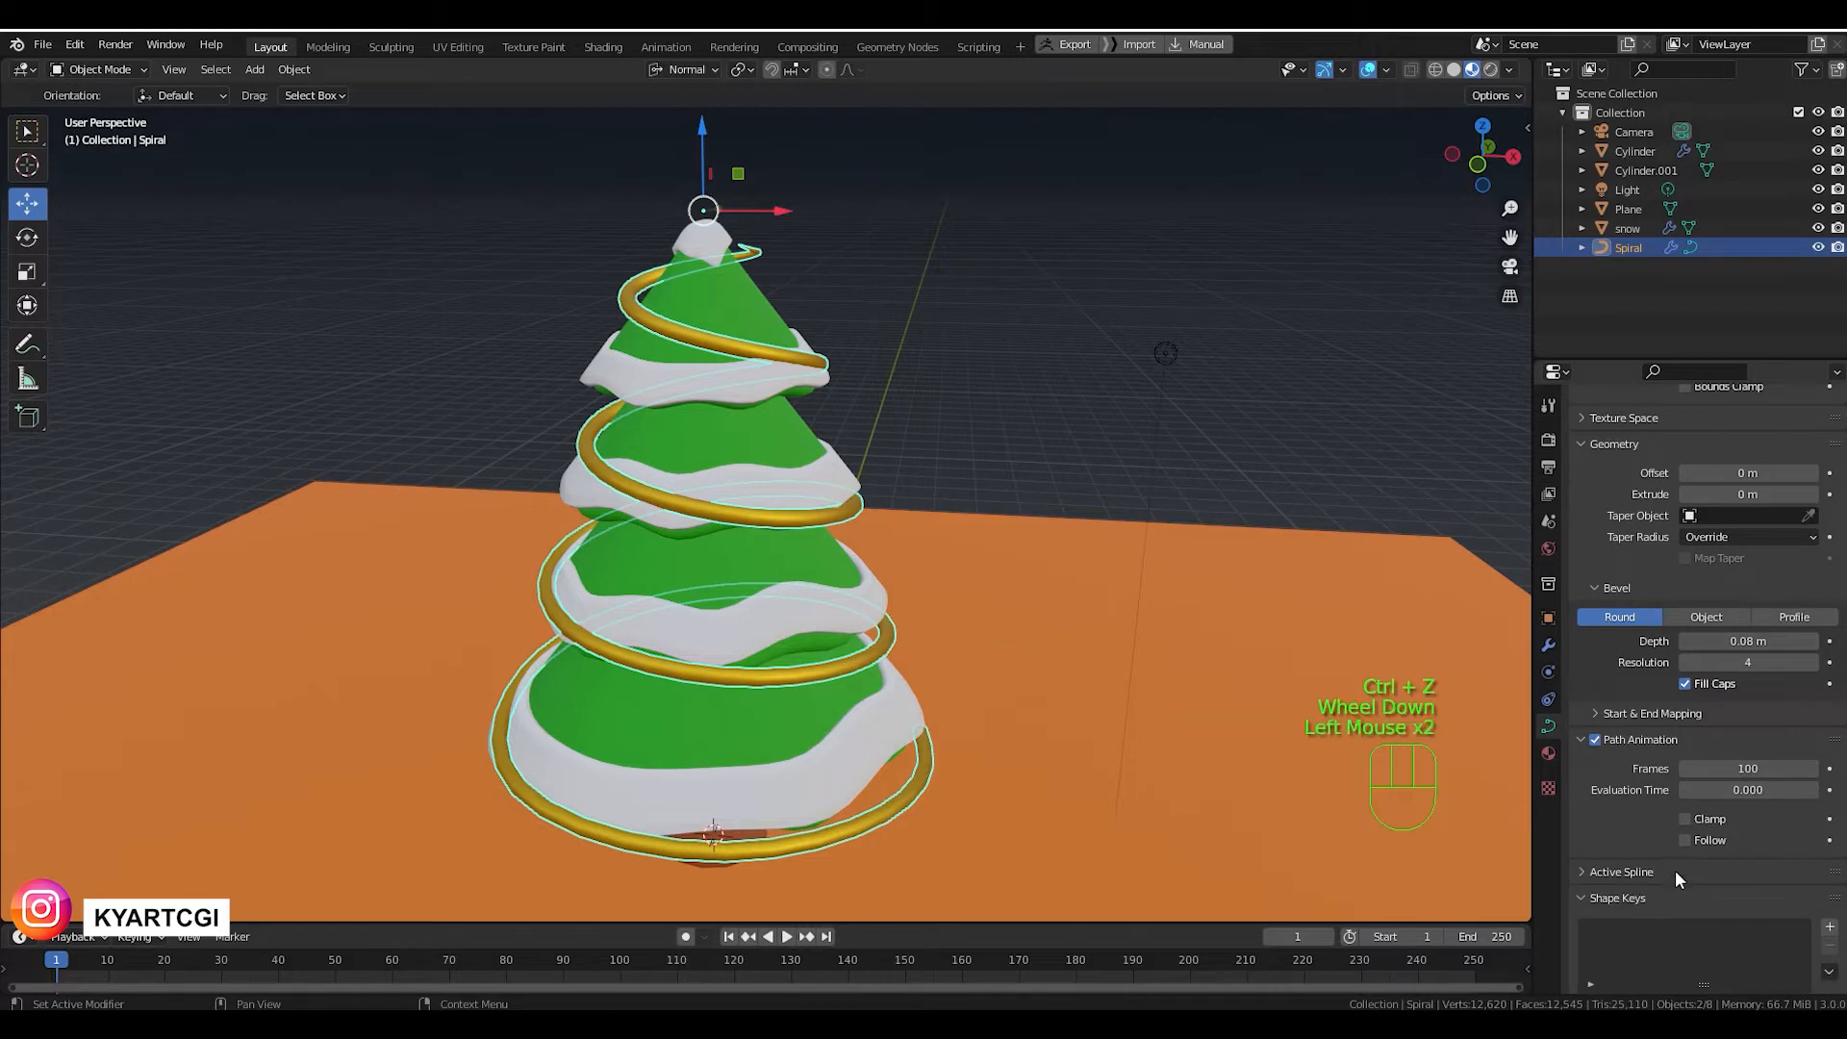
left_click(1698, 715)
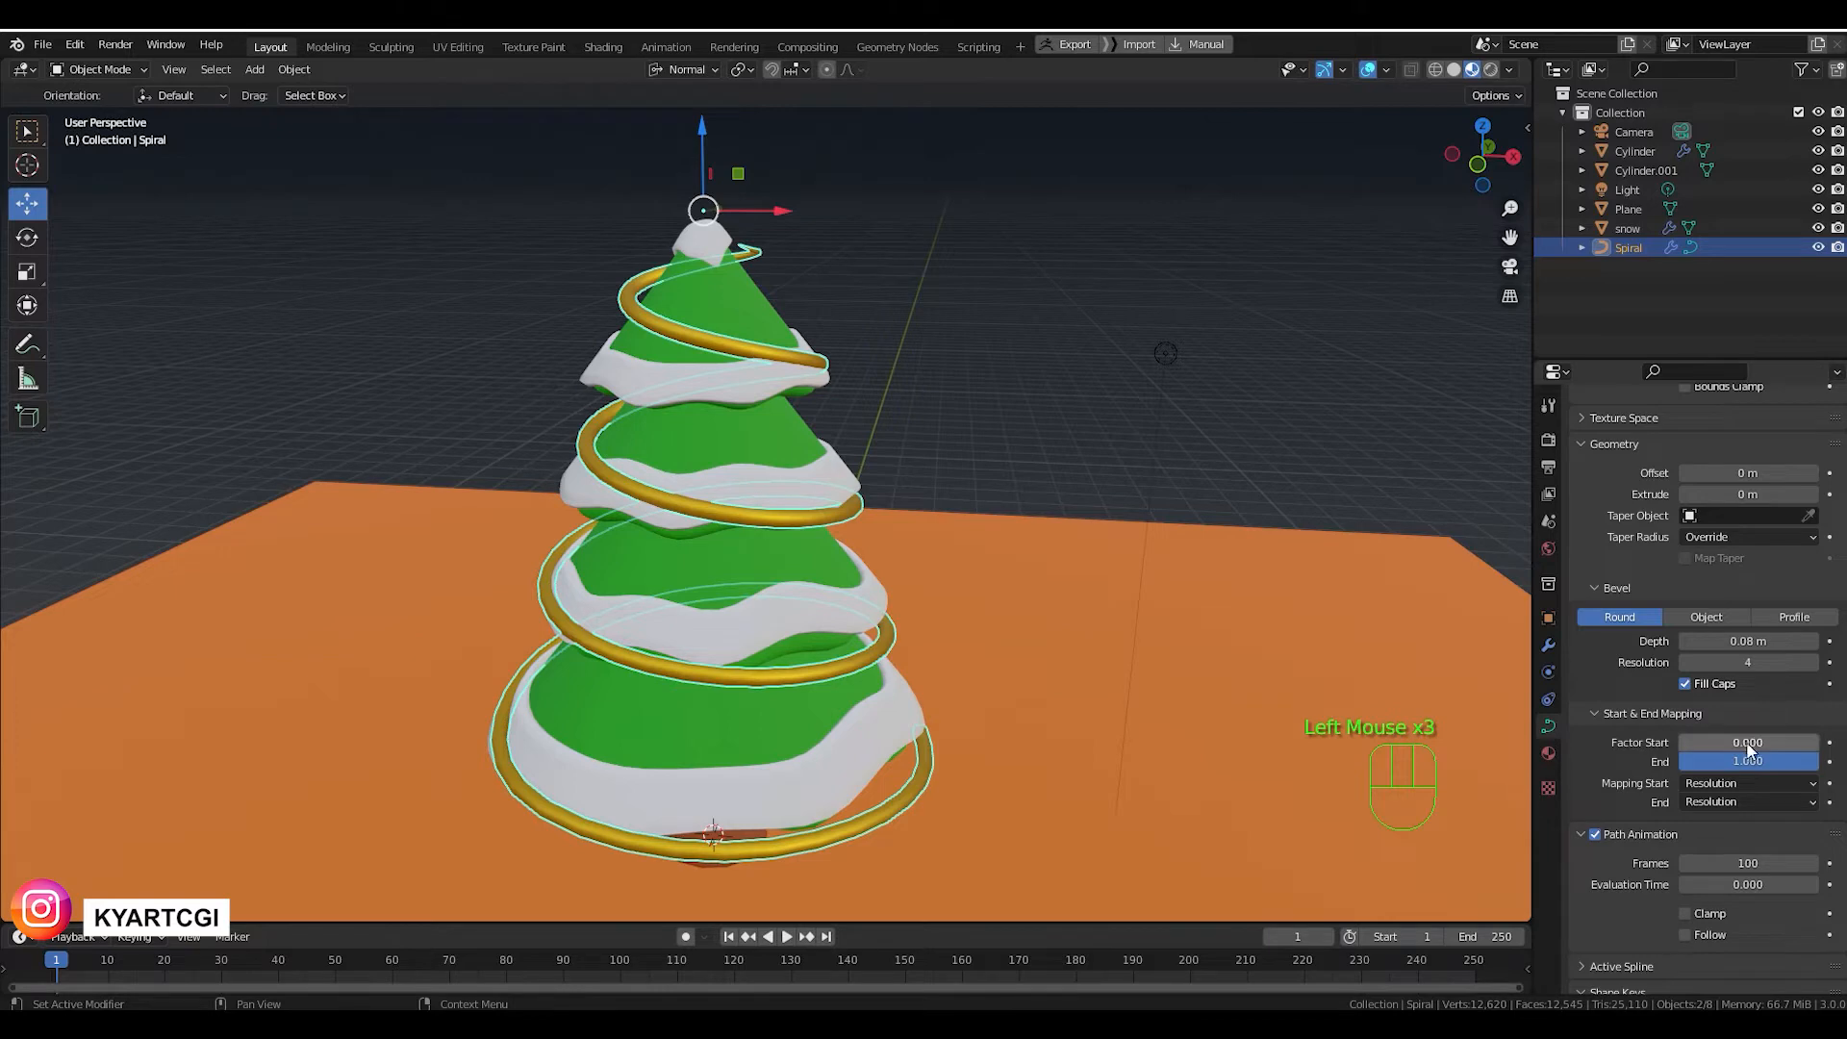
mouse_move(1695, 742)
left_mouse_down()
mouse_move(1818, 741)
mouse_move(1681, 741)
left_mouse_up()
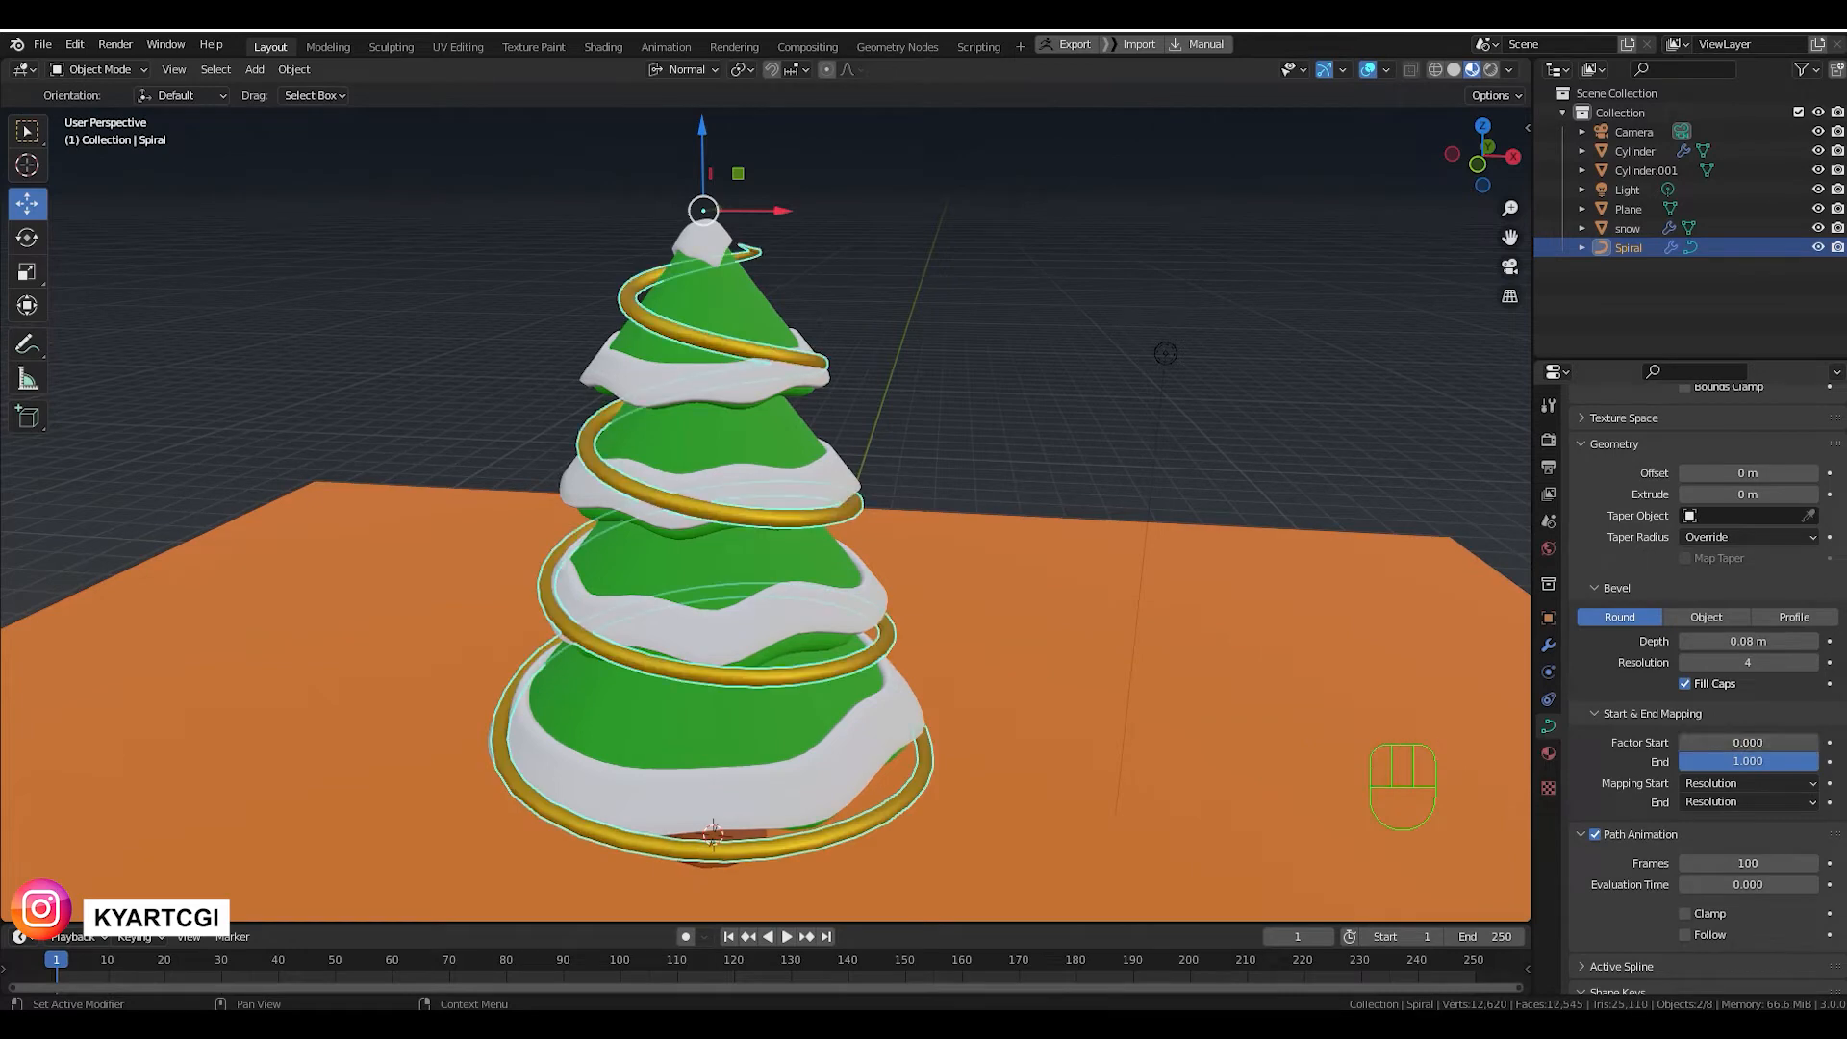
Set the spiral's bevel depth to 0.06 m and deselect it to check the thinner garland around the tree.
mouse_move(1785, 631)
left_mouse_down()
mouse_move(1722, 631)
mouse_move(1756, 631)
left_mouse_up()
left_click(880, 374)
middle_click_drag(880, 373, 1106, 446)
scroll(1058, 506, "down", 2)
scroll(1039, 539, "up", 3)
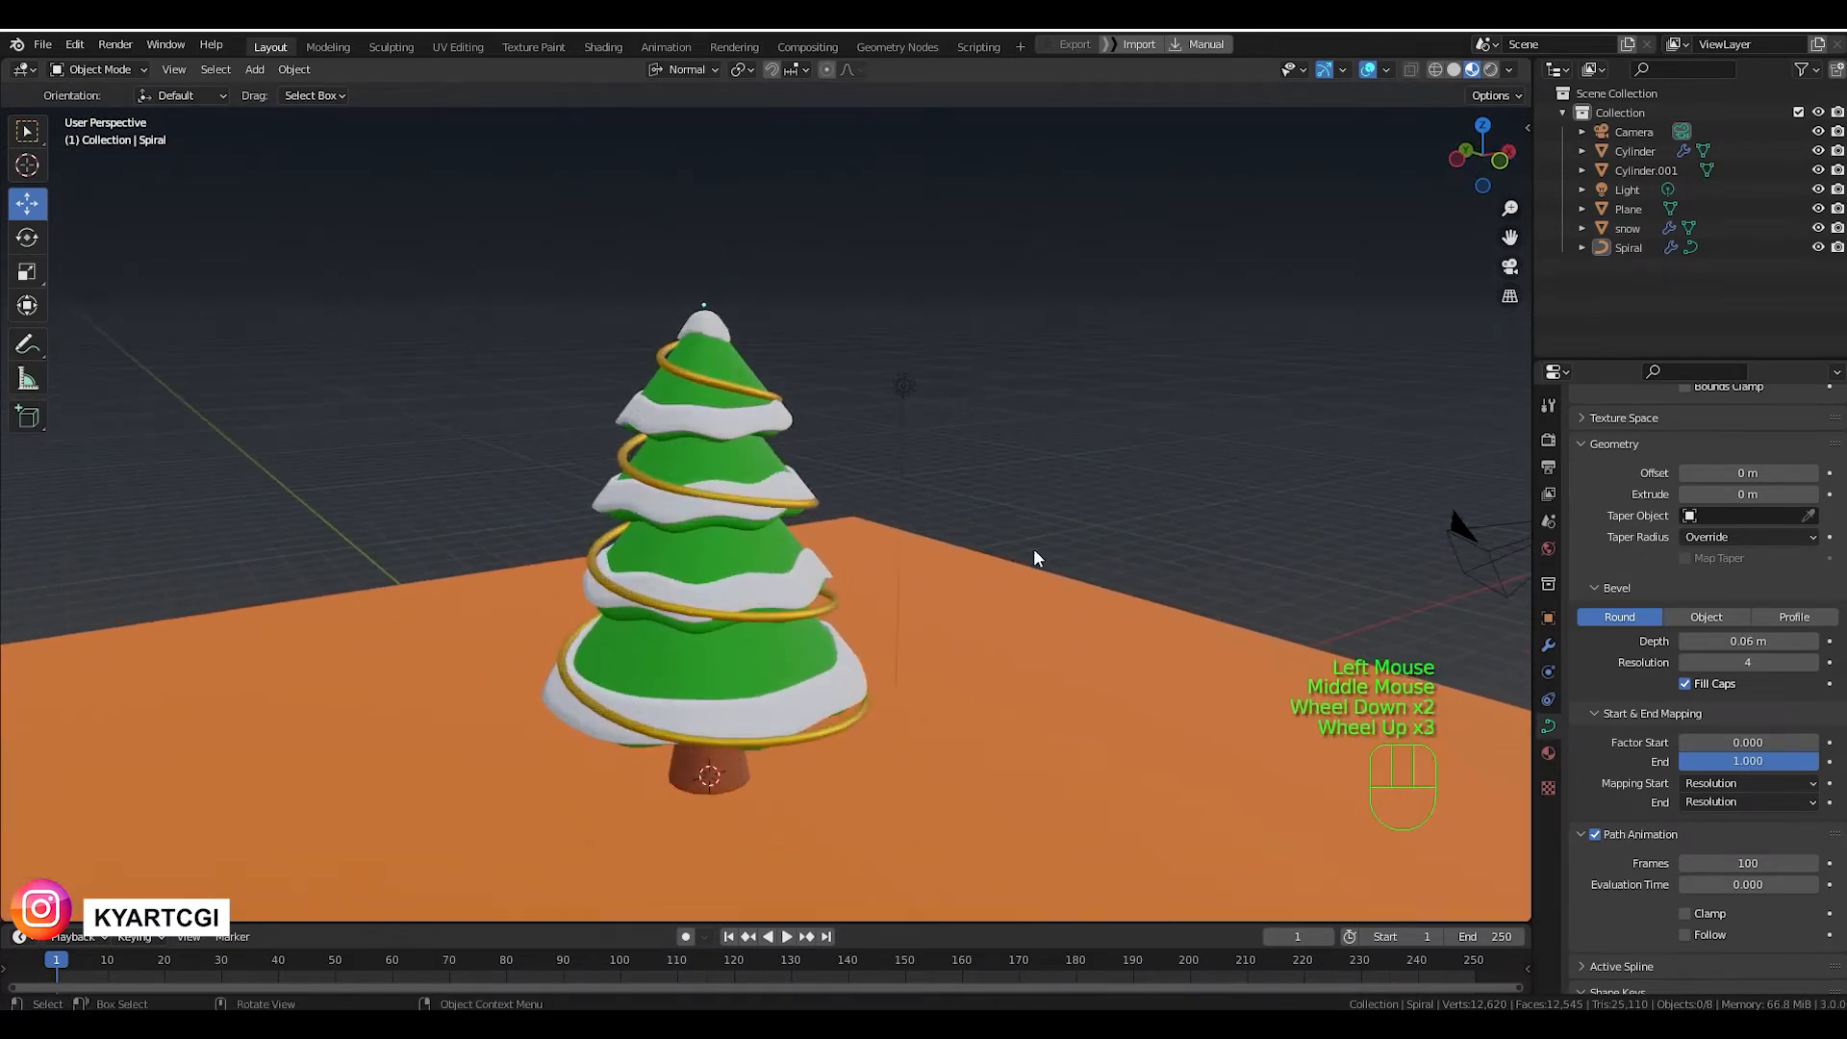
middle_click_drag(1034, 550, 1052, 710)
scroll(966, 666, "up", 2)
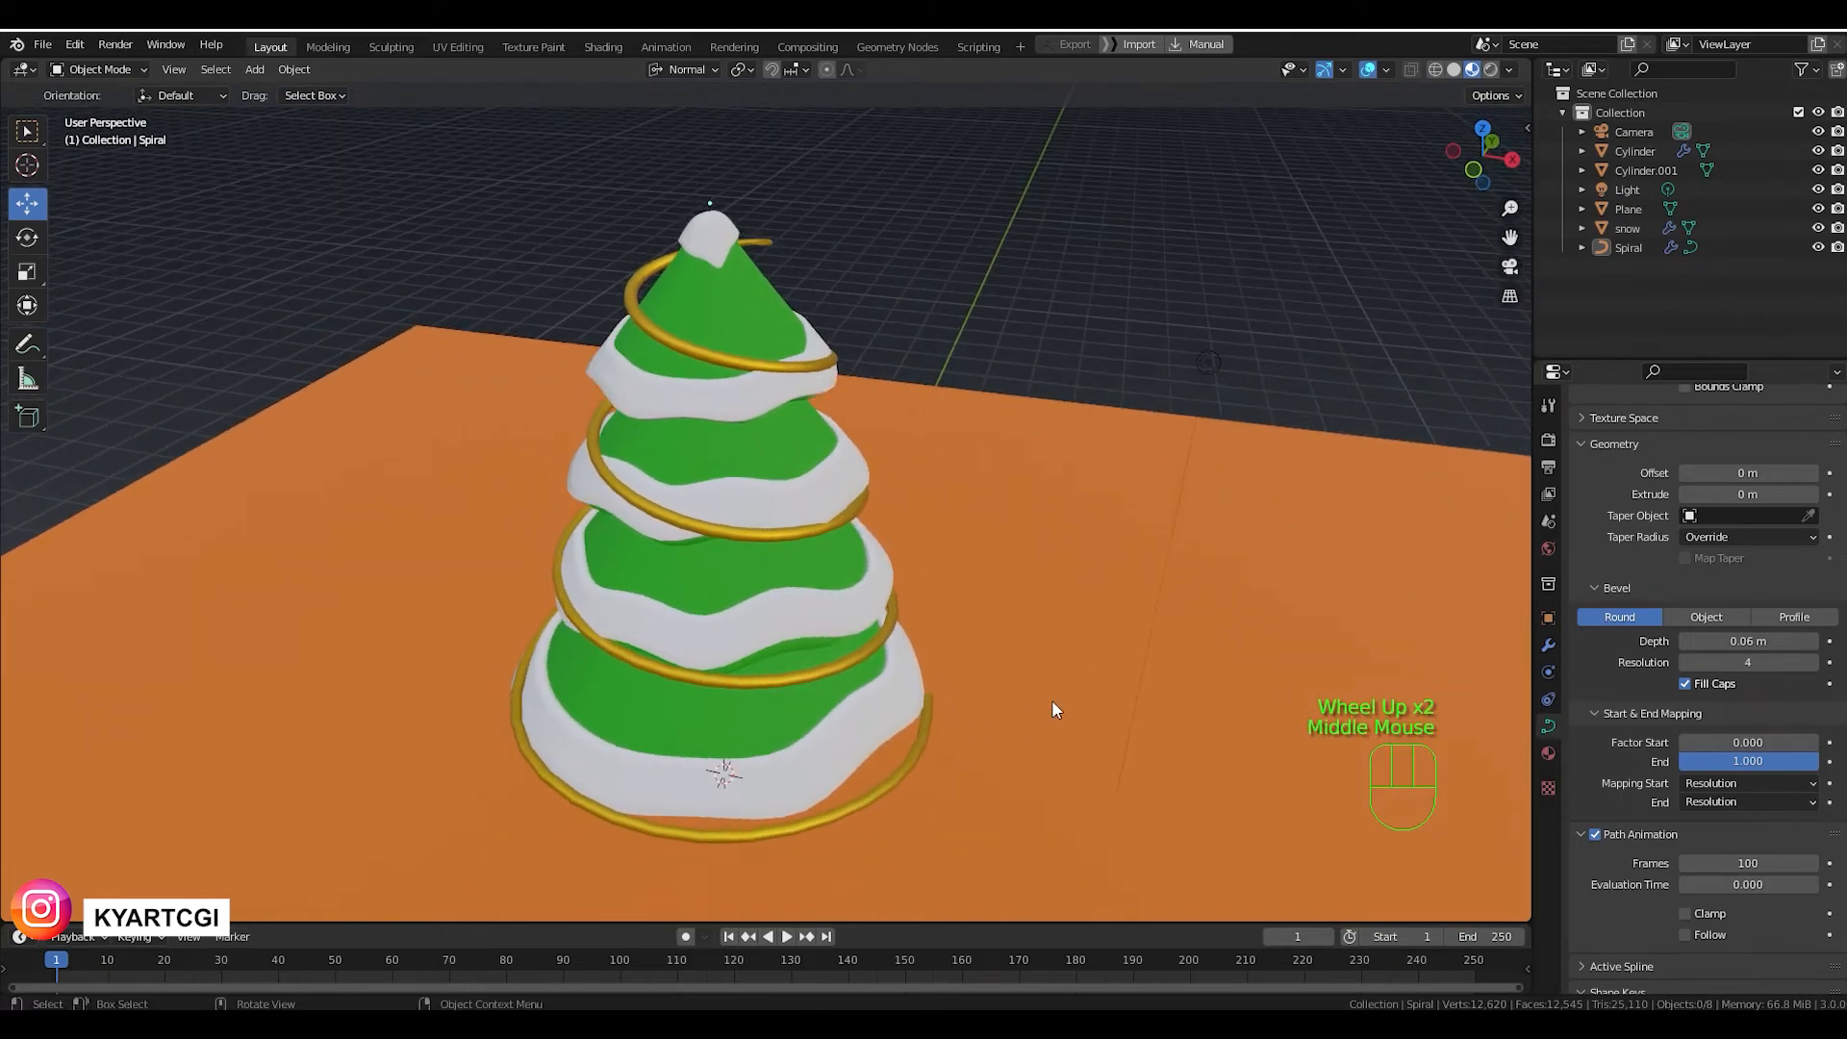
Shrink the radius of the spiral's bottom end point so the garland tapers to a thin tip, and return to Object Mode.
left_click(921, 739)
key("Tab")
middle_click_drag(922, 735, 977, 708)
left_click(909, 837)
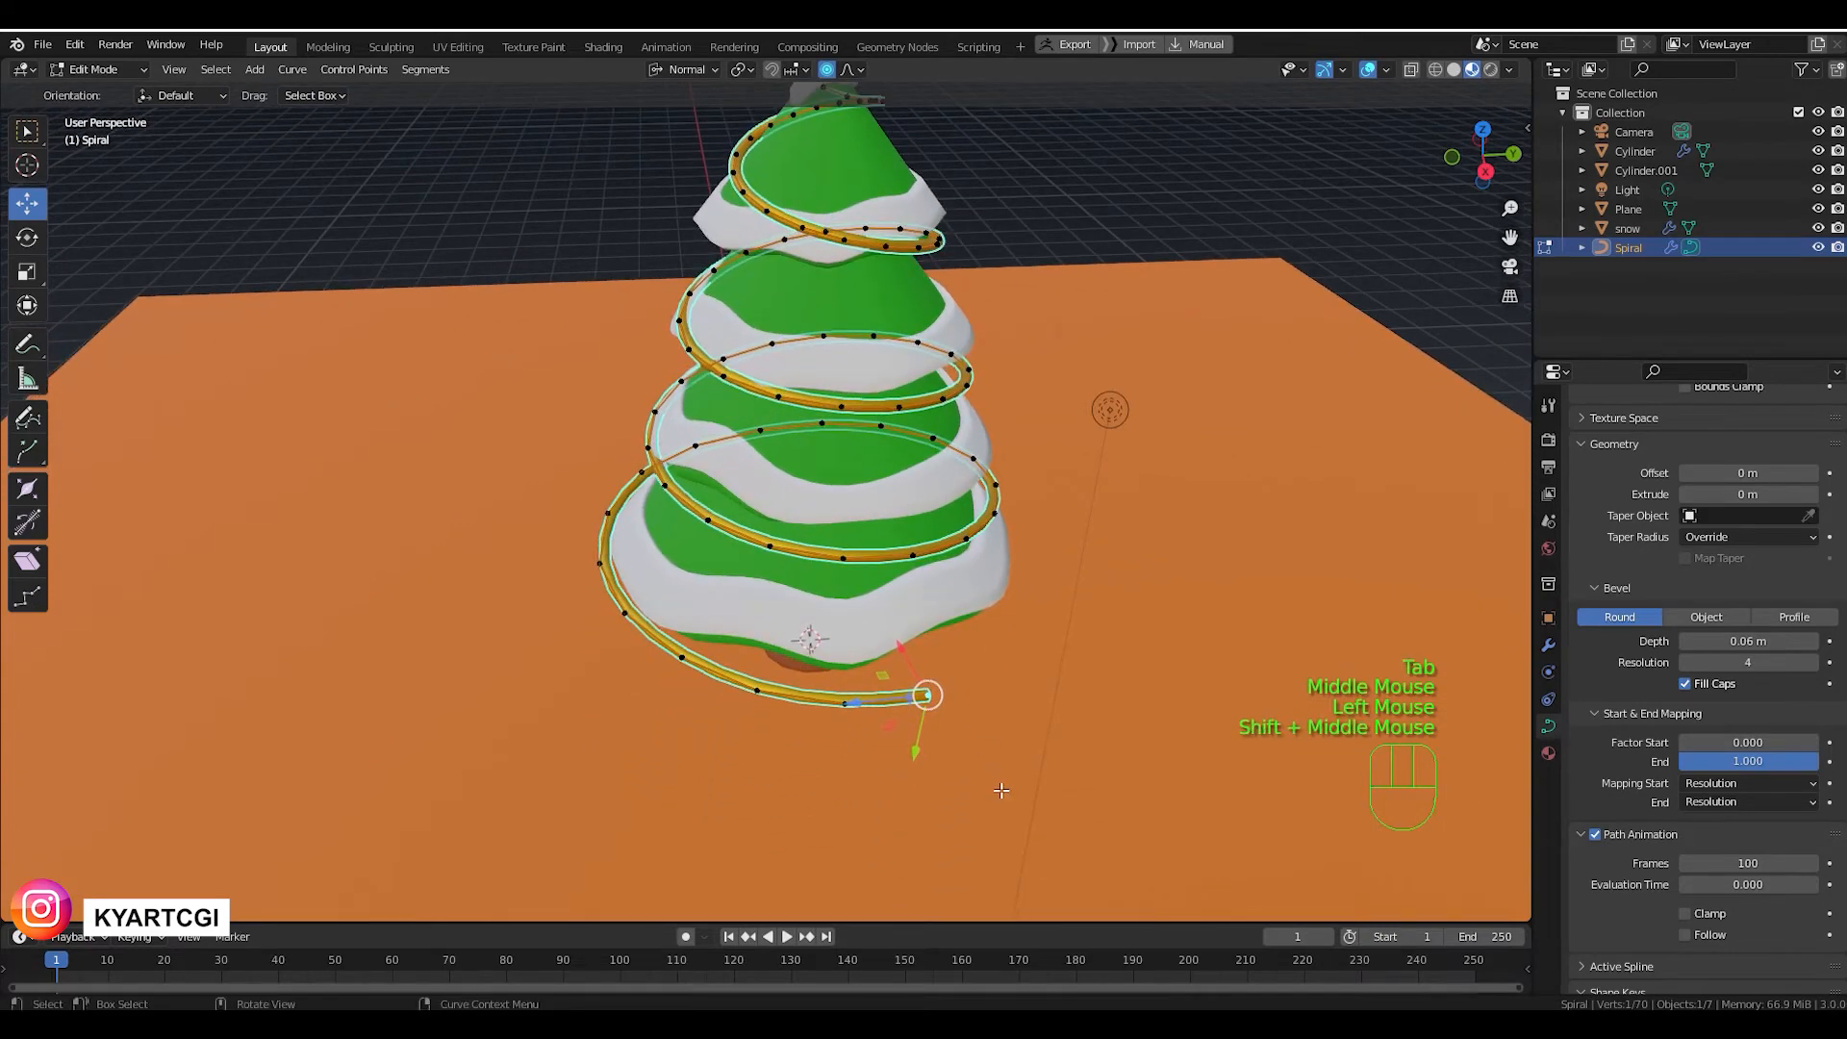
key("alt+s")
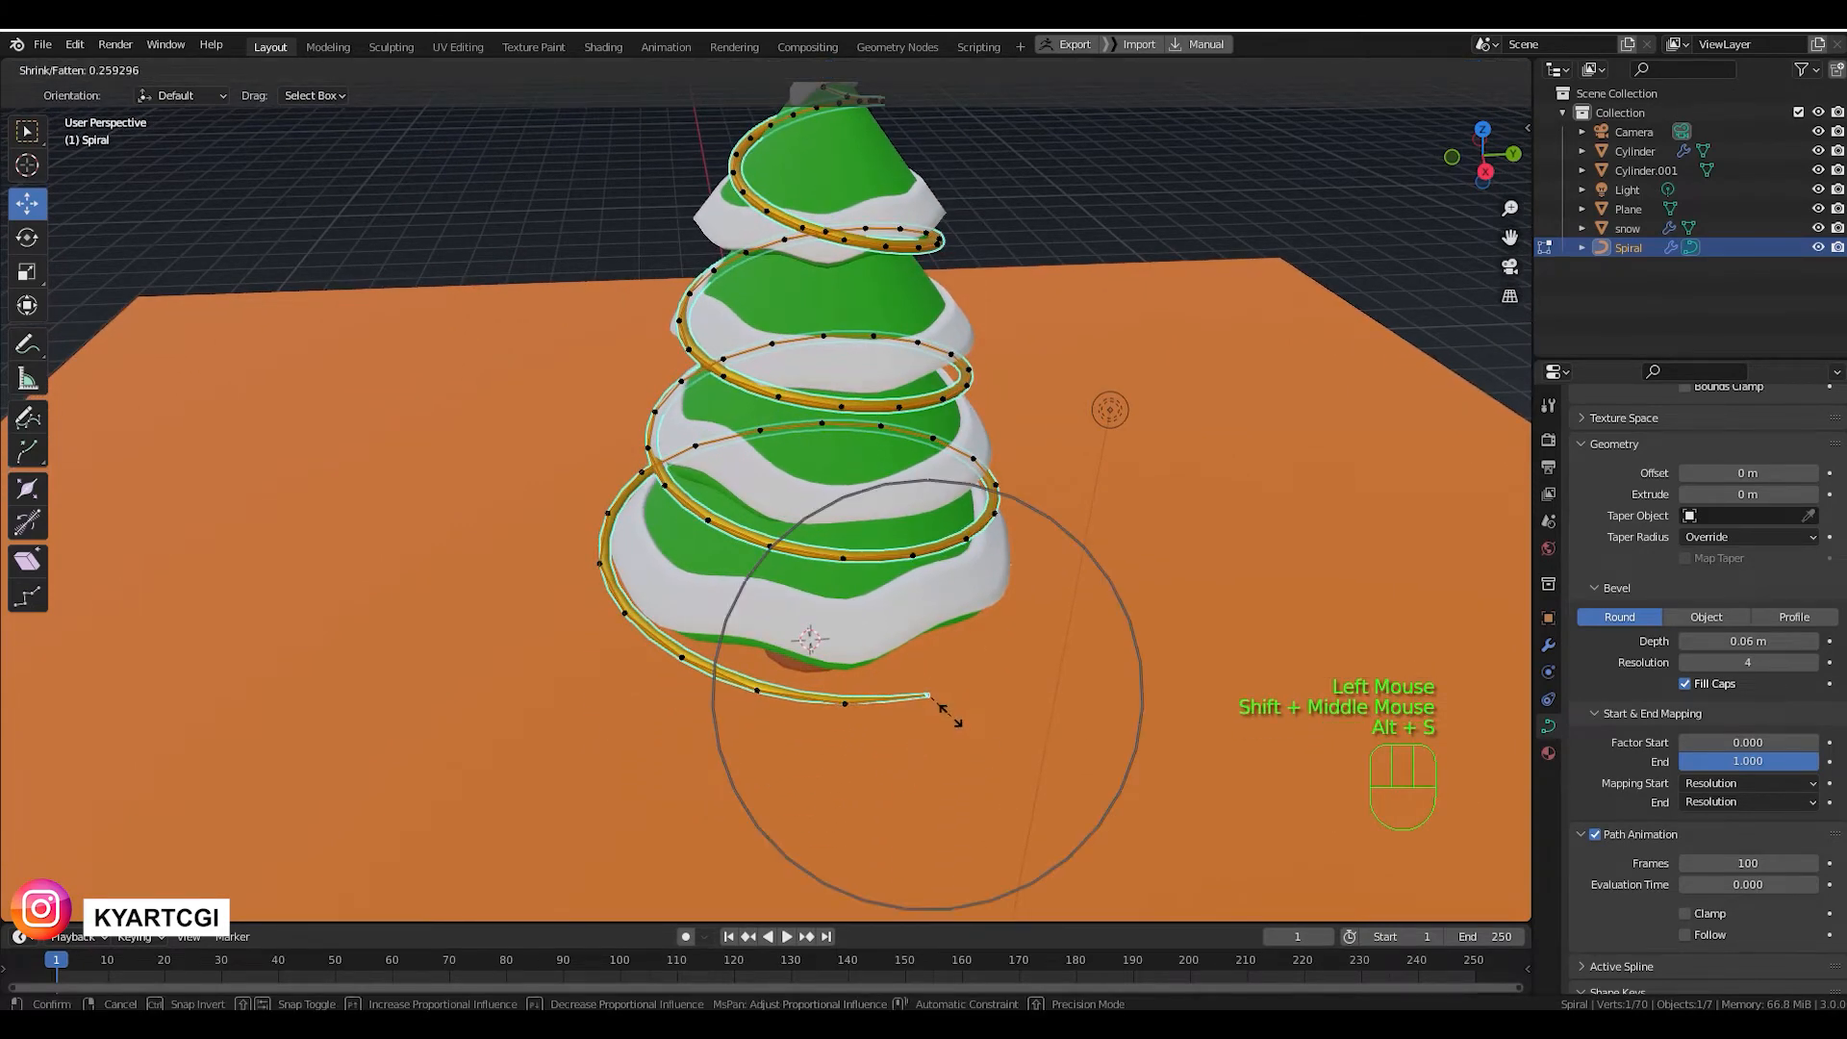
left_click(931, 703)
middle_click_drag(927, 701, 1077, 737)
scroll(1030, 683, "down", 2)
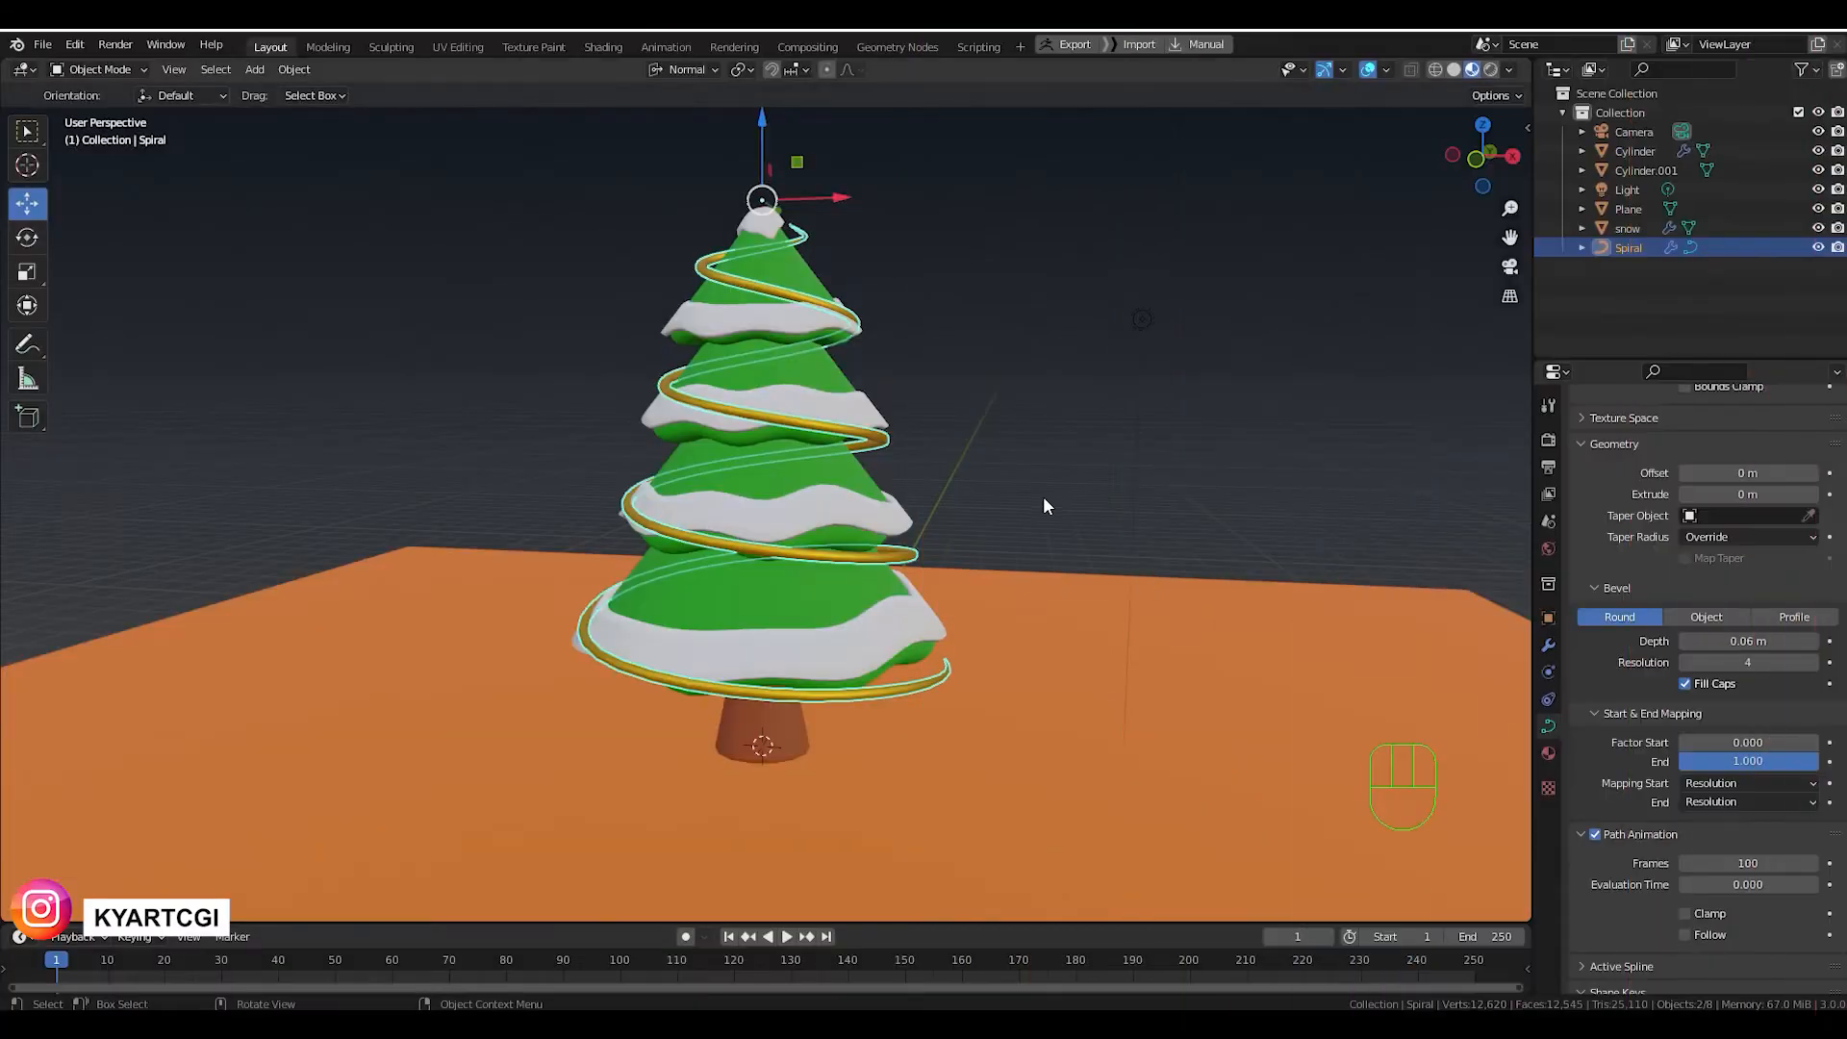
middle_click_drag(1106, 449, 1168, 421)
middle_click_drag(1163, 502, 1081, 489)
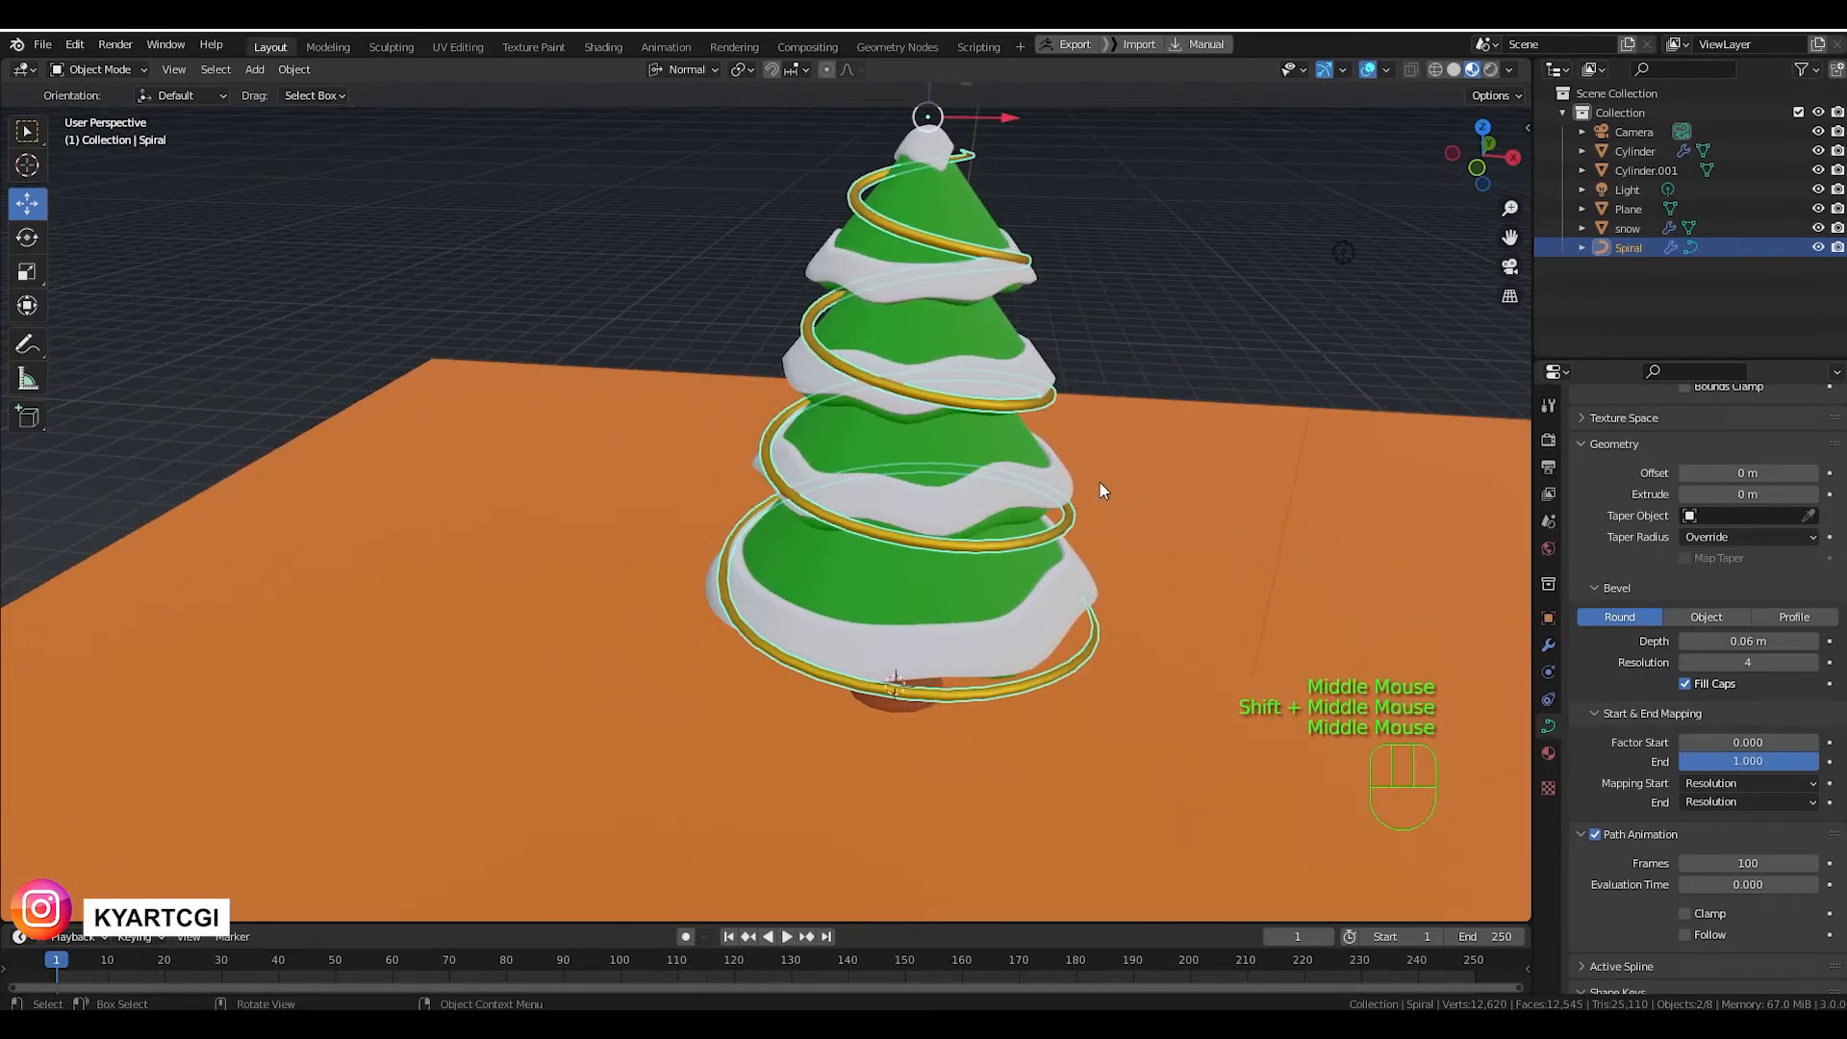
Add a UV sphere at the base of the trunk from the front view.
scroll(1100, 482, "down", 2)
key("KP_1")
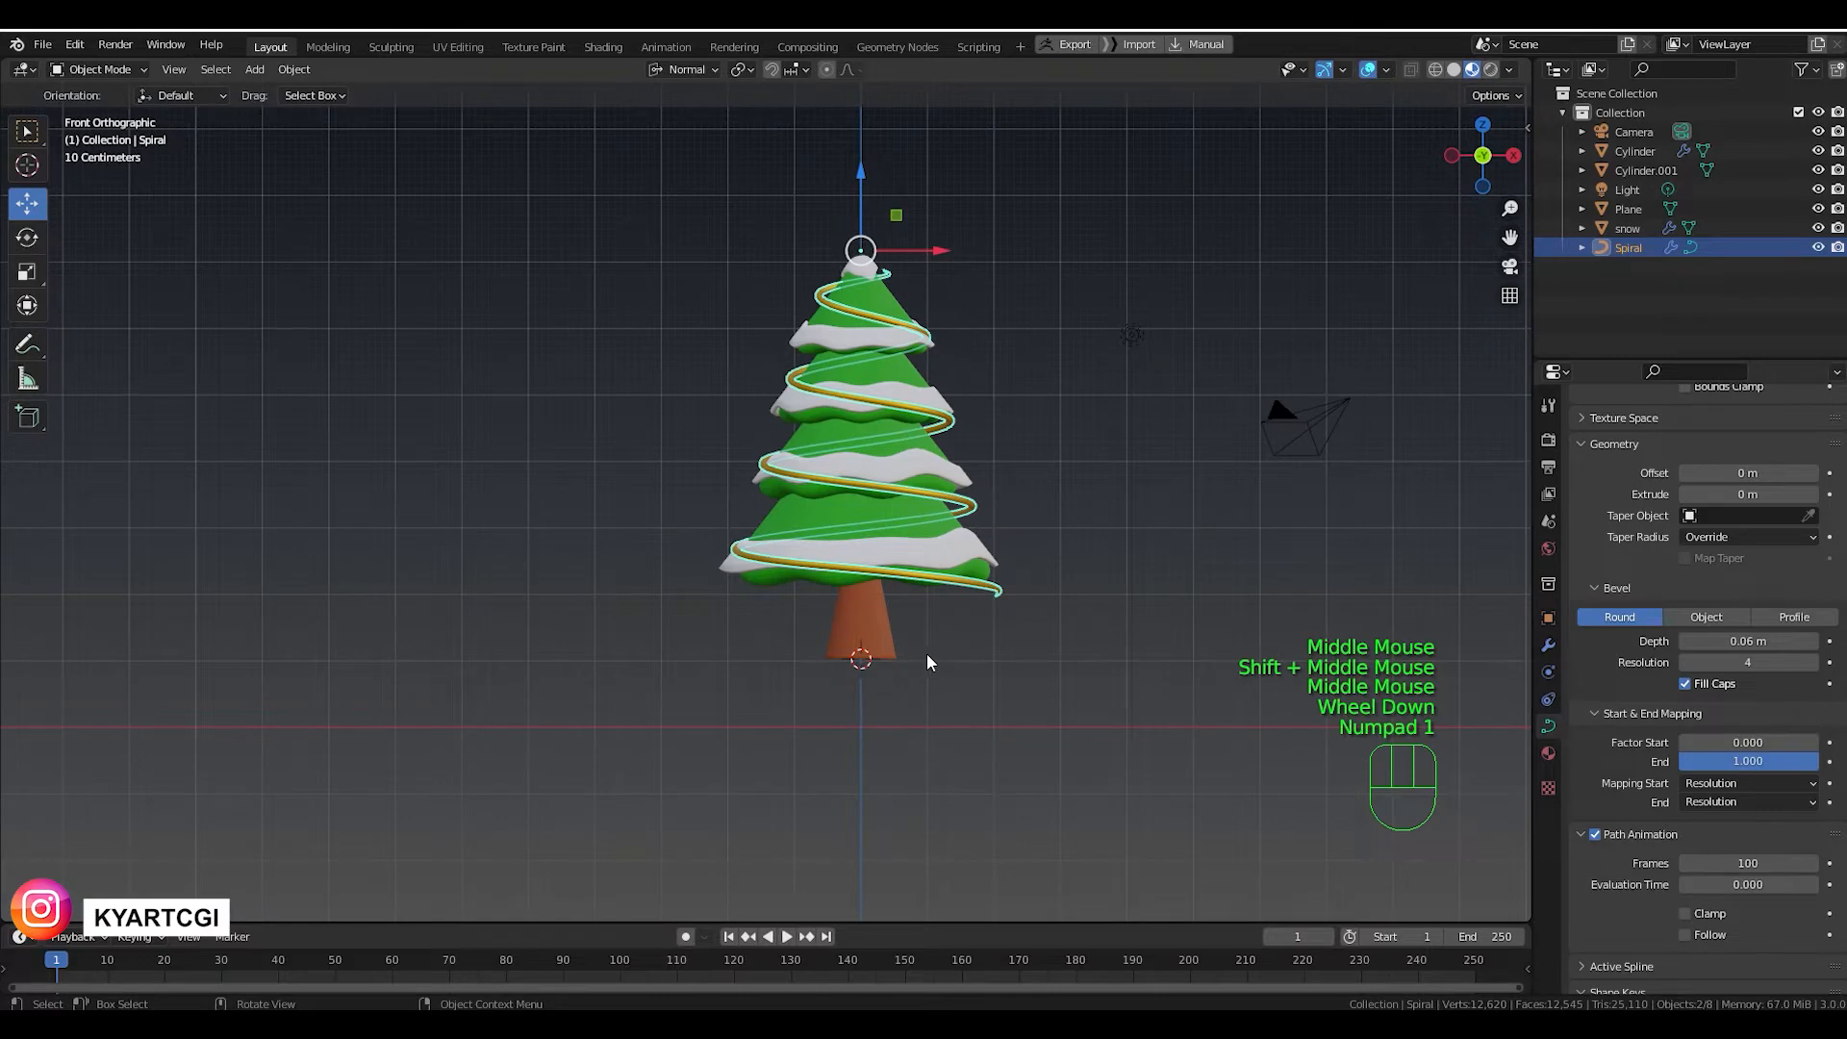
middle_click_drag(871, 661, 909, 598, "shift")
scroll(908, 599, "up", 2)
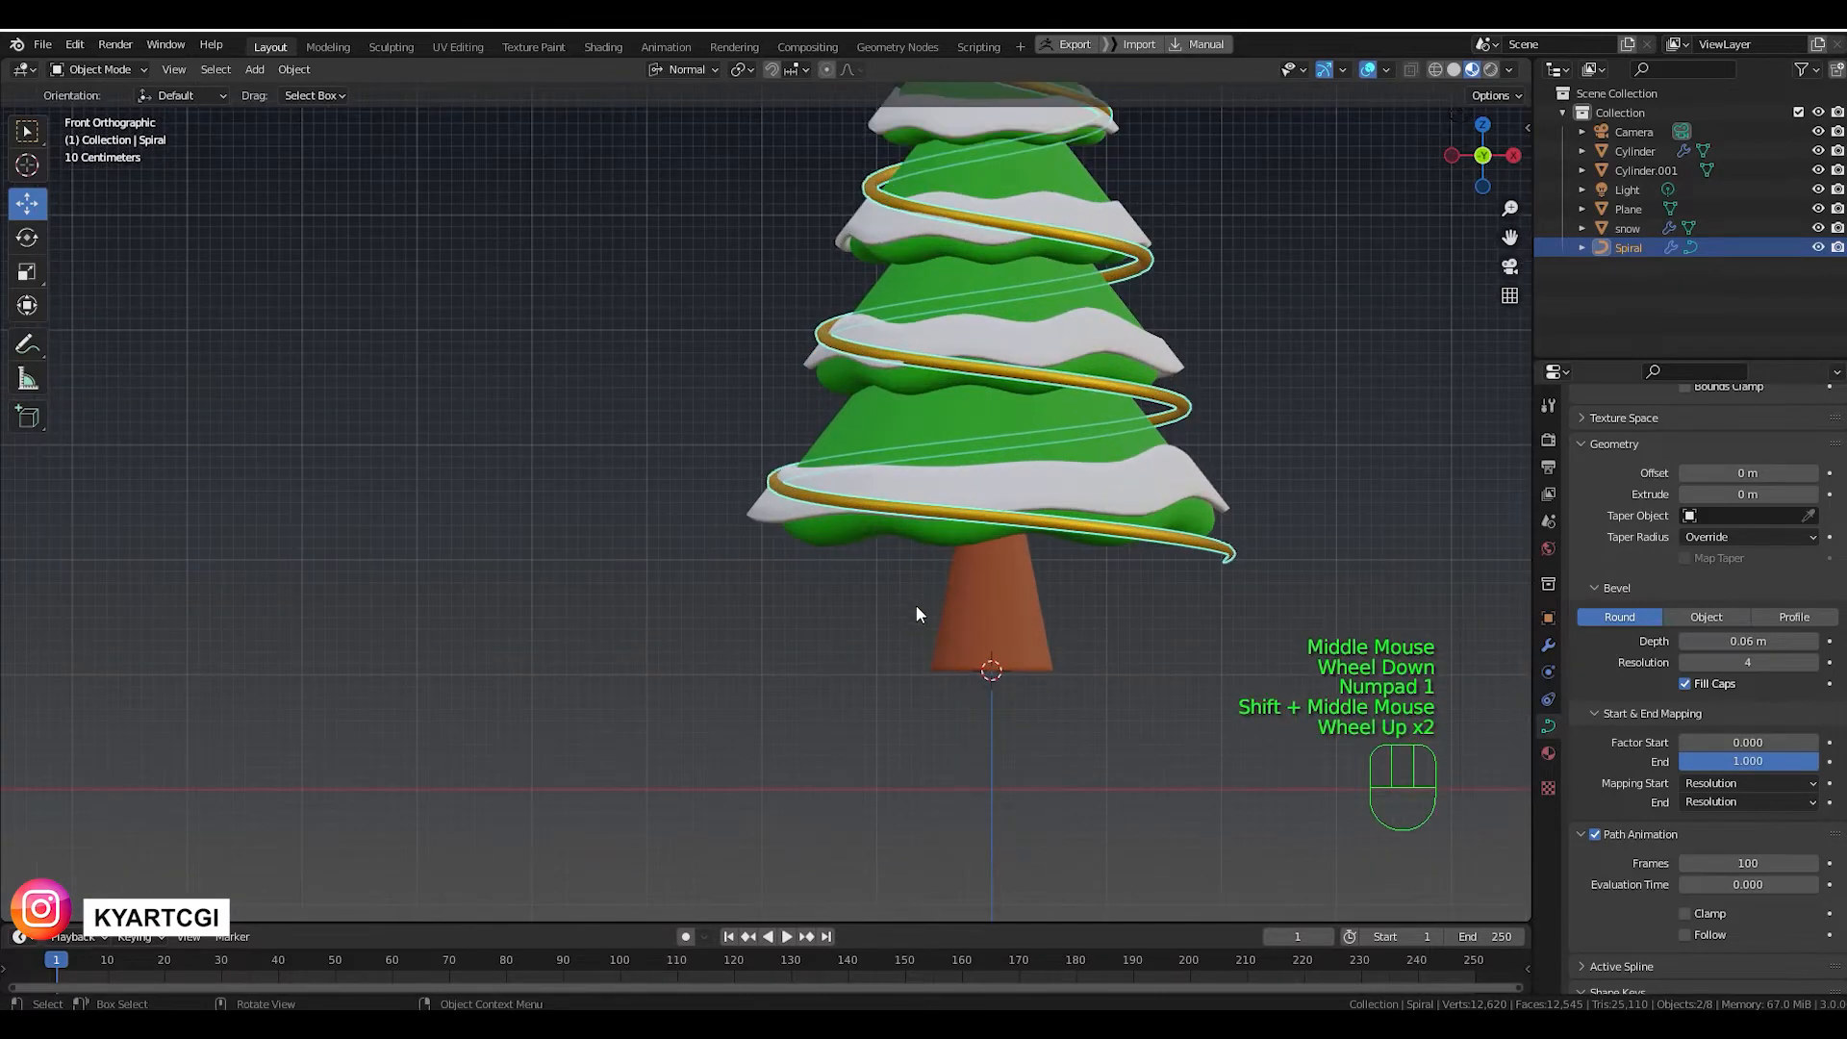
key("shift+a")
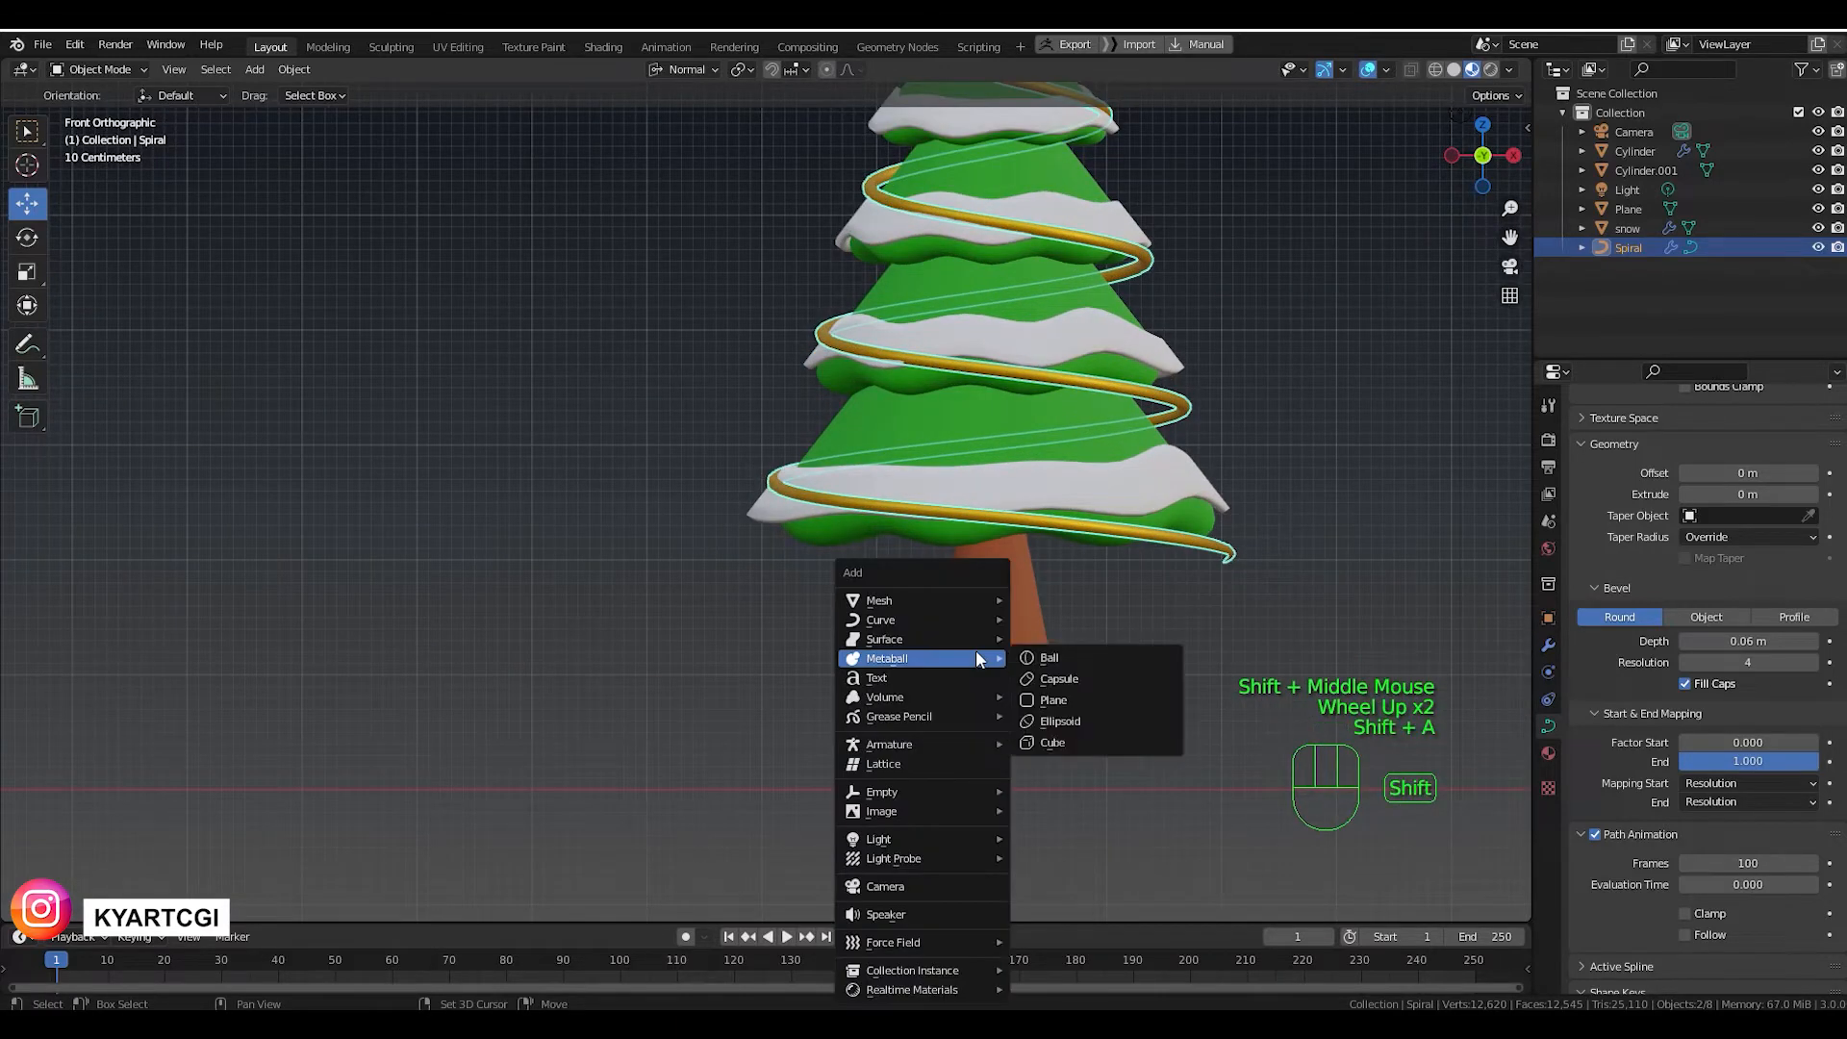
mouse_move(997, 597)
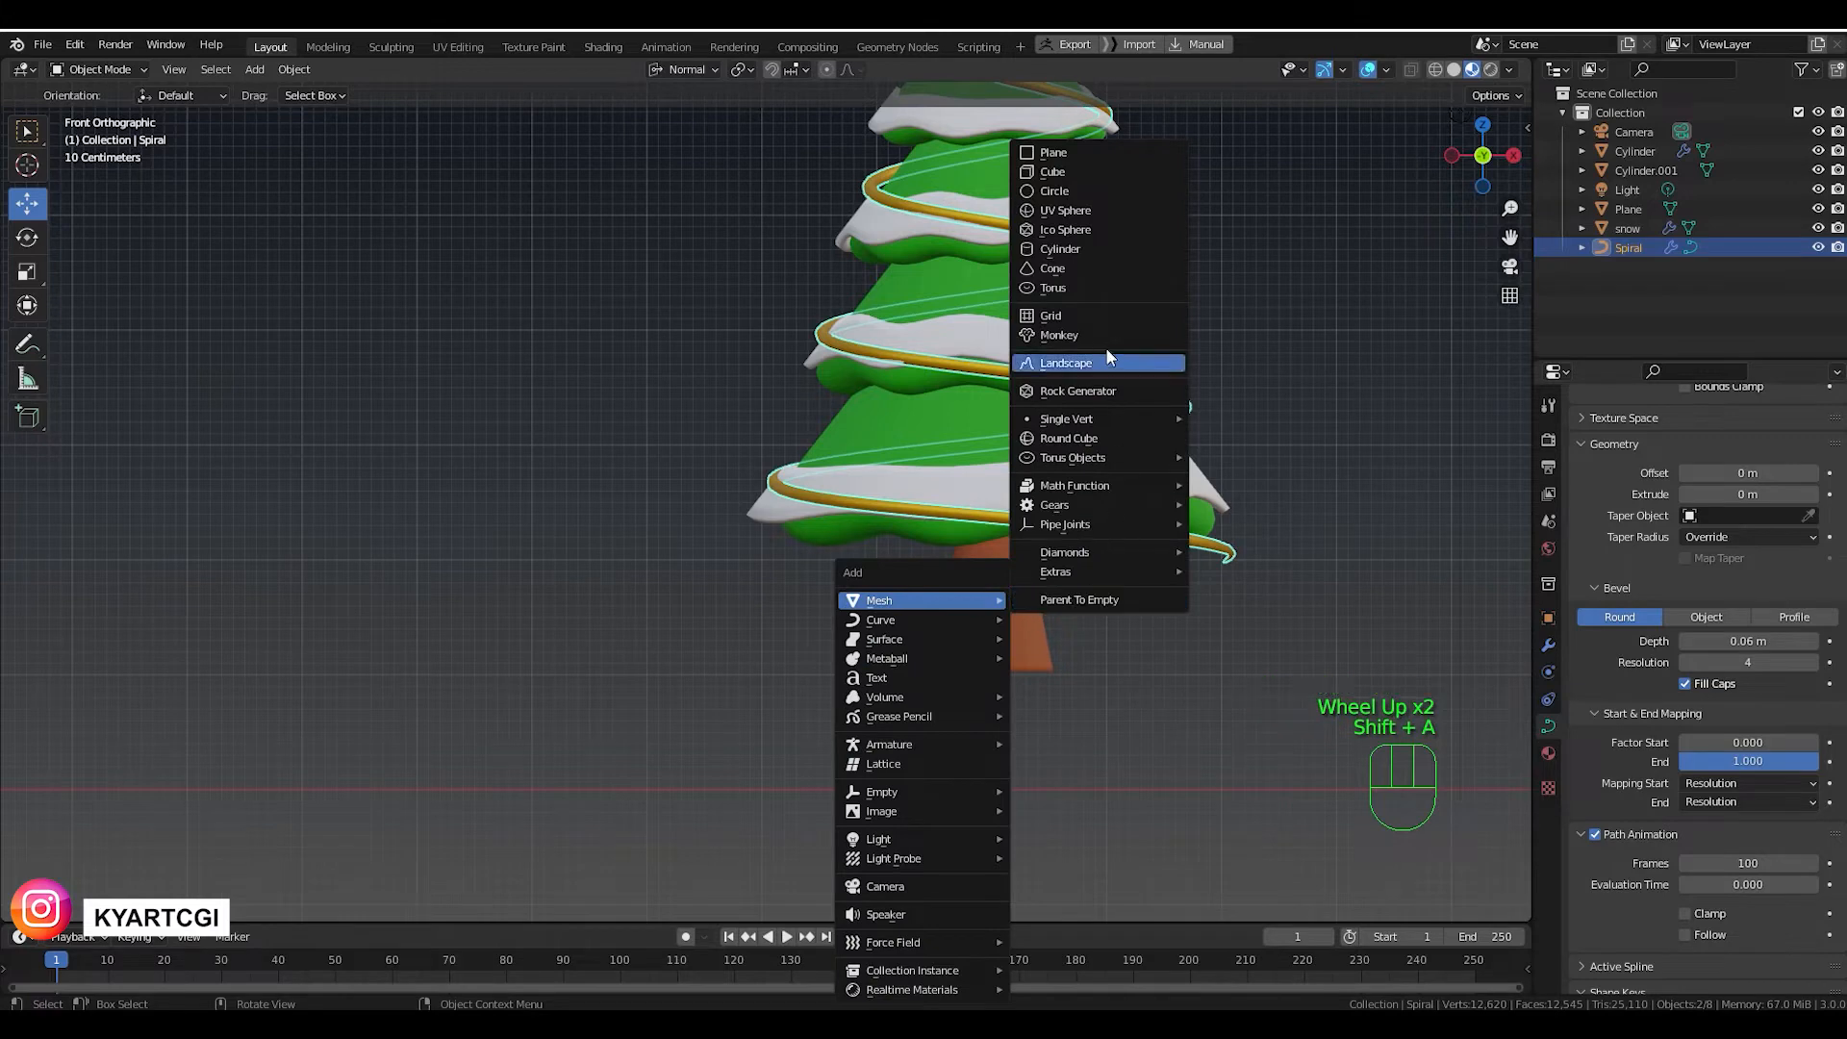
left_click(1100, 210)
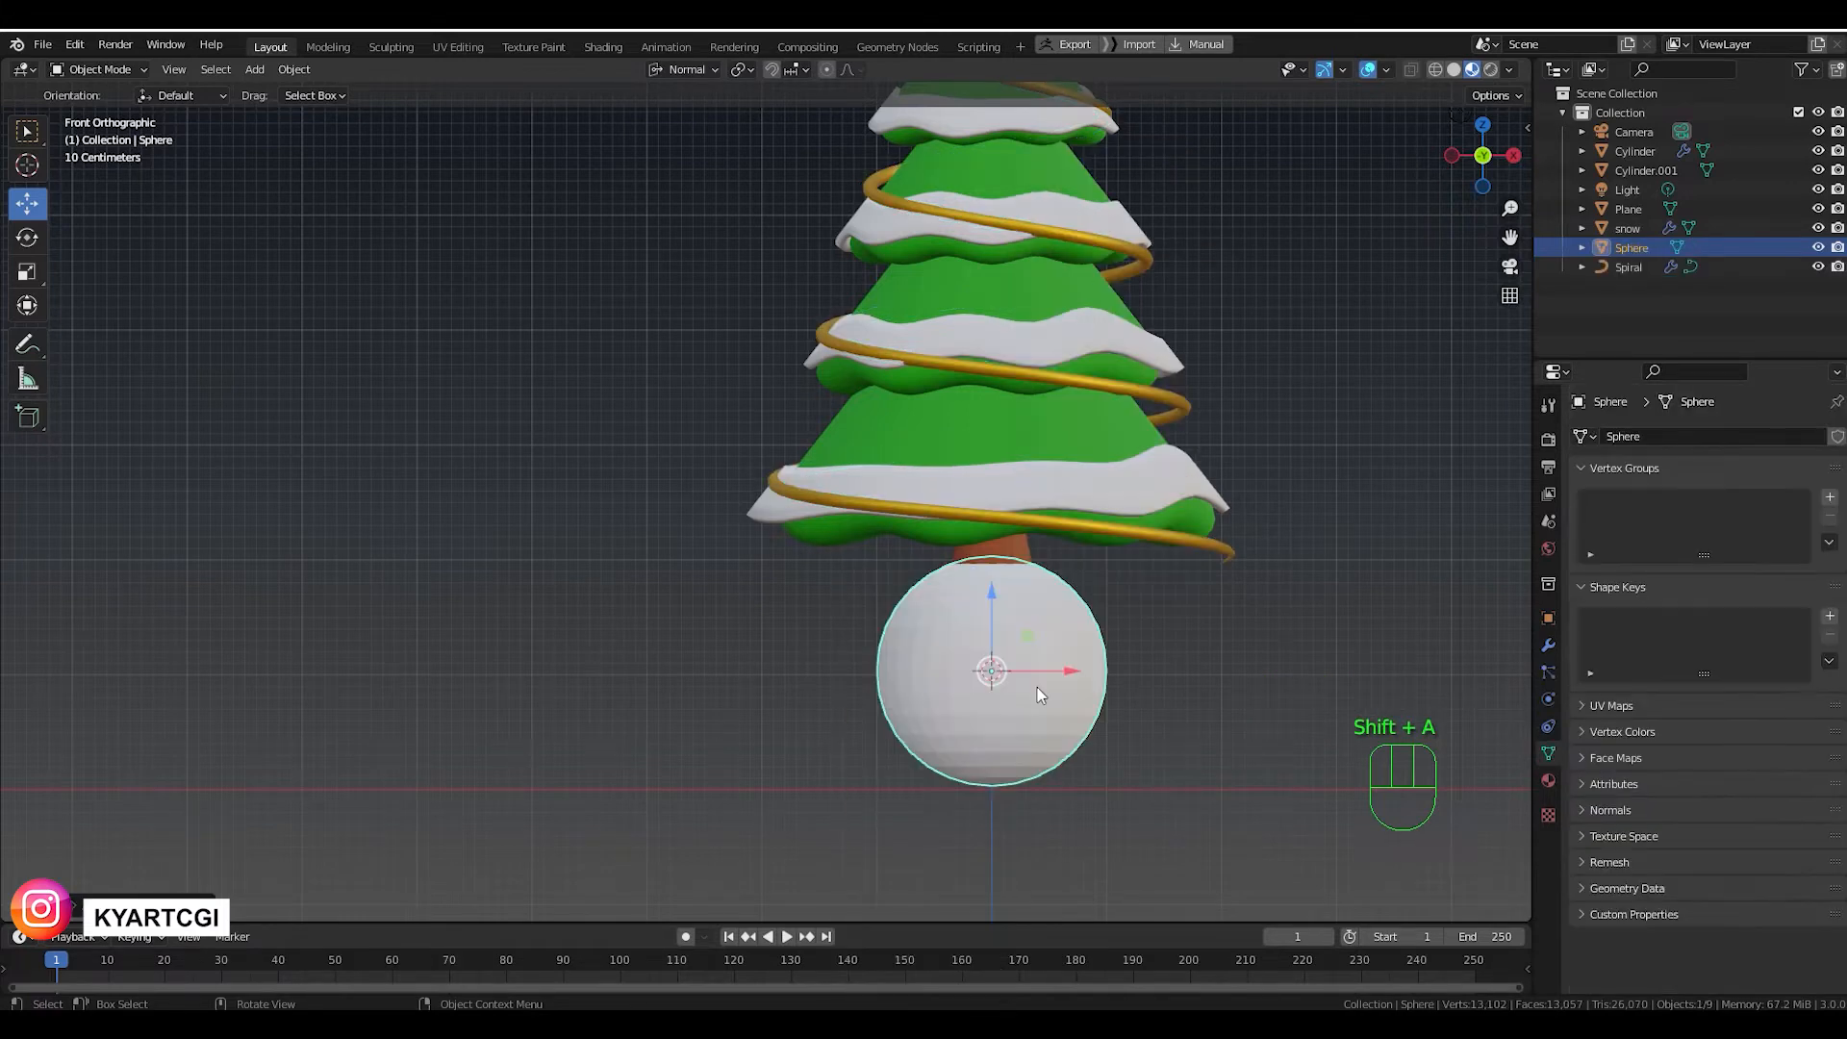
Scale the sphere down uniformly to a small ball narrower than the trunk, and shade it smooth.
key("s")
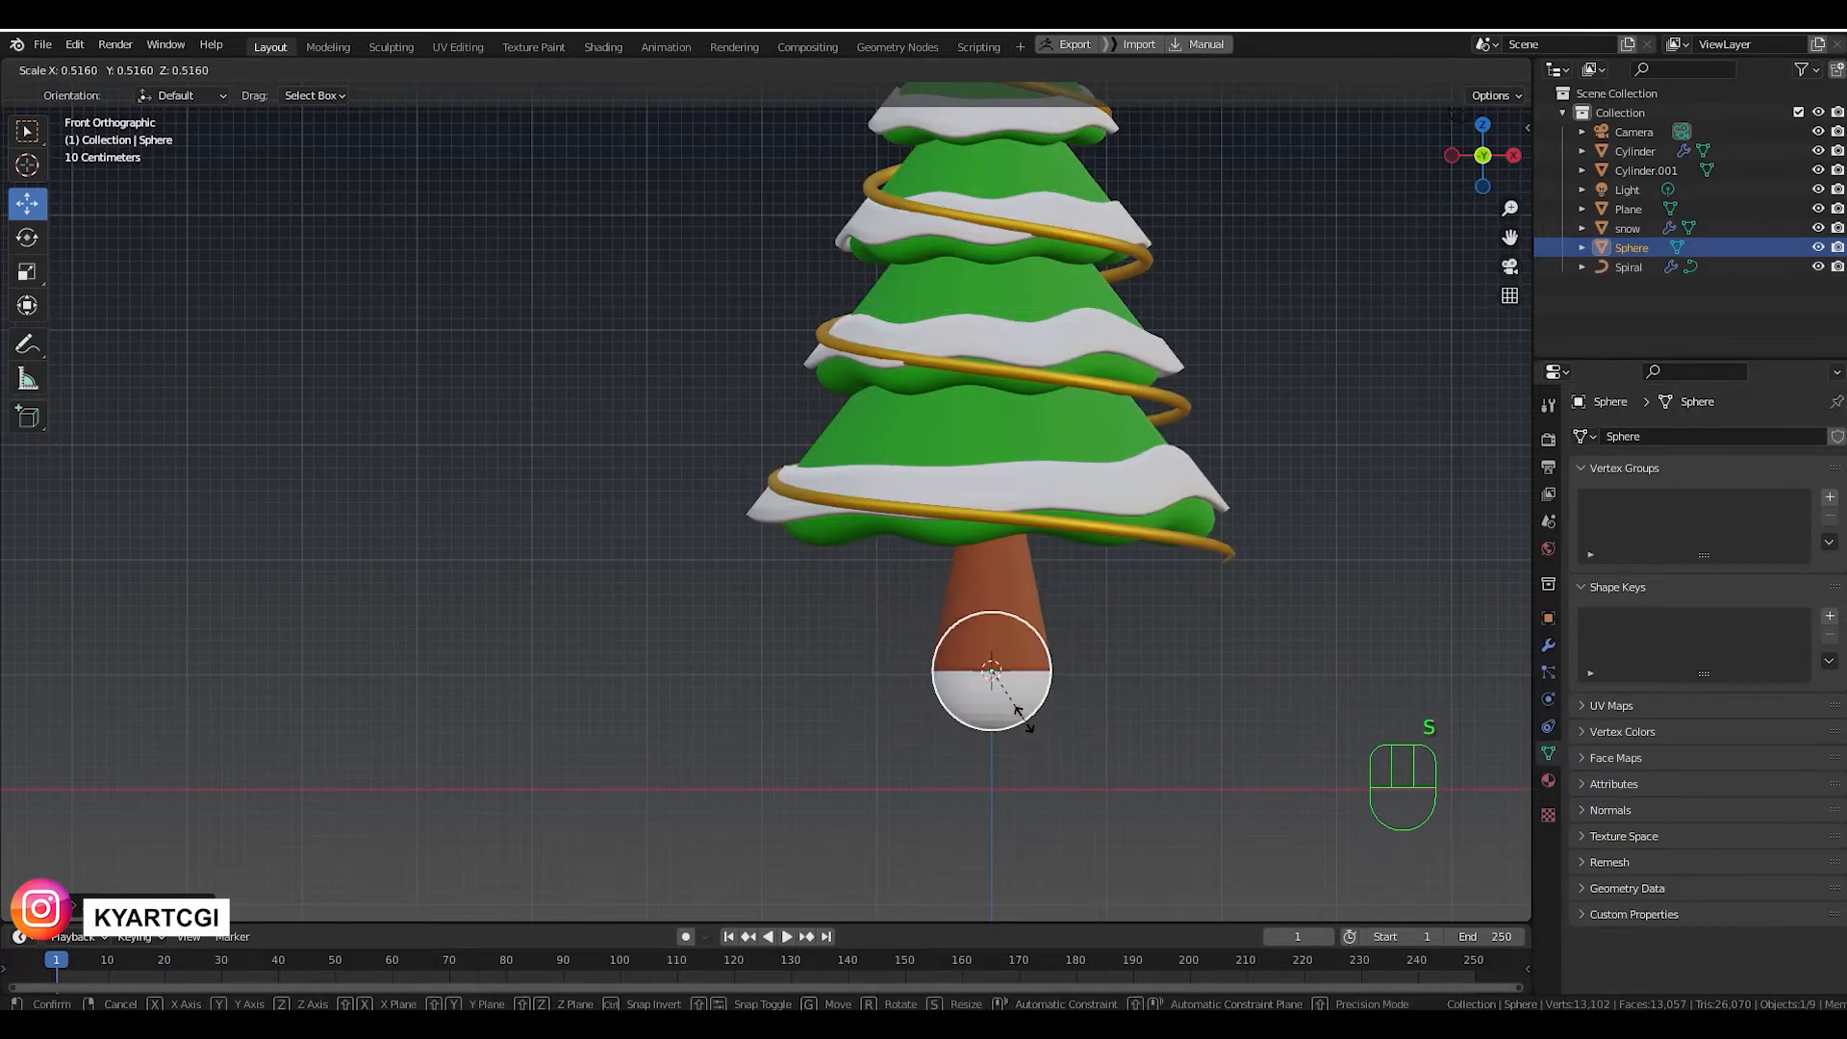
left_click(1006, 693)
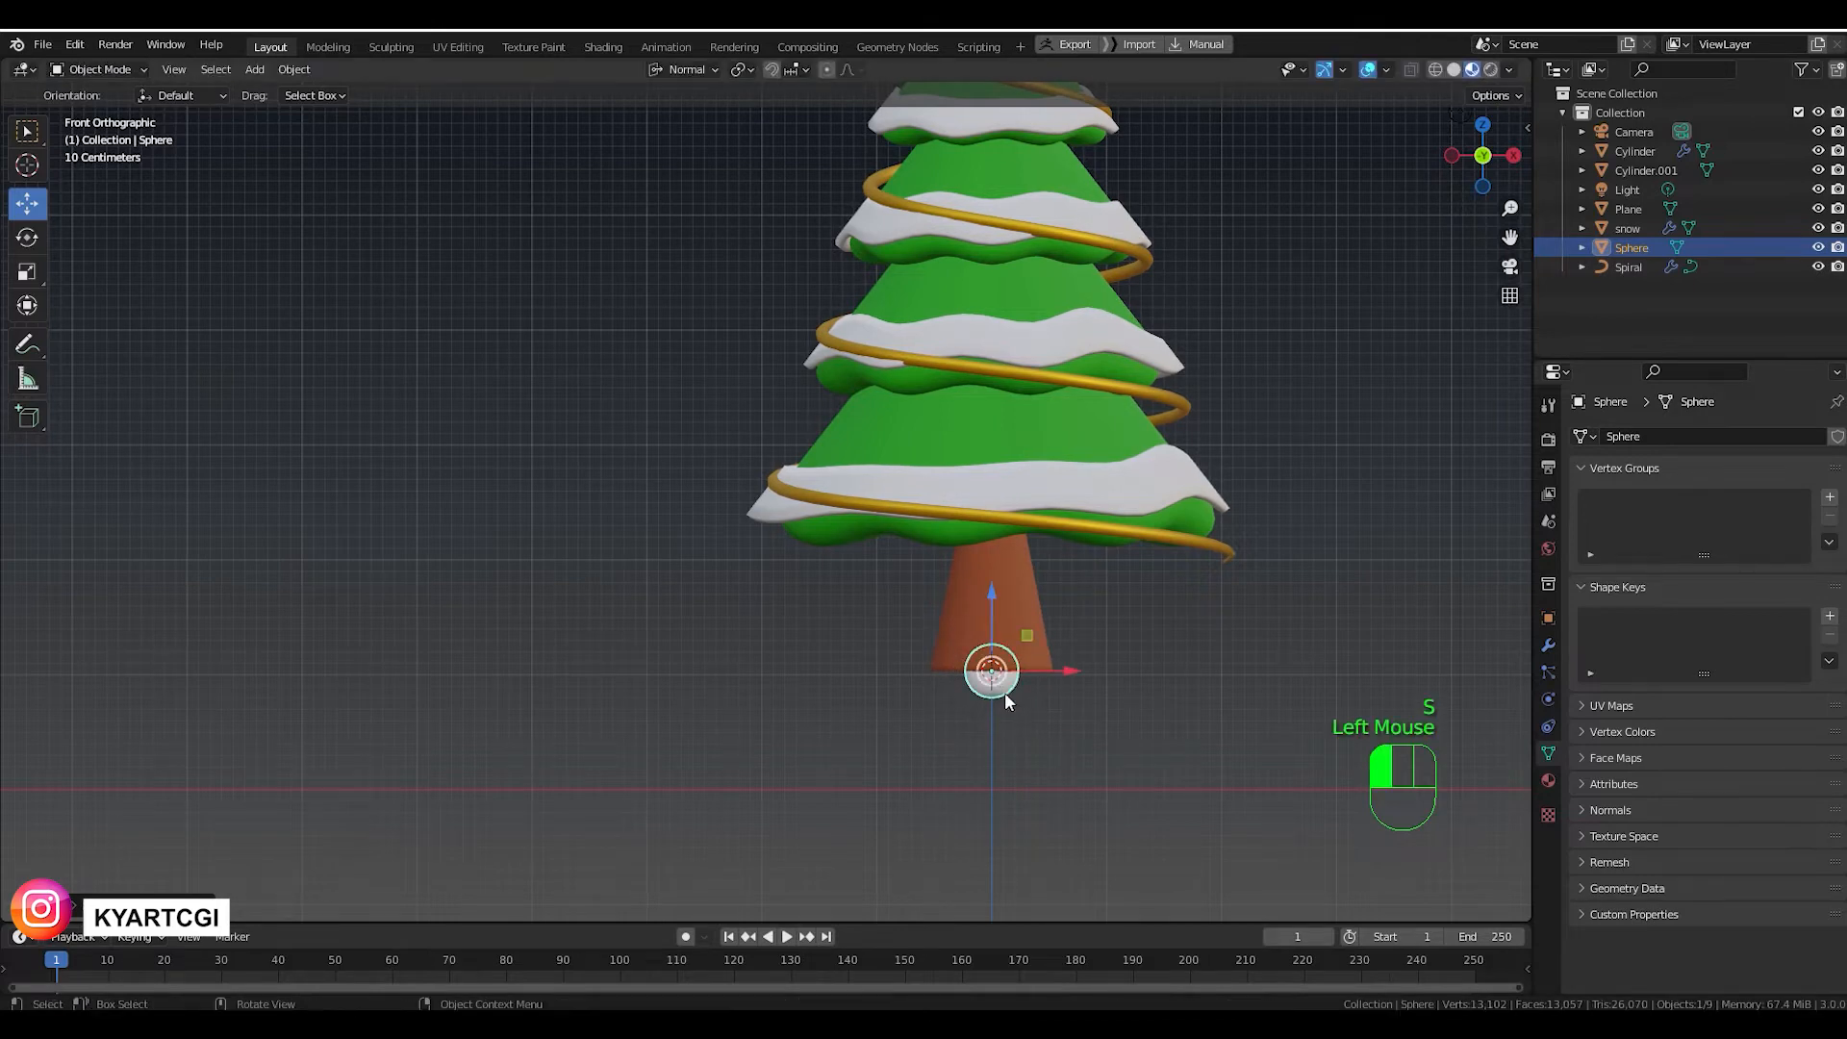
right_click(1007, 689)
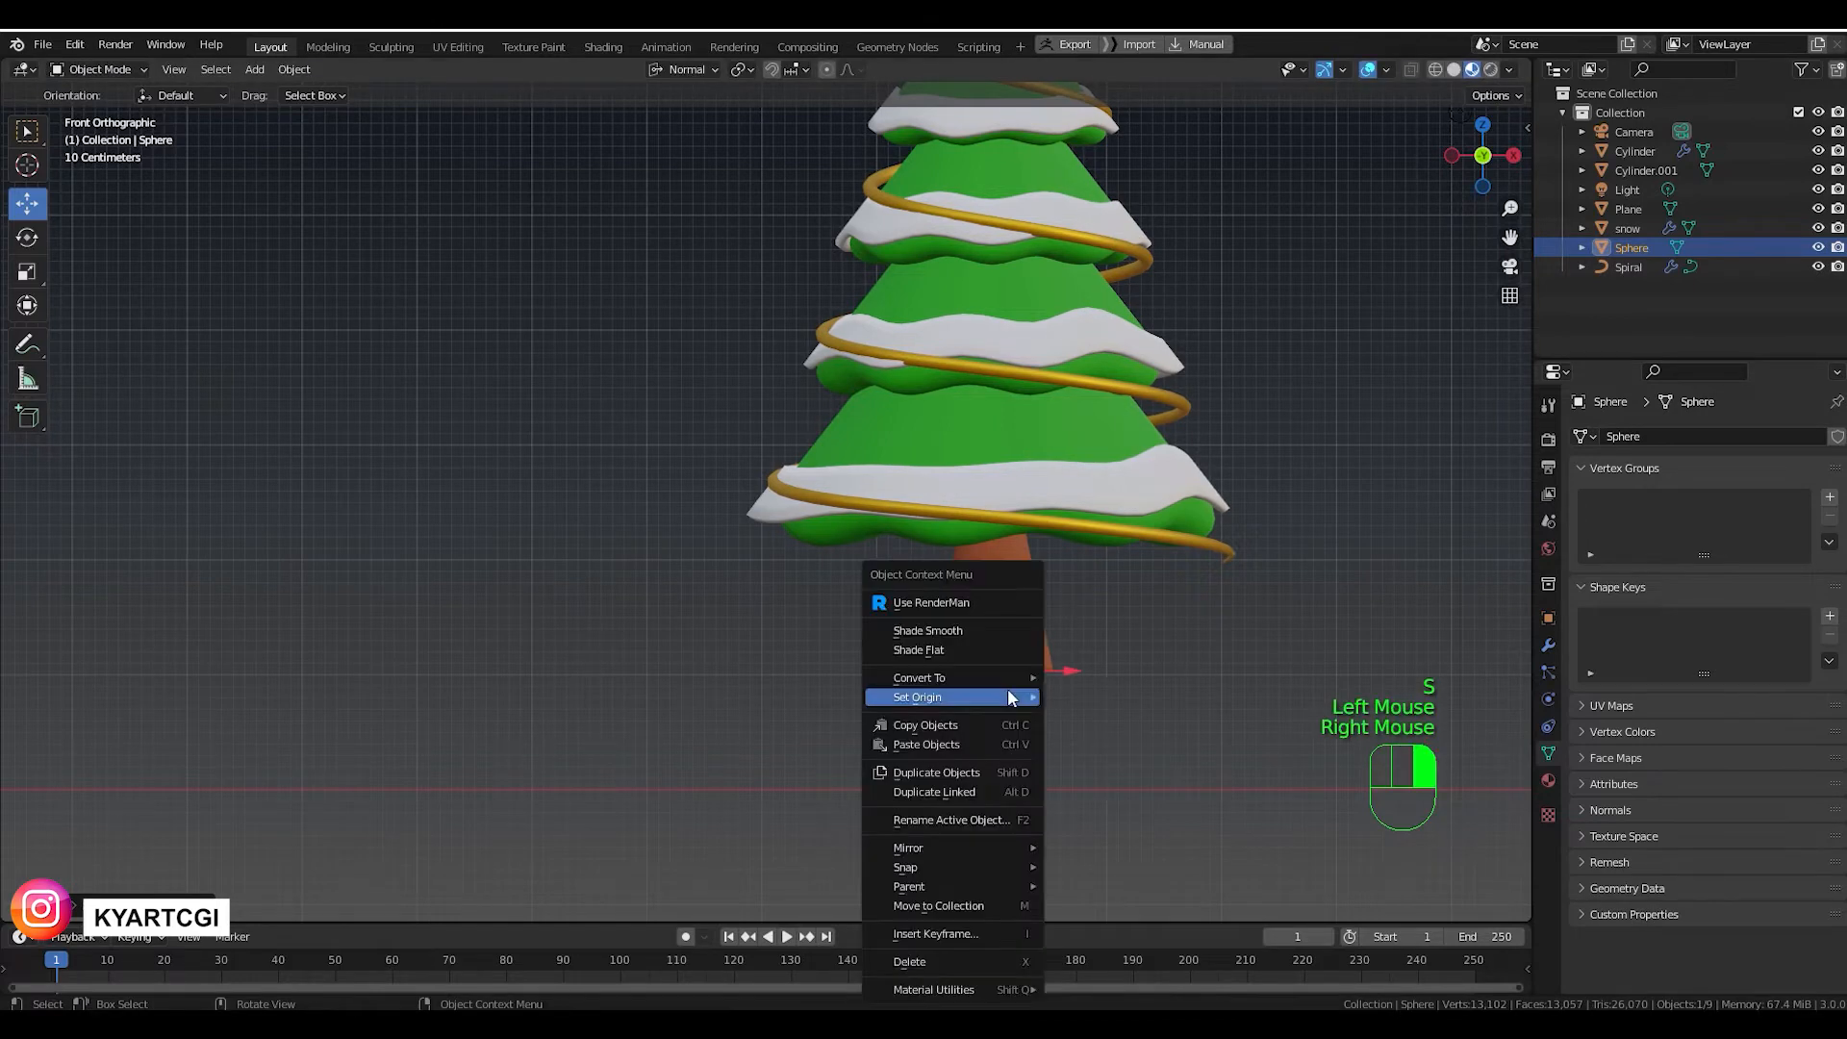
left_click(1001, 630)
Enable snapping to faces, with Align Rotation to Target and Project Individual Elements turned on.
mouse_move(1031, 717)
middle_mouse_down()
mouse_move(1039, 776)
mouse_move(1030, 684)
middle_mouse_up()
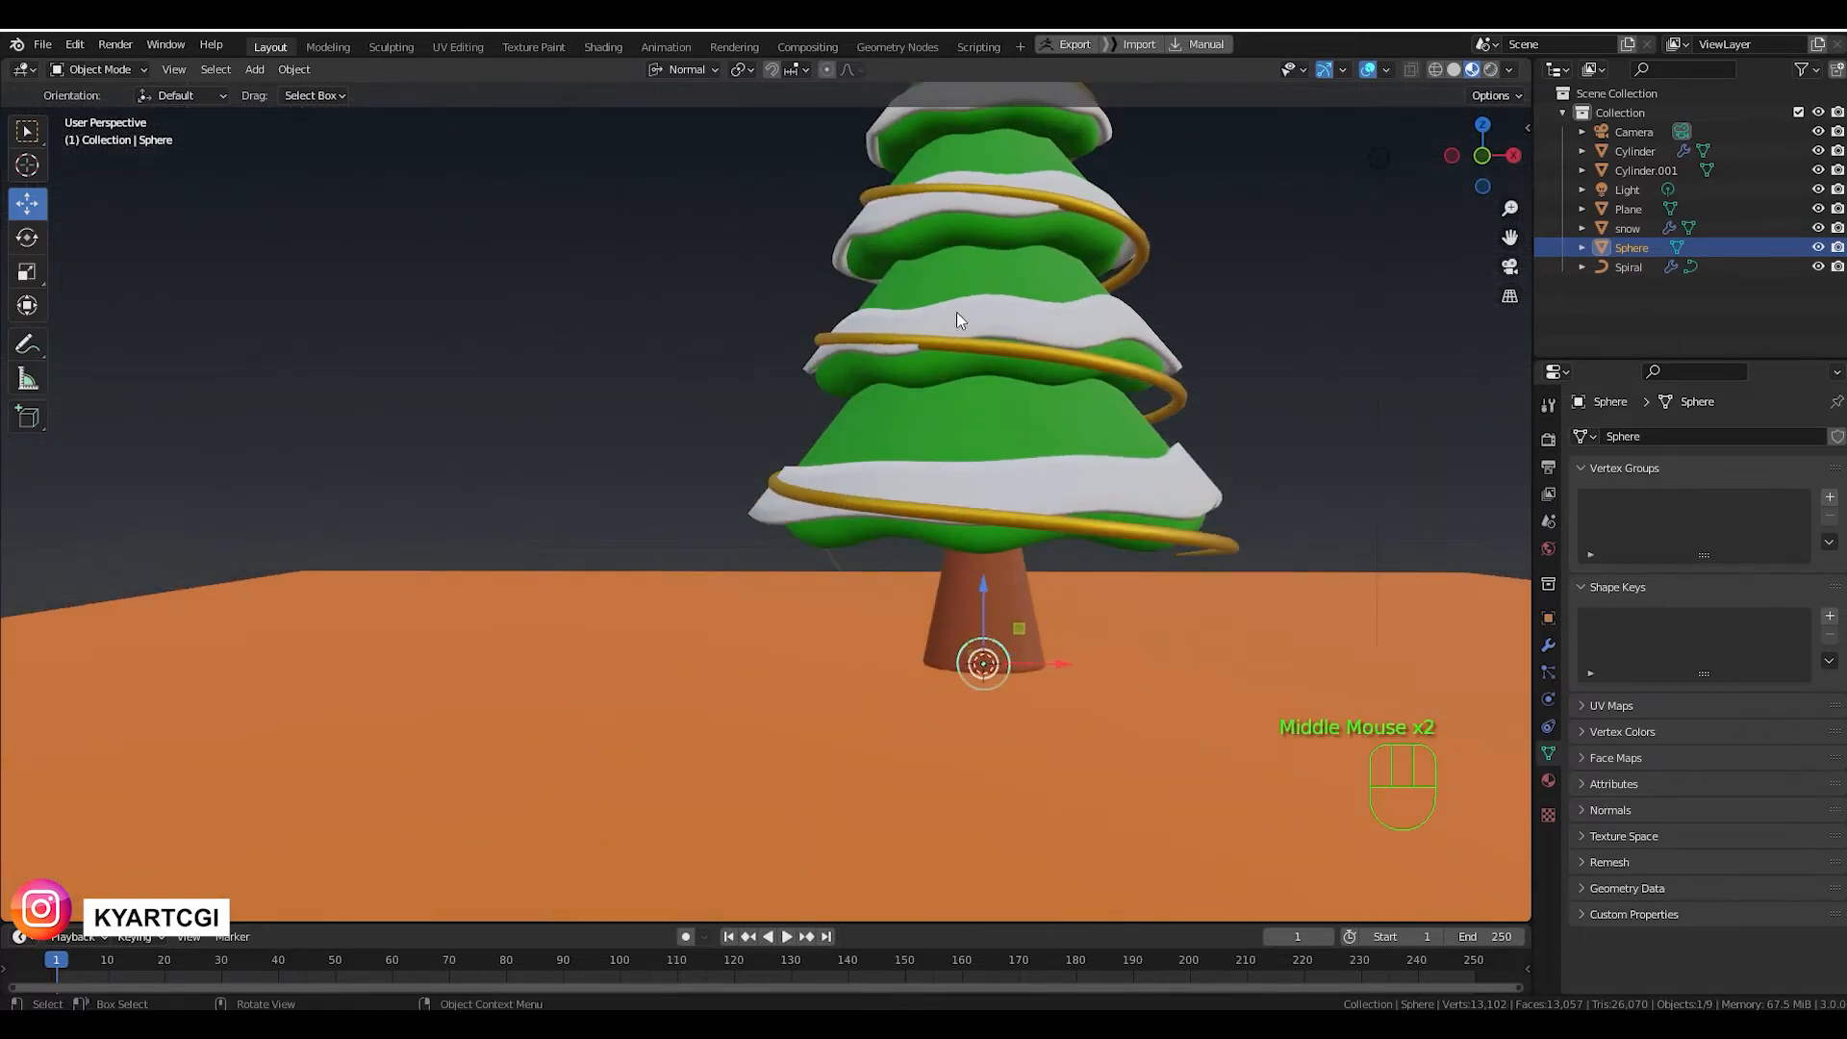
left_click(773, 69)
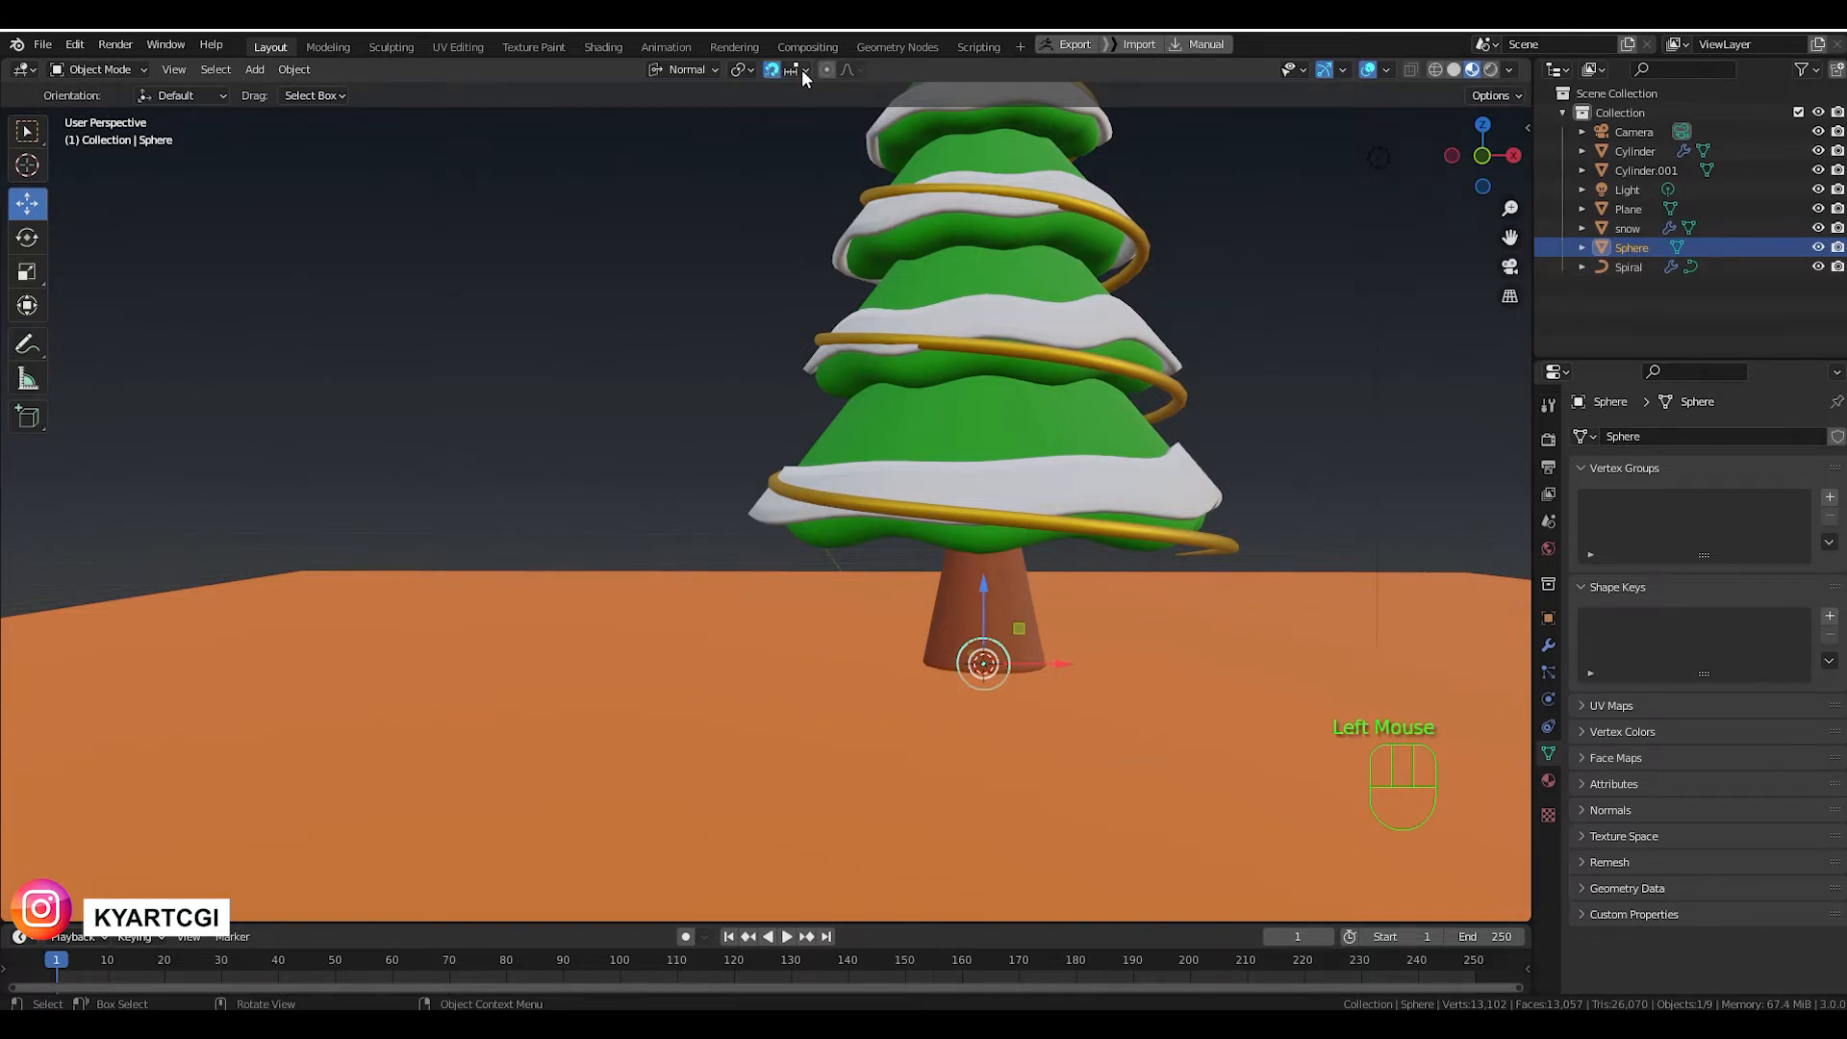
left_click(805, 69)
left_click(757, 186)
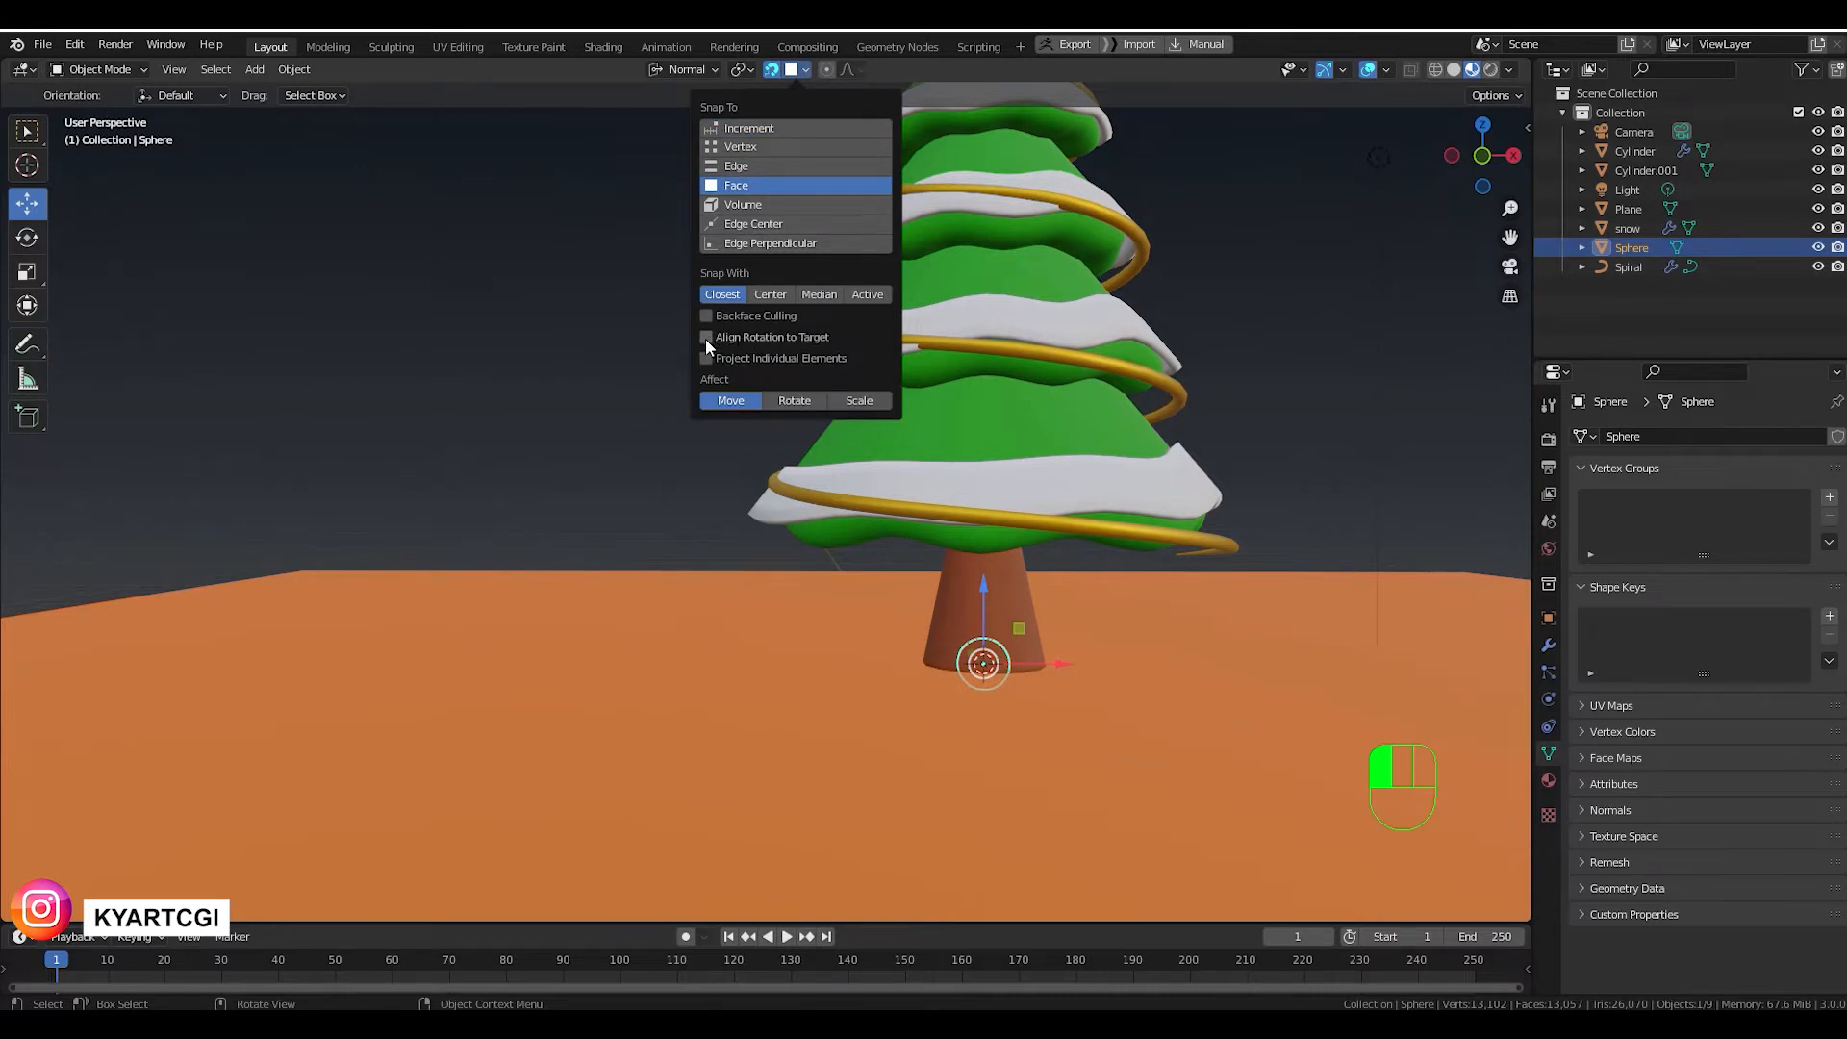
left_click(706, 337)
left_click(711, 357)
Place the small sphere onto the right side of the lowest tier's snow edge and scale it down slightly.
middle_click_drag(997, 625, 904, 695)
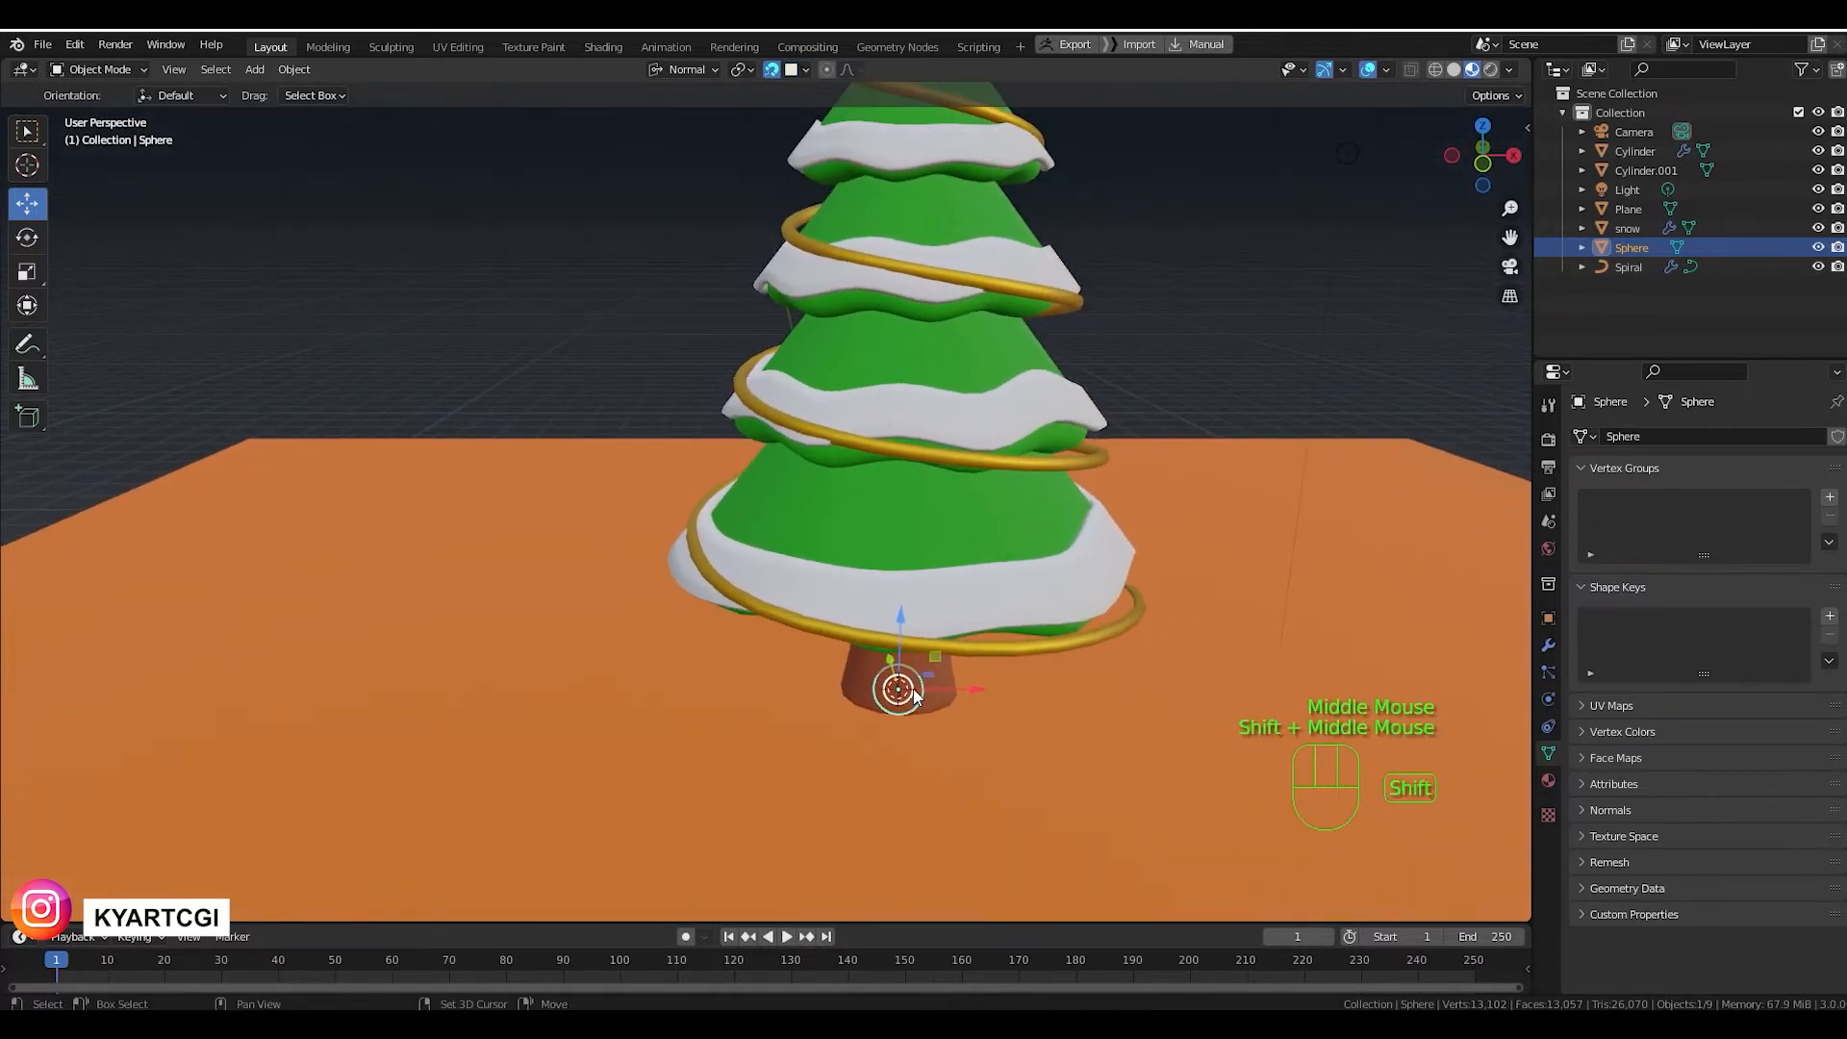
key("g")
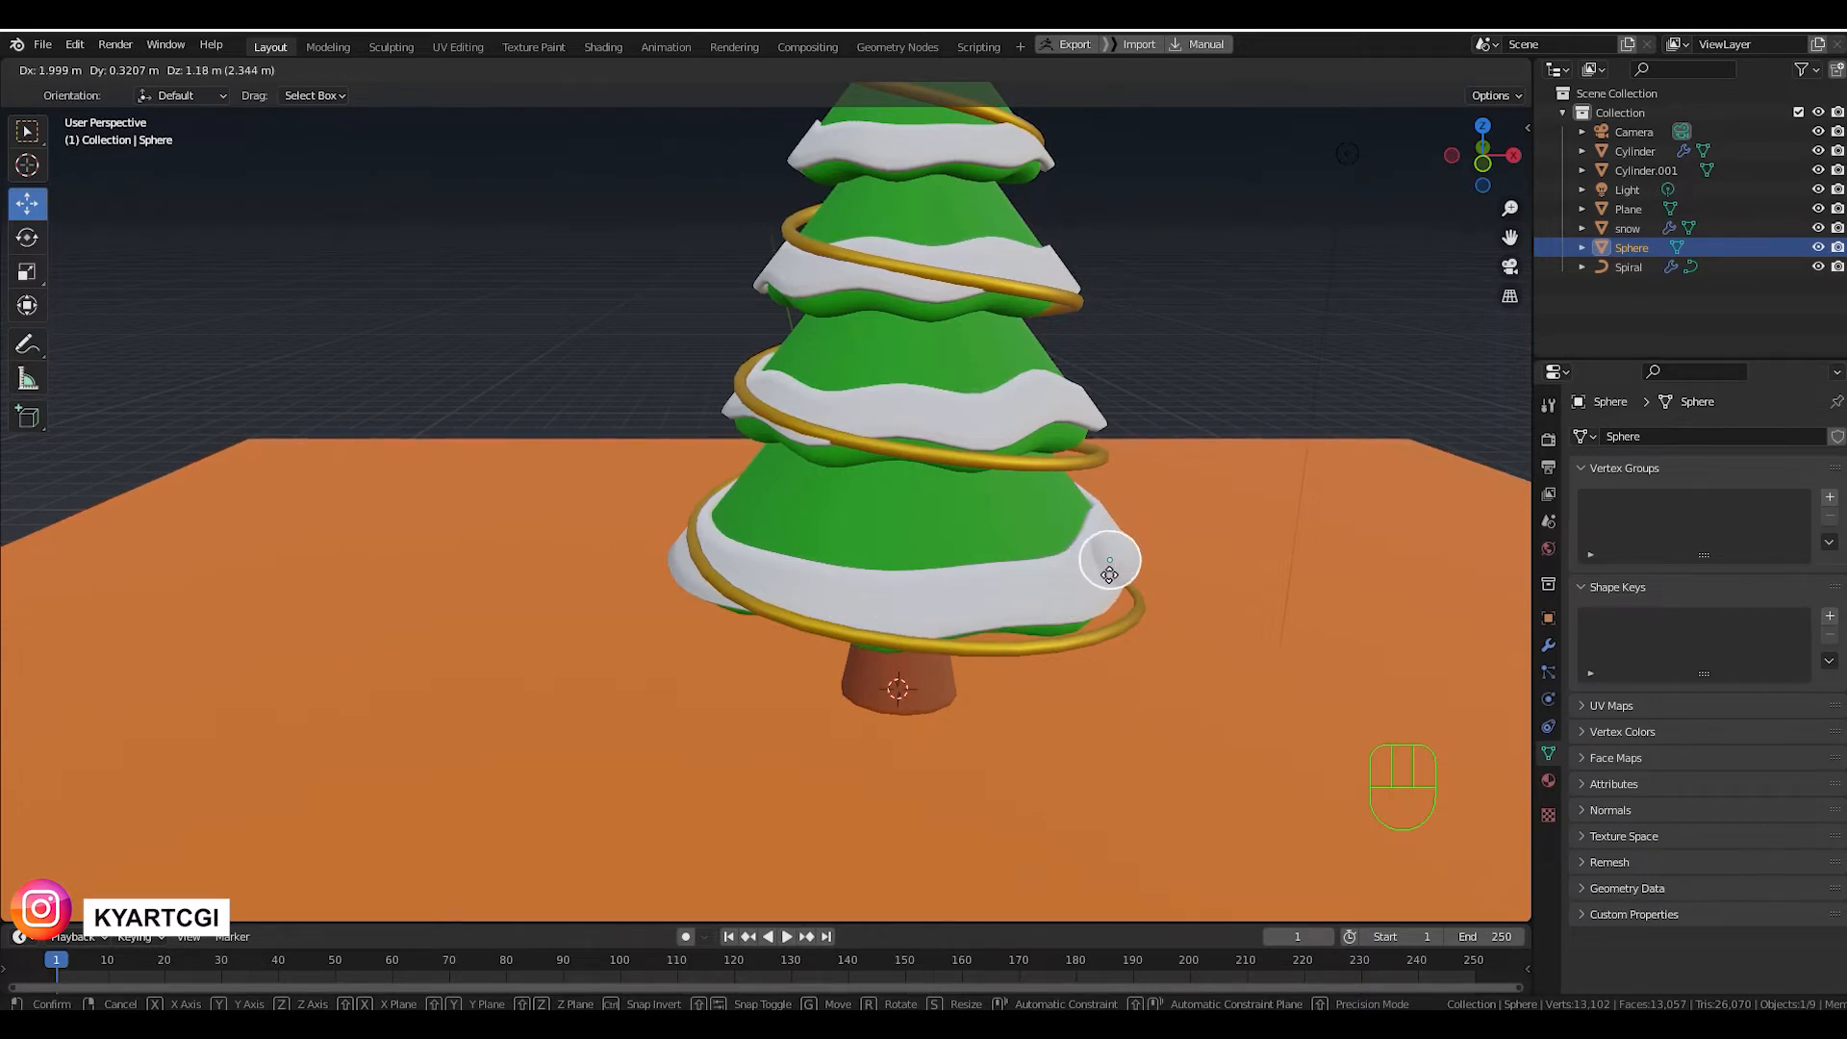
left_click(1115, 579)
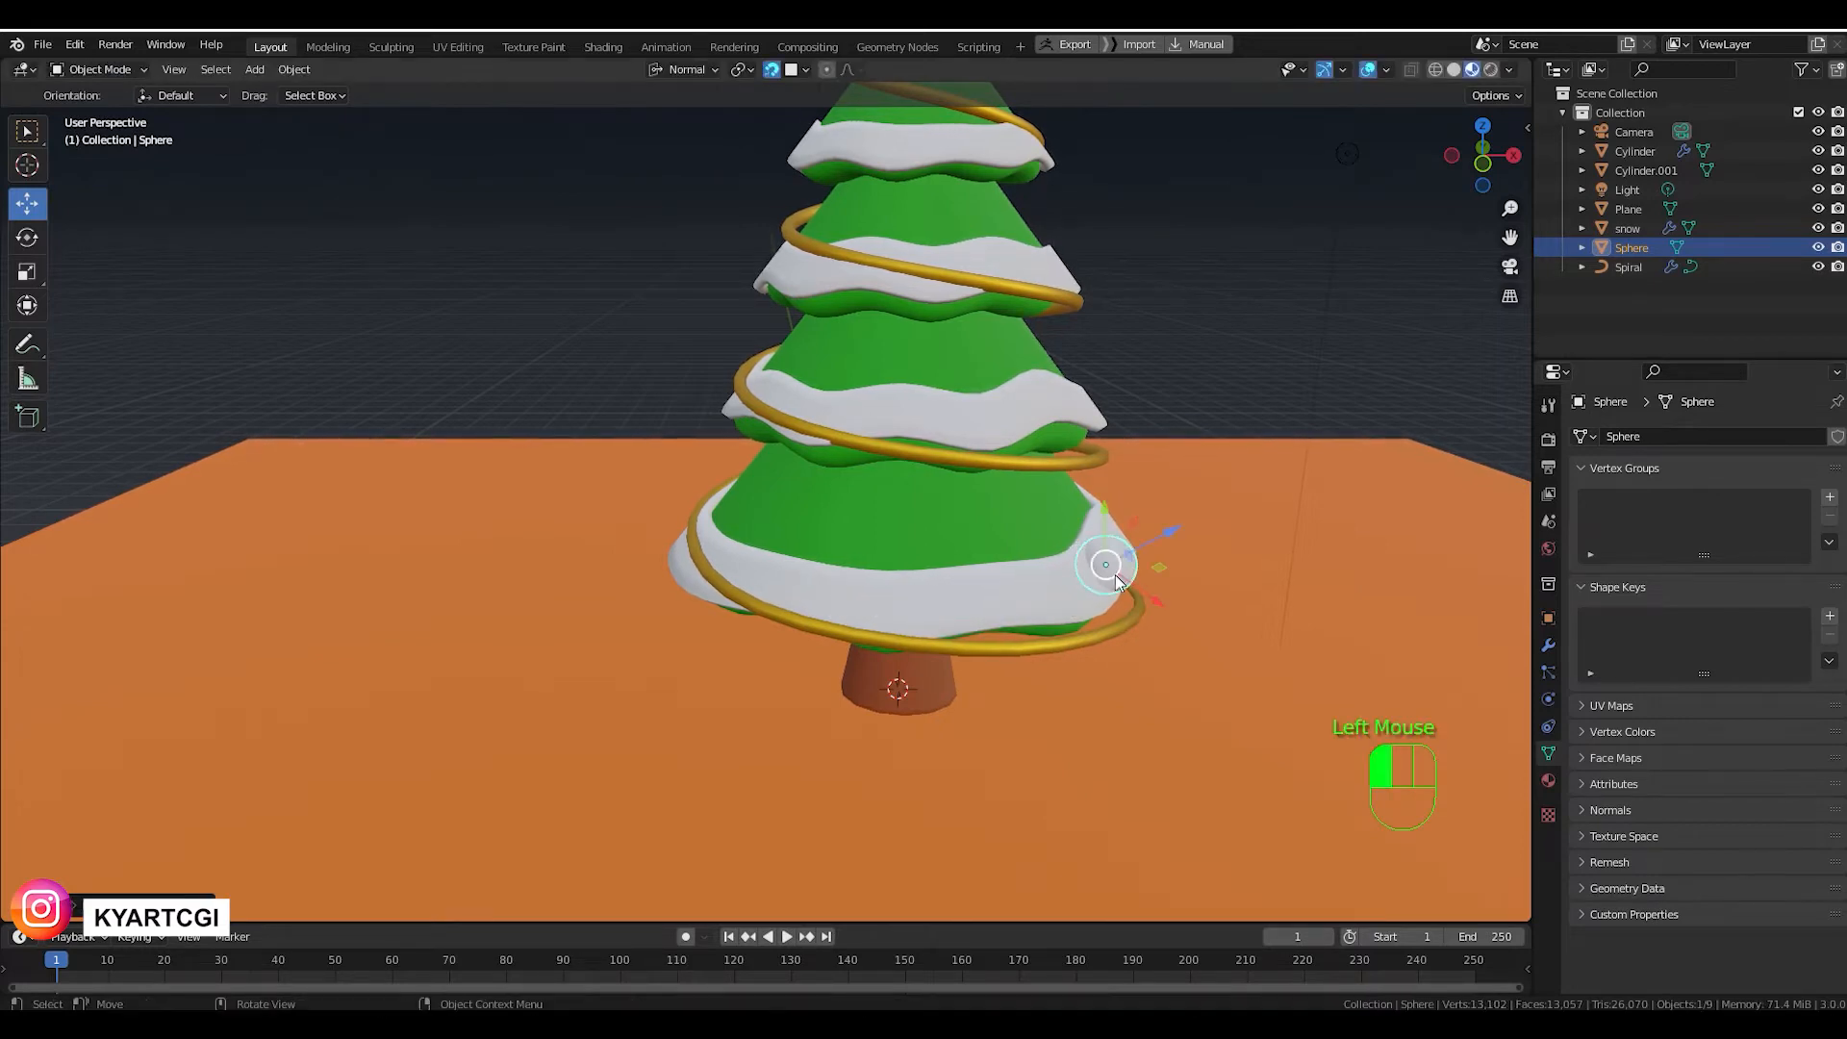
key("s")
left_click(1153, 642)
mouse_move(1152, 641)
middle_mouse_down()
mouse_move(1088, 626)
mouse_move(1037, 580)
mouse_move(1133, 637)
mouse_move(1159, 611)
middle_mouse_up()
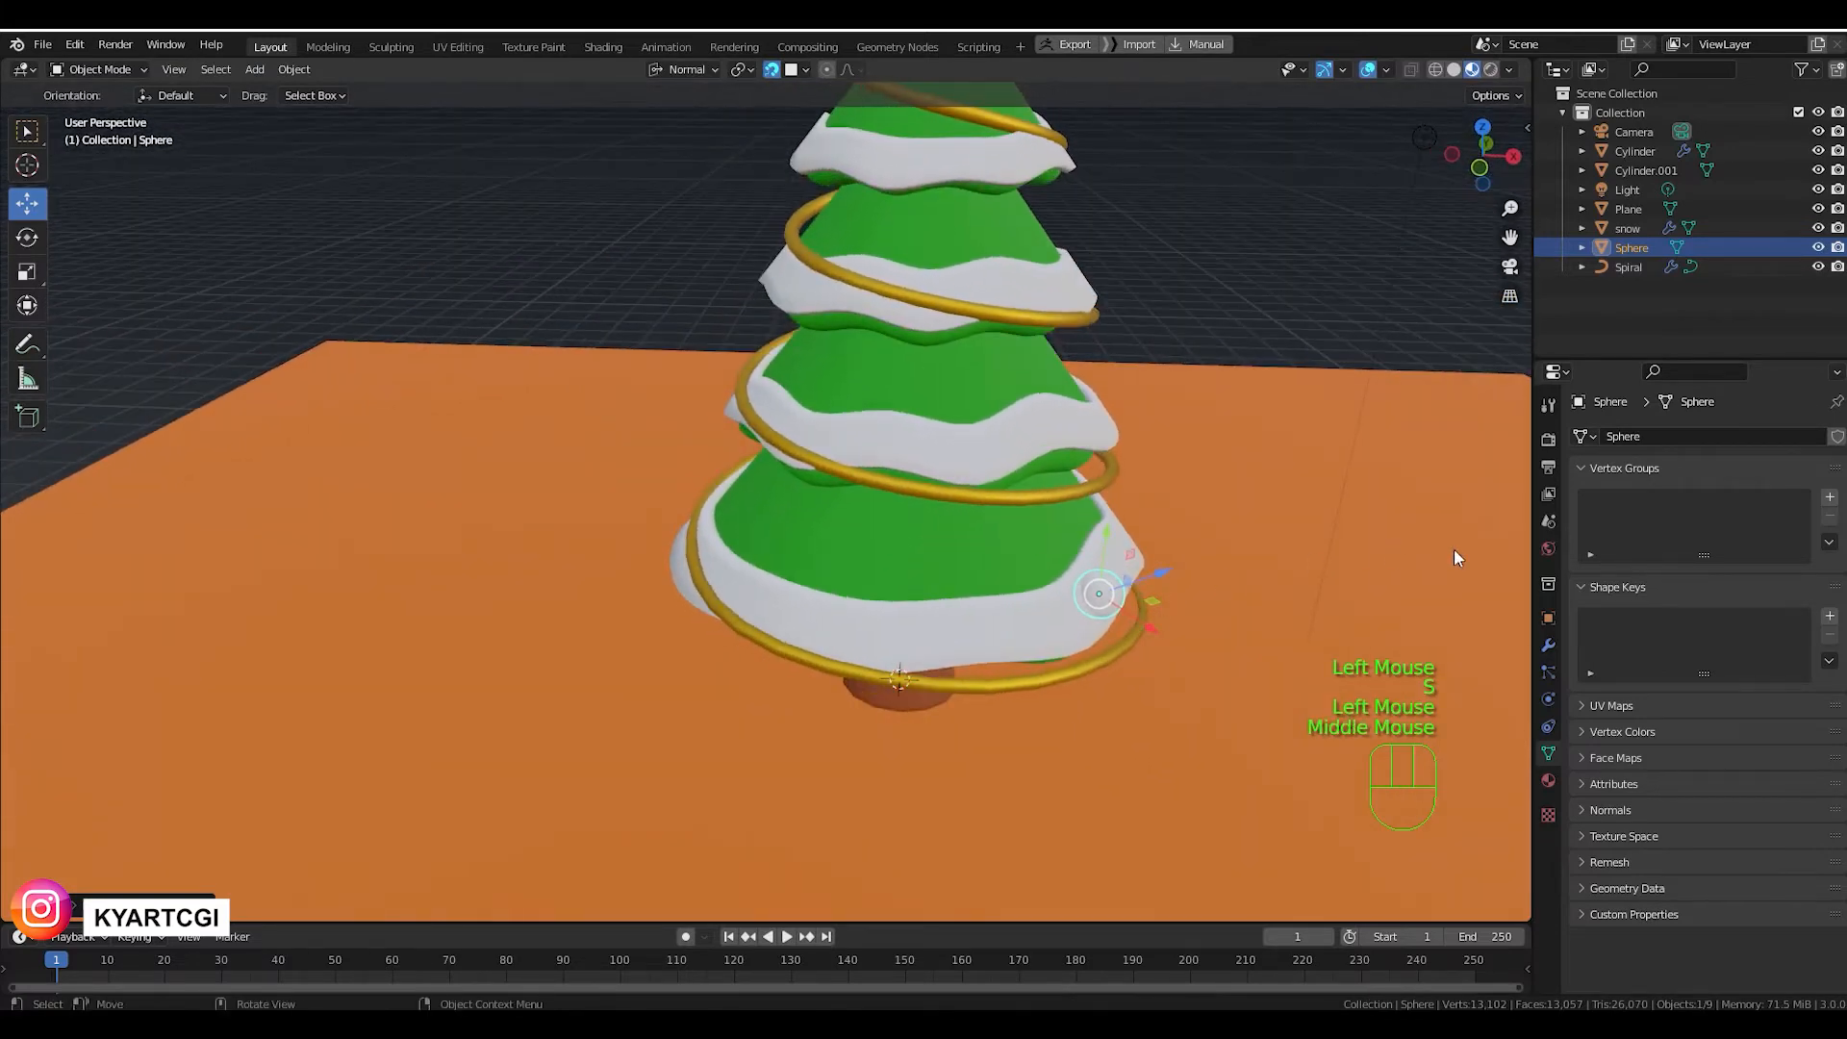
Give the sphere a new material with a bright red base color.
left_click(1549, 781)
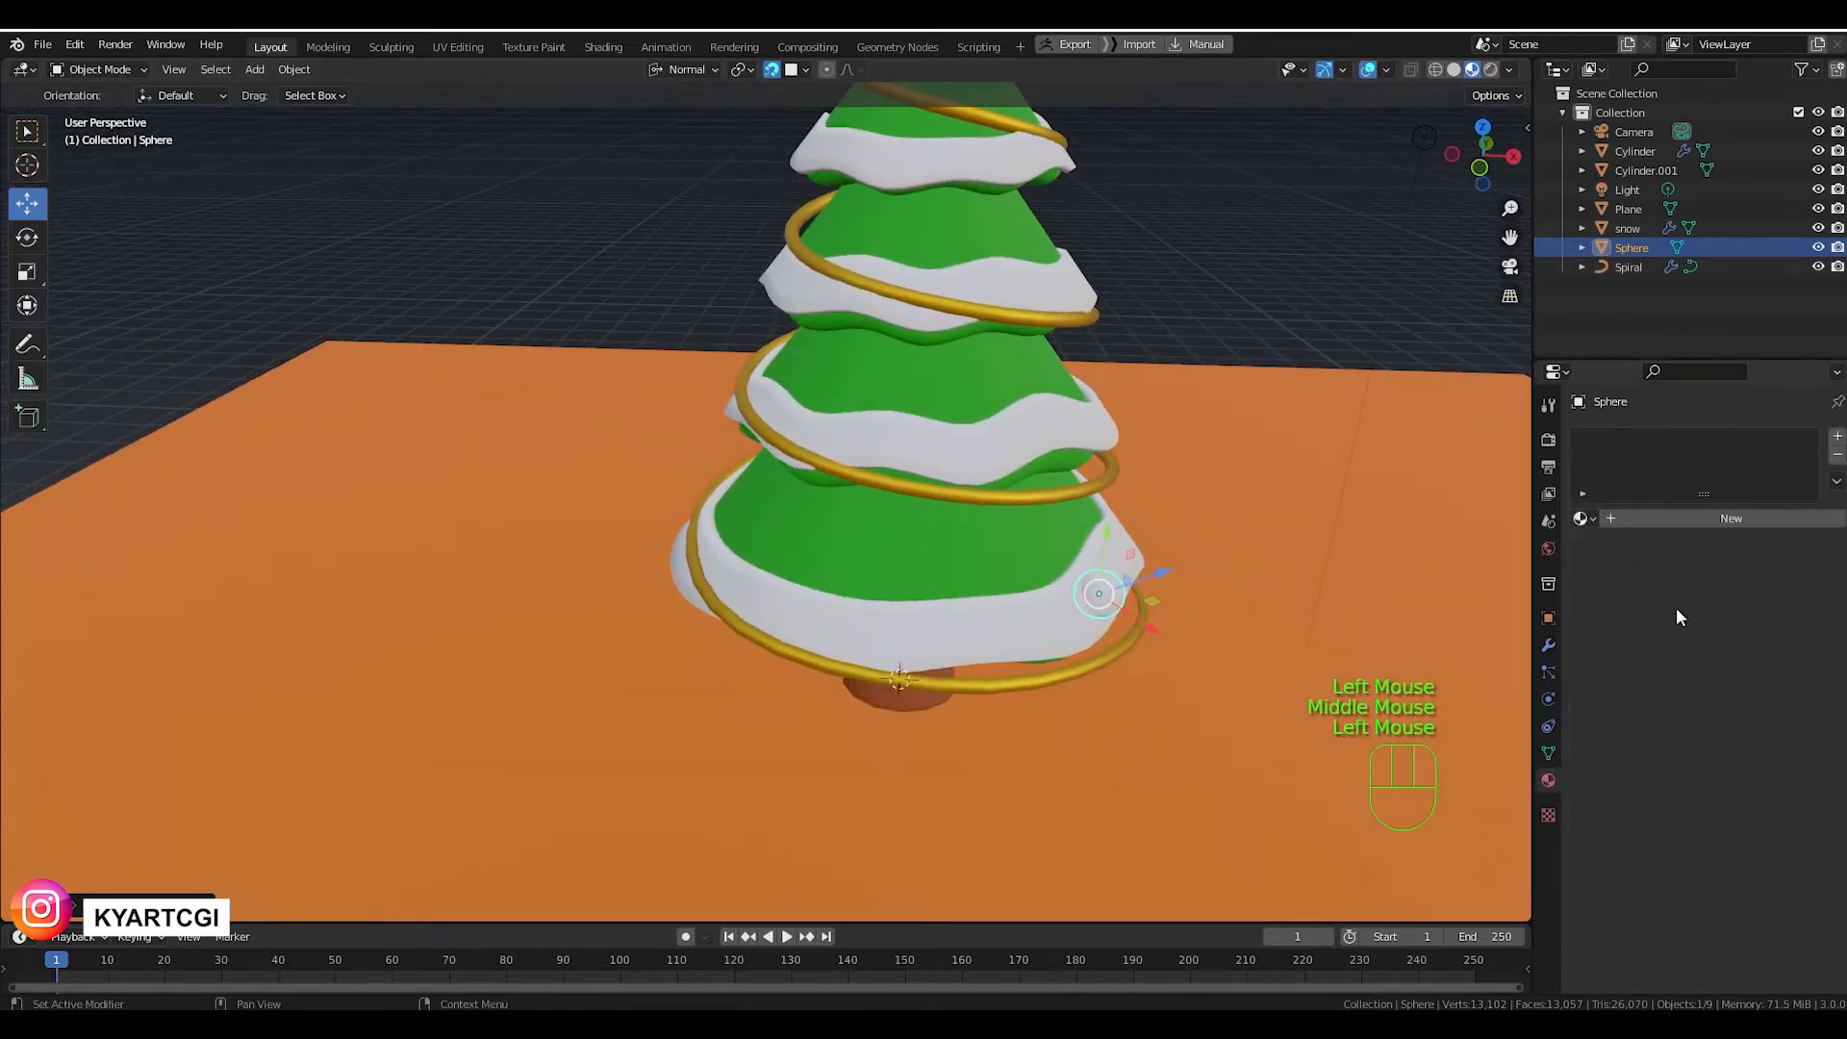
left_click(1724, 518)
left_click(1772, 722)
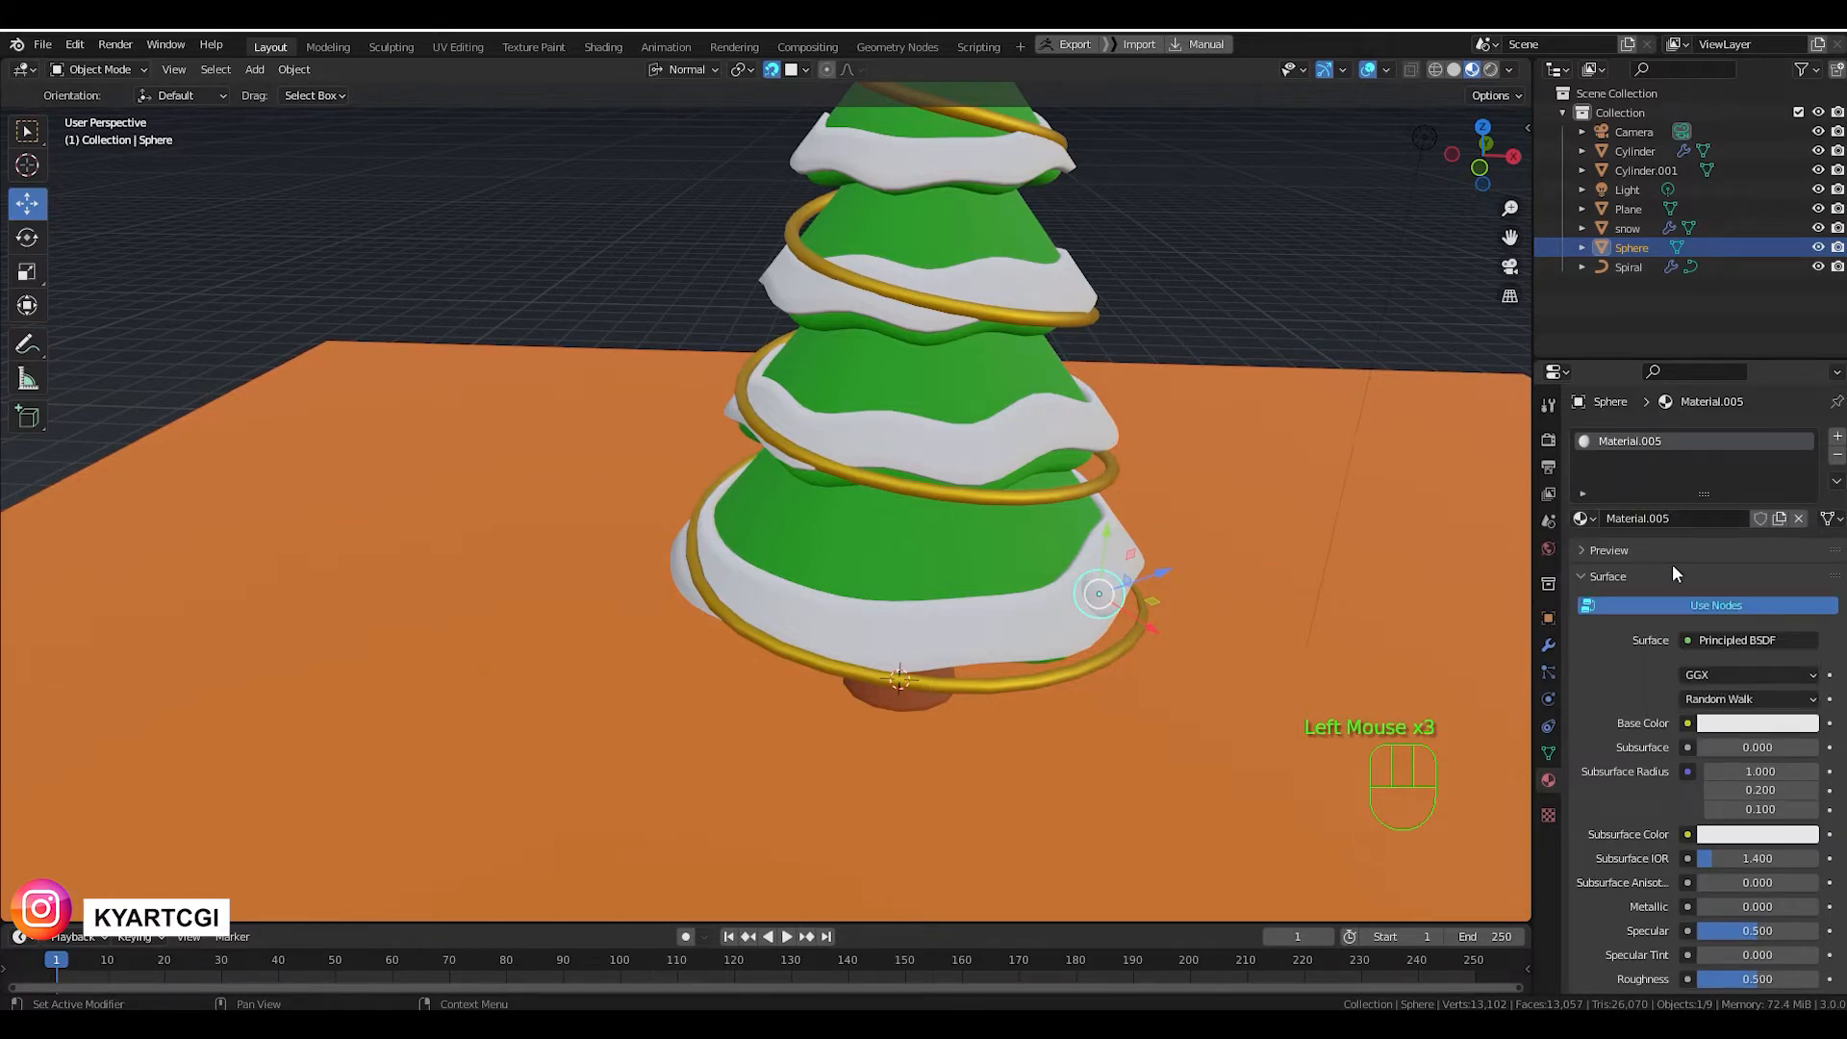
left_click(1776, 726)
left_click_drag(1723, 524, 1725, 588)
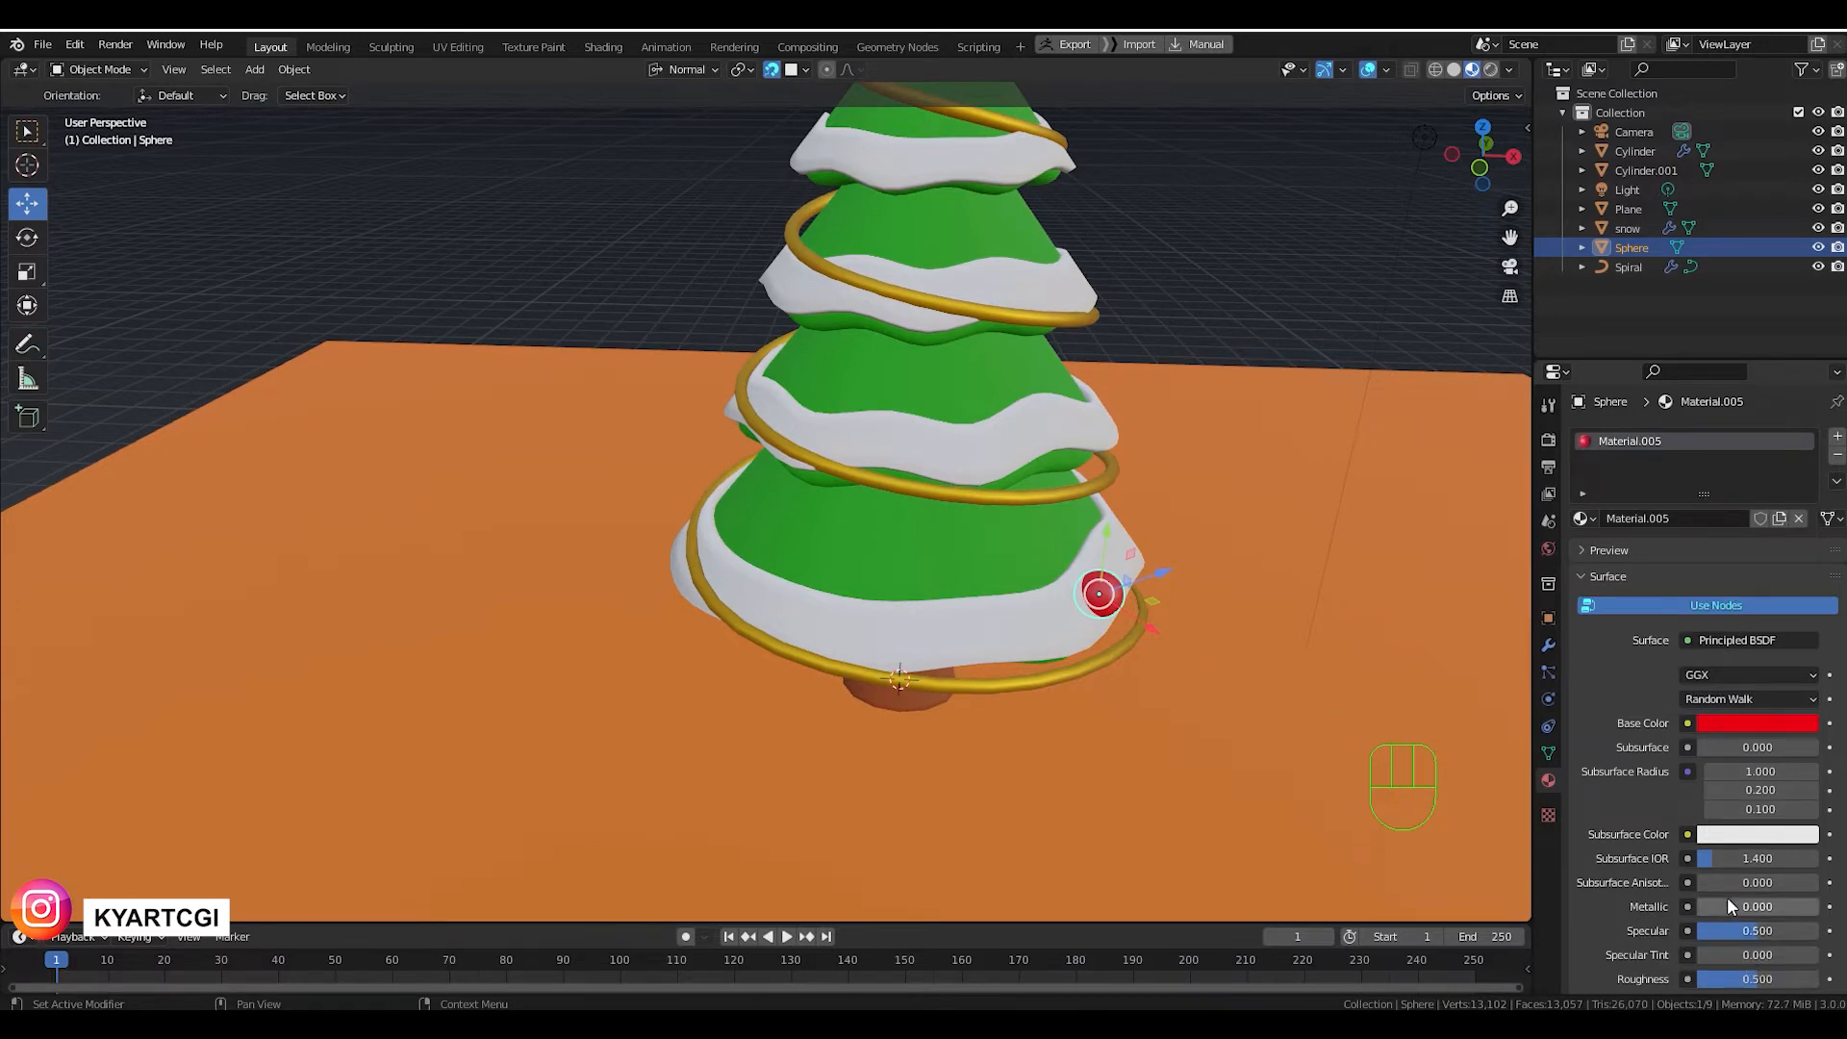
Set the red ornament material's metallic value to 0.8.
left_click_drag(1728, 907, 1820, 907)
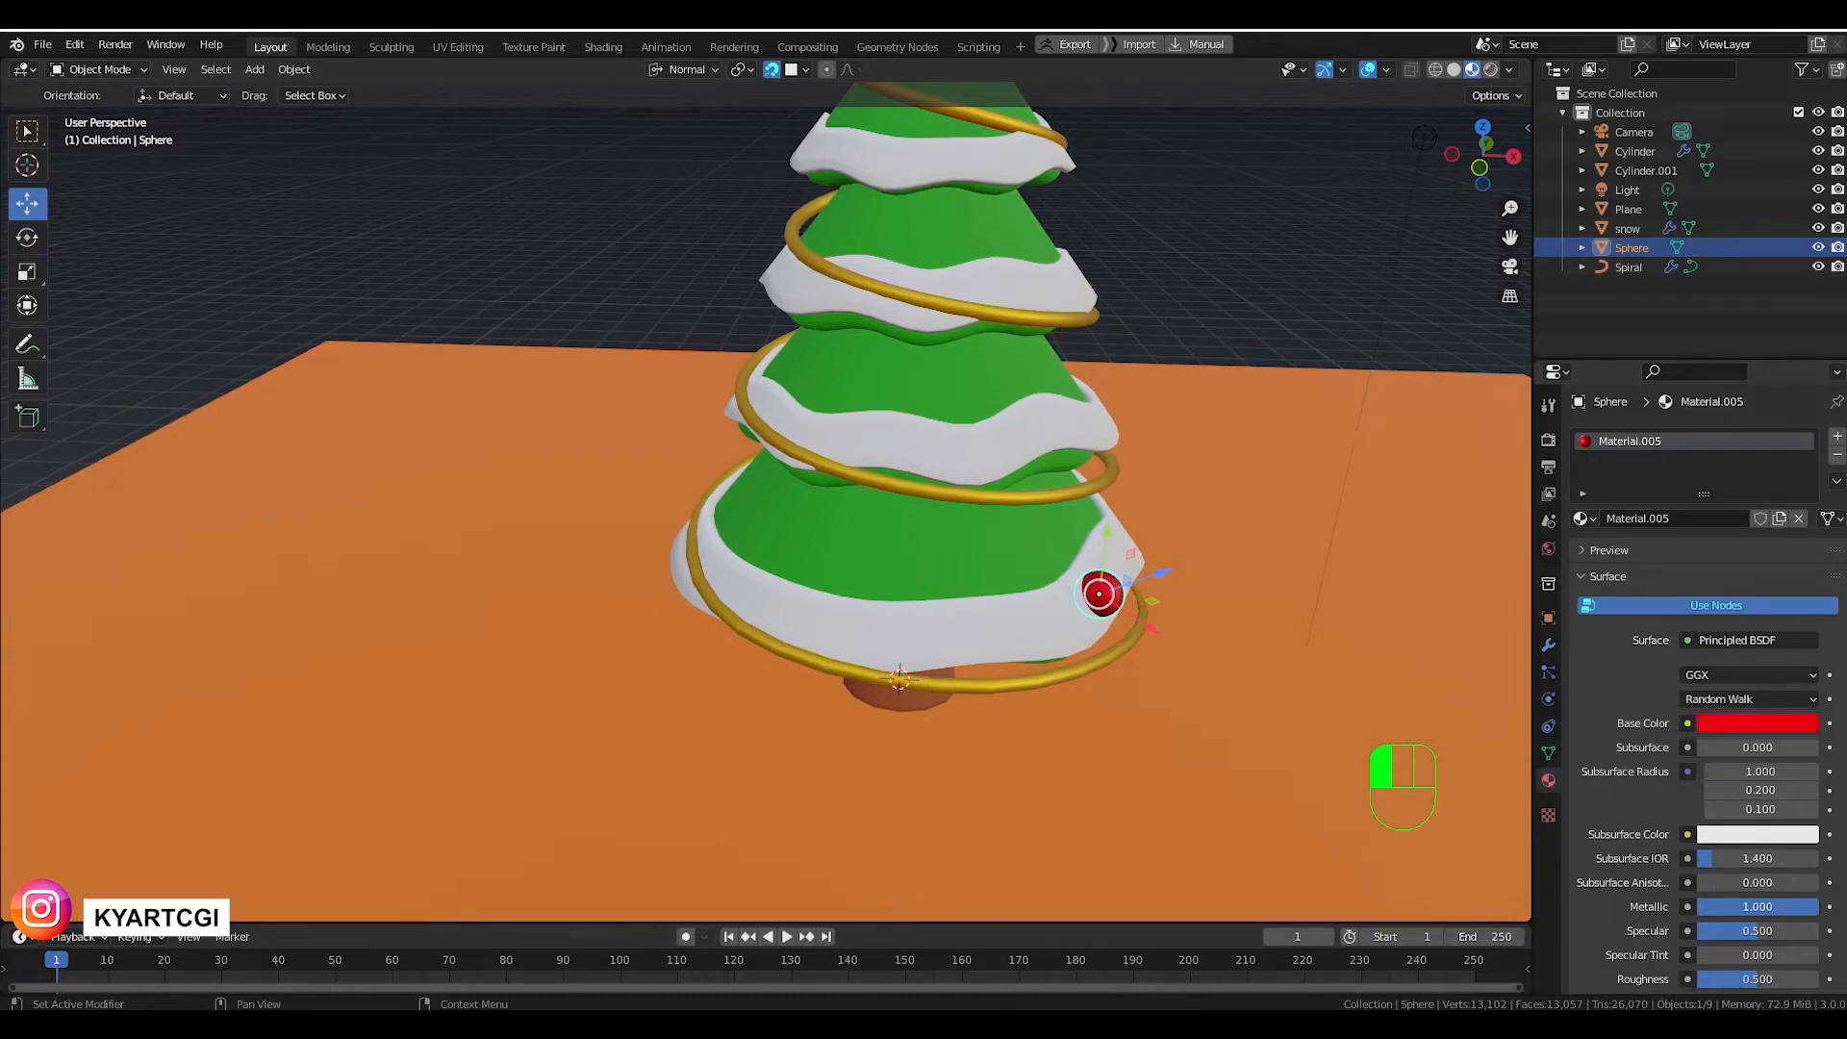
left_click_drag(1820, 906, 1820, 907)
middle_click_drag(1079, 586, 1087, 568)
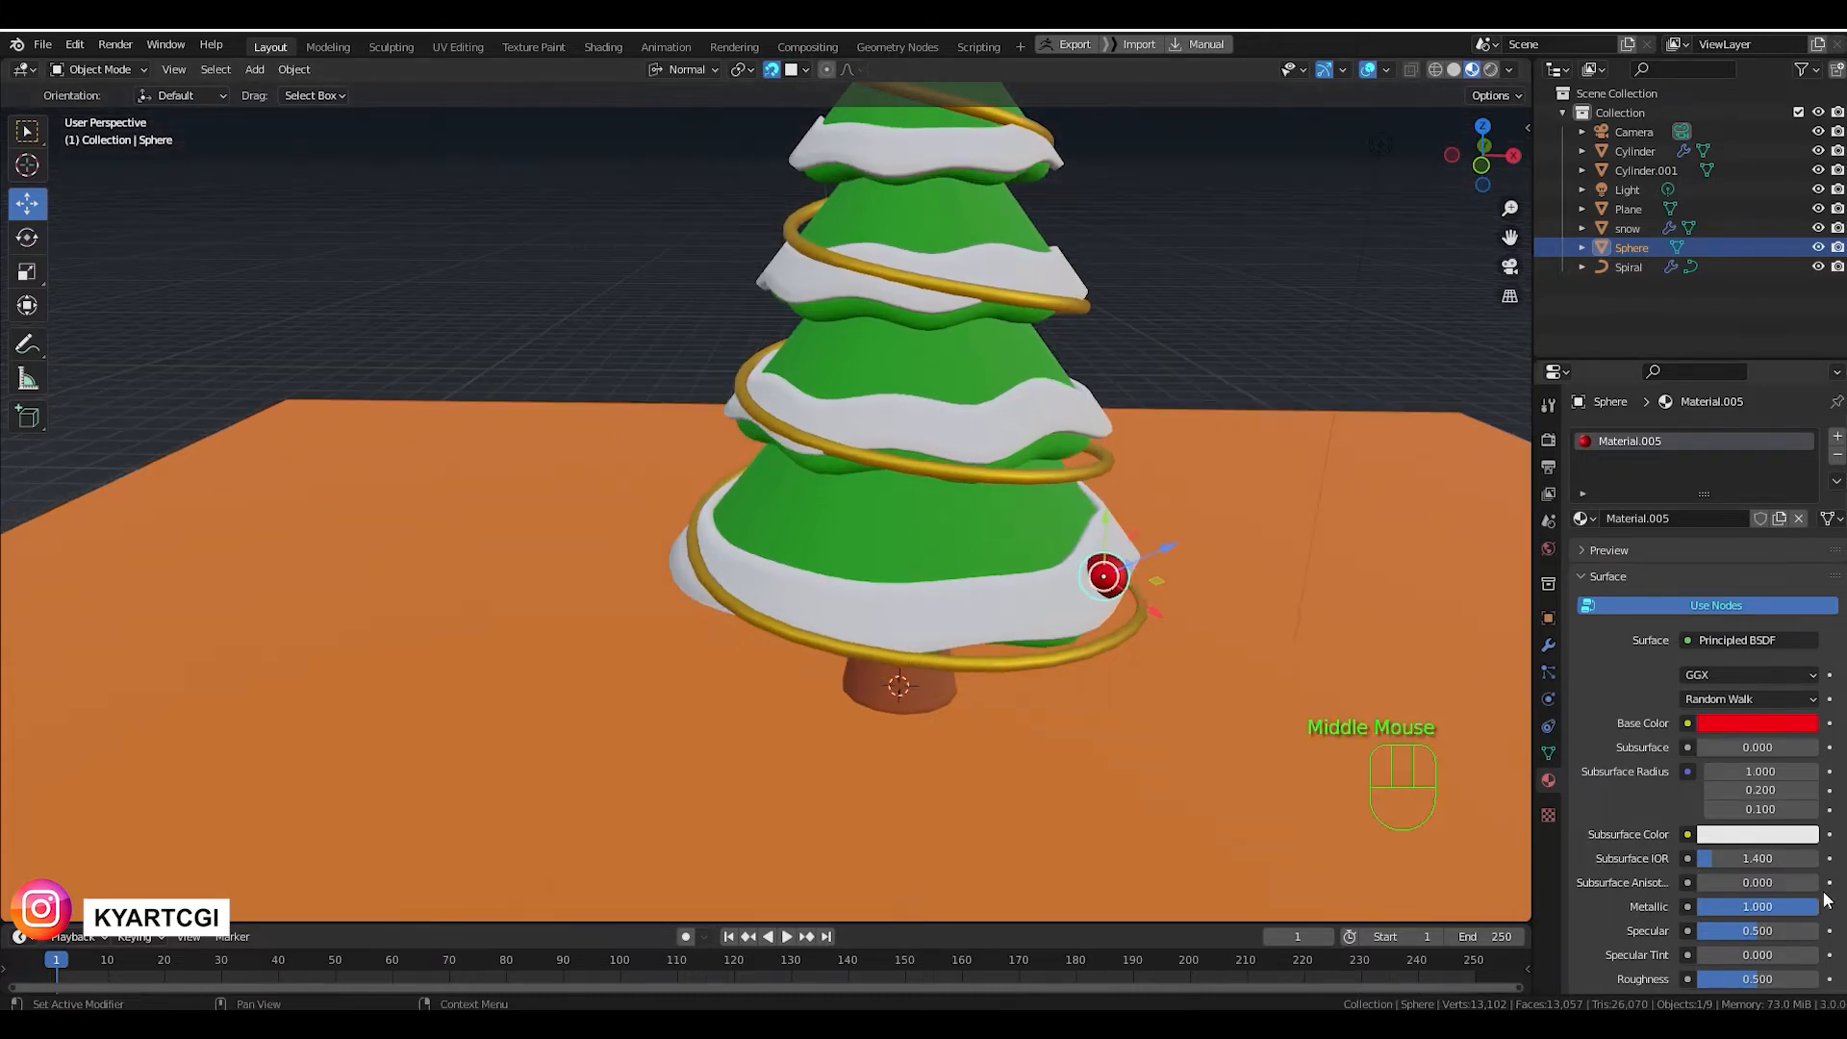
left_click_drag(1816, 912, 1797, 912)
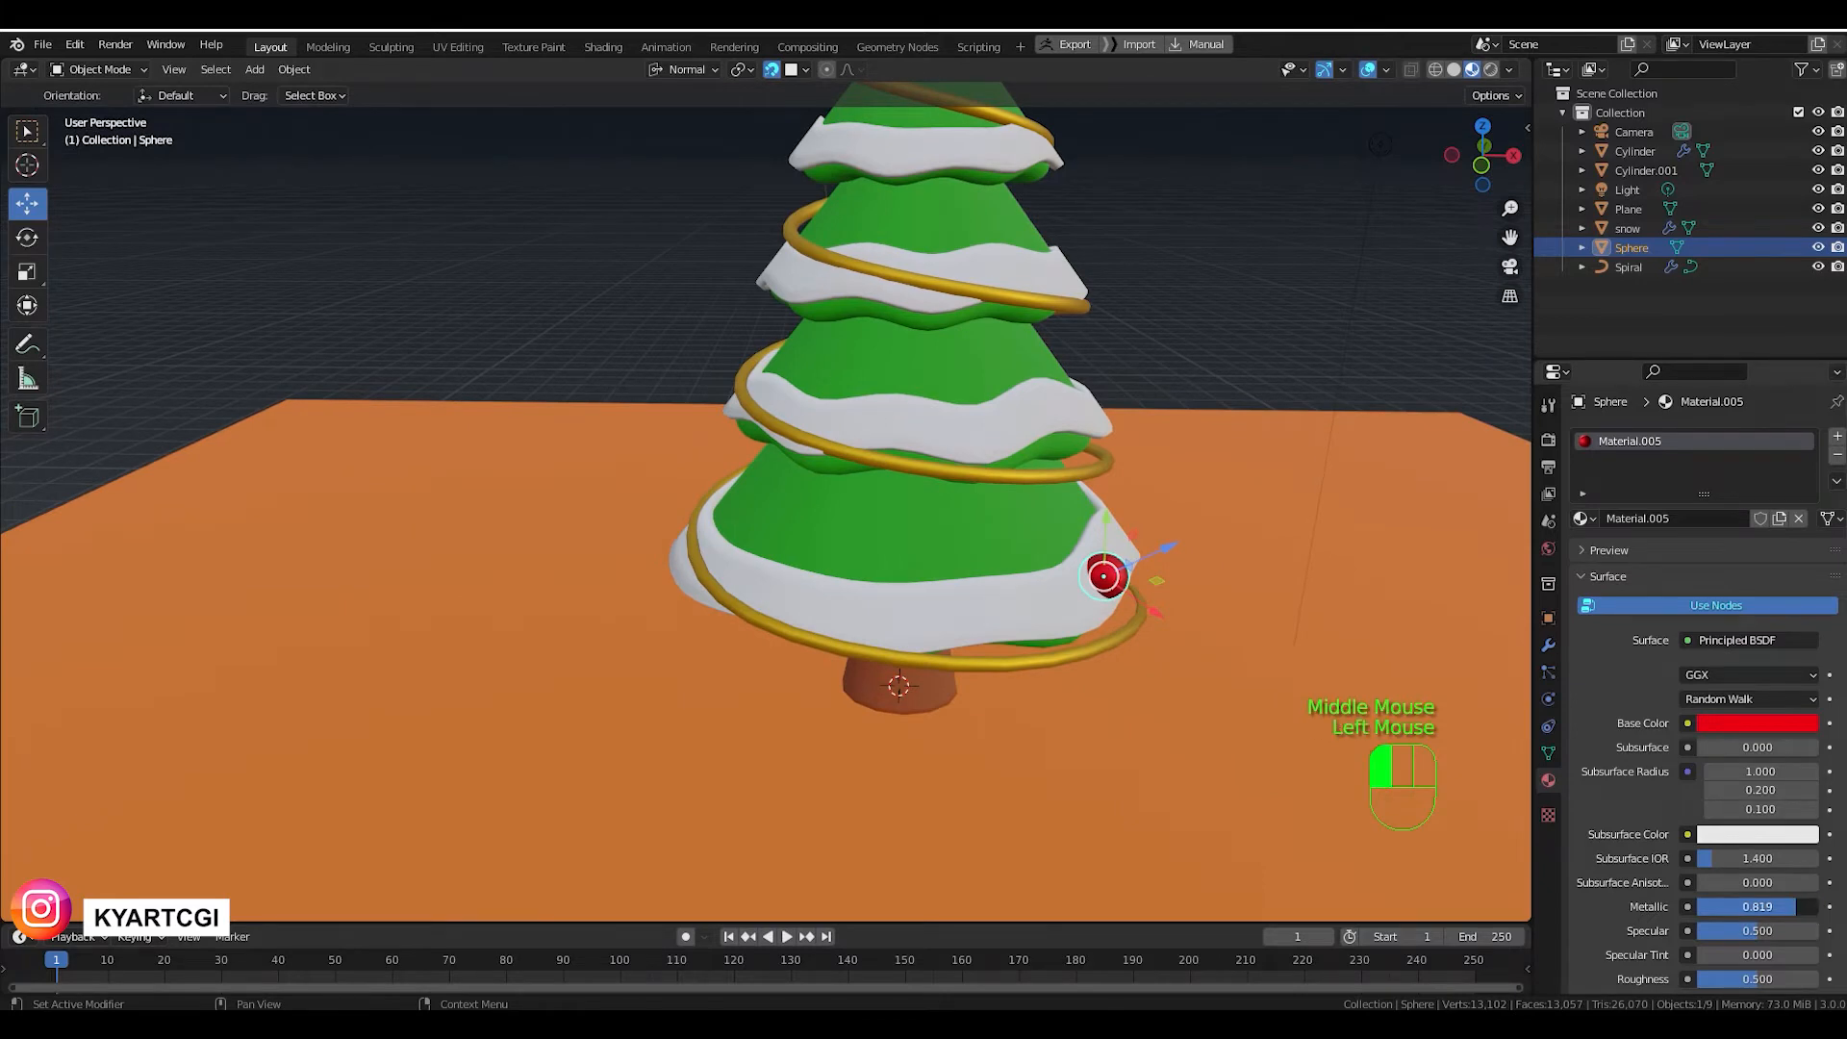
double_click(1791, 906)
type("0")
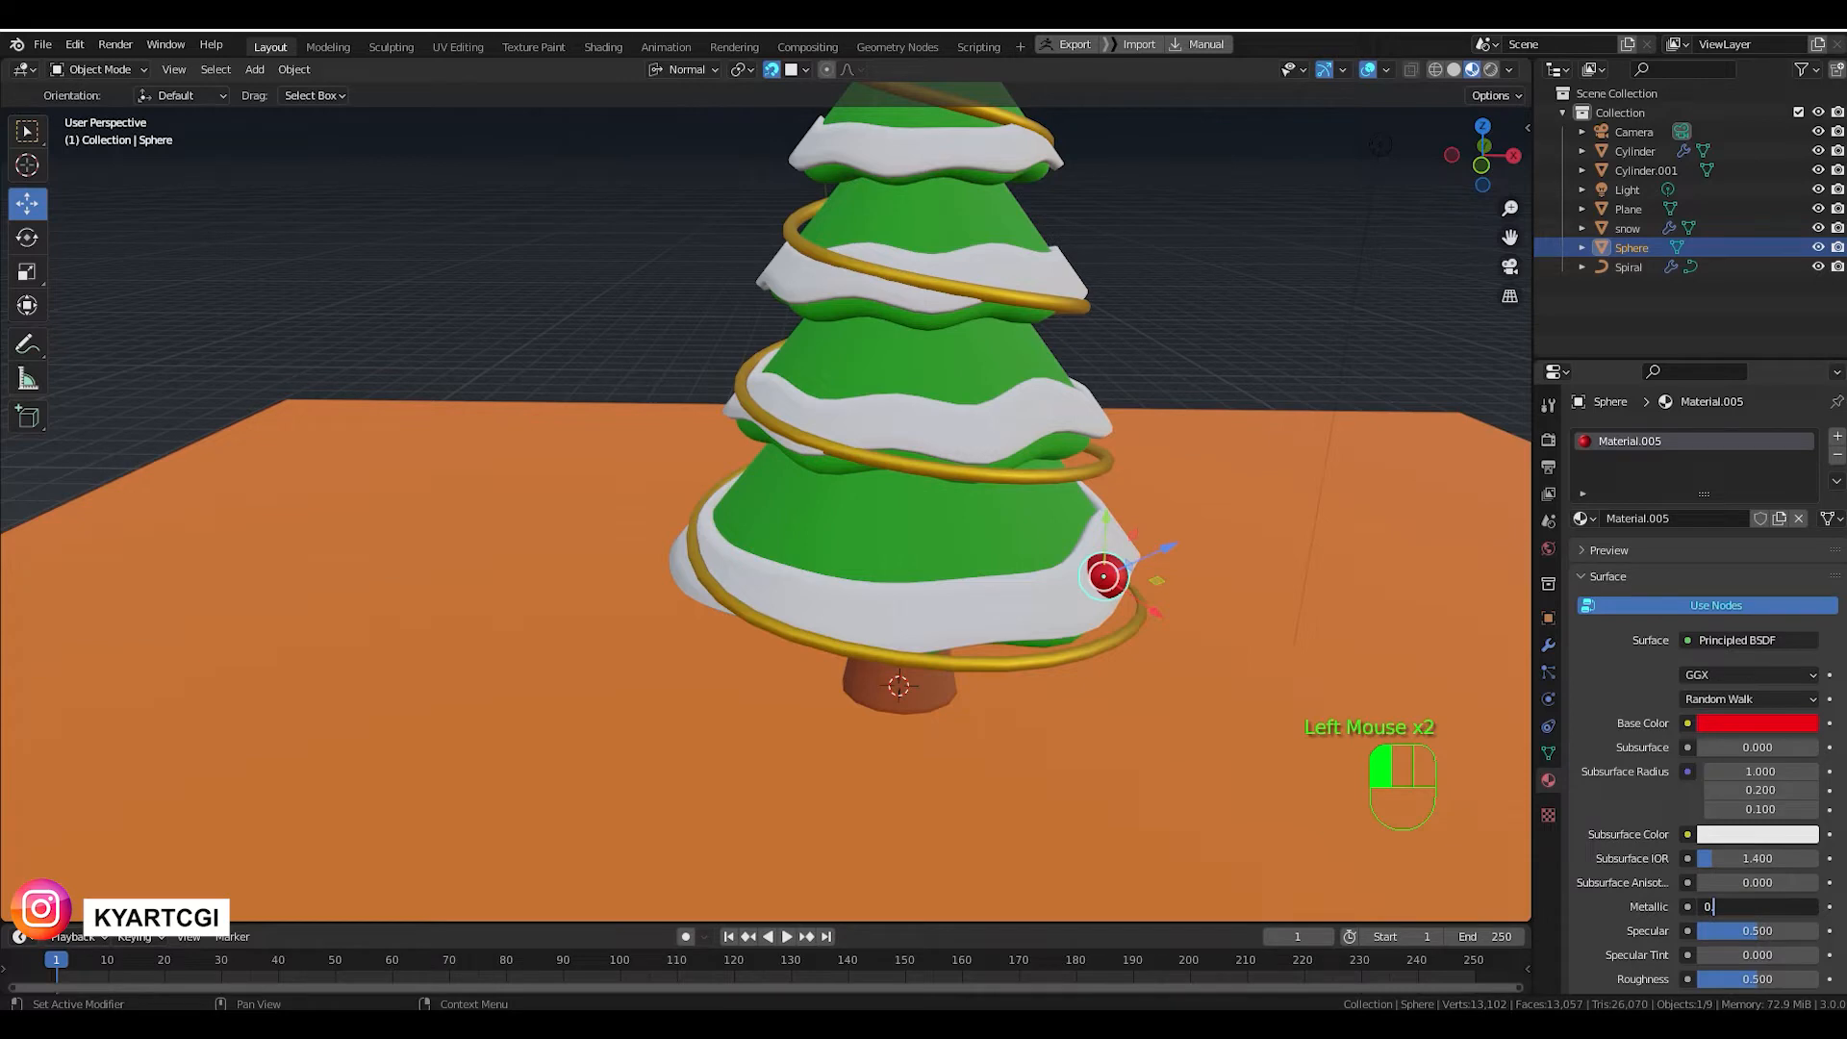
type(".8")
key("Return")
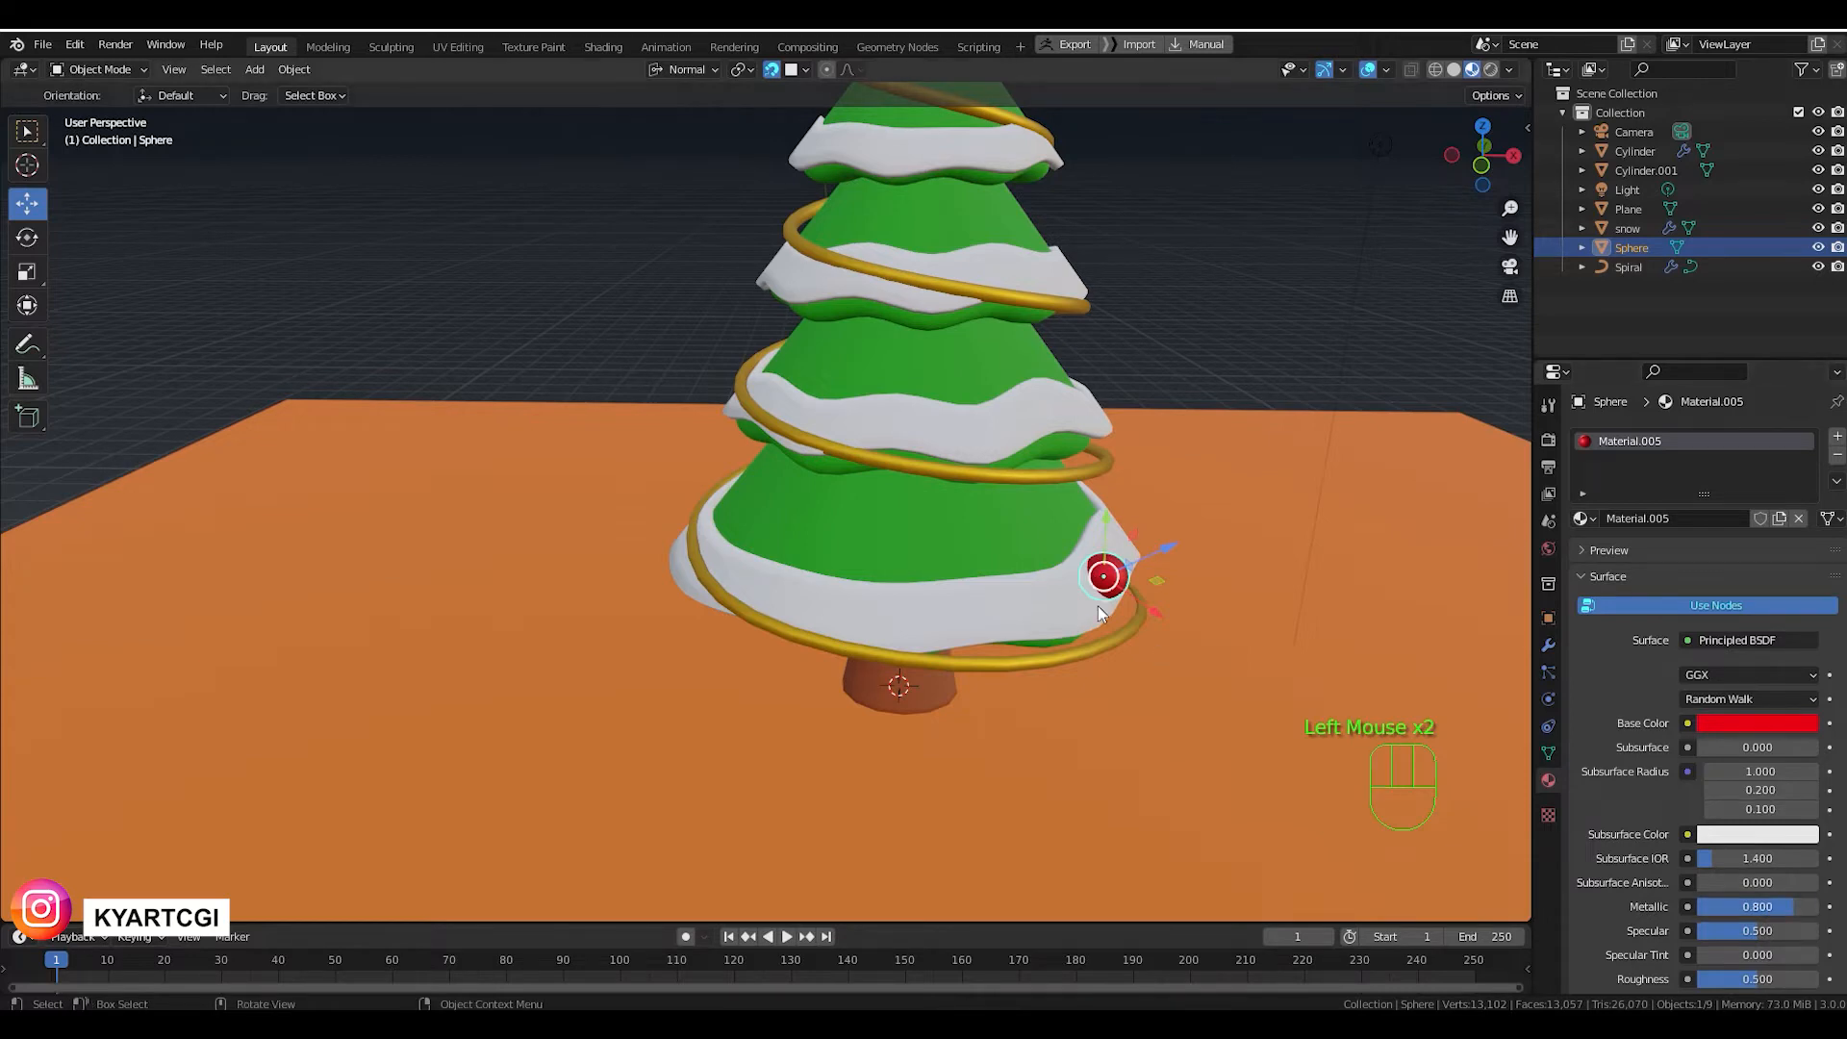
Duplicate the red ball onto the left side of the lowest tier and onto the front snow edge of the tier above.
middle_click_drag(1030, 301, 1197, 656, "shift")
scroll(1066, 550, "down", 4)
scroll(1071, 587, "up", 3)
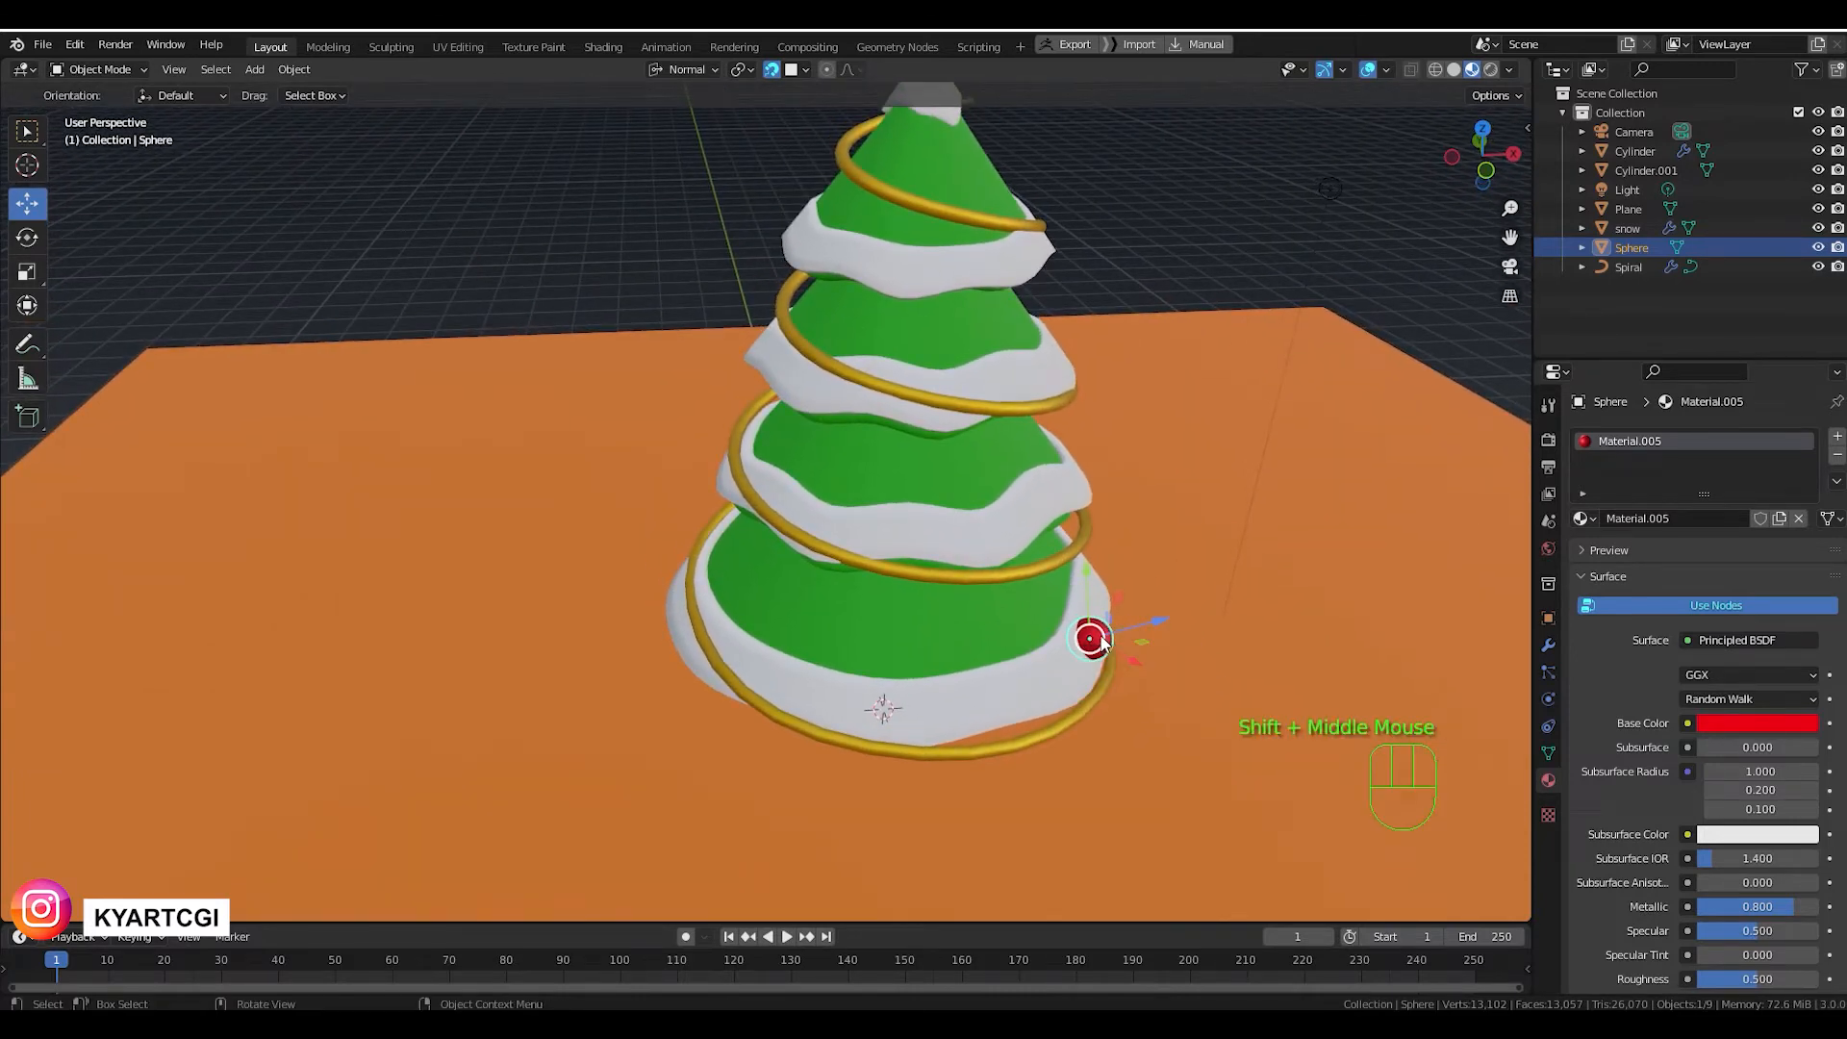
key("shift+d")
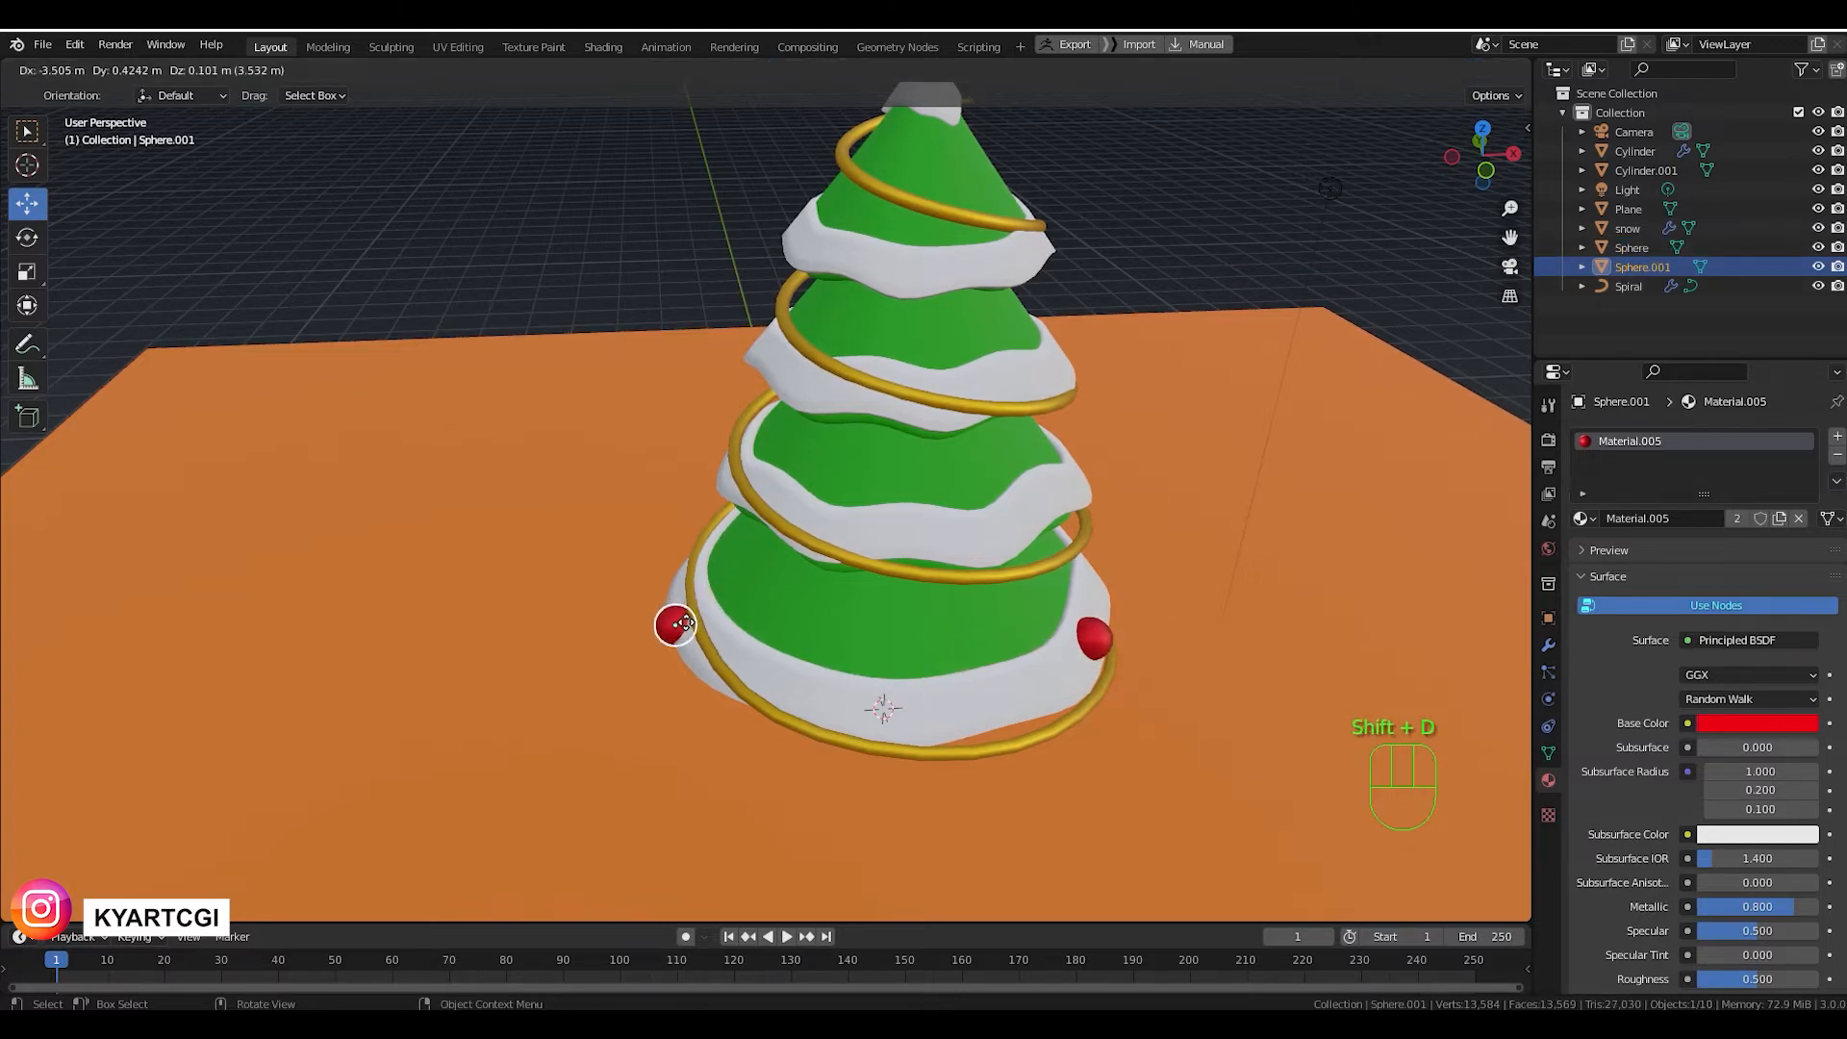
left_click(683, 623)
key("shift+d")
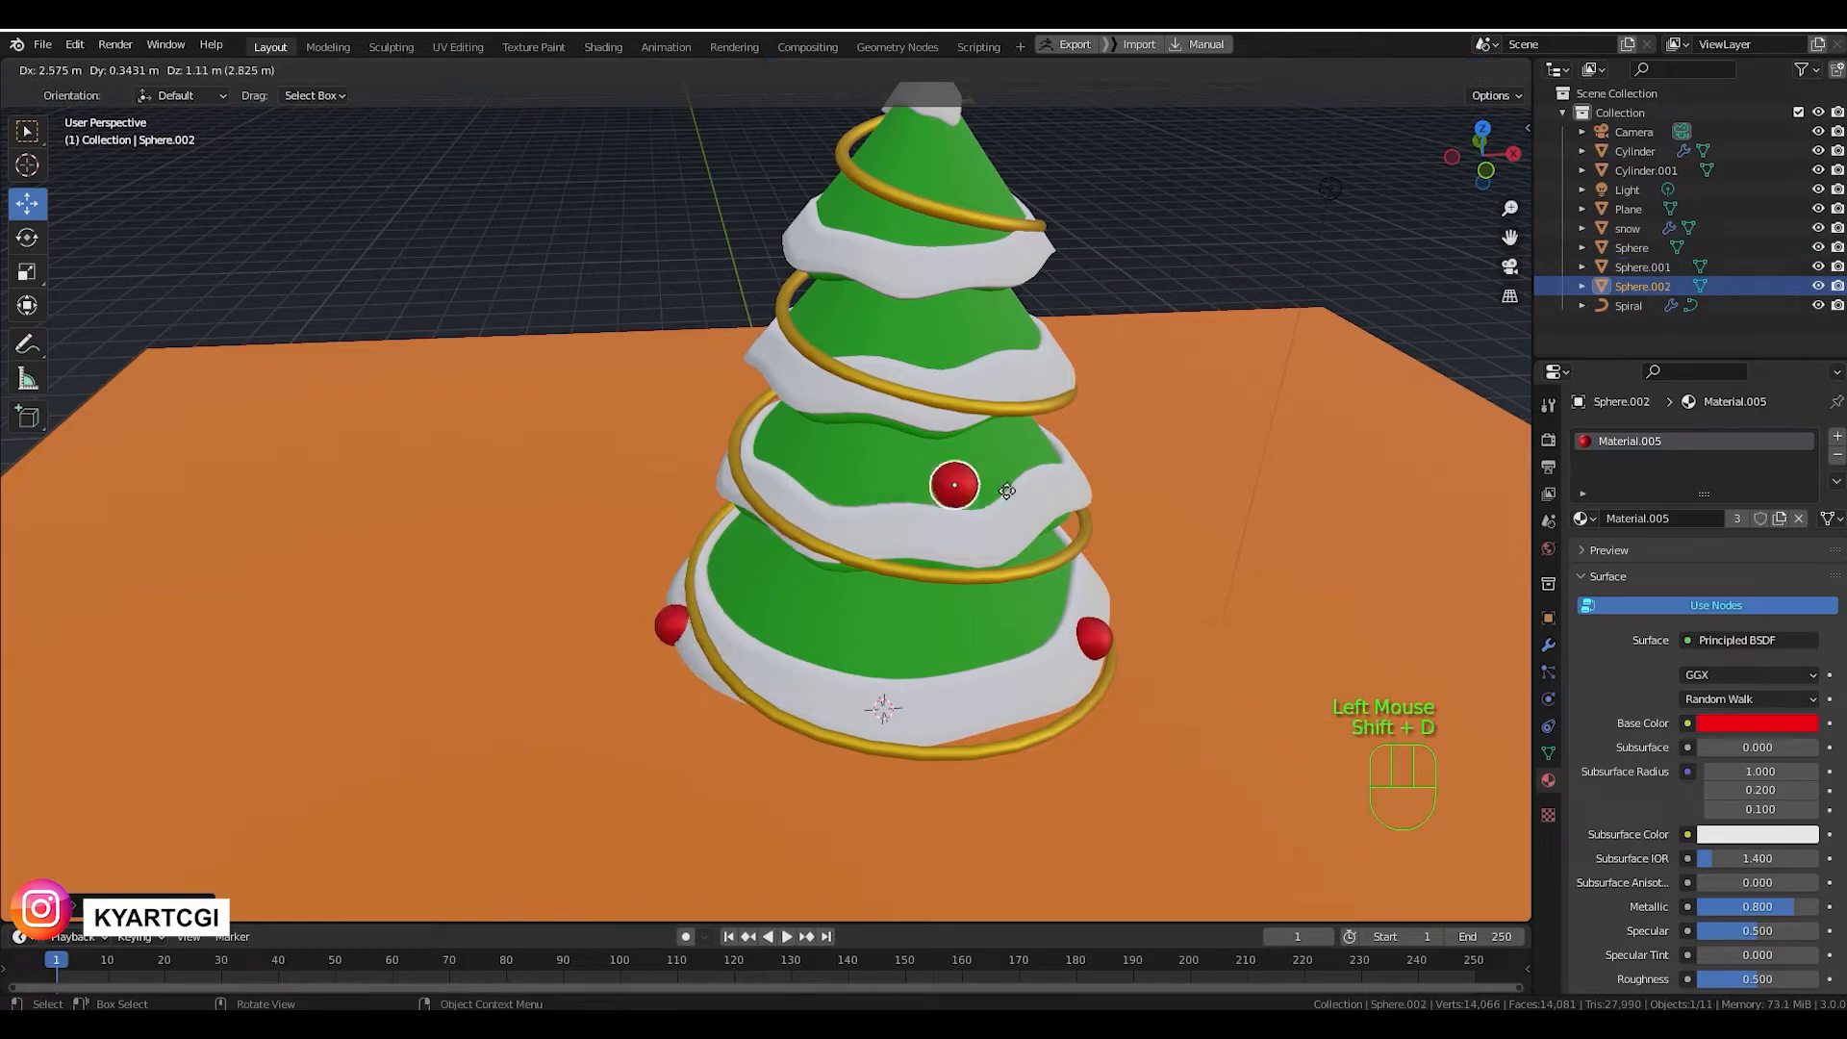
left_click(978, 540)
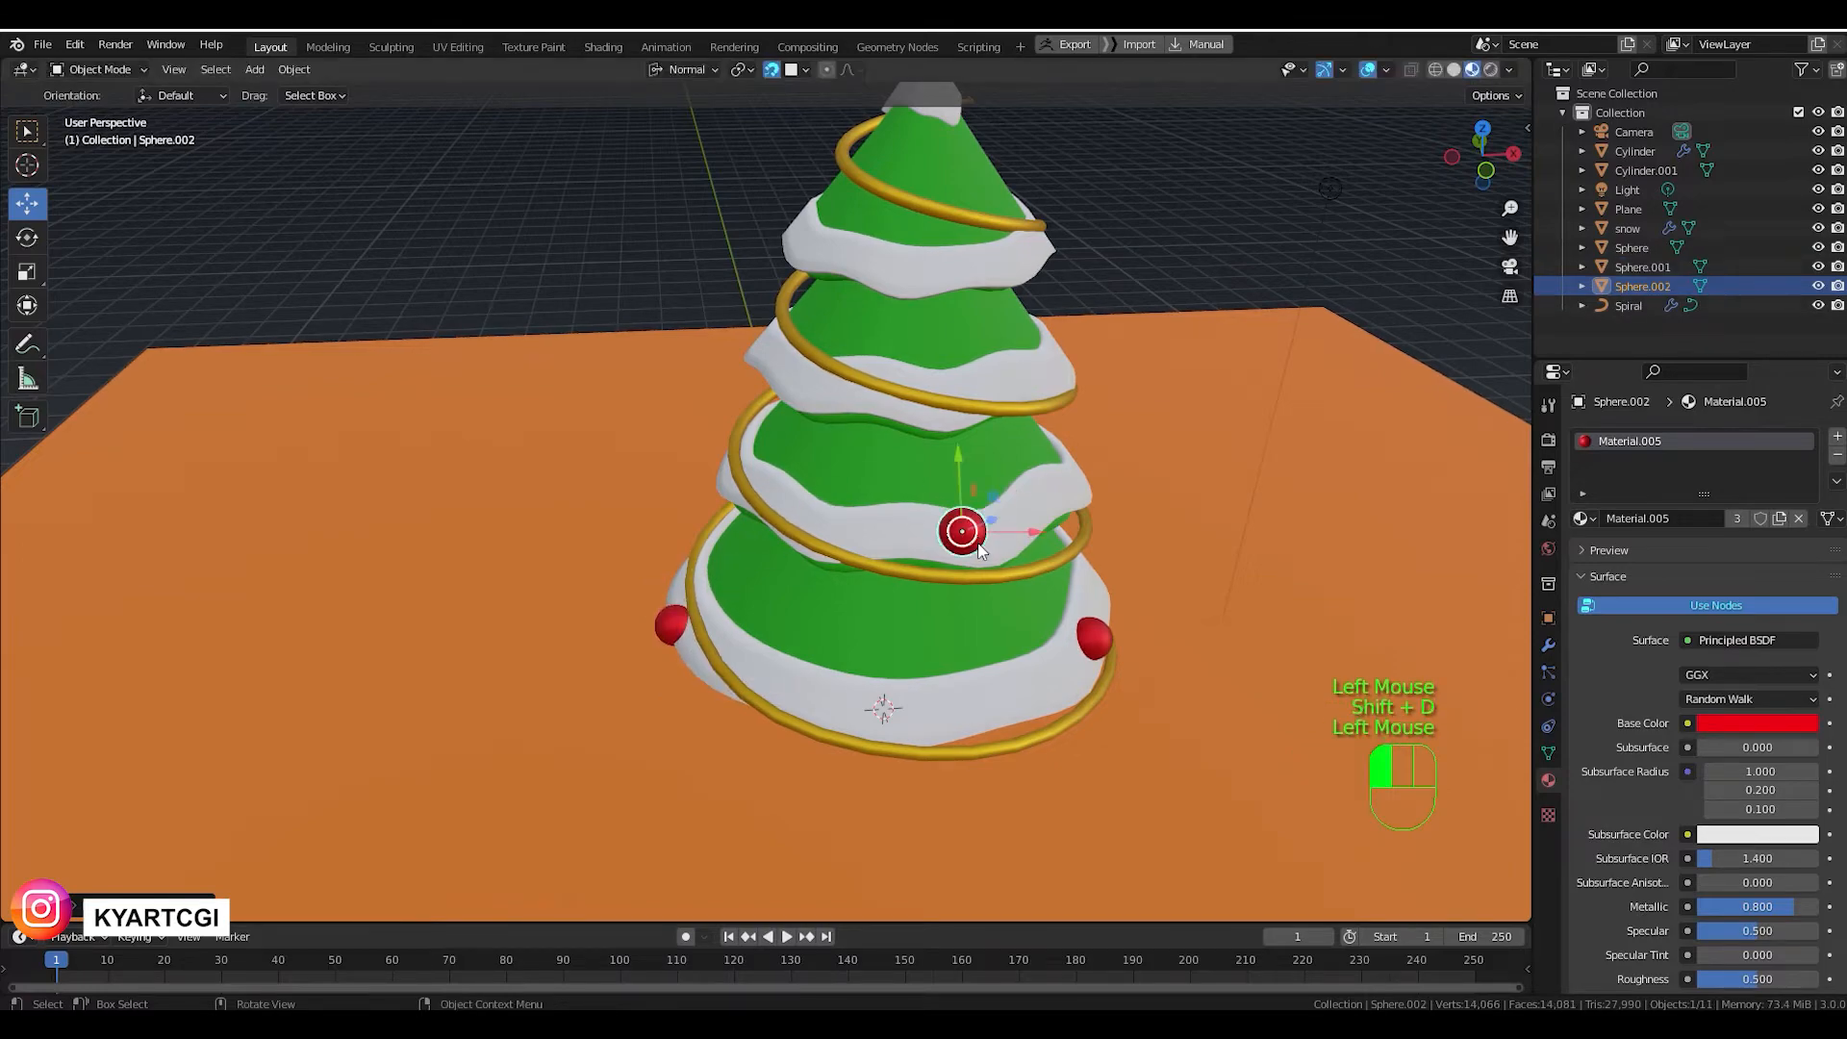
Place six more copies of the red ball around the snow edges of the tree, up to the top tier.
middle_click_drag(984, 554, 854, 595)
scroll(1014, 572, "down", 3)
key("shift+d")
left_click(884, 521)
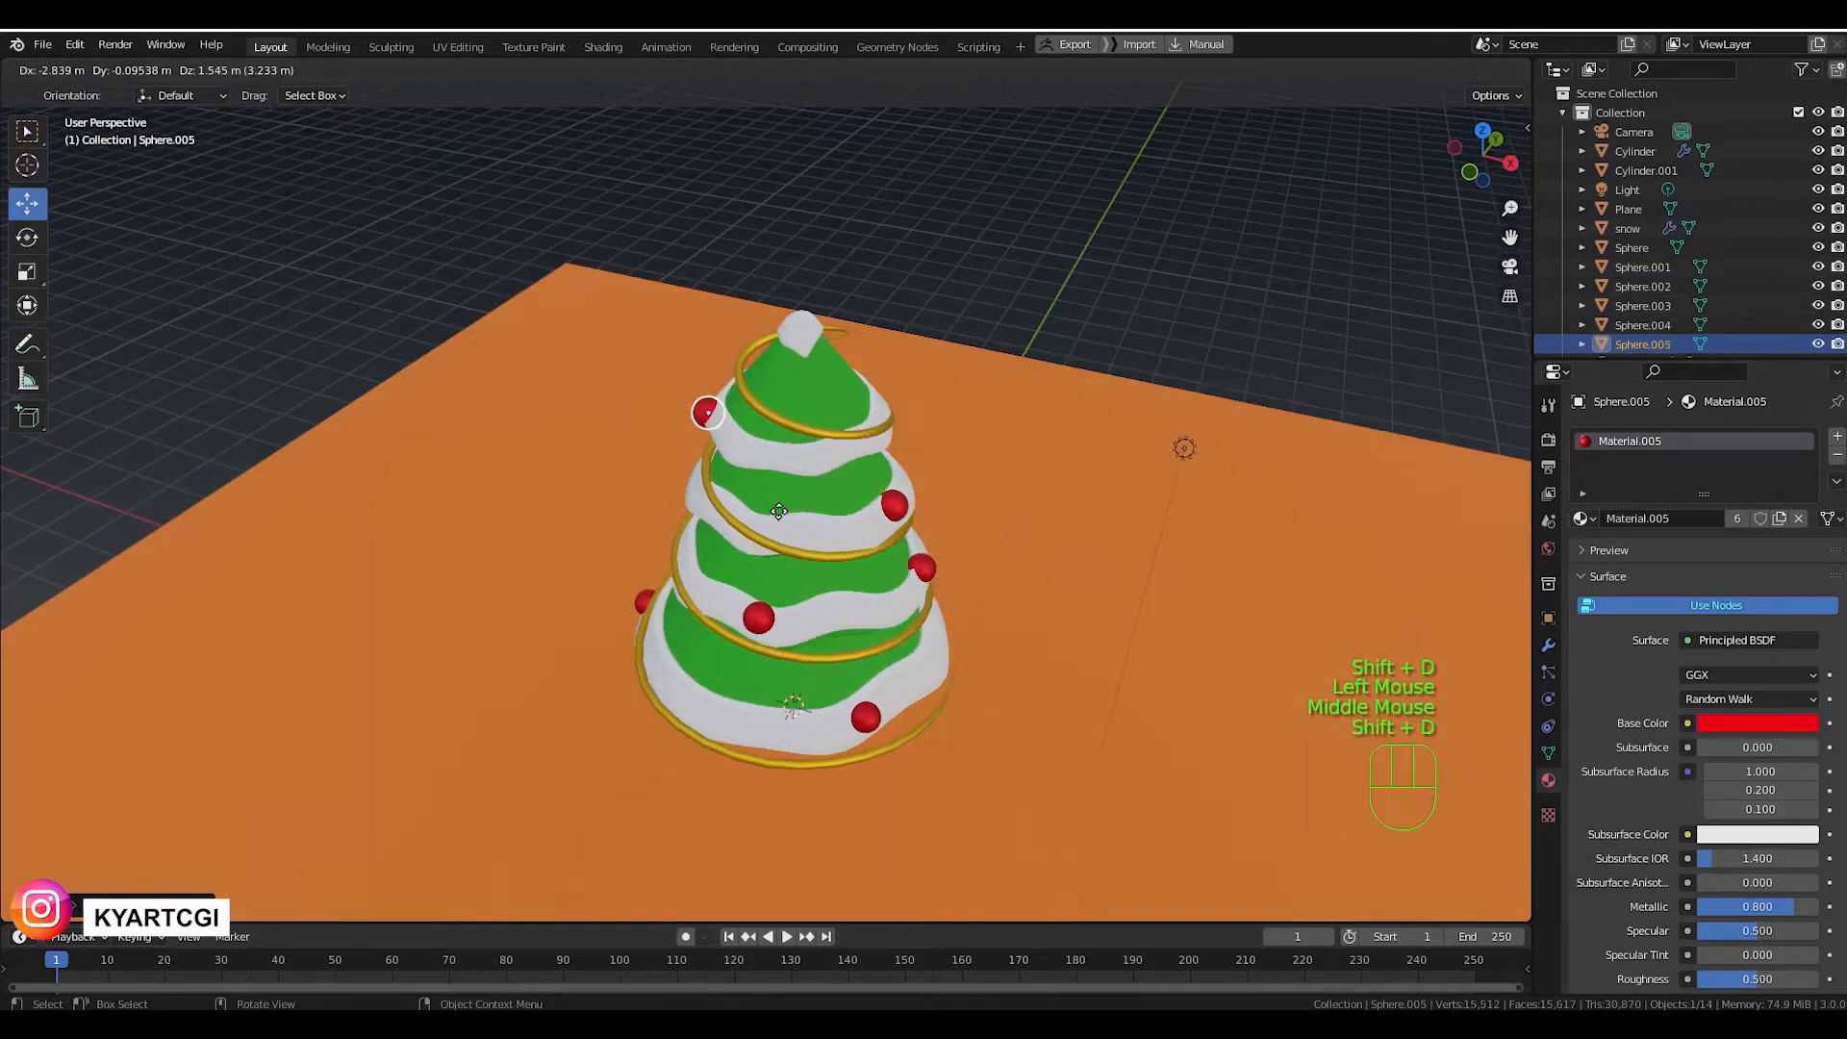
middle_click_drag(765, 650, 1009, 720)
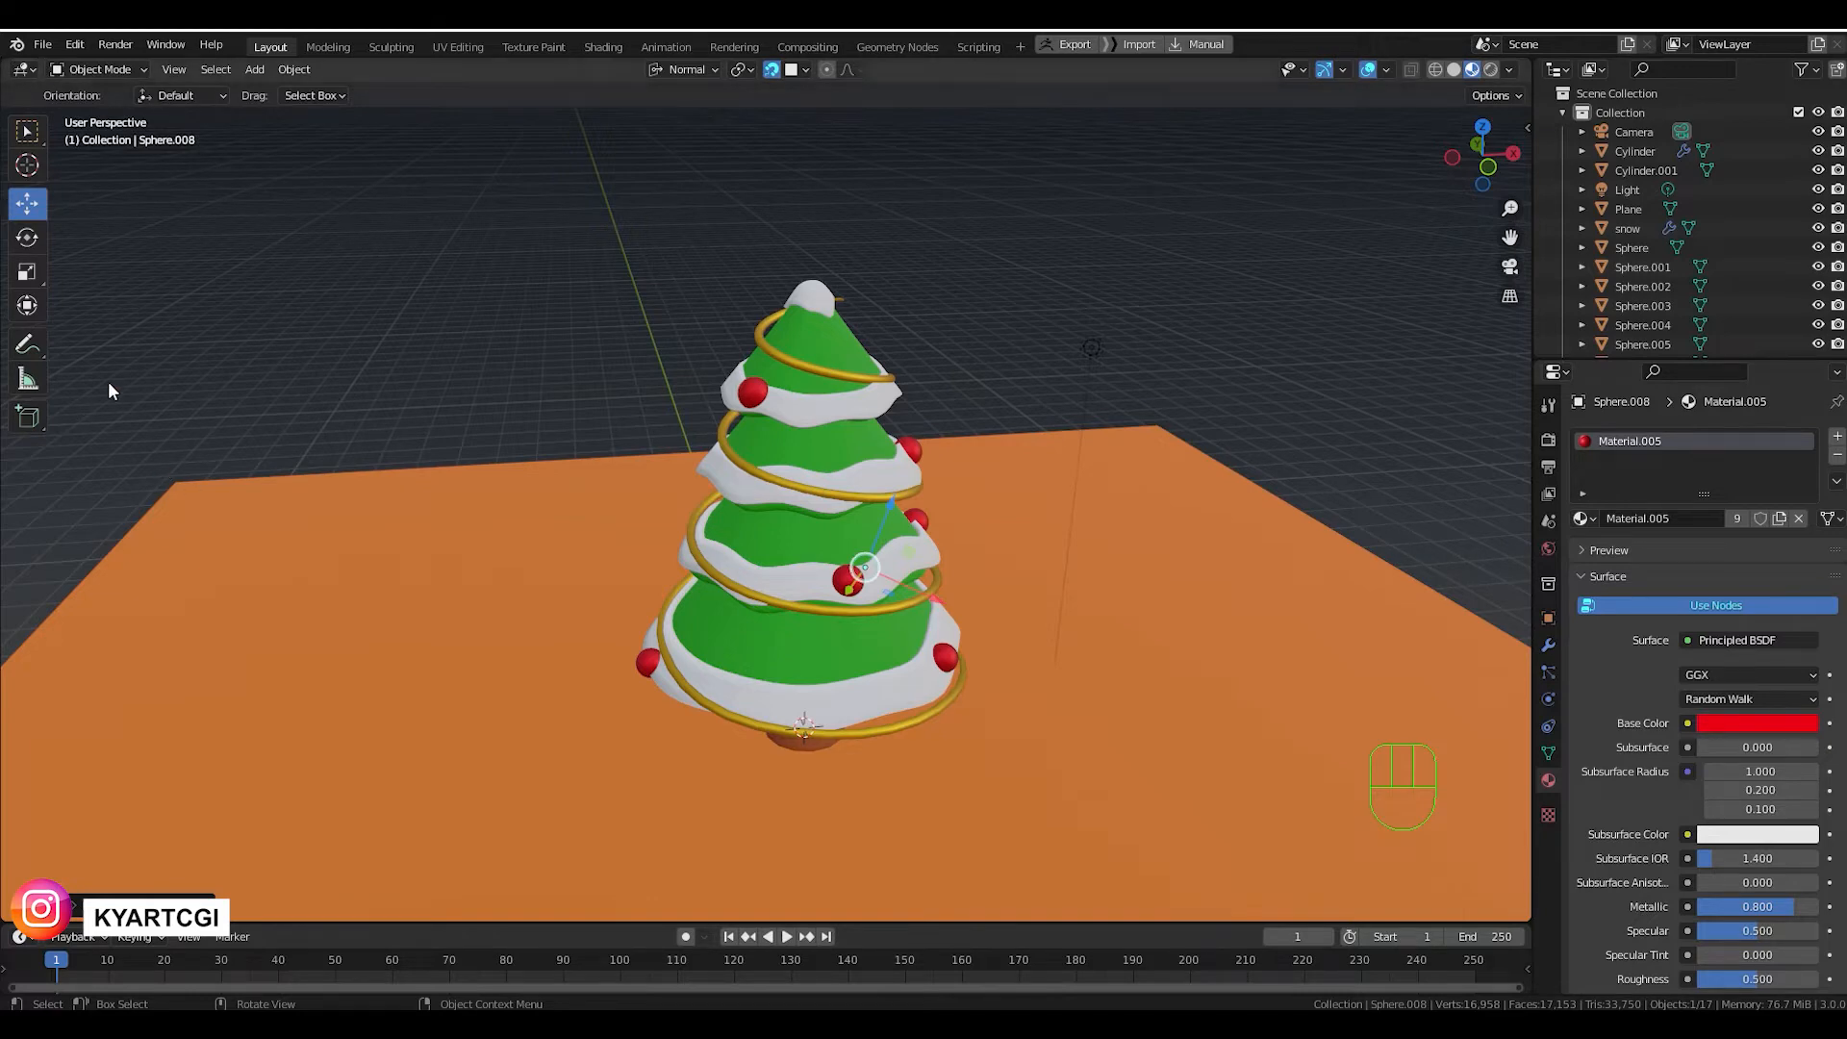
Split the 3D viewport into two side-by-side views of the tree.
left_click(5, 62)
left_click_drag(6, 62, 677, 145)
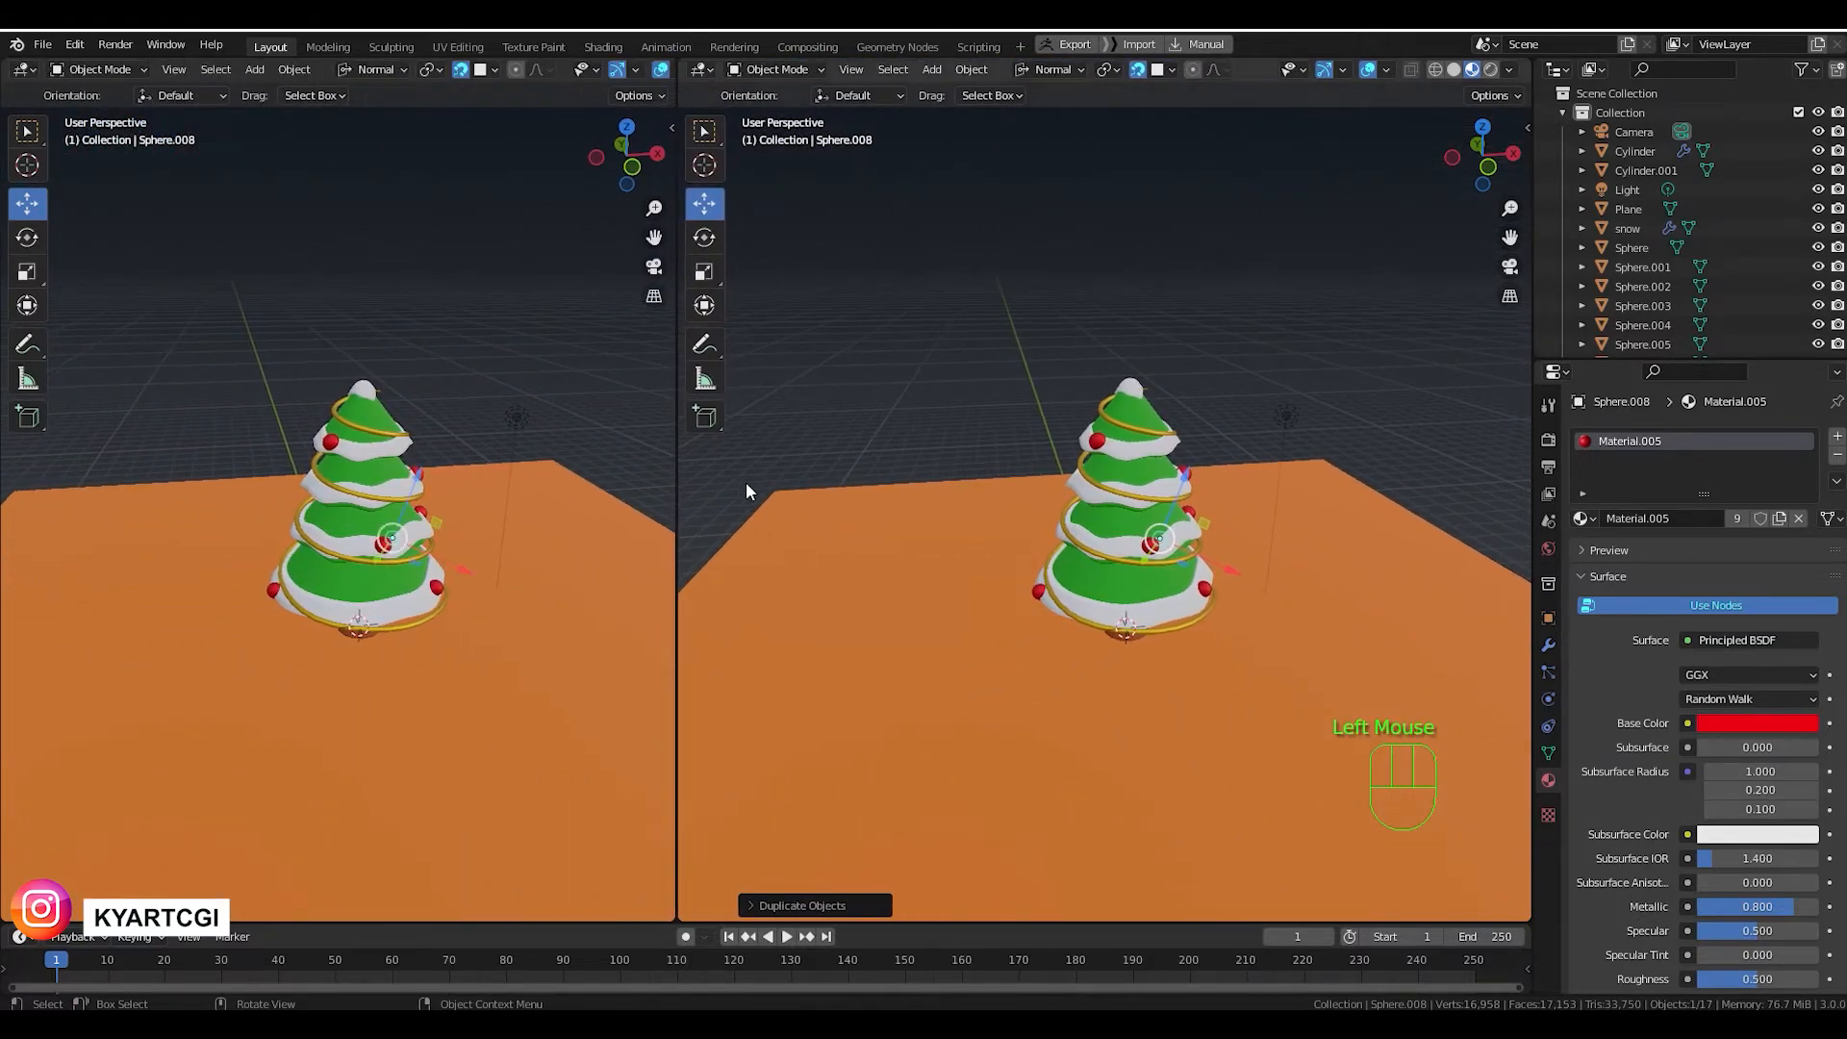
middle_click_drag(909, 574, 1068, 608, "shift")
scroll(1052, 592, "up", 2)
scroll(1056, 606, "down", 2)
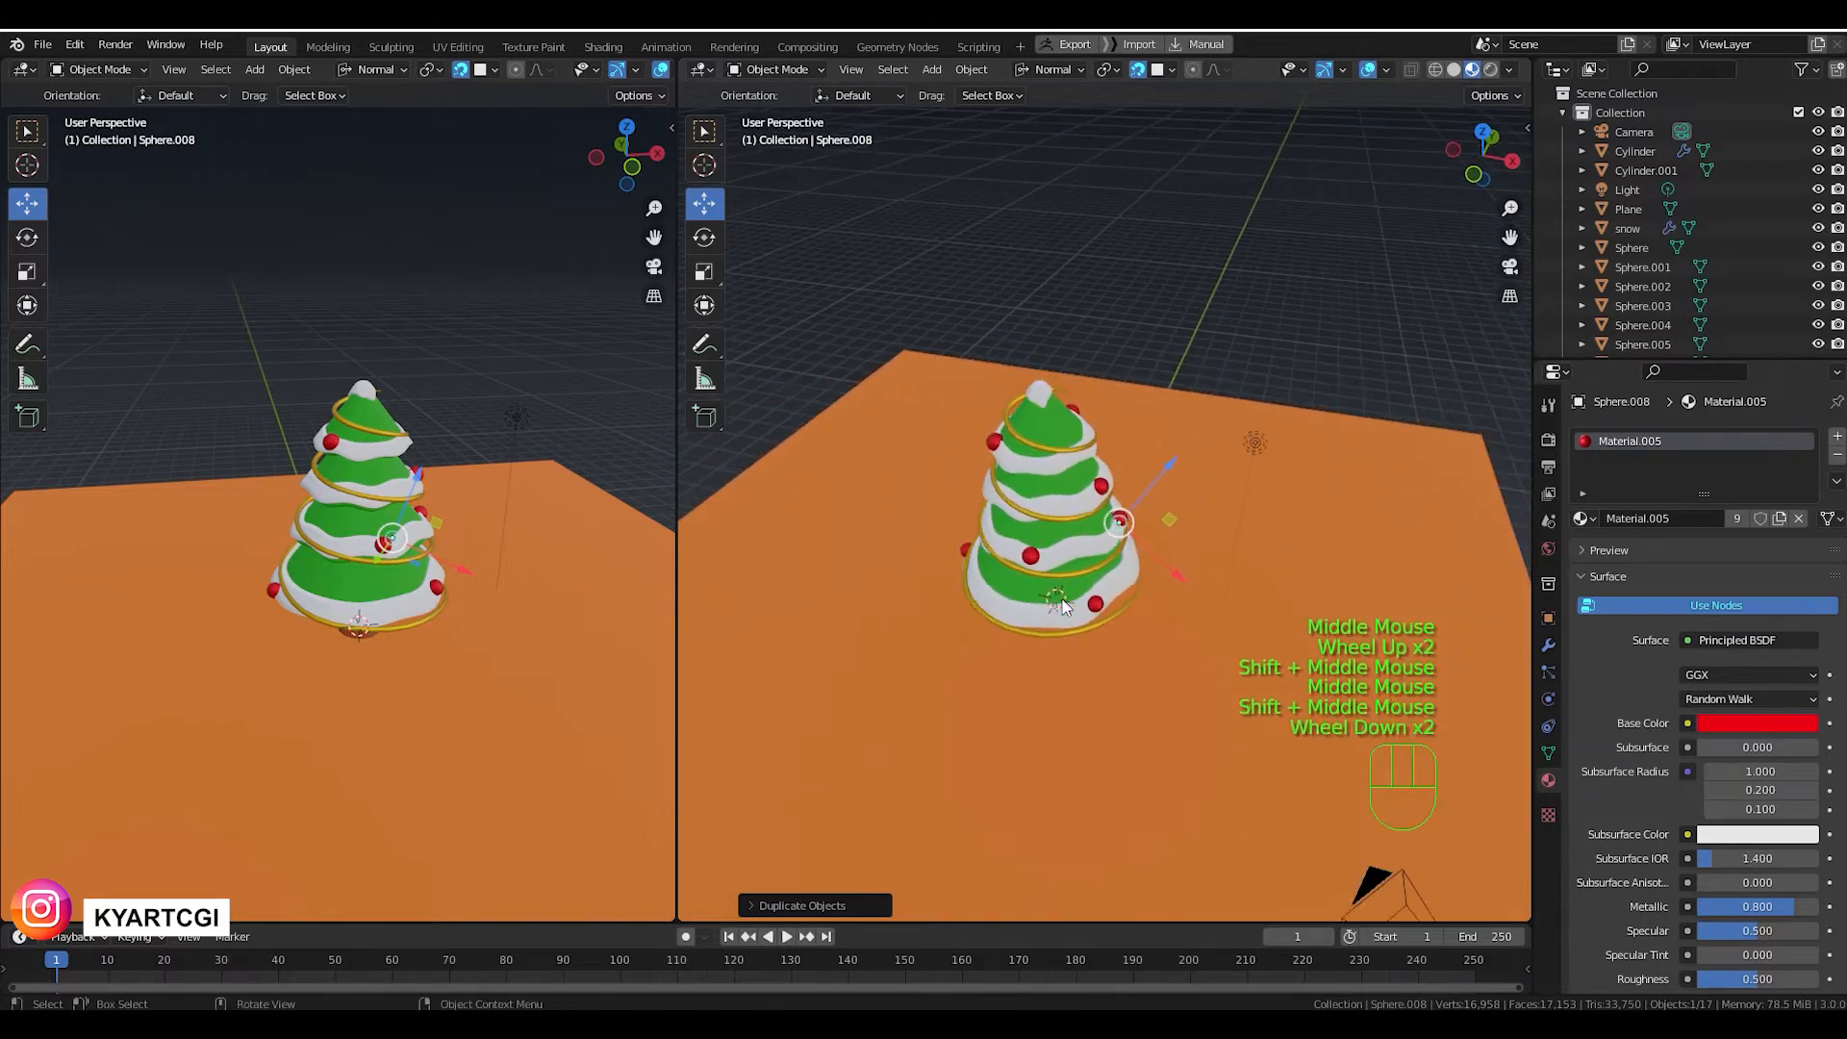
Turn off snapping, move the ground plane back to about 2.67 m along Y, and scale it up to about 14.07.
scroll(1067, 610, "down", 1)
left_click(1147, 720)
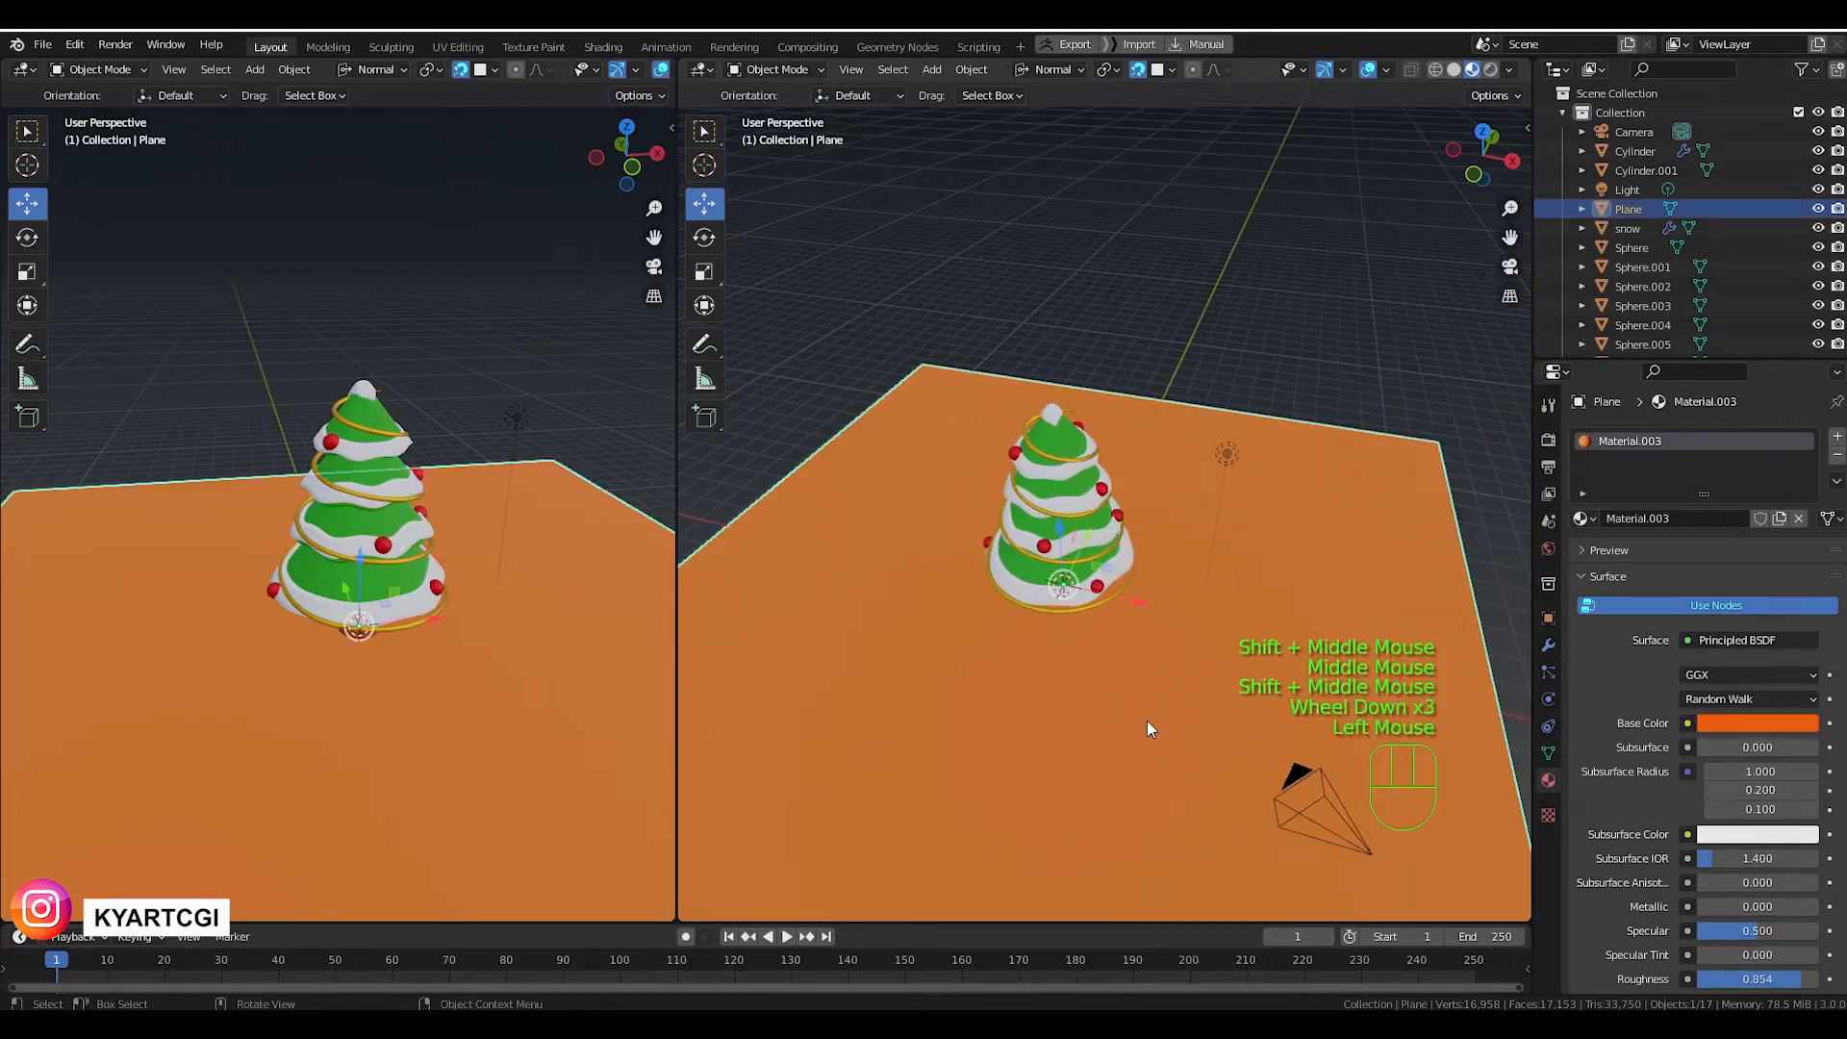
left_click_drag(1118, 669, 1102, 510)
key("ctrl+z")
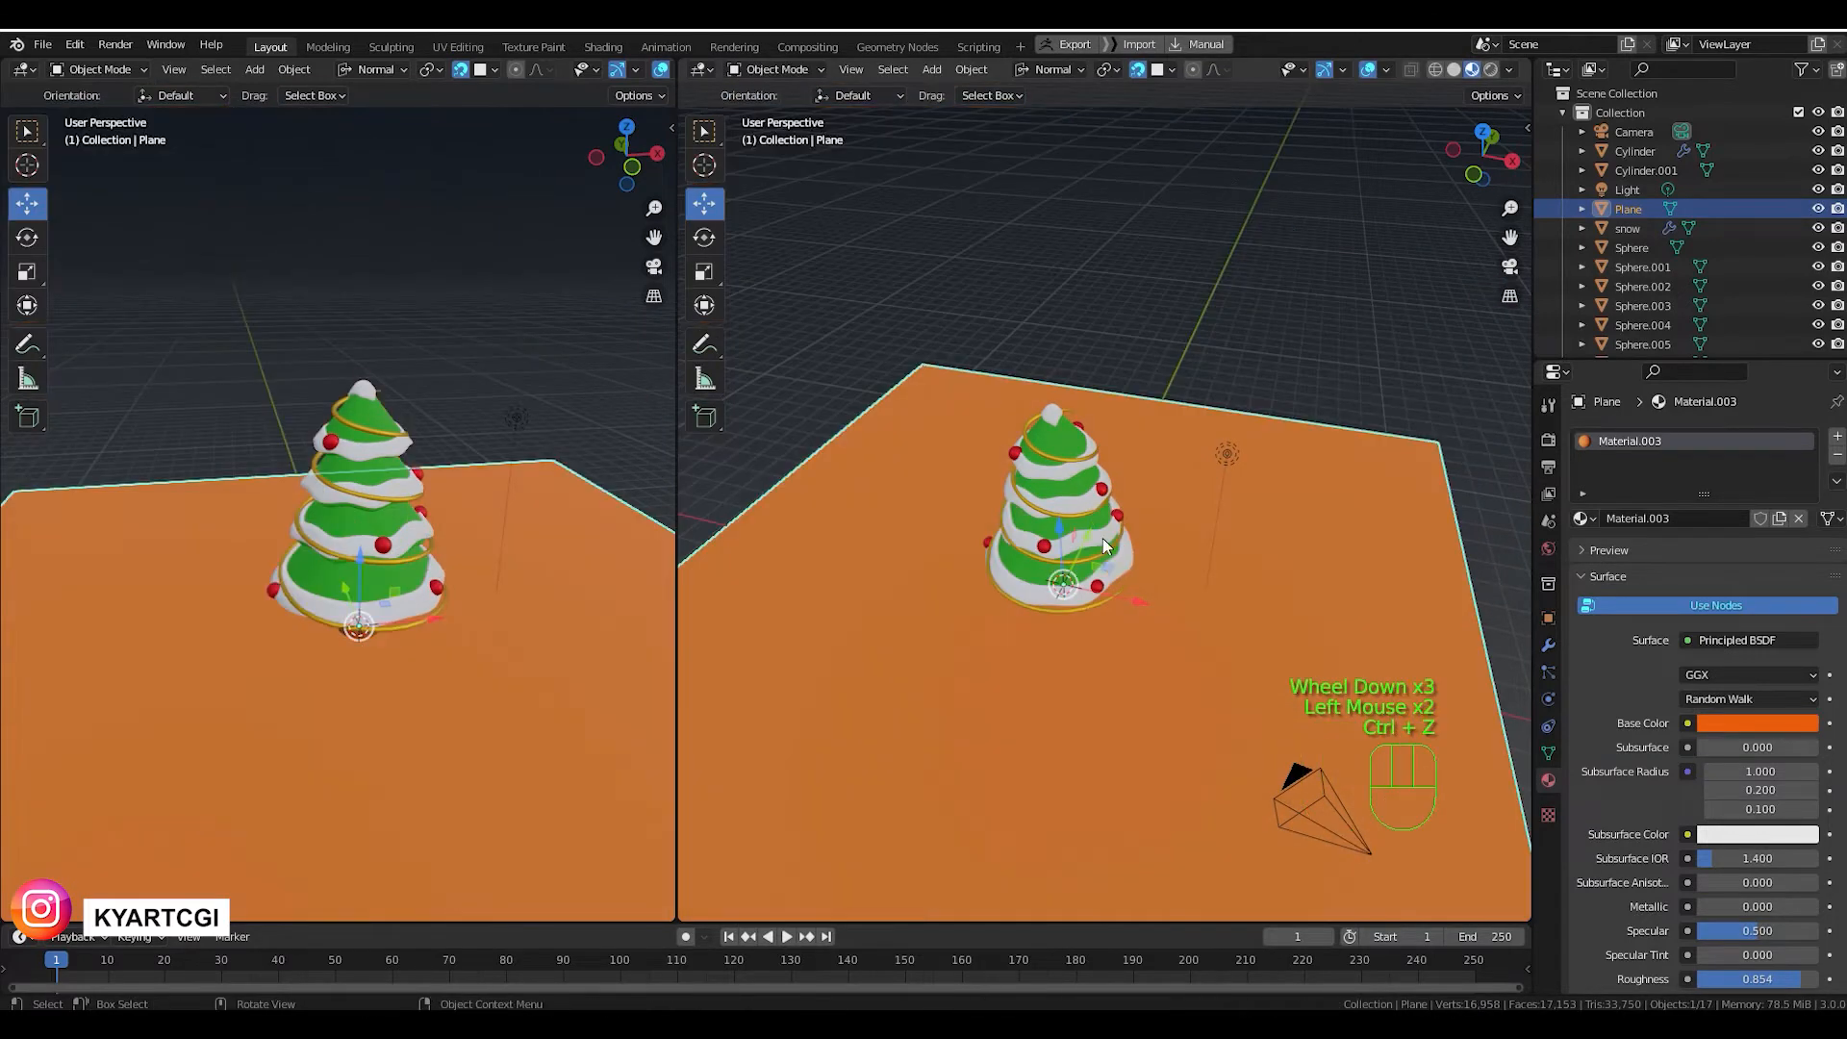
left_click(1142, 75)
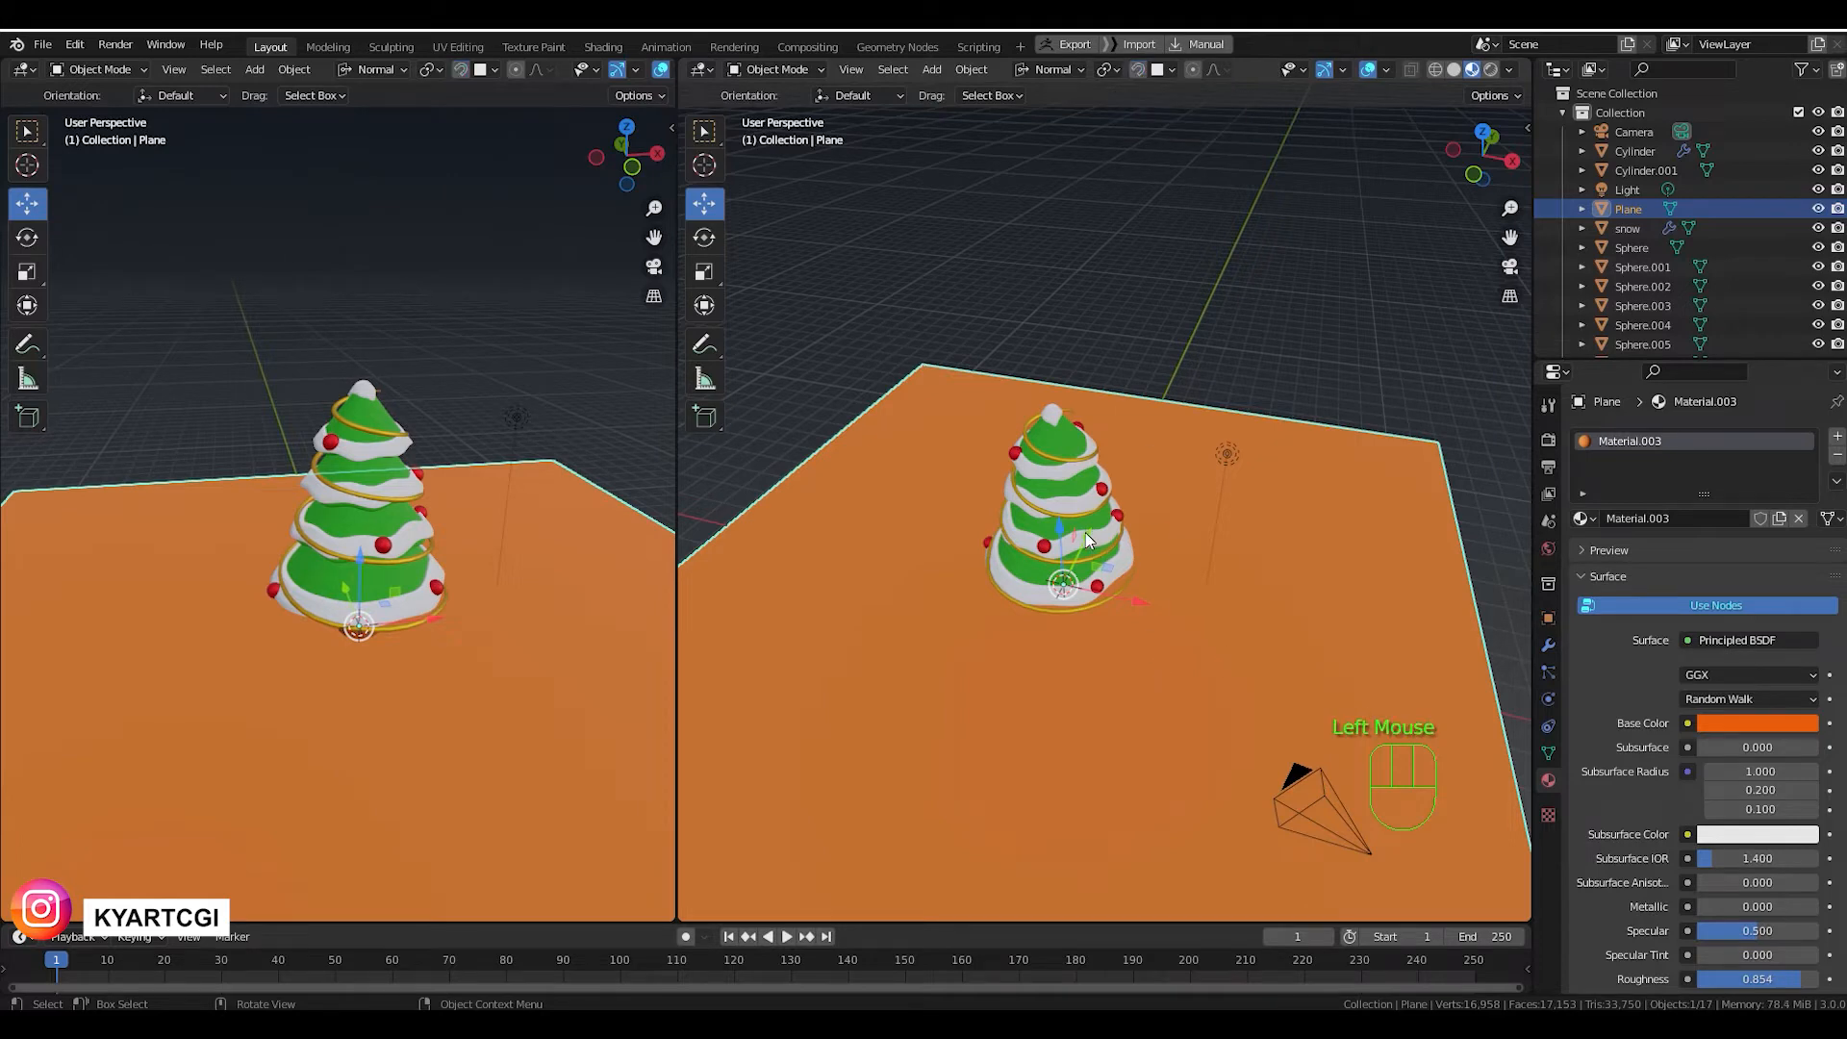
left_click_drag(1091, 541, 1111, 469)
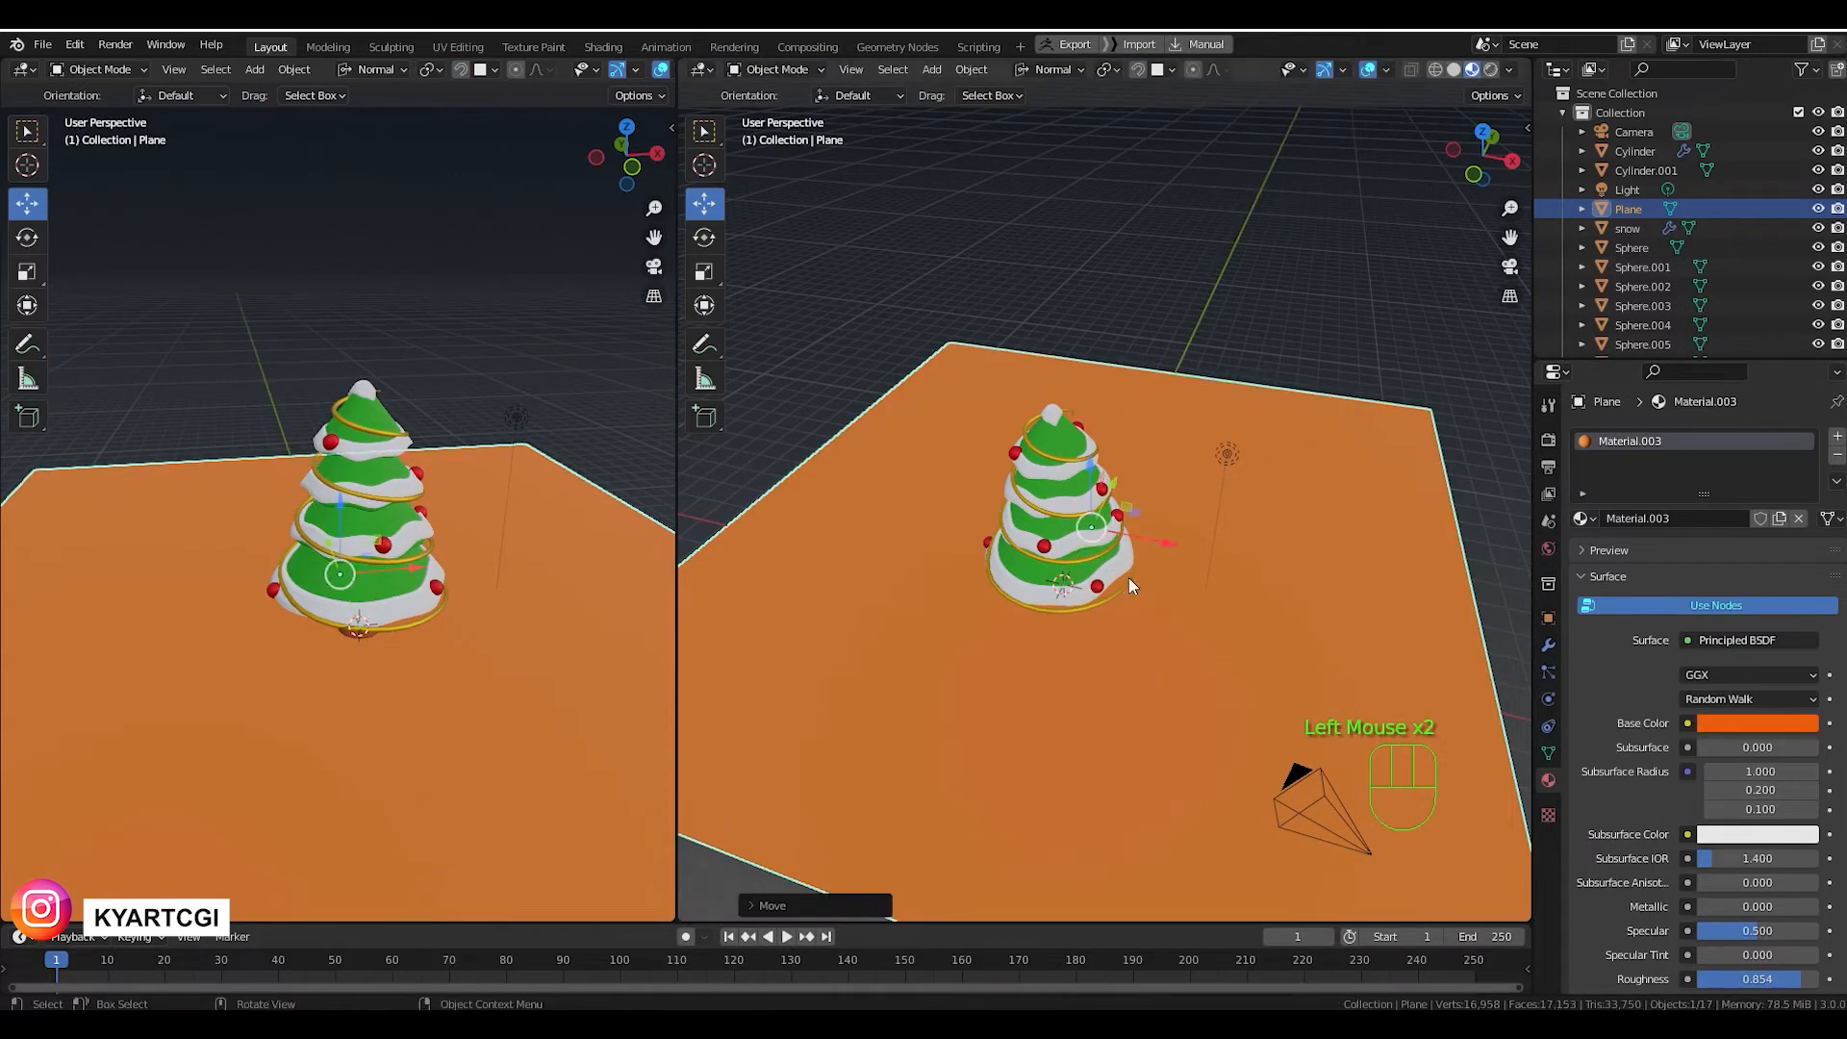
key("s")
left_click(1176, 664)
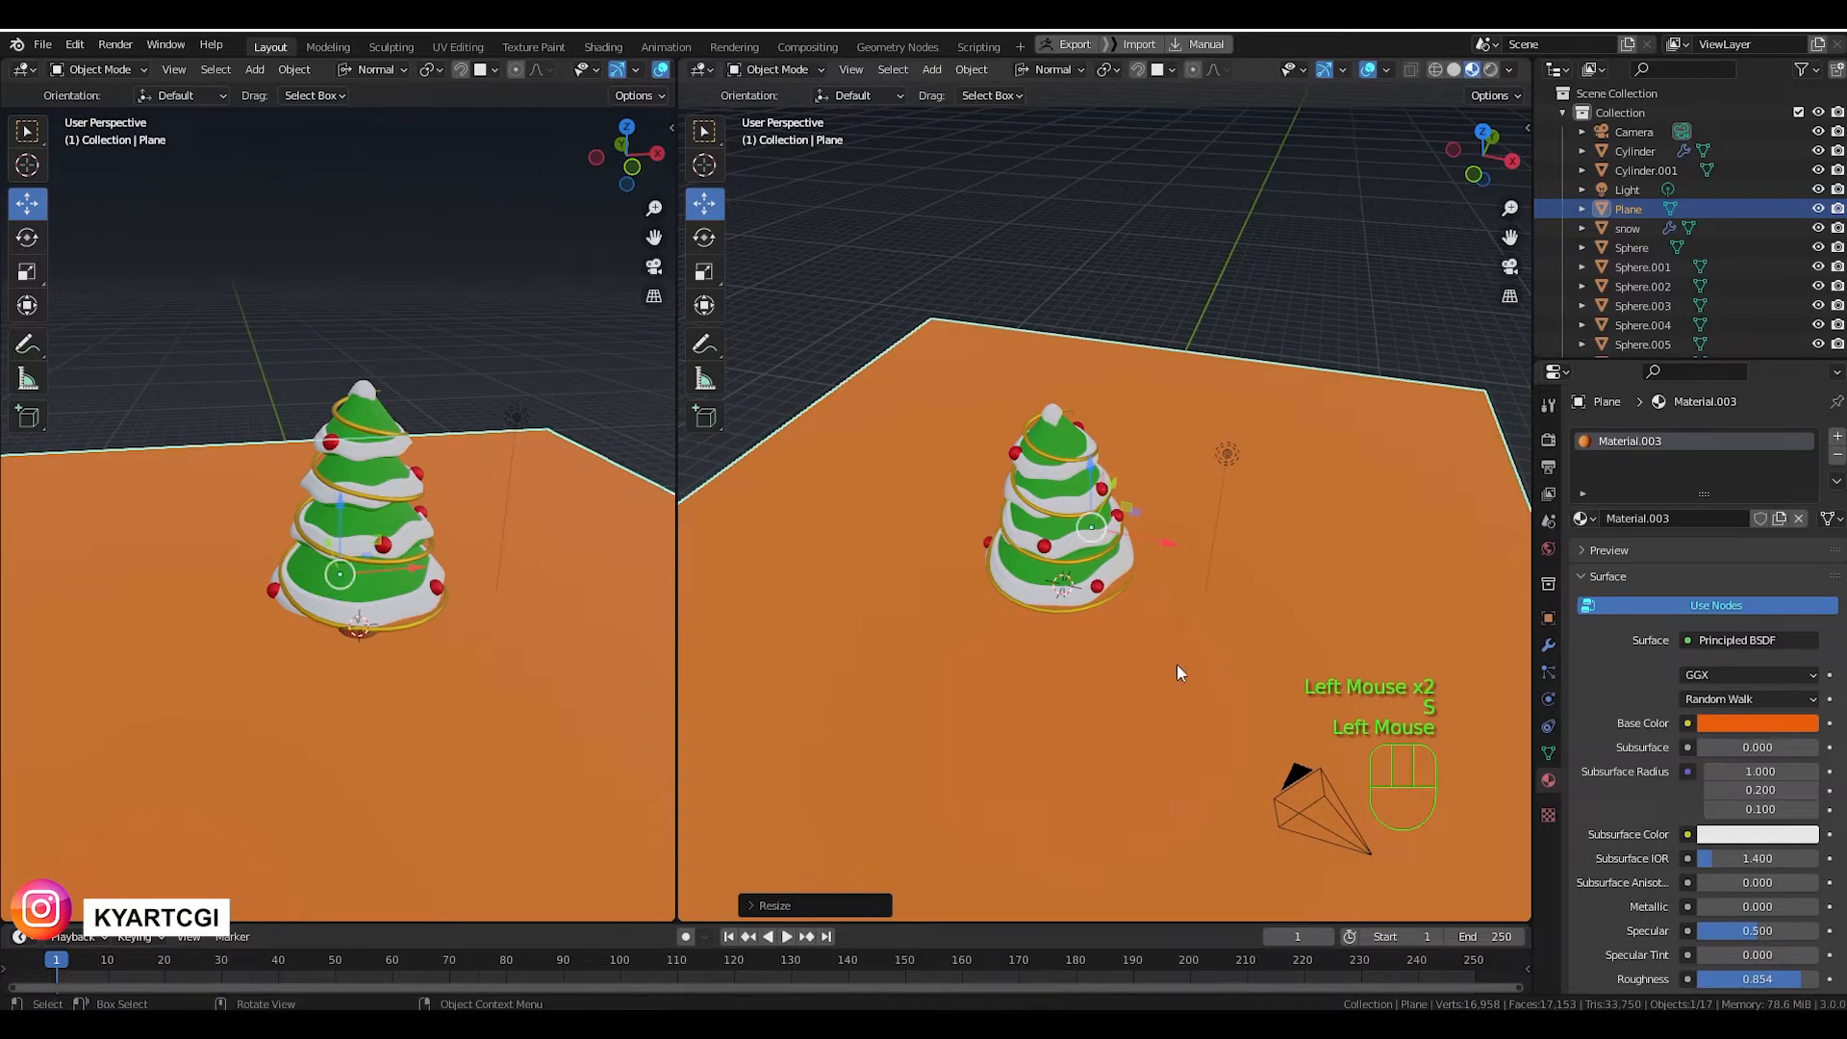
Frame the tree at an angle from slightly above and align the scene camera to that view.
middle_click_drag(1176, 664, 1150, 615)
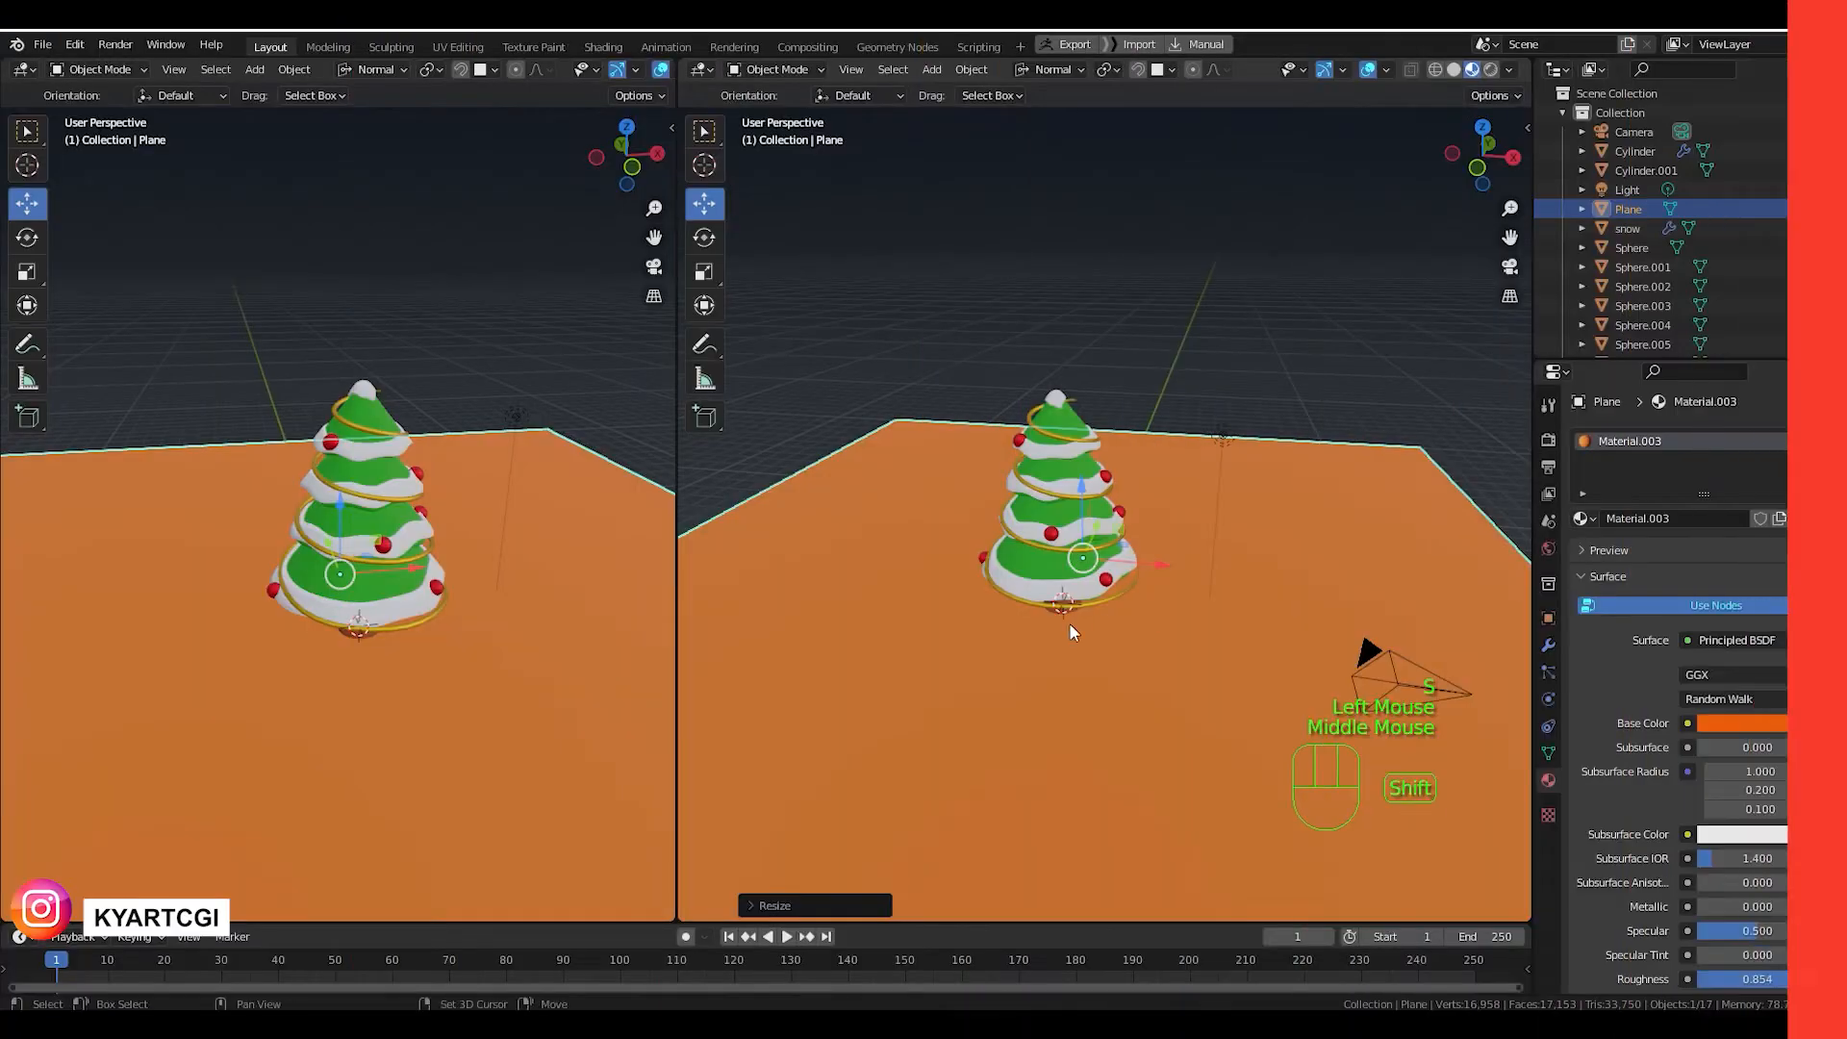
middle_click_drag(1070, 621, 1099, 516, "shift")
scroll(1107, 654, "up", 2)
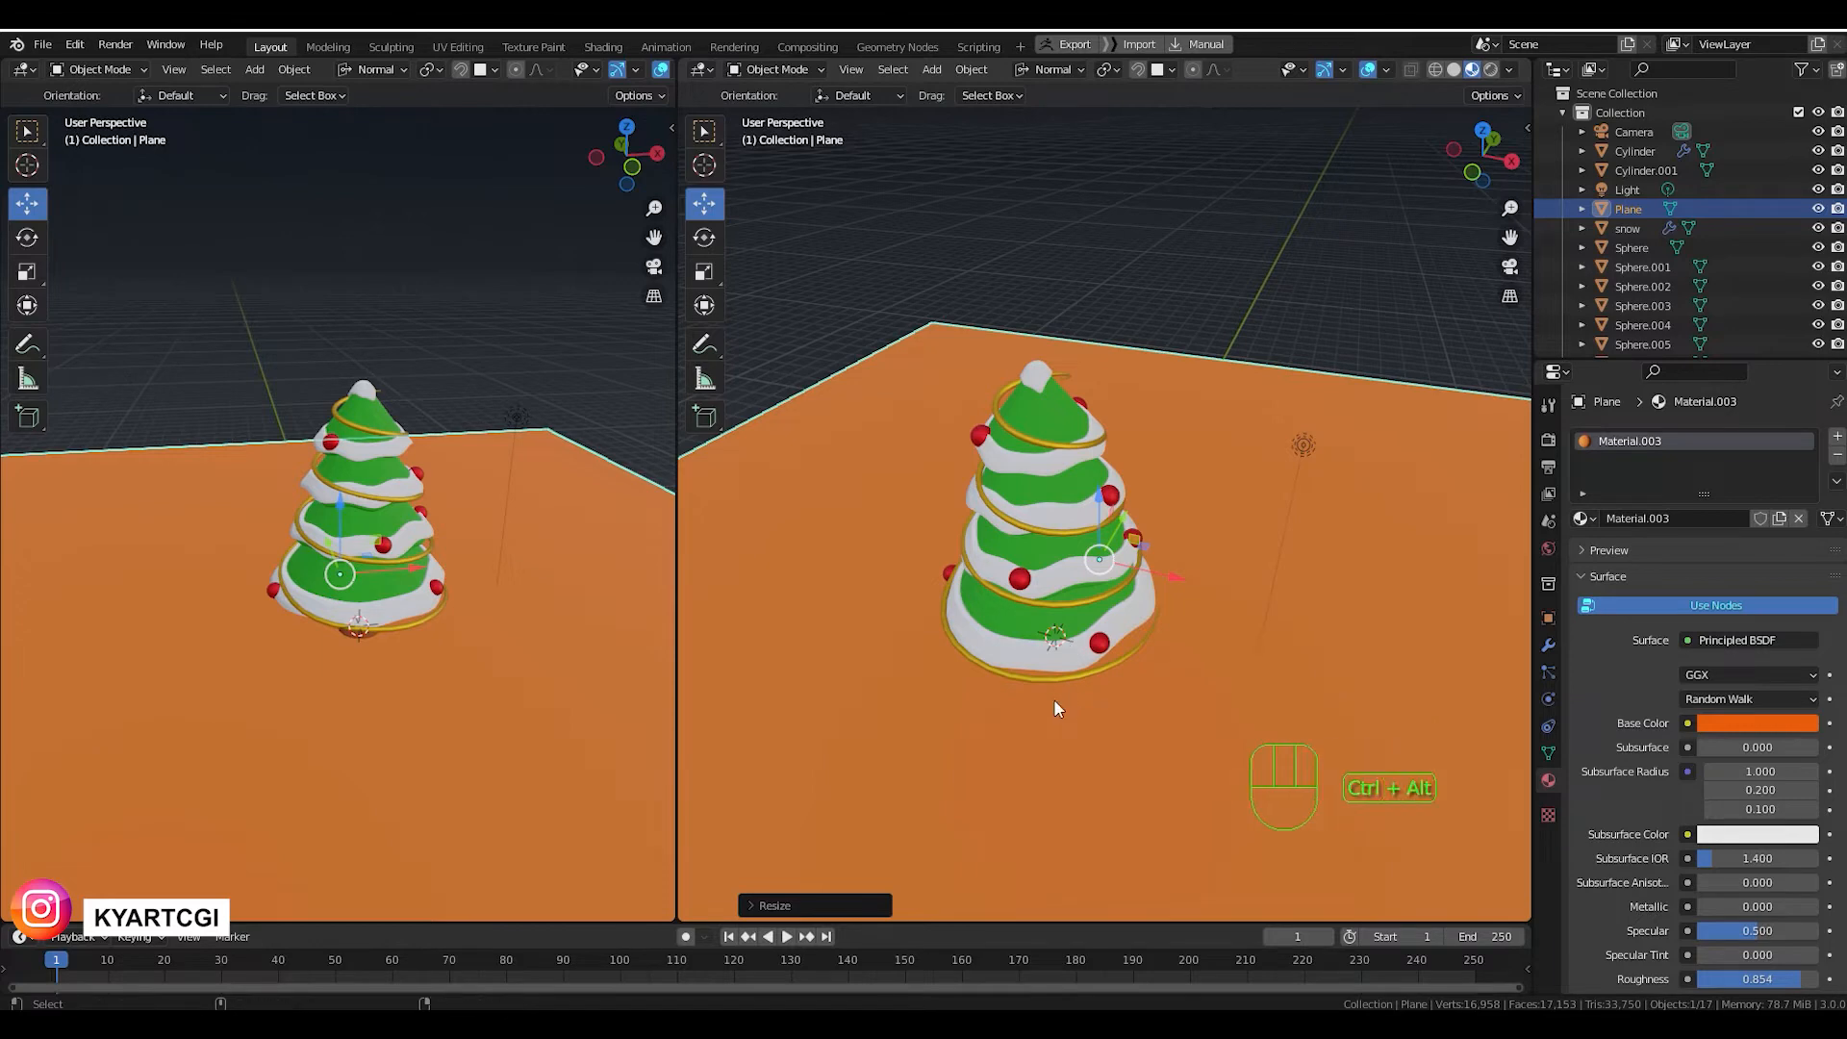
key("ctrl+alt+KP_0")
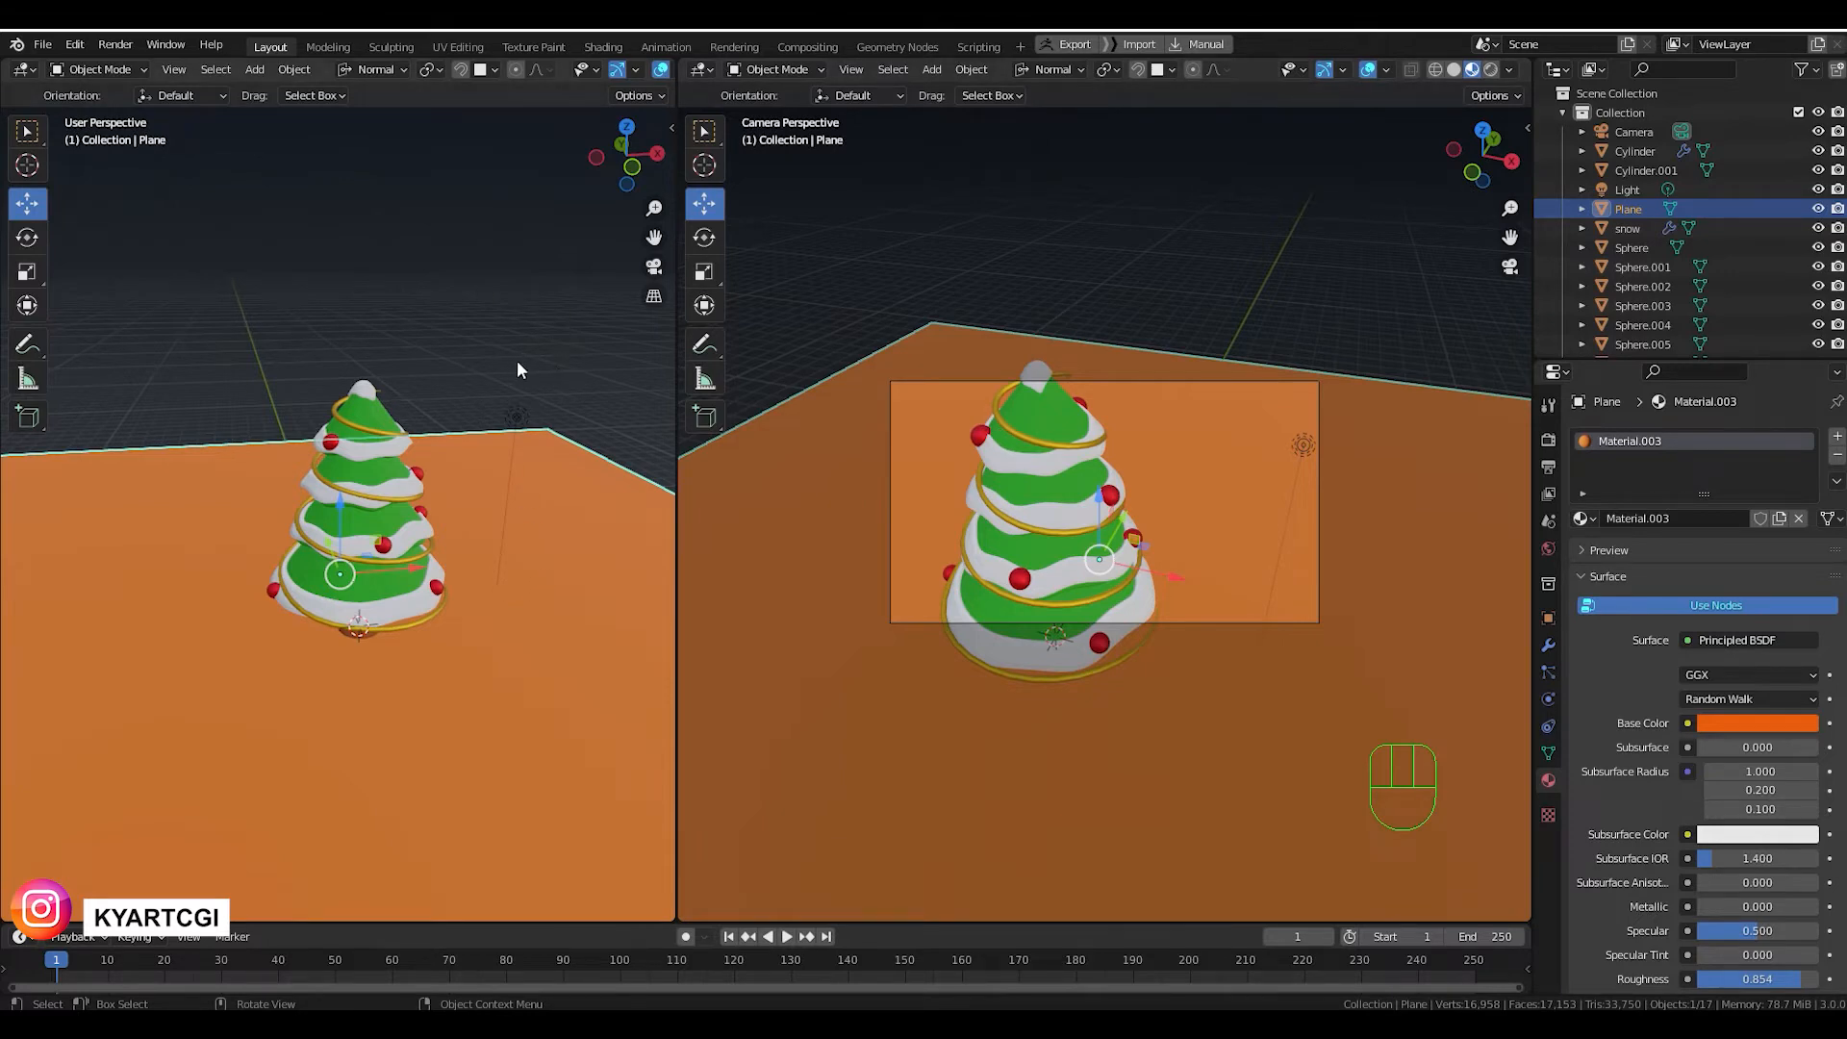
Lock the camera to the view in the left viewport and look through the camera there.
key("n")
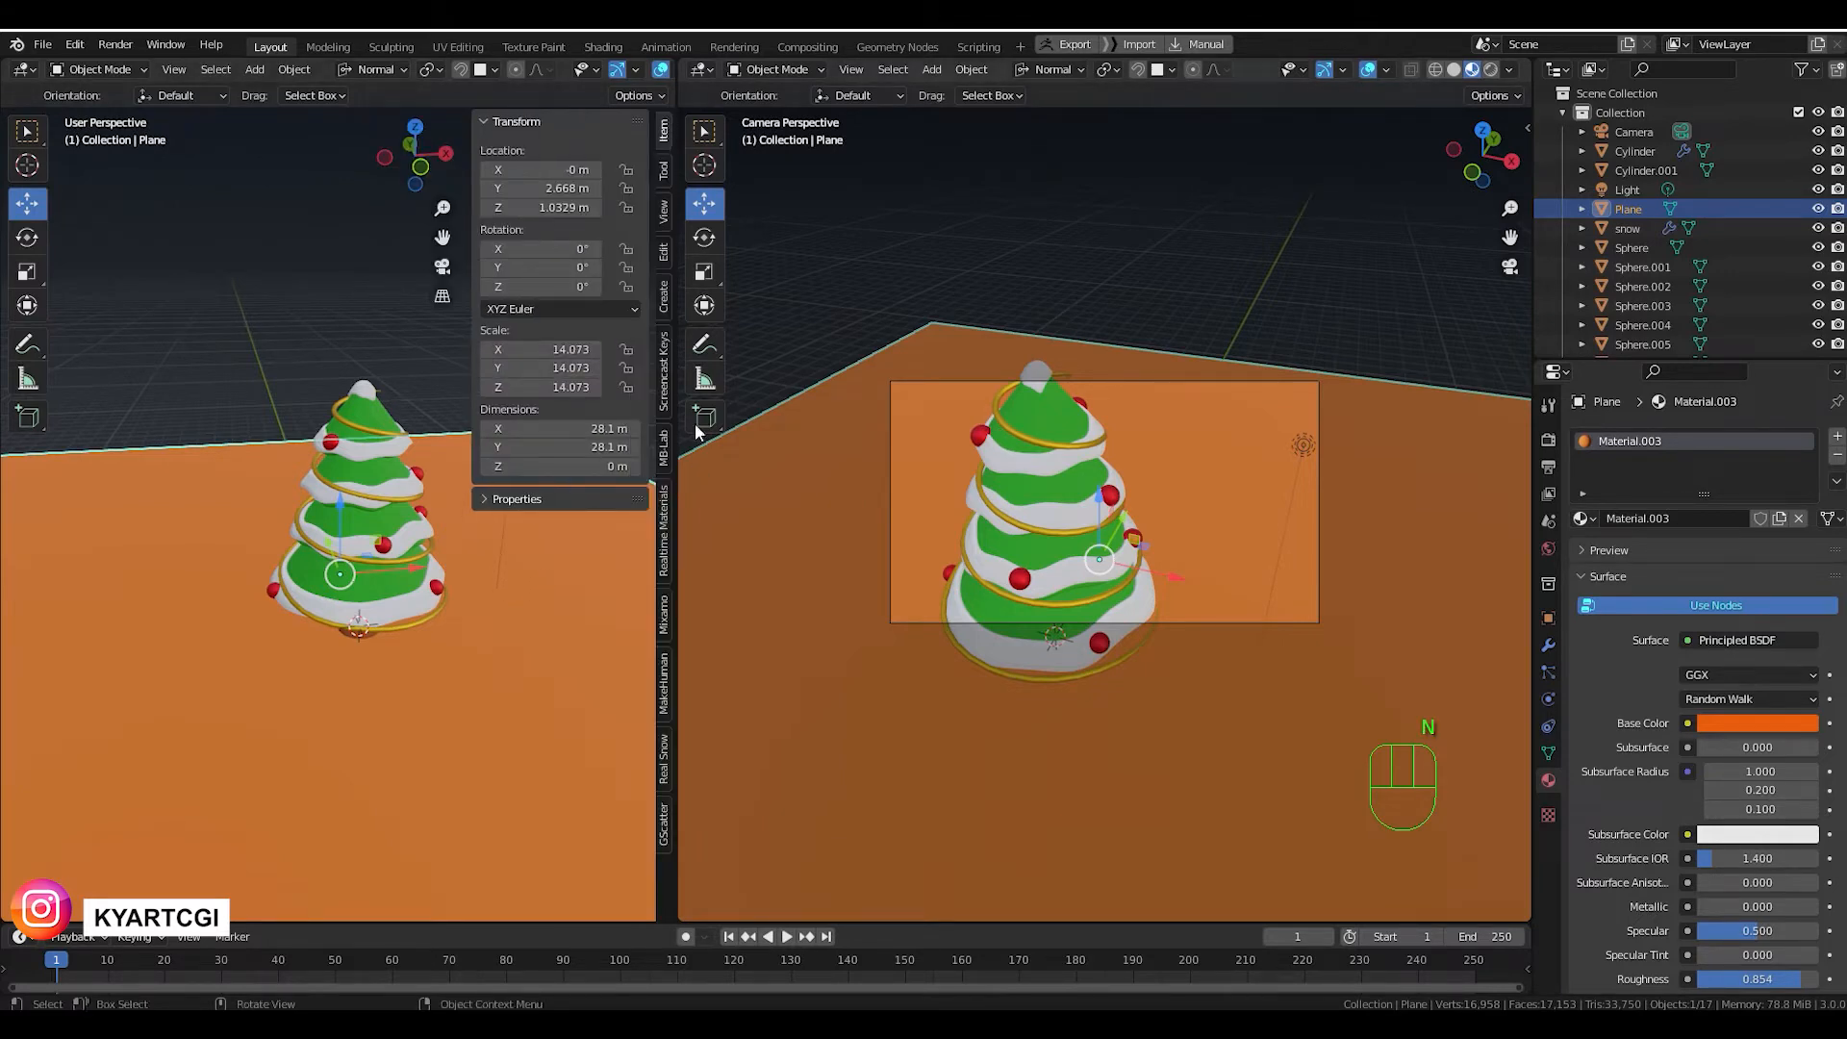
left_click(663, 210)
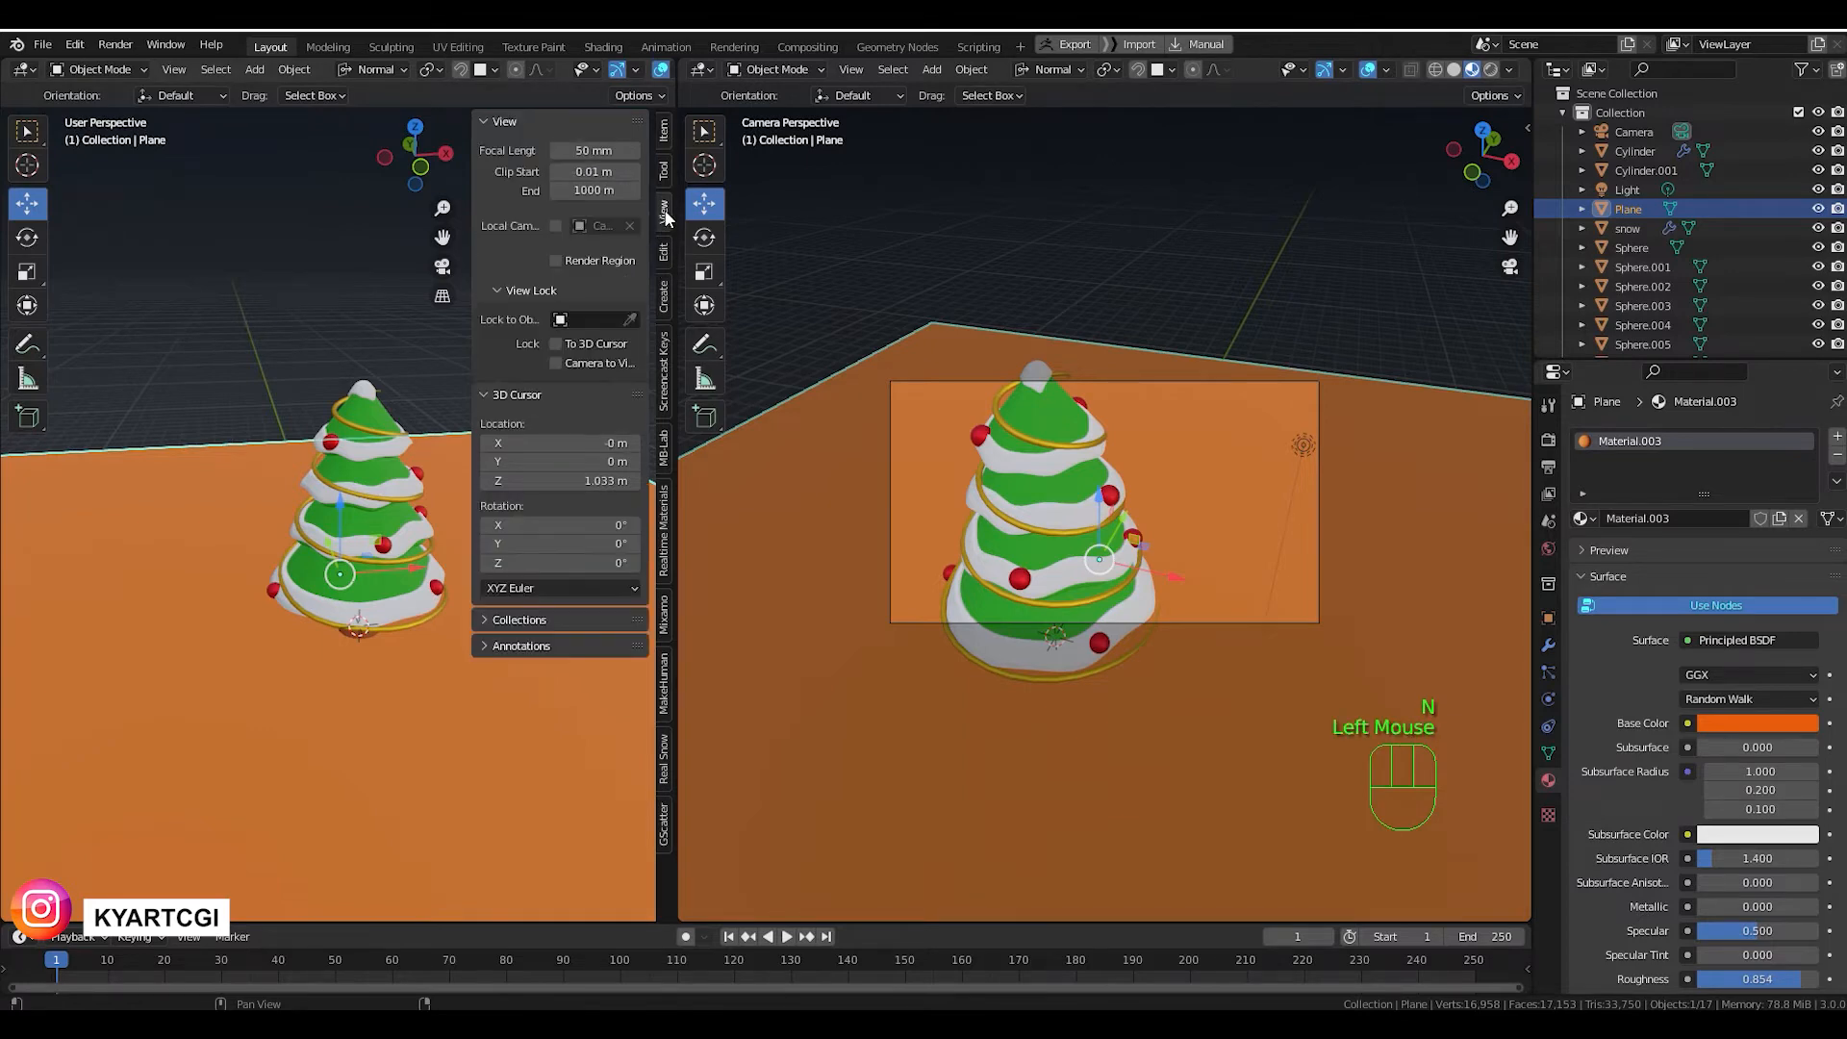
left_click(557, 363)
key("n")
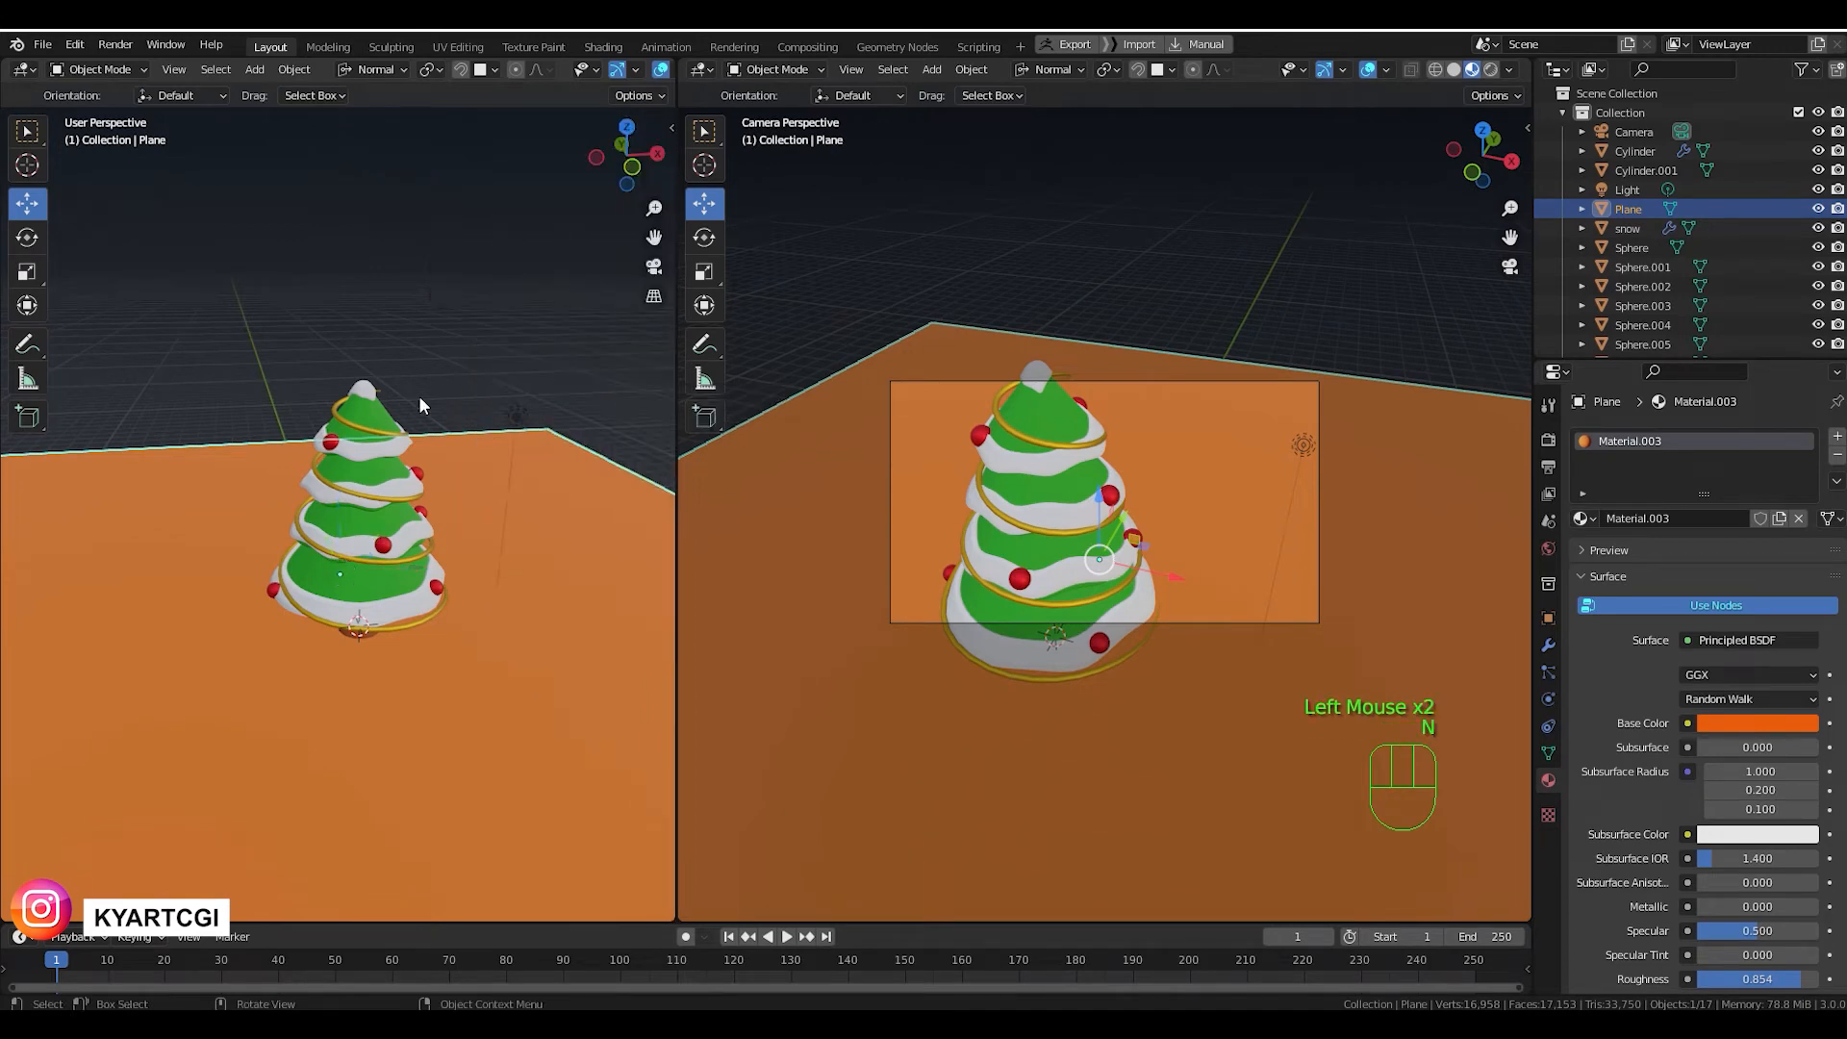
key("KP_0")
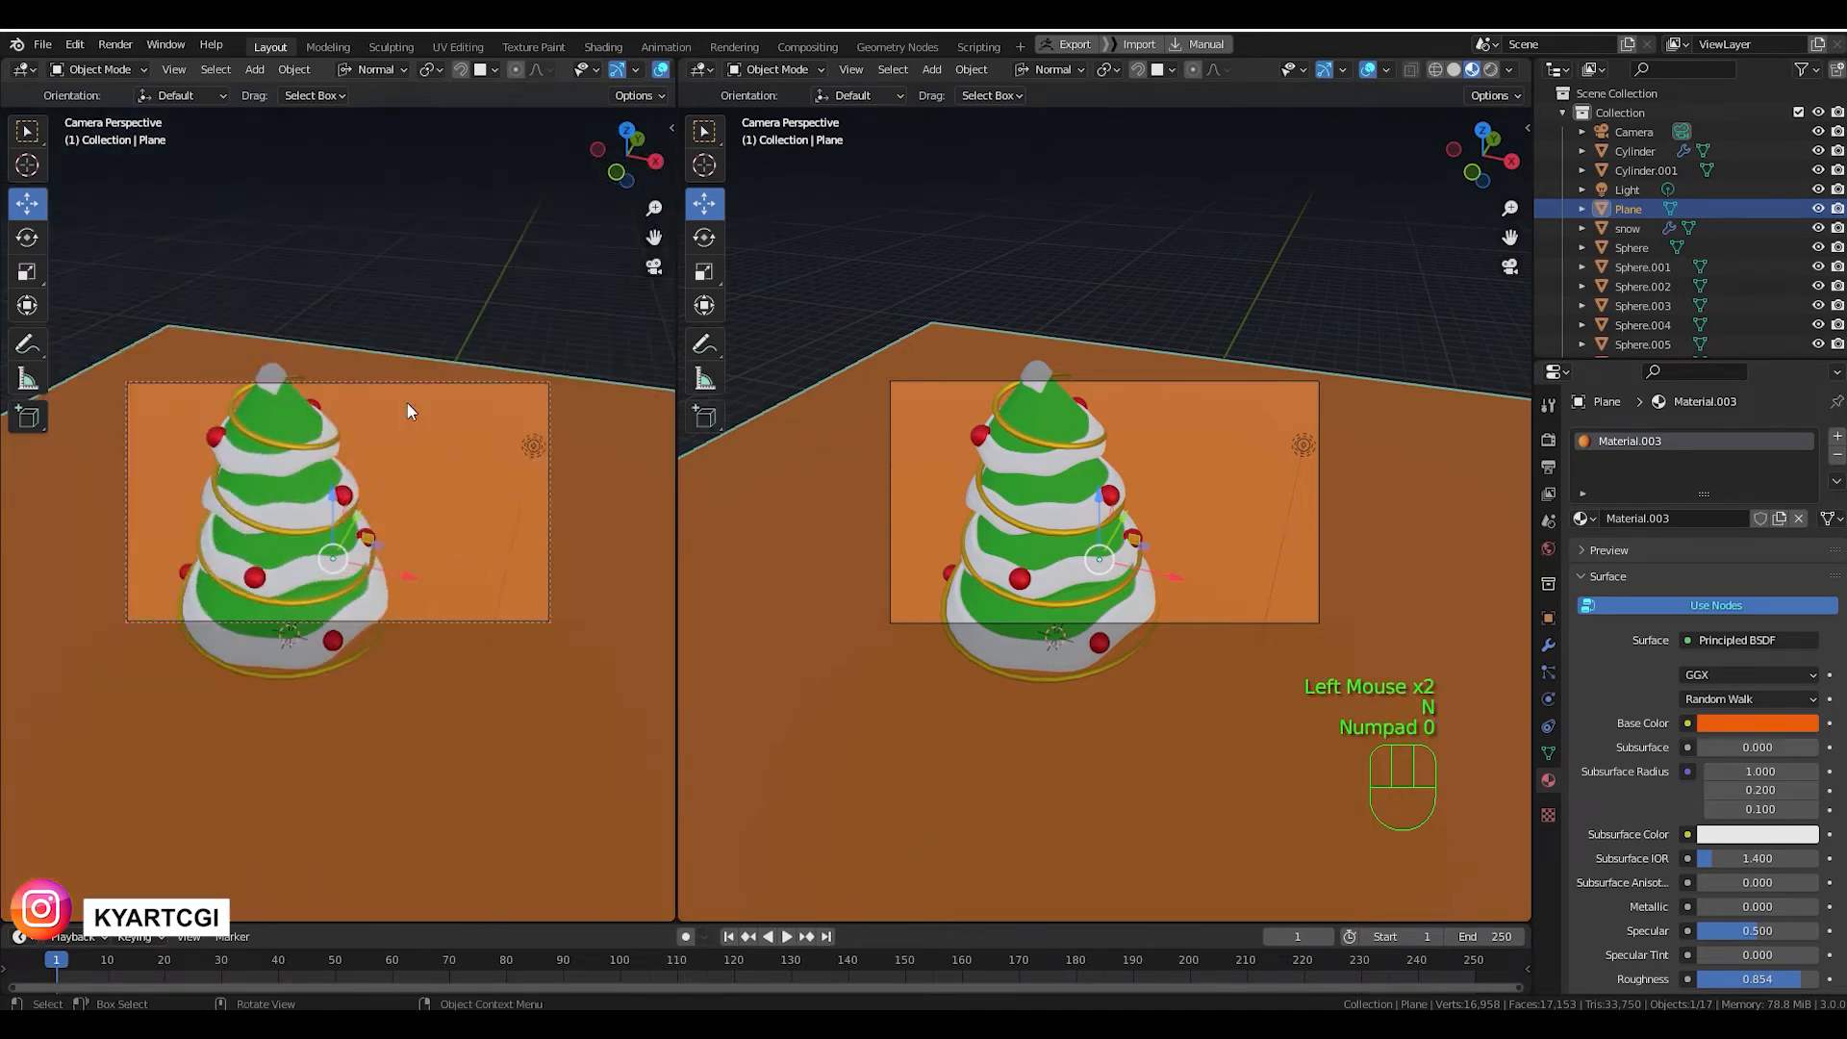
Center the tree in the camera frame and move the ground plane back along Y.
middle_click_drag(310, 417, 366, 515, "shift")
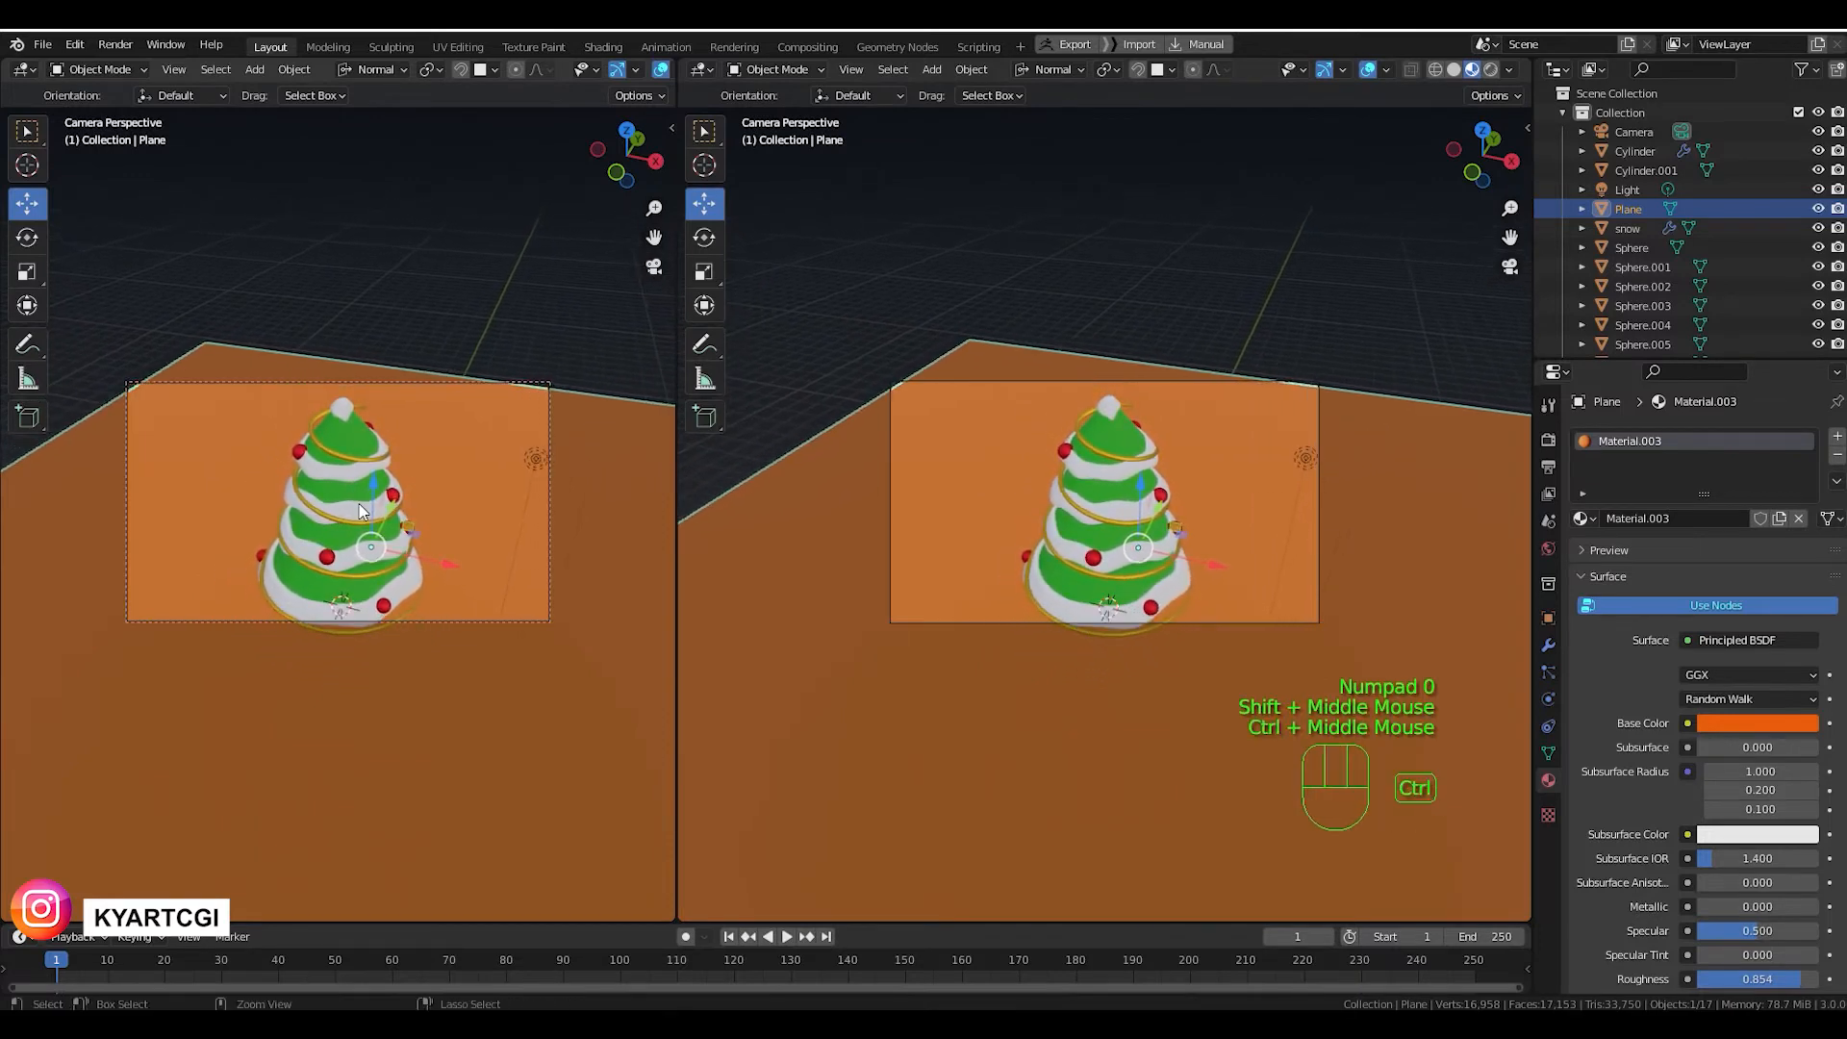
left_click(436, 516)
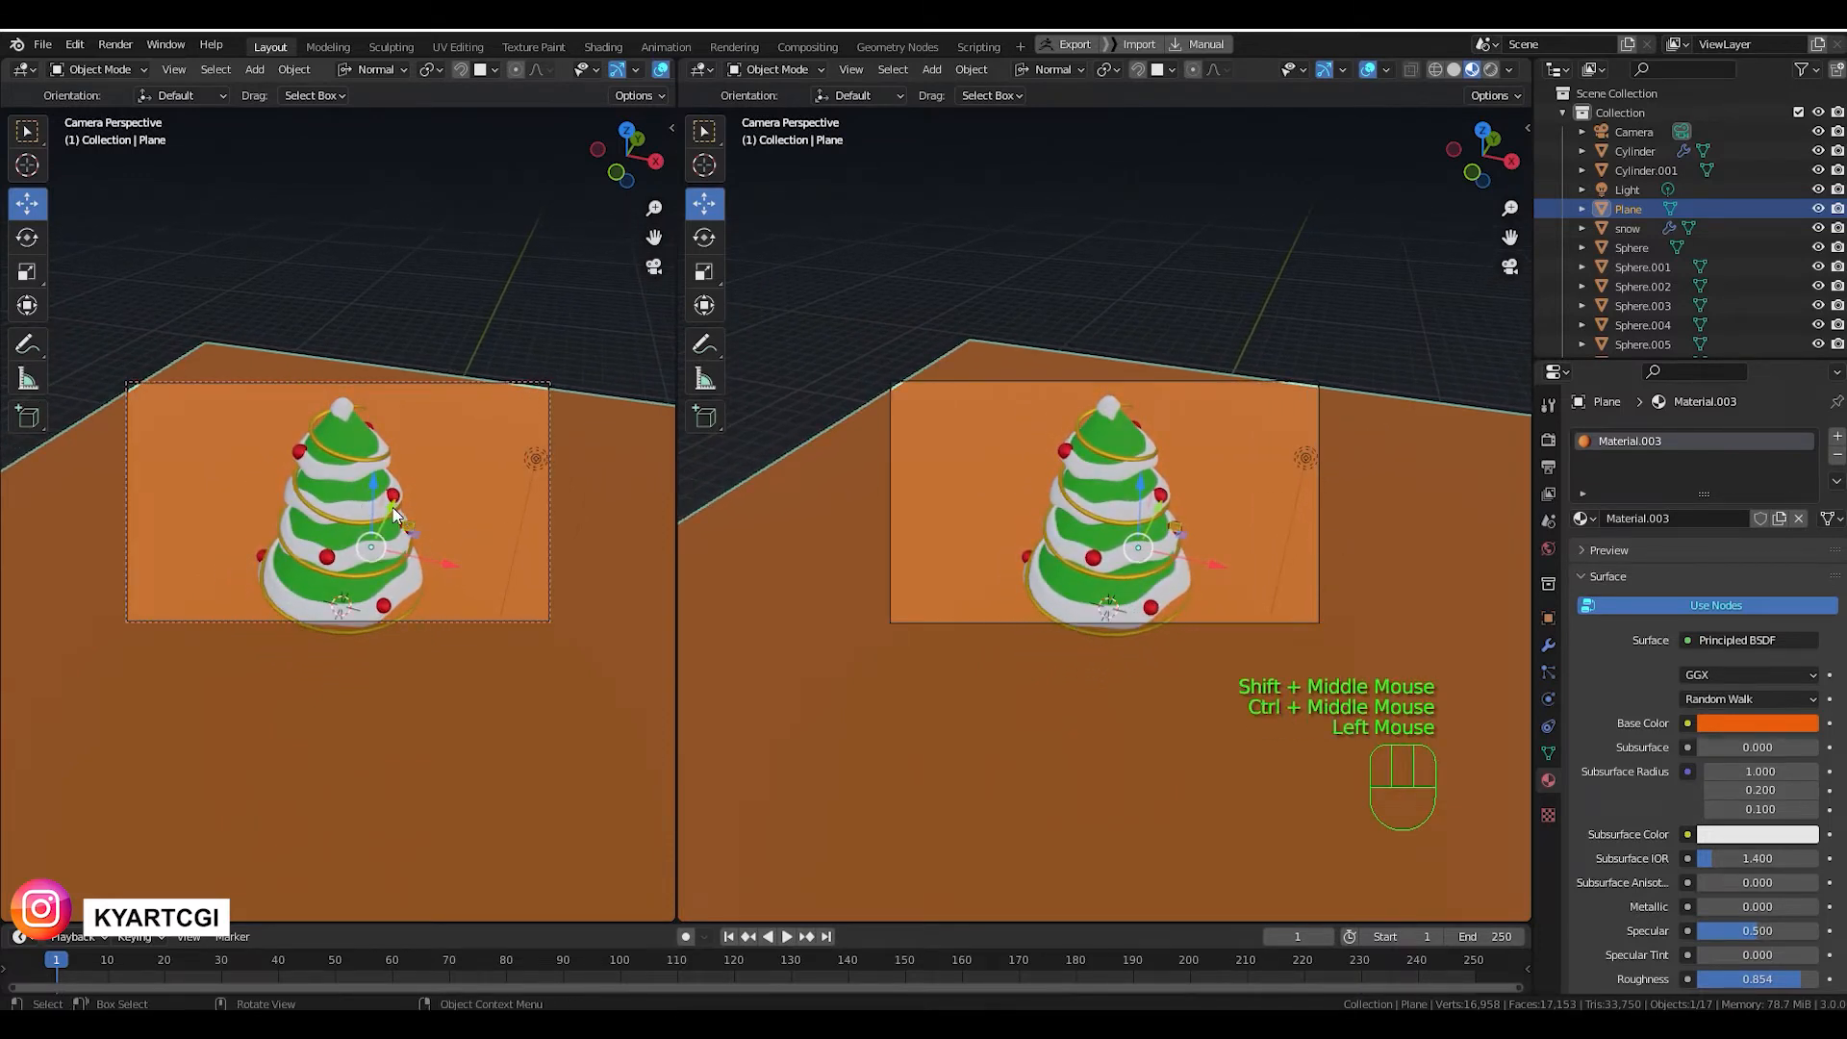
left_click_drag(393, 508, 425, 479)
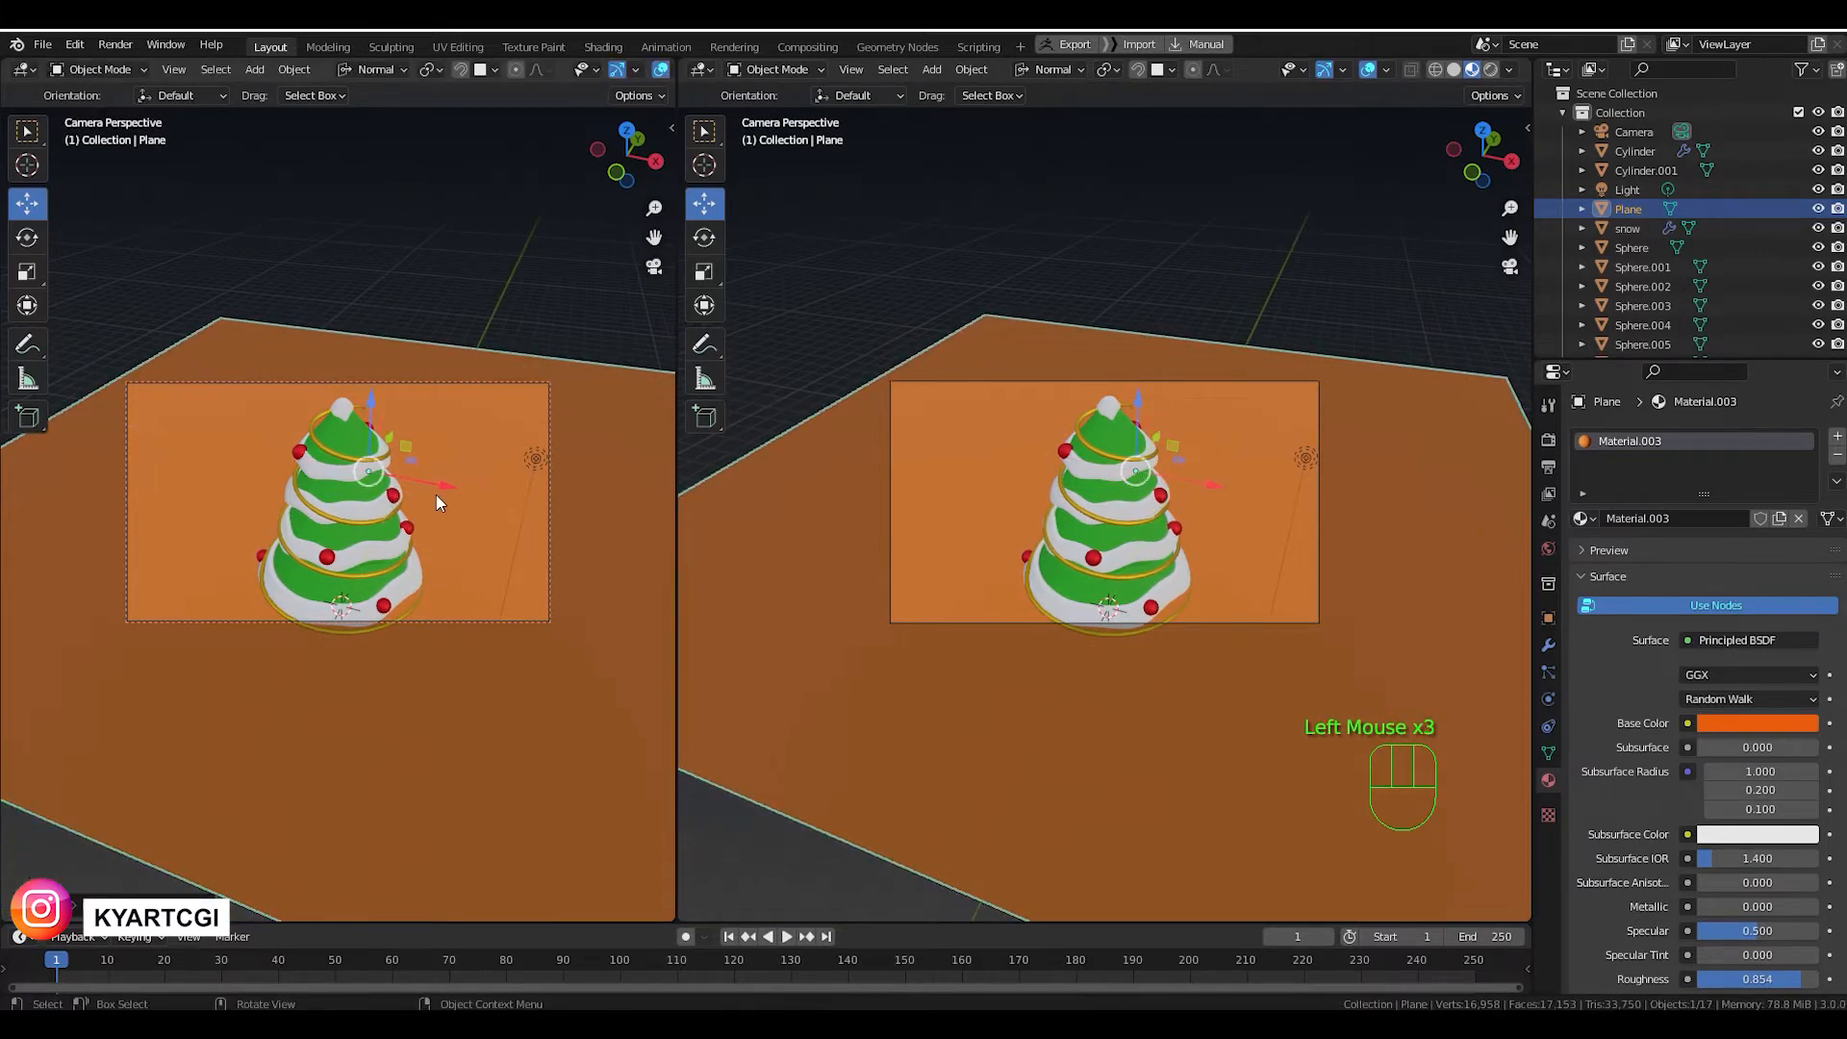
middle_click_drag(437, 495, 439, 481)
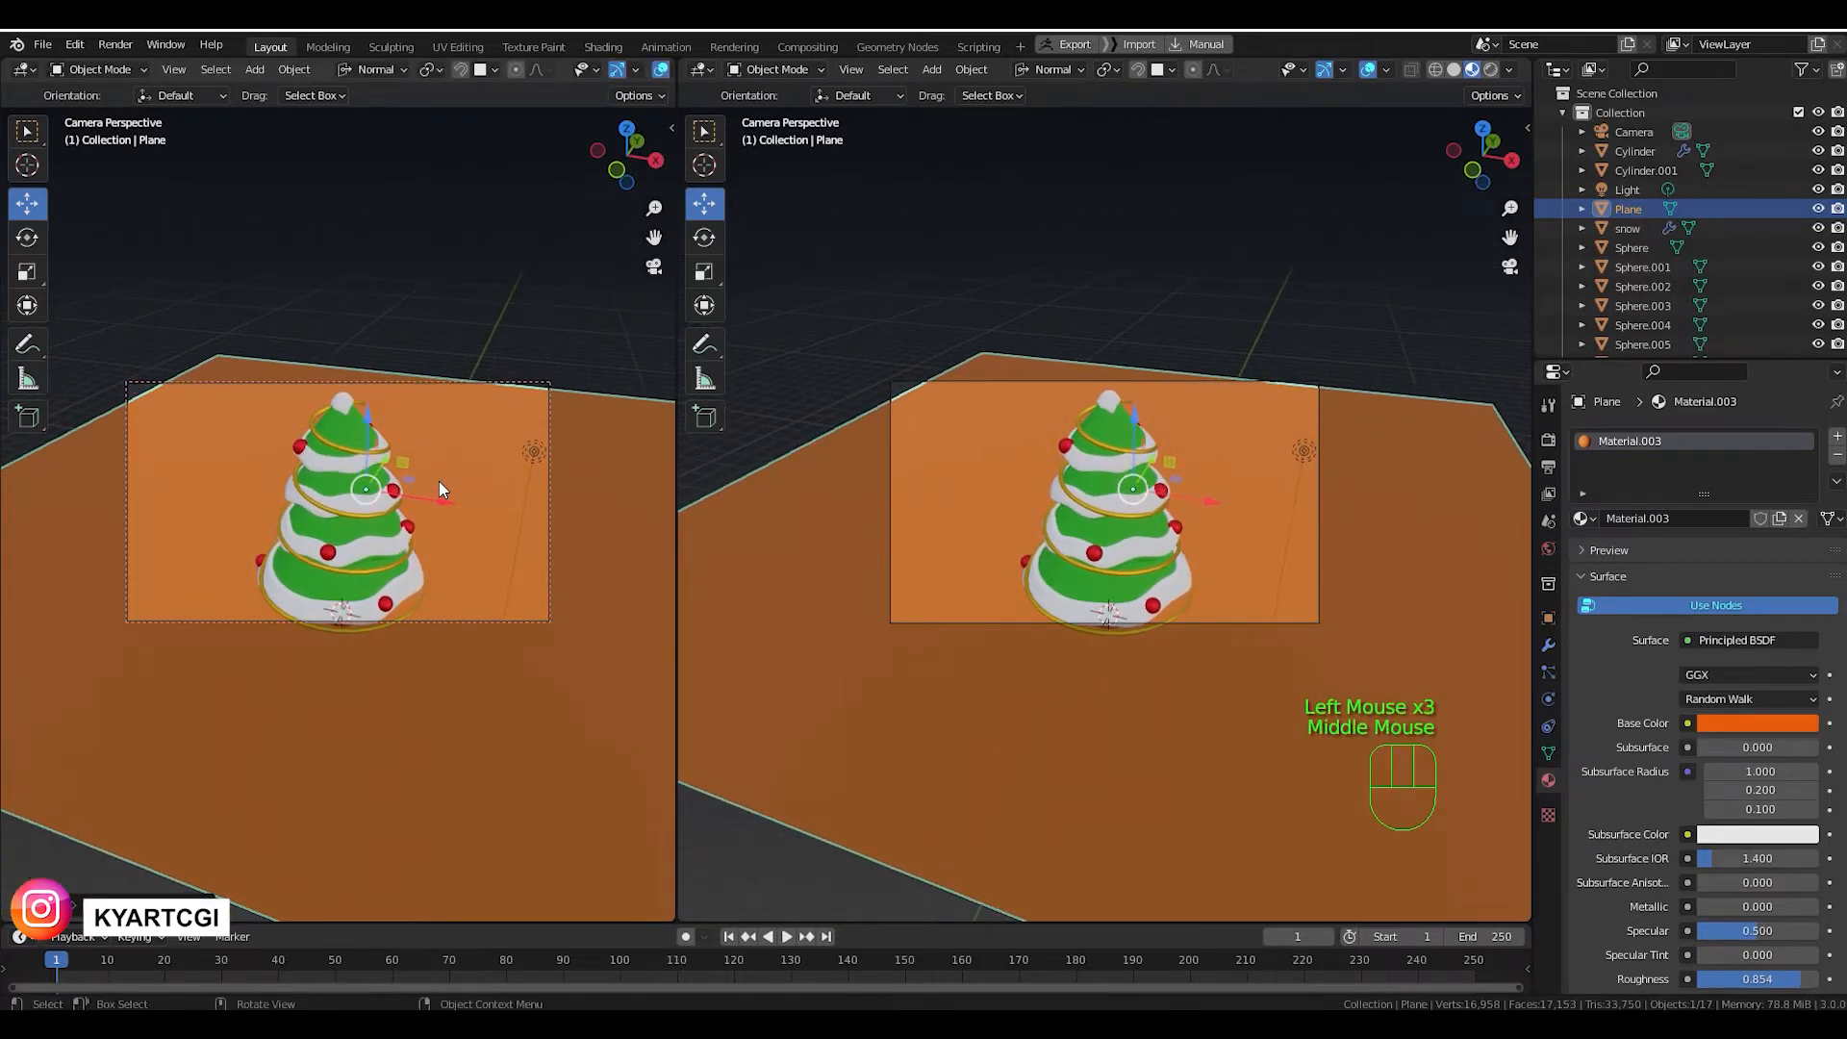
Set the camera's focal length to 80 mm and pull the camera back until the whole tree fits inside the frame.
left_click(1641, 130)
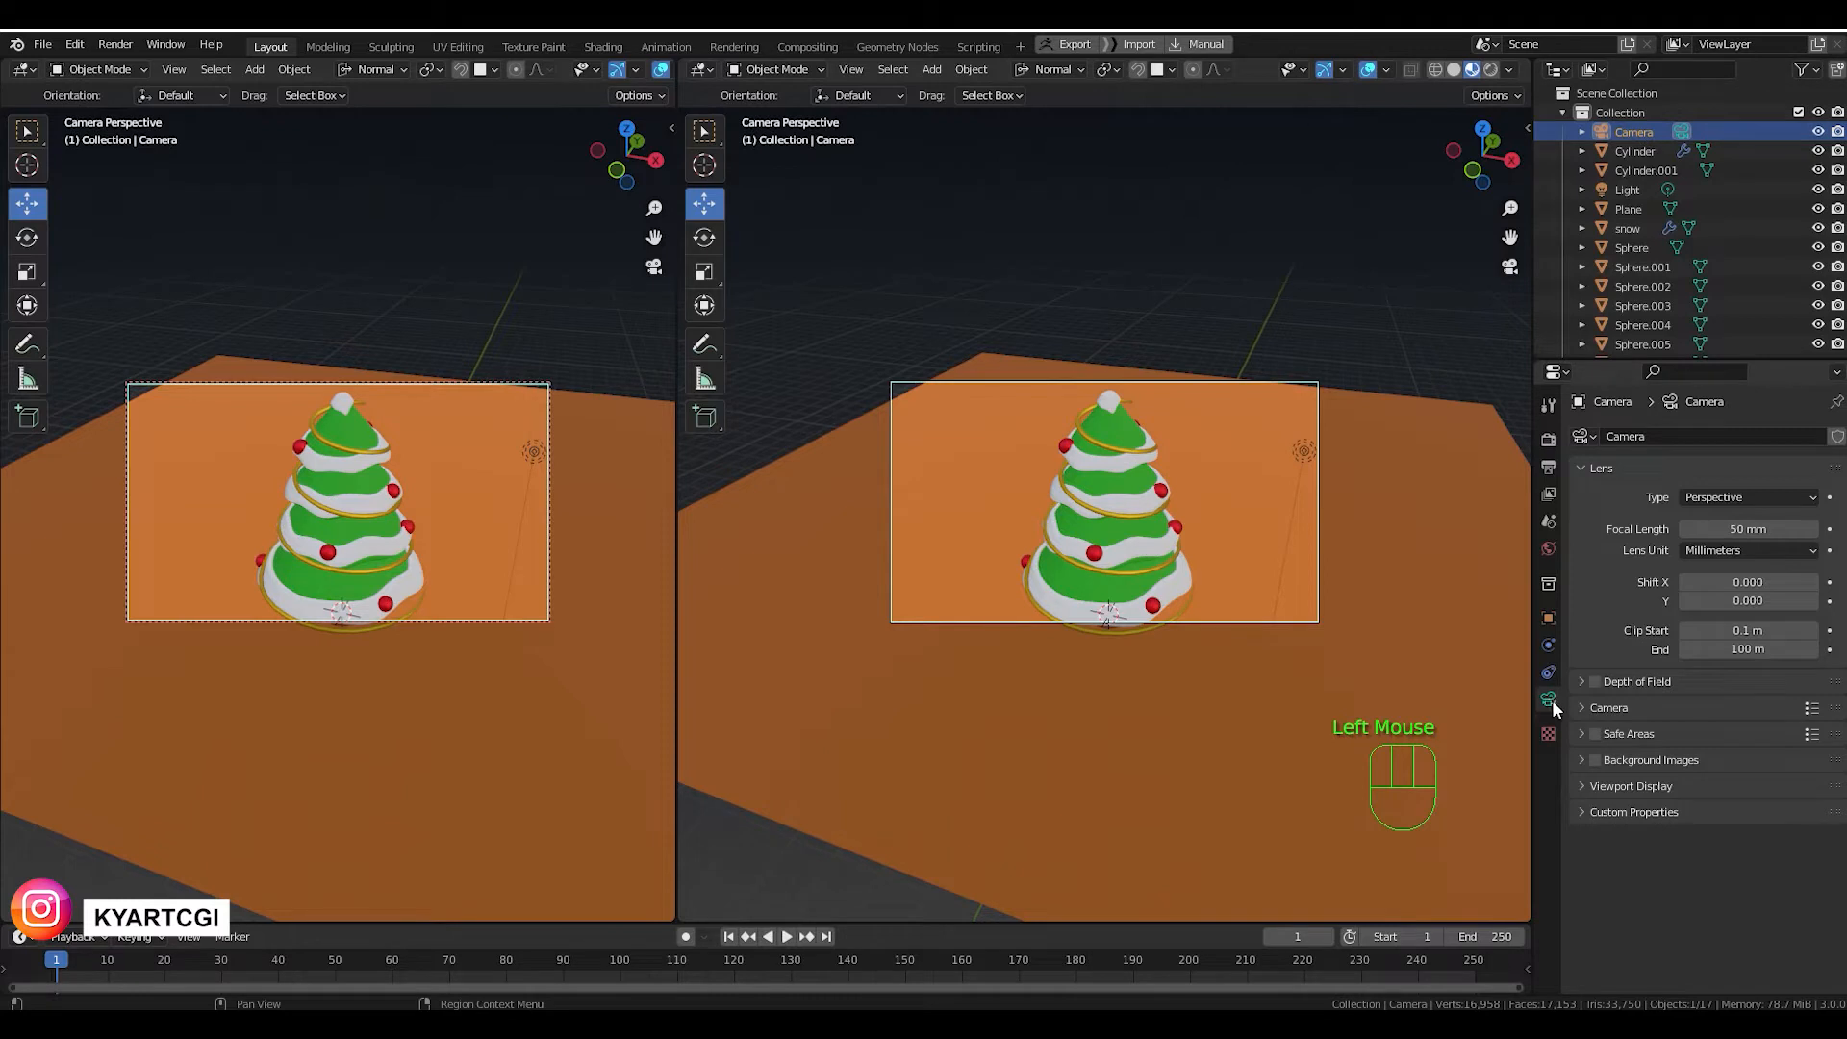
left_click(1734, 529)
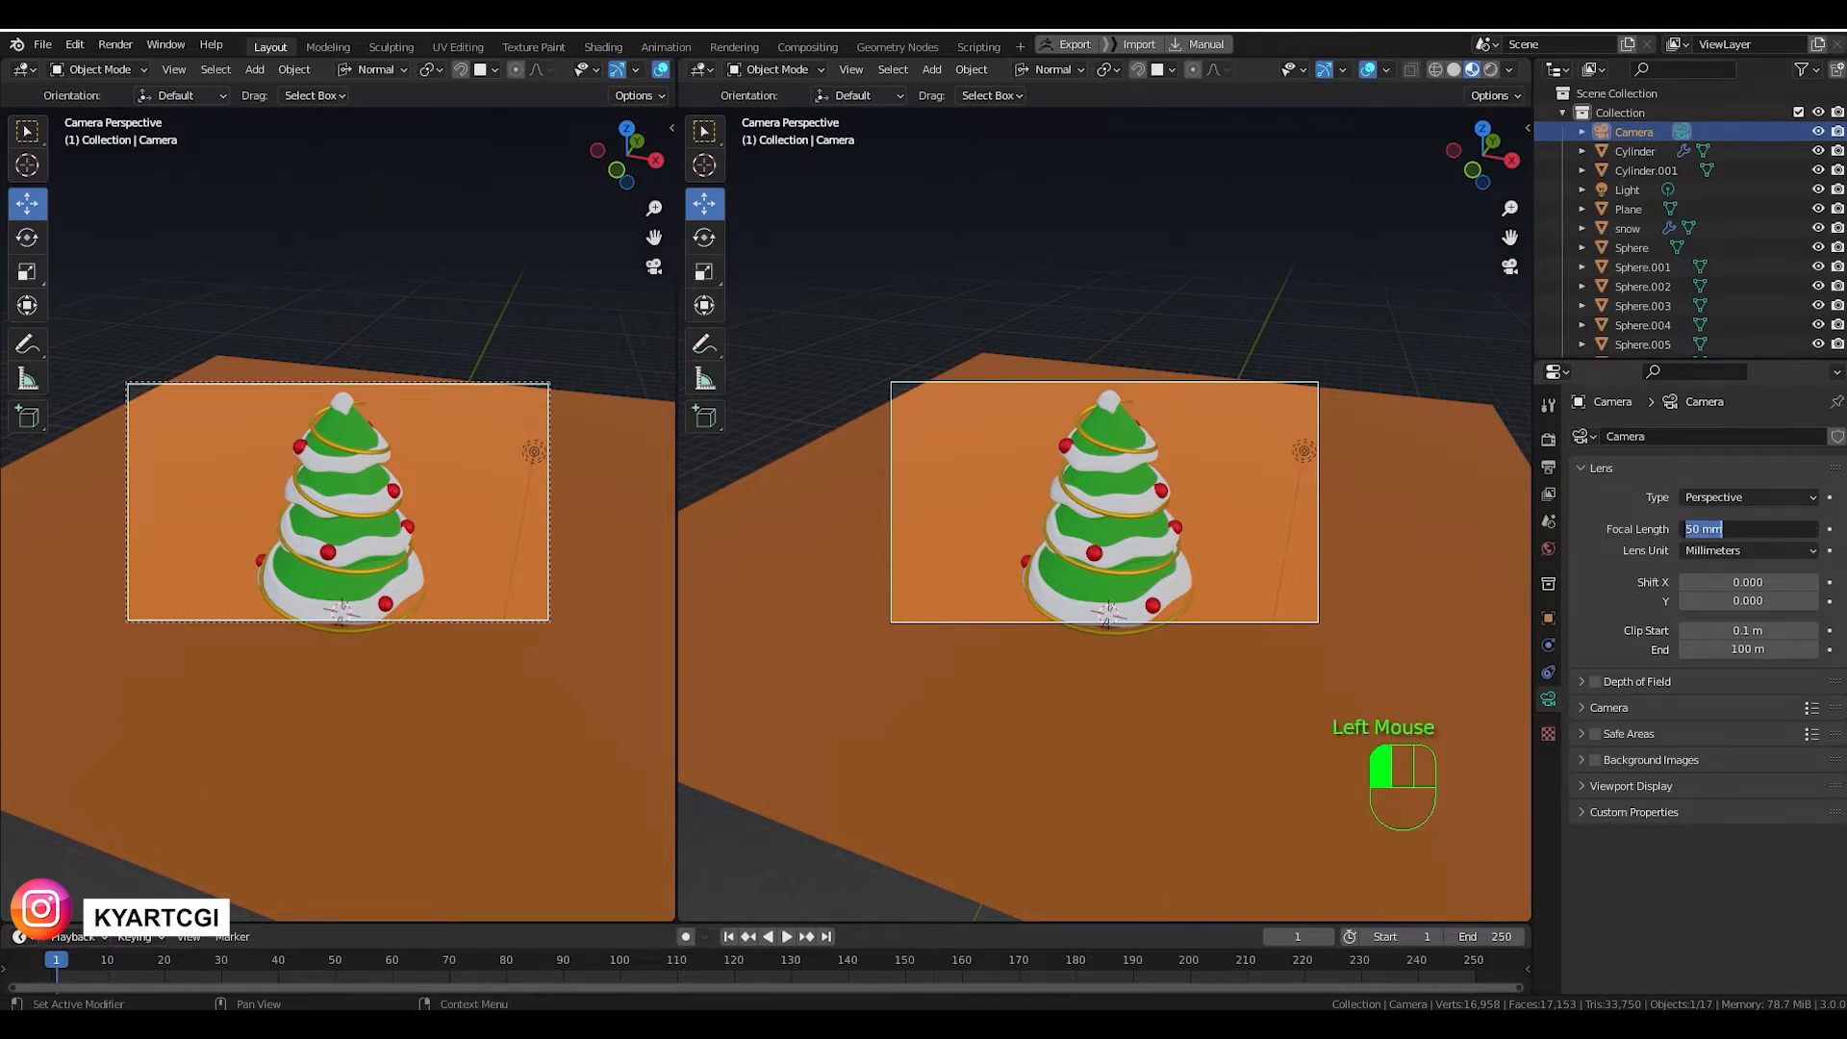
type("80")
key("Return")
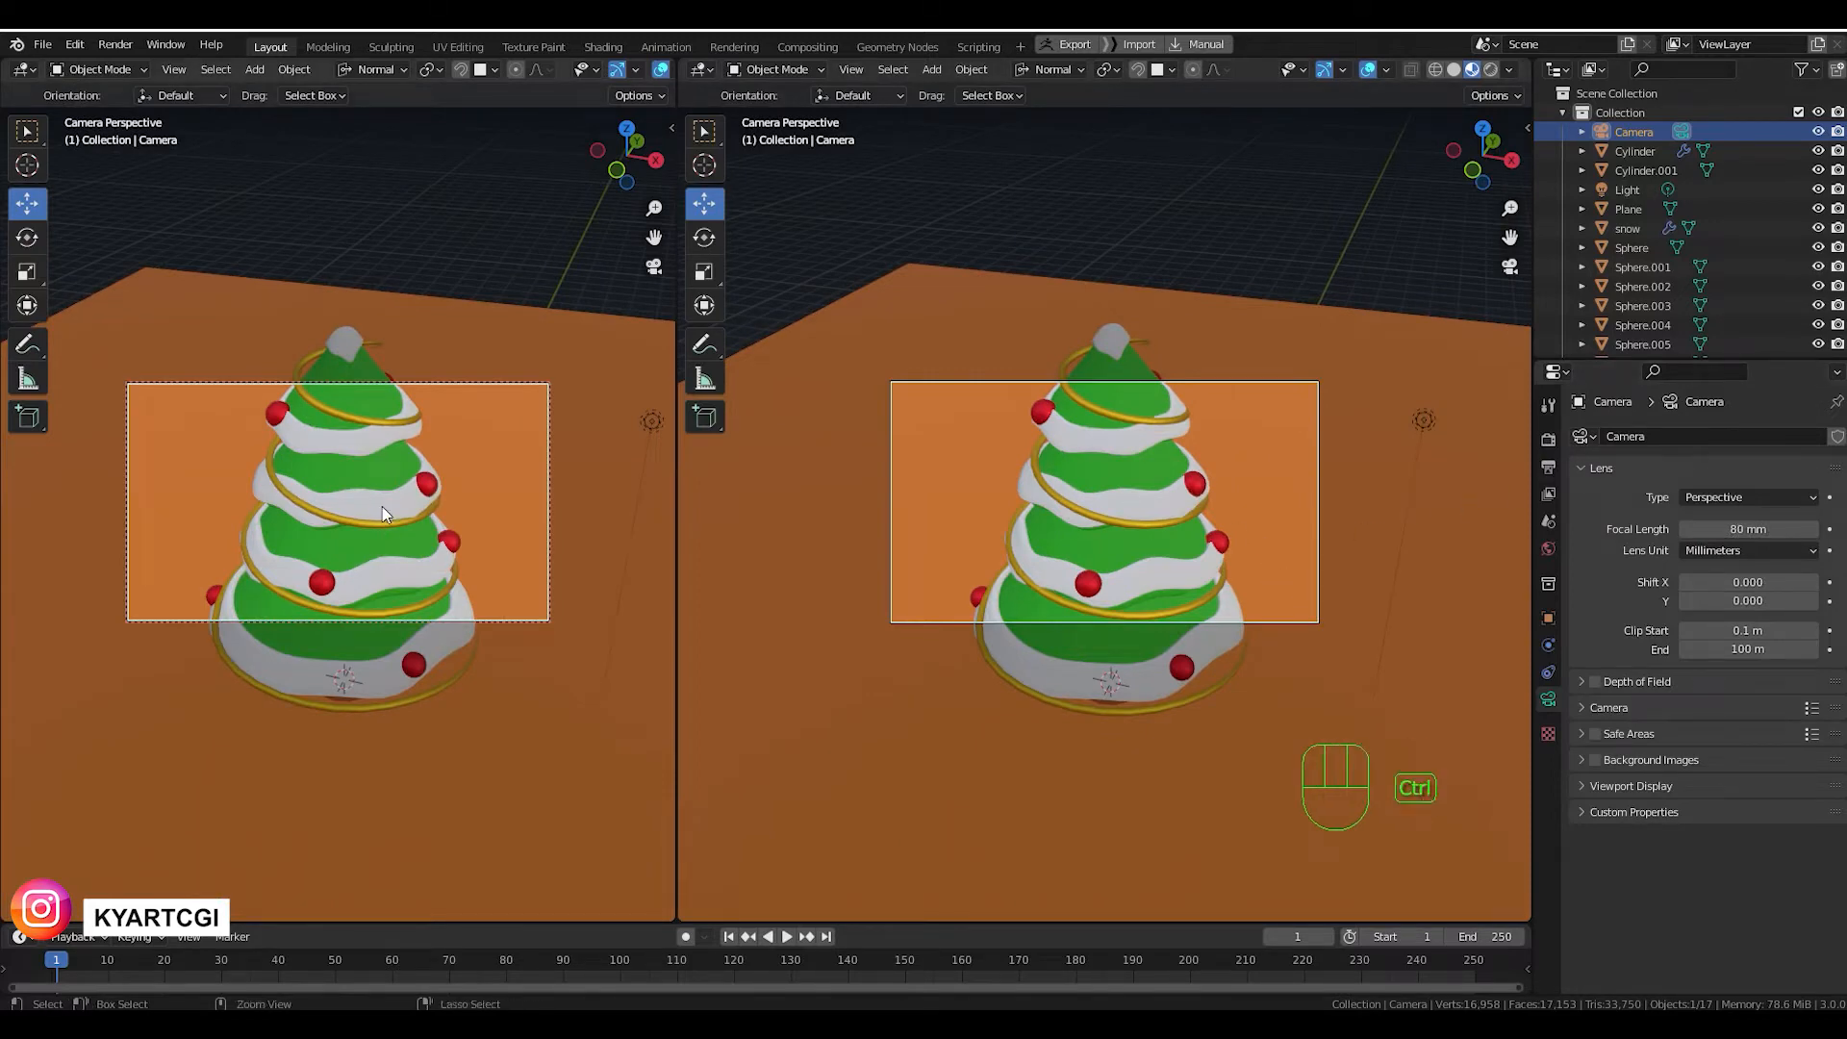
middle_click_drag(383, 508, 464, 627, "ctrl")
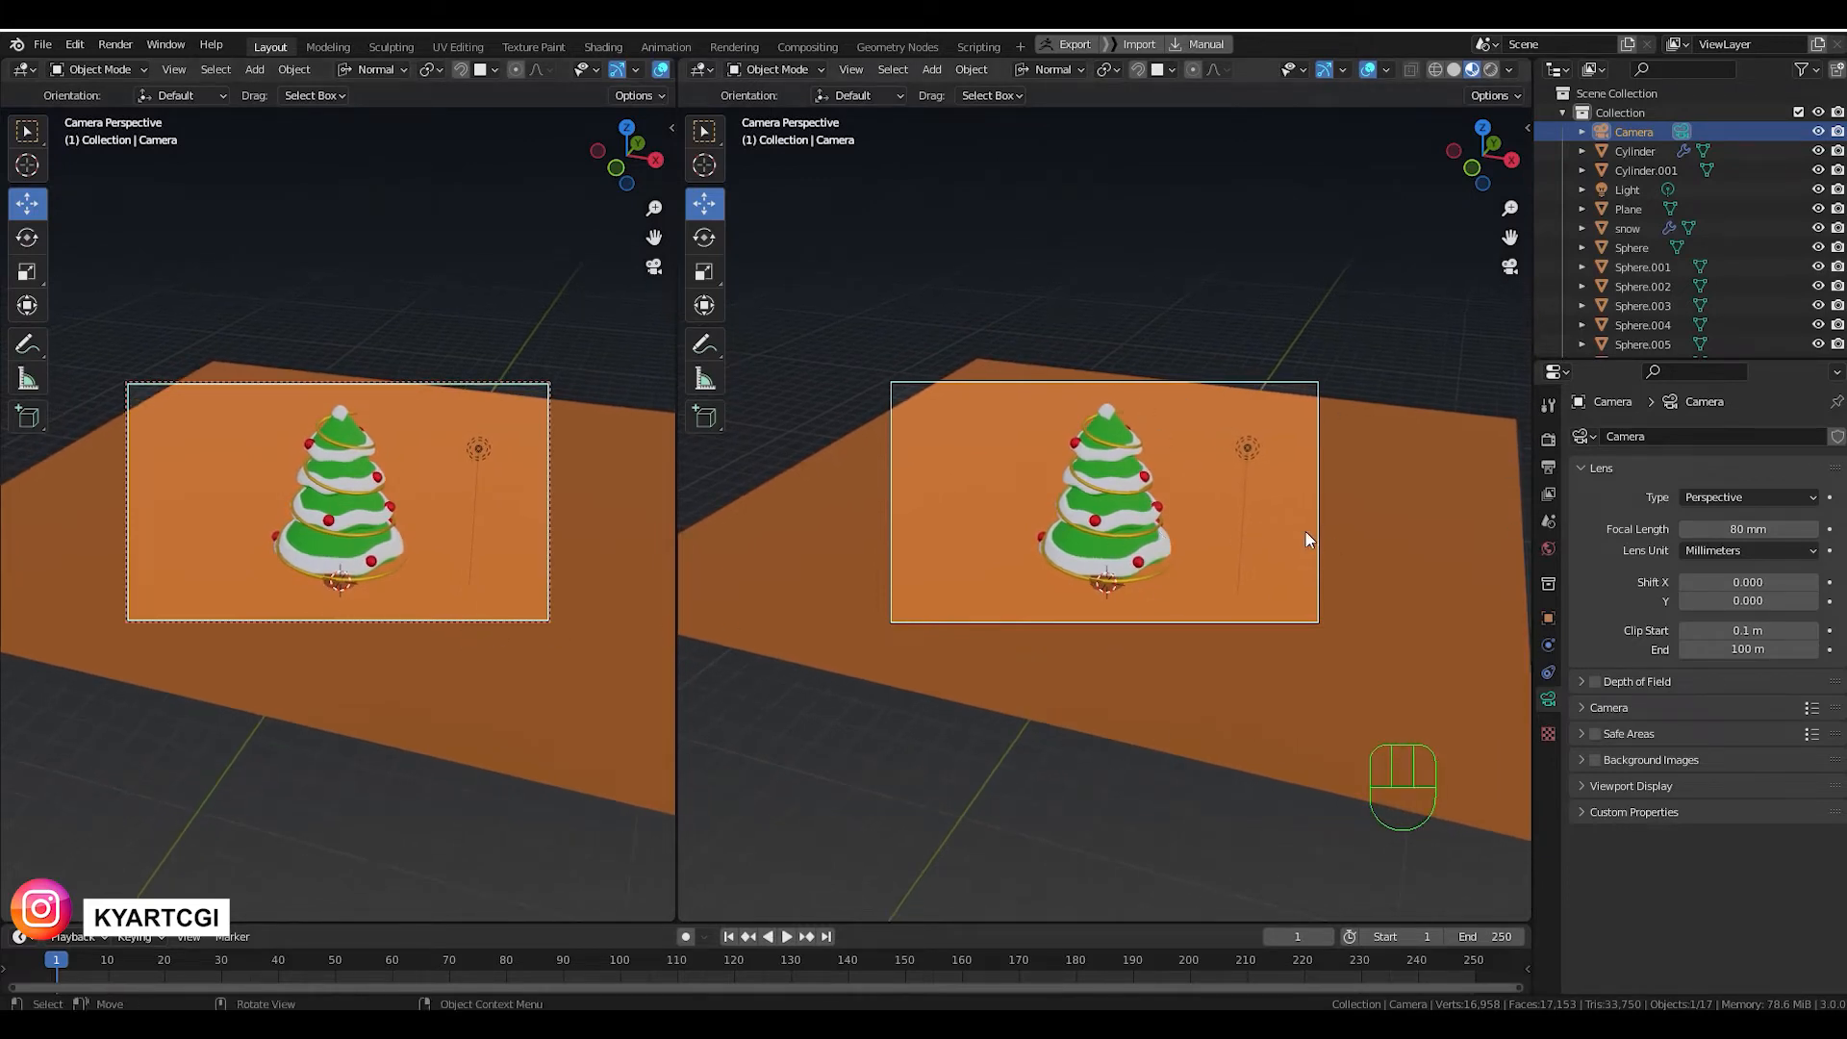
Leave the camera view in the second viewport, move the ground plane farther back along Y, and pull the camera back slightly.
key("KP_0")
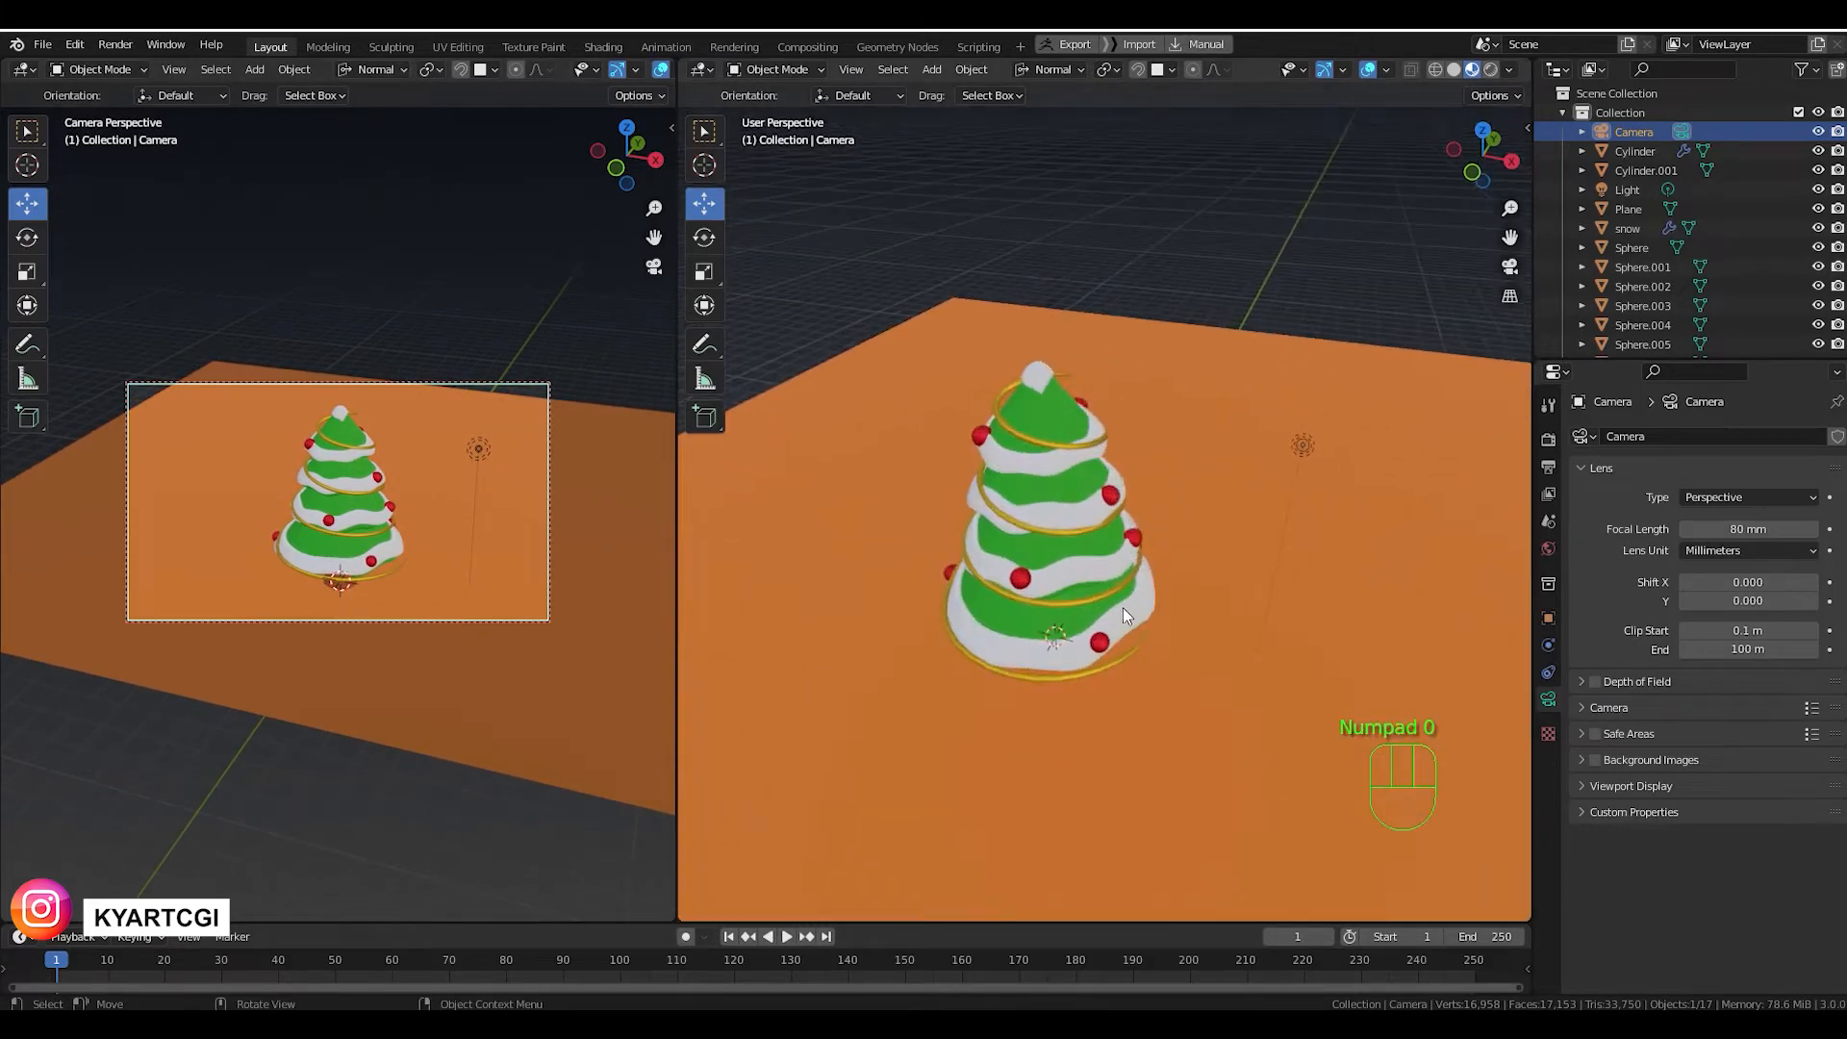
scroll(1144, 625, "down", 2)
mouse_move(1167, 639)
middle_mouse_down()
mouse_move(1224, 626)
mouse_move(1190, 637)
middle_mouse_up()
scroll(1187, 635, "down", 1)
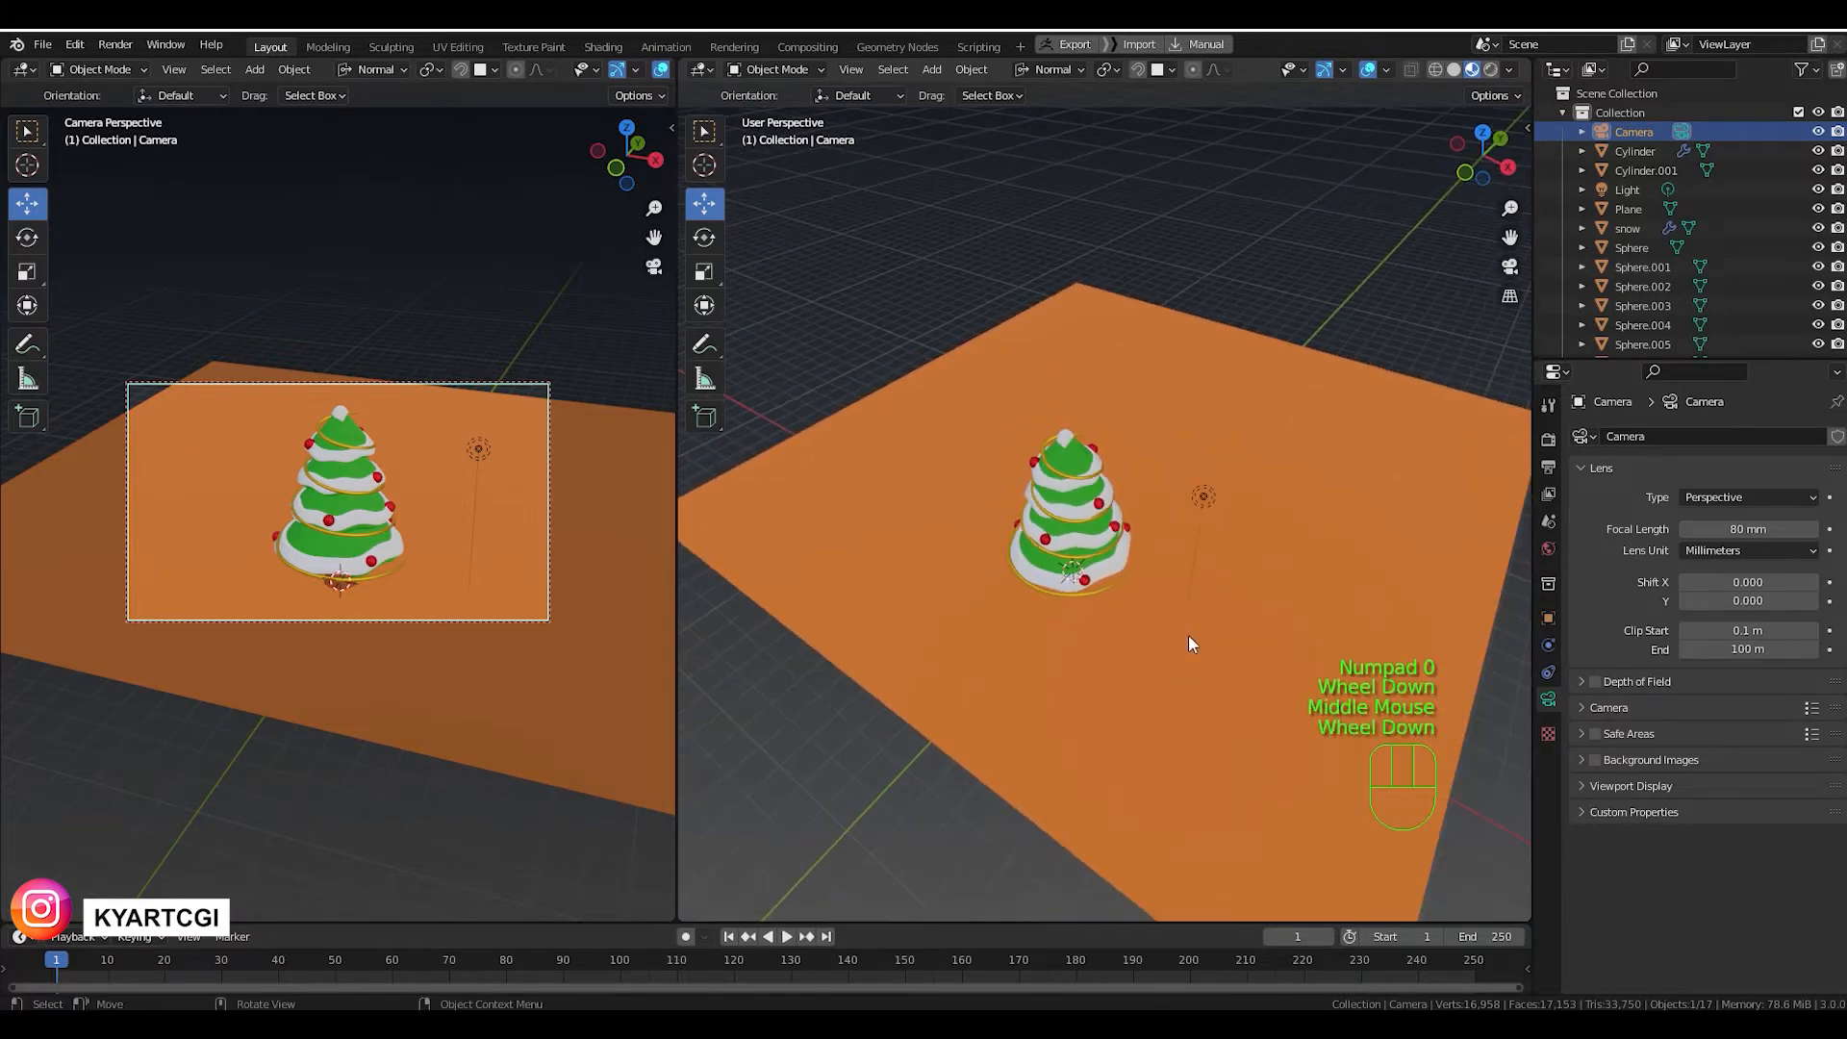
left_click(1287, 679)
left_click_drag(1182, 419, 1237, 387)
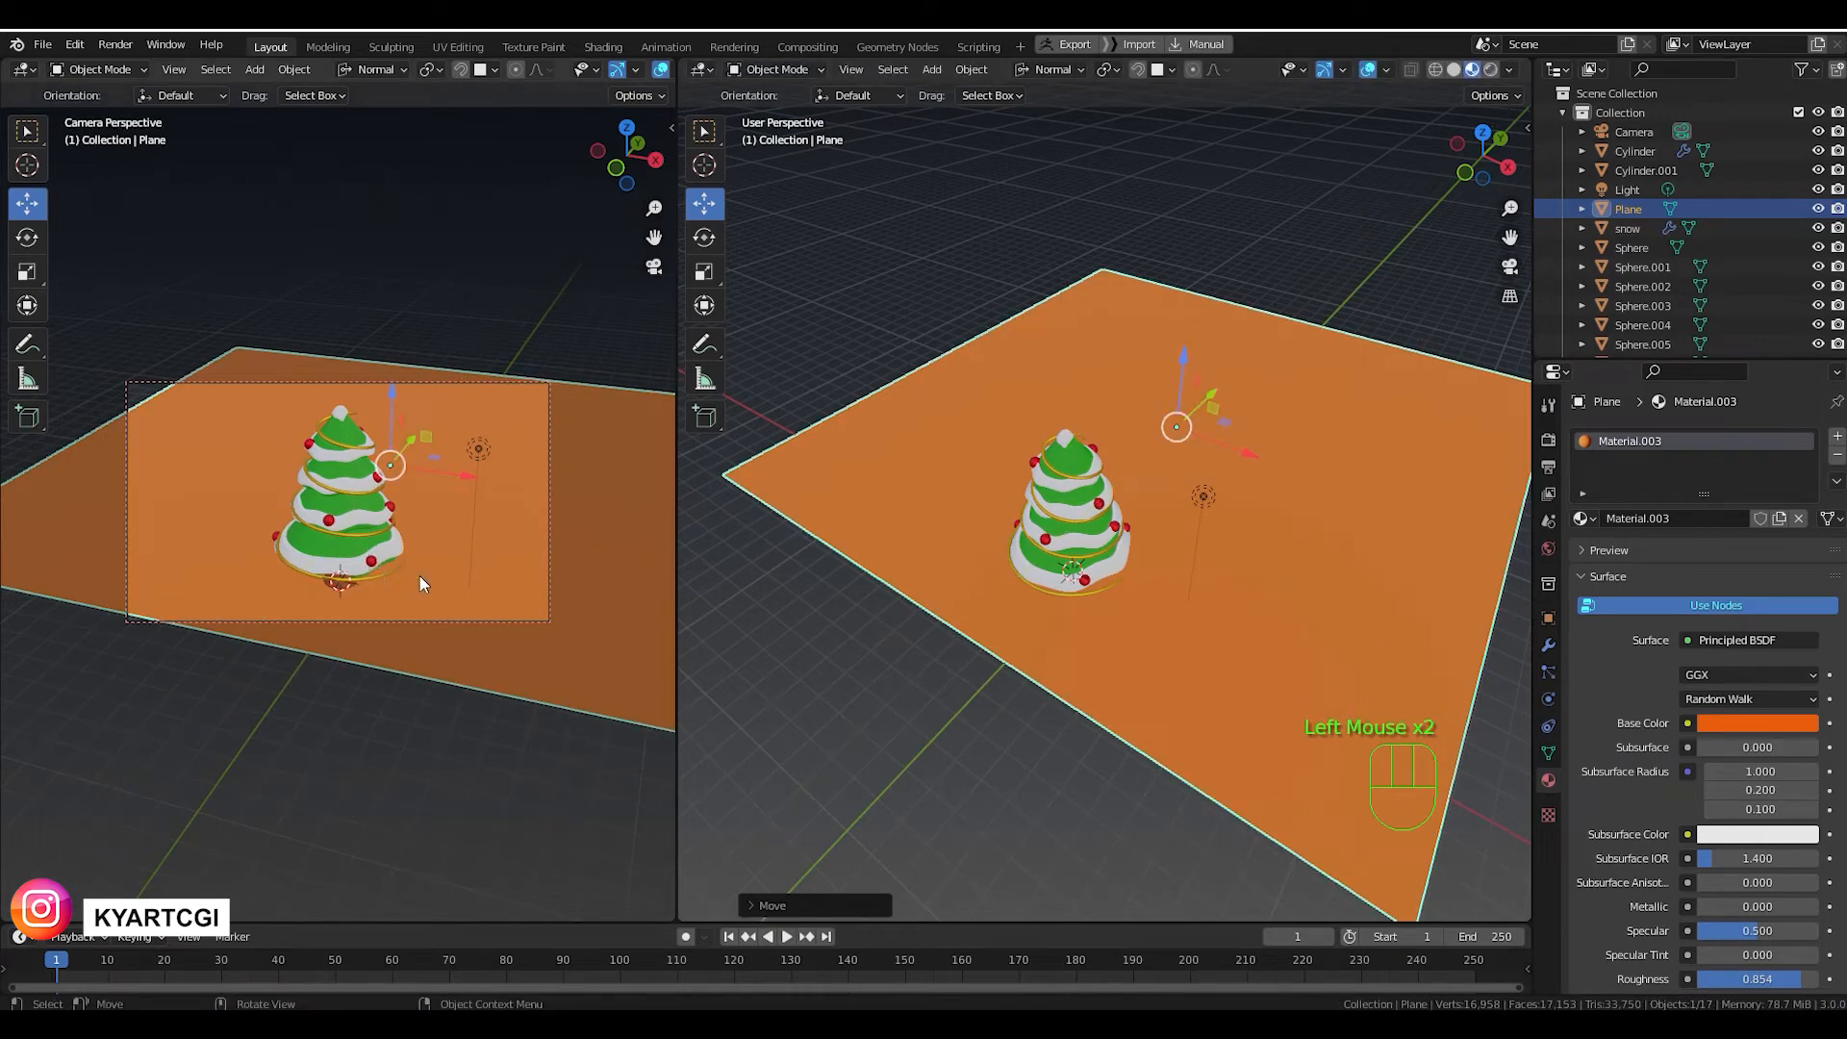
mouse_move(425, 573)
middle_mouse_down("ctrl")
mouse_move(429, 545)
mouse_move(444, 592)
middle_mouse_up("ctrl")
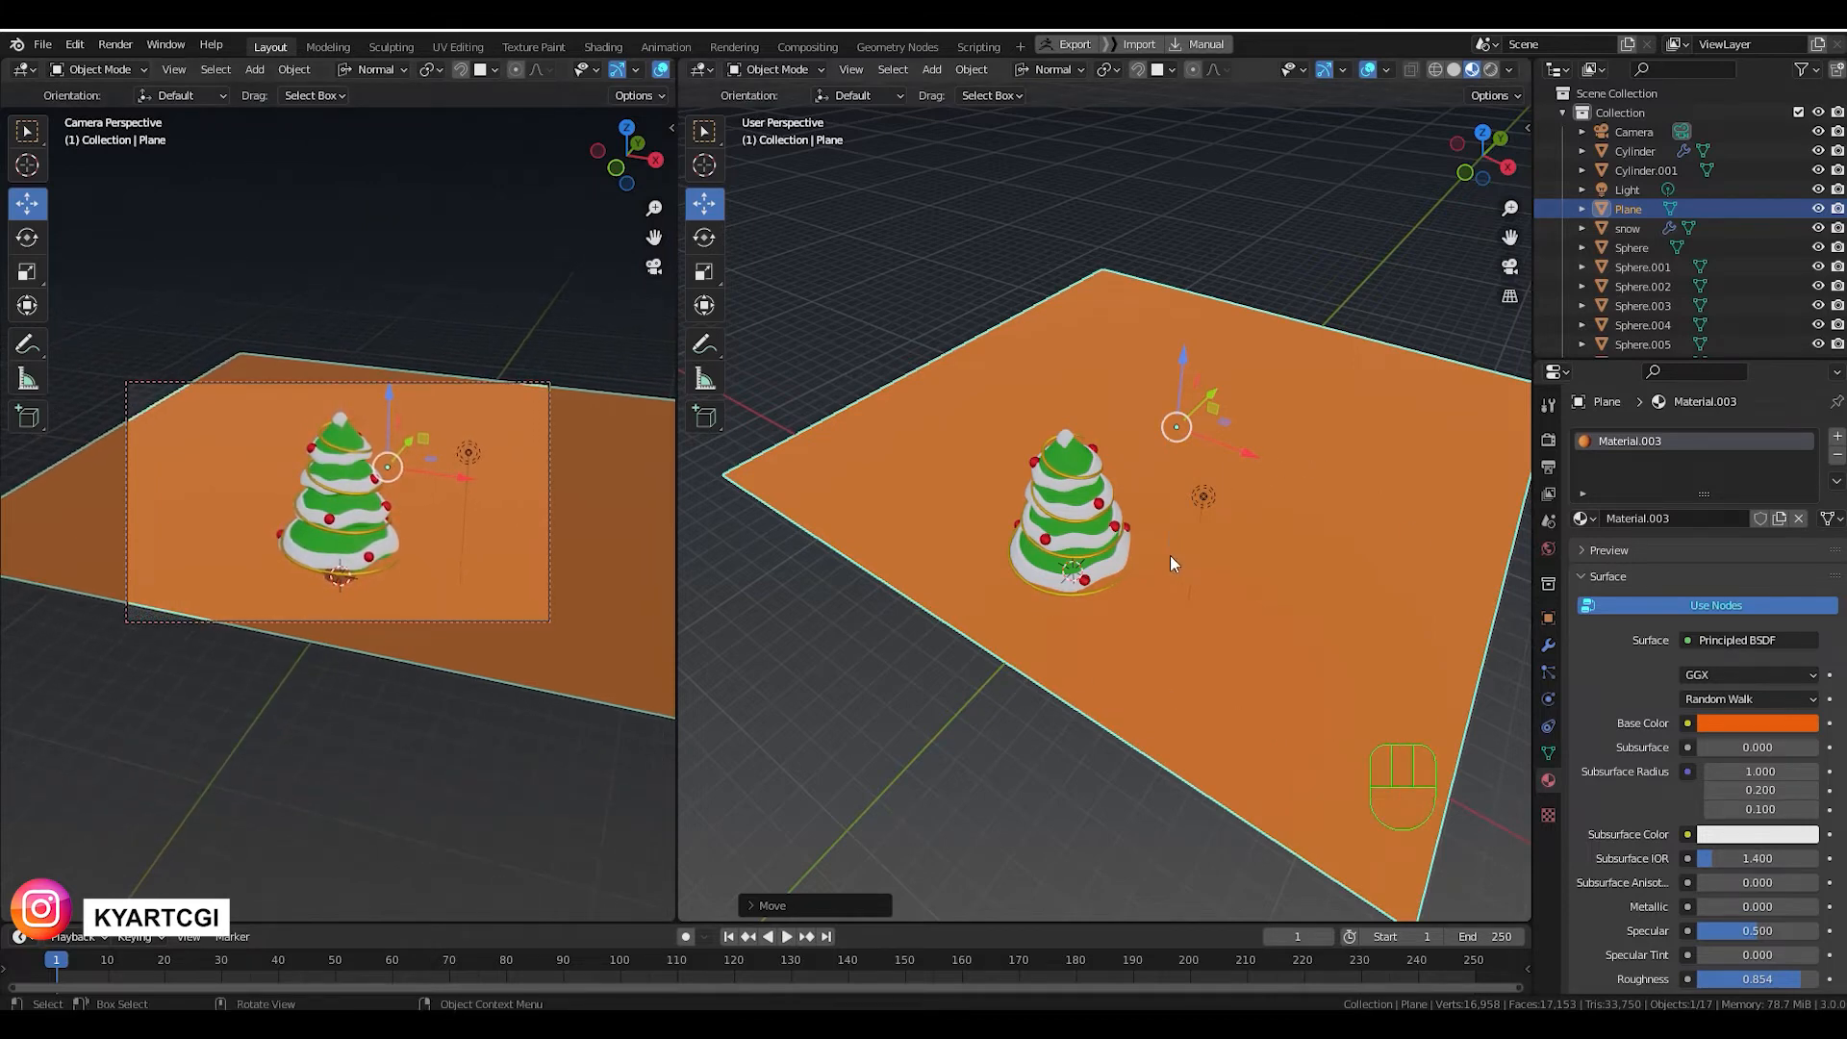
Scale the ground plane up along Y and X so it extends well beyond the camera frame.
left_click(704, 272)
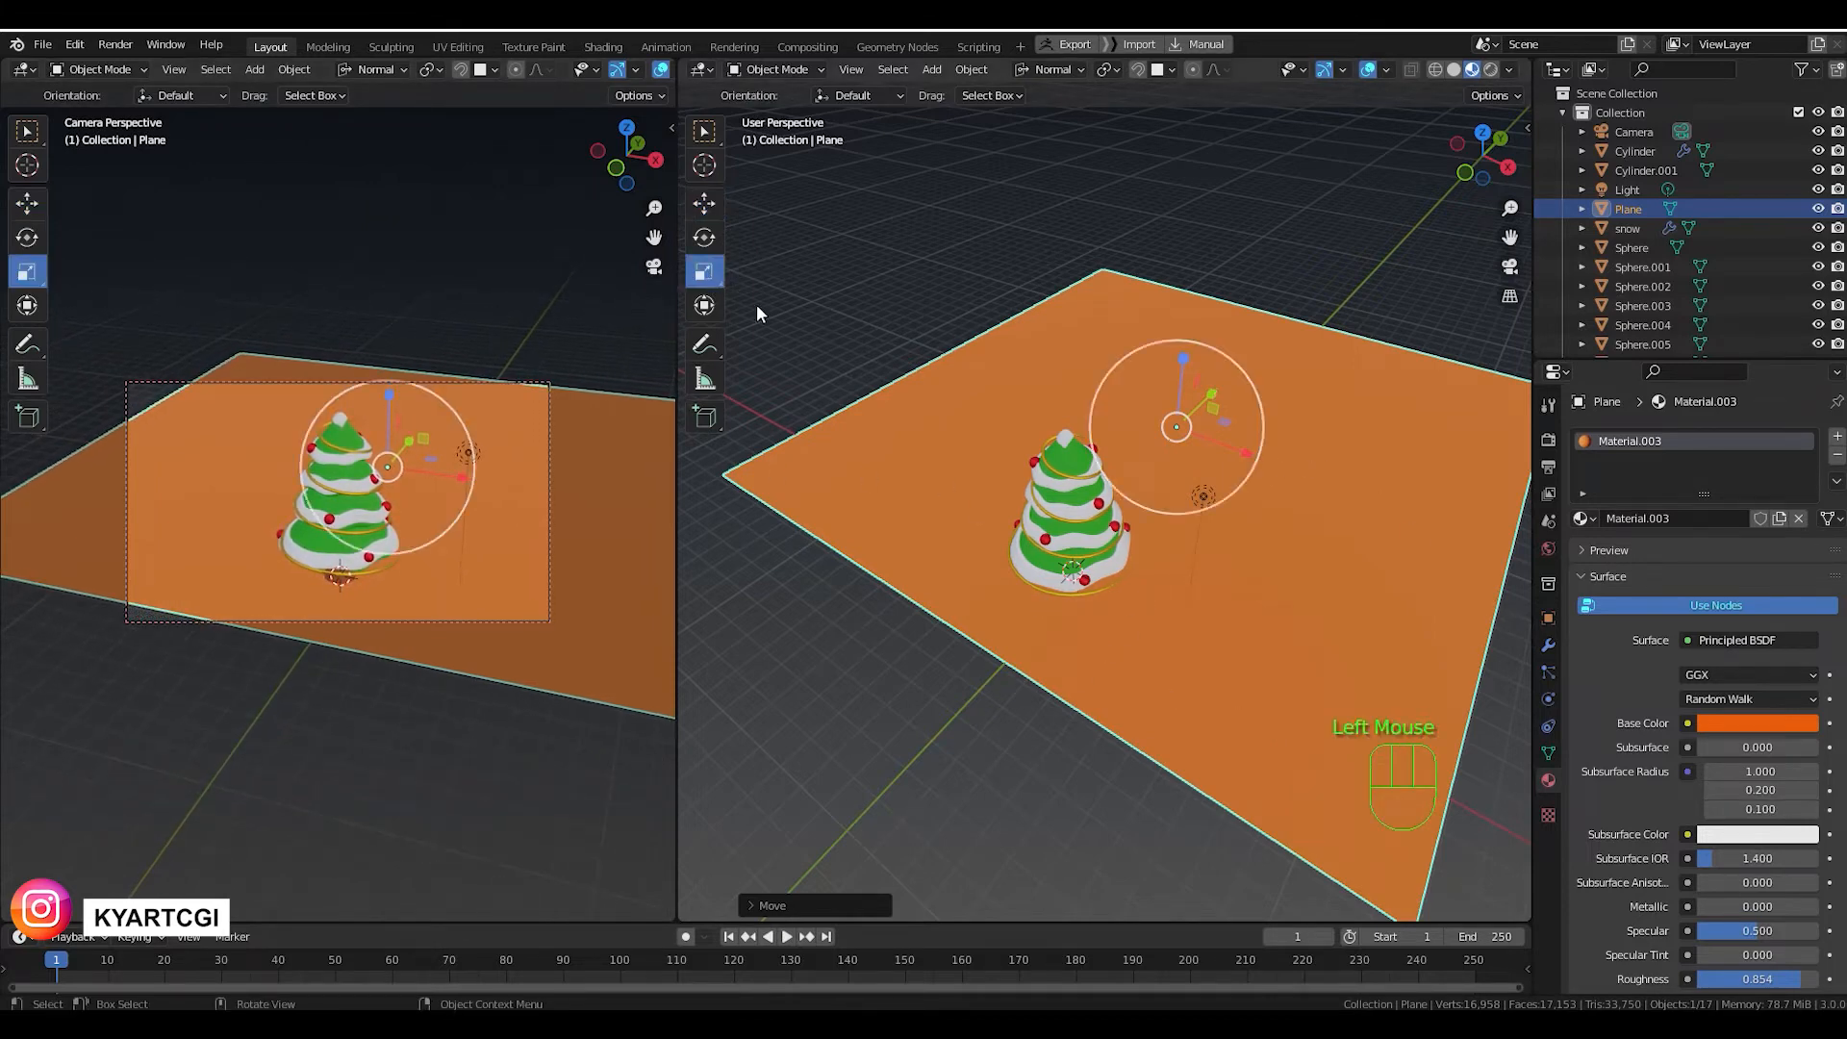
left_click_drag(1220, 385, 1241, 368)
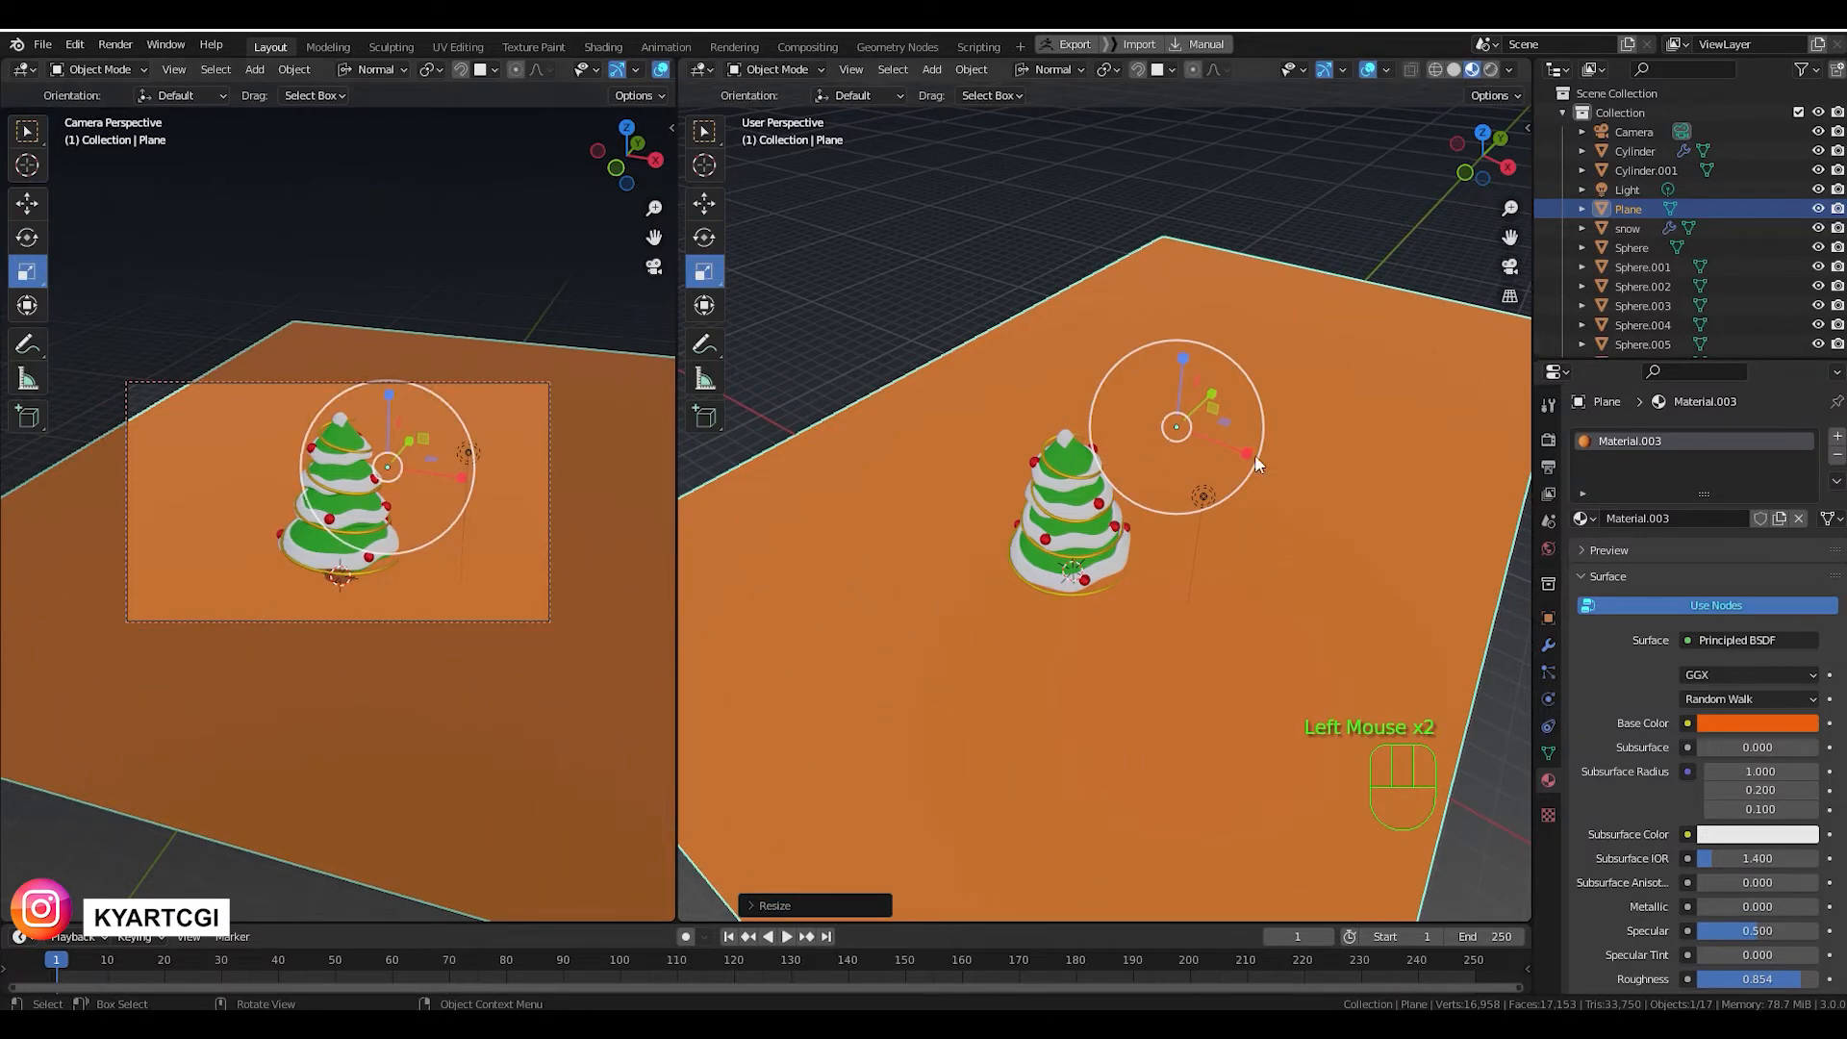
mouse_move(1255, 454)
left_mouse_down()
mouse_move(1274, 460)
mouse_move(1250, 460)
left_mouse_up()
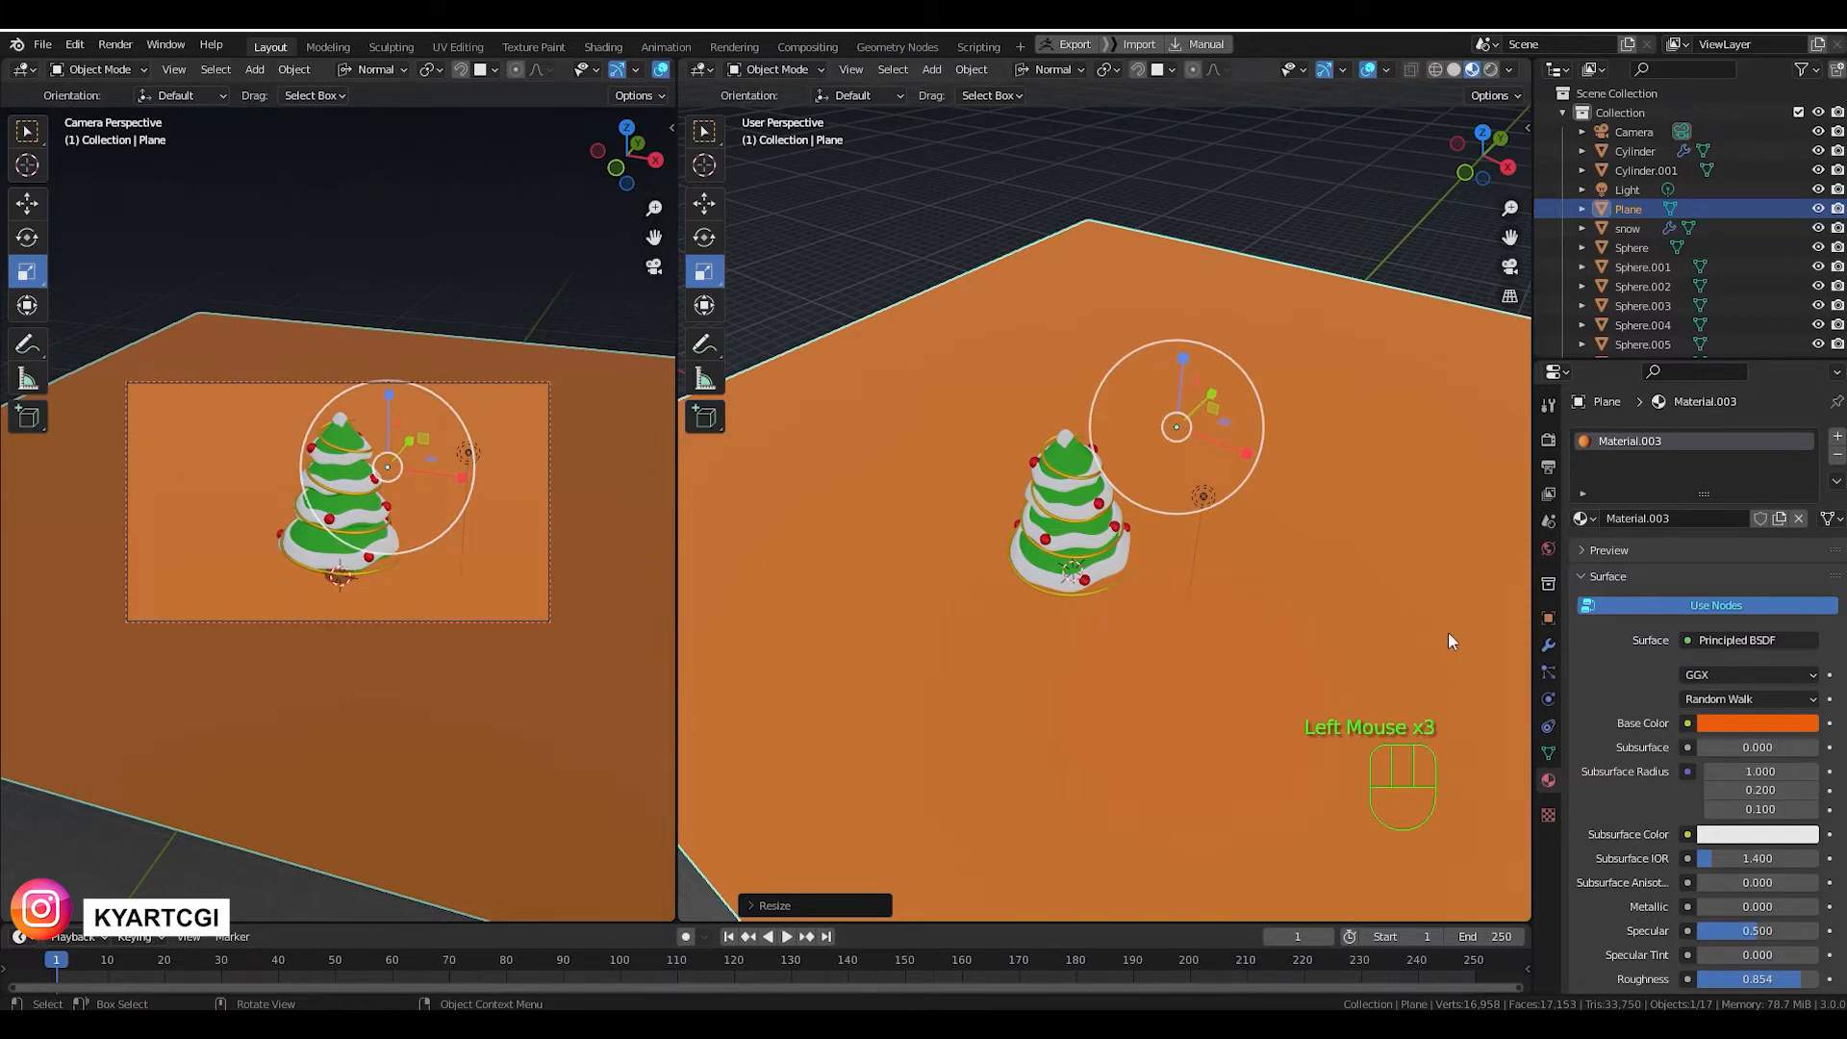
Set the camera's passepartout opacity to 1.000 and fit the camera frame to its viewport.
left_click(1653, 131)
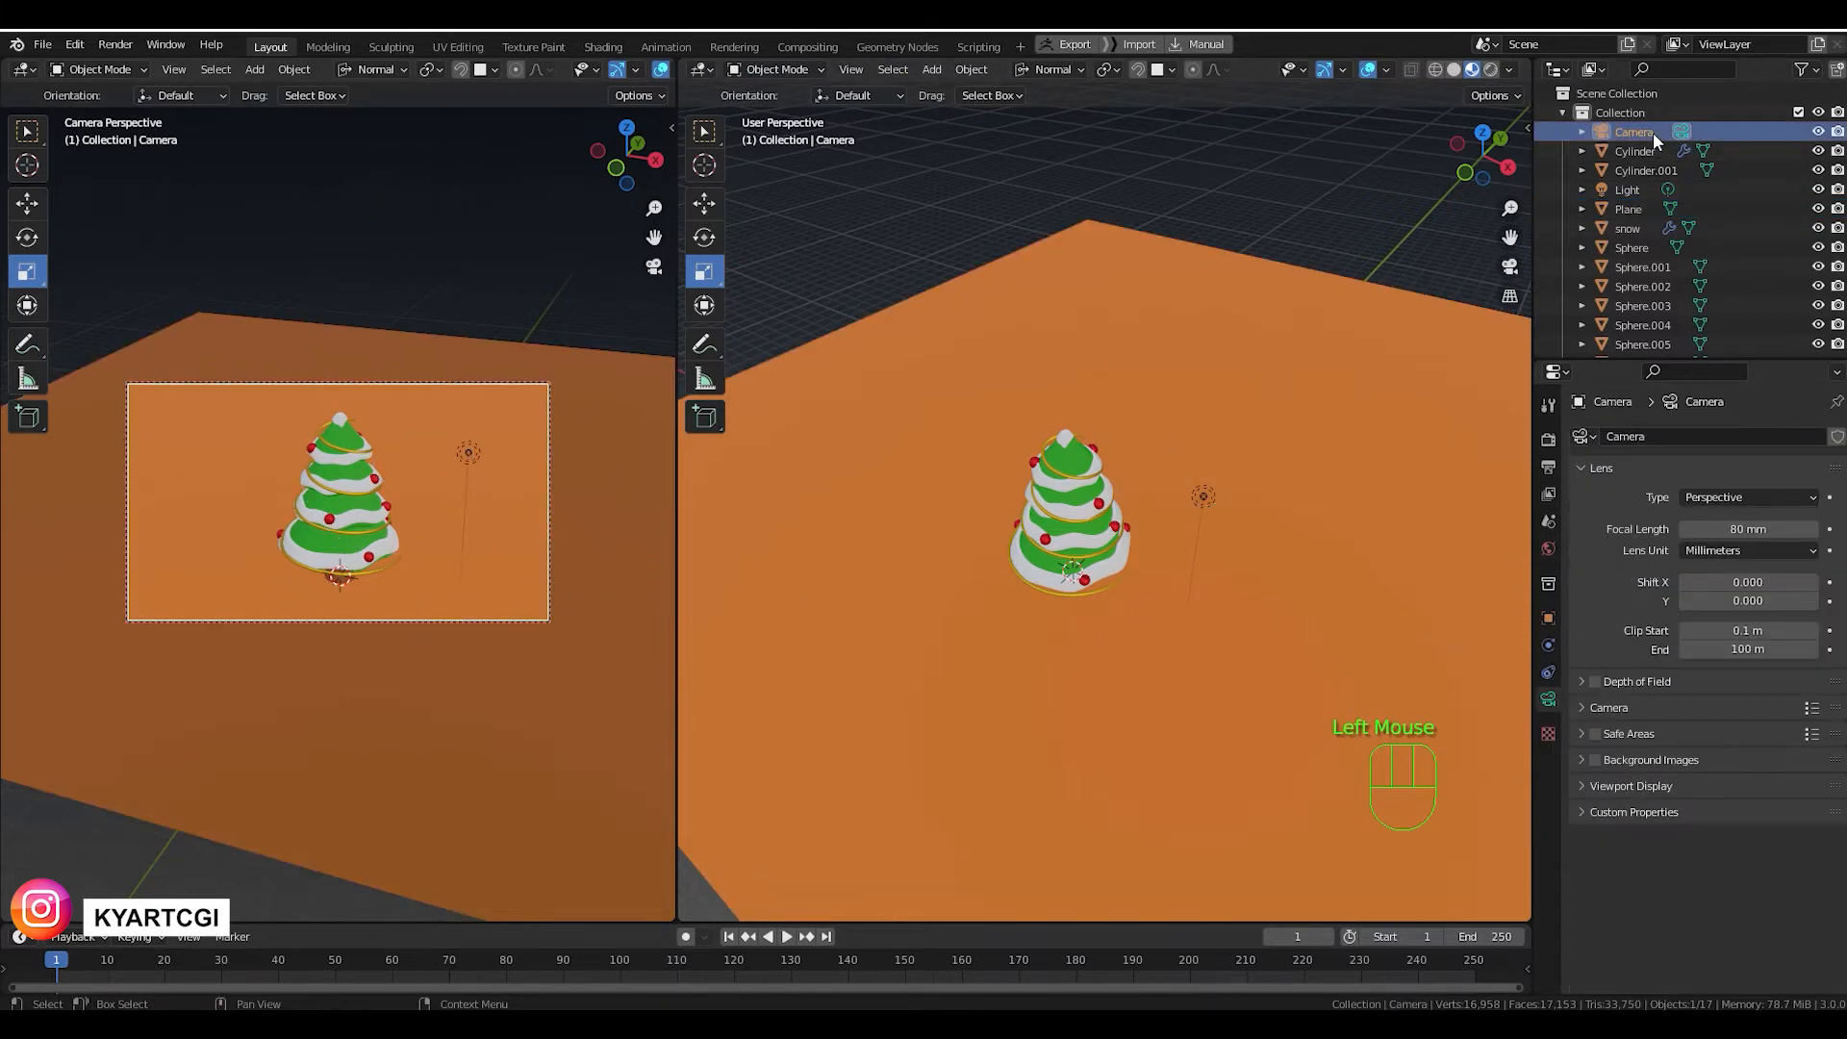
left_click(1582, 784)
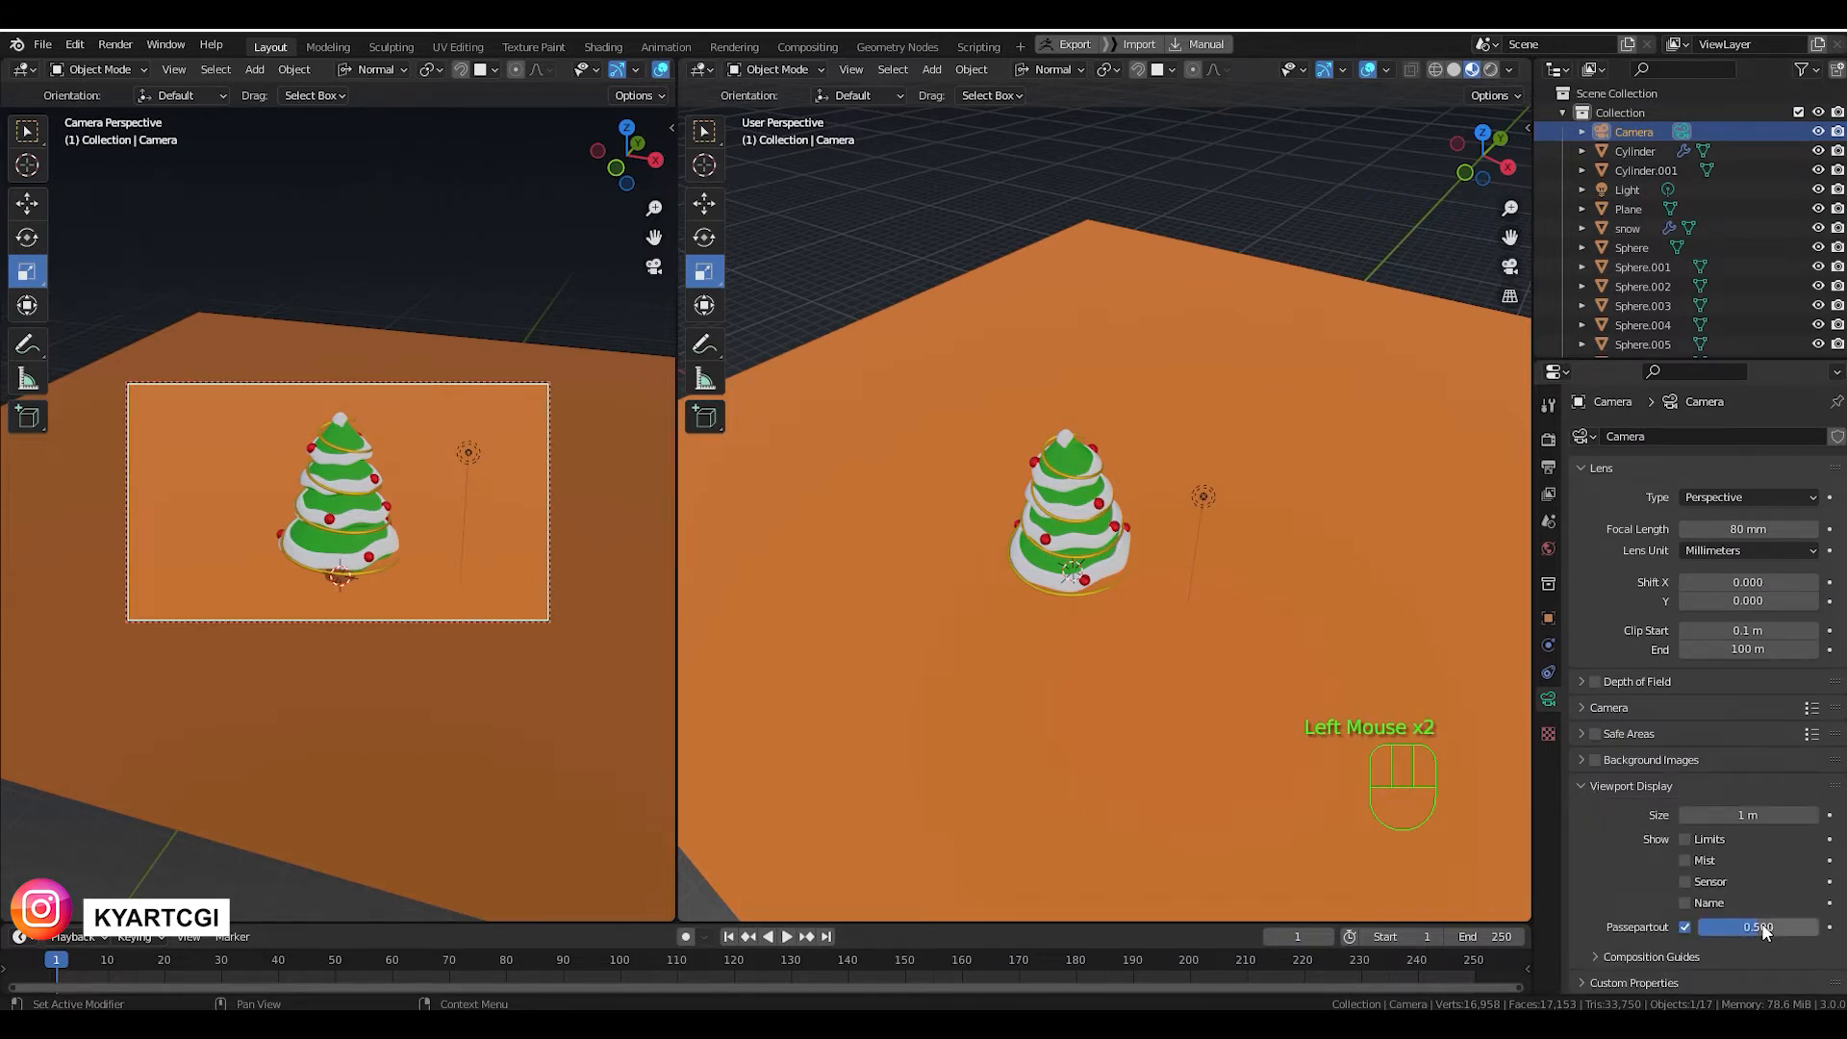
left_click_drag(1766, 931, 1818, 931)
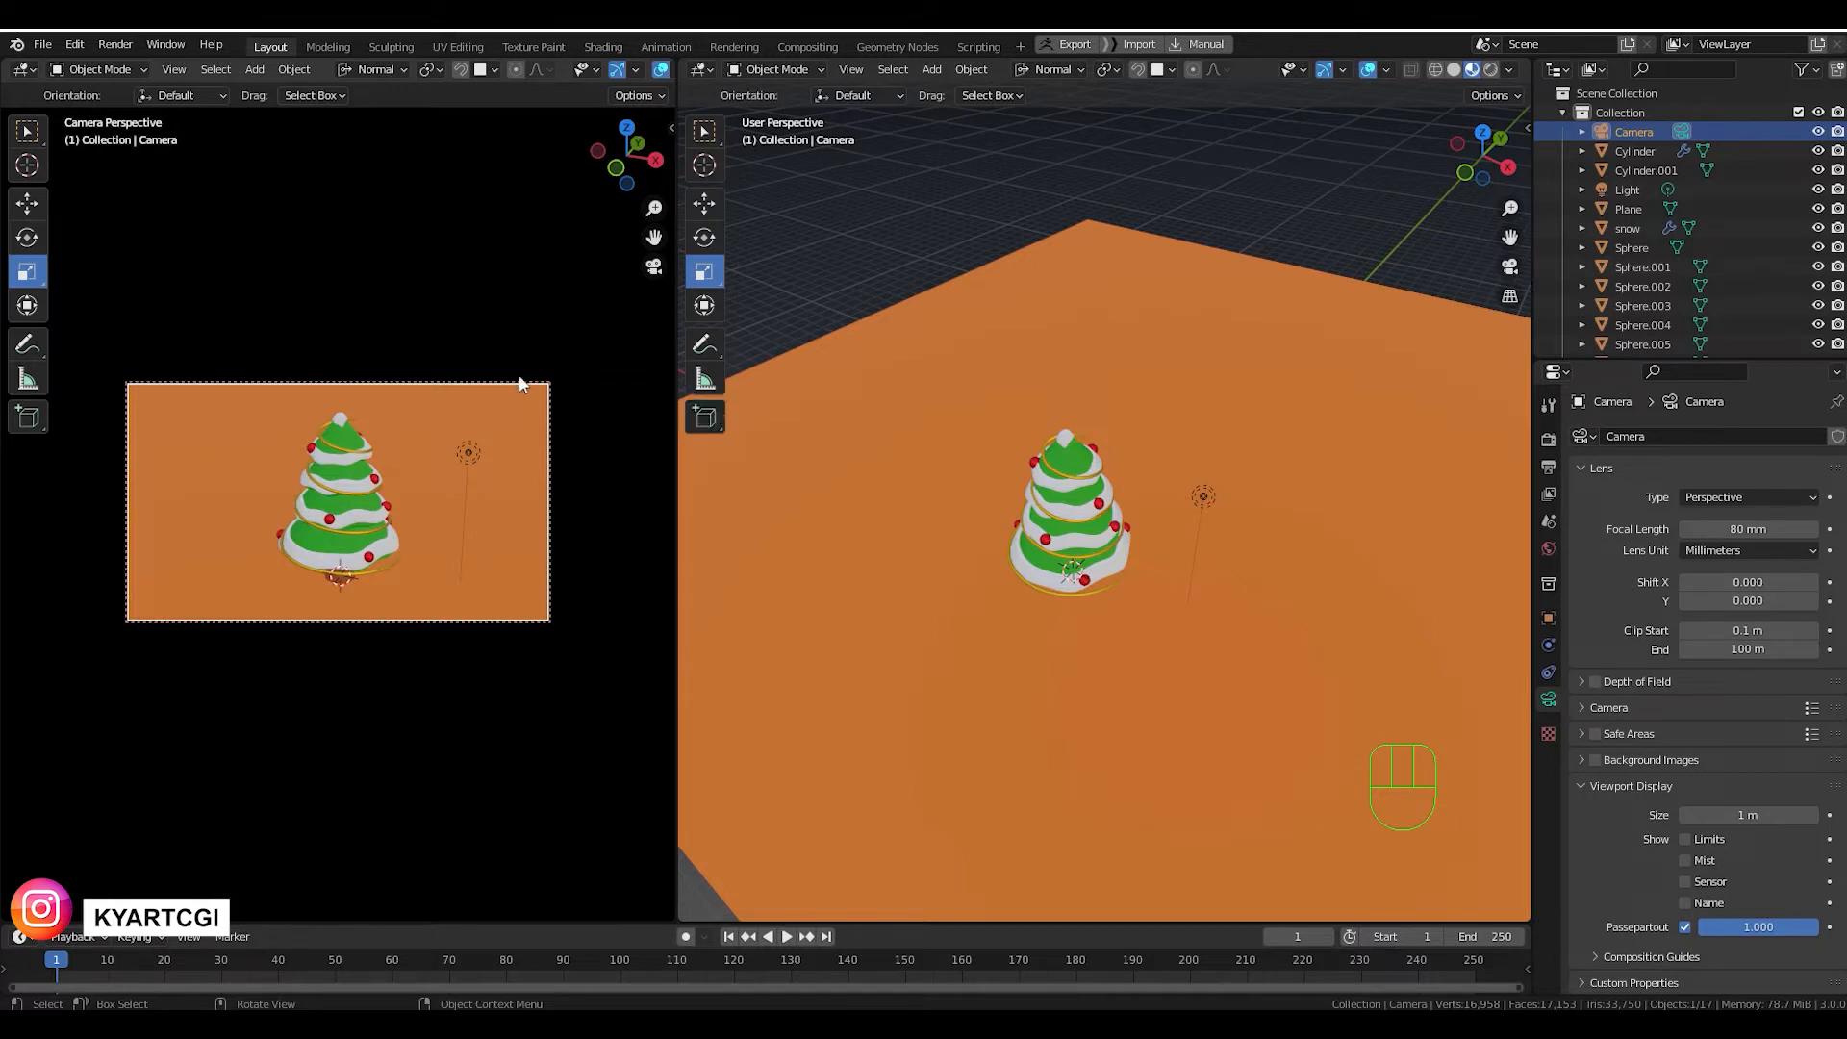
key("Home")
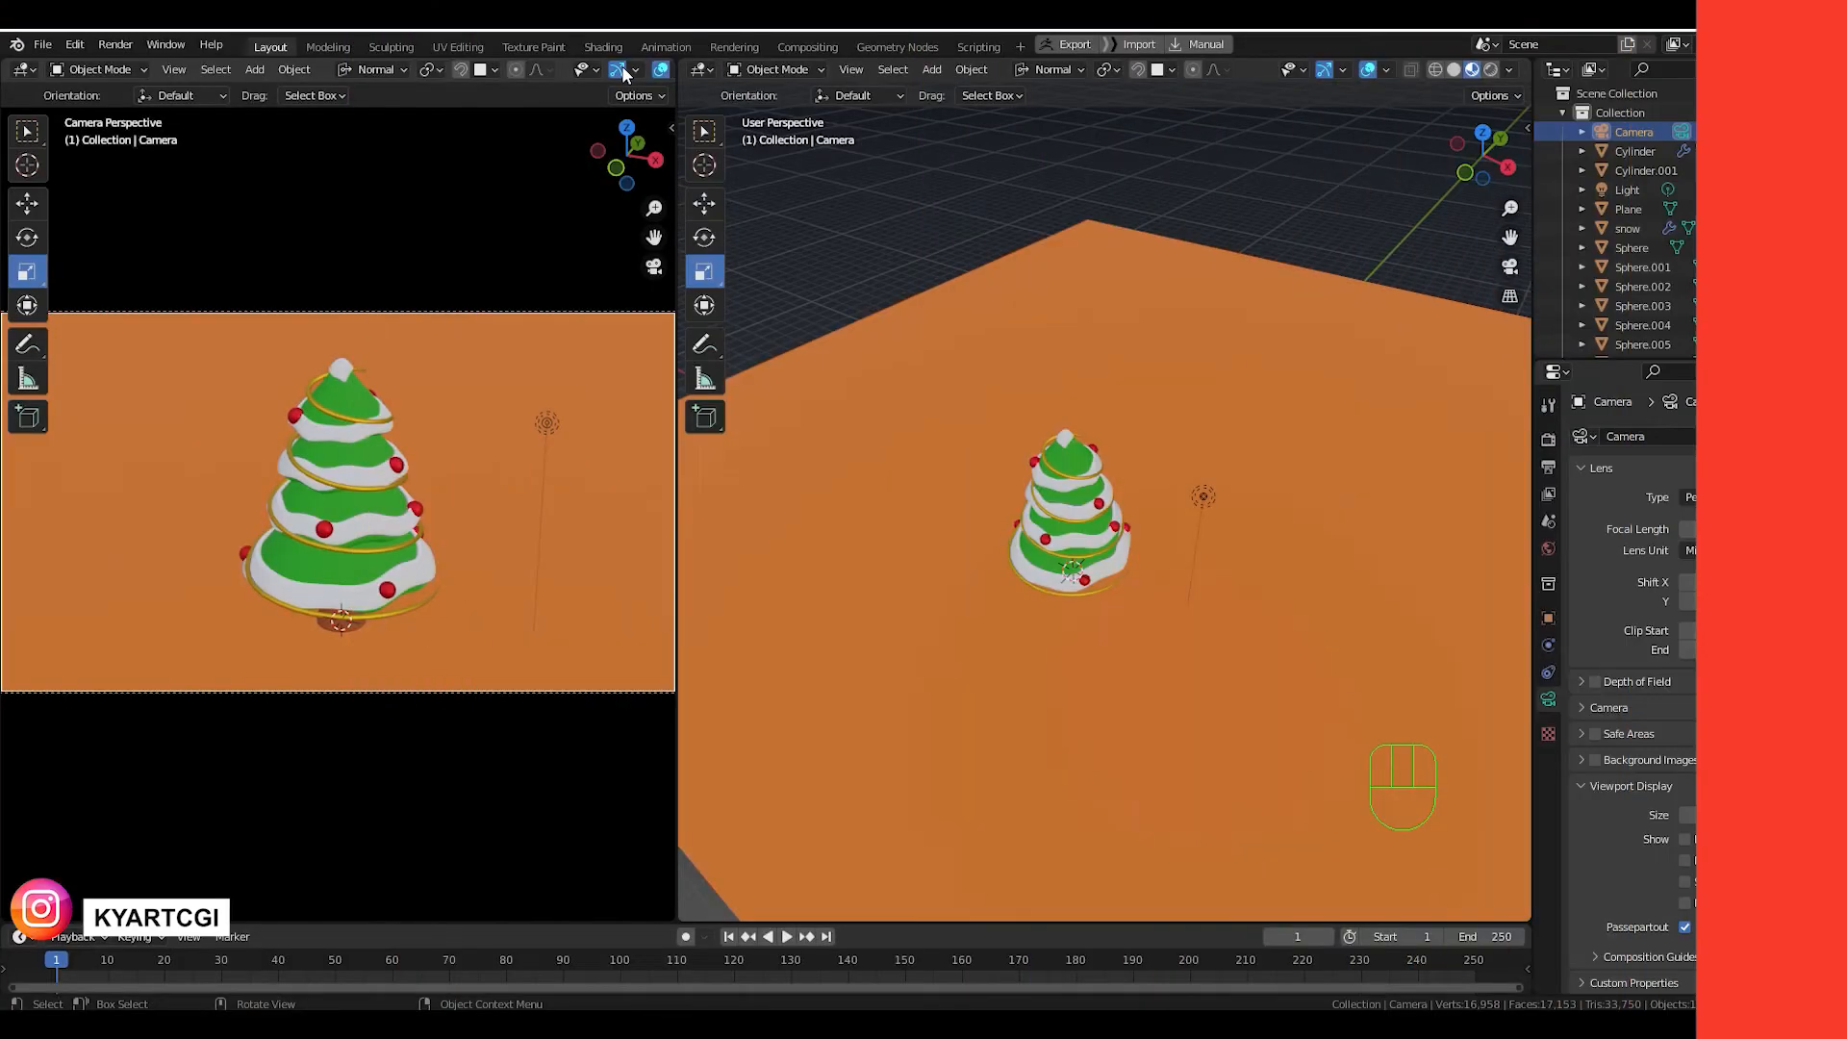
Switch the camera viewport to rendered shading and select the light beside the tree.
middle_click_drag(558, 73, 414, 73)
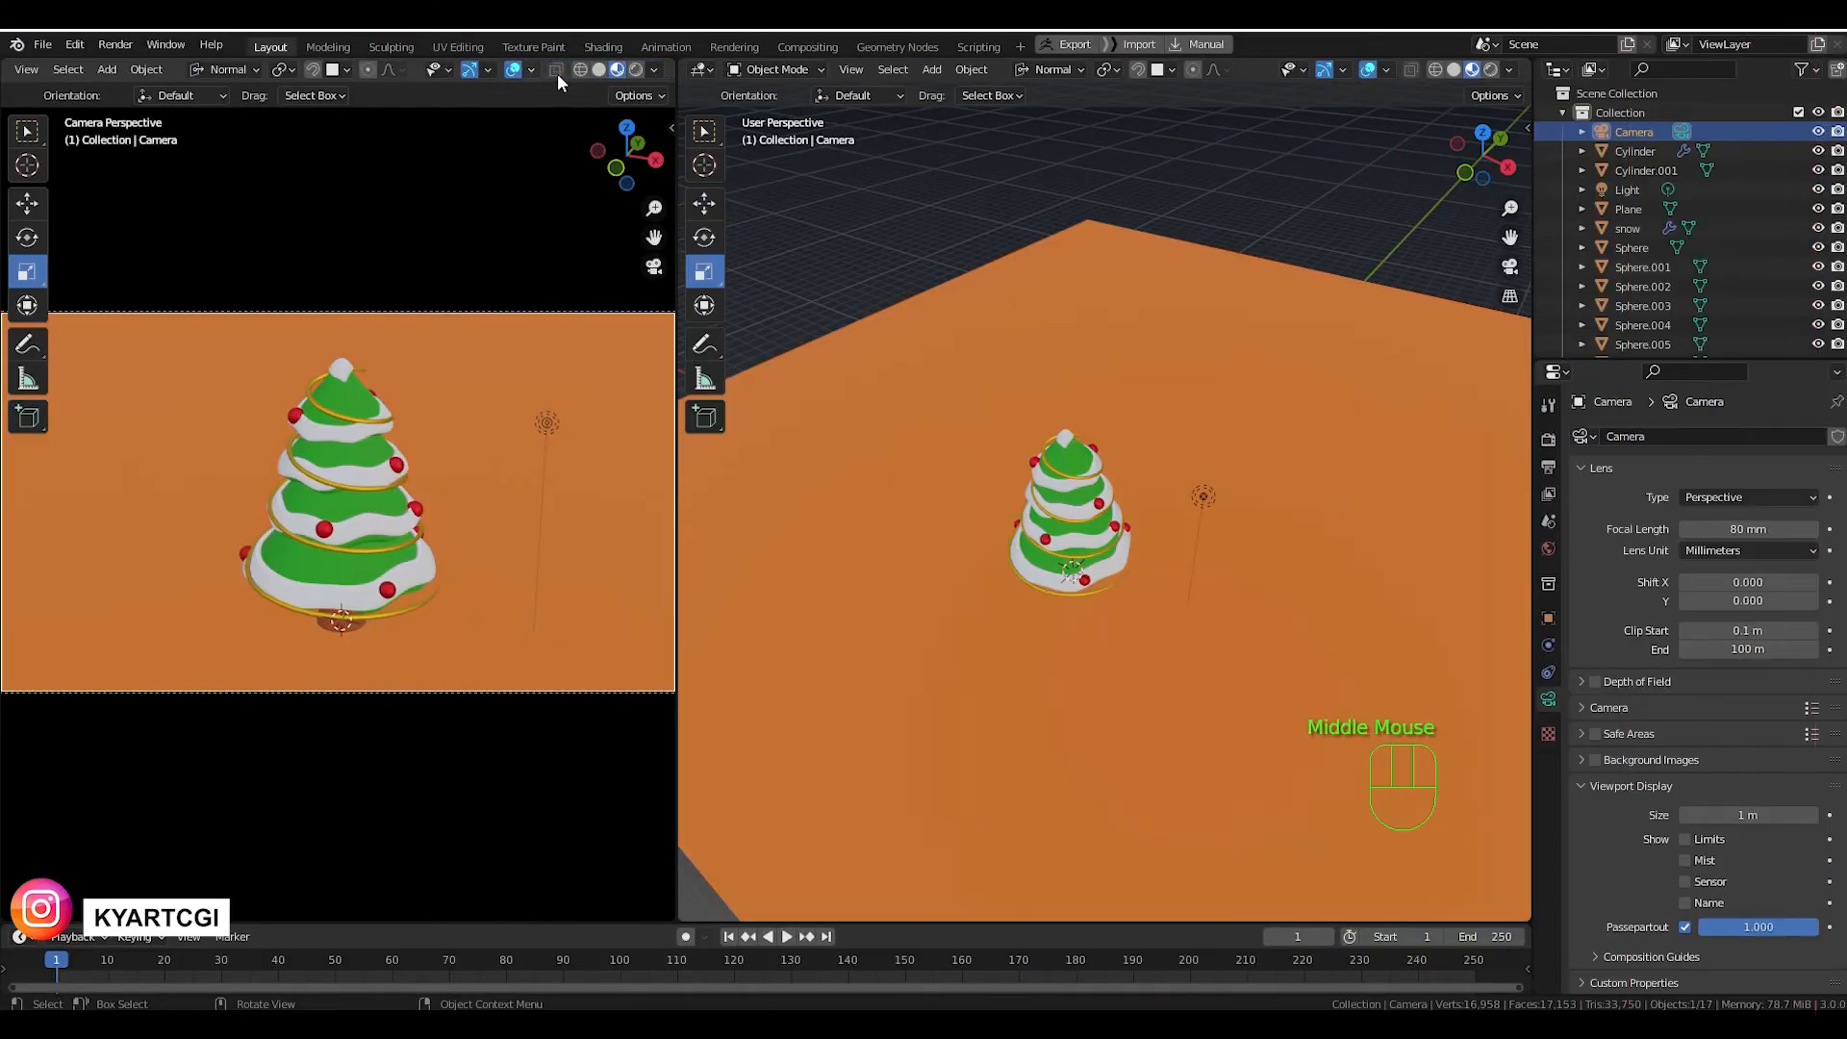
left_click(636, 70)
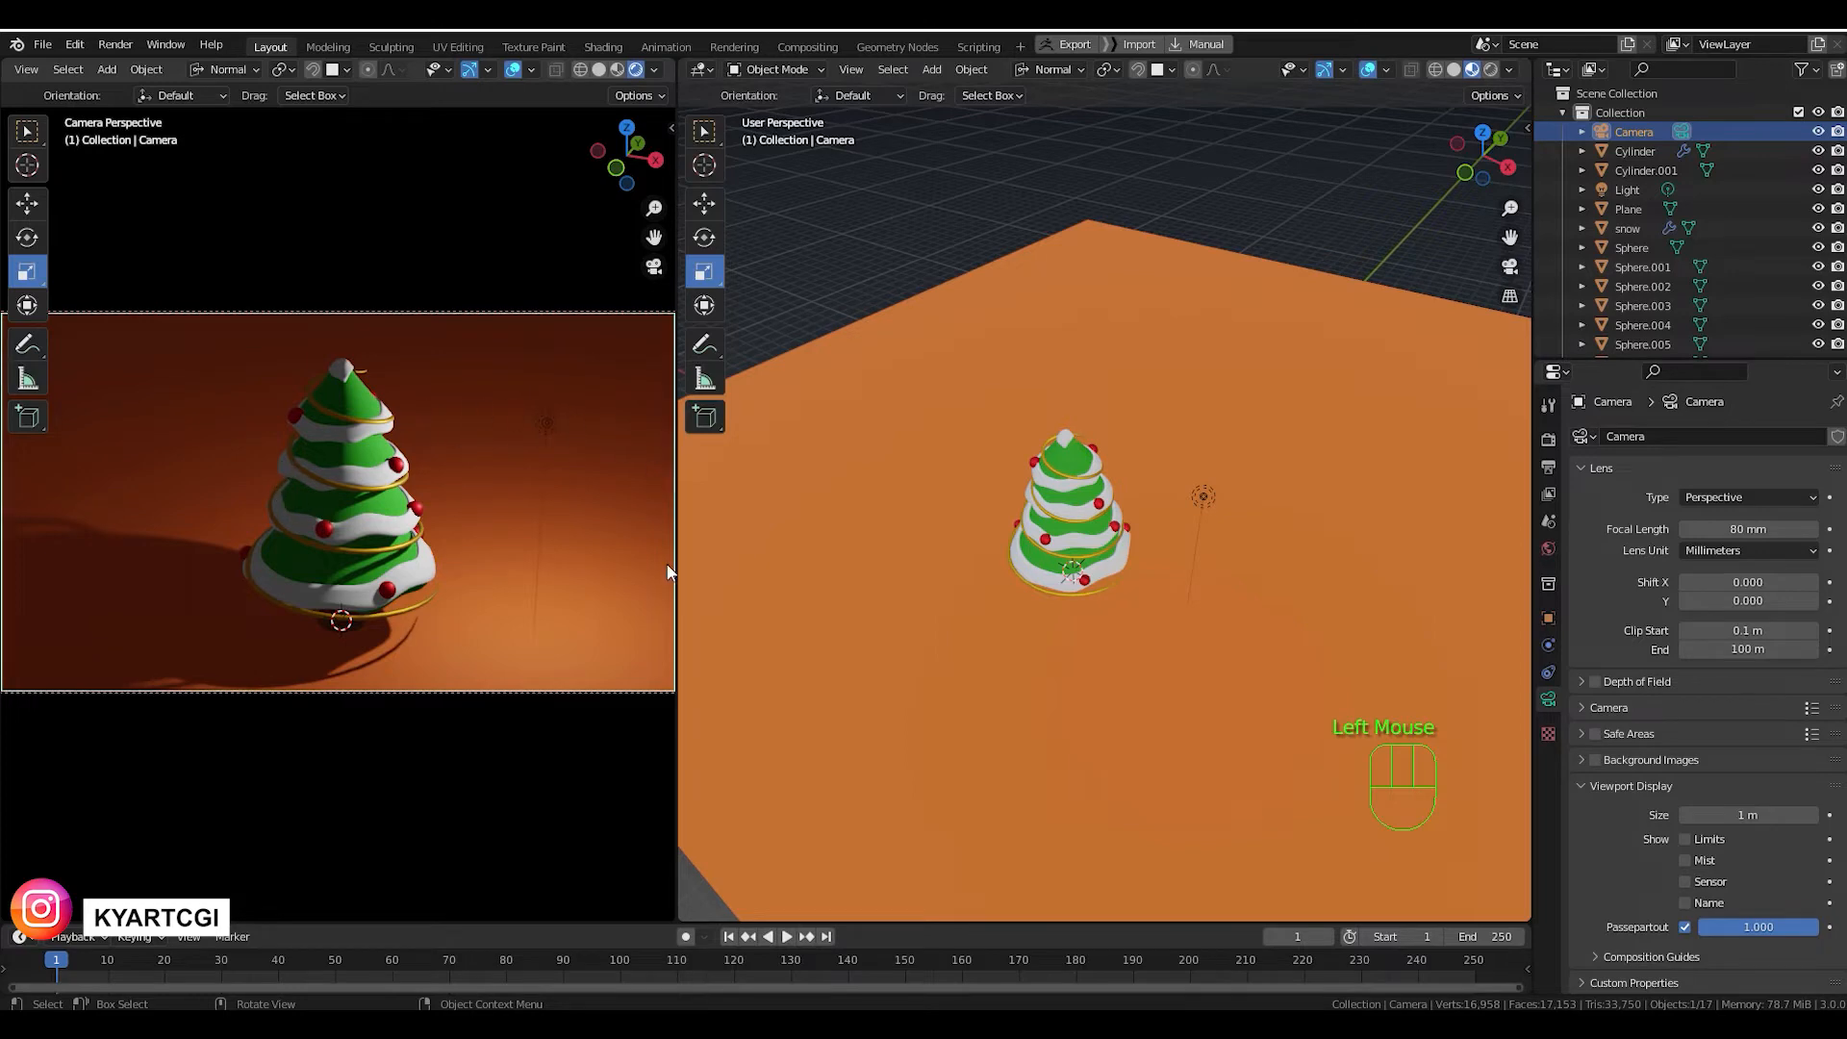
left_click(552, 426)
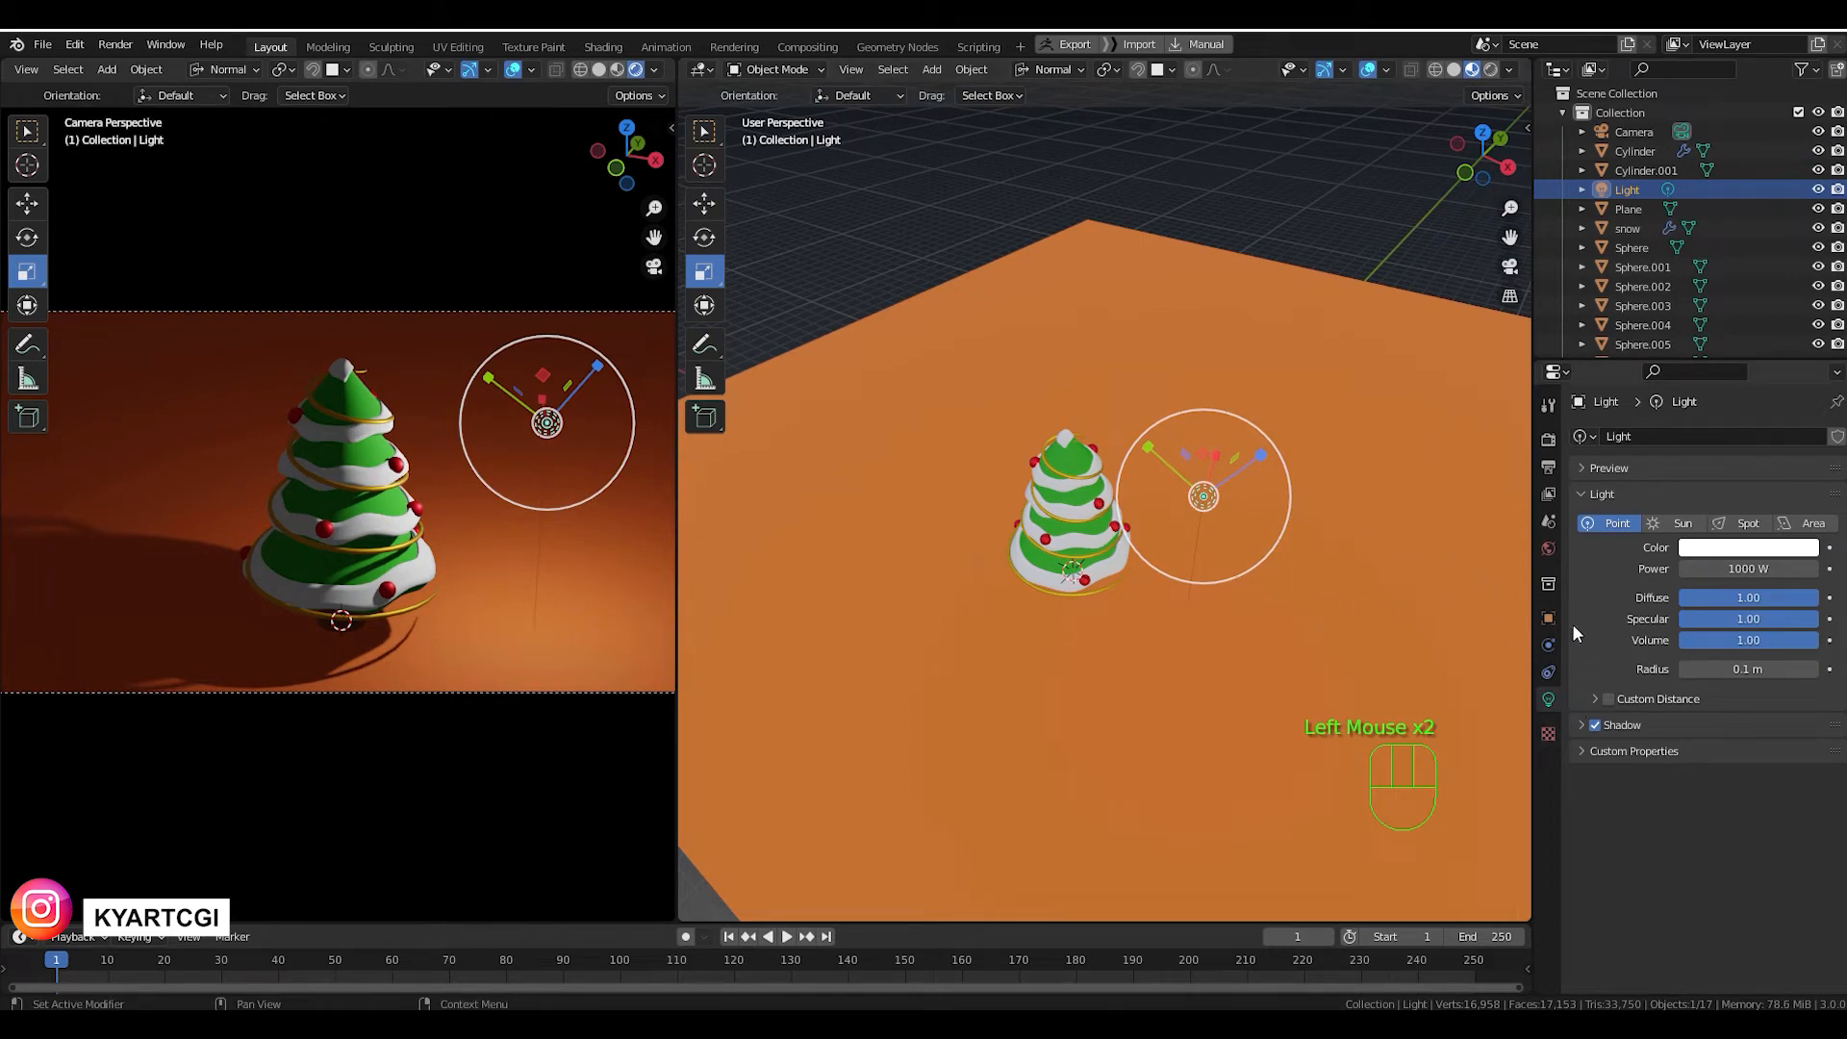
Assign an Environment Texture to the world background color.
left_click(1548, 550)
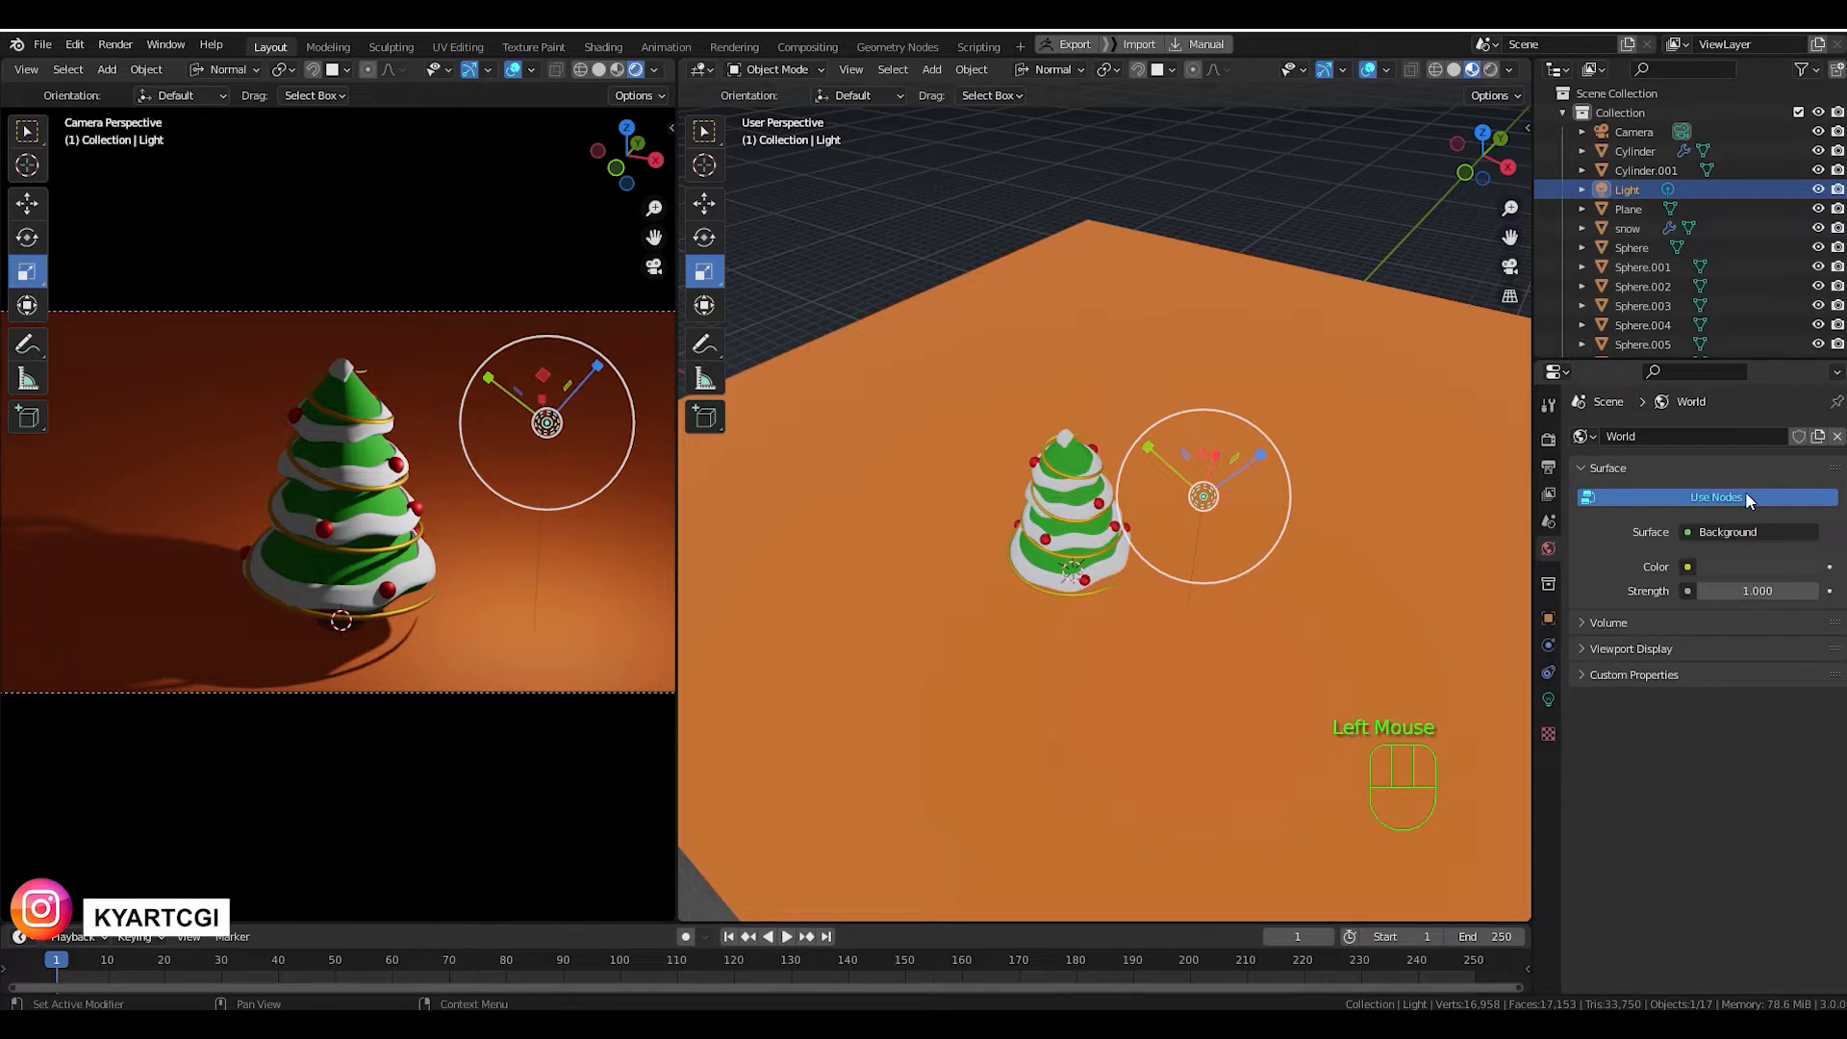
left_click(1688, 567)
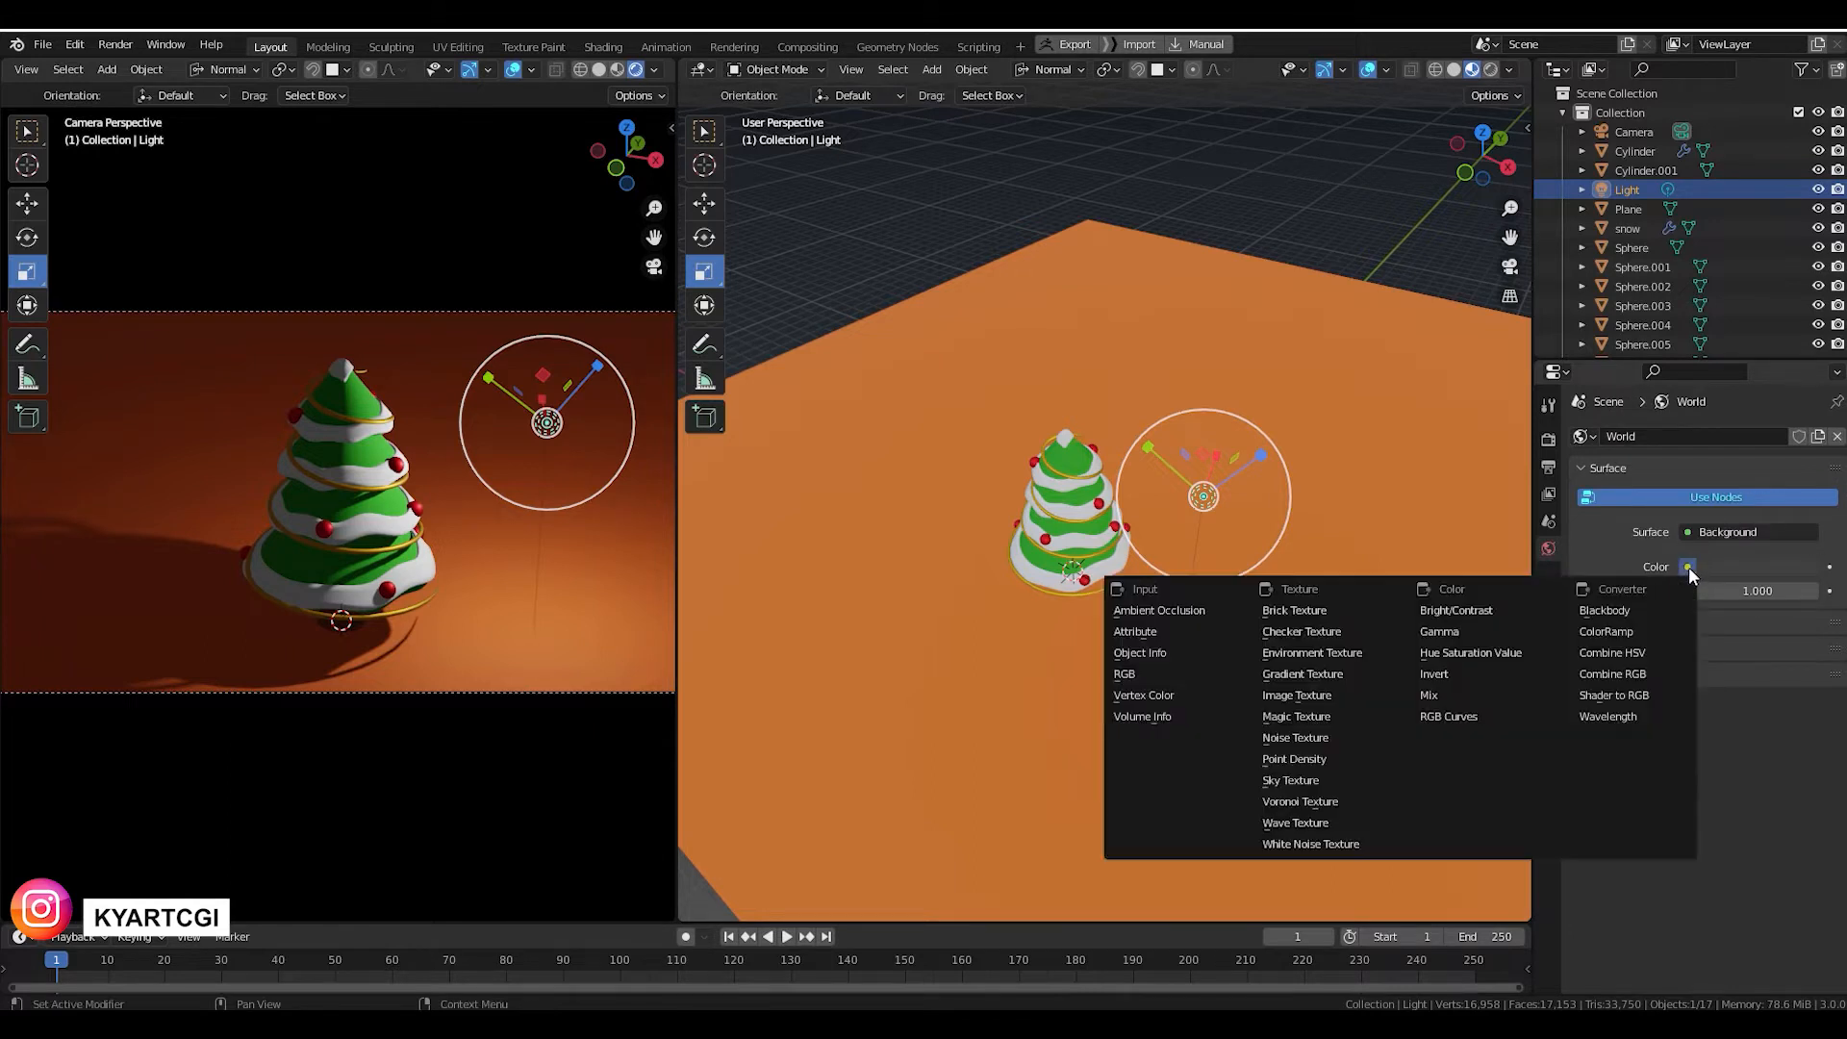
left_click(1684, 569)
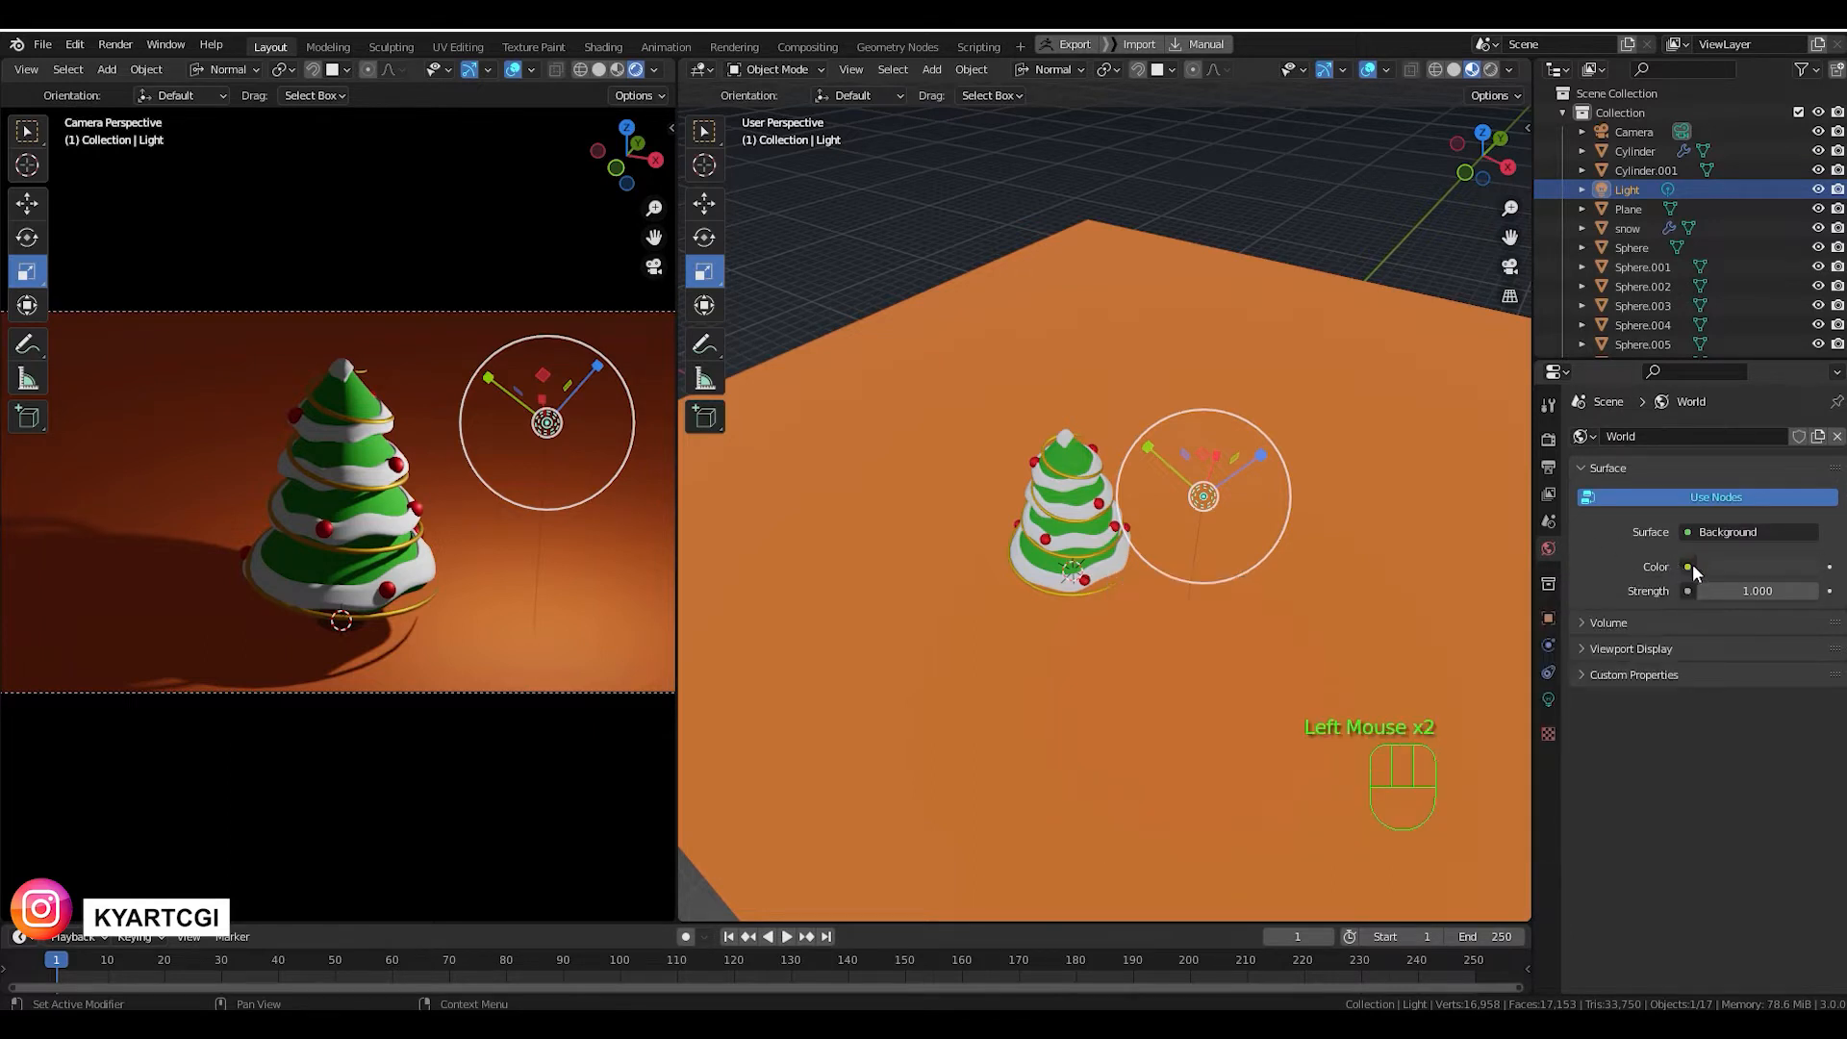
left_click(1688, 569)
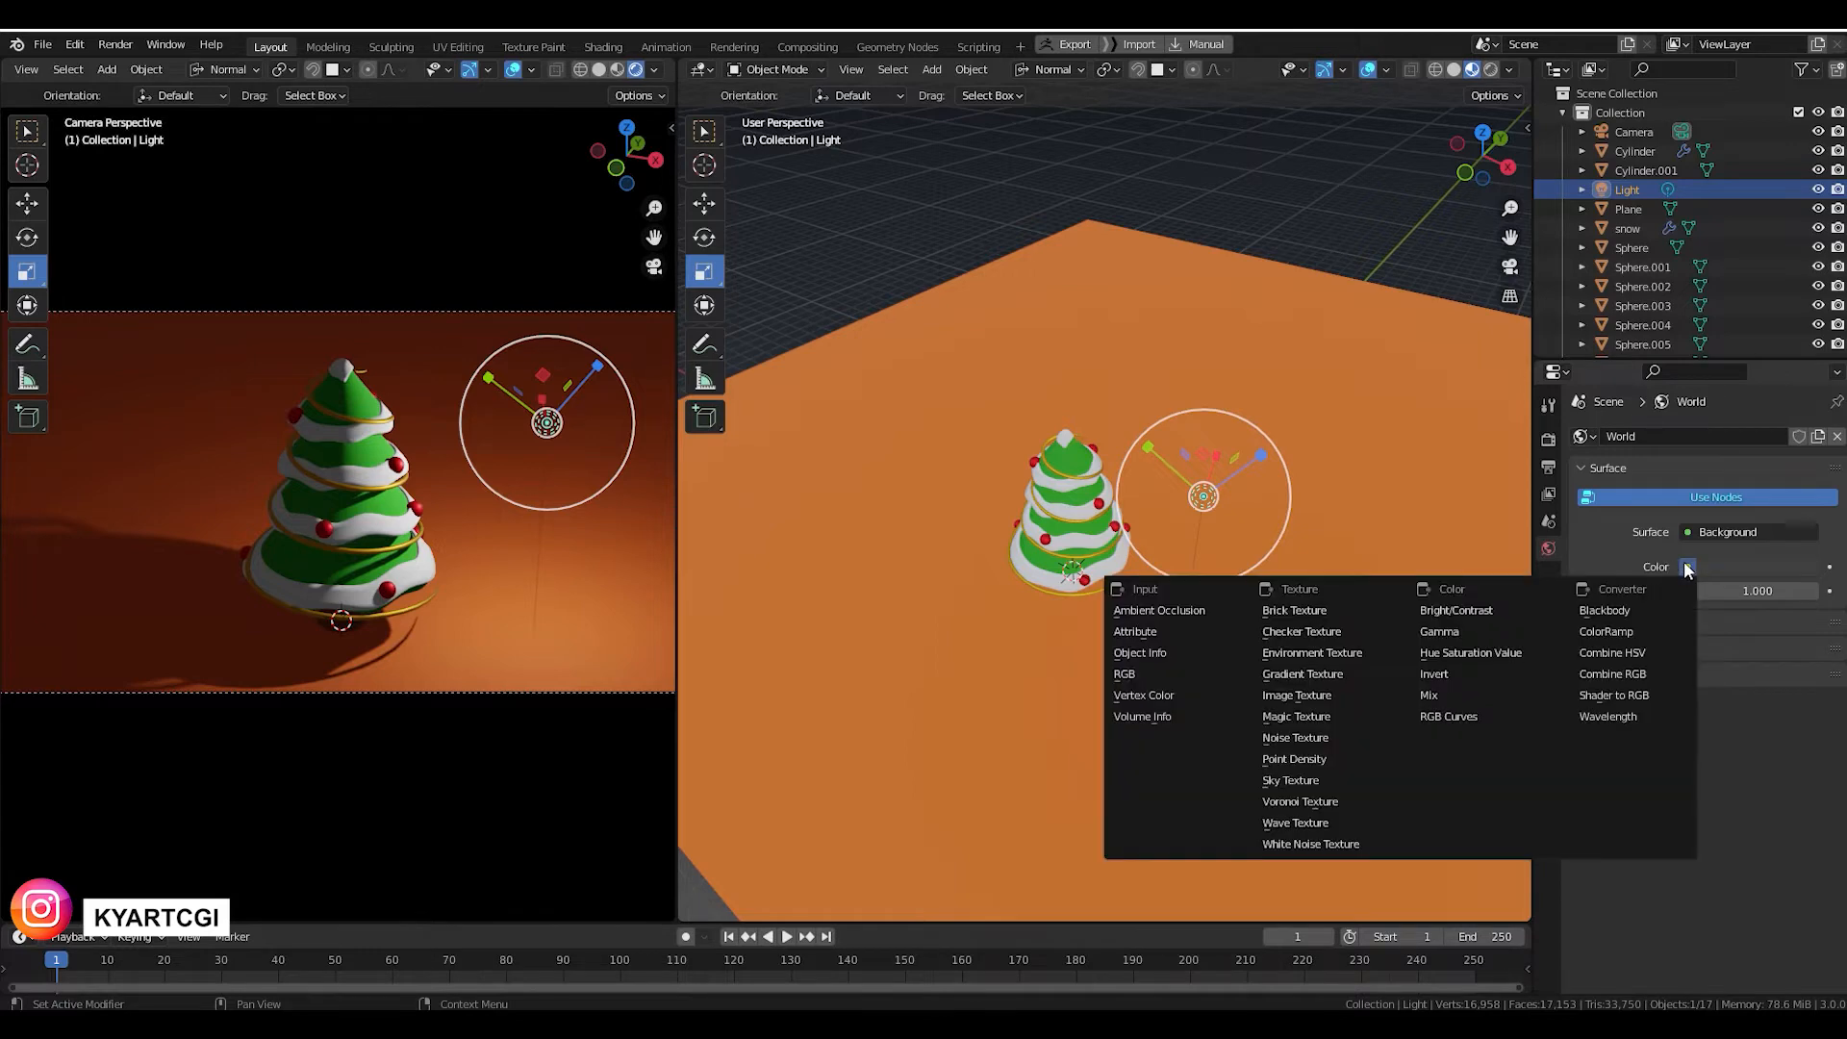
left_click(1357, 653)
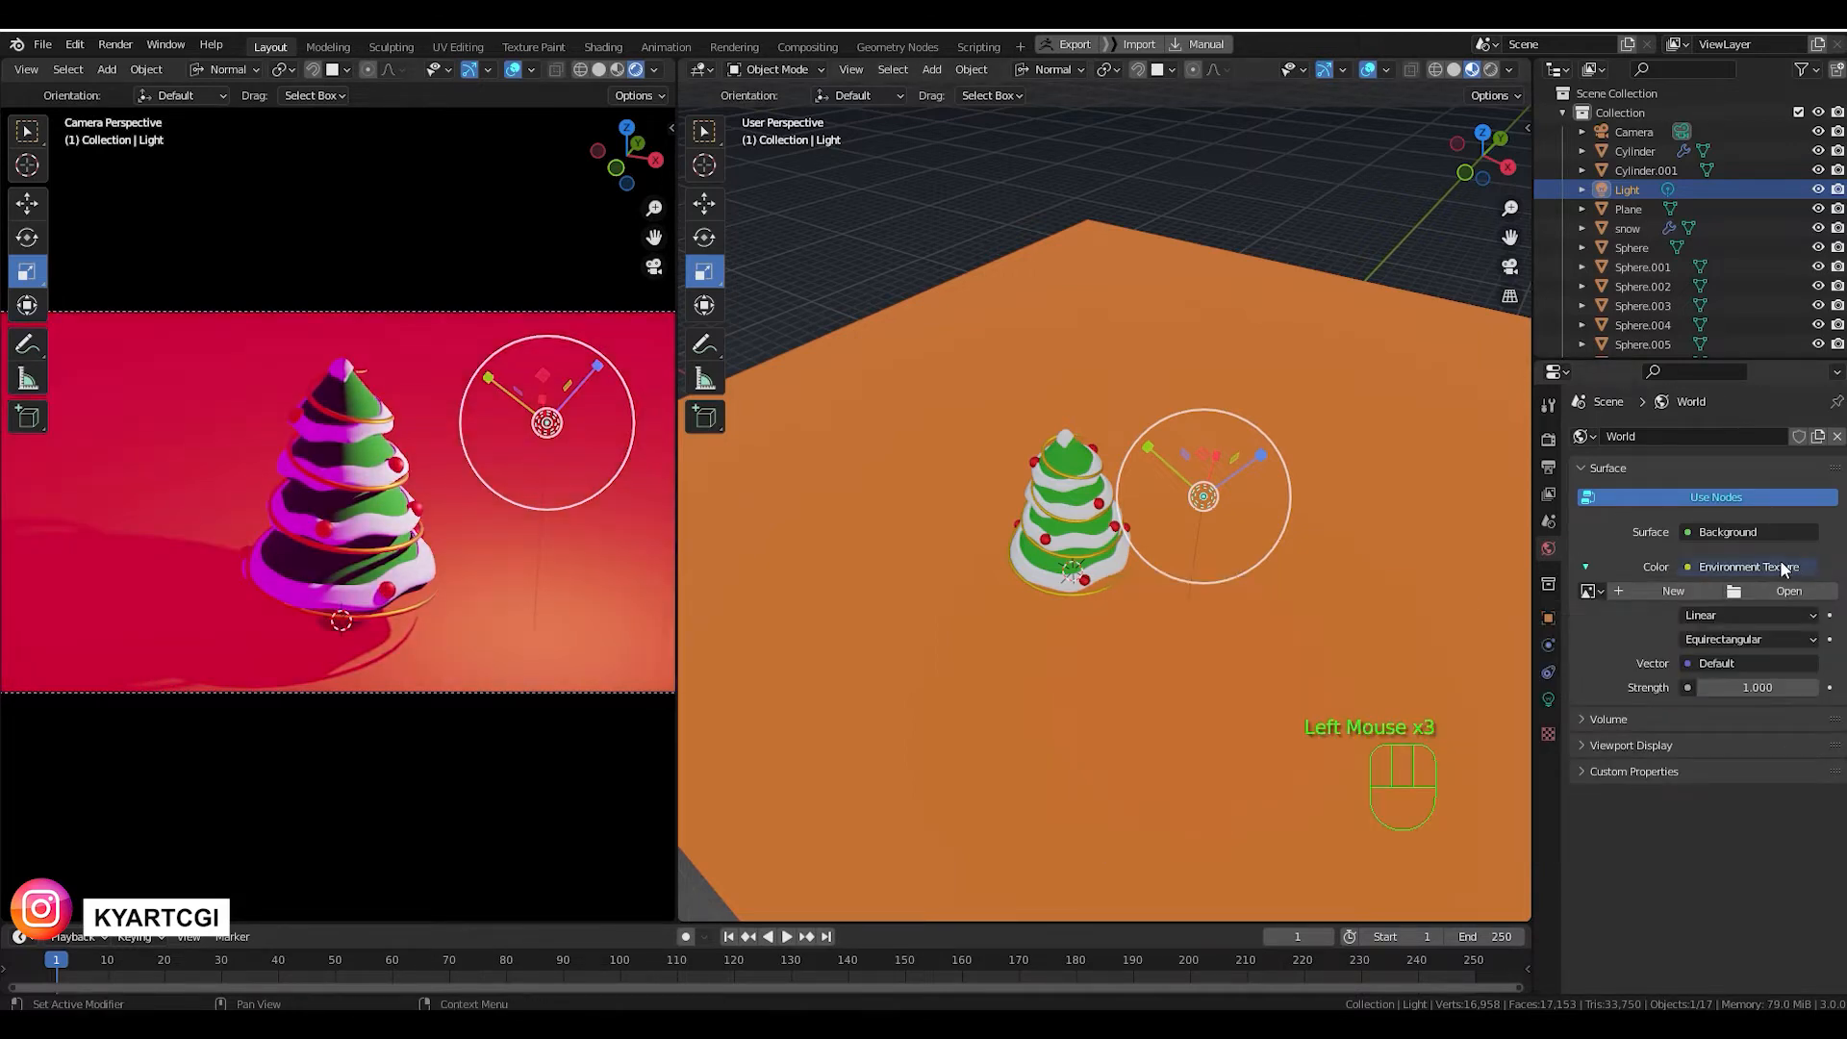
Load blinds_2k.exr from the E:\HDRIS folder as the world's environment image.
left_click(1780, 590)
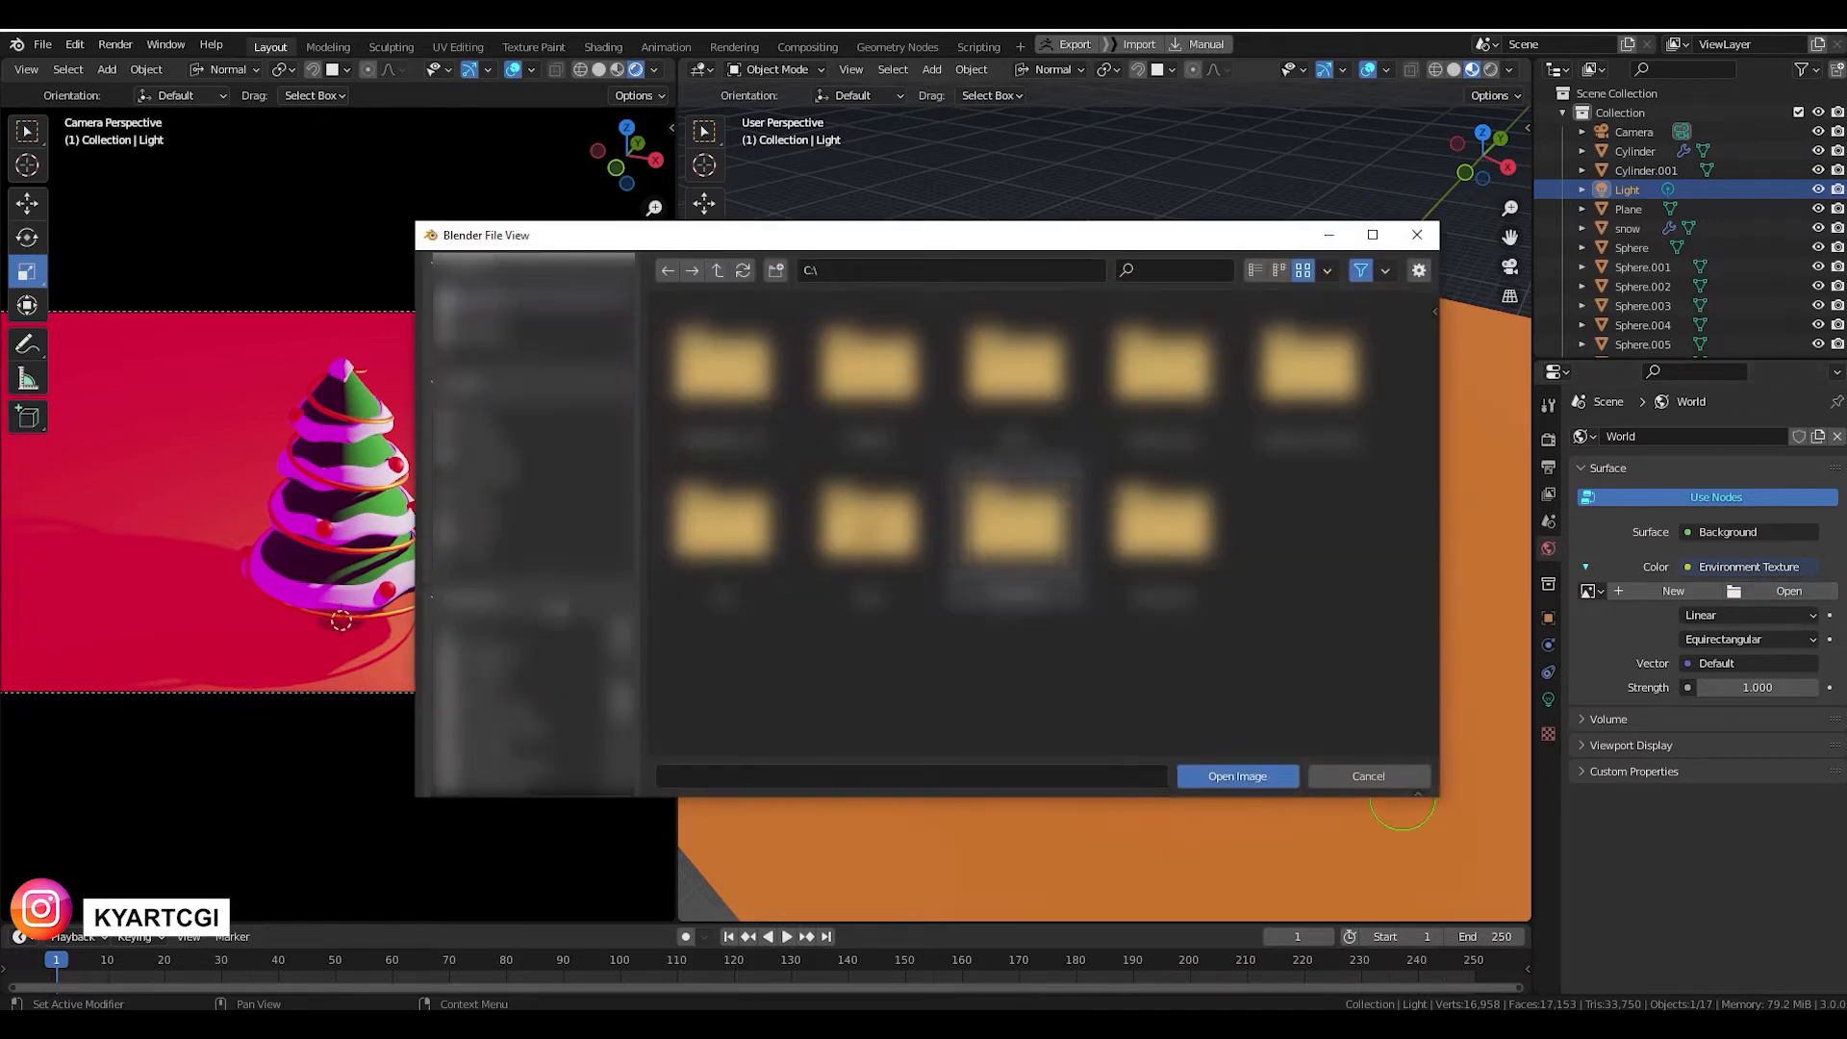
scroll(523, 707, "down", 1)
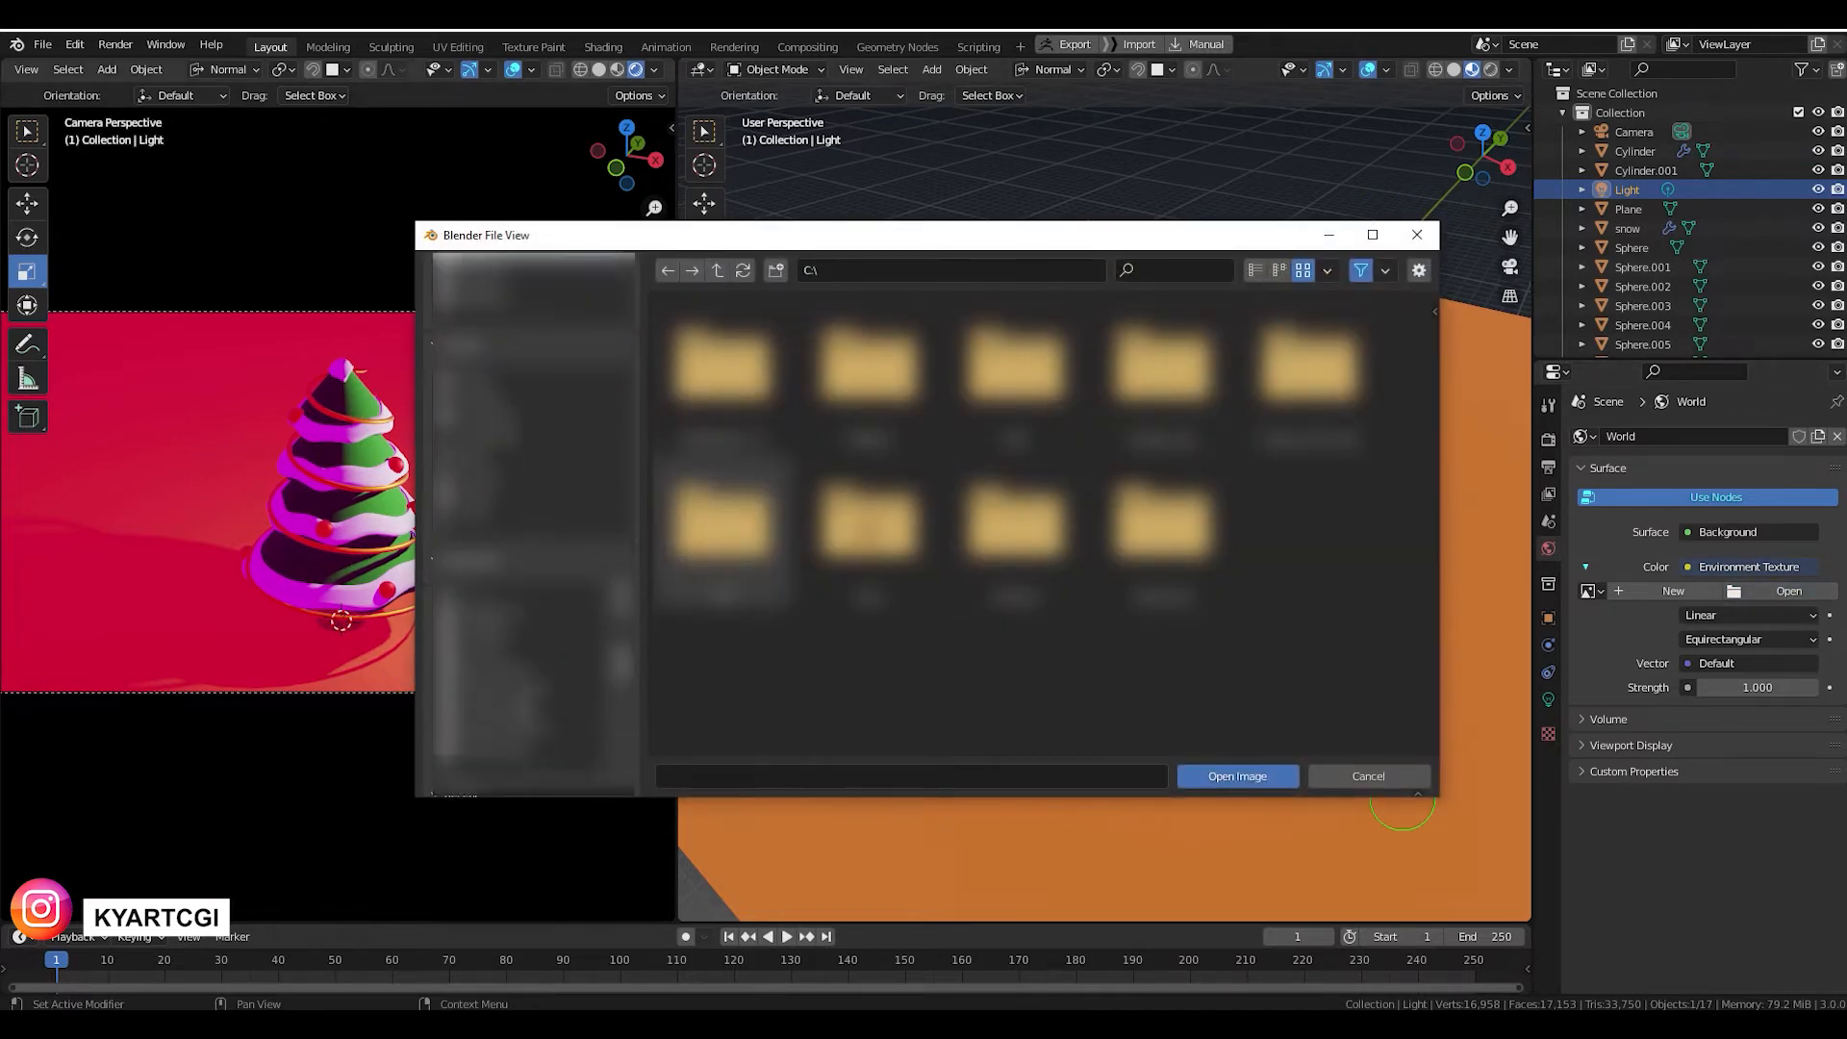
scroll(524, 710, "down", 4)
left_click(488, 698)
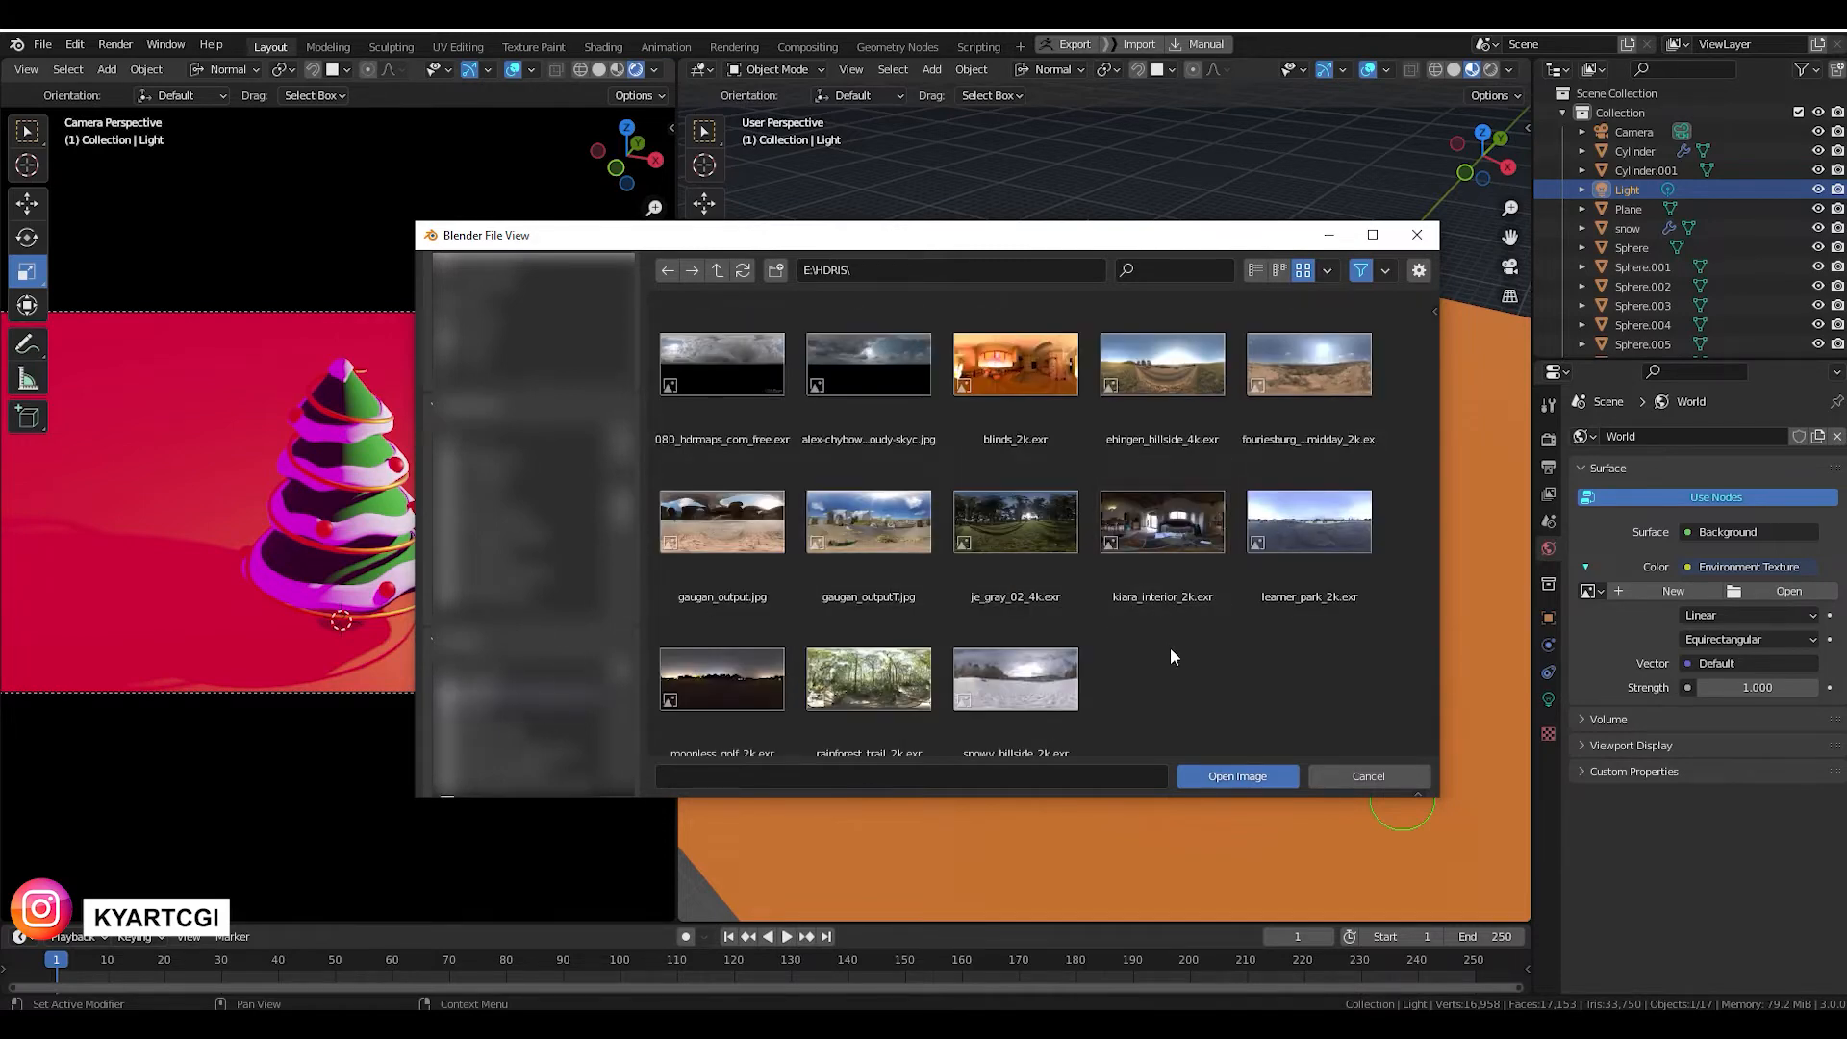
left_click(1025, 373)
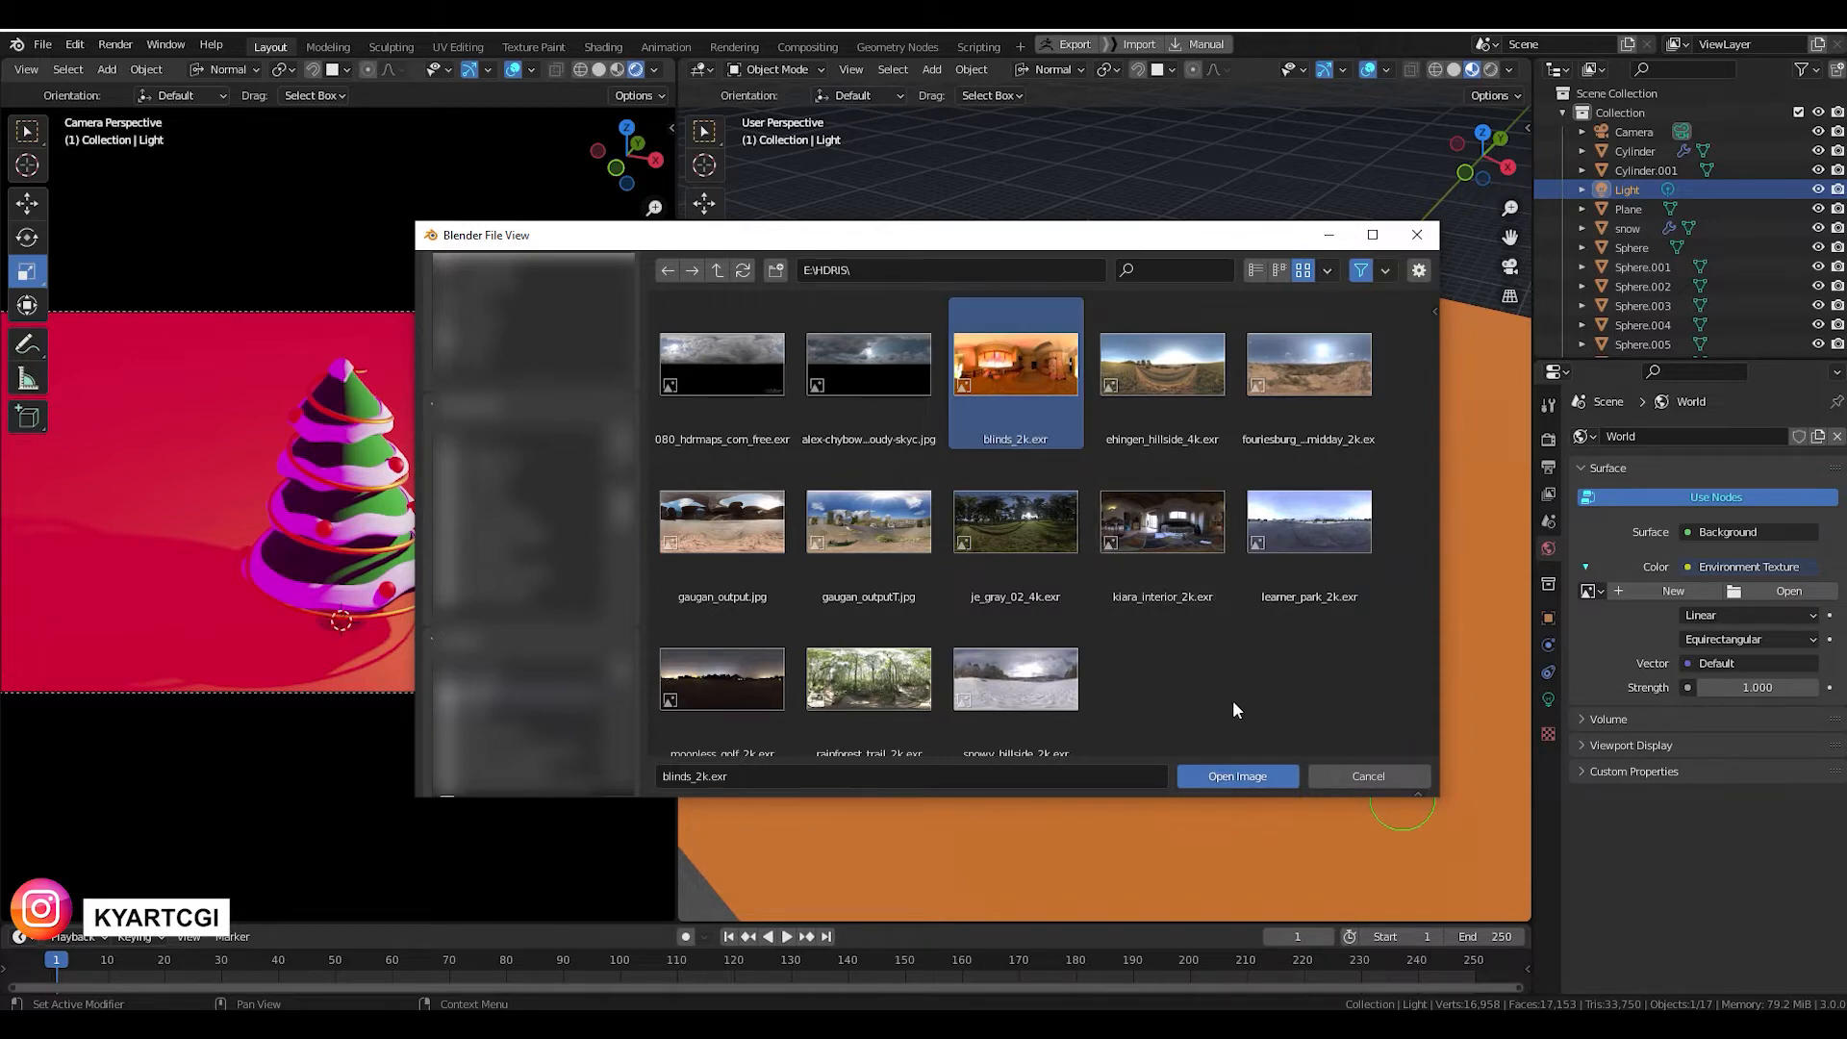
left_click(1238, 776)
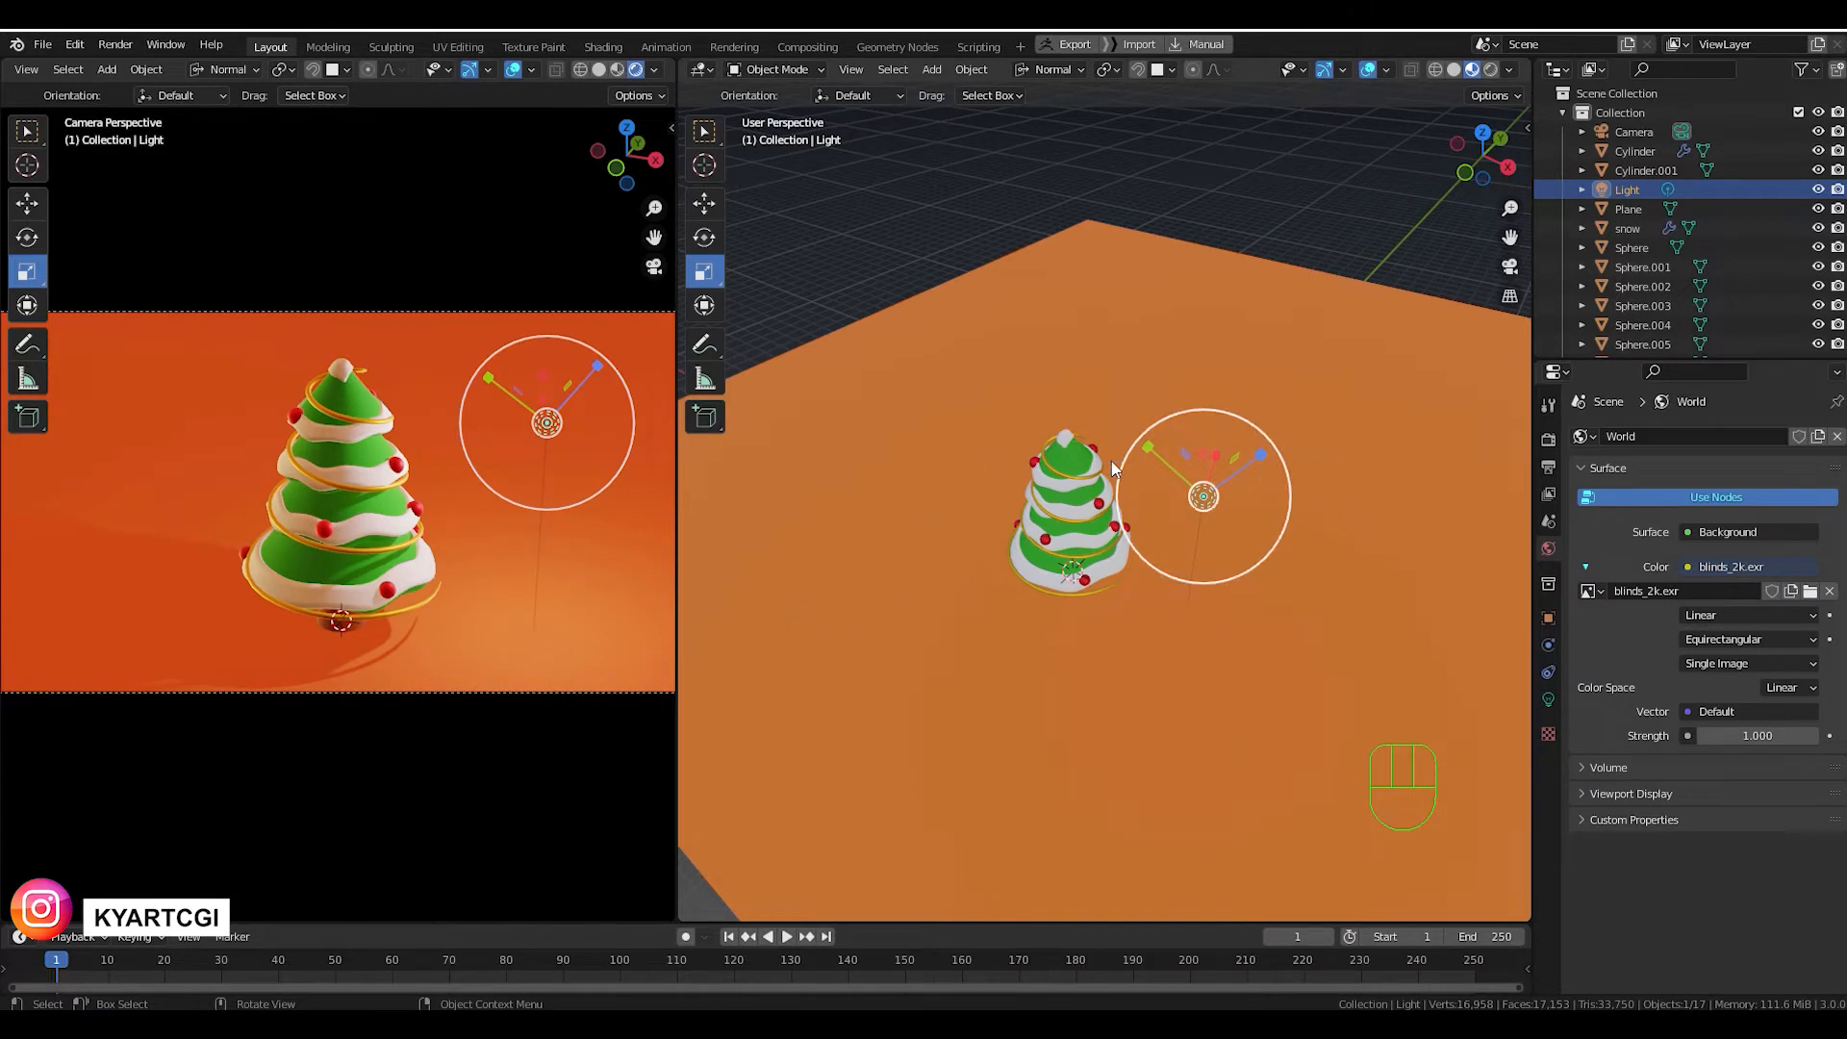
Change the scene's render engine to Cycles.
left_click(1551, 440)
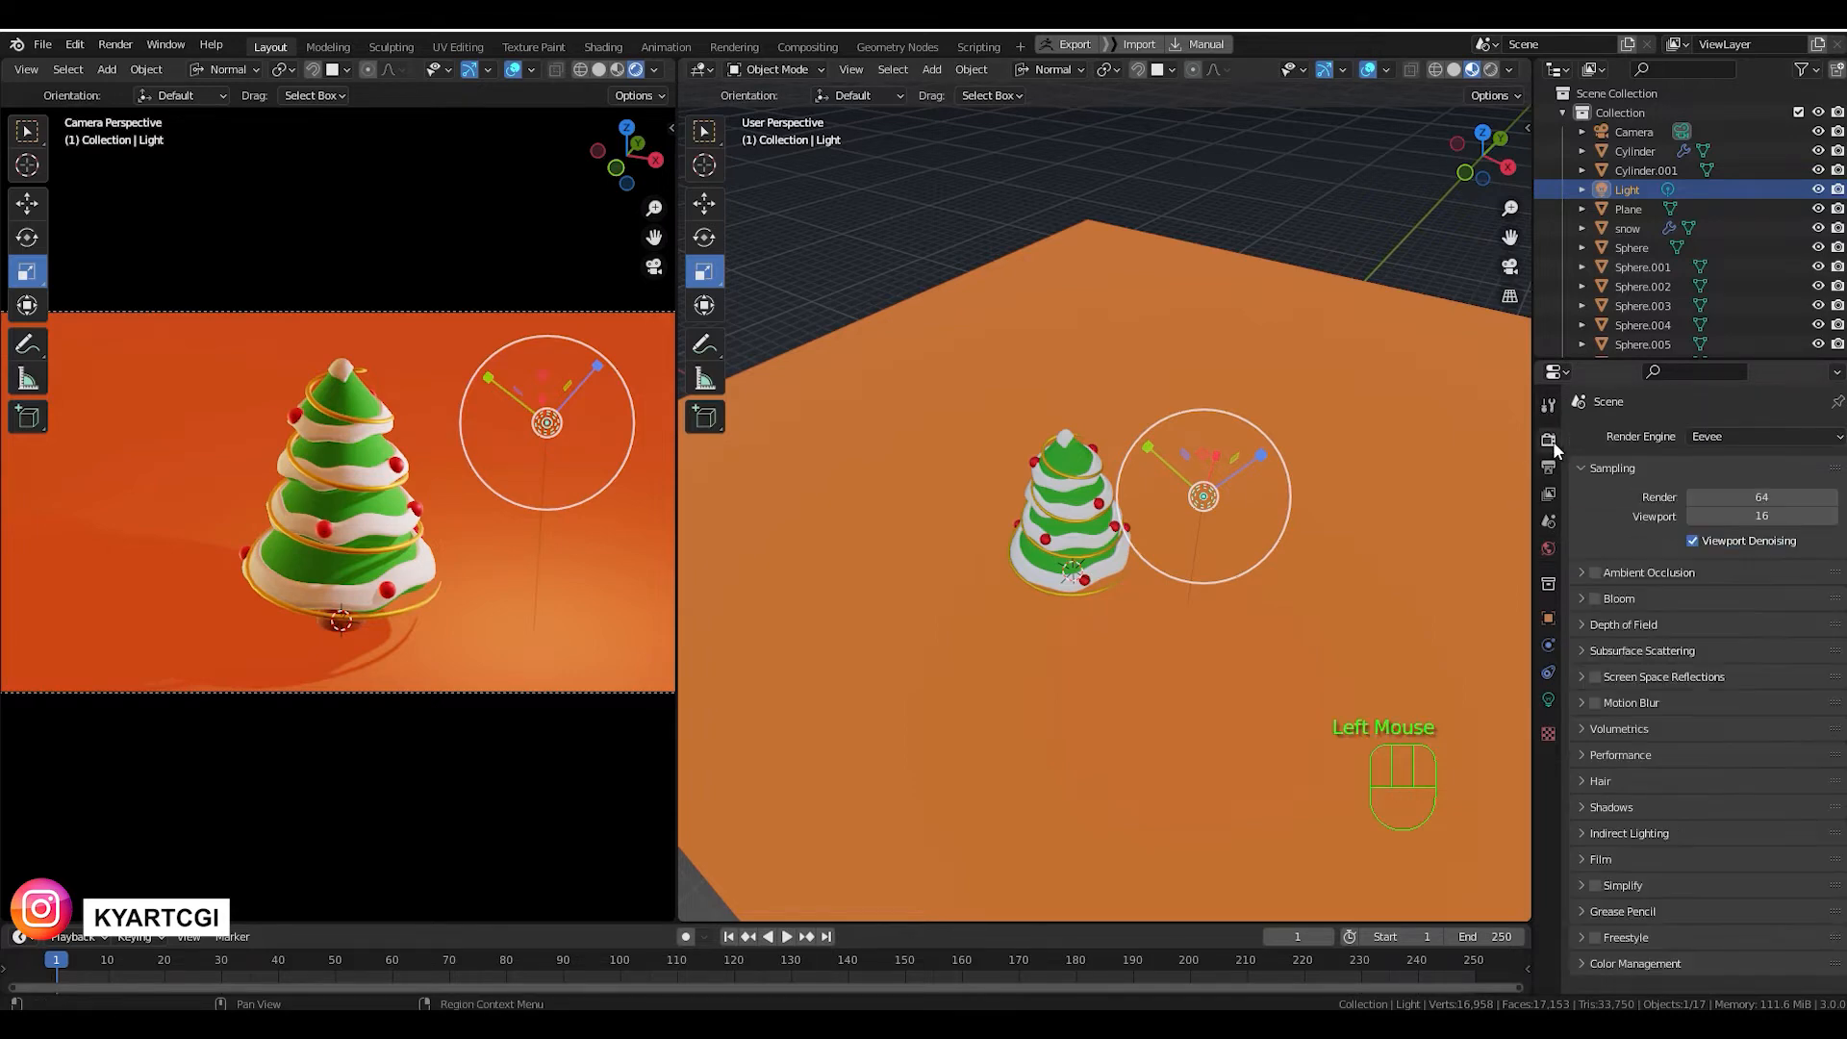
left_click(1780, 432)
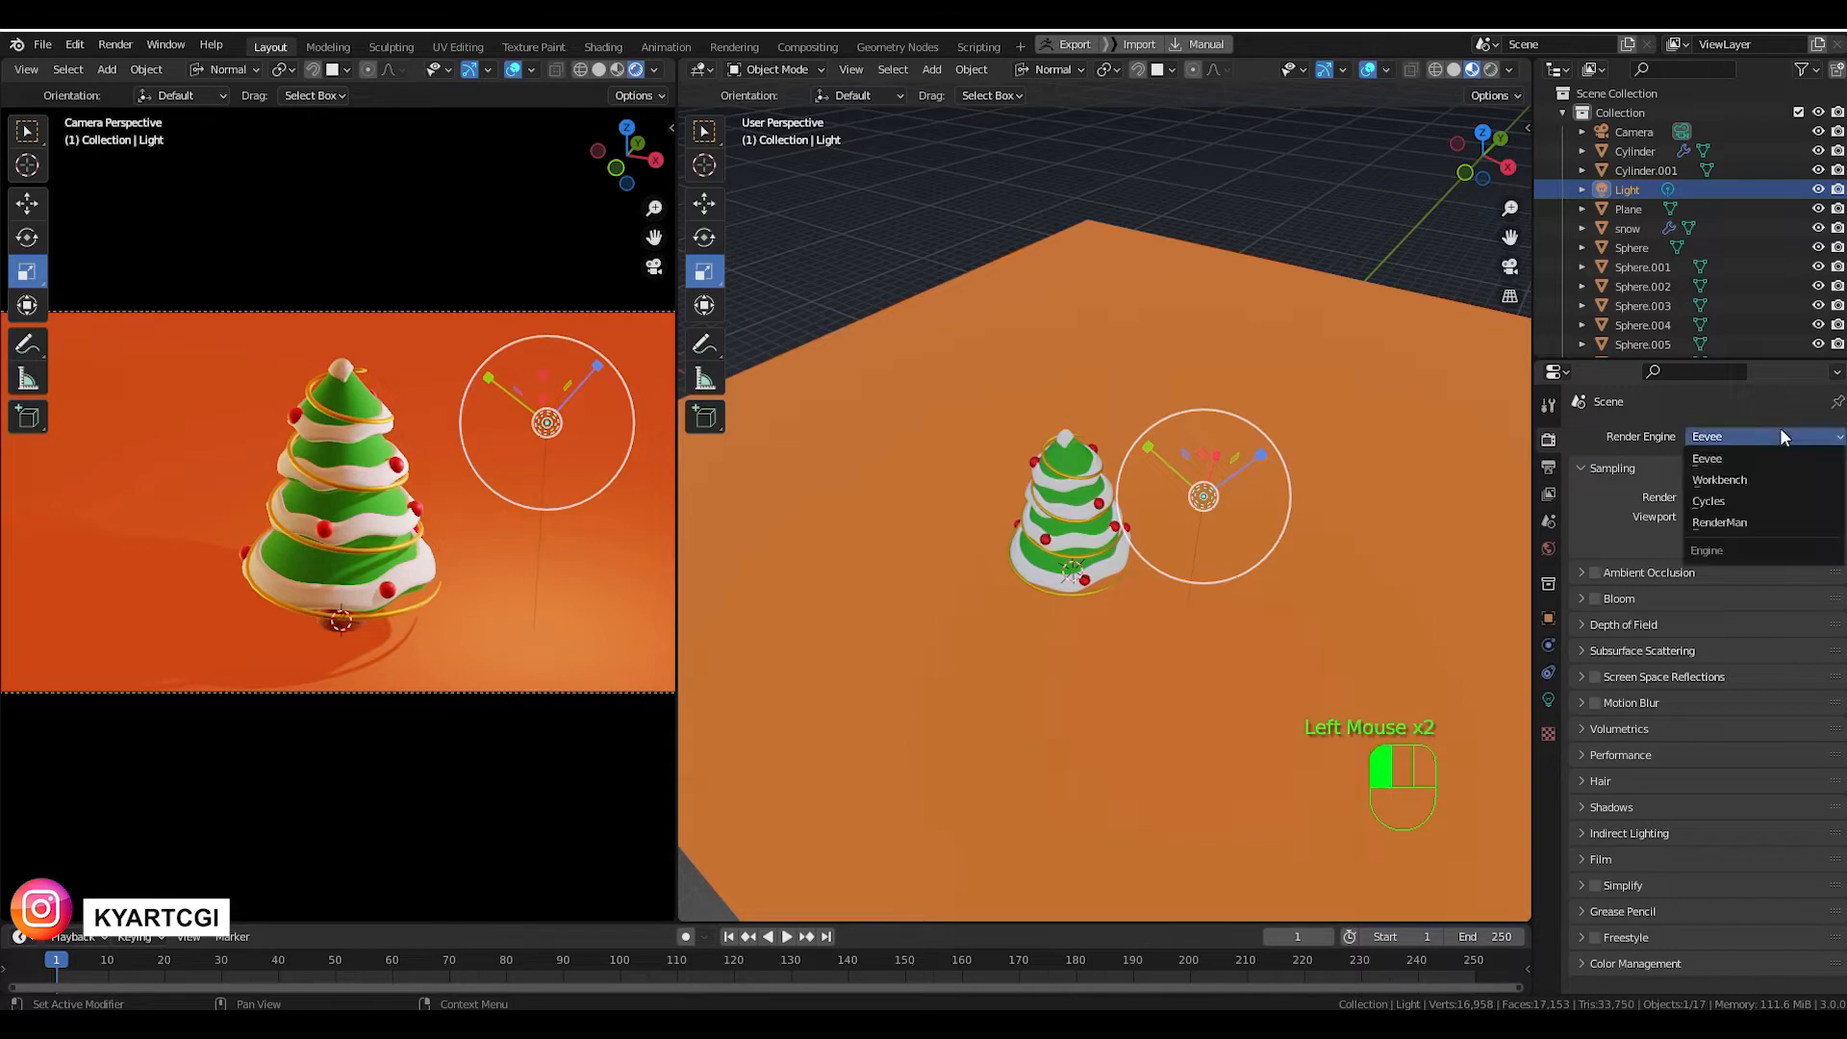
left_click(1761, 504)
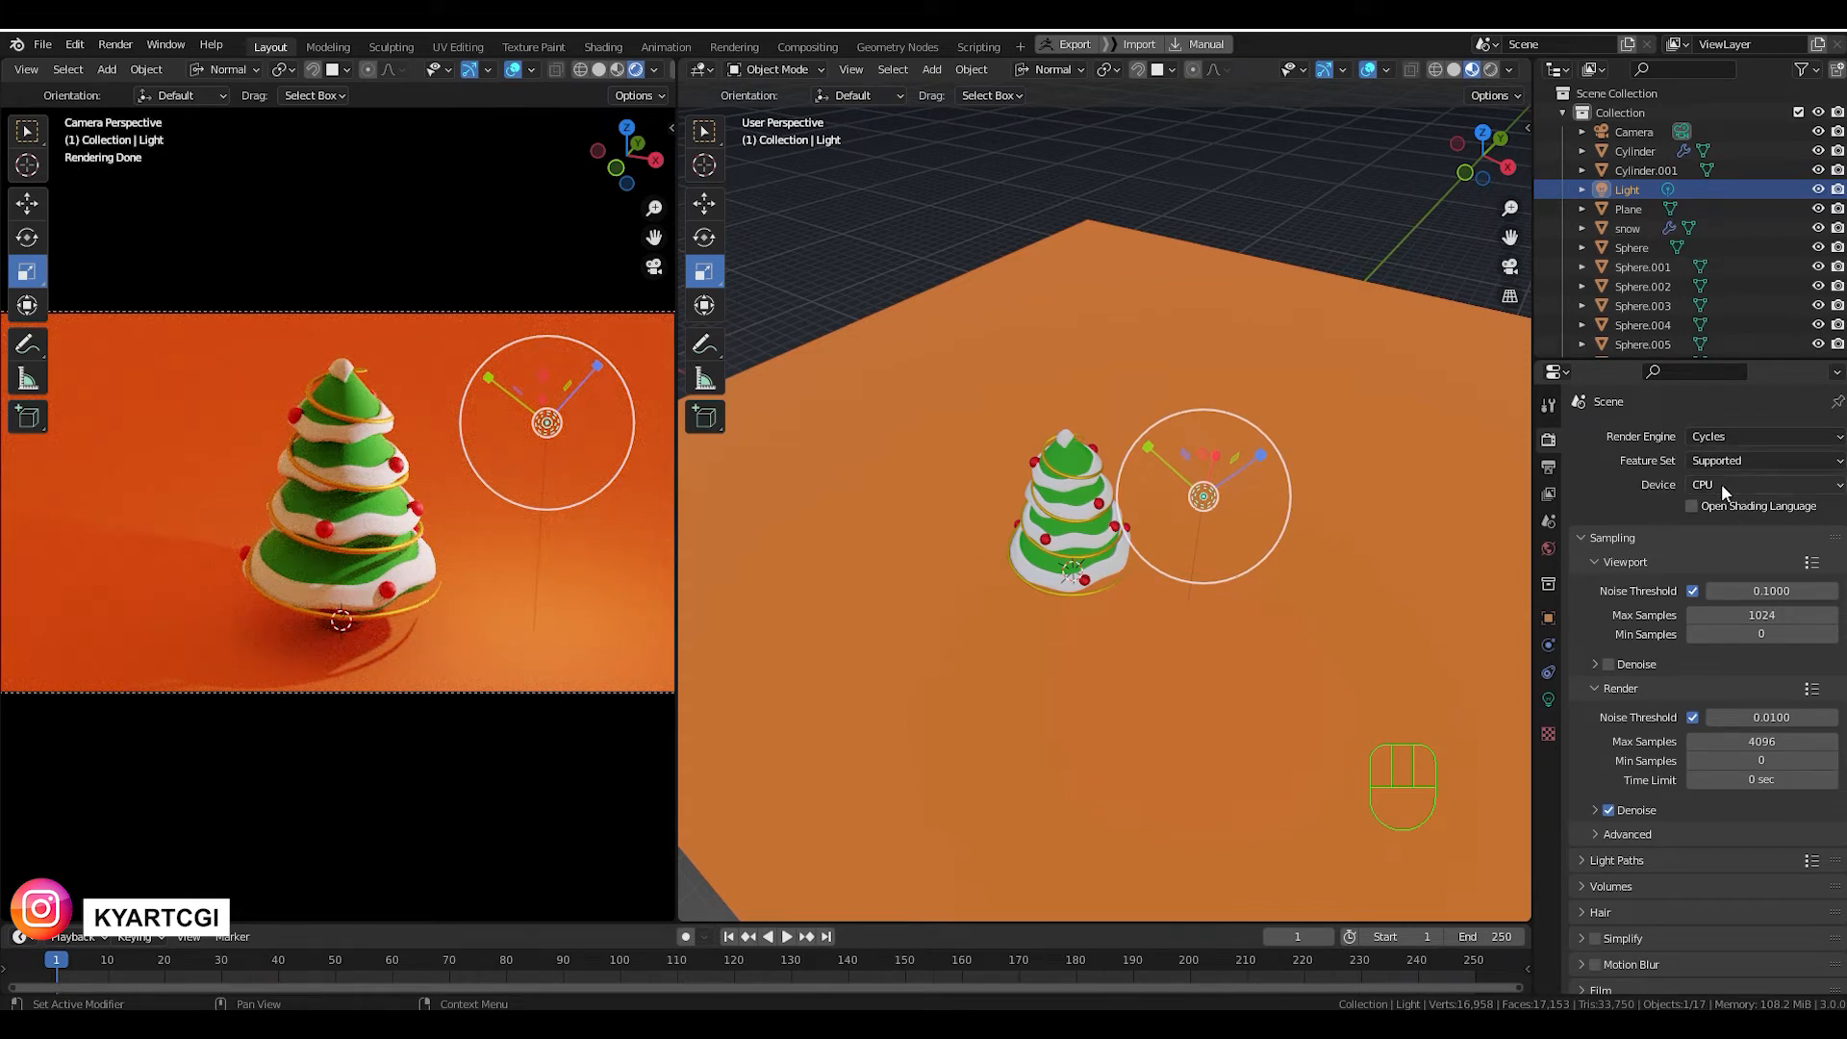
Set the Cycles device to GPU Compute and the viewport max samples to 500.
left_click(1769, 482)
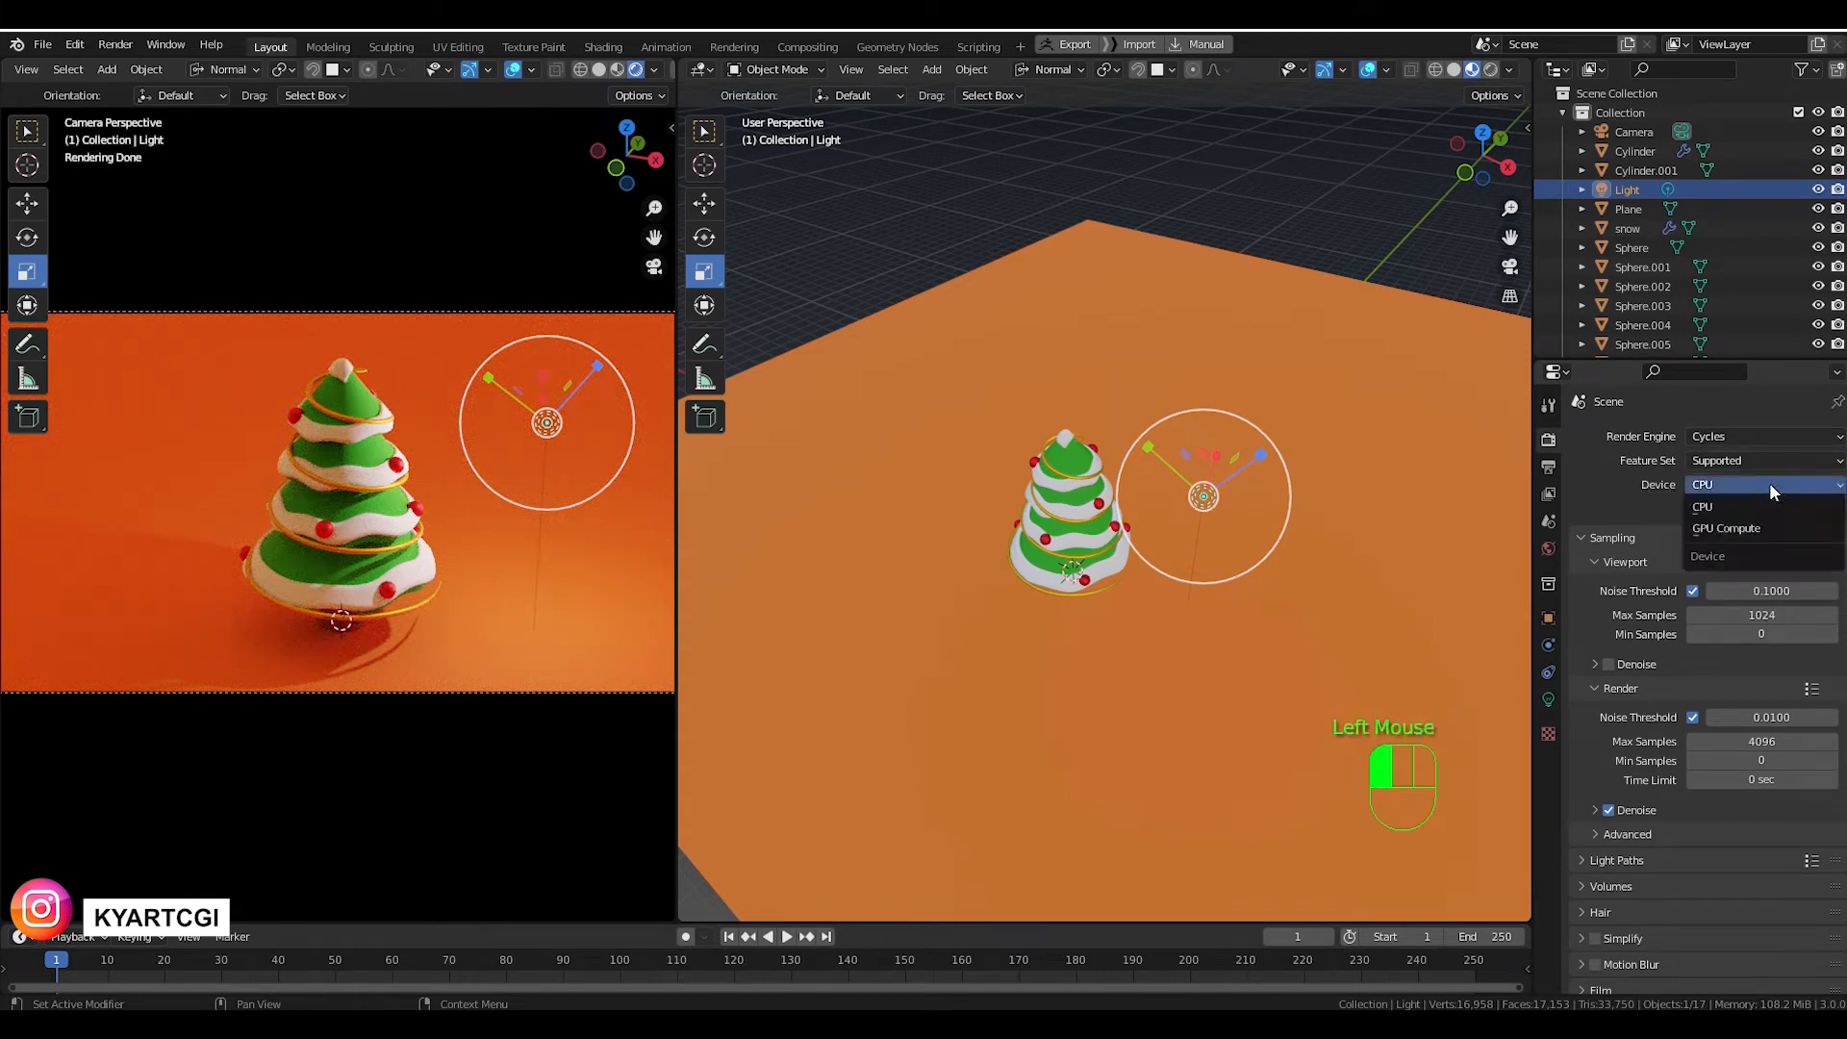
left_click(1779, 531)
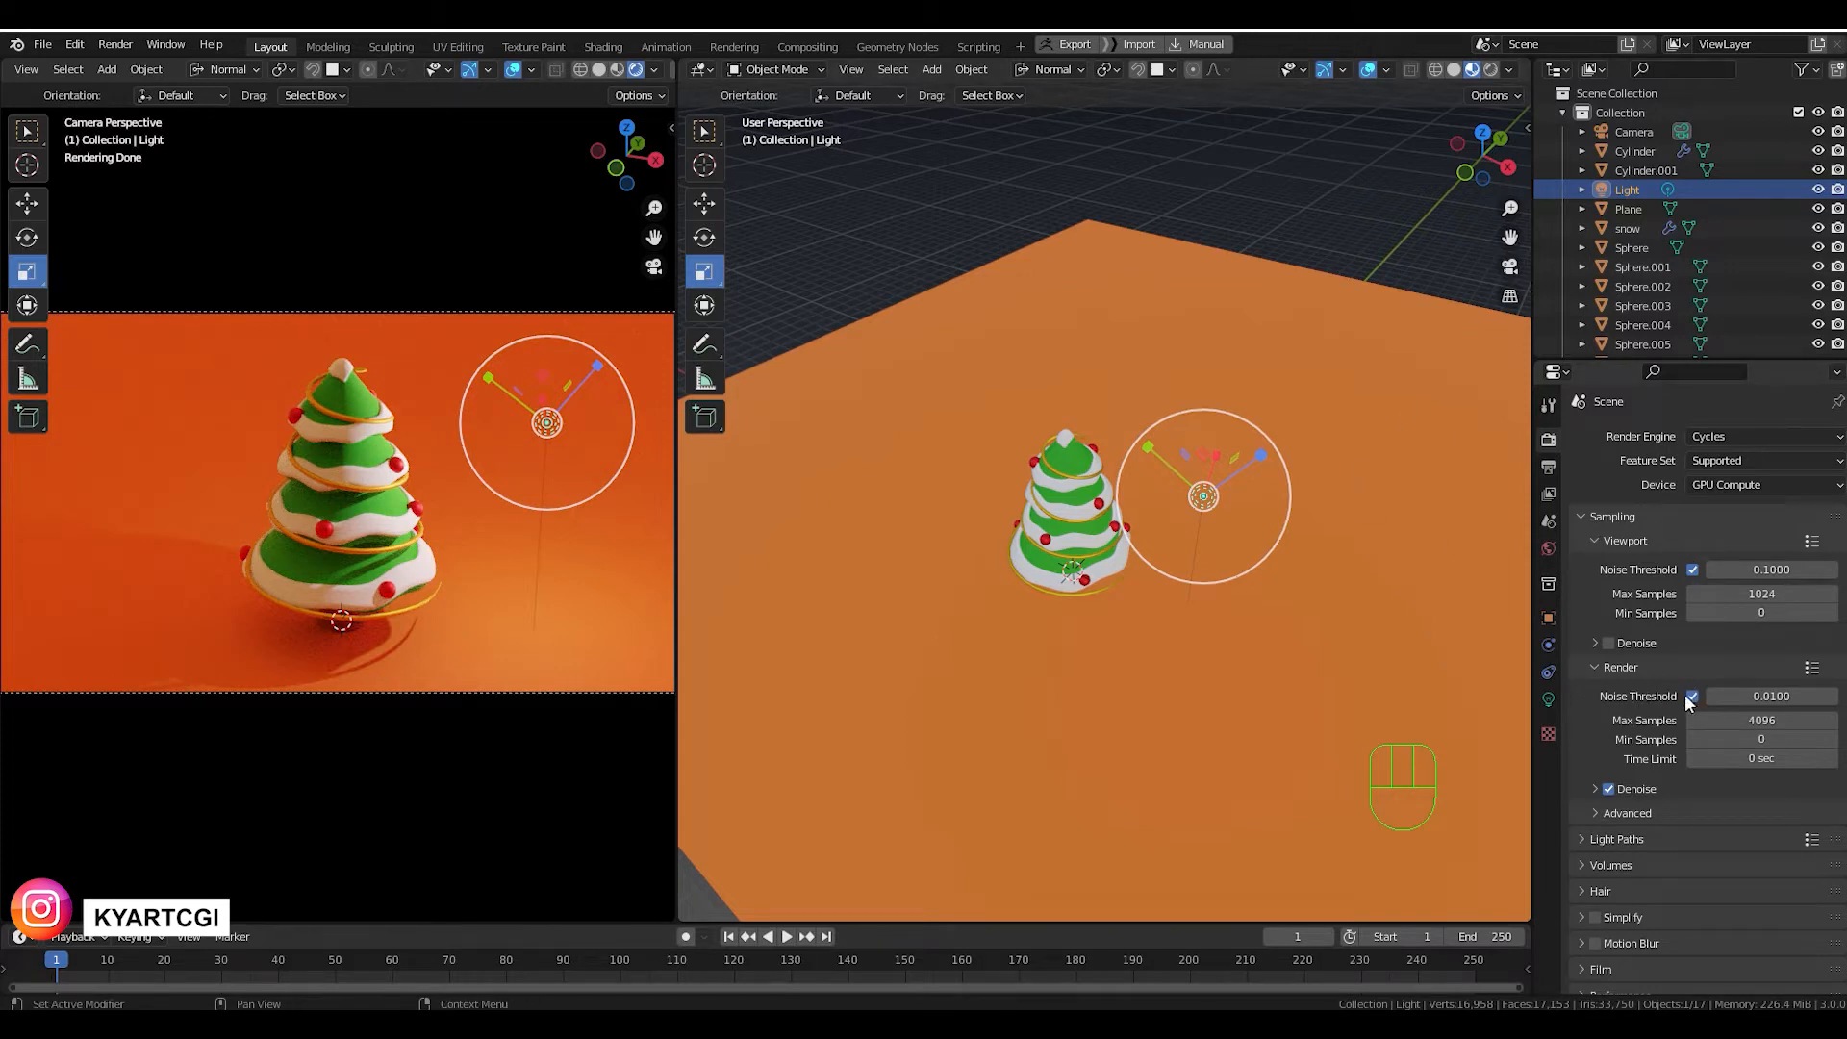
left_click(1762, 594)
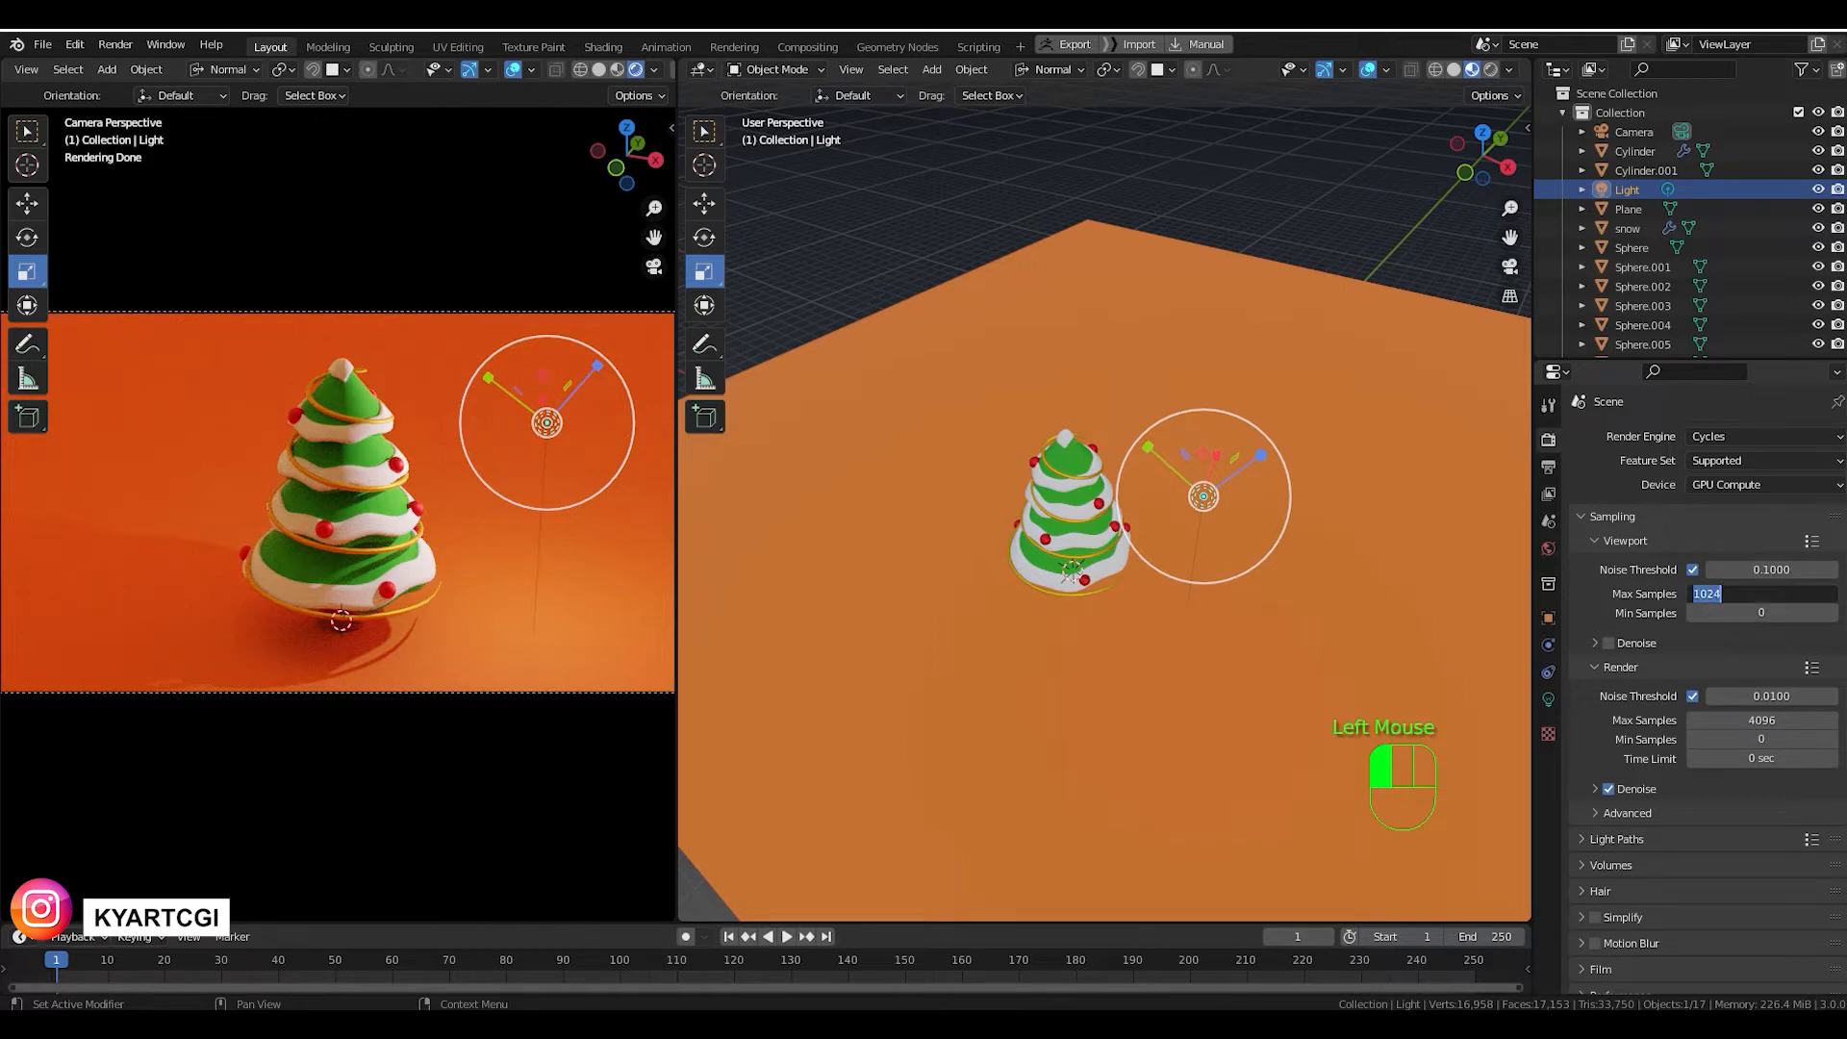
type("500")
key("Return")
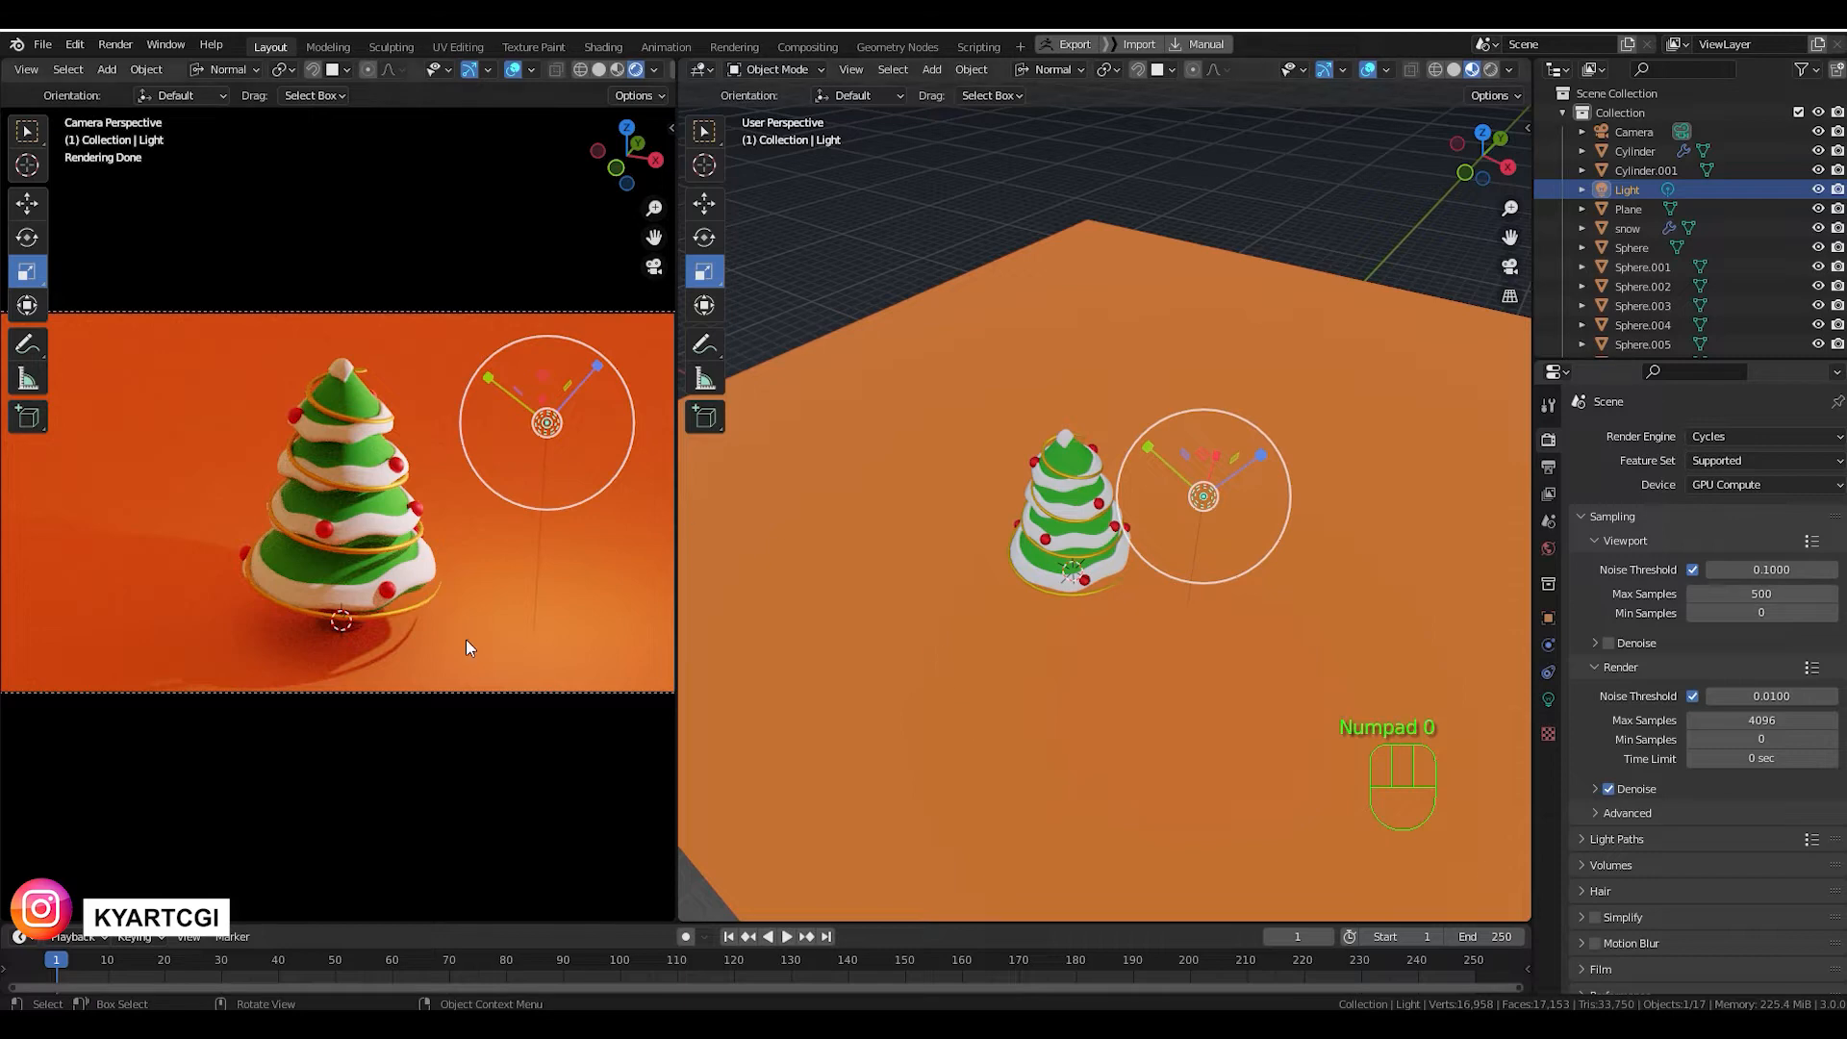
Set the final render's max samples to 1500 and its noise threshold to 0.1.
left_click(1781, 721)
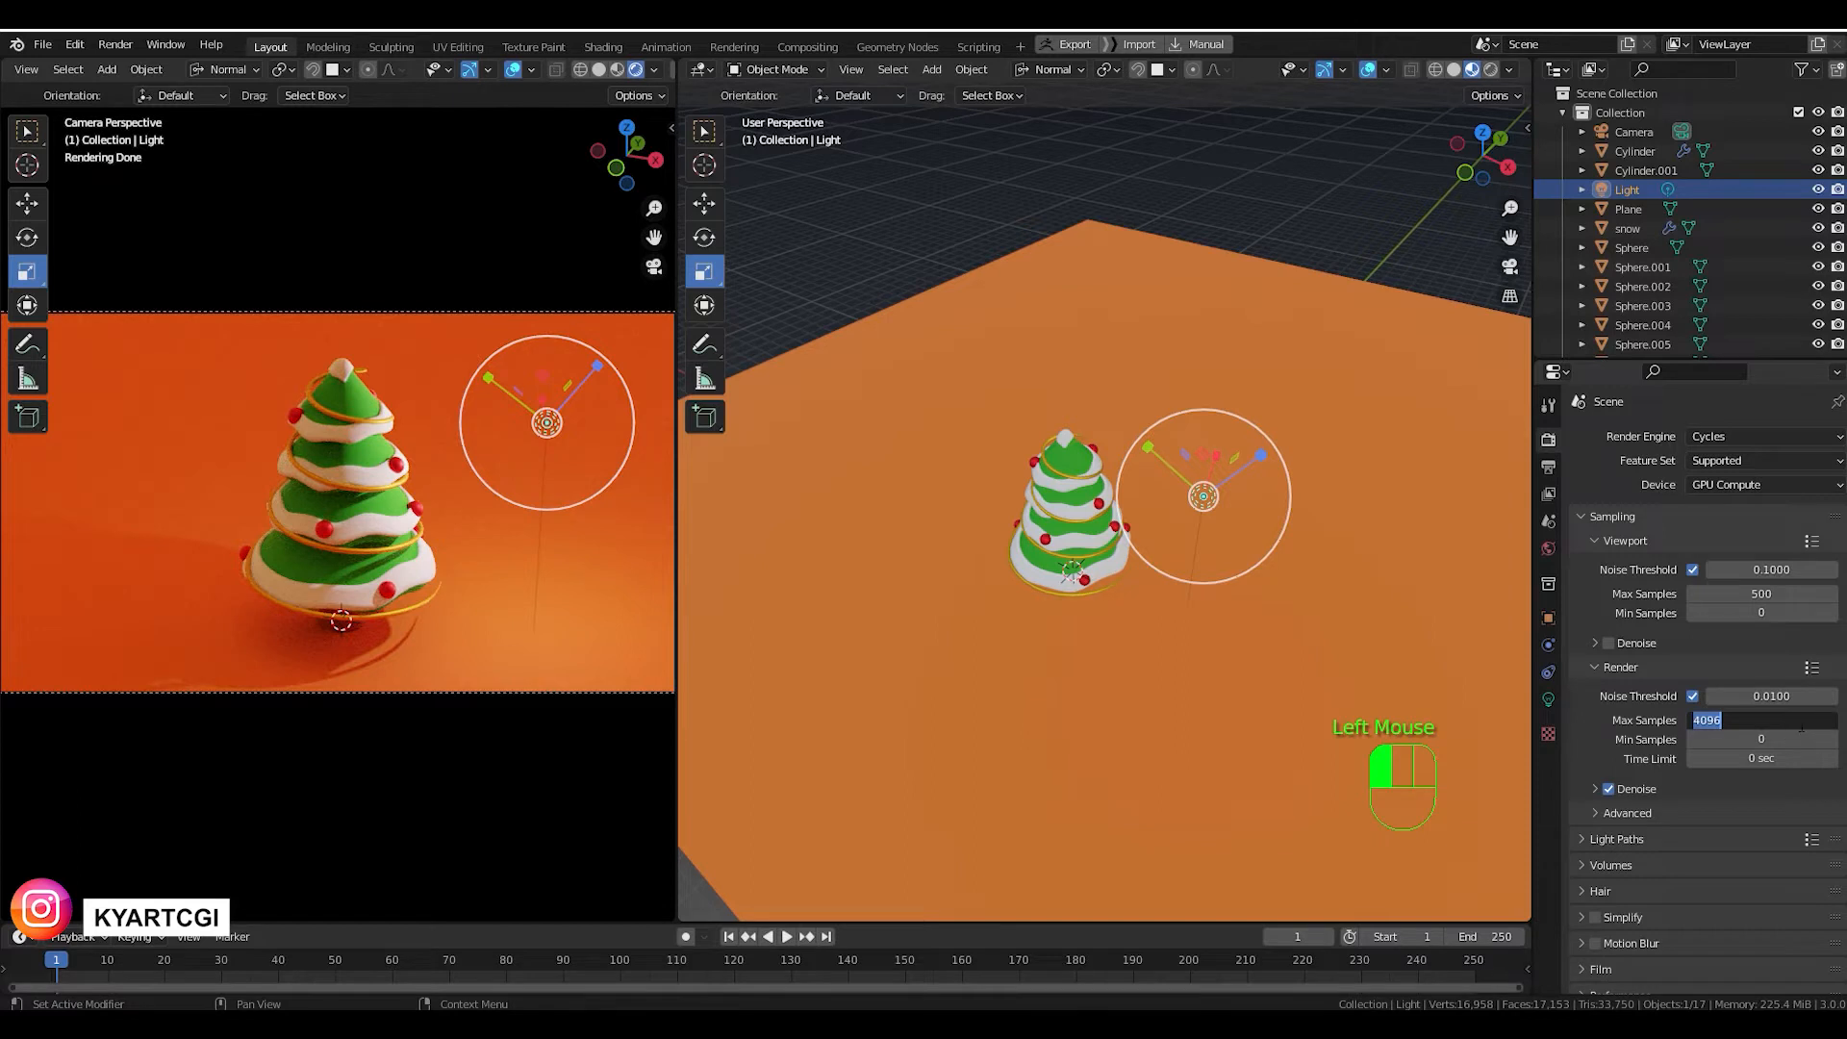
type("1500")
key("Return")
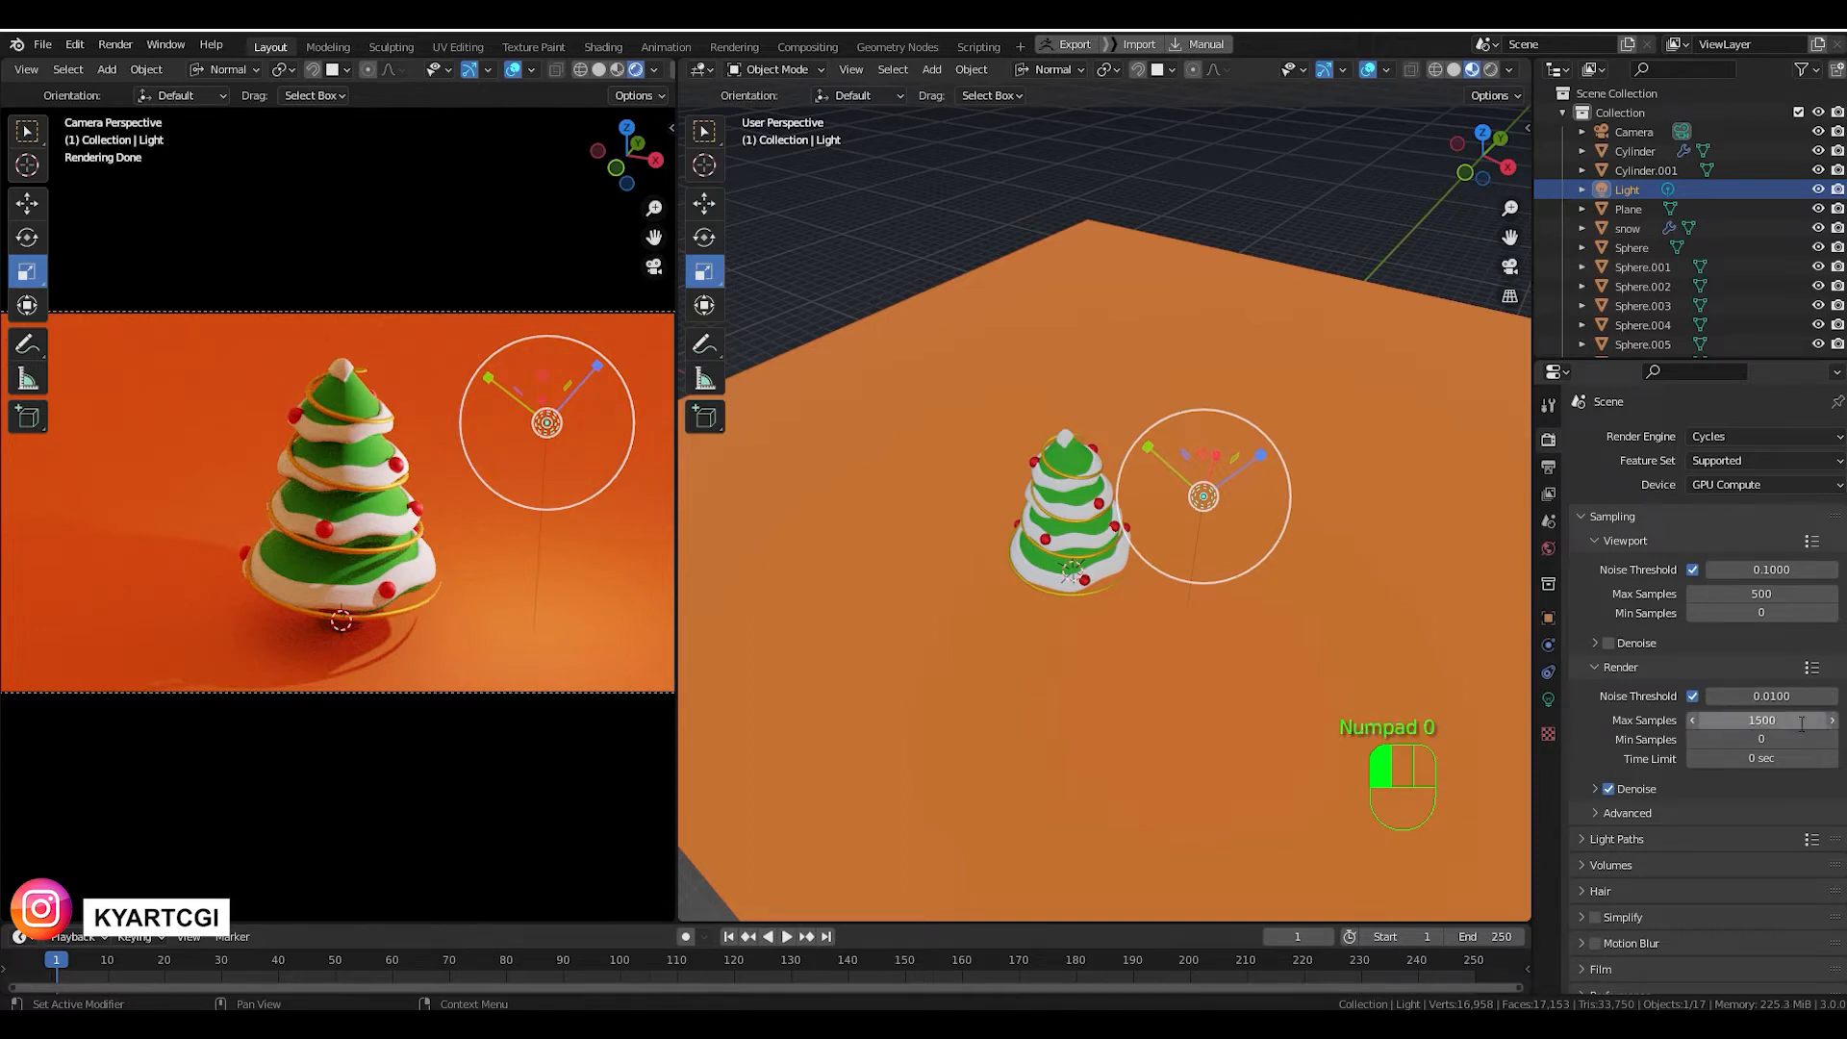
left_click(1771, 695)
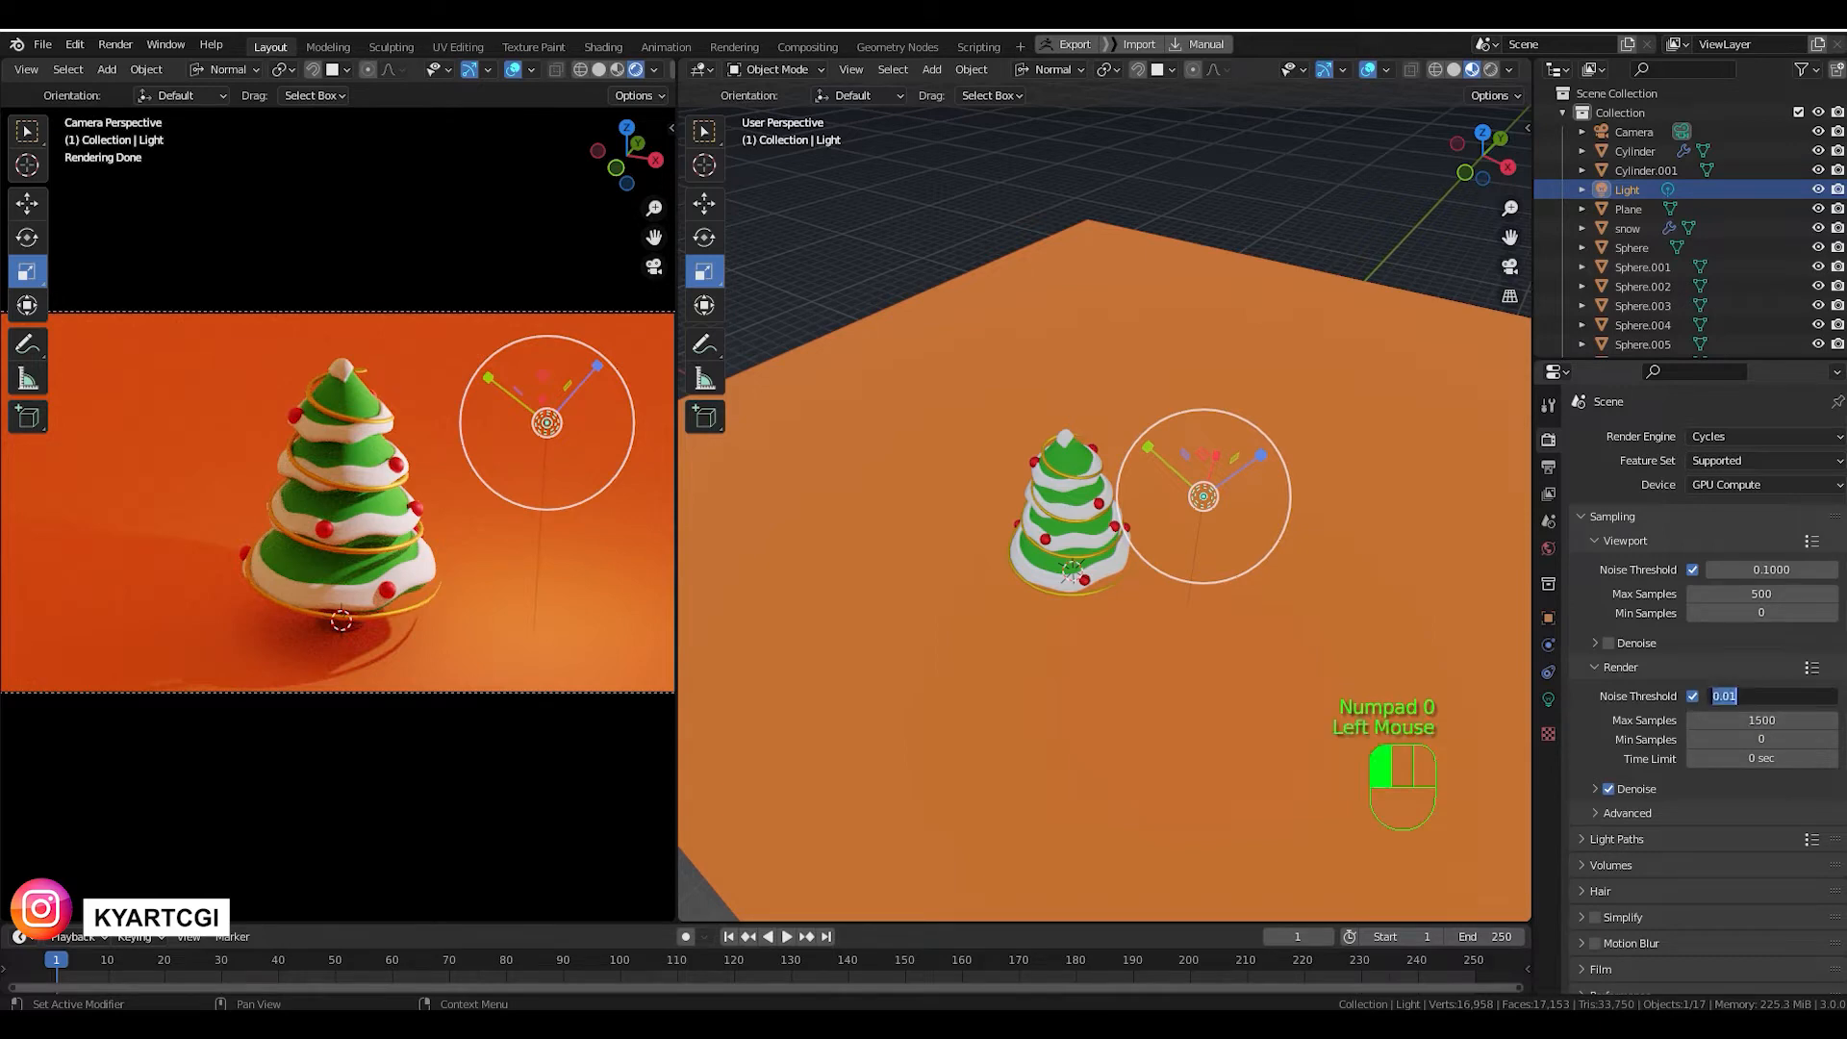
type("0.1")
key("Return")
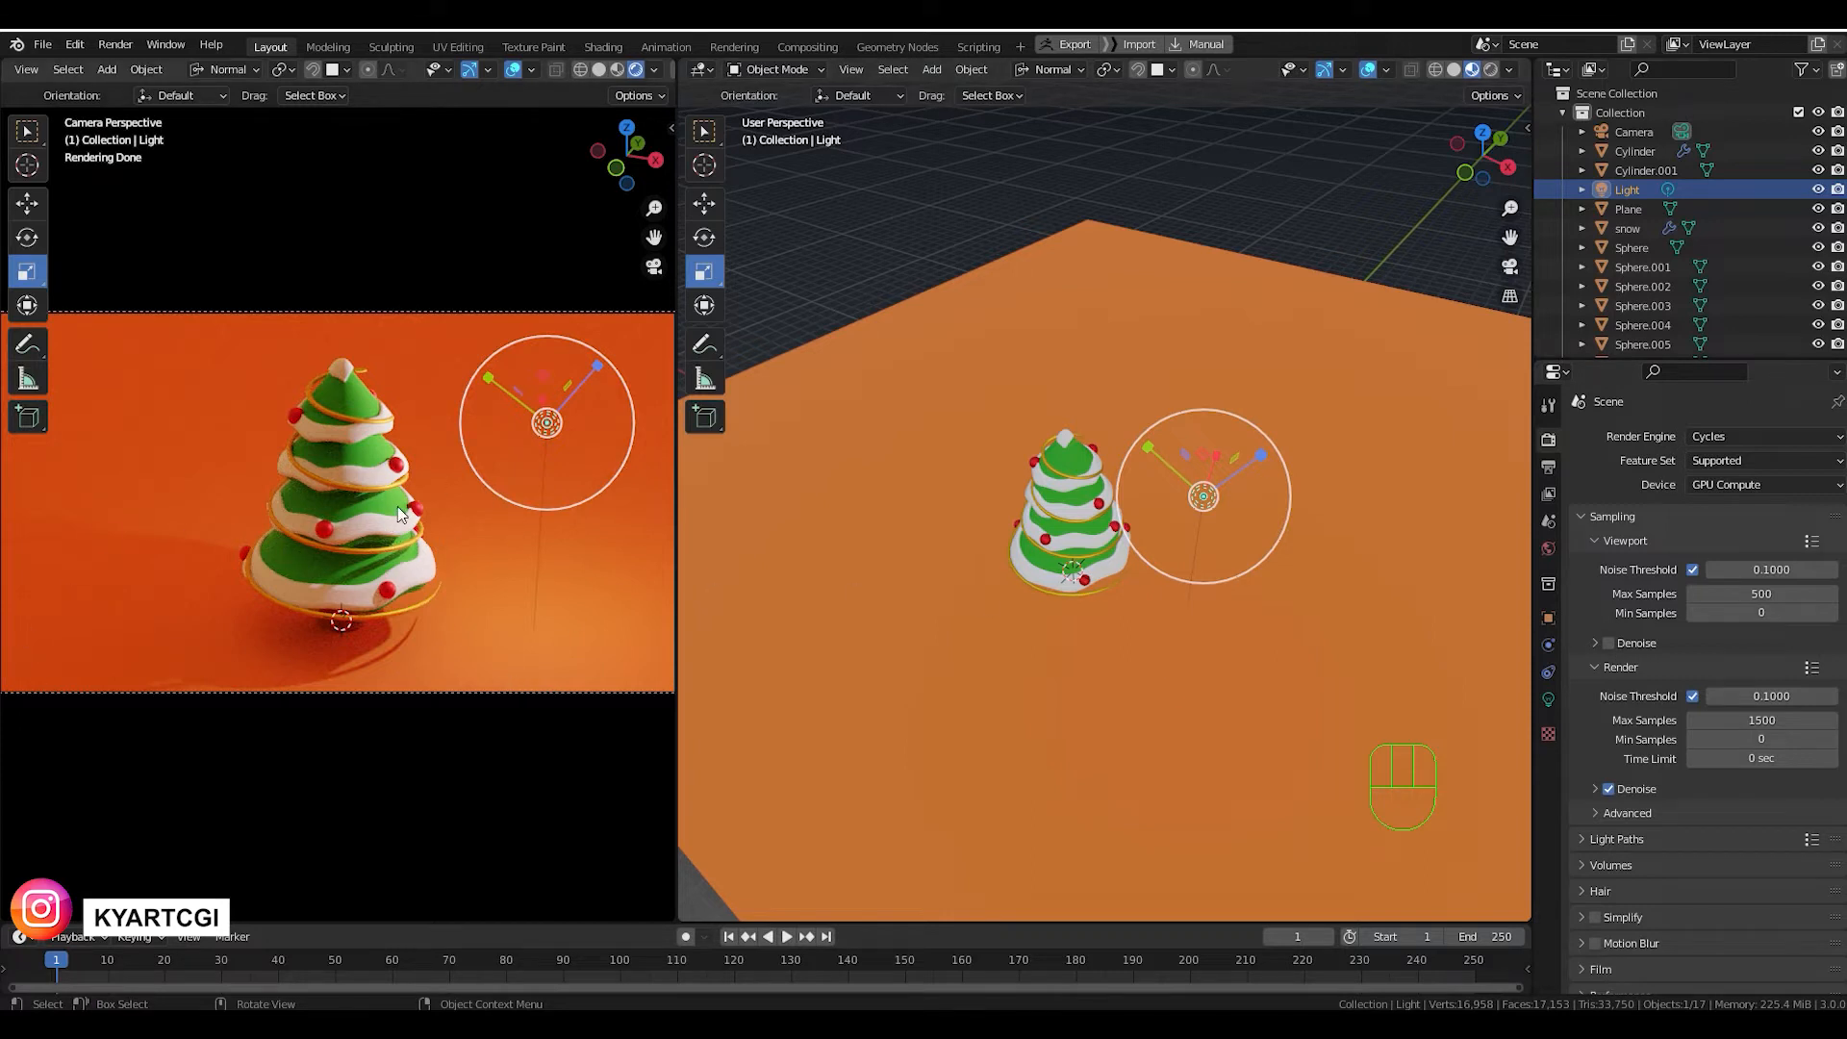
Enable viewport denoising and choose OptiX as the denoiser for both the viewport and the final render.
left_click(1609, 642)
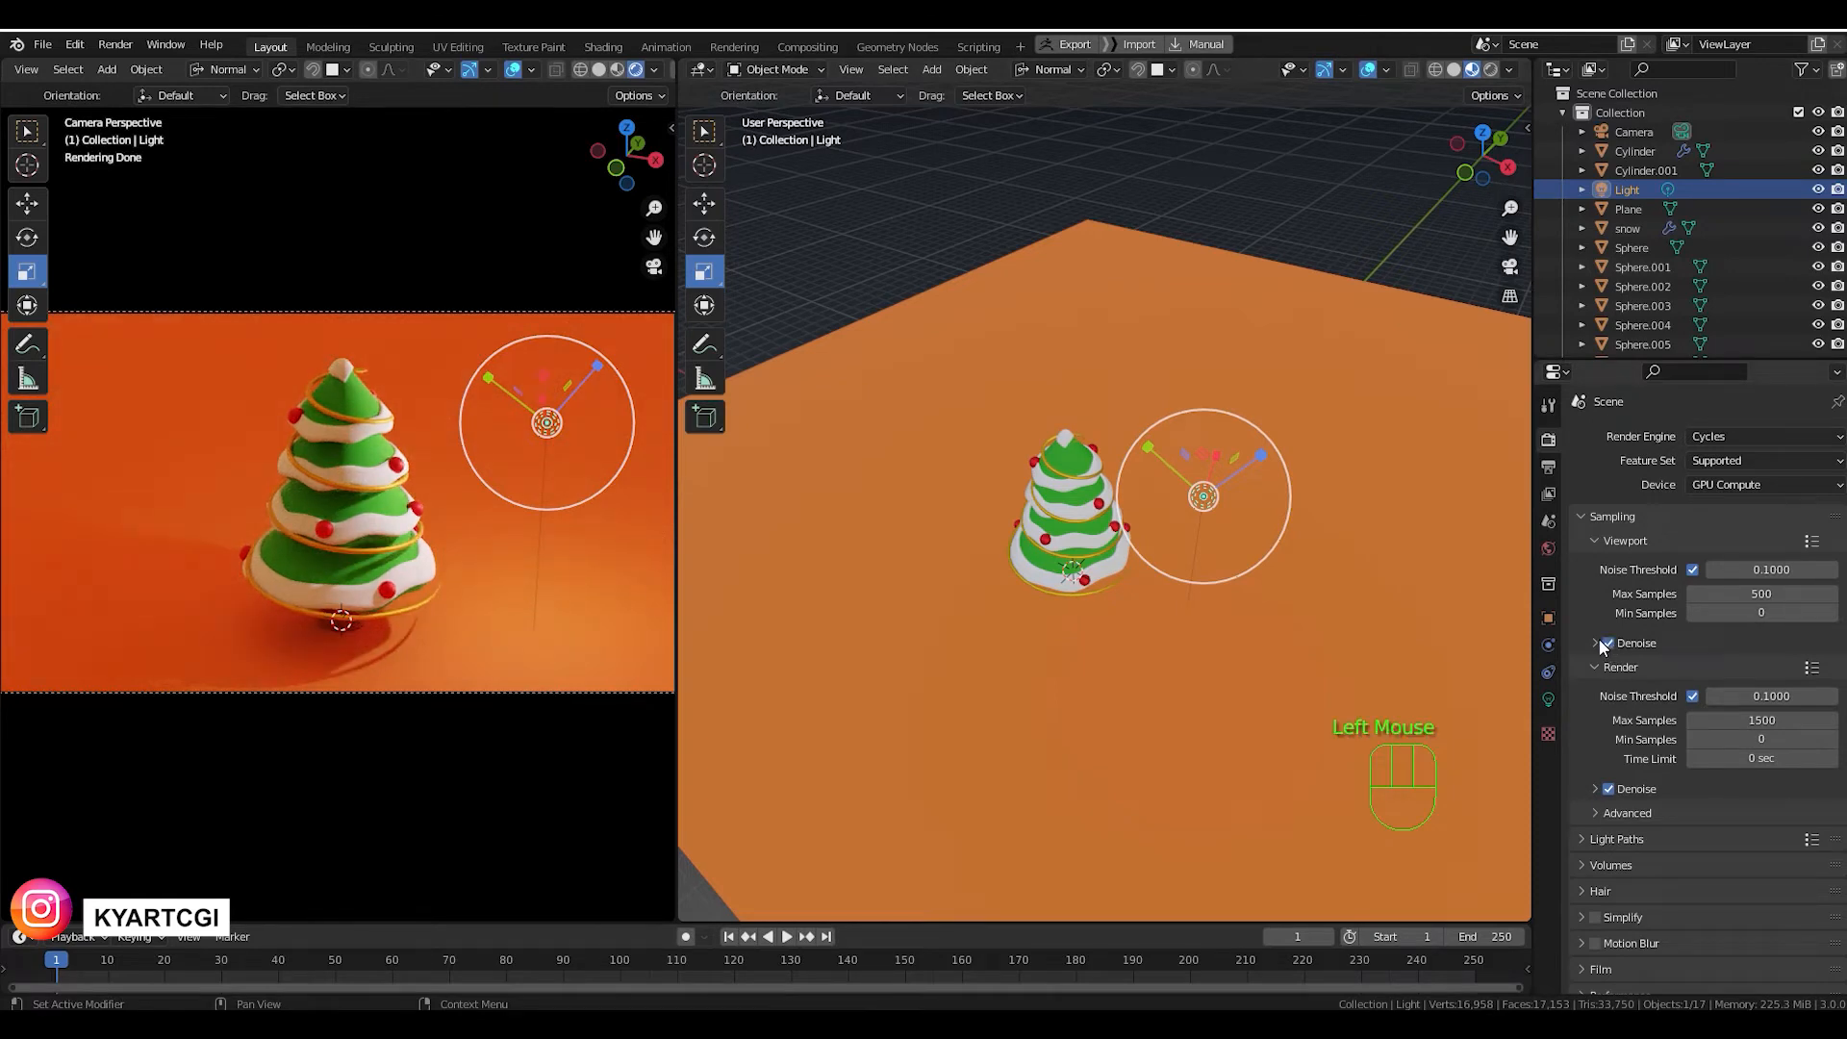
left_click(1597, 639)
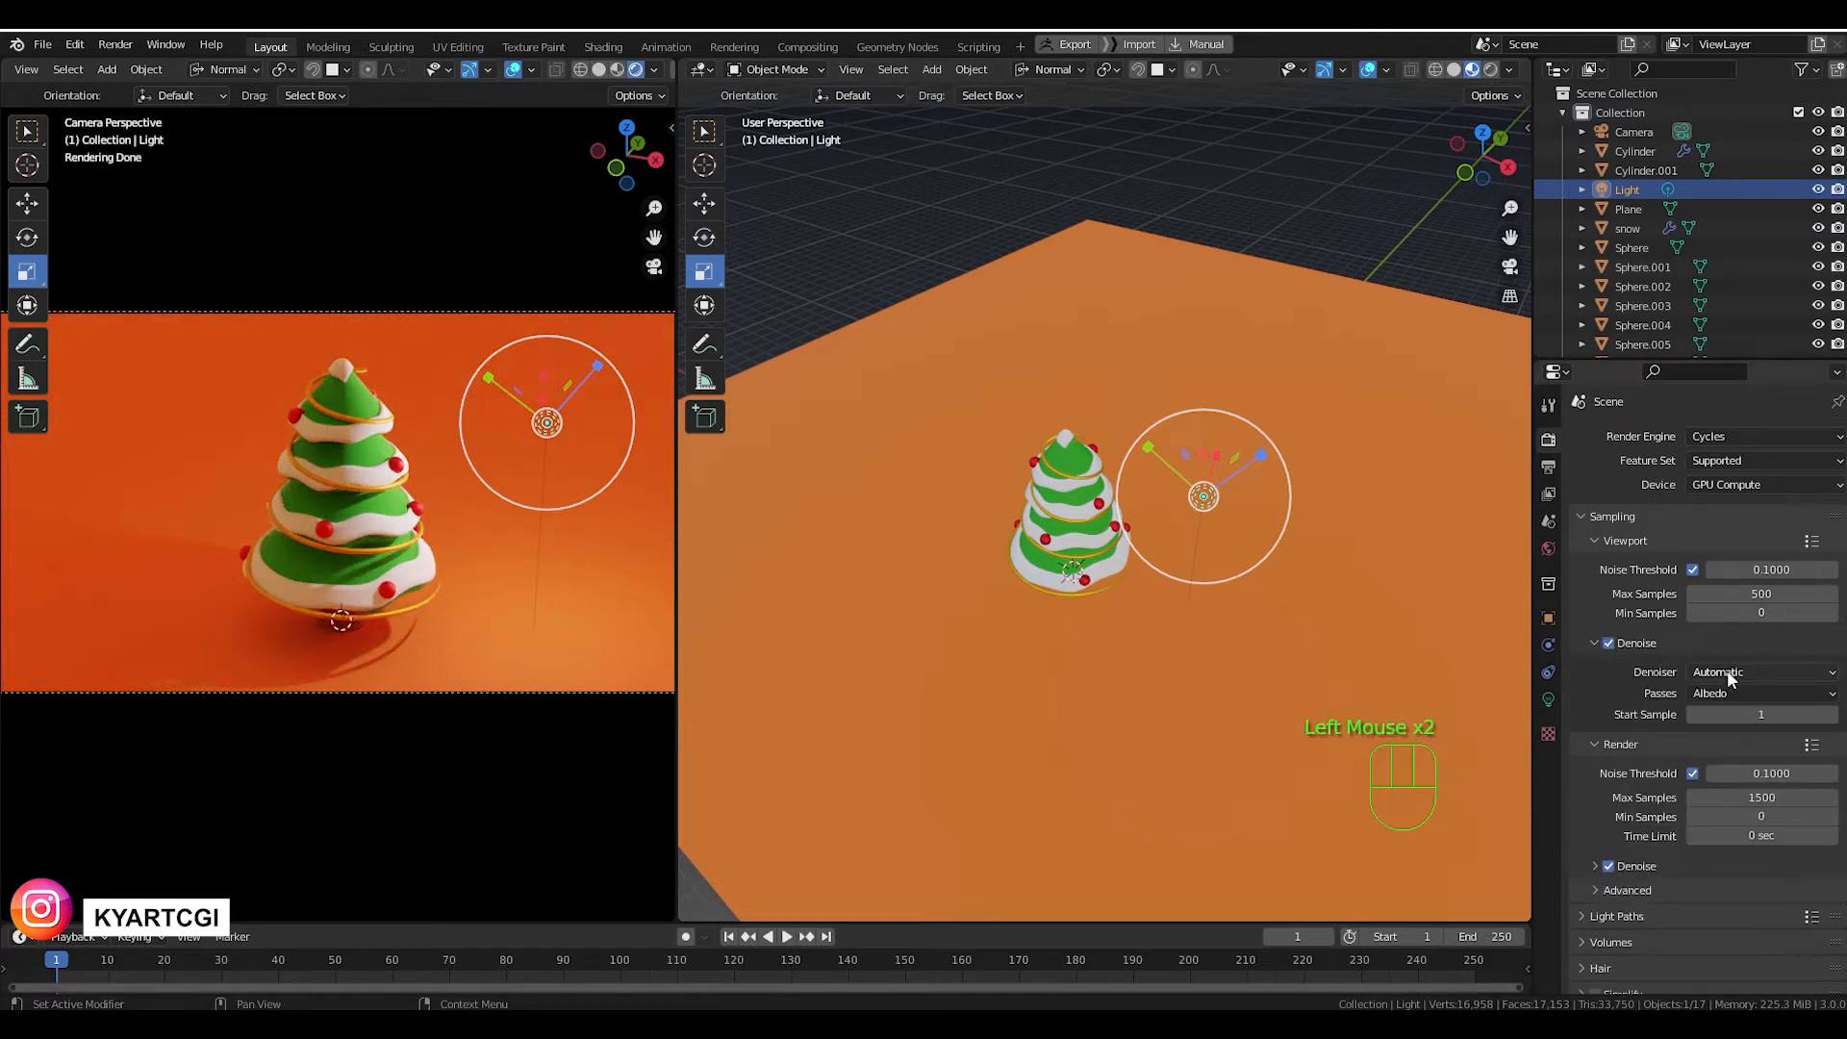
left_click(1751, 672)
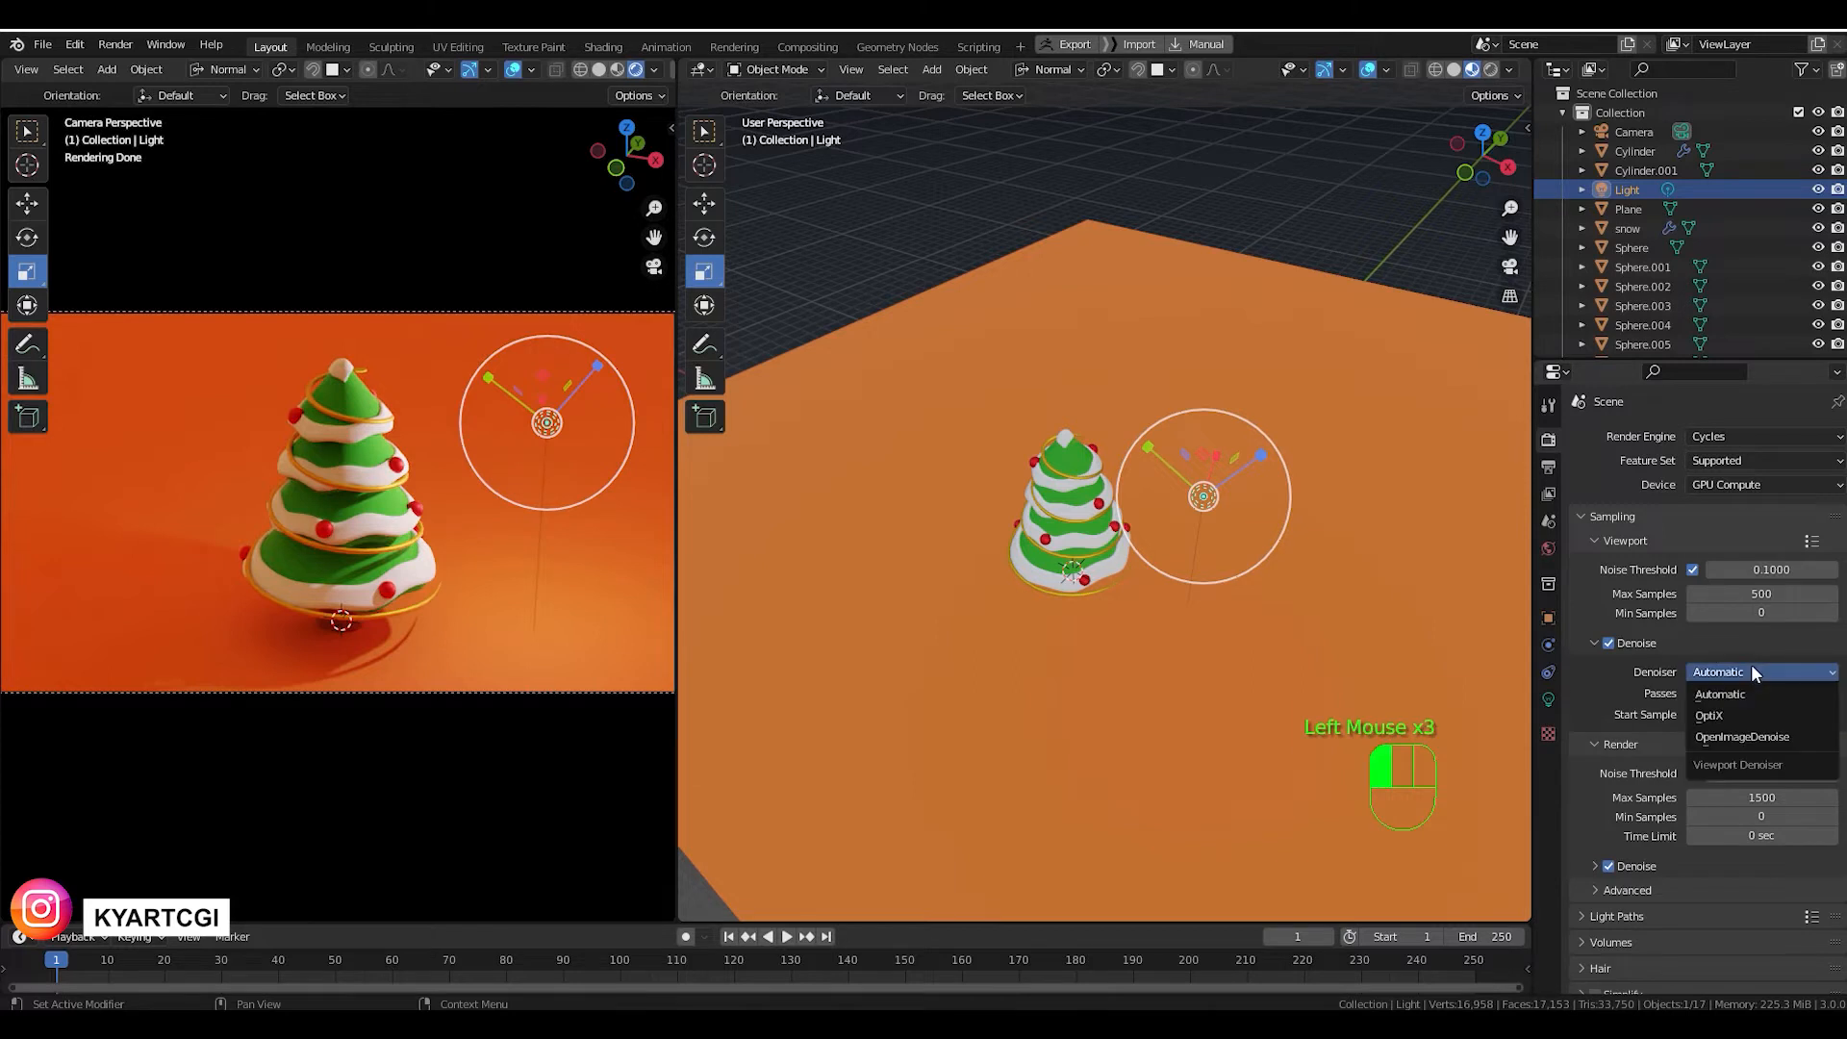
left_click(1769, 716)
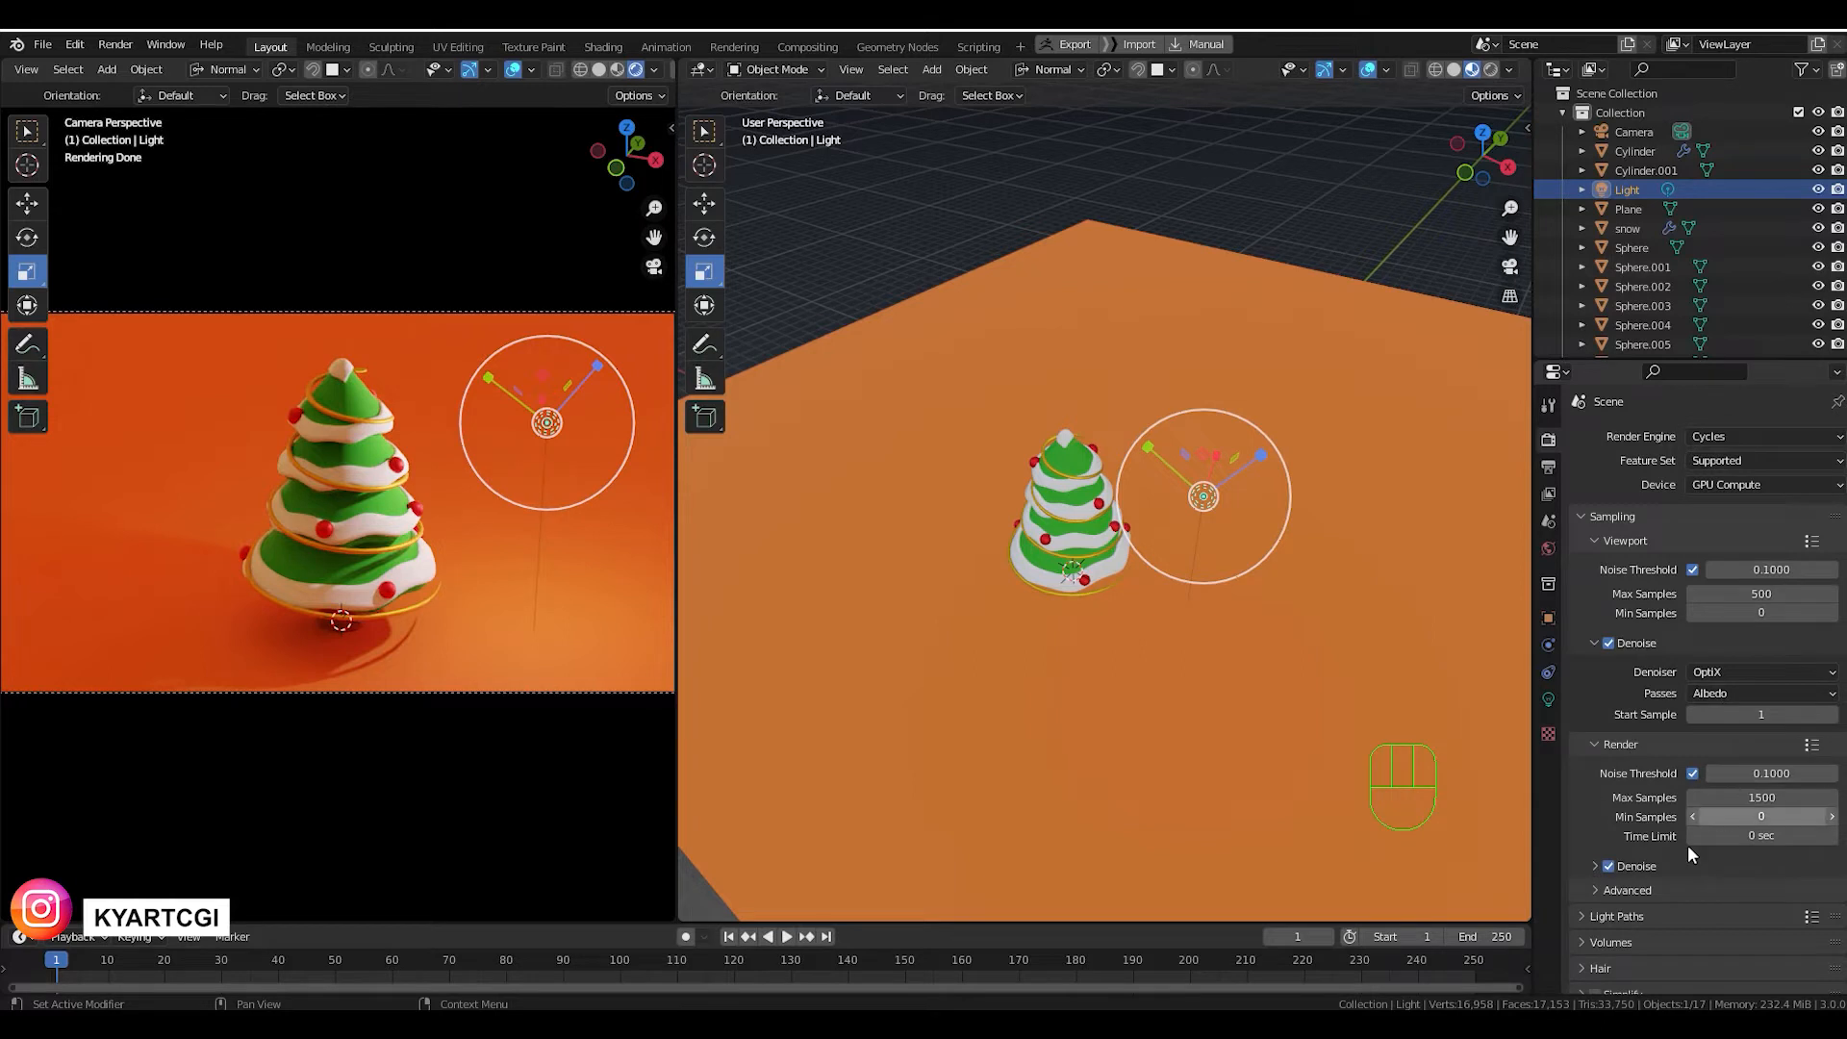
left_click(1597, 865)
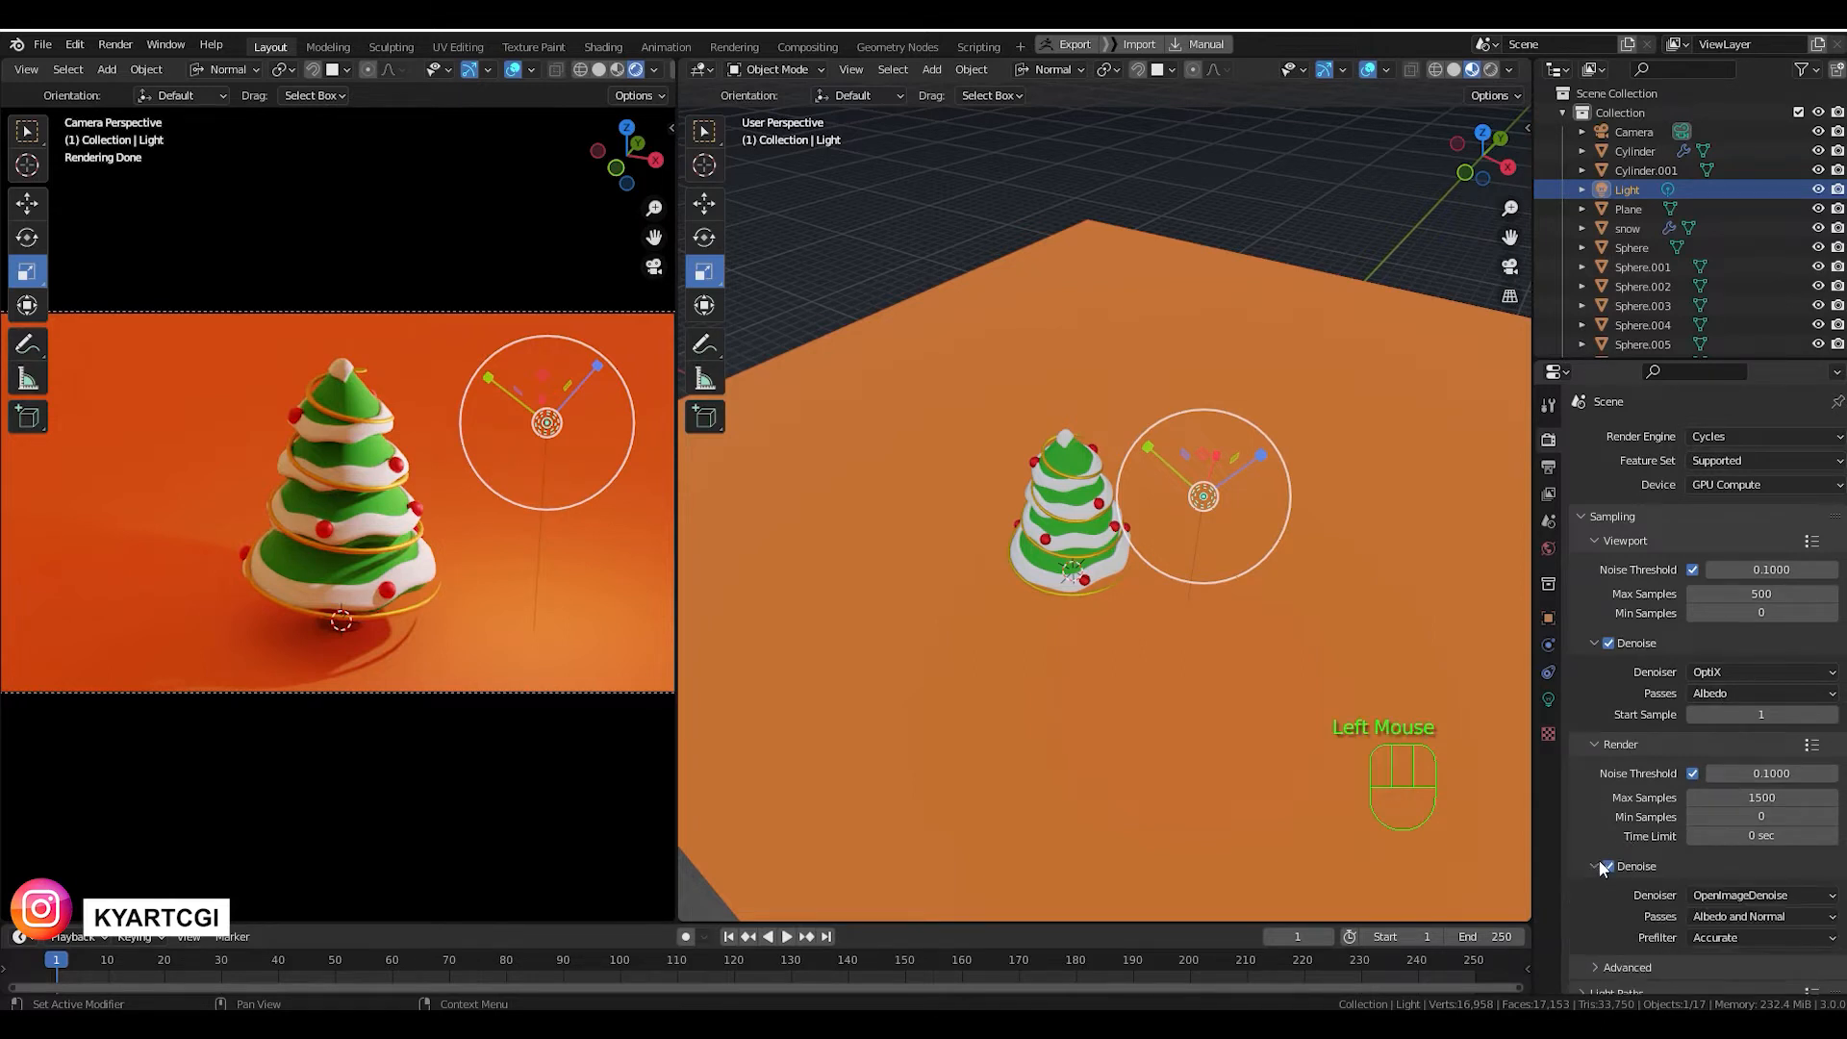
left_click(1727, 898)
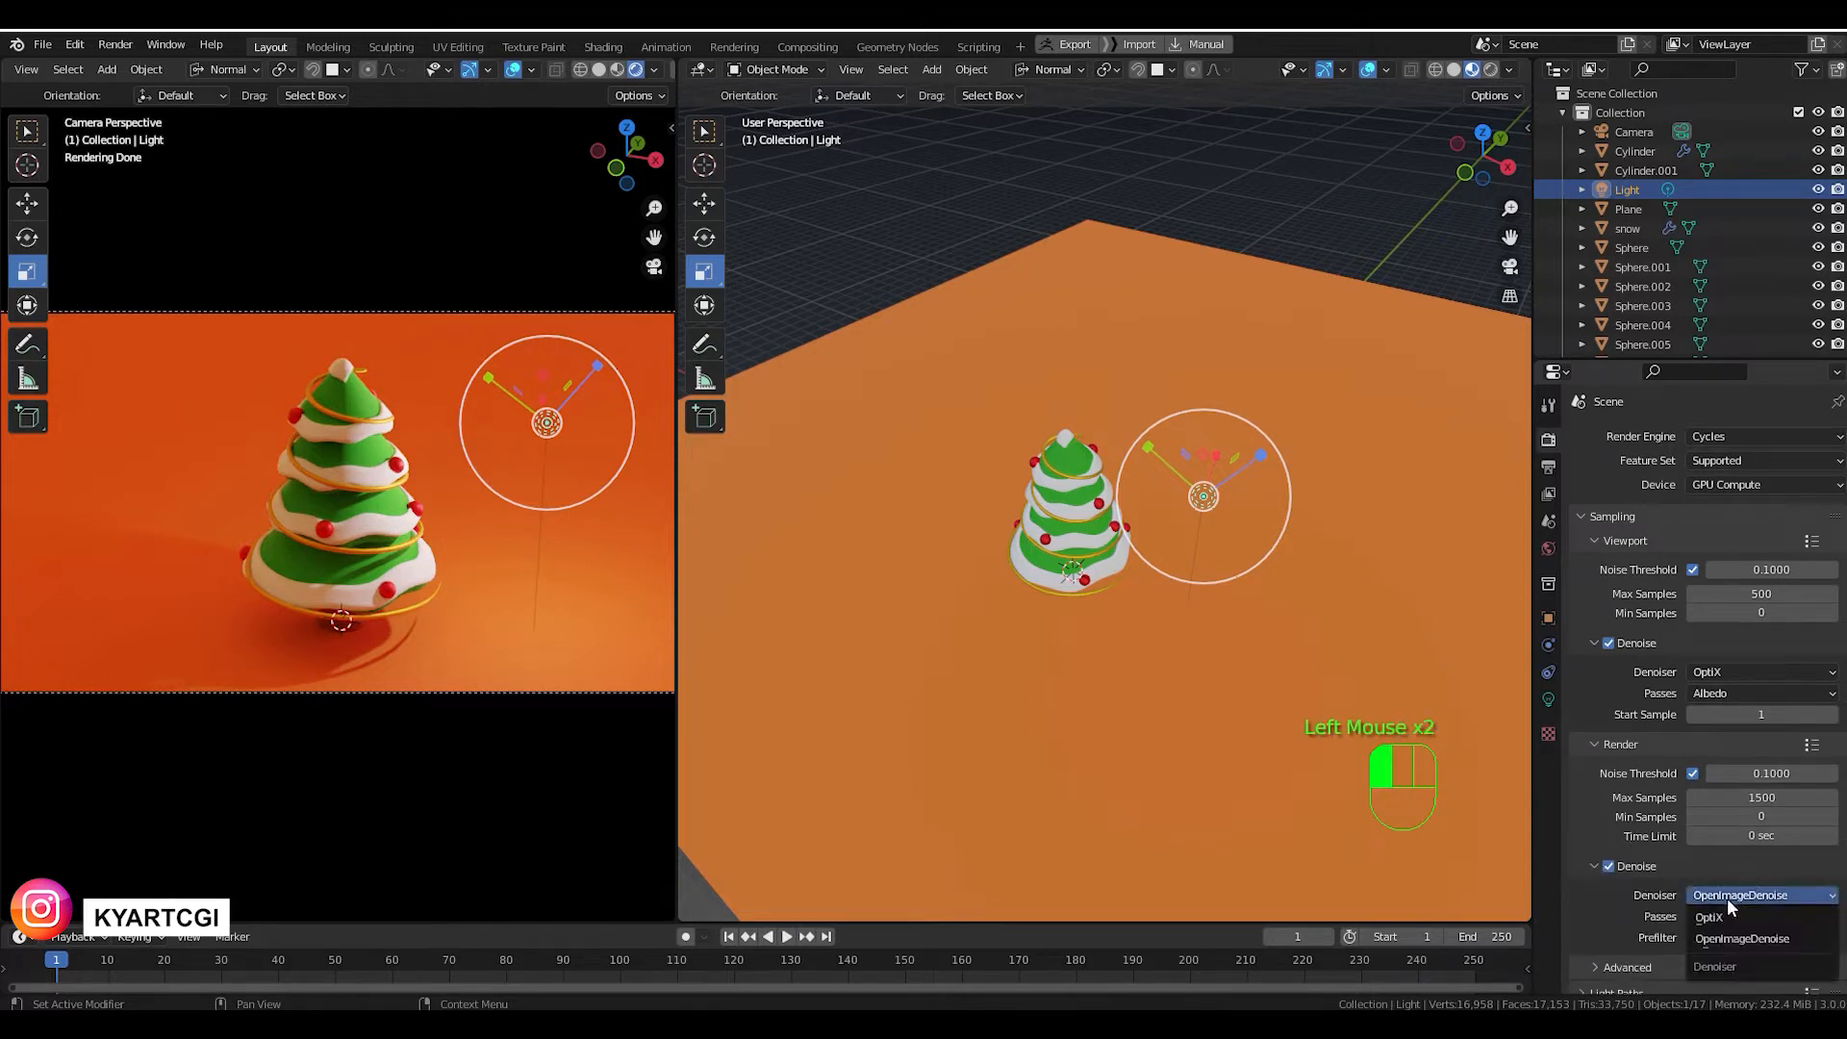
left_click(1739, 917)
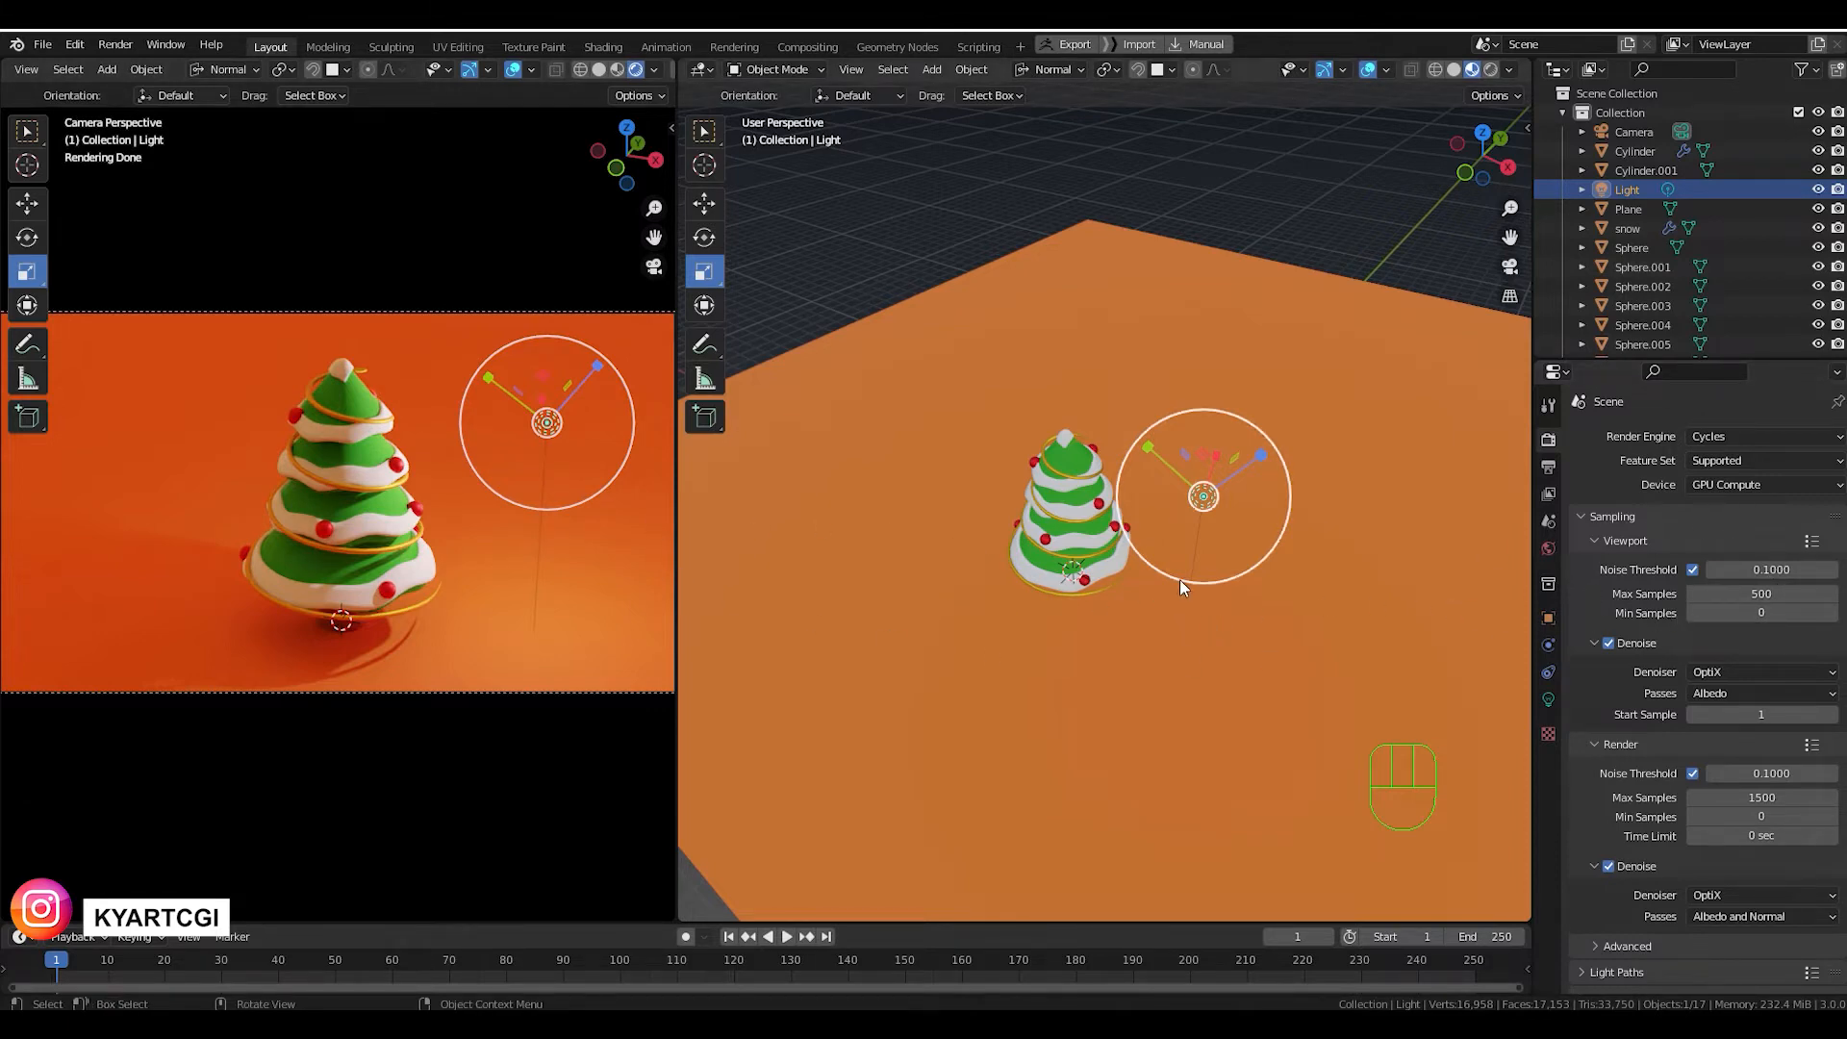
Enable snapping and duplicate the red bauble on the second snow band's right side onto that band's left edge.
scroll(1180, 579, "up", 5)
scroll(1180, 579, "down", 2)
middle_click_drag(1173, 598, 1148, 574)
scroll(1149, 577, "up", 2)
scroll(1149, 580, "down", 2)
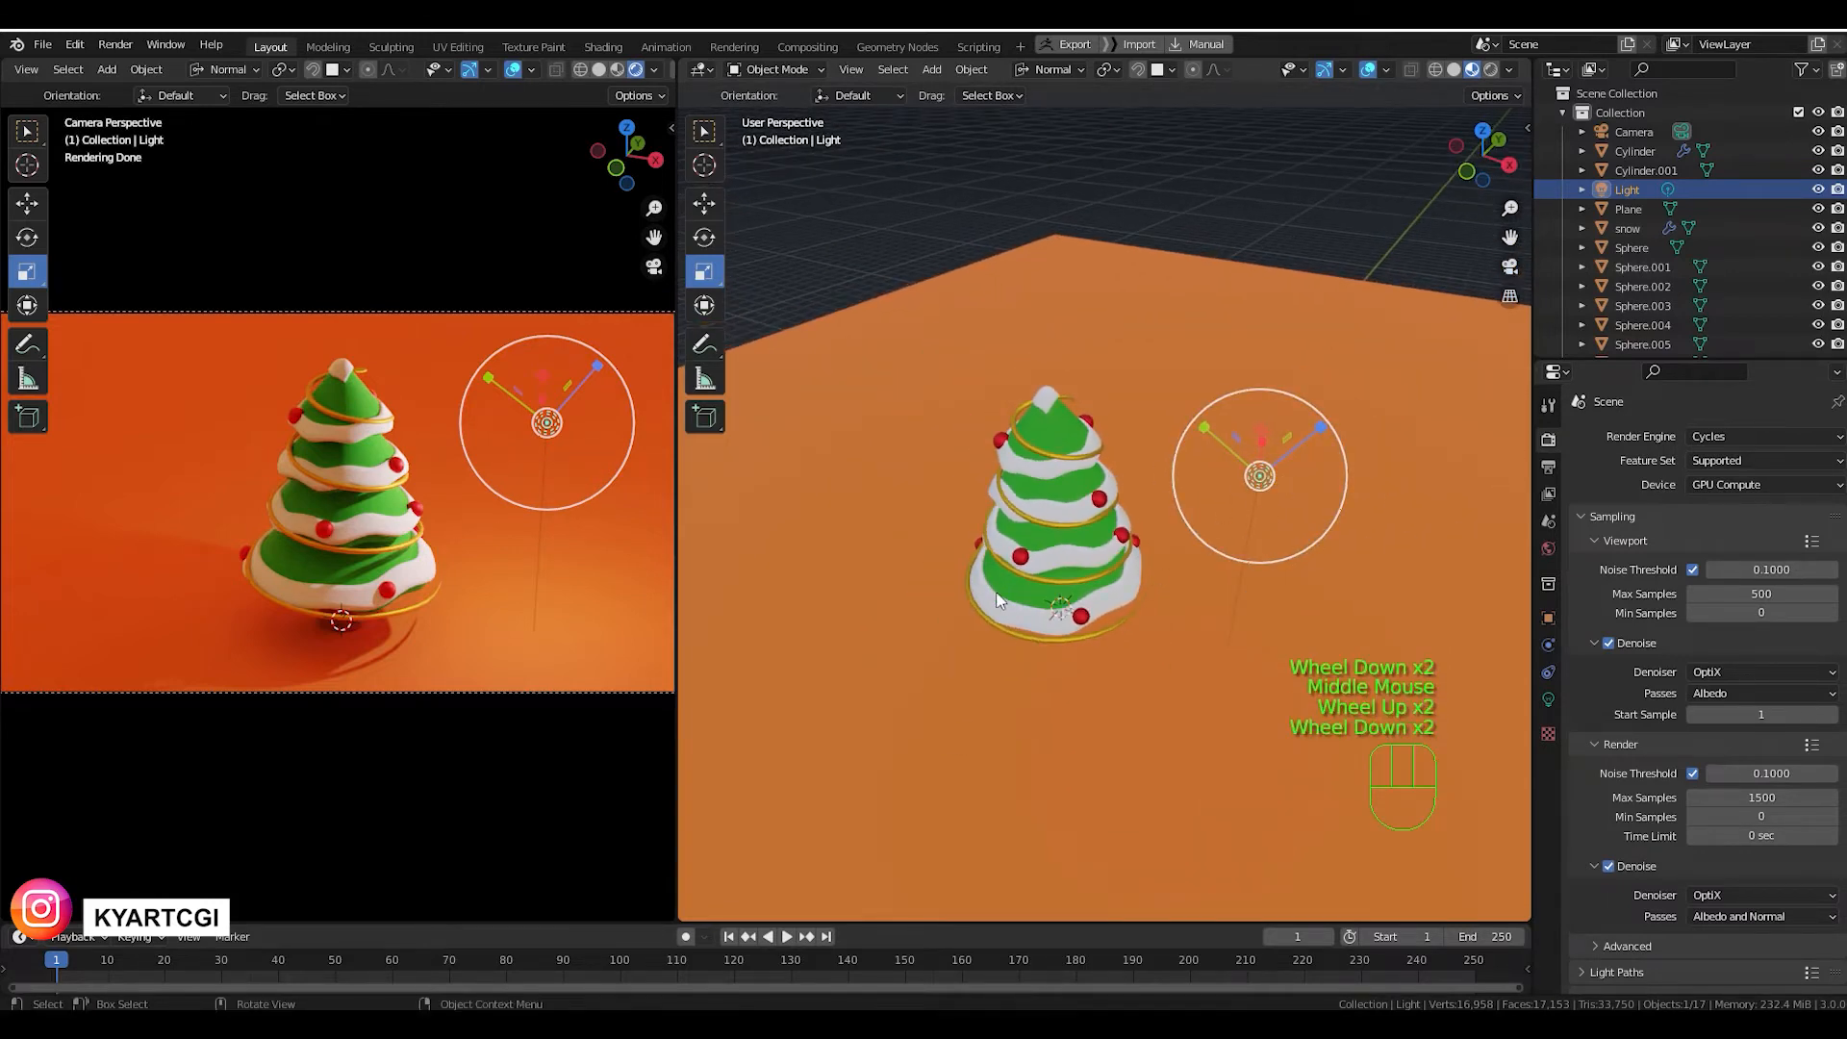
scroll(1128, 528, "up", 1)
scroll(1128, 527, "up", 1)
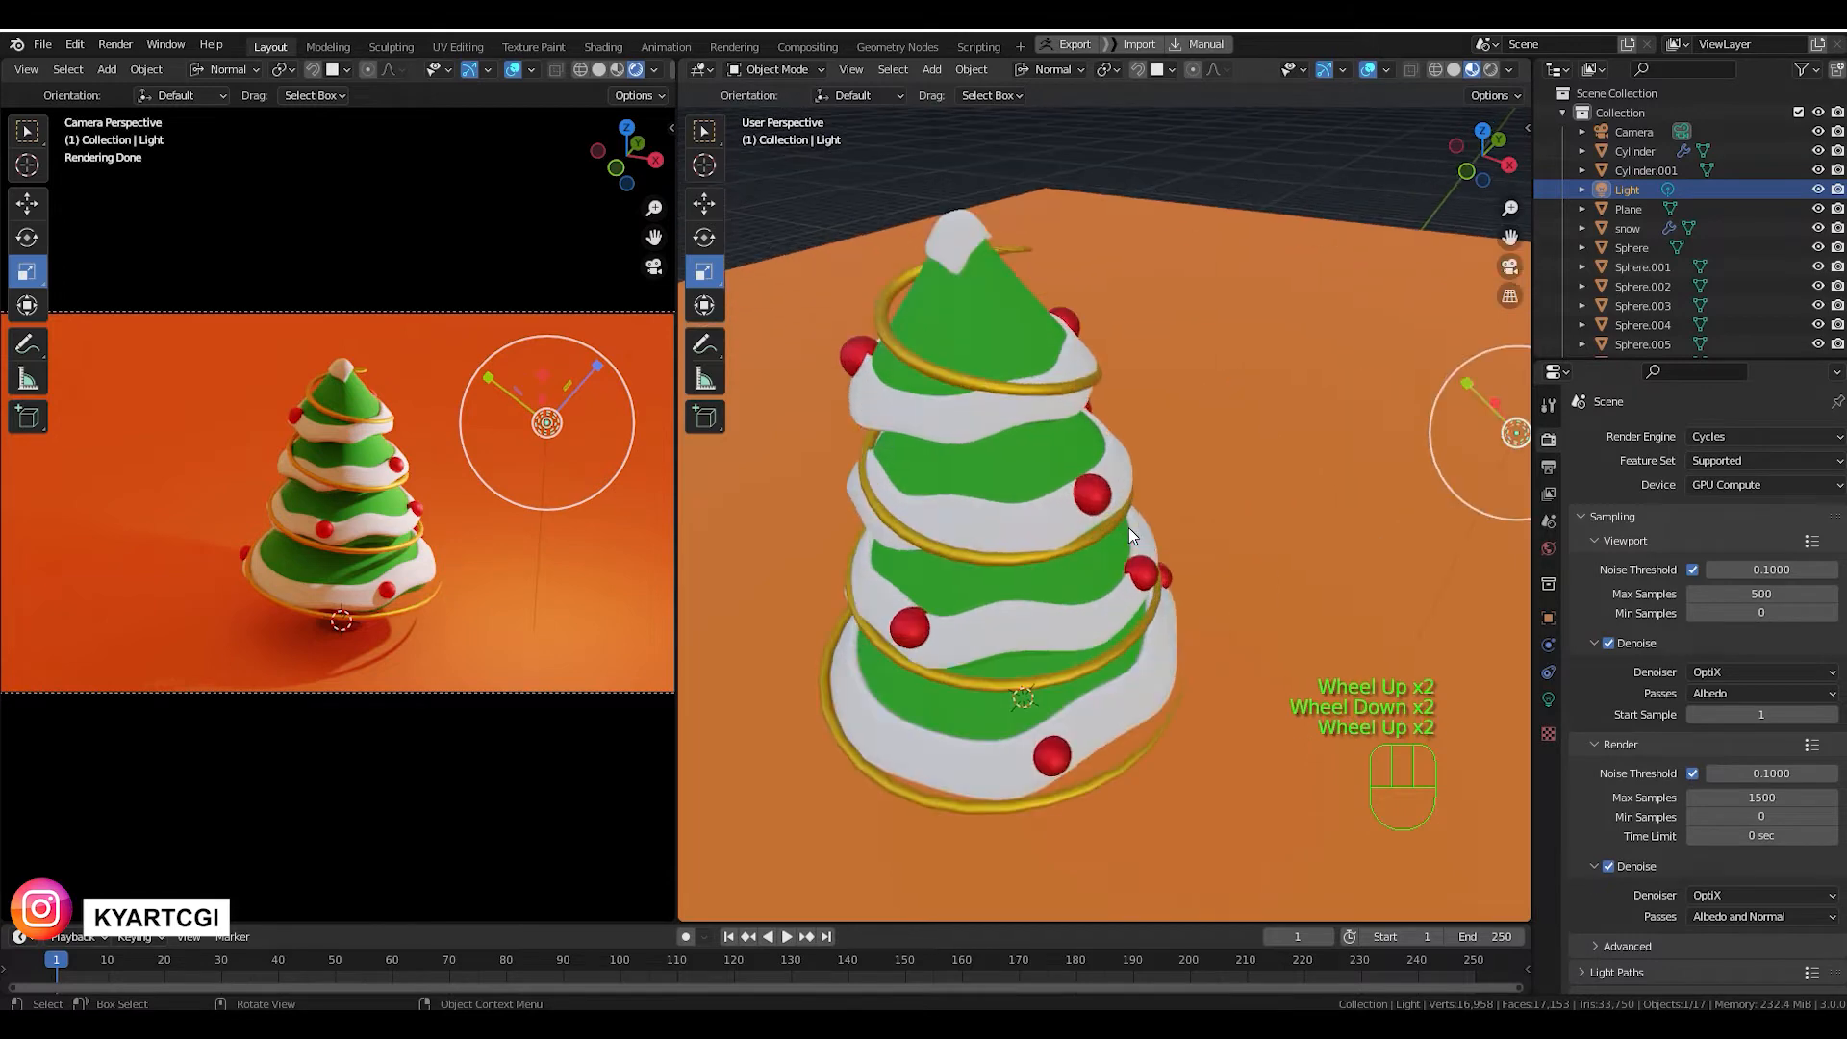
left_click(1090, 493)
middle_click_drag(1095, 570, 1198, 621)
scroll(1173, 639, "down", 1)
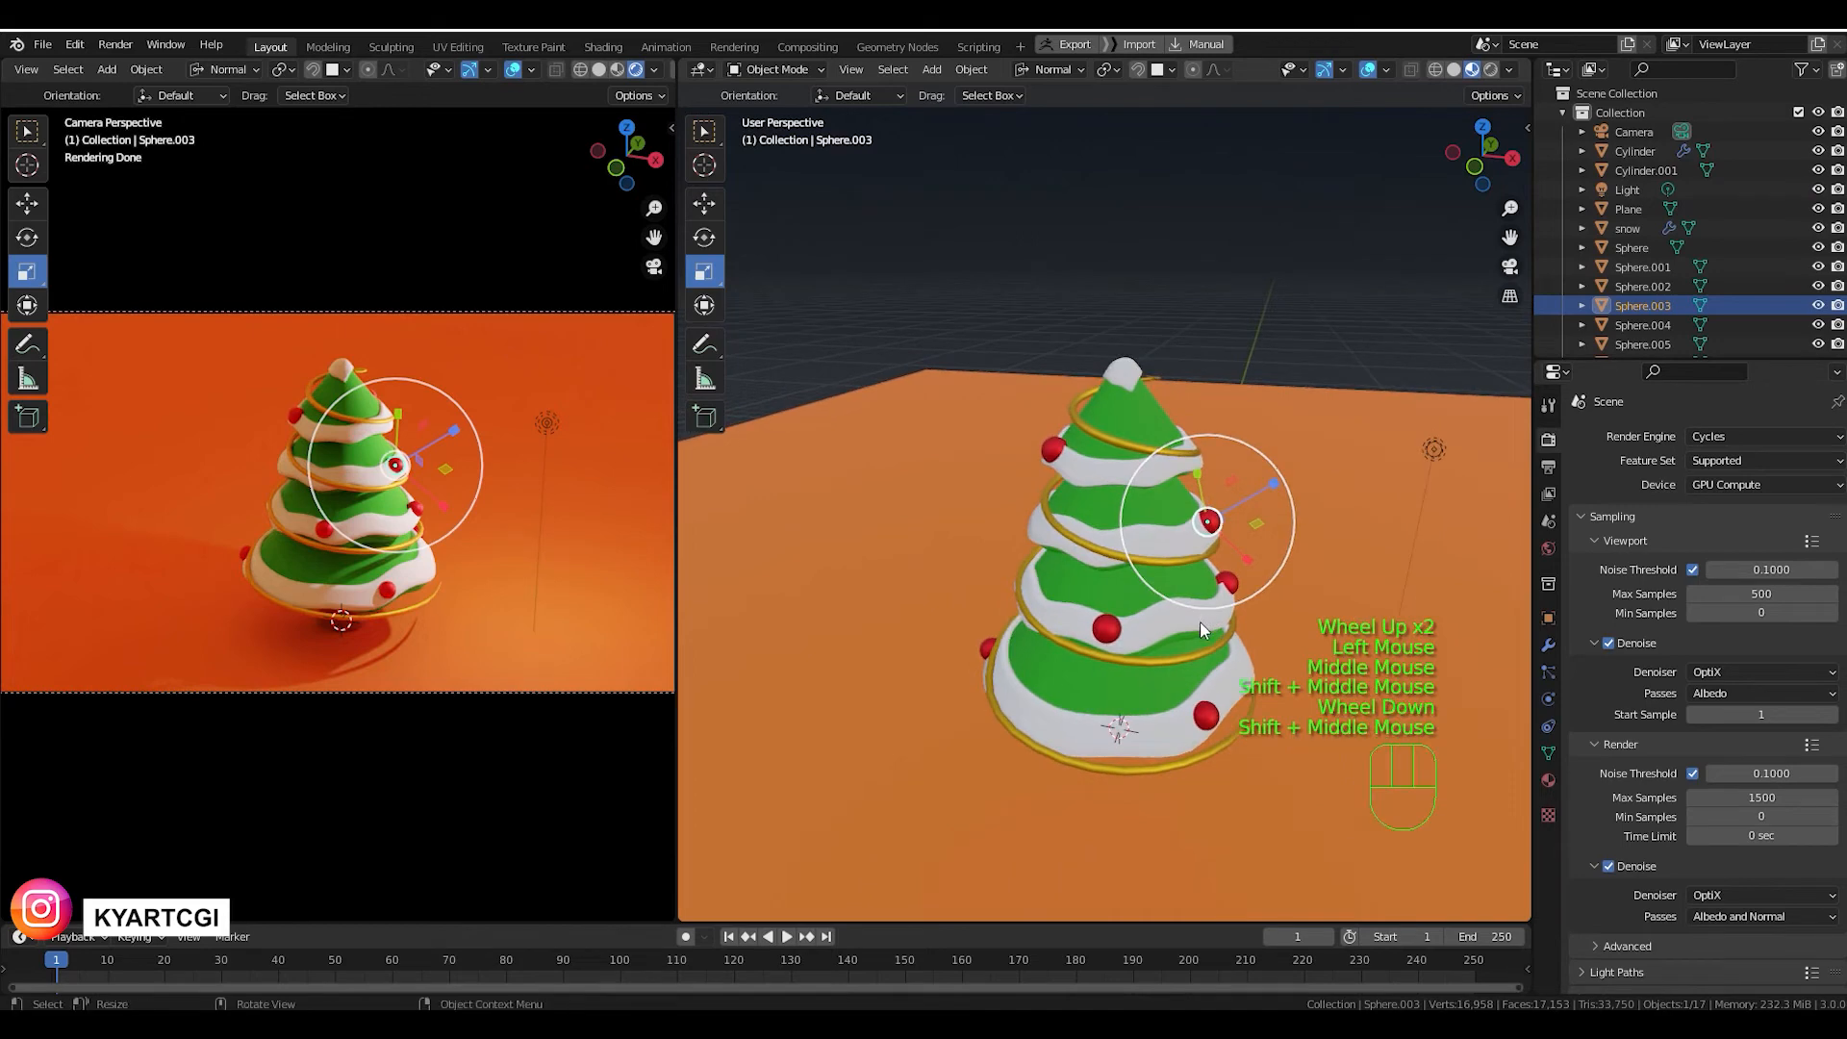
left_click(1139, 70)
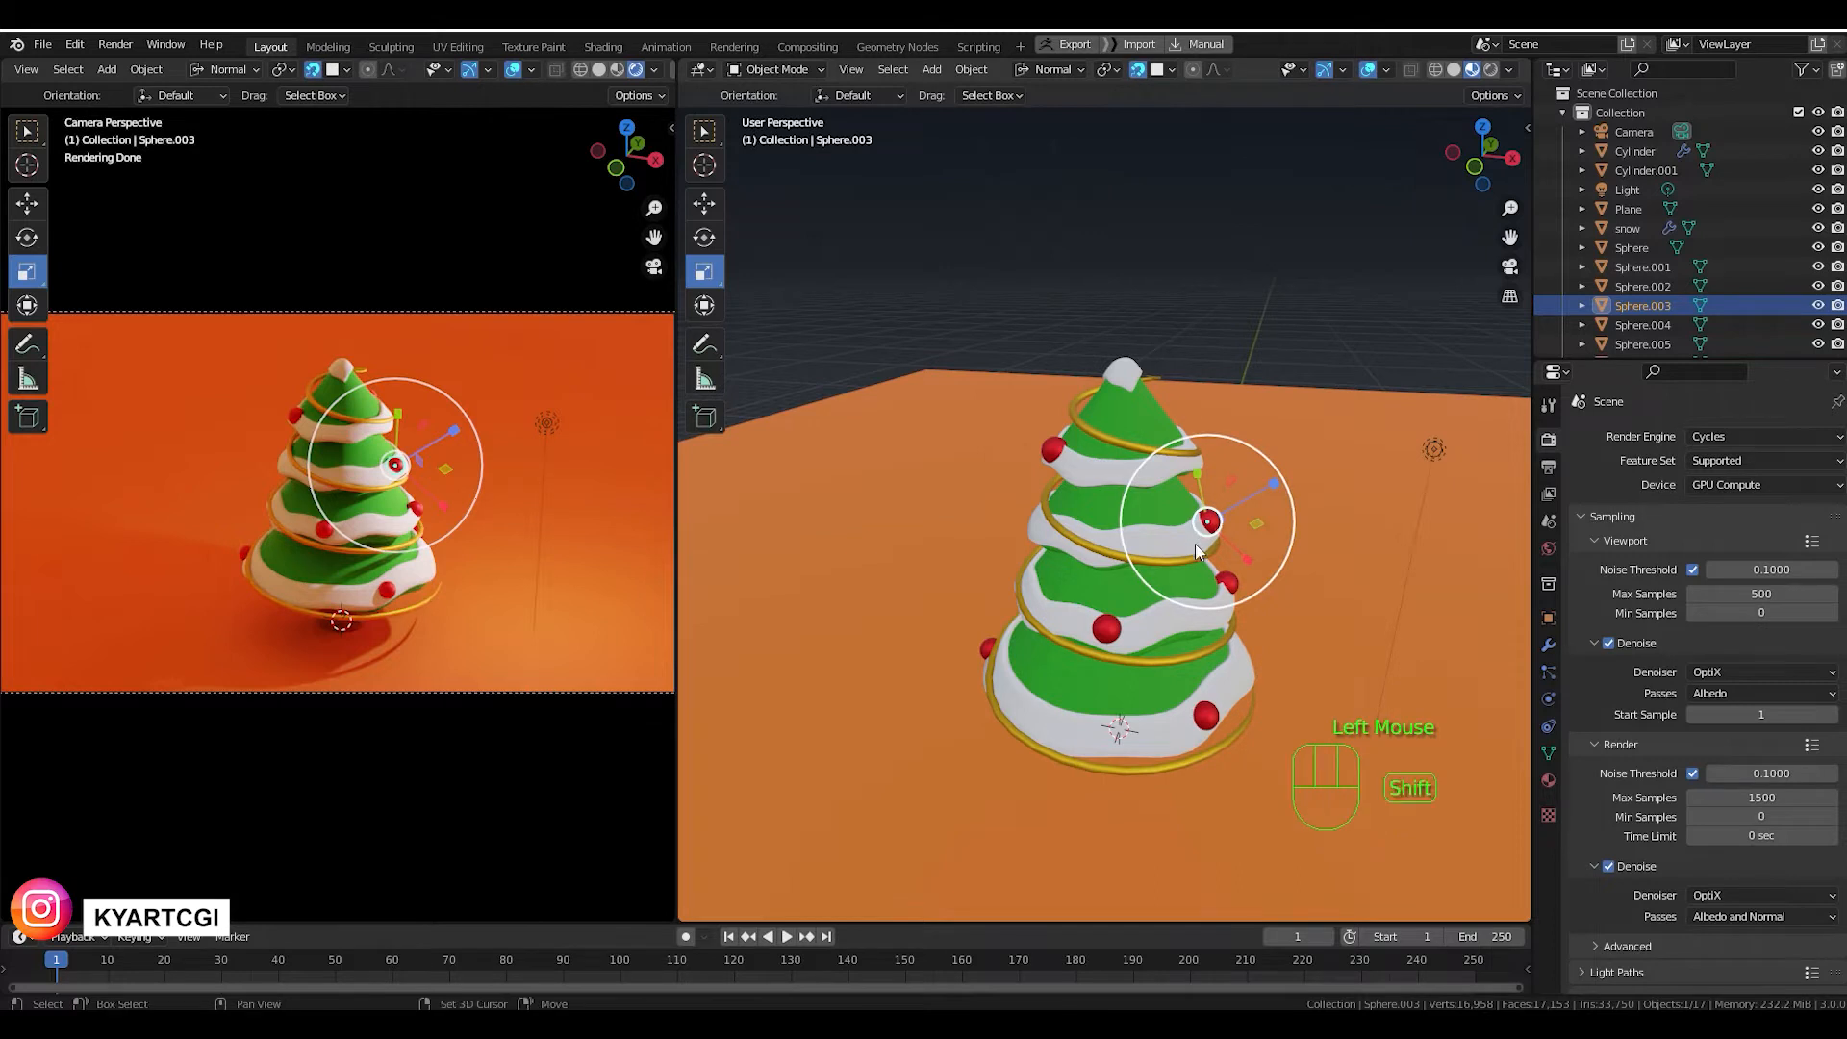
key("shift+d")
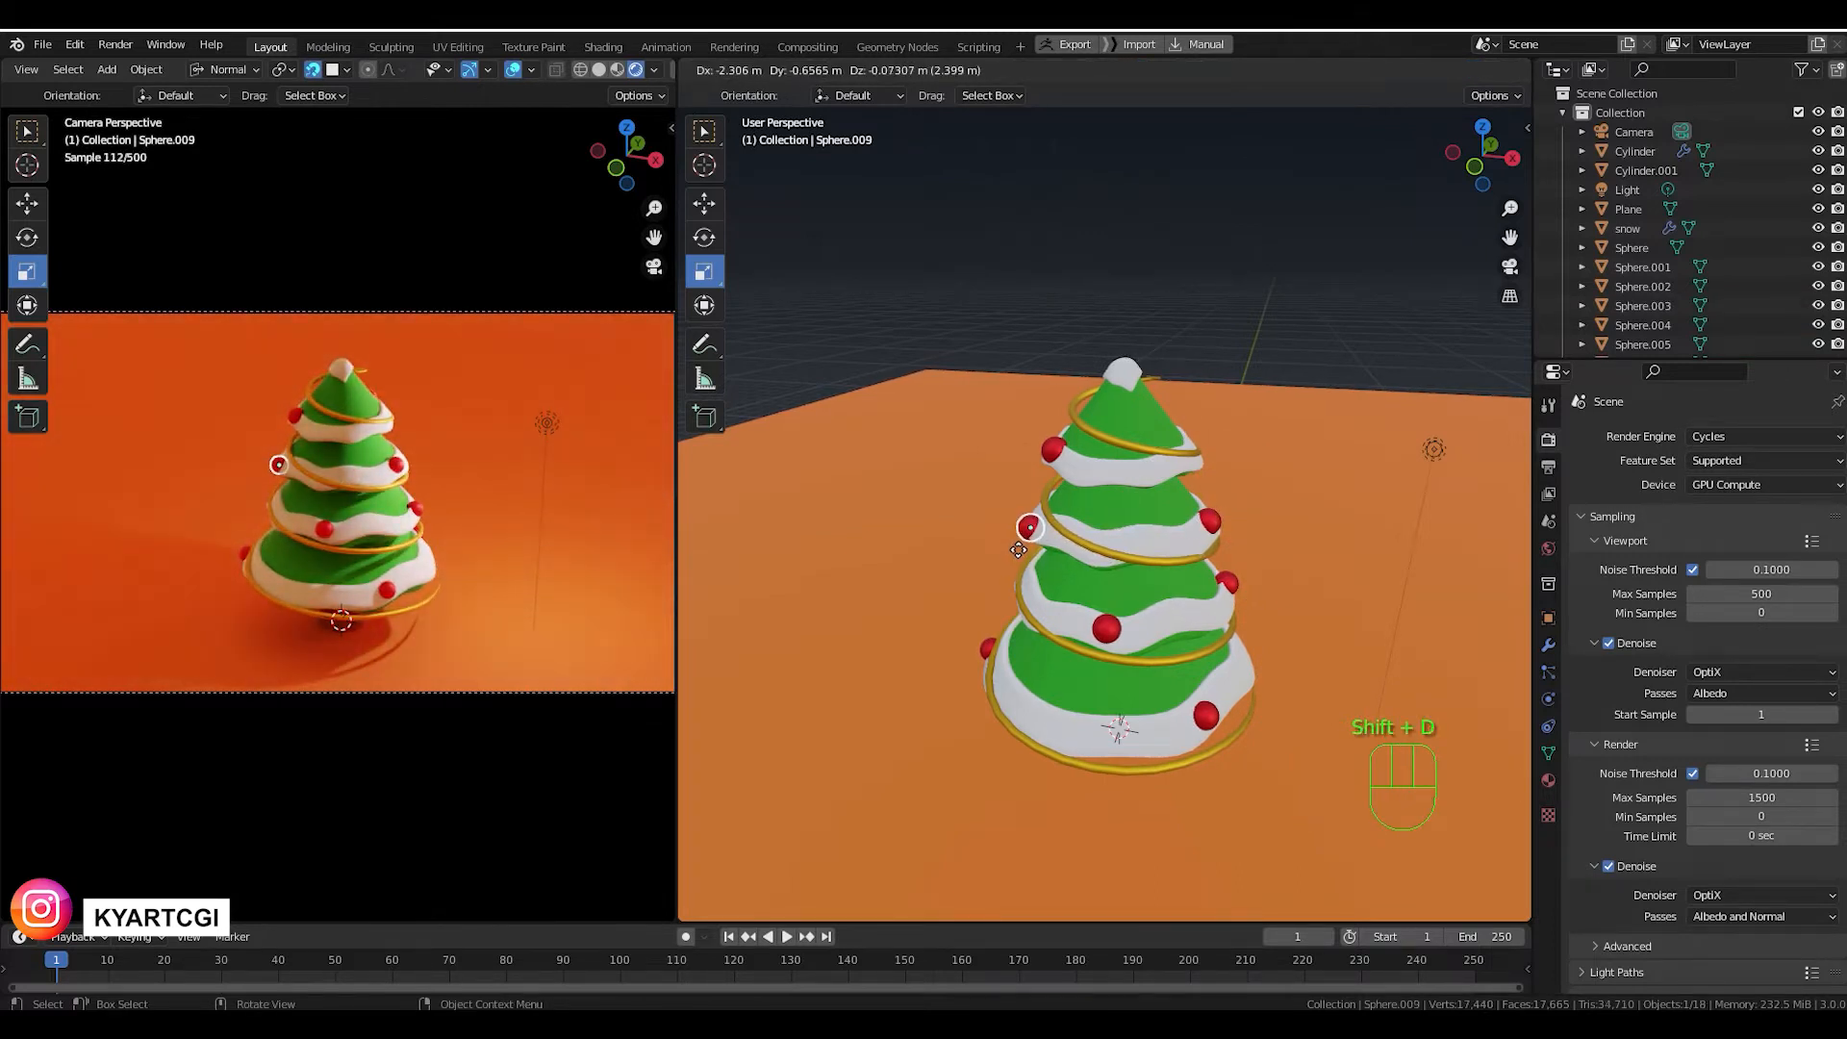
left_click(1017, 549)
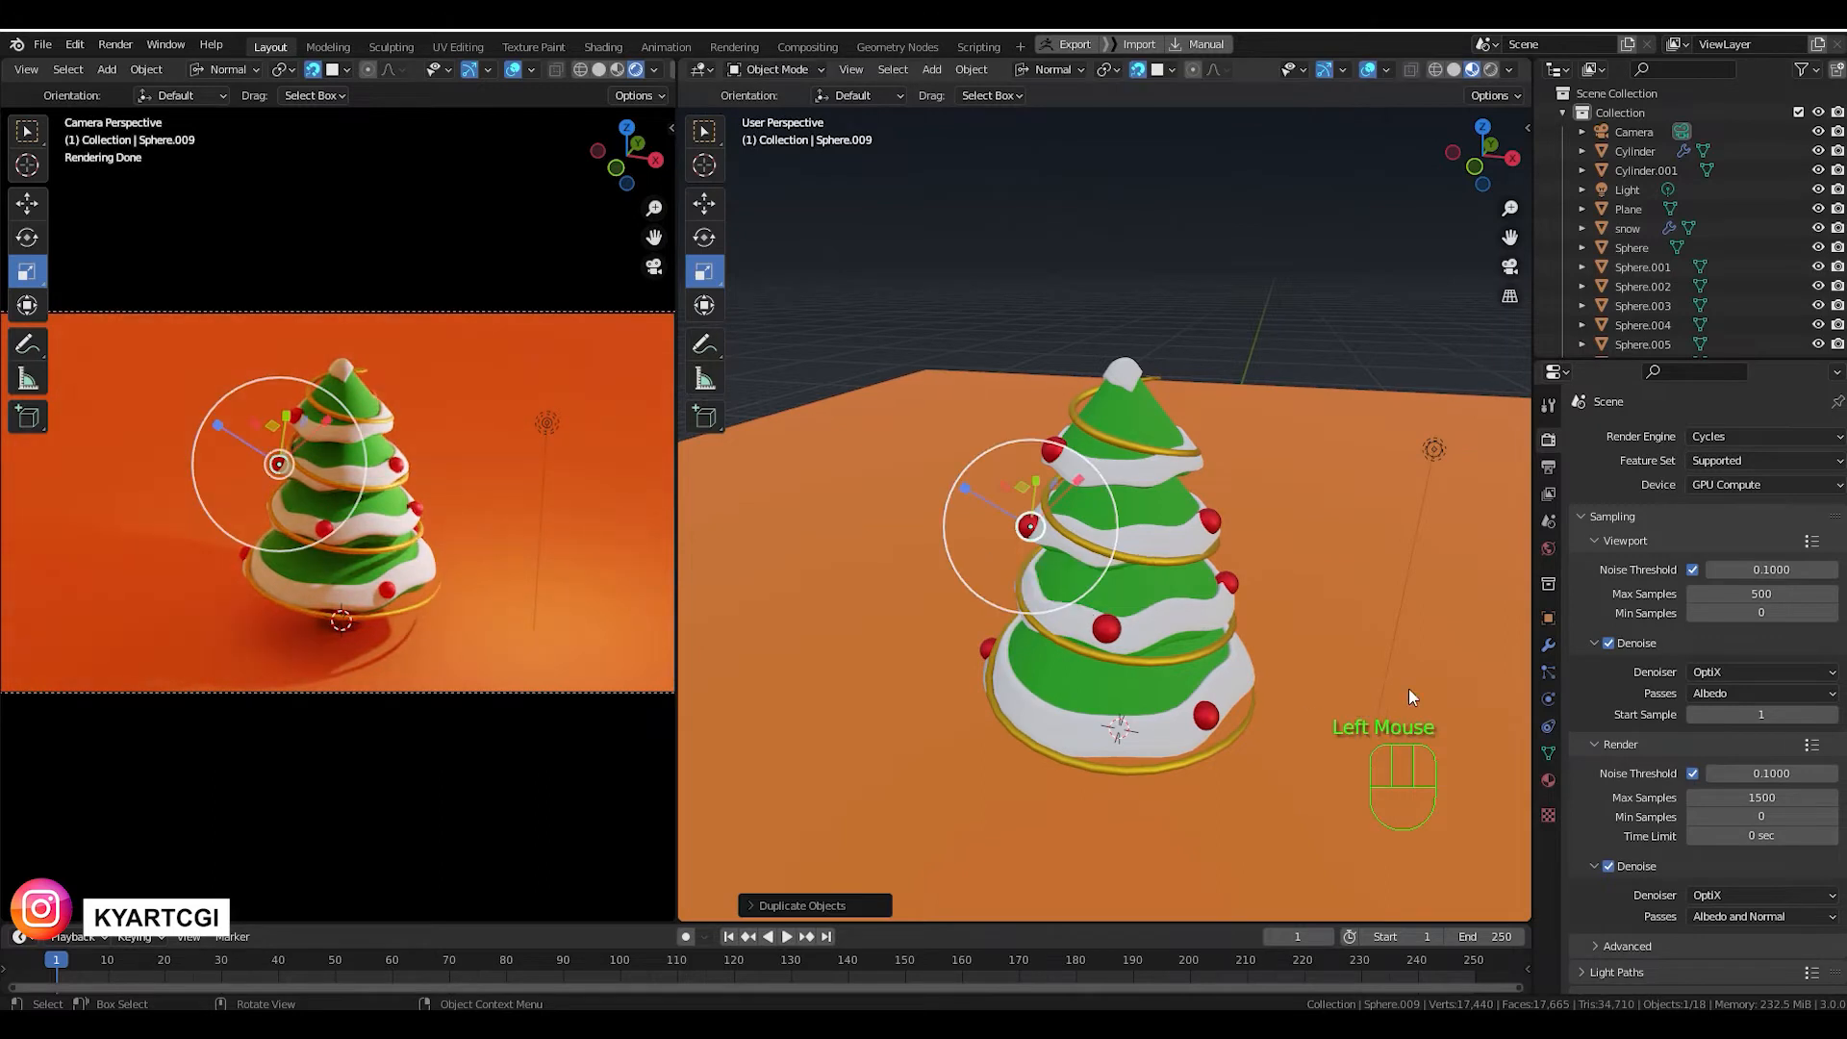
Remove the red material from the duplicated bauble and give it a new material.
left_click(1549, 779)
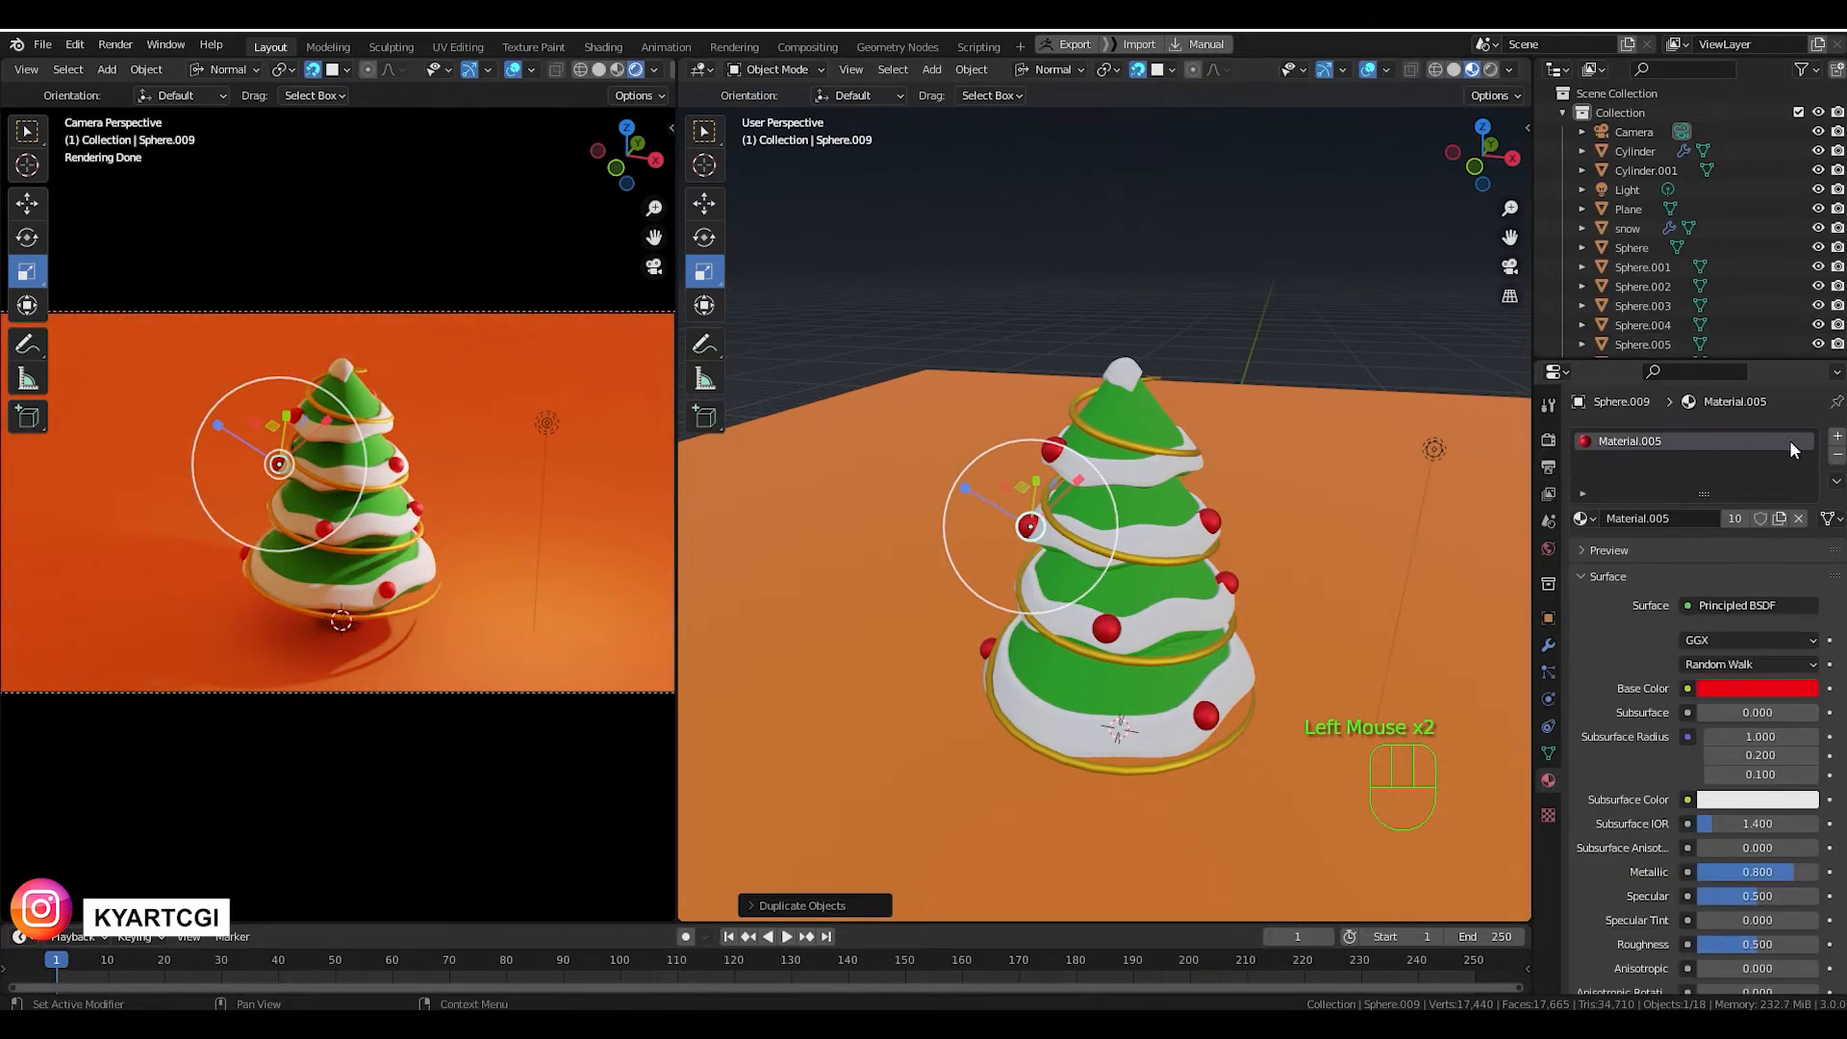
left_click(1837, 454)
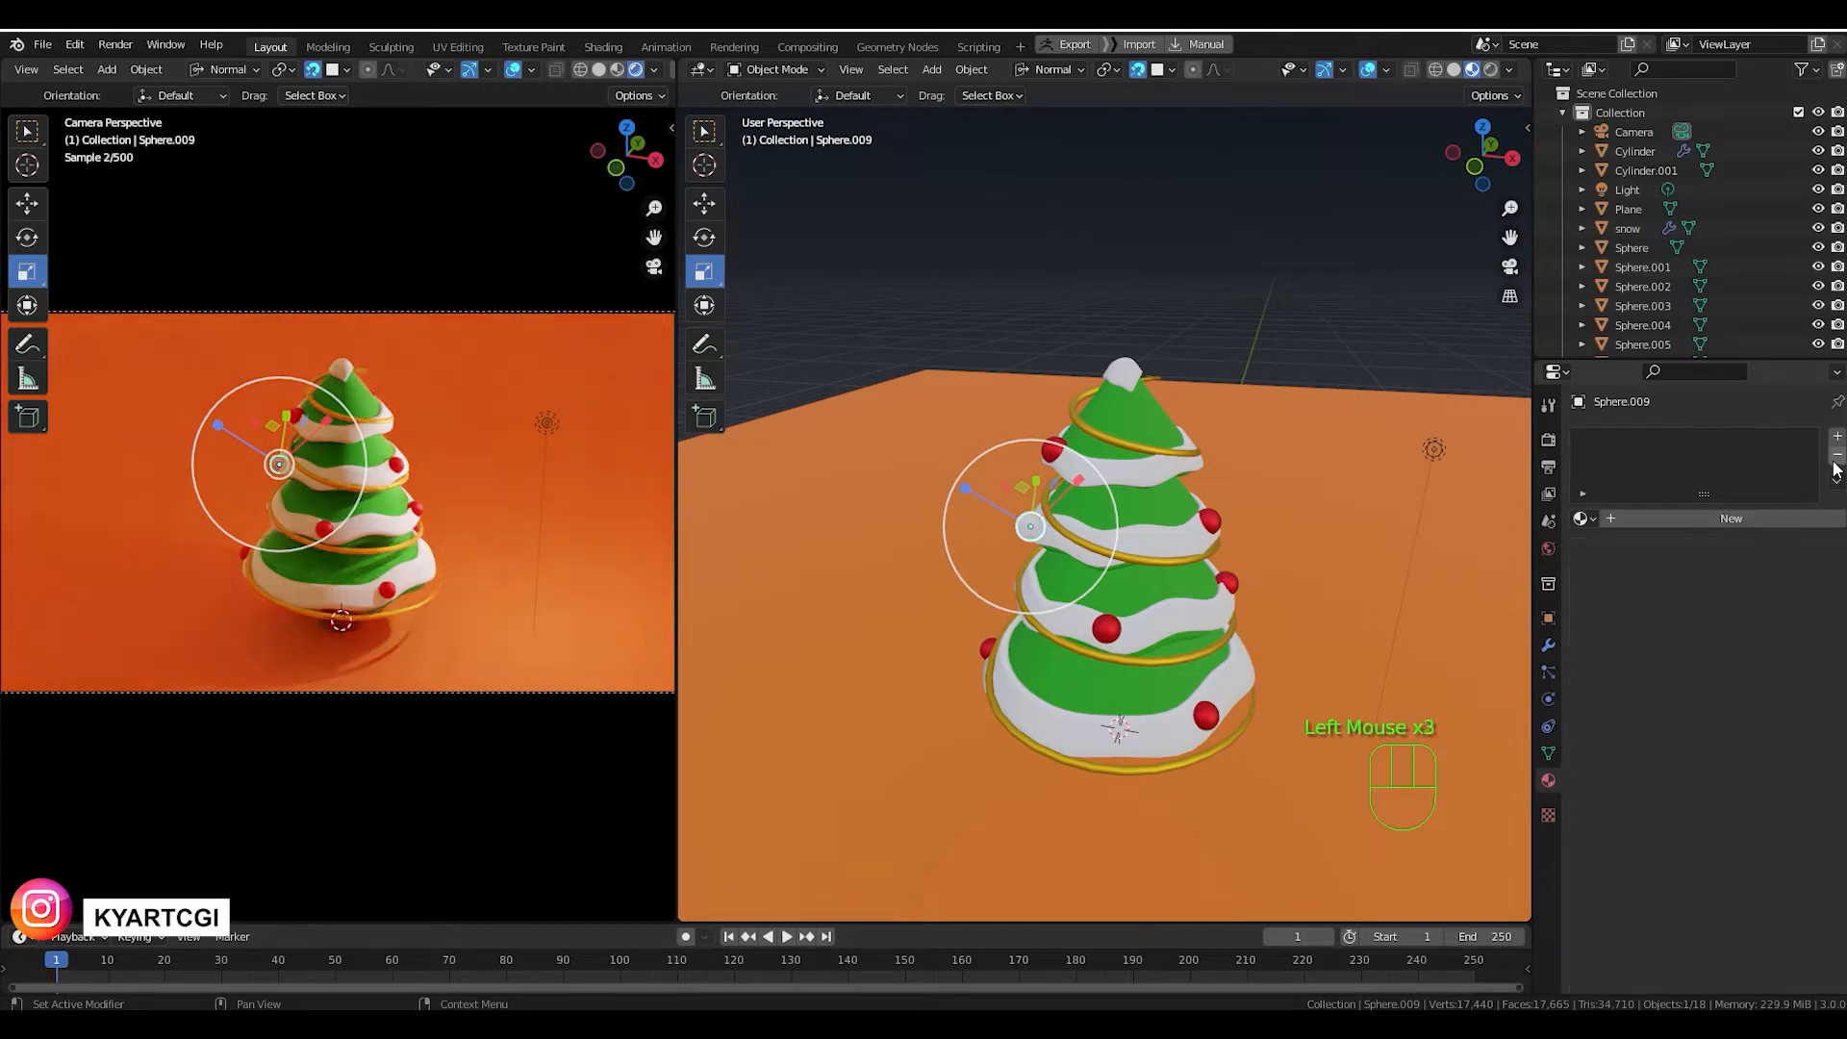
left_click(1722, 522)
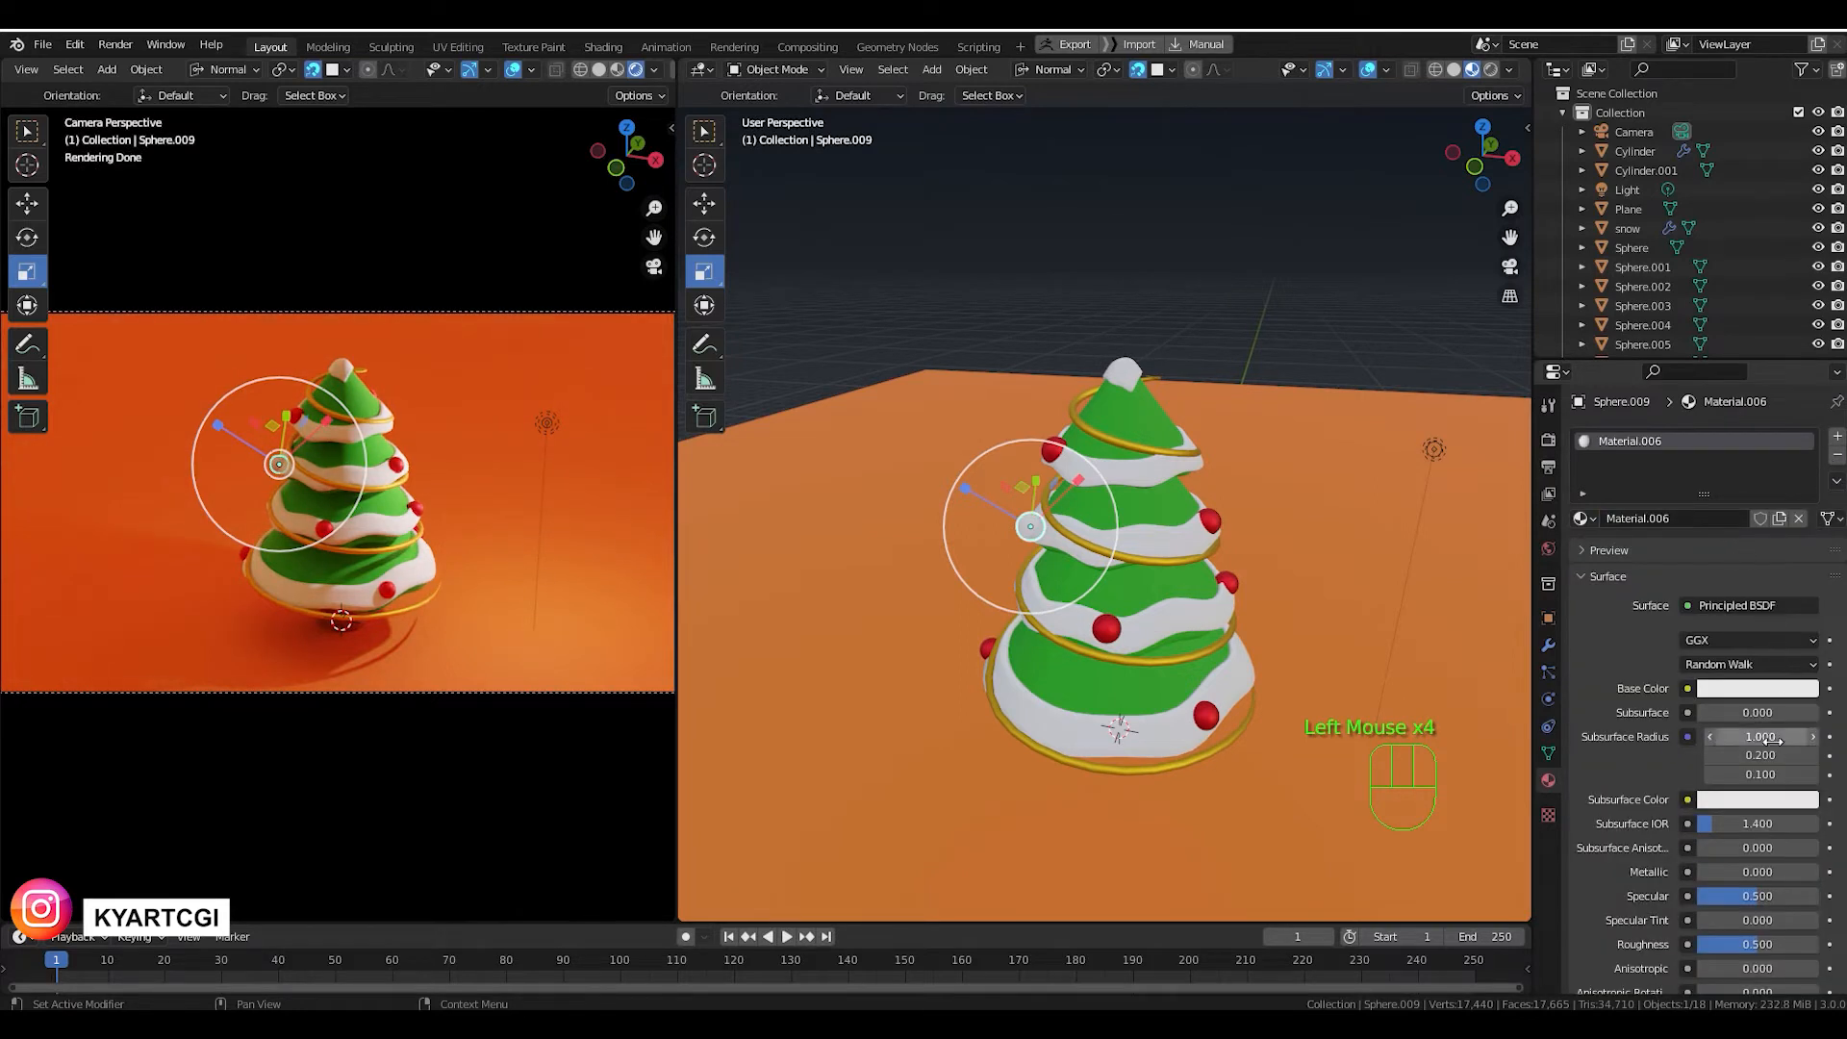
Set the new bauble material's Metallic to 0.8 and its base color to golden yellow.
left_click(1717, 872)
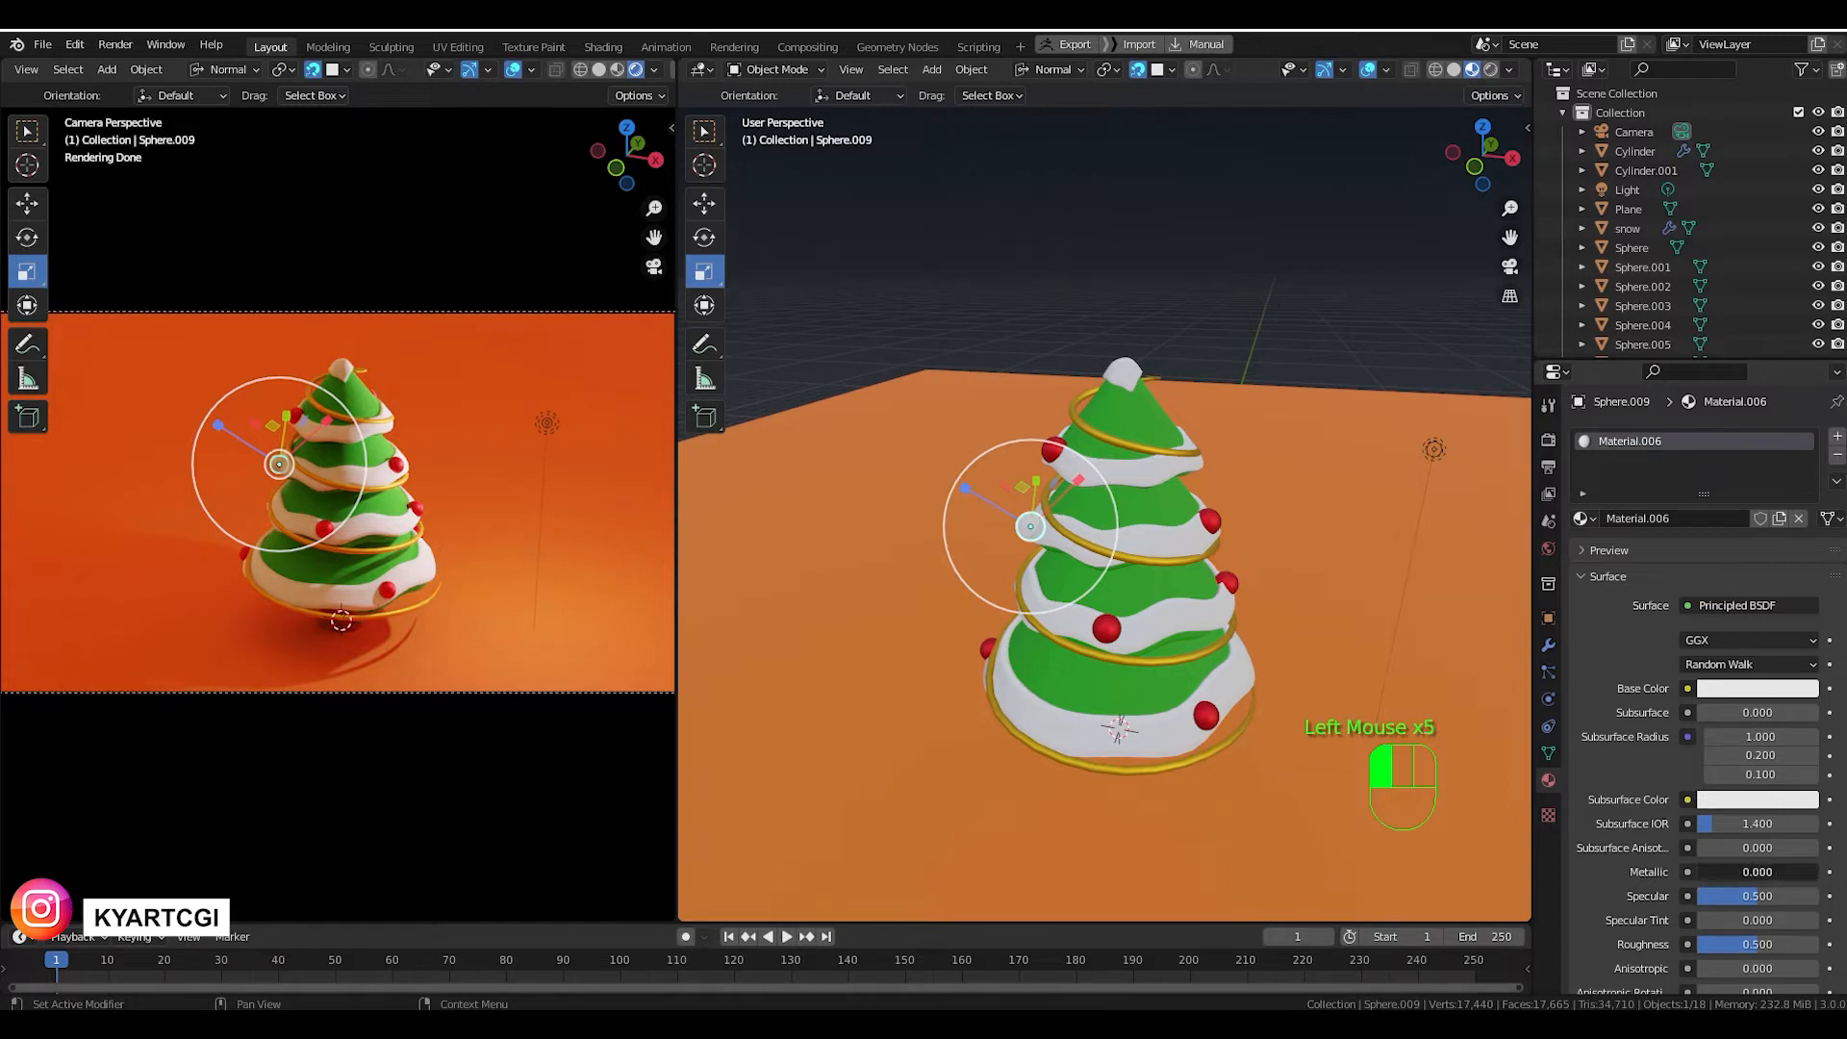
left_click_drag(1717, 872, 1787, 872)
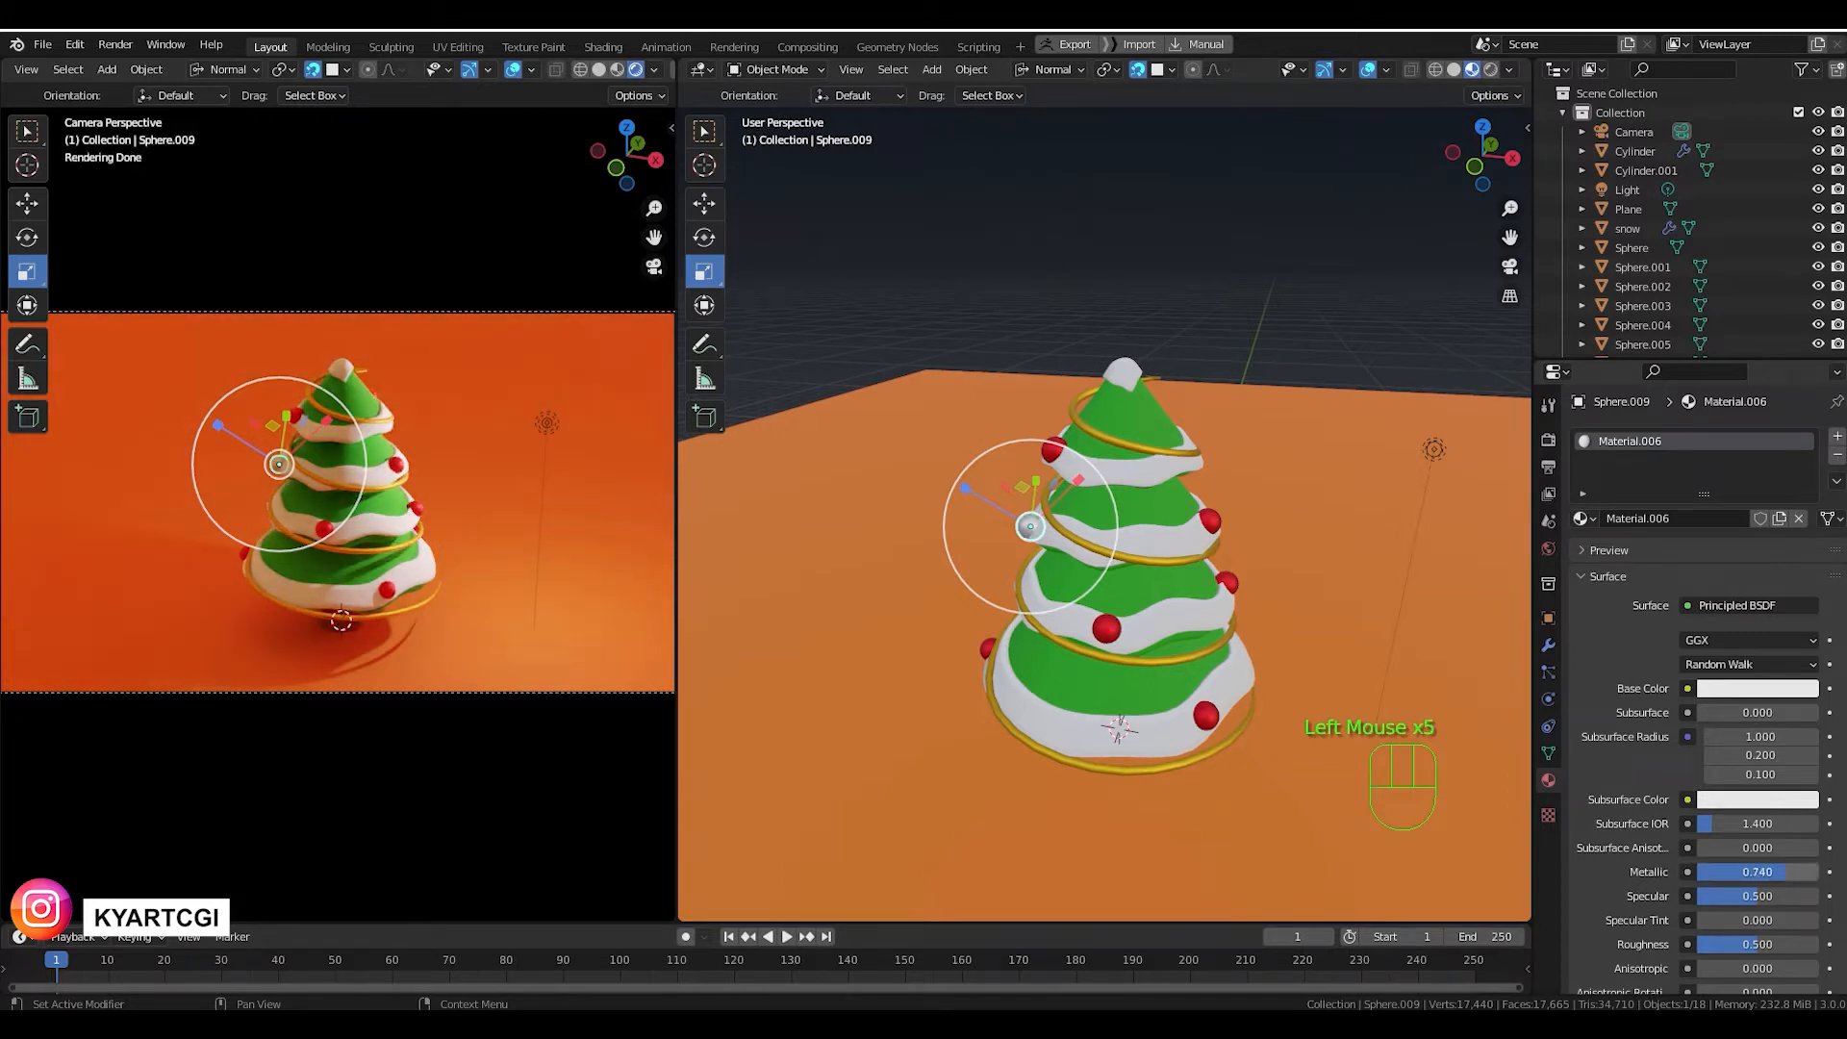
left_click(1758, 872)
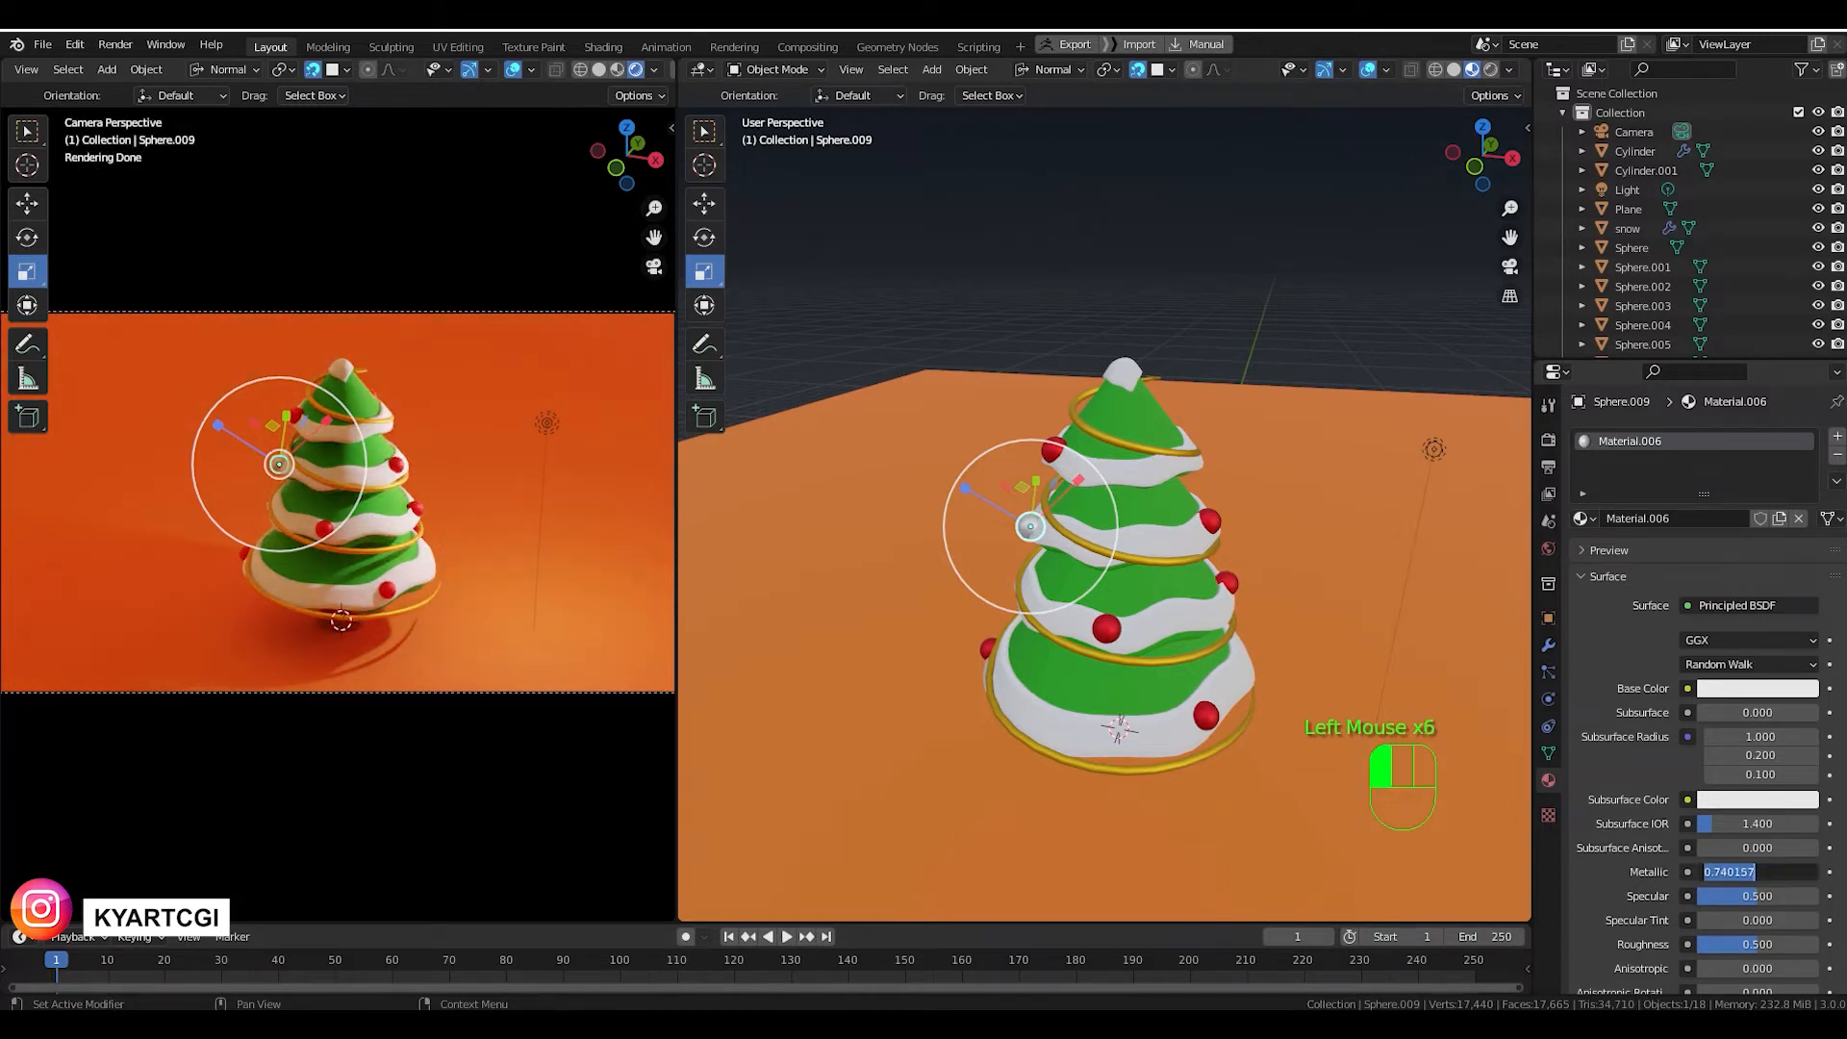
key("BackSpace")
type("0.8")
key("Return")
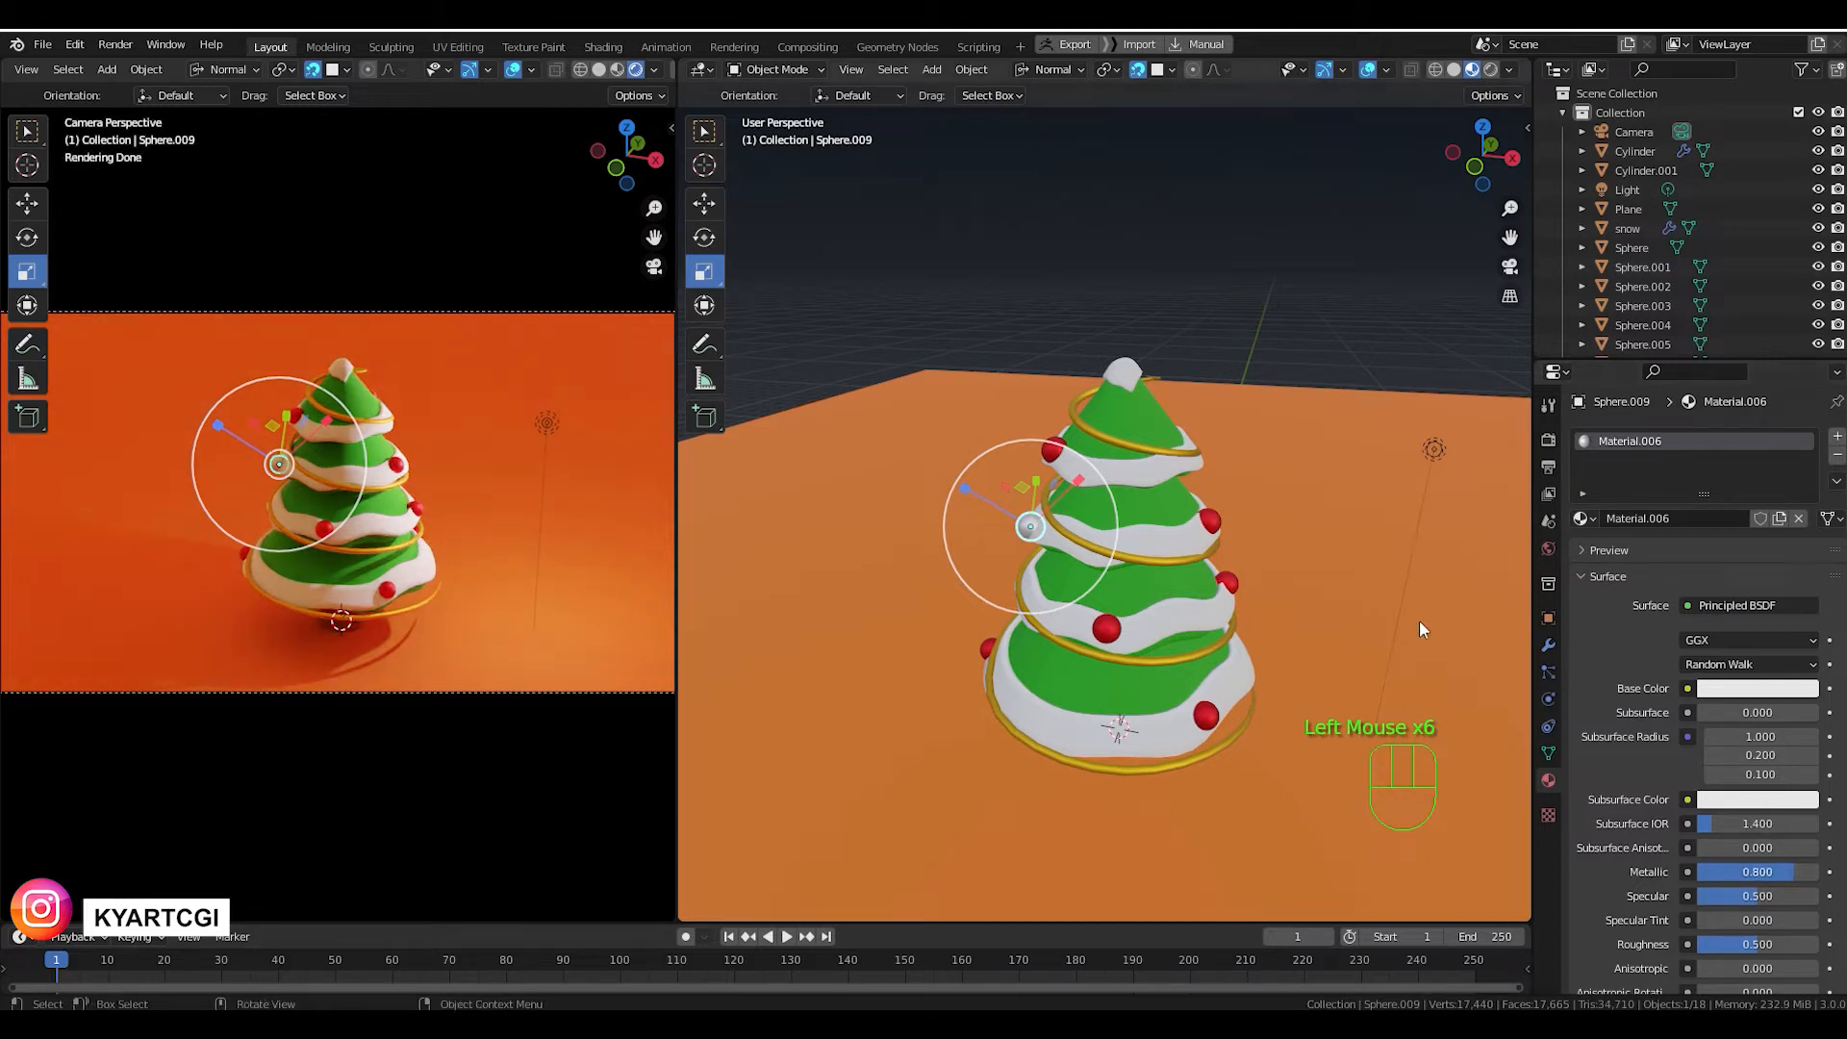
left_click(1760, 693)
left_click_drag(1718, 497, 1667, 528)
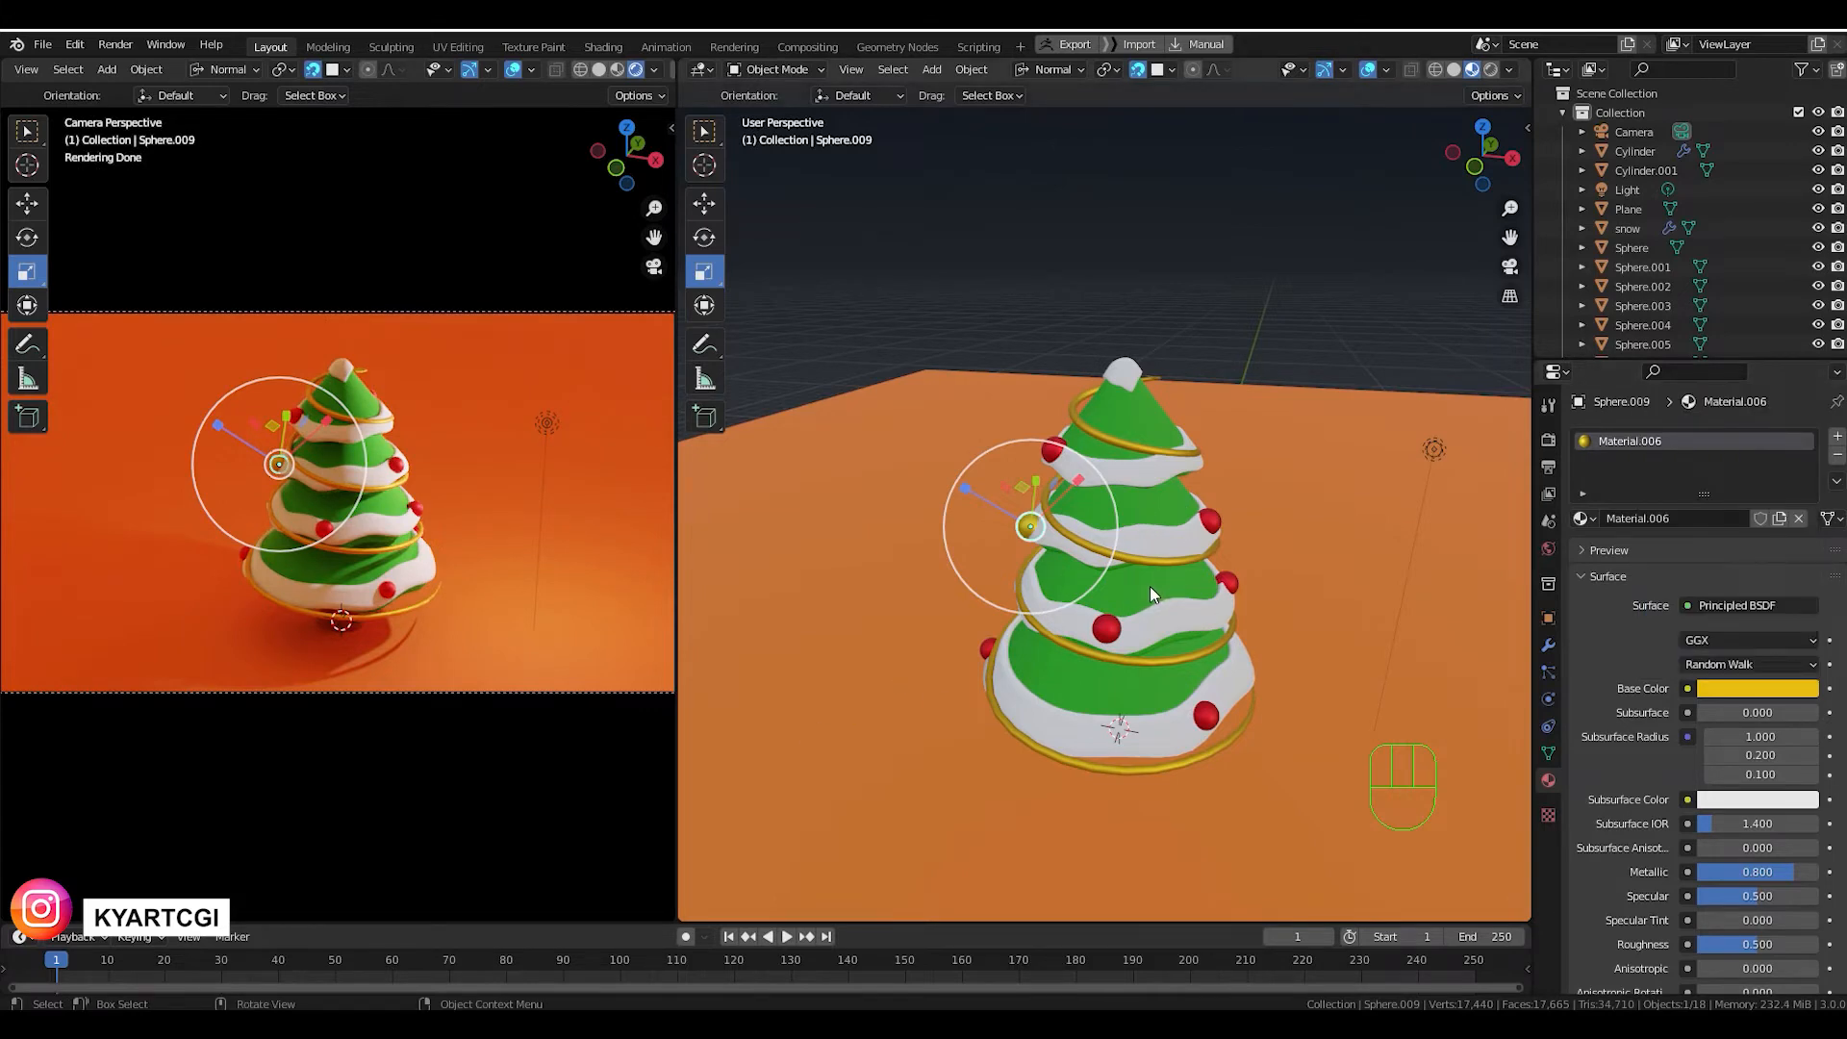
Duplicate the yellow bauble onto the front of the uppermost snow band and scale the copy down slightly.
middle_click_drag(1150, 586, 1209, 596, "shift")
scroll(1164, 594, "down", 1)
scroll(1173, 606, "up", 2)
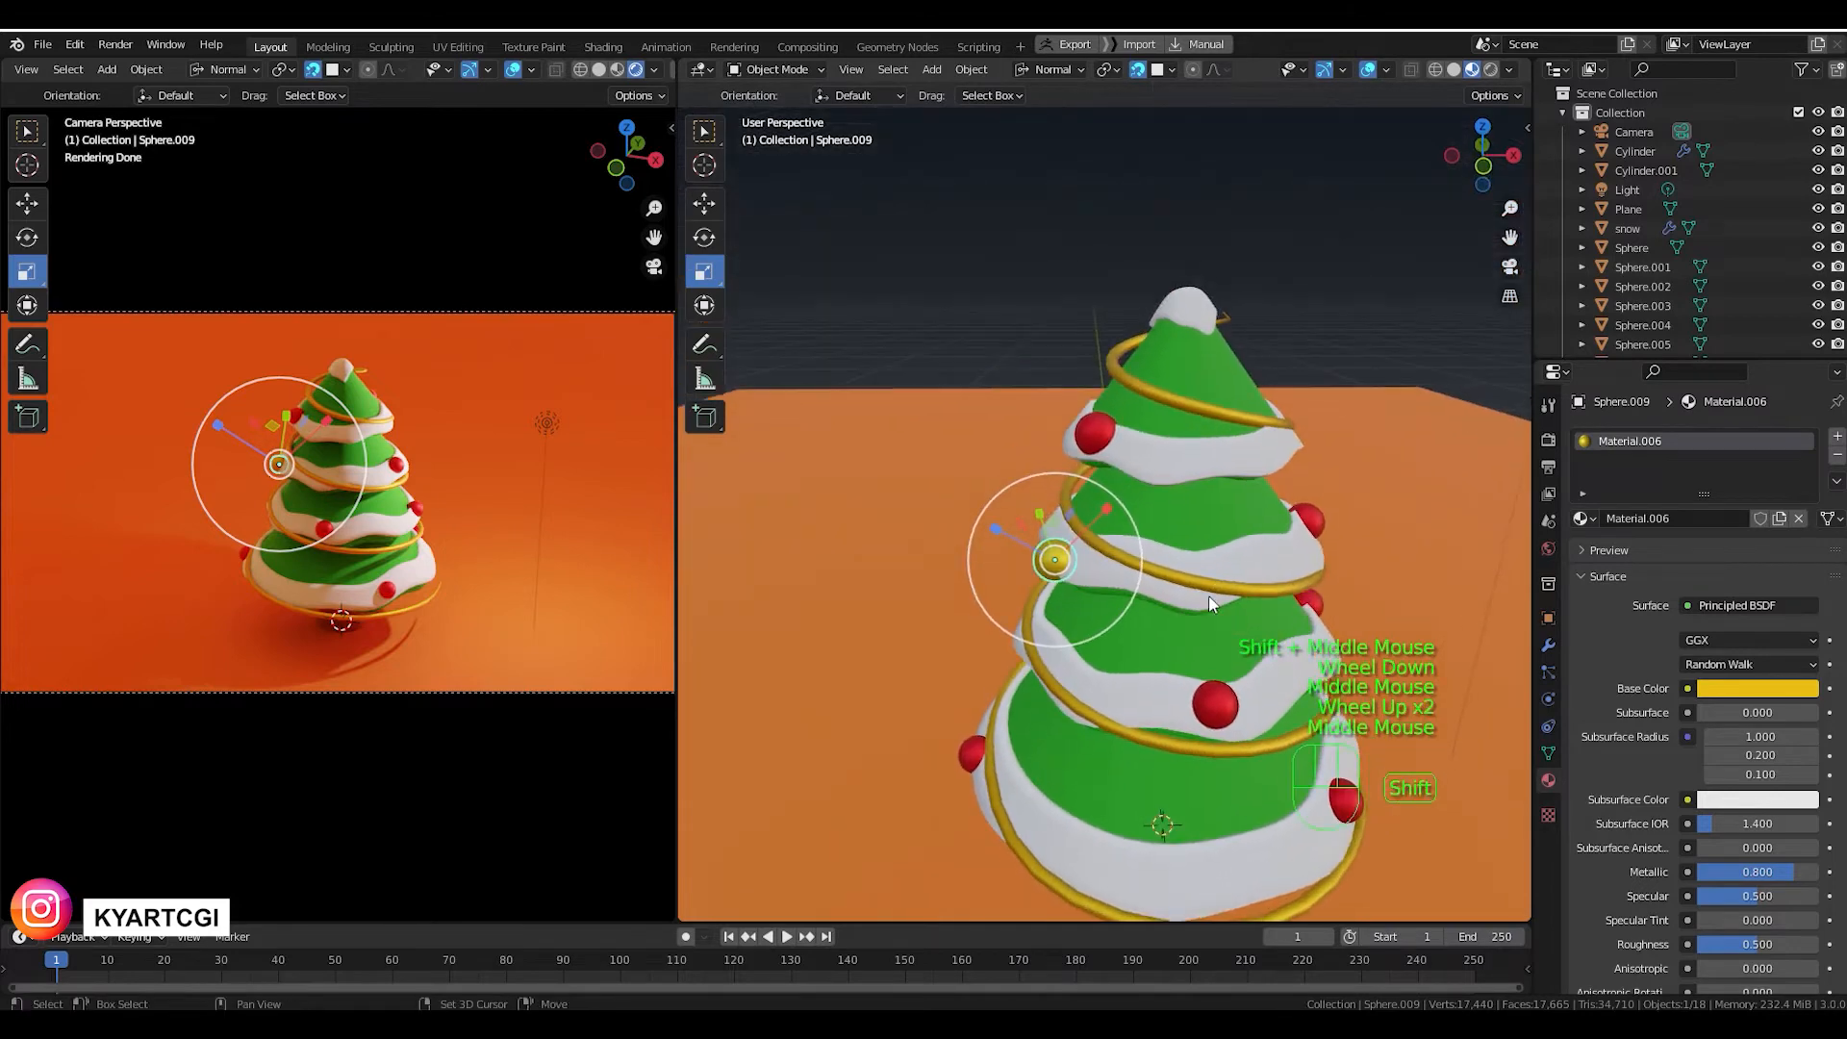
left_click(1380, 488)
middle_click_drag(1318, 532, 1342, 547)
key("s")
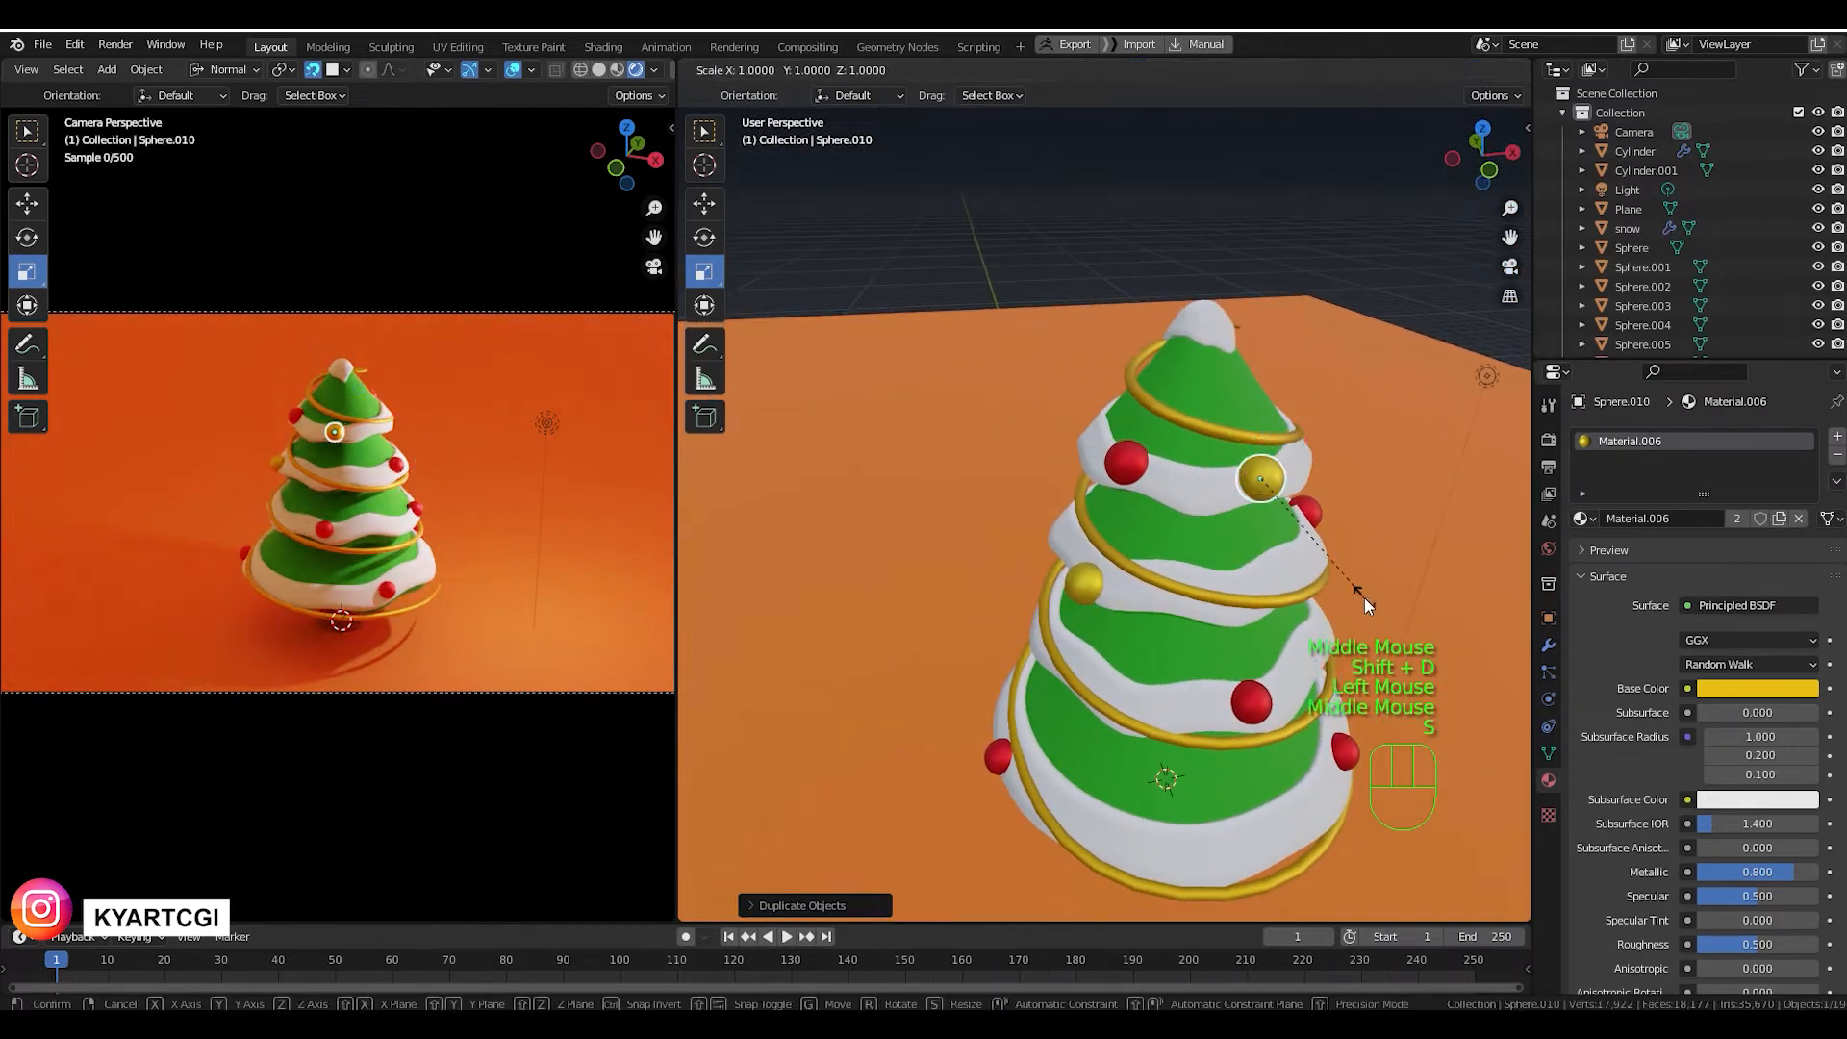
left_click(1344, 571)
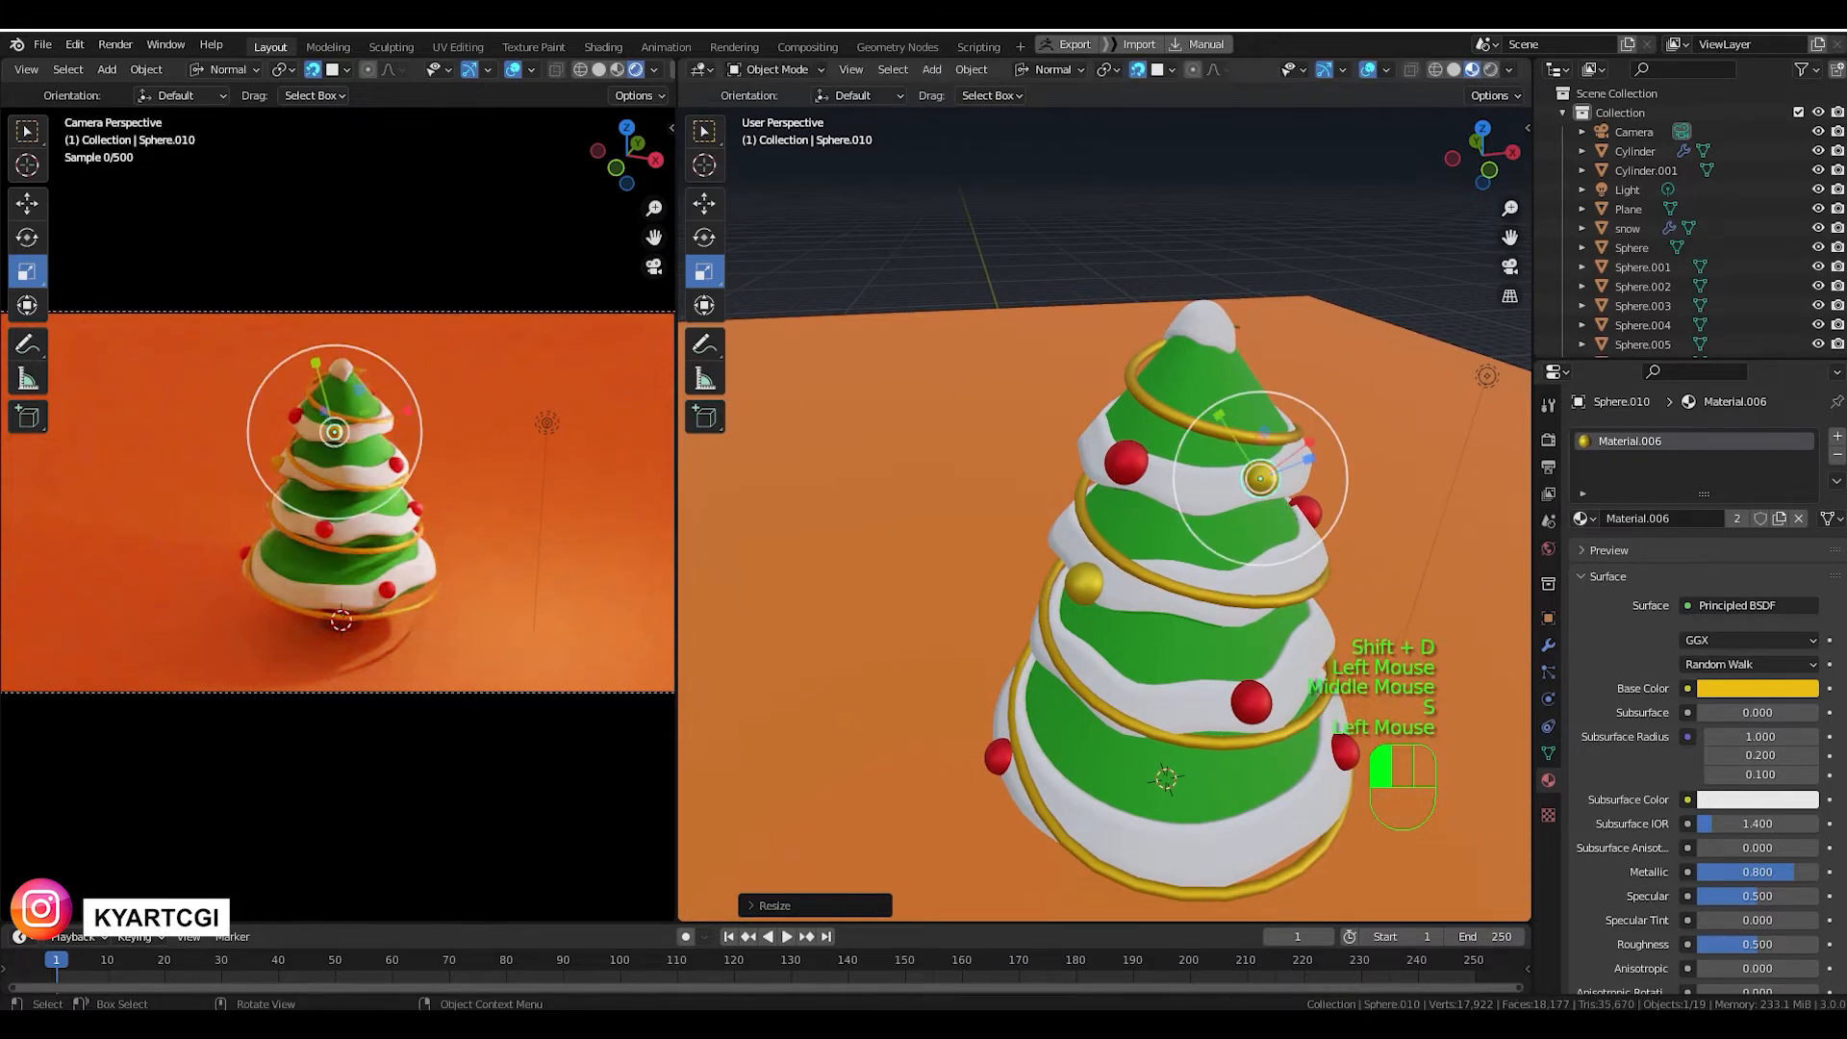
Duplicate the yellow bauble onto the left side and front of the lowest snow band, then adjust the front copy's scale.
middle_click_drag(1344, 571, 1246, 631)
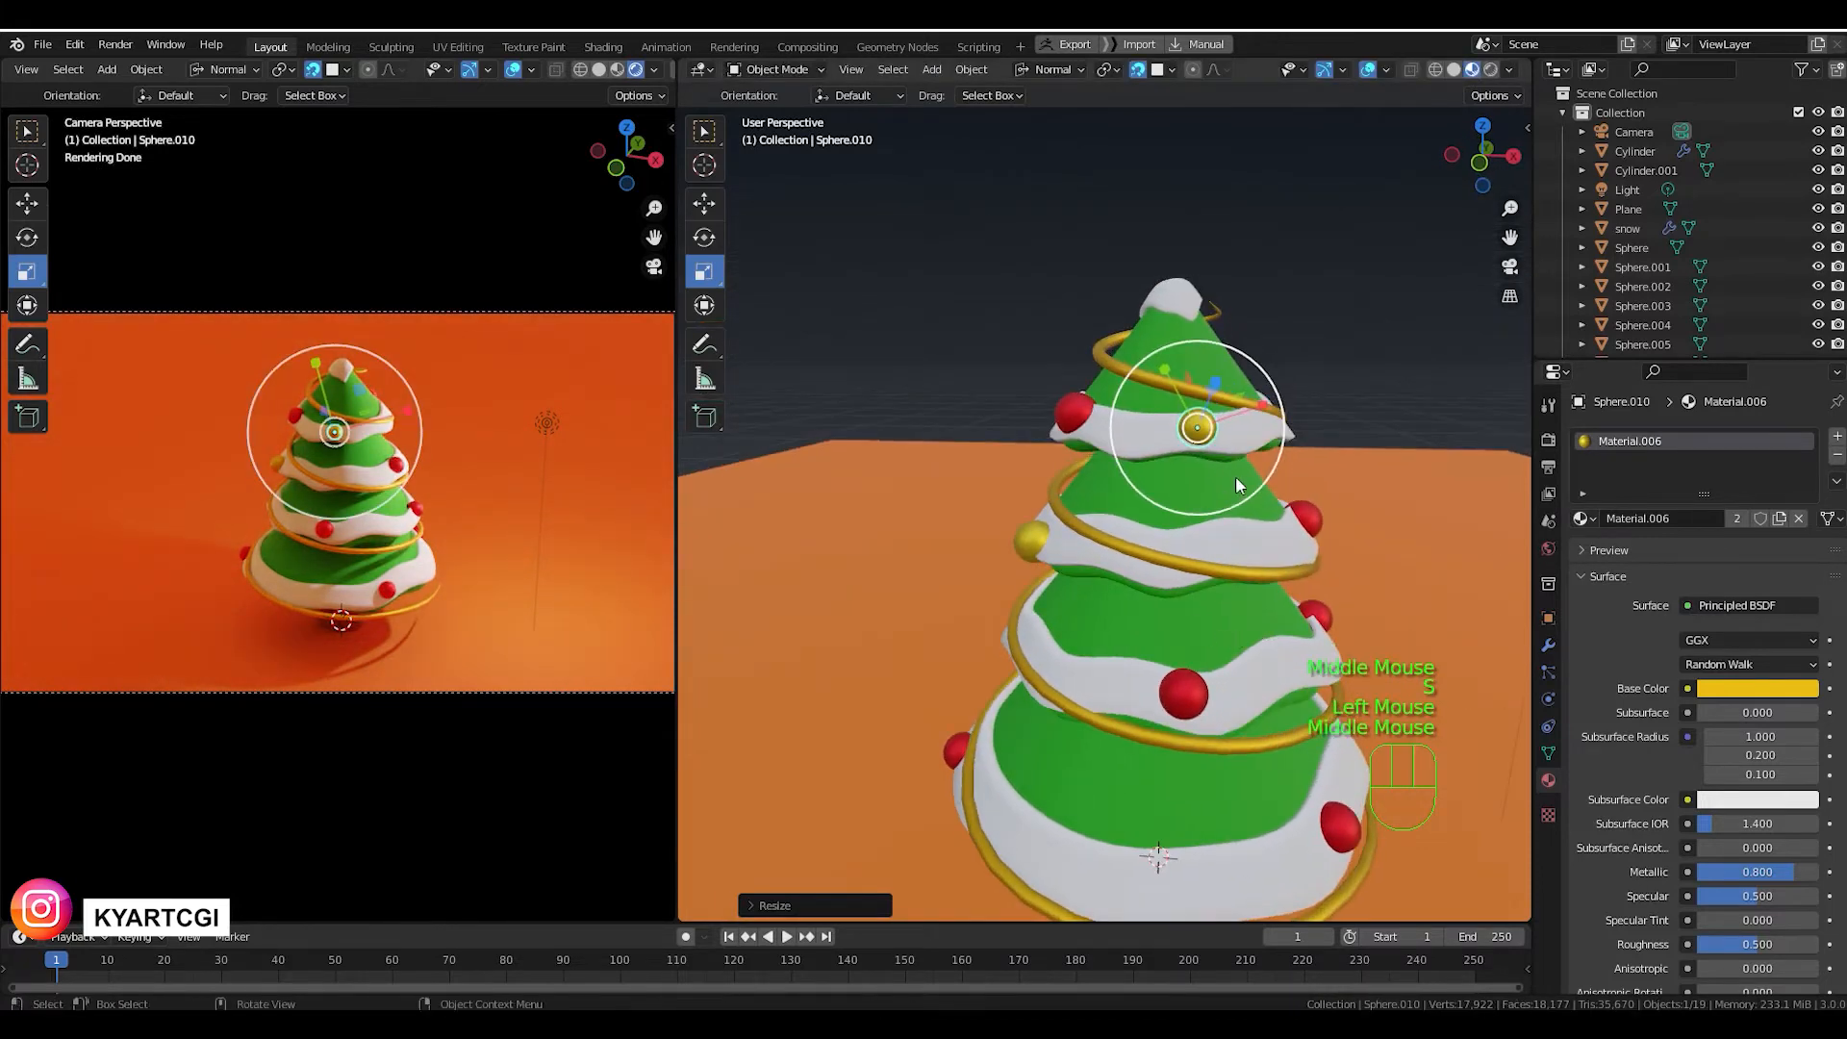
key("shift+d")
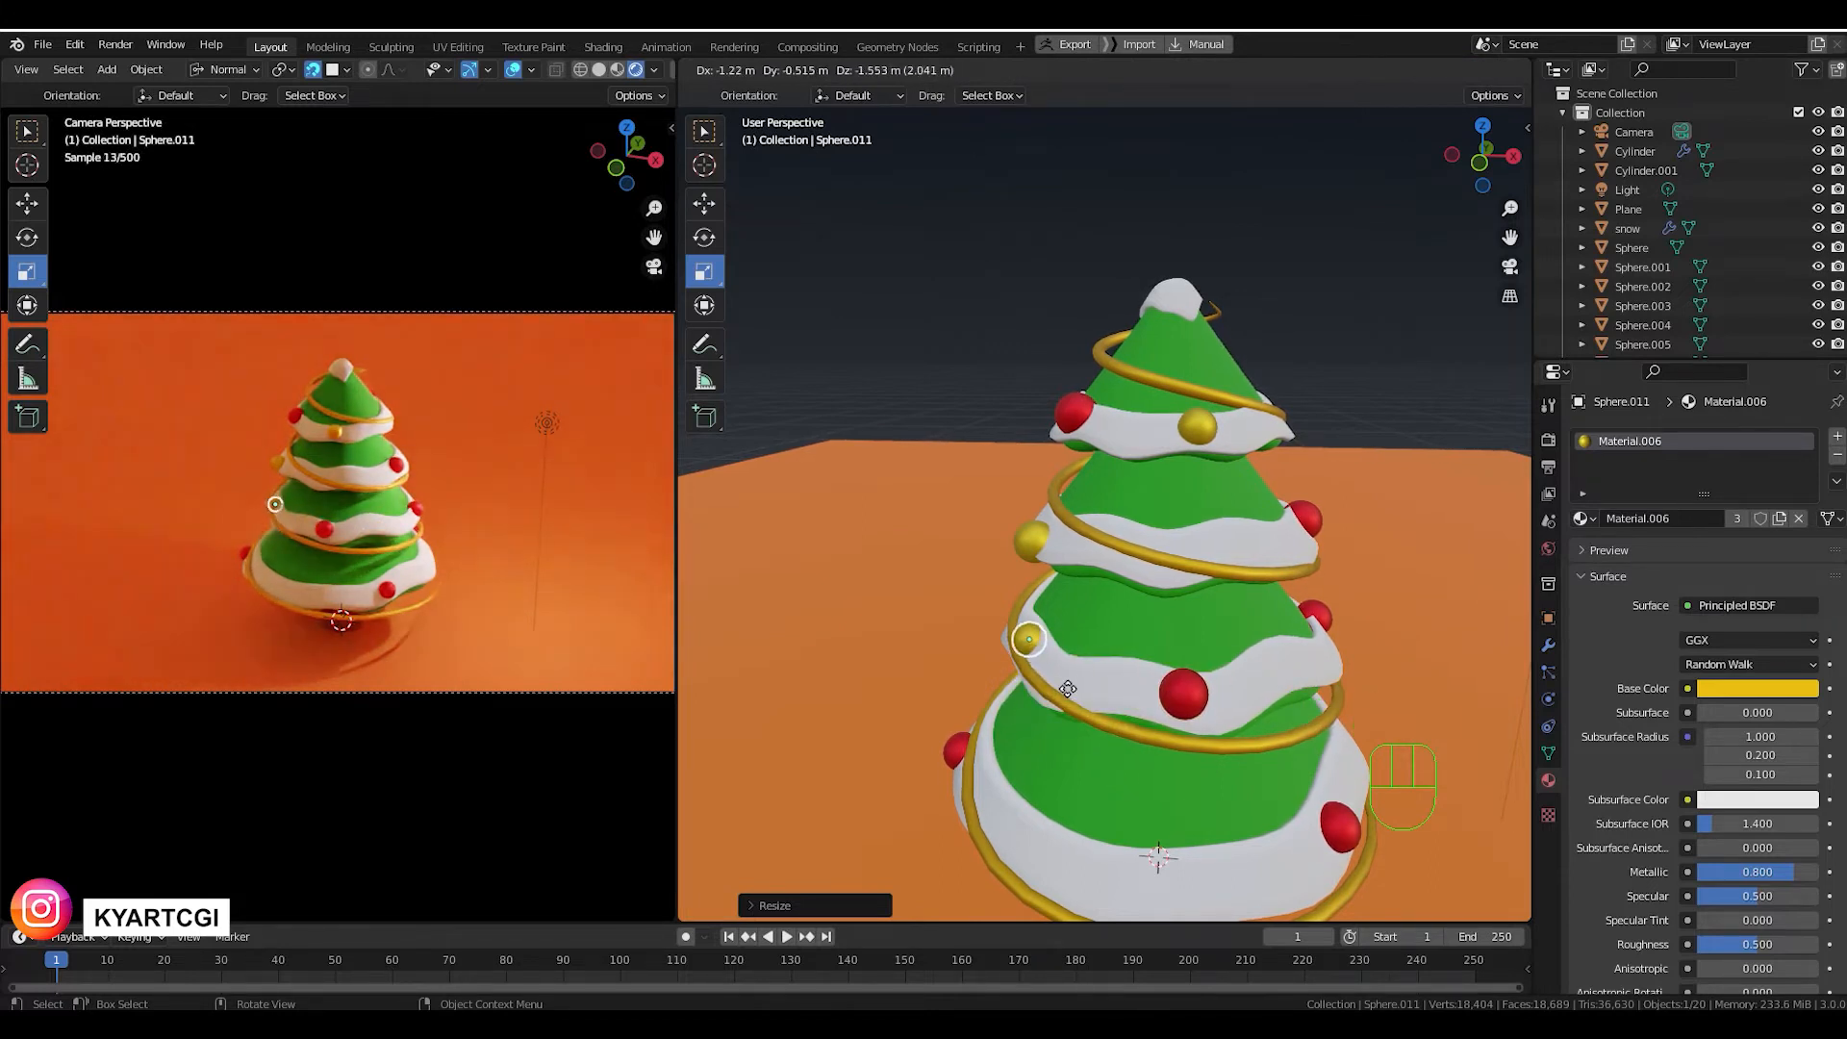
left_click(1062, 883)
middle_click_drag(1186, 806, 1185, 556, "shift")
key("shift+d")
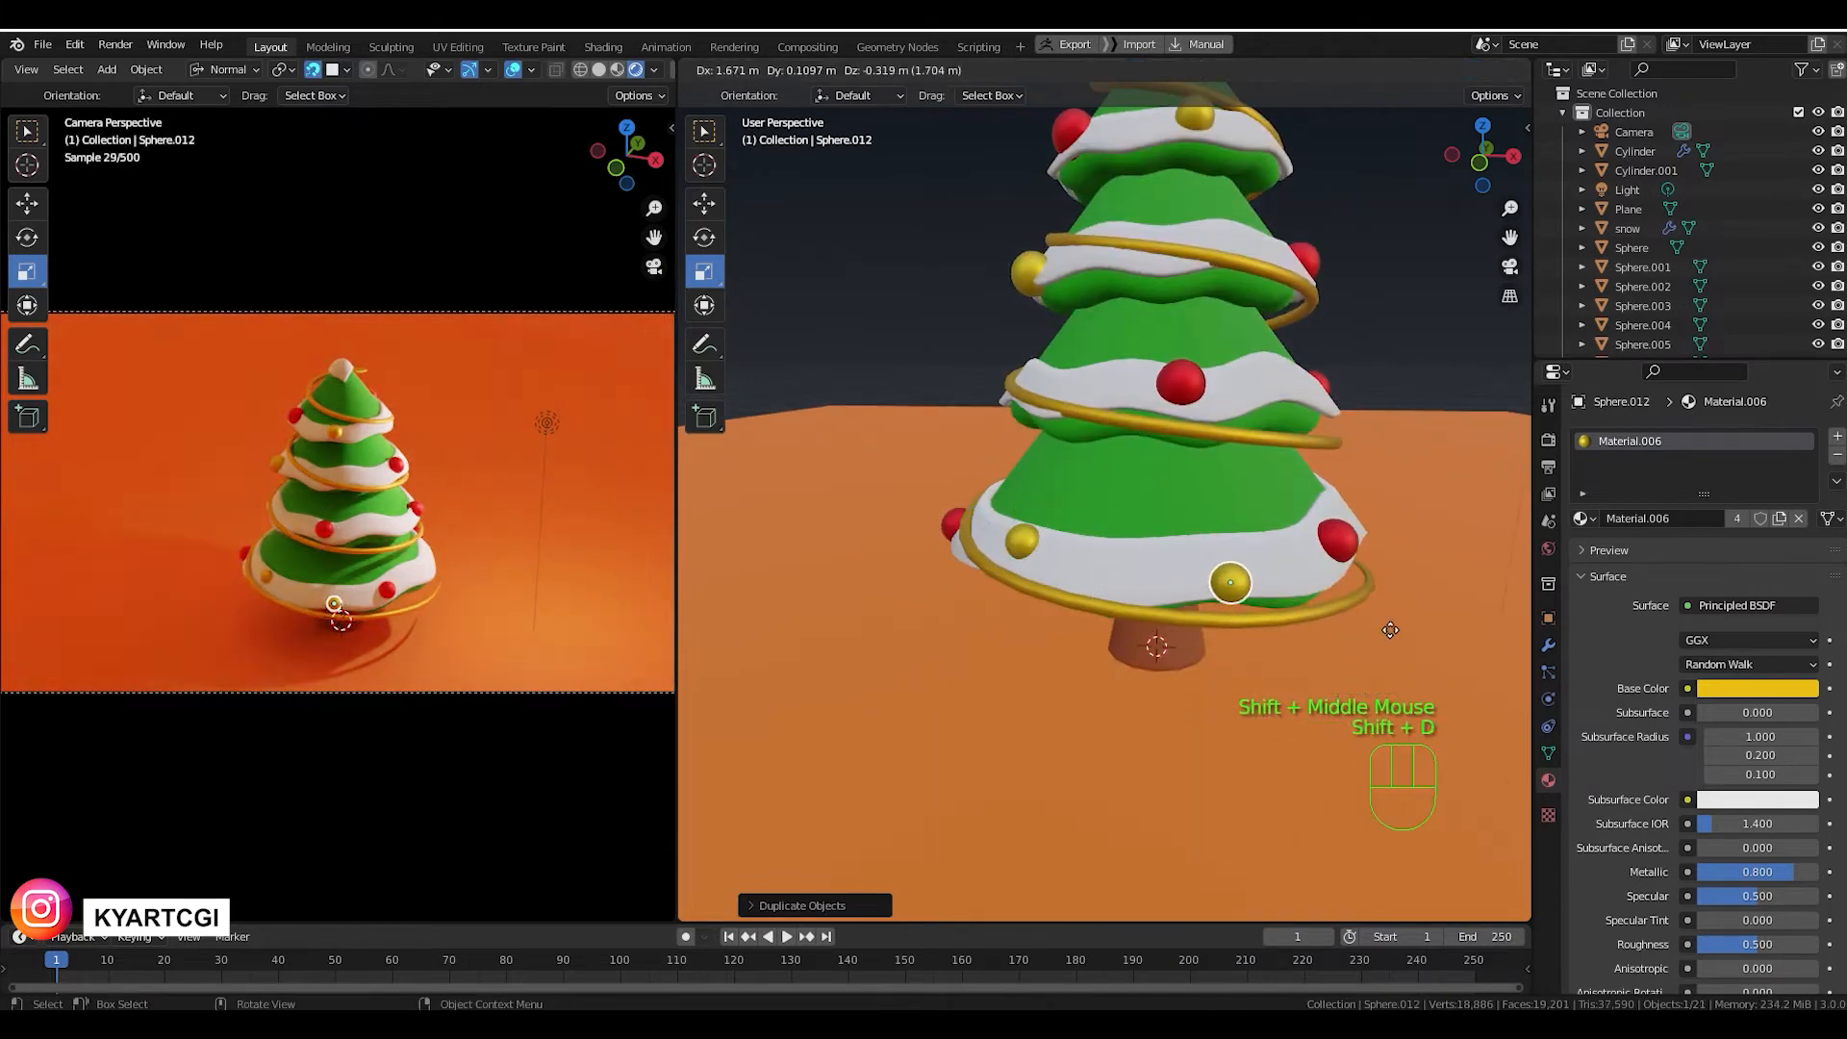
left_click(1386, 628)
key("s")
left_click(1332, 662)
middle_click_drag(1330, 664, 1167, 654)
key("shift+d")
left_click(1396, 483)
key("shift+s")
key("ctrl+z")
key("ctrl+z")
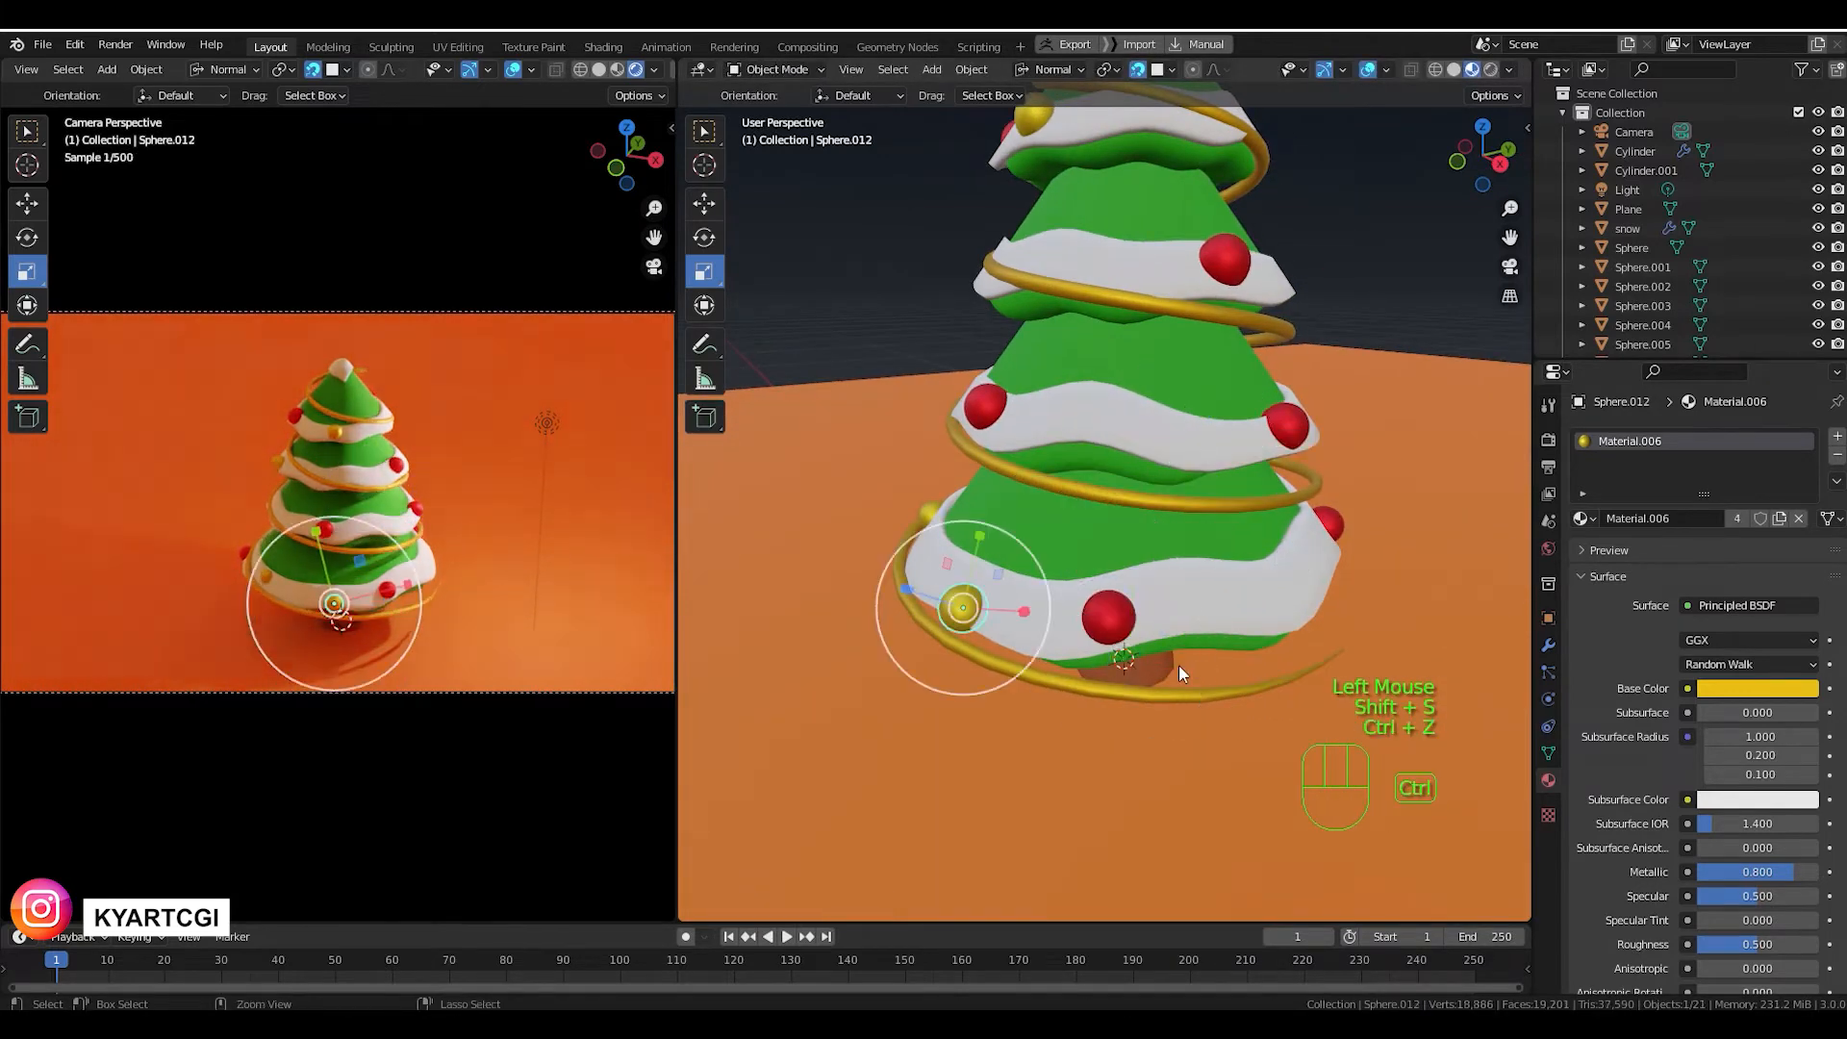
Duplicate the yellow bauble onto the right side of the third, lowest and uppermost snow bands.
key("shift+d")
left_click(1368, 484)
key("shift+d")
left_click(1317, 620)
scroll(1294, 604, "down", 3)
middle_click_drag(1279, 577, 1201, 616)
key("shift+d")
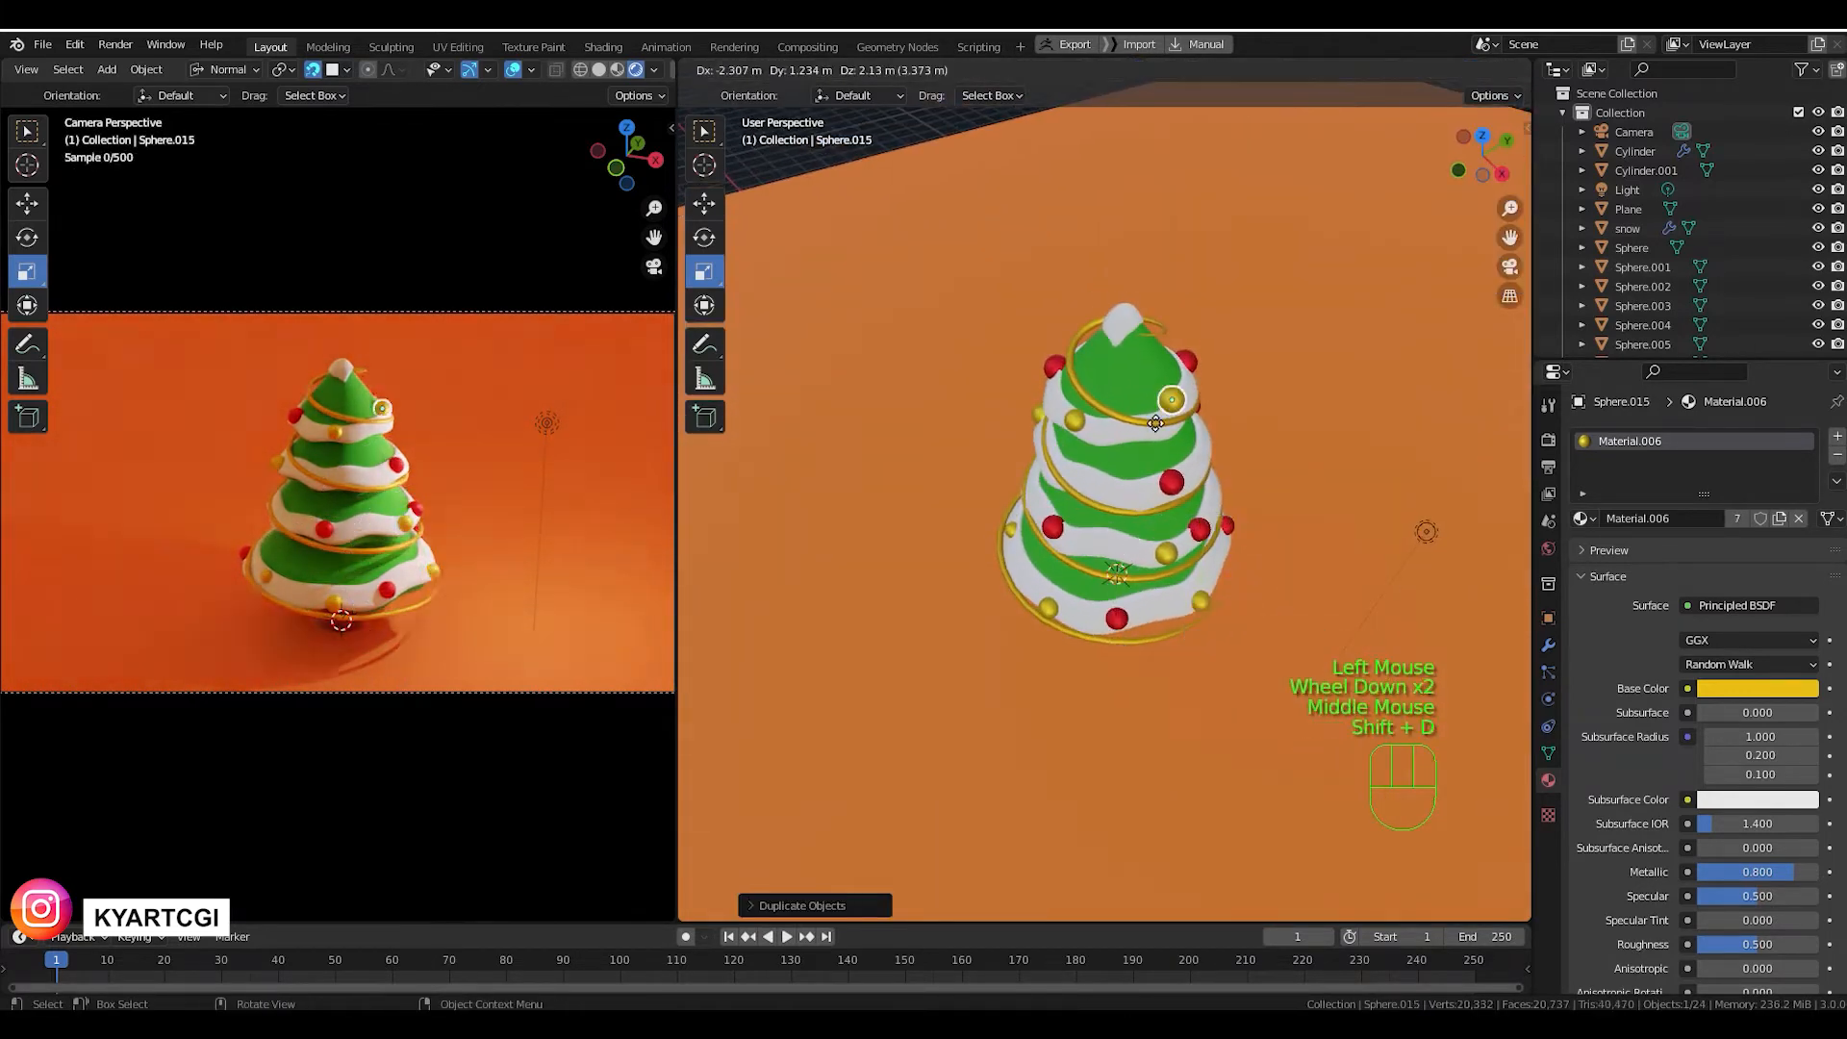
left_click(1178, 418)
Duplicate the yellow bauble three more times onto the lower snow bands around the back of the tree.
middle_click_drag(1207, 514, 945, 557)
key("shift+d")
left_click(1106, 626)
middle_click_drag(1145, 620, 1058, 572)
key("shift+d")
left_click(974, 648)
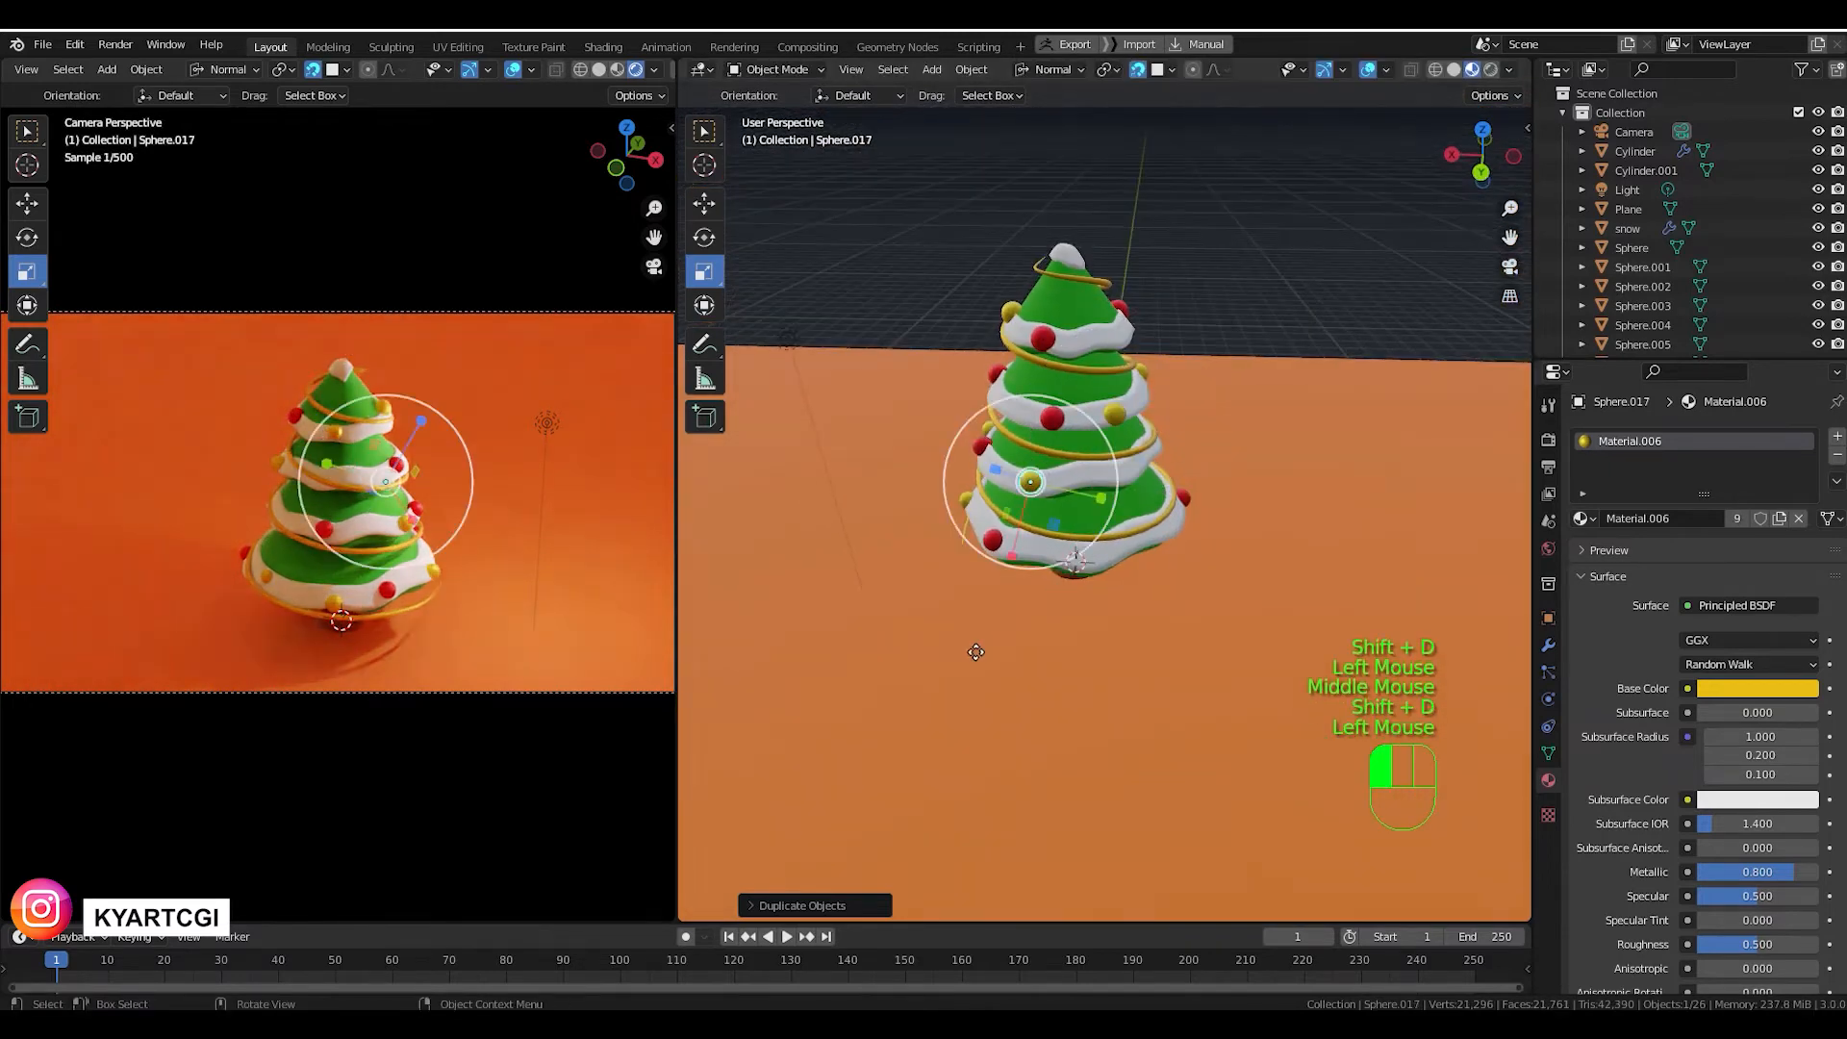
key("shift+d")
left_click(1065, 718)
Duplicate the red bauble from the uppermost snow band onto the second and lowest snow bands at the tree's back.
middle_click_drag(1066, 718, 856, 740)
left_click(1152, 349)
key("shift+d")
left_click(1093, 429)
key("shift+d")
left_click(1065, 553)
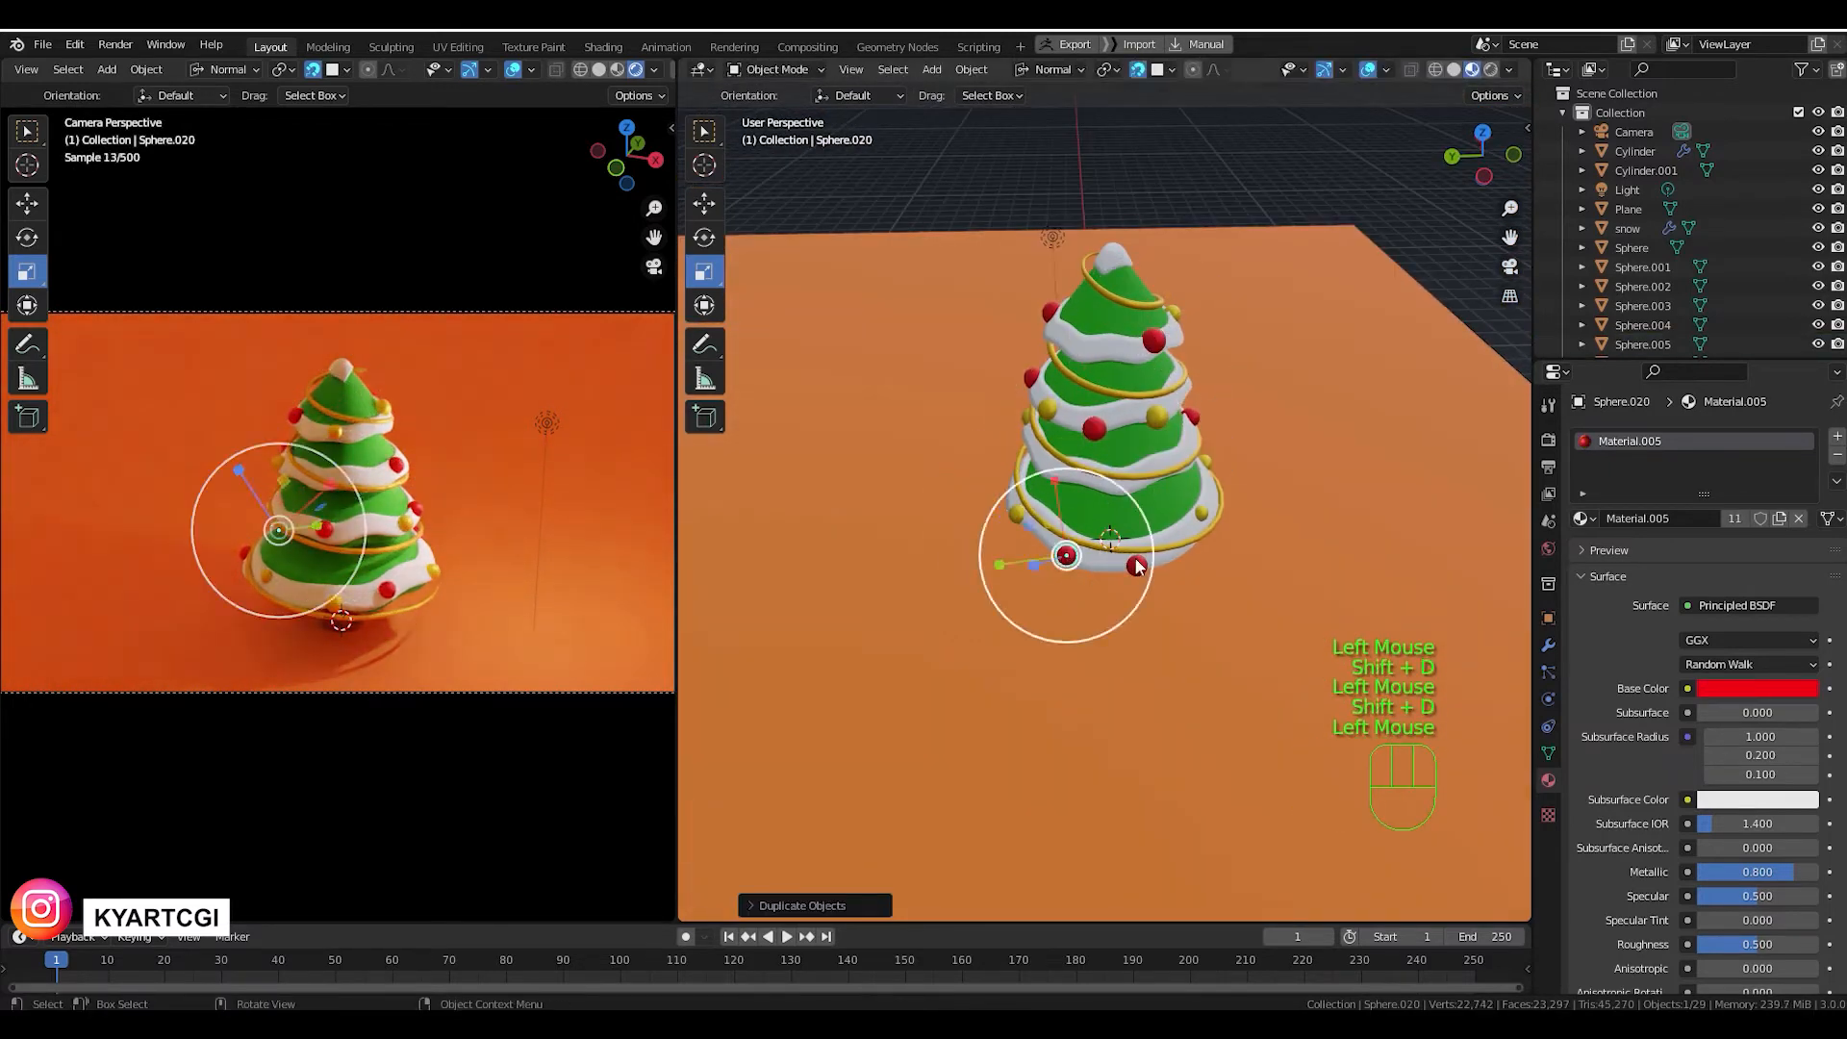
middle_click_drag(1270, 577, 1093, 531)
middle_click_drag(1251, 683, 1234, 635)
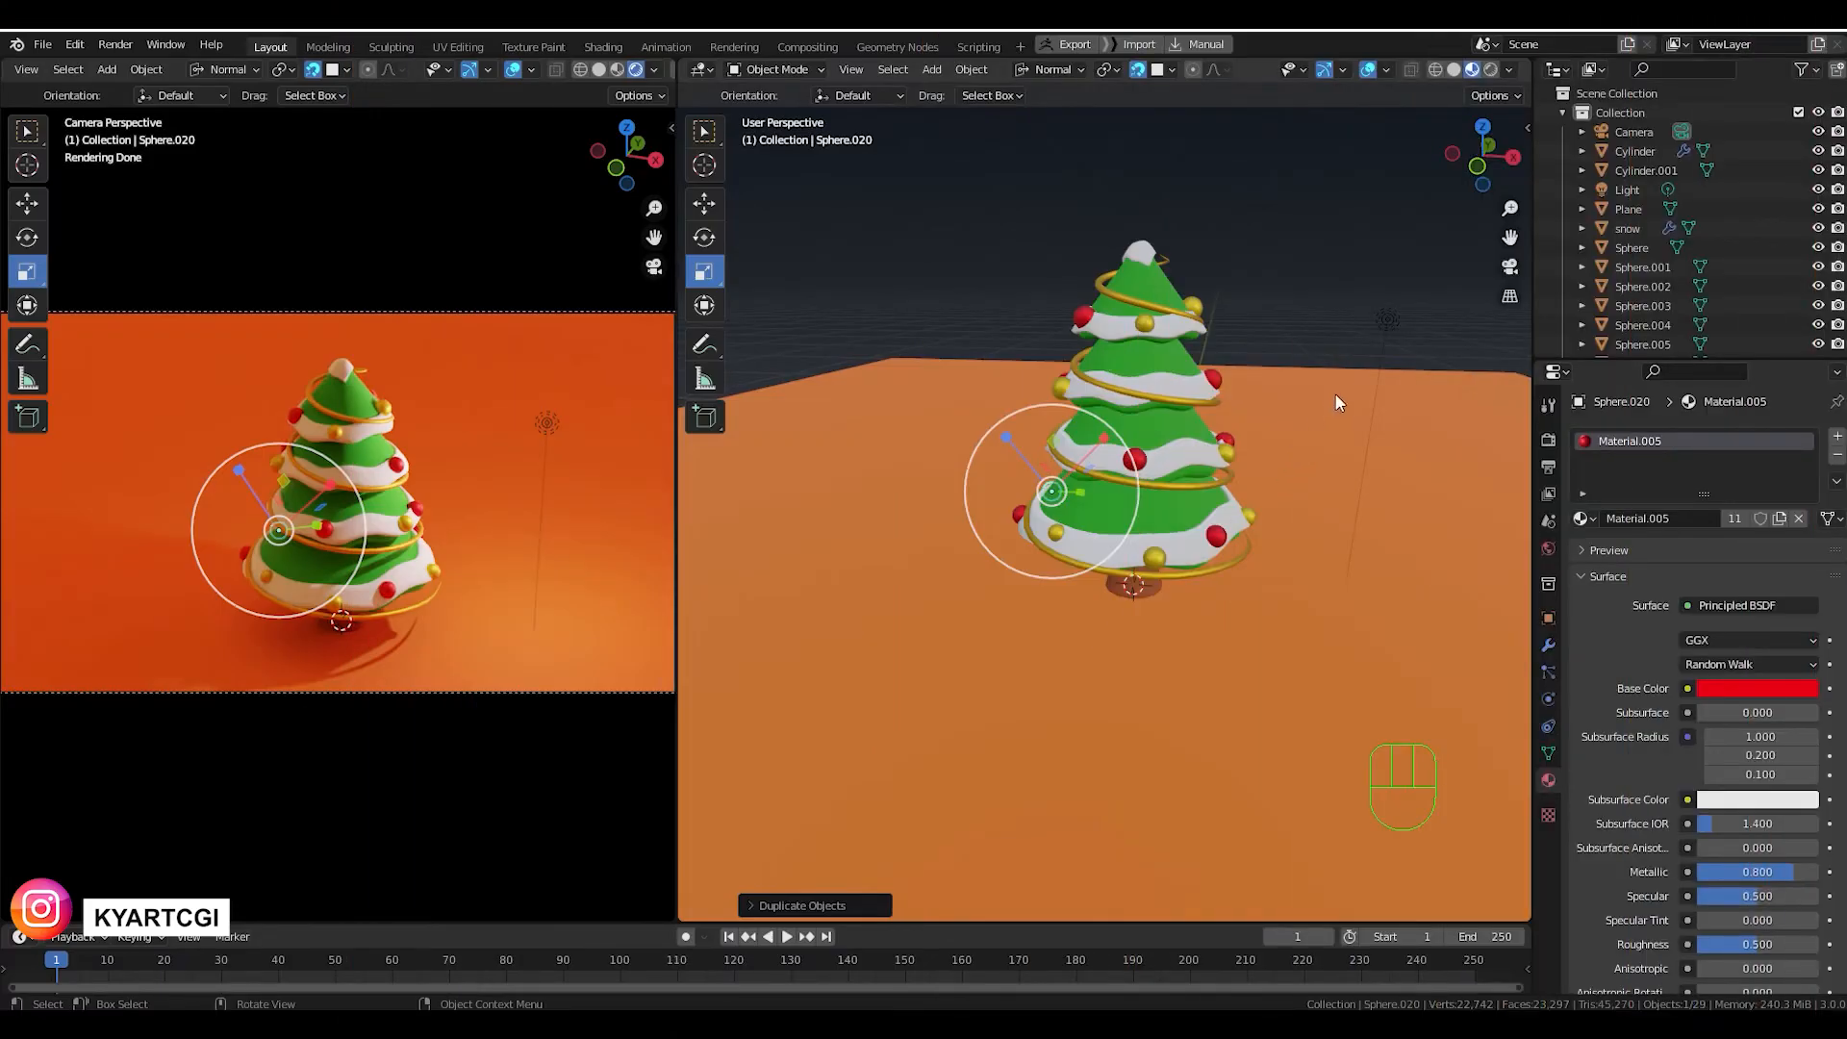
Change the point light to an Area light and move it to the opposite side of the tree in the top view.
left_click(1392, 320)
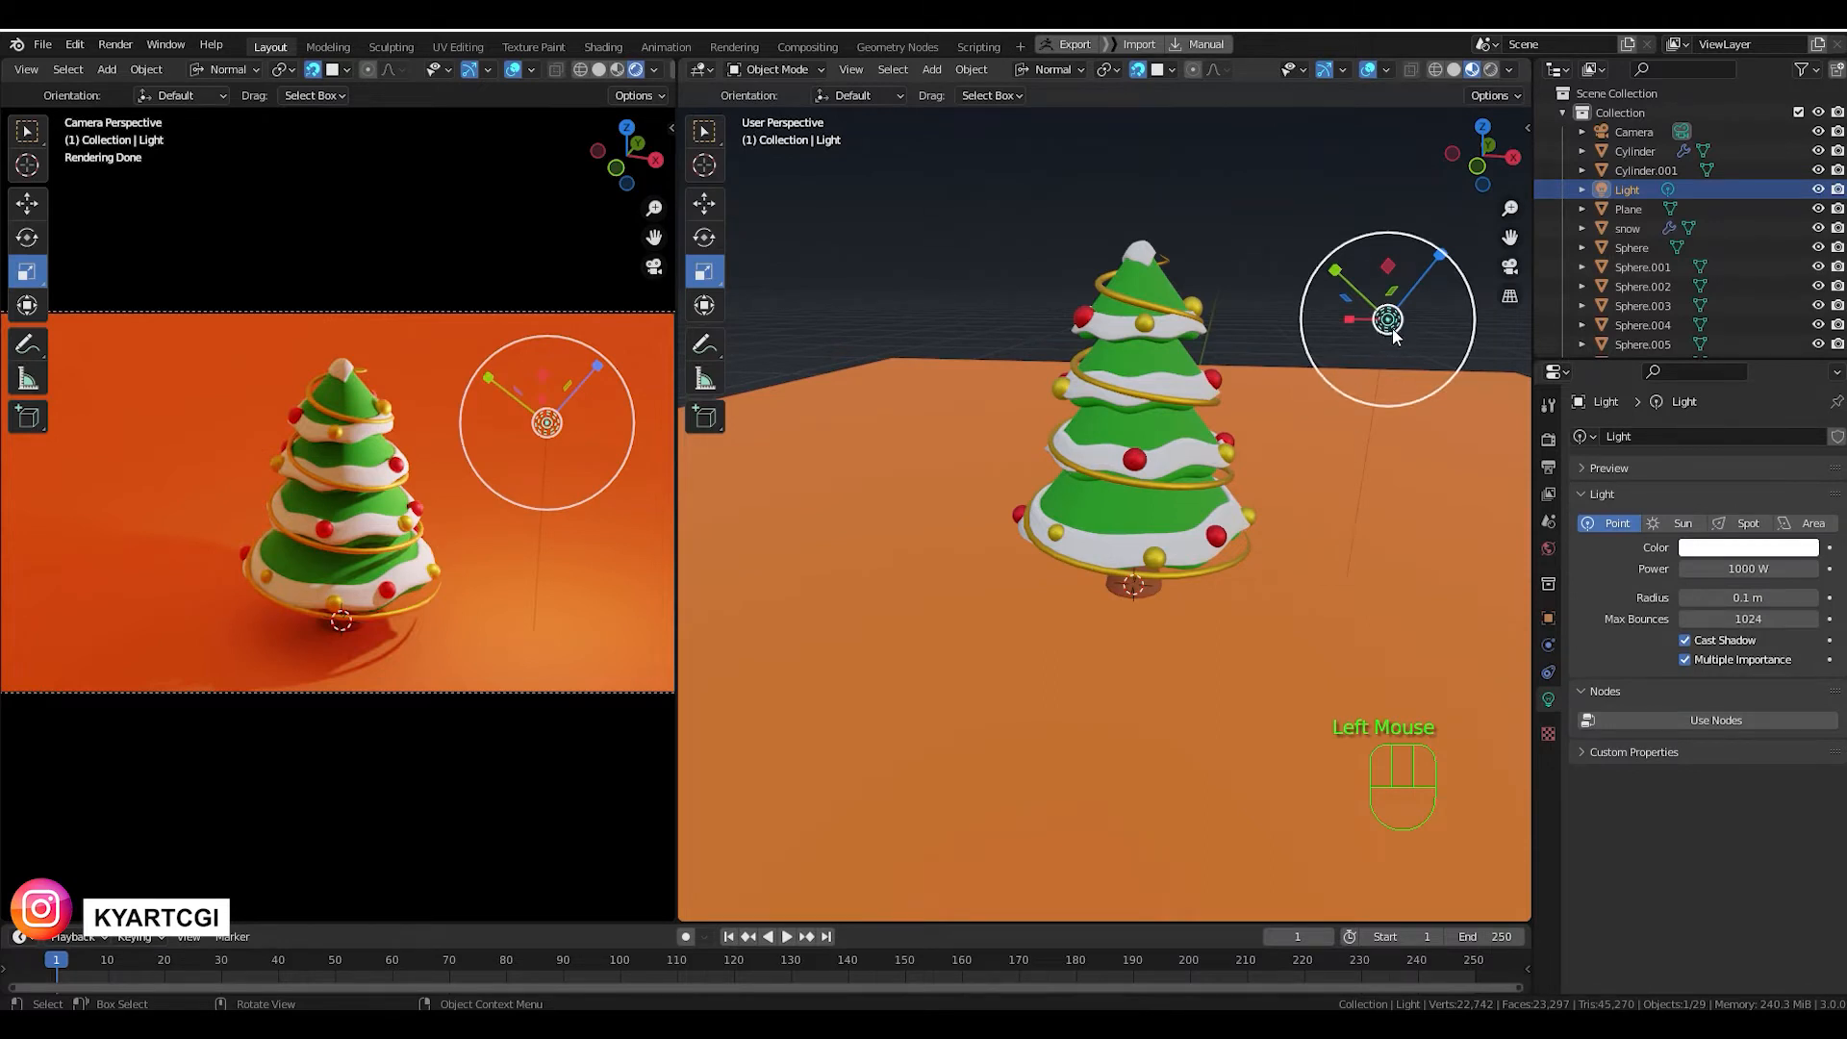
left_click(1809, 527)
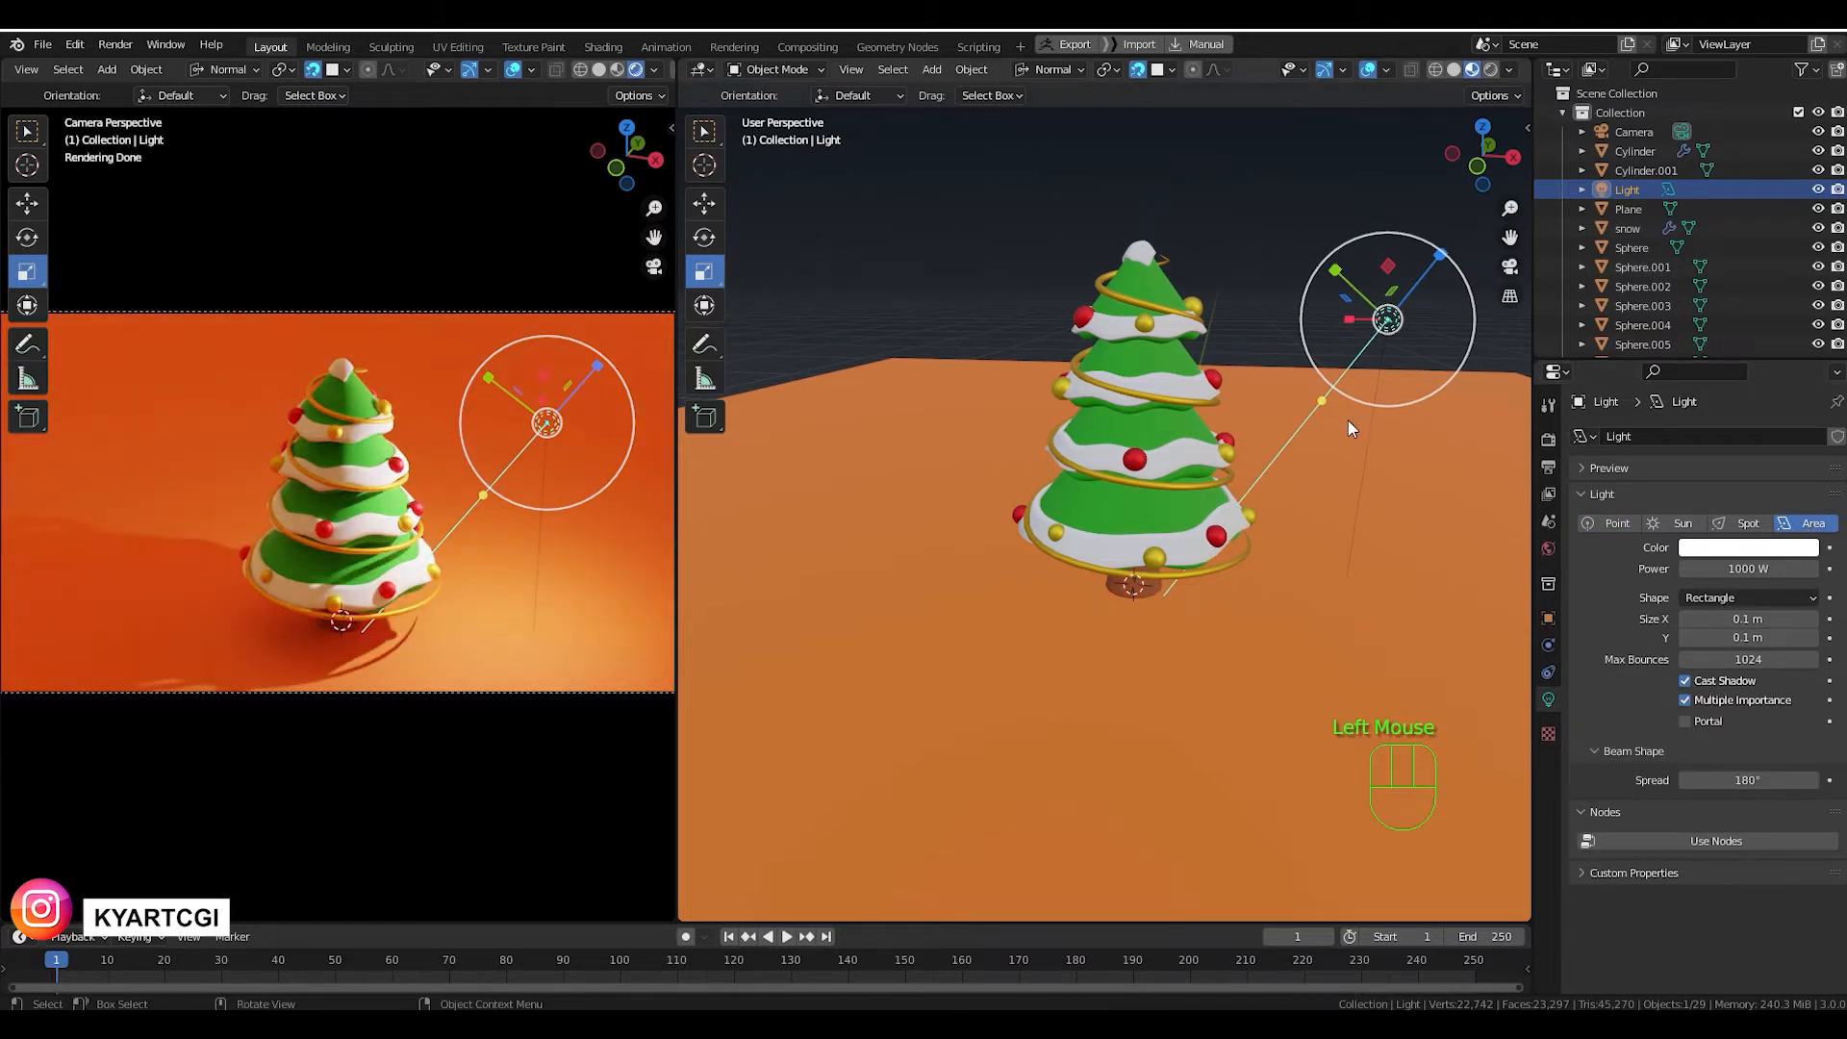
key("KP_7")
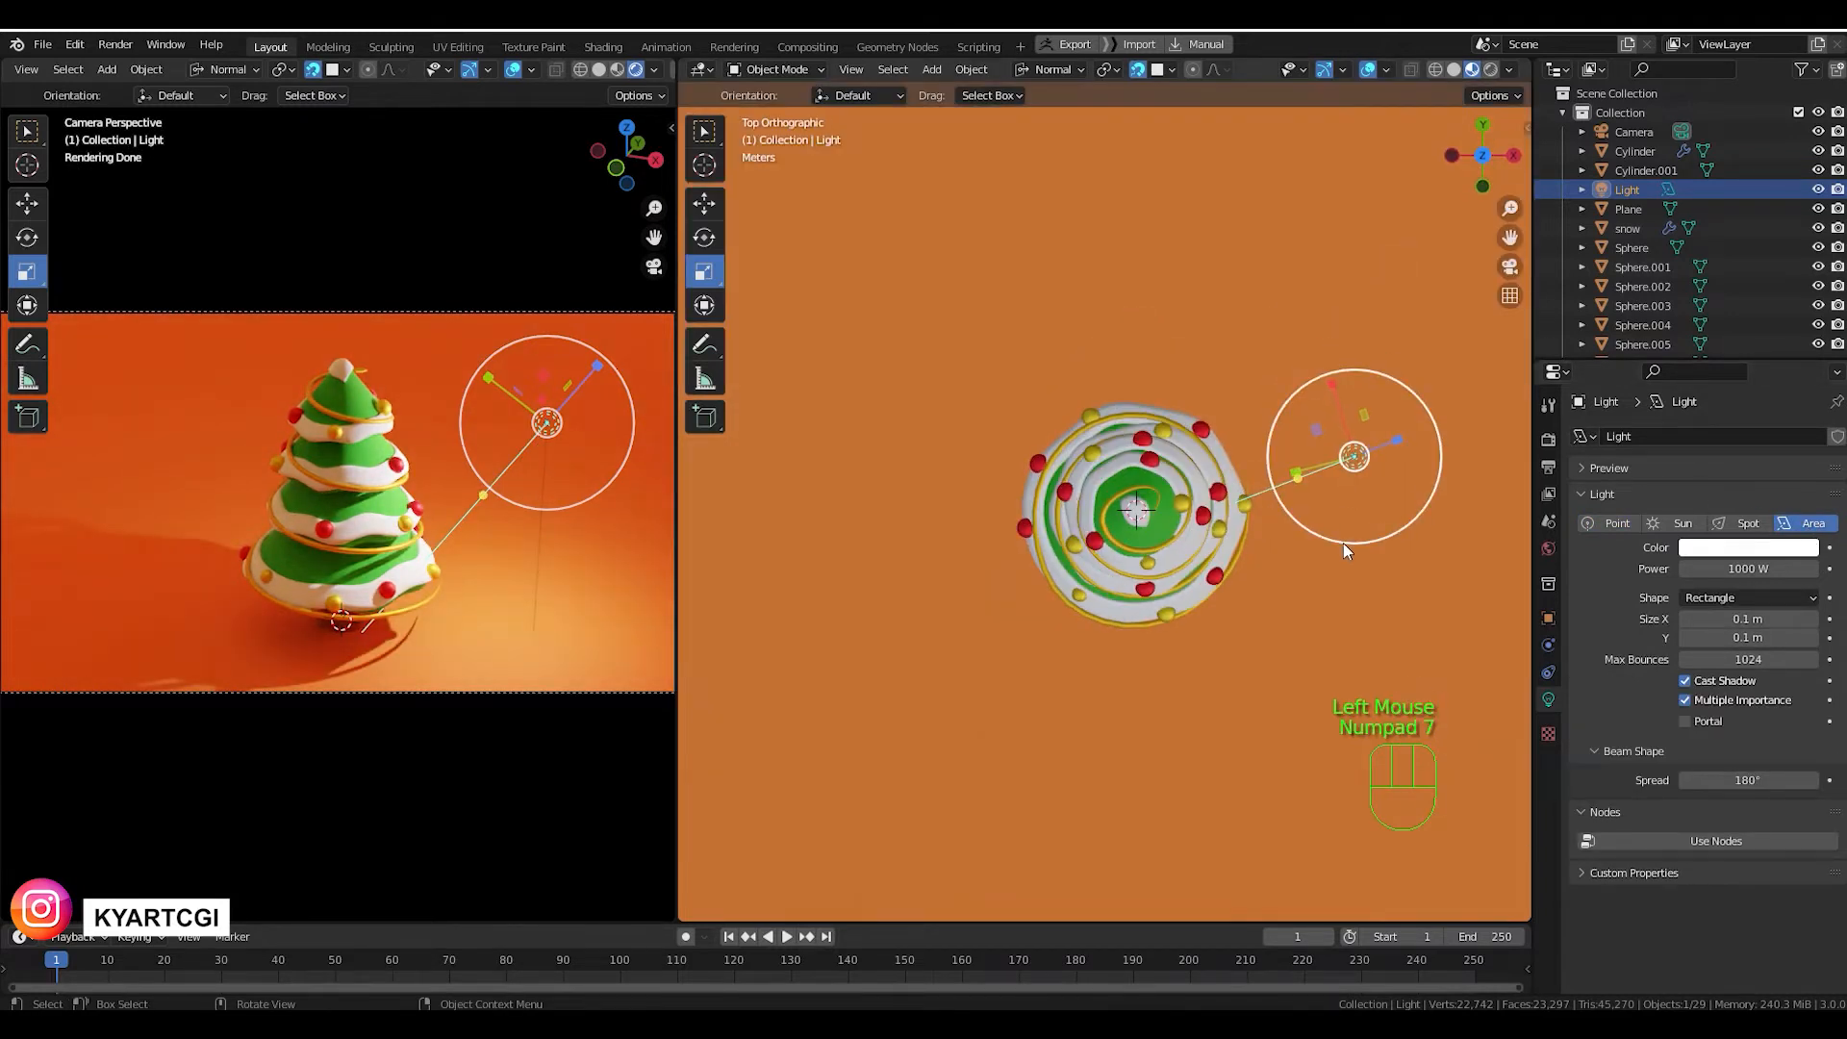
middle_click_drag(1350, 568, 1261, 588, "shift")
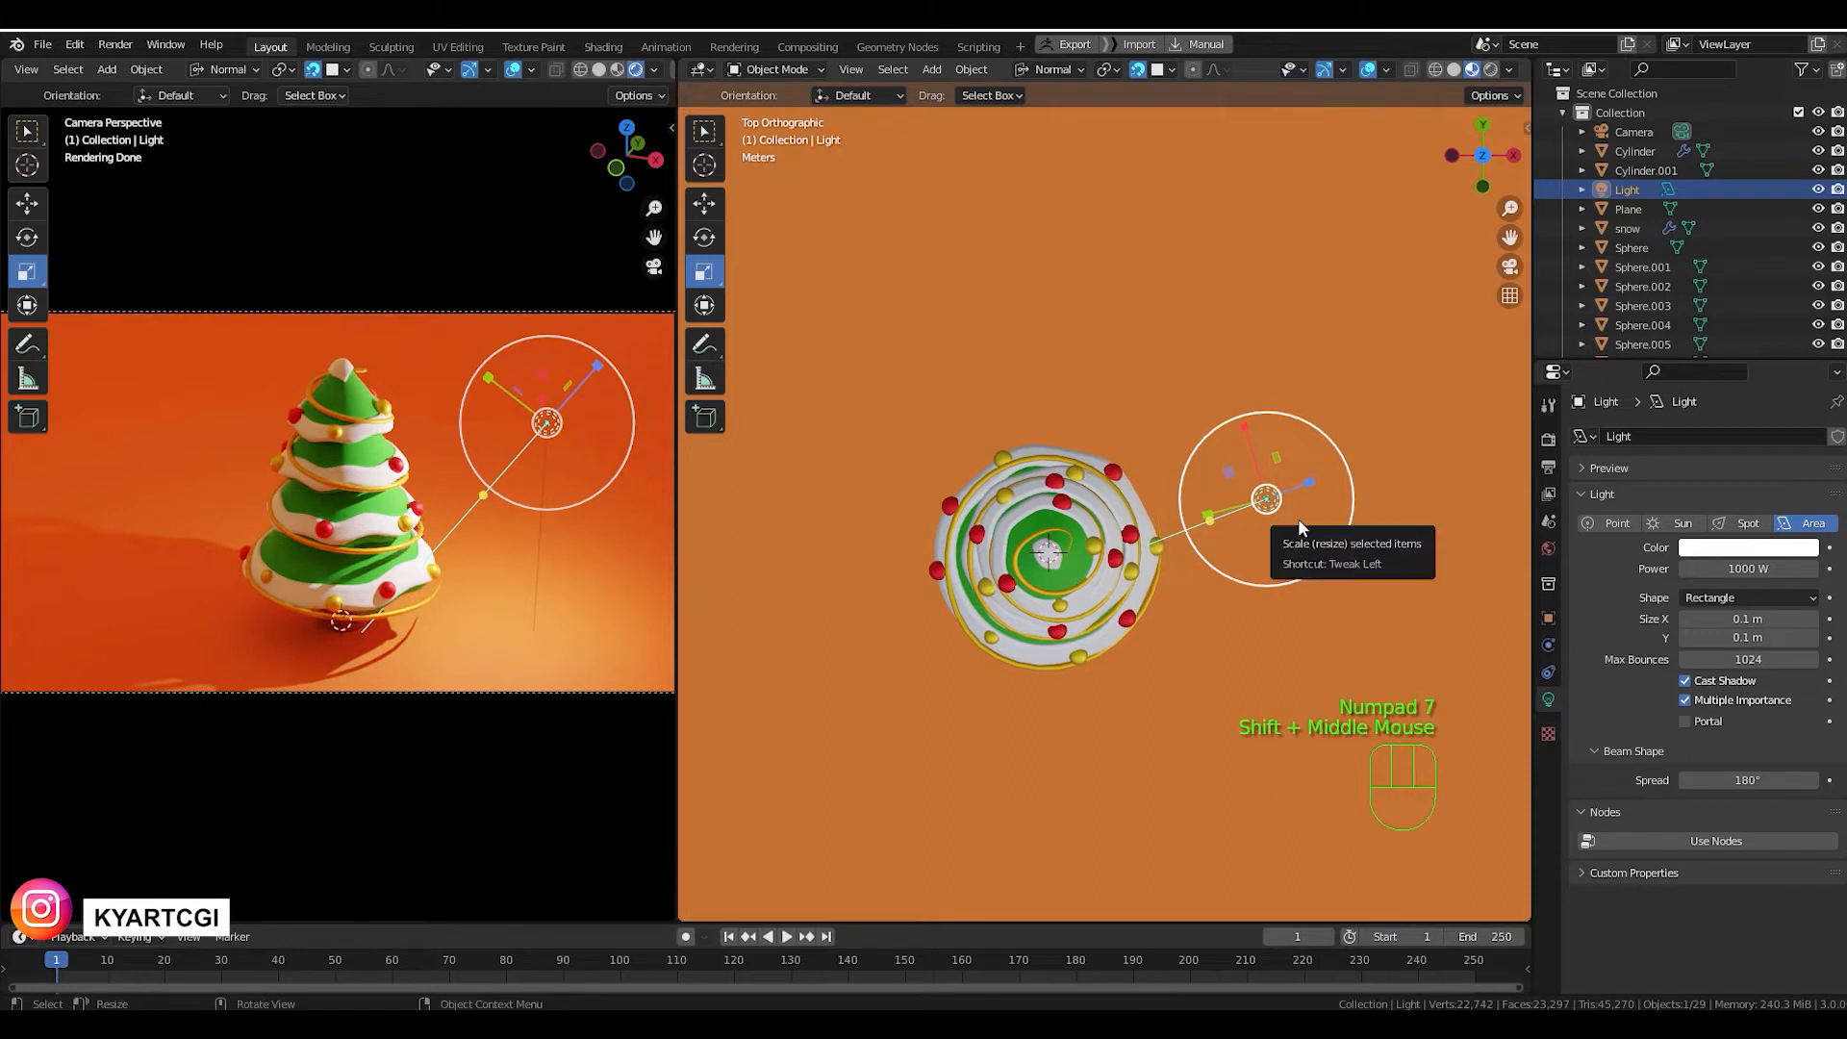
key("g")
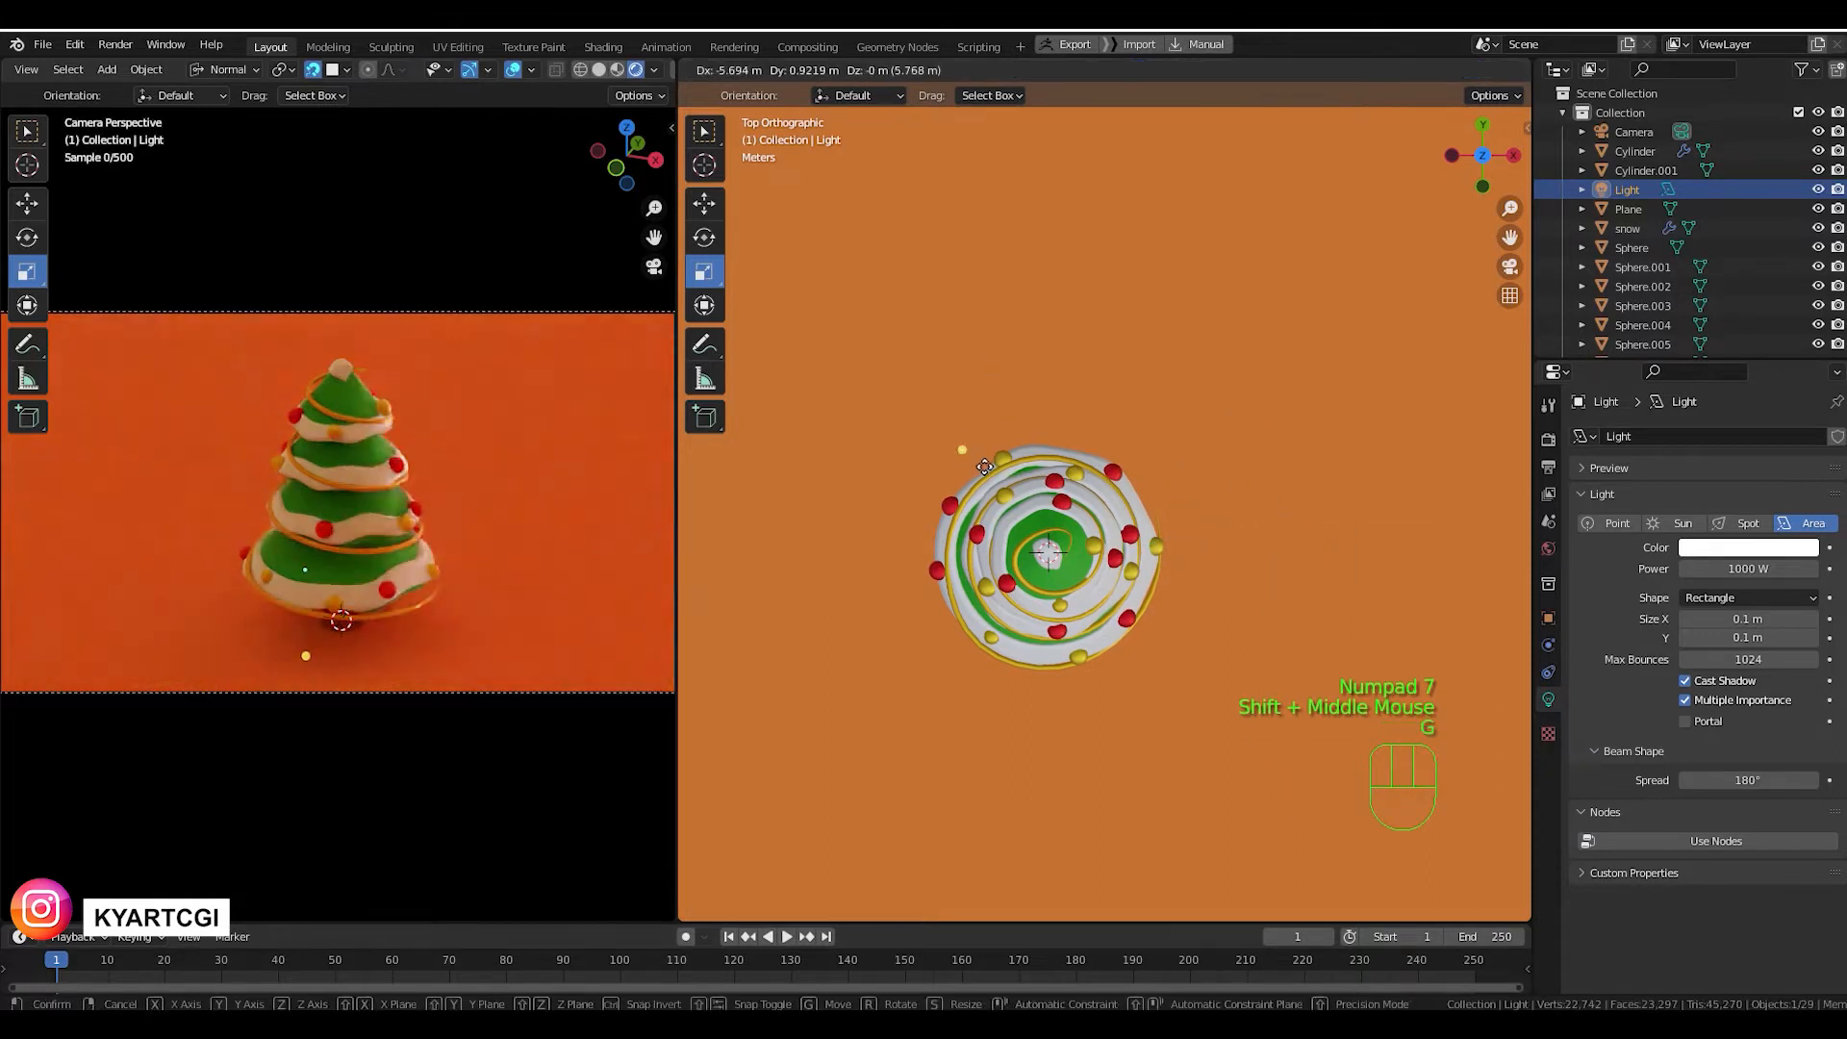
left_click(801, 447)
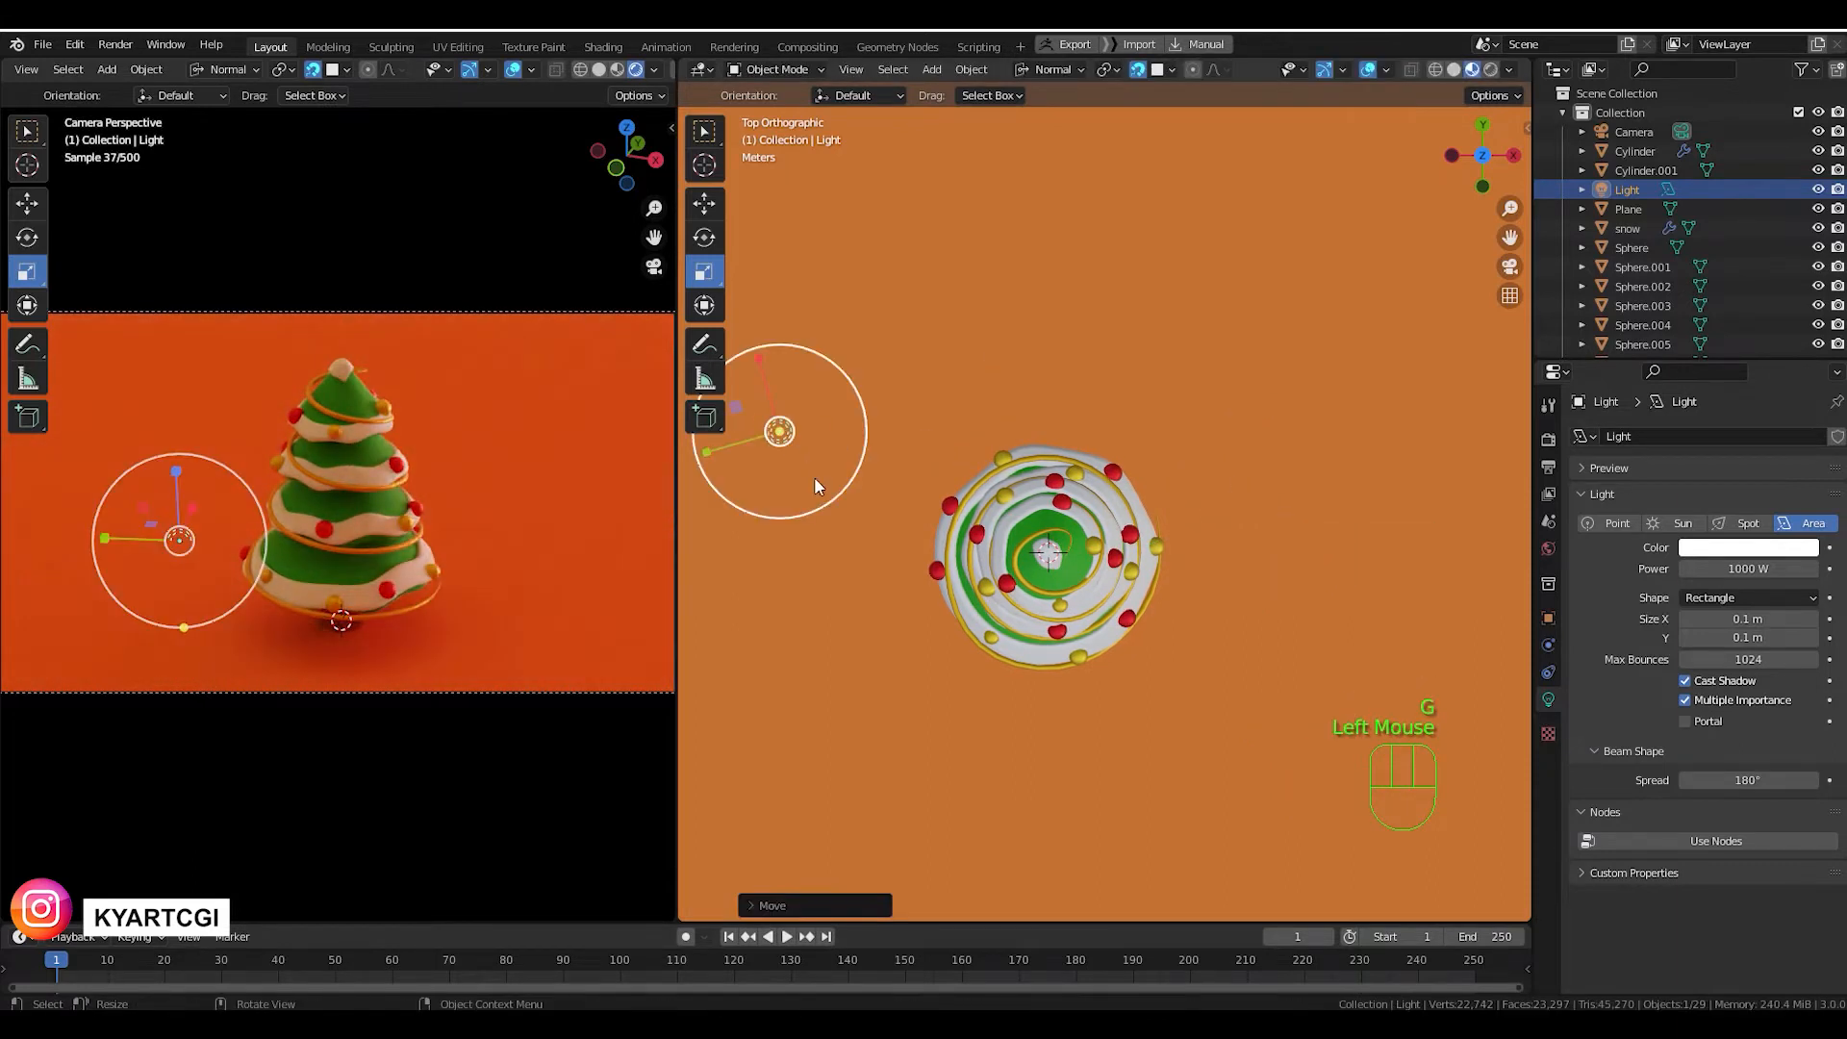
Rotate the area light, raise it about 7 m in the front view and tilt its beam down toward the tree.
key("r")
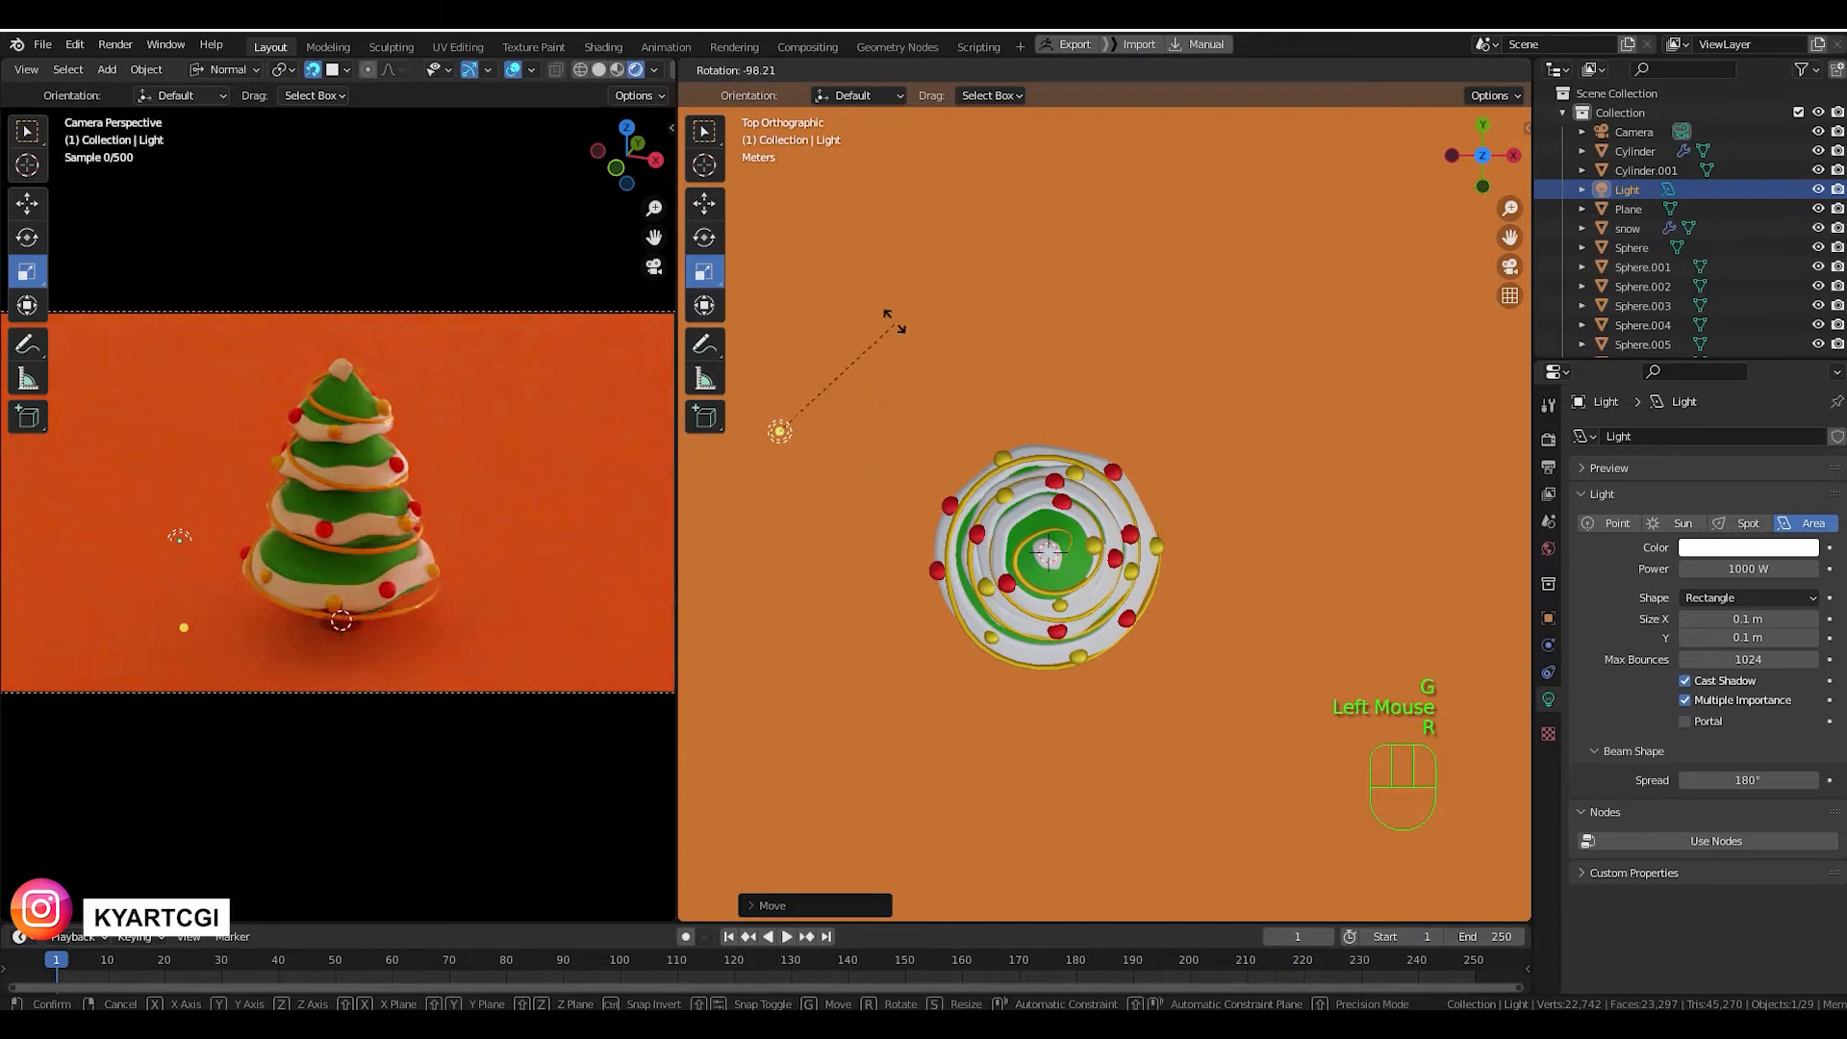
left_click(833, 496)
mouse_move(837, 500)
middle_mouse_down()
mouse_move(834, 545)
mouse_move(898, 446)
mouse_move(848, 524)
middle_mouse_up()
key("KP_1")
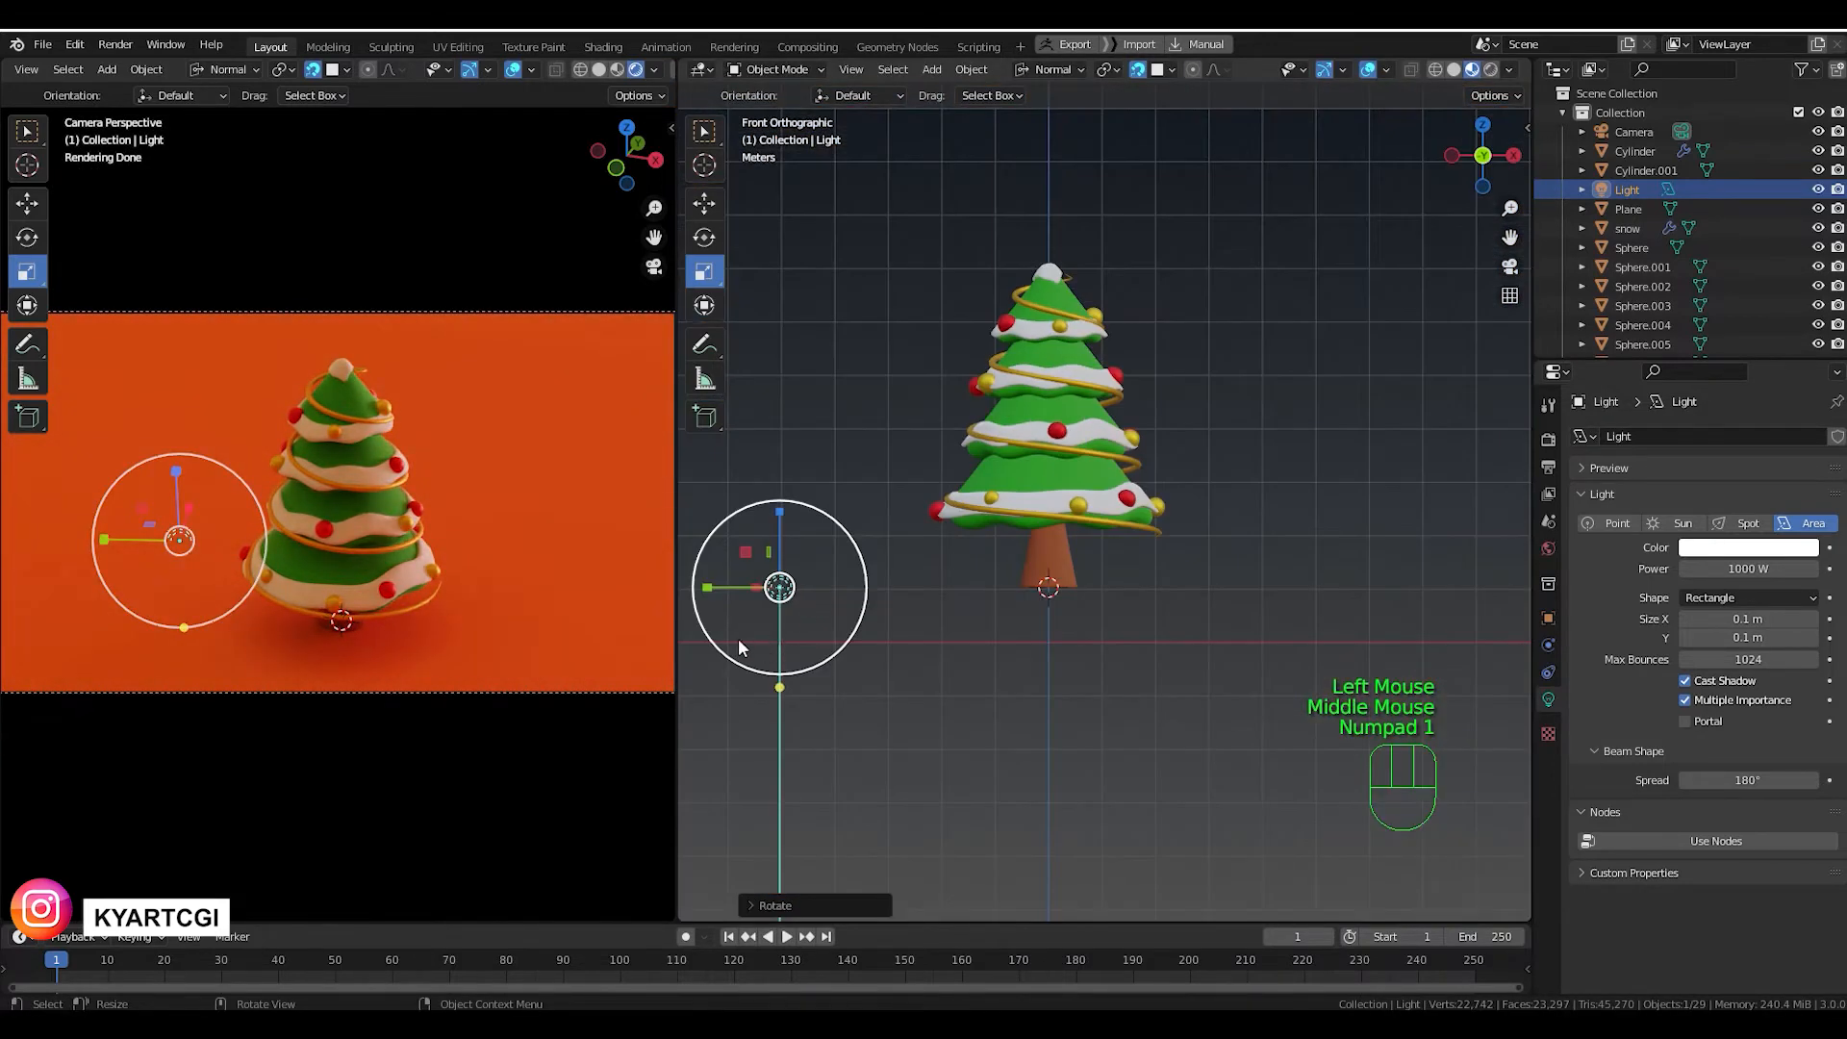
key("g")
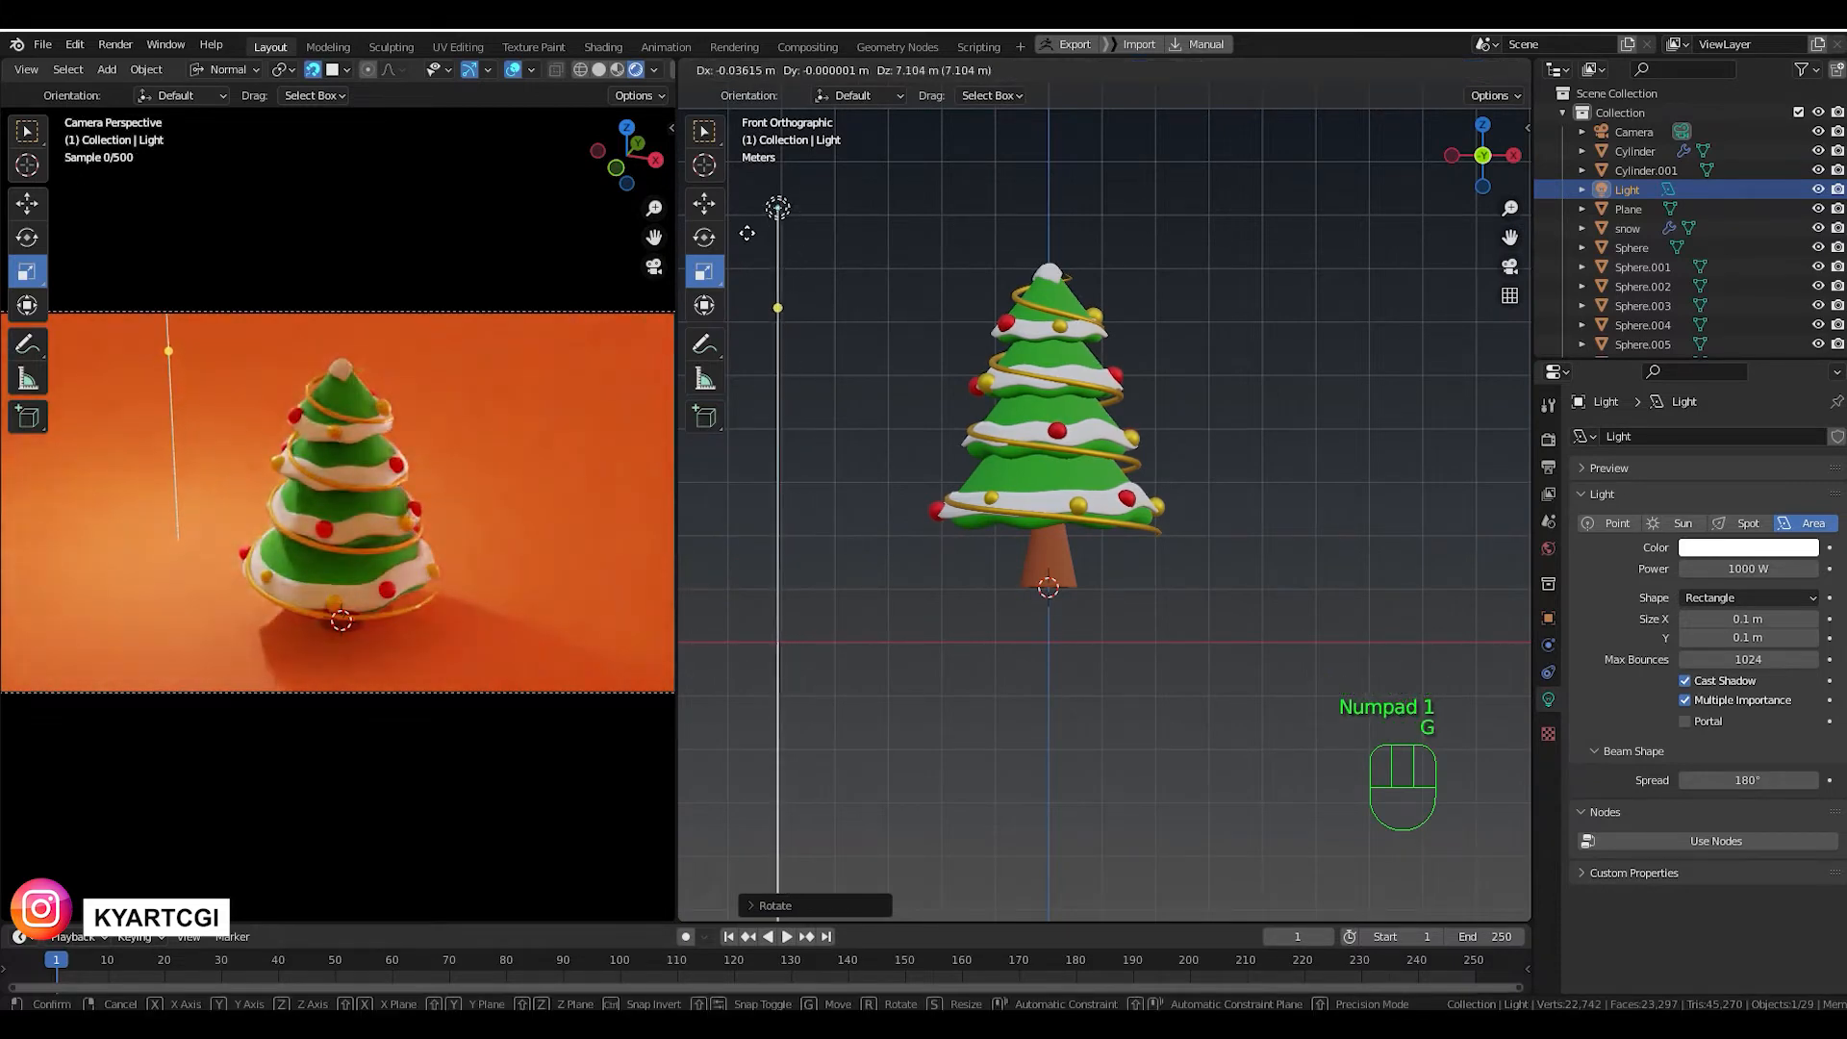
left_click(777, 306)
left_click_drag(777, 306, 868, 308)
Rotate the area light in the top view so that its beam points at the tree.
key("KP_7")
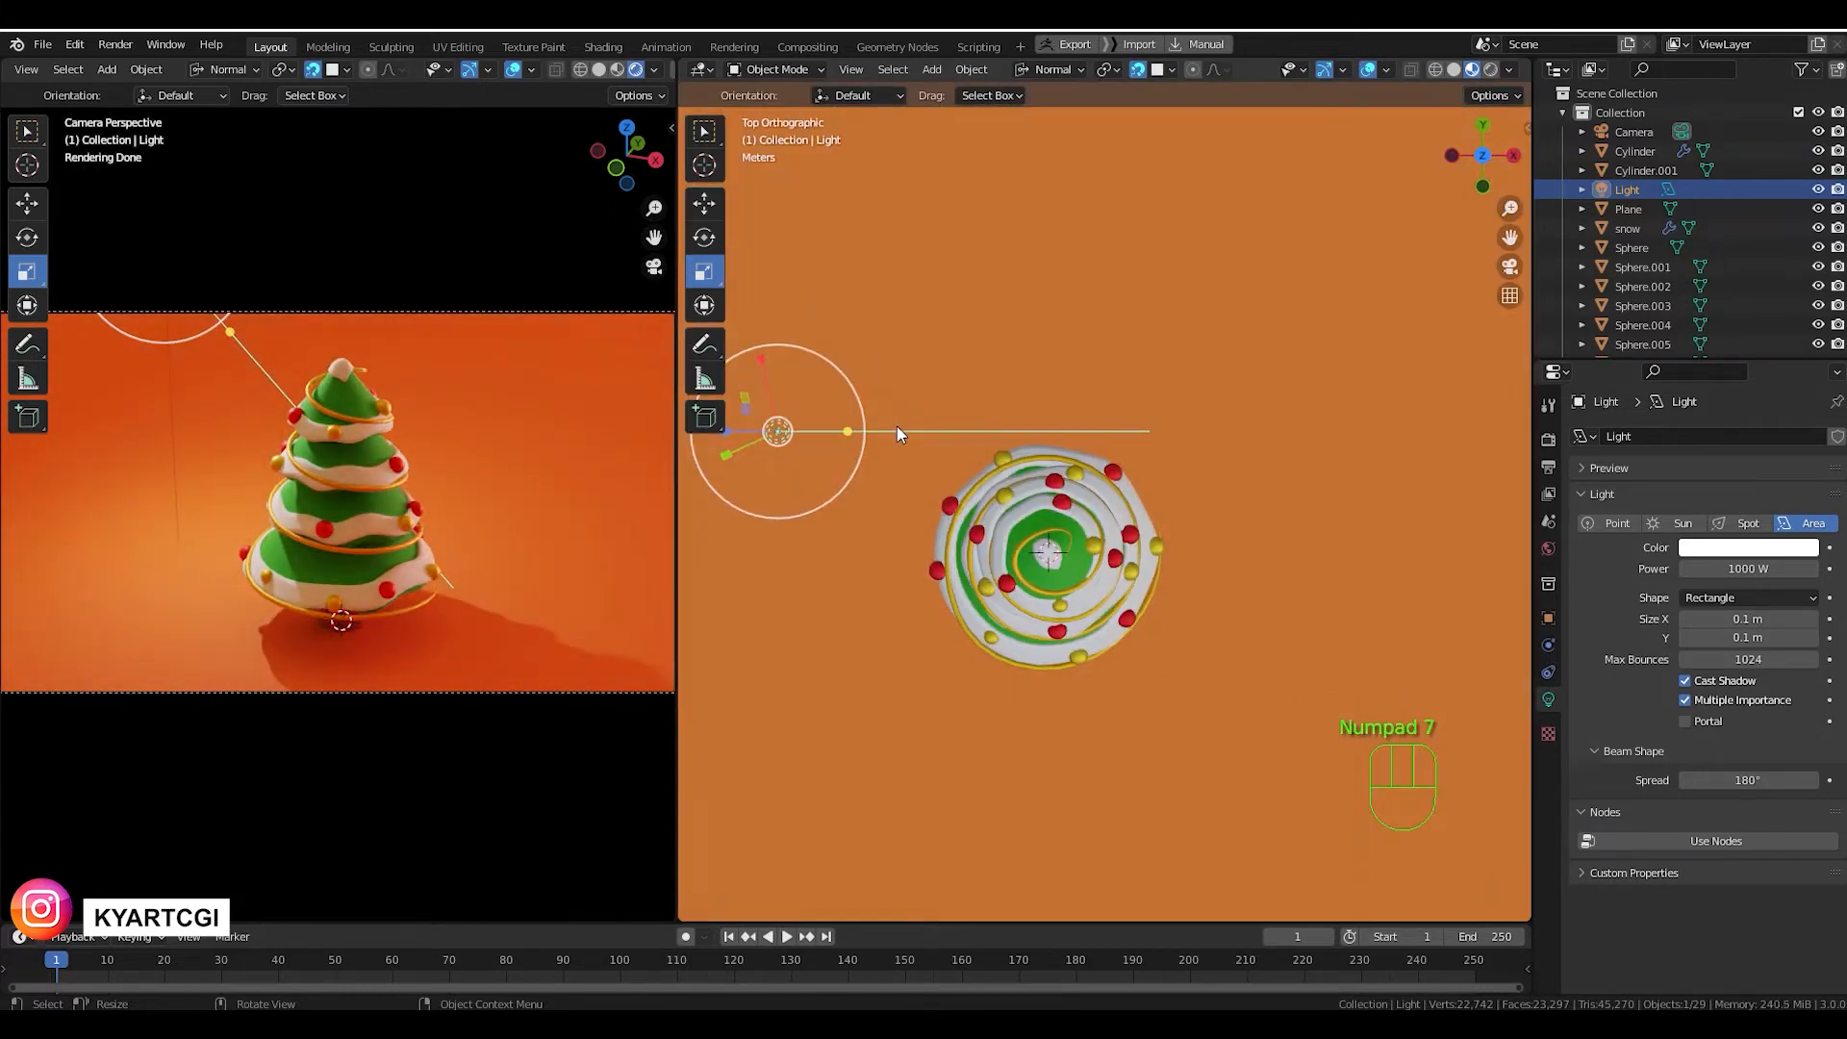
middle_click_drag(893, 448, 1018, 438, "shift")
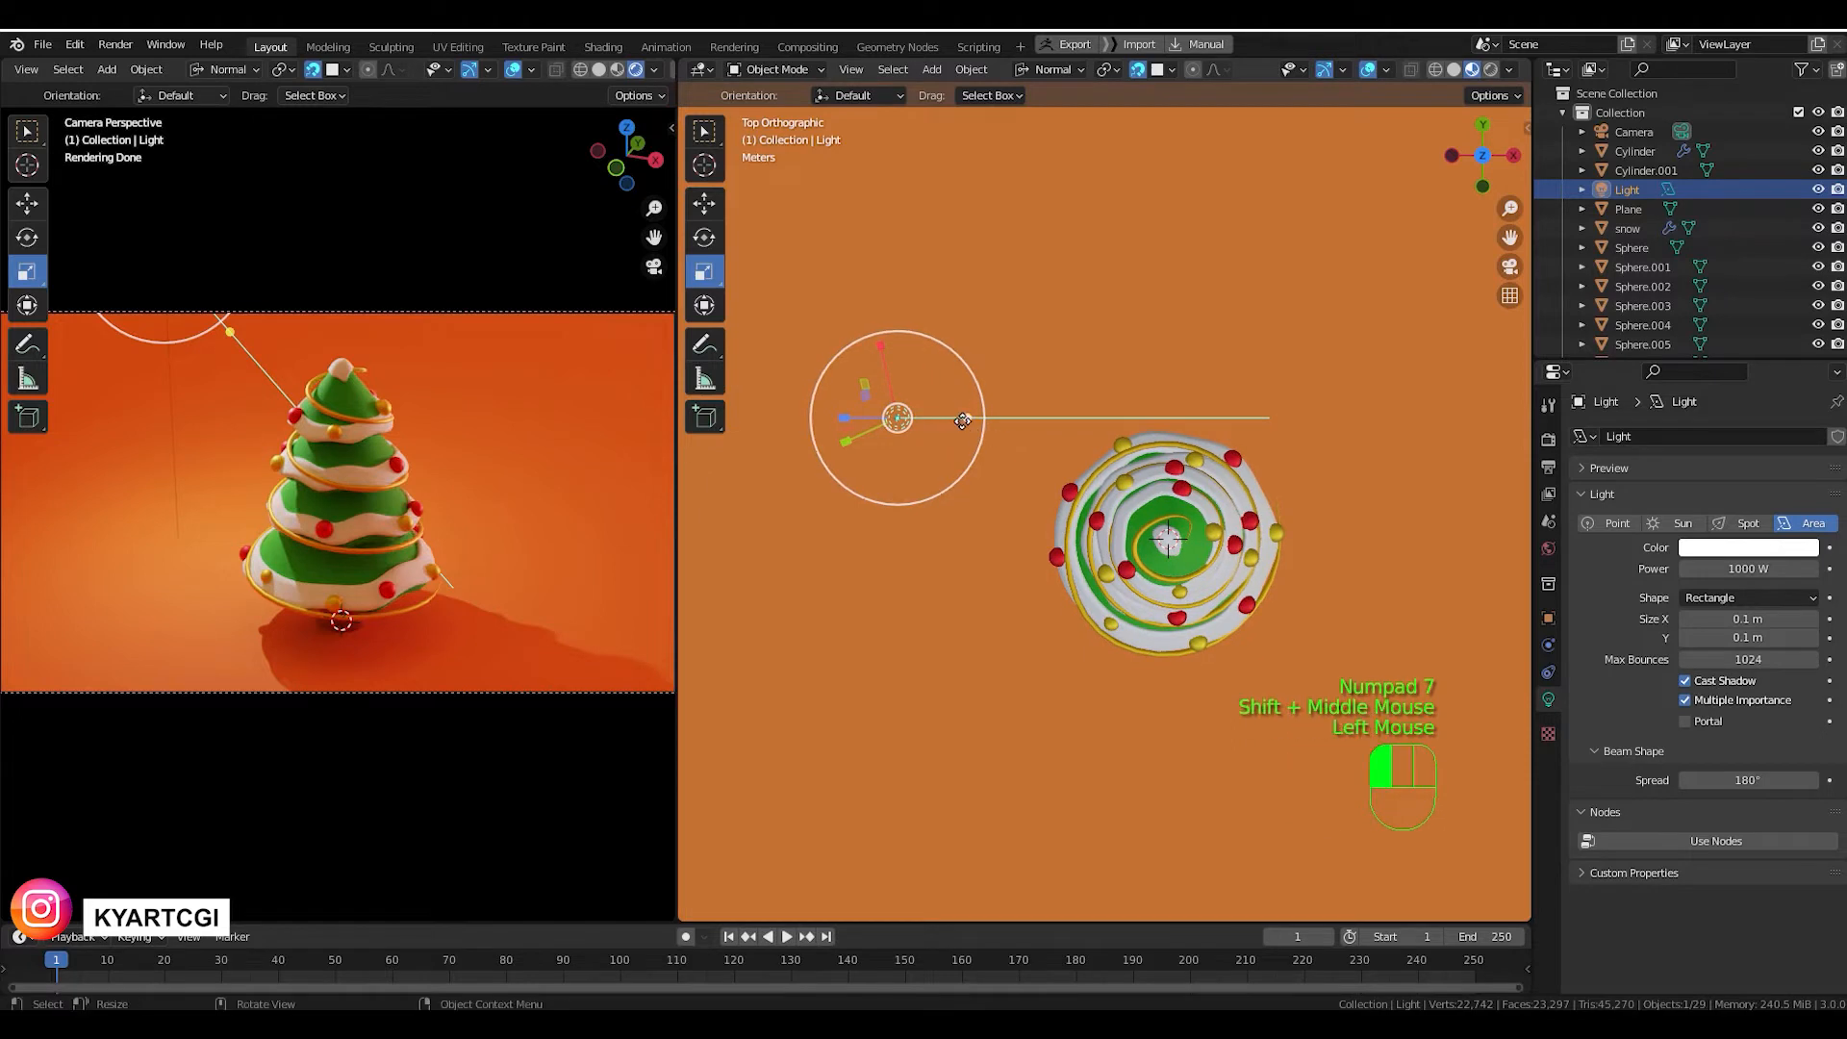
left_click_drag(962, 420, 965, 449)
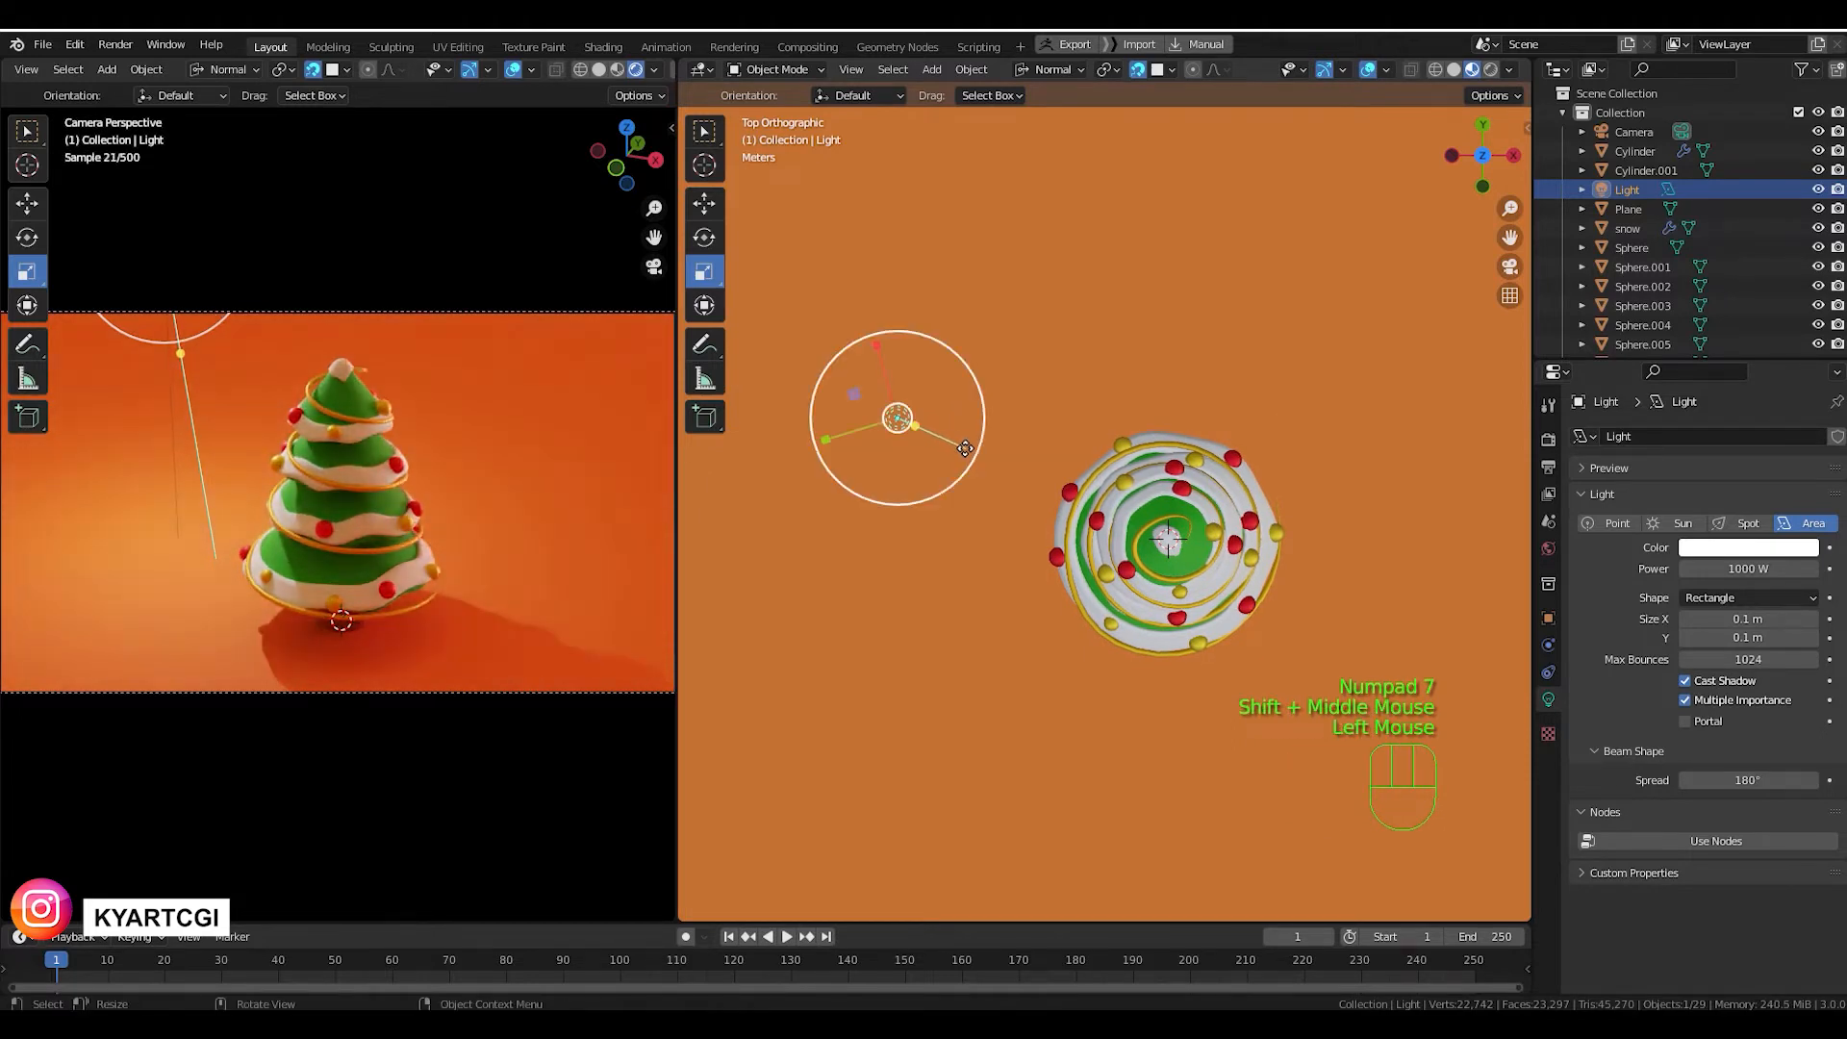
key("ctrl+z")
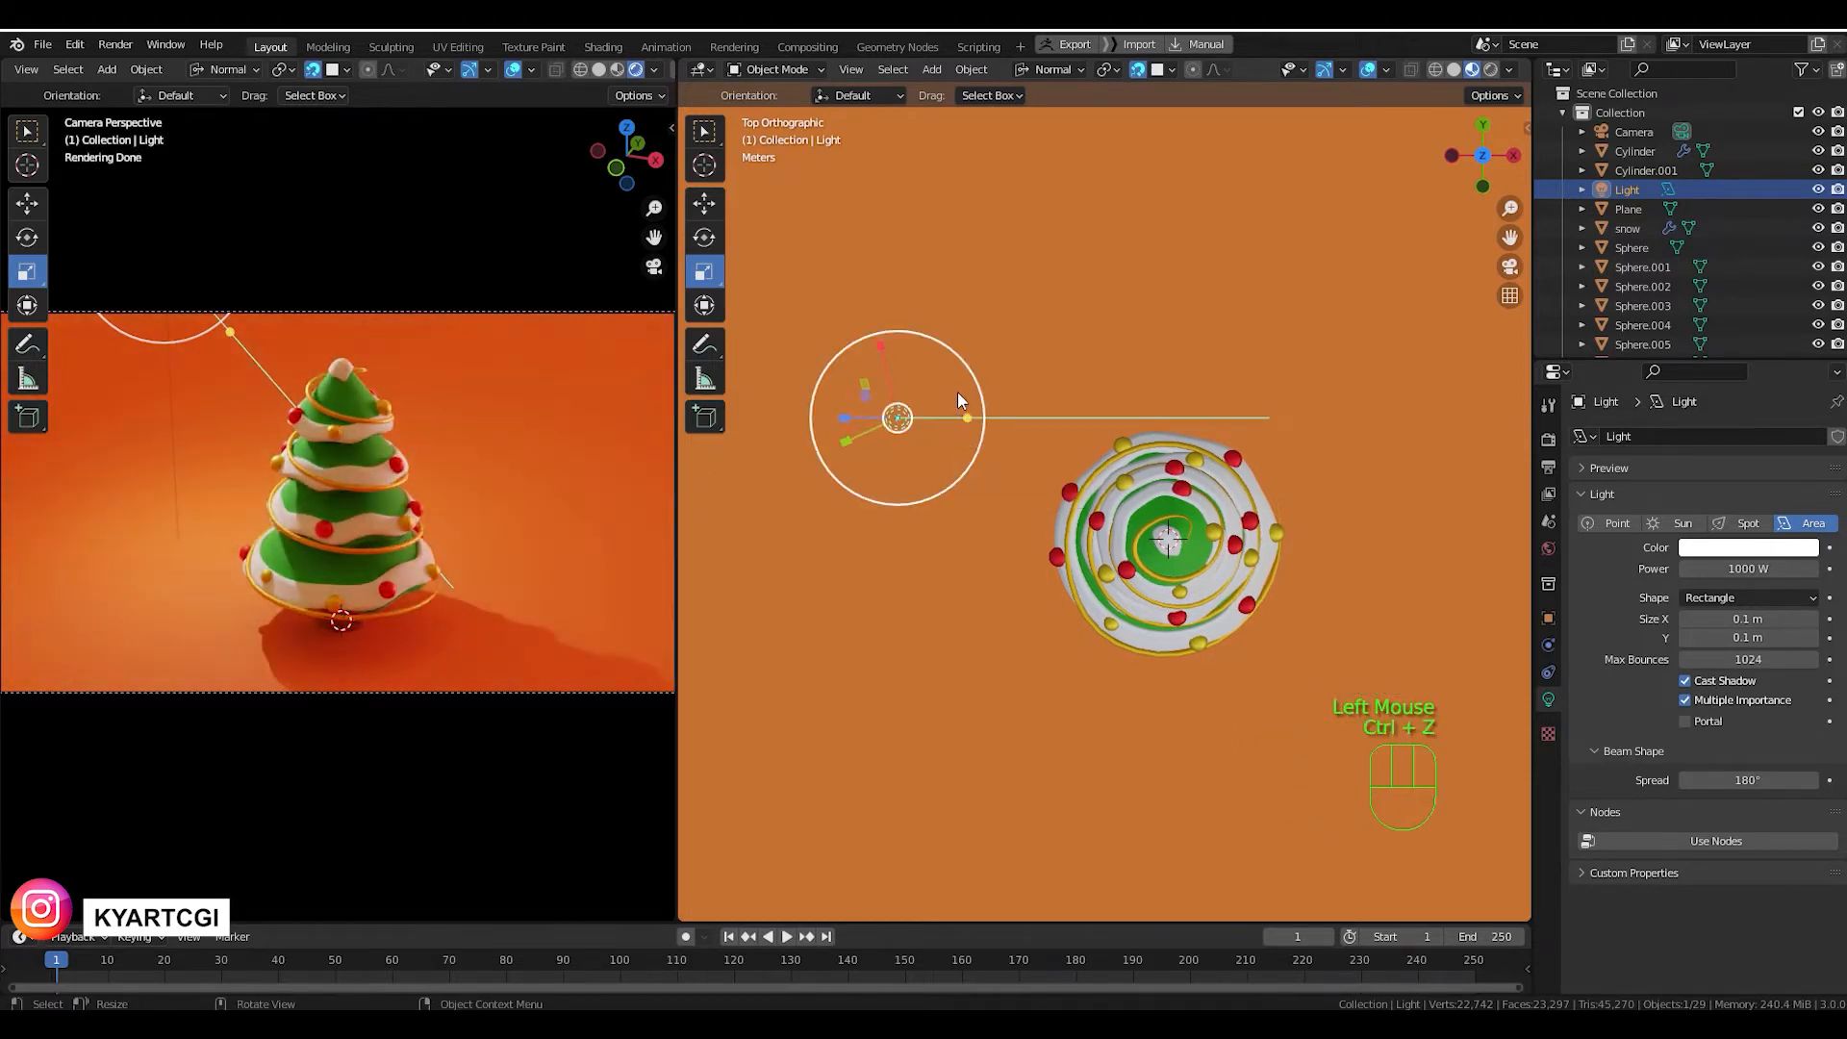
key("r")
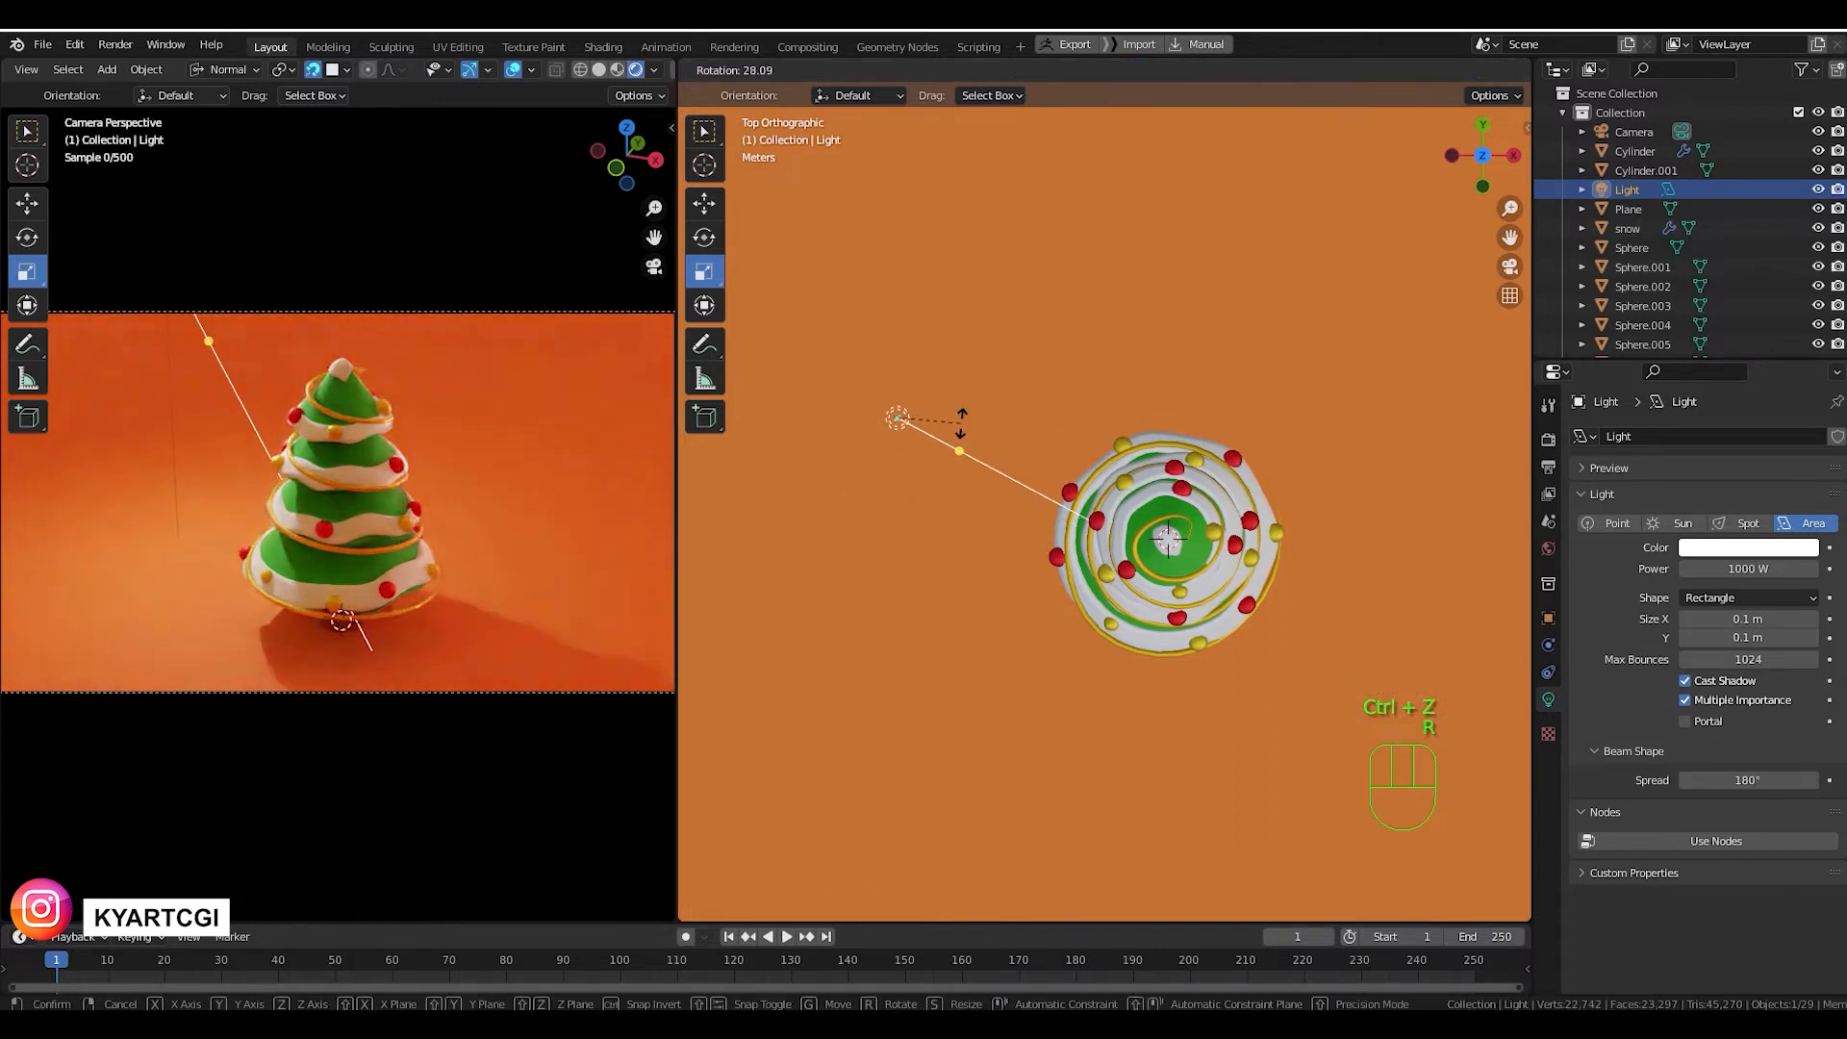
left_click(963, 420)
Set the area light's shape to Disk and its size to 0.97 m.
middle_click_drag(929, 464, 1056, 627)
scroll(1043, 452, "up", 2)
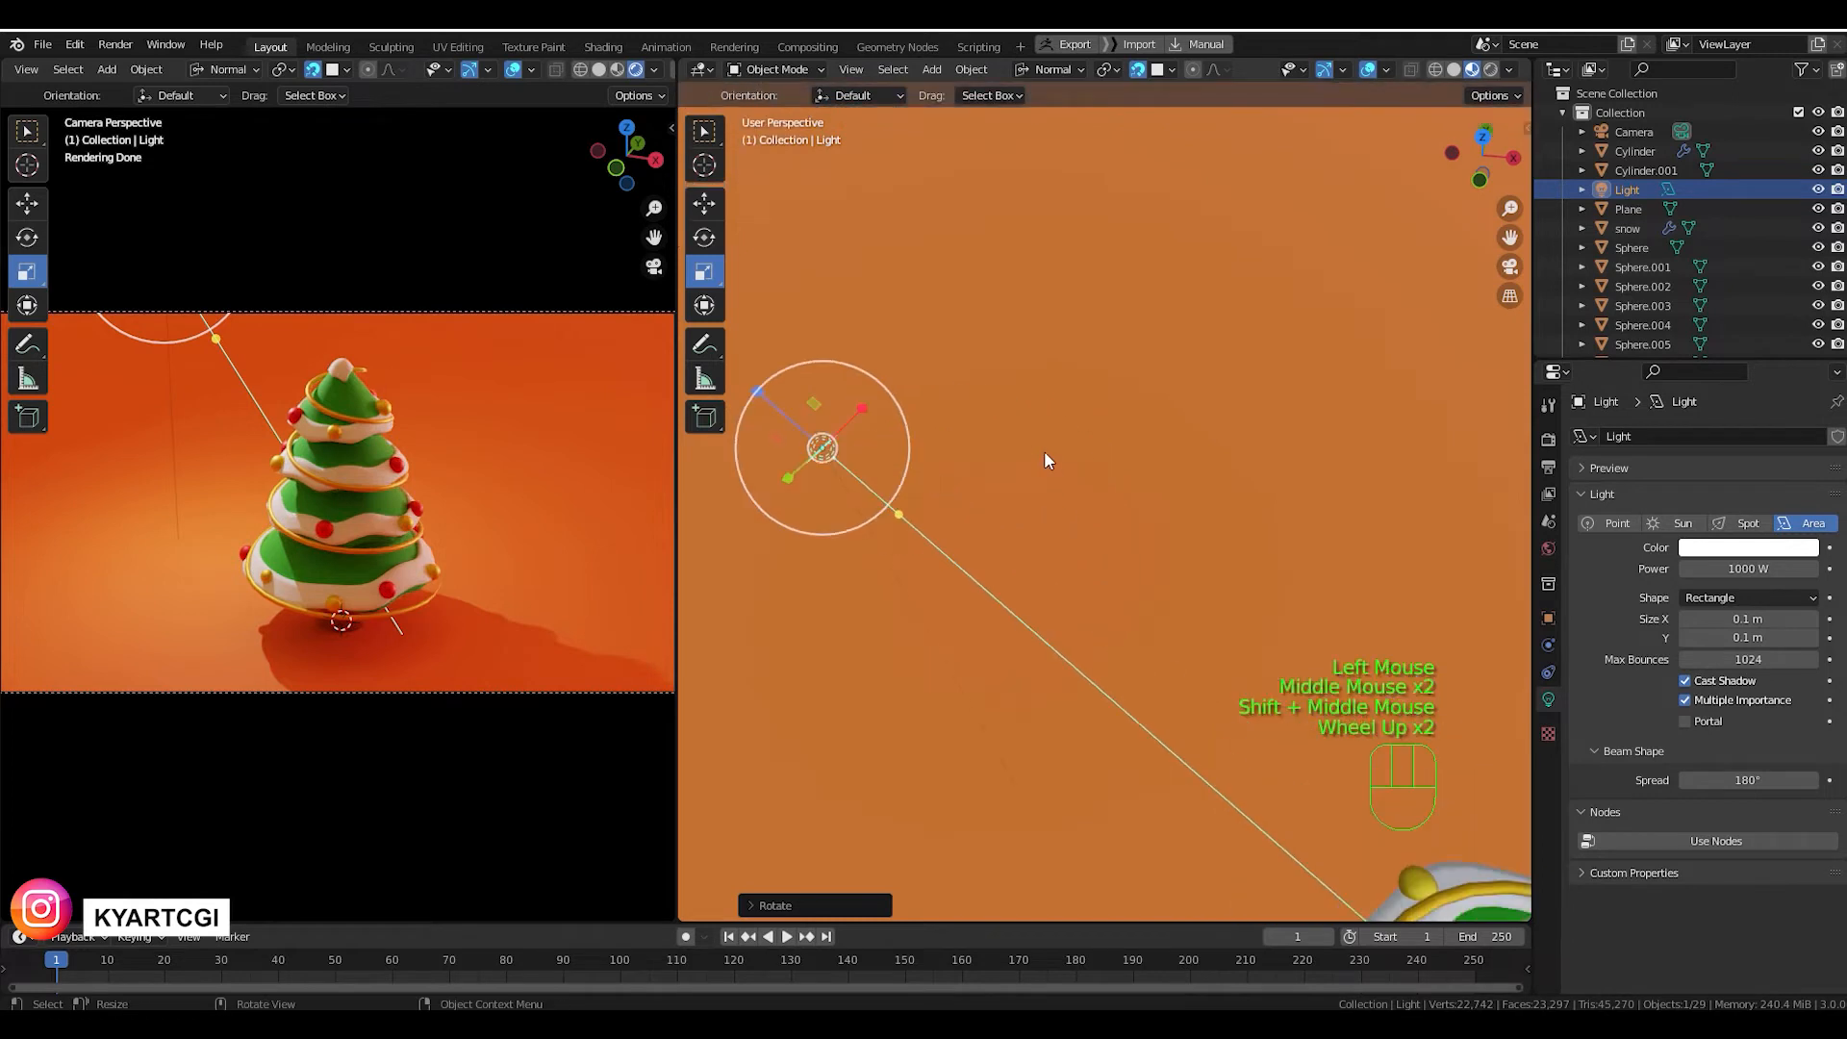
middle_click_drag(979, 495, 1053, 559)
scroll(933, 522, "up", 2)
scroll(933, 521, "down", 1)
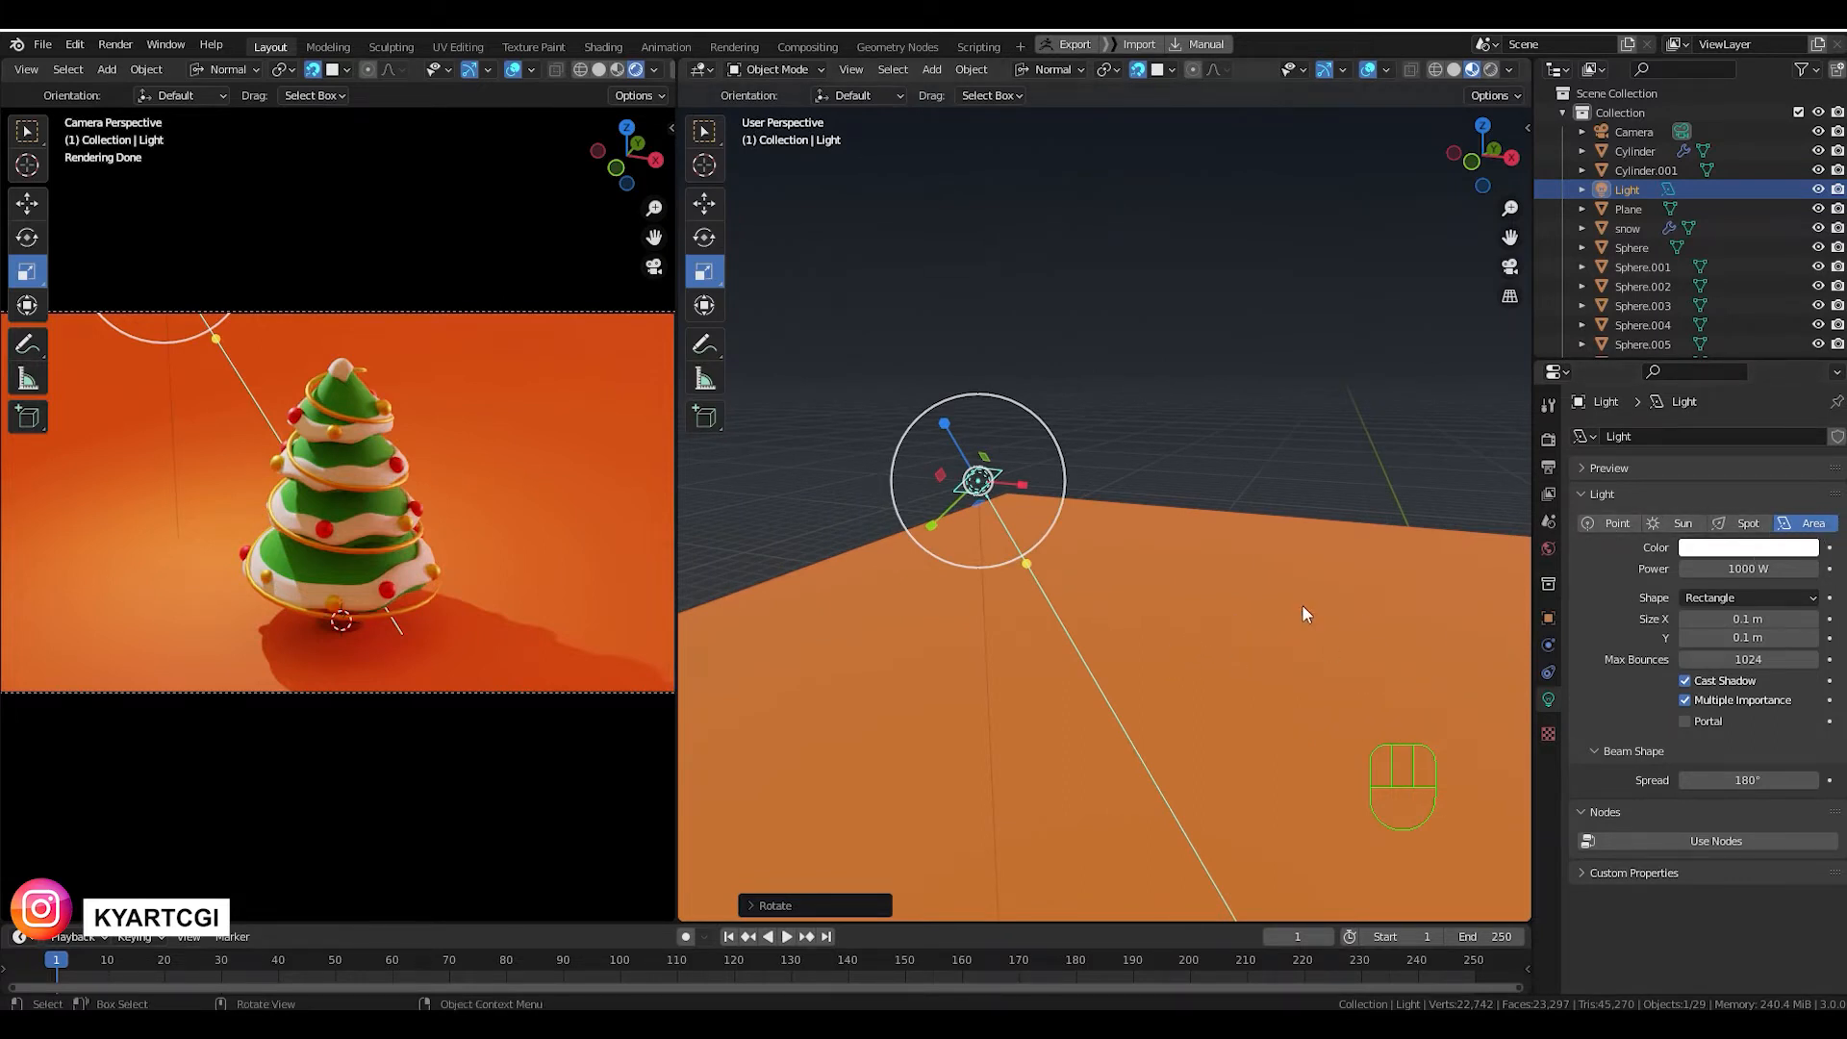
left_click(1786, 595)
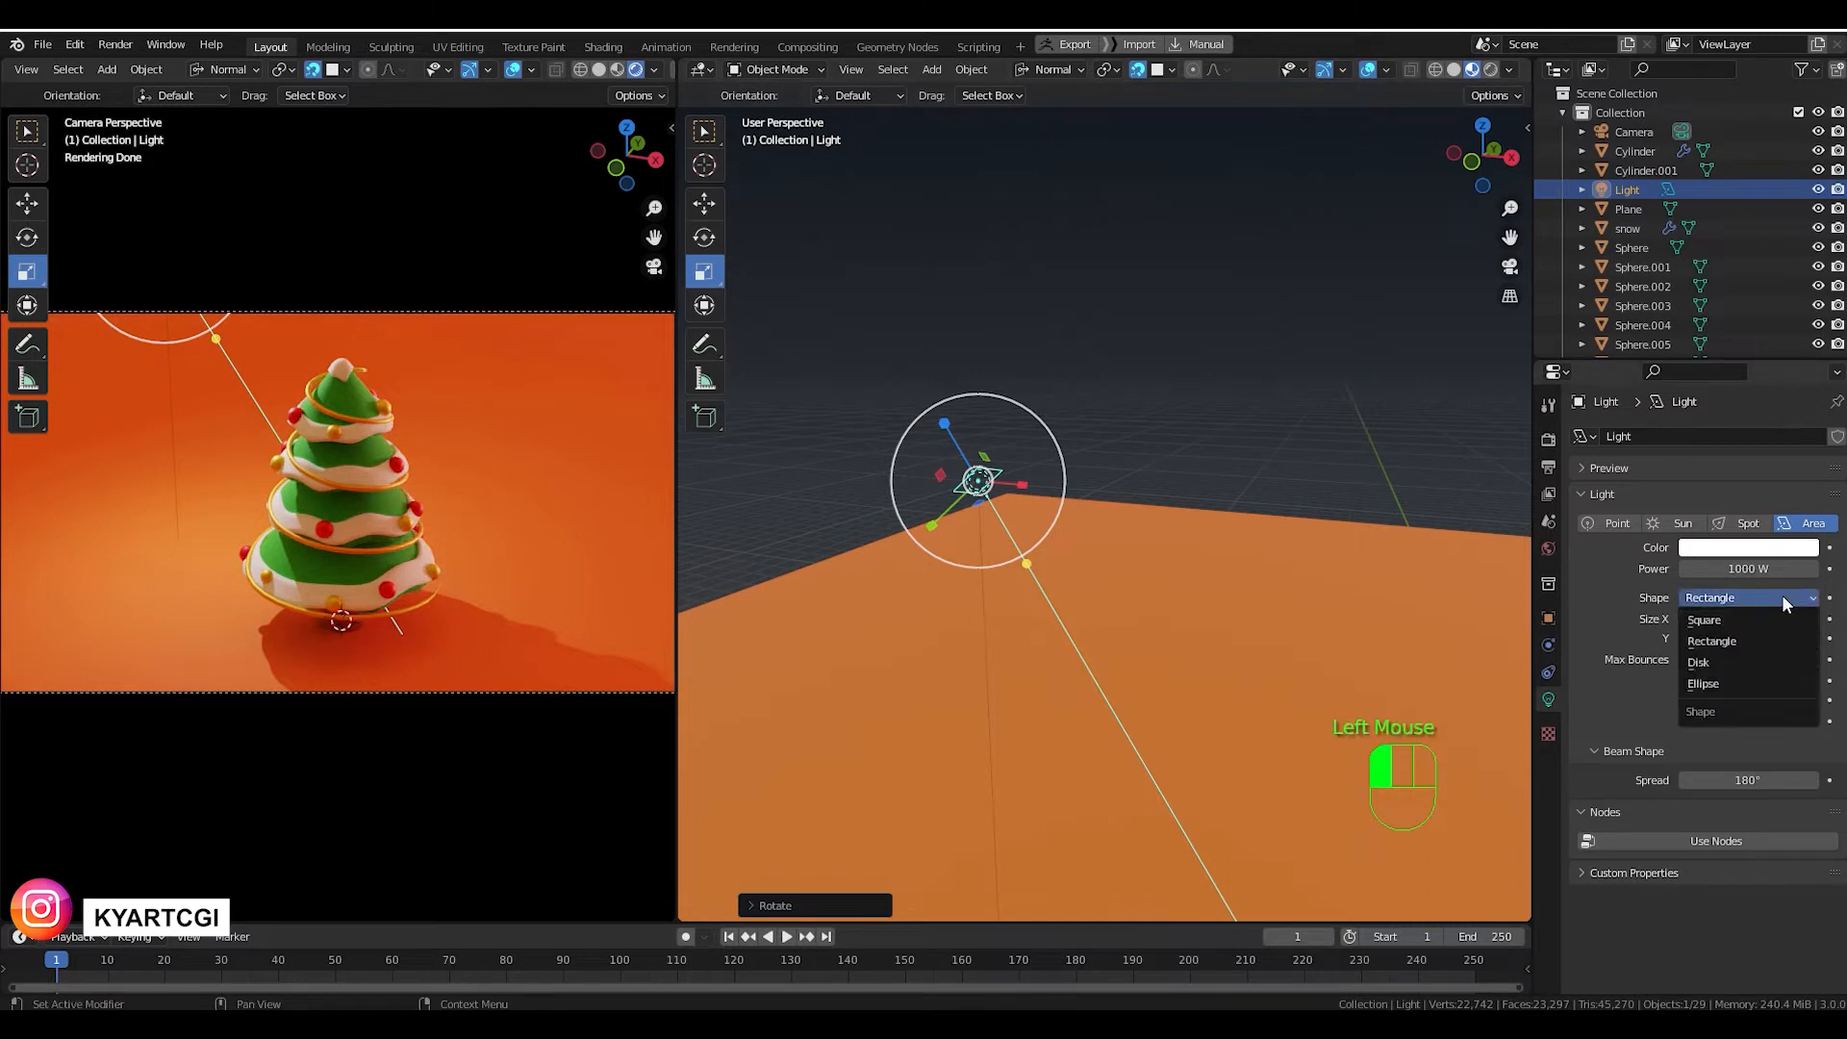
left_click(1757, 660)
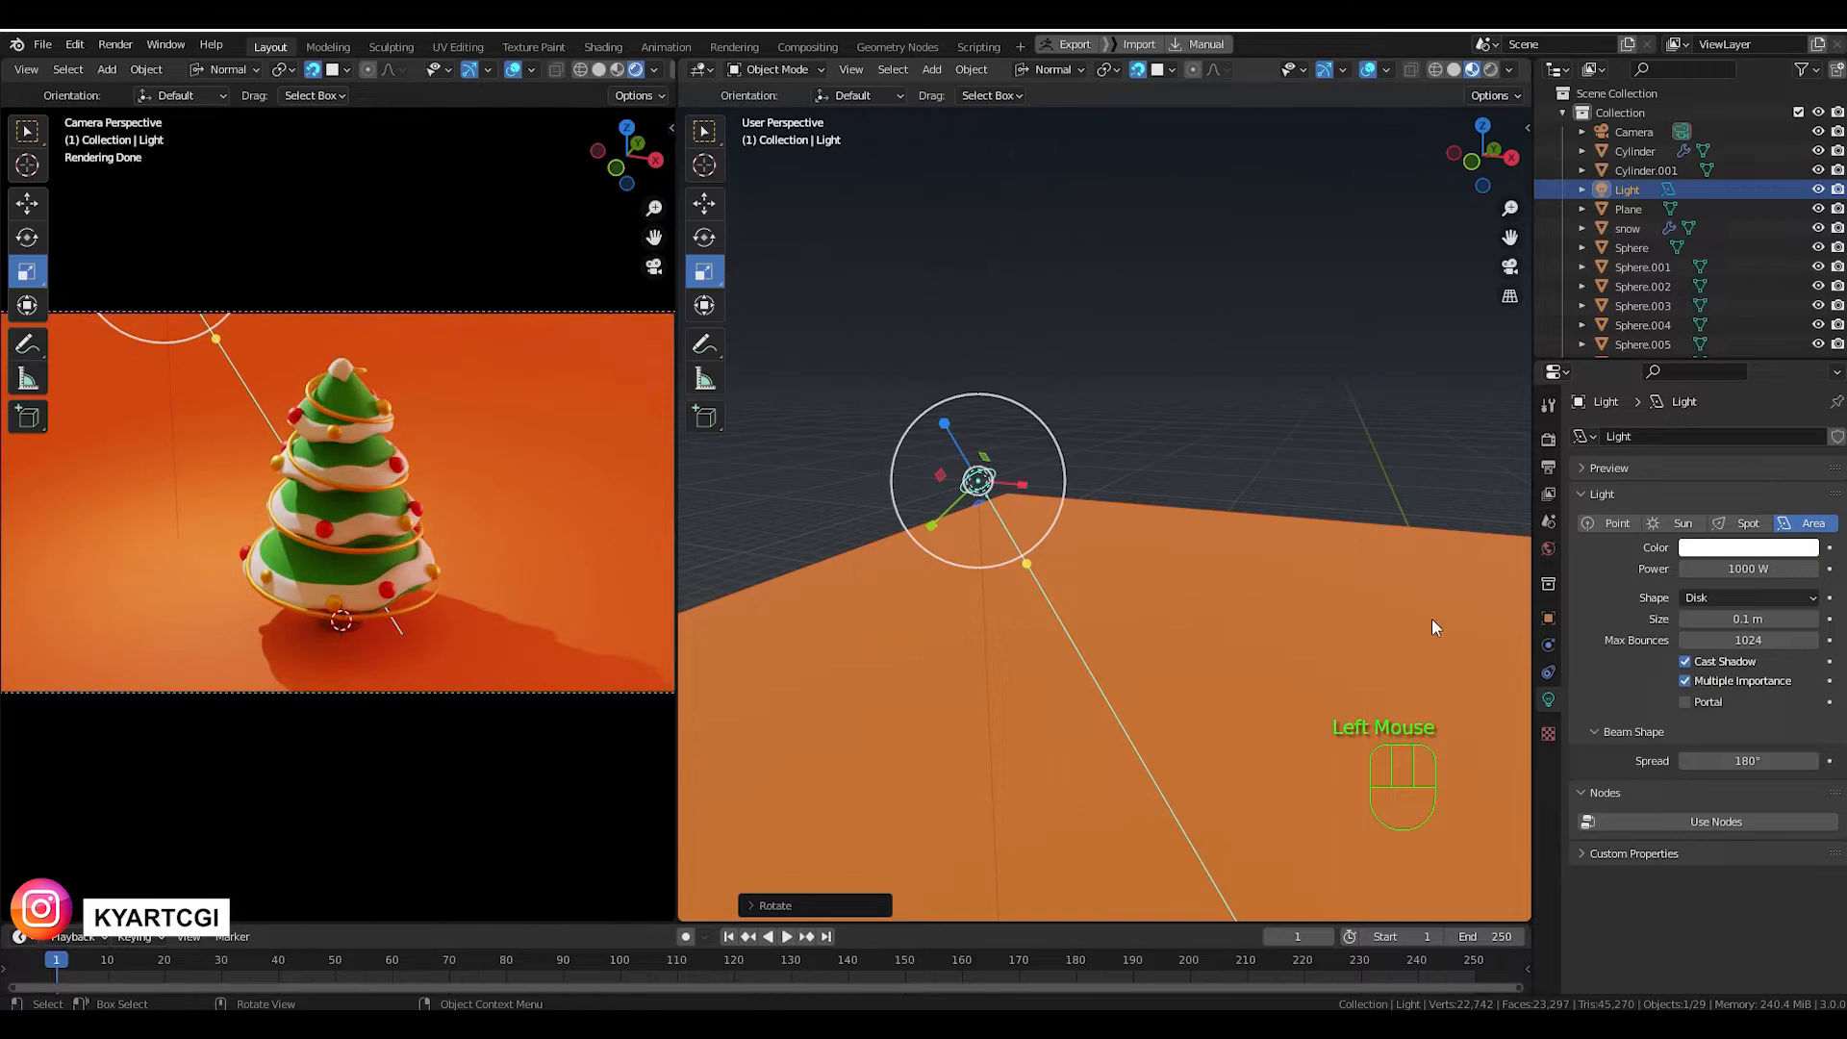
left_click_drag(1748, 619, 1823, 619)
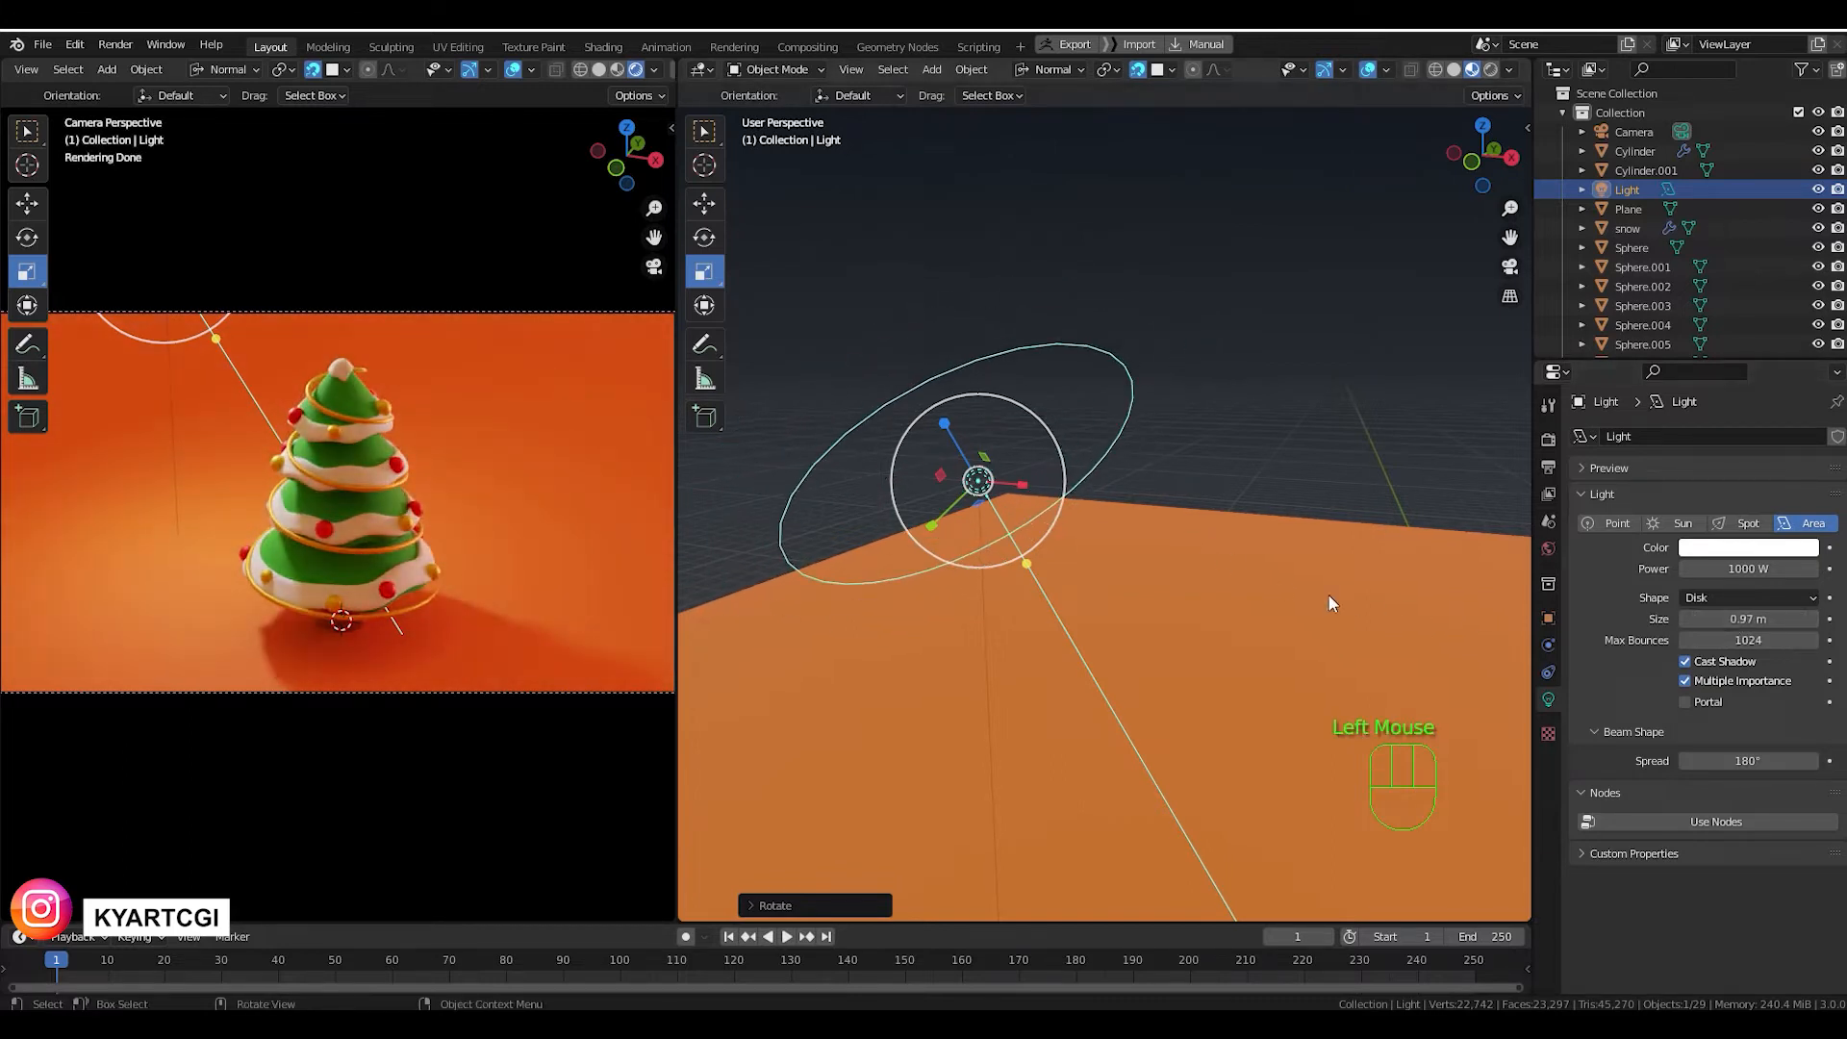
Set the area light's power to 1500 W and scale the light object up.
middle_click_drag(1264, 572, 1303, 528, "shift")
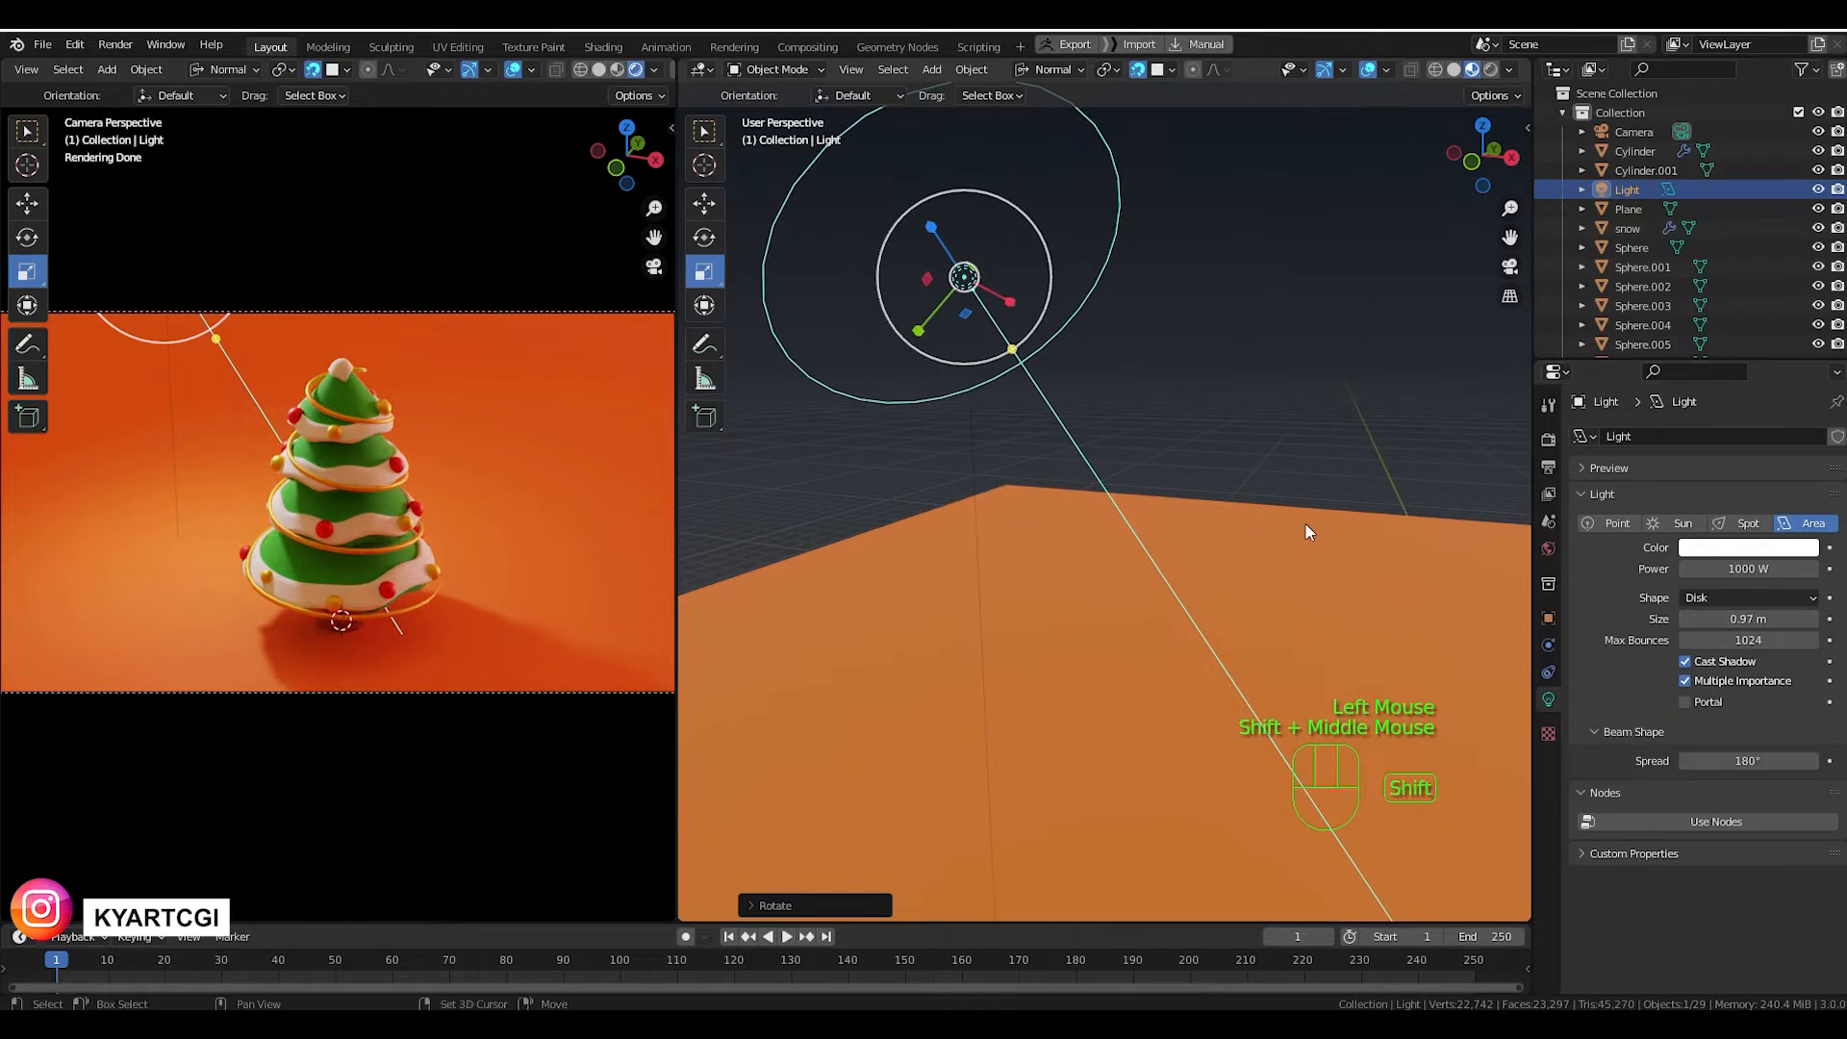
left_click(1746, 568)
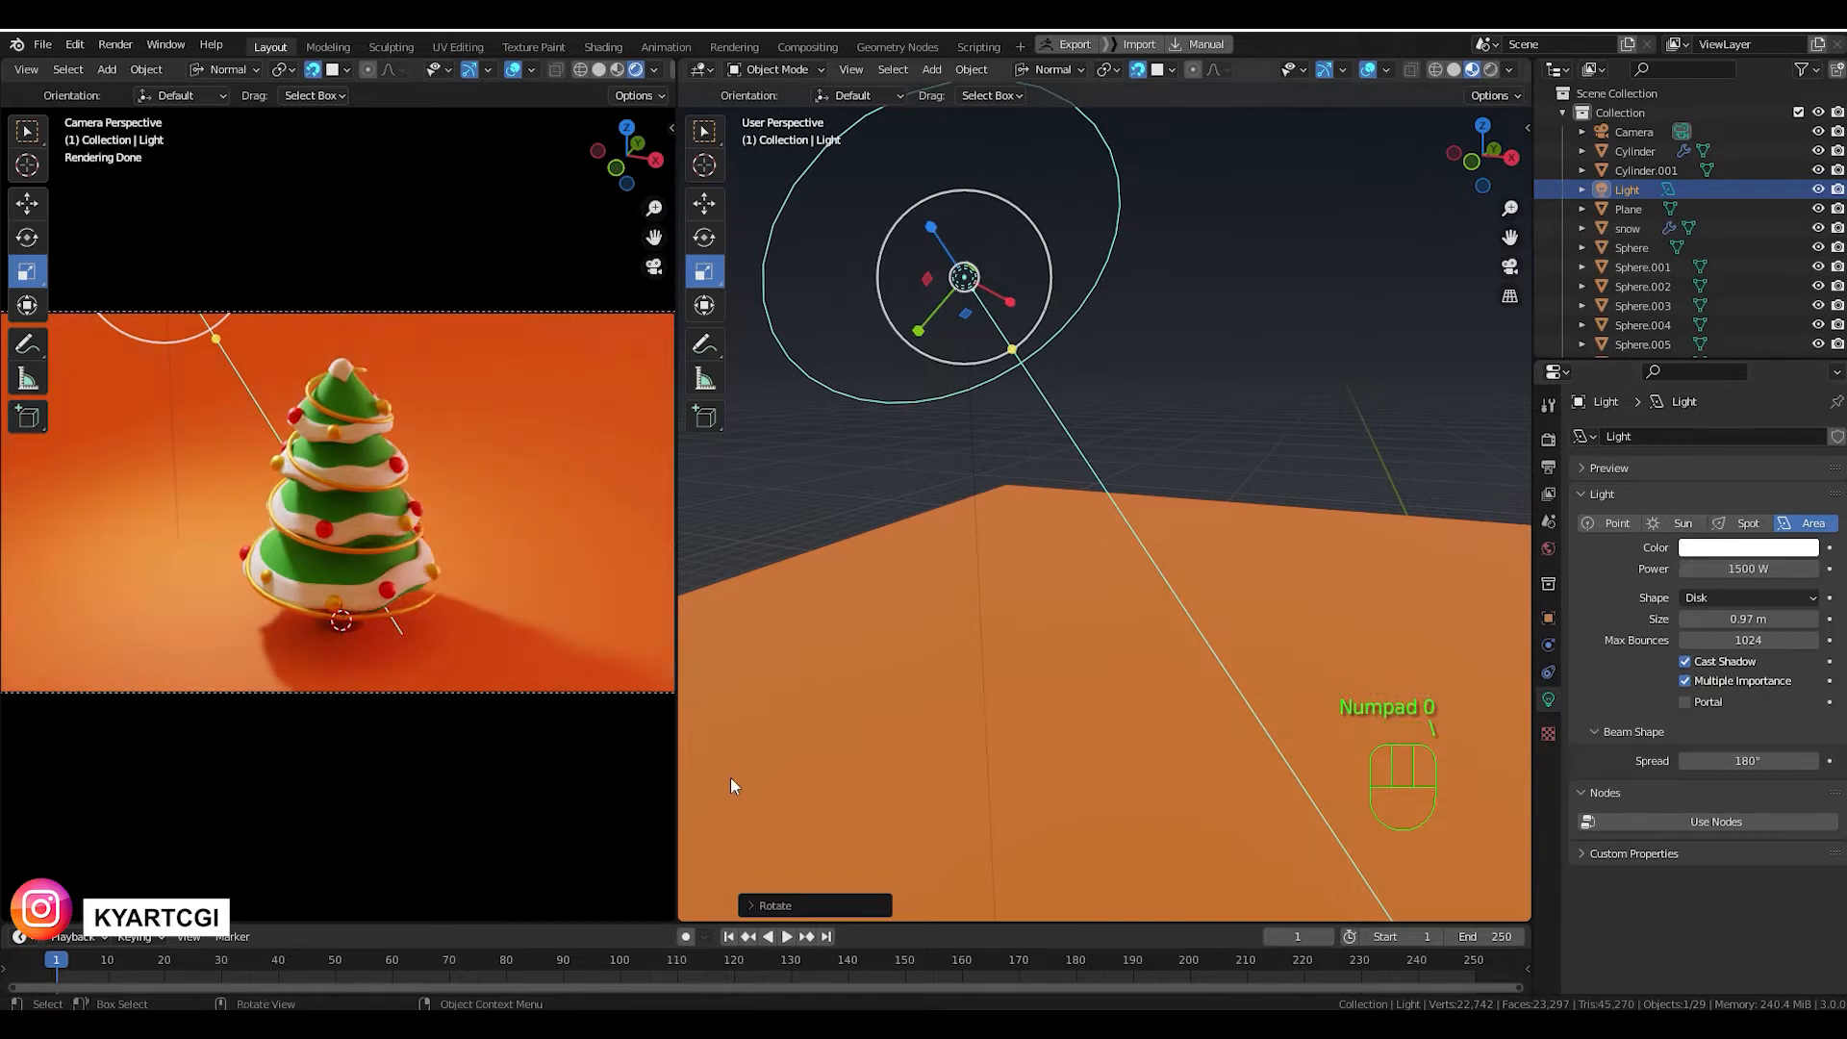
scroll(730, 785, "down", 3)
middle_click_drag(1106, 570, 1000, 544, "shift")
key("s")
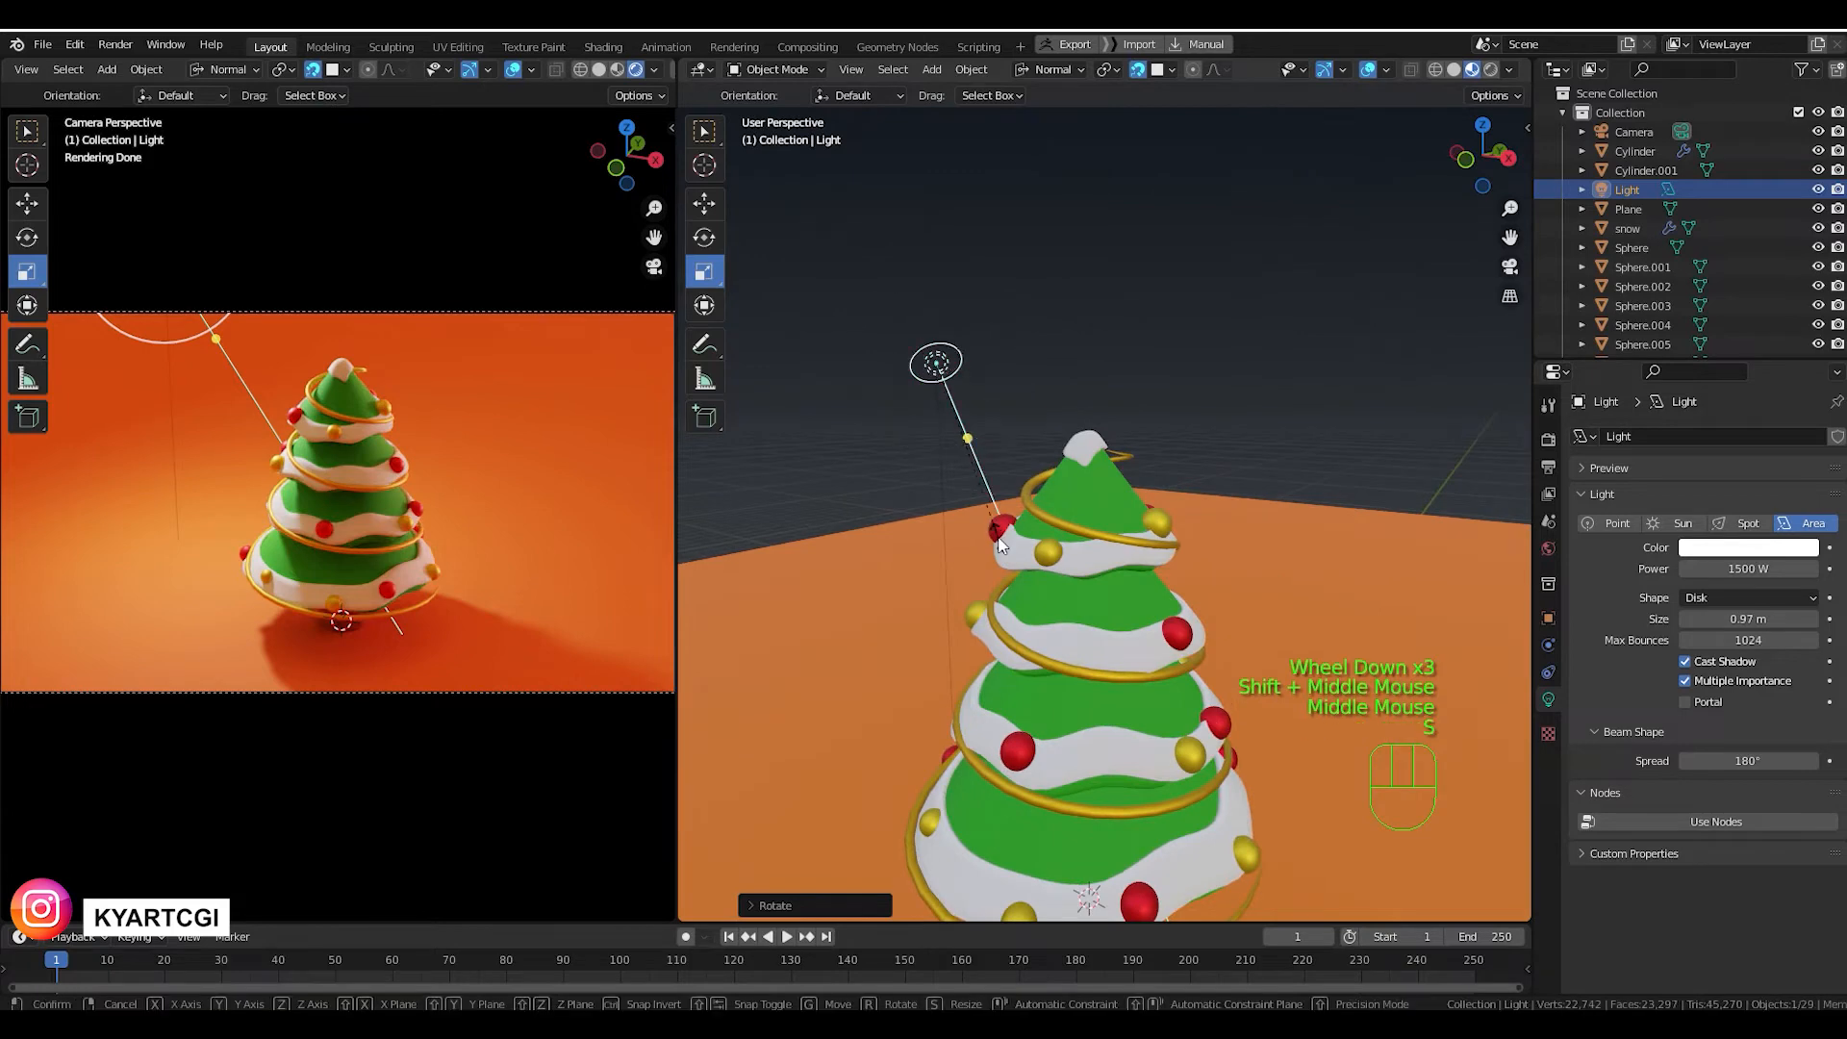
left_click(1441, 627)
key("KP_7")
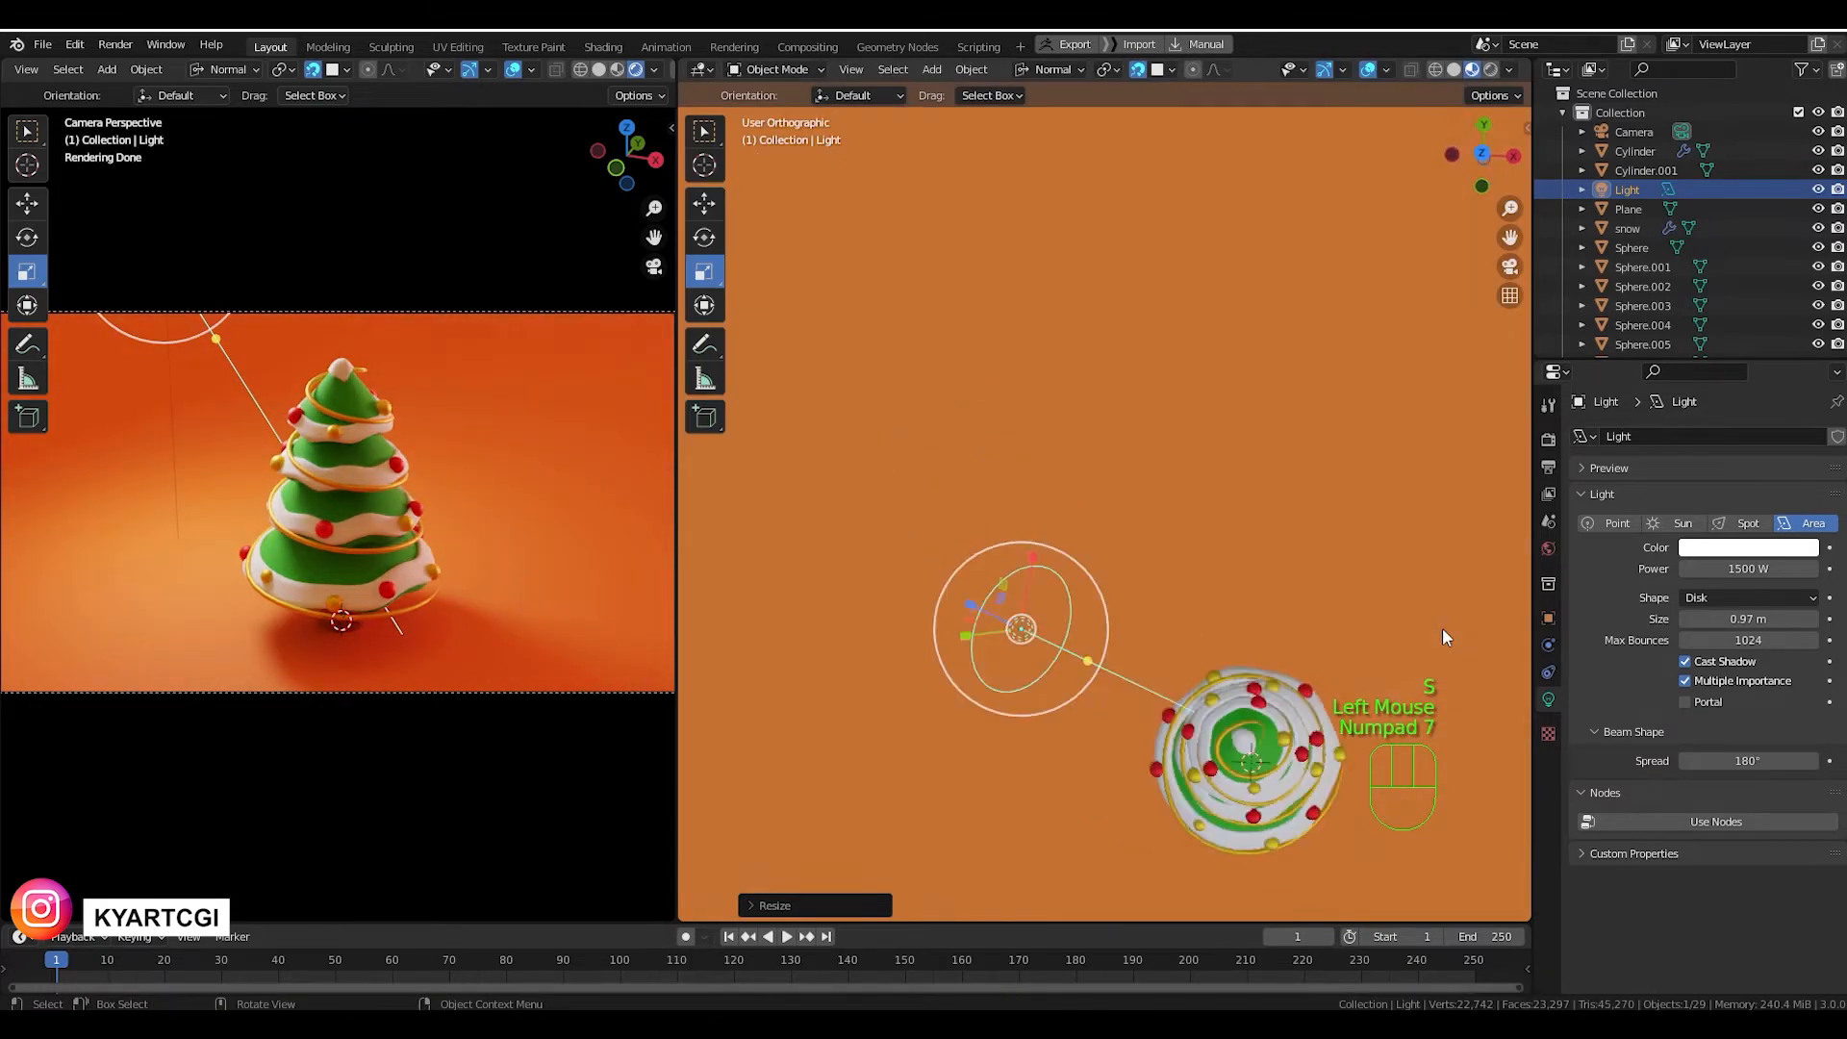
middle_click_drag(1068, 750, 1134, 610, "shift")
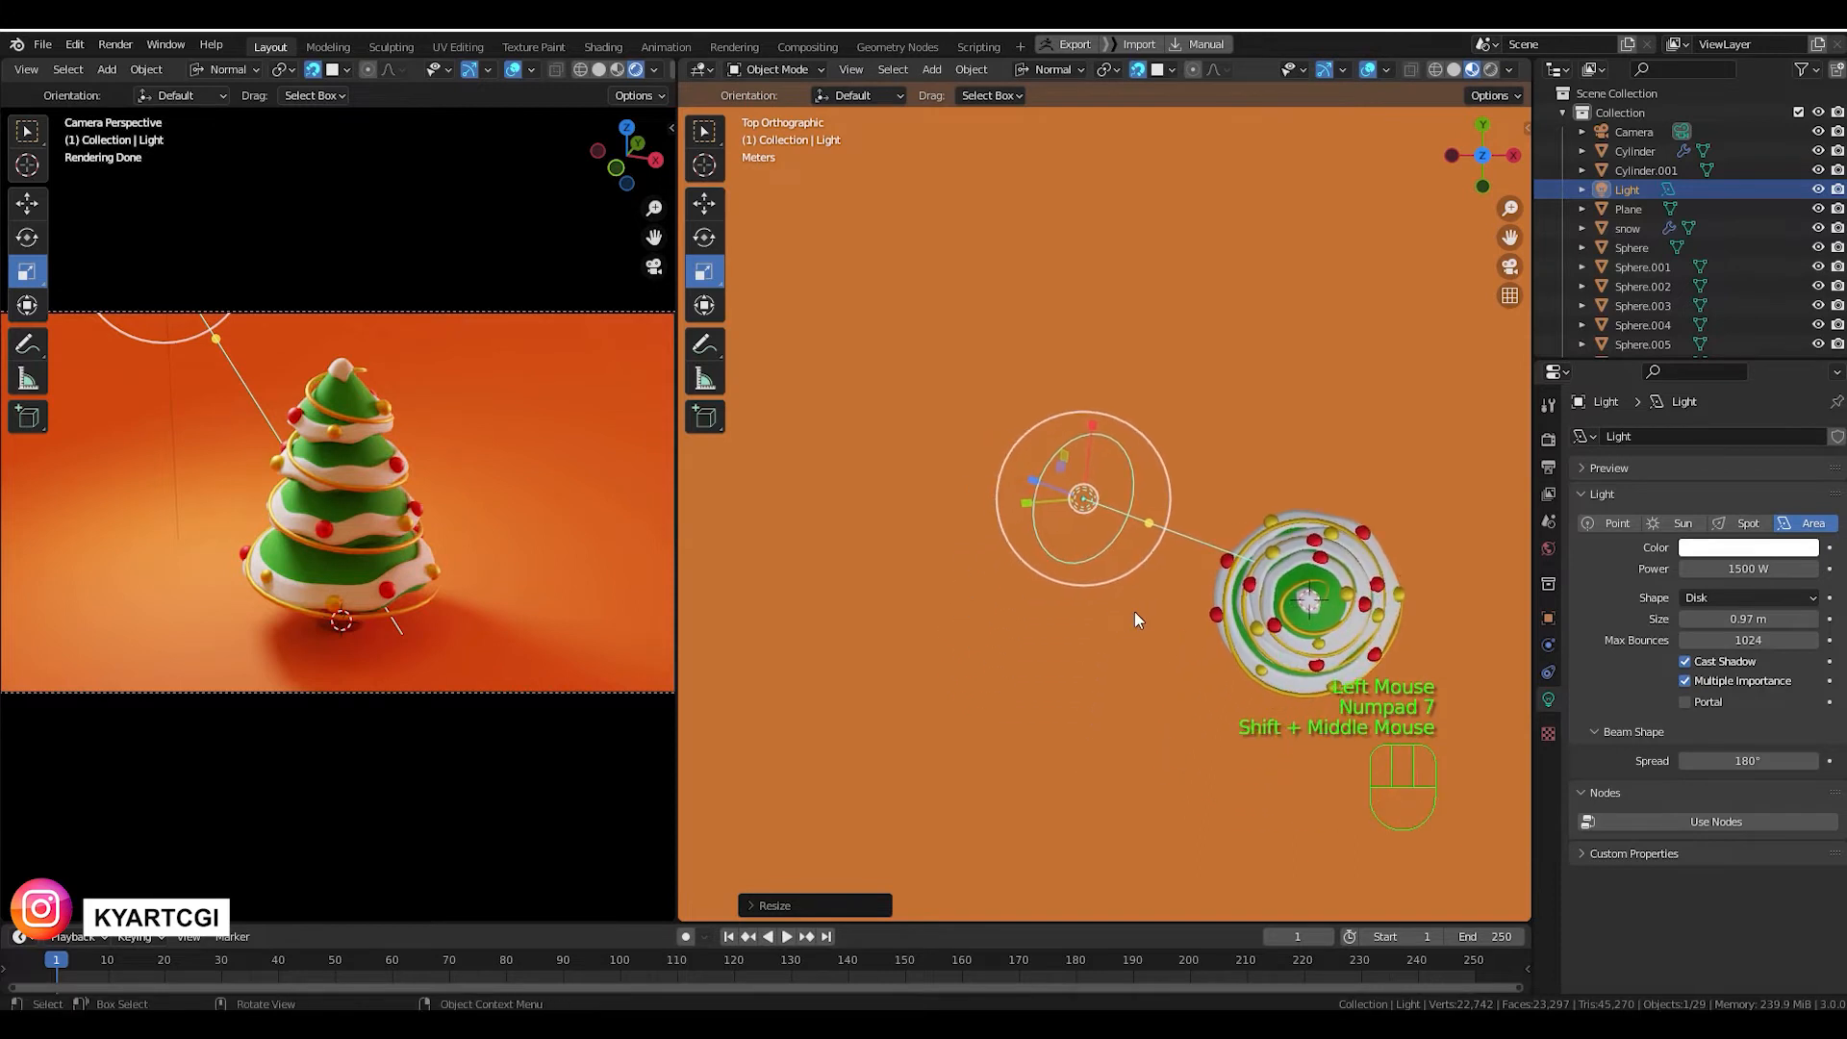
key("g")
left_click(1091, 690)
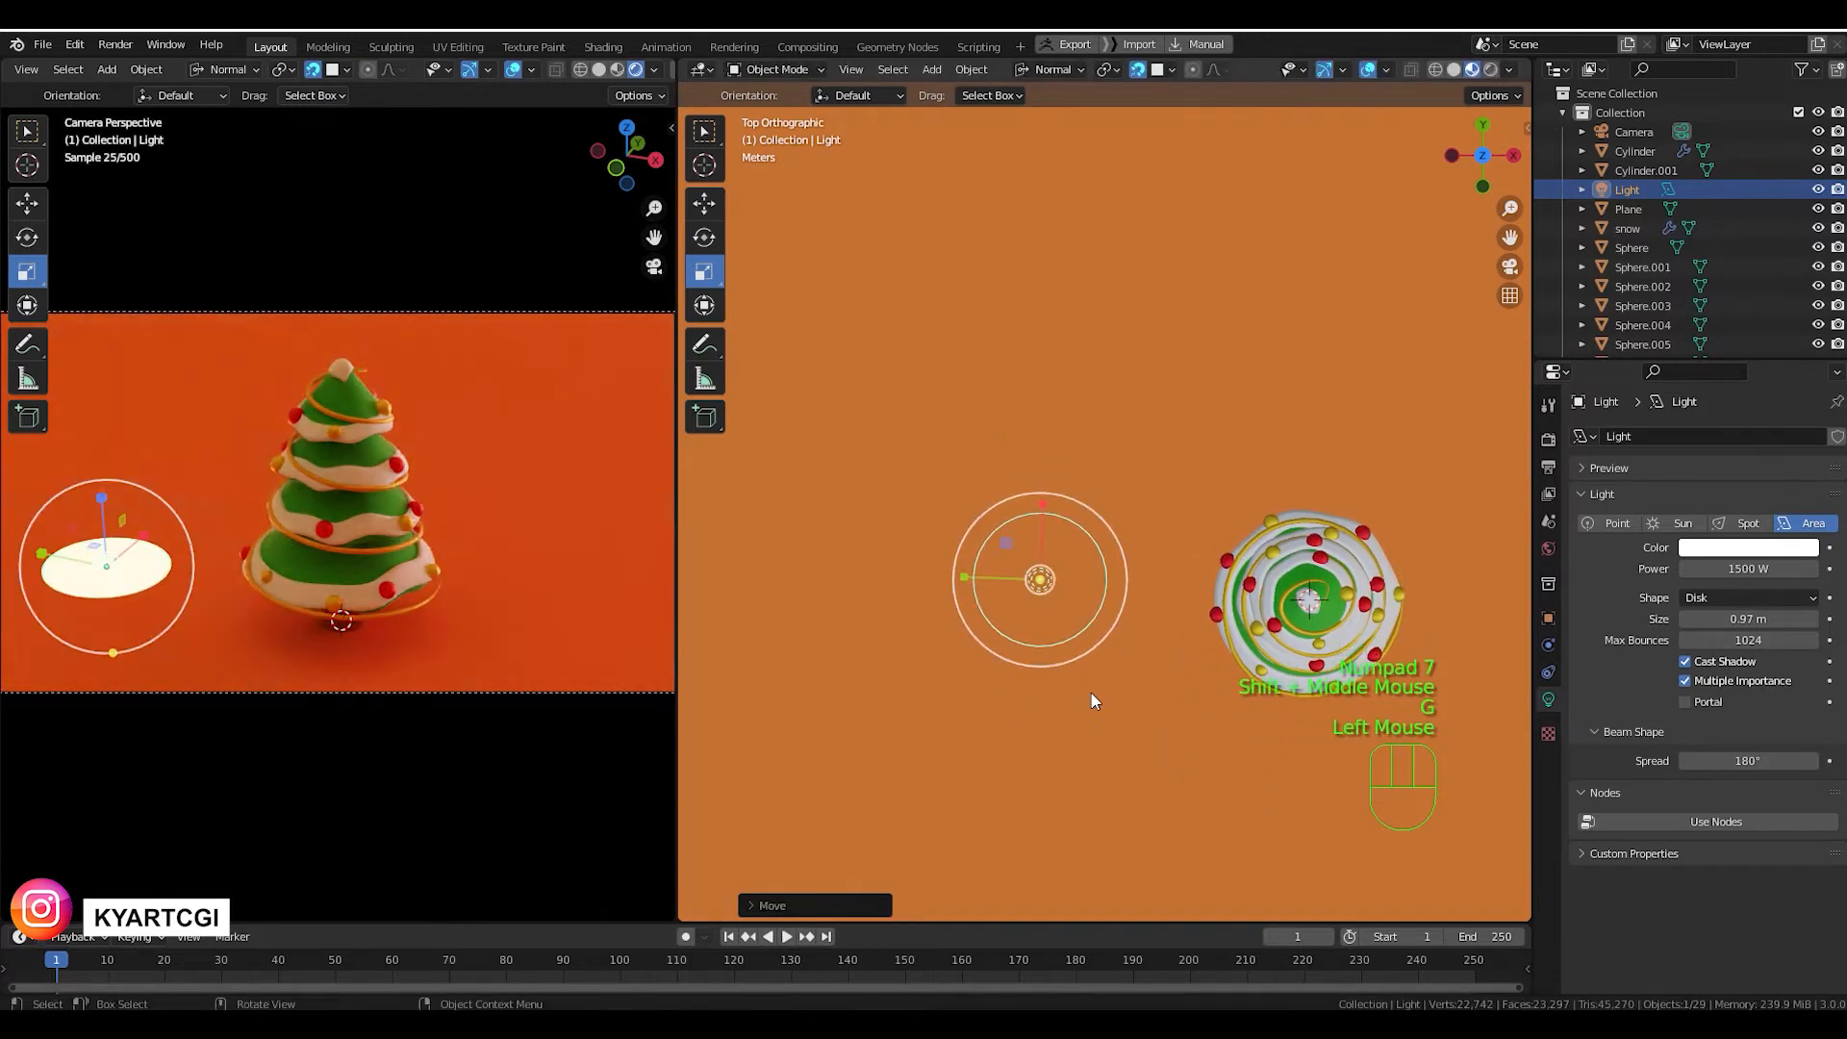
key("ctrl+z")
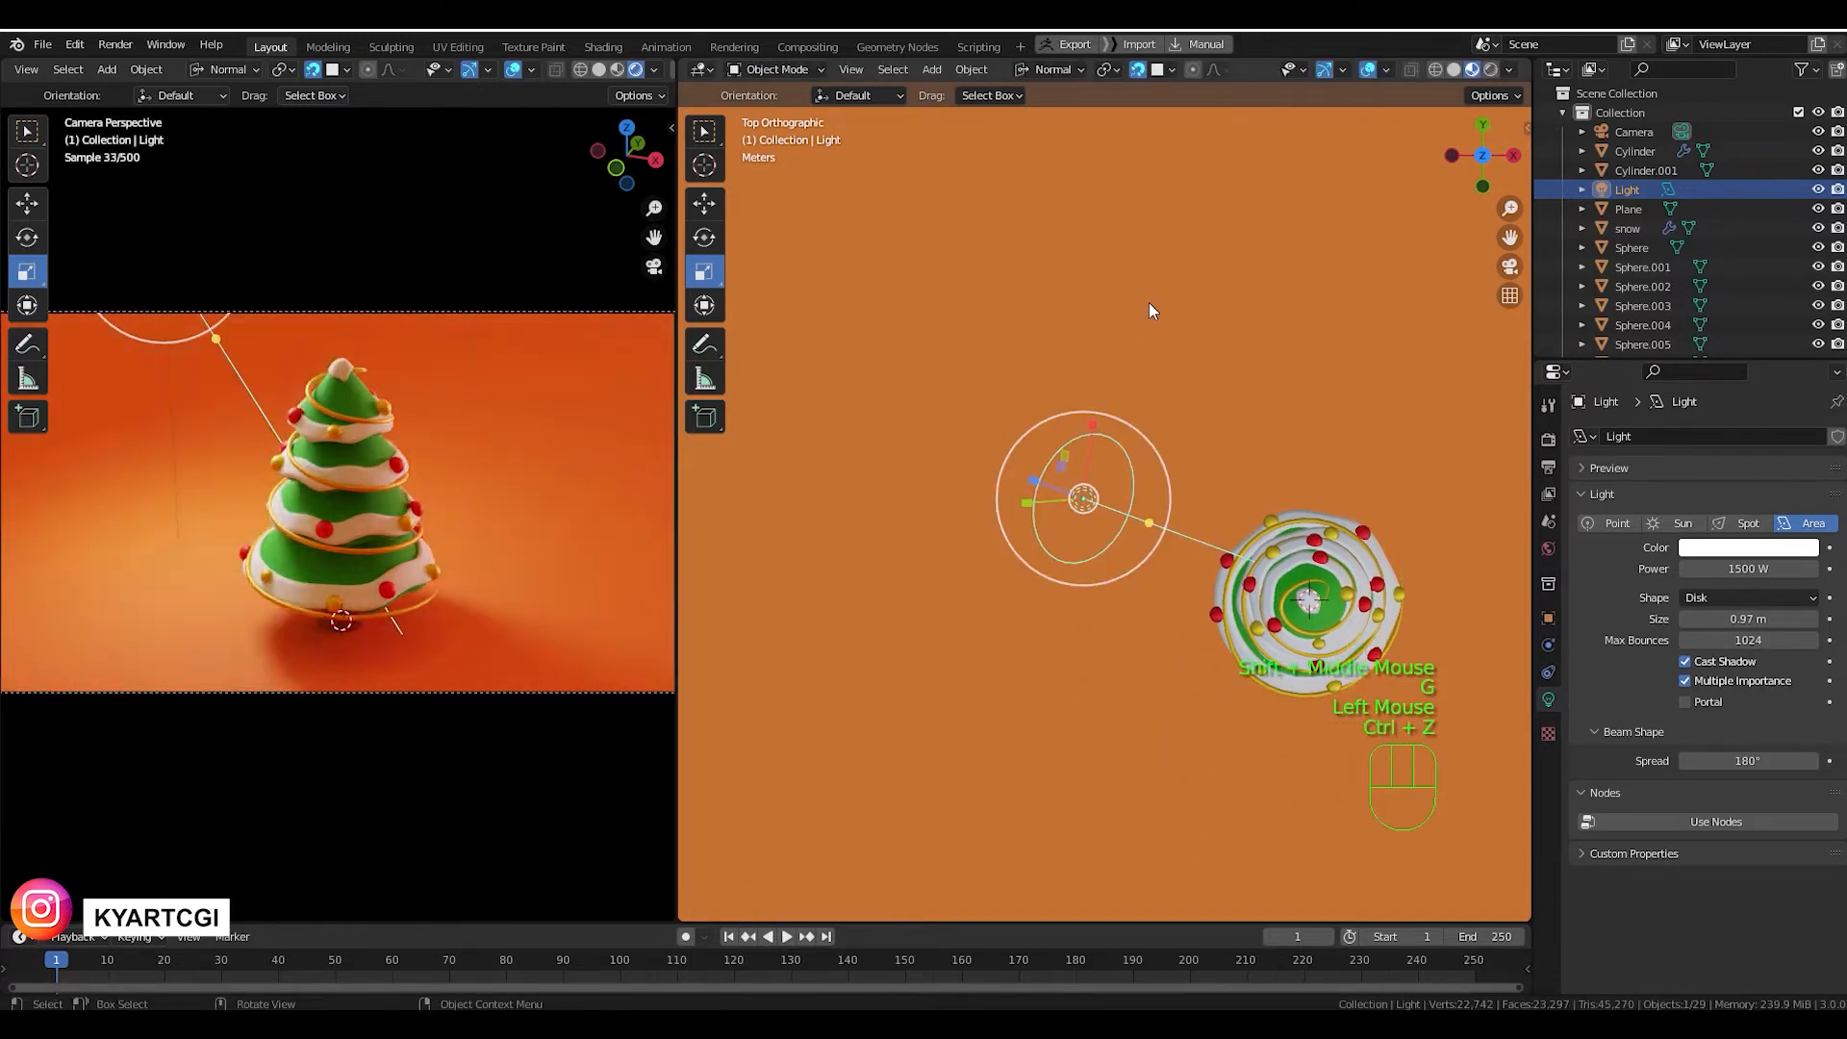
Turn off snapping.
left_click(1138, 70)
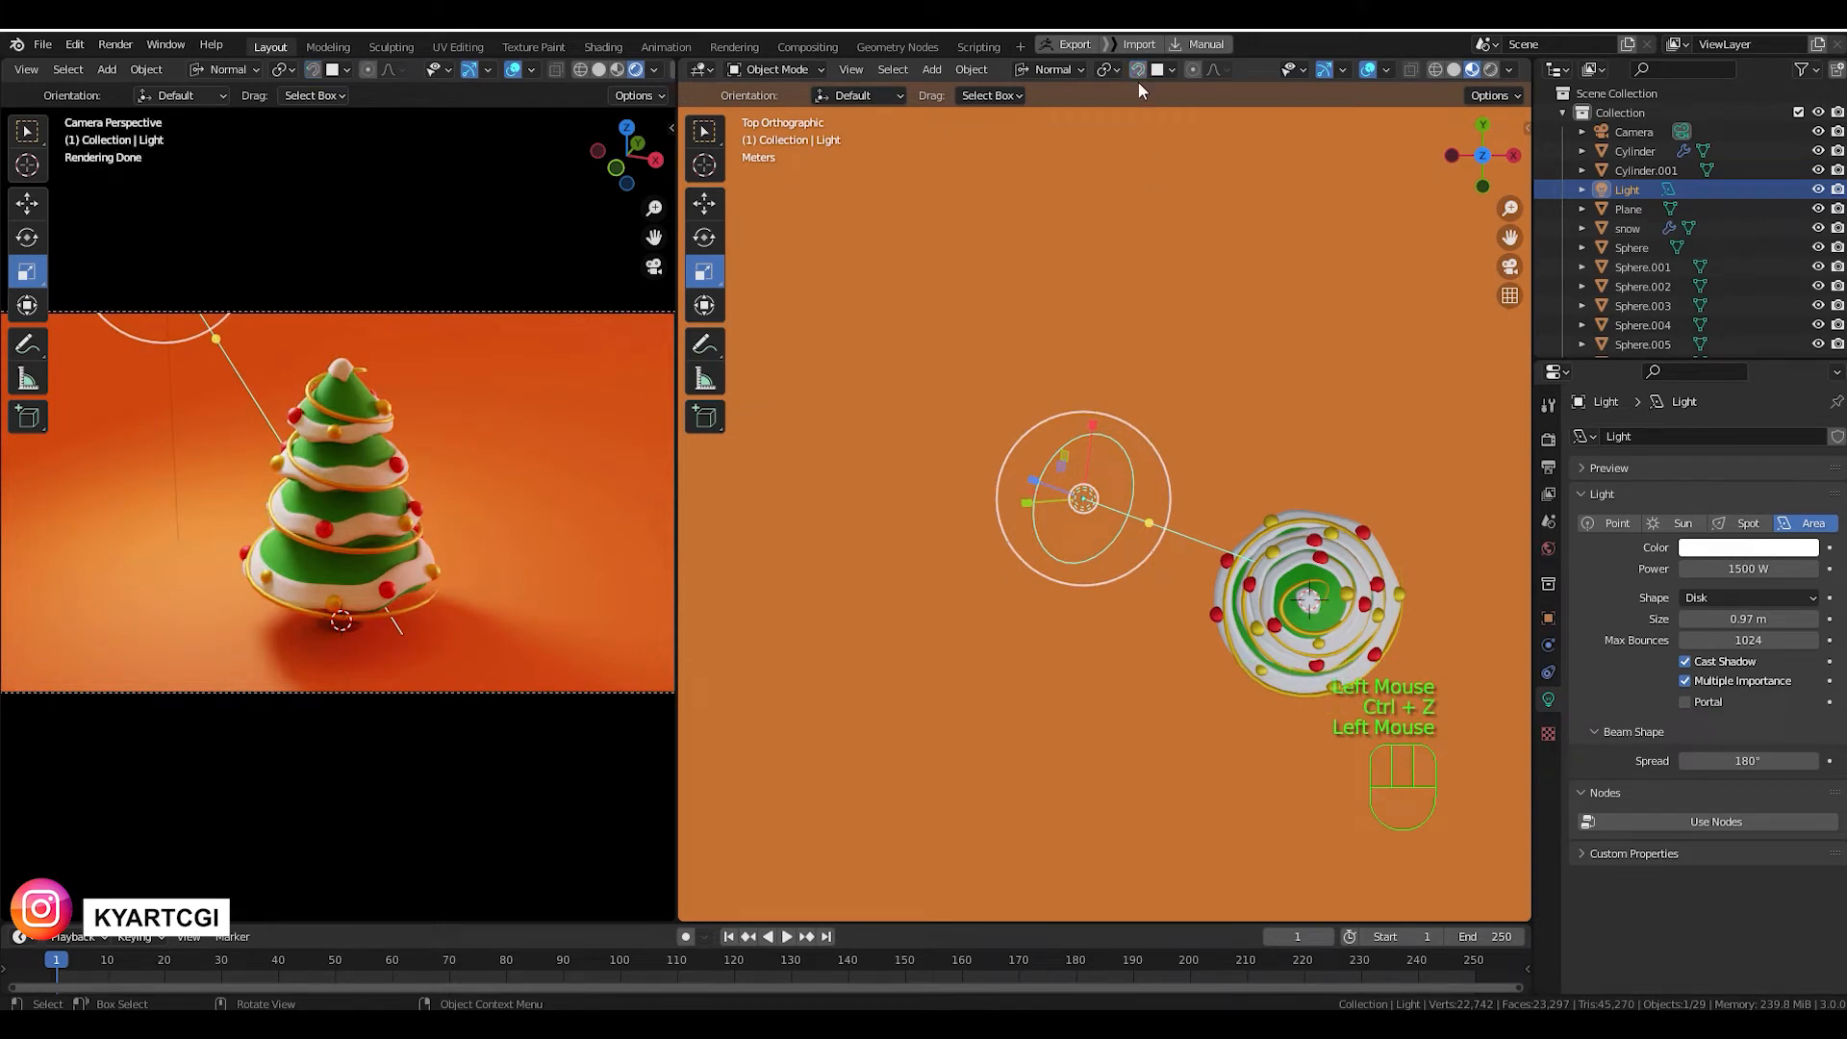
Move the area light farther from the tree toward negative X and tilt its beam flatter in the front view, aimed at the tree.
key("g")
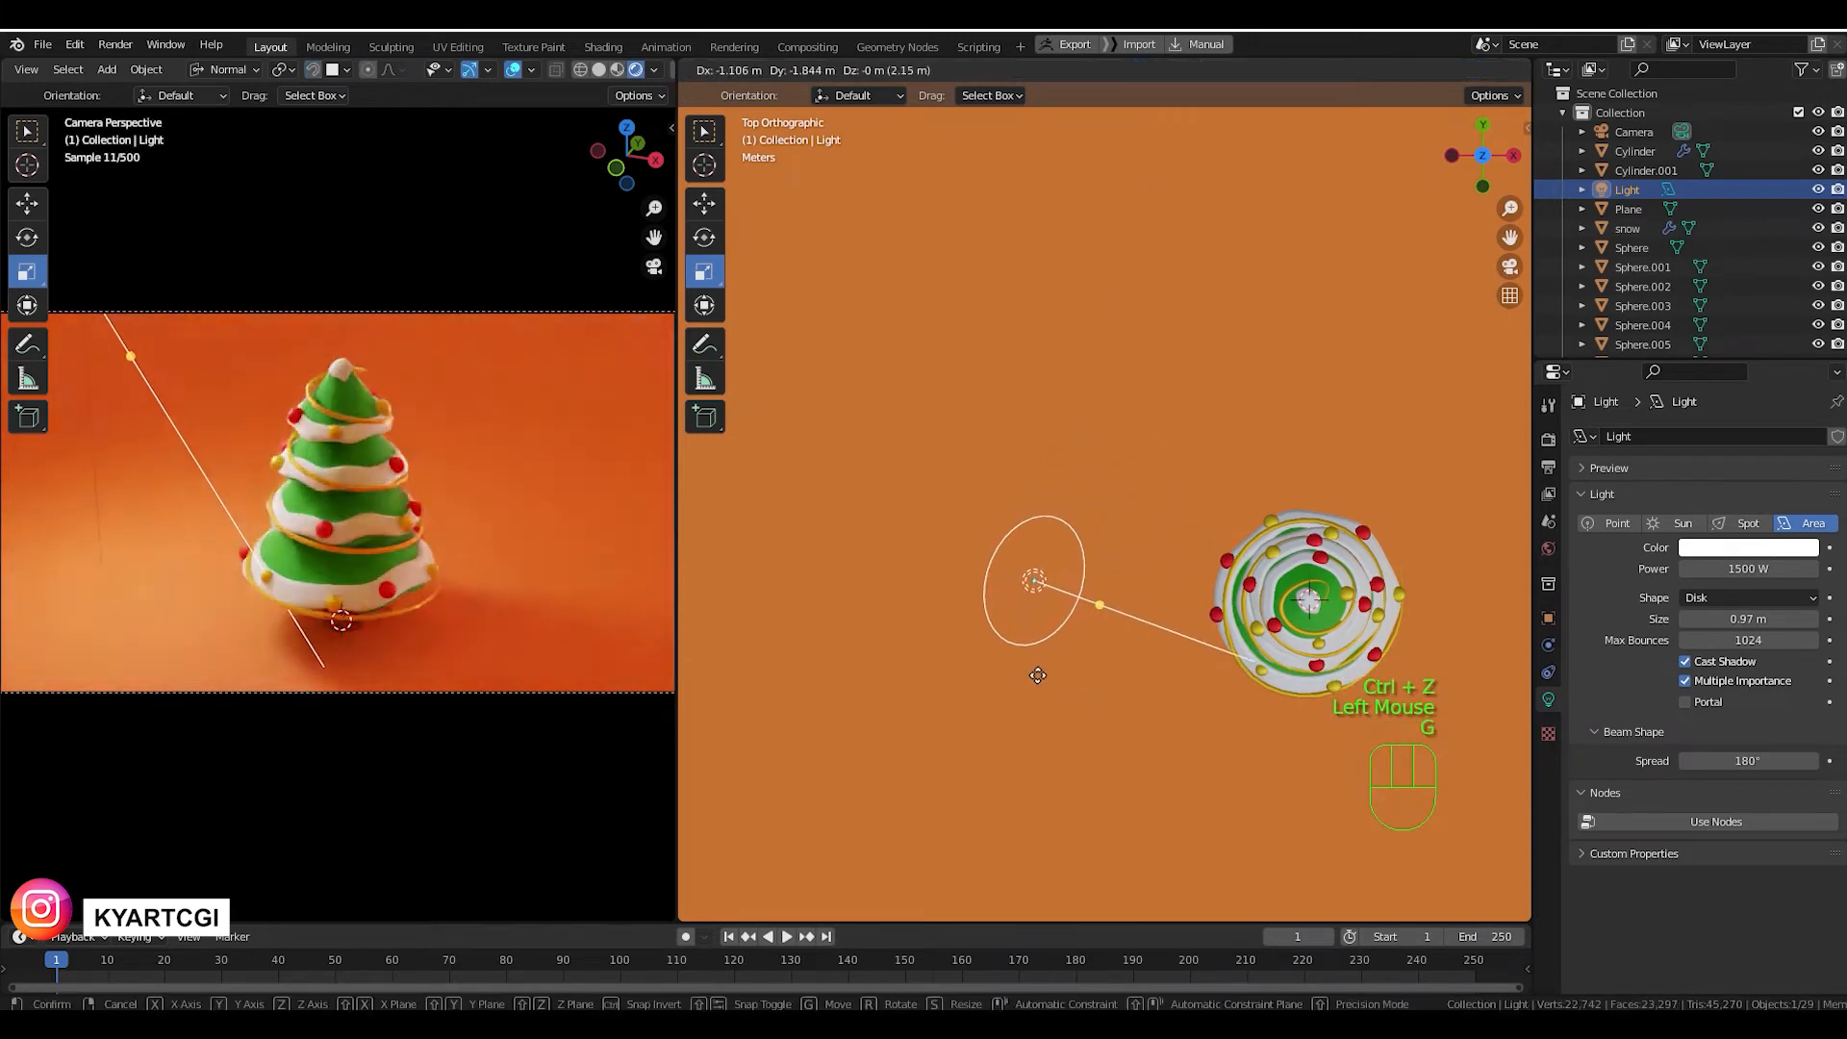
left_click(1048, 603)
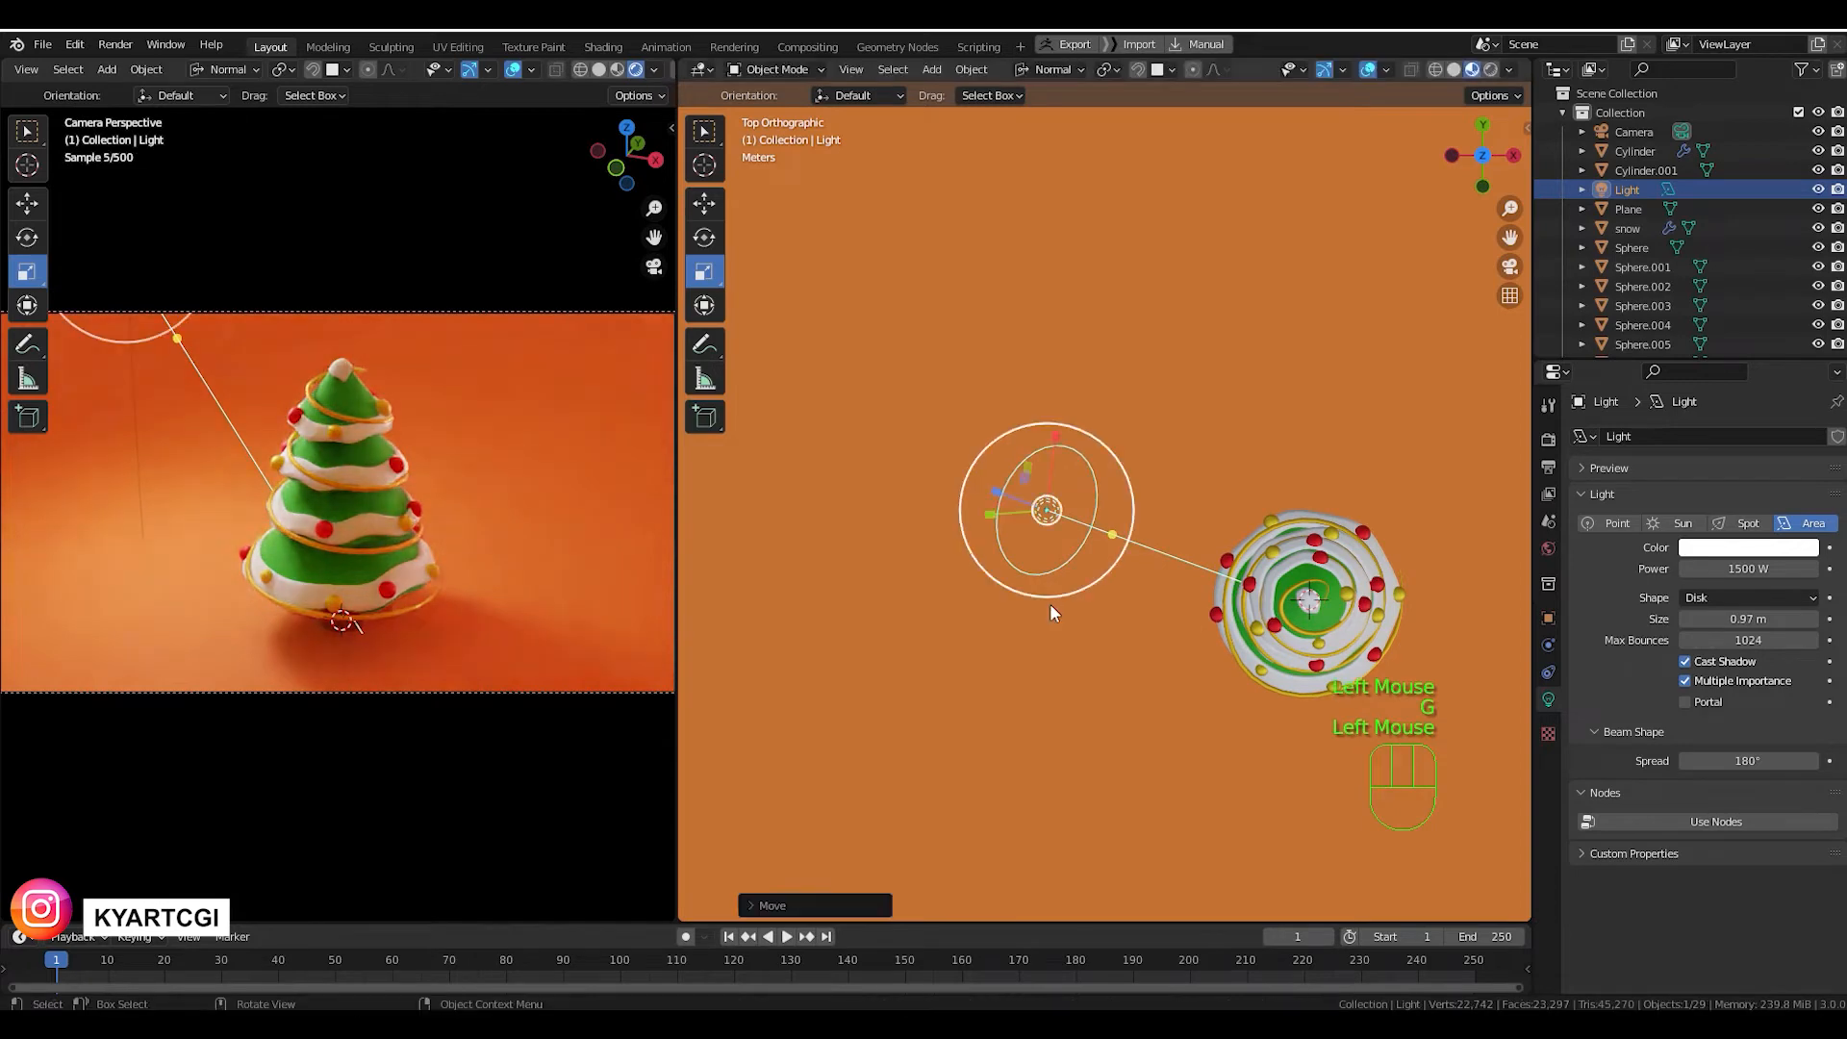
middle_click_drag(1143, 664, 1145, 479)
key("KP_1")
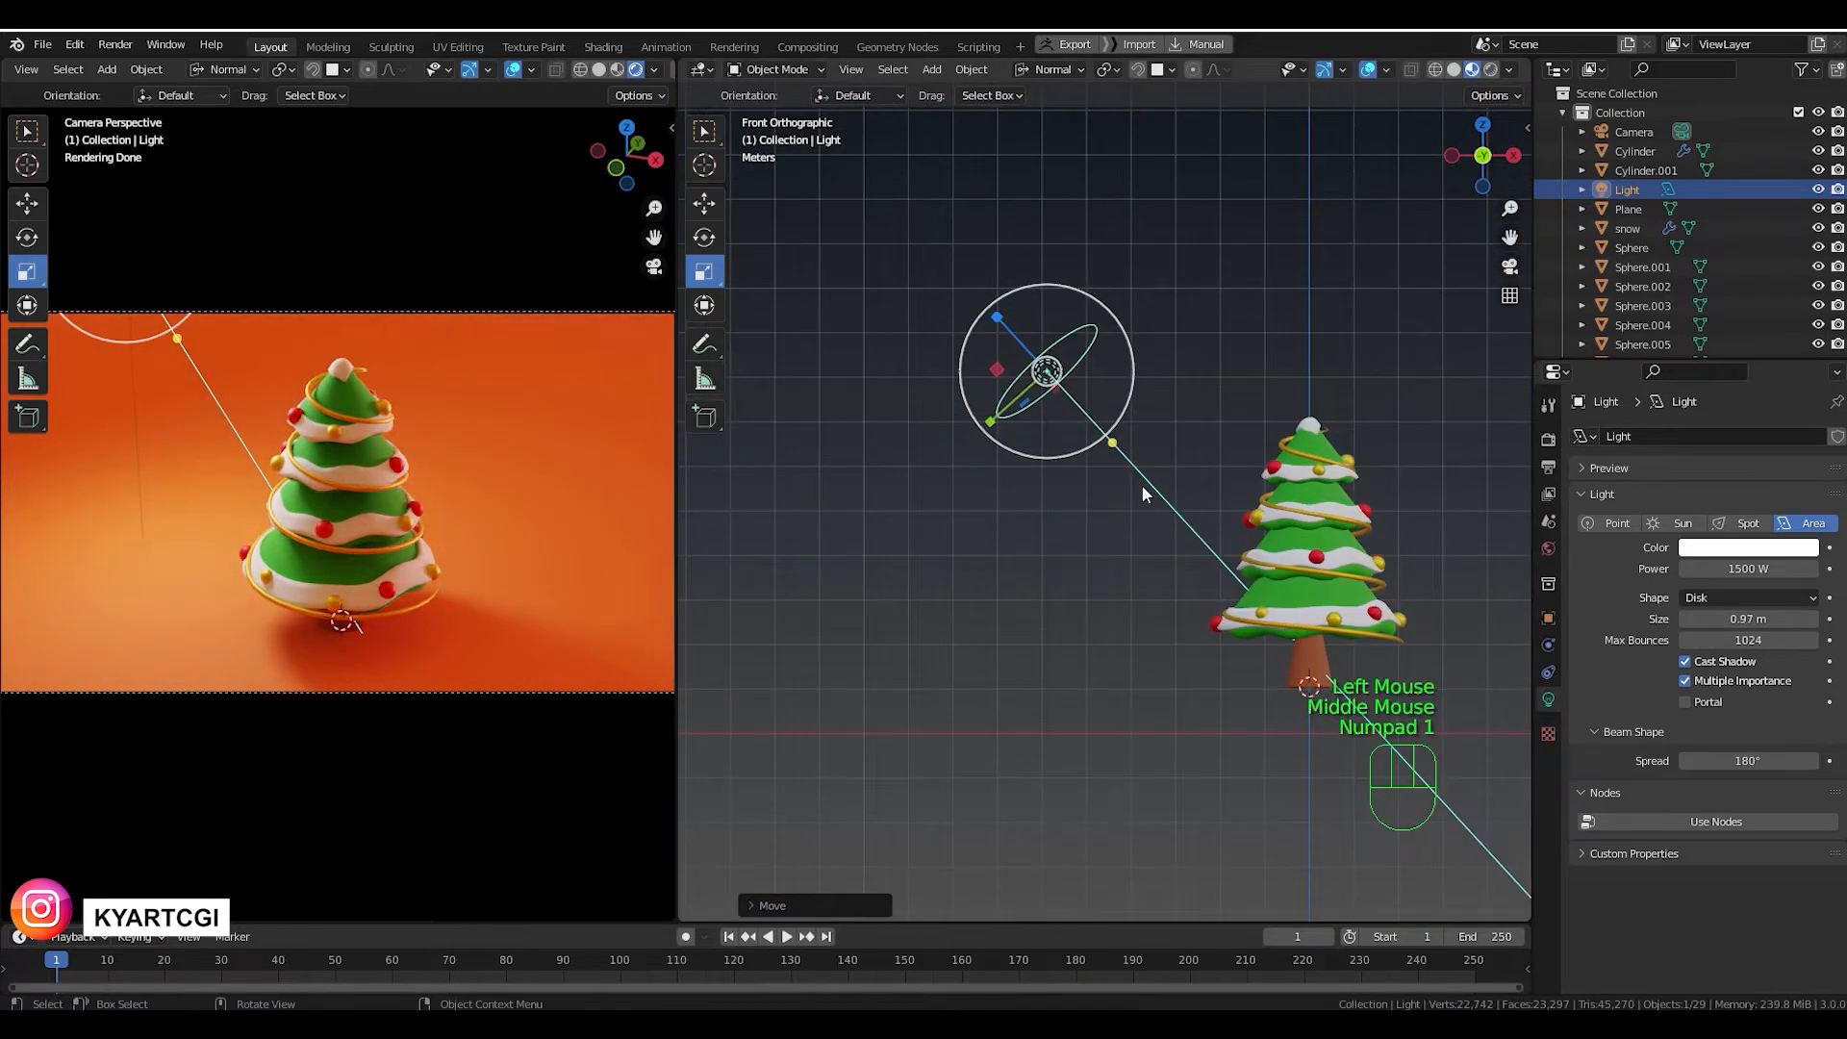
key("r")
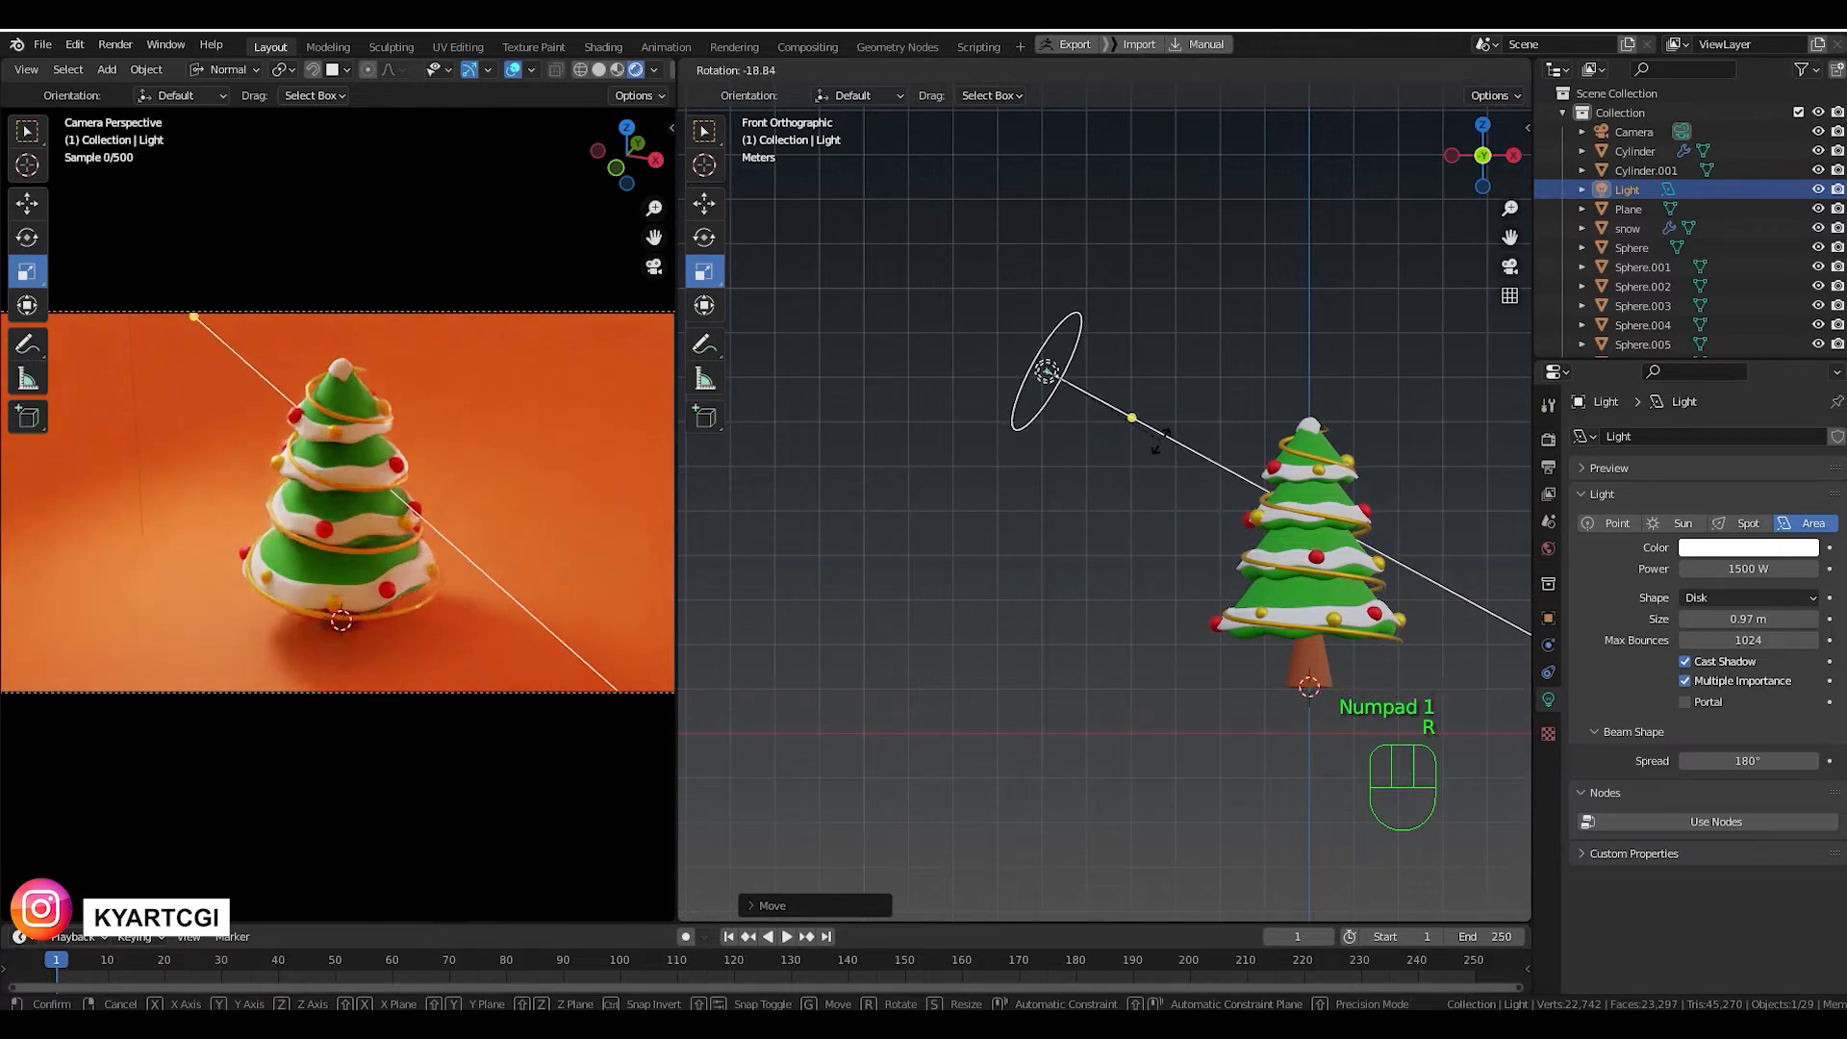
left_click(1160, 449)
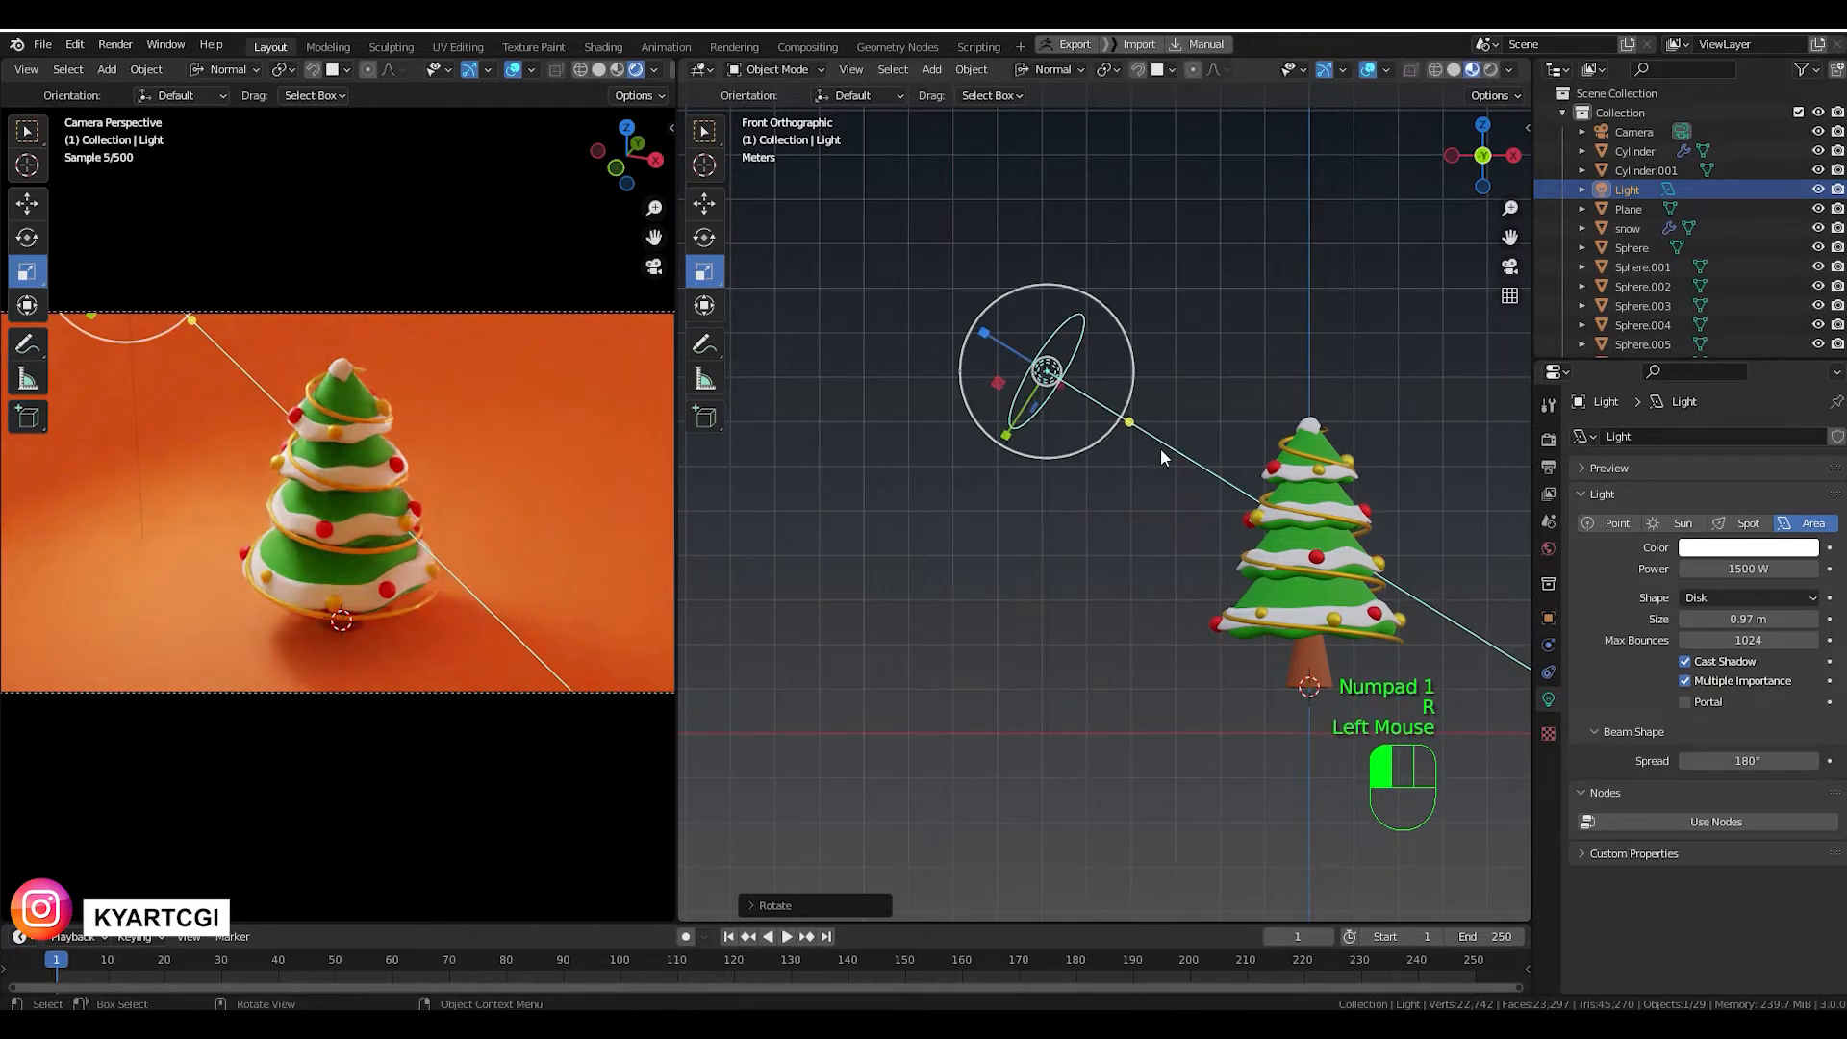
key("g")
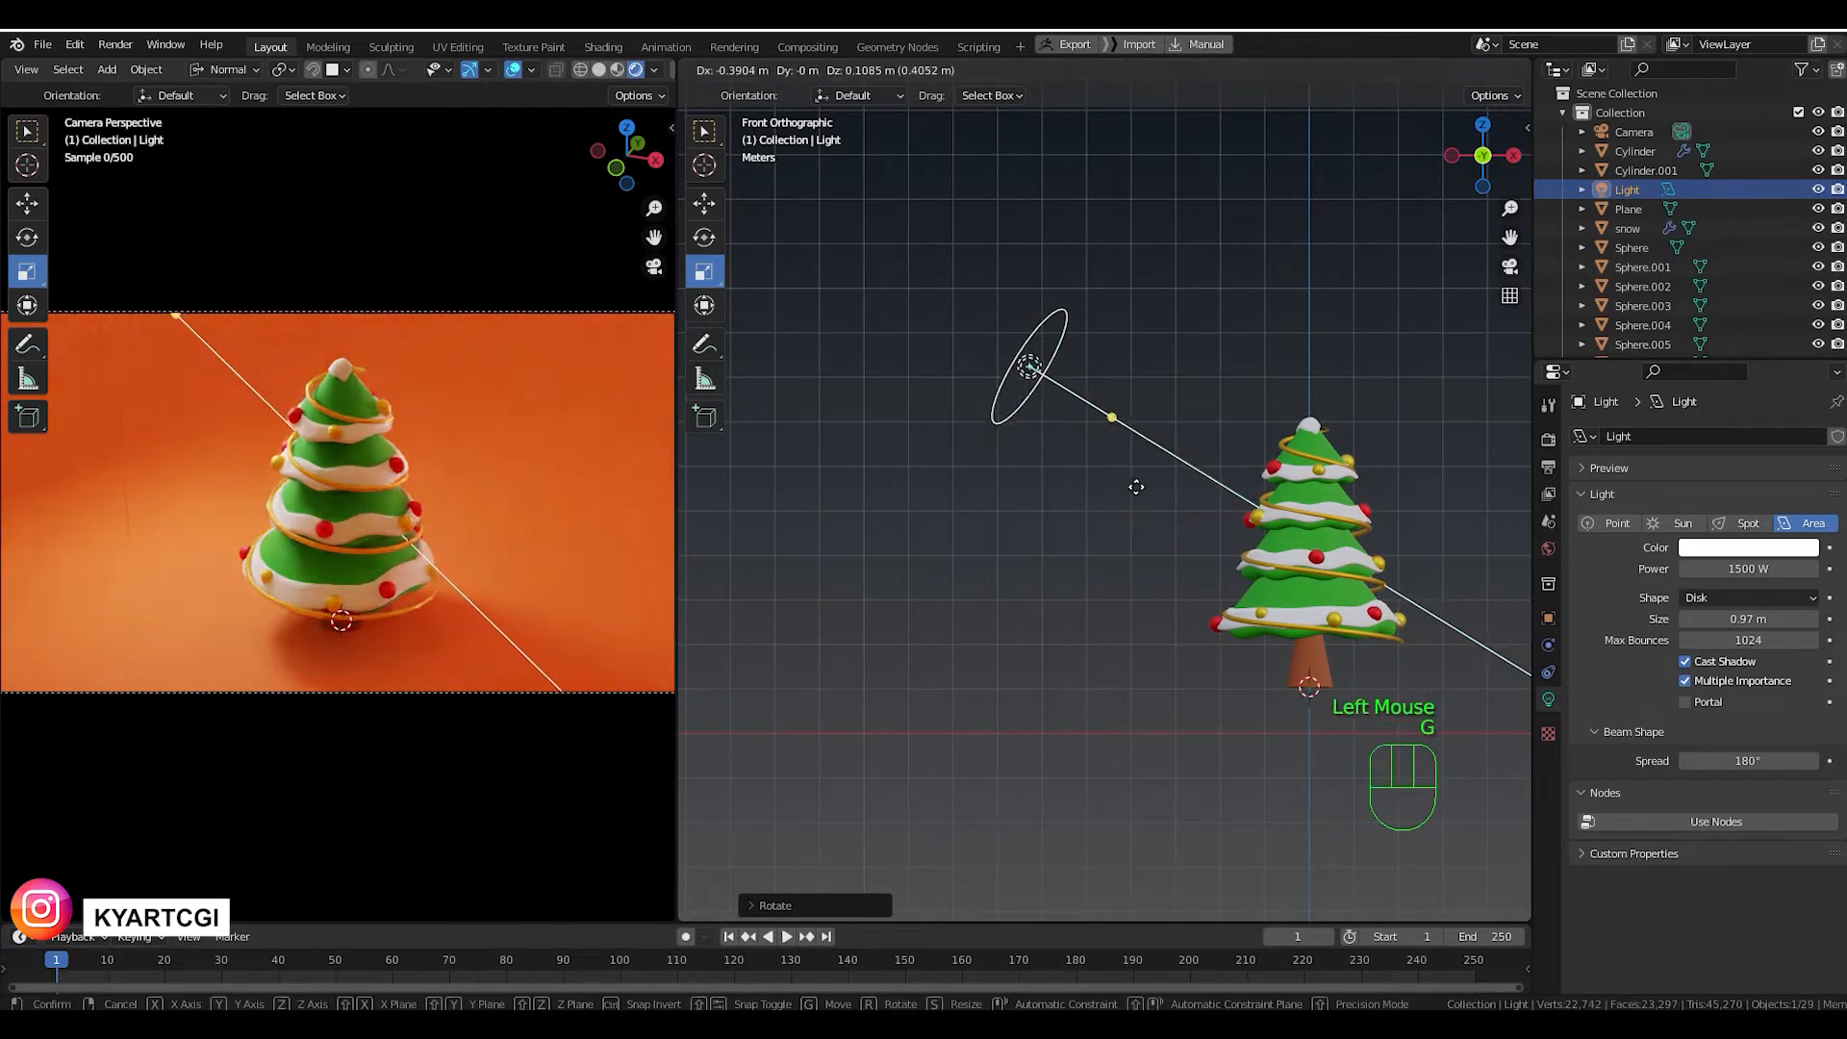
left_click(1109, 484)
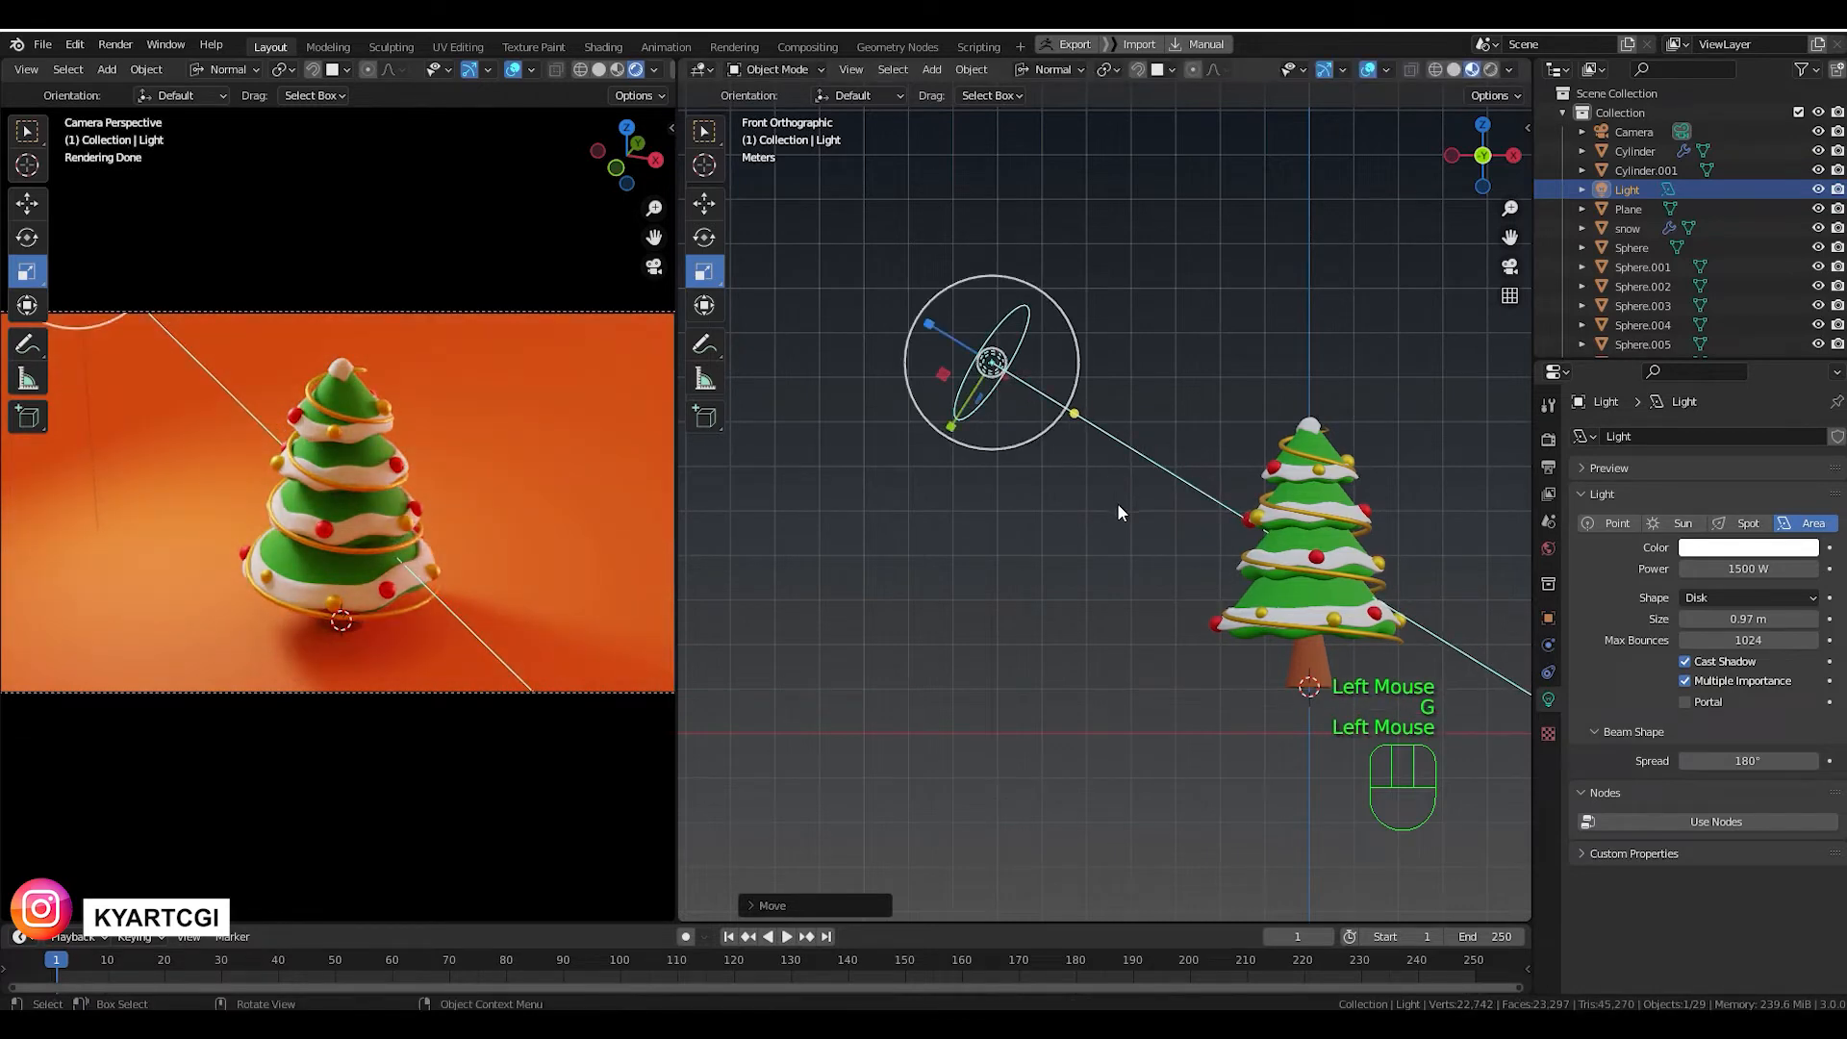
Shift the area light toward negative Y in the top view and rotate it so its beam points back at the tree.
key("KP_7")
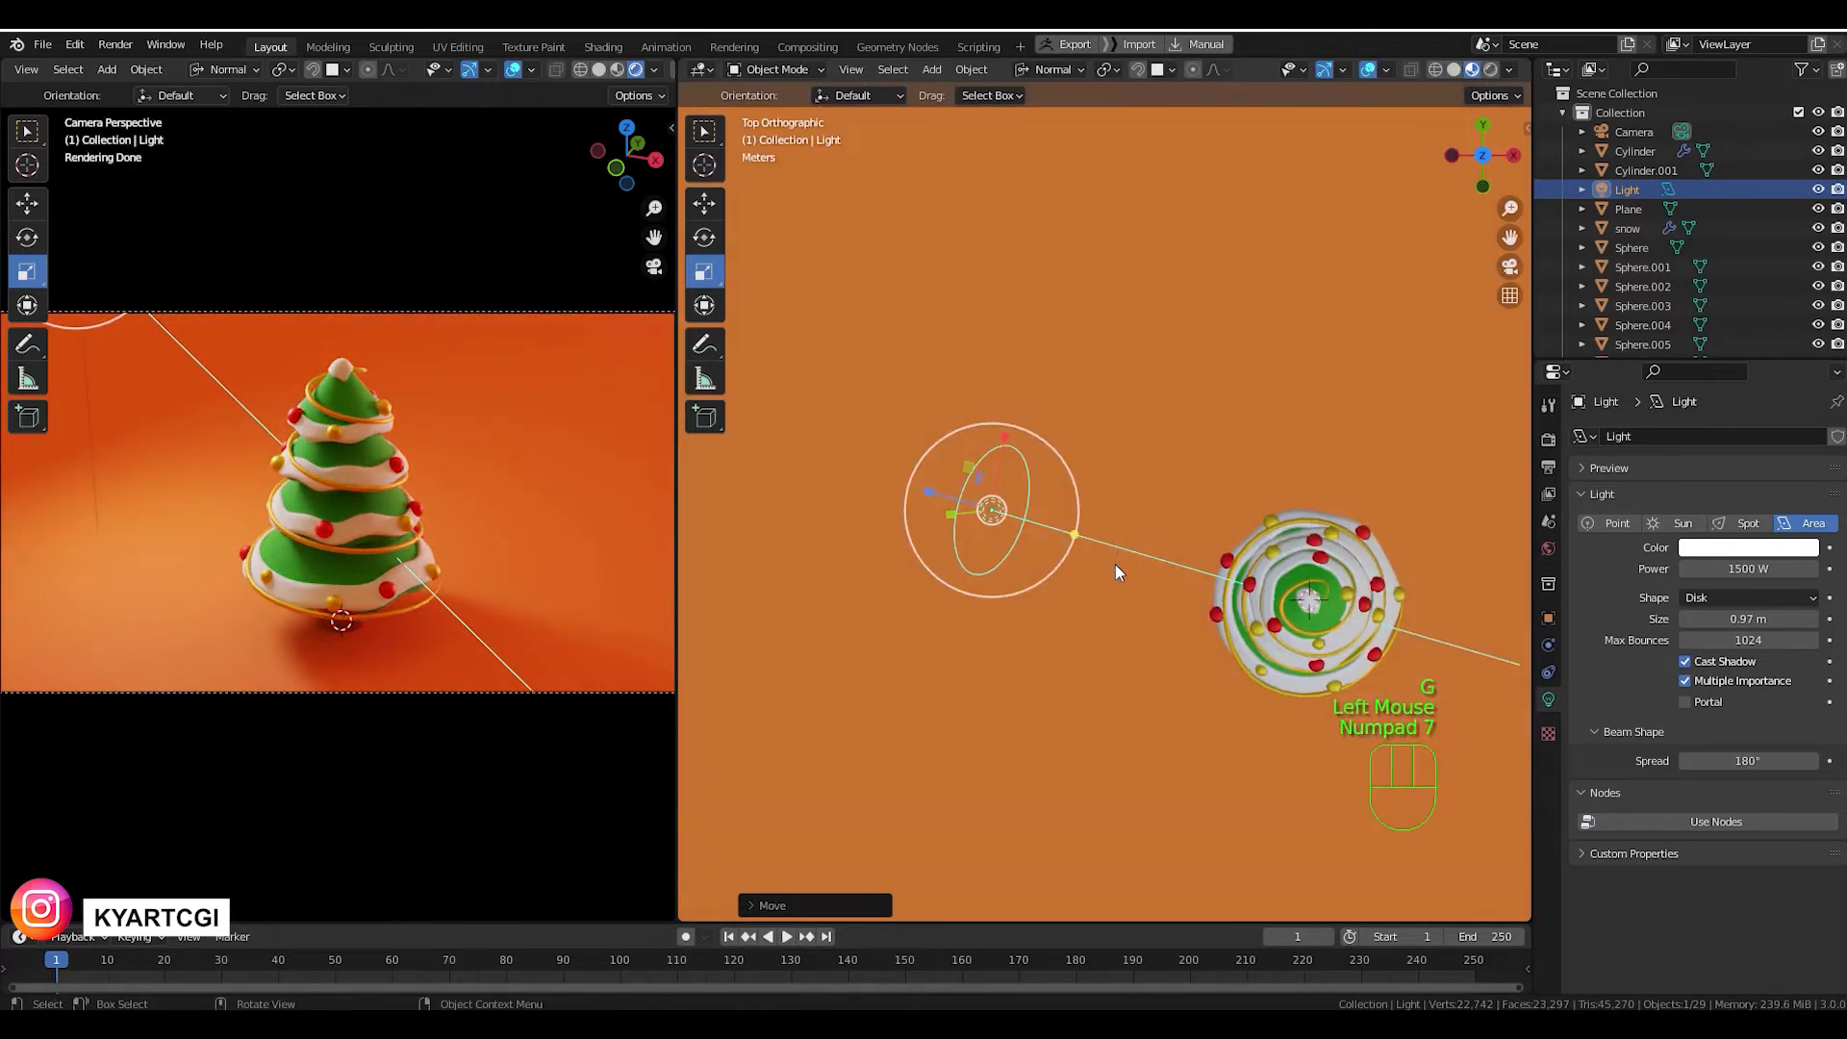
key("g")
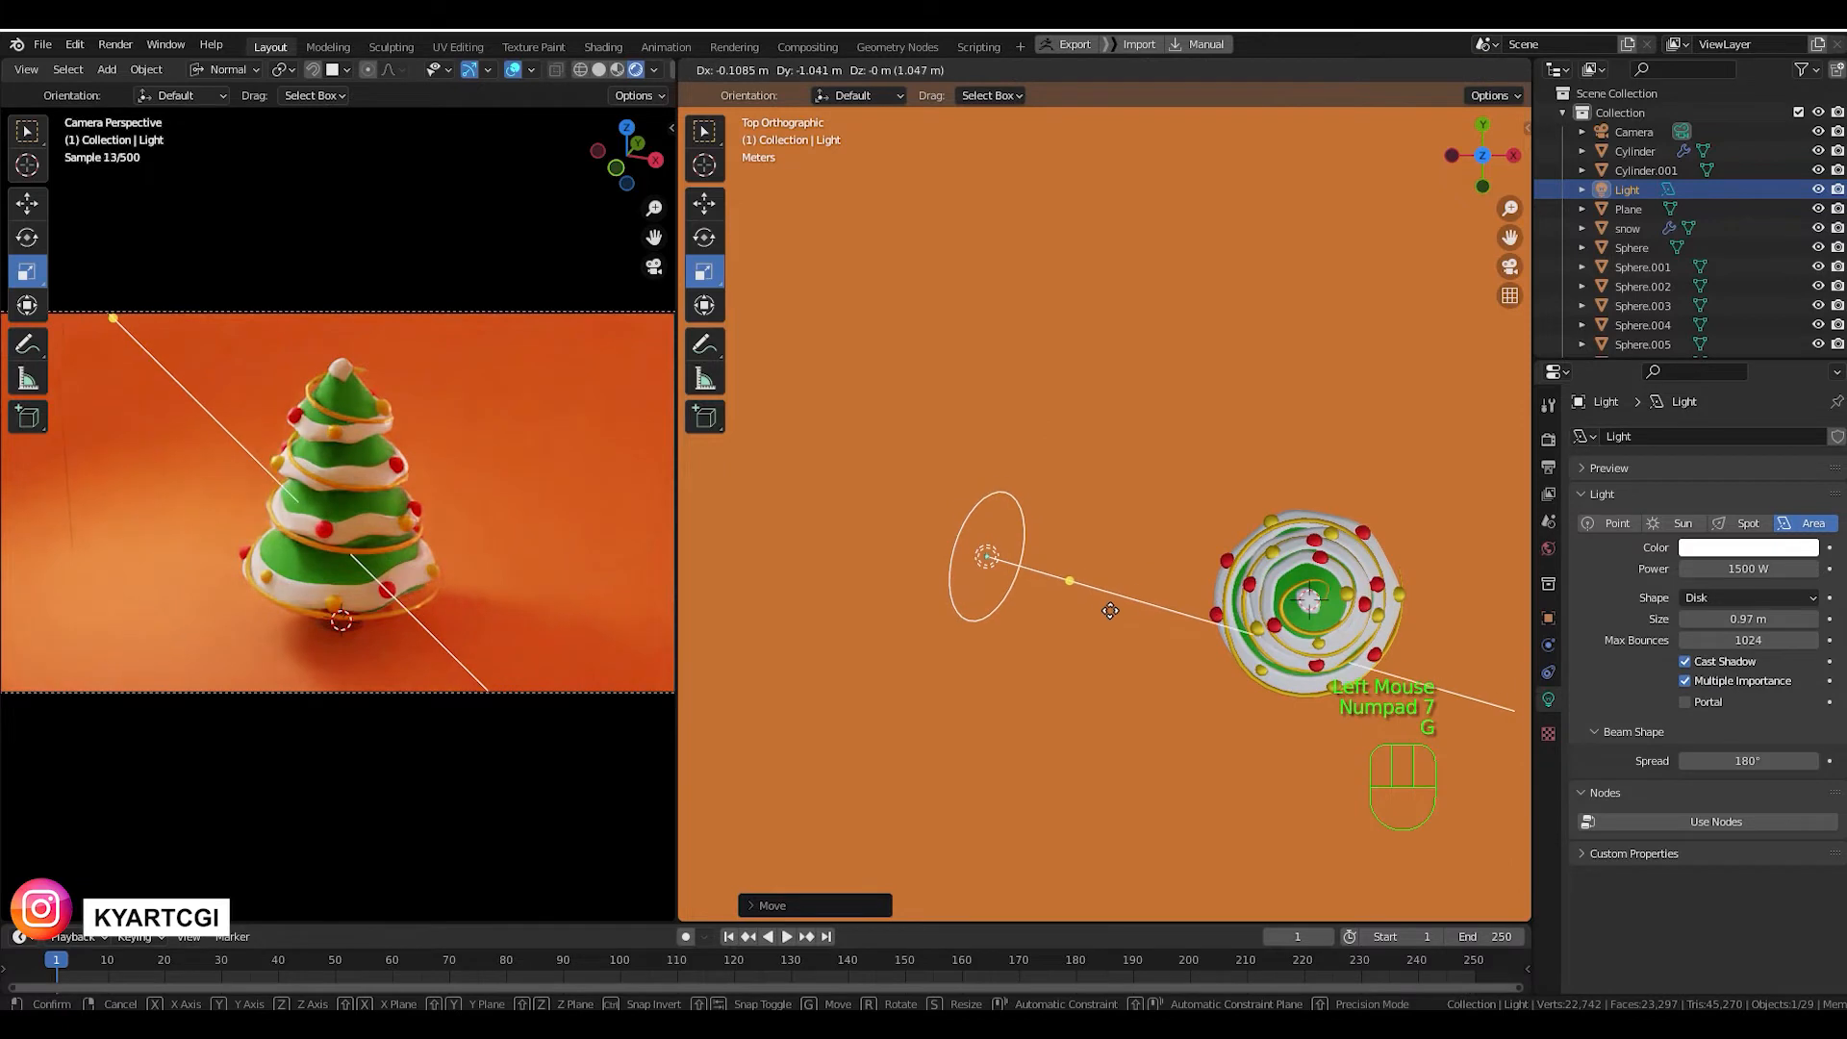
left_click(1105, 623)
key("r")
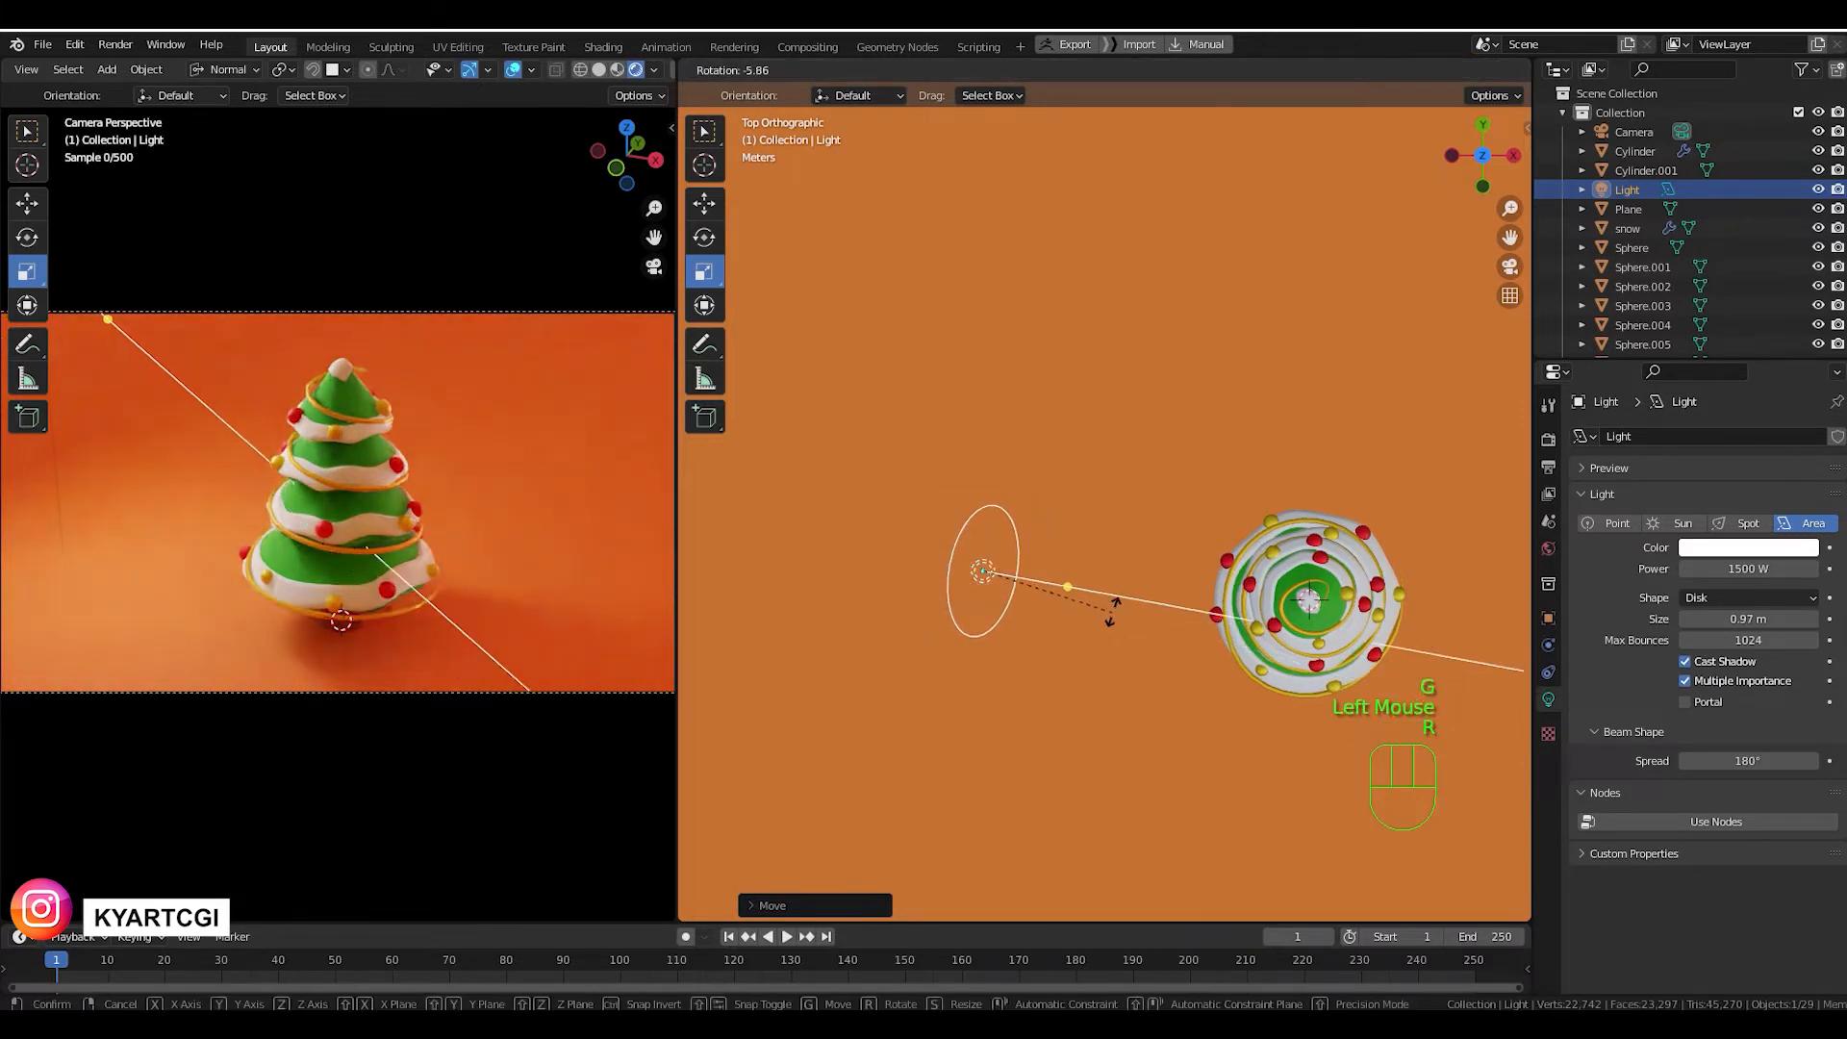
Rotate the area light about -6° and shift it slightly in top view so its beam points toward the tree.
left_click(1112, 610)
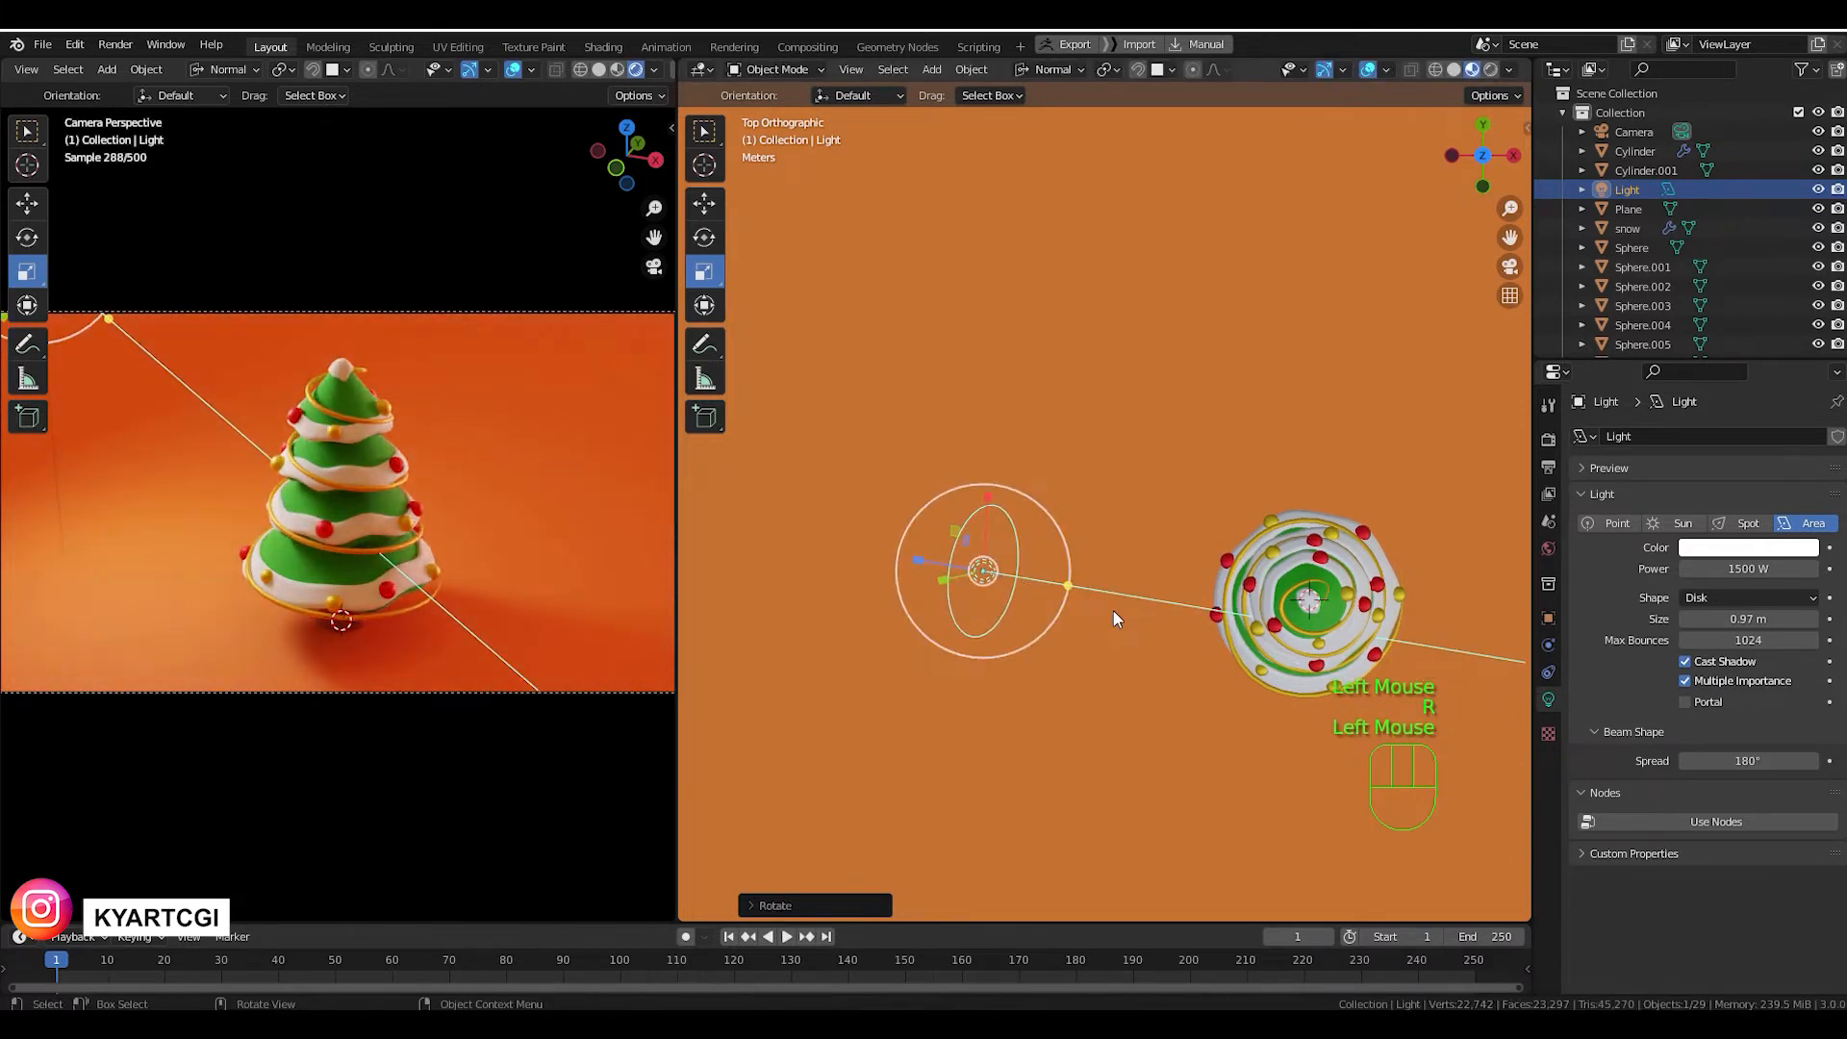
key("g")
left_click(1116, 586)
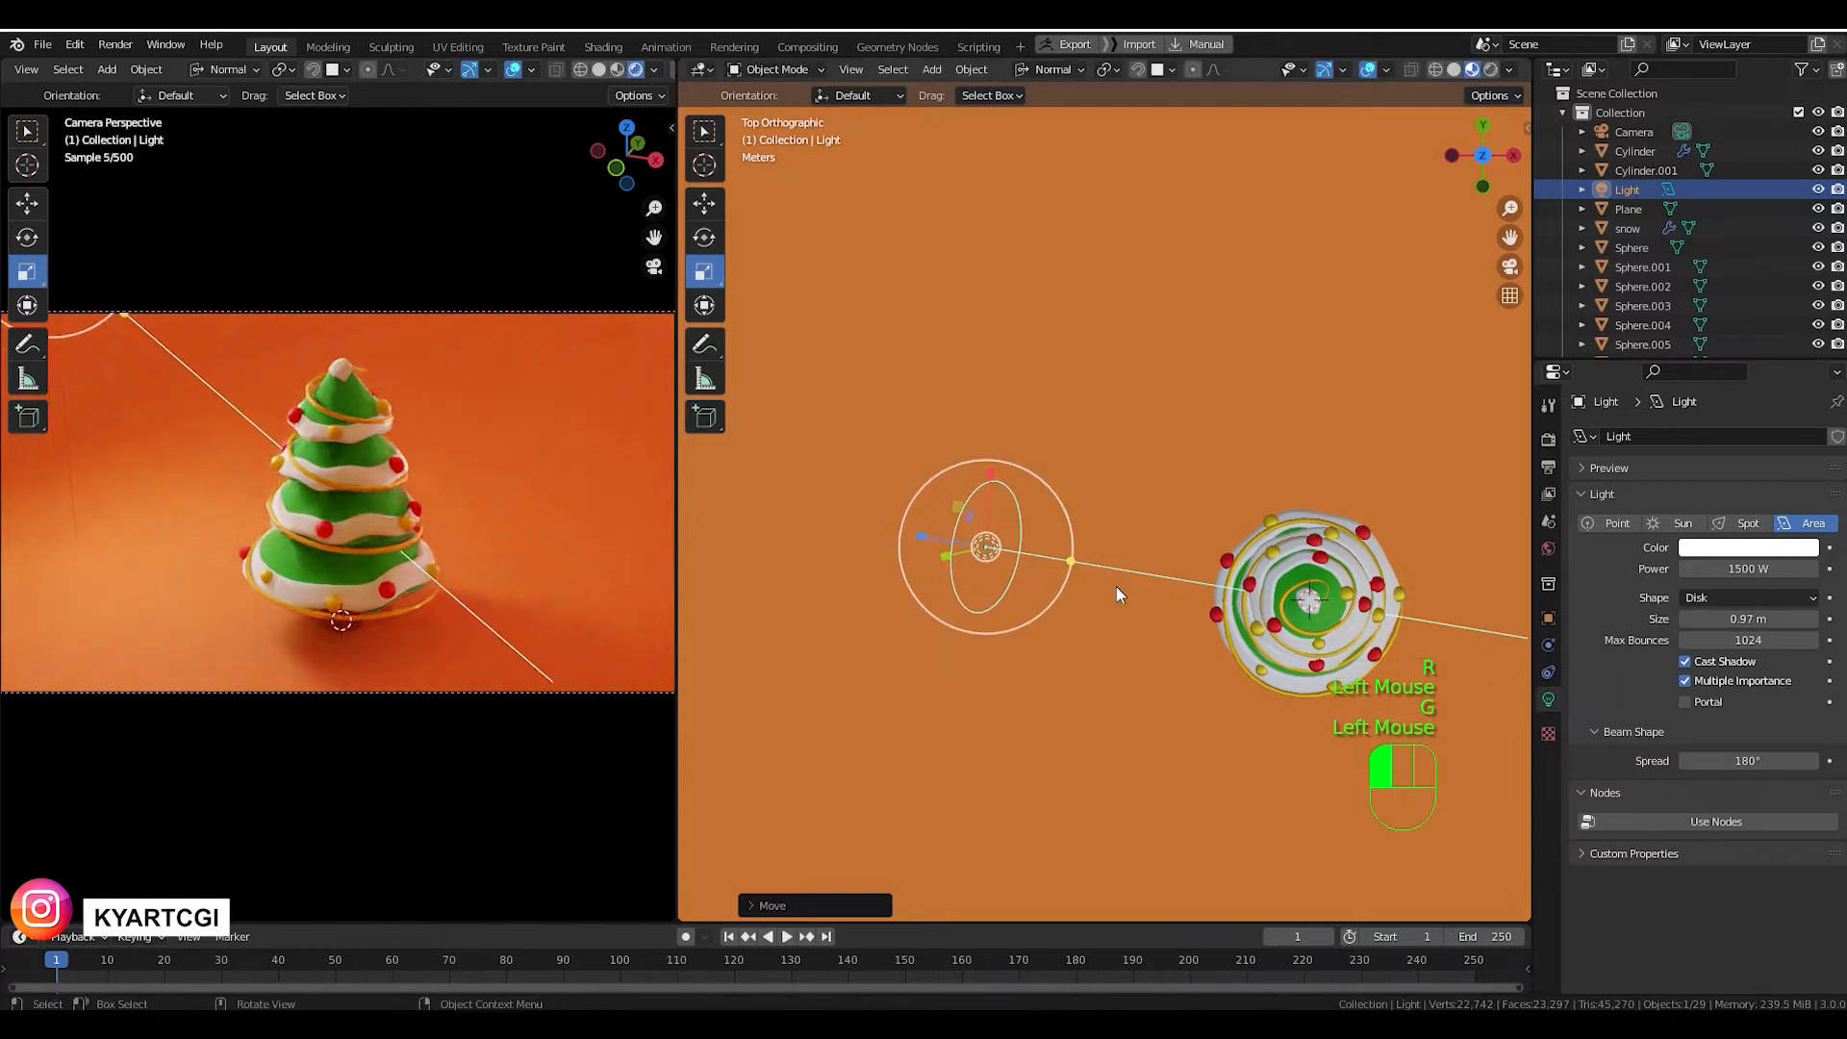
Duplicate the area light and position the copy on the opposite side of the tree in top view.
middle_click_drag(1096, 638, 1014, 637, "shift")
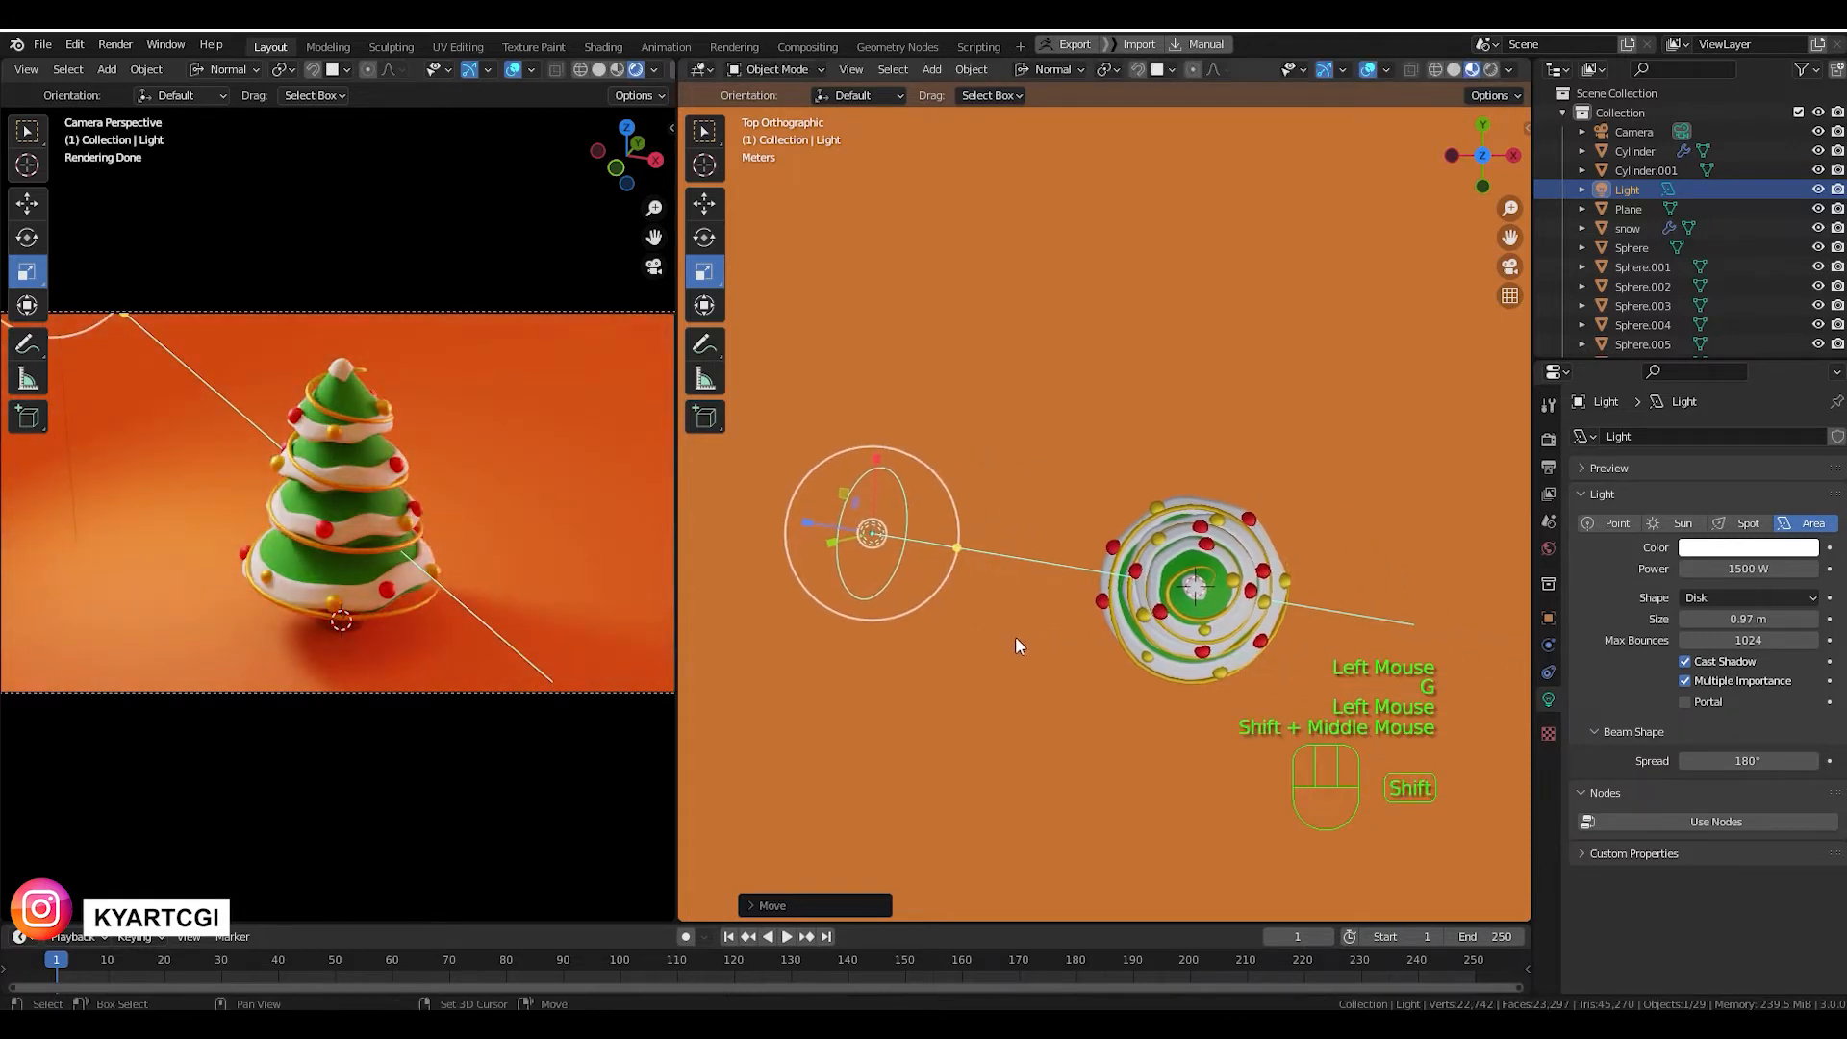
key("shift+d")
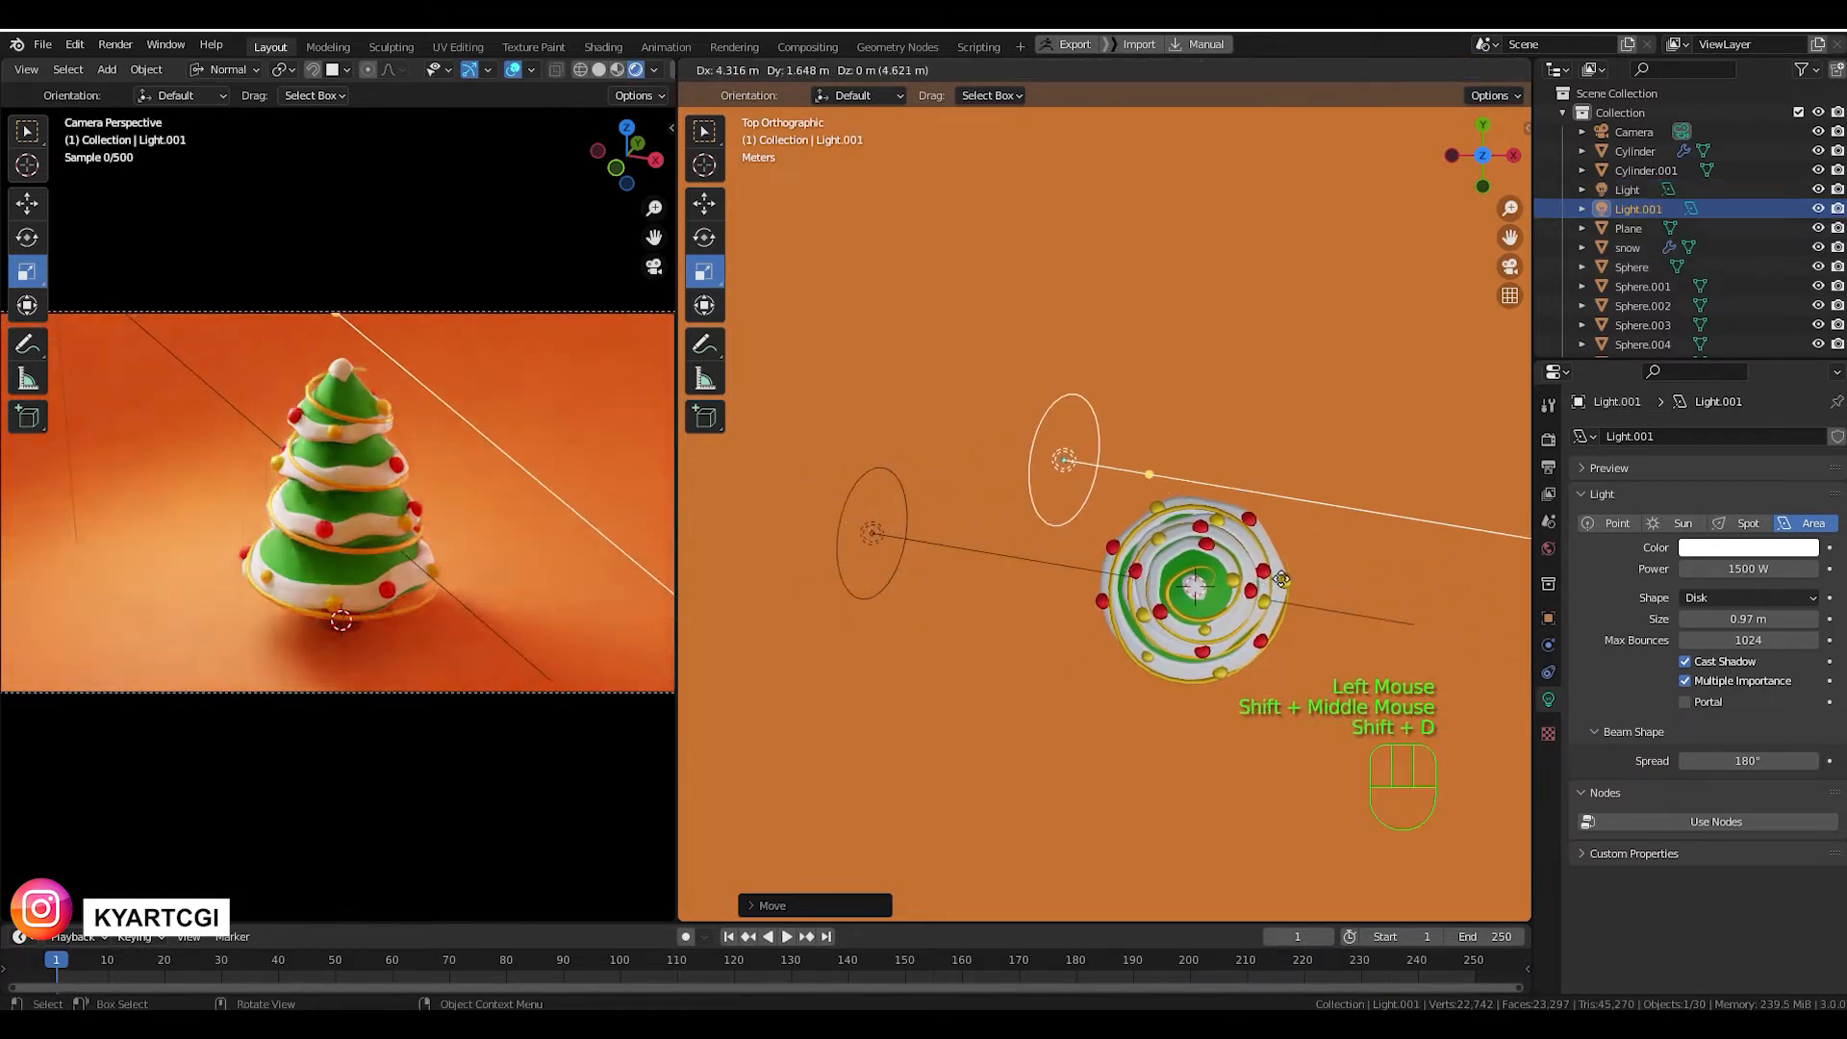
left_click(737, 465)
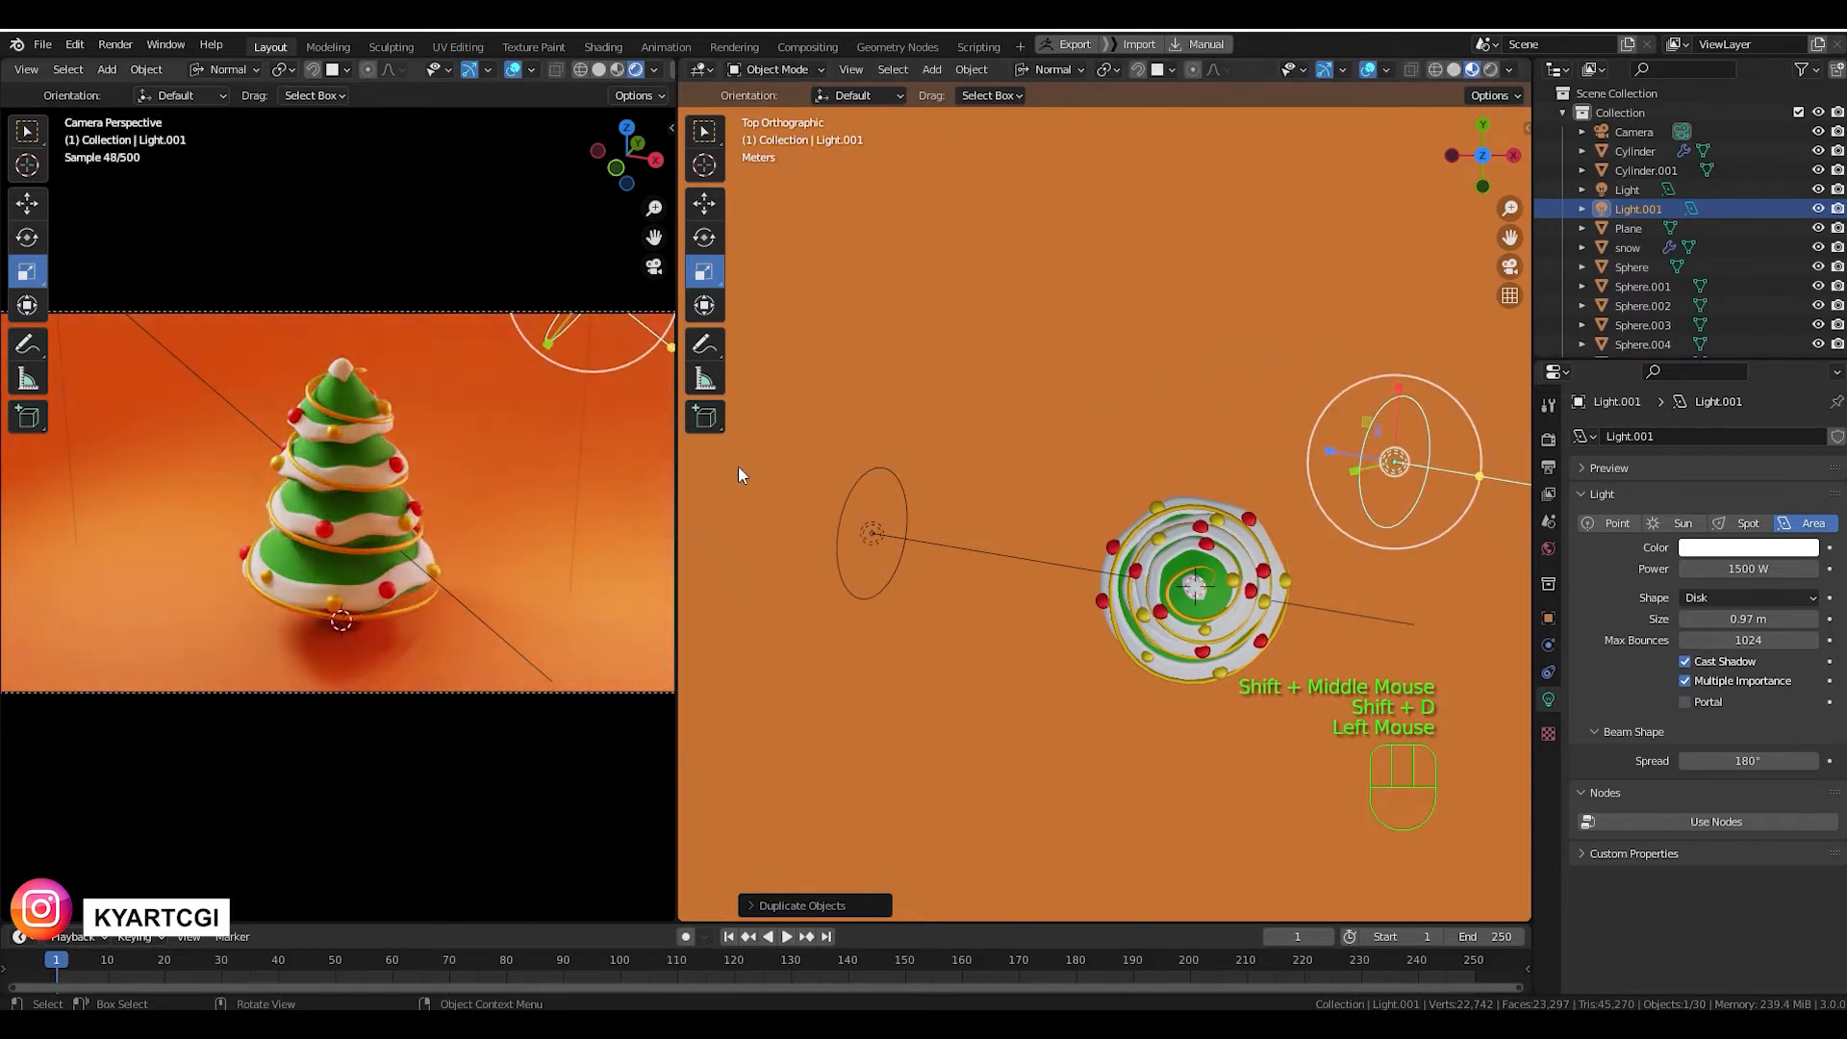
middle_click_drag(1386, 526, 1253, 510, "shift")
scroll(1323, 478, "down", 2)
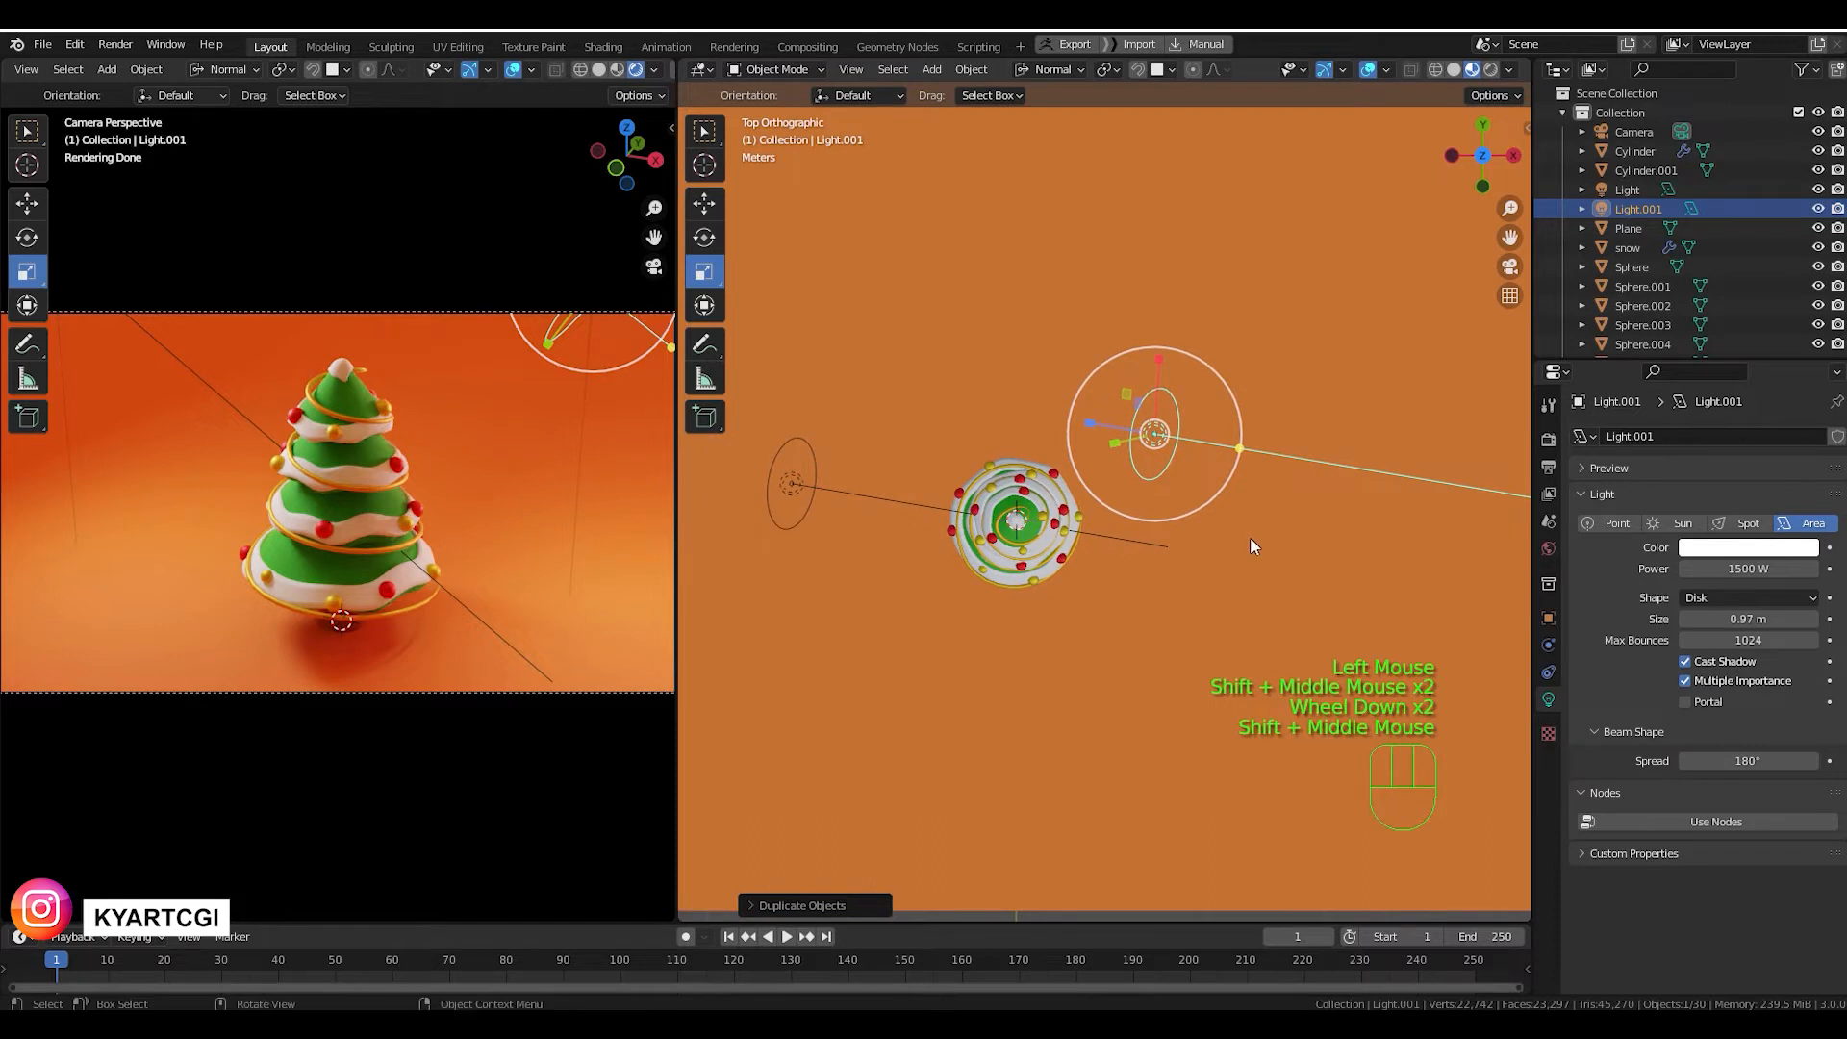
key("g")
left_click(1295, 558)
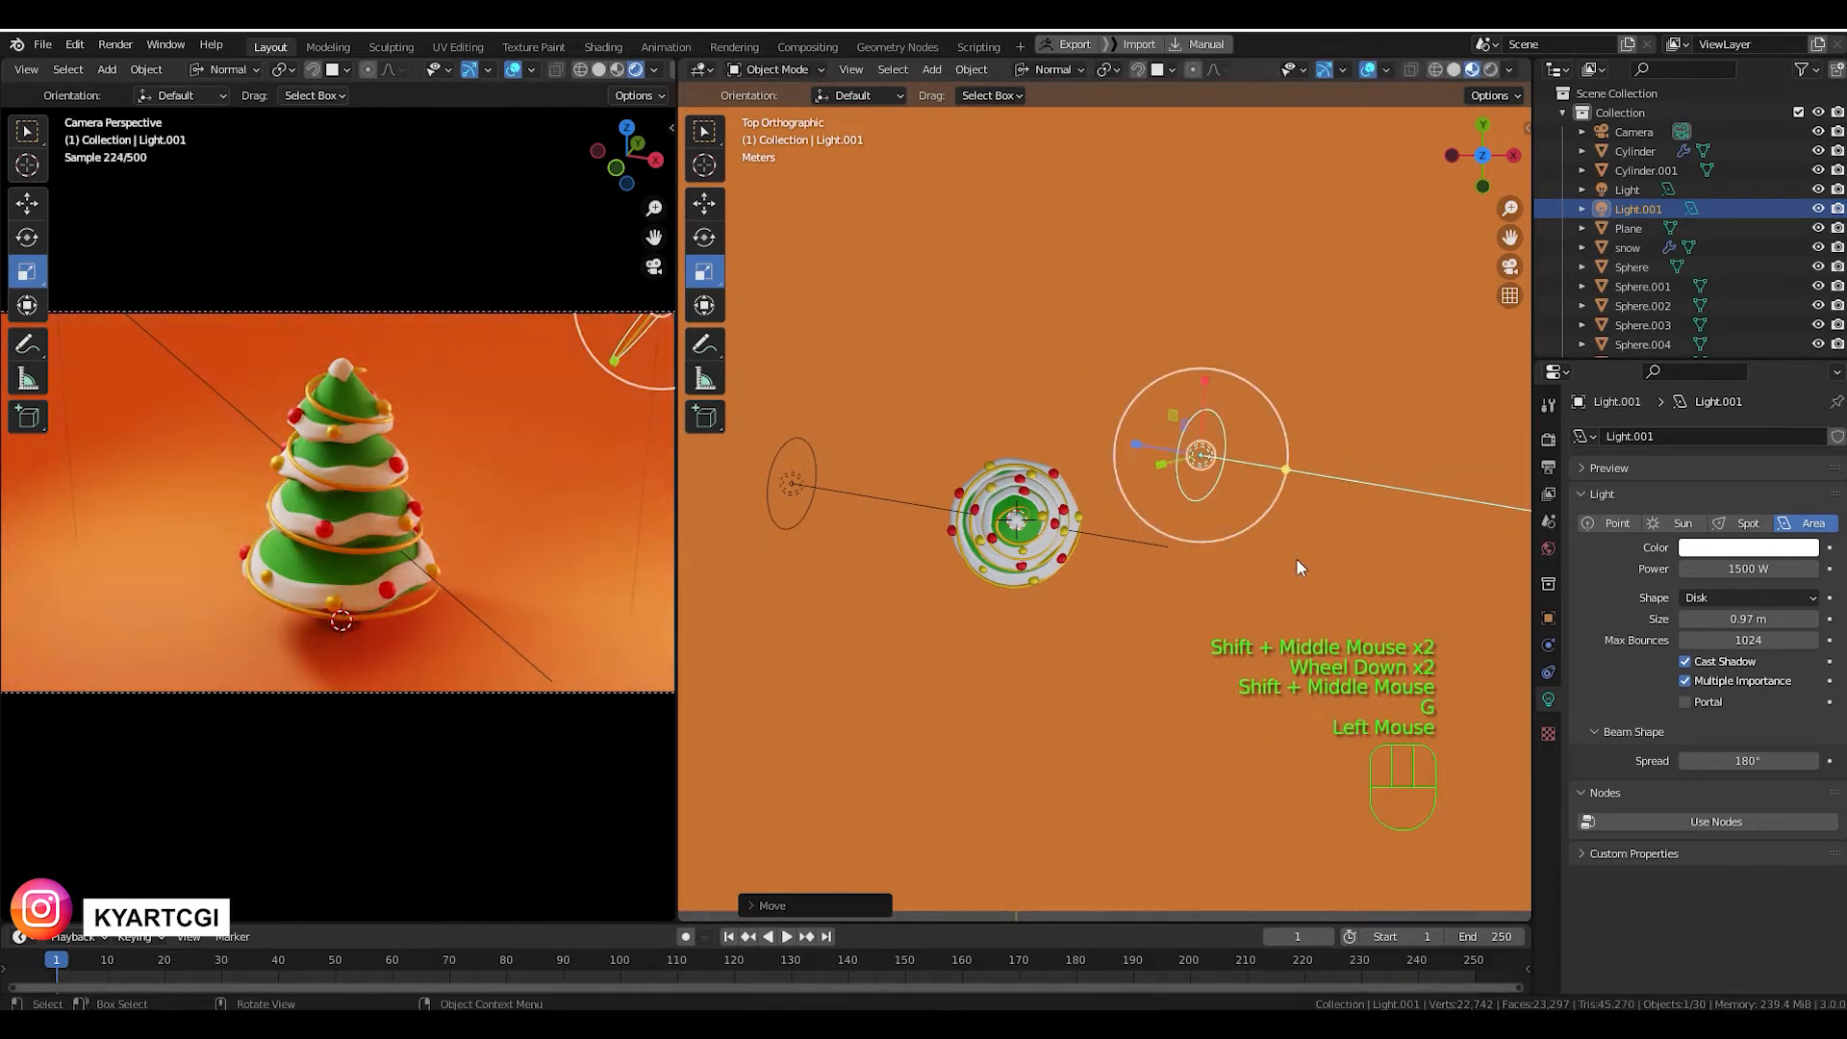
Rotate the duplicated area light to face the tree and fine-tune its position and angle in top view.
key("r")
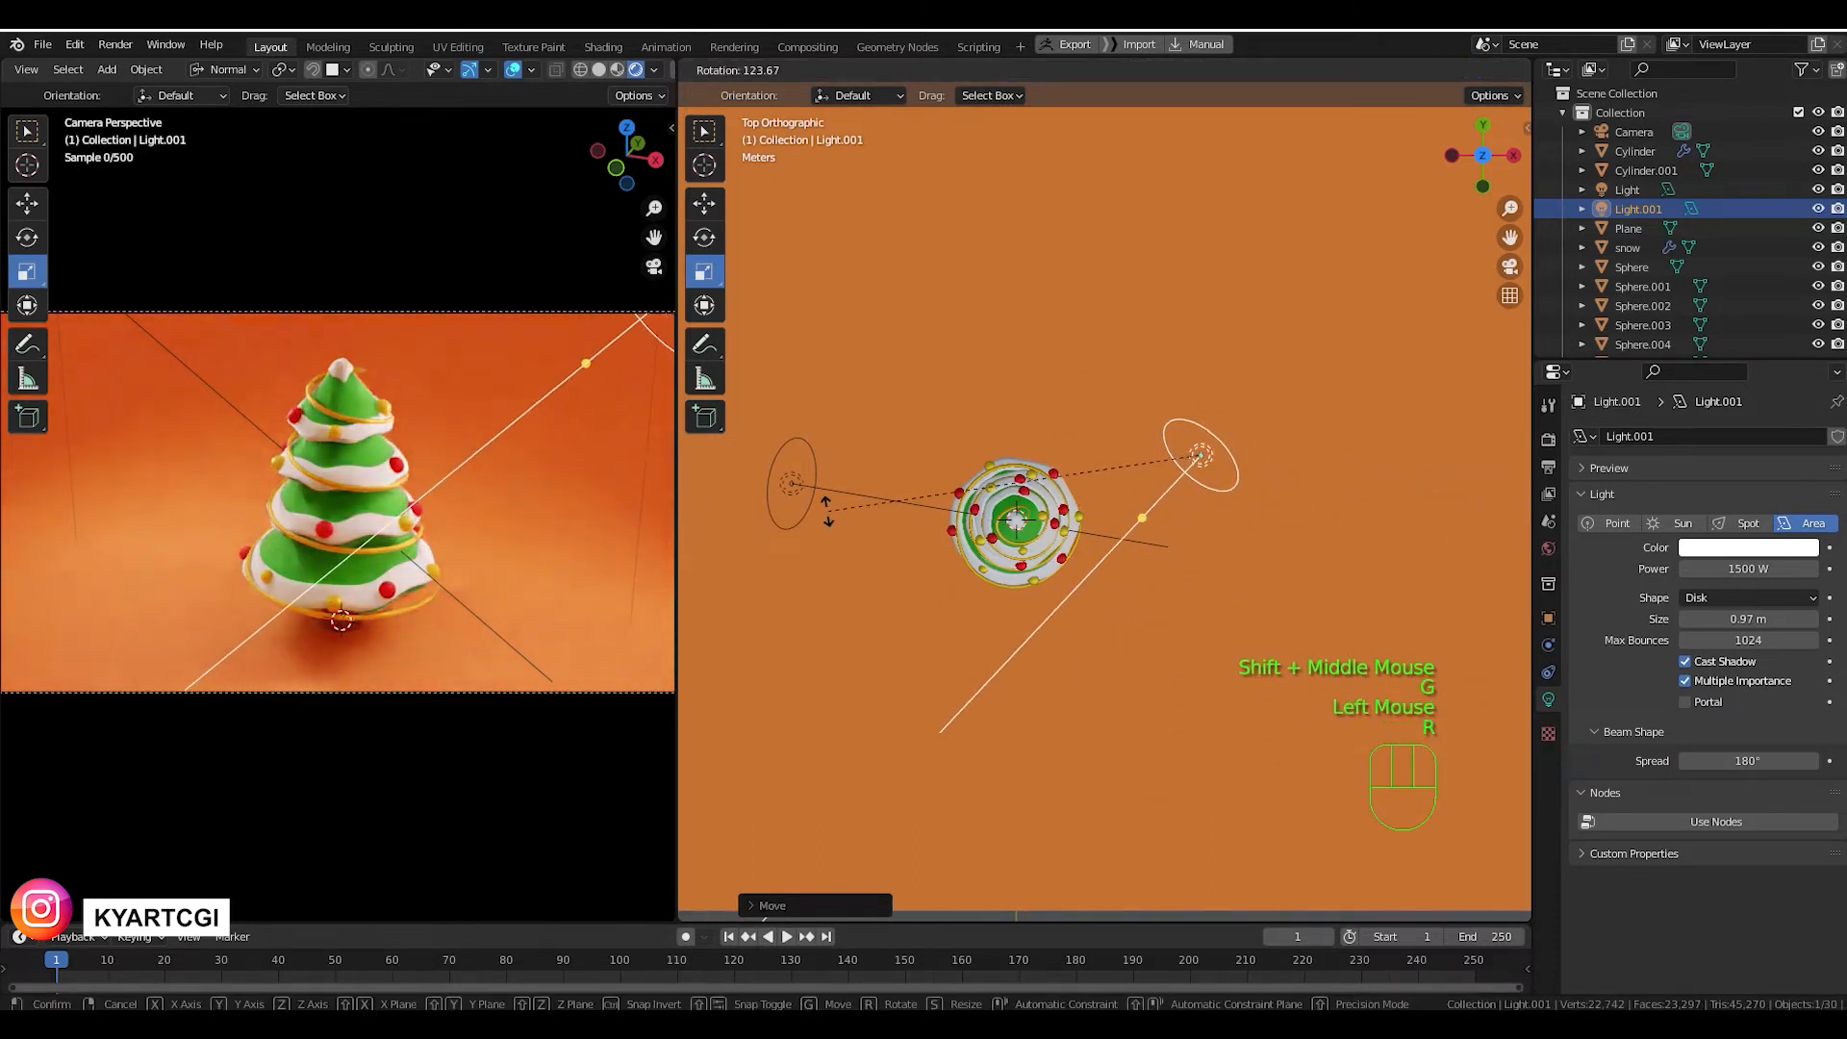
left_click(806, 380)
key("g")
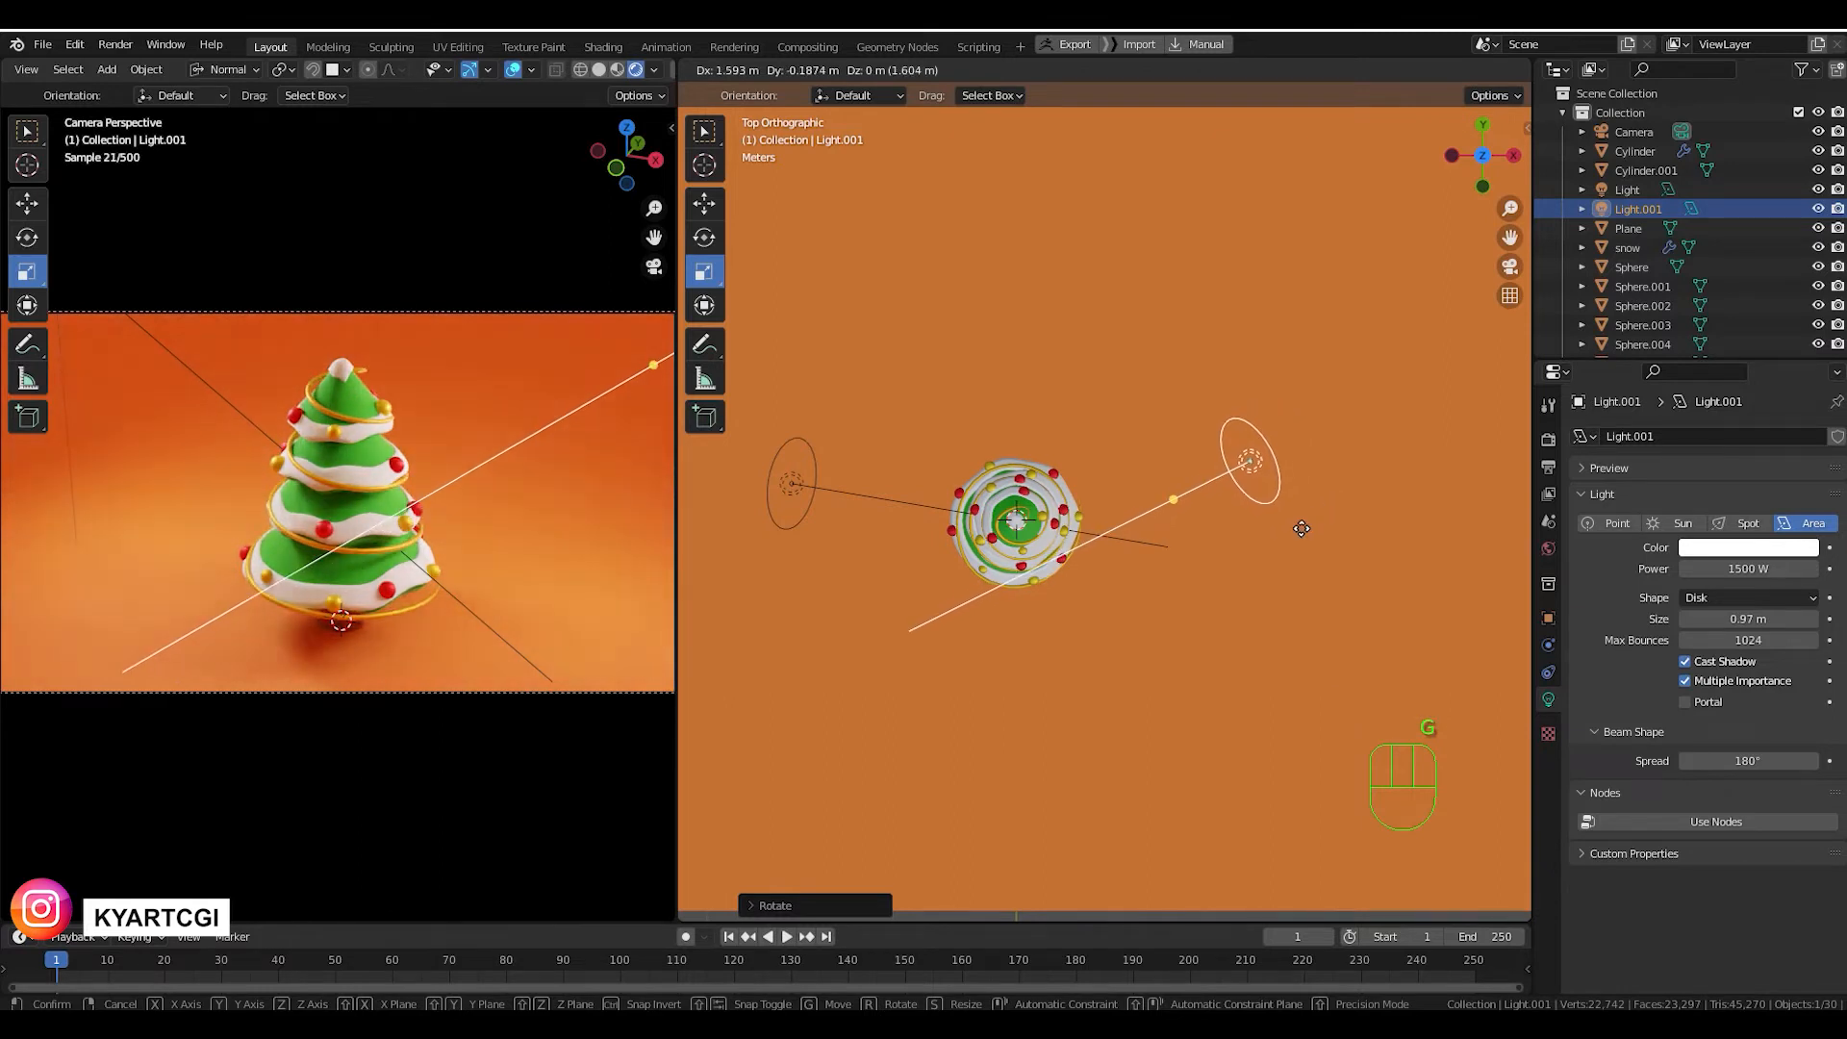
left_click(1301, 531)
key("g")
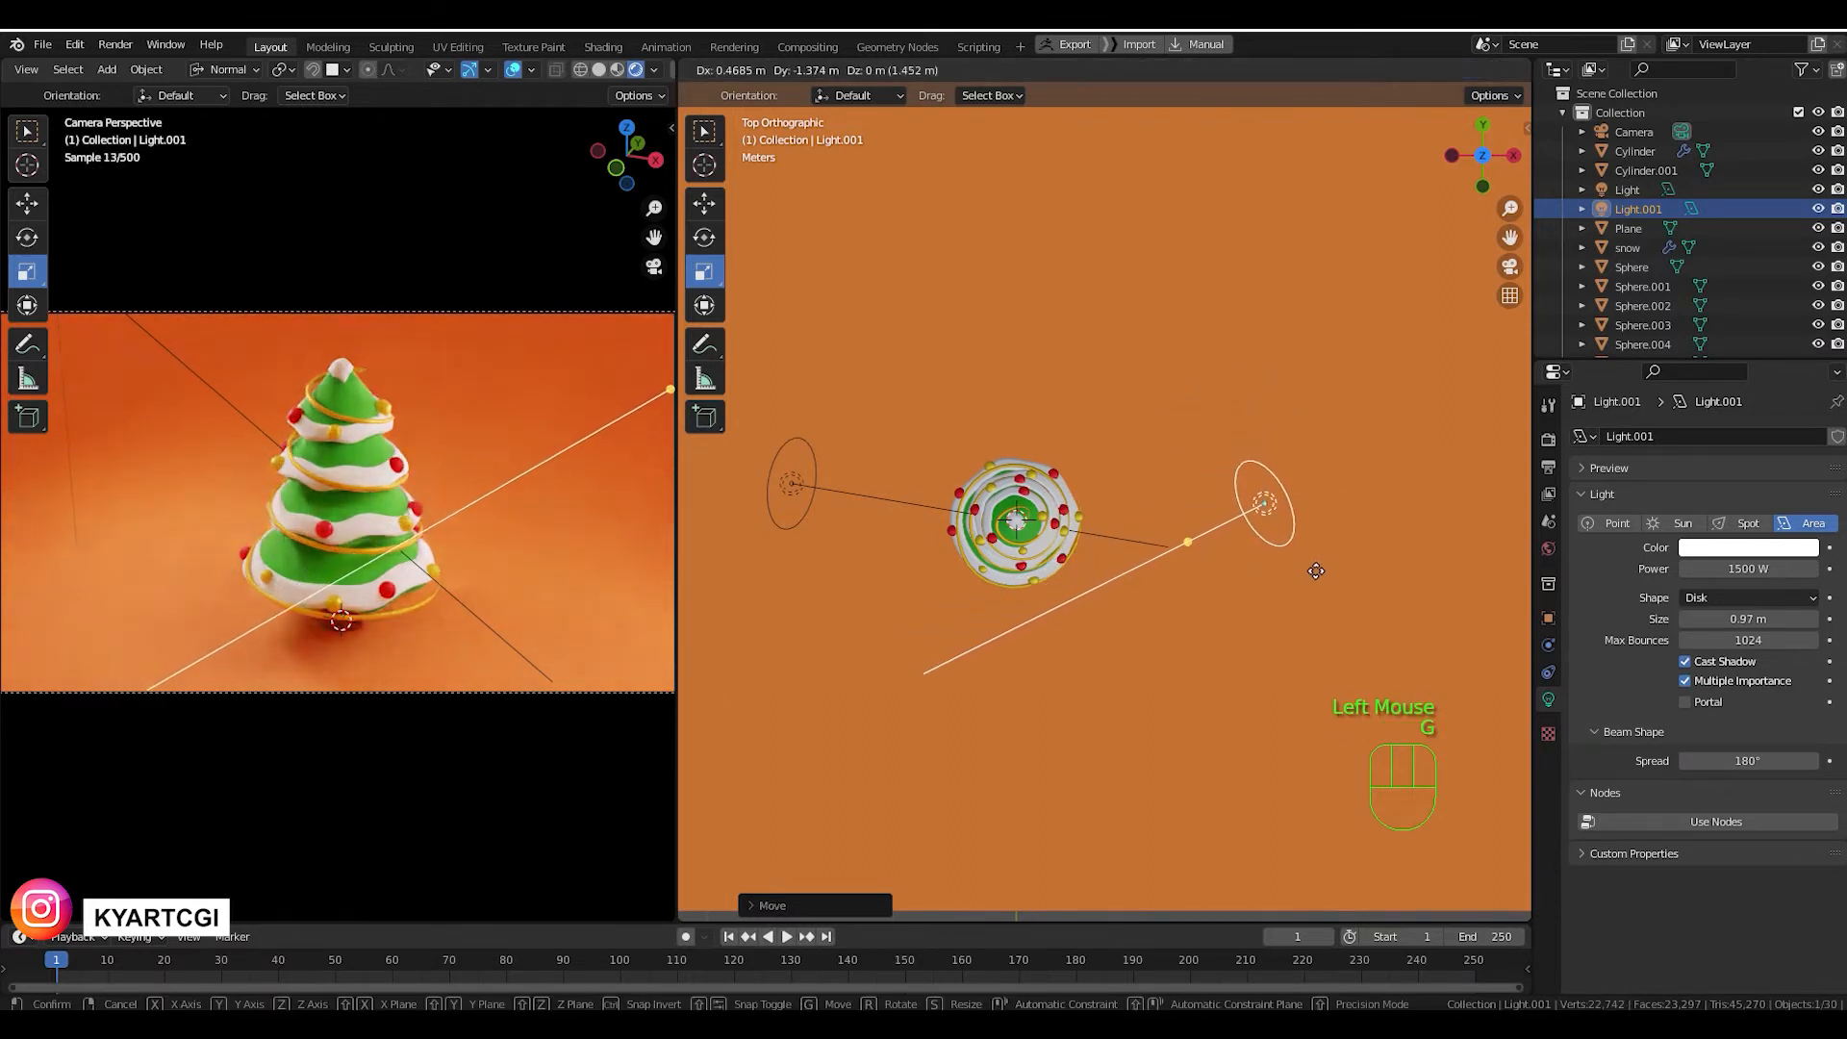
left_click(1300, 558)
key("r")
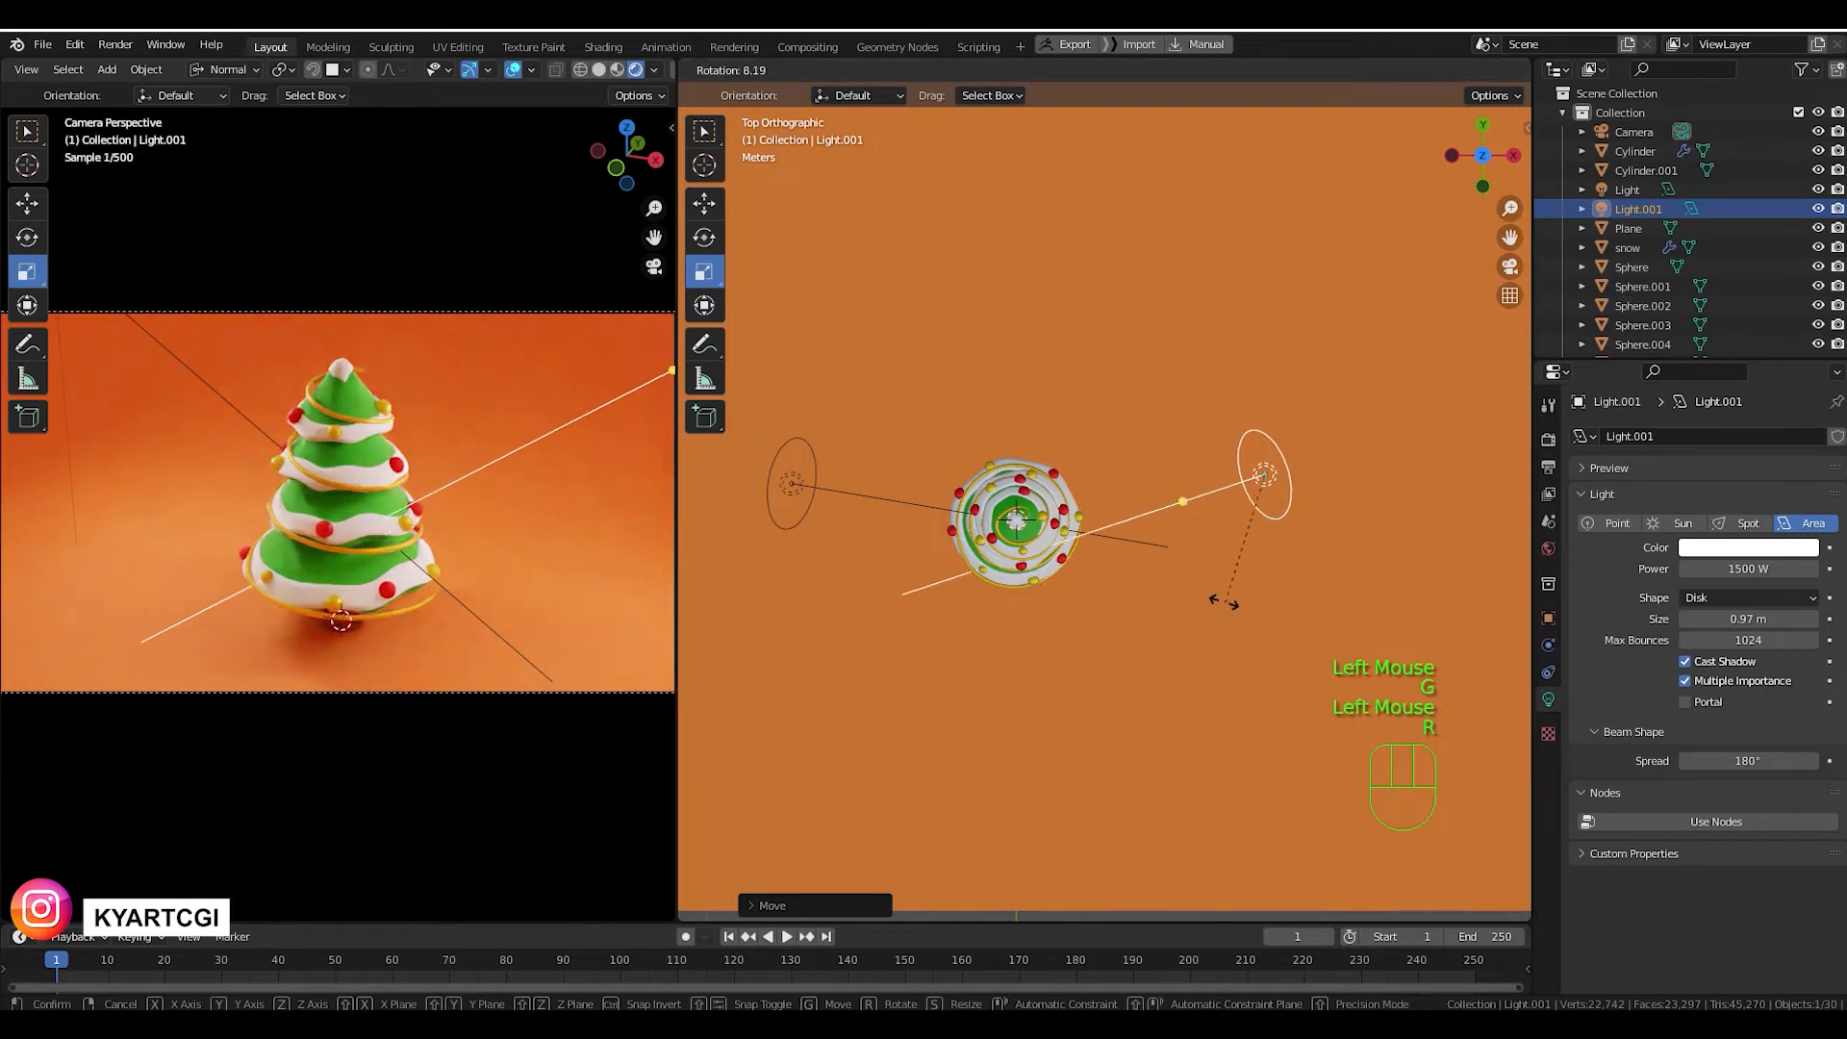
left_click(1216, 598)
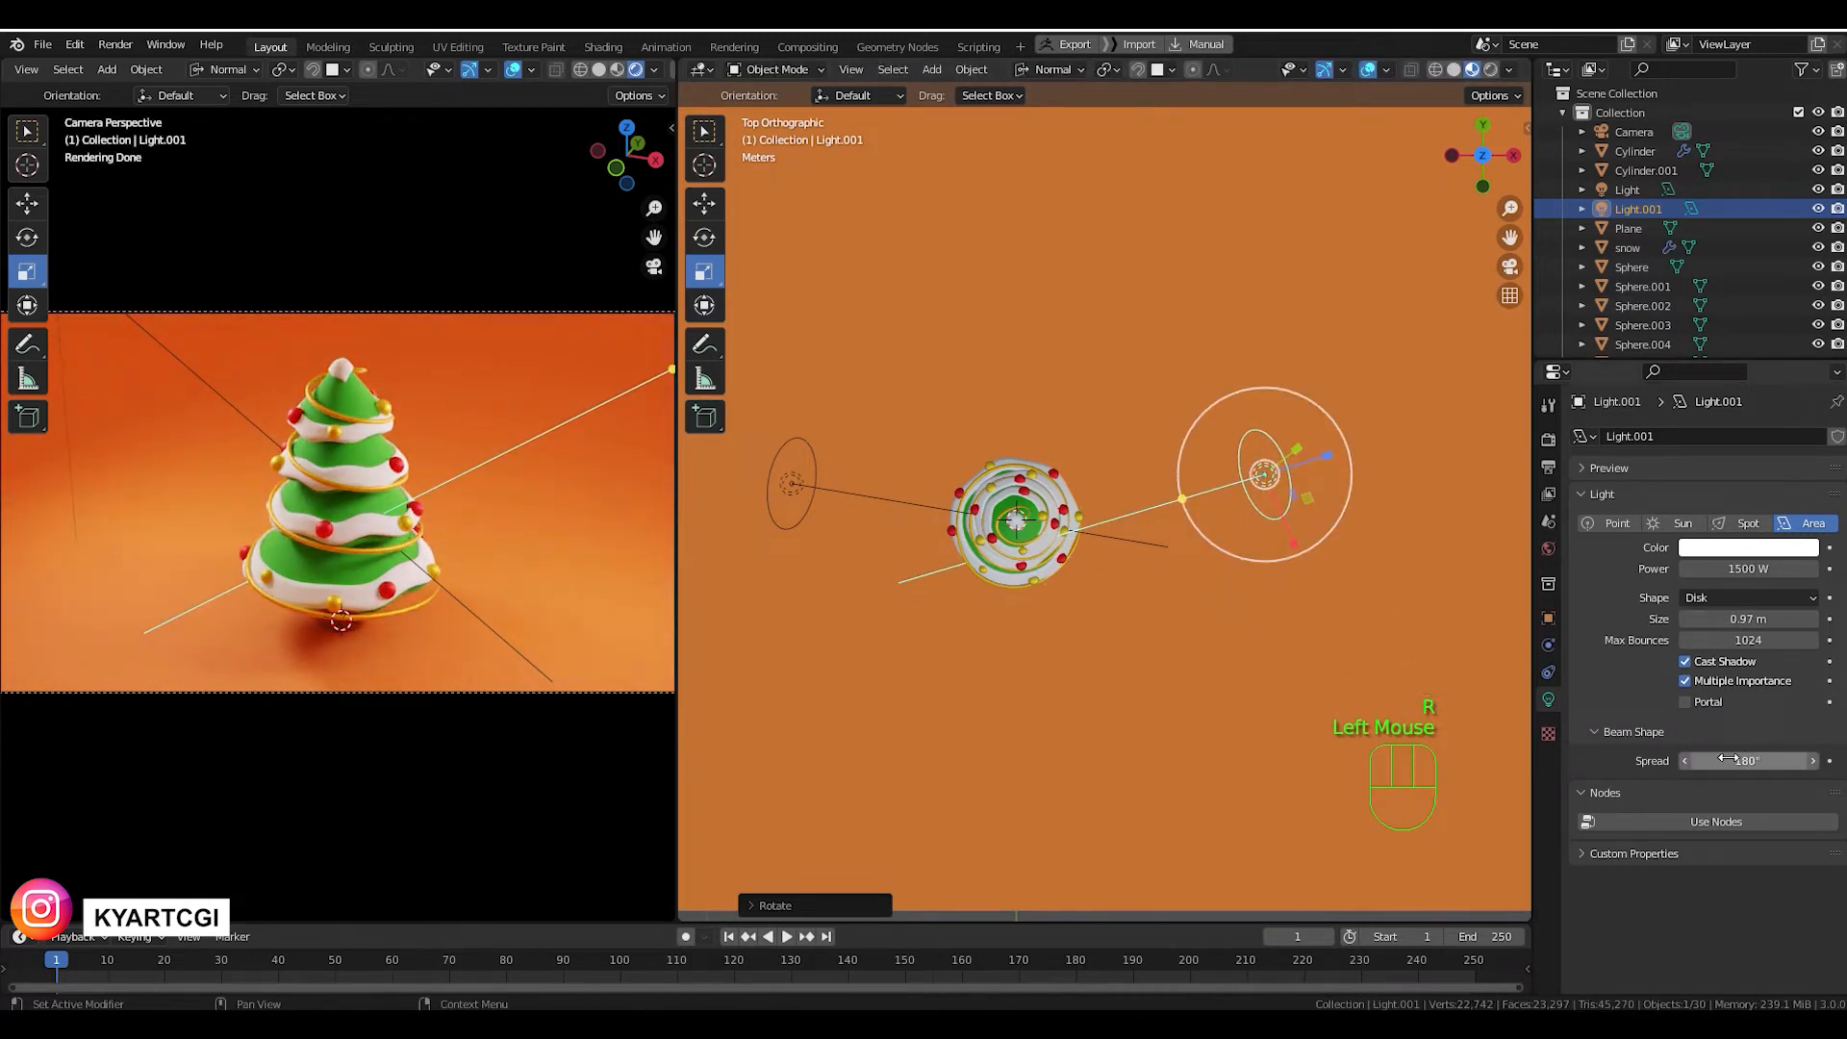
Hide the original area light and select the duplicated one to judge its lighting on its own.
double_click(1728, 759)
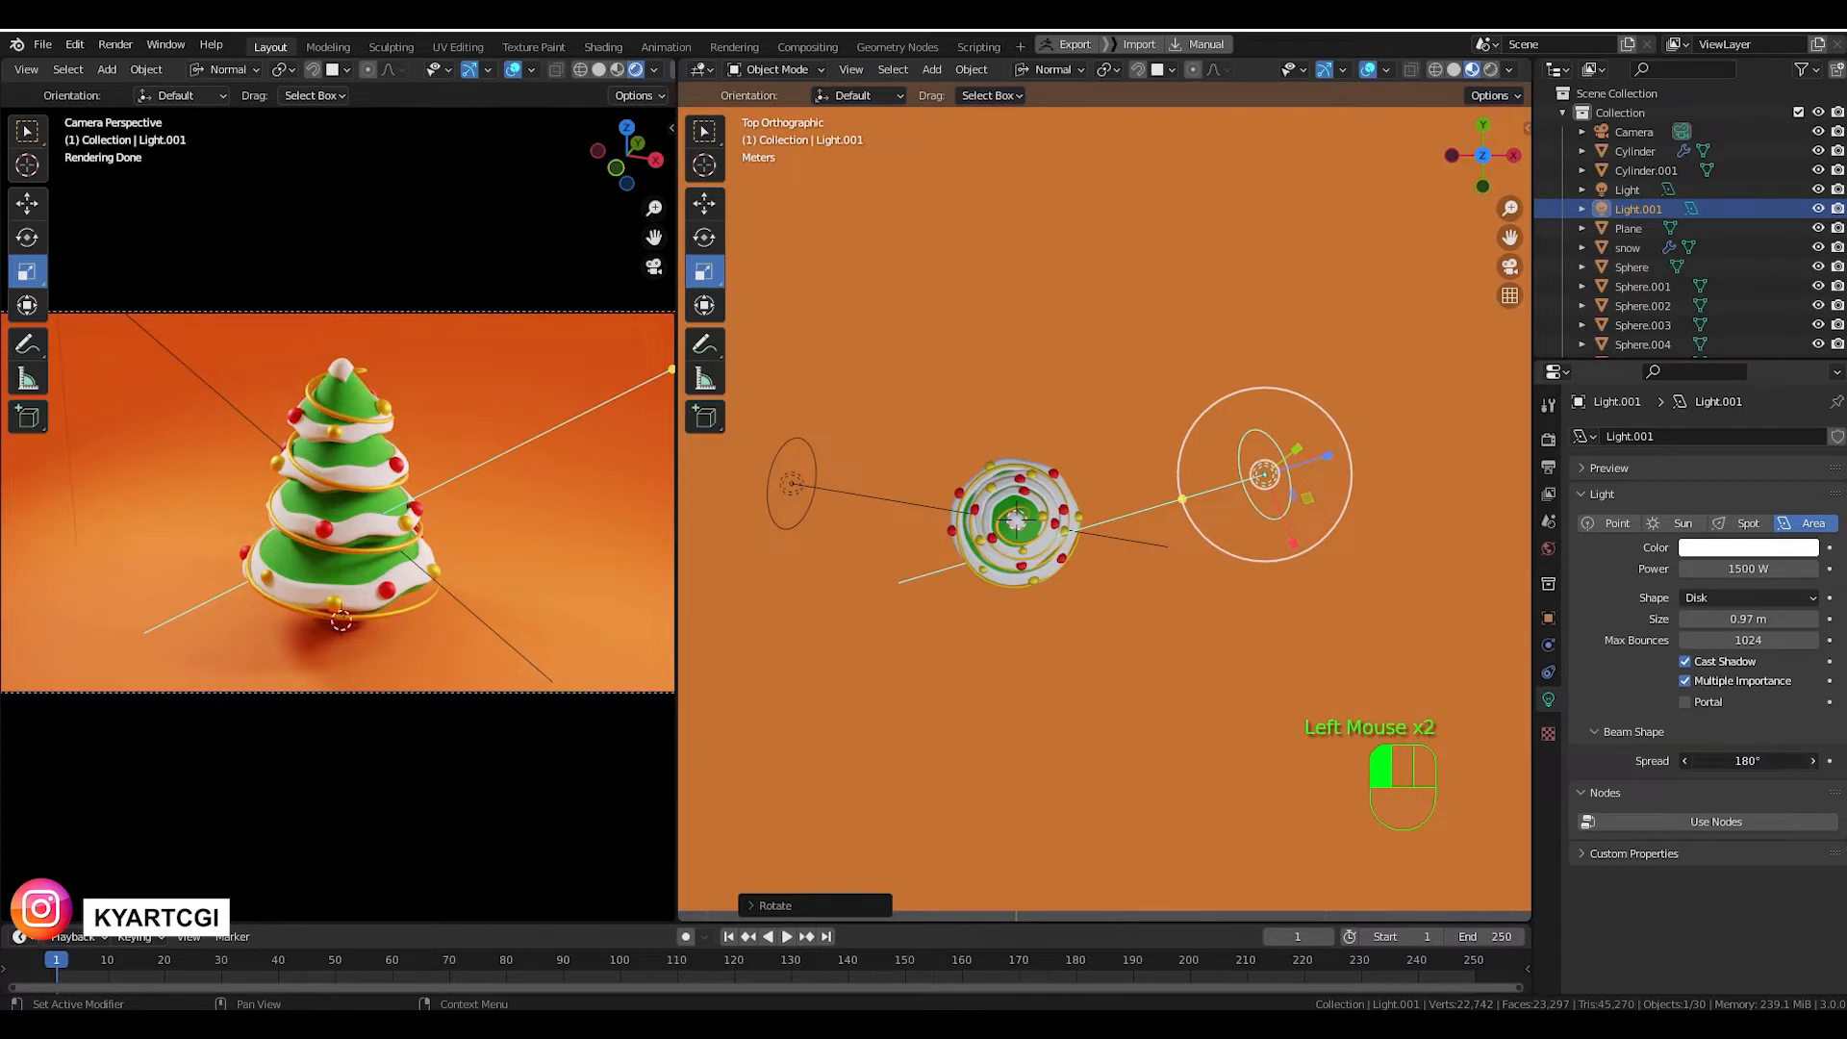
left_click_drag(1728, 759, 1742, 760)
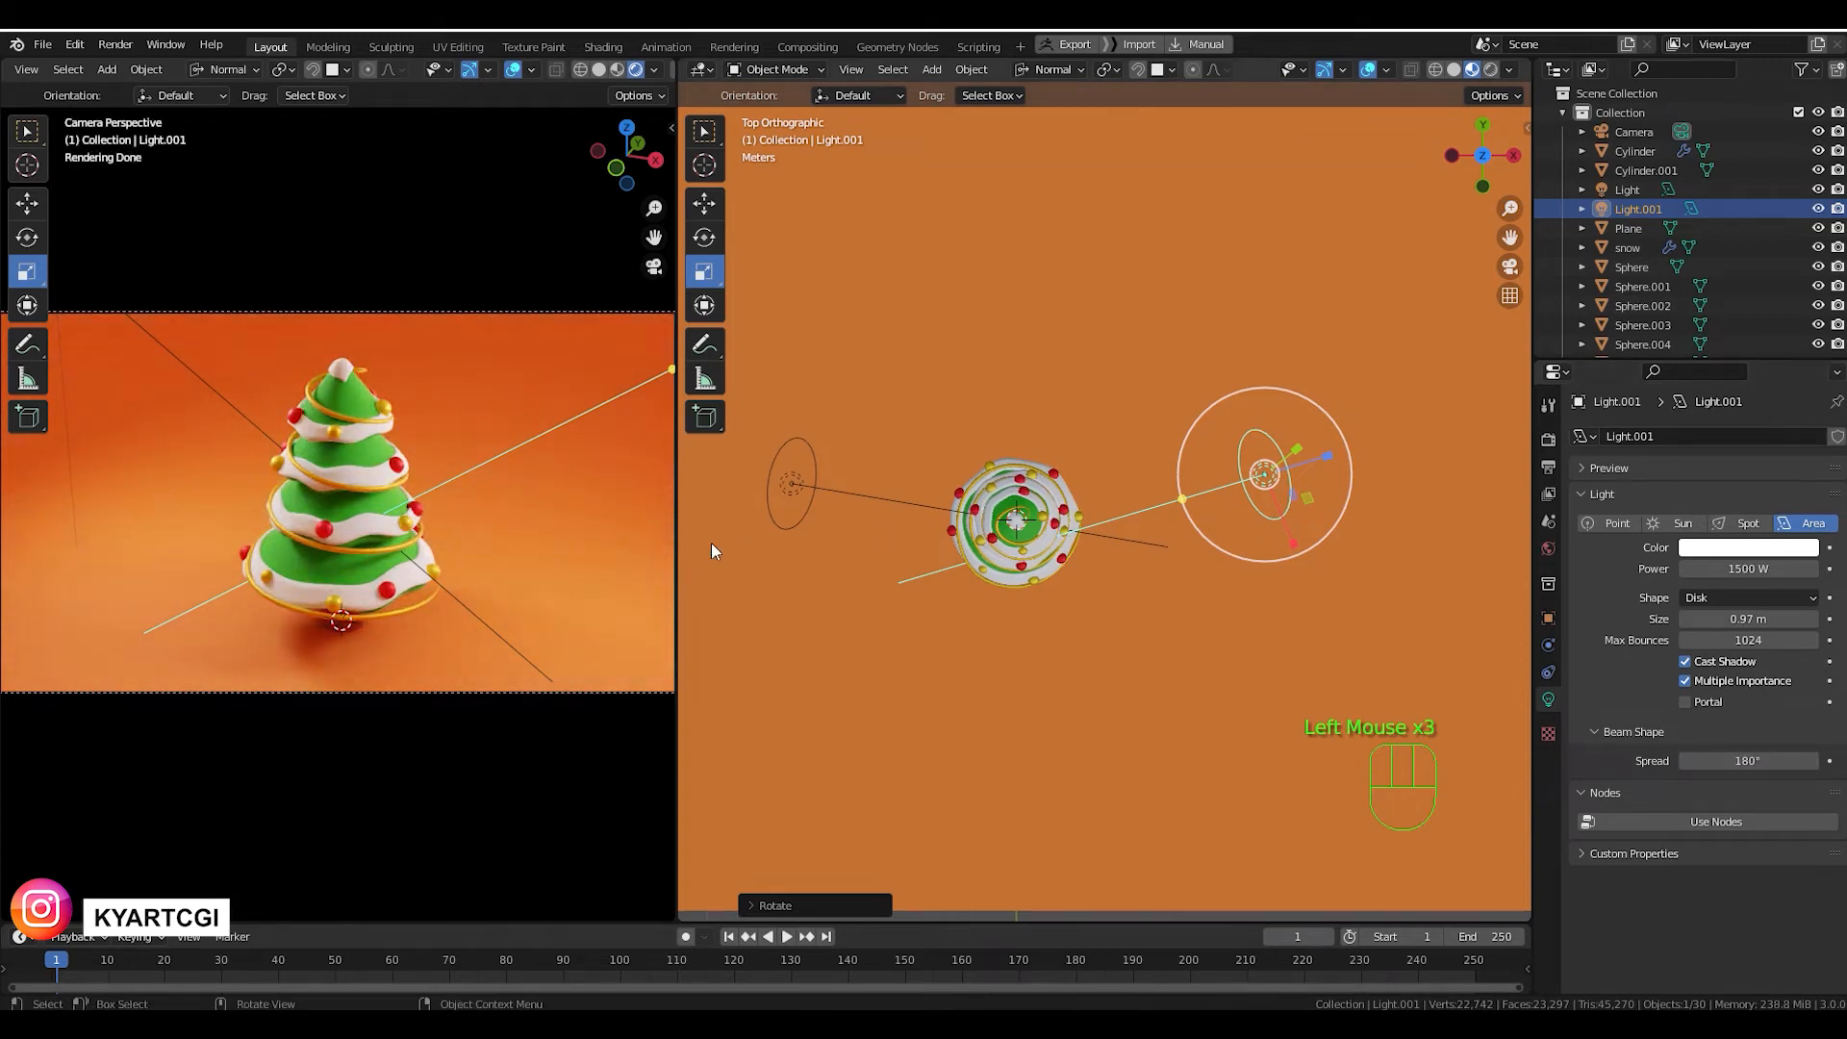
left_click(785, 483)
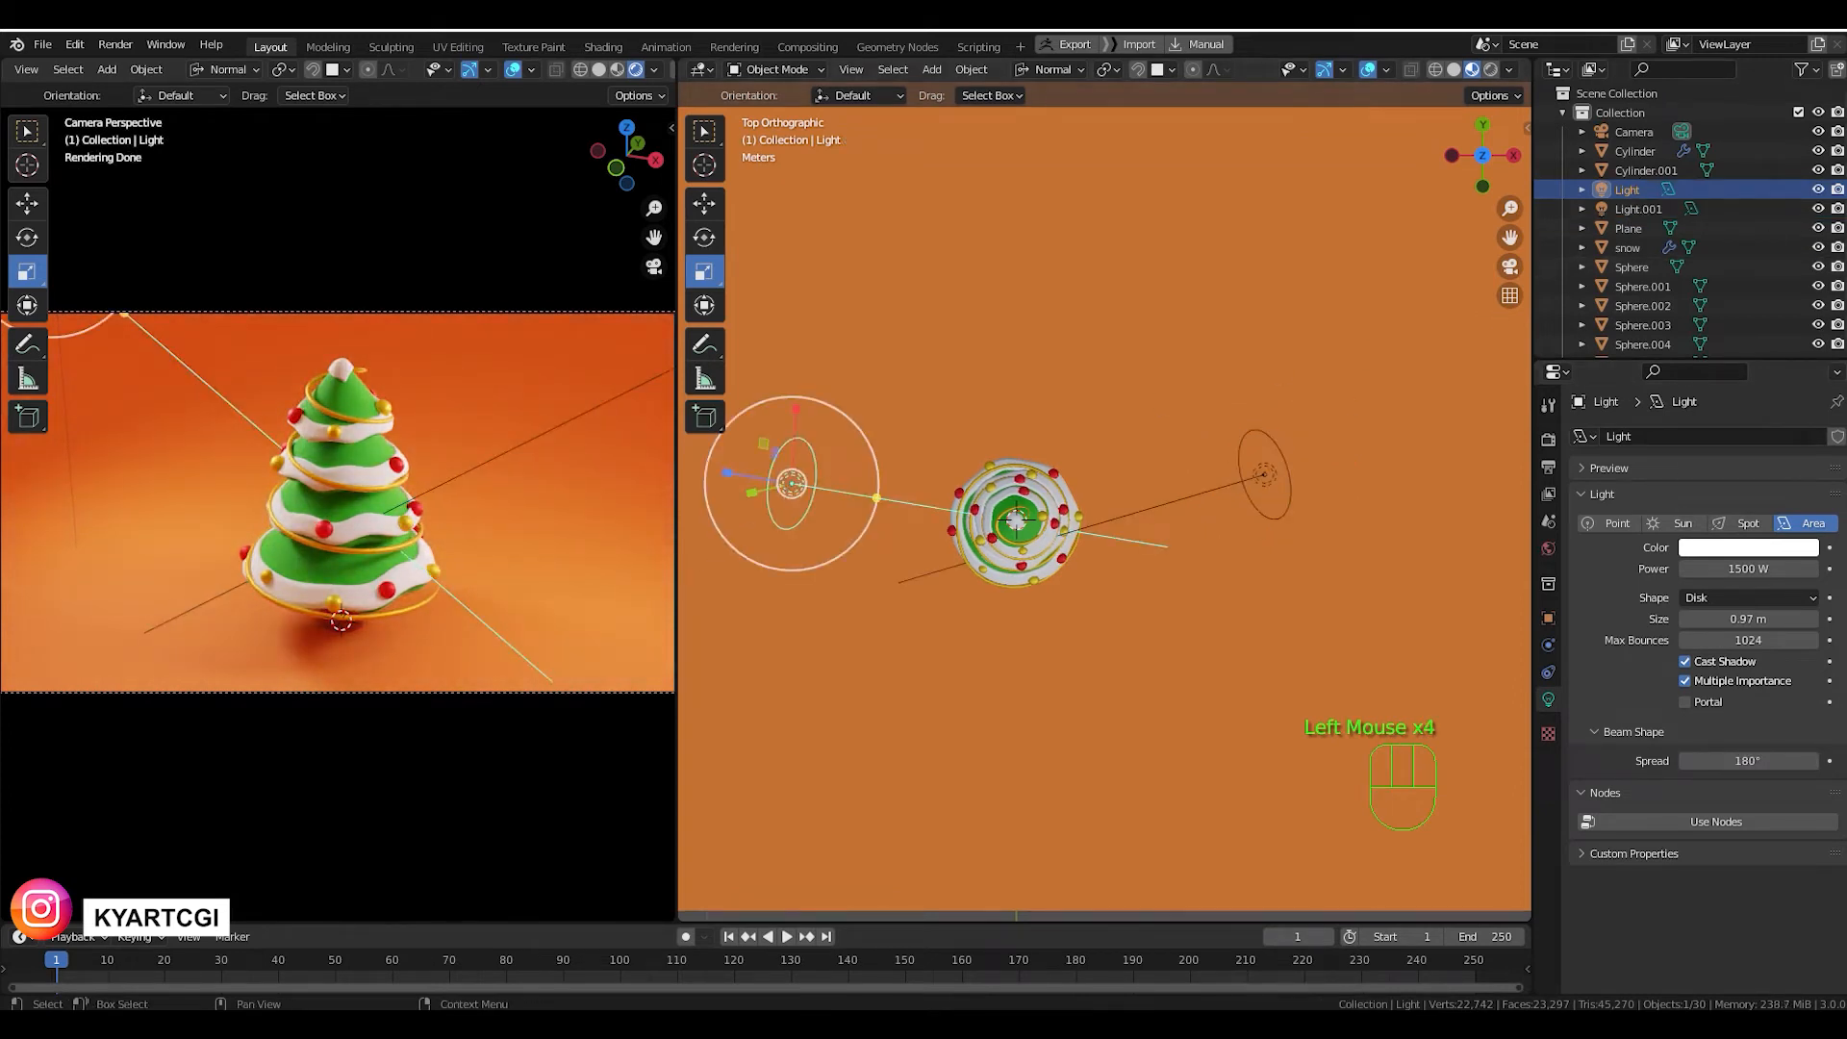
left_click(1819, 190)
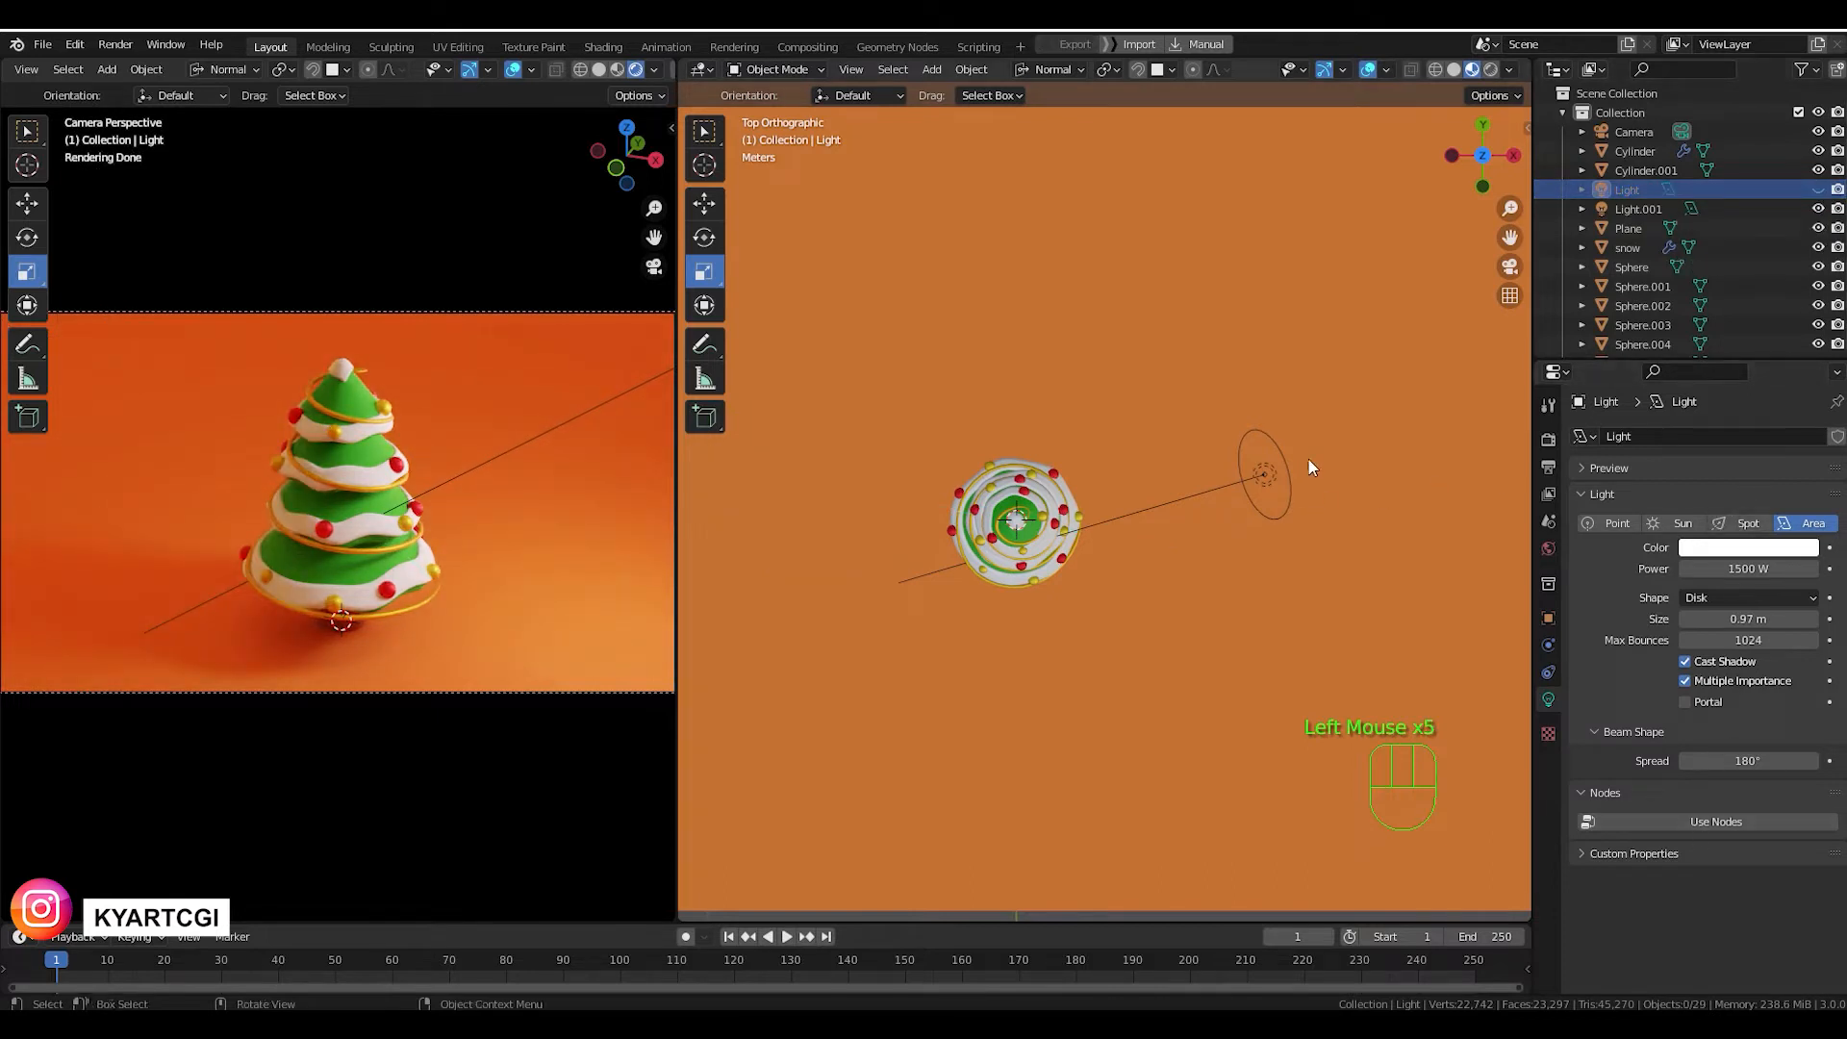
left_click(1265, 469)
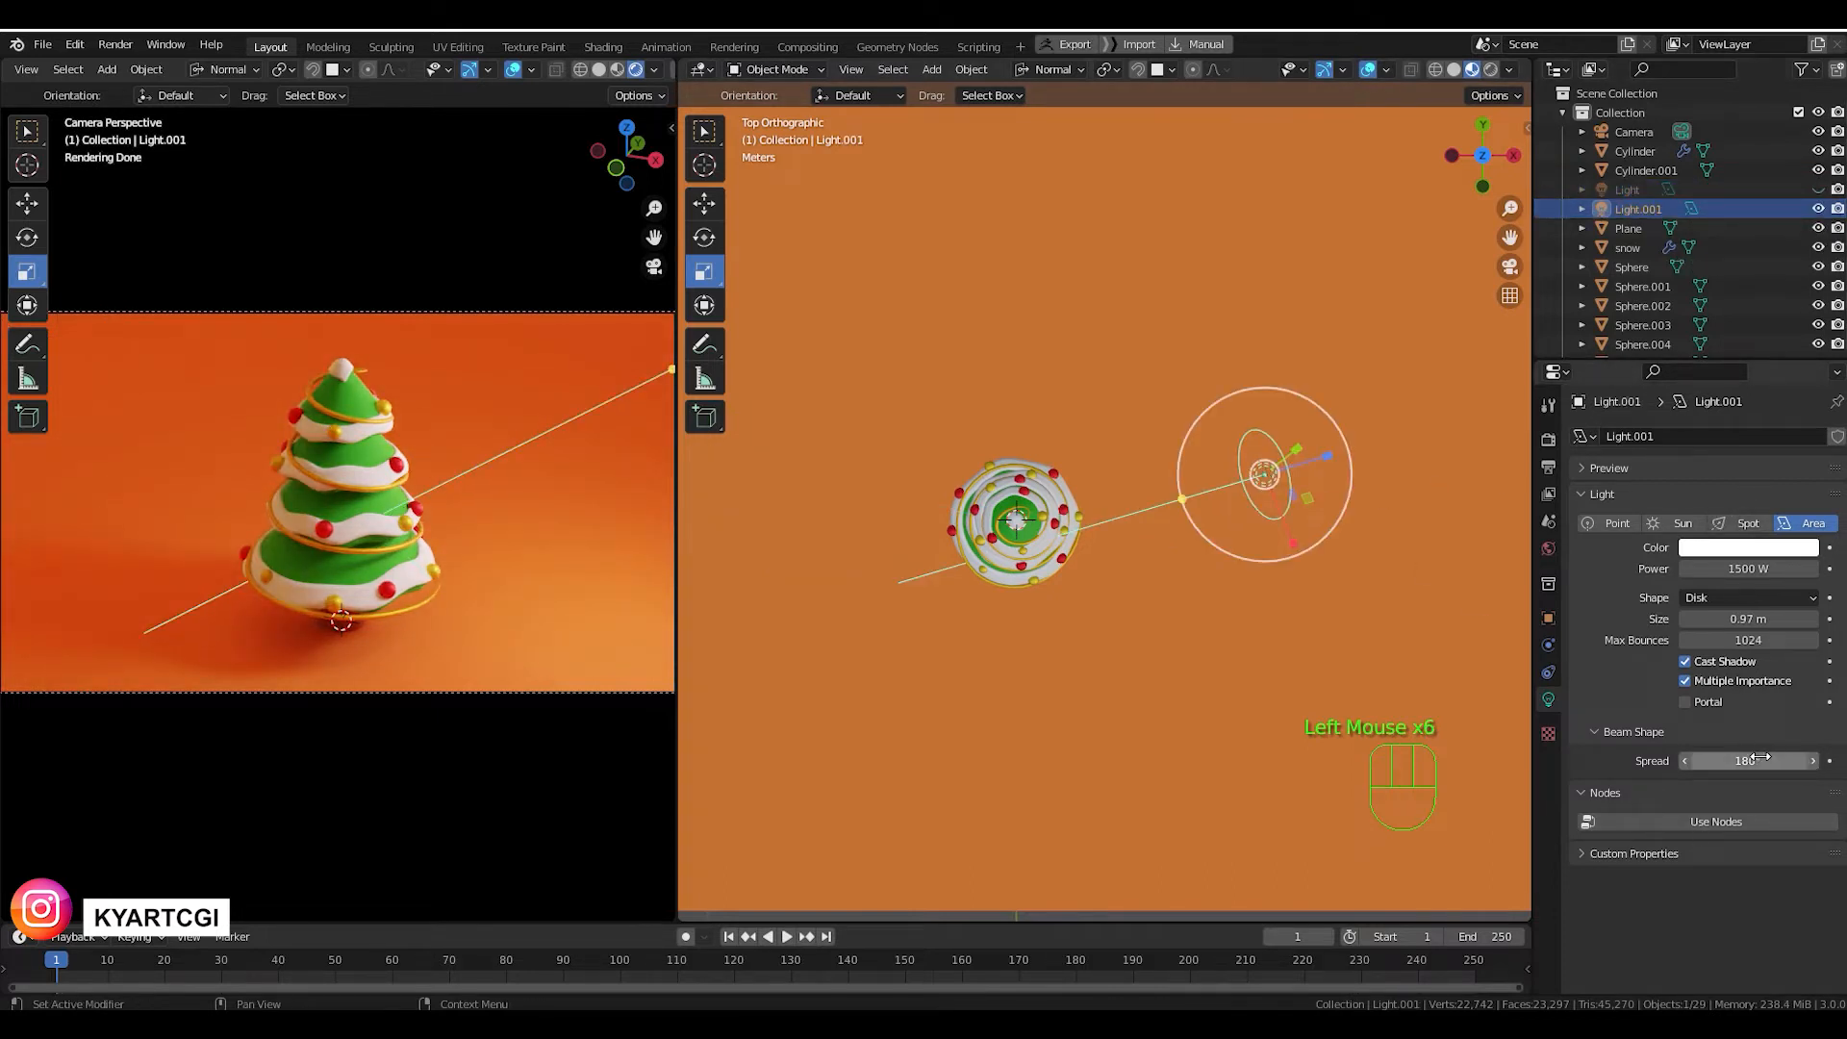
Try several narrower beam spreads on the duplicated light and set the spread to 100°.
mouse_move(1760, 759)
left_mouse_down()
mouse_move(1732, 765)
mouse_move(1780, 774)
left_mouse_up()
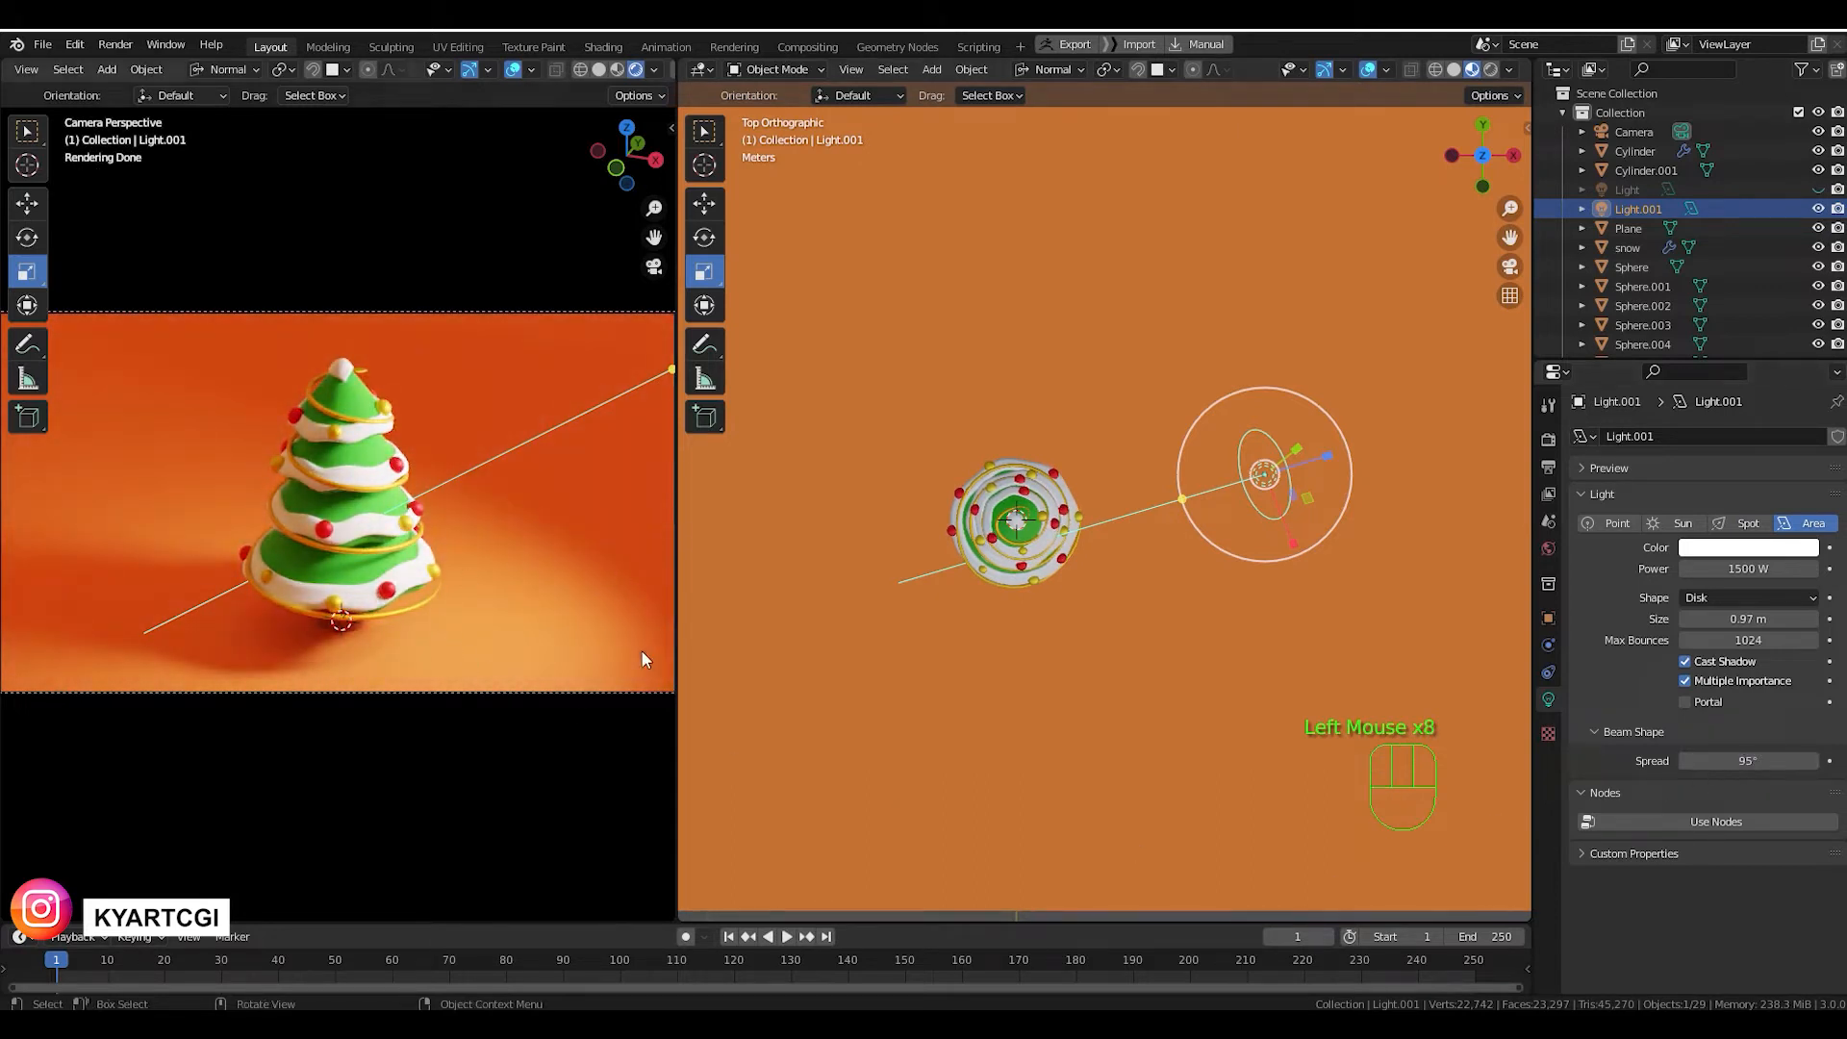
left_click_drag(1748, 761, 1693, 761)
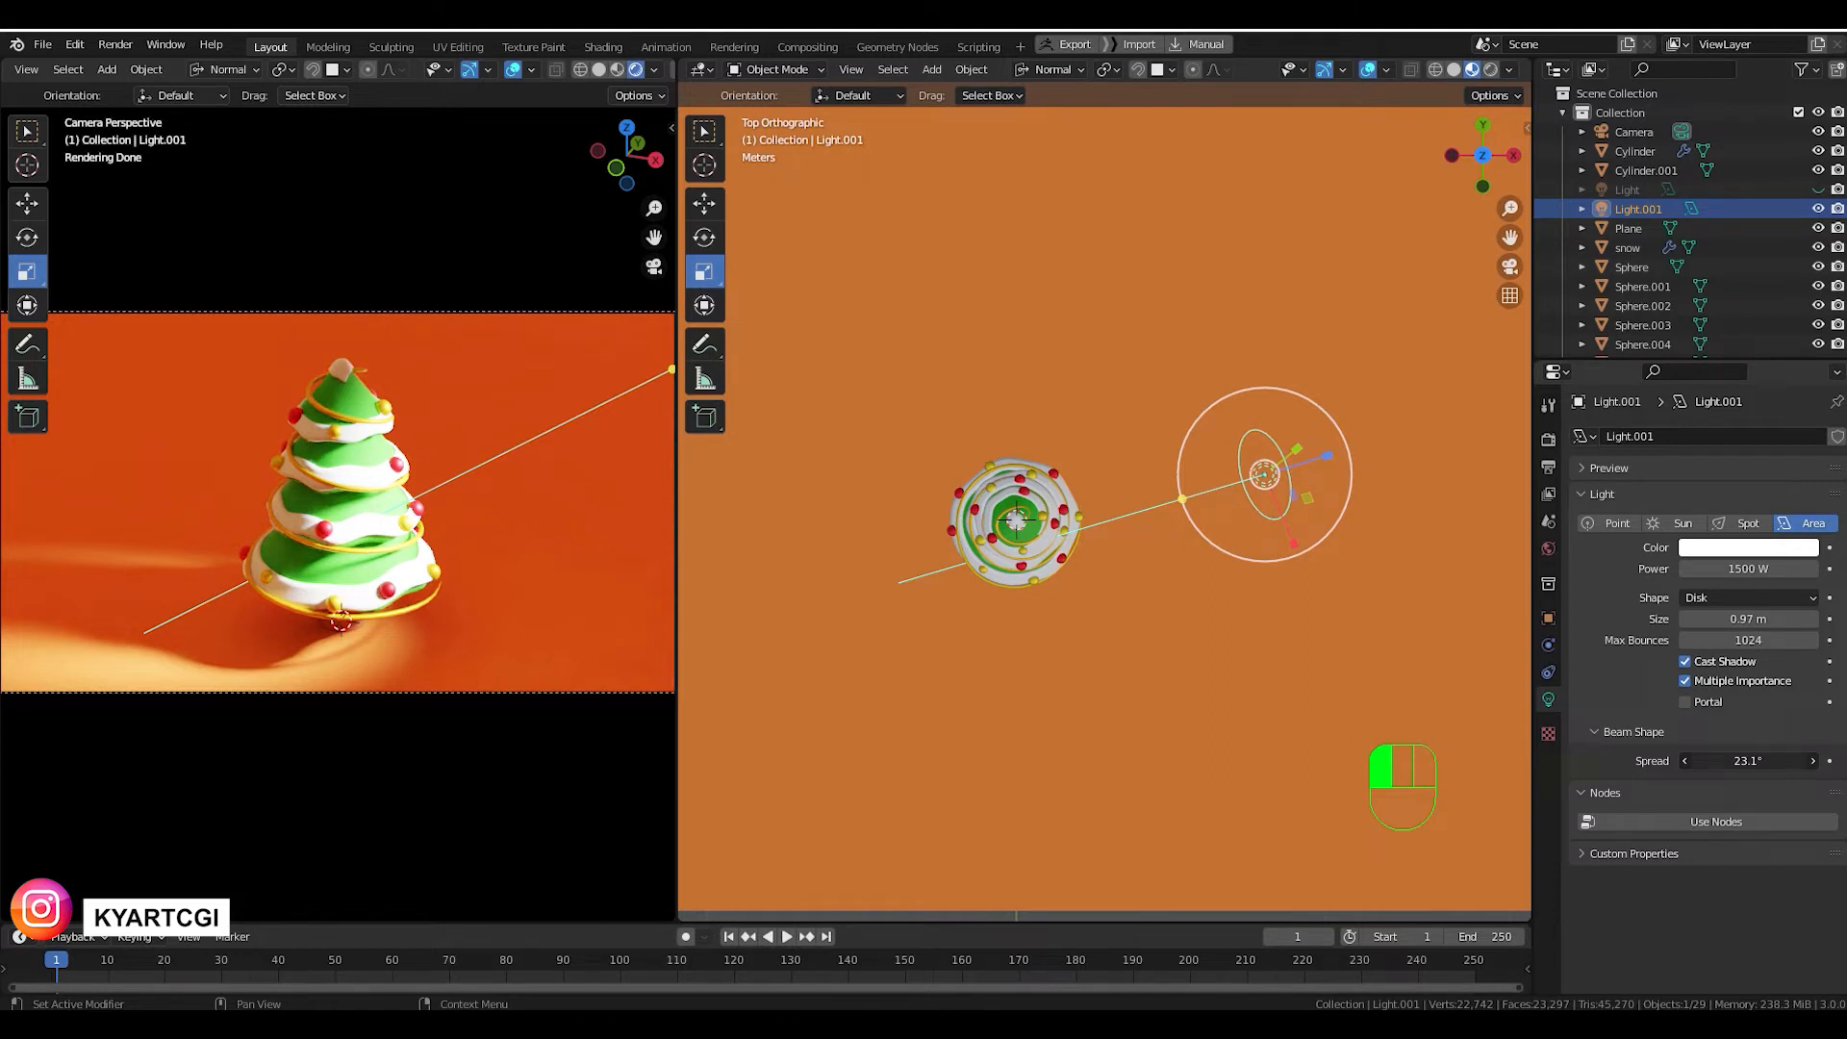
mouse_move(1748, 761)
left_mouse_down()
mouse_move(1812, 765)
mouse_move(1749, 763)
left_mouse_up()
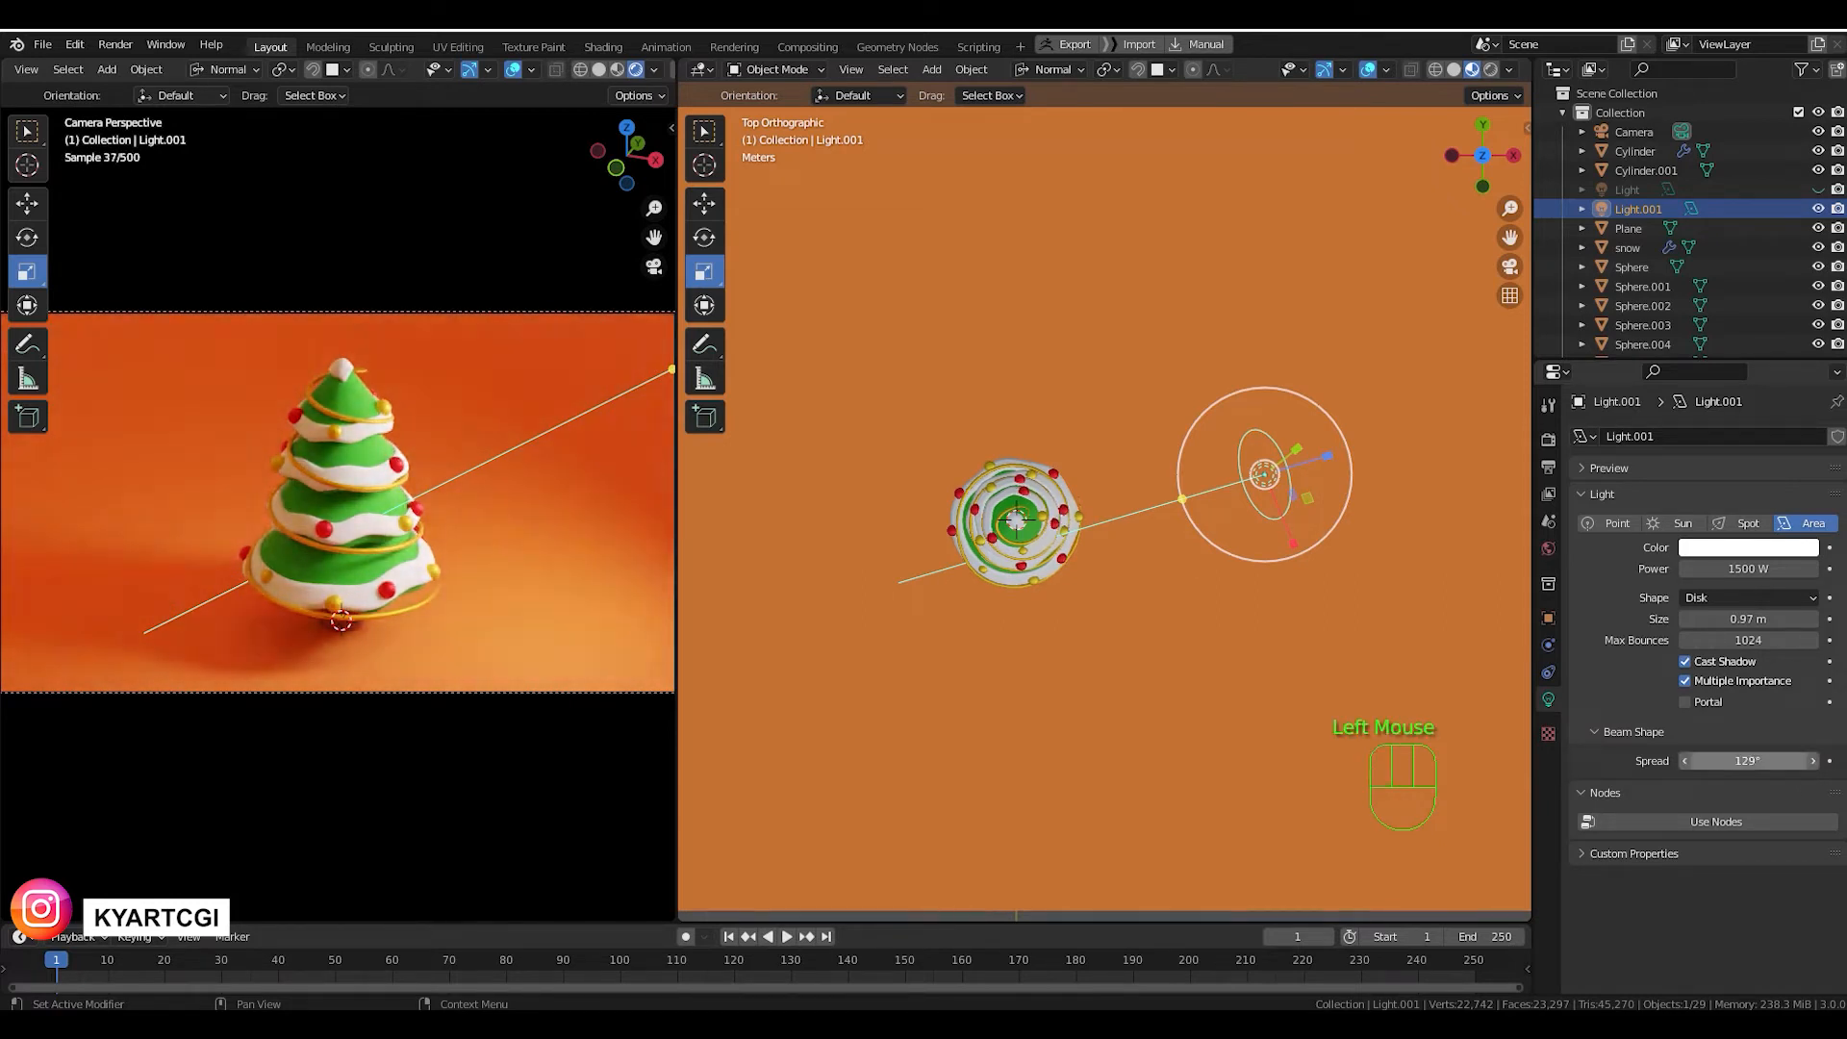
double_click(1747, 767)
type("100")
key("Return")
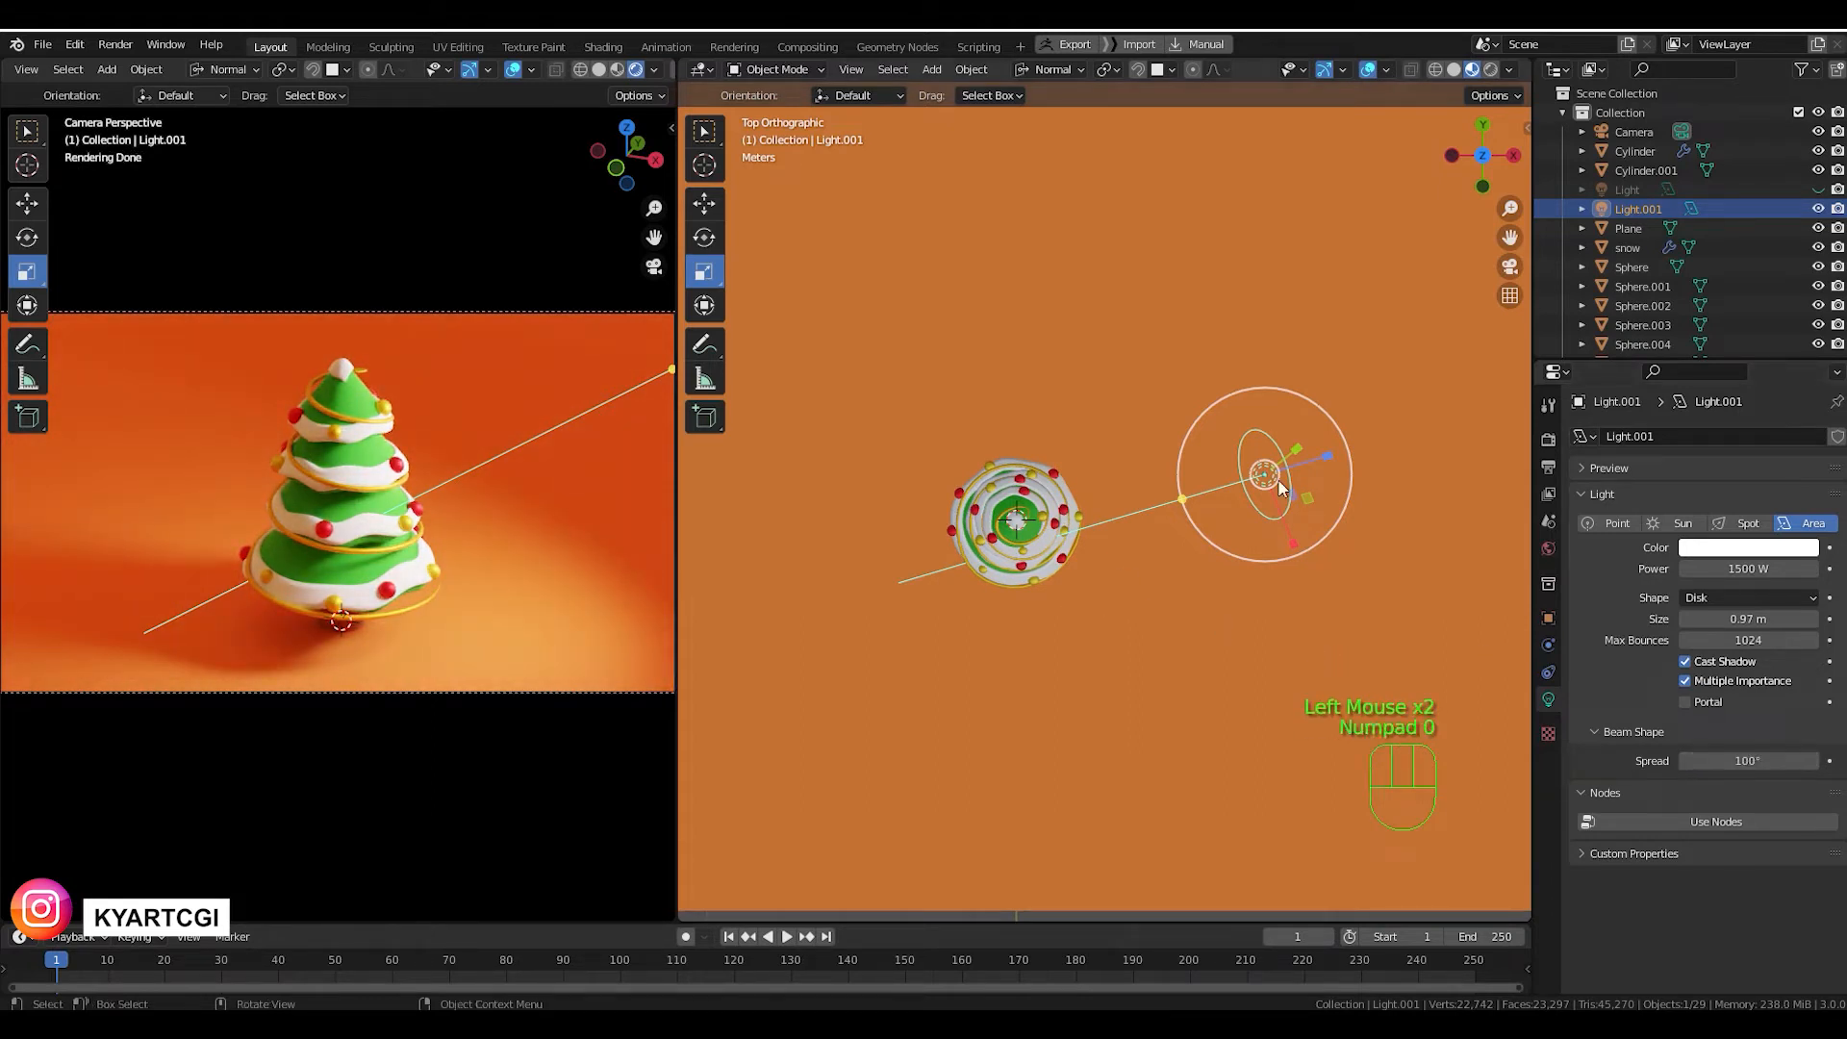
Unhide the original area light and set the duplicated light's beam spread to 150°.
left_click(1818, 190)
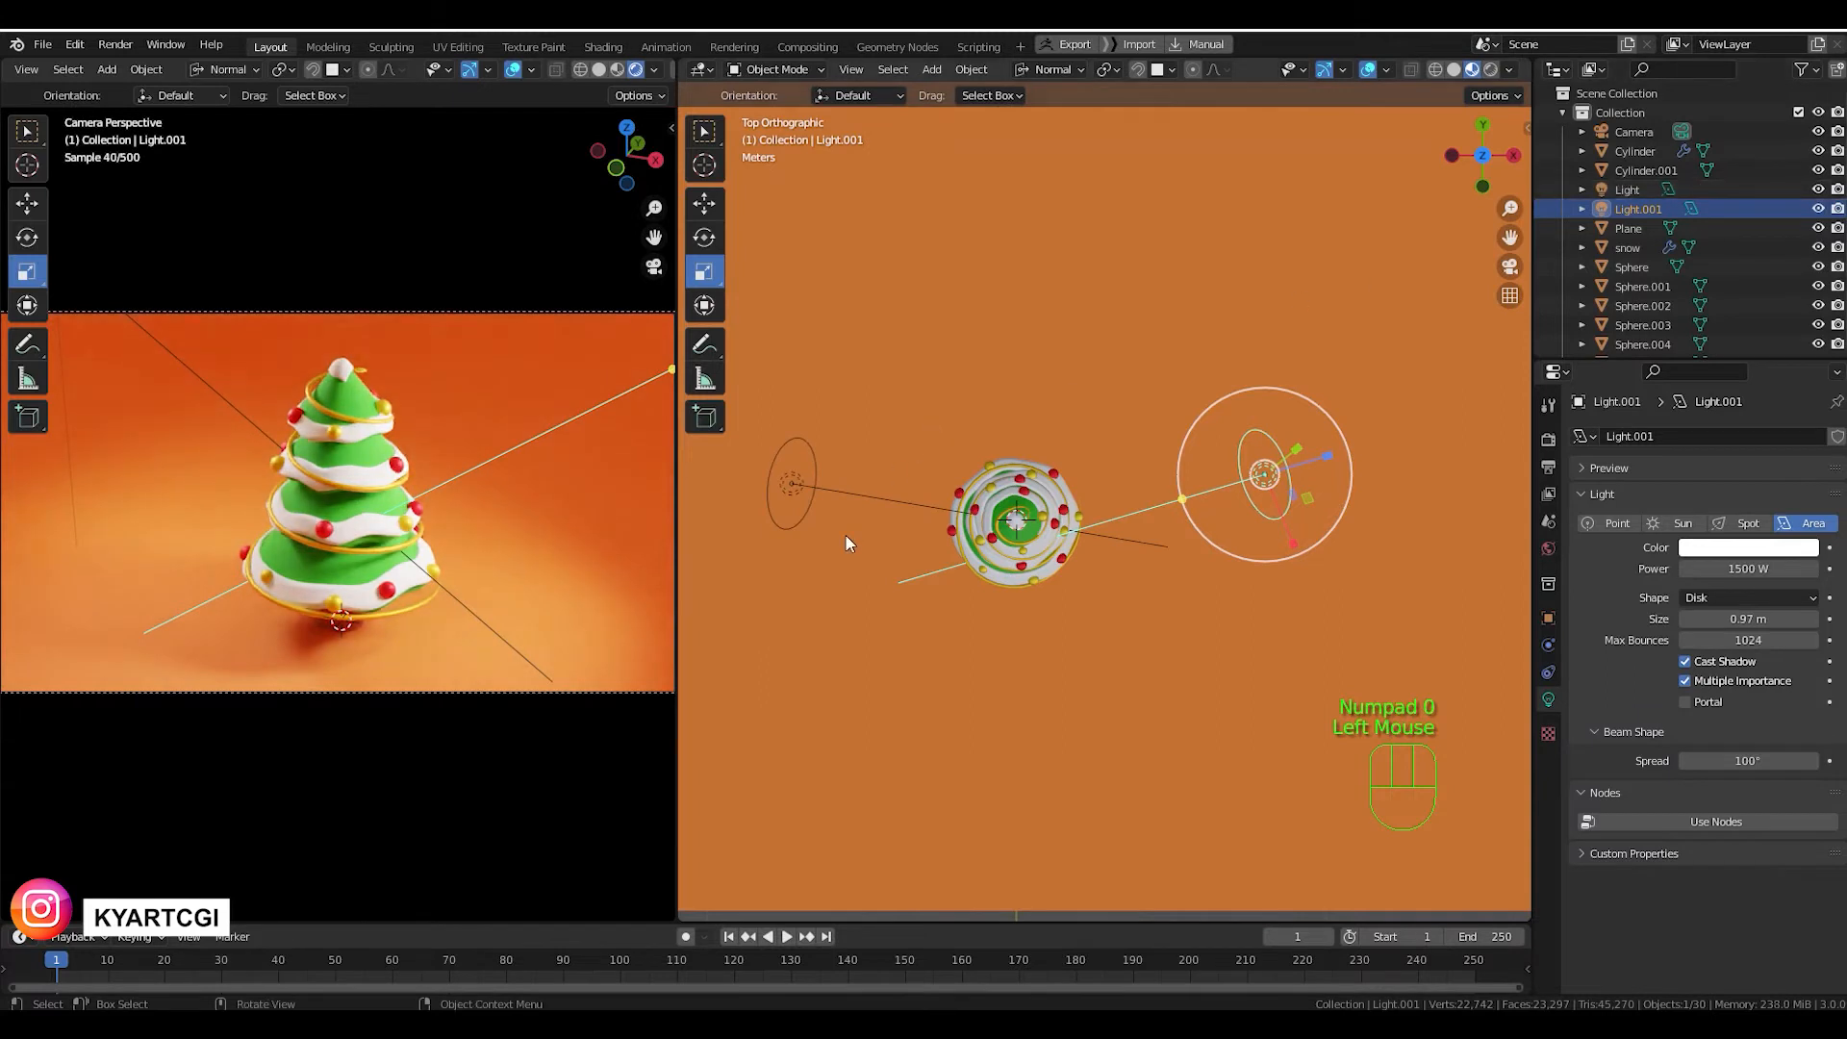
double_click(1748, 761)
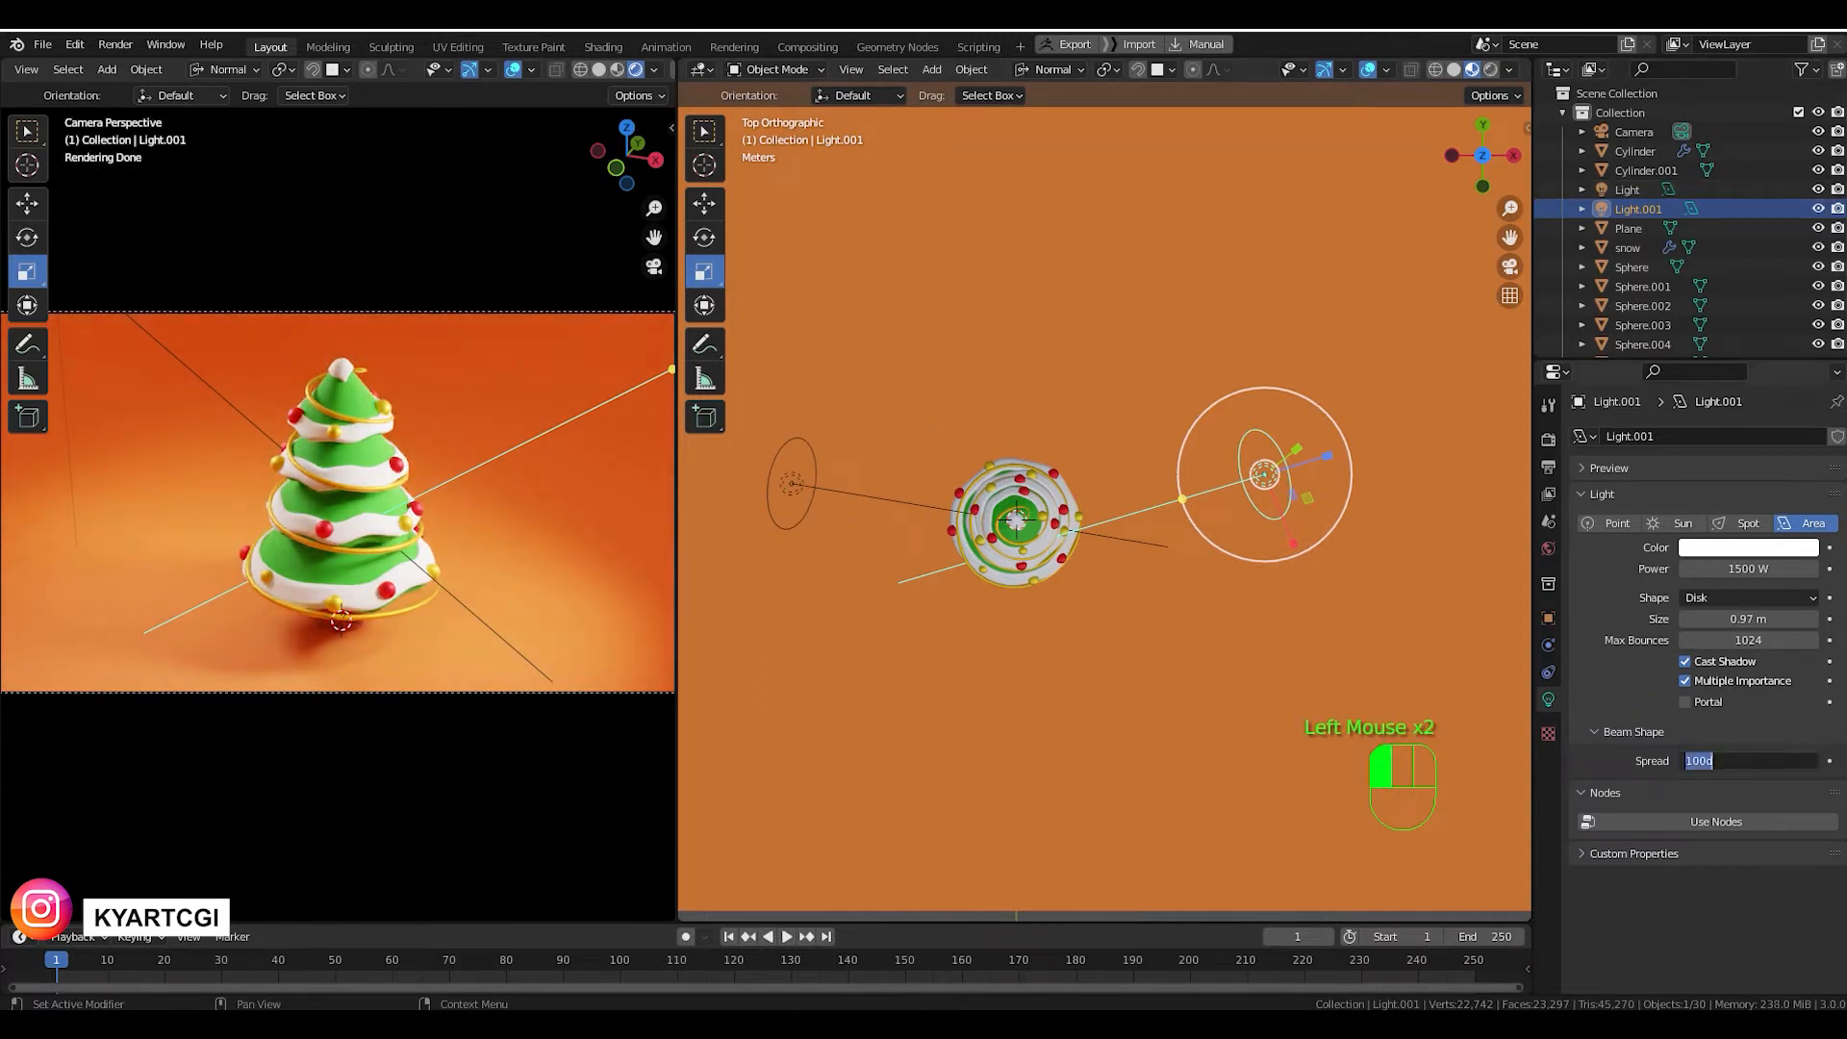
type("150")
key("Return")
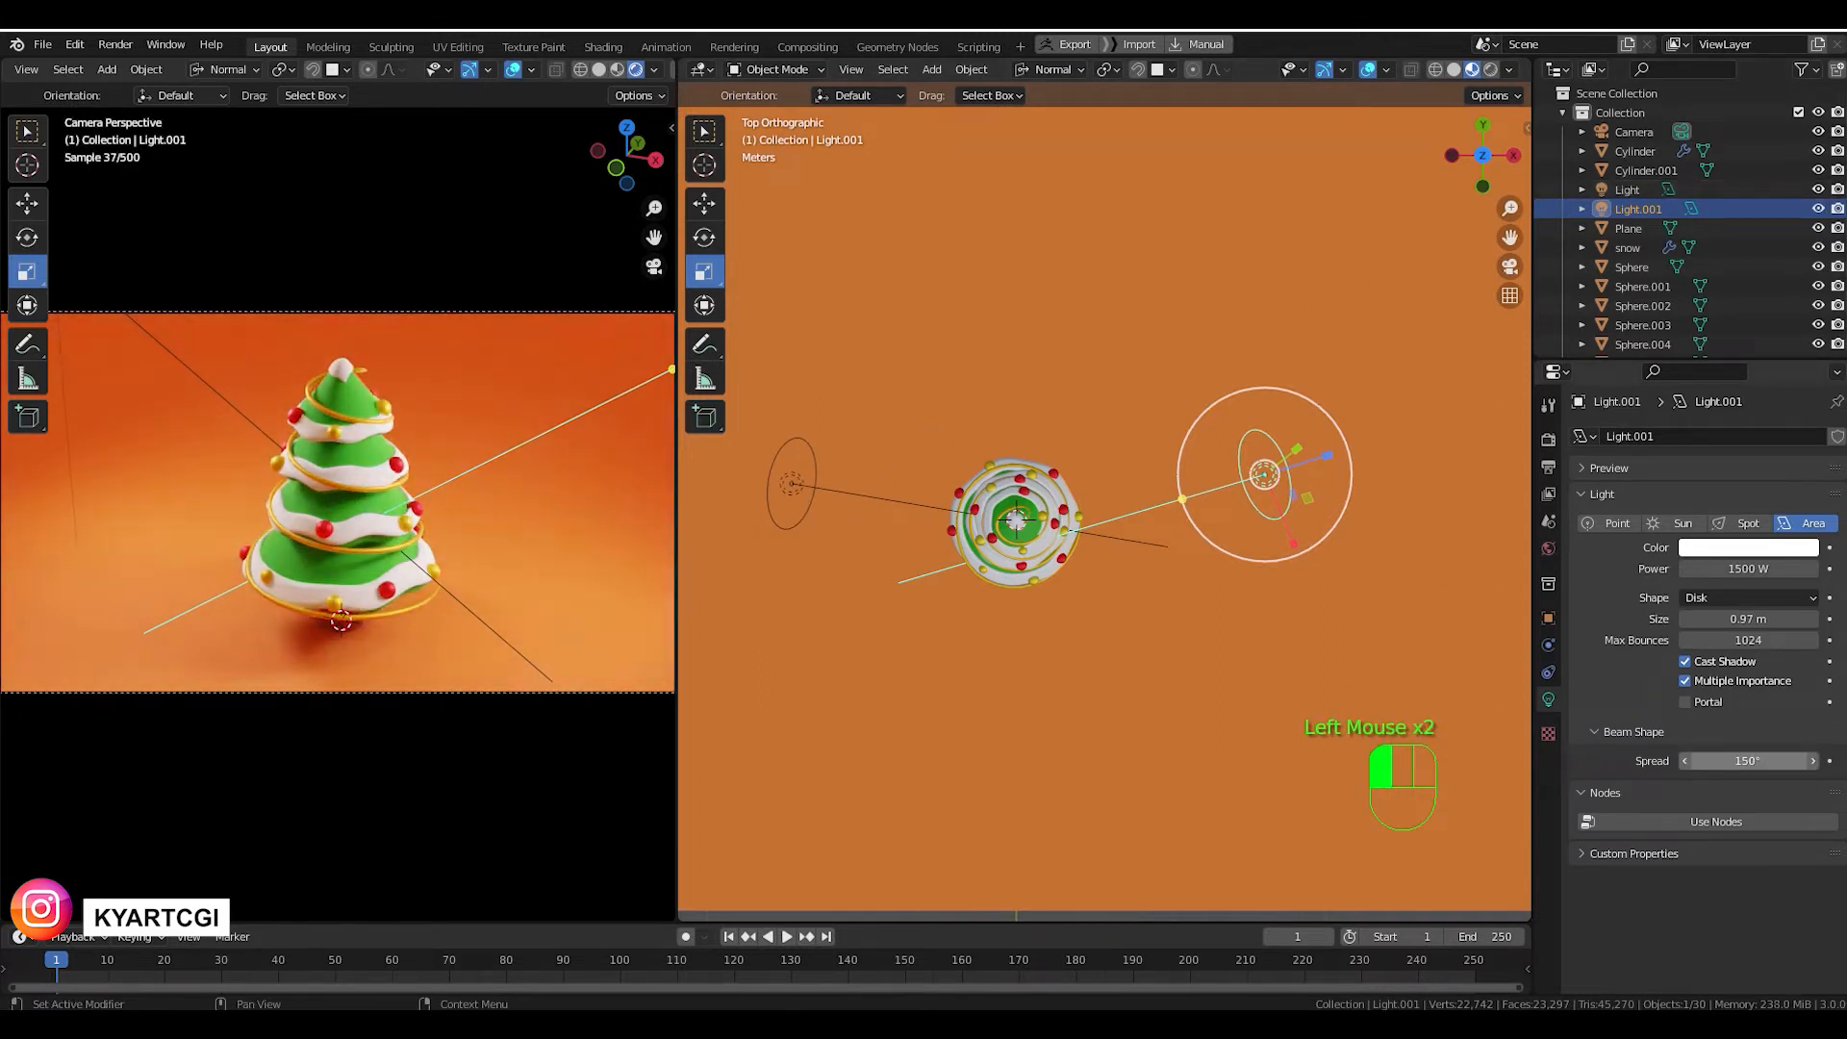
Duplicate the light again, place the copy in front of the tree and rotate it about 111° to face the tree.
scroll(1114, 511, "down", 2)
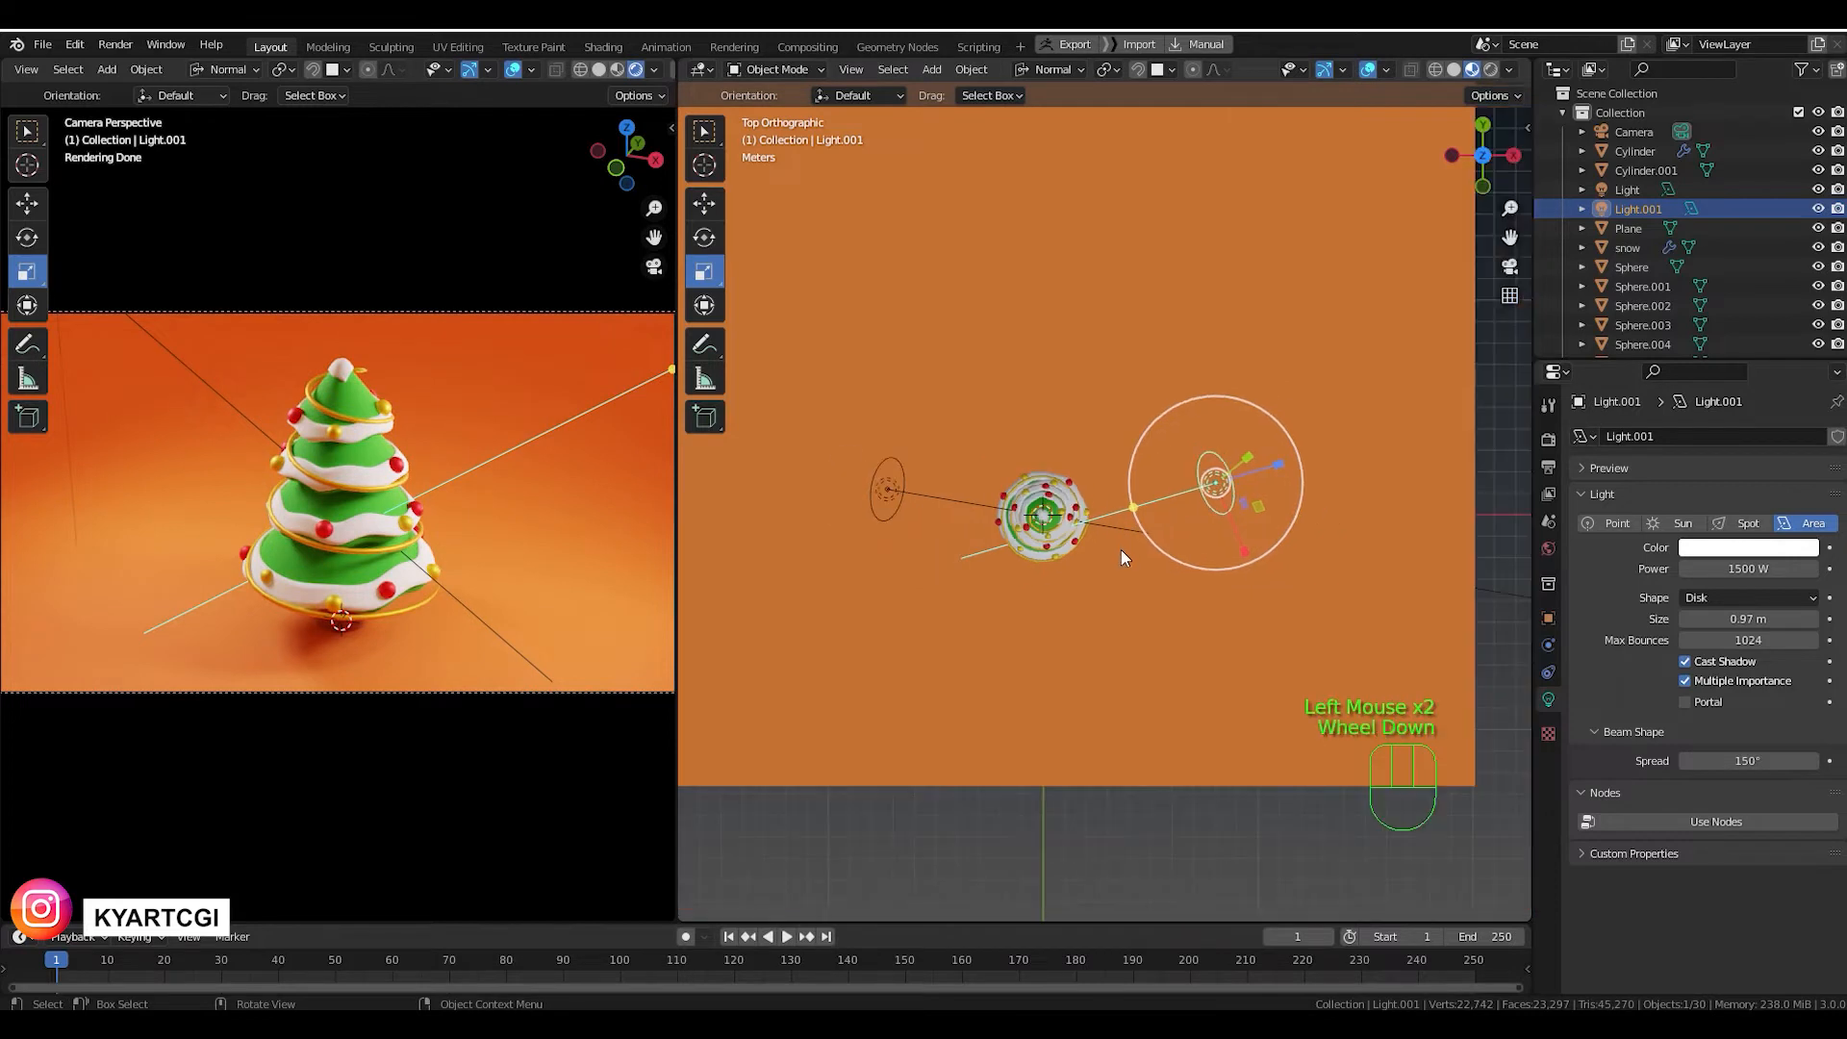
middle_click_drag(1131, 602, 1200, 588, "shift")
key("shift+d")
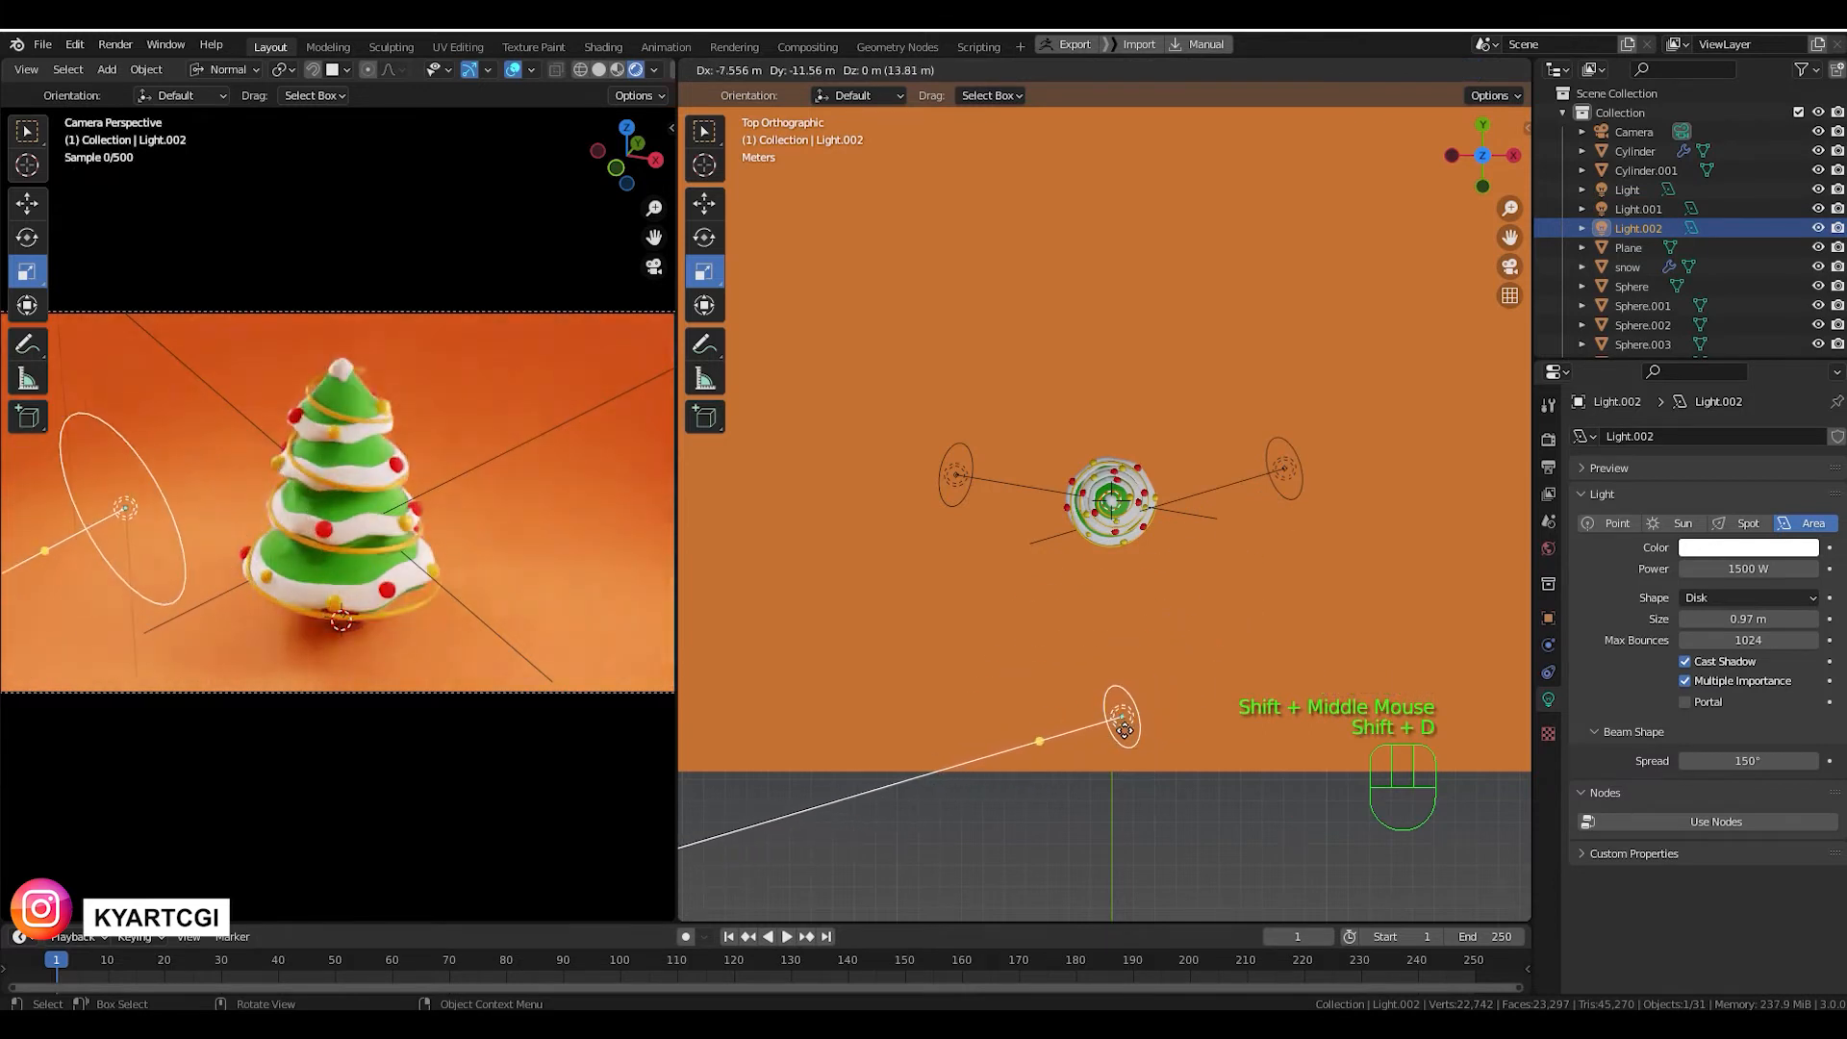
left_click(1104, 723)
key("r")
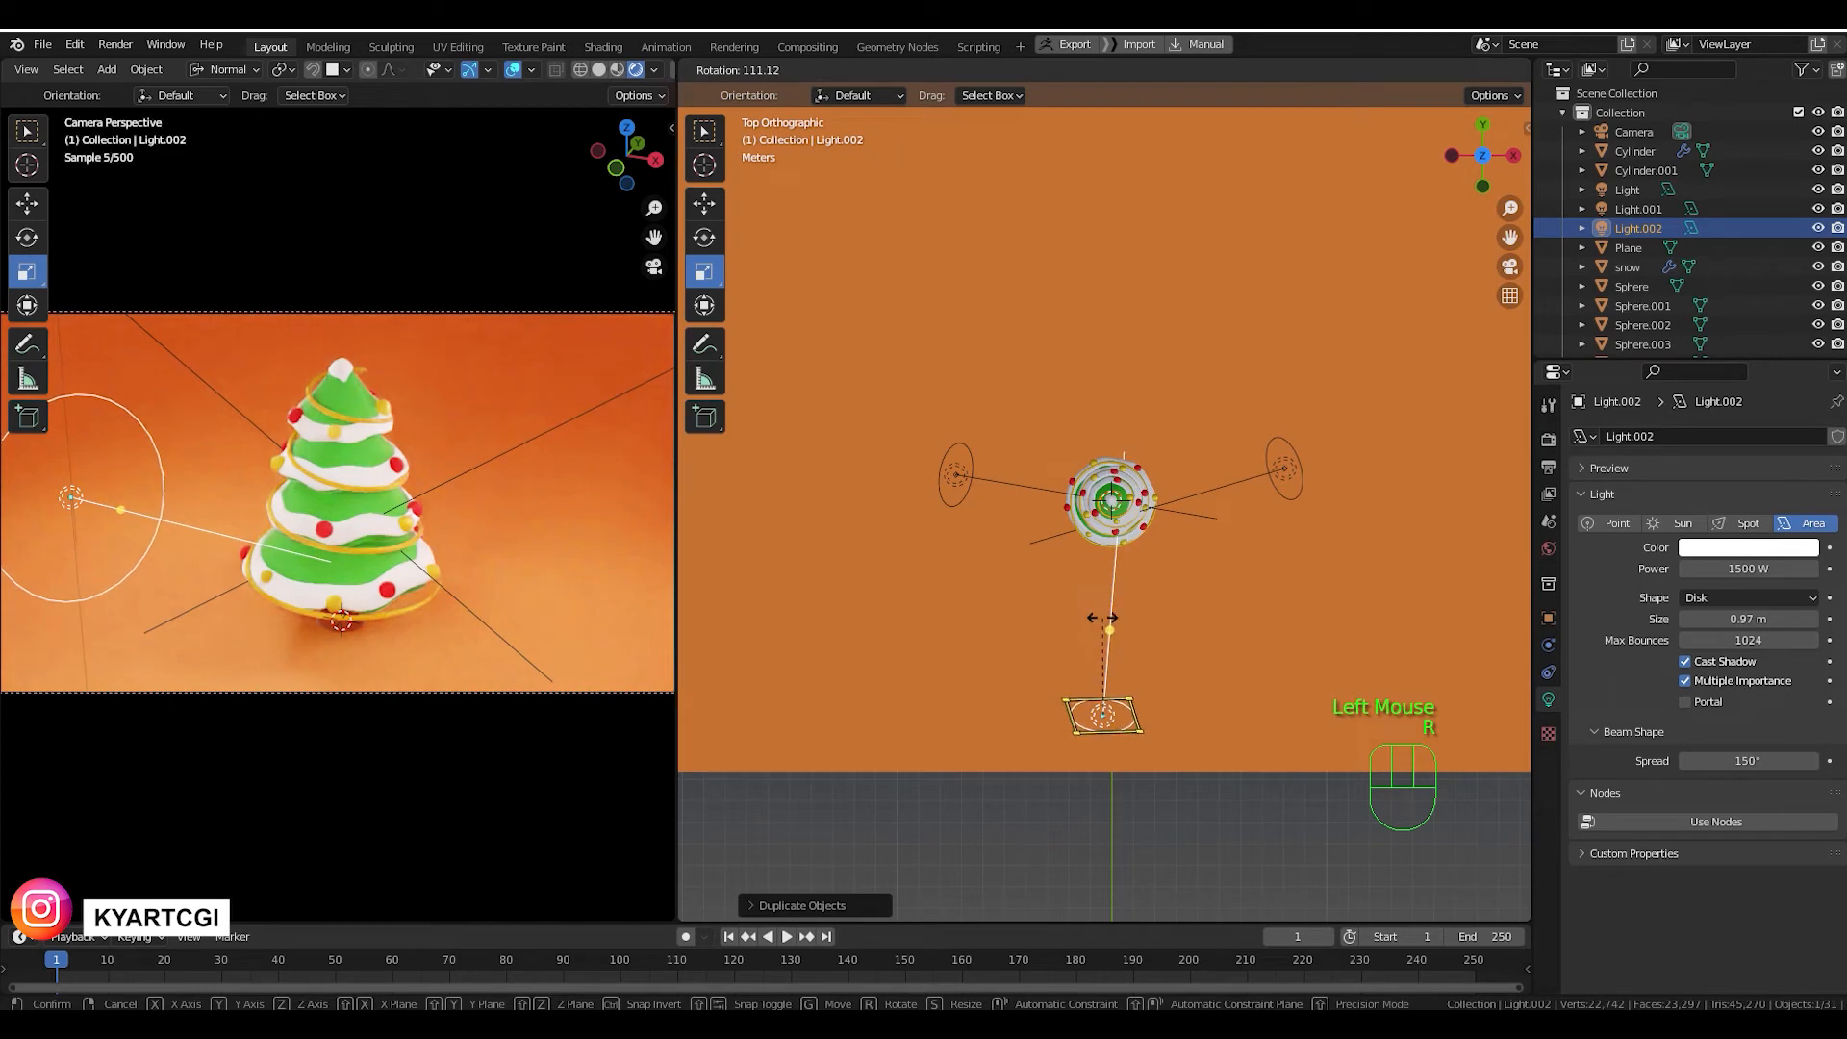
left_click(1095, 621)
In right view, move the front light farther from the tree, lower it and tilt its beam flatter toward the tree.
middle_click_drag(1094, 620, 954, 539)
key("KP_3")
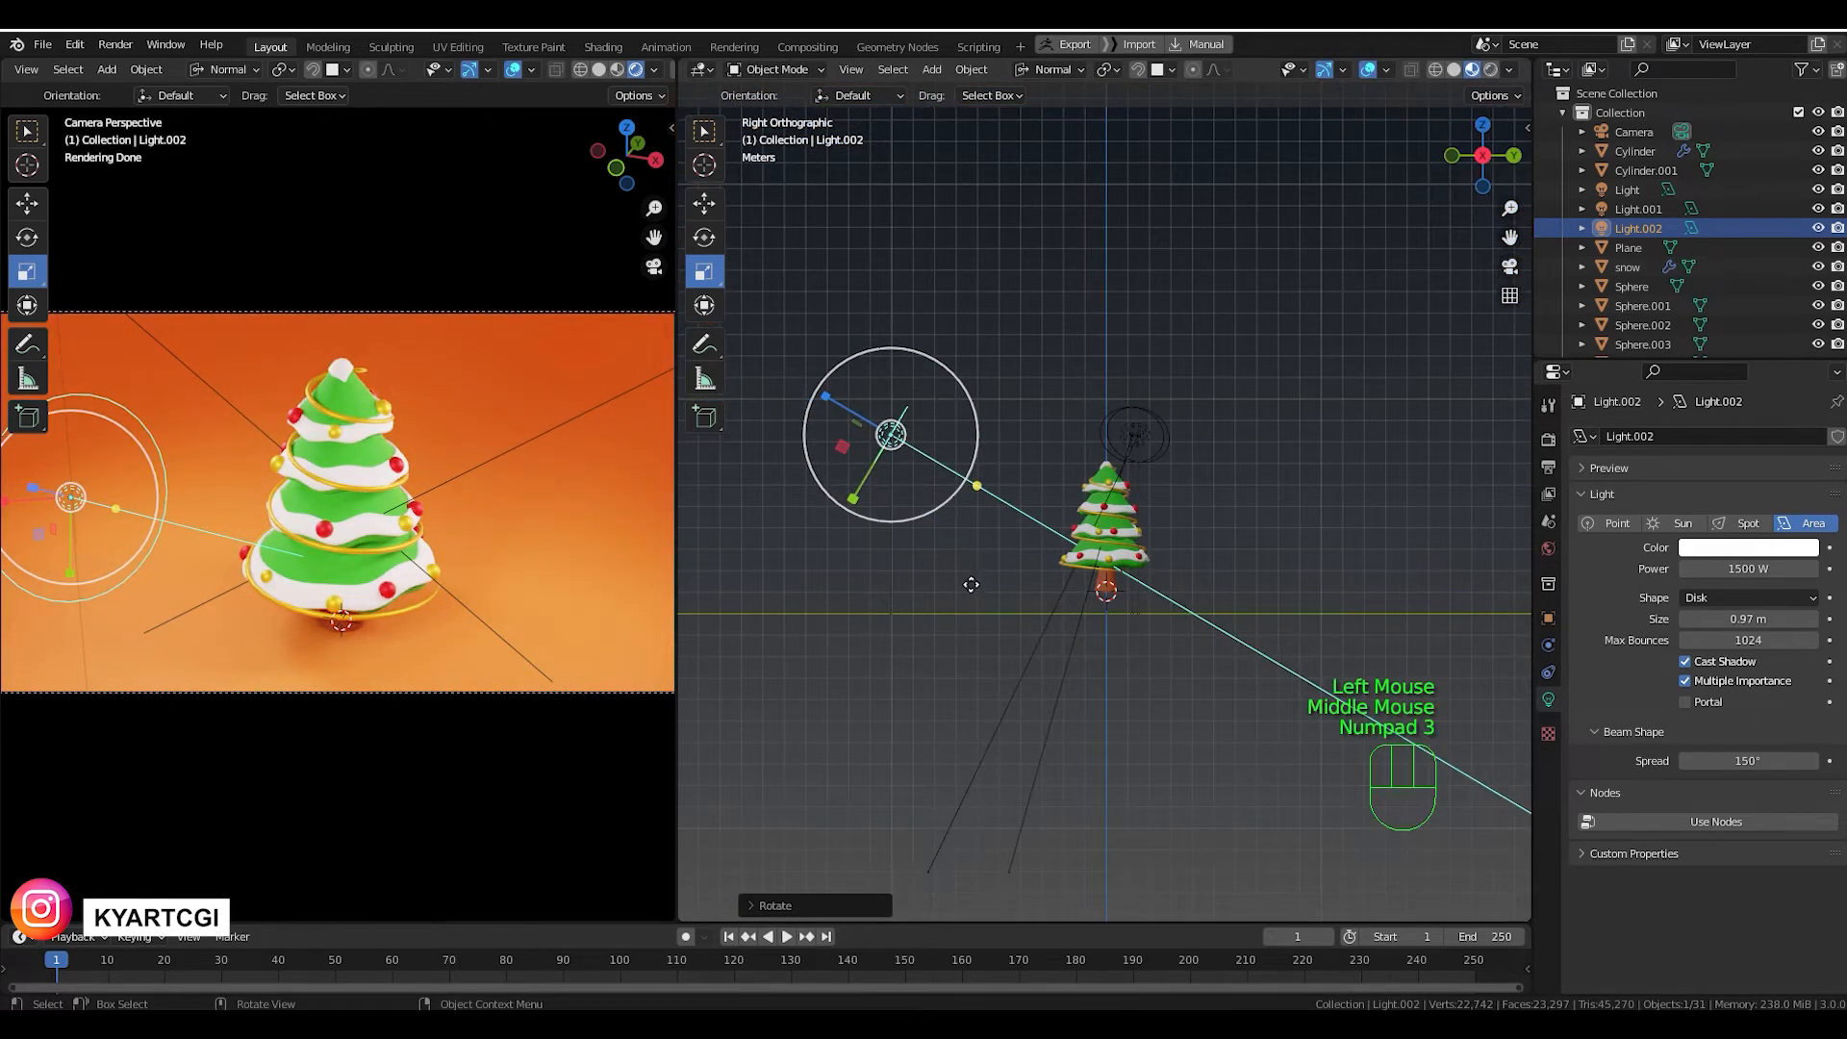
middle_click_drag(982, 606, 1167, 648, "shift")
key("g")
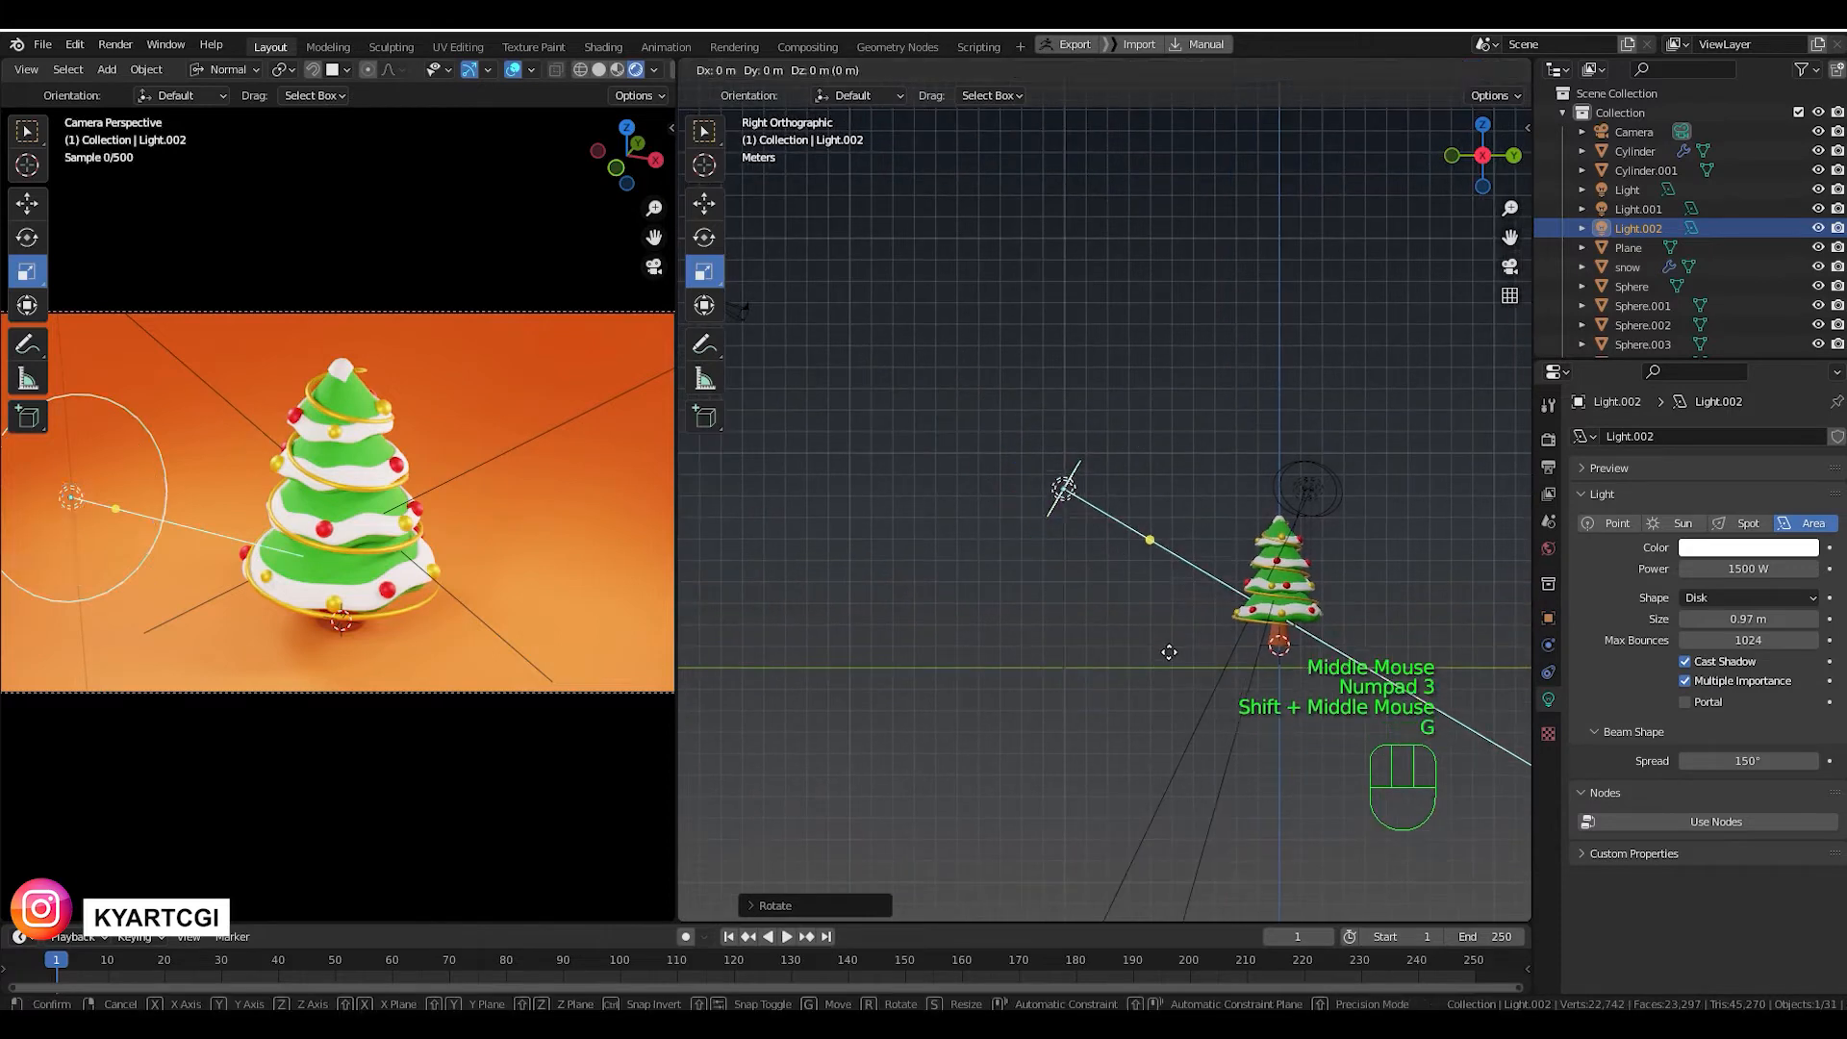
left_click(1099, 635)
key("r")
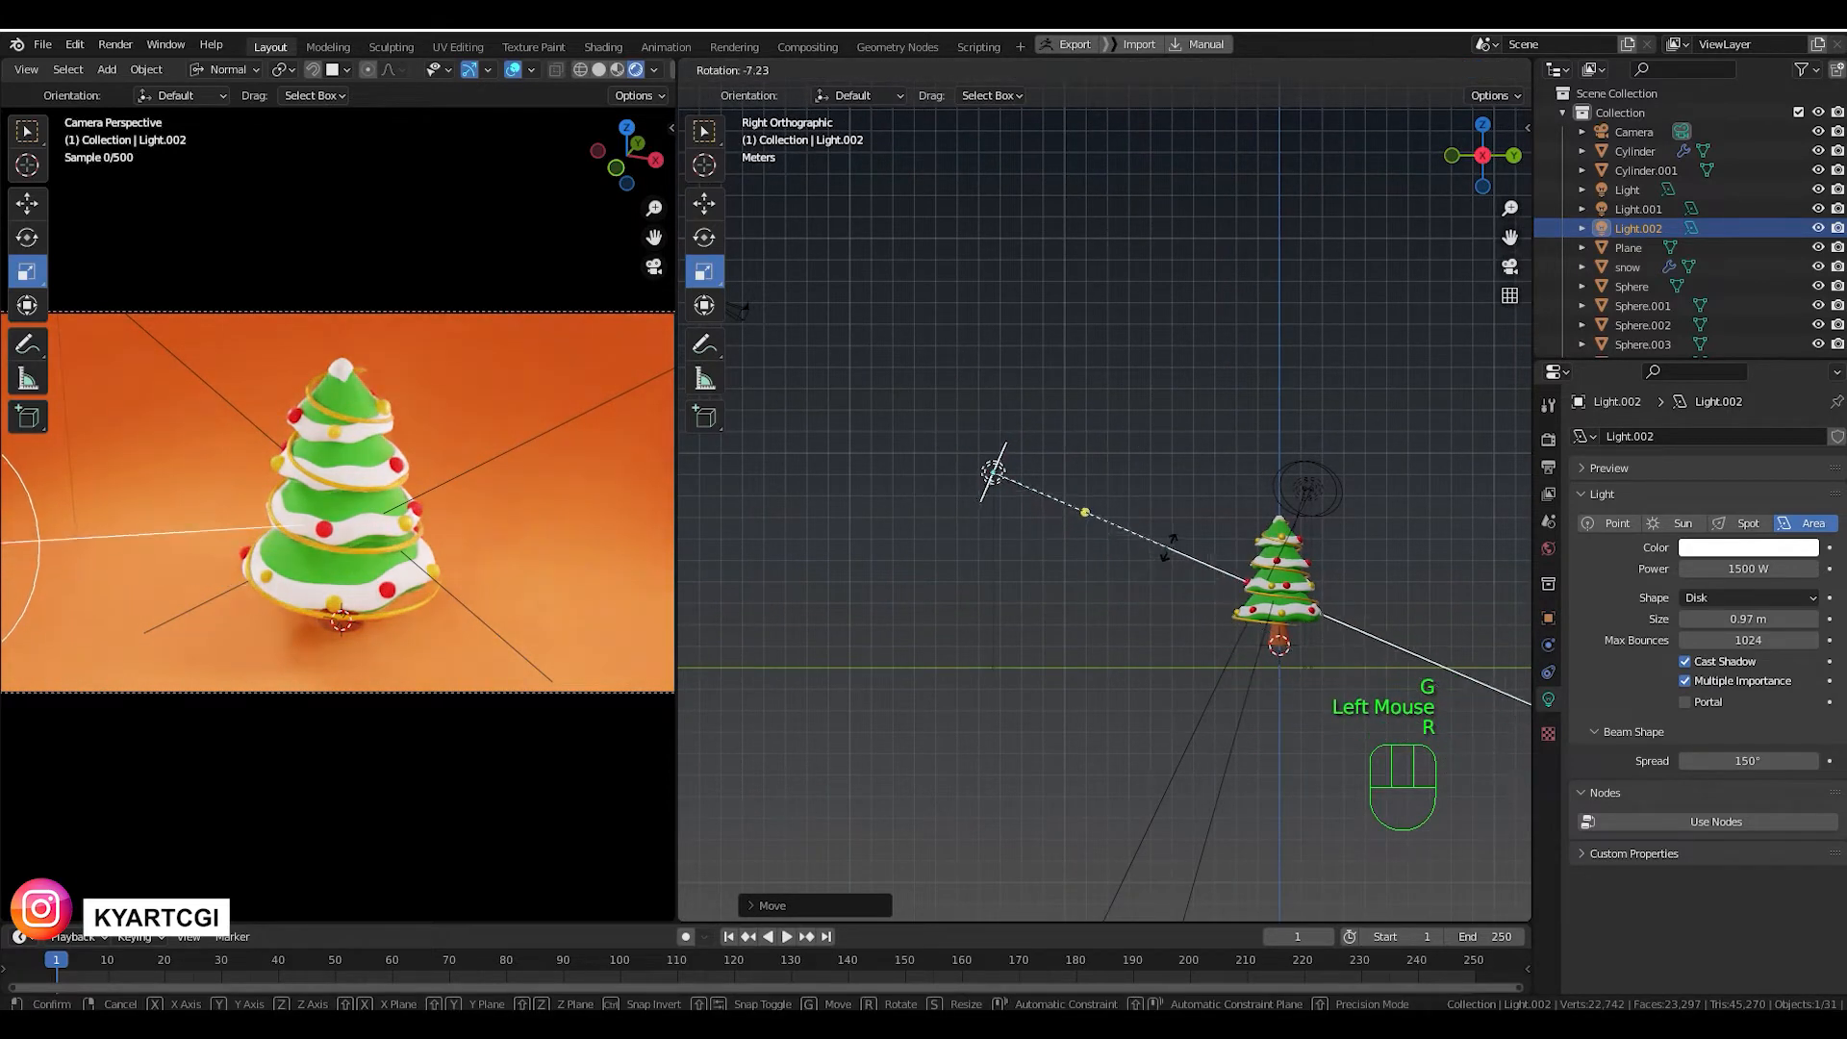
left_click(1120, 548)
key("g")
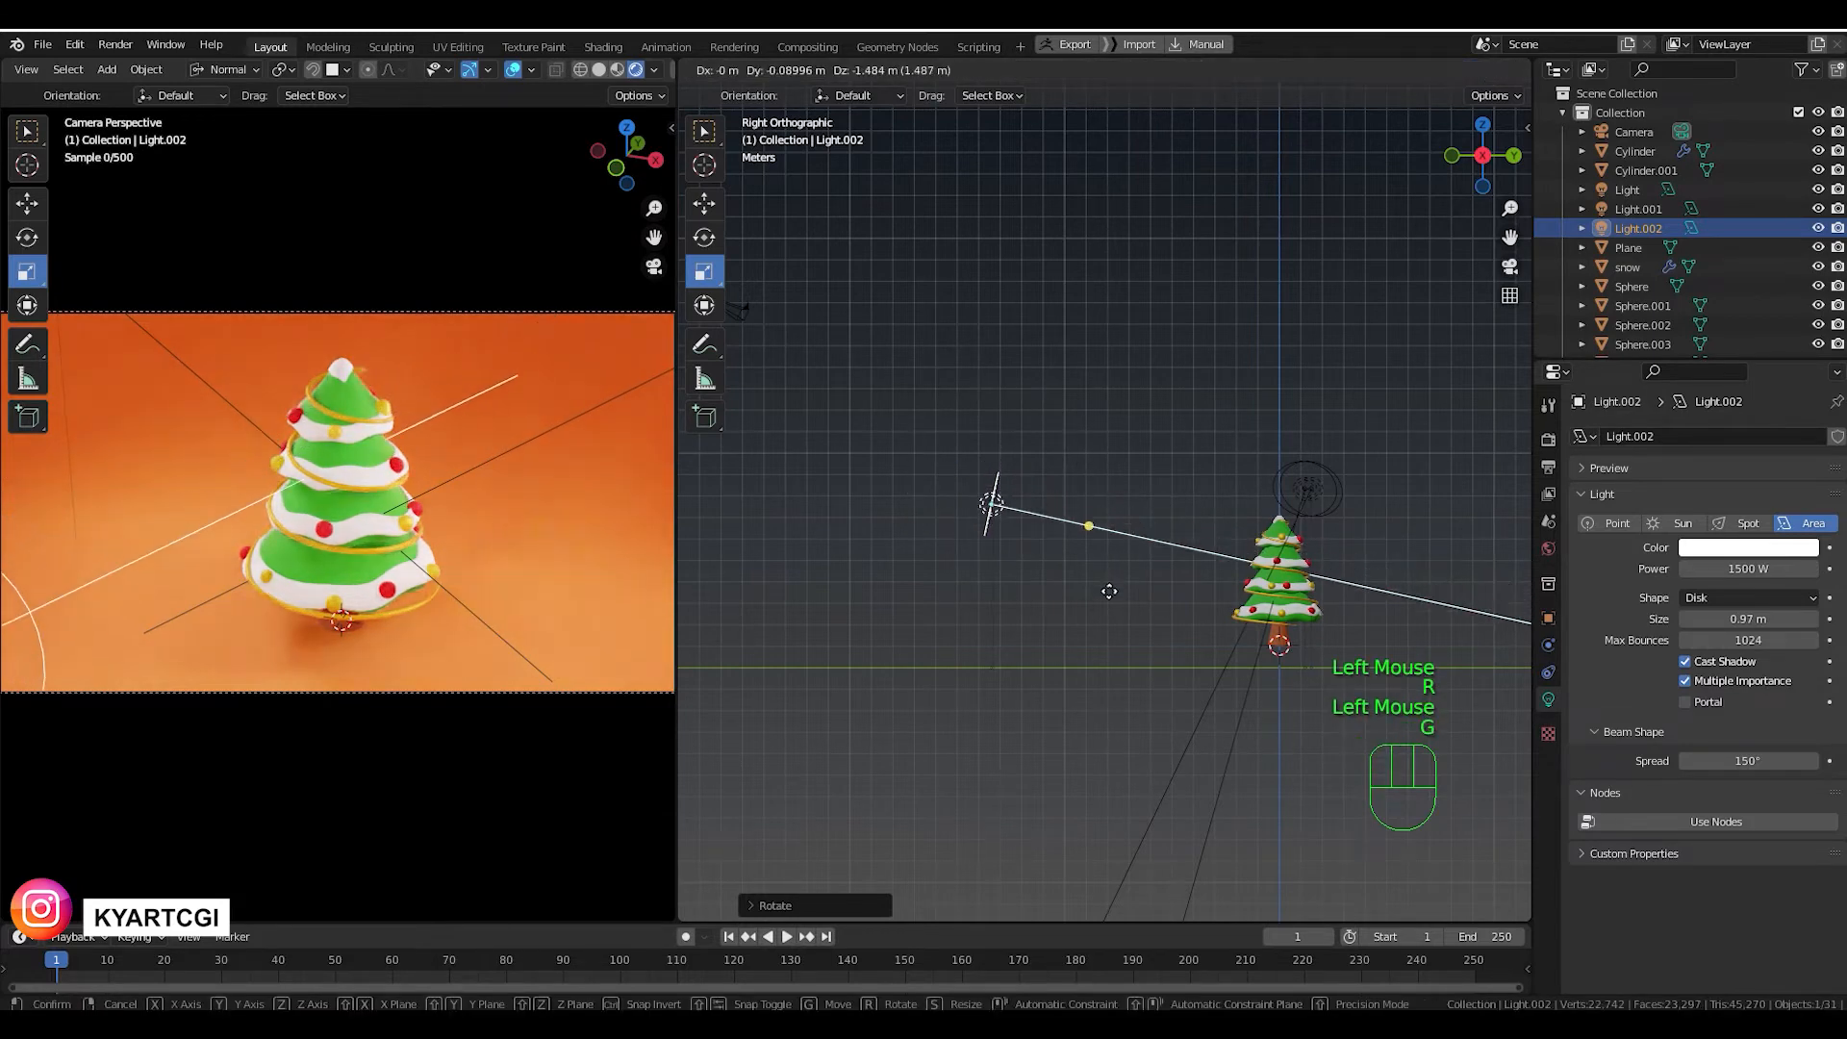
left_click(1101, 629)
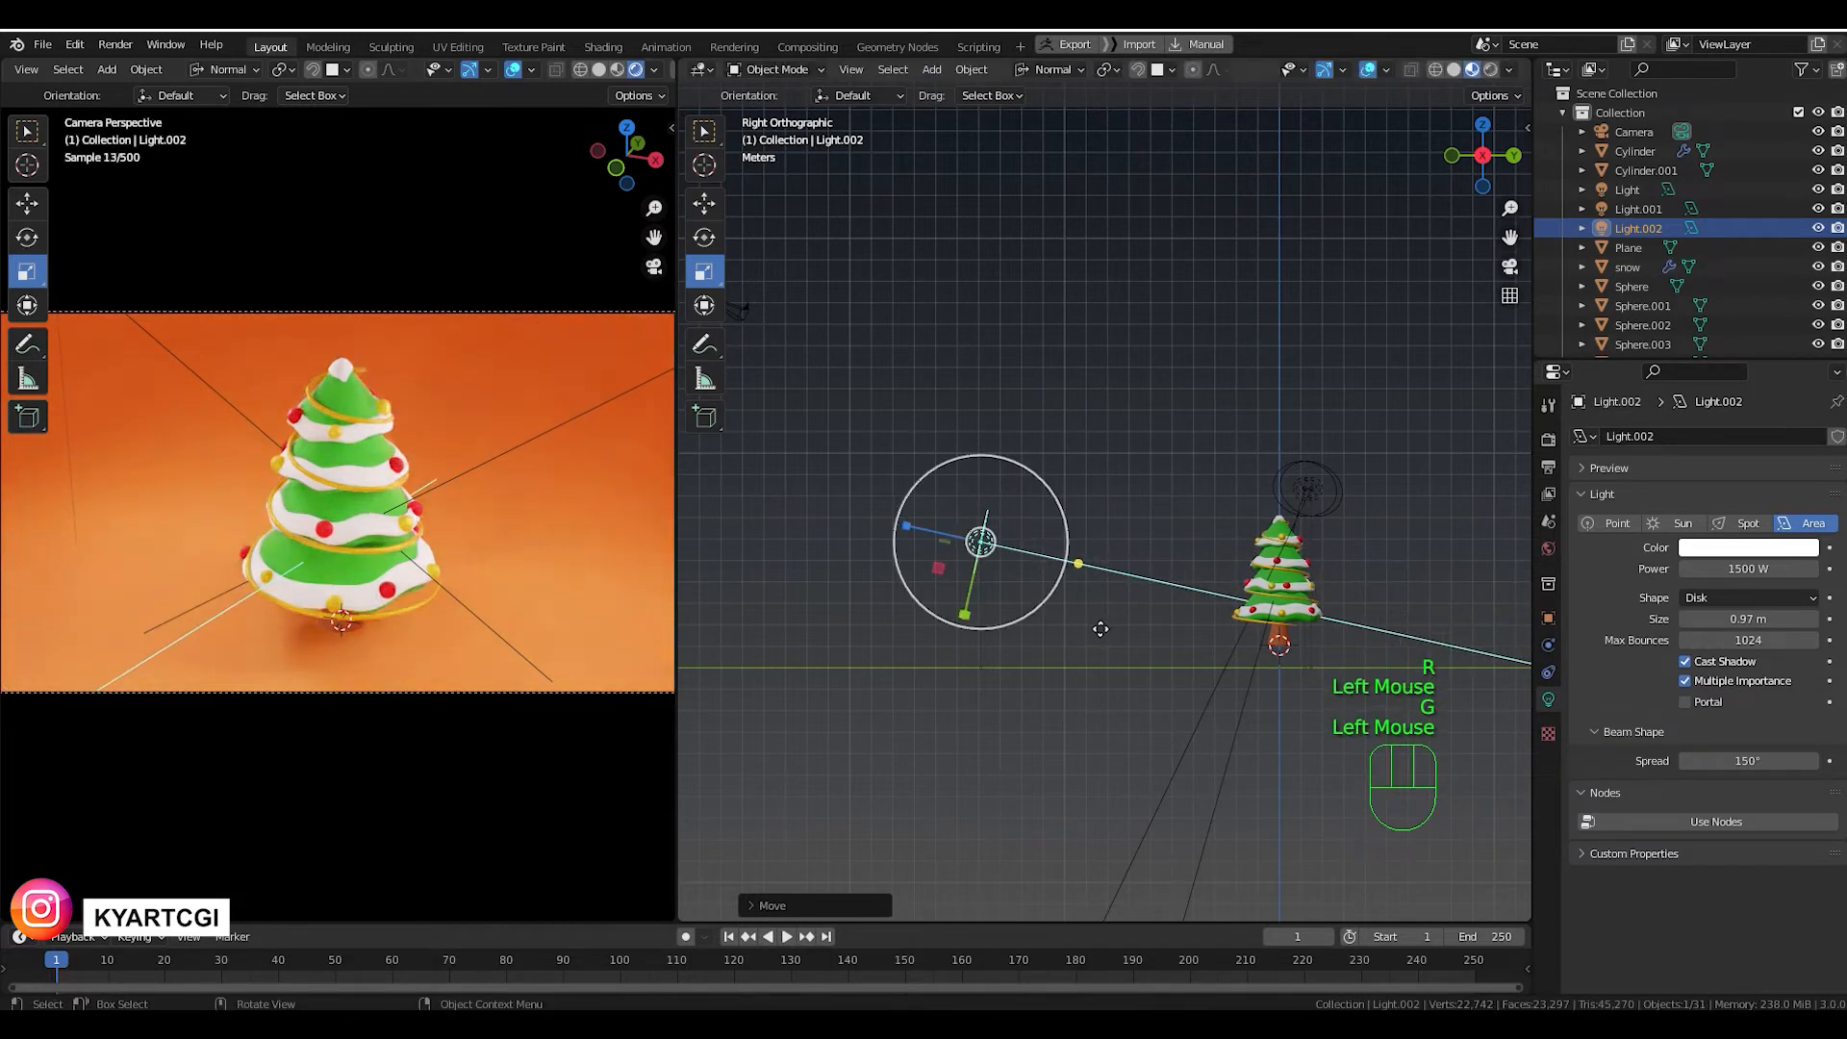
Set the front area light's power to 800 W.
double_click(1722, 569)
type("80")
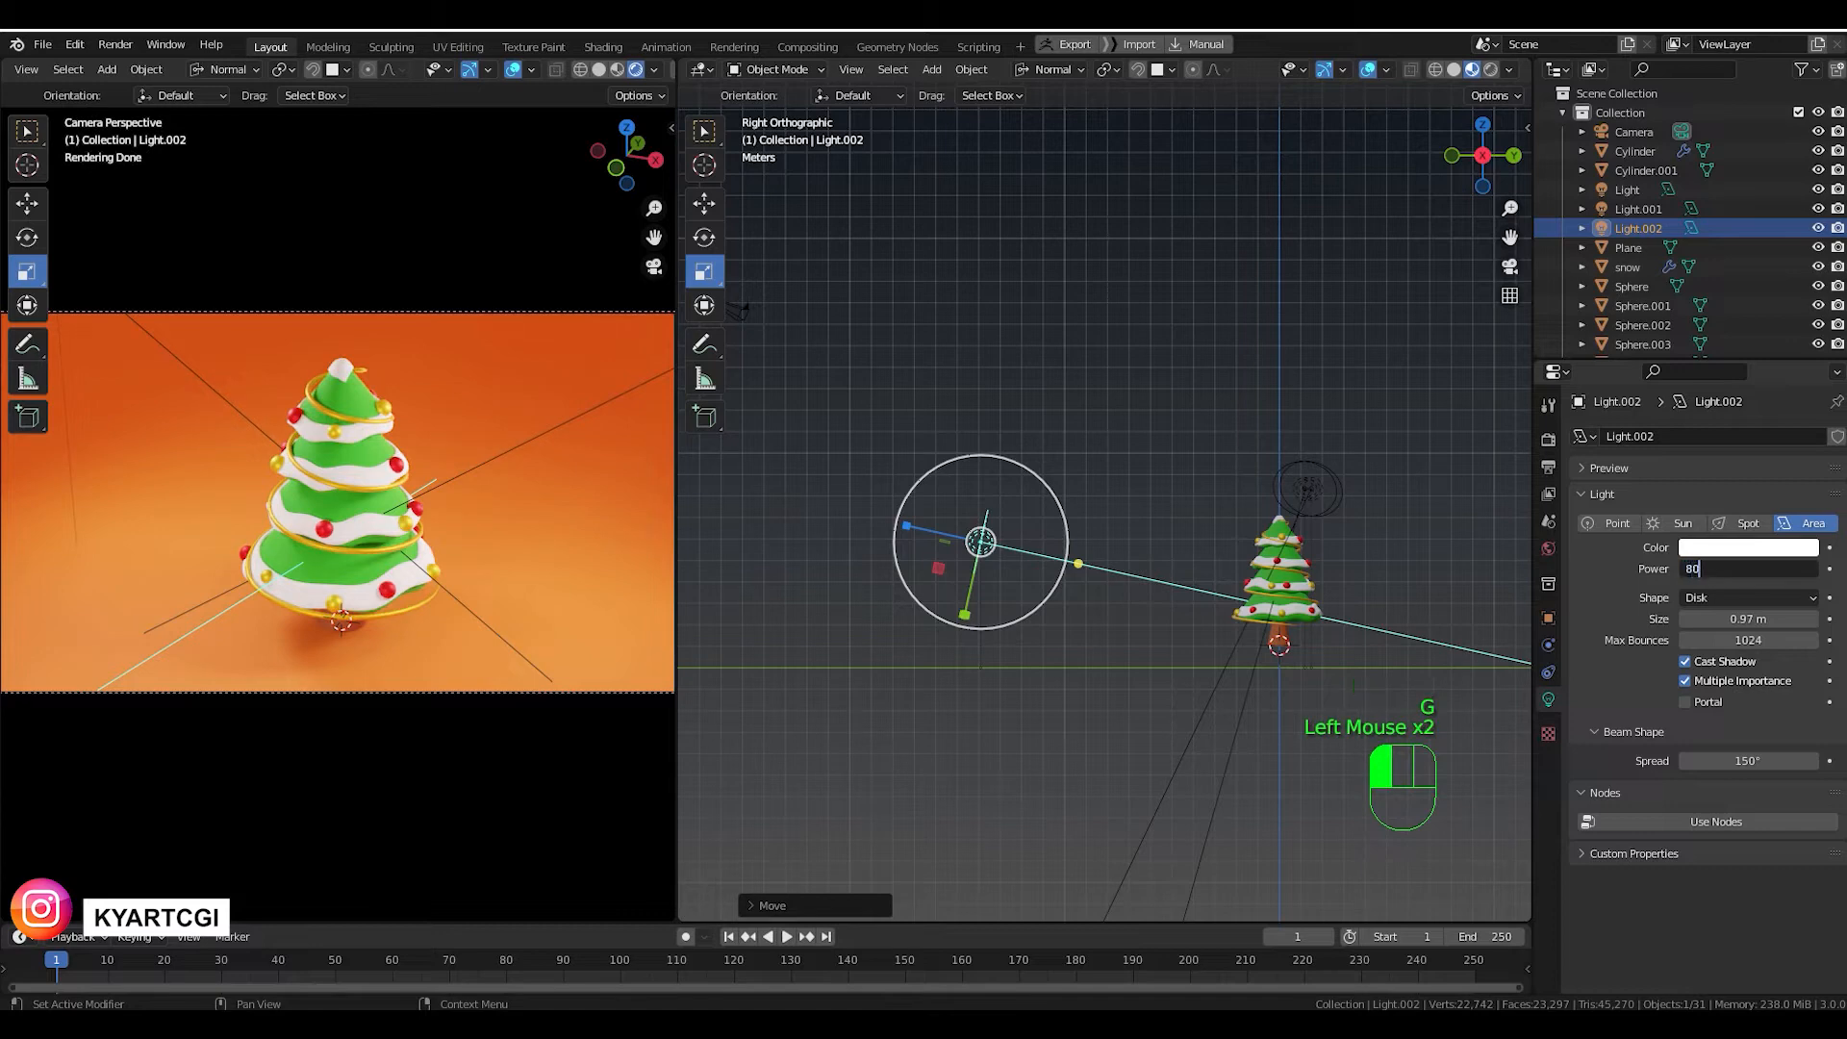
type("0")
key("Return")
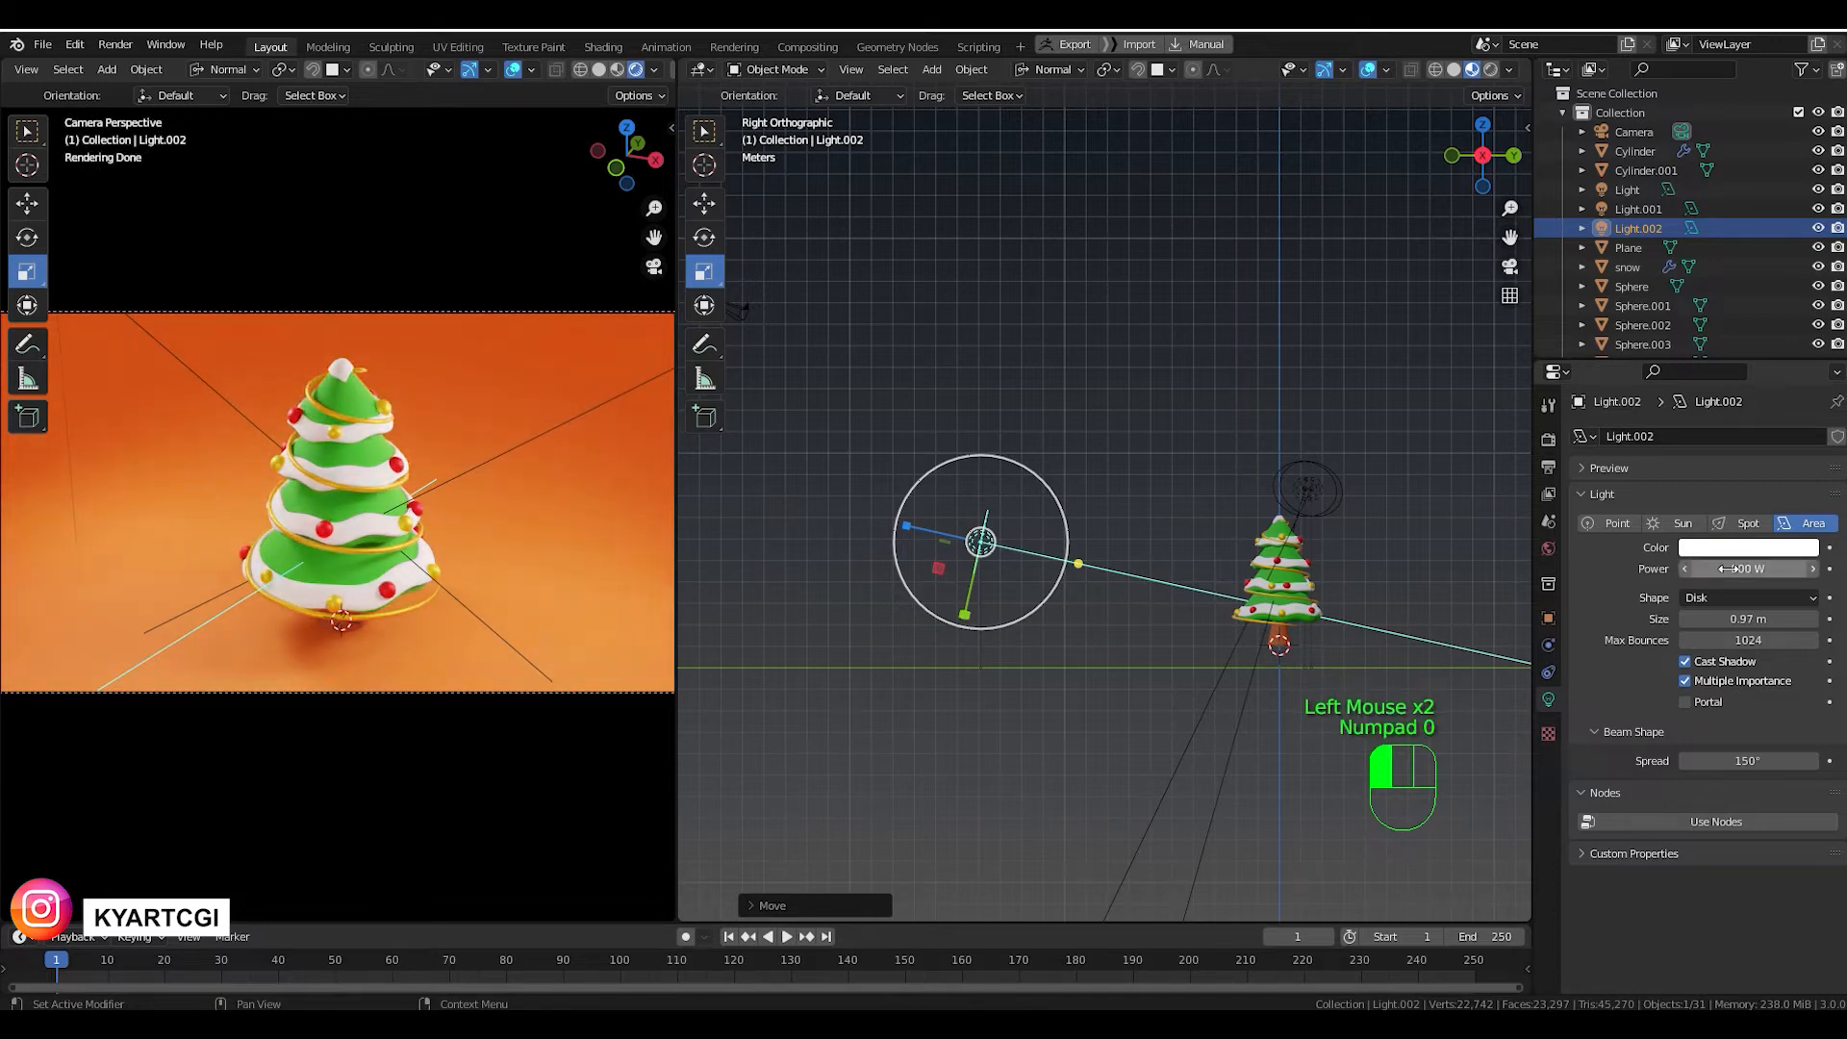
Set the front area light's power to 1000 W and move it about 2 m closer to the tree and slightly higher.
left_click(1727, 569)
type("100")
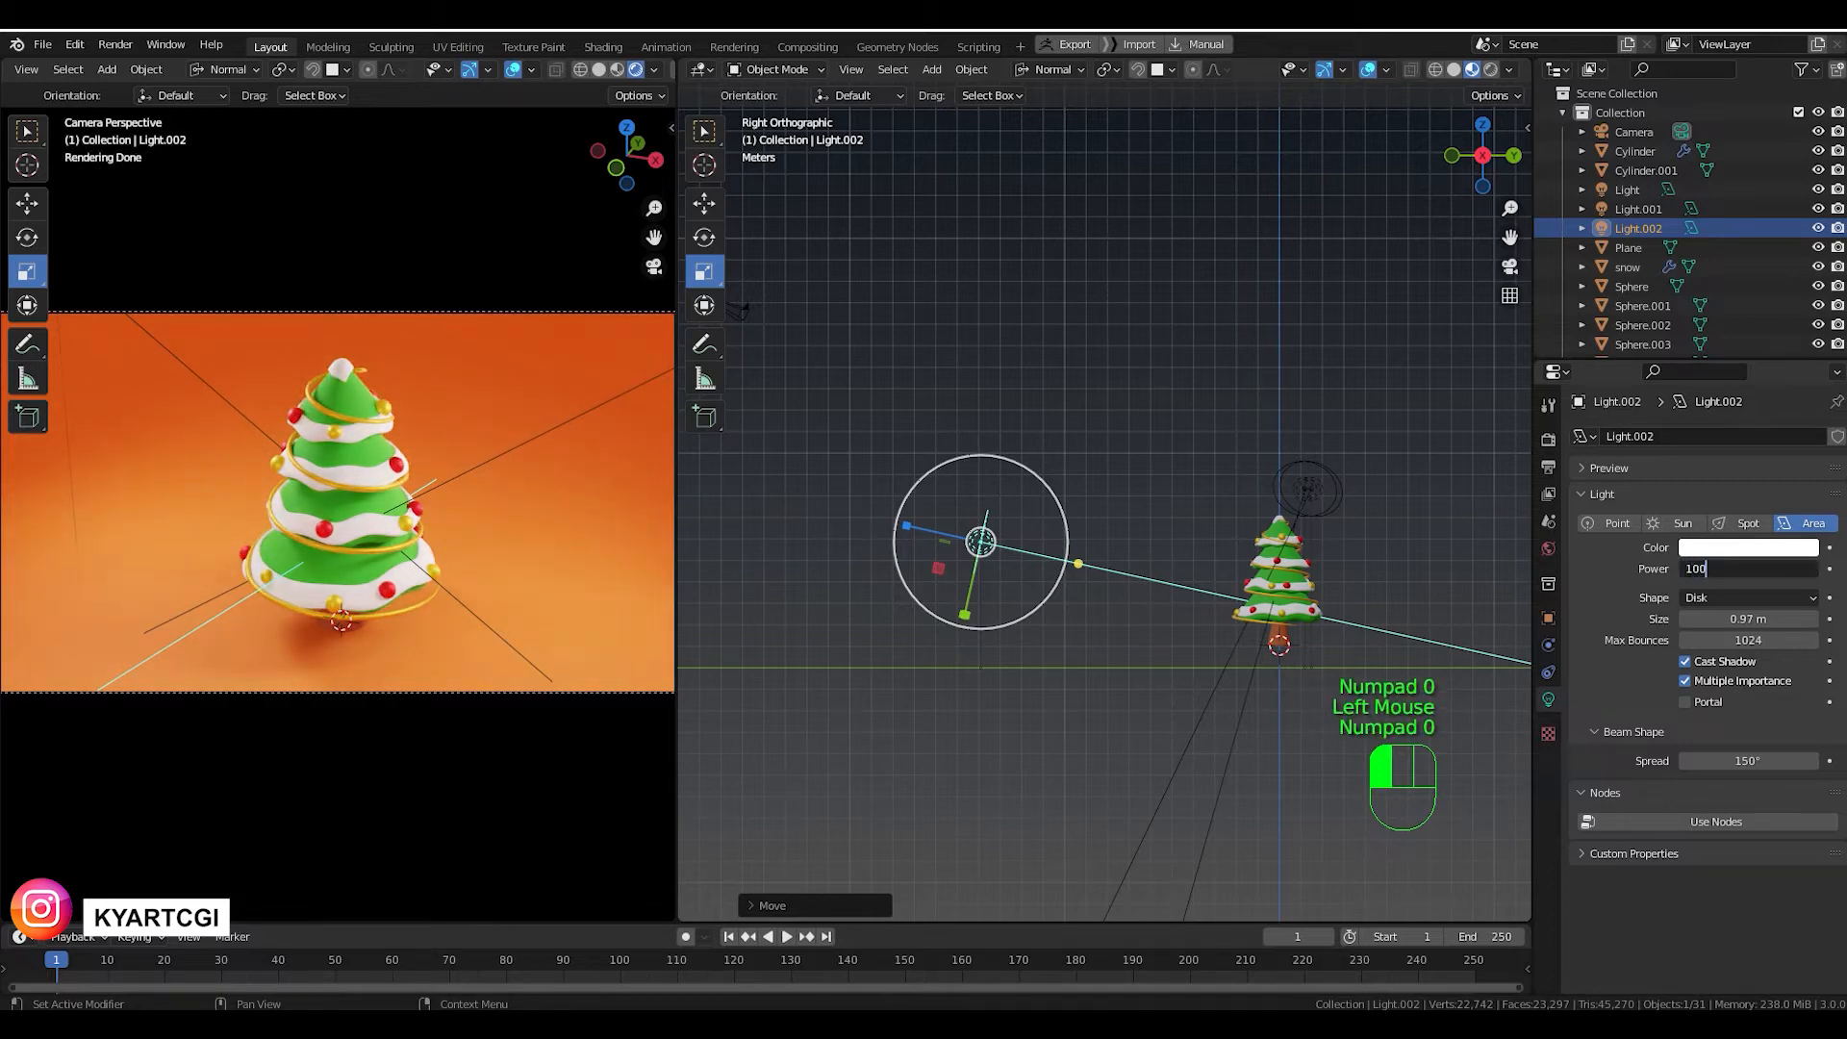
key("Return")
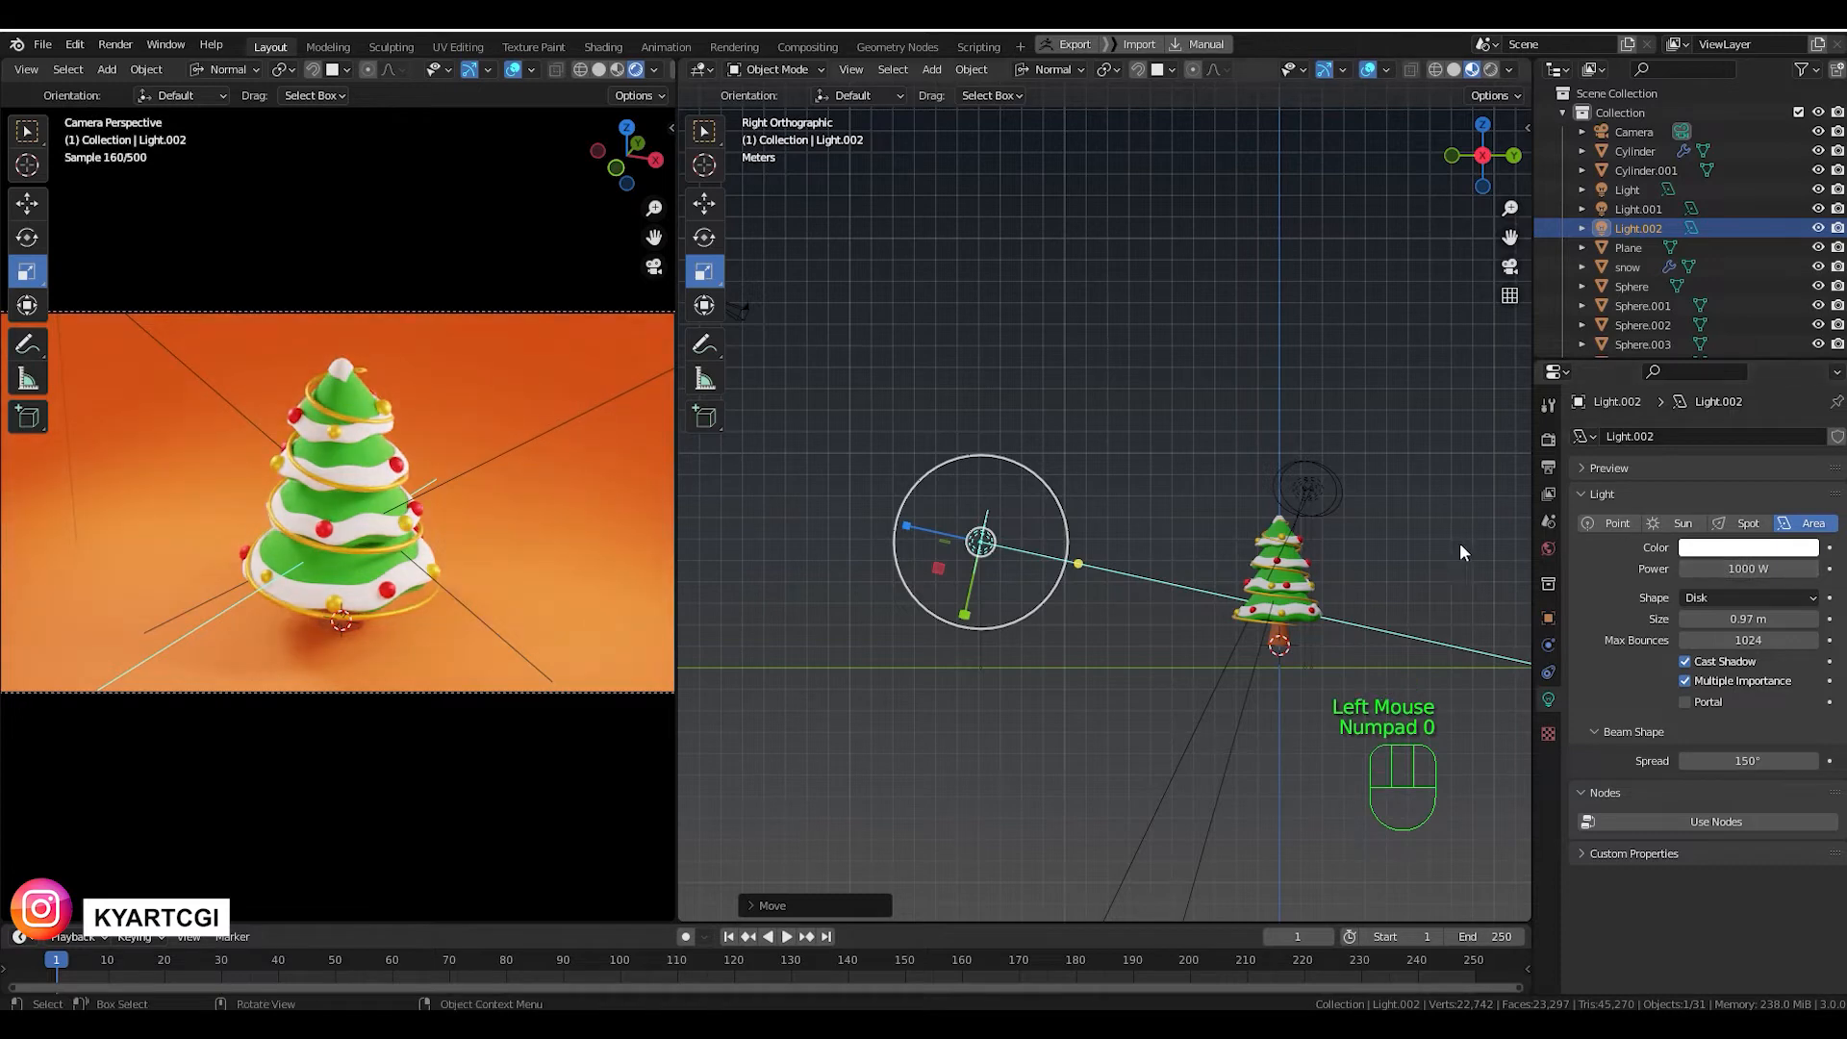
key("g")
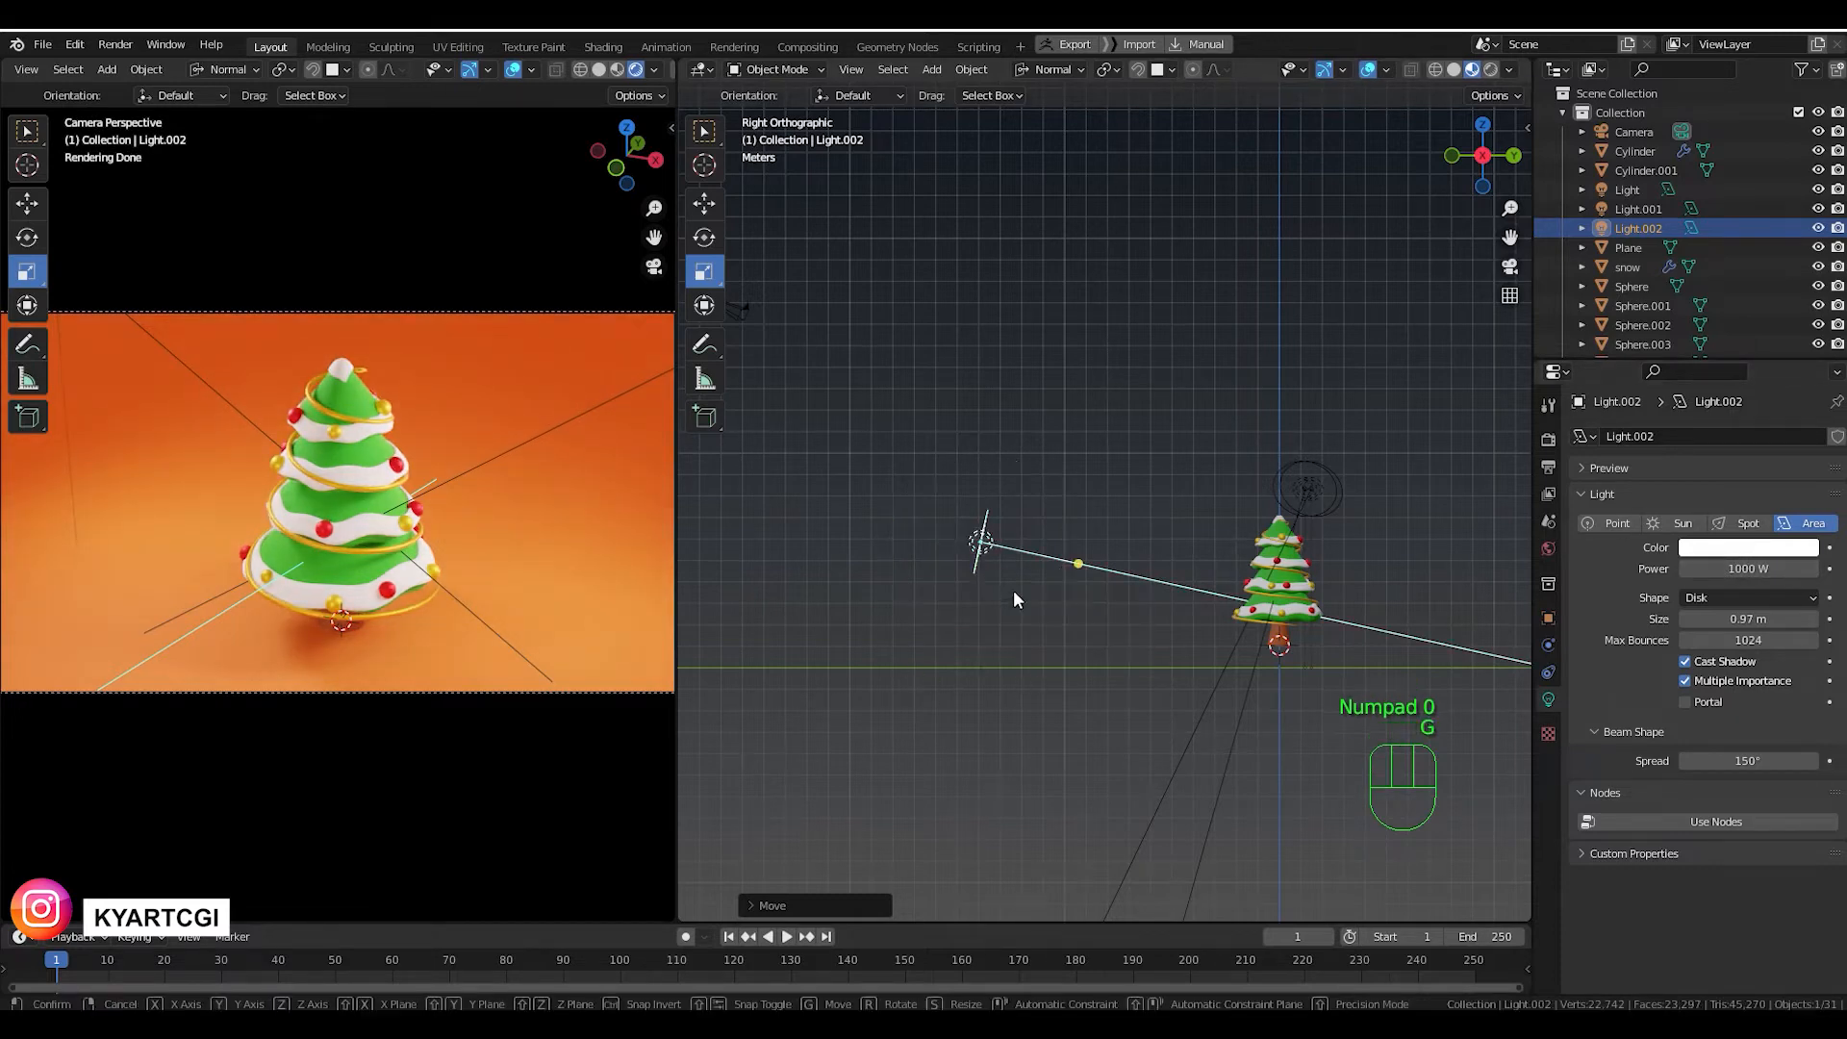
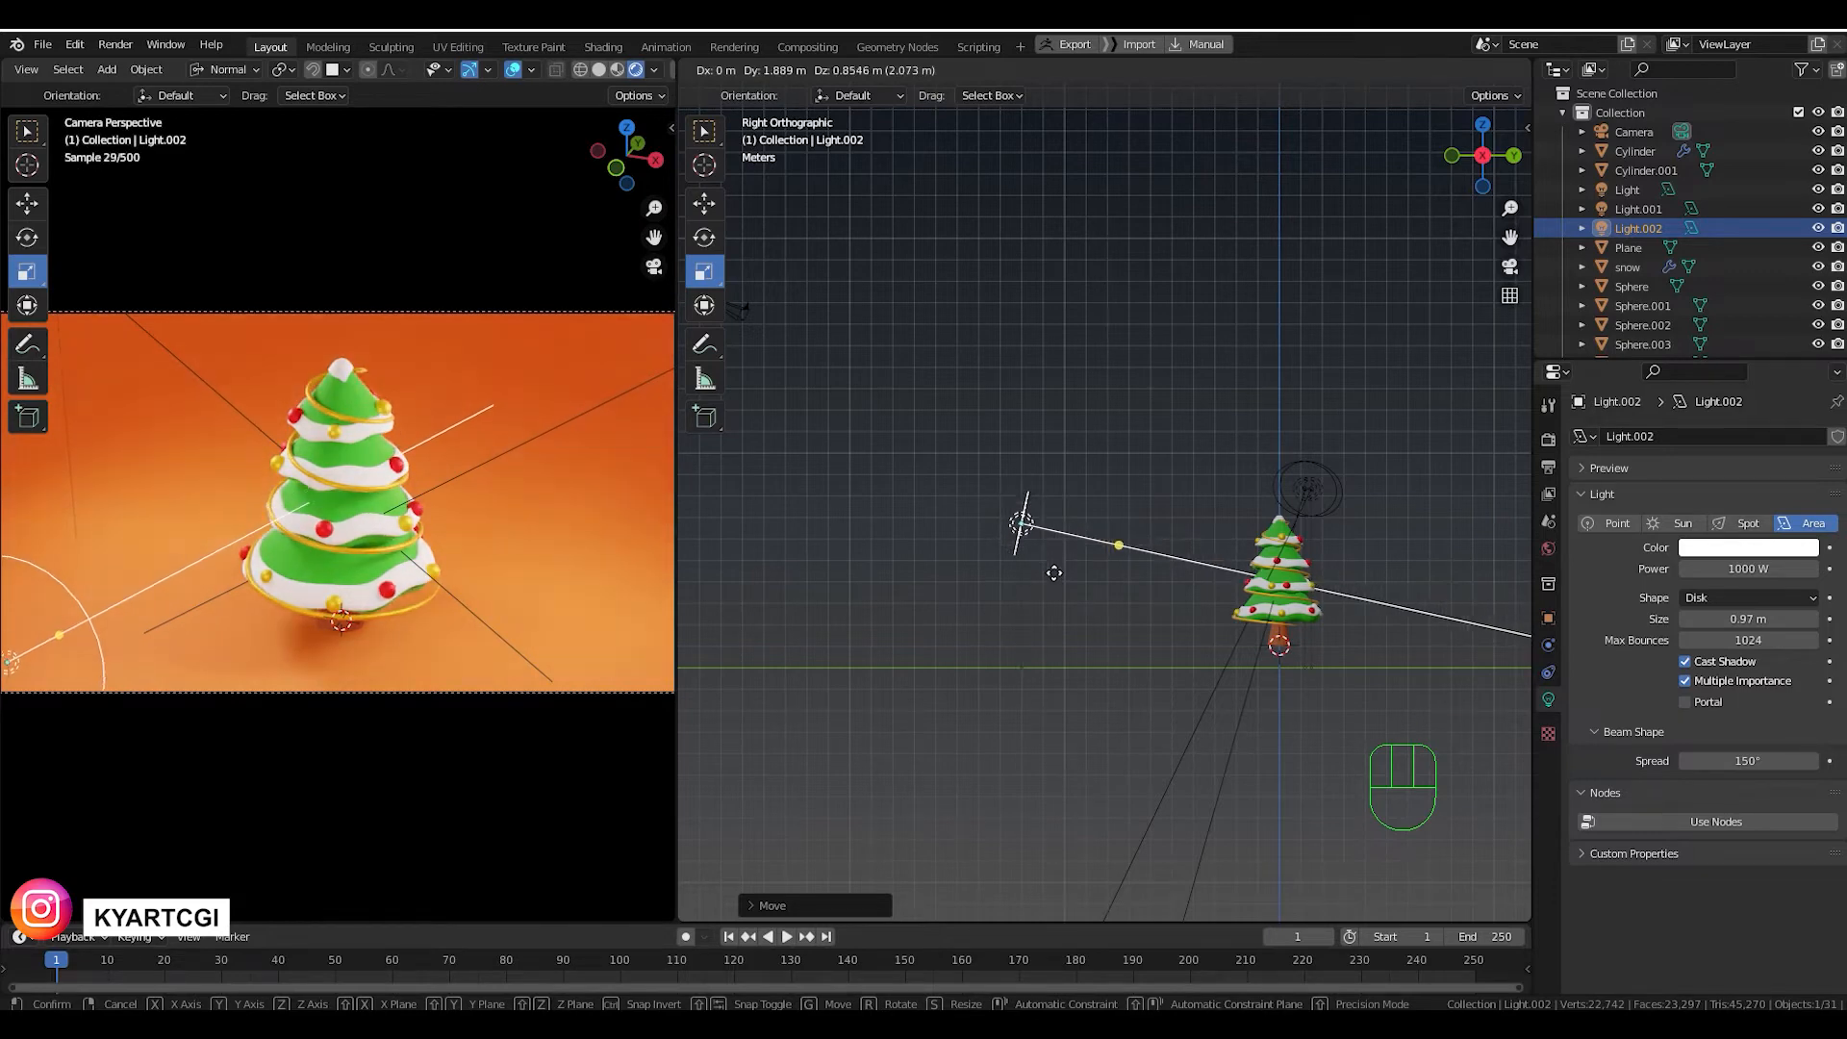
left_click(1055, 568)
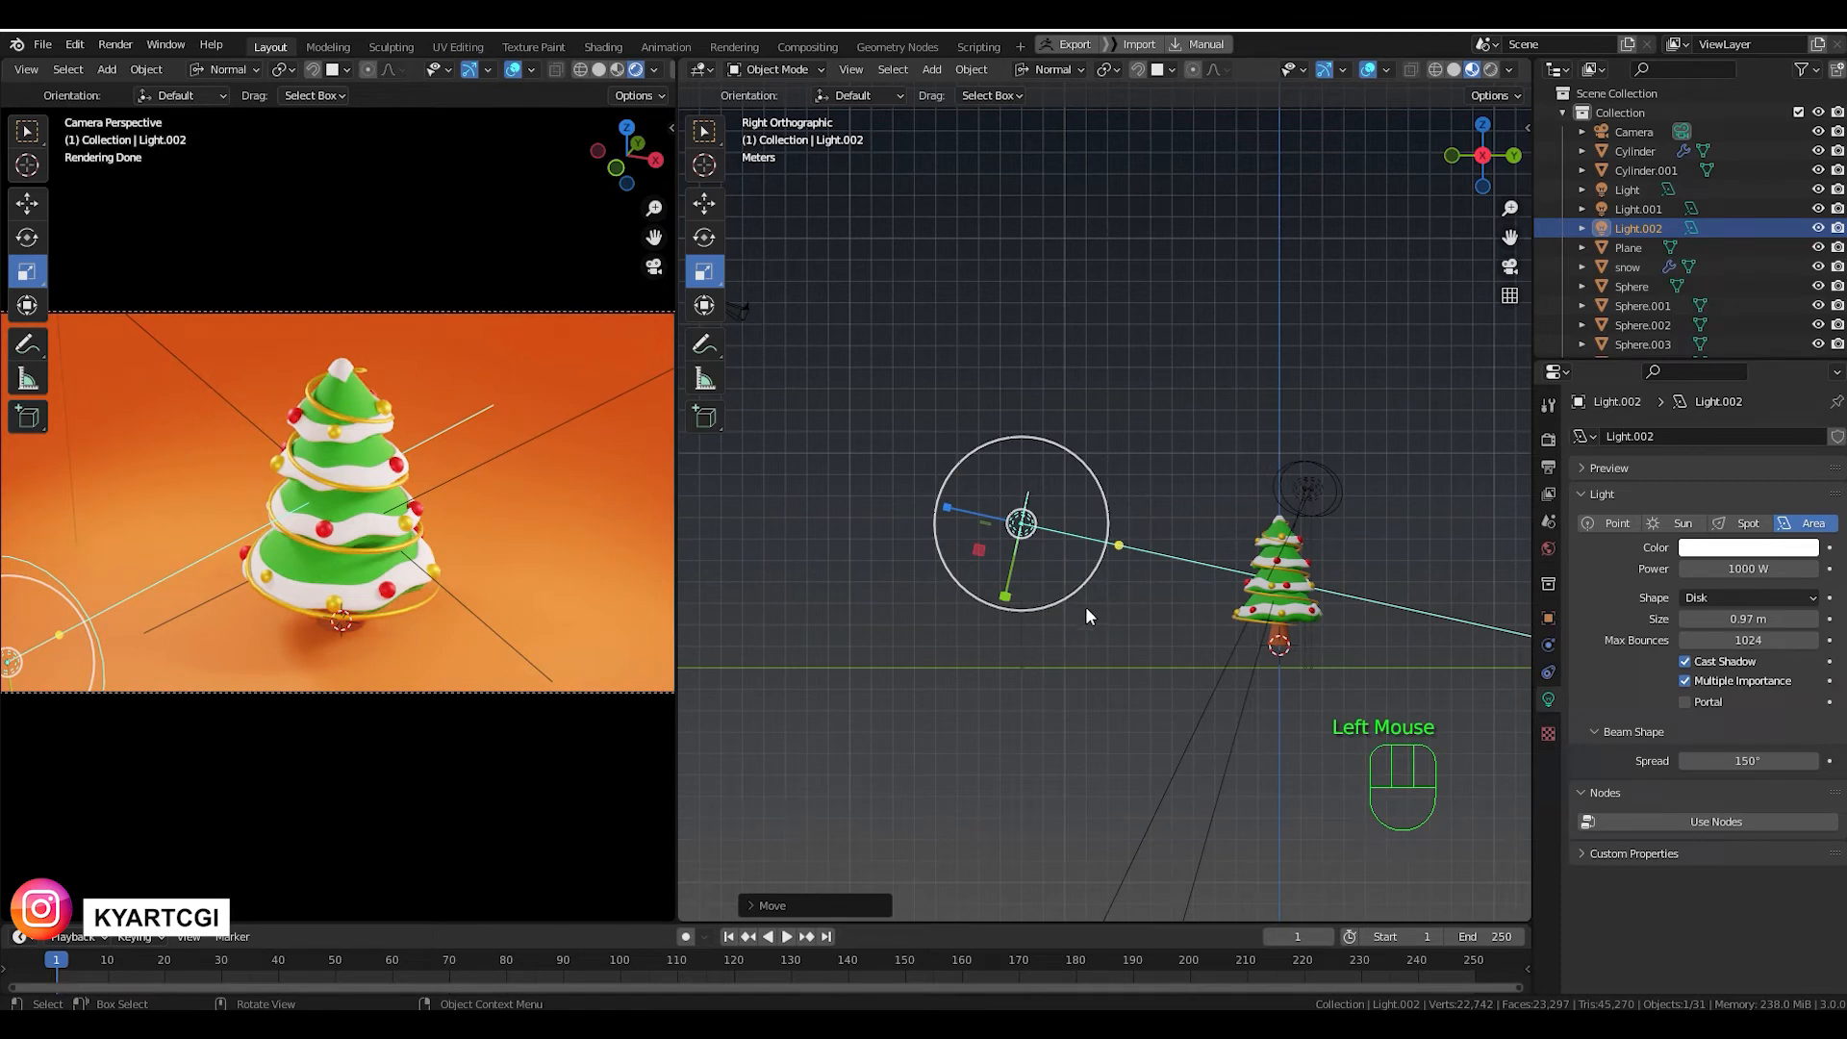
In top view, duplicate the area light on the tree's right, place the copy behind the tree and rotate it about 77° to face it.
middle_click_drag(1081, 573, 1192, 531)
scroll(1187, 586, "down", 2)
scroll(1192, 531, "up", 2)
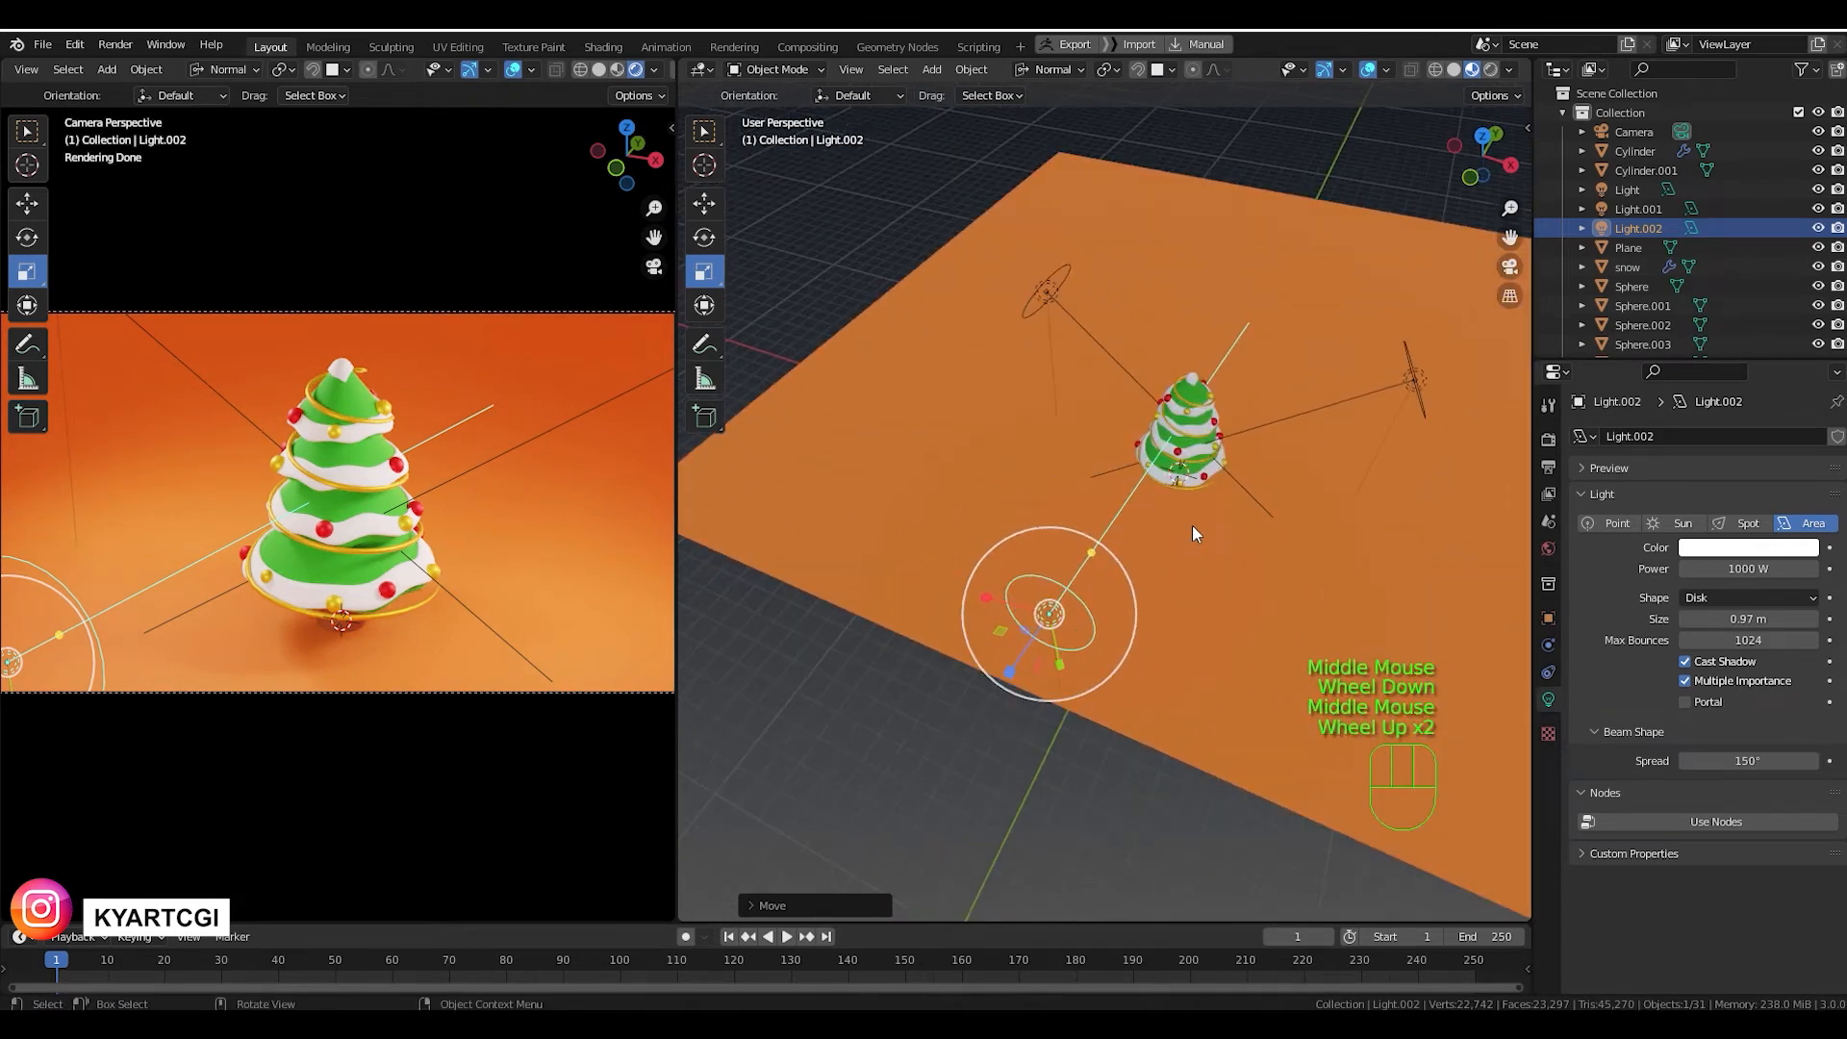
key("KP_7")
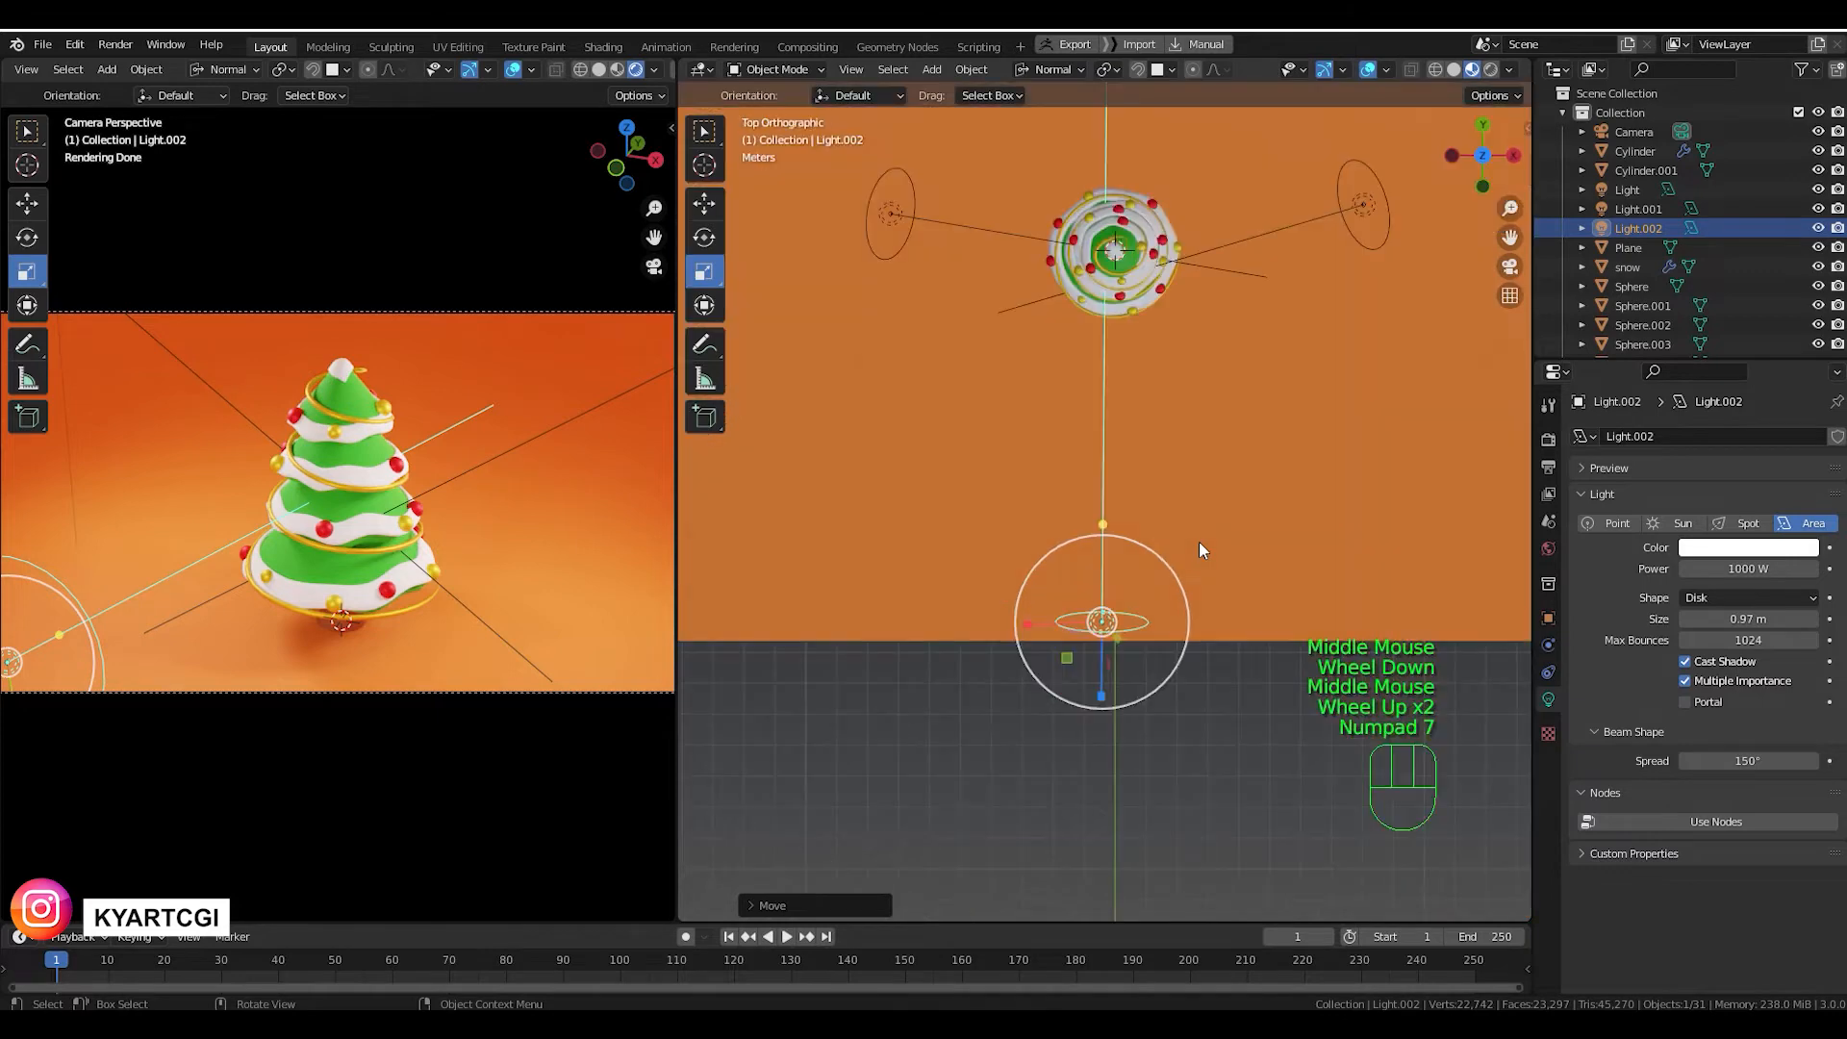
middle_click_drag(1208, 580, 1214, 857, "shift")
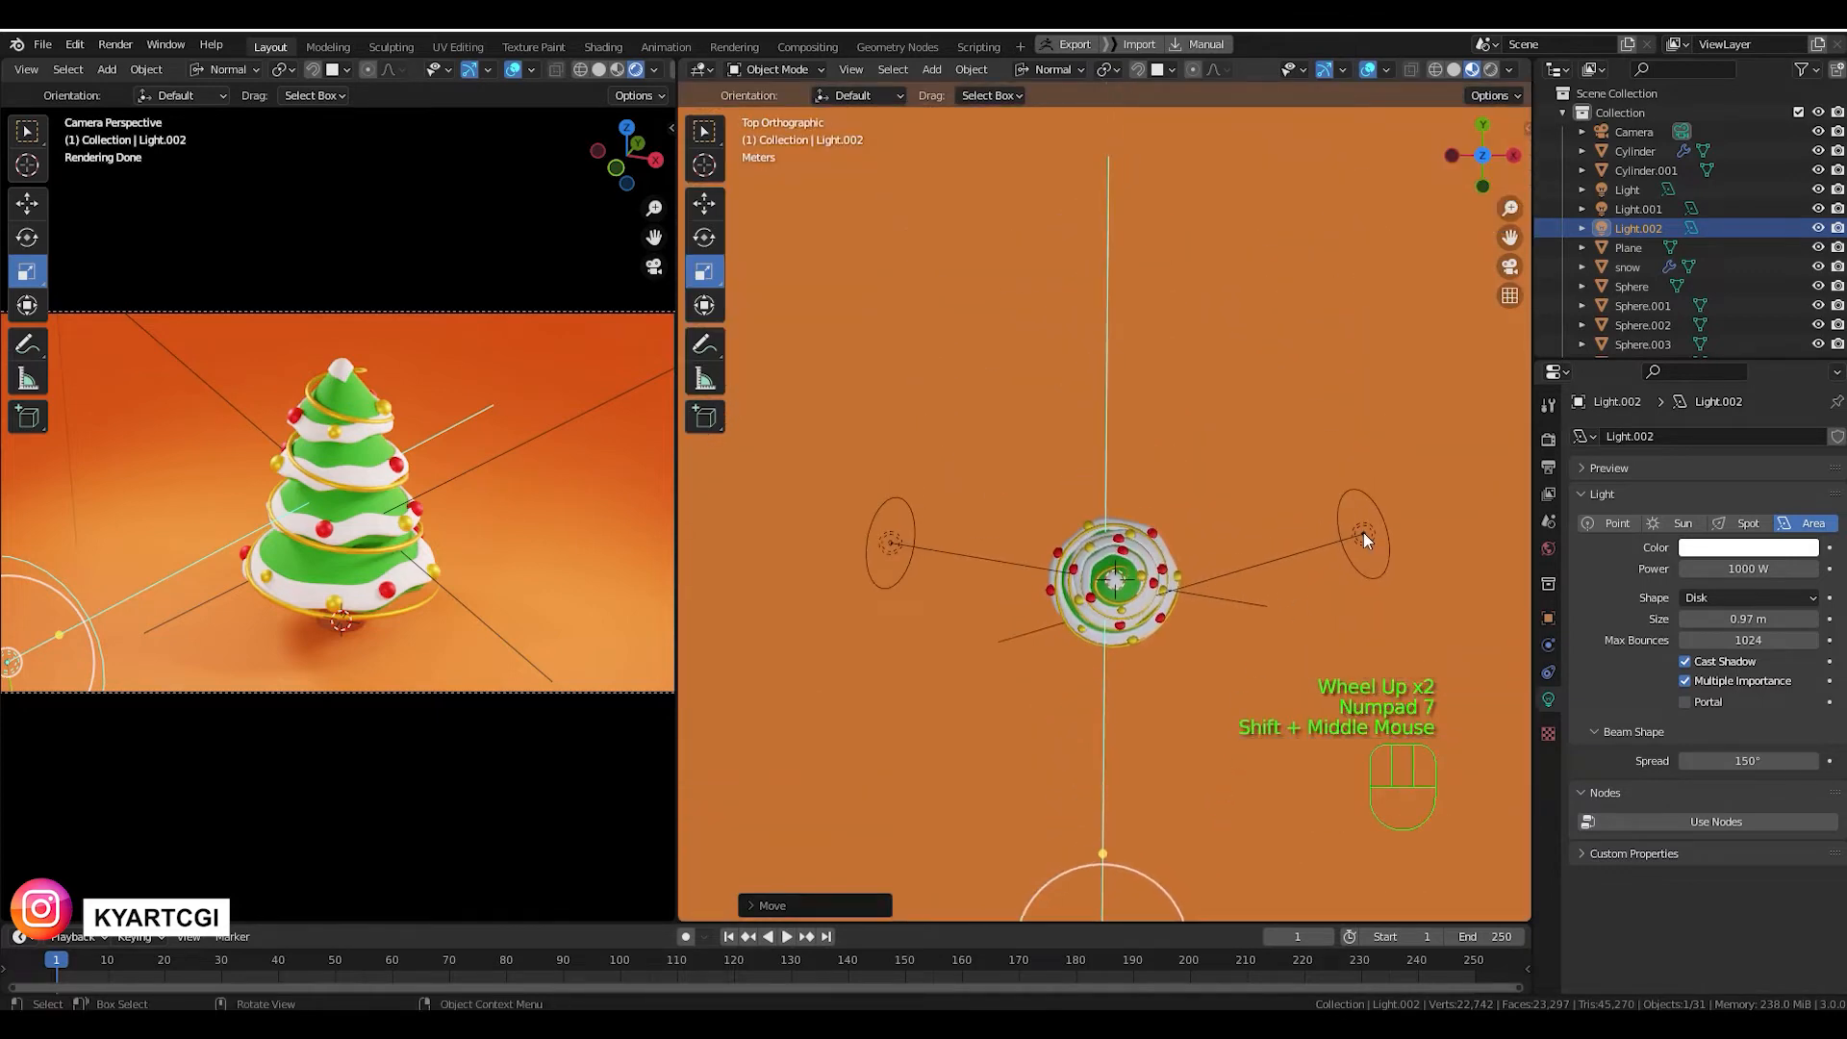
left_click(1366, 539)
key("shift+d")
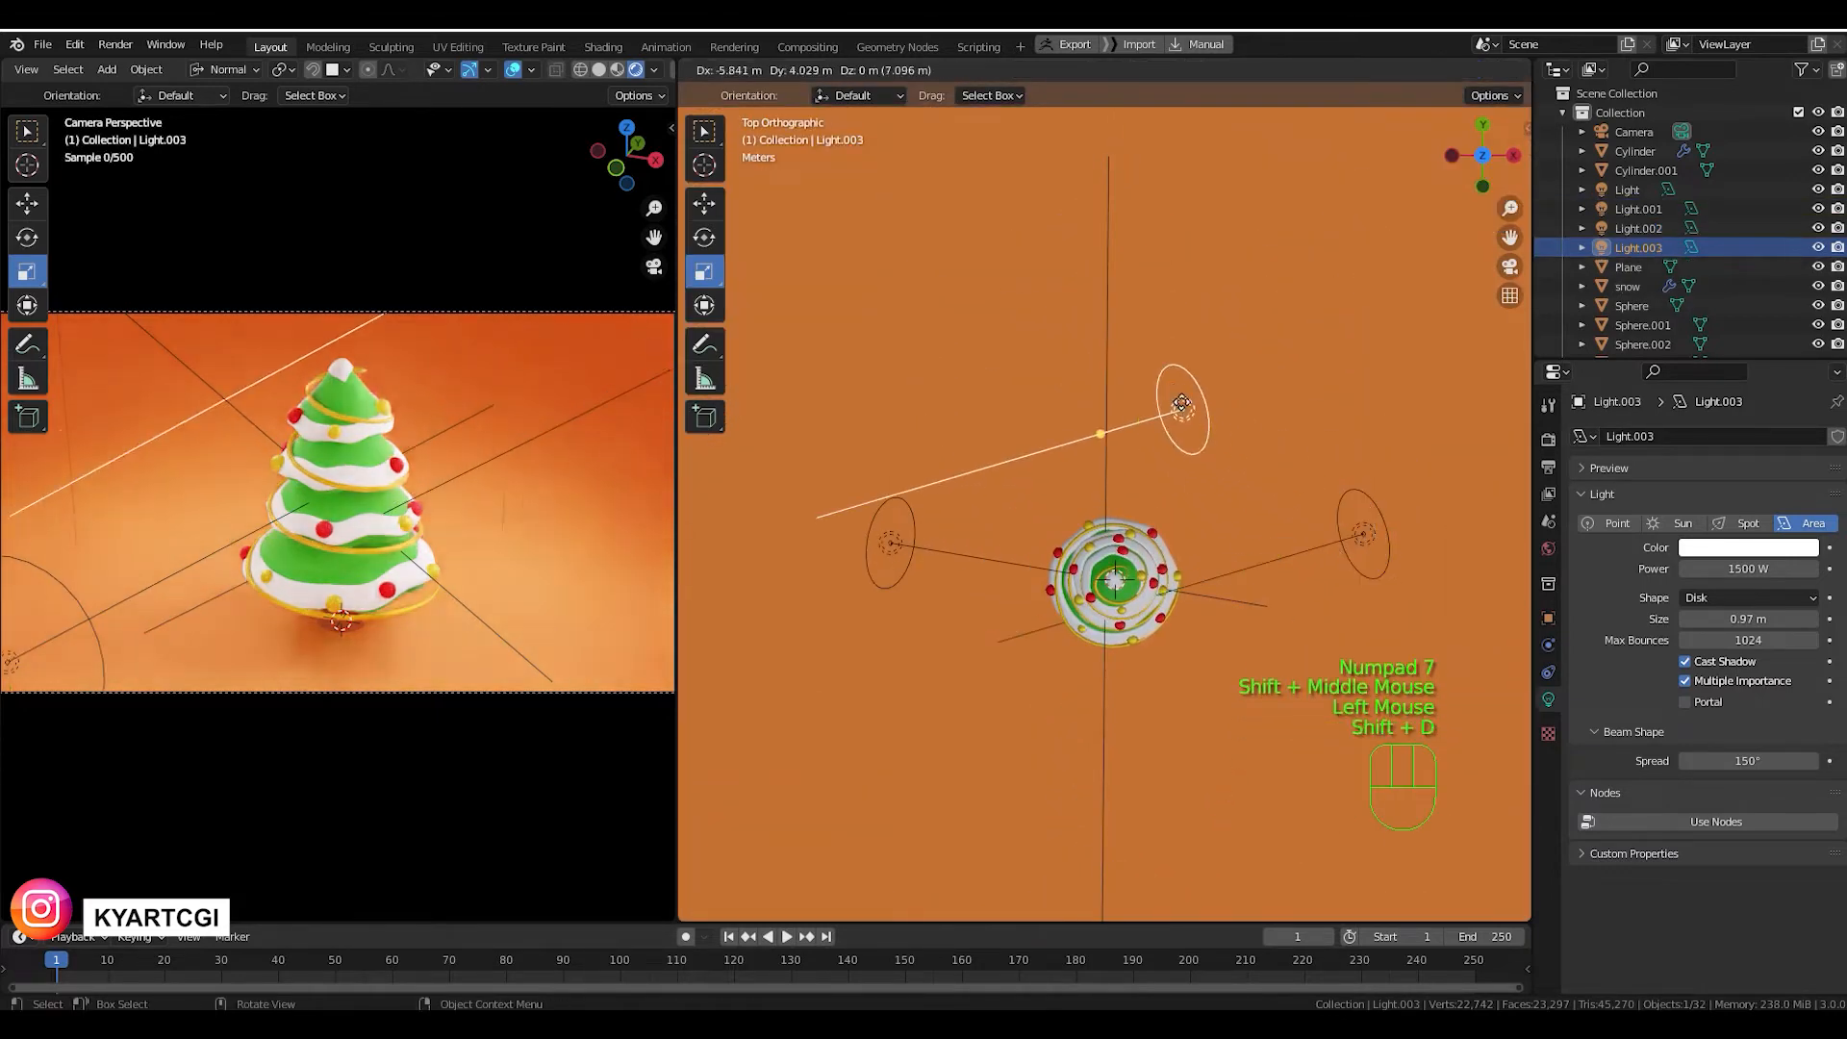
left_click(1127, 365)
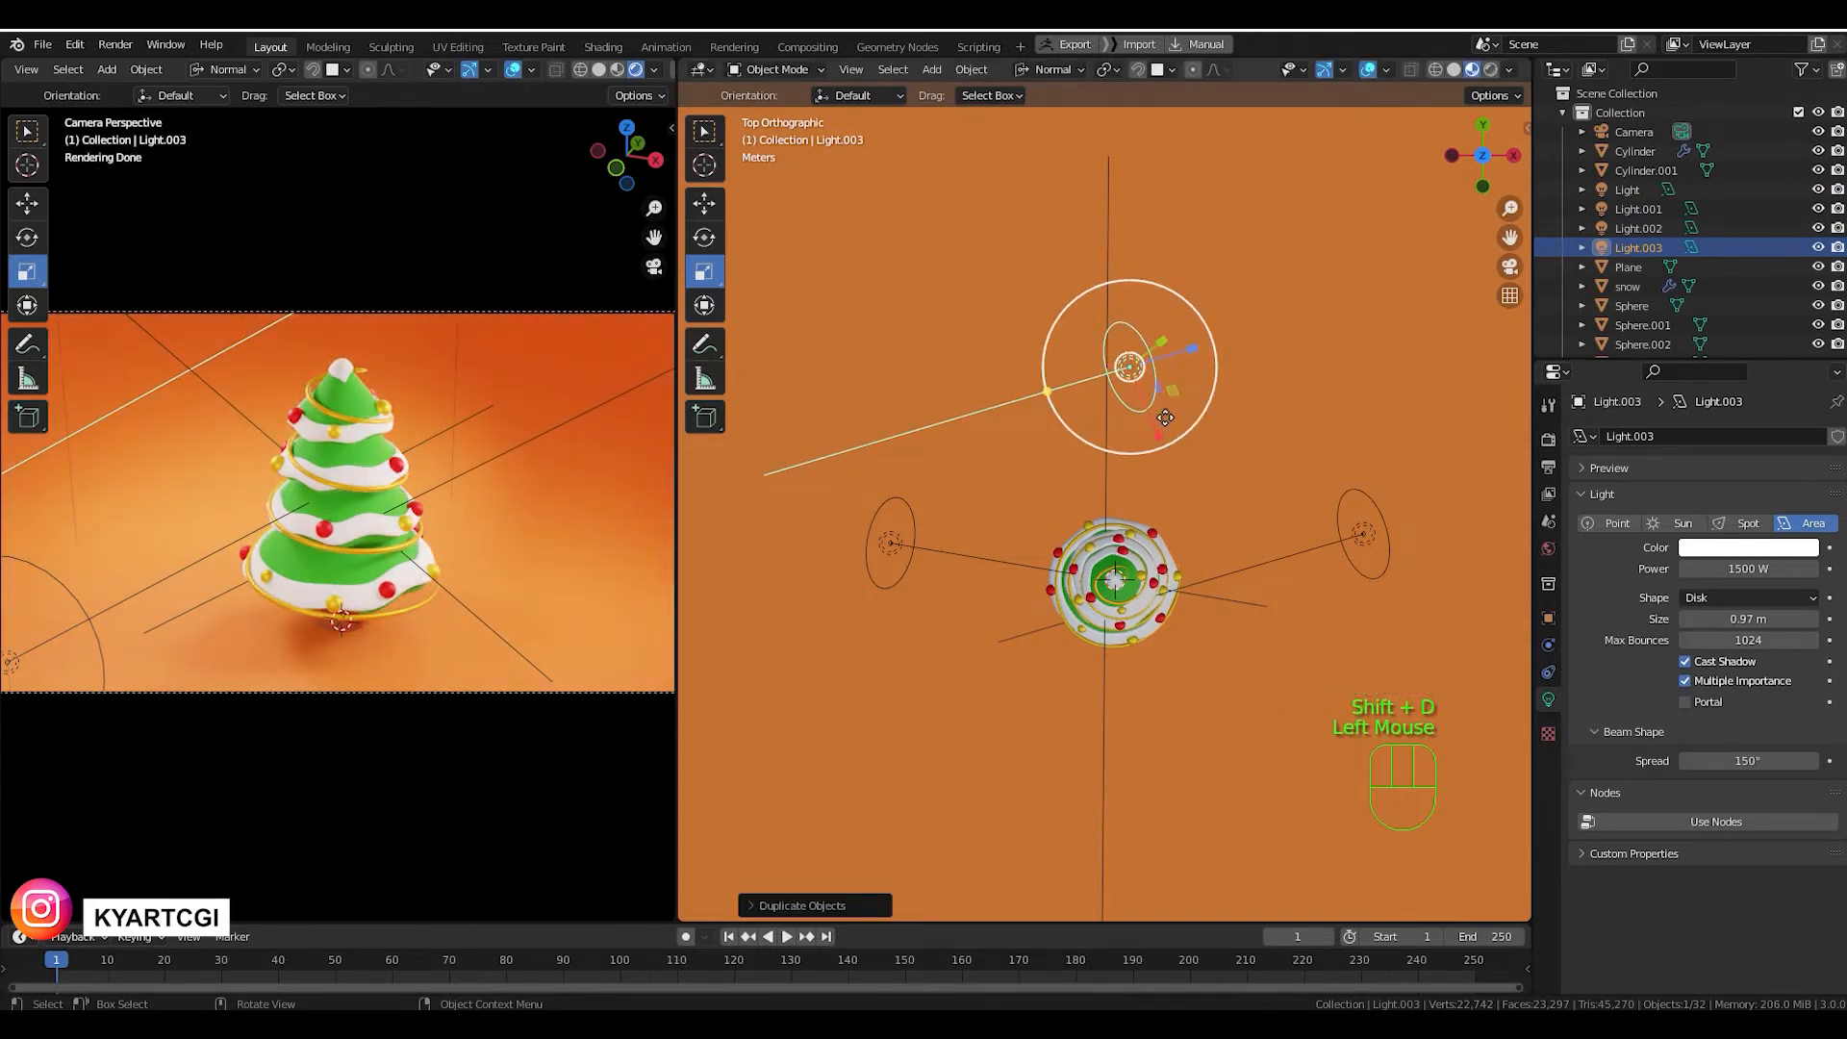
key("r")
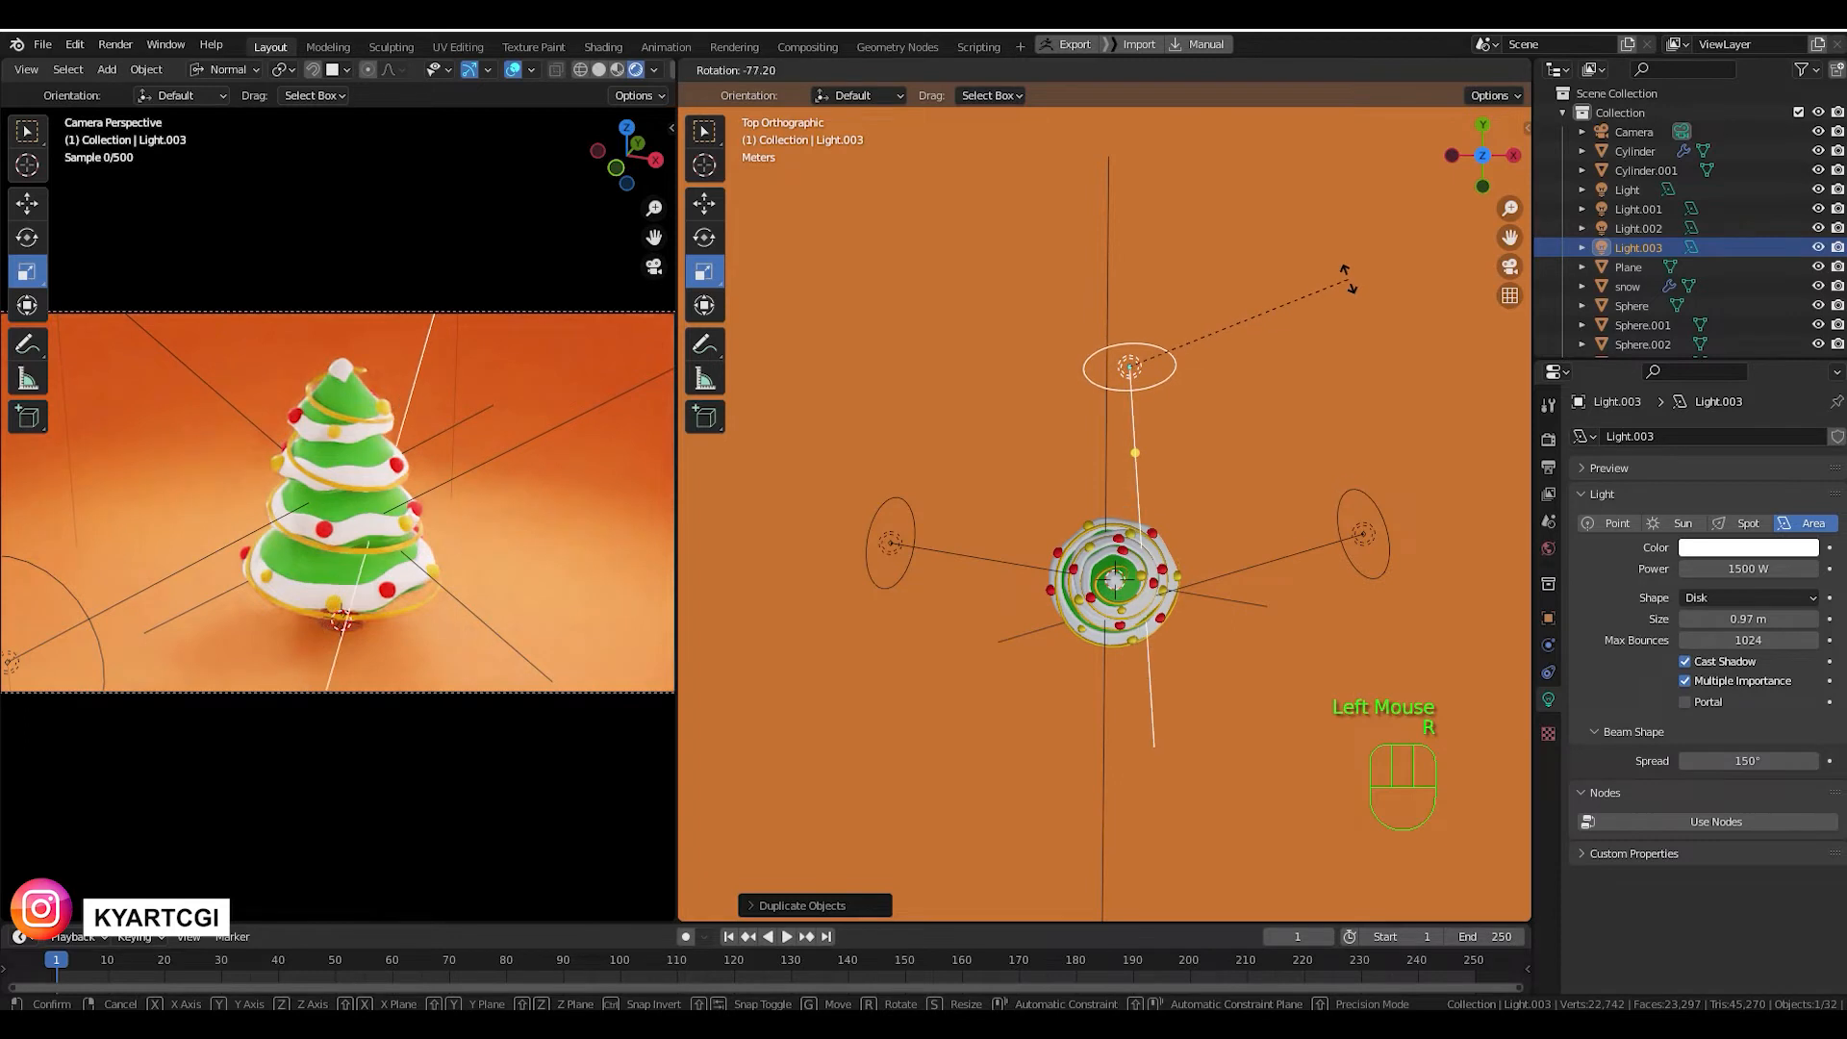
left_click(1344, 289)
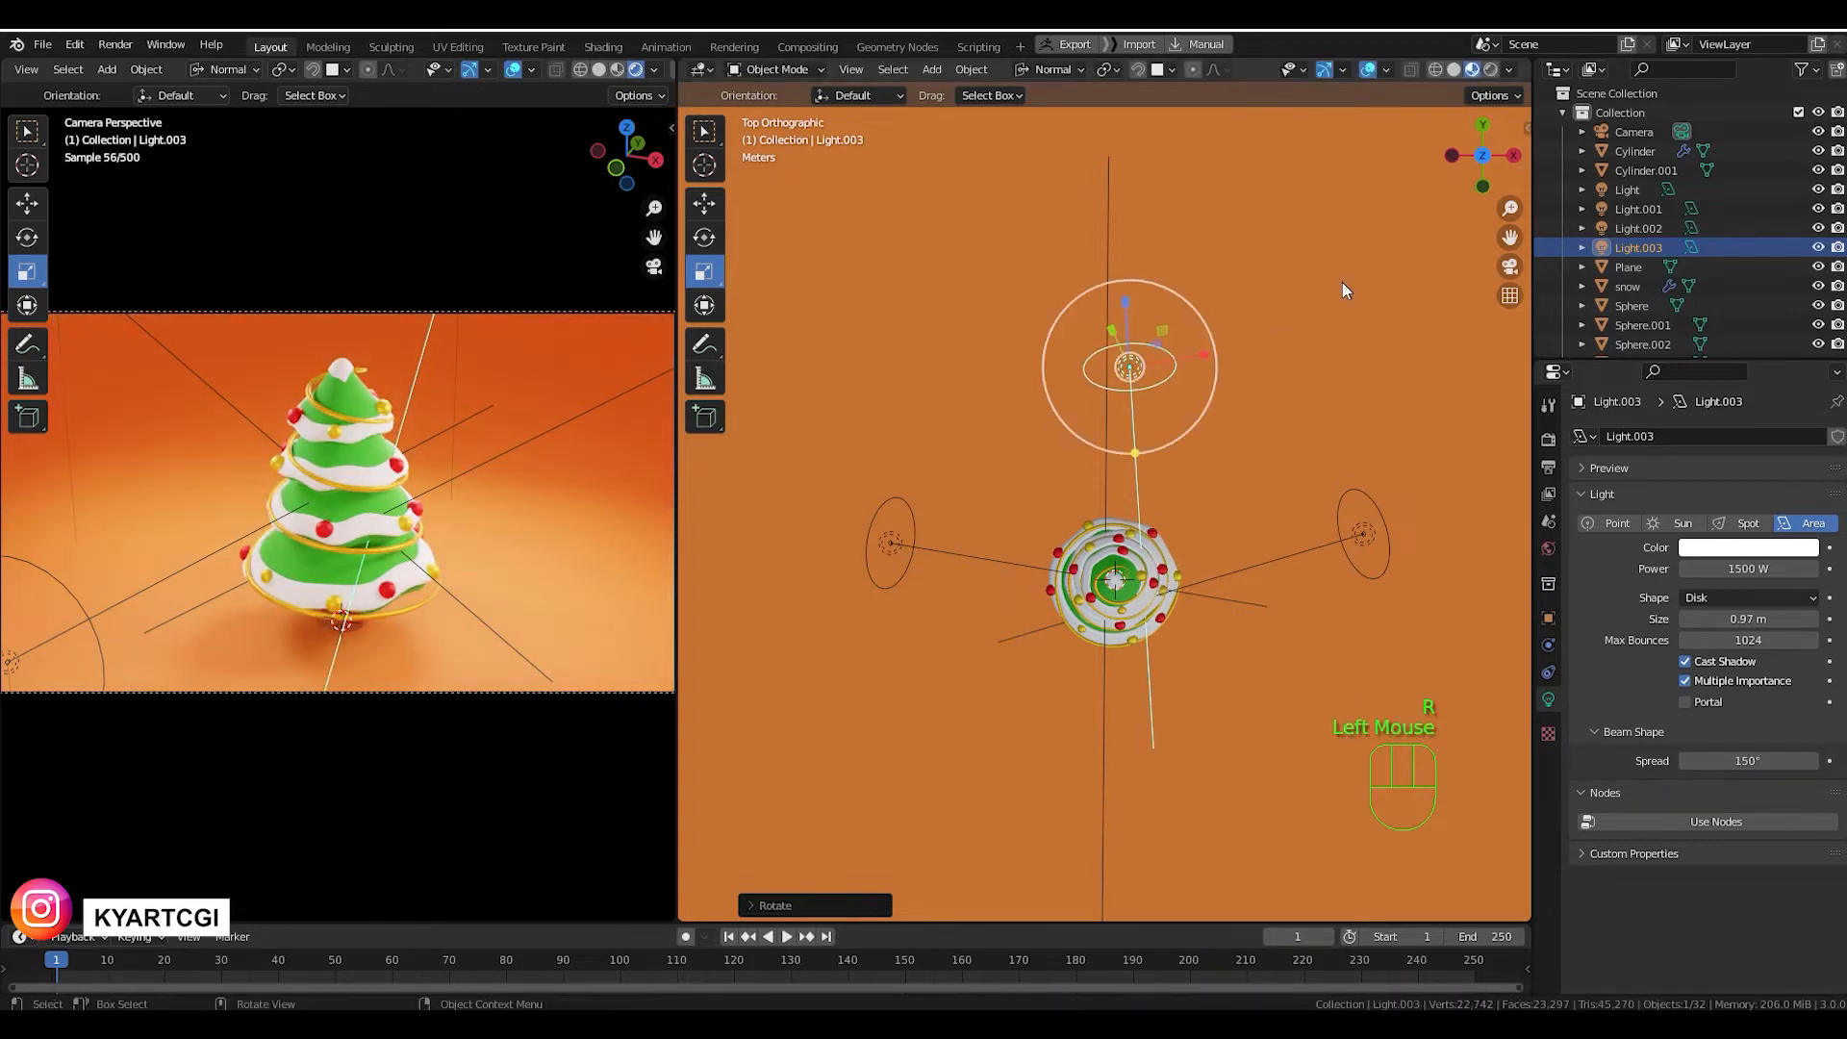
Rotate the back light about 4° more in top view and shift it slightly left to line up with the tree.
key("r")
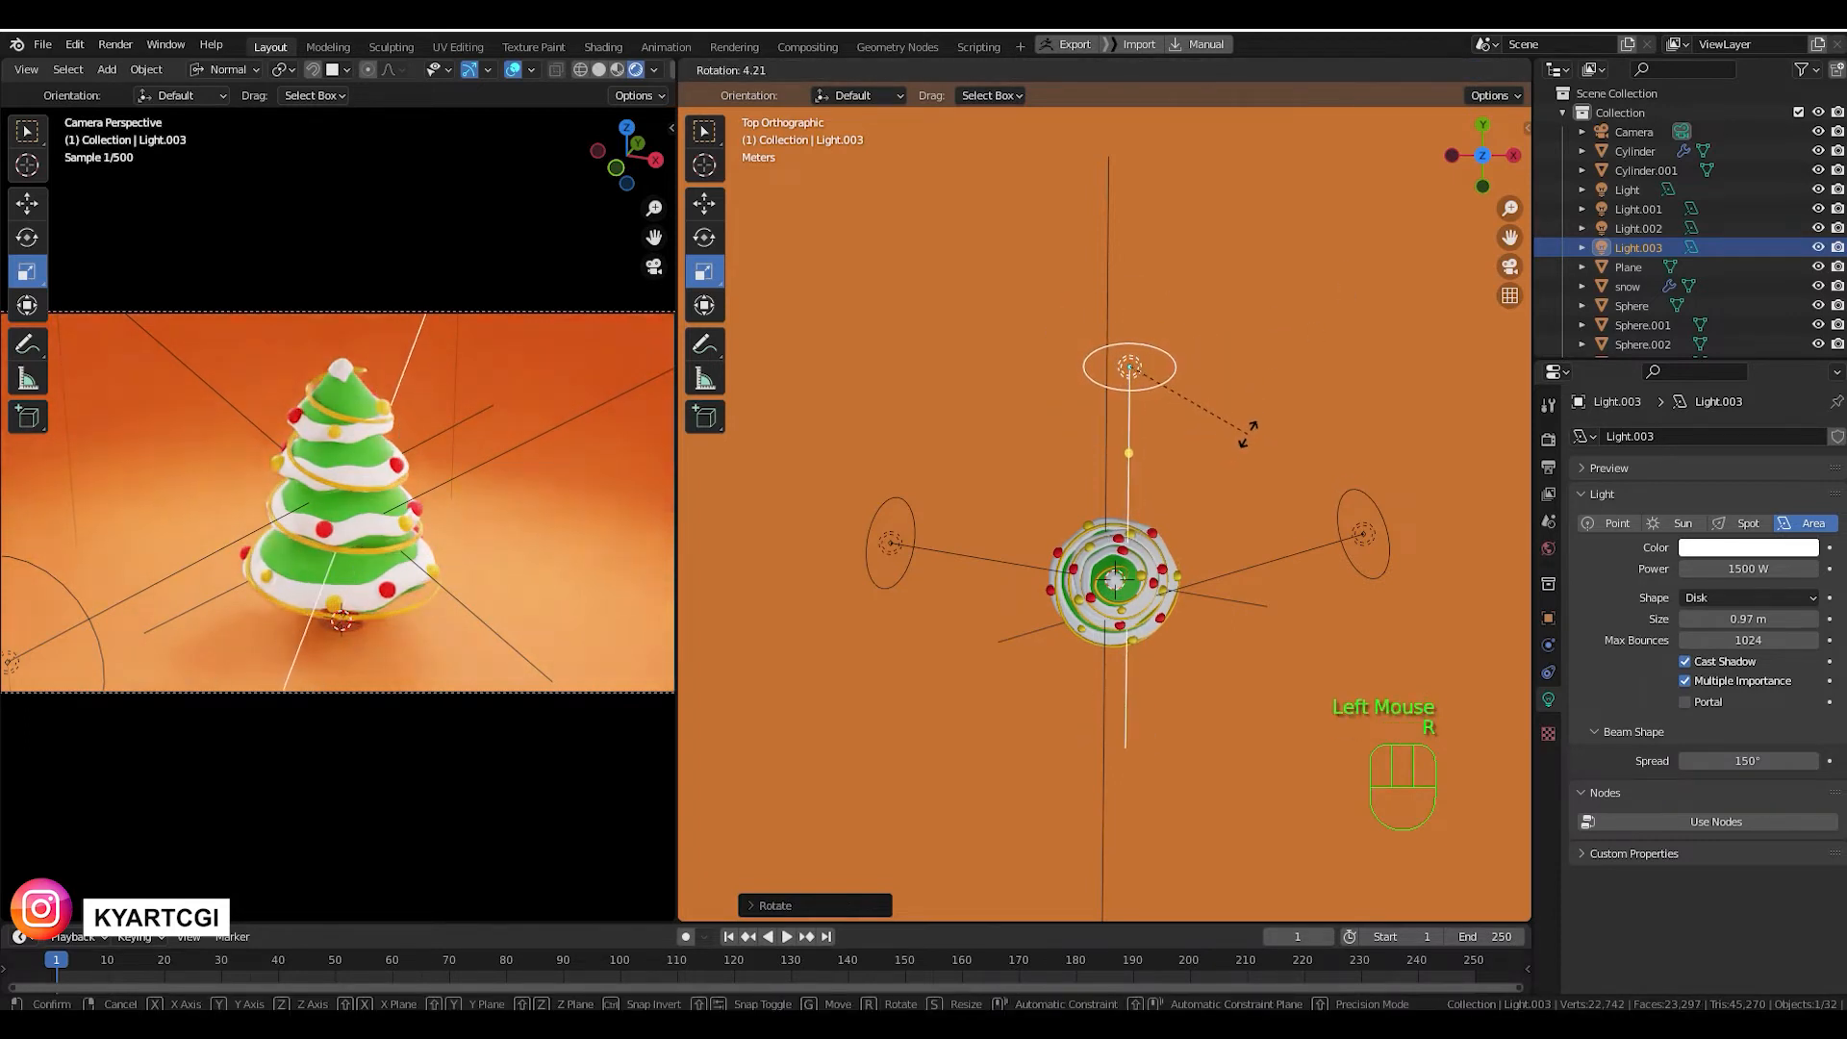
left_click(1247, 441)
key("g")
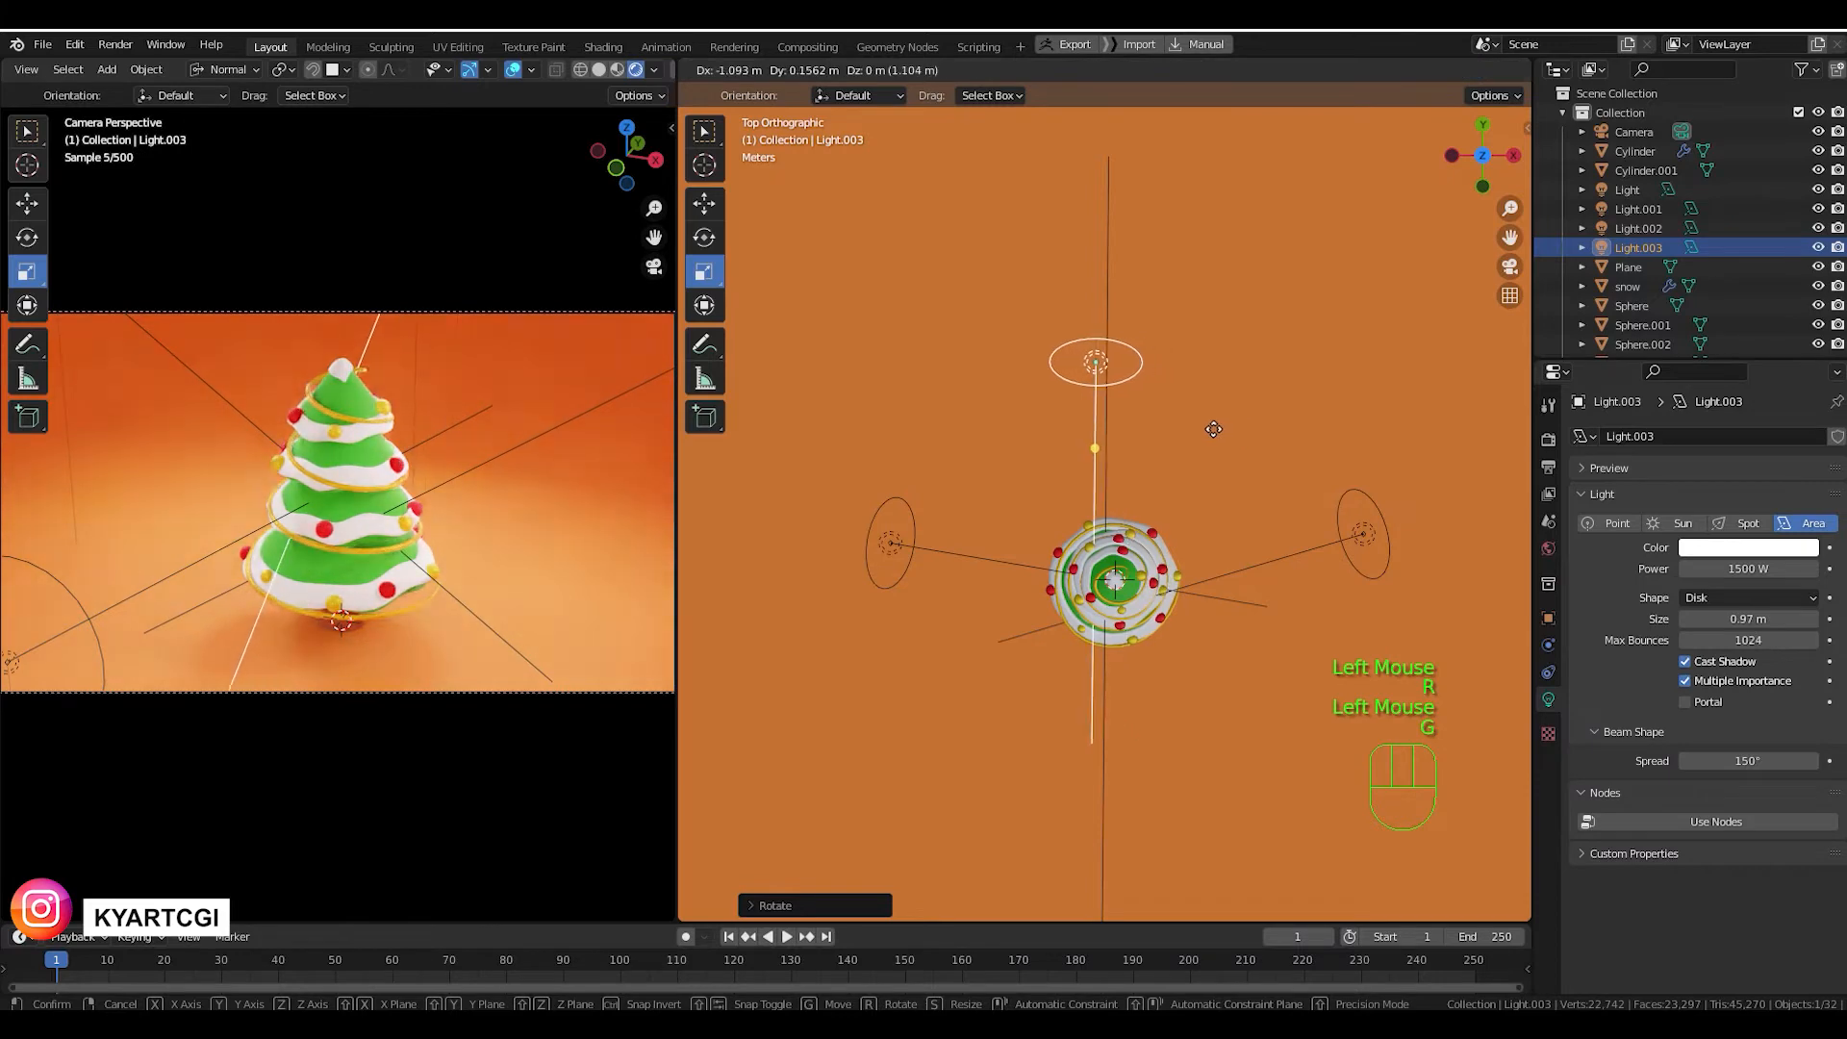
left_click(1227, 431)
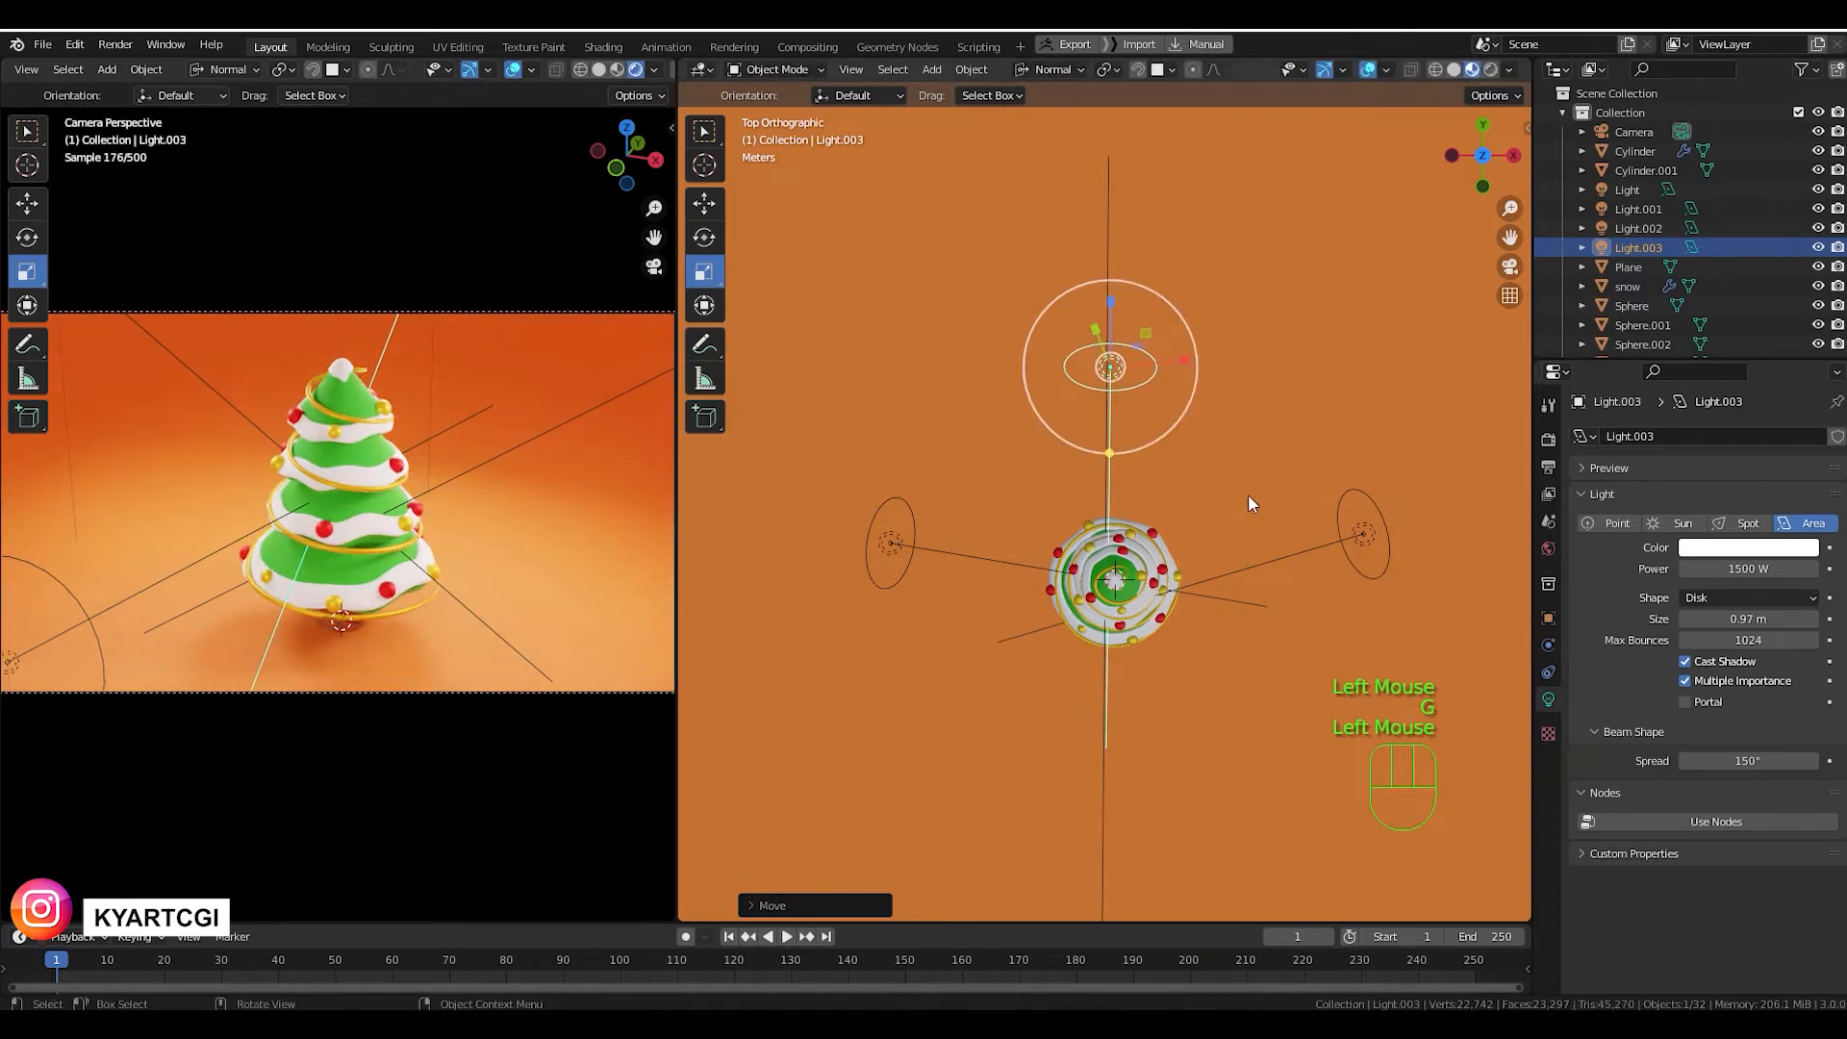
In right view, lower the back light about 3.6 m to the tree's height and tilt its beam slightly downward toward the tree.
key("KP_3")
middle_click_drag(1248, 493, 1186, 423, "shift")
key("r")
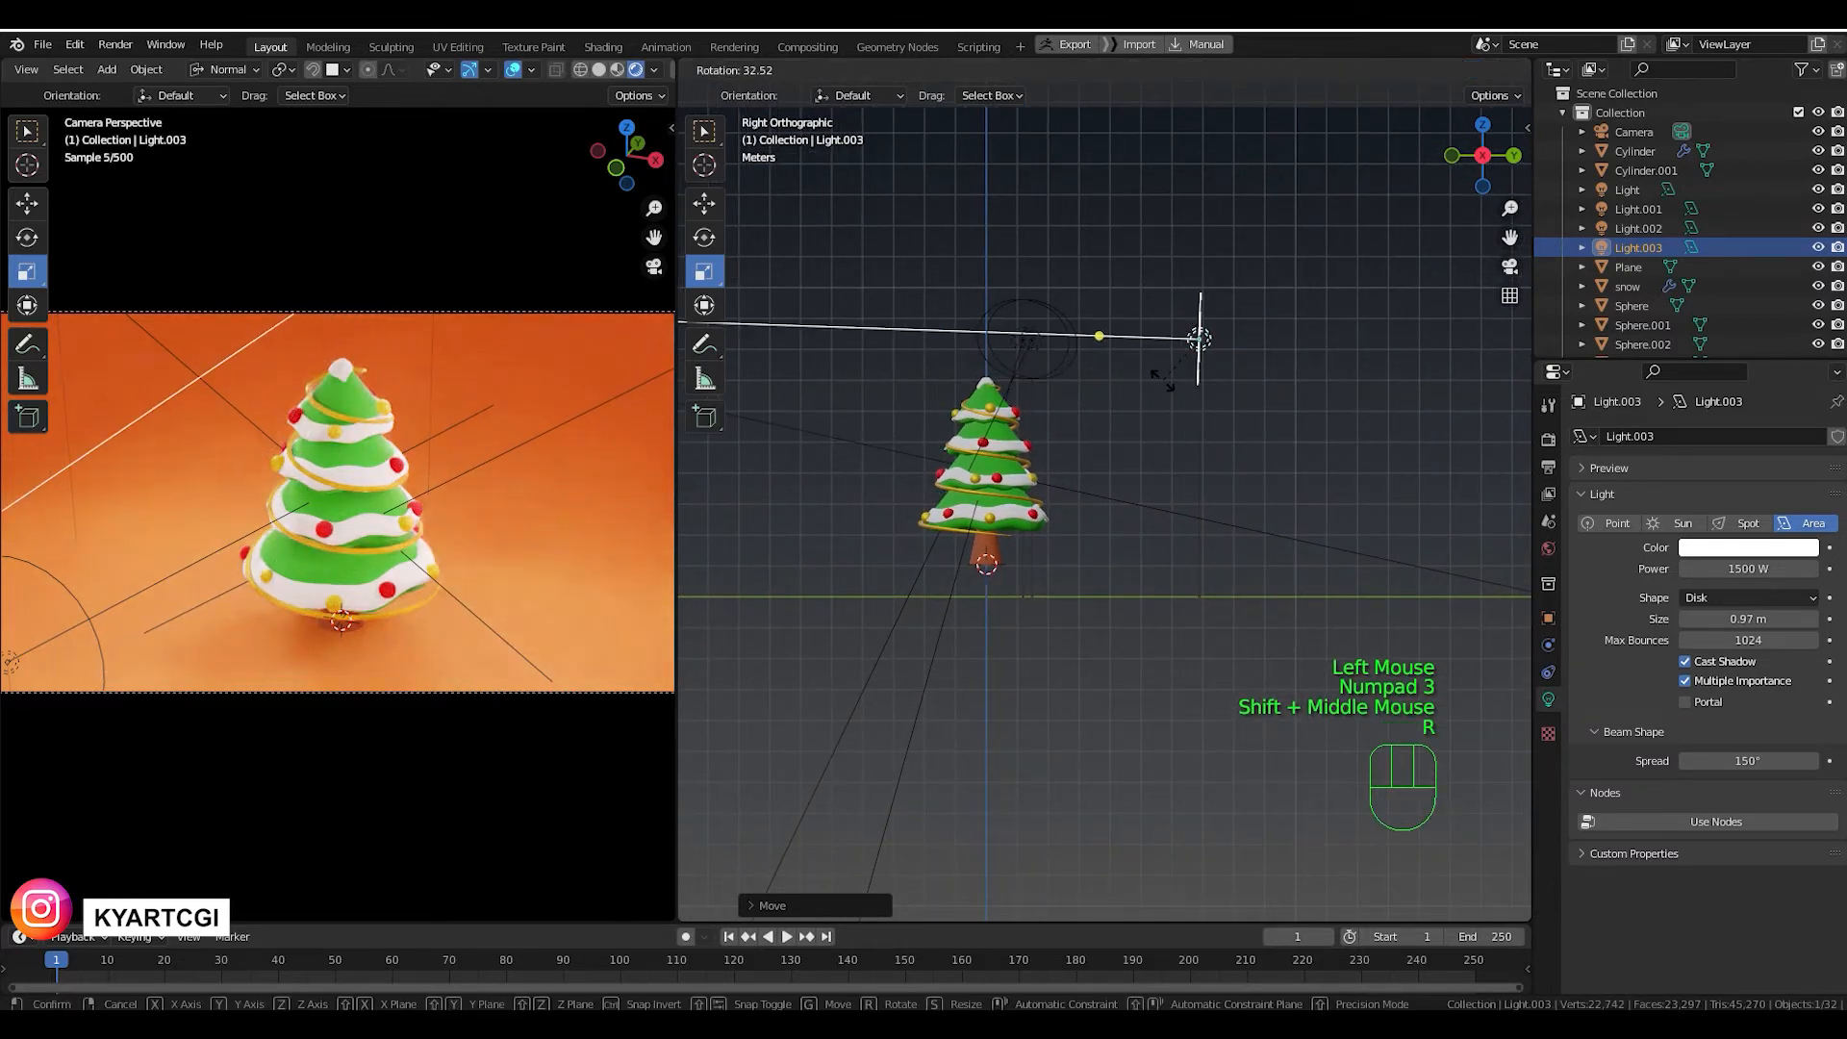
left_click(1163, 381)
key("g")
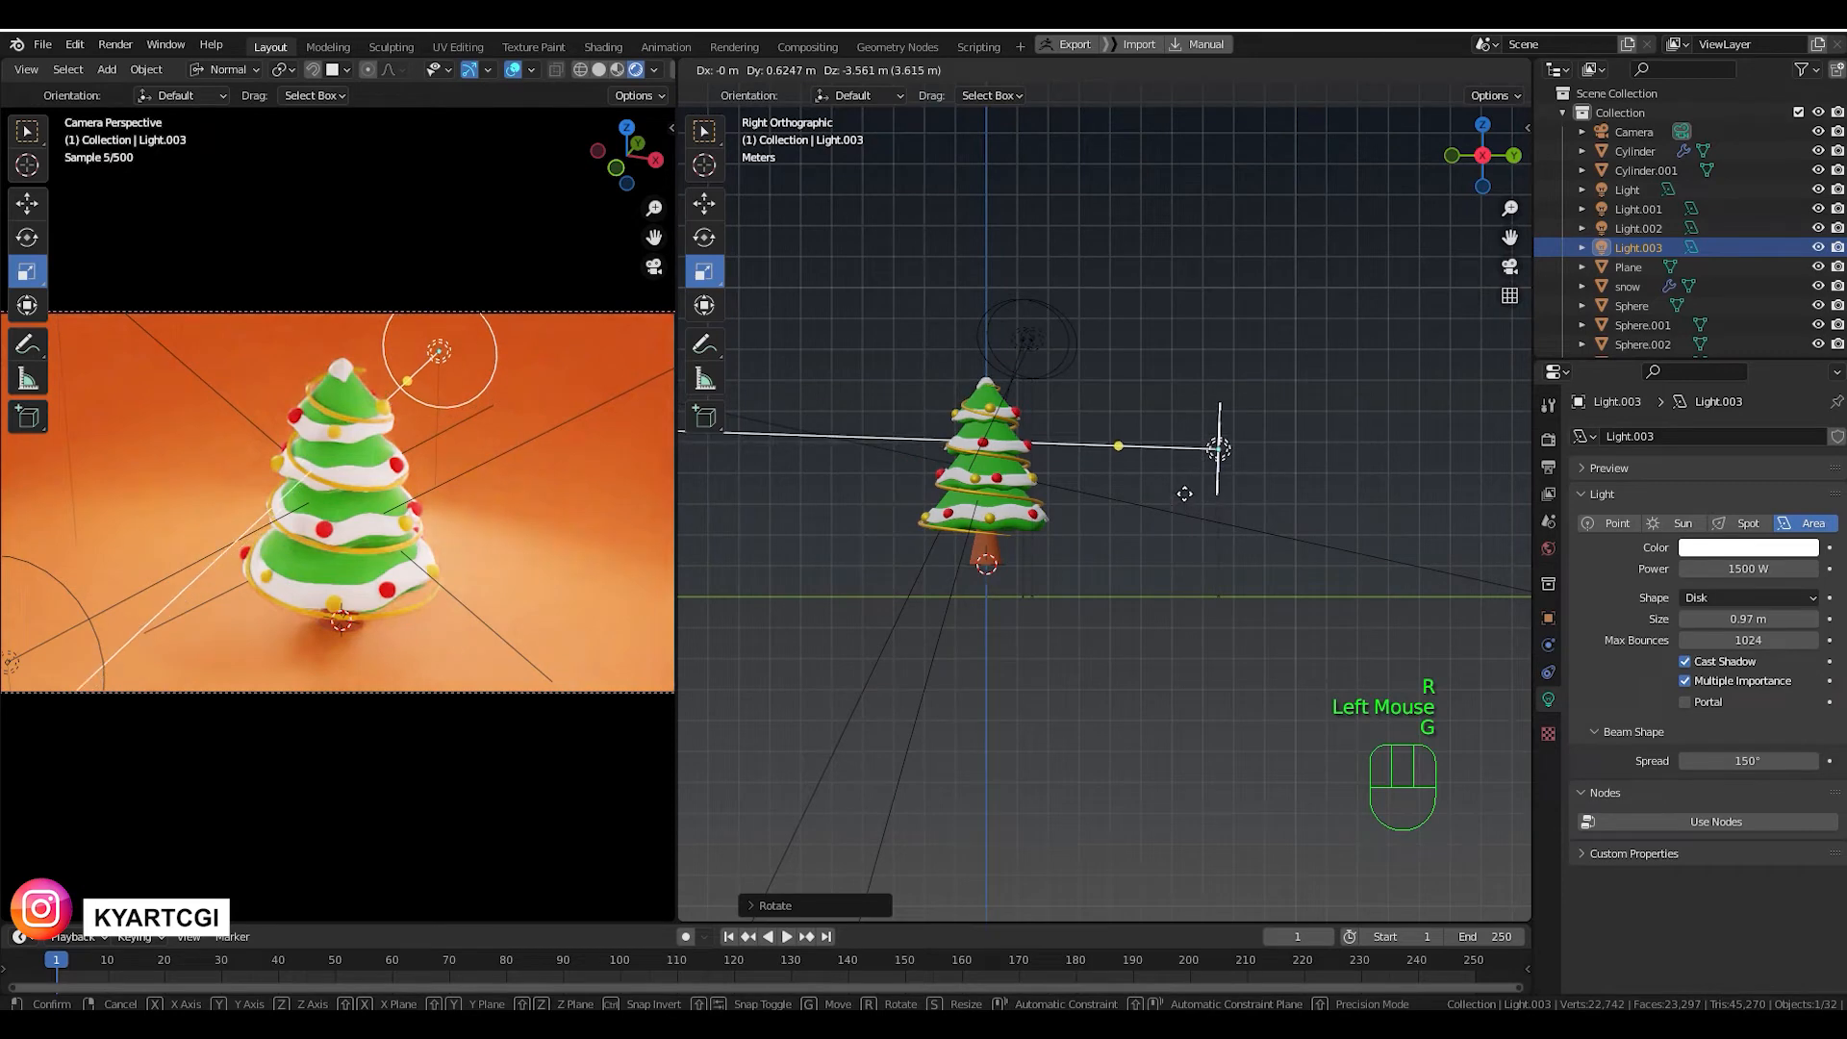
left_click(1184, 493)
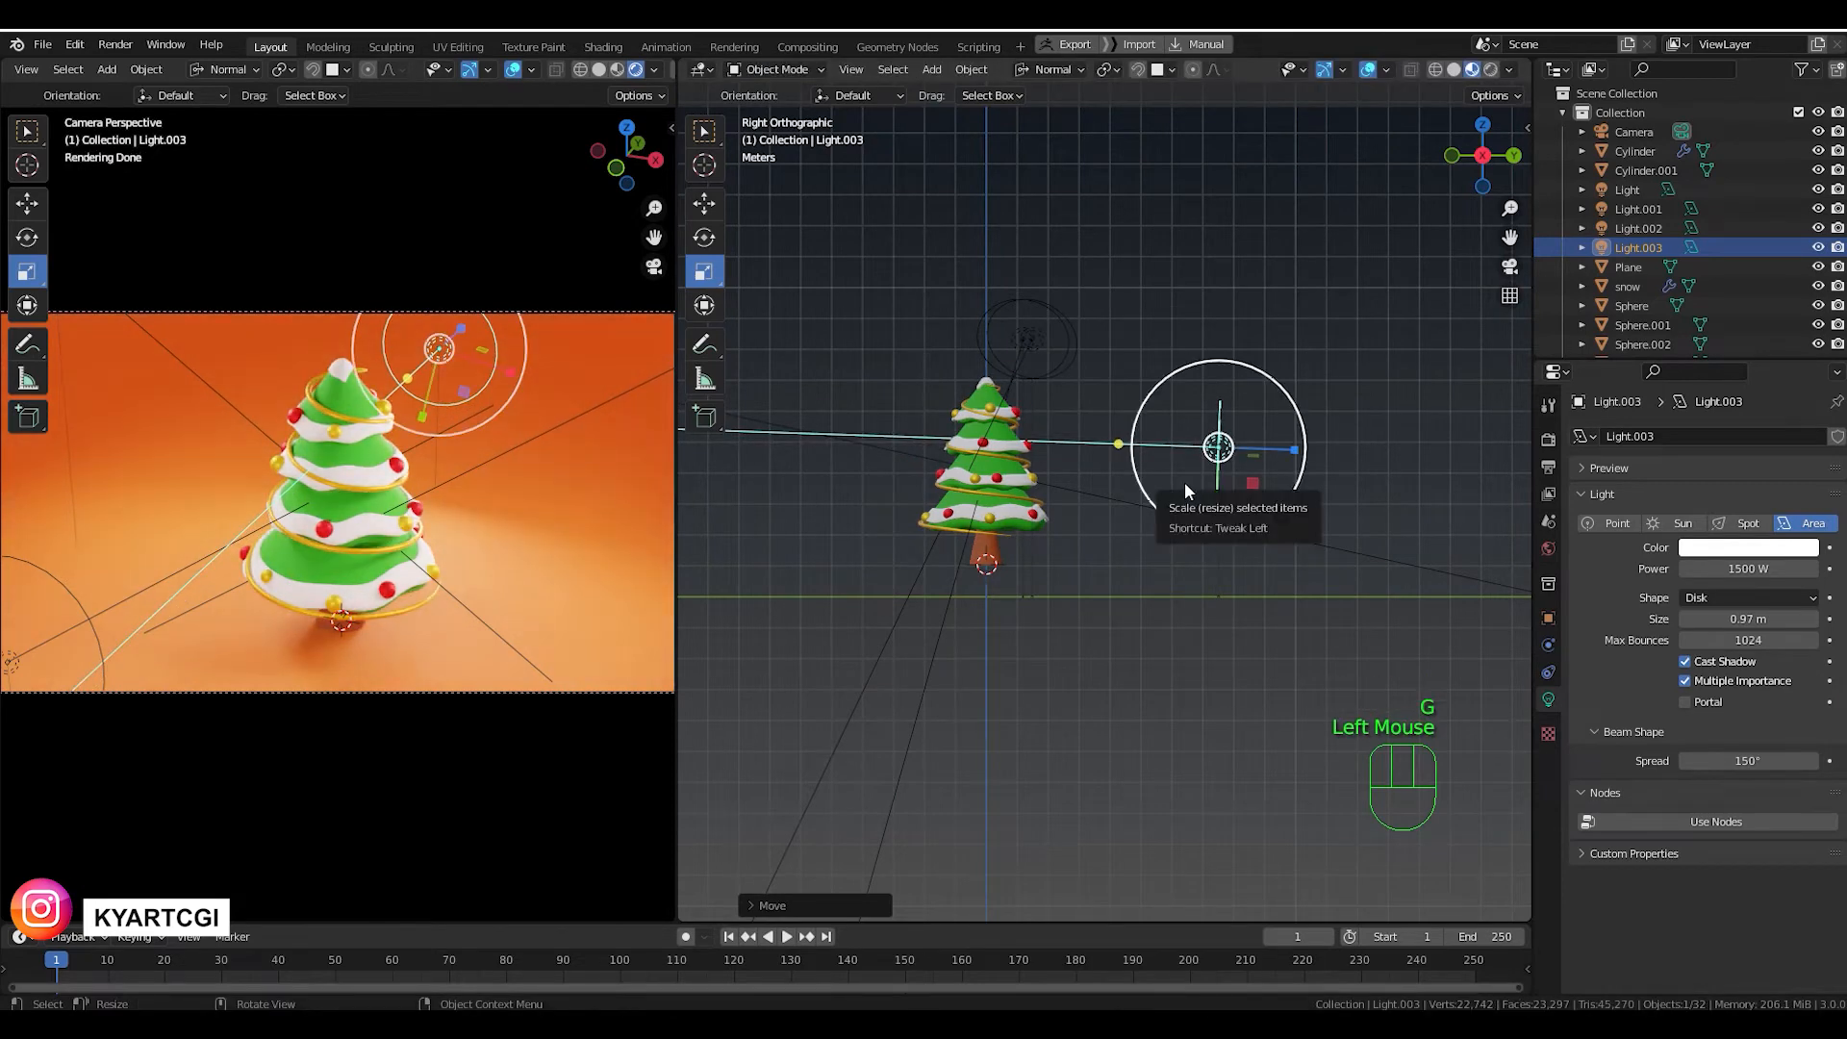
key("r")
left_click(1185, 500)
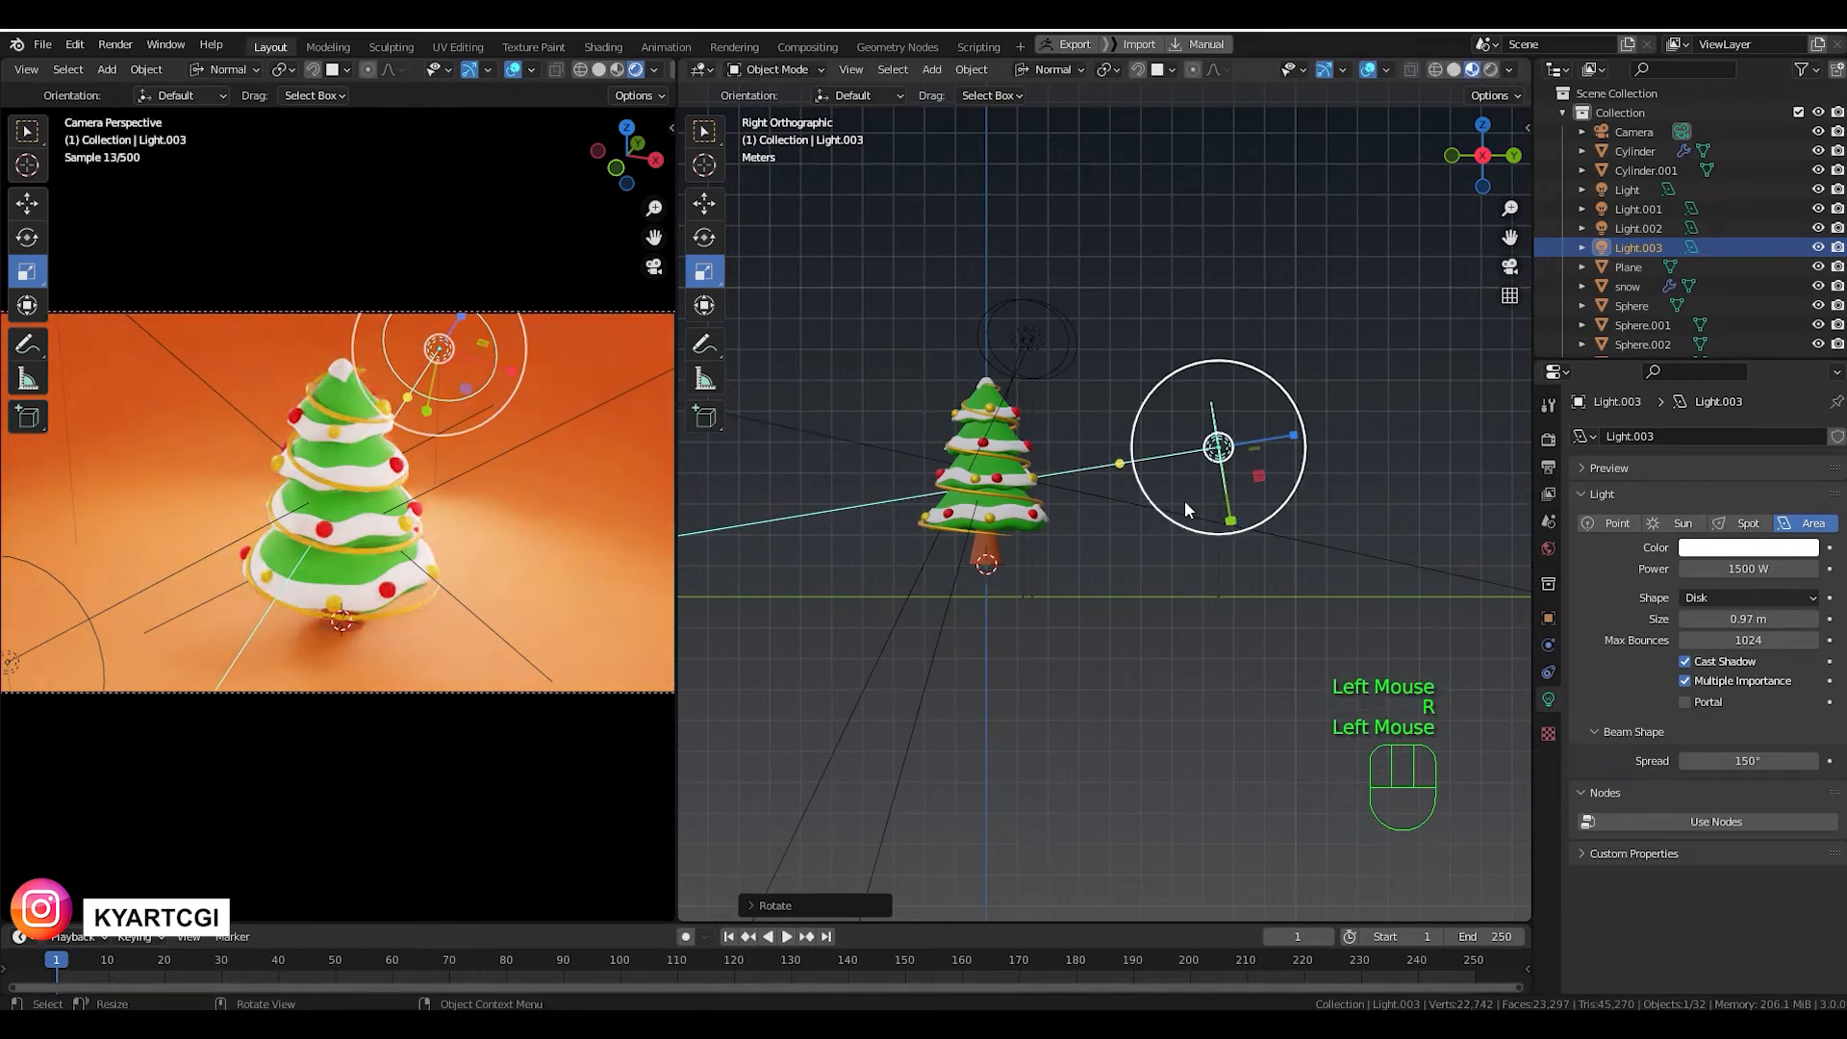
Change the back light's shape to Square and rotate it until its edges look upright in front view.
left_click(1748, 598)
left_click(1745, 618)
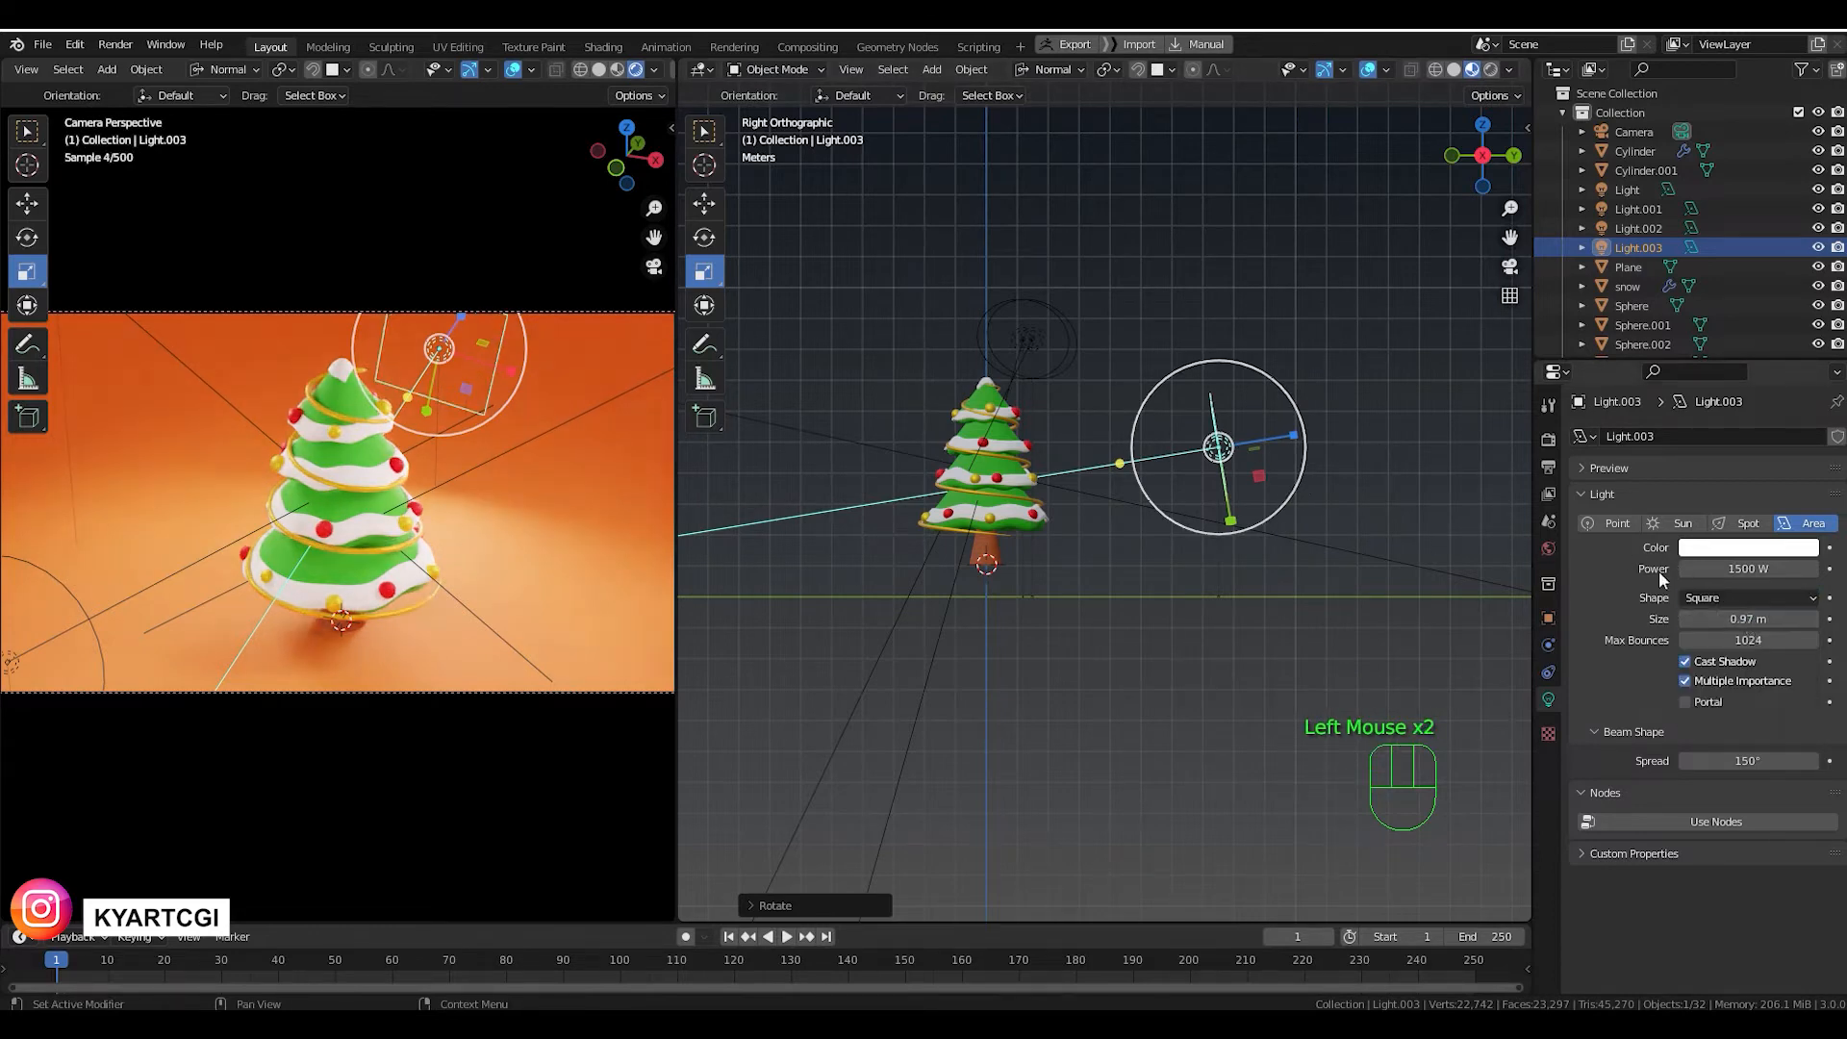
key("KP_1")
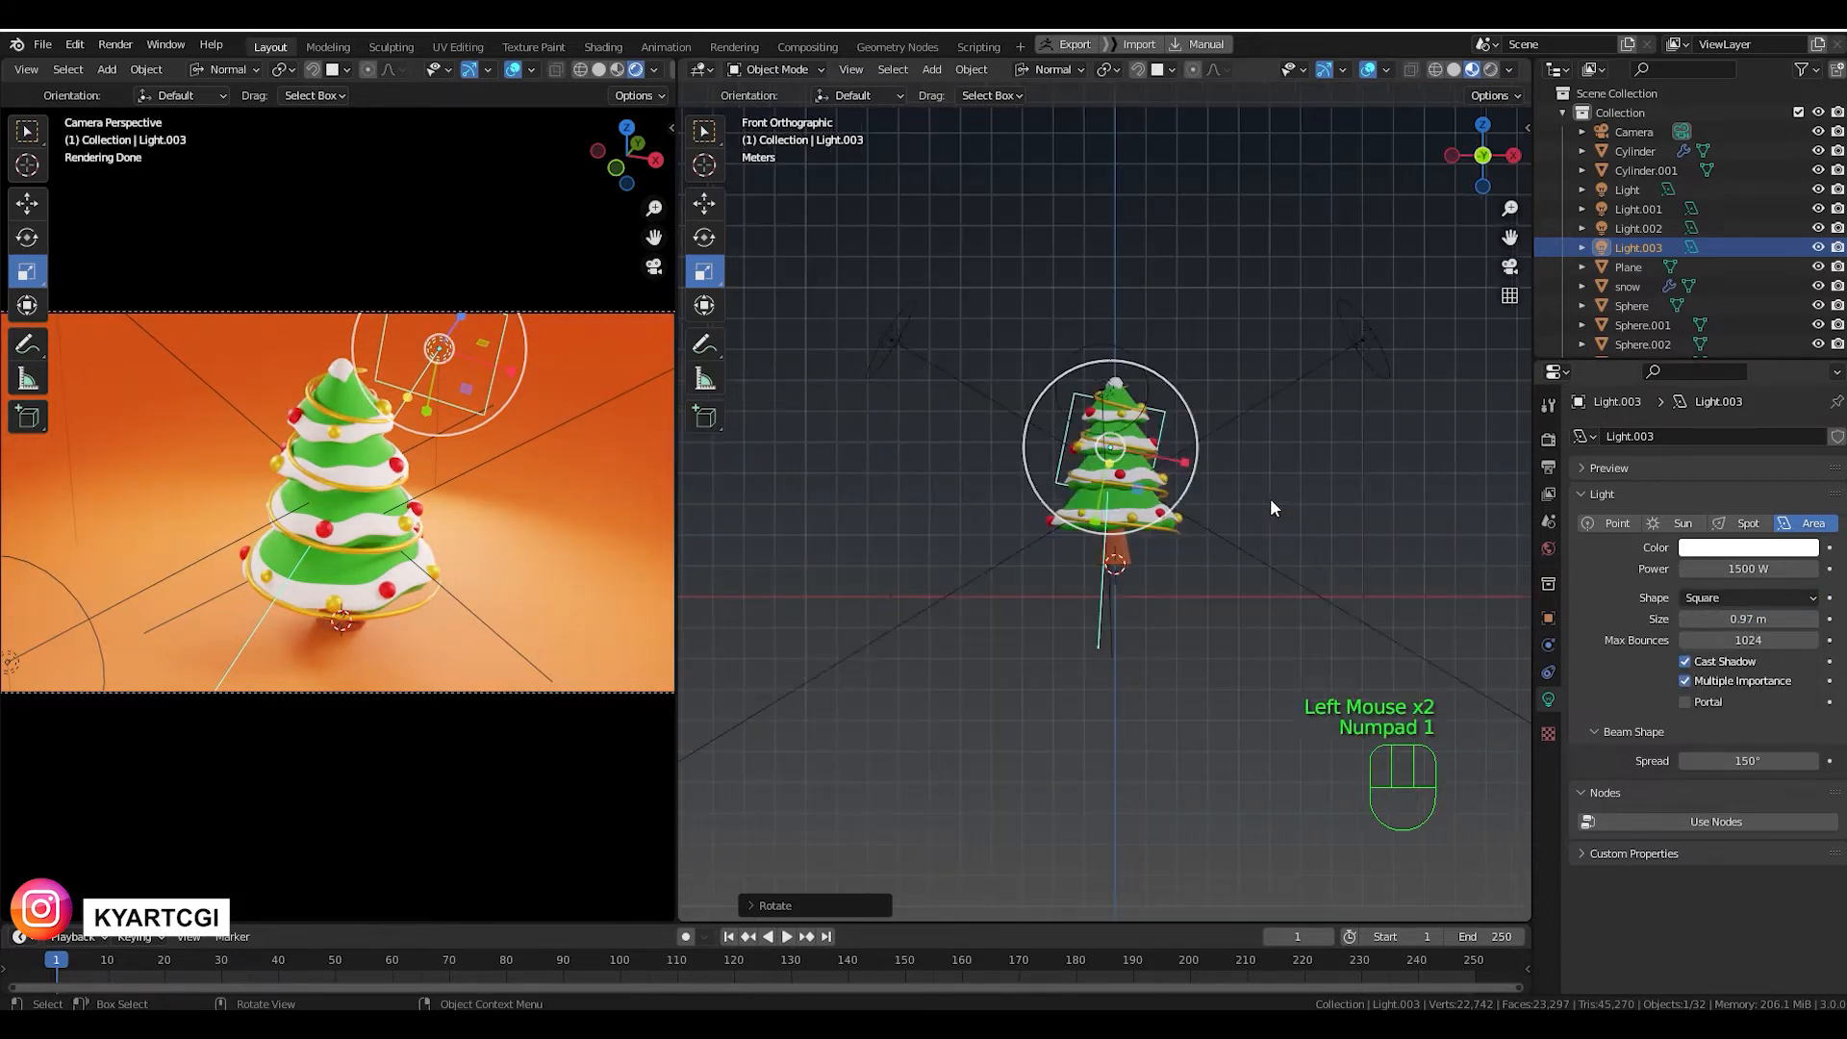
scroll(1219, 491, "up", 3)
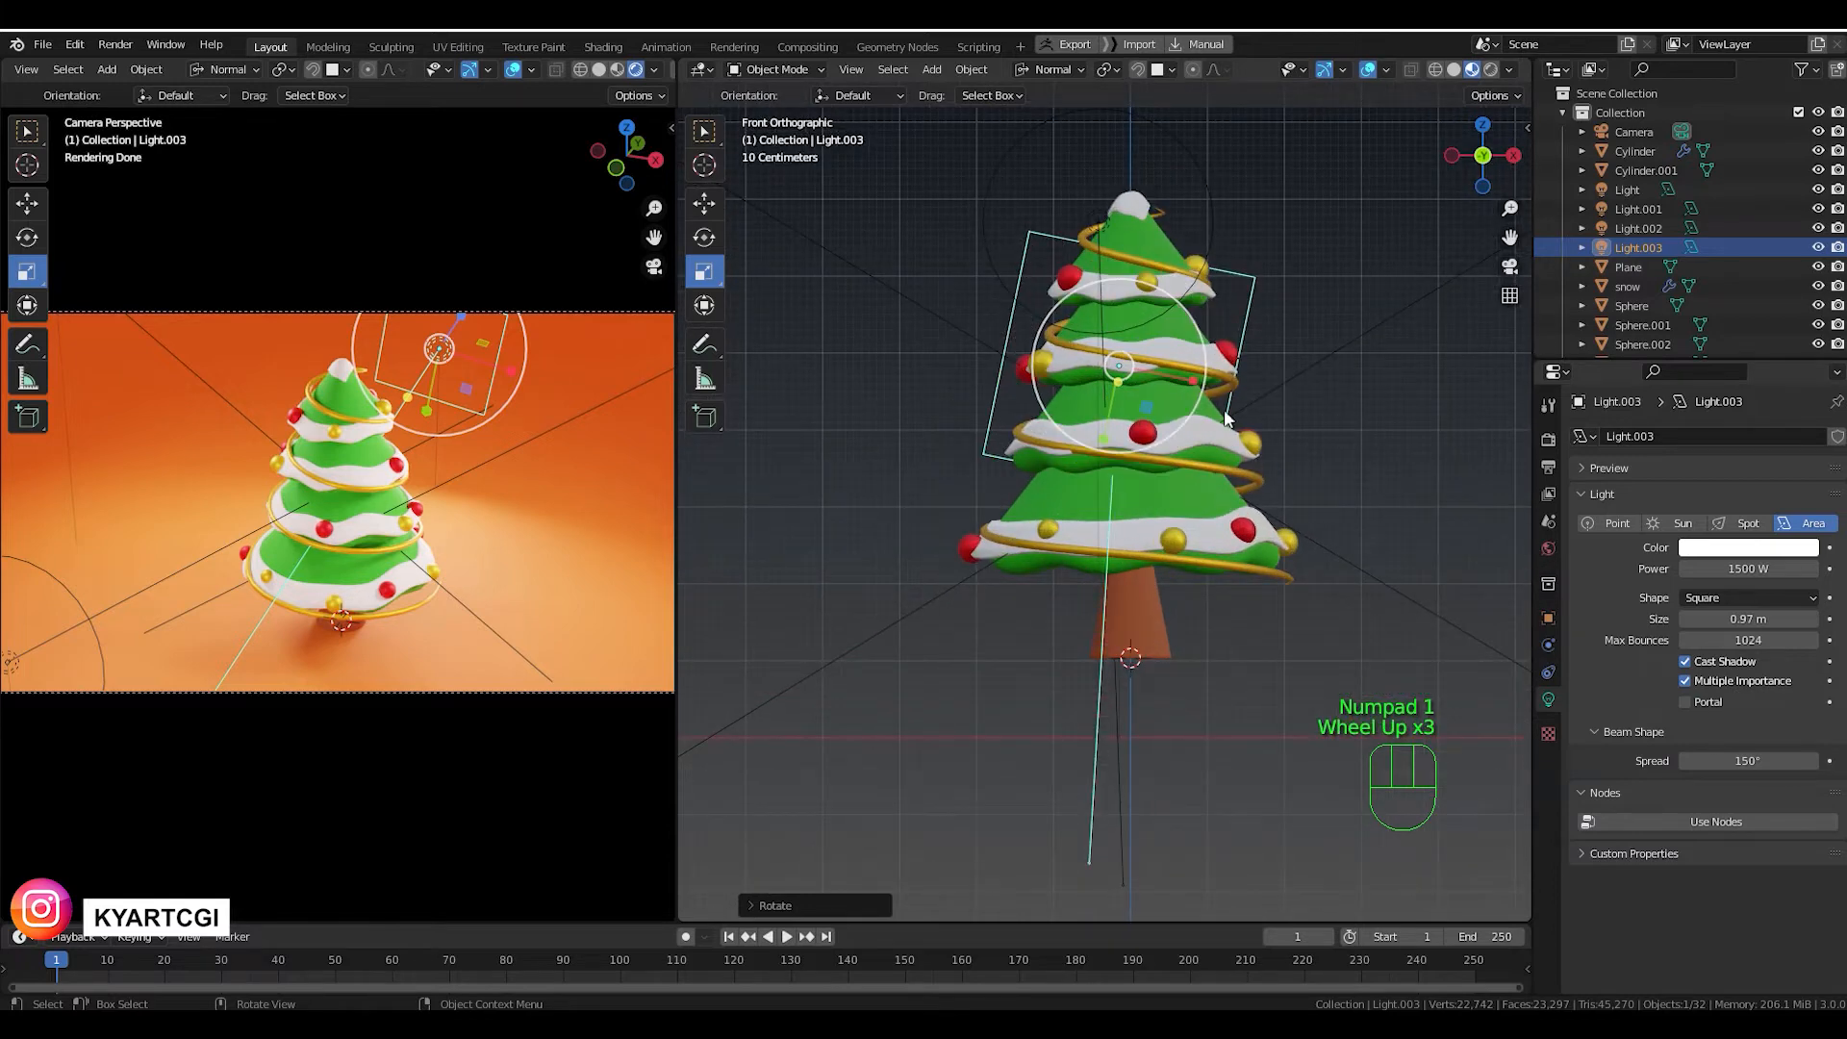
left_click(705, 236)
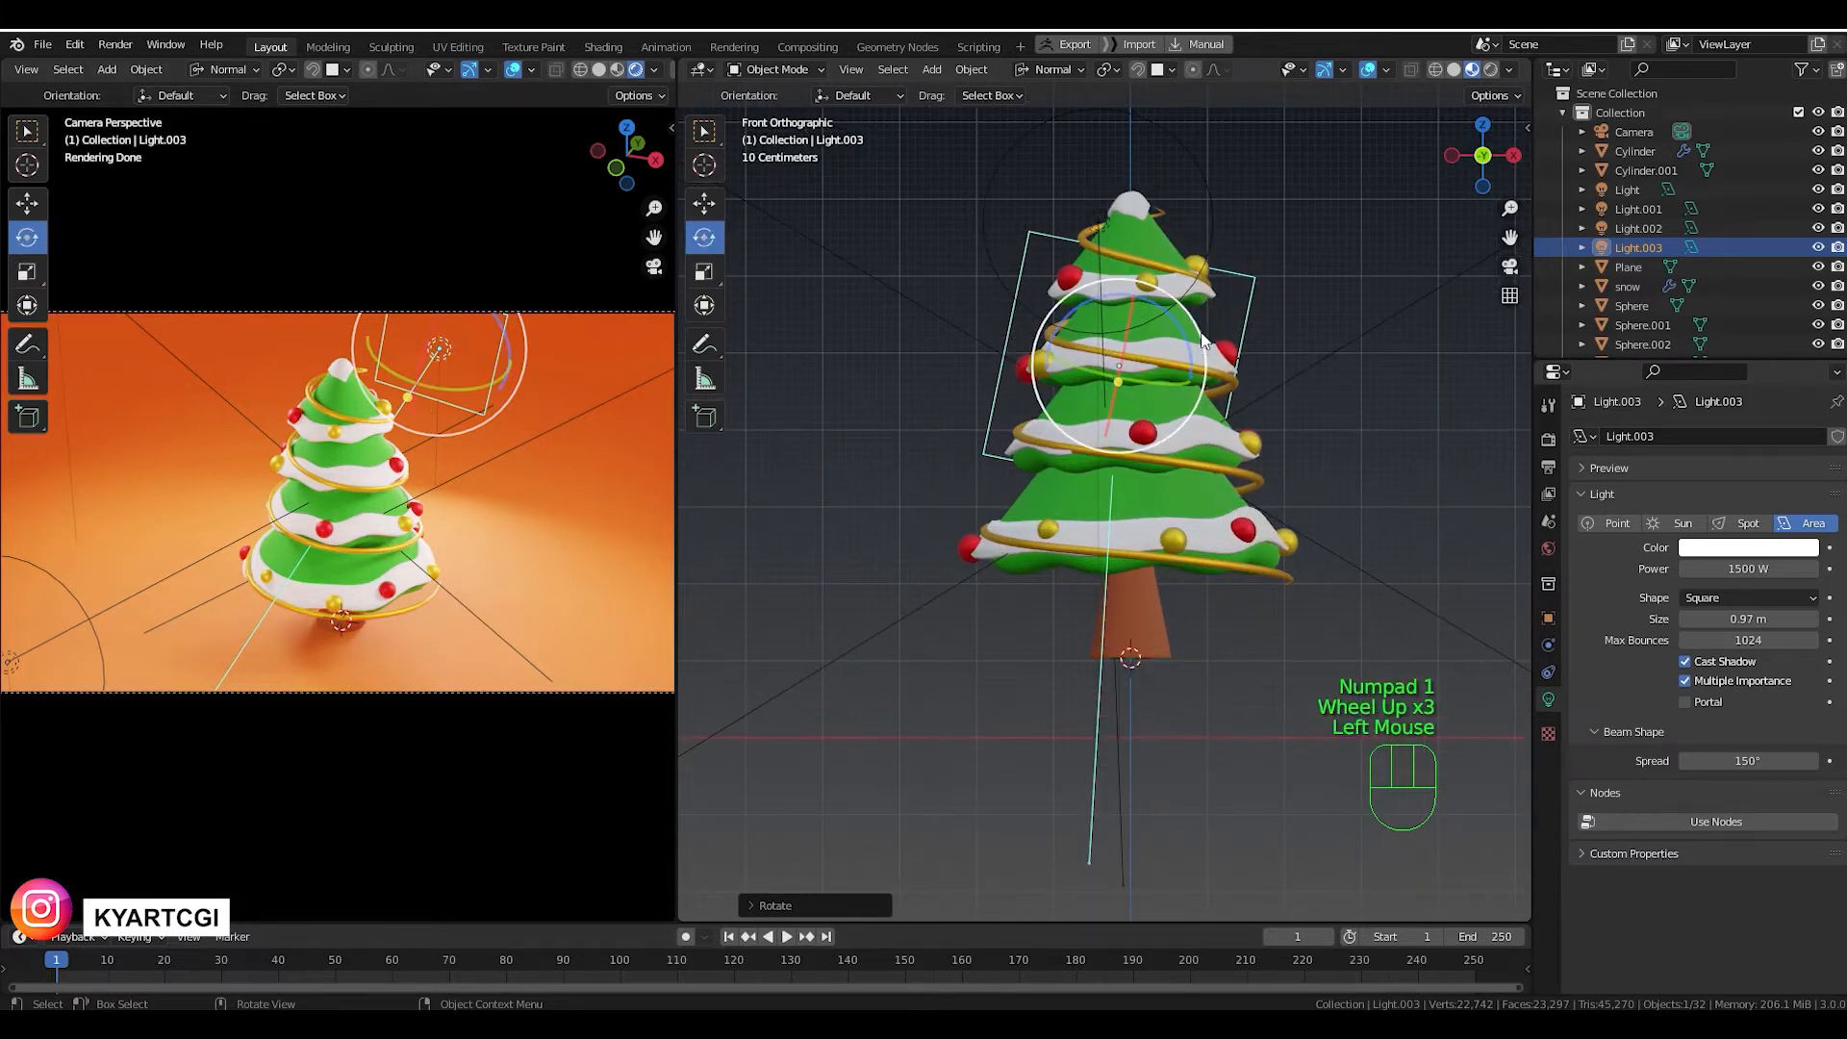
left_click_drag(1203, 337, 1181, 302)
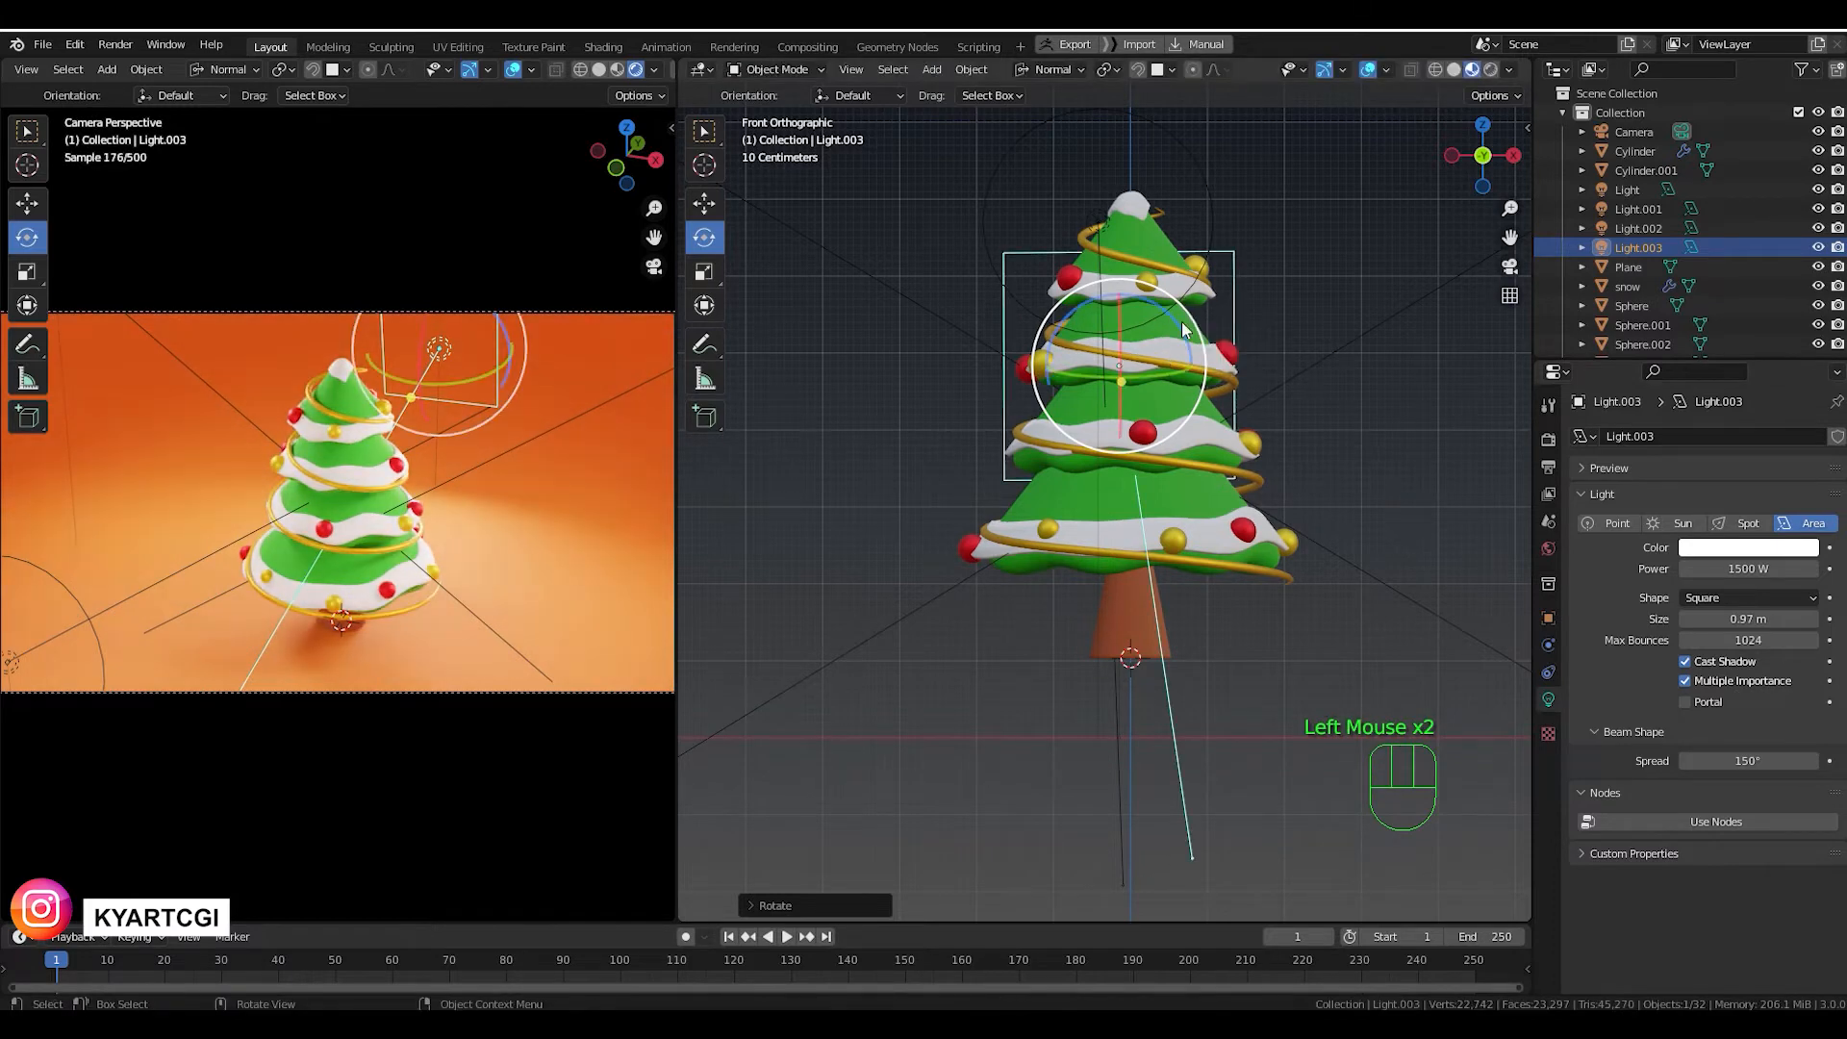
Scale the back light up slightly and set its beam spread to 60°.
left_click(706, 272)
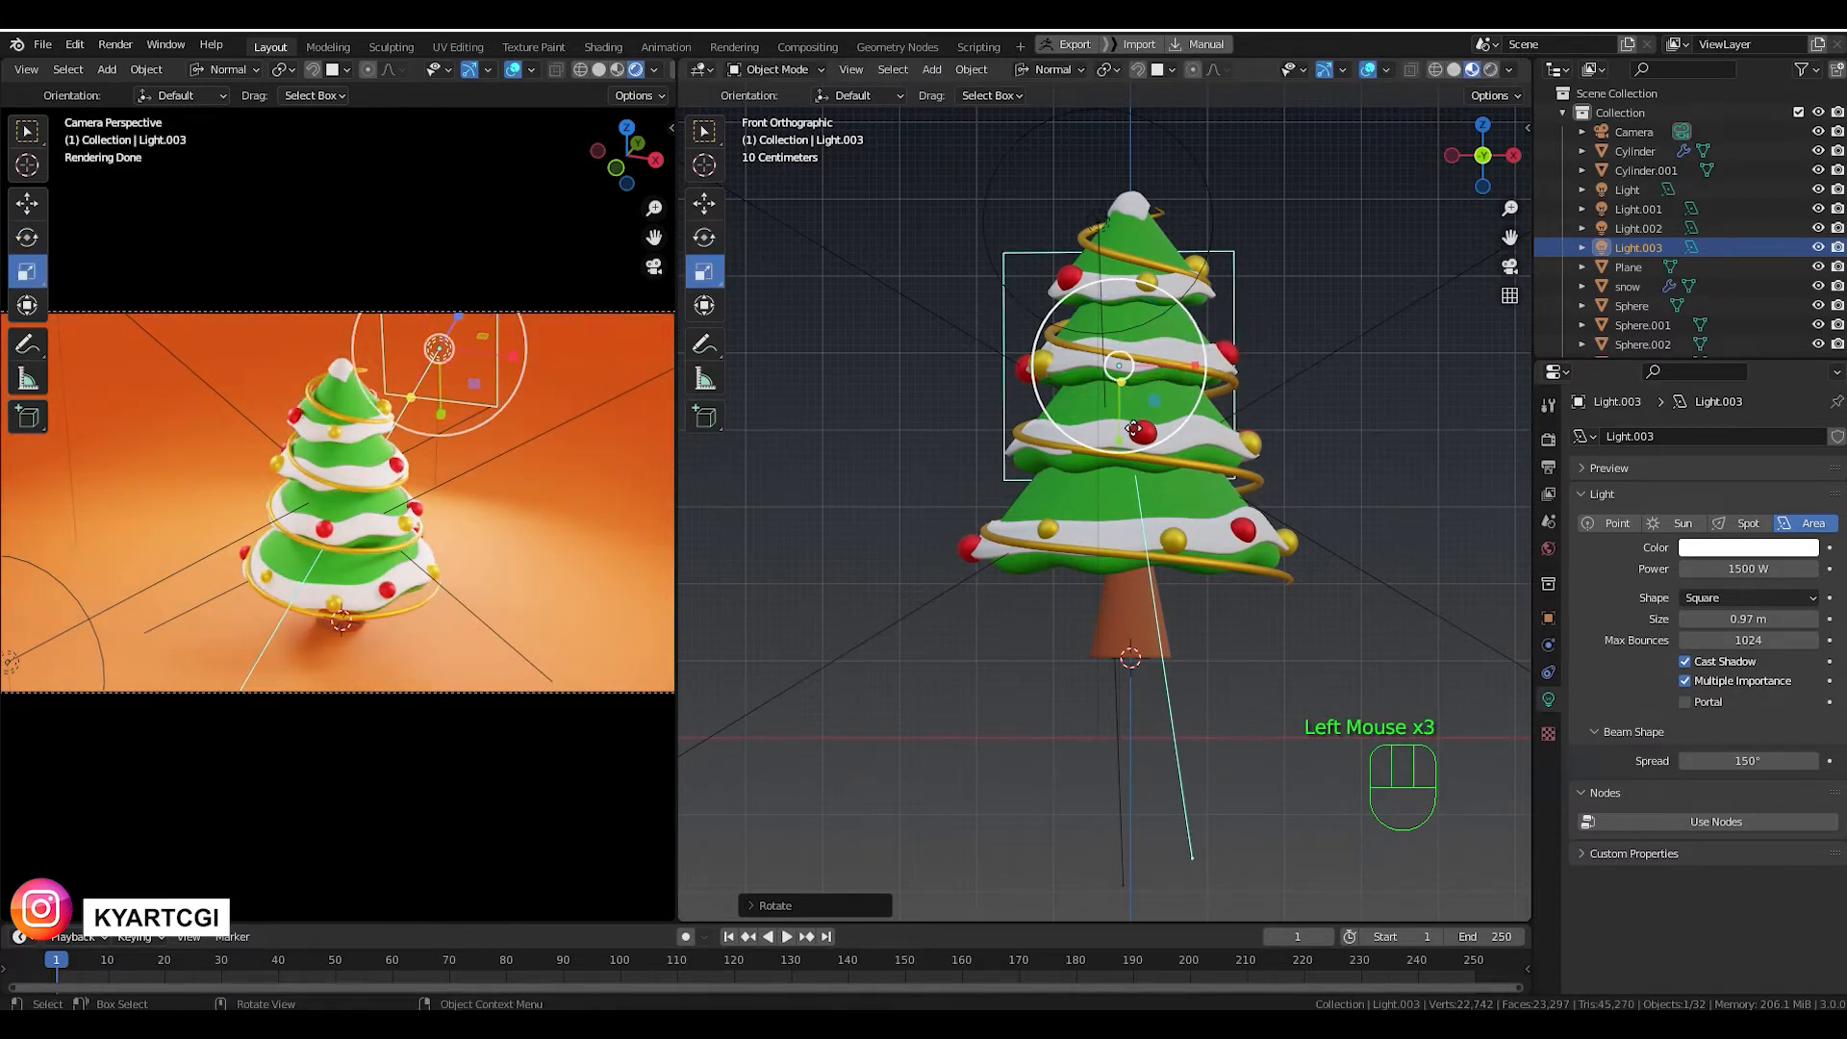
left_click_drag(1119, 435, 1207, 368)
left_click(1743, 756)
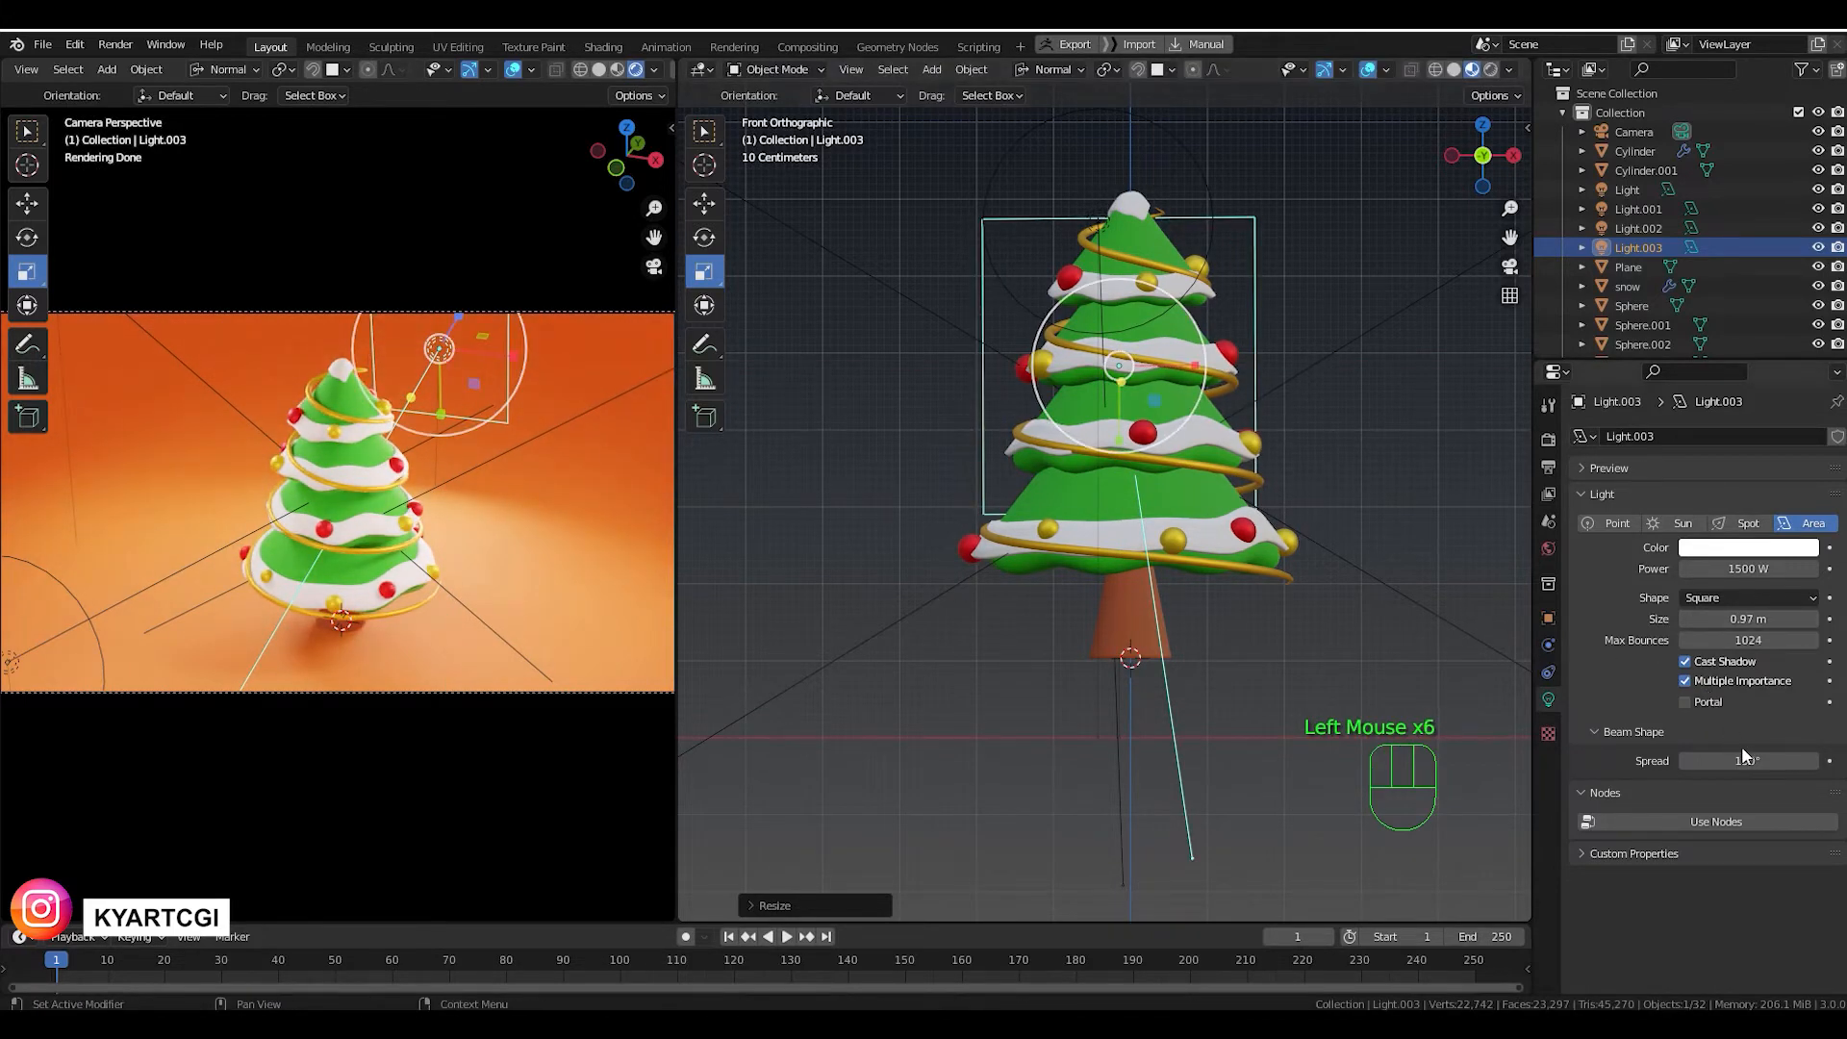
left_click(1743, 758)
type("60")
key("Return")
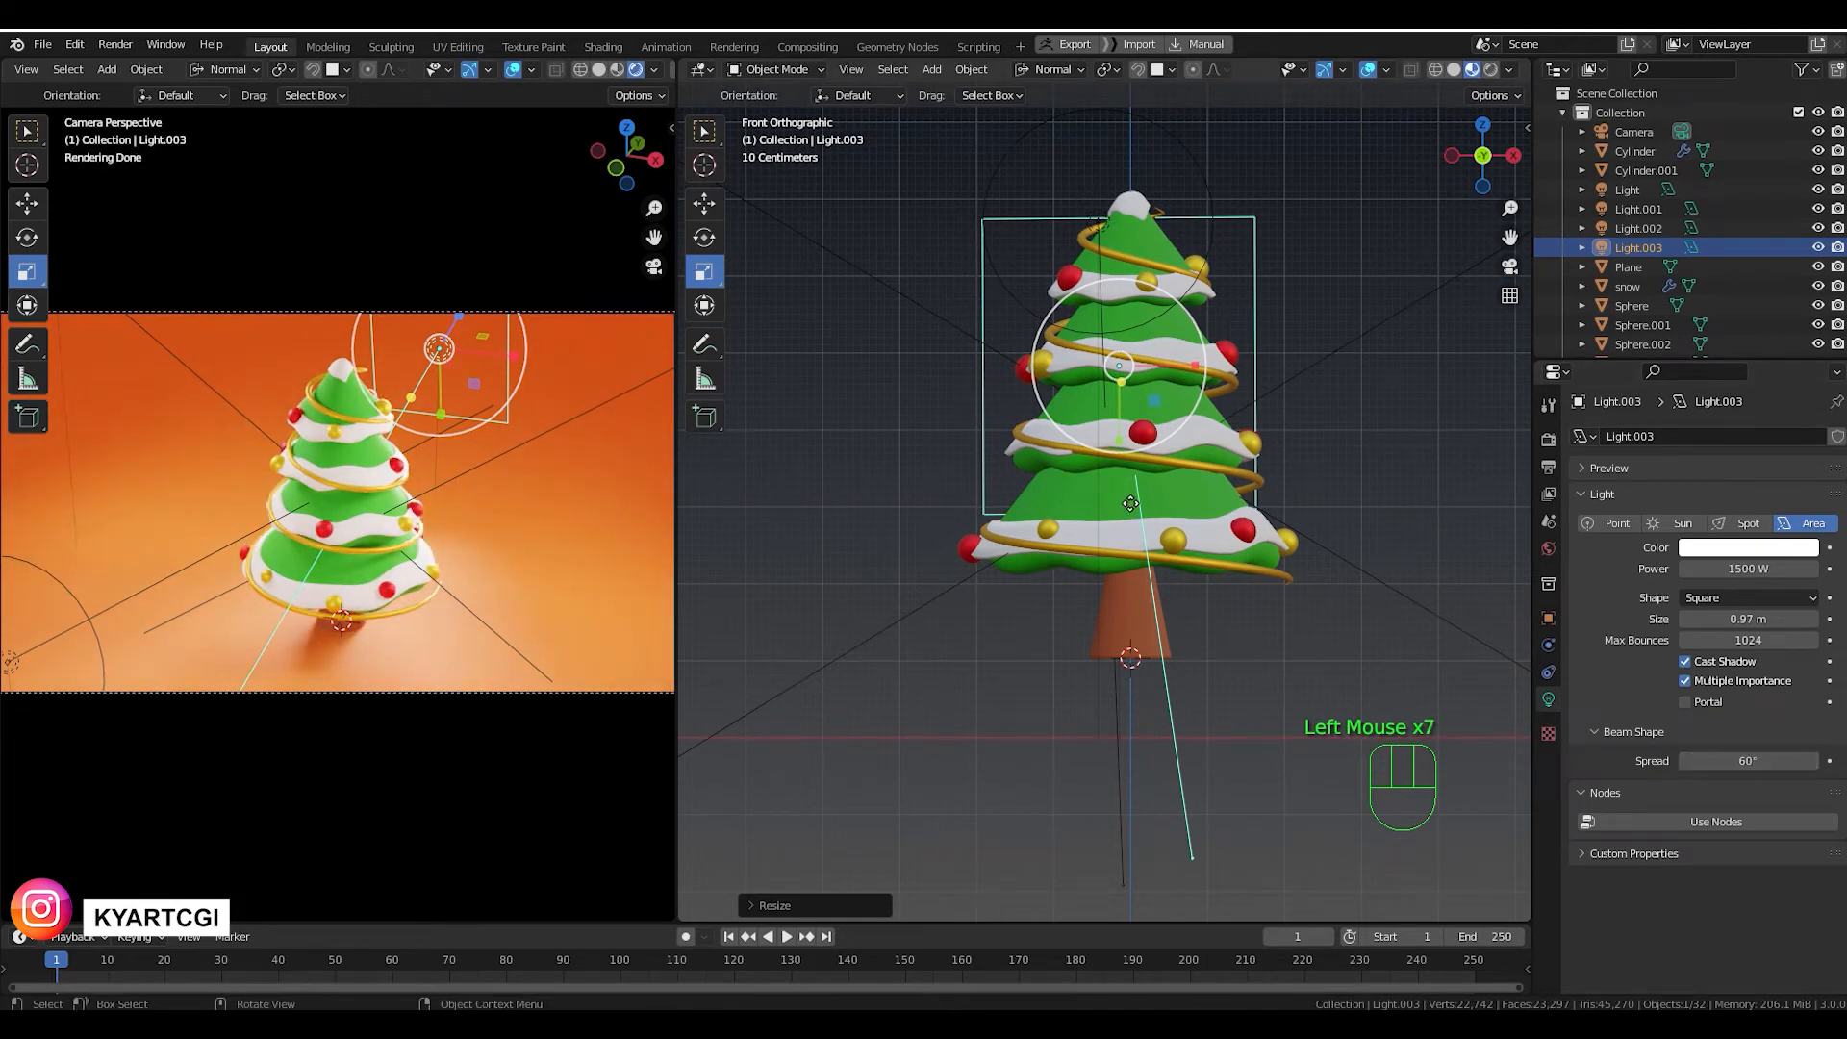
Set the back light's power to 2000 W.
left_click(1755, 568)
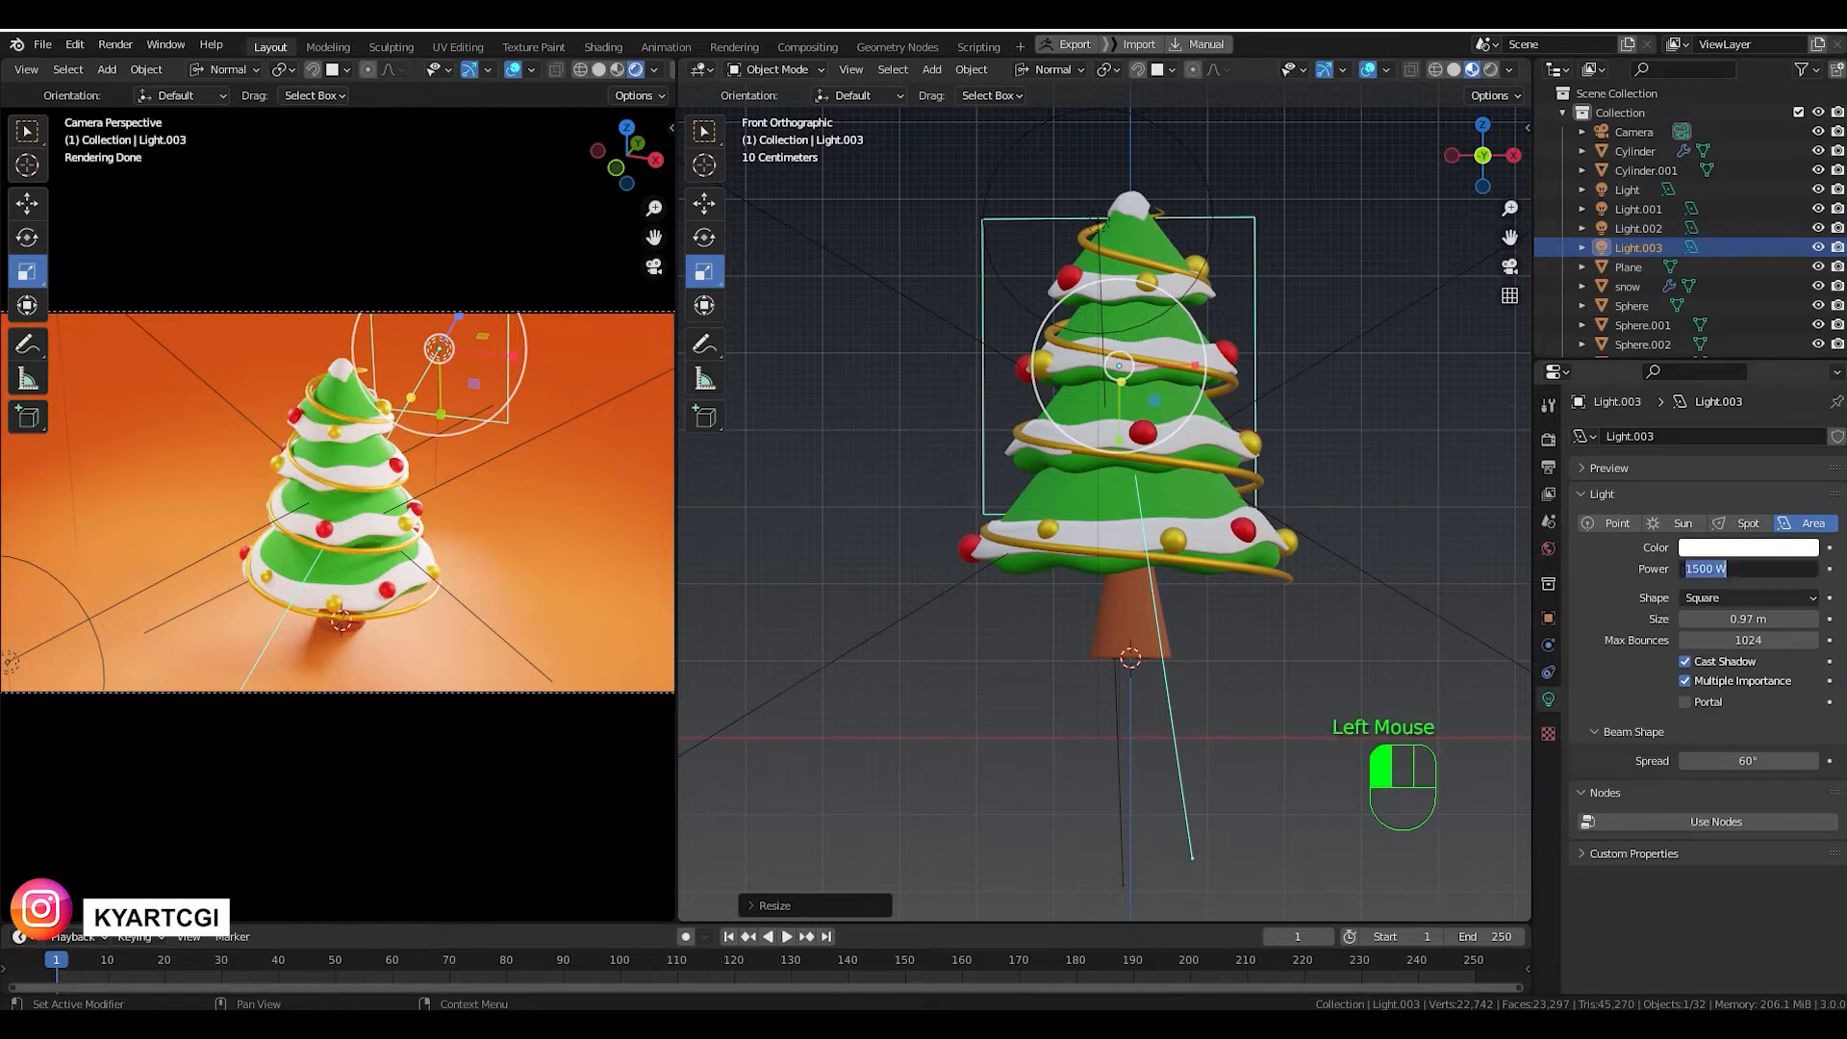
type("200")
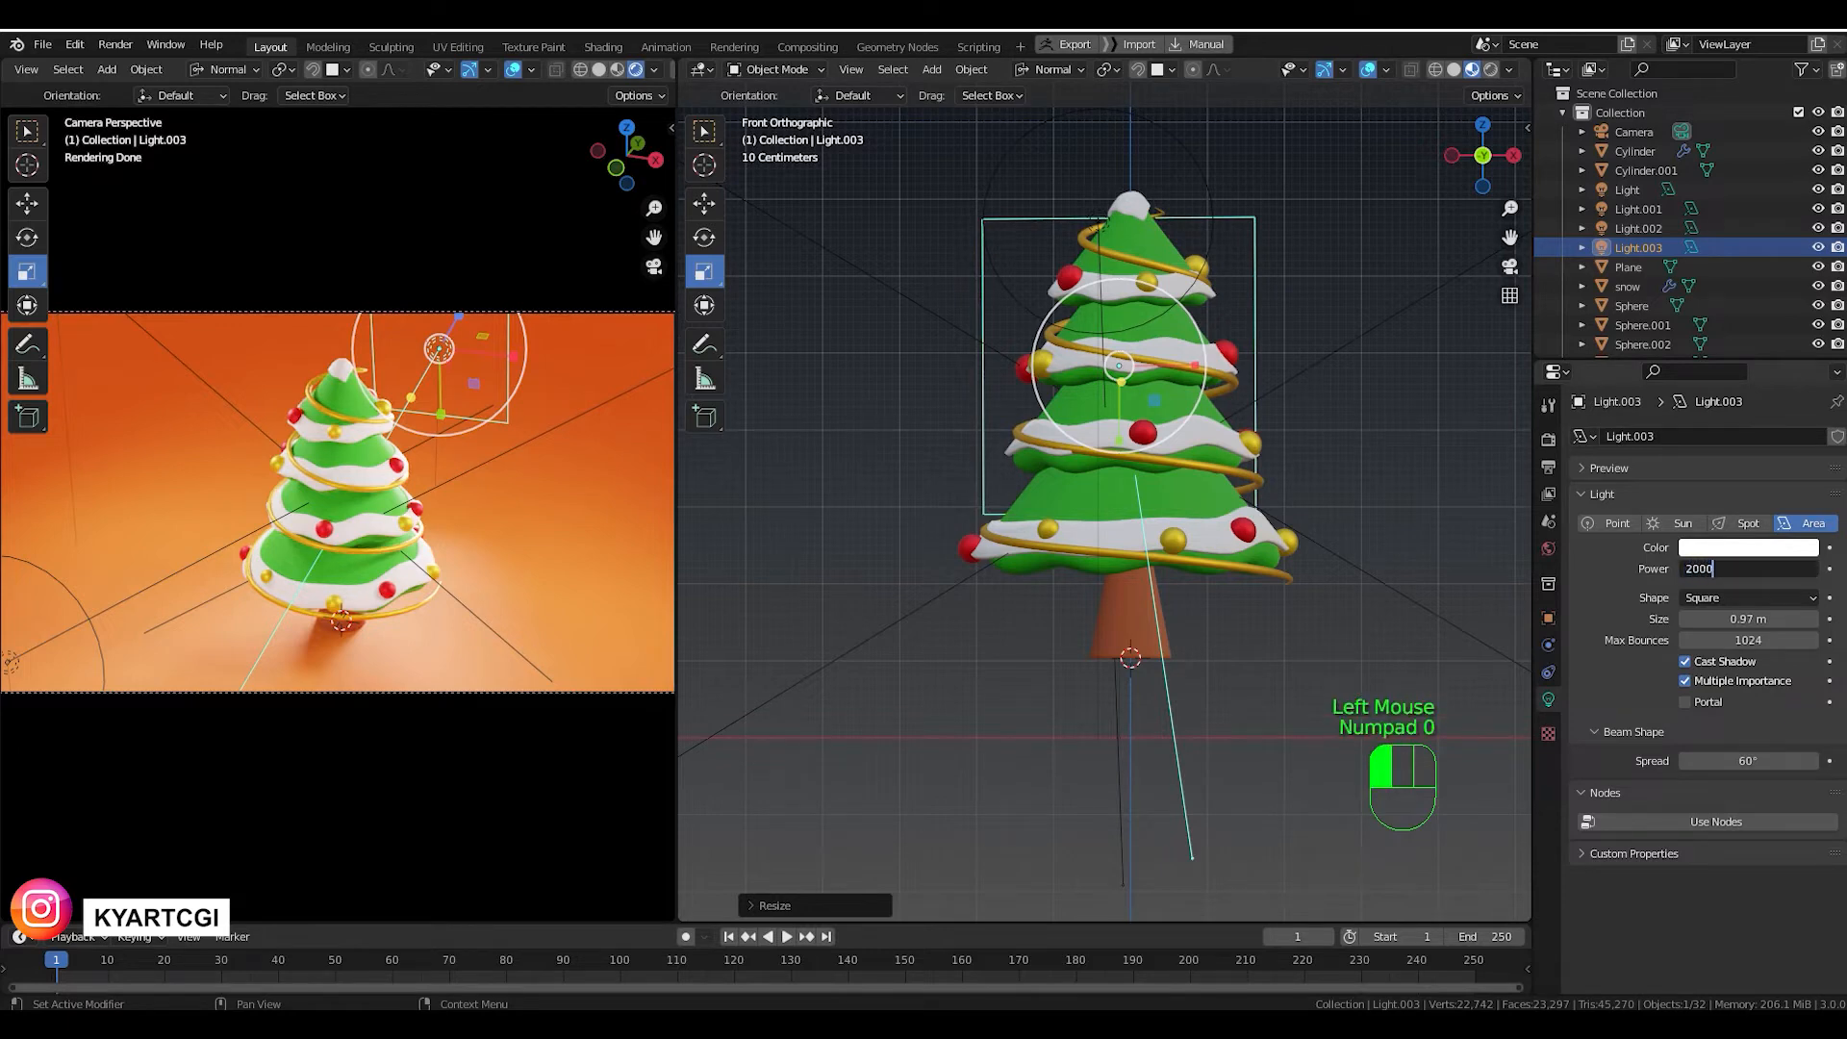
left_click(1319, 435)
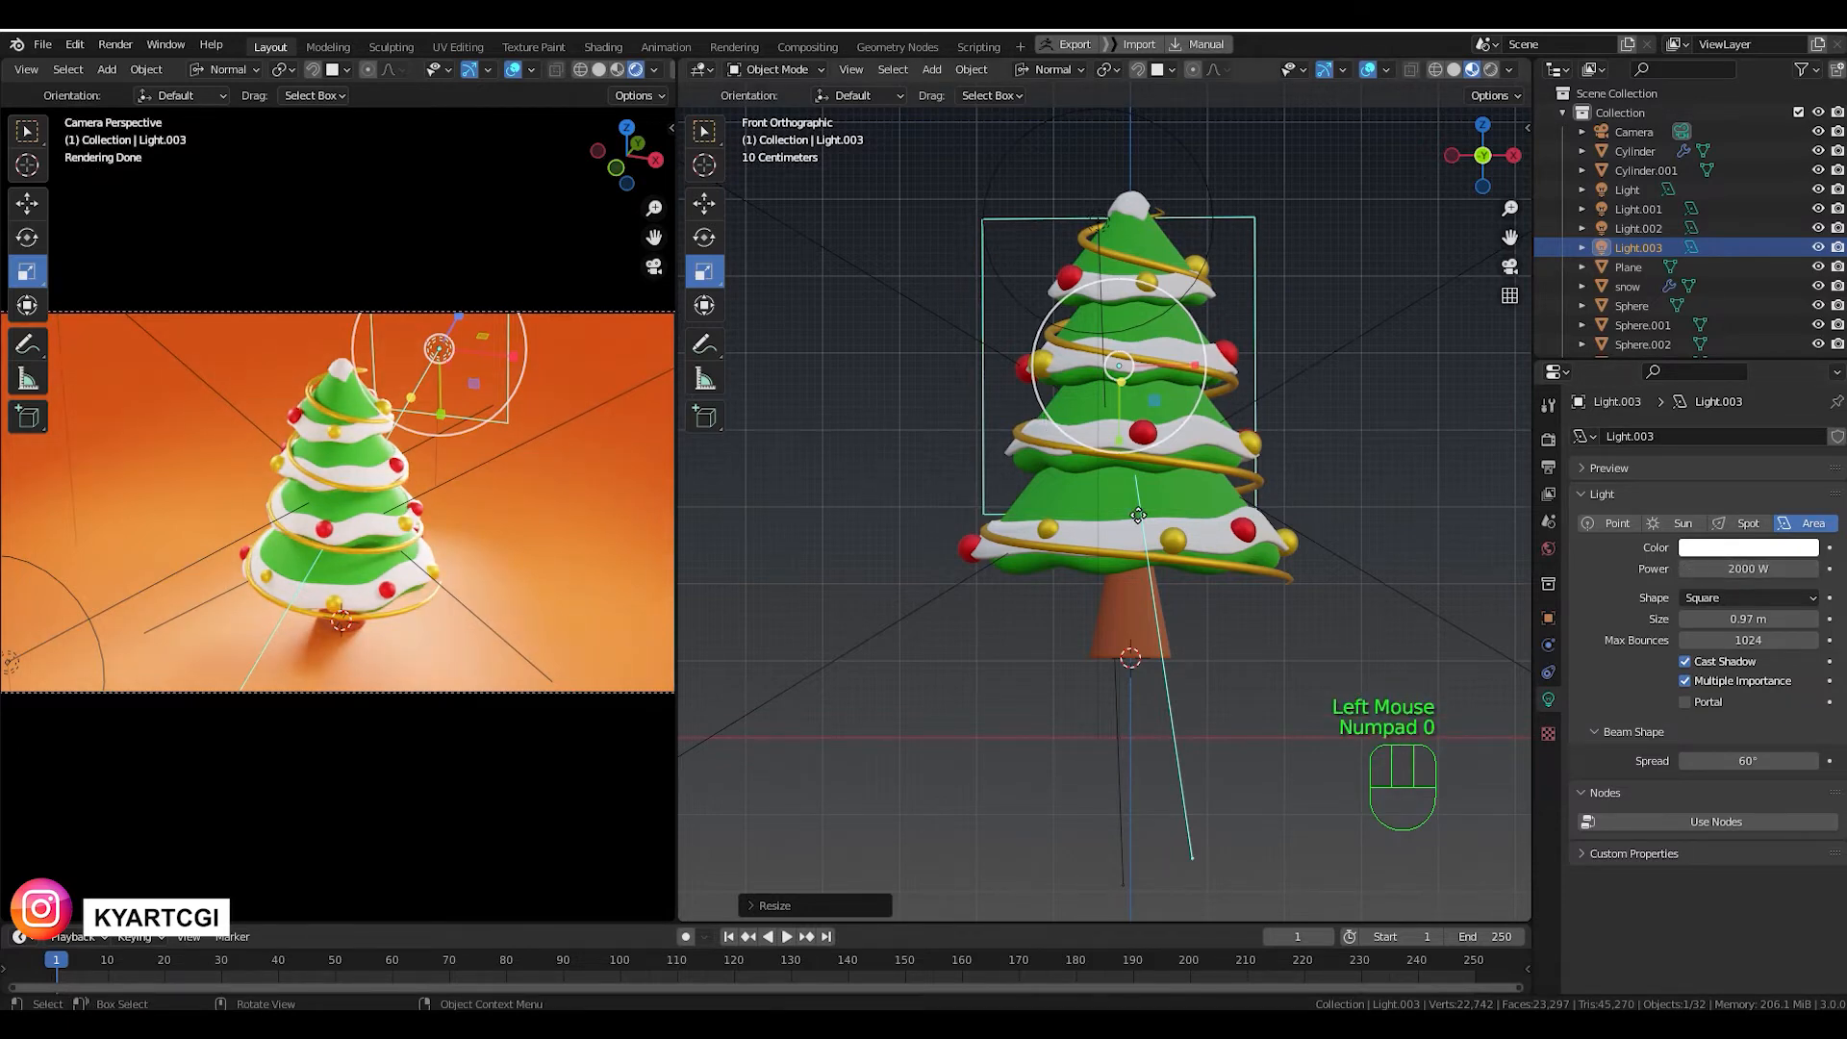
In top view, move the back light farther behind the tree and to its left, and rotate it about 6° toward the tree.
middle_click_drag(1138, 515, 1049, 565)
key("KP_7")
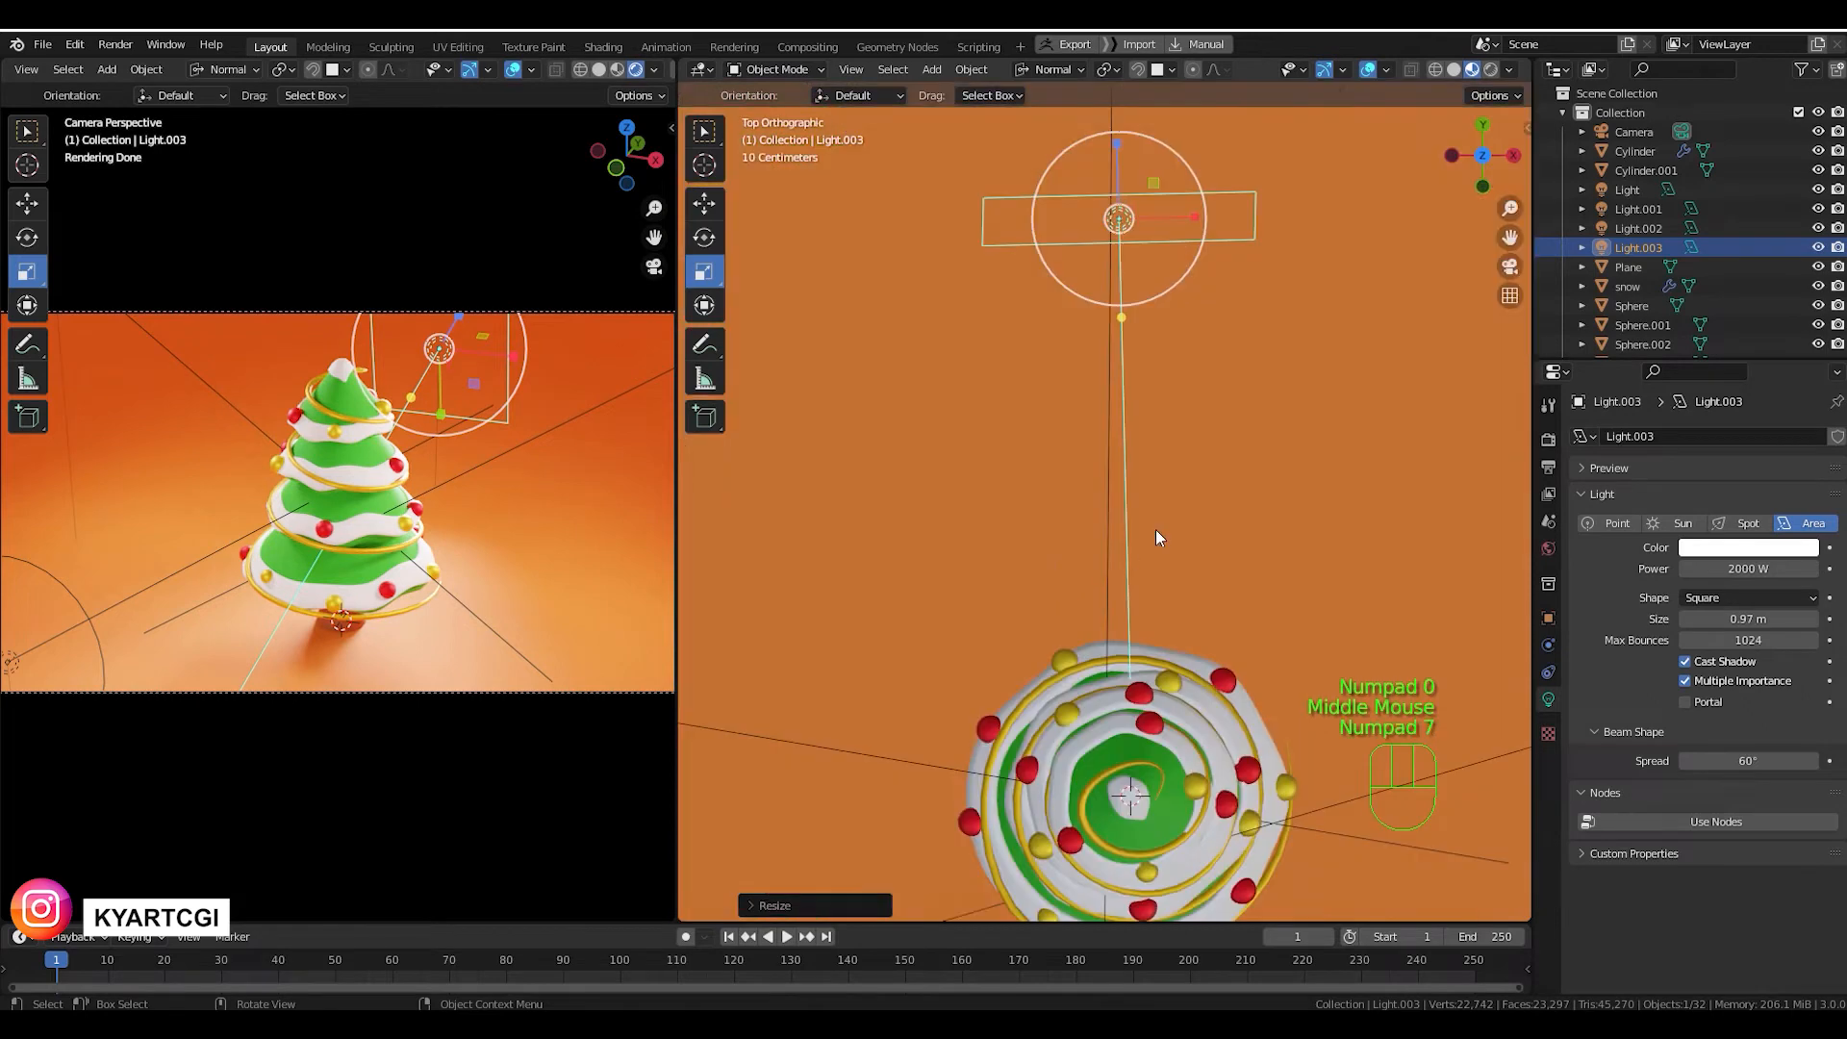
scroll(1225, 460, "down", 2)
key("g")
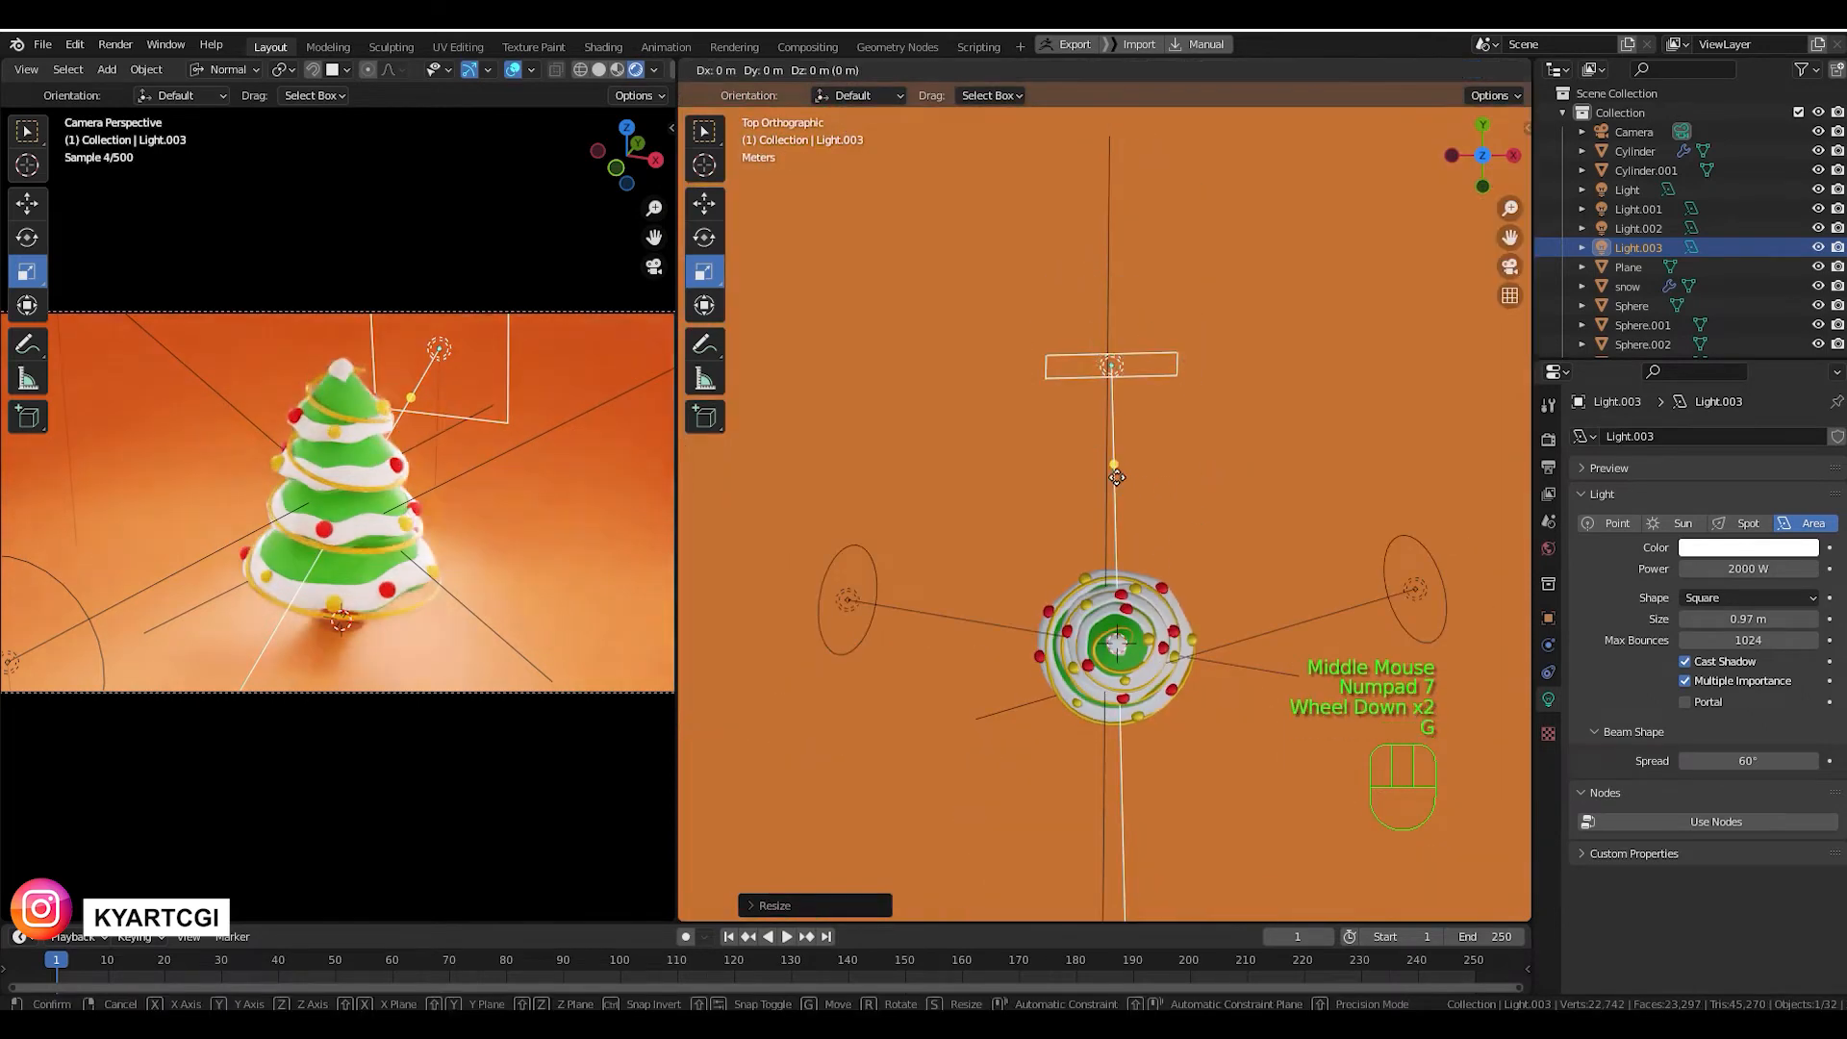
left_click(1074, 440)
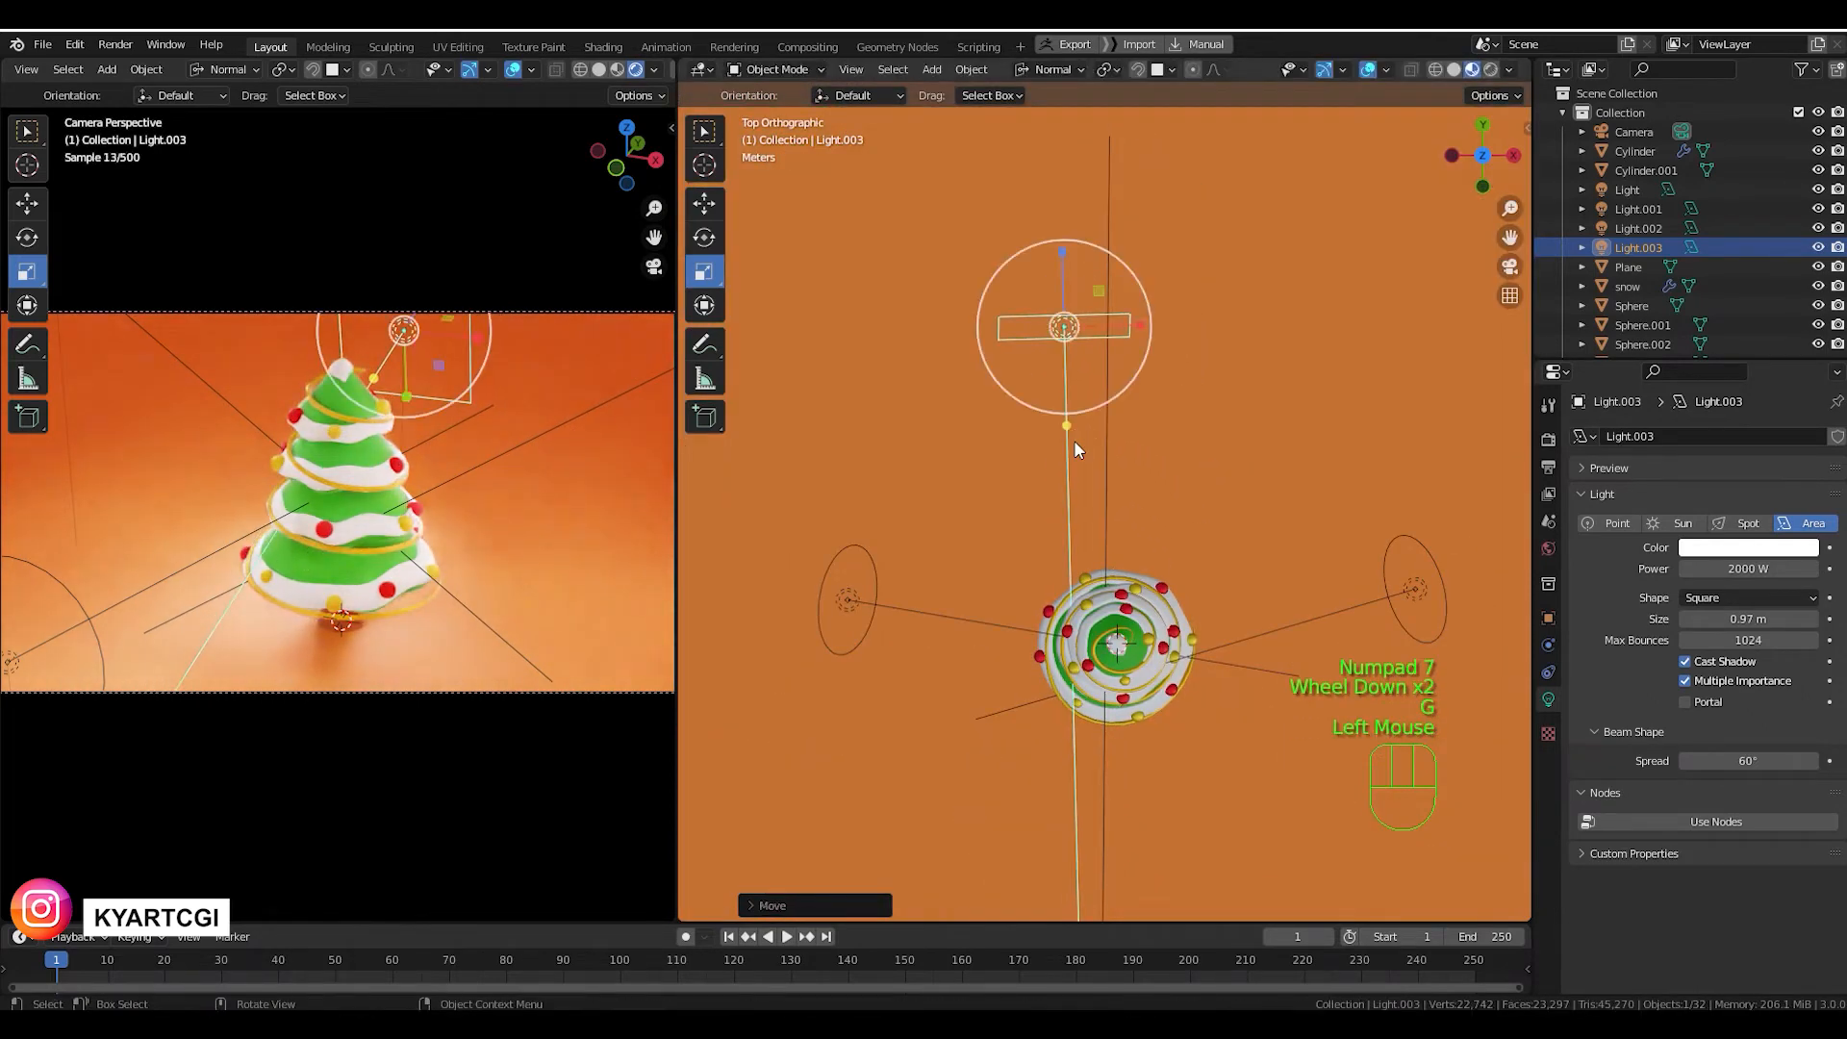
key("r")
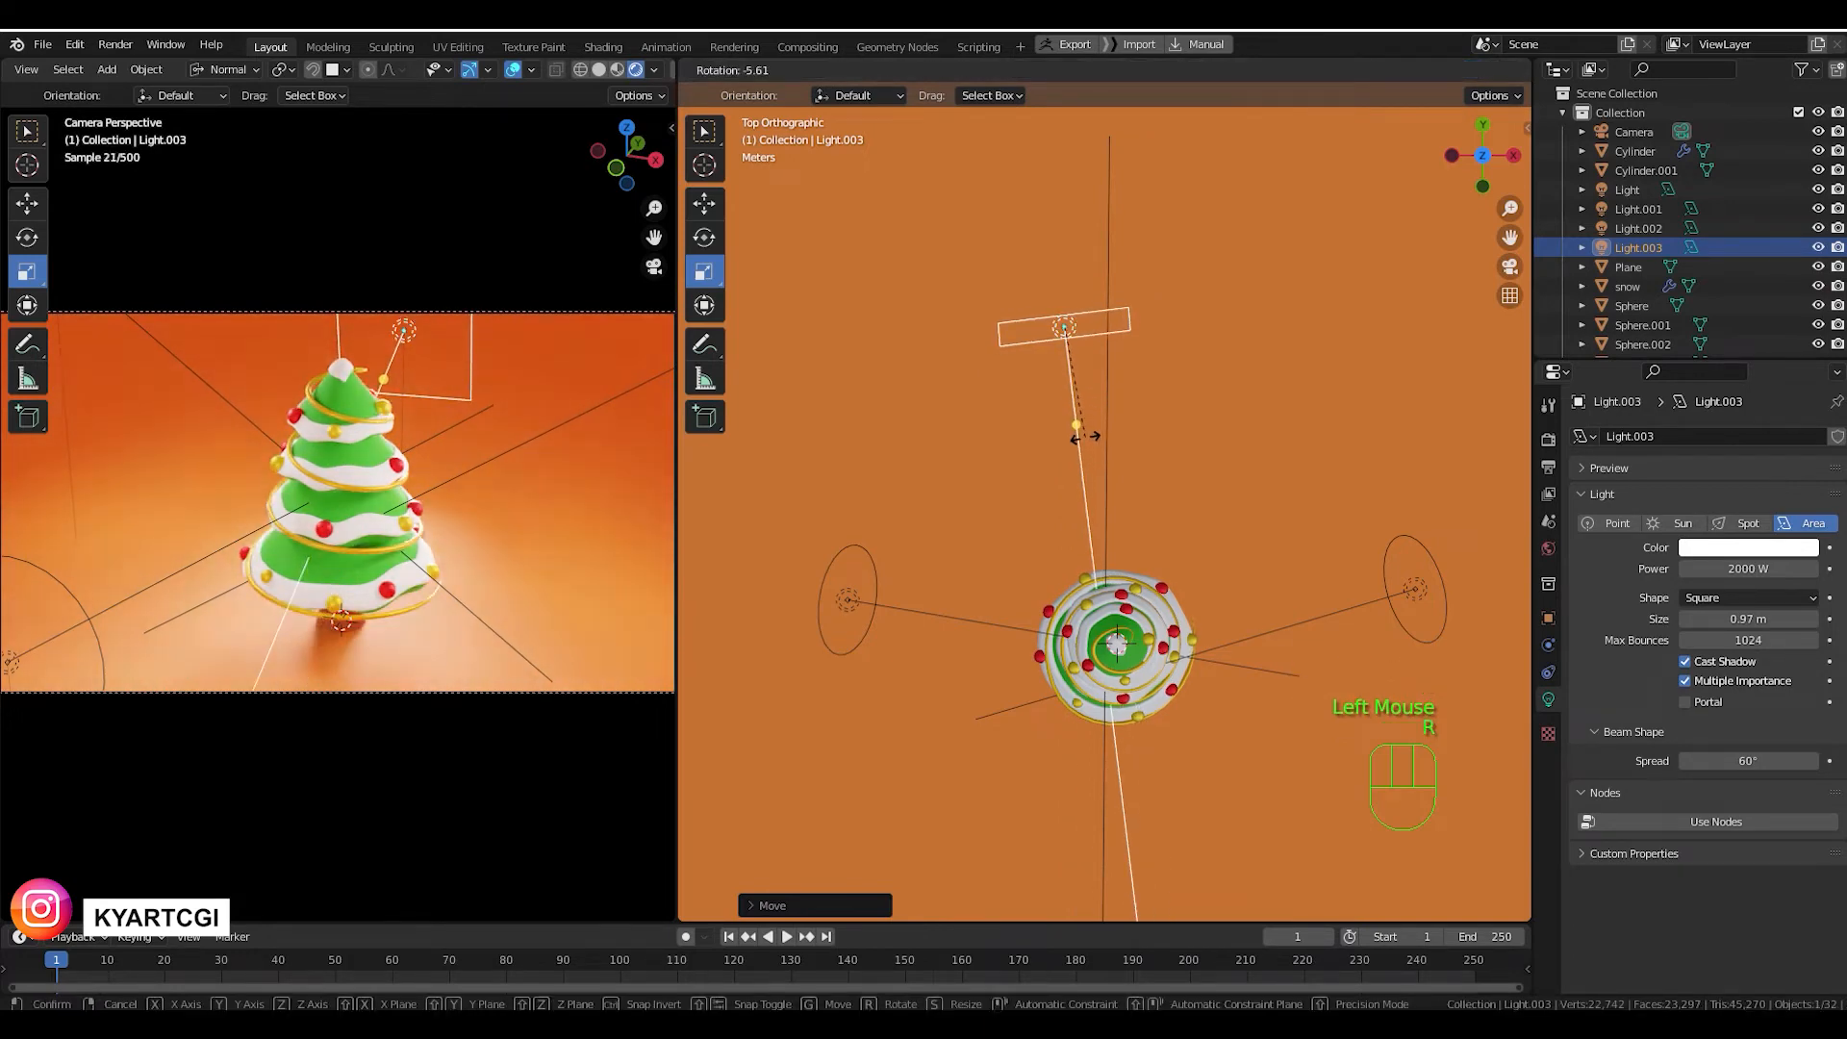
left_click(1084, 438)
key("KP_3")
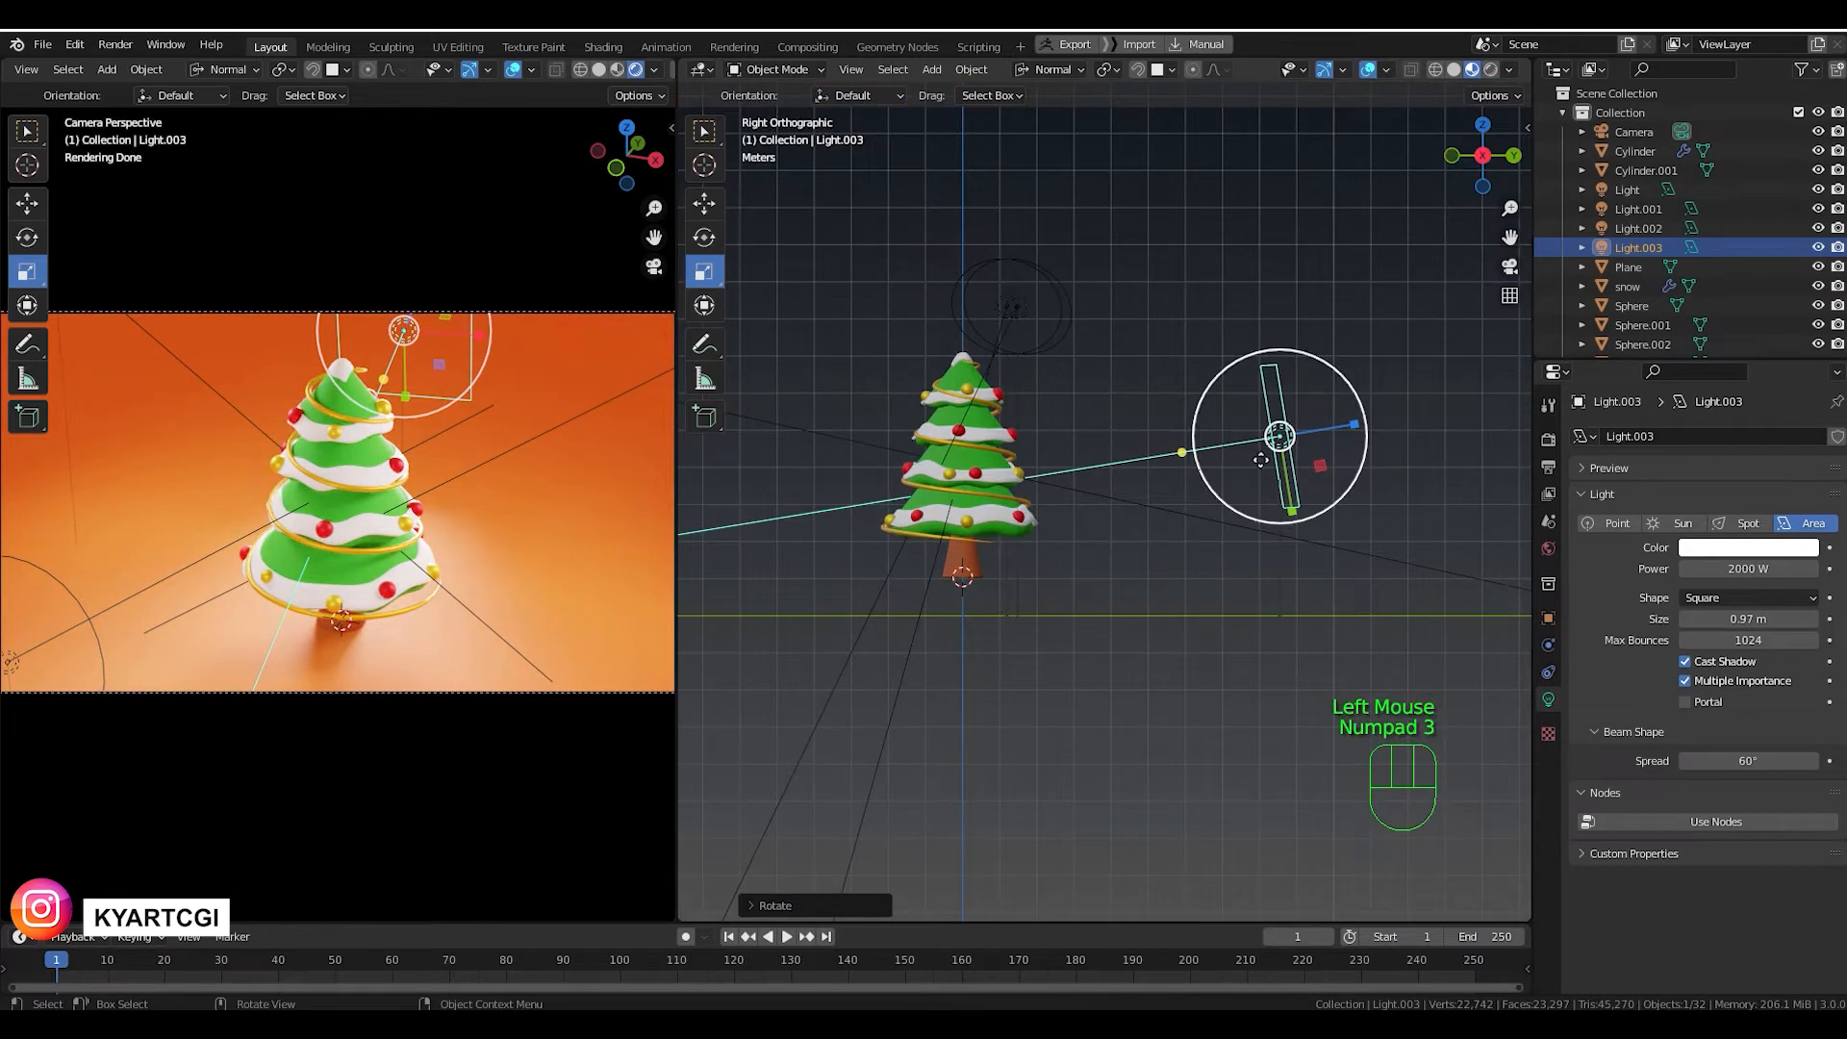
In right view, raise the back light above the treetop's height and tilt it about 8.5° down toward the tree.
key("g")
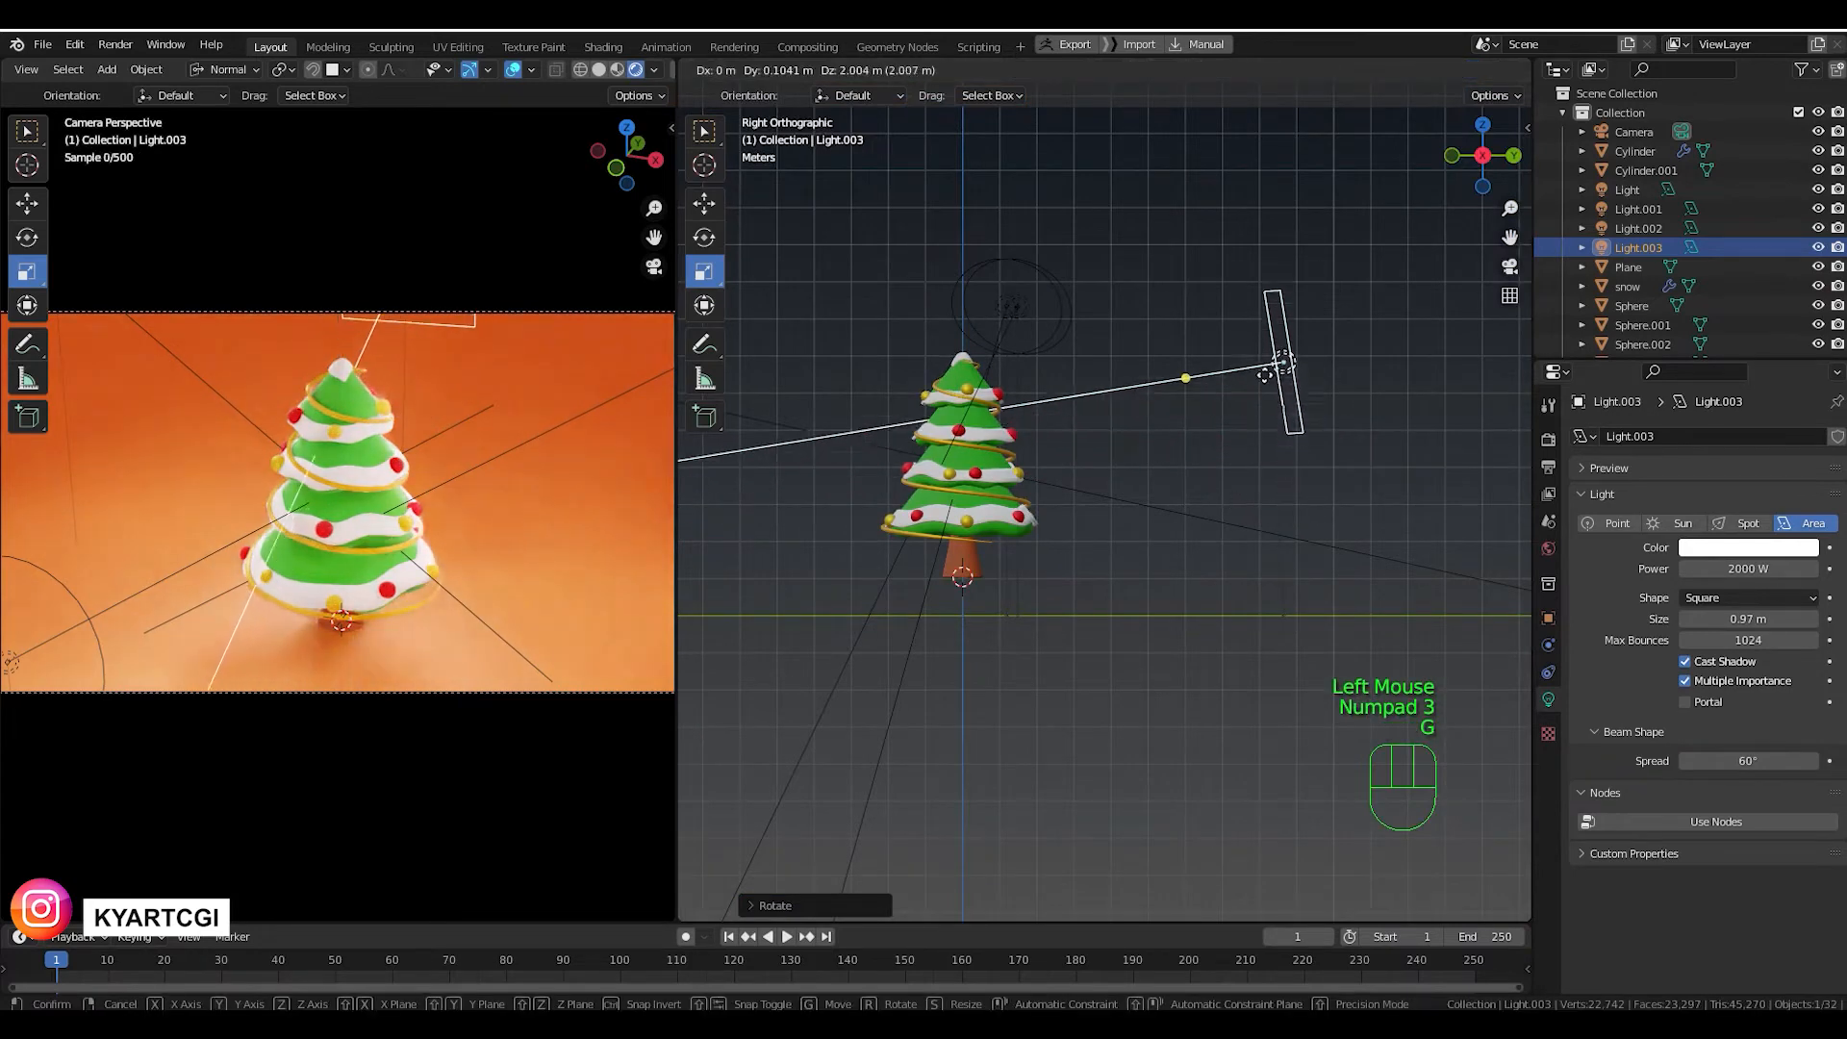
left_click(1266, 362)
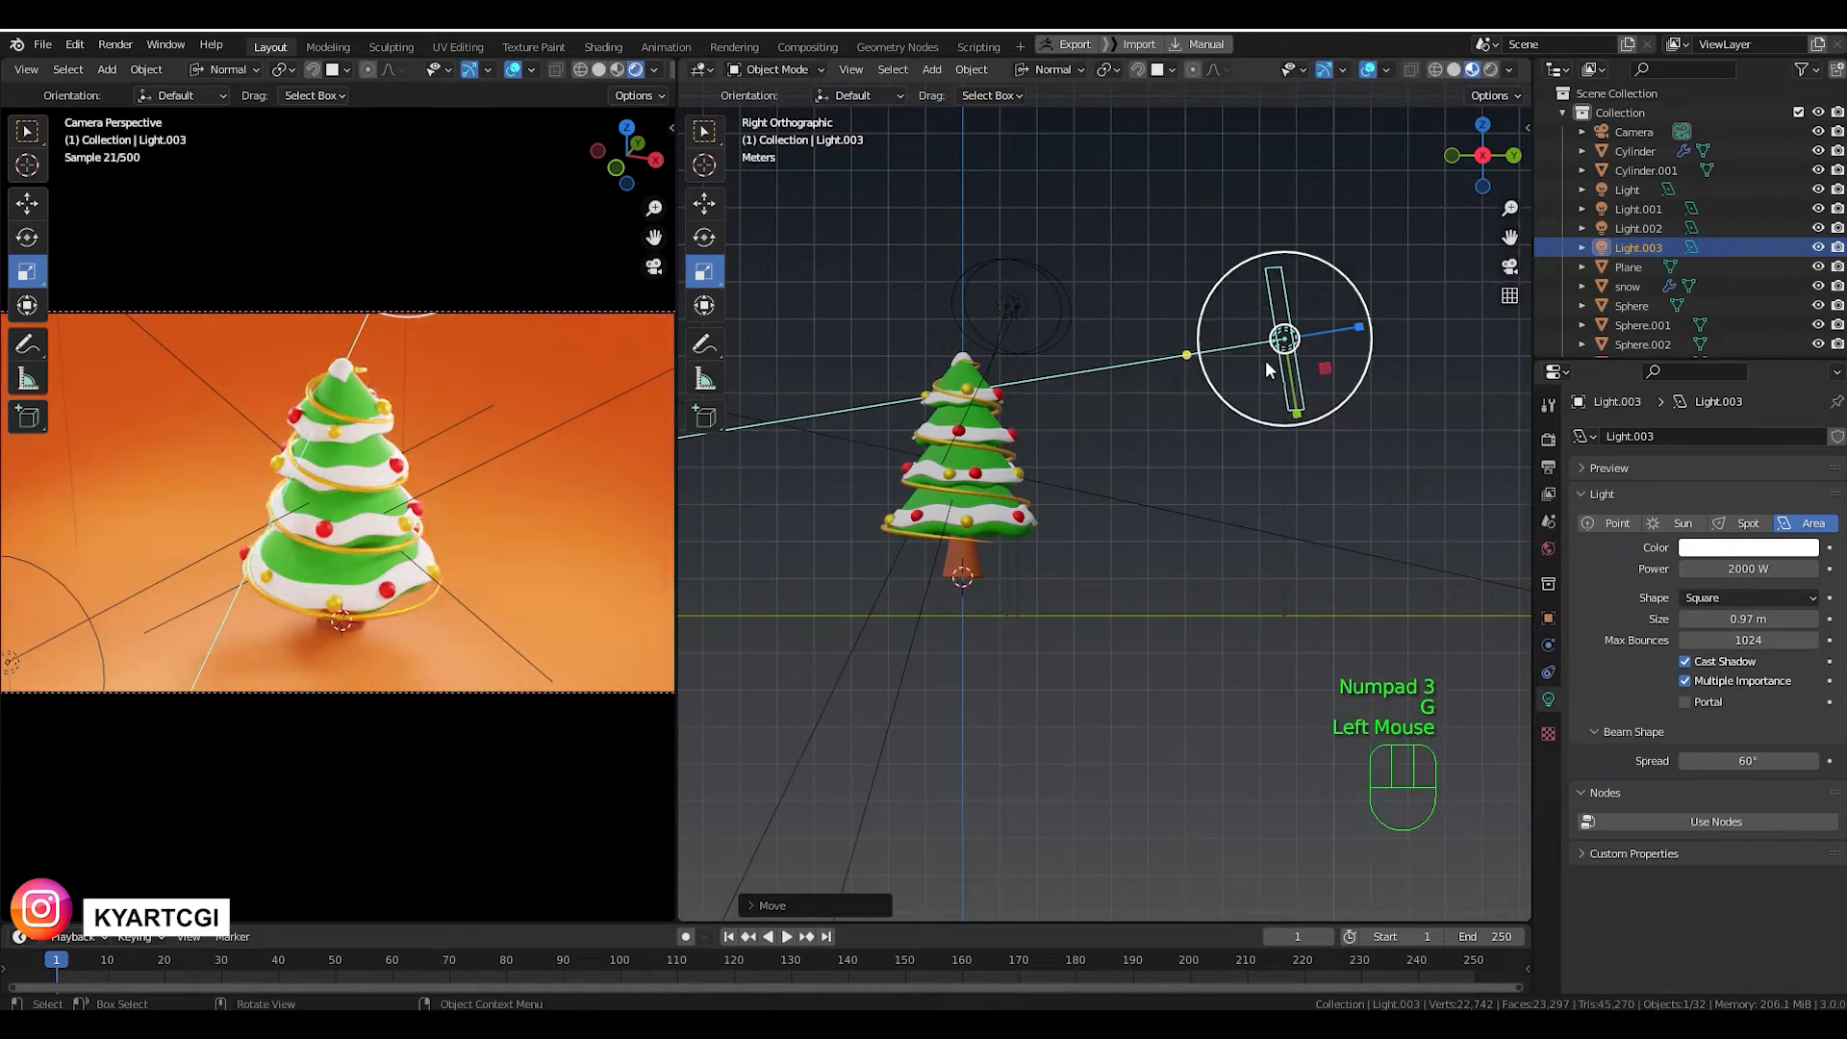
key("r")
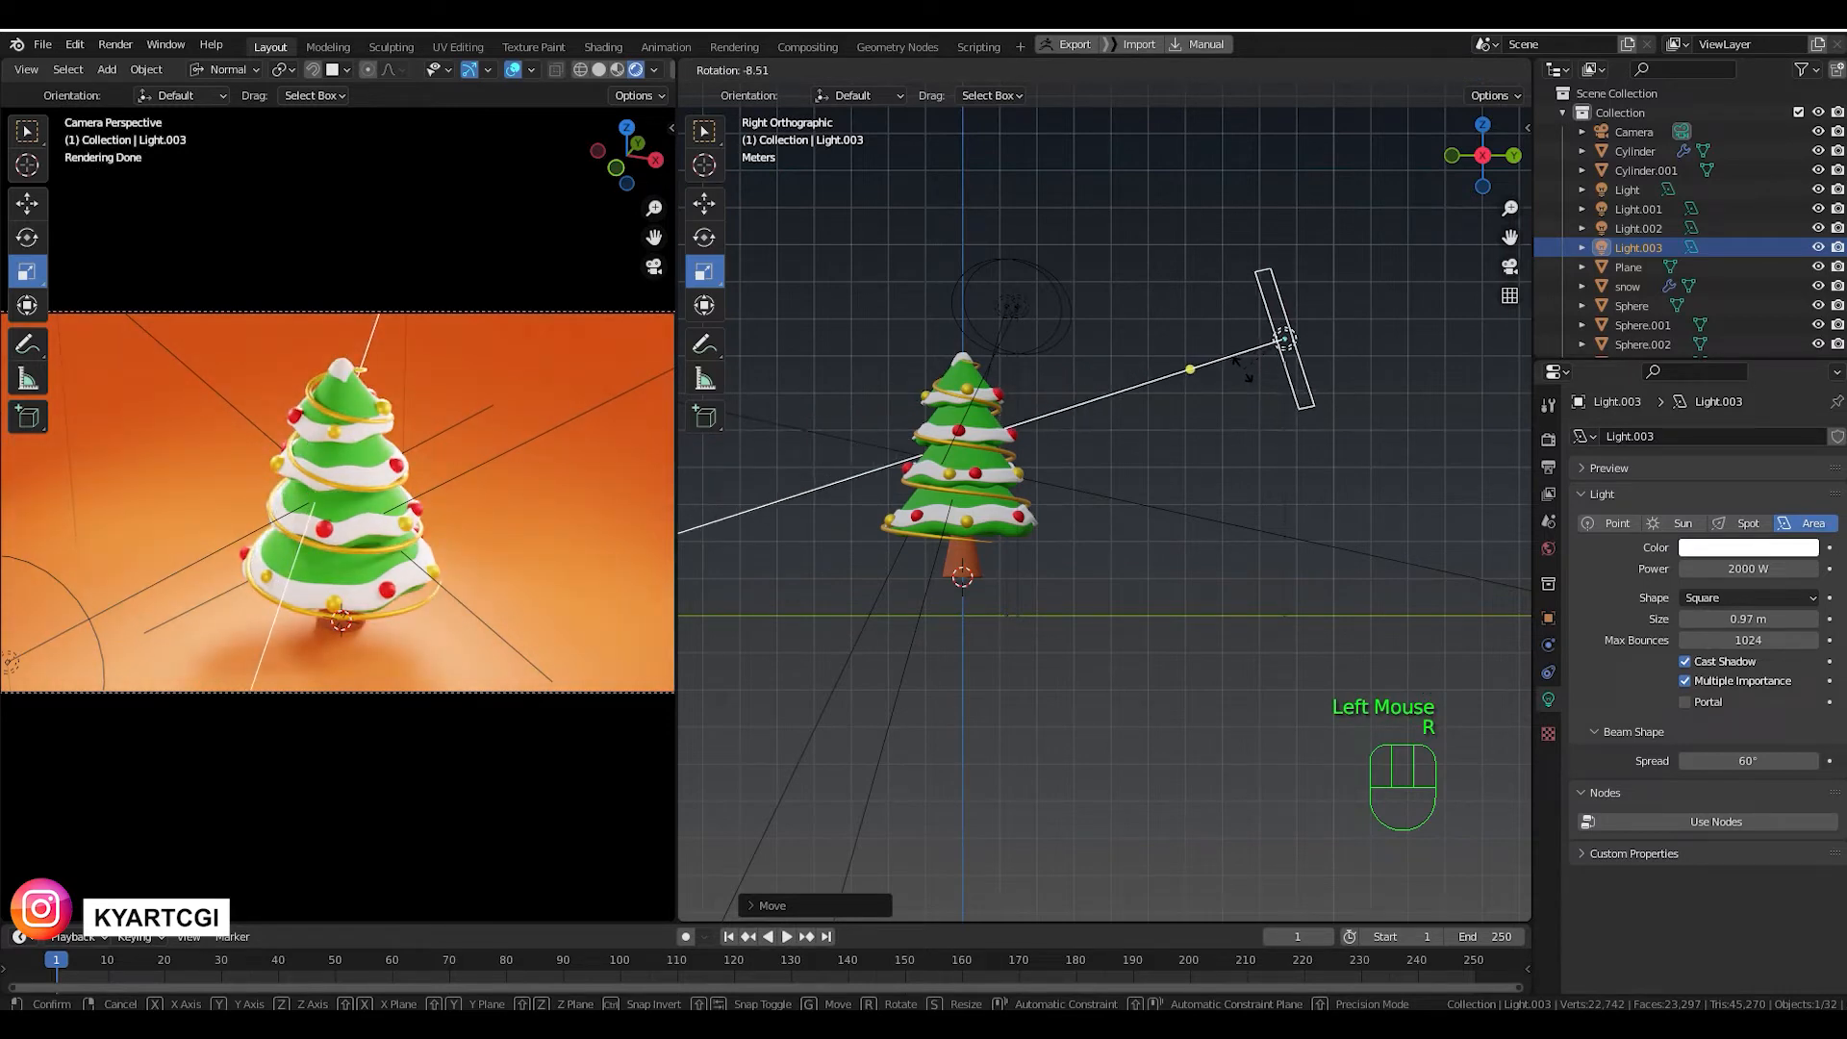
left_click(1241, 368)
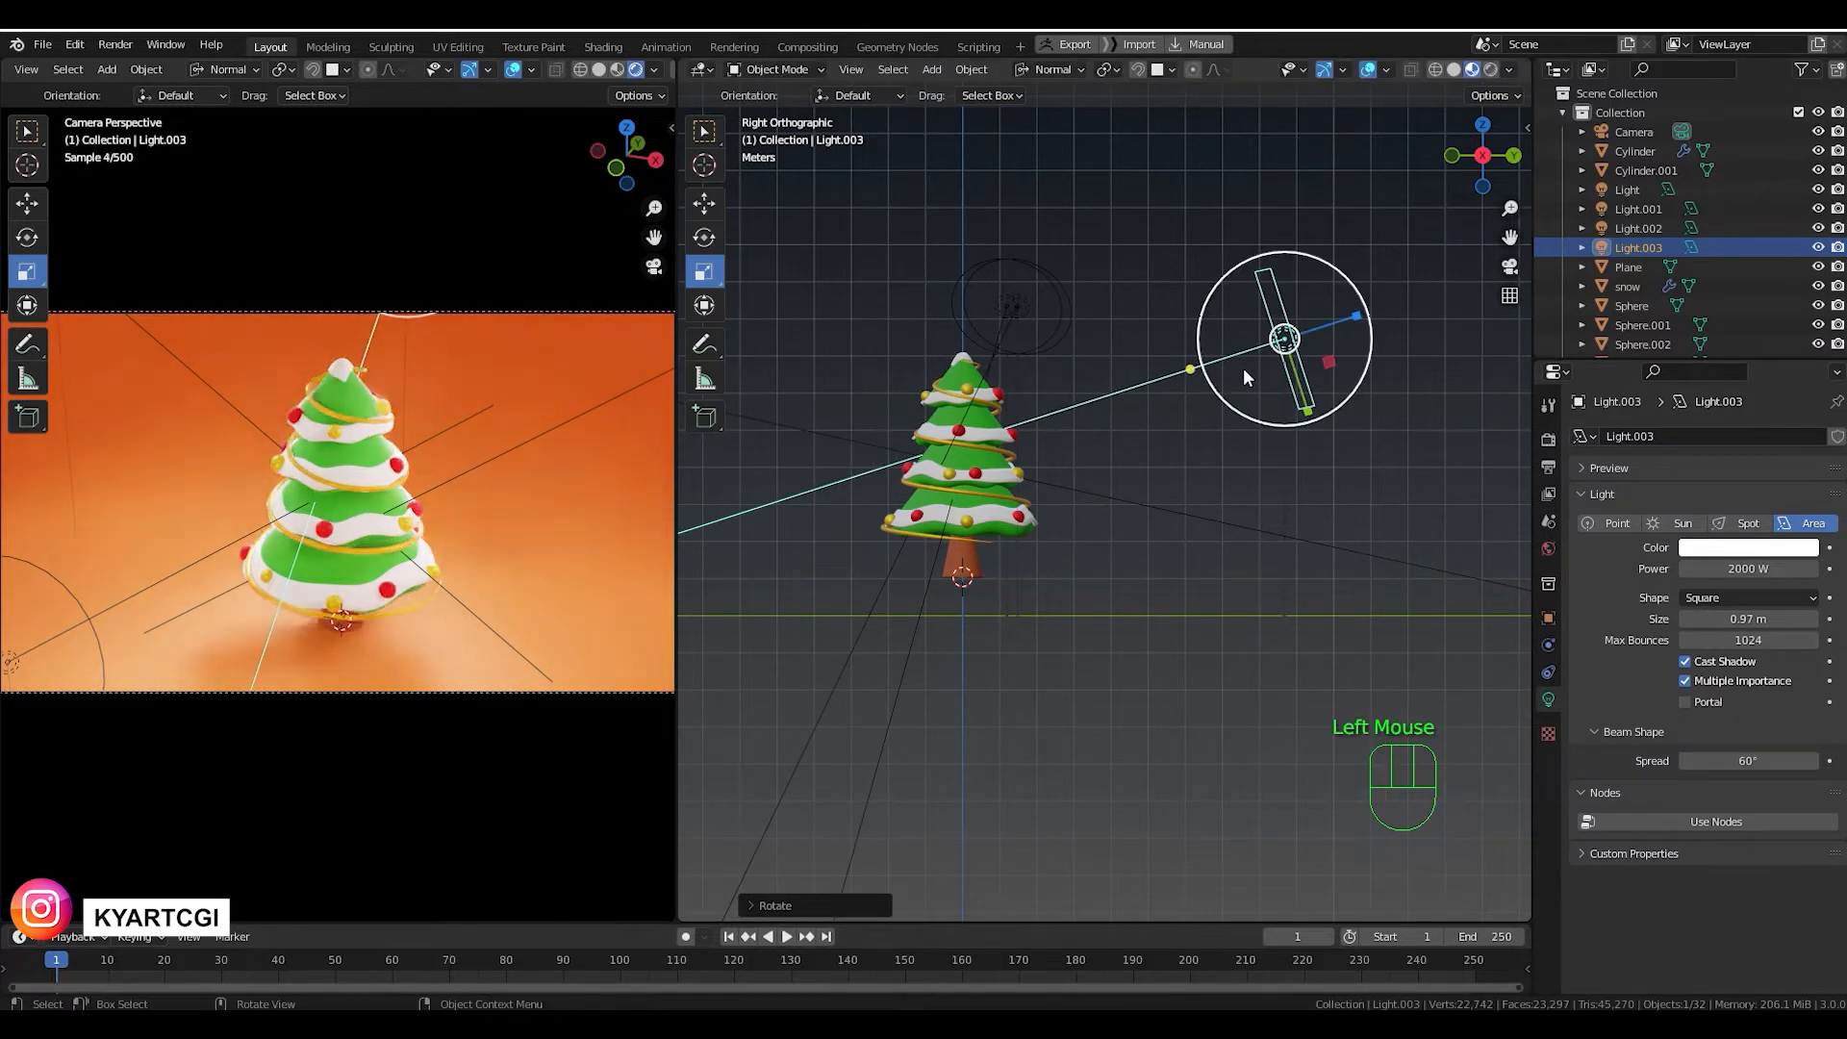
Scale the front disk light up to a little over twice its size.
middle_click_drag(1047, 535, 1163, 550)
scroll(1204, 521, "down", 2)
scroll(1151, 568, "down", 2)
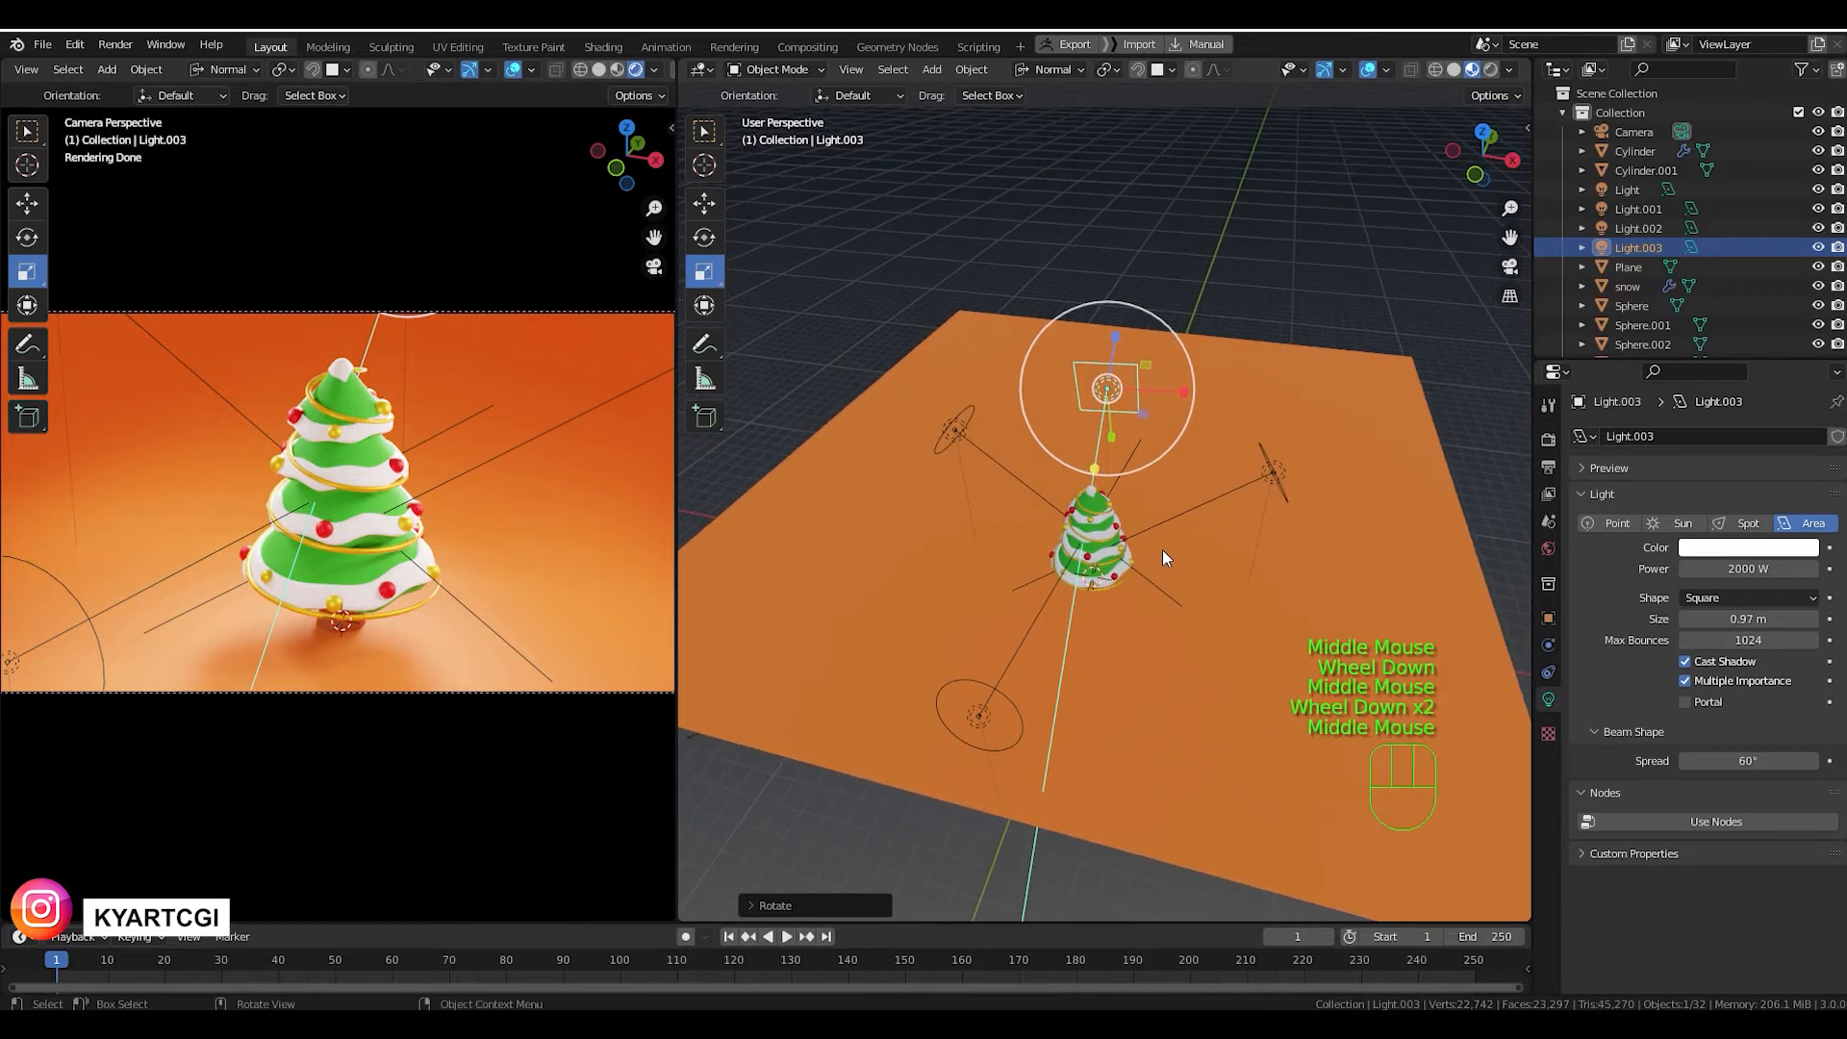
scroll(1163, 550, "down", 1)
left_click(1029, 622)
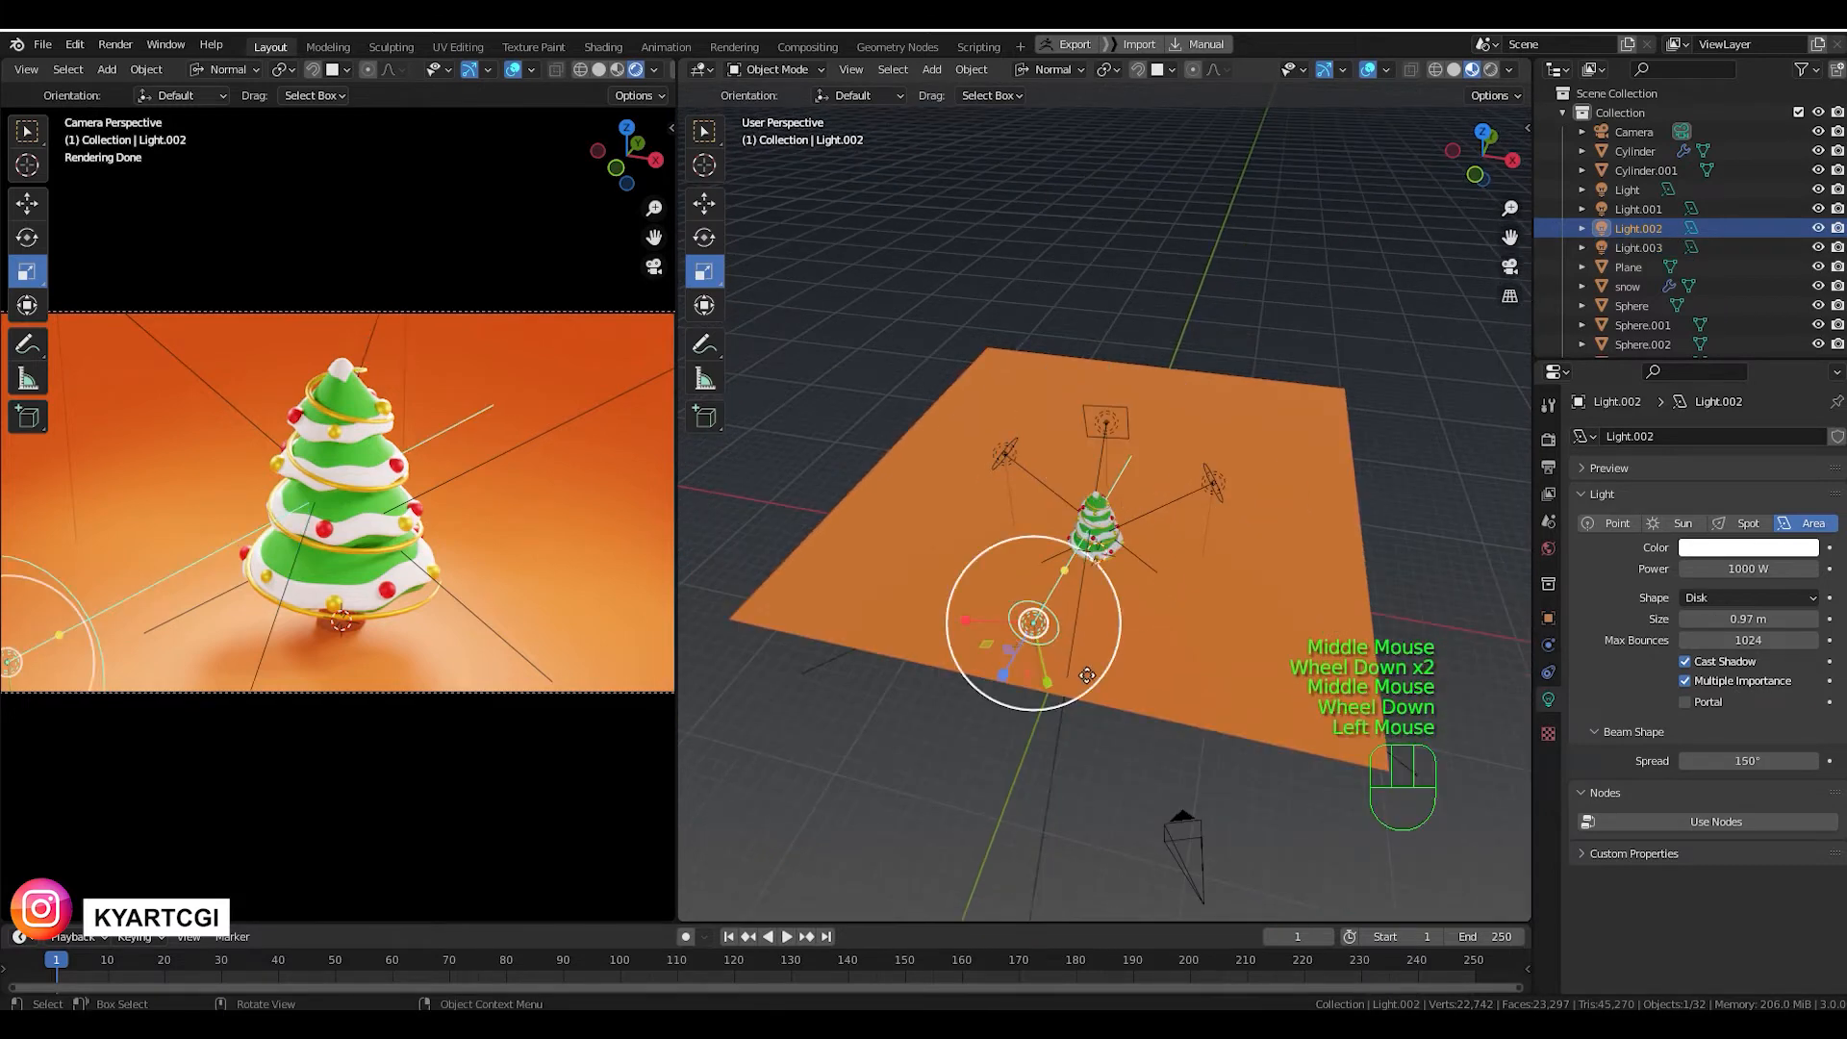
key("s")
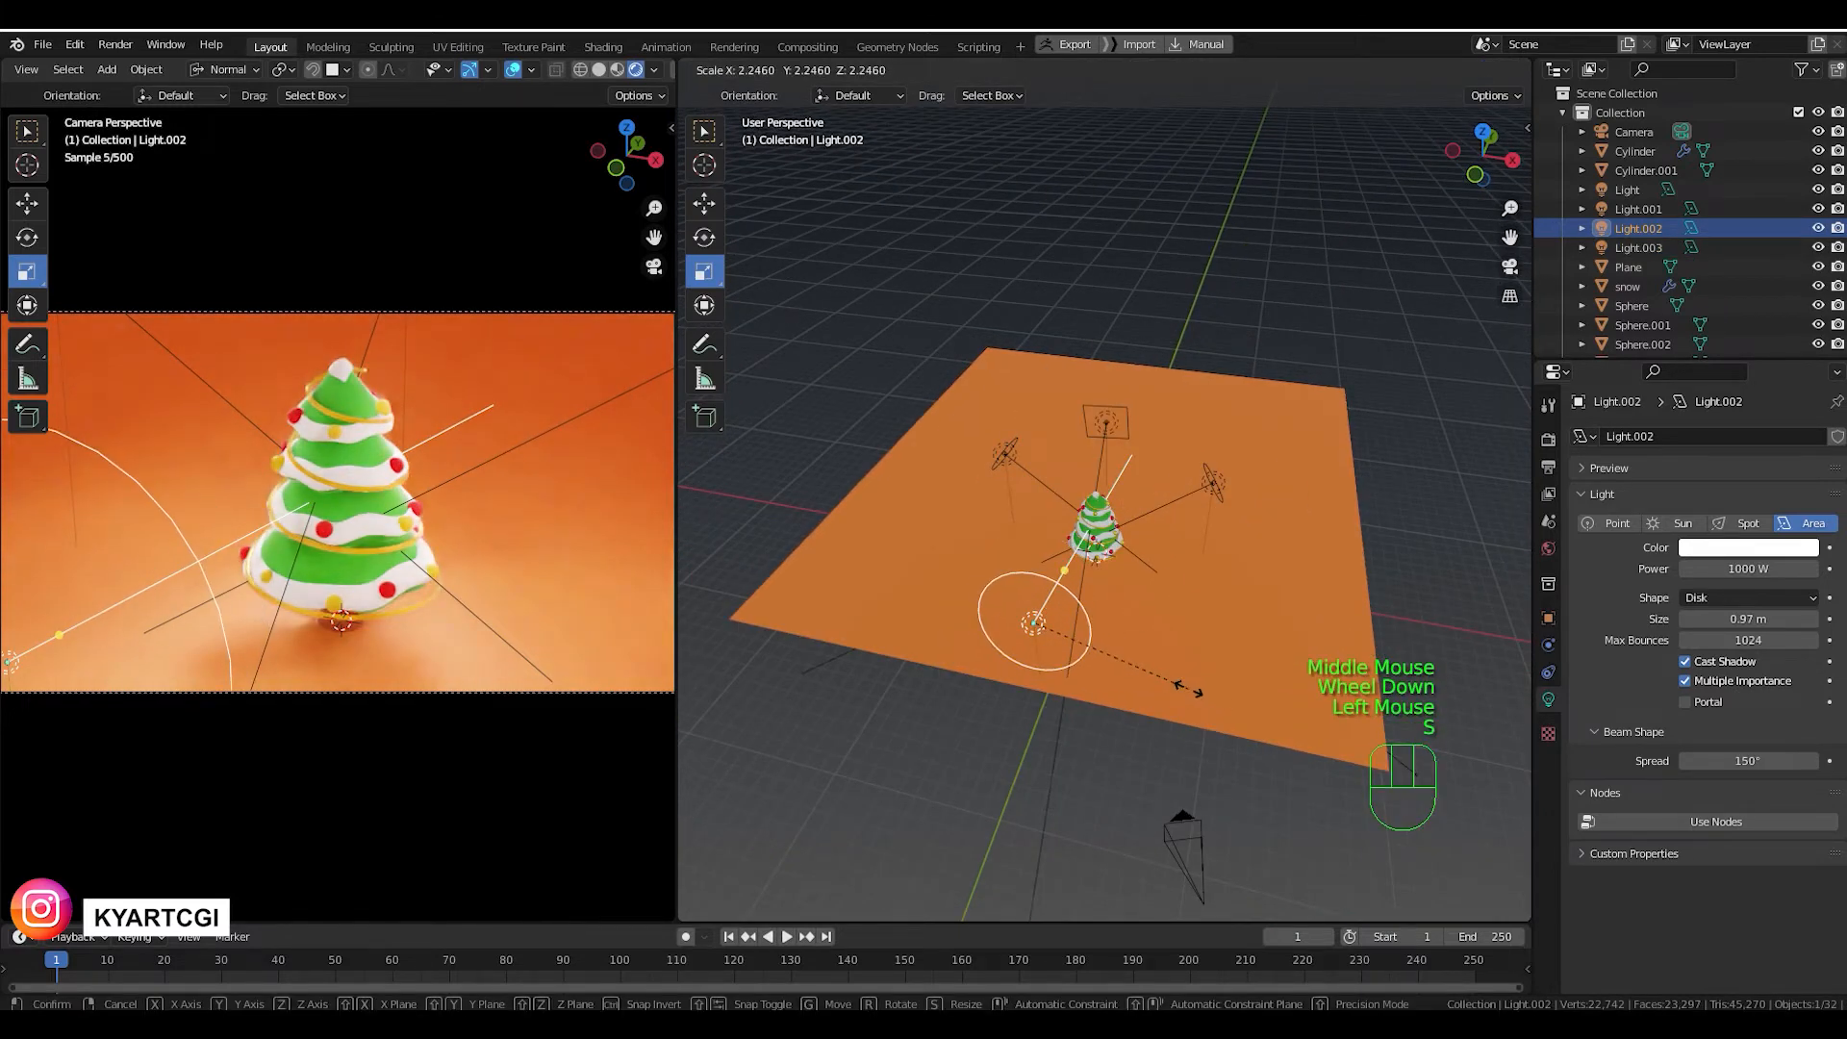
left_click(1216, 700)
Set the front light's power to 1200 W.
double_click(1761, 568)
type("1")
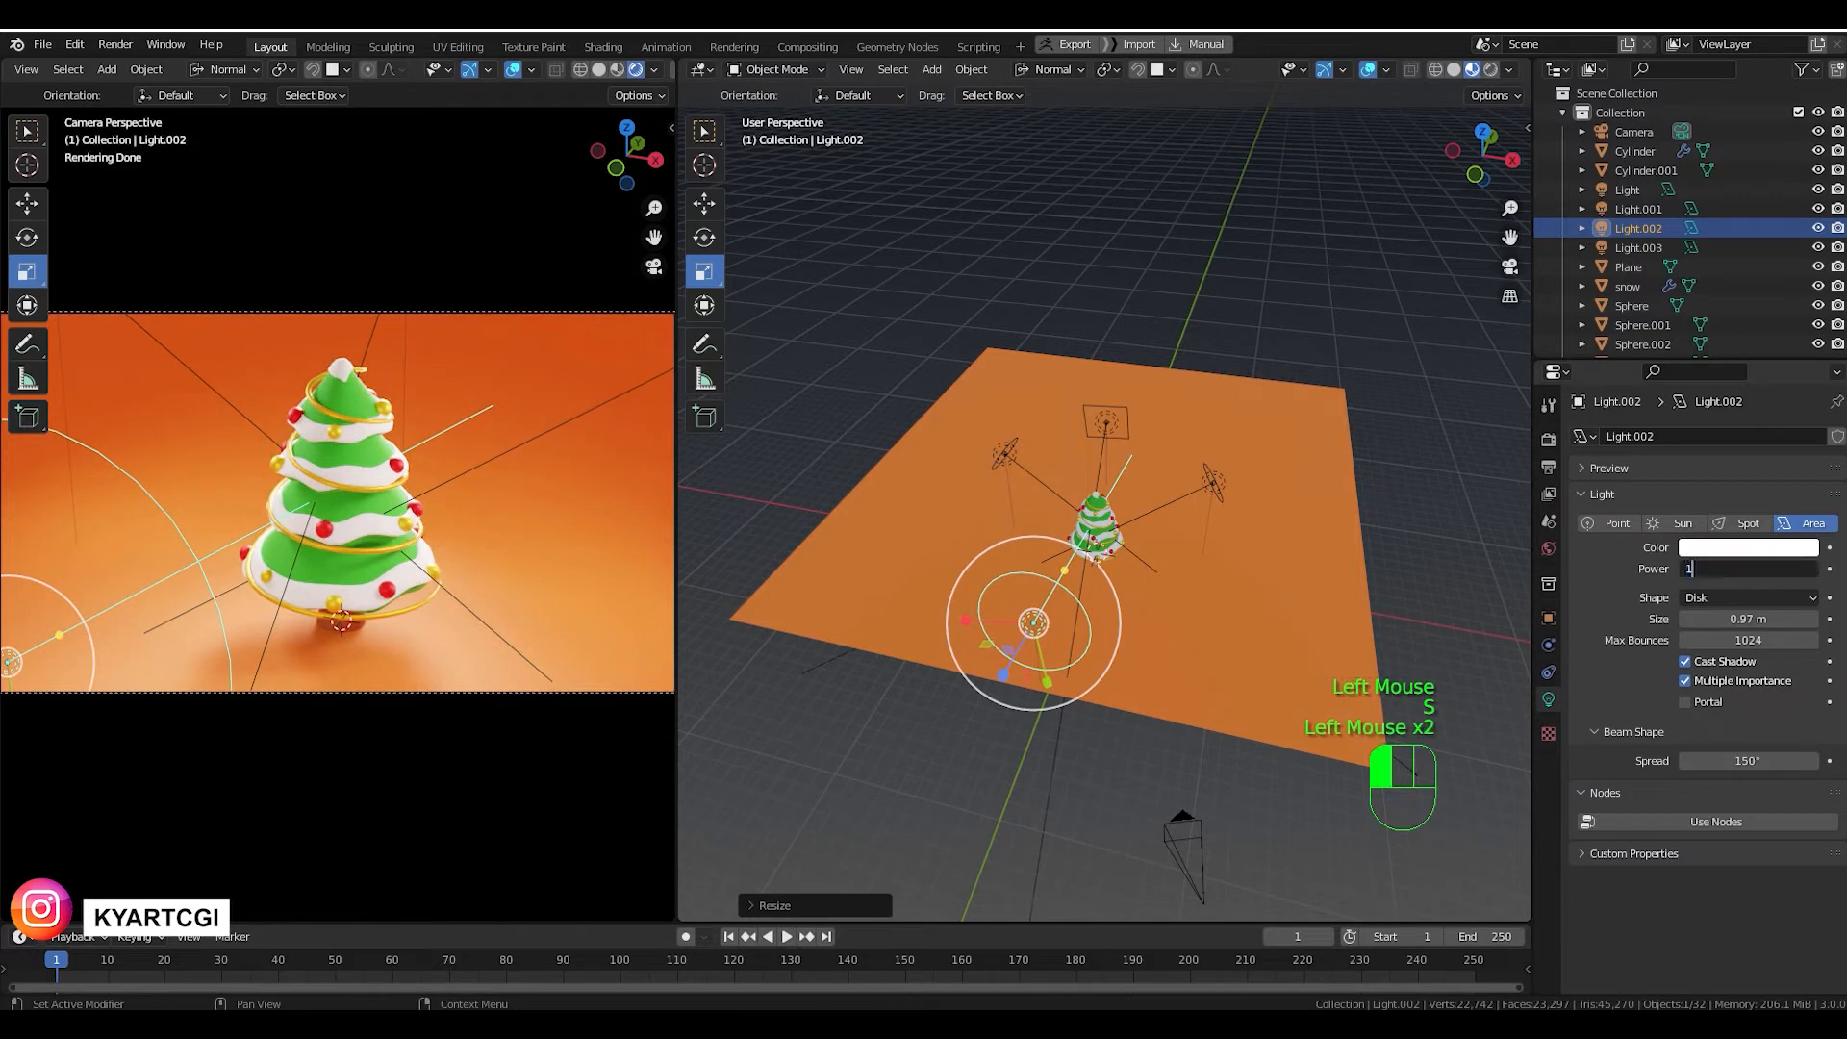
type("22")
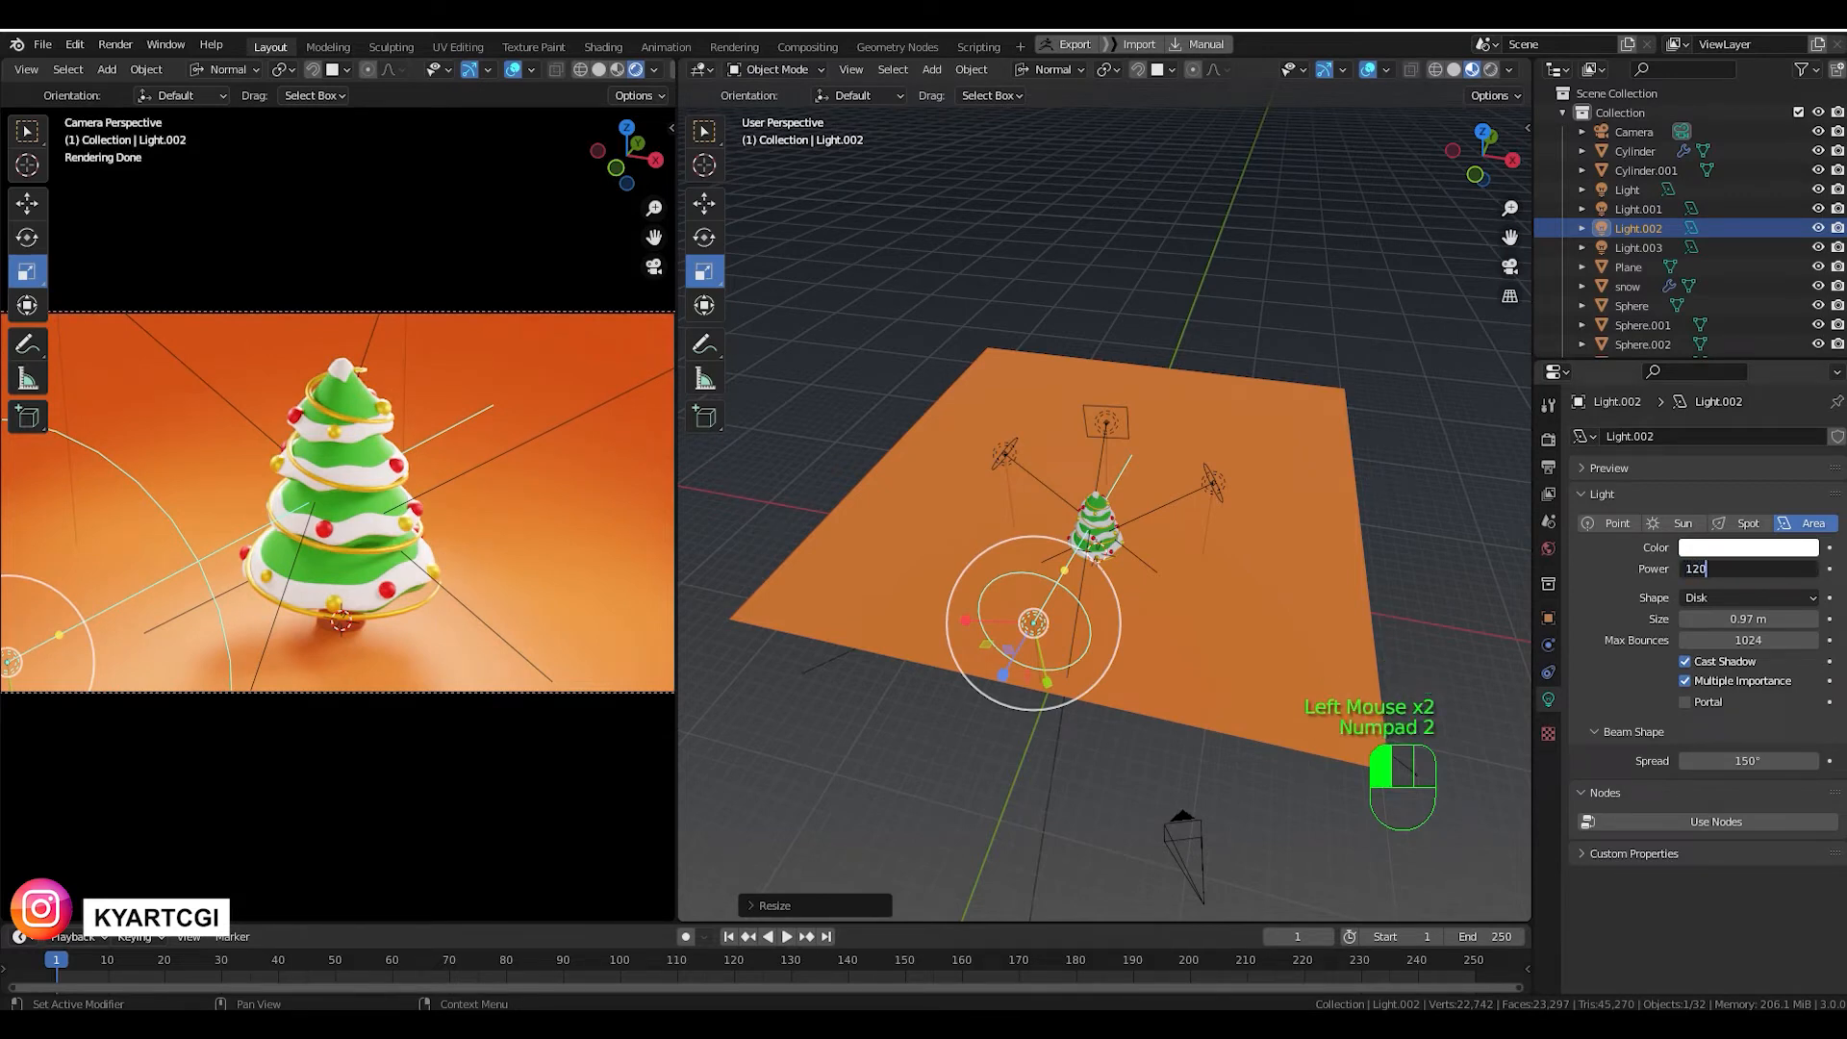
type("0")
key("Return")
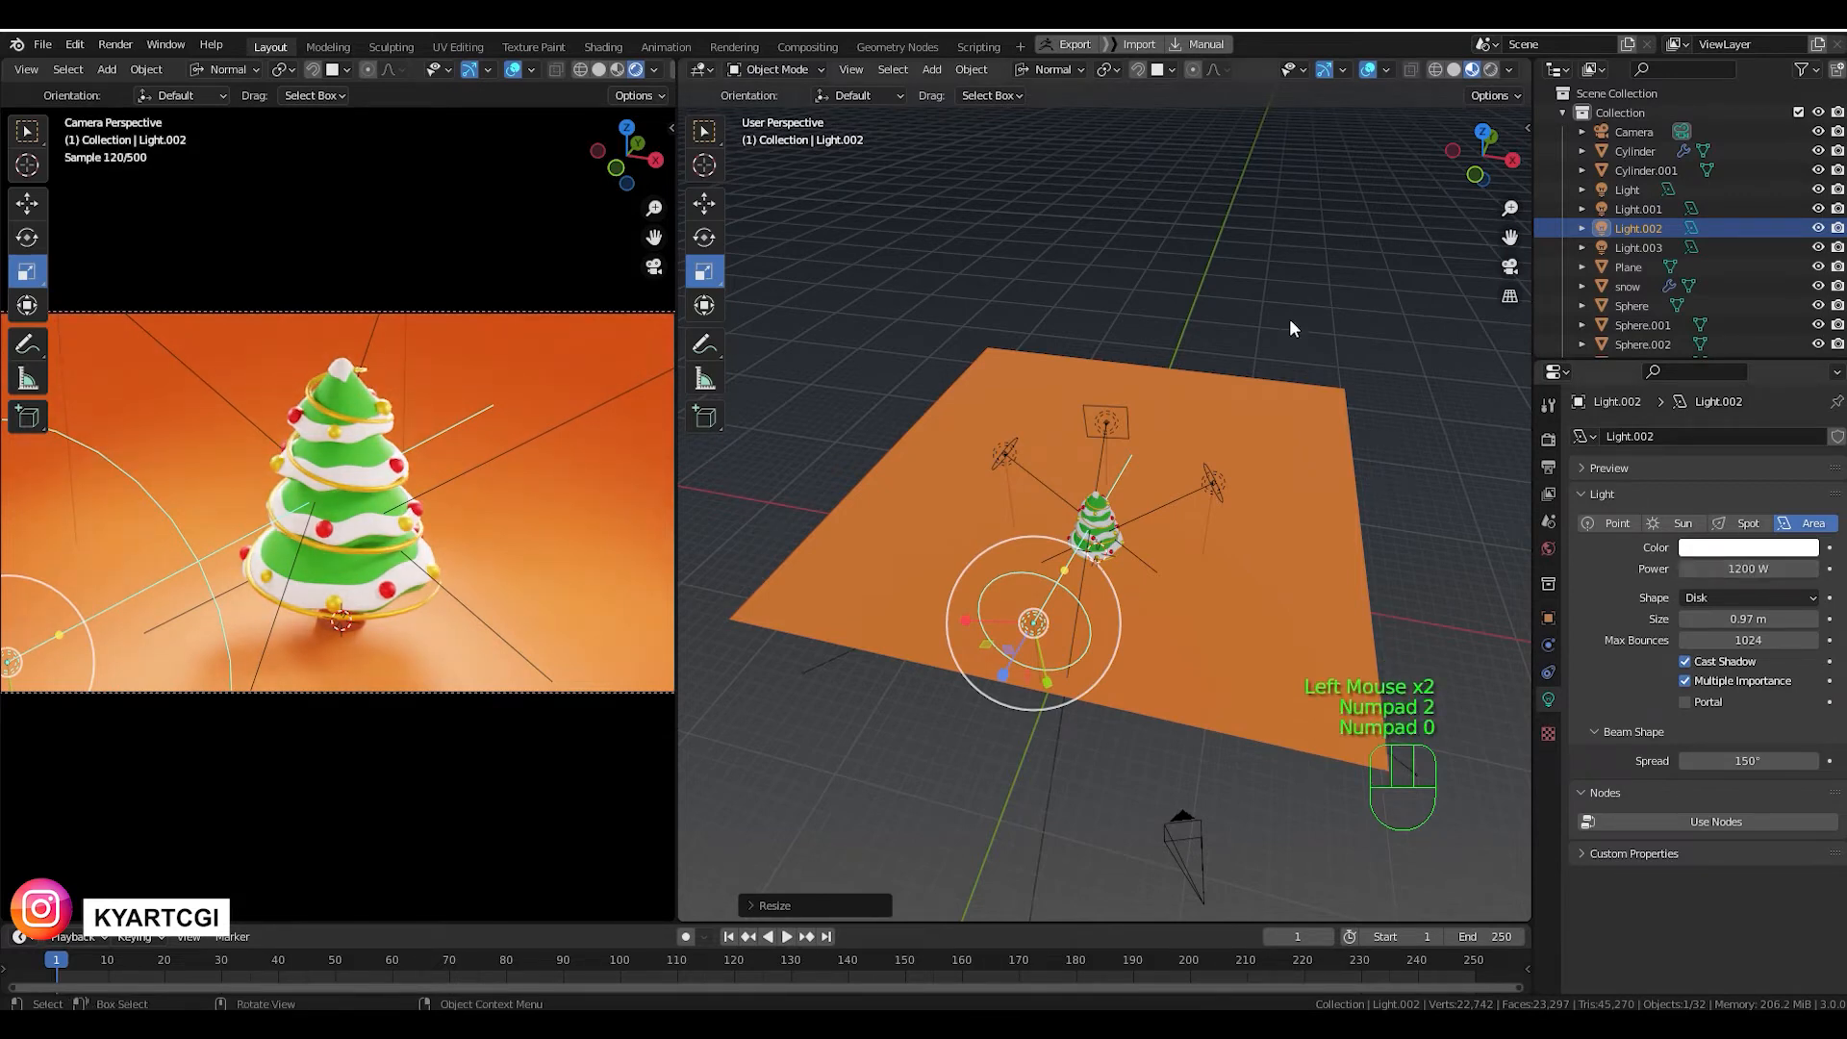
Set the power of the side light to the tree's right to 1000 W.
scroll(1241, 476, "up", 1)
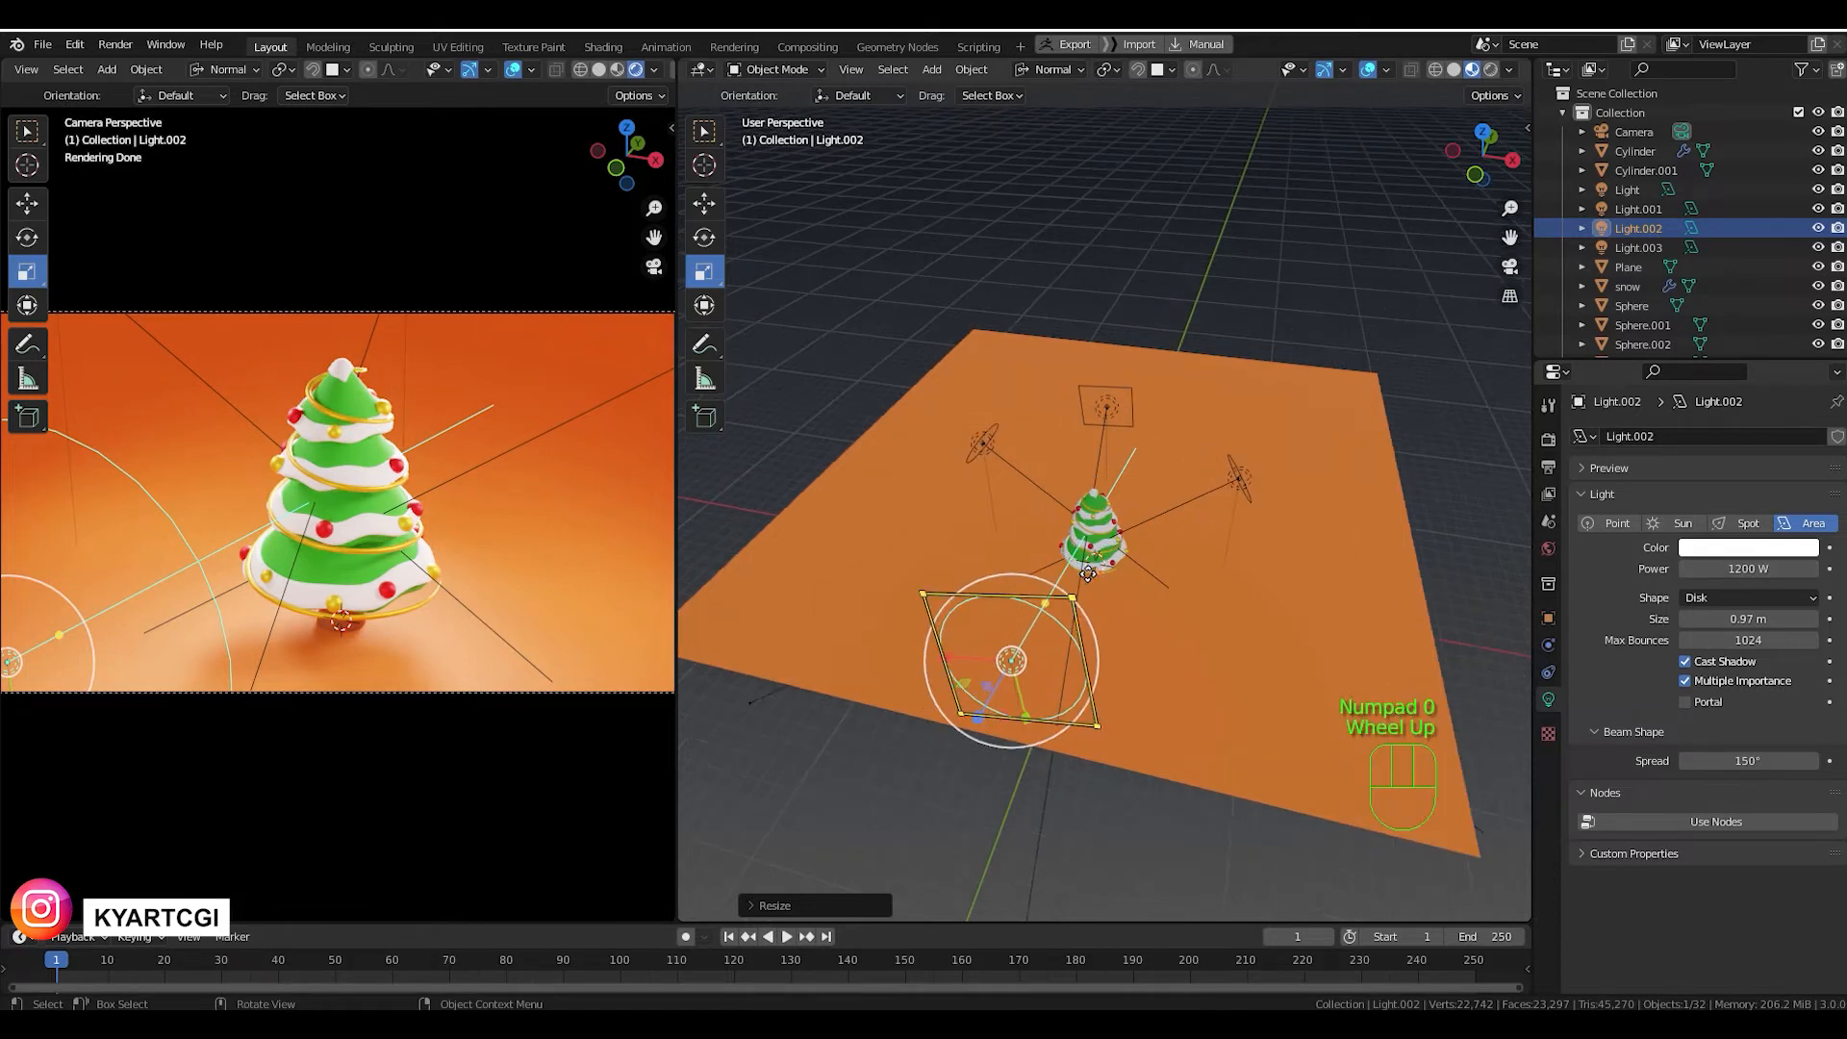
left_click(1238, 477)
middle_click_drag(1238, 477, 1328, 481)
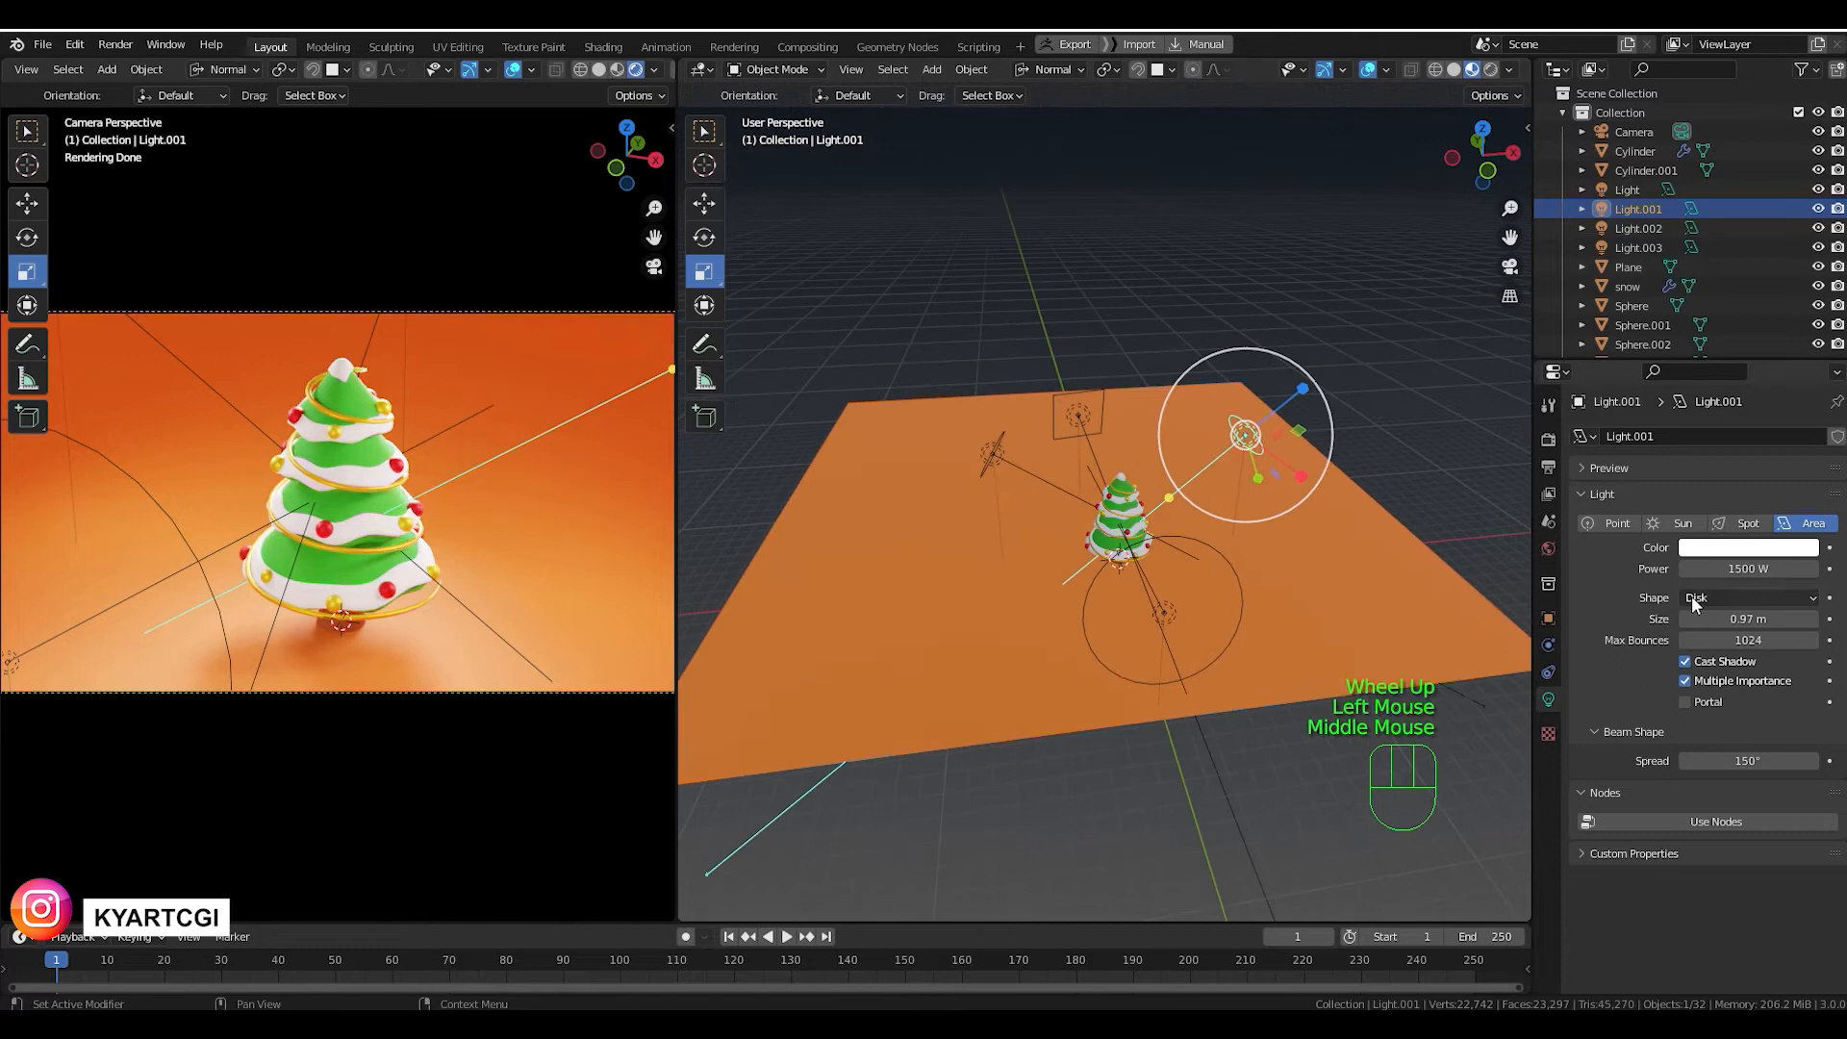
left_click(1747, 568)
type("100")
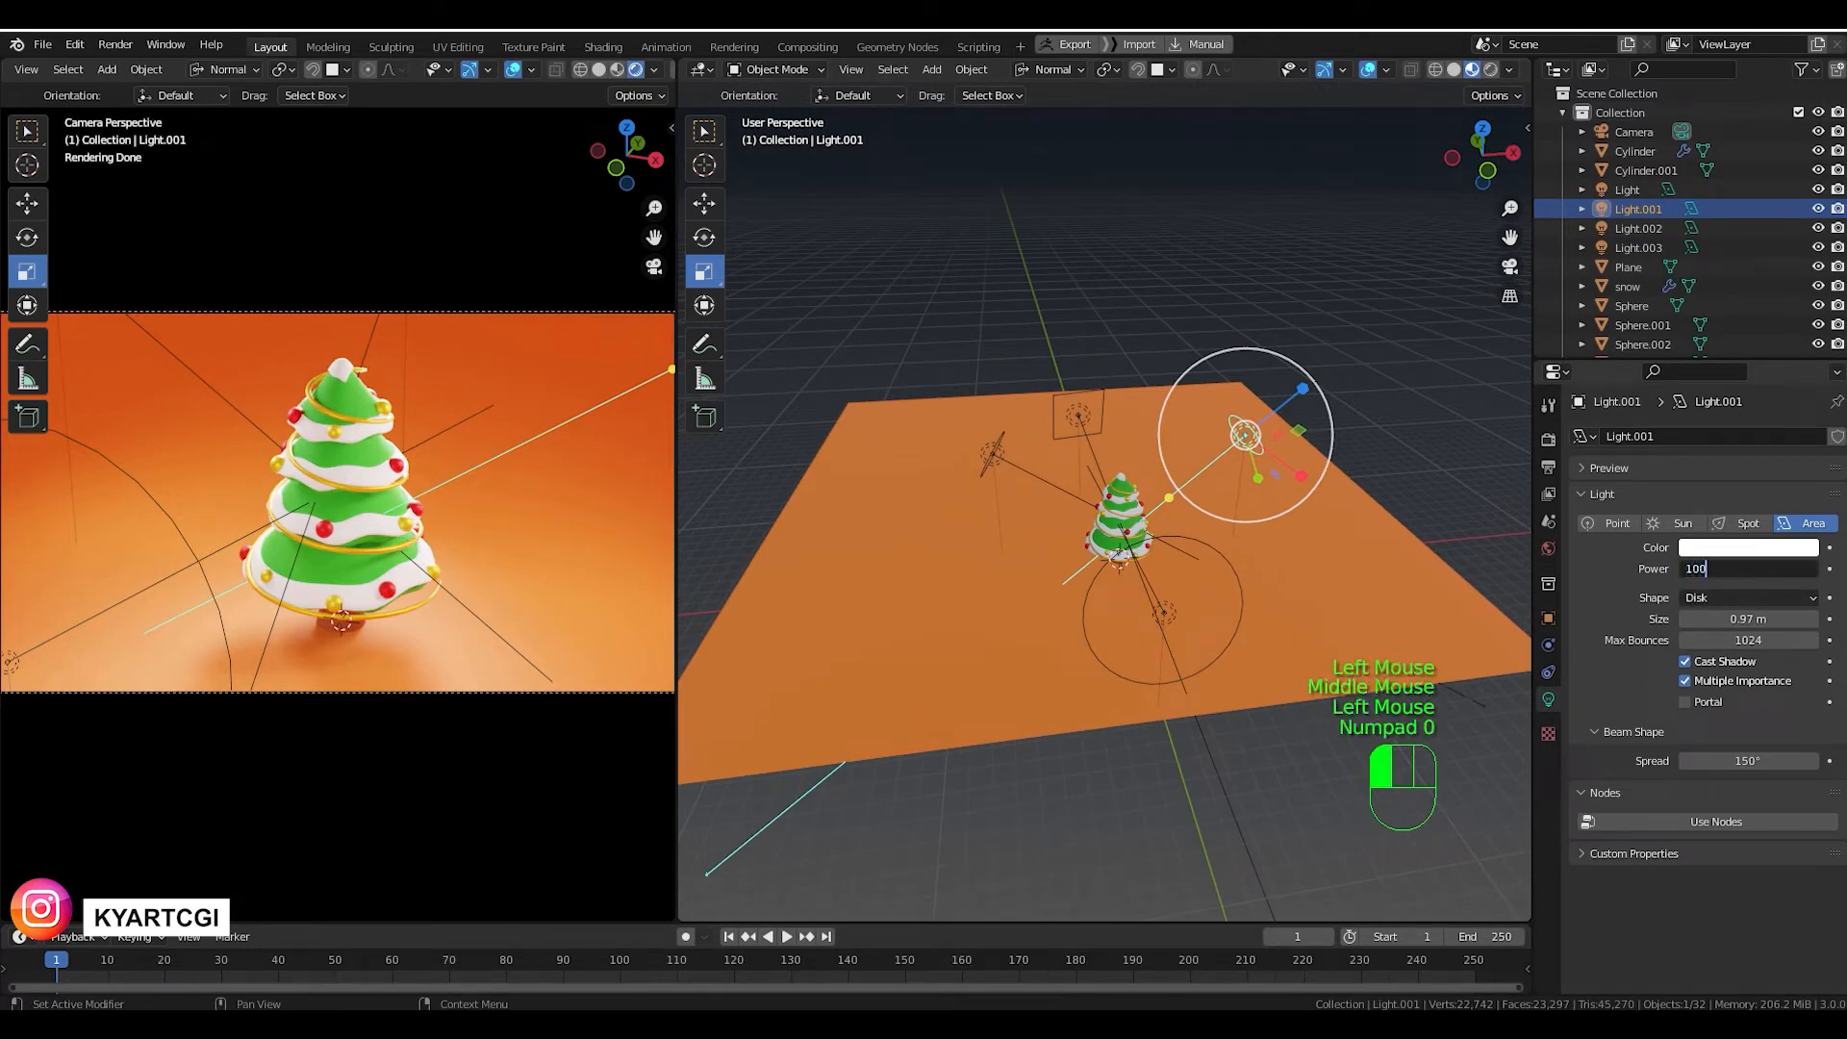
key("Return")
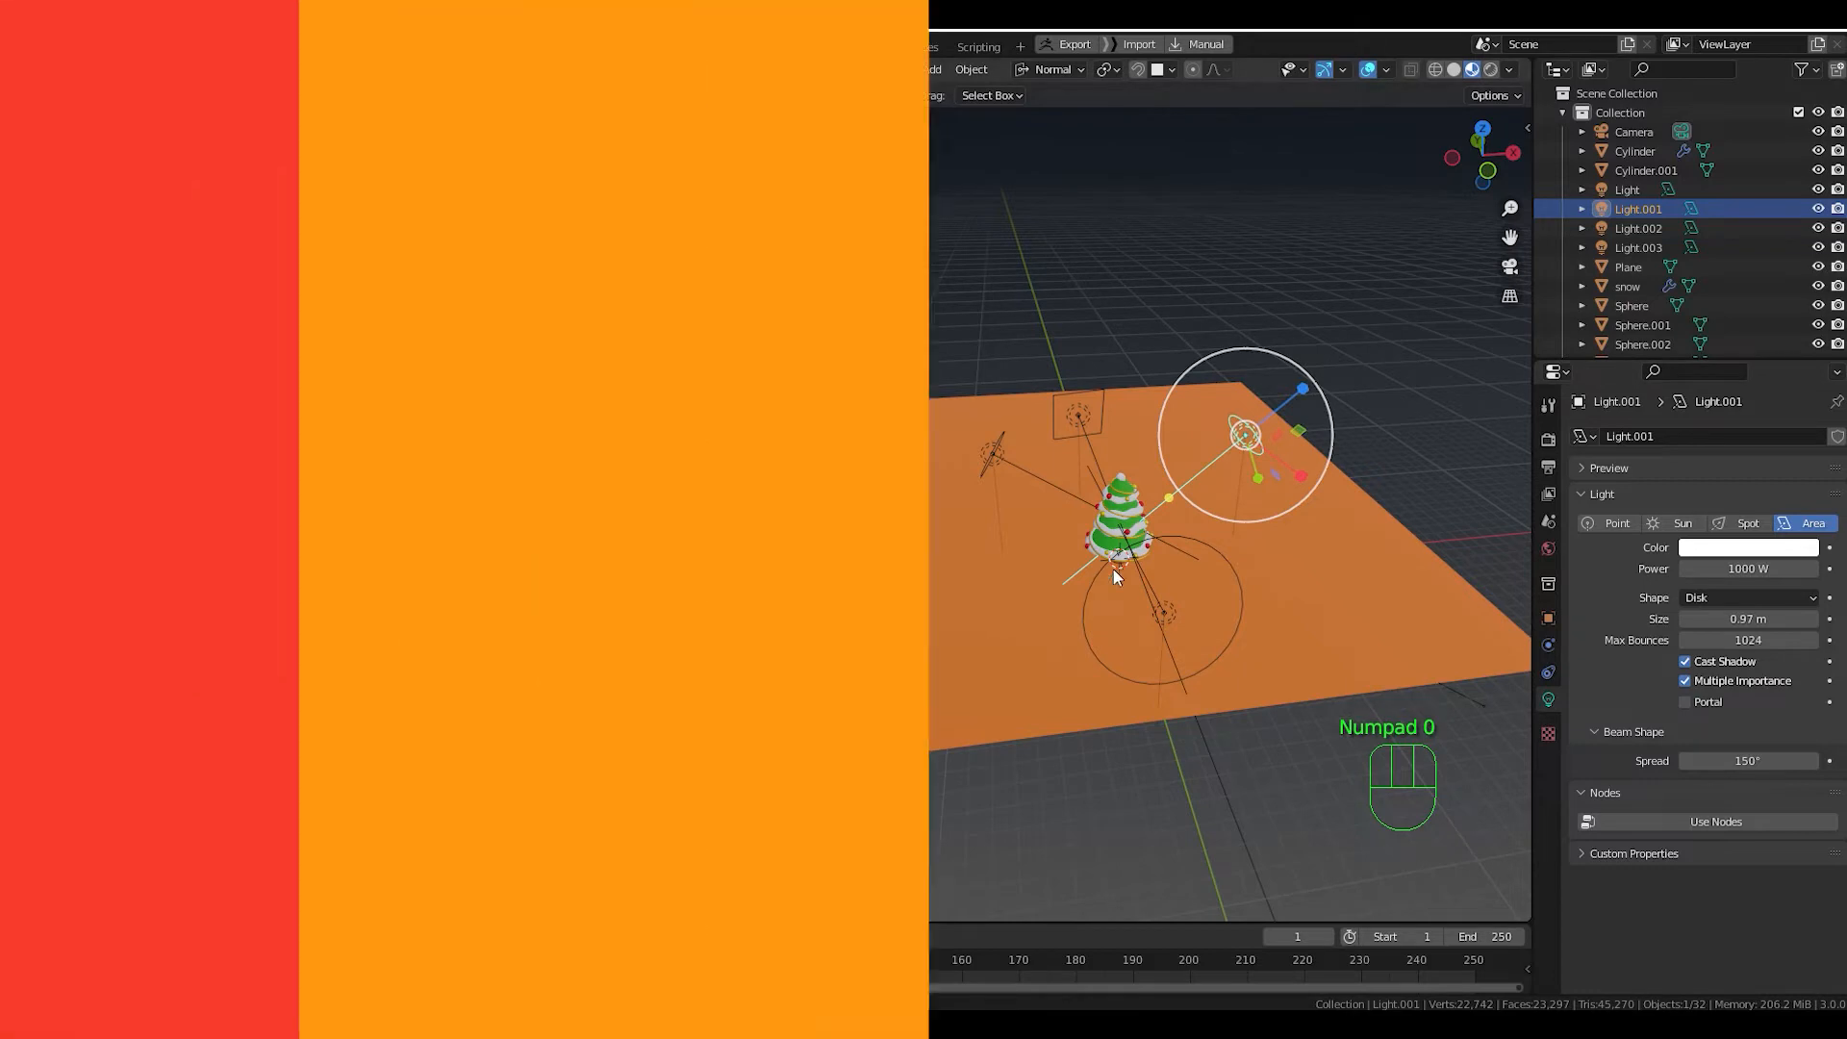
In front view, add a Simple Star mesh at the tree's trunk and align it to the view.
scroll(1137, 569, "up", 1)
key("KP_1")
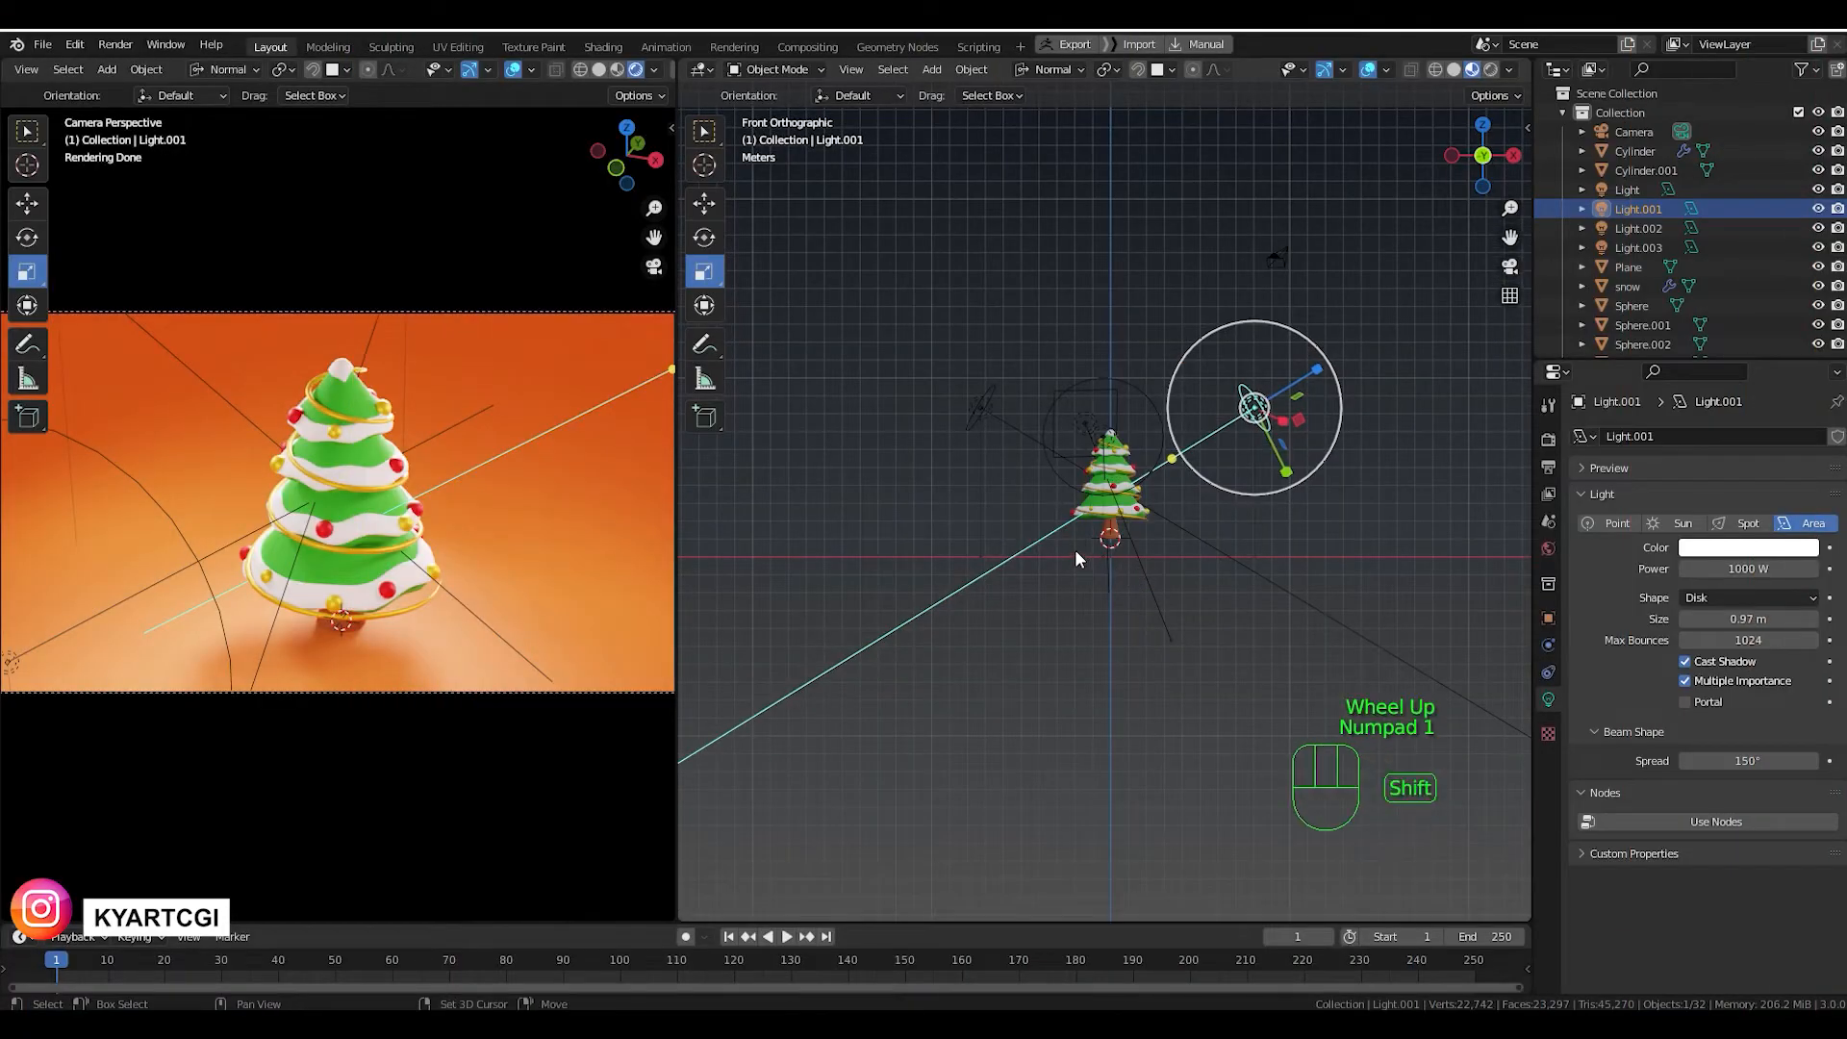
middle_click_drag(1076, 551, 1037, 521, "shift")
scroll(1110, 482, "up", 4)
middle_click_drag(1076, 406, 1153, 577, "shift")
scroll(1117, 510, "up", 2)
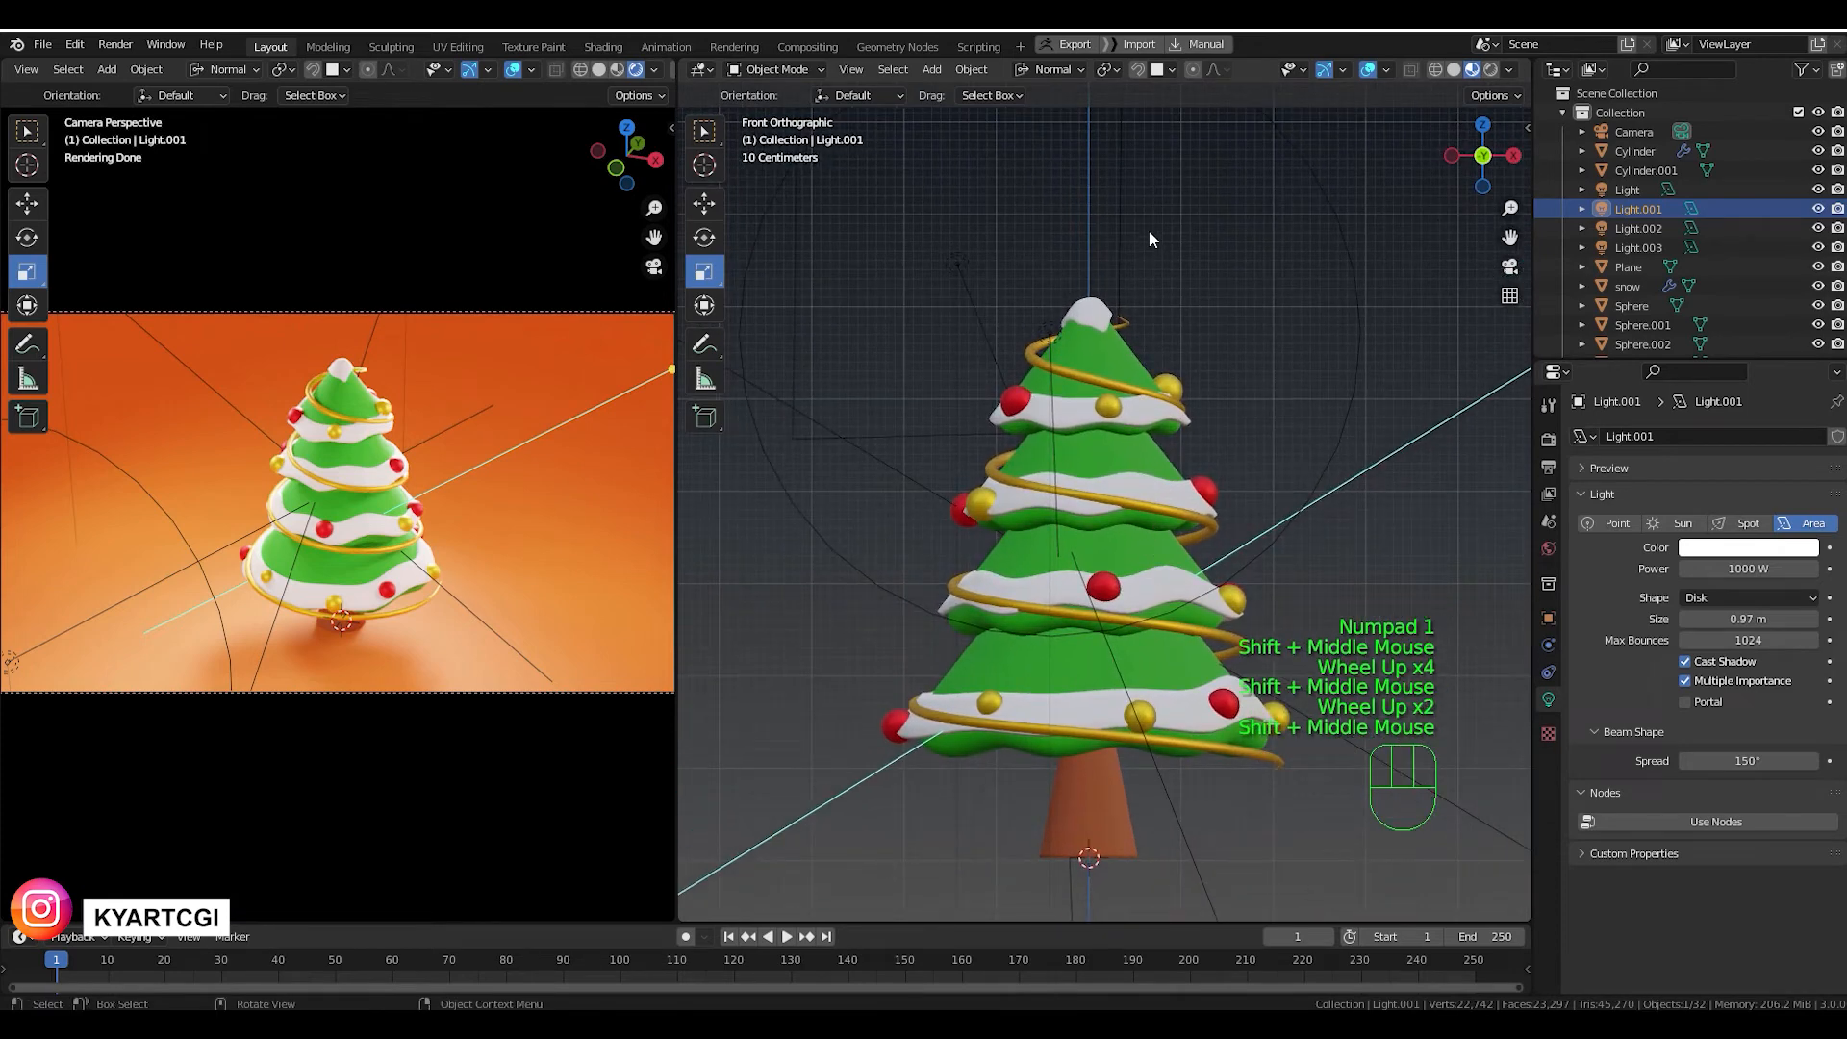
scroll(1139, 519, "down", 3)
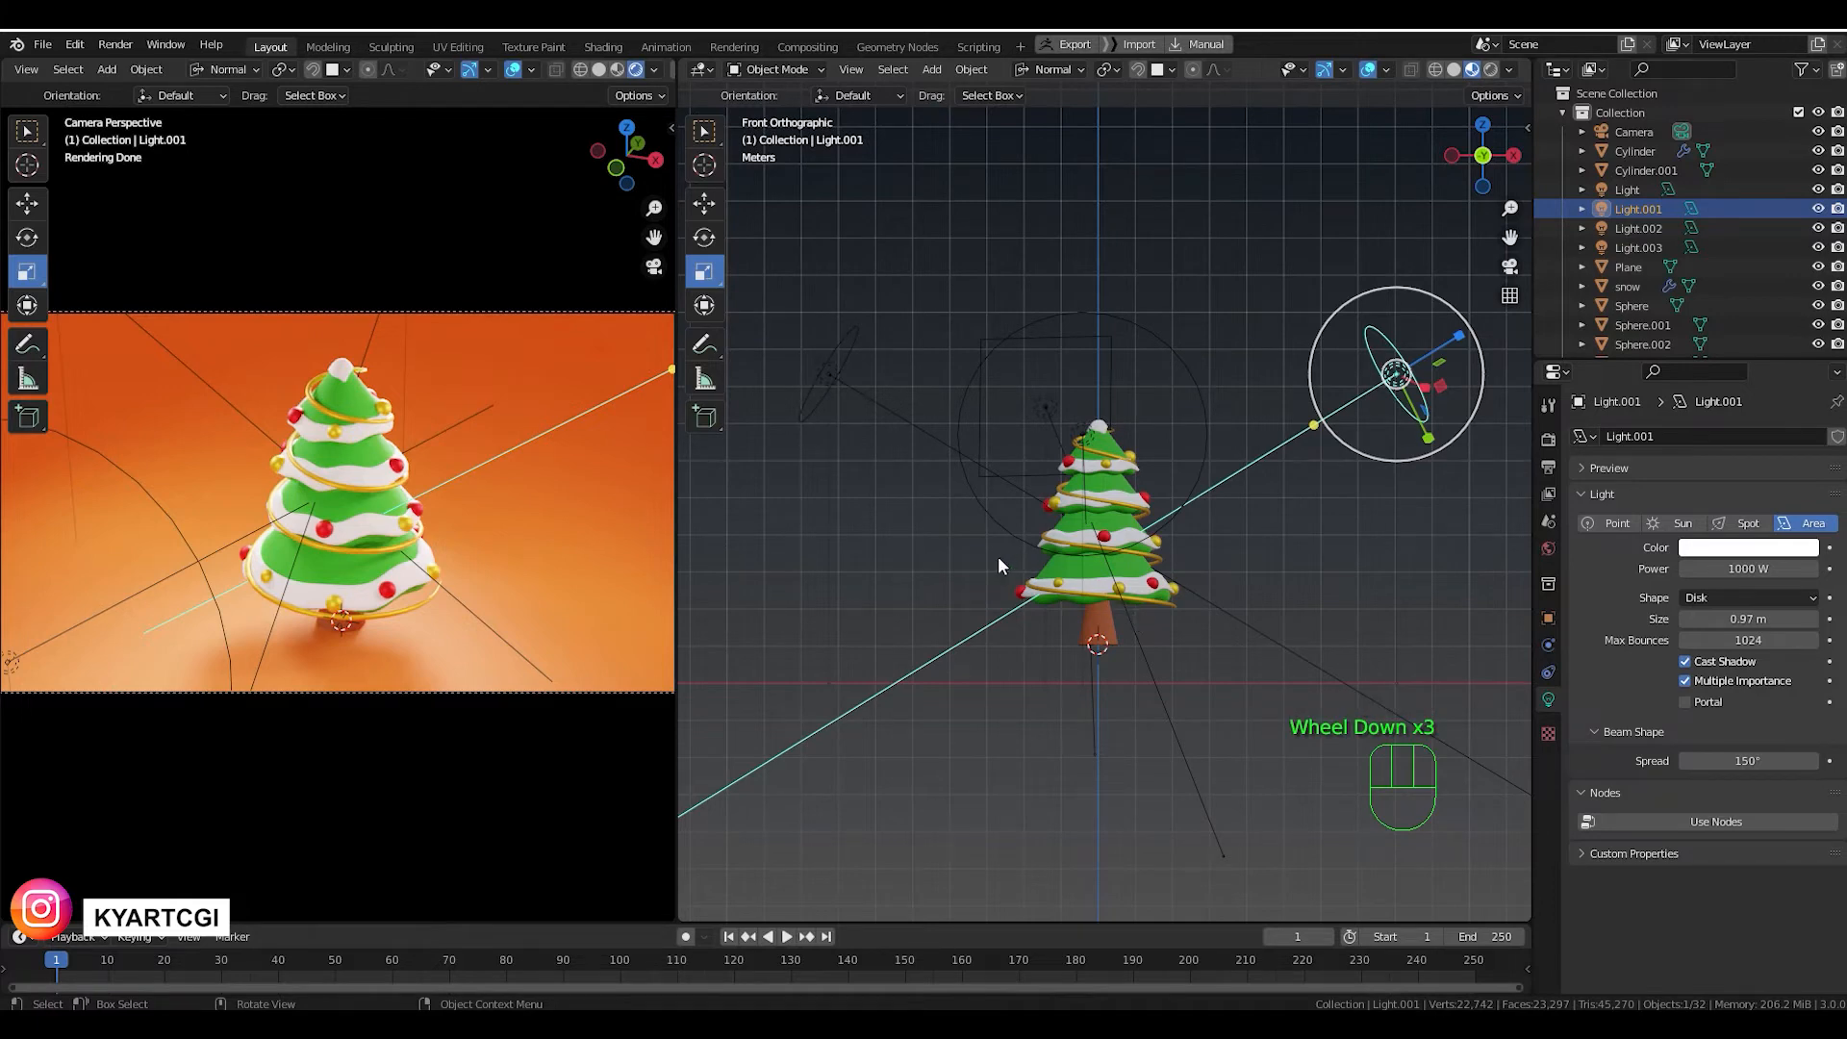
key("shift")
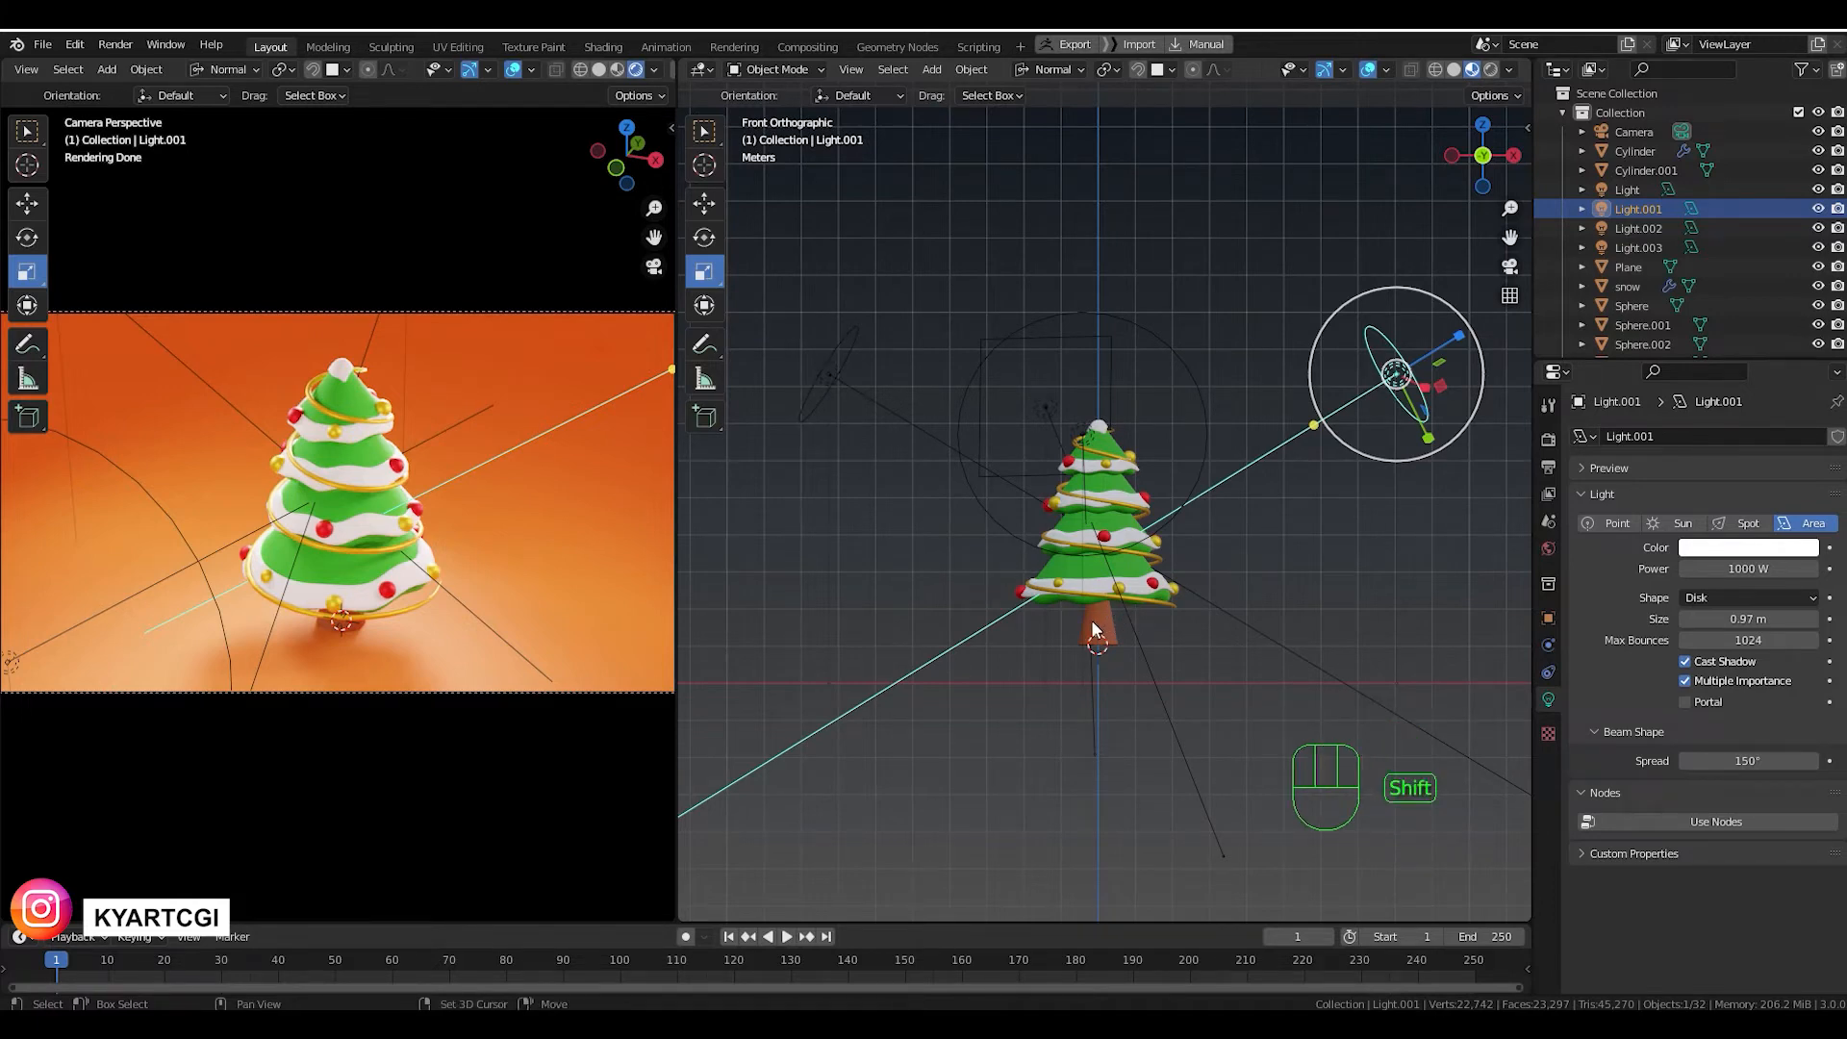
middle_click_drag(1091, 620, 1072, 579, "shift")
key("shift+a")
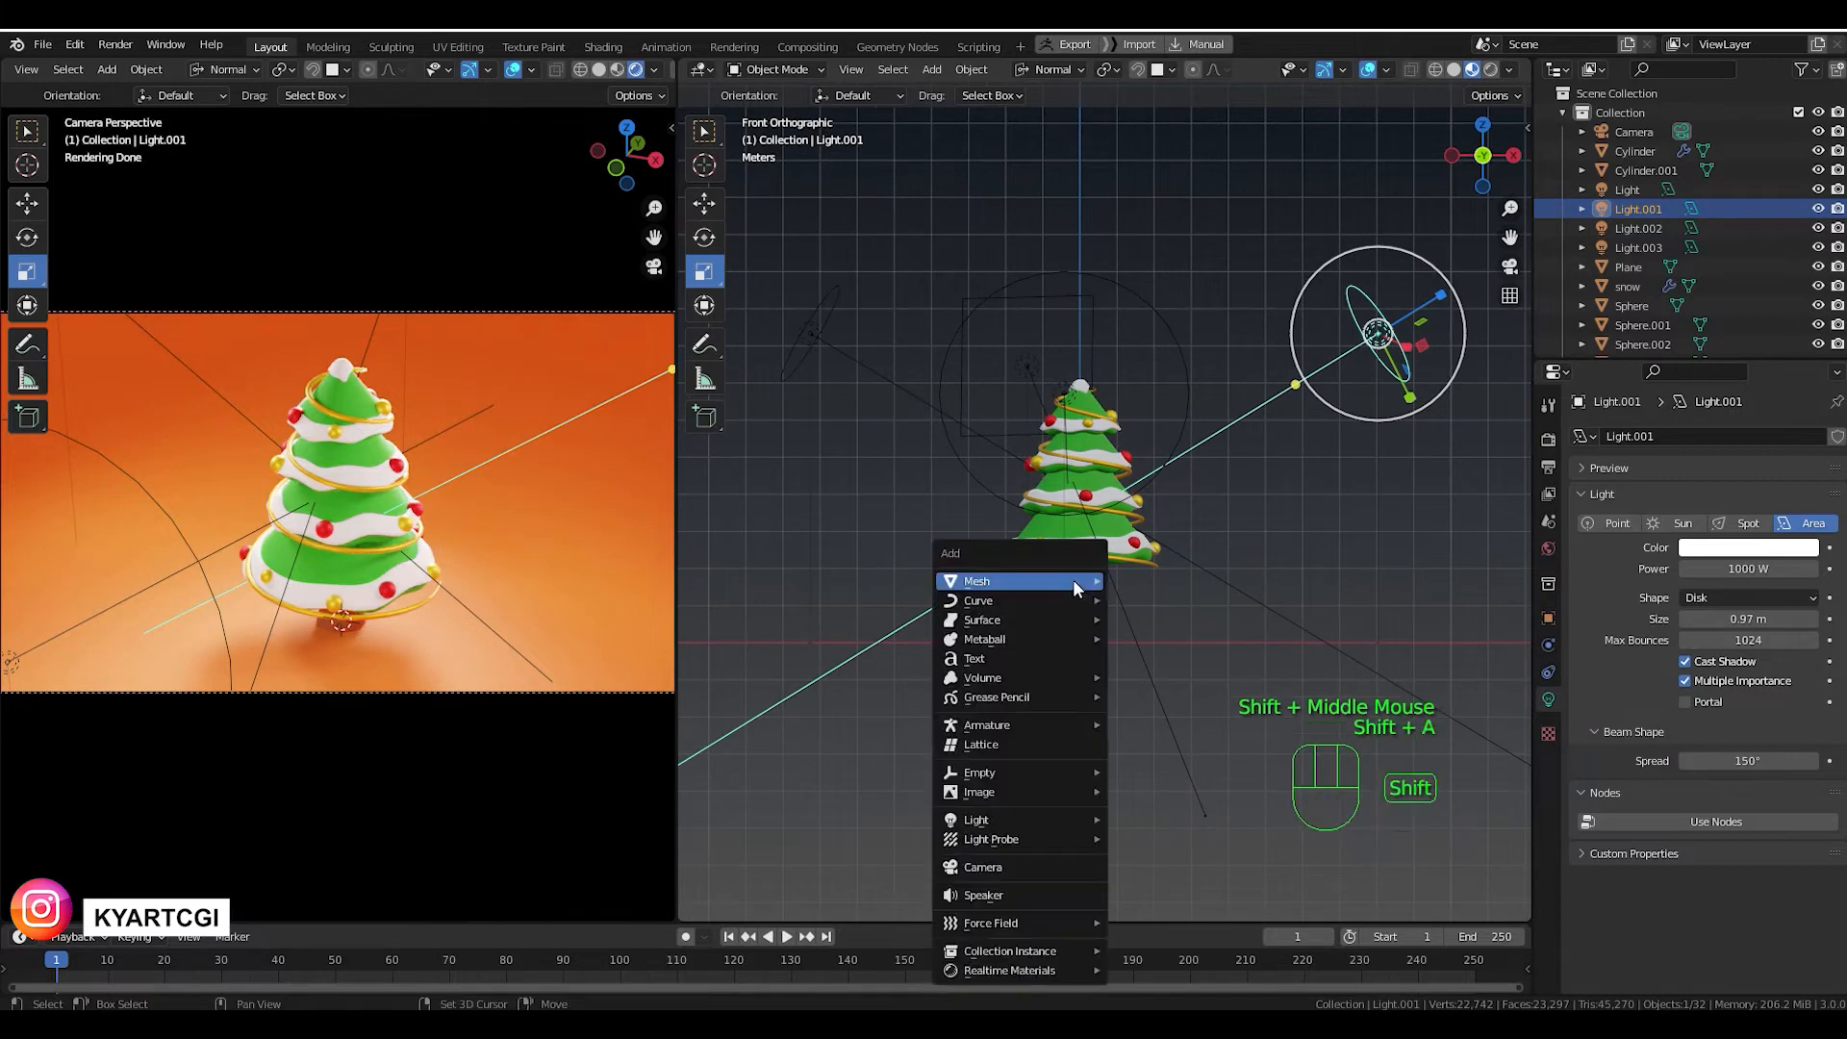
mouse_move(1071, 579)
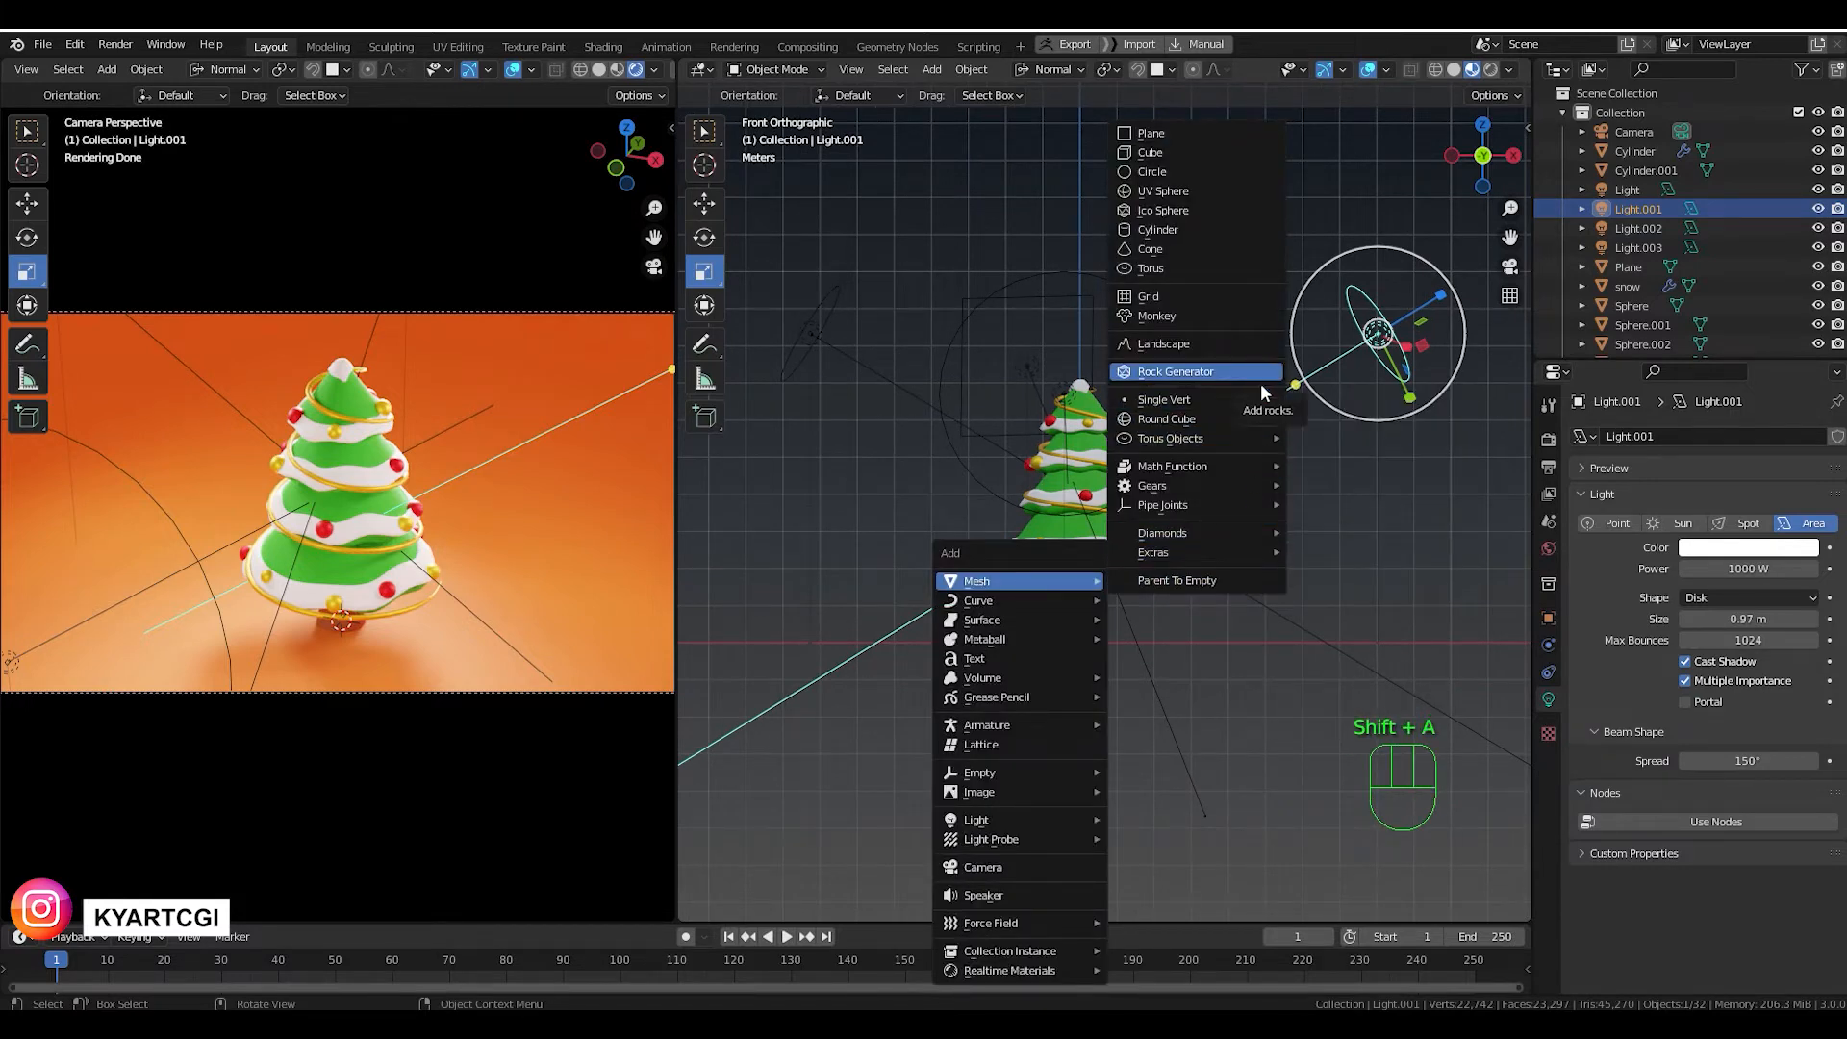
mouse_move(1250, 551)
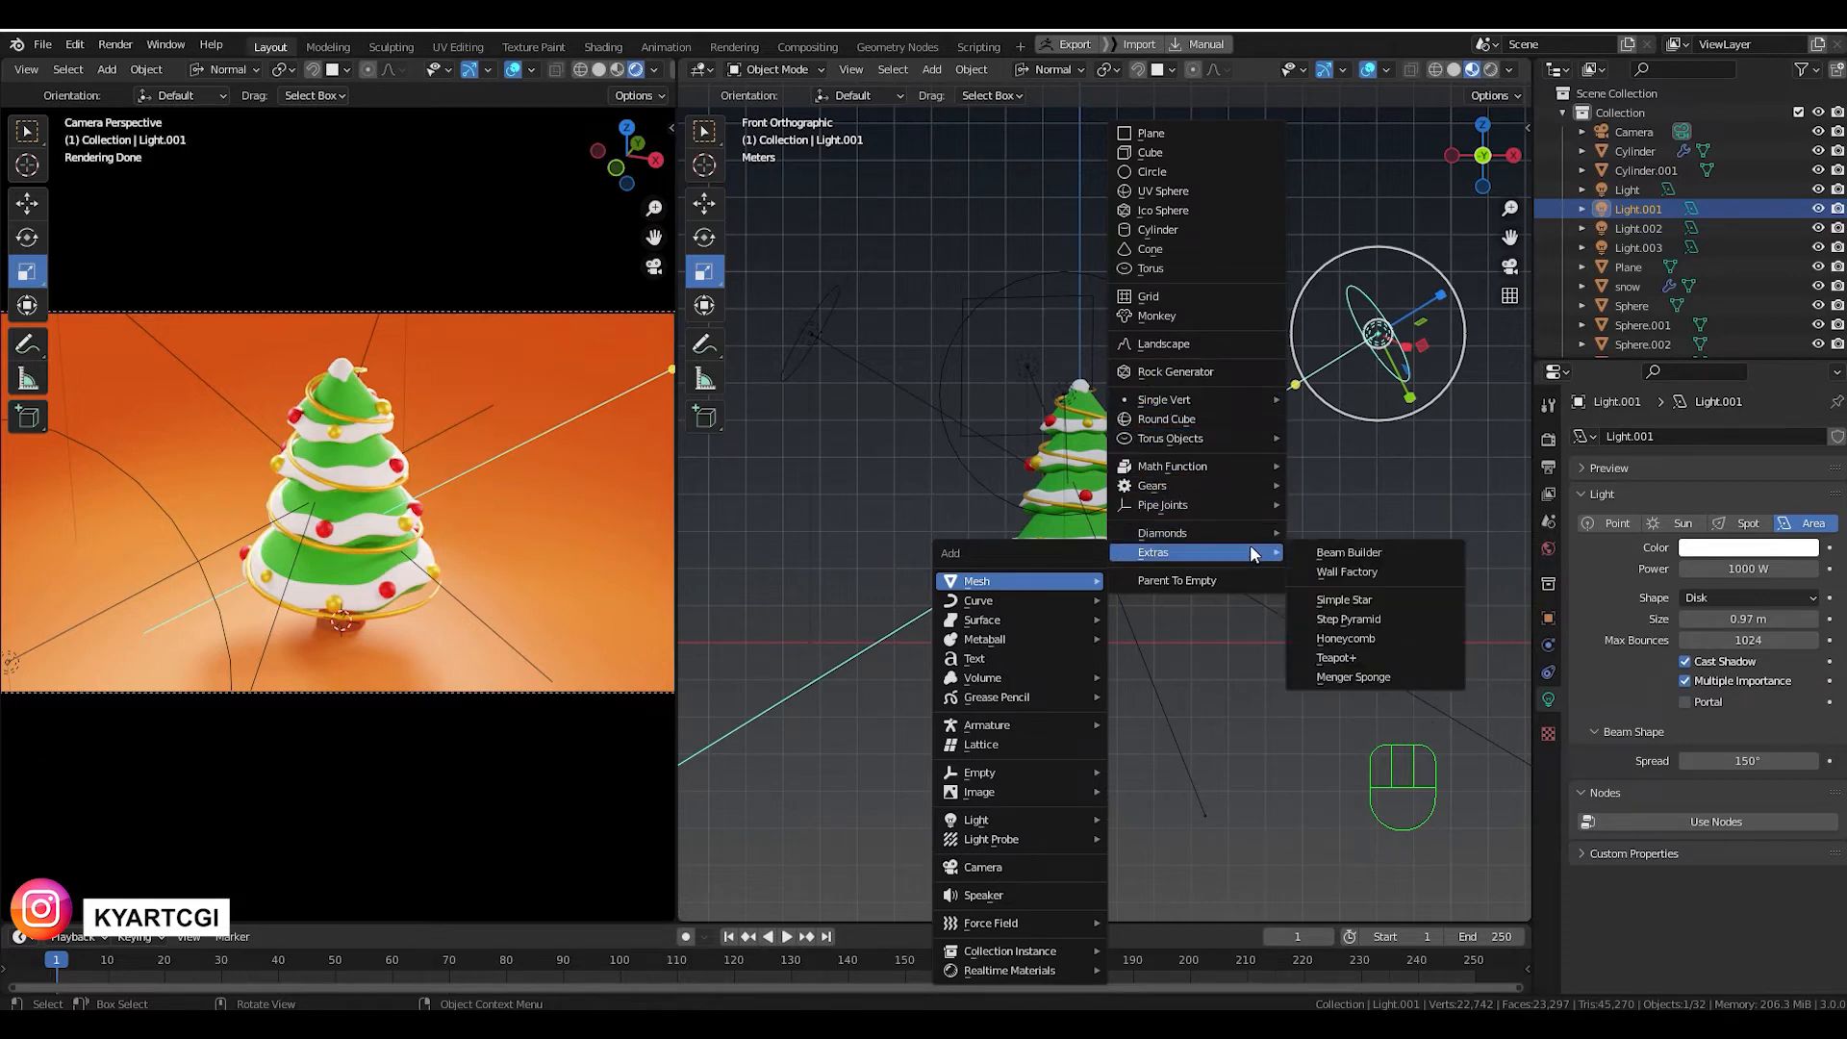
left_click(1399, 596)
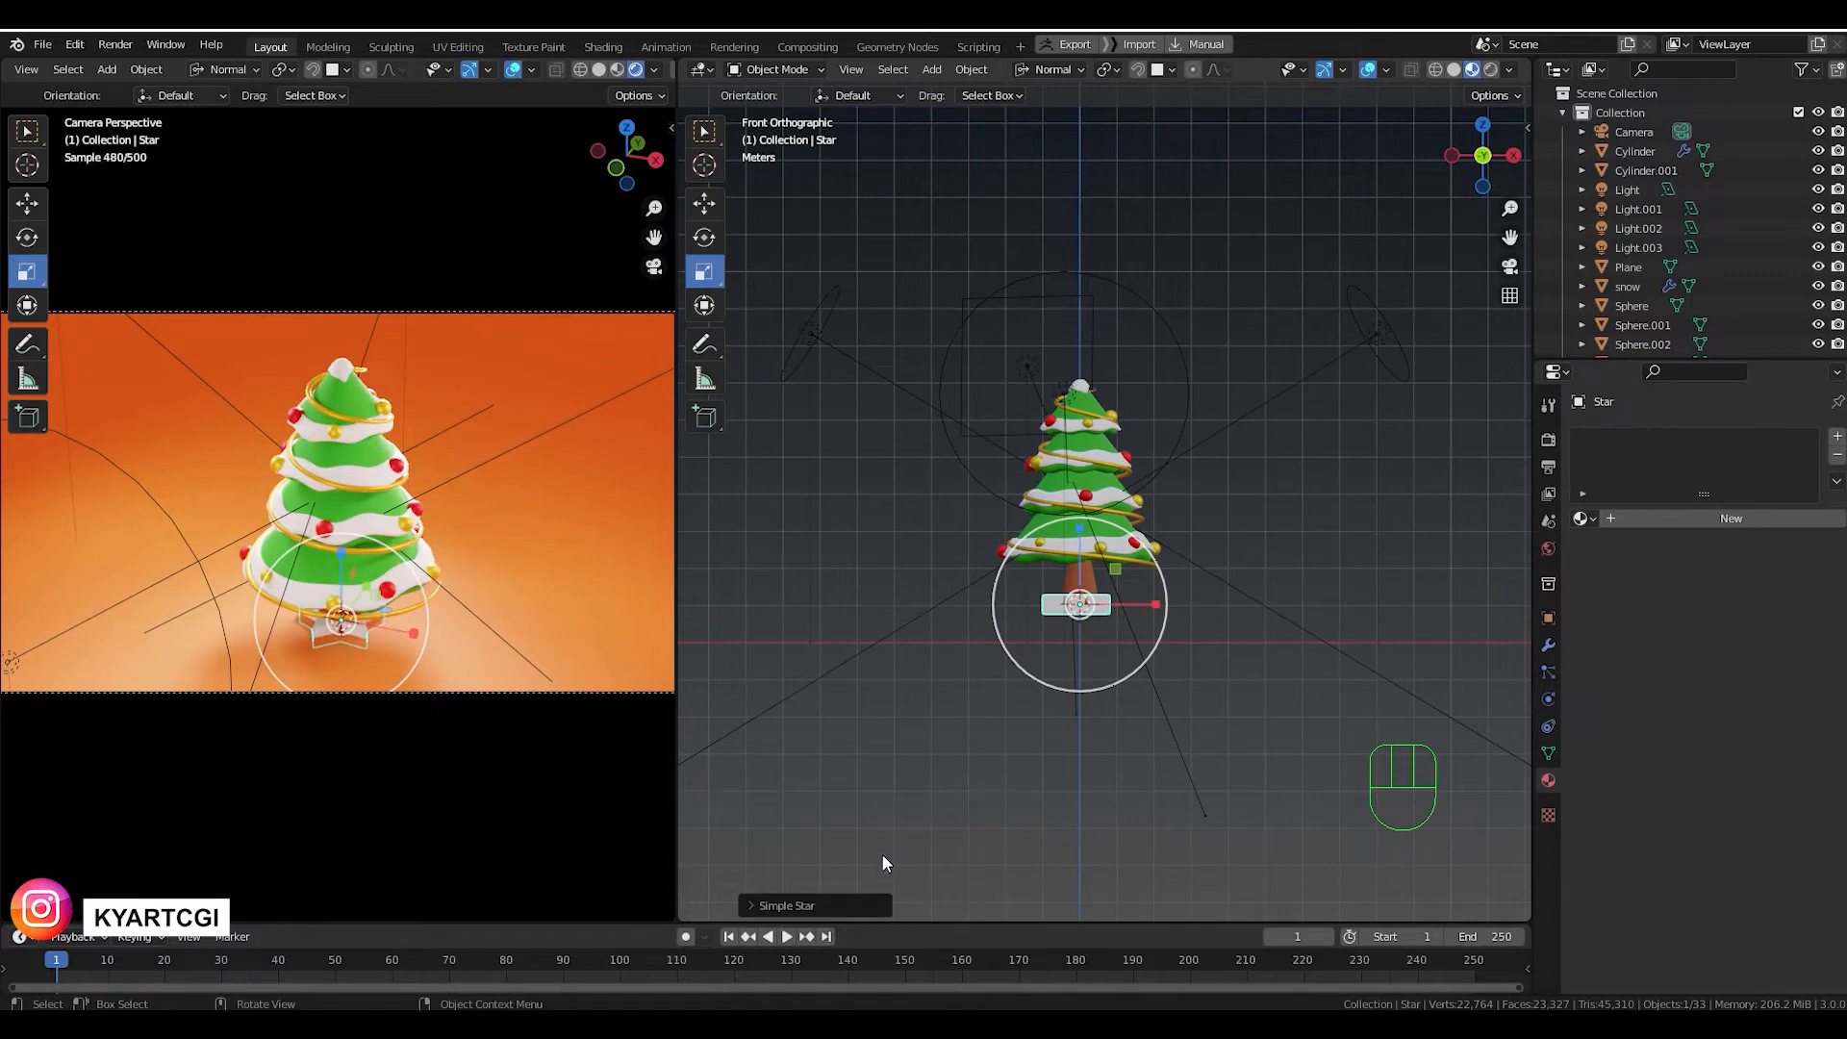
left_click(762, 906)
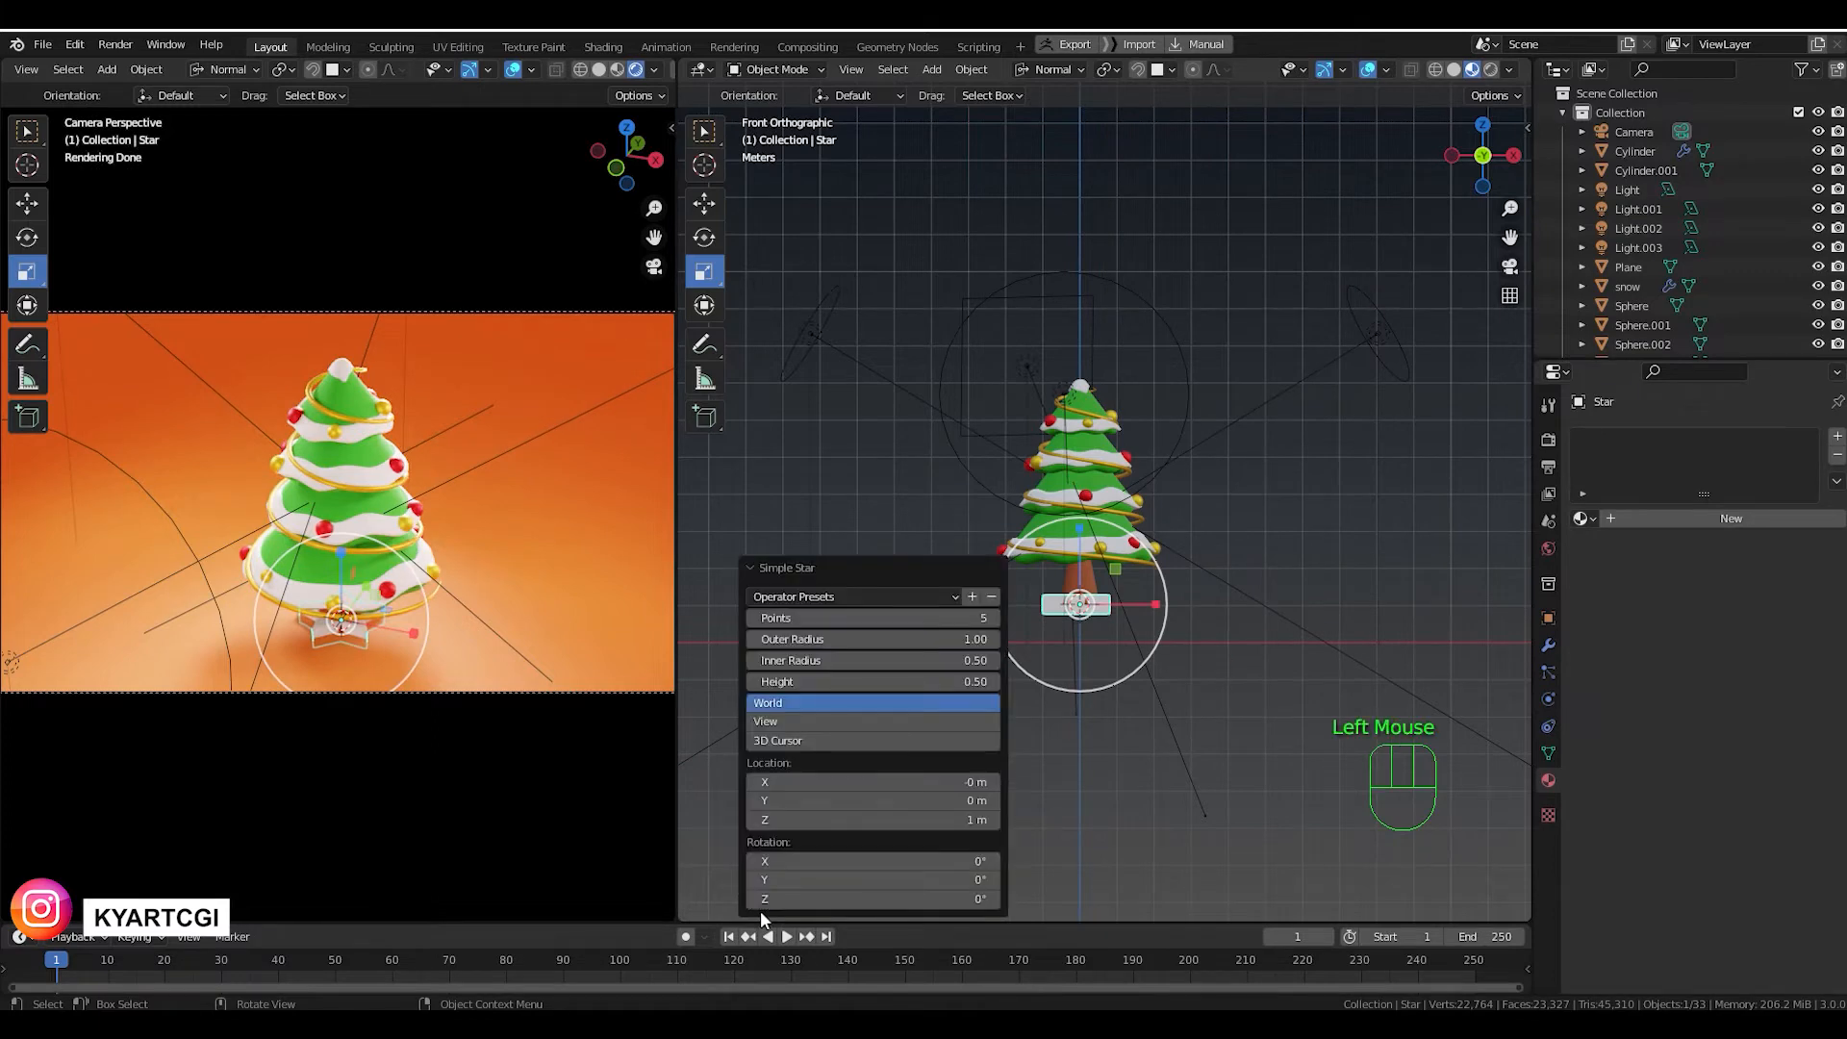
left_click(795, 719)
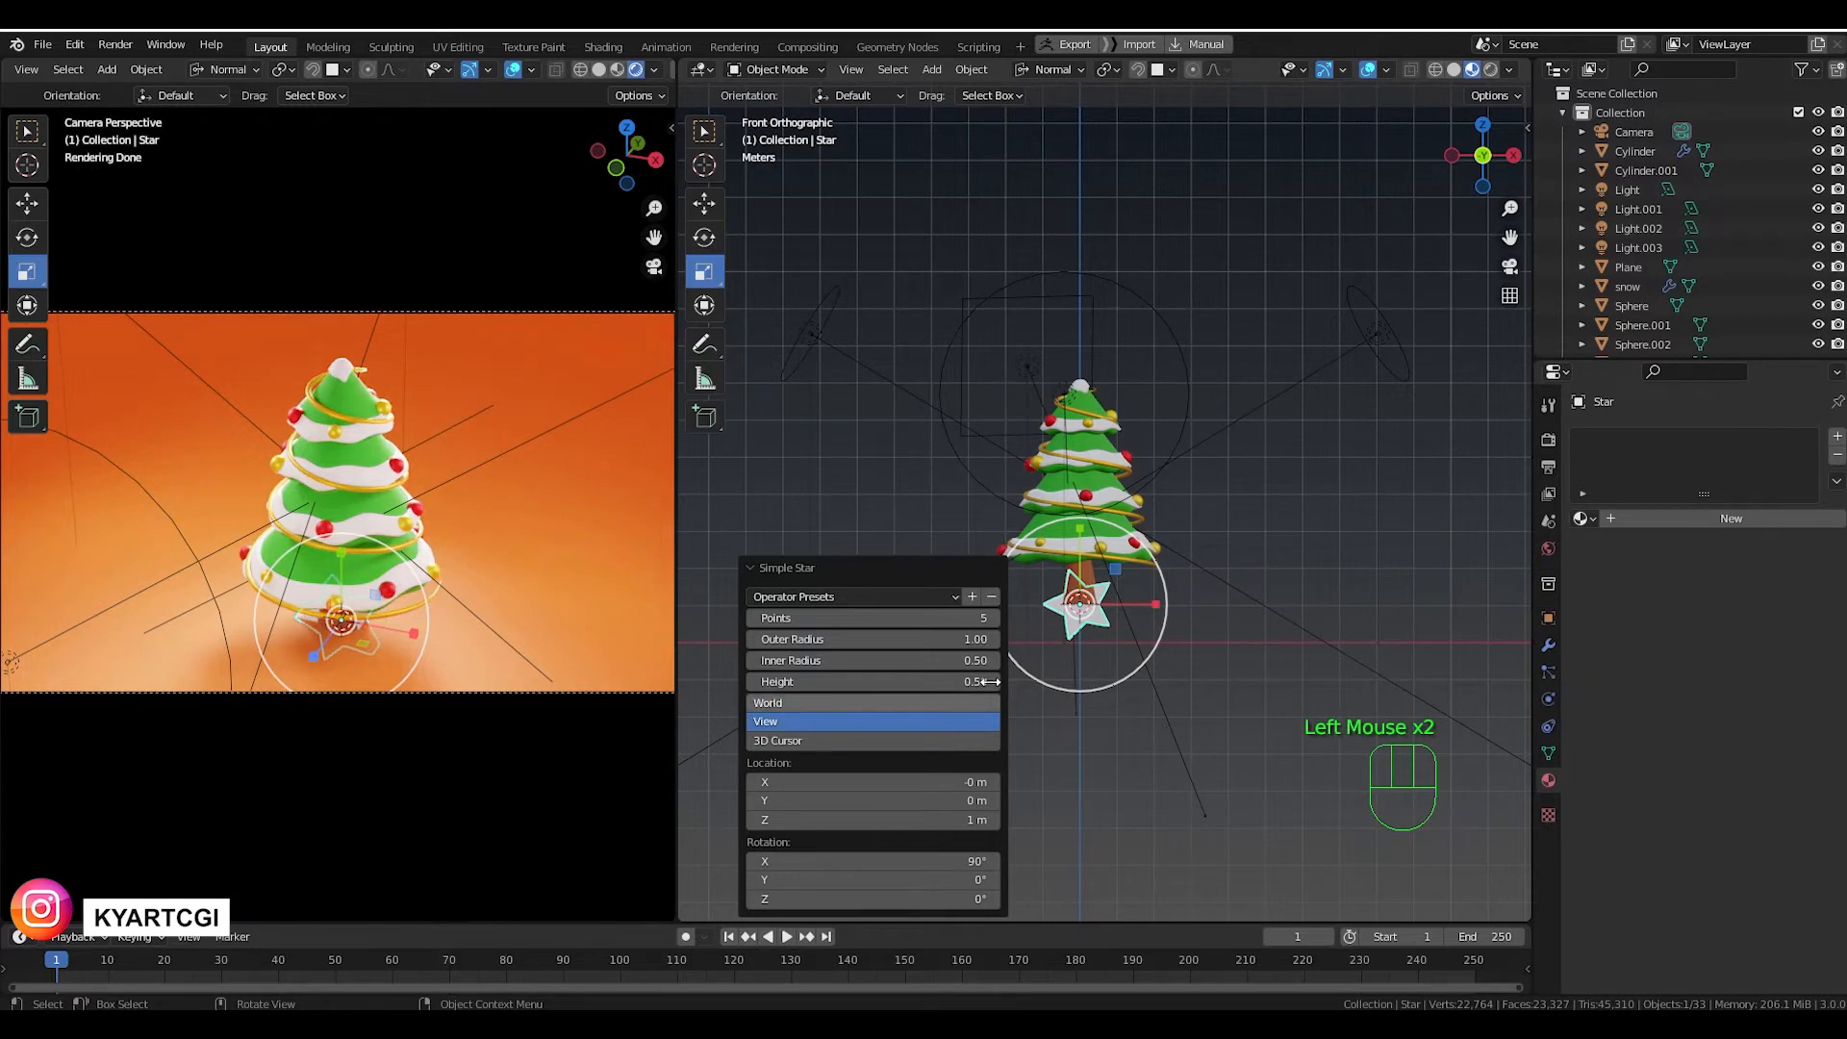
Try the star with 56 points and set the count back to 5.
scroll(1077, 654, "up", 4)
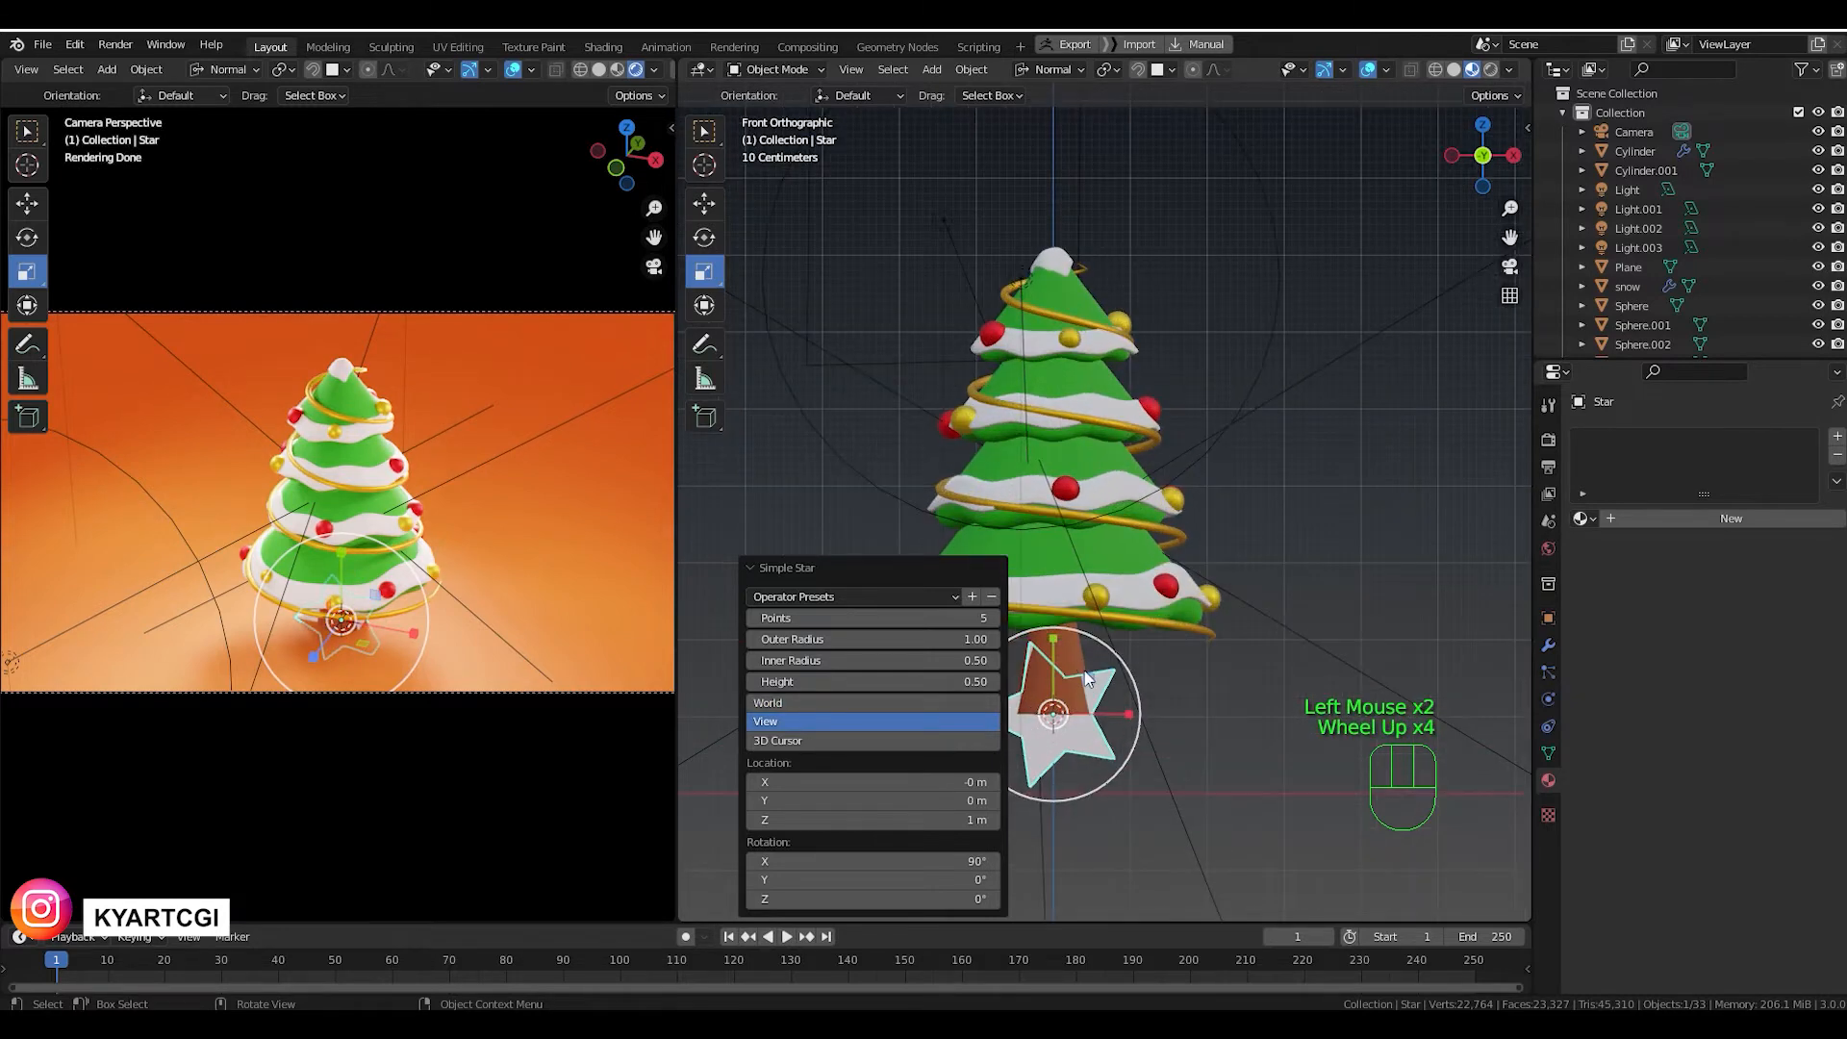
middle_click_drag(1160, 673, 1284, 539, "shift")
scroll(1214, 625, "up", 2)
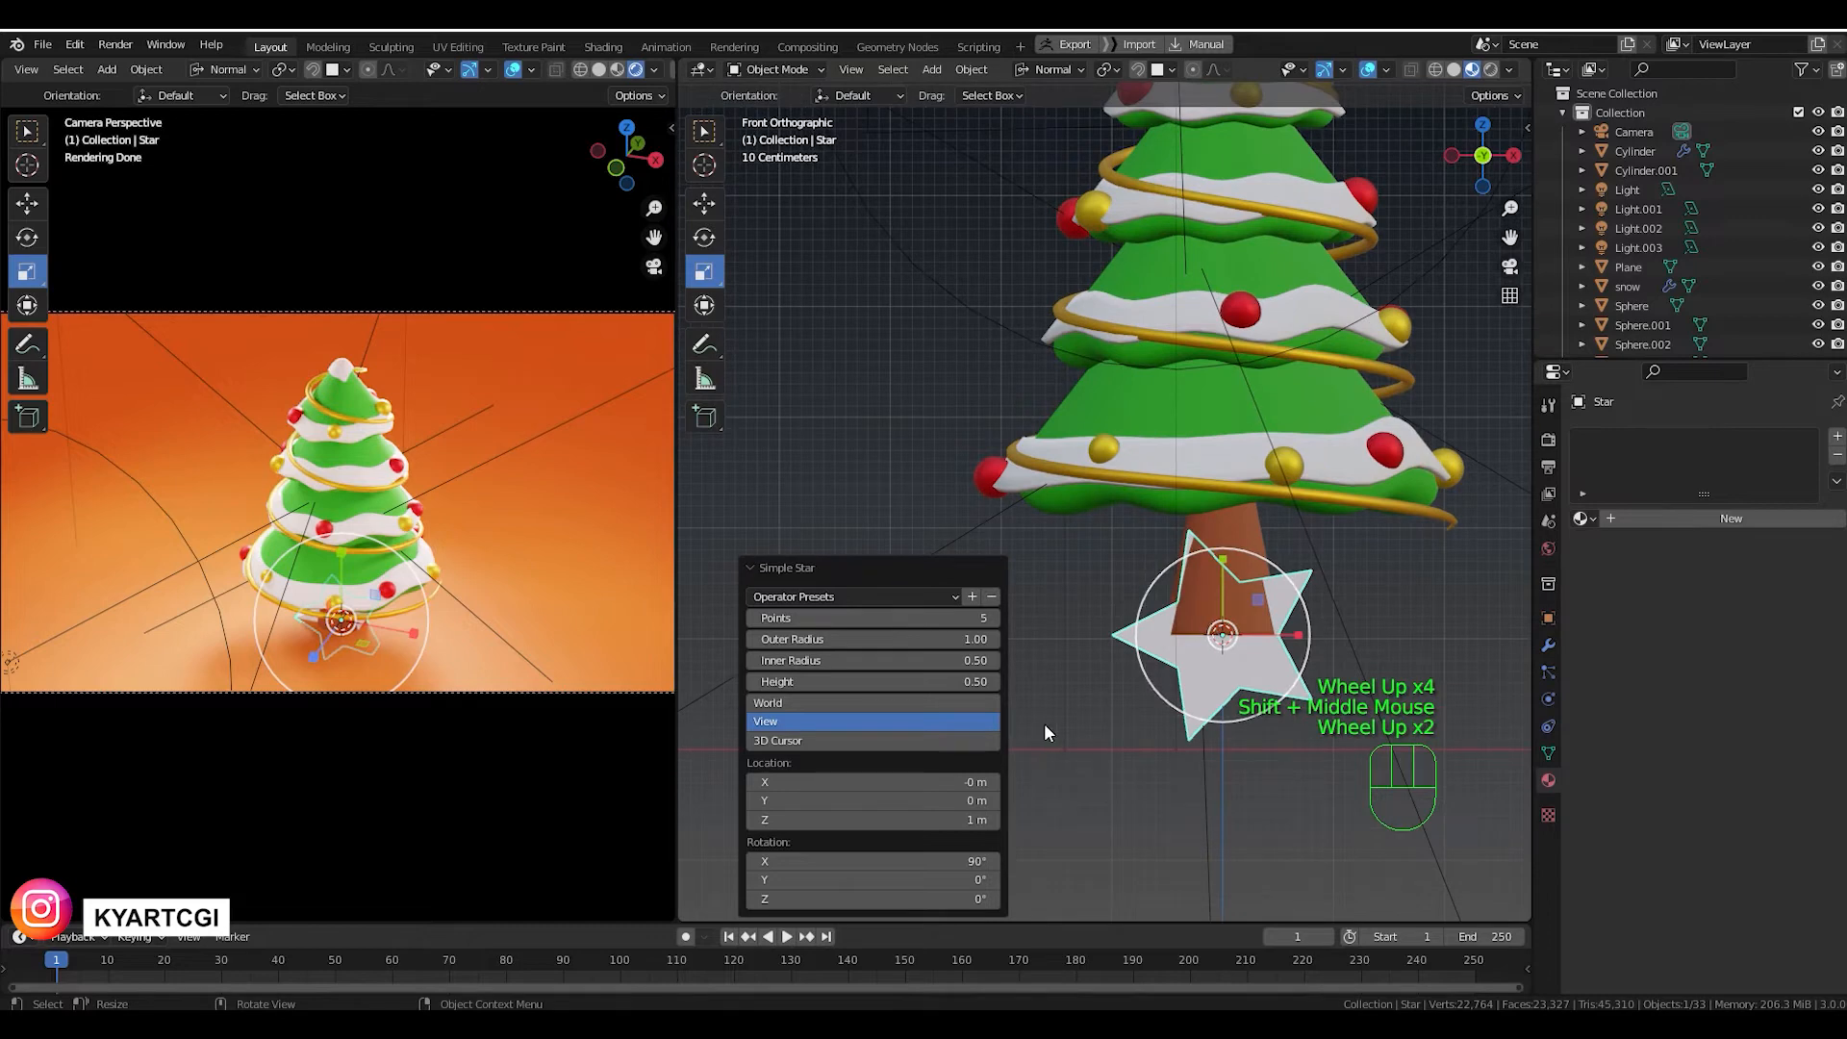
left_click_drag(975, 622, 1025, 622)
left_click(974, 621)
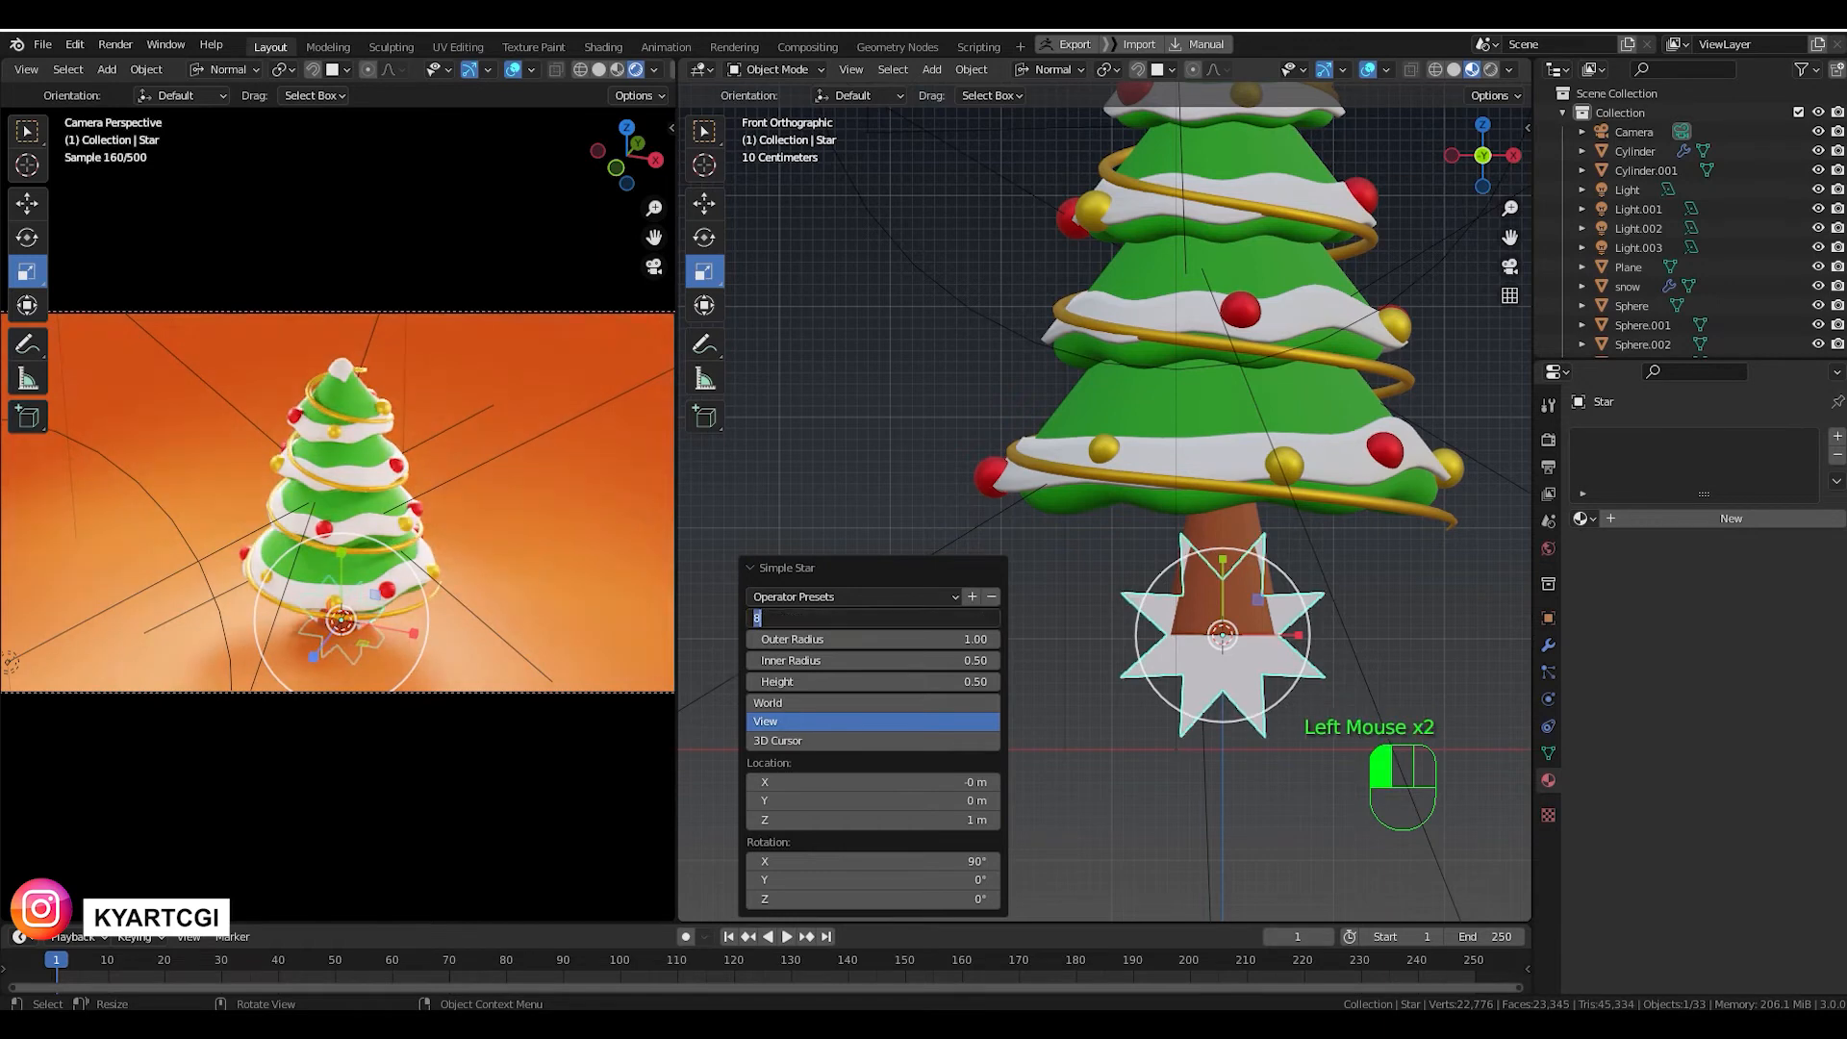
type("56")
key("Return")
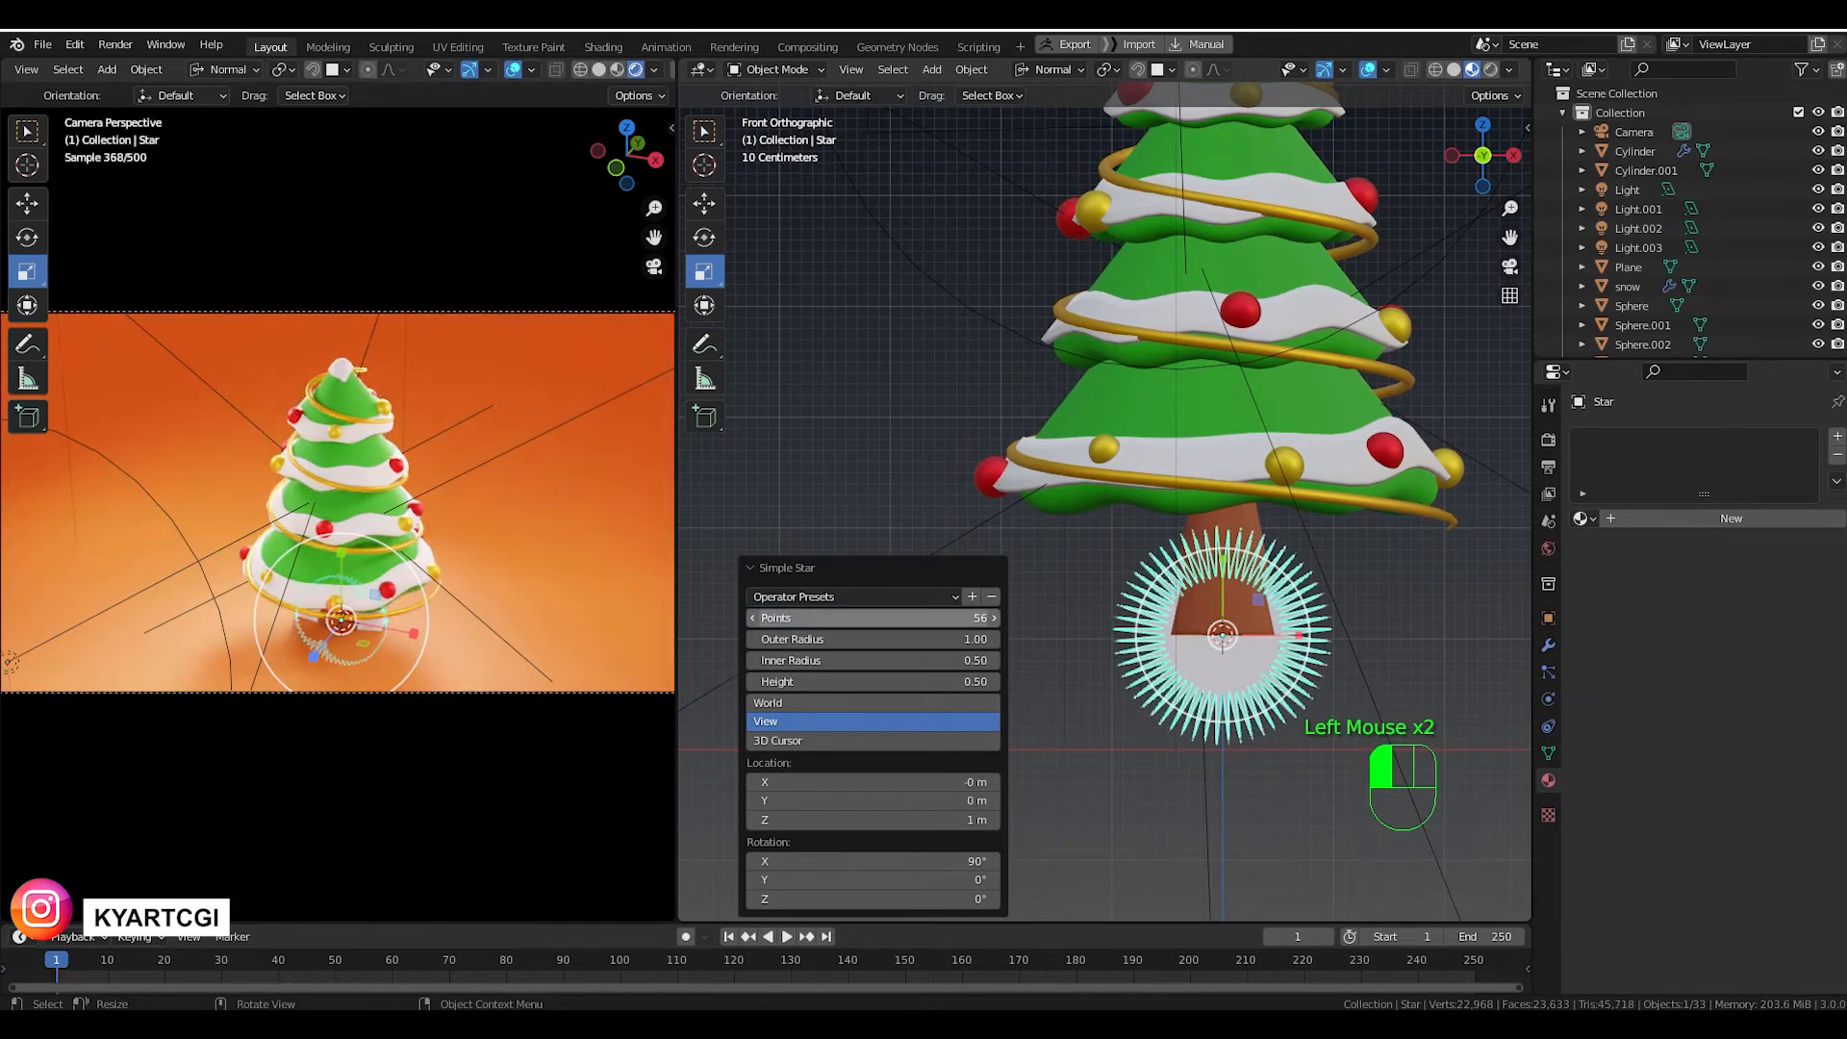
left_click(975, 619)
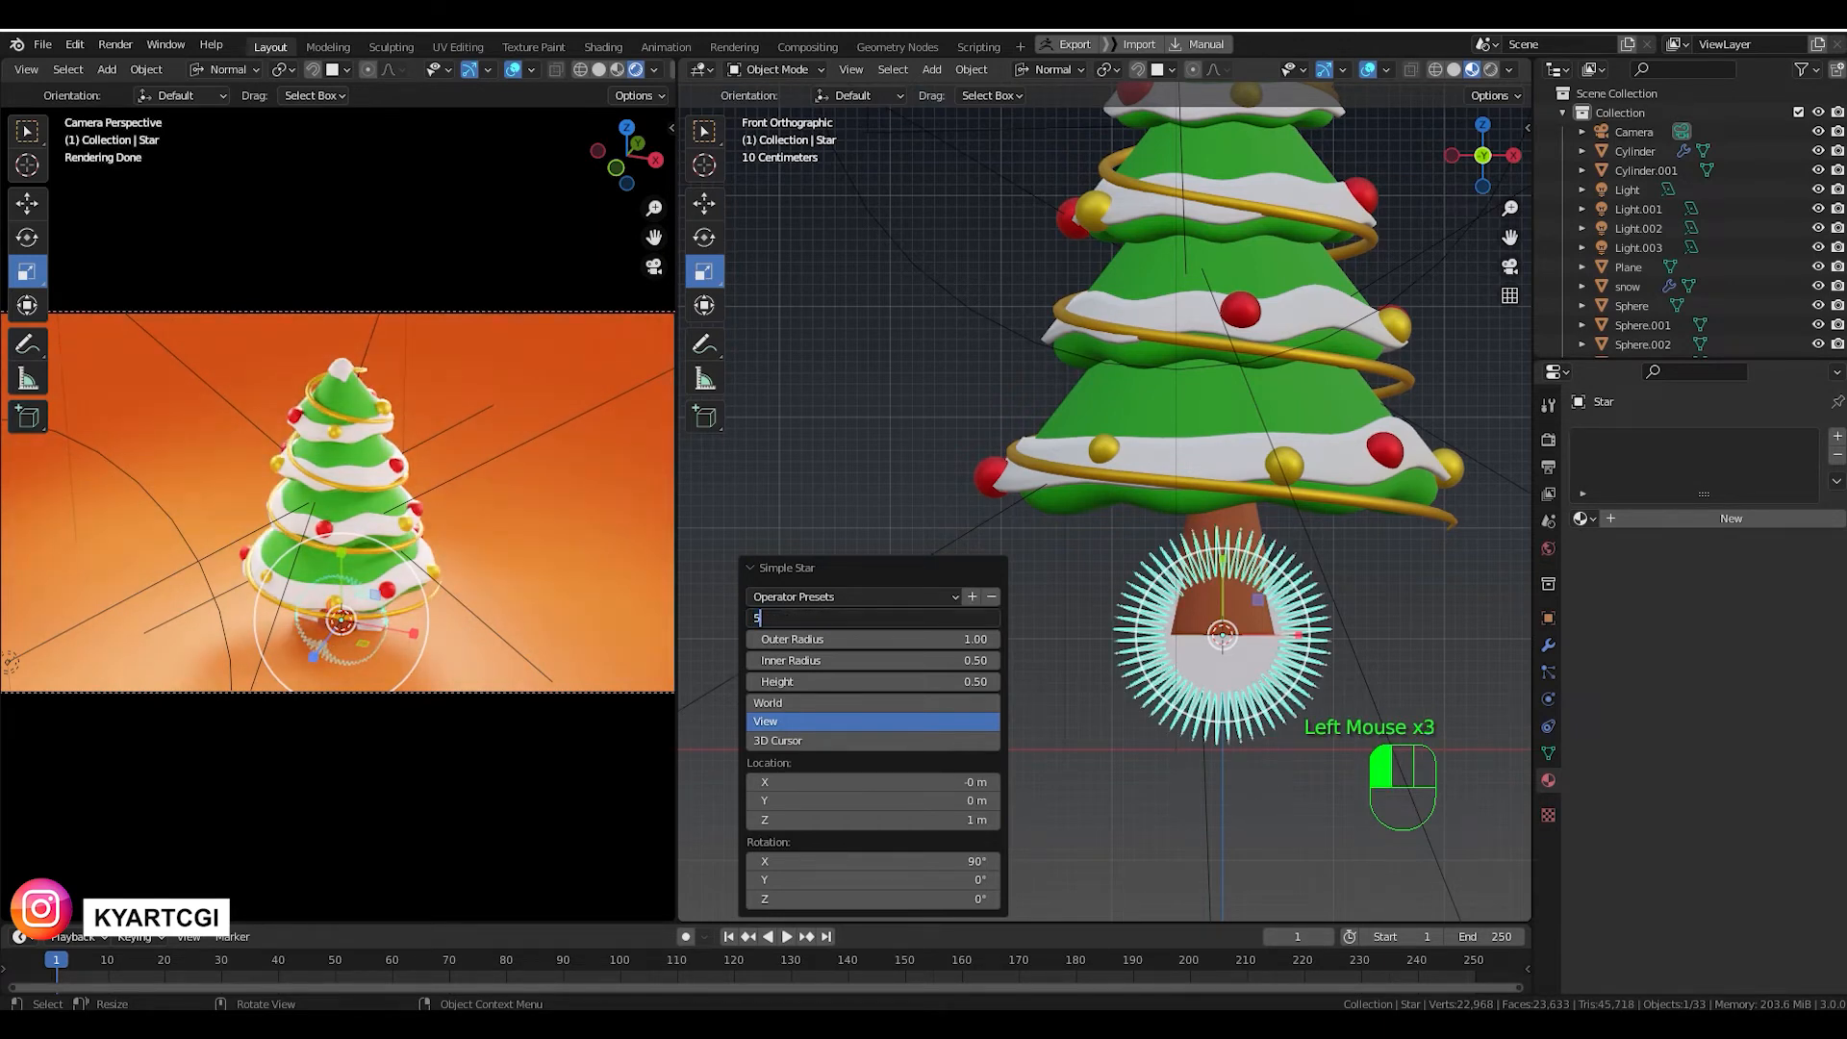
type("5")
key("Return")
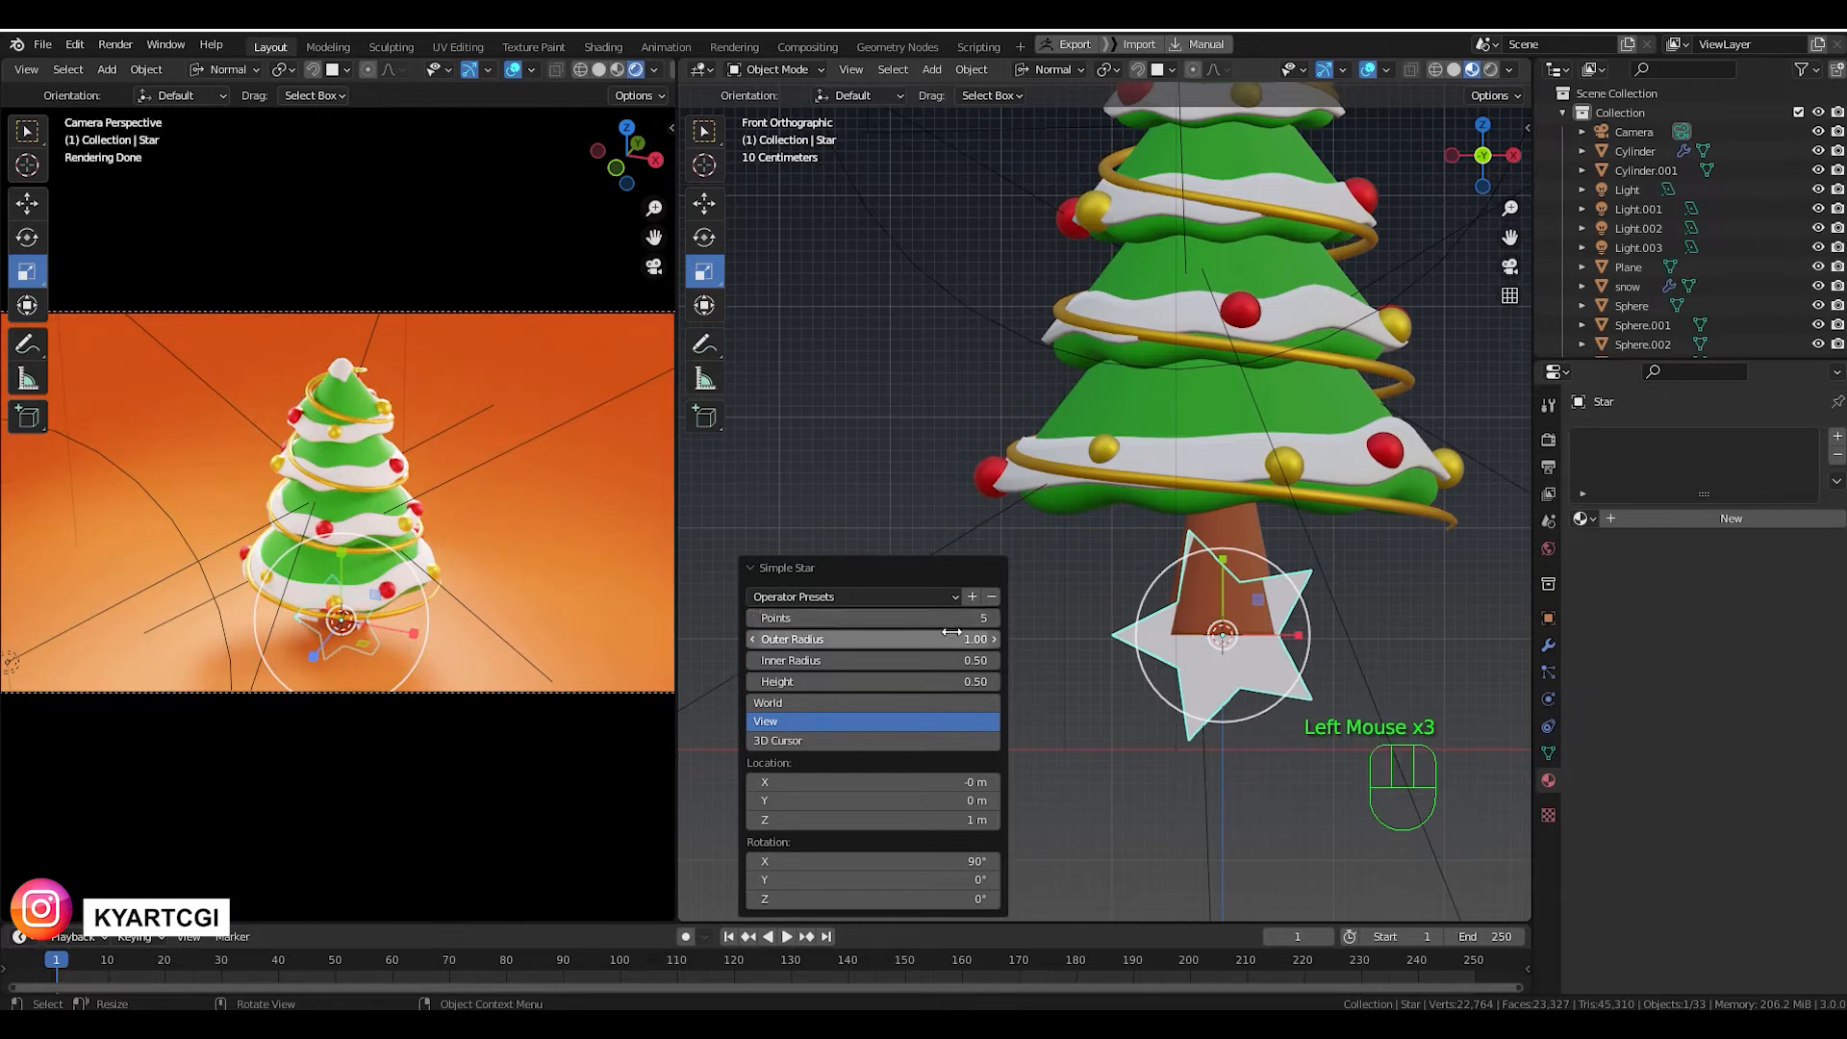
Set the star's outer radius to 1.33 and inner radius to 0.47, keeping the height at 0.50.
left_click_drag(962, 639, 1025, 639)
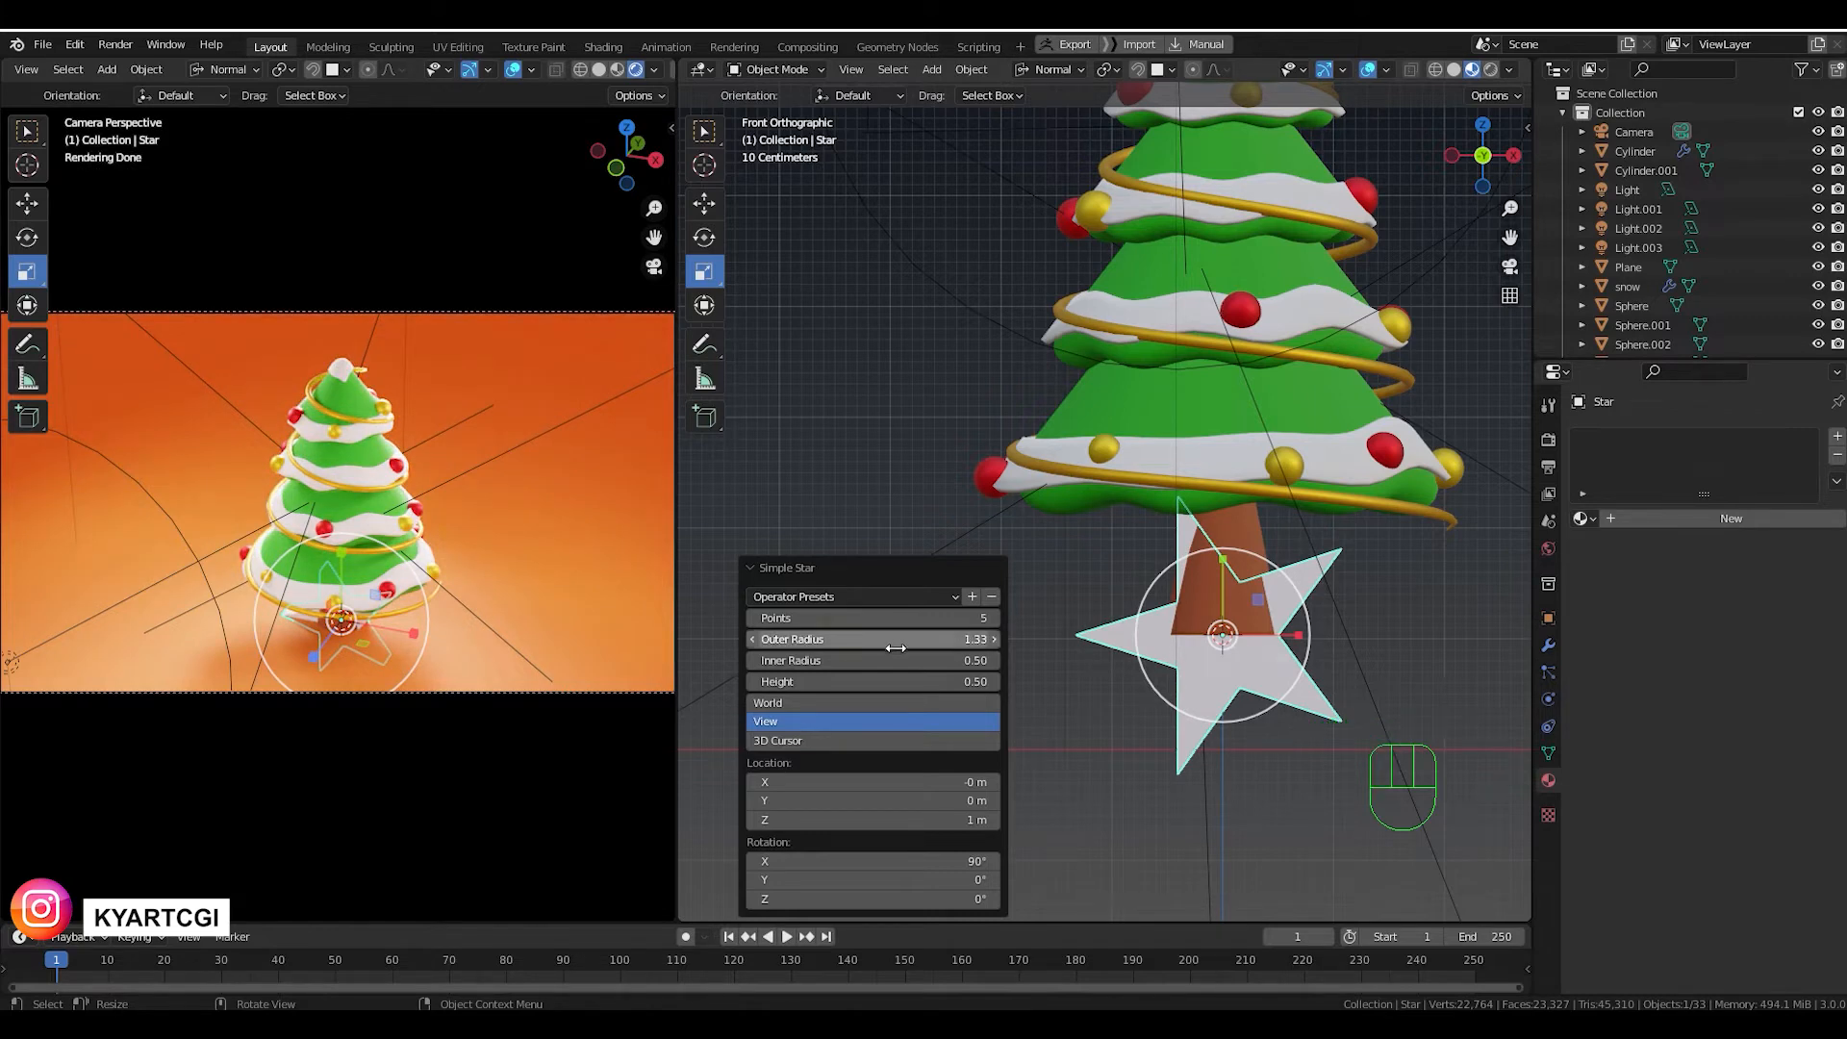
mouse_move(919, 659)
left_mouse_down()
mouse_move(871, 660)
mouse_move(914, 660)
left_mouse_up()
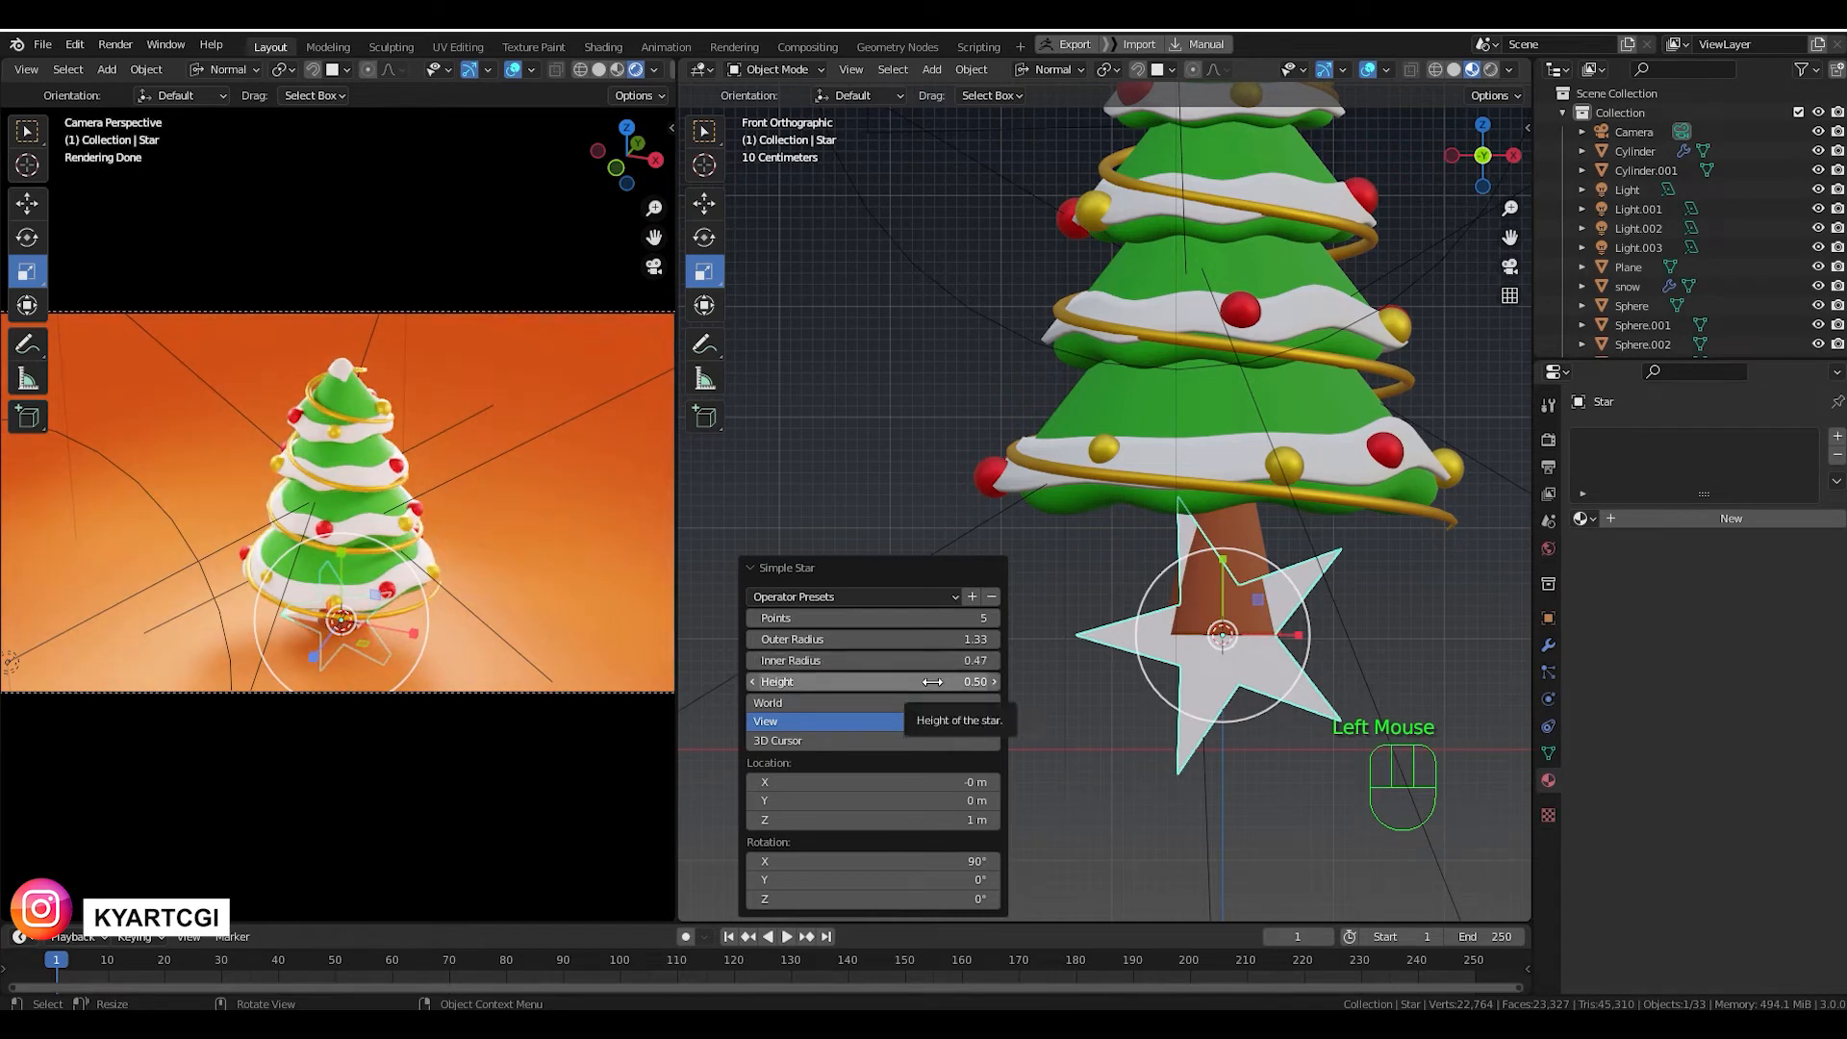
middle_click_drag(1202, 673, 1193, 680)
scroll(1181, 656, "down", 2)
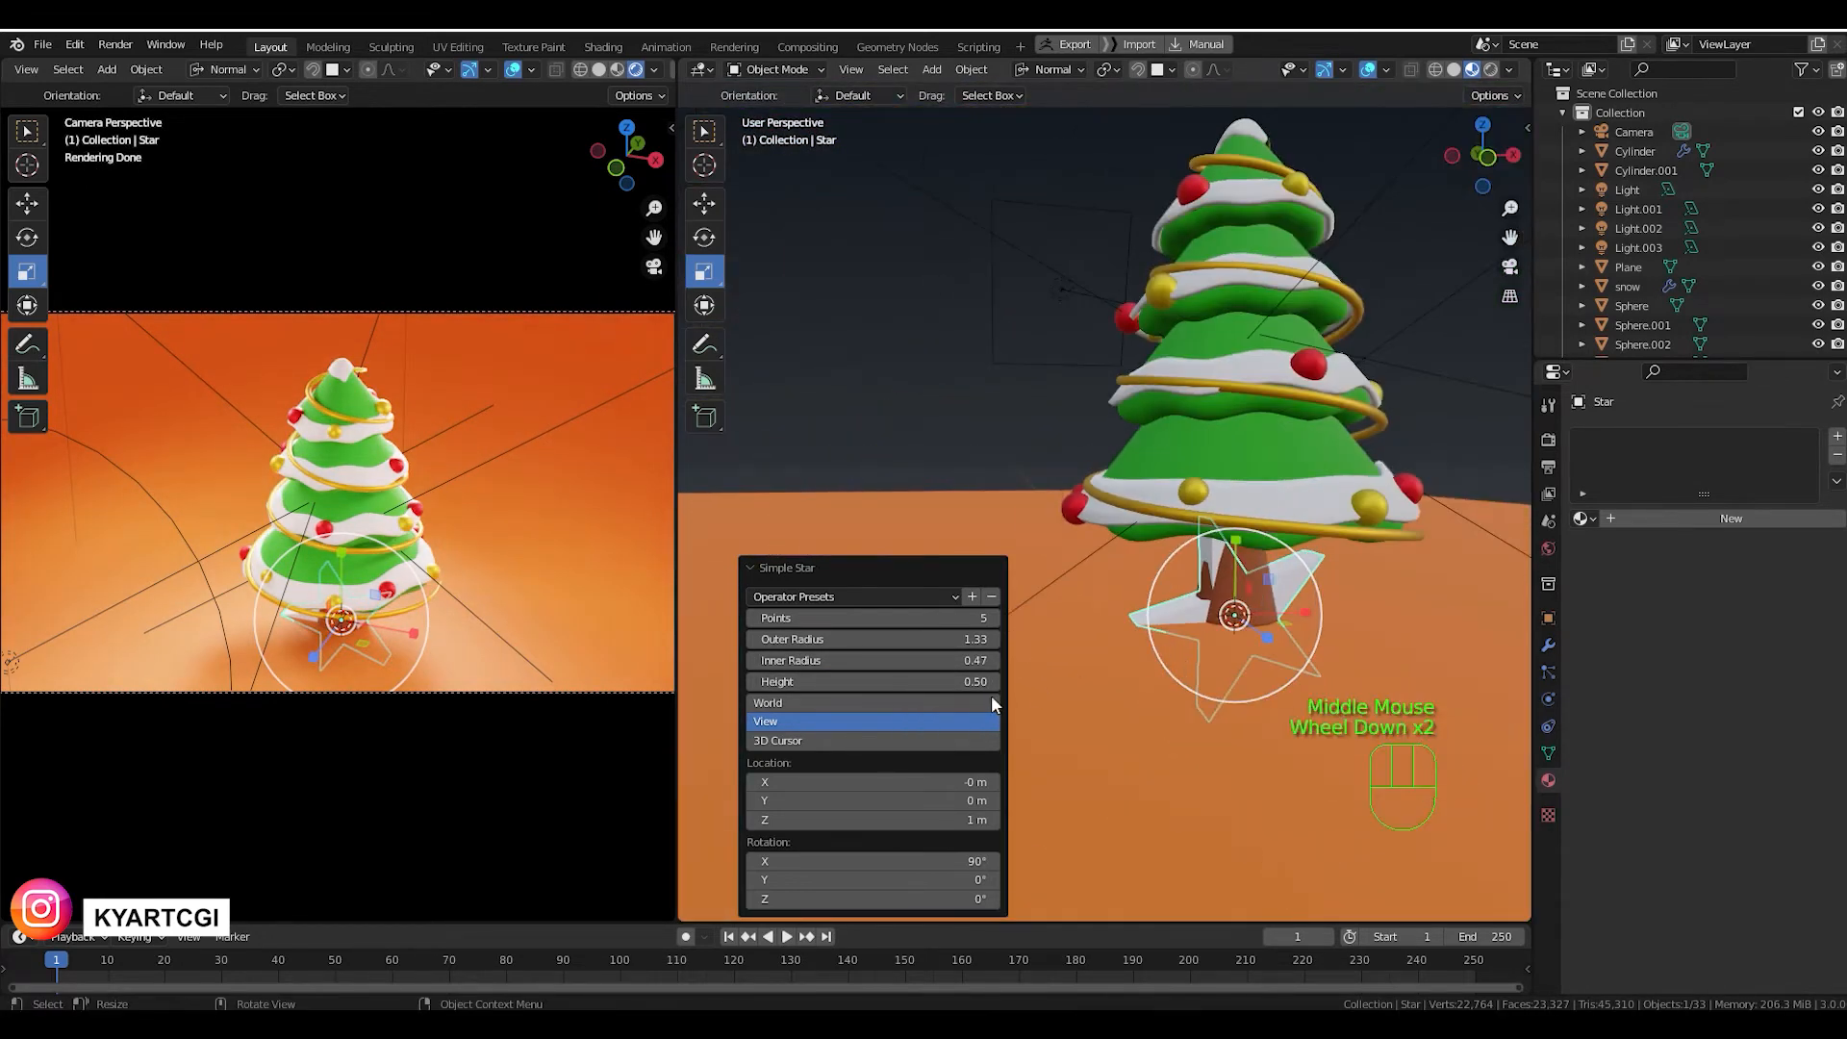
mouse_move(926, 681)
left_mouse_down()
mouse_move(972, 682)
mouse_move(922, 681)
left_mouse_up()
mouse_move(1218, 663)
middle_mouse_down()
mouse_move(1227, 691)
mouse_move(1262, 683)
mouse_move(1185, 666)
middle_mouse_up()
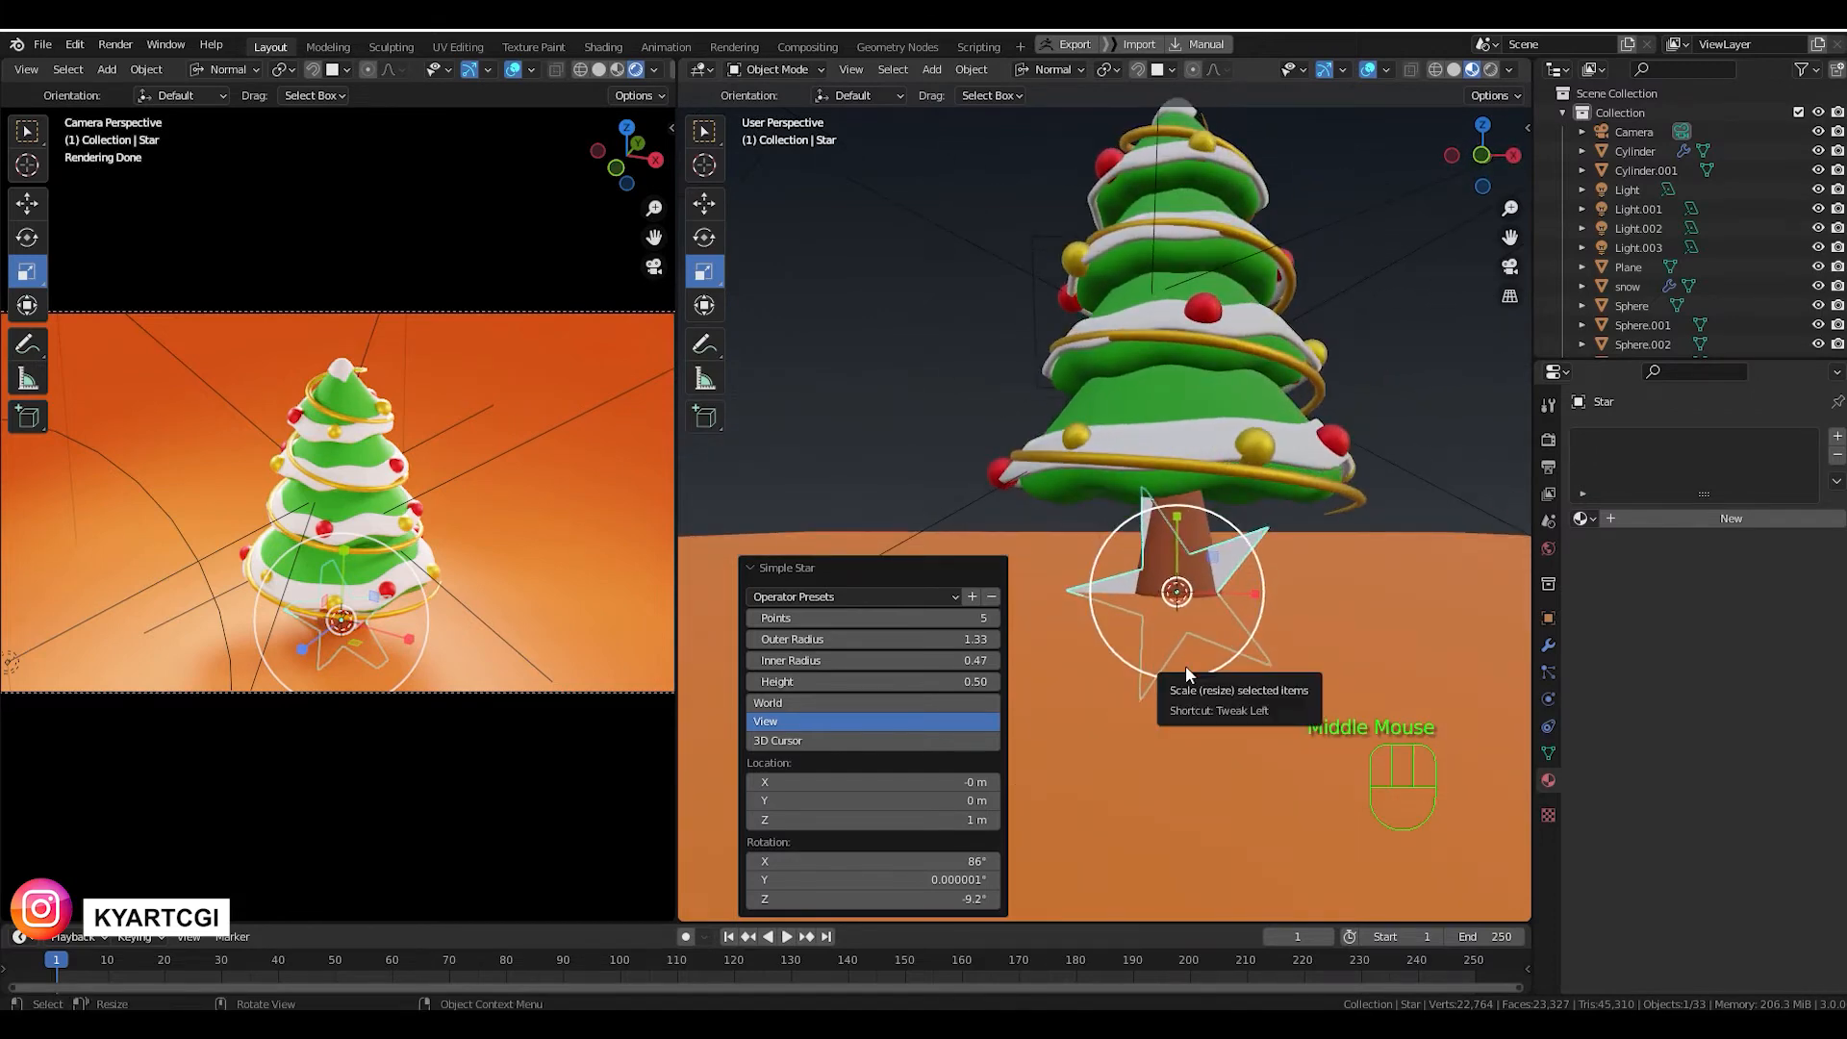
In front view, select the star and rotate it about 14.9° around the view axis to point one tip upward.
key("KP_1")
left_click(1020, 487)
left_click(1214, 598)
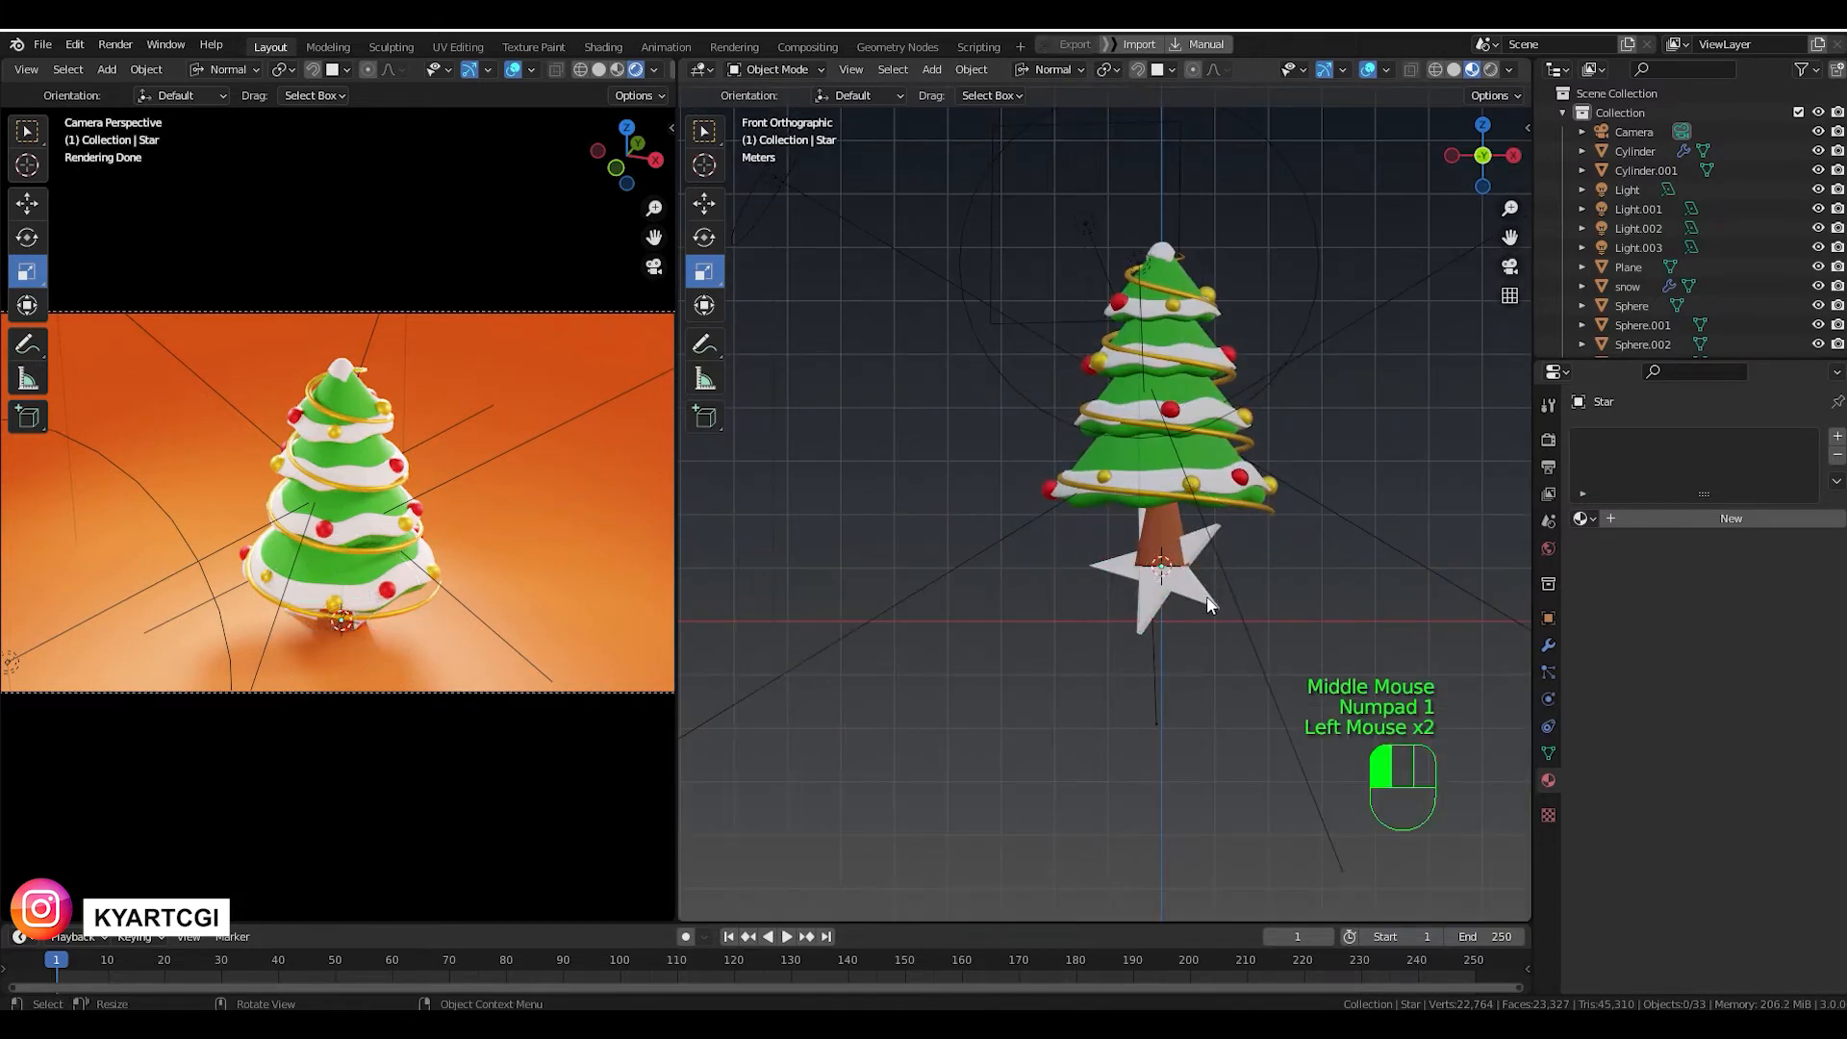
scroll(1210, 604, "up", 3)
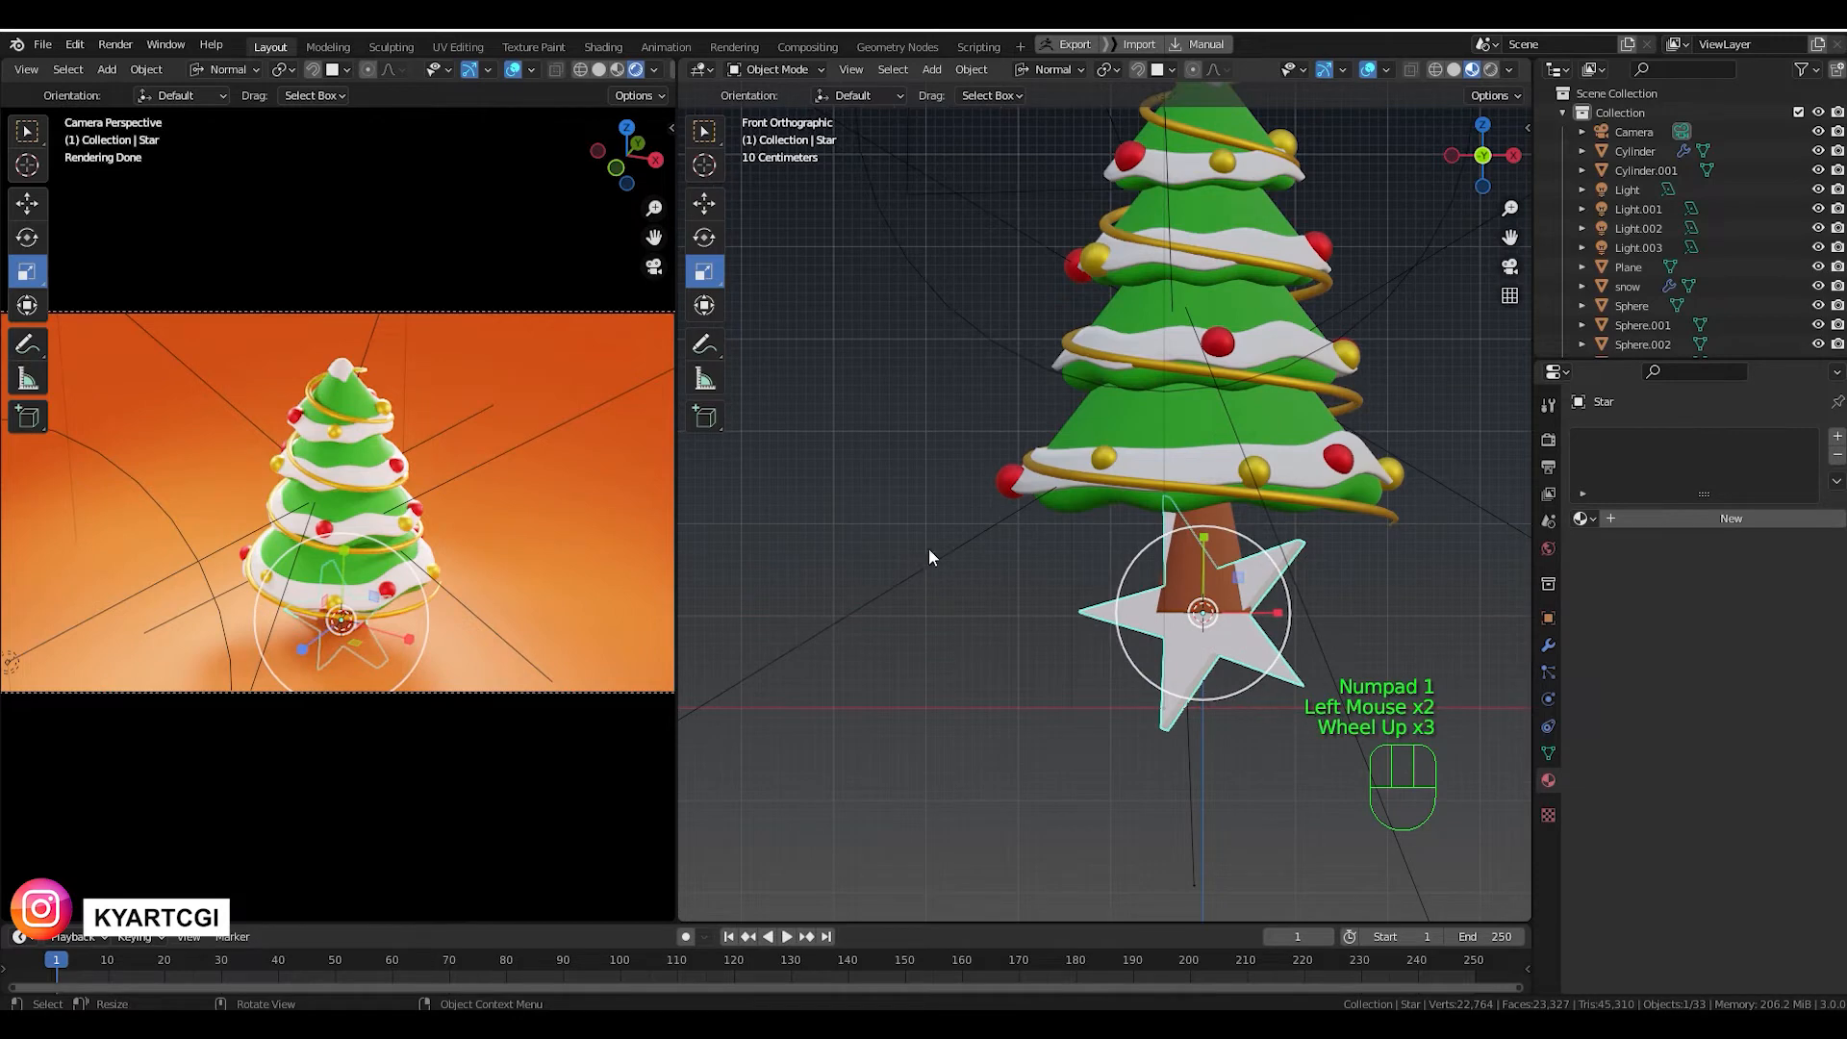
left_click(707, 203)
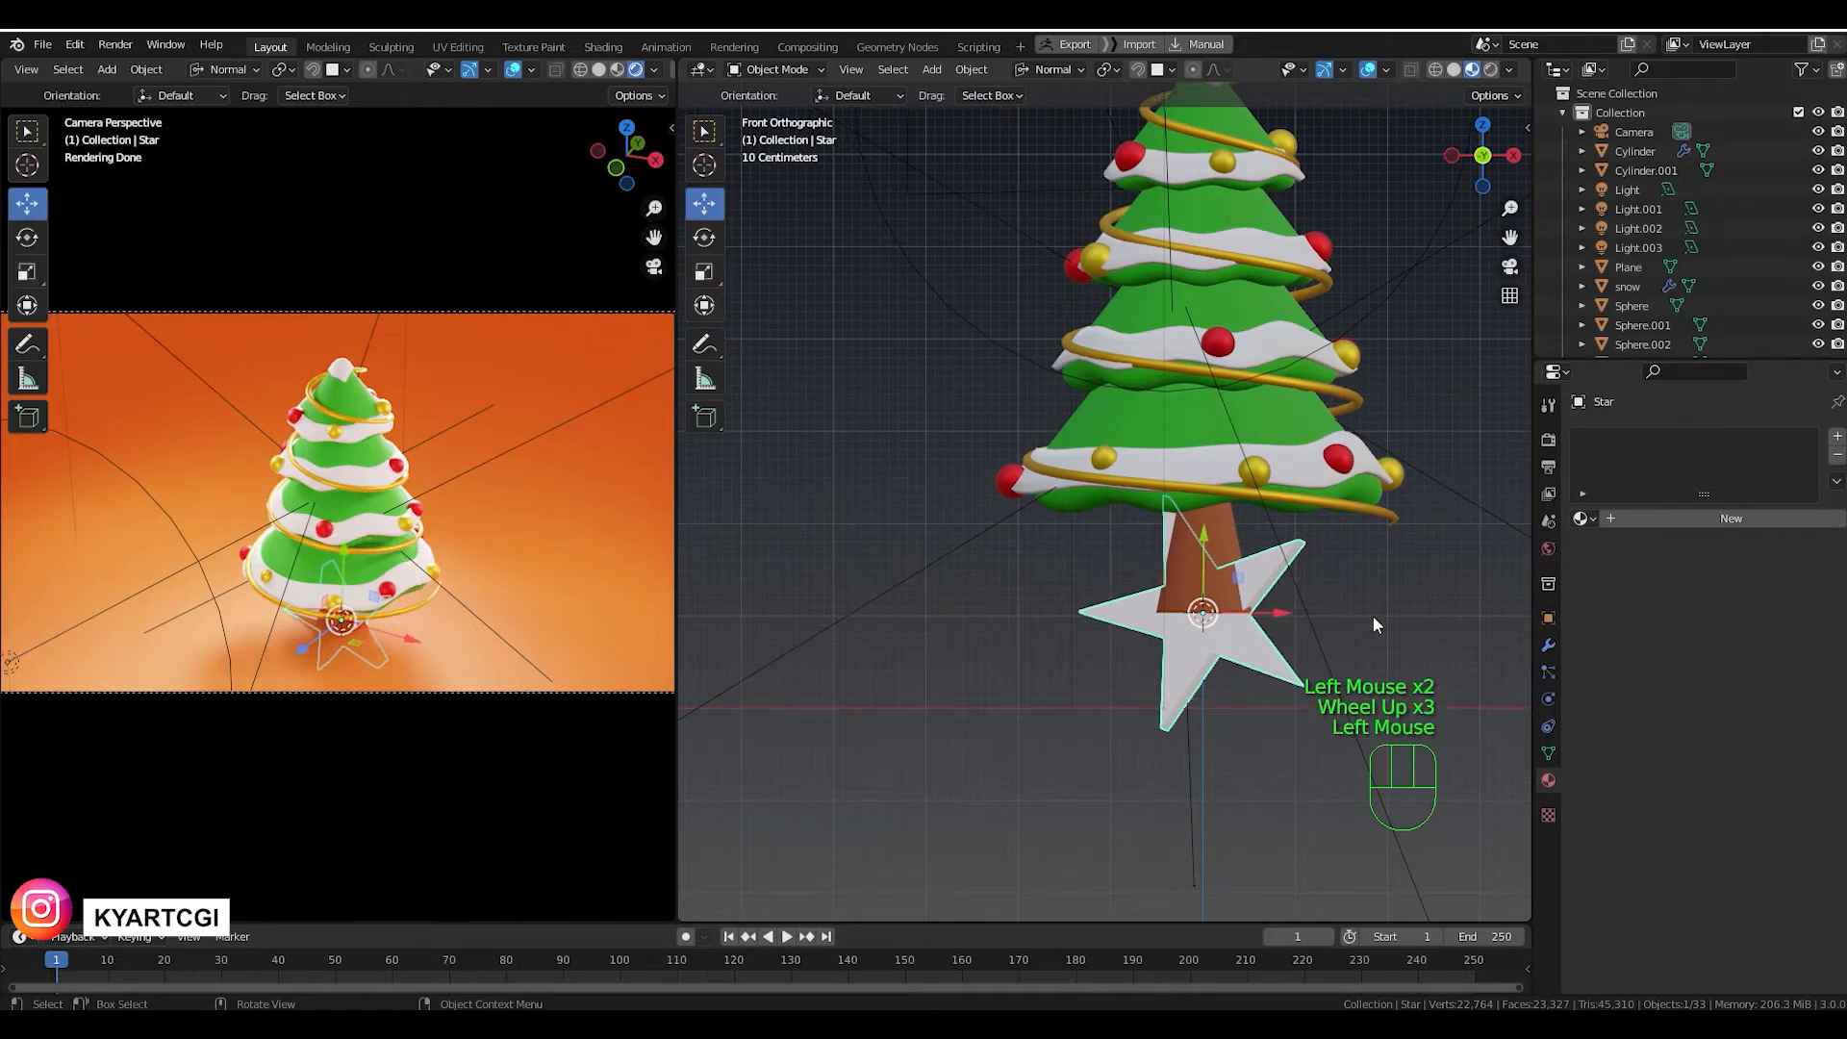
left_click(706, 237)
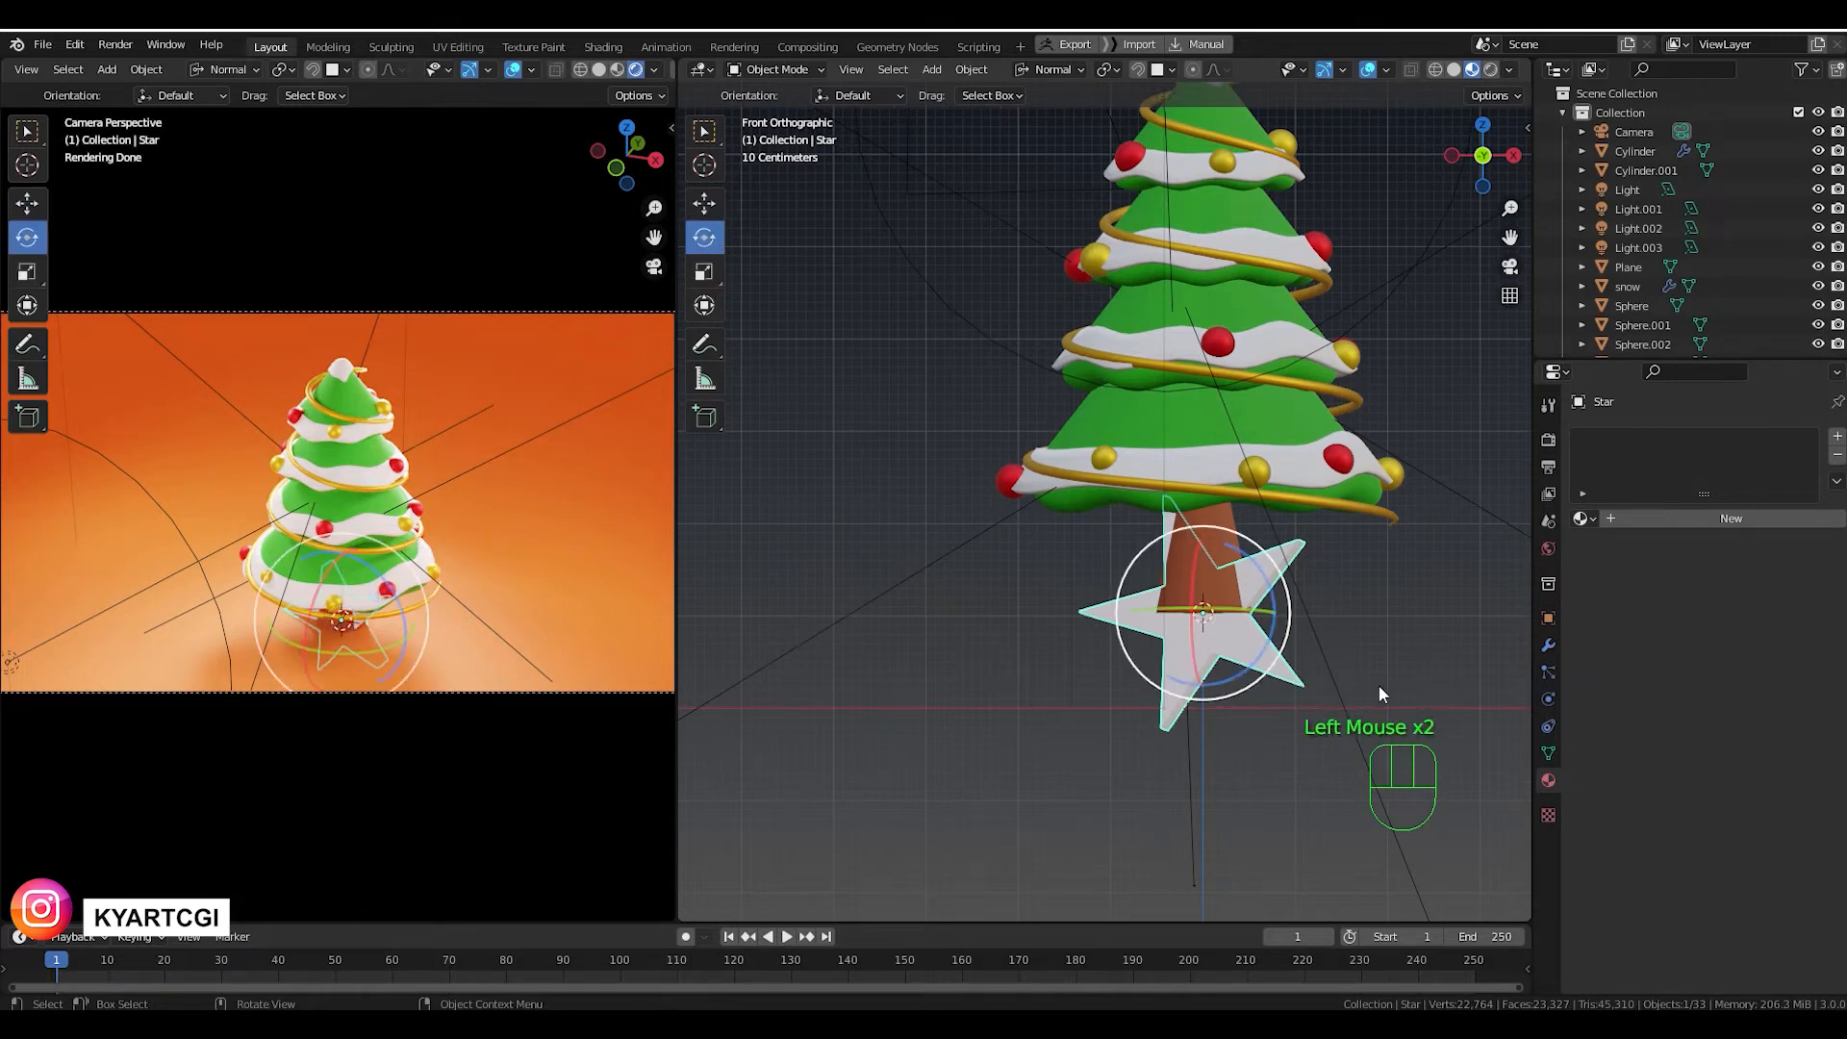
left_click_drag(1285, 587, 1311, 617)
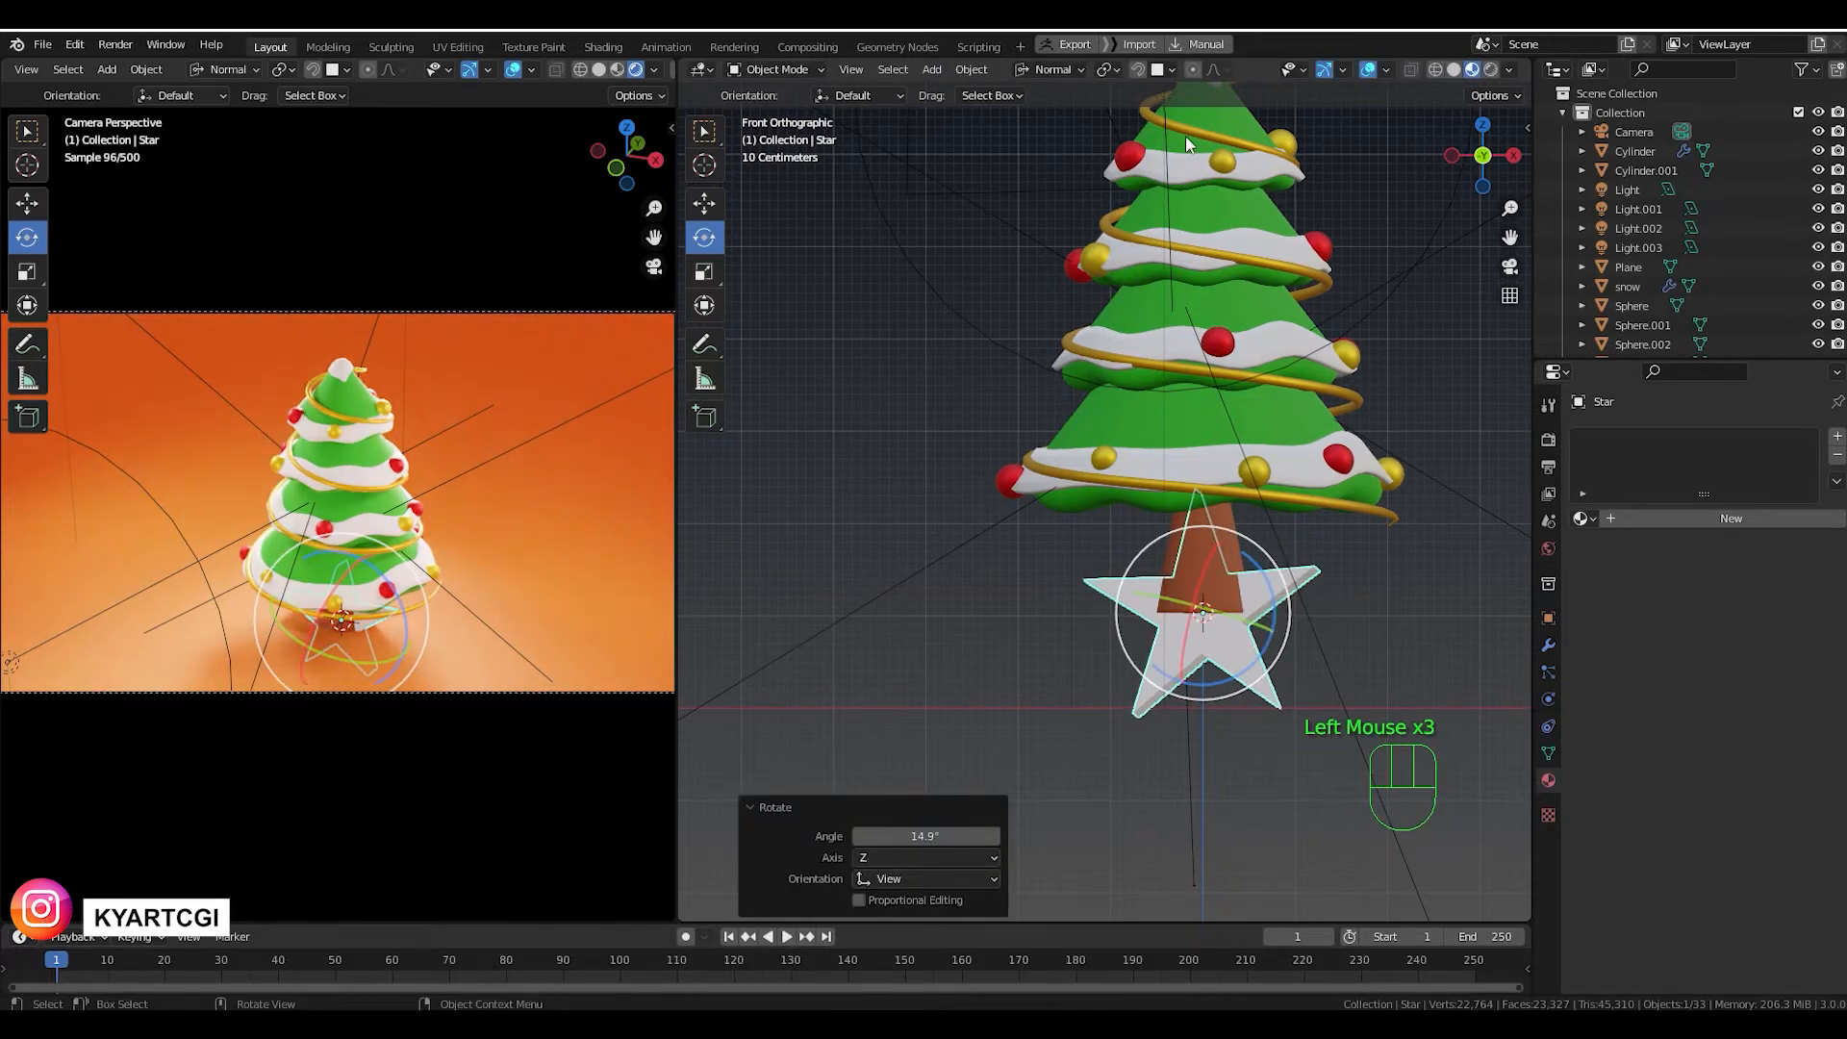
Rotate the star about 2.91° around its normal-orientation Y axis and return to the front view.
middle_click_drag(1047, 618, 1210, 668)
scroll(1164, 620, "down", 3)
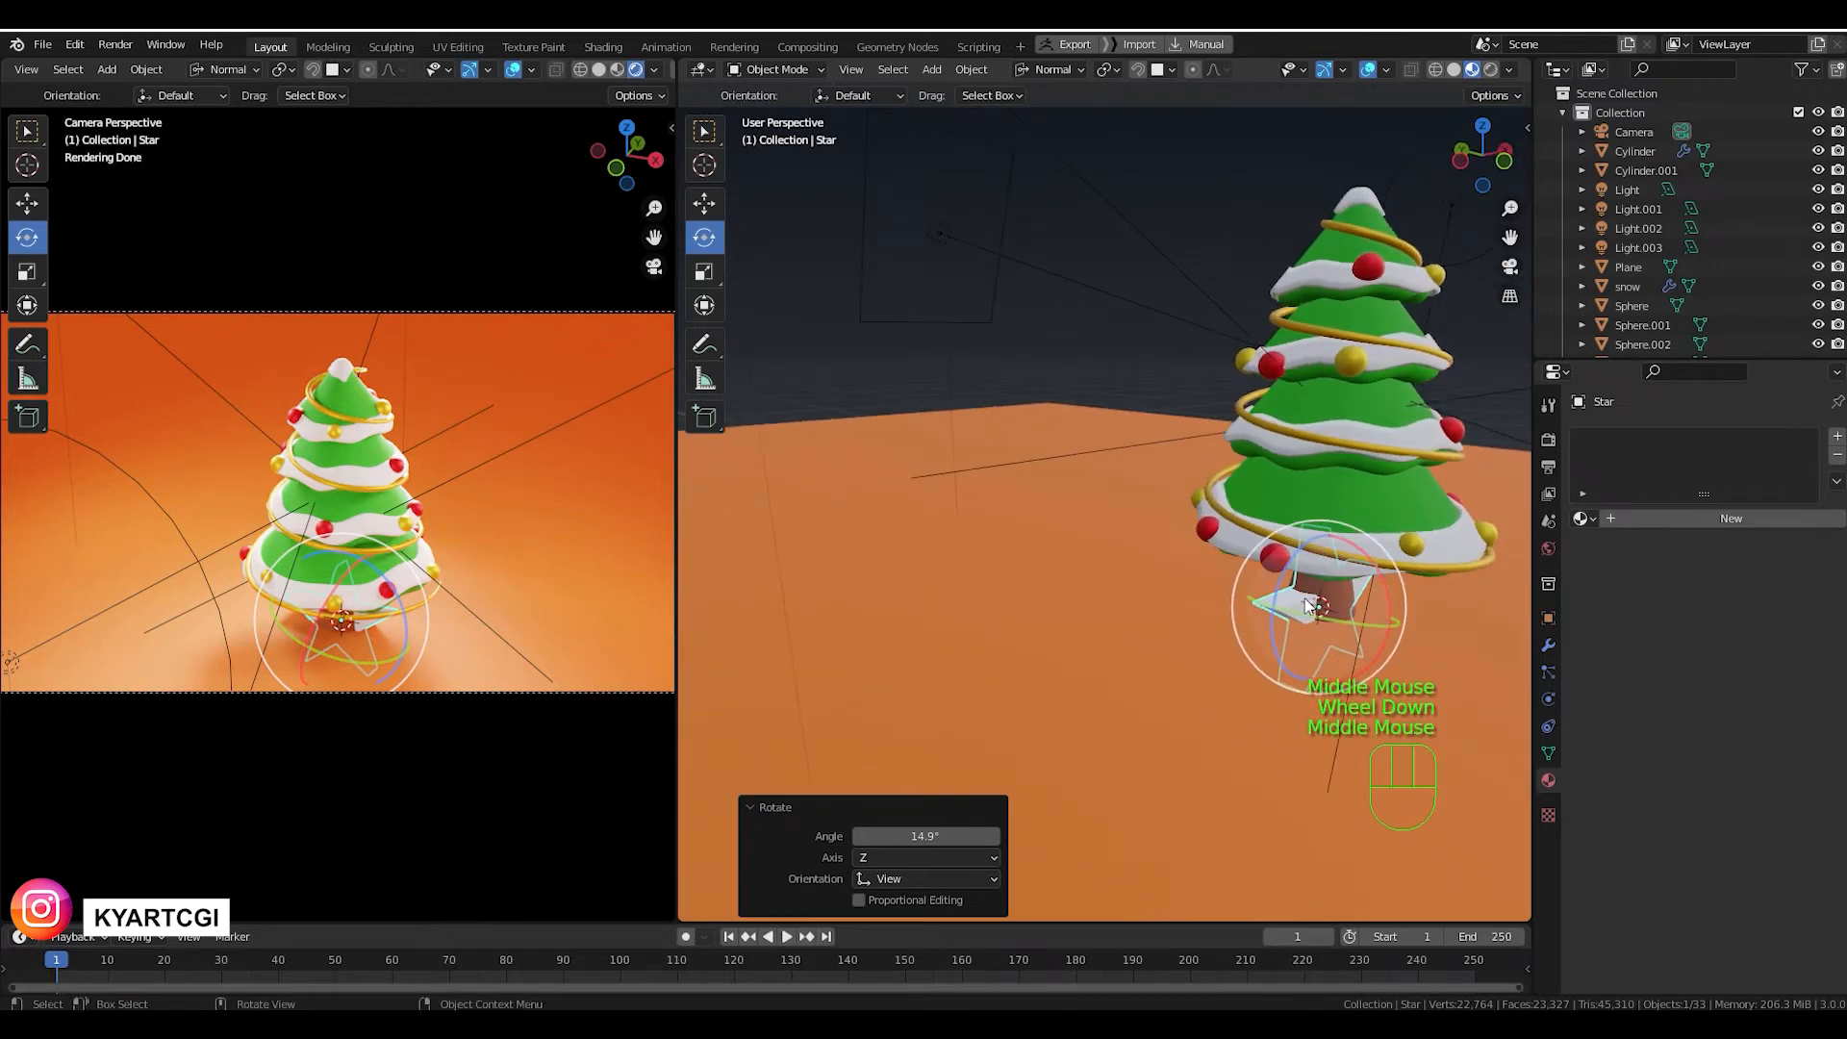
left_click_drag(1344, 620, 1350, 620)
key("KP_1")
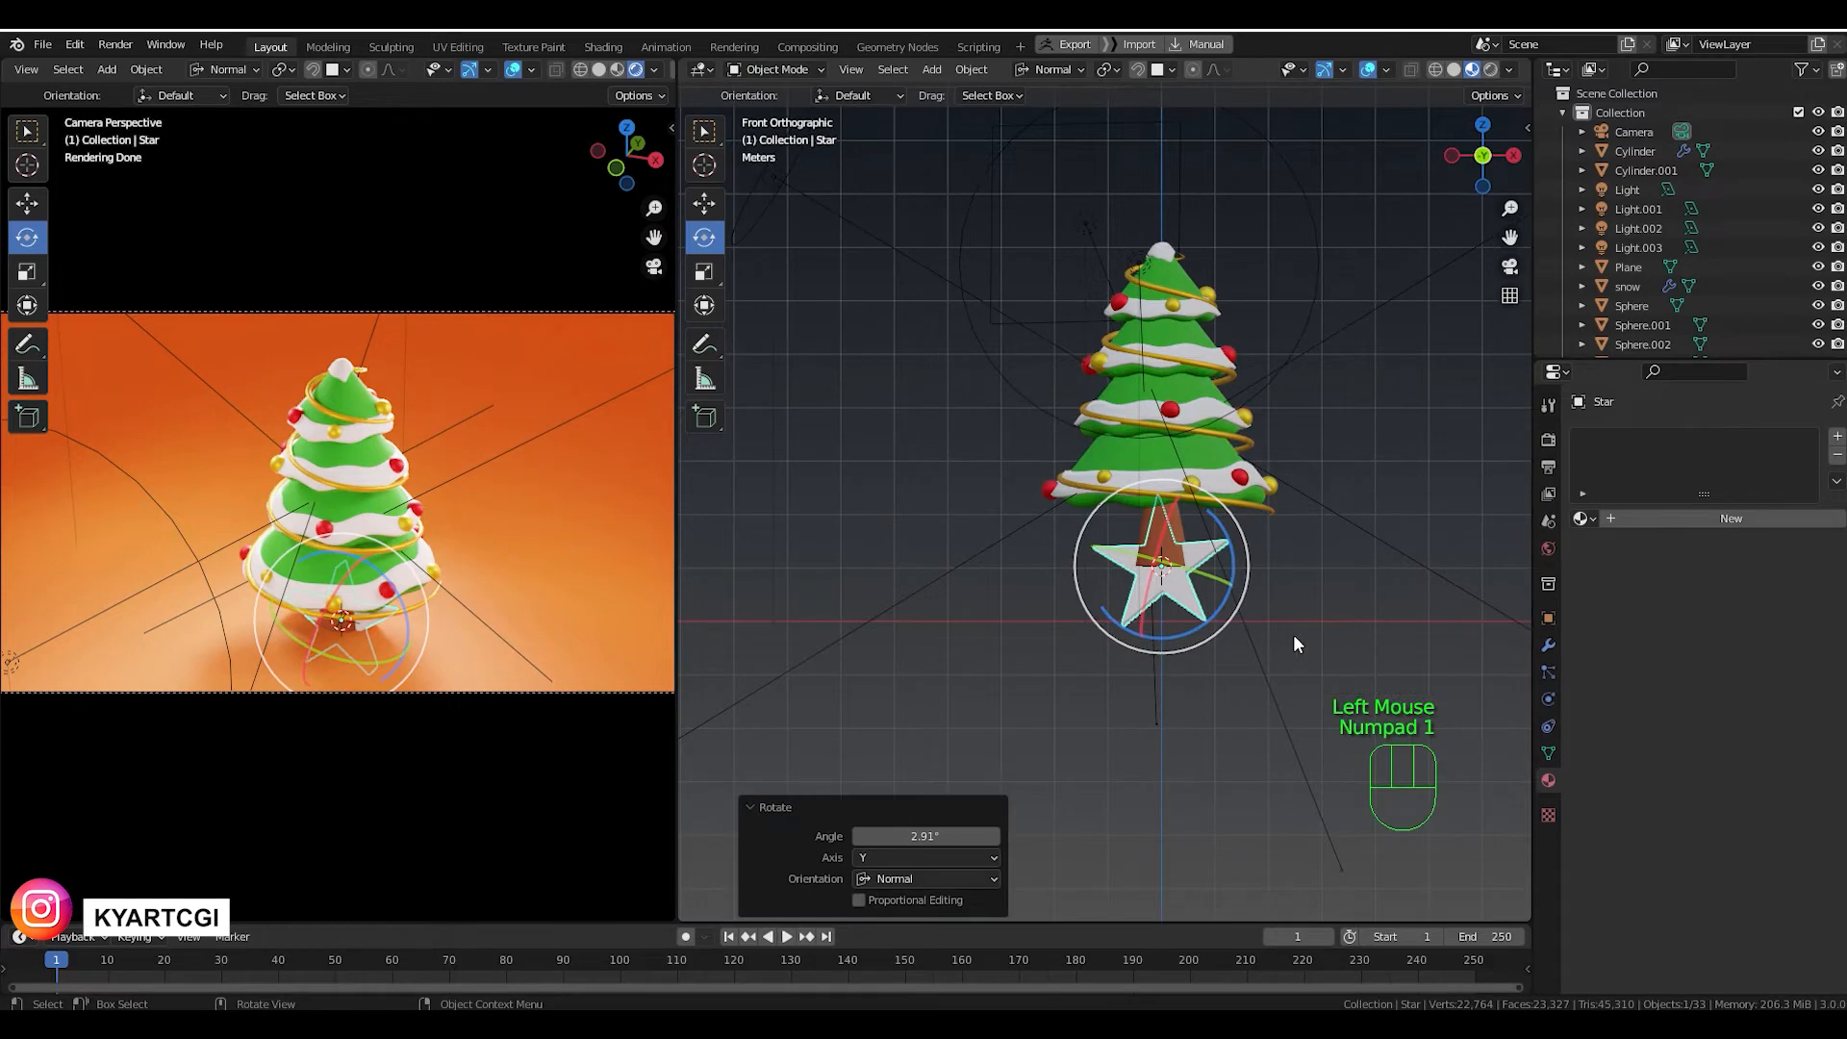
key("g")
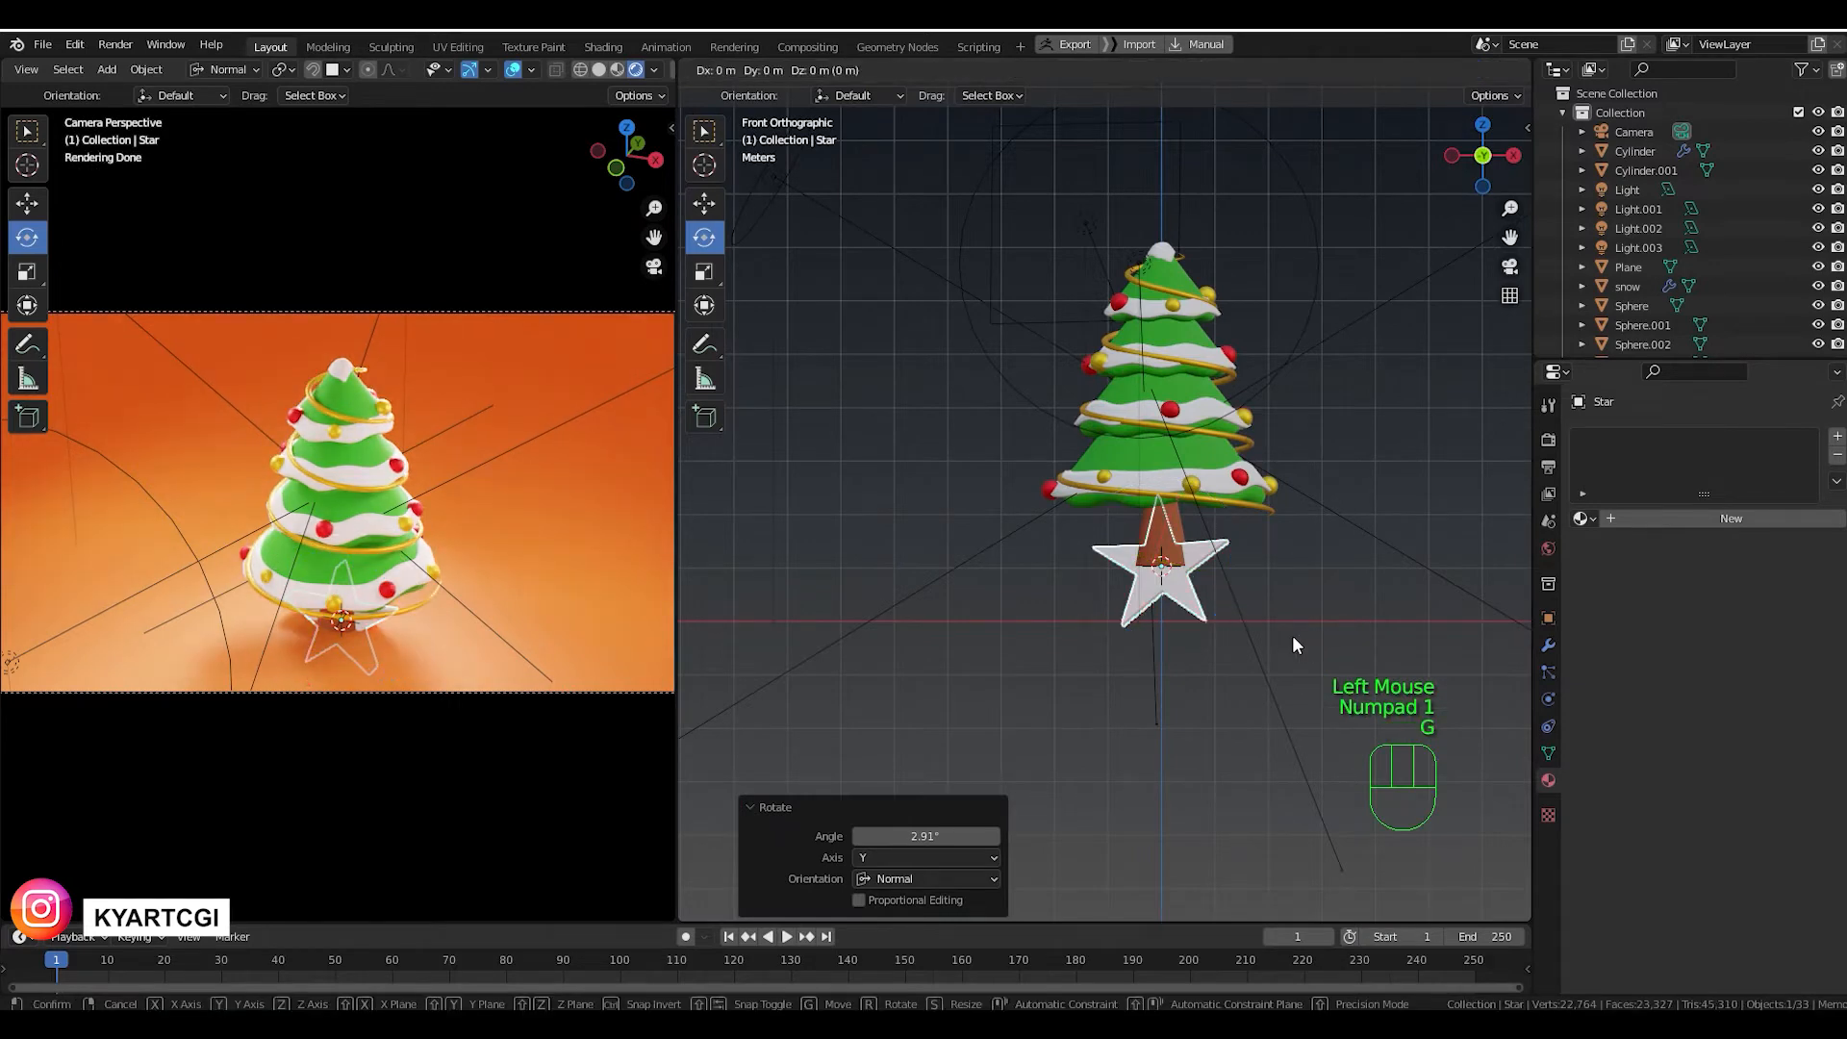
key("z")
left_click(1276, 378)
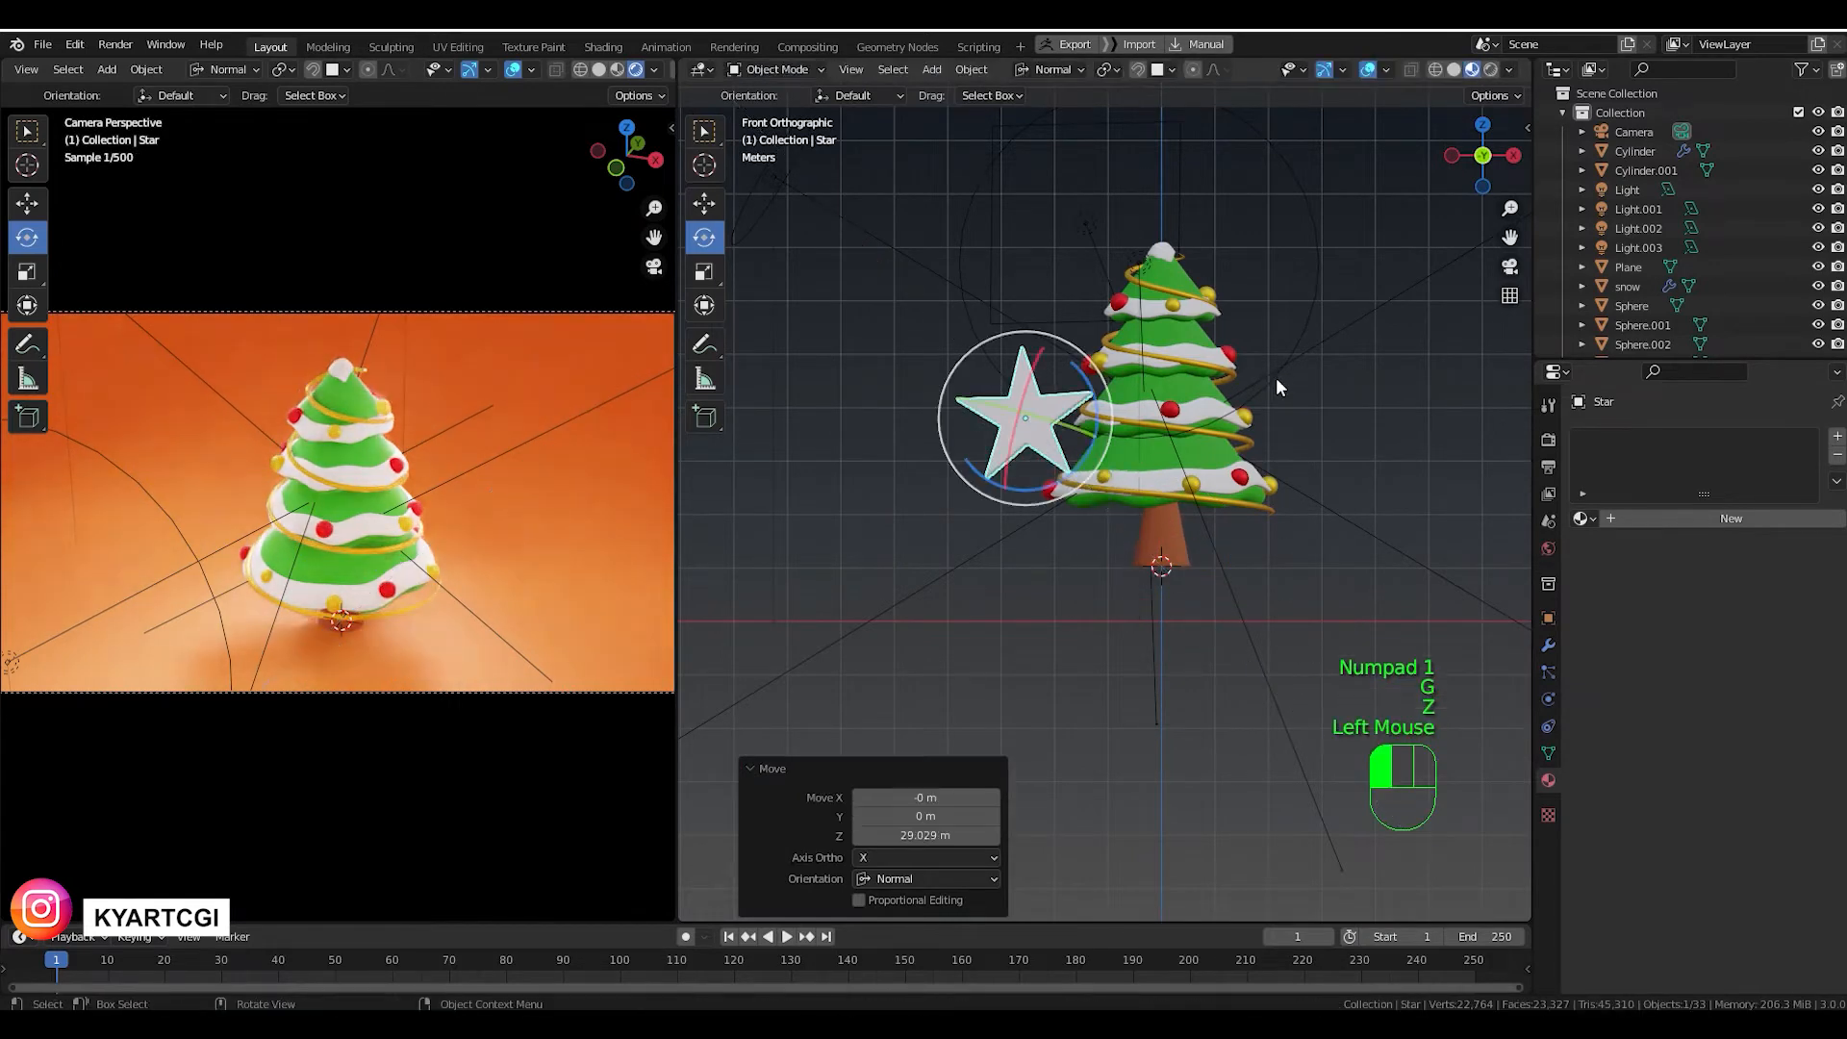
key("ctrl+z")
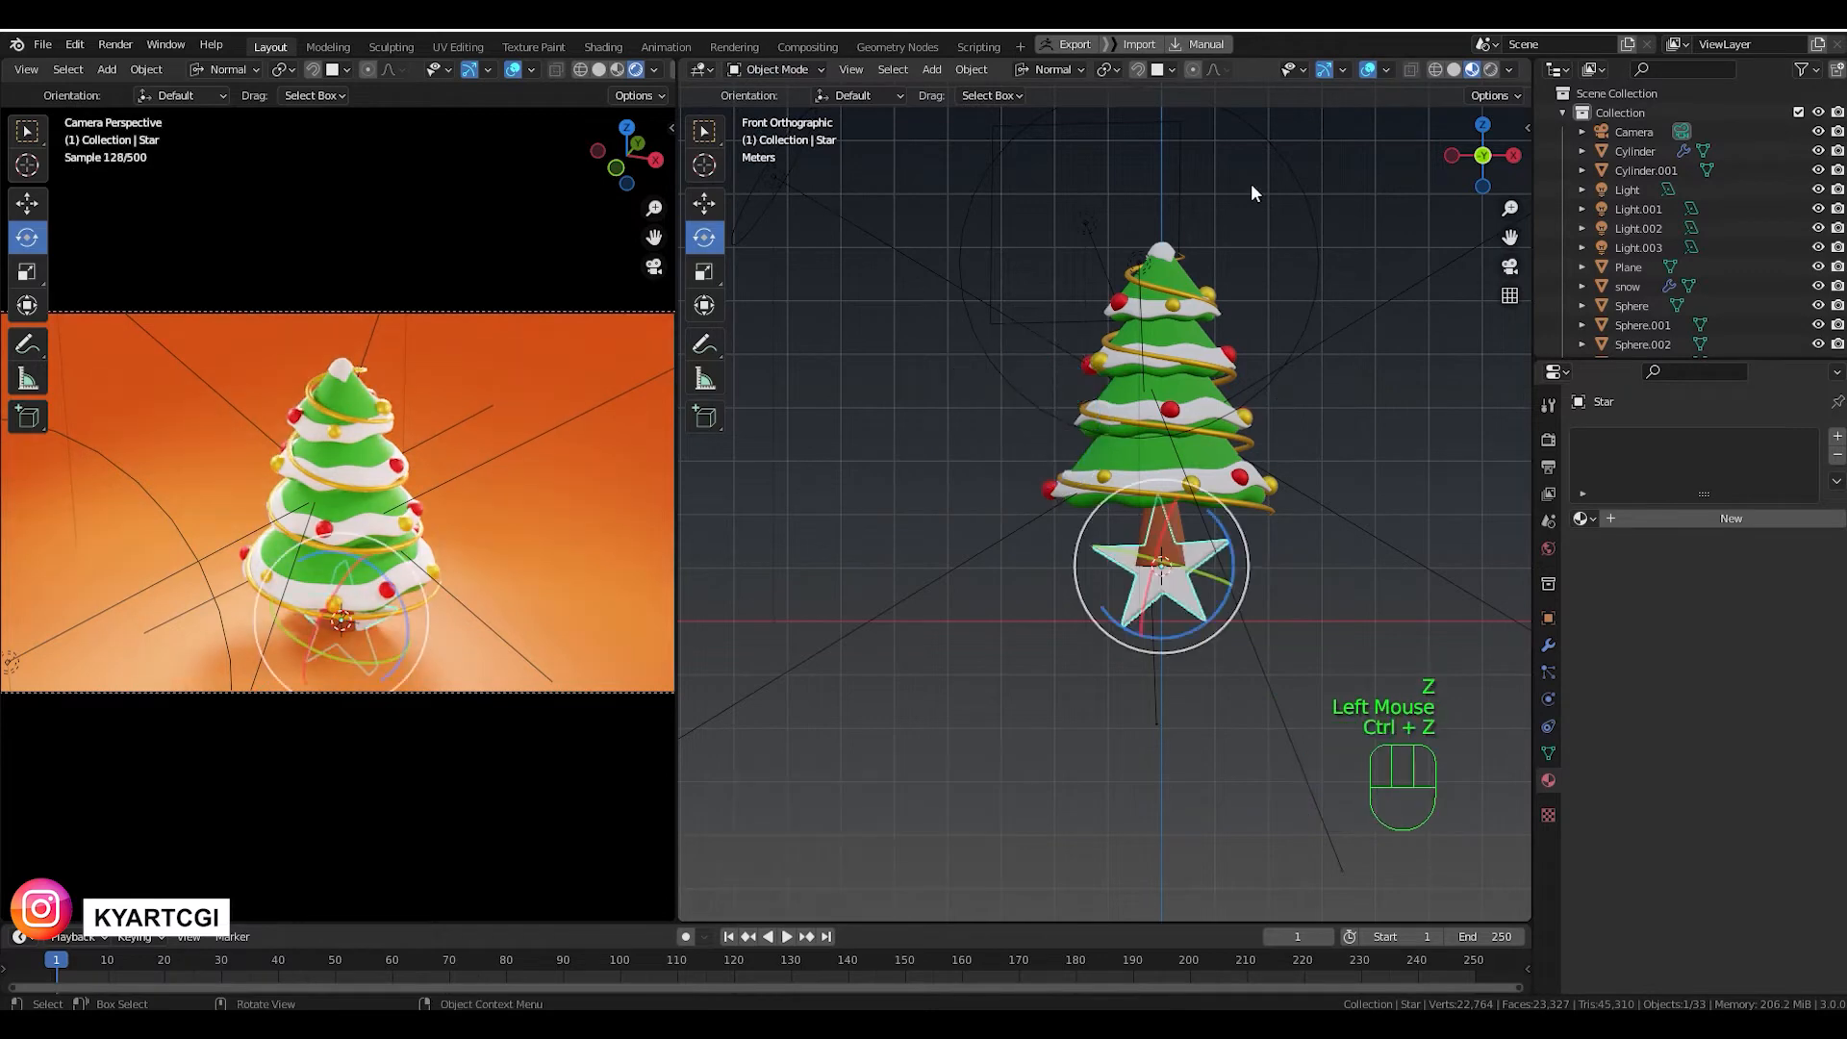
Set the transform orientation to Global and rotate the star about 2.49° around the view axis.
left_click(1053, 69)
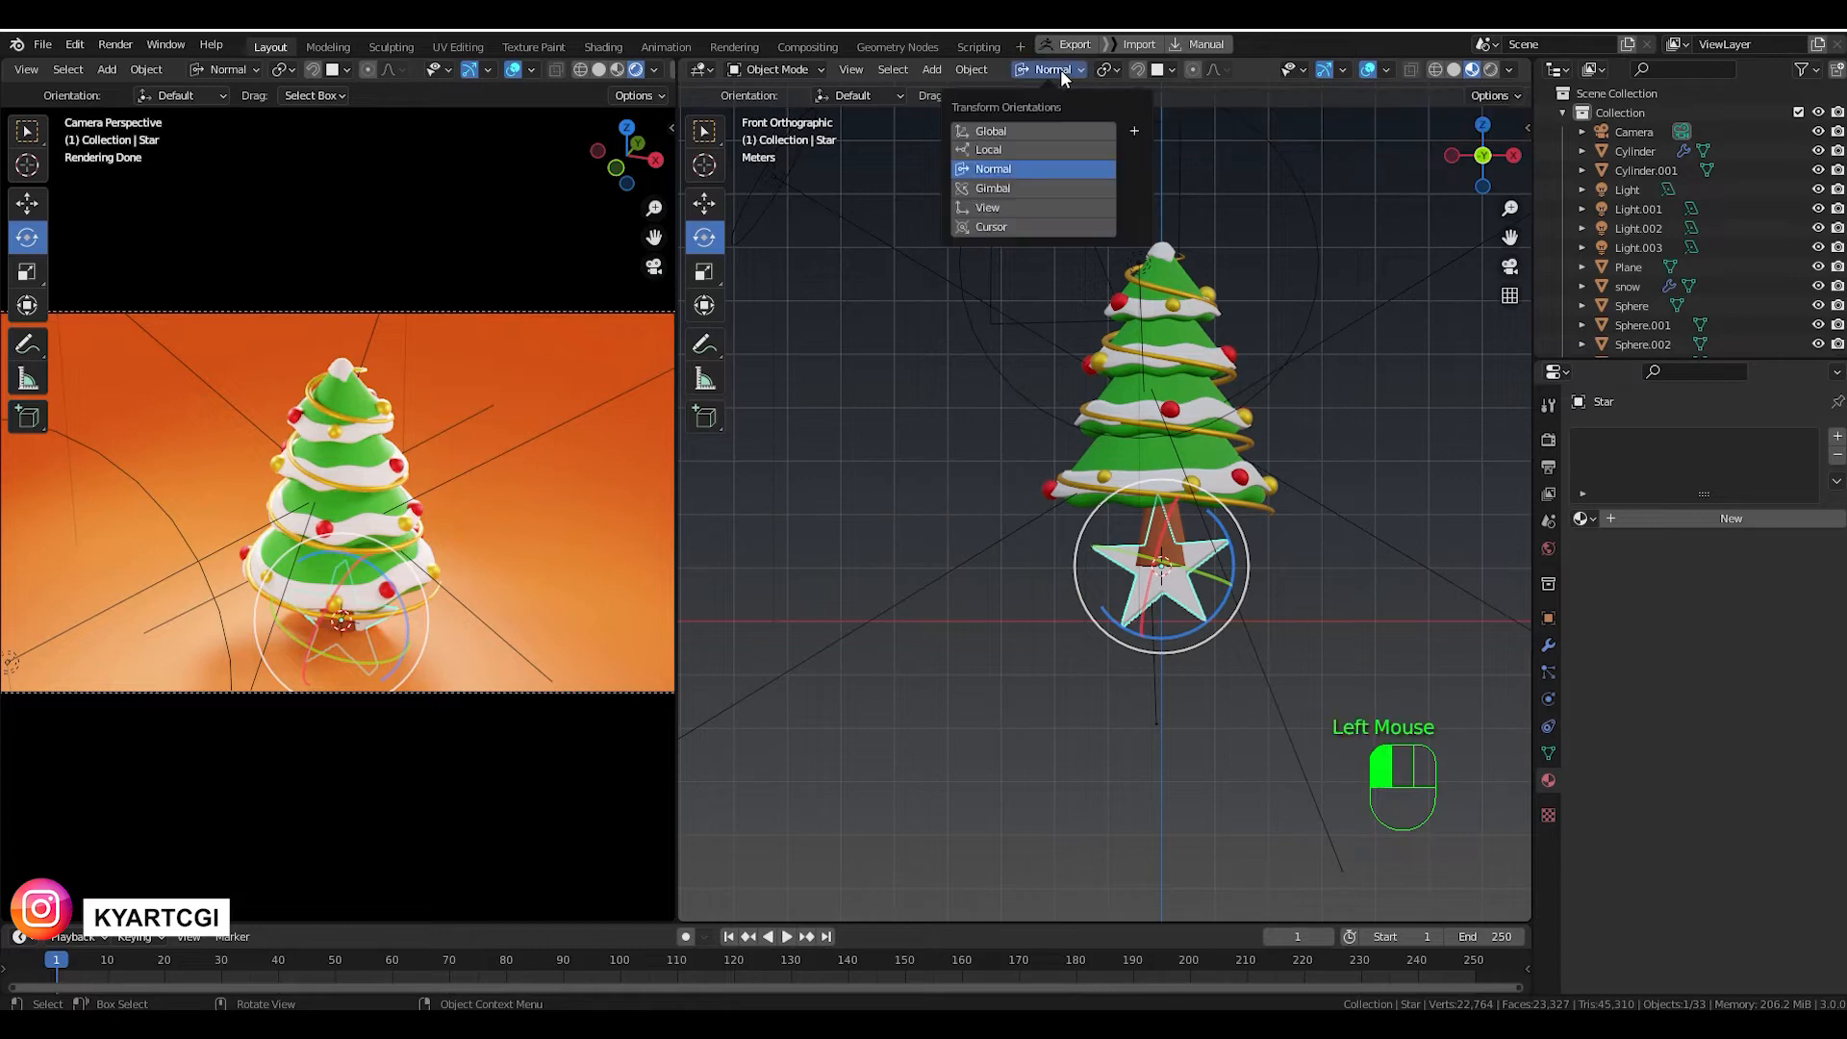
left_click(1042, 122)
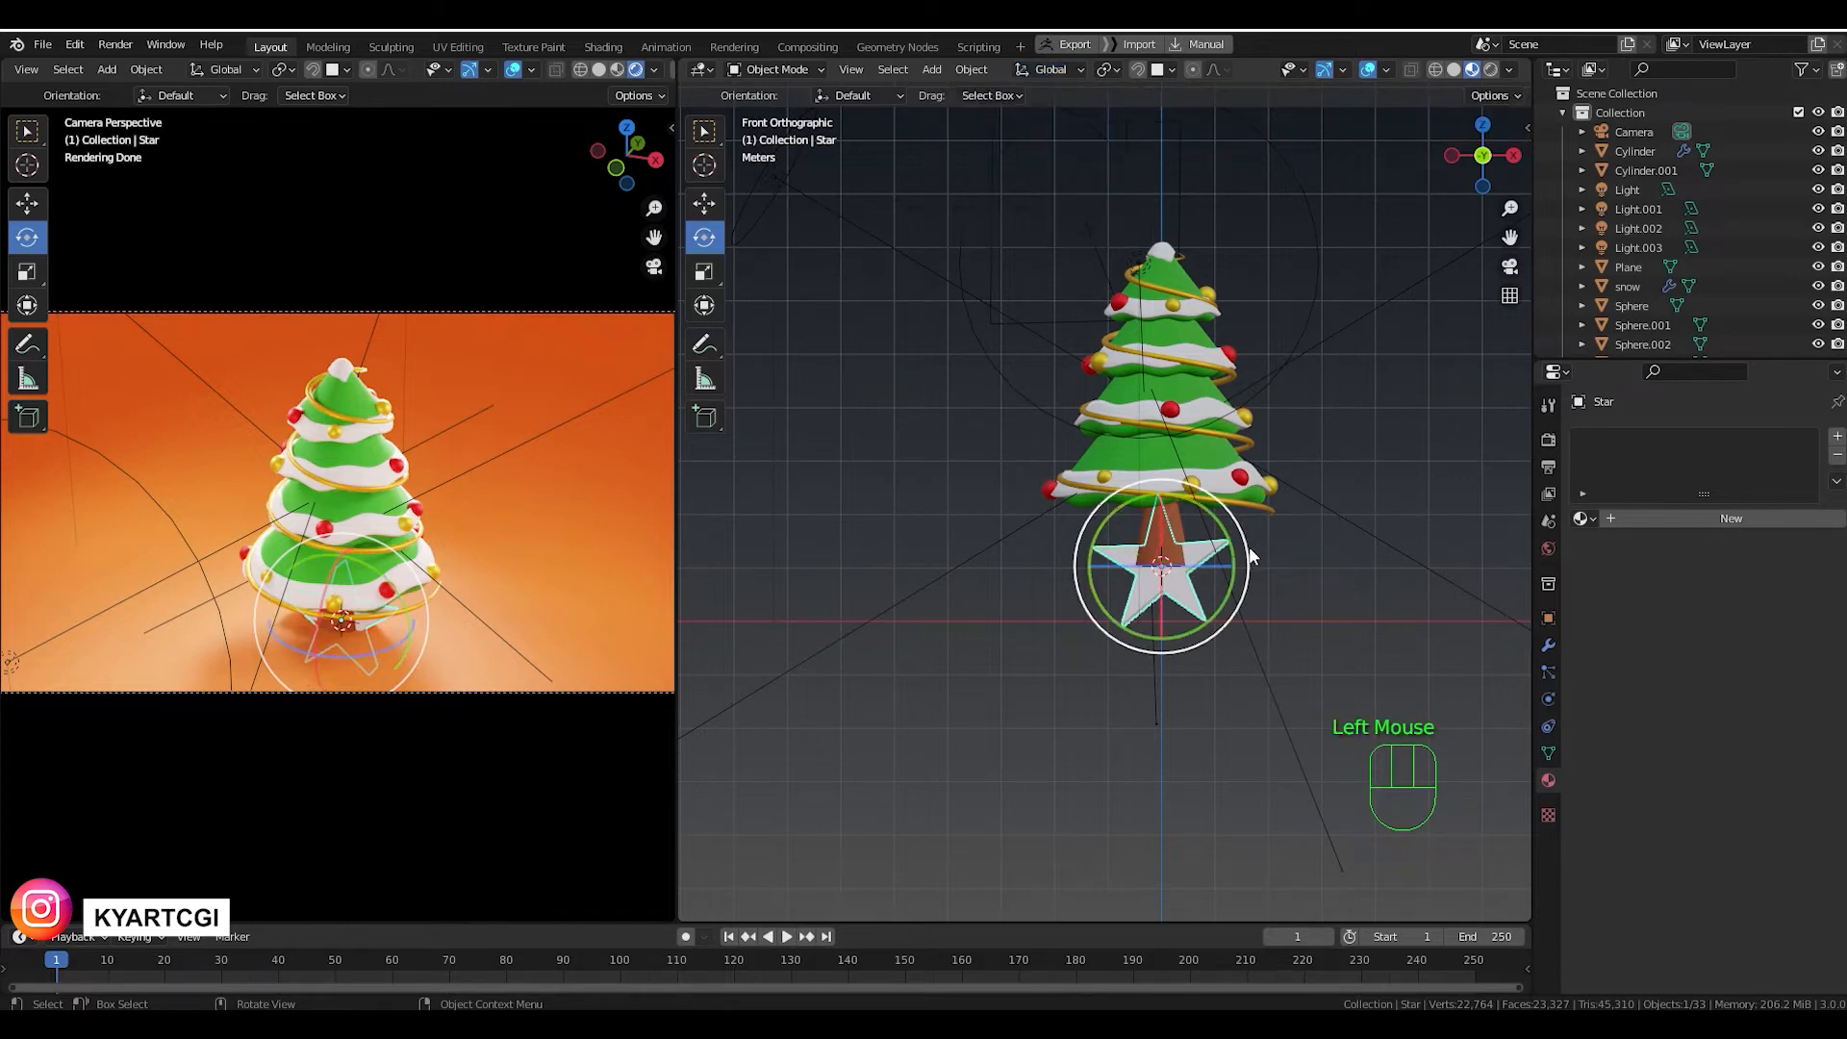
left_click_drag(1250, 556, 1249, 557)
Move the star up about 6.6 m along the global Z axis to the treetop.
key("g")
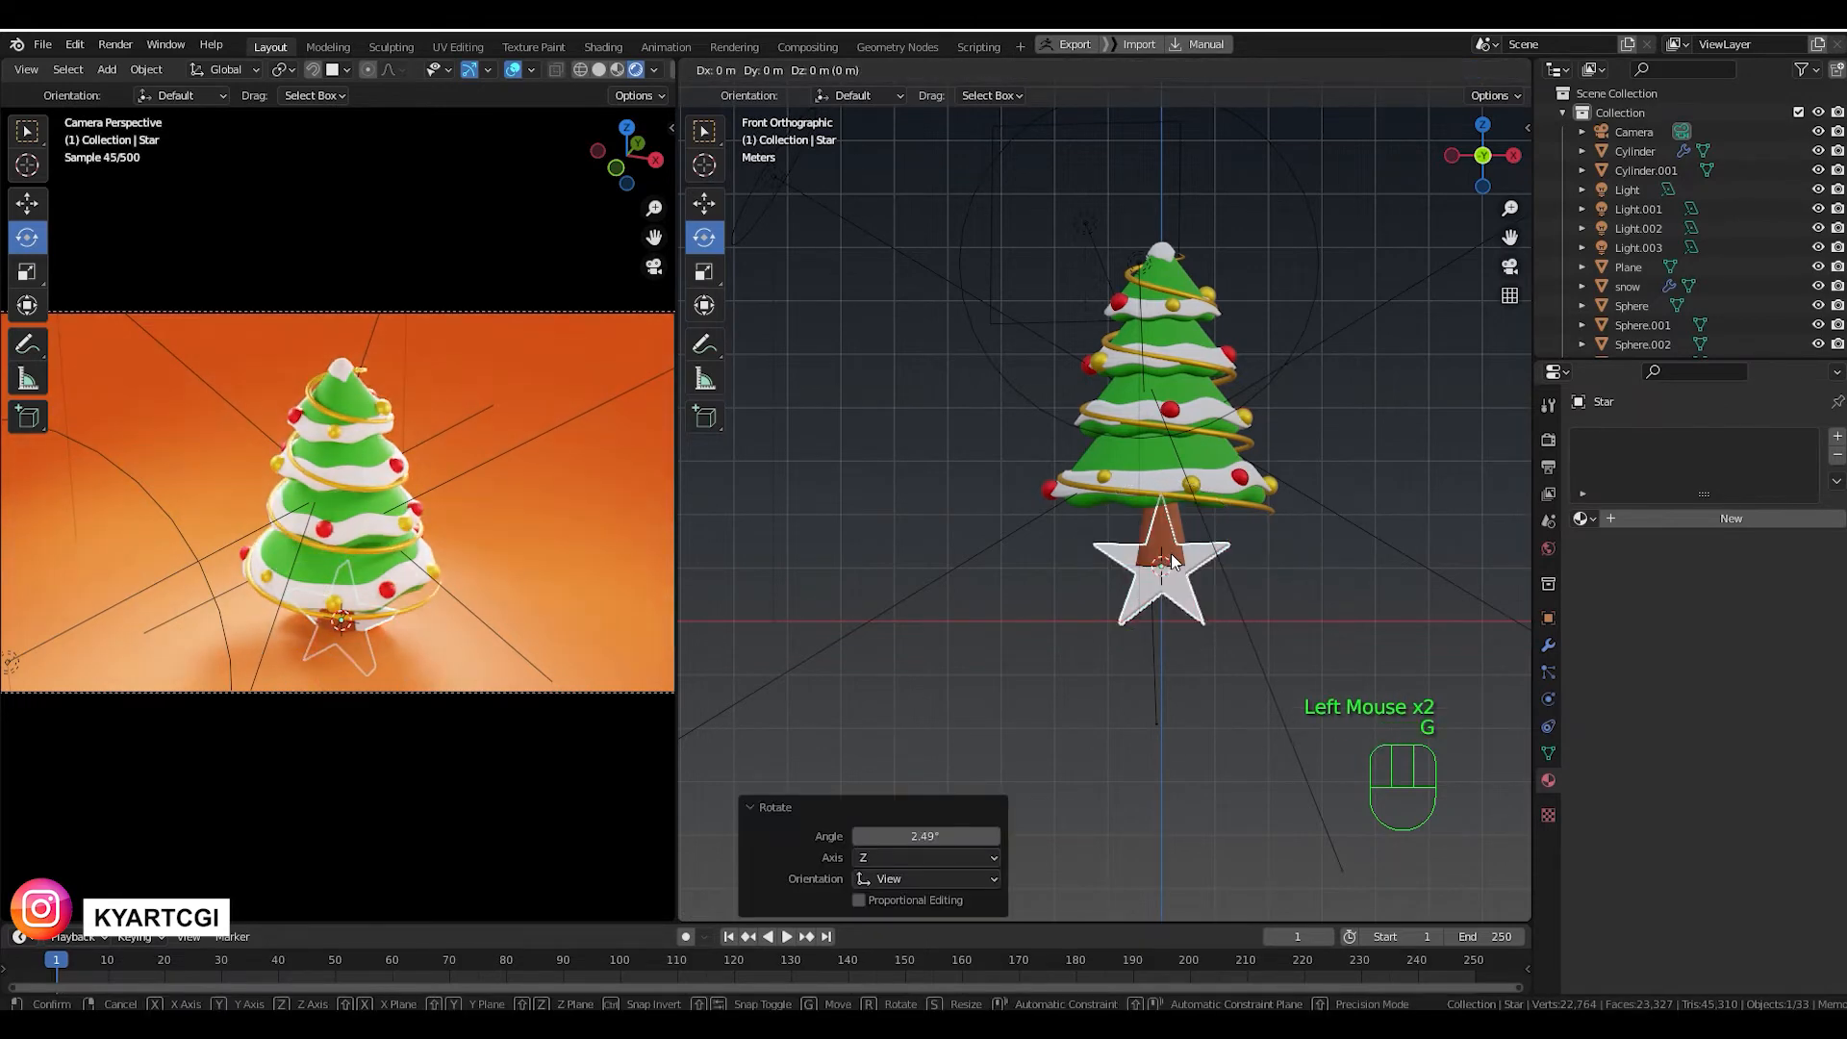
key("z")
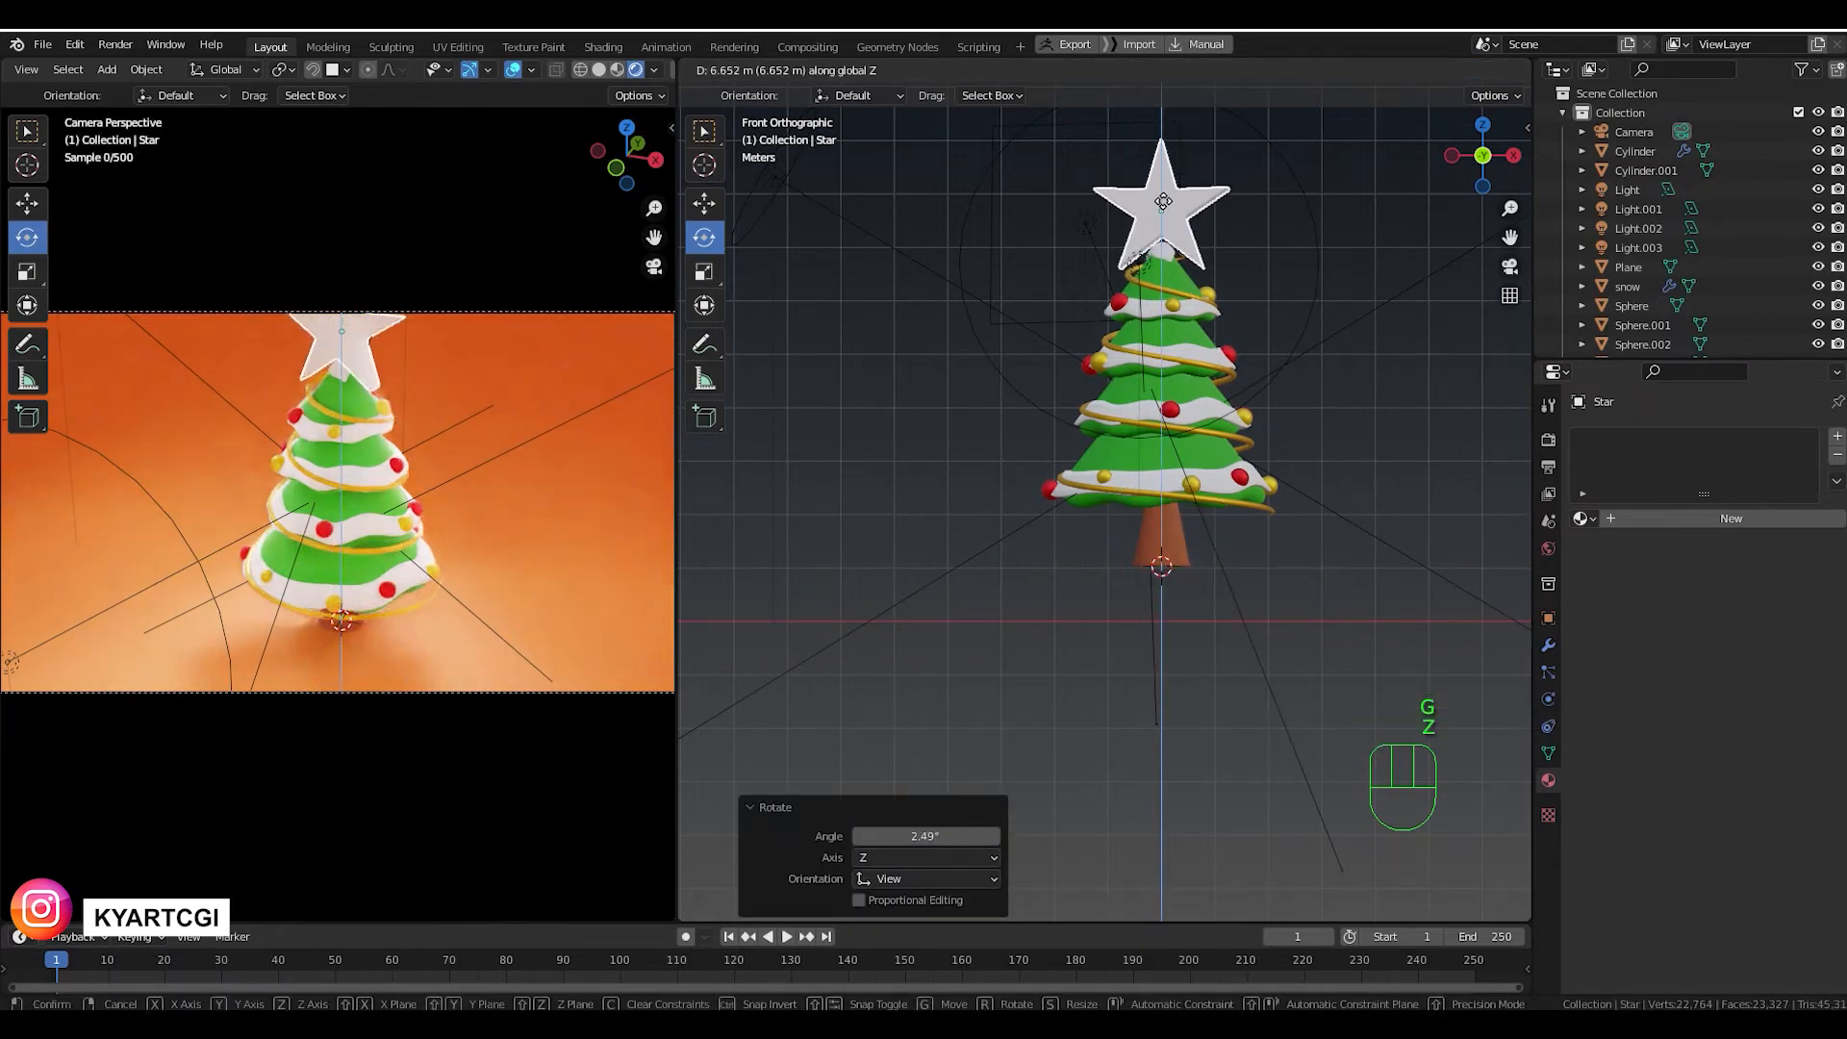
left_click(1163, 202)
Scale the star down uniformly to about 0.519 and lower it about 0.22 m along Z onto the tree's tip.
key("s")
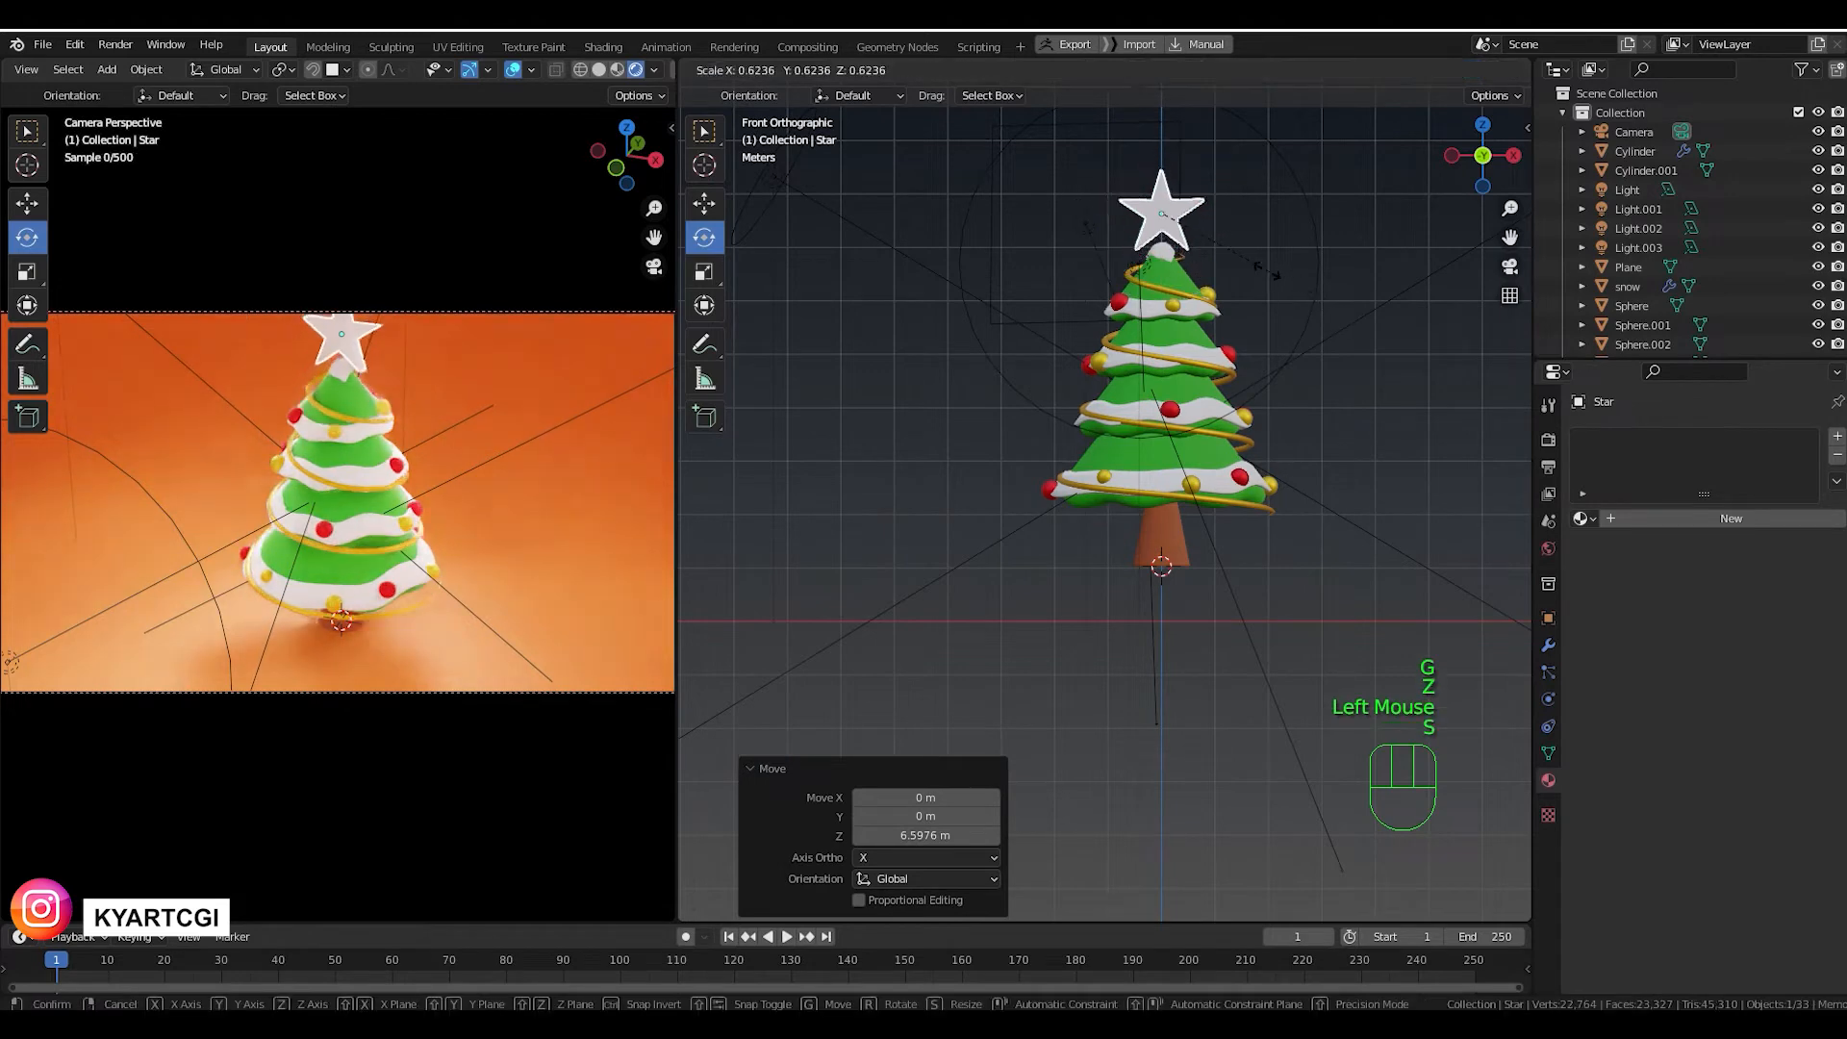
left_click(1250, 262)
key("g")
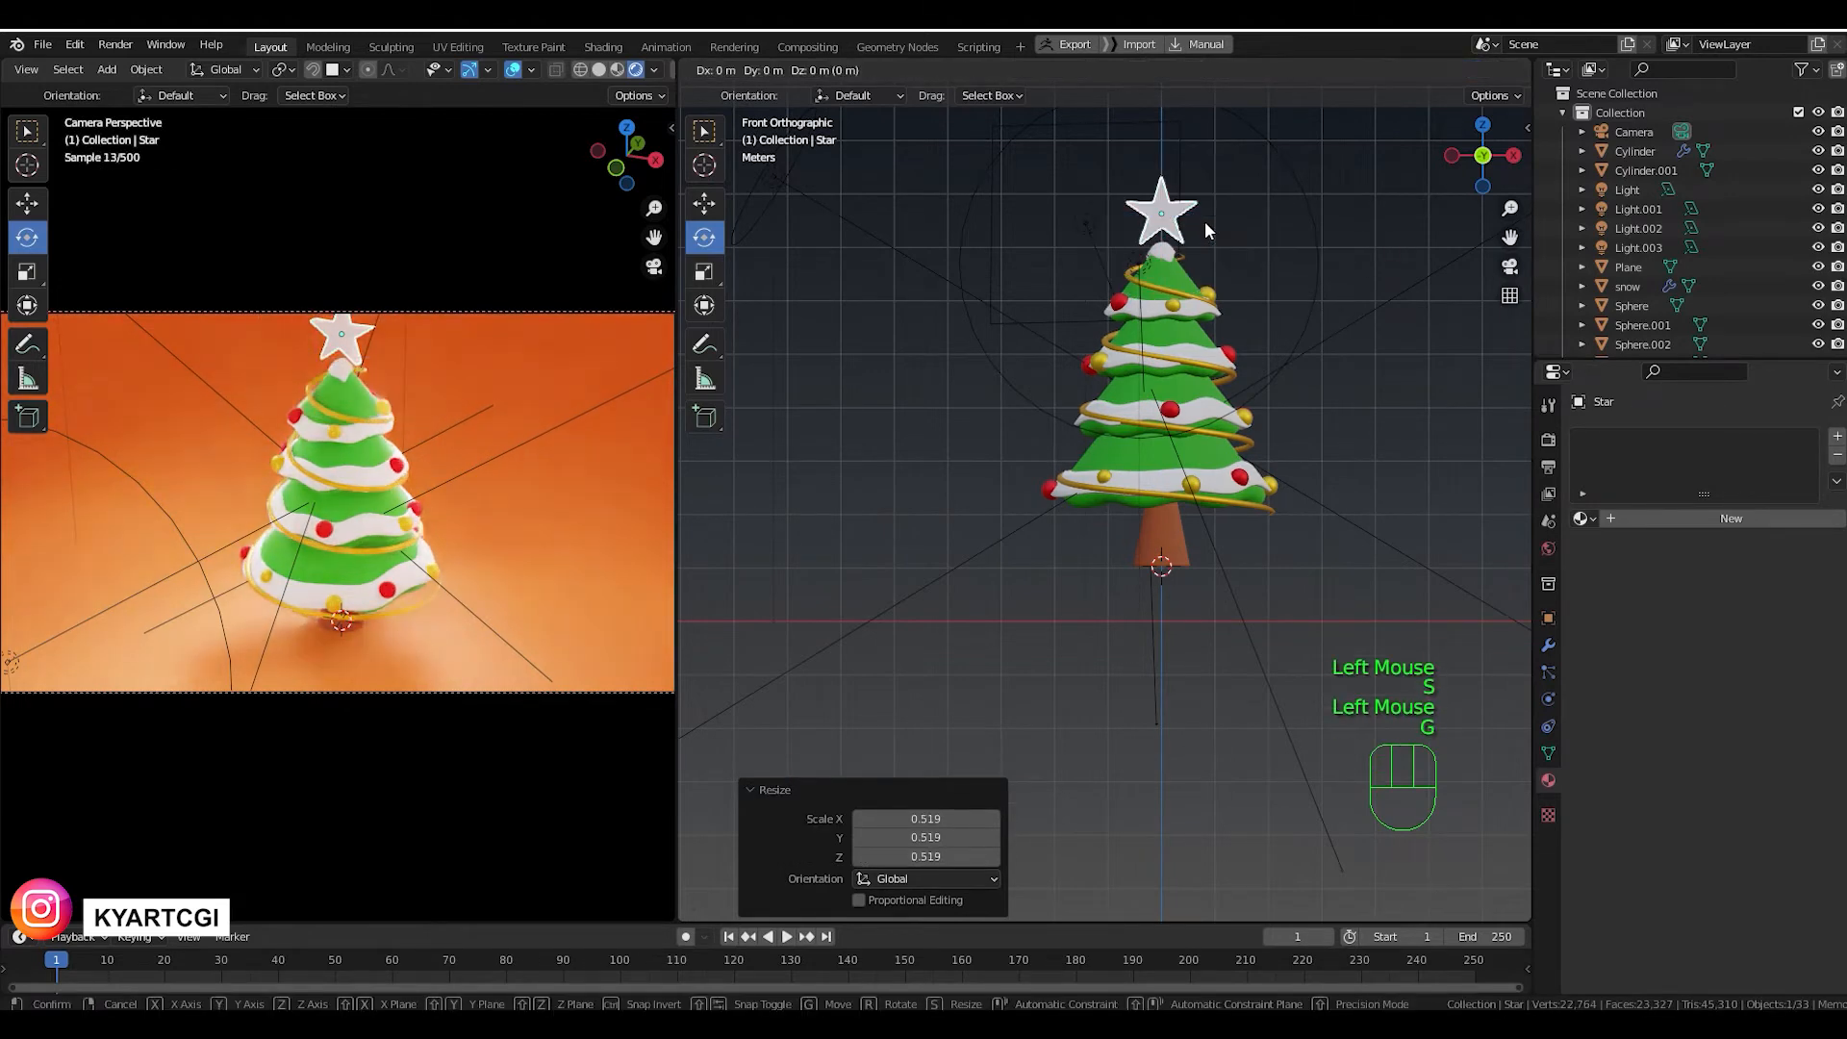
key("z")
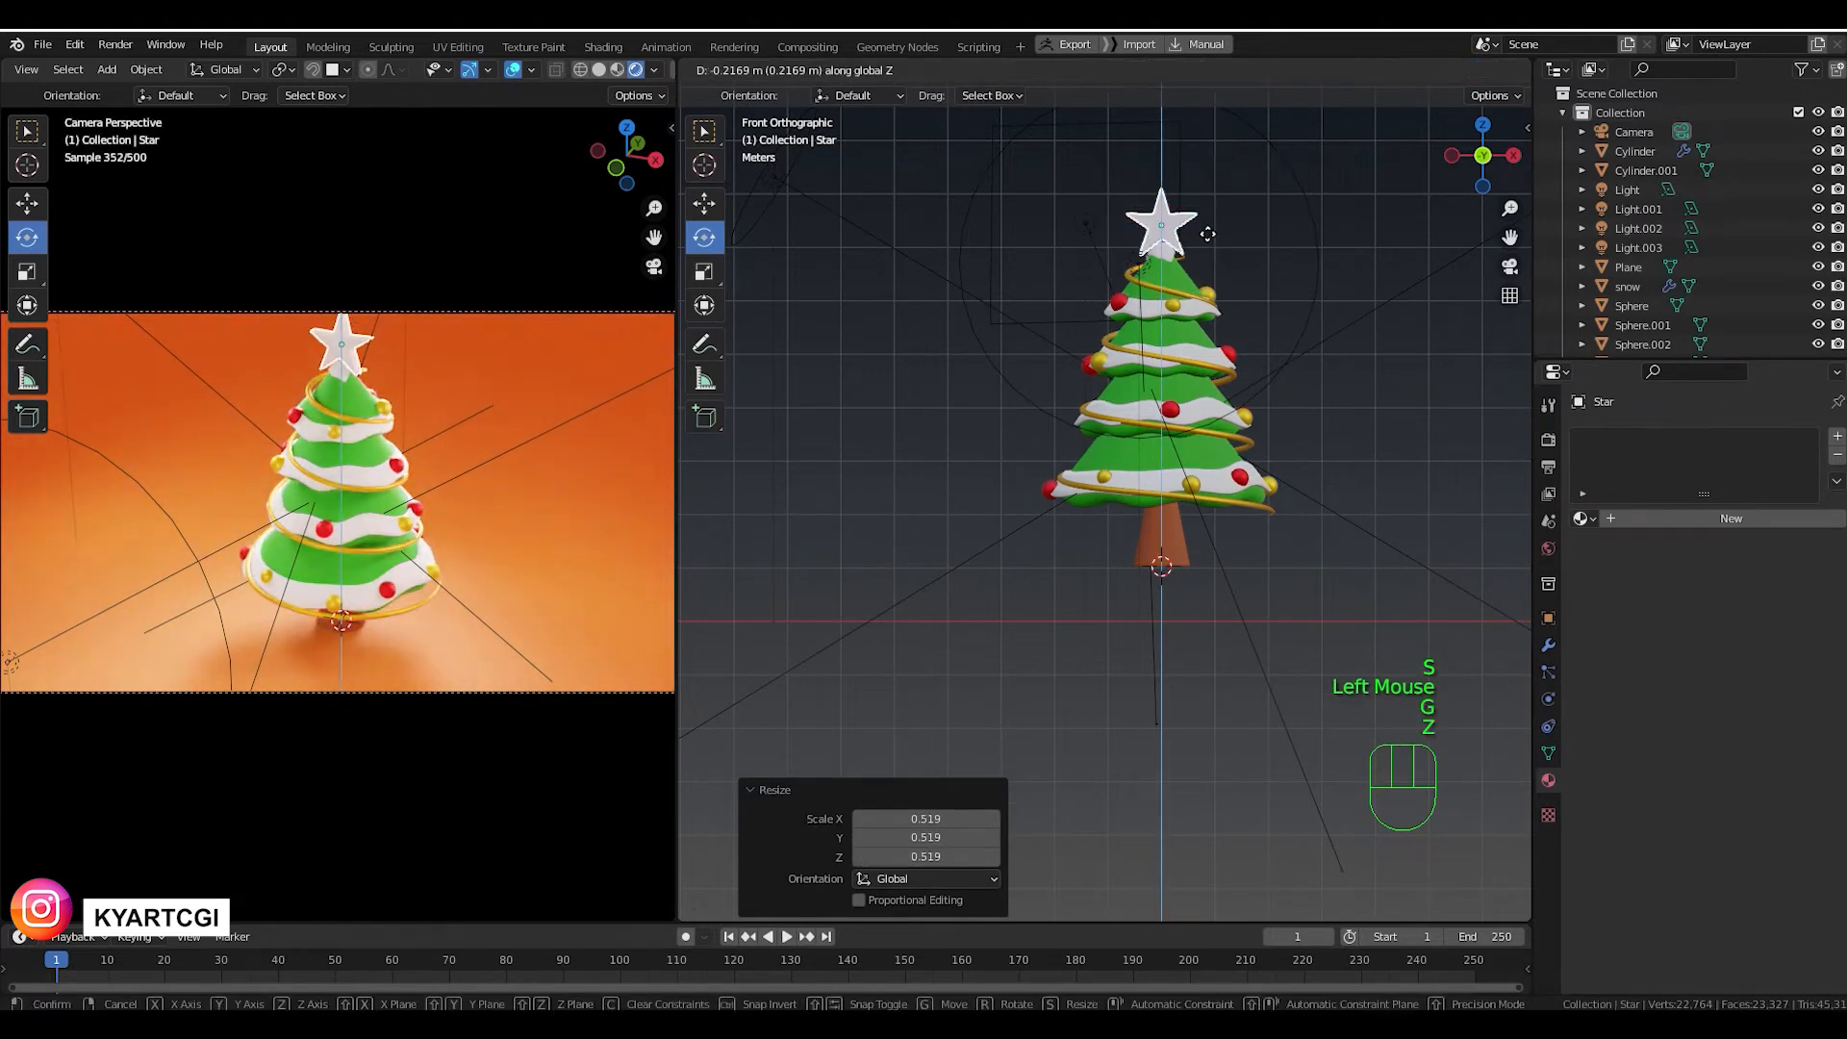
left_click(1208, 233)
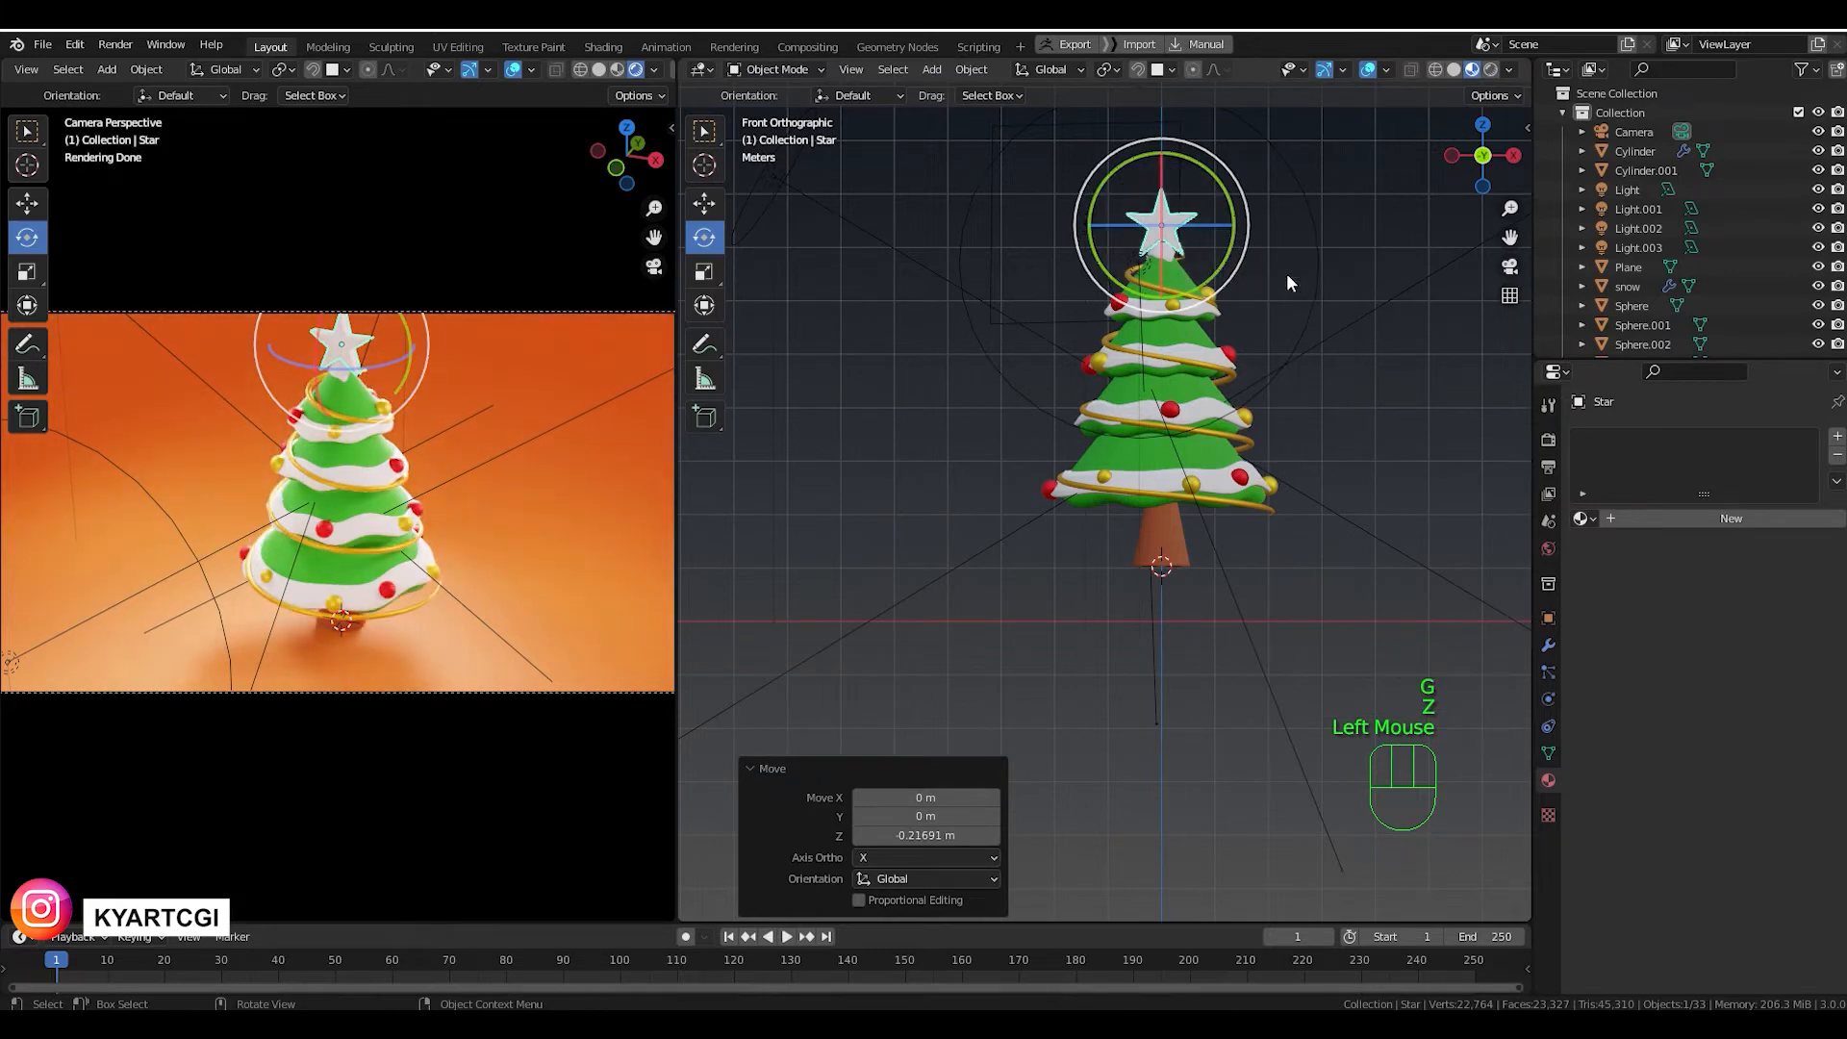
Rotate the star around the global Z axis by about 181° and again by about 15.5° to straighten its facing.
left_click_drag(1198, 227, 1149, 225)
middle_click_drag(1338, 283, 1280, 405)
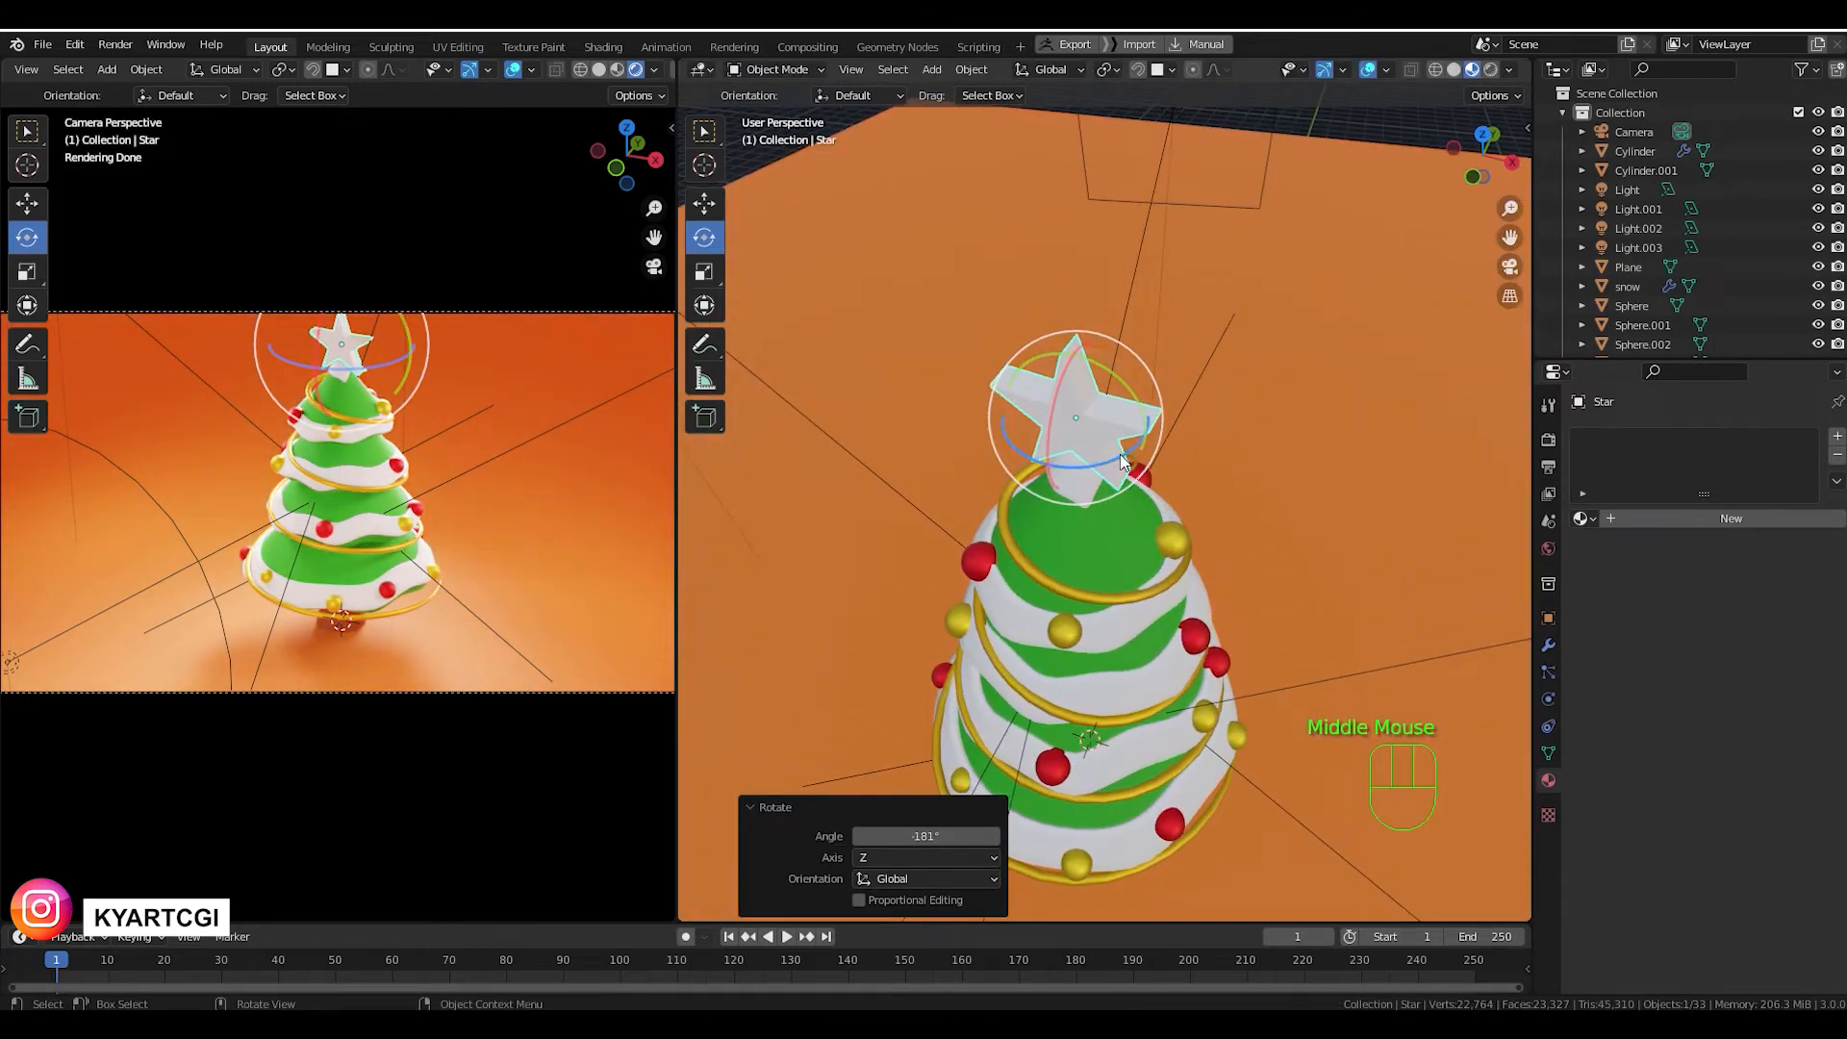
left_click_drag(1122, 462, 1144, 441)
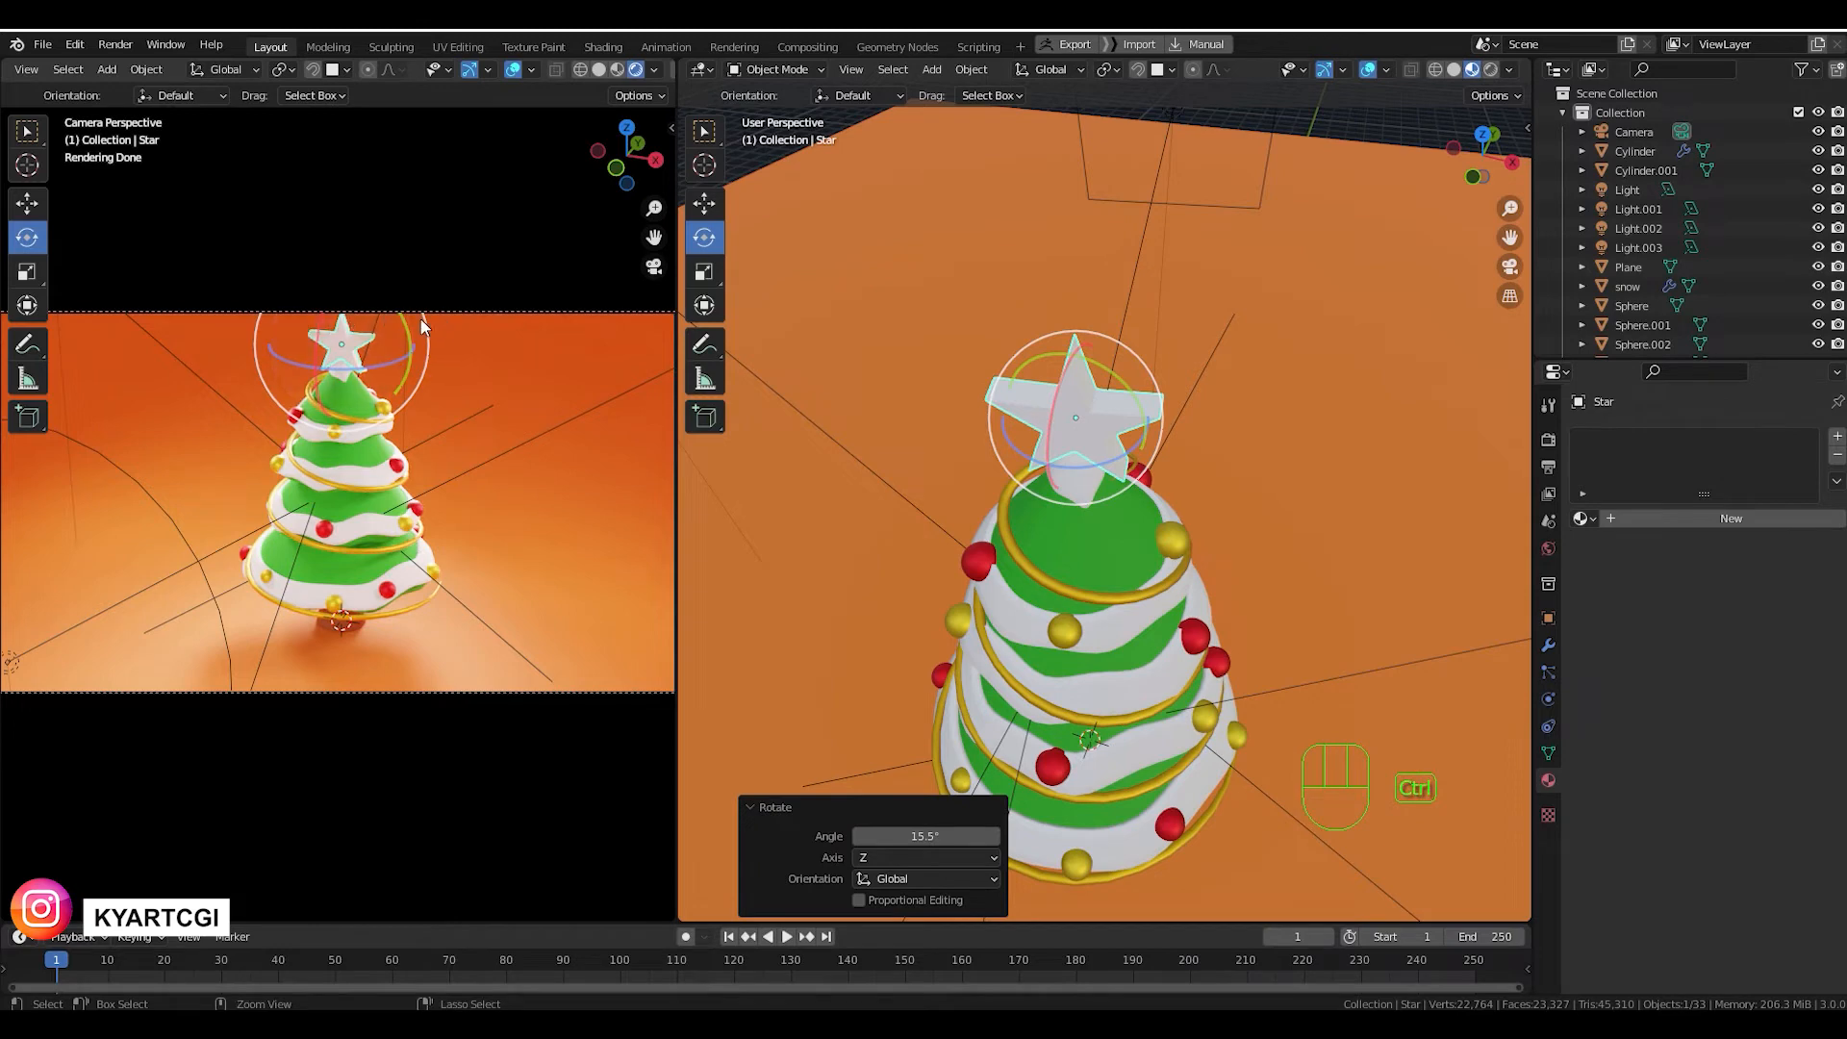
Pull the camera back to fit the star in frame and shift the orange backdrop plane slightly back along Y.
mouse_move(397, 471)
middle_mouse_down("ctrl")
mouse_move(412, 500)
mouse_move(366, 510)
mouse_move(397, 516)
mouse_move(396, 495)
middle_mouse_up("ctrl")
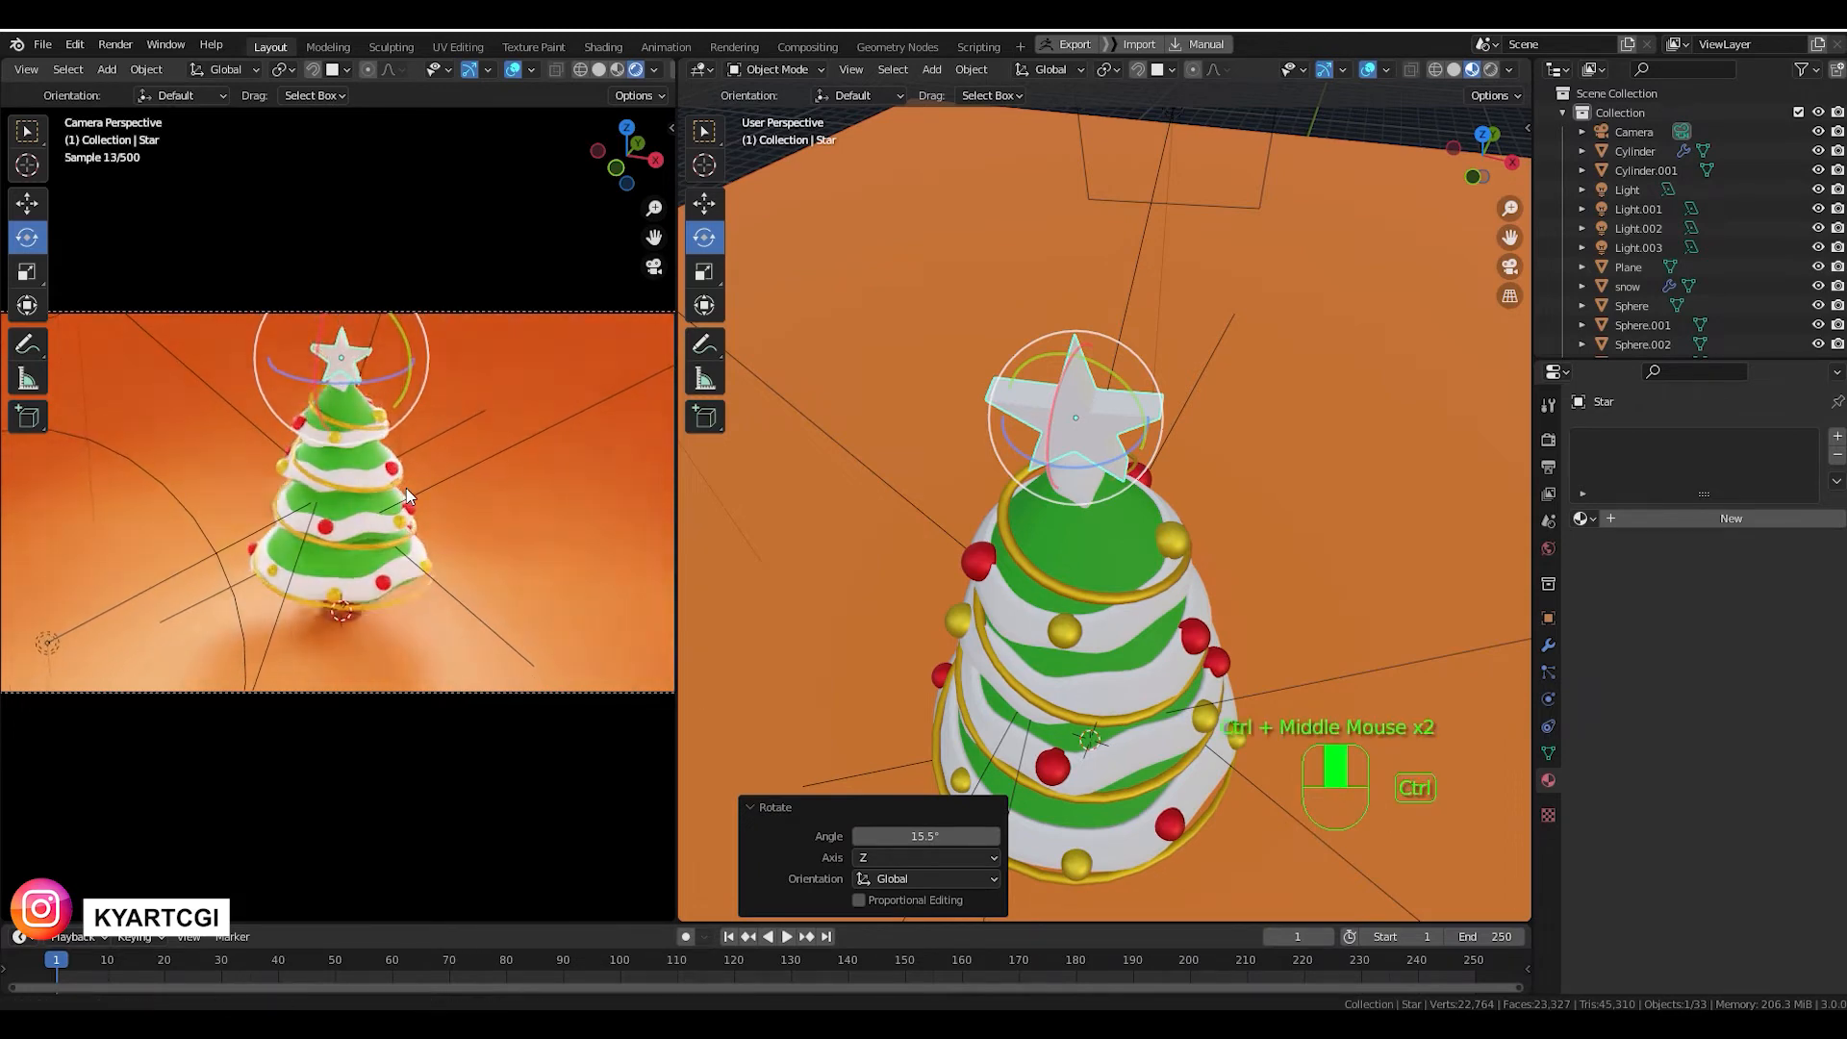
left_click(1384, 413)
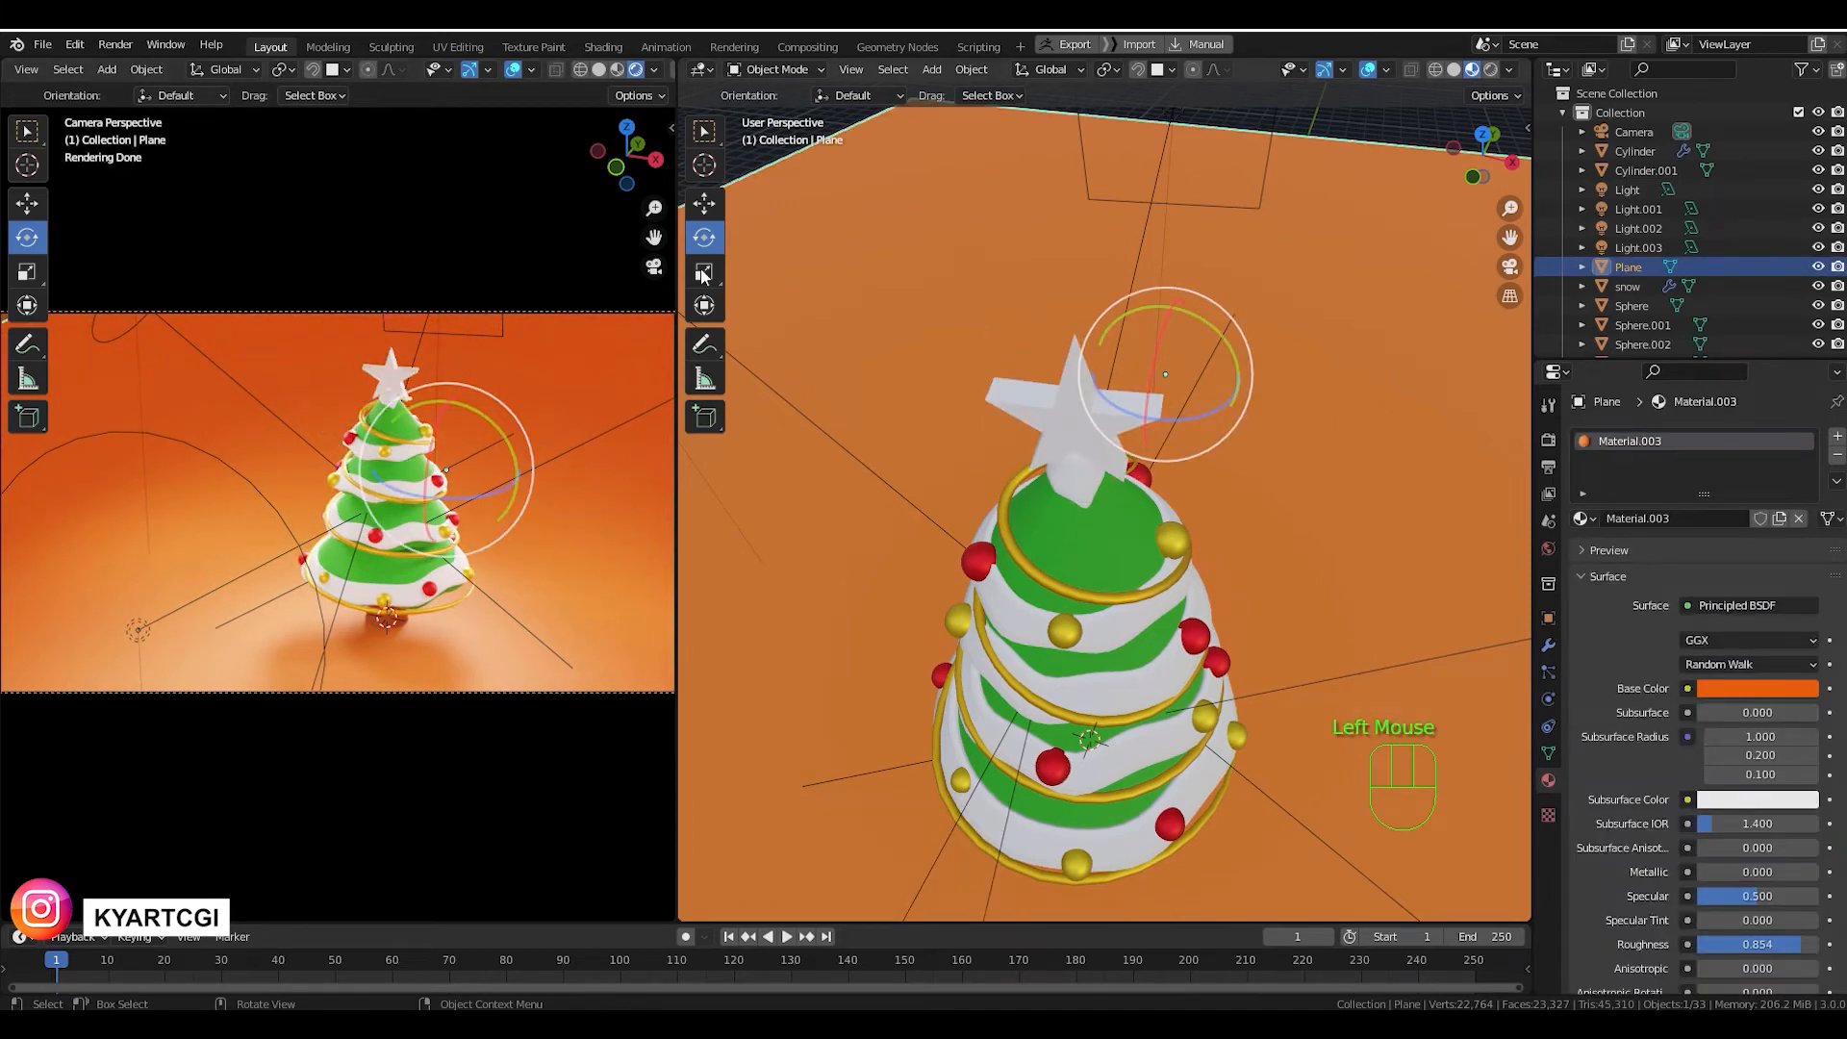
left_click(719, 206)
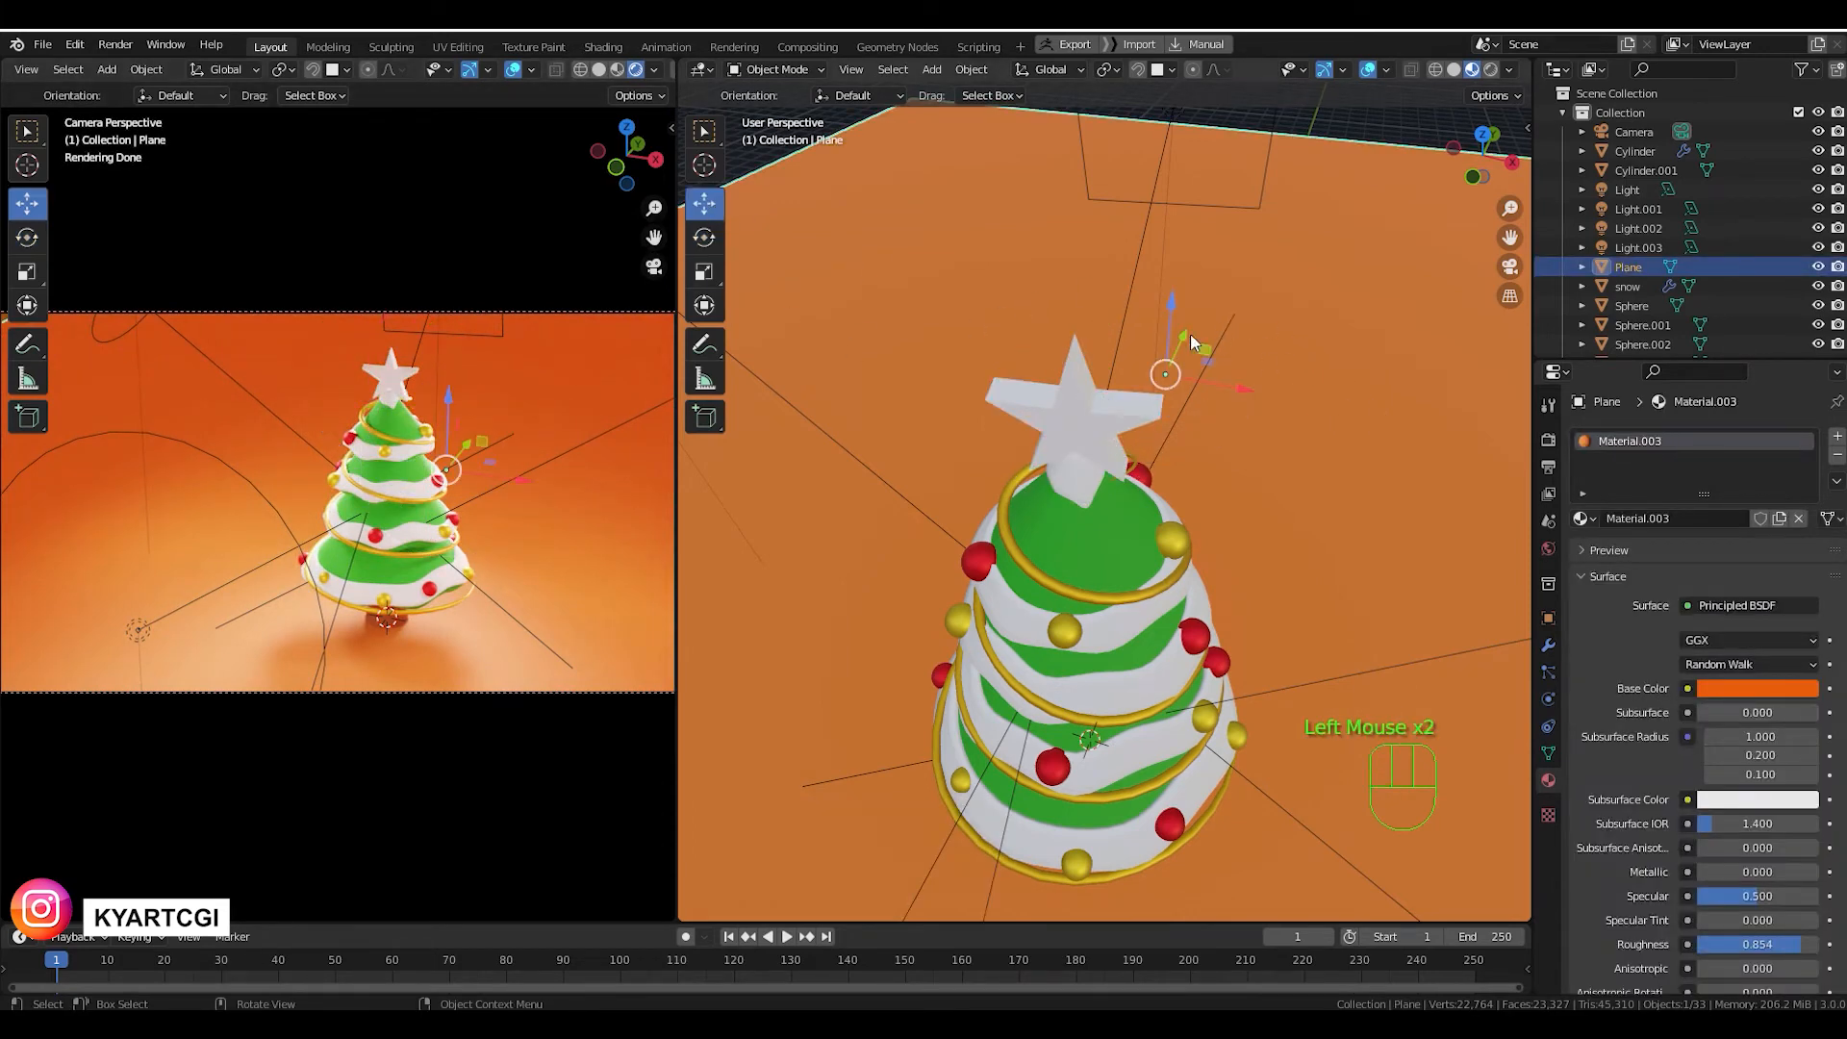
left_click_drag(1191, 335, 1197, 319)
Select the treetop star and thin it by scaling it to about 0.566 along the Y axis.
left_click(395, 376)
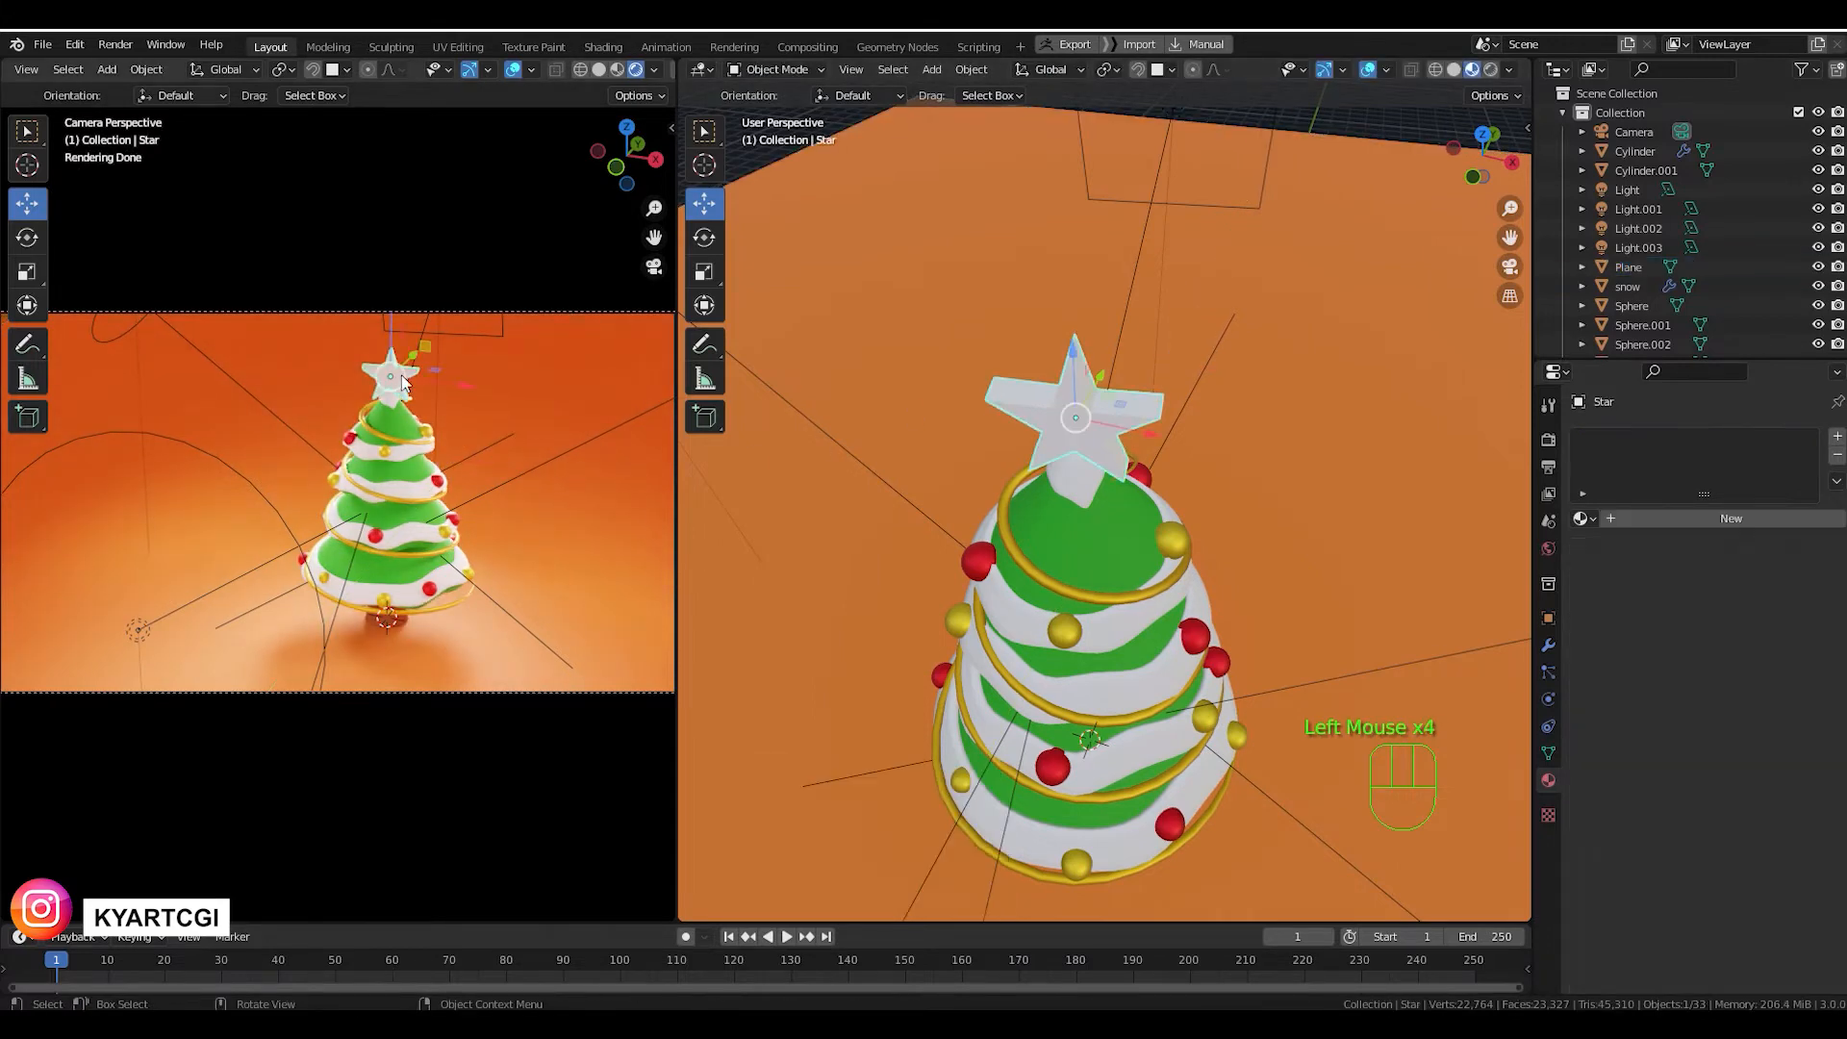
mouse_move(1098, 421)
middle_mouse_down()
mouse_move(1106, 379)
mouse_move(1087, 400)
mouse_move(1049, 375)
mouse_move(1098, 396)
middle_mouse_up()
scroll(1054, 349, "up", 5)
scroll(1051, 352, "down", 2)
scroll(1049, 375, "up", 1)
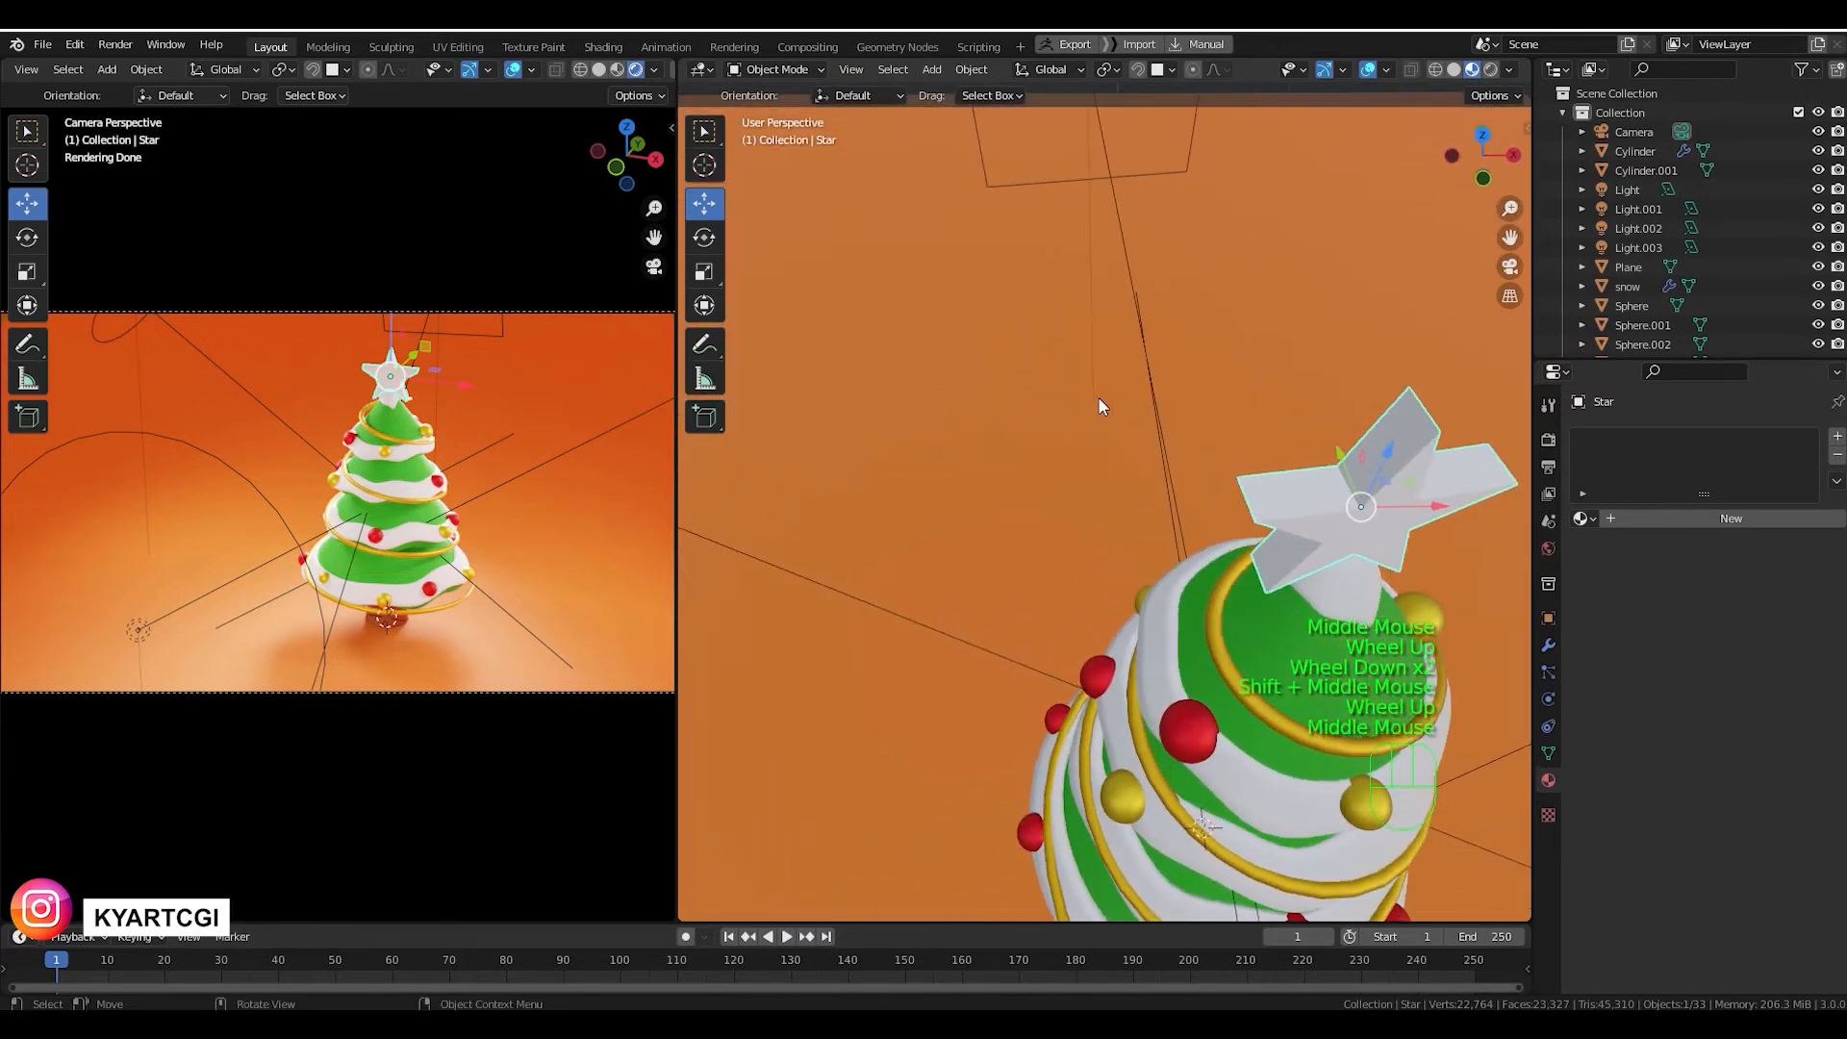
middle_click_drag(1261, 444, 1075, 424, "shift")
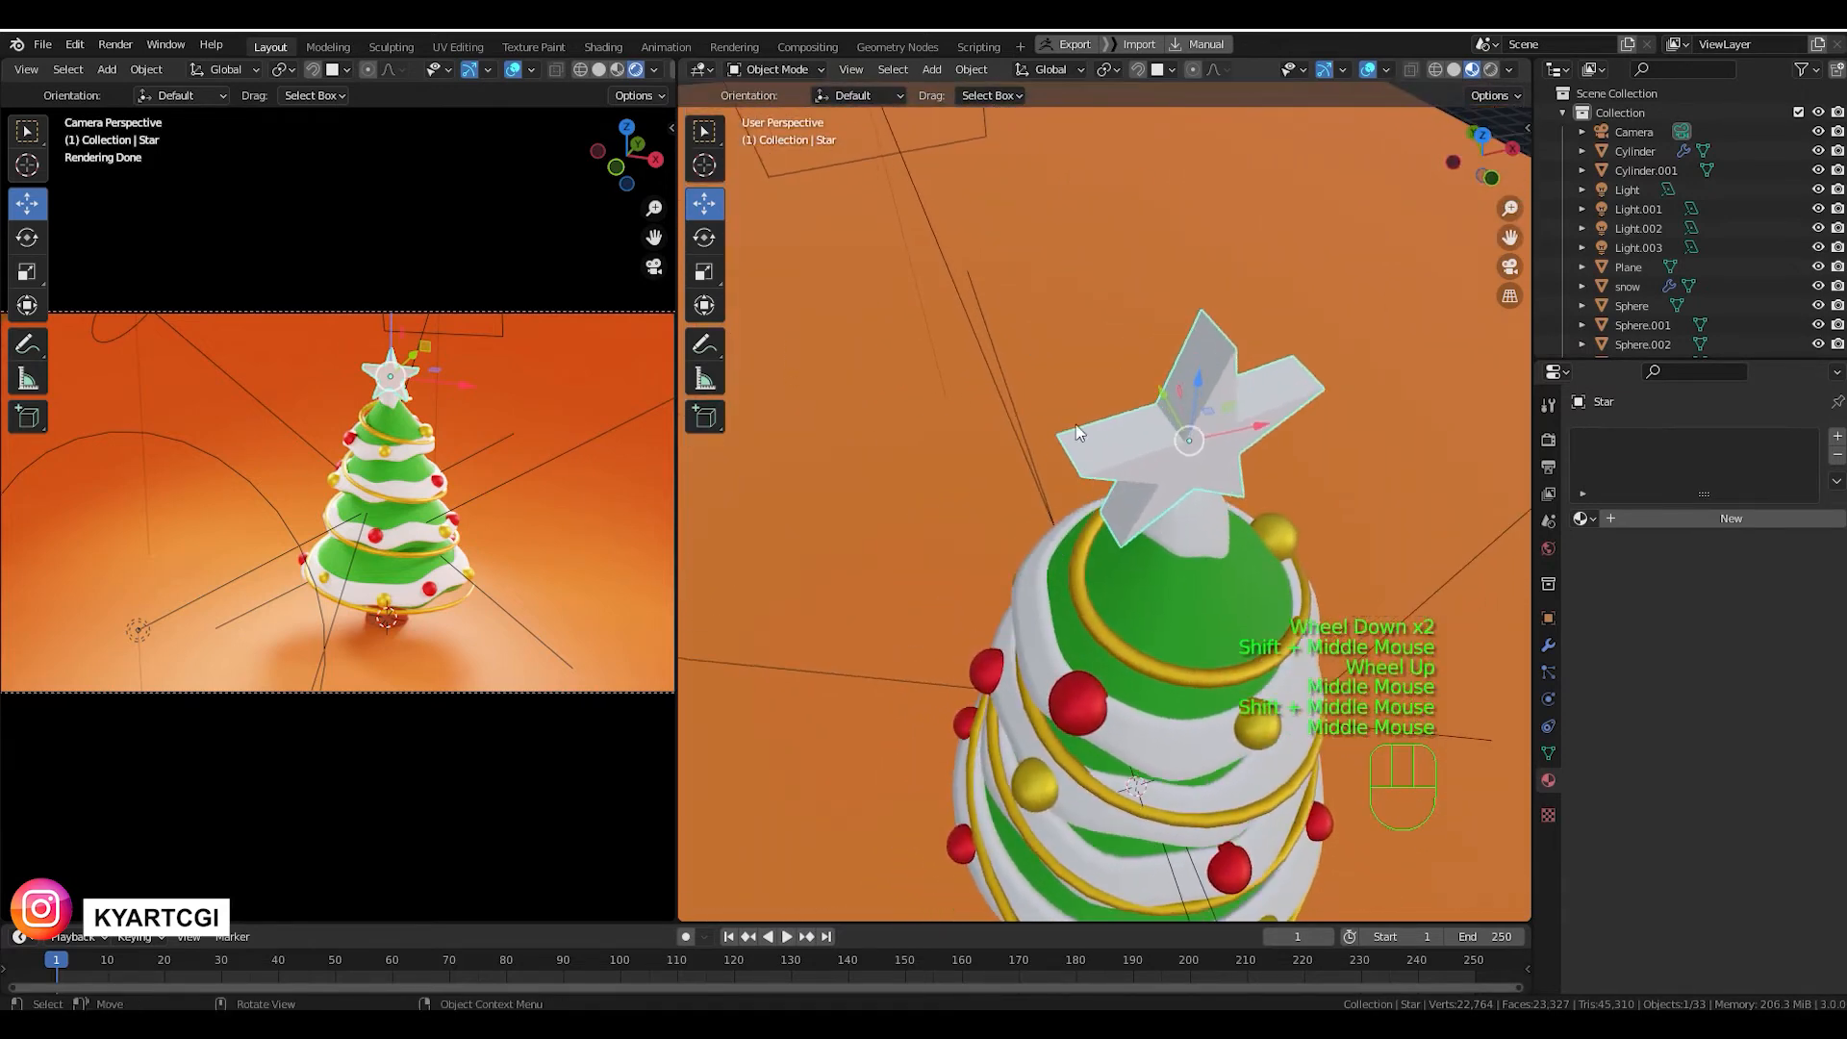
middle_click_drag(1205, 406, 1203, 412)
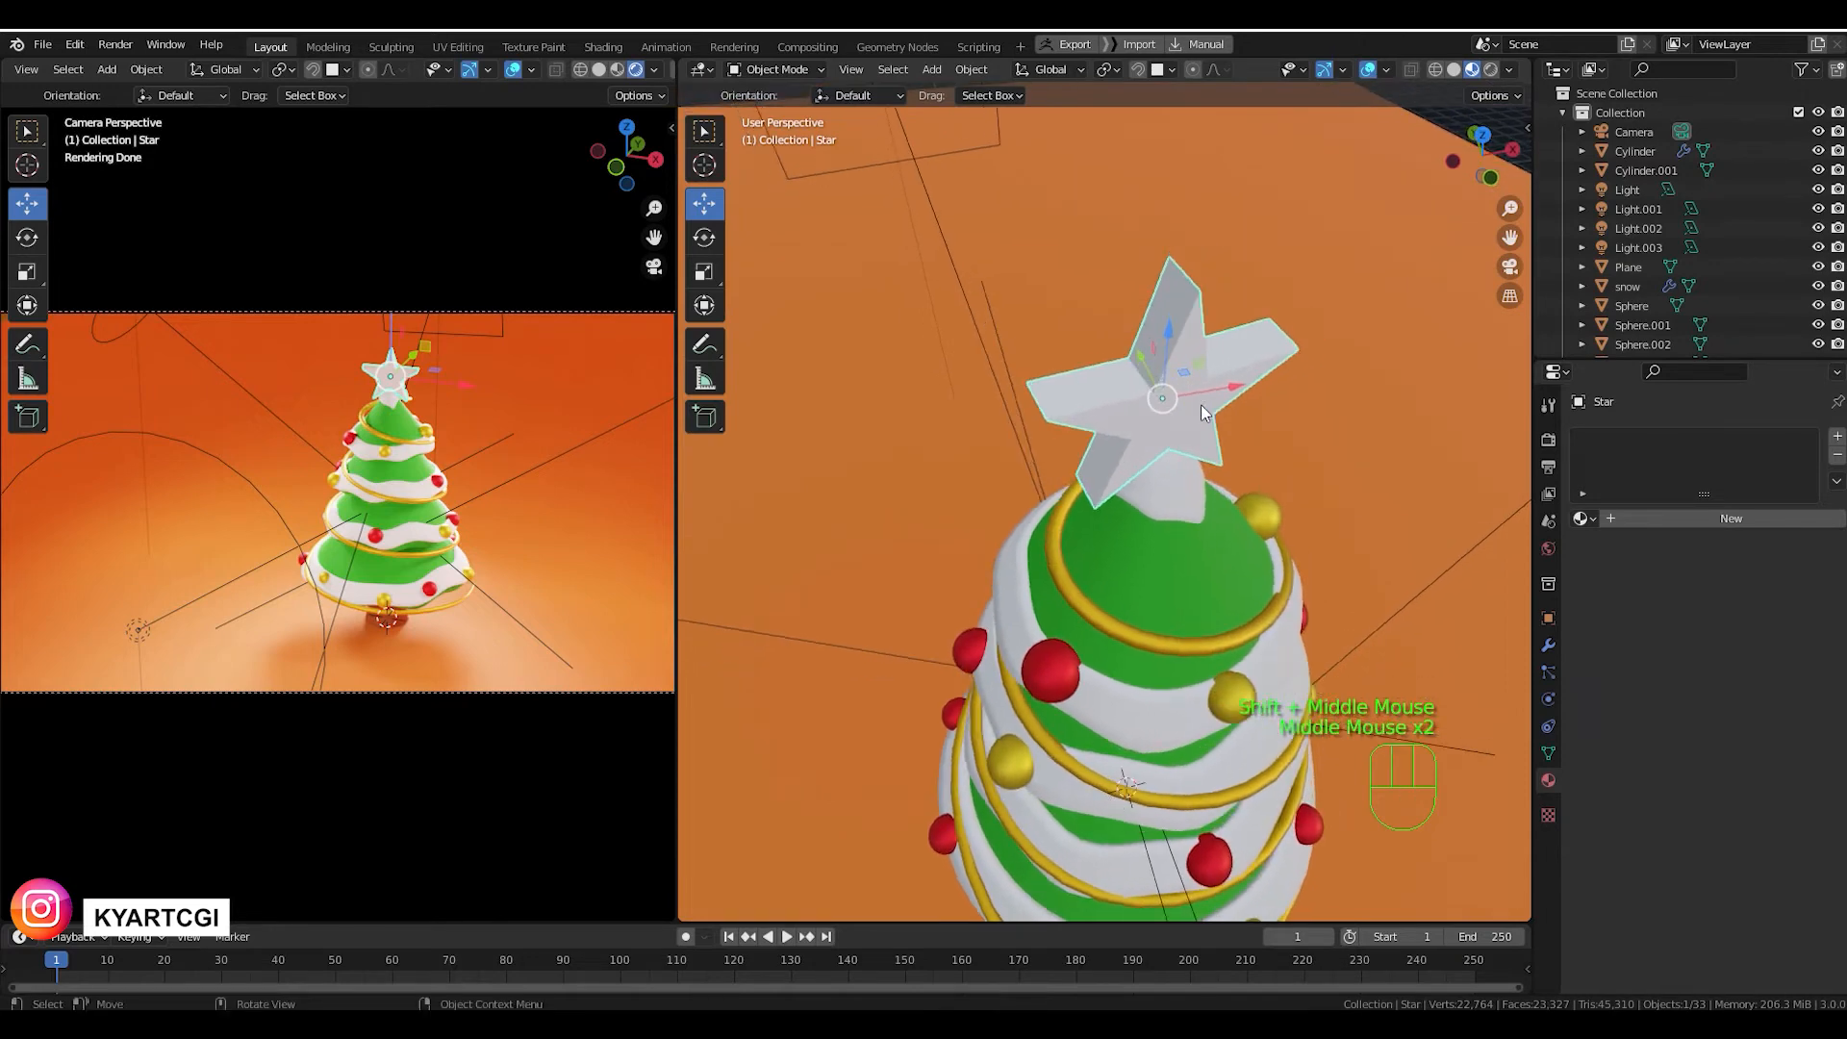
left_click(701, 275)
left_click_drag(1145, 355, 1153, 383)
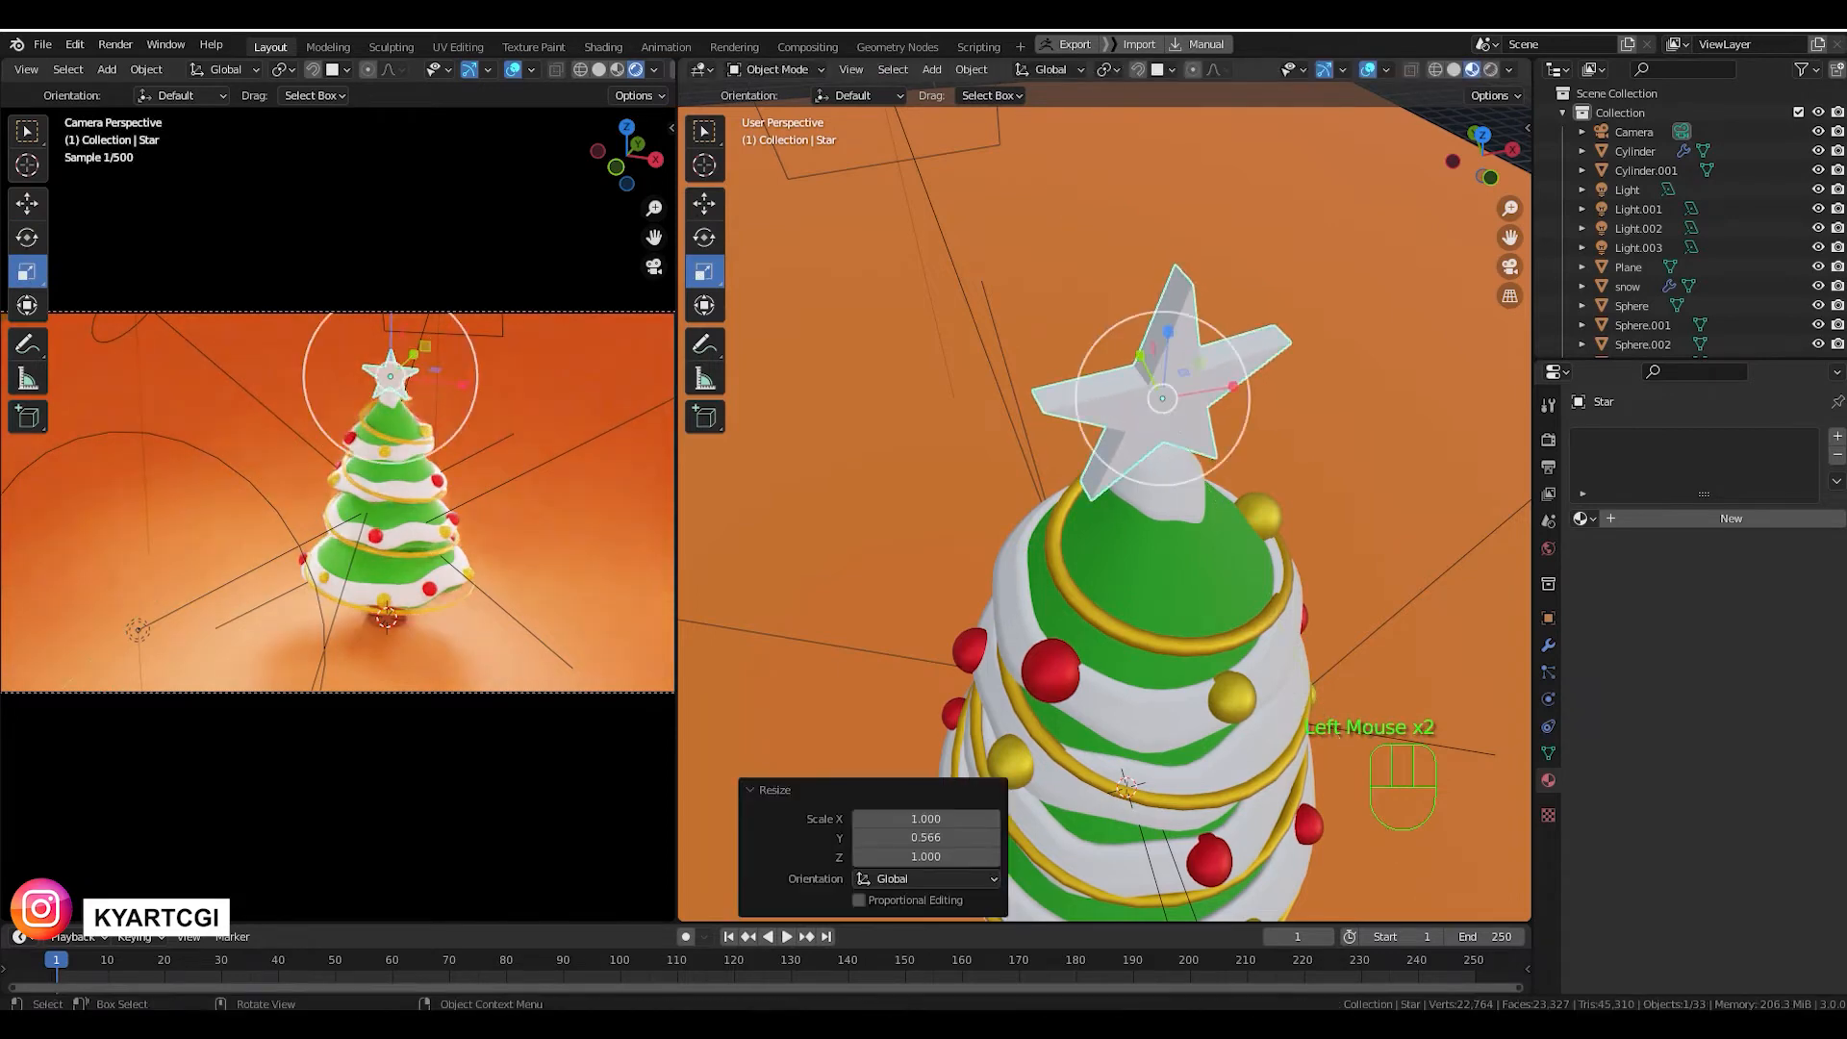
middle_click_drag(1152, 382, 1185, 436)
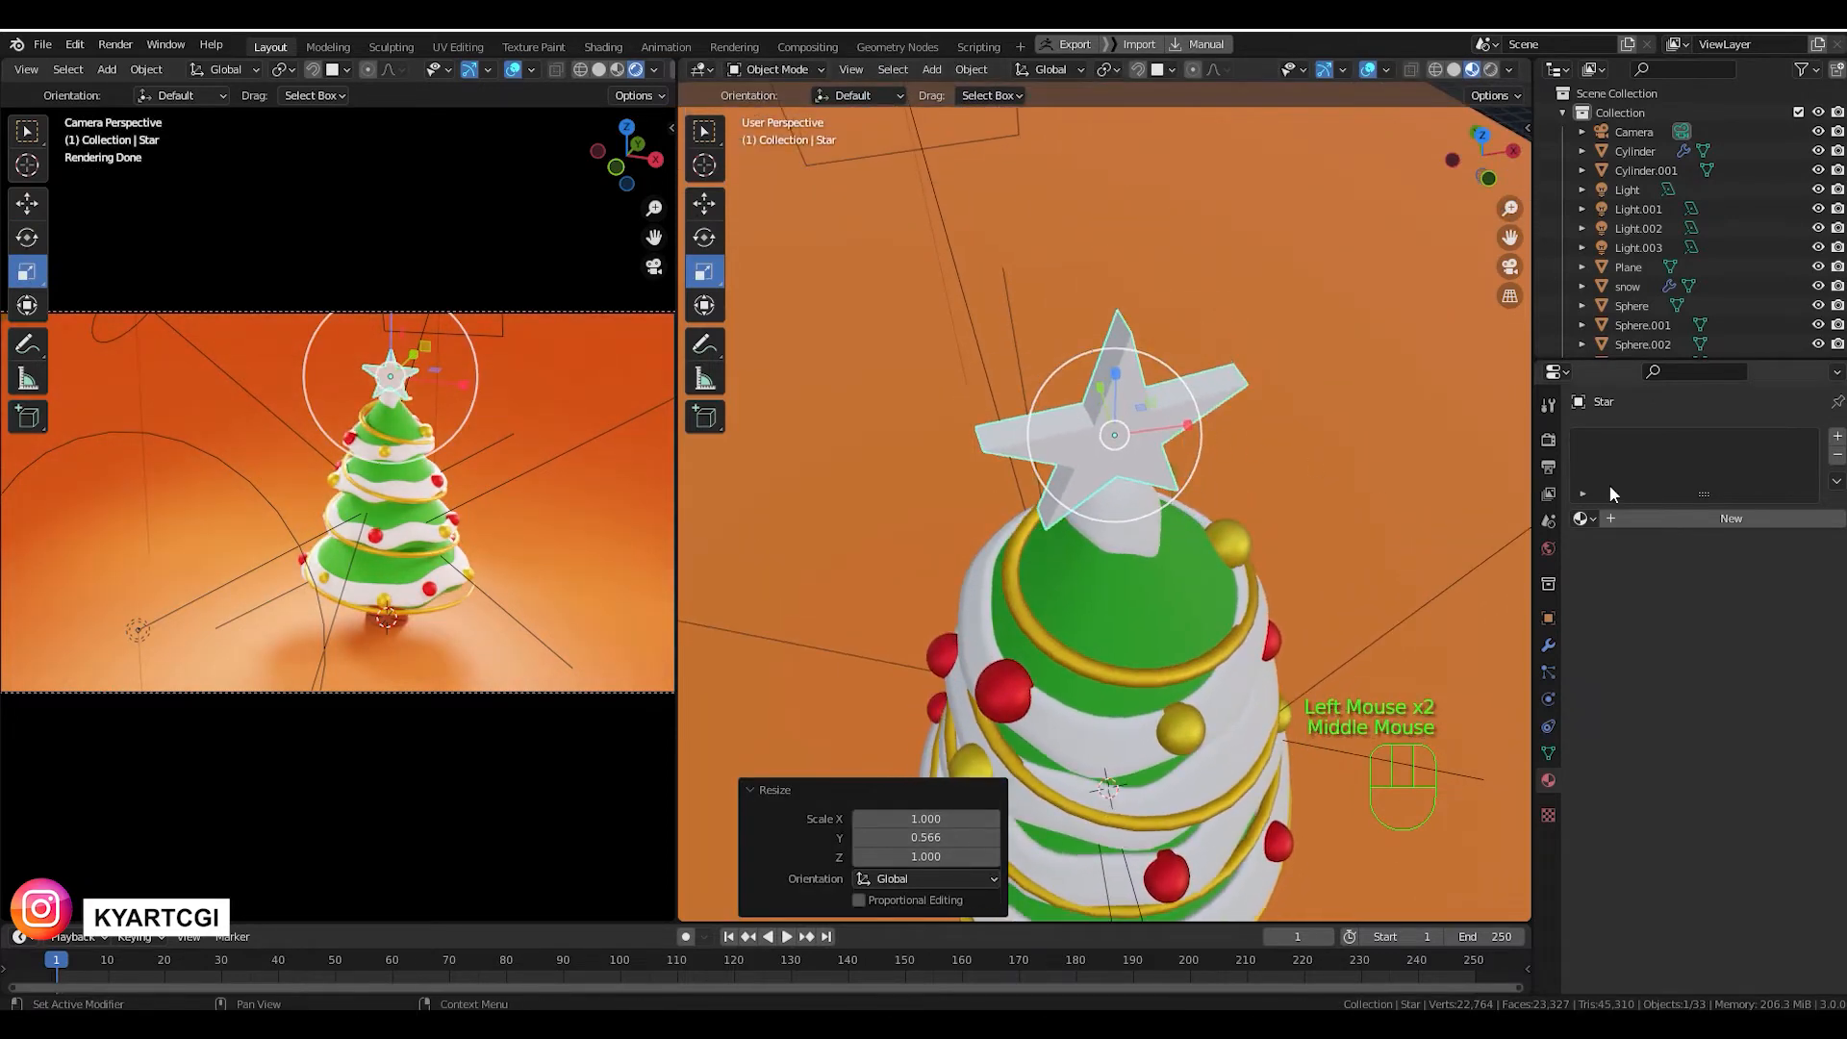
In Edit Mode, select the star's front outline edge loop and try moving it with proportional editing enabled.
left_click(1549, 646)
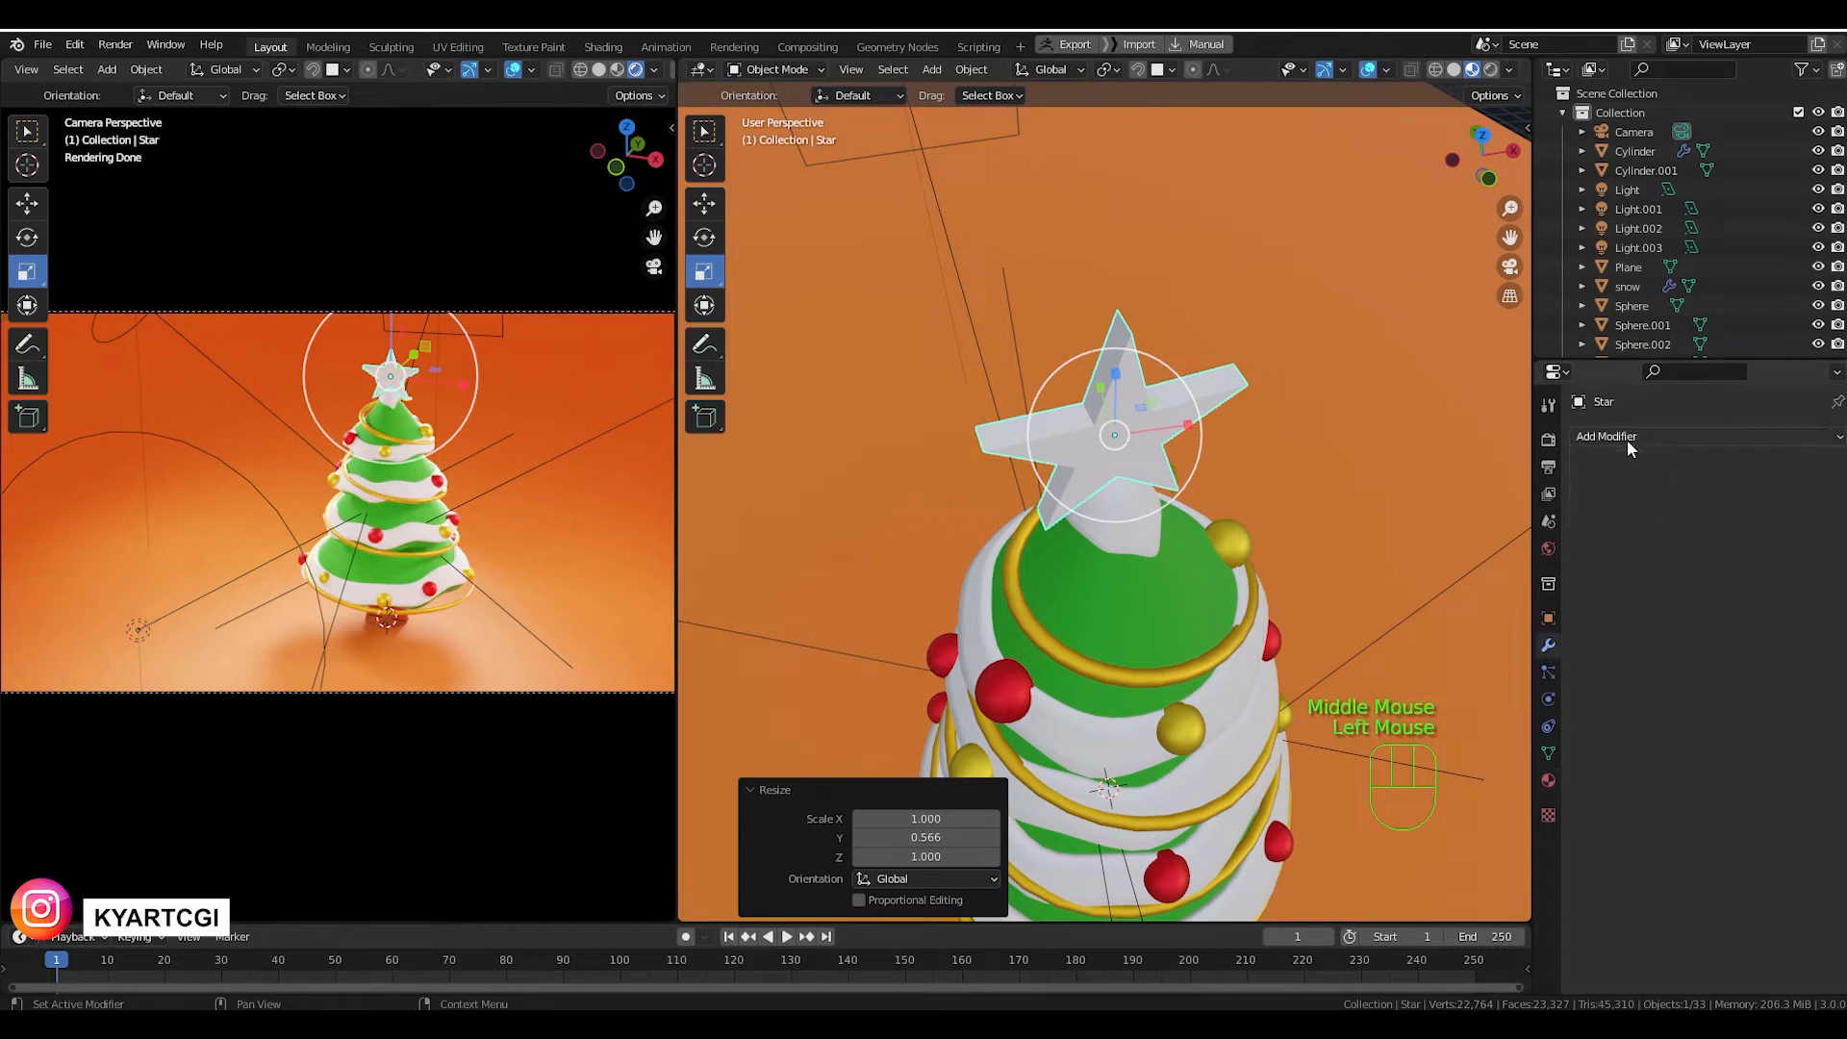
key("Tab")
middle_click_drag(1225, 494, 1233, 441)
scroll(1246, 451, "up", 3)
scroll(1246, 452, "up", 1)
scroll(1261, 446, "down", 1)
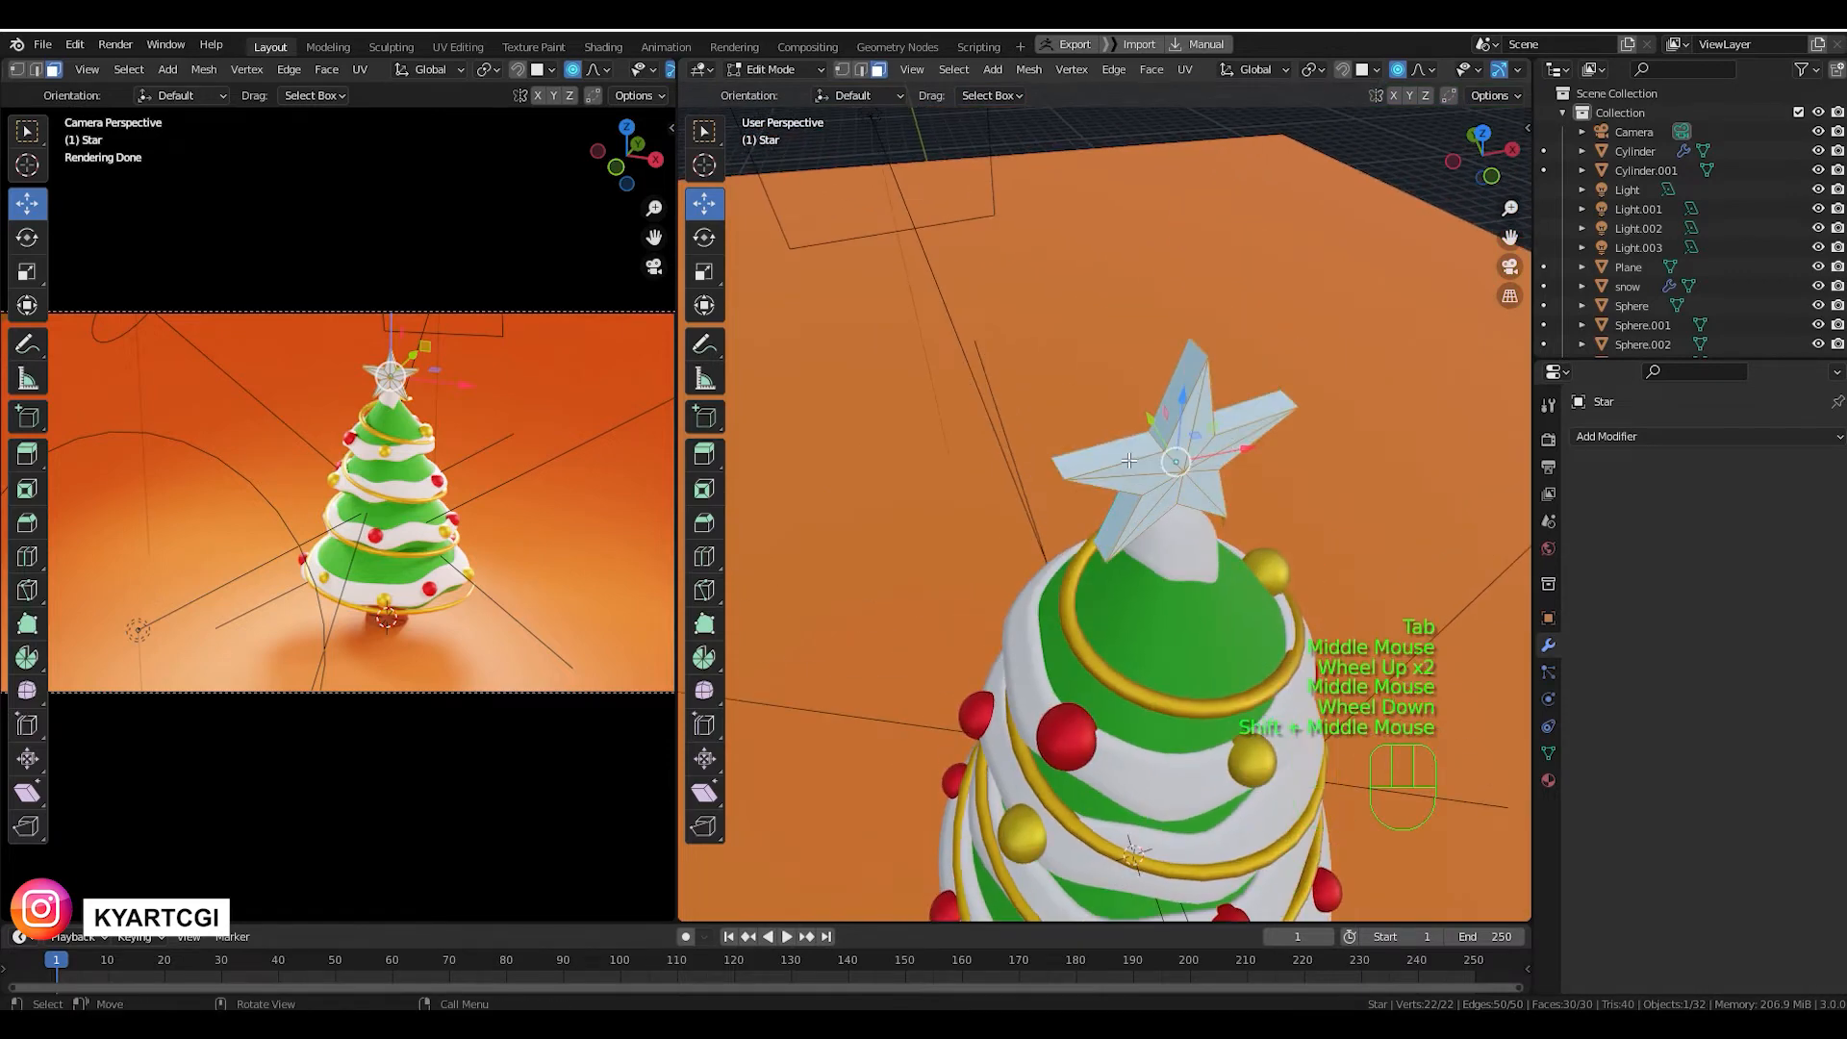
key("2")
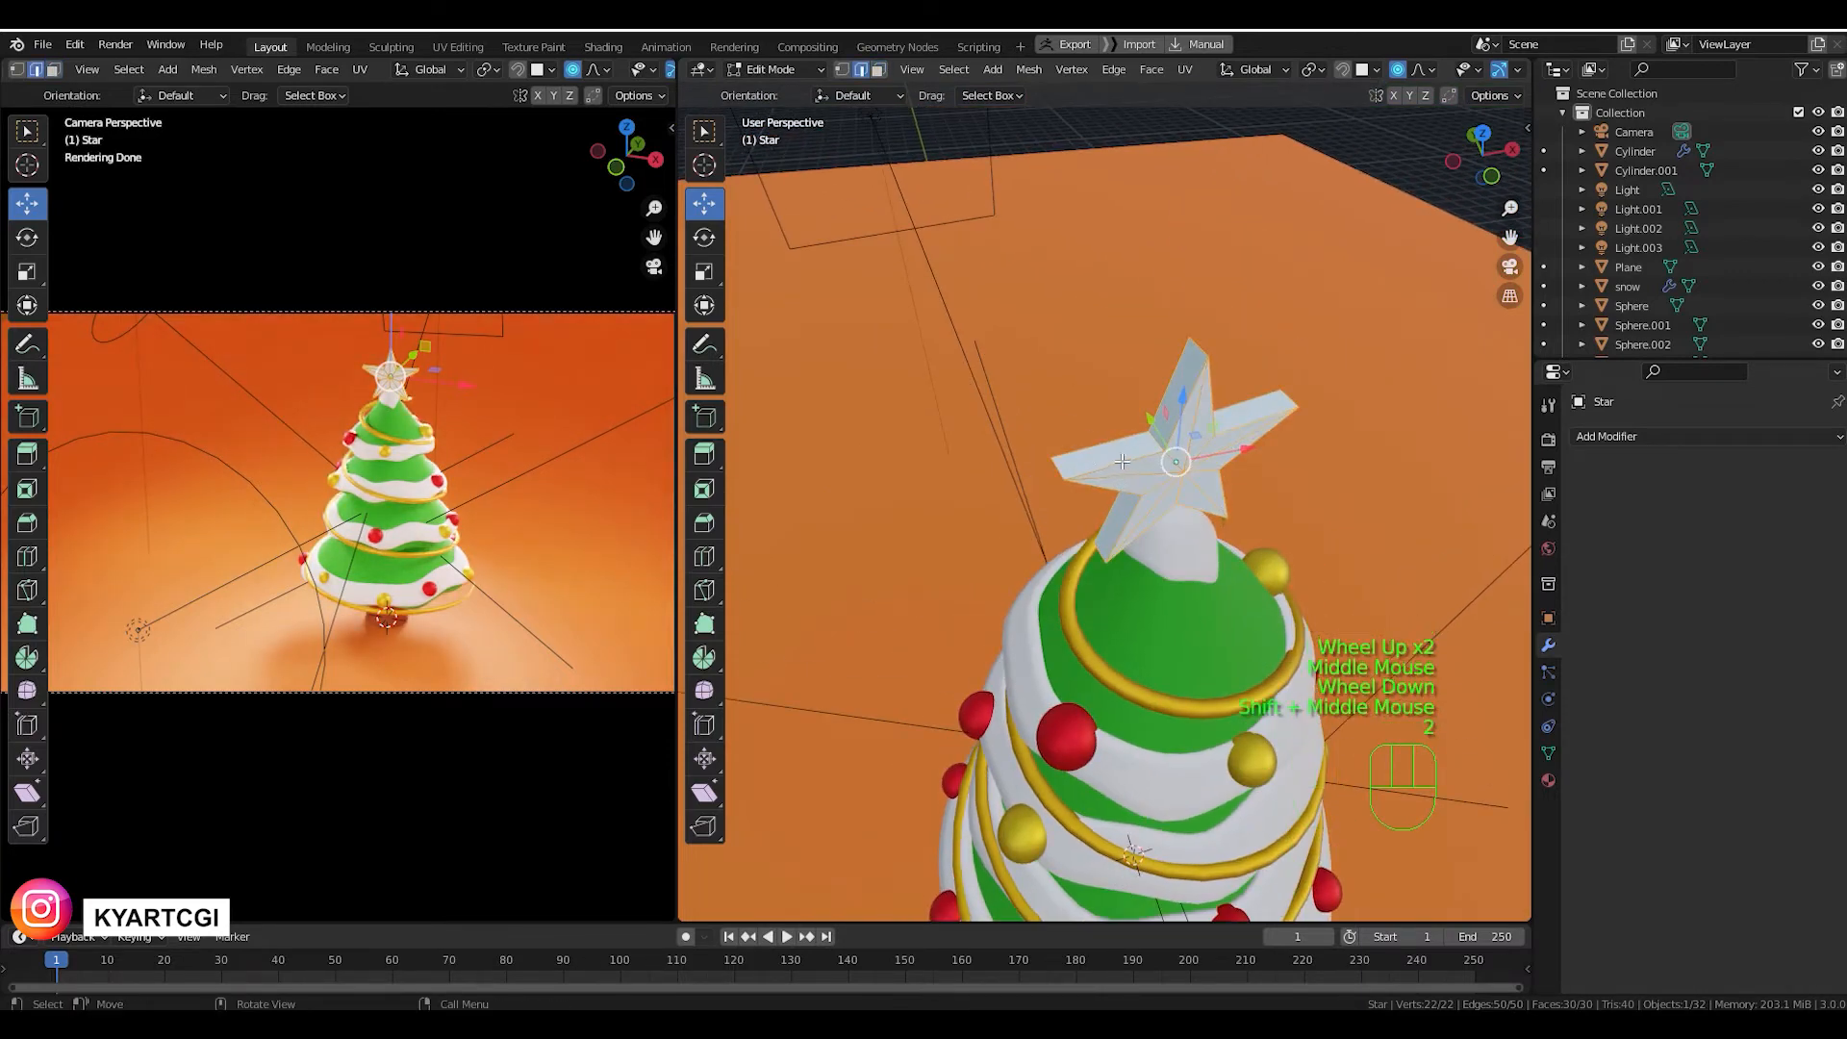
left_click(1122, 462, "alt")
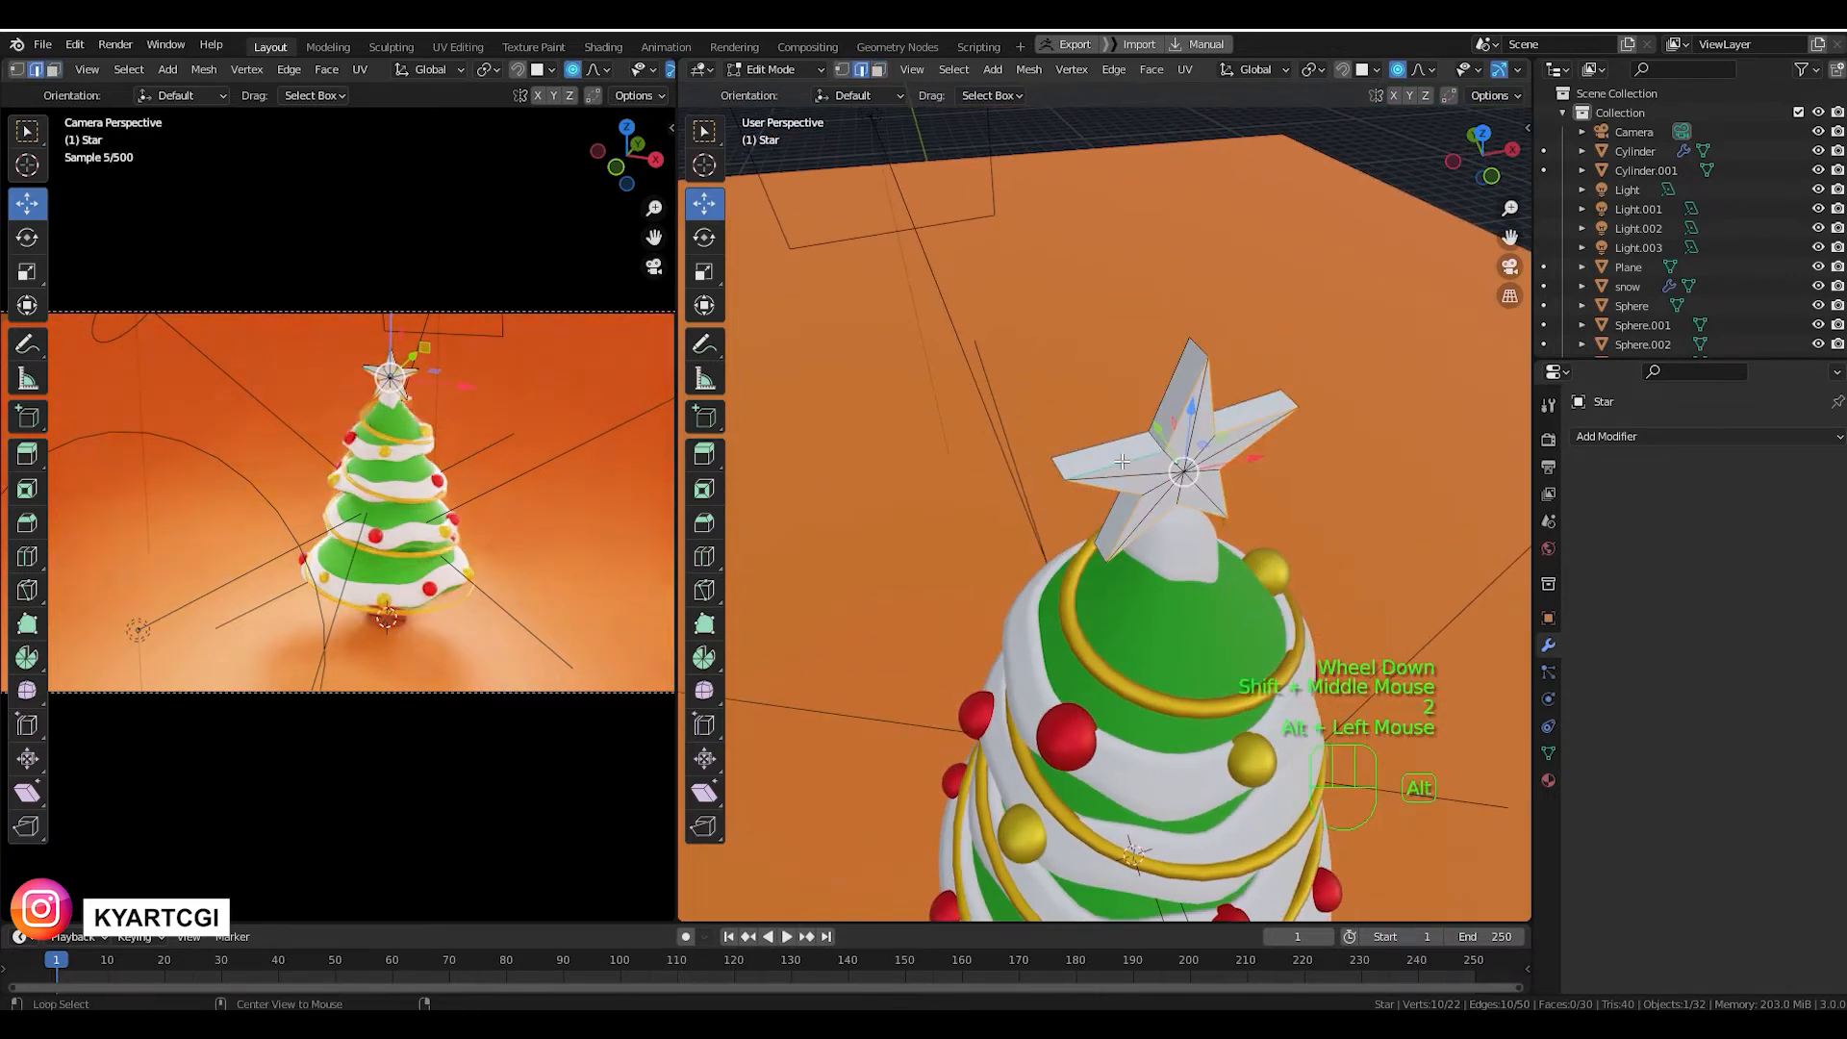
left_click(1179, 425, "alt+shift")
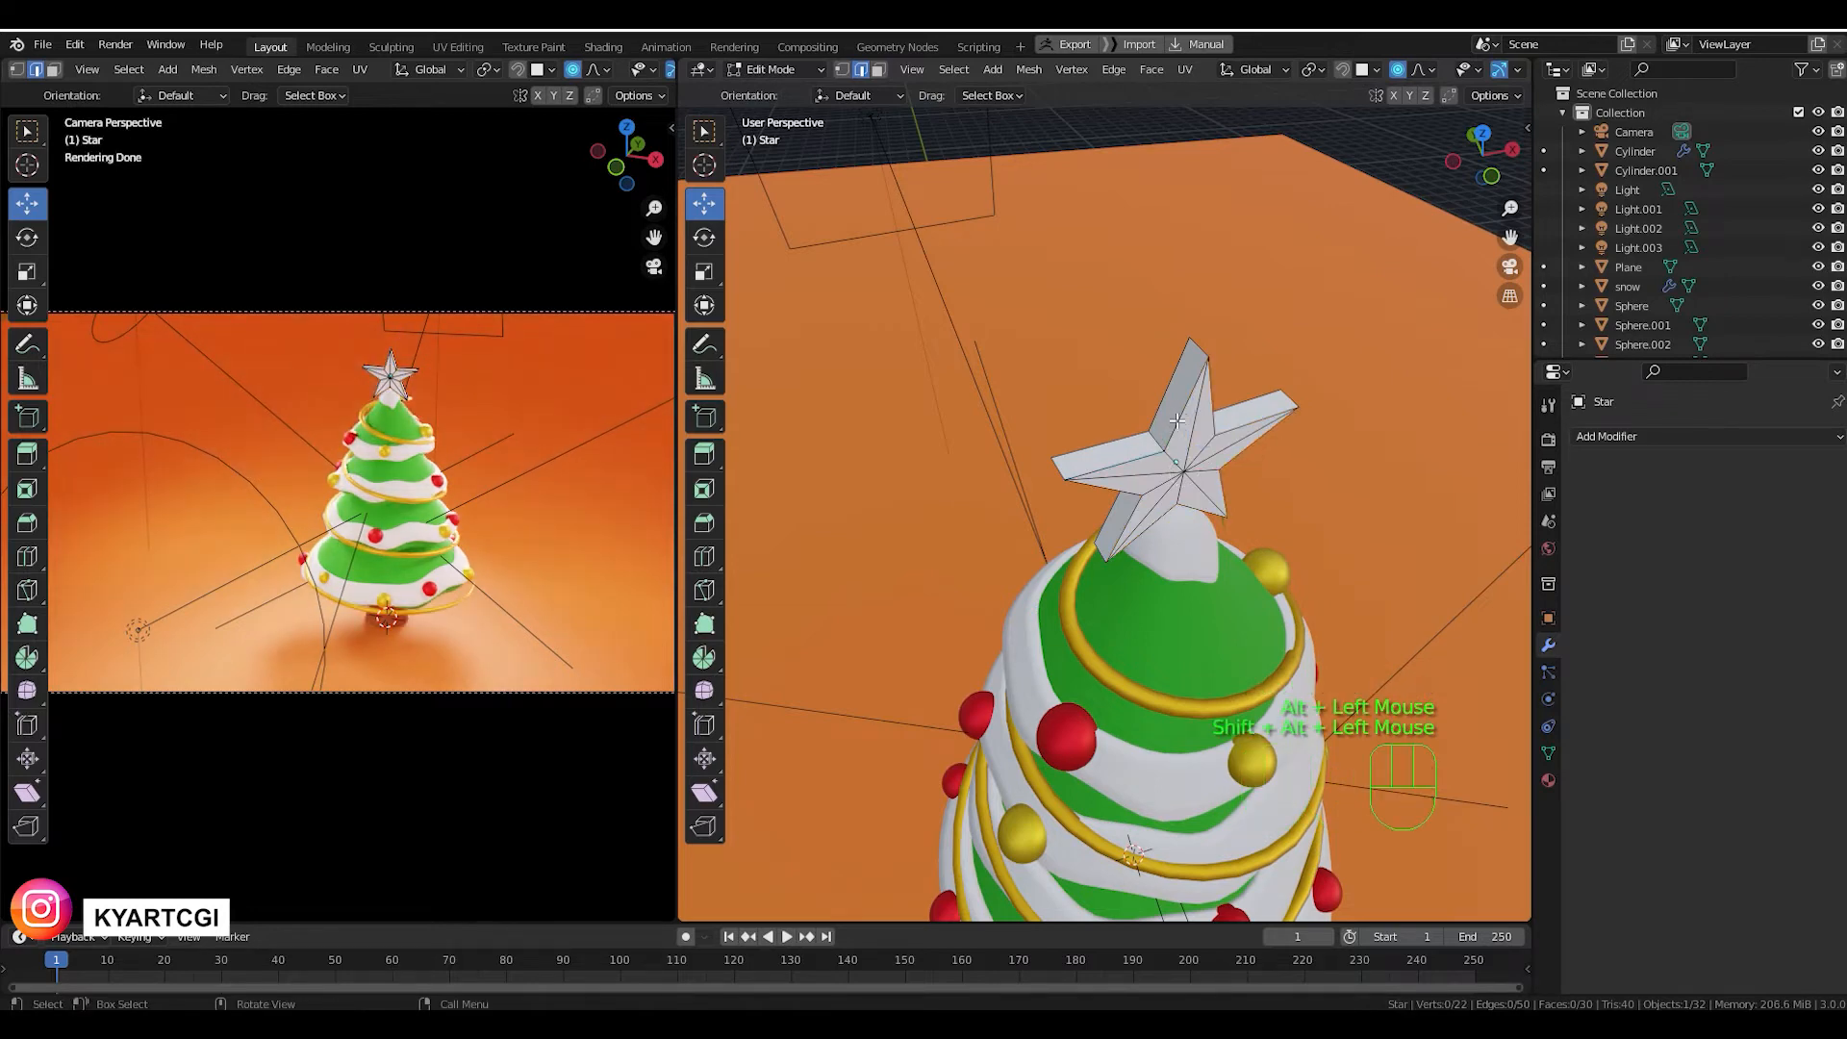
left_click(1177, 420)
left_click(1147, 454, "alt")
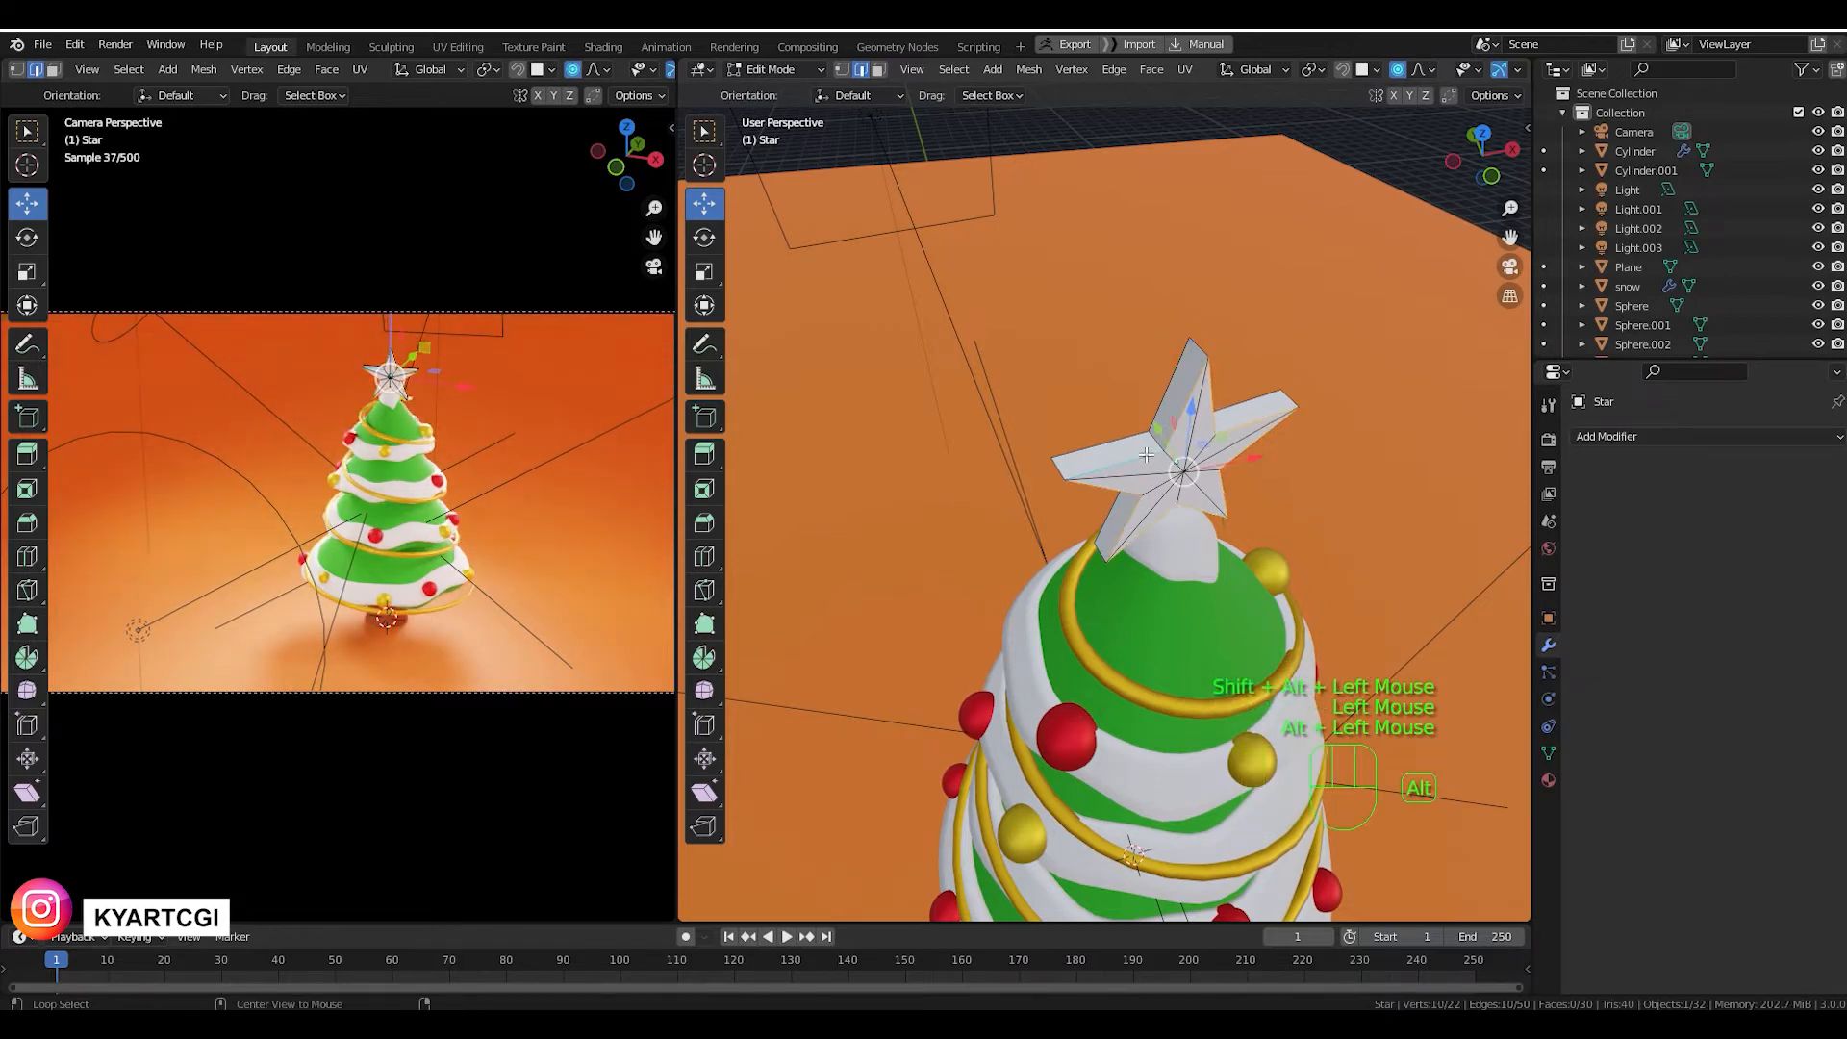
middle_click_drag(1147, 454, 1211, 490)
left_click_drag(1302, 481, 1310, 442)
key("ctrl+z")
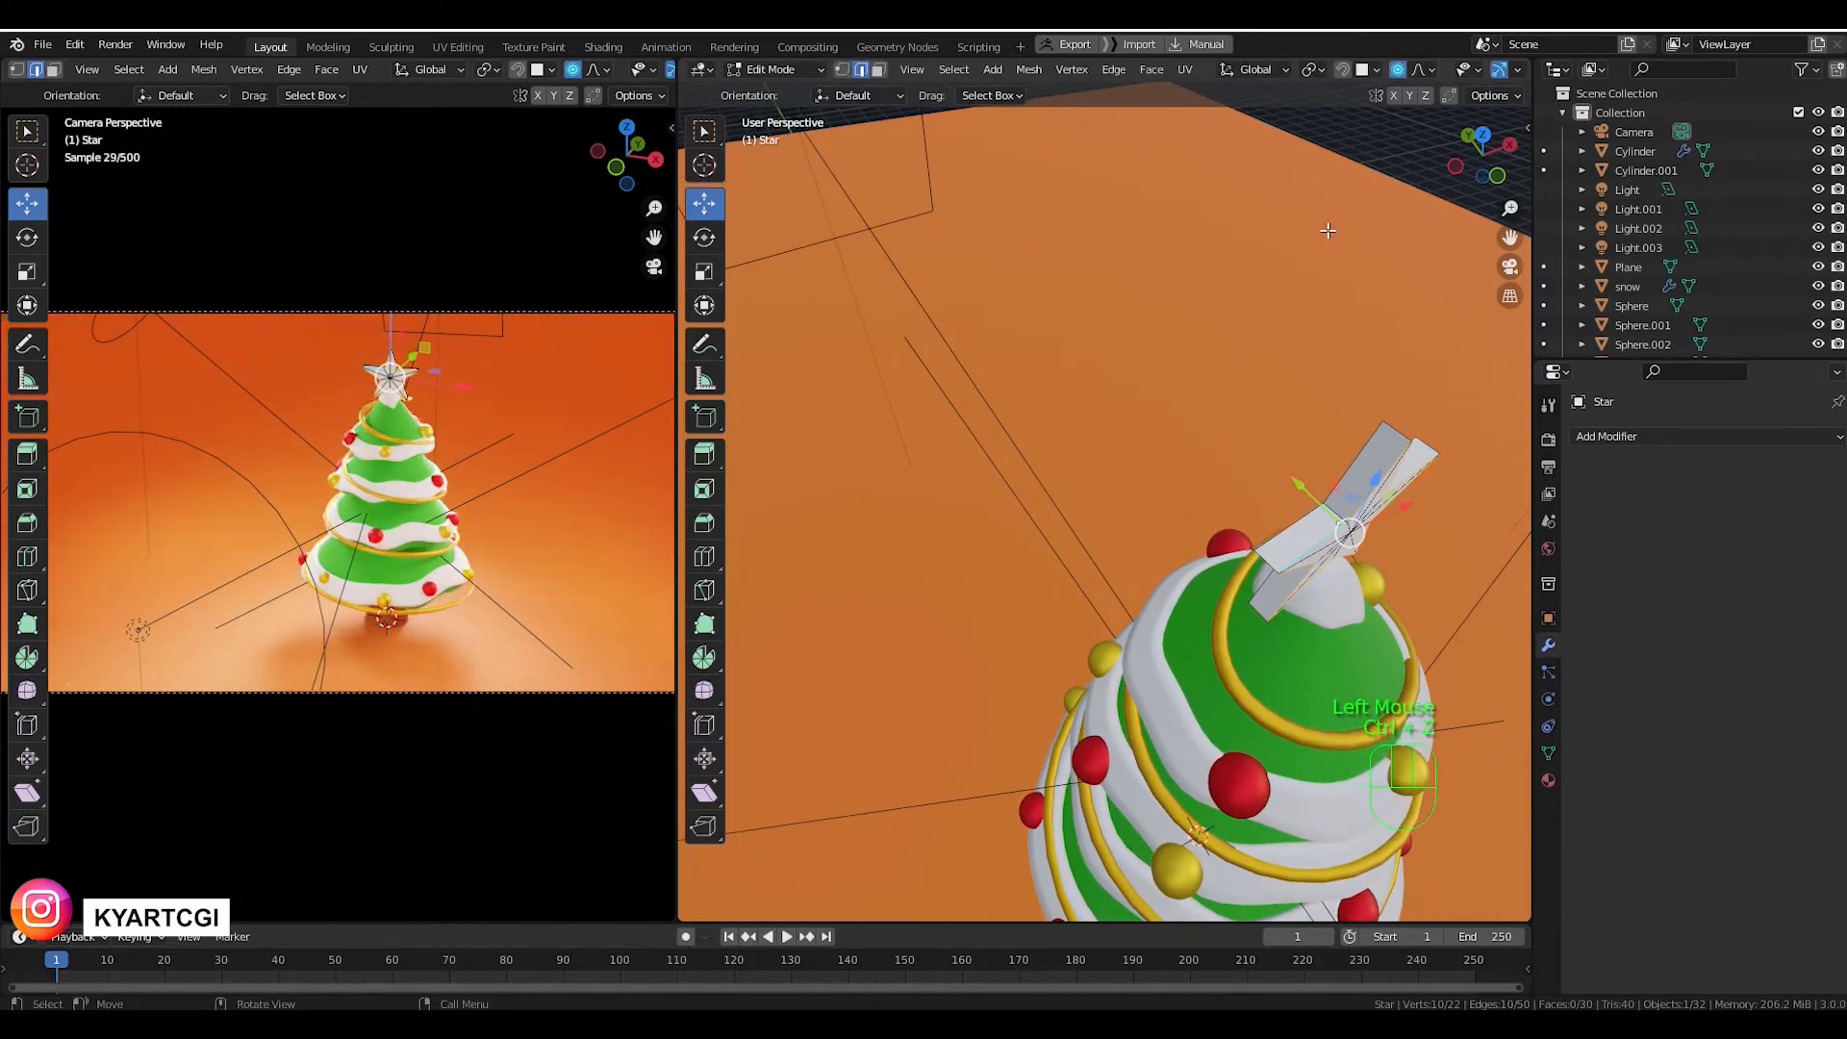
Turn off proportional editing and shift the selected outline loop about 0.0046 m along the Y axis.
left_click(1399, 73)
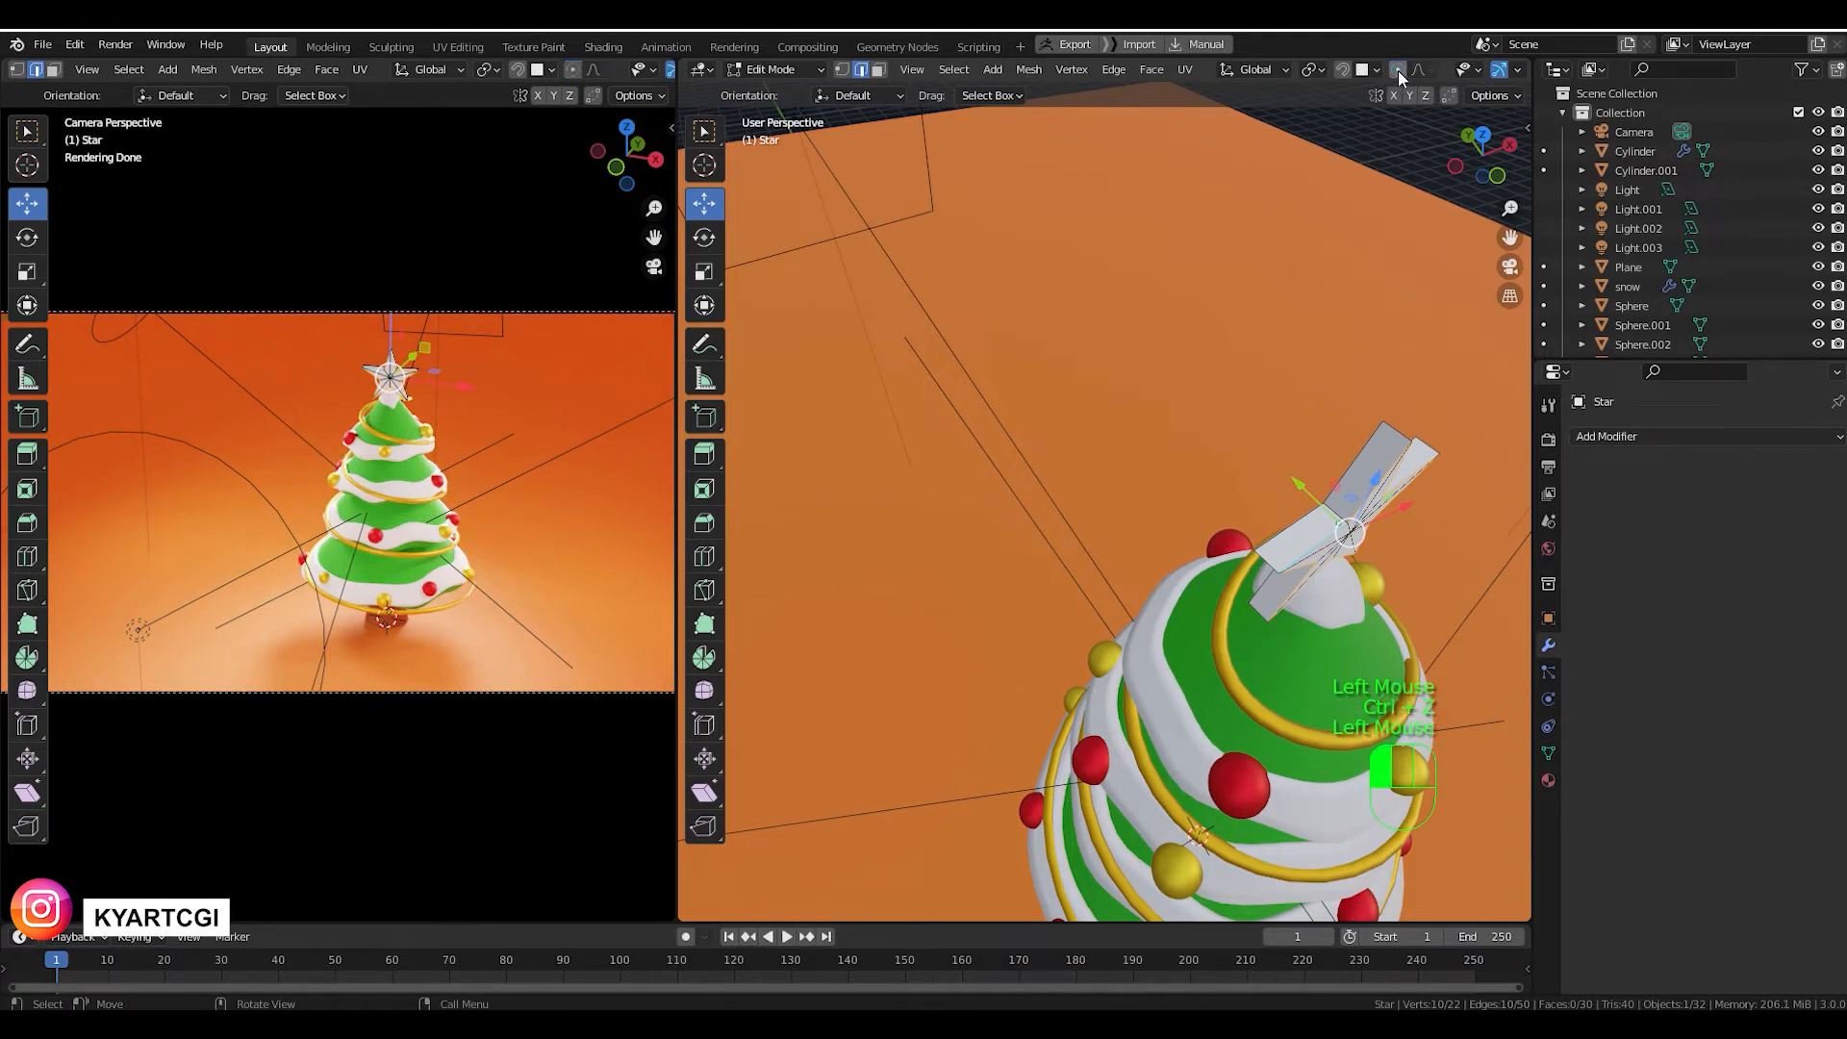
left_click_drag(1316, 492, 1308, 492)
middle_click_drag(1328, 489, 1284, 452)
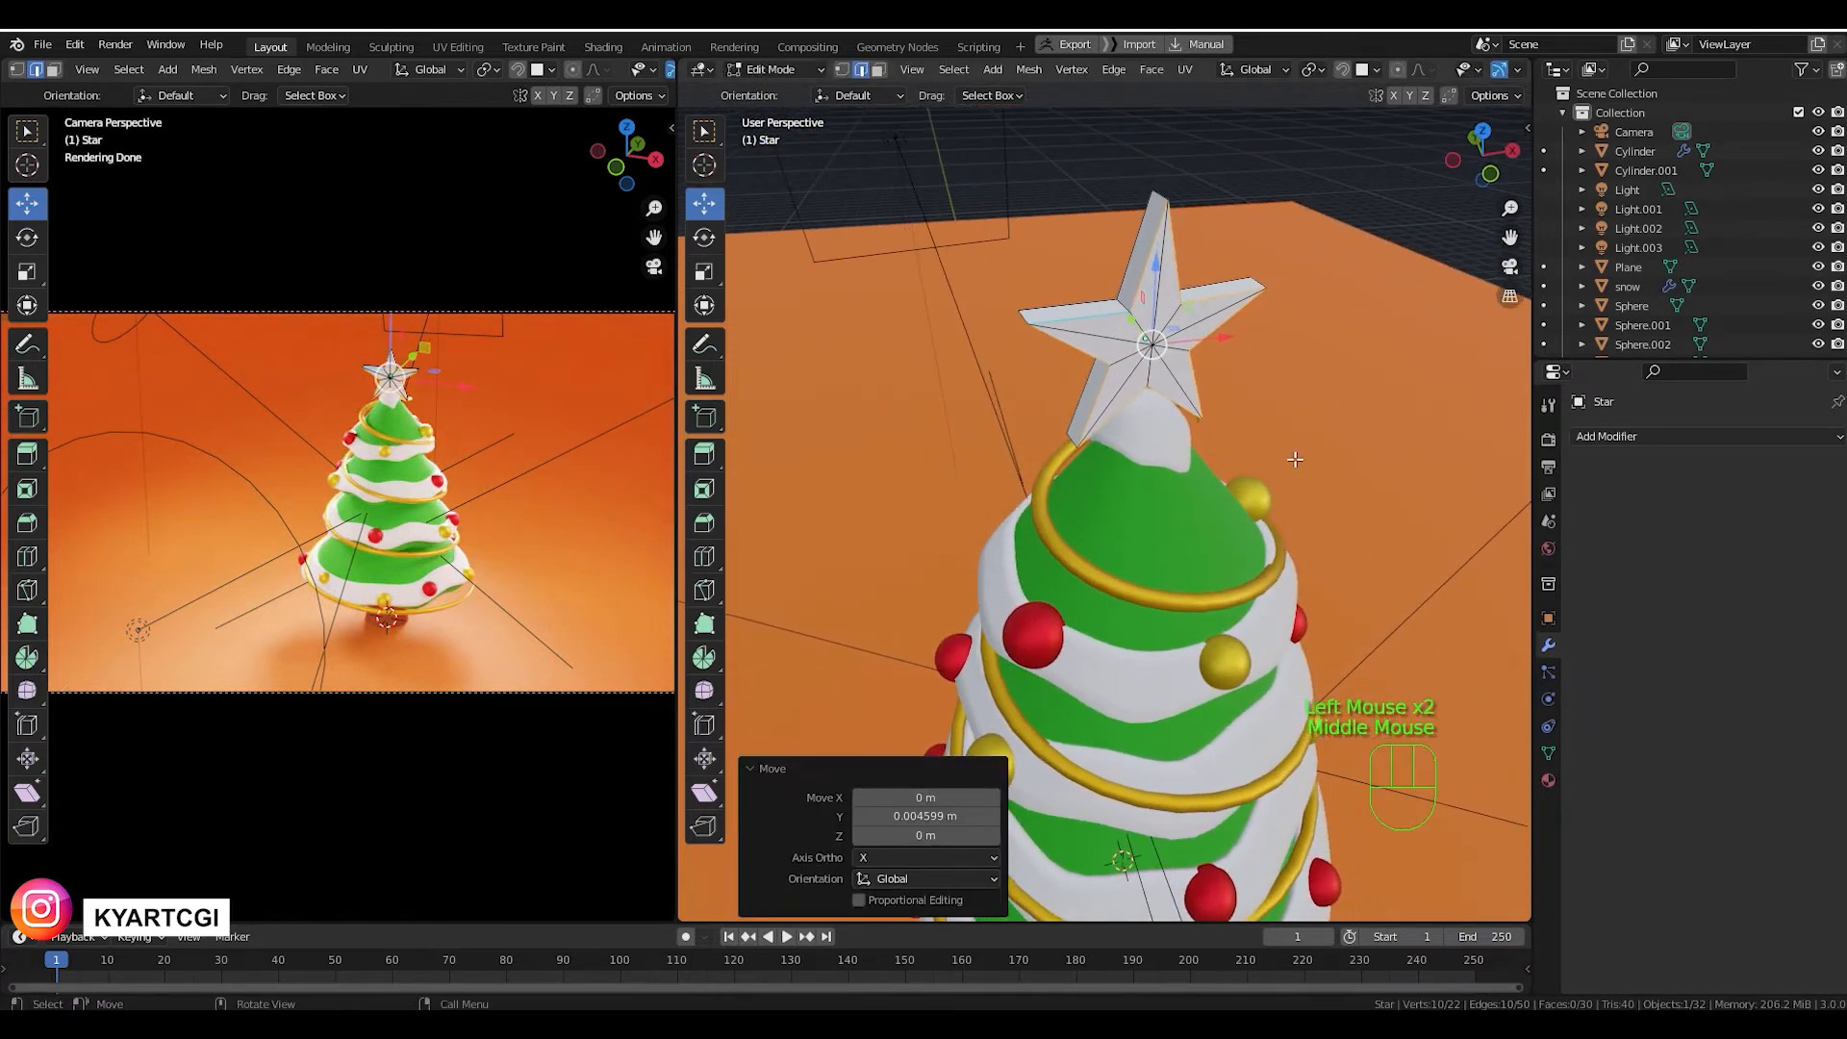
middle_click_drag(1247, 372, 1256, 388)
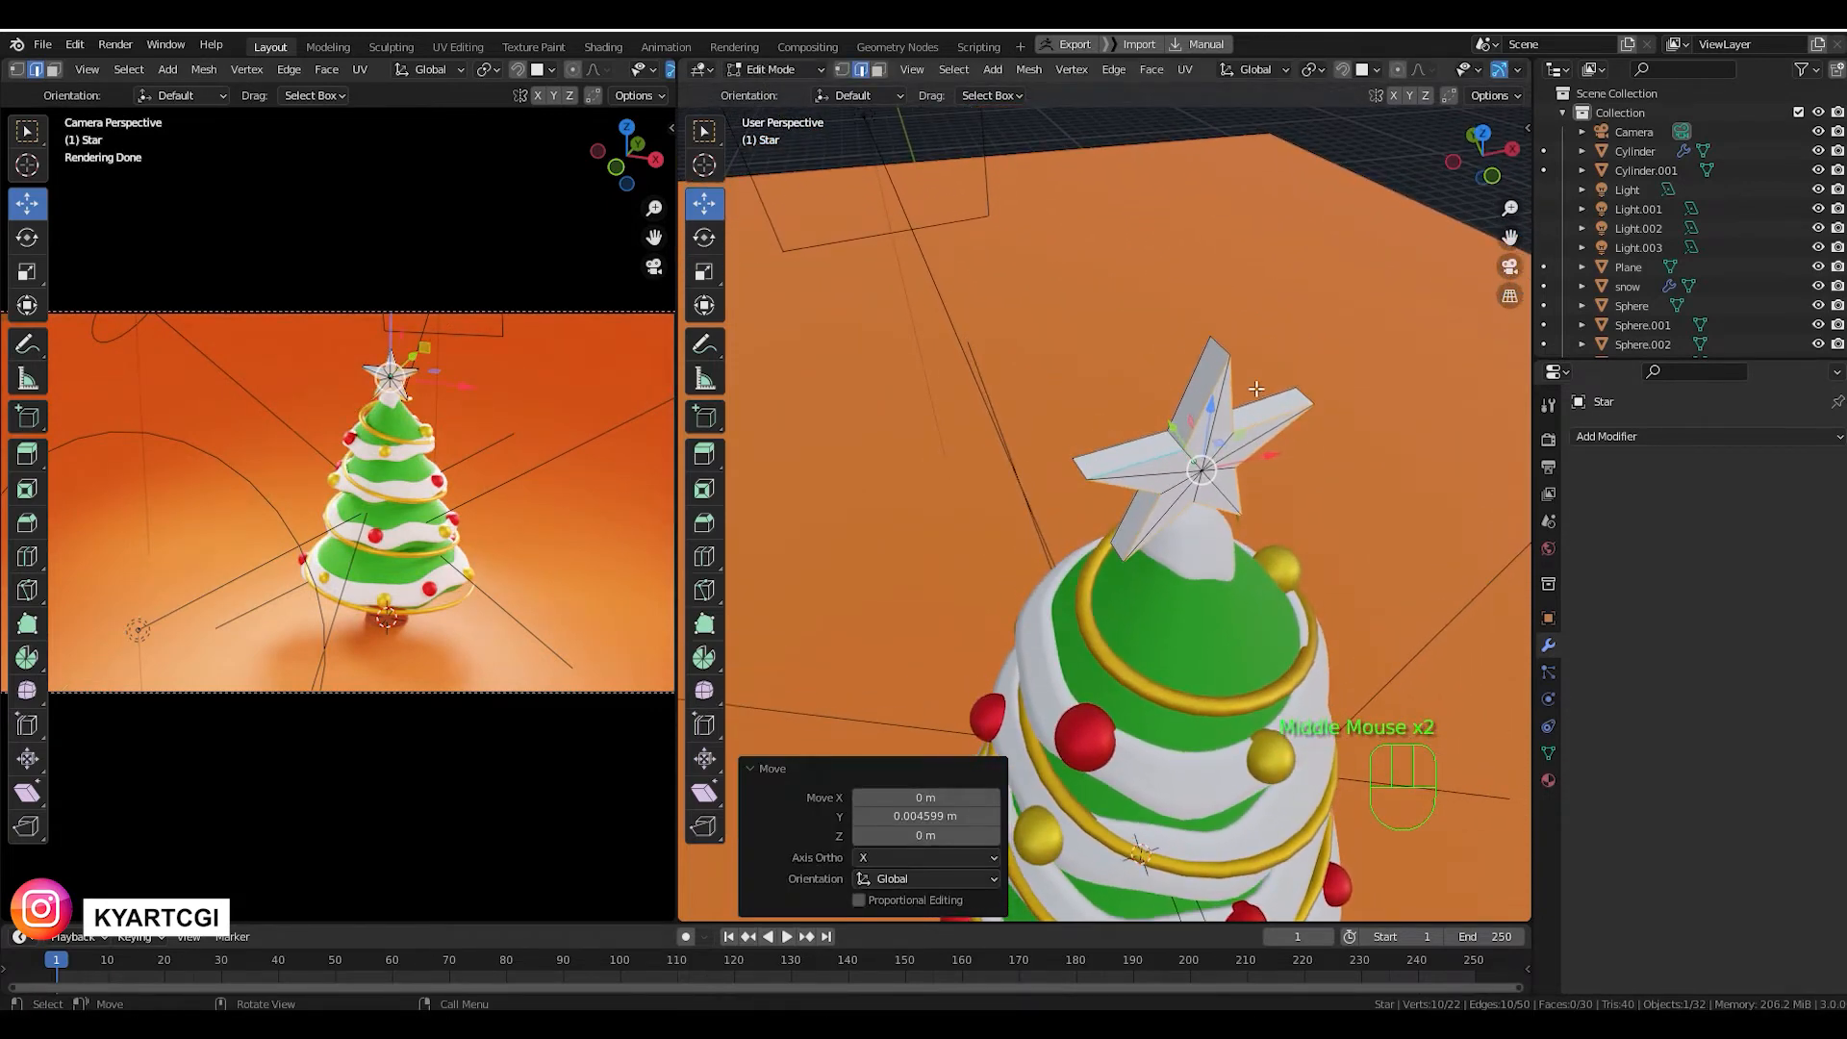
Add a Subdivision Surface modifier to the star and raise its viewport level by one.
left_click(1641, 436)
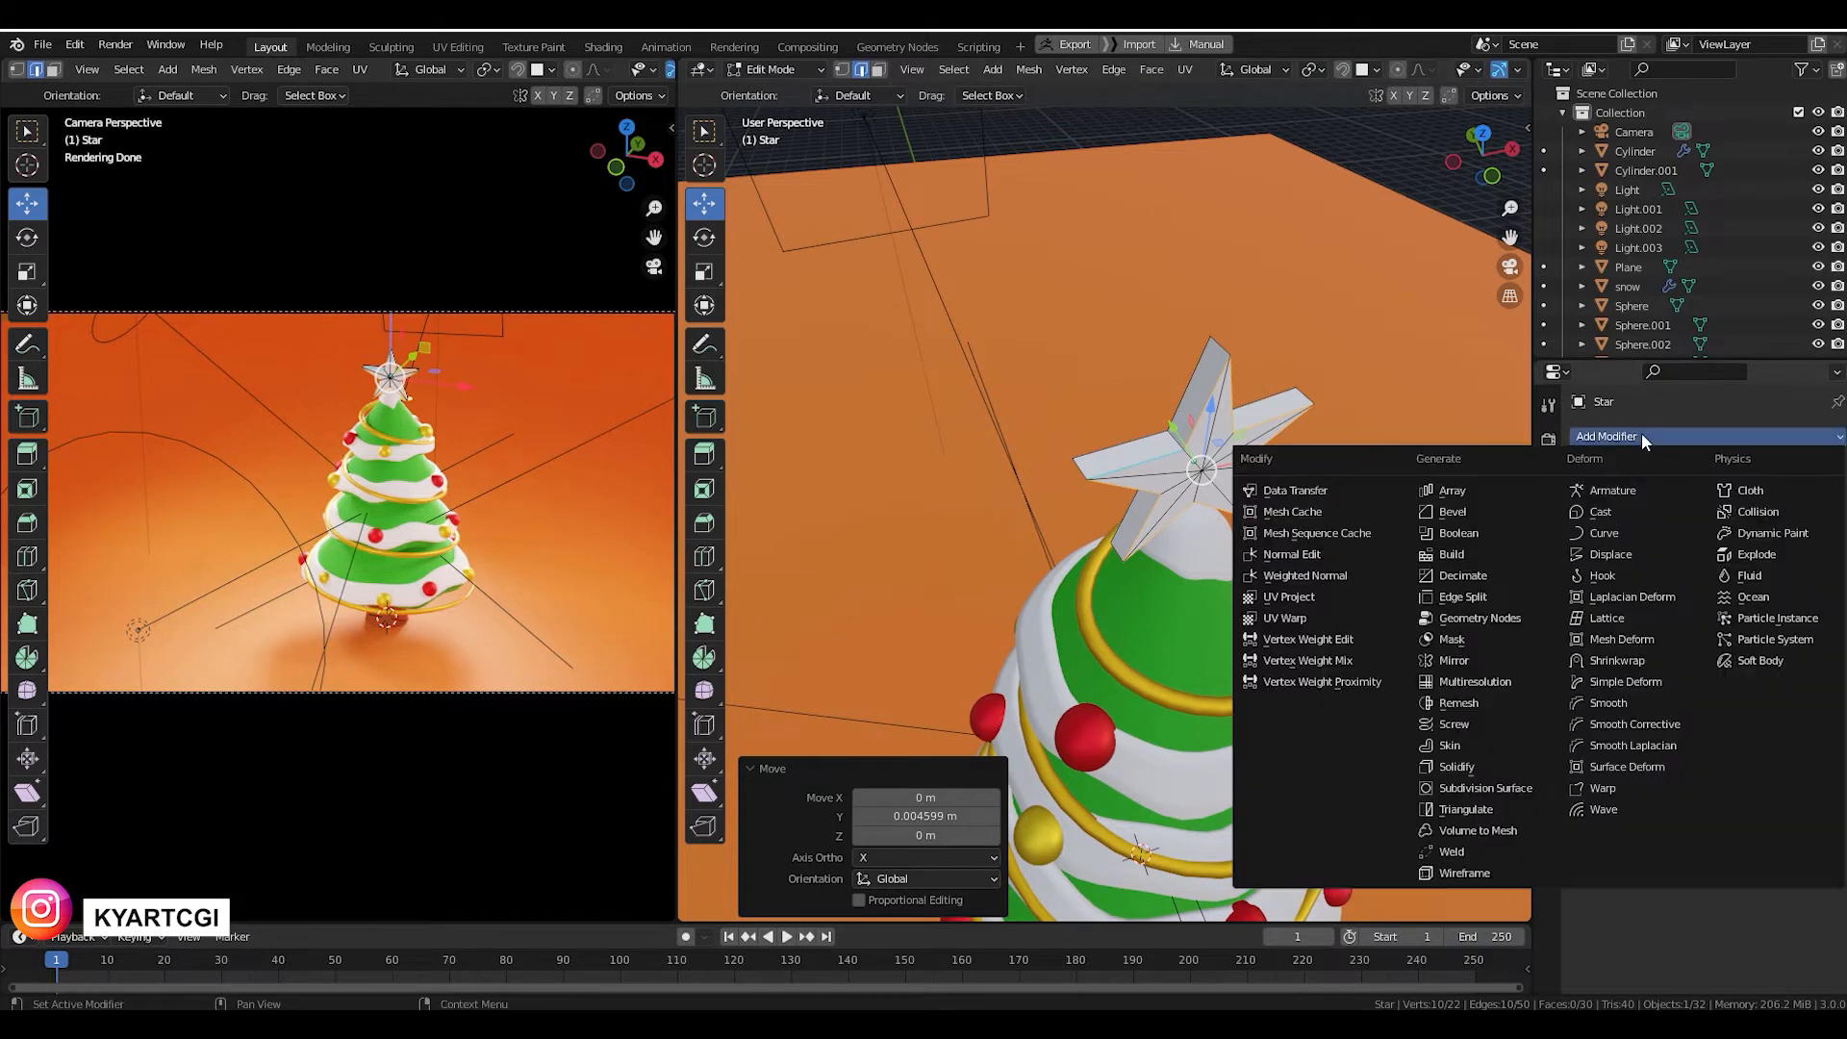
left_click(1514, 787)
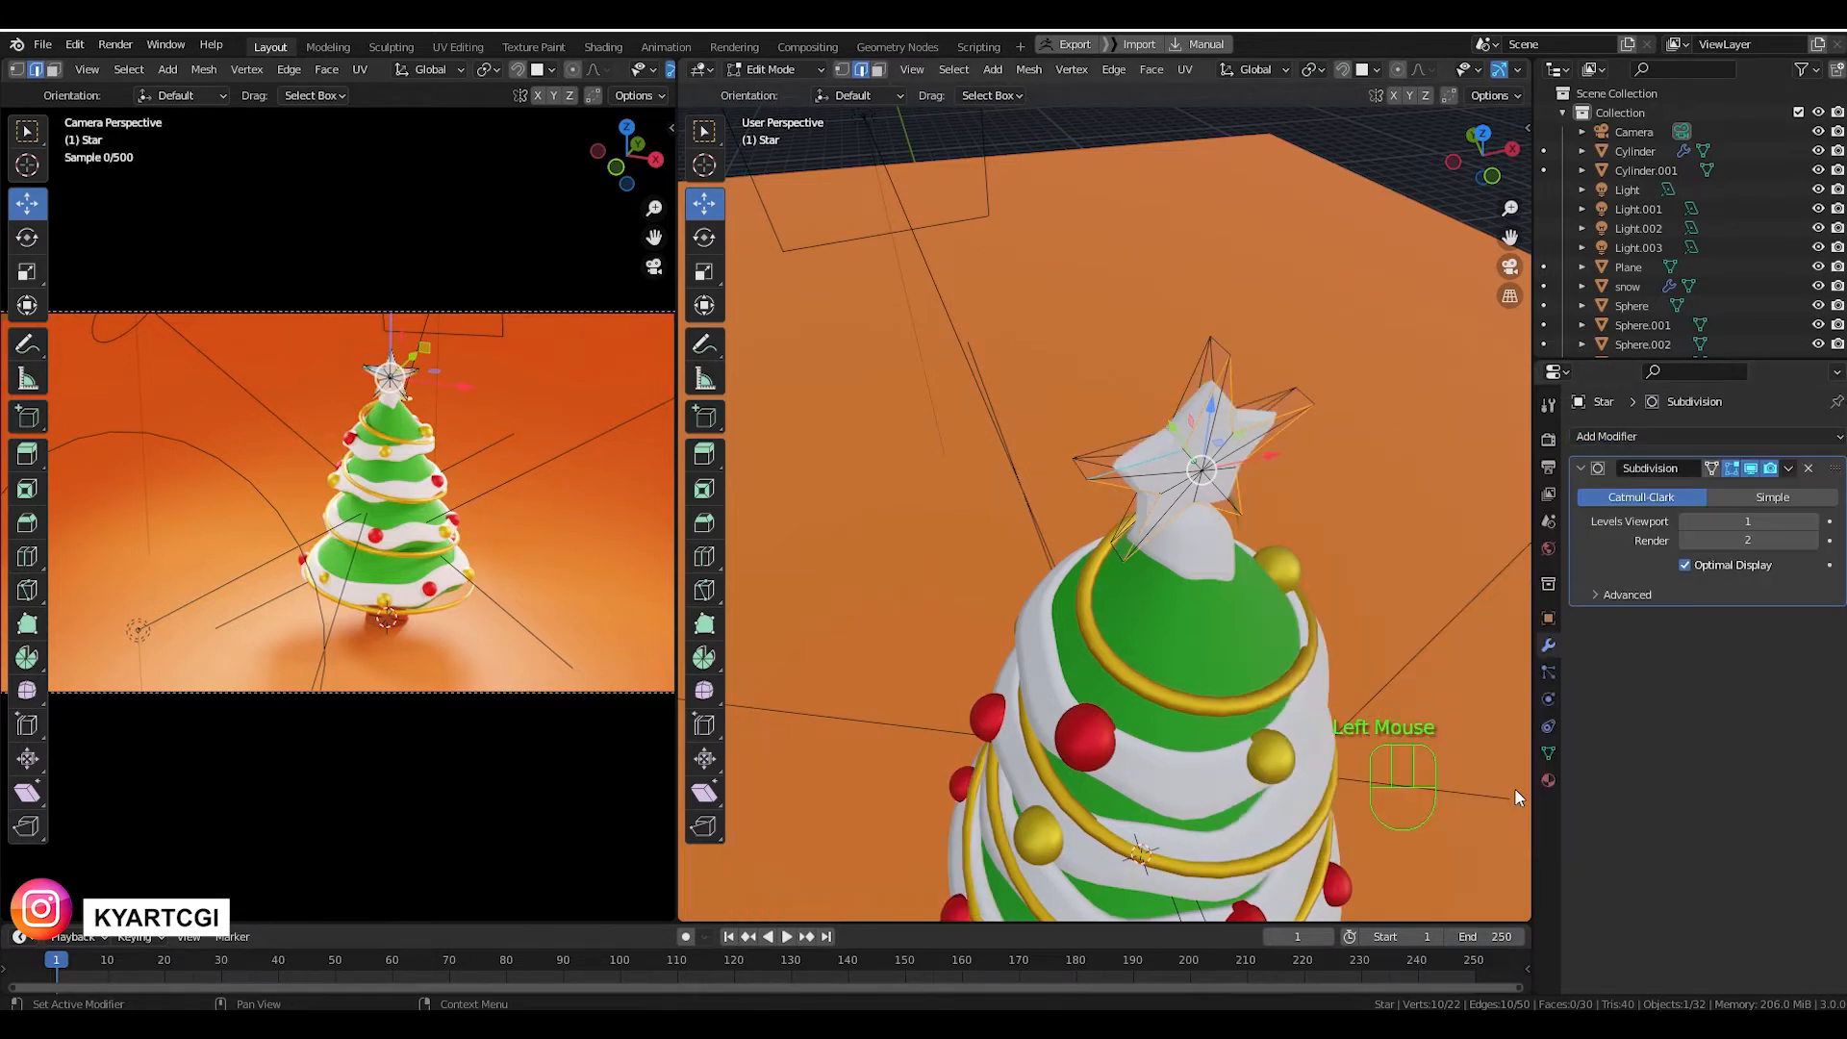
middle_click_drag(1304, 511, 1275, 445)
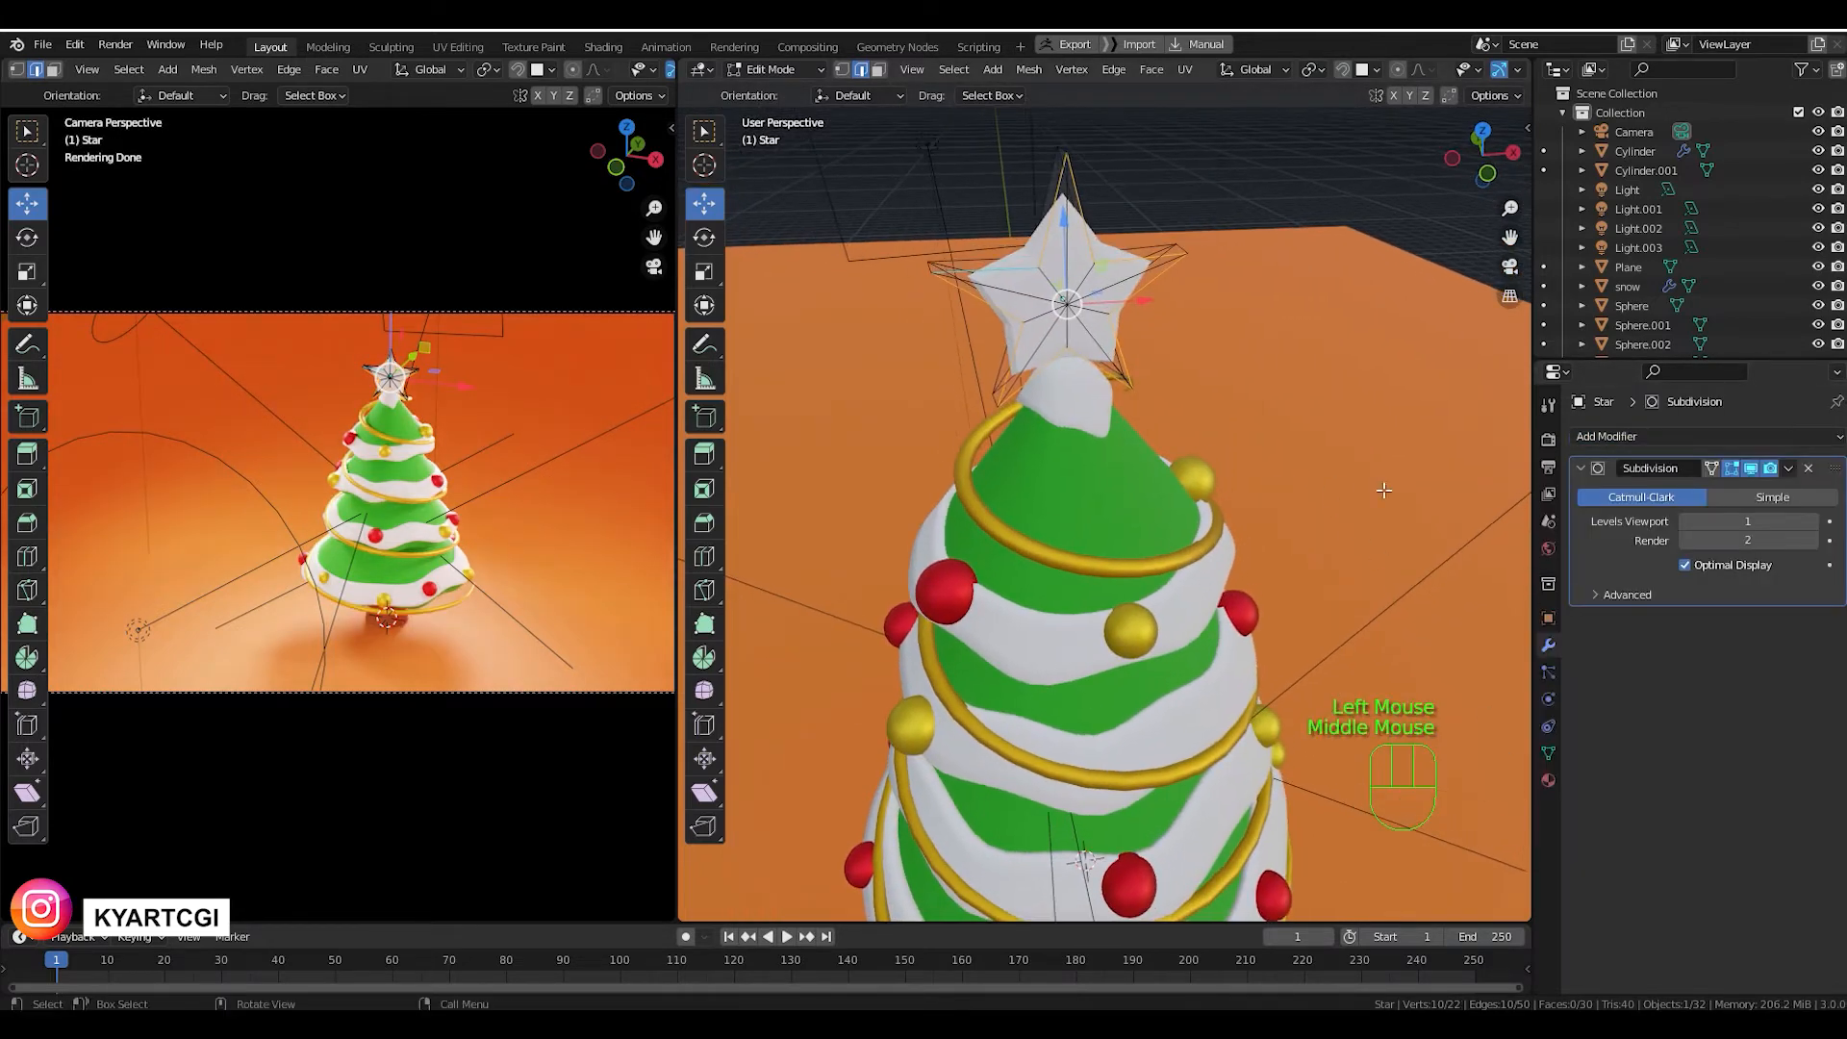
left_click(1813, 522)
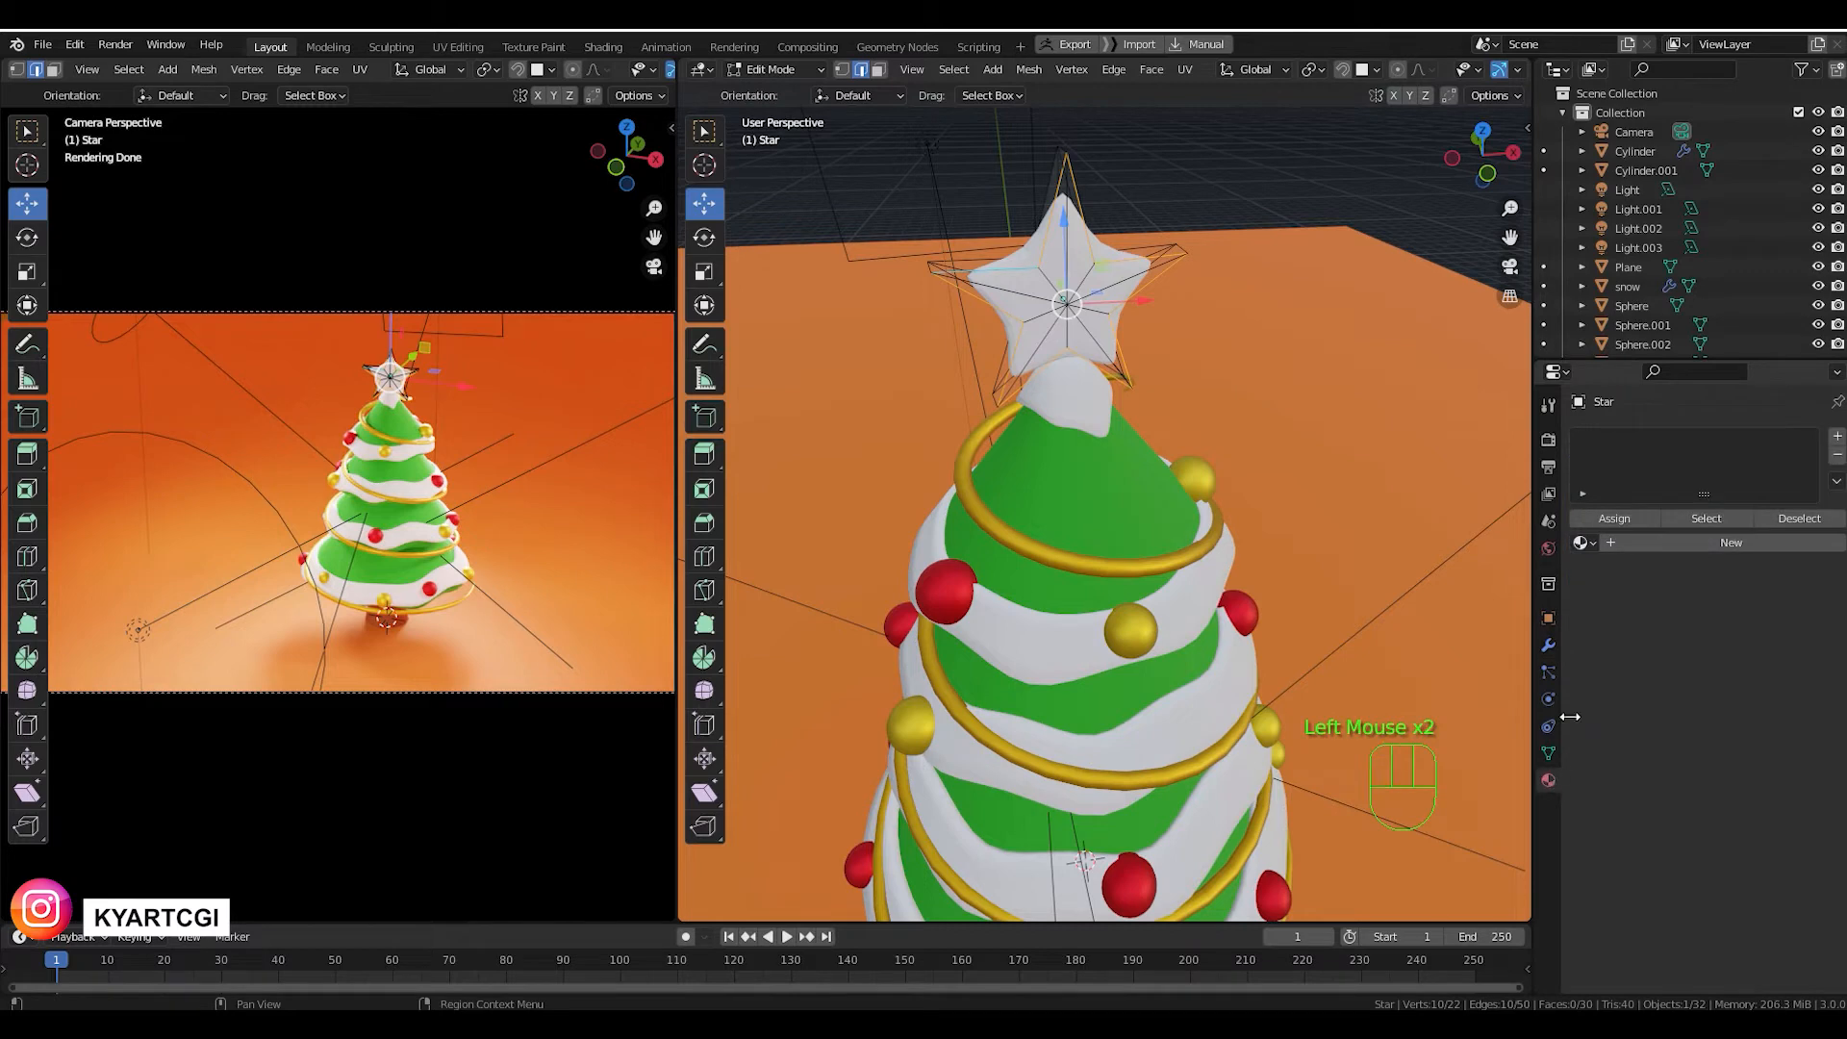
Give the star a new material with a golden-yellow base color and Metallic set to 1.000.
left_click(1751, 543)
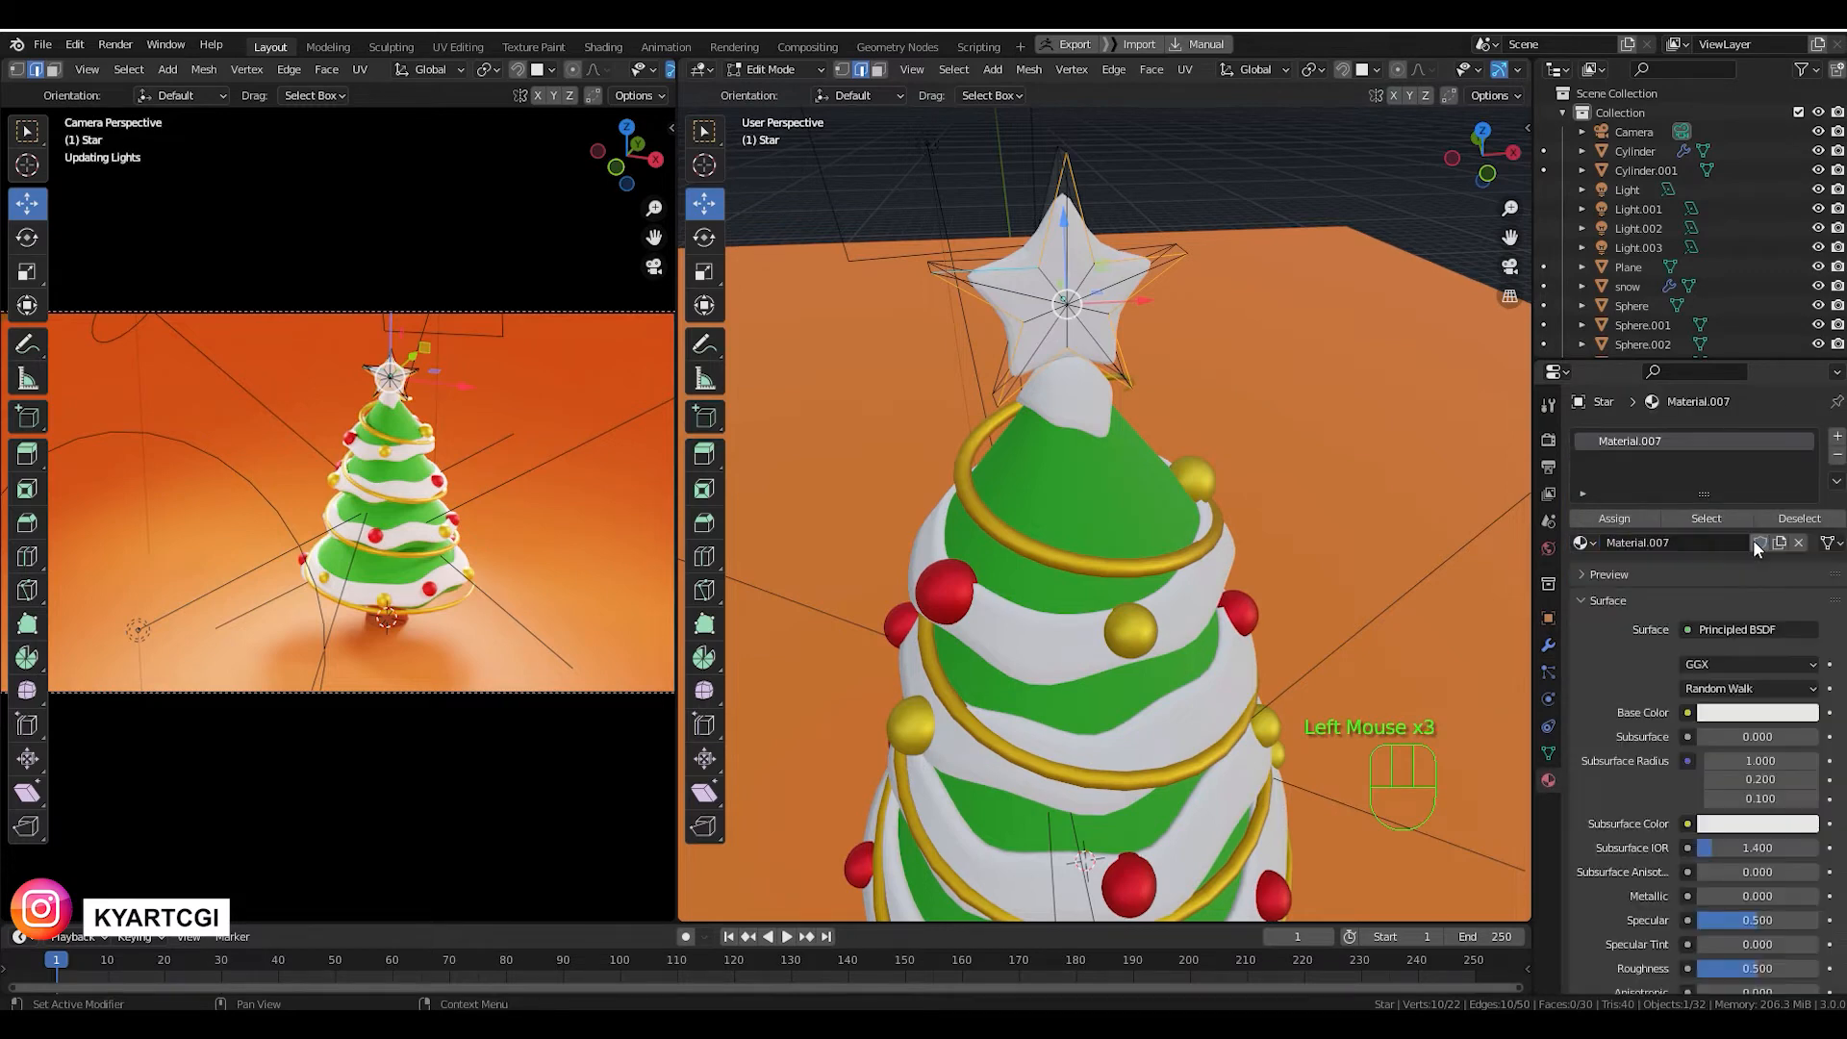
left_click(1752, 714)
left_click_drag(1718, 512, 1666, 552)
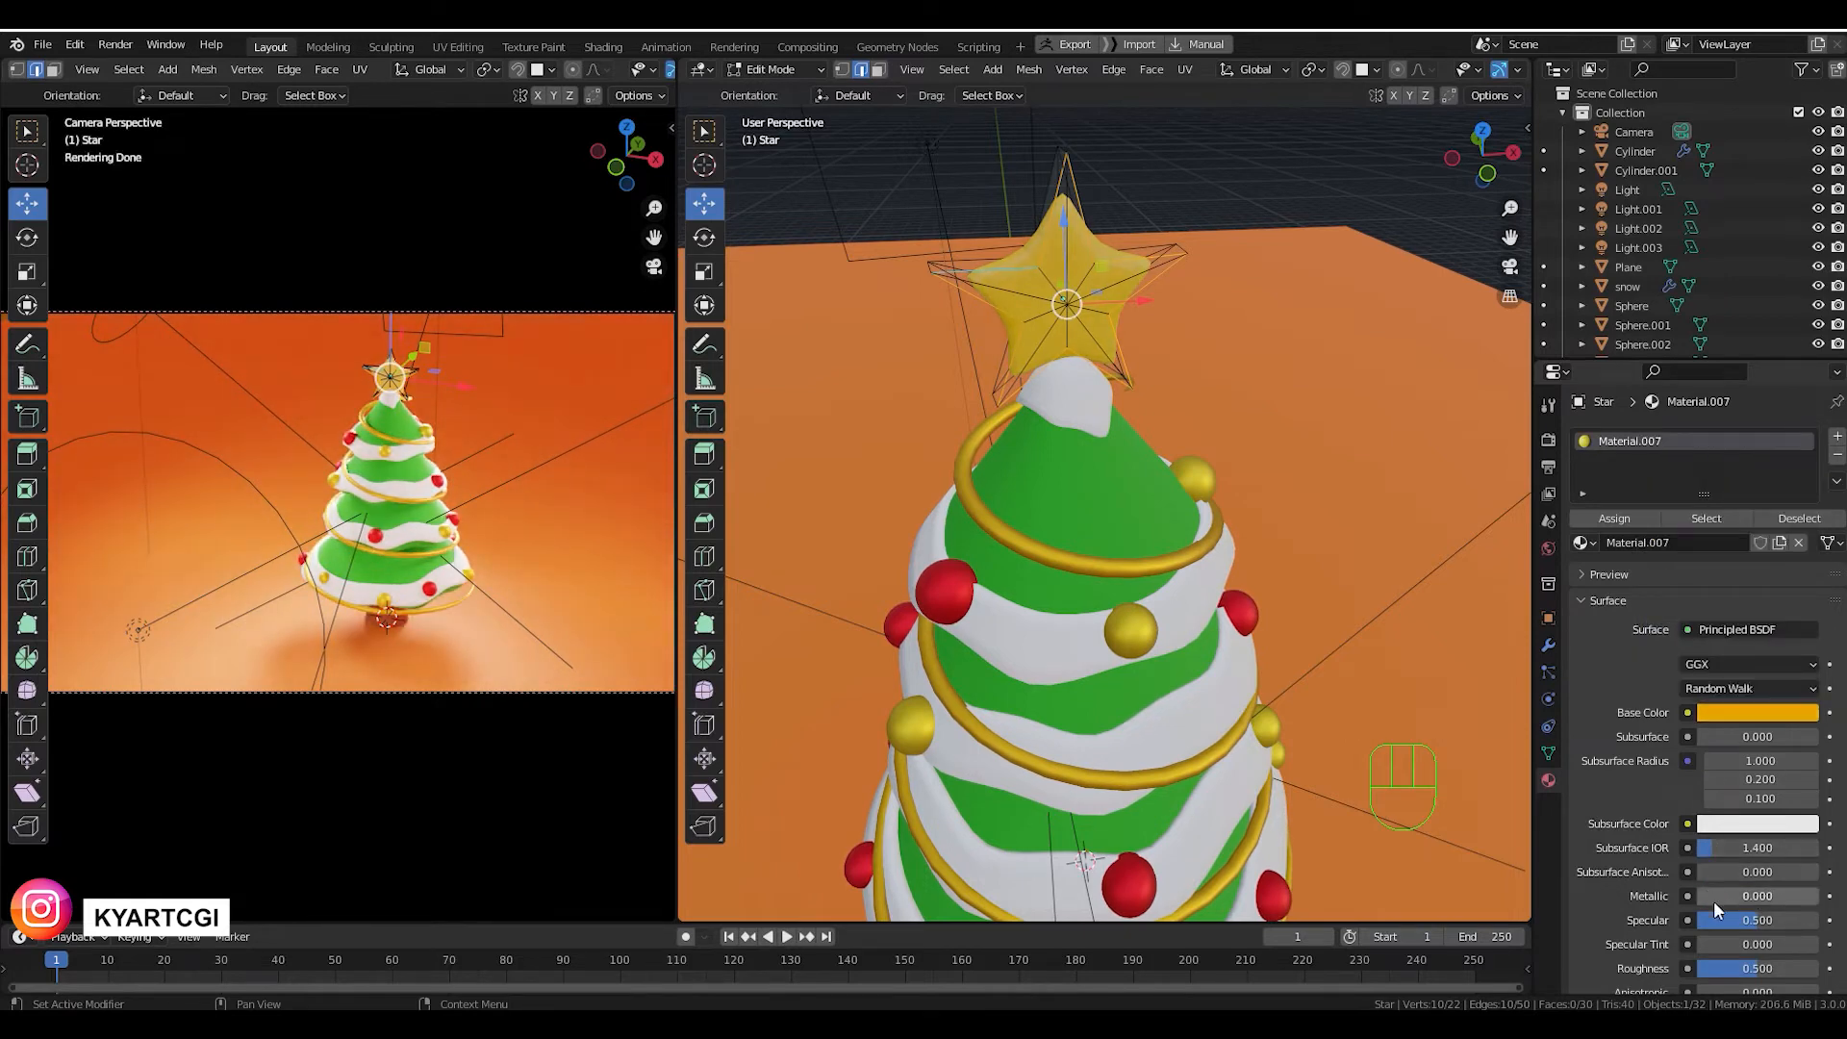
left_click_drag(1713, 904, 1818, 895)
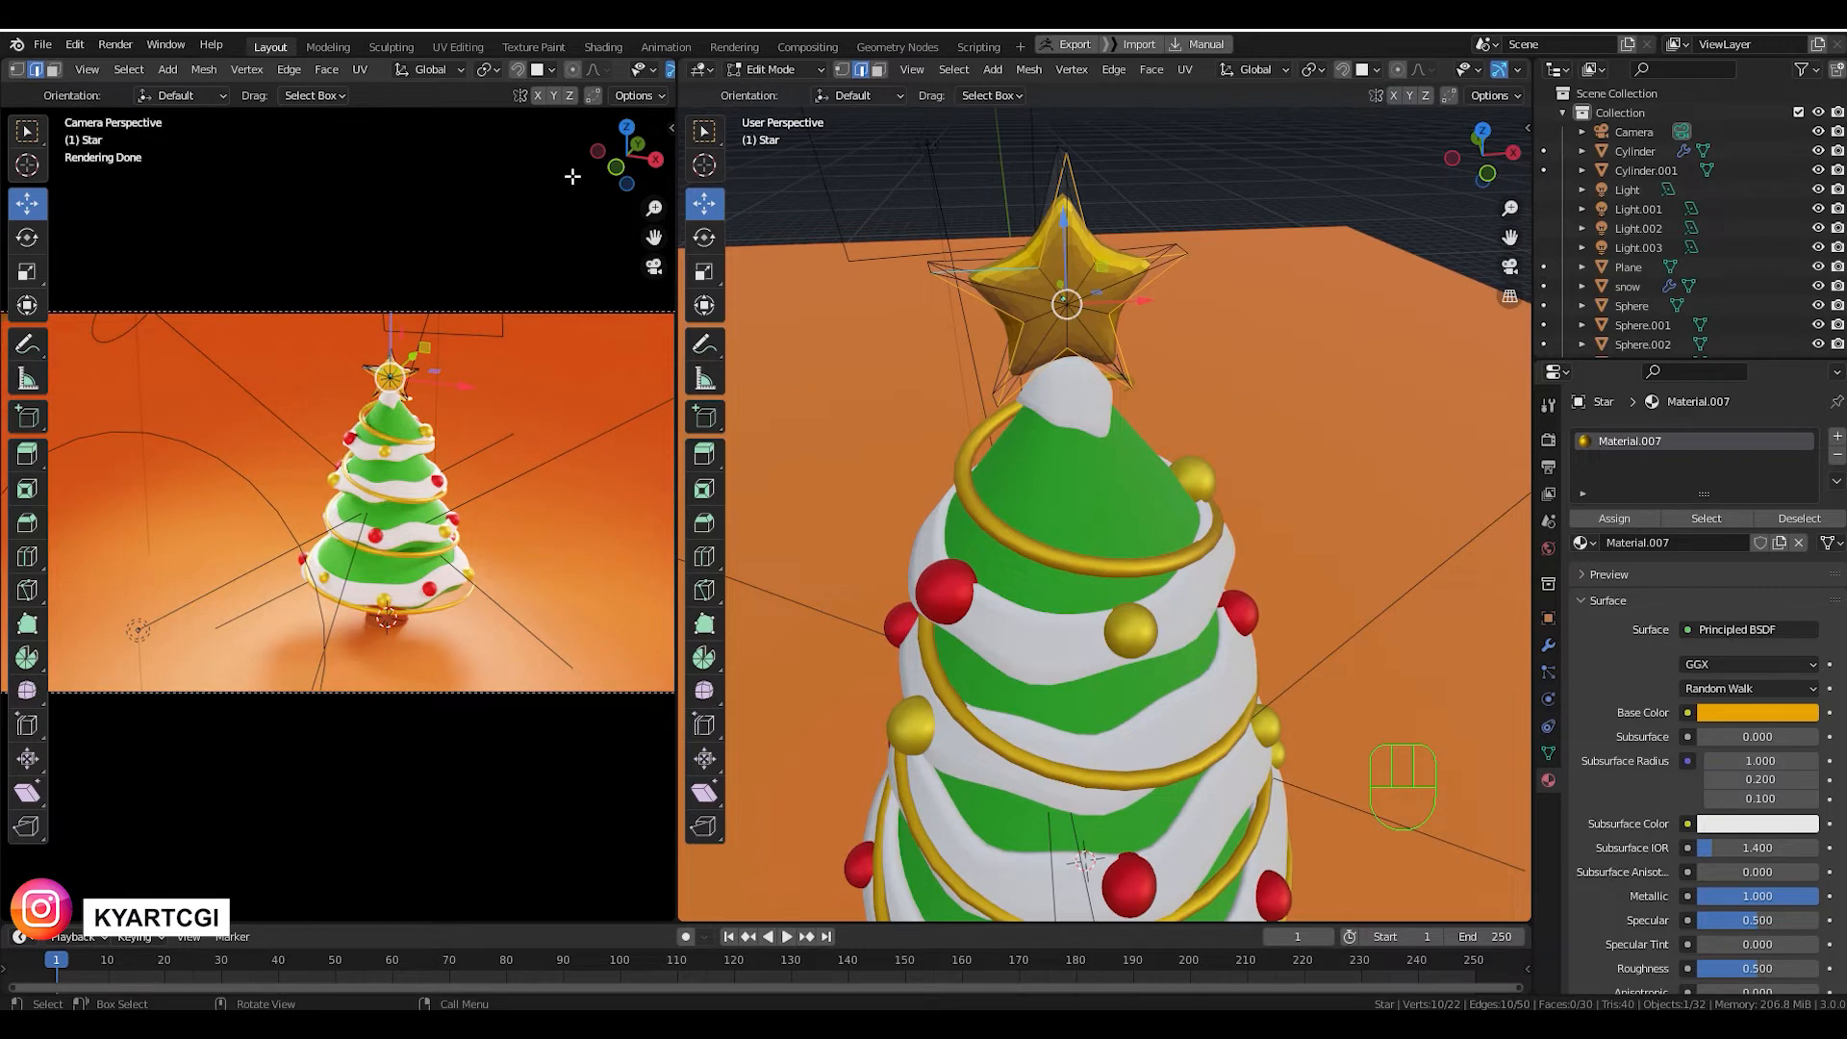
Hide the gizmos, overlays and toolbar in the rendered camera view.
mouse_move(643, 69)
middle_mouse_down()
mouse_move(453, 85)
mouse_move(510, 94)
middle_mouse_up()
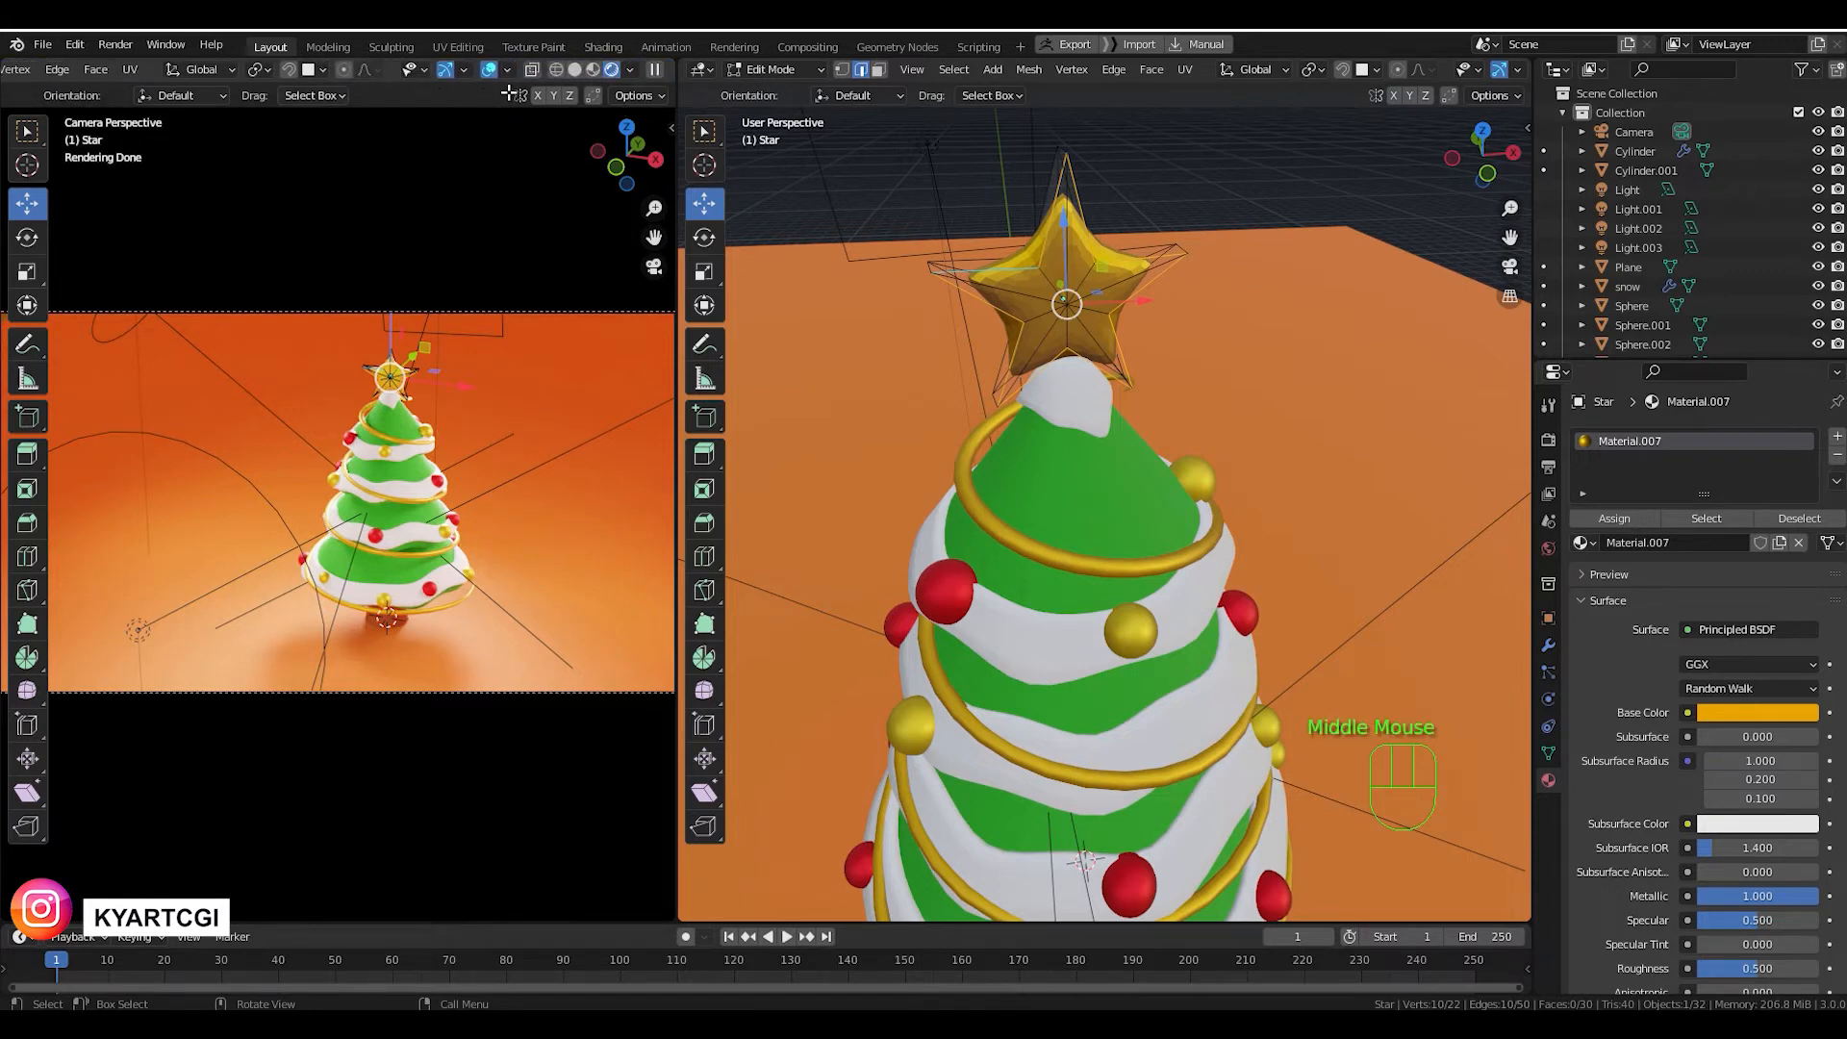
left_click(446, 72)
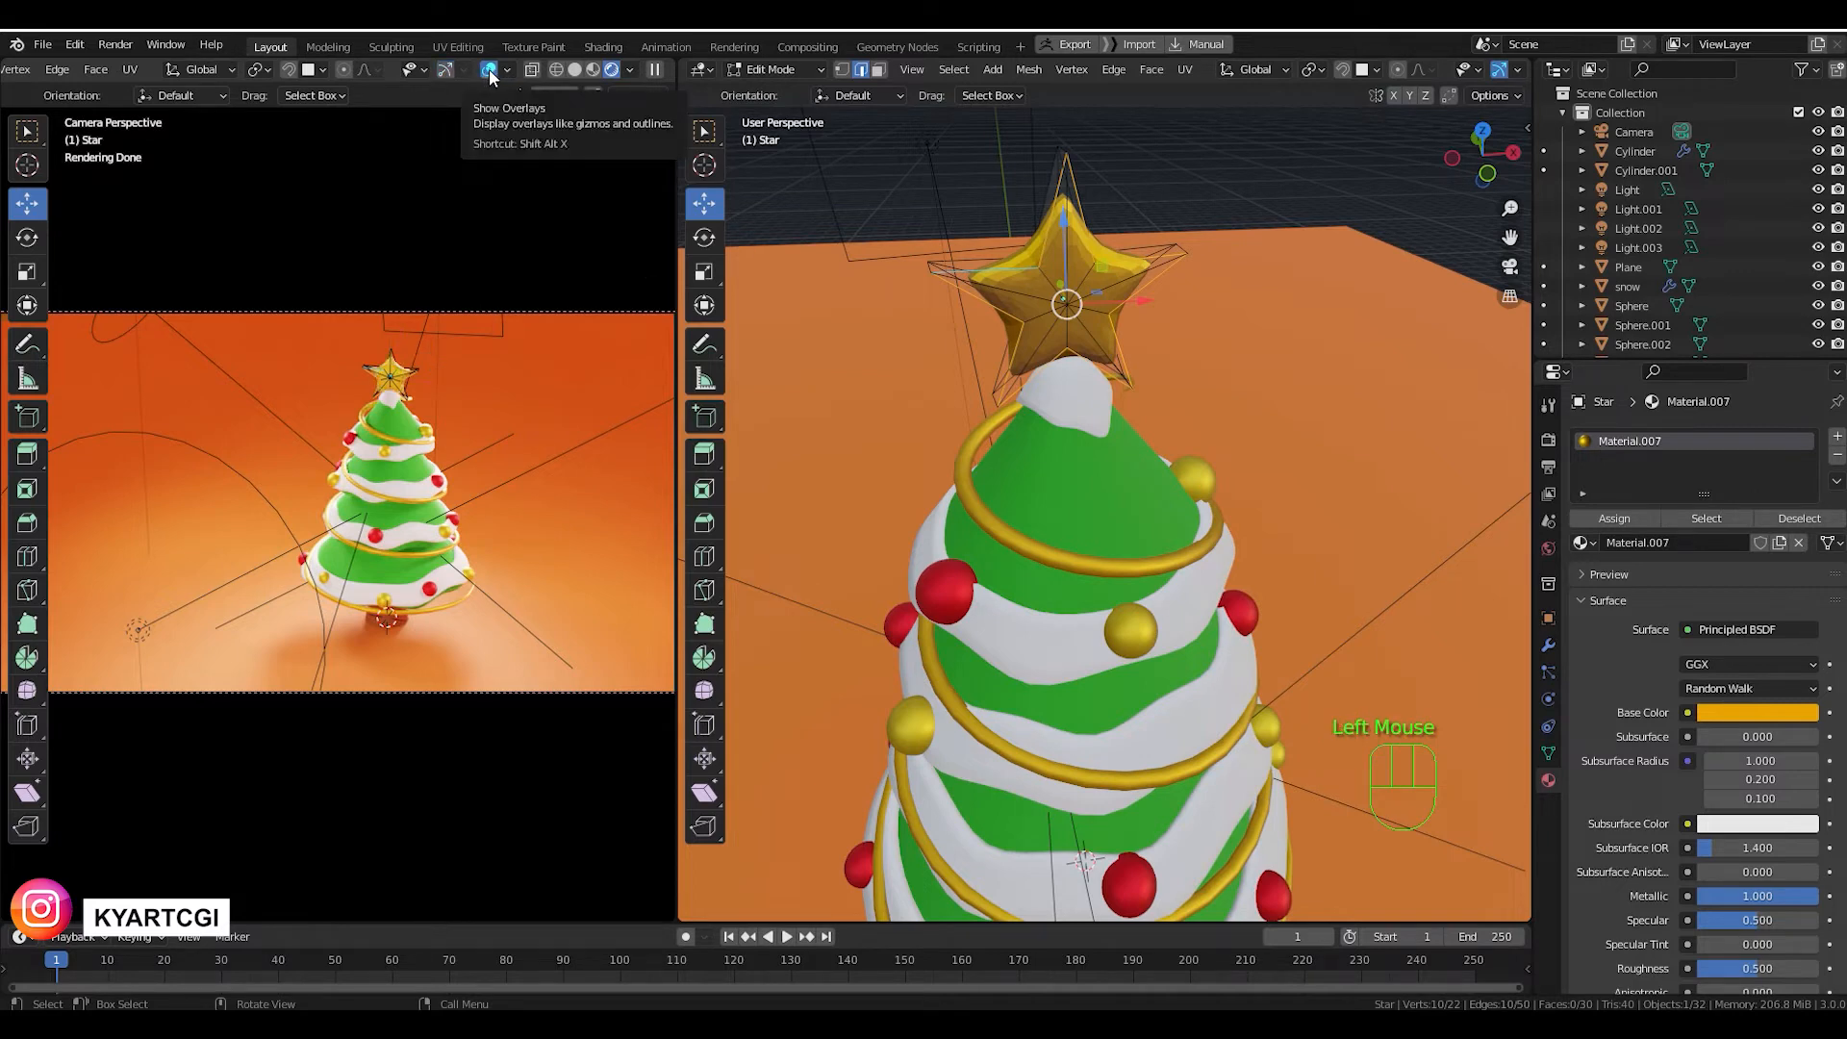
left_click(490, 72)
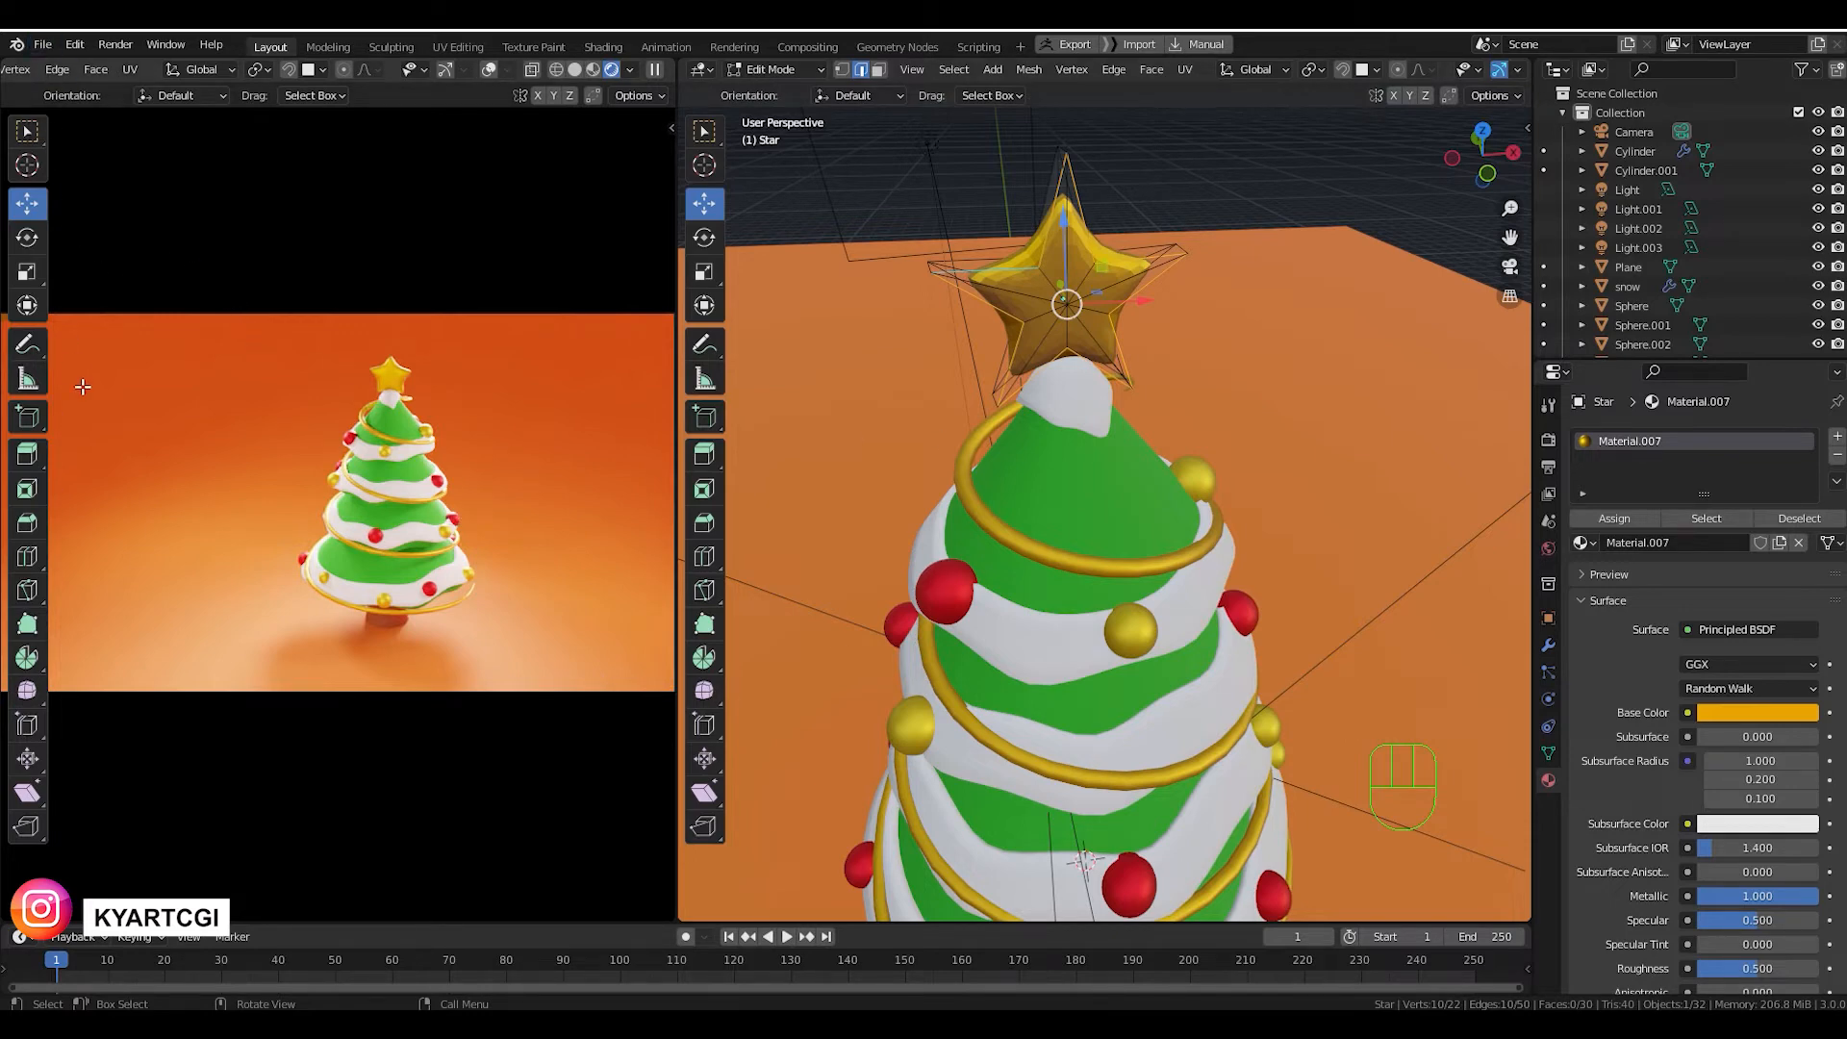
key("t")
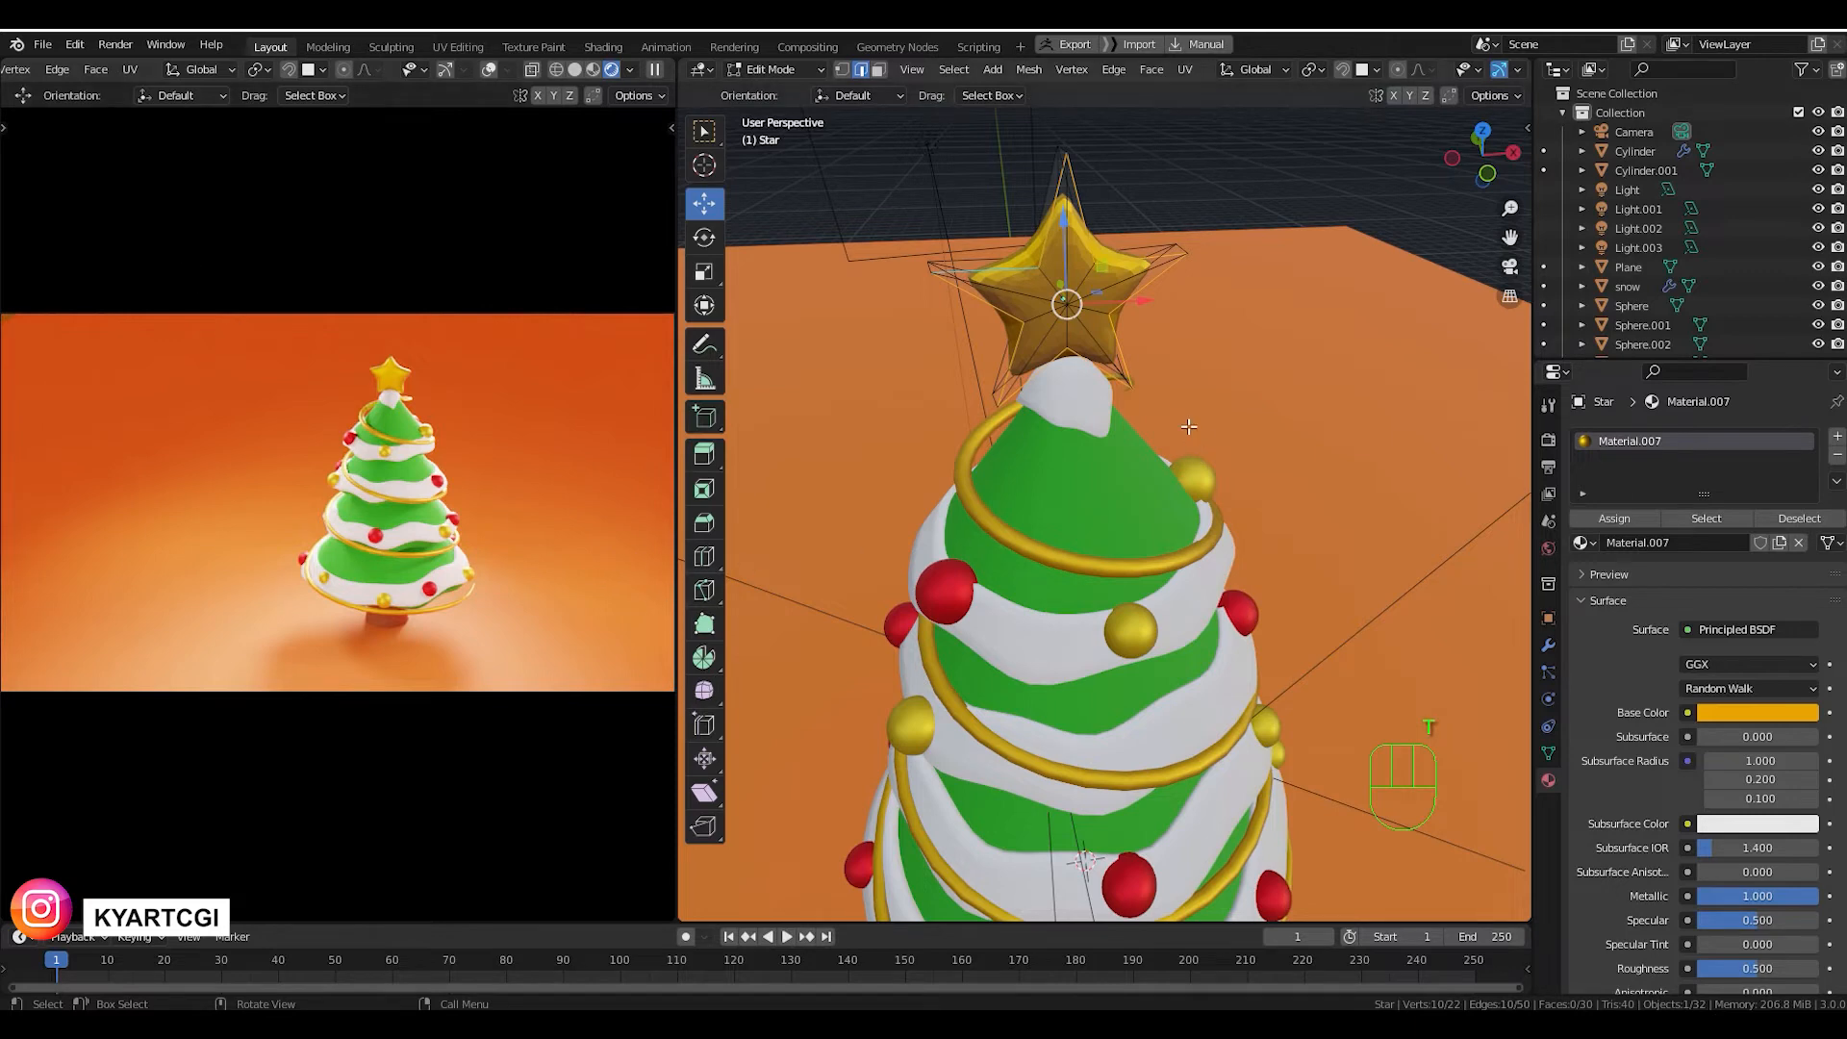
Return to Object Mode and apply smooth shading to the star.
middle_click_drag(1188, 455, 1140, 464)
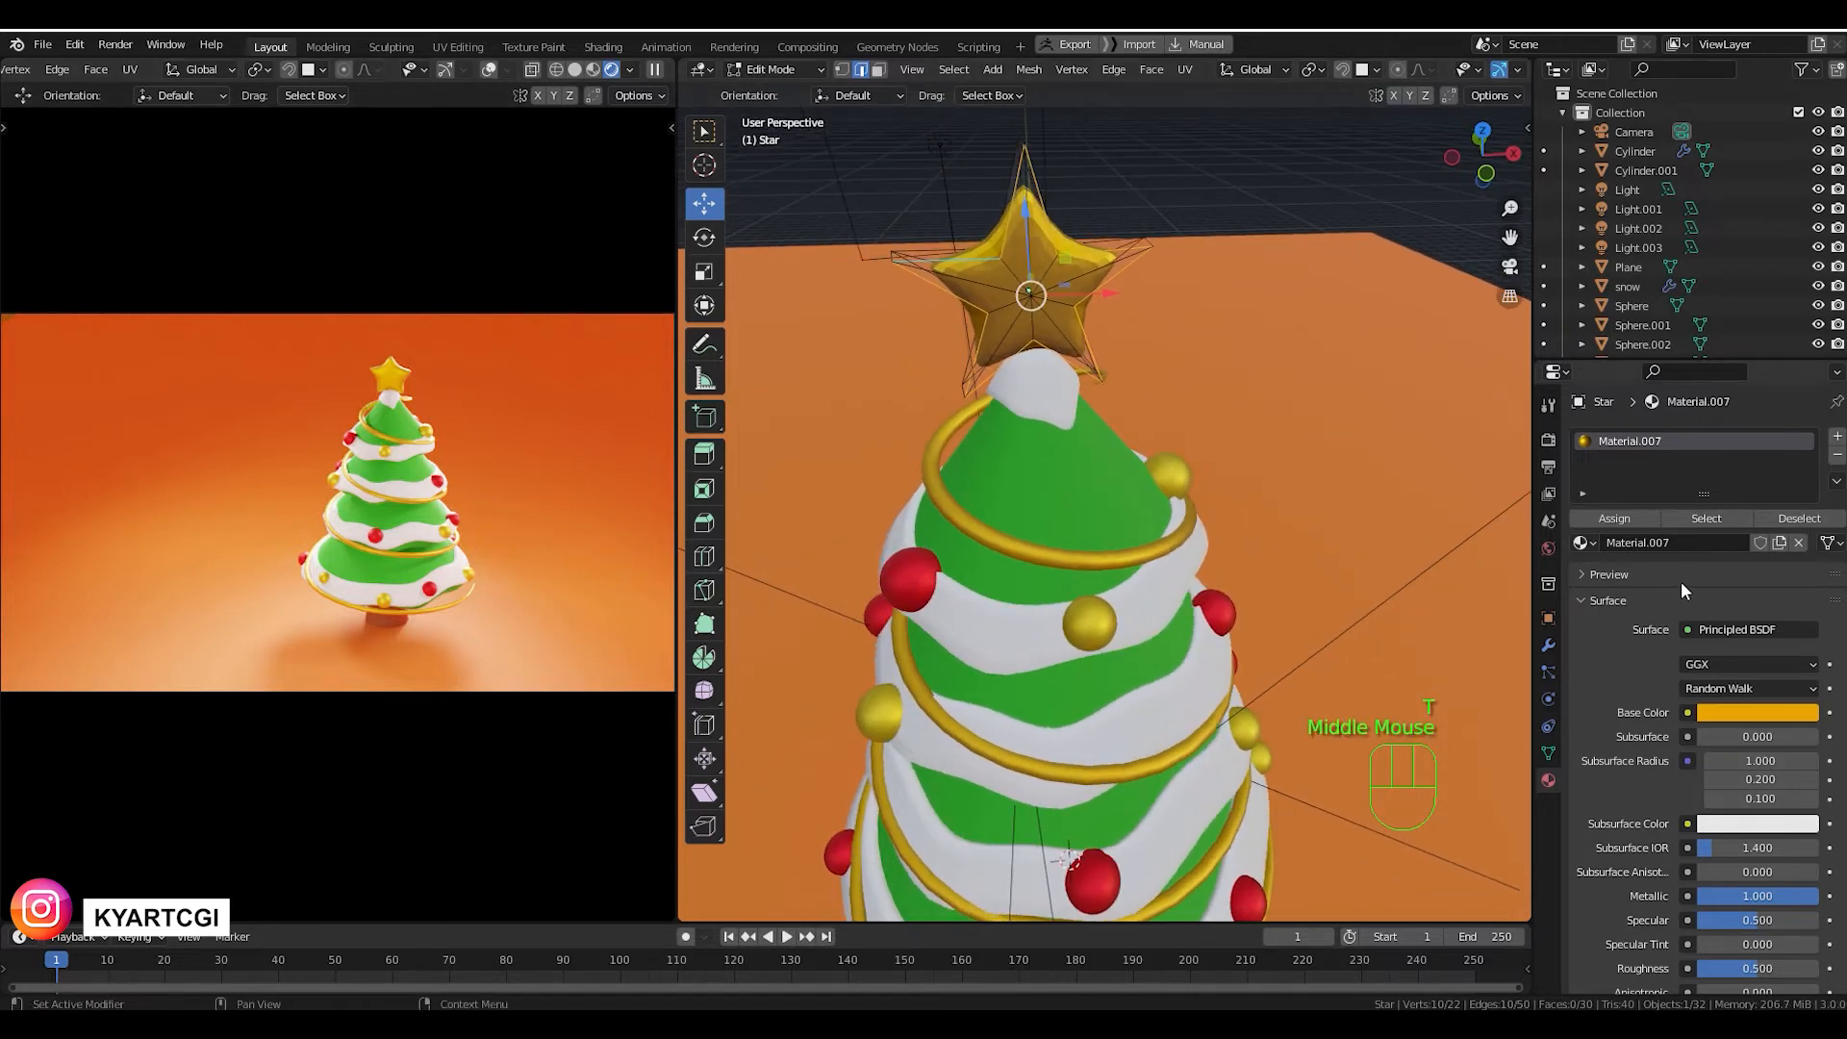
right_click(1016, 258)
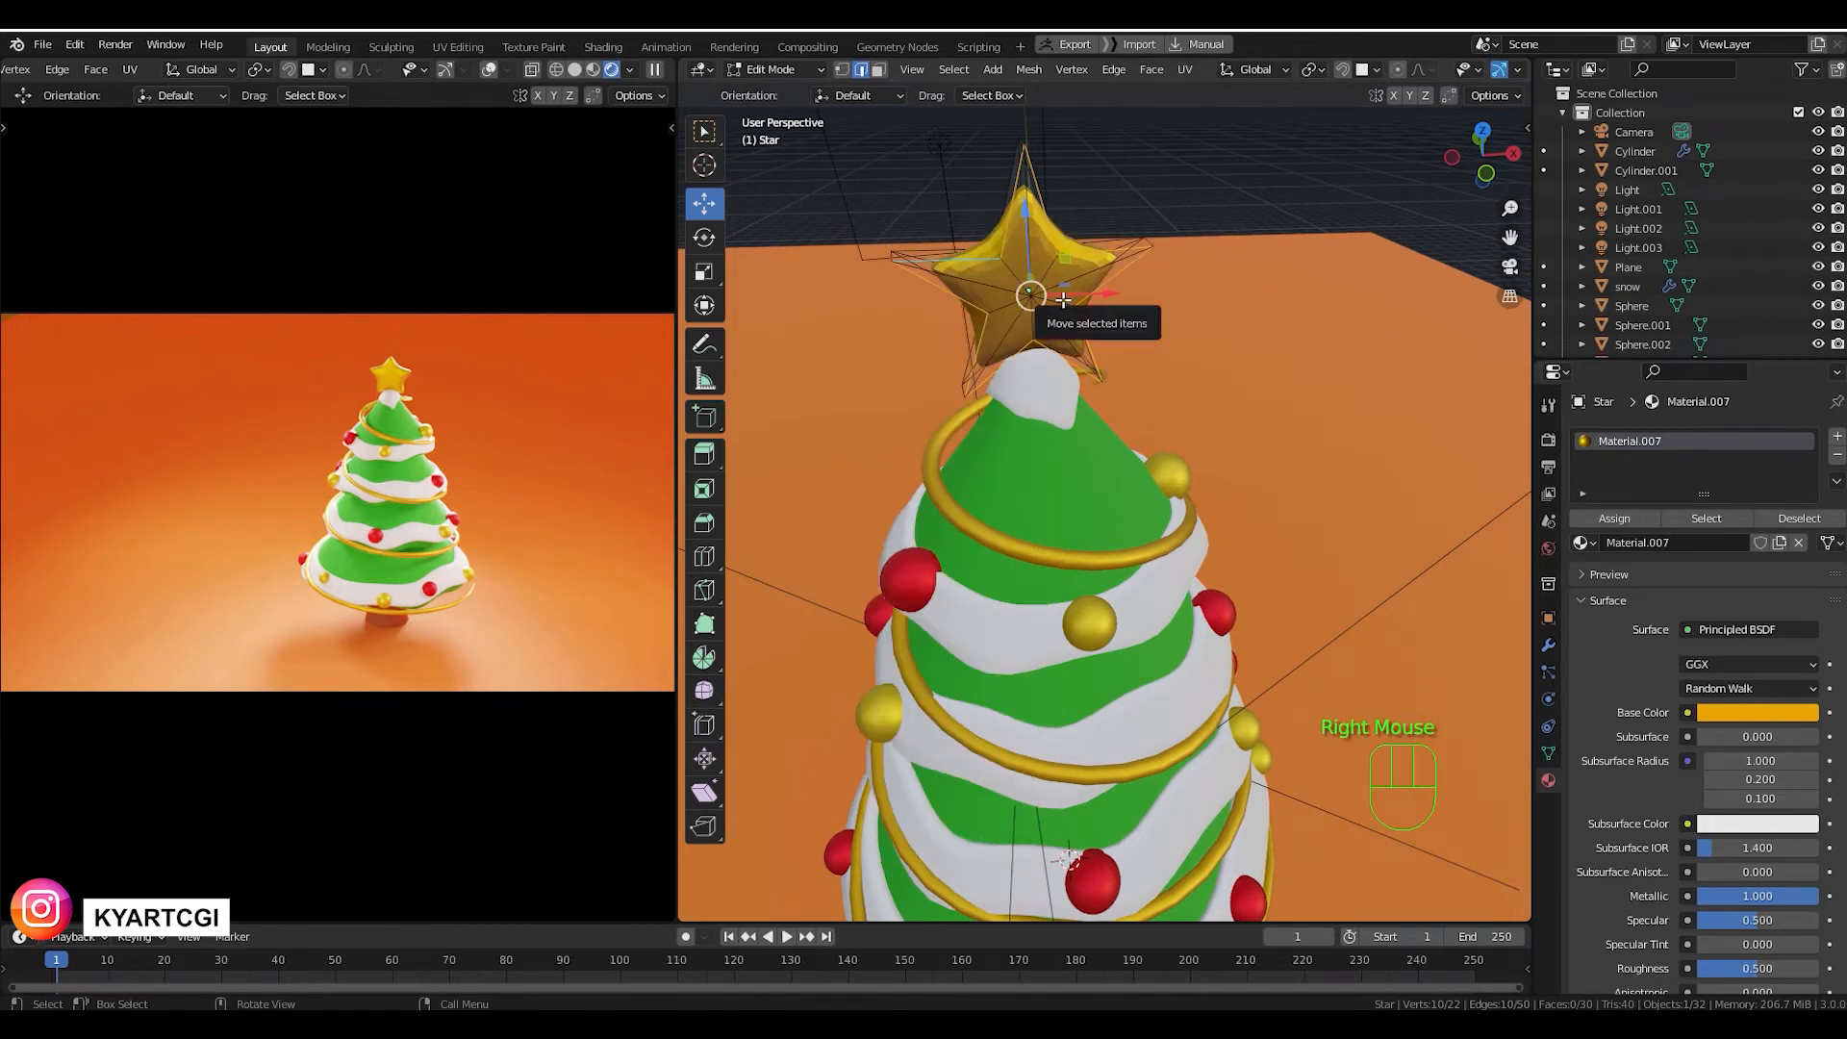
key("Tab")
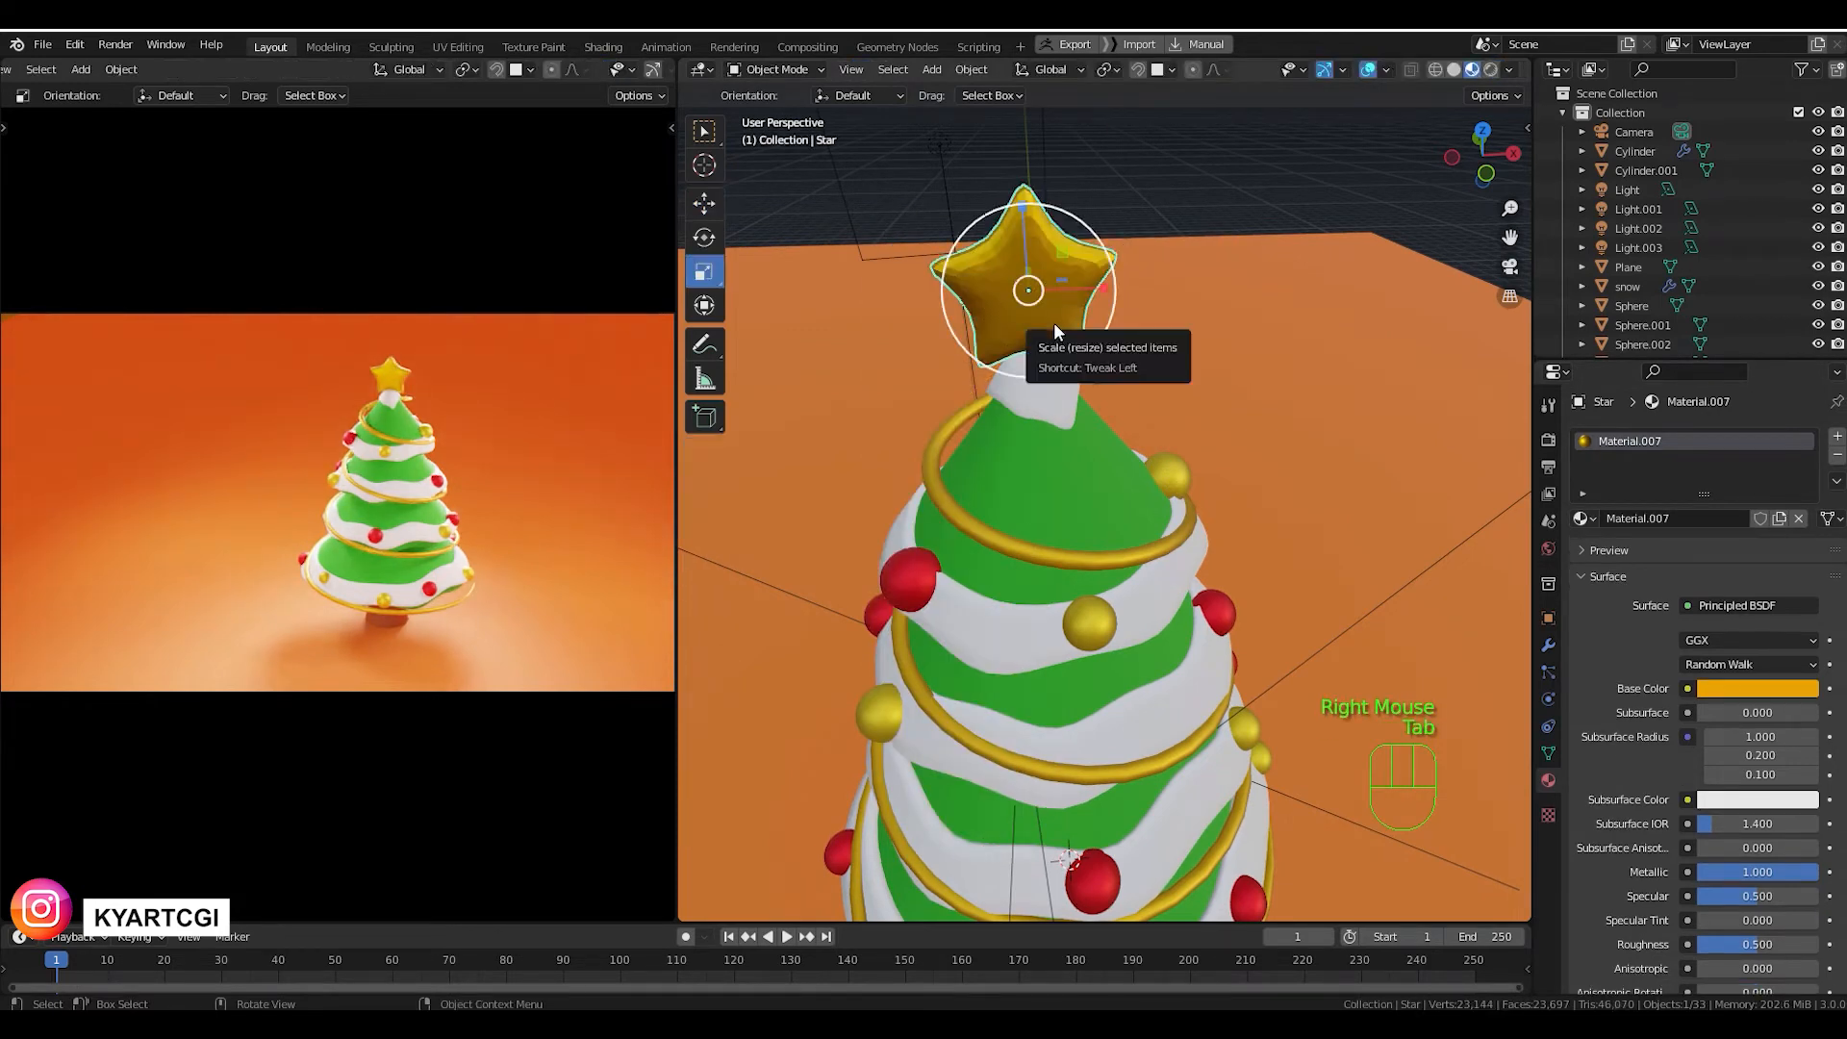
right_click(1054, 325)
left_click(1054, 323)
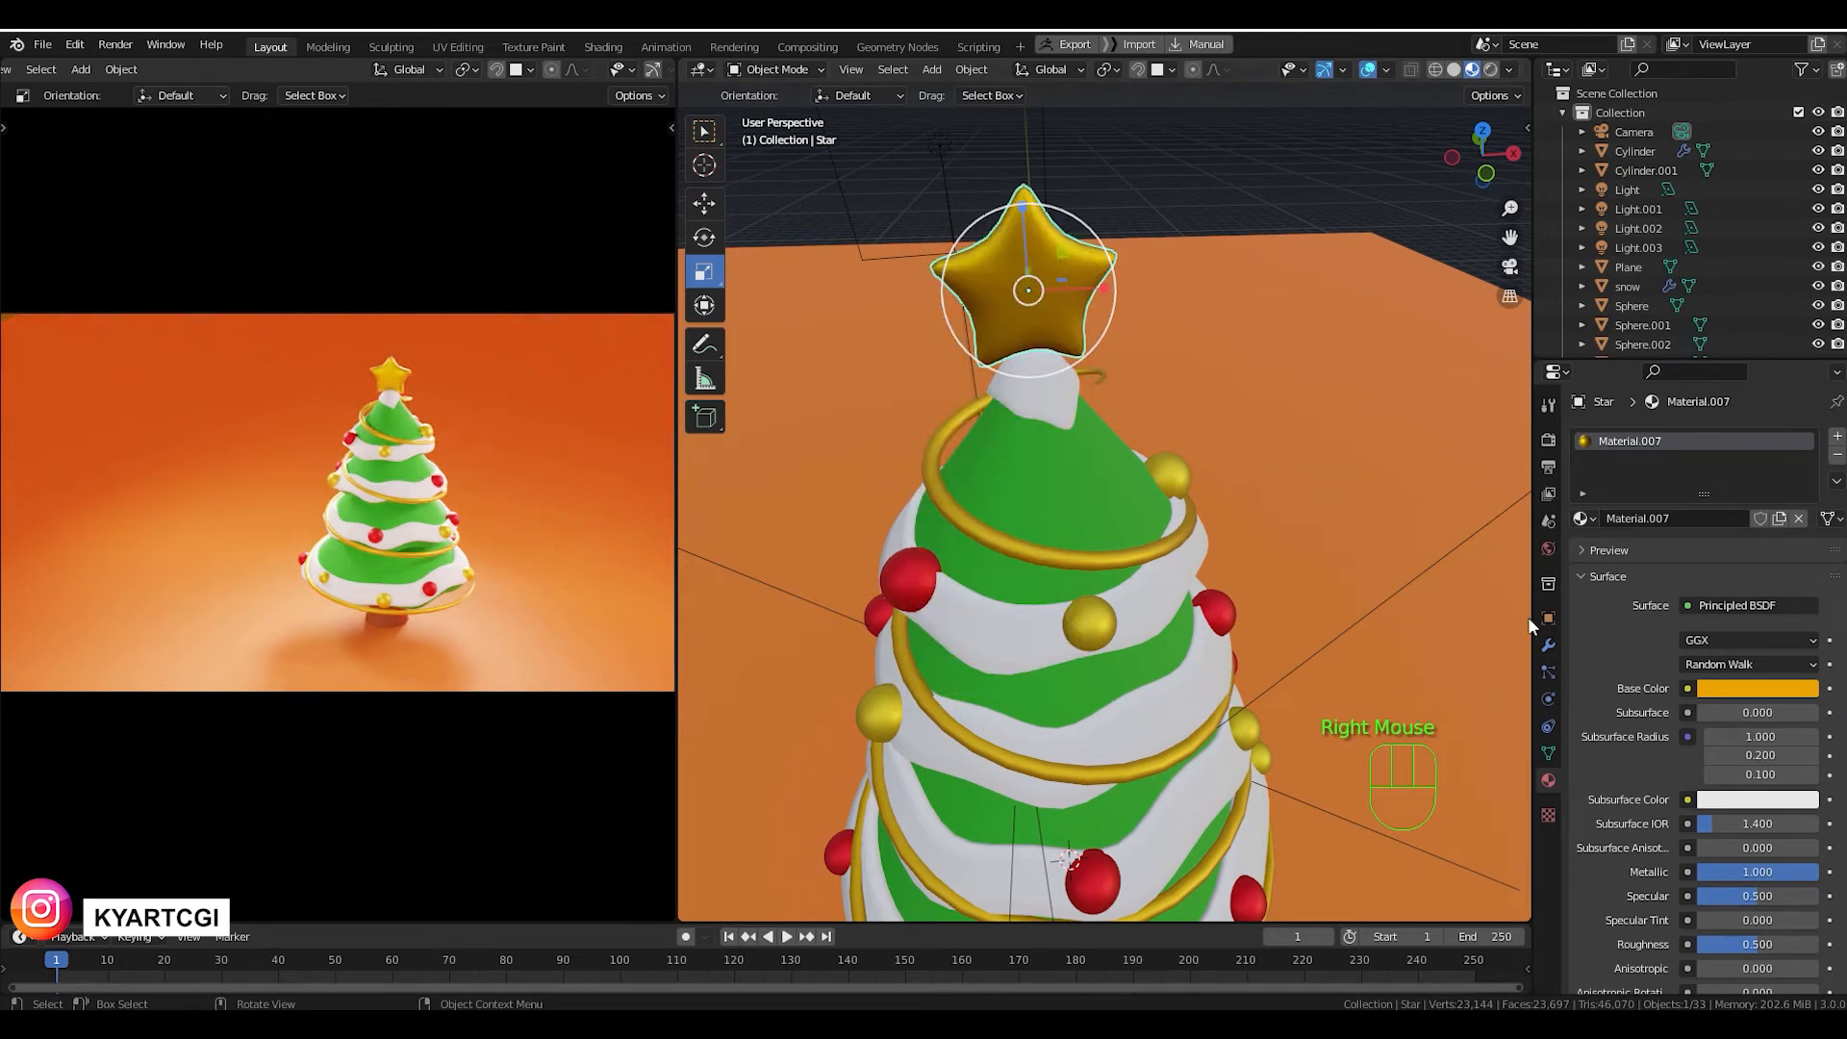
Set the world background strength of the blinds_2k.exr environment to 1.5.
left_click(1547, 550)
double_click(1778, 728)
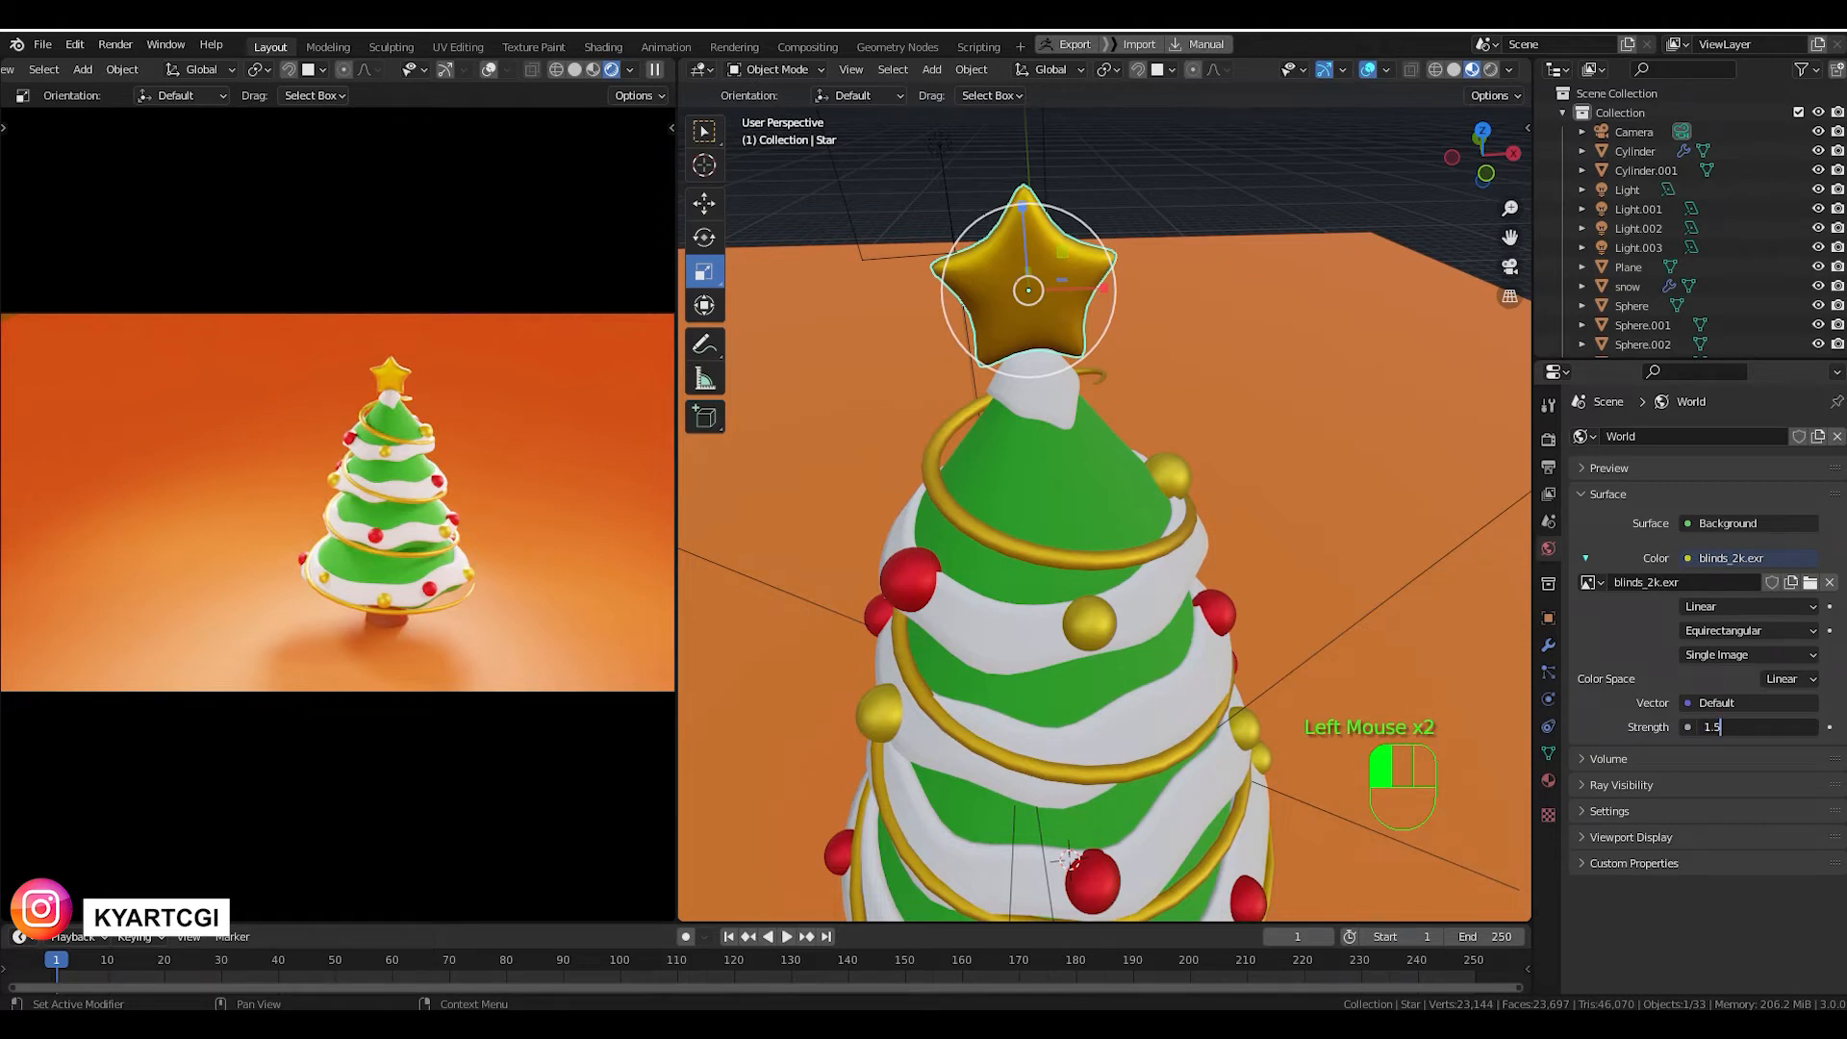
type("1.5")
key("Return")
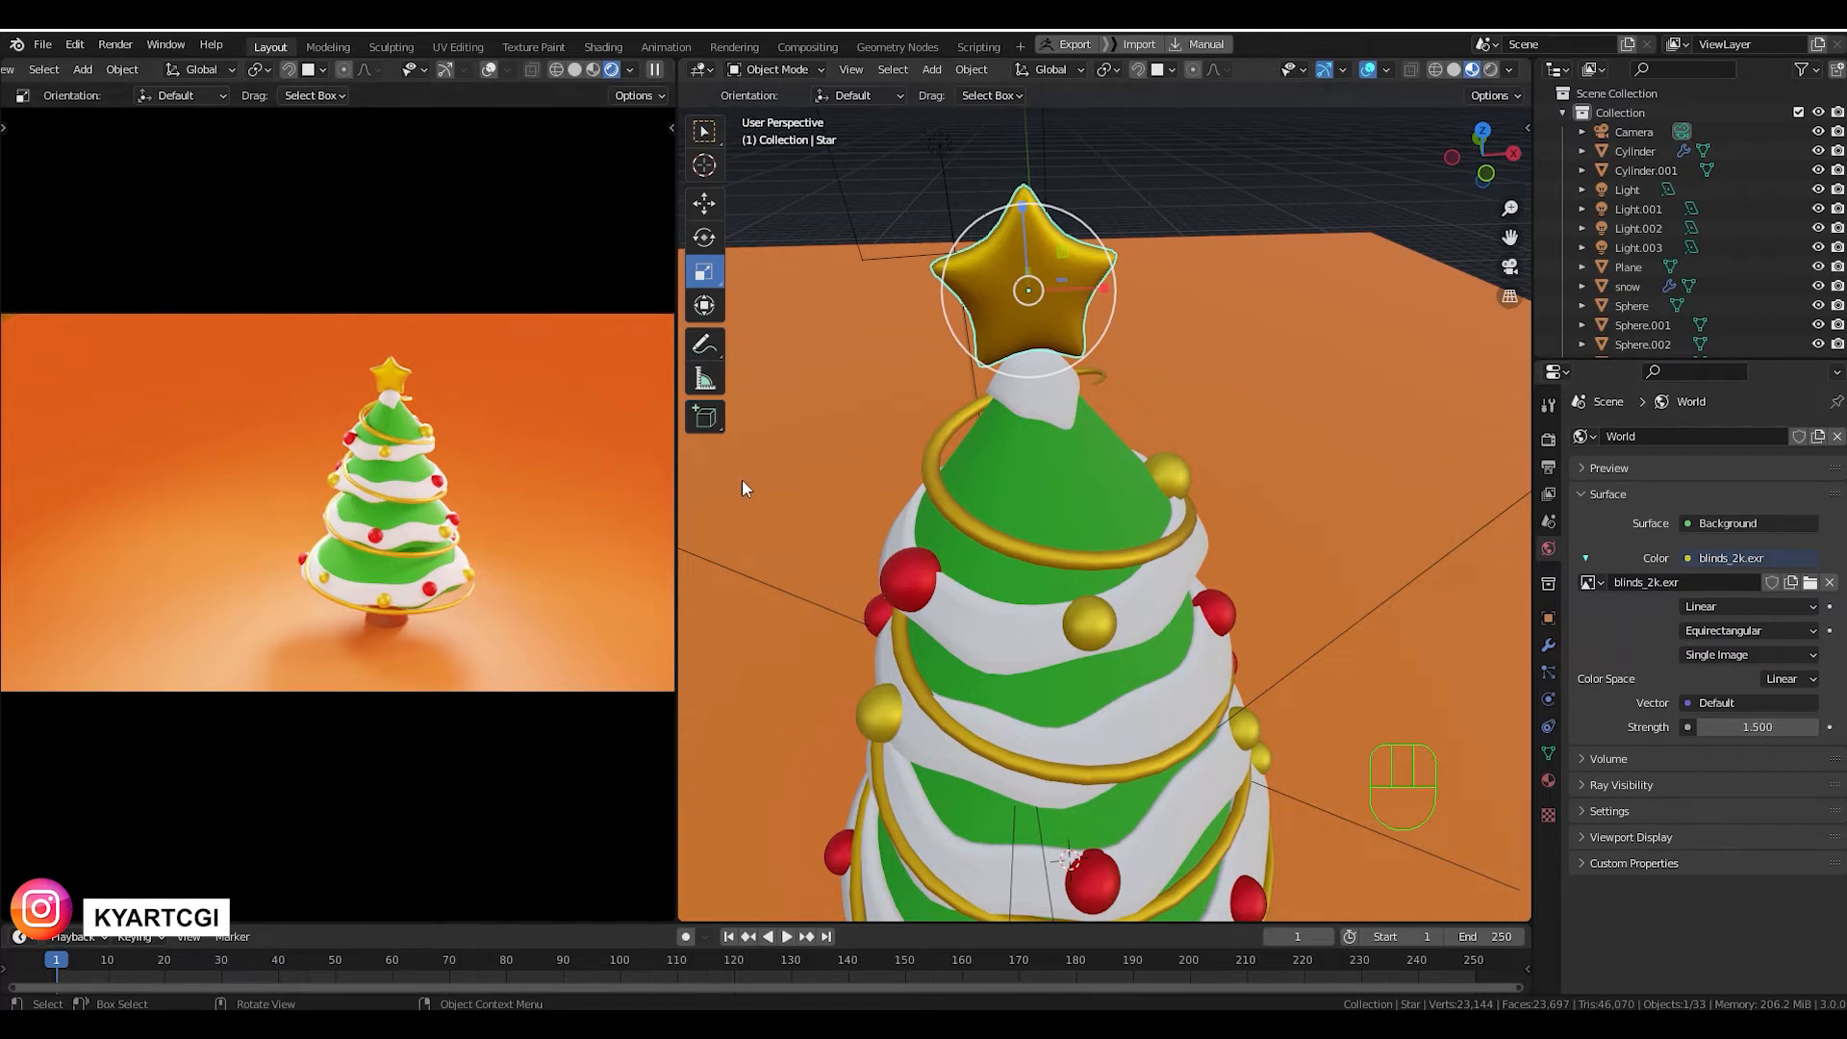
Select the area light to the left of the tree and scale it up uniformly to about 2.026.
scroll(730, 373, "down", 6)
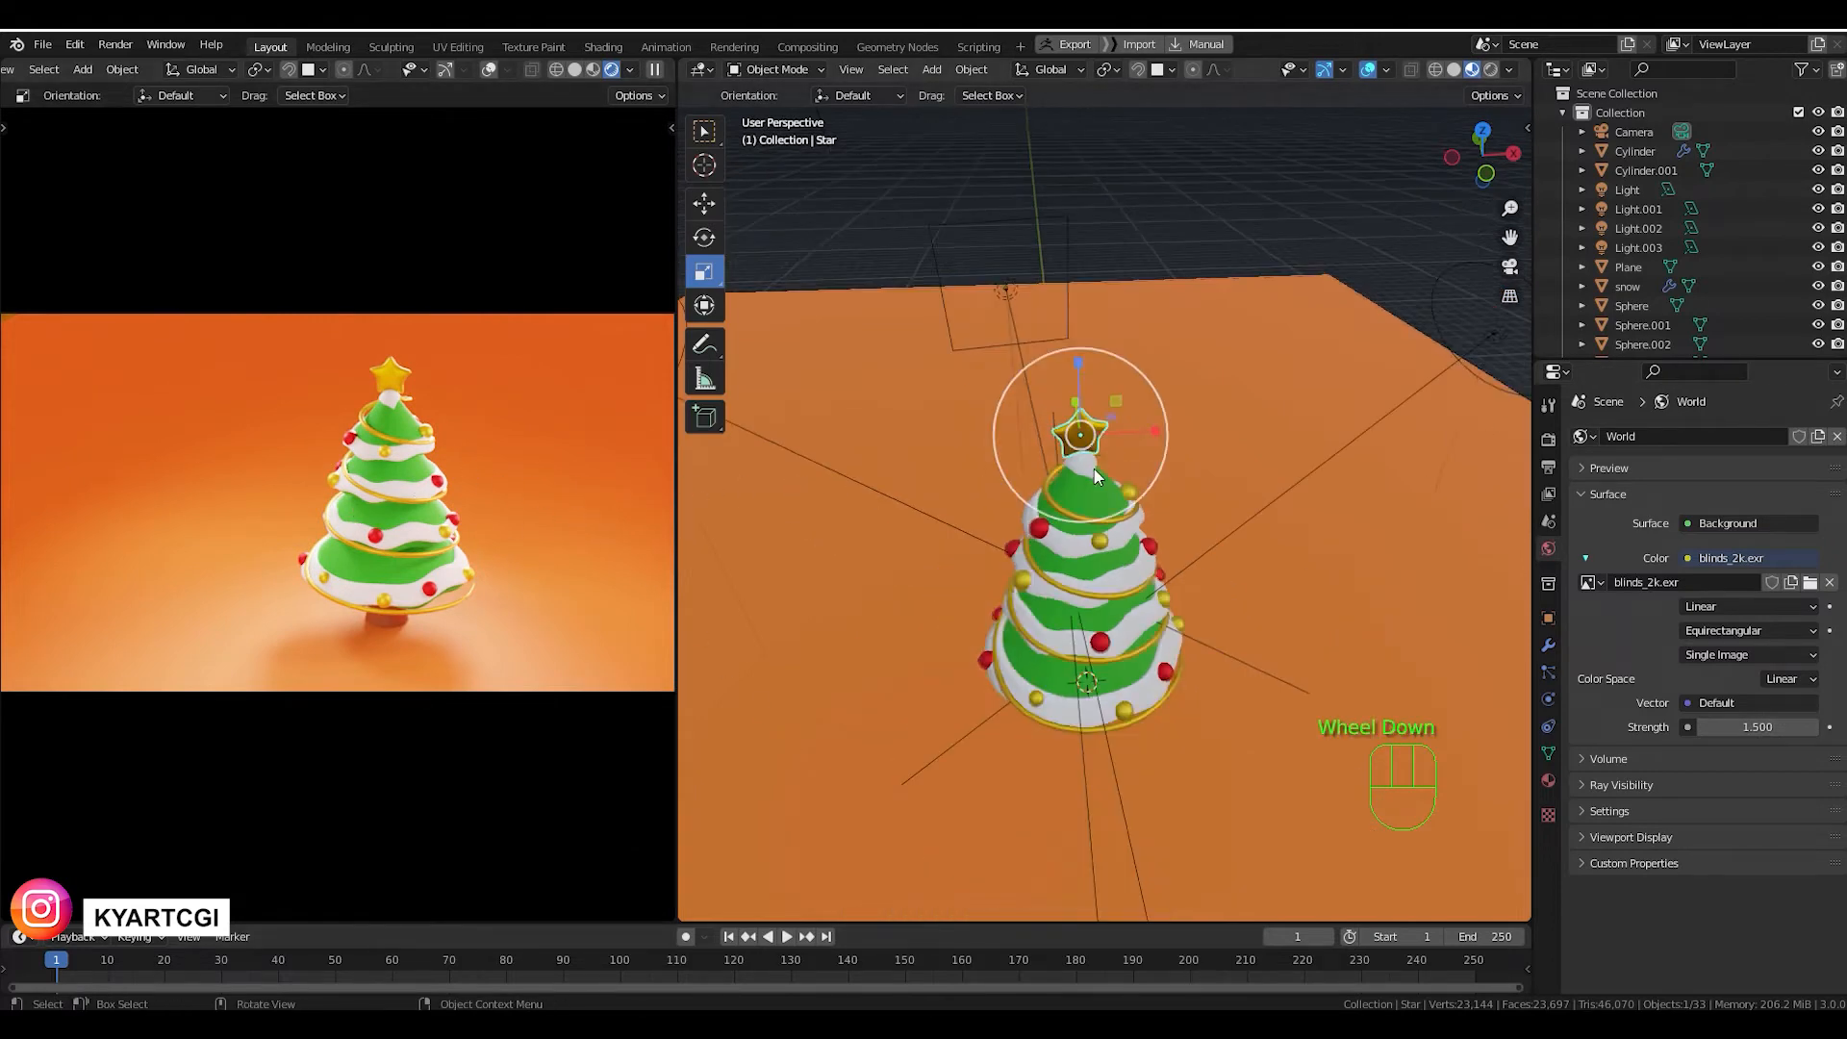
left_click(747, 408)
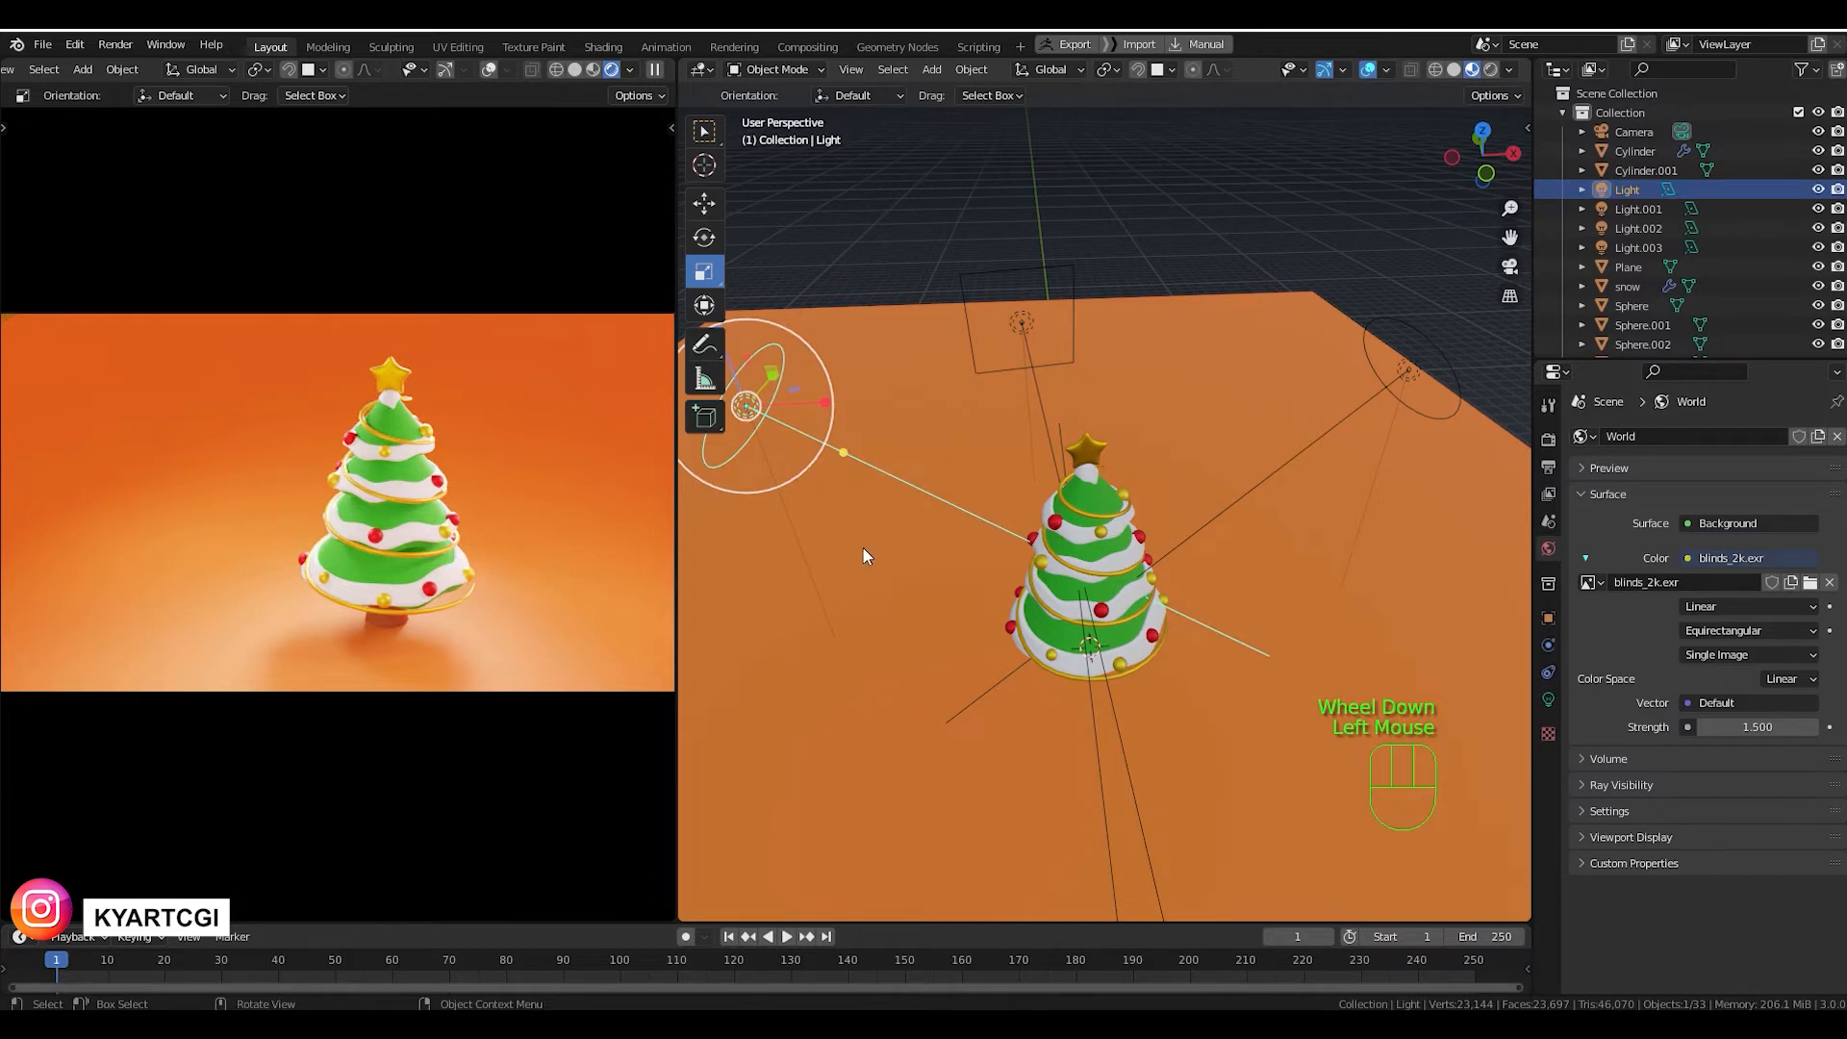
key("s")
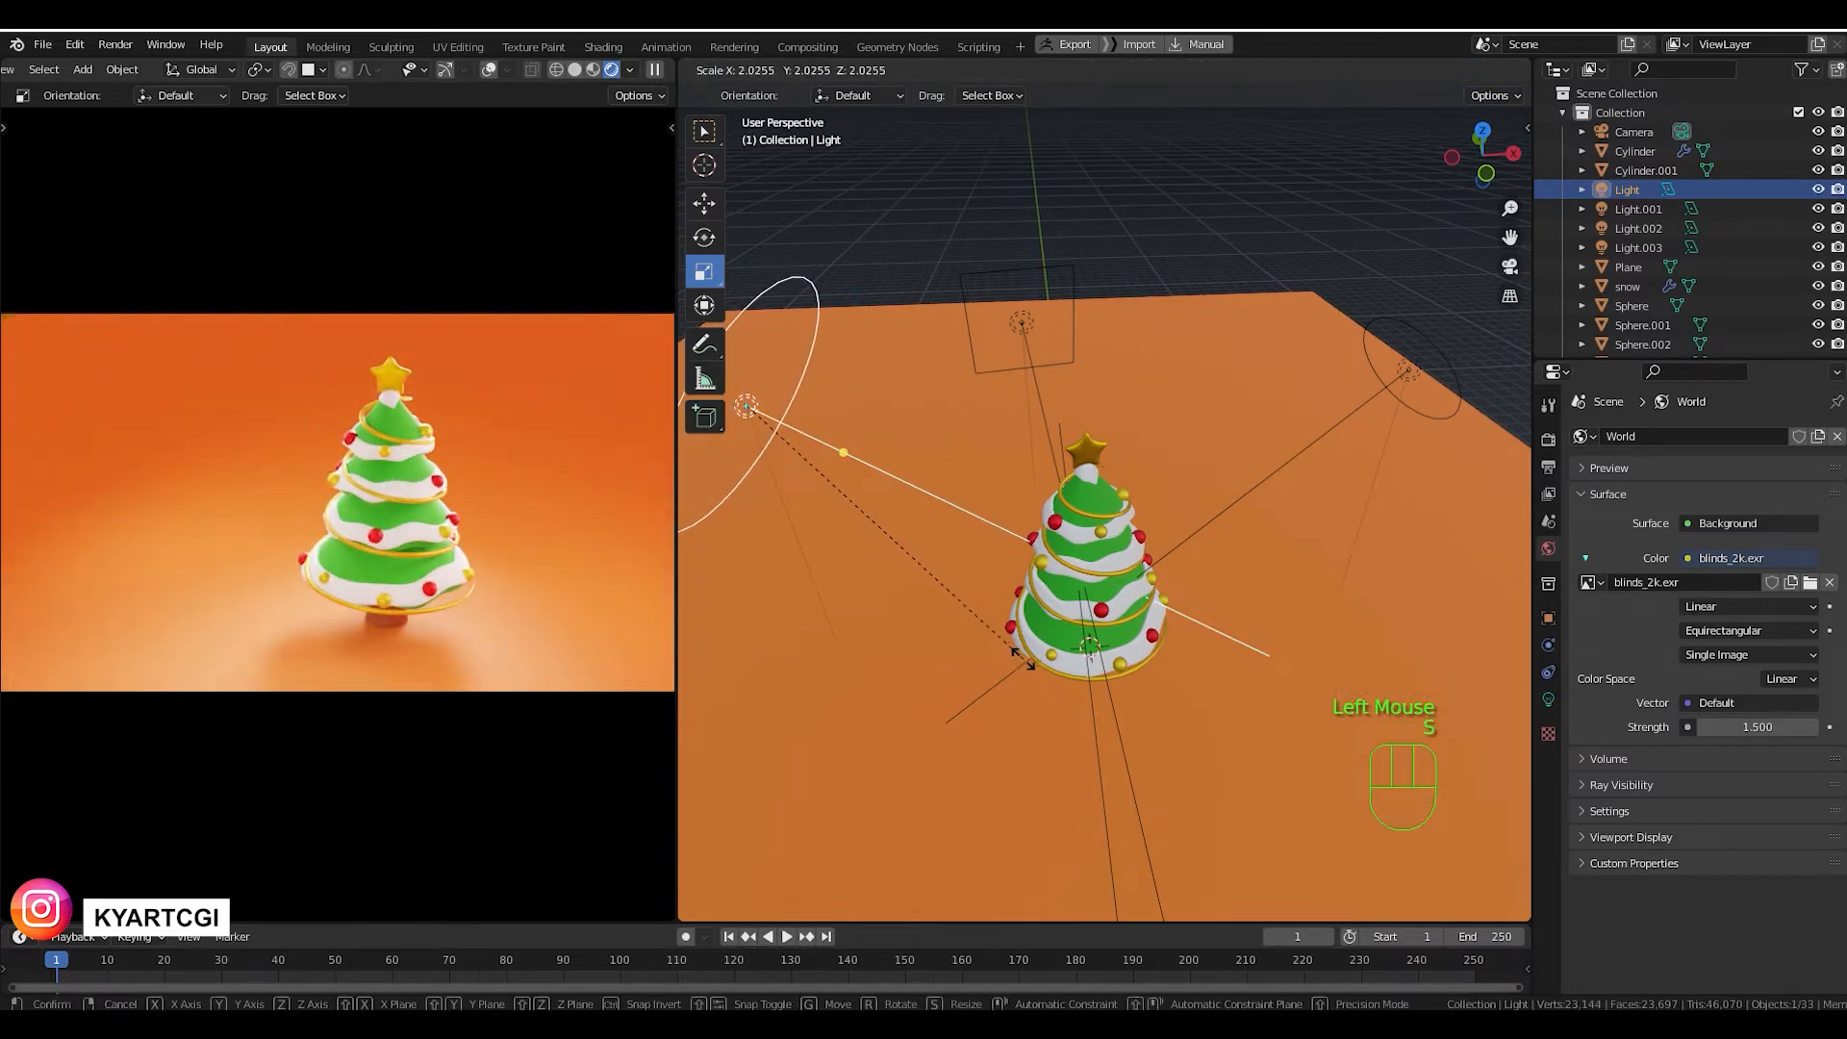
left_click(1024, 662)
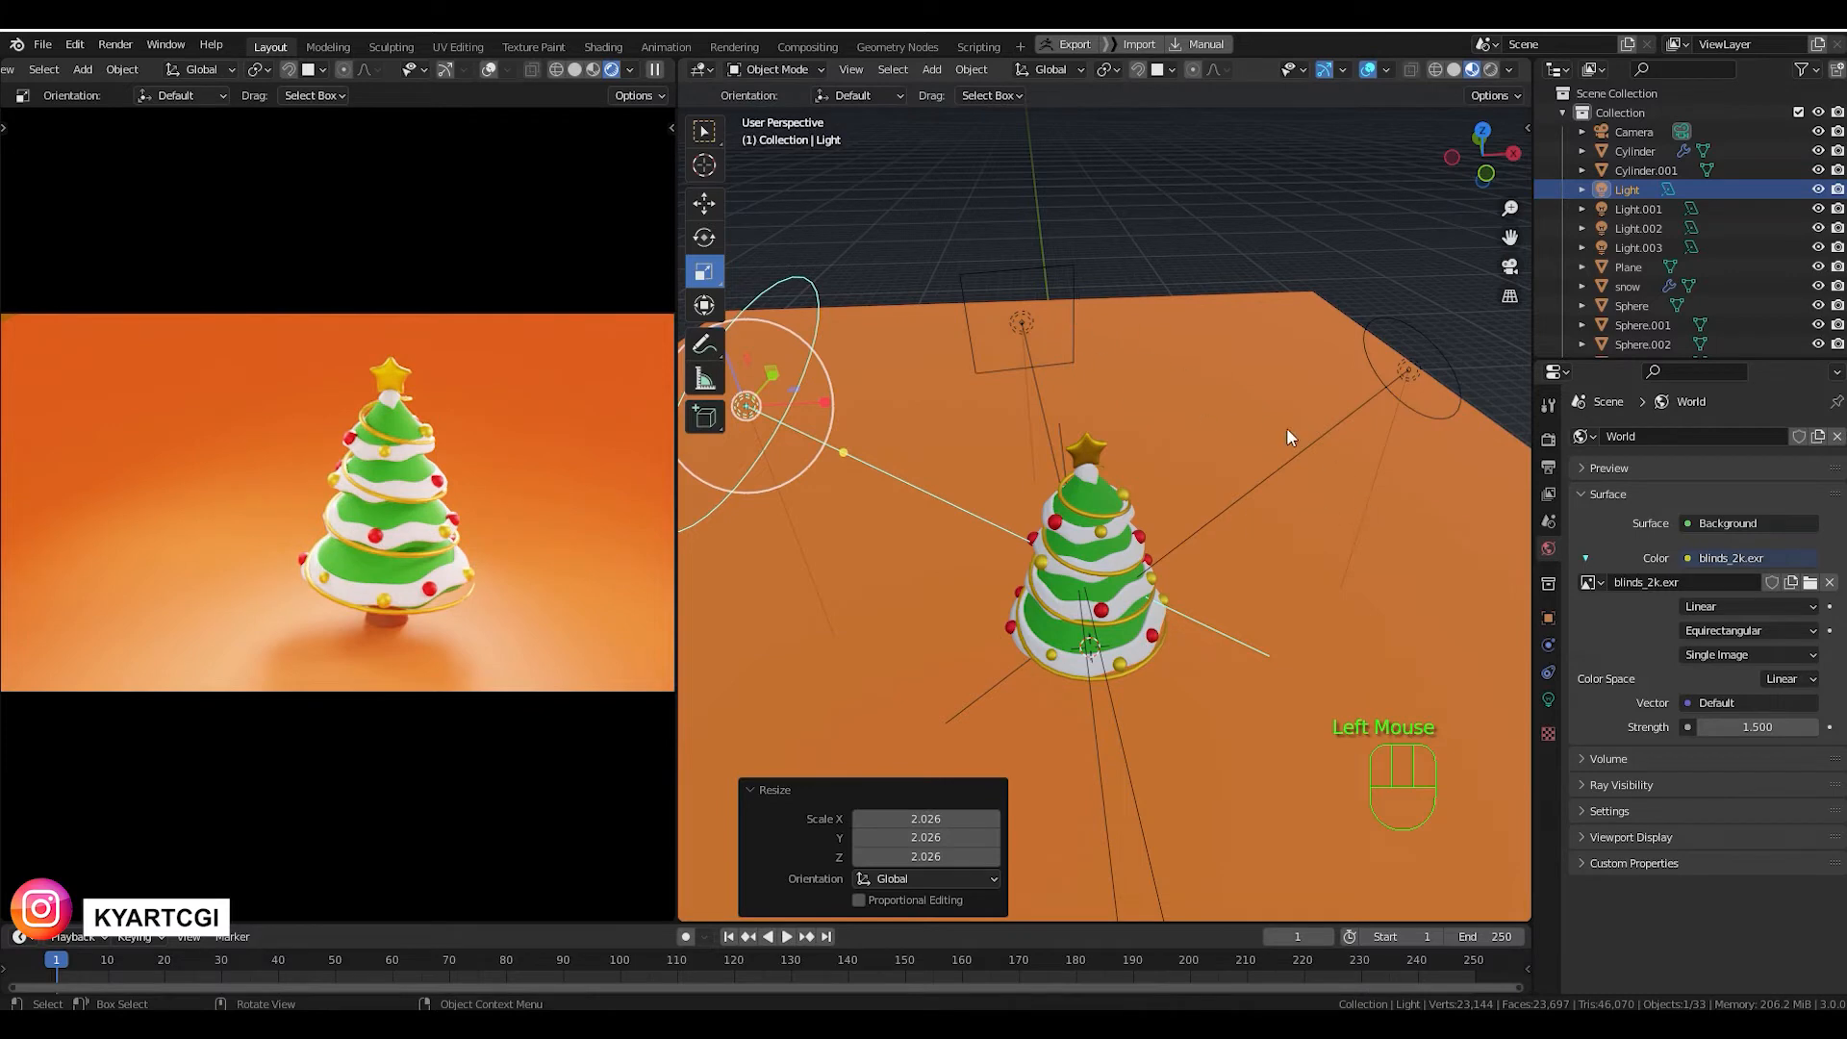
Select Light.001 to the right of the tree and scale it up uniformly.
left_click(1409, 365)
key("s")
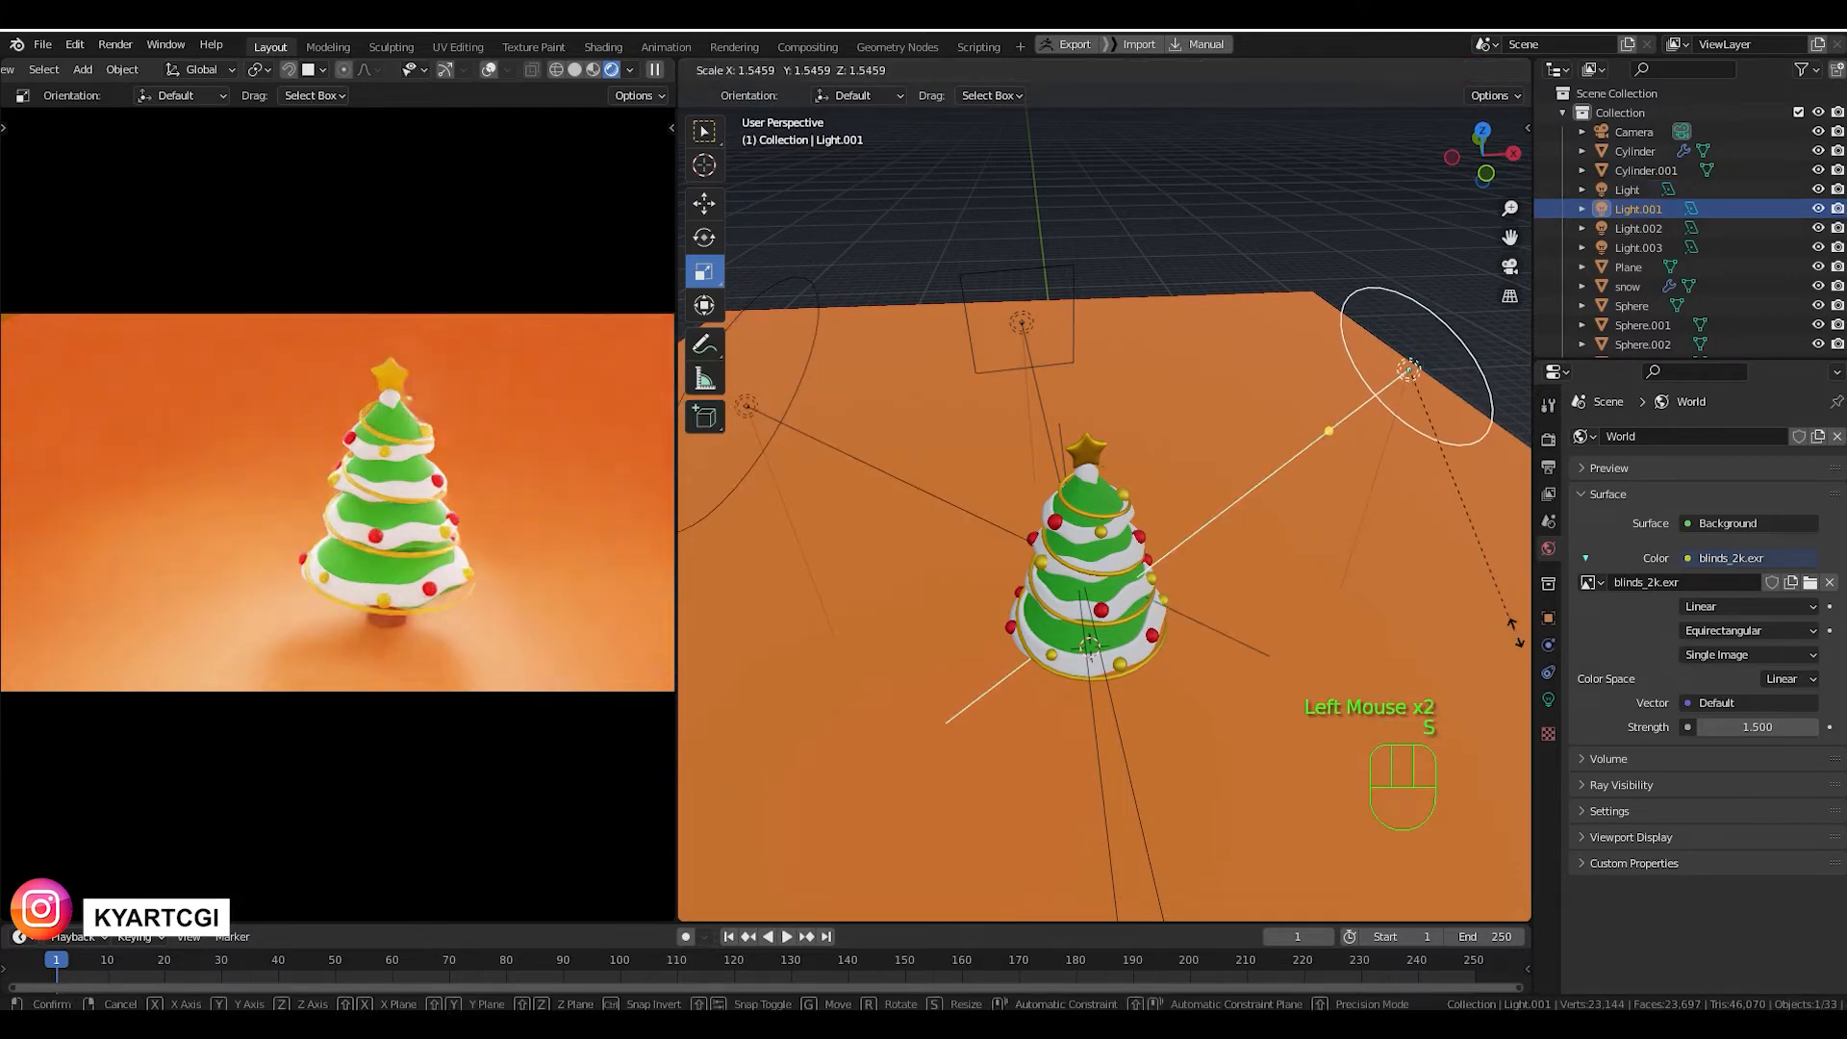
left_click(685, 664)
Select the square area light behind the tree, Light.003, and scale it up uniformly to about 1.383.
left_click(1015, 325)
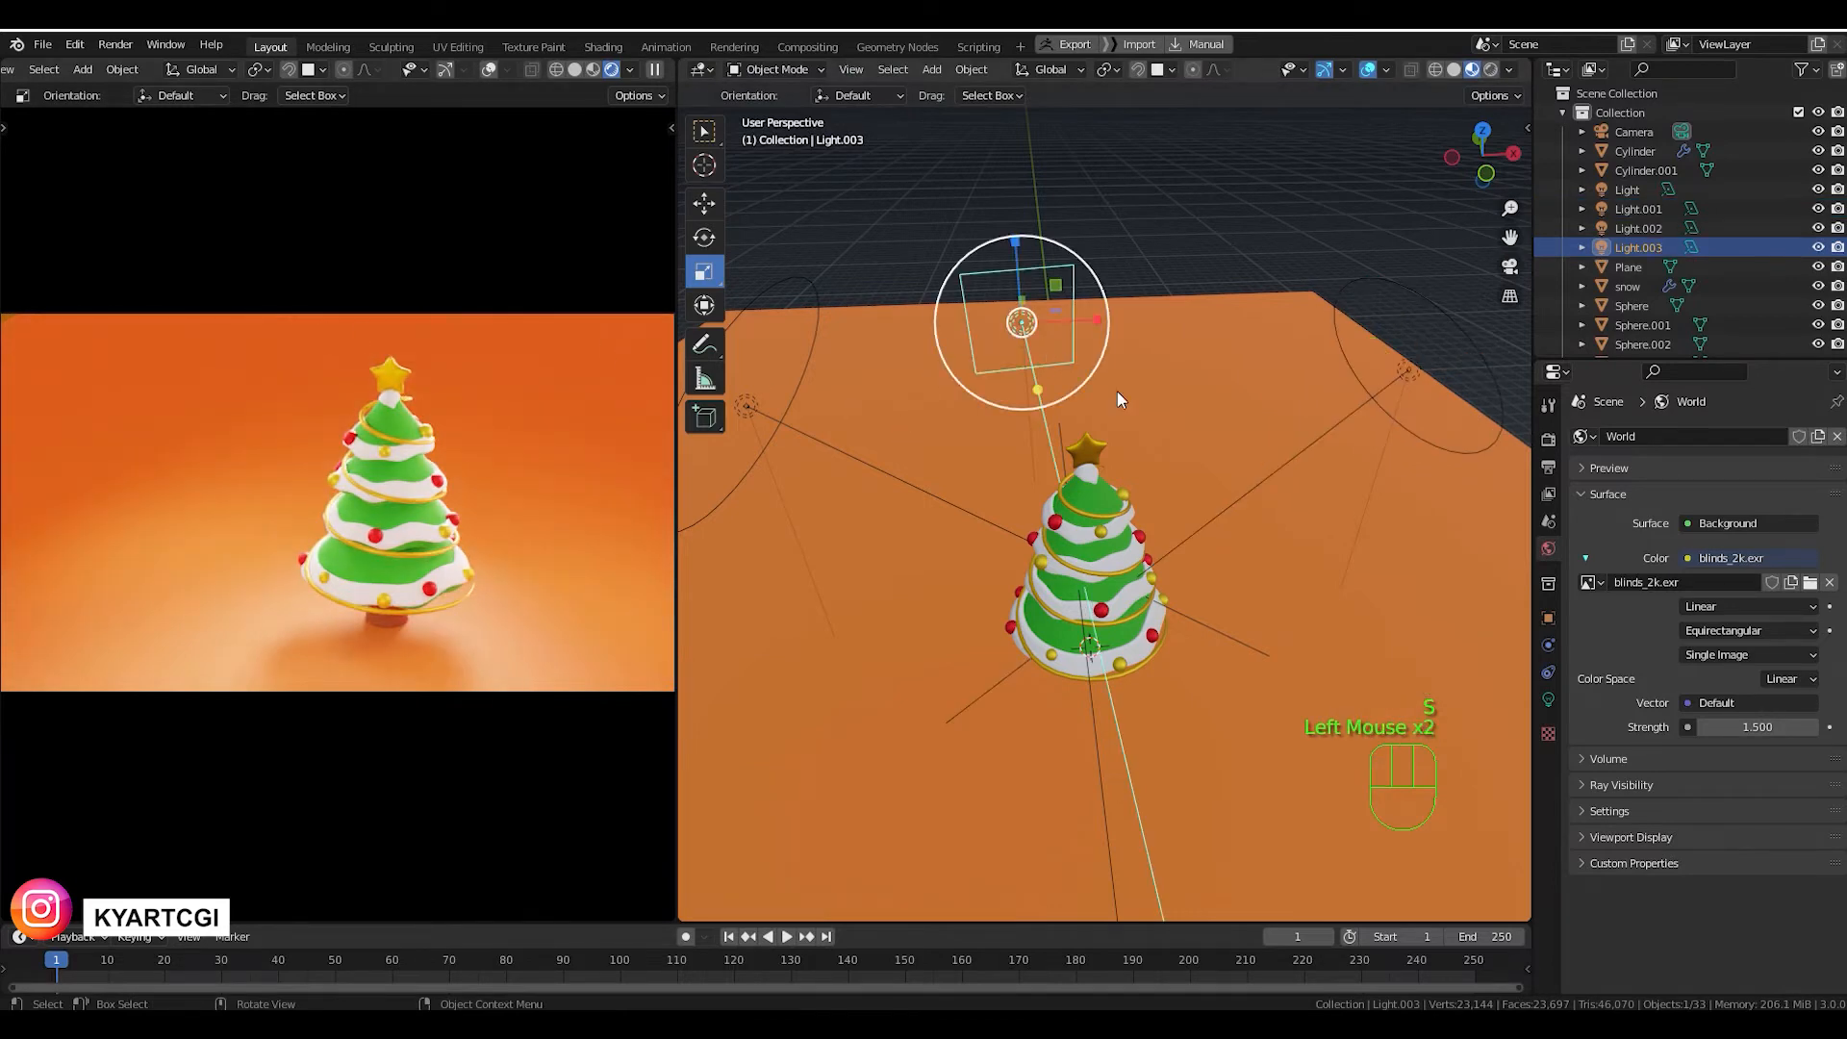
key("s")
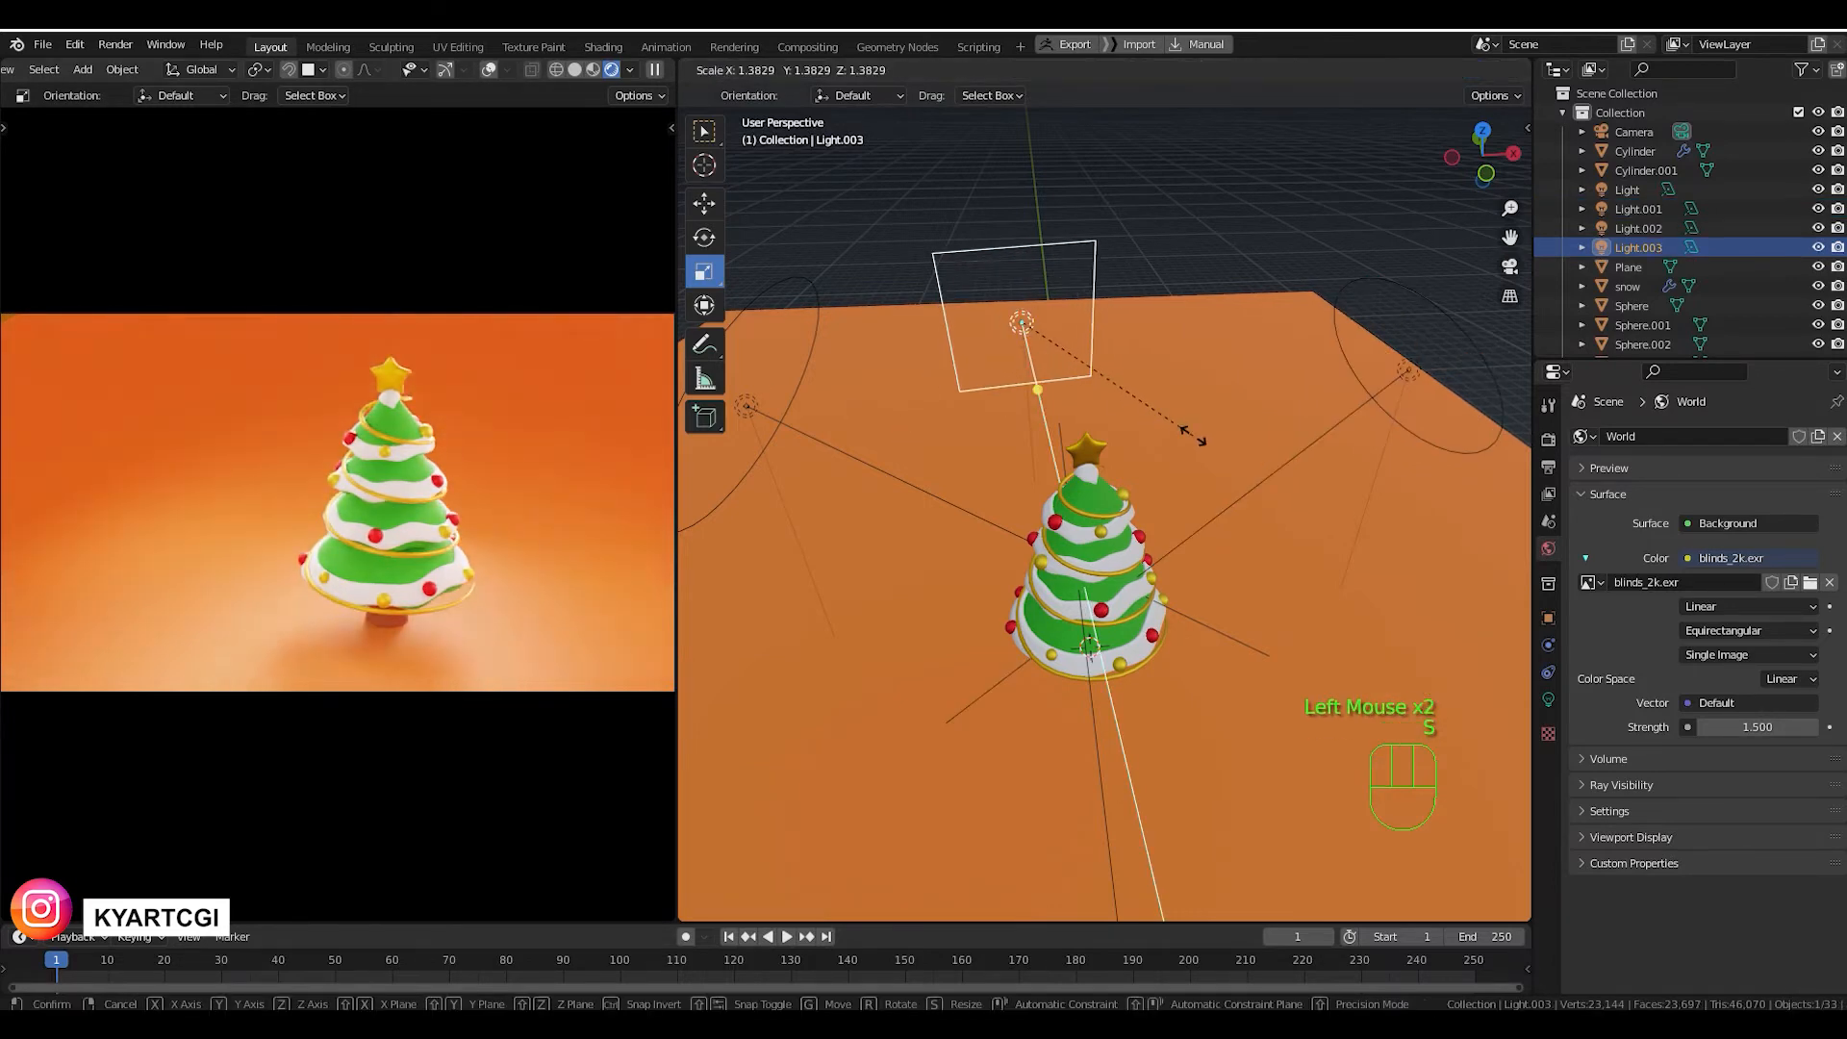
left_click(1193, 434)
scroll(1111, 500, "down", 3)
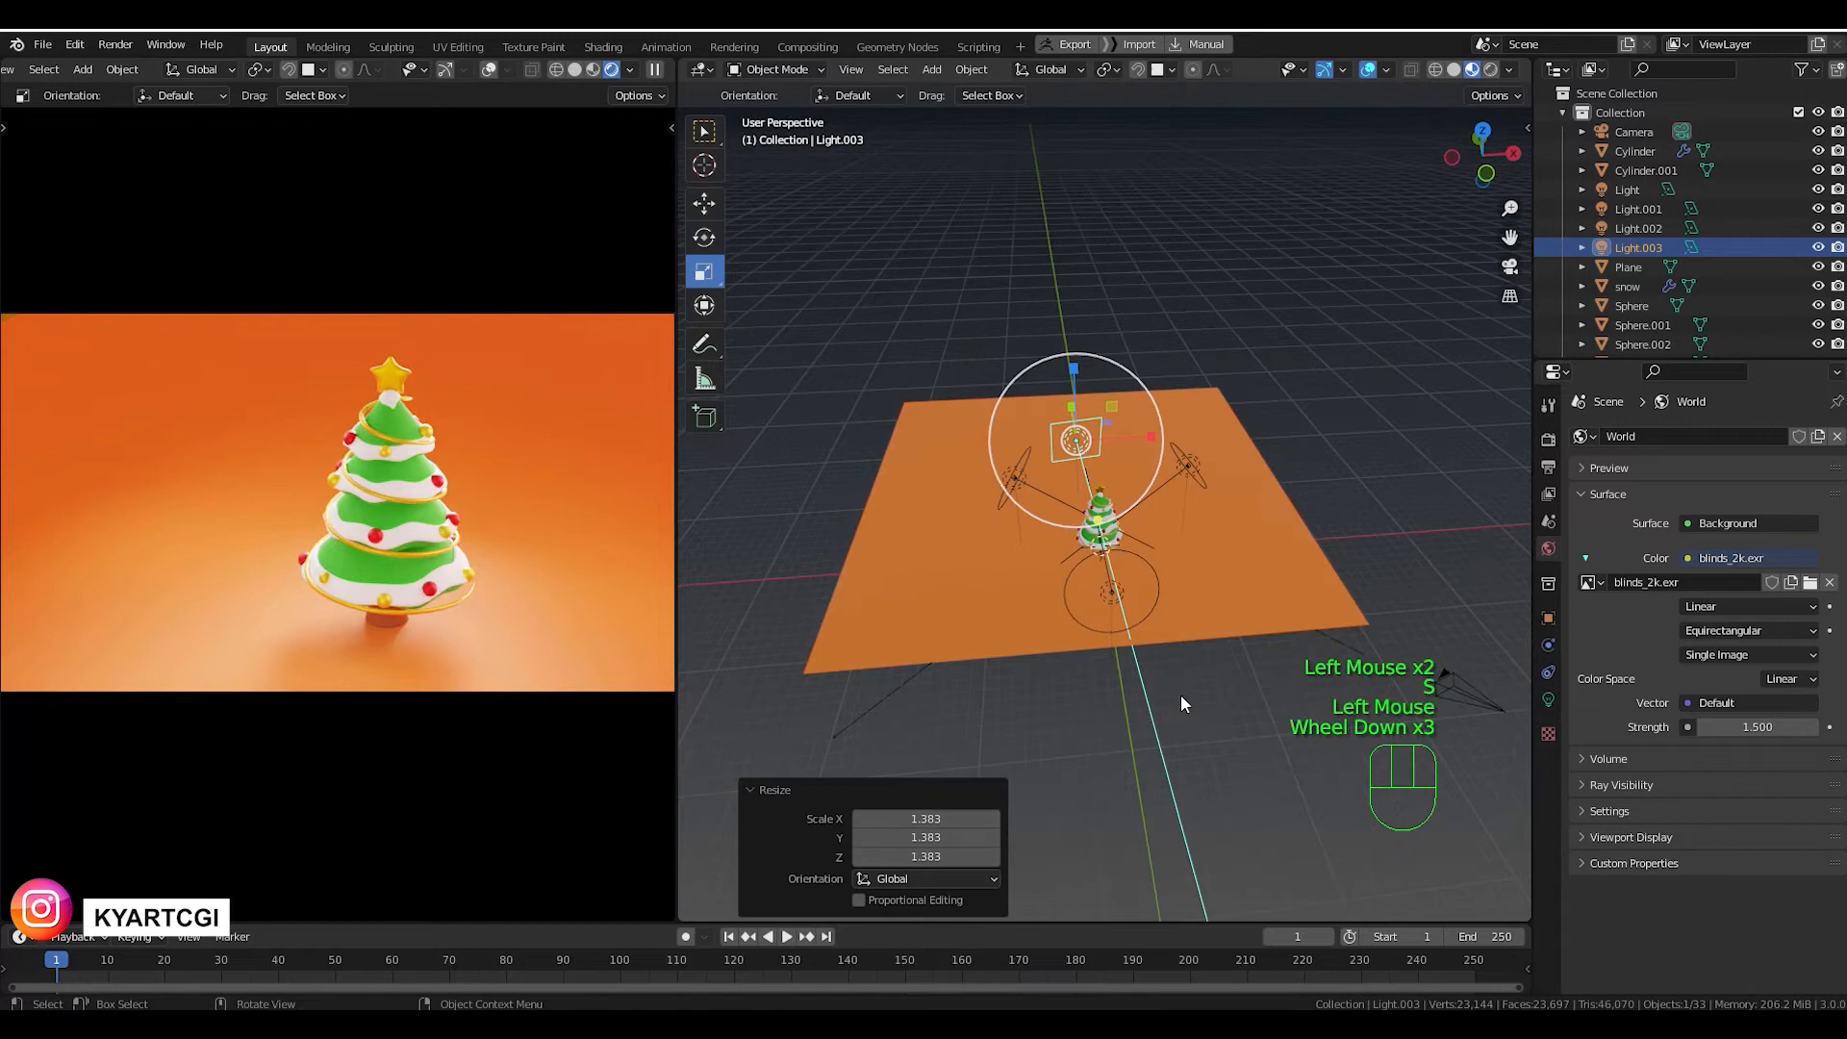
Scale the disk area light in front of the tree, Light.002, up by about 2.676 and back down by about 0.656.
left_click(1129, 588)
key("s")
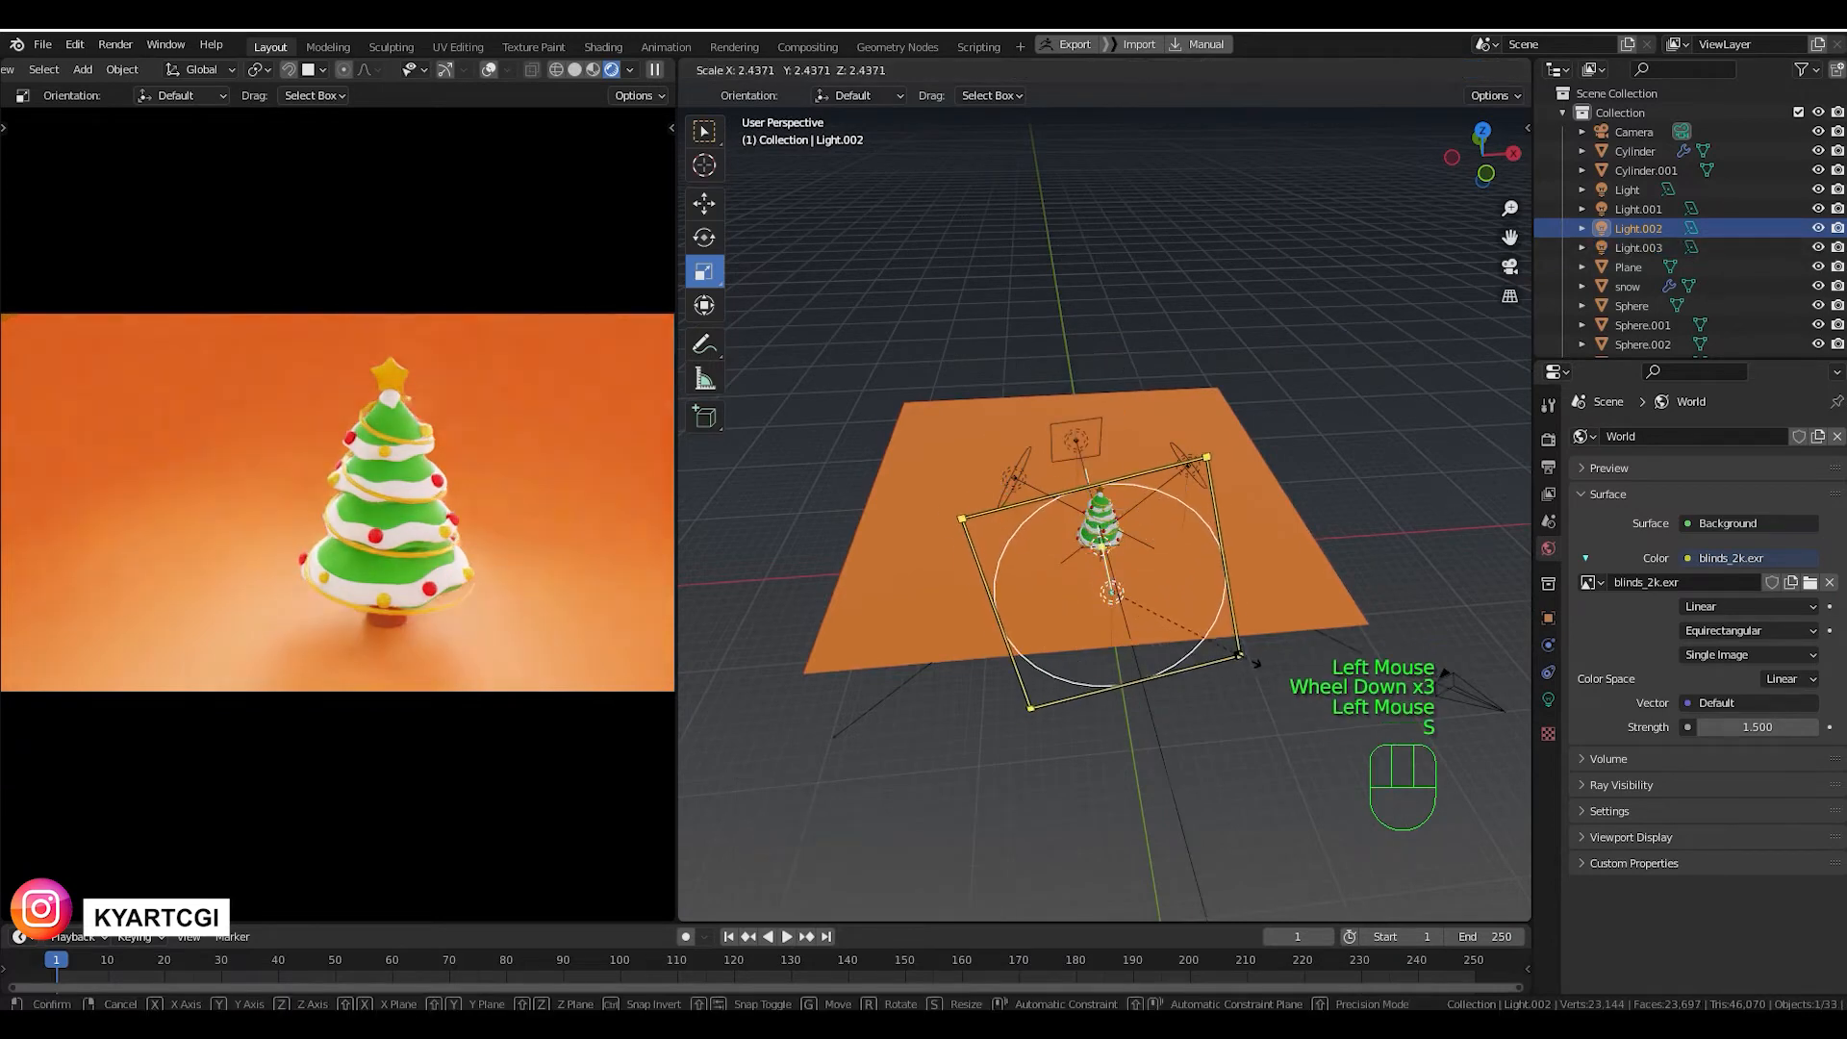
left_click(1270, 670)
key("s")
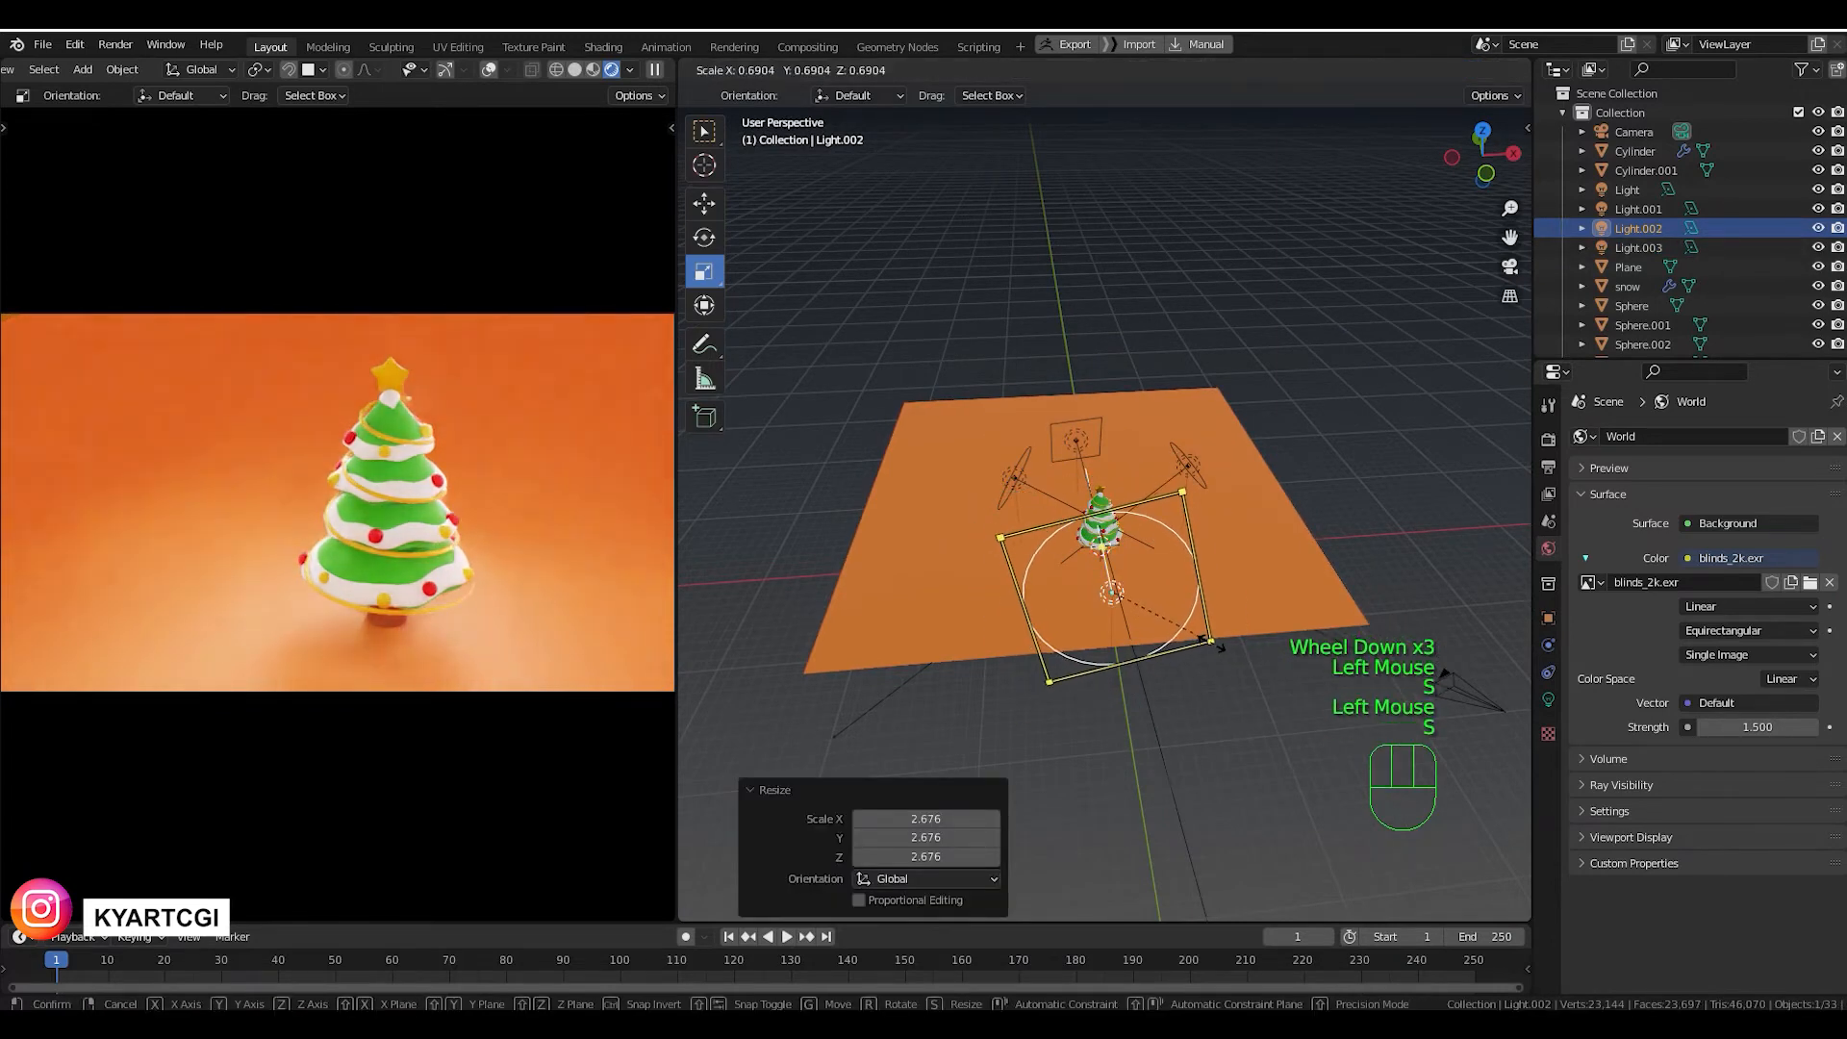
left_click(1218, 644)
Set the power of the disk area light to the left of the tree, Light, to 1000 W.
scroll(1157, 575, "up", 2)
middle_click_drag(1157, 576, 1114, 591)
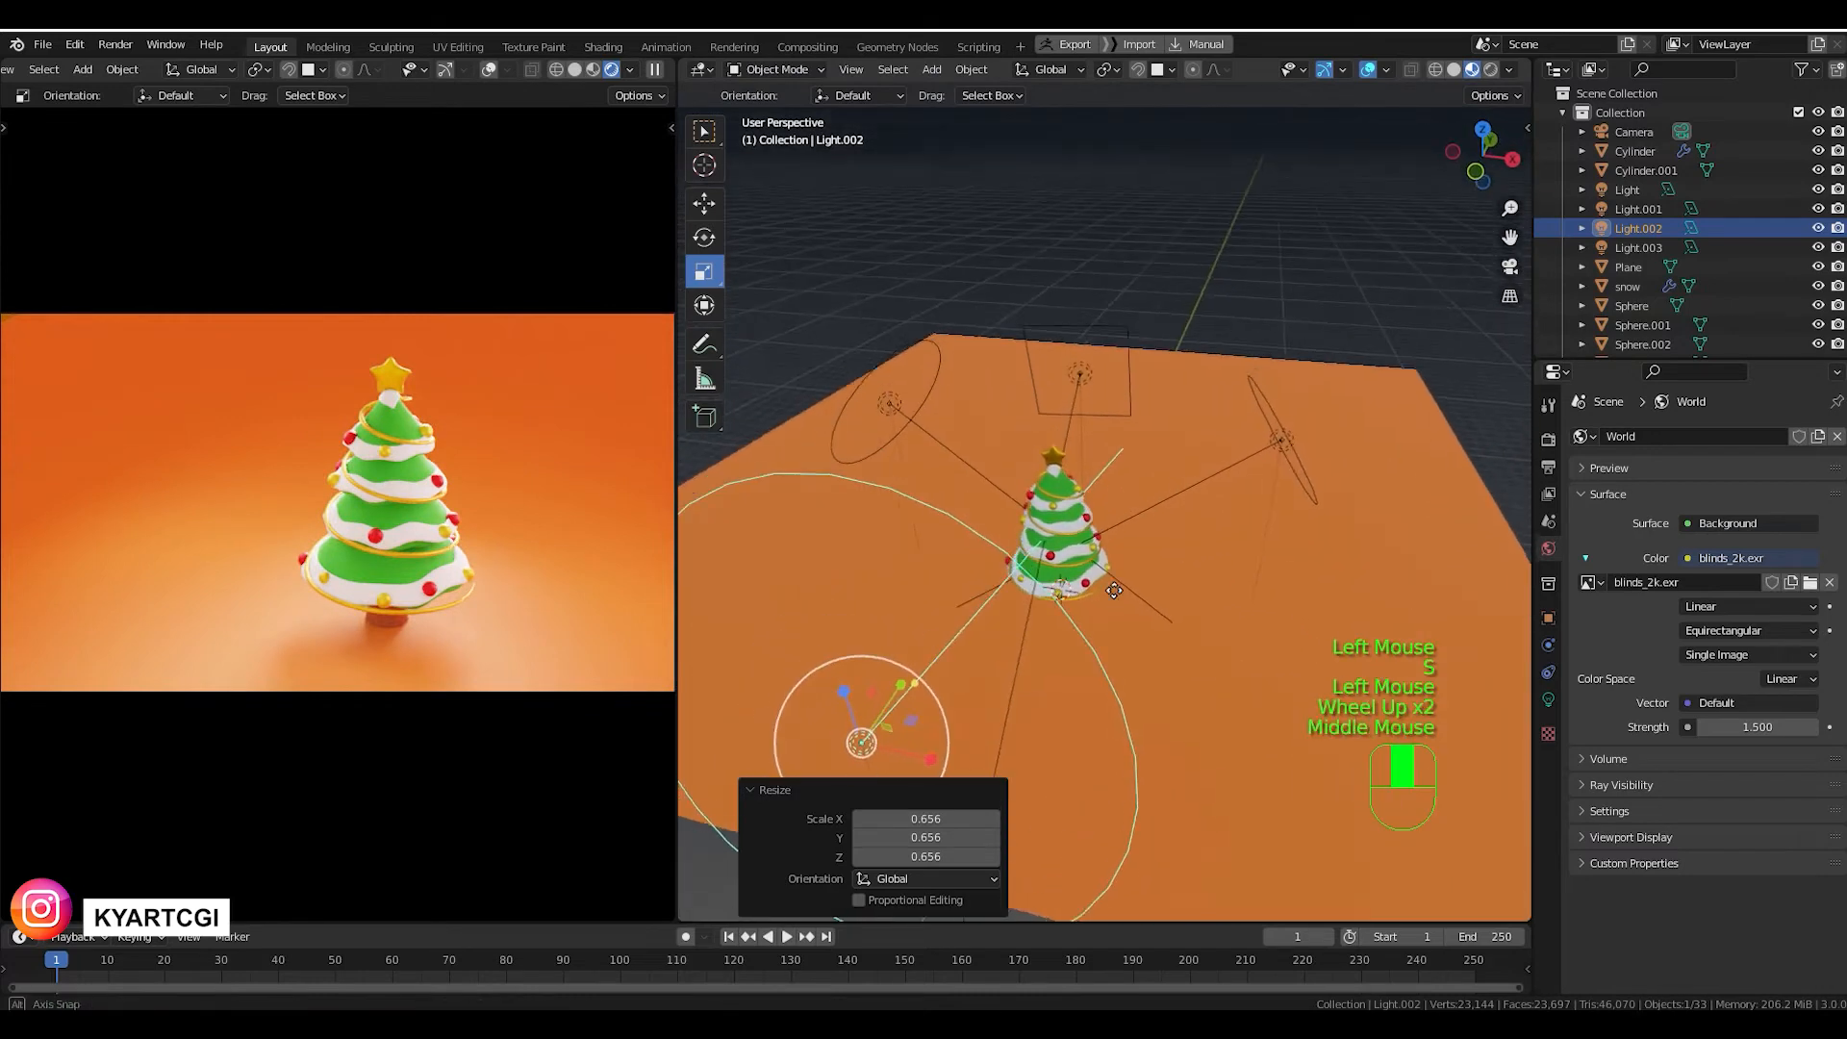
left_click(889, 402)
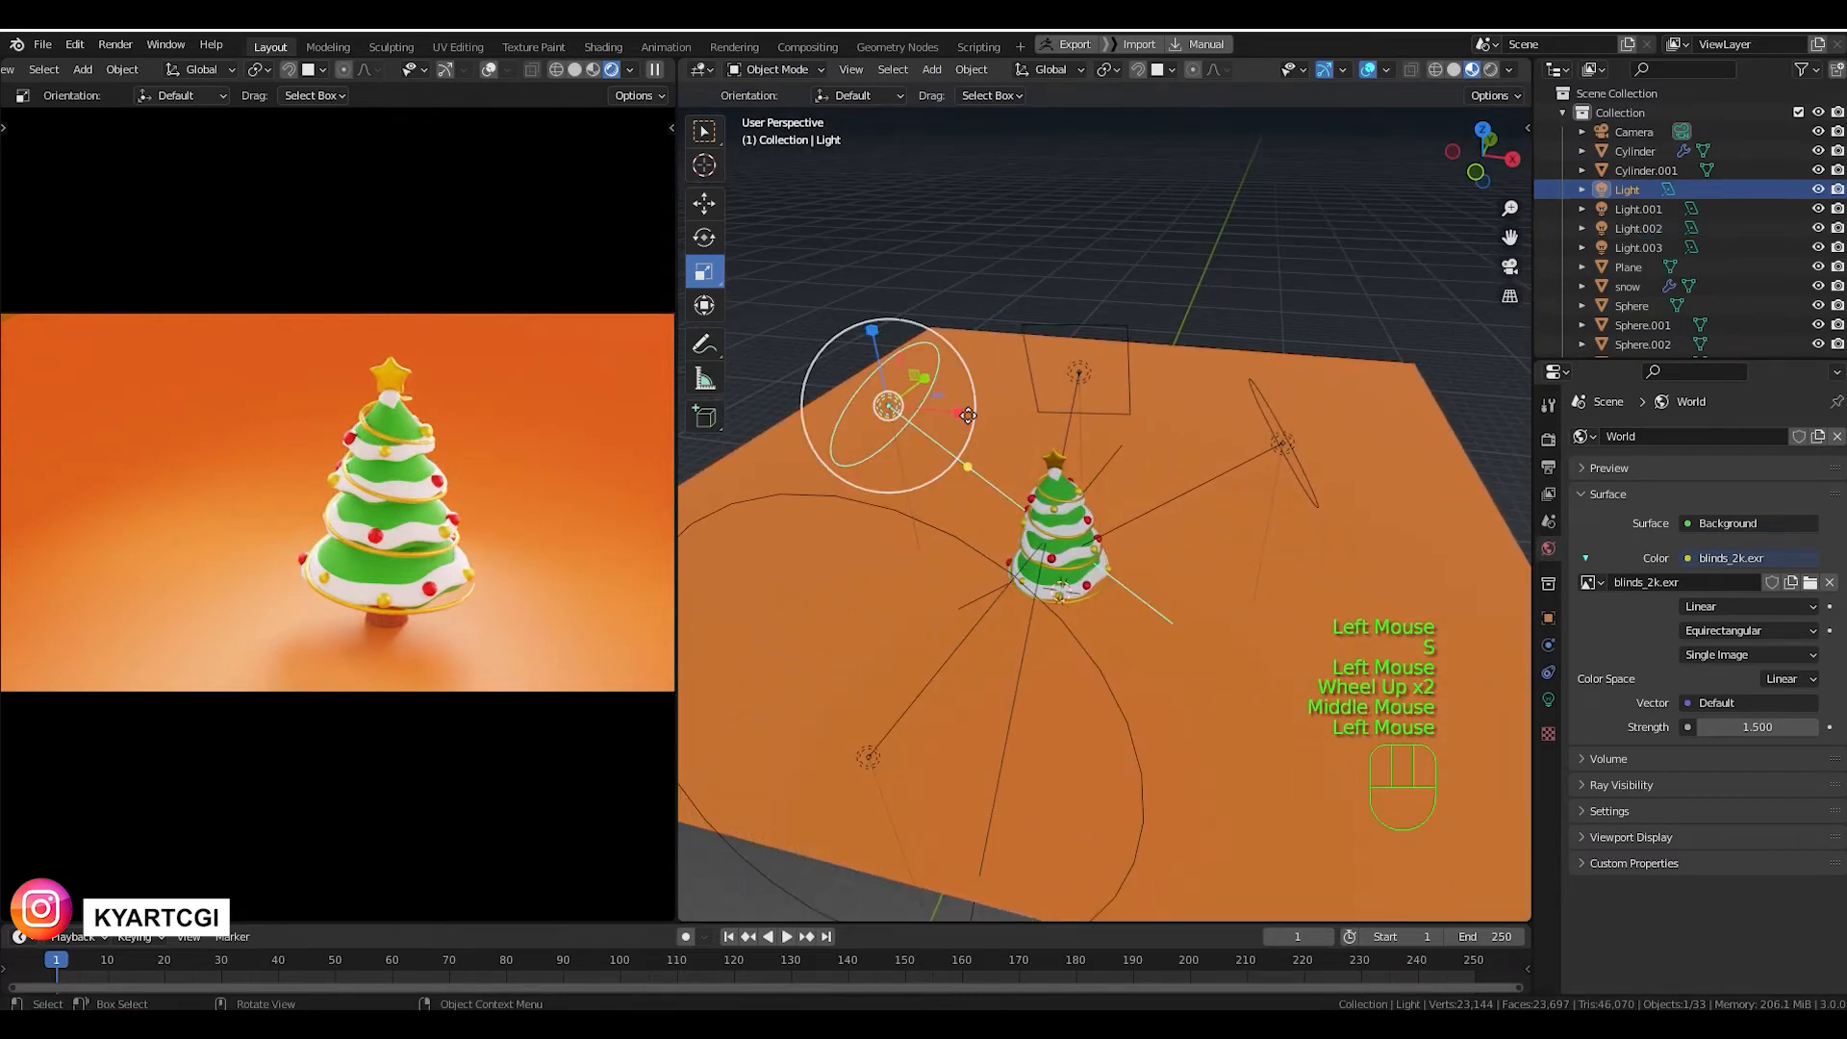
left_click(1546, 698)
double_click(1746, 569)
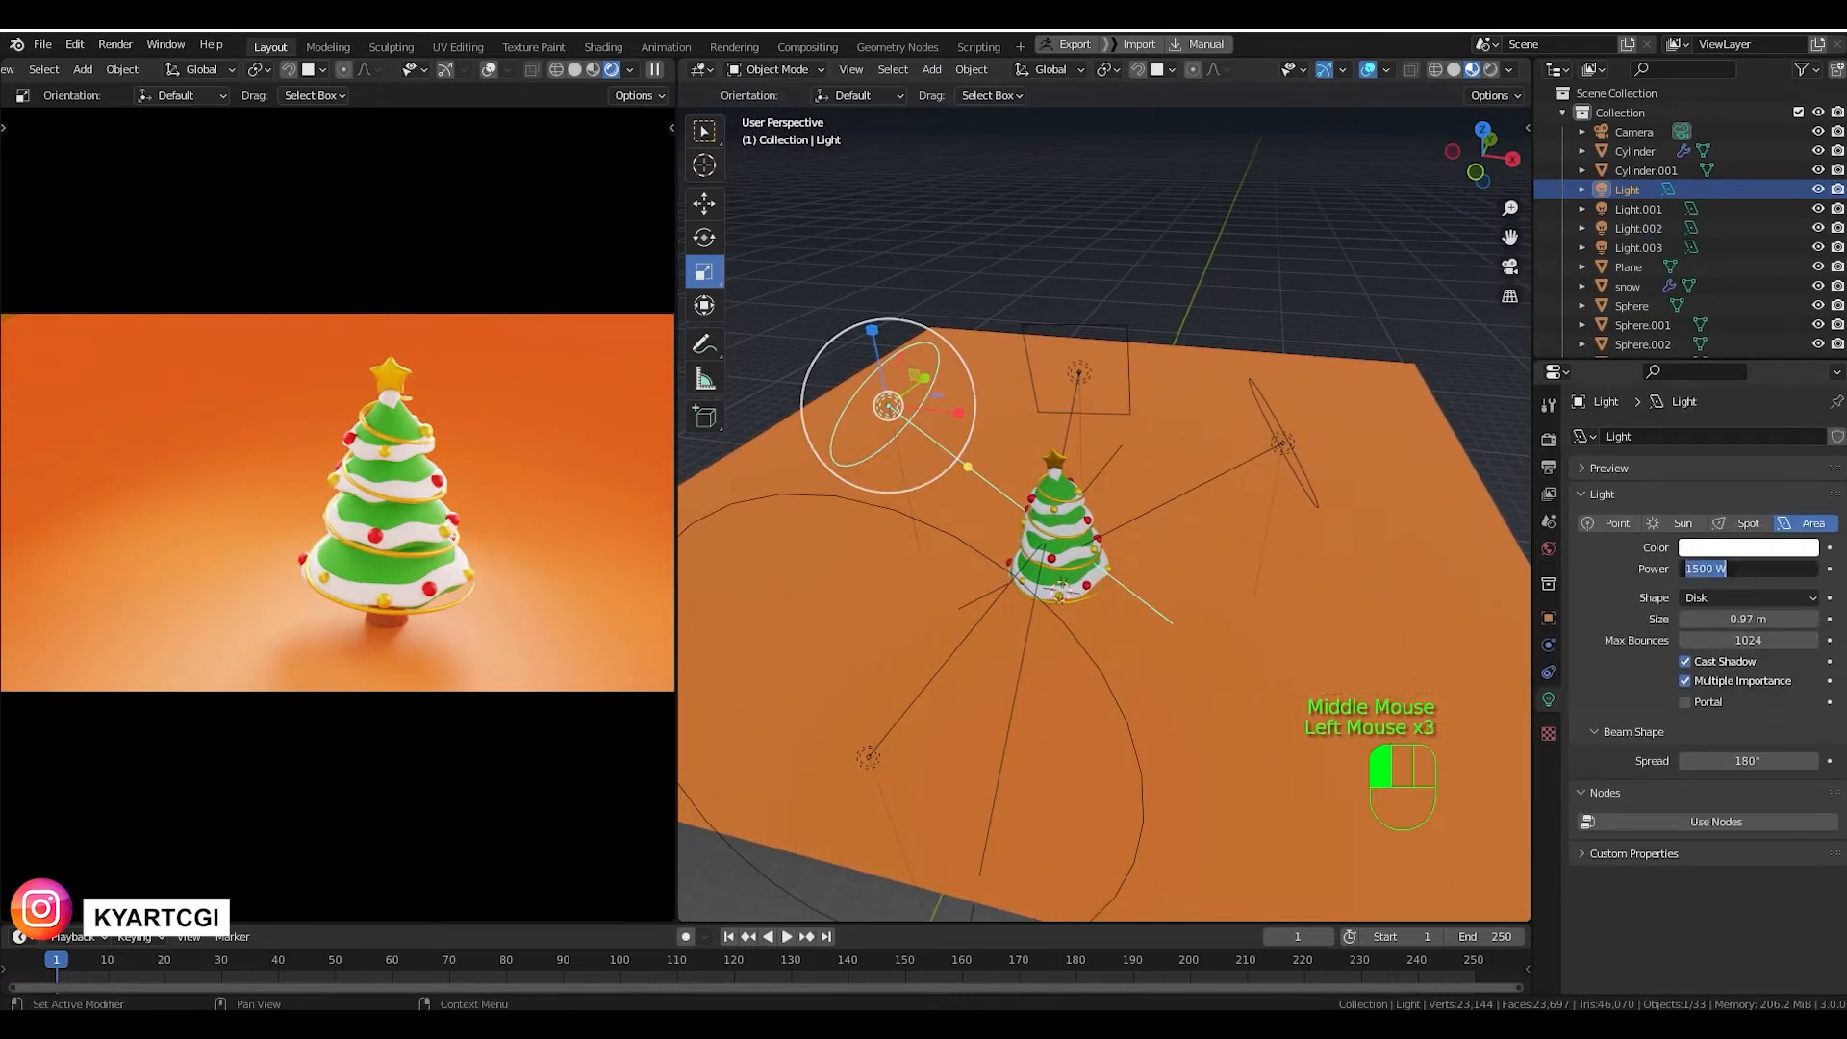
type("100")
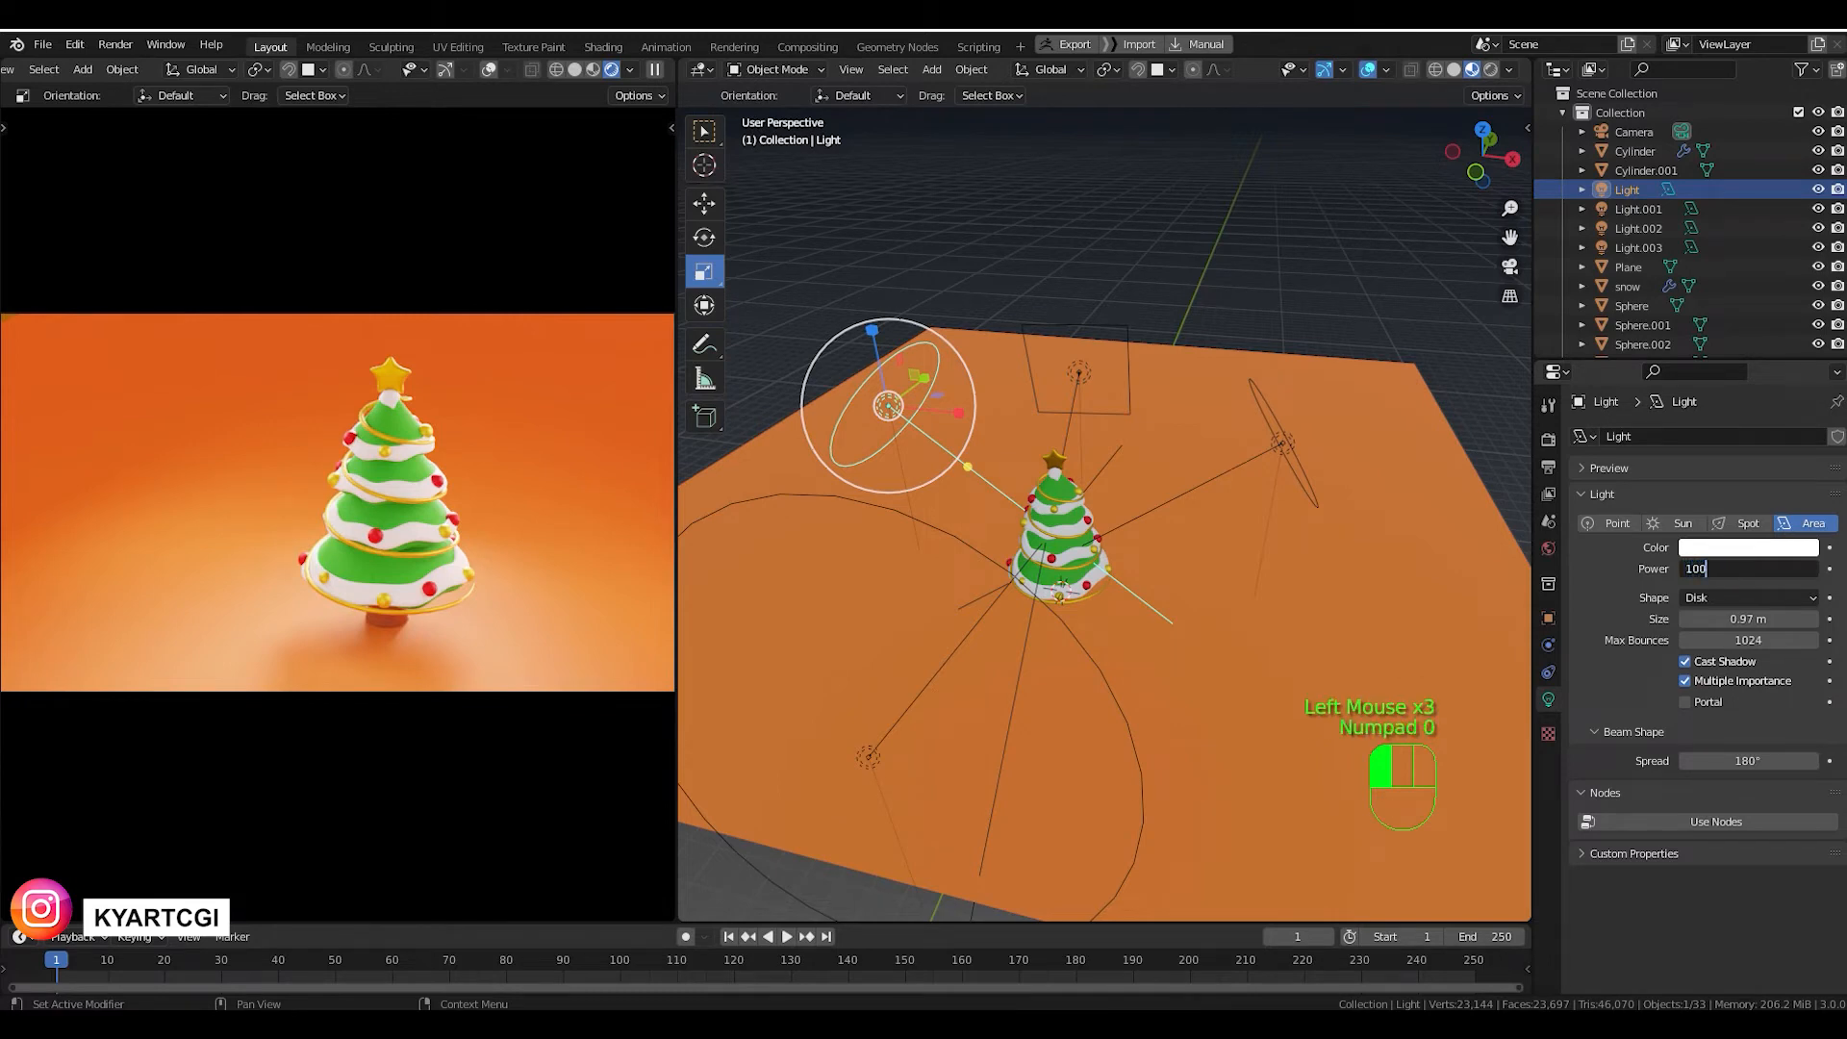
type("0")
key("Return")
Set the power of the disk area light to the right of the tree, Light.001, to 2000 W.
left_click(1281, 437)
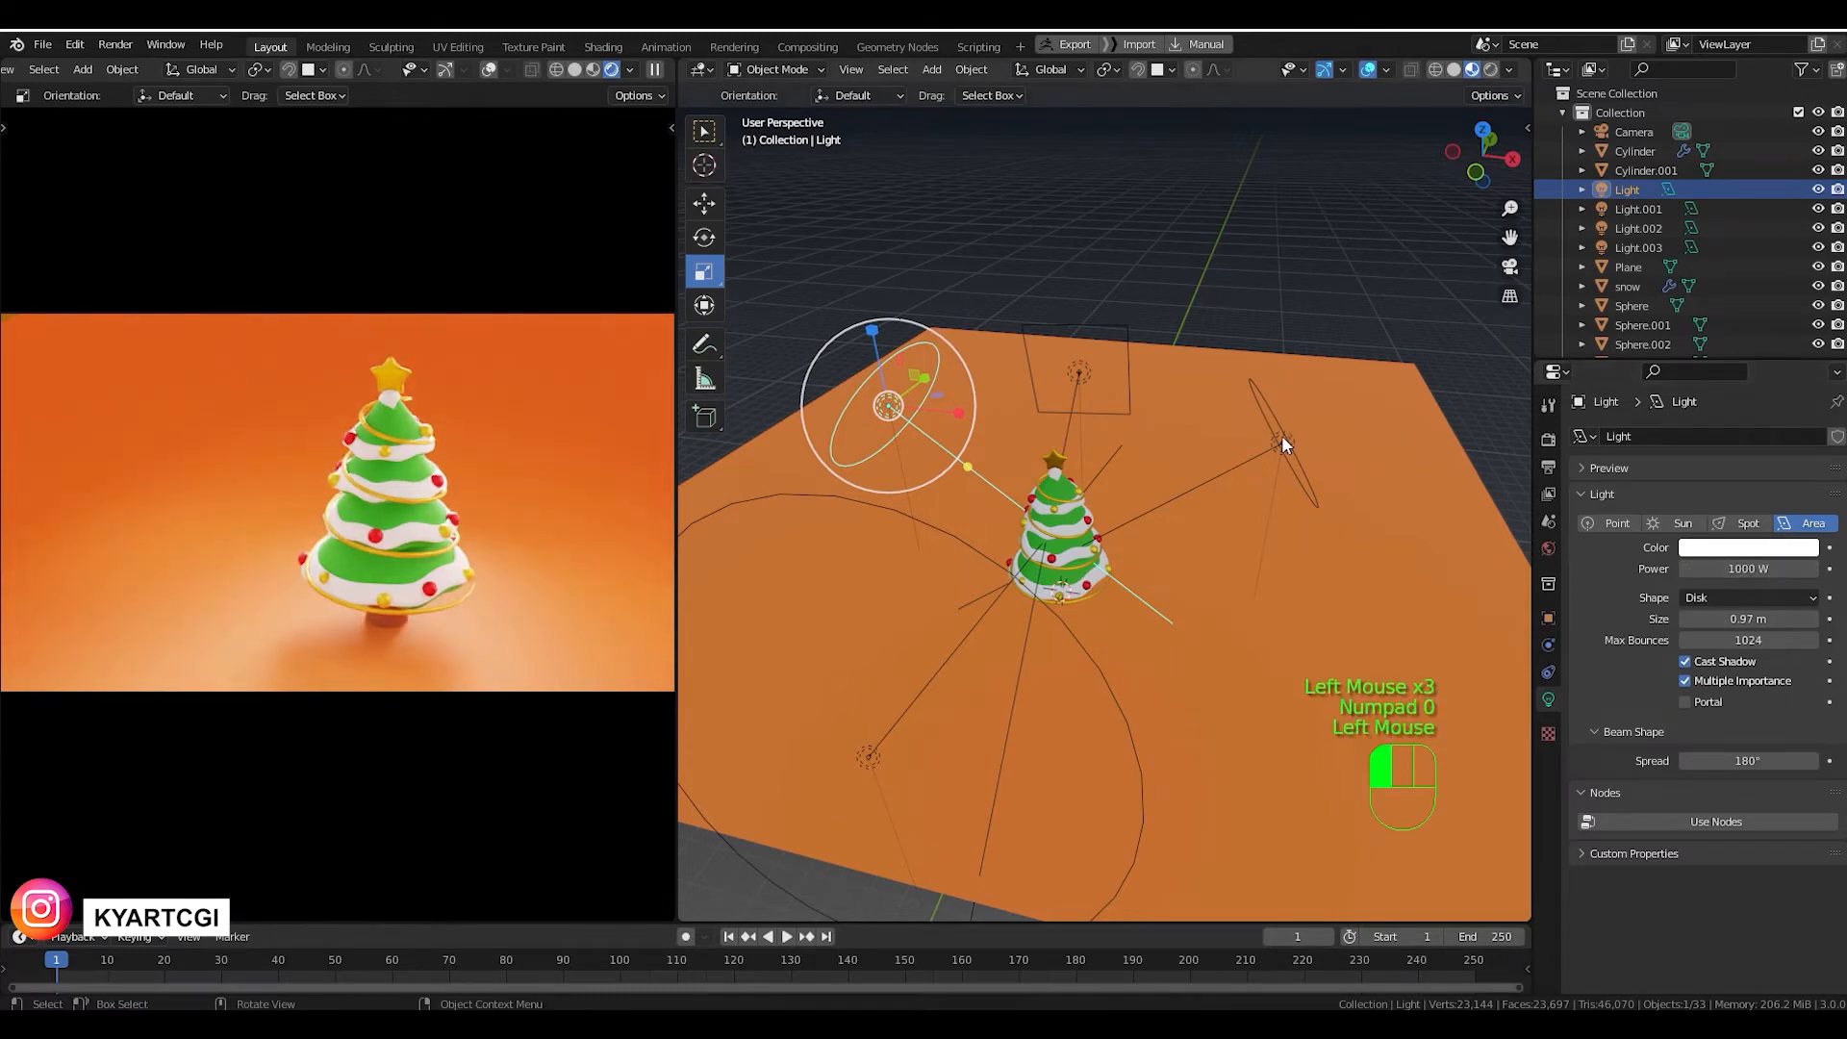
left_click(1281, 443)
double_click(1749, 569)
type("2")
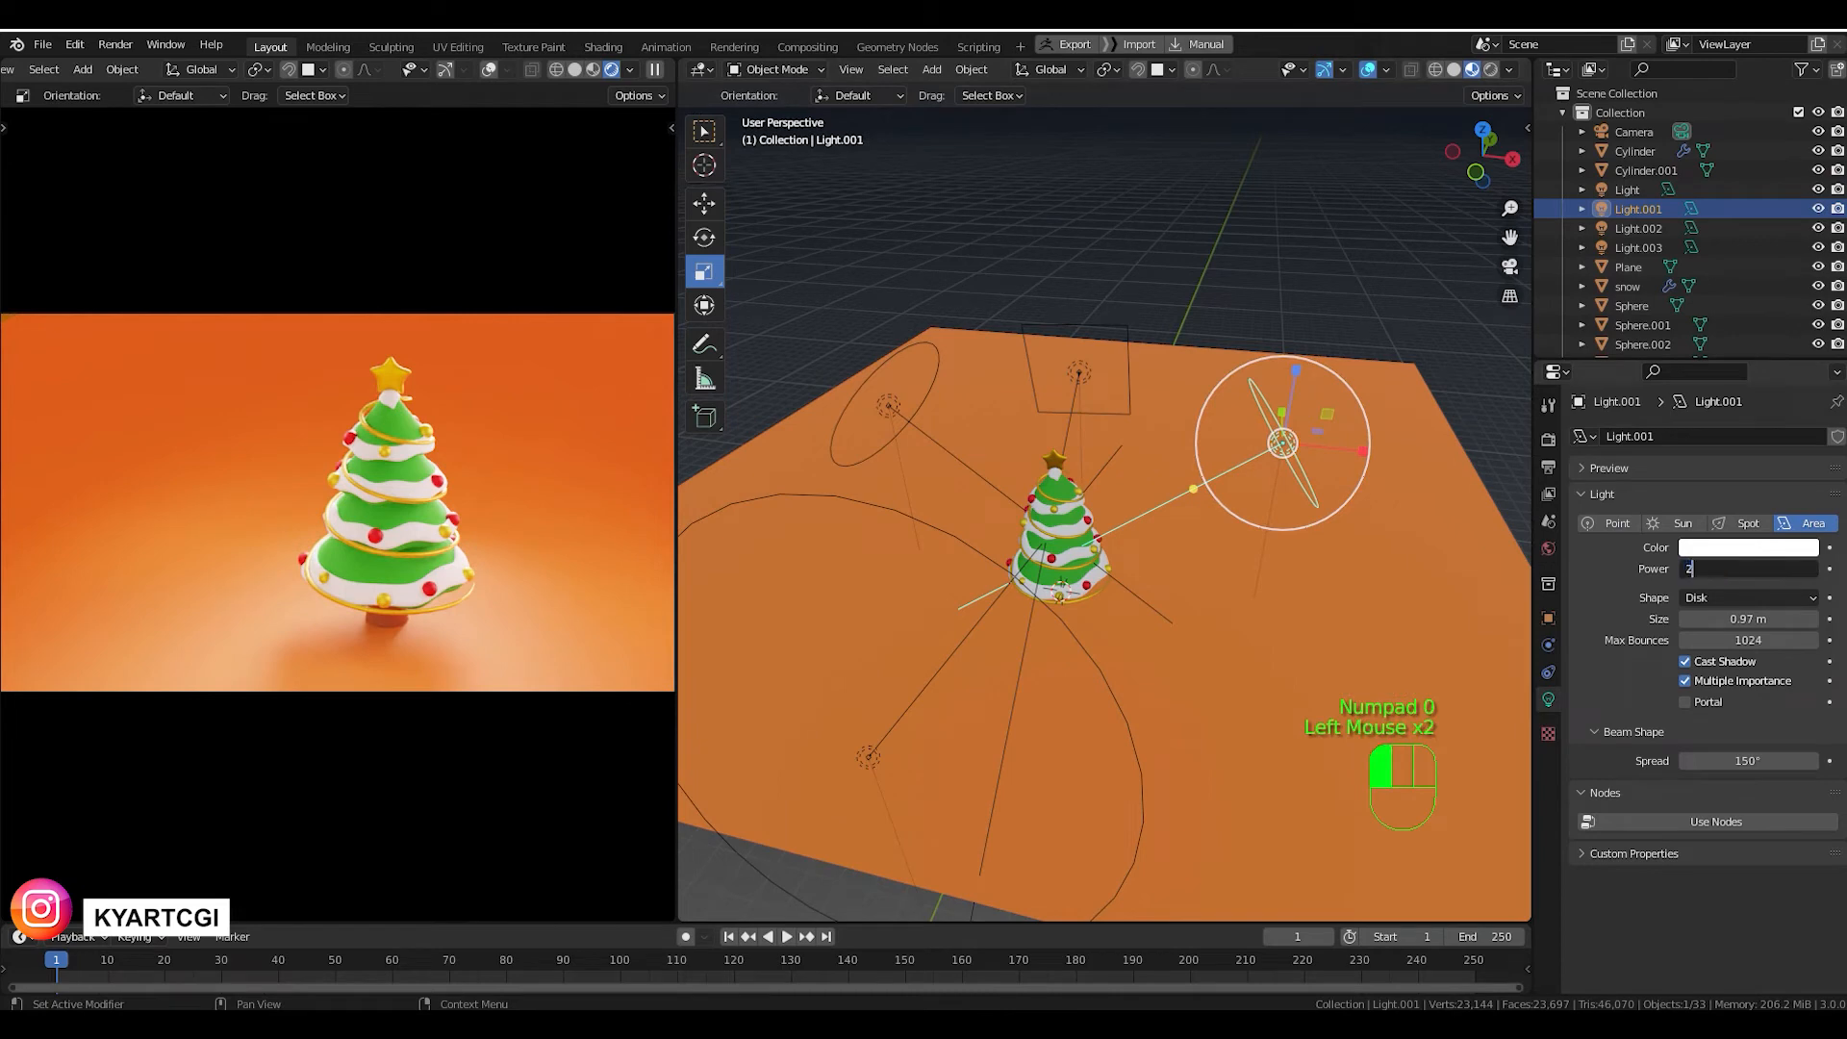
type("00")
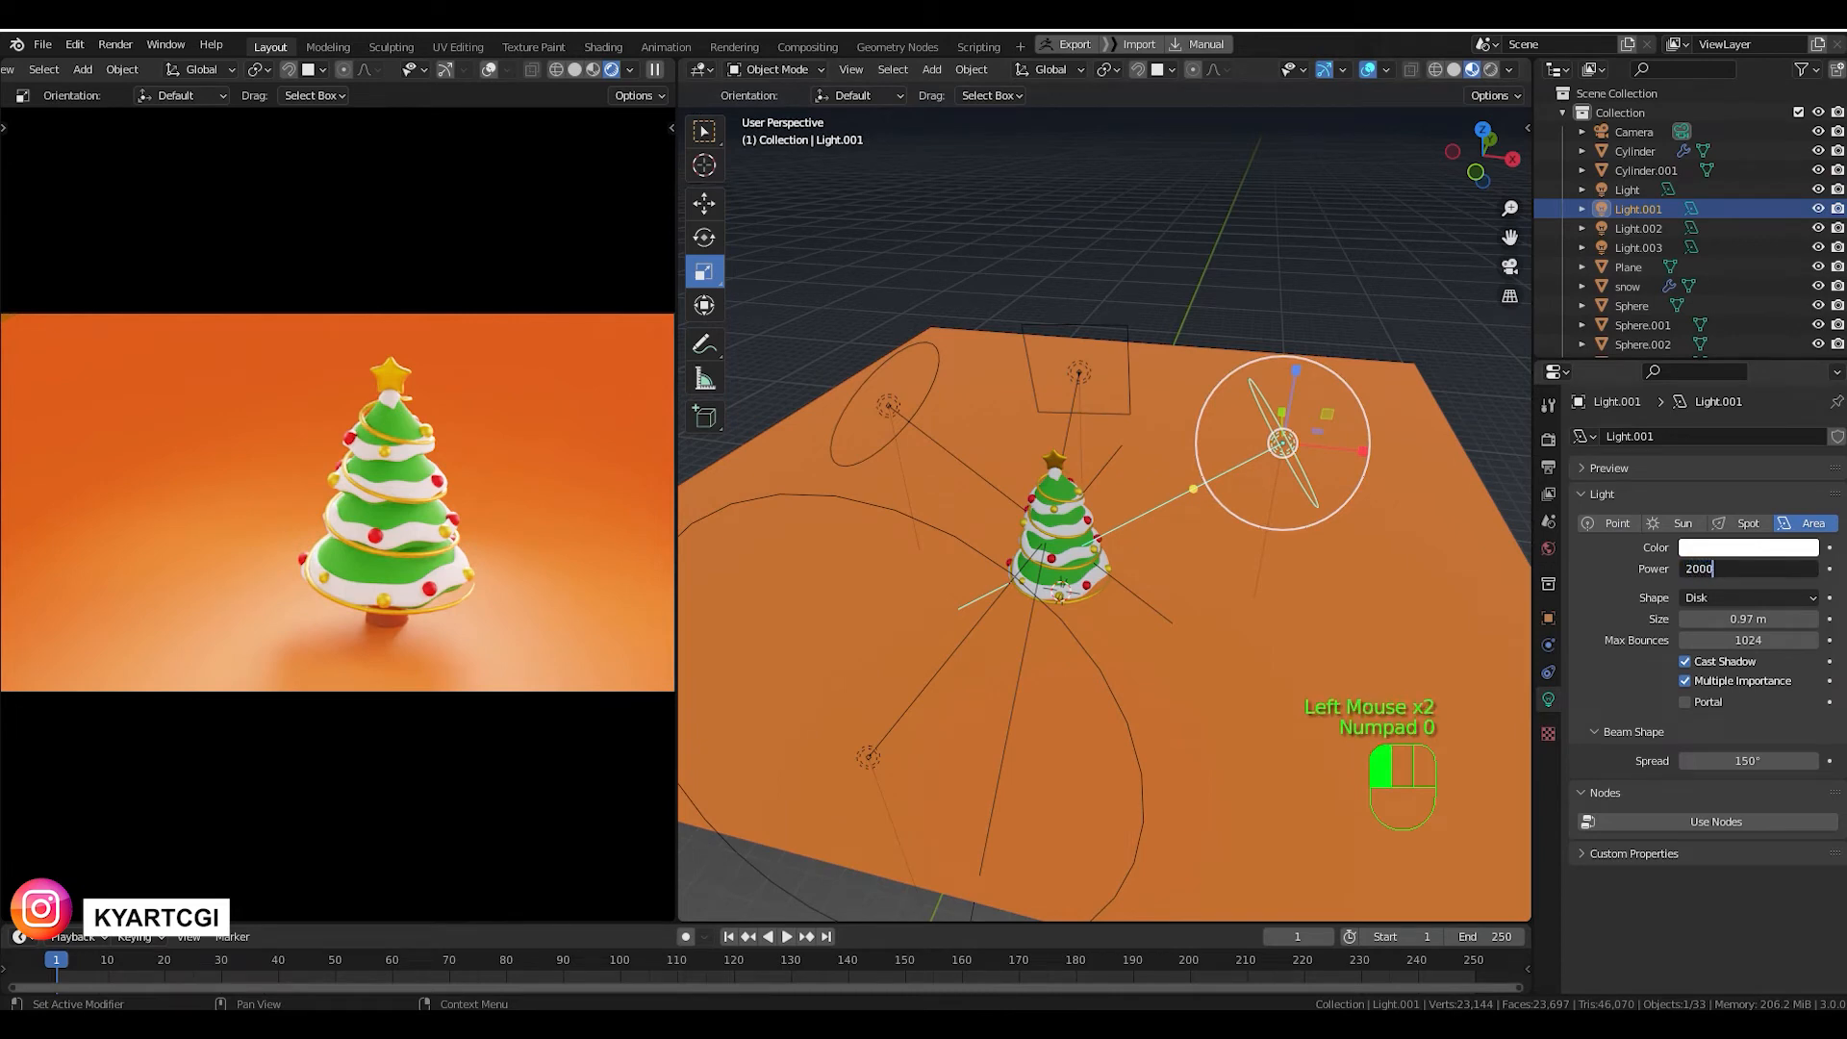
type("0")
key("Return")
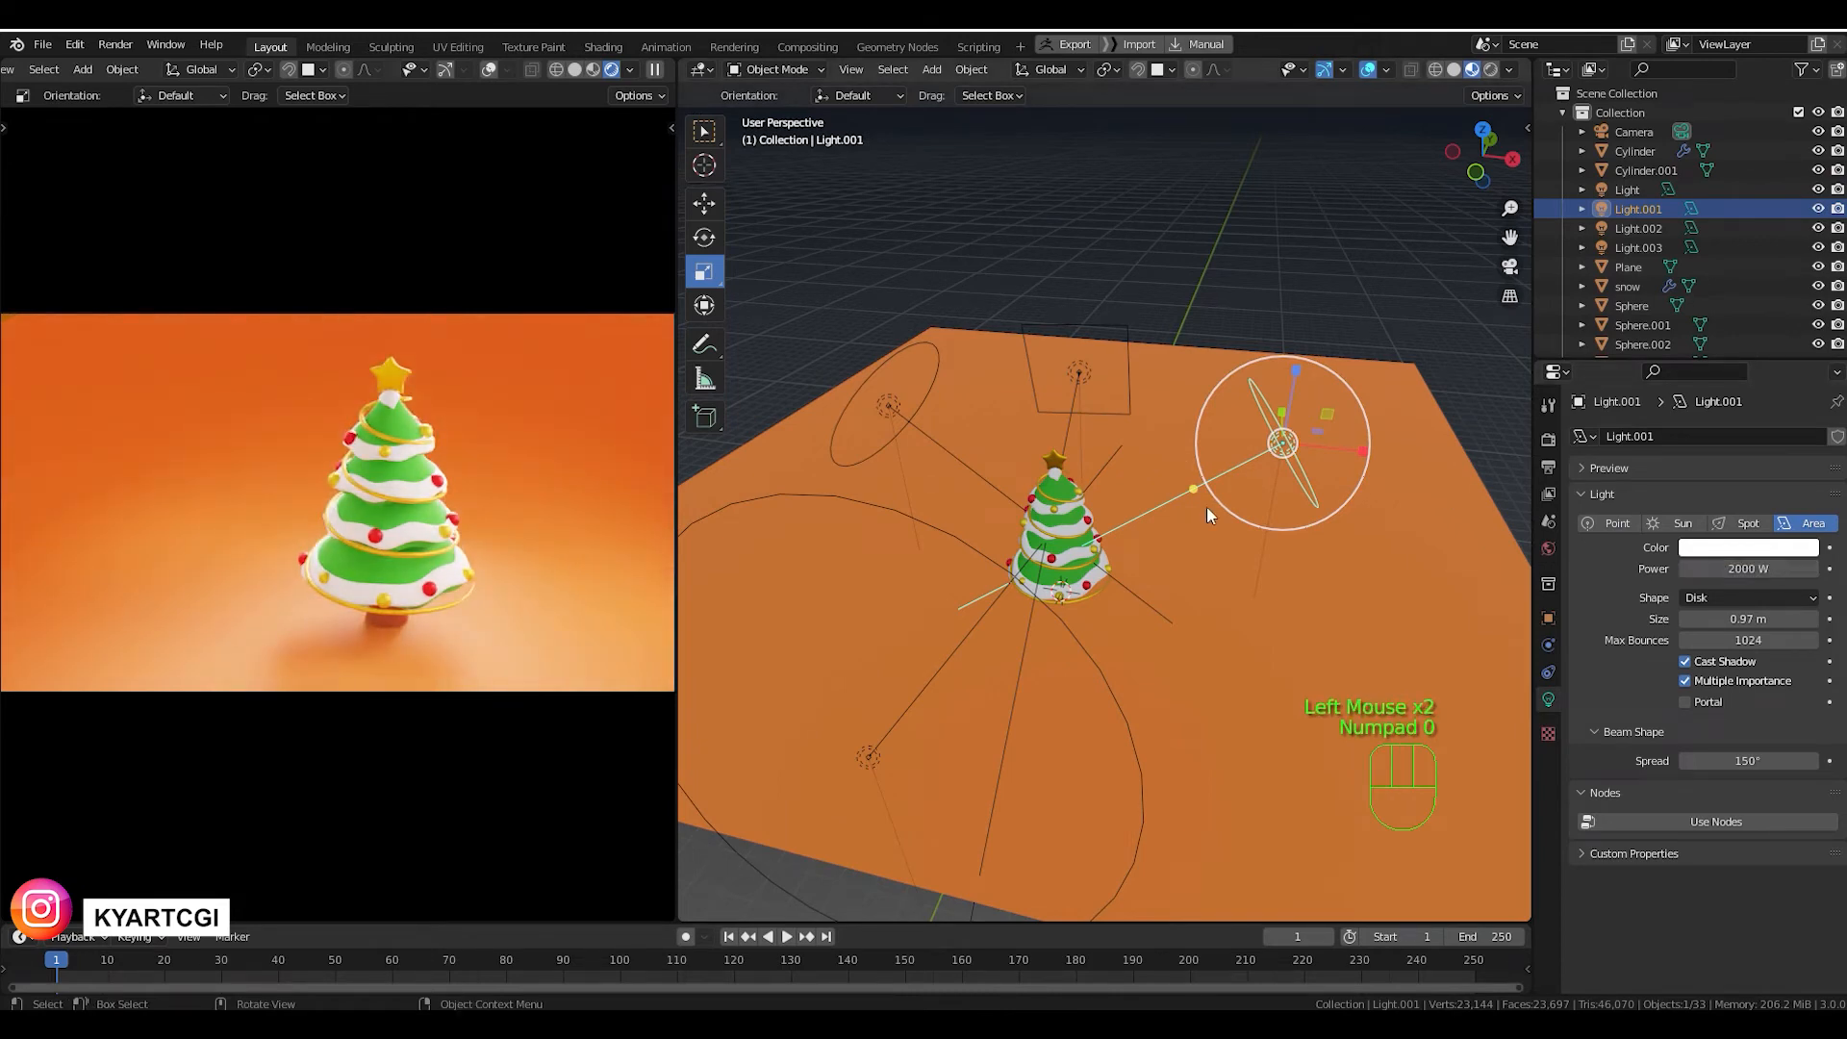
Move Light.001 away from the tree in front view, about 3.1 m along X and 2.8 m up.
key("KP_1")
key("g")
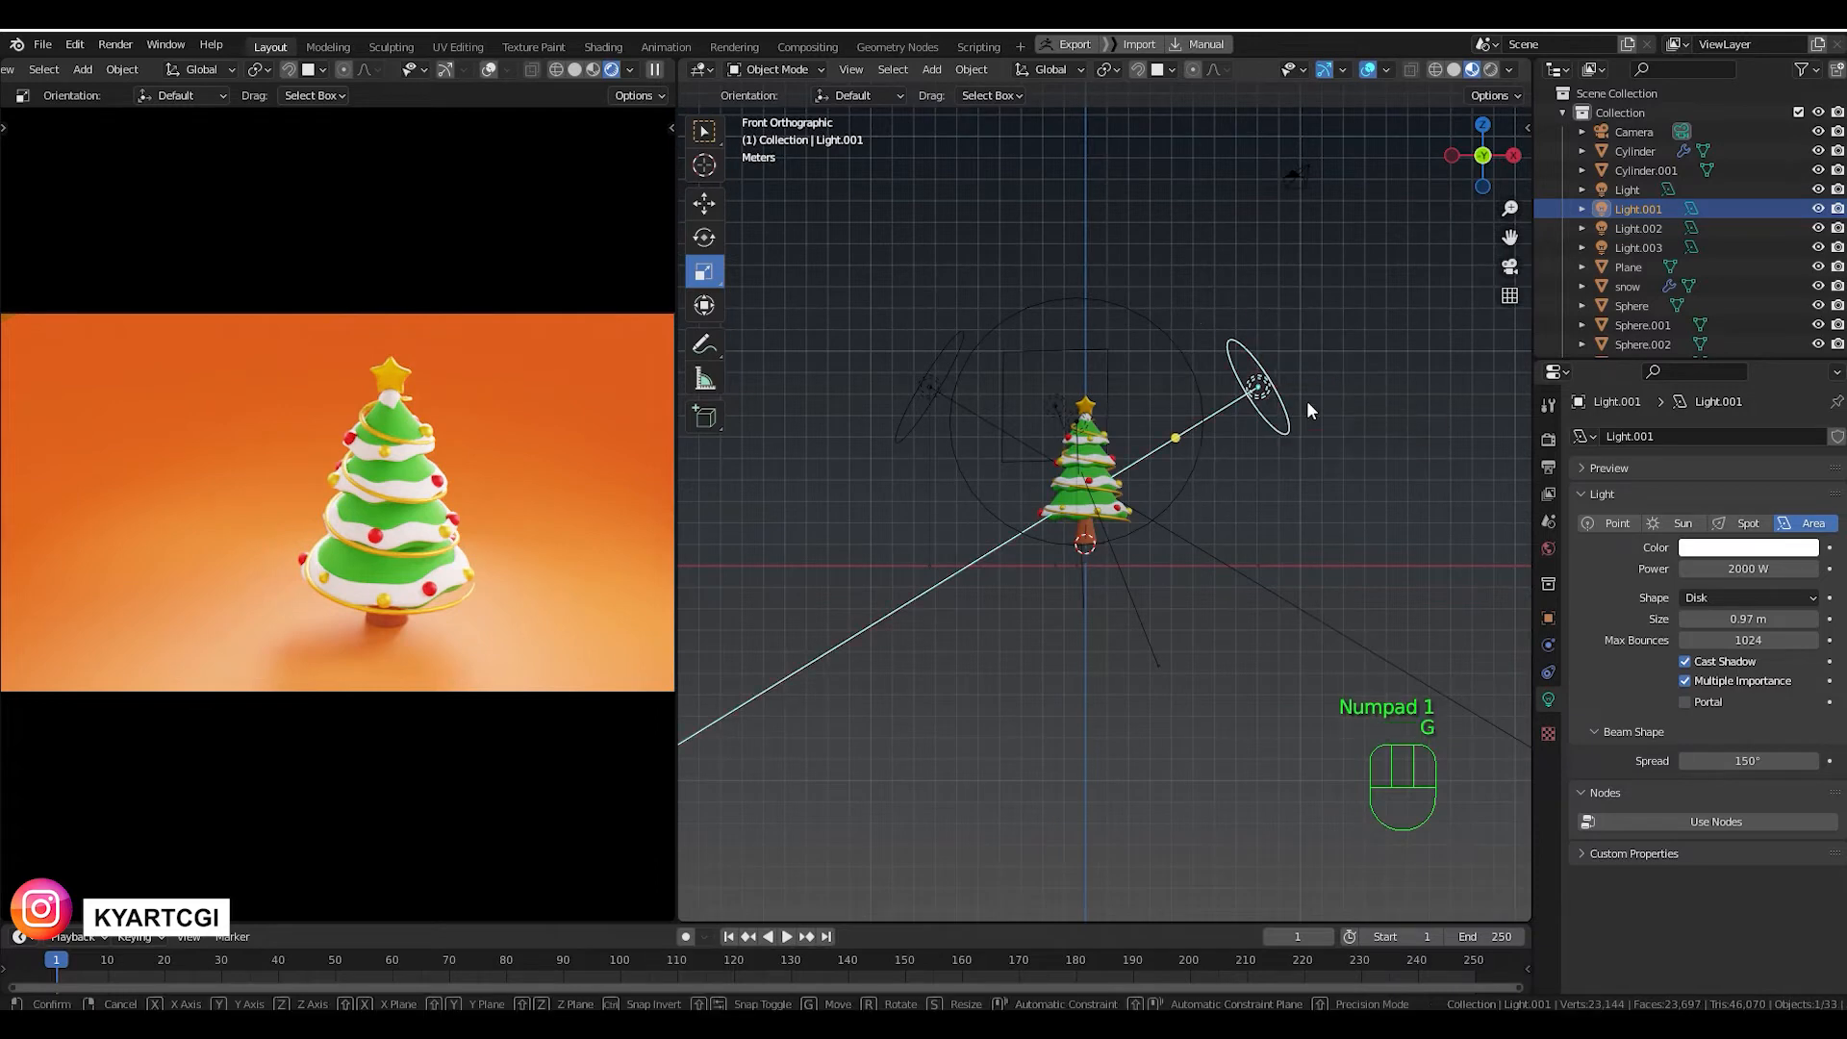
left_click(1374, 343)
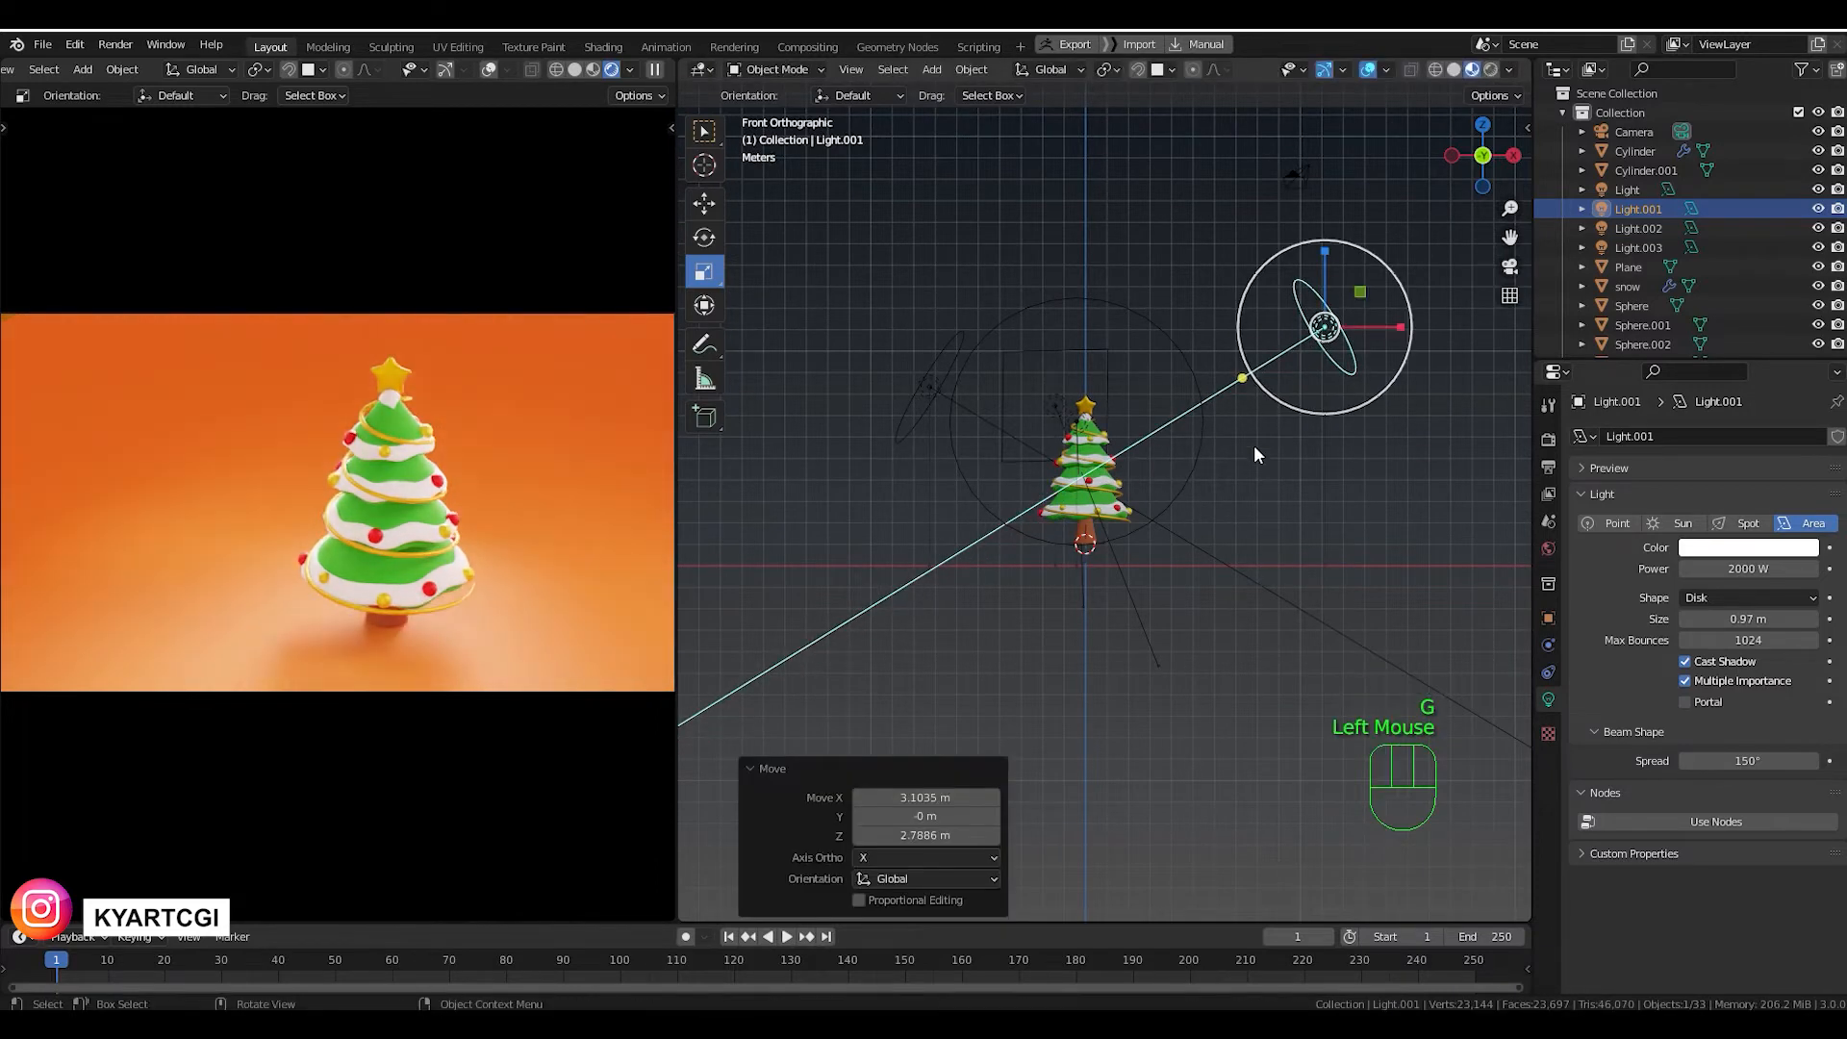
Set the power of the square area light behind the tree, Light.003, to 3000 W.
middle_click_drag(1255, 444, 1131, 390)
left_click(1124, 356)
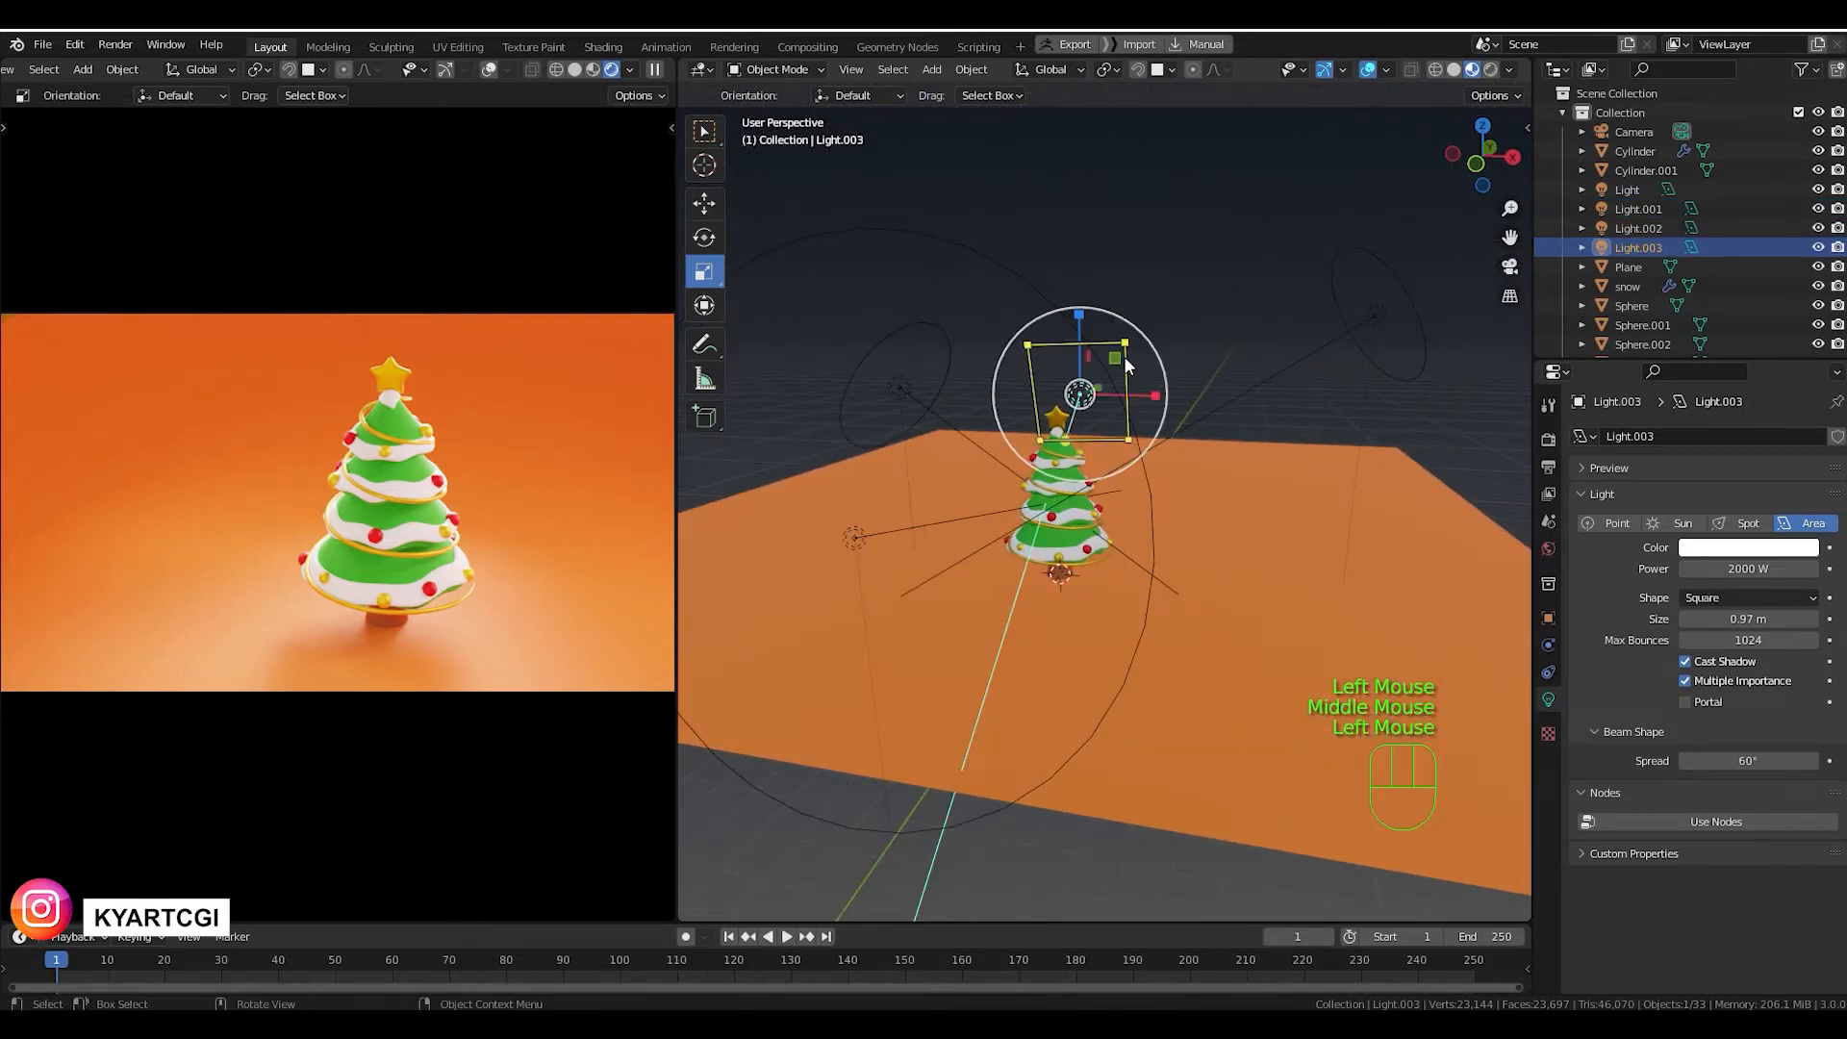
double_click(1735, 571)
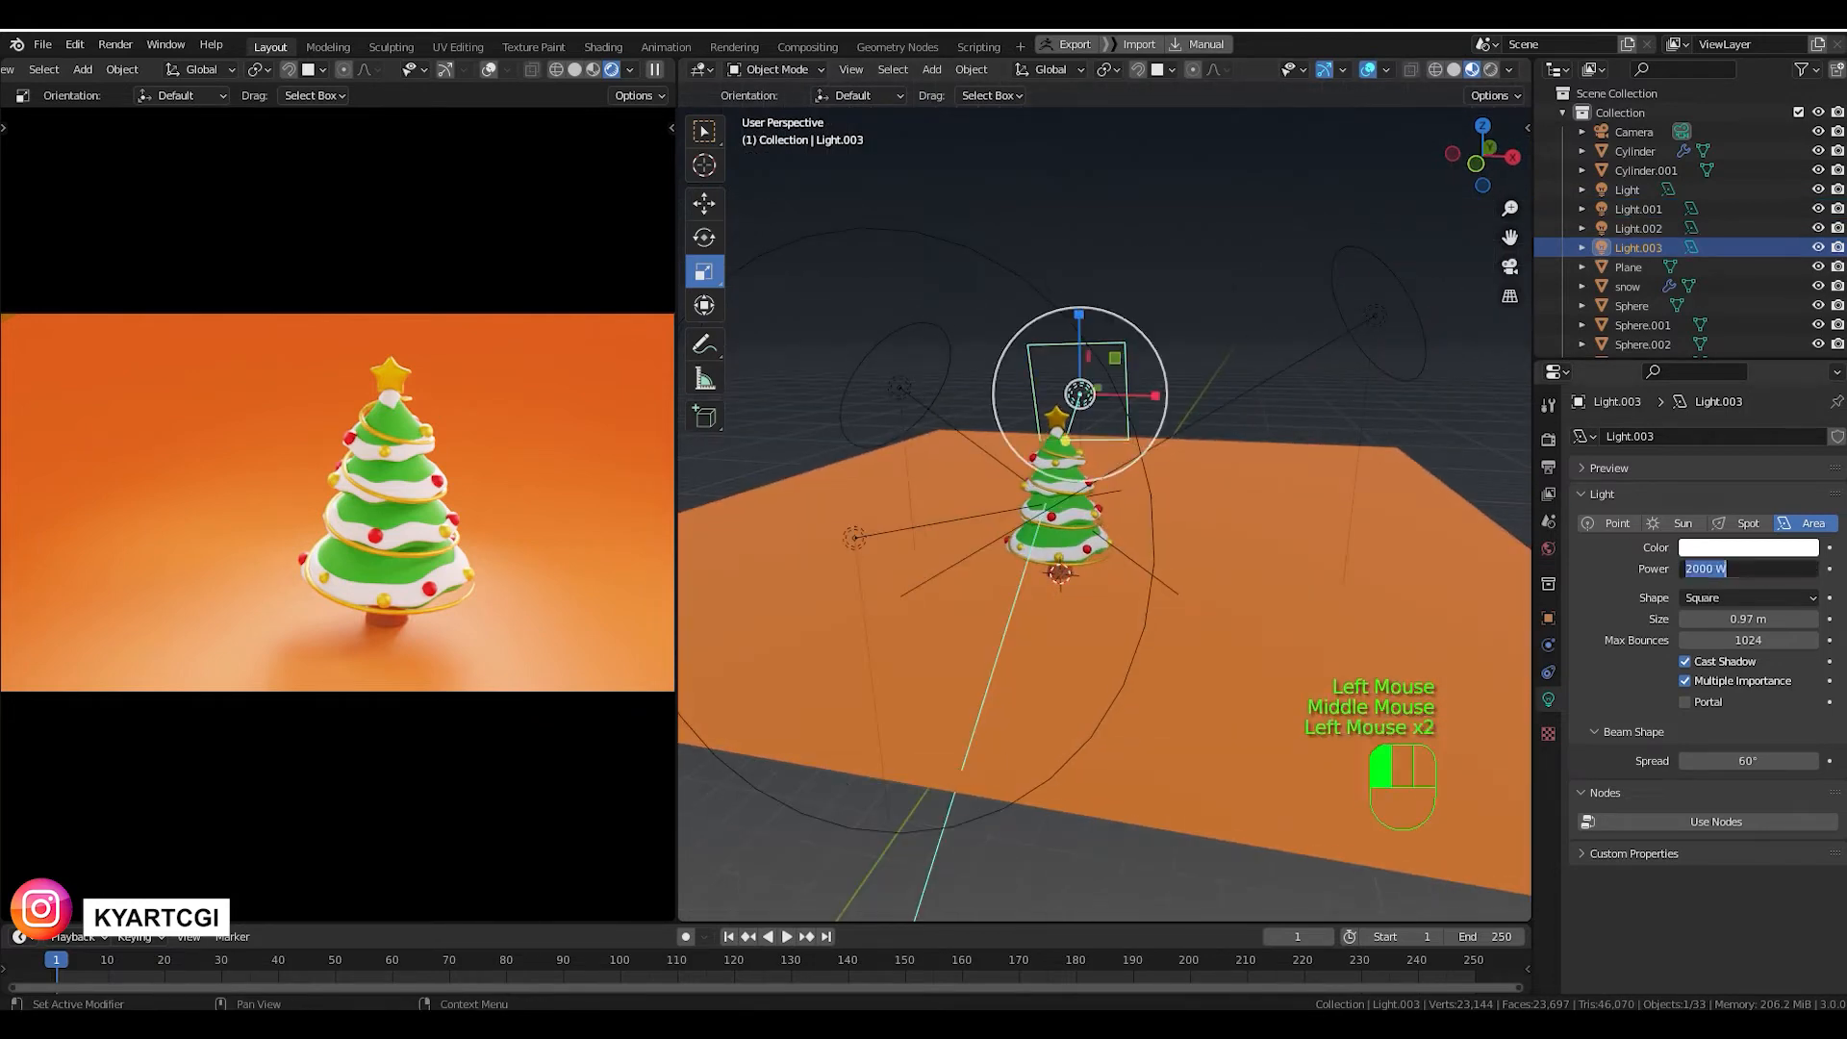
type("300")
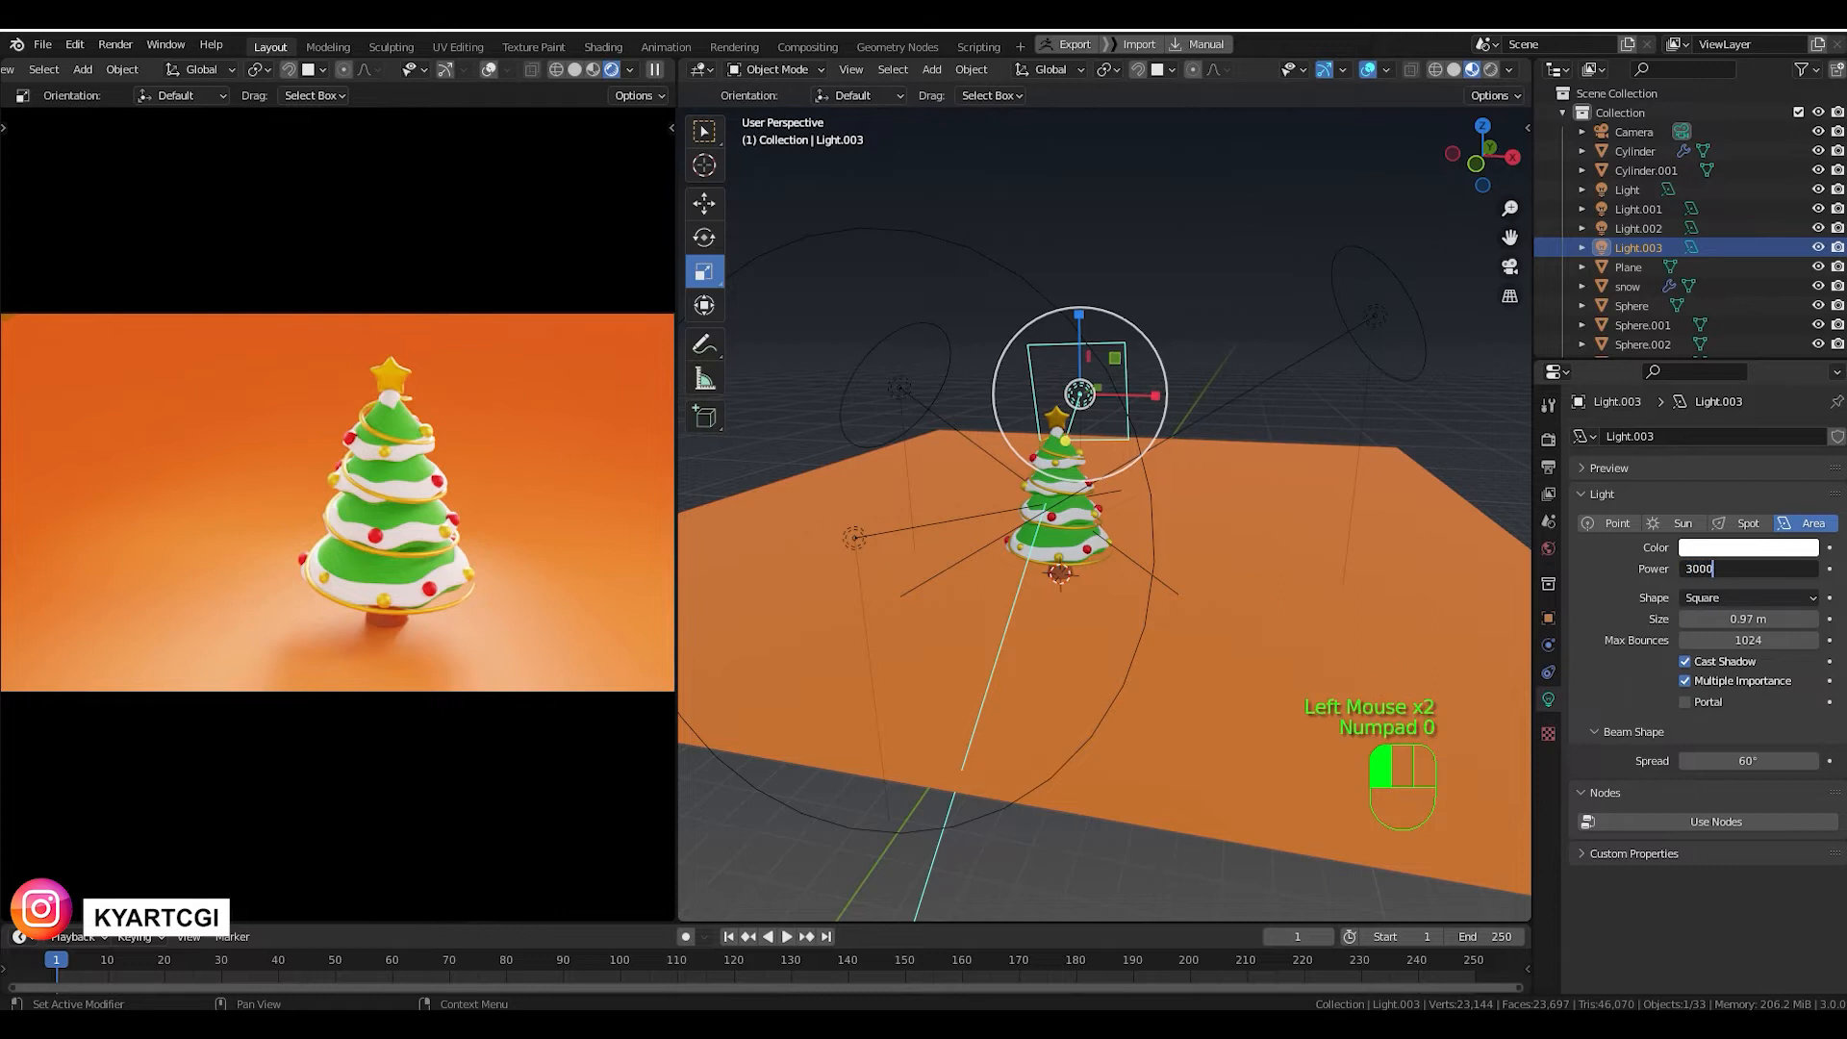
key("Return")
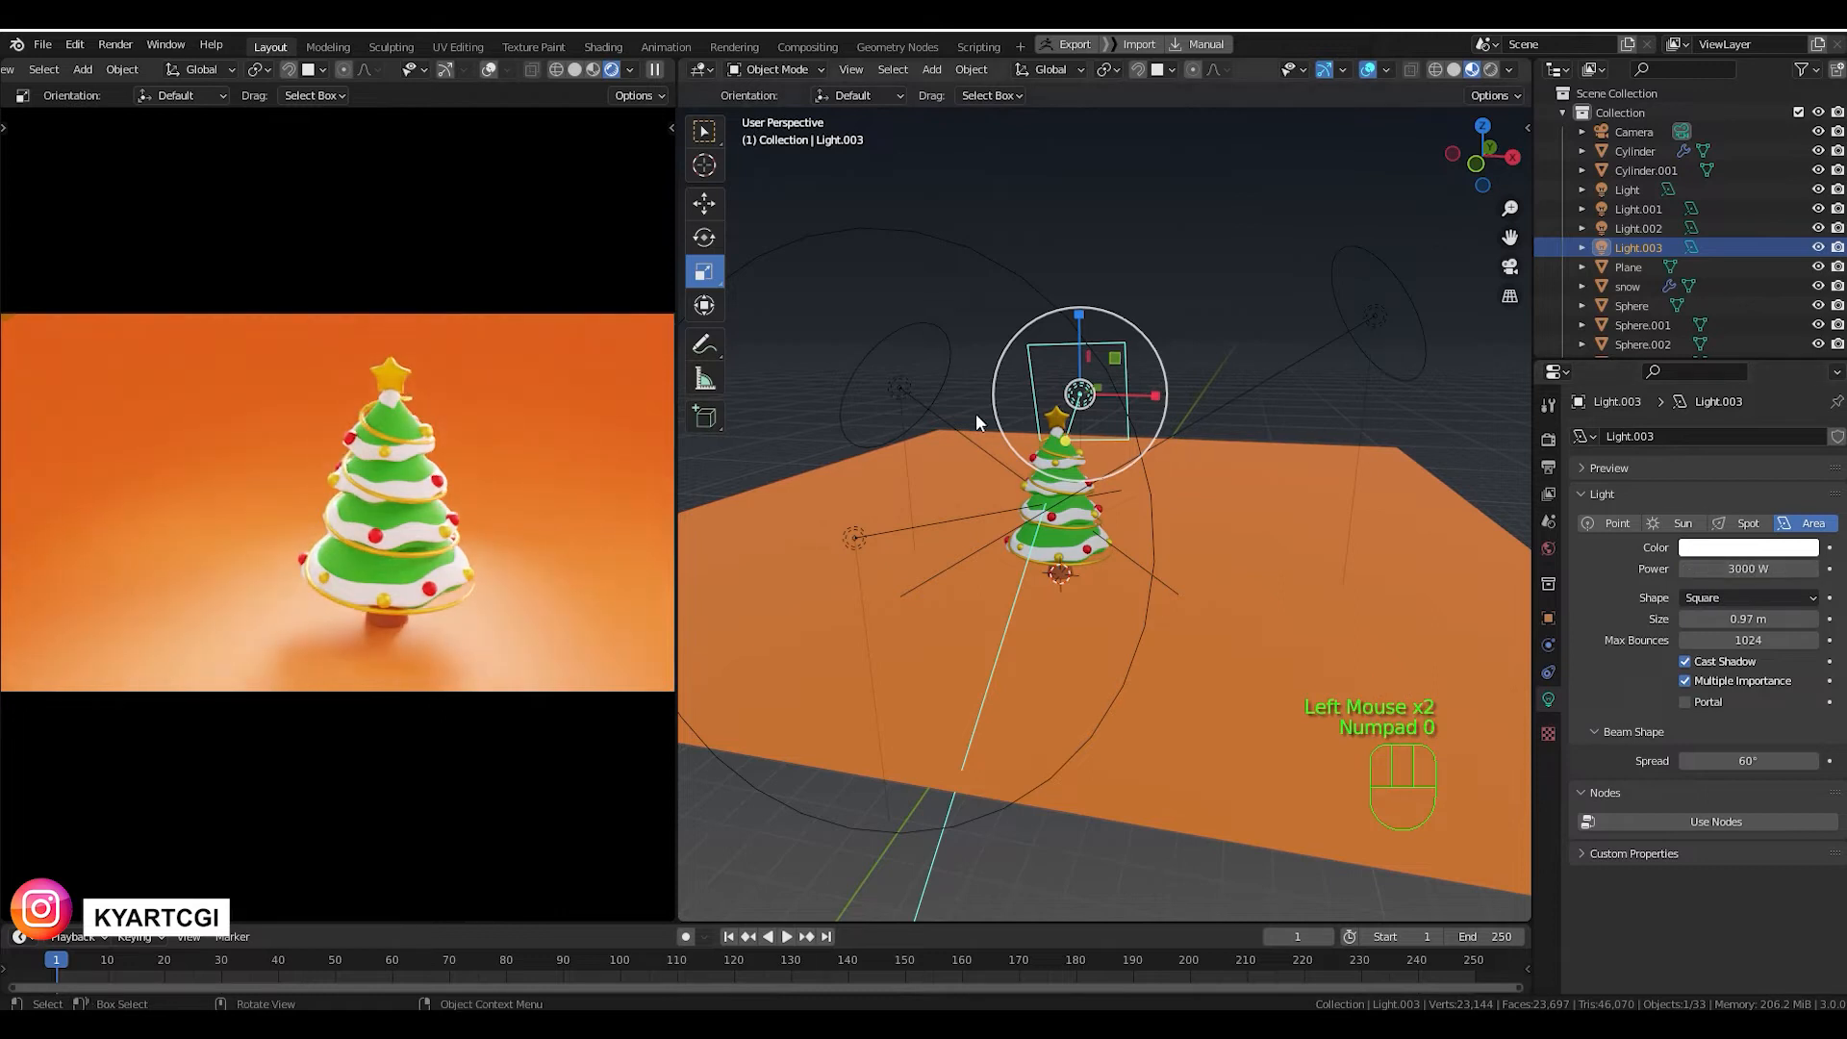
Set the power of the large disk light in front of the tree, Light.002, to 1500 W.
scroll(931, 522, "down", 2)
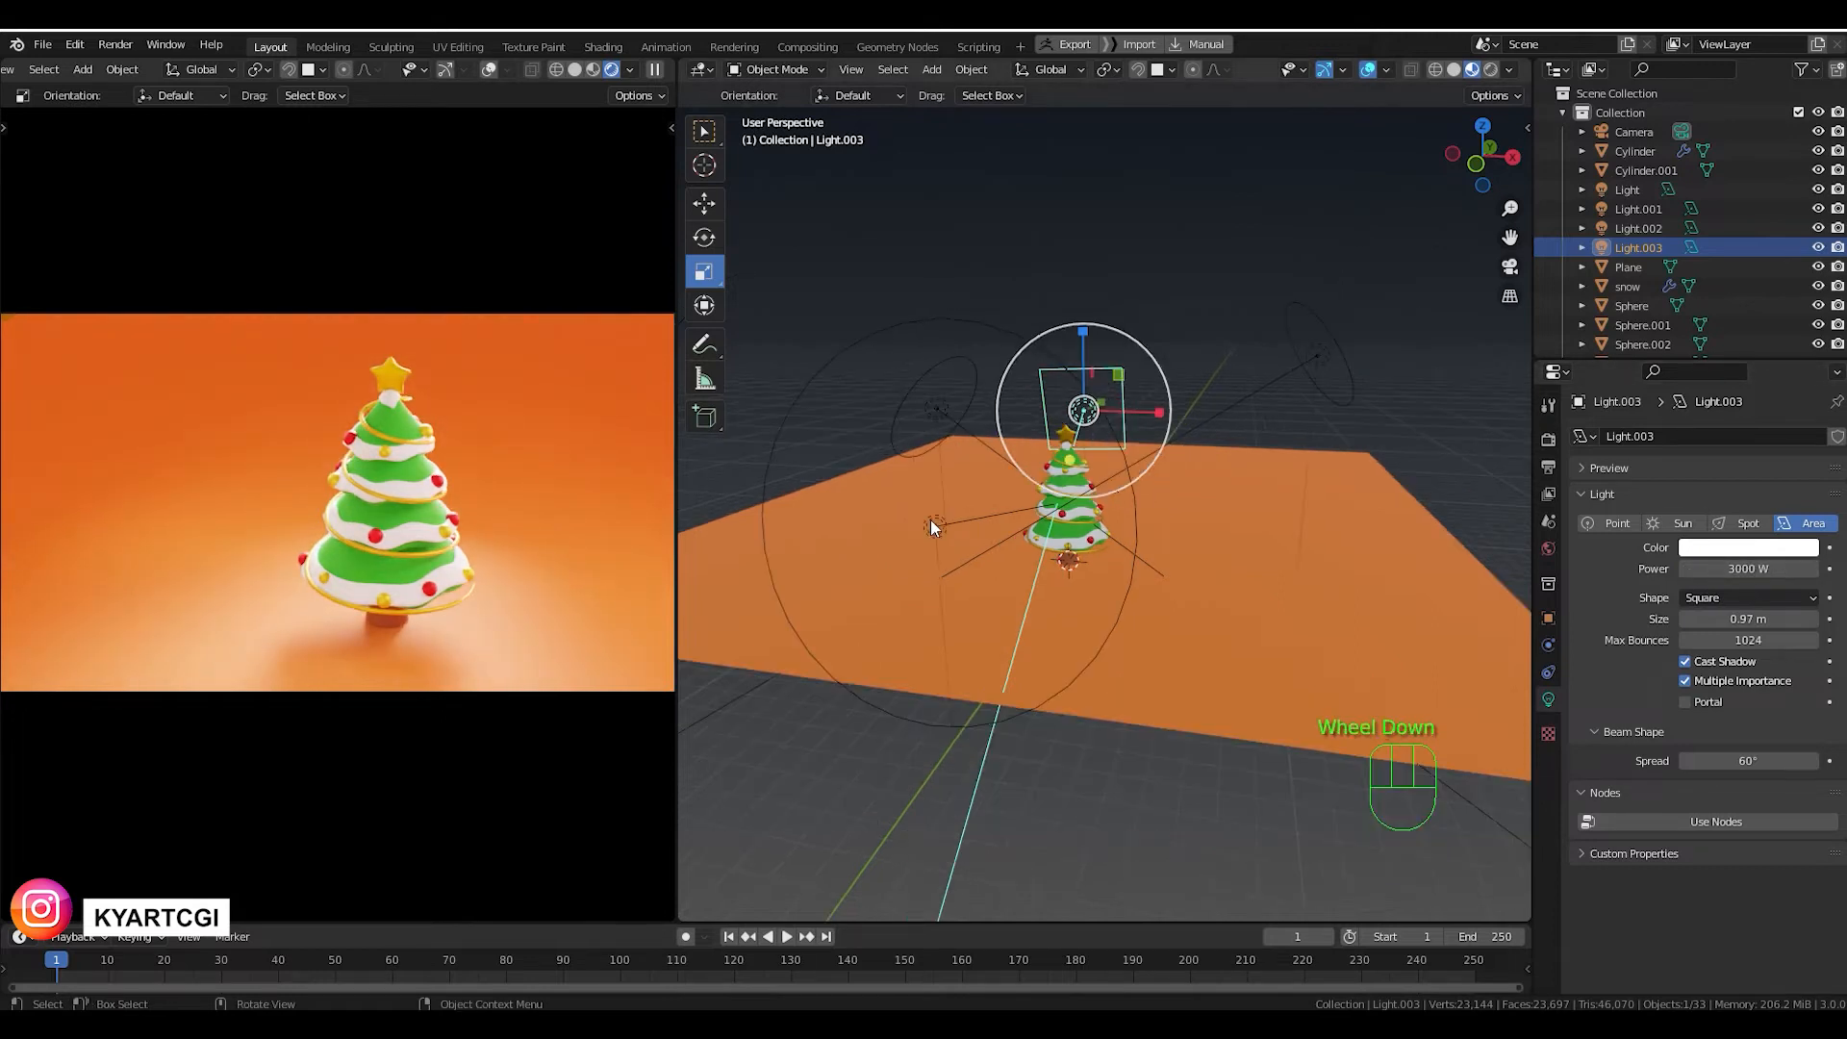
left_click(929, 527)
double_click(1746, 569)
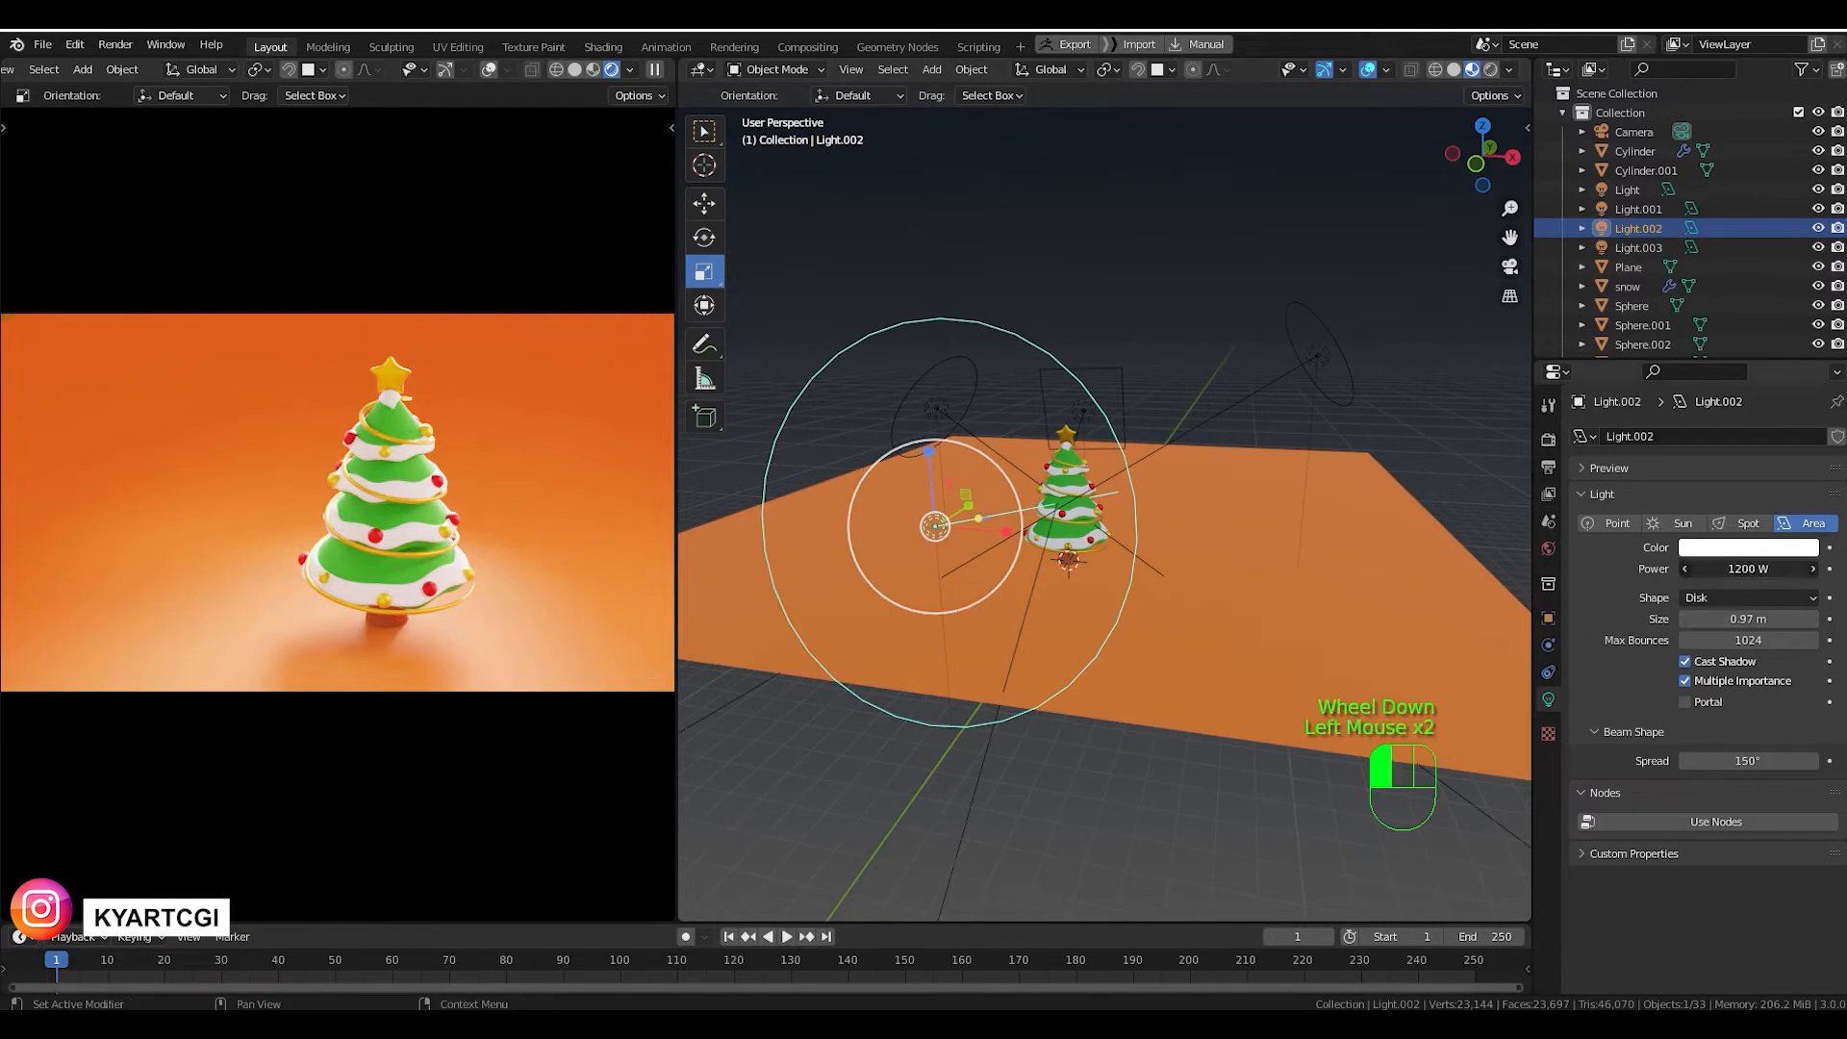
type("1500")
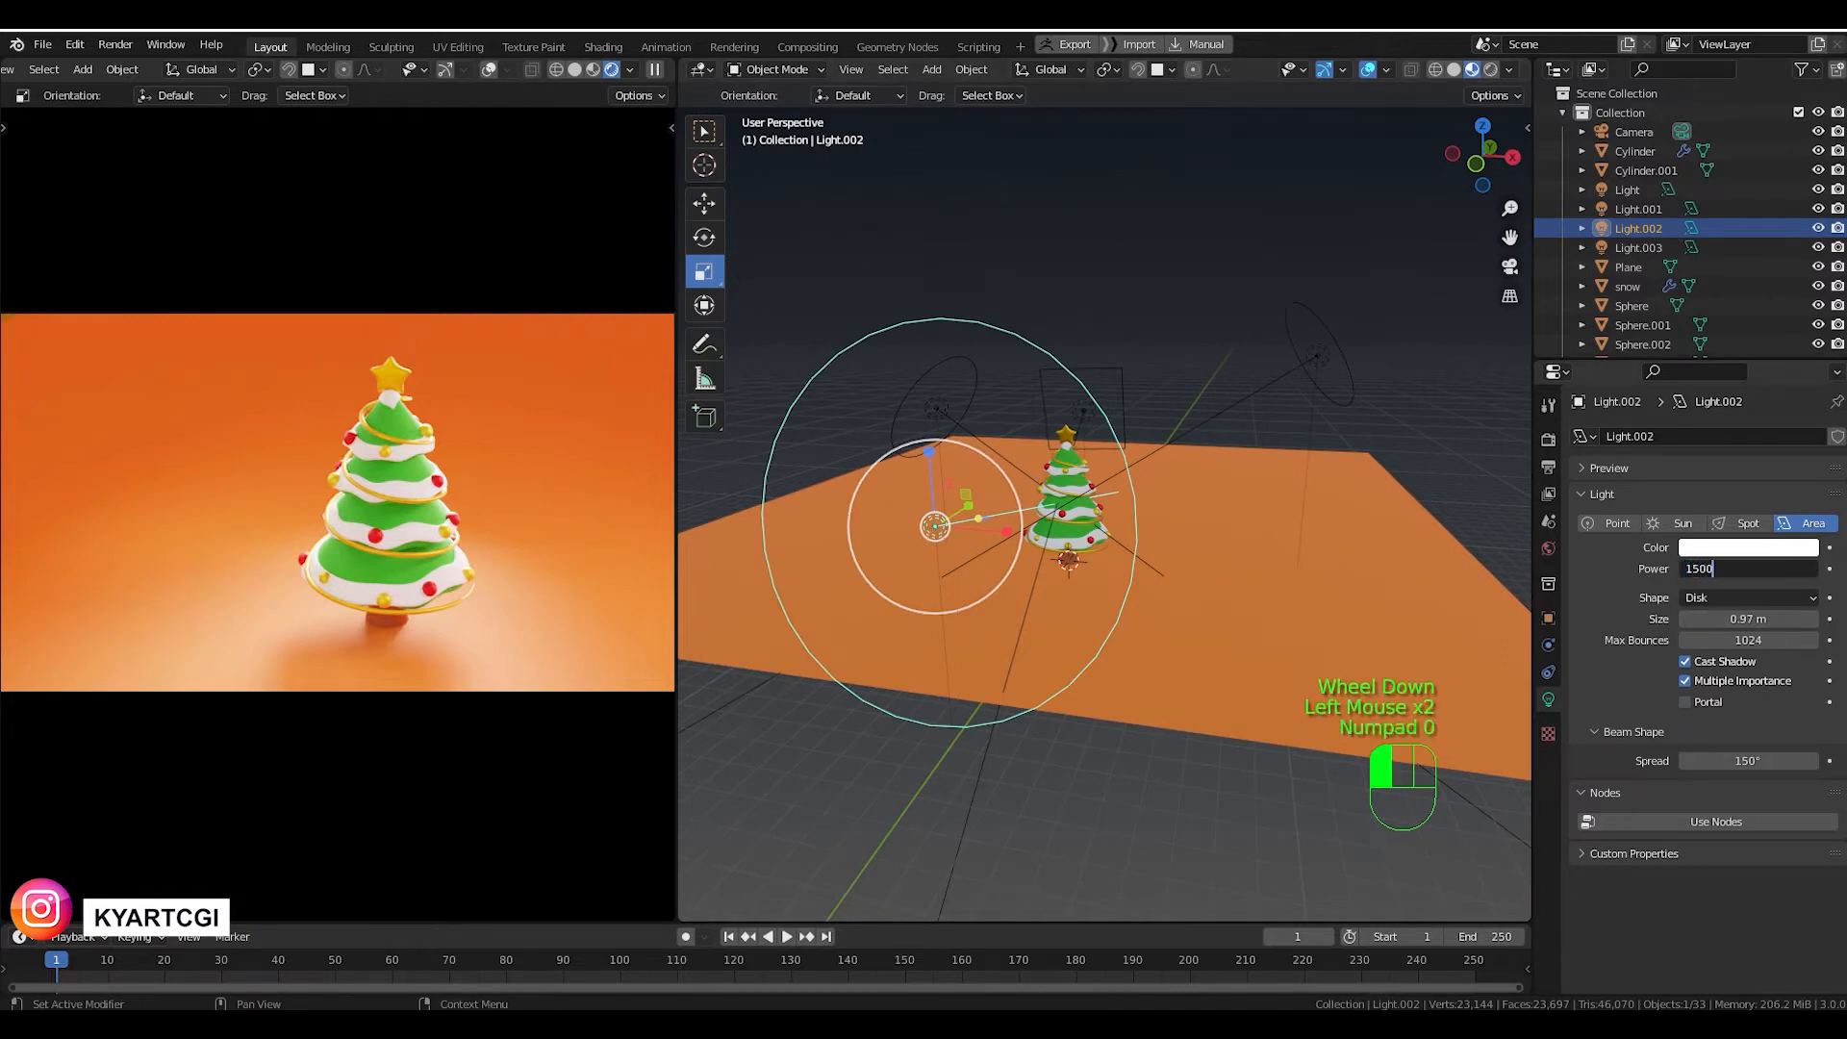
key("Return")
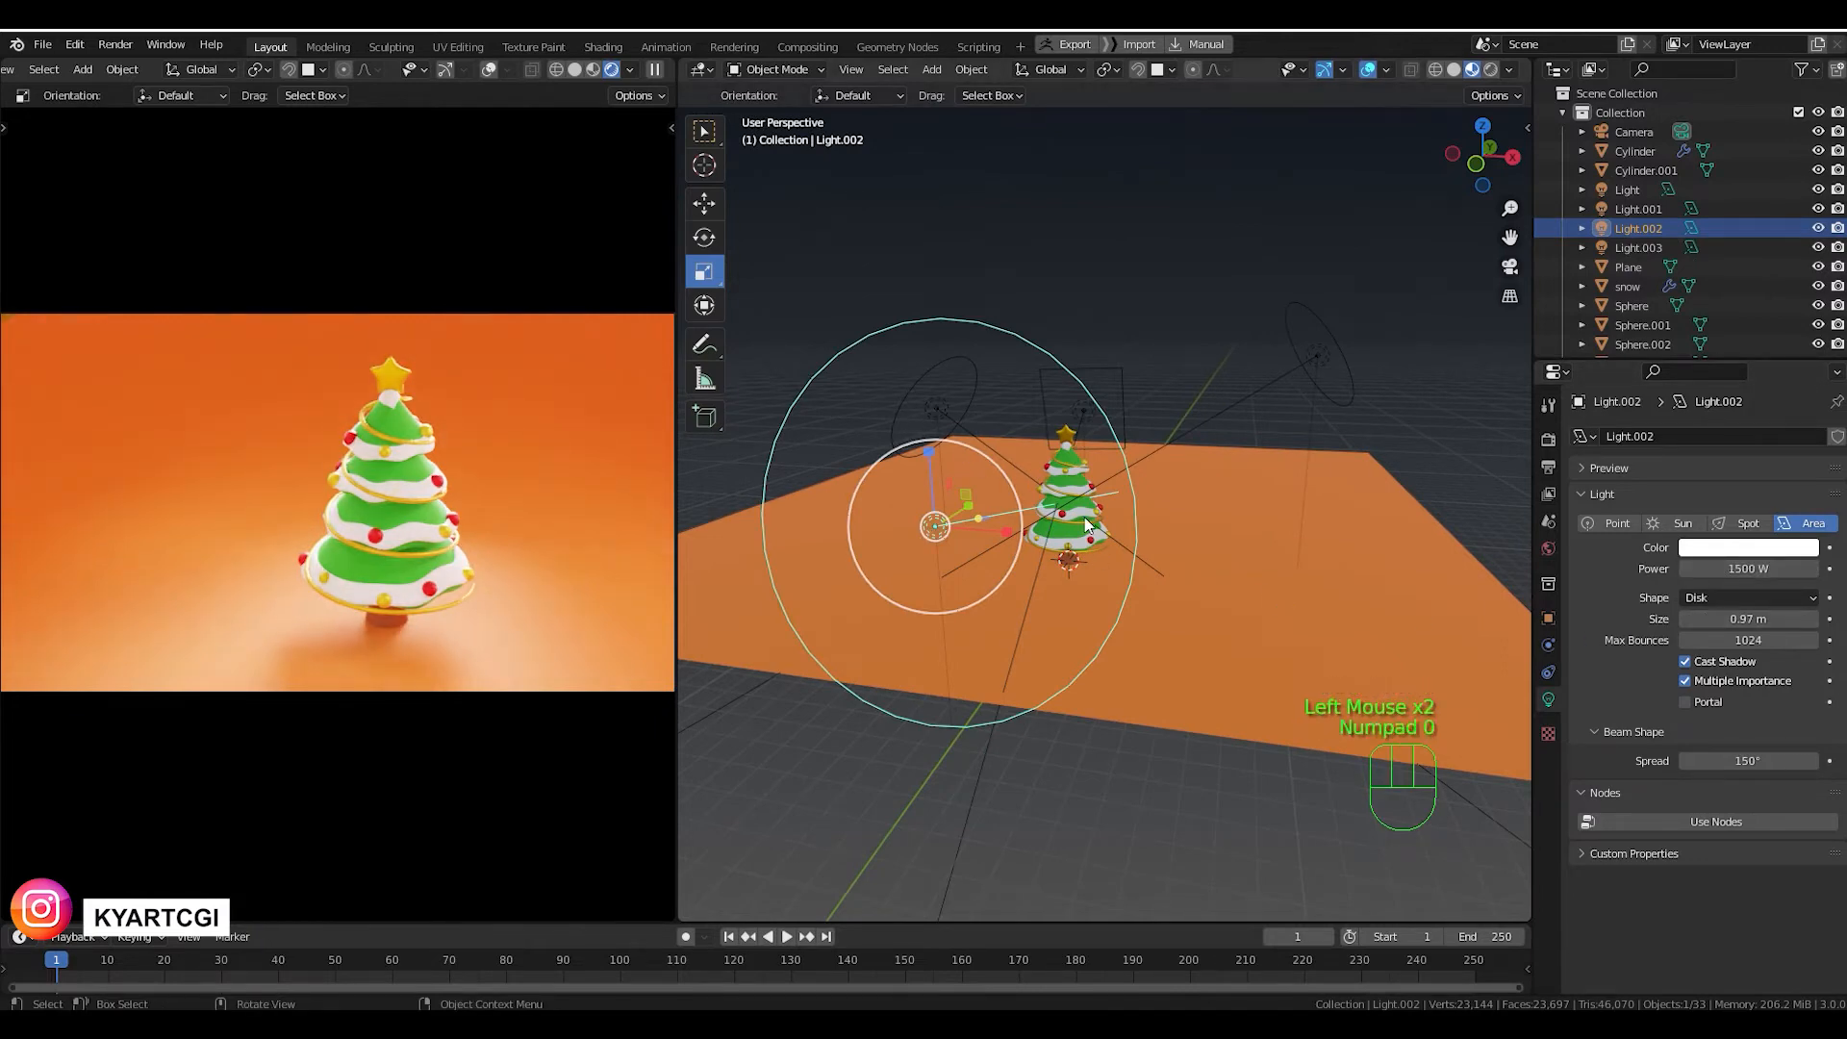
Reposition Light.002 in side view, raising it about 2.86 m and lowering it again by about 2.37 m.
key("KP_3")
key("g")
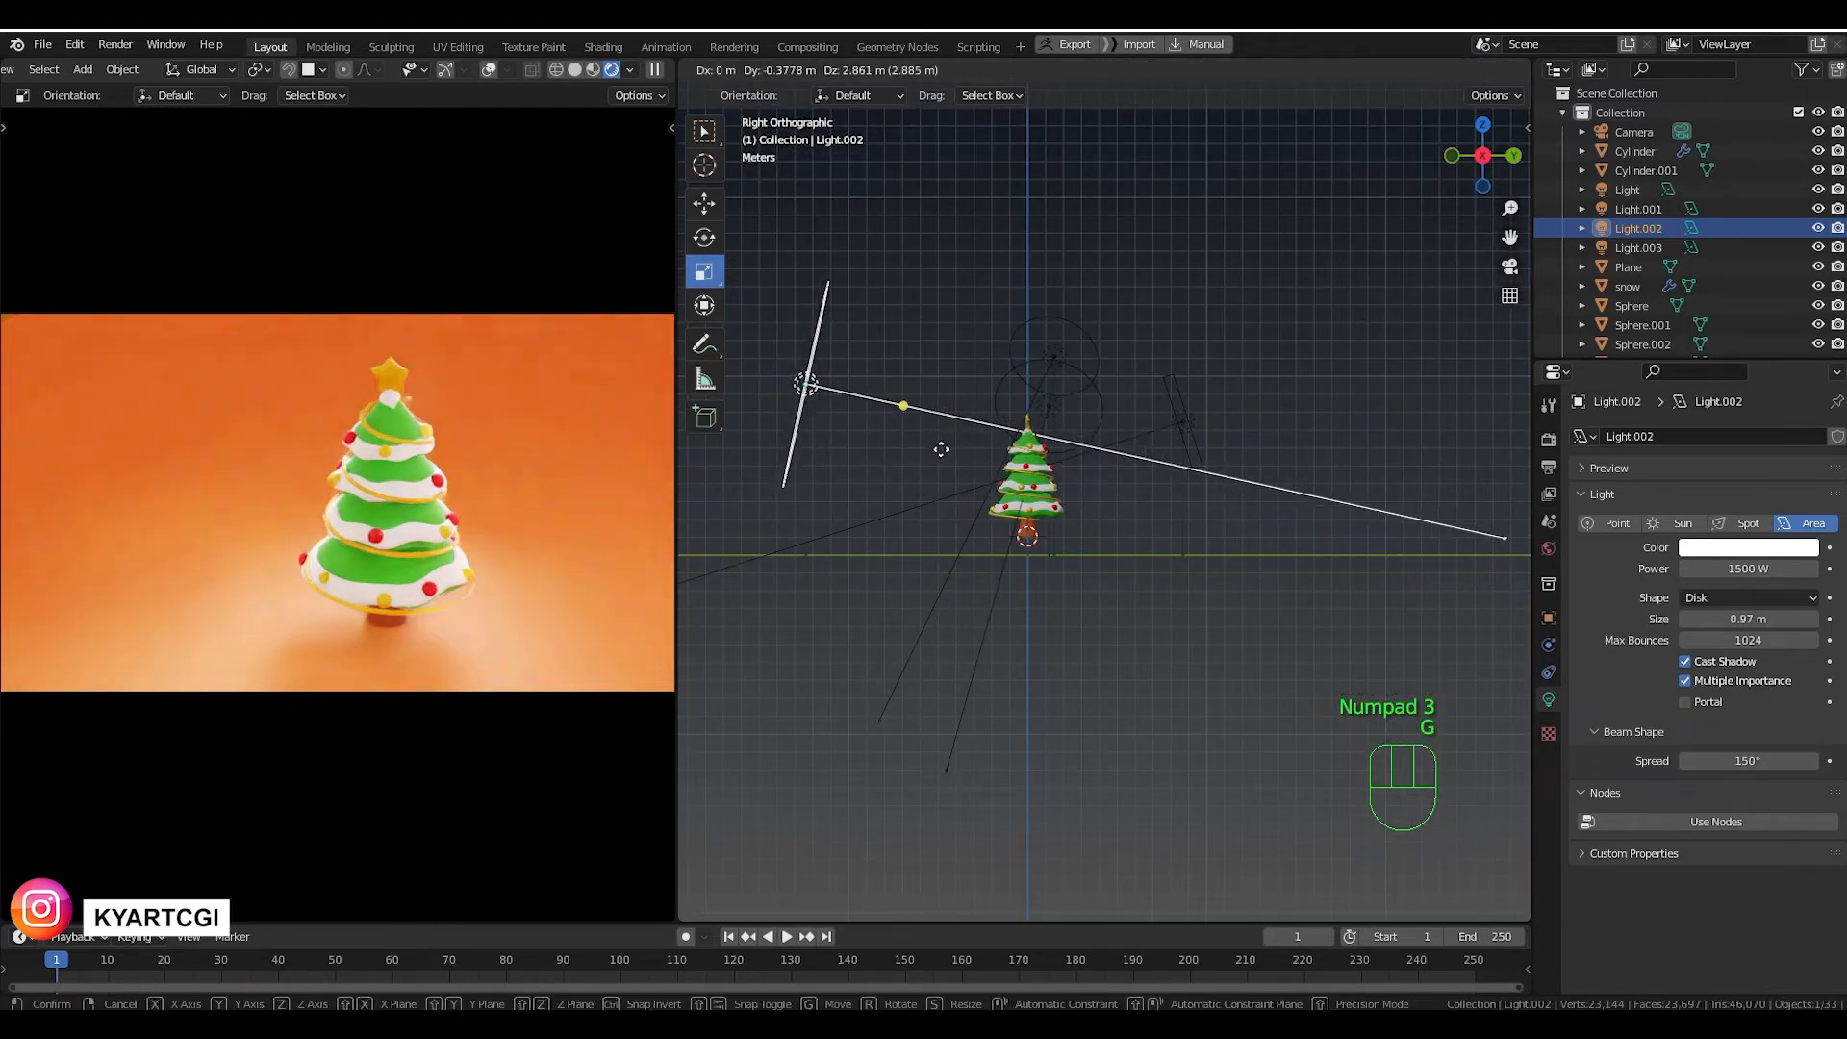
left_click(941, 456)
key("g")
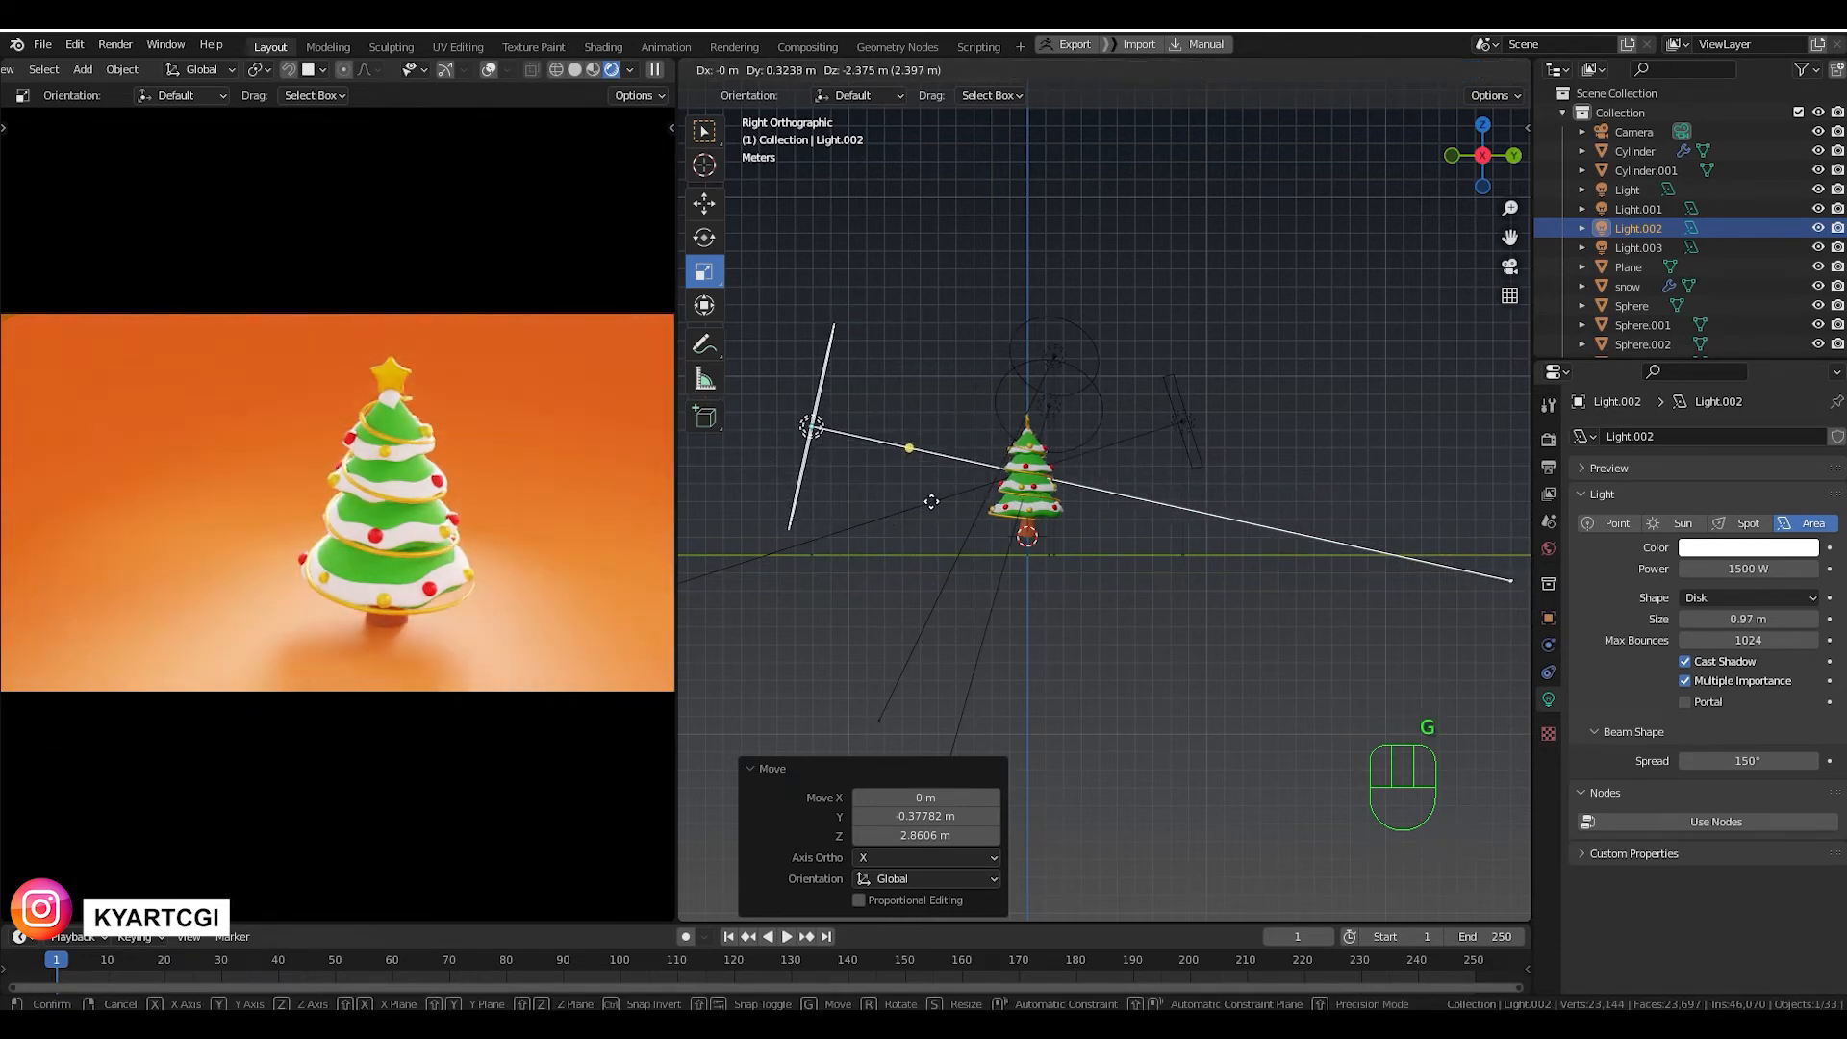
left_click(932, 501)
Add a 32-vertex mesh circle at the base of the trunk and scale it up uniformly to about 3.114.
middle_click_drag(987, 481, 1236, 606)
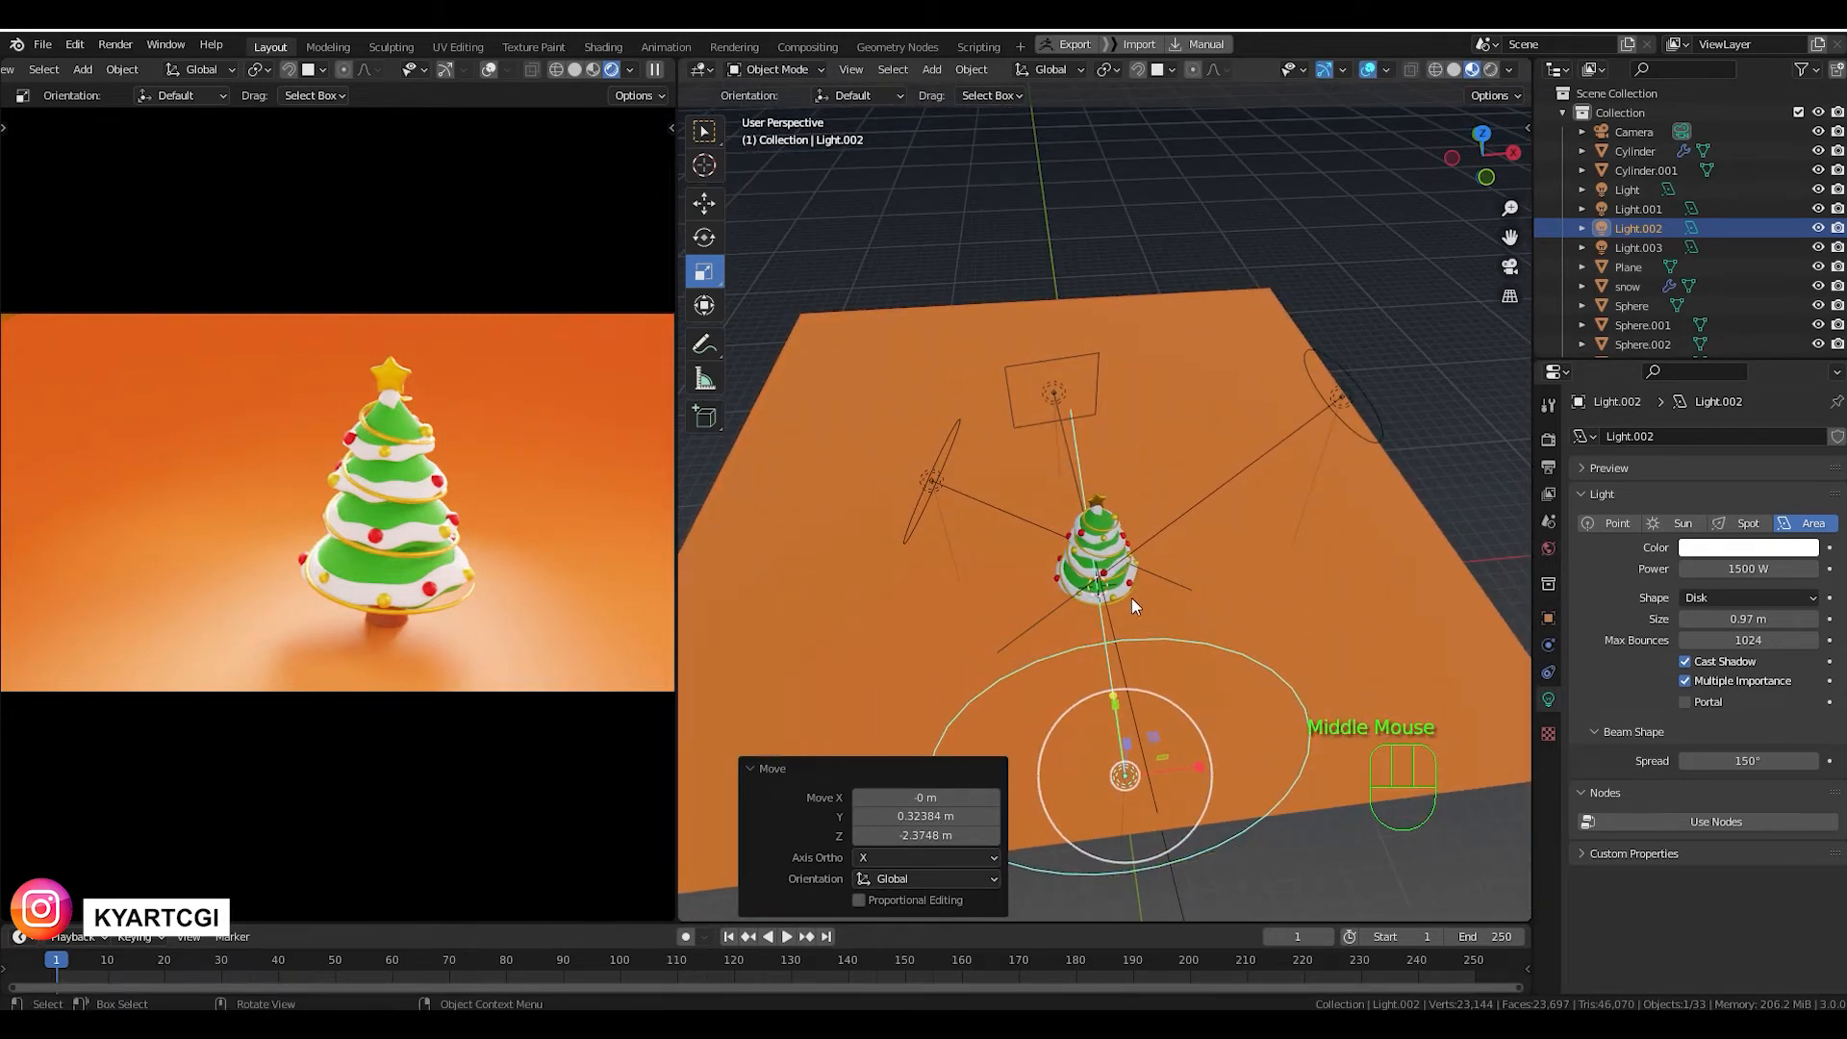
scroll(1131, 597, "up", 2)
middle_click_drag(1131, 597, 1108, 471, "shift")
scroll(1106, 391, "up", 3)
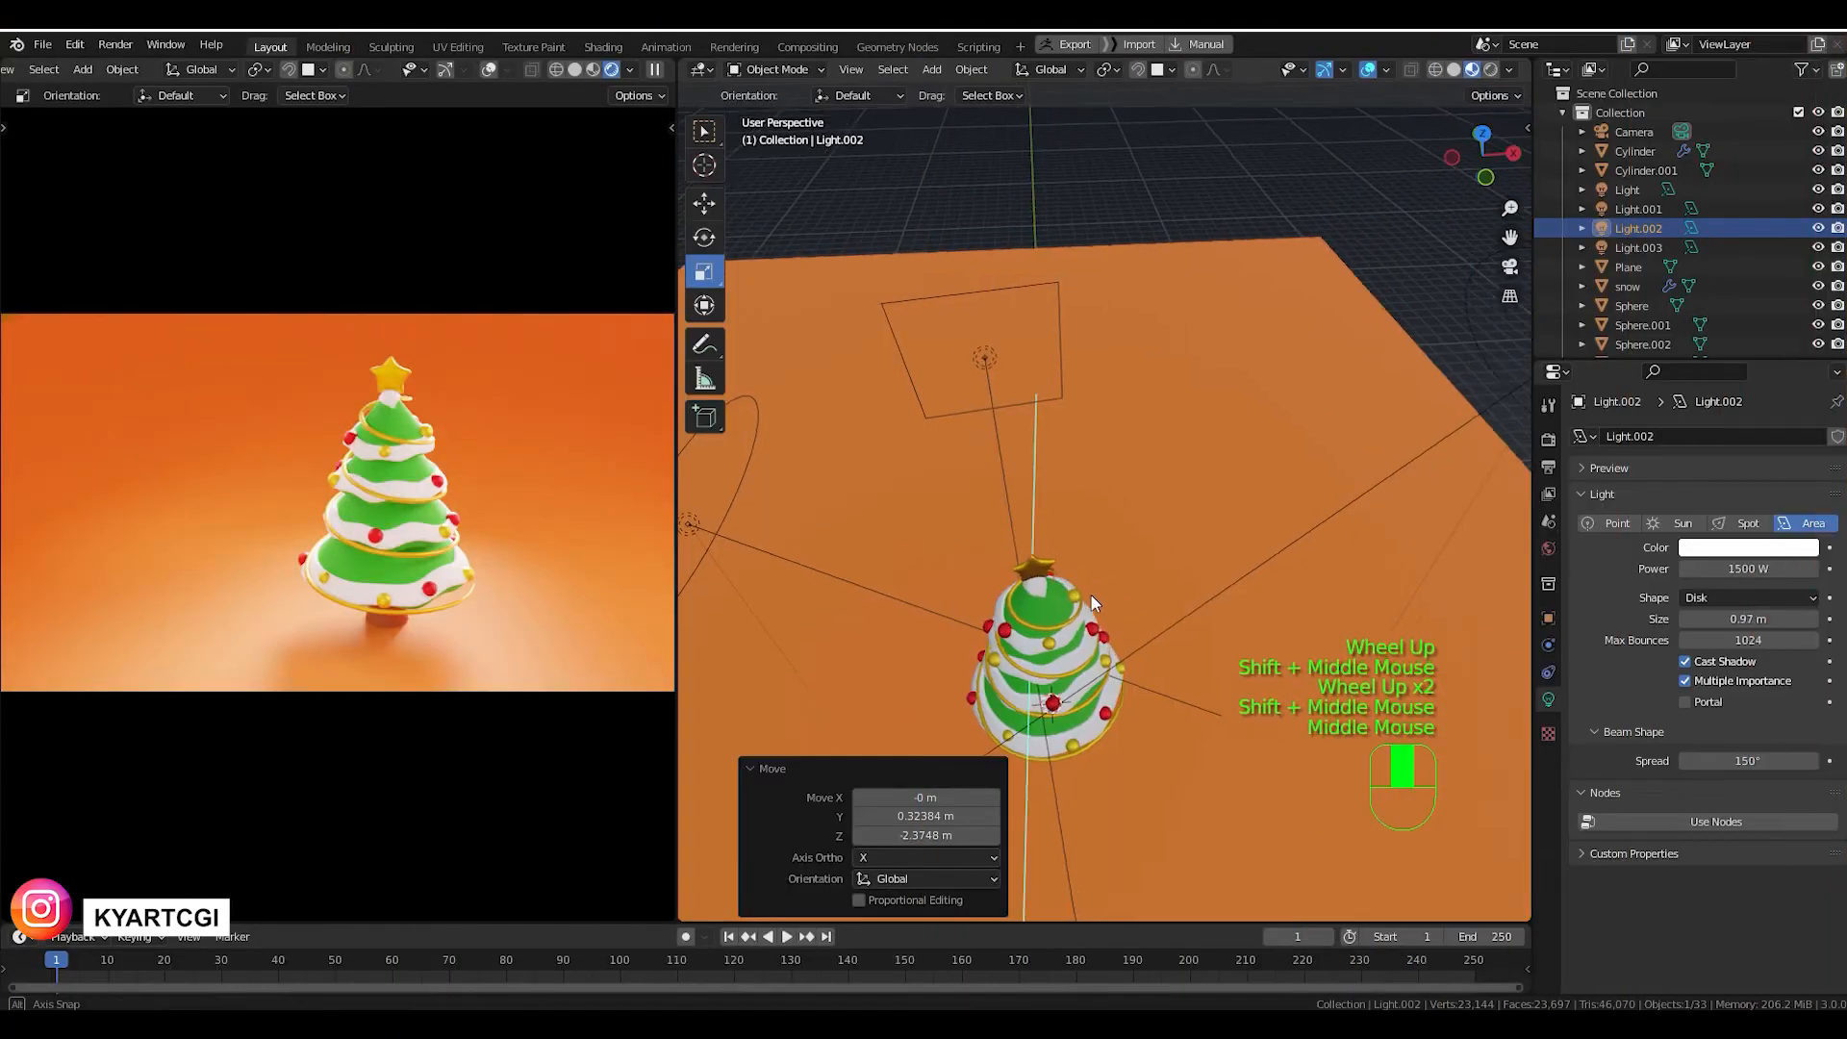
middle_click_drag(1091, 594, 1204, 514)
scroll(1024, 579, "down", 1)
scroll(1111, 557, "up", 2)
scroll(1207, 510, "up", 2)
scroll(1197, 494, "down", 2)
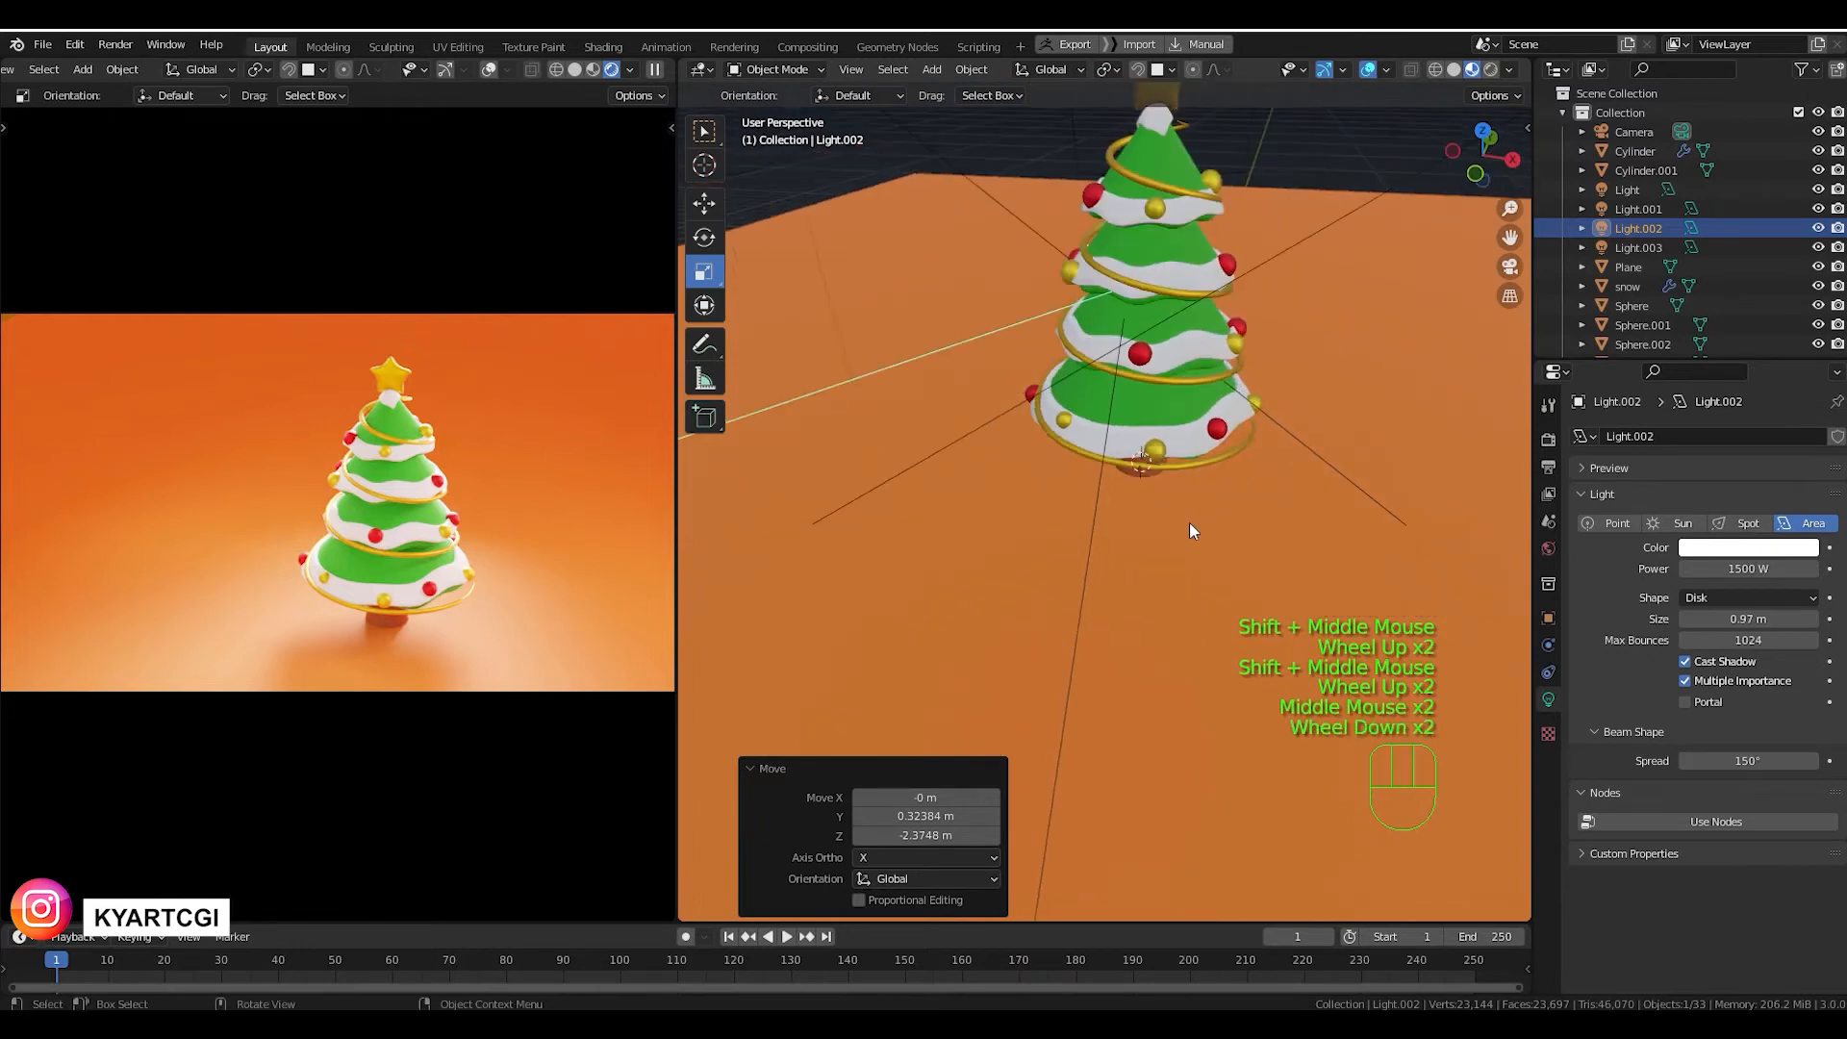
key("shift+a")
mouse_move(1125, 552)
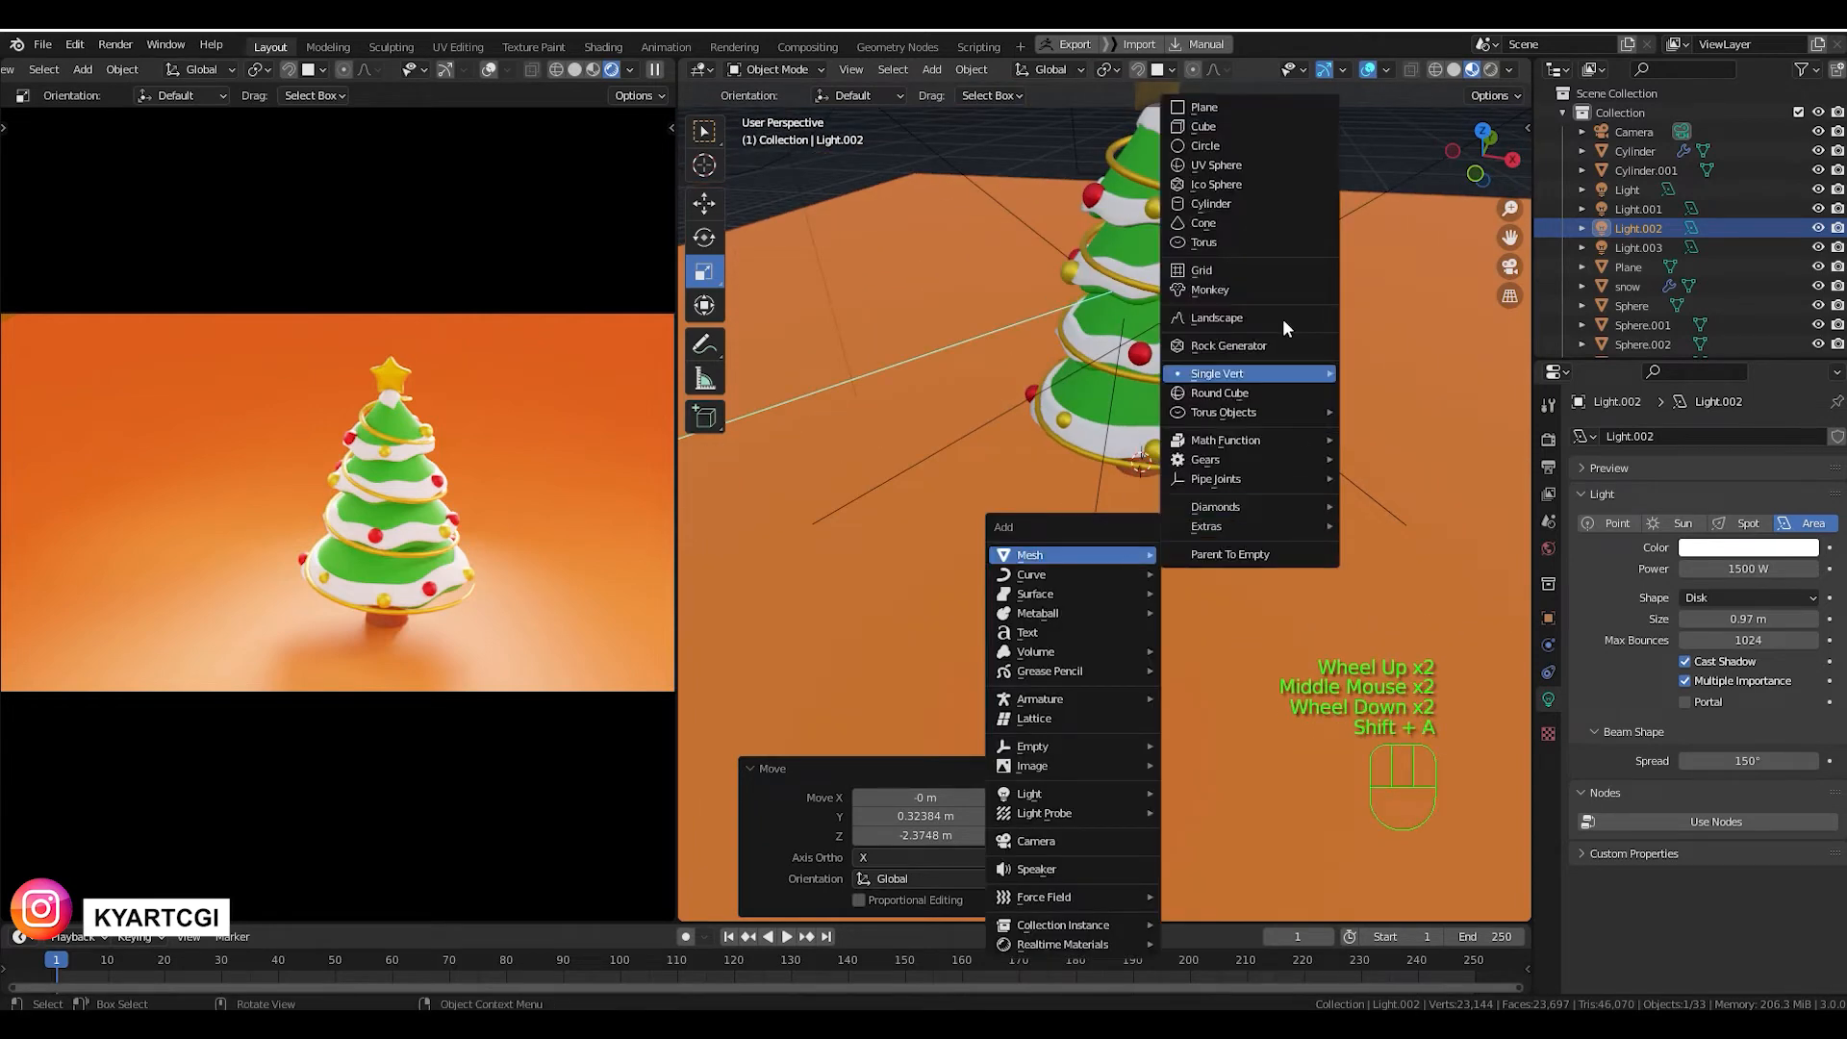
left_click(1273, 147)
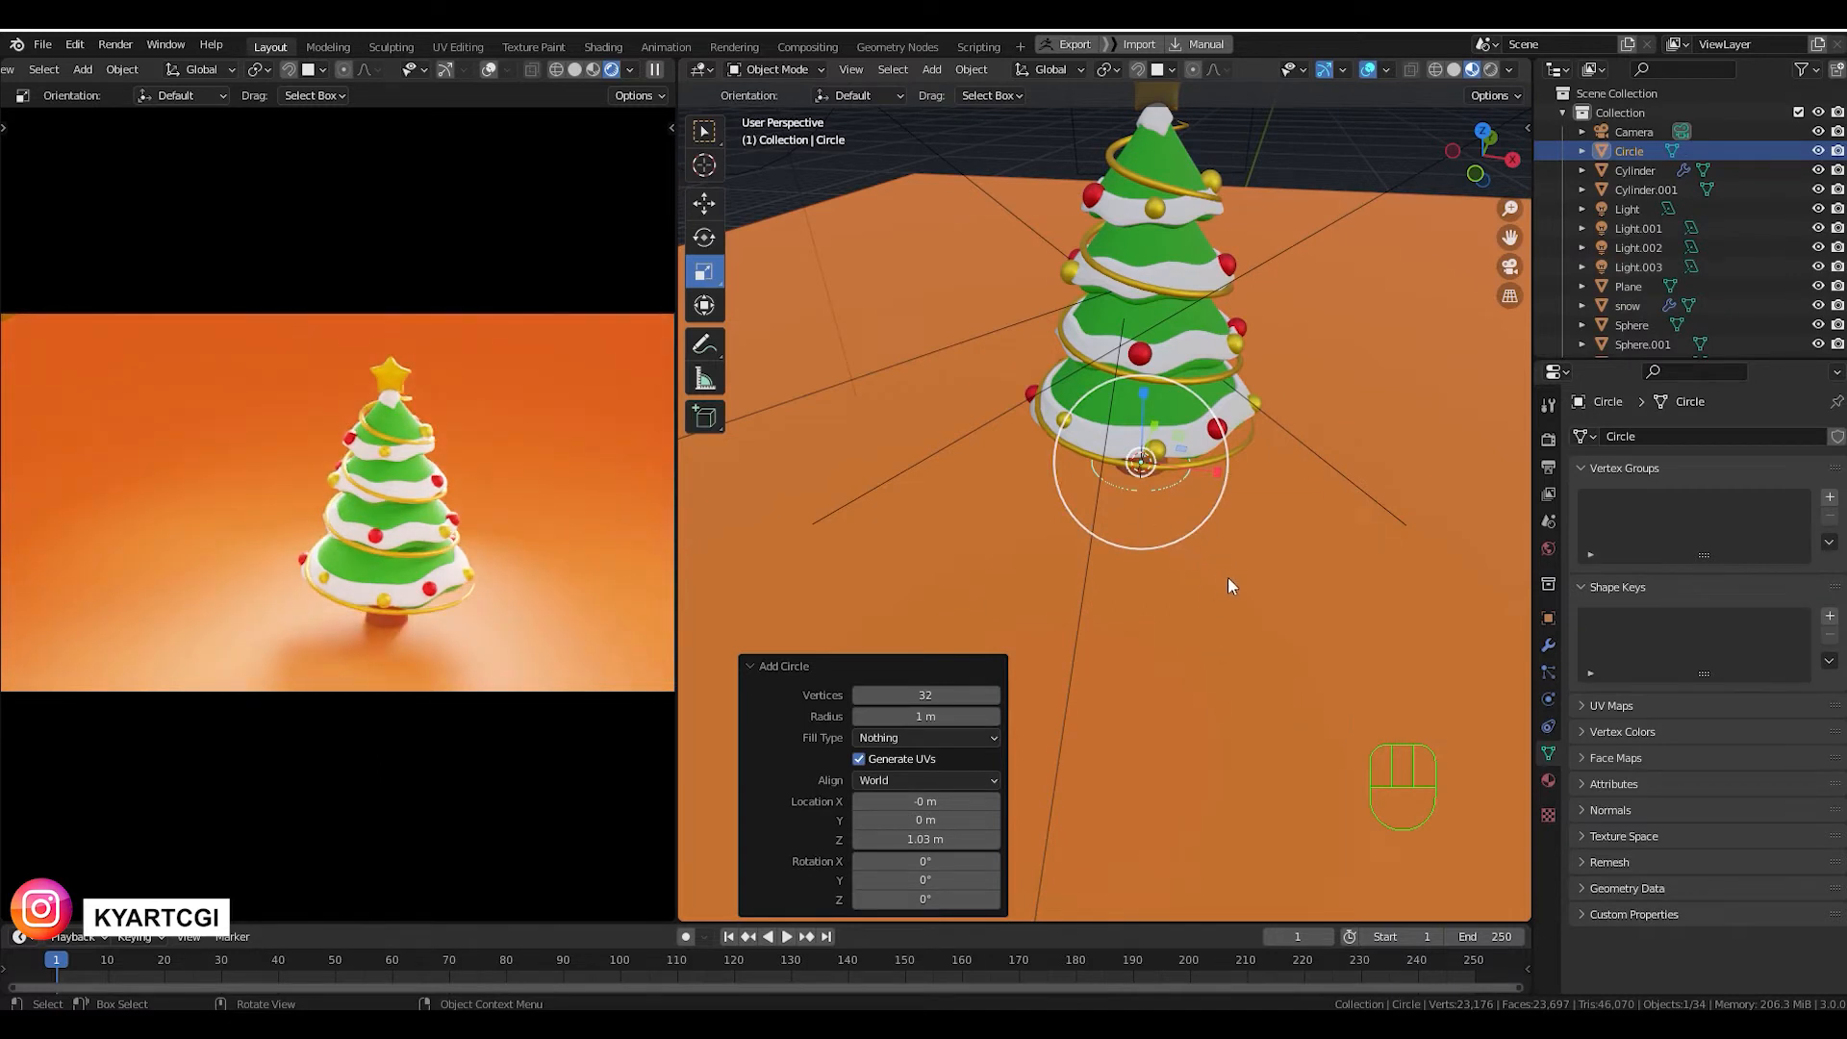
key("s")
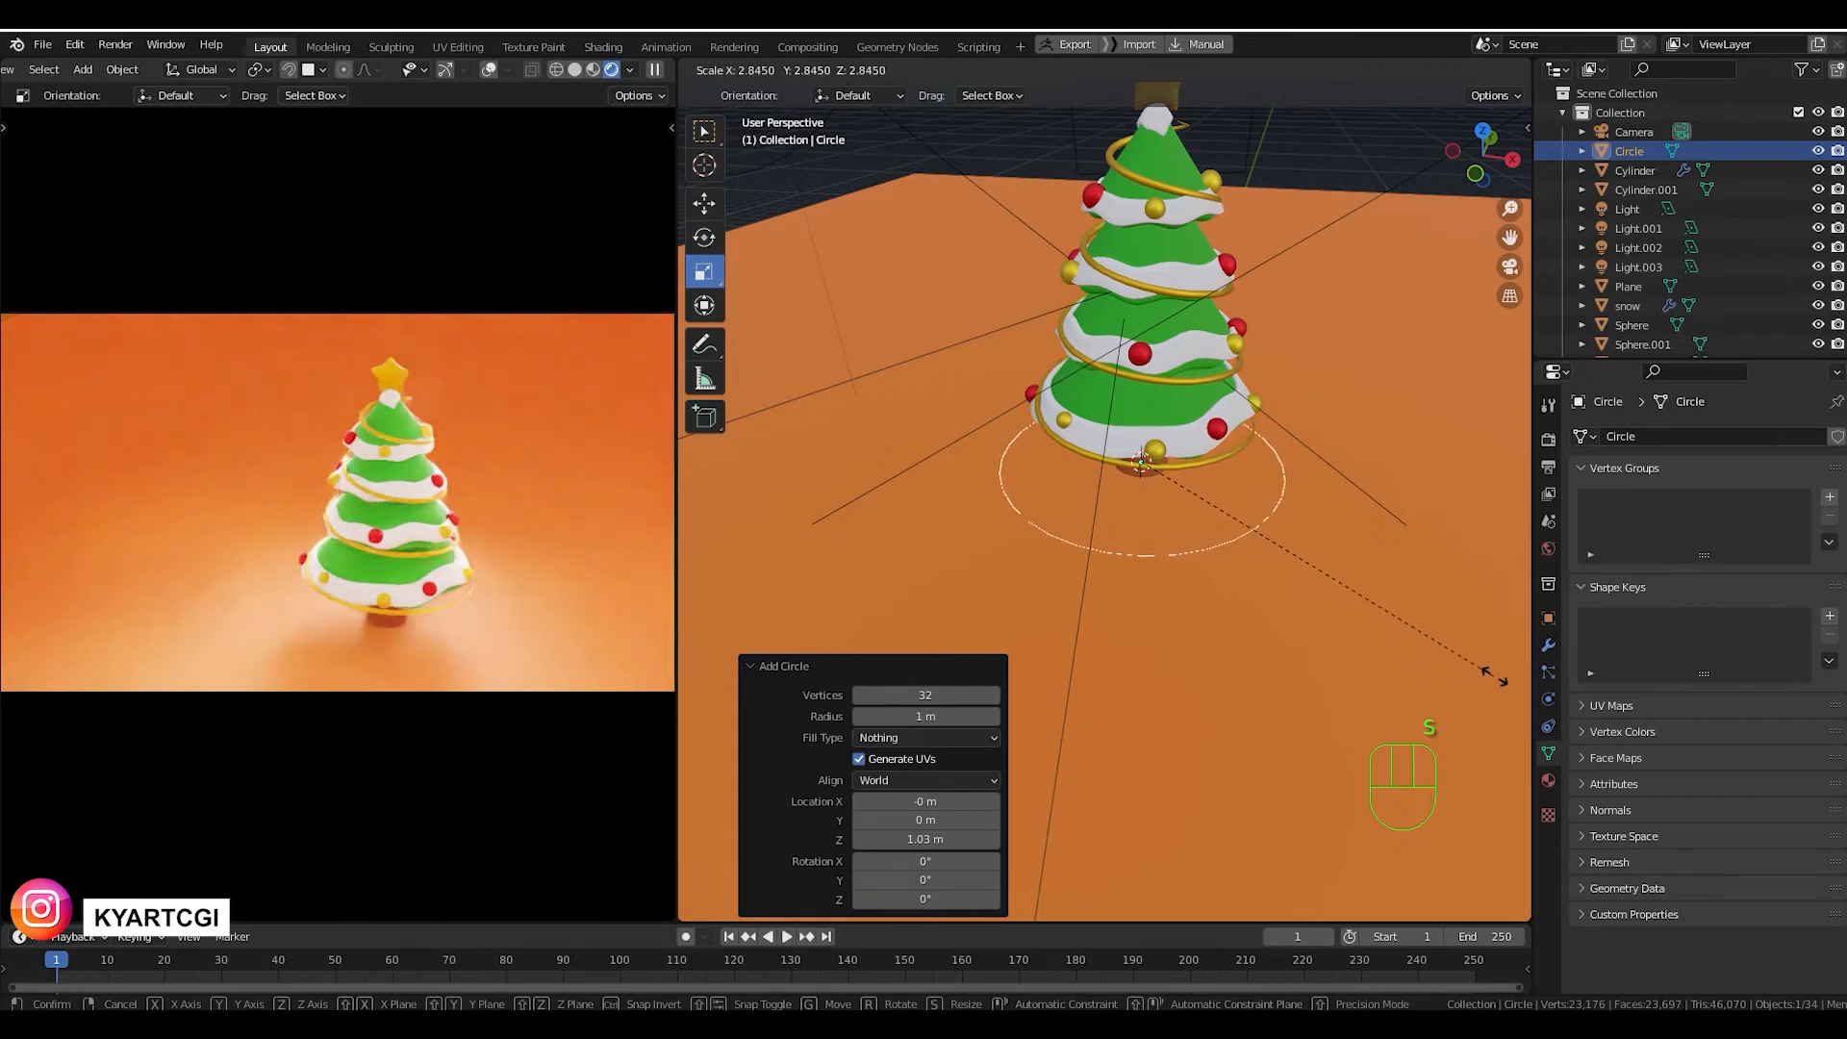
left_click(689, 682)
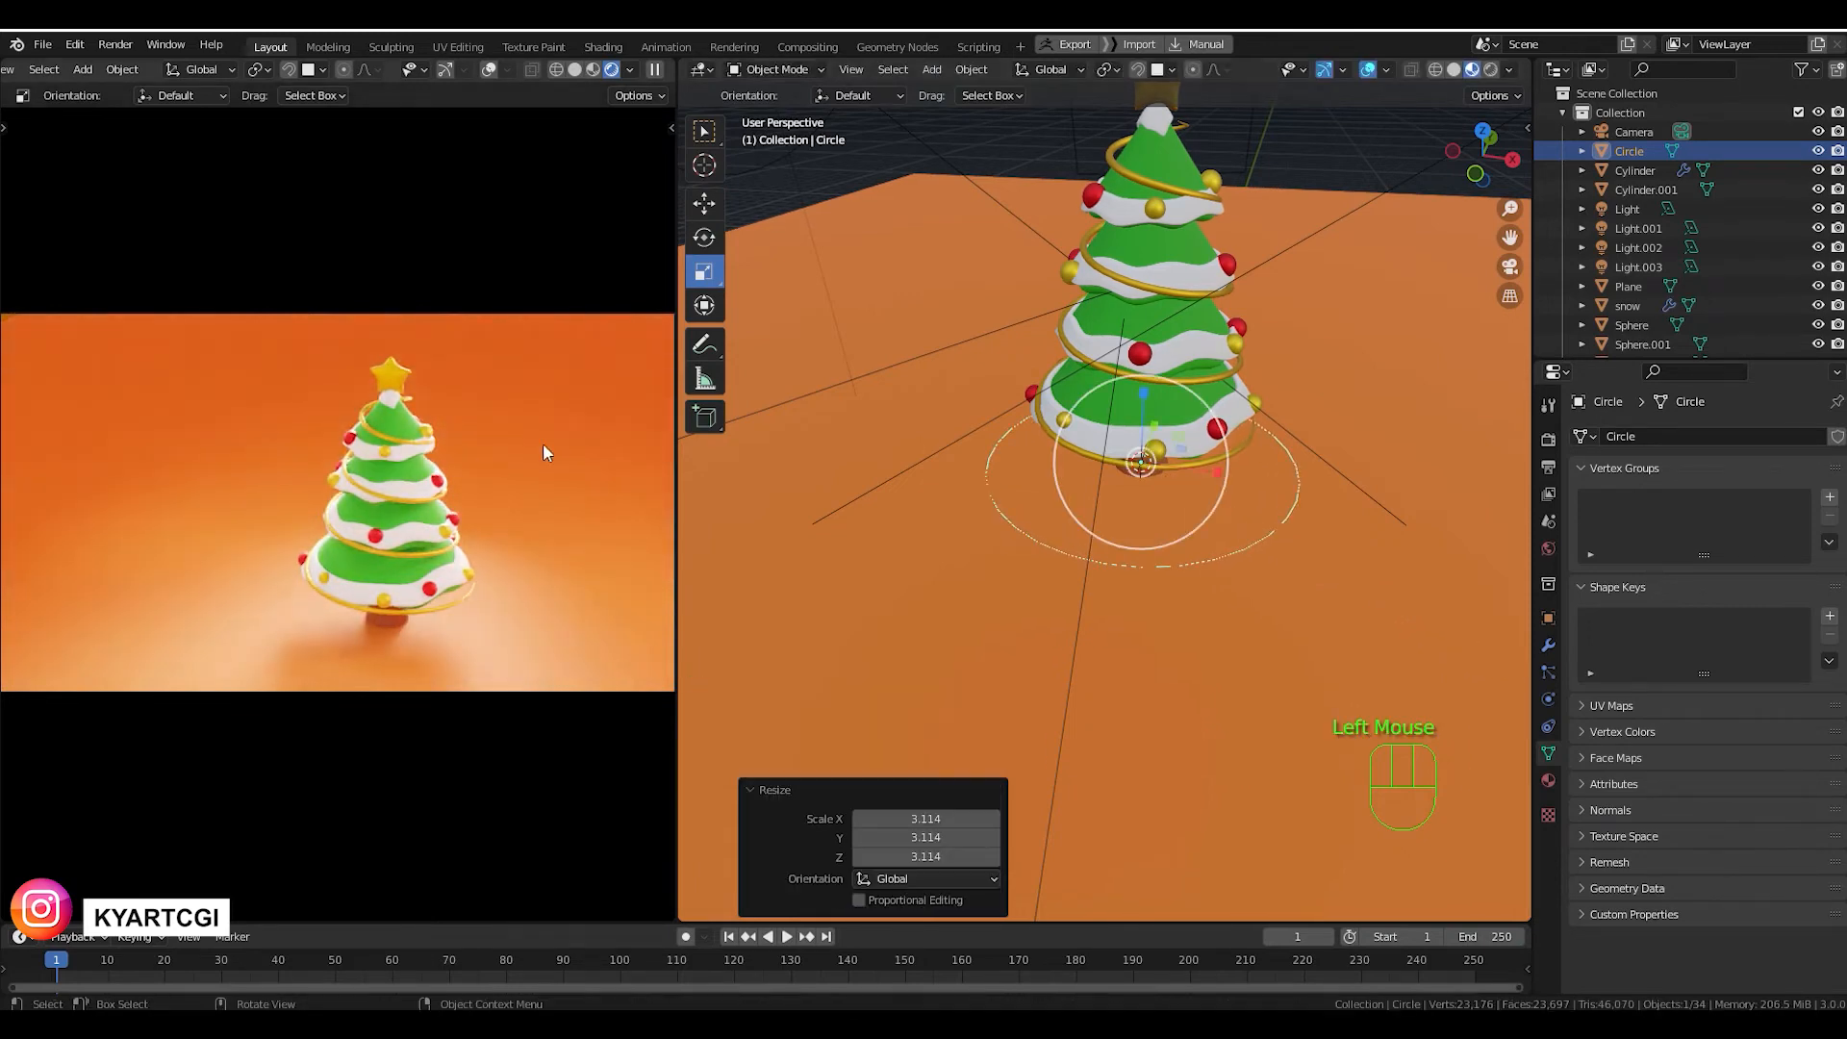
Select all vertices of the circle around the trunk in Edit Mode and fill it with Grid Fill.
middle_click_drag(1249, 420, 1174, 441, "shift")
scroll(1195, 457, "up", 2)
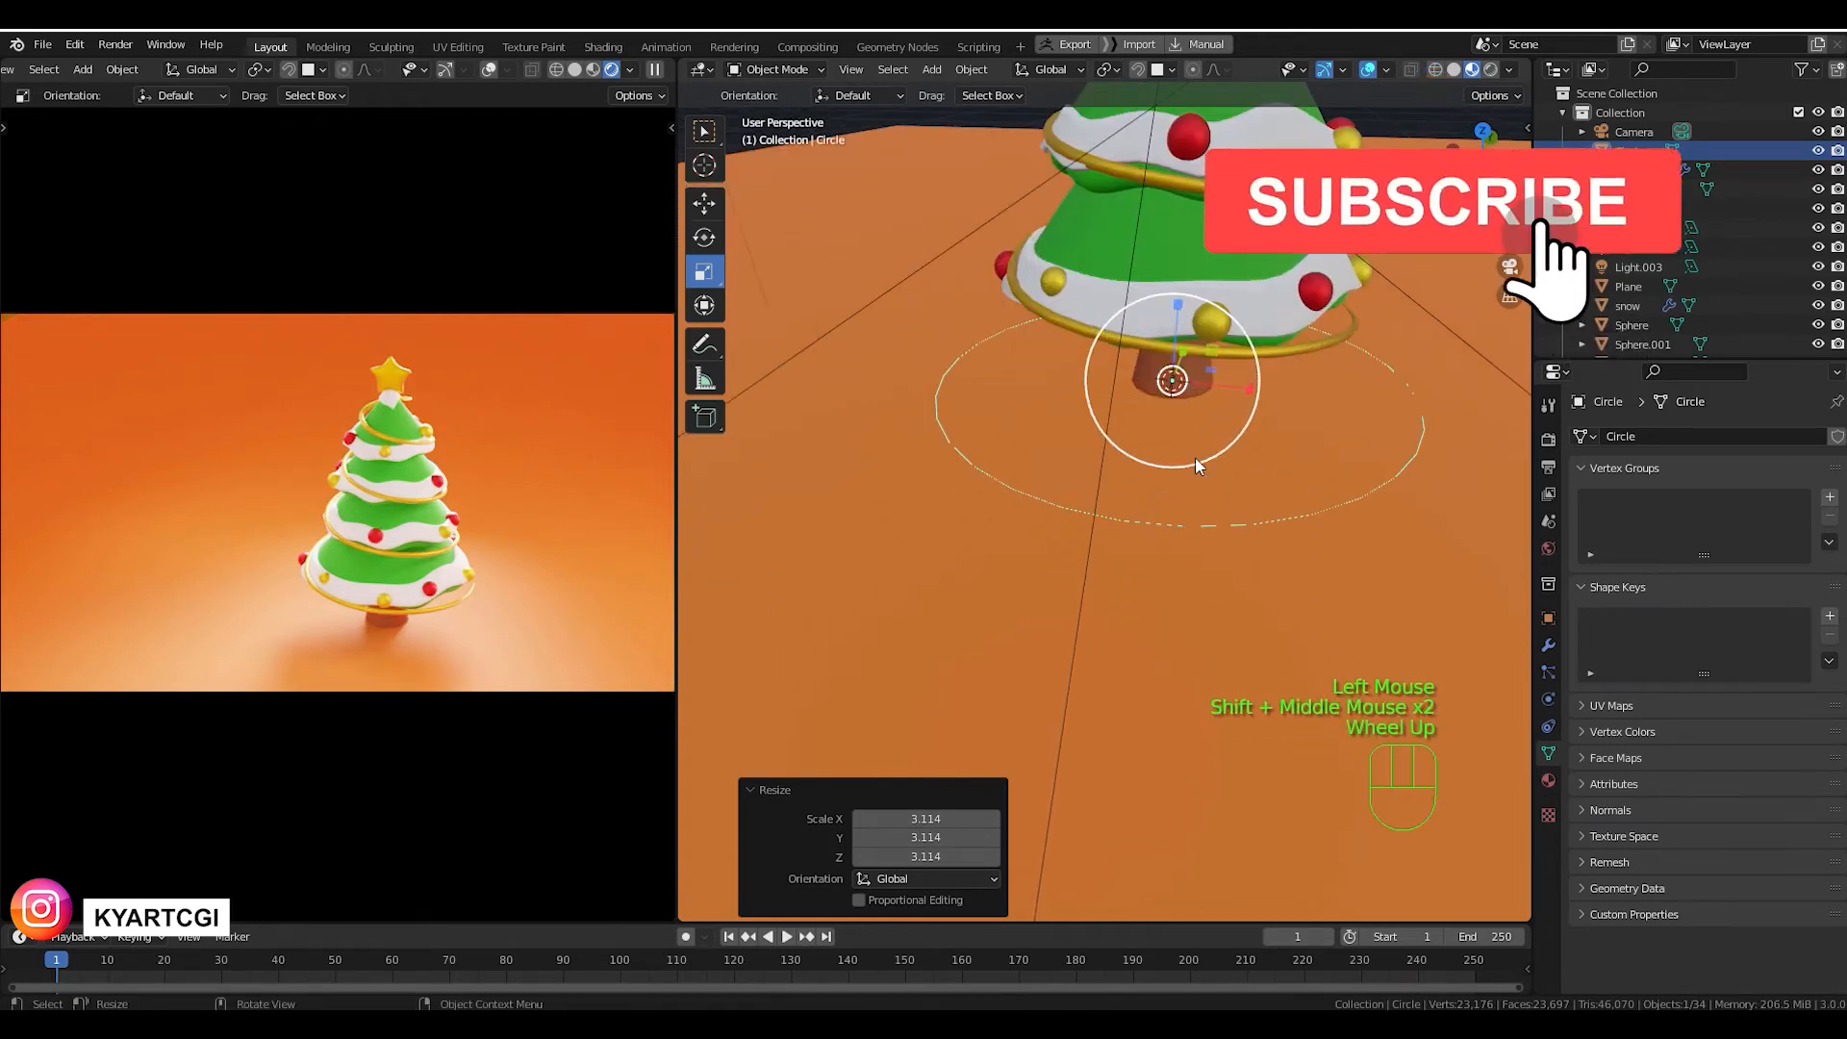
key("Tab")
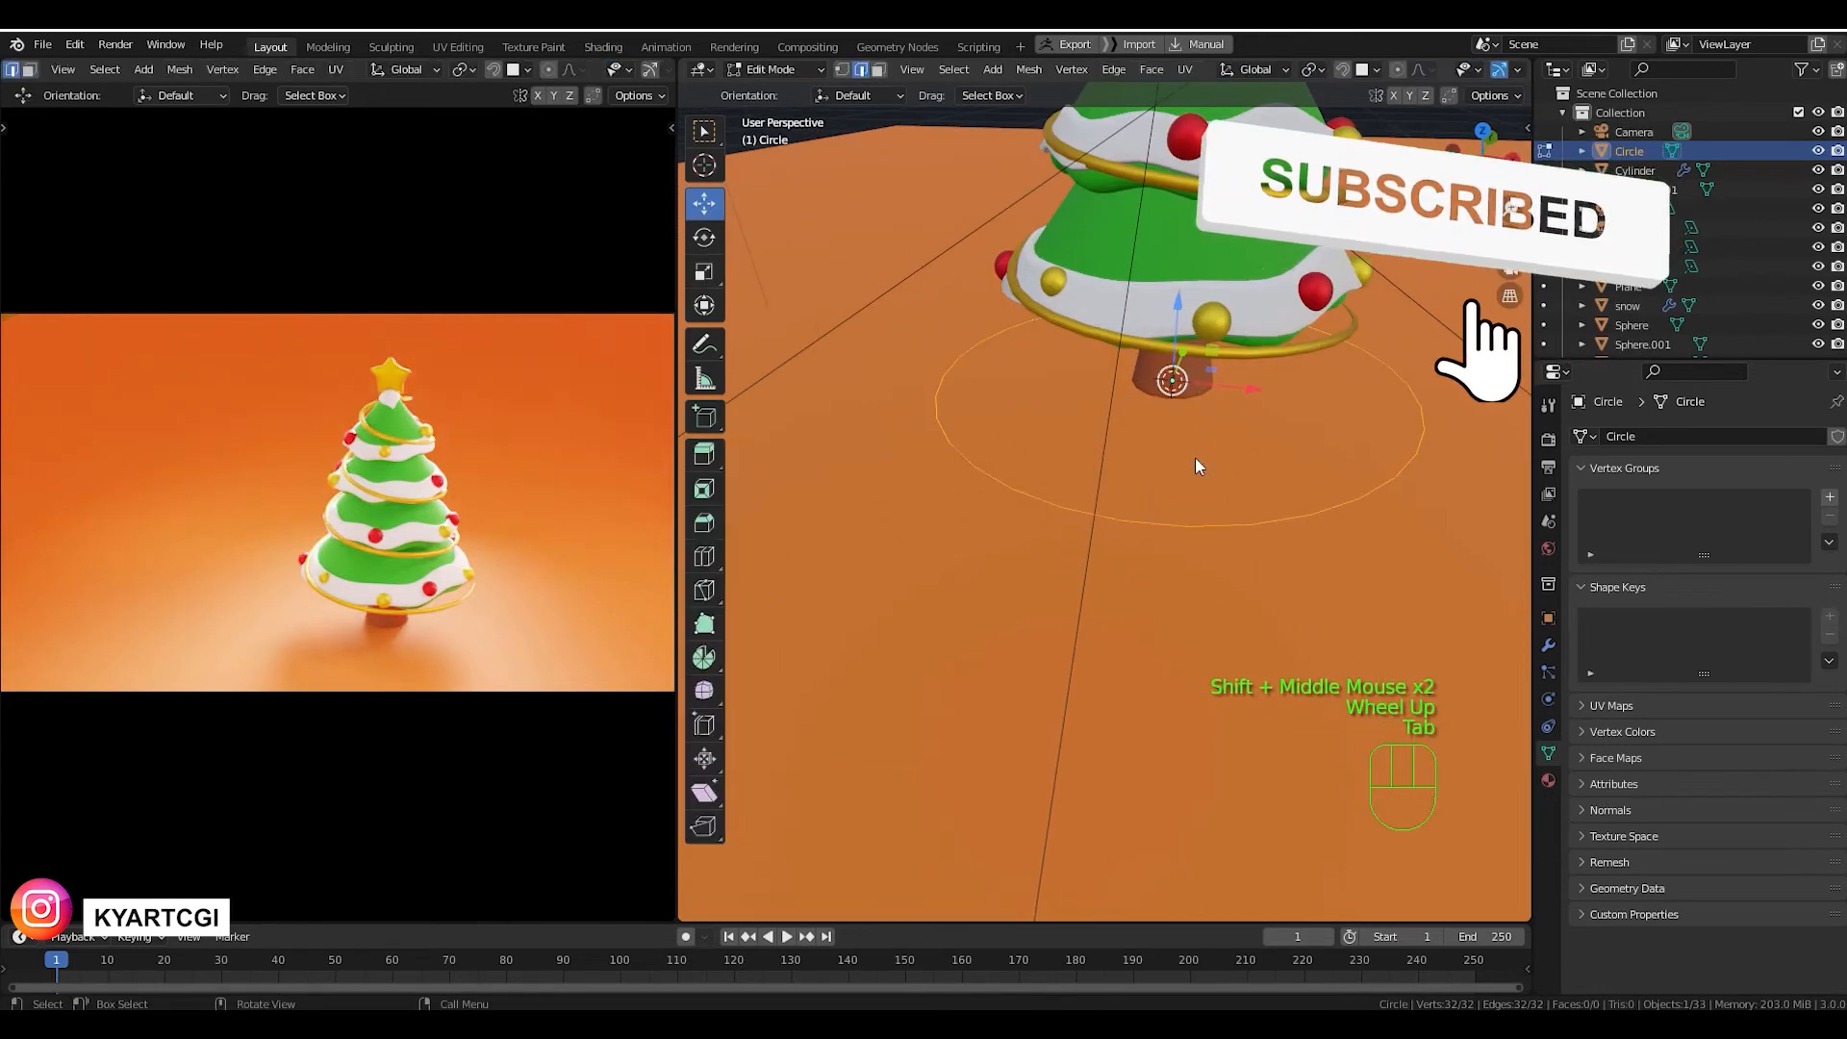
key("1")
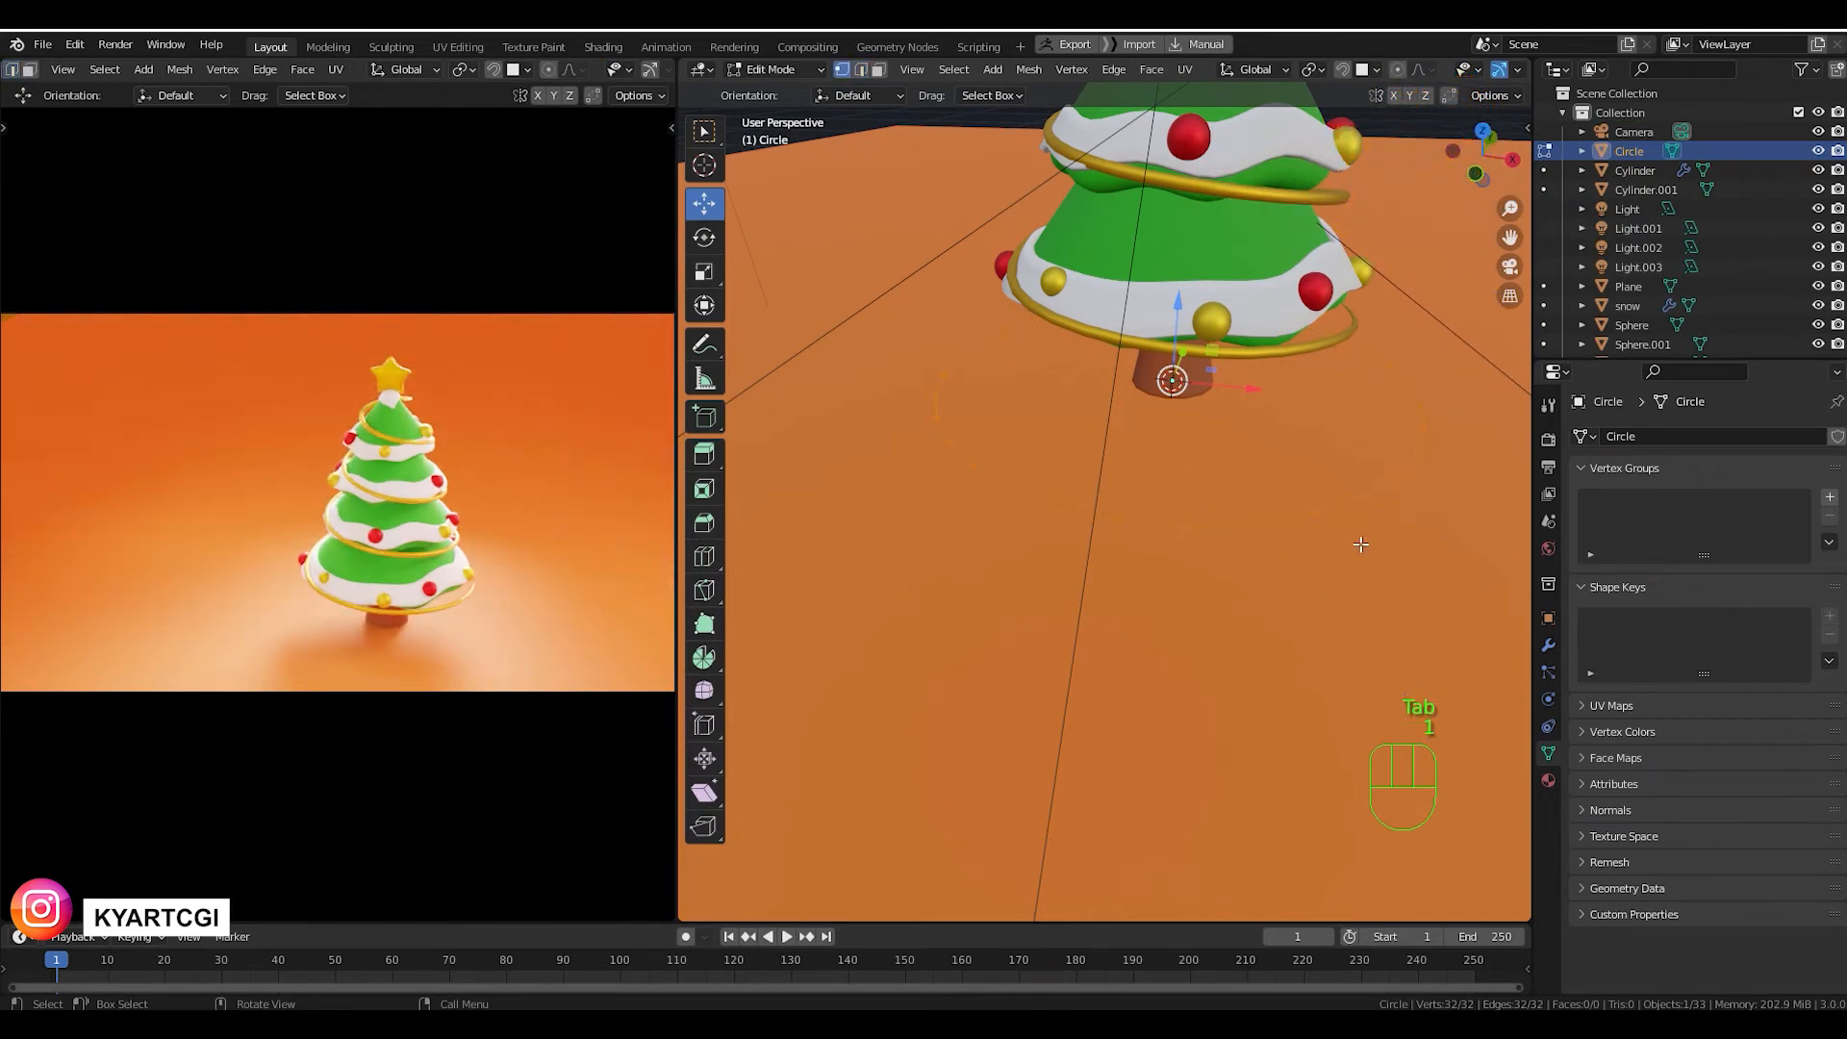
key("a")
key("F3")
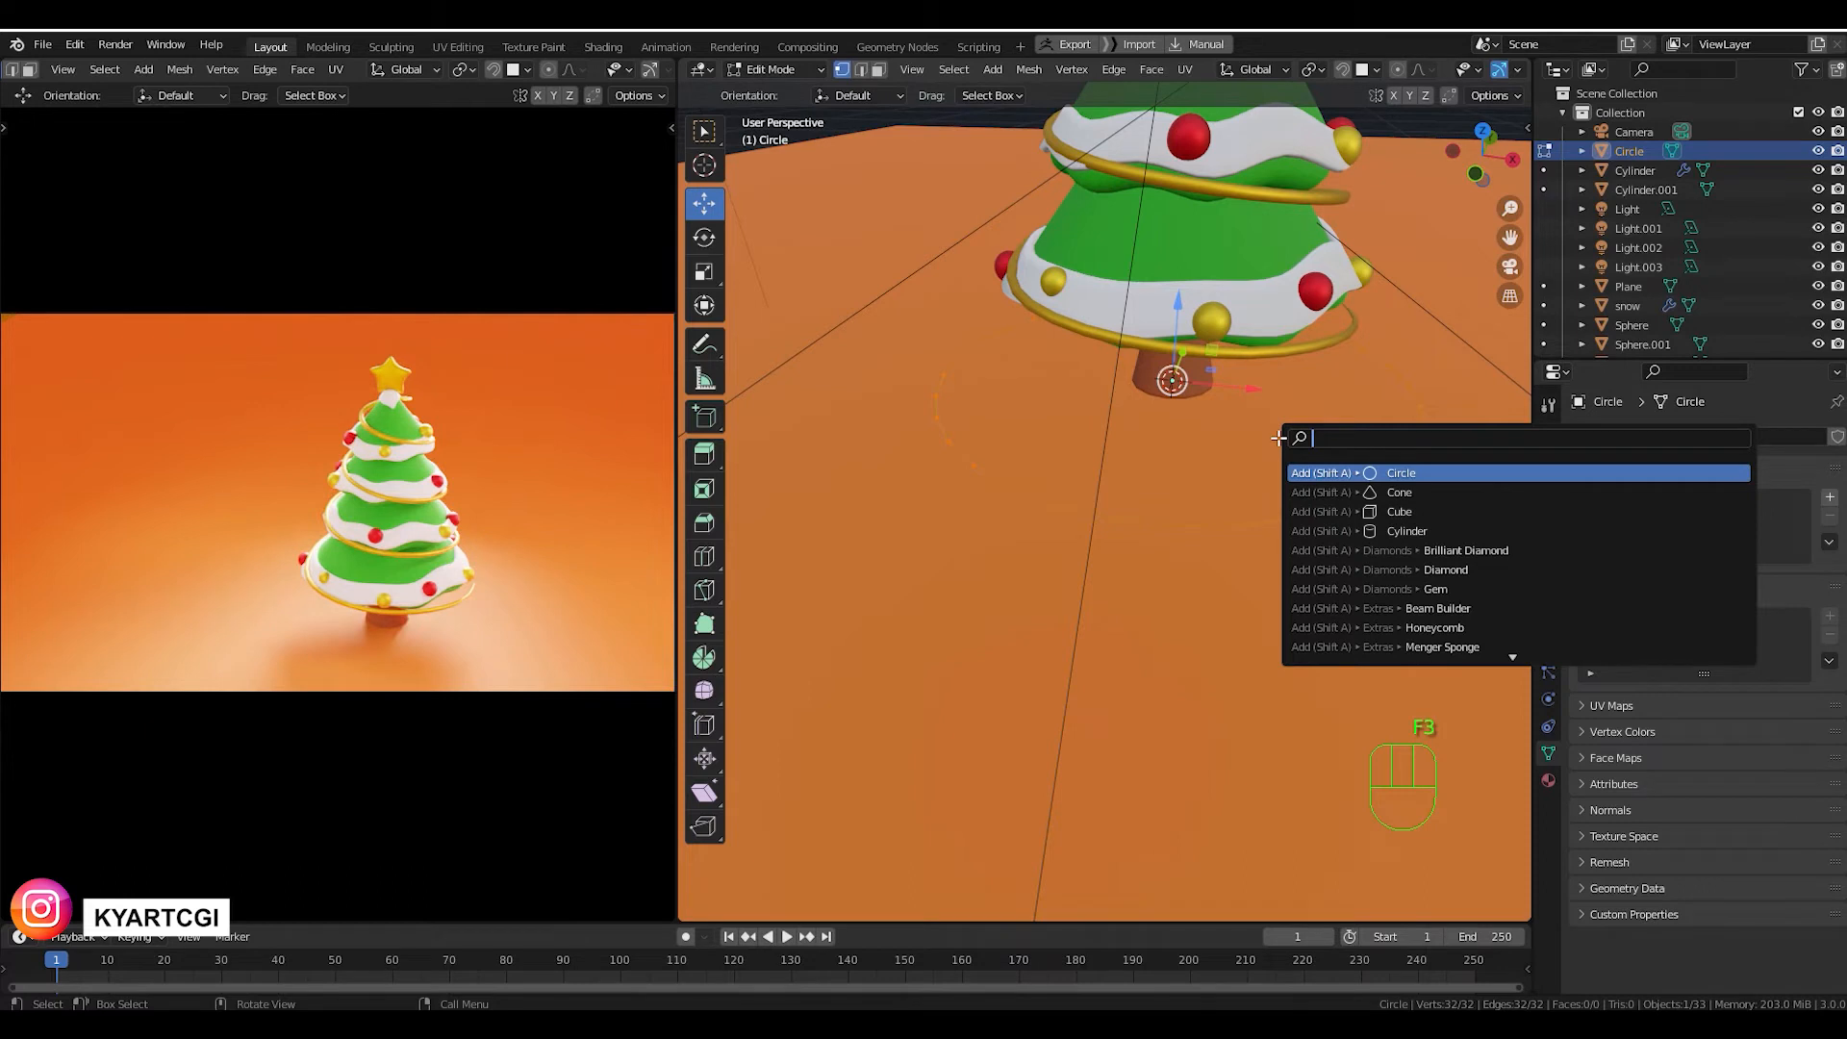
type("fill")
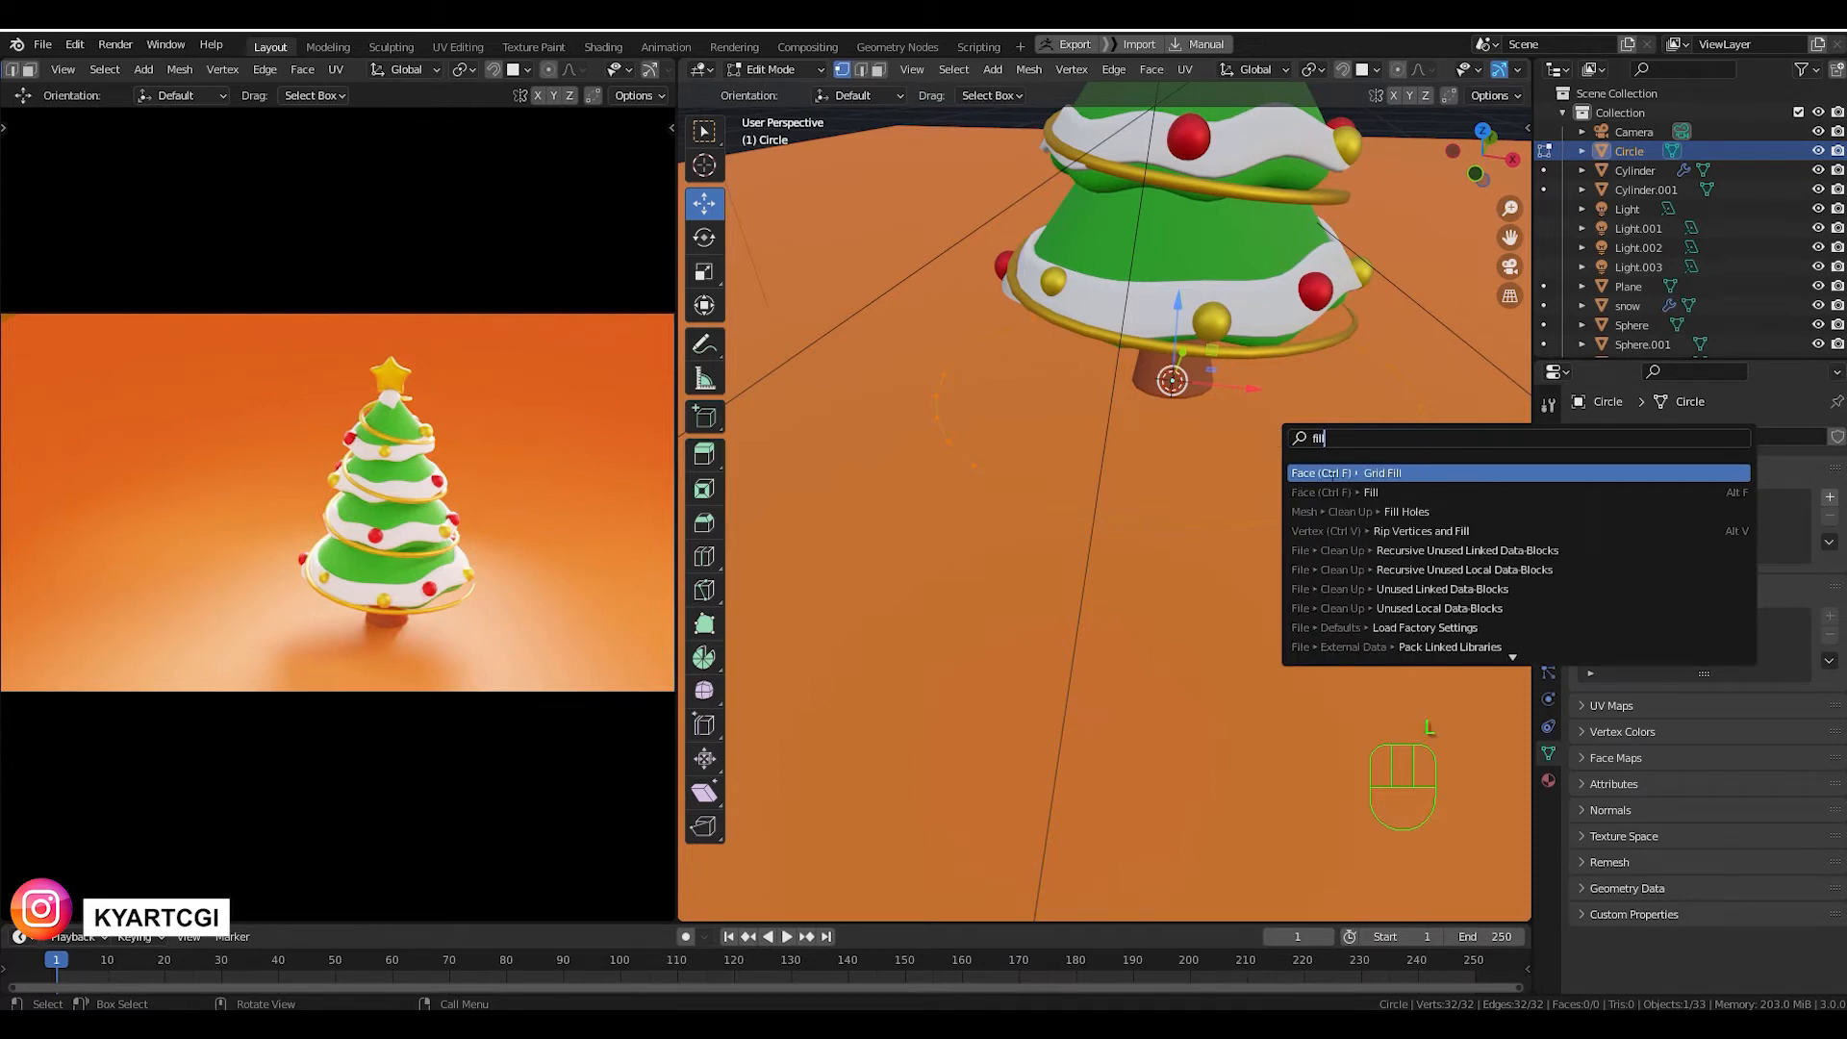
left_click(1403, 472)
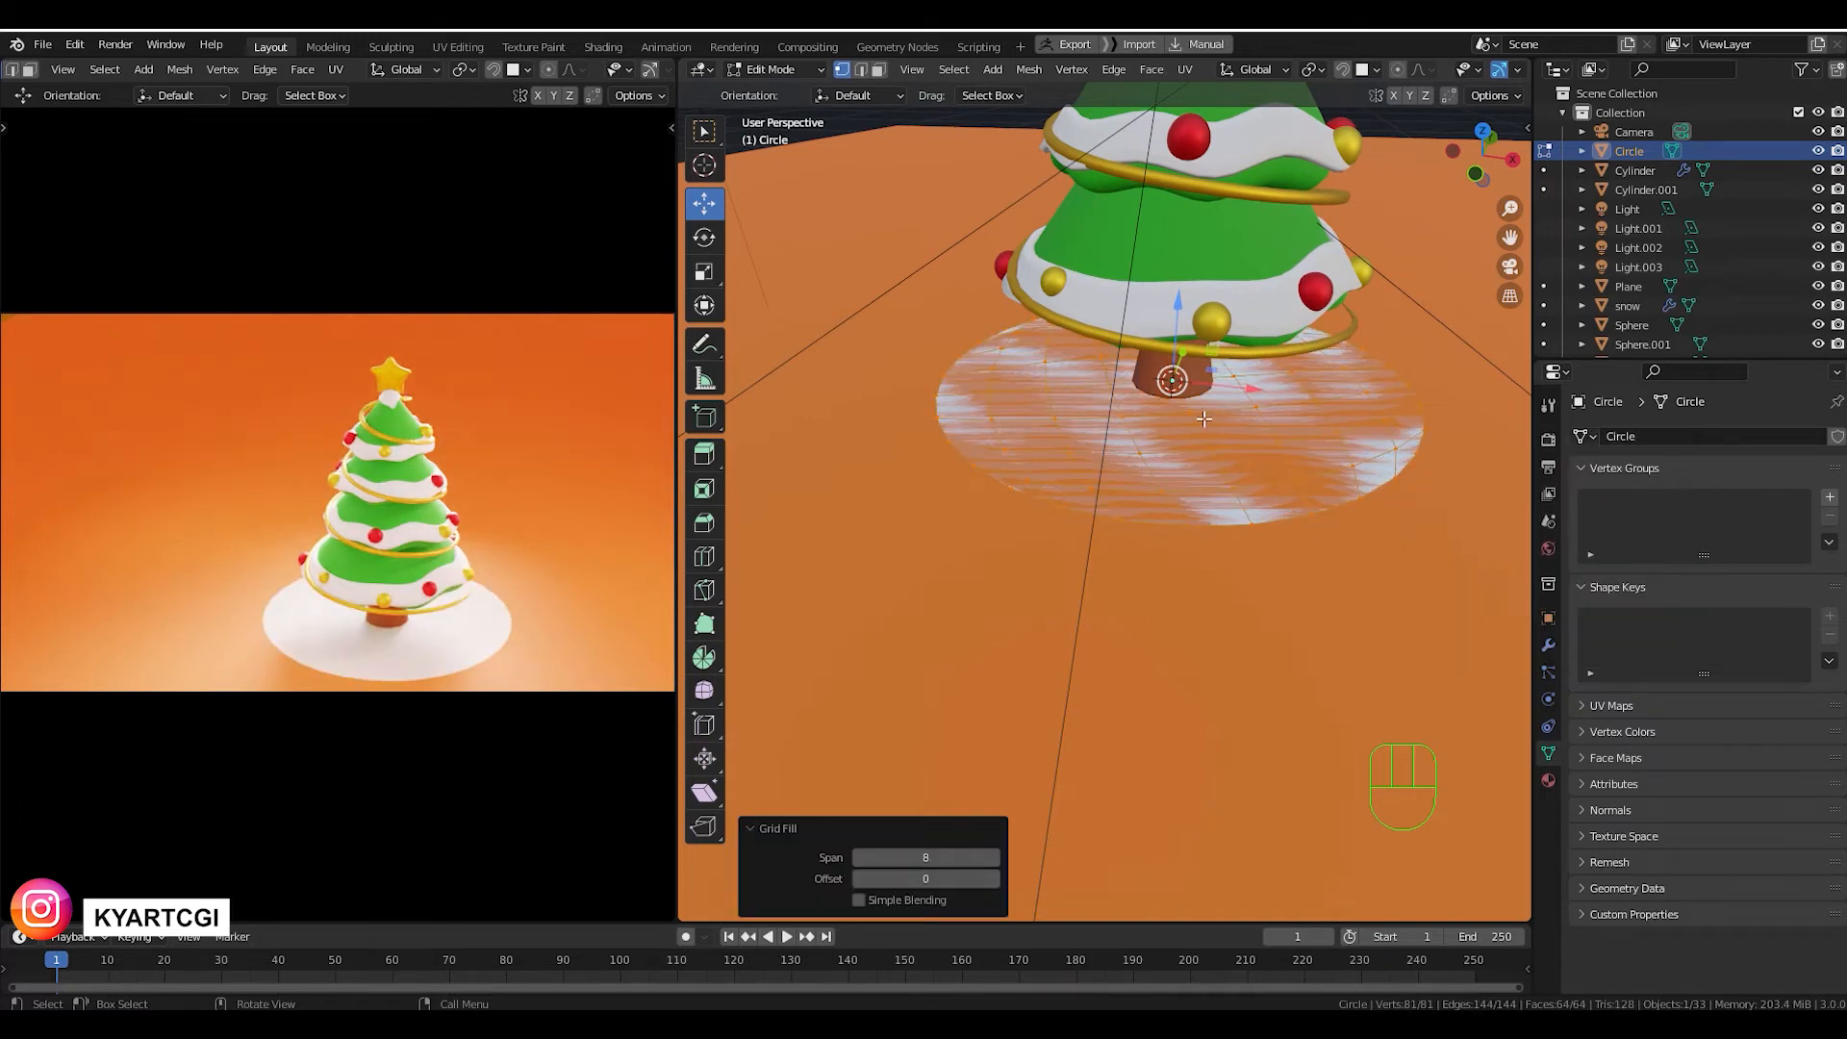
Raise the filled circle under the tree by about 0.035 m along Z, just above the ground plane.
middle_click_drag(1204, 419, 1090, 407)
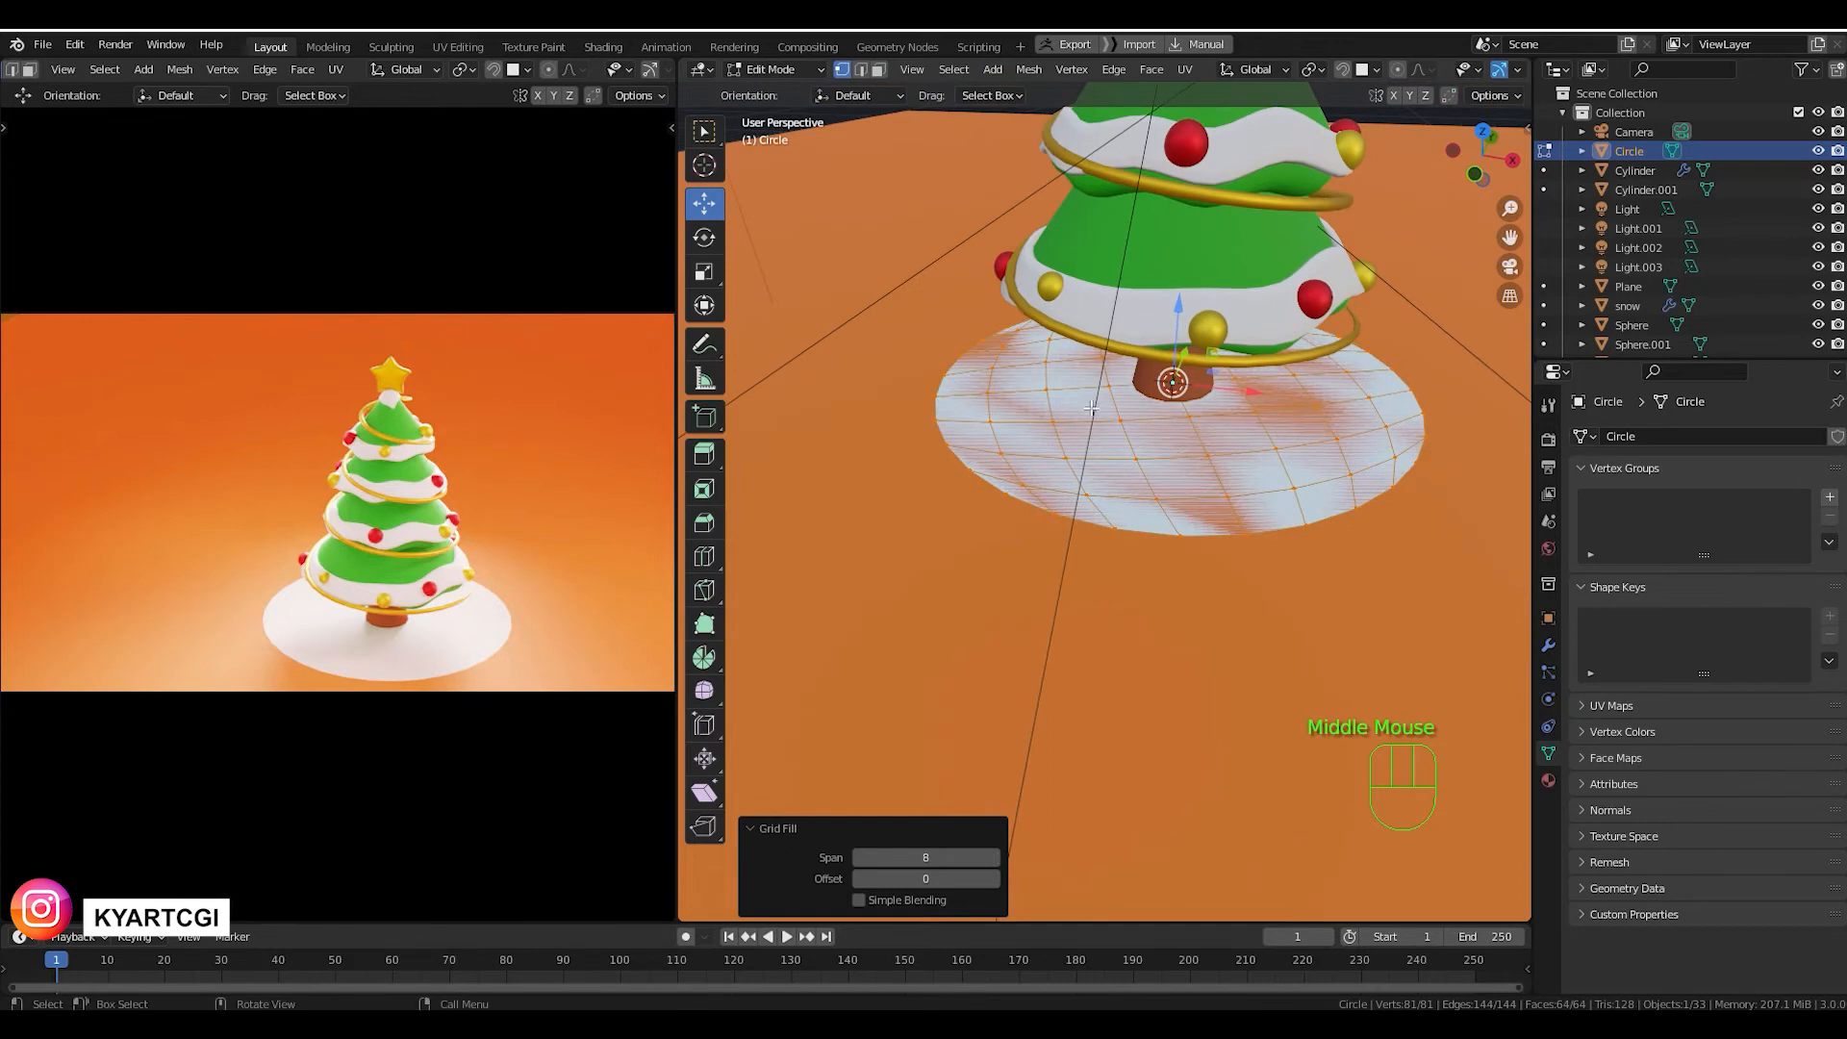
scroll(1174, 417, "down", 2)
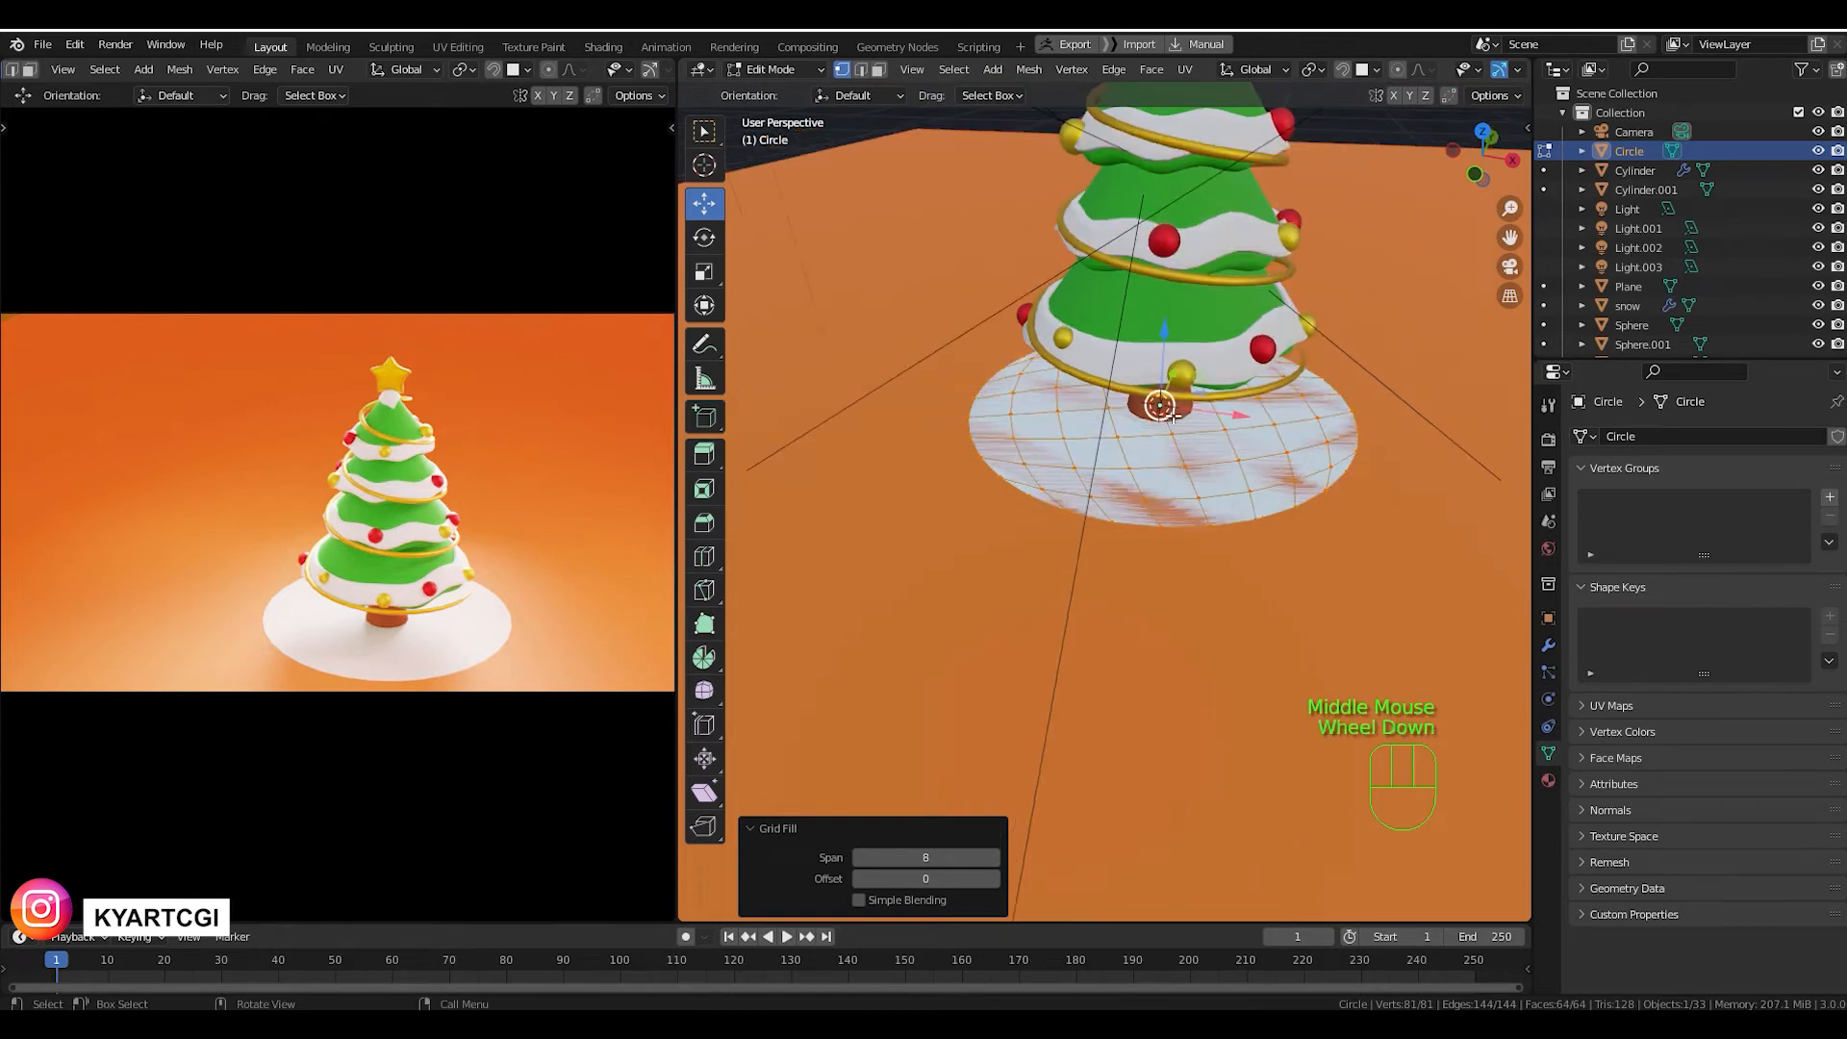
scroll(1200, 435, "up", 2)
scroll(1208, 442, "down", 1)
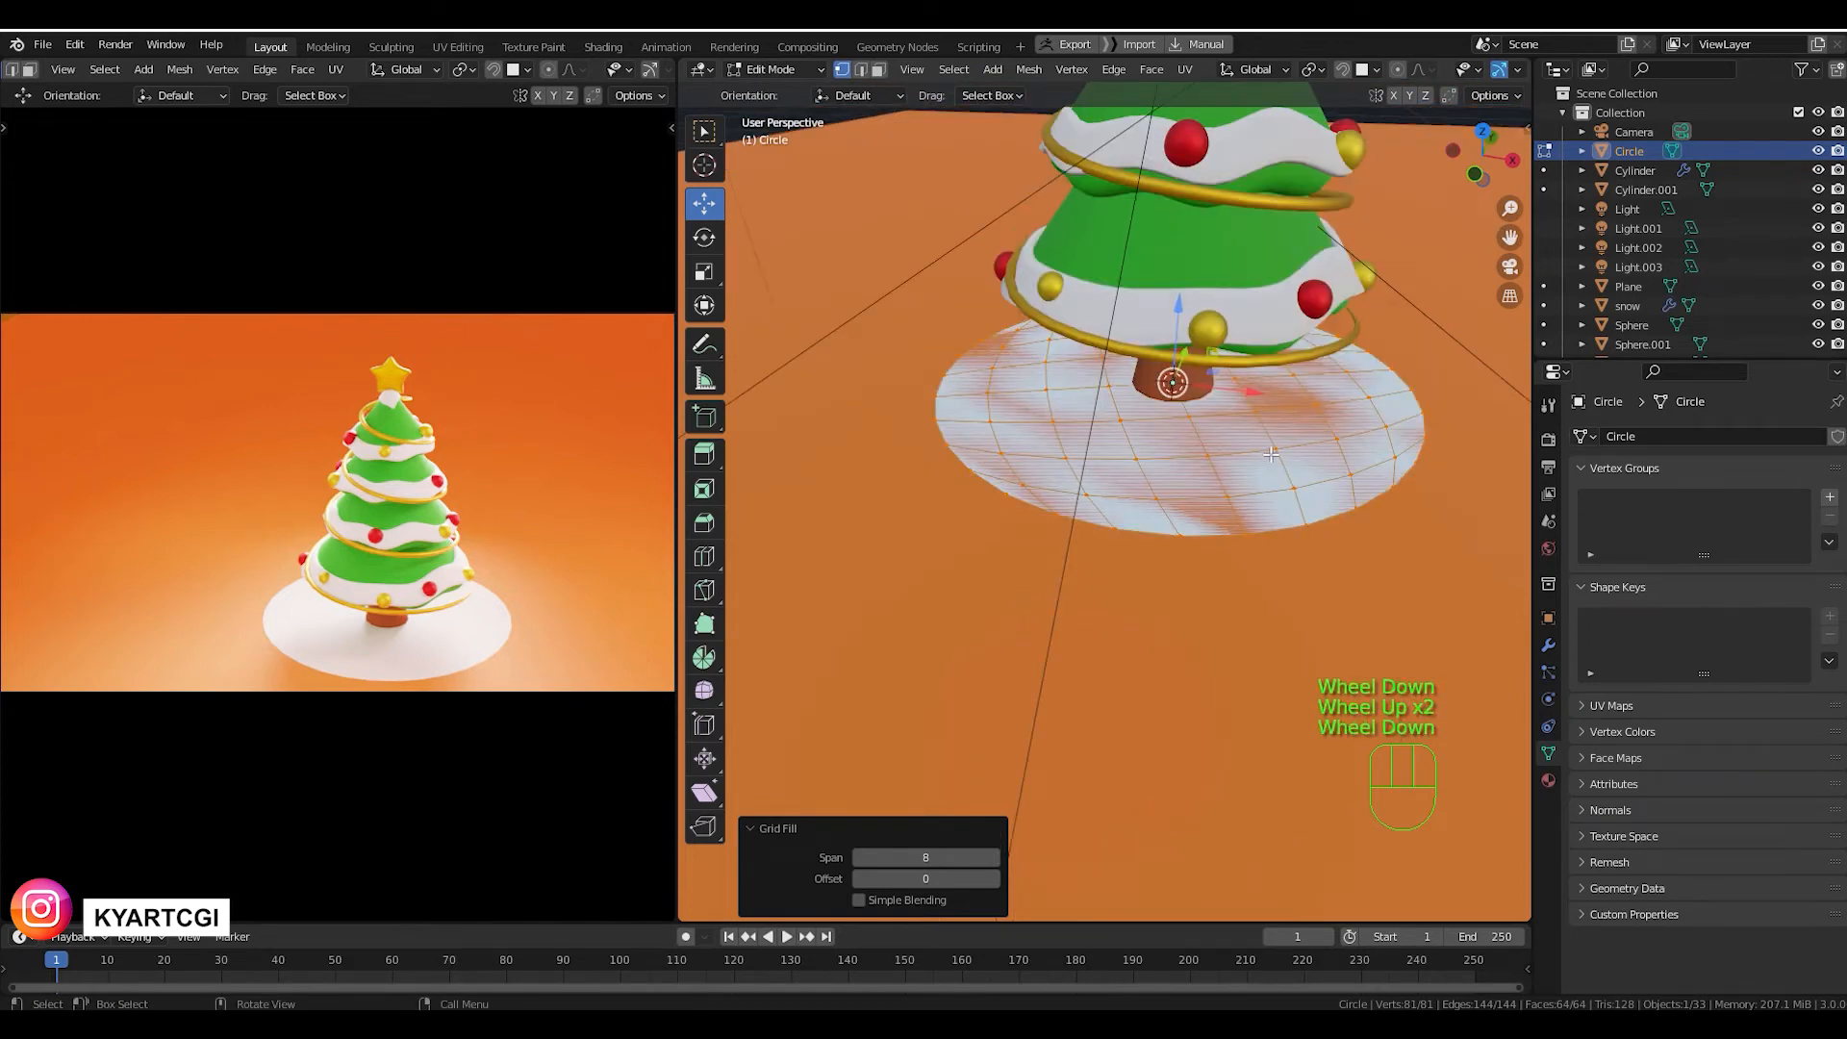
middle_click_drag(1270, 453, 1265, 443)
scroll(1265, 443, "down", 1)
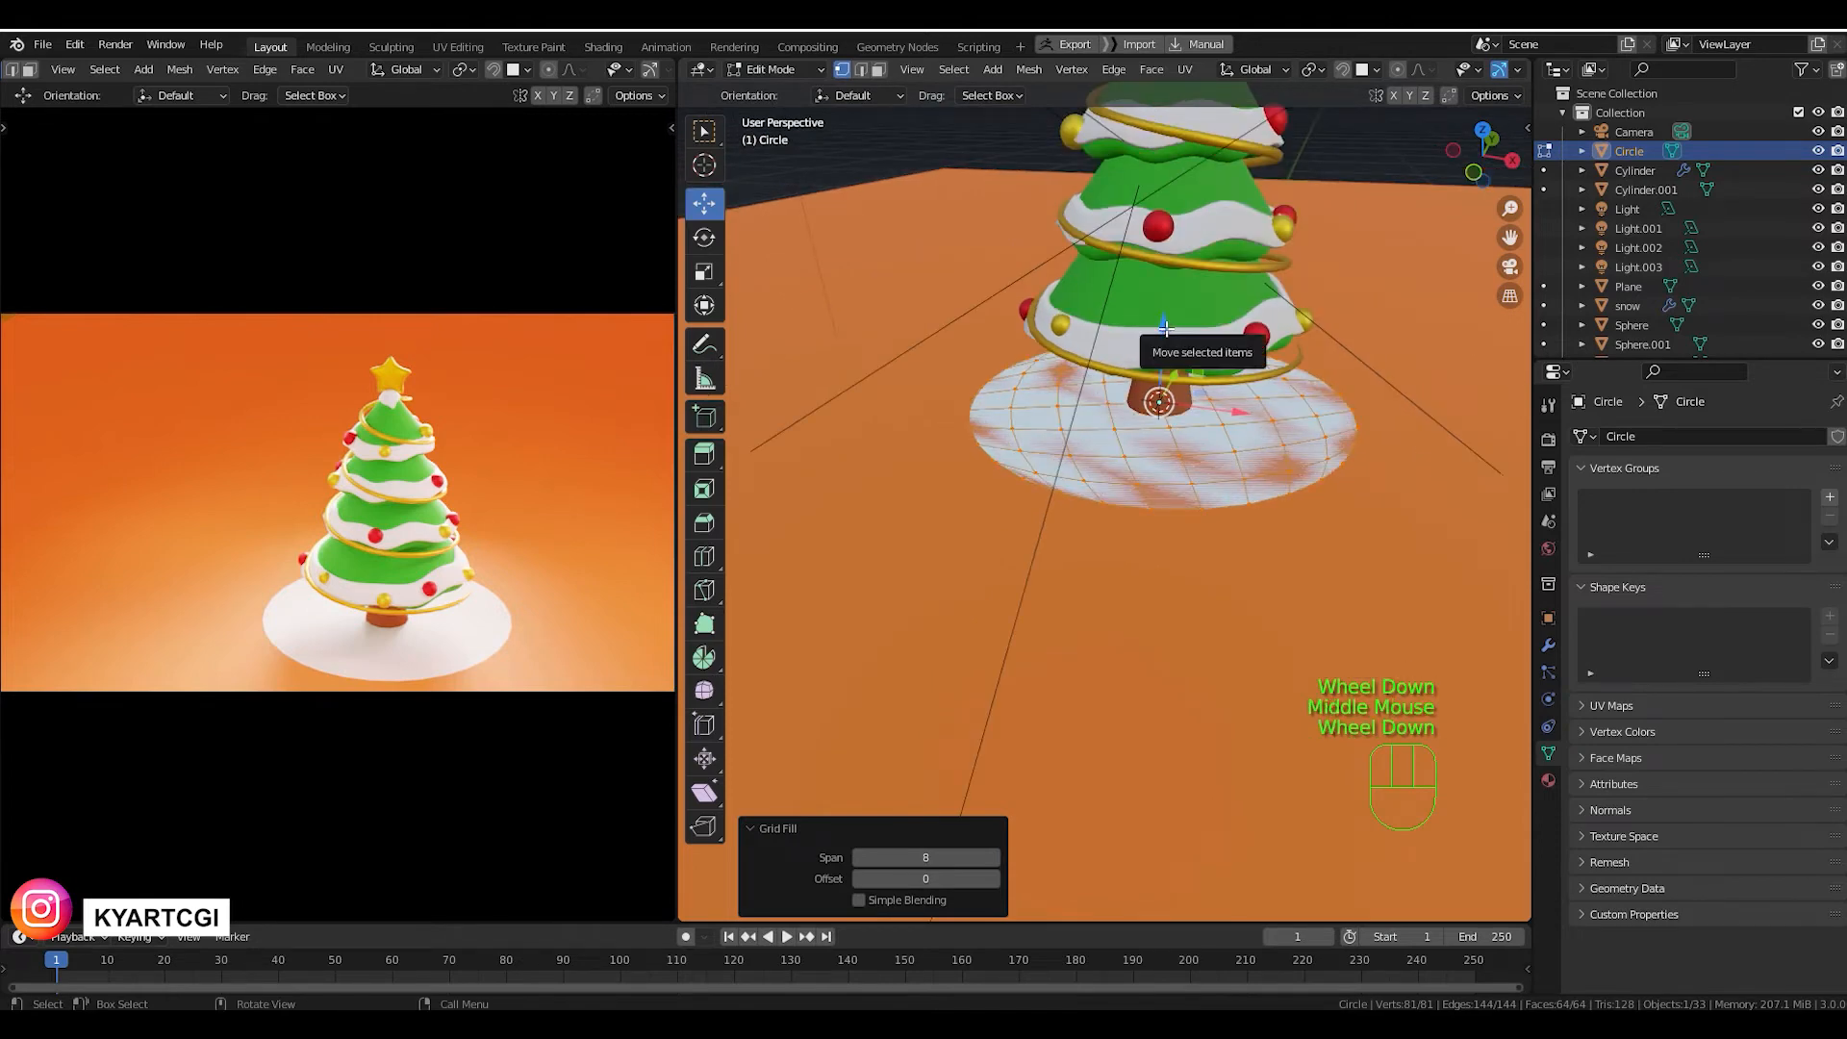
left_click_drag(1166, 328, 1166, 327)
Enable proportional editing and, in top view, pull a rim vertex on the disc's +X side outward by about 0.34 m.
middle_click_drag(1264, 450, 1262, 356)
scroll(1275, 521, "down", 2)
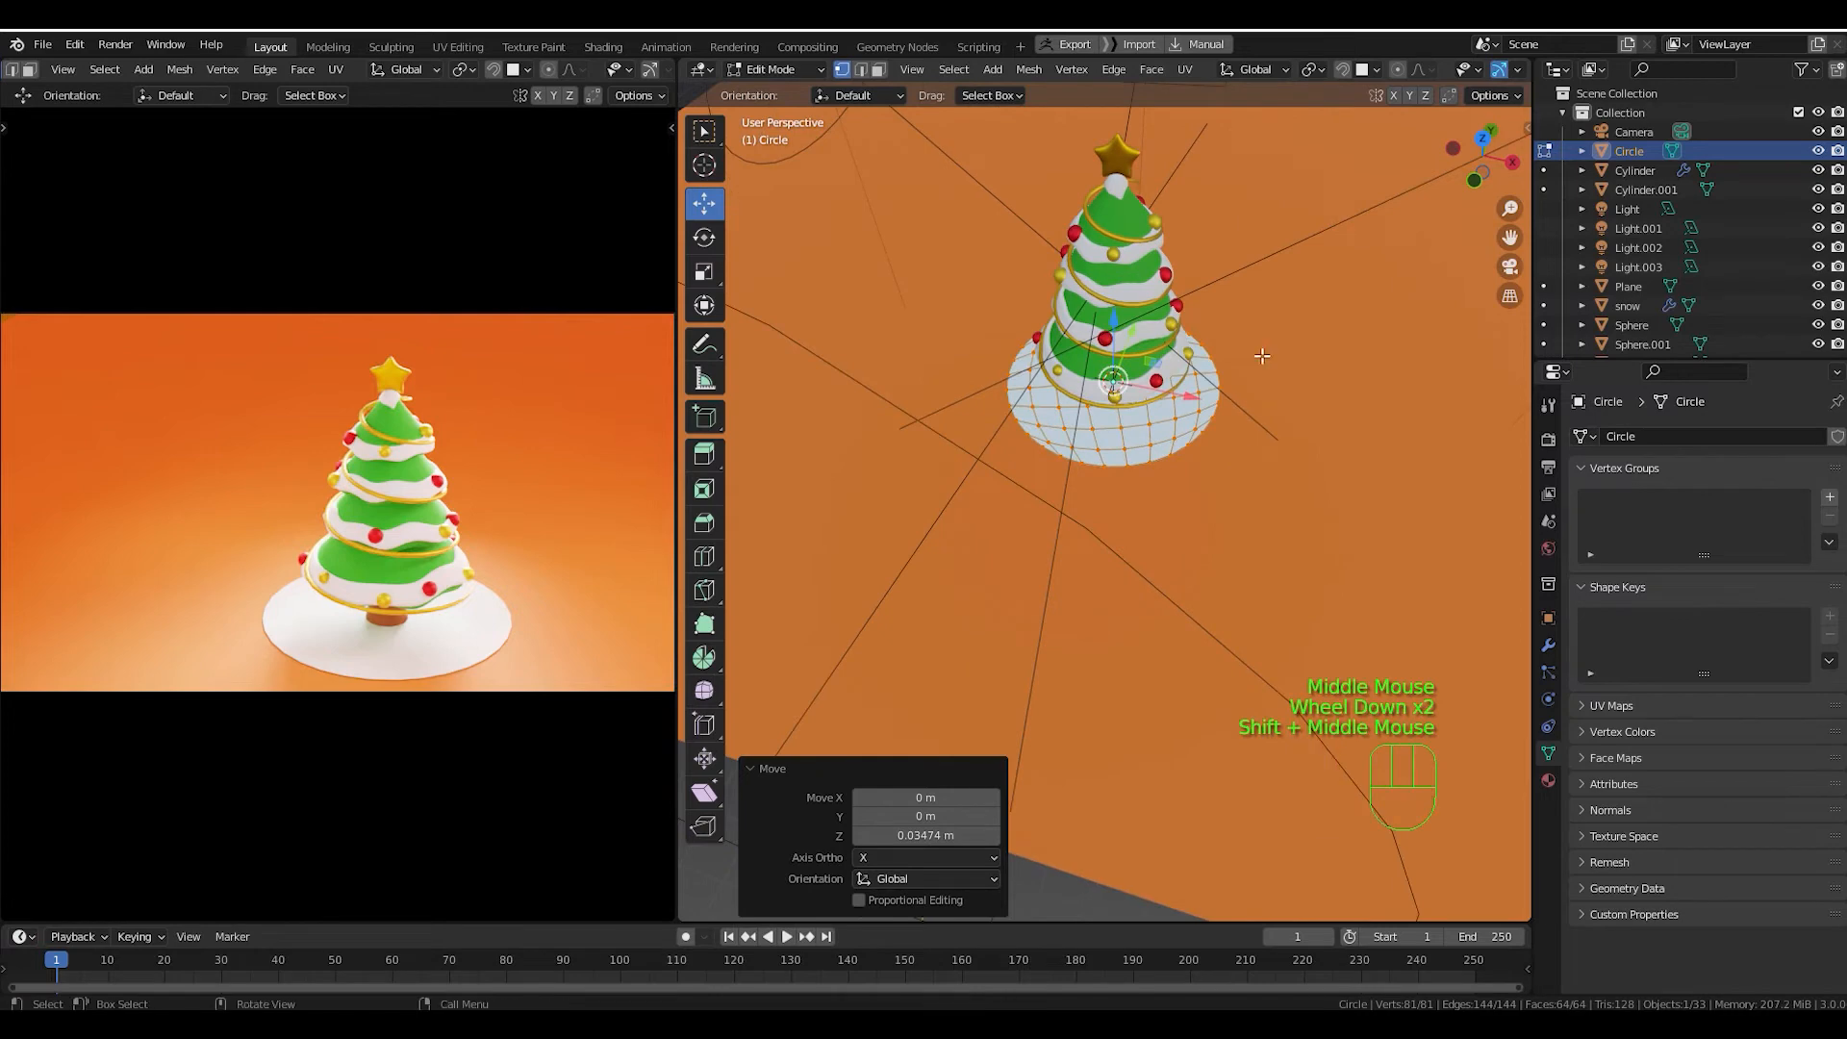
middle_click_drag(1364, 71, 1170, 70)
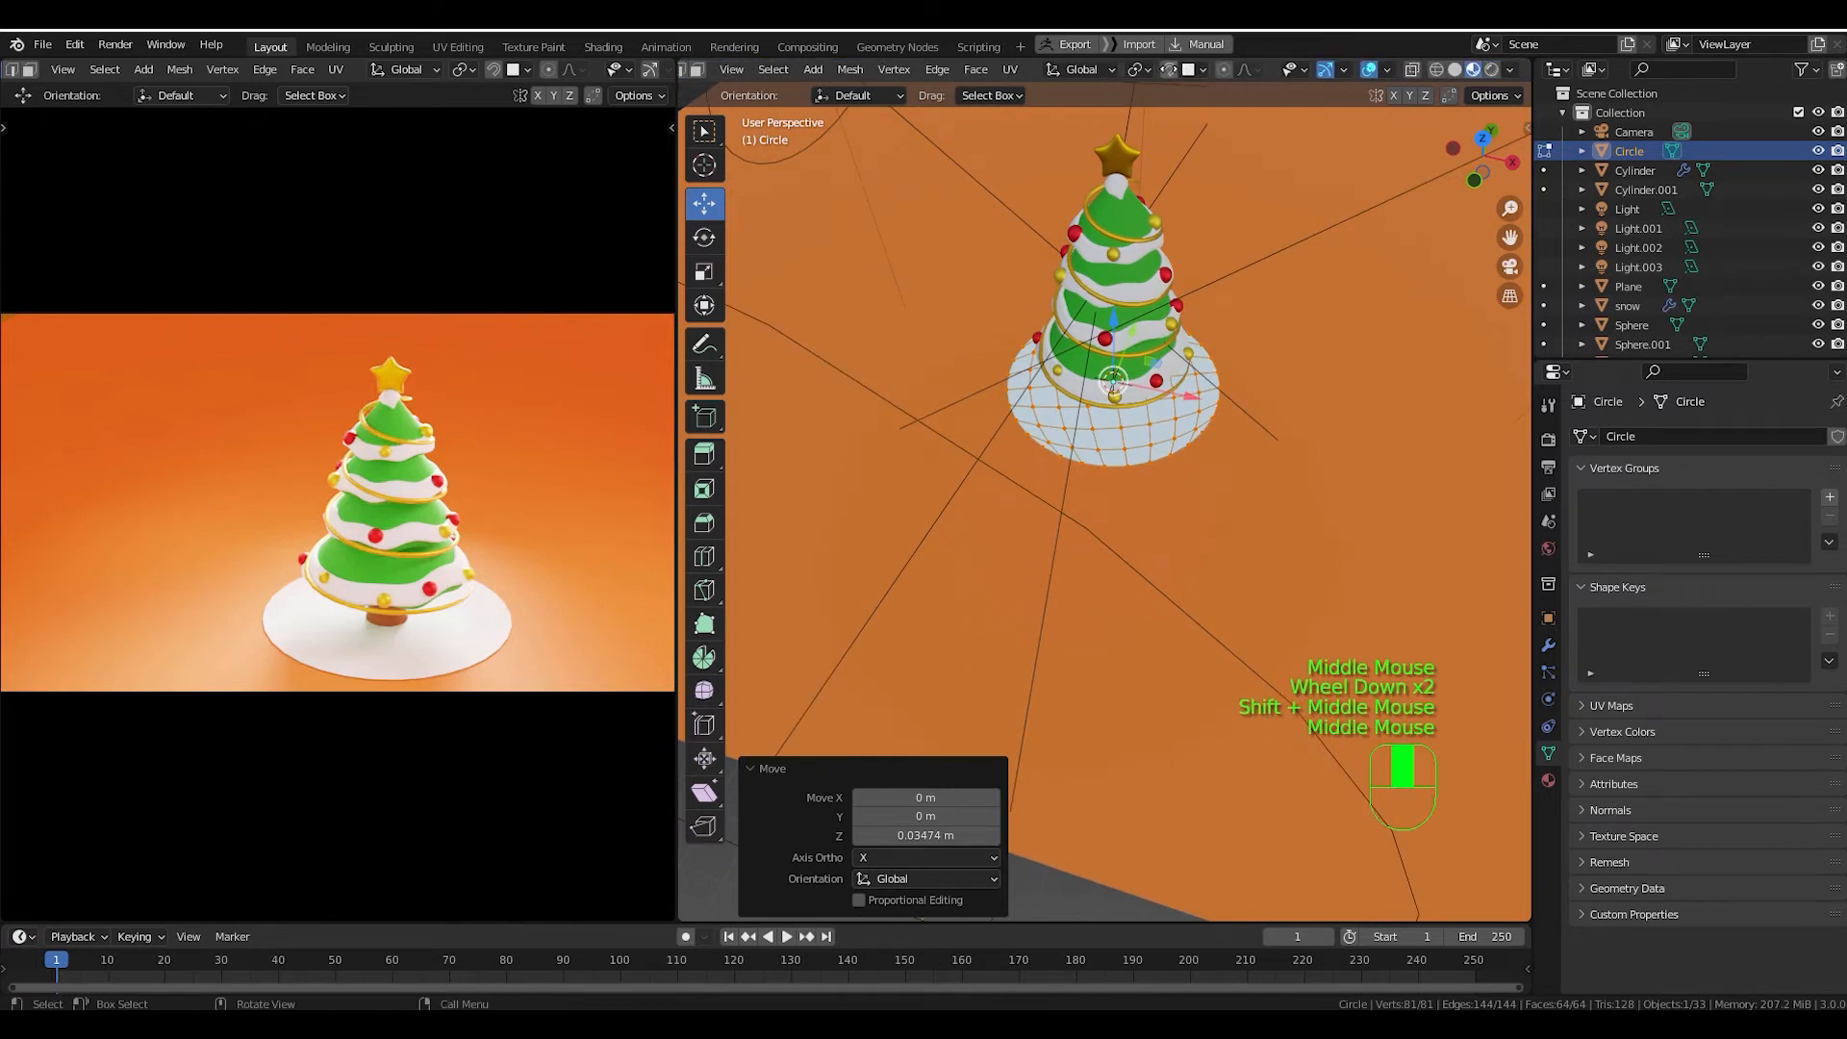
left_click(1225, 70)
key("KP_7")
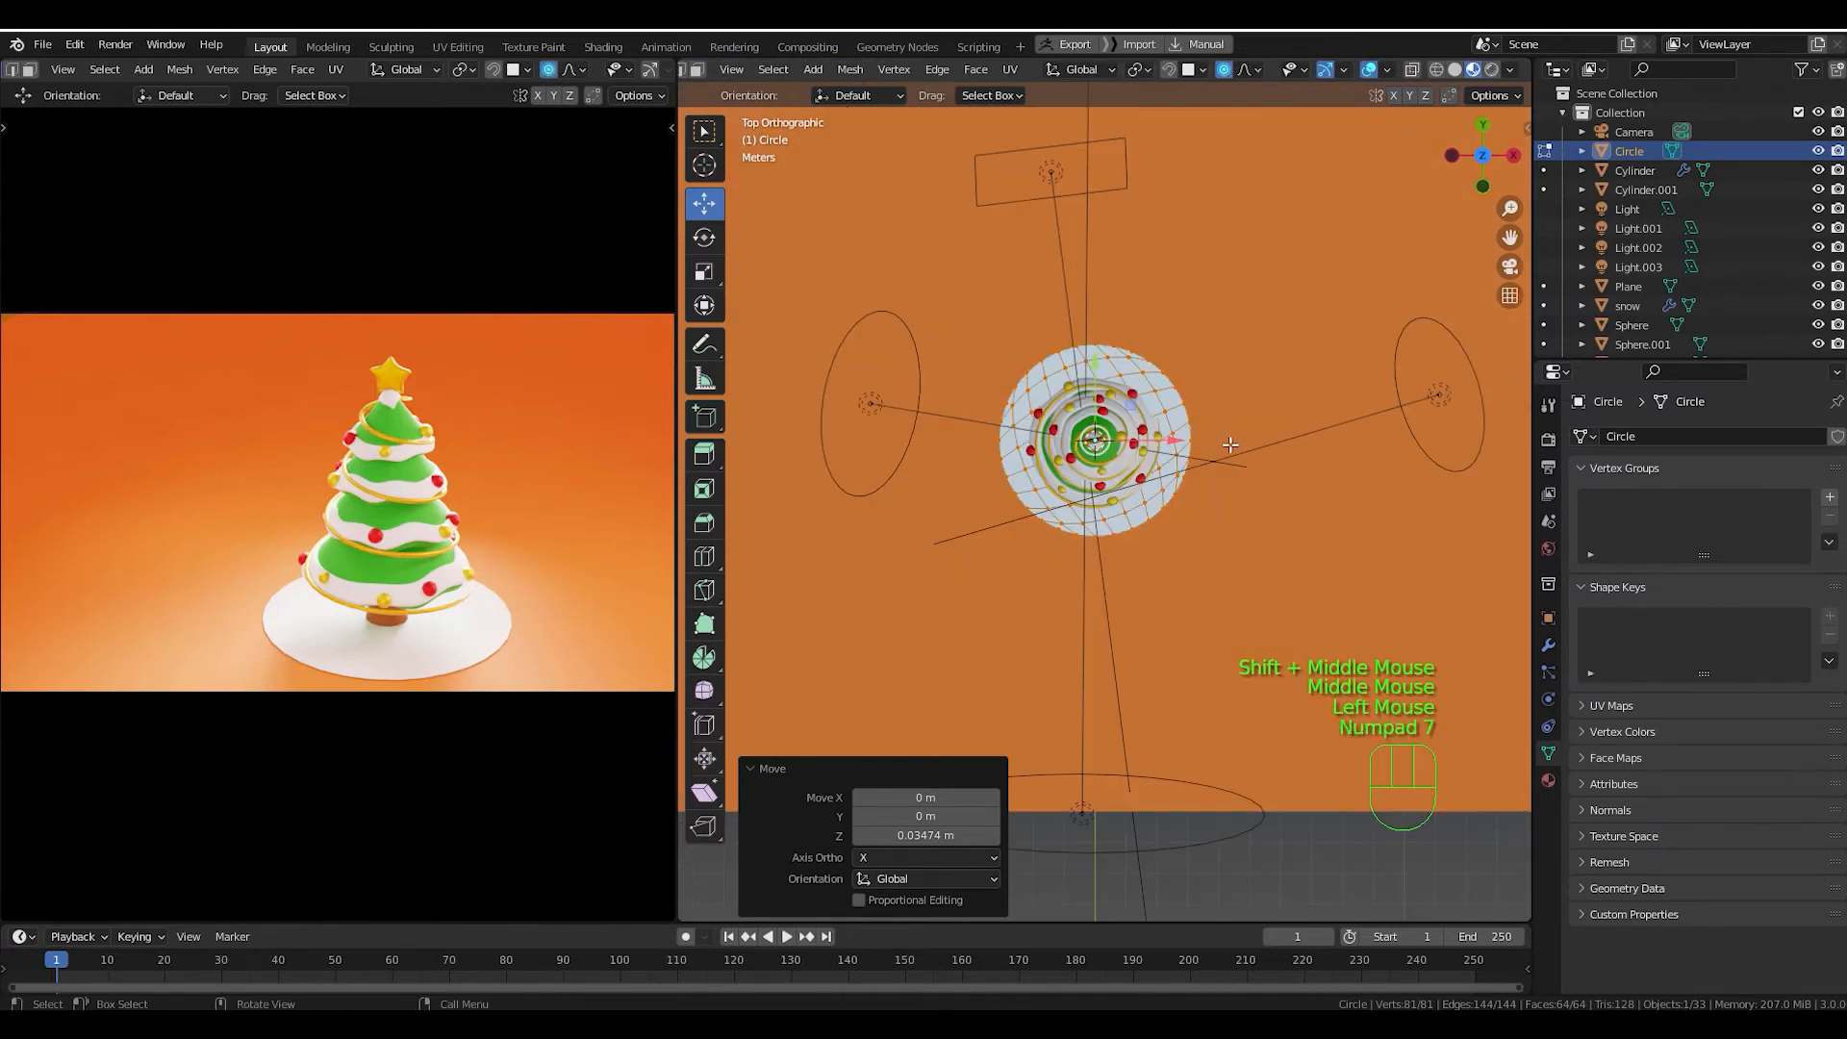
scroll(1168, 508, "up", 5)
middle_click_drag(1176, 454, 1196, 524, "shift")
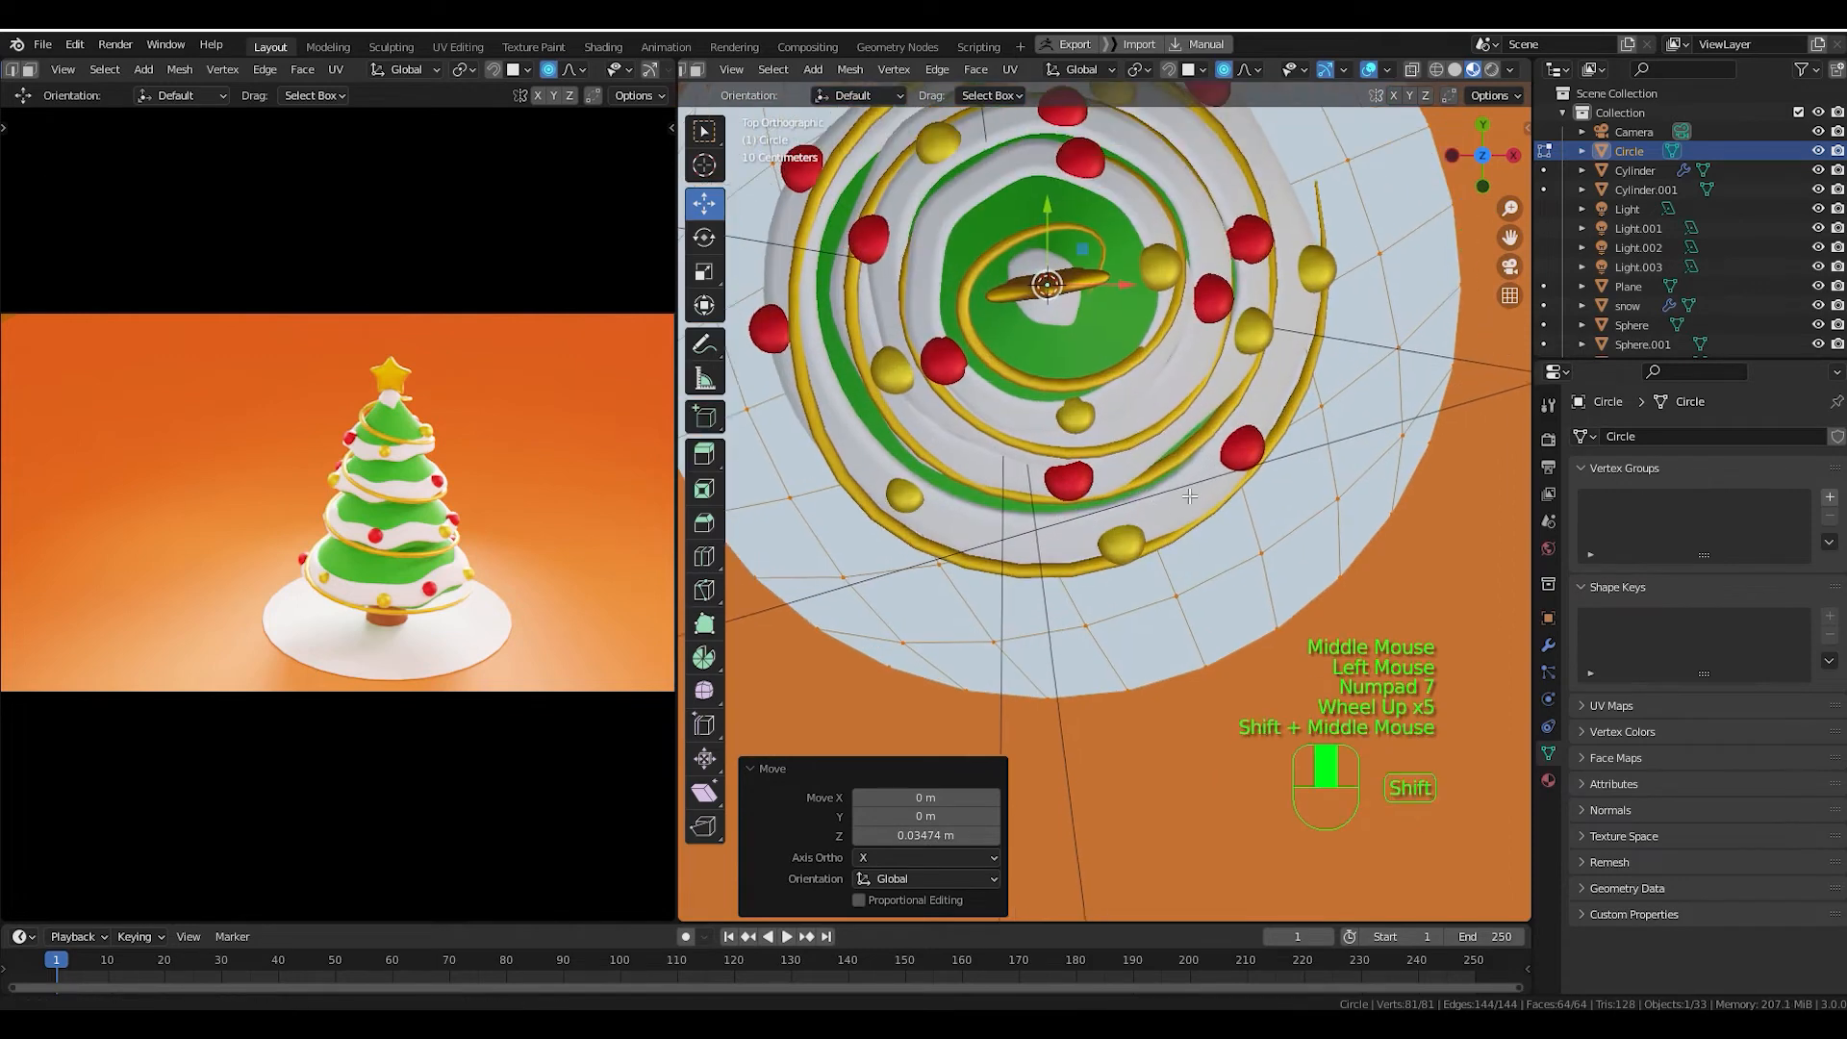
scroll(1196, 524, "down", 2)
scroll(1263, 397, "down", 1)
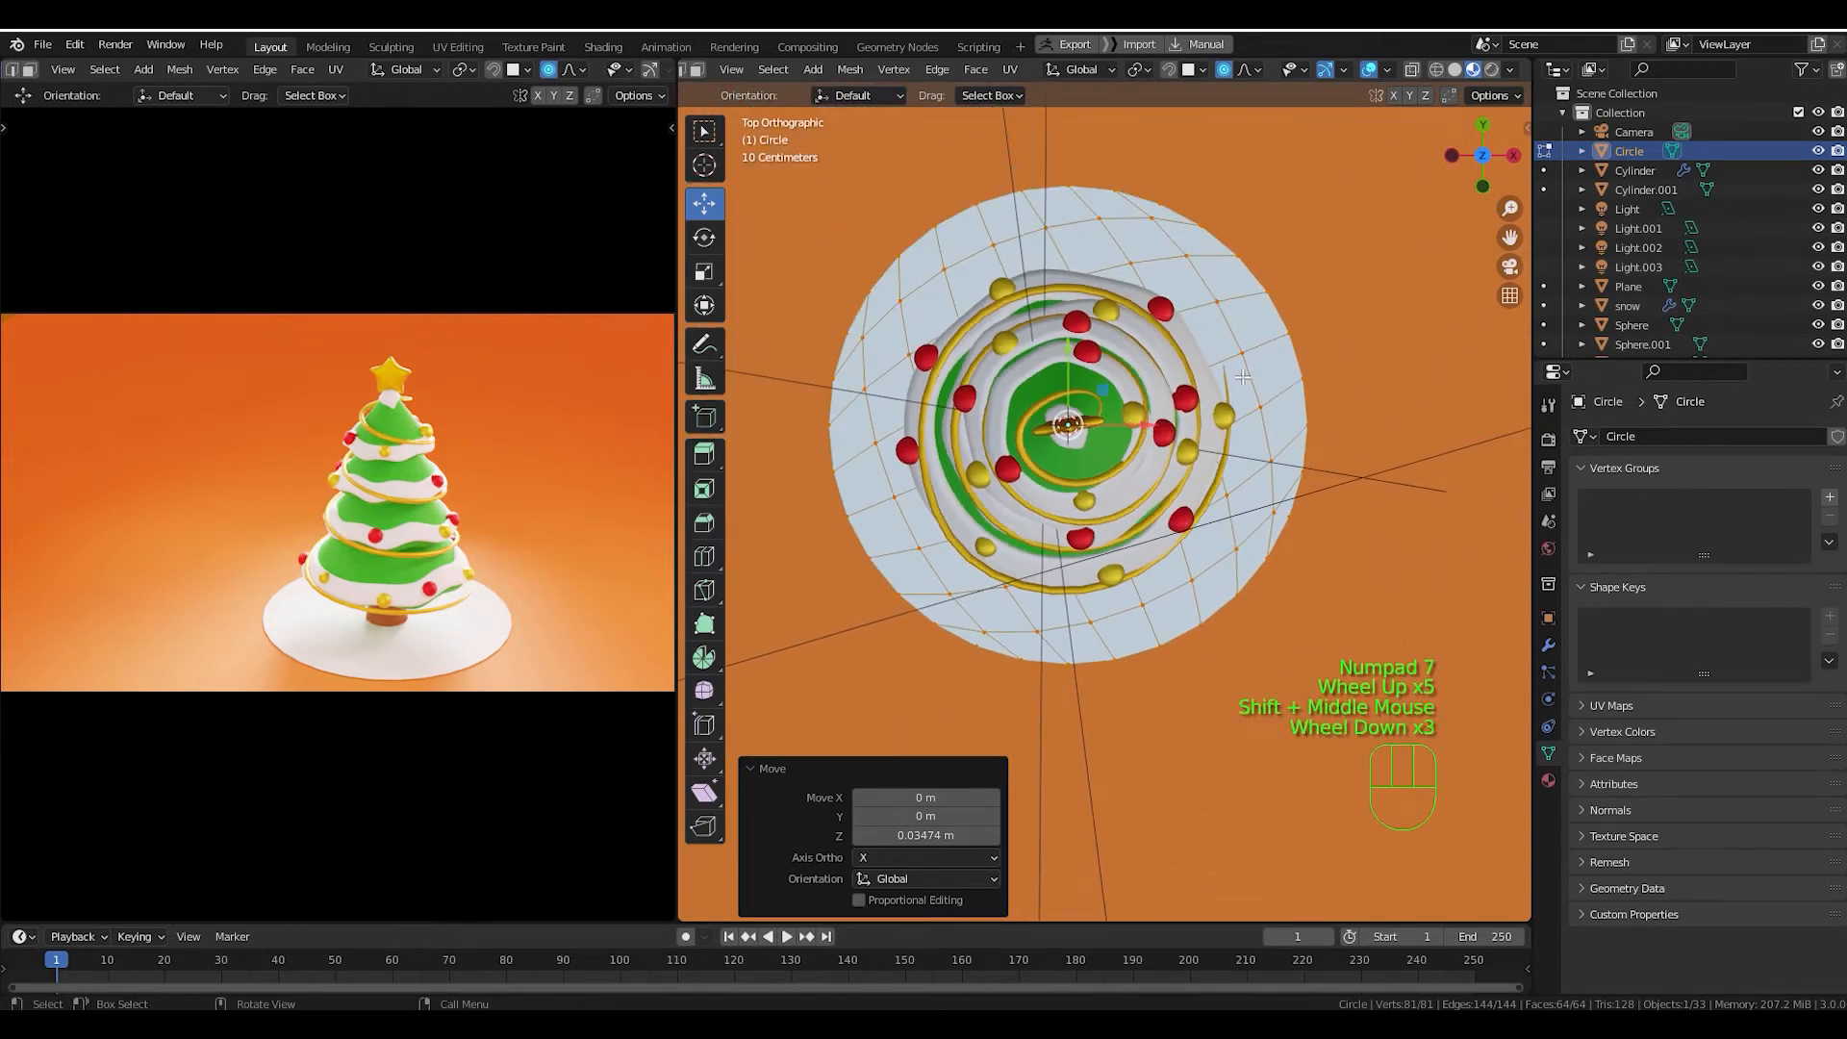
middle_click_drag(717, 75, 898, 75)
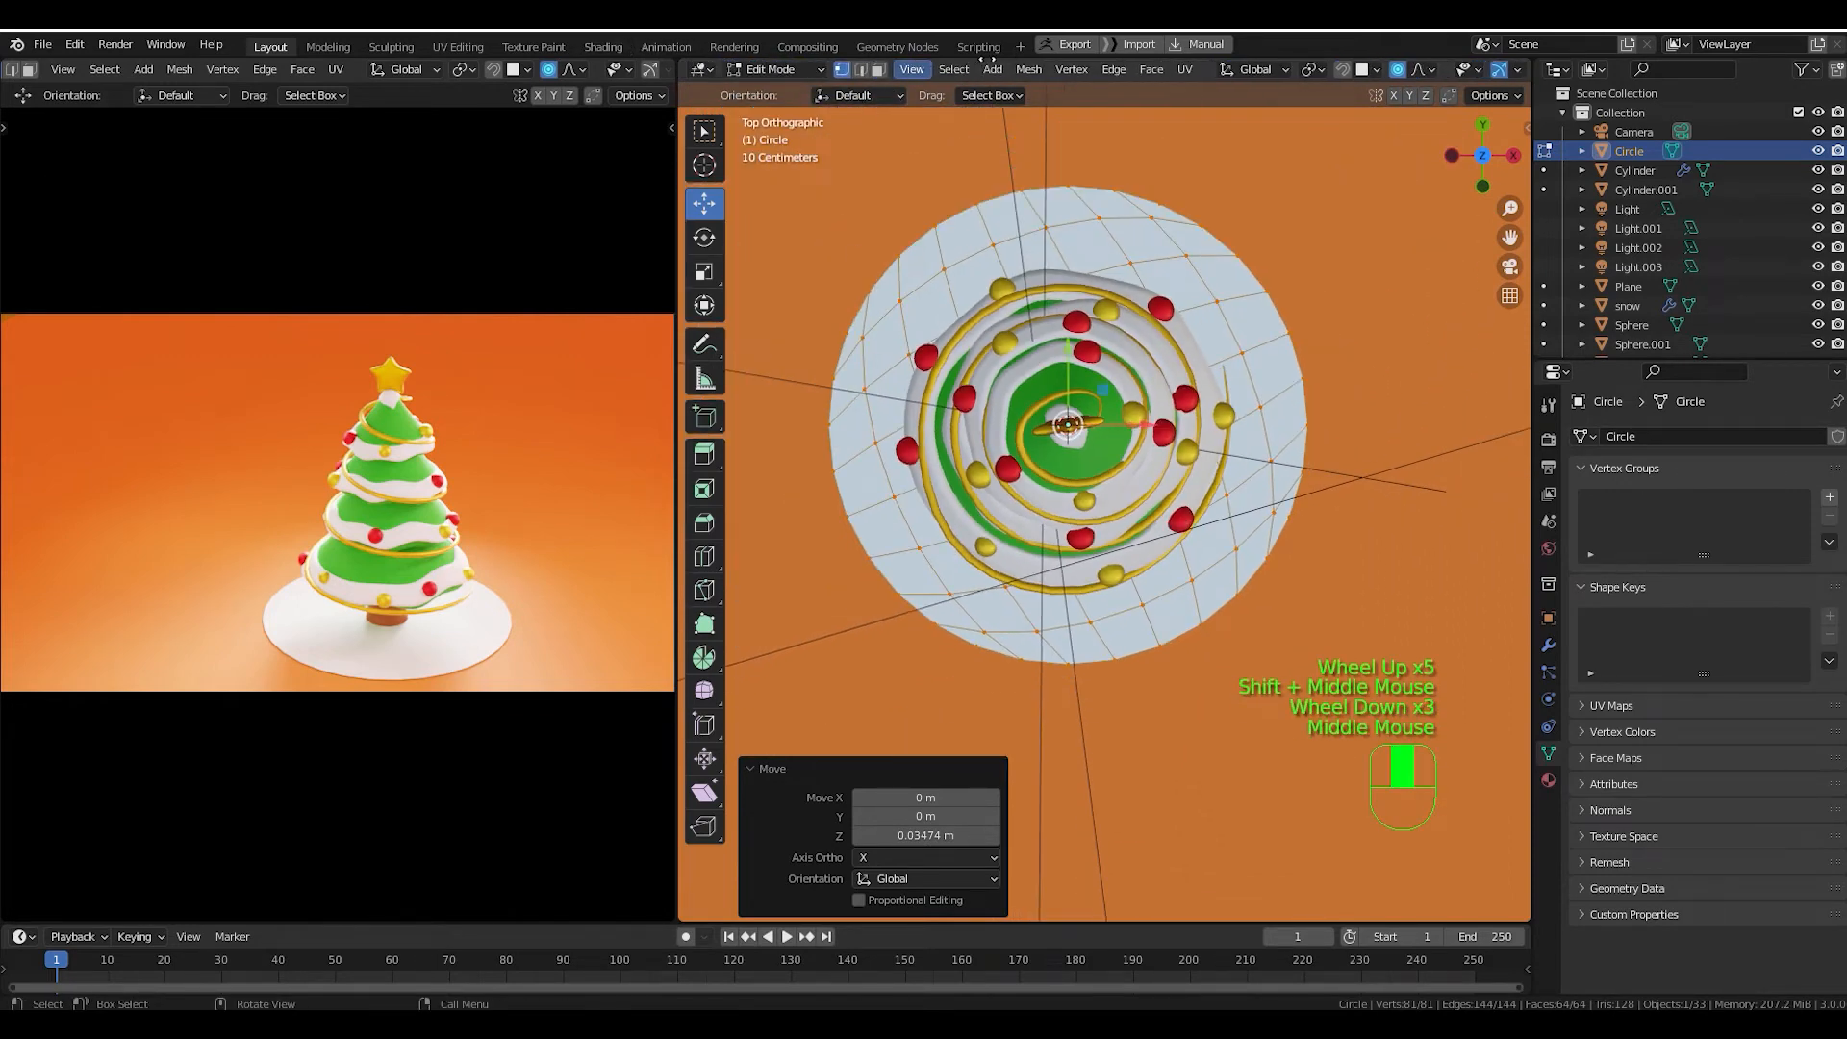
left_click(1289, 335)
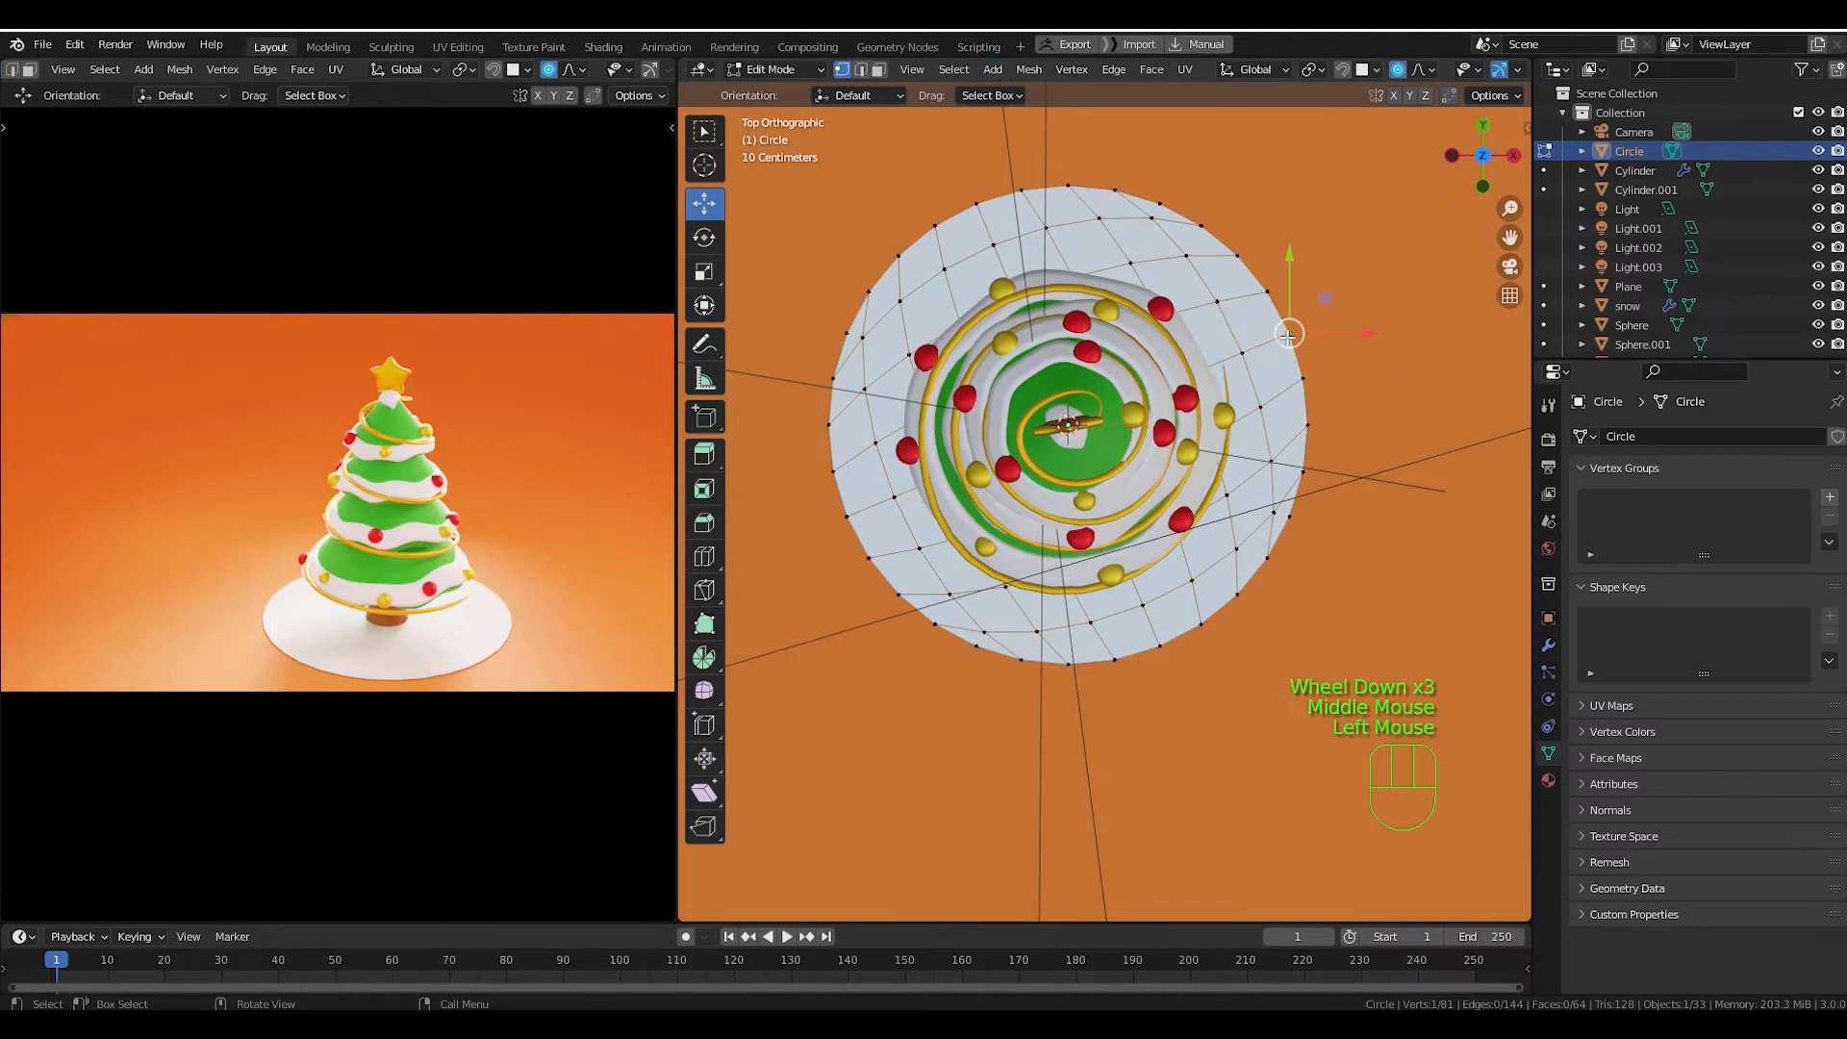
key("g")
left_click(1347, 341)
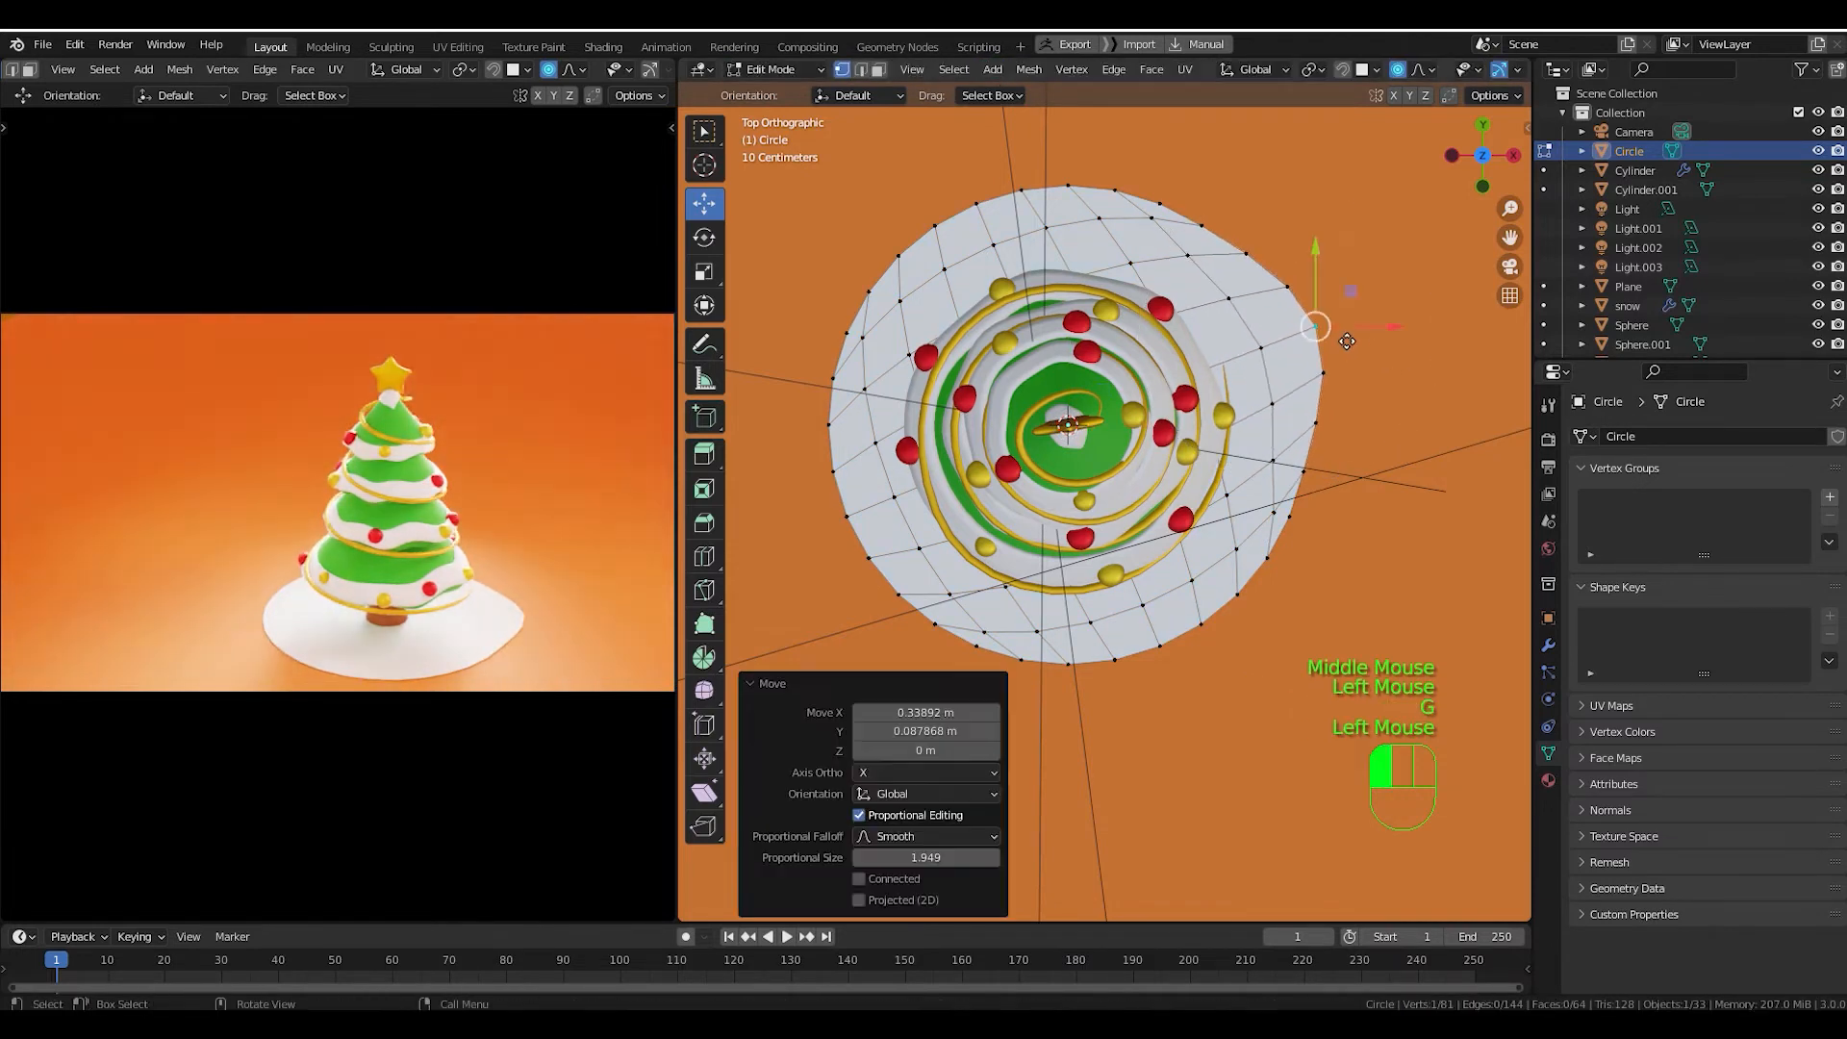
Push the disc's +X rim inward beside the bulge, and pull the front-right rim outward using a proportional size of about 1.46 m.
left_click(1309, 471)
key("g")
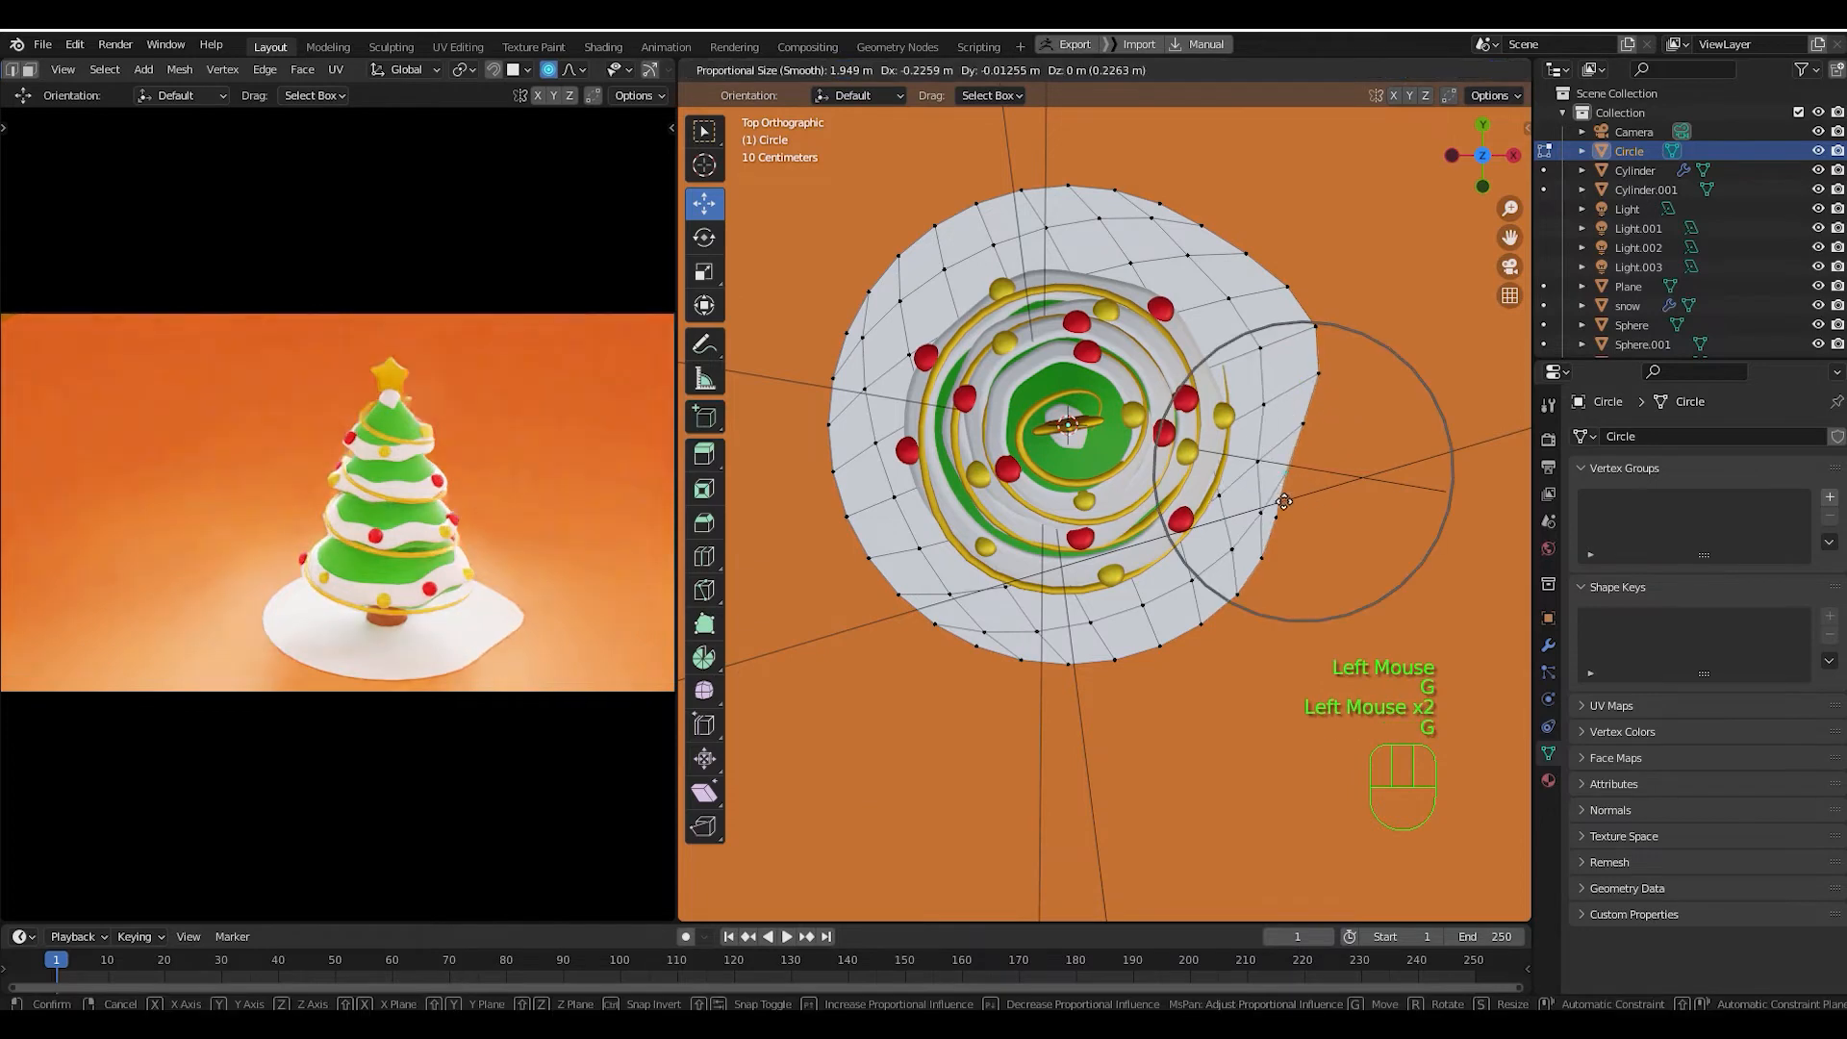
left_click(1263, 499)
left_click(1162, 644)
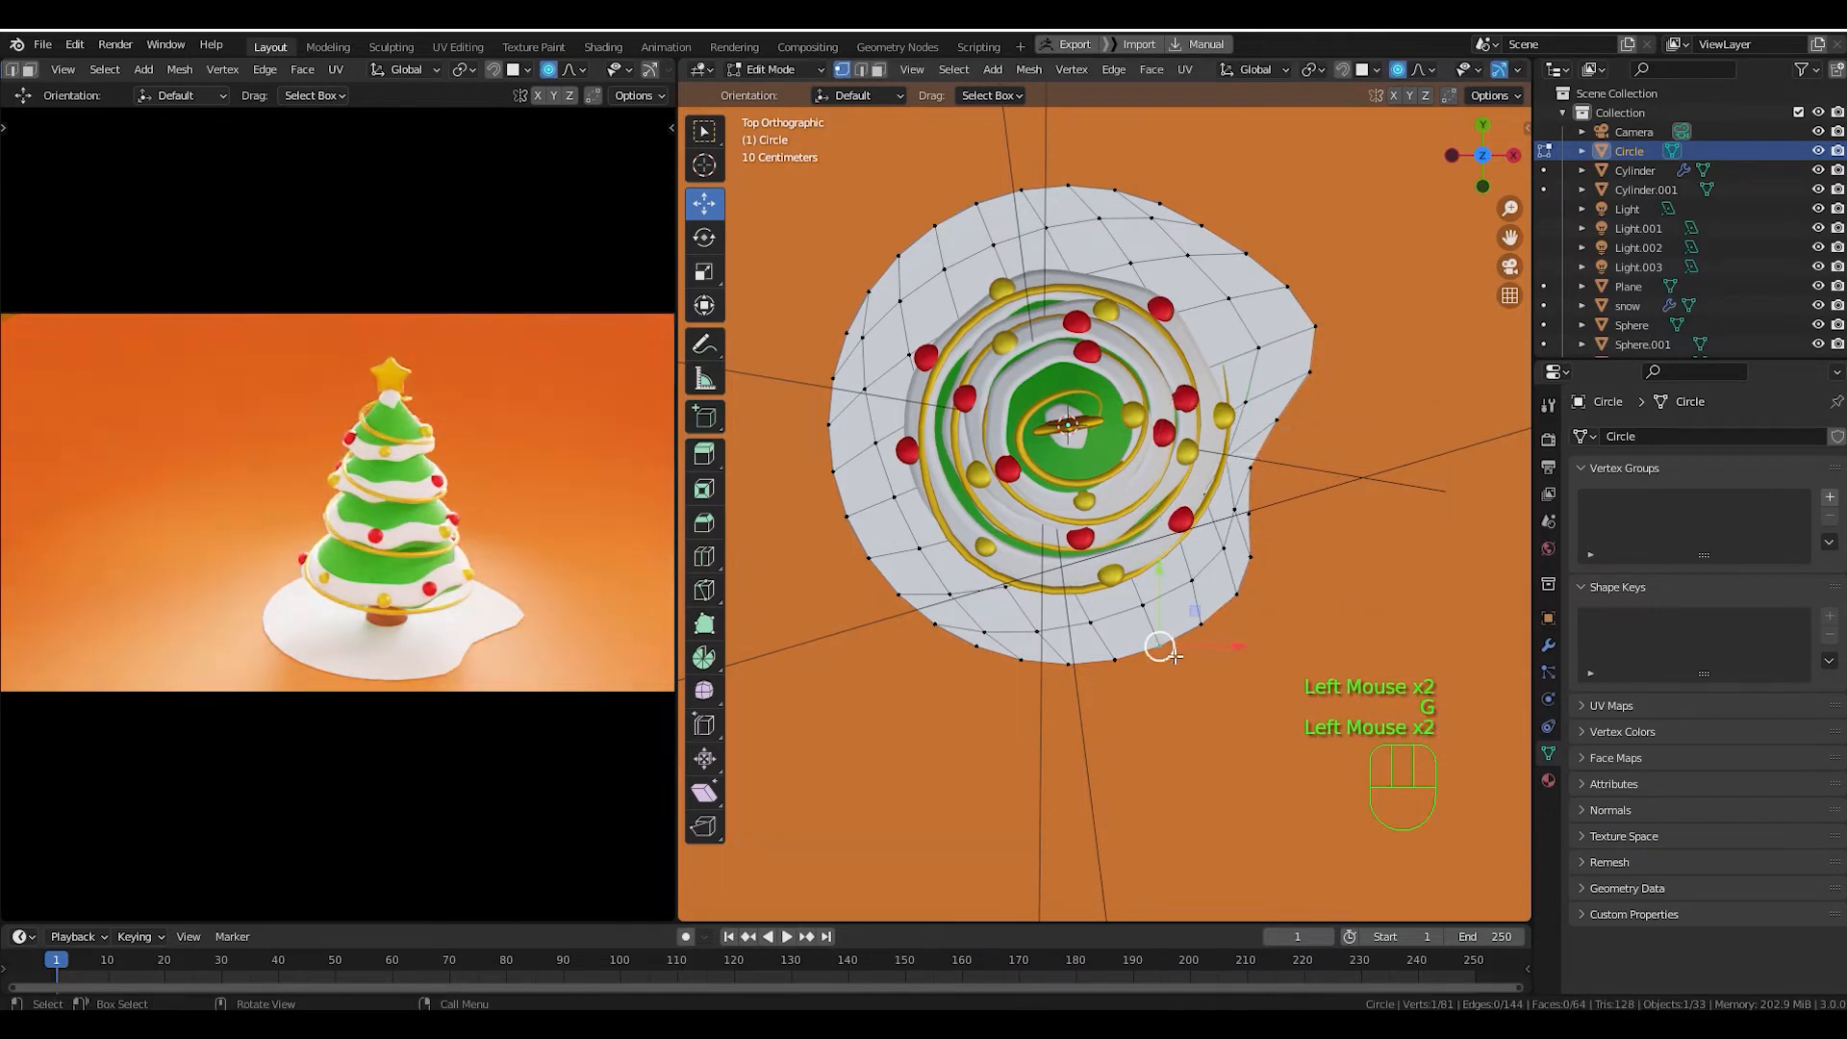
key("g")
scroll(1201, 693, "up", 1)
scroll(1204, 688, "up", 2)
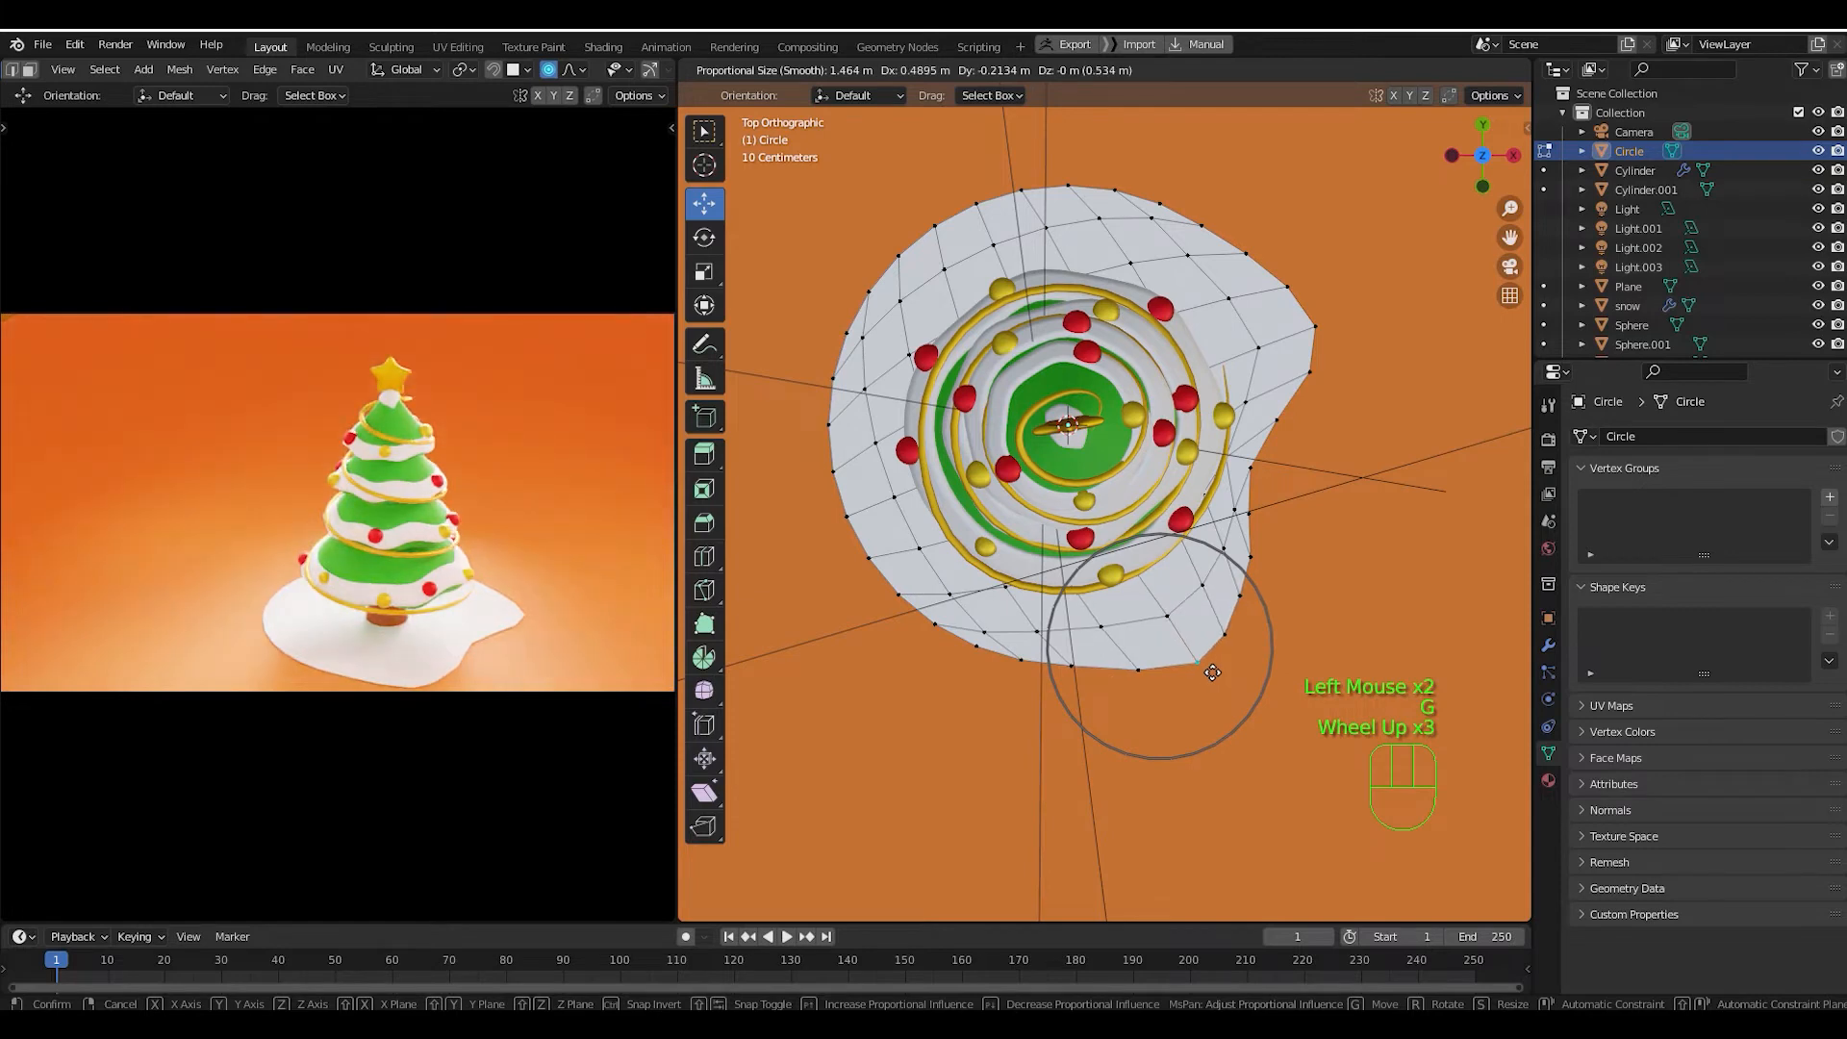
left_click(1211, 671)
Push the disc's front rim inward by about 0.75 m and its -X rim by about 0.82 m, using a 1.772 m proportional size.
left_click(1020, 658)
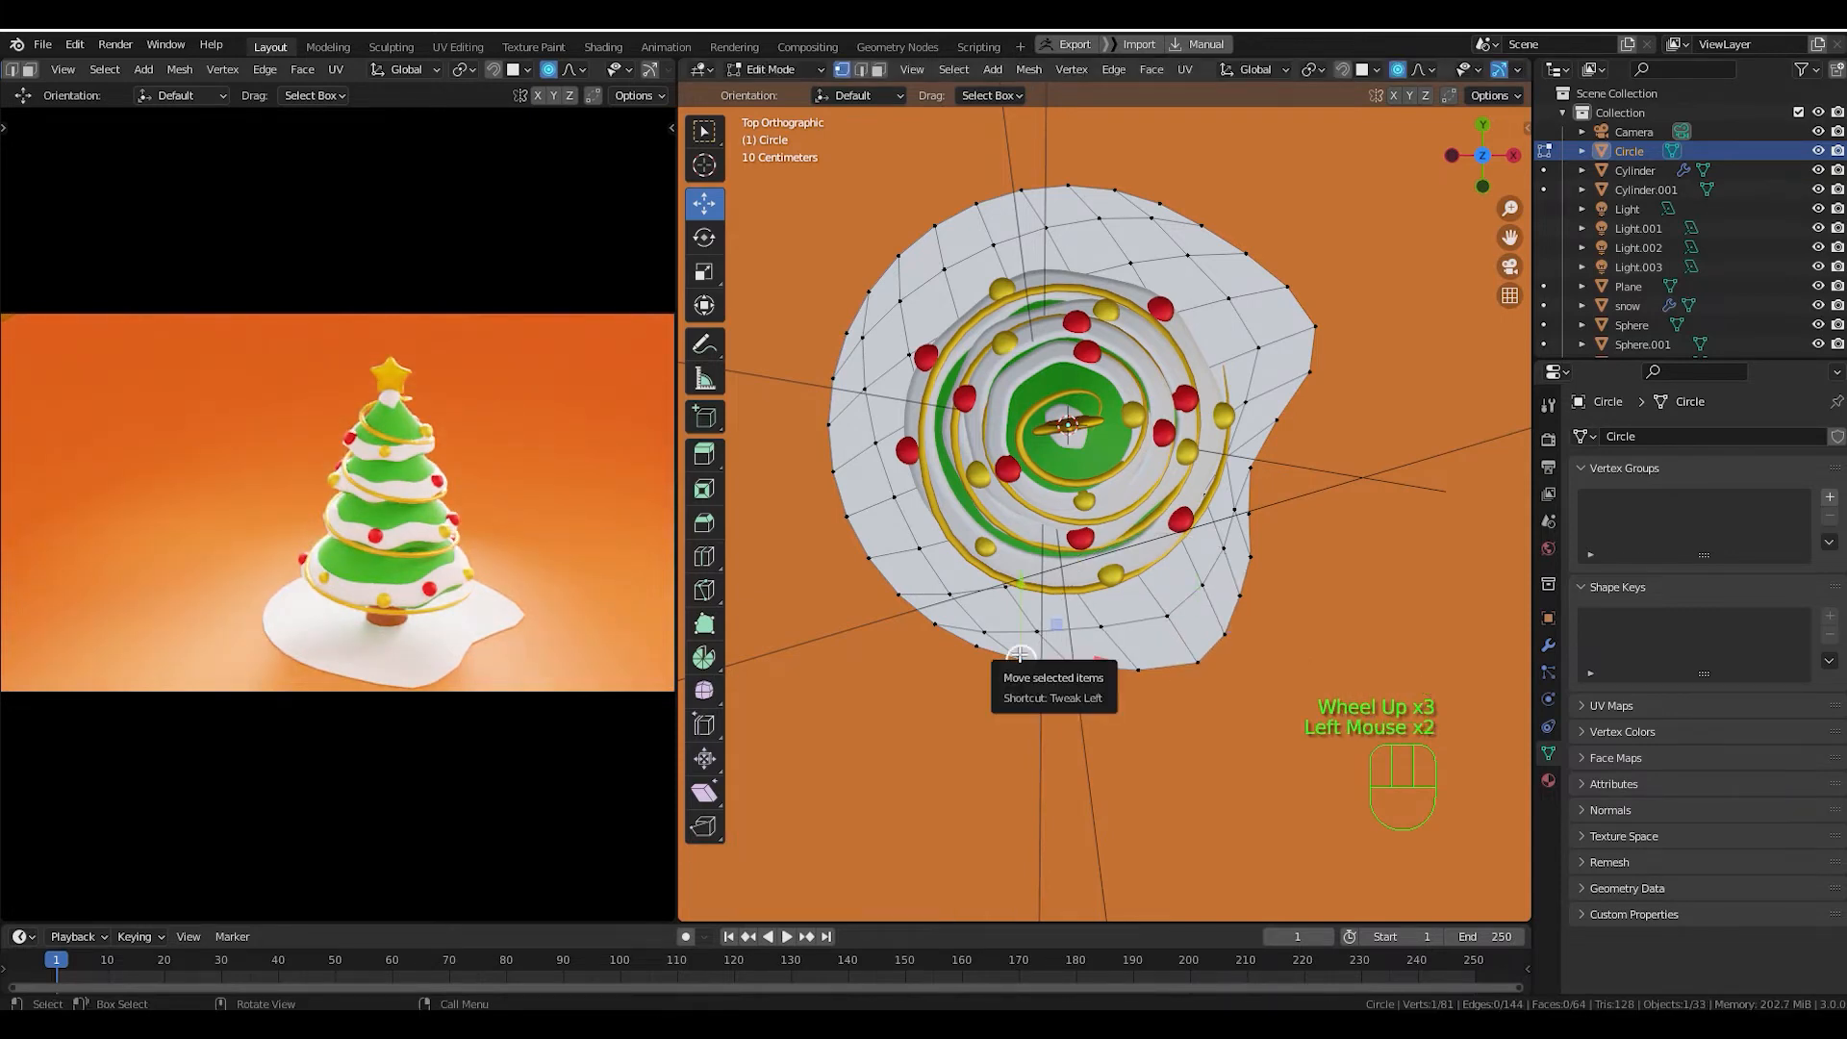
key("g")
scroll(1026, 612, "up", 2)
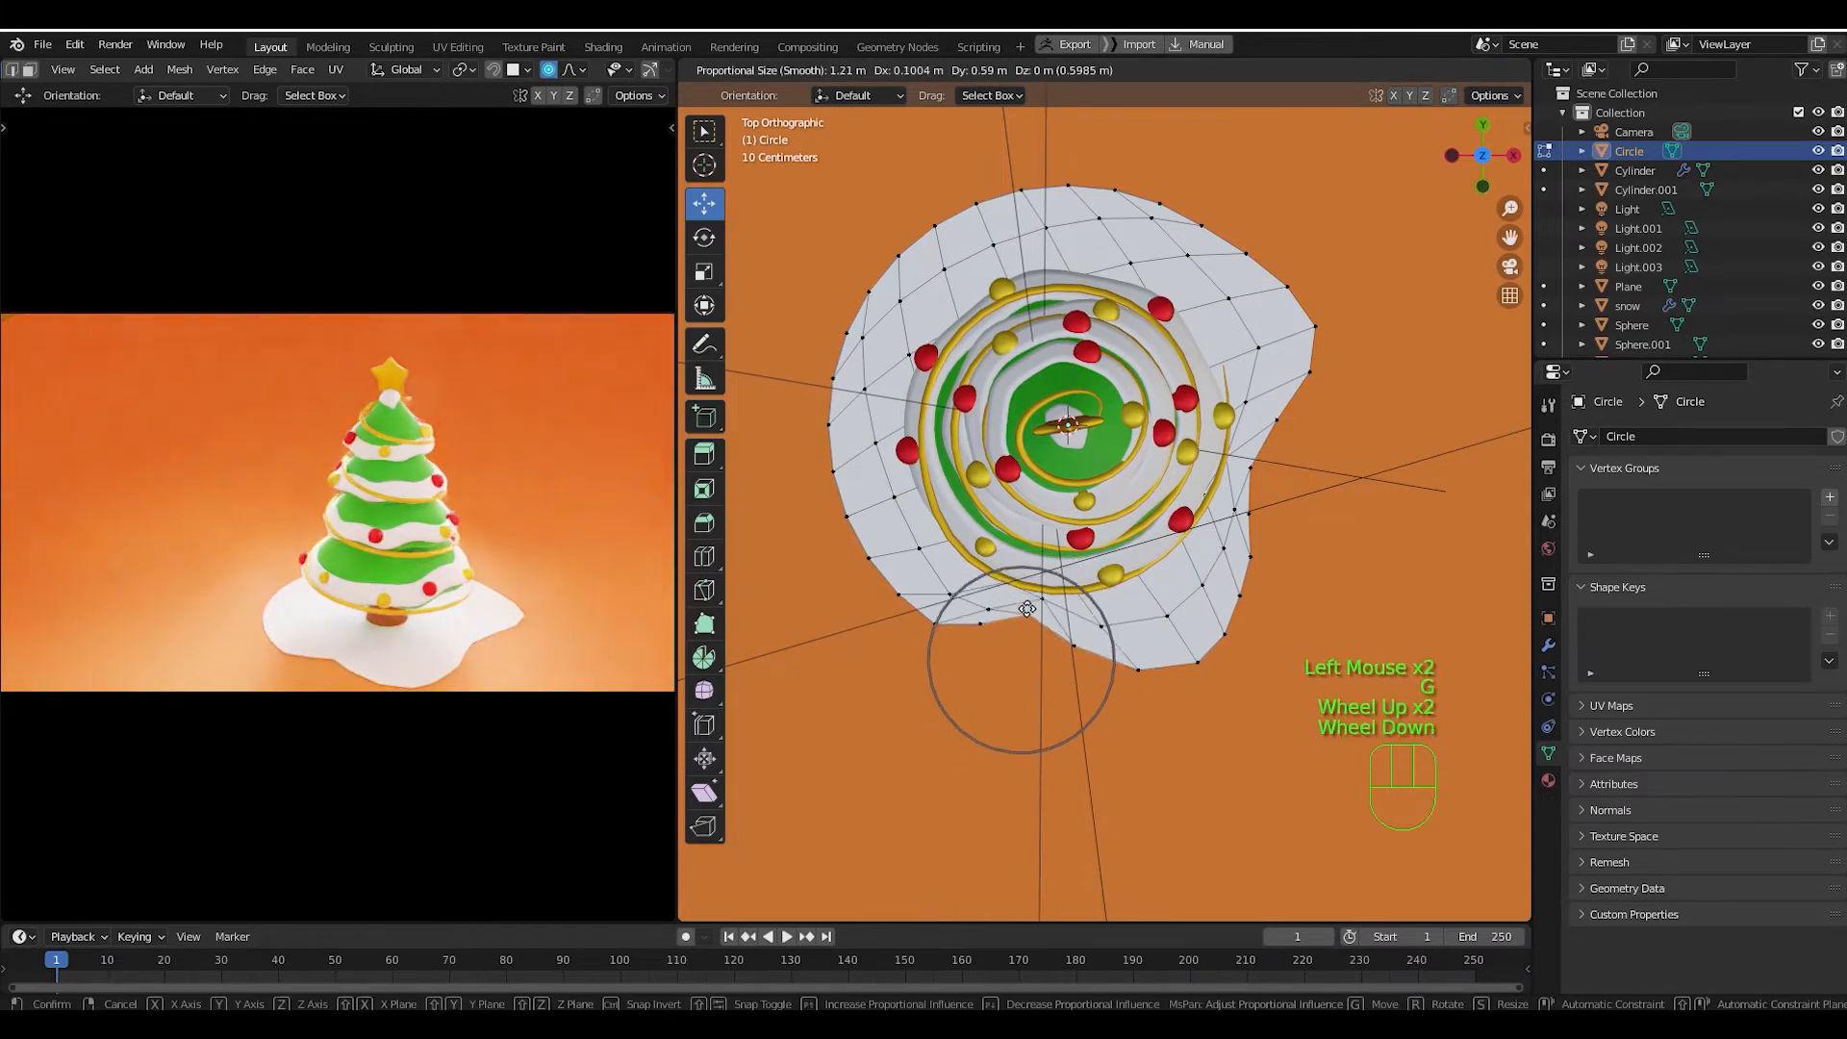
scroll(1031, 601, "down", 5)
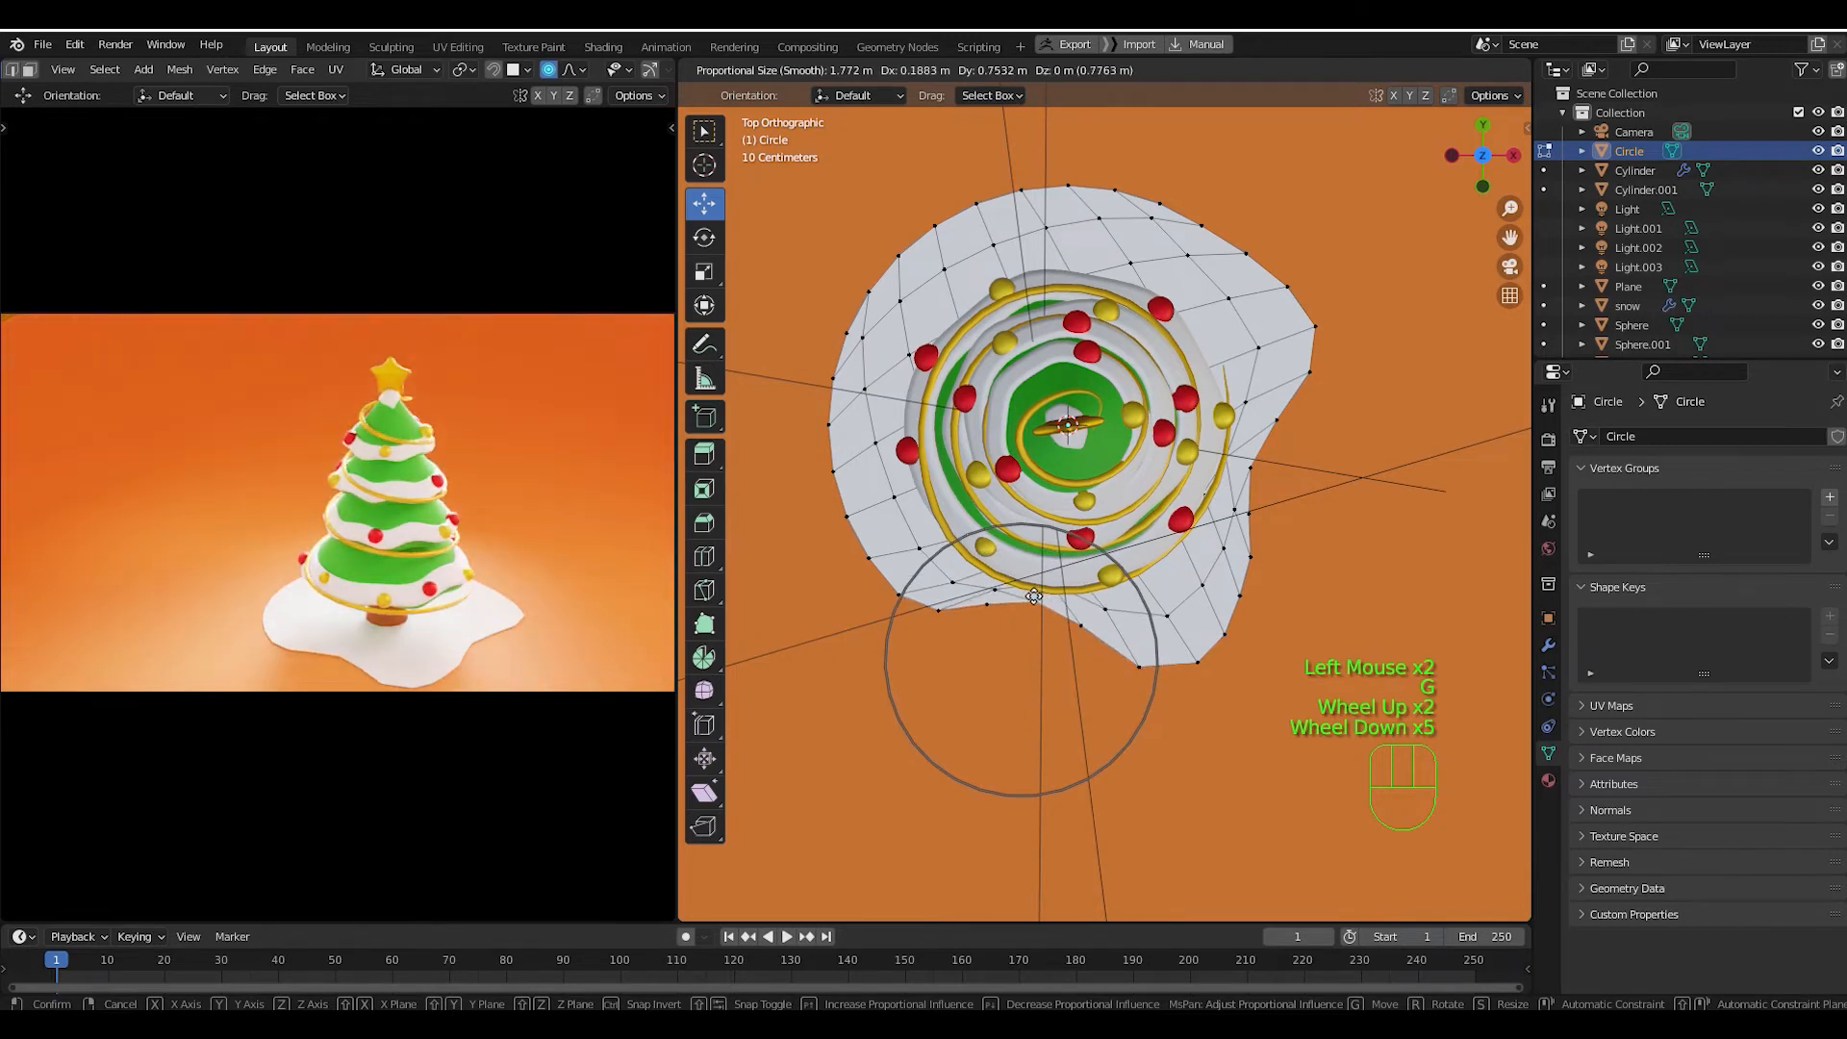
left_click(1035, 600)
left_click(834, 426)
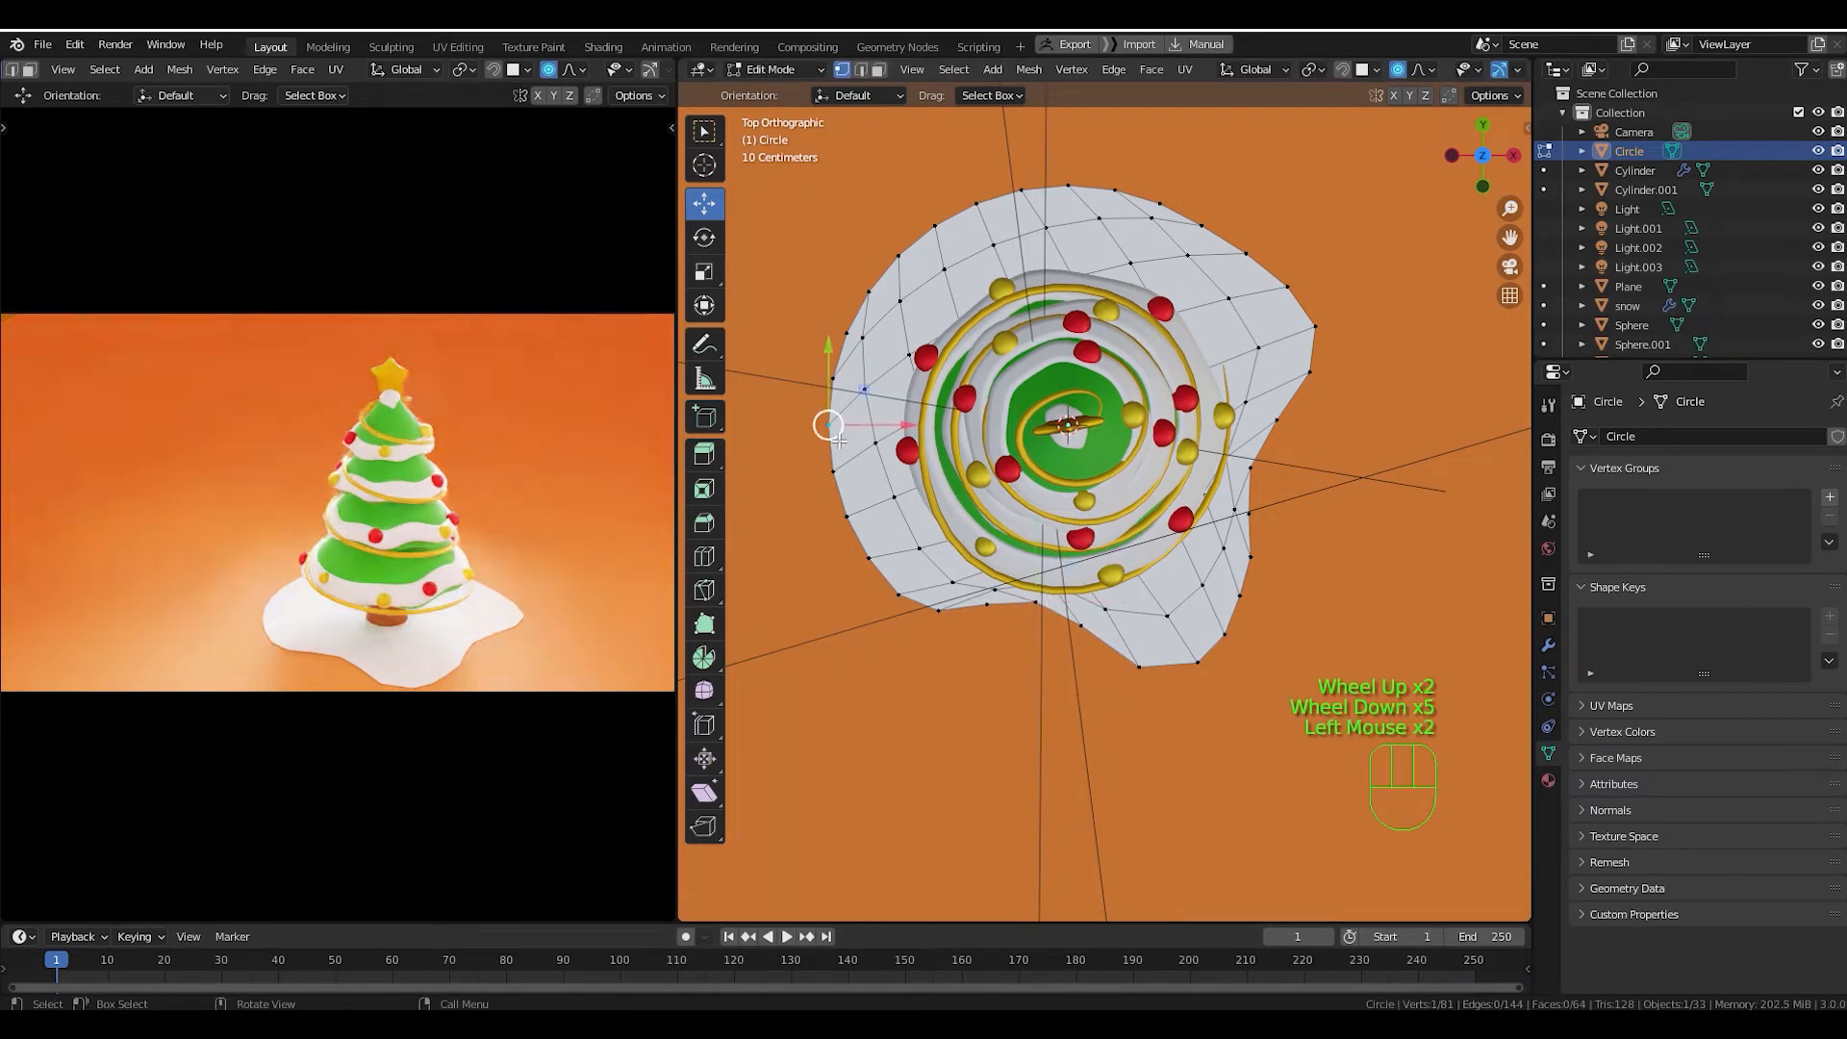
key("g")
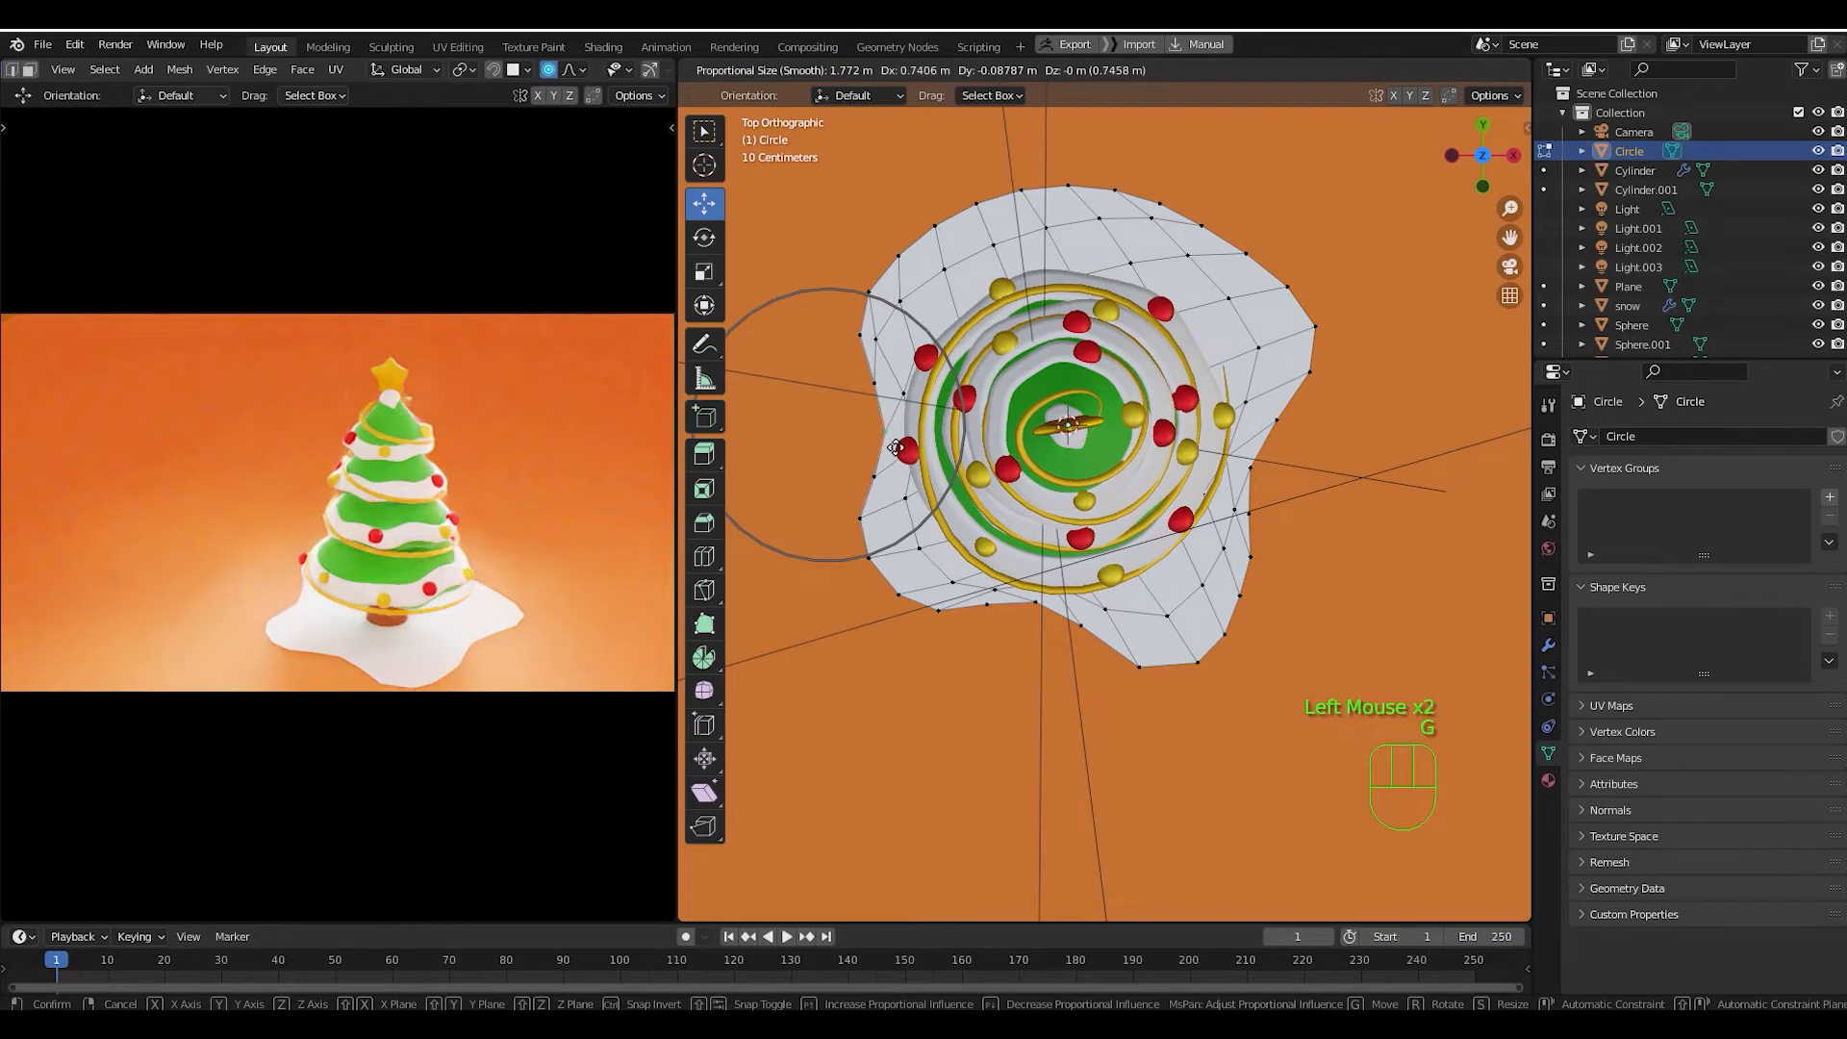
left_click(890, 433)
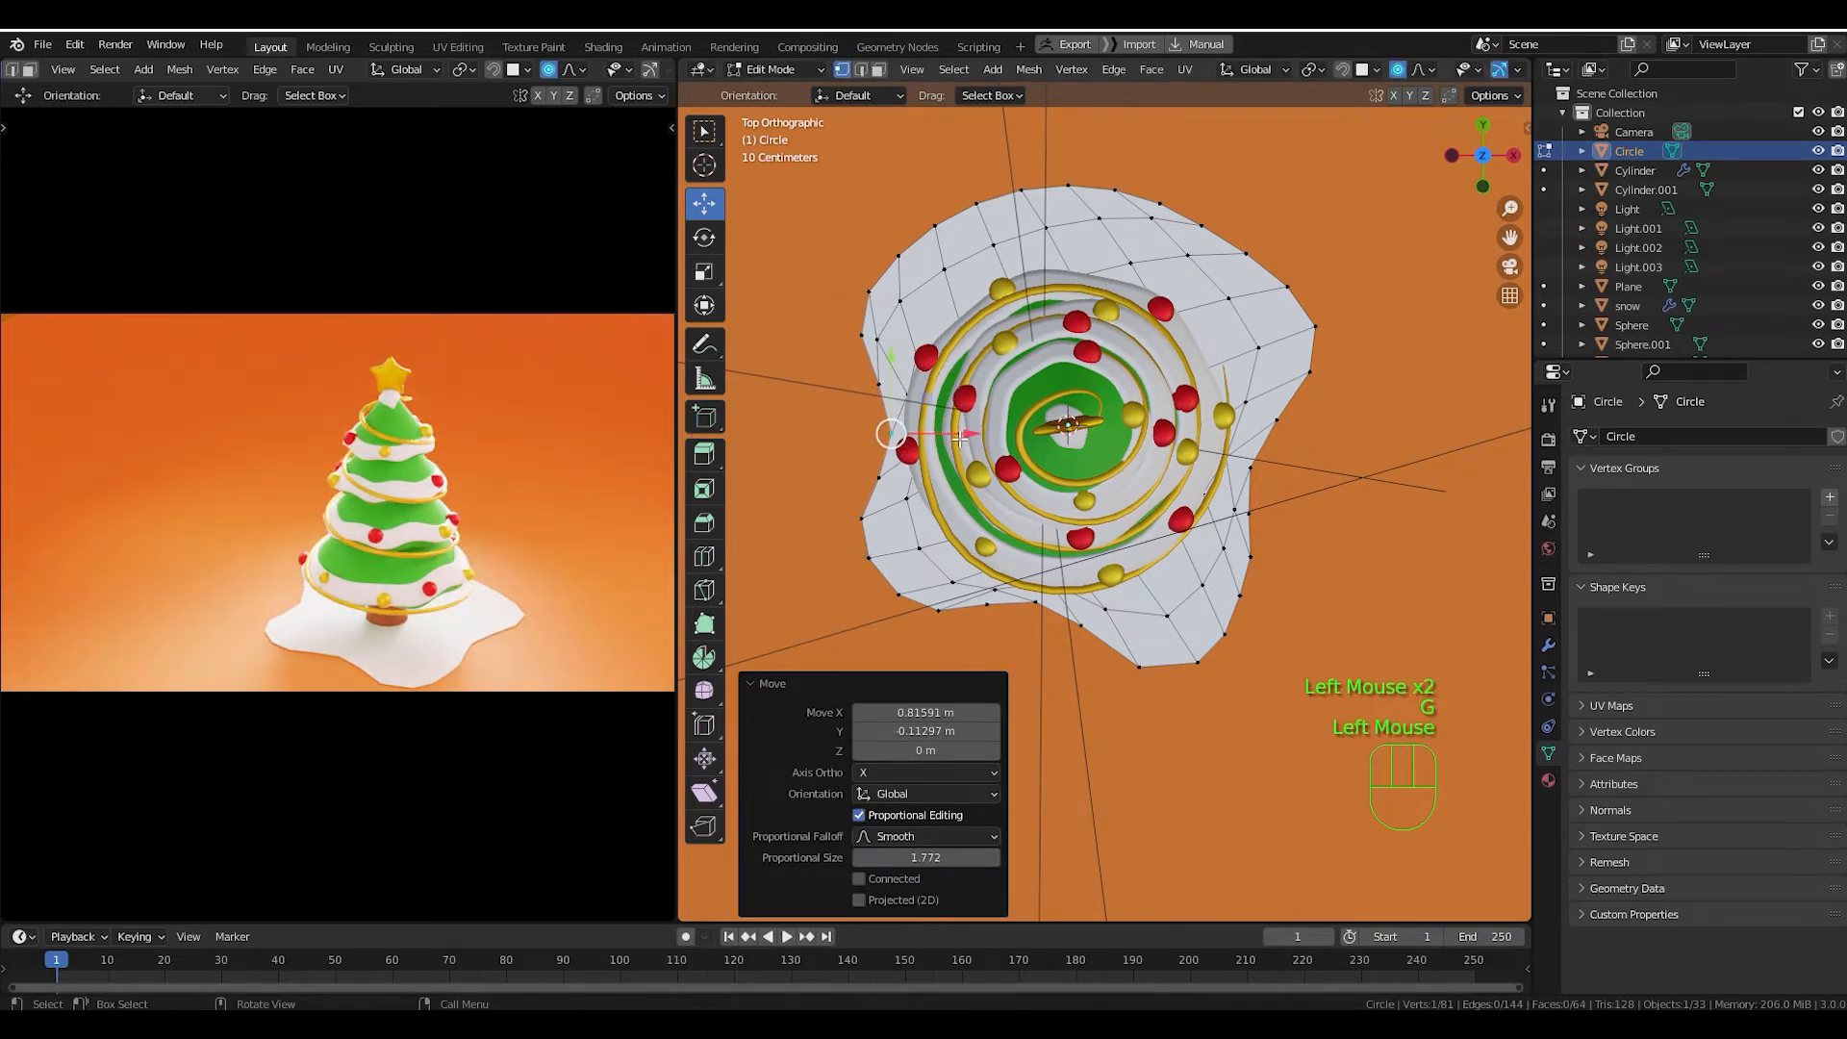
Push the disc's rear rim inward by about 0.87 m and the rear bulge beside it by about 0.43 m.
double_click(1027, 192)
key("g")
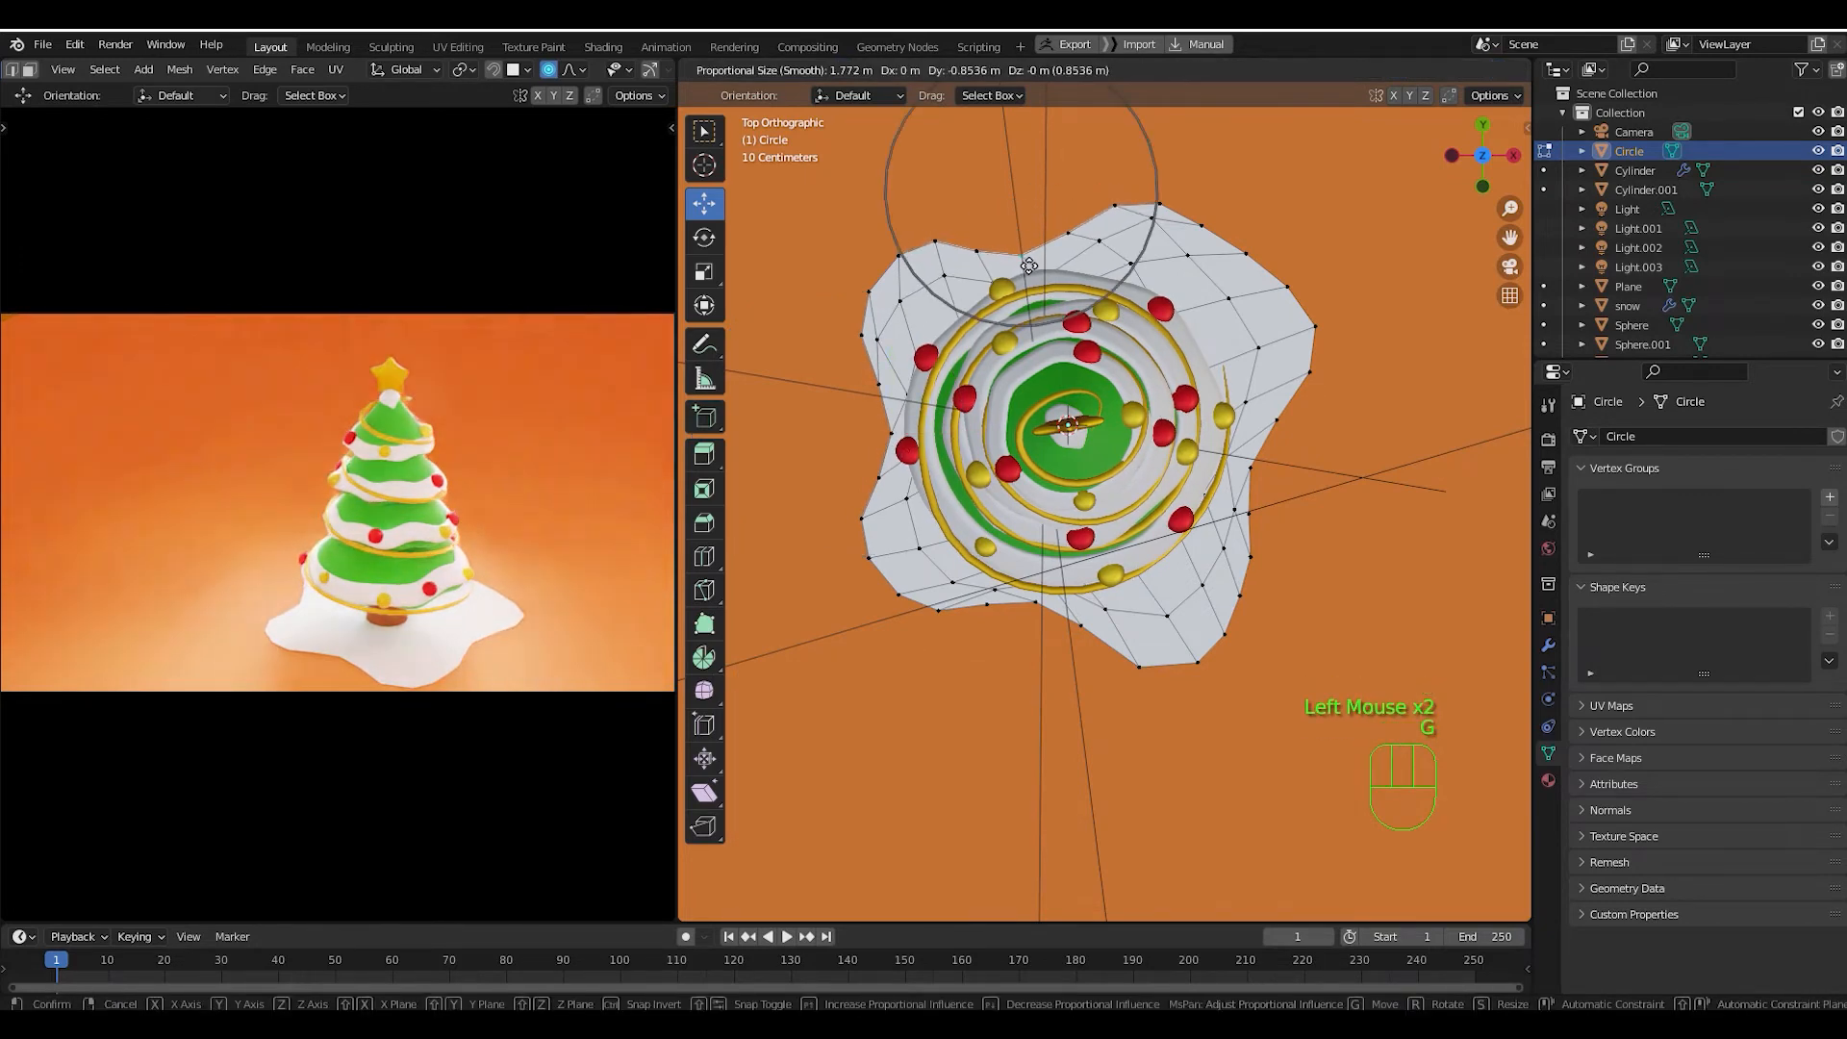
left_click(1029, 266)
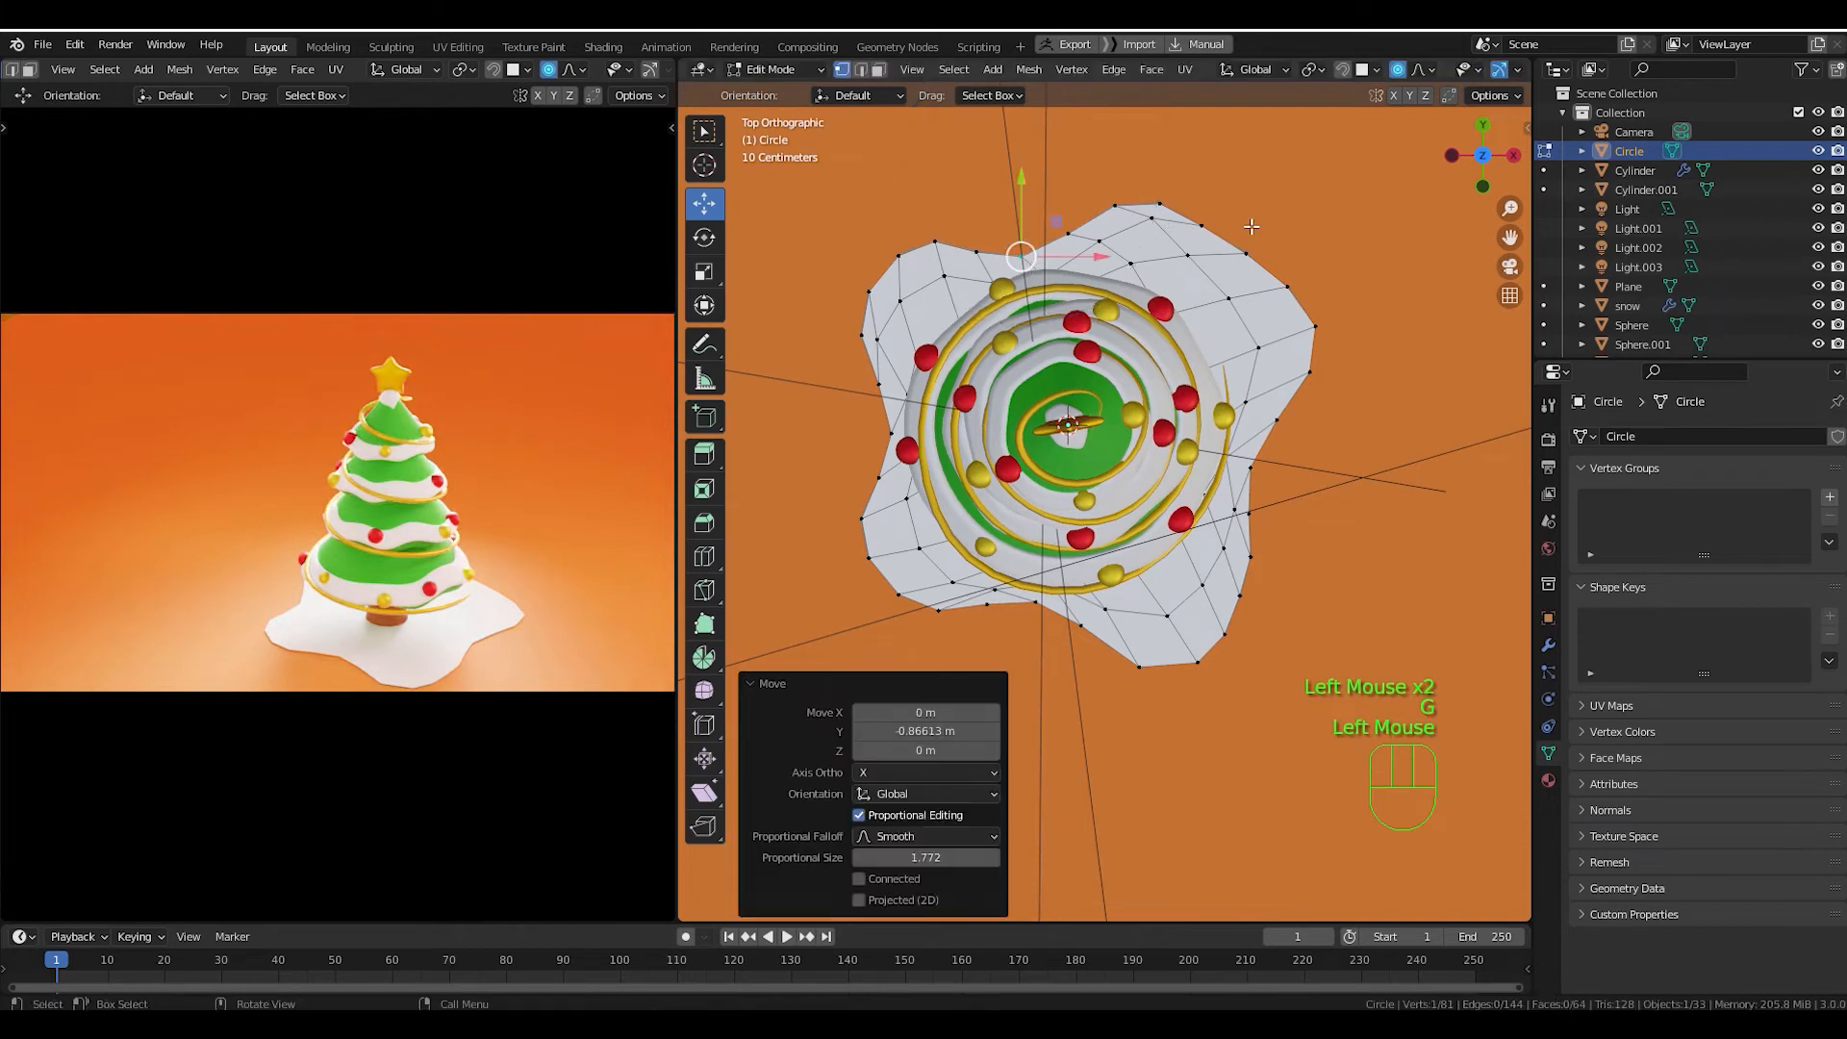
double_click(1160, 204)
key("g")
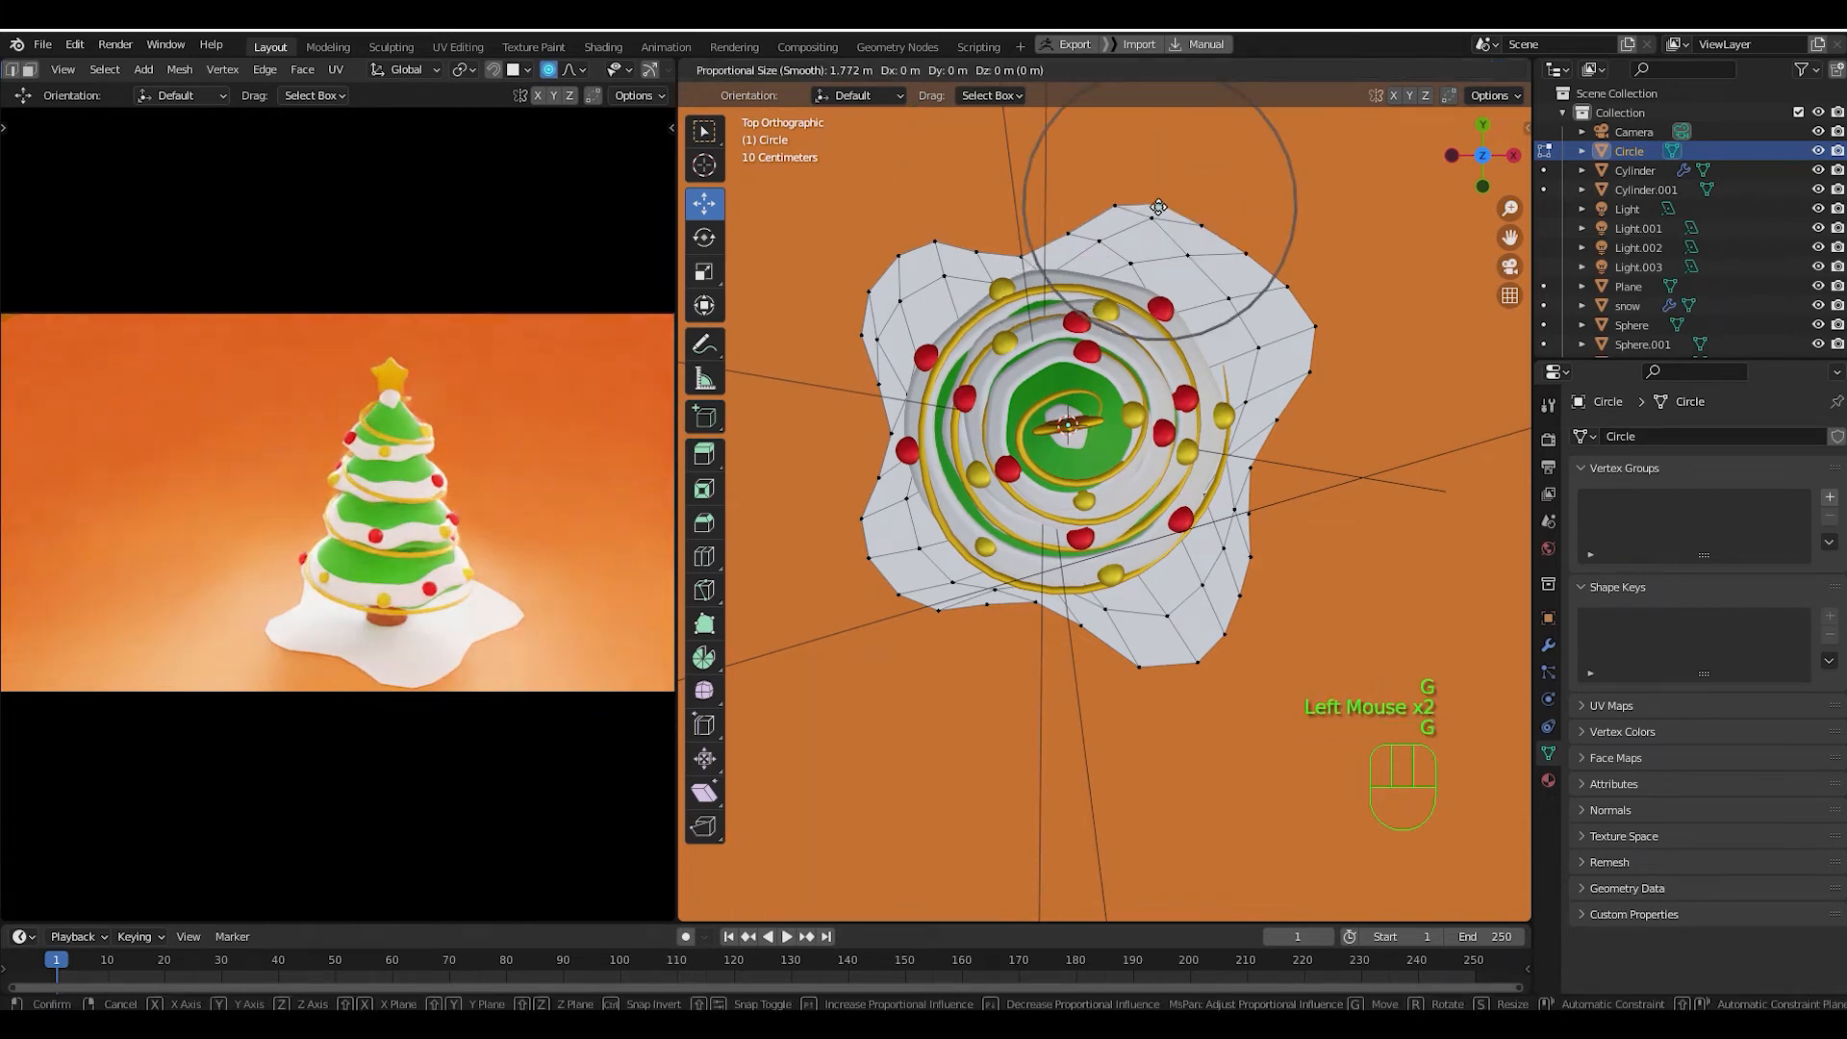
left_click(1165, 236)
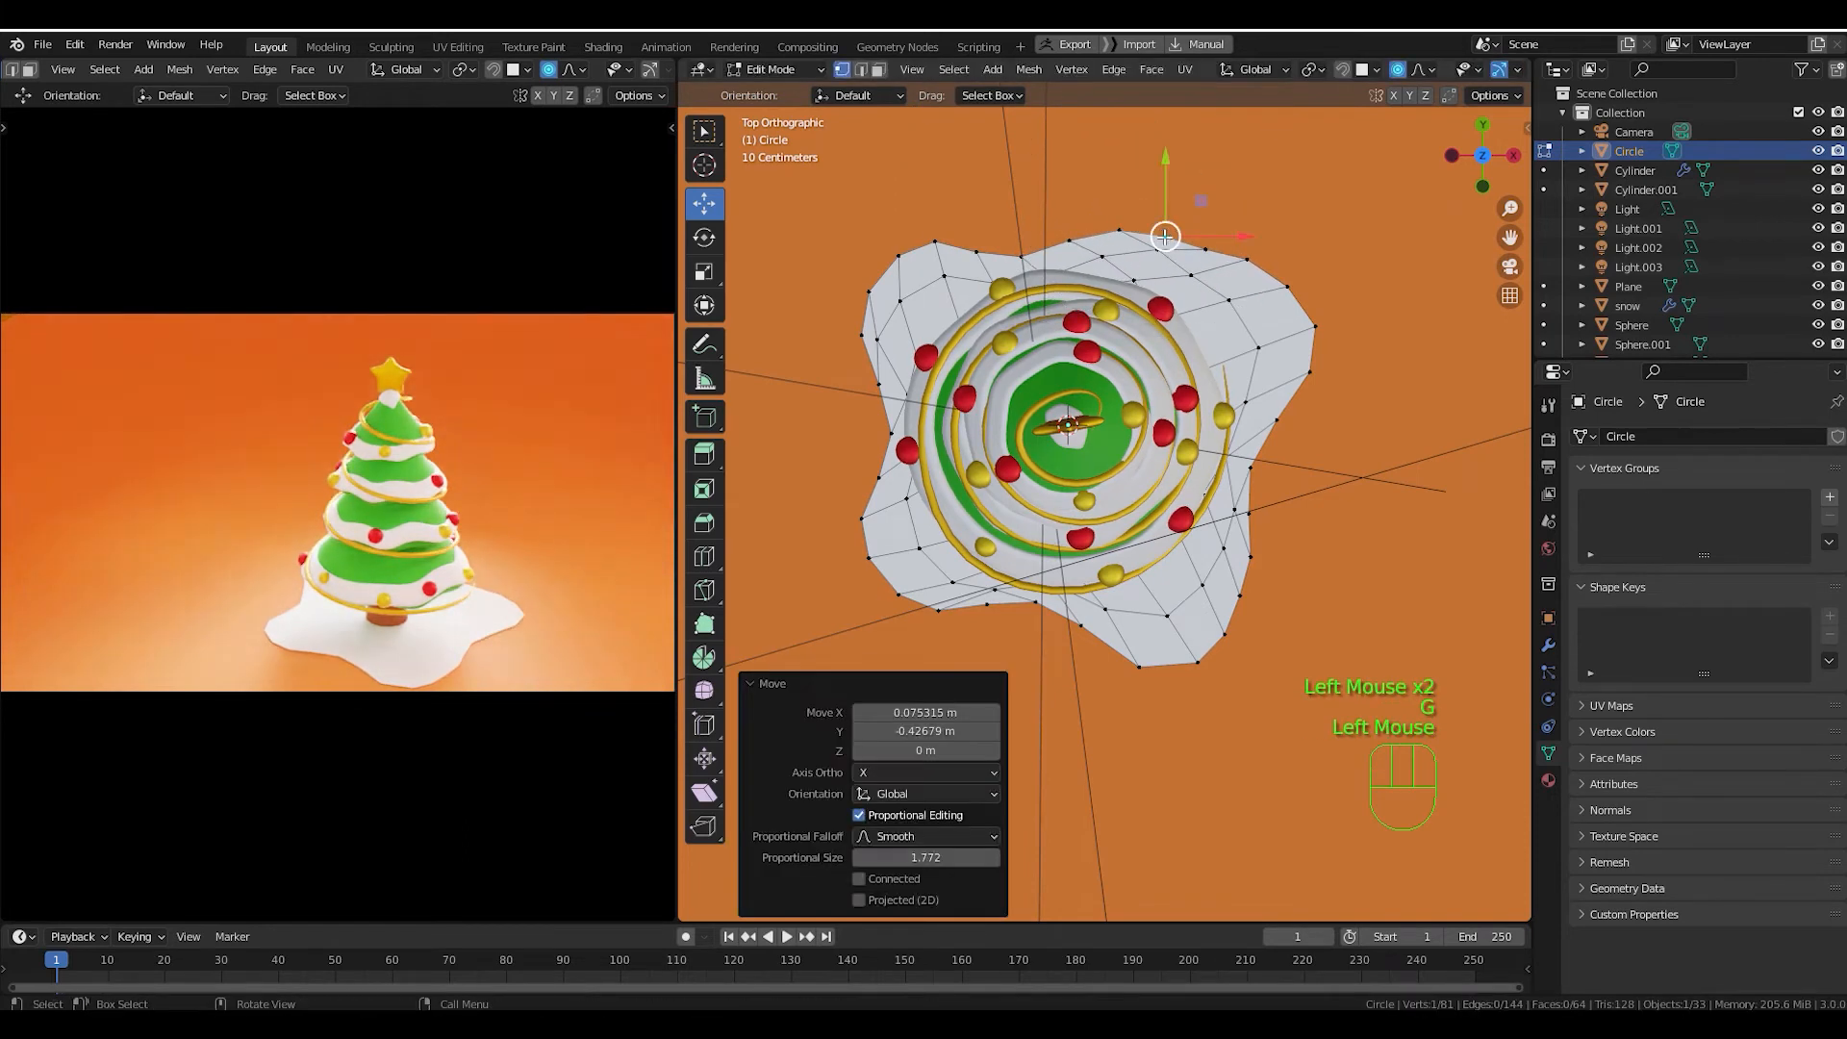
Return to Object Mode and apply Shade Smooth to the wavy snow patch under the tree.
middle_click_drag(1063, 539, 1143, 427)
scroll(1095, 419, "down", 2)
key("Tab")
scroll(1146, 431, "up", 1)
middle_click_drag(1199, 373, 1181, 386, "shift")
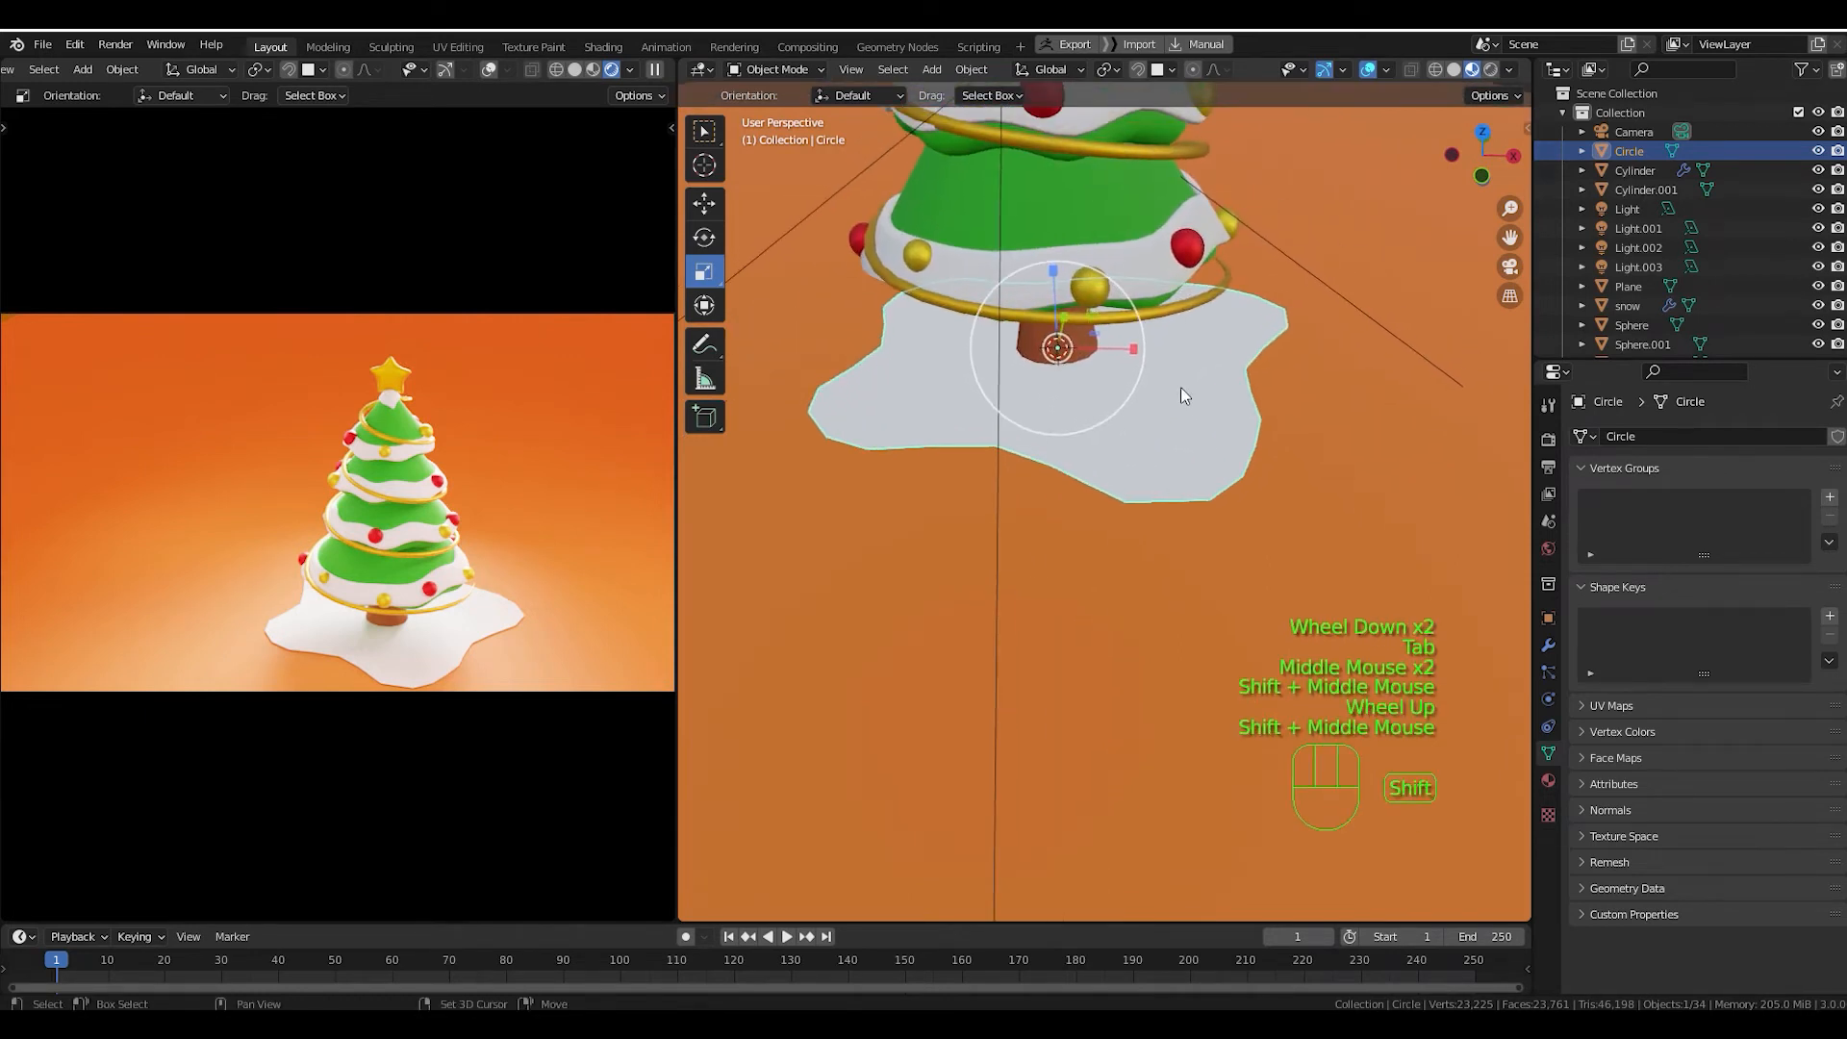
right_click(1181, 388)
left_click(1181, 389)
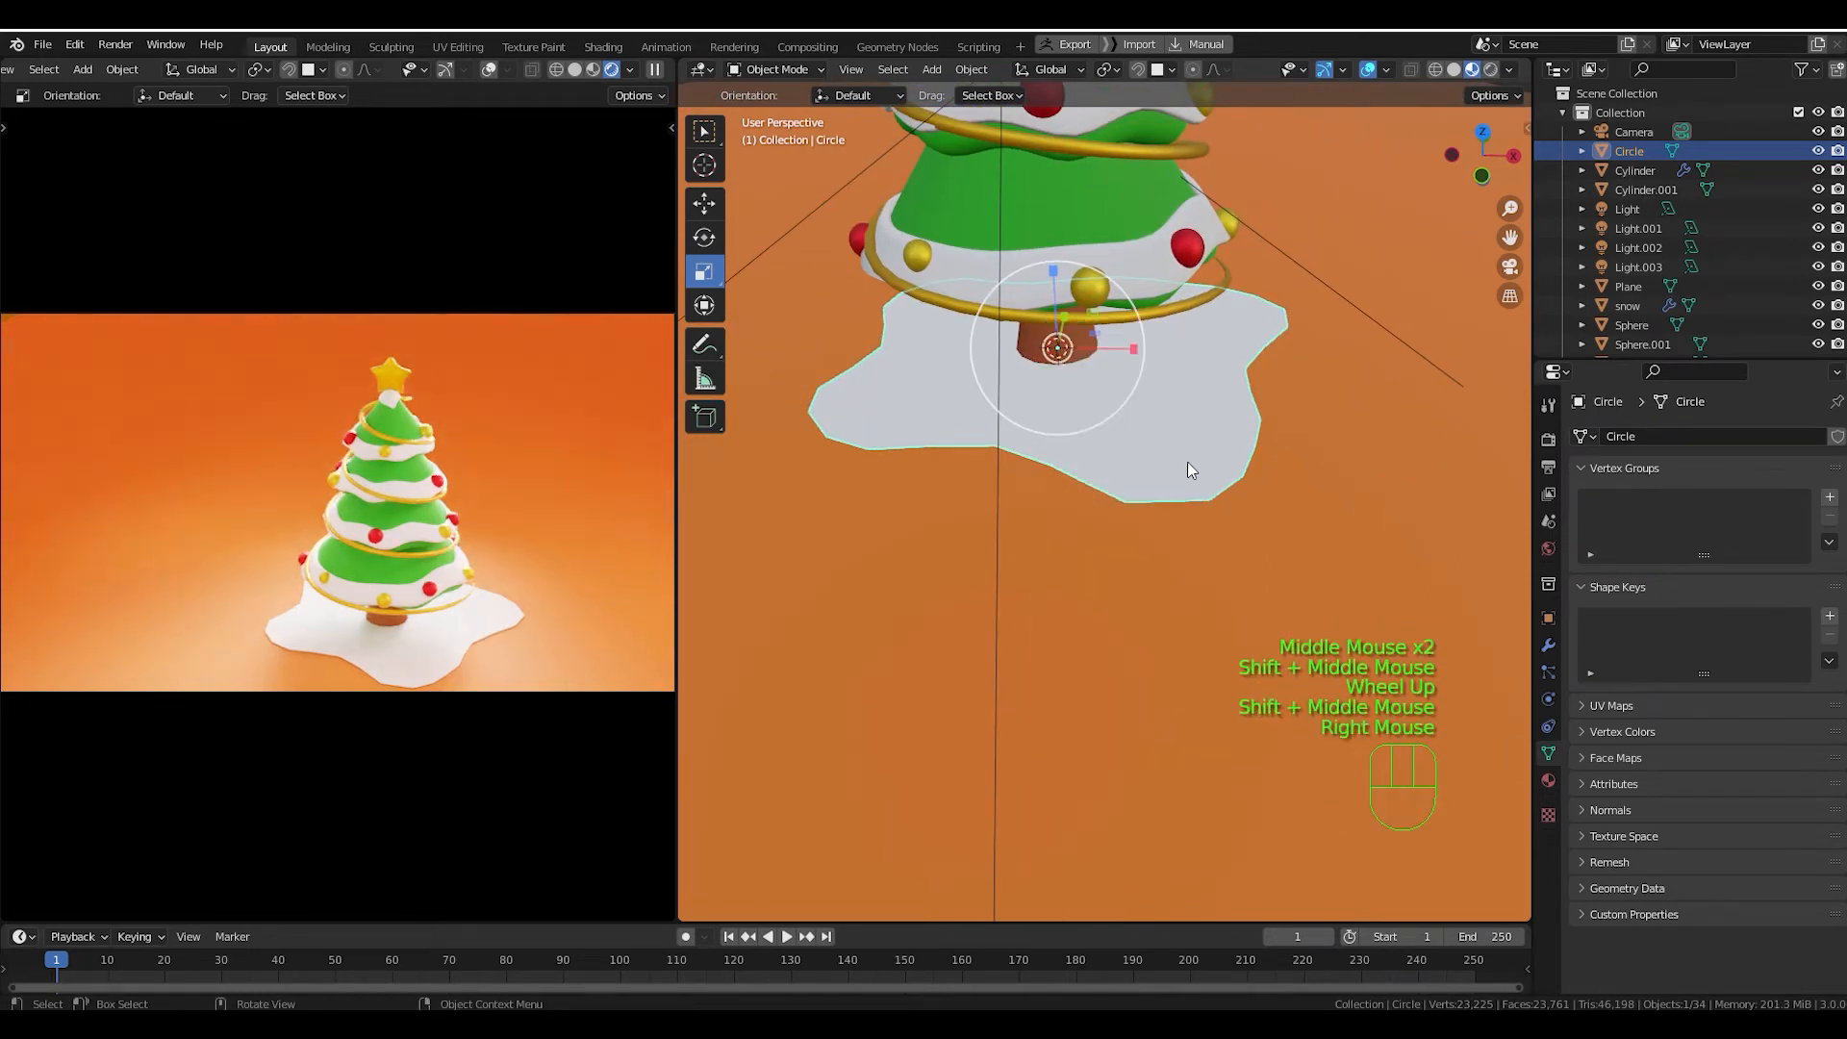
Add a Subdivision Surface modifier to the snow patch.
left_click(1551, 646)
left_click(1662, 435)
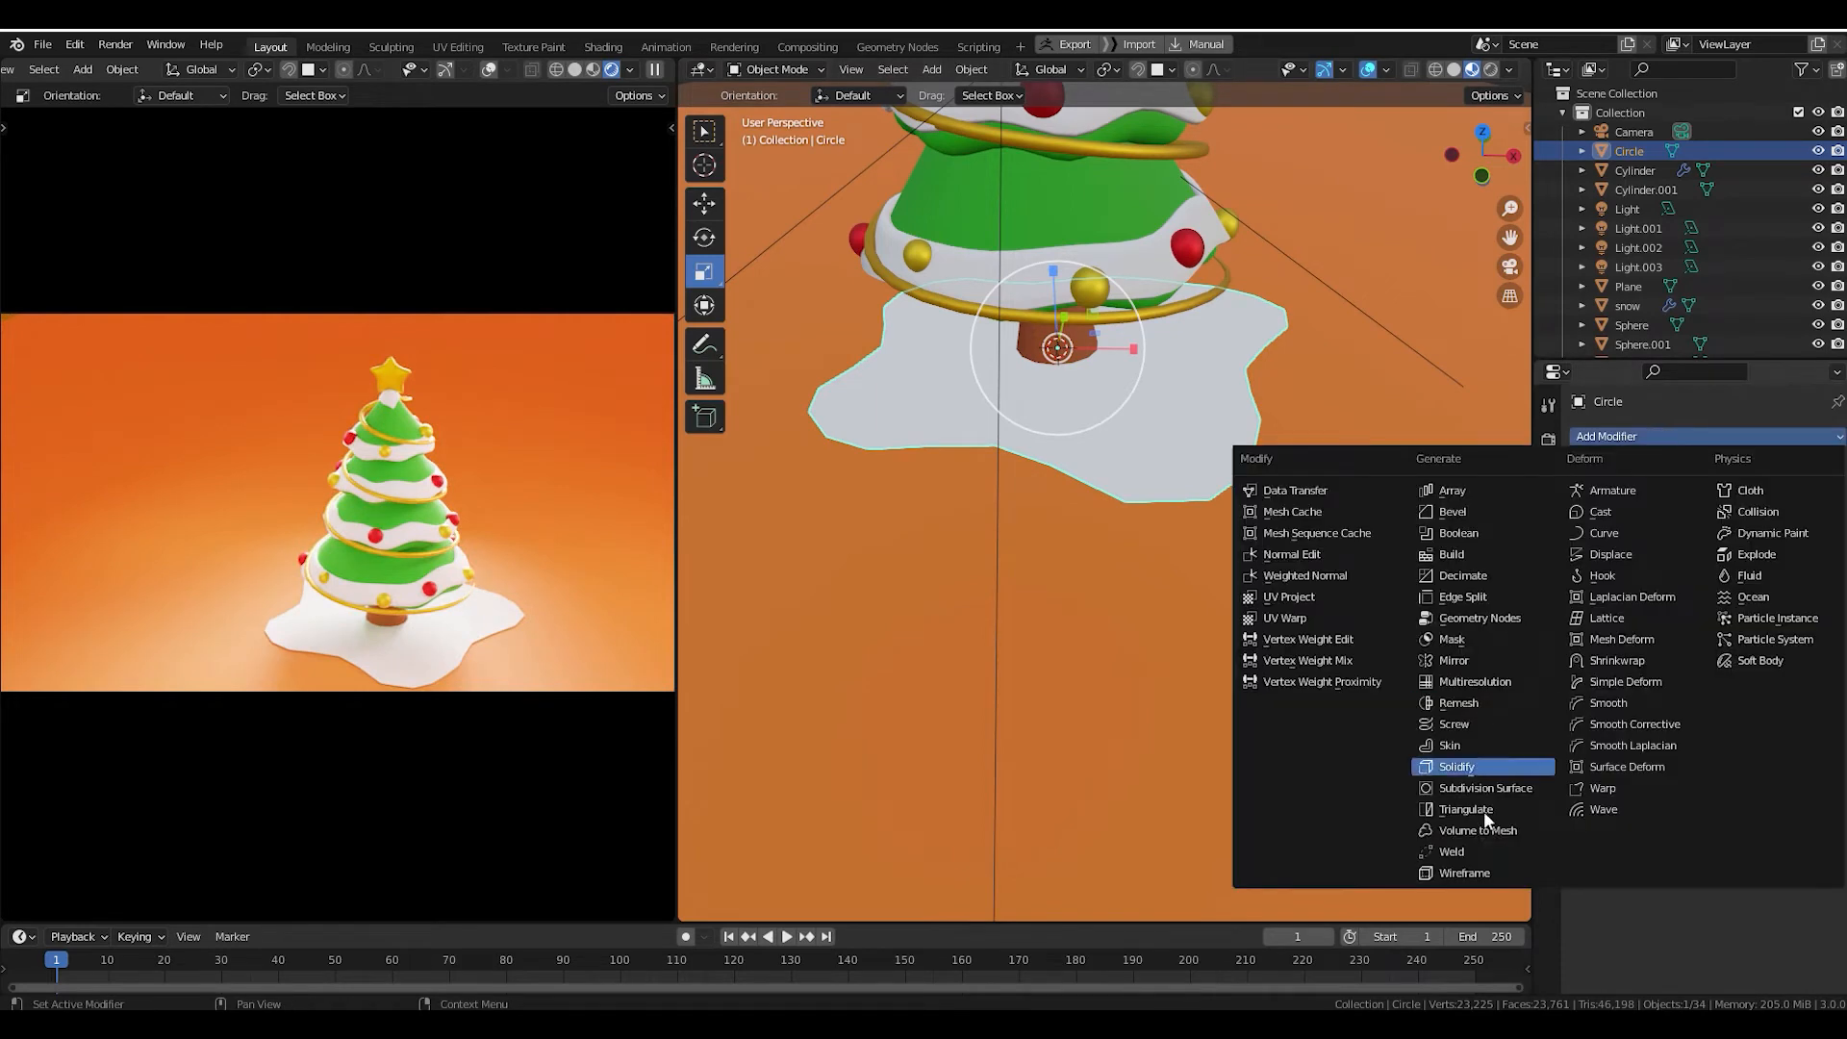
left_click(1497, 787)
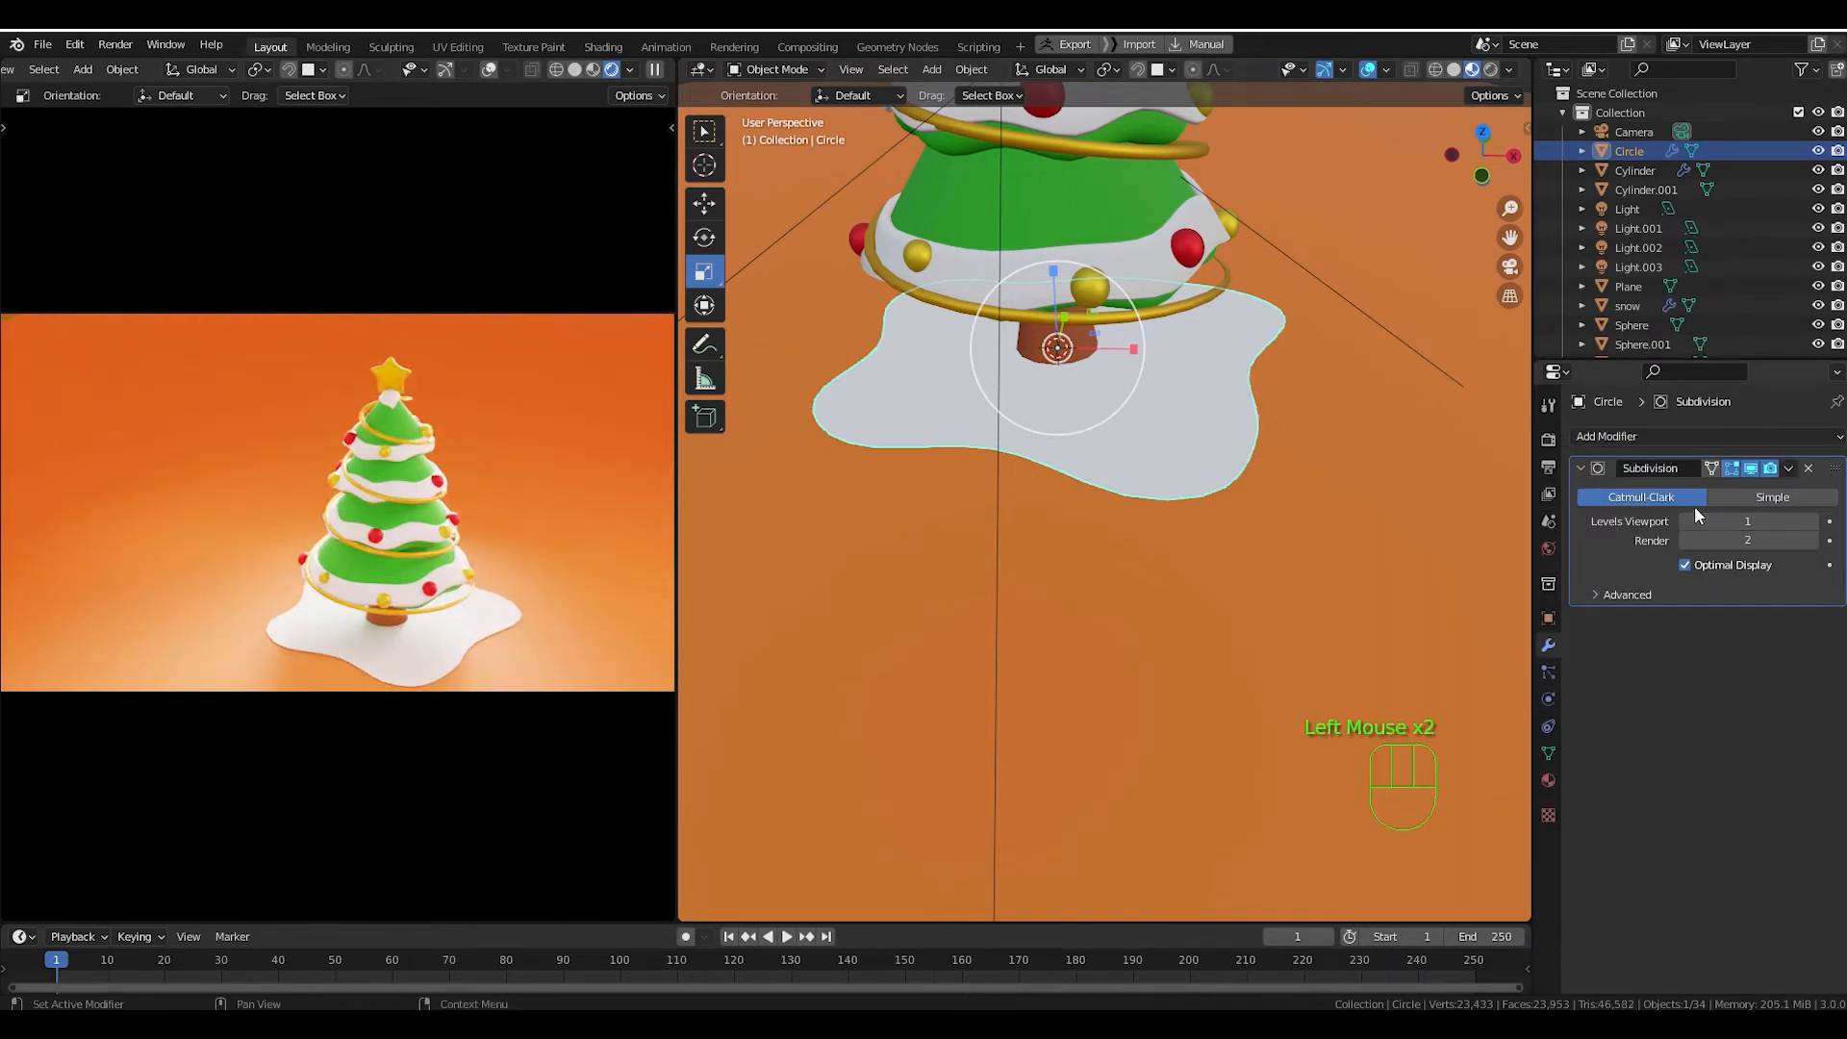
Add a Solidify modifier to the snow patch and set its thickness to -0.07 m.
left_click(1651, 436)
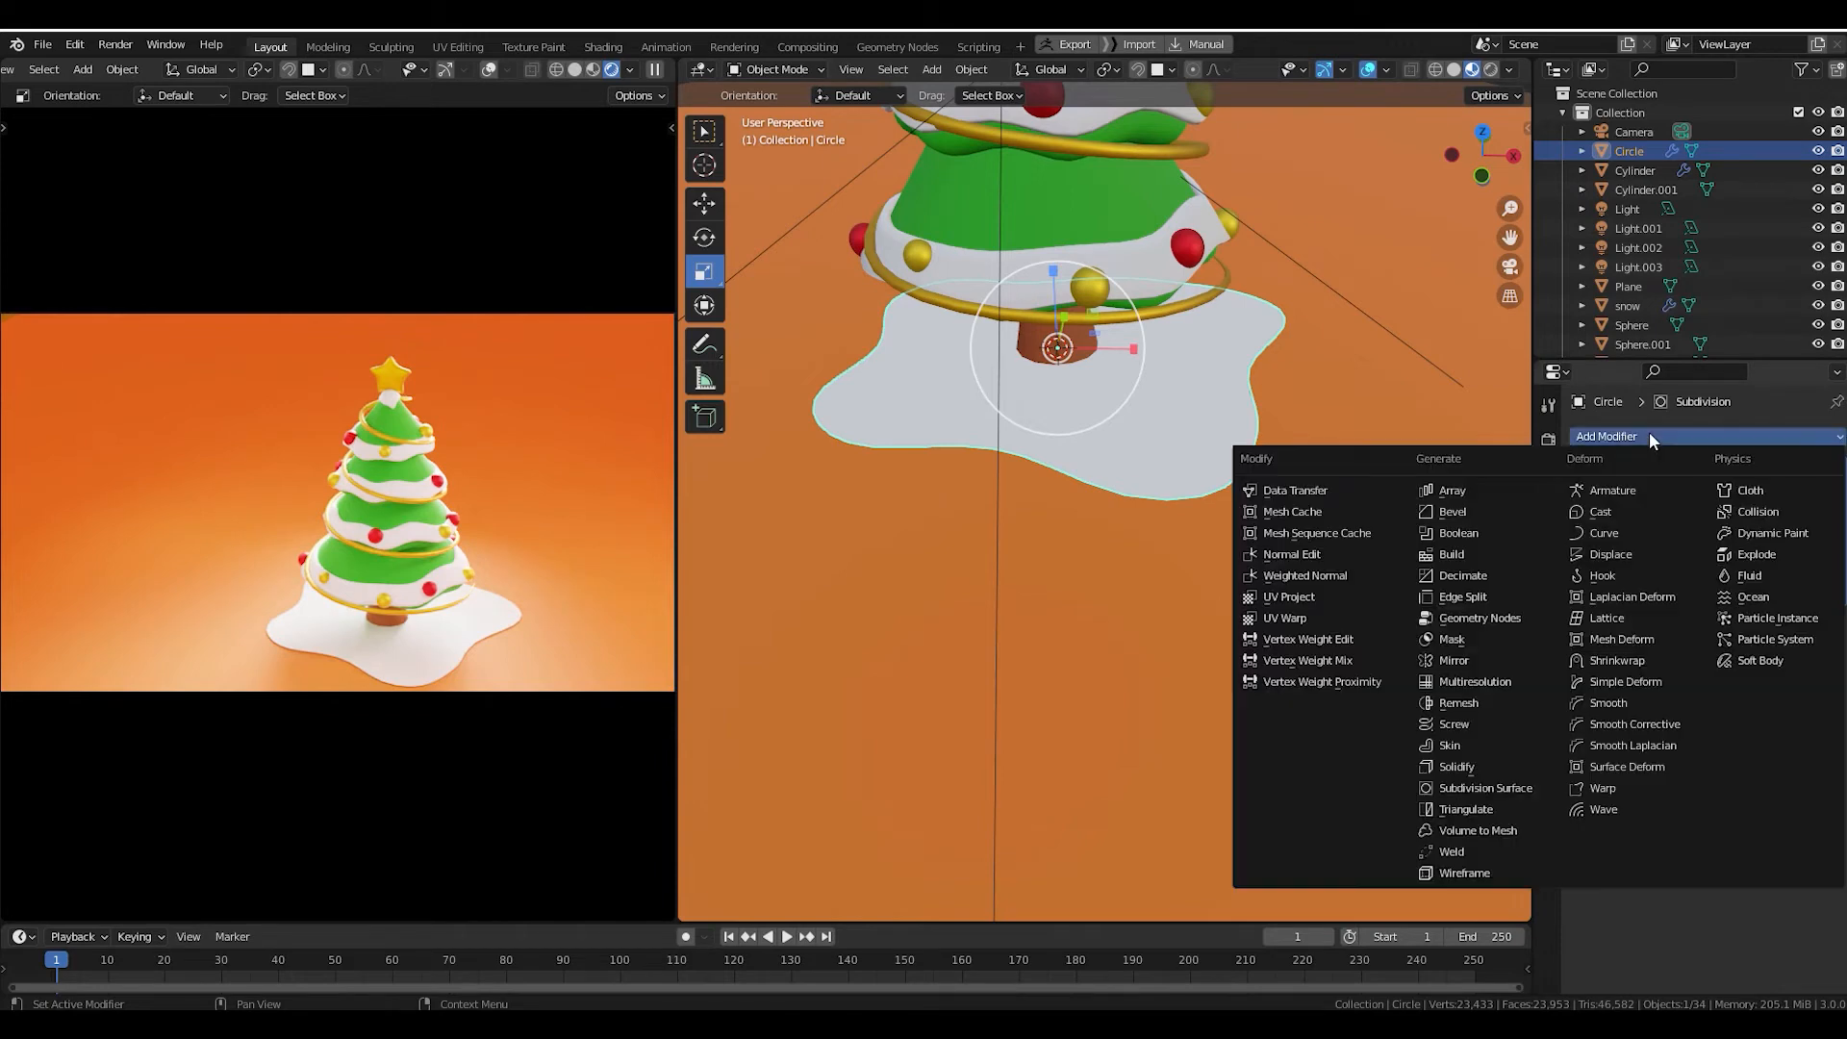
left_click(1496, 764)
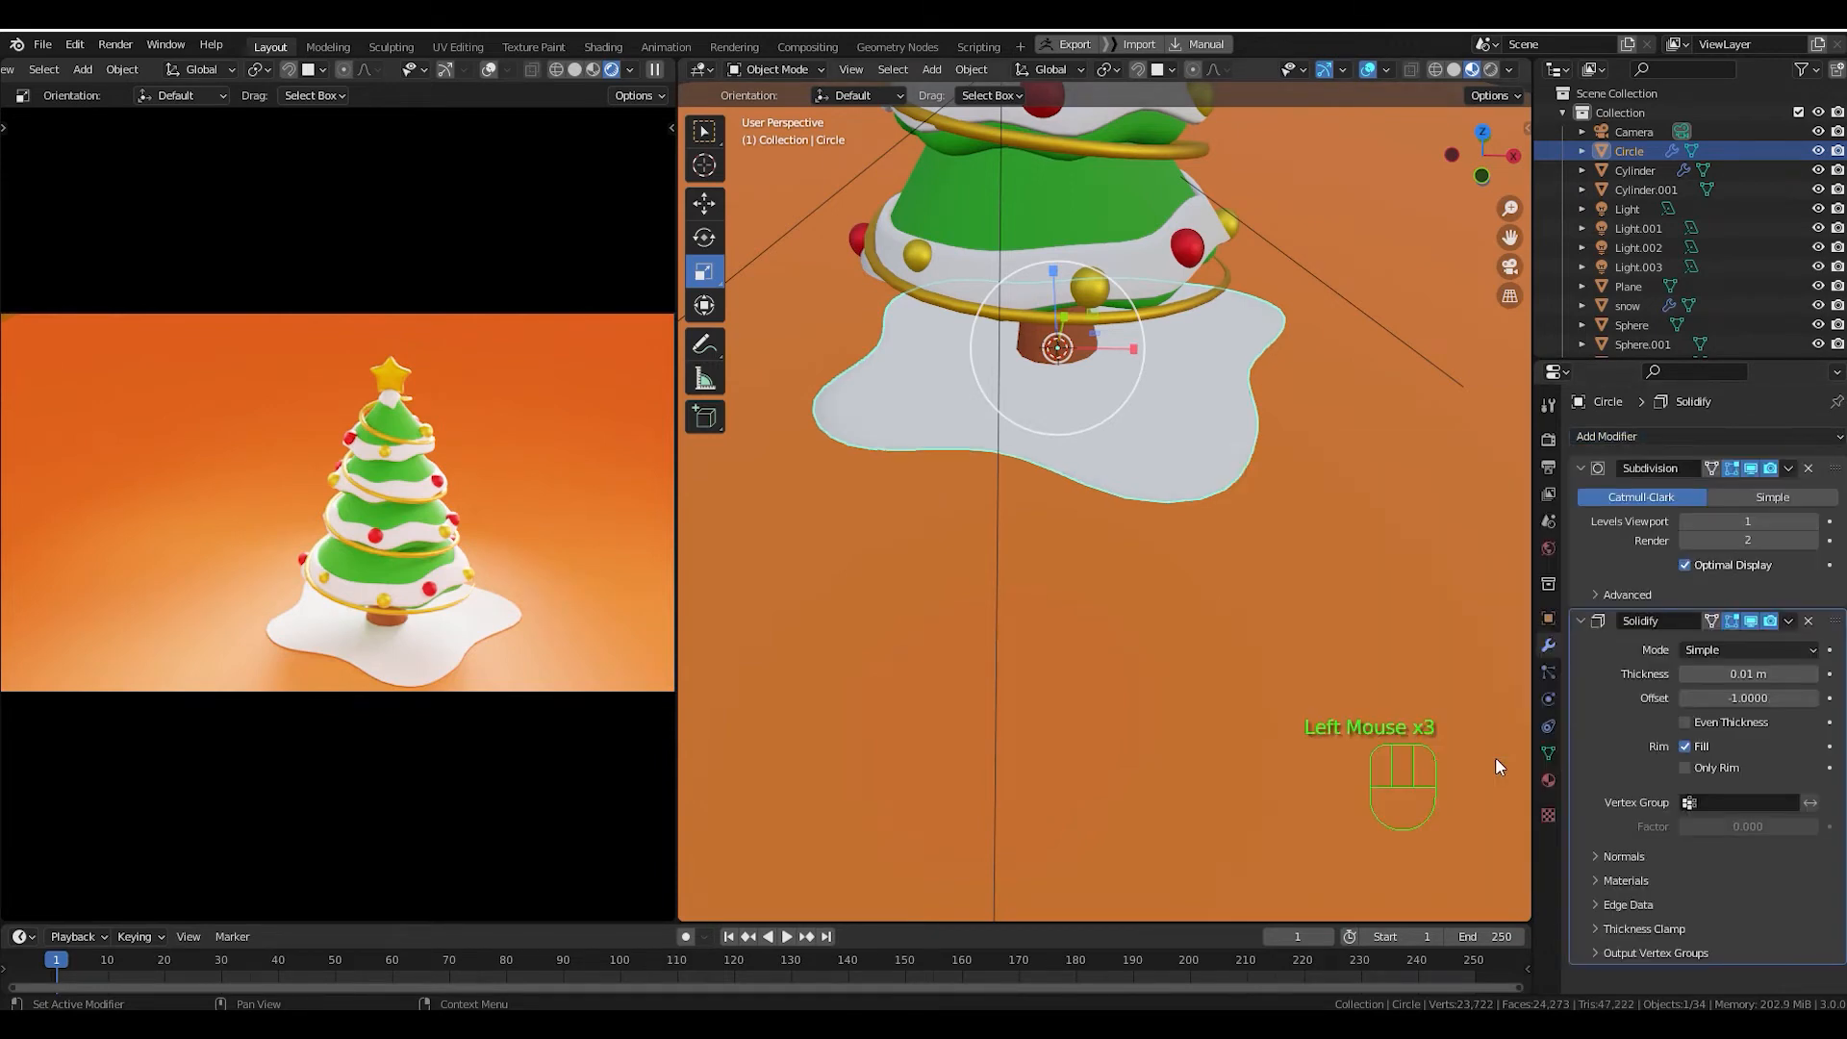
scroll(1146, 417, "up", 2)
middle_click_drag(1146, 417, 1181, 477)
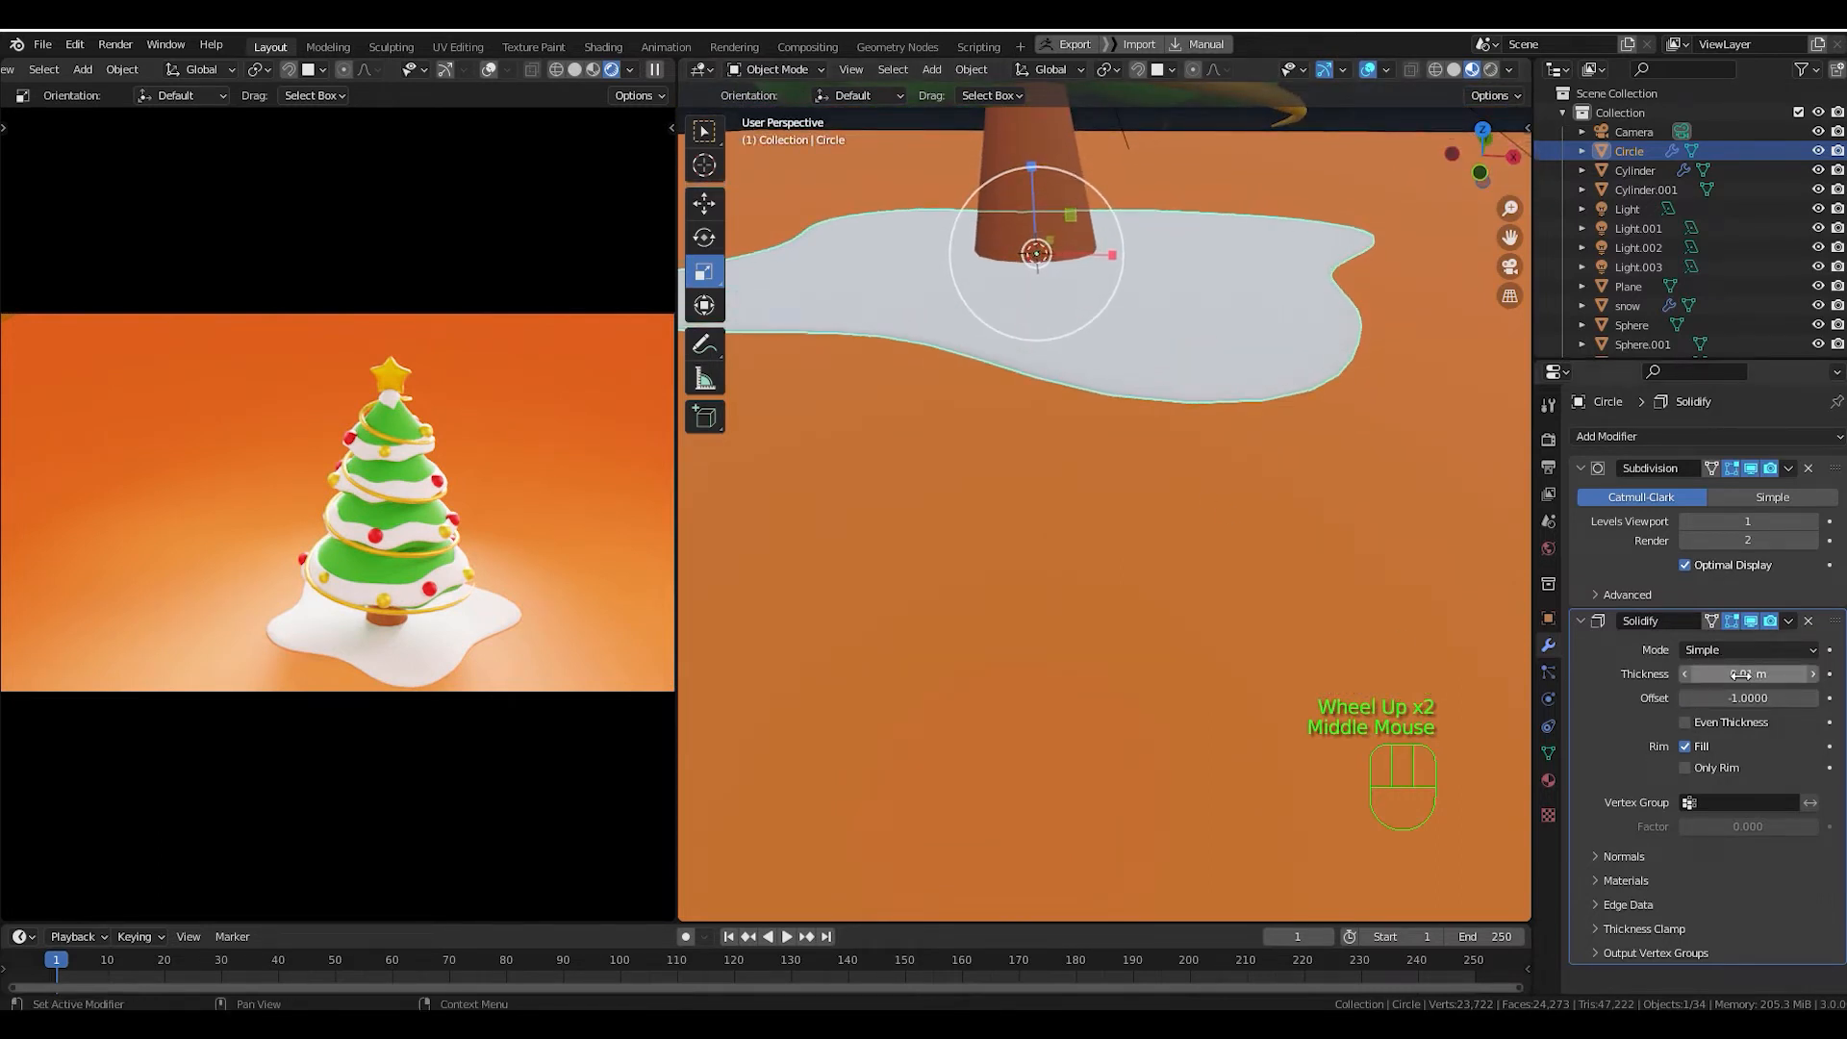
left_click_drag(1761, 673, 1716, 674)
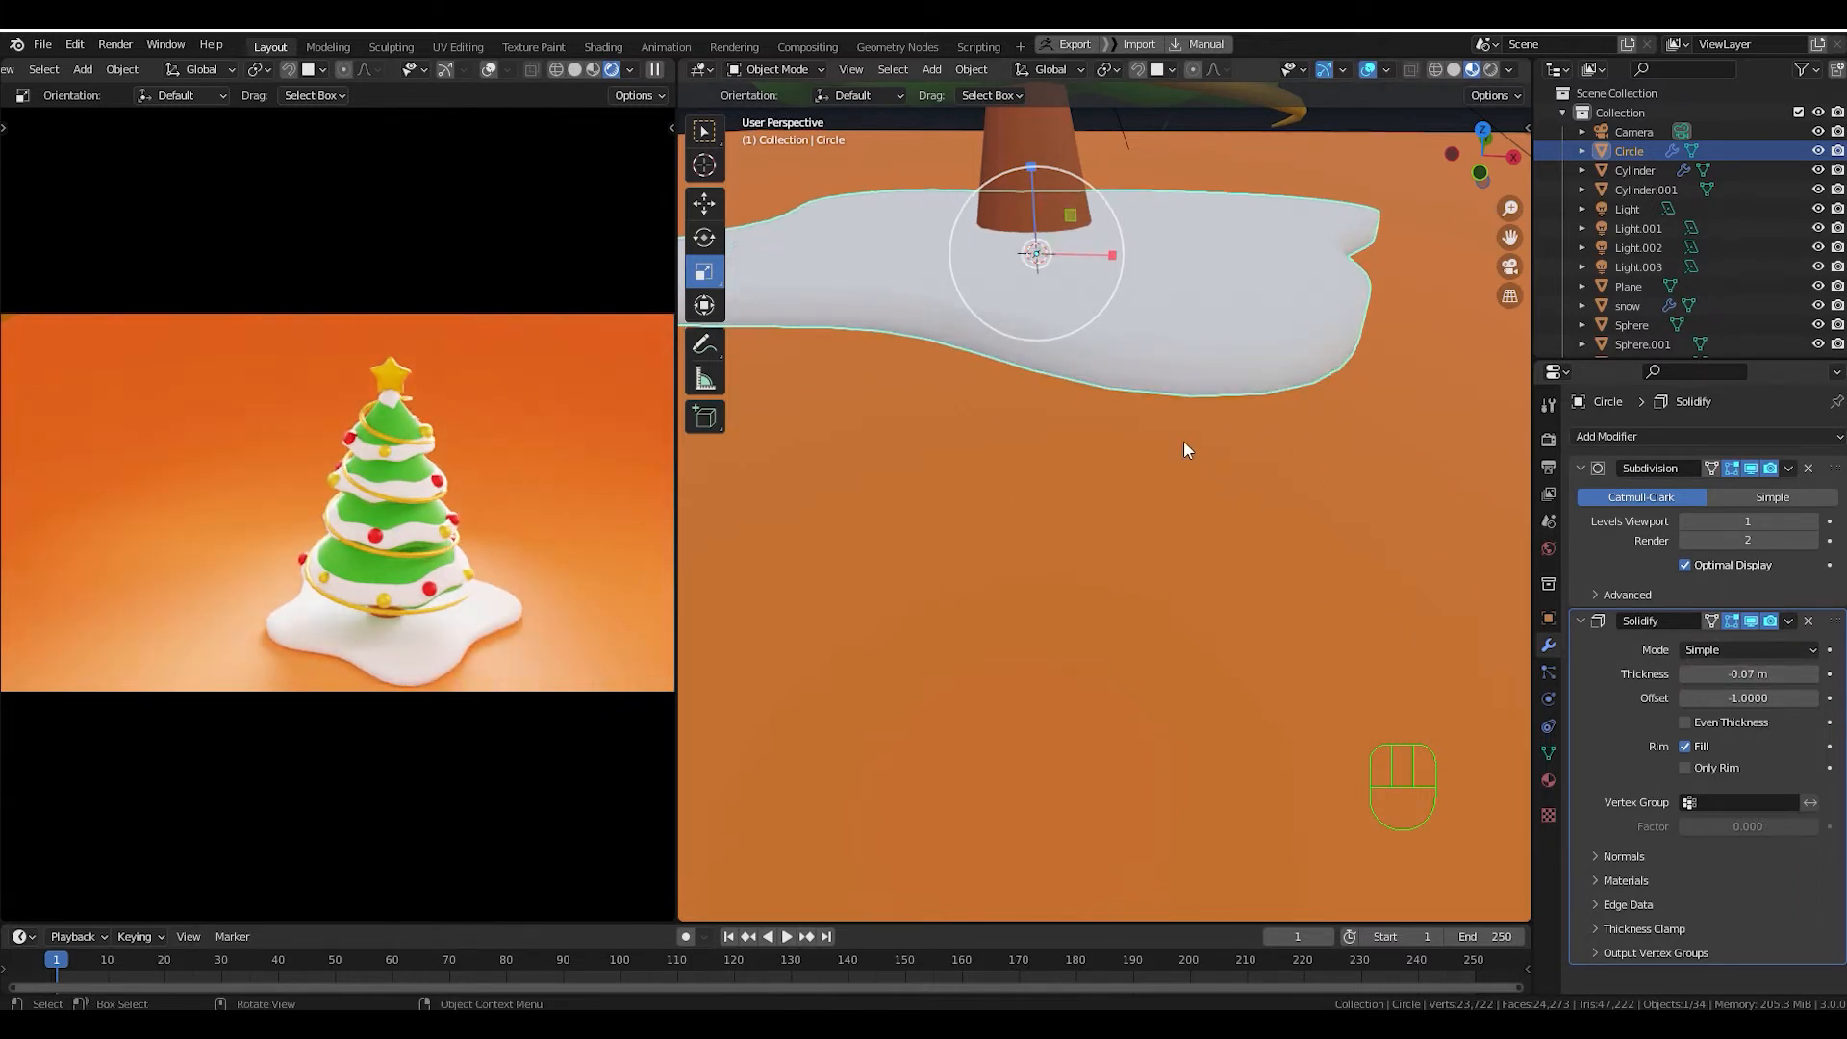
Assign the existing snow material to the wavy snow patch under the tree.
left_click(1549, 781)
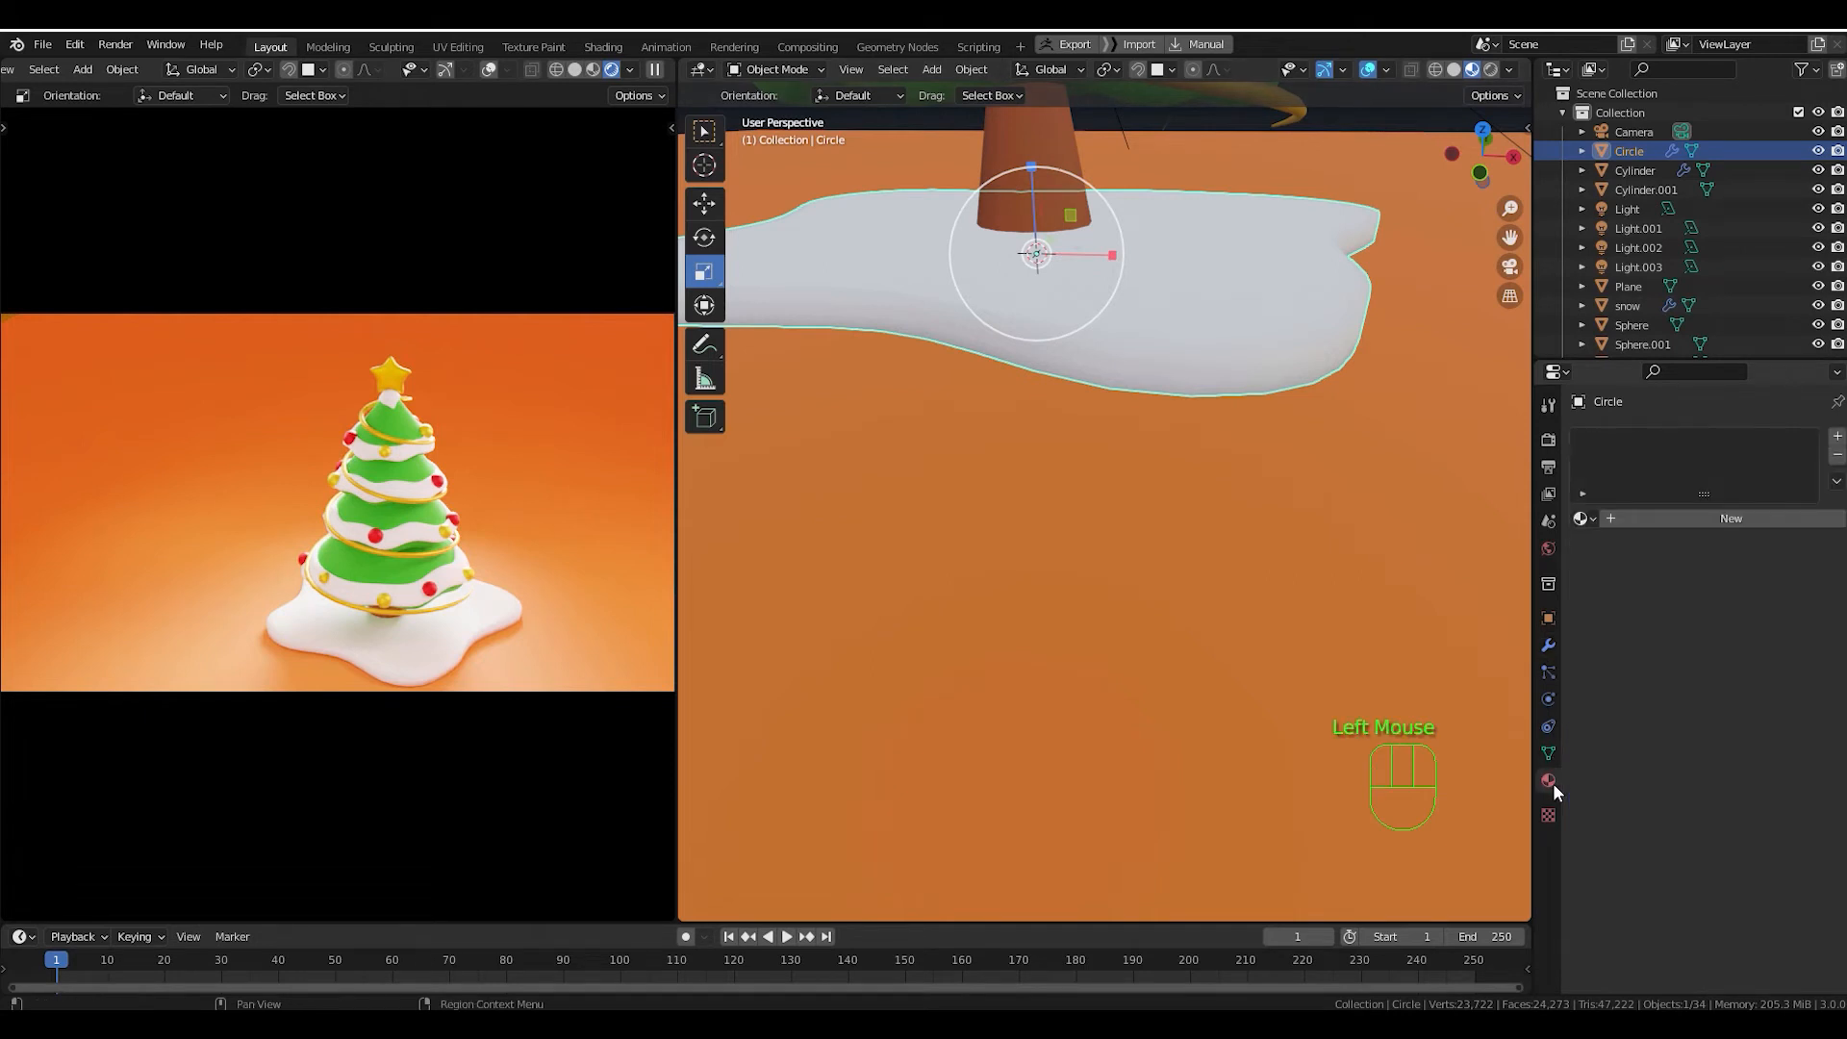
left_click(1582, 518)
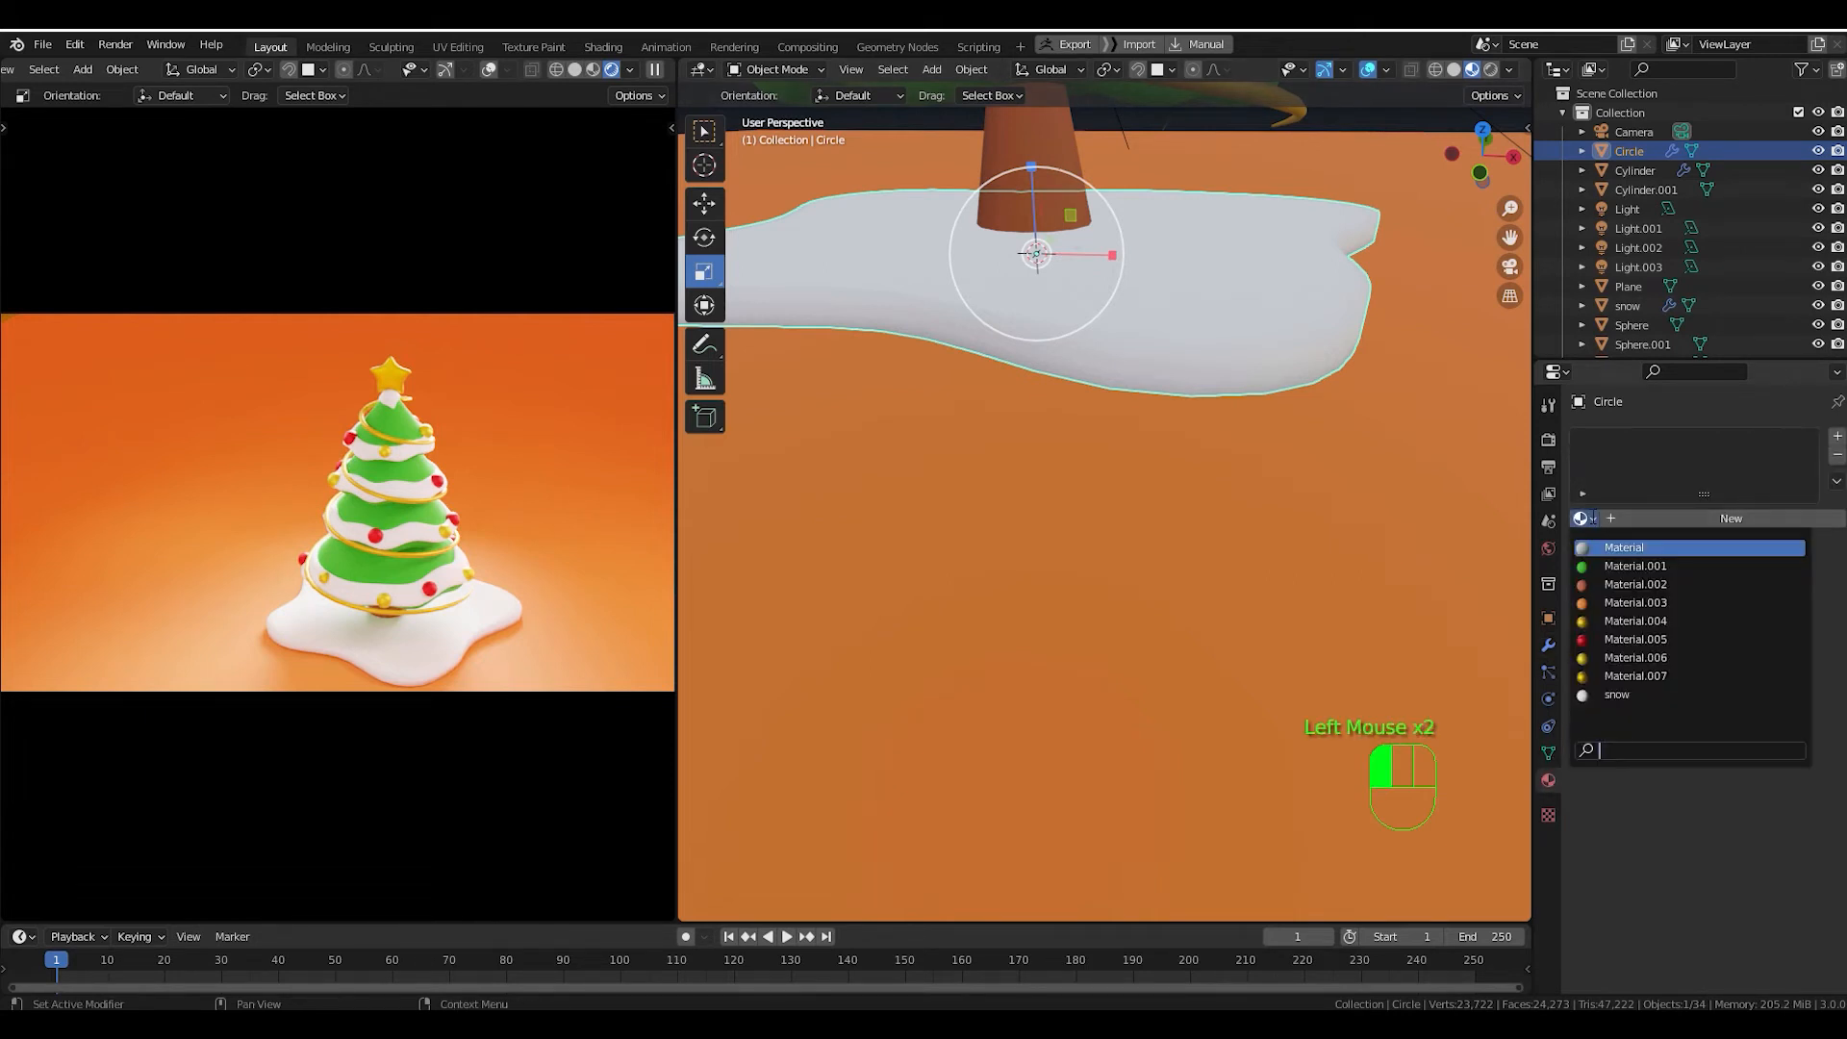
left_click(1649, 694)
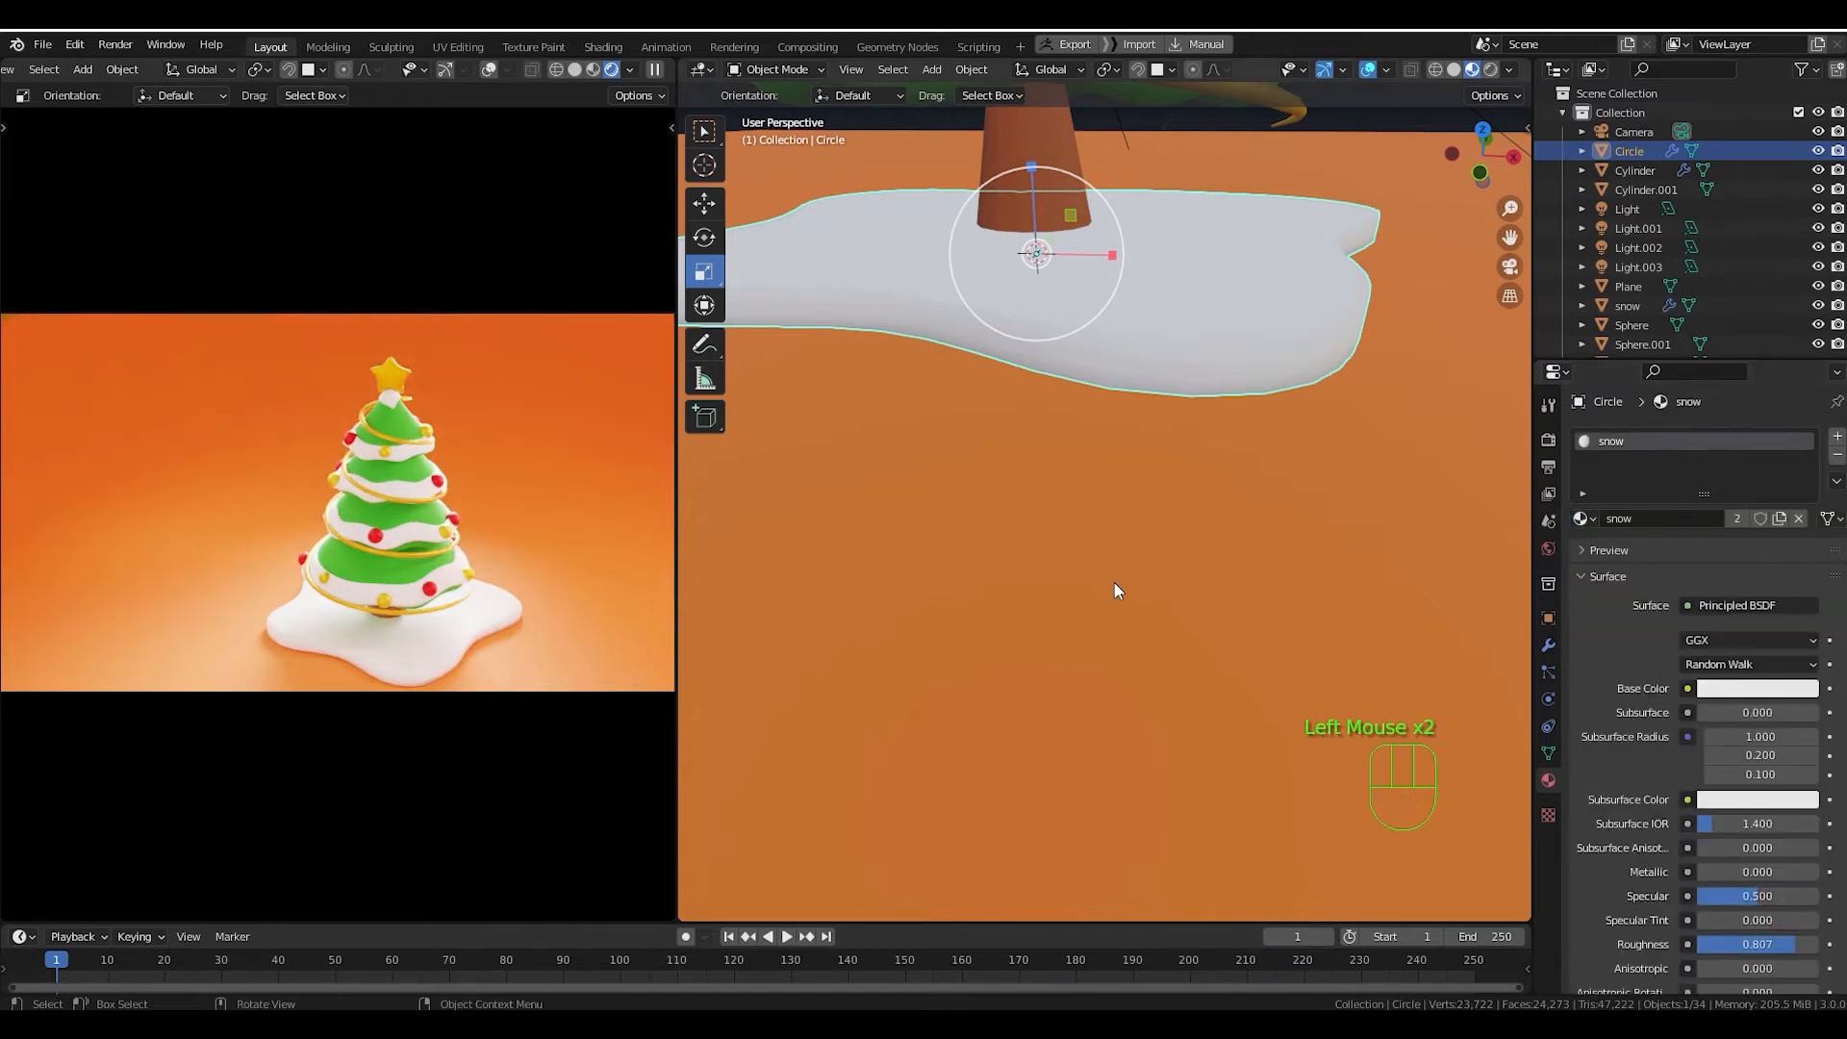
Add a 2 m cube mesh at the base of the tree.
scroll(1139, 338, "down", 3)
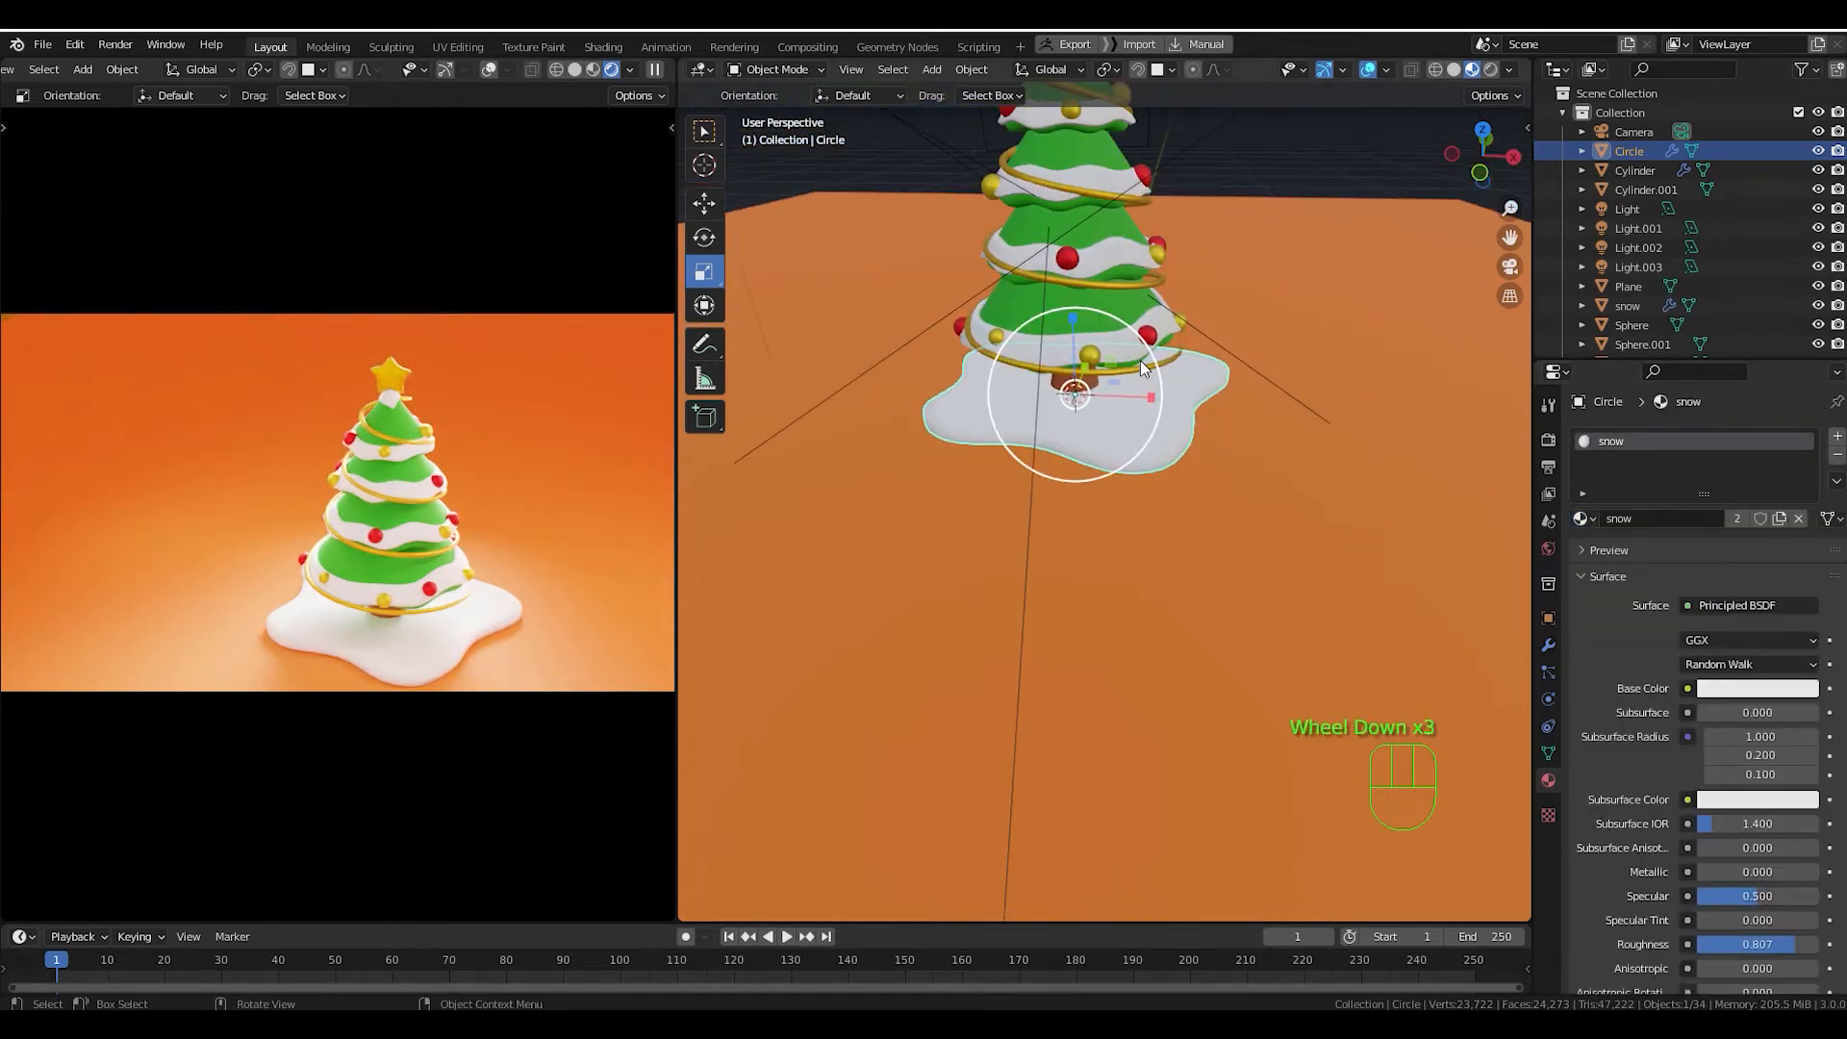
middle_click_drag(1140, 367, 1129, 413)
middle_click_drag(1129, 414, 1141, 487)
scroll(1141, 487, "down", 1)
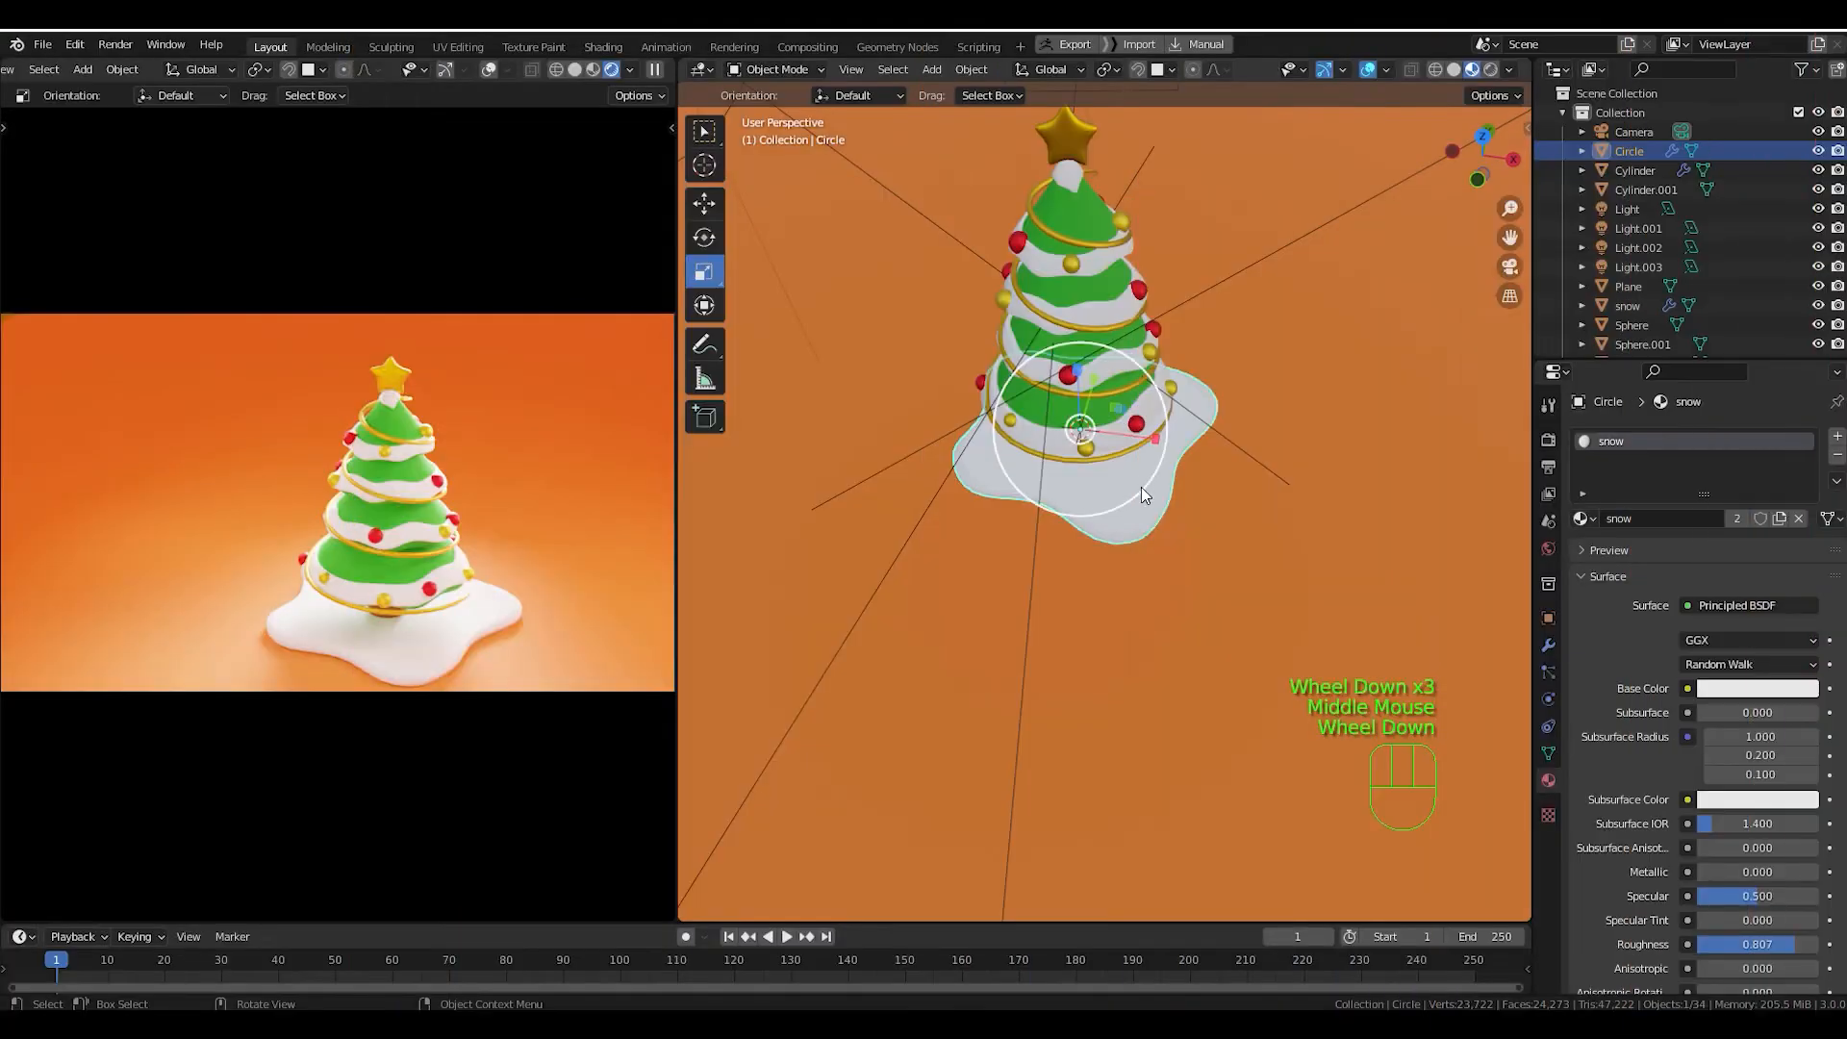
mouse_move(1131, 495)
middle_mouse_down("shift")
mouse_move(1122, 526)
mouse_move(1146, 454)
mouse_move(1146, 517)
middle_mouse_up("shift")
scroll(1141, 491, "up", 1)
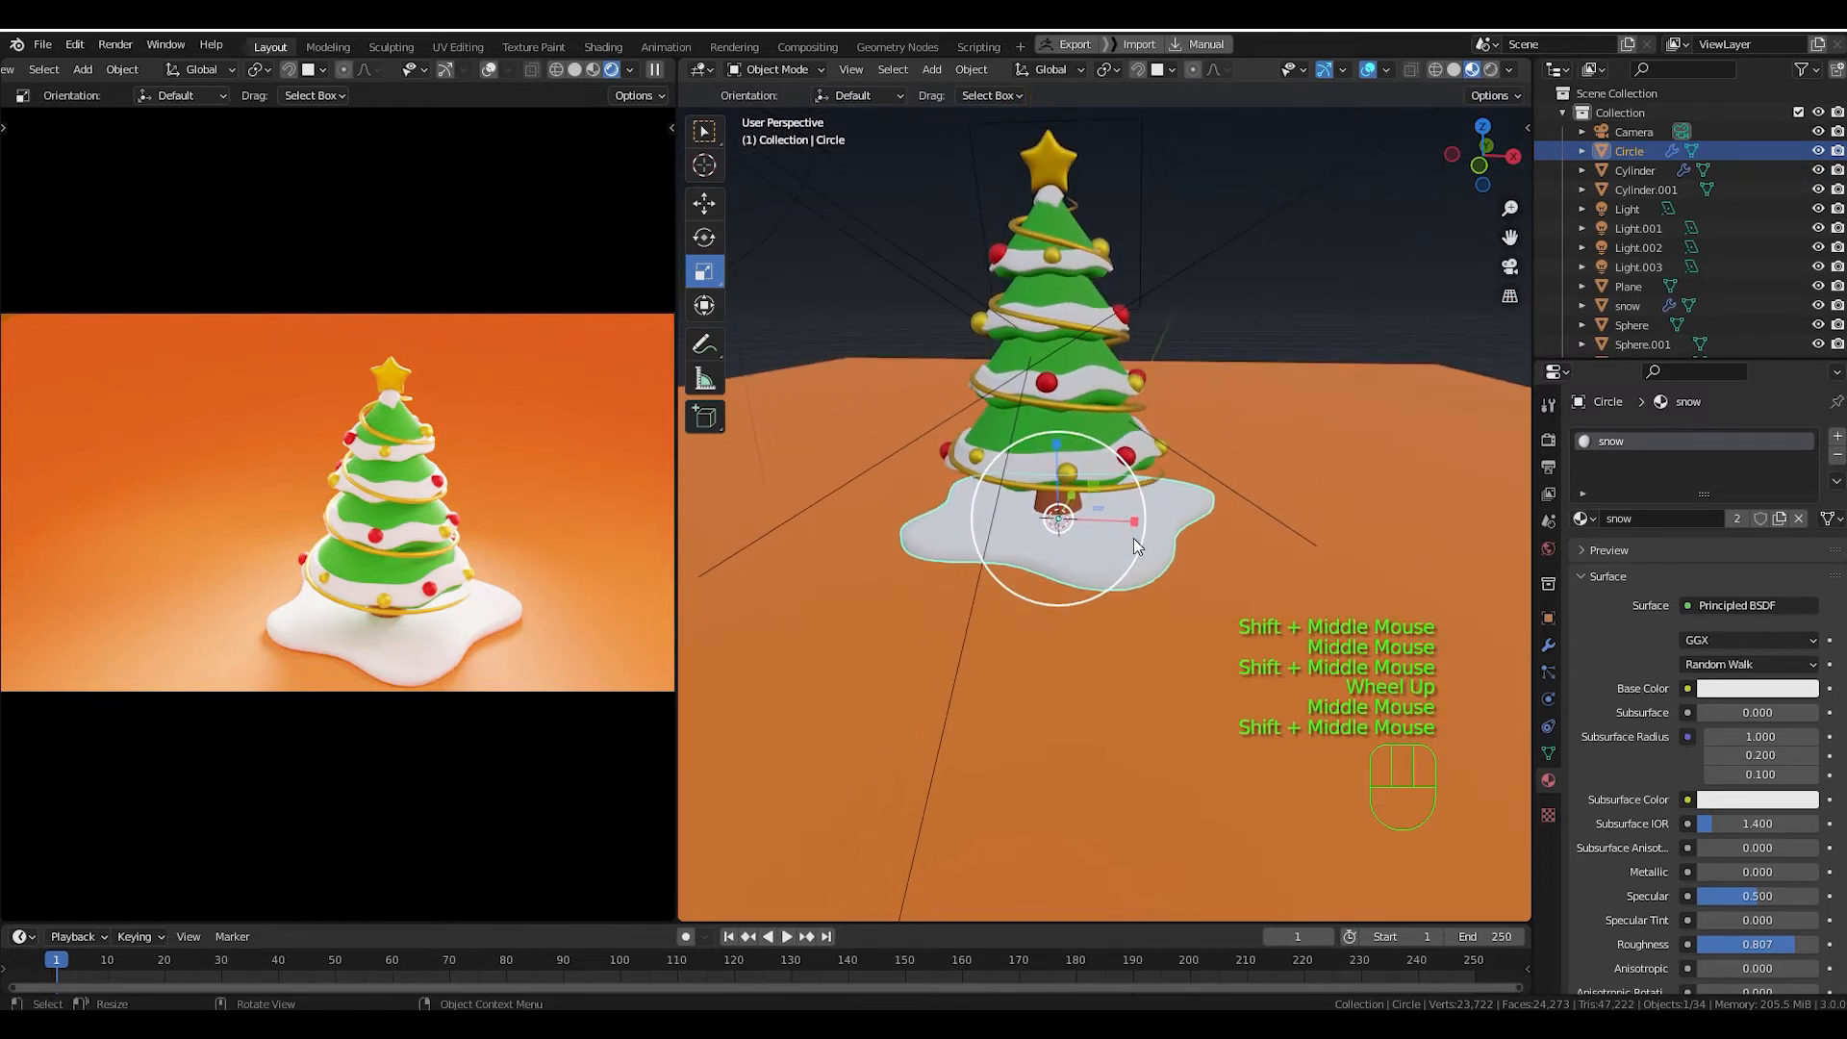
key("shift")
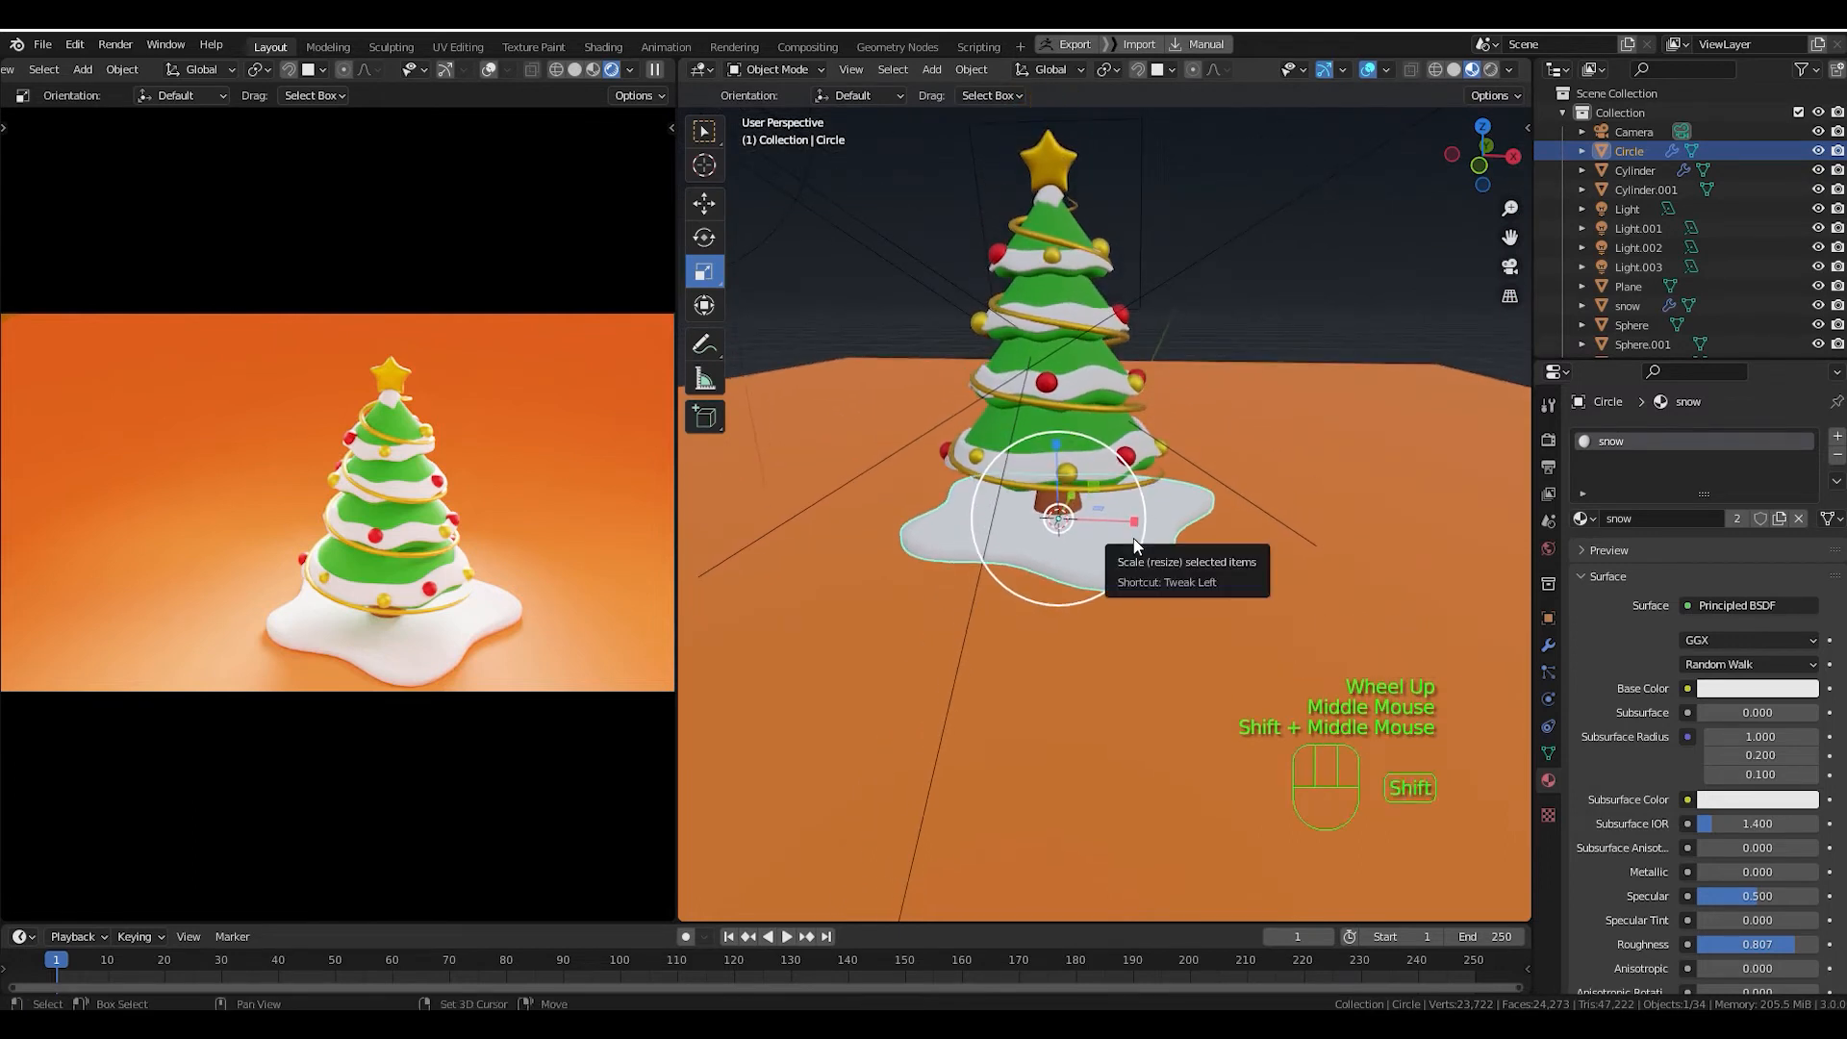
key("shift+a")
mouse_move(1134, 539)
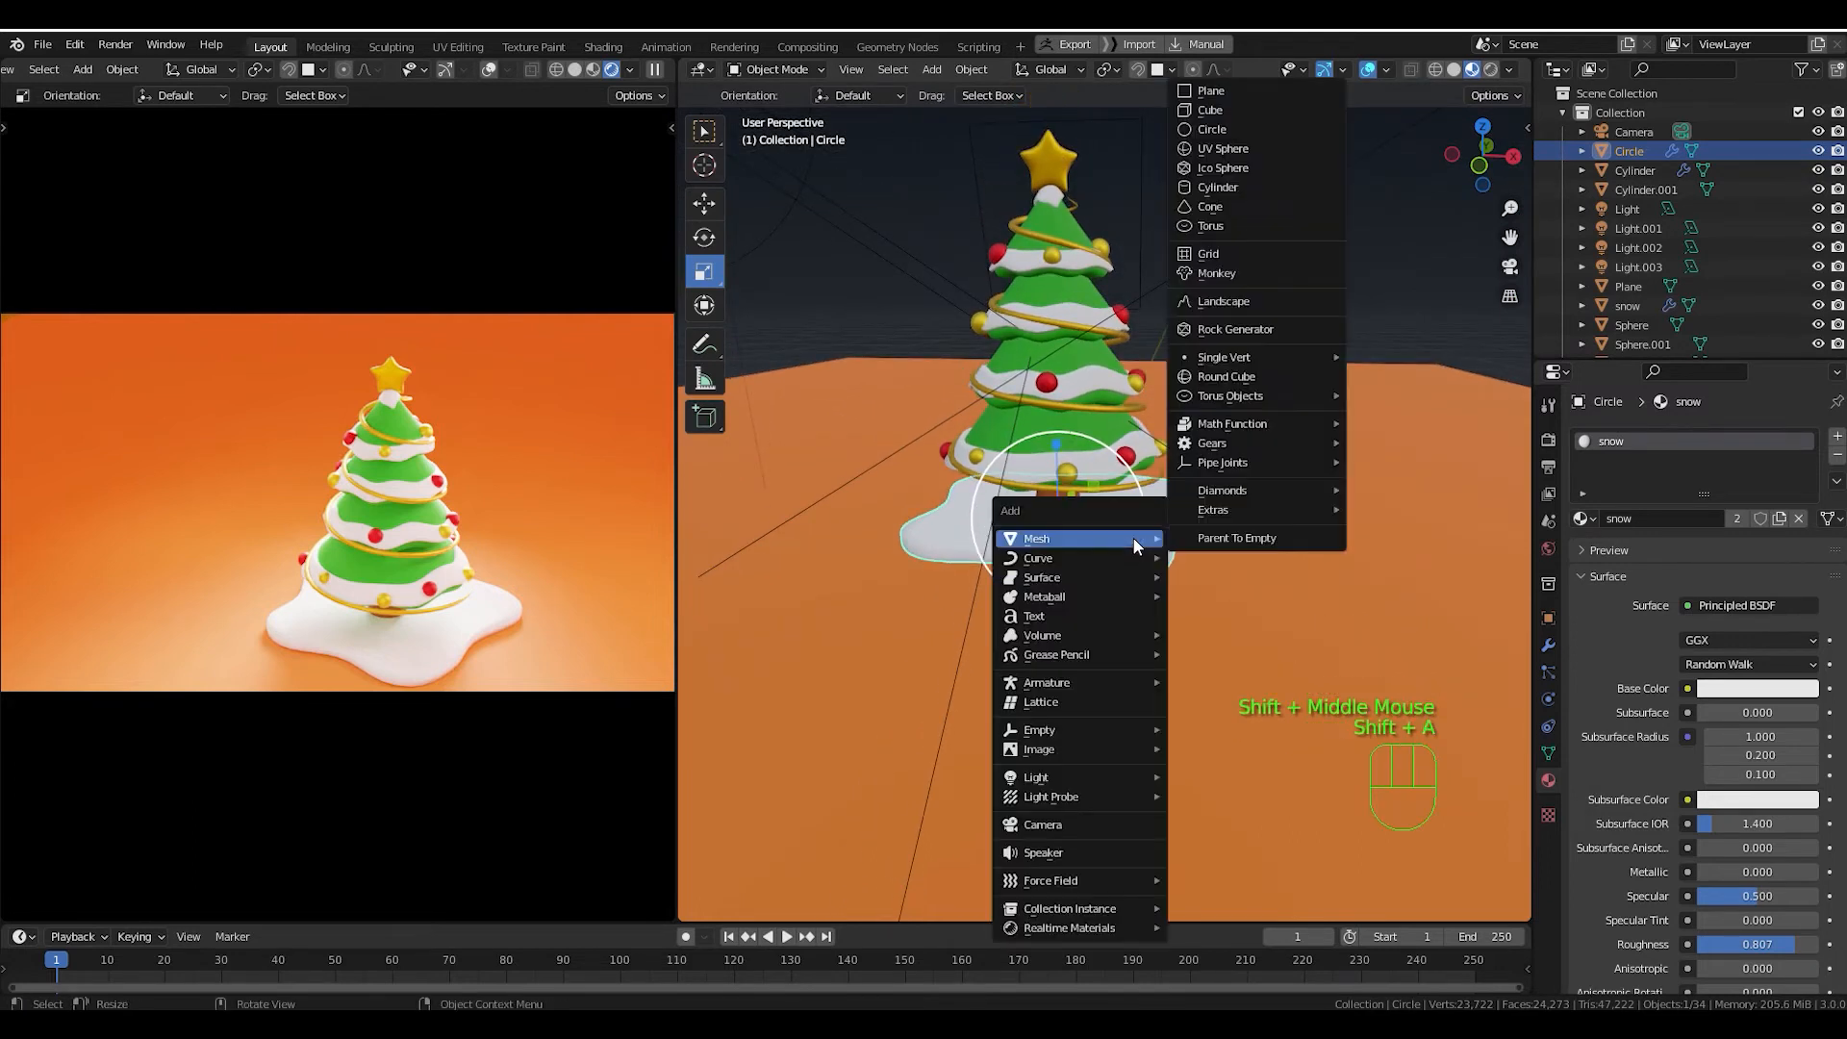
left_click(1262, 116)
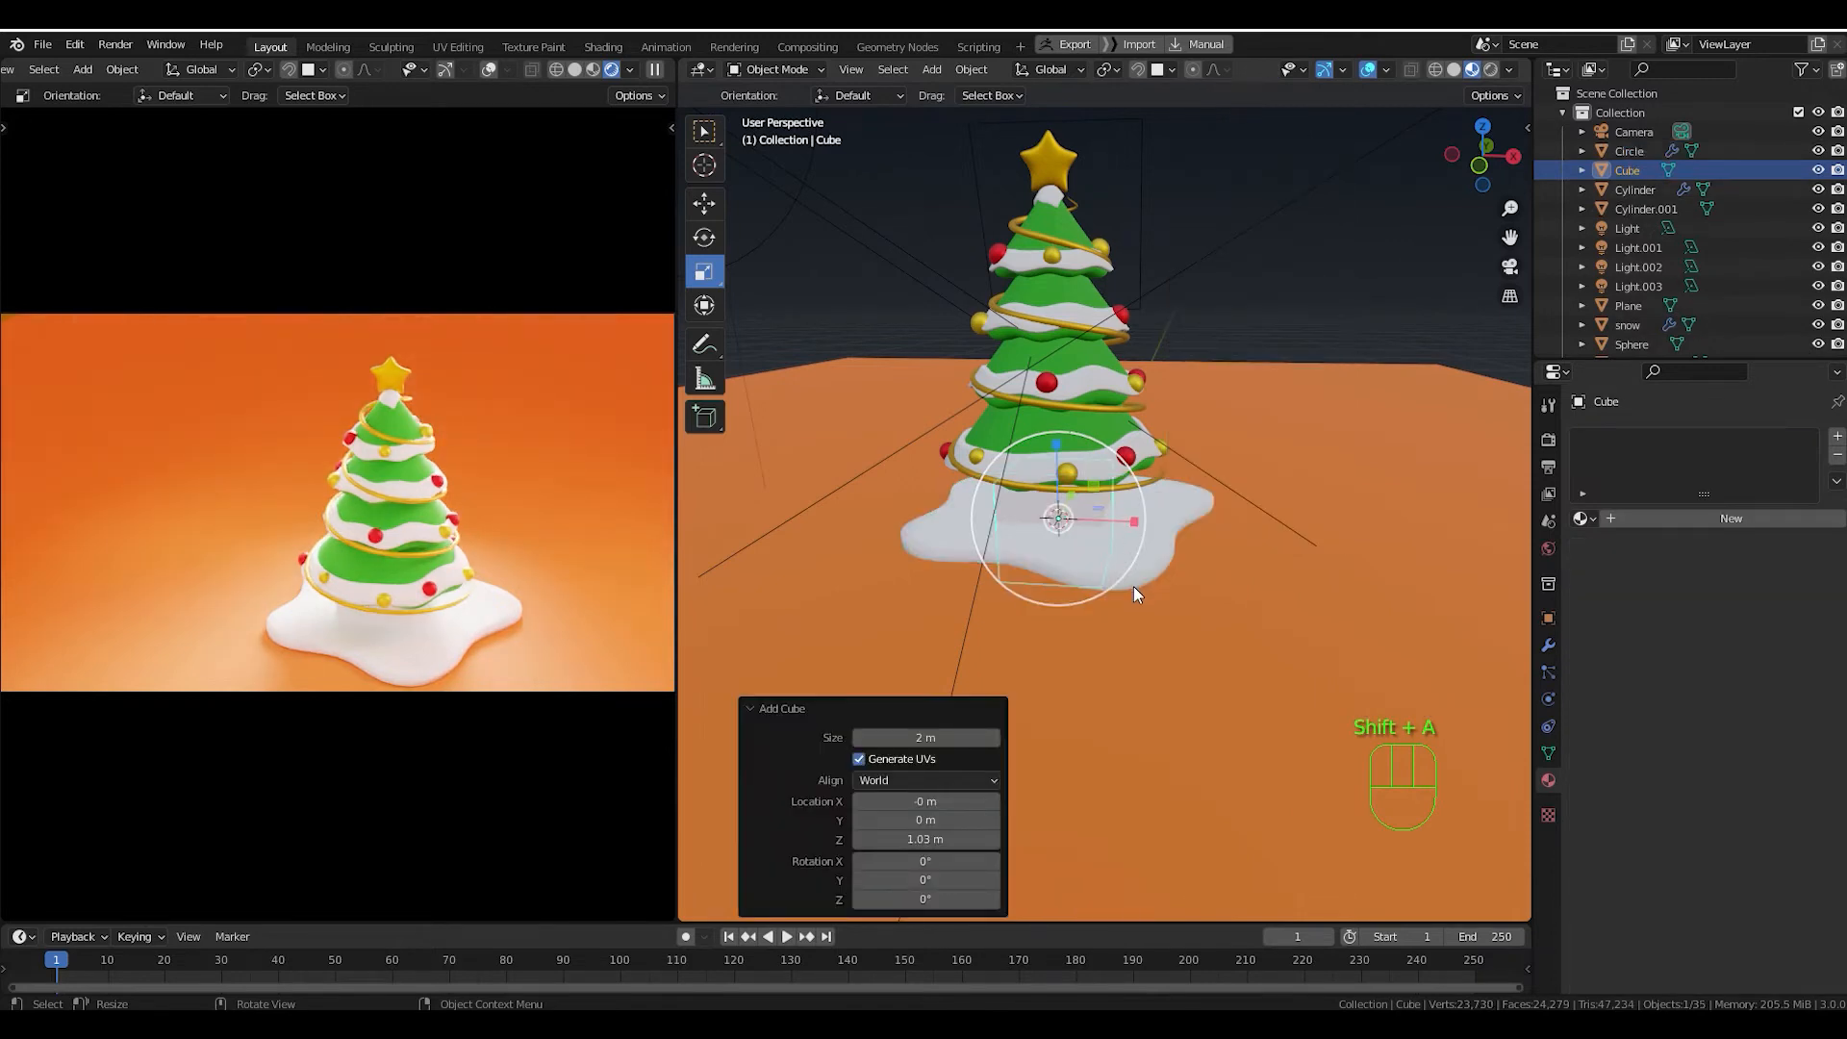
In front view, move the cube beside the tree by about 3.38 m along X and 1.24 m along Z.
key("KP_1")
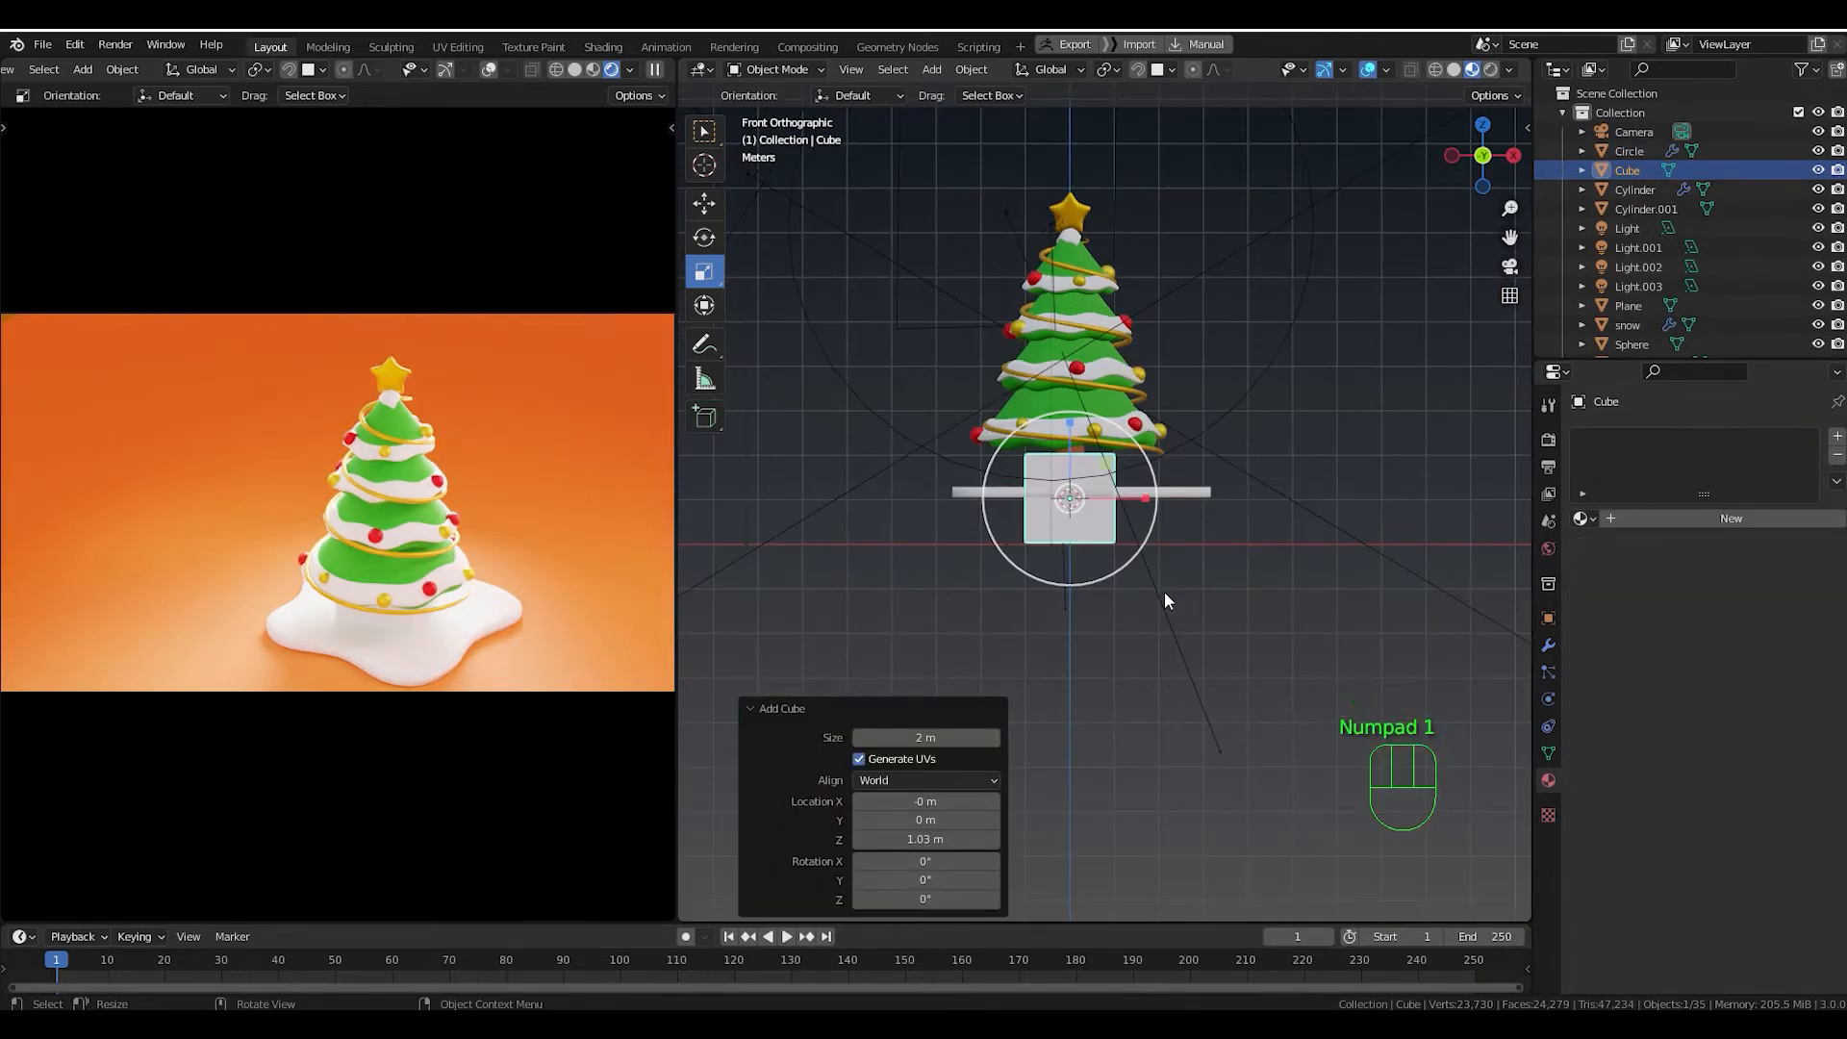
key("g")
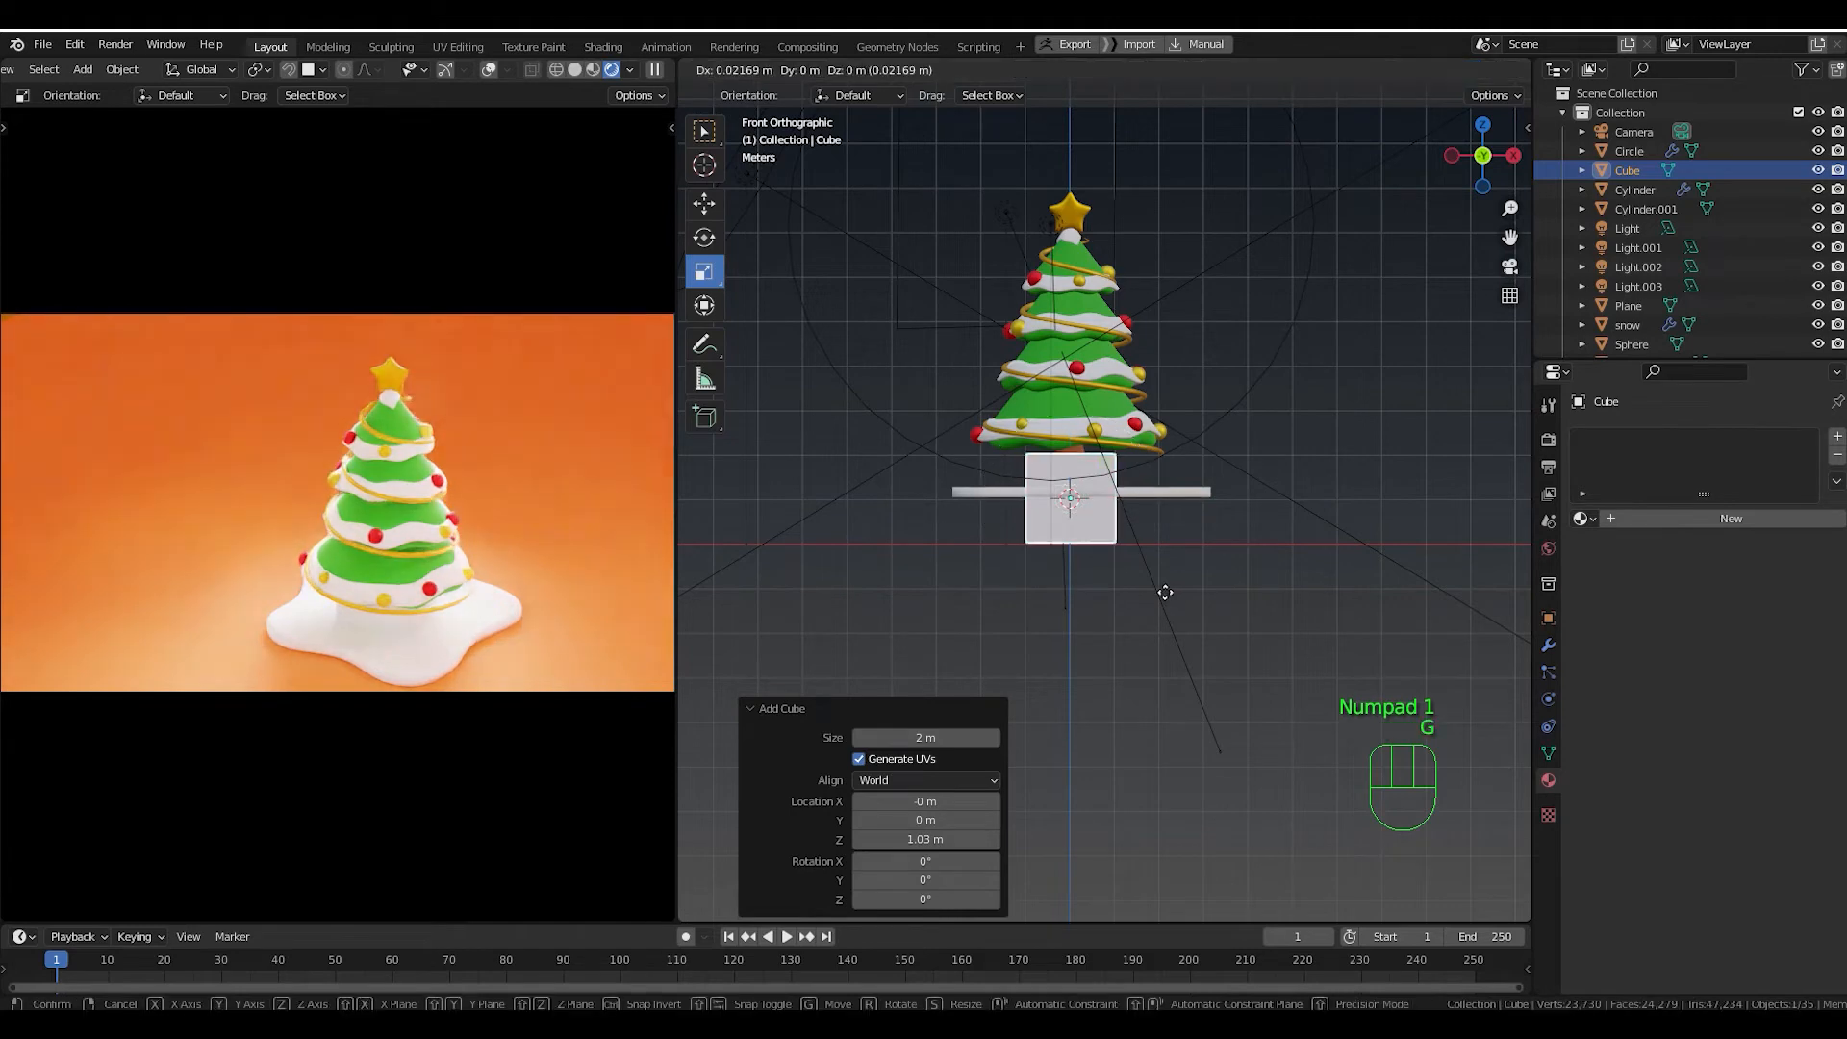
left_click(1314, 535)
Apply all of the cube's transforms and set its origin to its geometry.
middle_click_drag(1314, 531, 1195, 509)
scroll(1256, 527, "up", 2)
scroll(1185, 546, "down", 1)
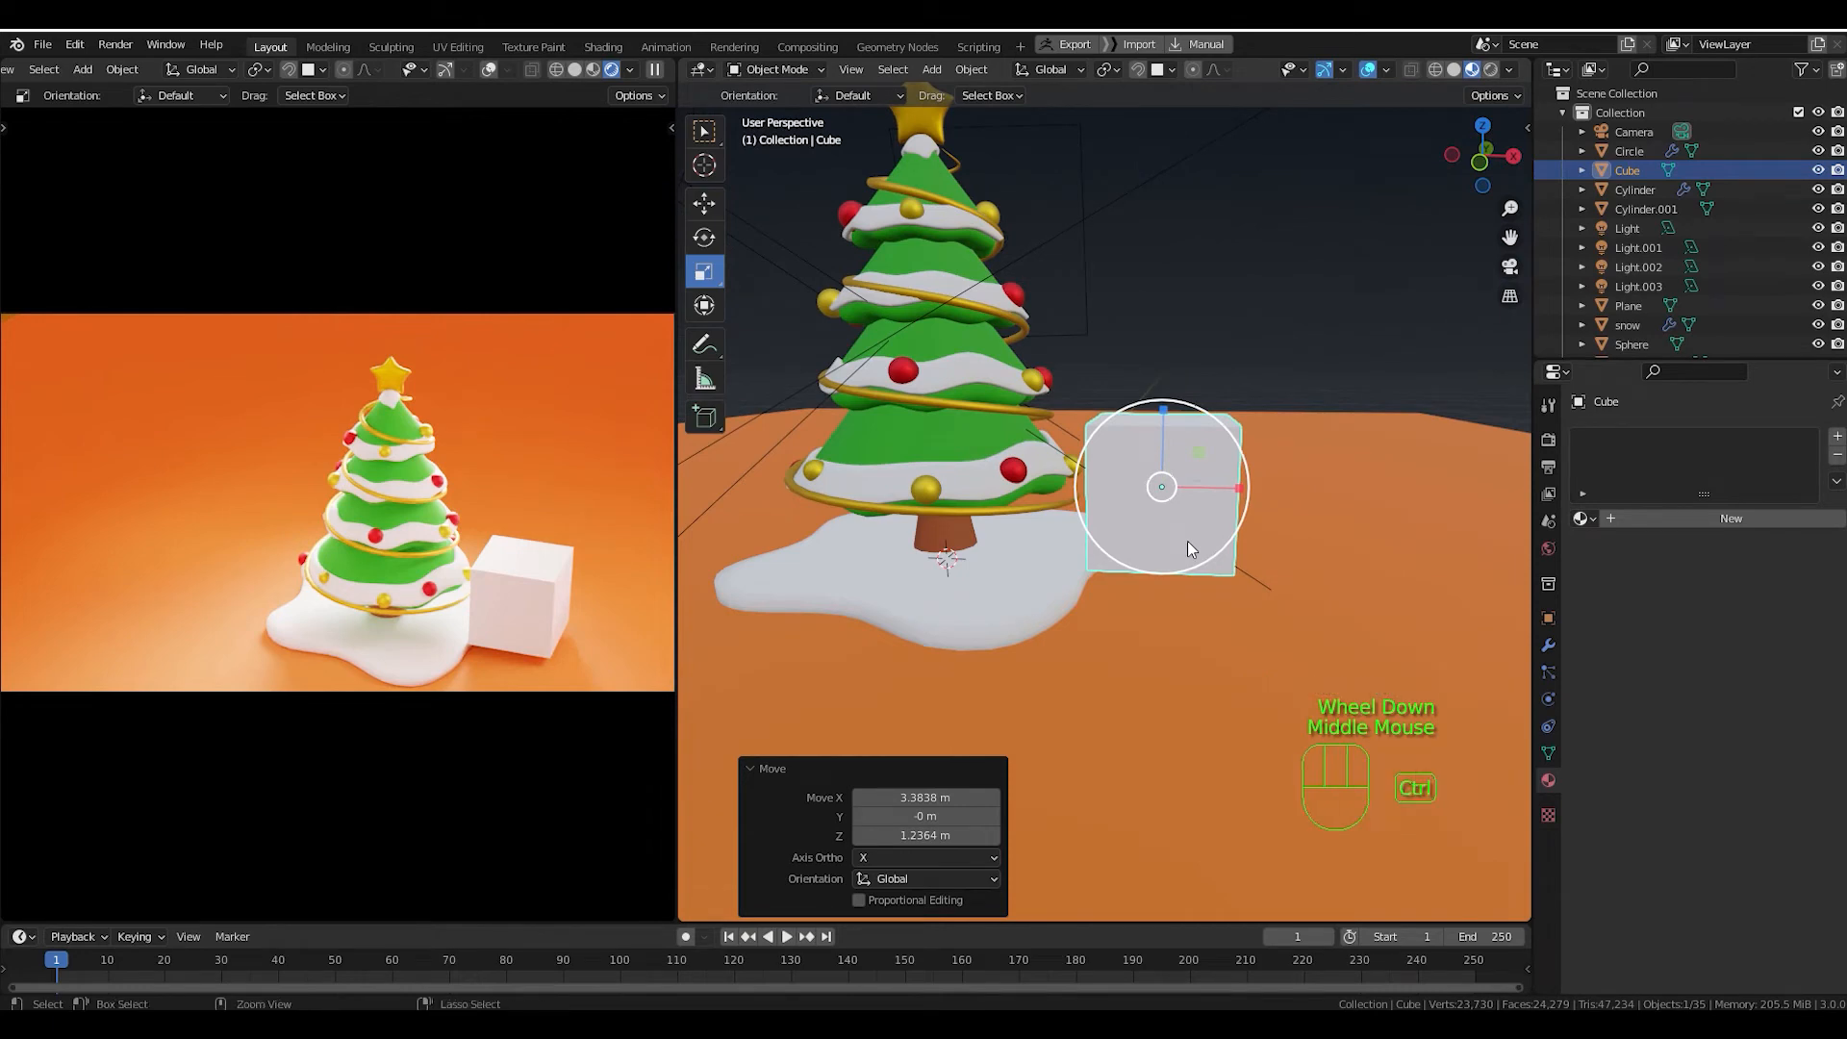
key("ctrl+a")
left_click(1181, 574)
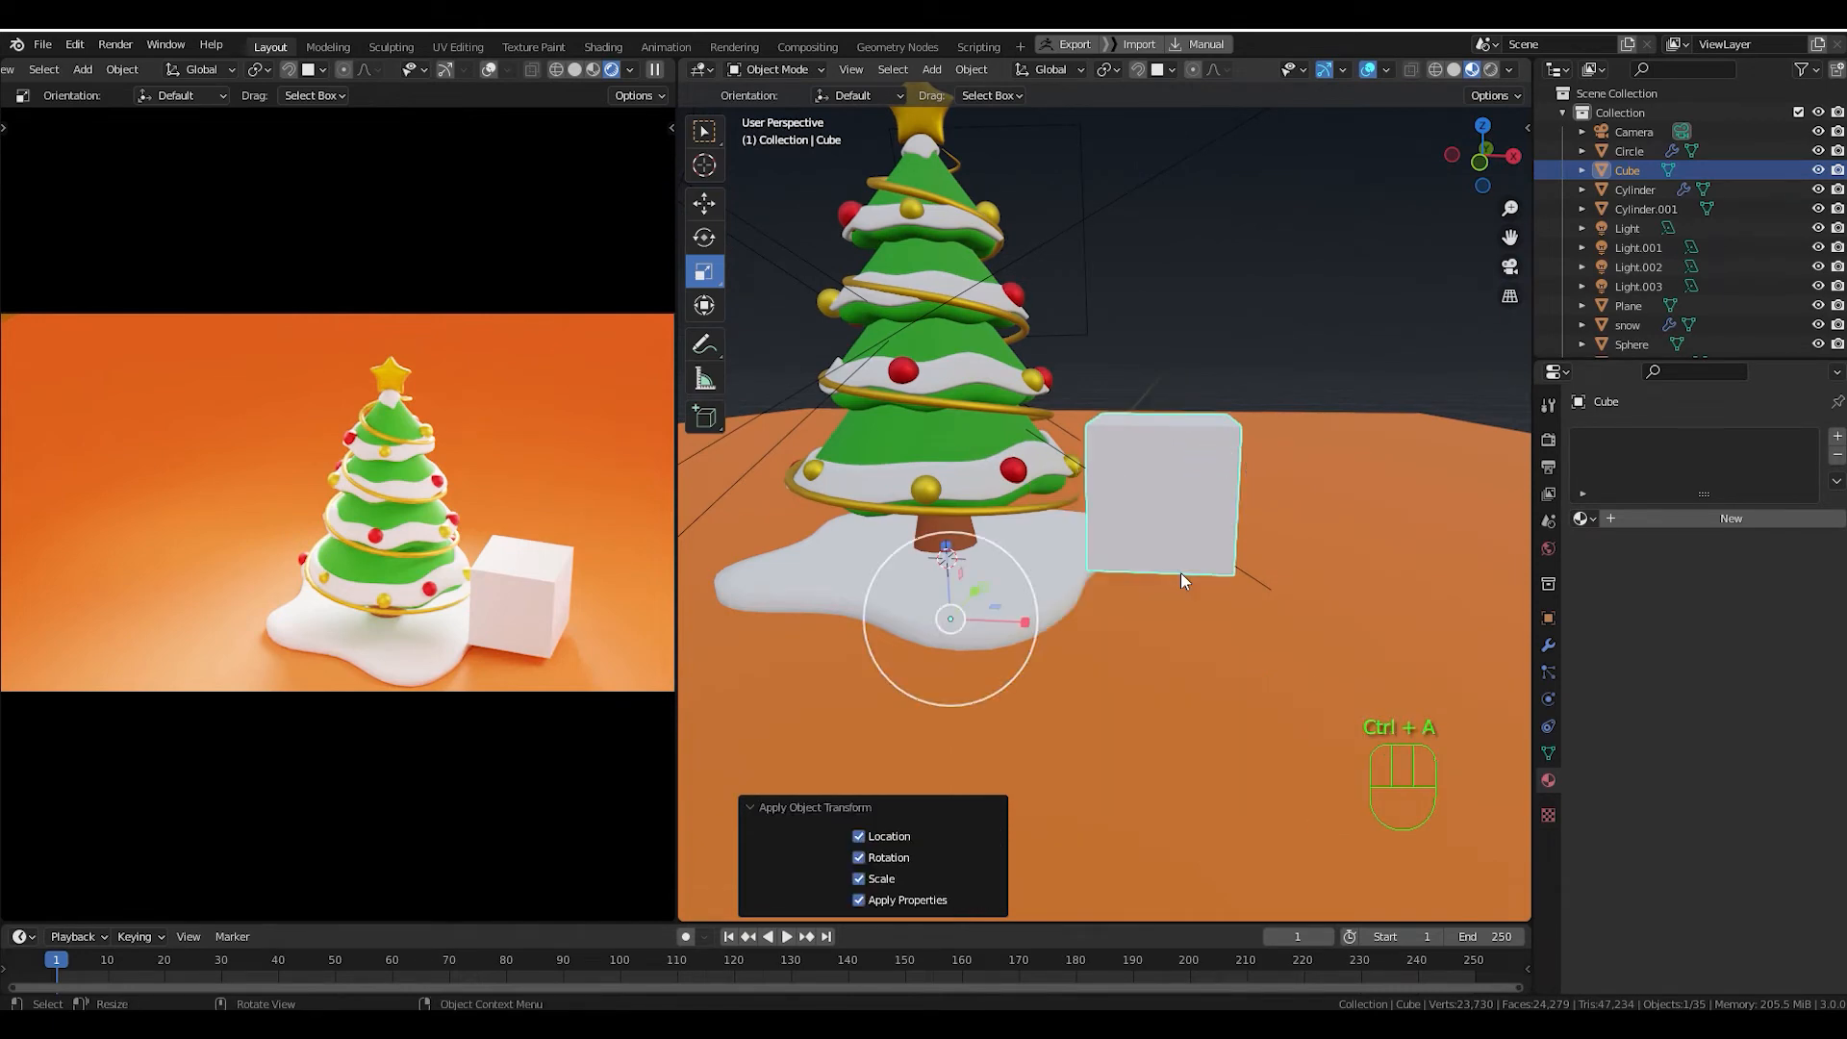
right_click(1180, 489)
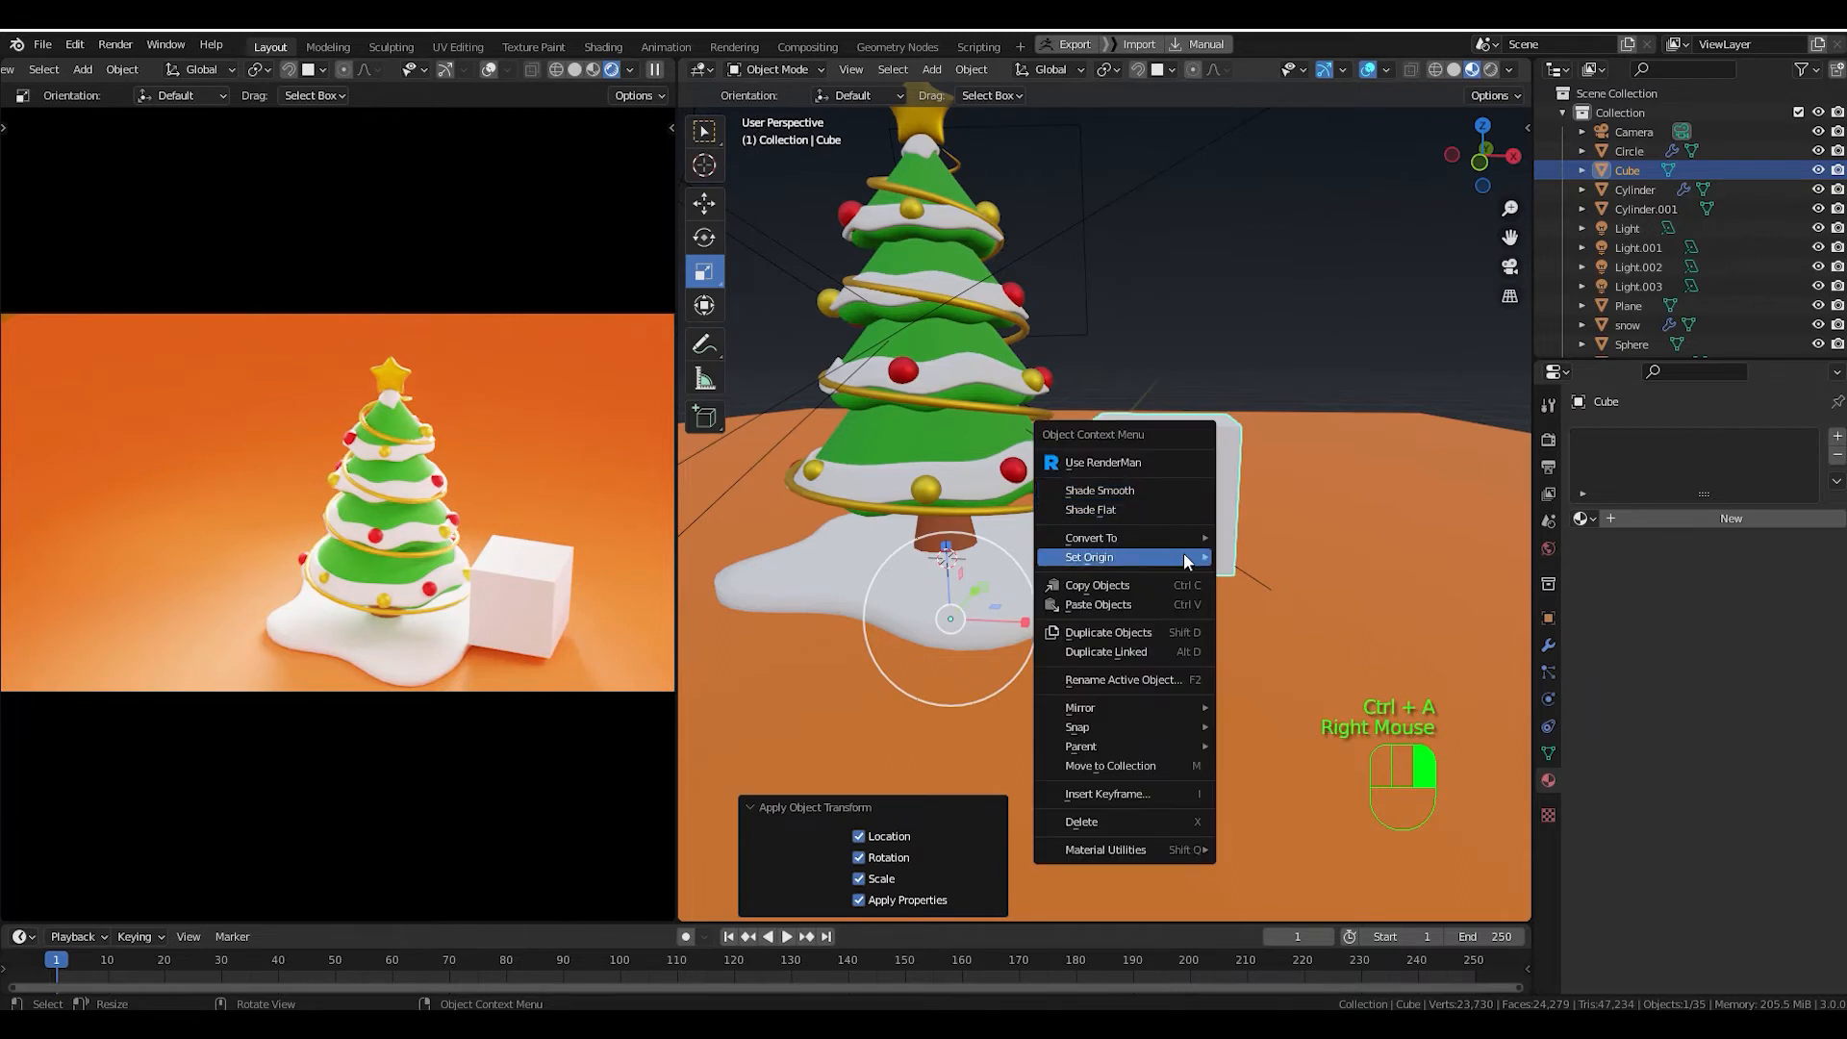
mouse_move(1185, 558)
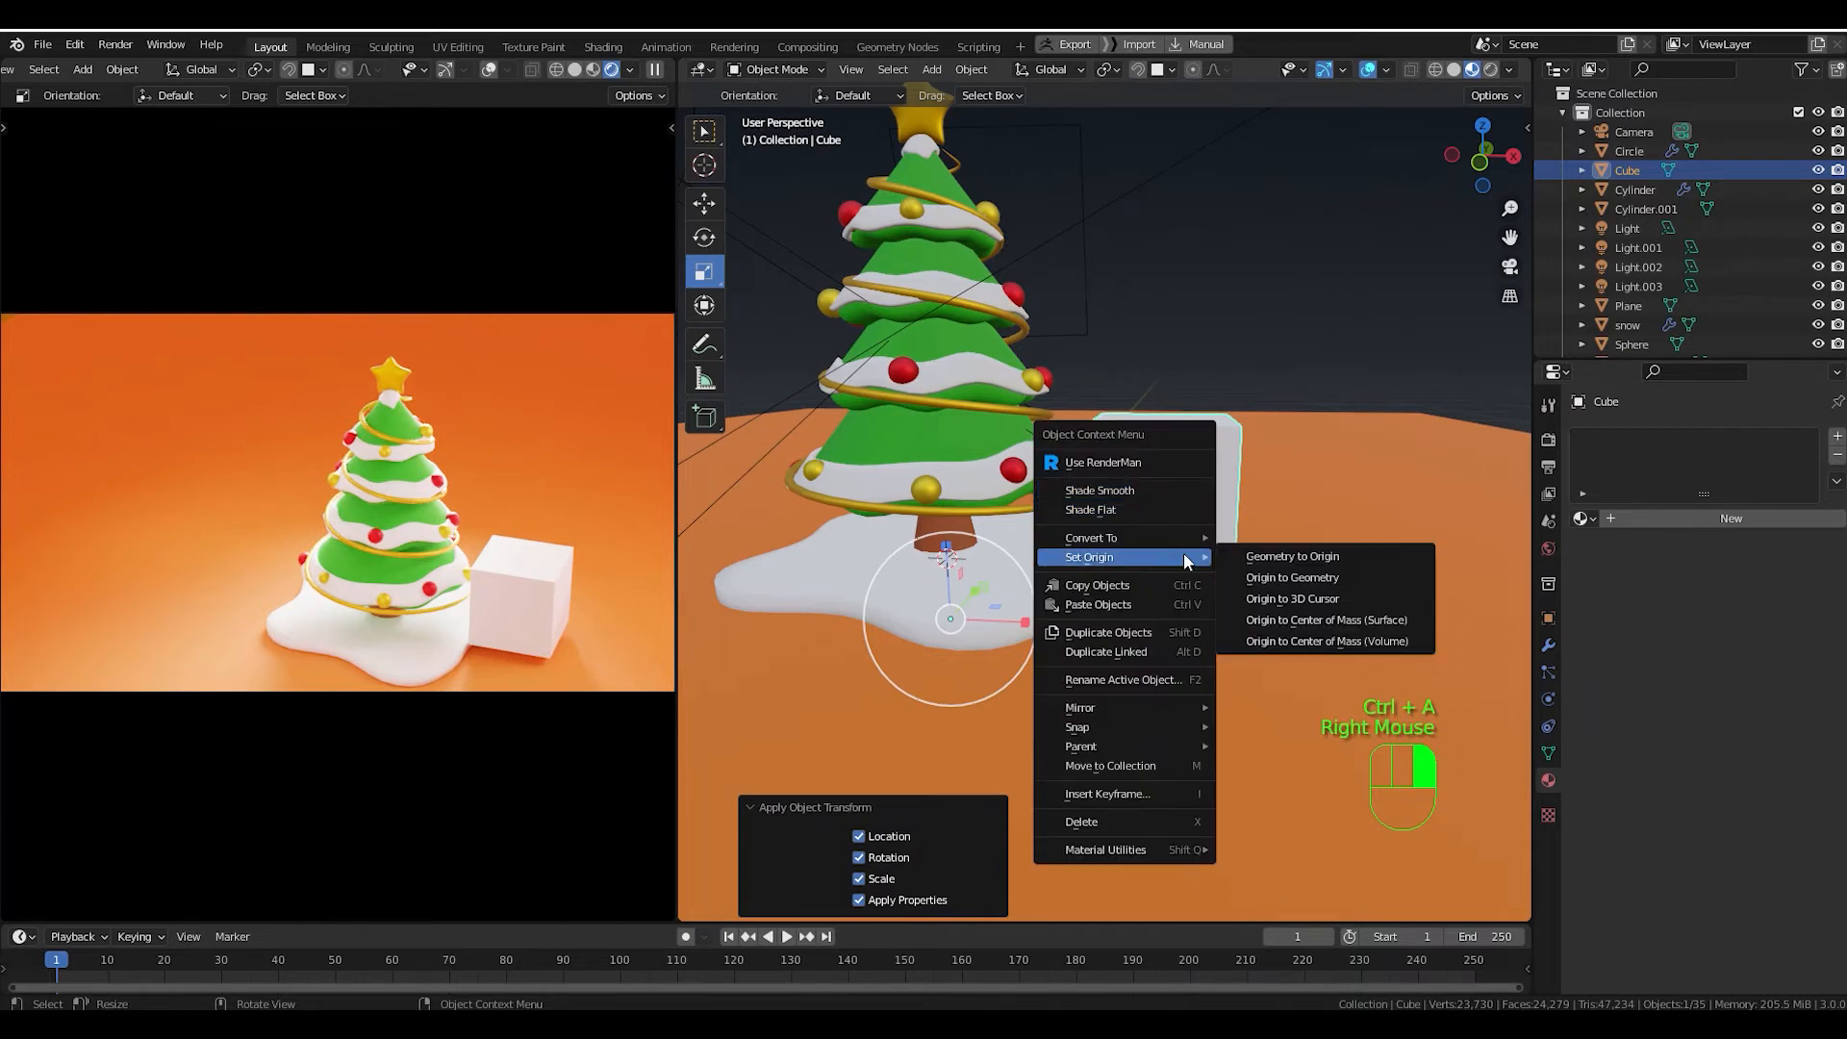
left_click(1383, 579)
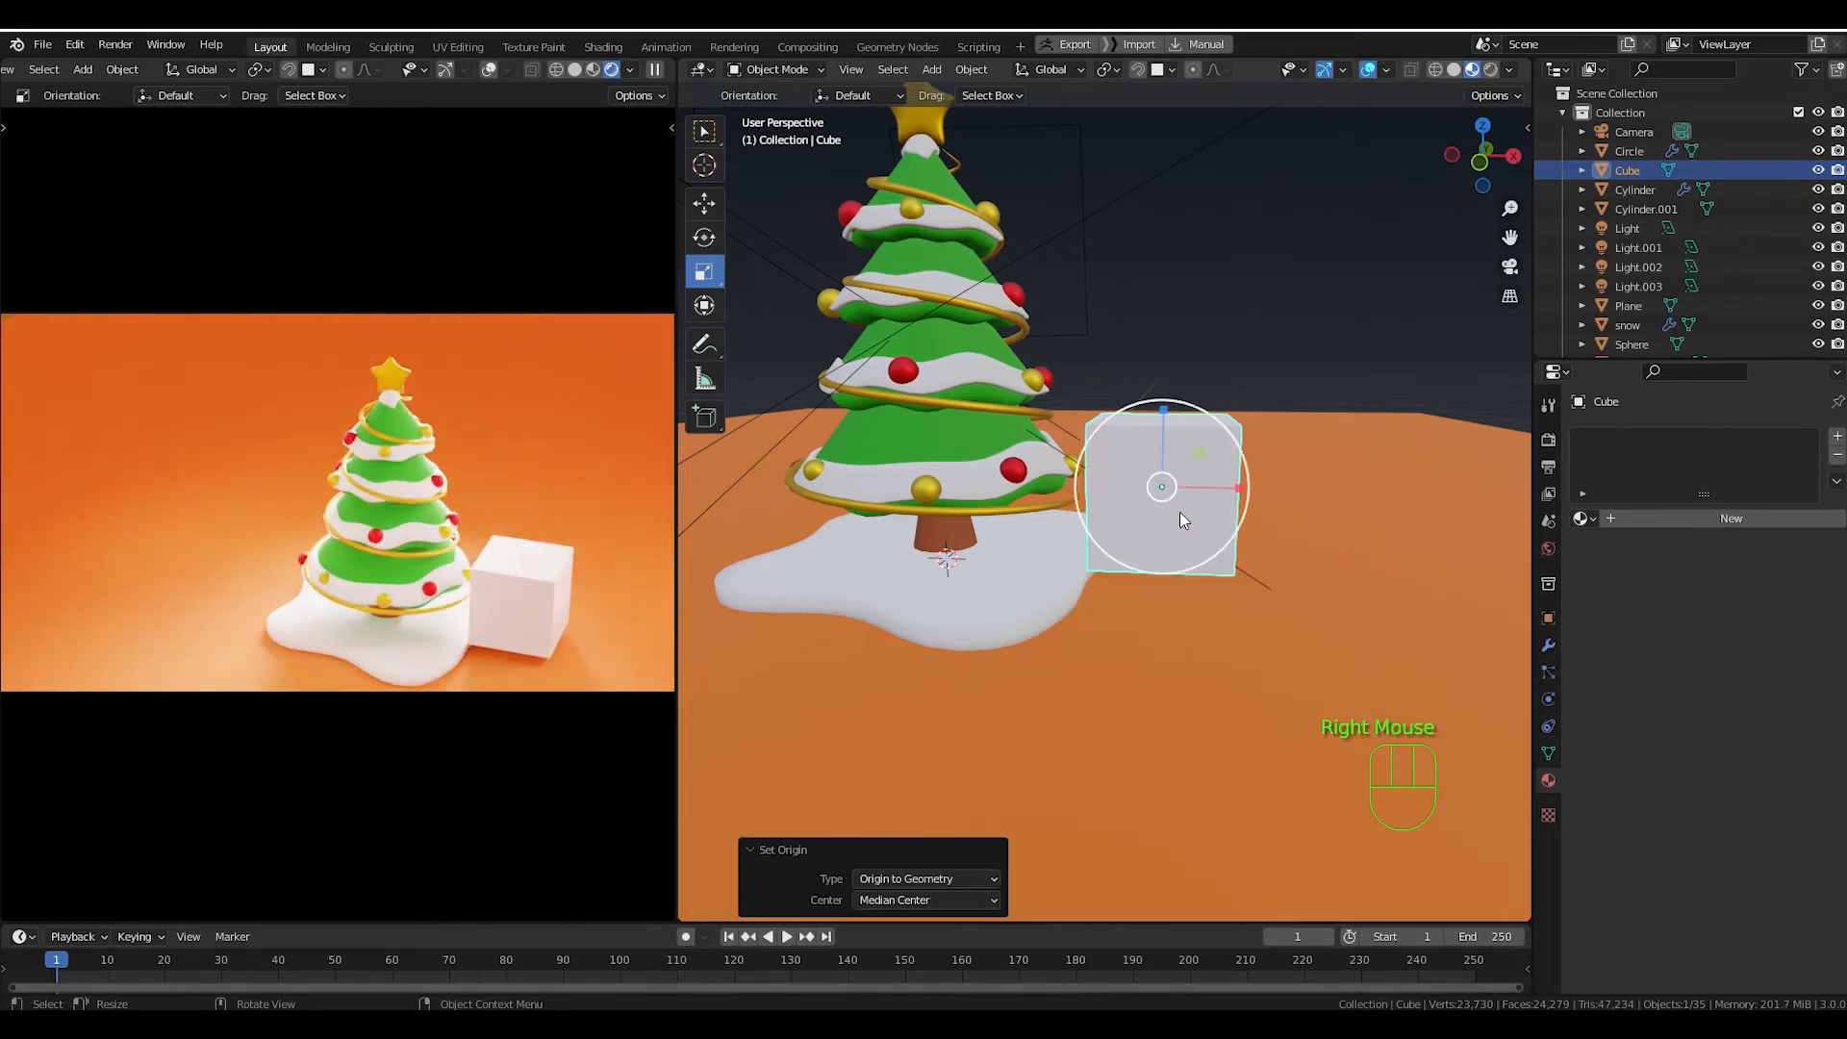
Enter Edit Mode with edge selection and add two evenly spaced loop cuts dividing the cube along X.
mouse_move(1179, 512)
middle_mouse_down()
mouse_move(1104, 567)
mouse_move(1205, 507)
mouse_move(1164, 510)
mouse_move(1154, 464)
mouse_move(1252, 443)
mouse_move(1164, 446)
mouse_move(1185, 448)
mouse_move(1156, 486)
middle_mouse_up()
scroll(1100, 534, "up", 2)
key("Tab")
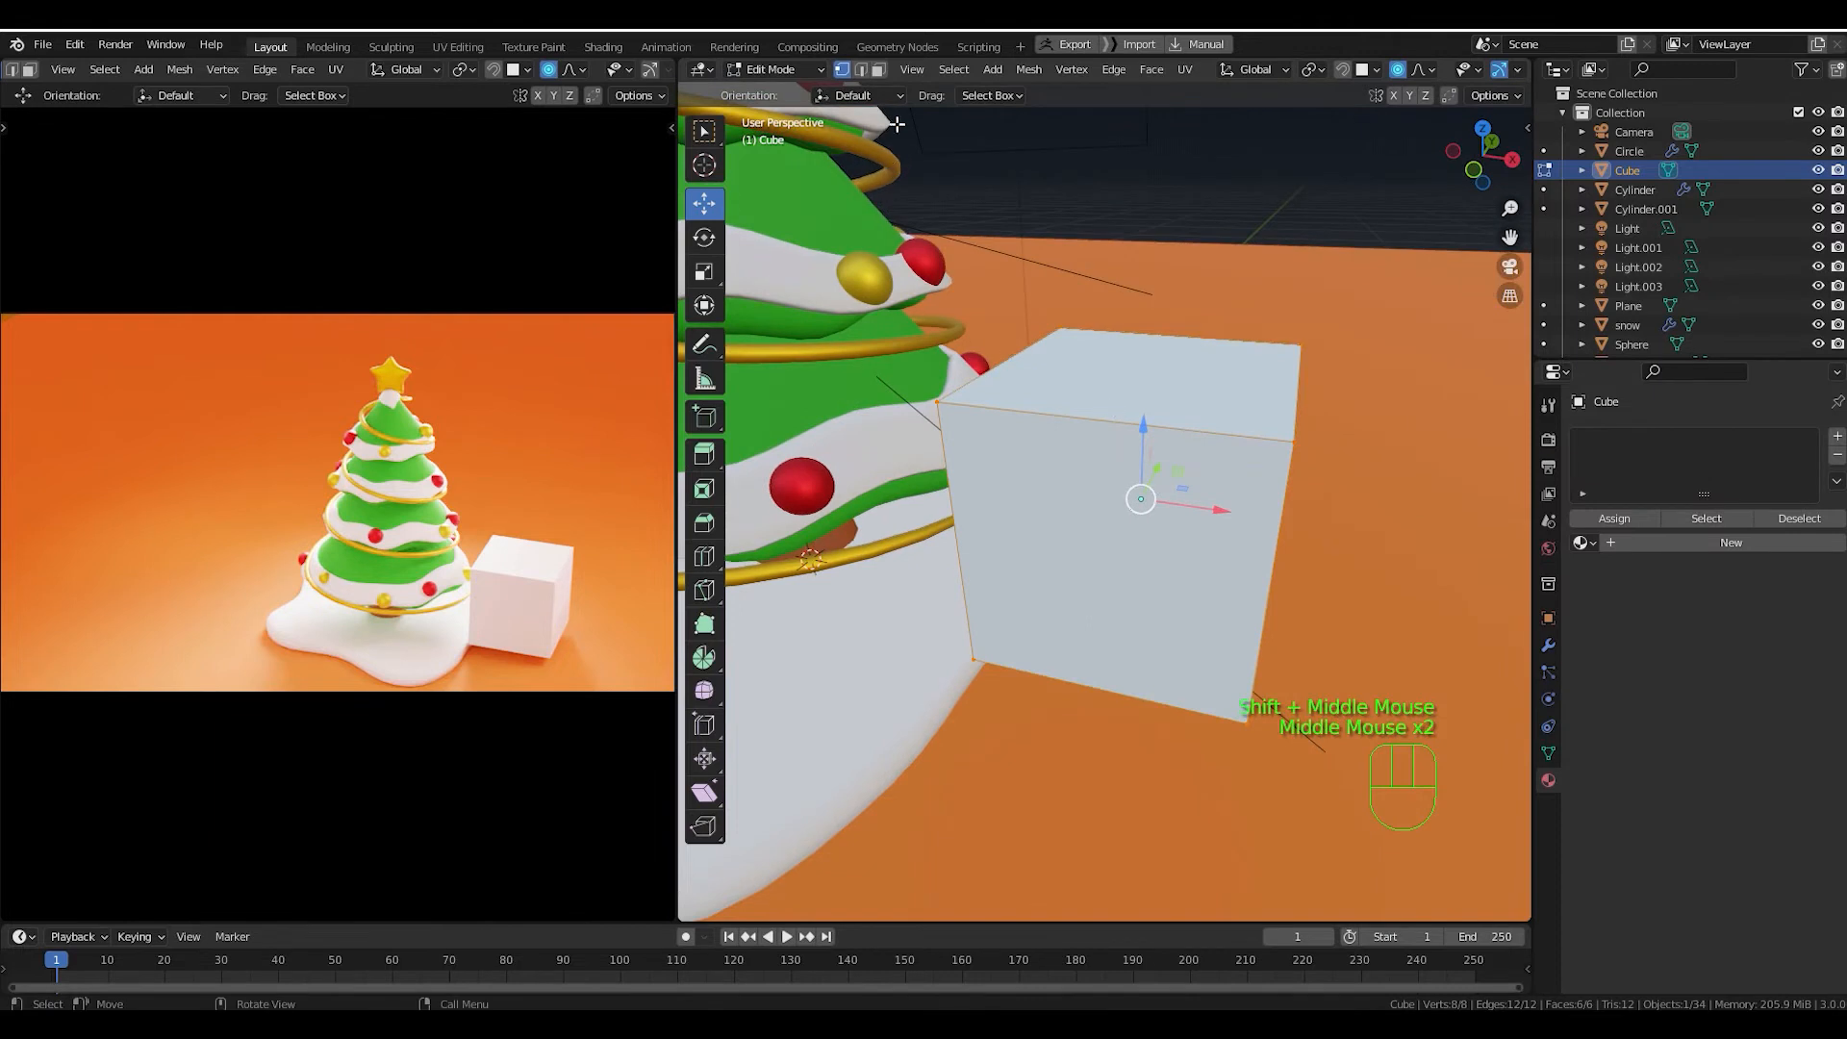
left_click(861, 72)
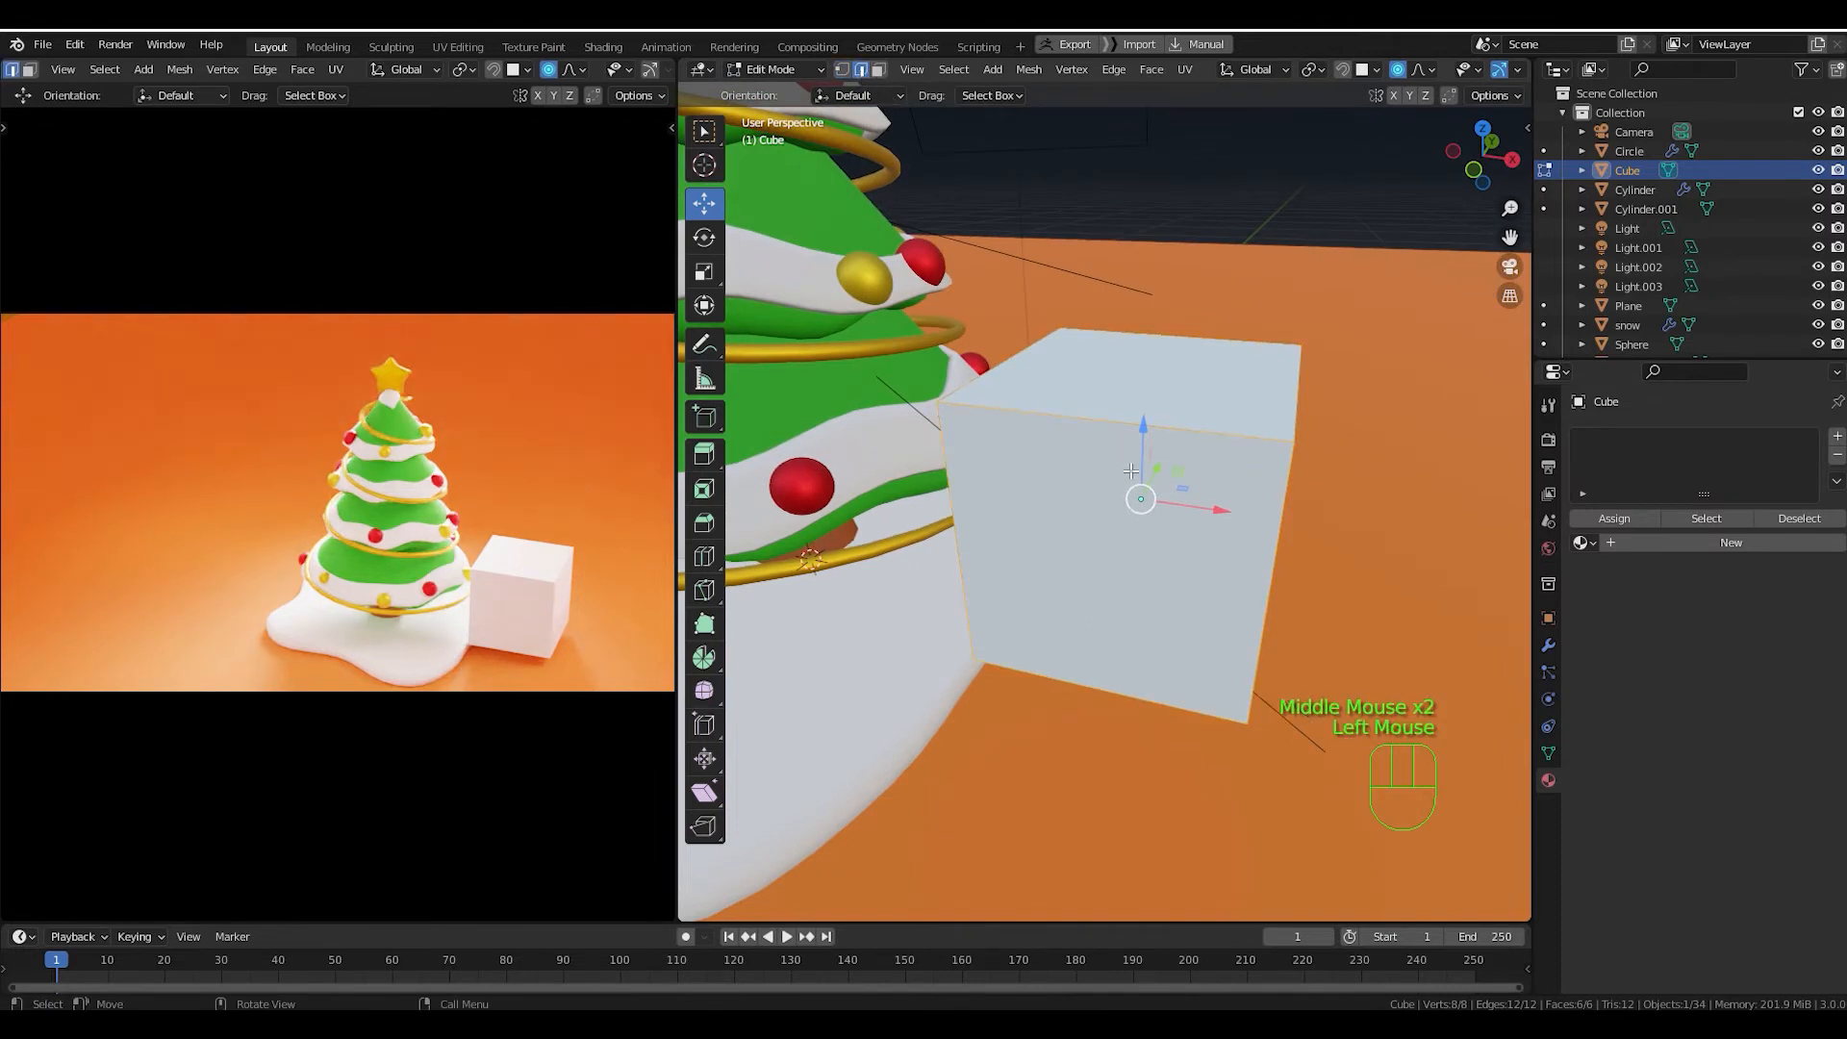
key("ctrl")
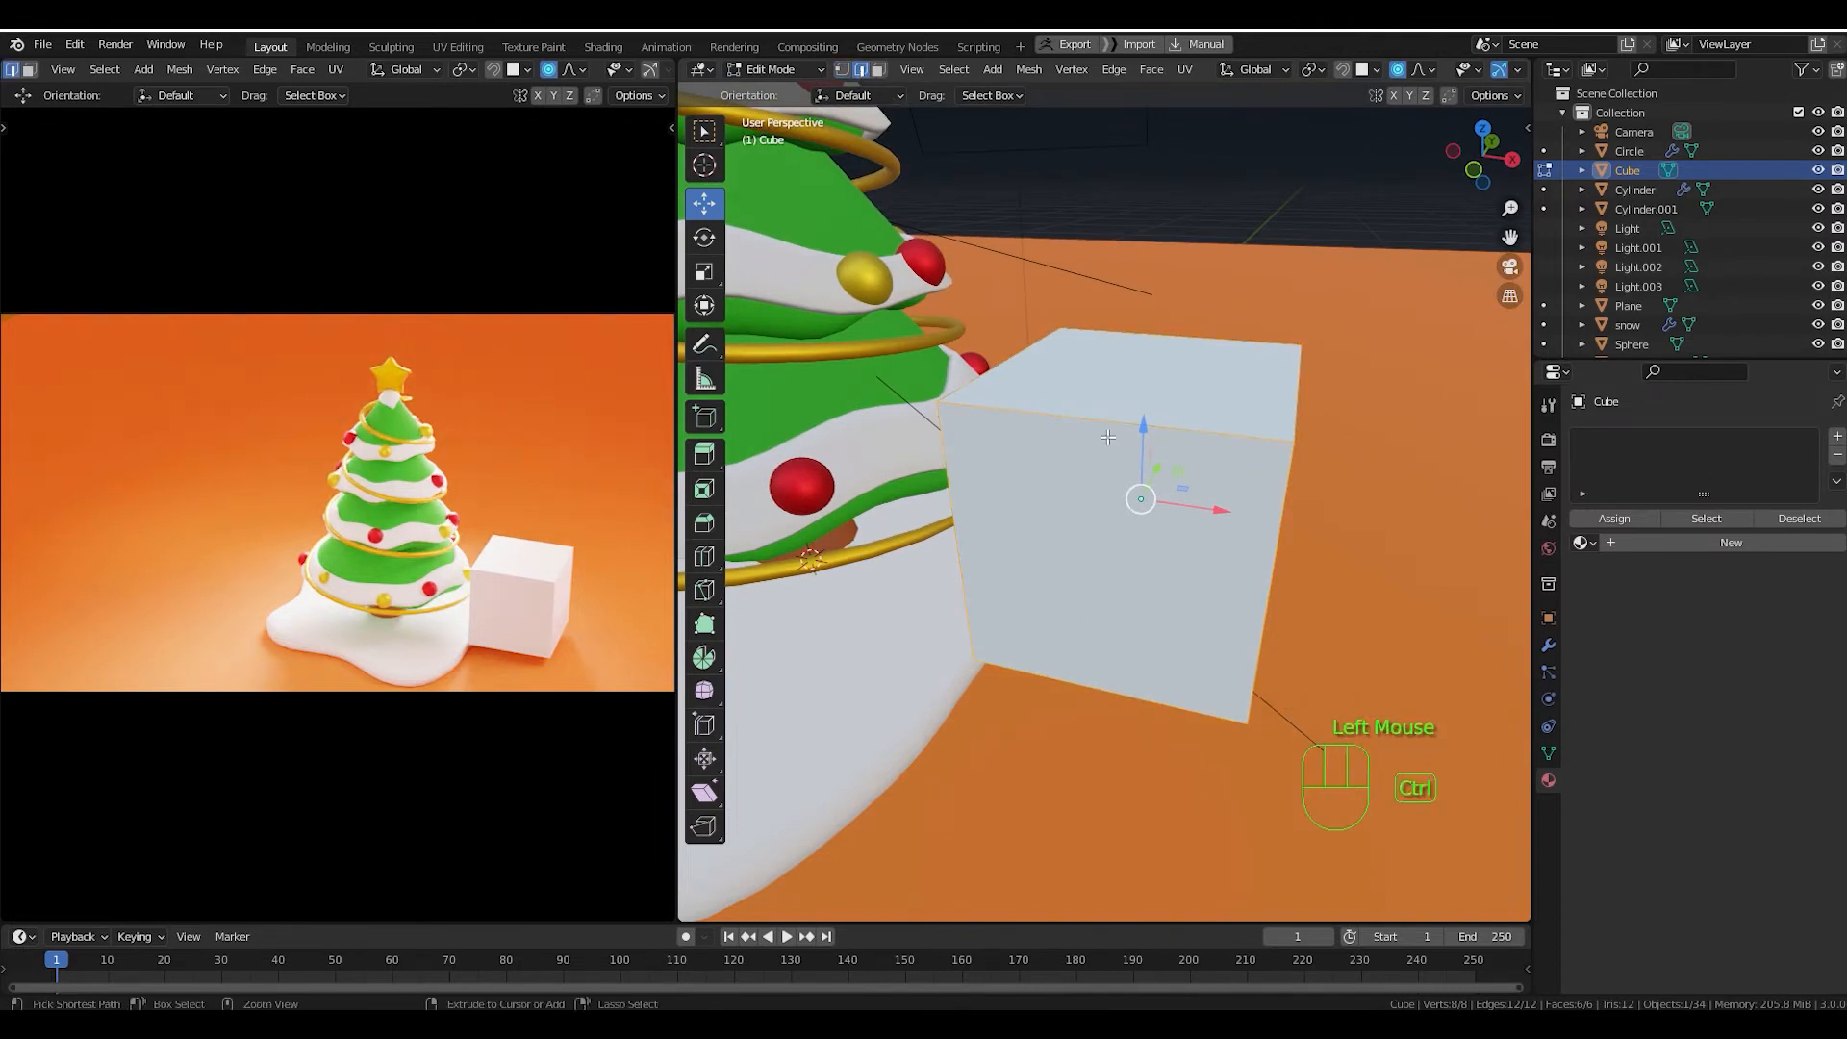
key("ctrl+r")
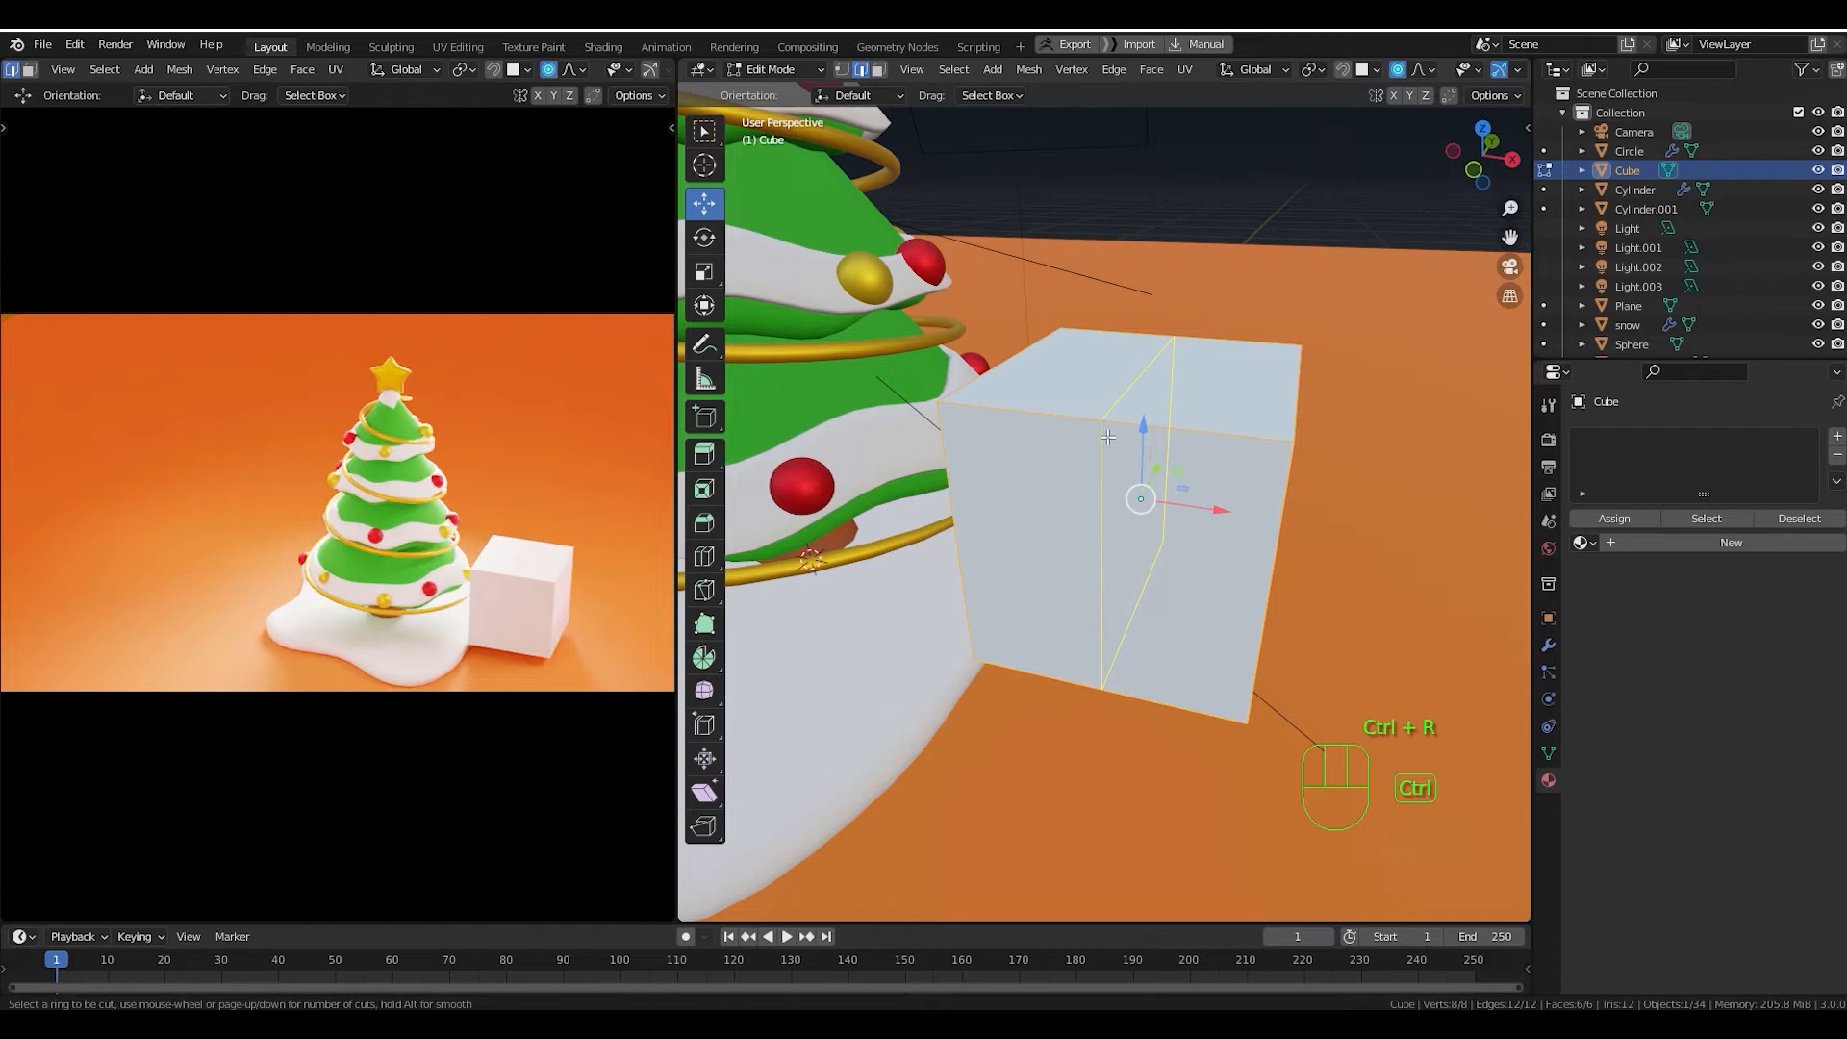
scroll(1107, 436, "up", 1)
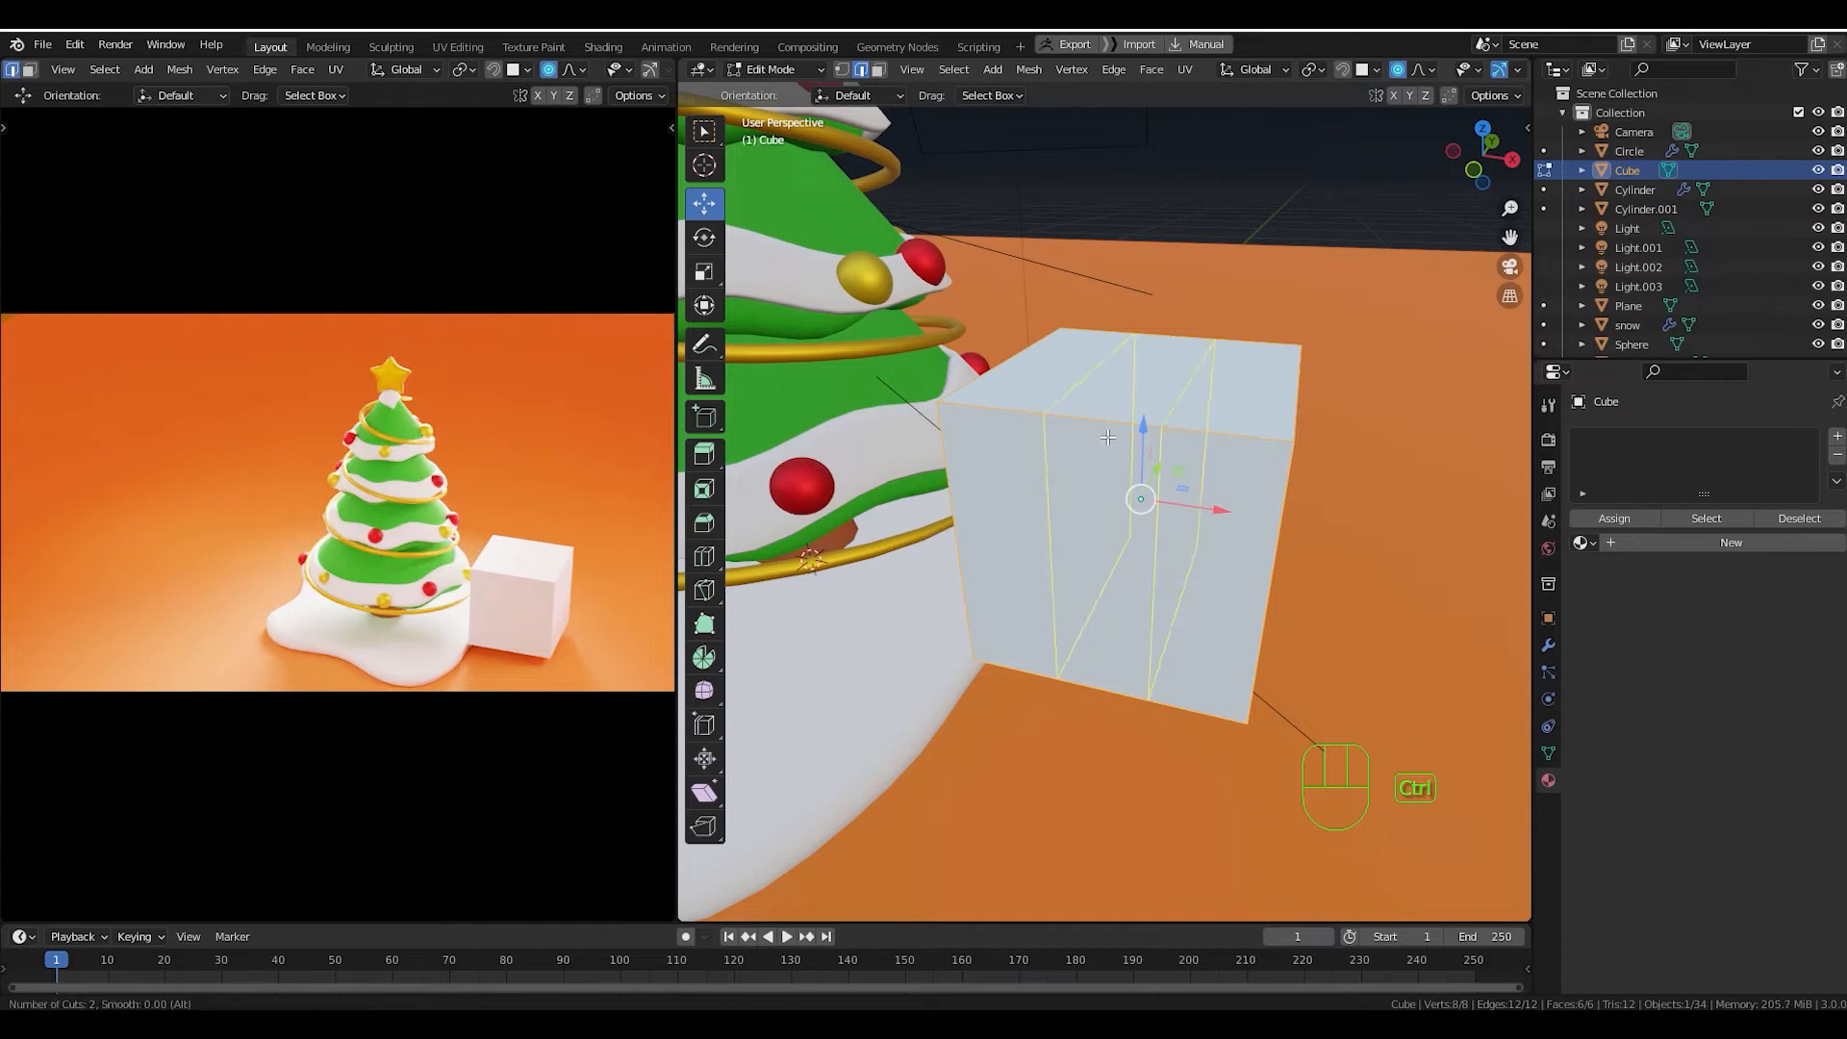
scroll(1107, 437, "up", 3)
scroll(1107, 437, "down", 3)
left_click(1107, 437)
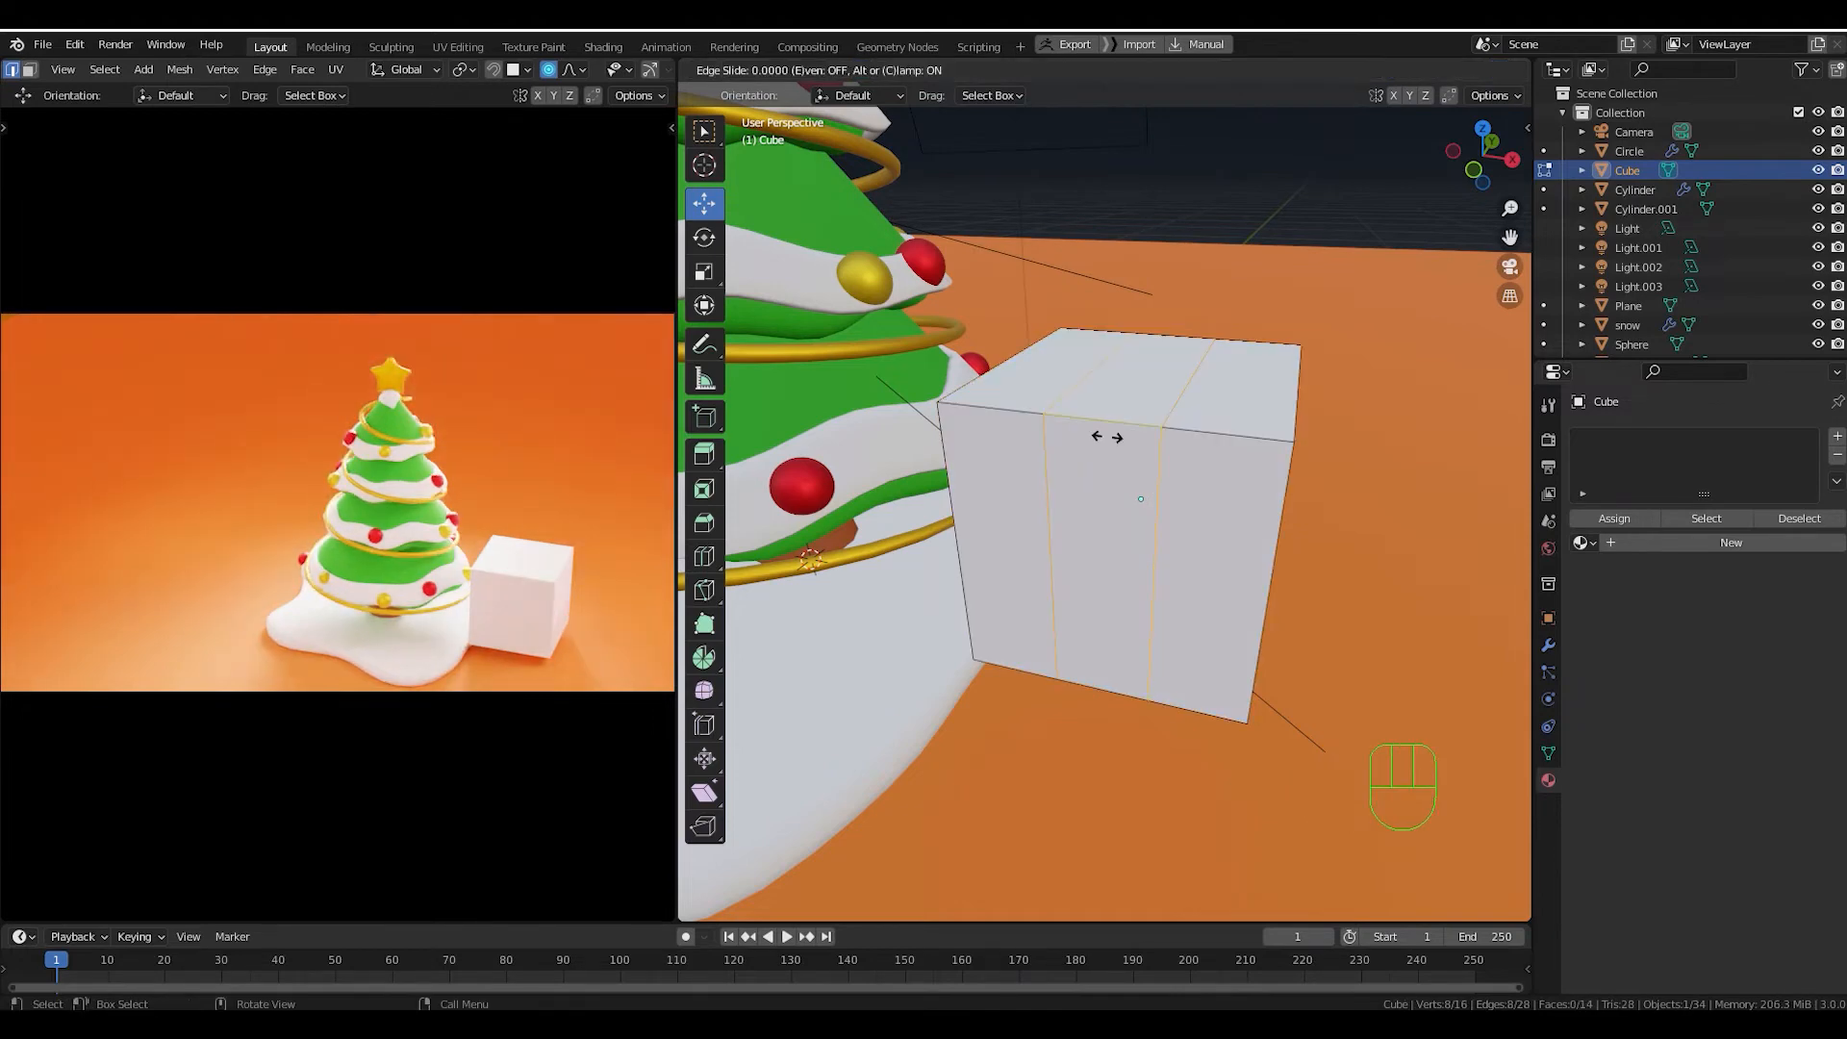
left_click(1107, 436)
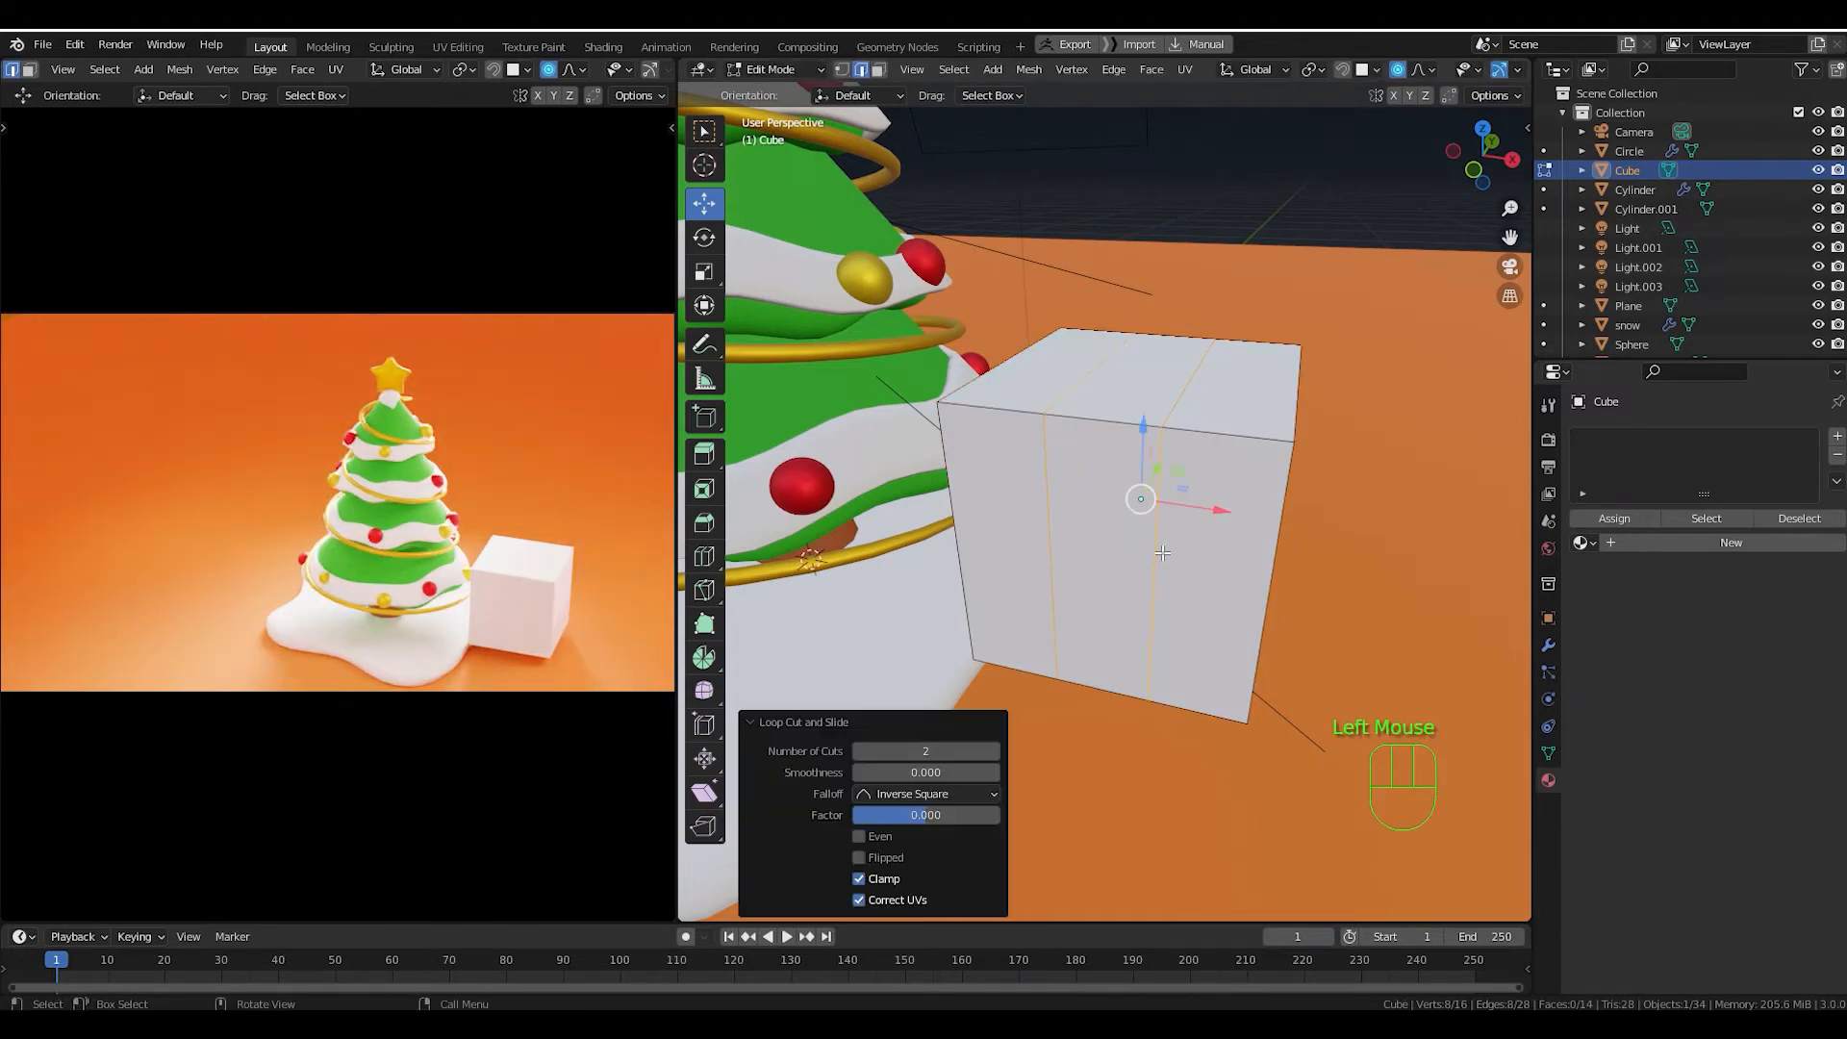
Add two evenly spaced loop cuts dividing the cube along Y, so its top forms a three-by-three grid.
middle_click_drag(1162, 553, 1035, 579)
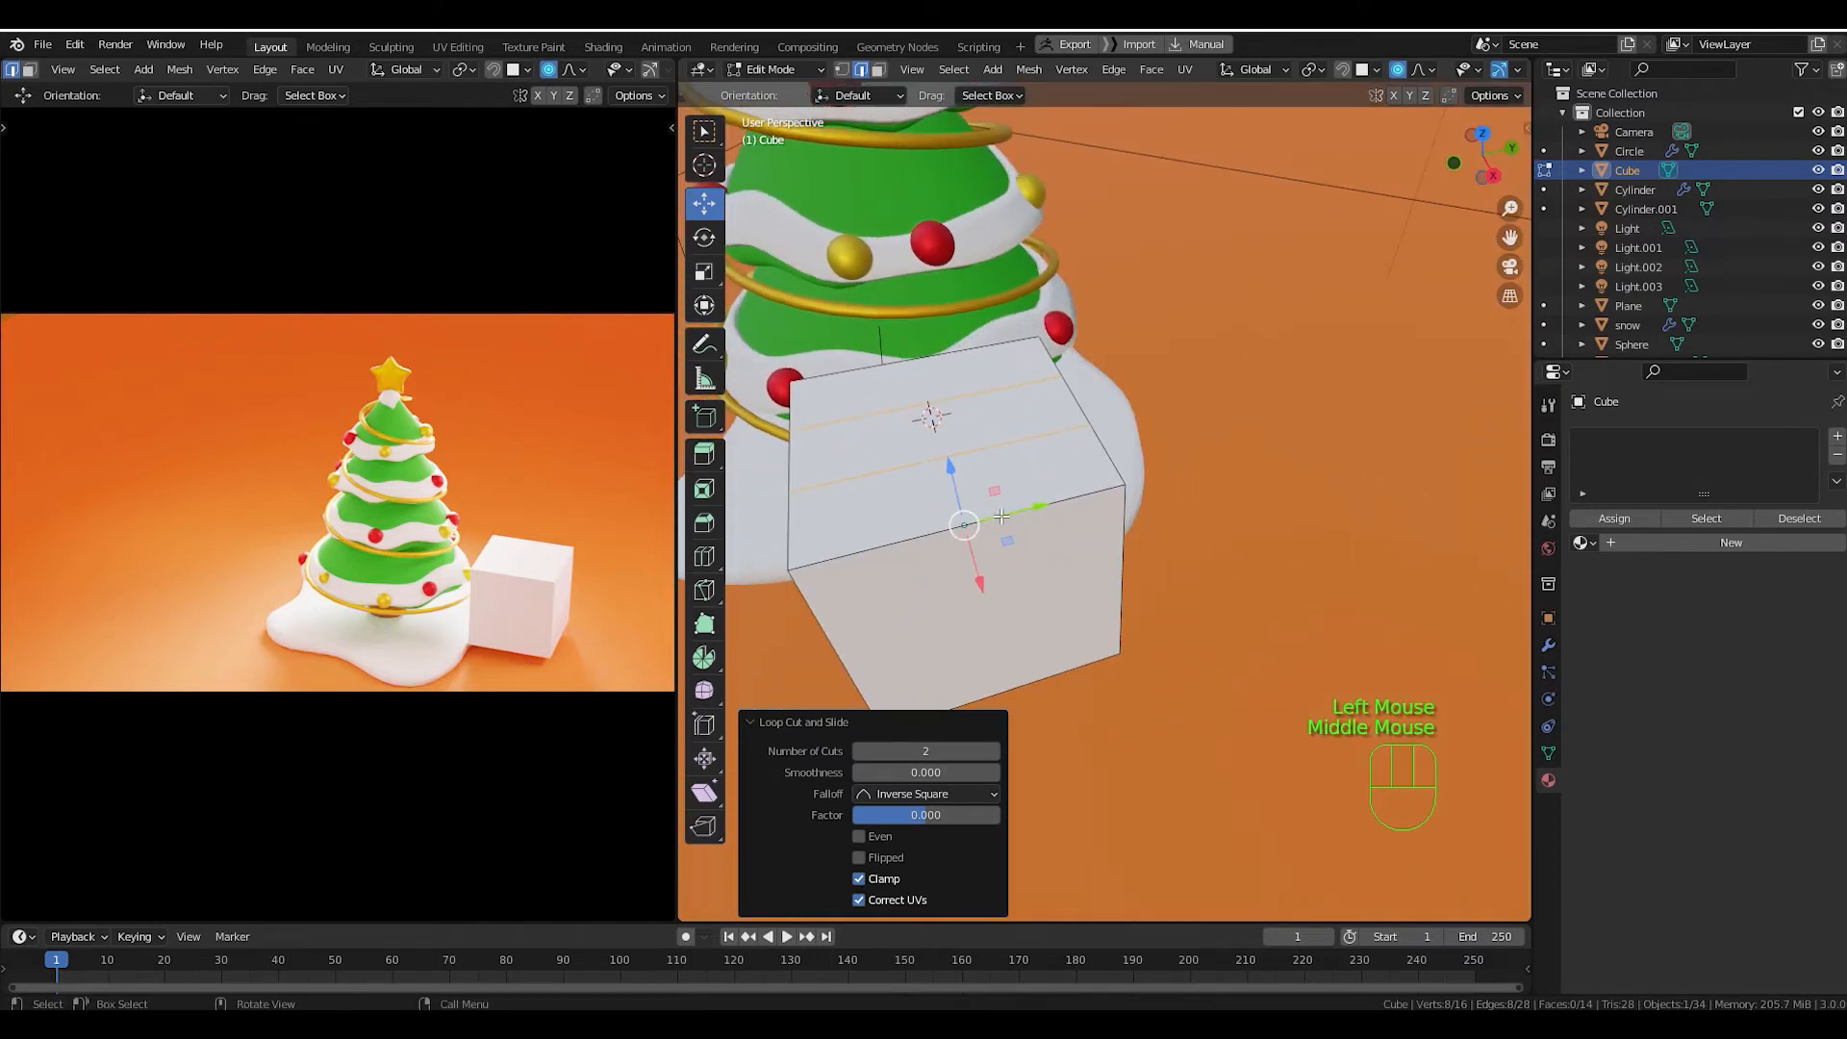
middle_click_drag(1002, 517, 1211, 404, "shift")
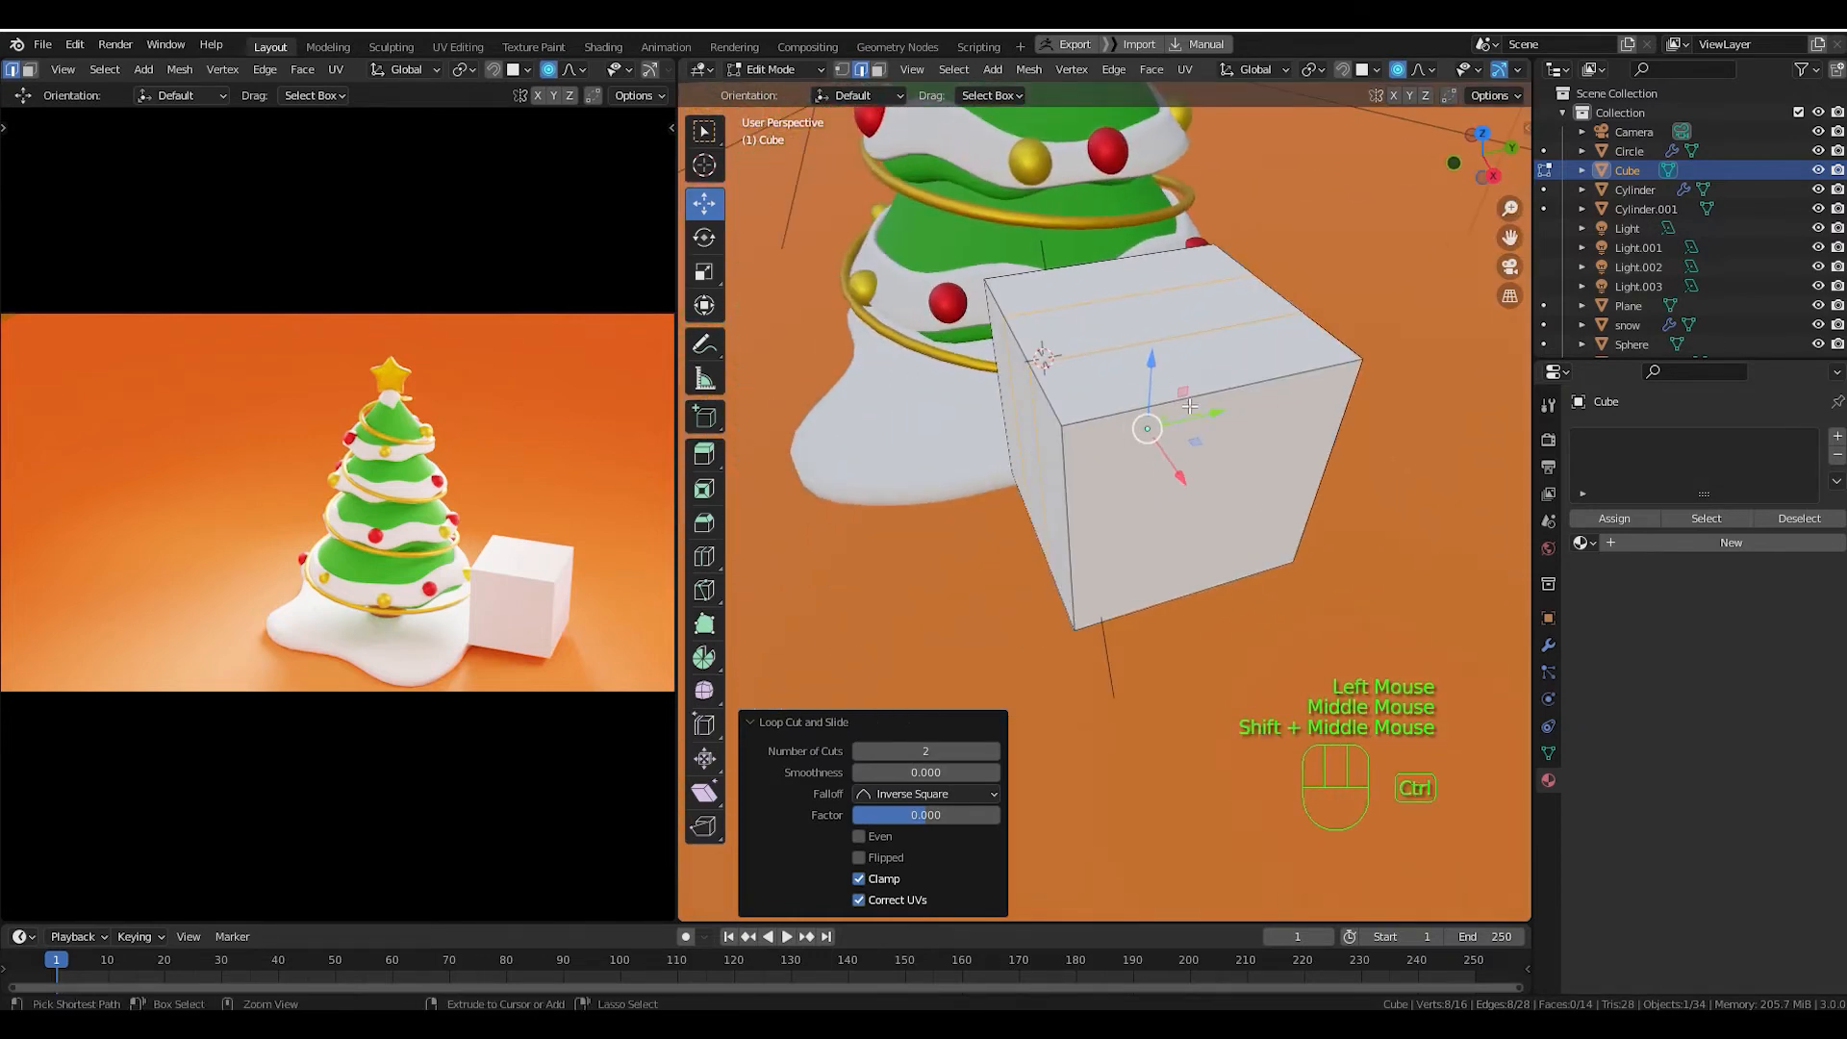
key("ctrl+r")
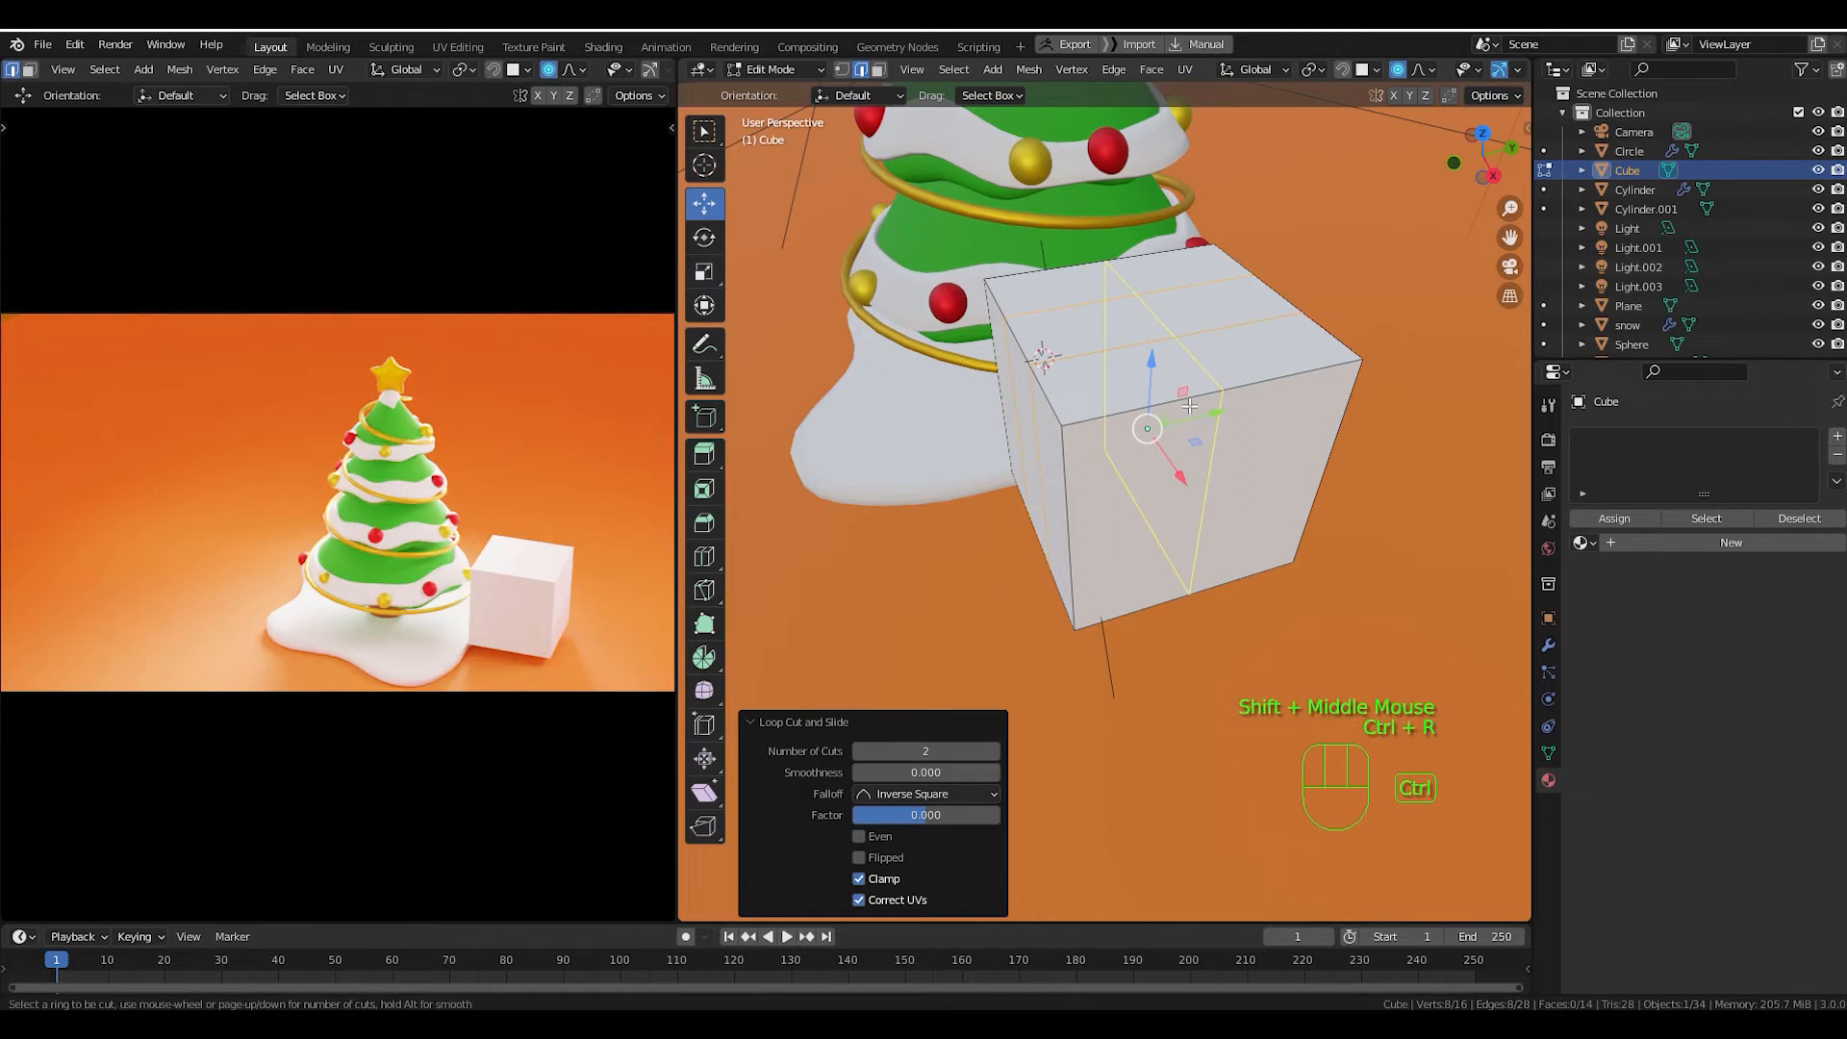
scroll(1190, 407, "up", 1)
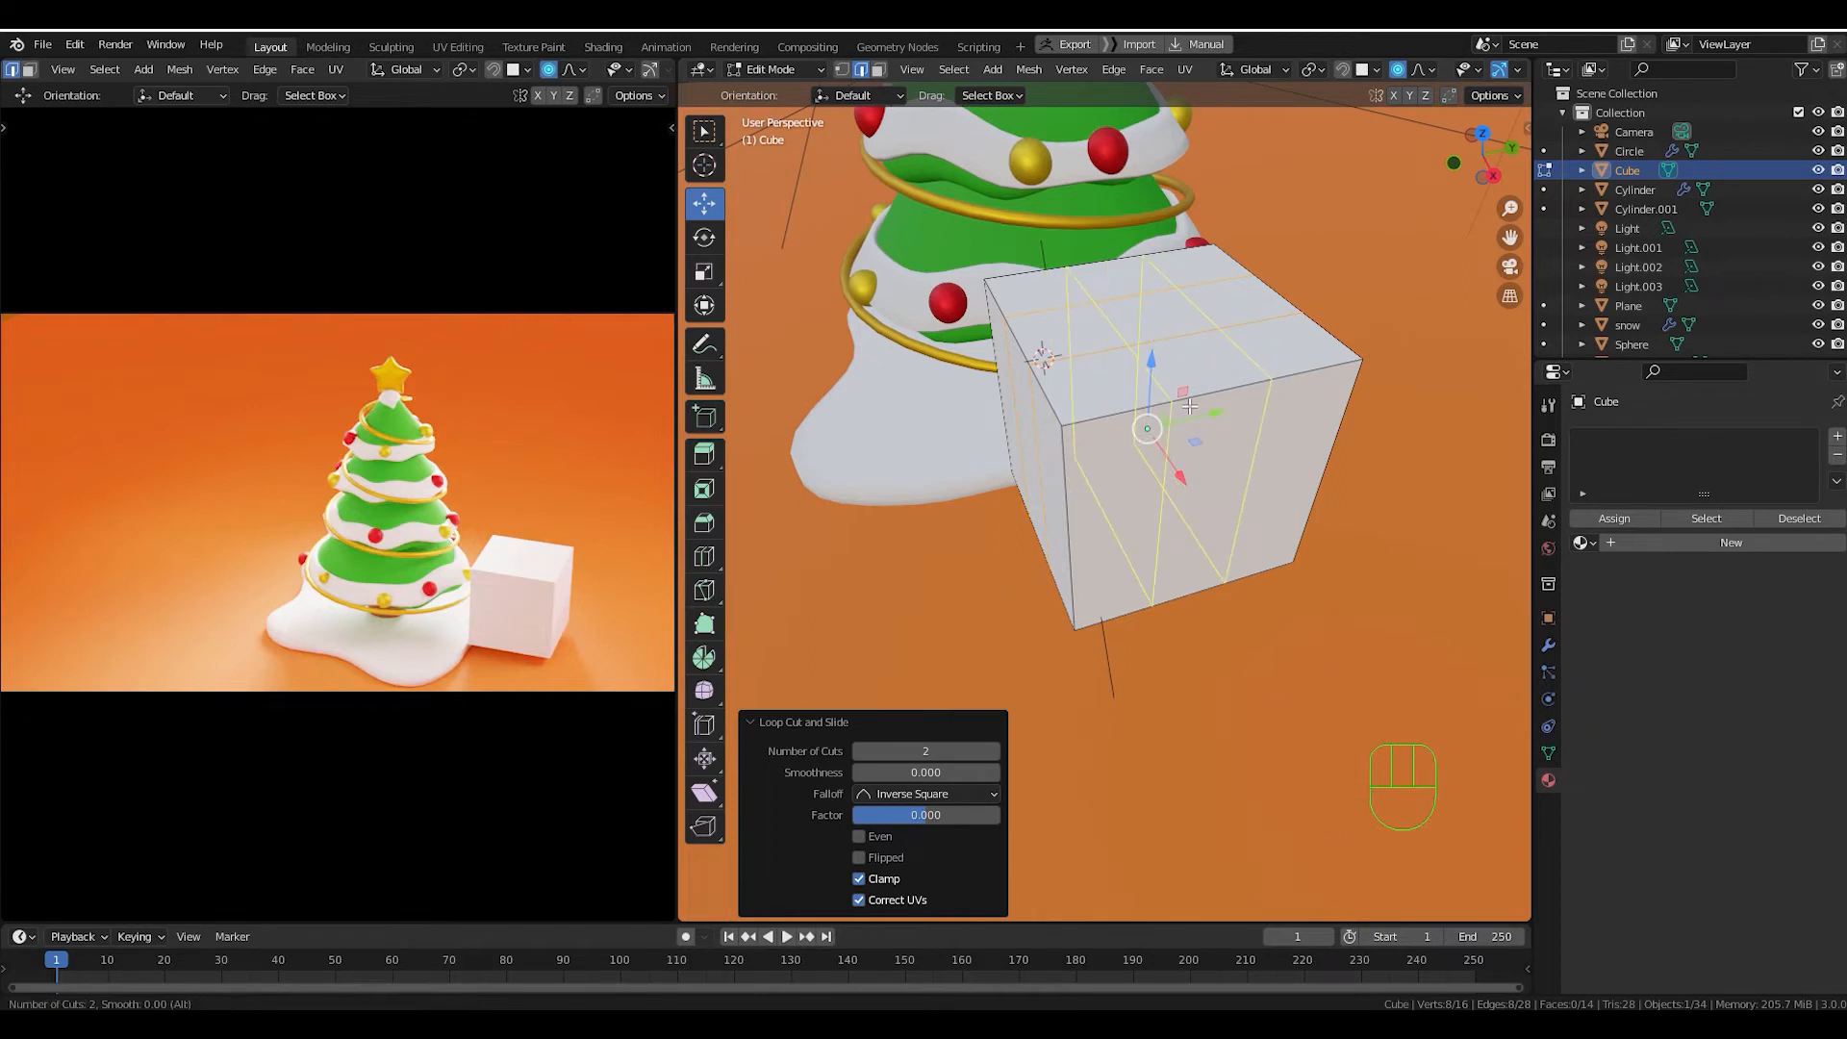
left_click(1190, 407)
left_click(1190, 407)
Give the cube a new material with a red base color, specular 0.130 and roughness 0.862.
middle_click_drag(1209, 468, 1344, 500)
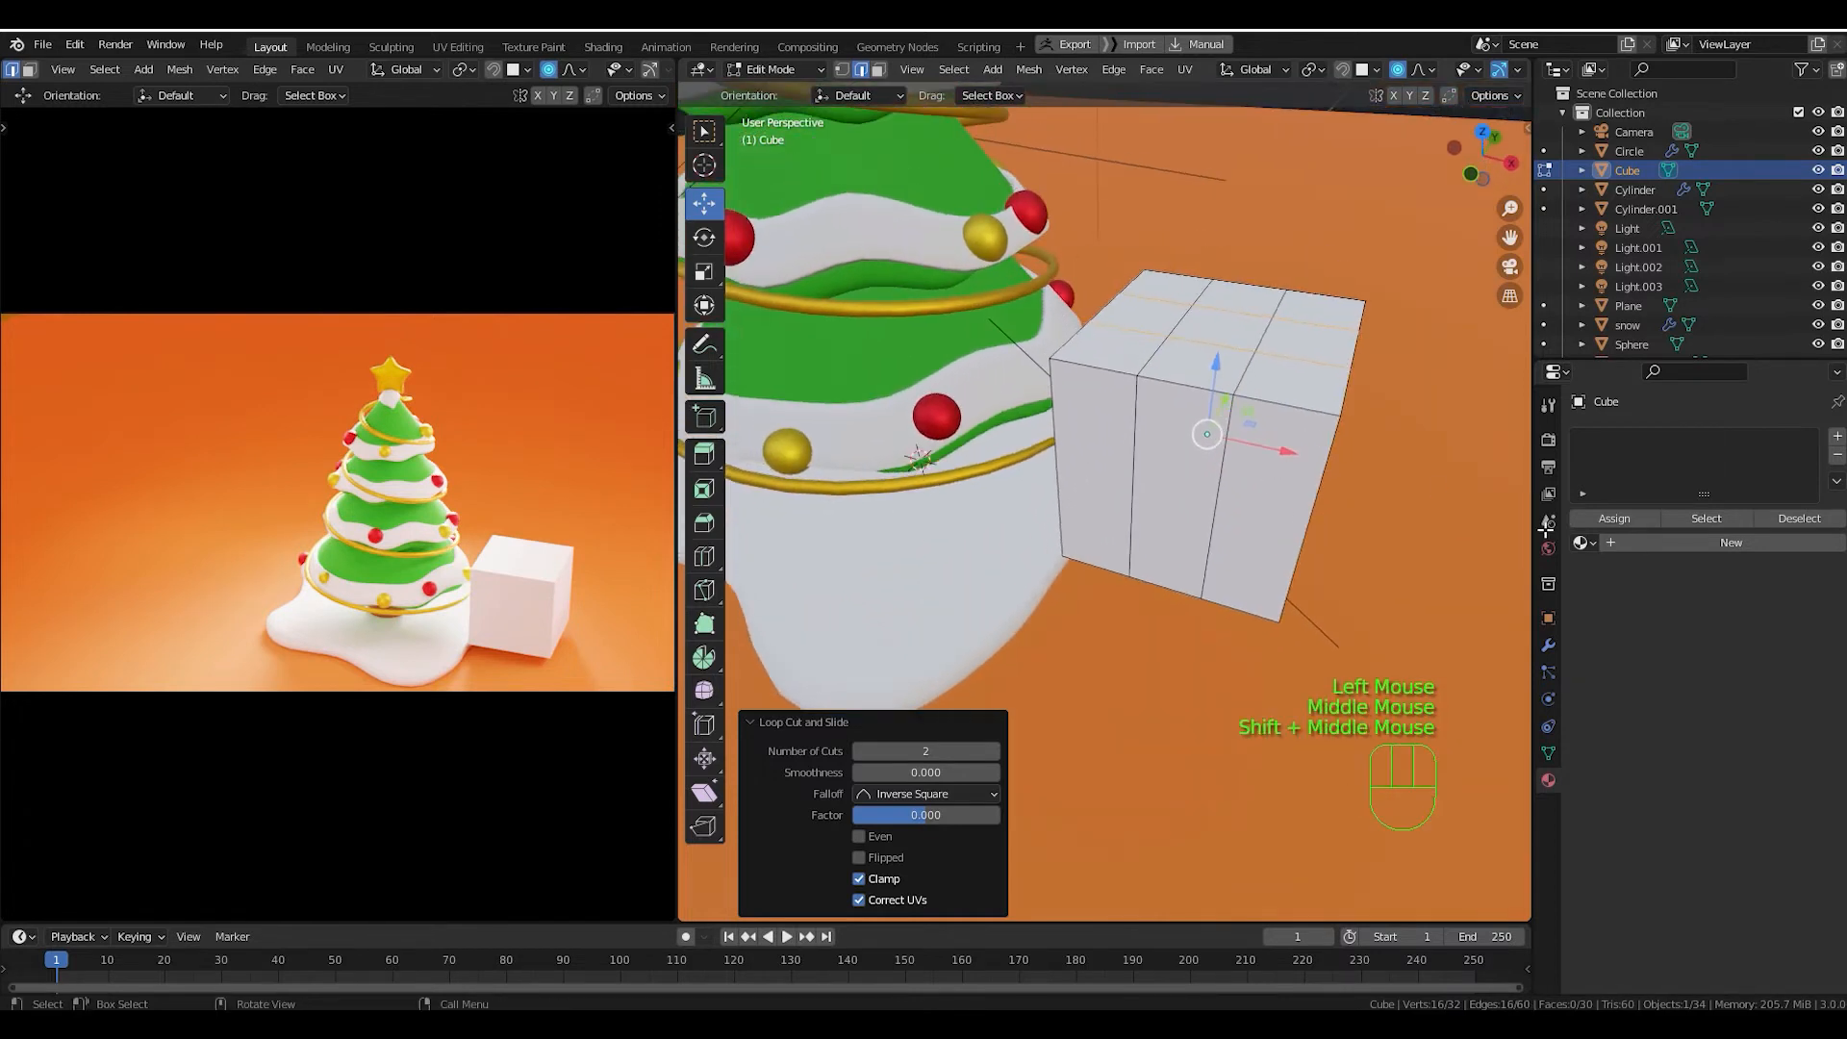
left_click(1701, 537)
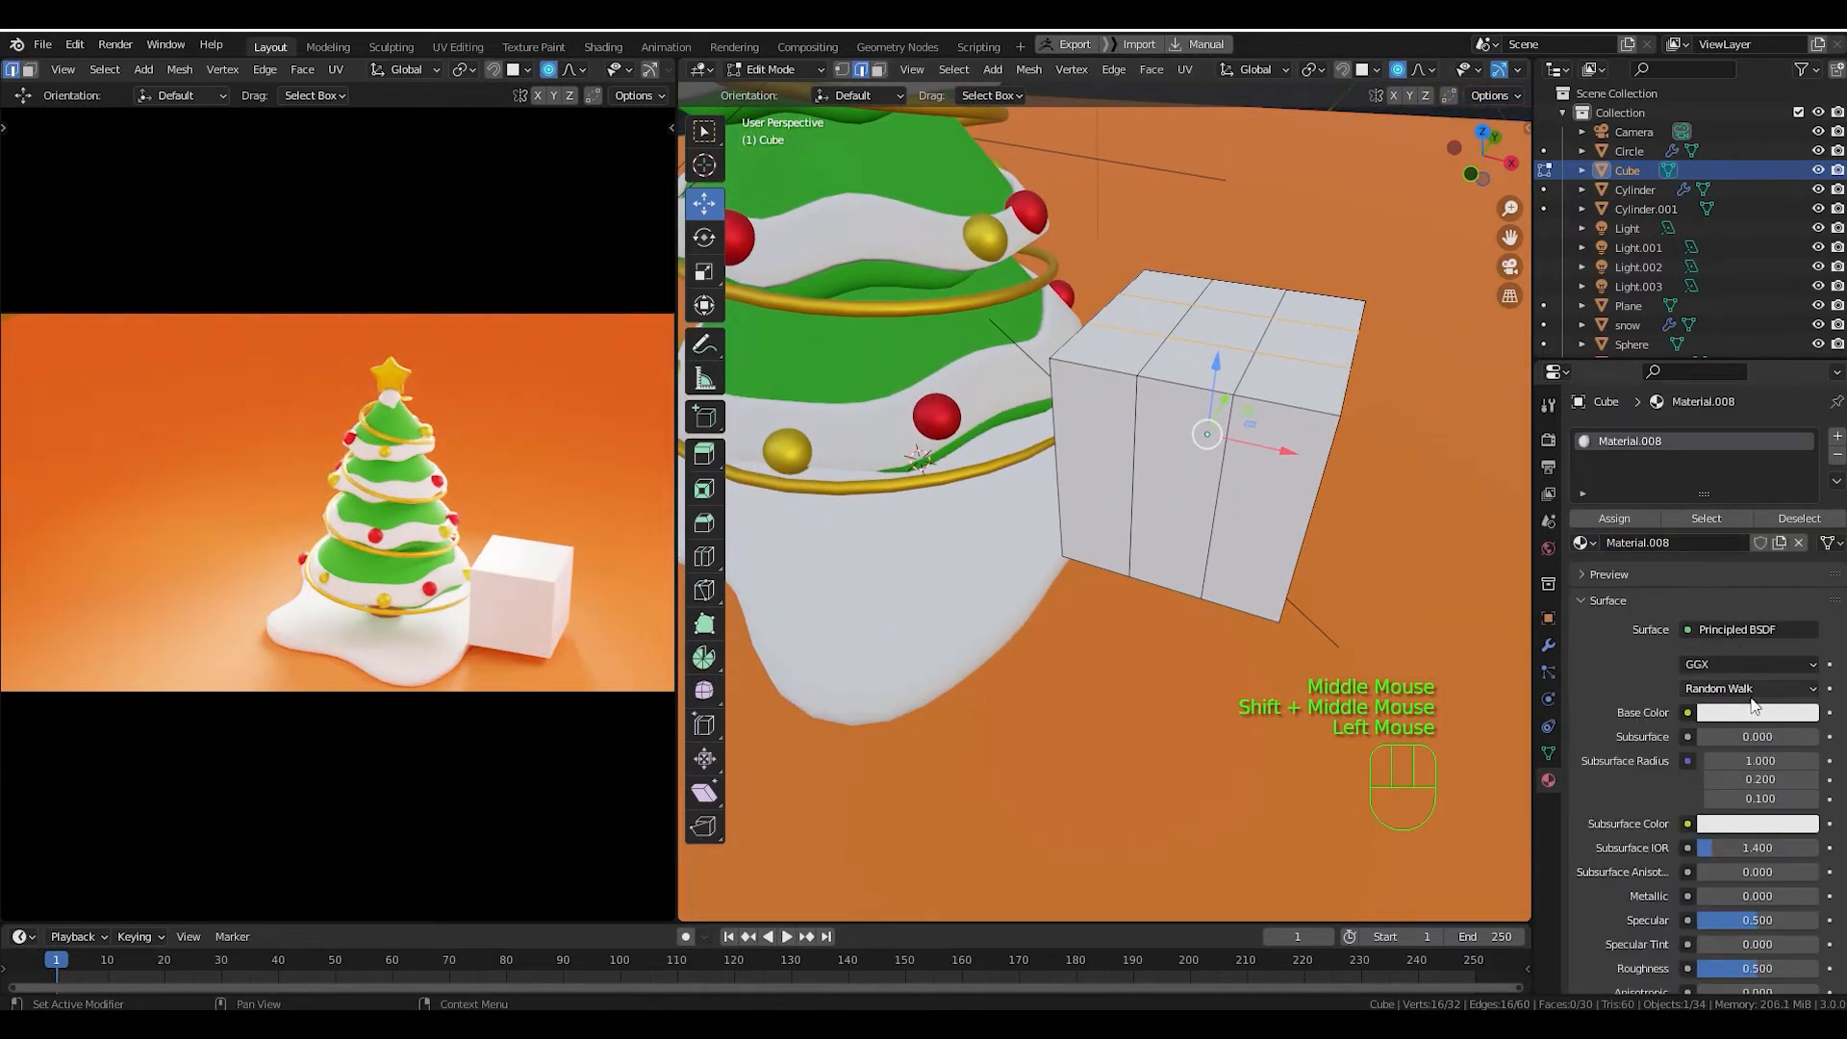
left_click(1752, 712)
left_click_drag(1720, 515, 1717, 577)
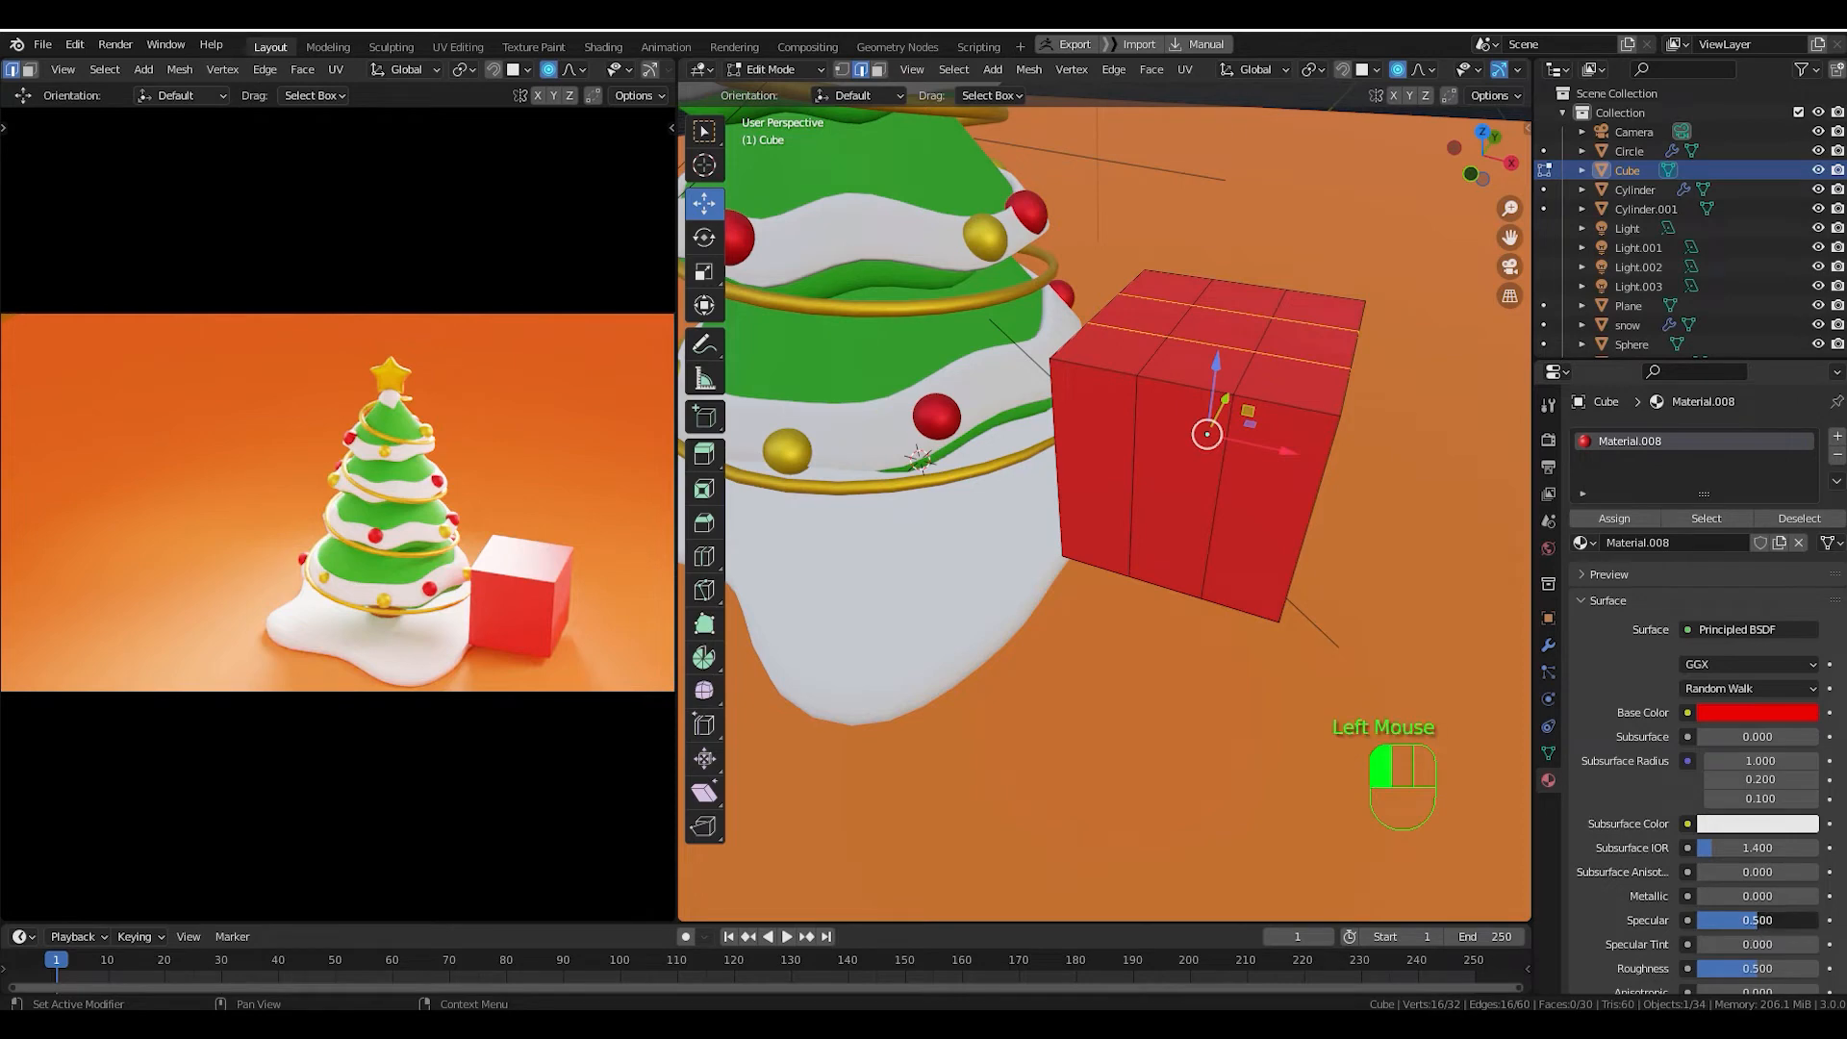
mouse_move(1745, 921)
left_mouse_down()
mouse_move(1809, 921)
mouse_move(1712, 921)
mouse_move(1808, 973)
left_mouse_up()
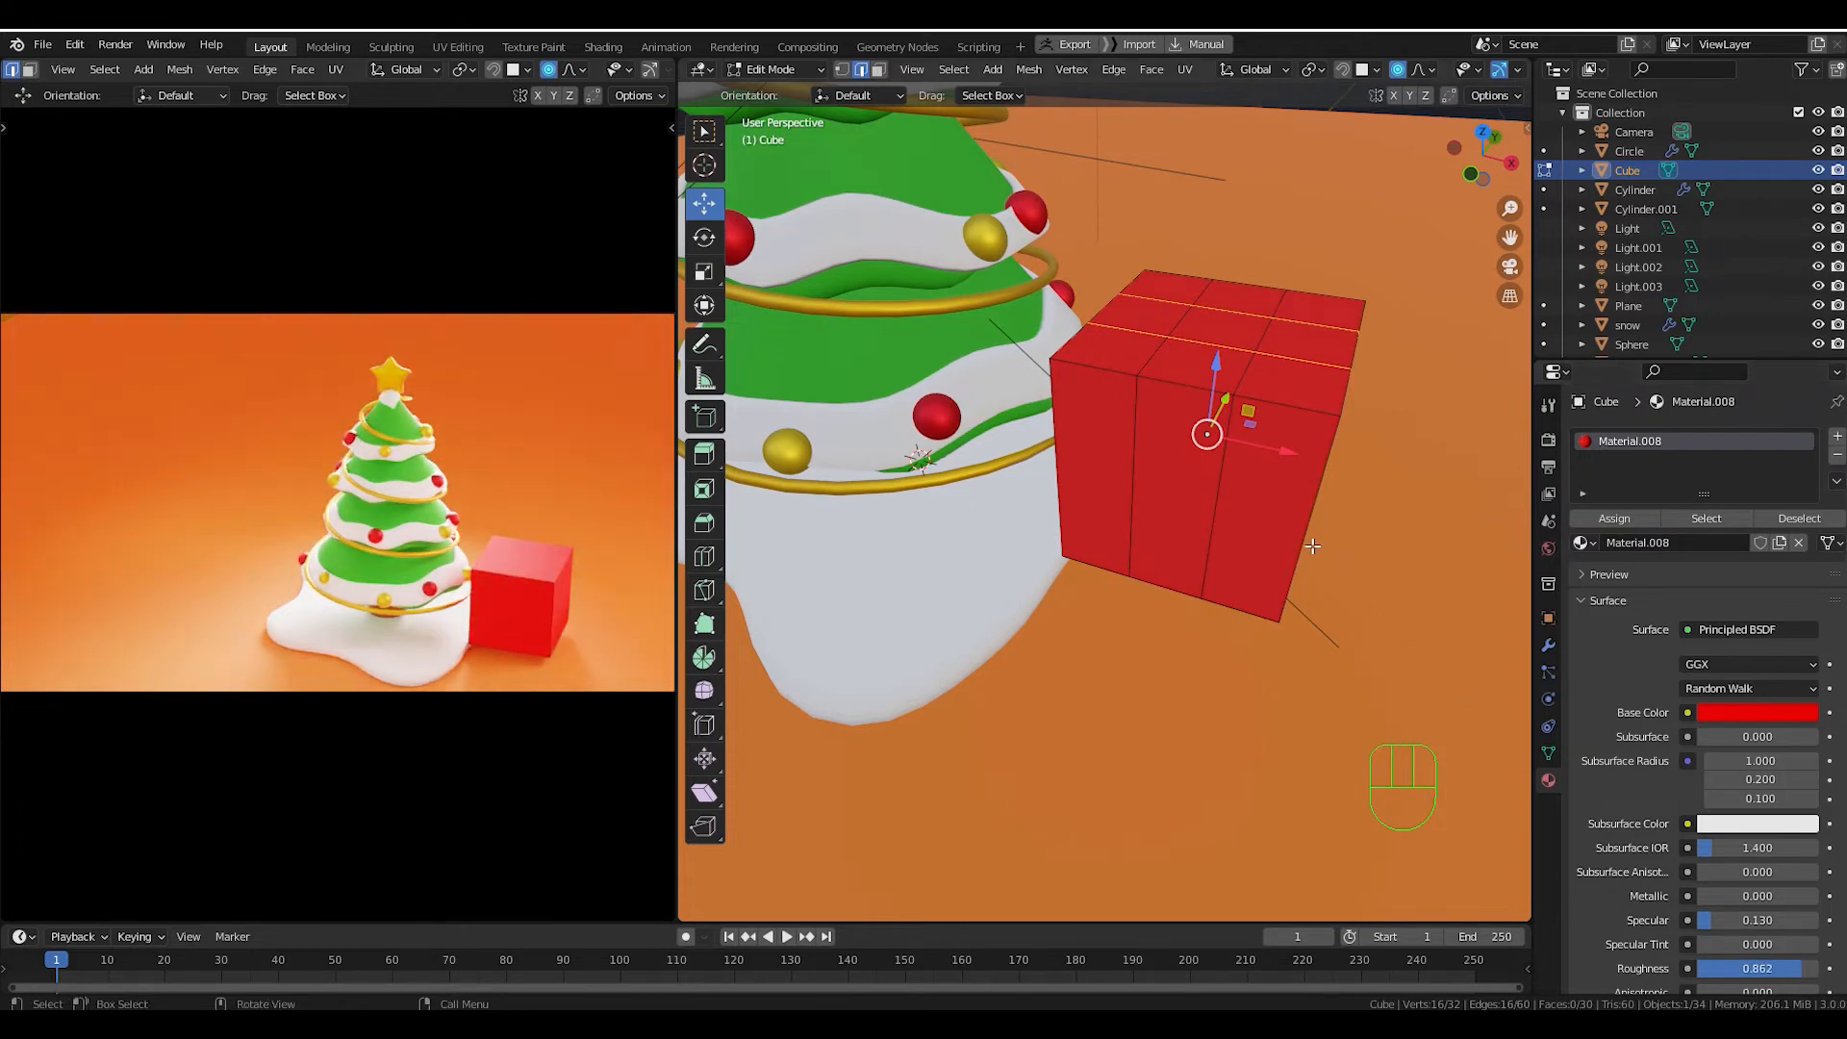
Turn on X-ray and vertex selection, then select all of the cube's bottom vertices from the front view.
key("KP_1")
scroll(1203, 475, "up", 1)
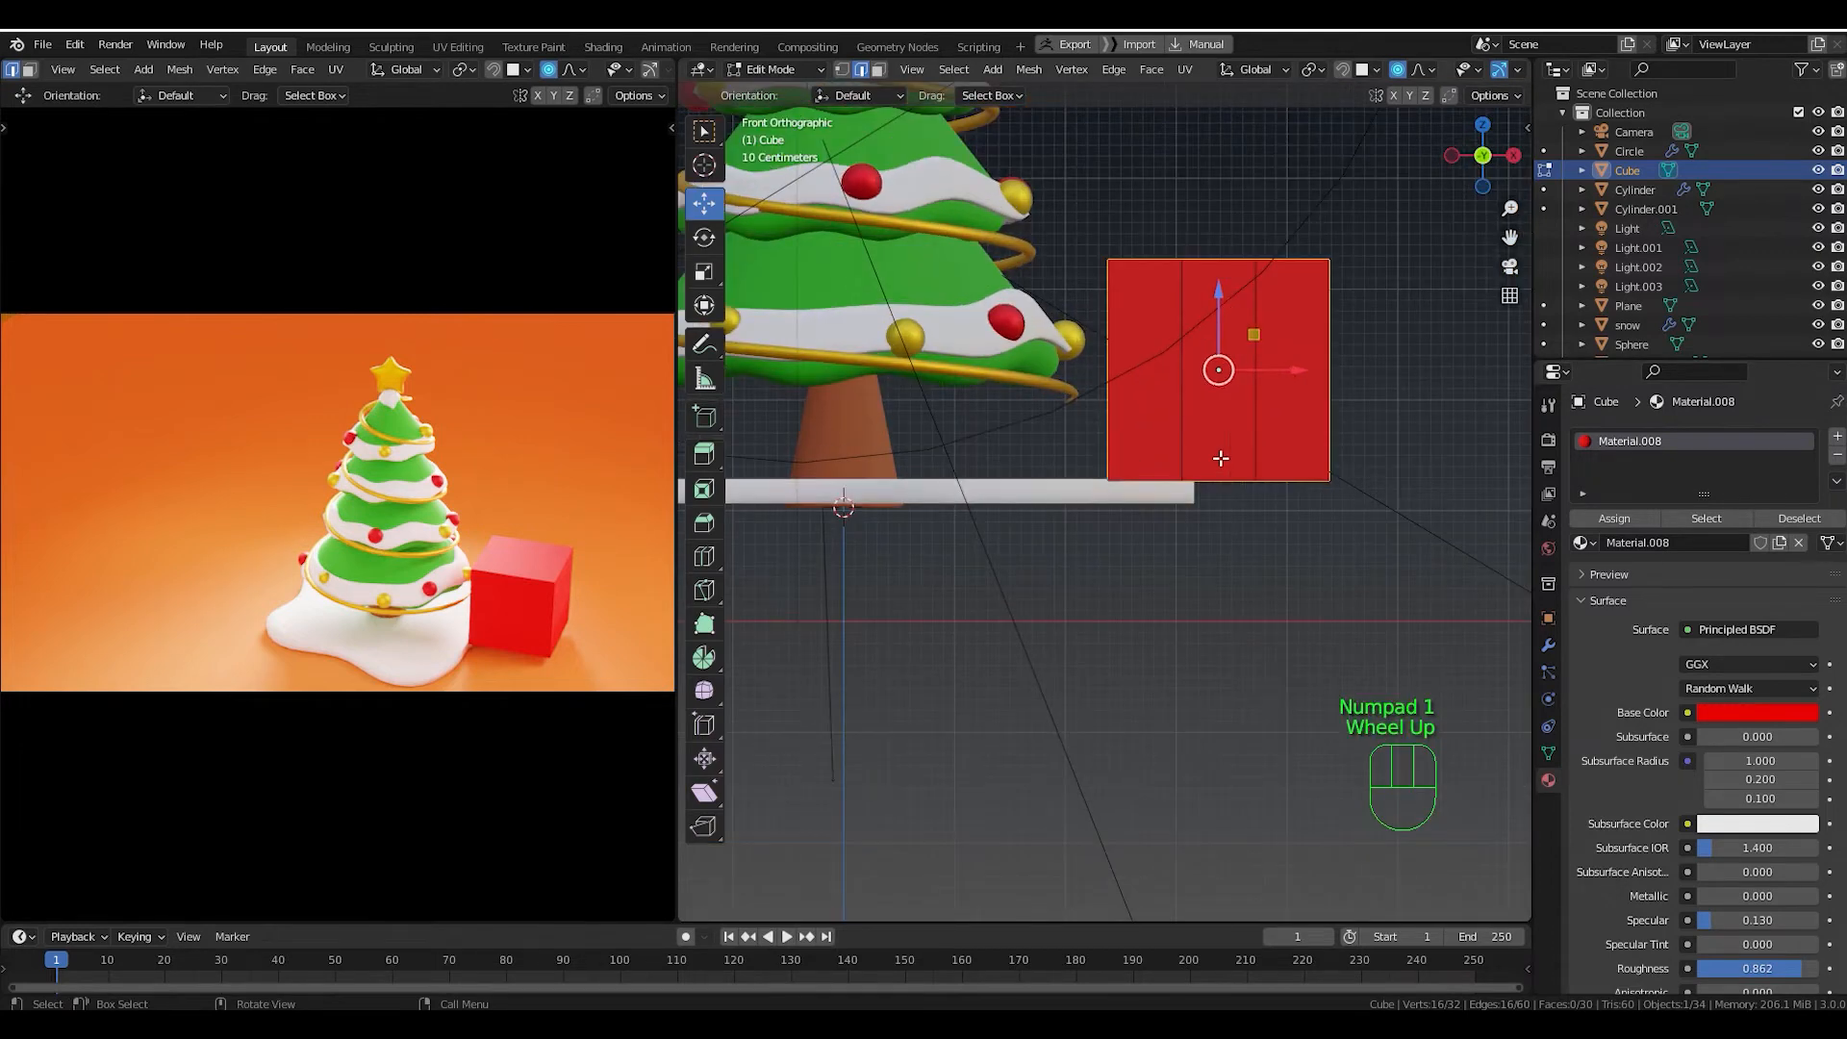
middle_click_drag(1466, 72, 1285, 72)
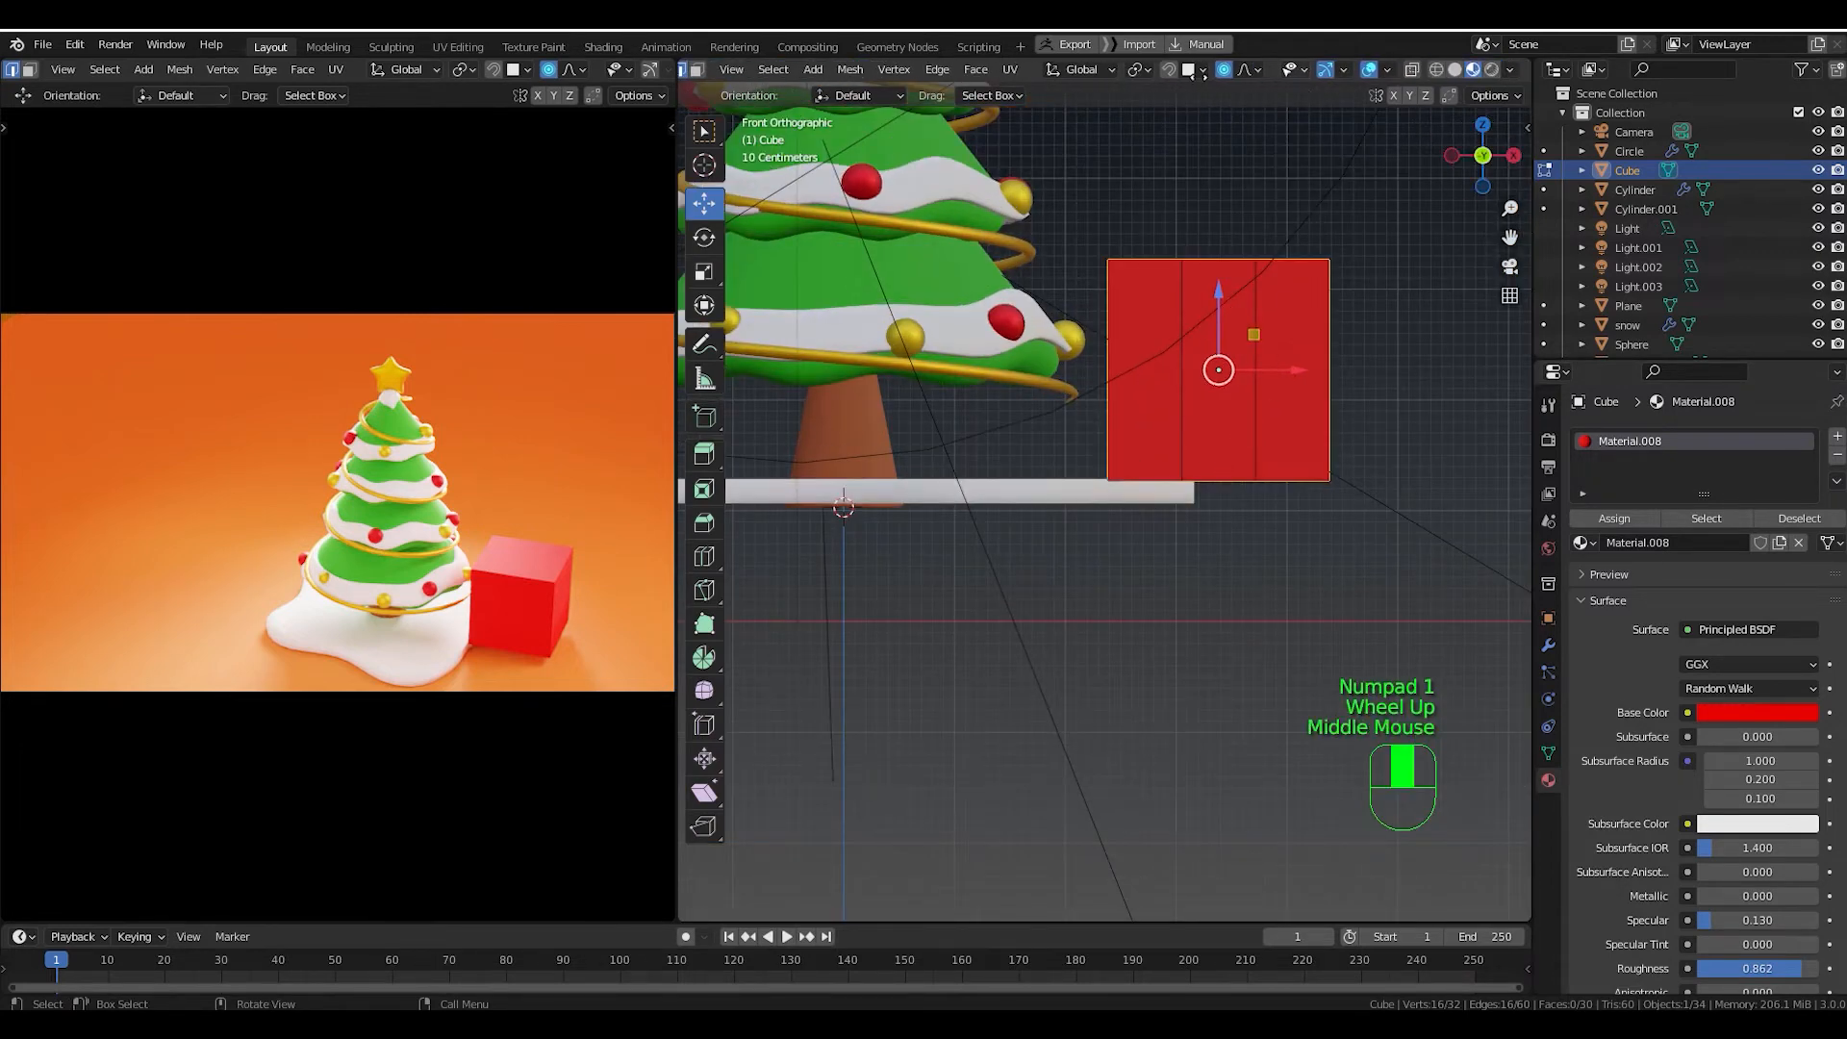
left_click(1411, 71)
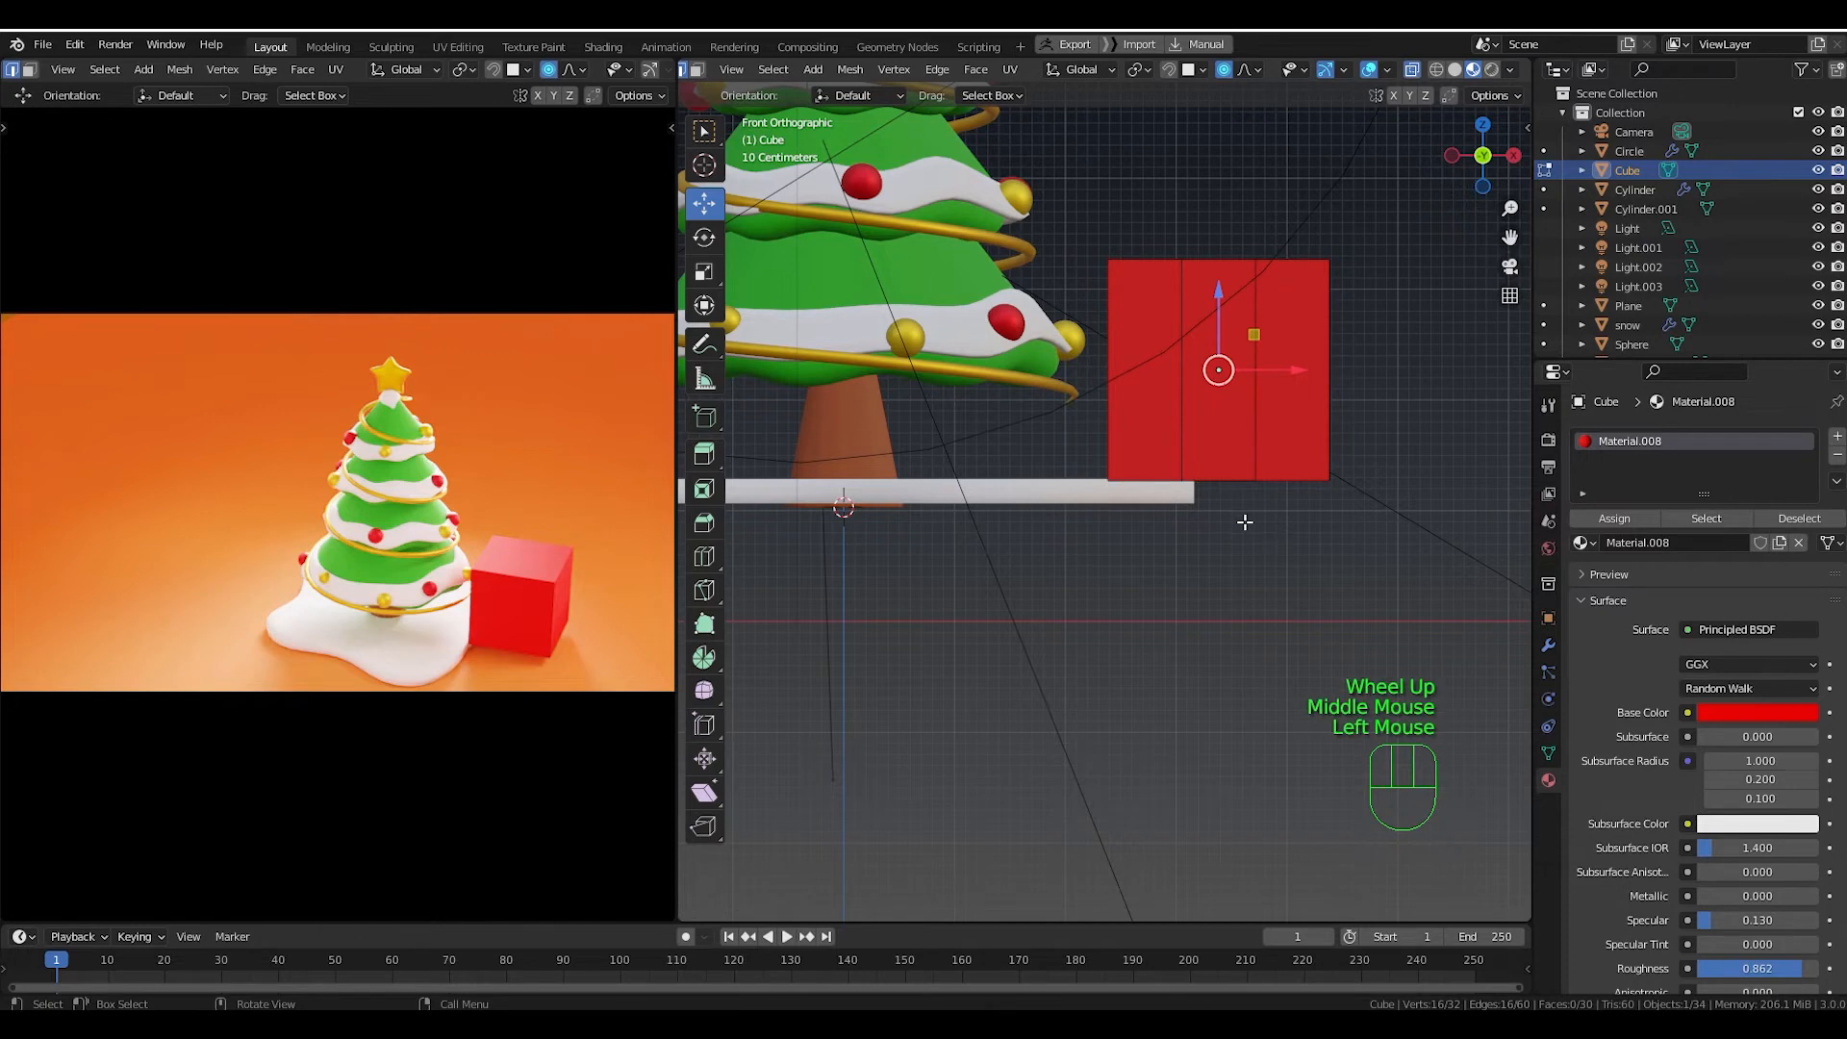
middle_click_drag(724, 71, 786, 75)
left_click(786, 73)
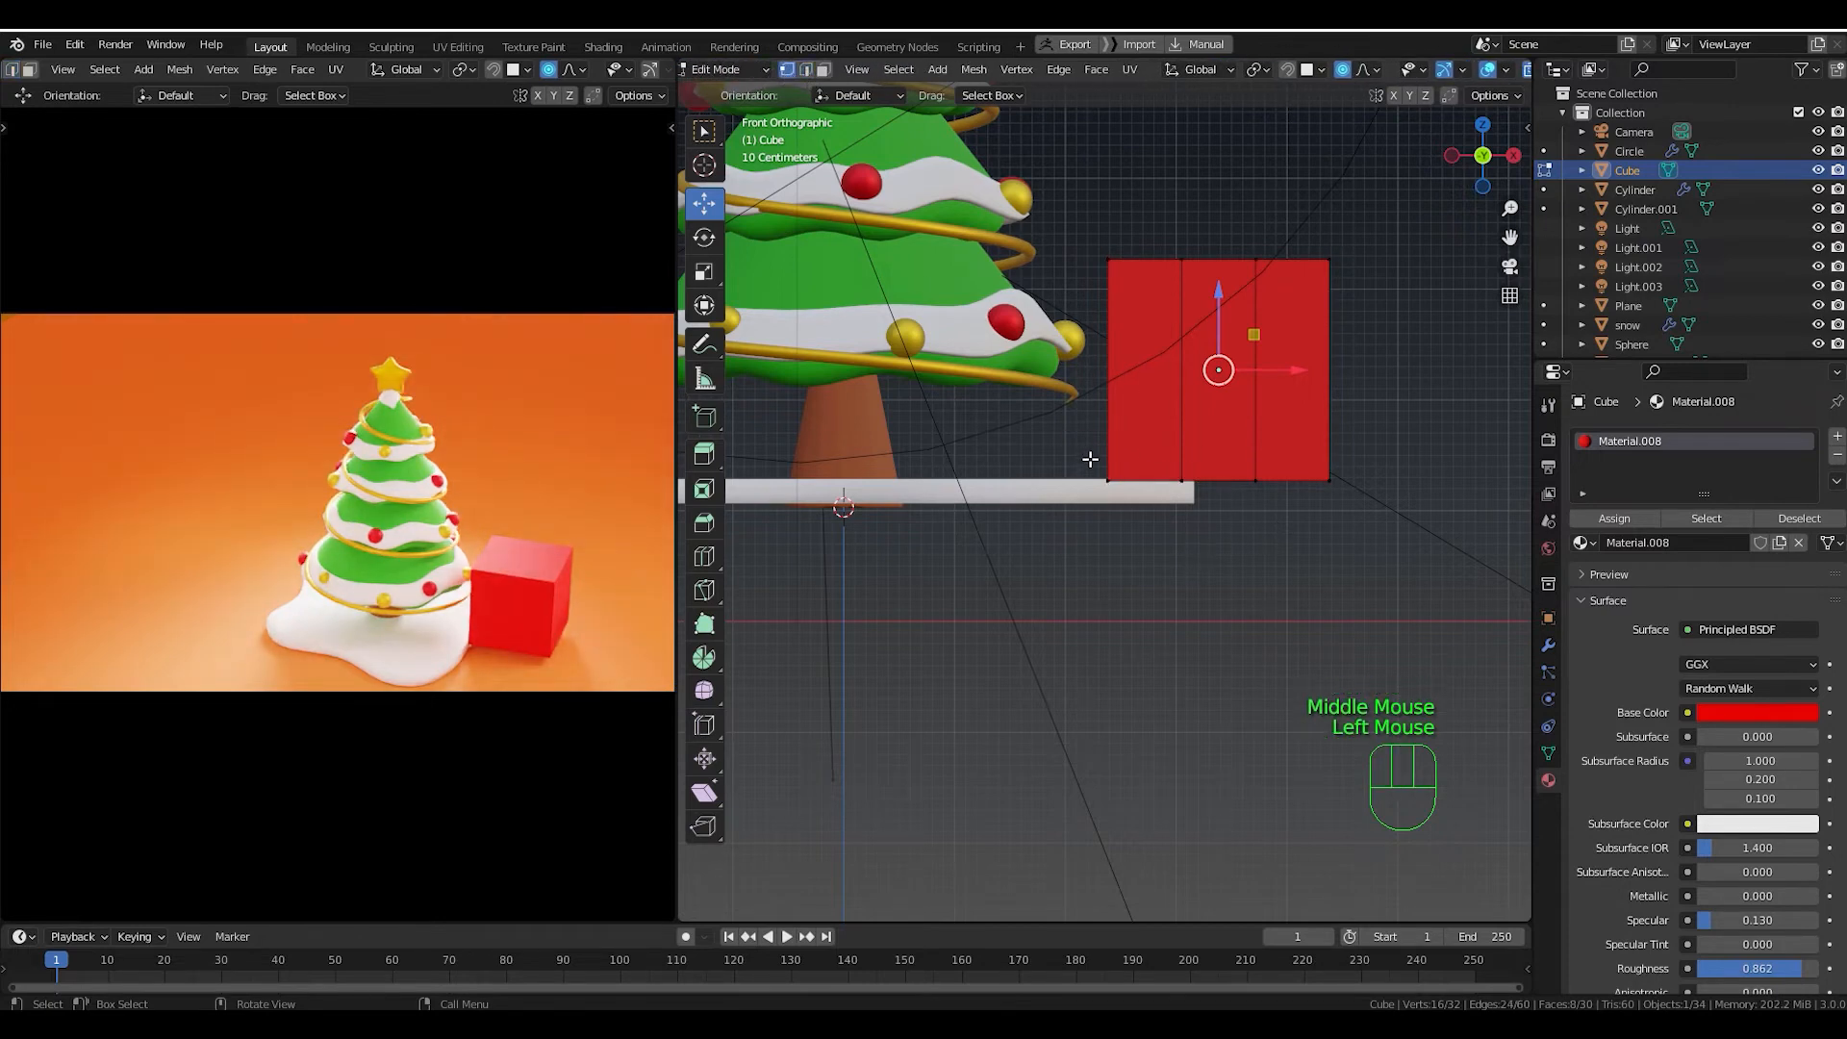
left_click_drag(1073, 446, 1420, 543)
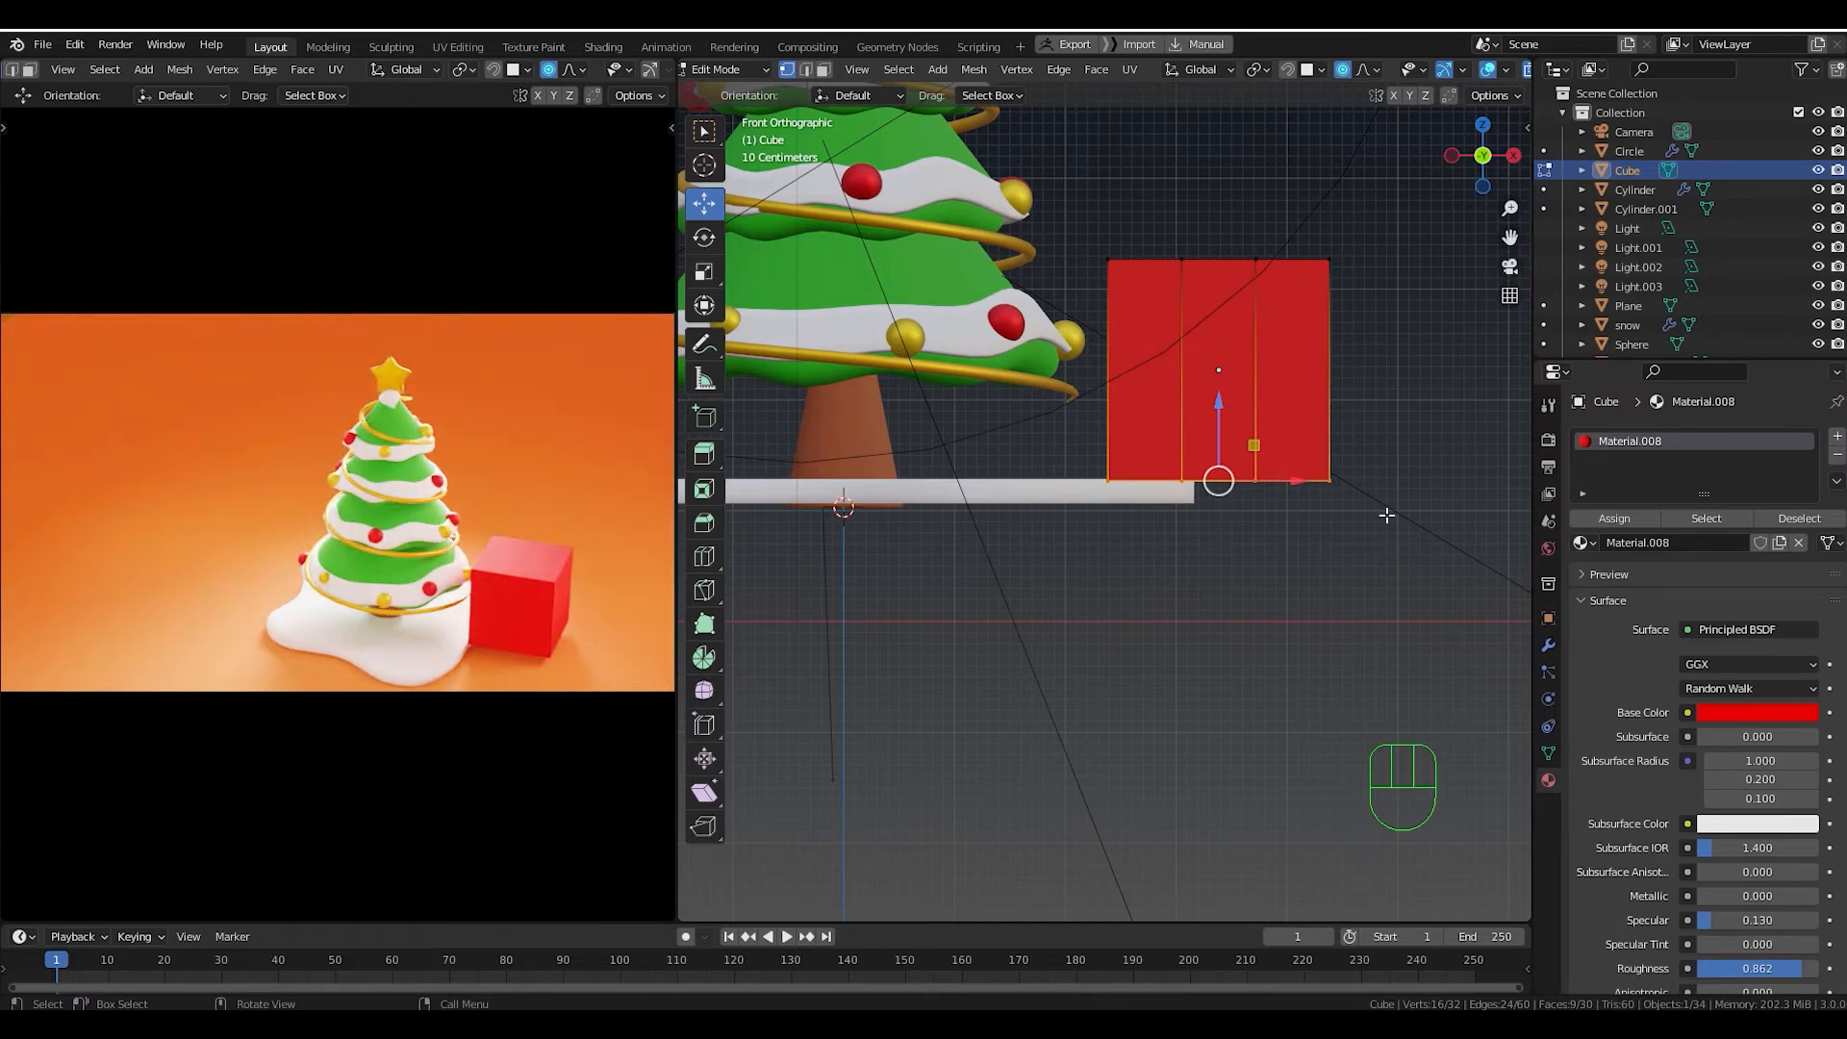
Turn off proportional editing and scale the cube's bottom vertices to about 0.844 so the box tapers downward.
mouse_move(1386, 516)
middle_mouse_down()
mouse_move(1283, 507)
mouse_move(1369, 534)
middle_mouse_up()
key("s")
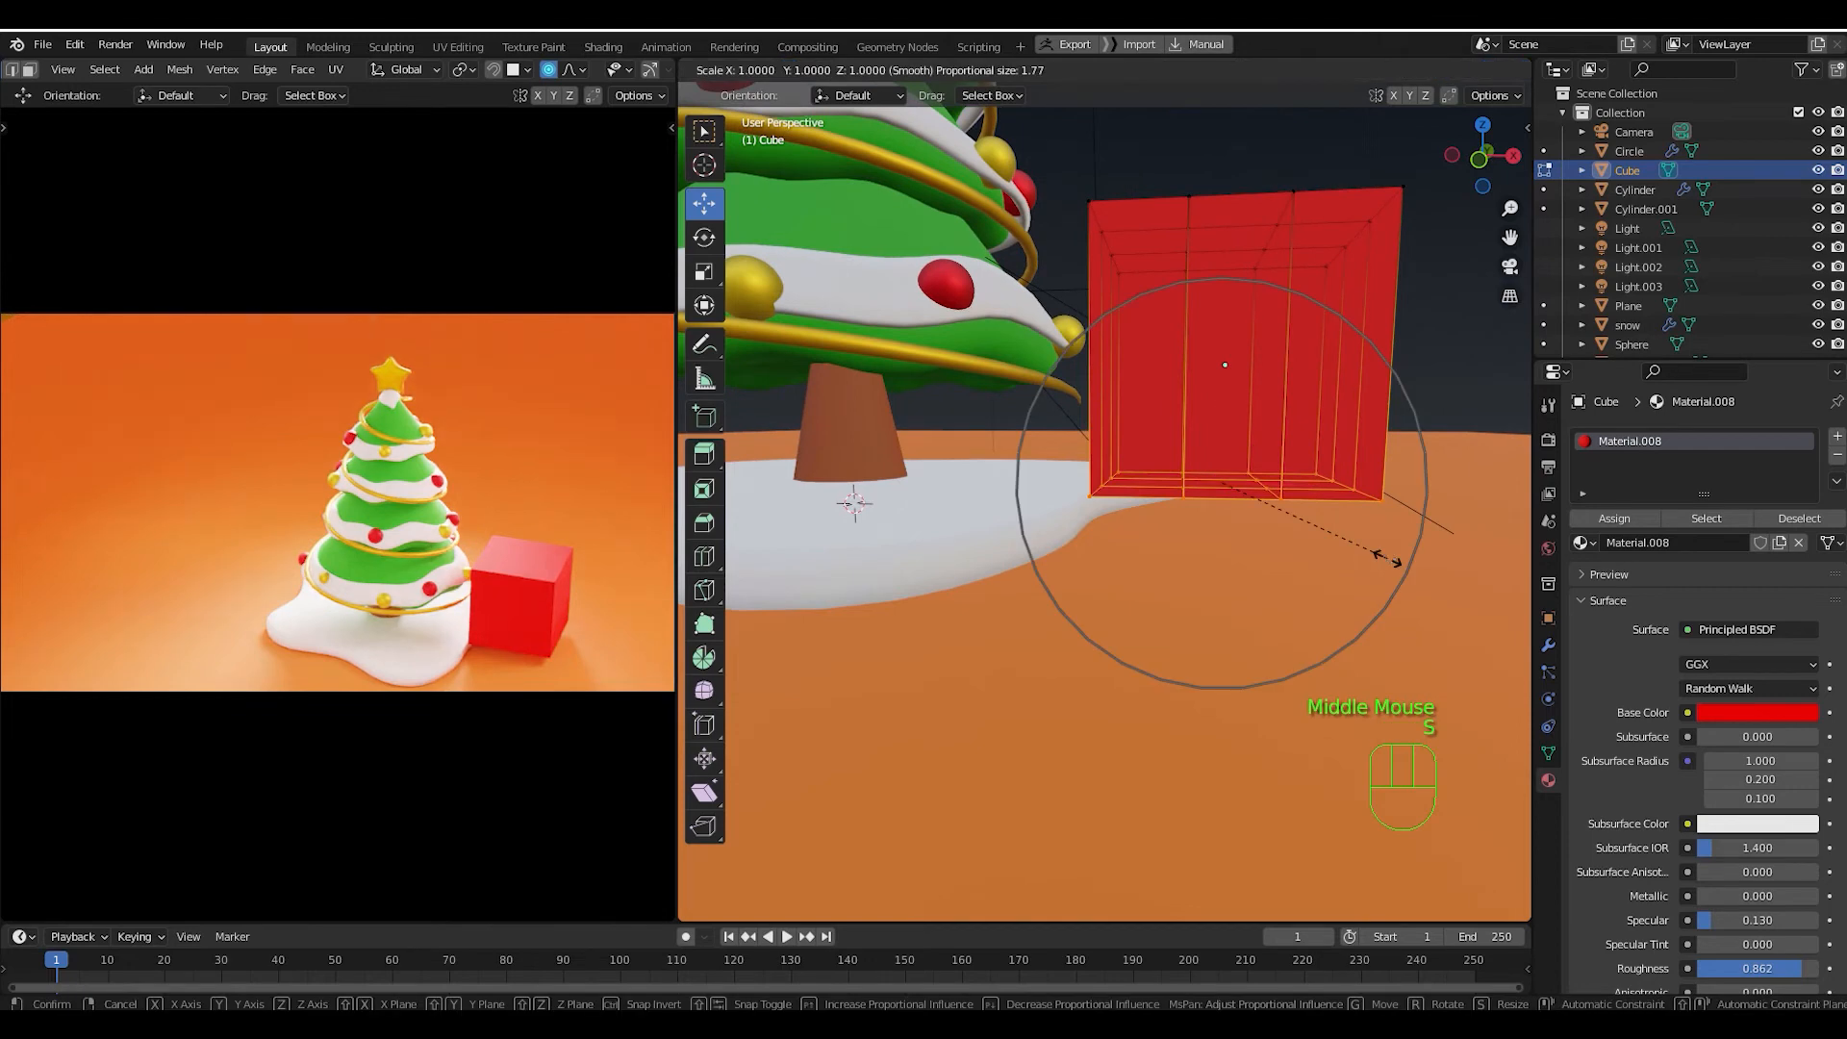
left_click(1387, 558)
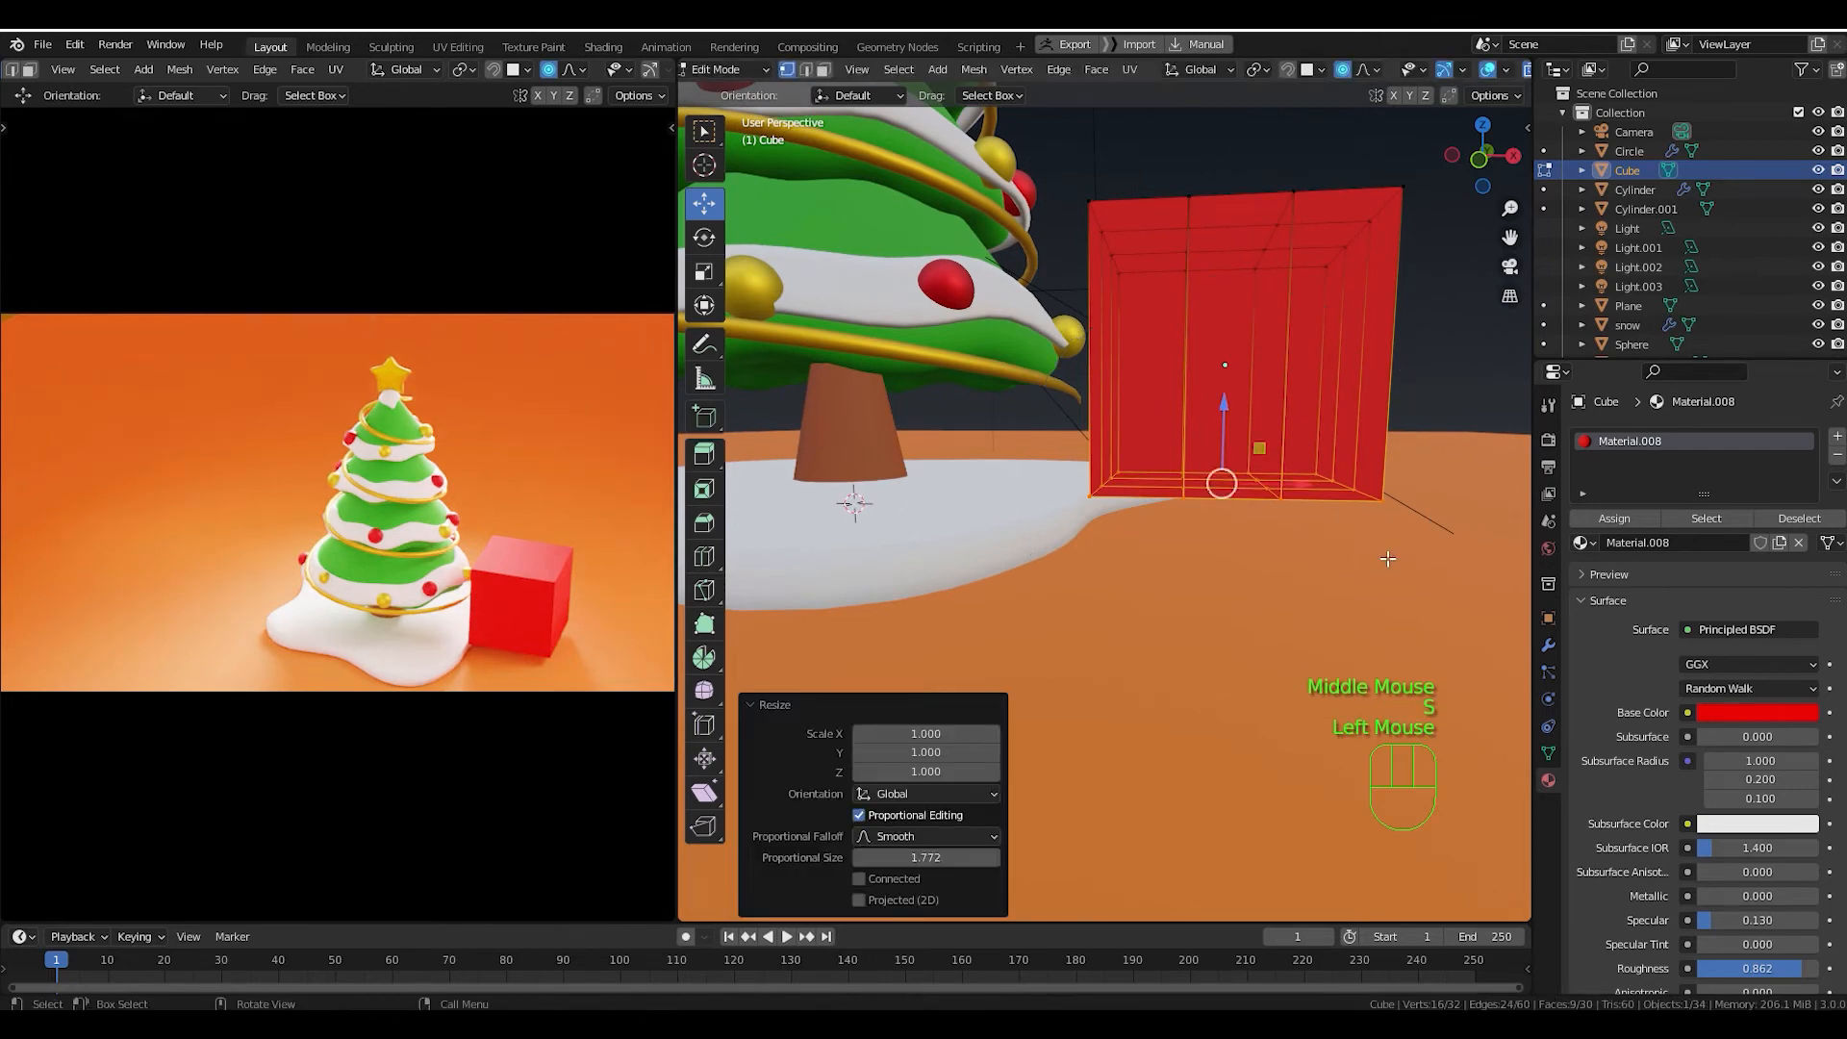
left_click(1342, 71)
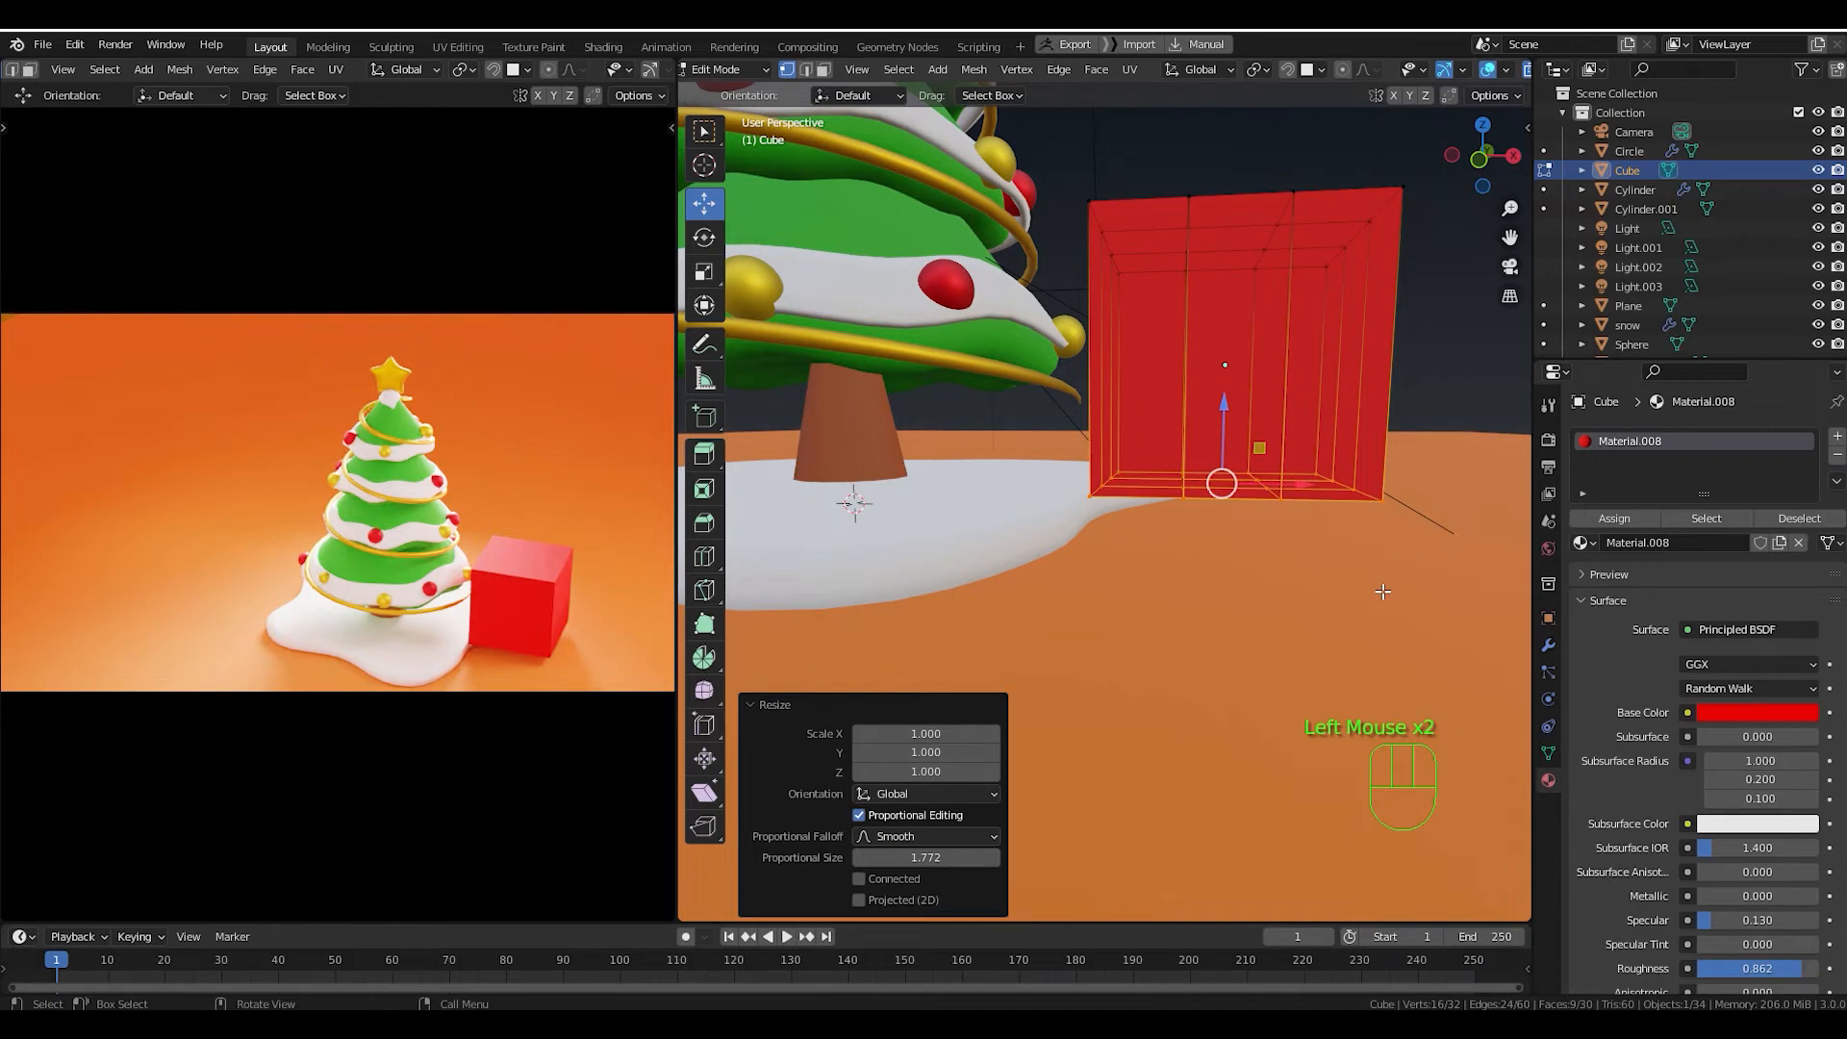
key("s")
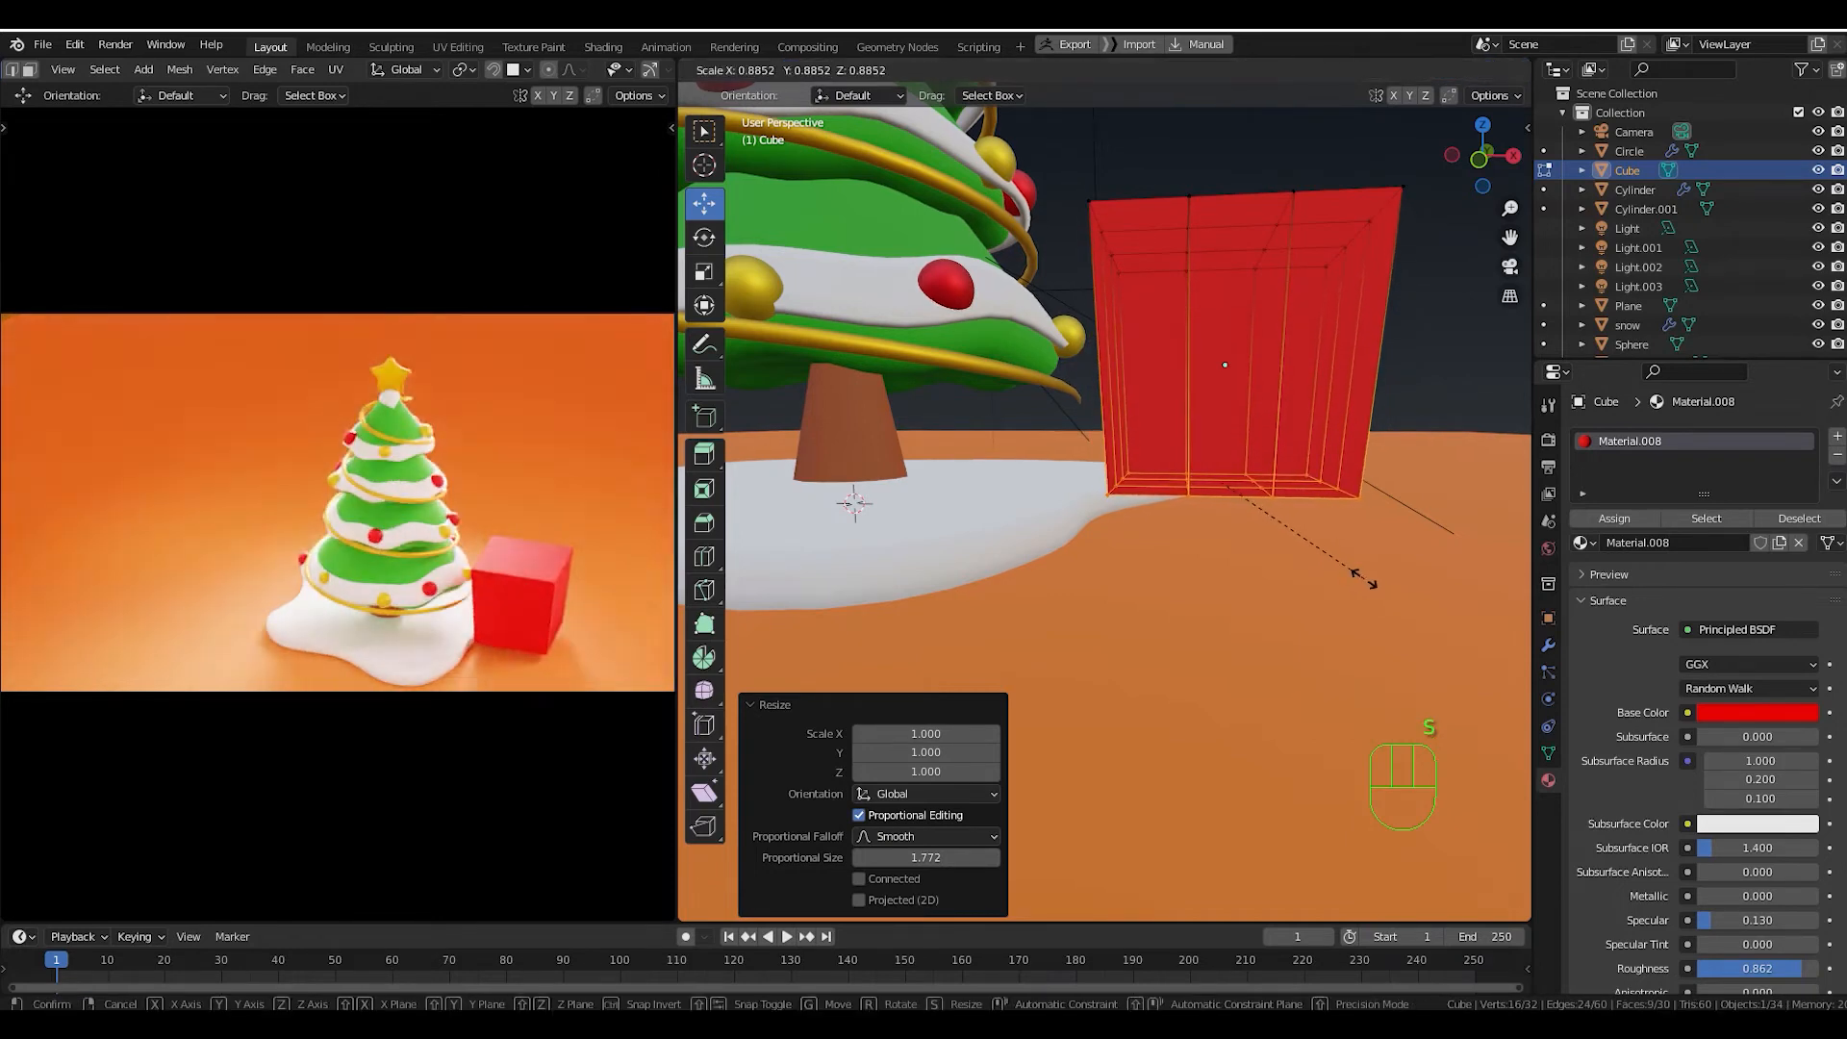
left_click(1352, 565)
middle_click_drag(1352, 565, 1316, 551)
scroll(1362, 529, "down", 2)
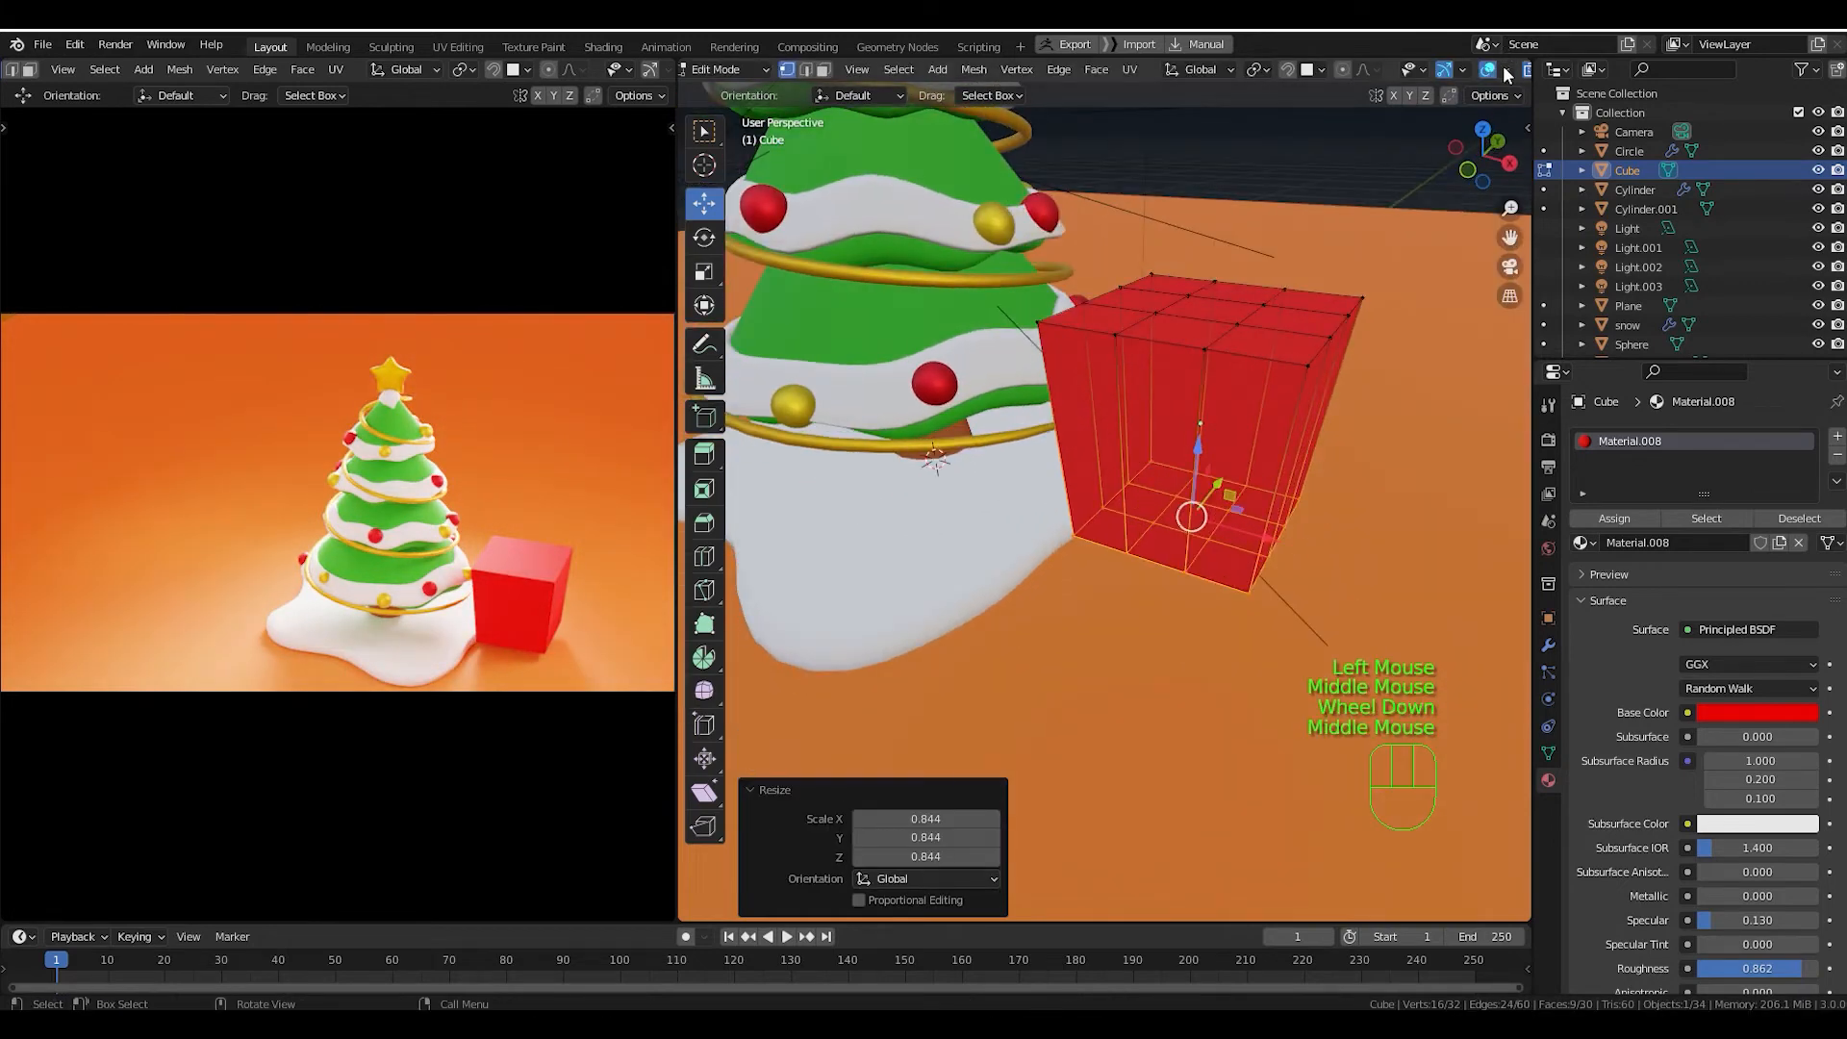
Turn off X-ray and switch the cube's mesh editing to edge selection.
middle_click_drag(1508, 76, 1411, 79)
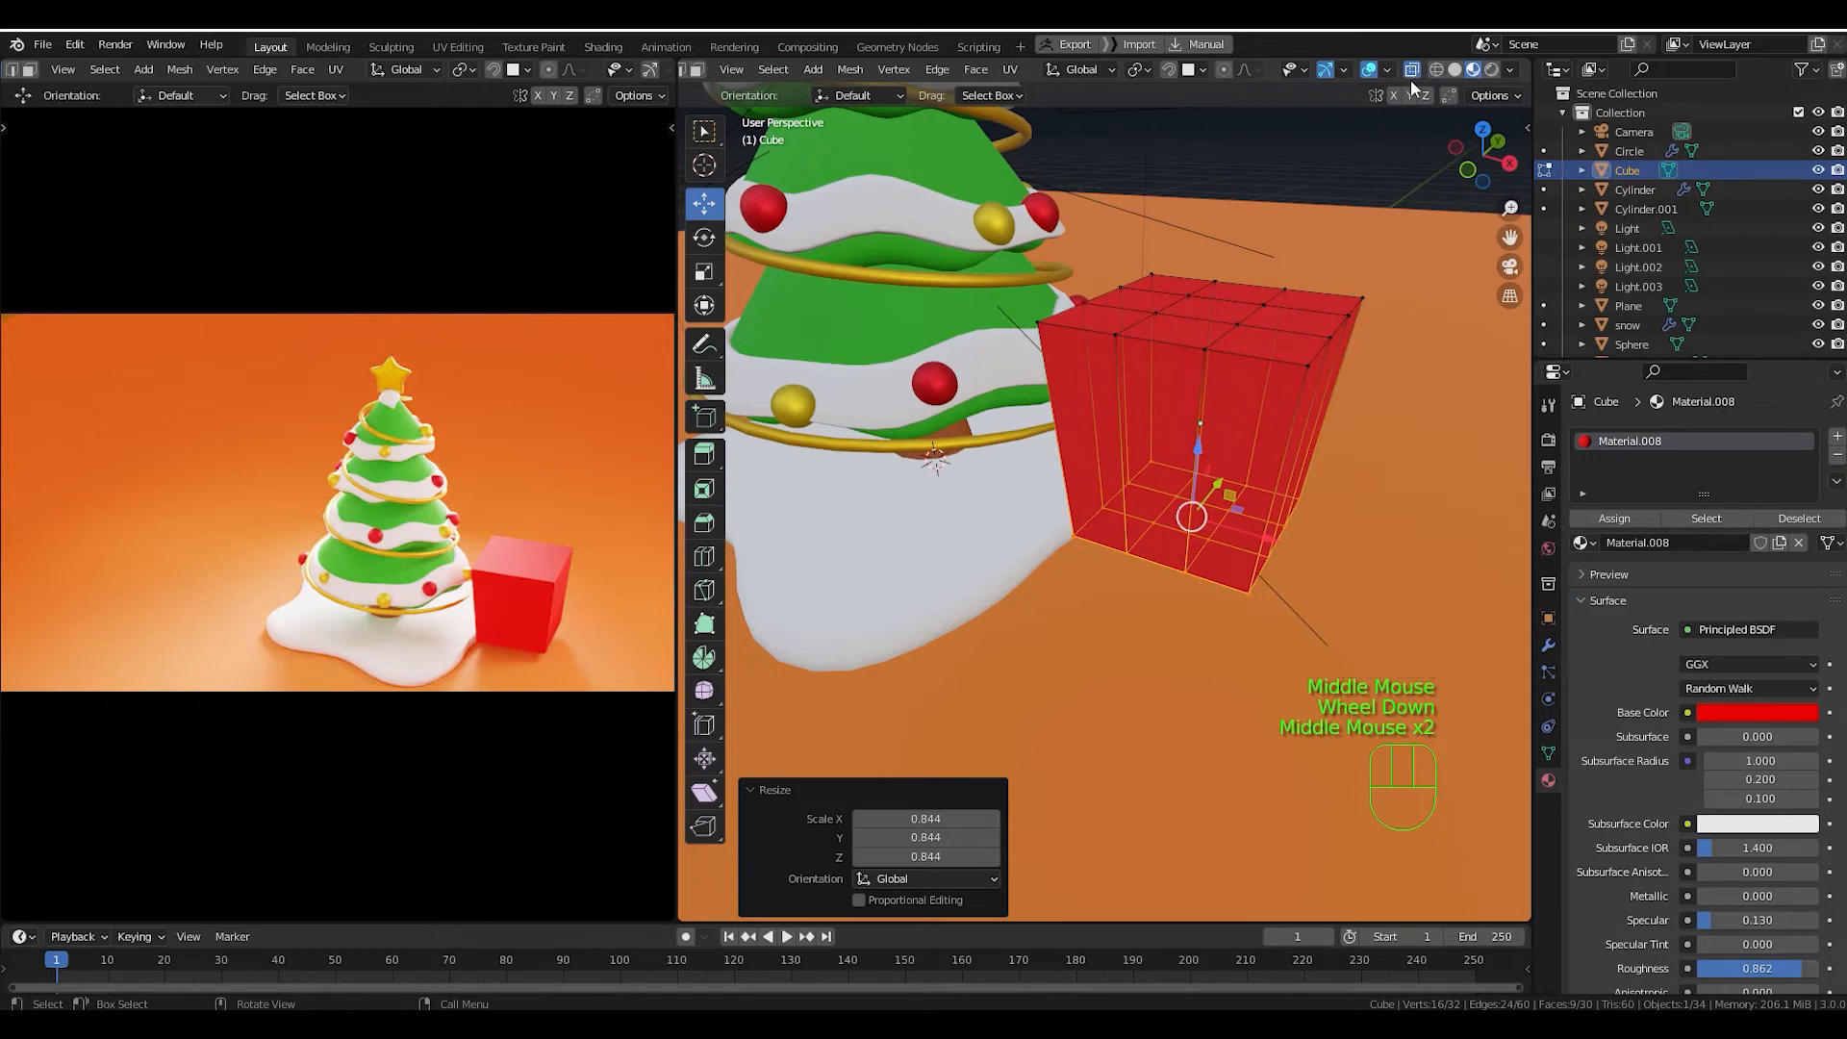
left_click(1412, 69)
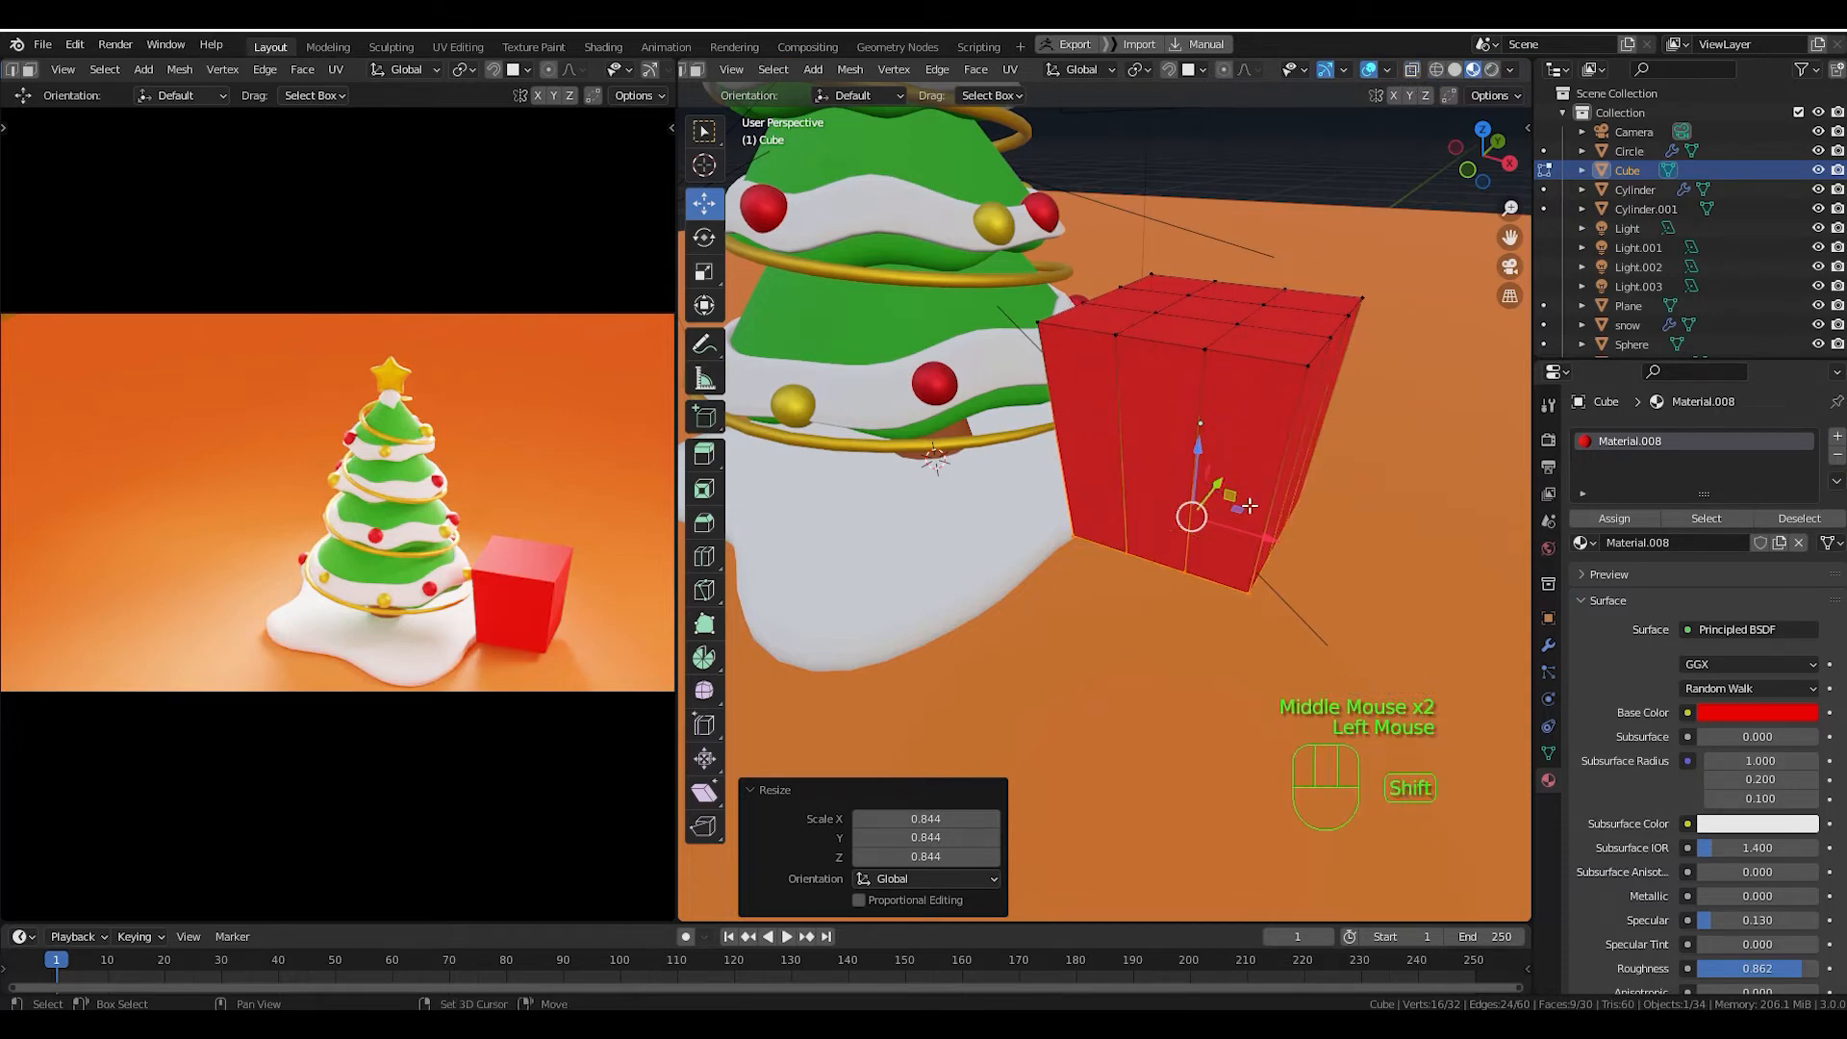
middle_click_drag(1310, 415, 1313, 455, "shift")
middle_click_drag(708, 65, 877, 68)
left_click(851, 71)
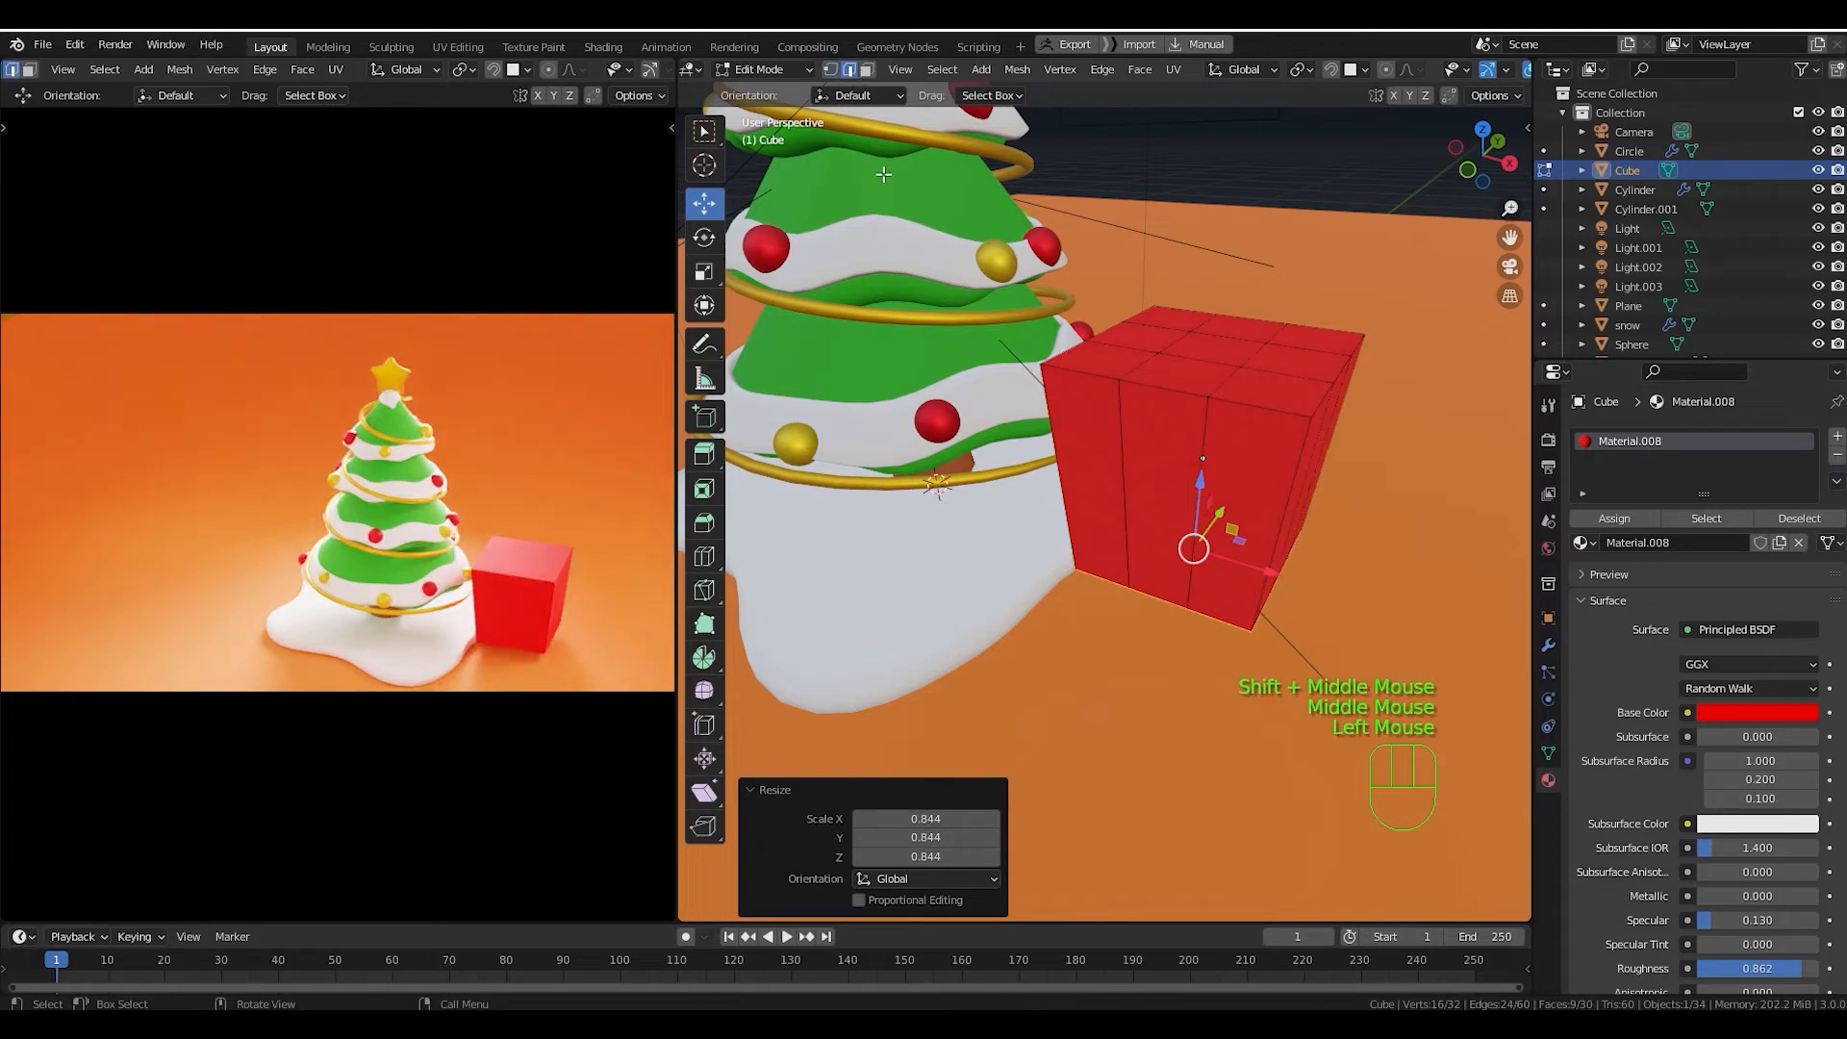
Select the vertical edges at the cube's front corners and the row of top edges along its front face.
mouse_move(1269, 426)
middle_mouse_down()
mouse_move(1233, 384)
mouse_move(1210, 416)
mouse_move(1137, 360)
mouse_move(1246, 424)
middle_mouse_up()
scroll(1237, 387, "down", 1)
scroll(1241, 395, "up", 2)
left_click(1137, 360)
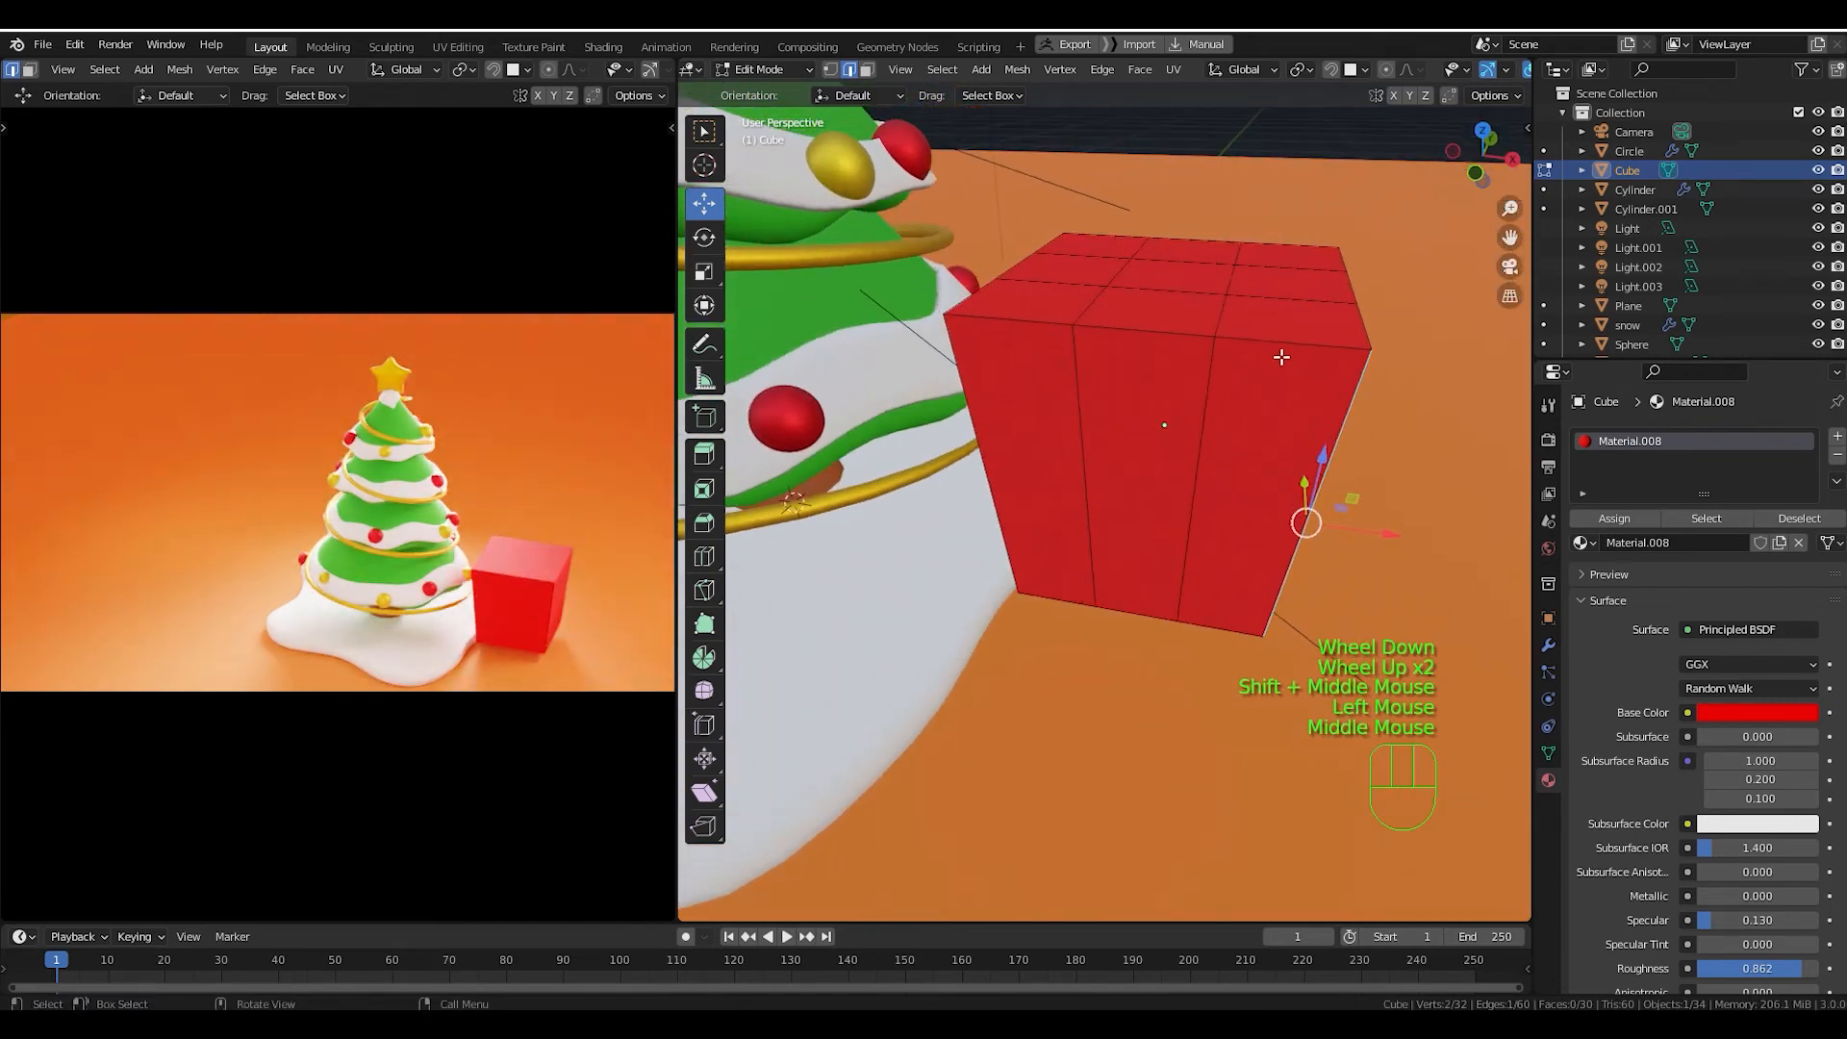
key("shift")
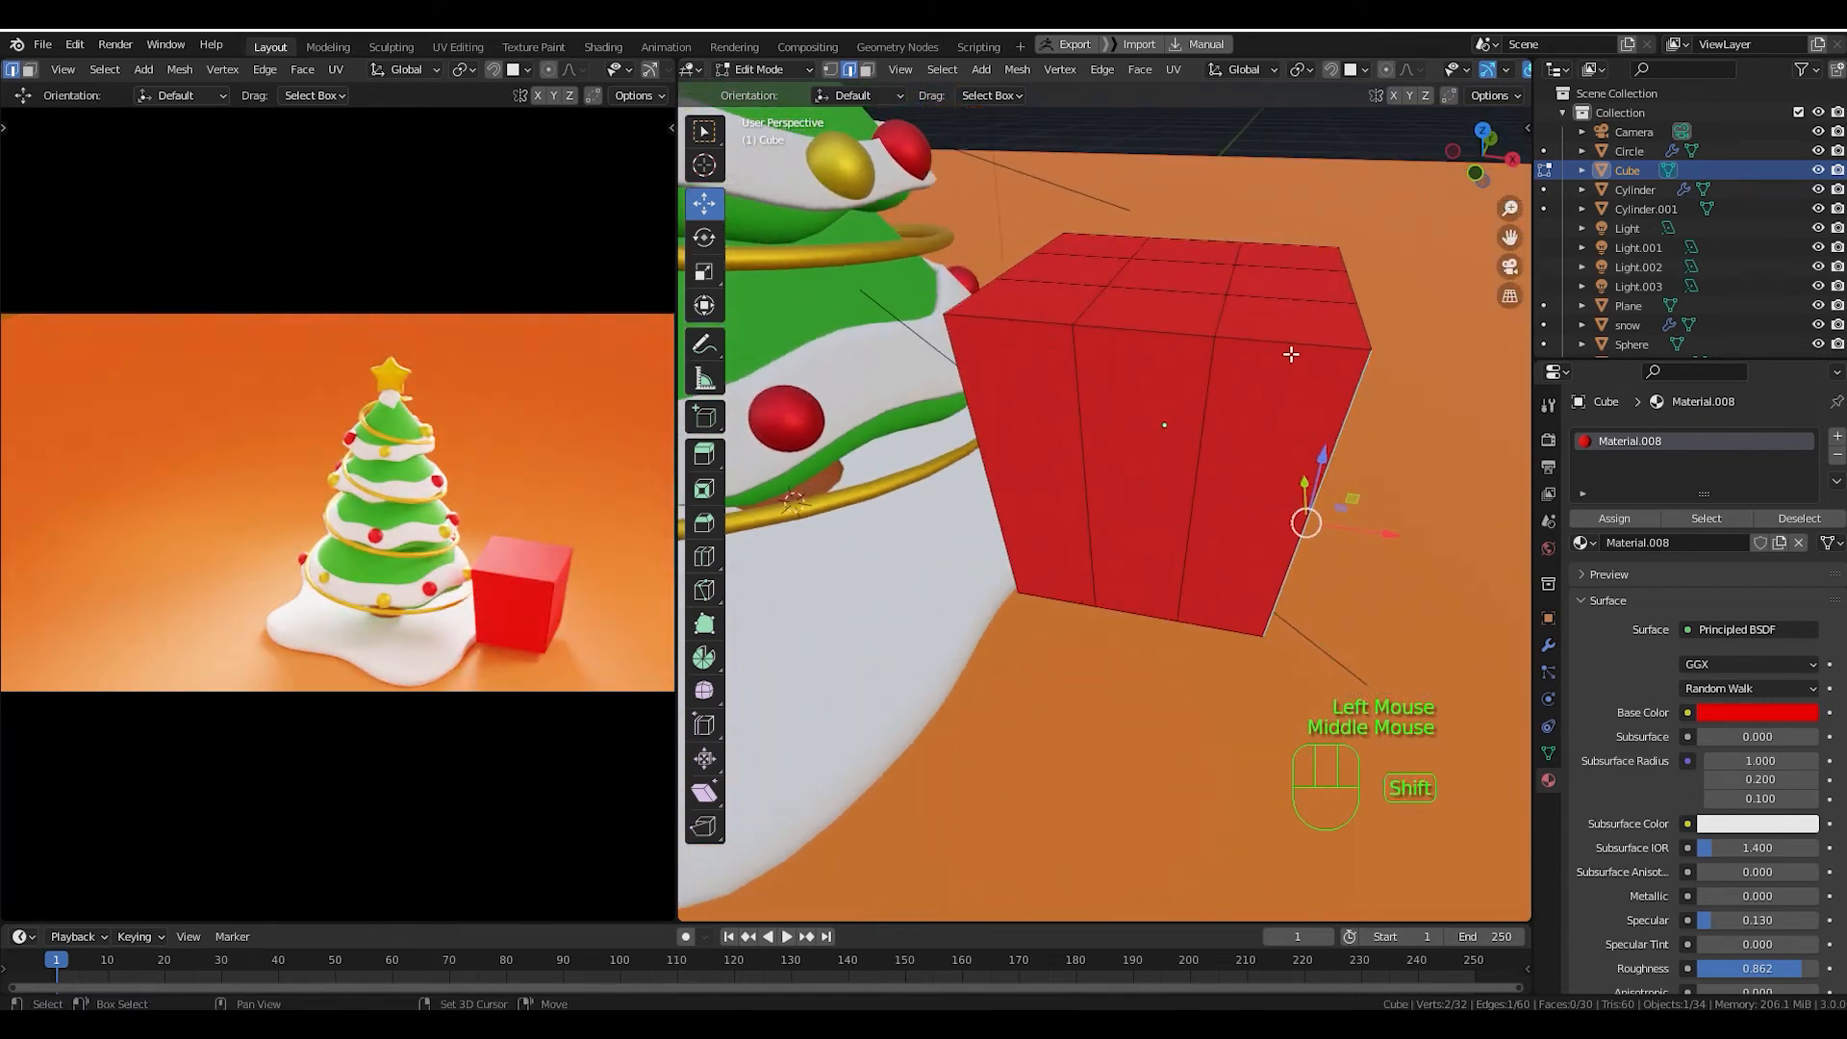
left_click(1294, 339, "shift")
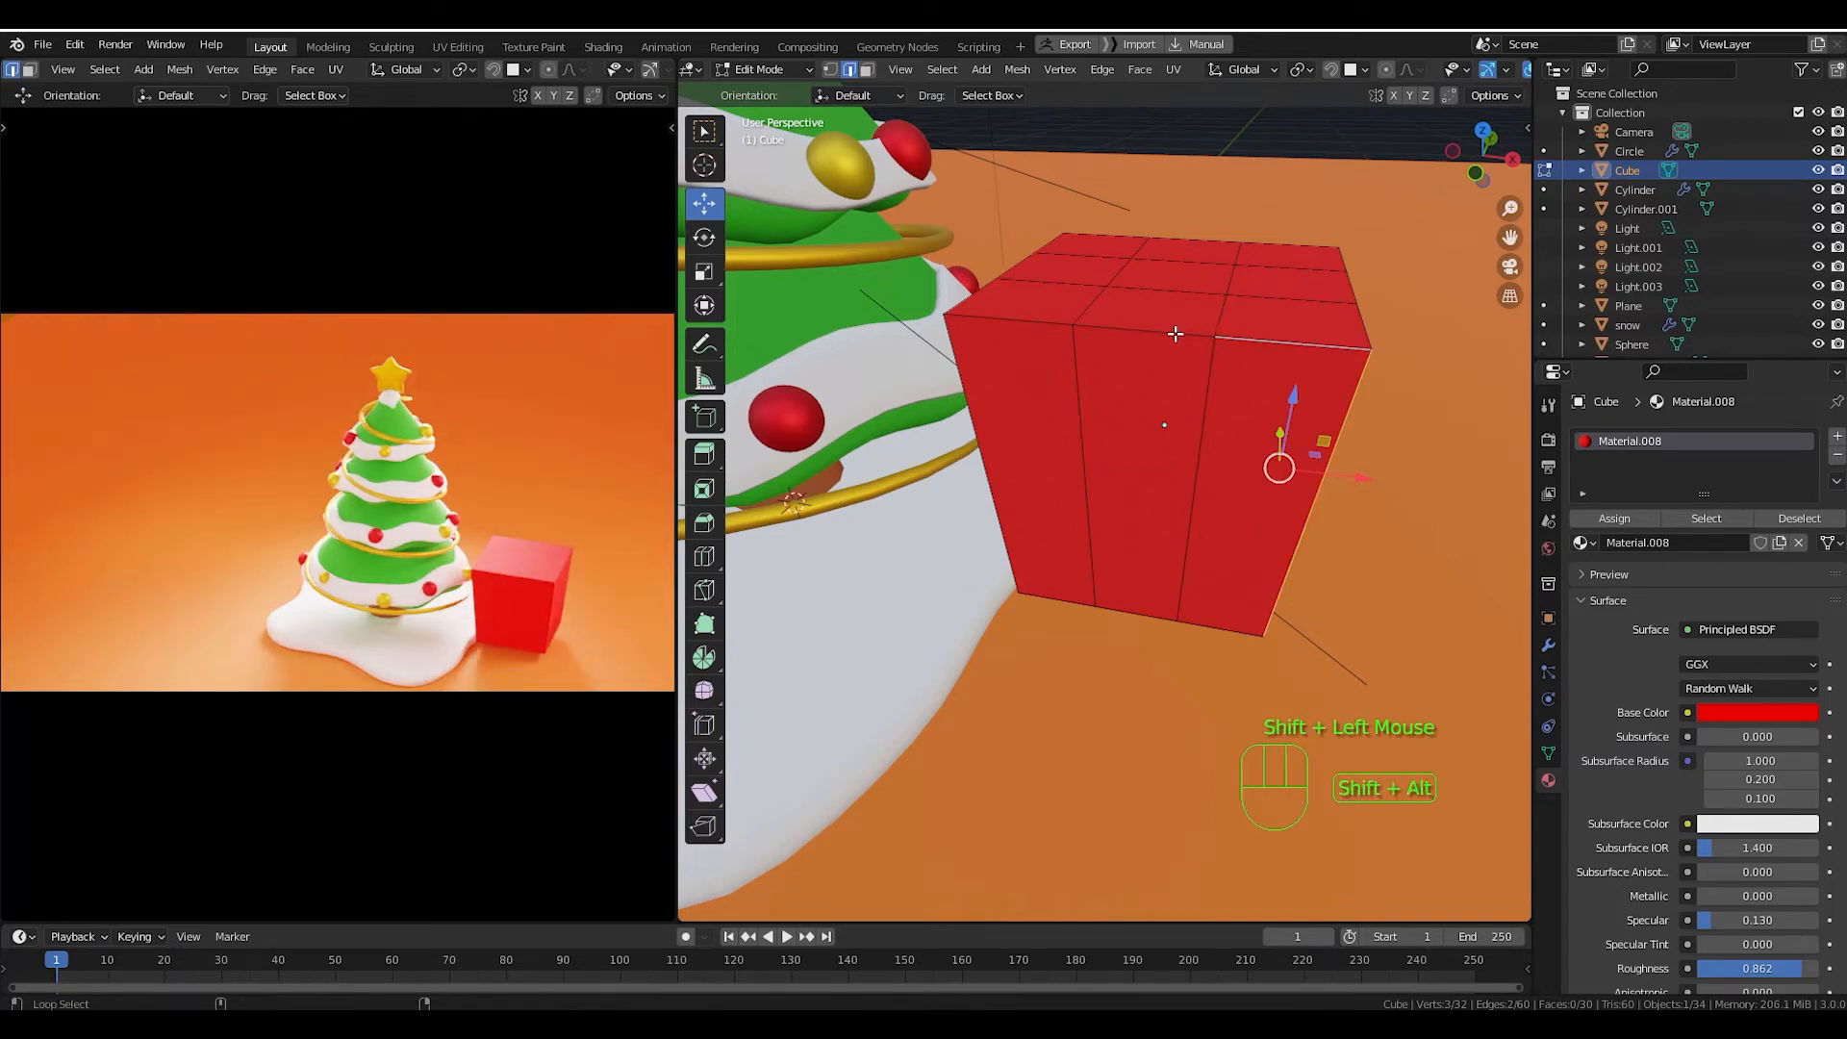
left_click(1175, 334, "alt+shift")
middle_click_drag(1176, 334, 1122, 327)
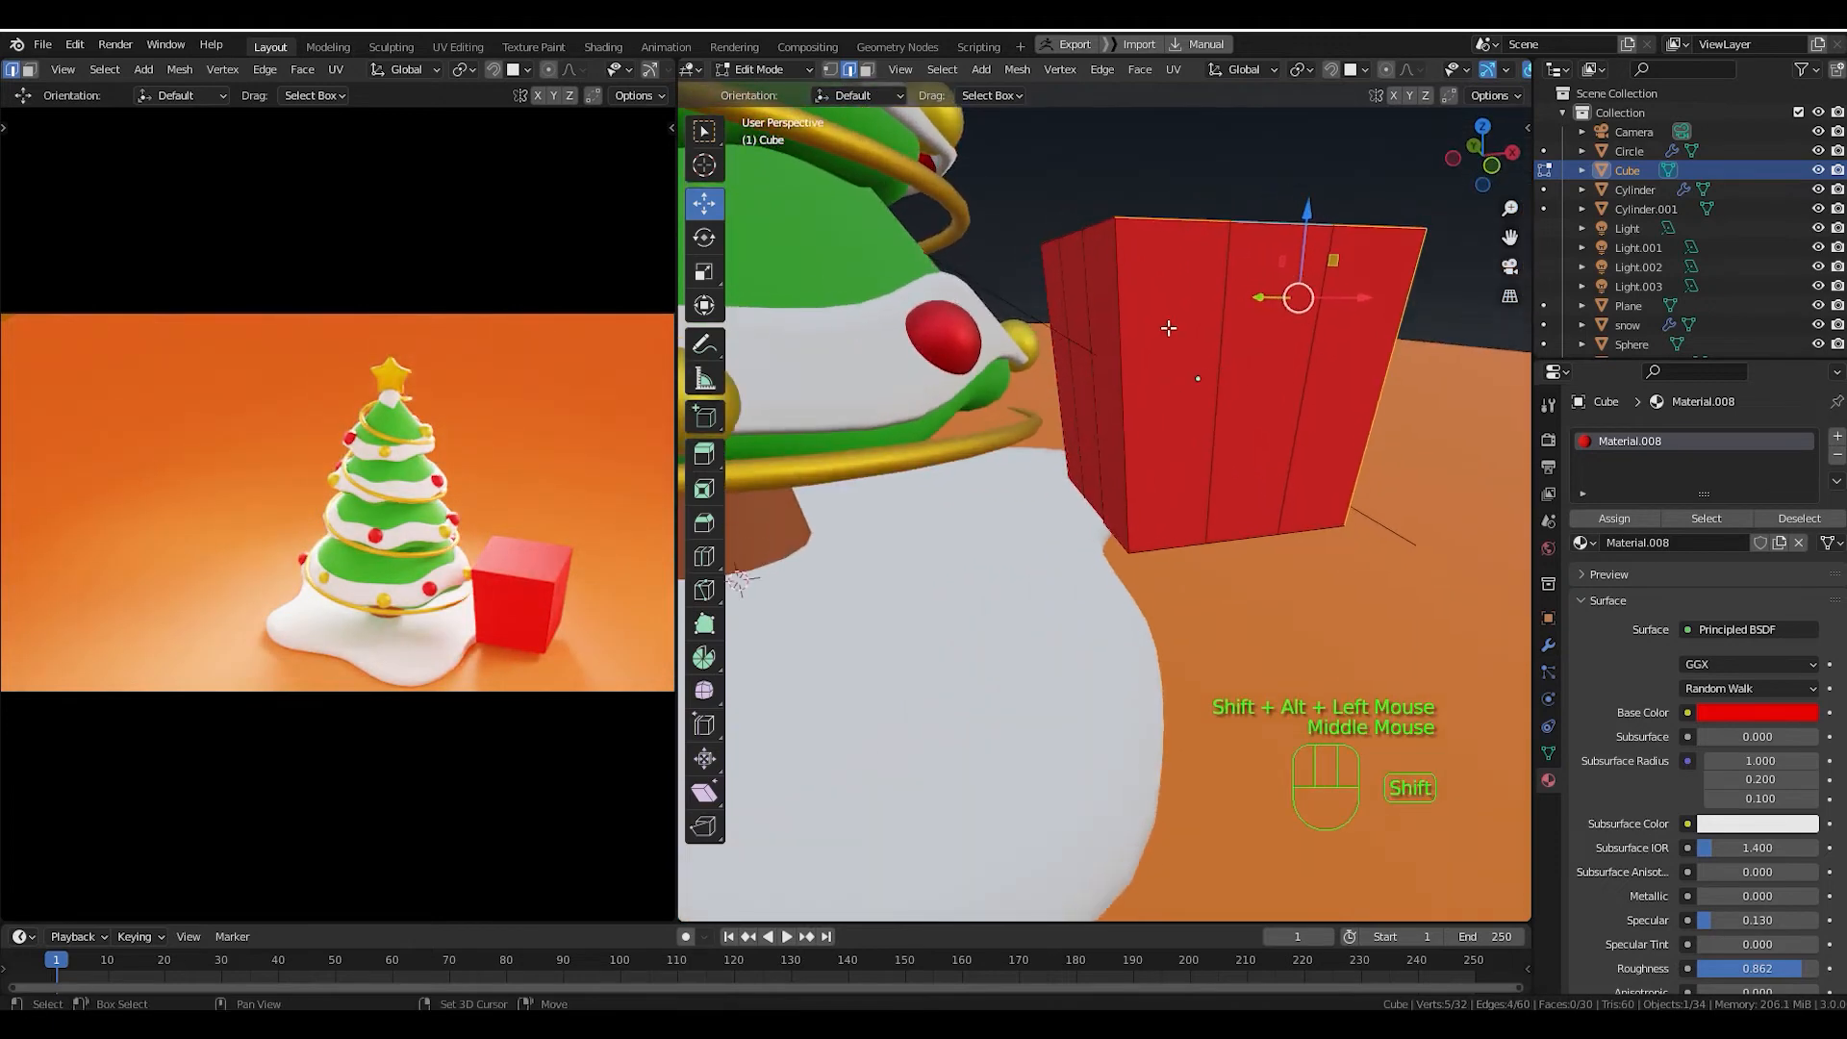
left_click(1122, 327, "alt+shift")
Add the remaining corner edges, top edge rows and two bottom edge rows around the cube's other sides to the selection.
middle_click_drag(1159, 422, 1047, 541)
left_click(1206, 474, "alt+shift")
left_click(1124, 476, "alt+shift")
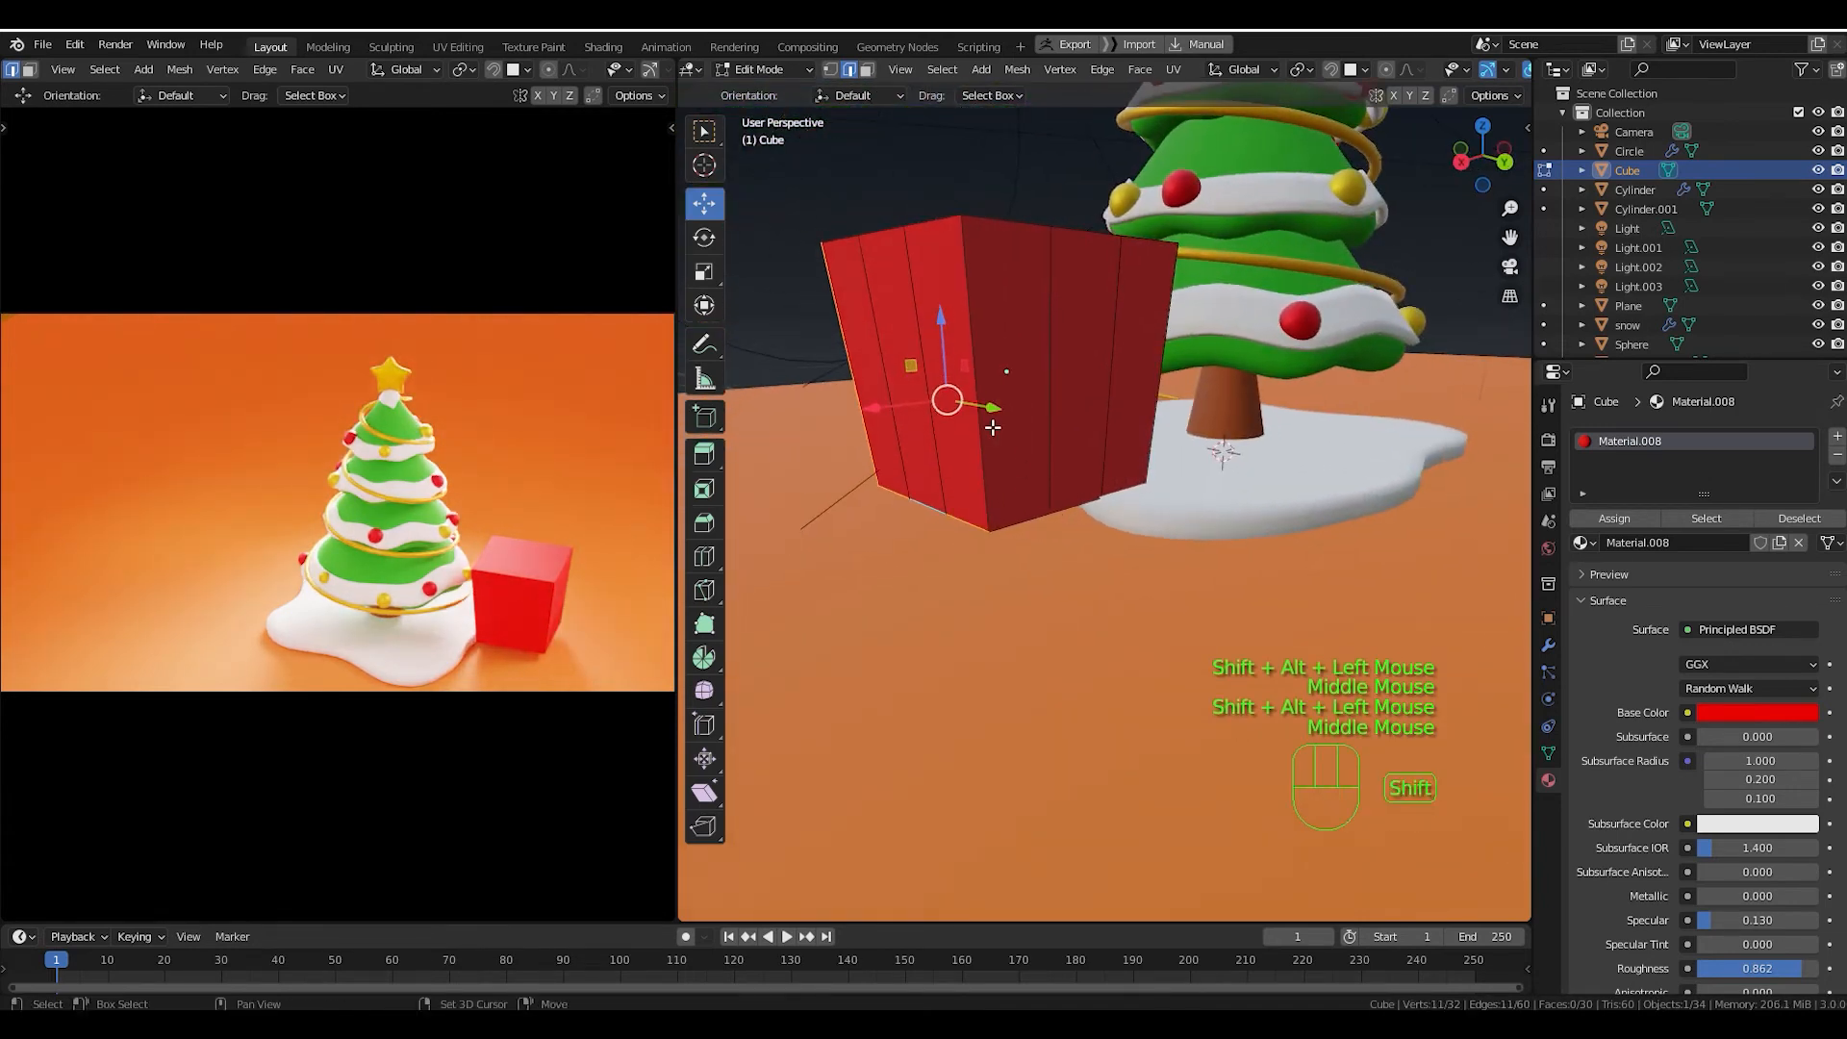
left_click(990, 428, "alt+shift")
middle_click_drag(1056, 450, 1193, 394)
left_click(1064, 478, "alt+shift")
left_click(1070, 404, "alt+shift")
left_click(1063, 380, "alt+shift")
left_click(1157, 348, "alt+shift")
scroll(1193, 394, "up", 2)
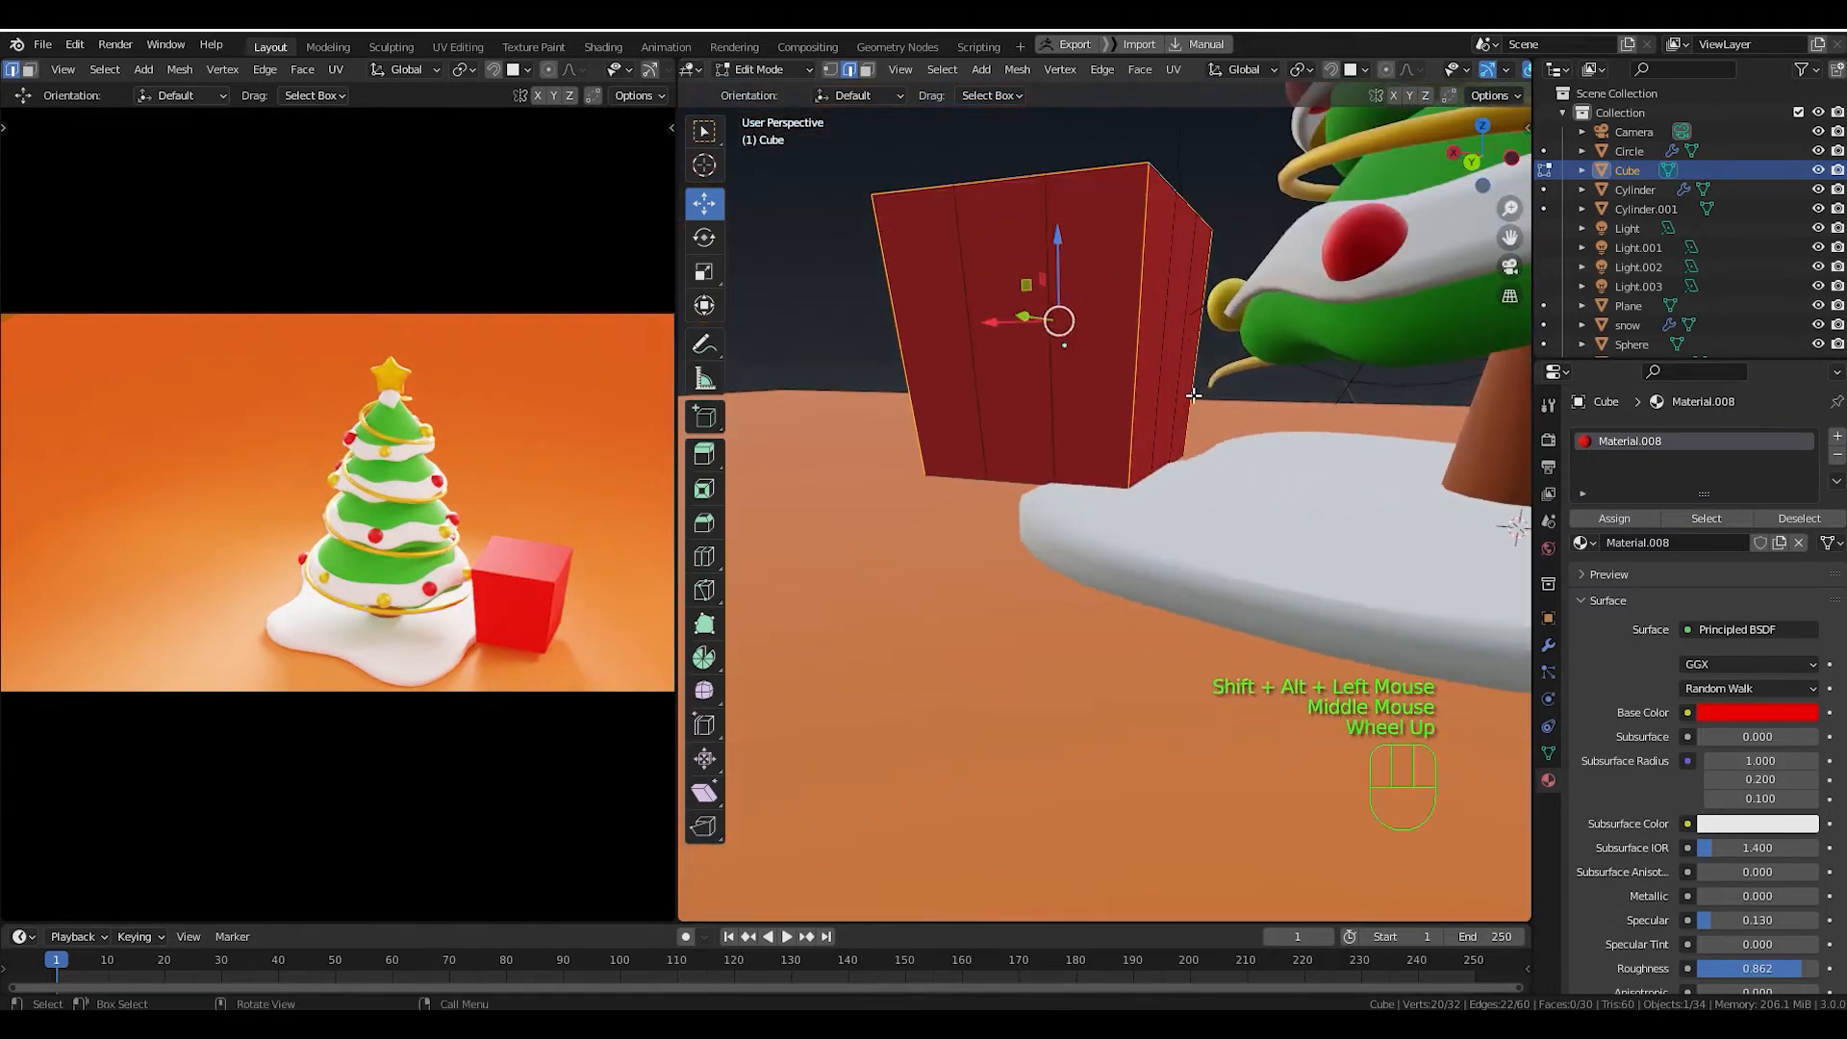
Turn on X-ray and add the two still unselected bottom edge rows, completing the selection of the cube's outer edges.
middle_click_drag(1493, 71, 1296, 77)
left_click(1408, 69)
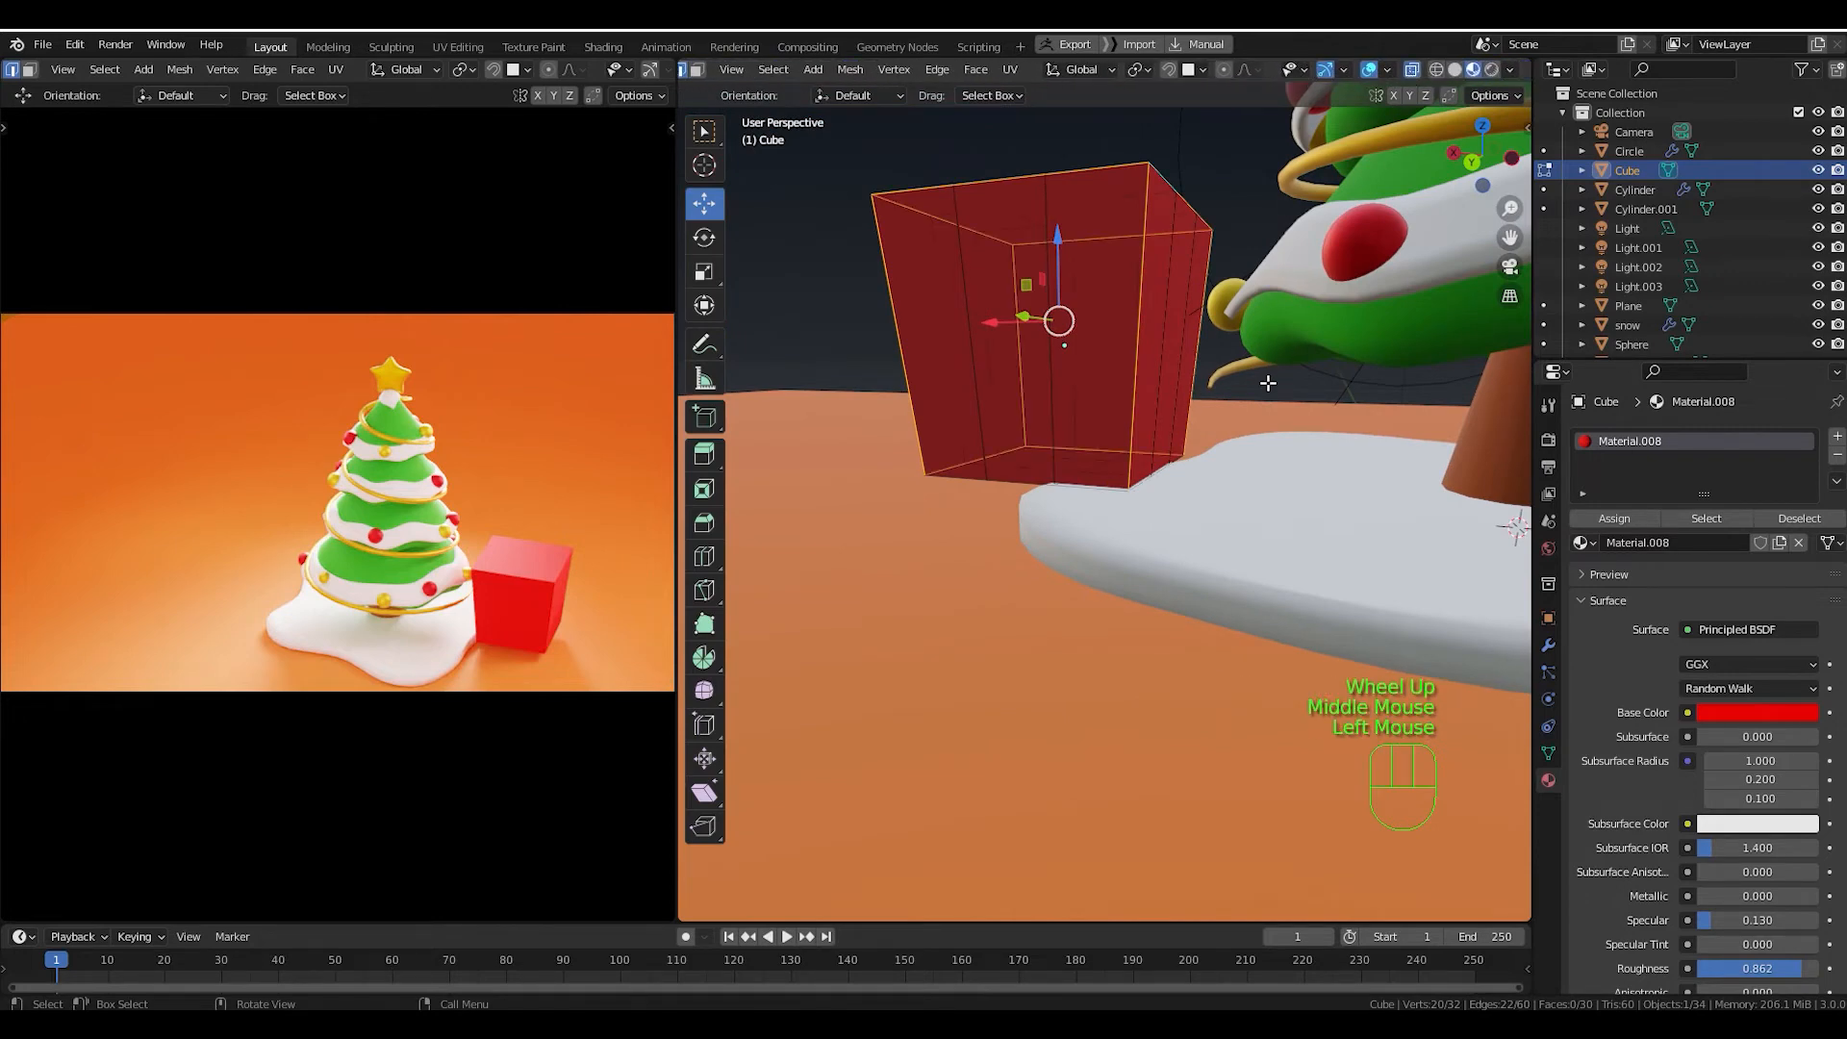
middle_click_drag(1212, 423, 1162, 475)
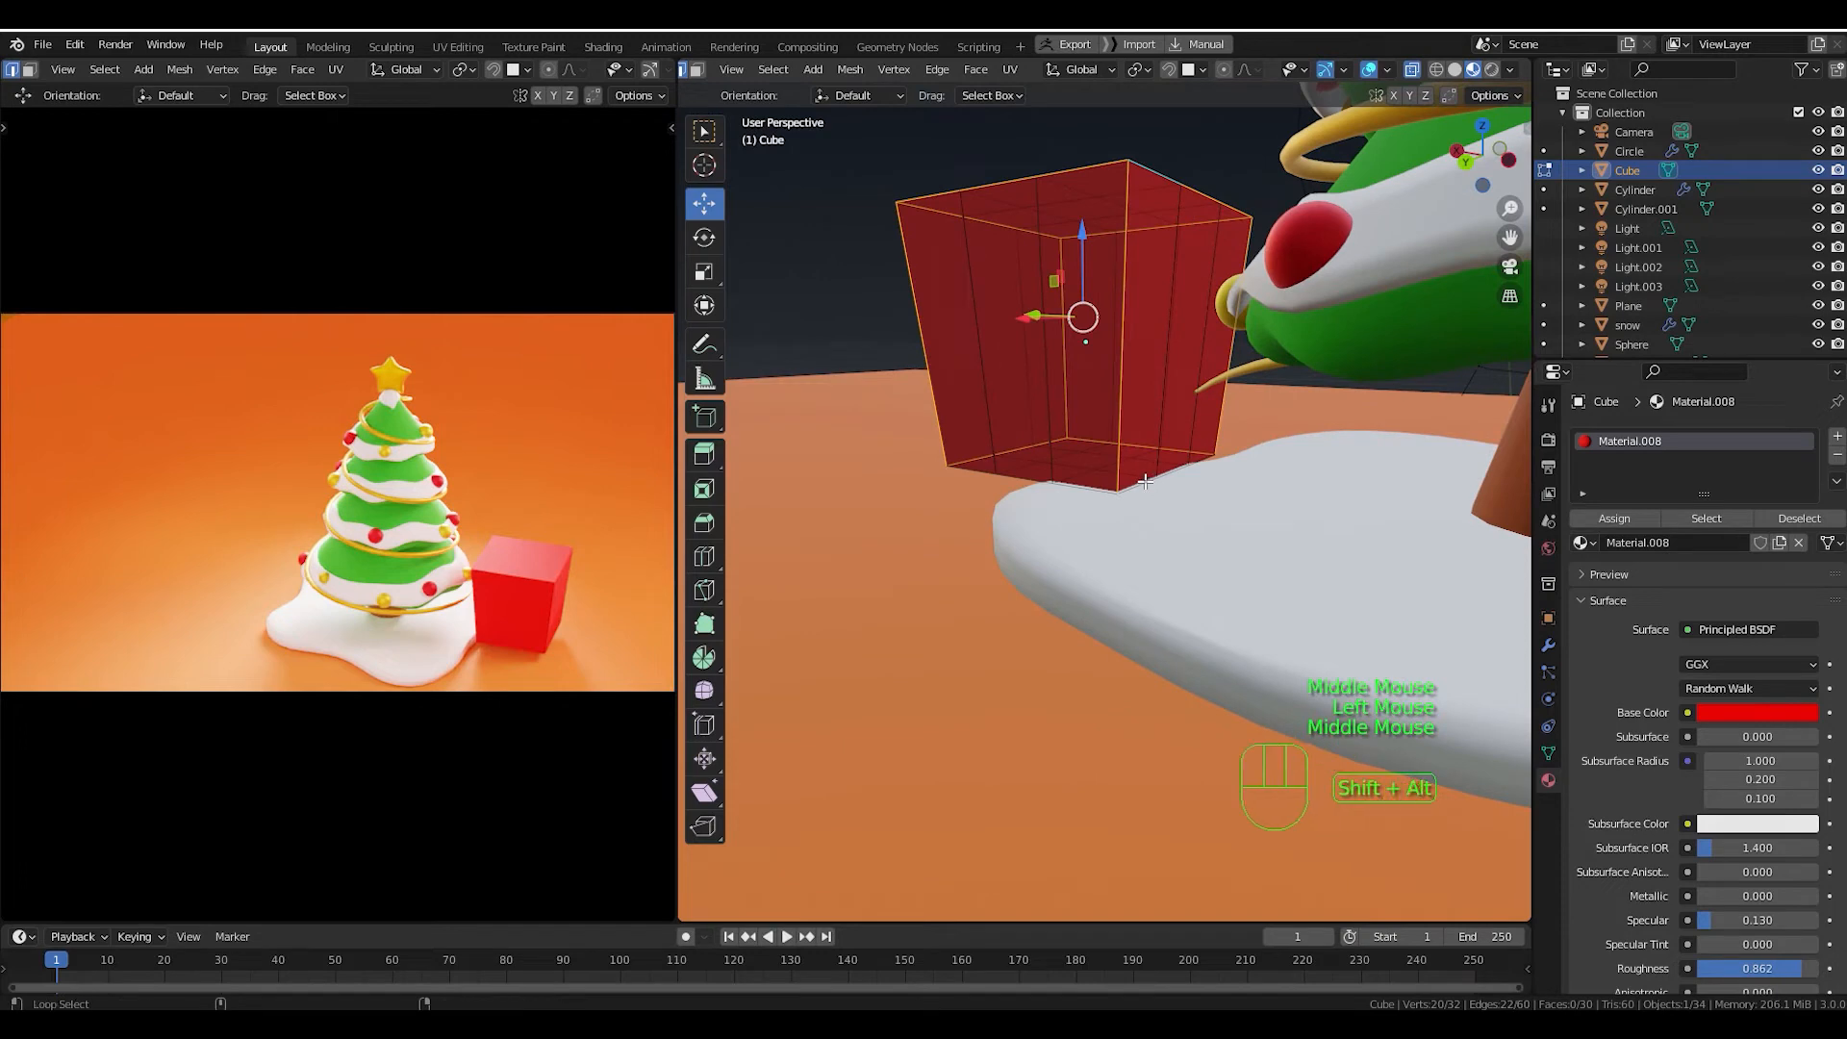
left_click(1145, 483, "alt+shift")
middle_click_drag(1145, 484, 1325, 517)
left_click(1013, 489, "alt+shift")
scroll(1247, 465, "down", 2)
scroll(1247, 466, "down", 2)
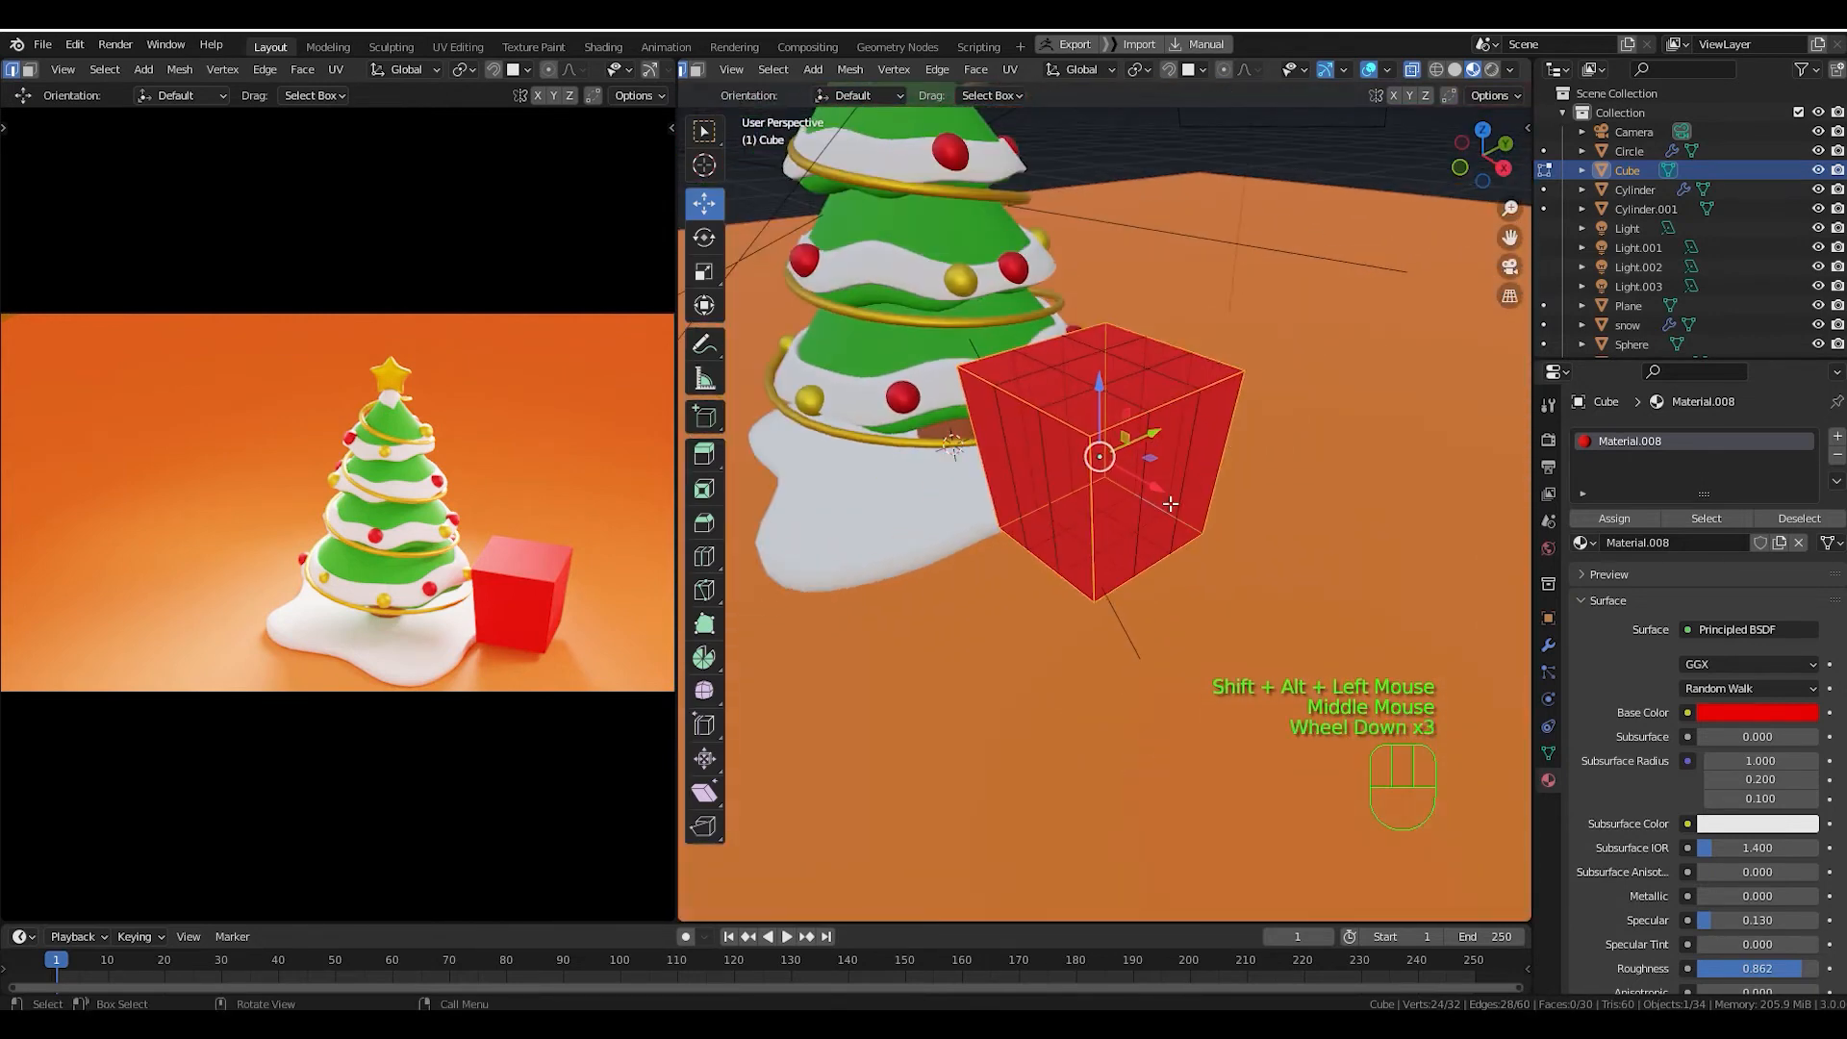
Turn off X-ray and bevel the selected outer edges of the cube with 2 segments and a width of about 0.056 m.
middle_click_drag(1246, 466, 1314, 310)
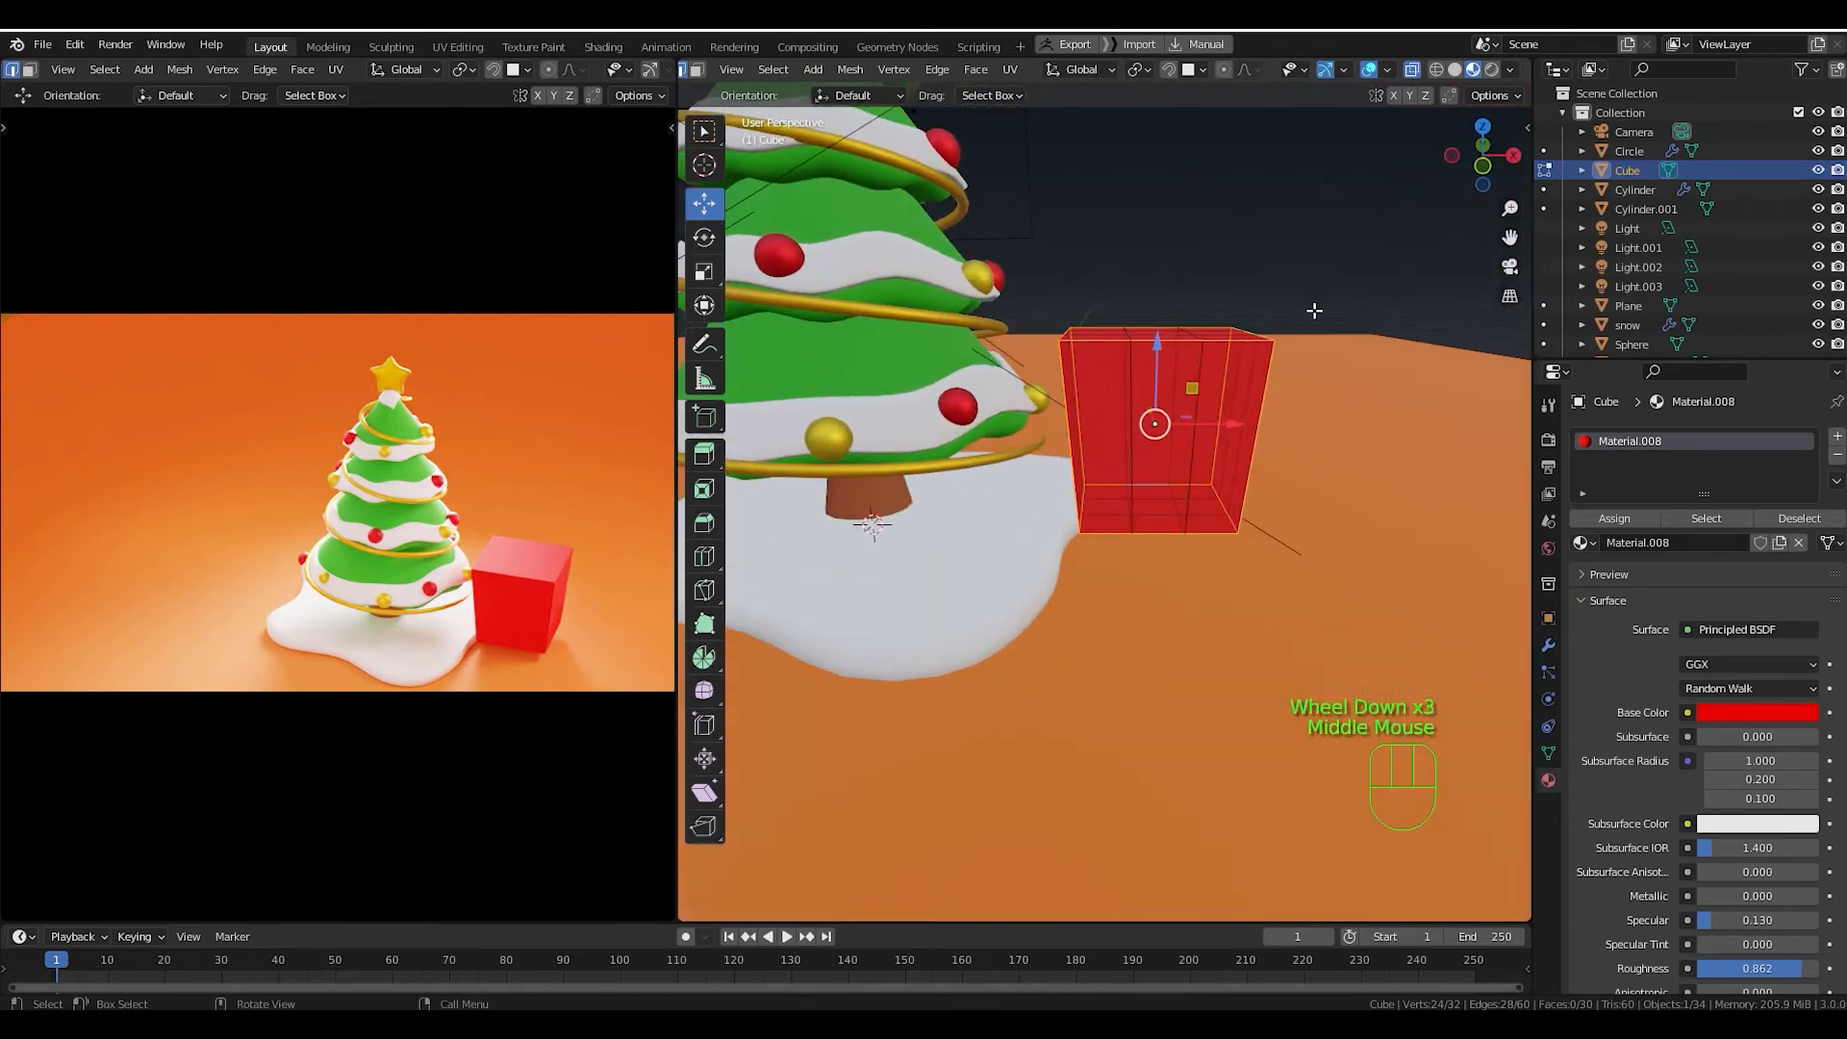
left_click(1411, 69)
middle_click_drag(1193, 476, 1176, 488)
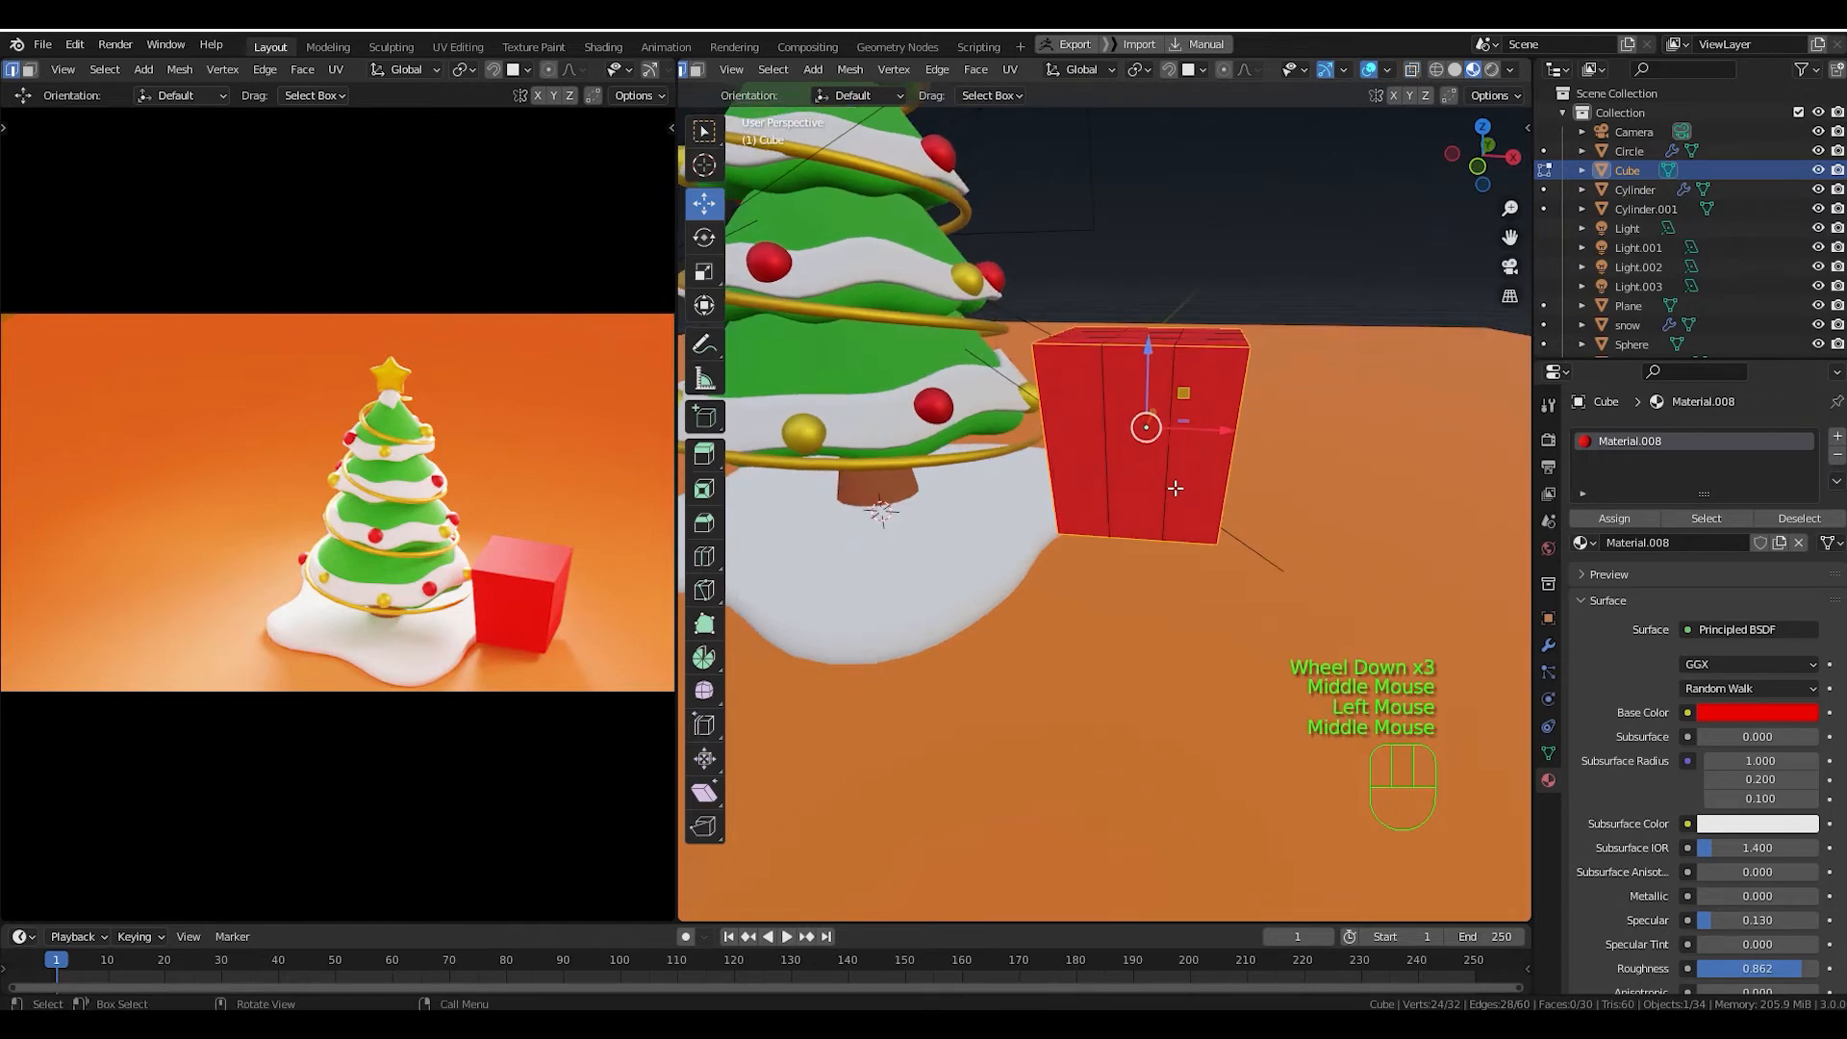
scroll(1176, 488, "up", 3)
scroll(1180, 498, "down", 1)
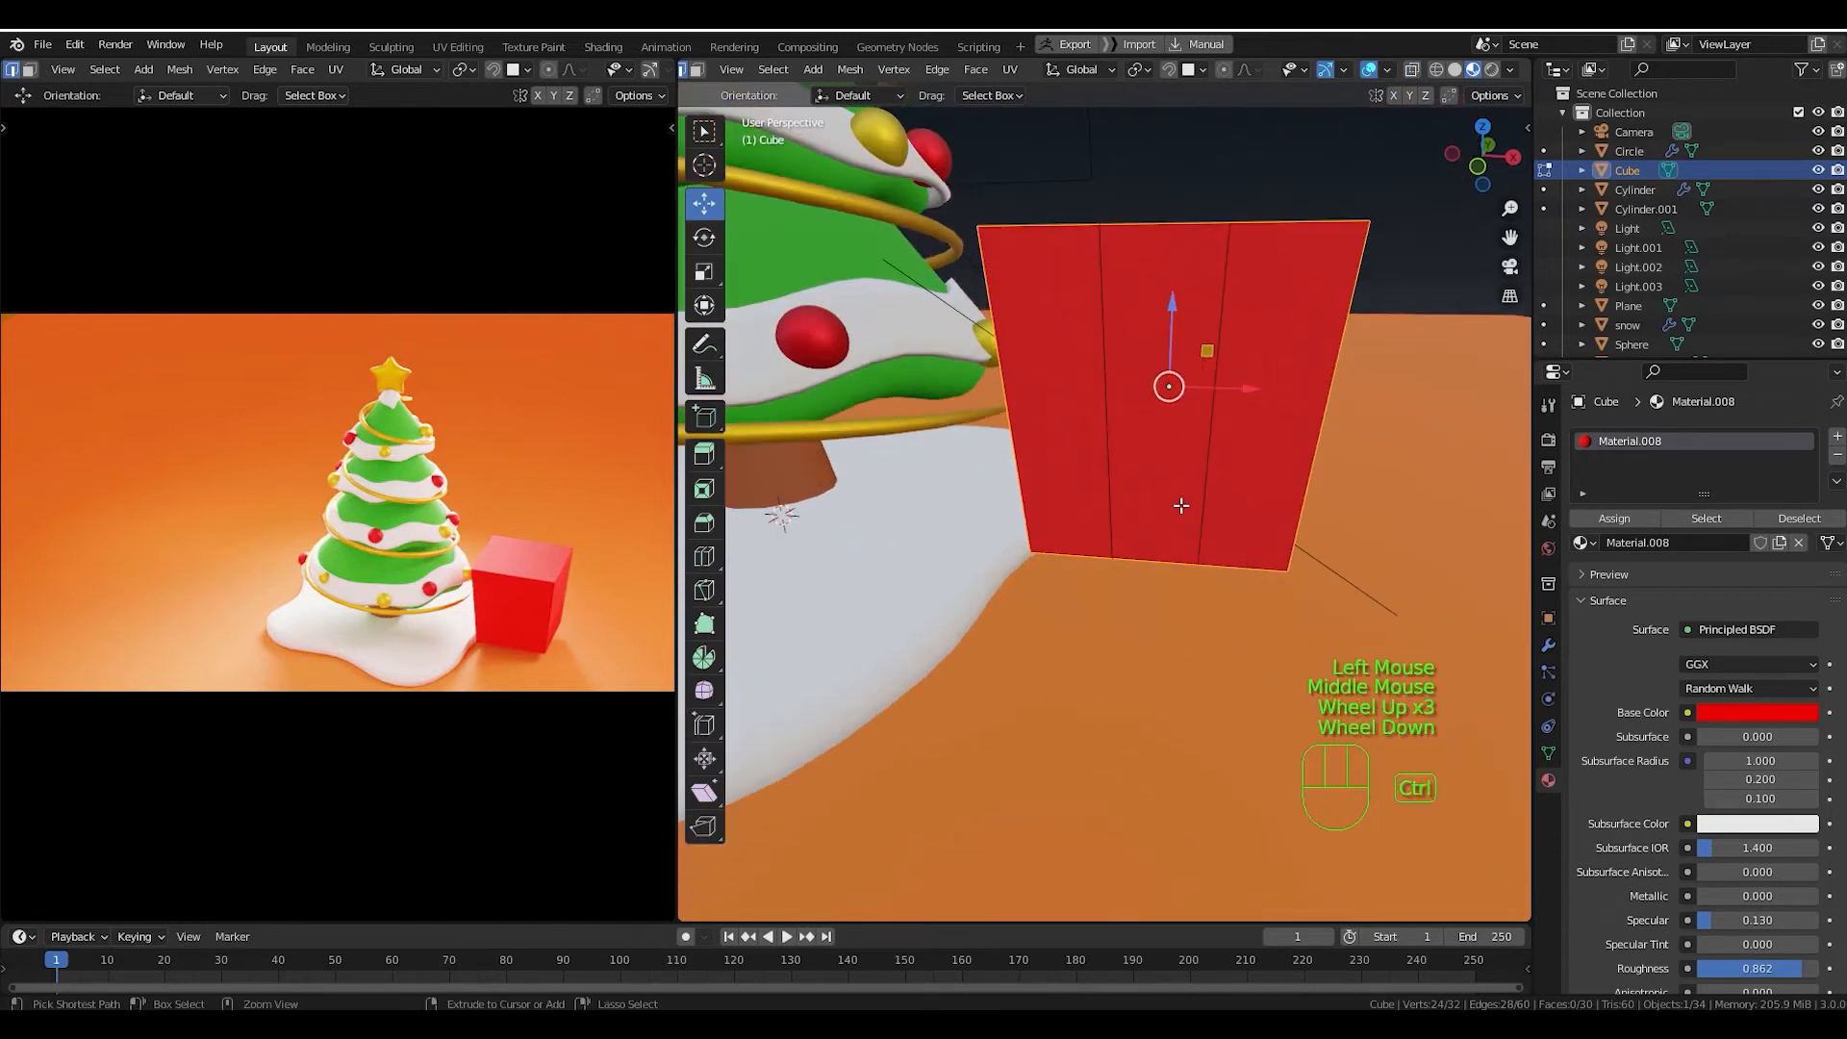
key("ctrl+b")
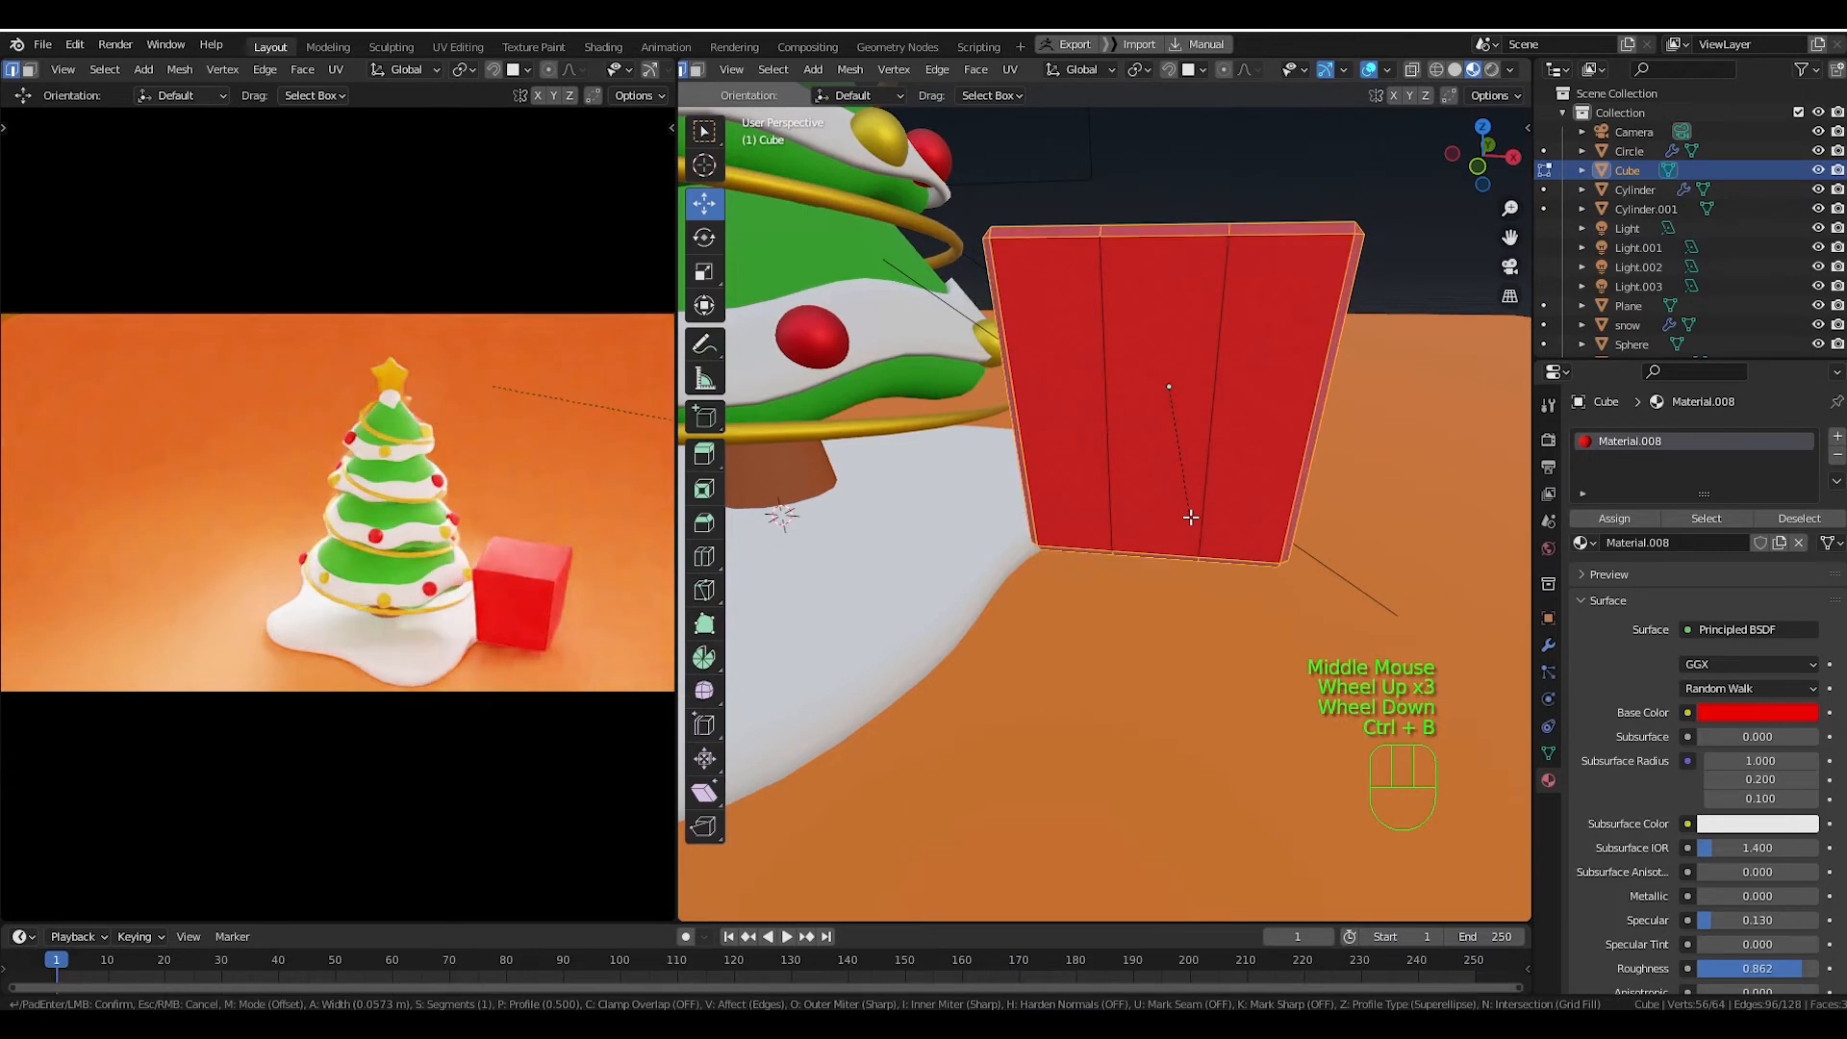
scroll(1191, 520, "up", 1)
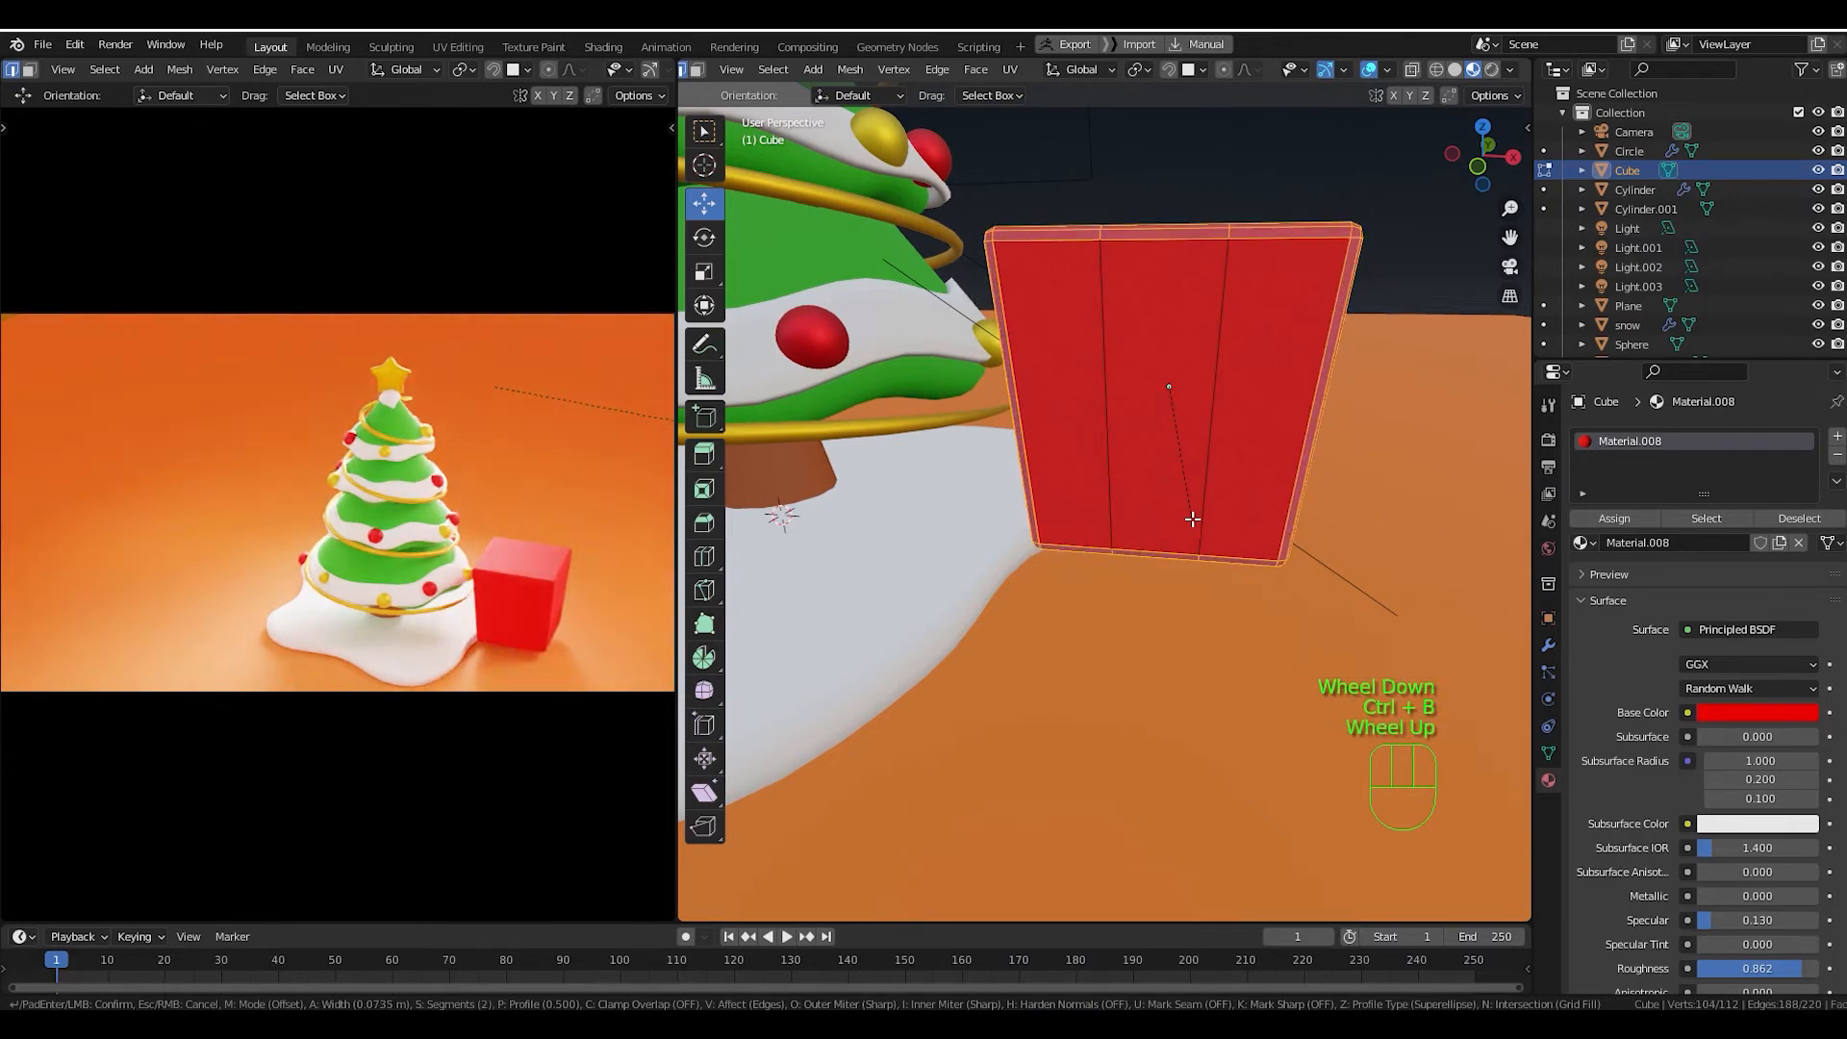
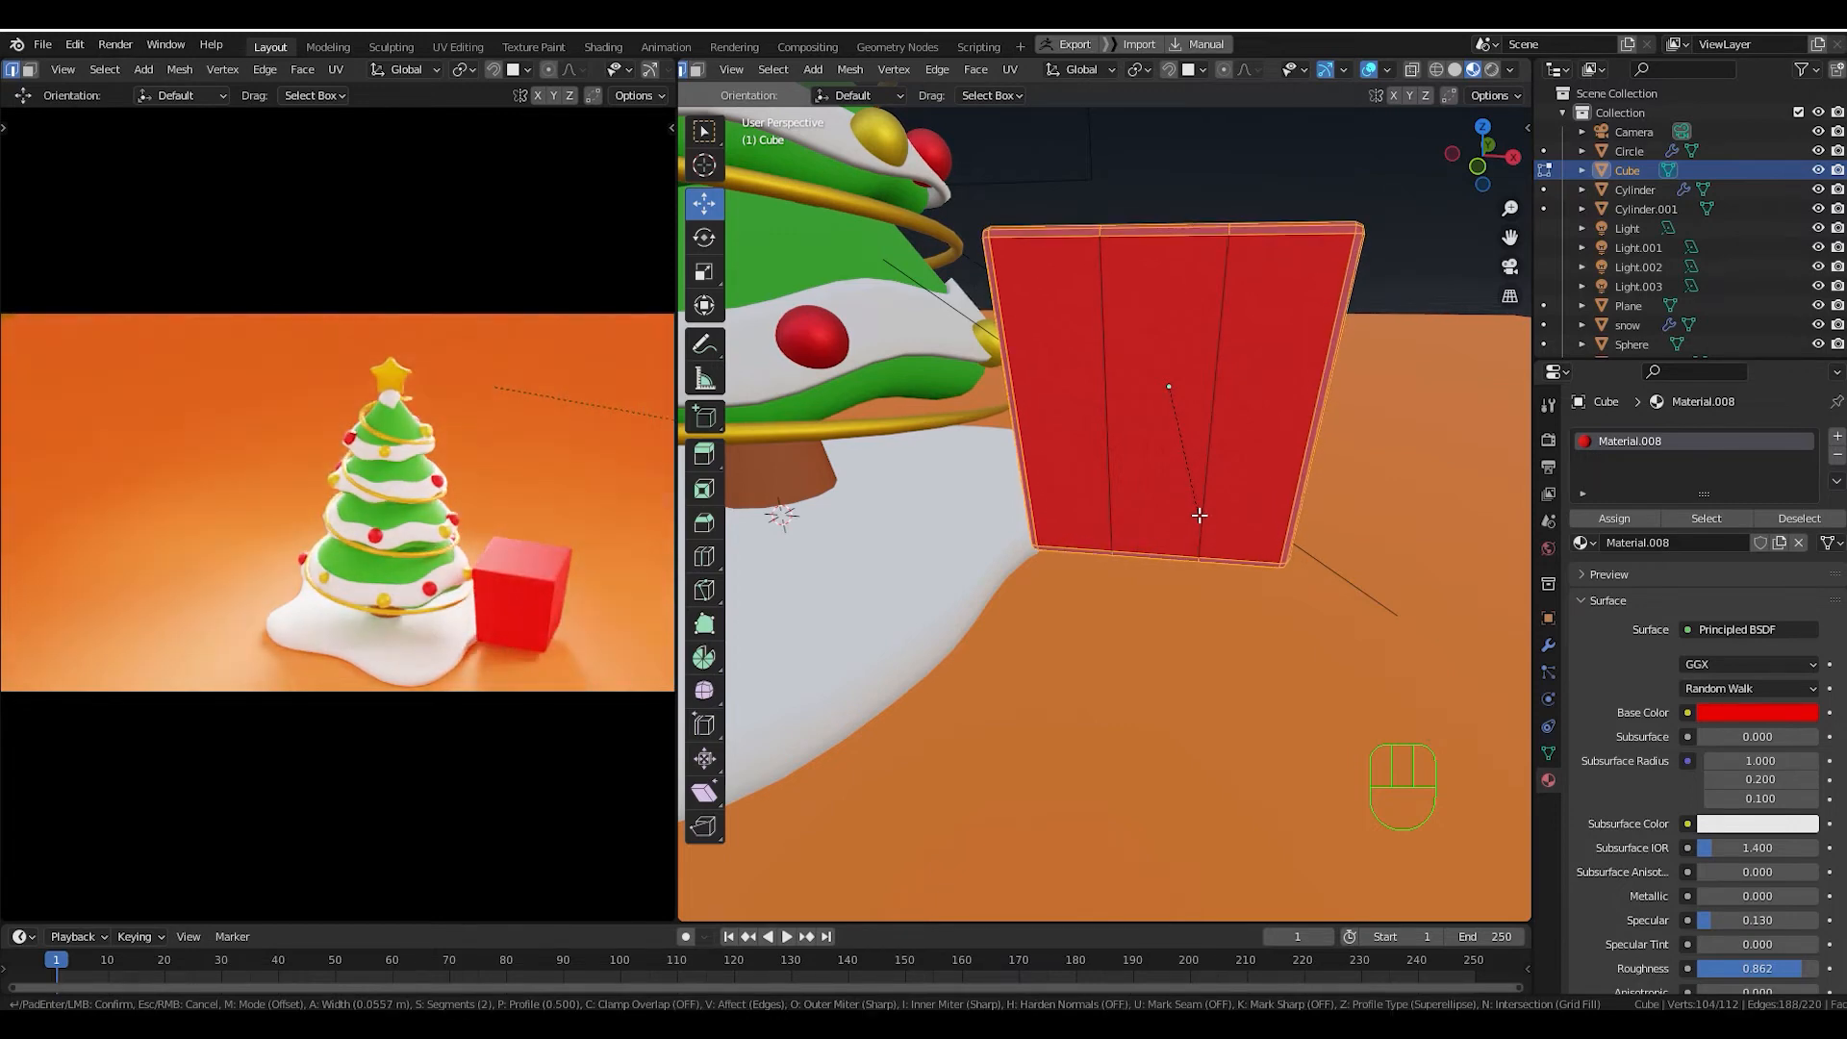
left_click(1198, 515)
middle_click_drag(1318, 430, 1236, 478)
scroll(1246, 447, "down", 2)
left_click(765, 525)
scroll(1193, 452, "up", 2)
scroll(1167, 457, "down", 2)
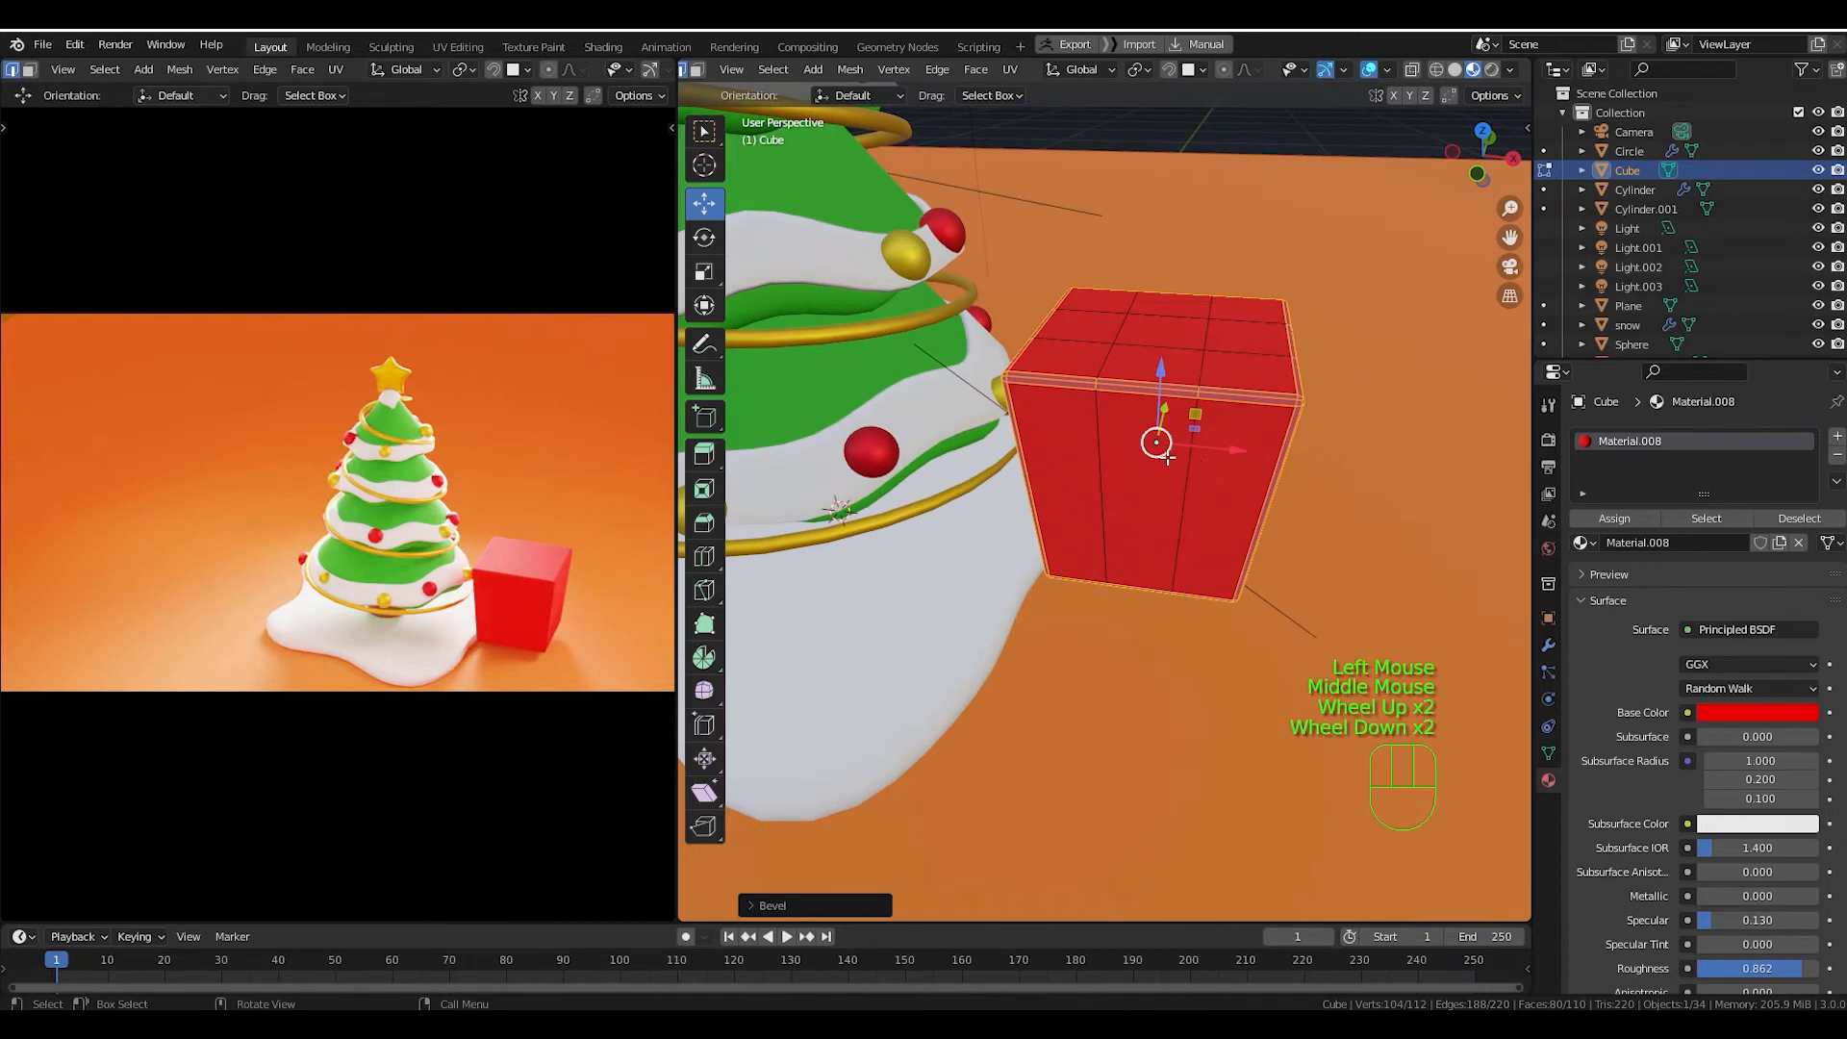
In face selection mode, select the two crossing middle face loops around the box and add a second material slot.
left_click(698, 70)
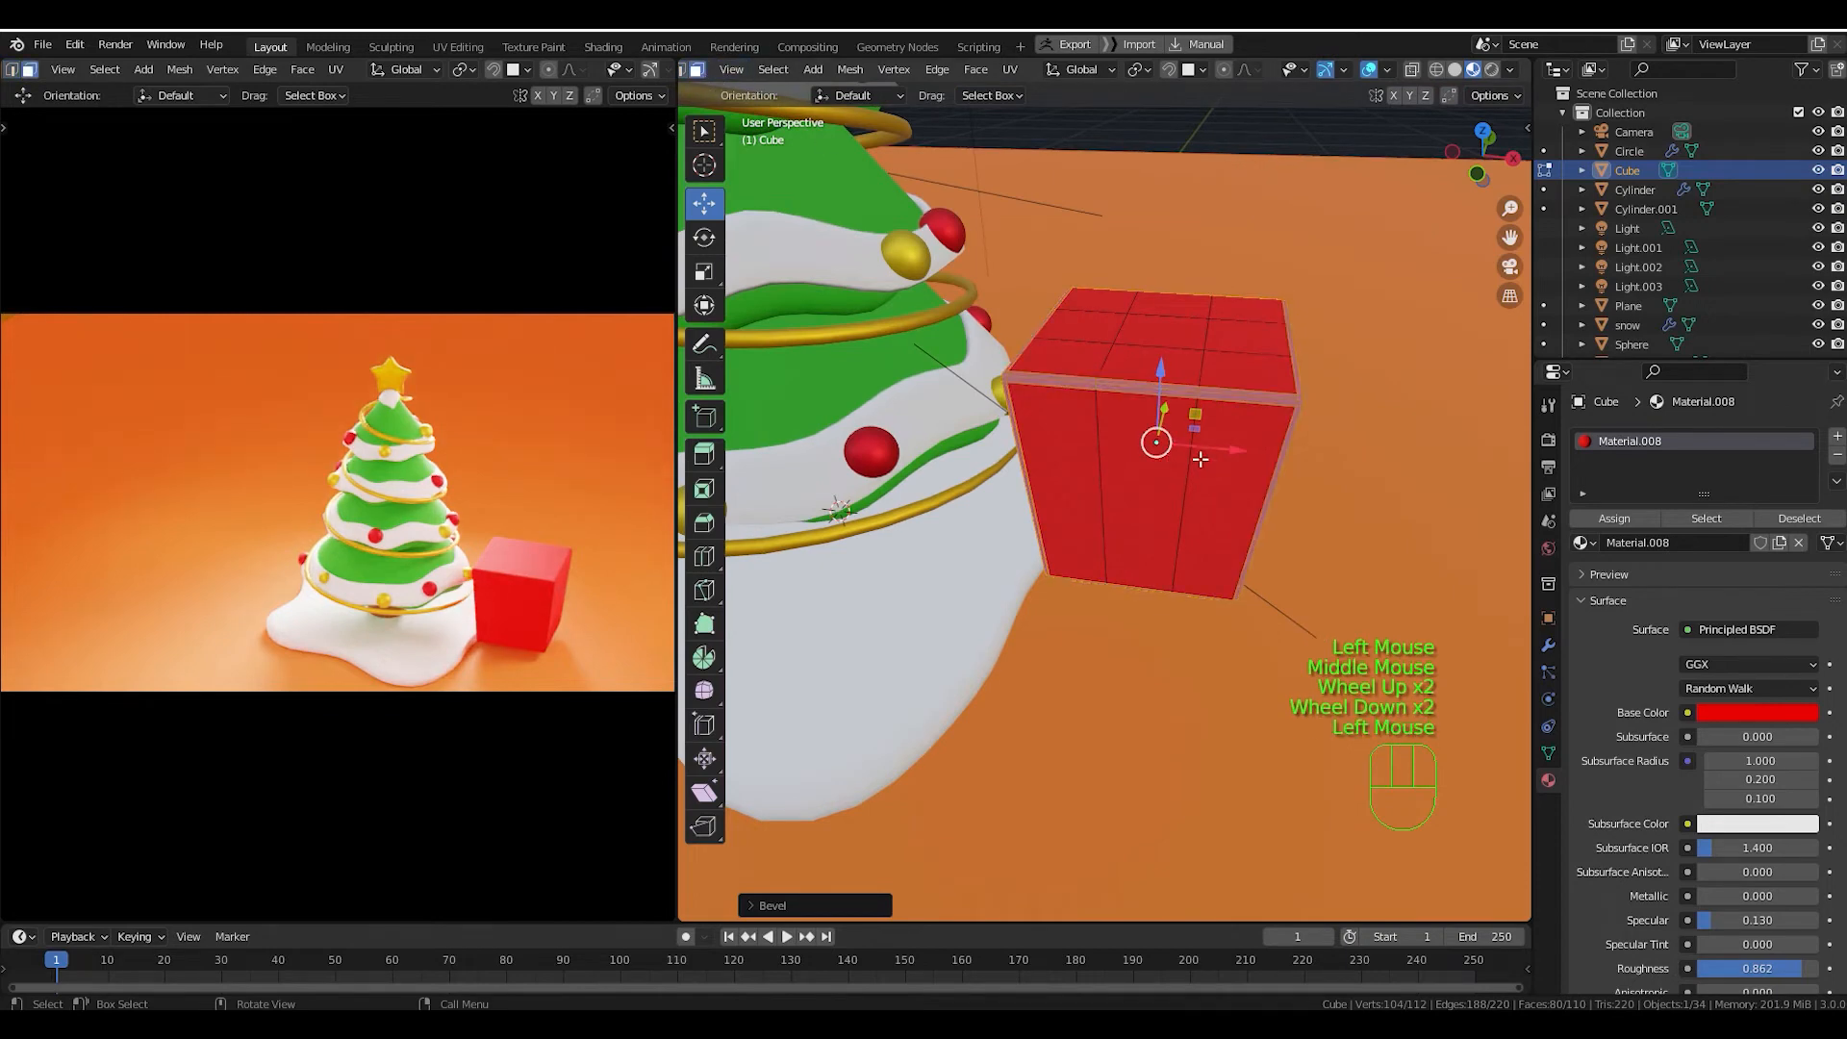
mouse_move(1162, 424)
middle_mouse_down("shift")
mouse_move(1222, 421)
mouse_move(1189, 439)
middle_mouse_up("shift")
scroll(1238, 417, "up", 1)
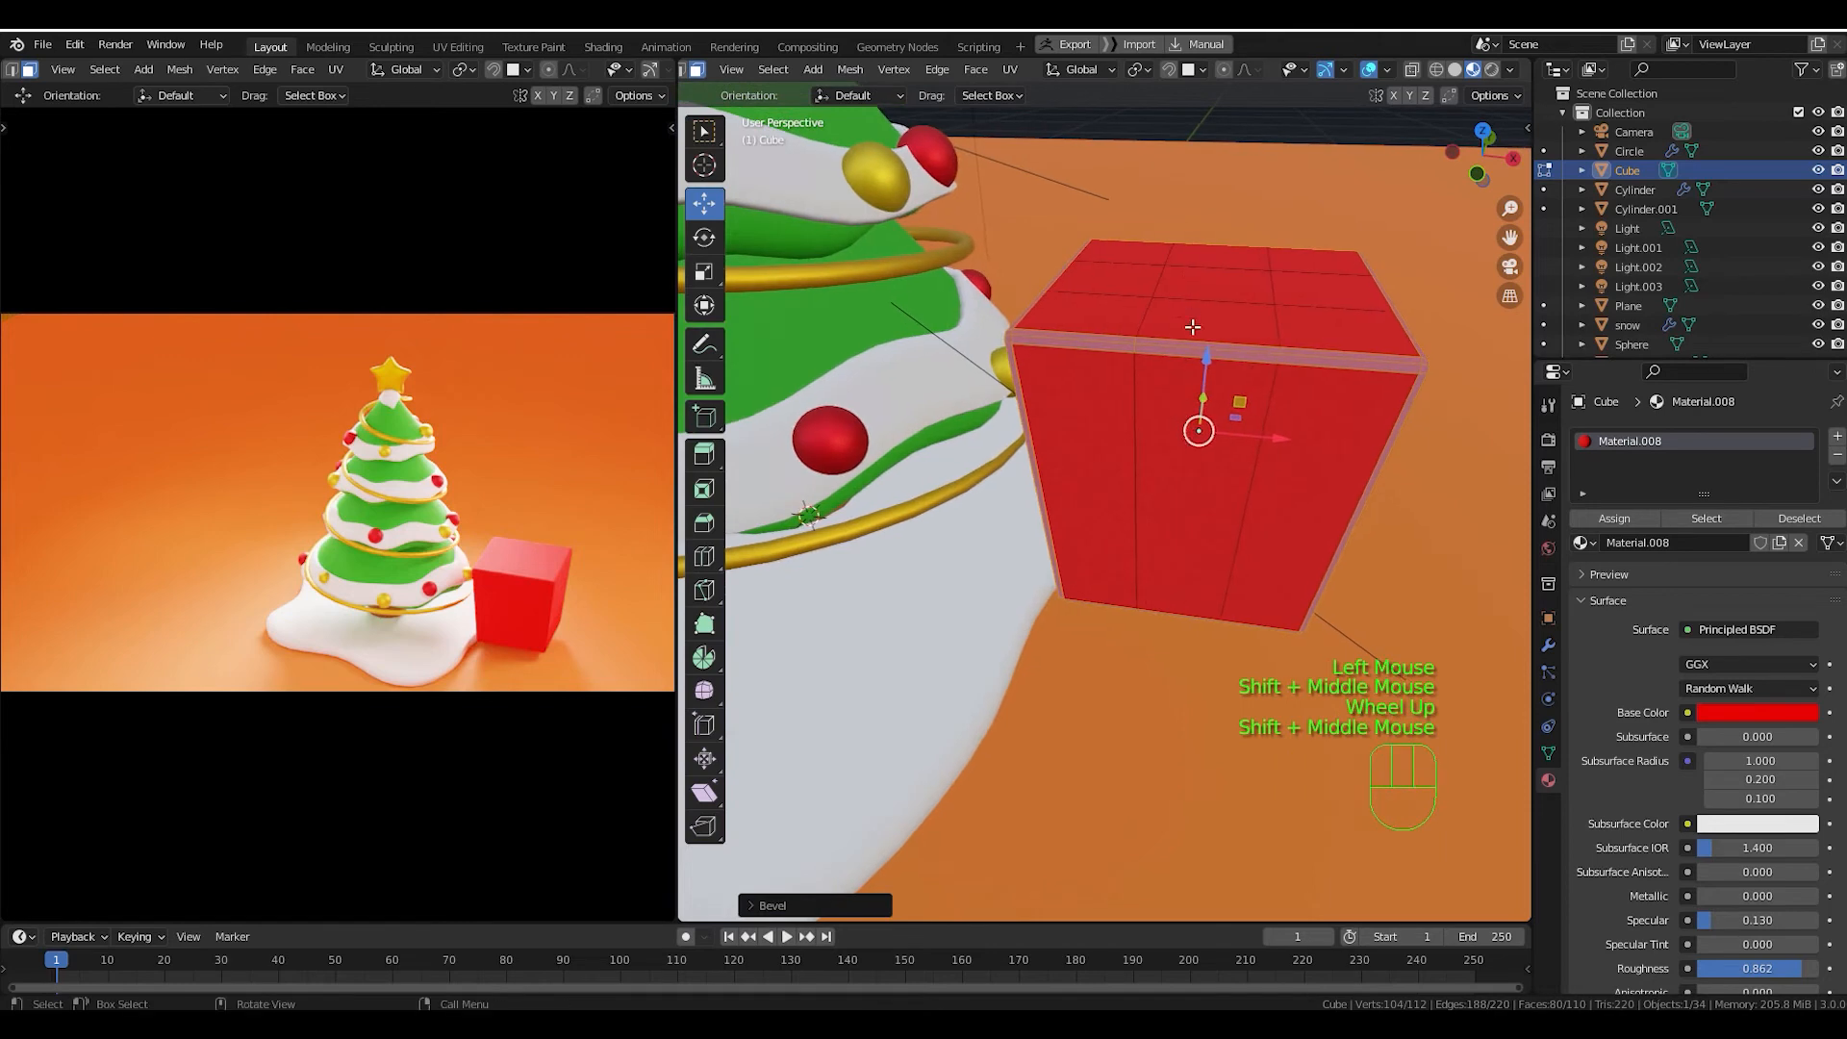
left_click(1210, 450)
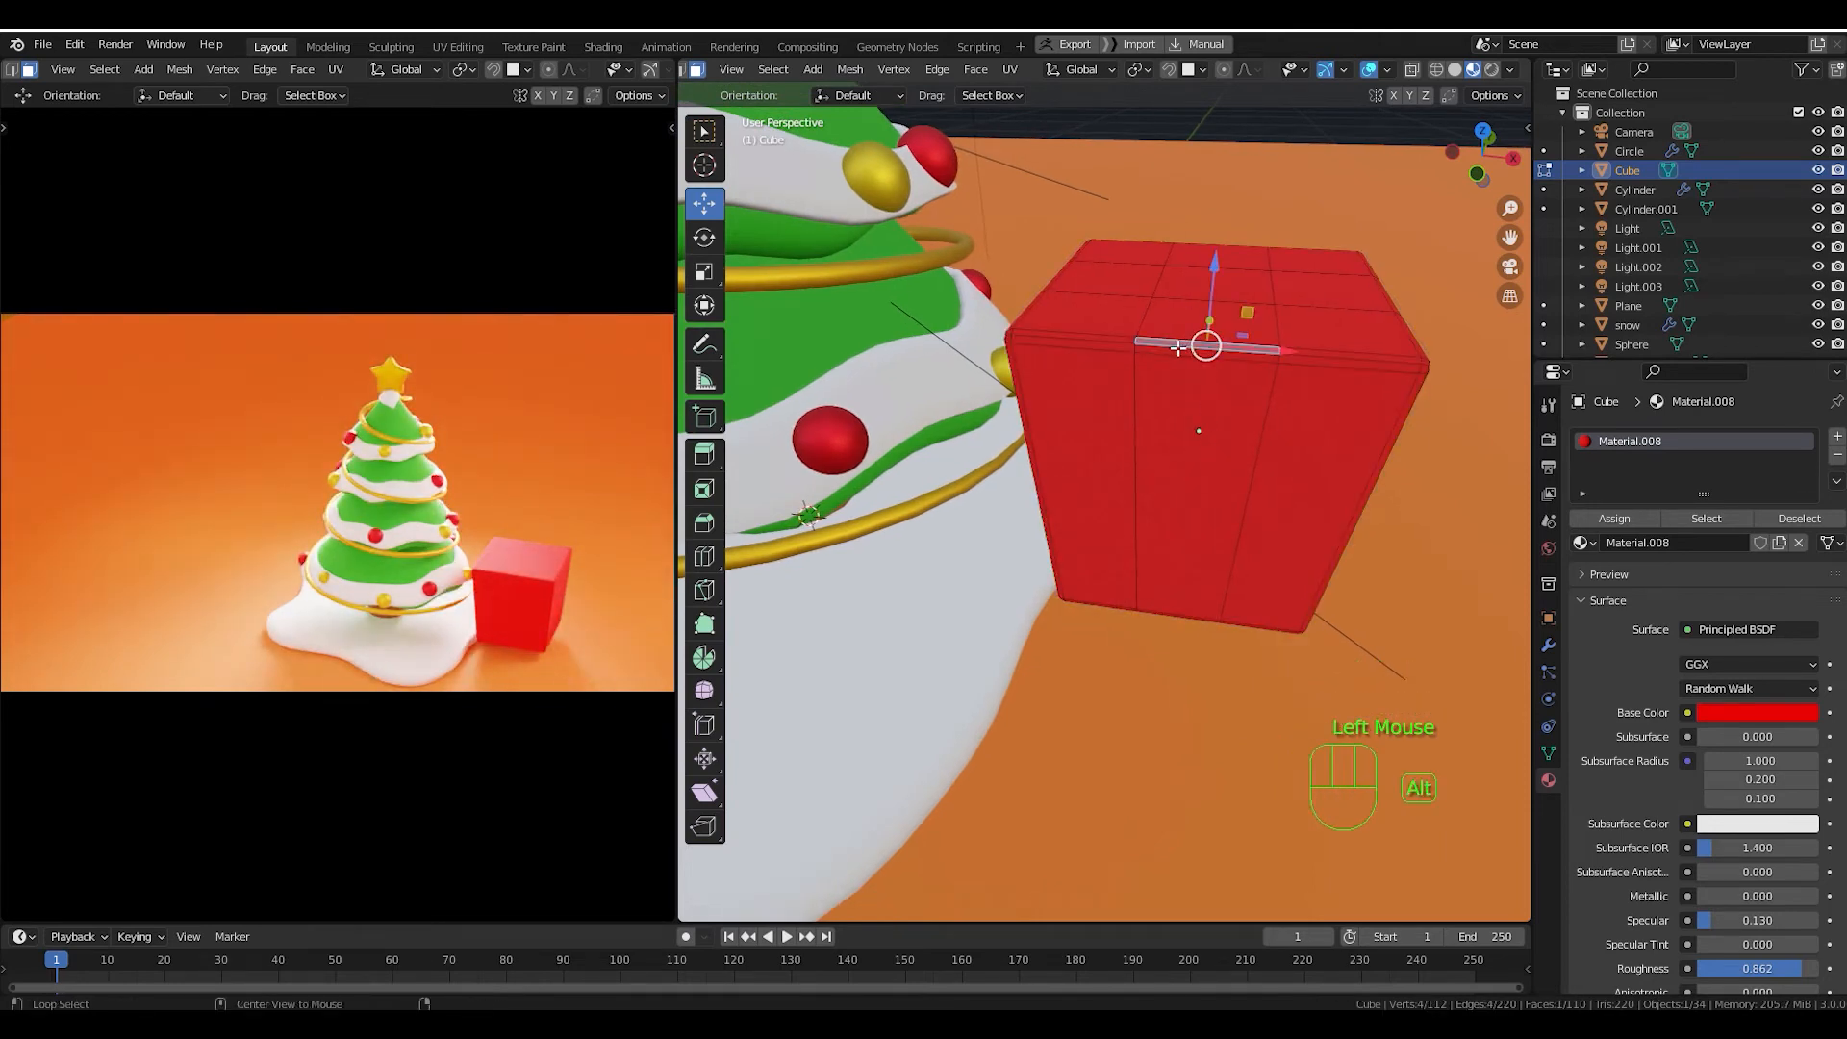
left_click(1226, 422, "alt")
middle_click_drag(1230, 424, 1066, 436)
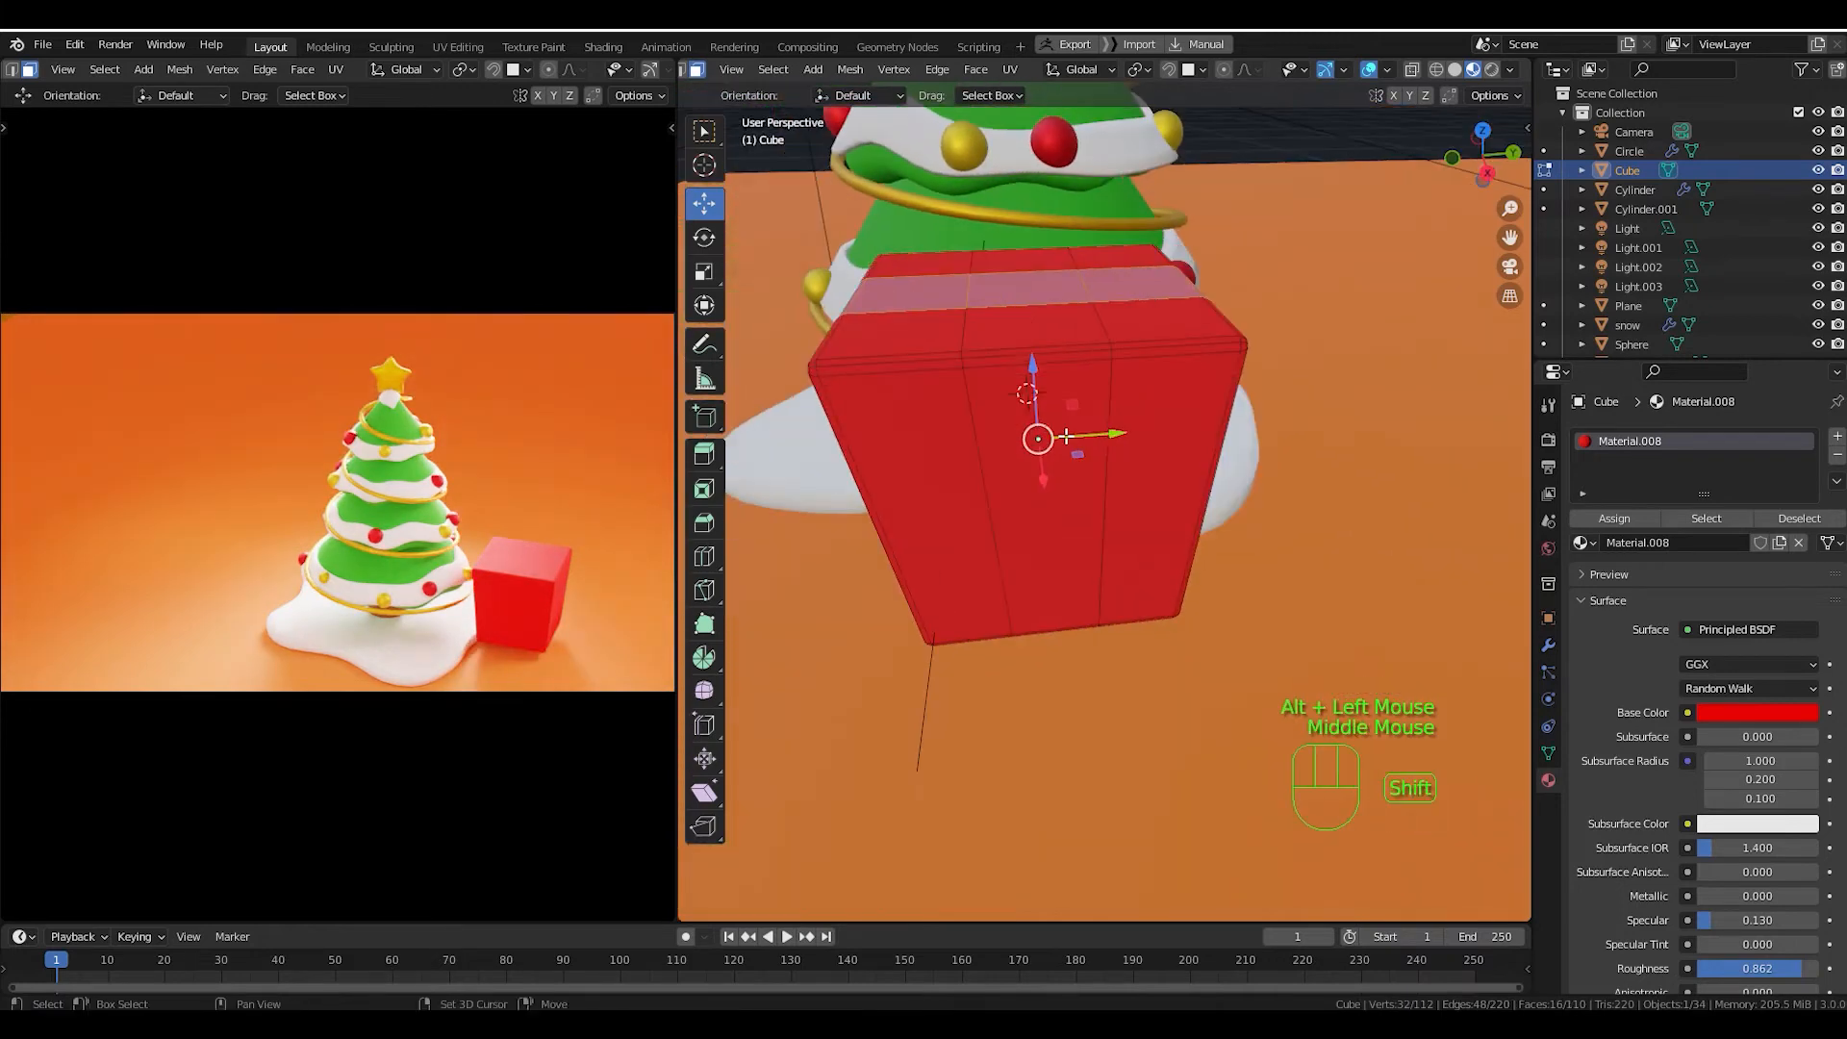
left_click(1059, 354, "alt+shift")
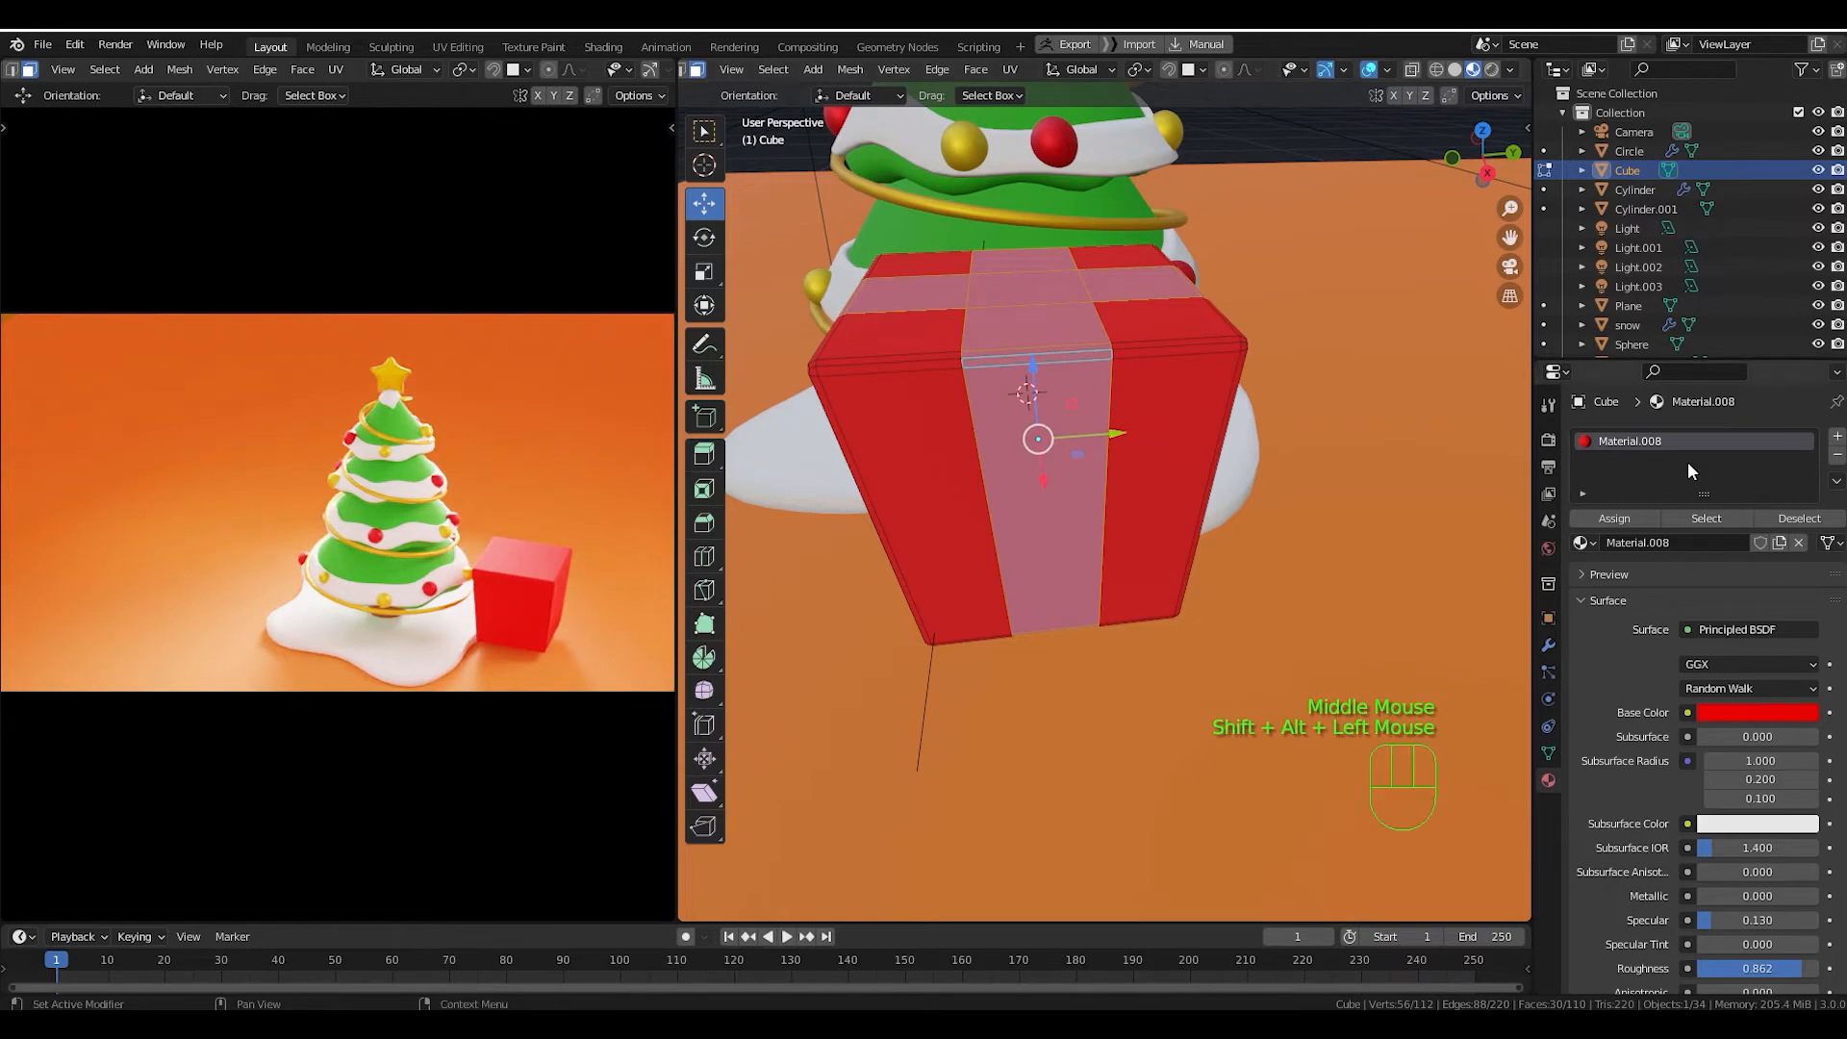
left_click(1835, 438)
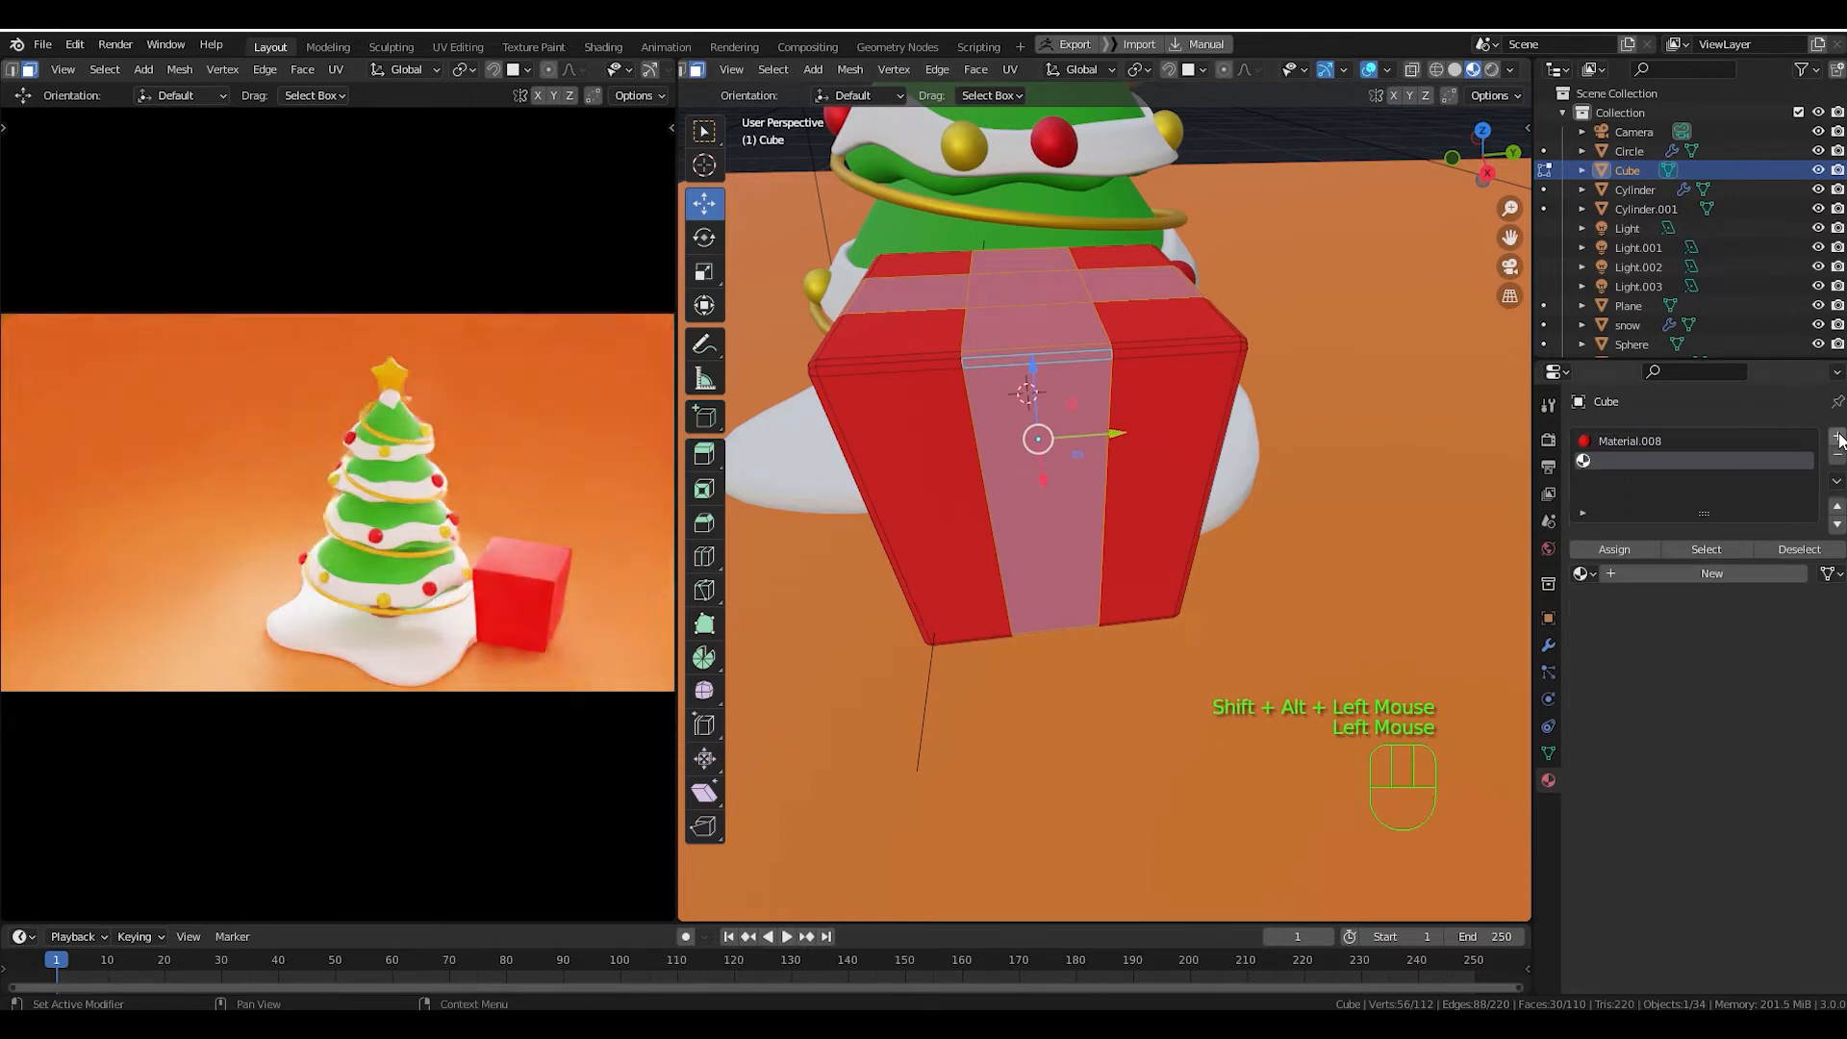
Create a new material in the second slot, assign it to the selected ribbon faces and set its base colour to magenta-purple.
left_click(1708, 573)
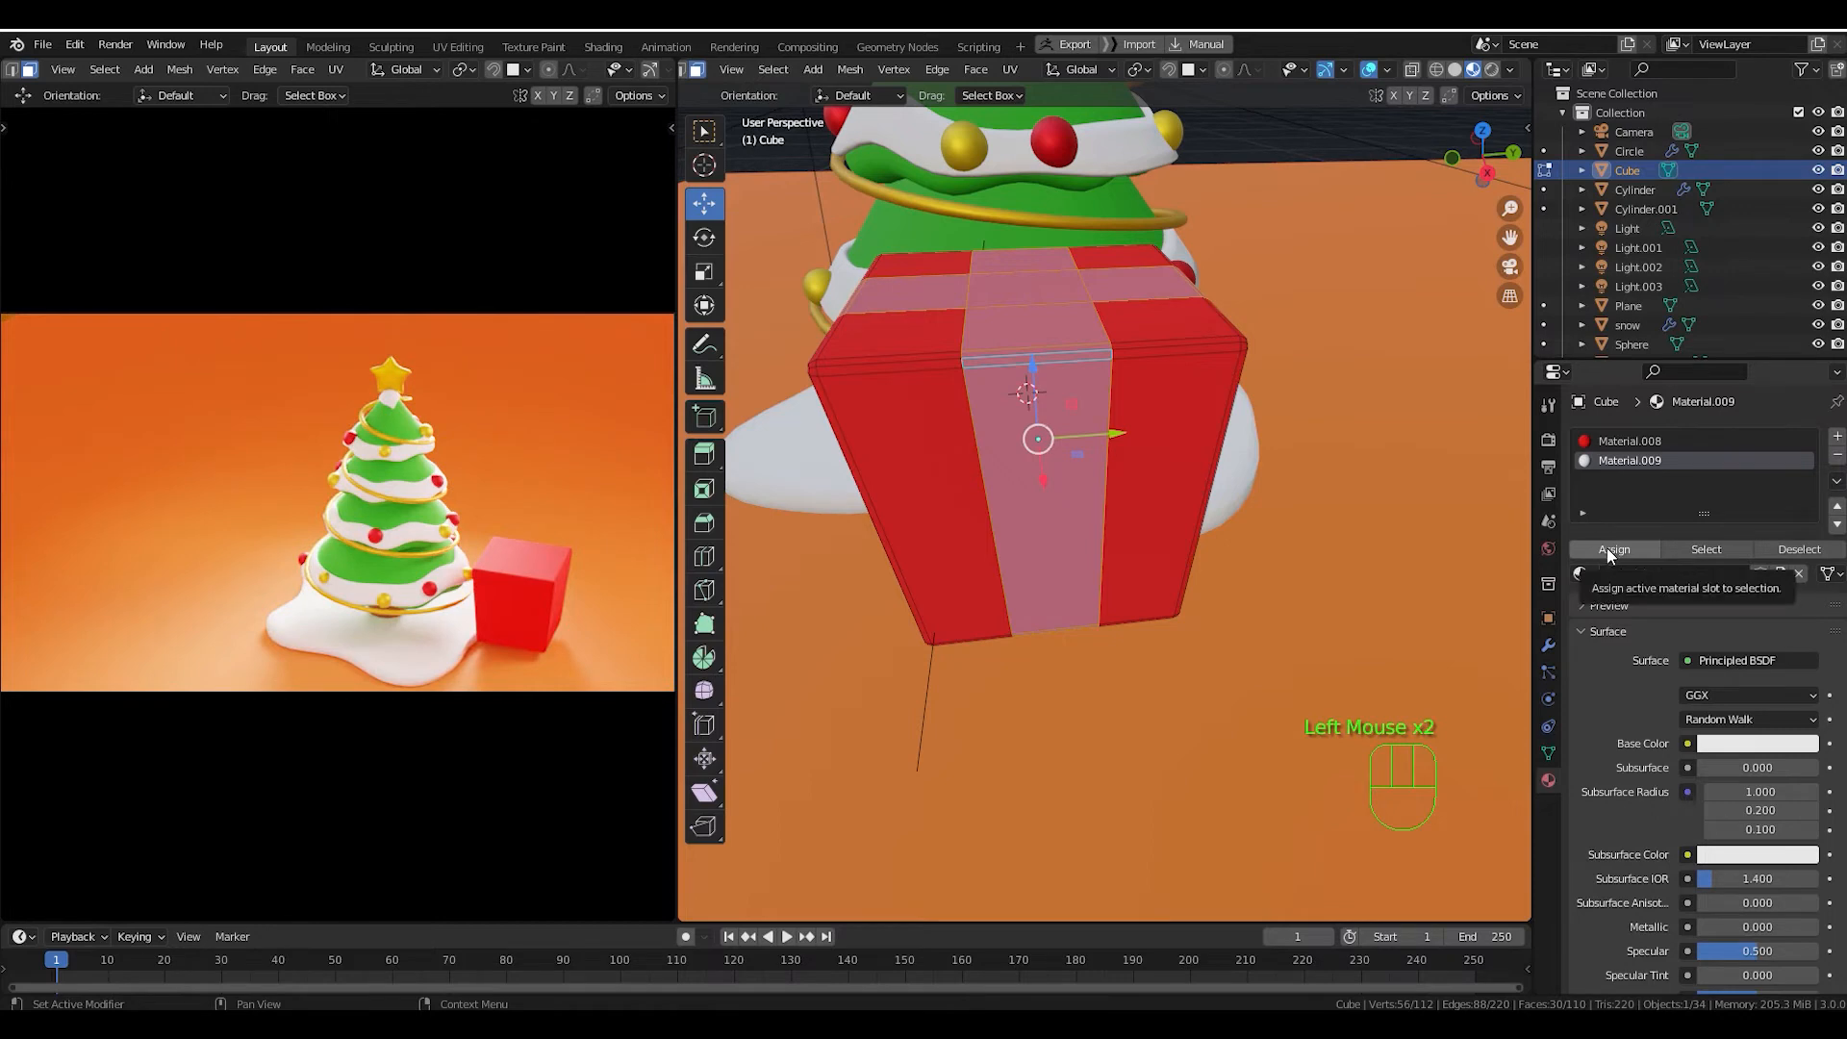
left_click(1606, 547)
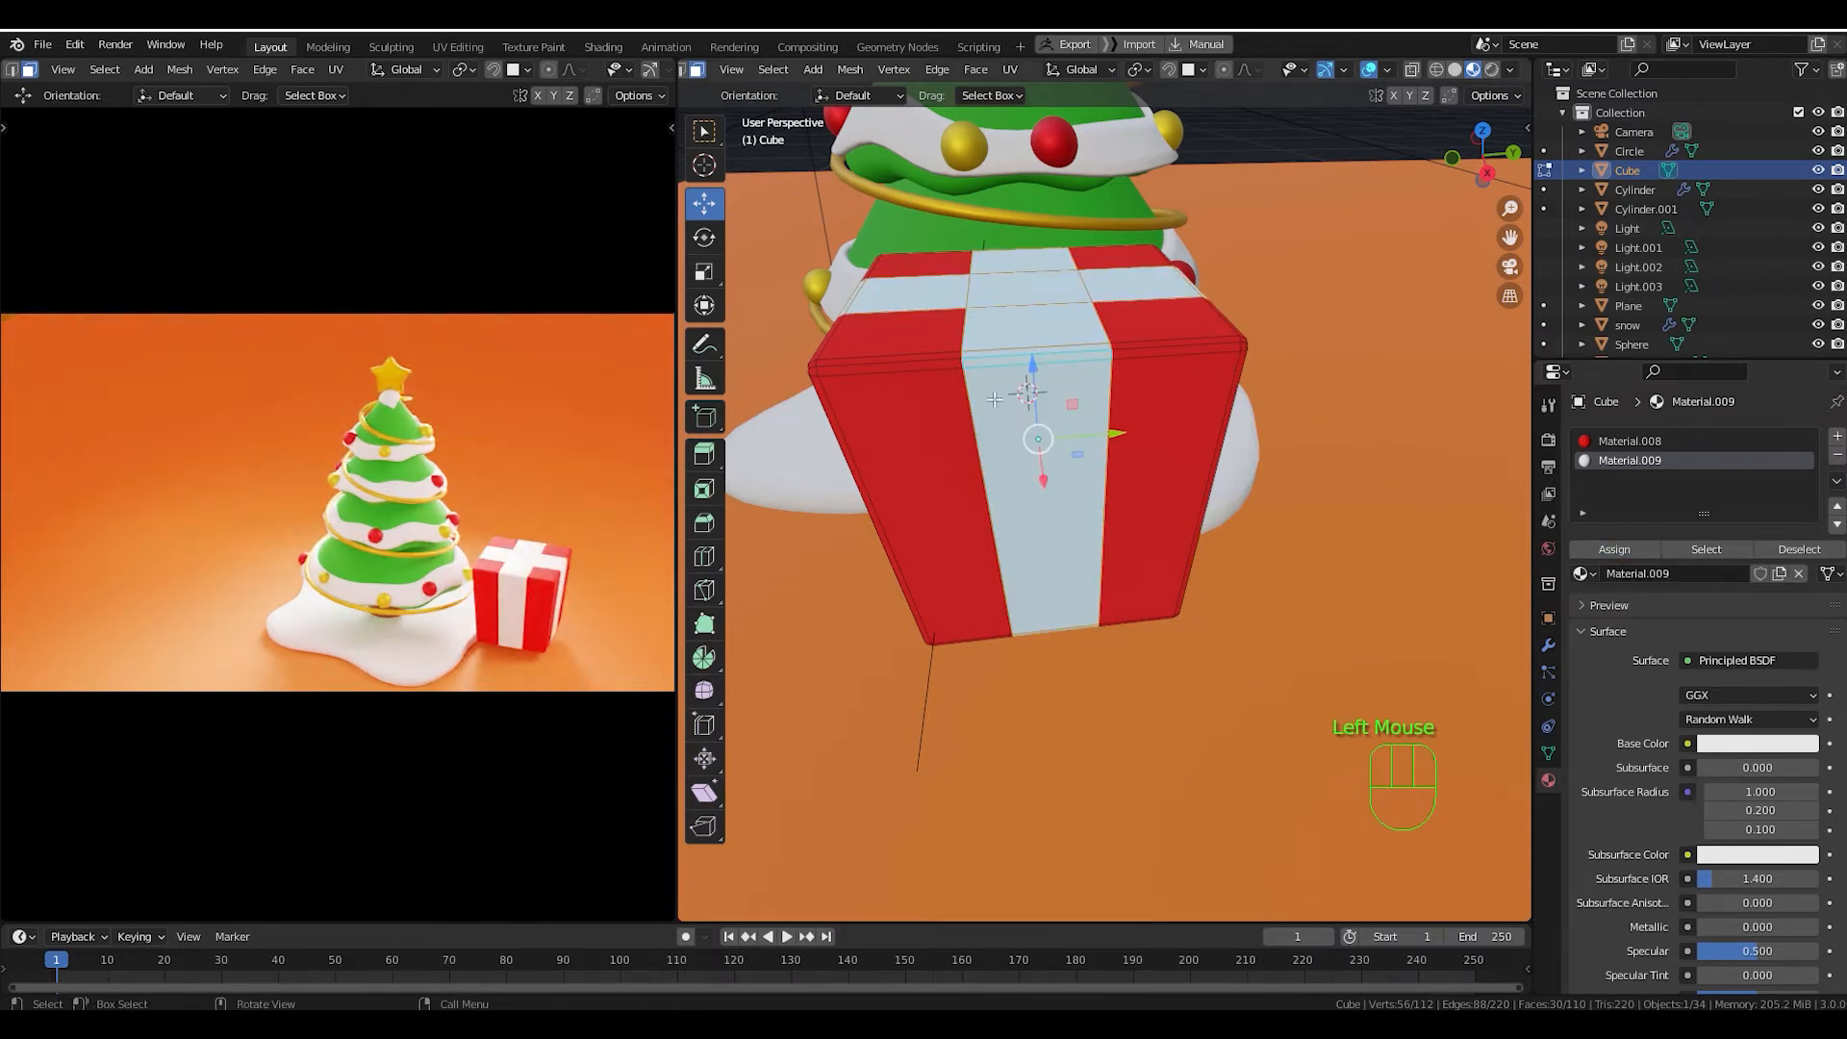
left_click(1783, 745)
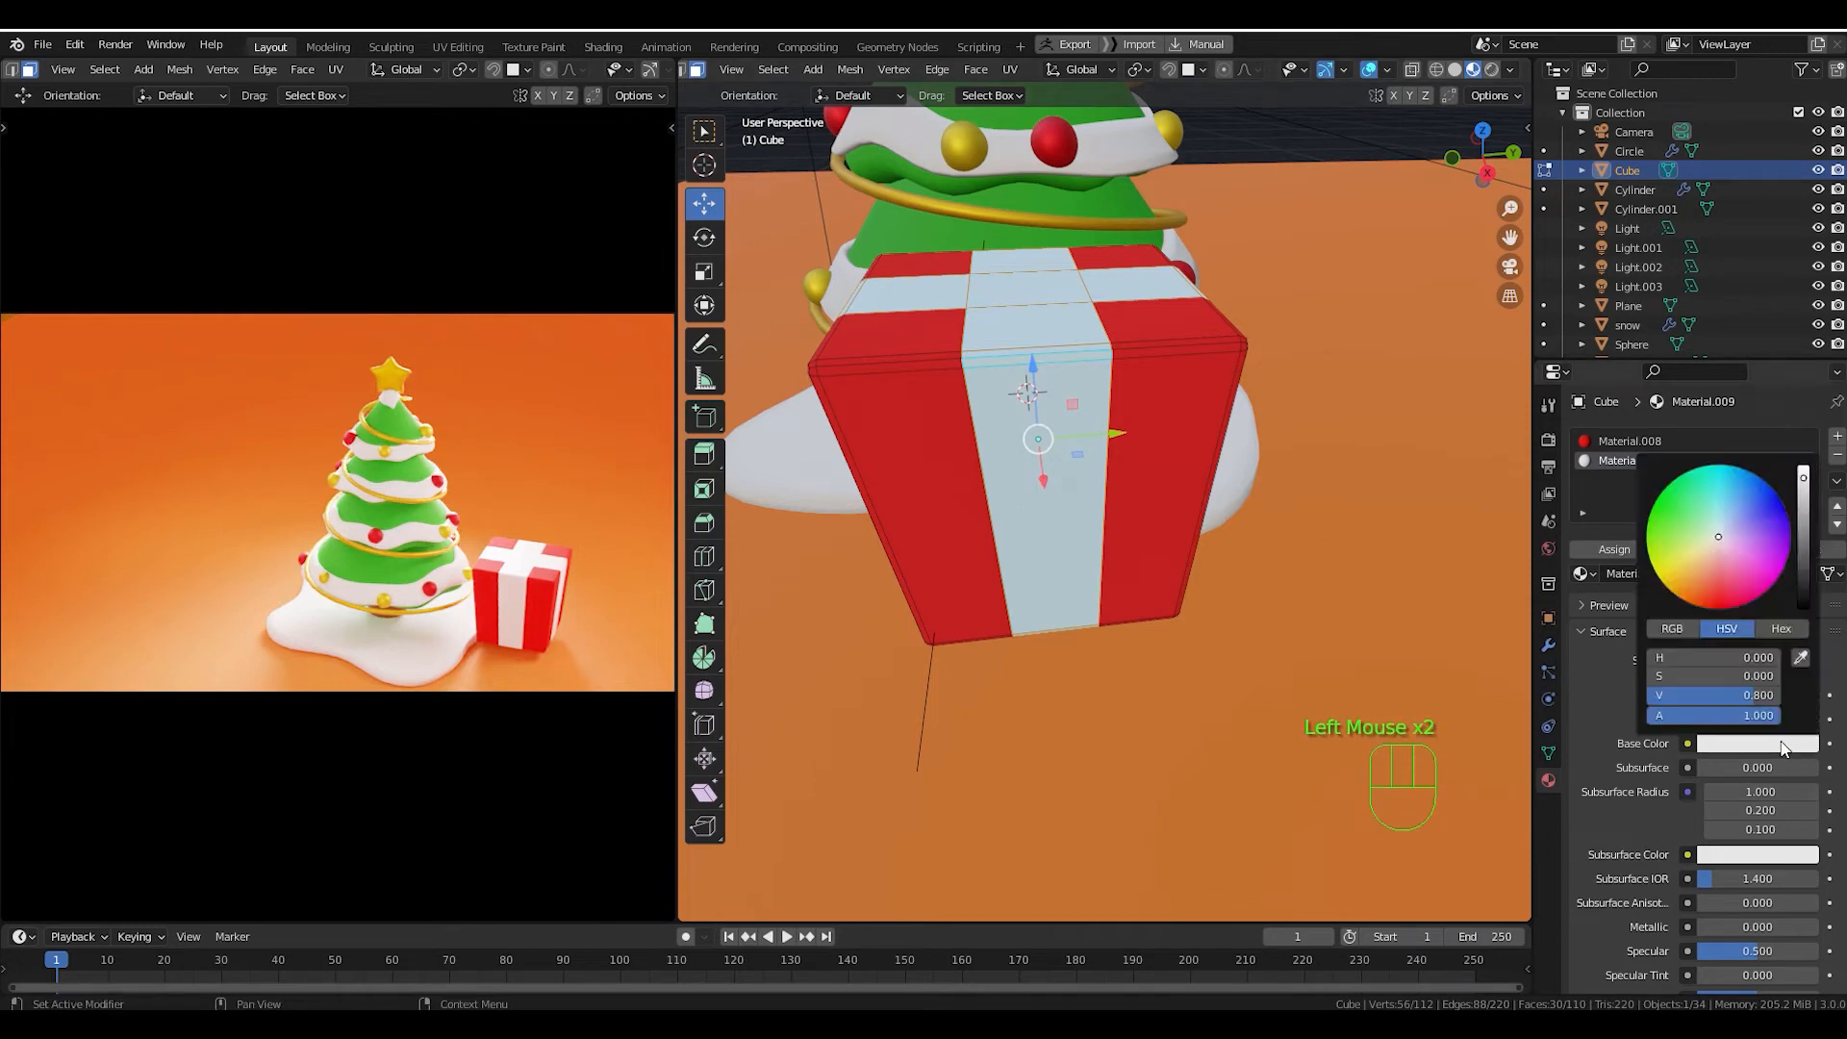
left_click_drag(1735, 529, 1785, 564)
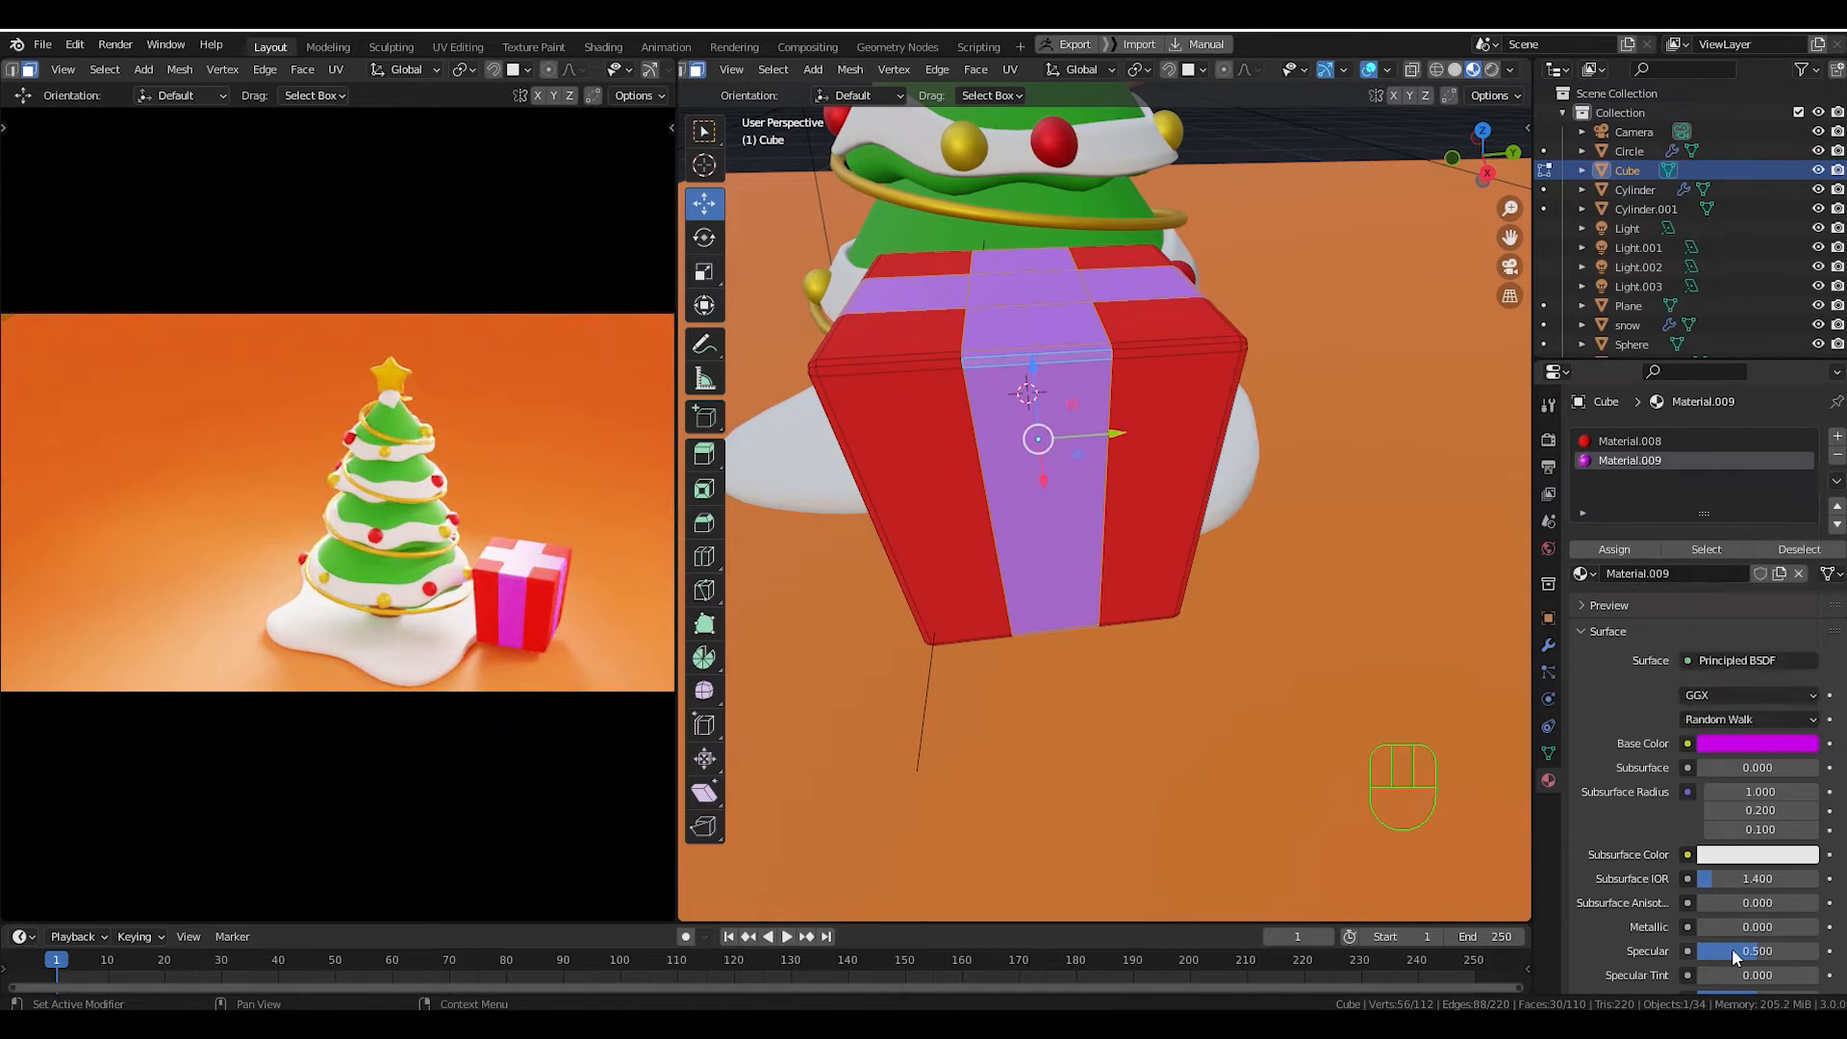
Set the ribbon material's roughness to about 0.957 and its specular to about 0.295.
left_click_drag(1745, 954, 1702, 955)
scroll(1746, 953, "down", 2)
left_click_drag(1754, 883, 1799, 883)
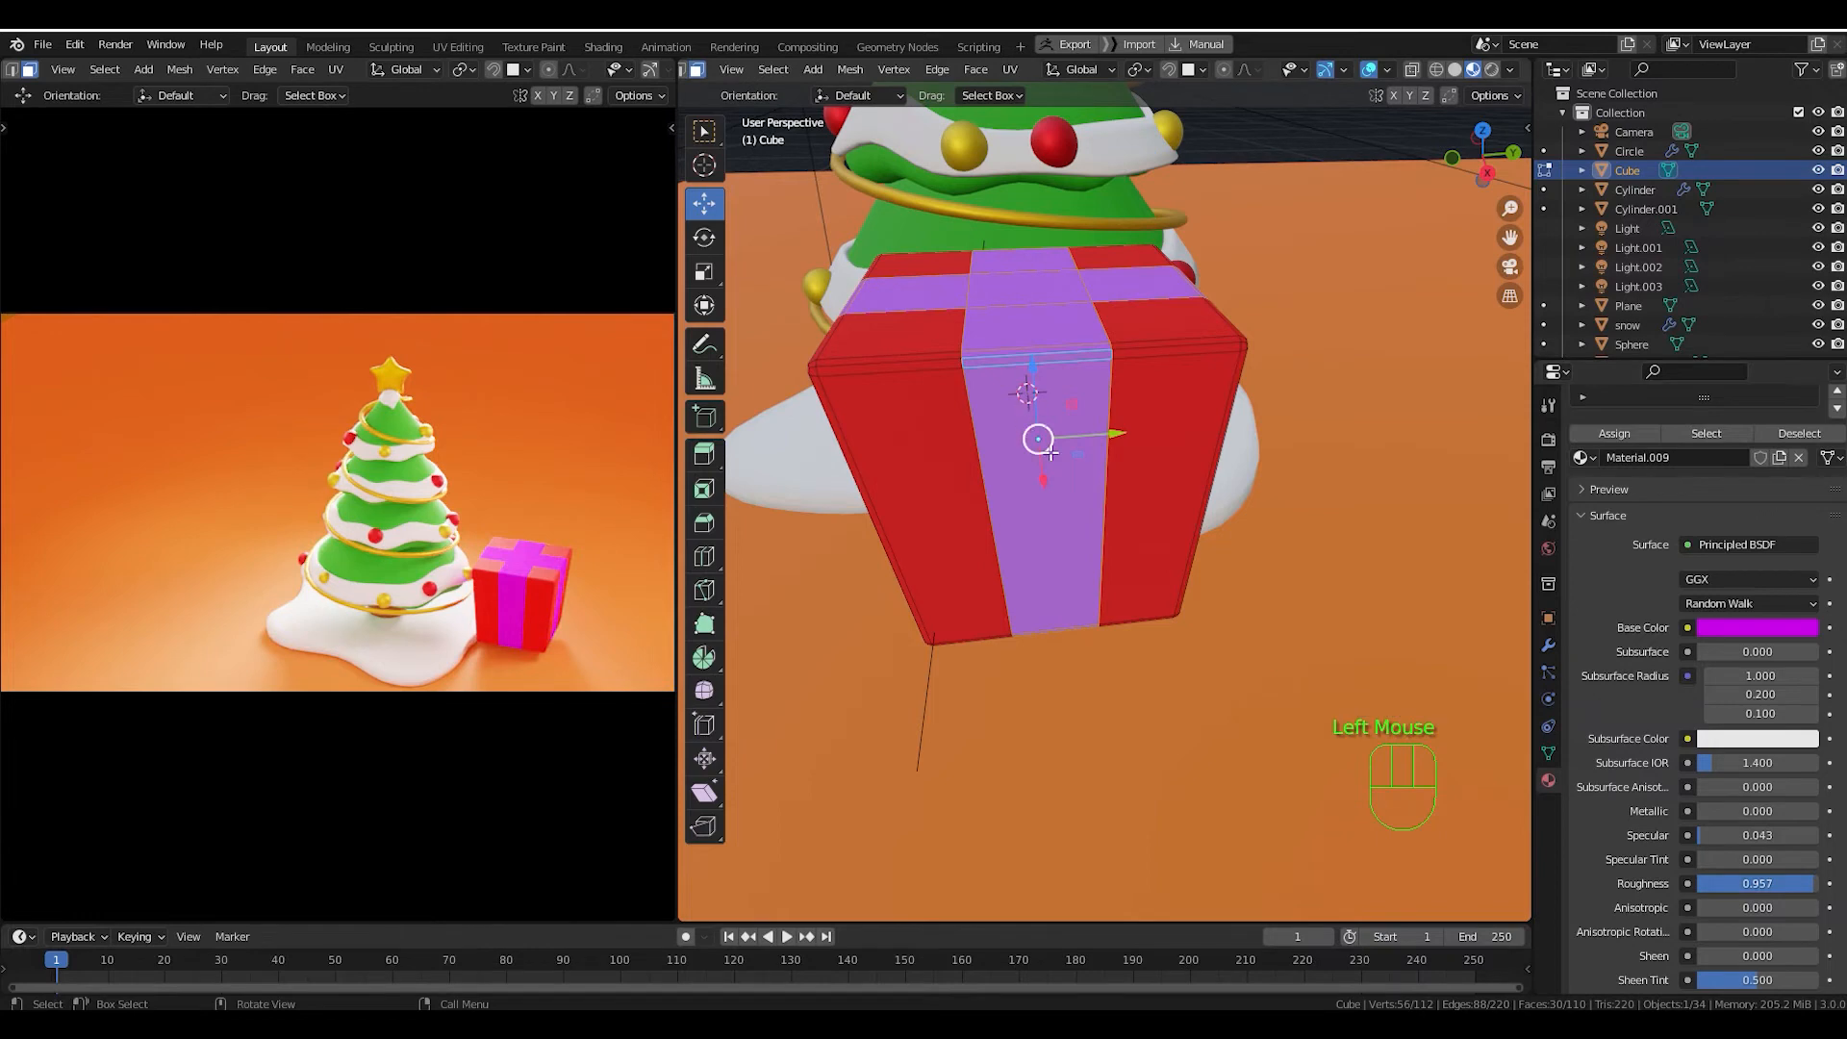
middle_click_drag(1039, 438, 1189, 537)
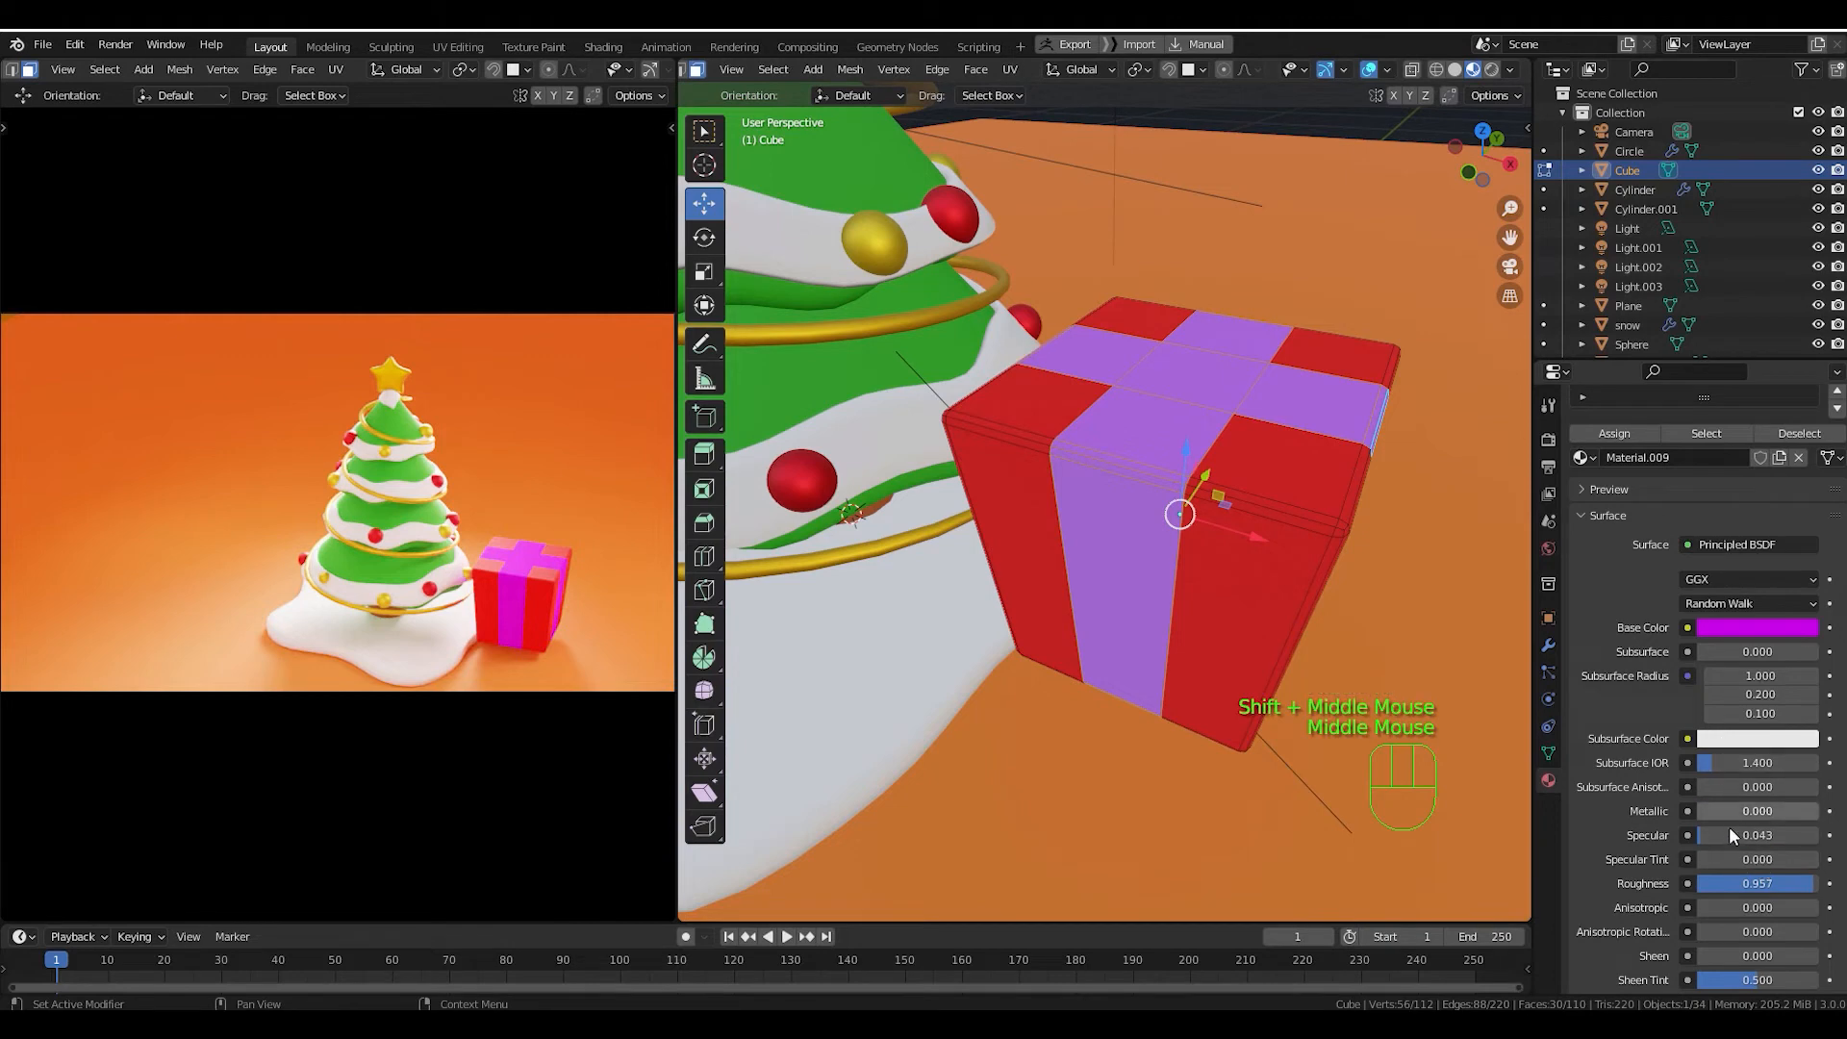
left_click_drag(1712, 834, 1744, 835)
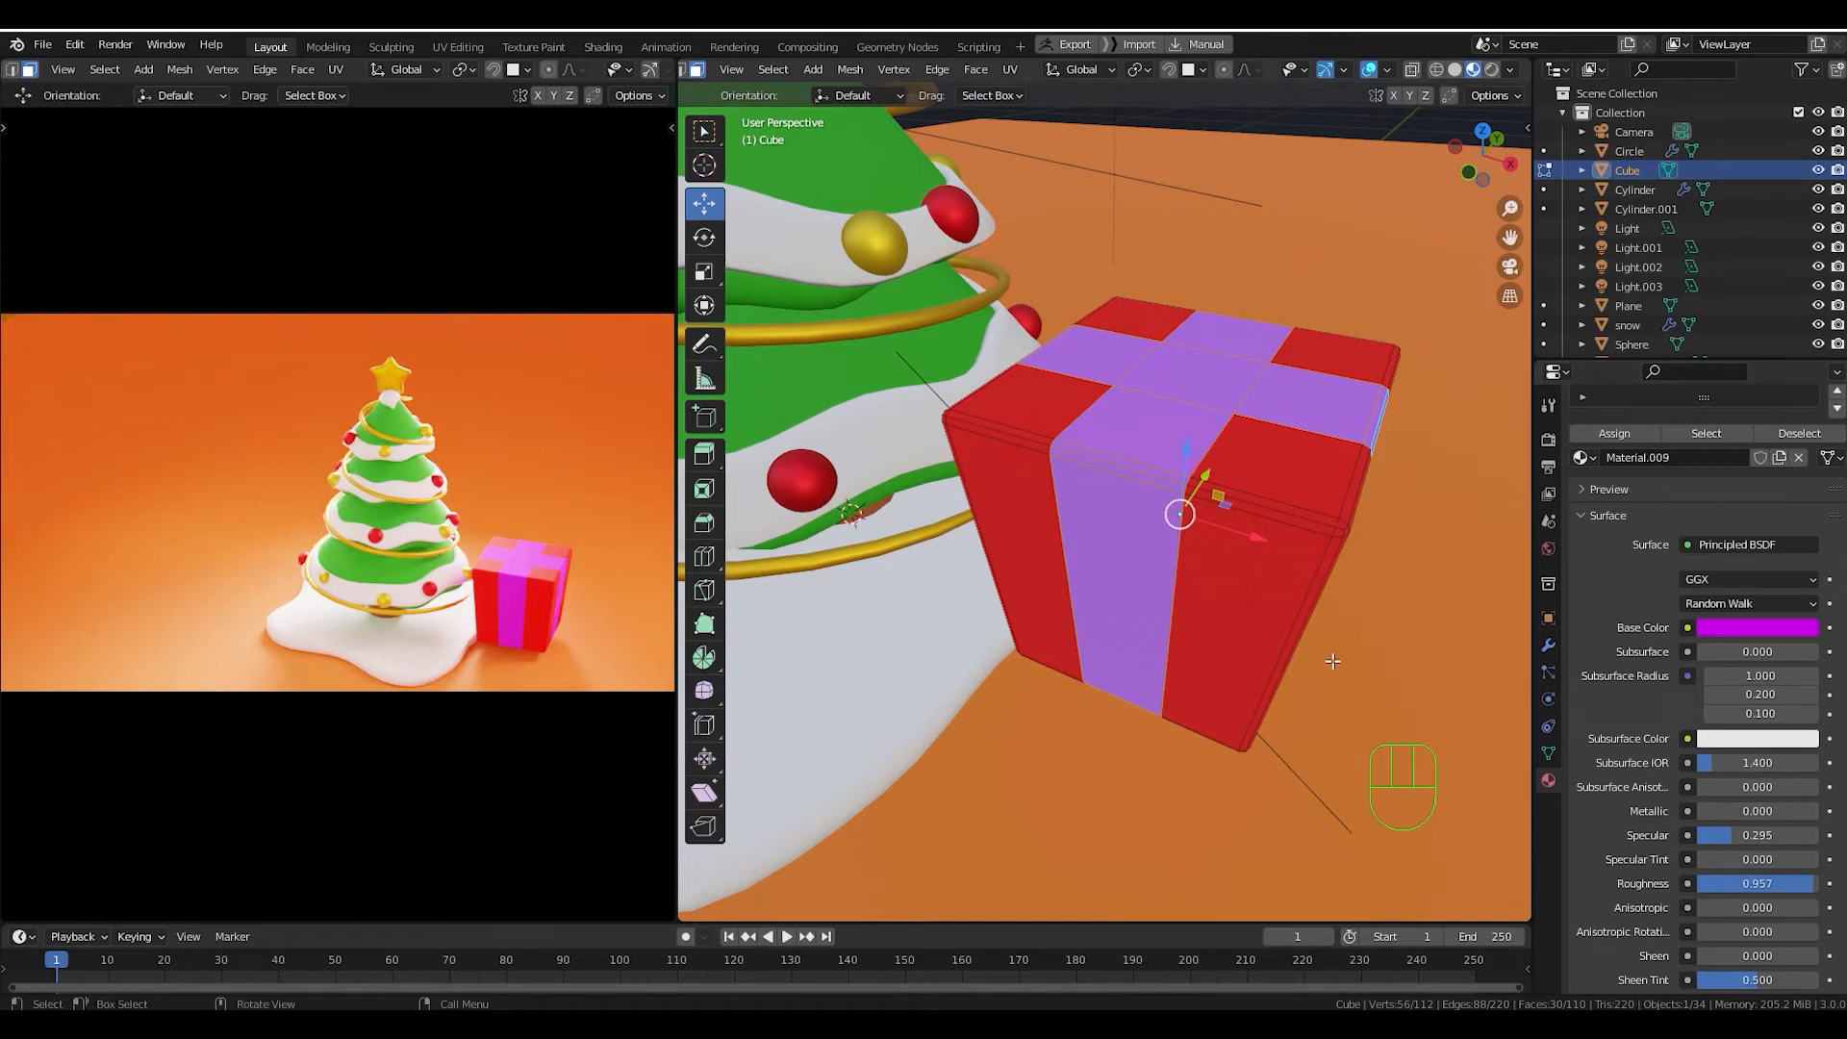
Return to Object Mode and, in front view, add a Bezier curve aligned to the view.
scroll(1291, 596, "down", 10)
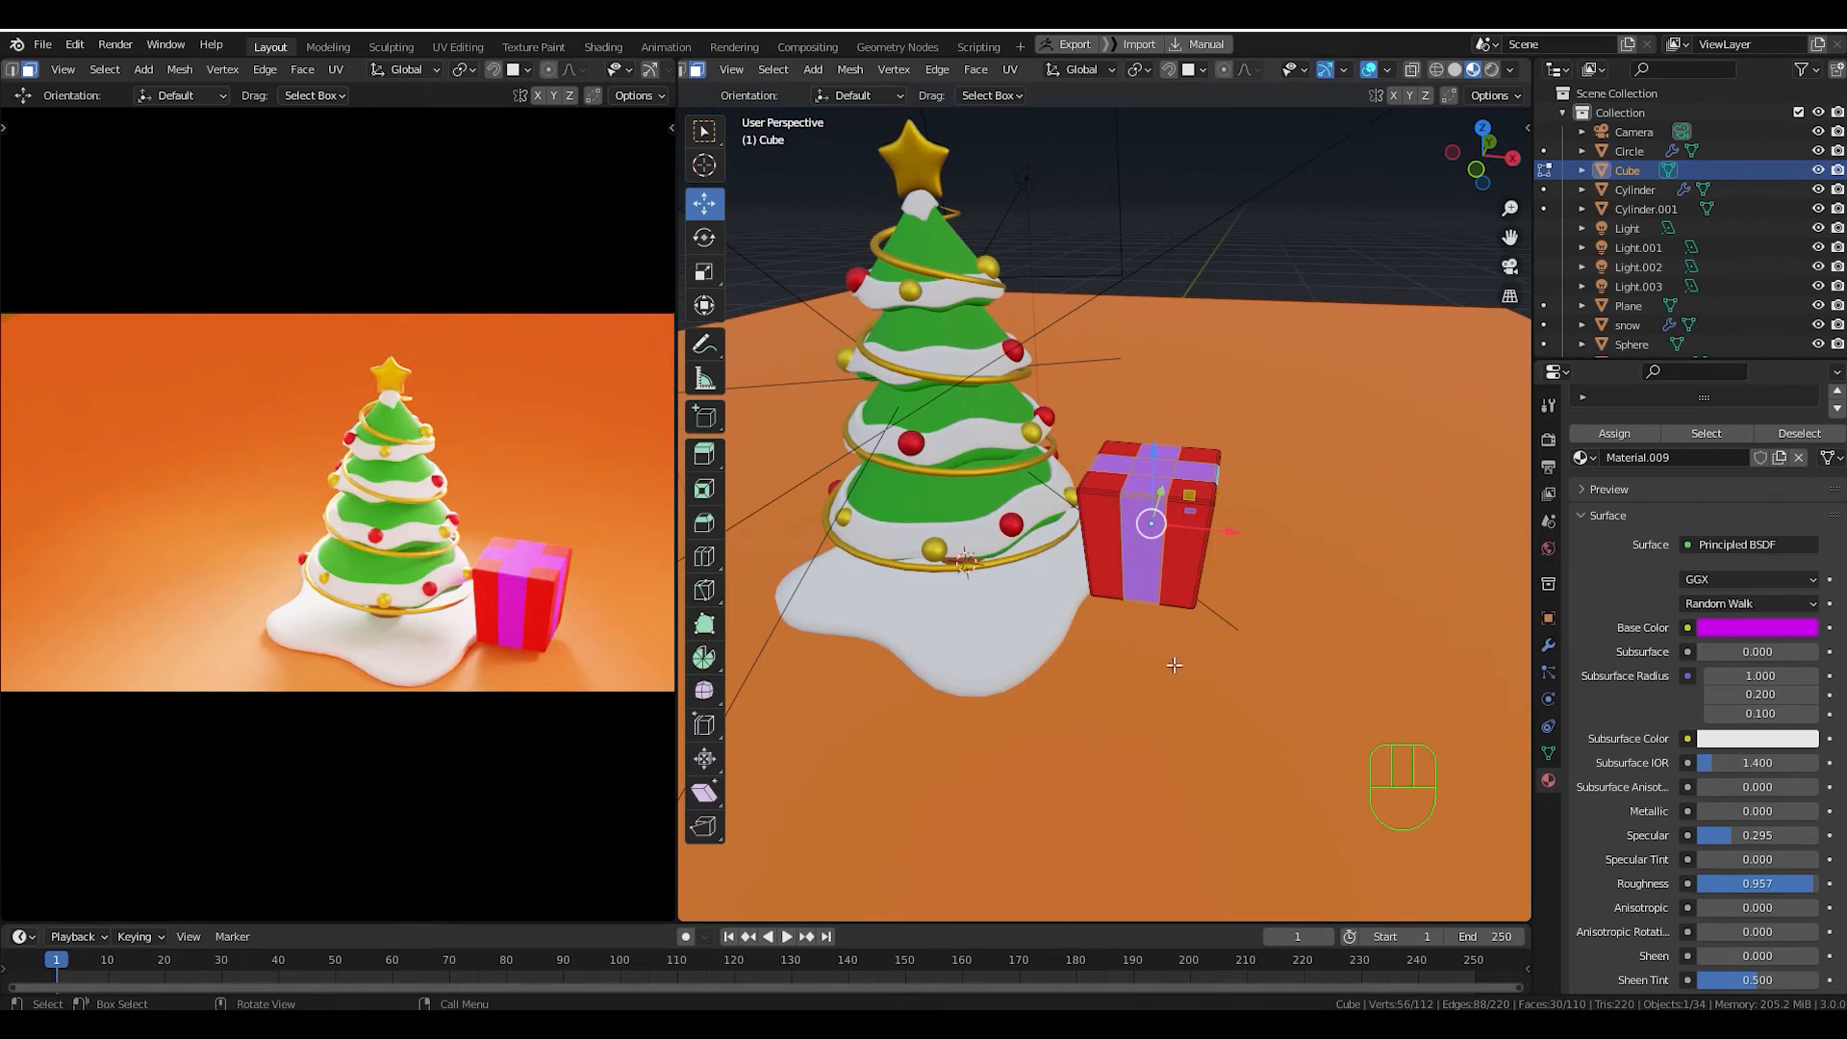
middle_click_drag(1175, 665, 1187, 624)
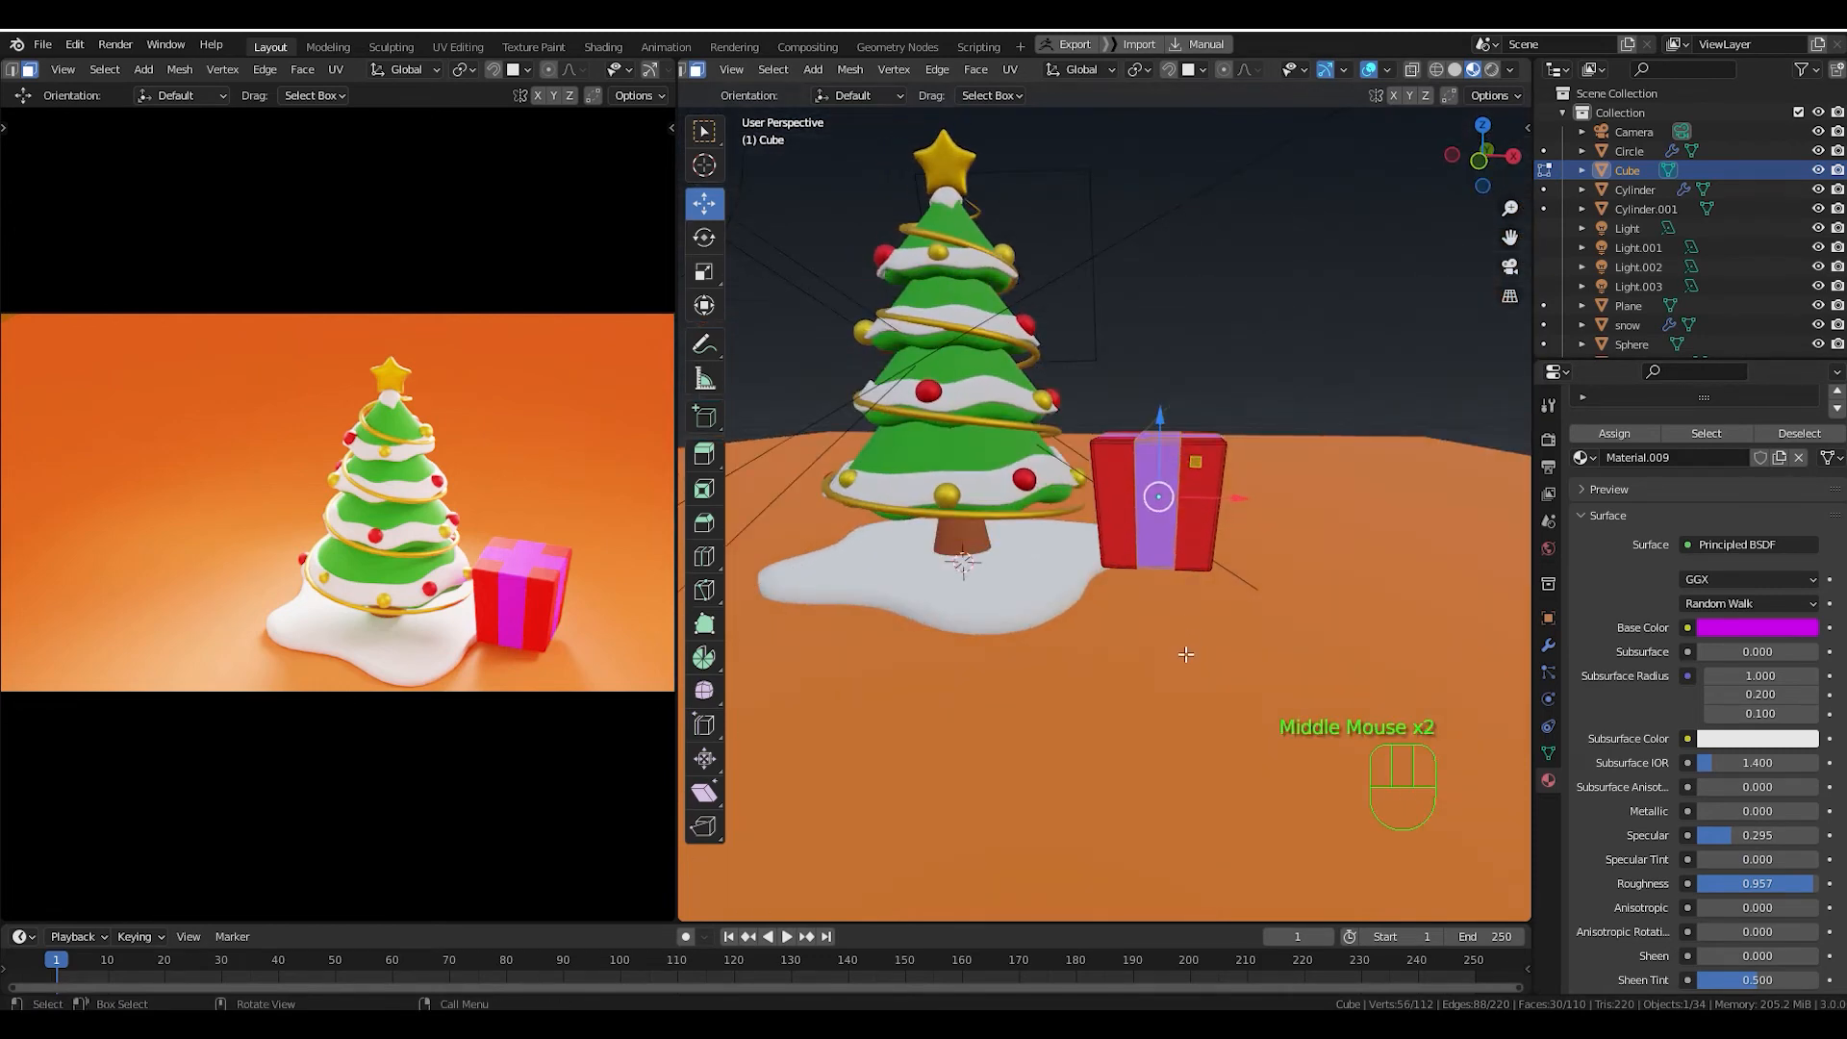
key("Tab")
key("KP_1")
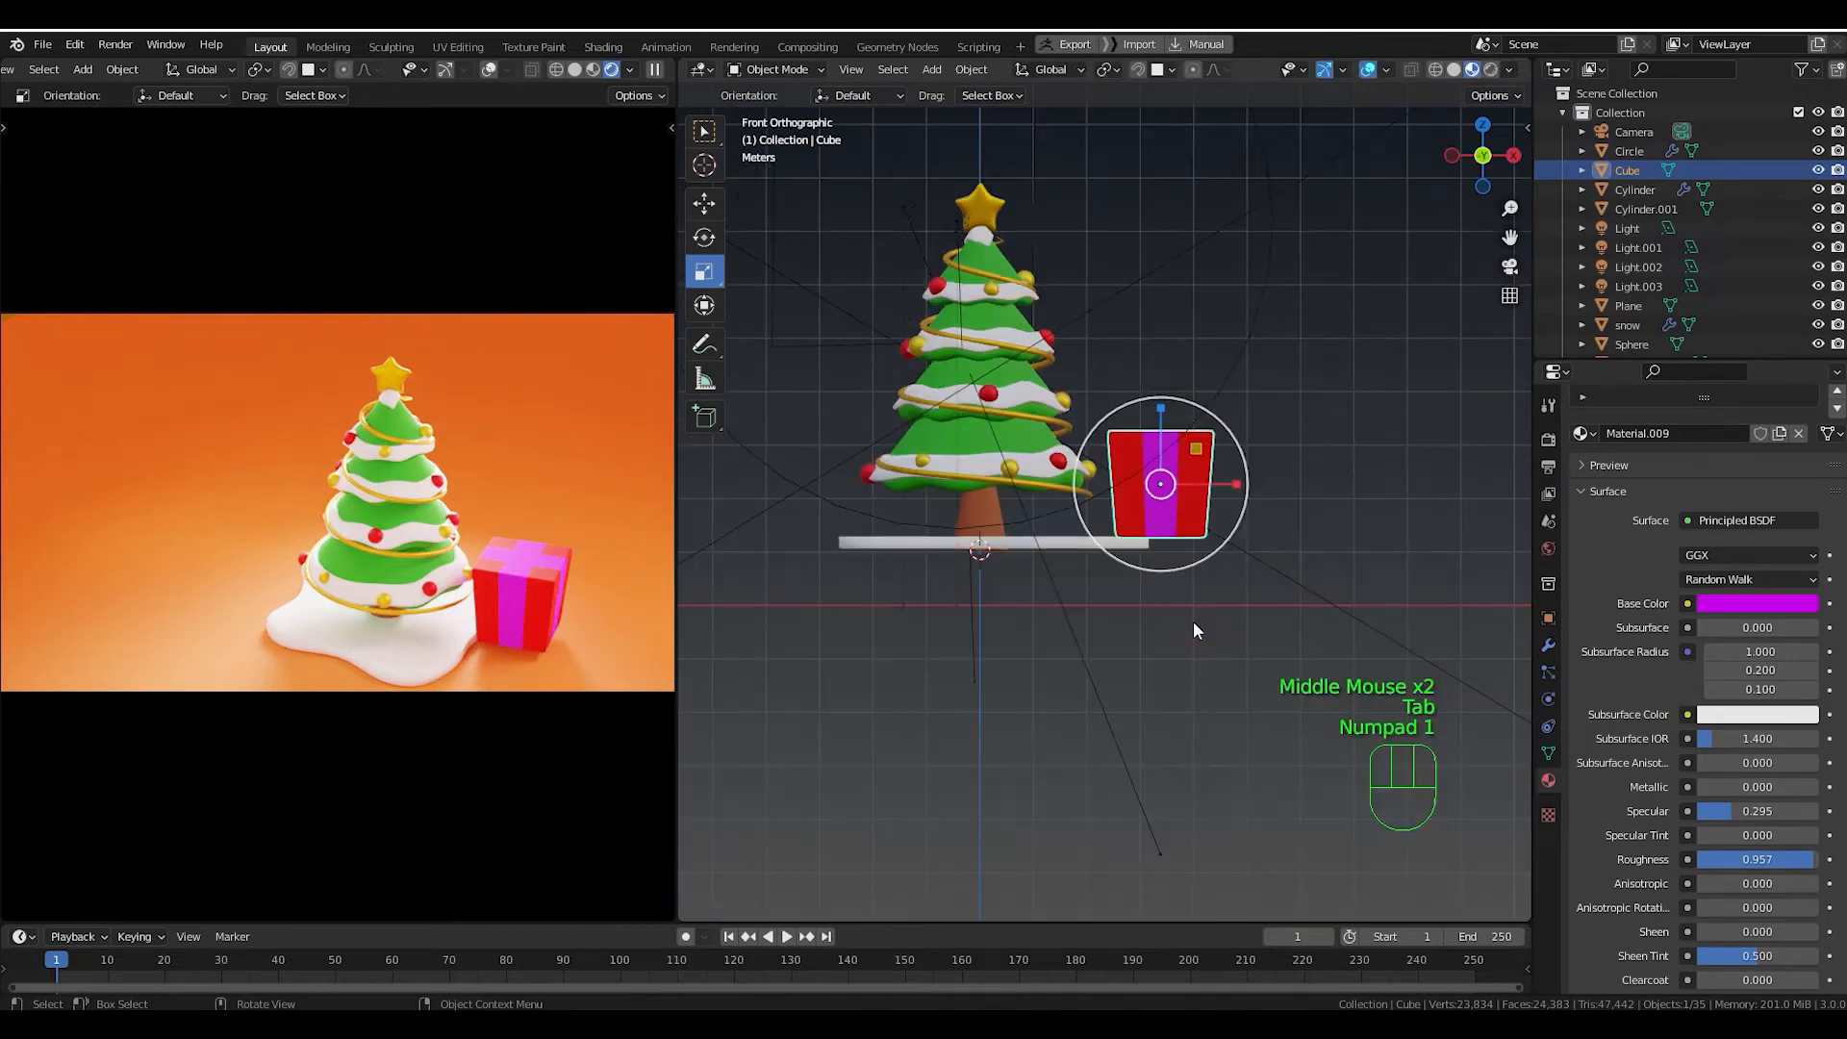
middle_click_drag(1193, 621, 1191, 651, "shift")
scroll(1191, 650, "up", 2)
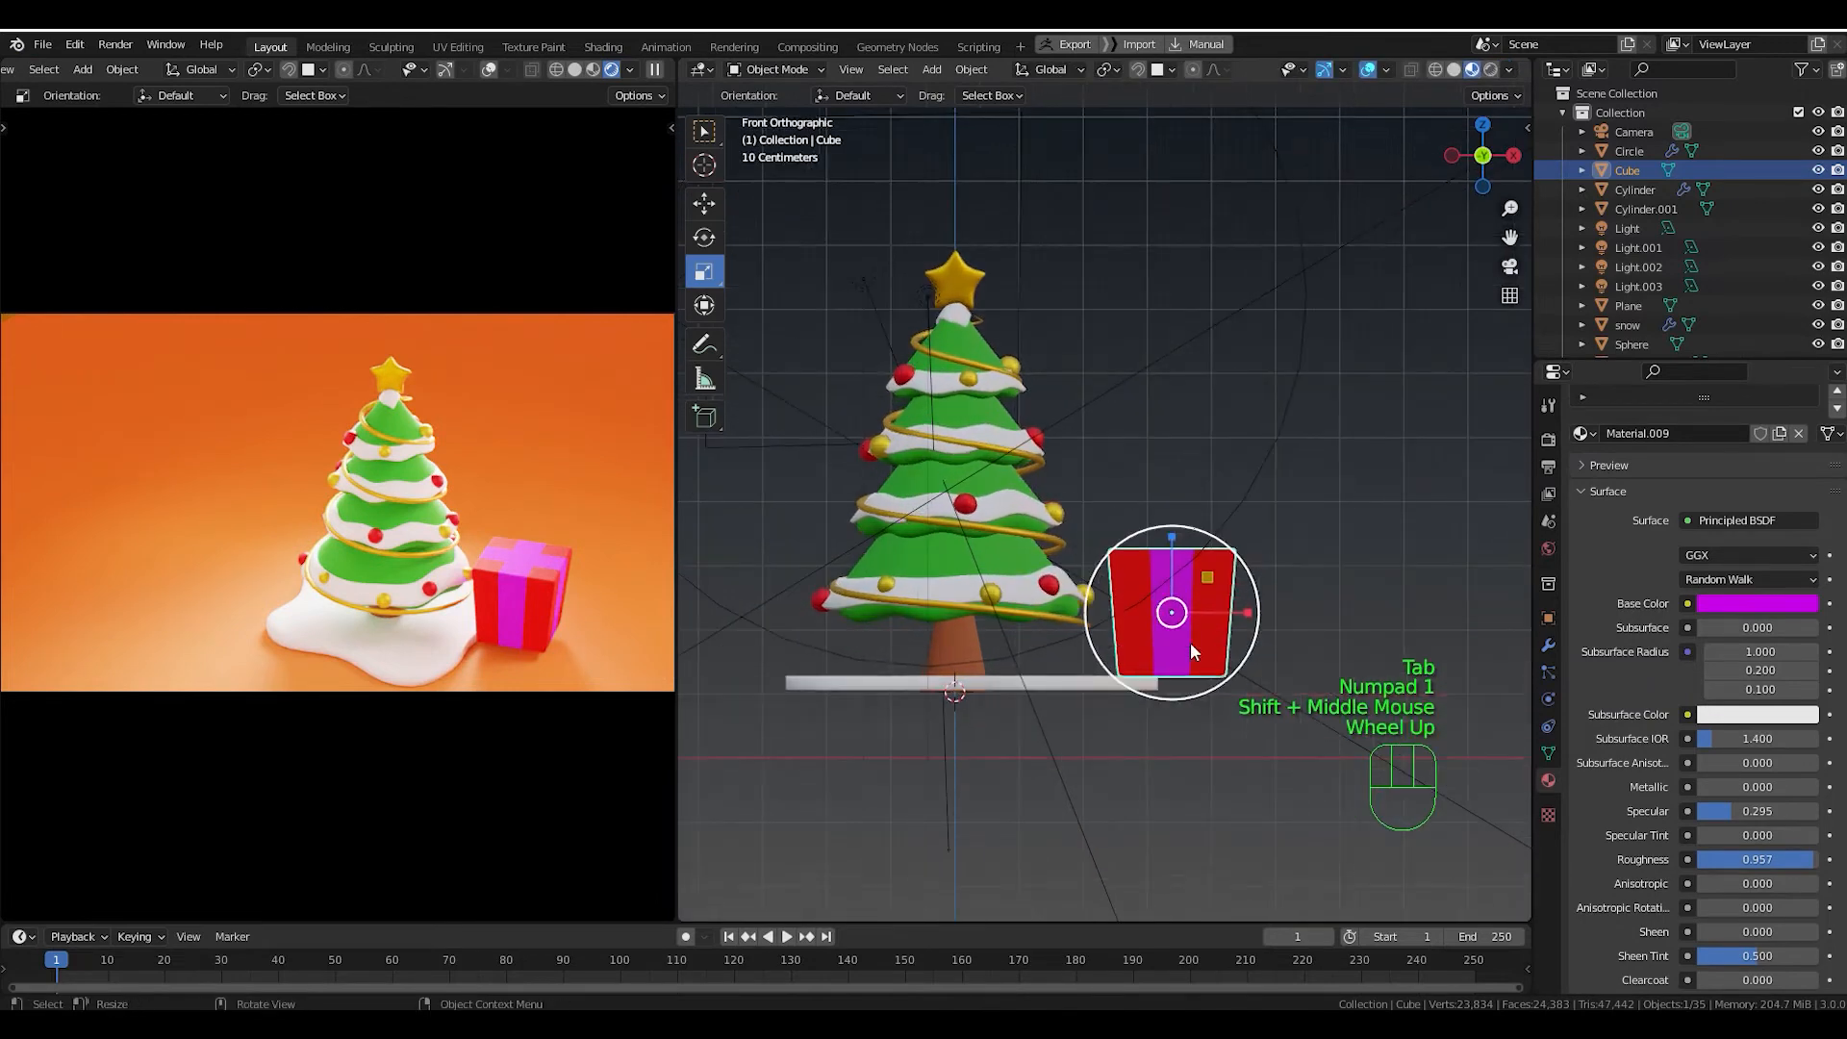
key("shift+a")
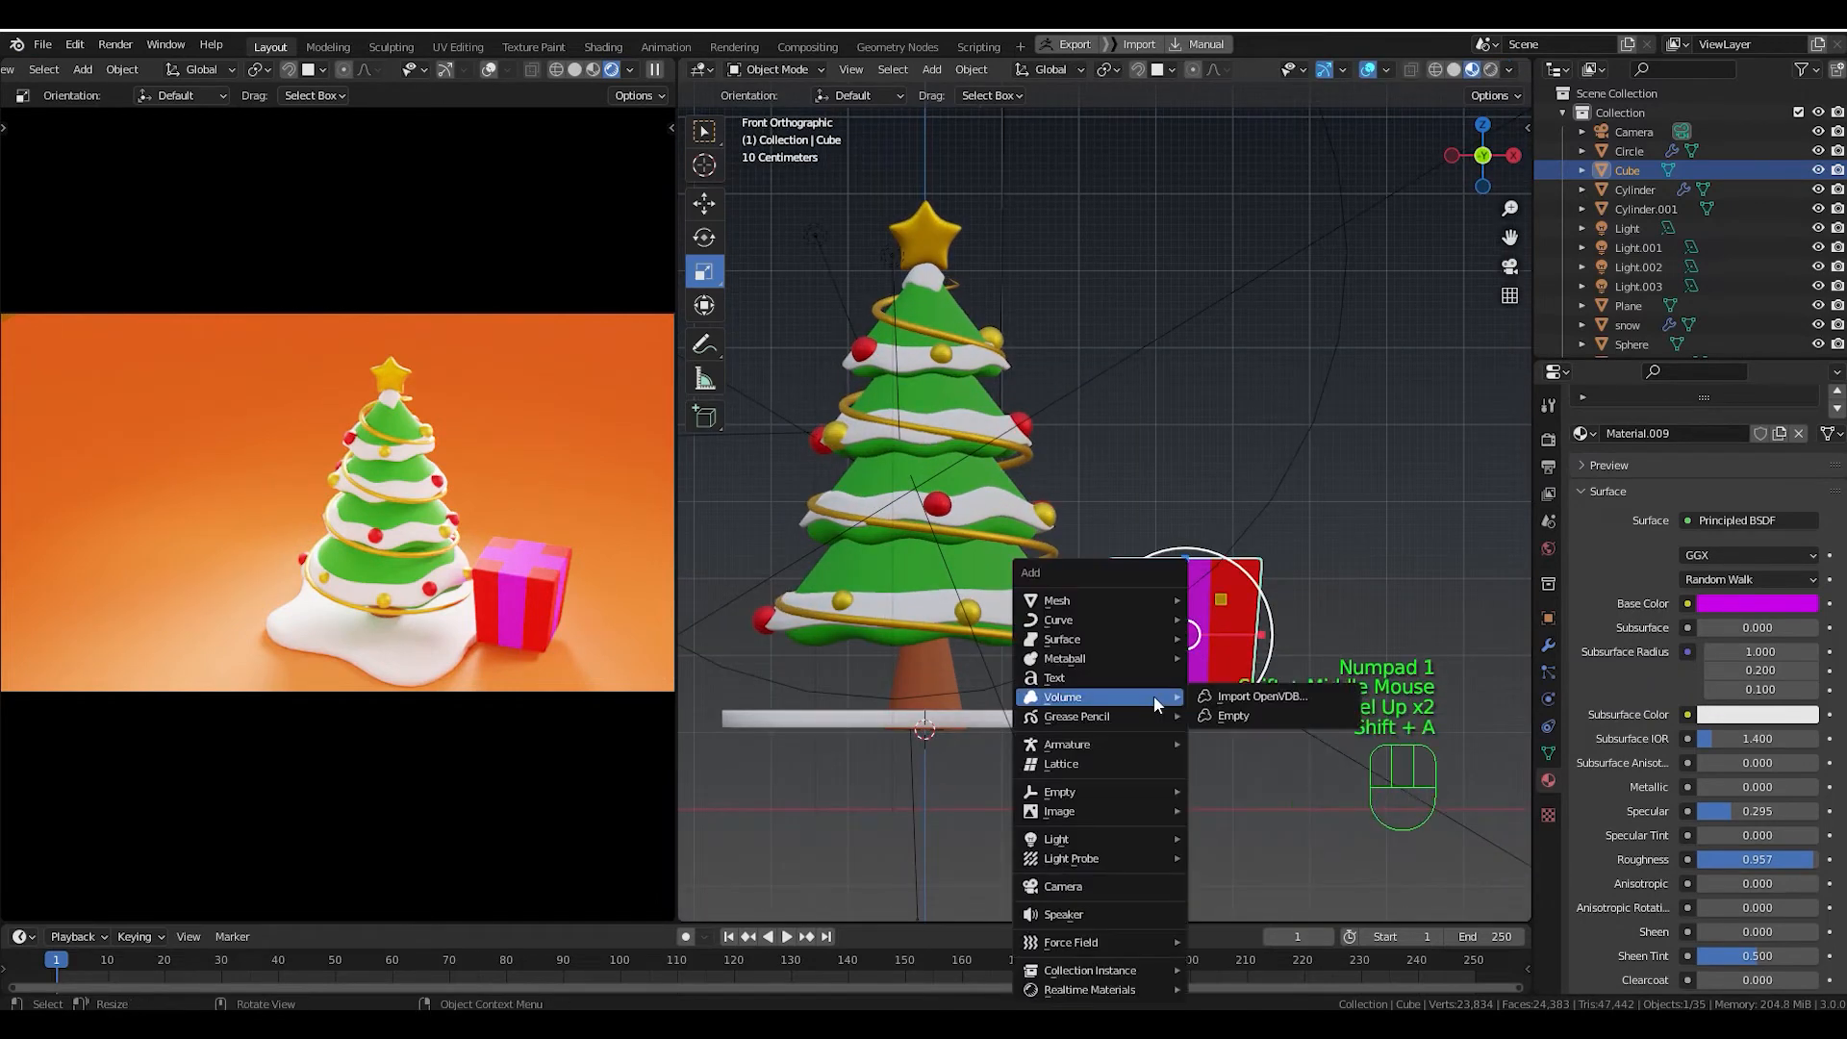
mouse_move(1155, 621)
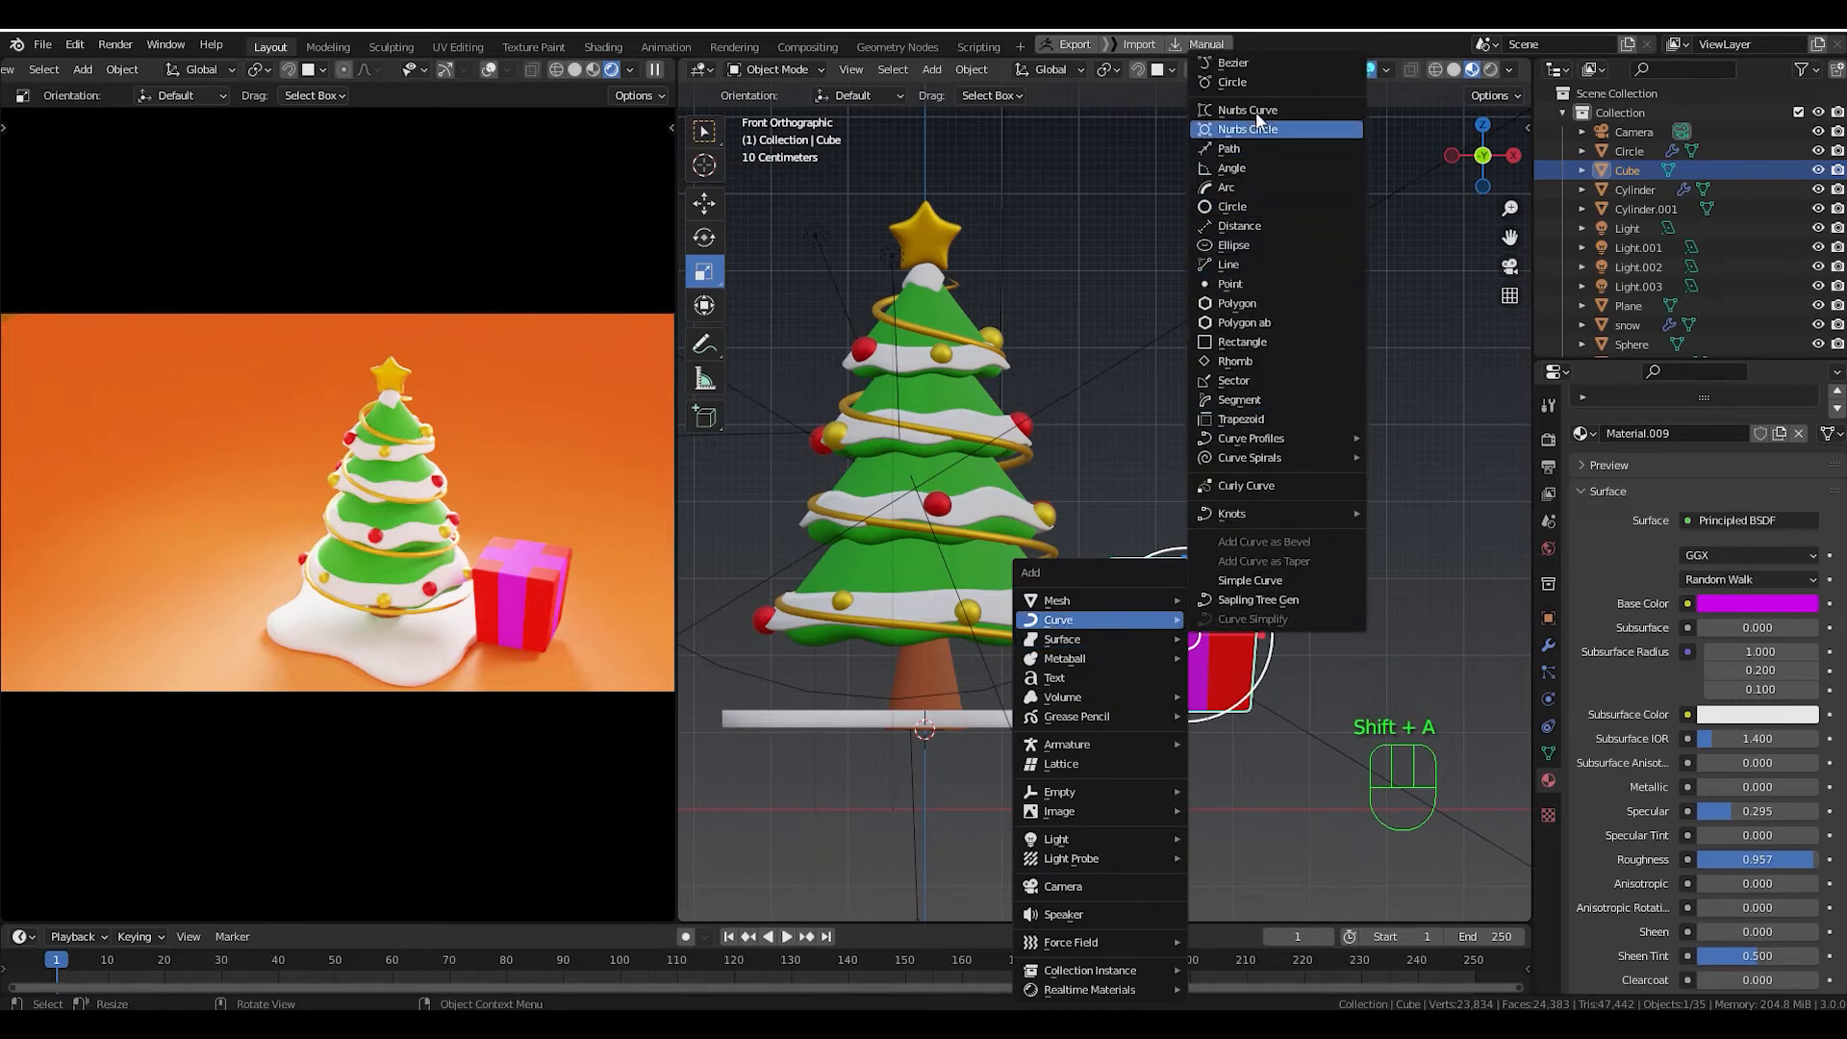
left_click(1256, 63)
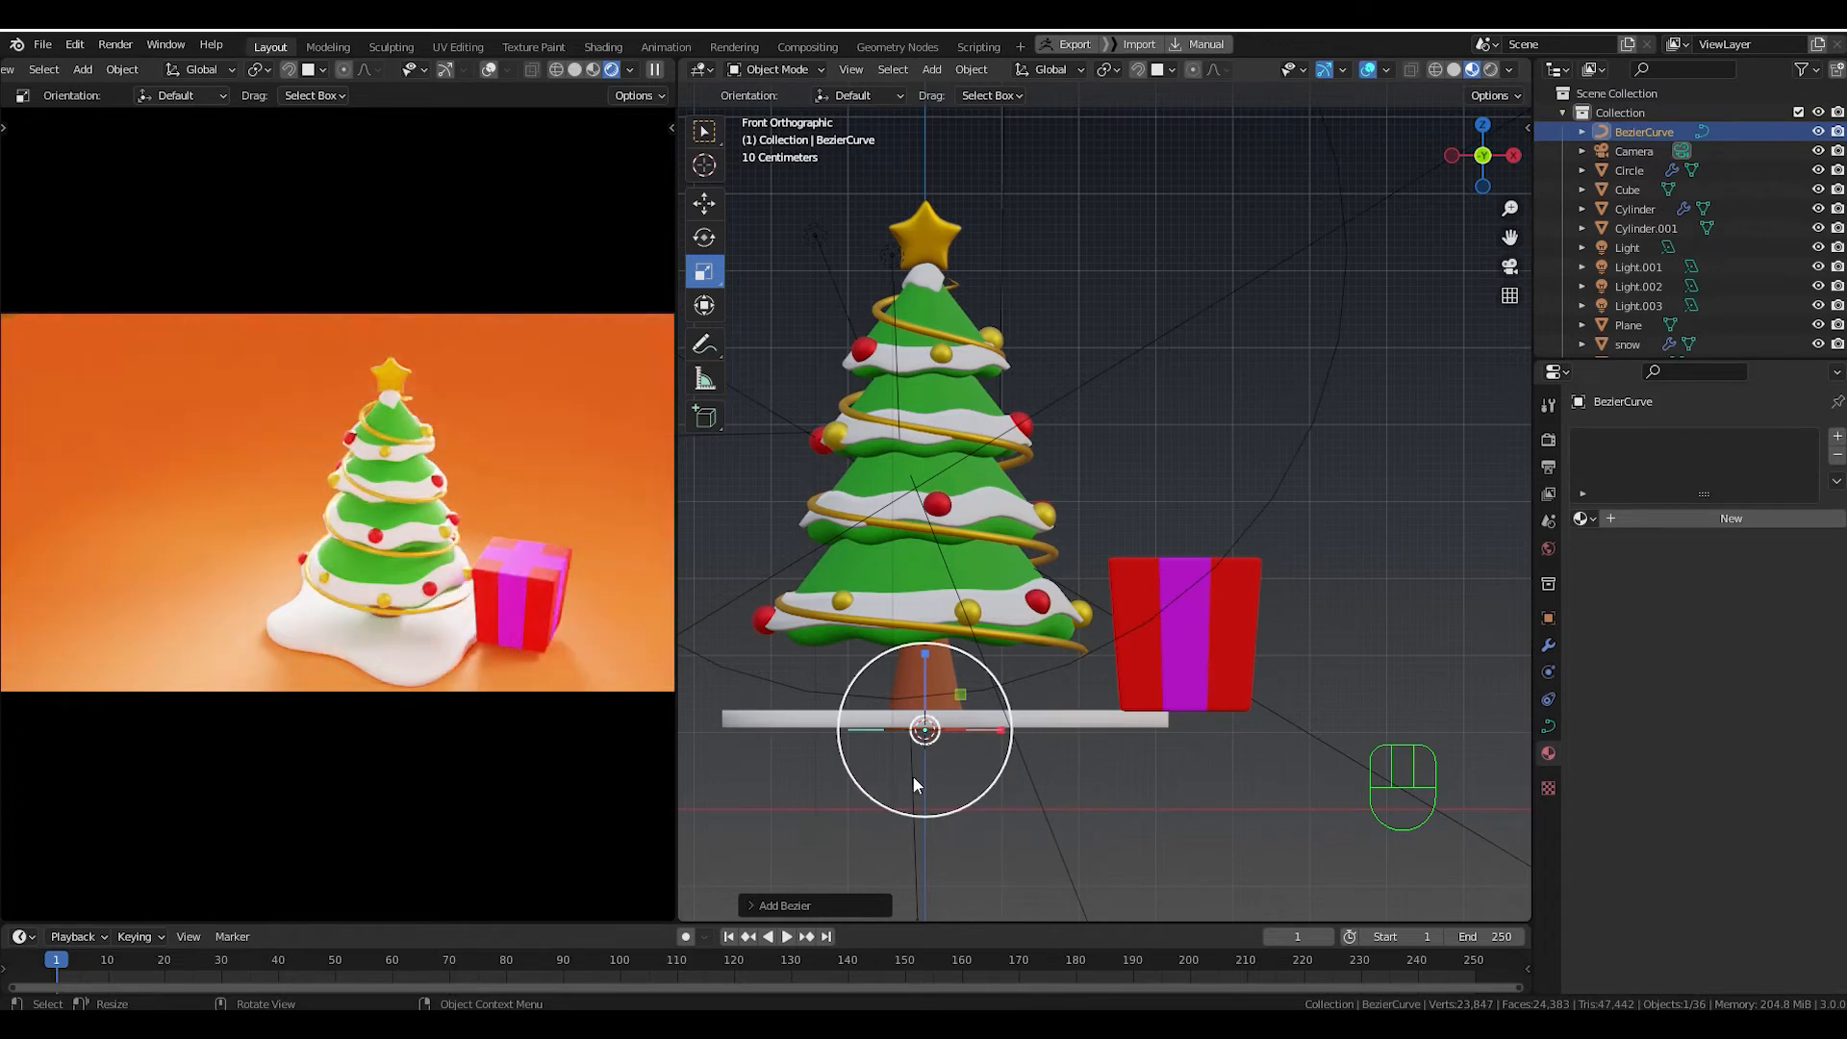
left_click(747, 904)
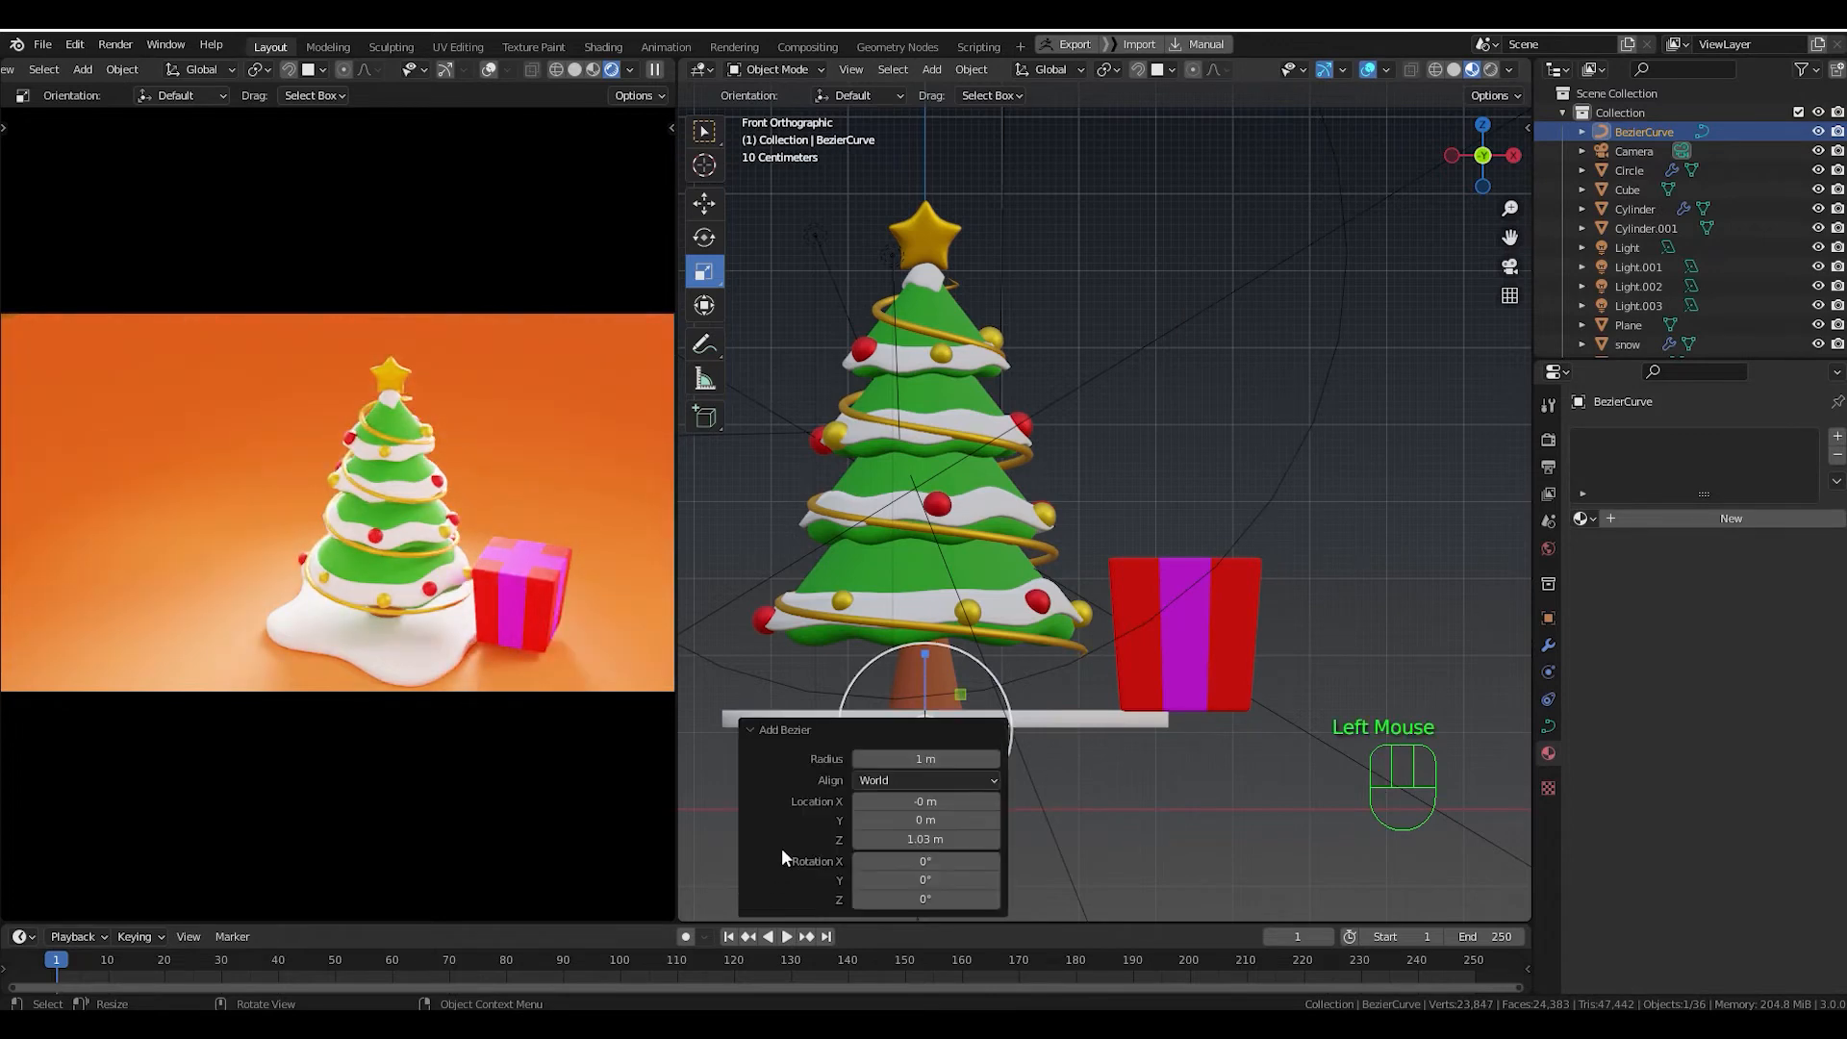
left_click(927, 781)
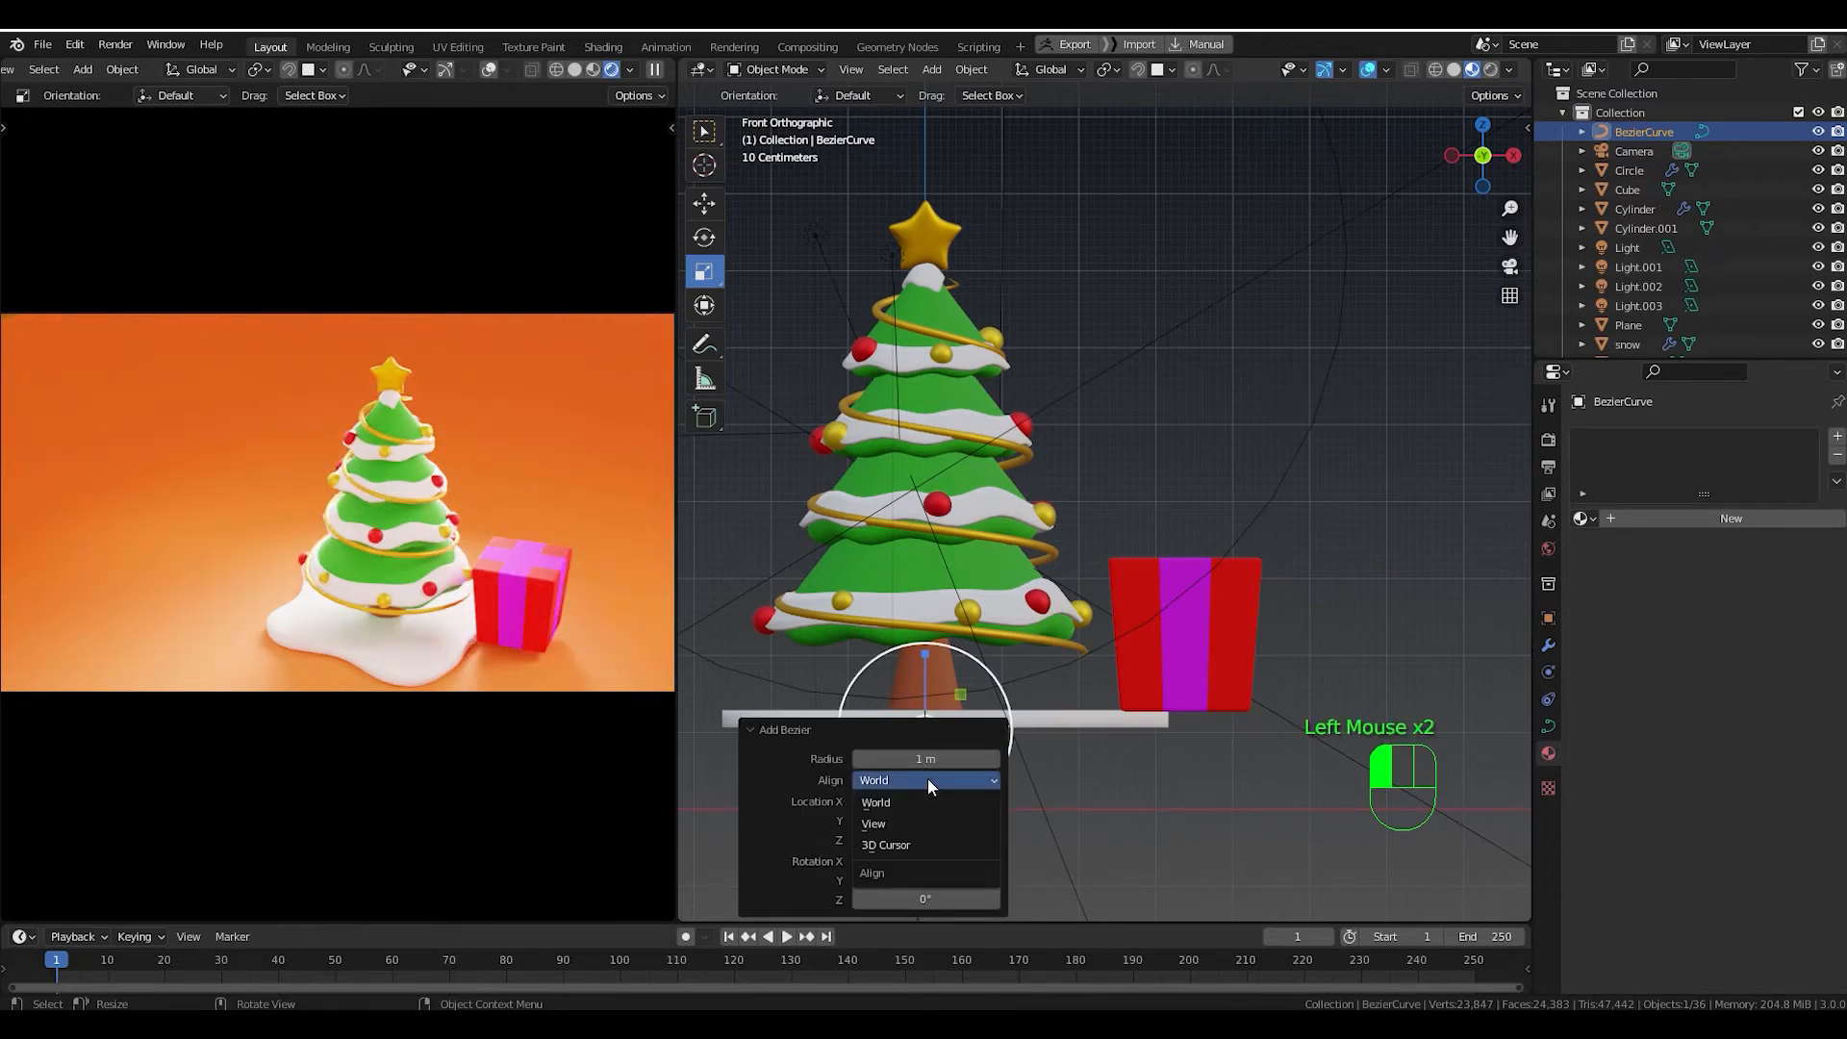
left_click(930, 822)
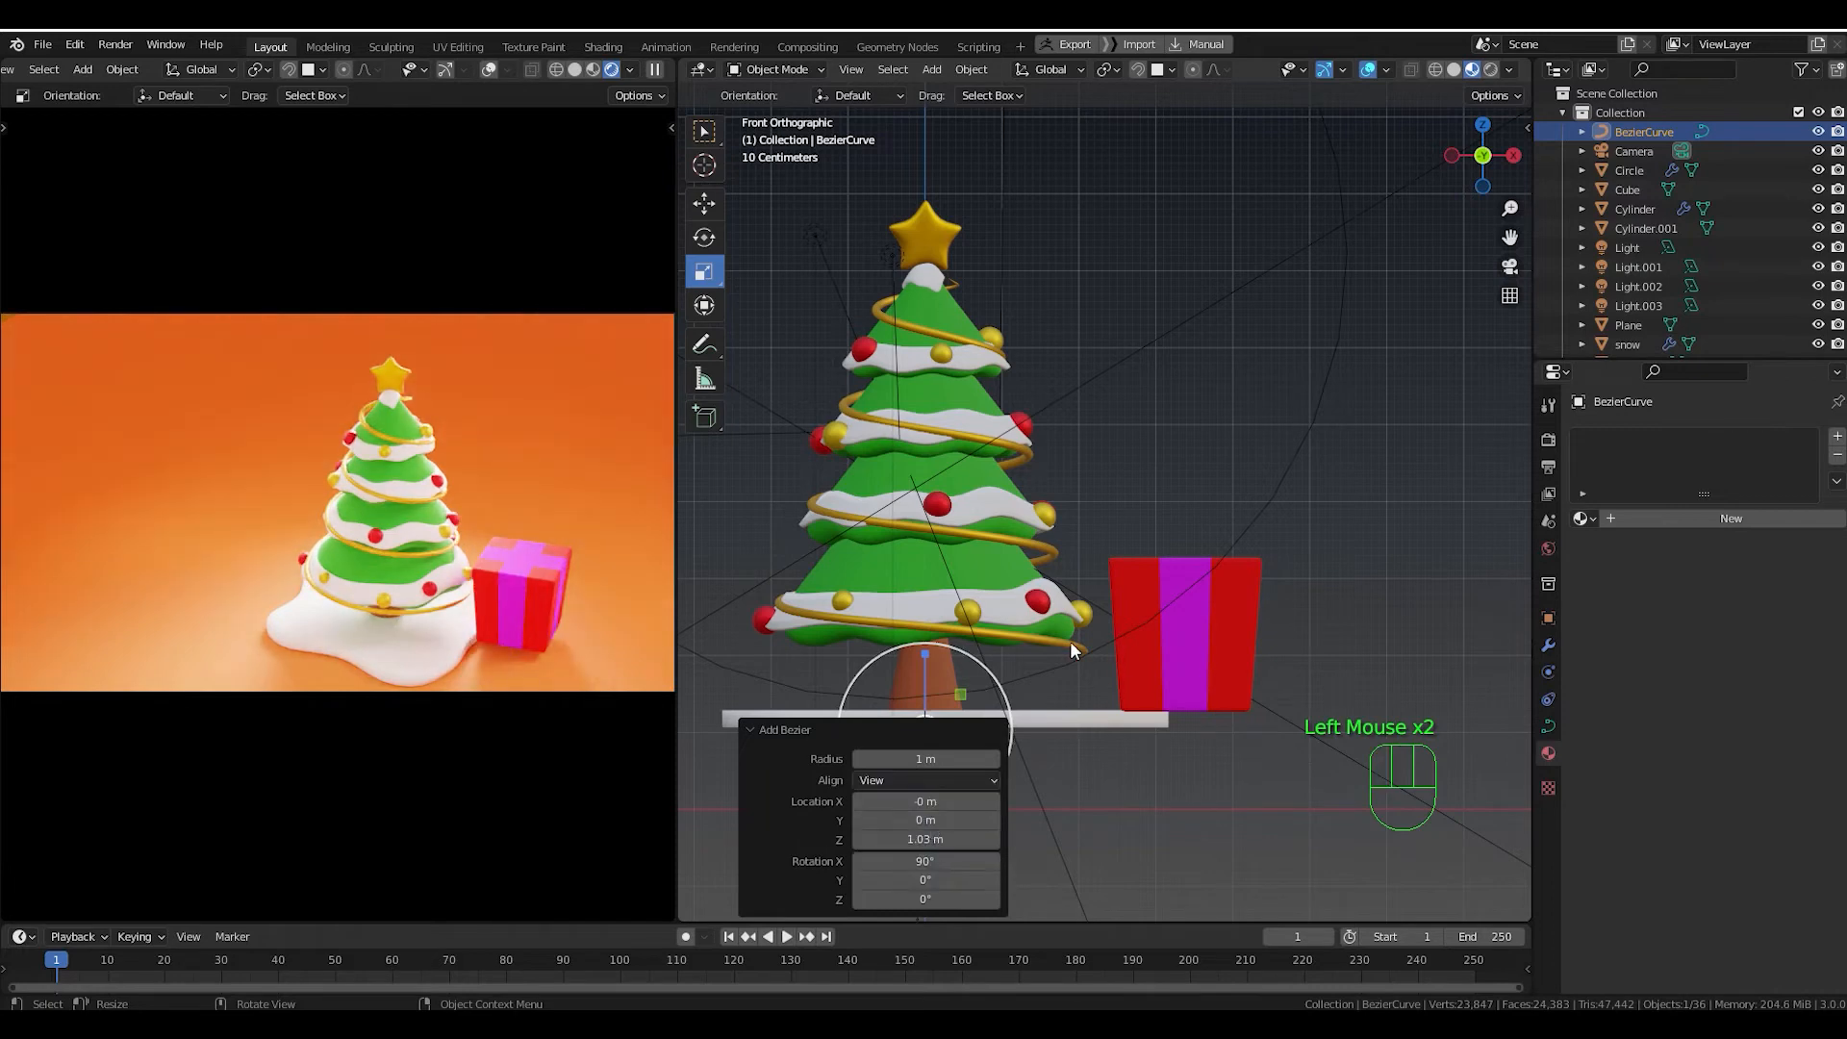
Reselect the Bezier curve and move it above the gift box, about 3.06 m along X and 3.6 m along Z.
left_click(1104, 789)
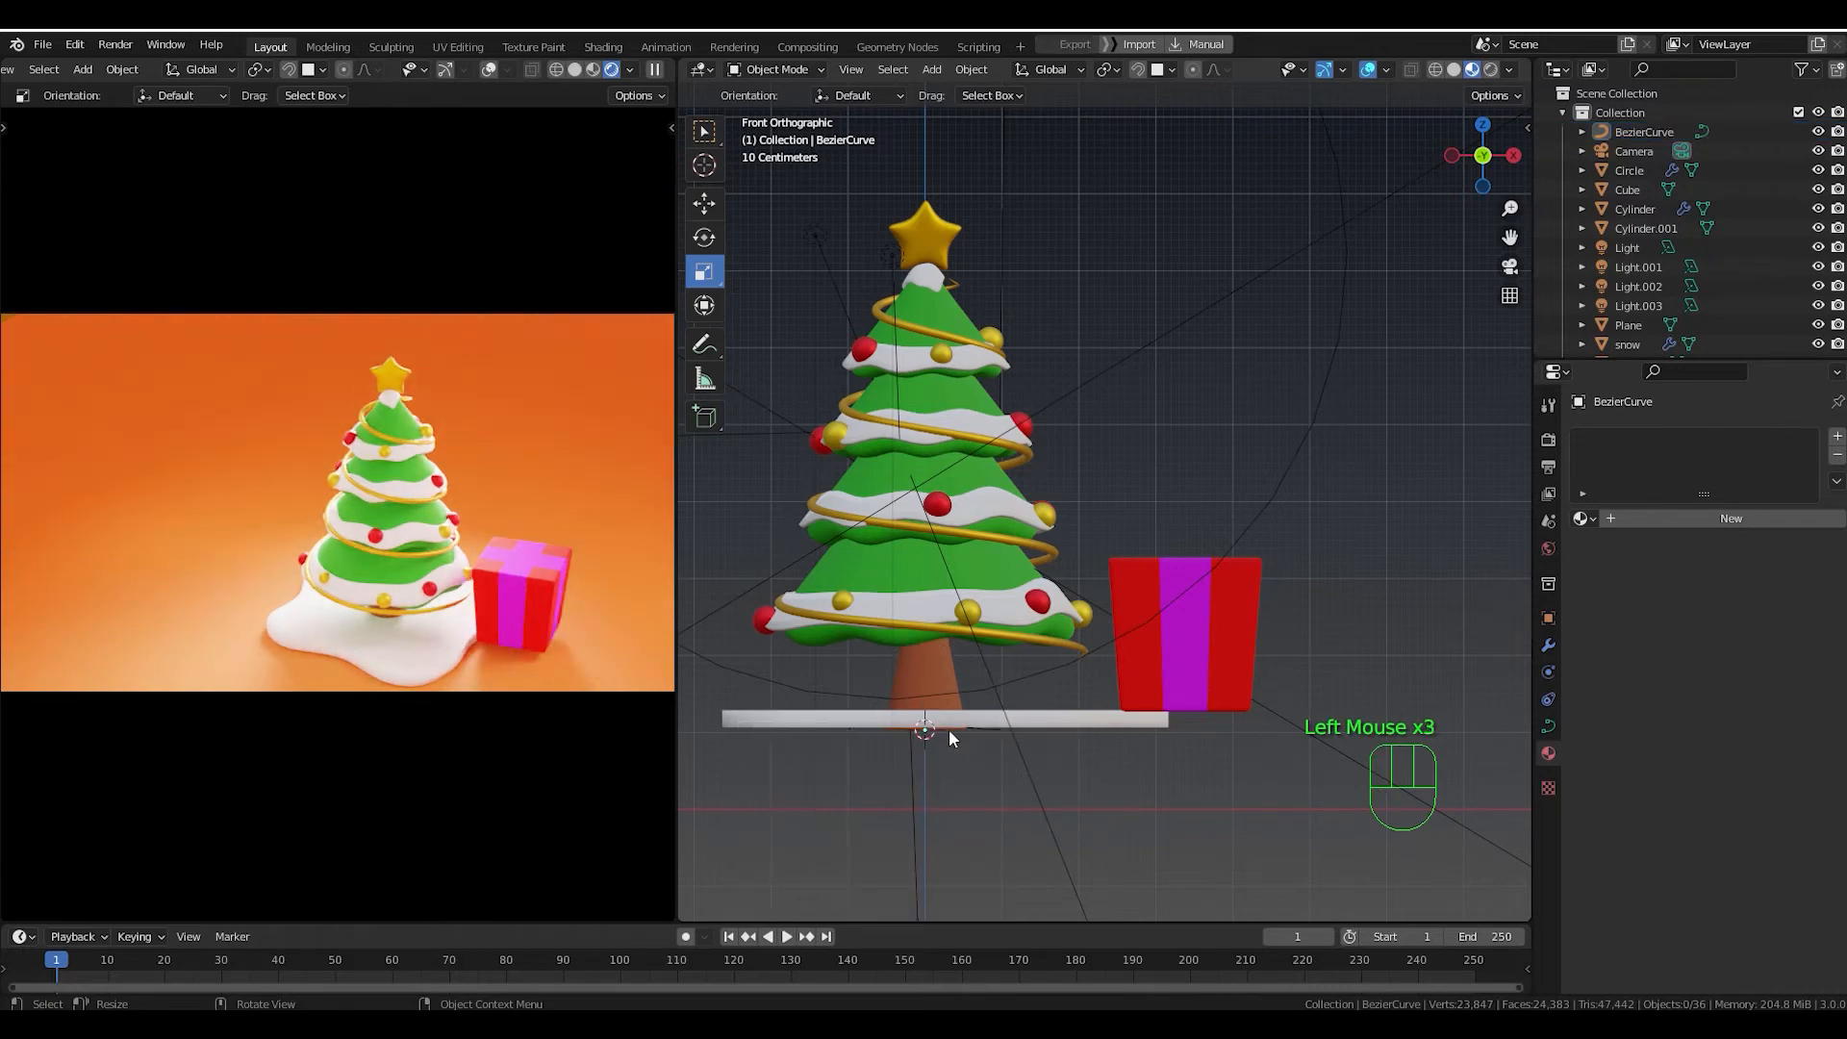
left_click(983, 732)
scroll(979, 755, "up", 1)
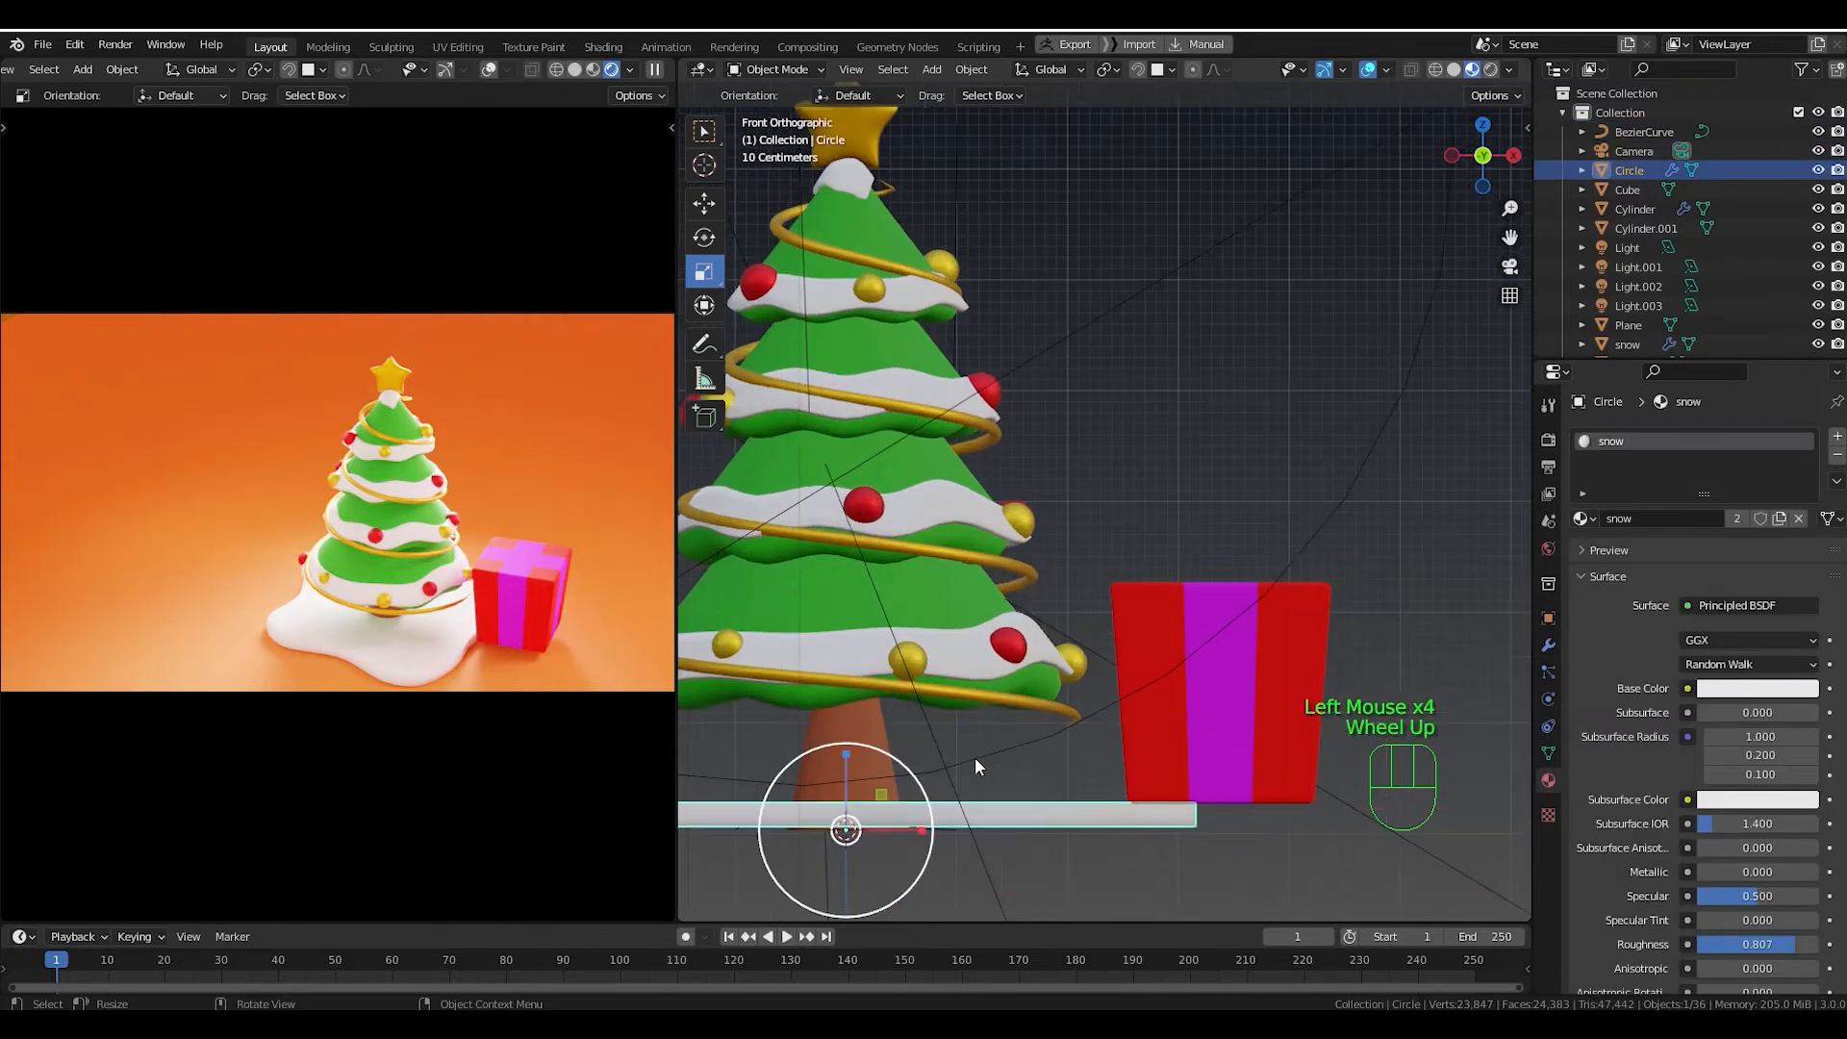
left_click(1664, 131)
scroll(859, 827, "down", 1)
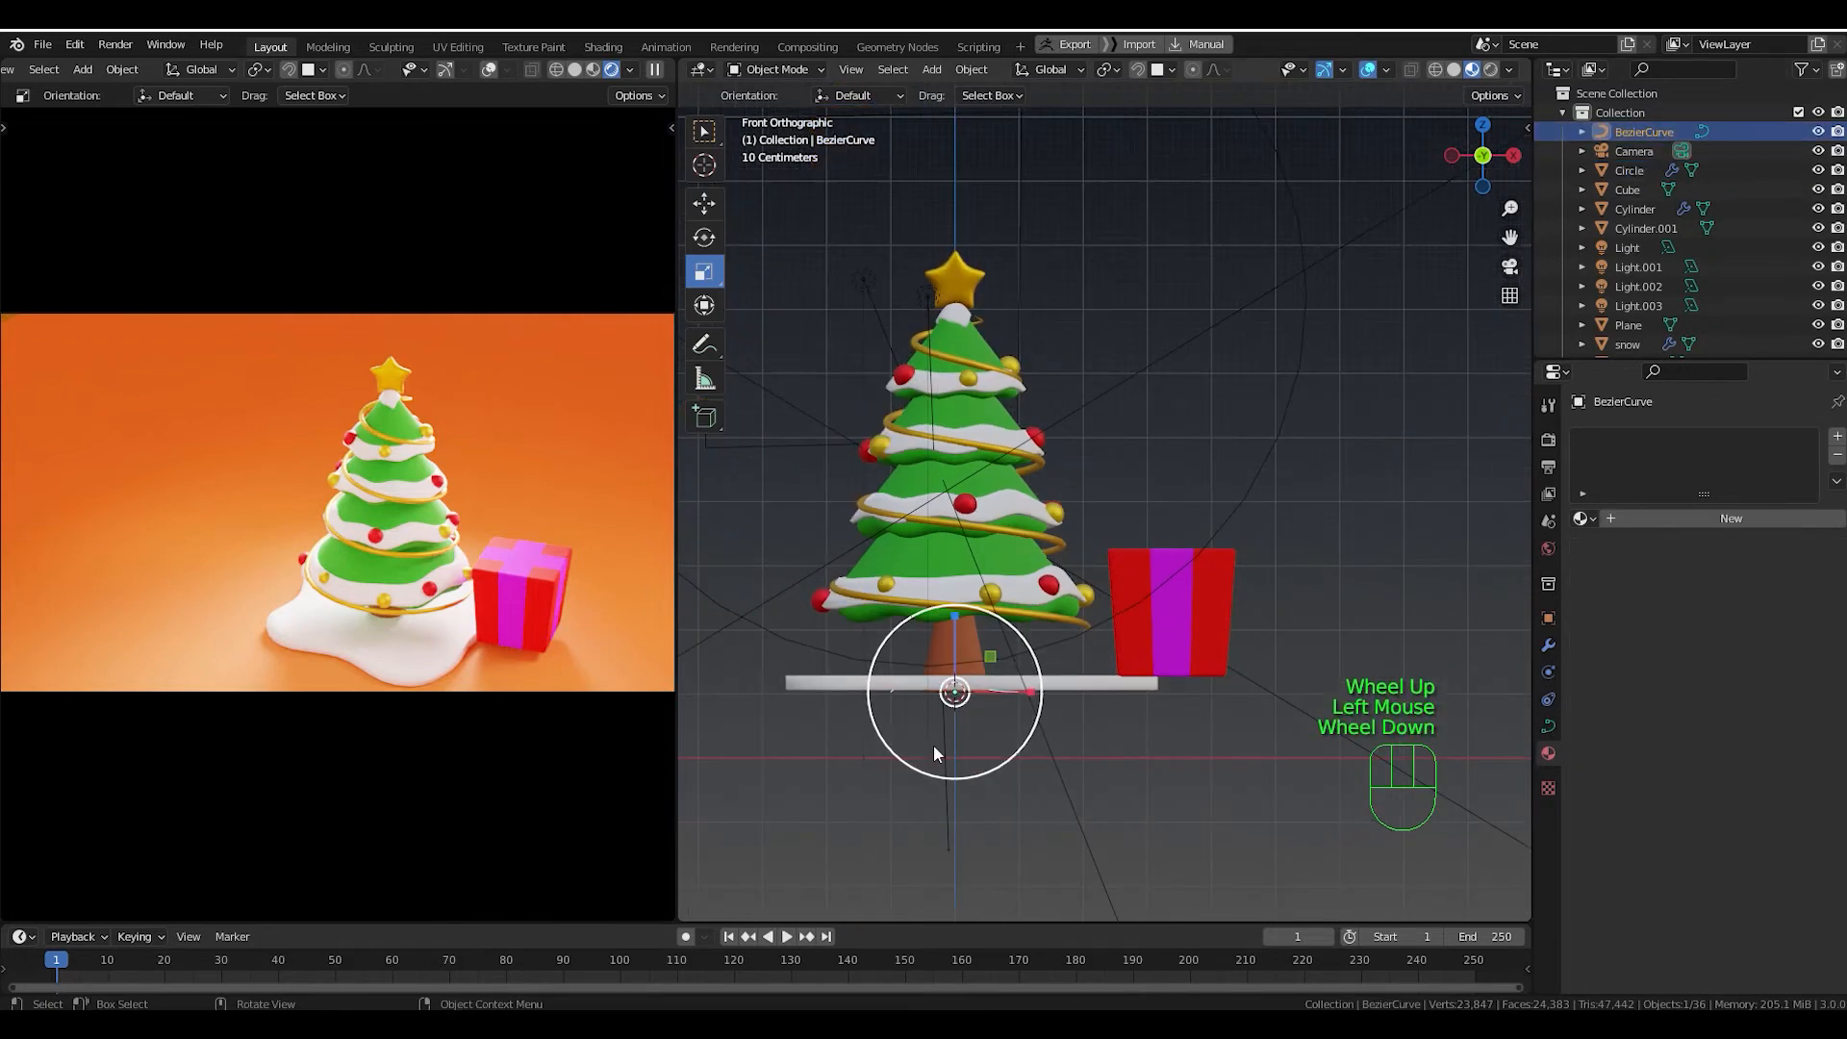
key("g")
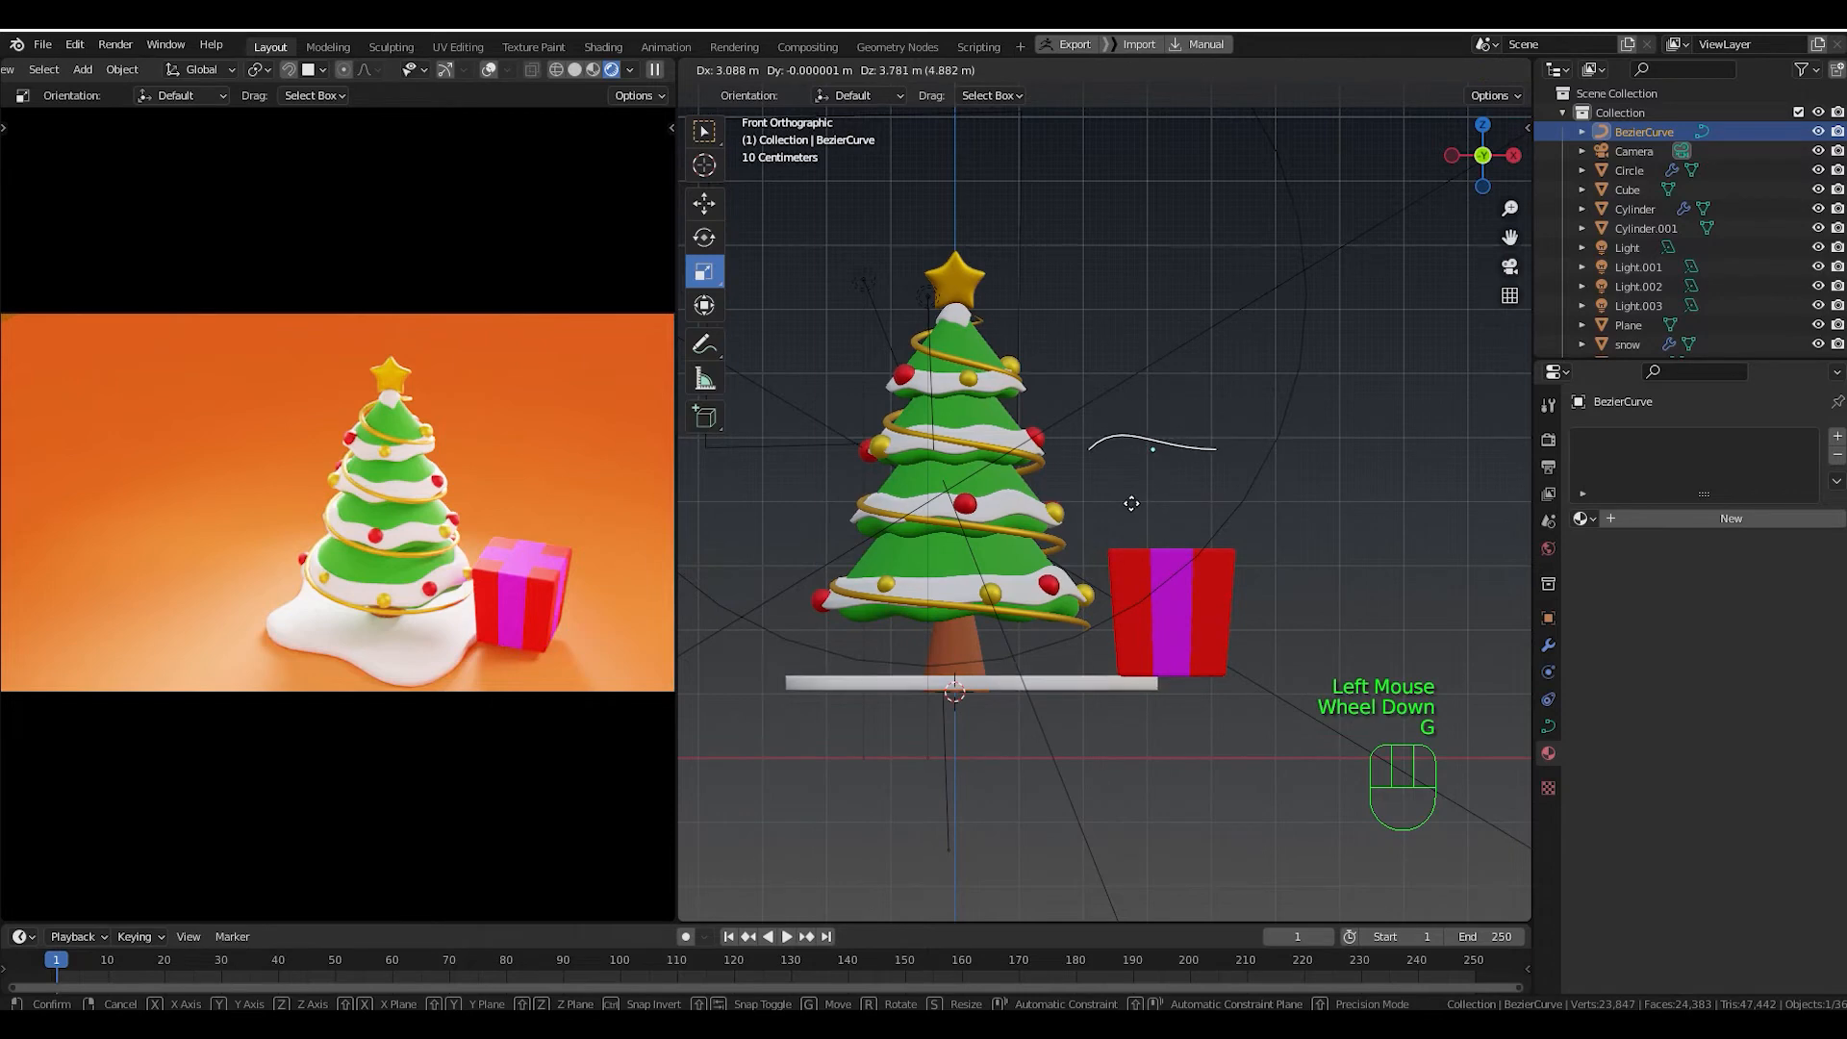
left_click(1144, 521)
In Edit Mode, extrude the curve's left end point about 2 m along X and -0.24 m along Z, back under the right end.
scroll(1142, 516, "up", 3)
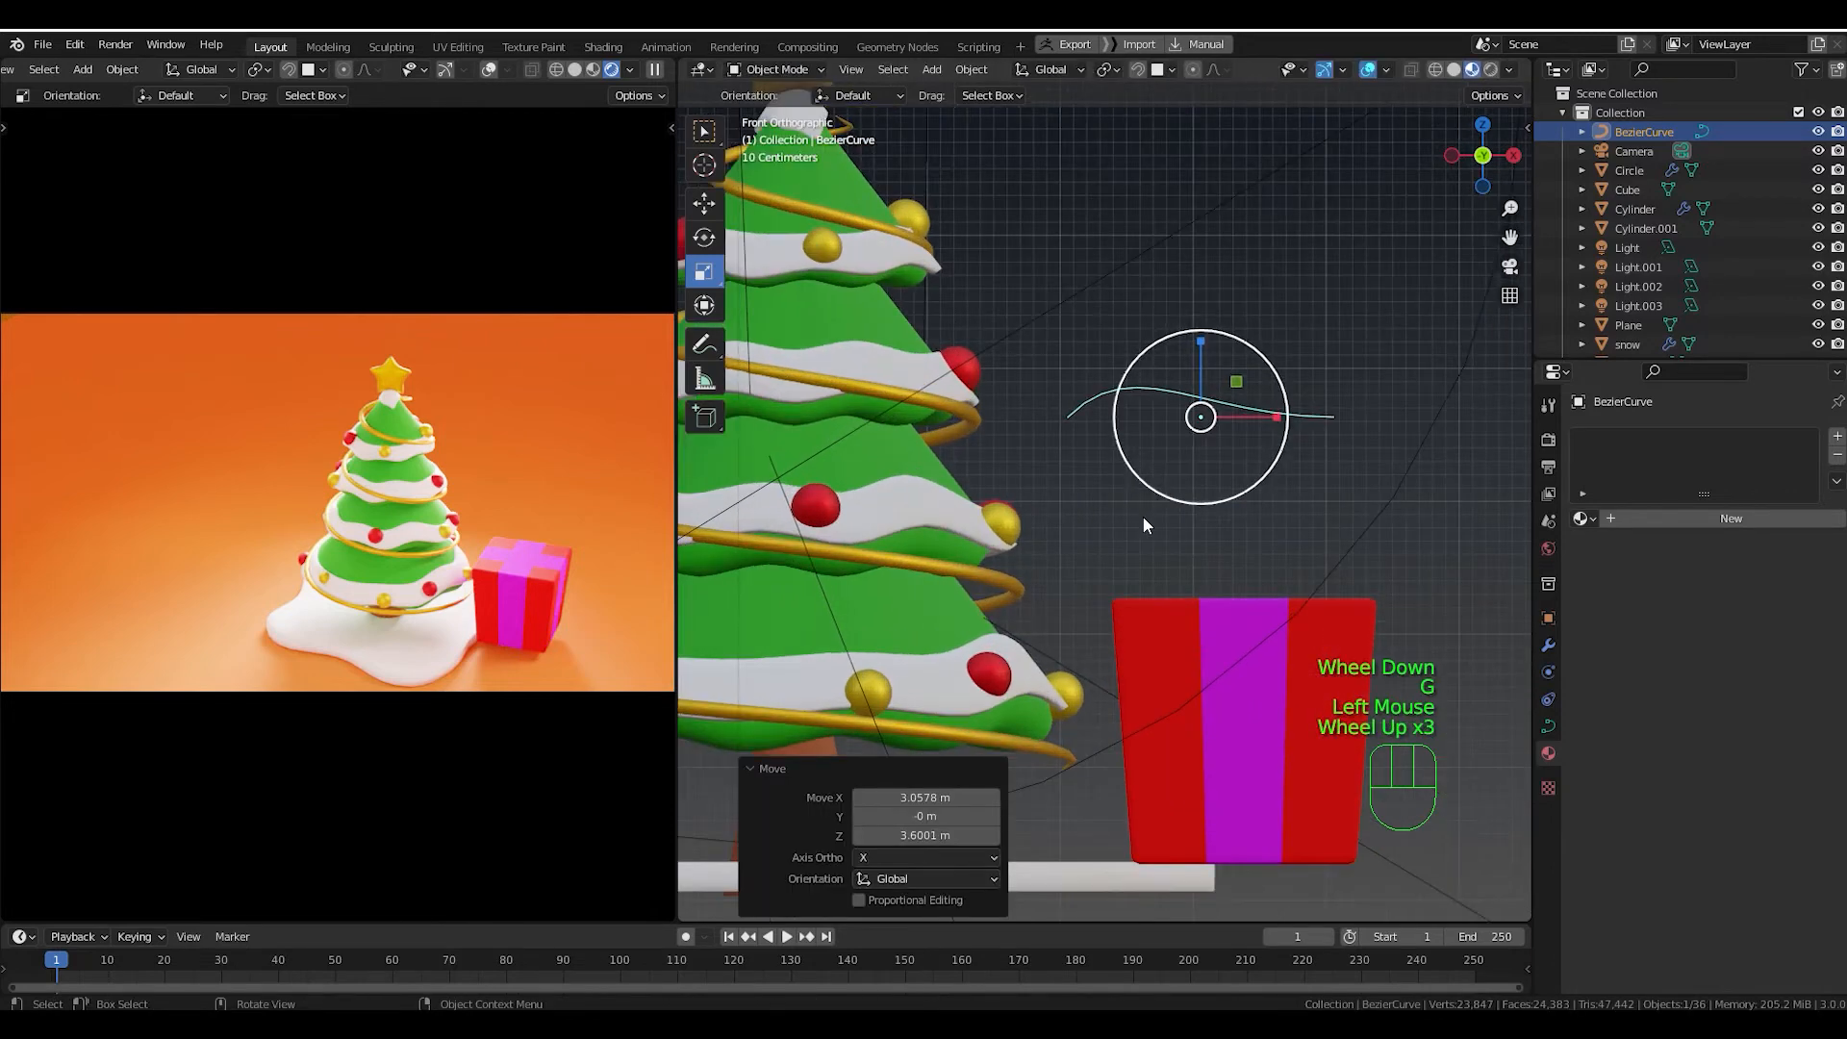
middle_click_drag(1143, 517, 1122, 569, "shift")
scroll(1185, 495, "up", 2)
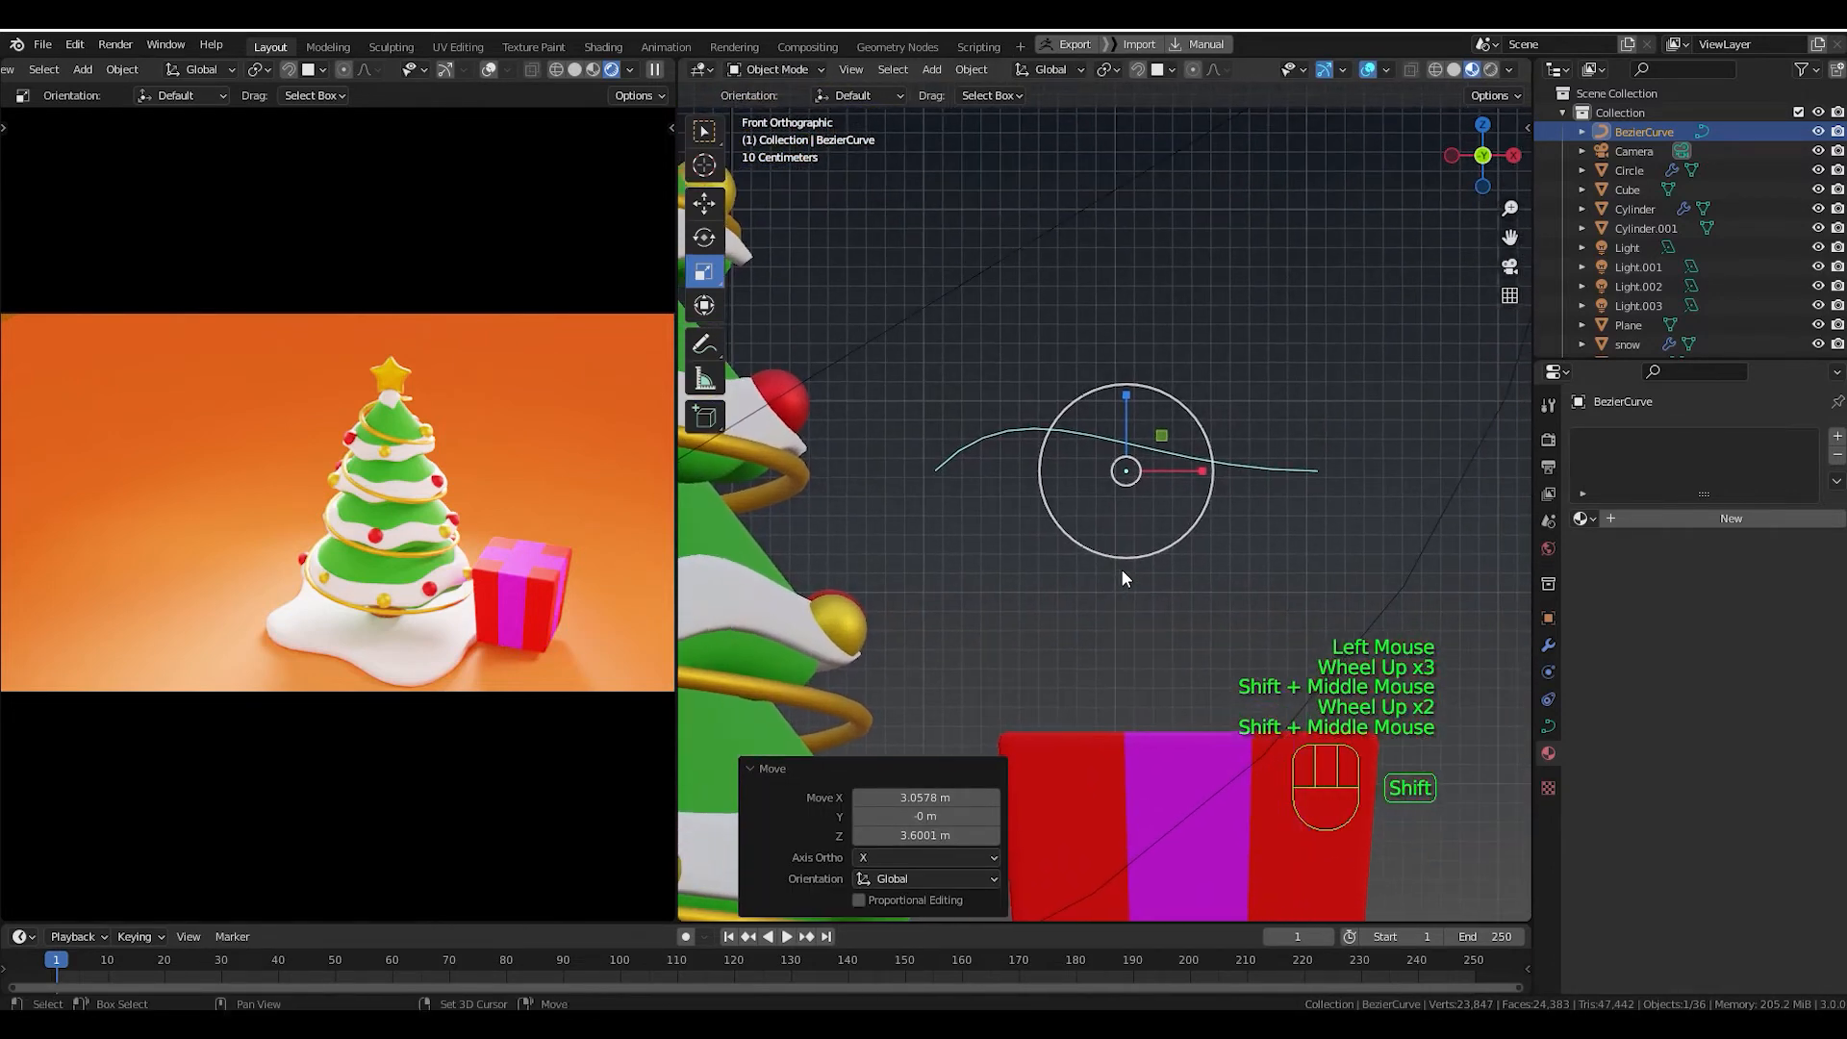
key("Tab")
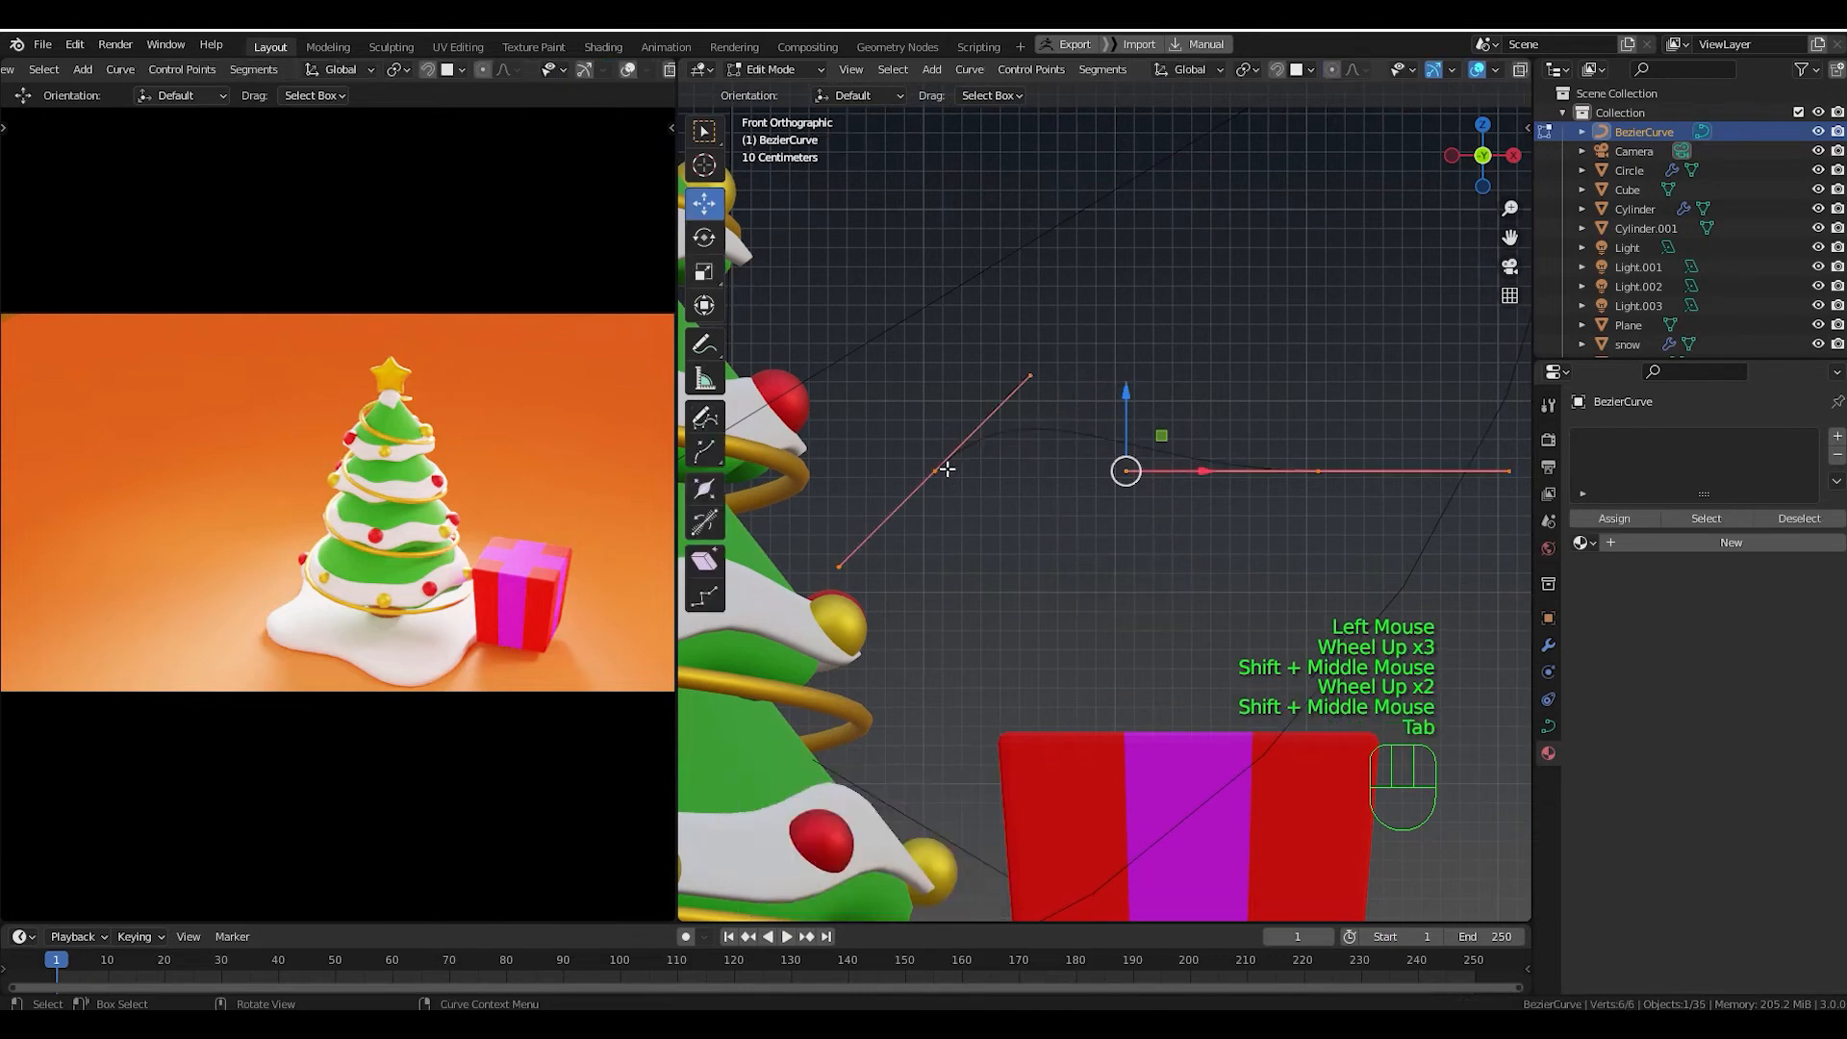
left_click(936, 471)
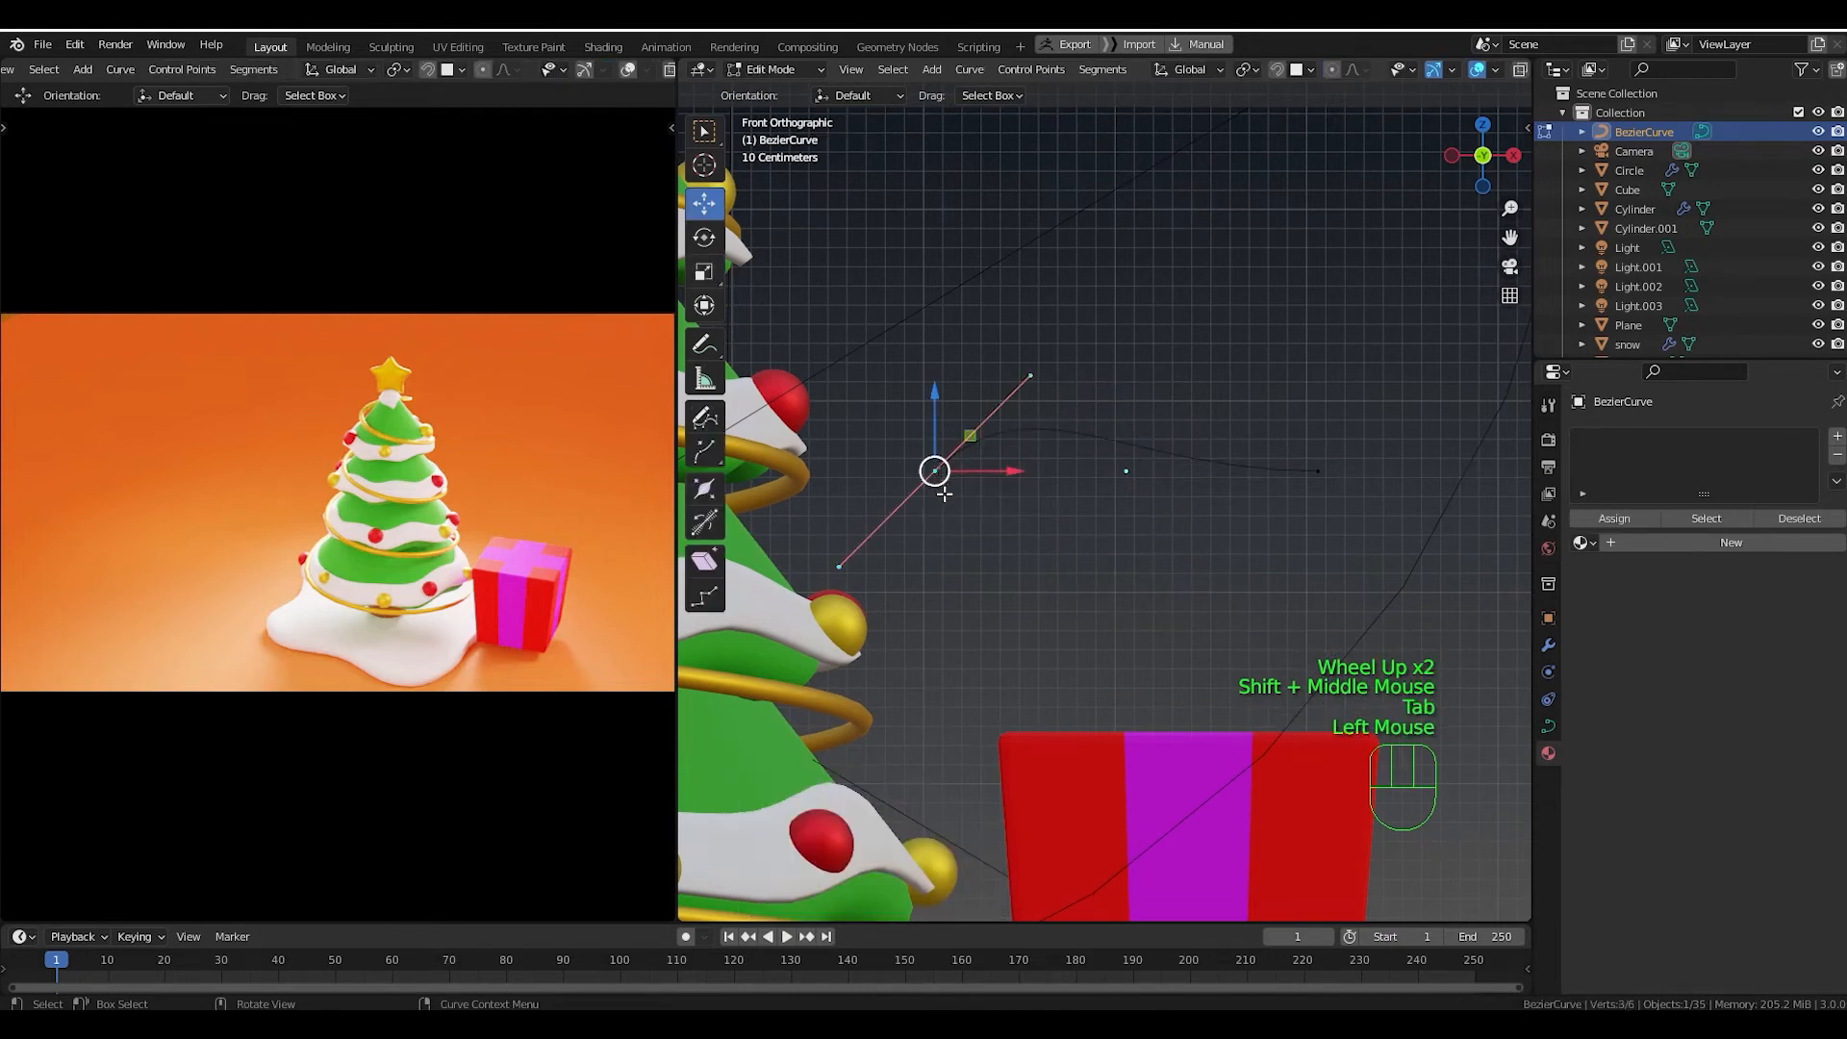
key("e")
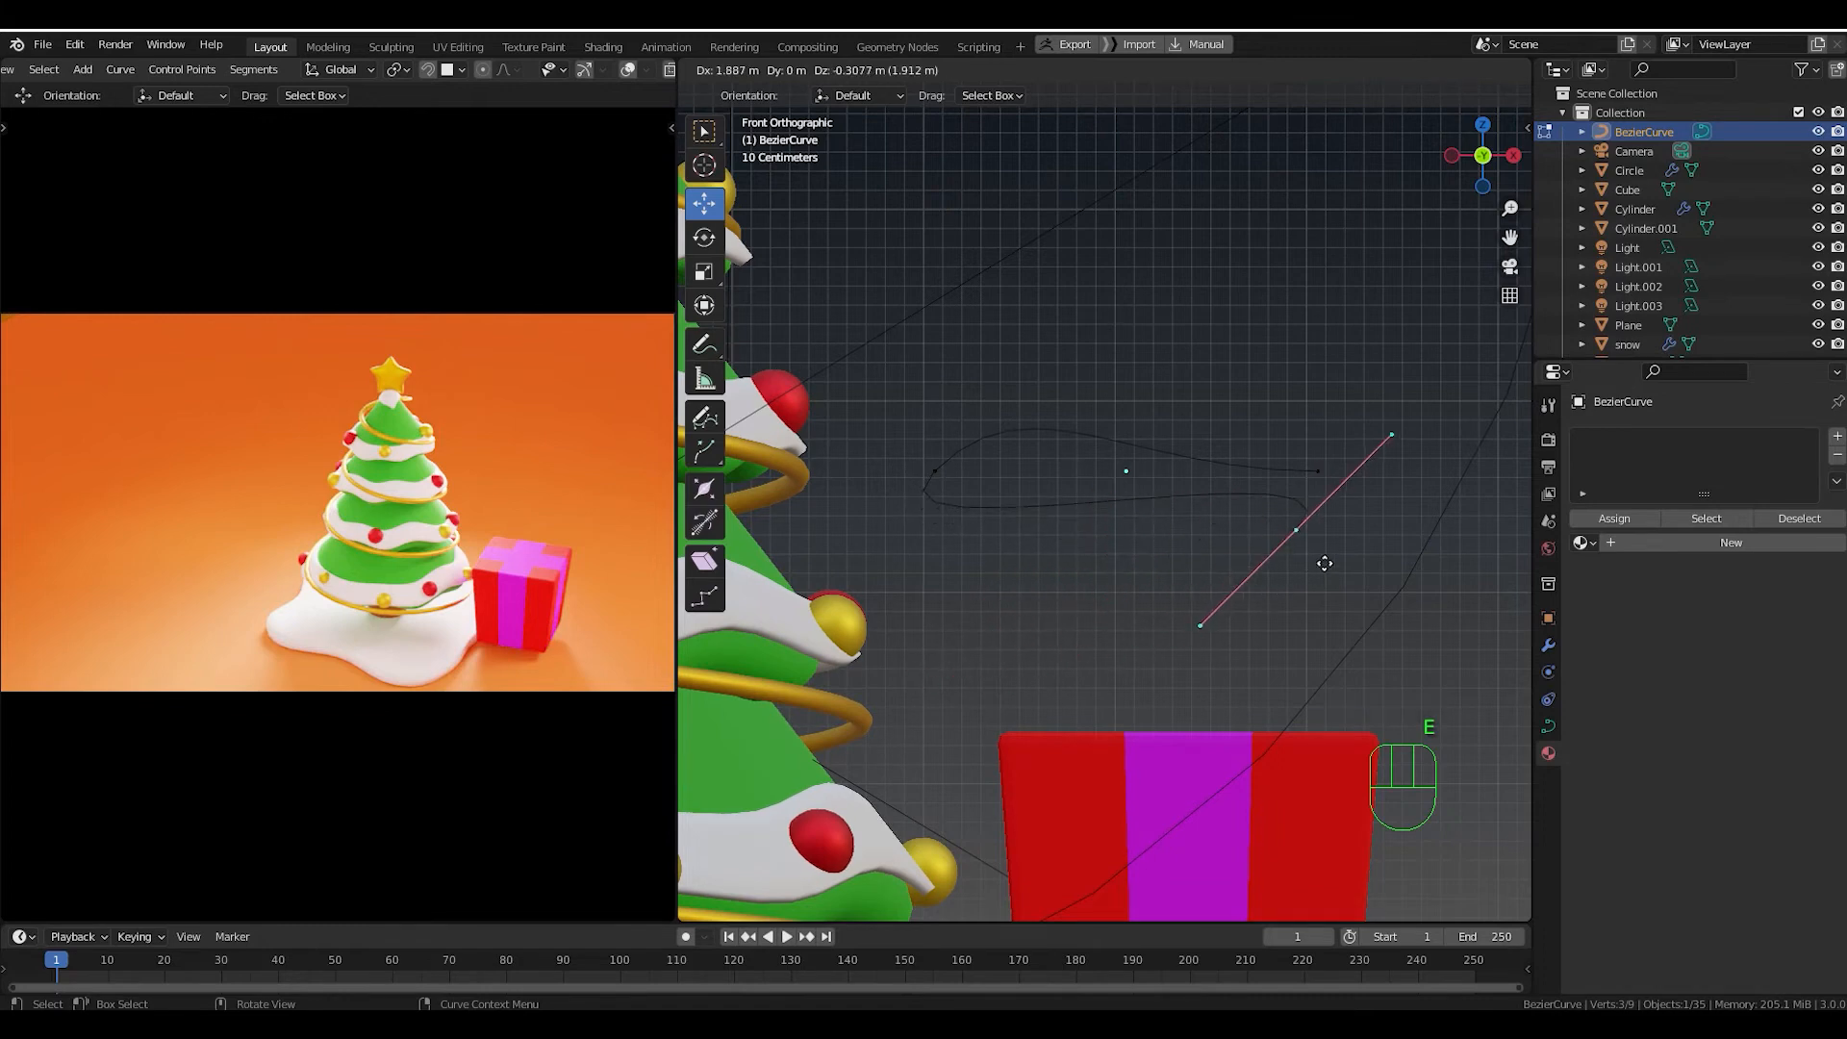
left_click(1342, 554)
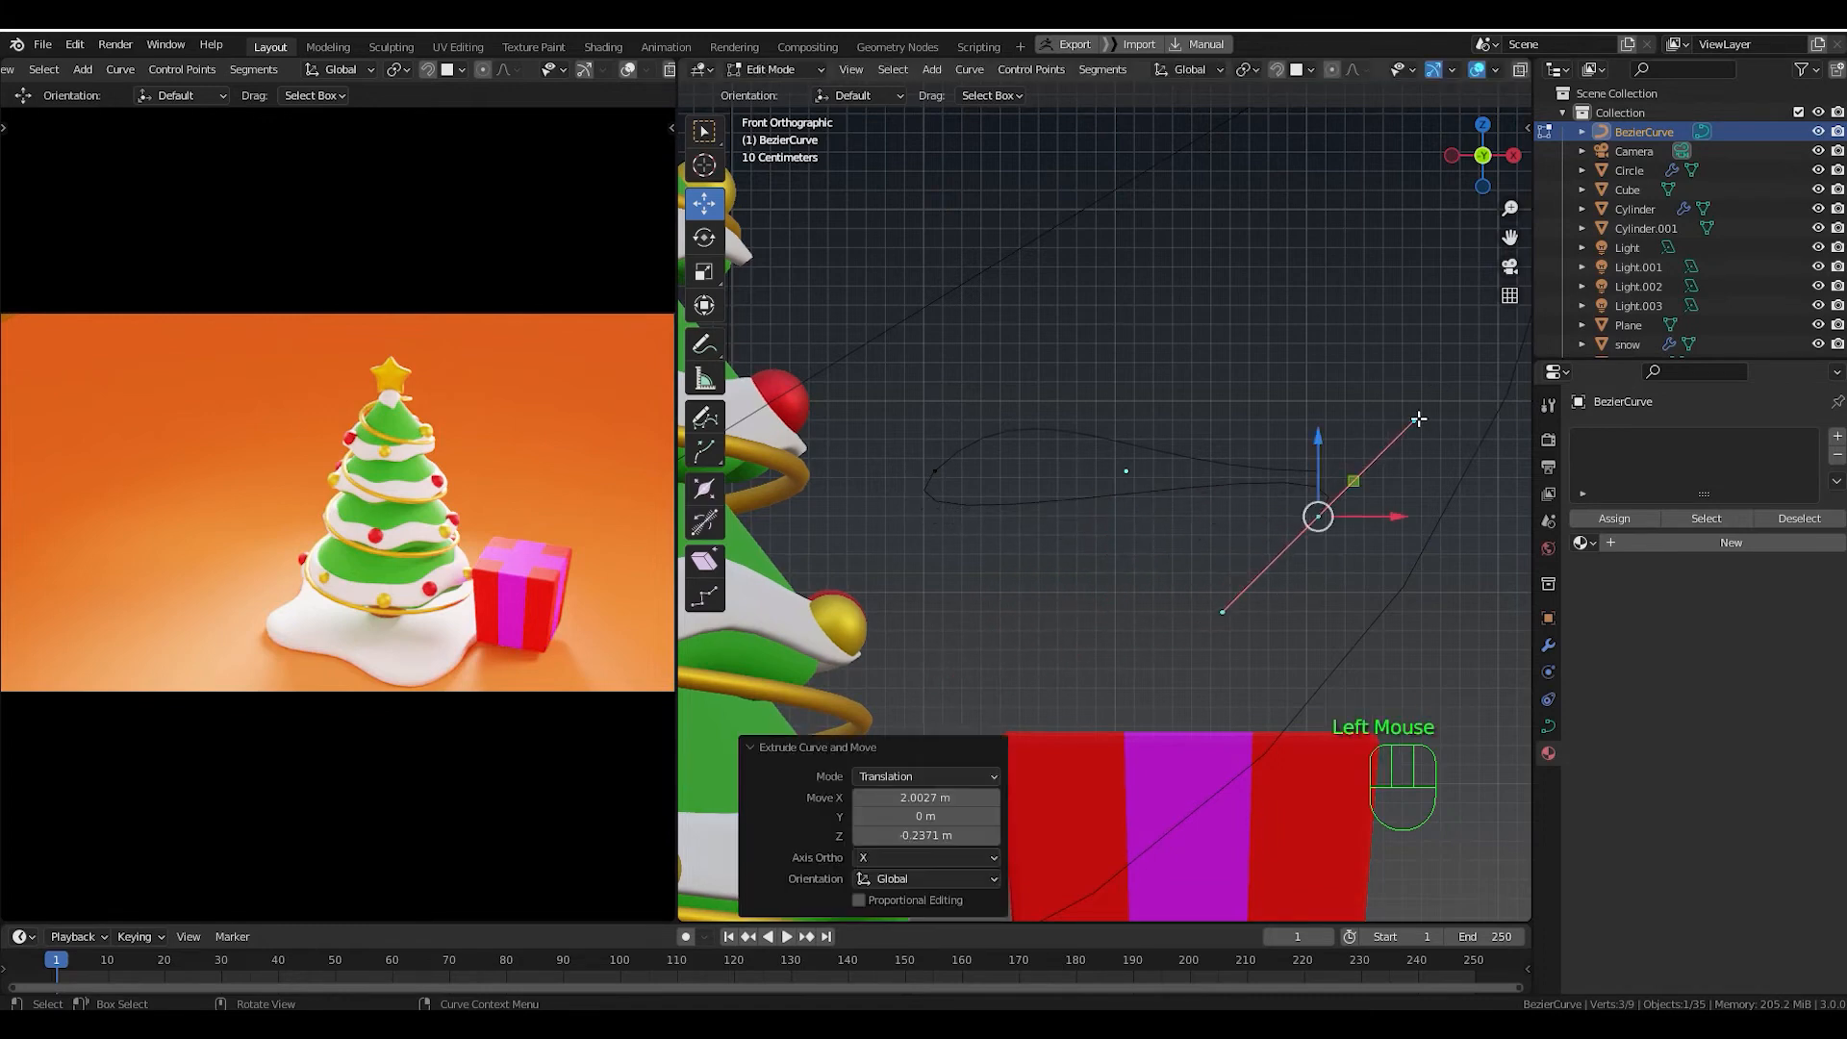
Swing the extruded end point's handle inward to the left, and raise the point to just below the curve's original right end.
left_click(1417, 421)
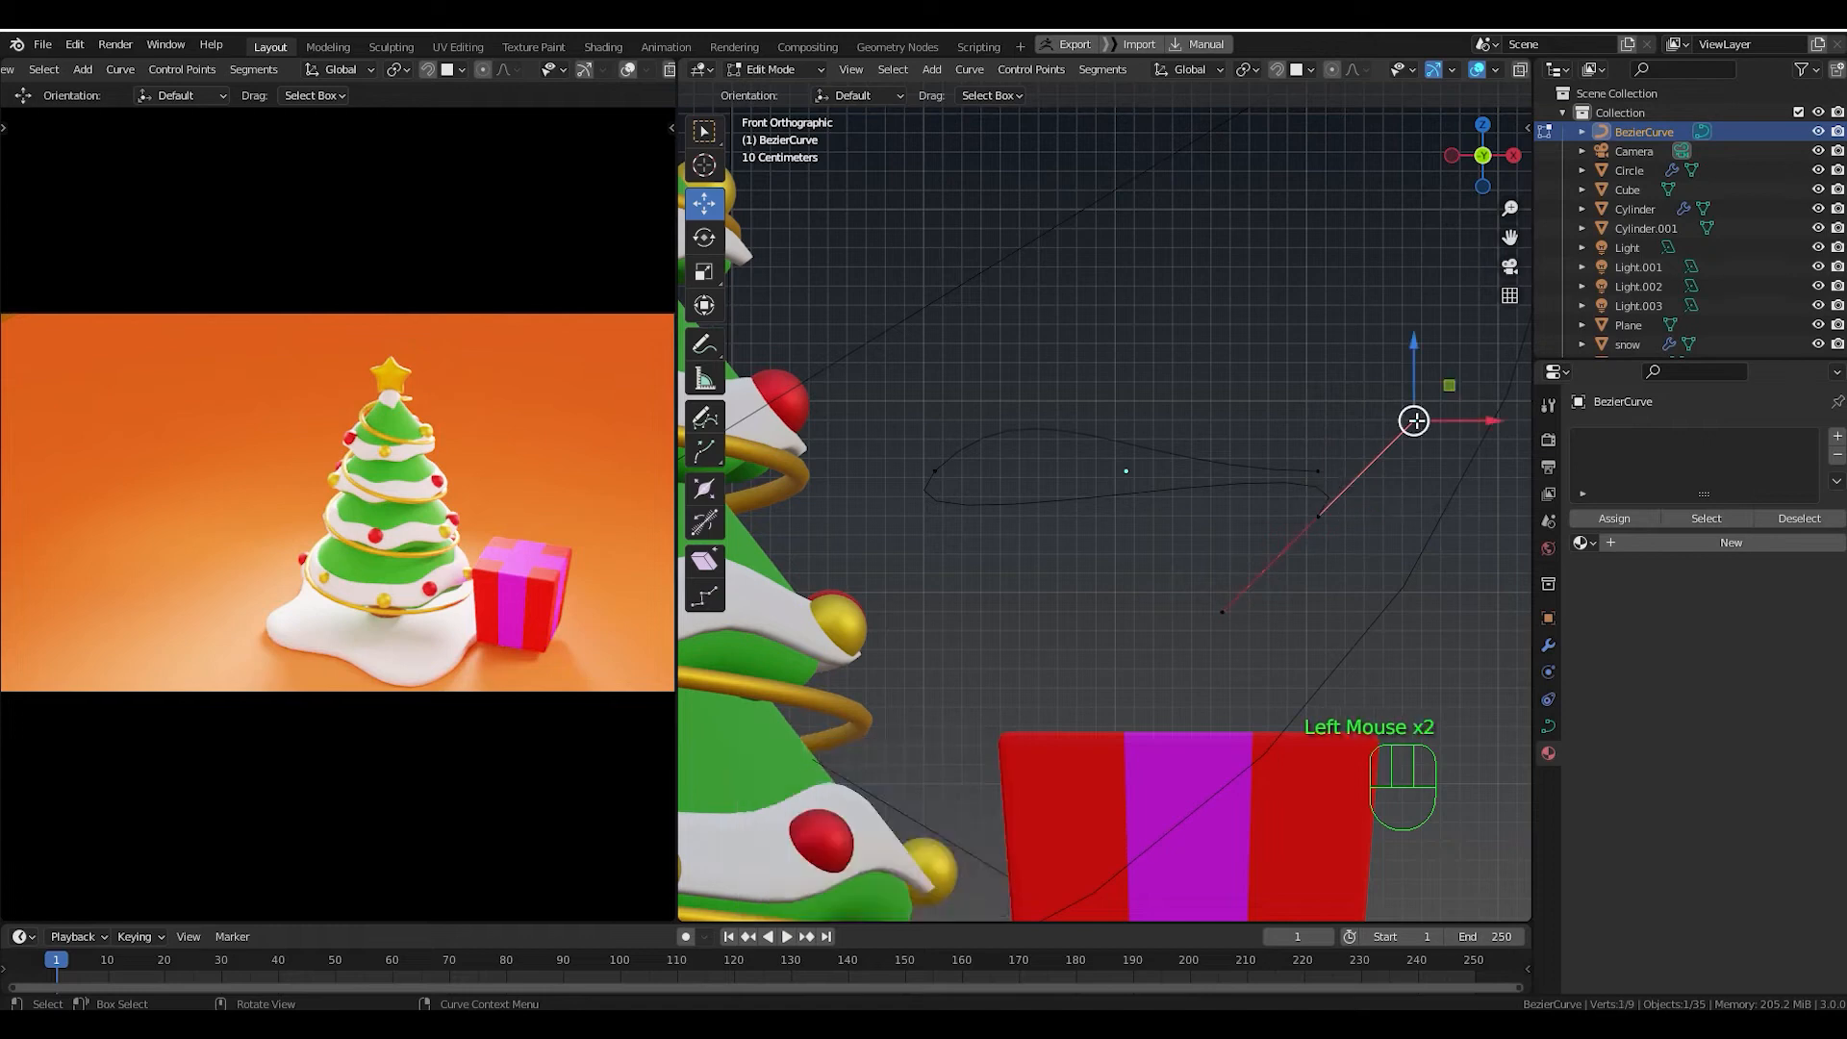
key("g")
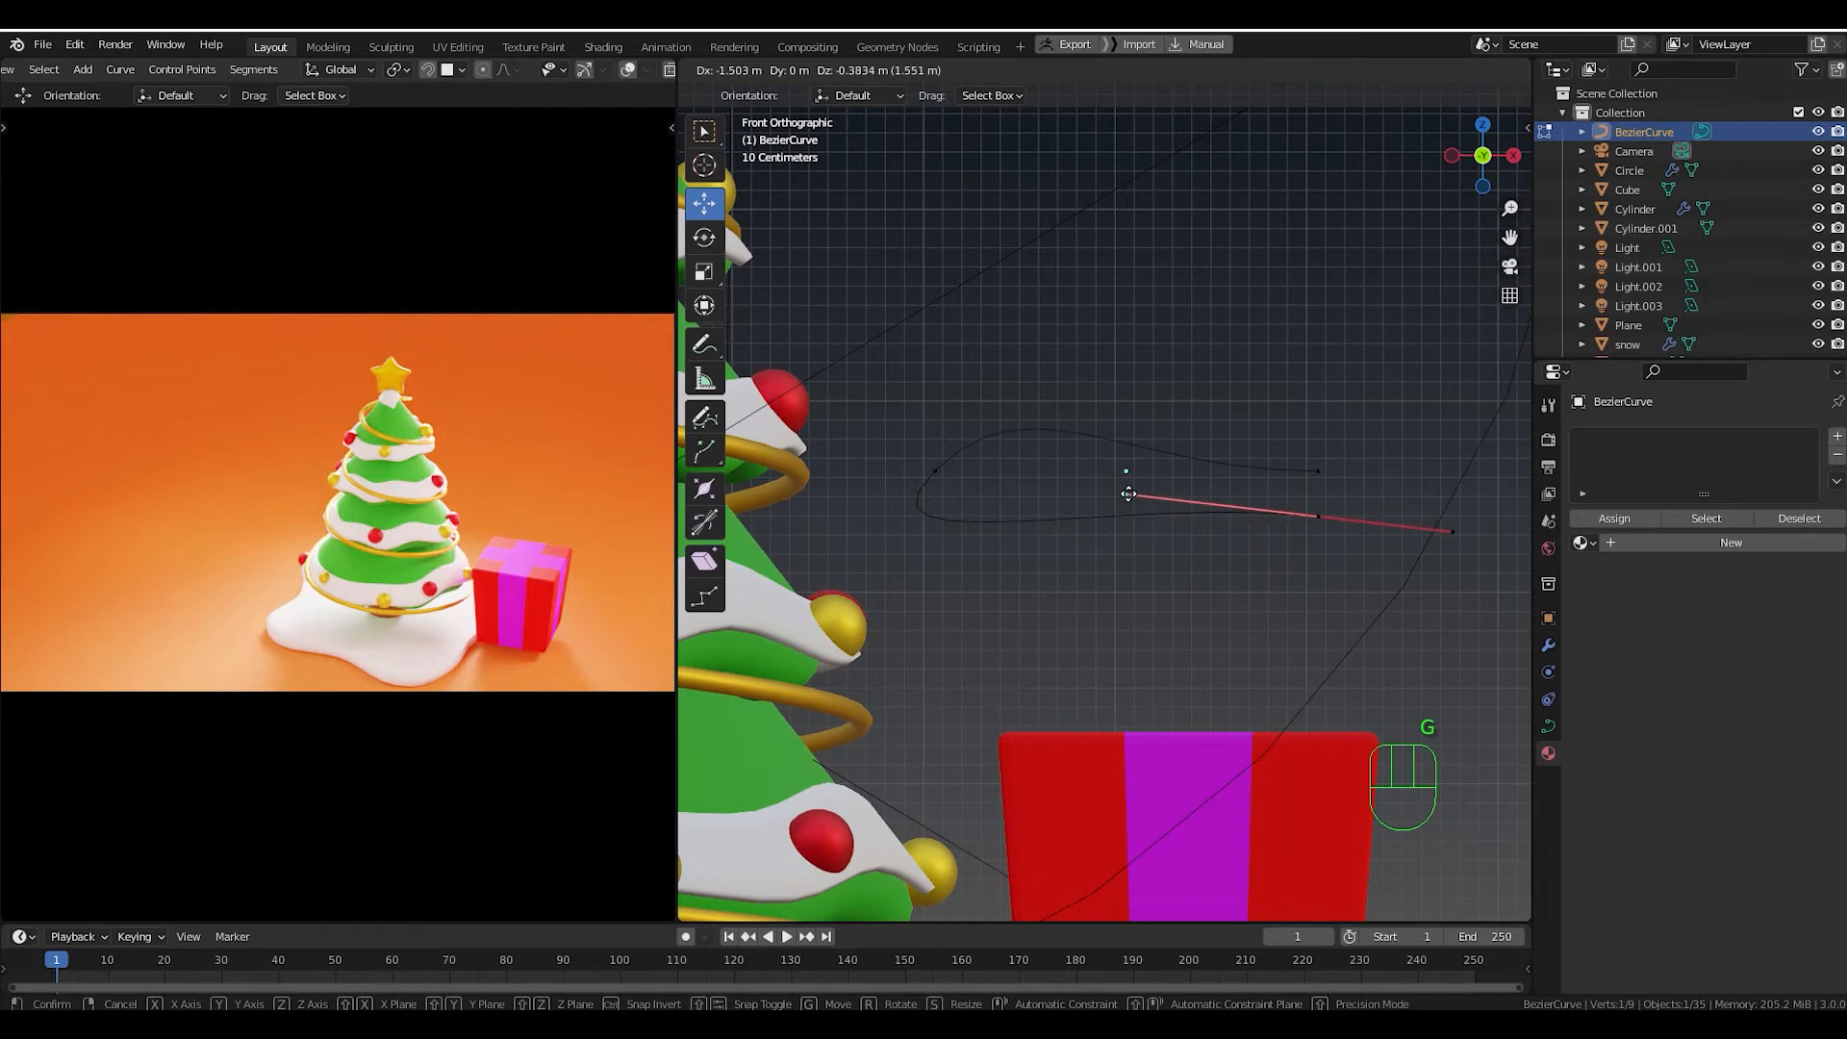
left_click(1126, 496)
double_click(1322, 520)
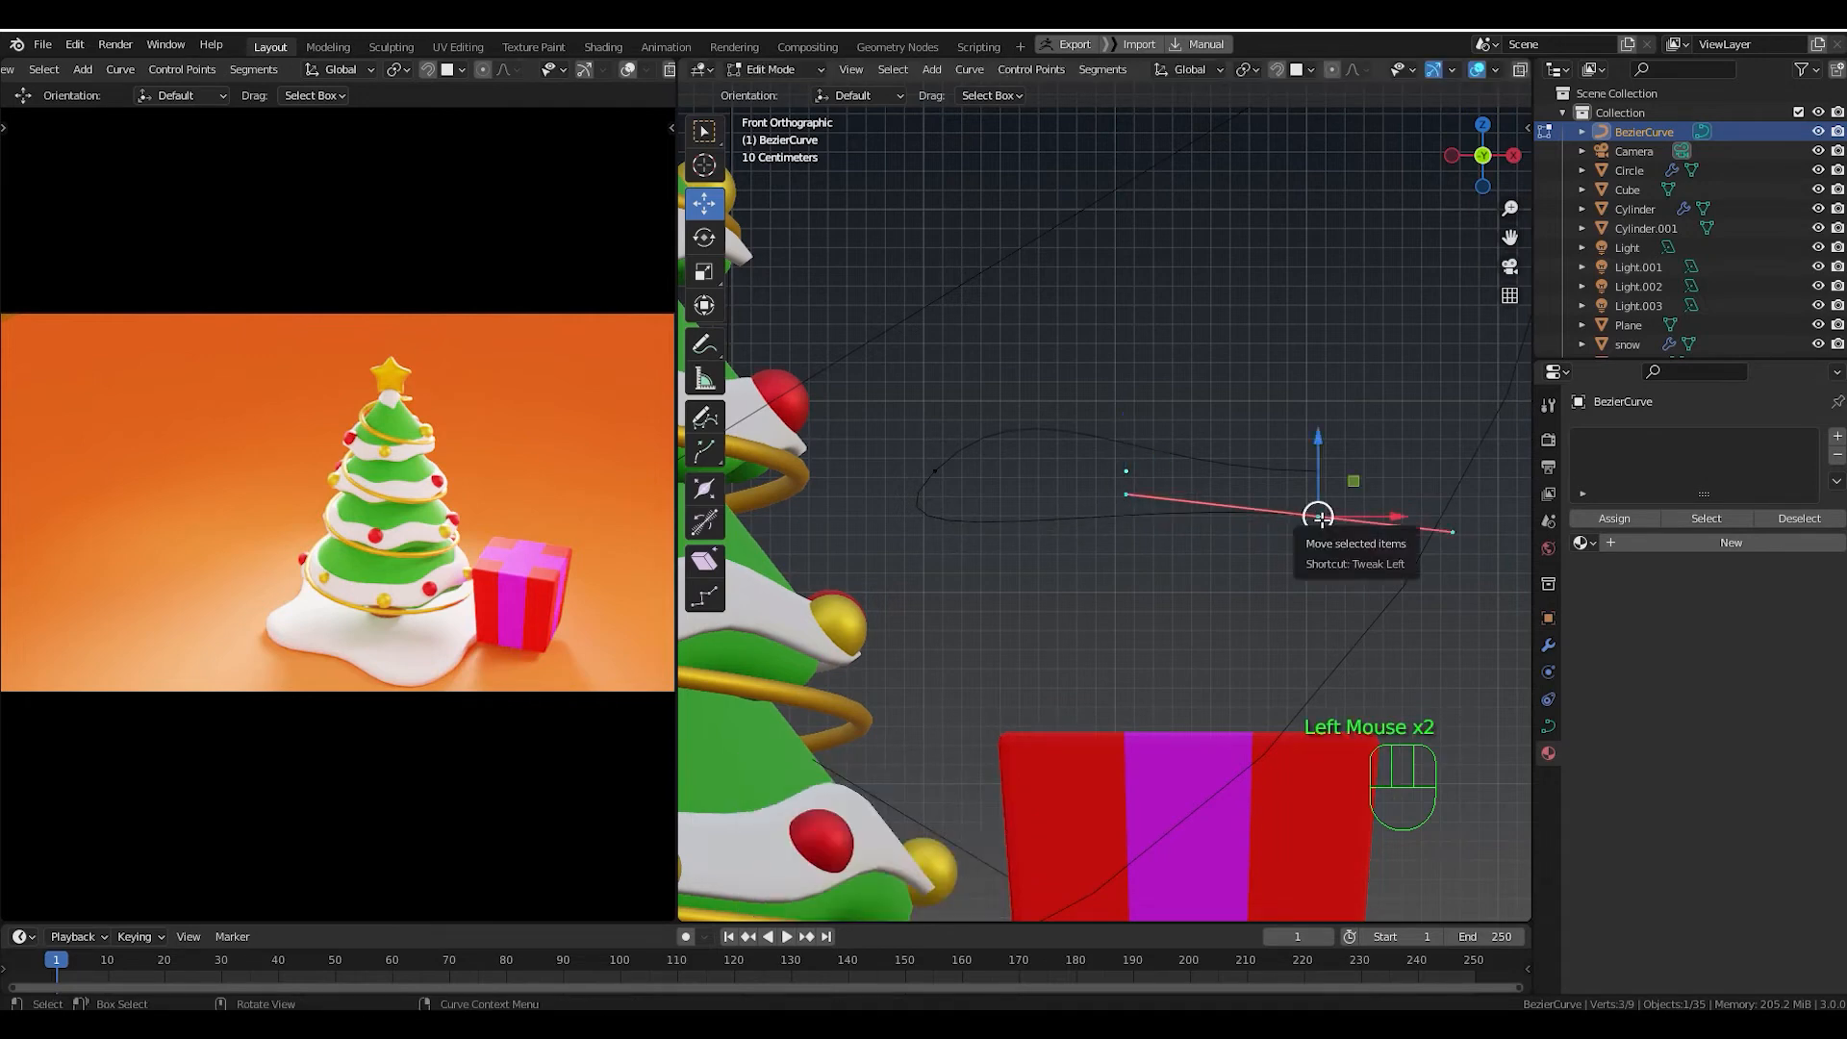
key("g")
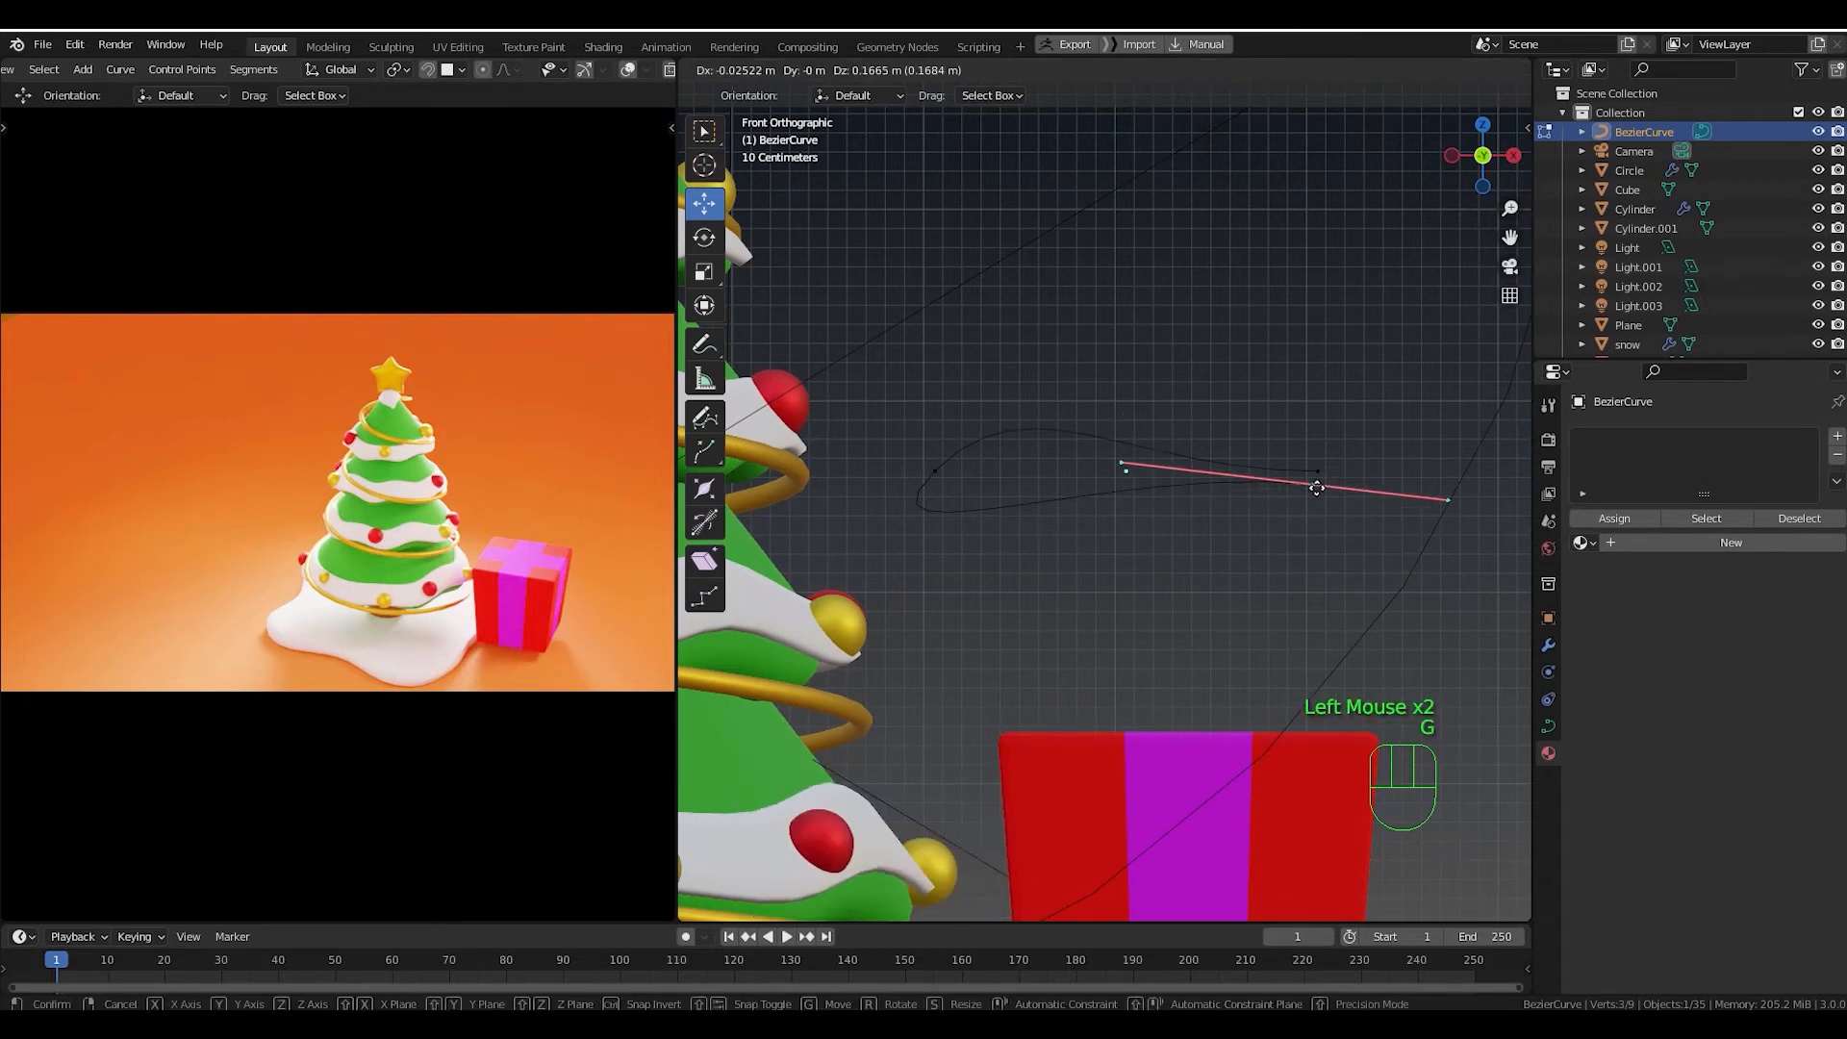
left_click(1317, 488)
Move the loop's left control point about 0.37 m along X and 0.24 m along Z, and adjust its upper handle to shape the bow loop.
left_click_drag(893, 411, 969, 520)
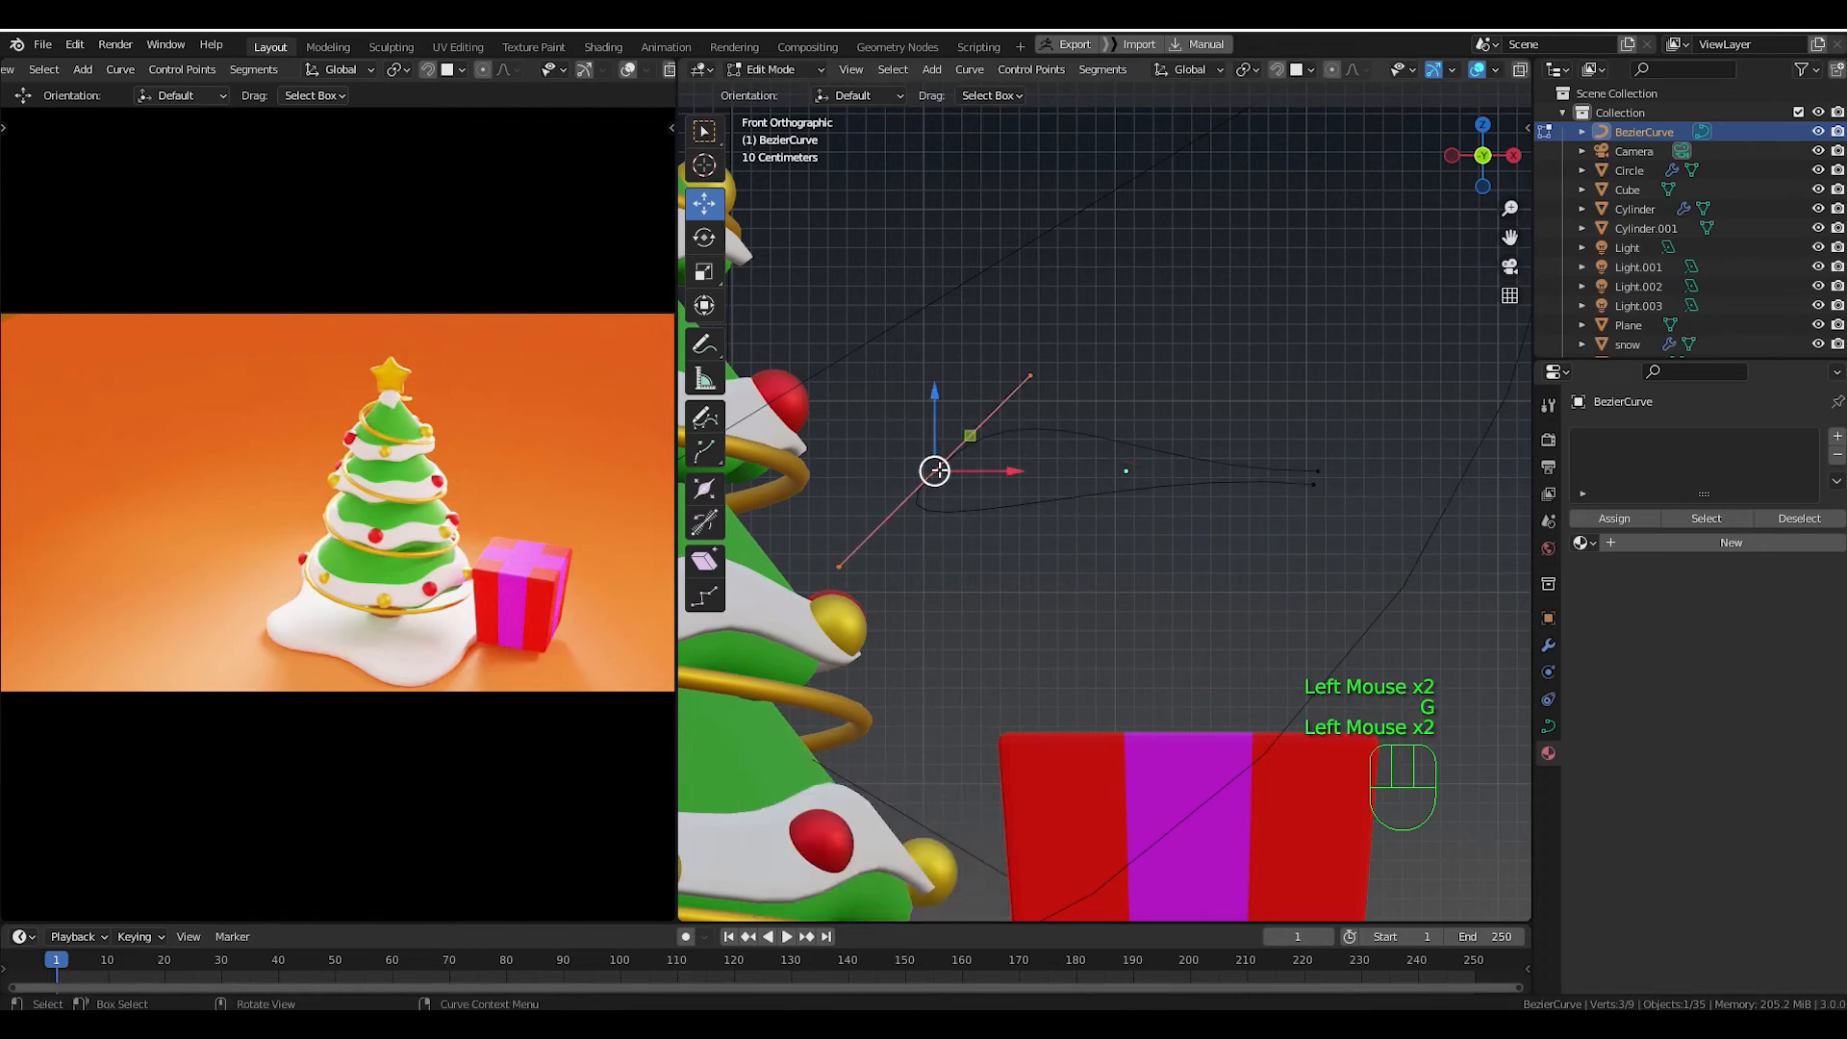
key("g")
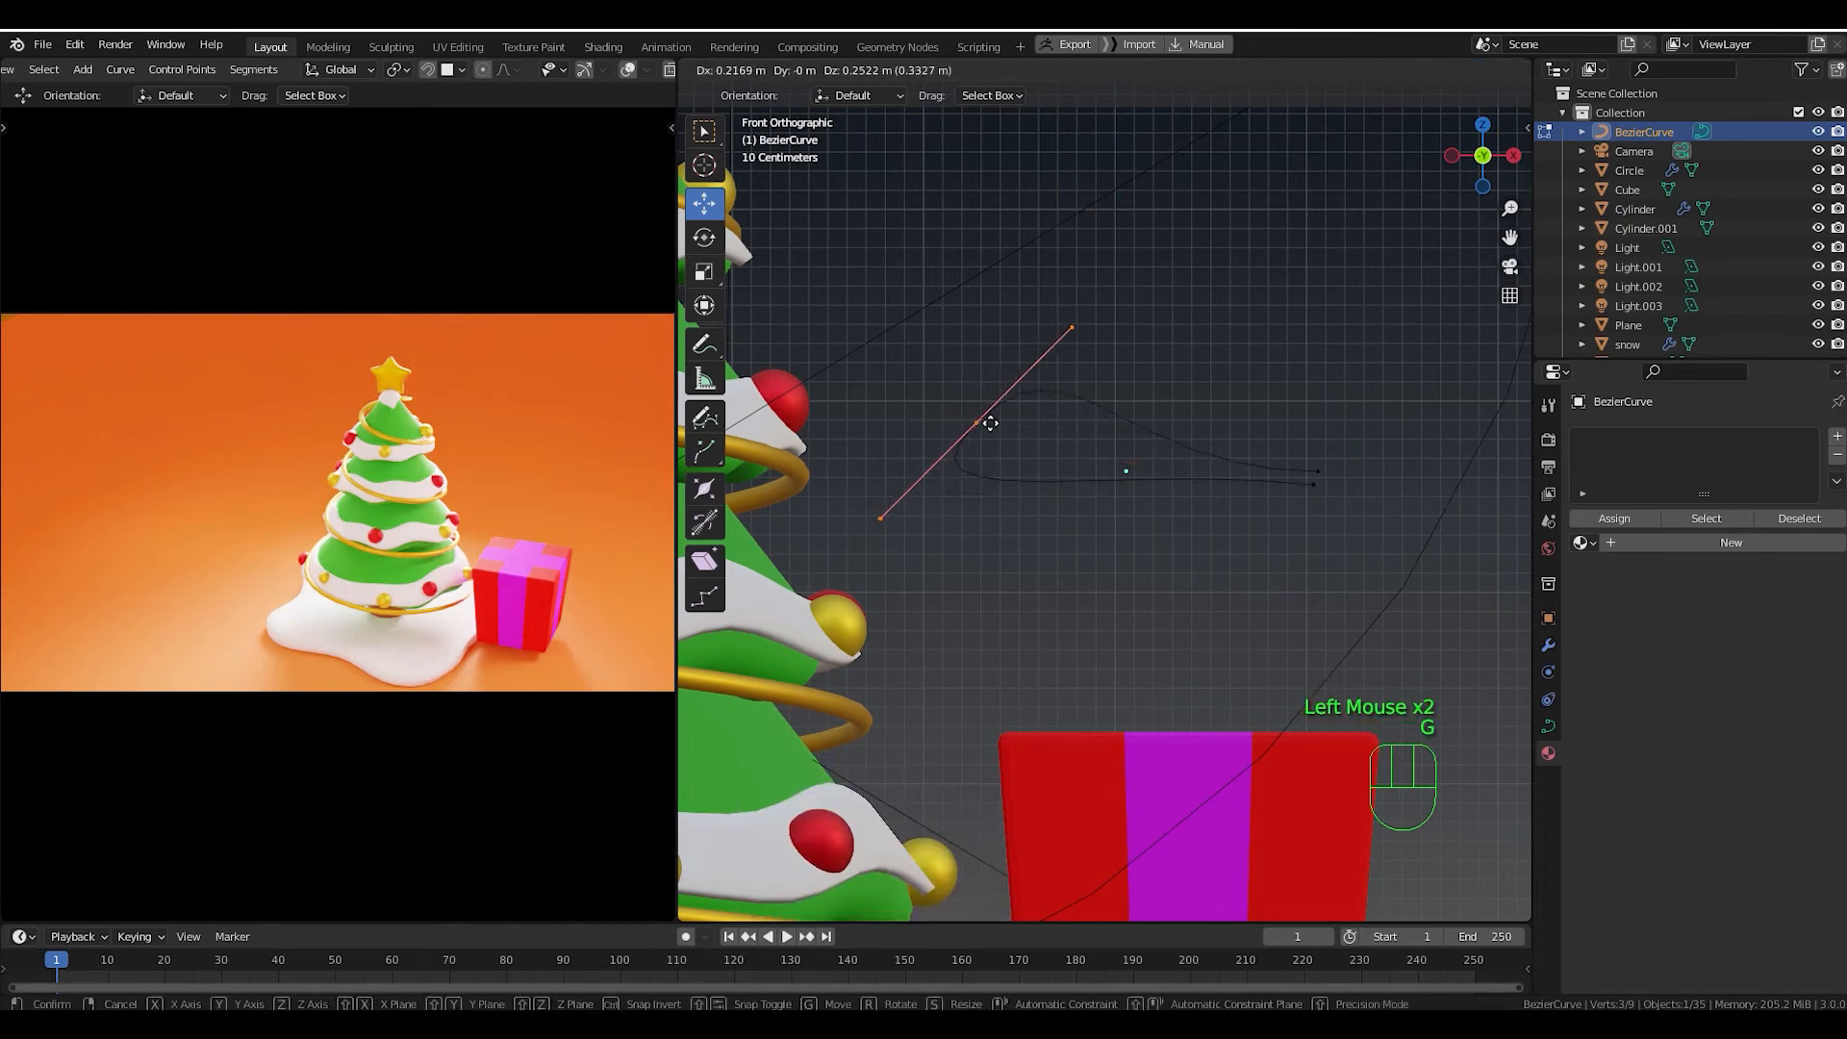
left_click(1017, 426)
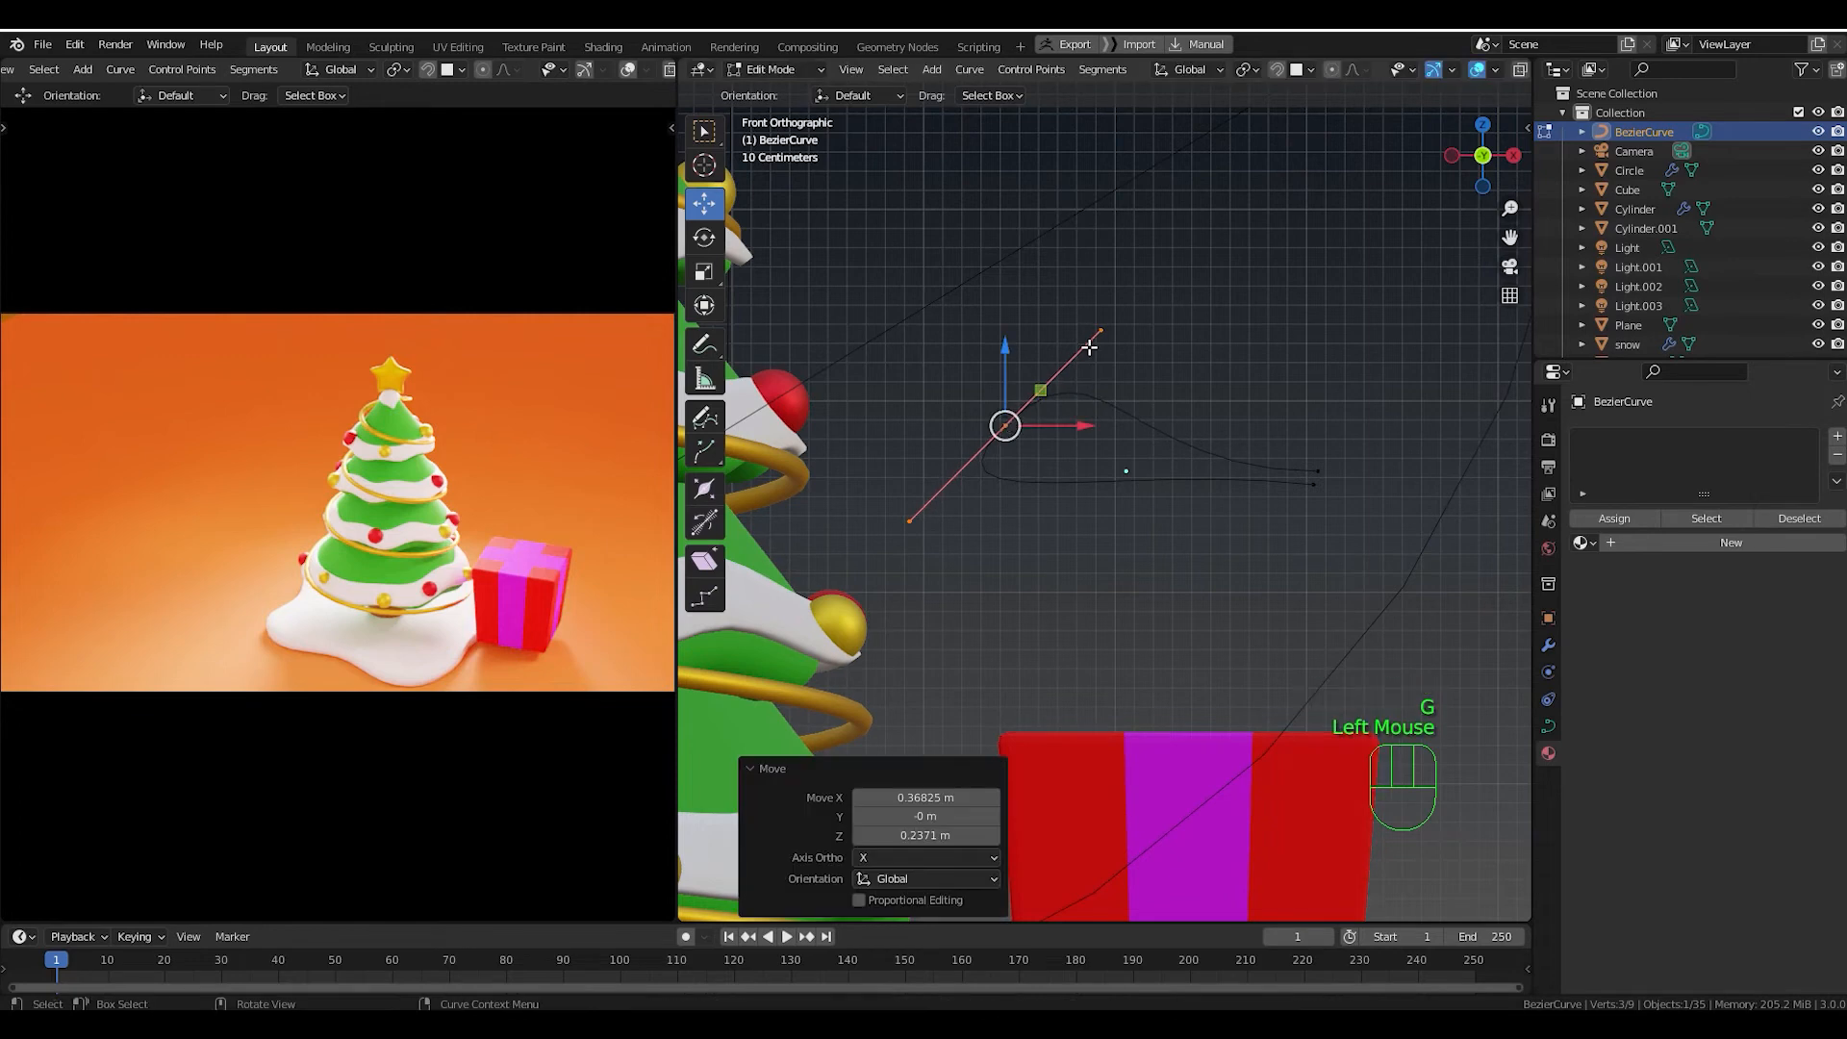
left_click(1100, 333)
key("g")
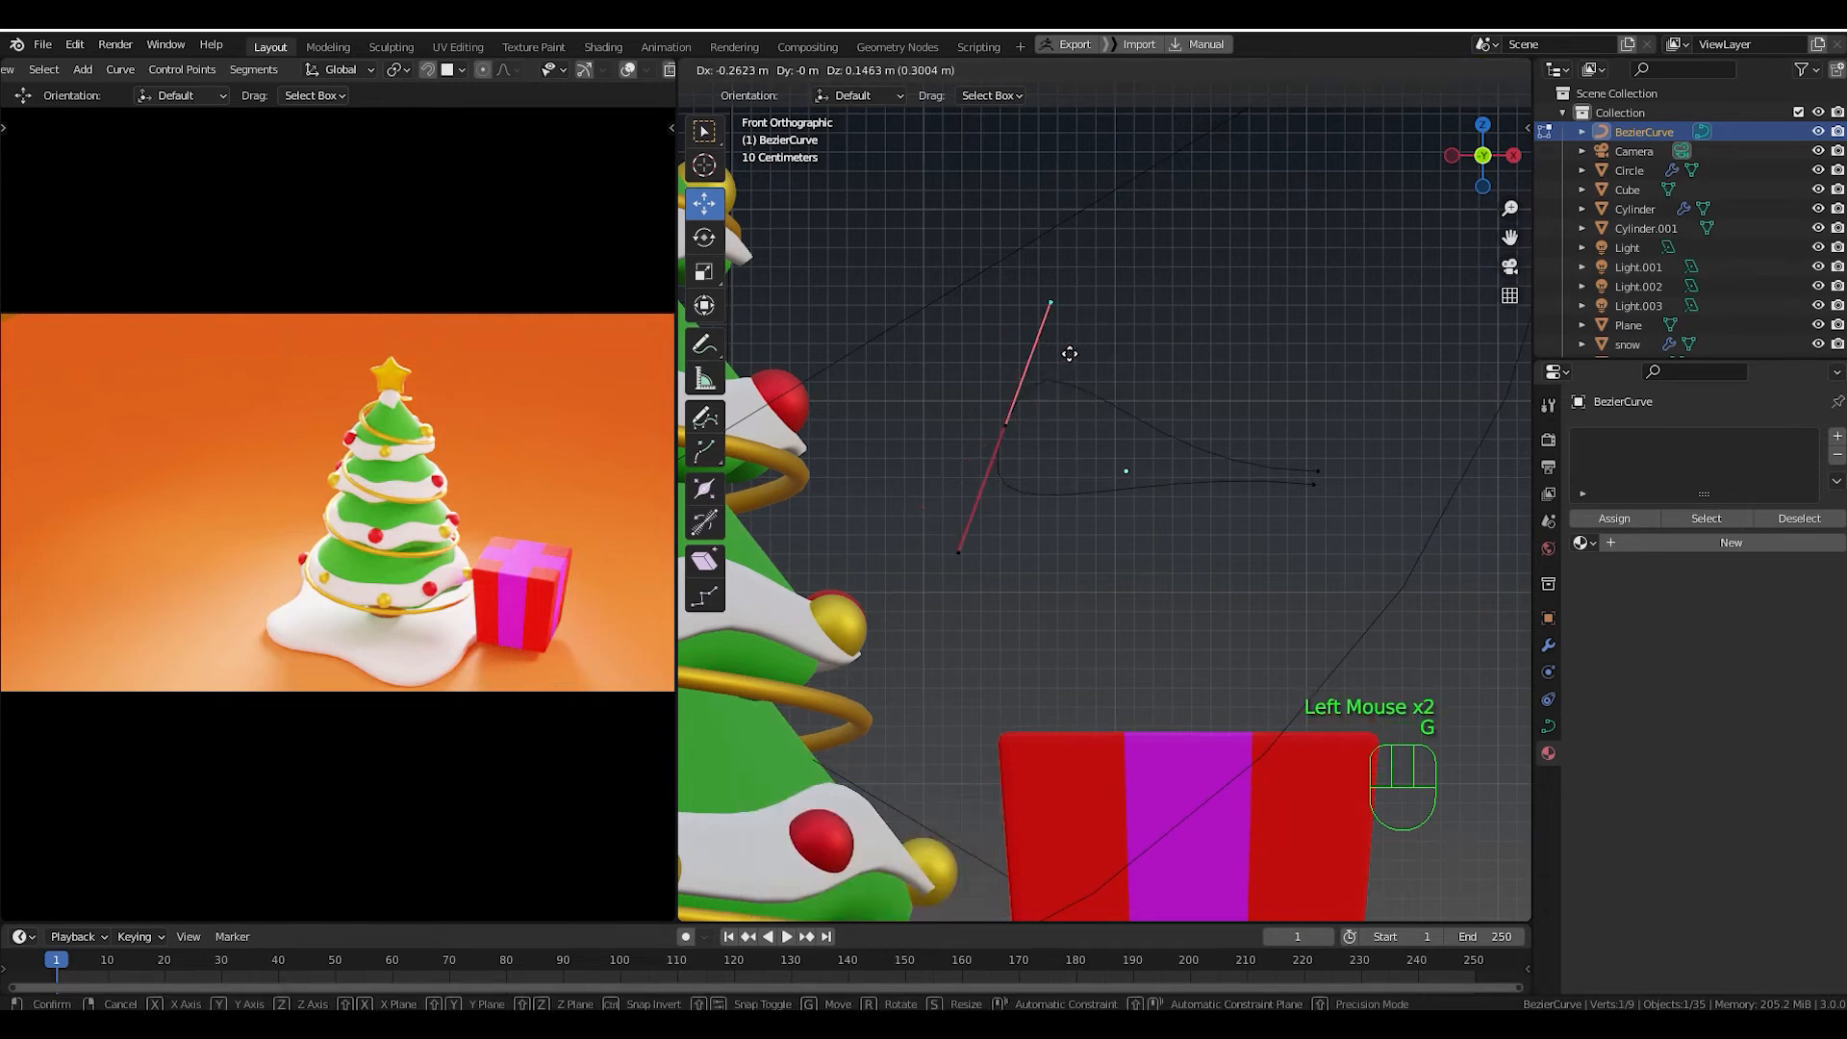
left_click(1113, 370)
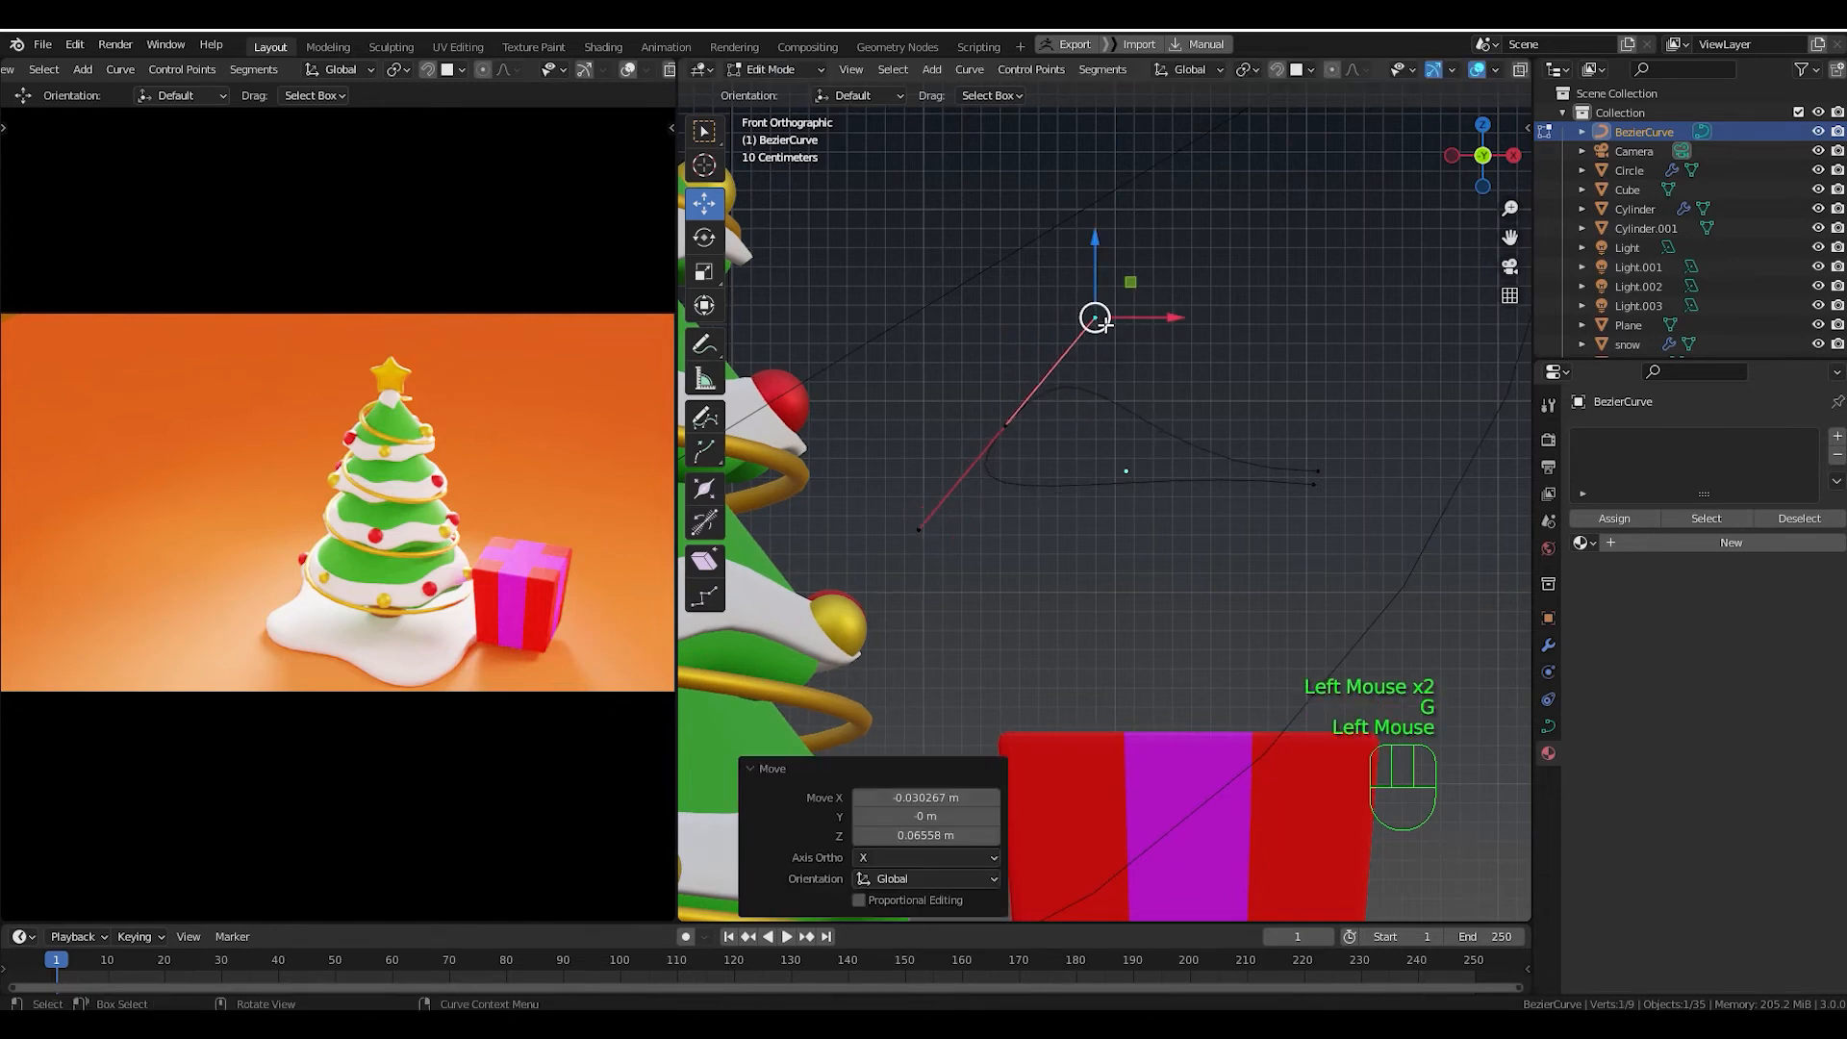
key("g")
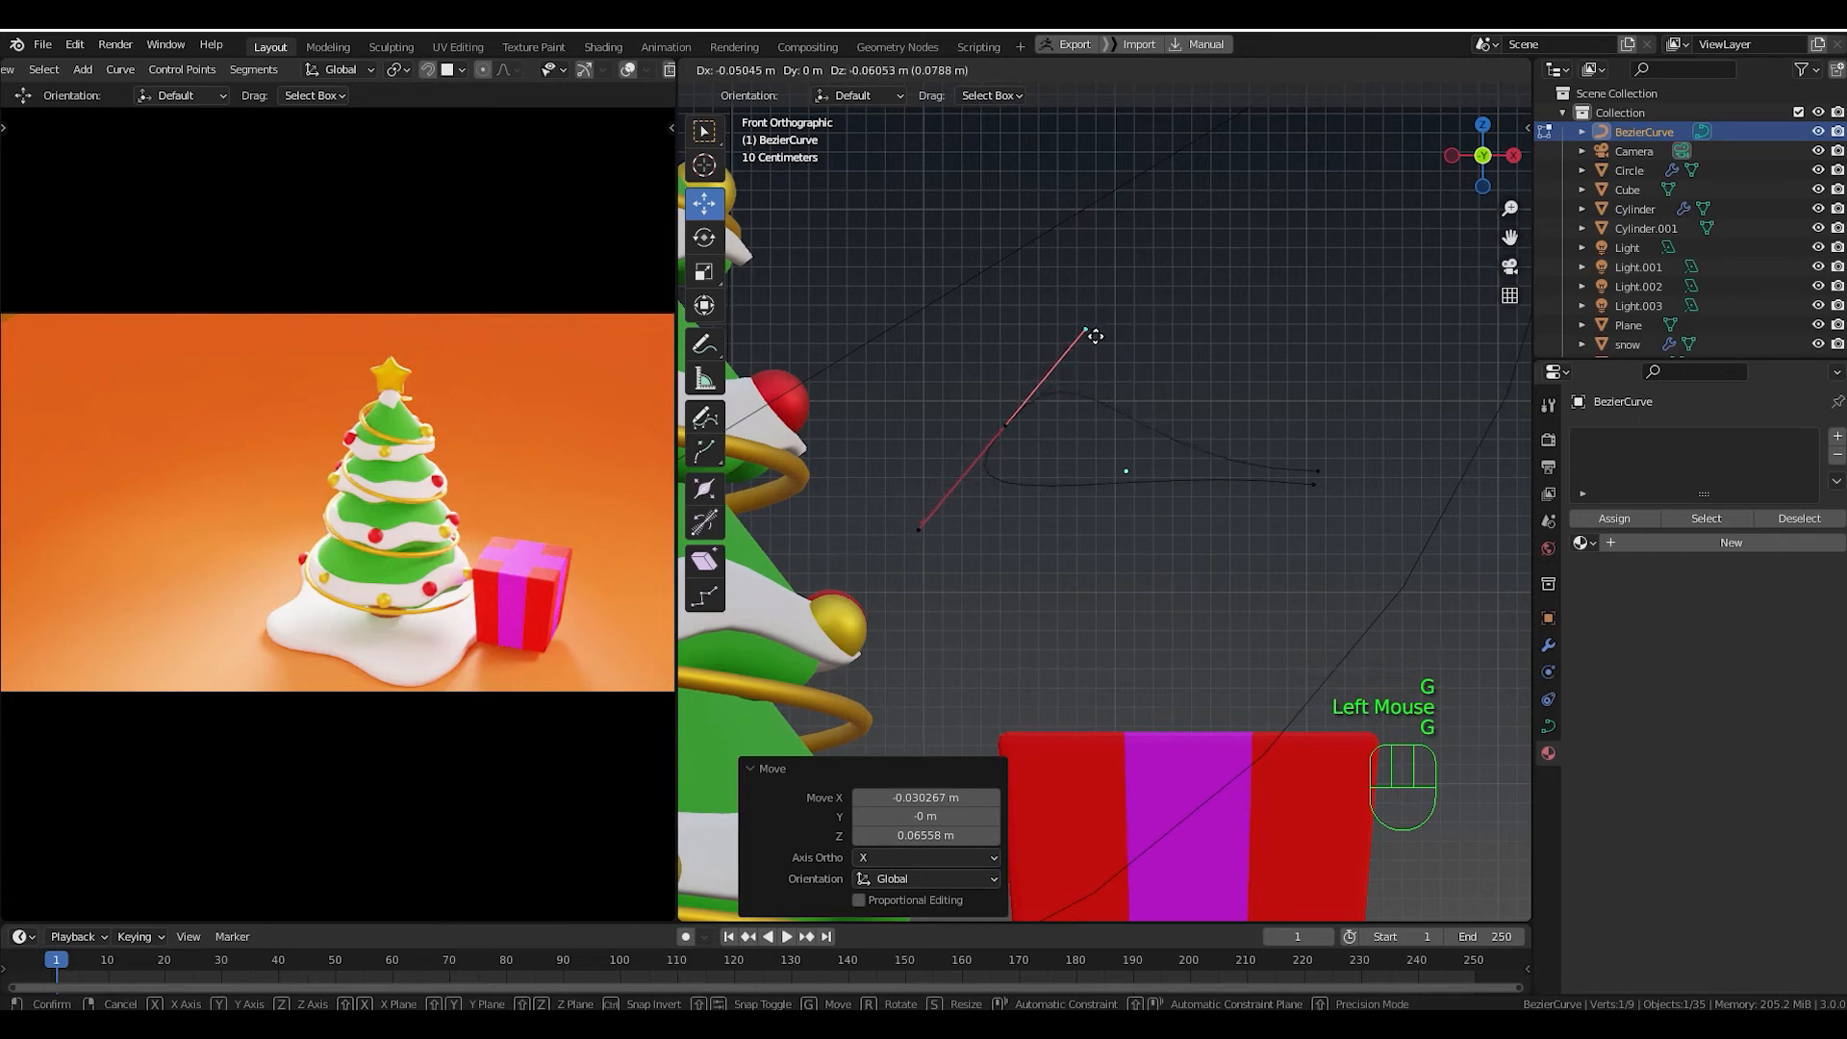
left_click(1093, 336)
Reposition the upper of the two end points at the open right side of the bow loop.
left_click(1316, 476)
key("g")
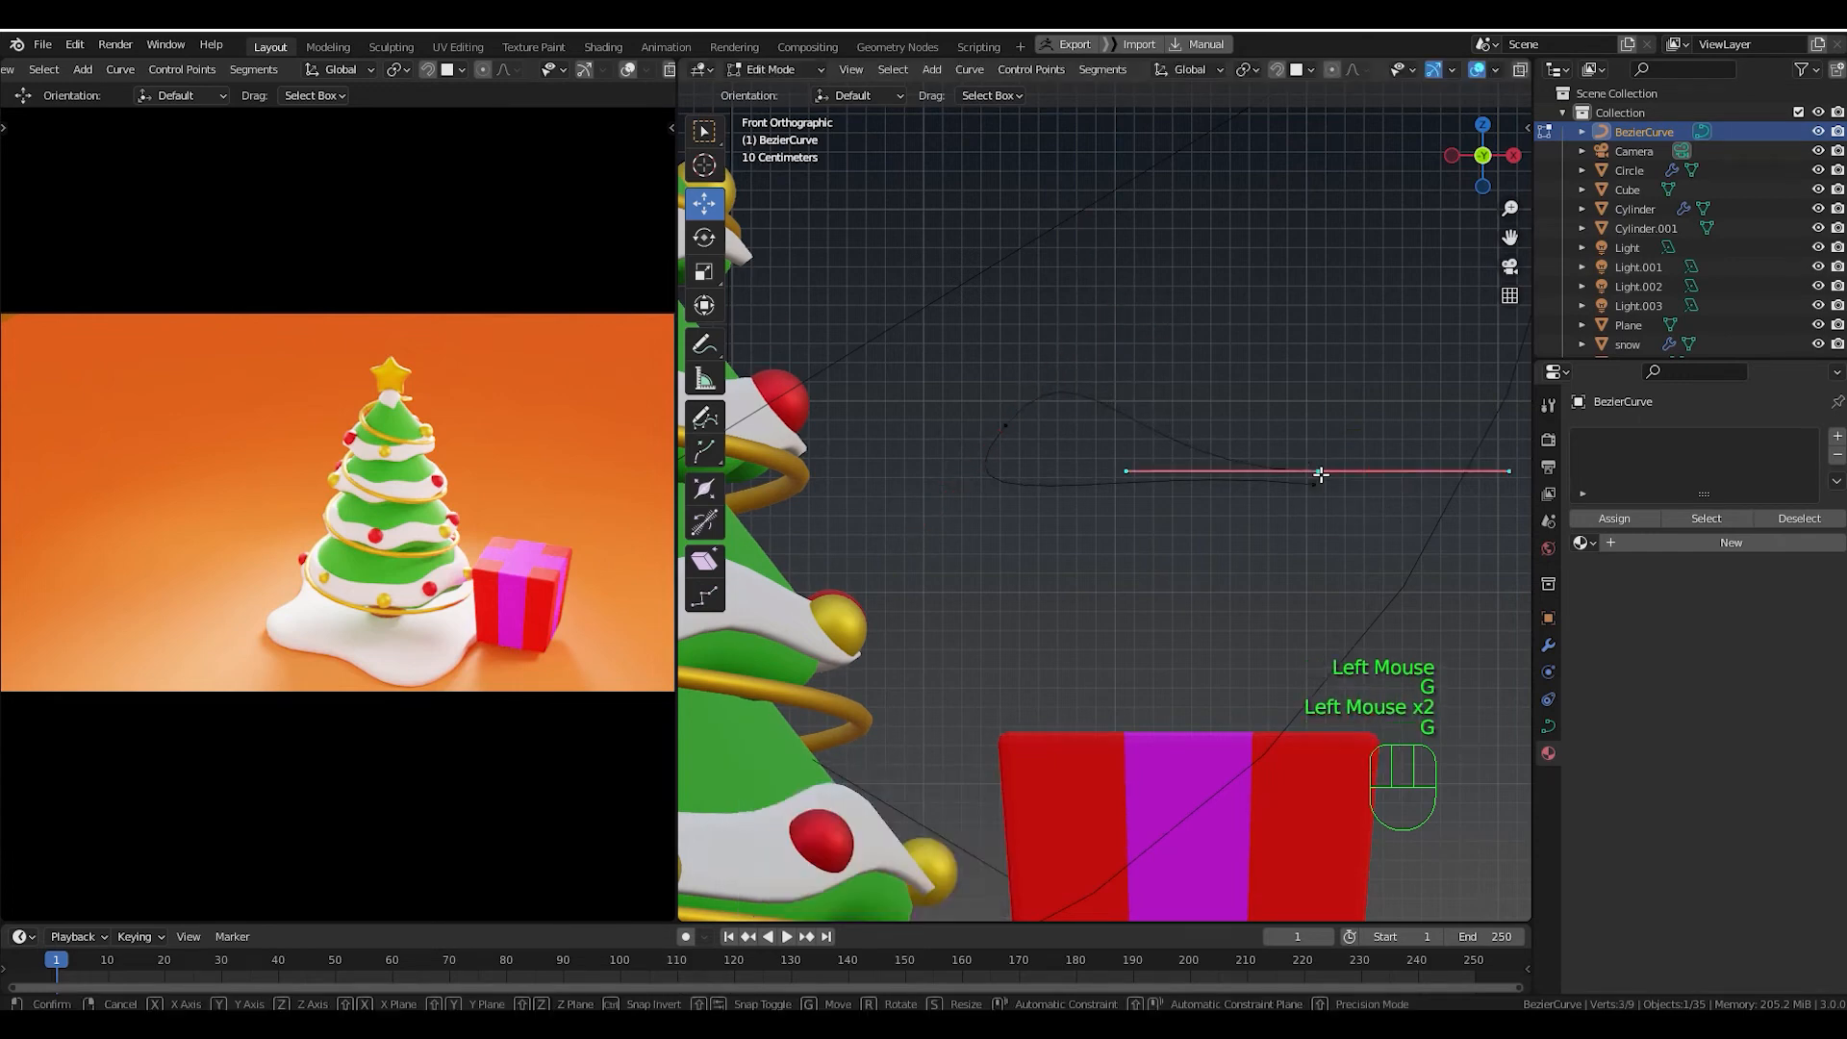
Place the selected curve control point about 0.07 m toward negative X and 0.02 m lower.
left_click(1306, 477)
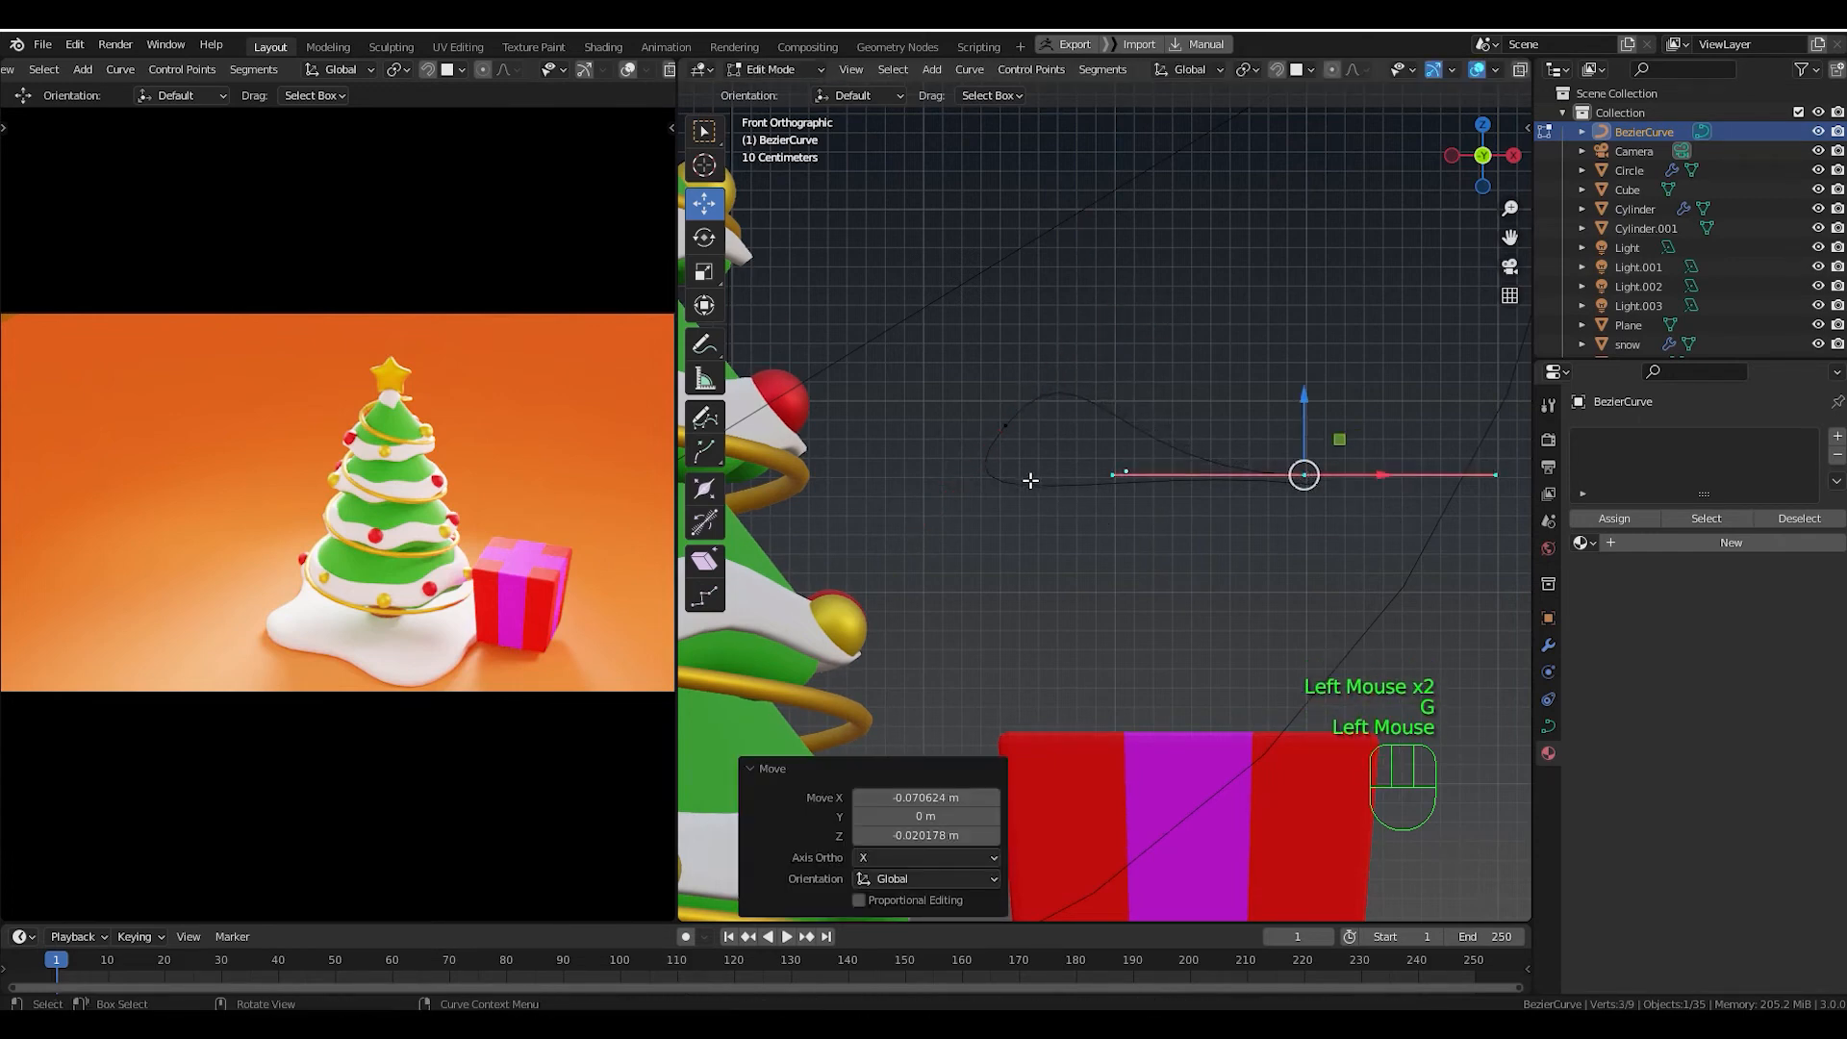
scroll(1170, 533, "down", 2)
middle_click_drag(1159, 524, 1185, 545)
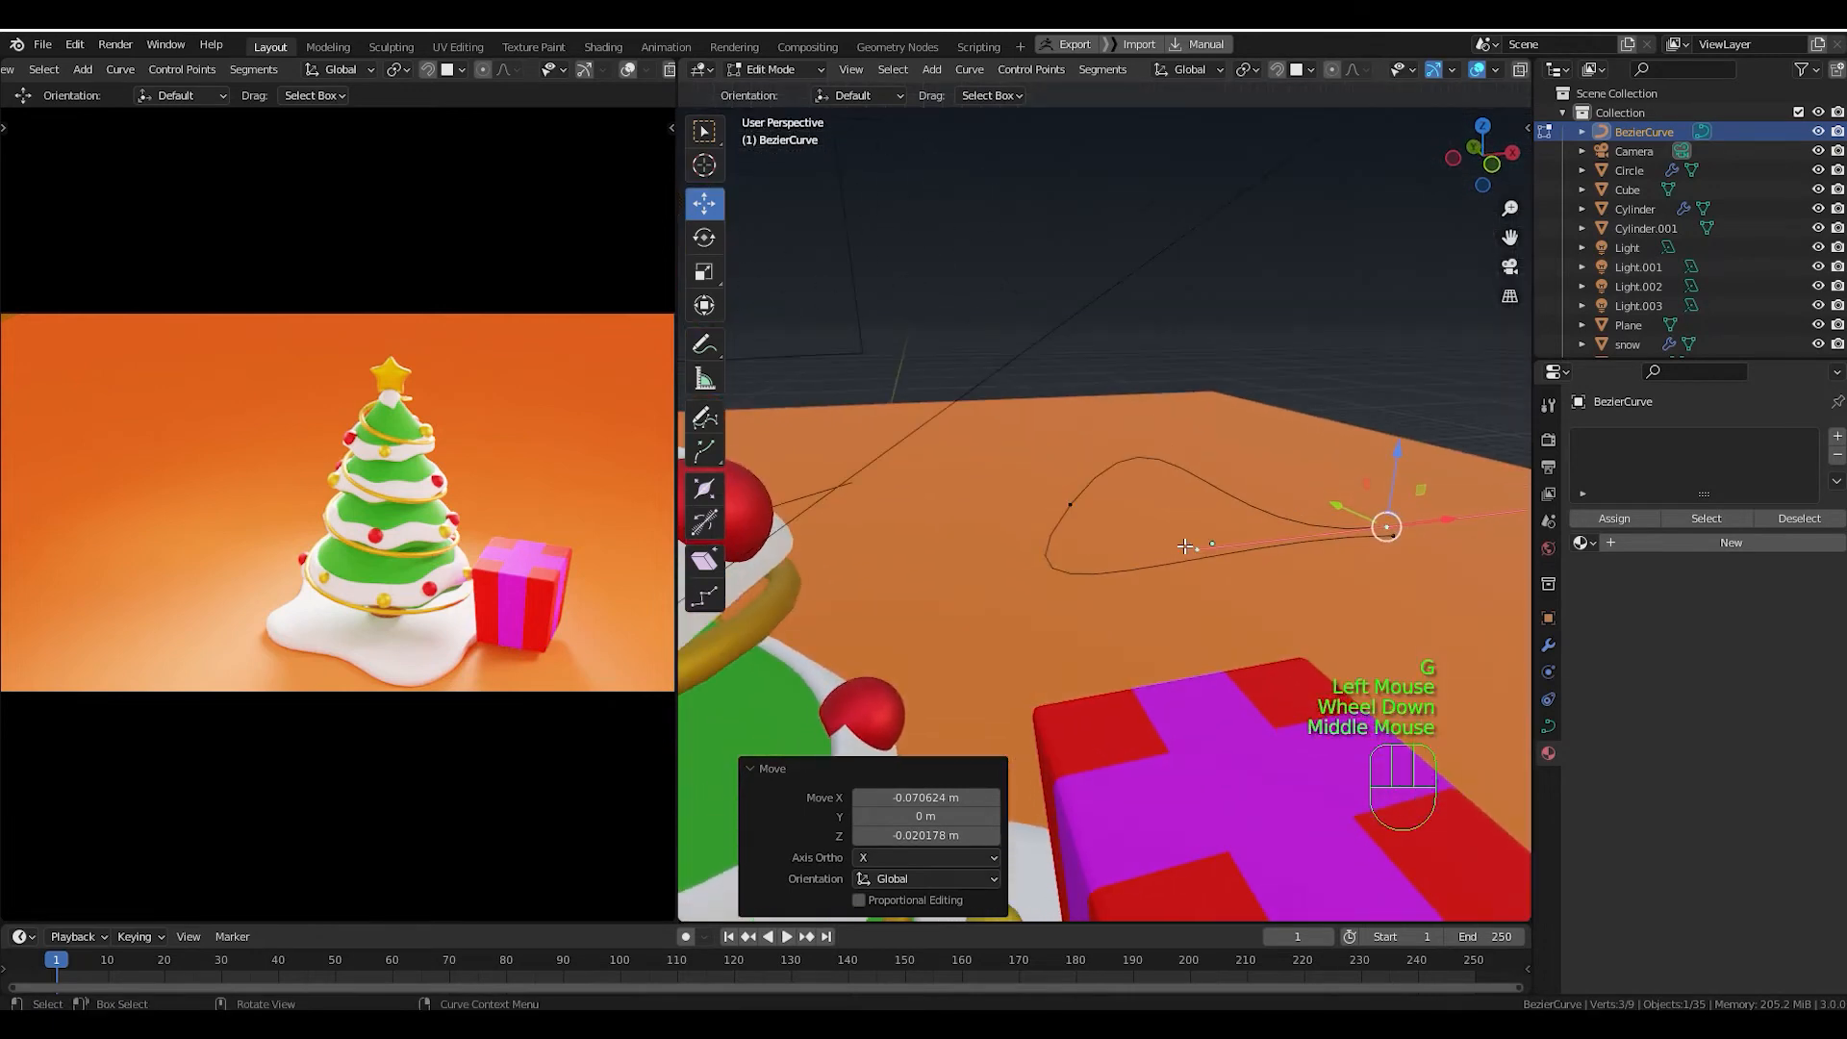
Give the Bezier curve a round bevel with a depth of 0.001 m.
left_click(1549, 727)
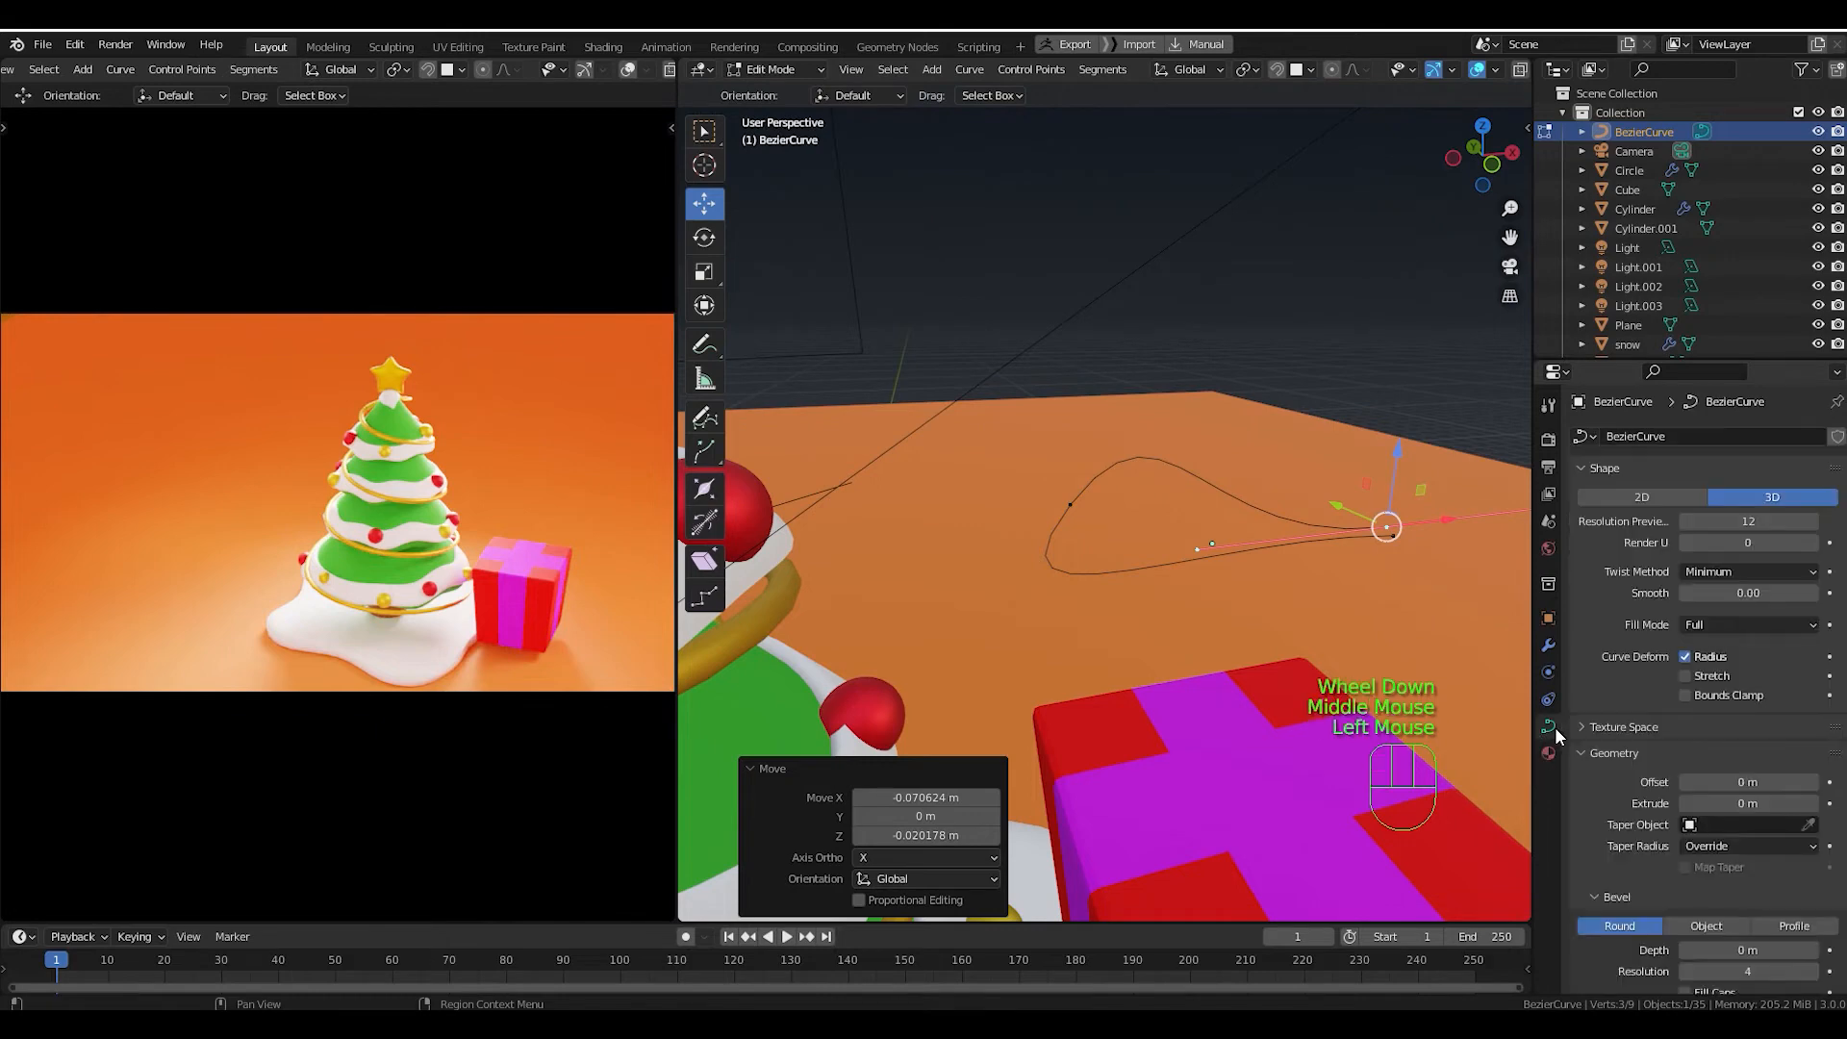
scroll(1693, 723, "down", 8)
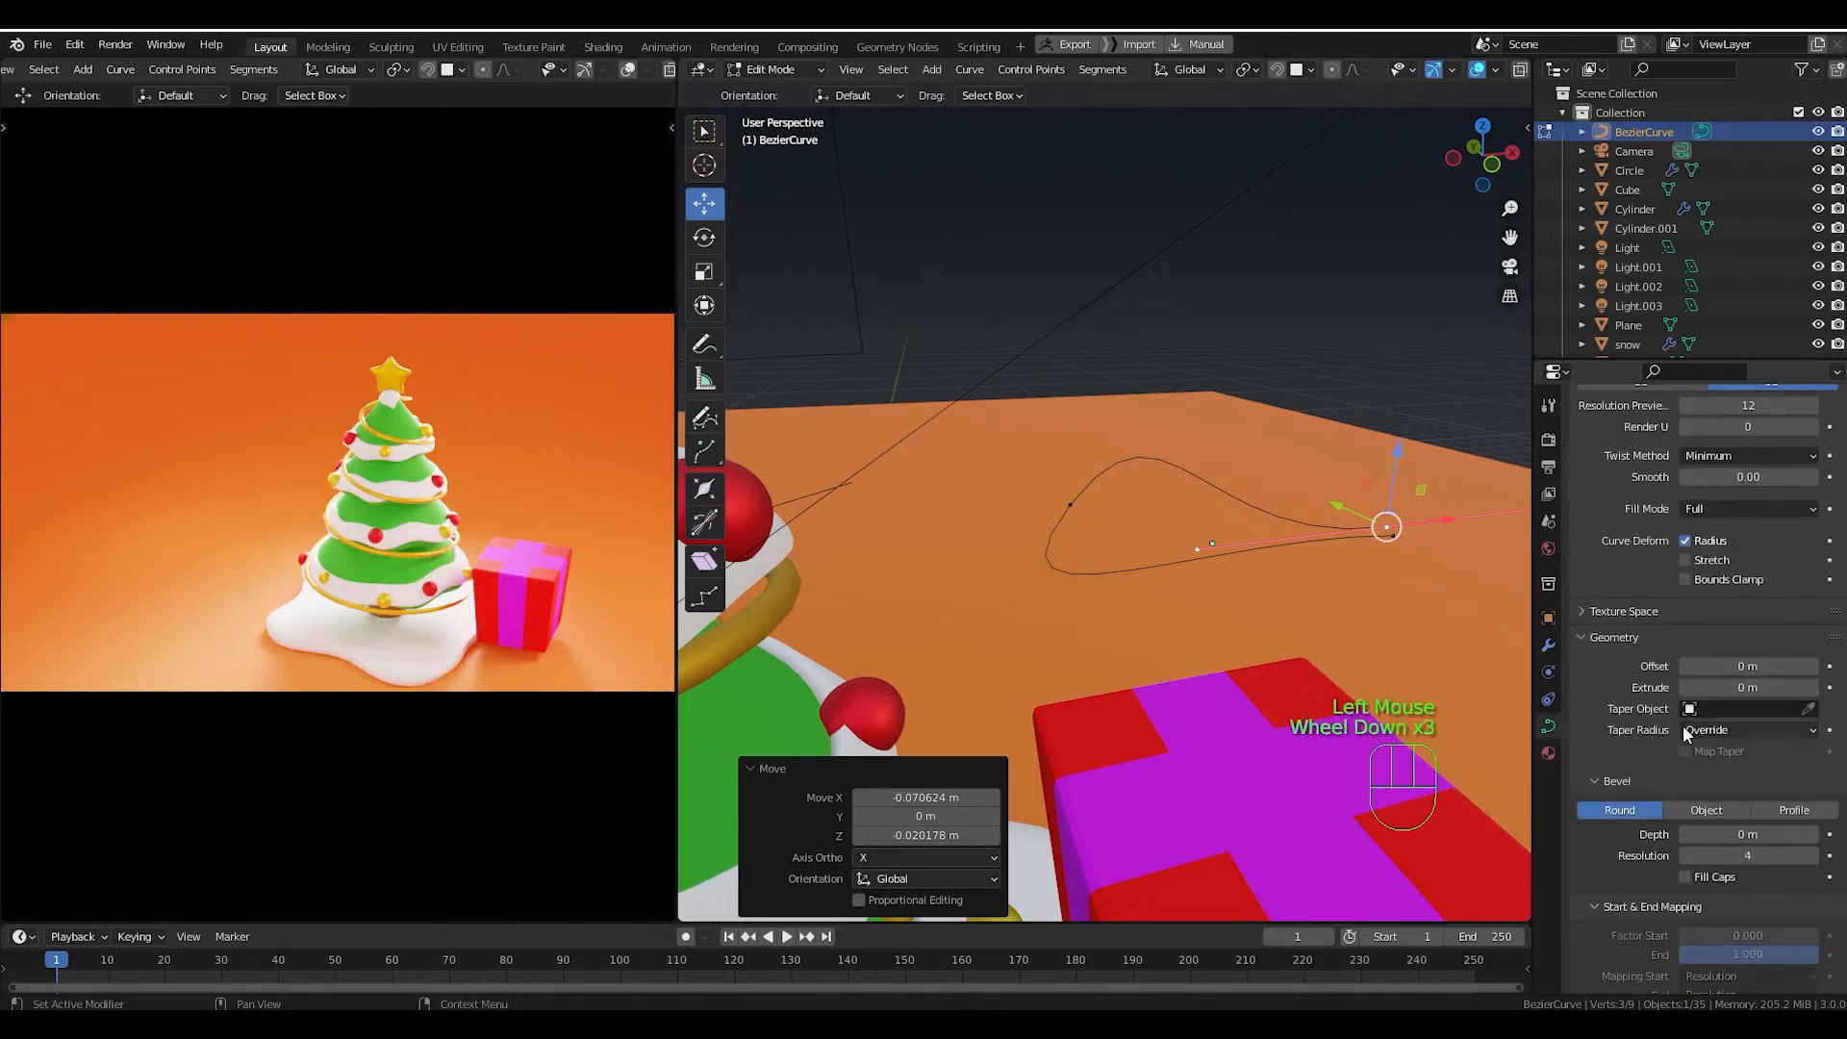
scroll(1676, 729, "down", 2)
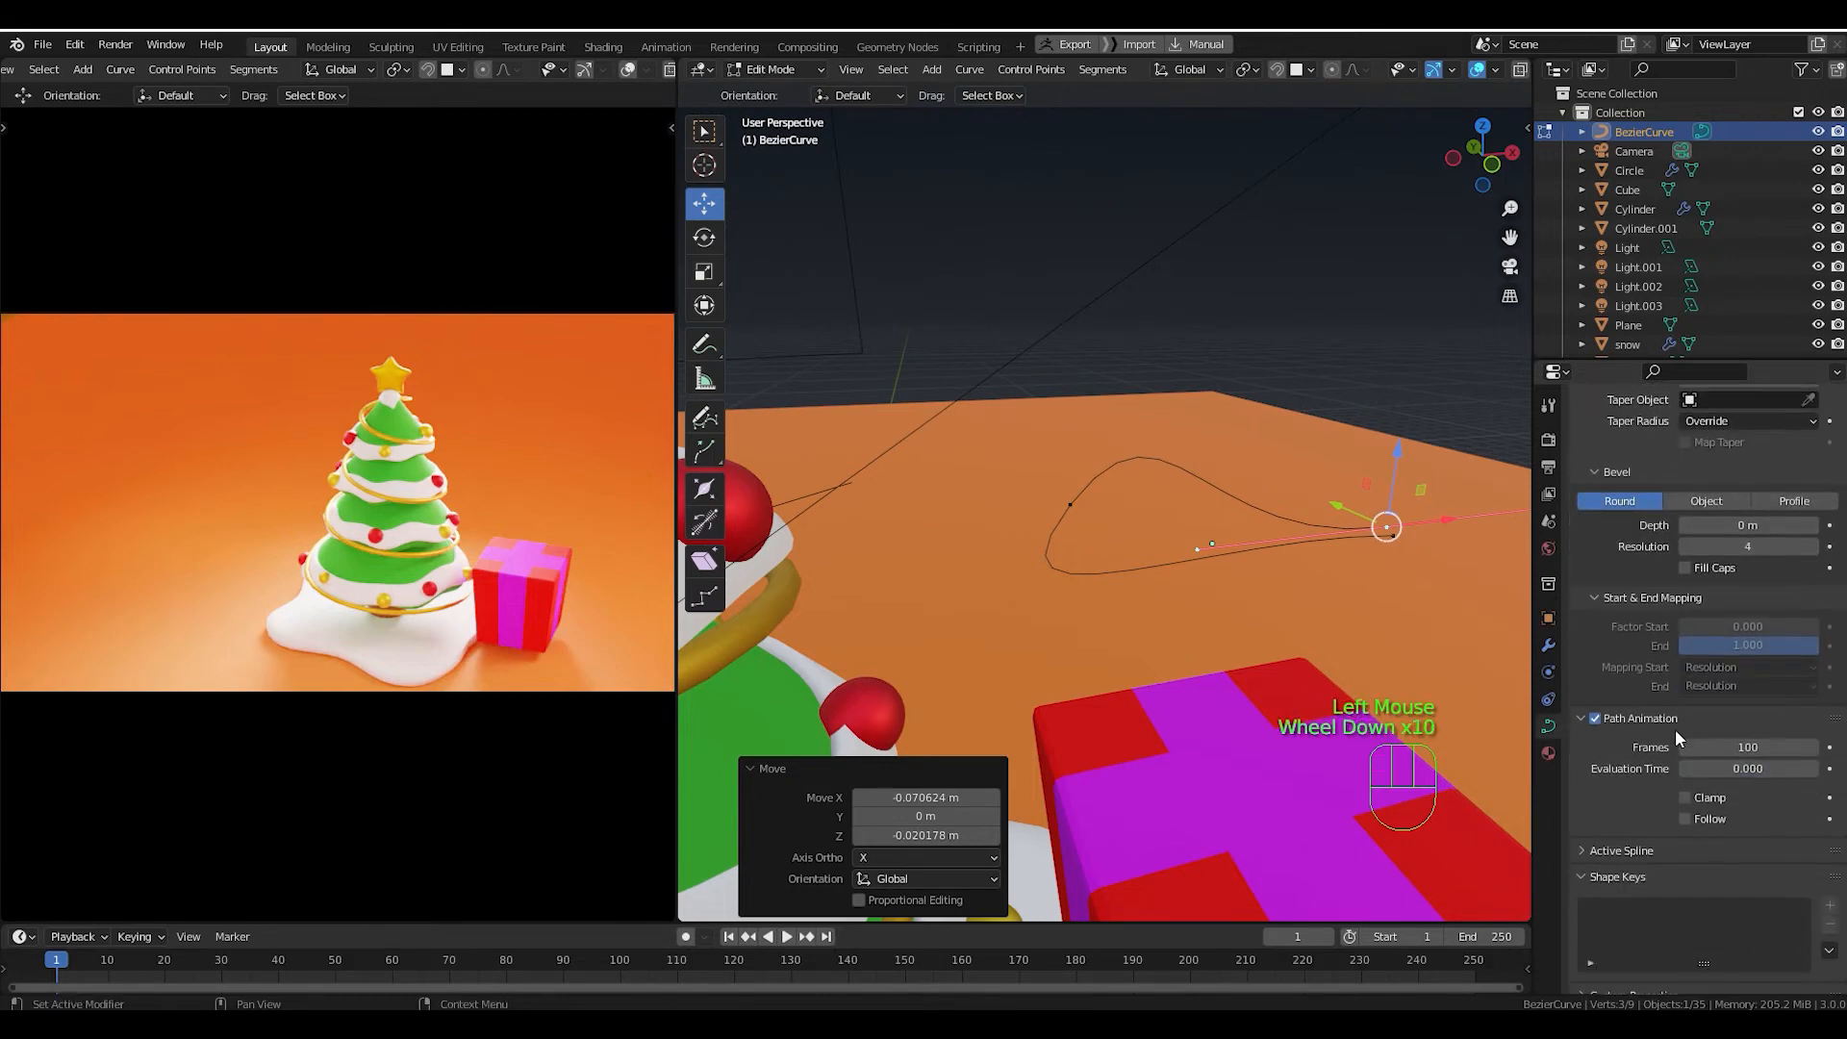
scroll(1676, 729, "down", 3)
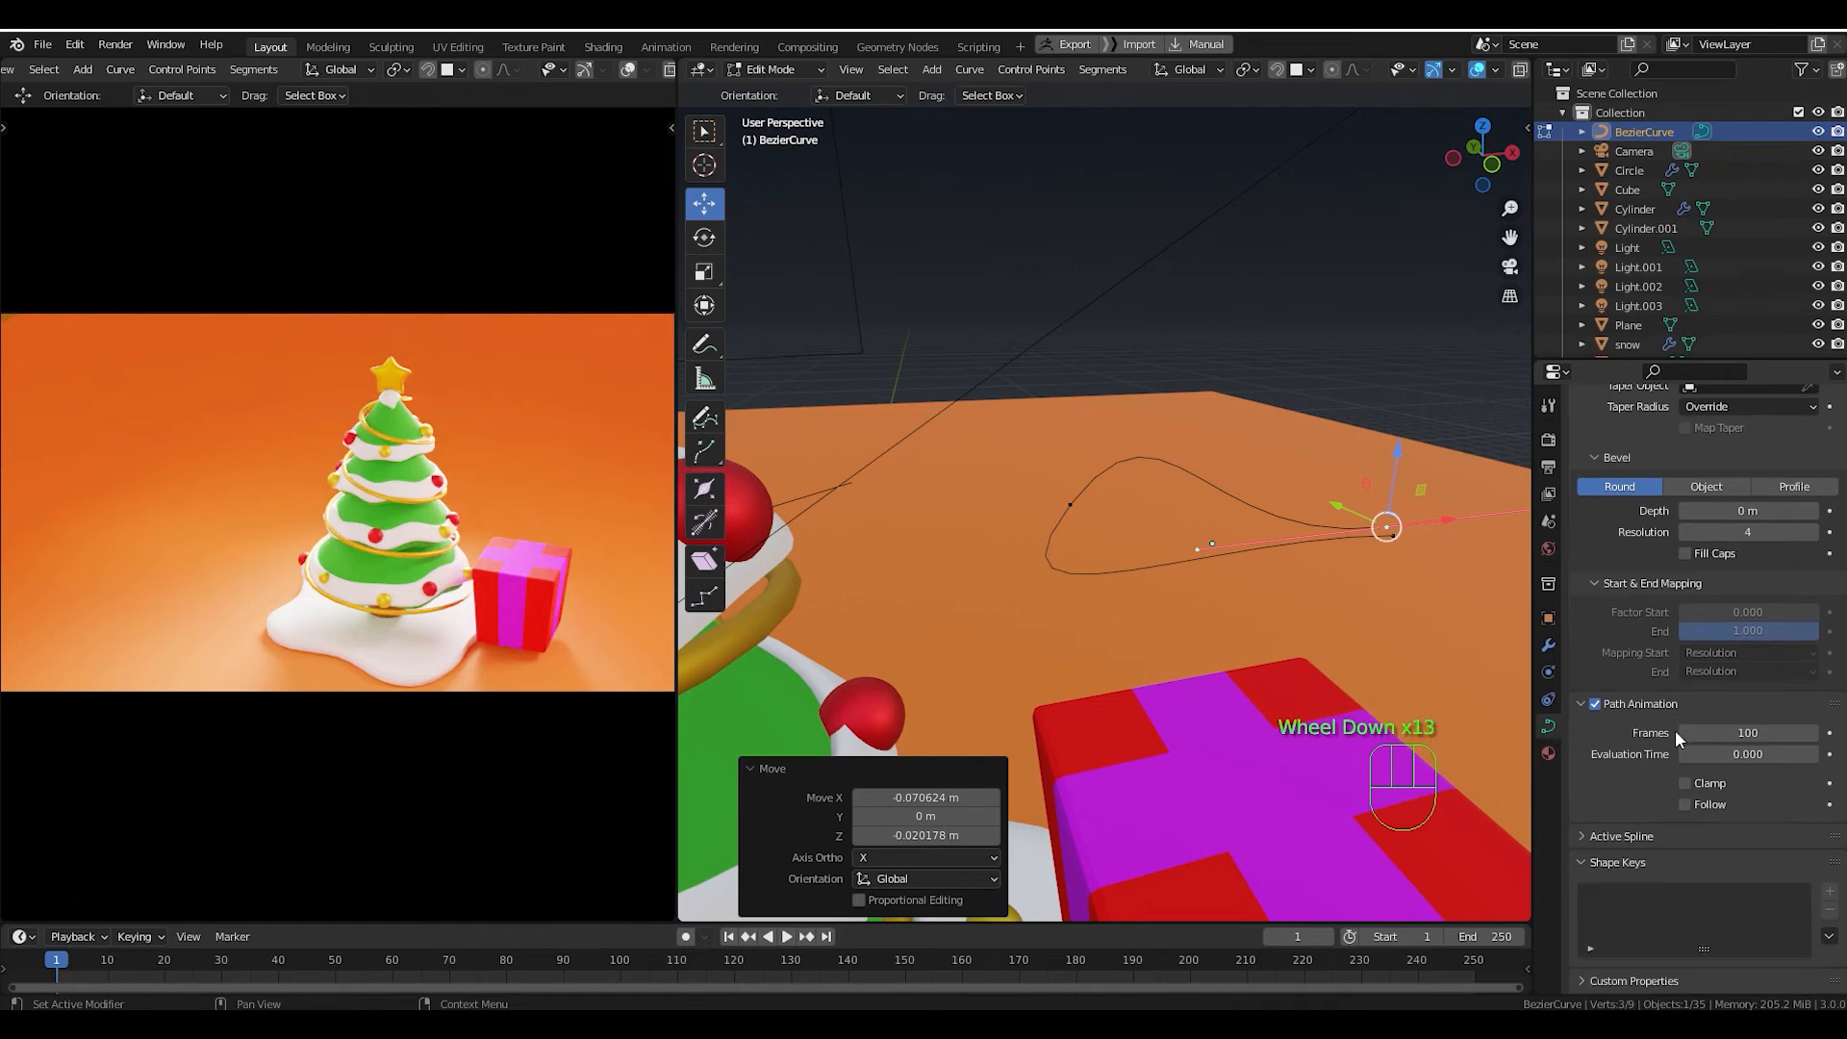
scroll(1676, 729, "up", 3)
scroll(1676, 729, "up", 2)
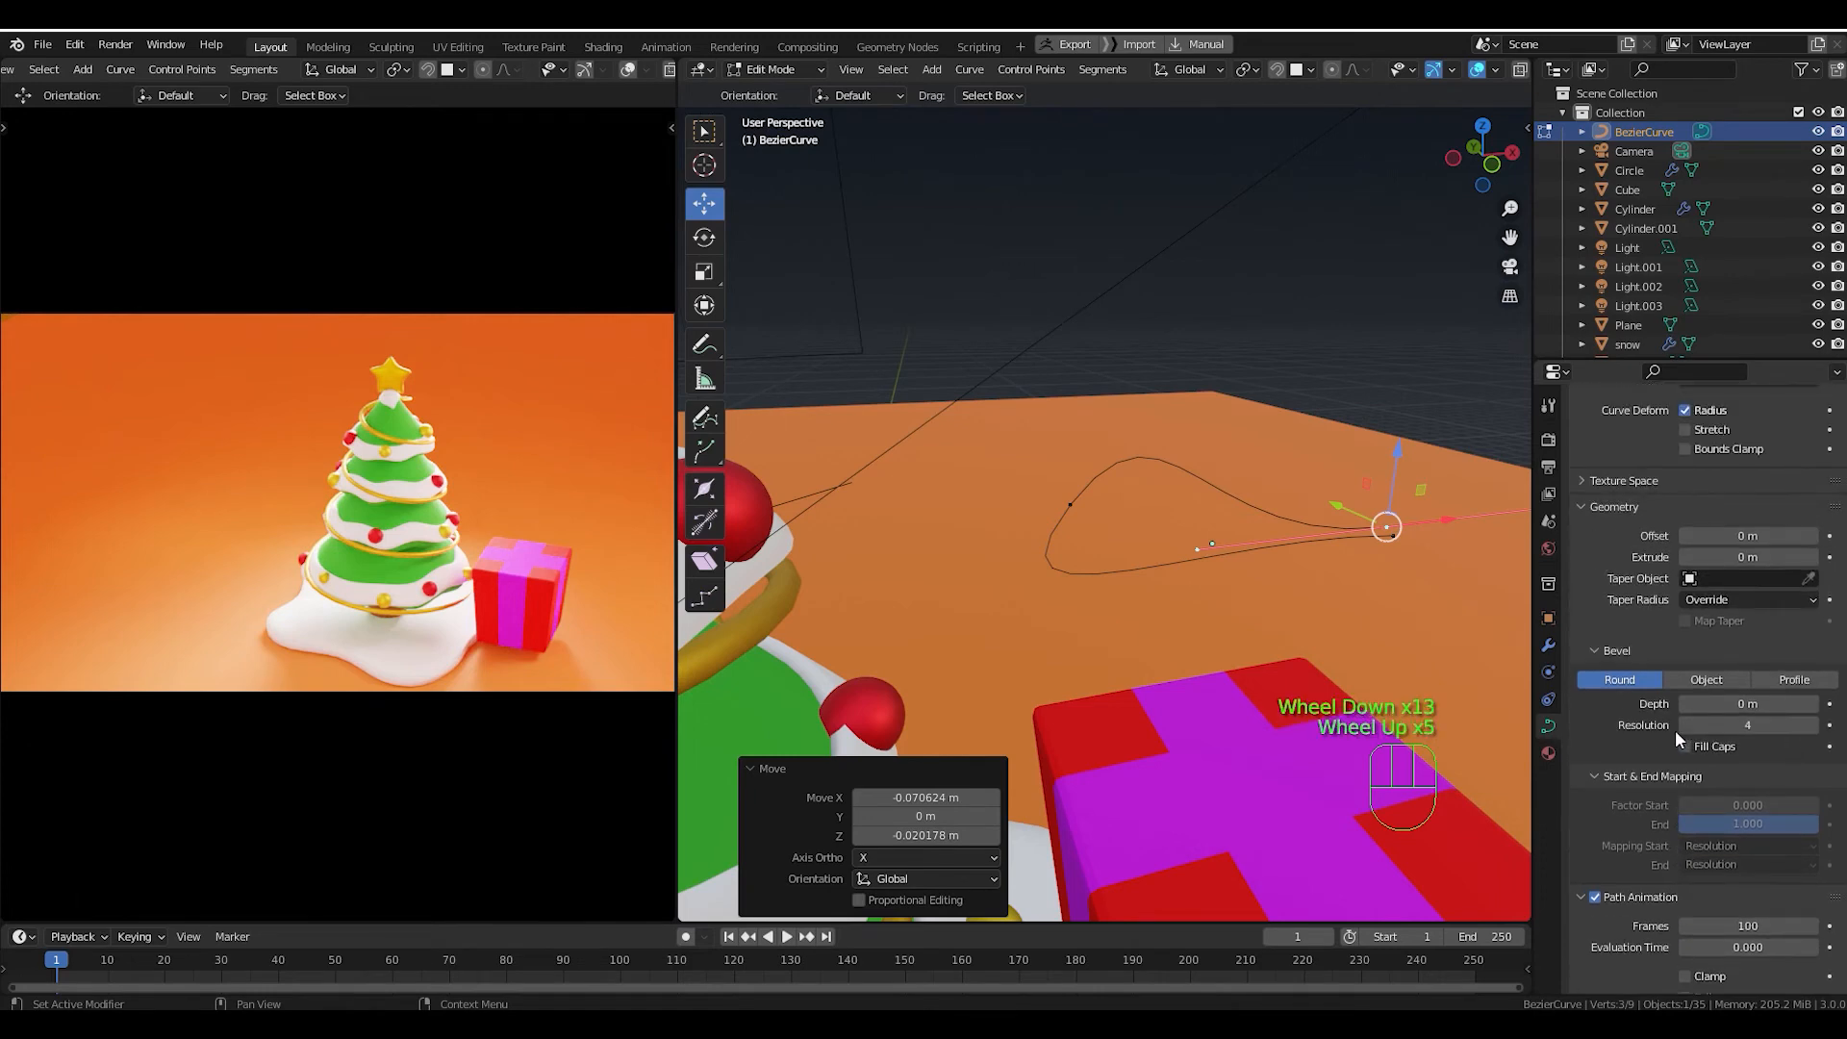
left_click_drag(1746, 703, 1688, 703)
left_click(1746, 703)
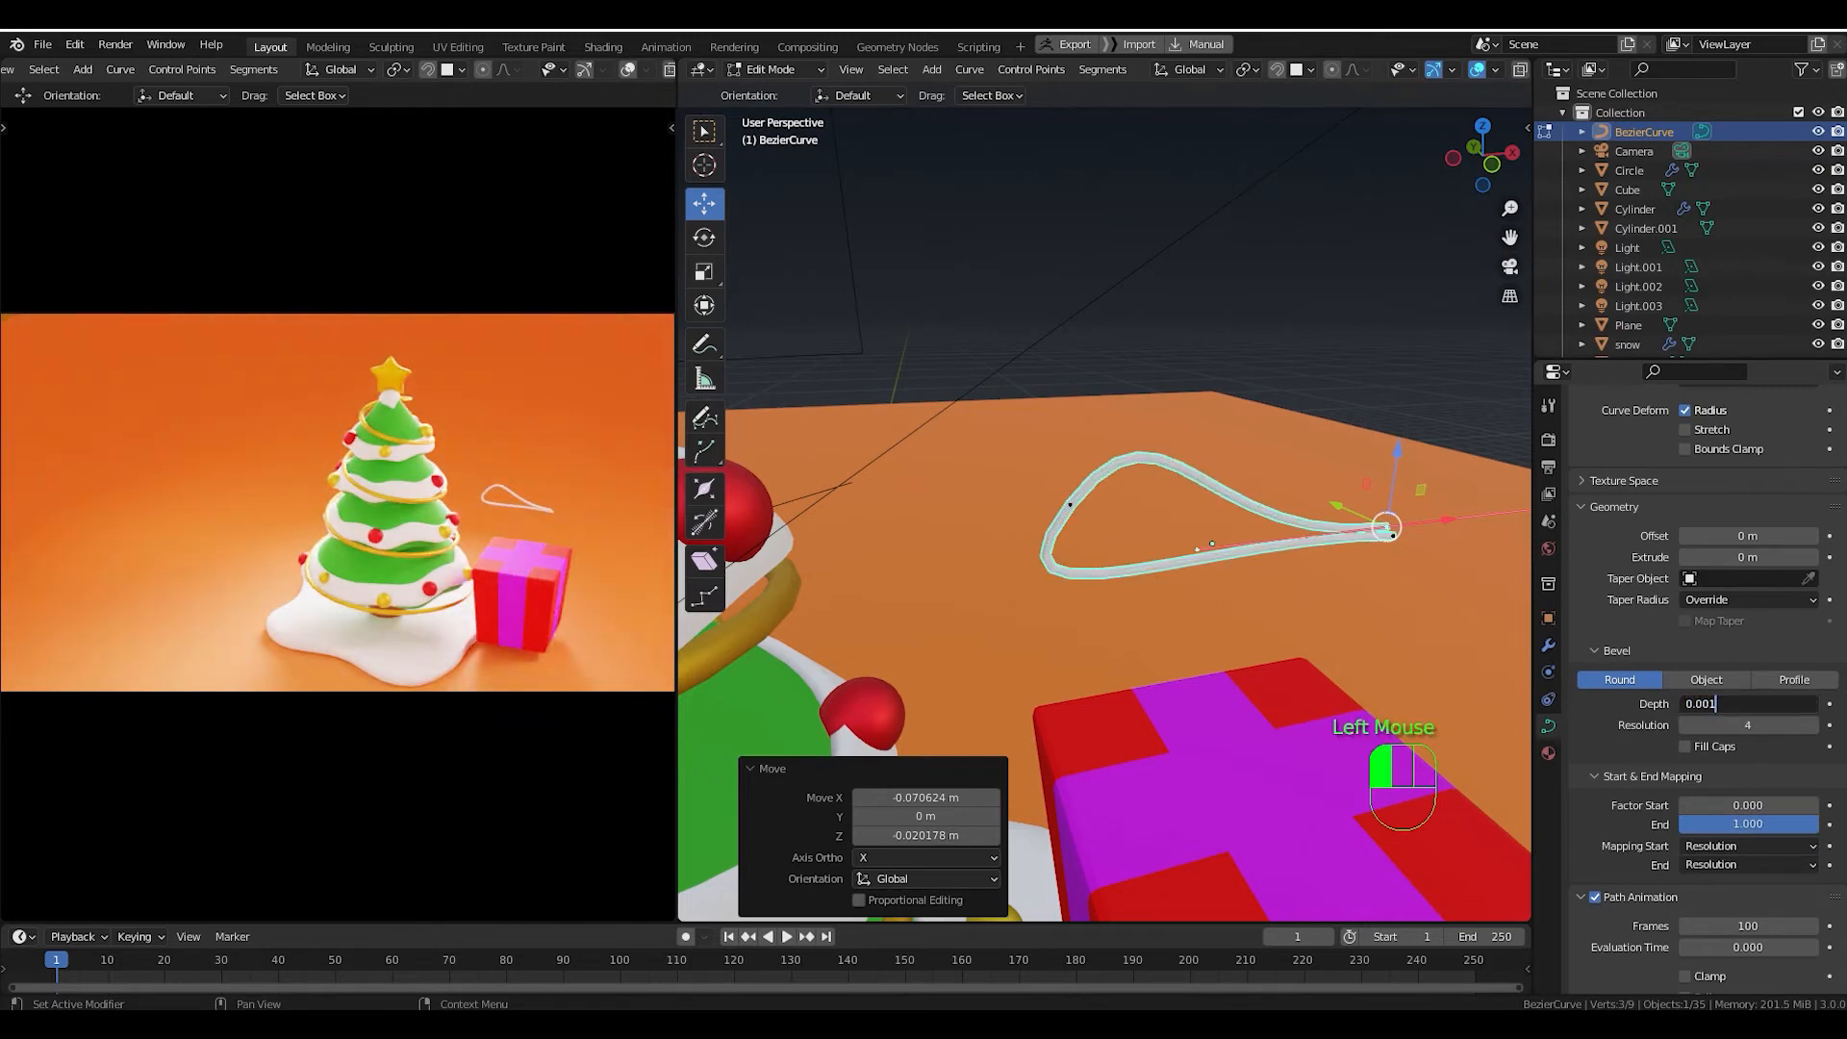
key("Return")
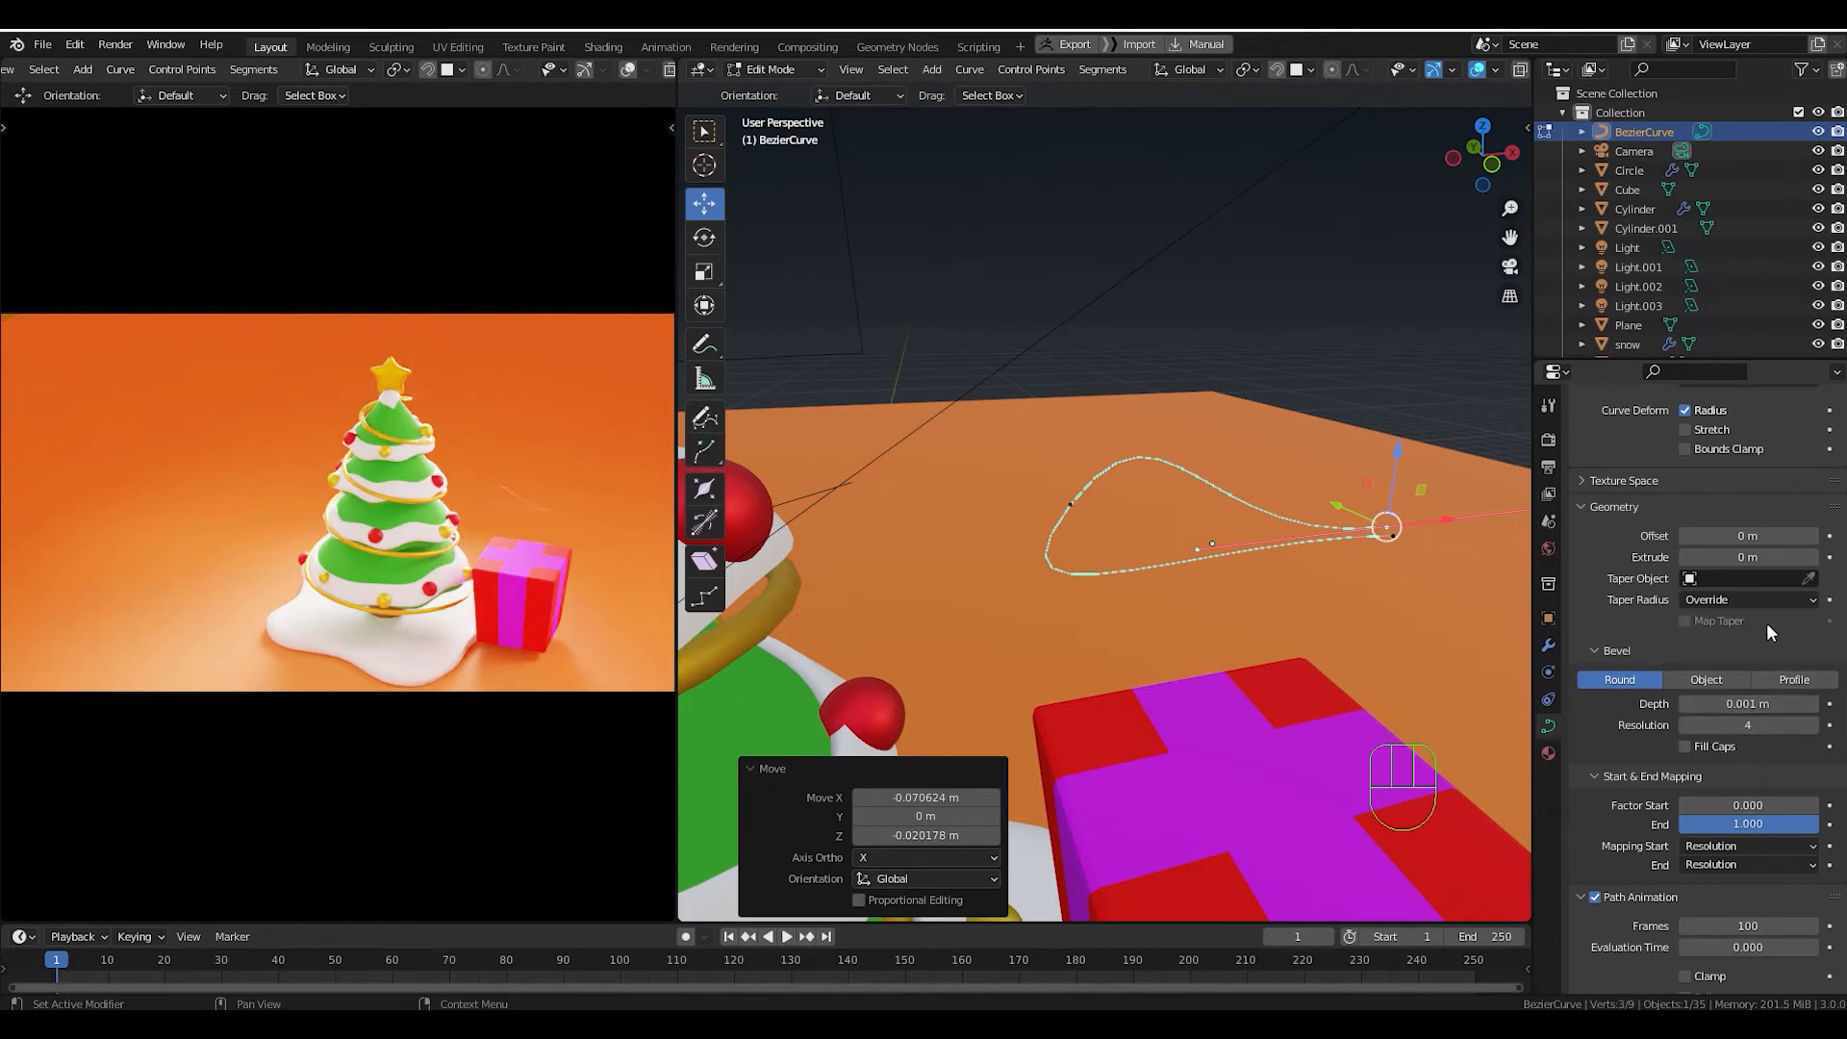
Extrude the curve's geometry by 0.21 m so the loop becomes a flat ribbon.
left_click(1741, 535)
mouse_move(1741, 535)
left_mouse_down()
mouse_move(1780, 535)
mouse_move(1732, 535)
mouse_move(1746, 557)
mouse_move(1789, 557)
mouse_move(1753, 557)
left_mouse_up()
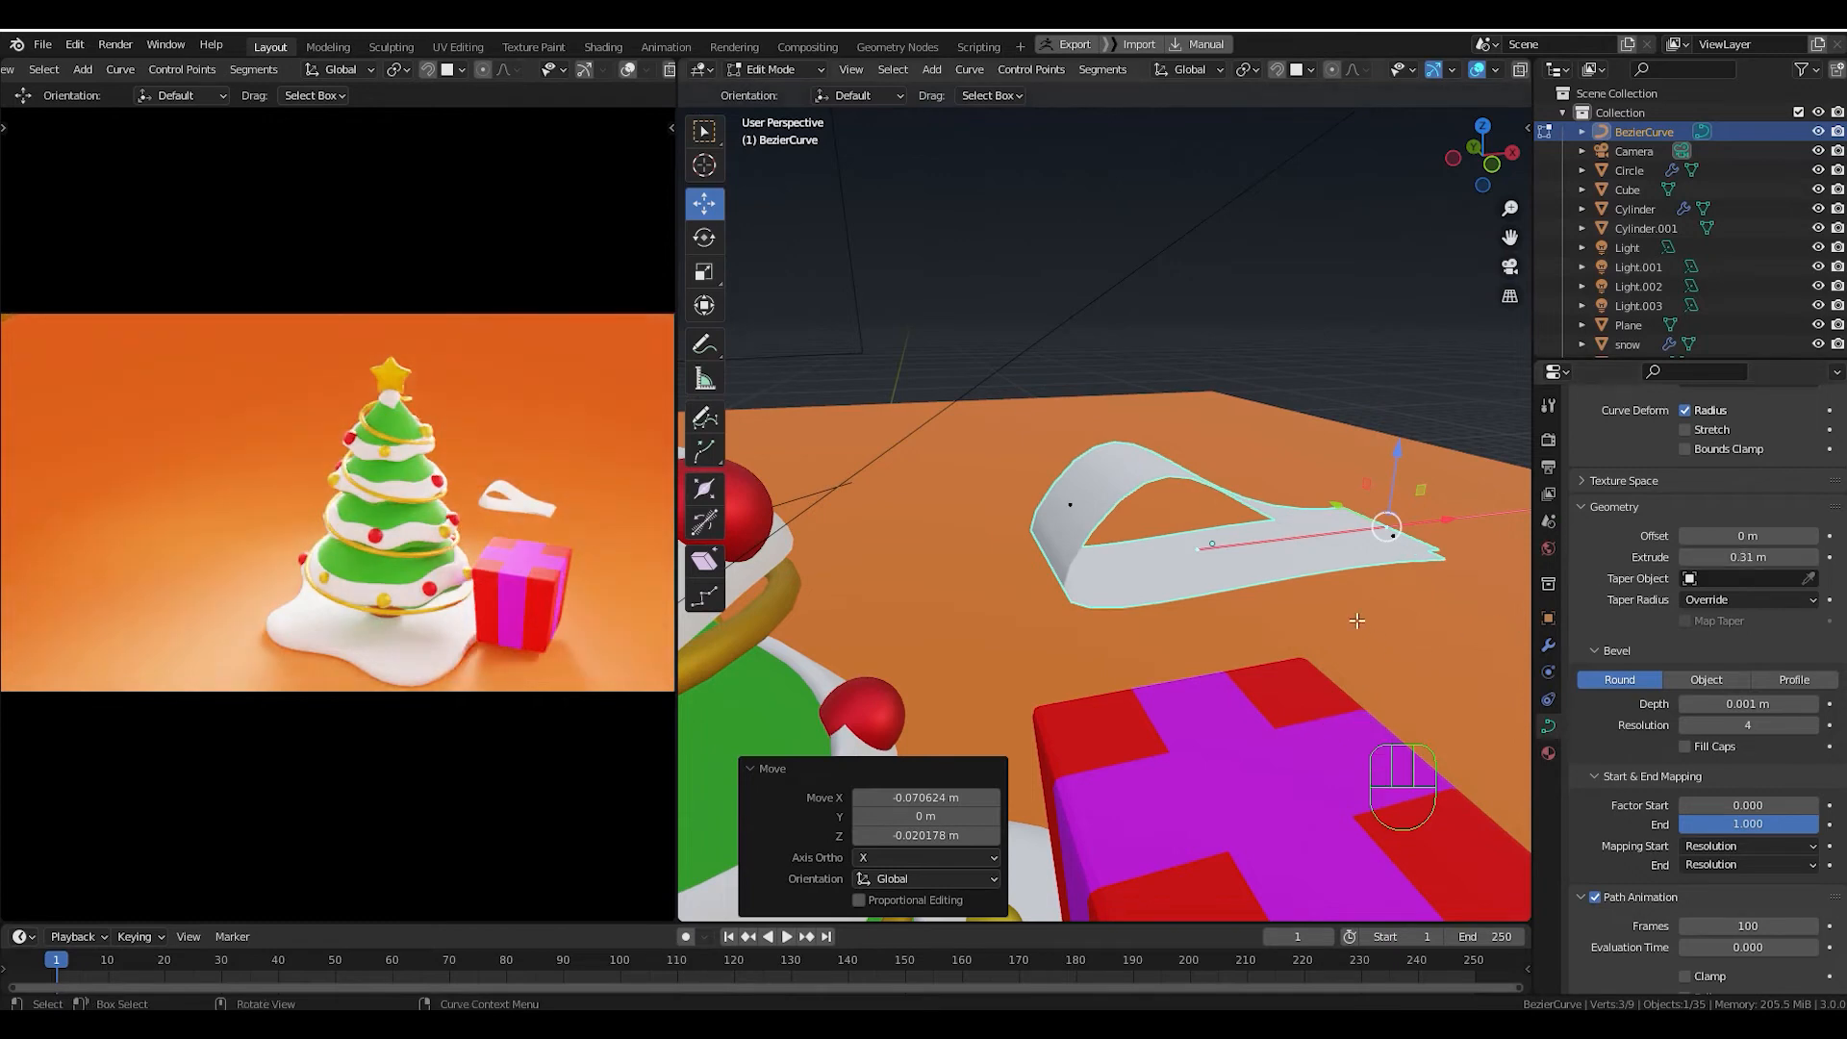
middle_click_drag(1357, 620, 1337, 696)
left_click_drag(1748, 555, 1728, 555)
middle_click_drag(1315, 718, 1251, 678)
scroll(1239, 727, "up", 1)
scroll(1237, 728, "down", 2)
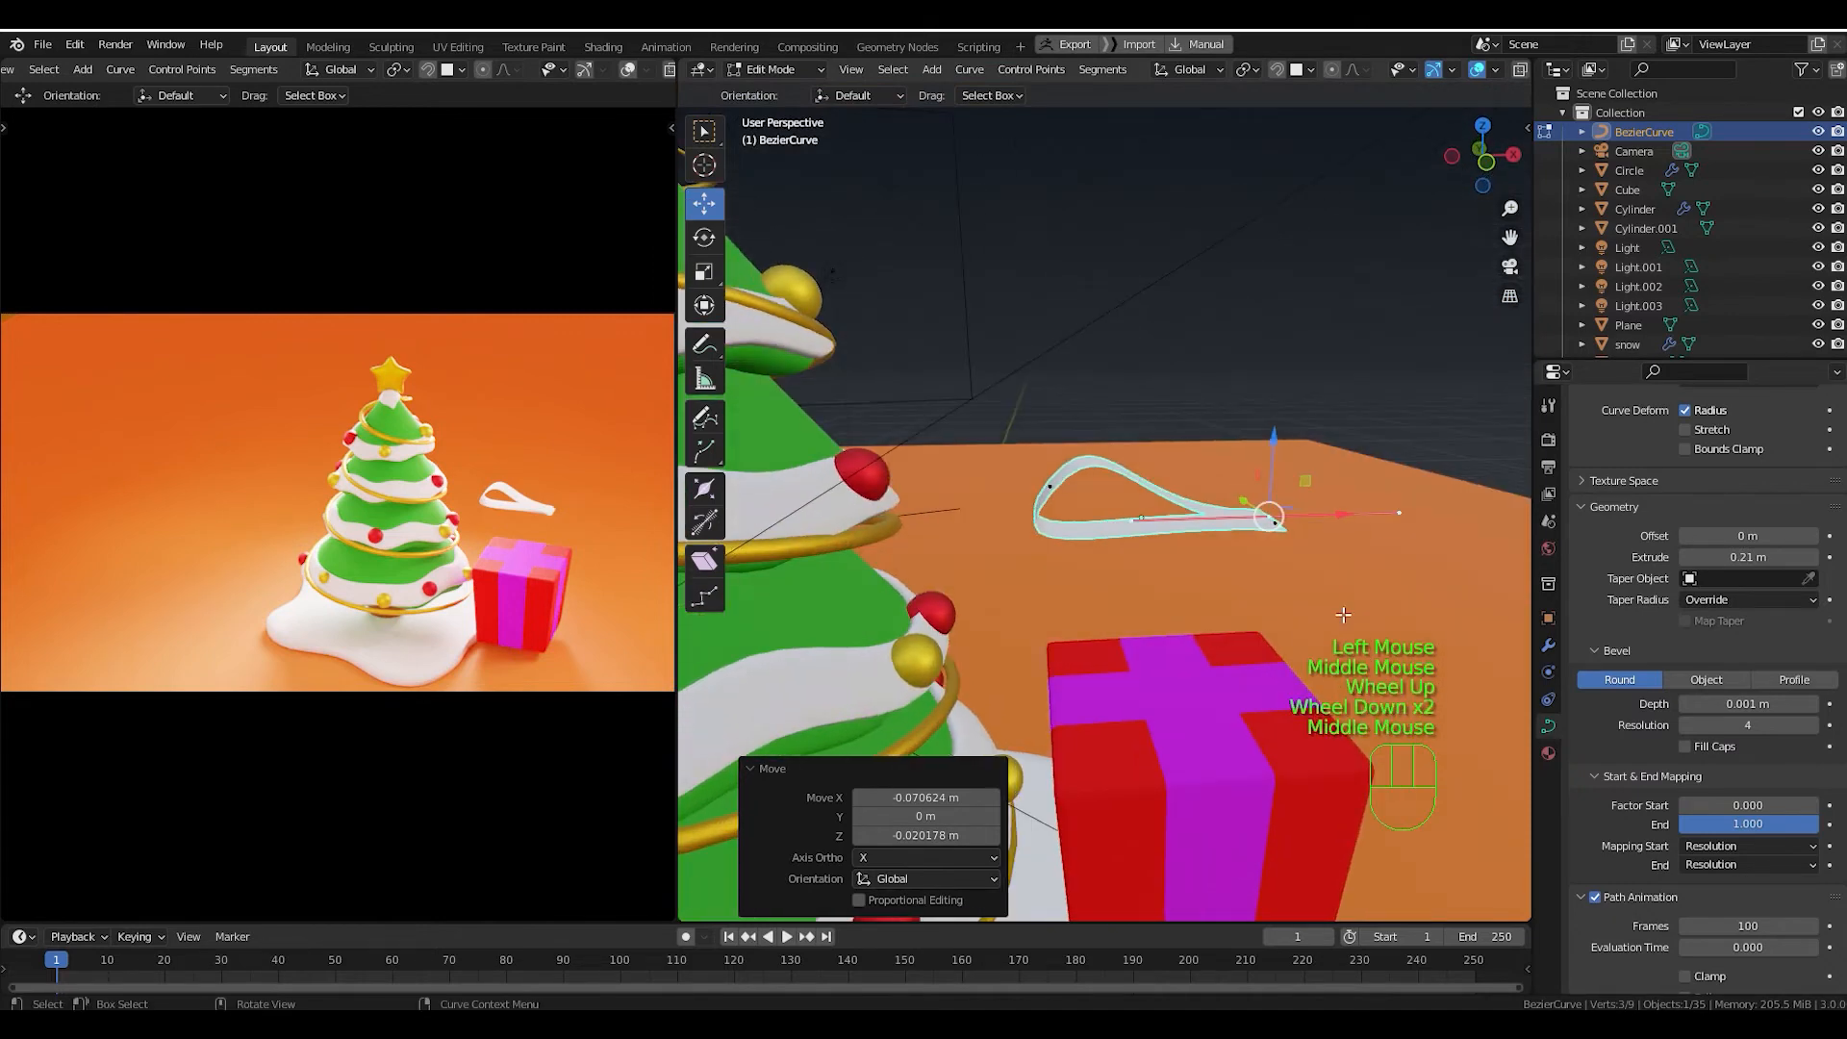
Assign the existing magenta Material.009 to the ribbon curve.
left_click(1549, 754)
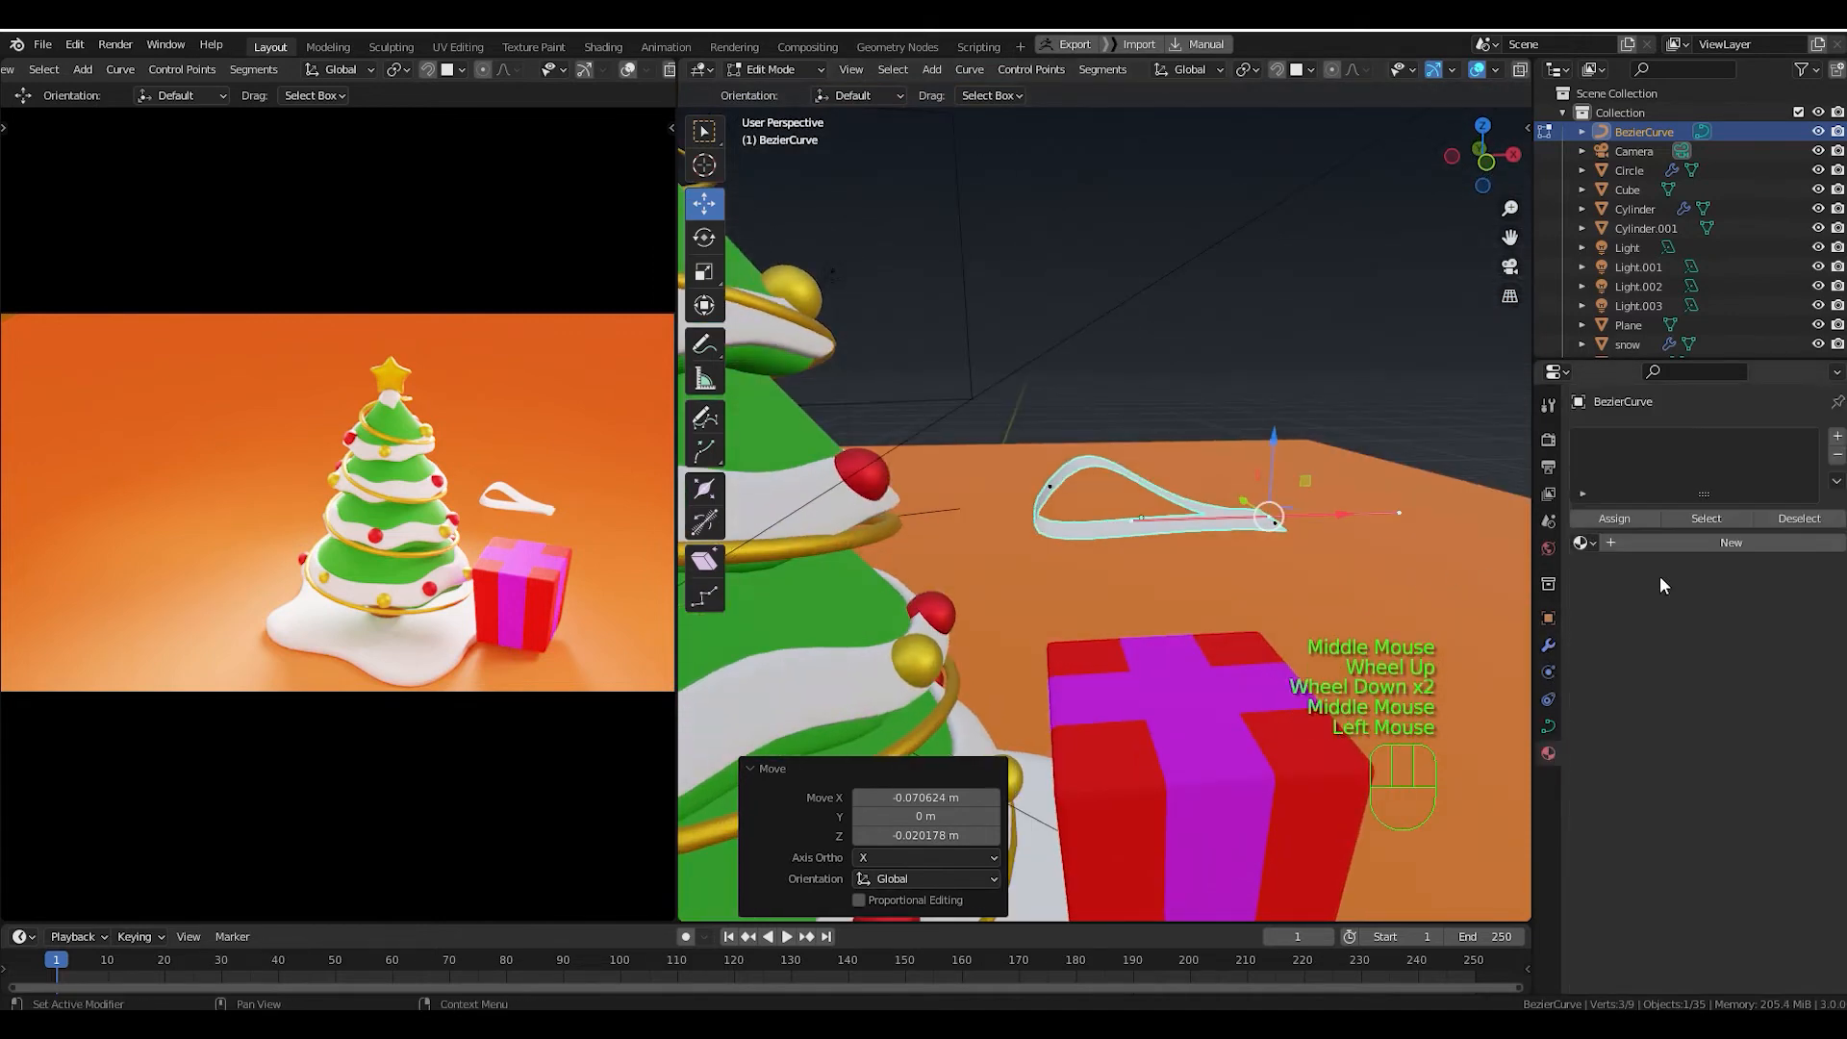
left_click(1582, 543)
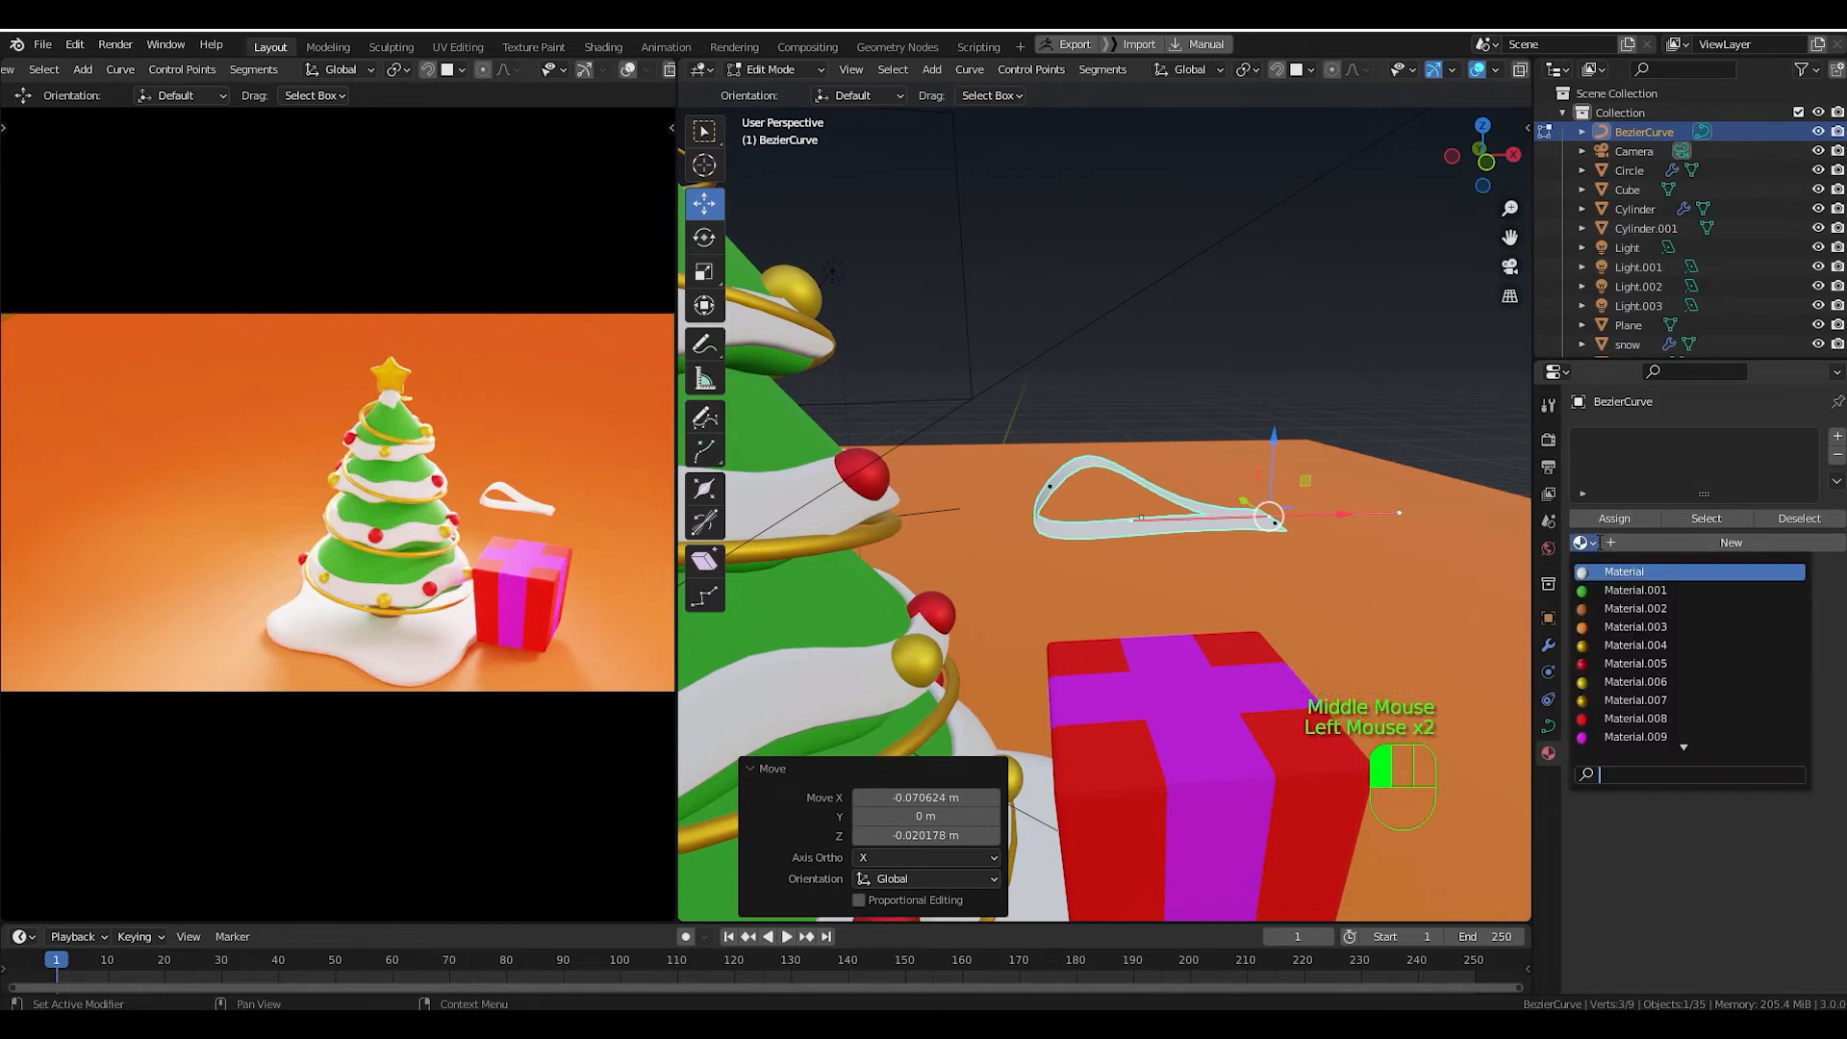
left_click(1648, 737)
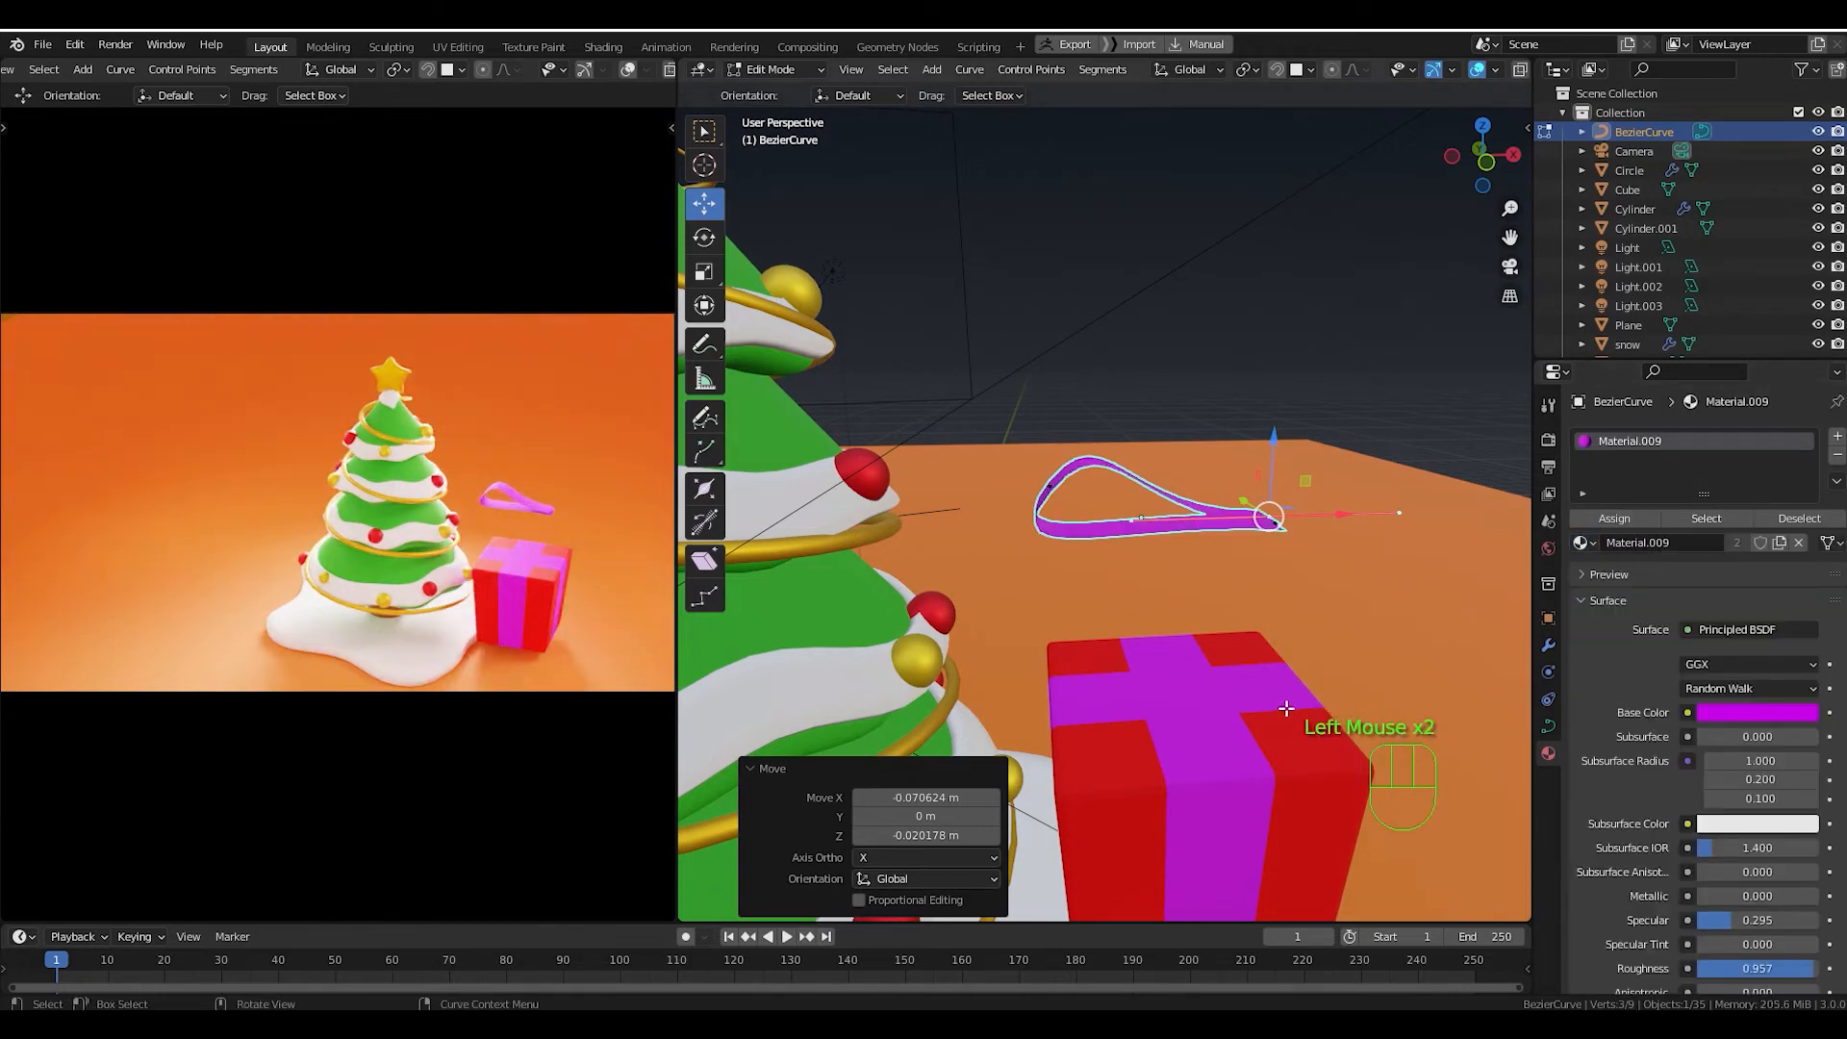
In Object Mode, move the ribbon loop in front view about -0.645 m in X and -1.3 m in Z onto the gift box's top edge.
key("KP_1")
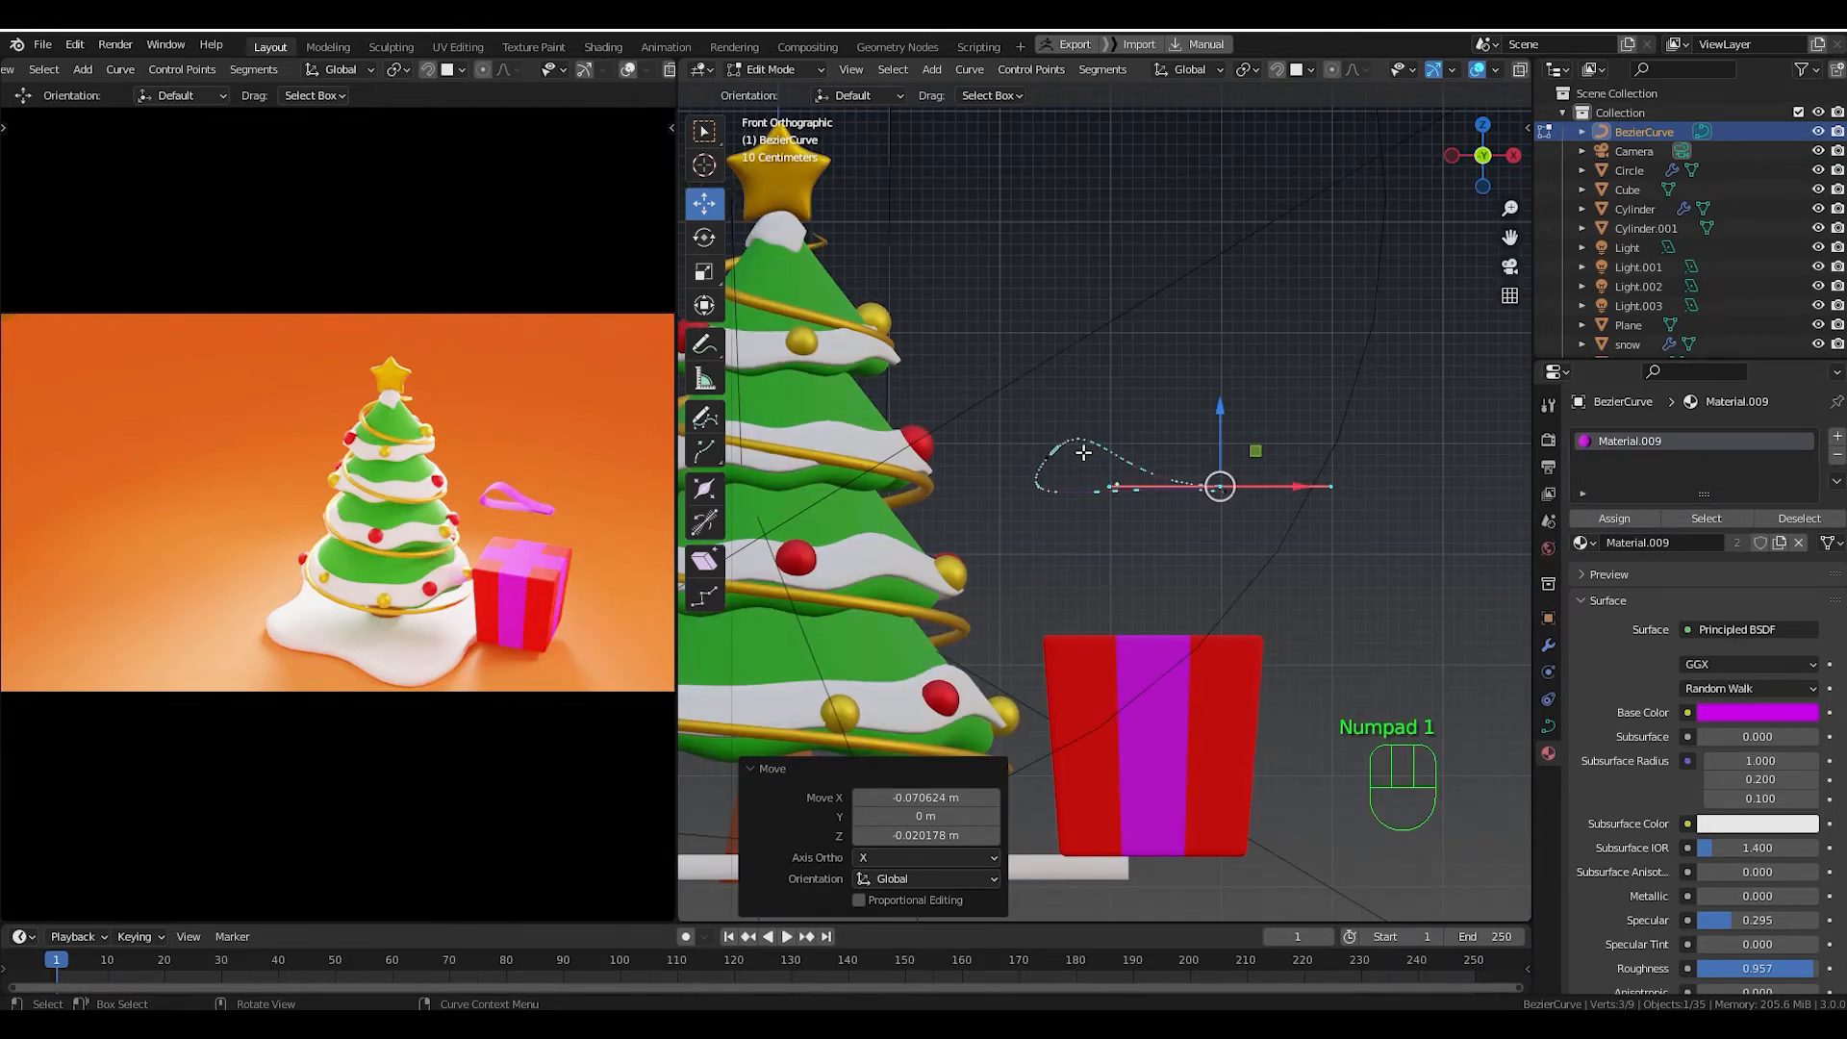
key("Tab")
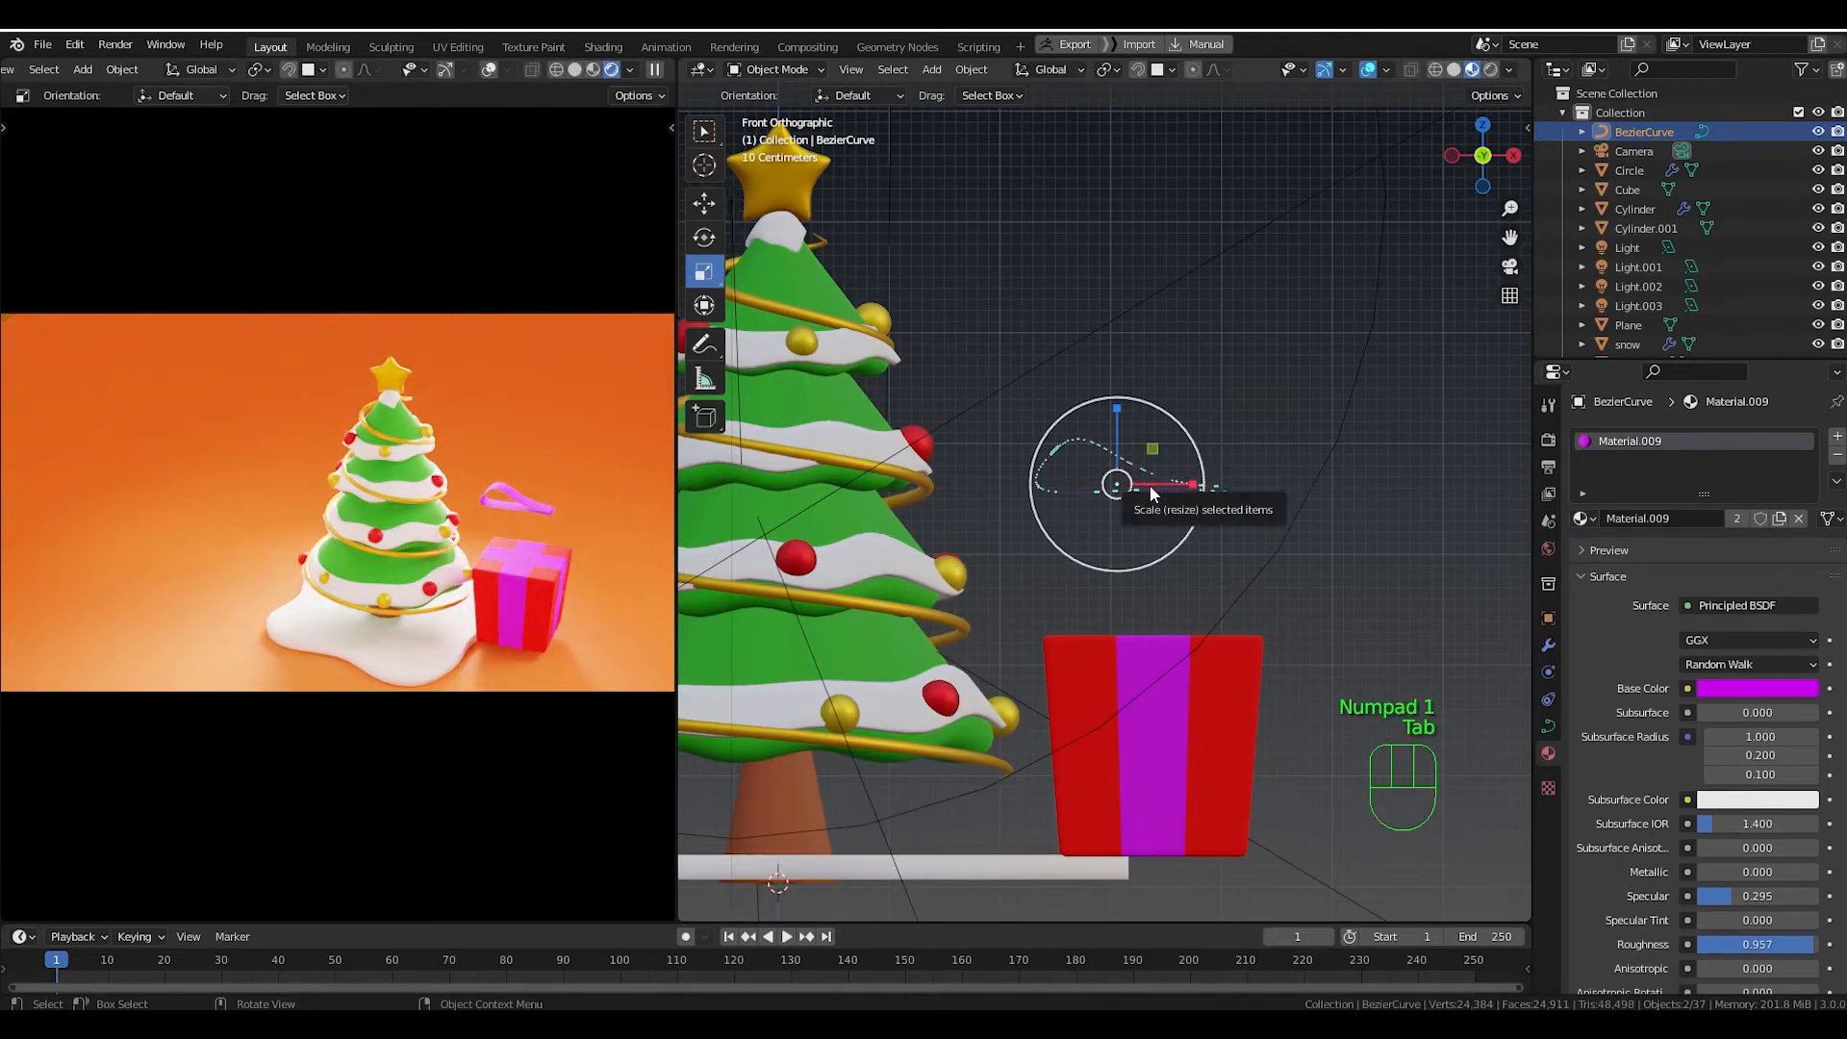
key("g")
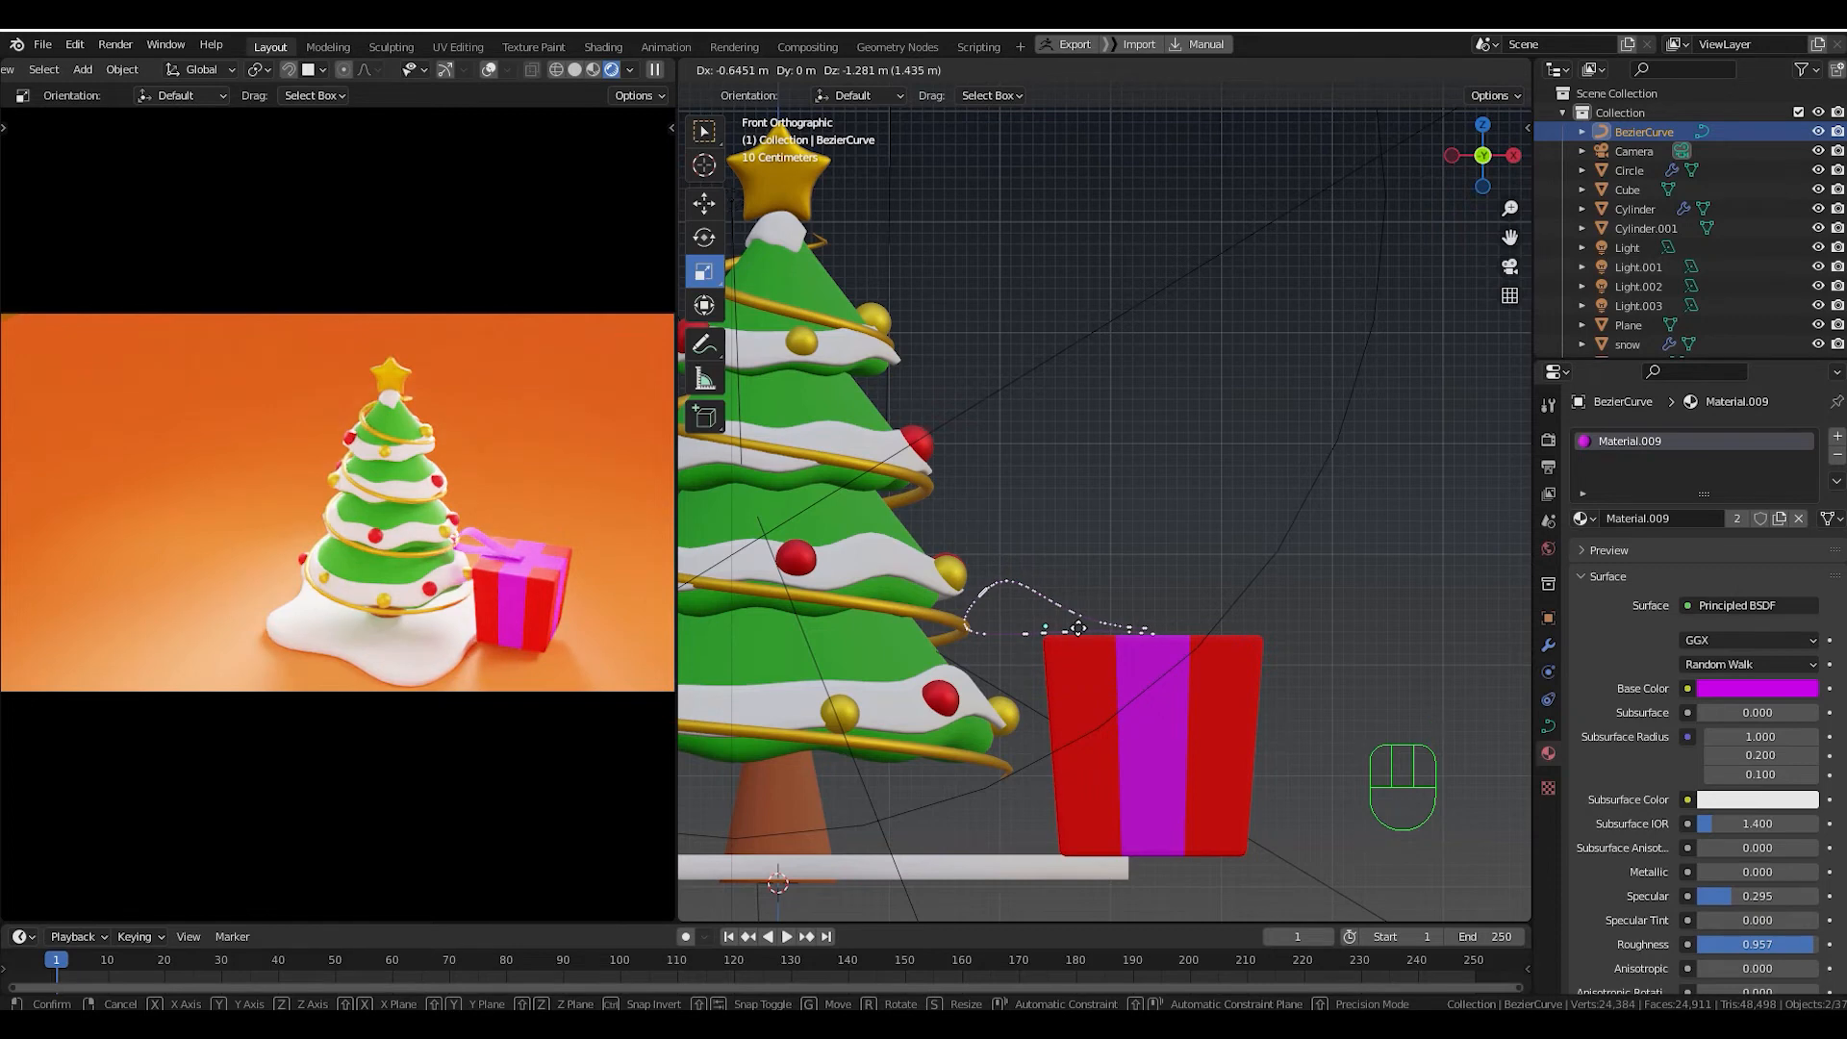
left_click(1078, 626)
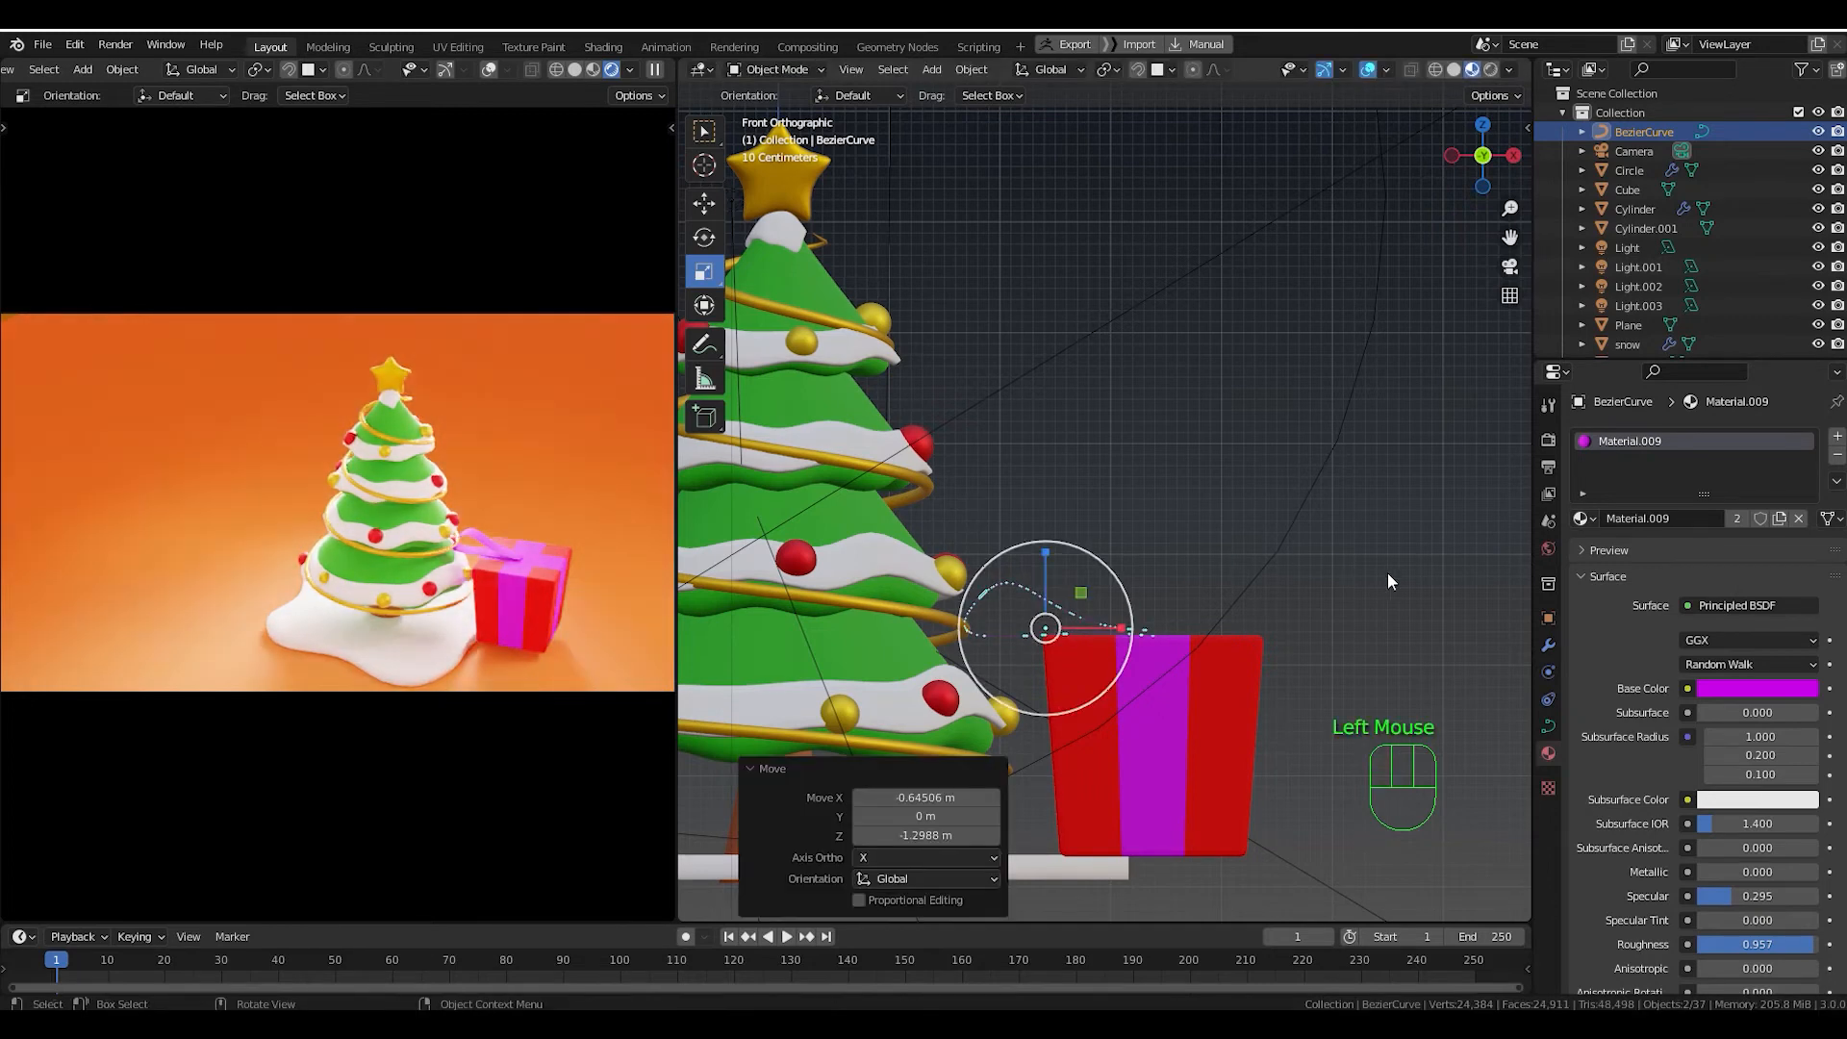
Add a Mirror modifier on the X axis to the ribbon, using the gift box Cube as mirror object.
left_click(1546, 645)
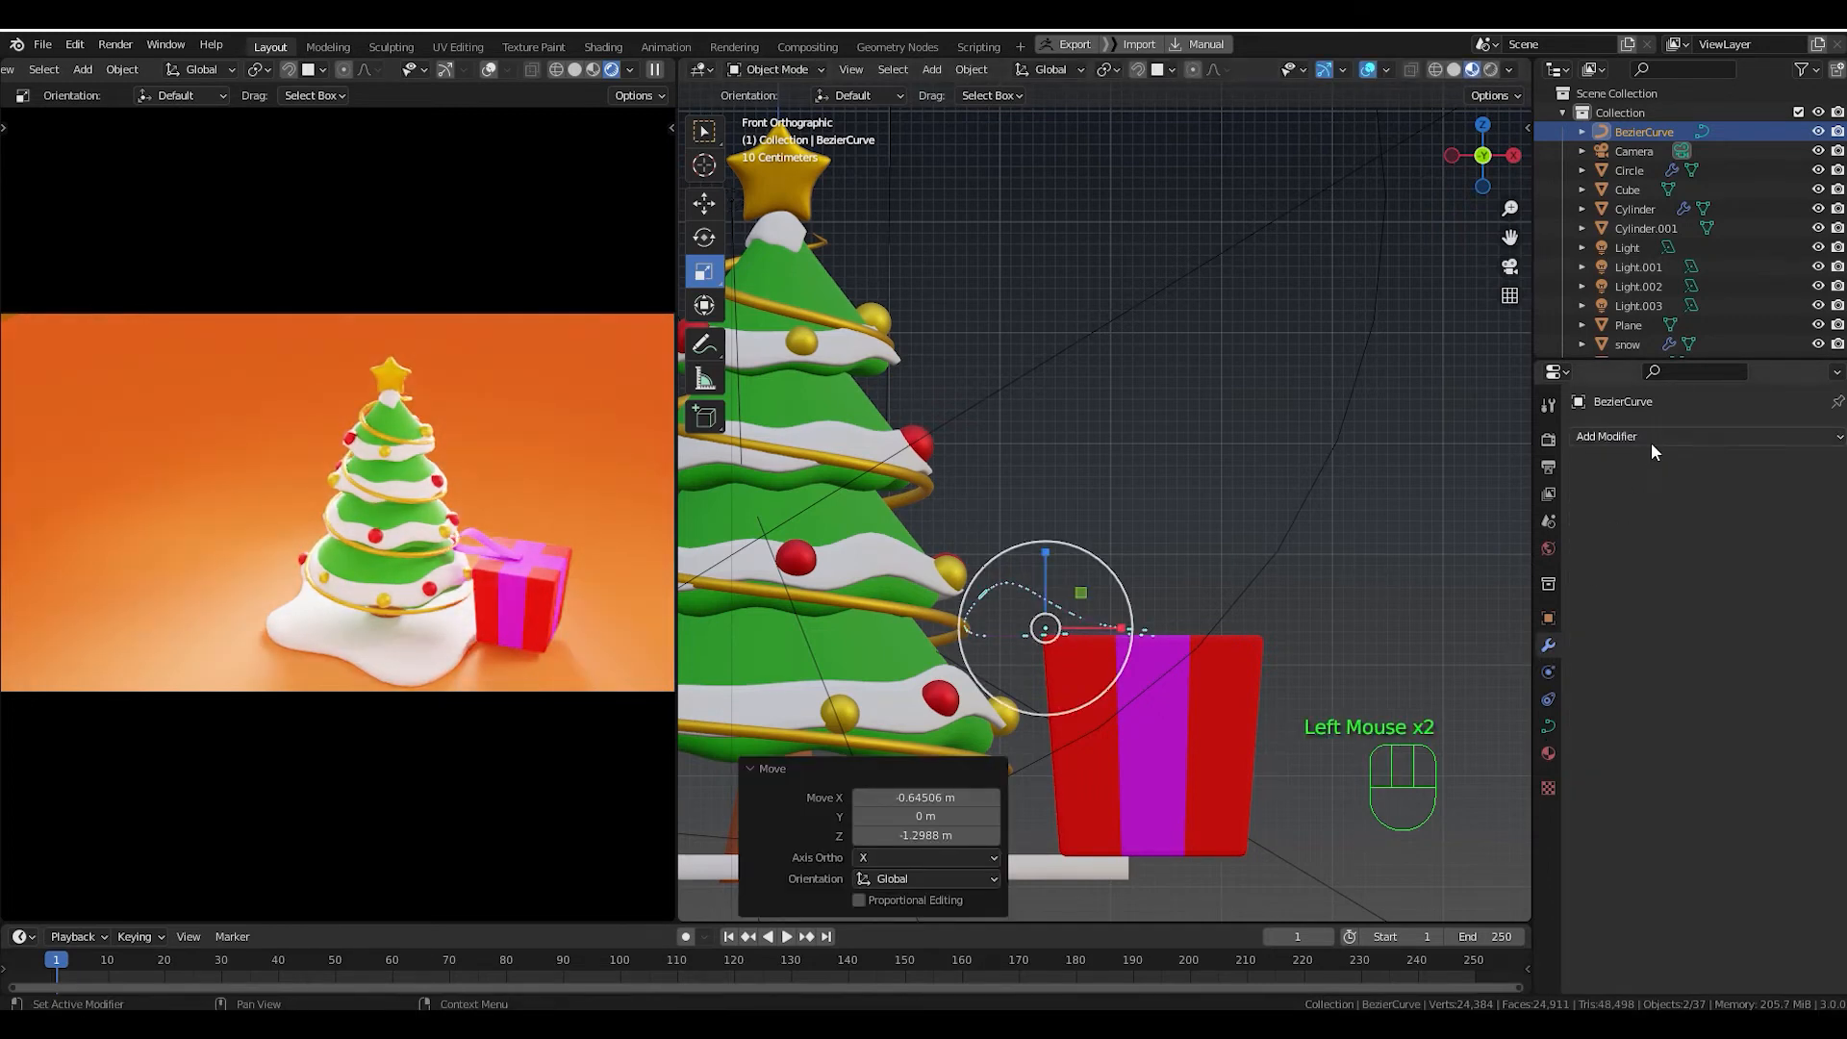
left_click(1651, 443)
left_click(1543, 619)
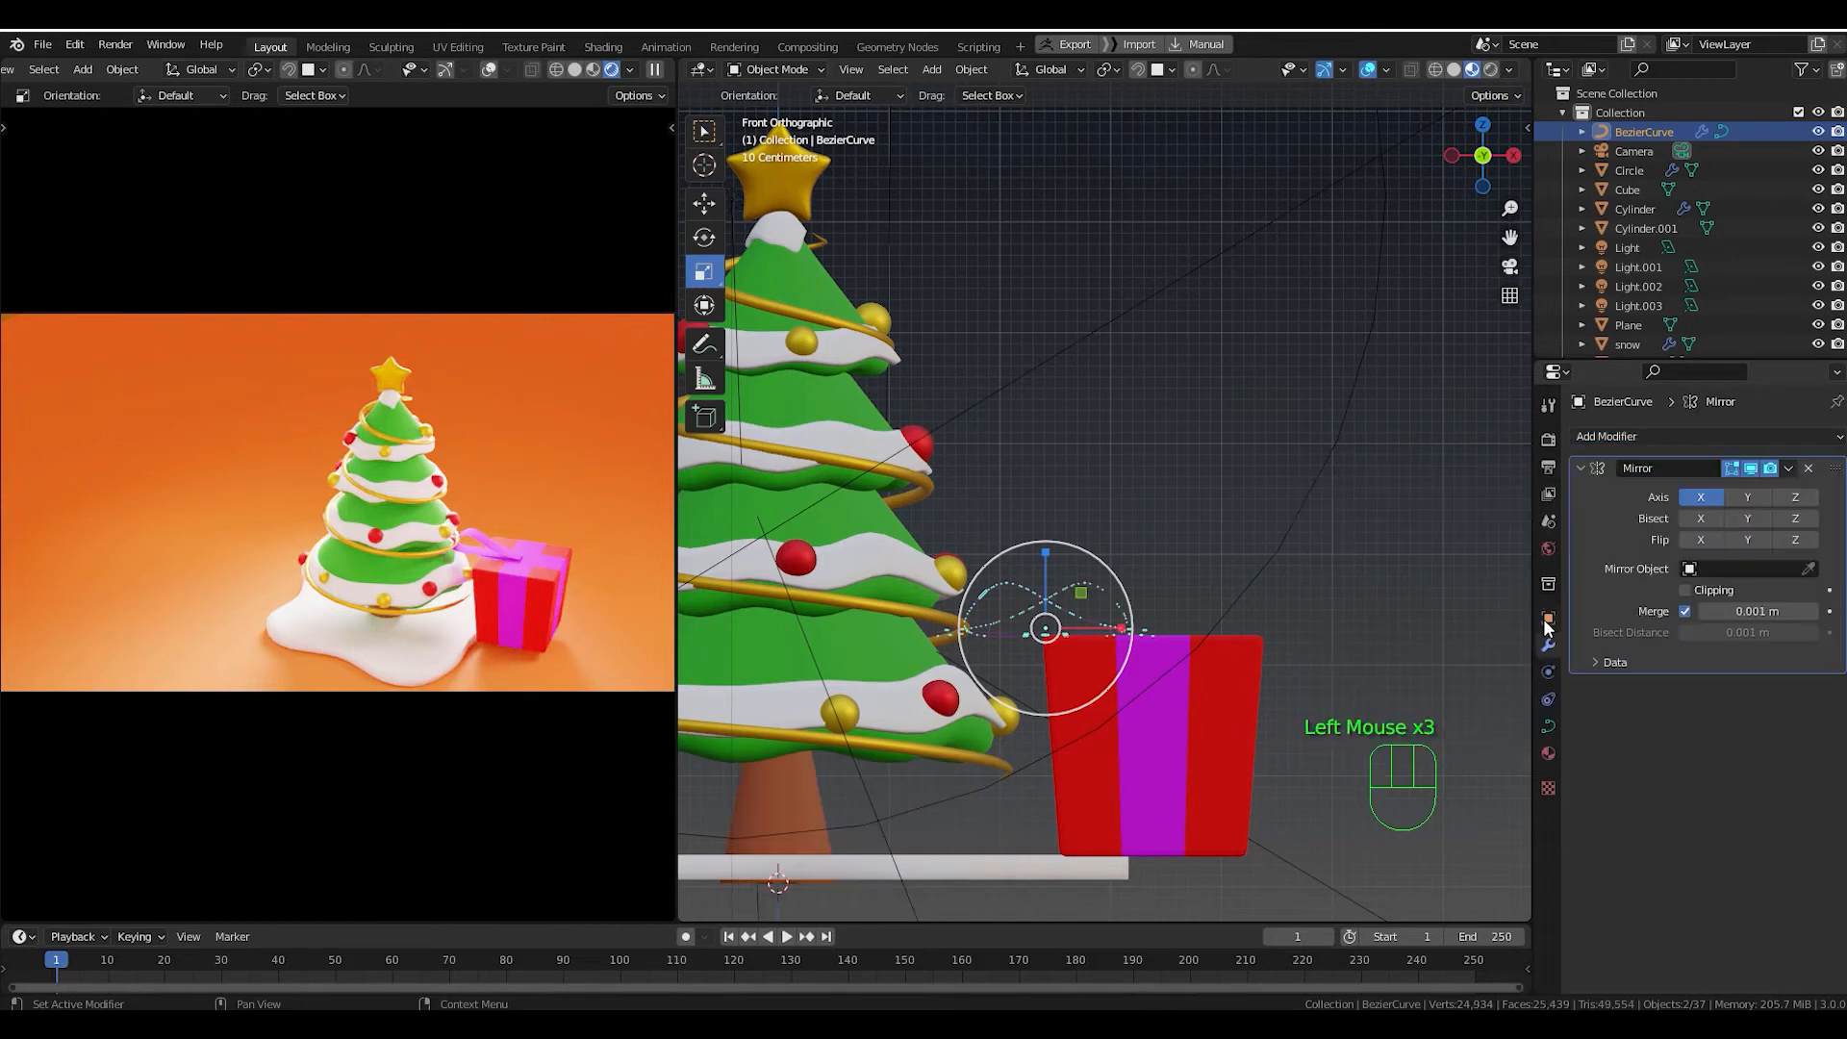
left_click(1809, 569)
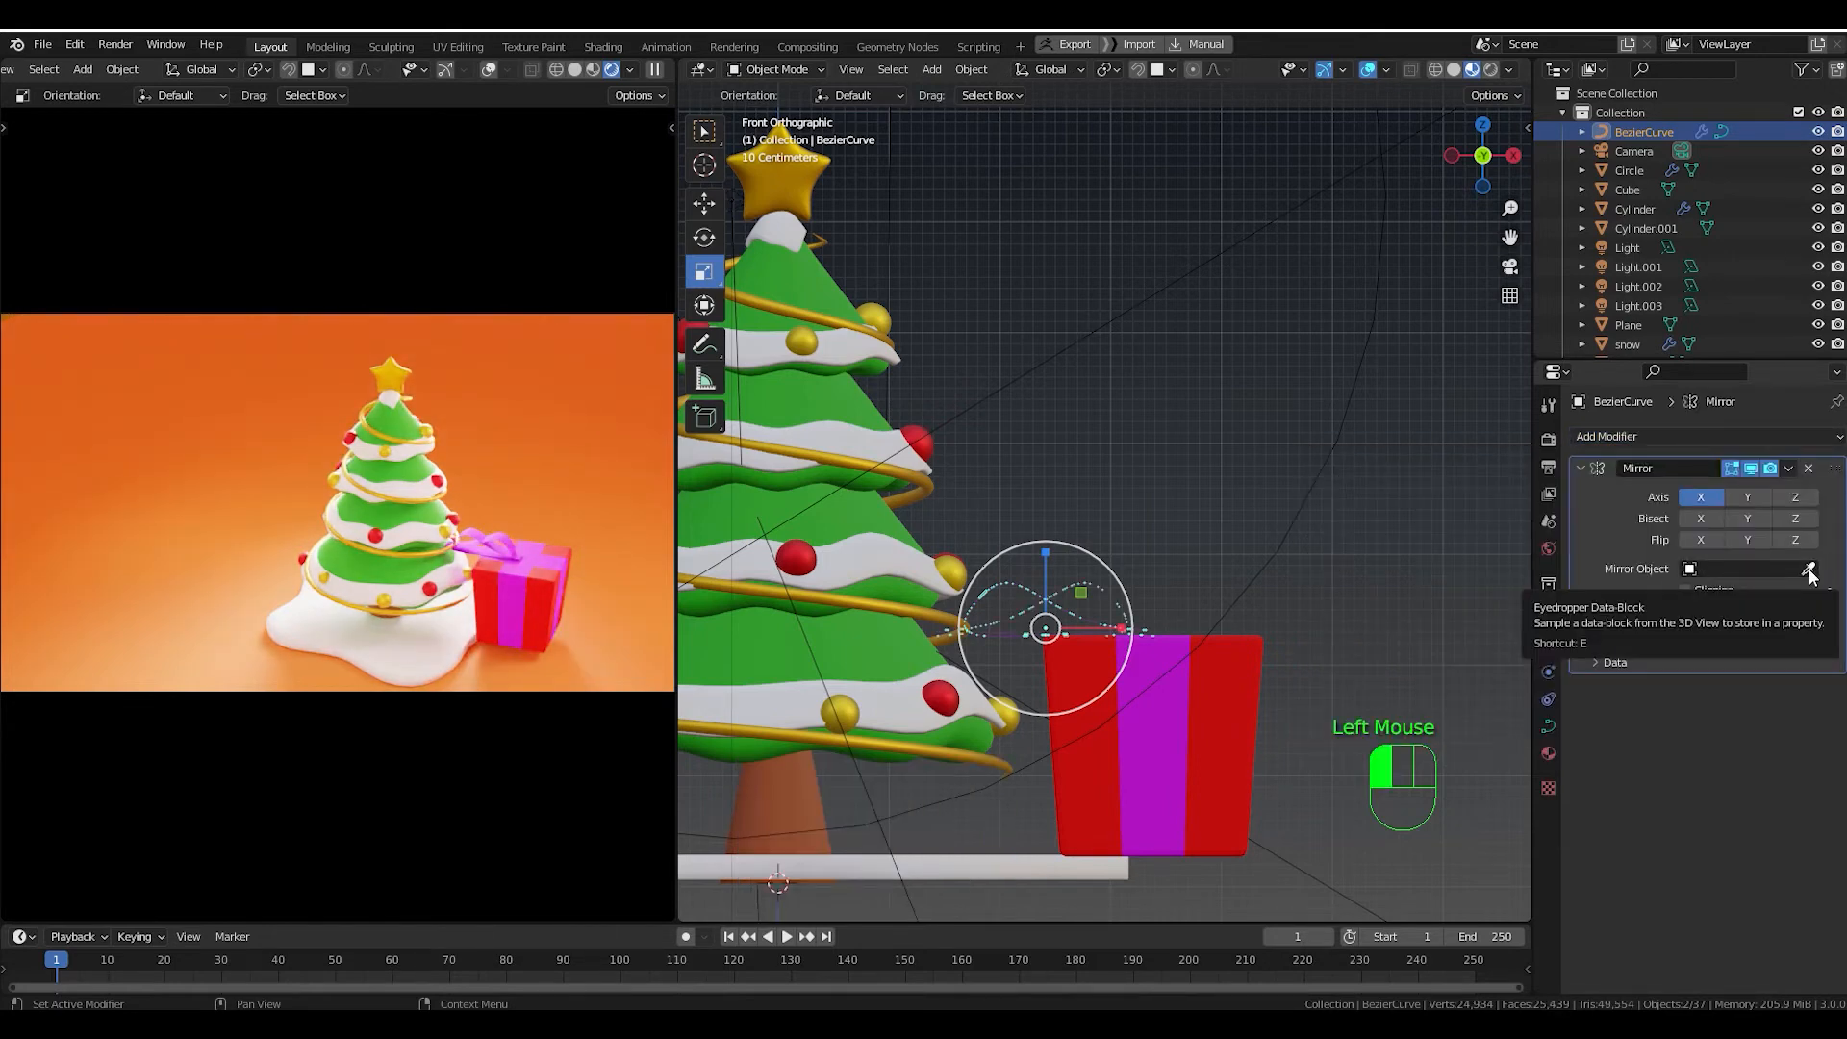
left_click(1255, 654)
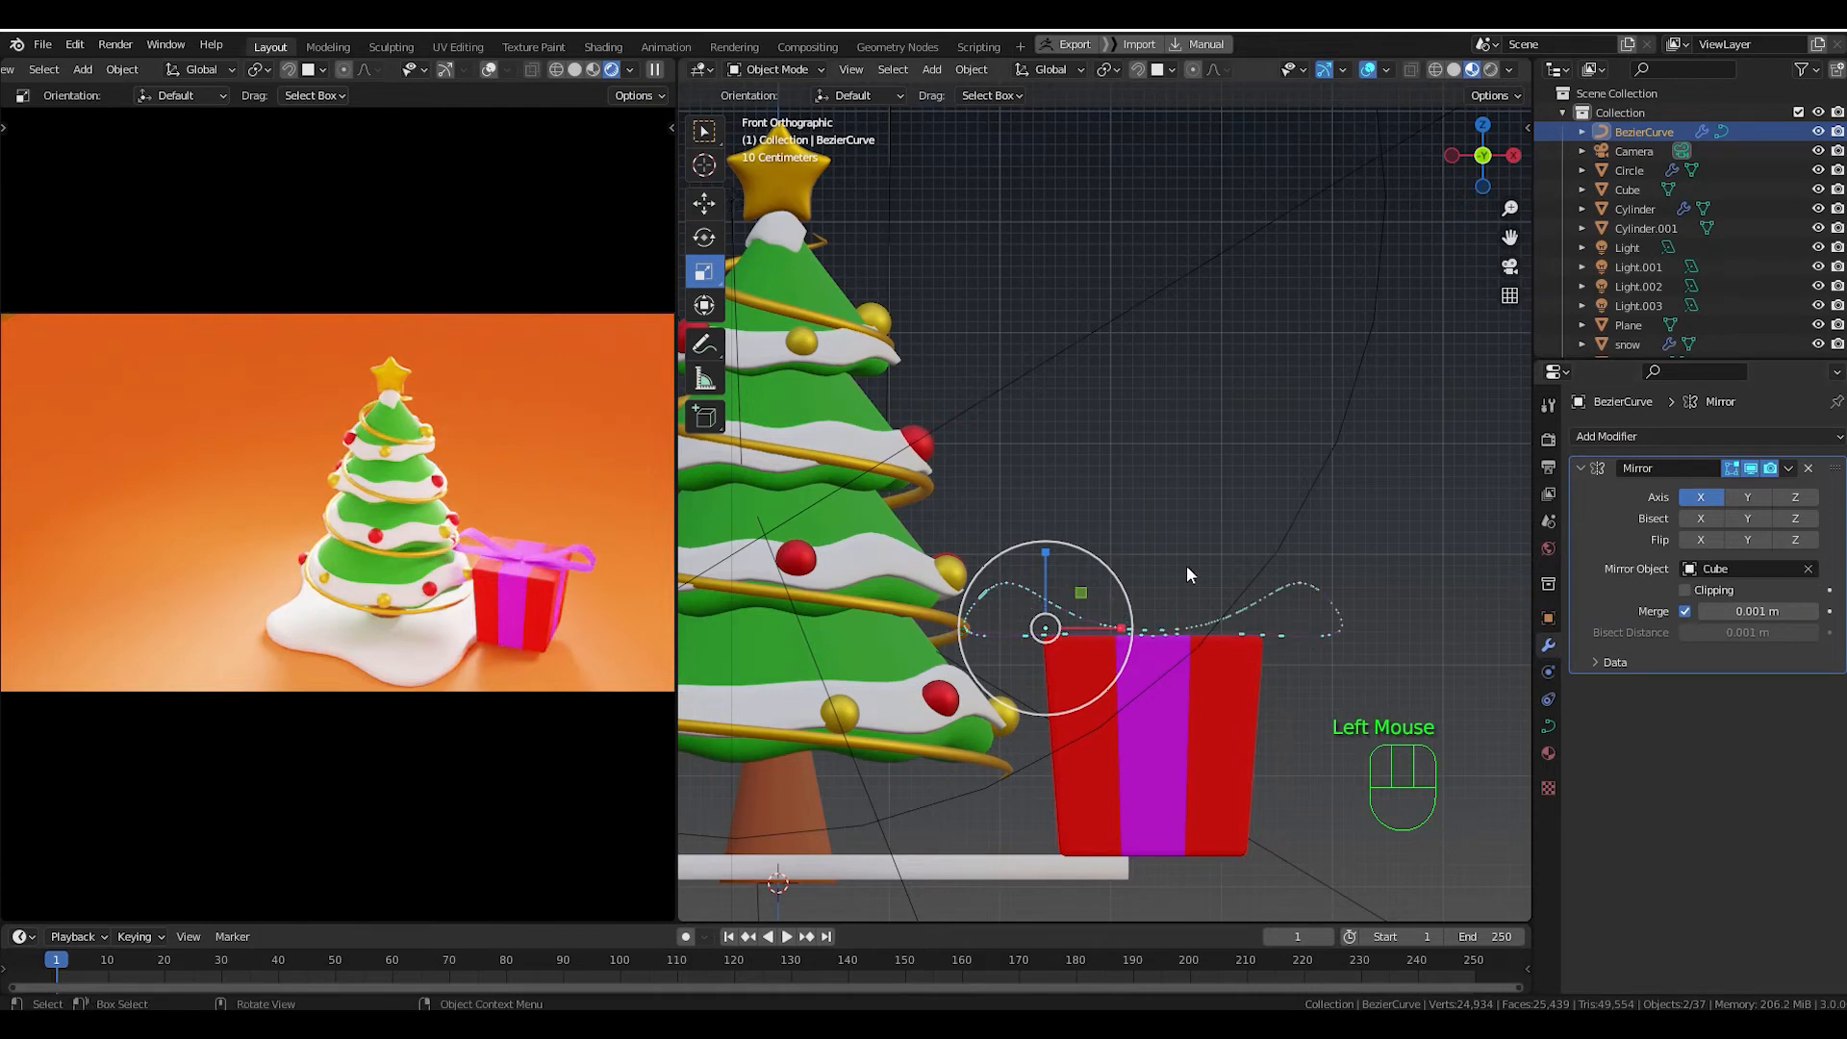
Move the mirrored ribbon loop about 0.057 m along X to bring the bow's two halves closer together.
middle_click_drag(1204, 587, 1010, 671)
middle_click_drag(1118, 649, 1135, 604)
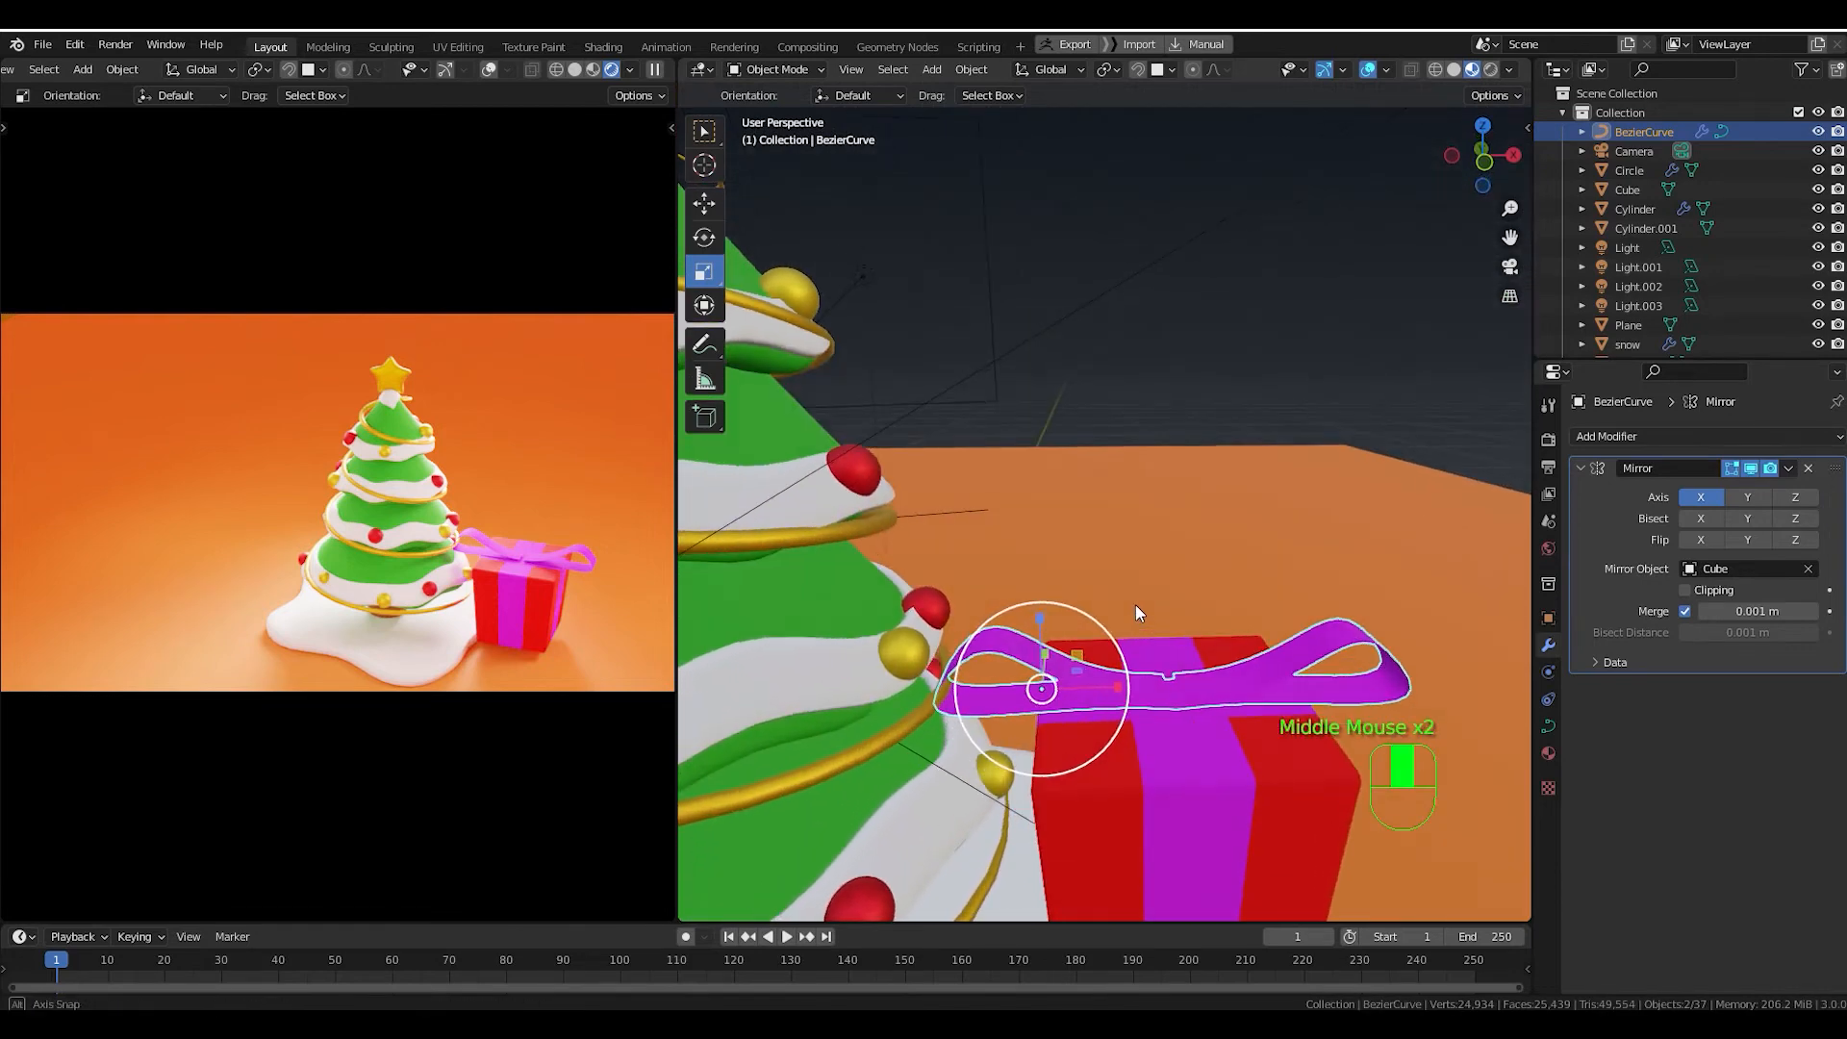
left_click(705, 204)
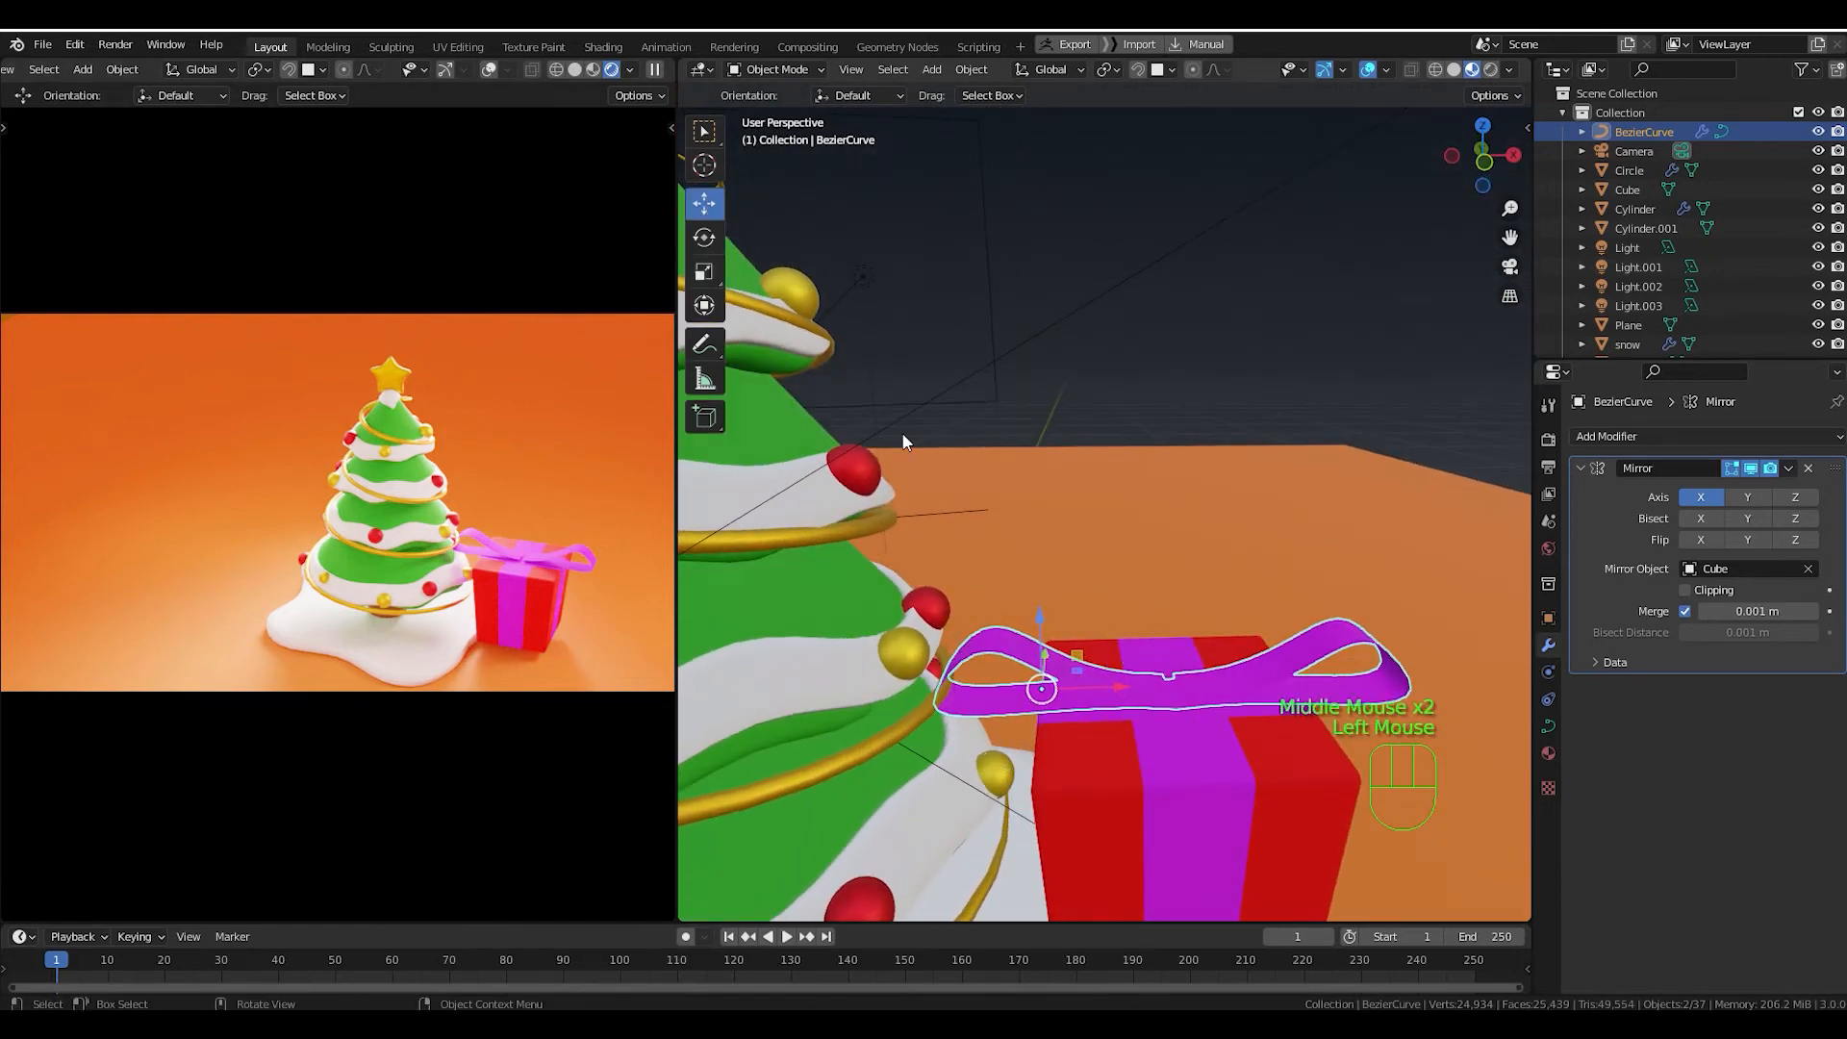
left_click_drag(1119, 686, 1128, 684)
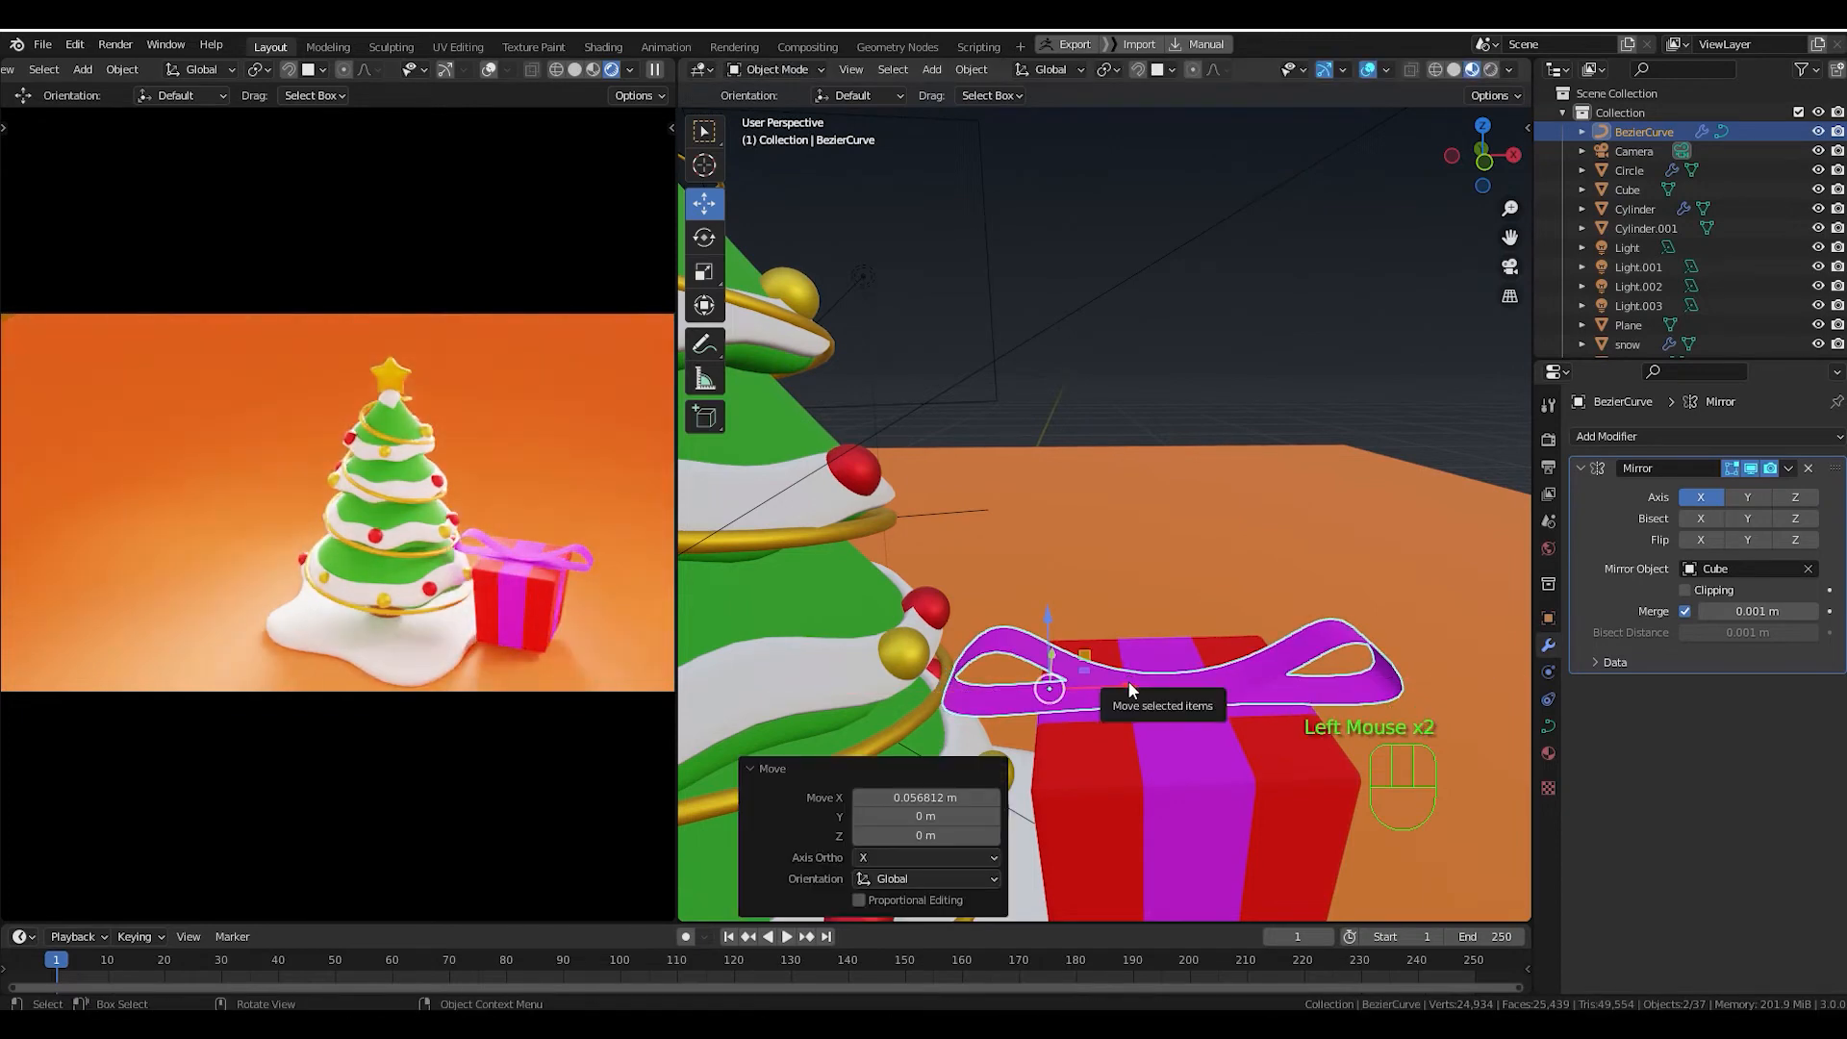
scroll(1129, 684, "down", 2)
middle_click_drag(1181, 602, 1181, 636)
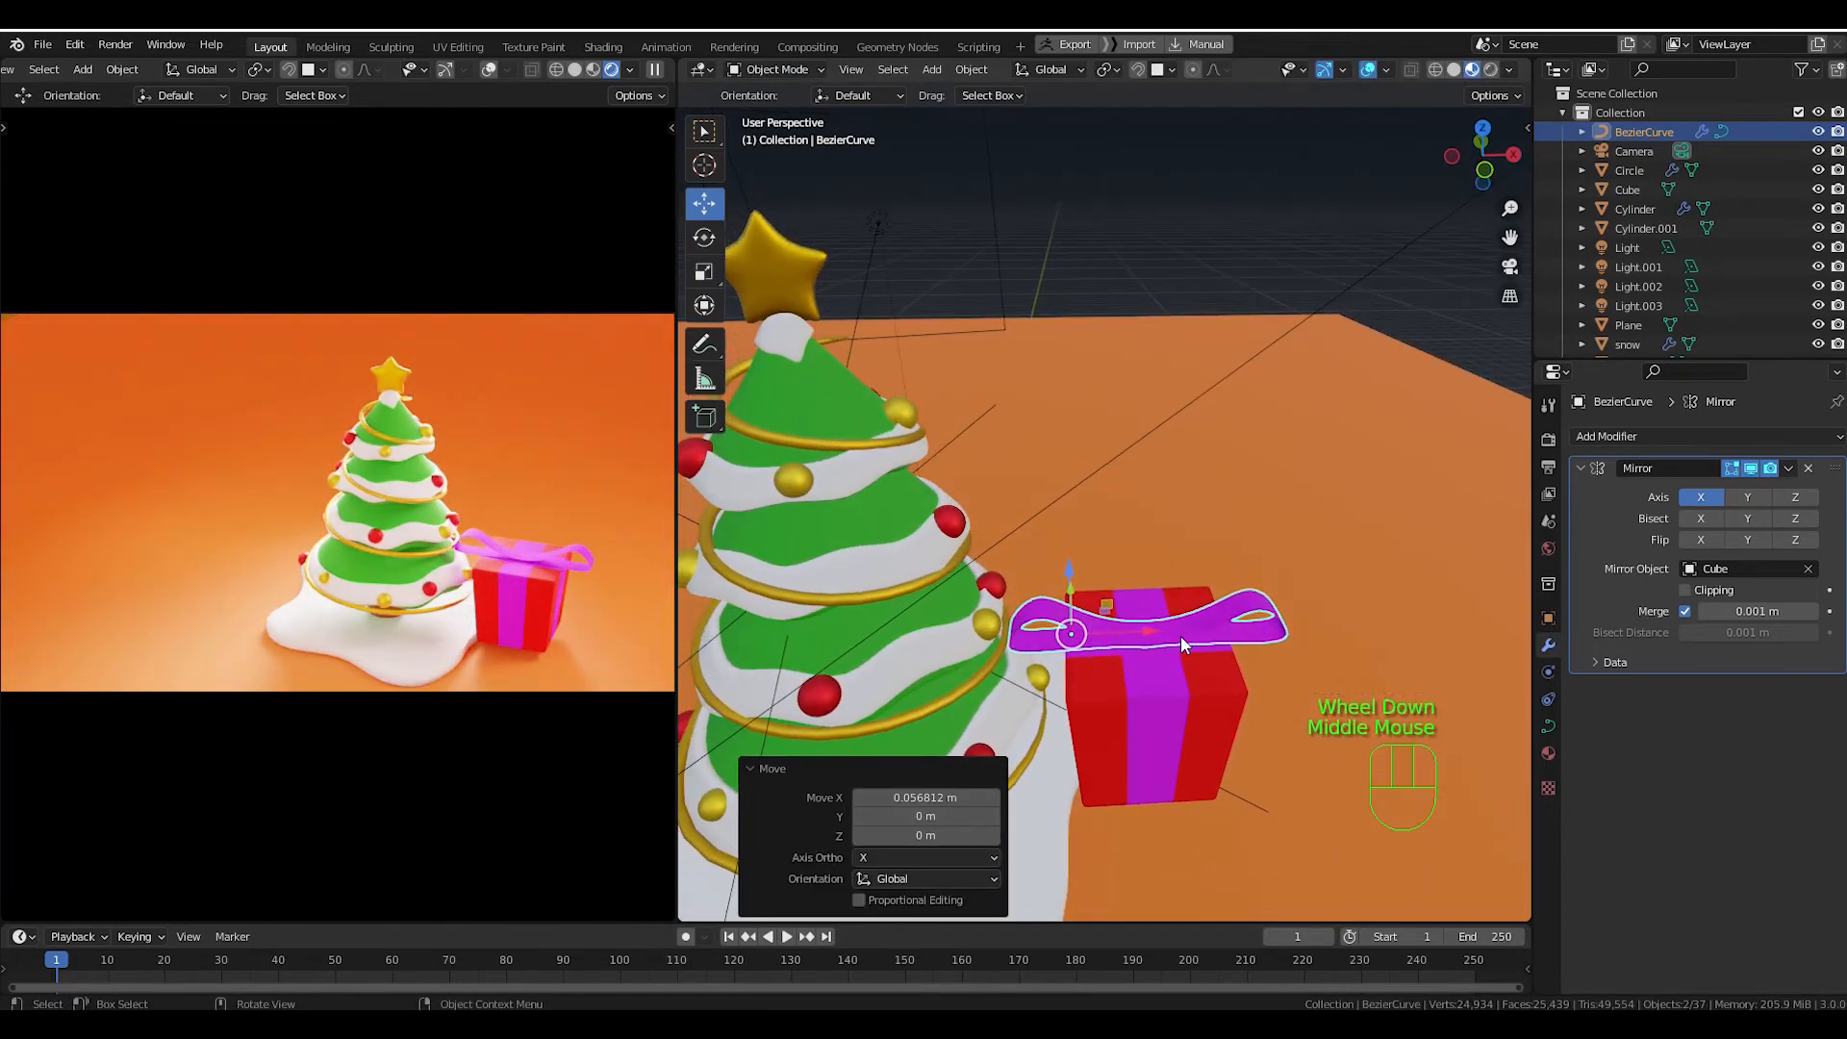
Convert the mirrored ribbon curve to a mesh.
scroll(1180, 637, "up", 2)
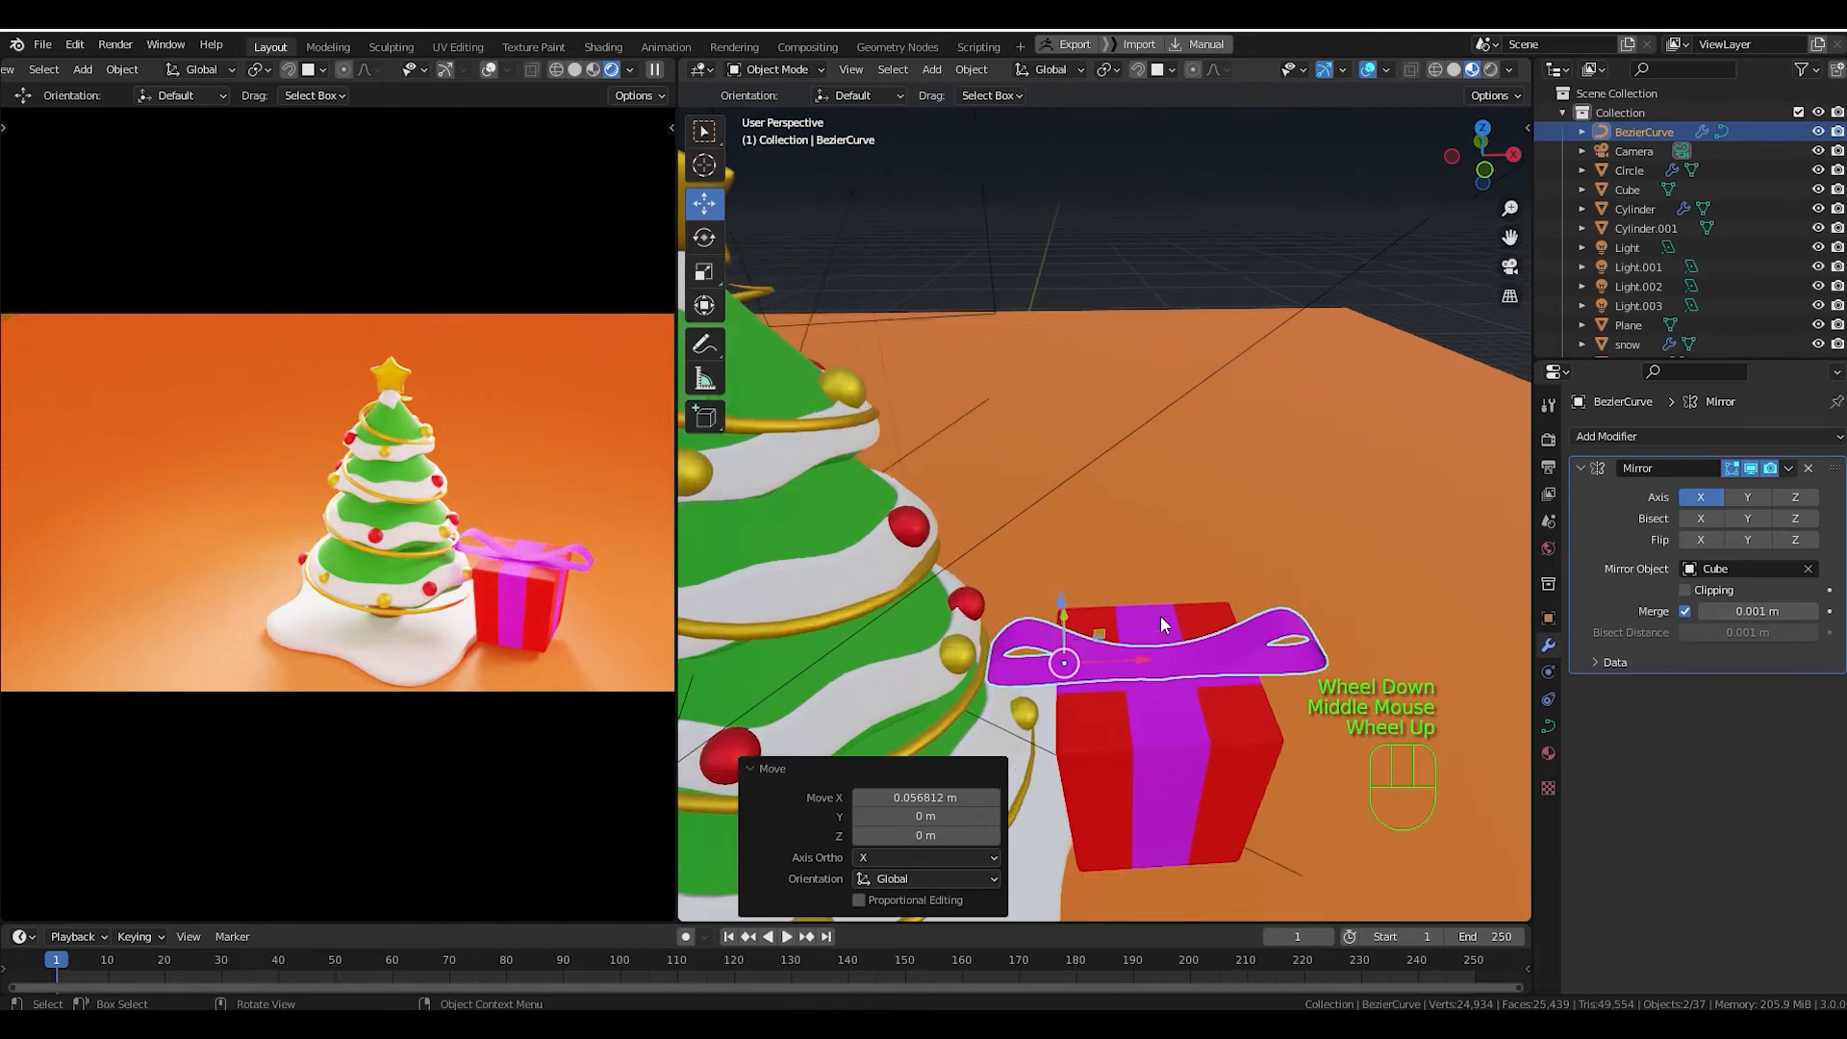
middle_click_drag(1145, 667, 1124, 586, "shift")
right_click(1099, 592)
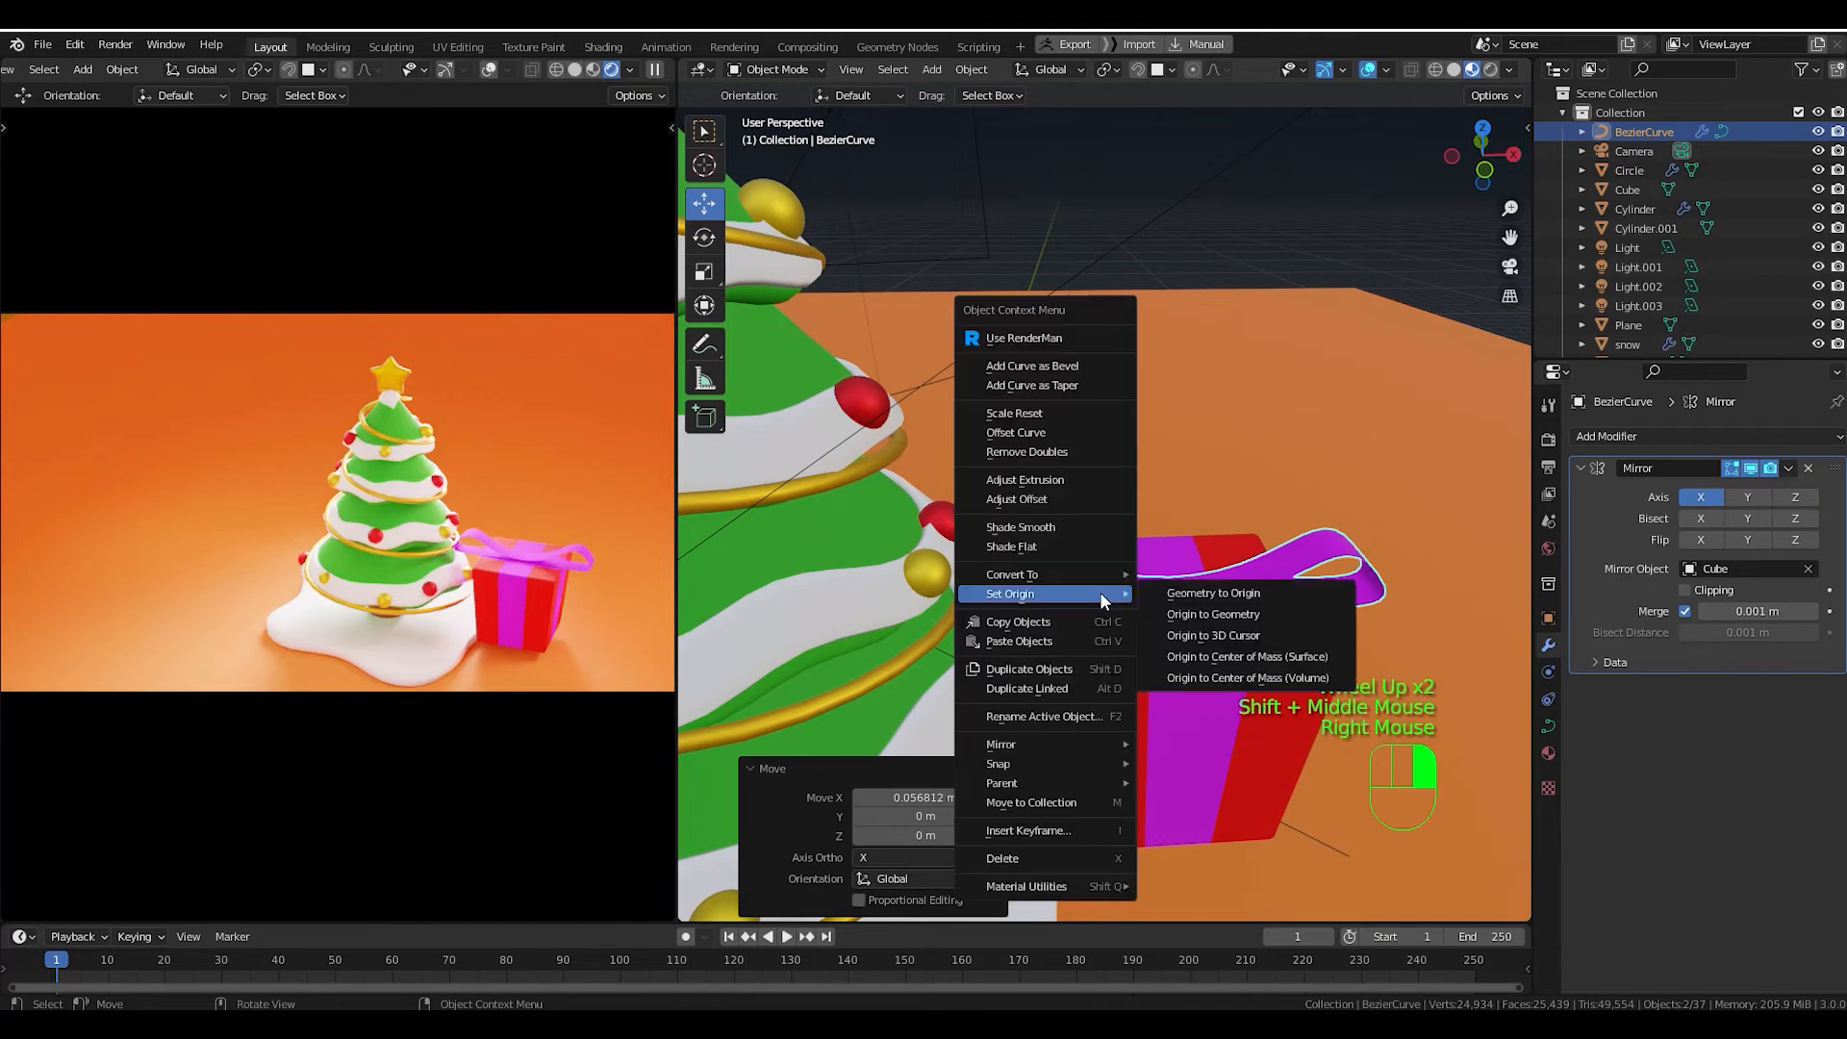
mouse_move(1105, 575)
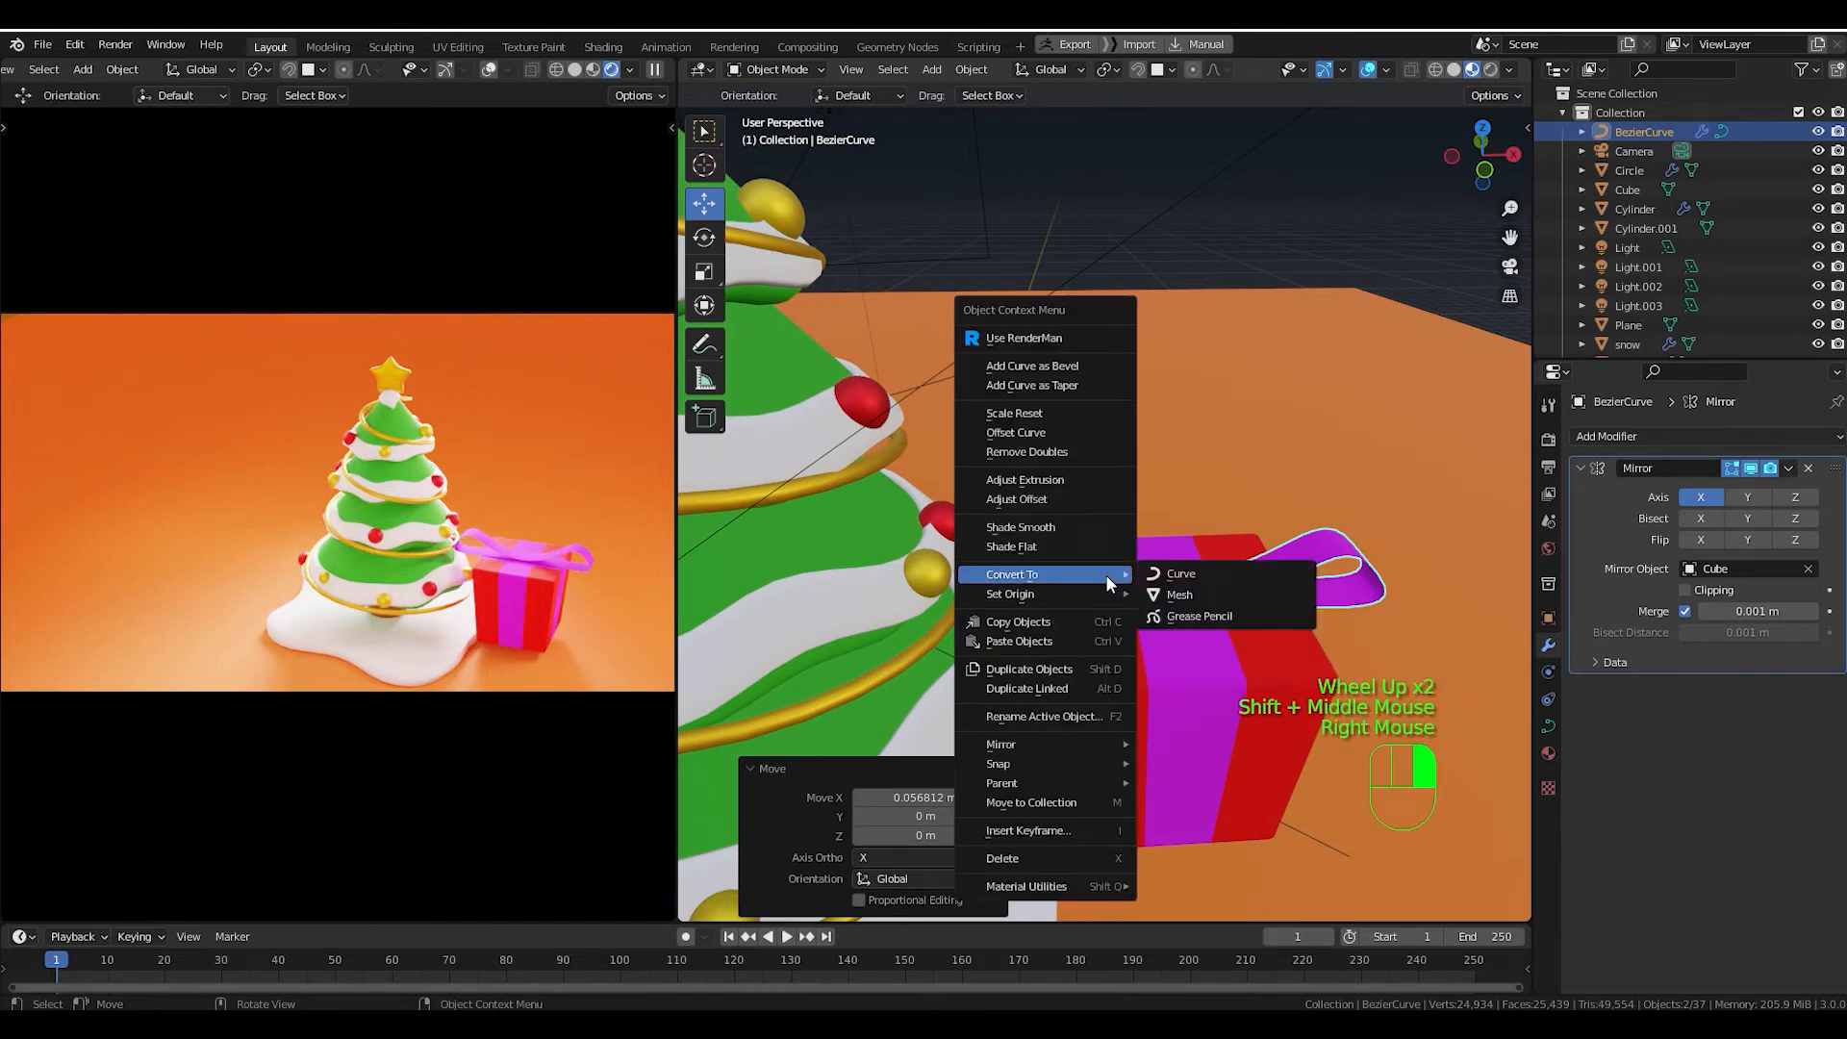
left_click(1238, 593)
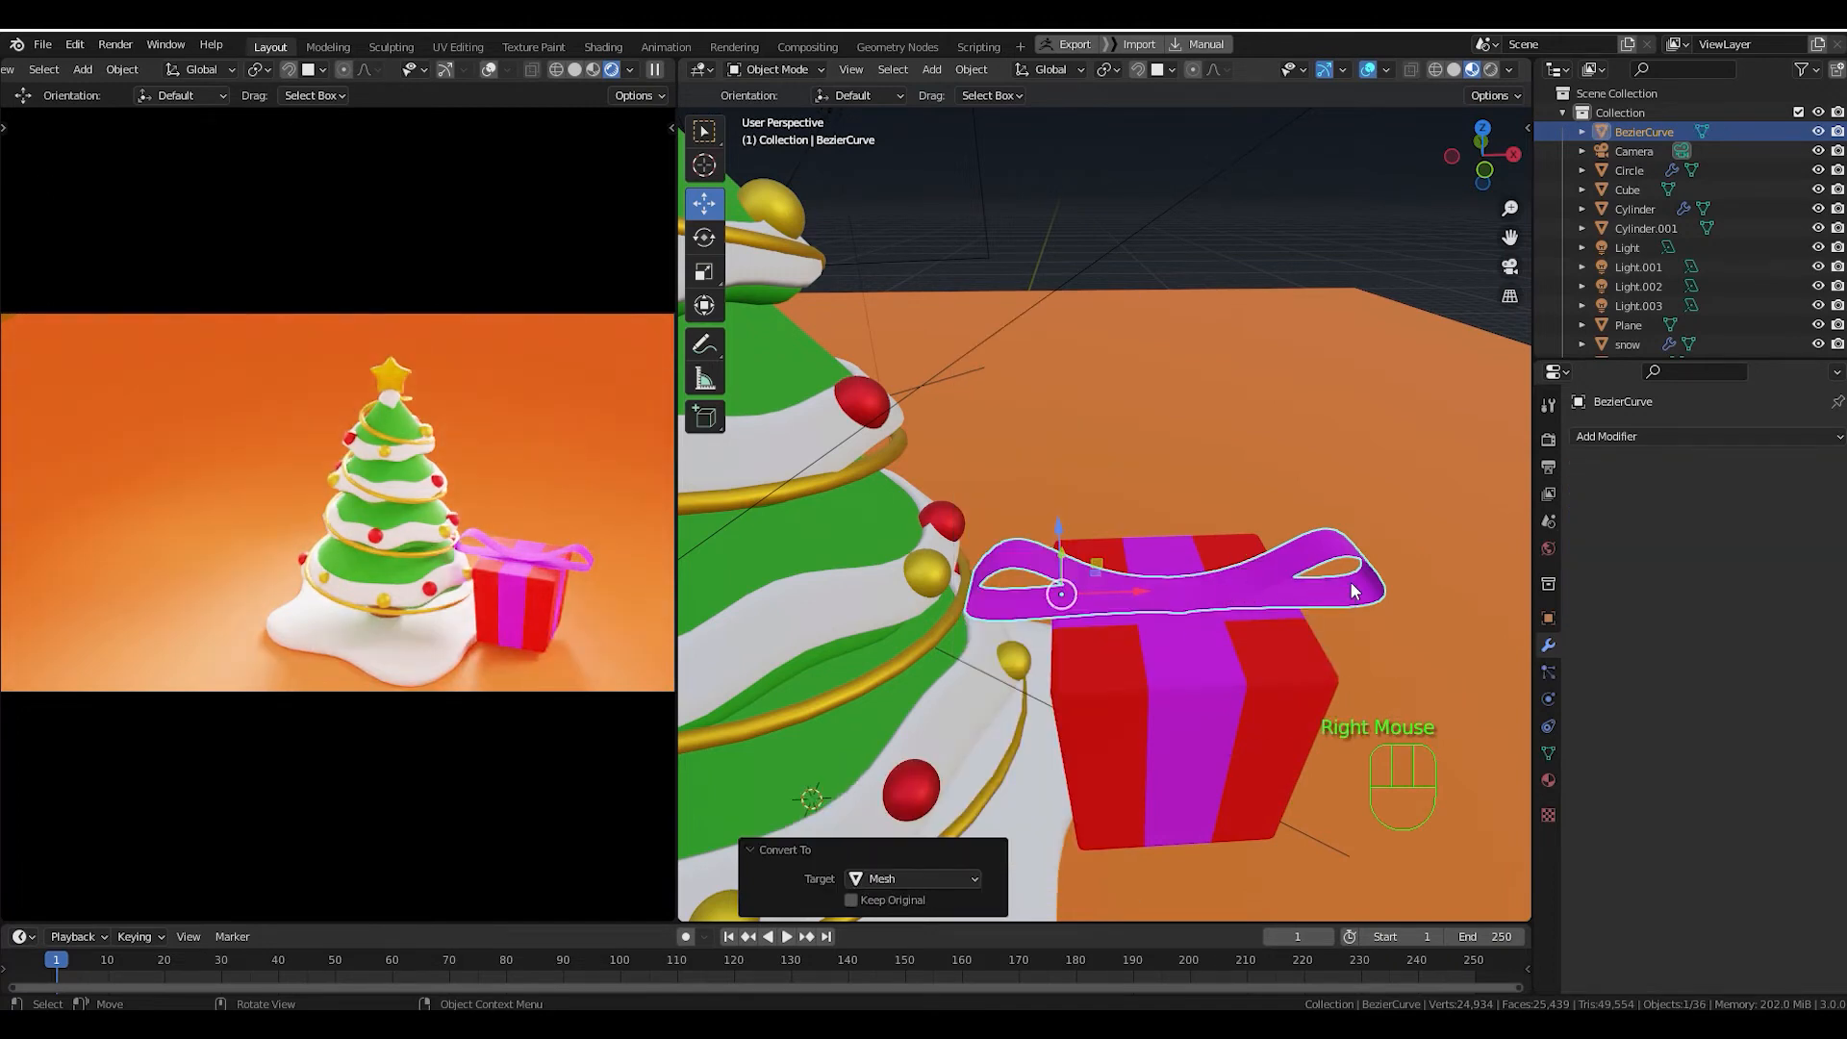
Select the gift box and the ribbon bow together, with the bow as the active object.
left_click(1299, 569)
double_click(1074, 601)
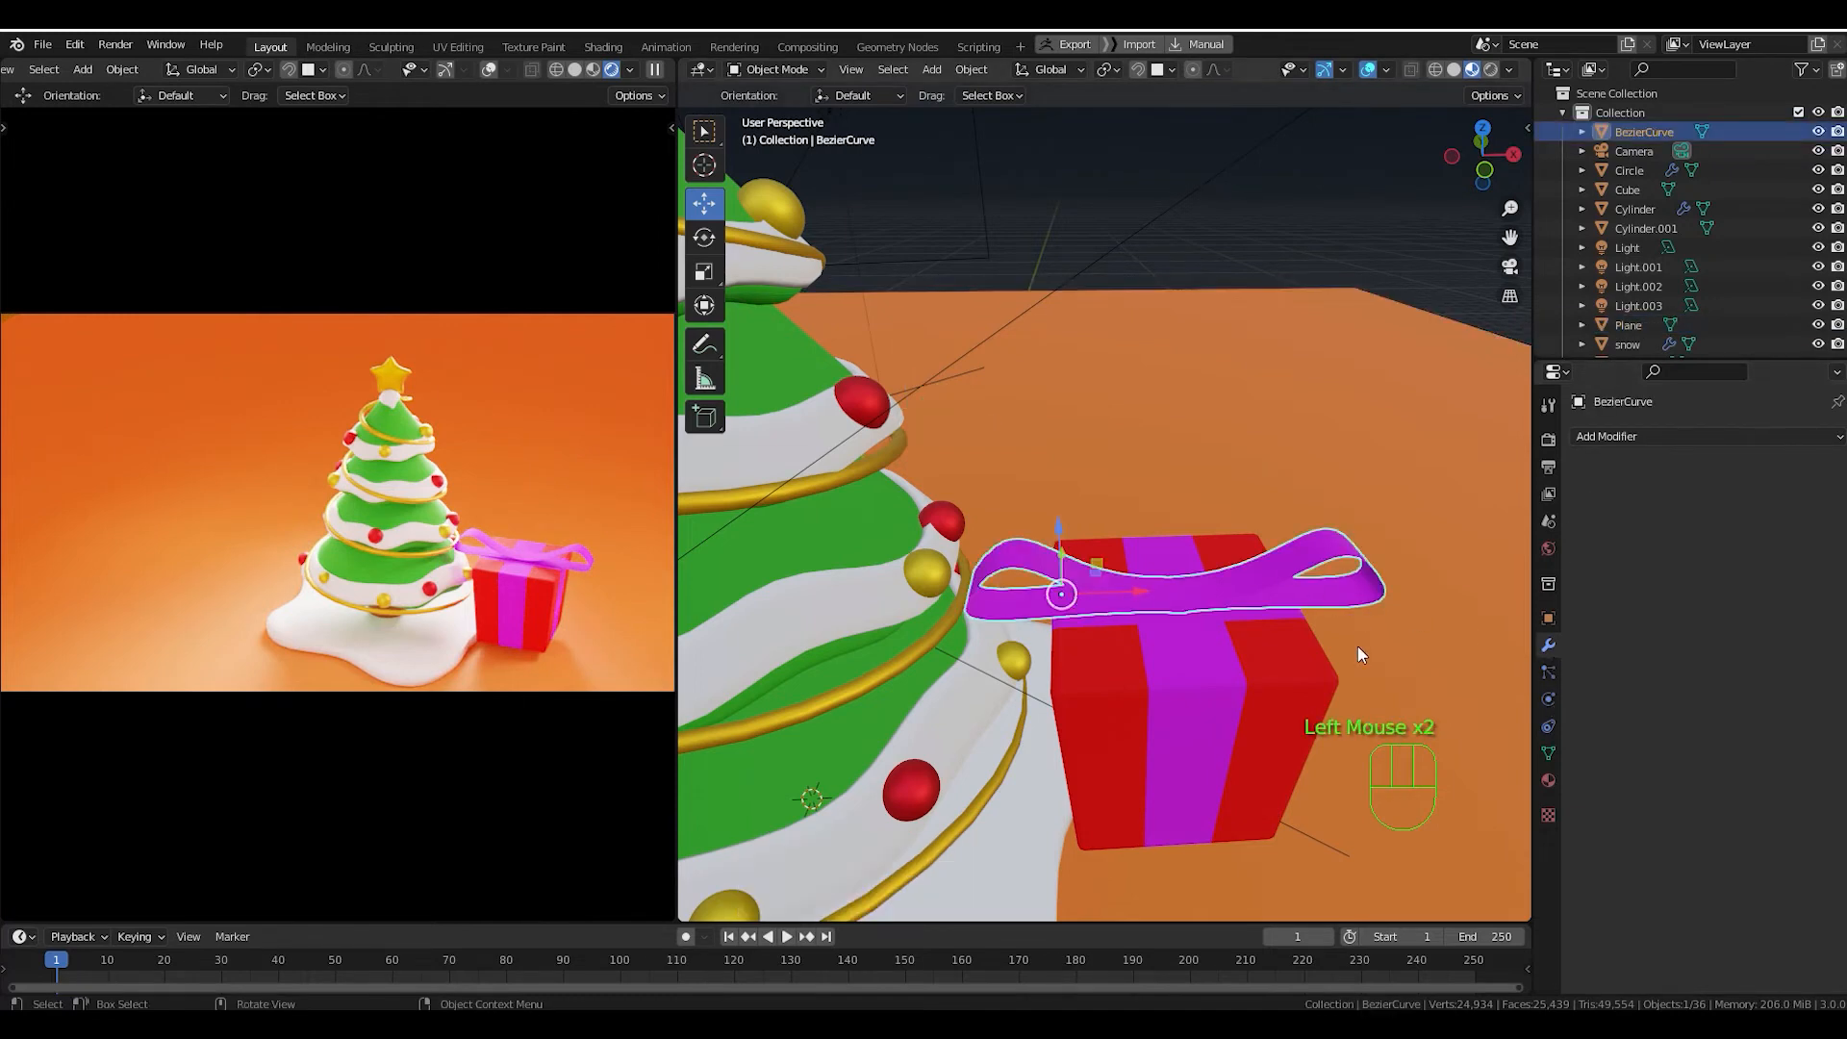
middle_click_drag(1236, 638, 1221, 689)
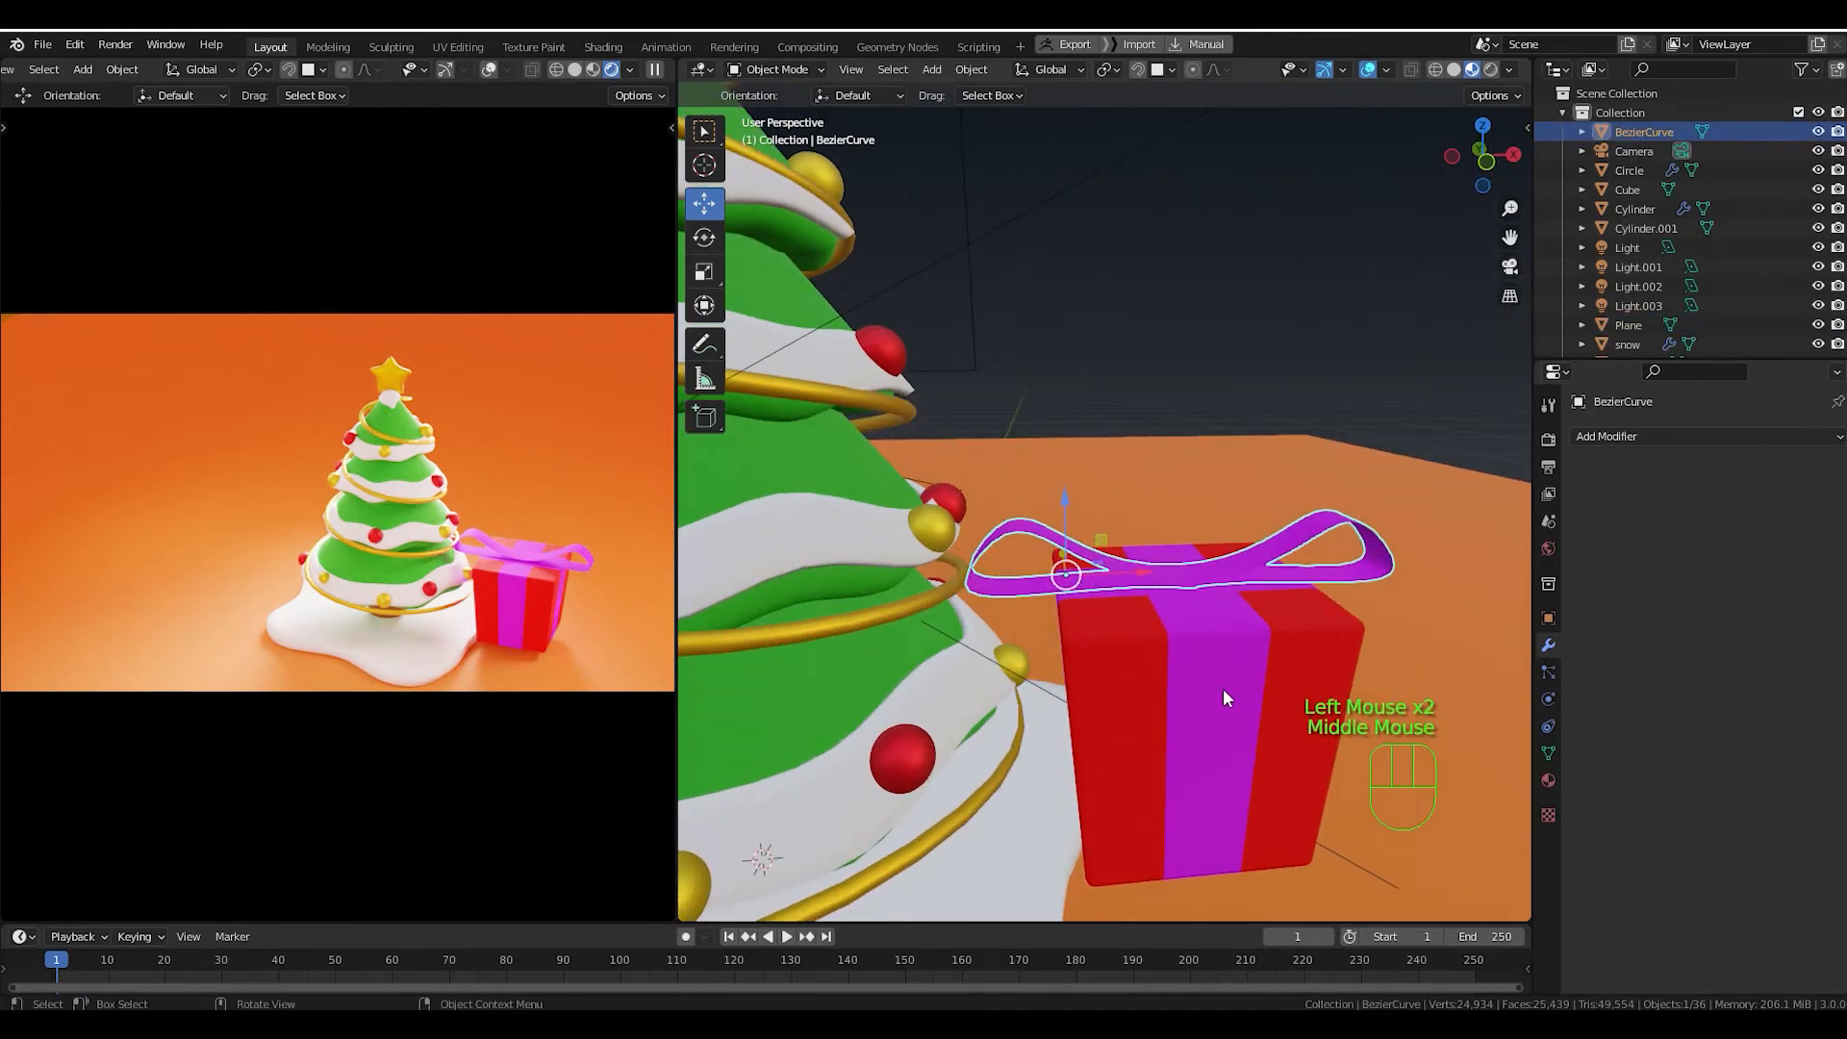
left_click(1222, 689)
key("shift")
left_click(1274, 557, "shift")
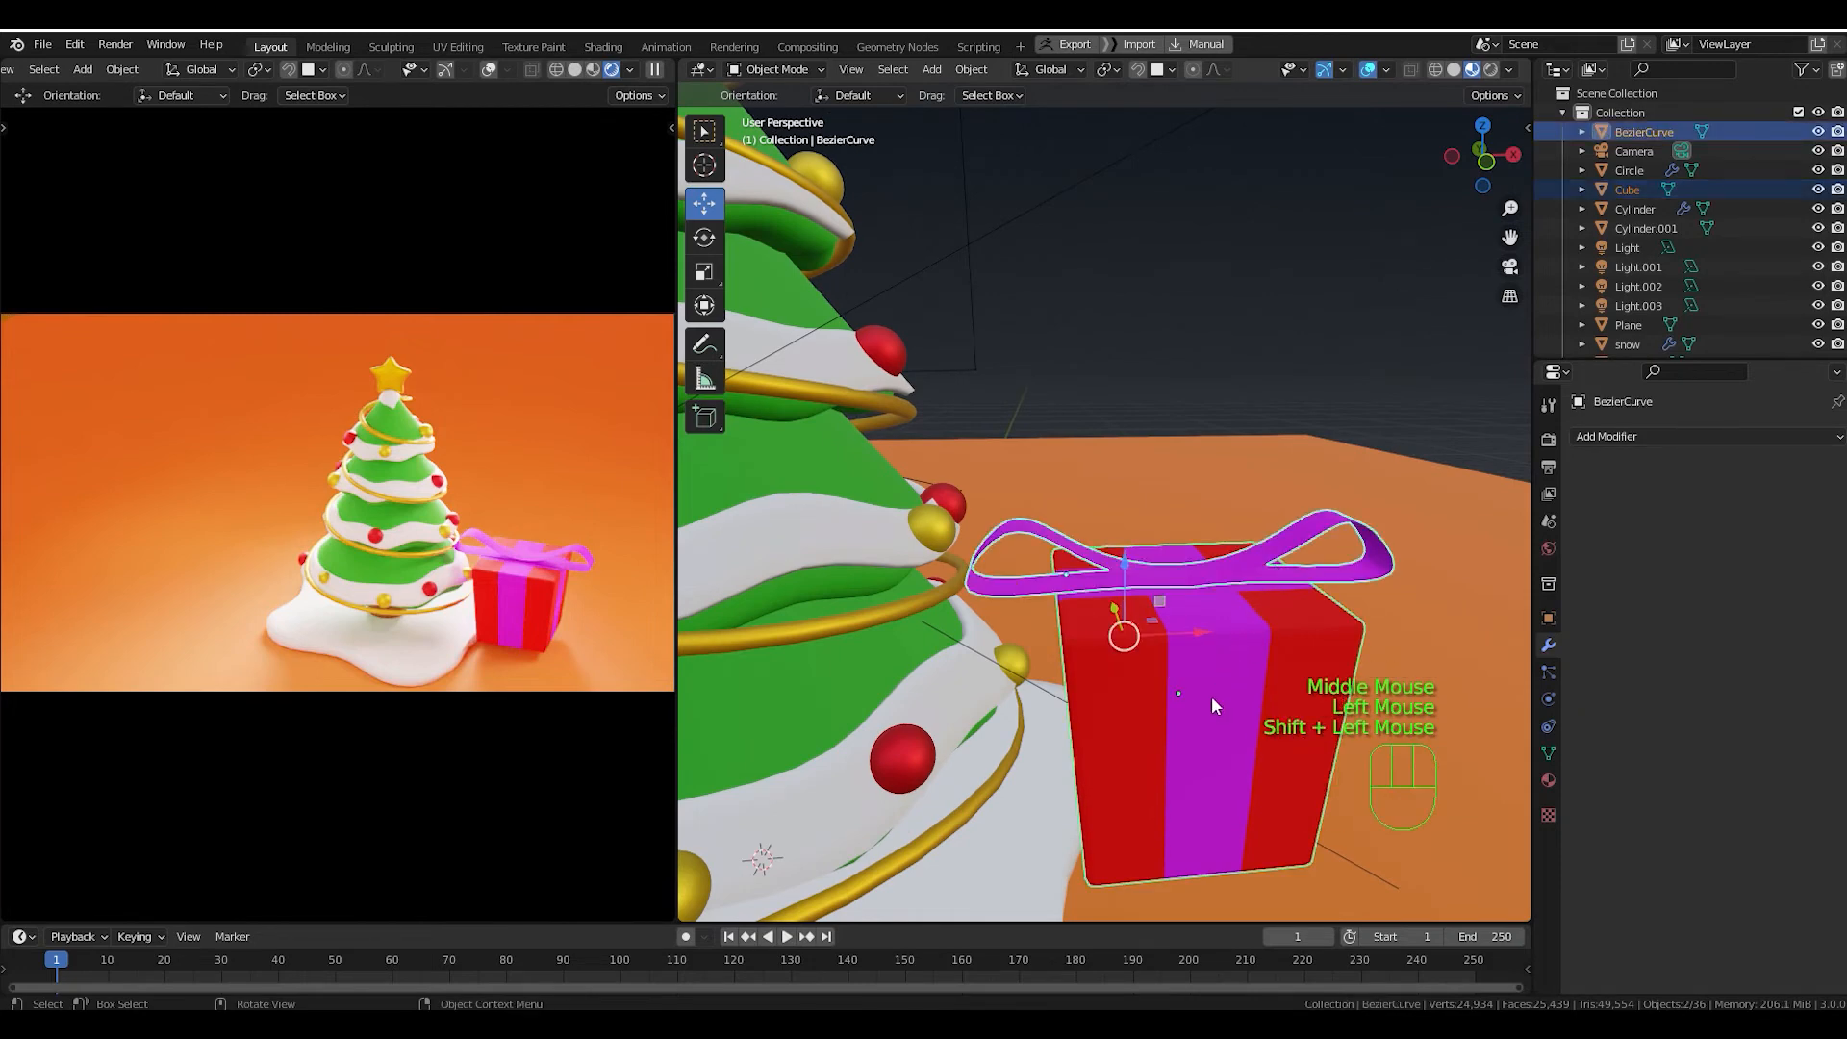
Select the ribbon bow and the gift box with the box as active object, and join them into one object.
left_click(1326, 529)
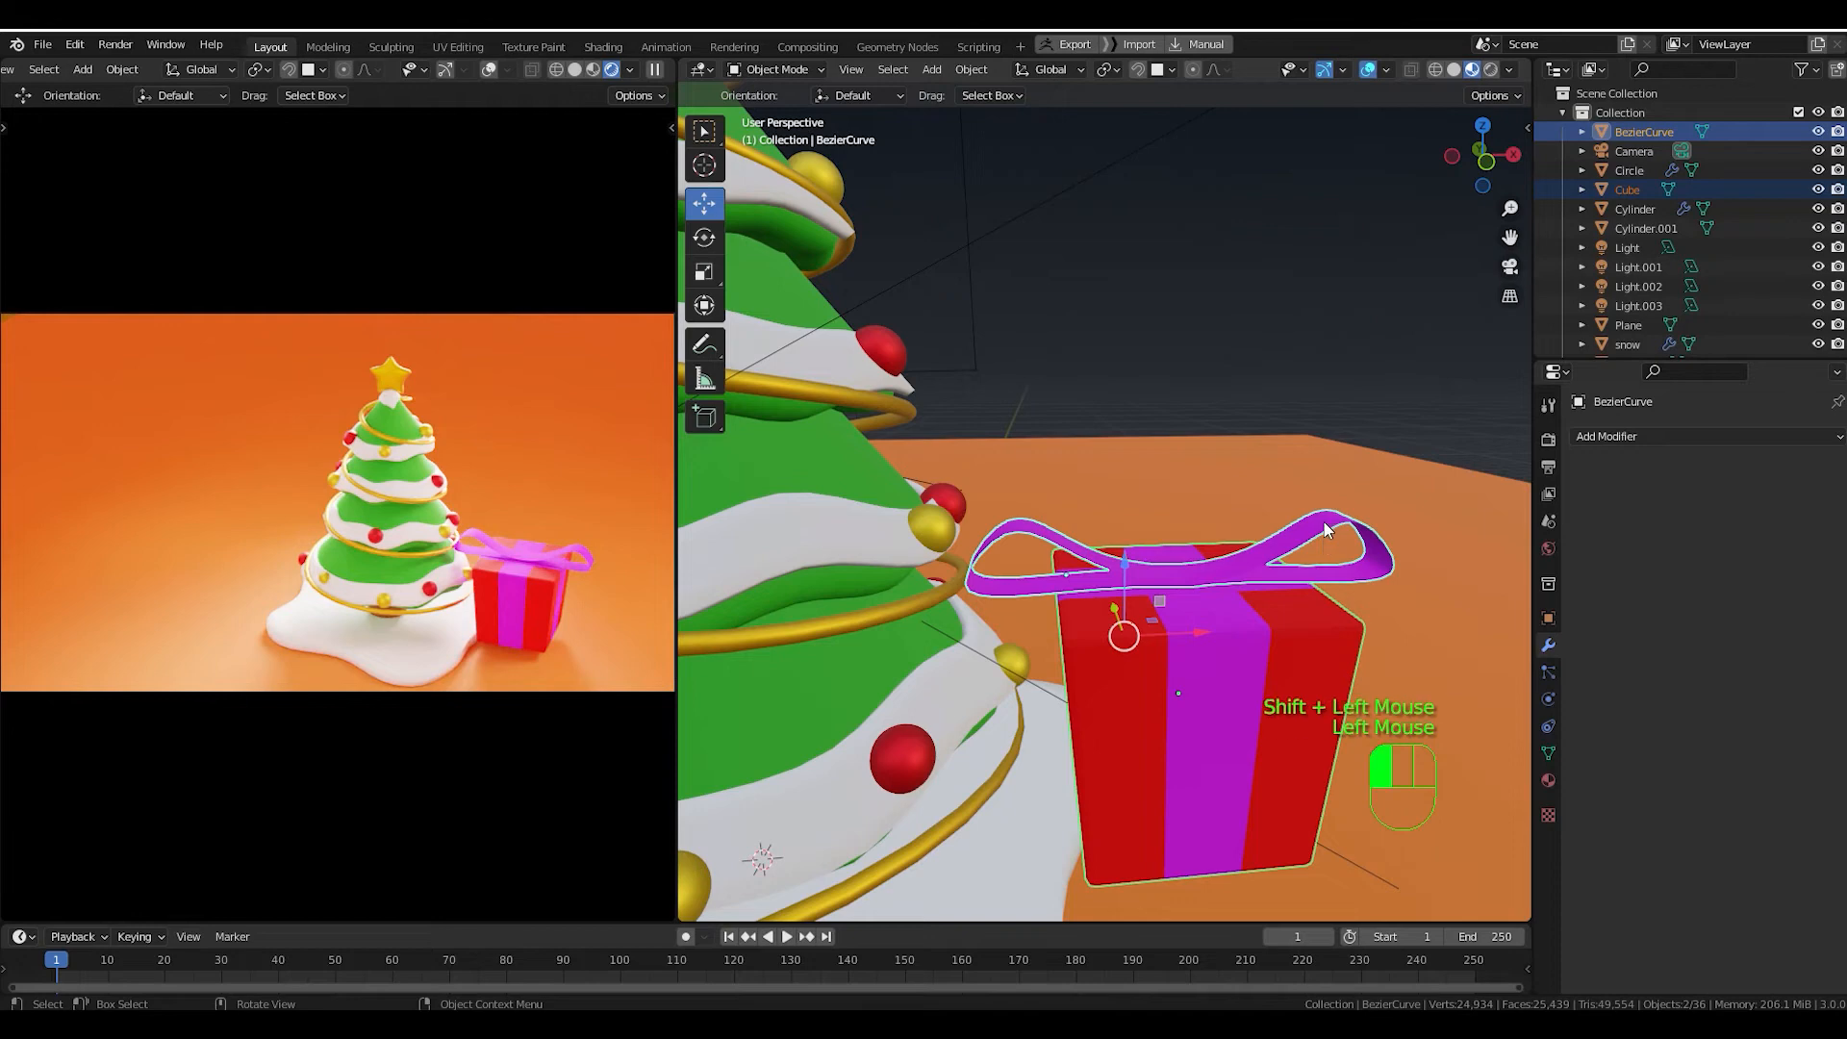
left_click(1326, 531)
key("shift")
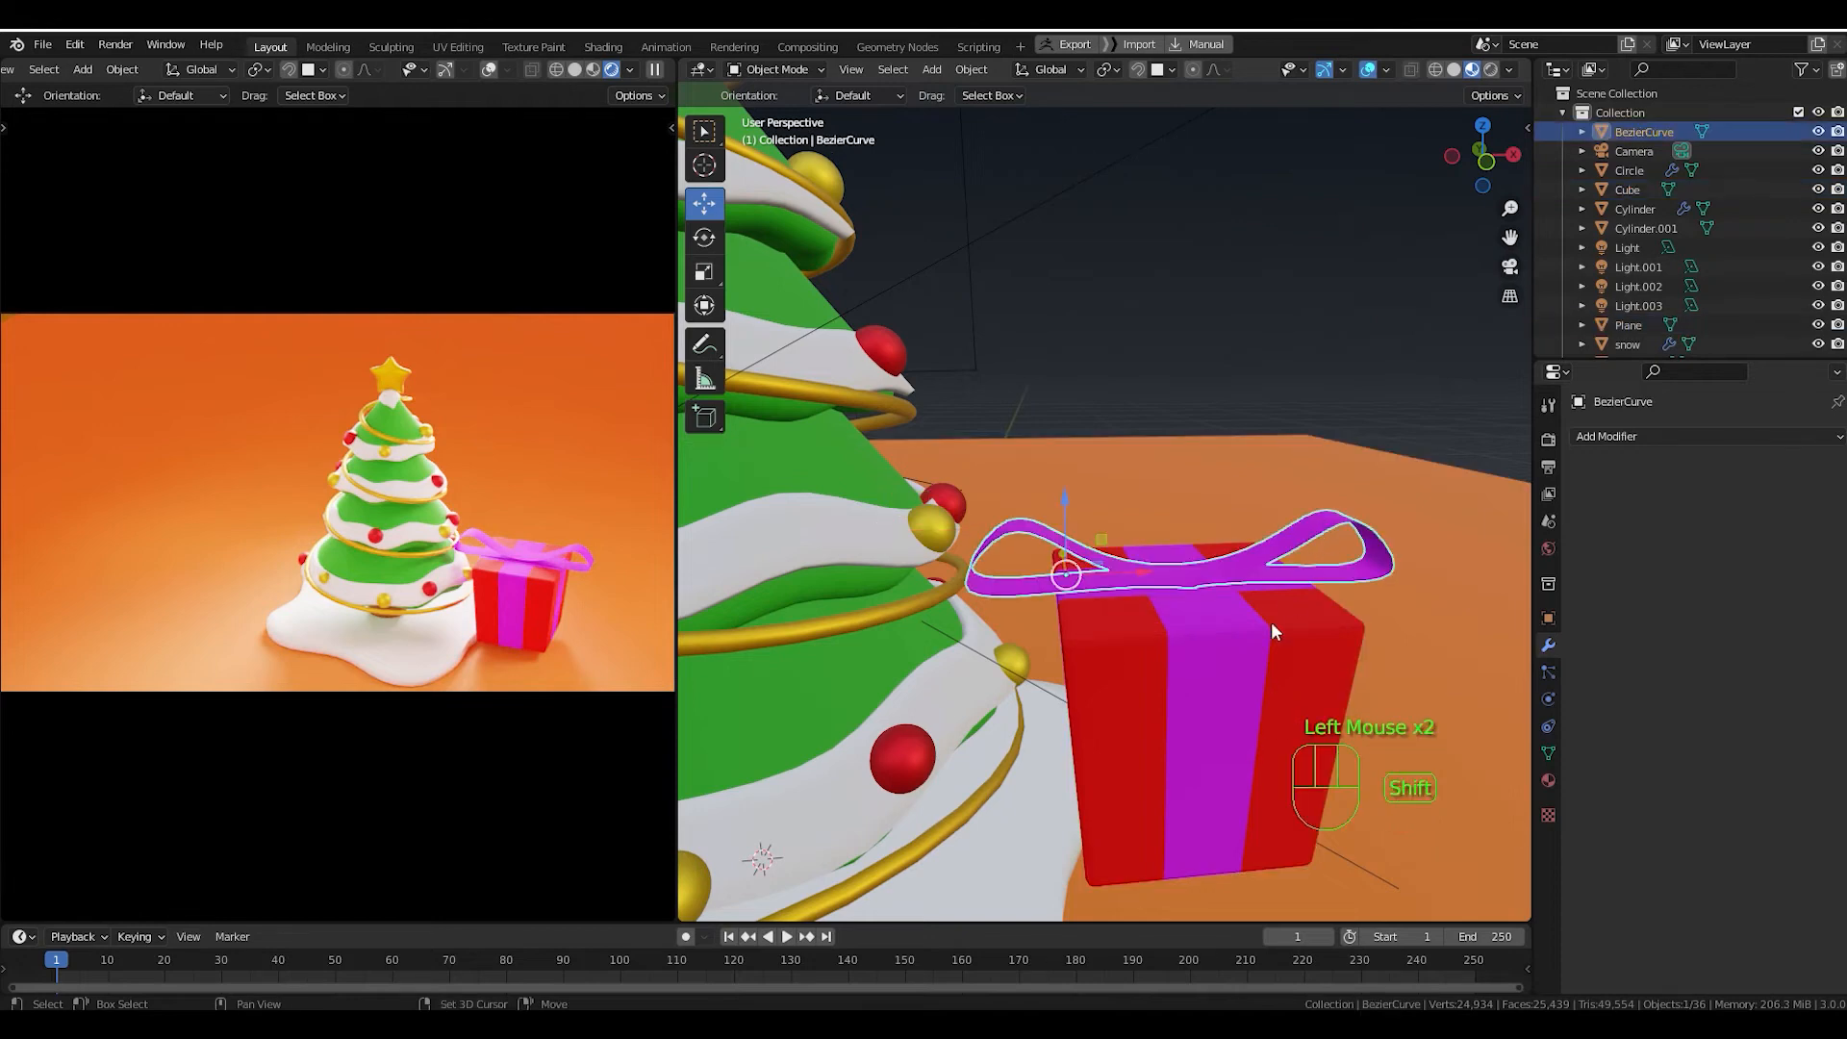
left_click(1241, 692, "shift")
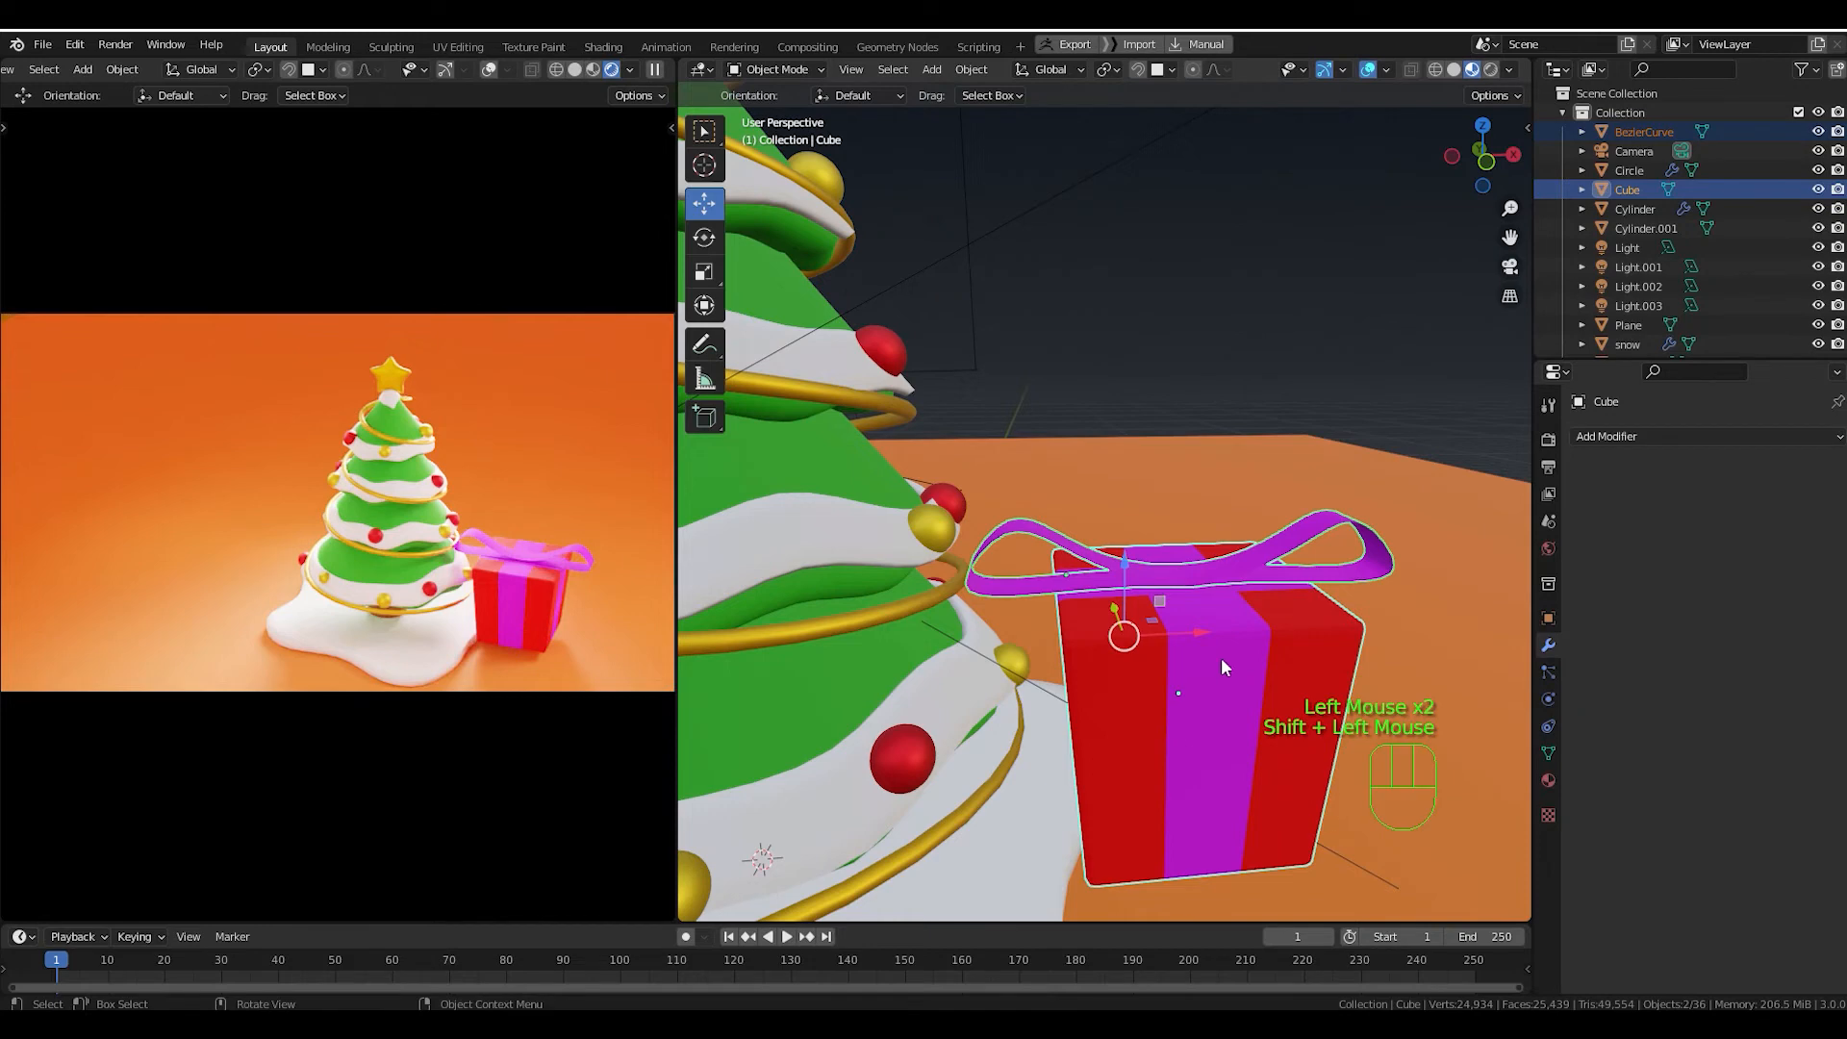
right_click(1221, 656)
mouse_move(1221, 656)
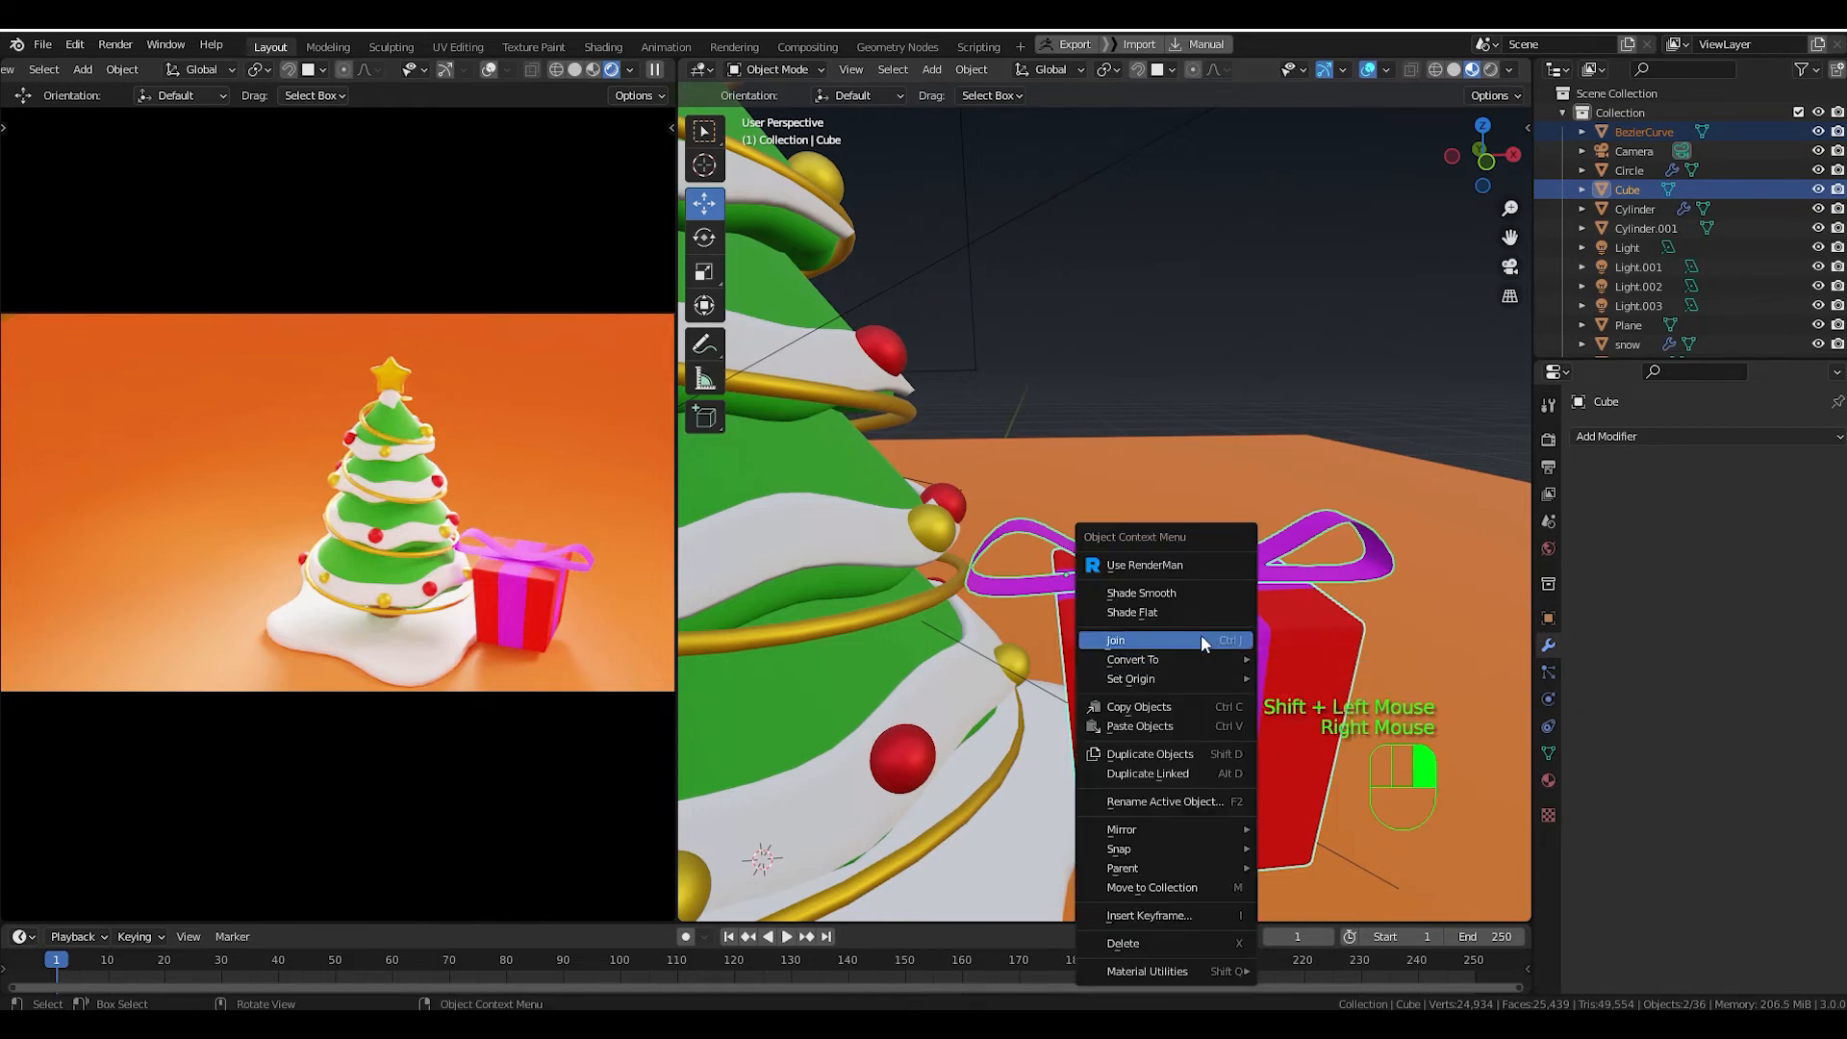
left_click(1201, 635)
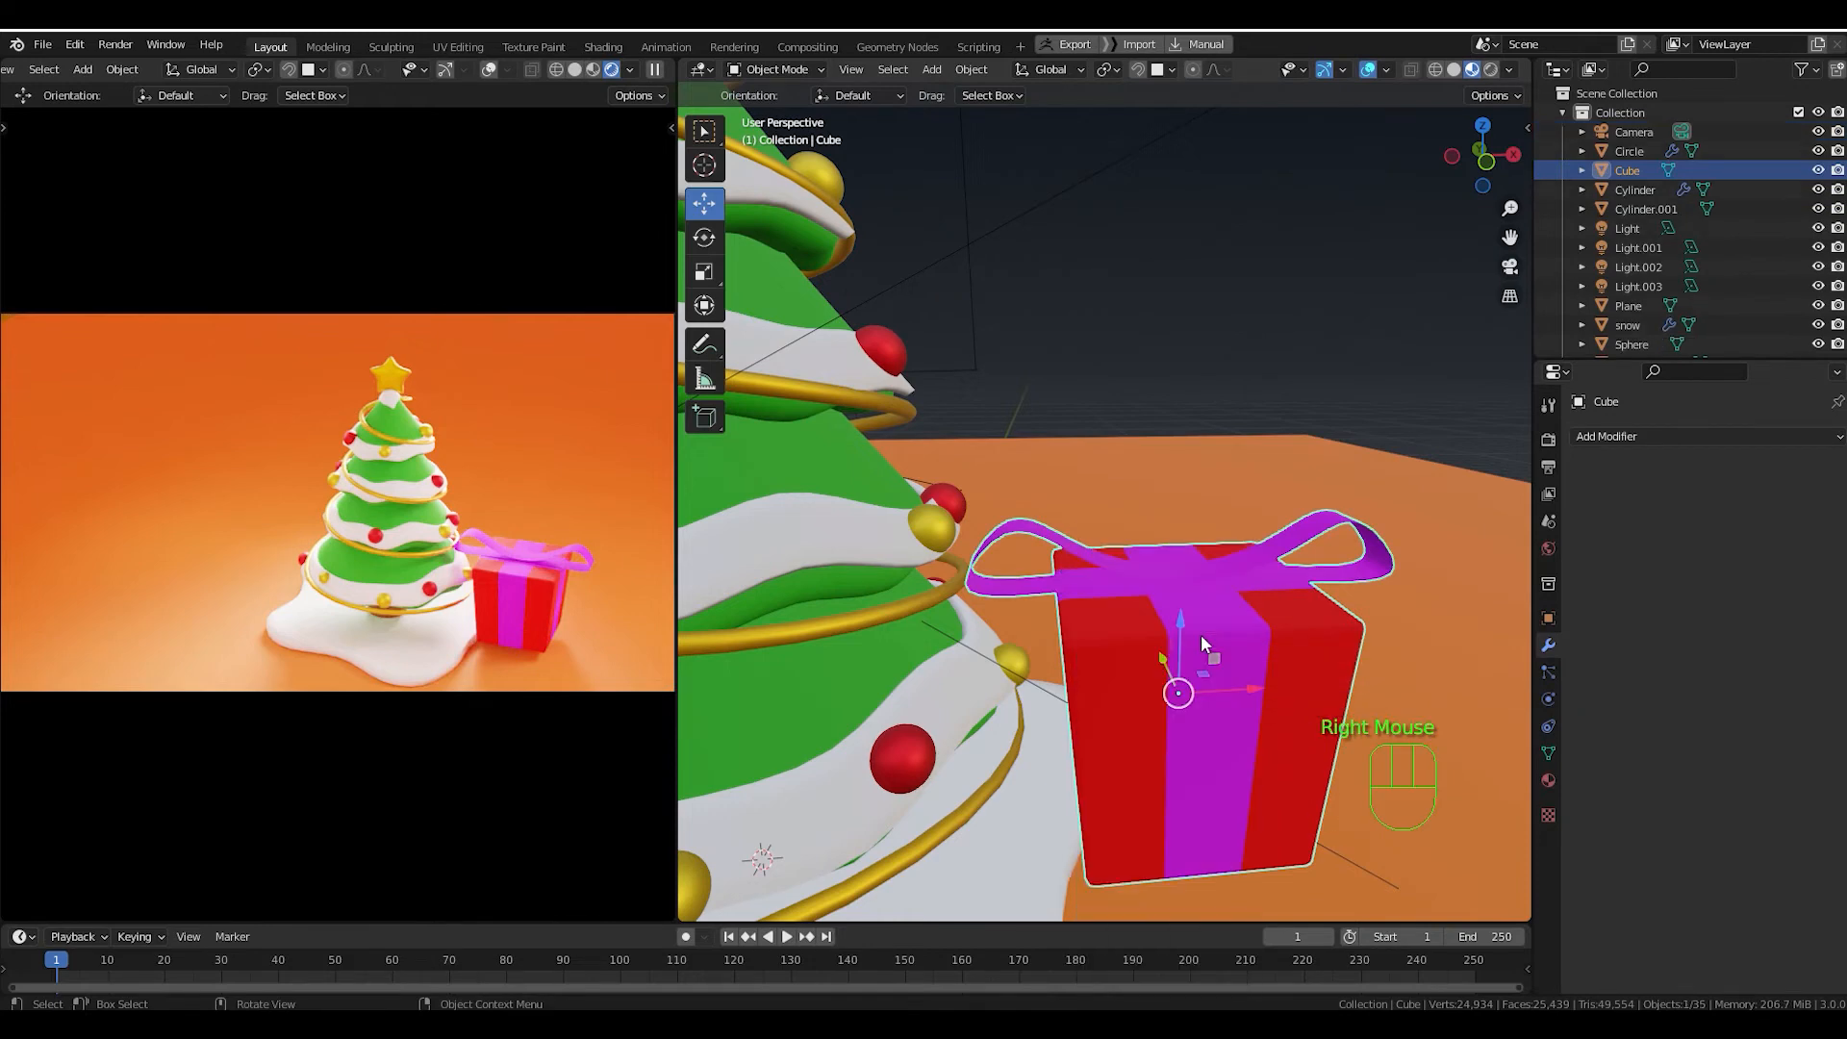
left_click(1266, 306)
left_click(1225, 737)
key("g")
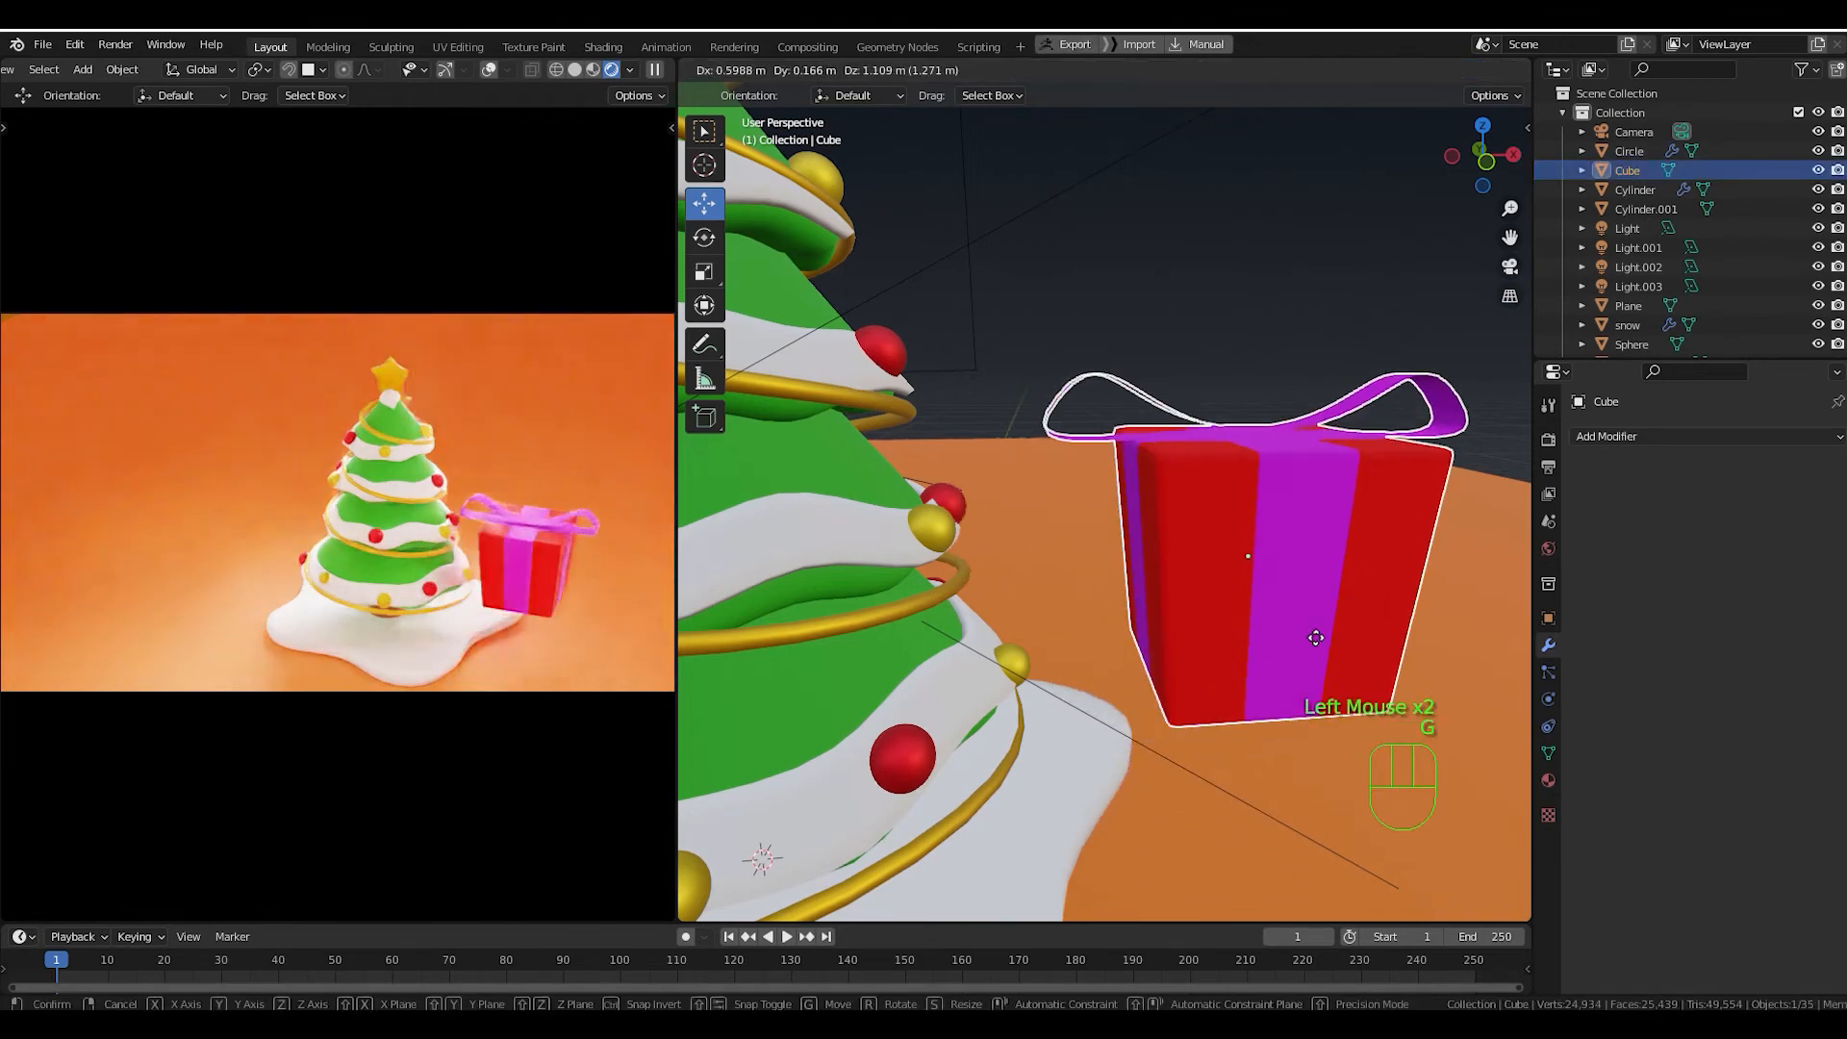
right_click(1246, 677)
Scale the joined gift box down uniformly by a factor of 0.476 and save the file.
scroll(1211, 702, "down", 2)
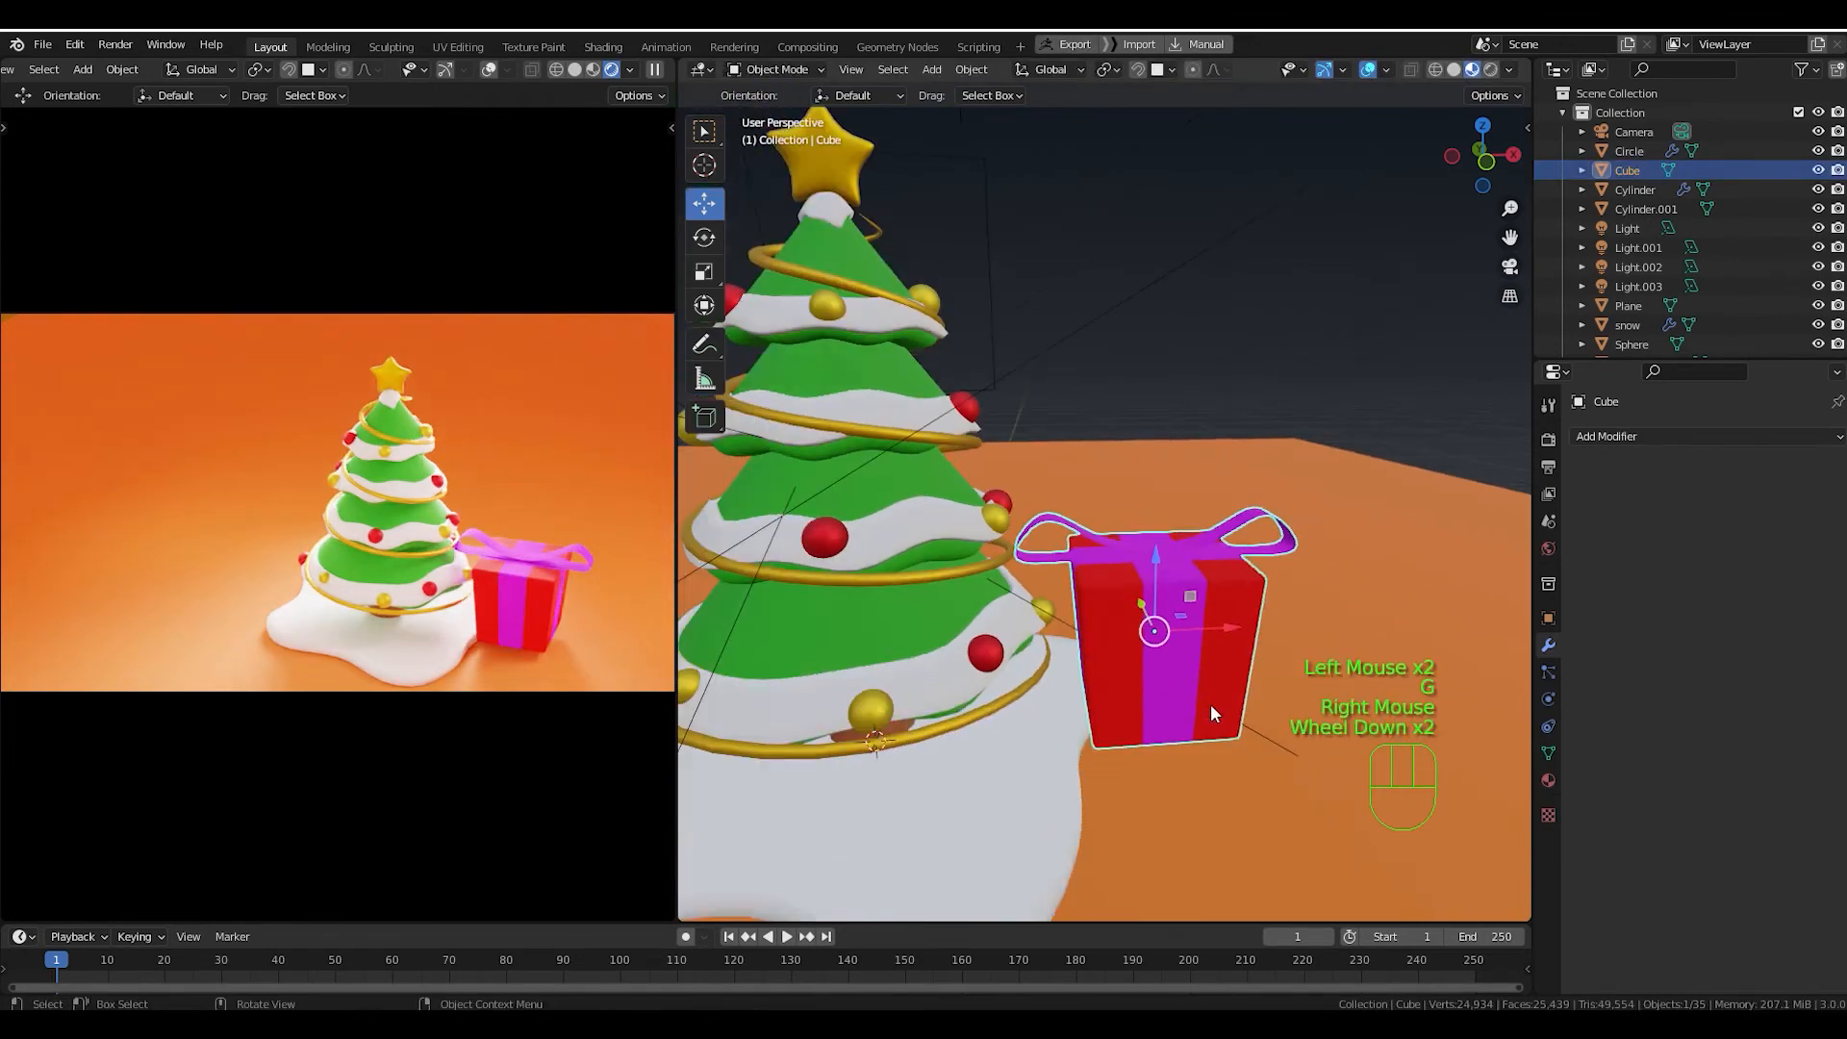
middle_click_drag(1181, 672, 1185, 696, "shift")
key("KP_1")
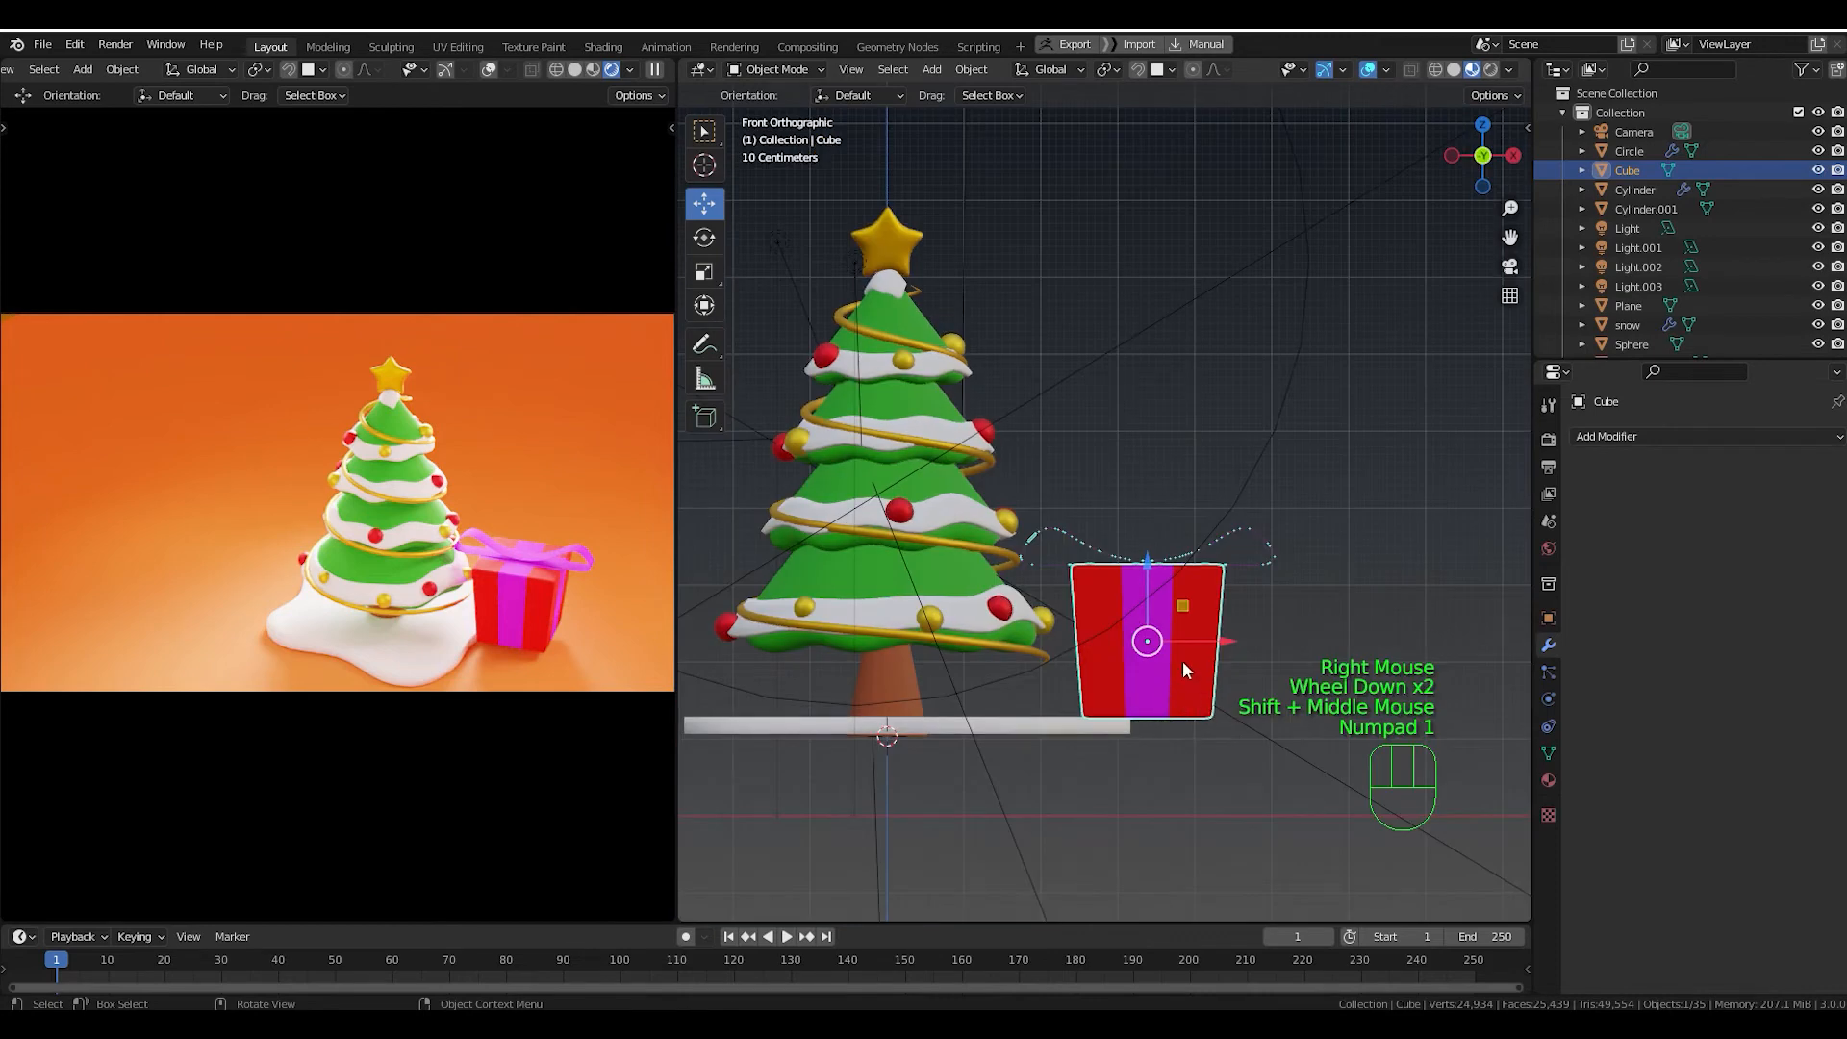
key("s")
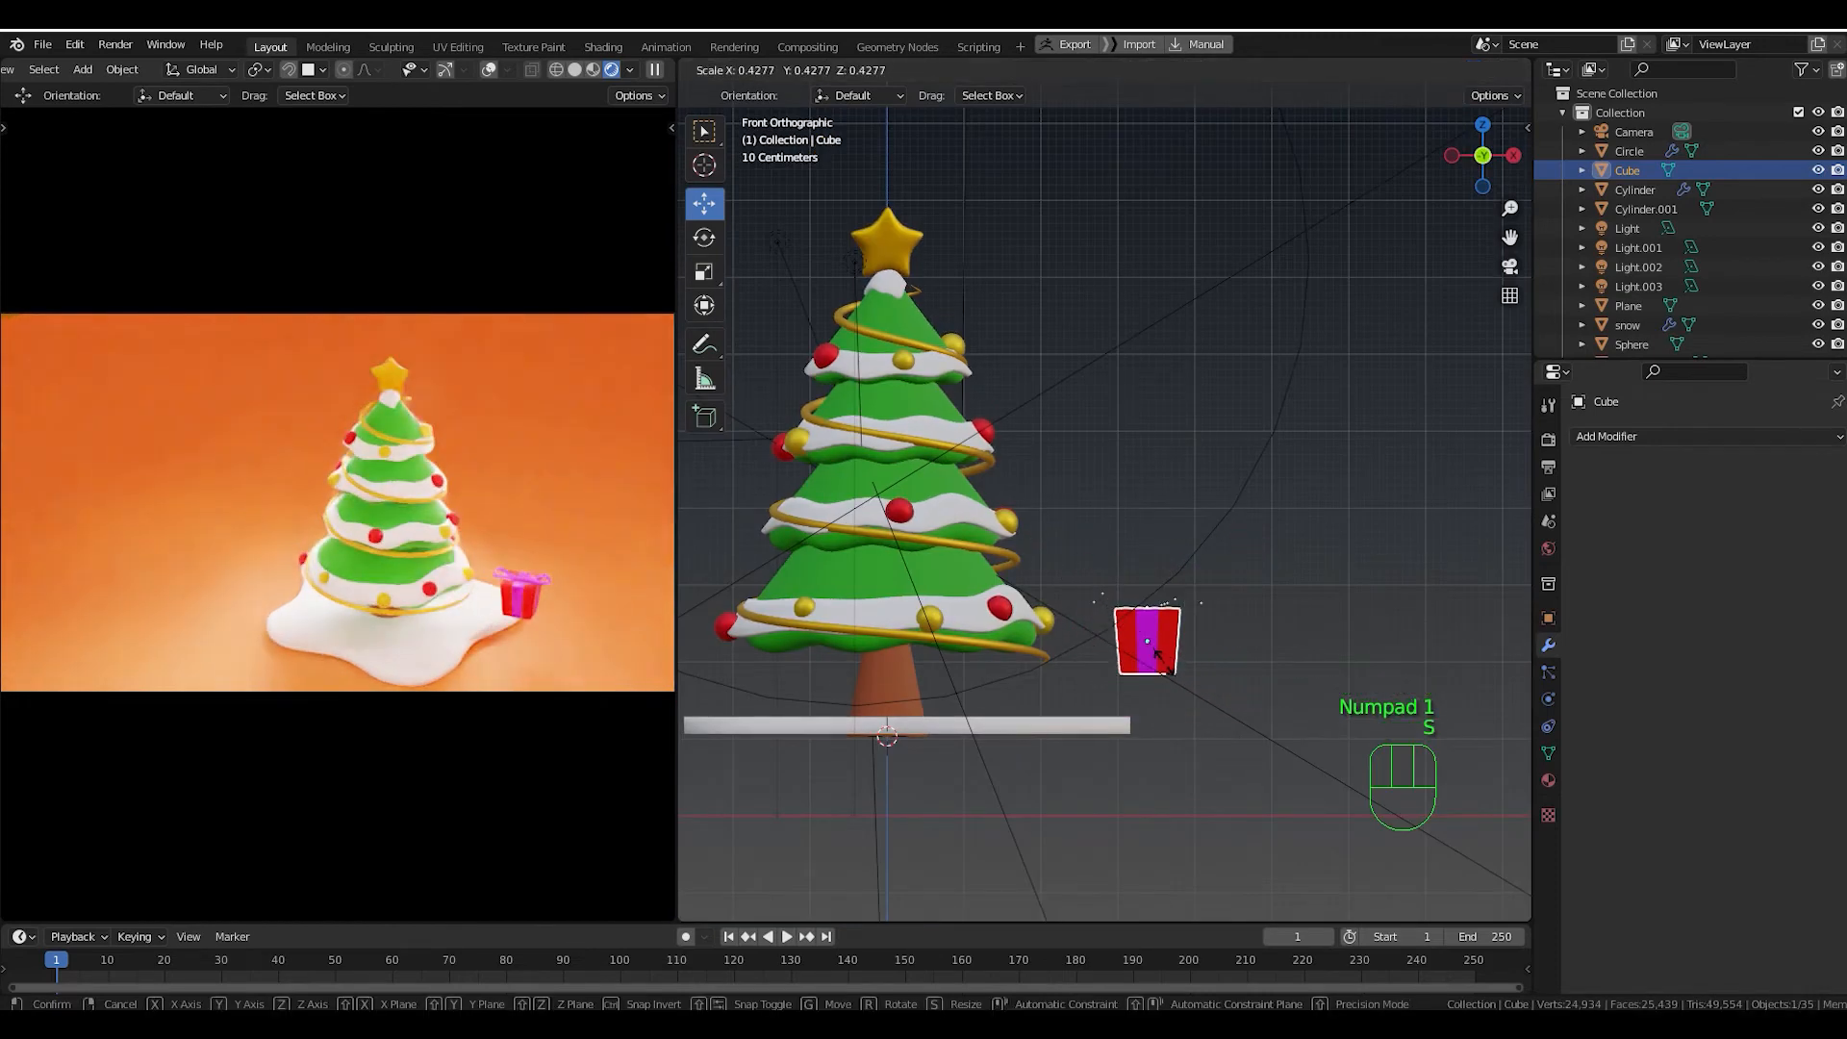
left_click(1178, 670)
middle_click_drag(1177, 670, 1180, 555)
scroll(1186, 654, "up", 2)
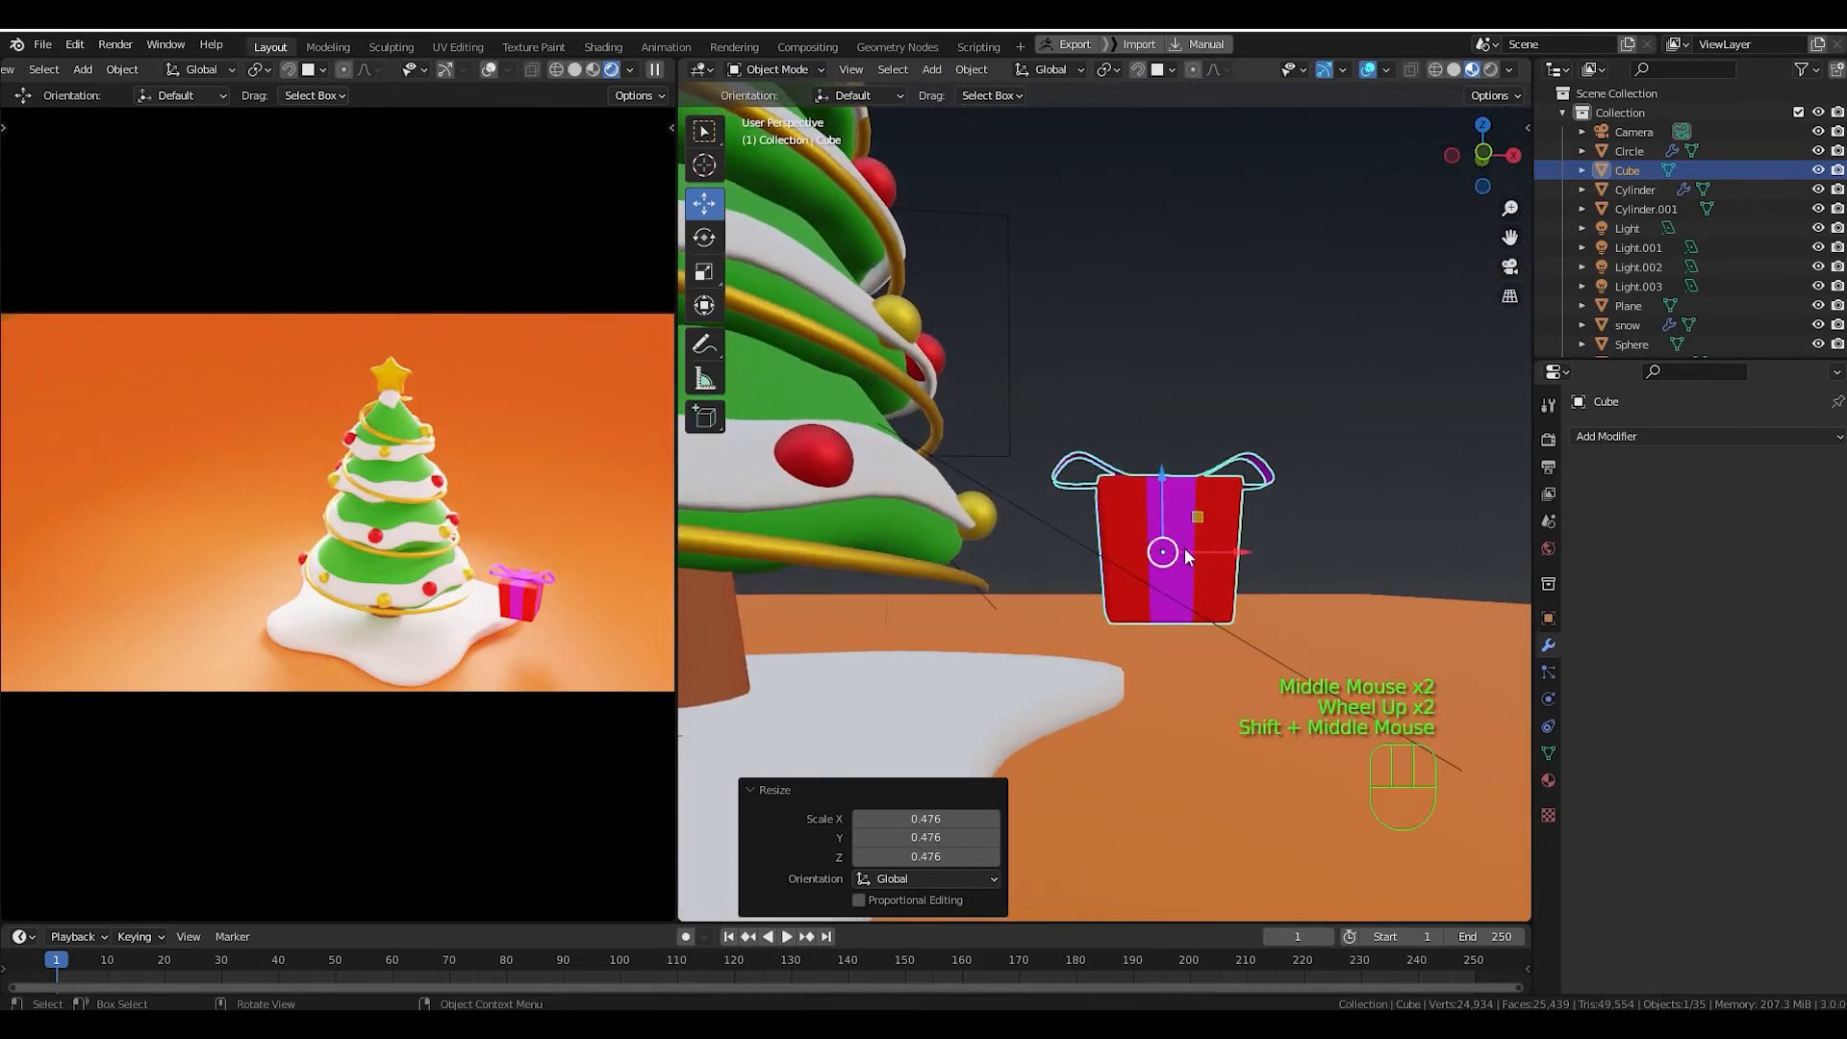
middle_click_drag(1171, 629, 1162, 587)
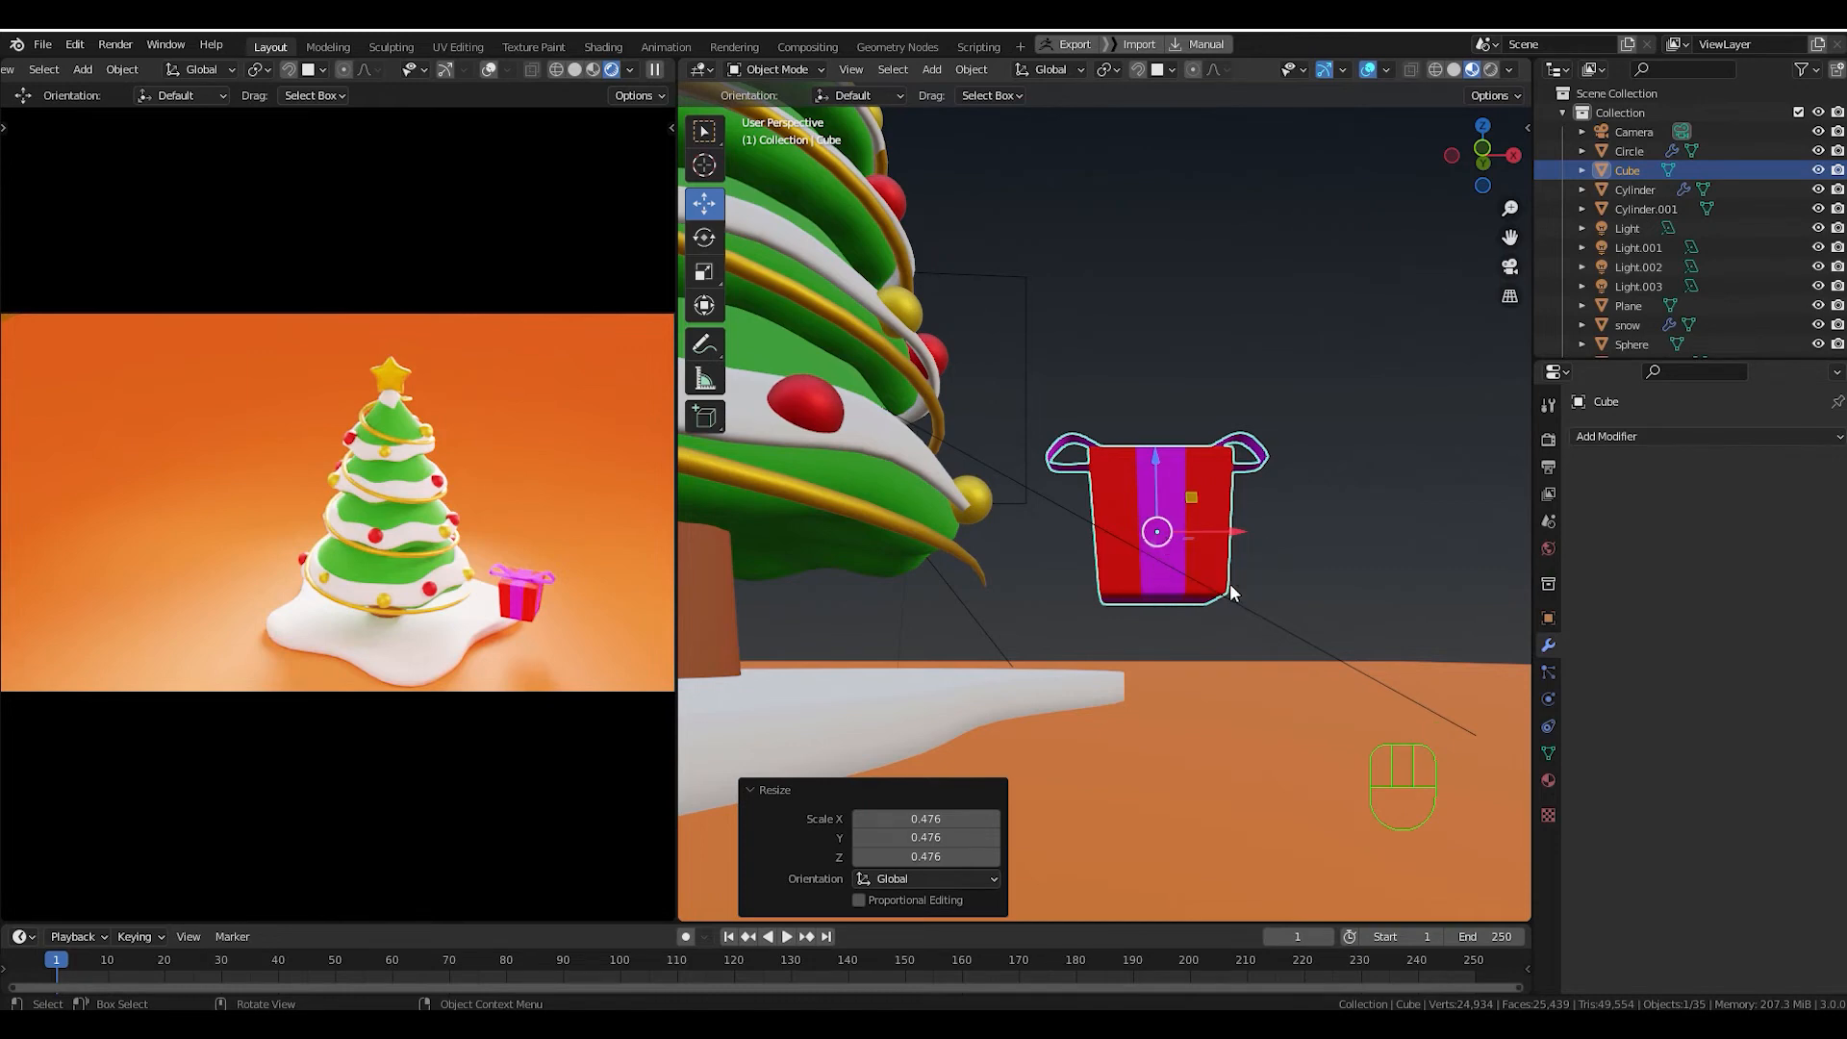
key("s")
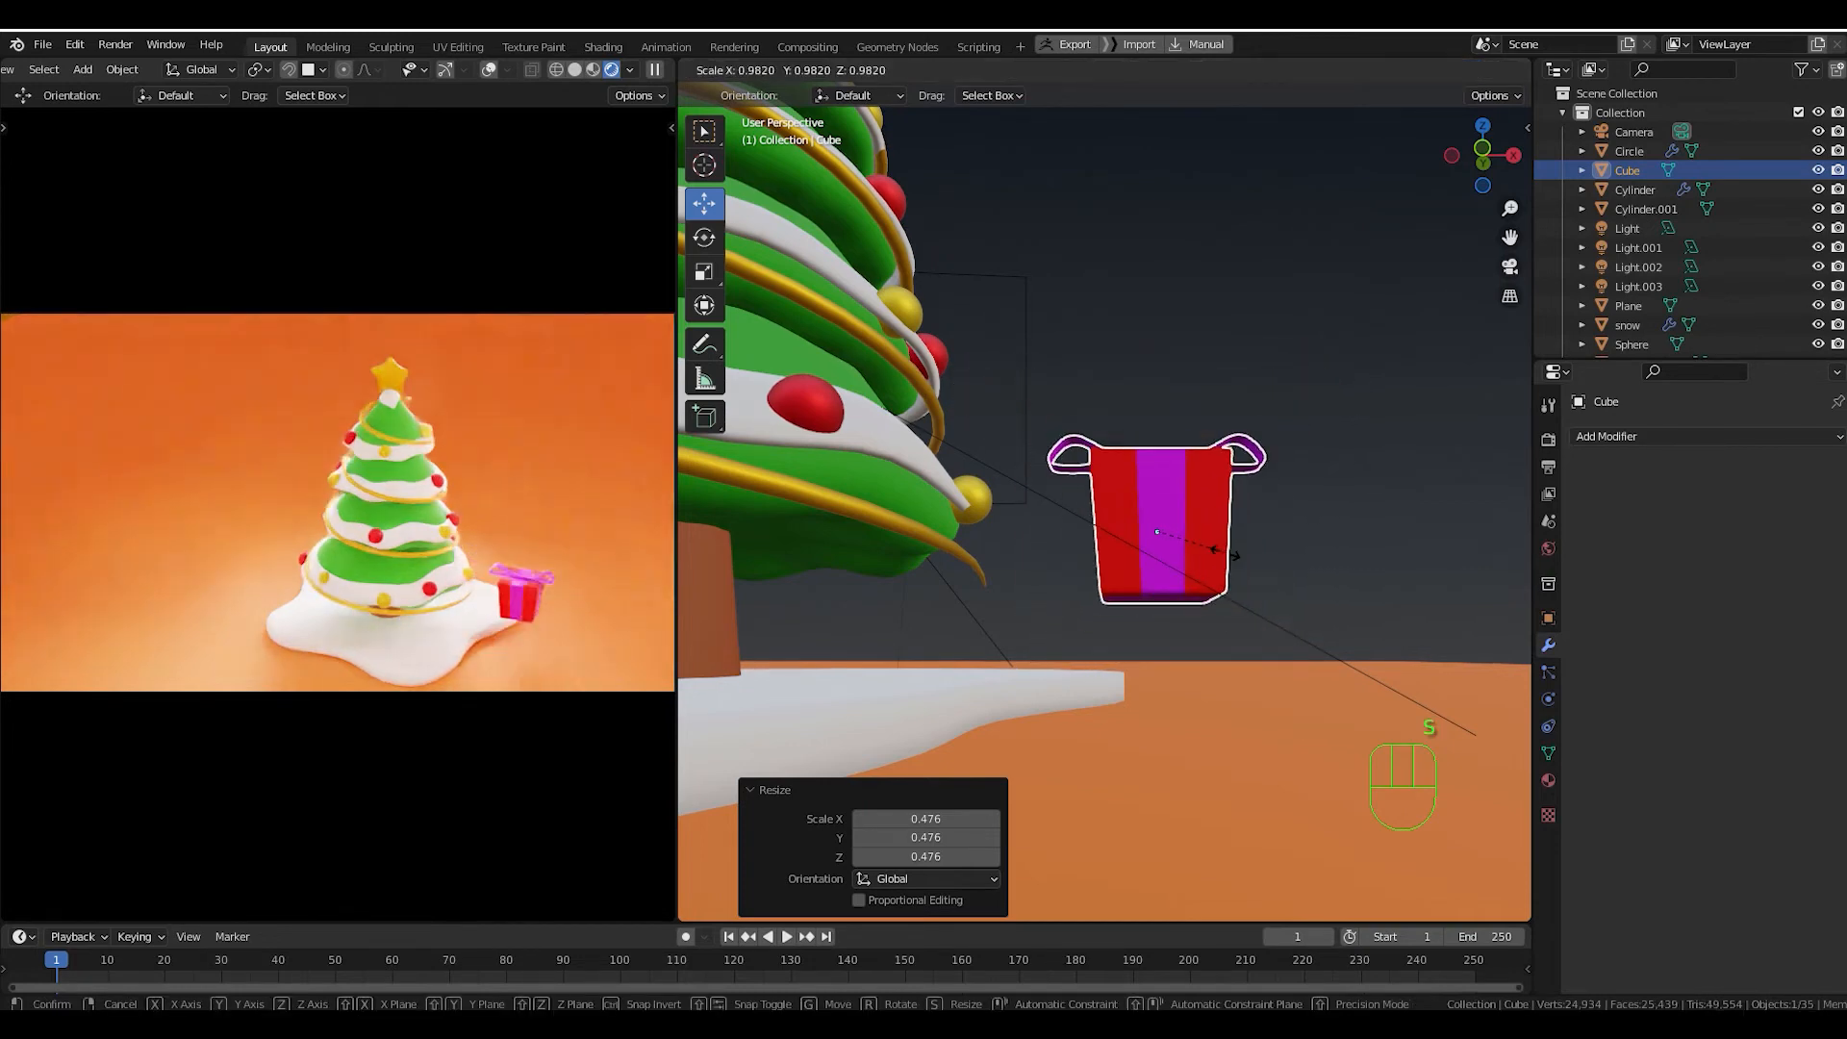
right_click(1241, 555)
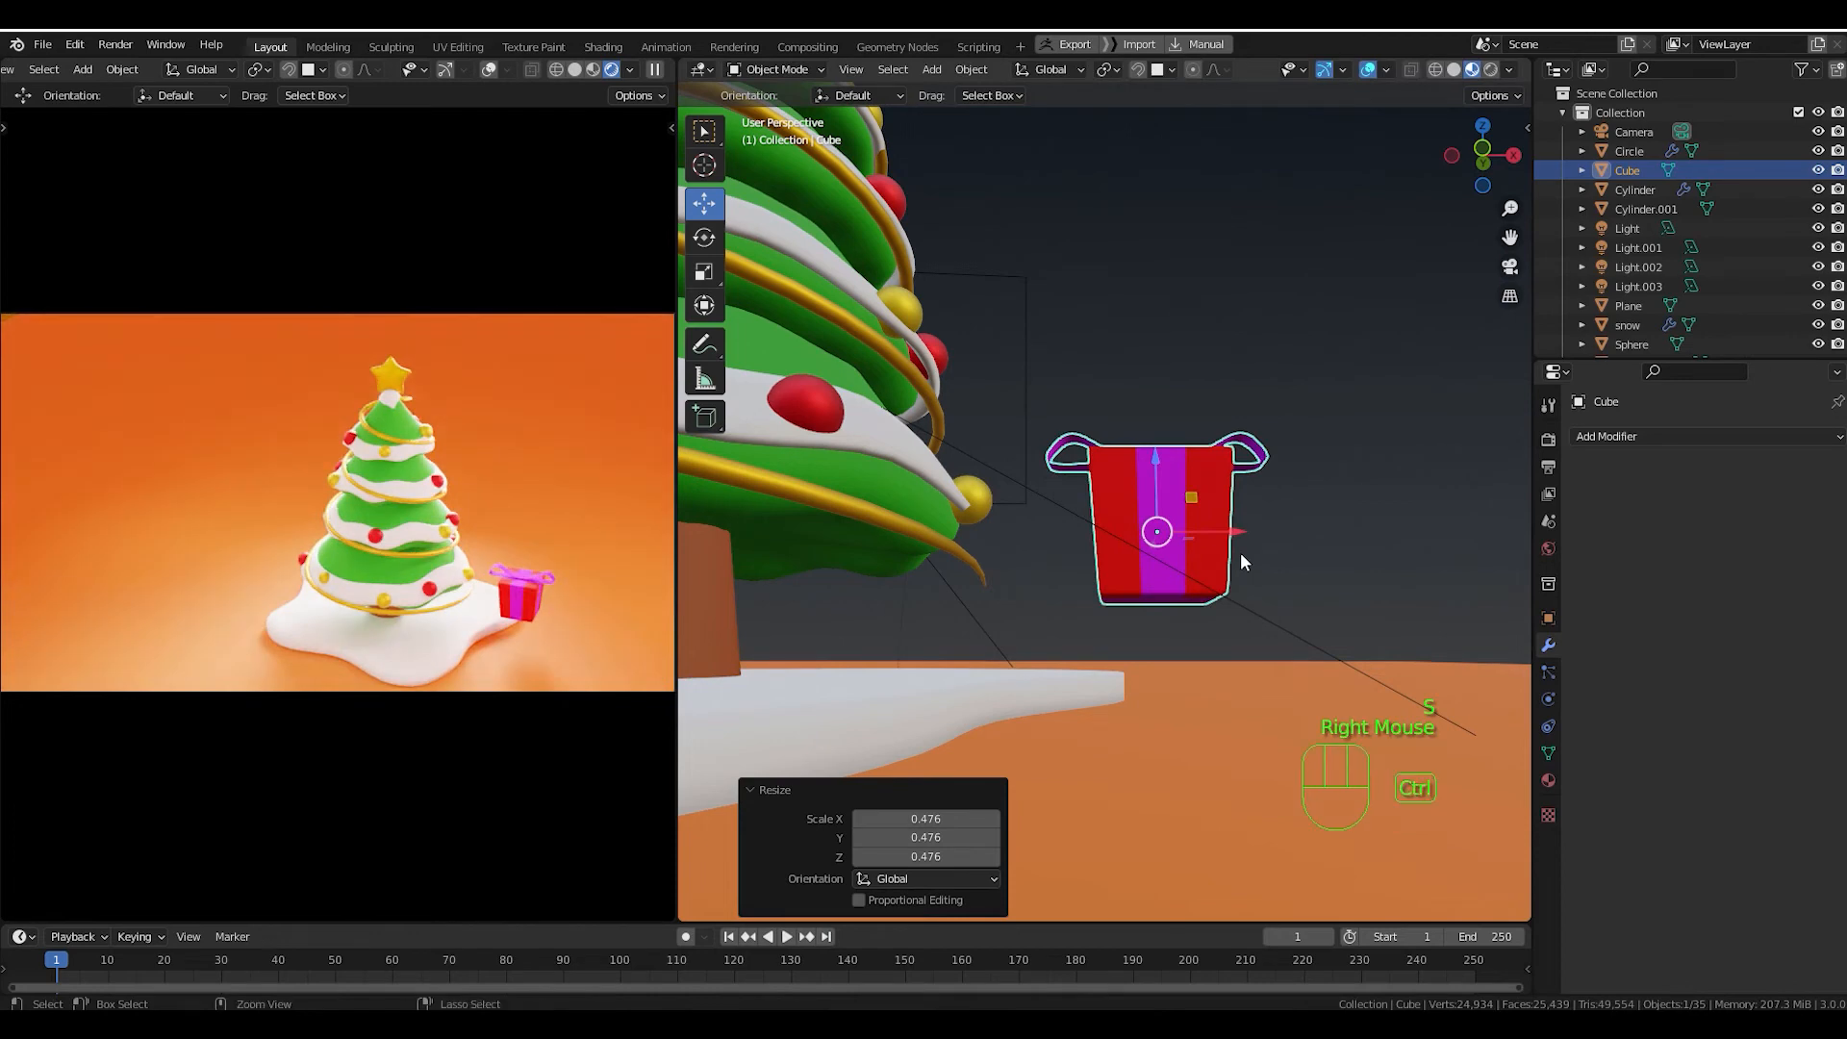
key("ctrl+s")
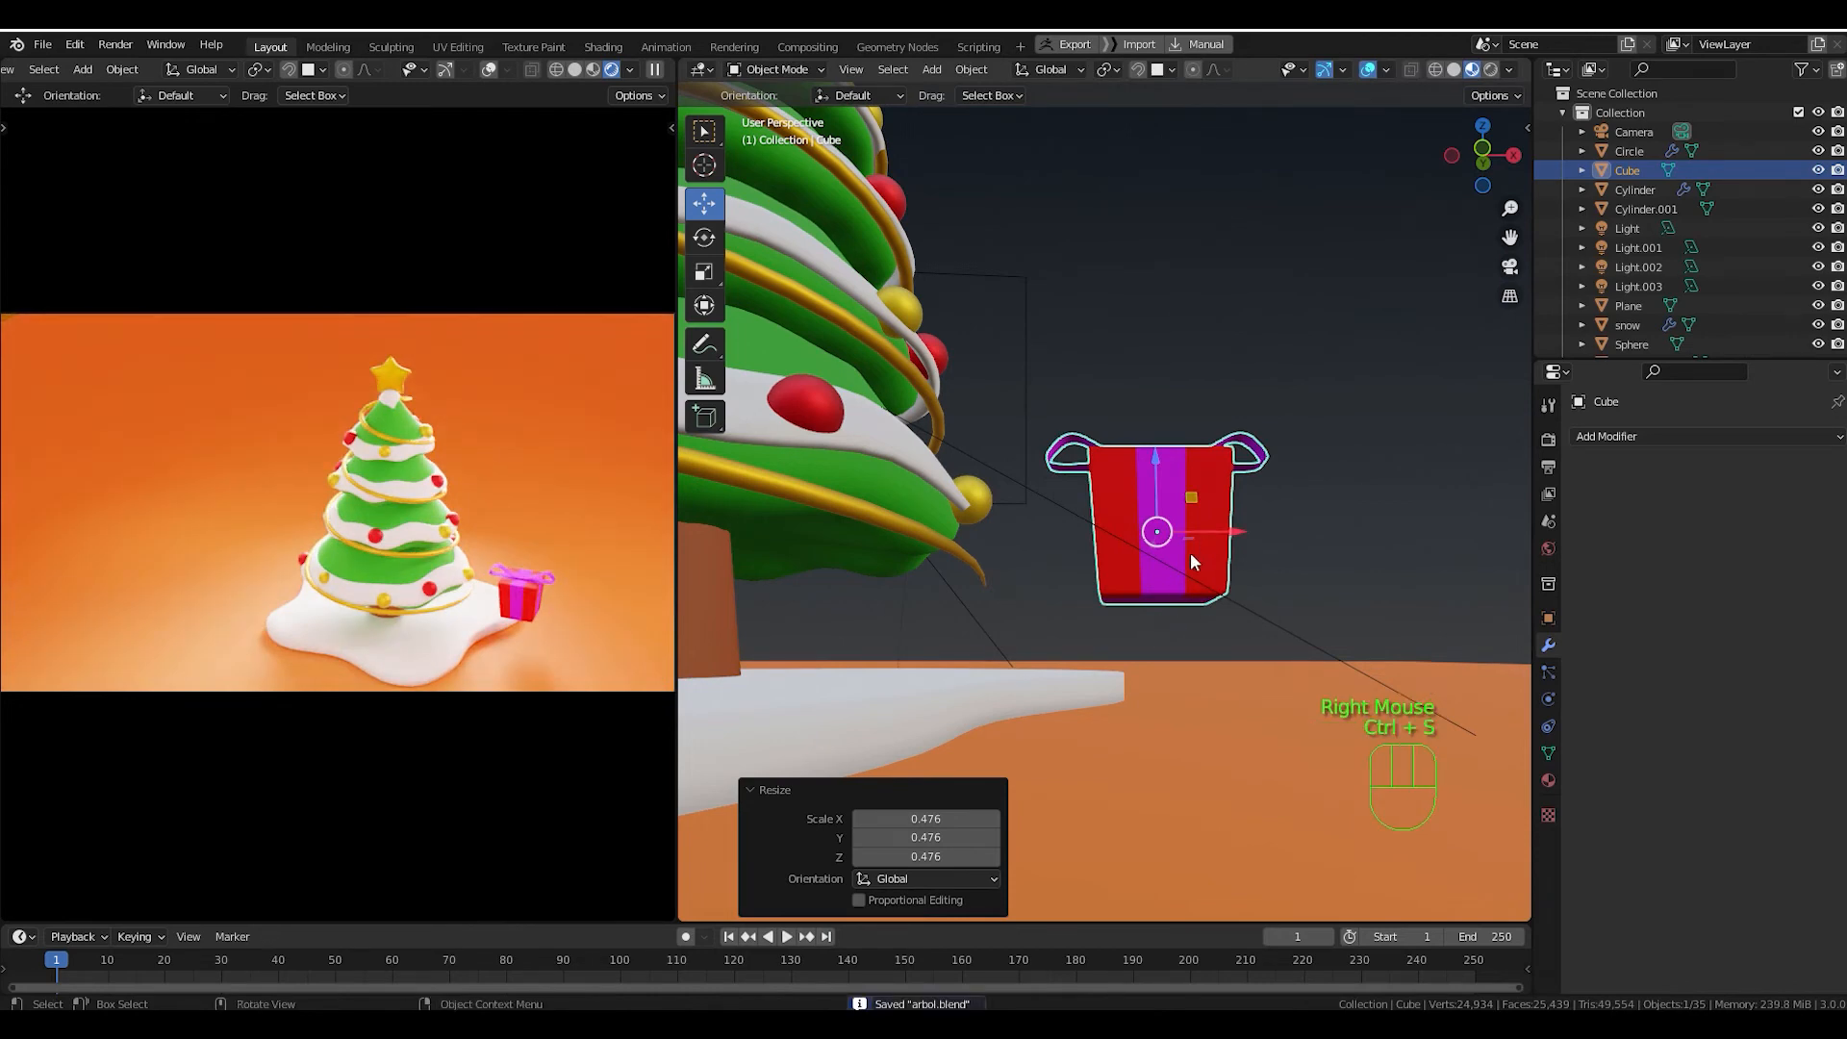
Snap the 3D cursor to the central ribbon face on the underside of the gift box.
key("Tab")
middle_click_drag(1191, 558, 1069, 390)
scroll(1161, 588, "up", 2)
scroll(1161, 588, "up", 1)
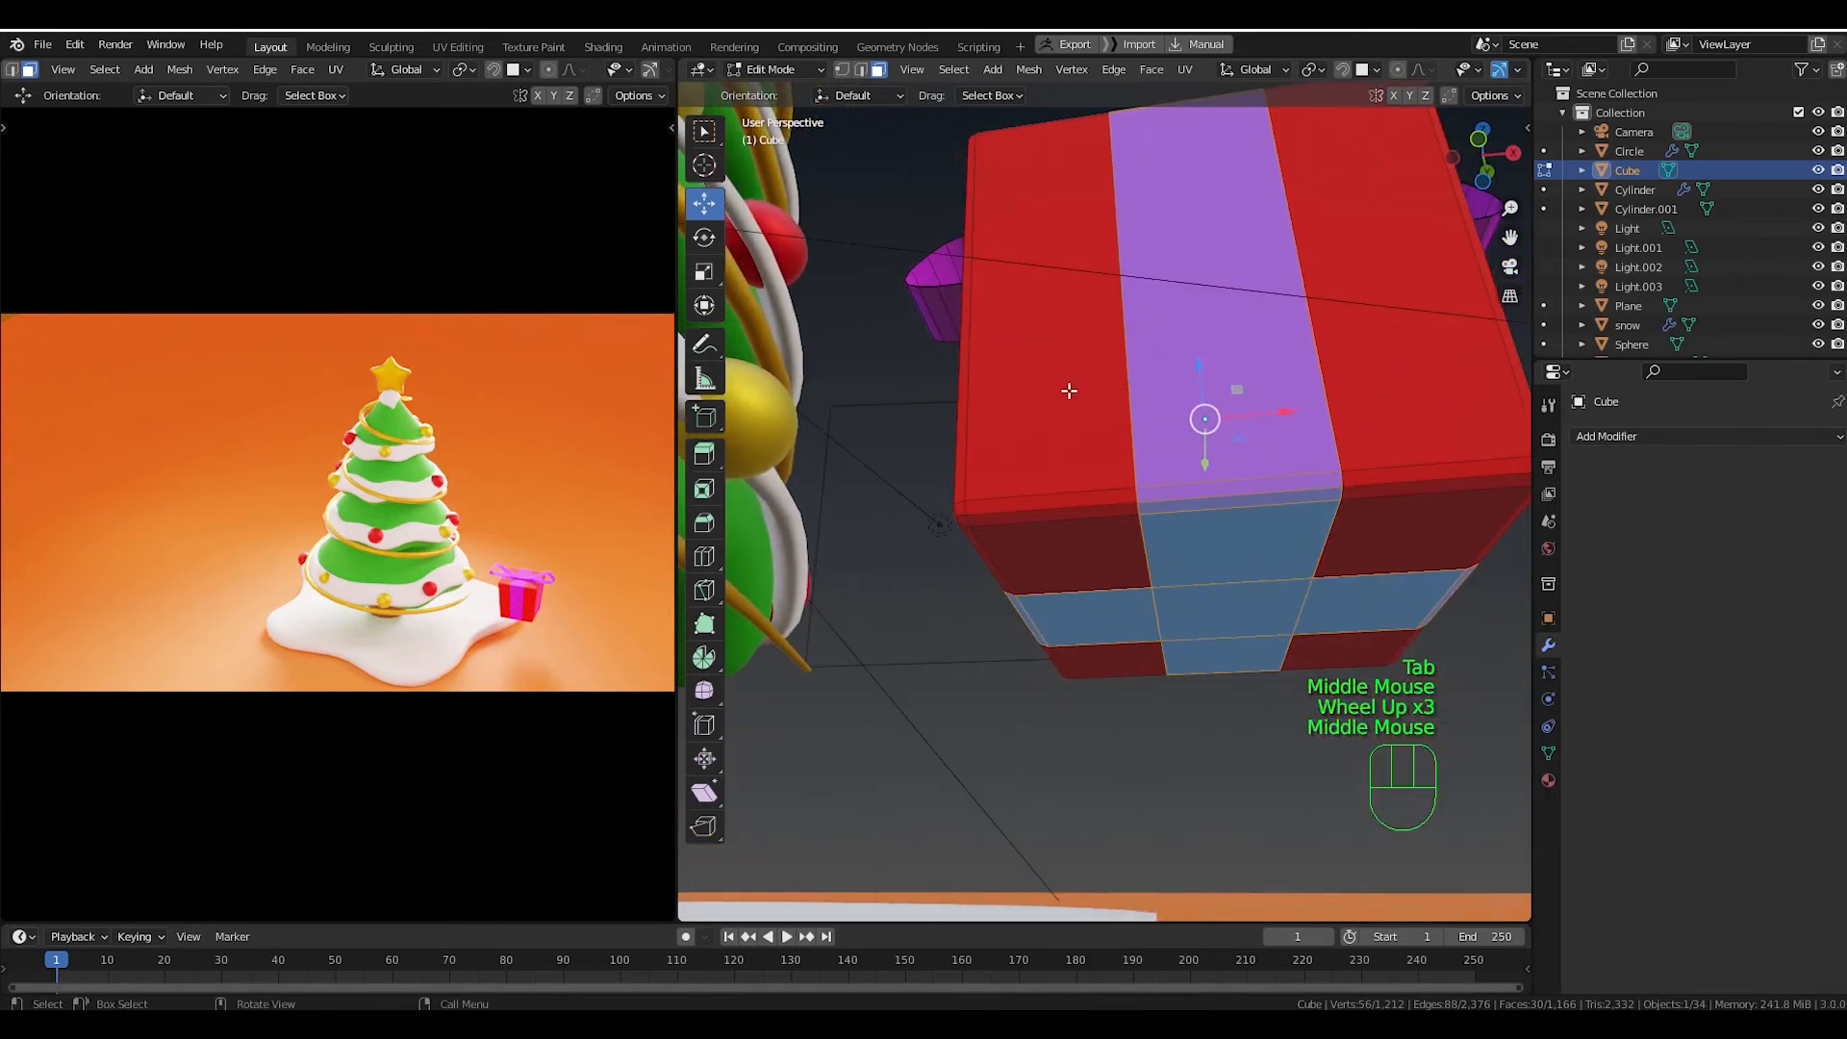
left_click(1251, 613)
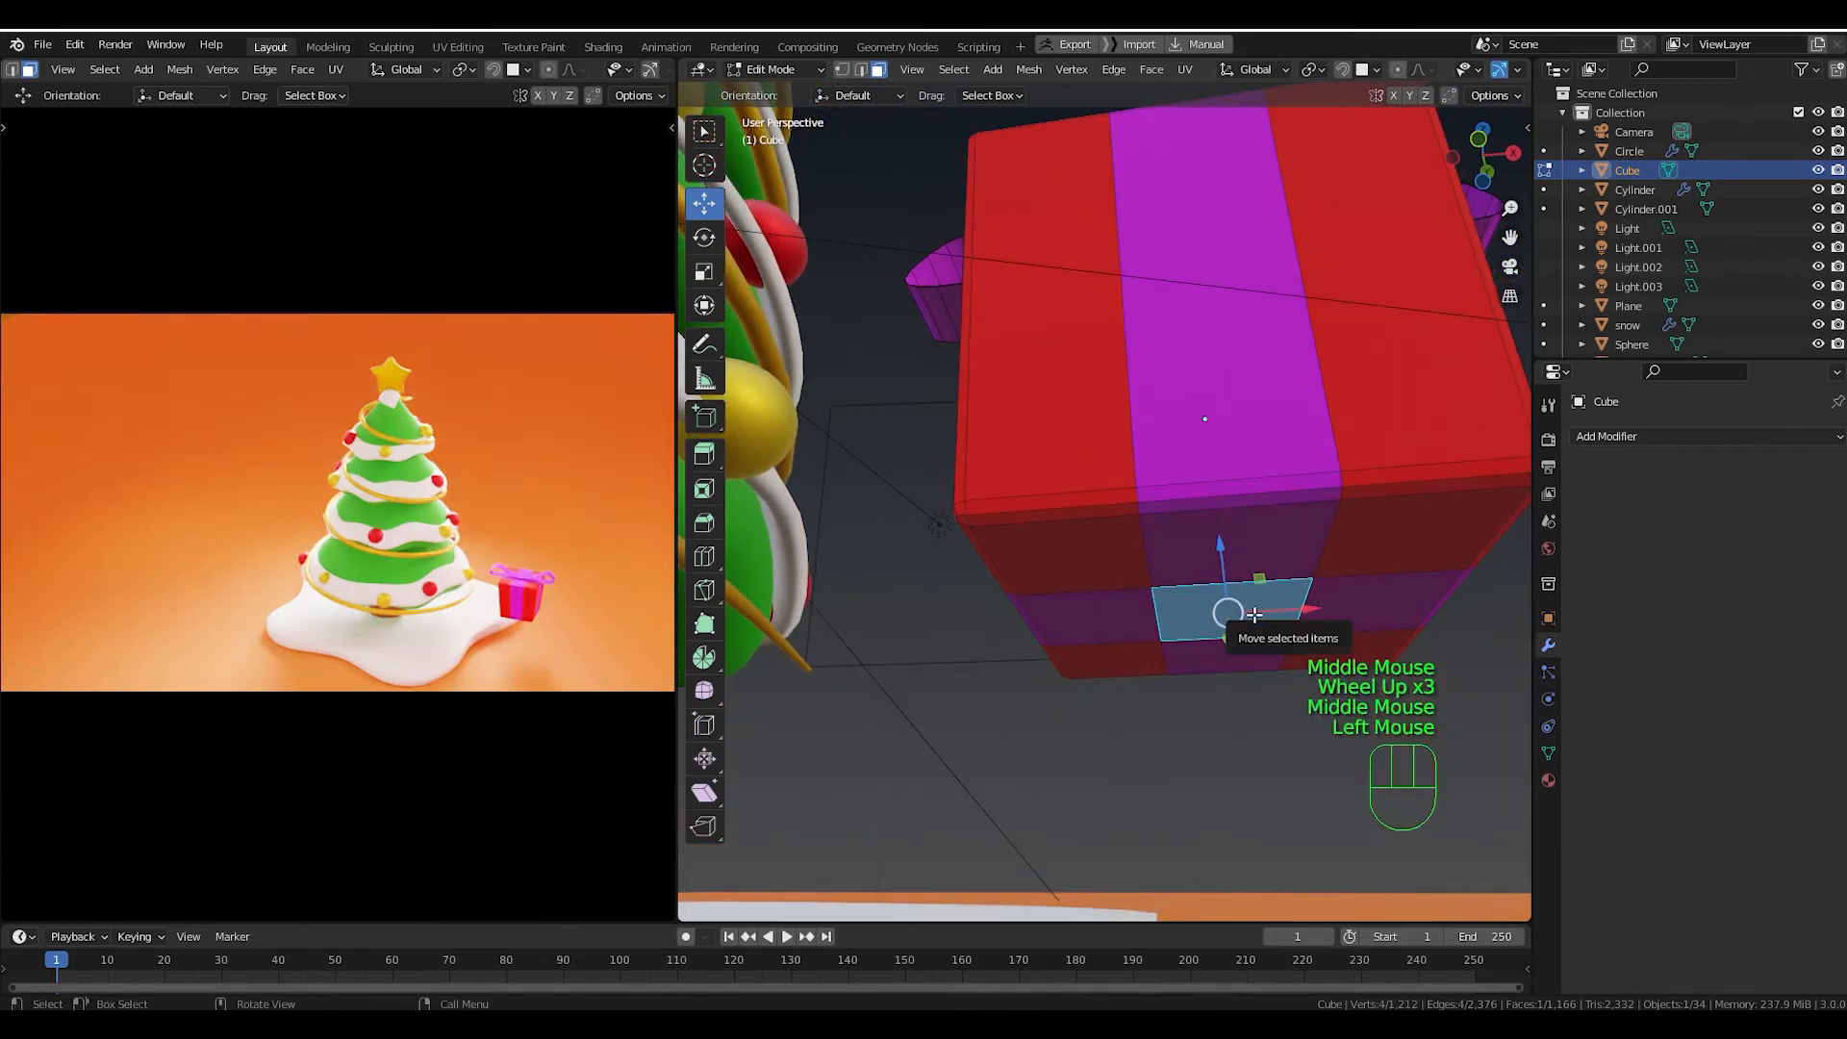
key("shift+s")
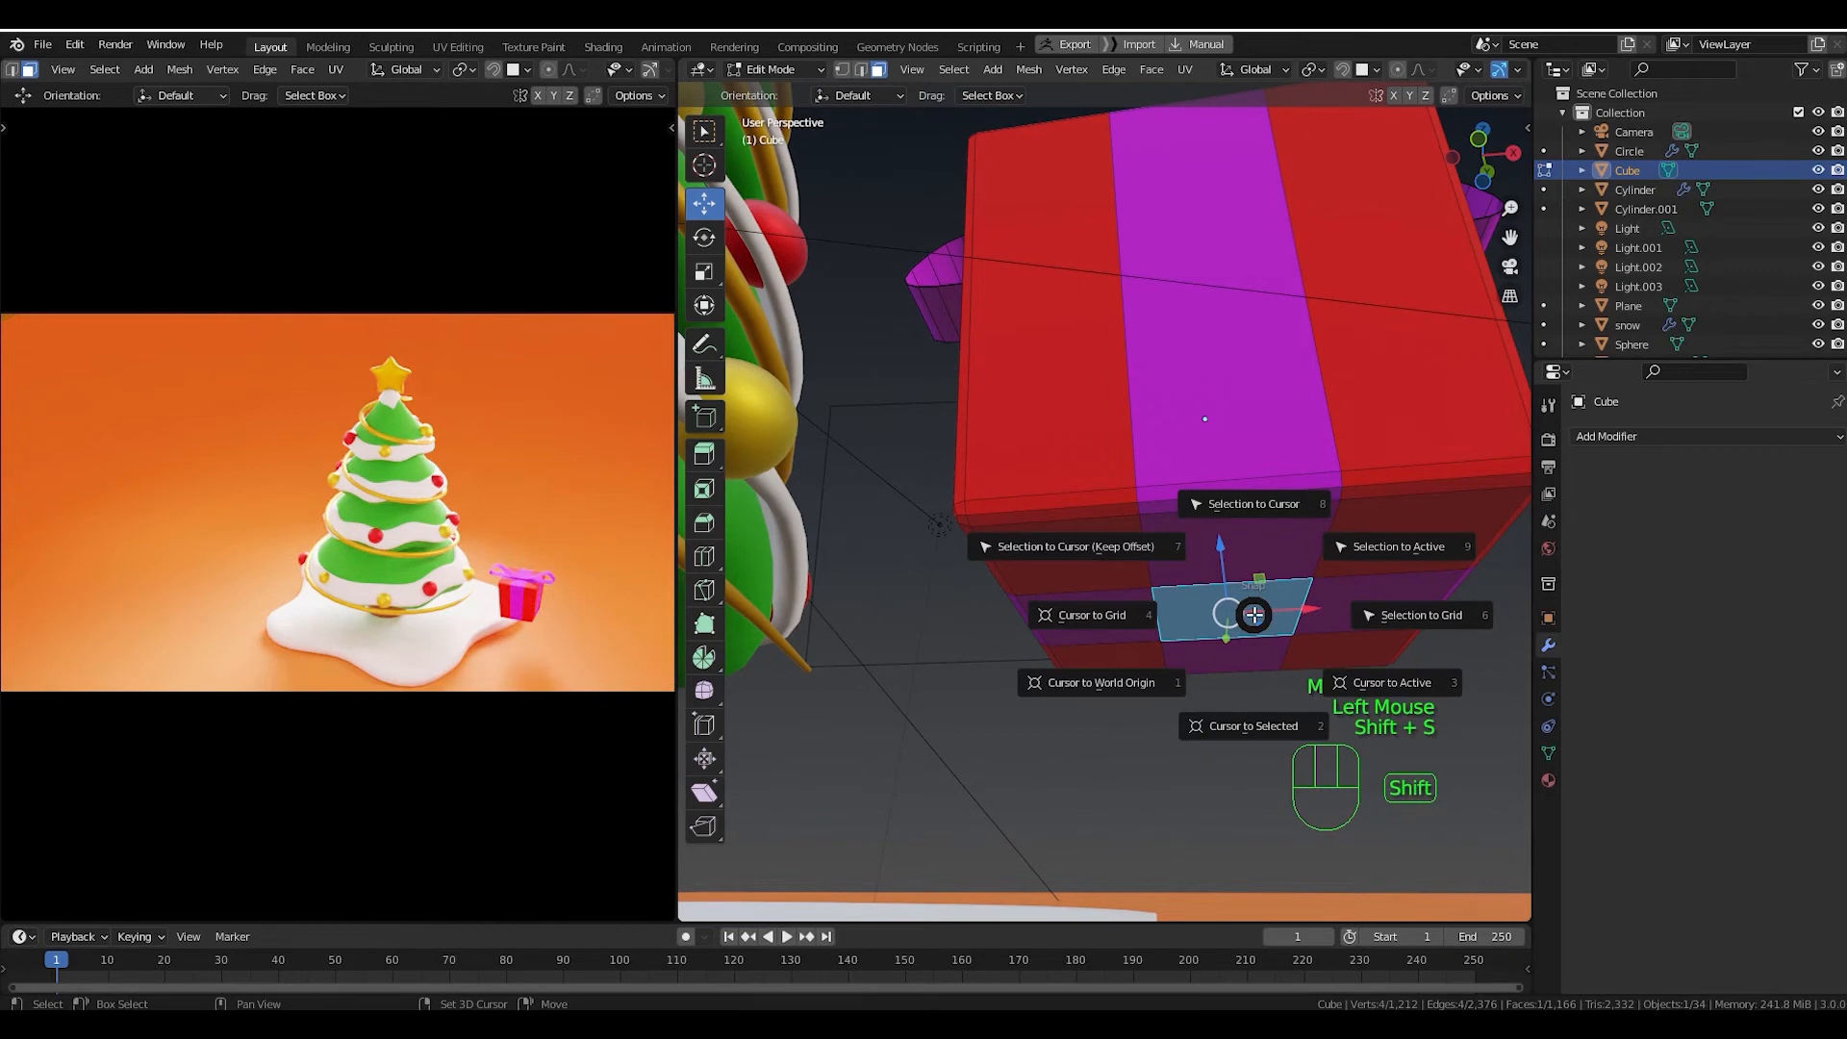
left_click(1278, 730)
key("Tab")
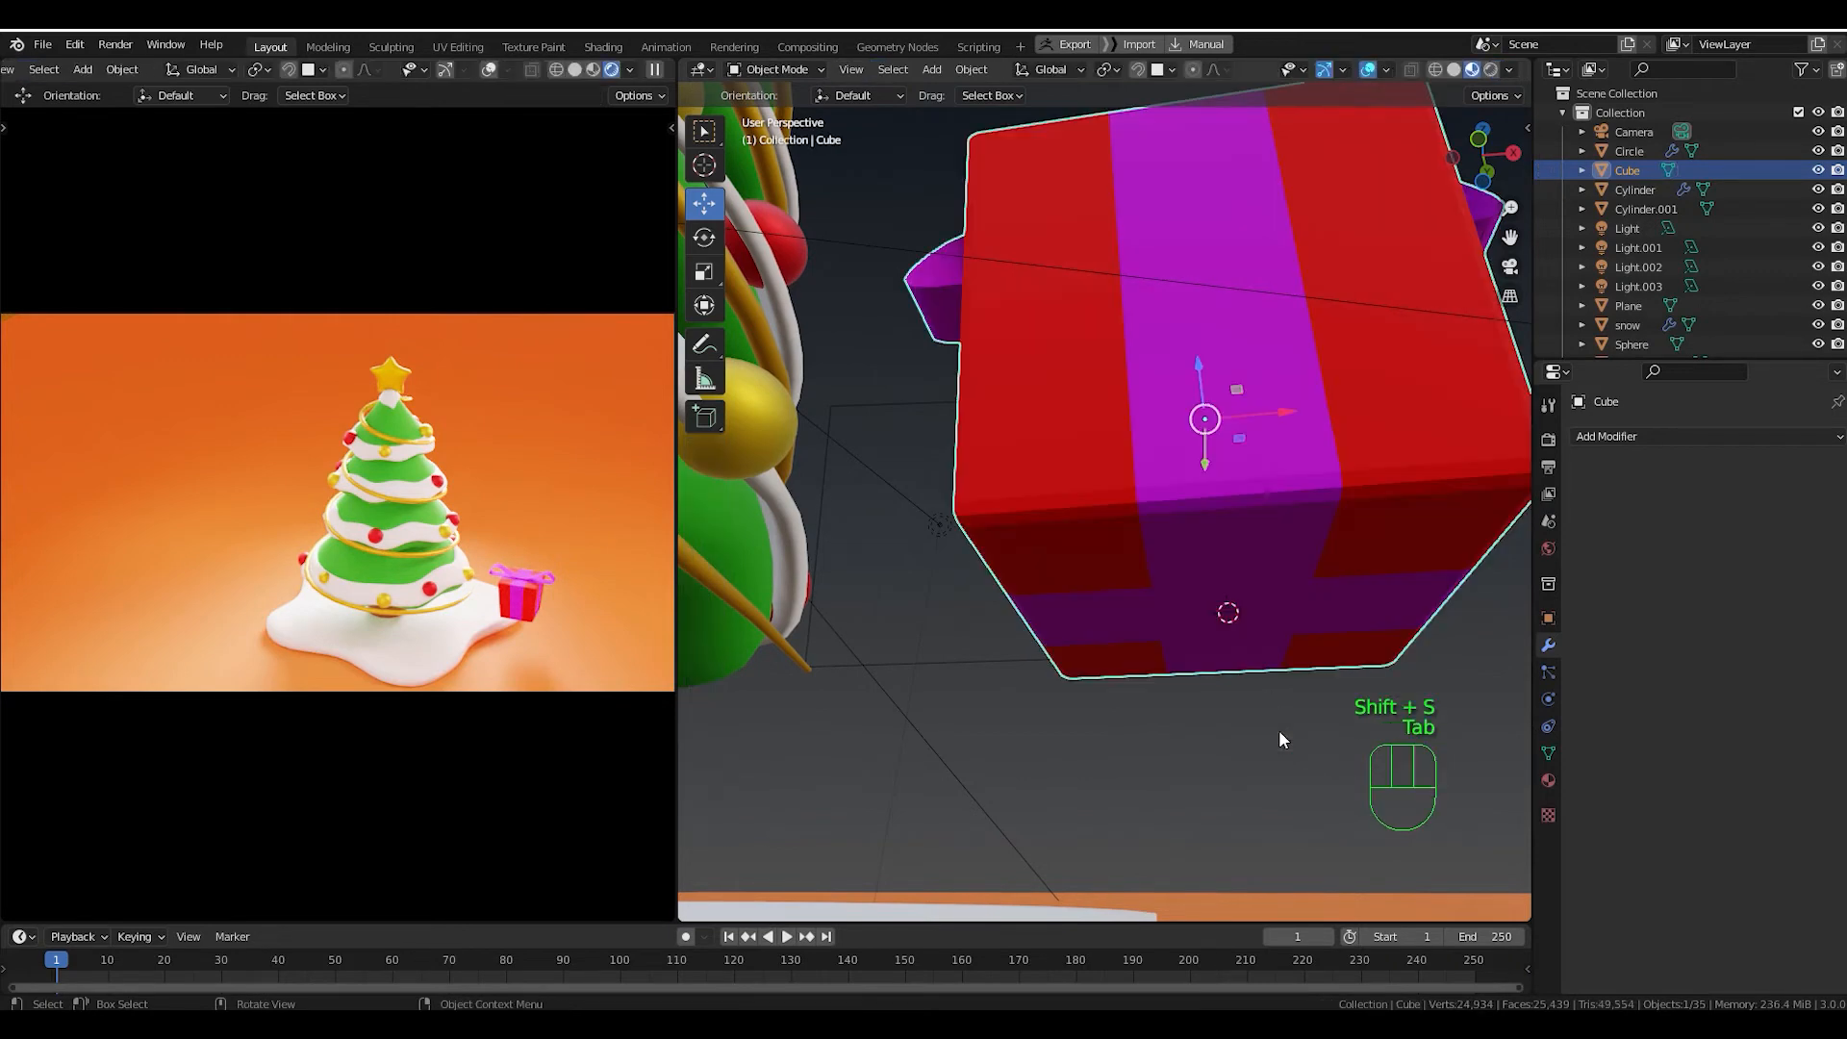
Set the gift box's origin to the 3D cursor at the centre of its base.
scroll(1208, 552, "down", 3)
middle_click_drag(1209, 531, 1214, 574)
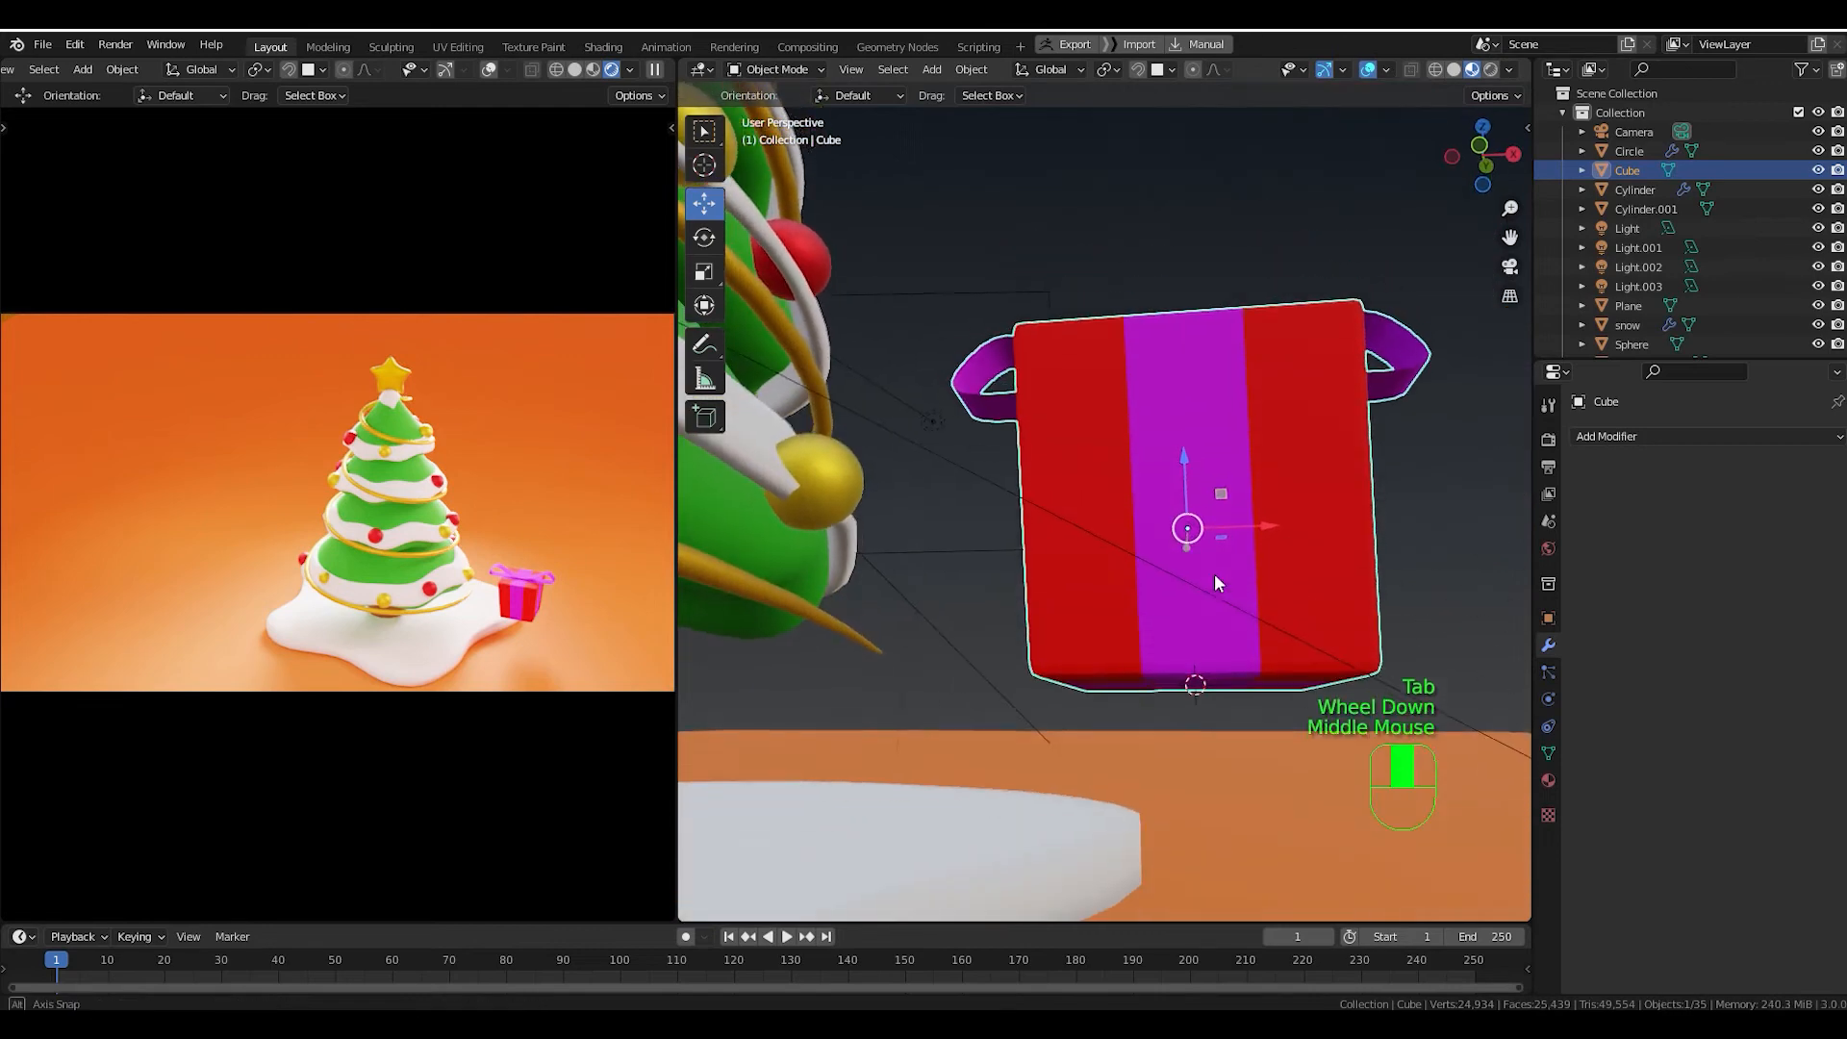
right_click(1203, 447)
mouse_move(1214, 546)
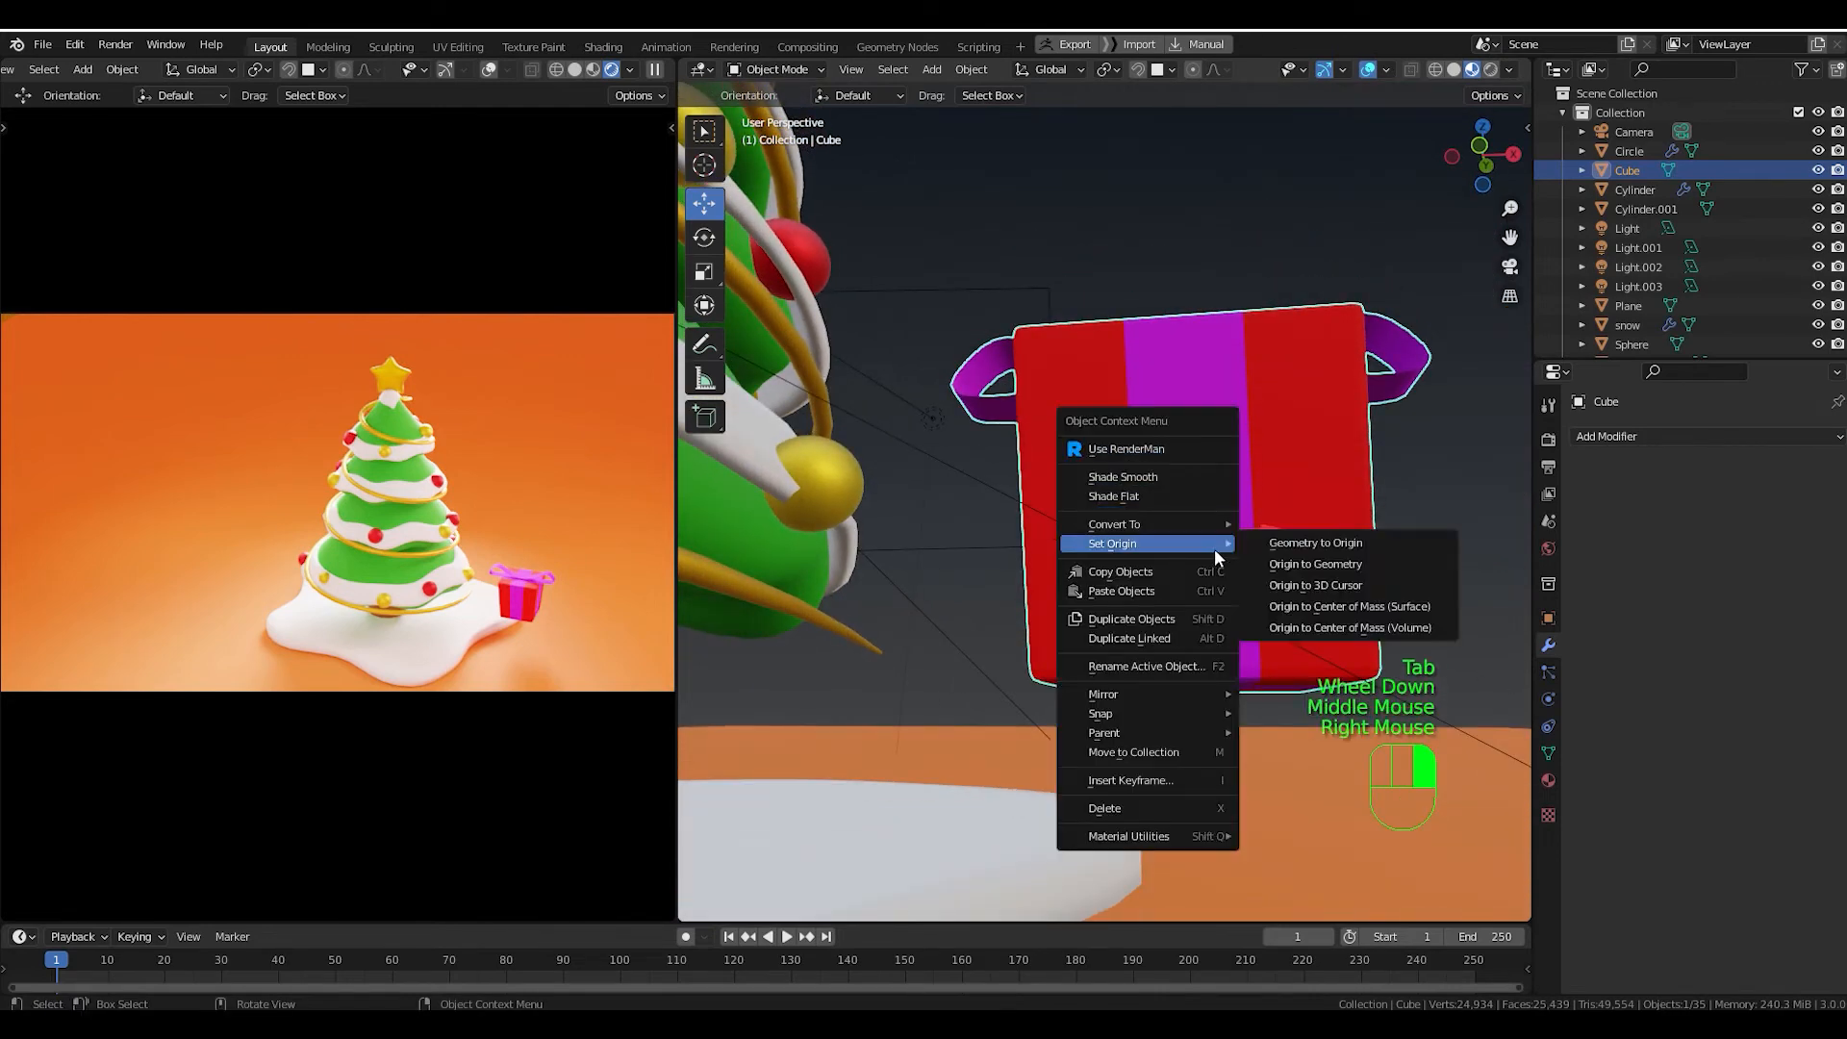
left_click(1355, 583)
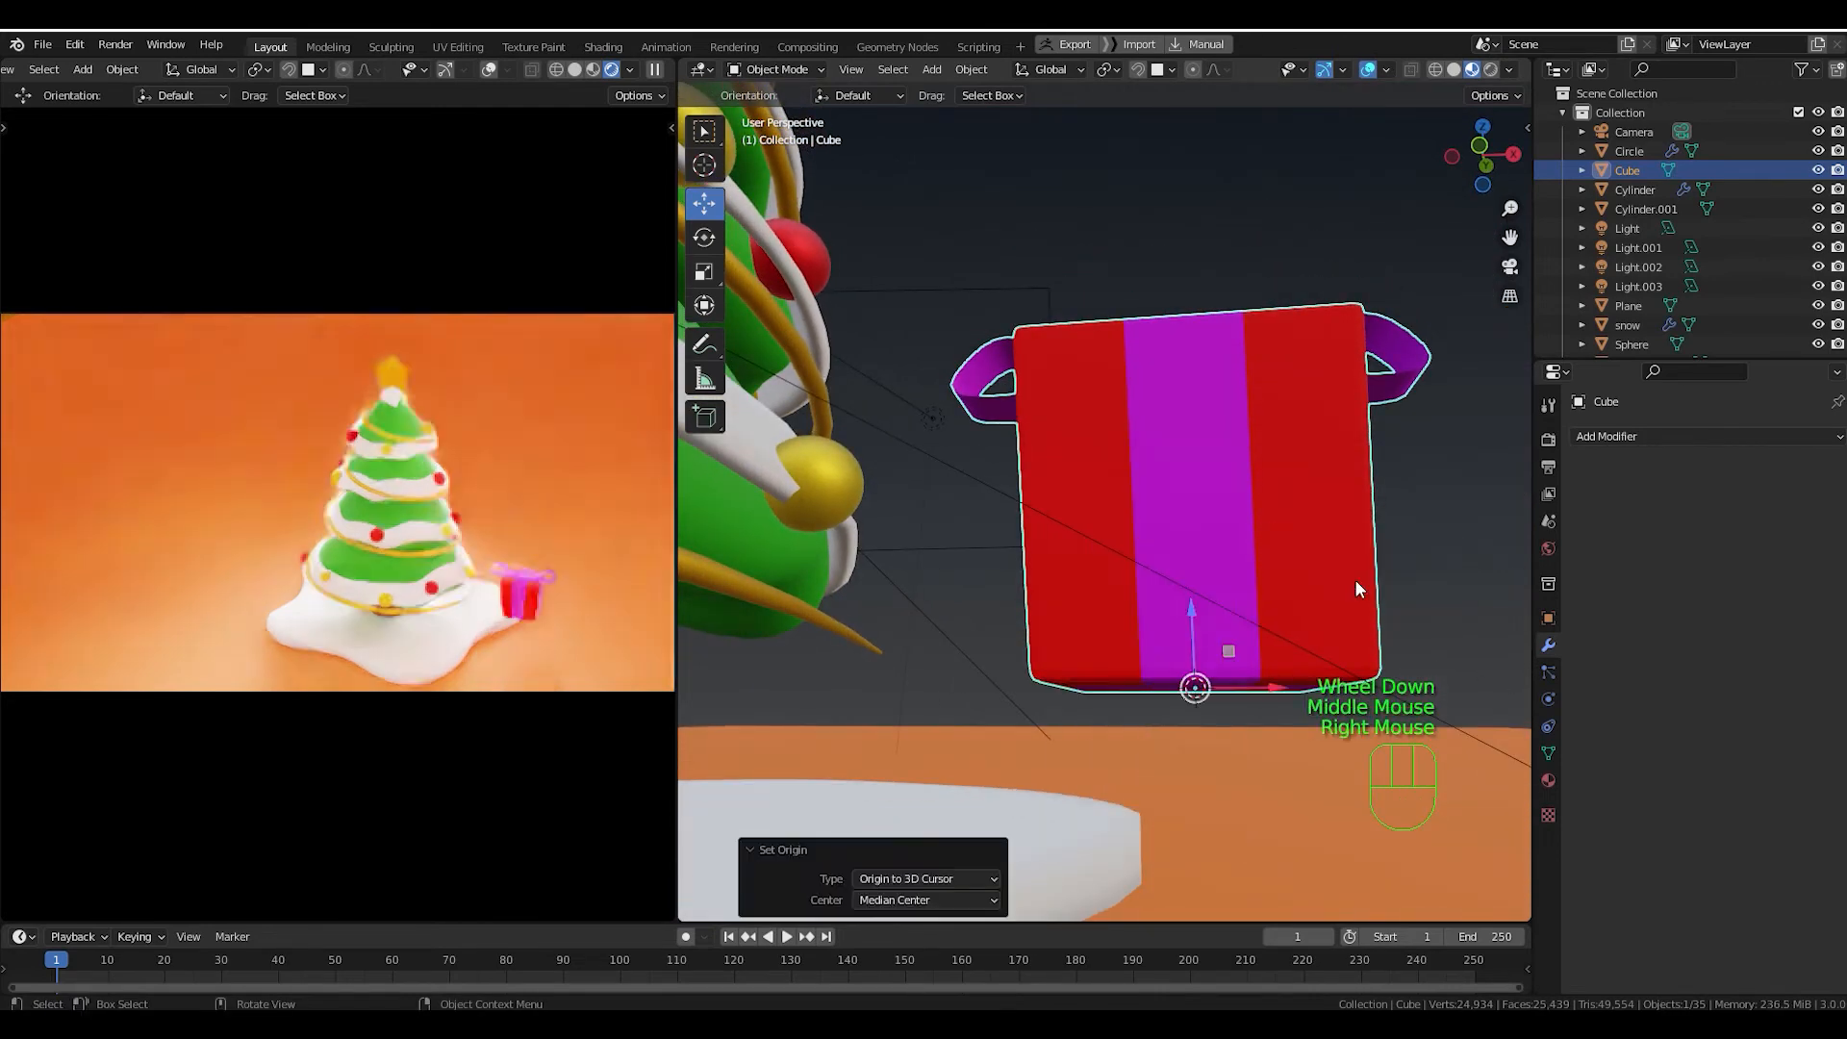
Apply Shade Smooth to the gift box.
right_click(1239, 482)
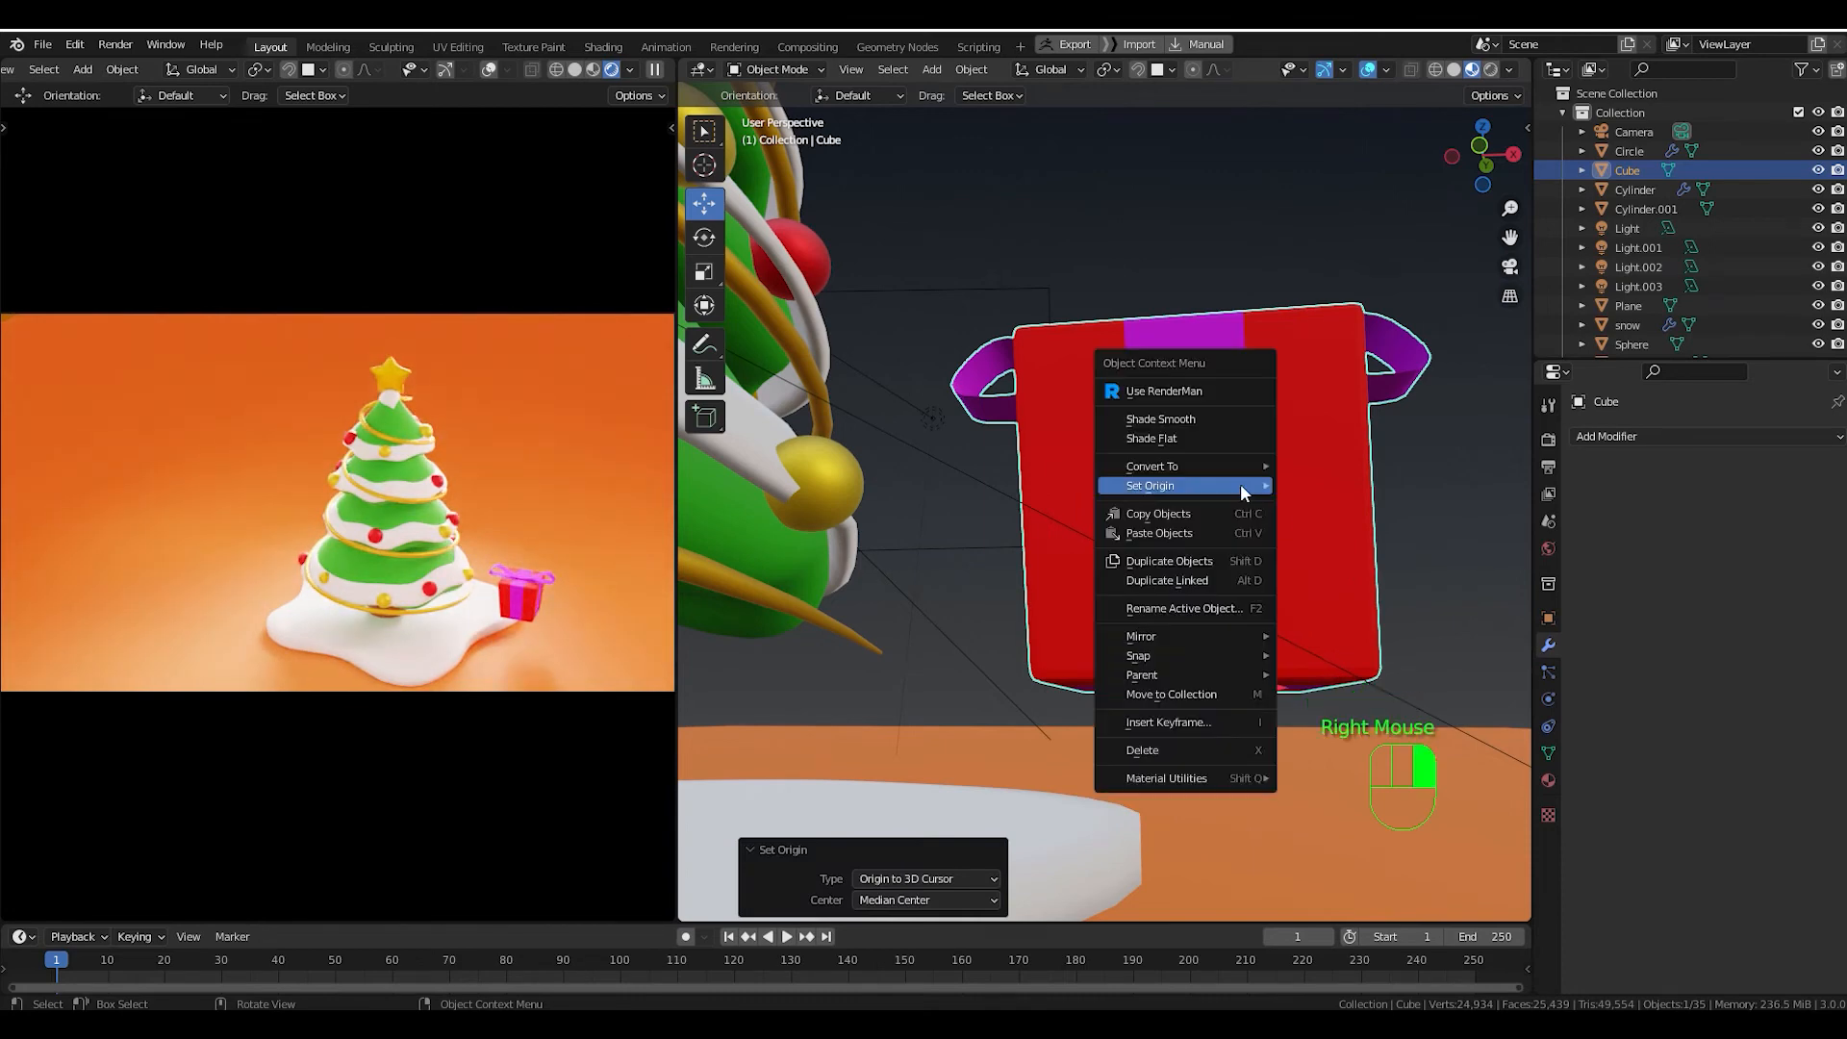
mouse_move(1239, 483)
left_click(1241, 419)
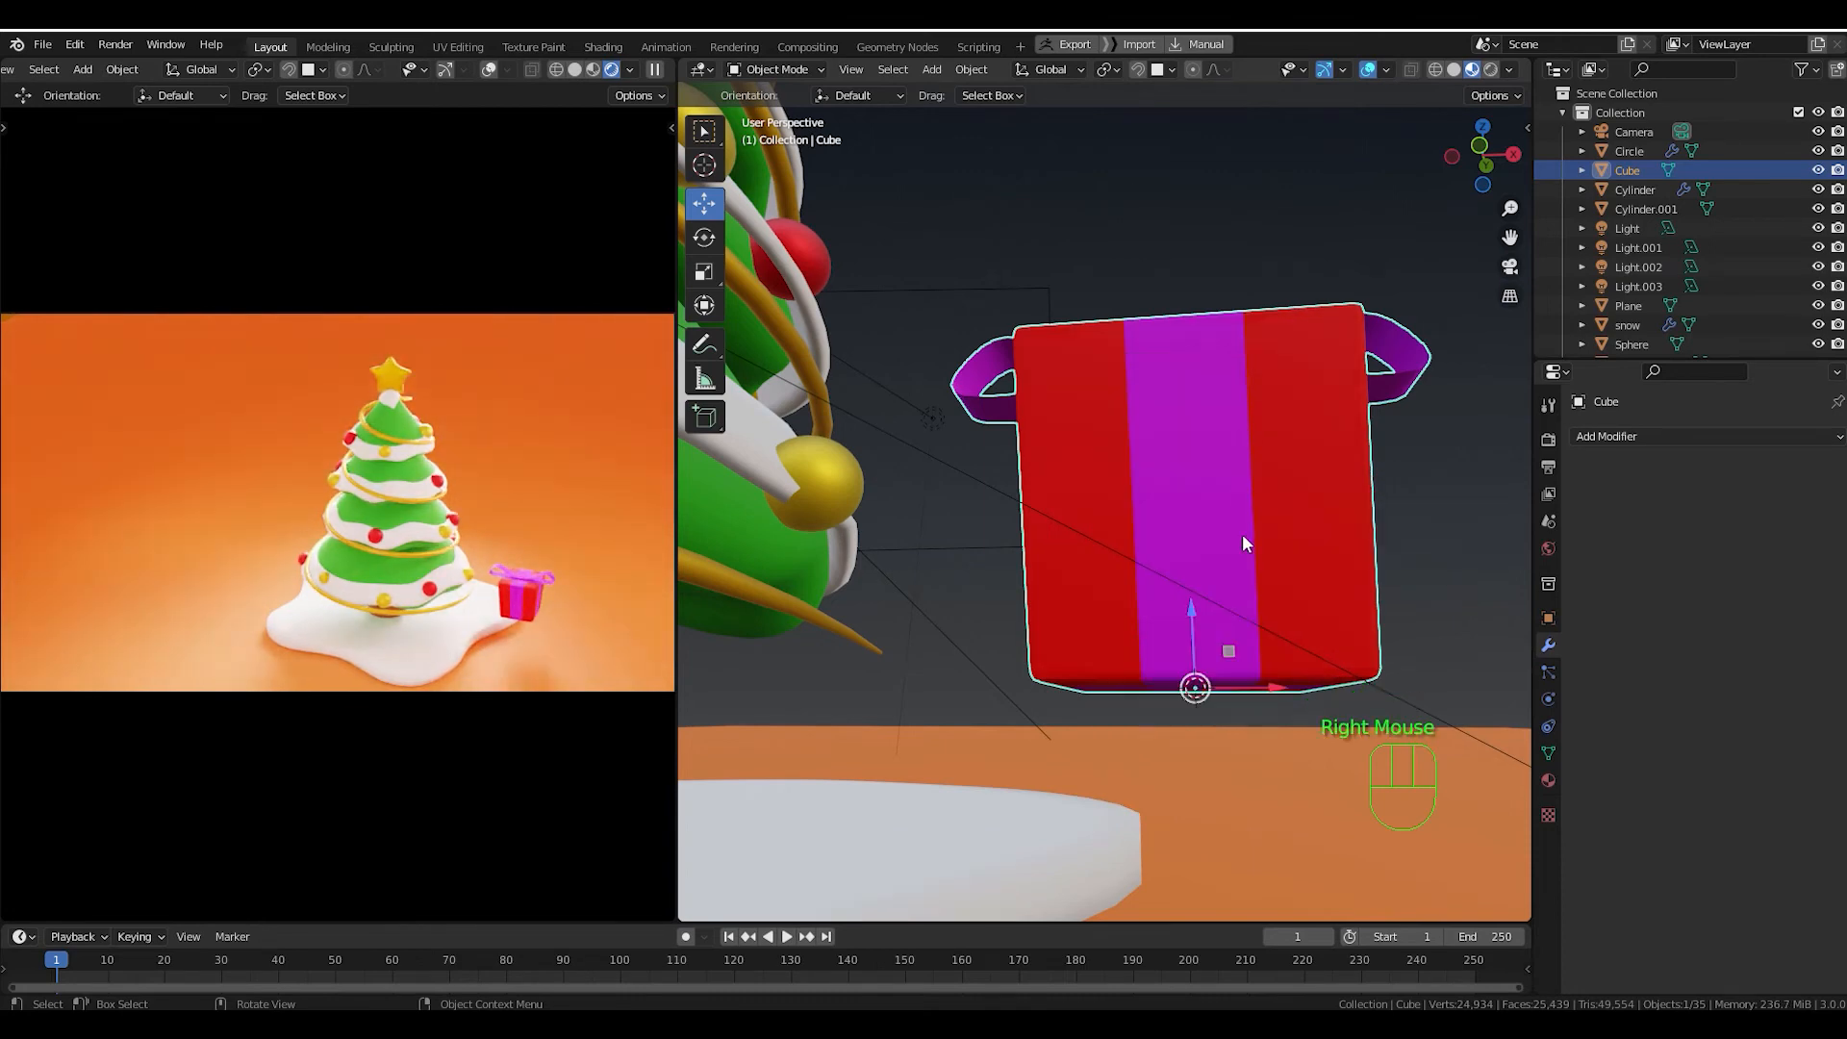
In the front view, move the gift box about -1.2 m along X and down onto the snow base beside the trunk.
scroll(1243, 534, "down", 2)
middle_click_drag(1220, 505, 1233, 581)
scroll(1233, 594, "down", 1)
scroll(1216, 626, "down", 2)
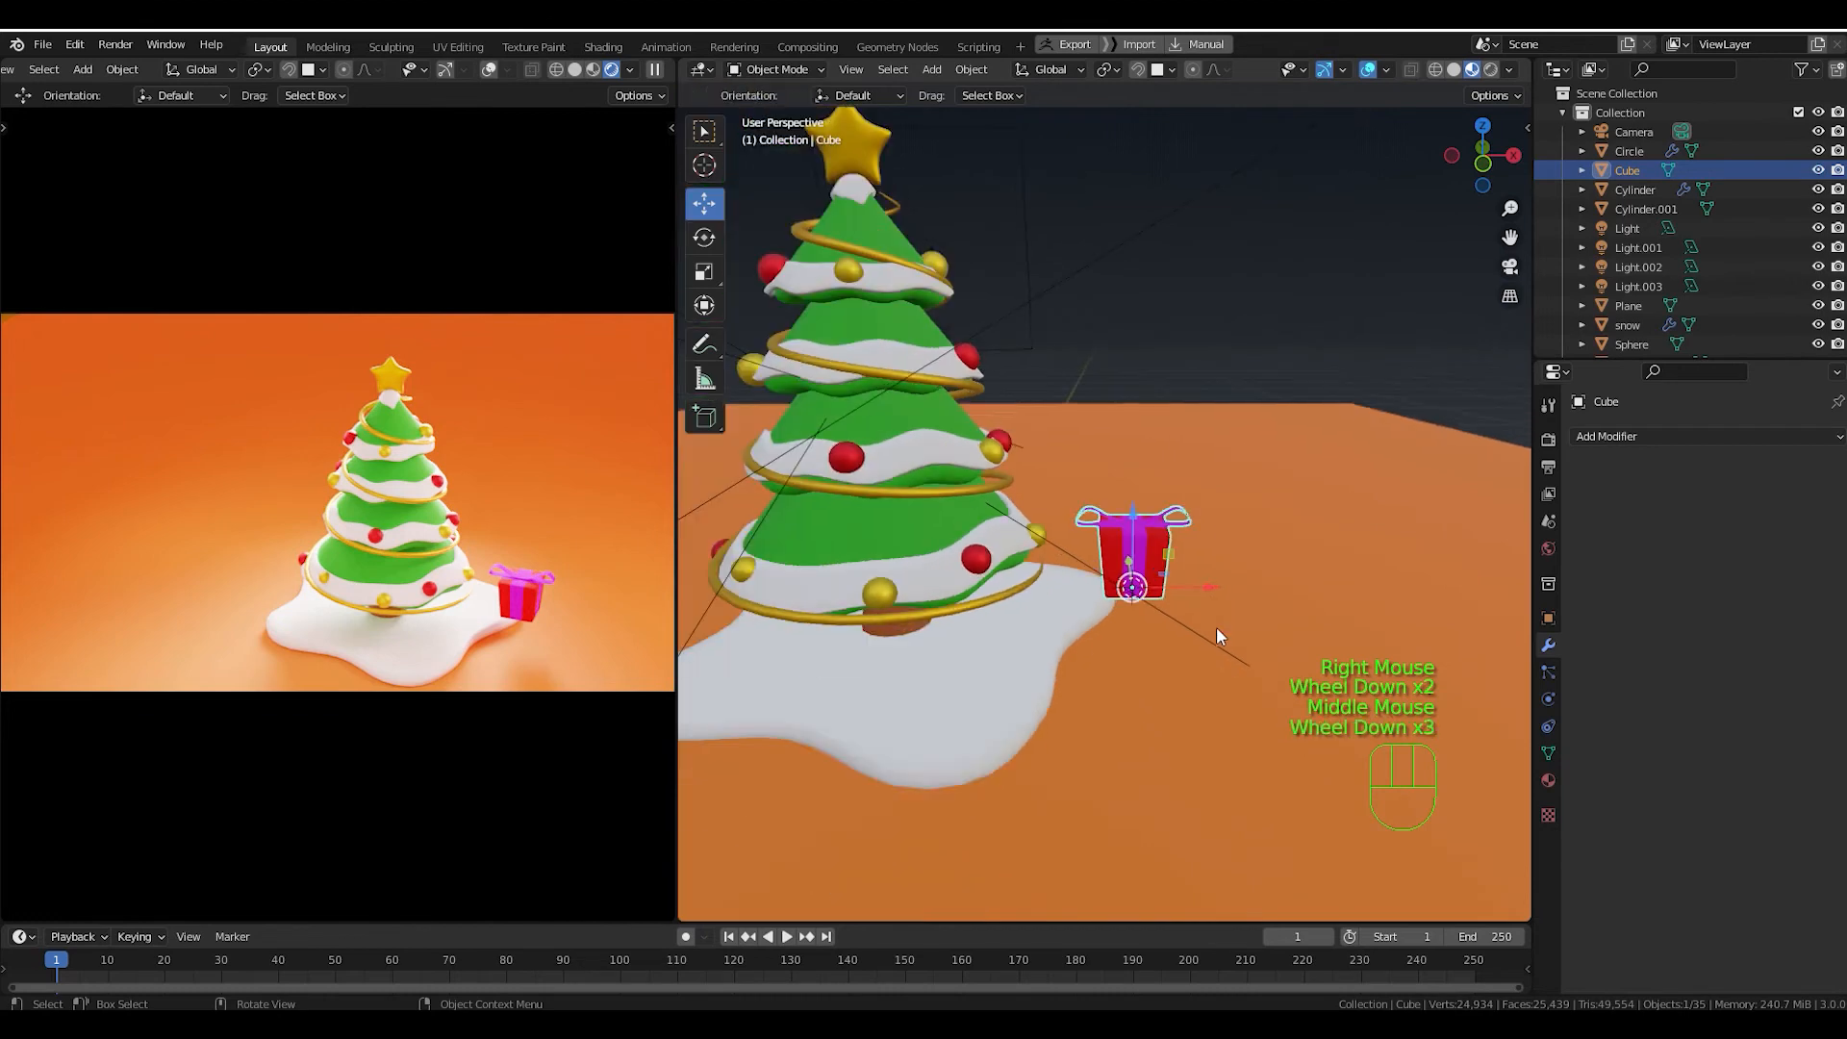
key("KP_1")
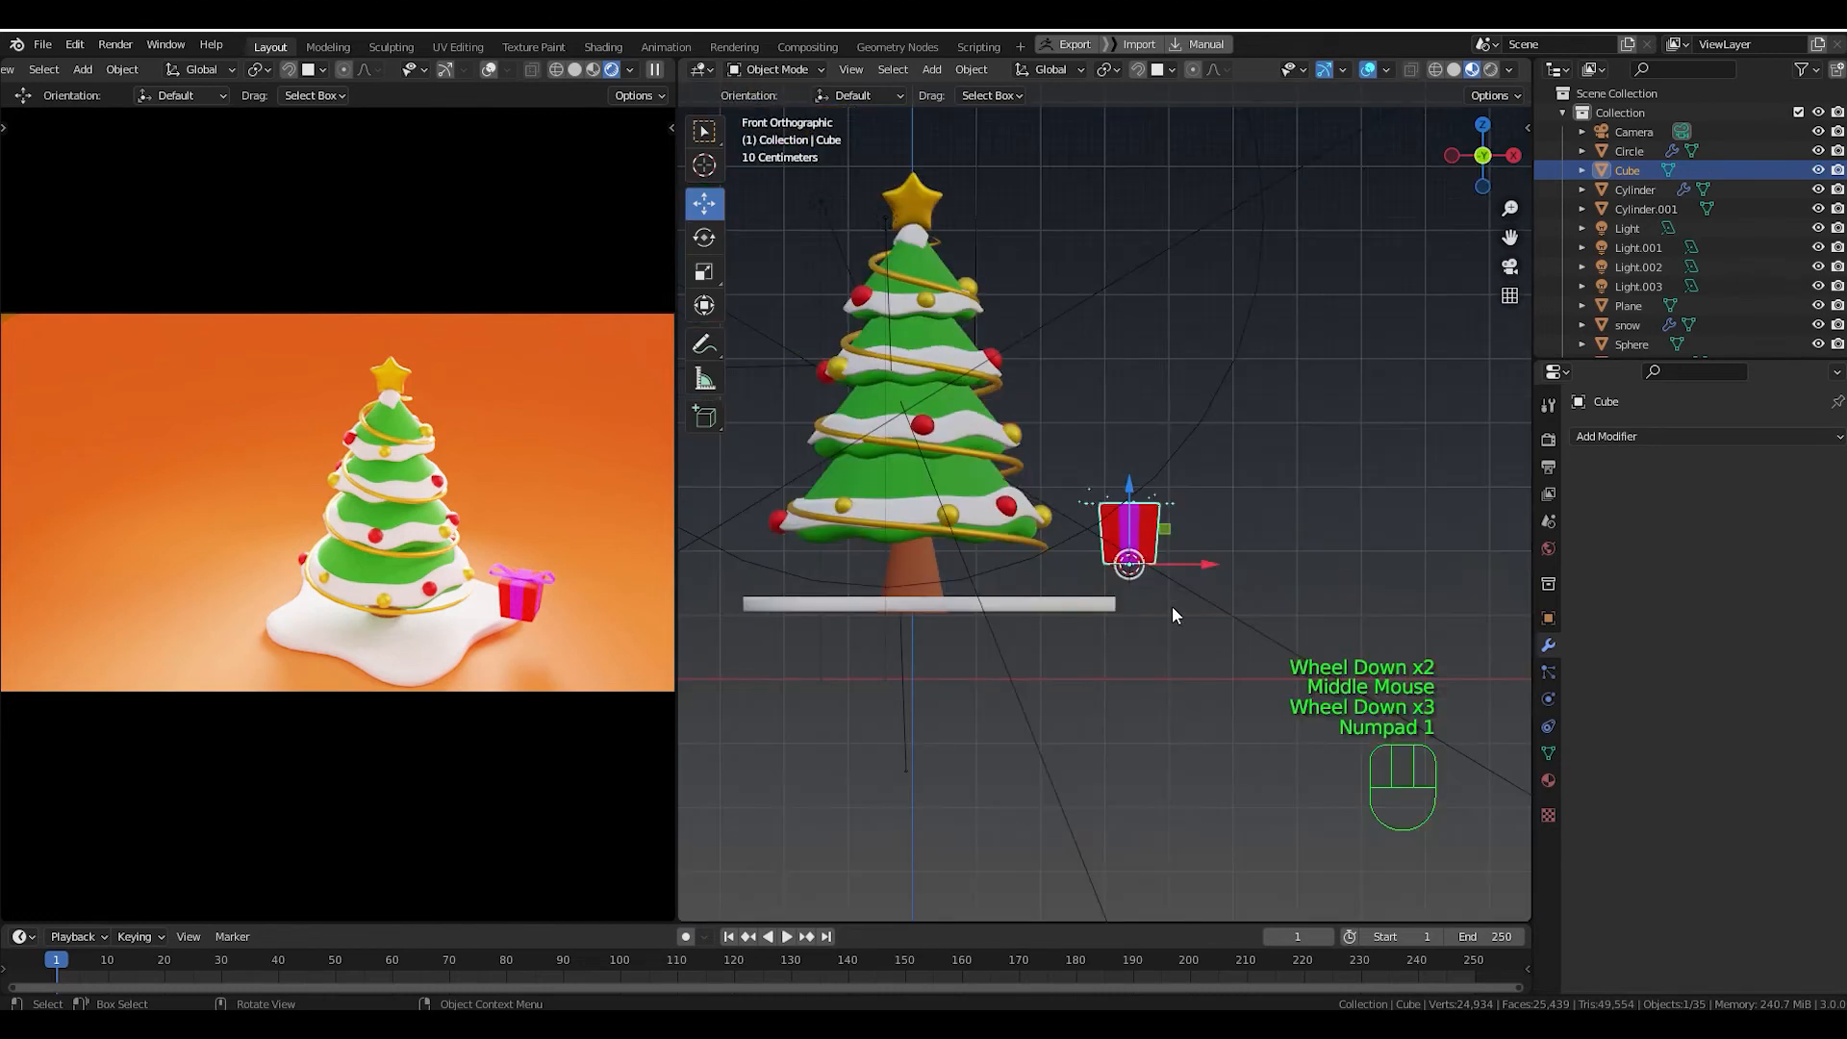
key("g")
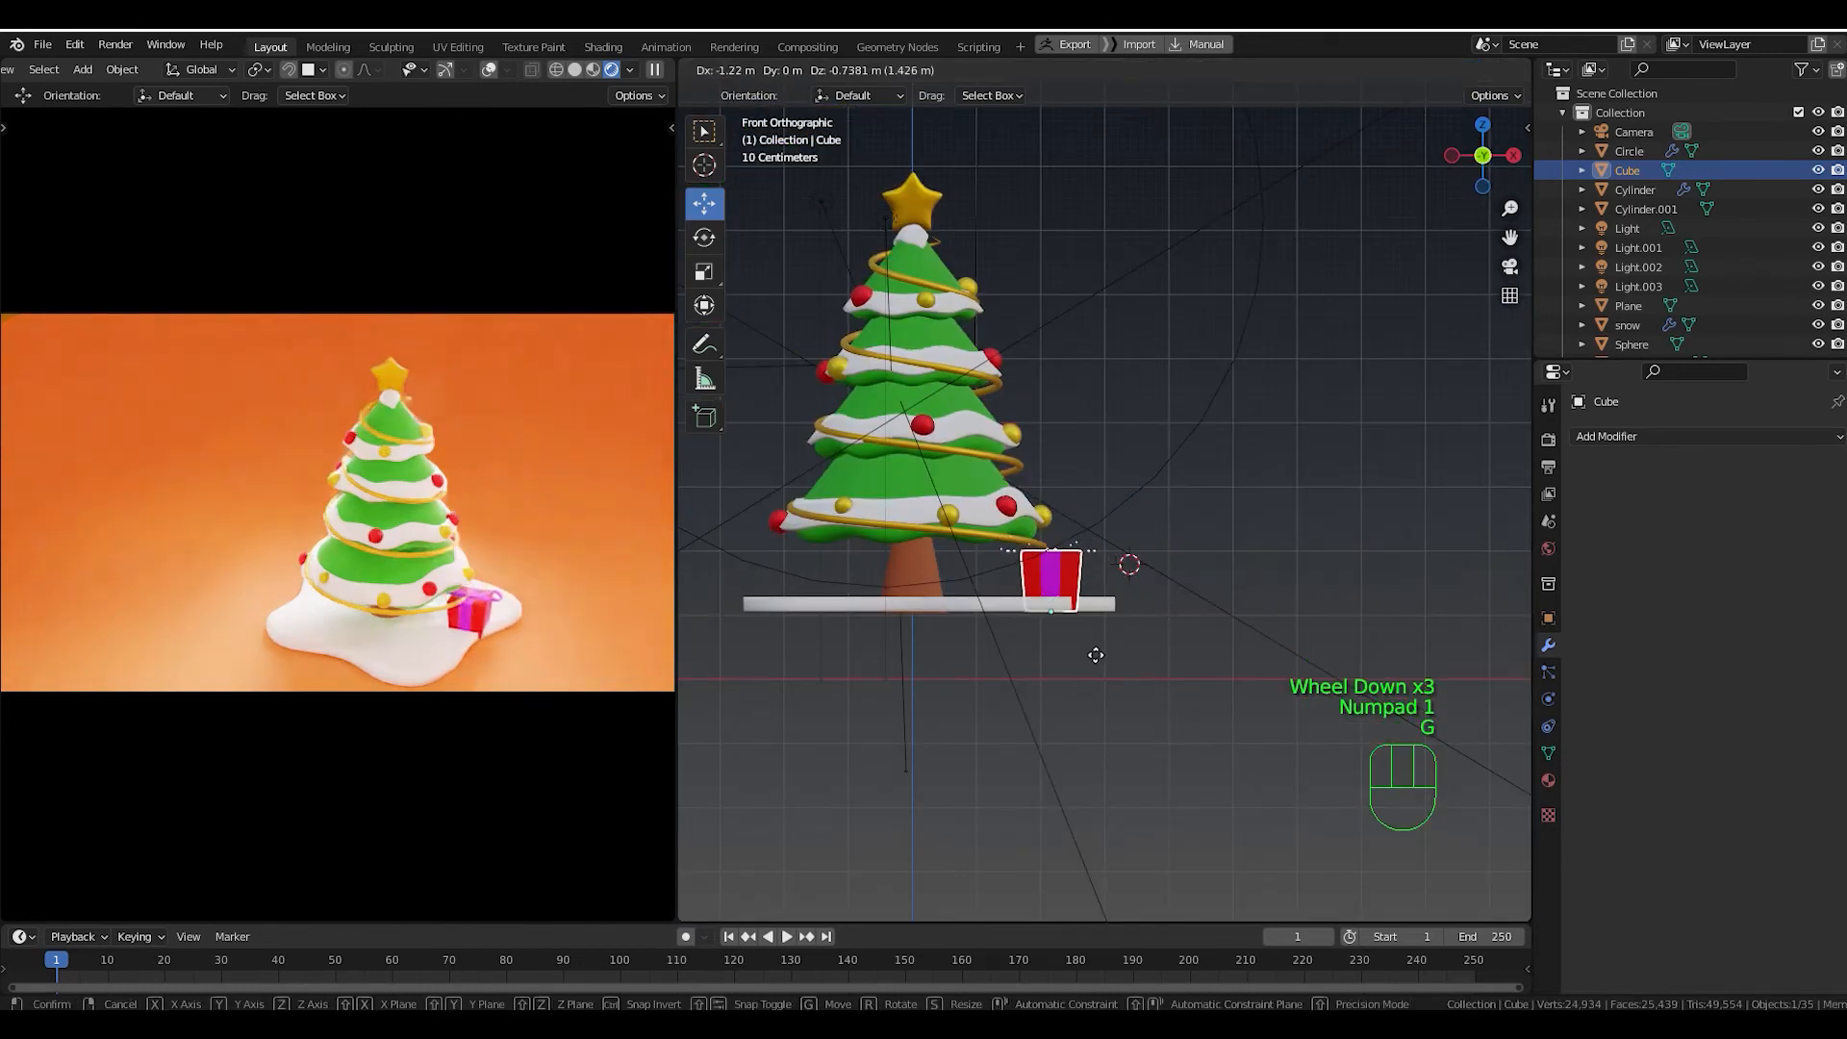
left_click(1098, 637)
Shift the gift box toward the front of the snow base, with final moves of about -0.269 m along X and -0.289 m along Y.
middle_click_drag(1098, 637, 1068, 691)
left_click_drag(1065, 541, 996, 601)
left_click_drag(1025, 687, 1013, 679)
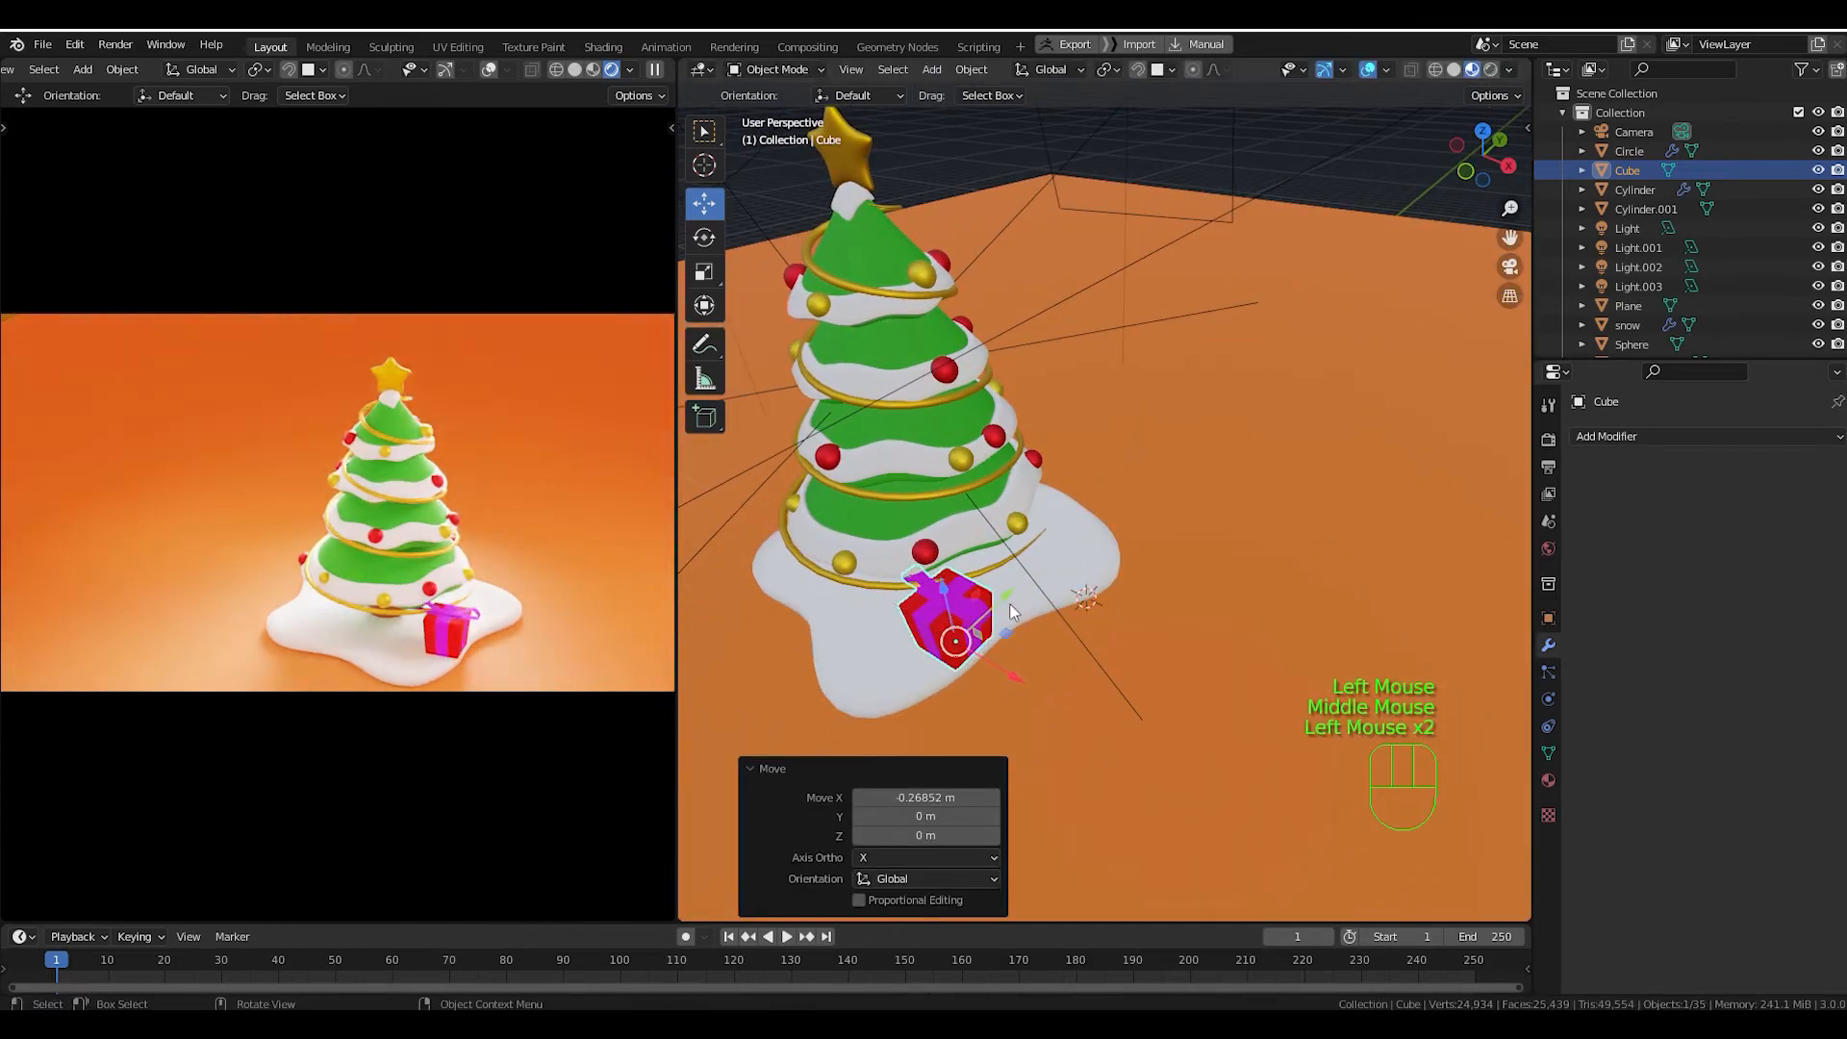
left_click_drag(1010, 596, 1004, 669)
middle_click_drag(1004, 660, 1062, 614)
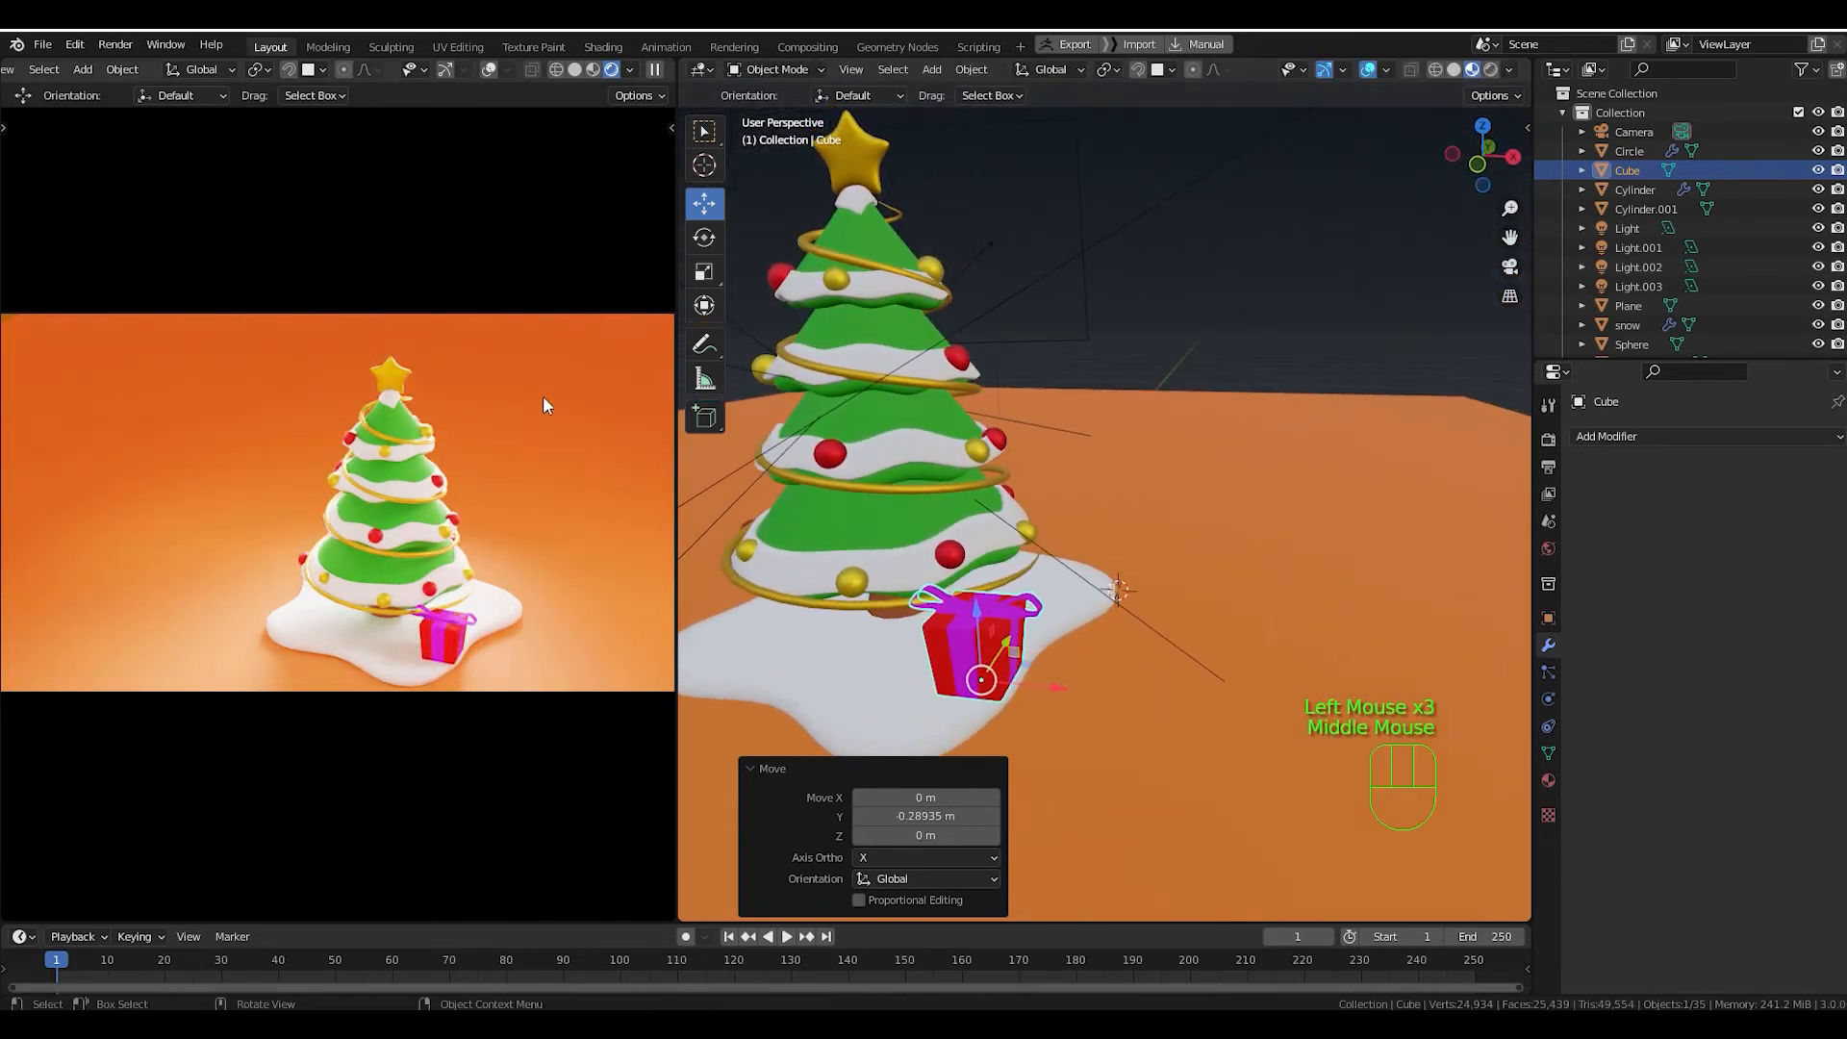
Rotate the gift box 16° about Z and adjust its size by scaling it 1.211, then 0.949.
left_click(705, 237)
left_click_drag(1018, 713, 1039, 705)
key("s")
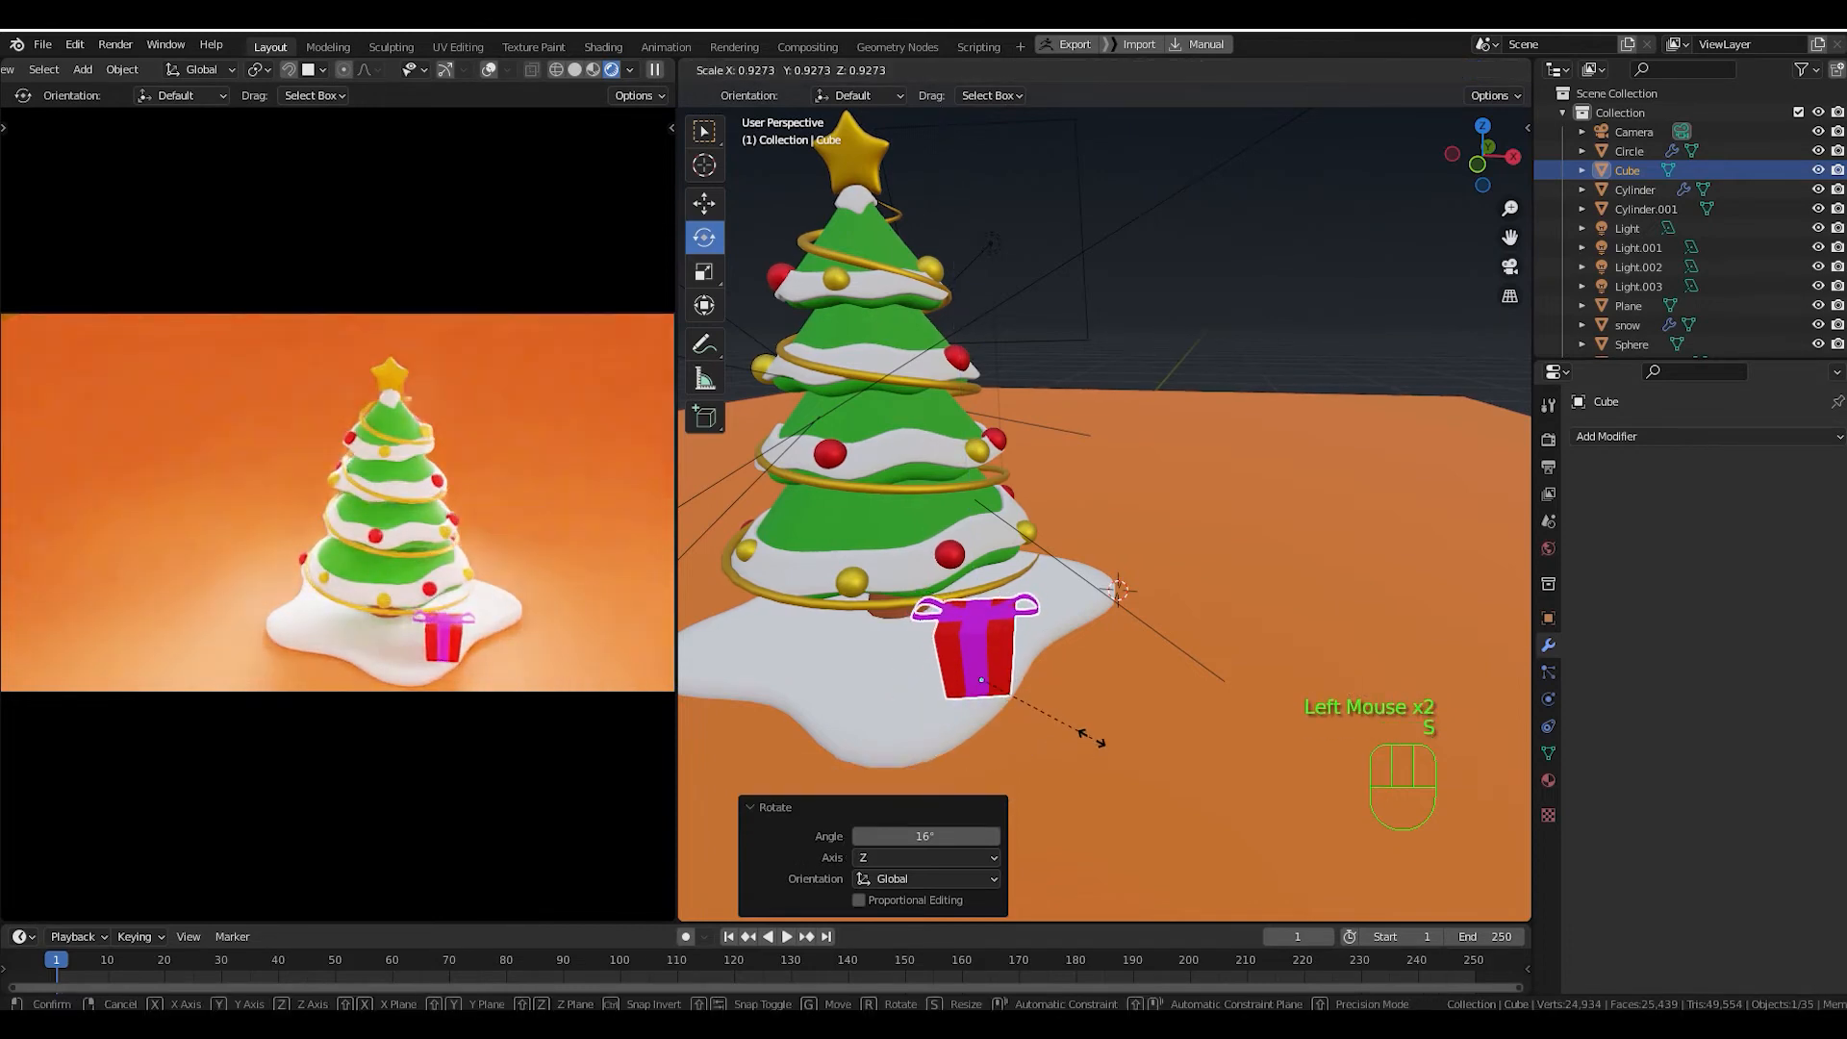
left_click(1111, 781)
key("s")
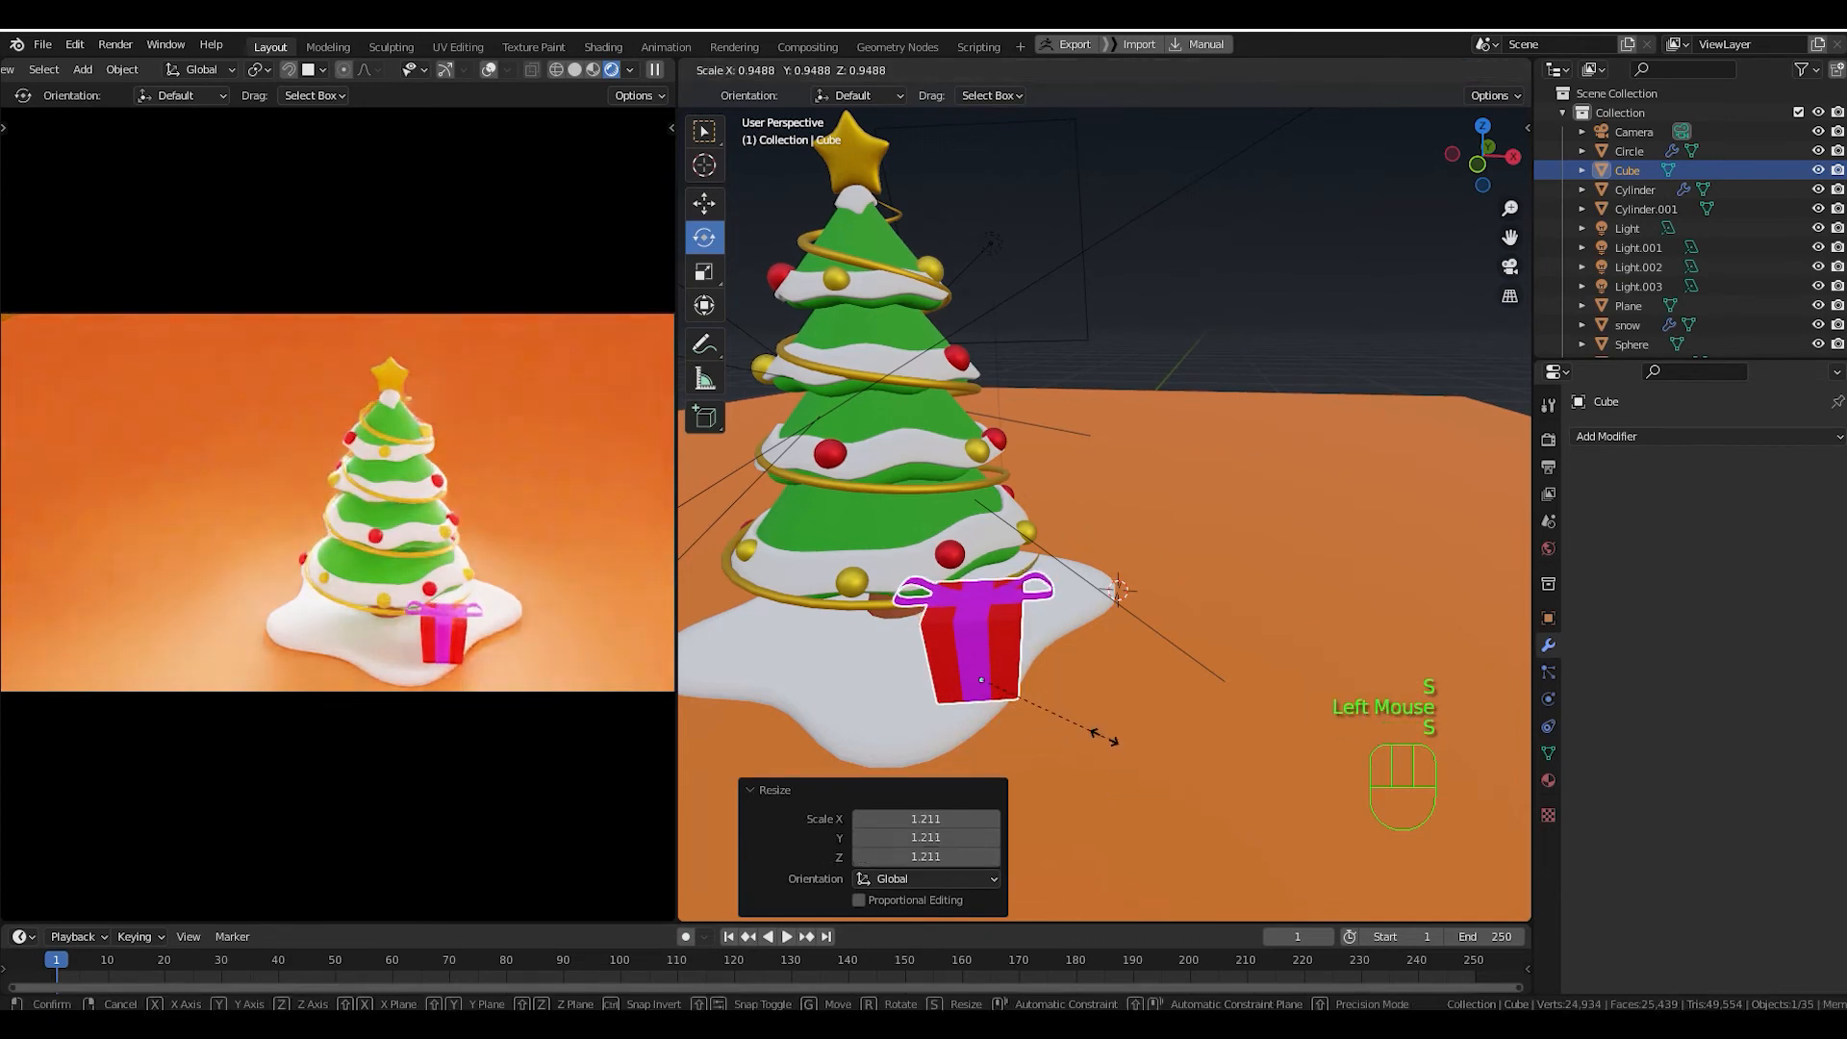
left_click(1104, 737)
In the top view, duplicate the gift box and place the copy across the tree, about -4.25 m along X and 0.2 m along Y.
key("KP_7")
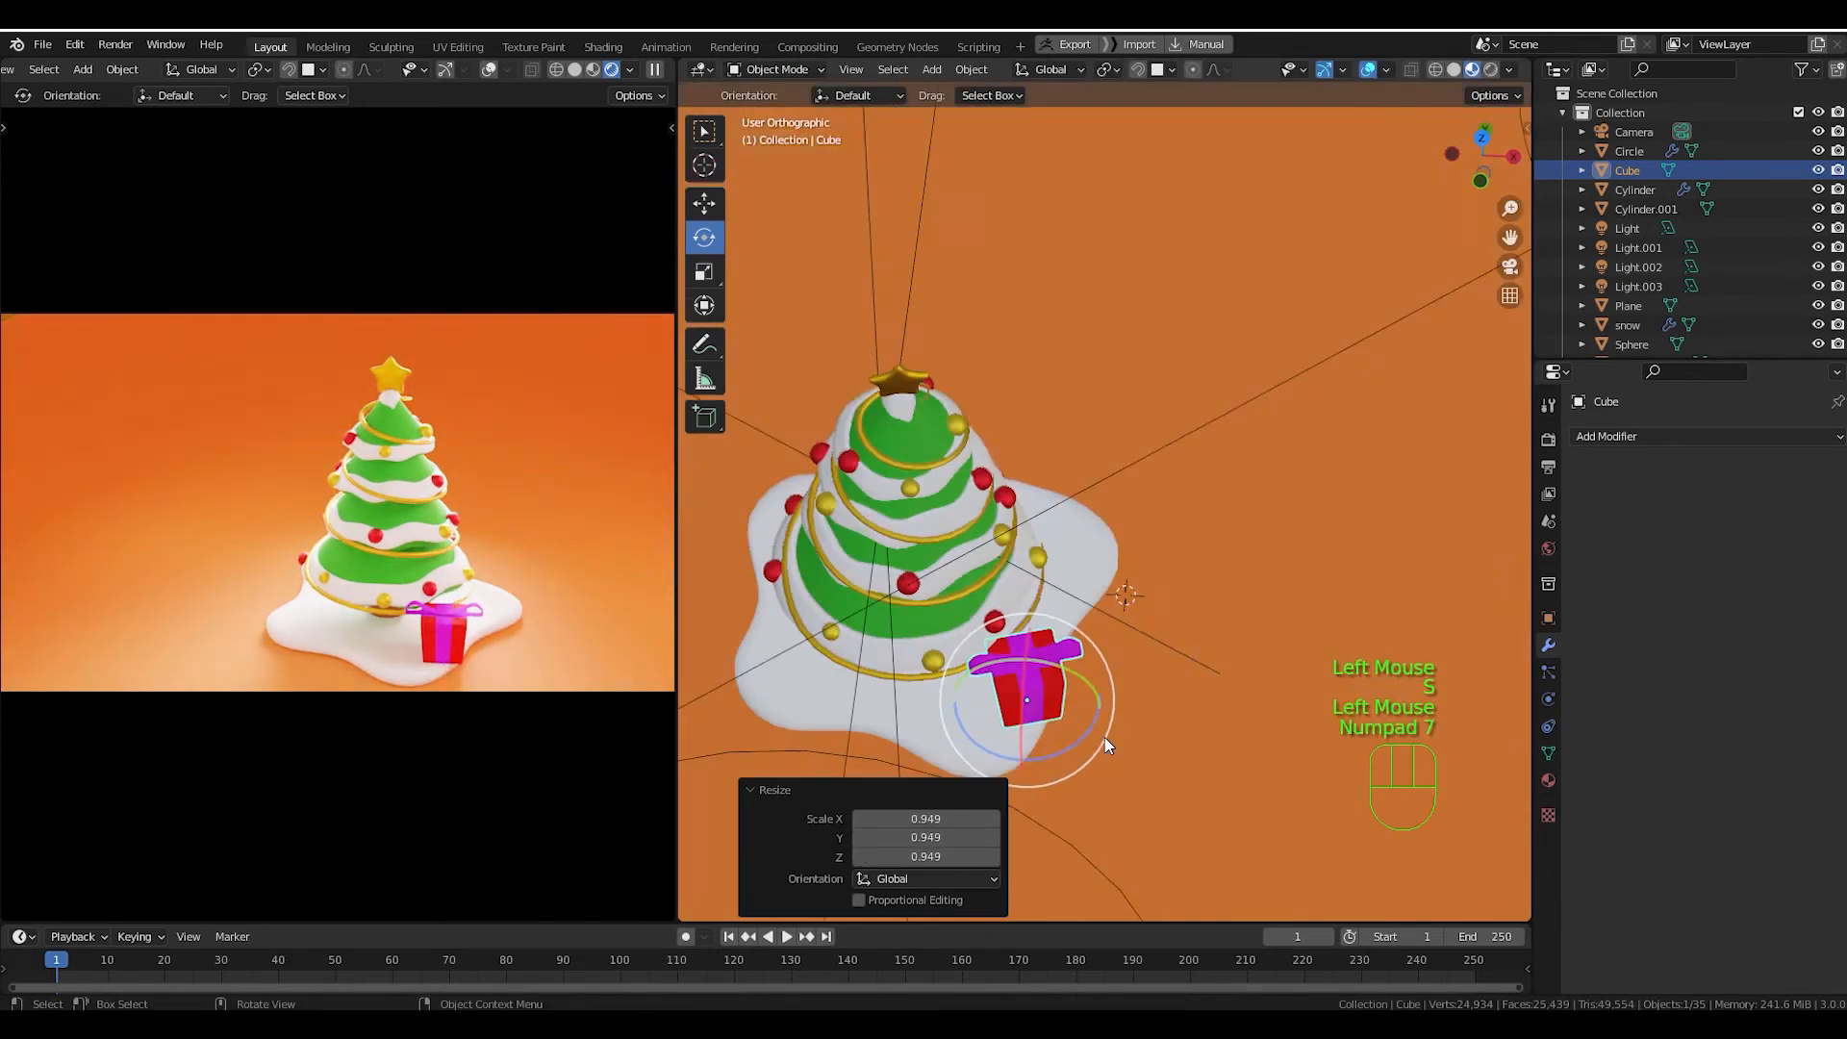
middle_click_drag(1105, 789, 1203, 729, "shift")
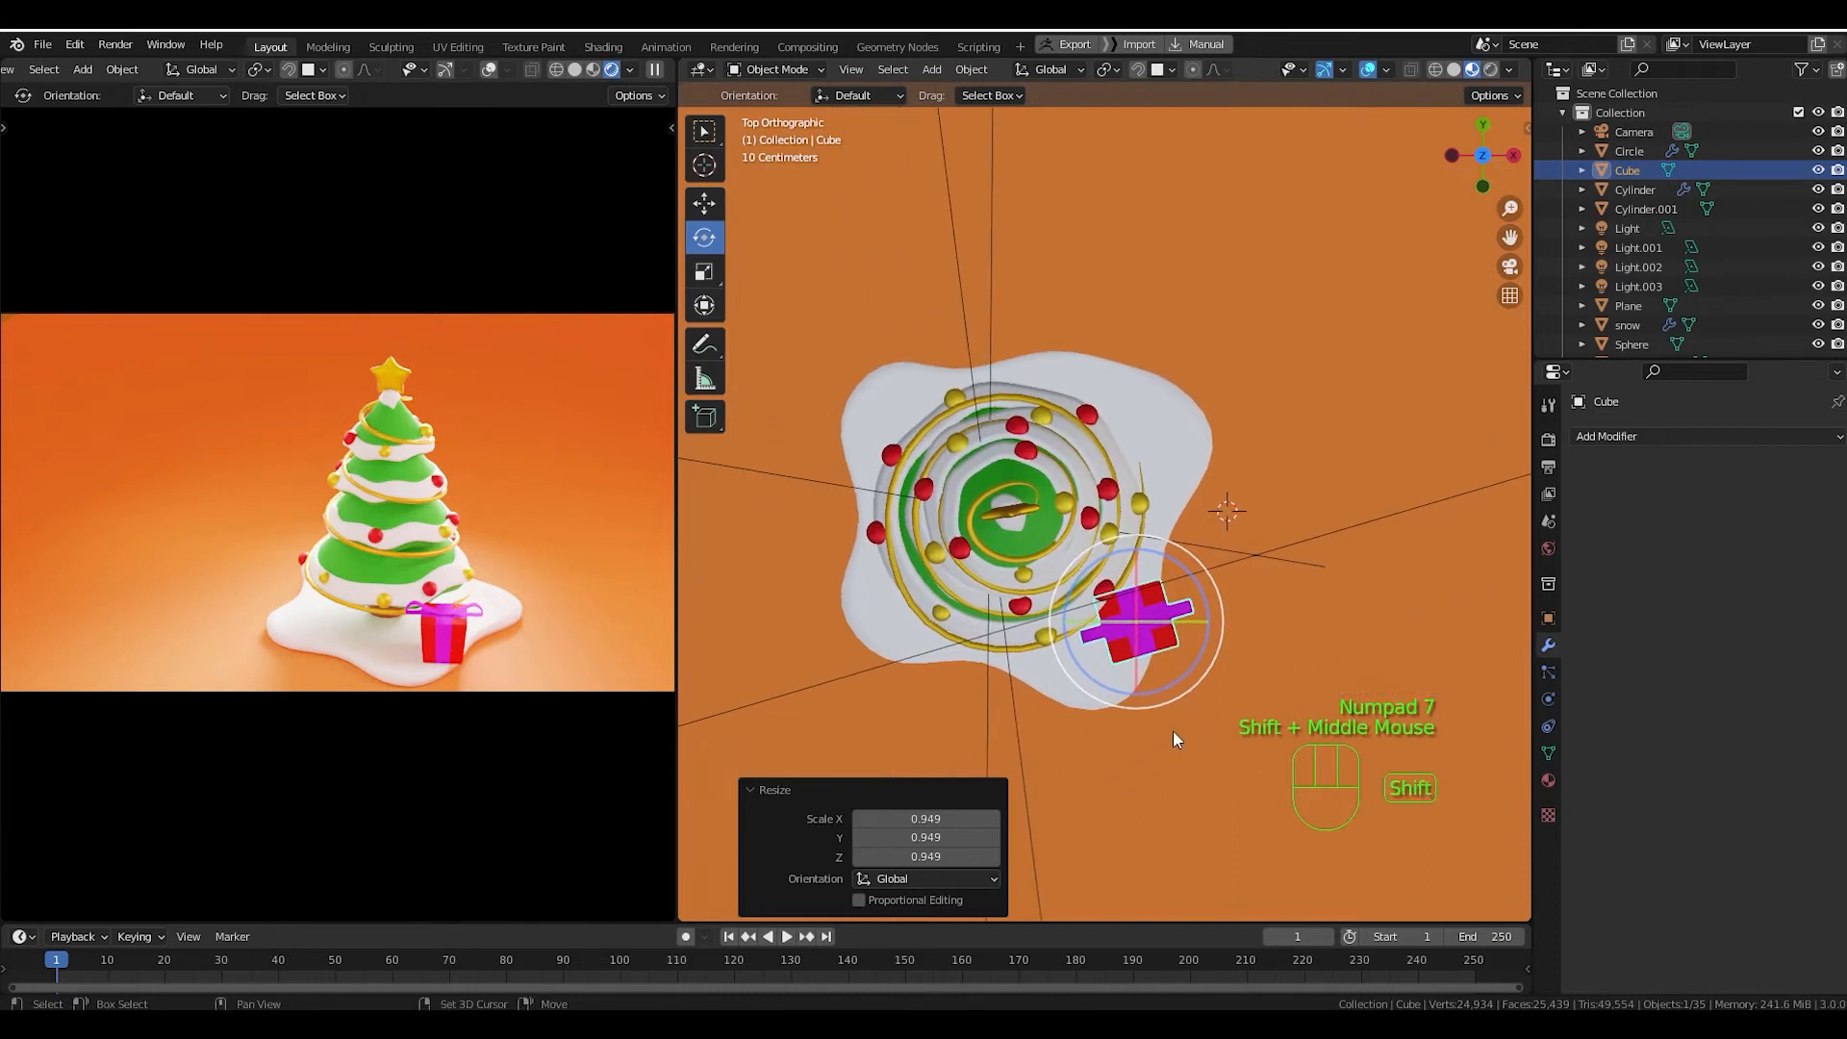
key("shift+d")
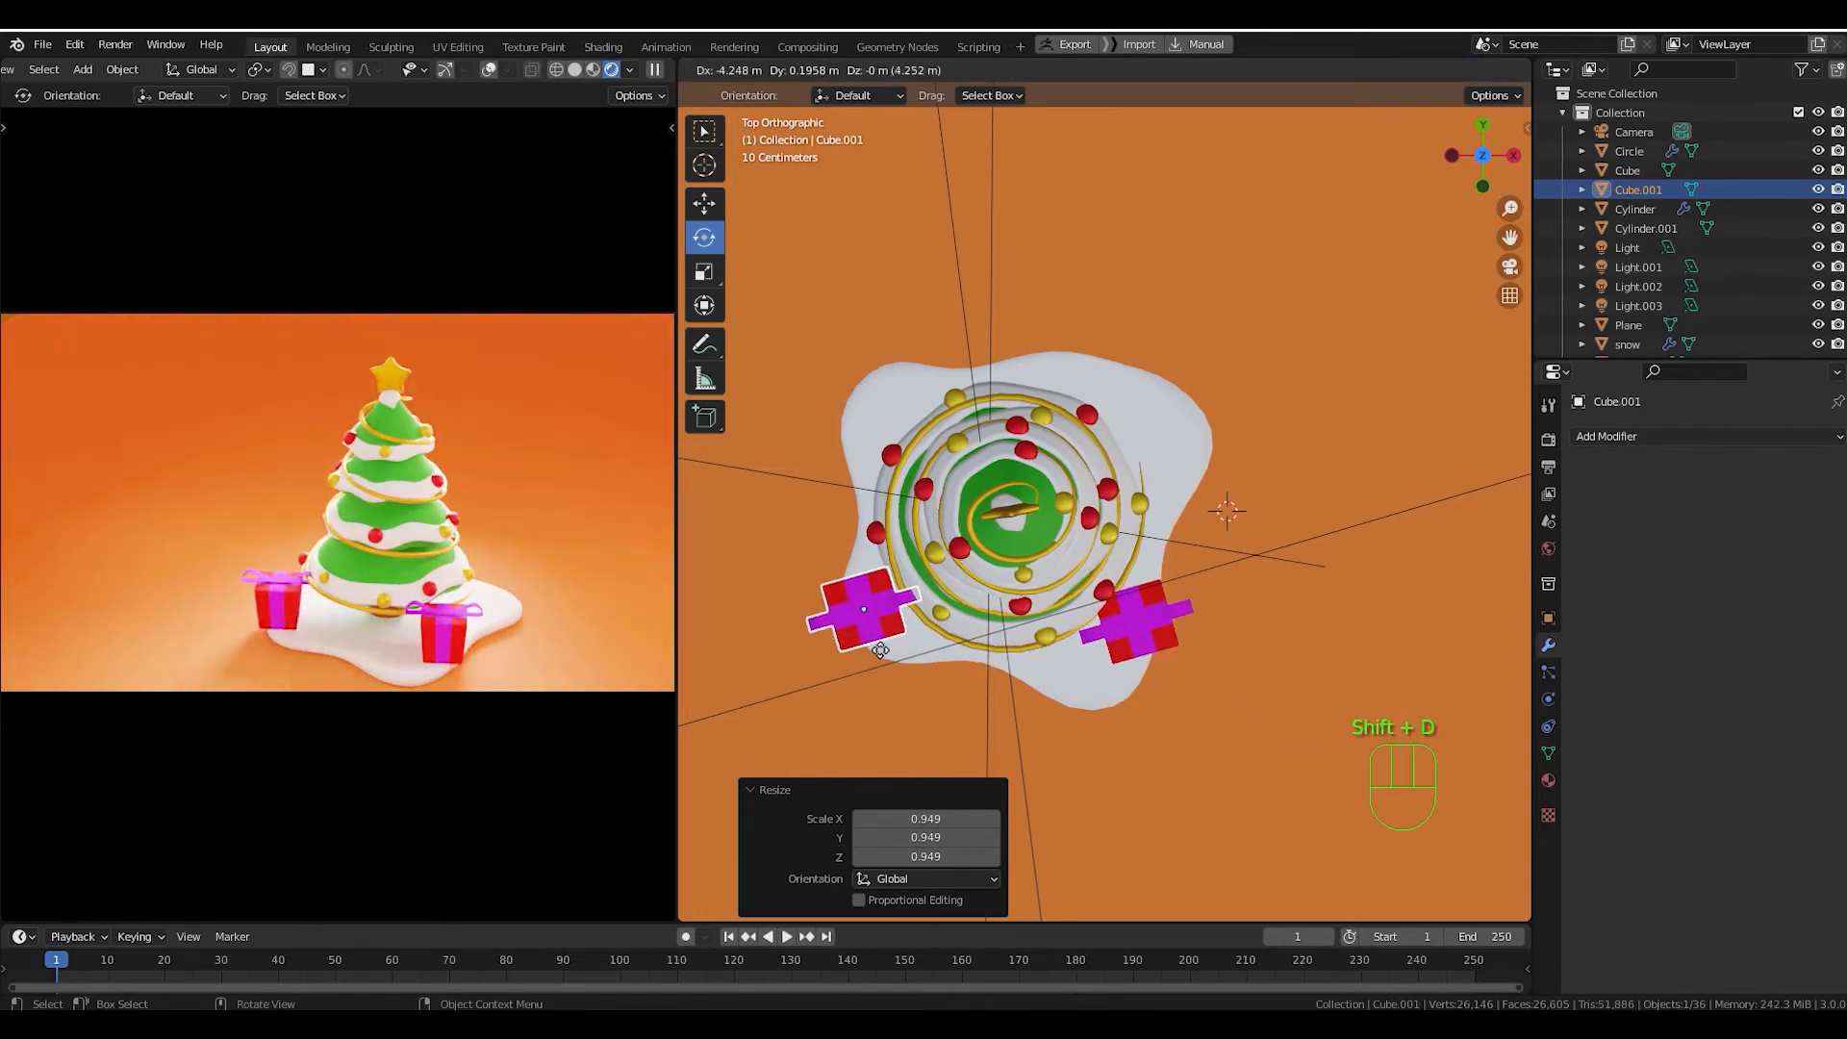
left_click(880, 650)
Rotate the duplicated gift box -46.9° about Z and scale it down slightly.
left_click_drag(916, 660, 855, 676)
key("s")
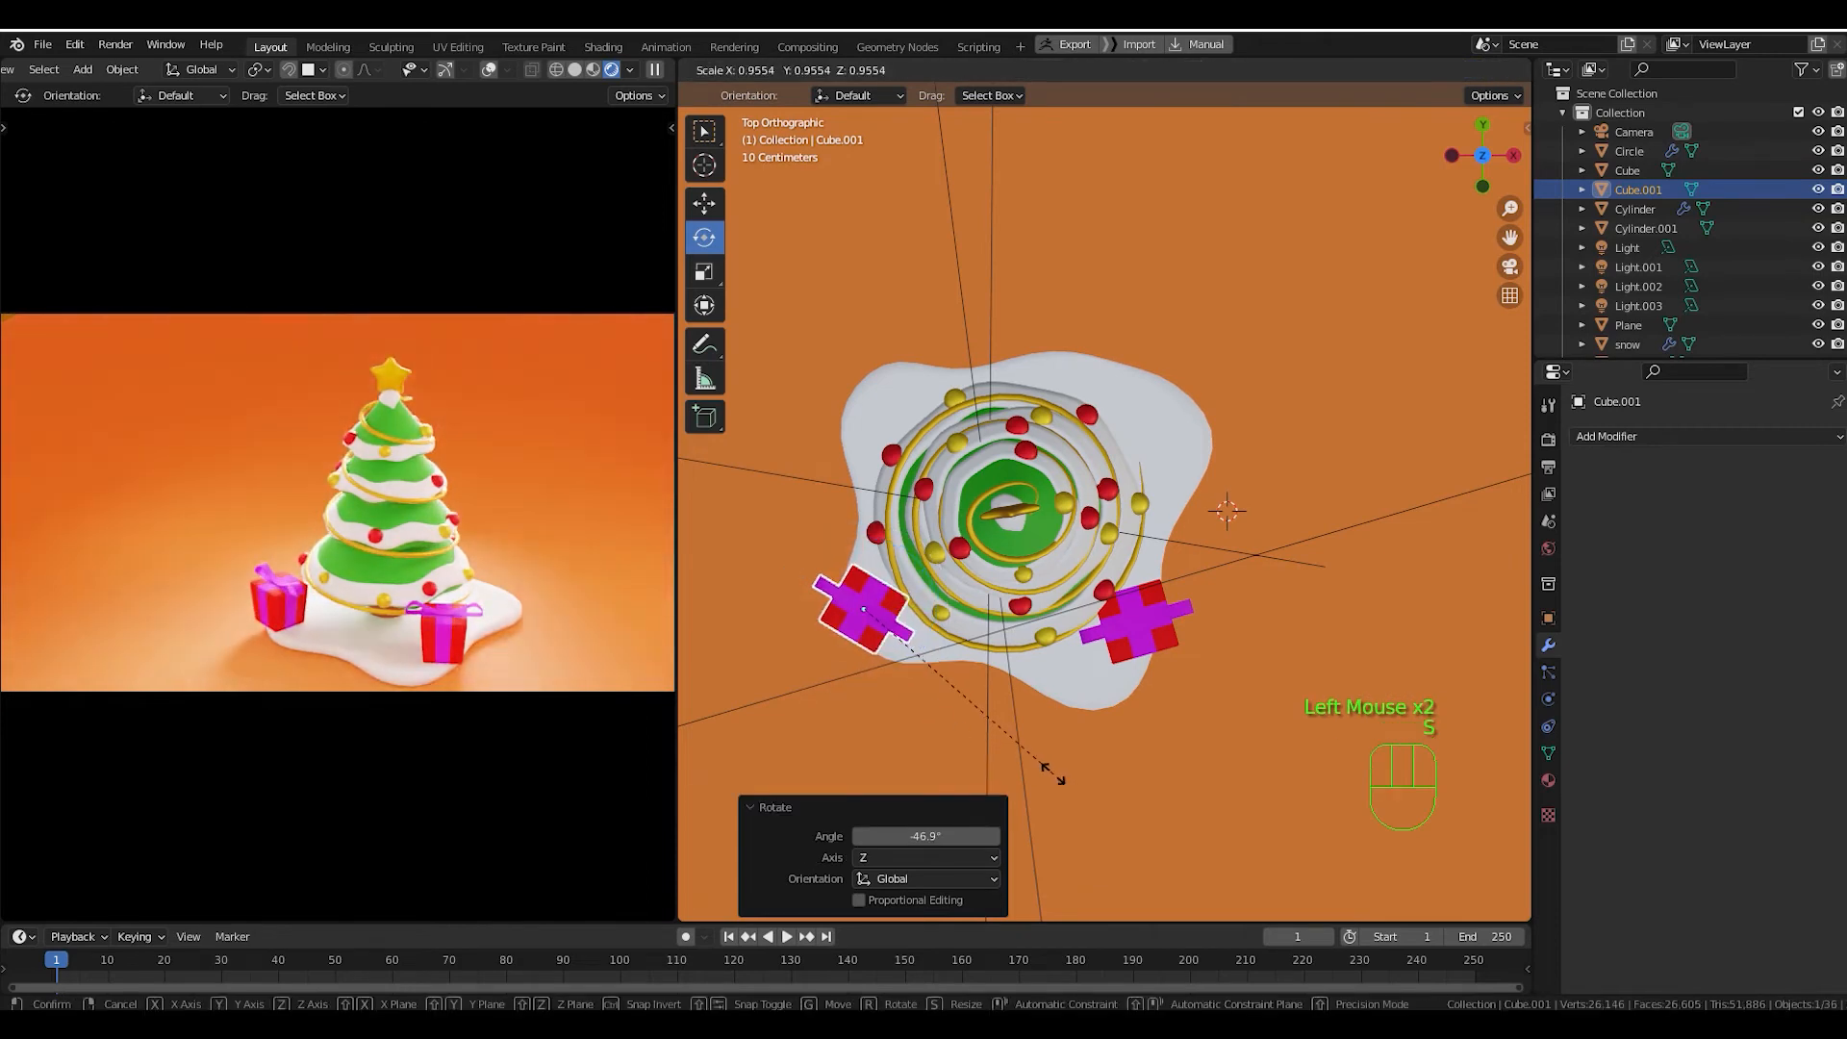
left_click(1031, 763)
Move the front gift on the positive X side 0.181 m along X, rotate it 27.9° about Z, and nudge it -0.045 m along X.
left_click(1170, 627)
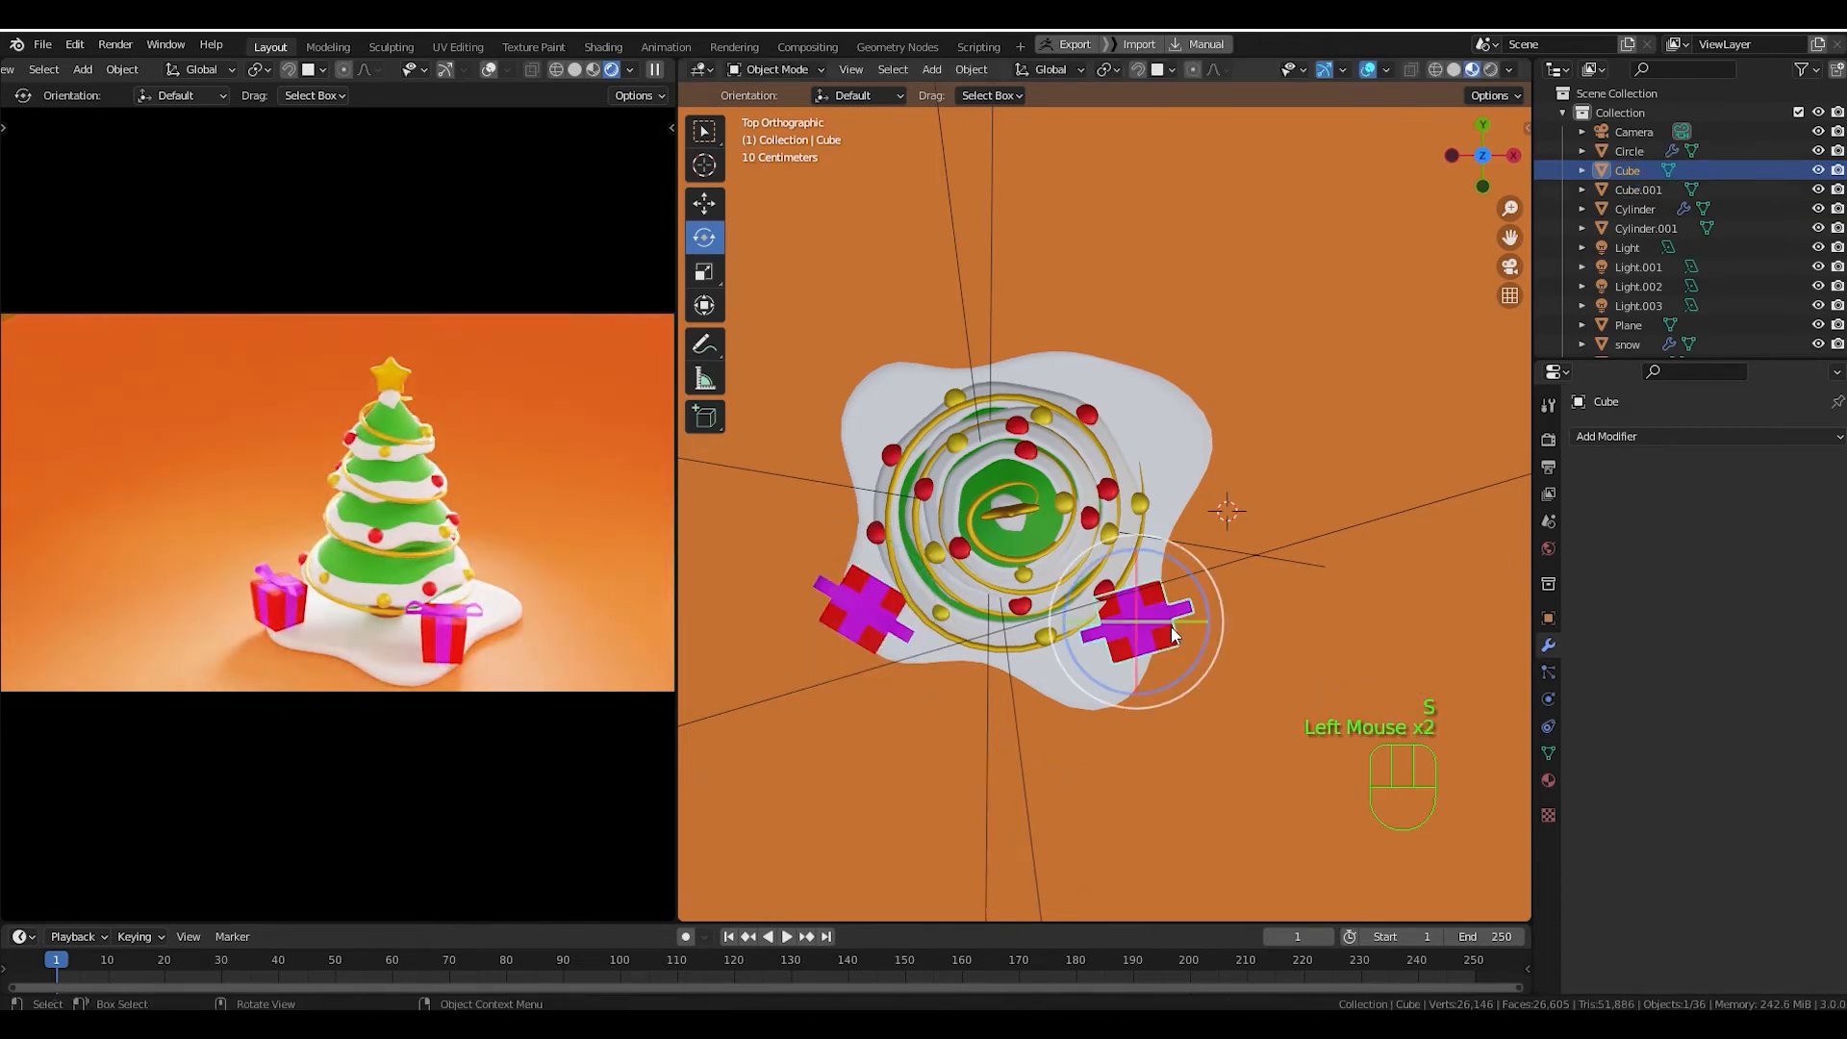
key("g")
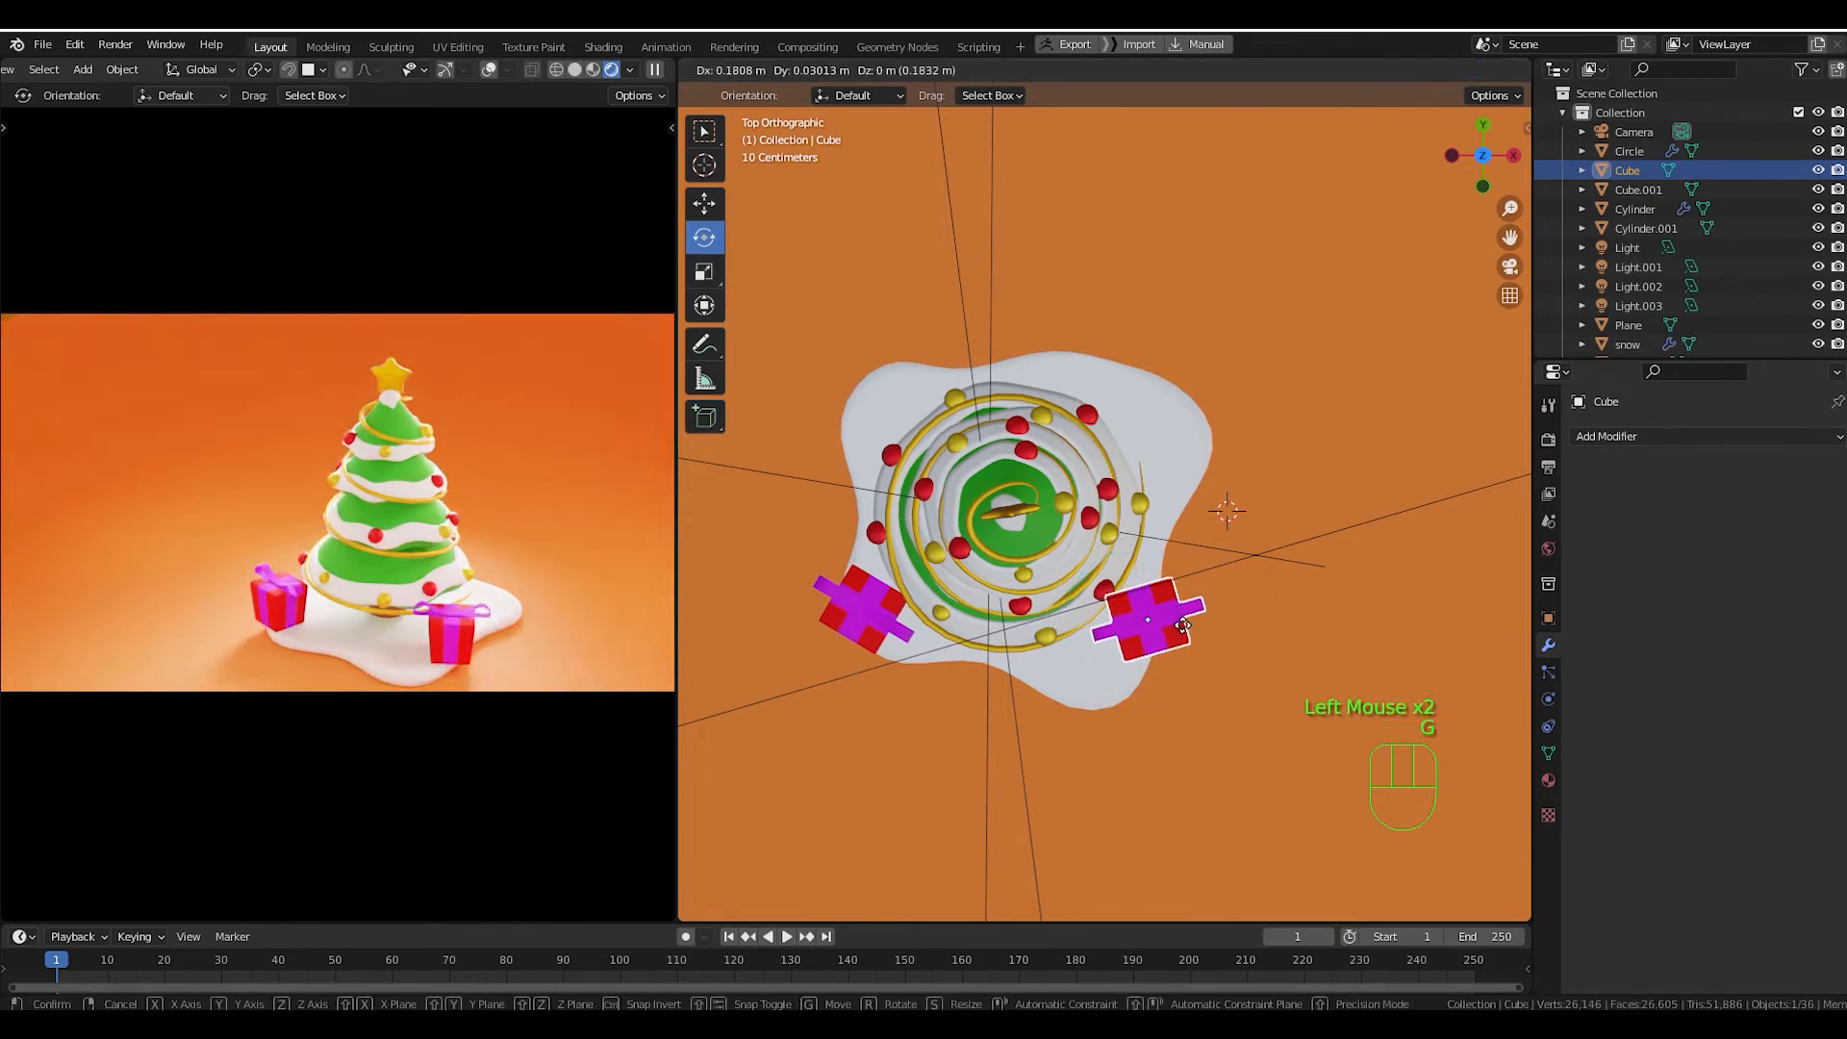
left_click(1185, 627)
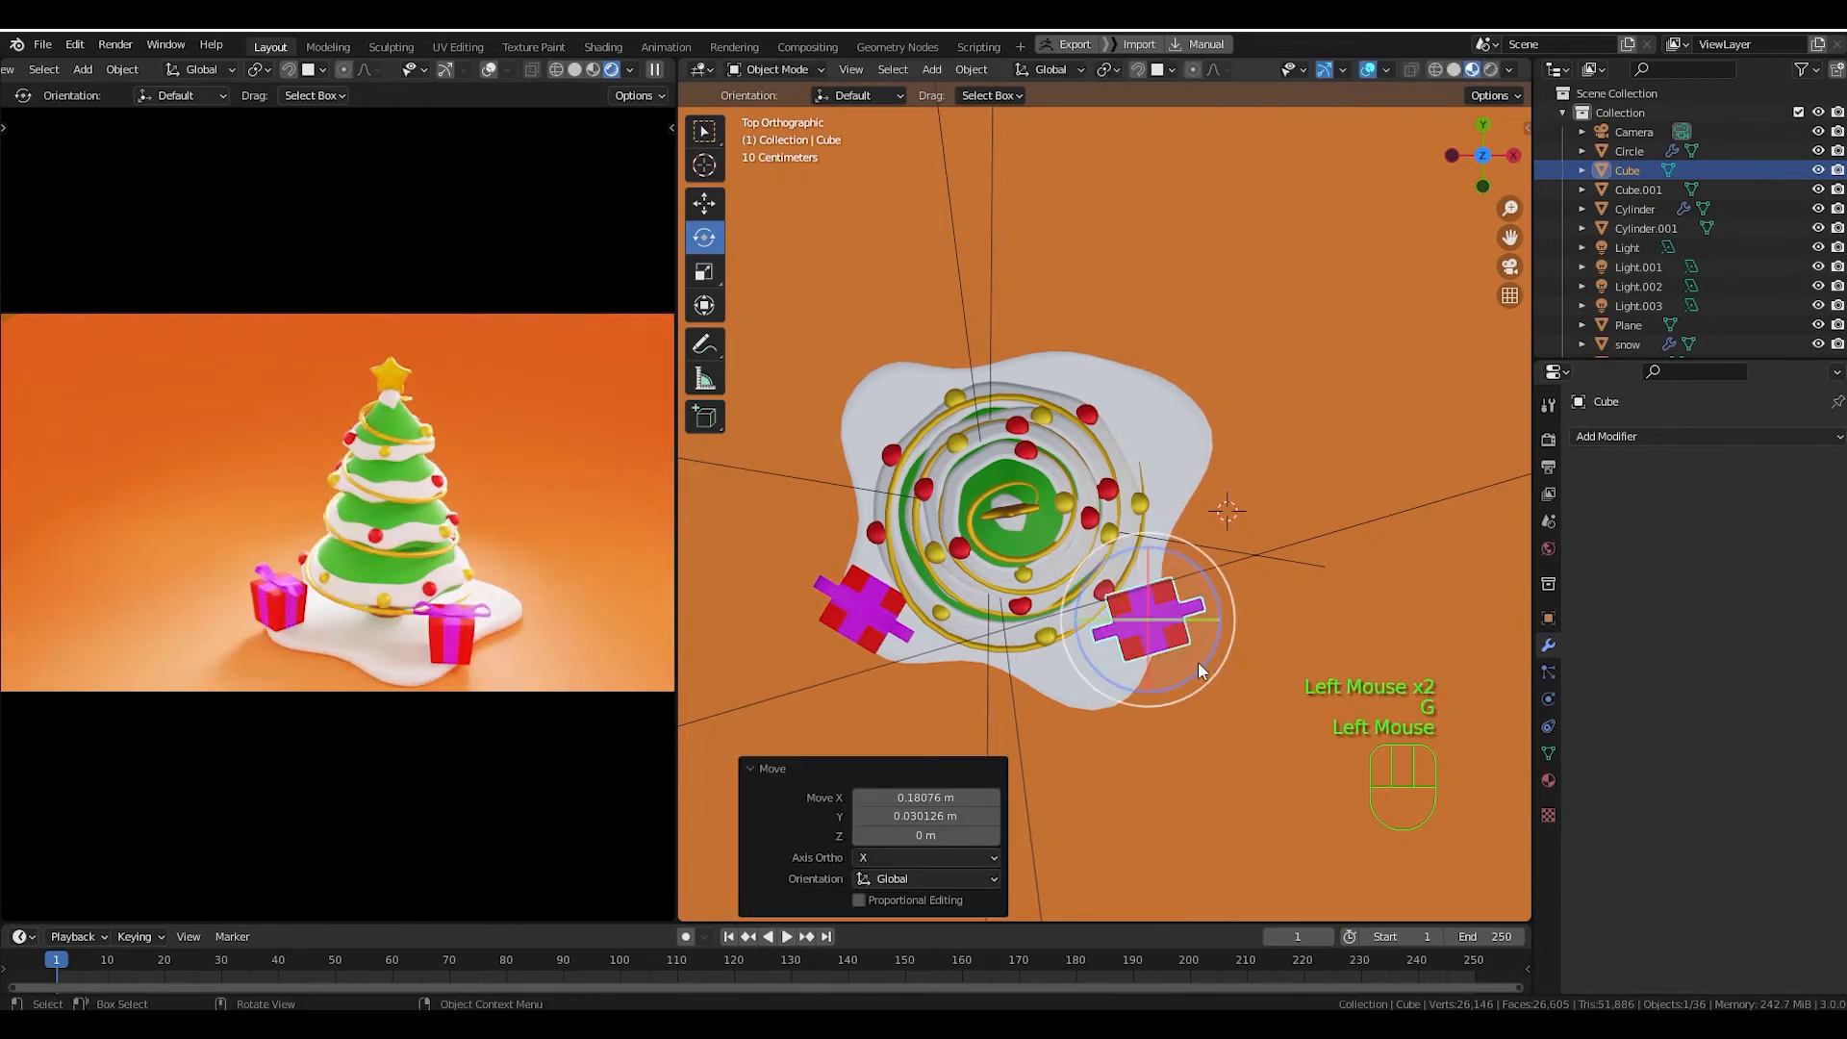
left_click_drag(1197, 662, 1213, 636)
key("ctrl+z")
key("g")
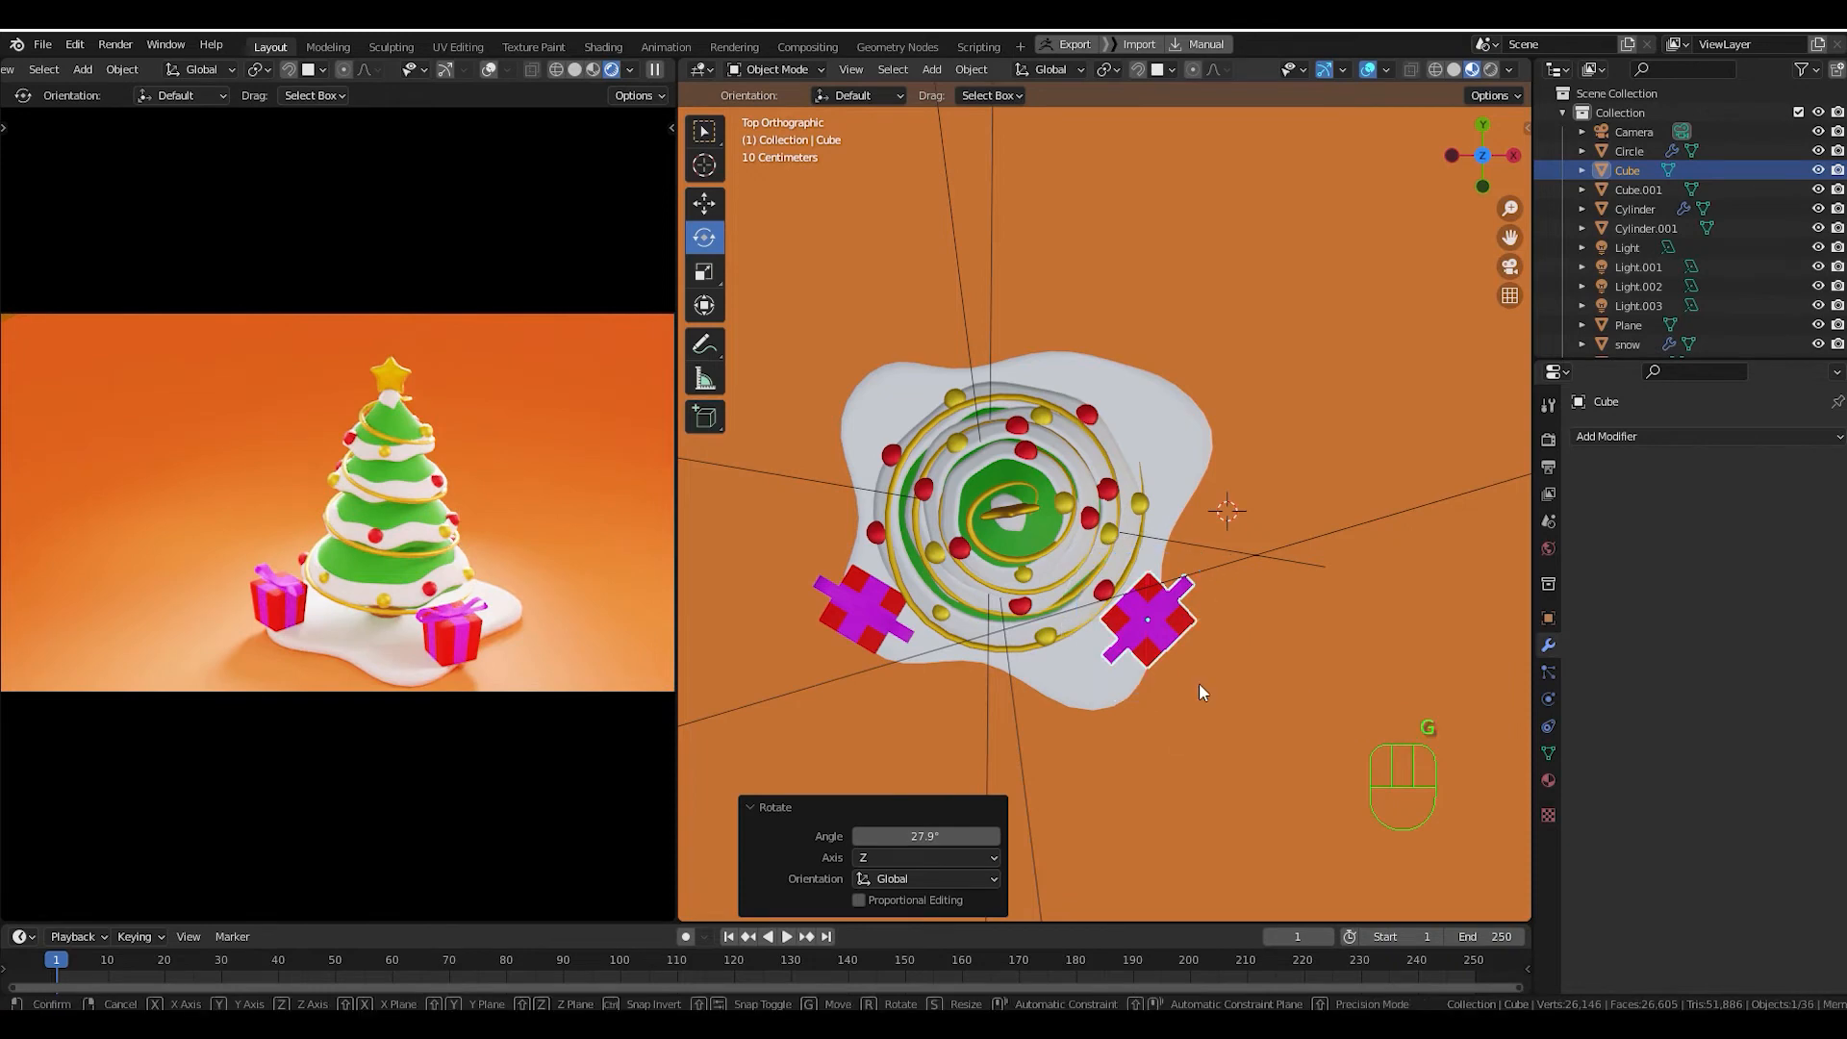
left_click(1196, 683)
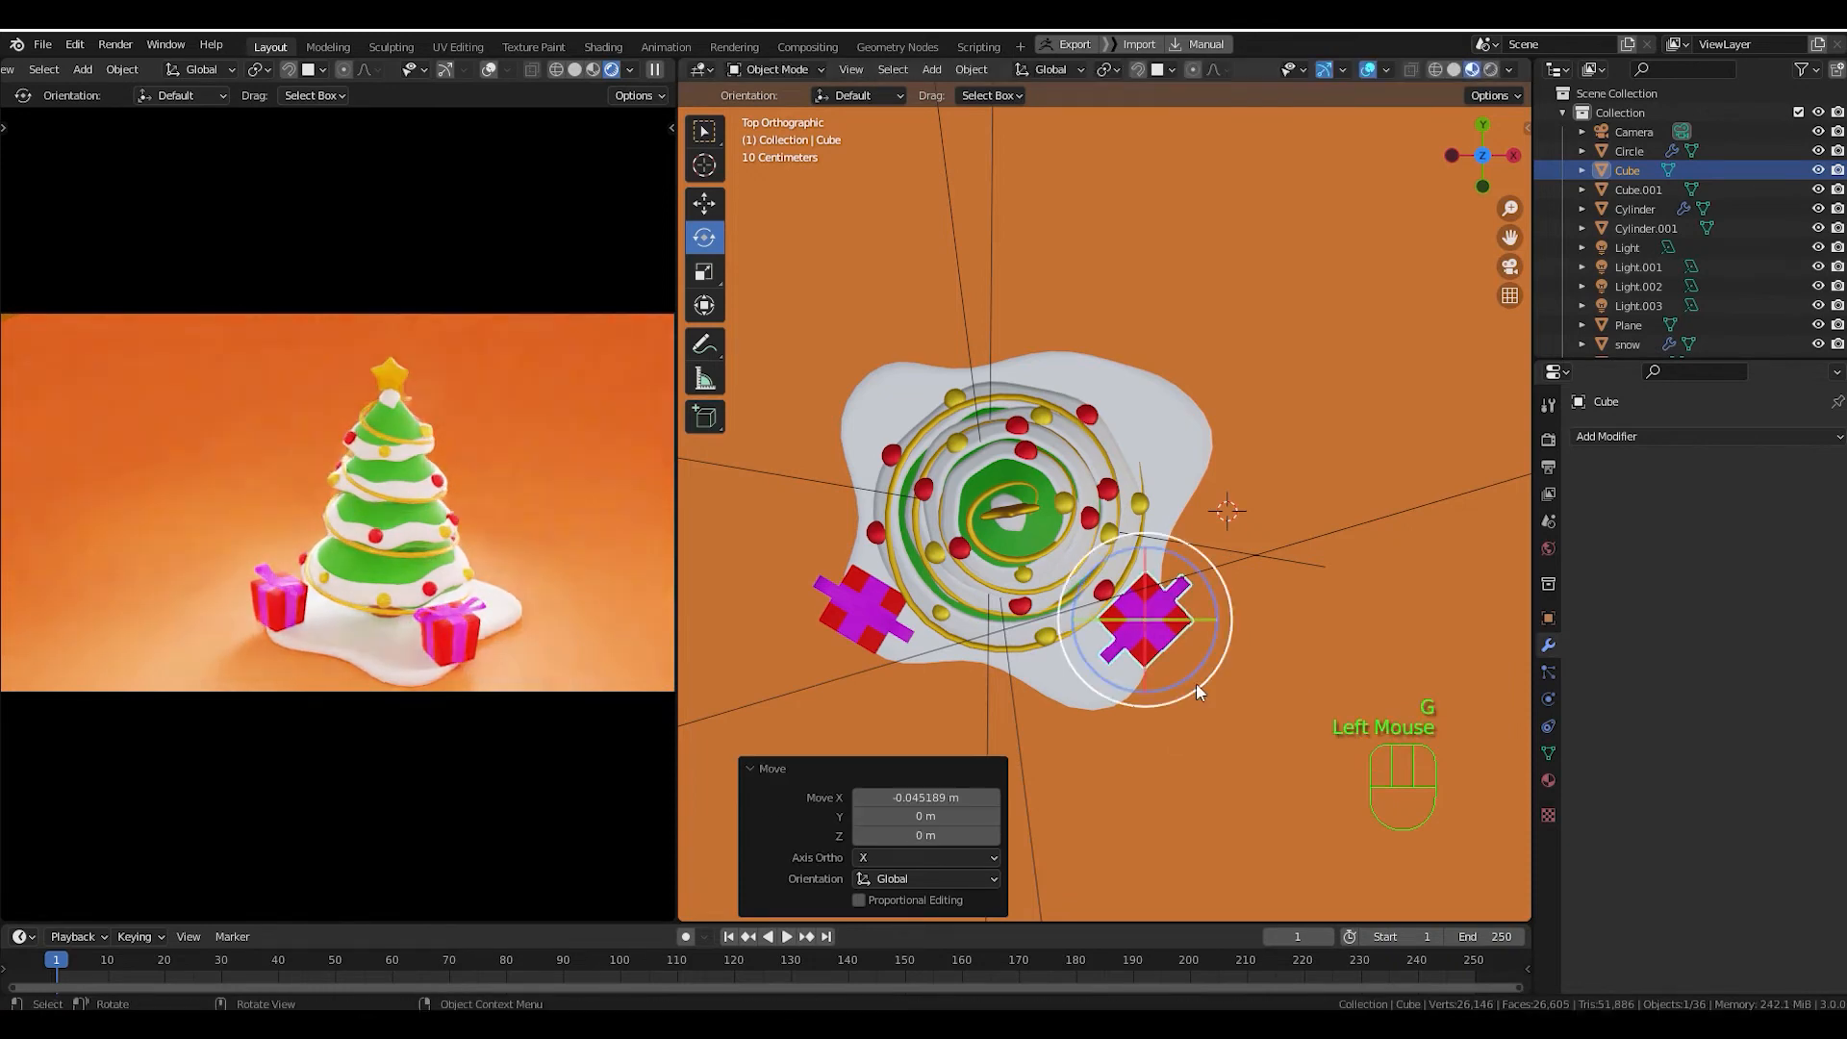
Scale up the snow base by about 1.15 so it extends further beneath the gifts.
left_click(1077, 691)
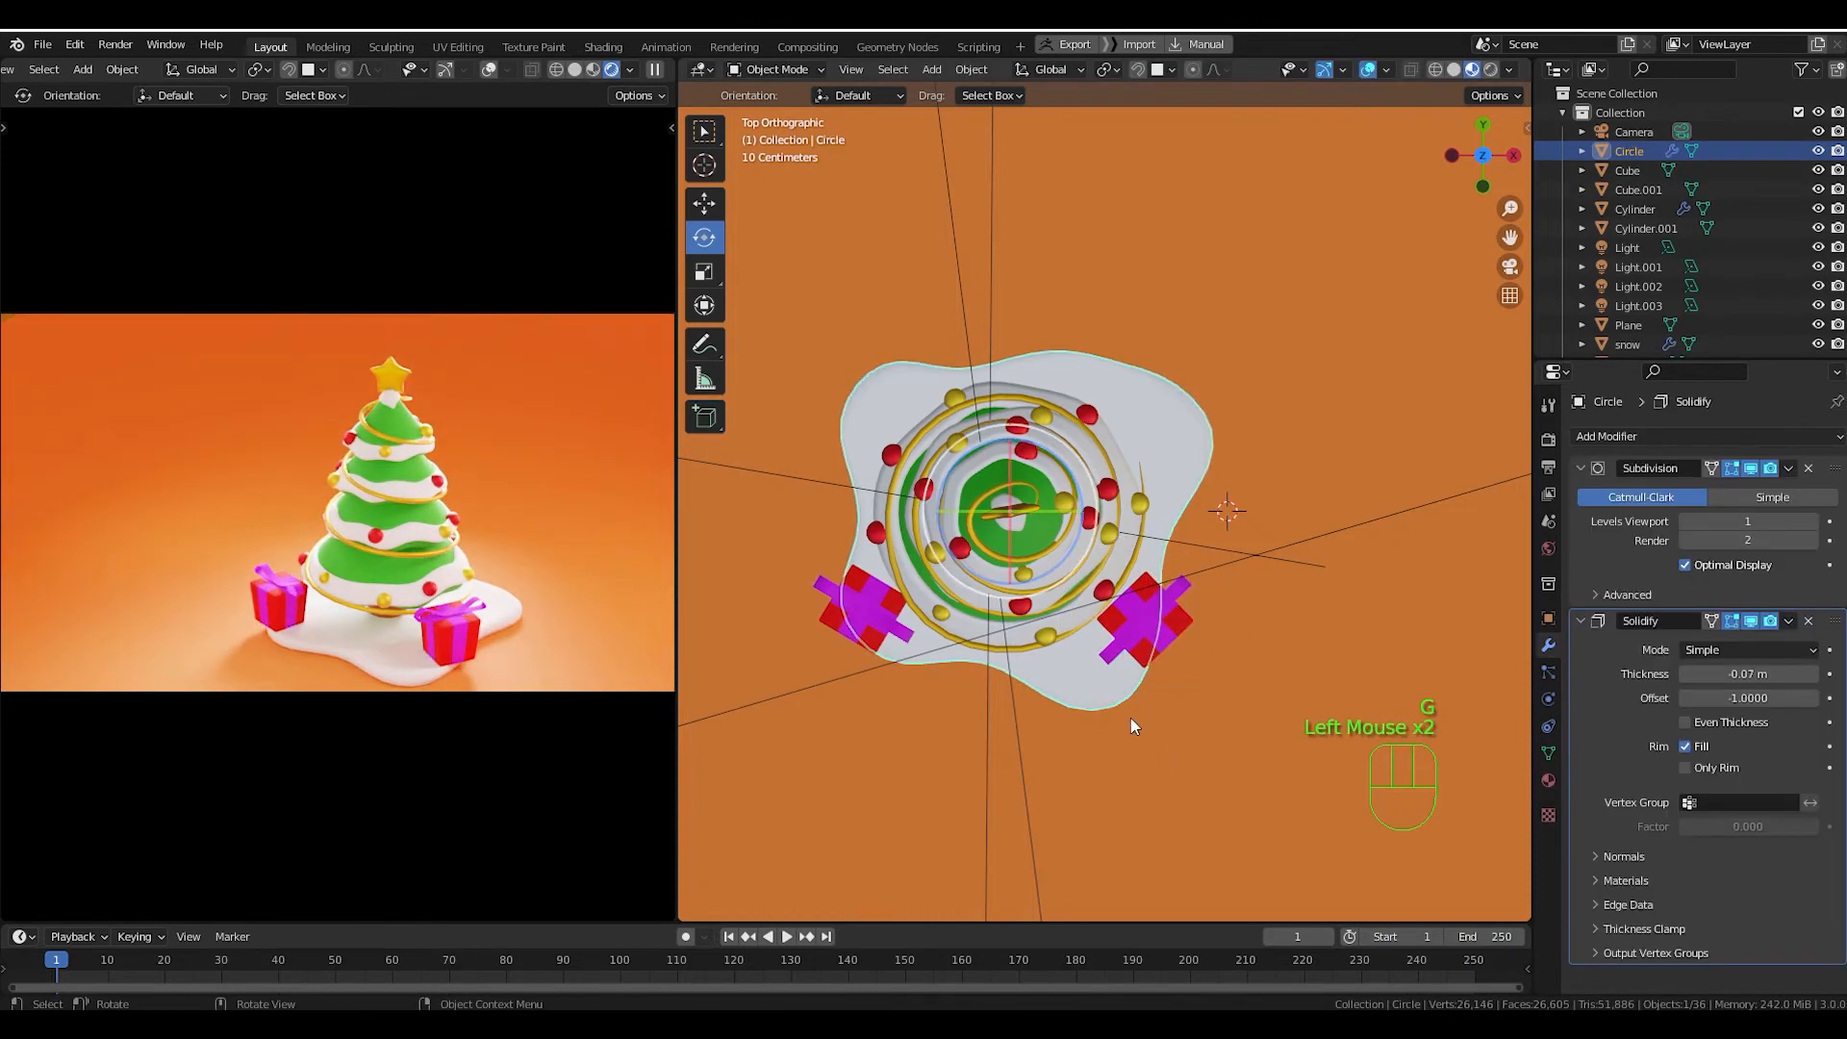
key("s")
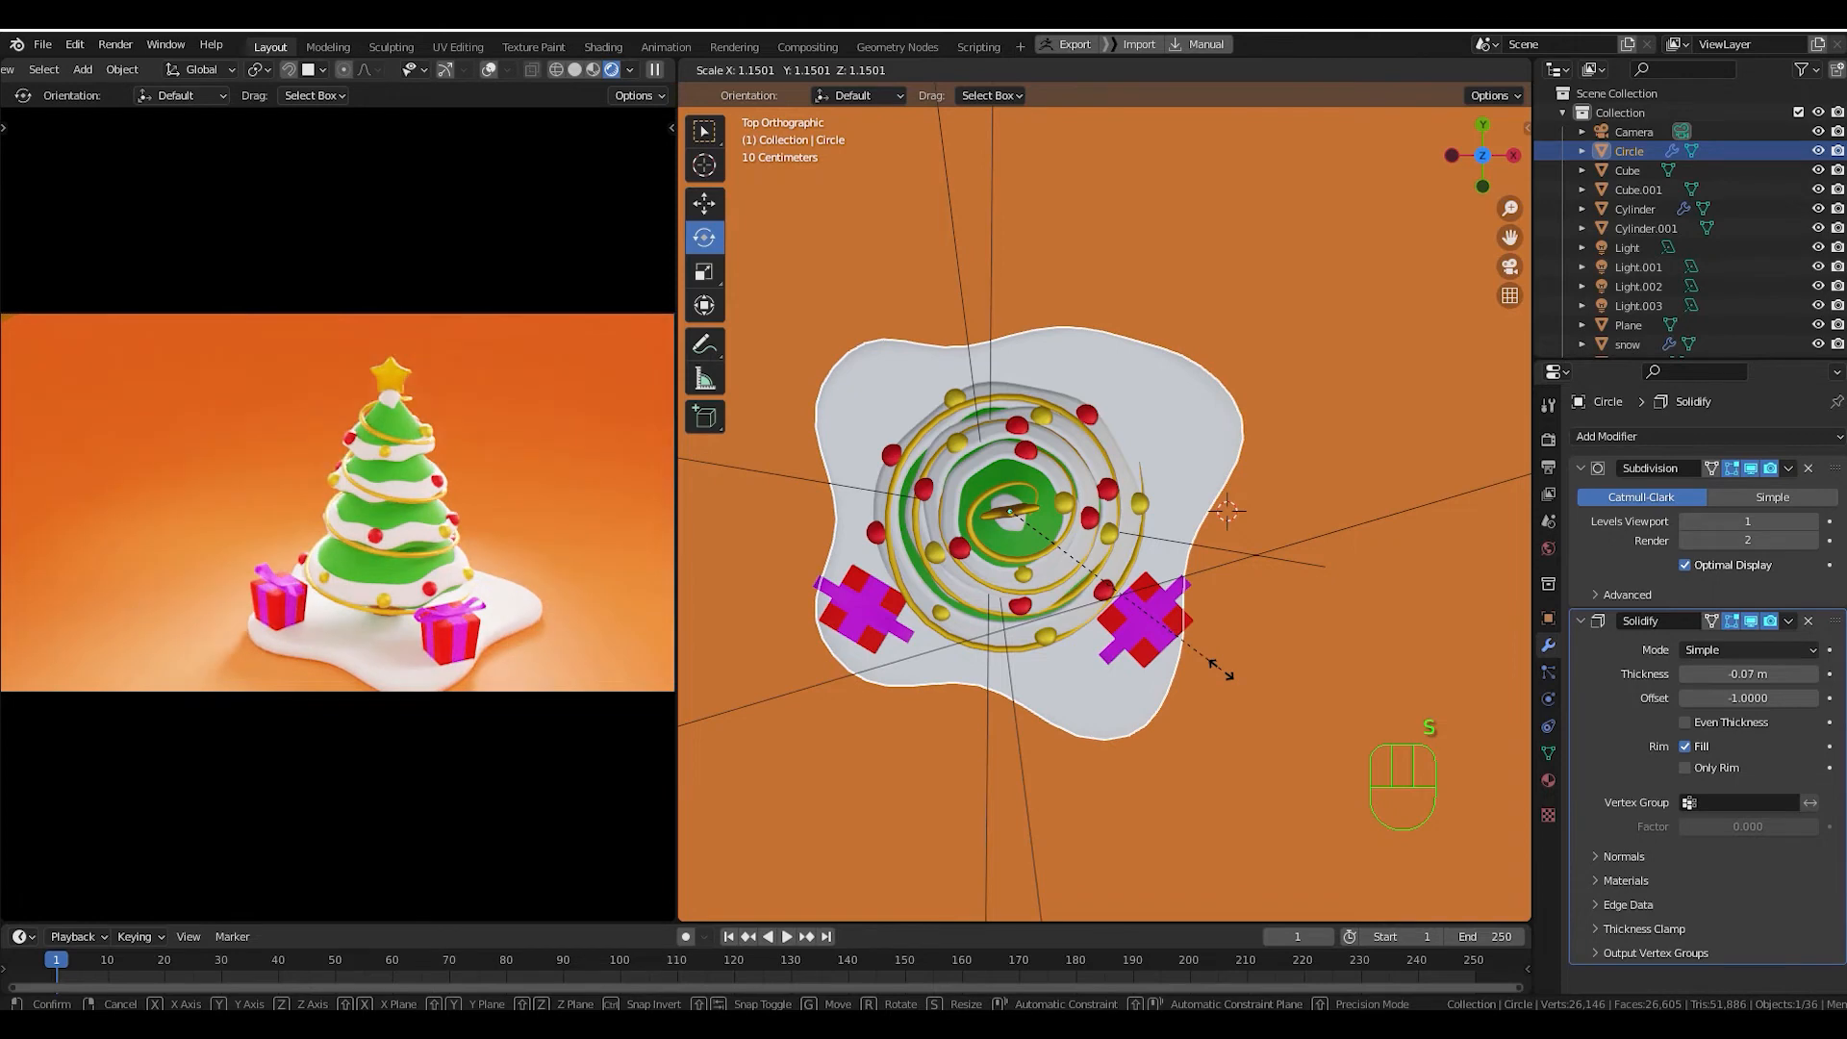
left_click(1179, 658)
Nudge the front gift on the positive X side -0.015 m along both X and Y.
left_click(1166, 646)
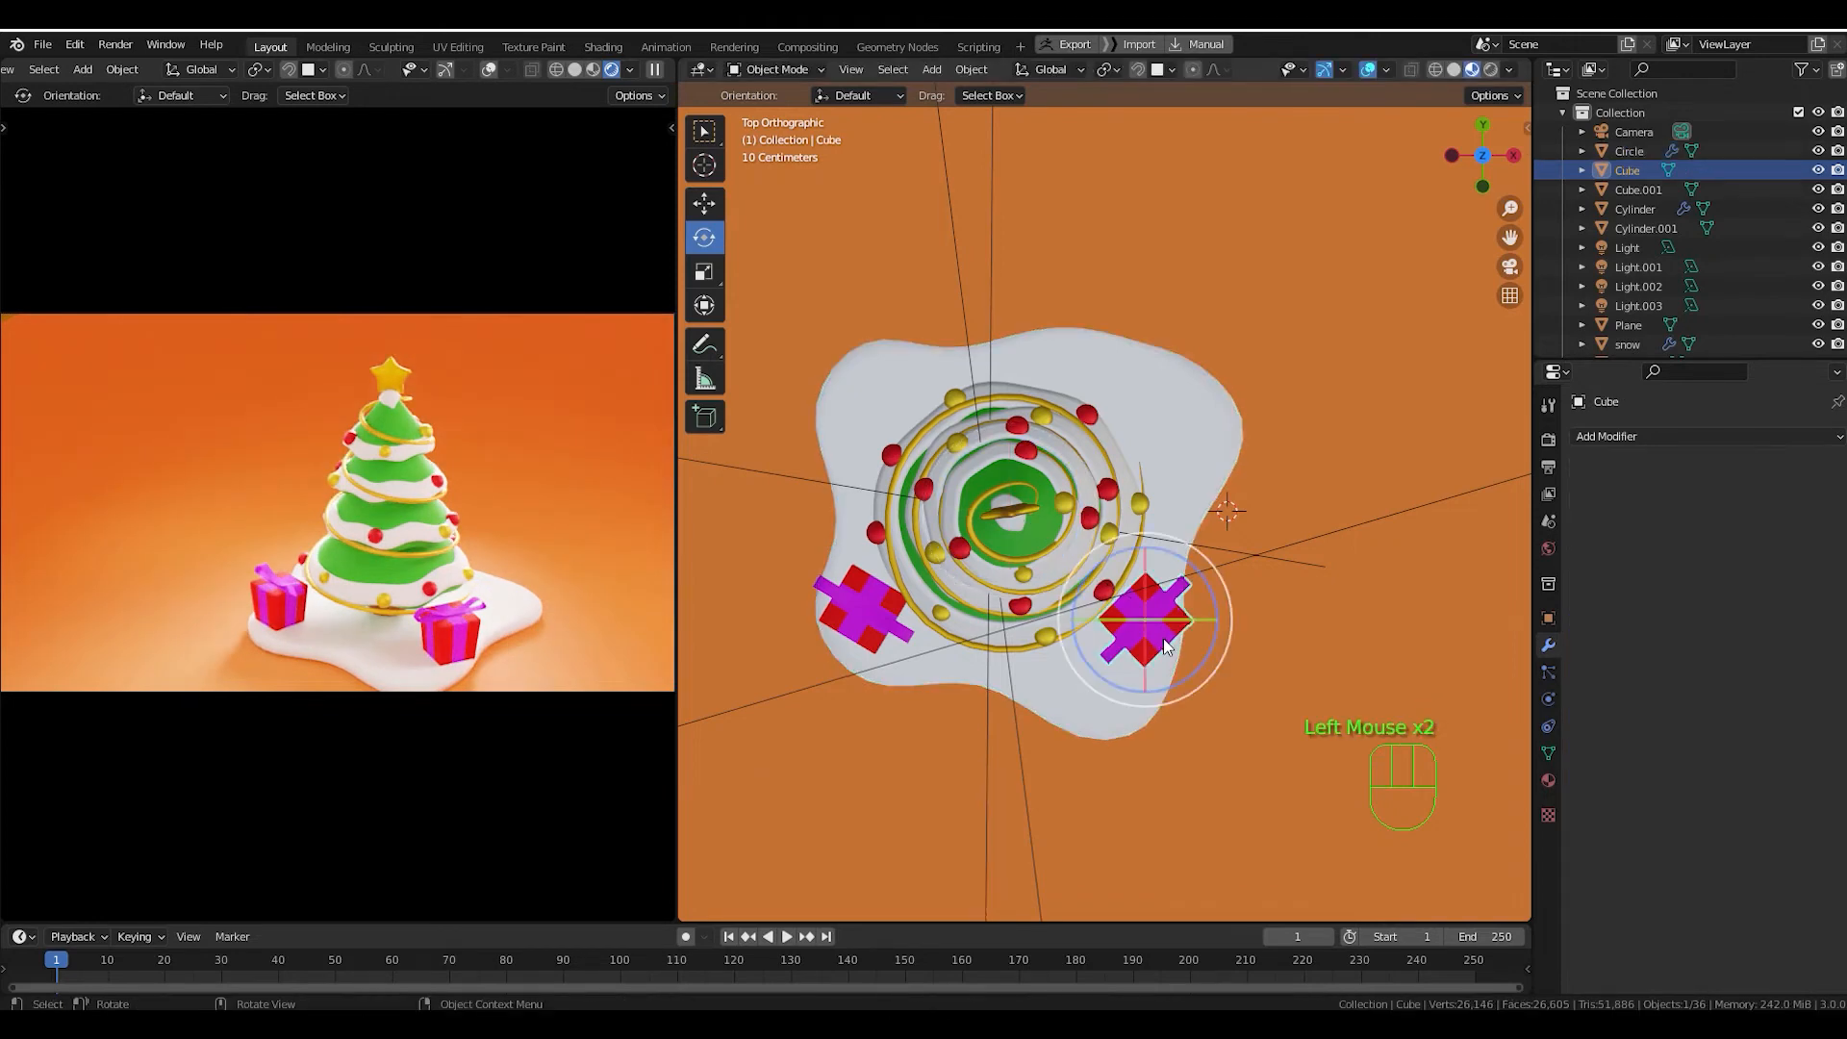
key("g")
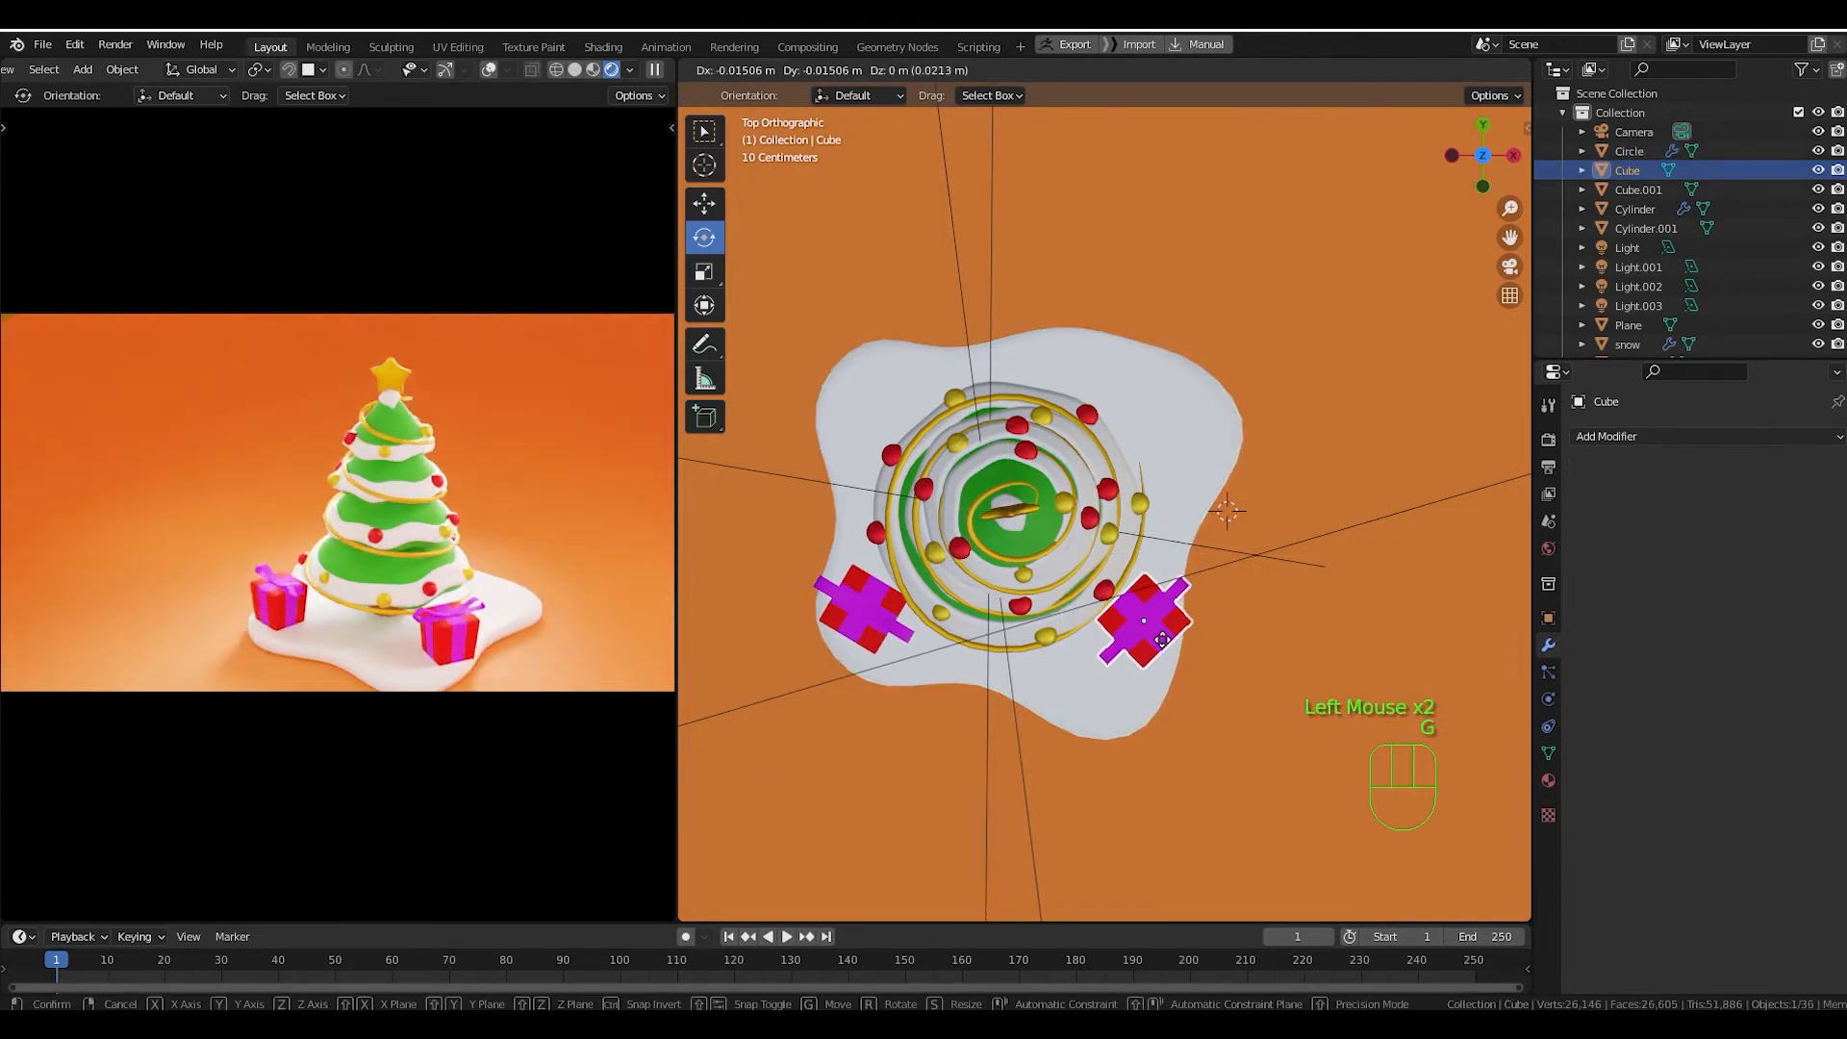
left_click(1163, 639)
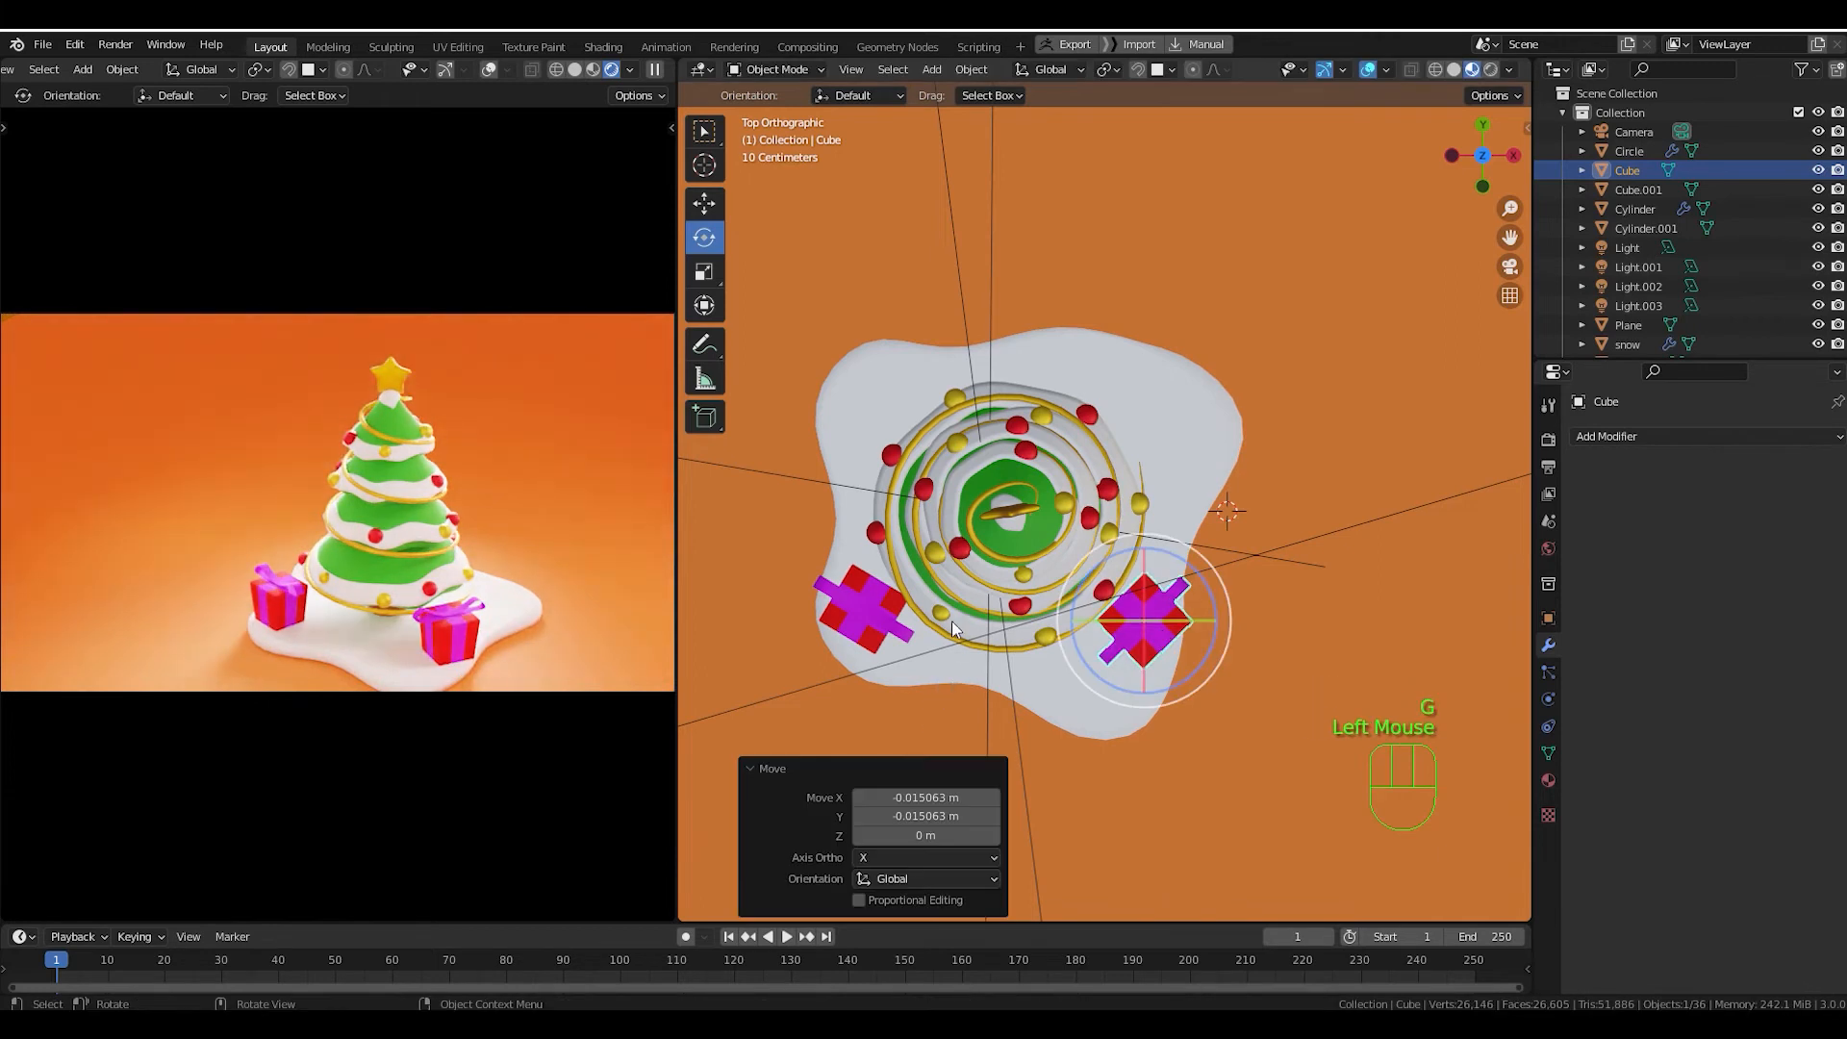
Shift the other front gift about -0.03 m along X, rotate it -15.5° about Z, and scale it 1.171.
left_click(862, 633)
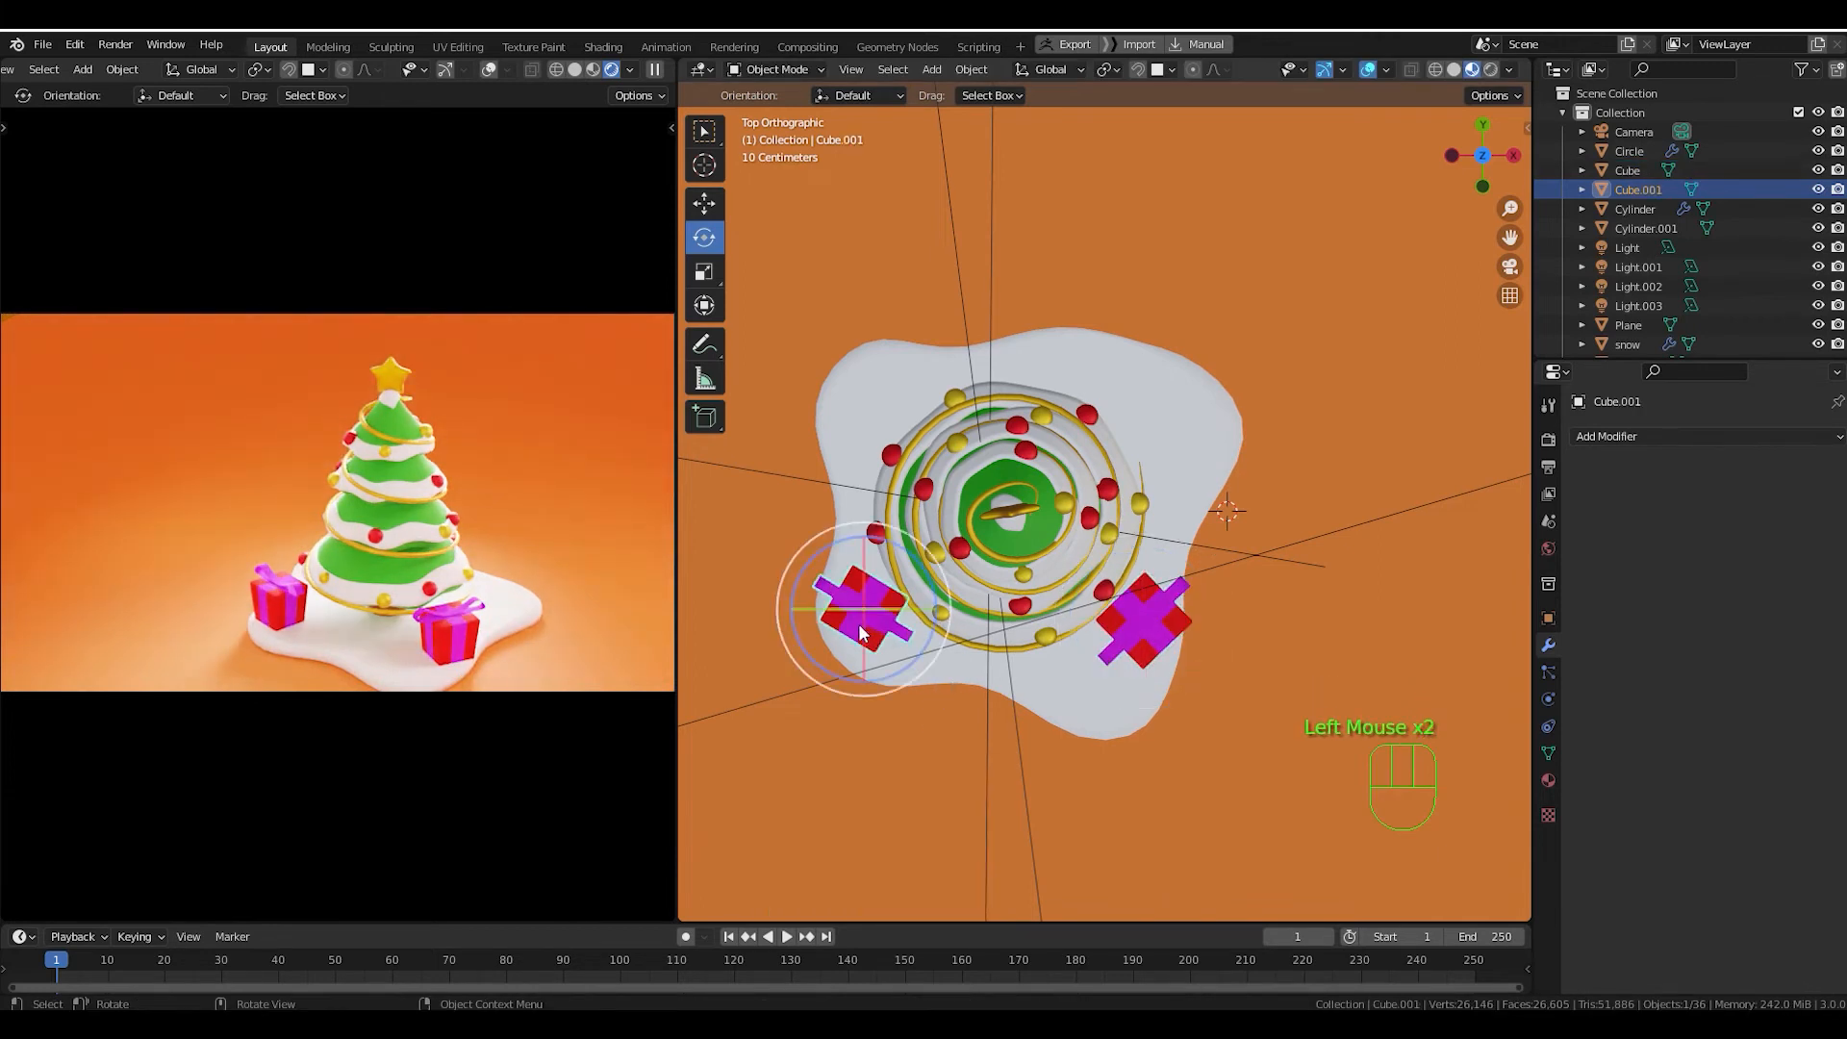
key("g")
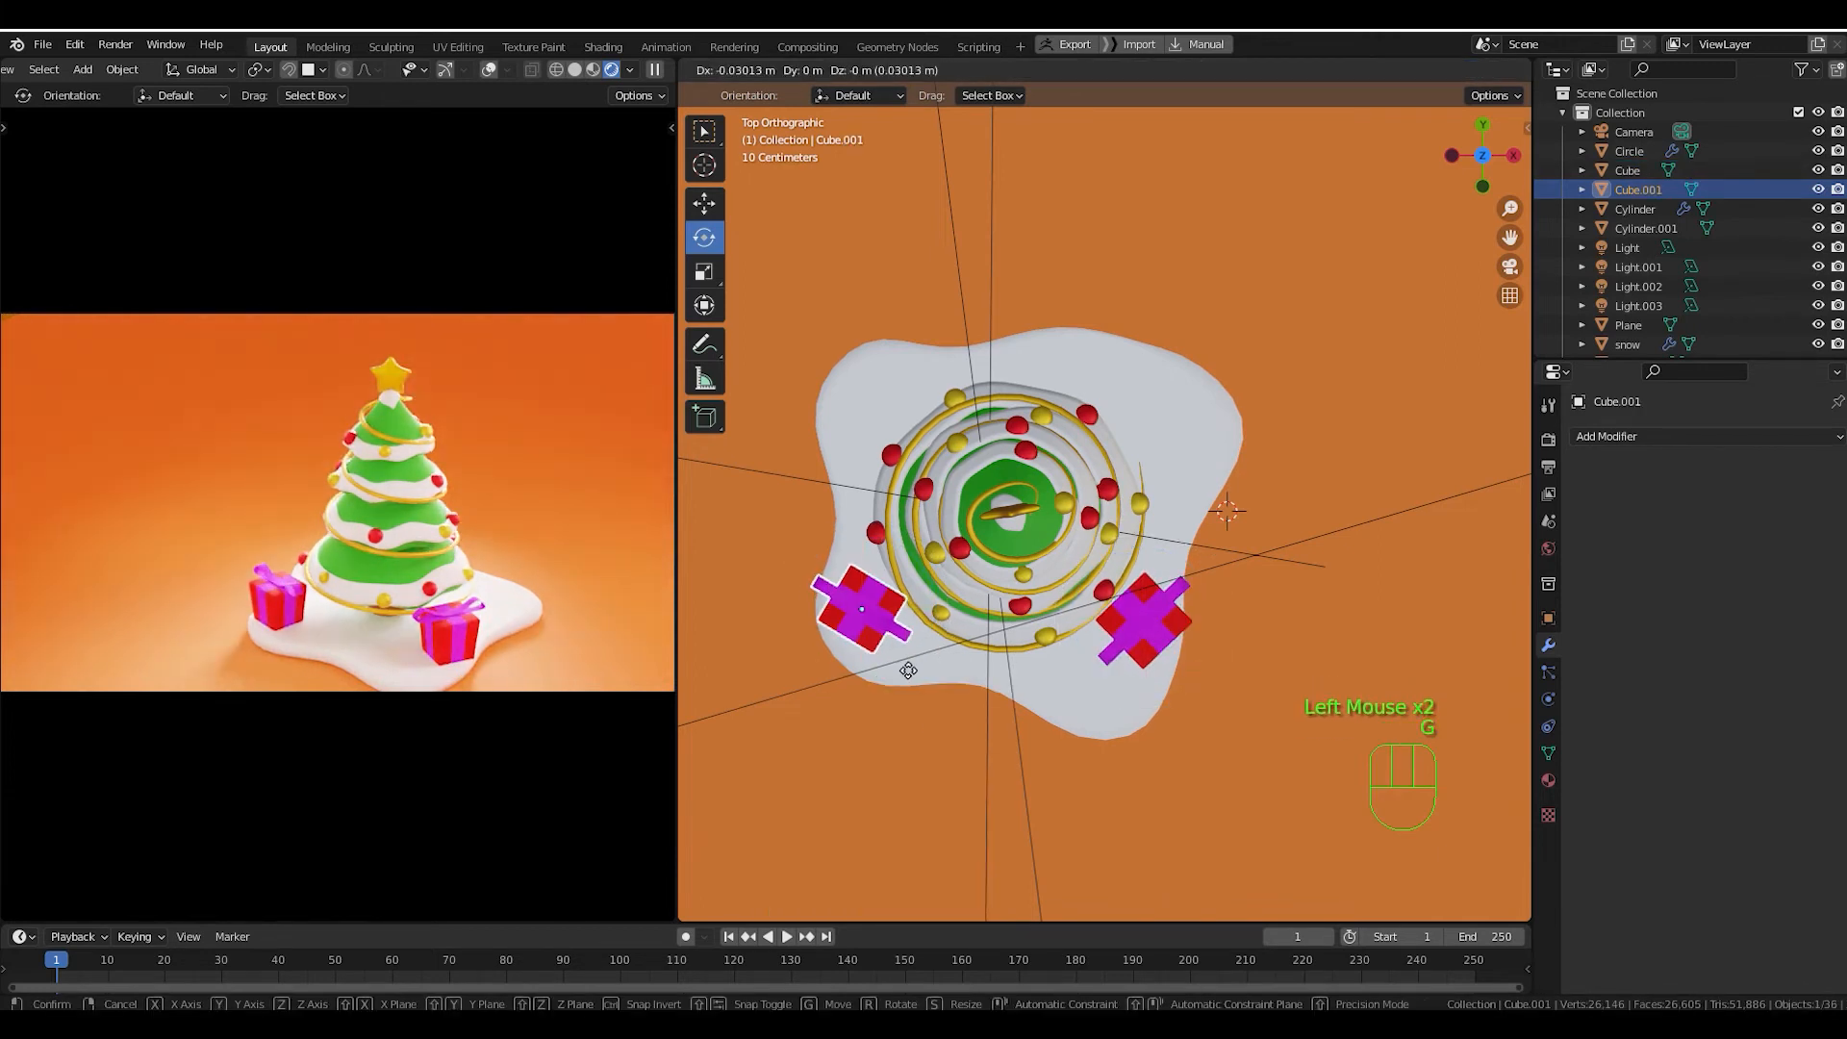
left_click(908, 672)
mouse_move(915, 670)
left_mouse_down()
mouse_move(933, 606)
mouse_move(891, 653)
left_mouse_up()
middle_click_drag(962, 717, 967, 666)
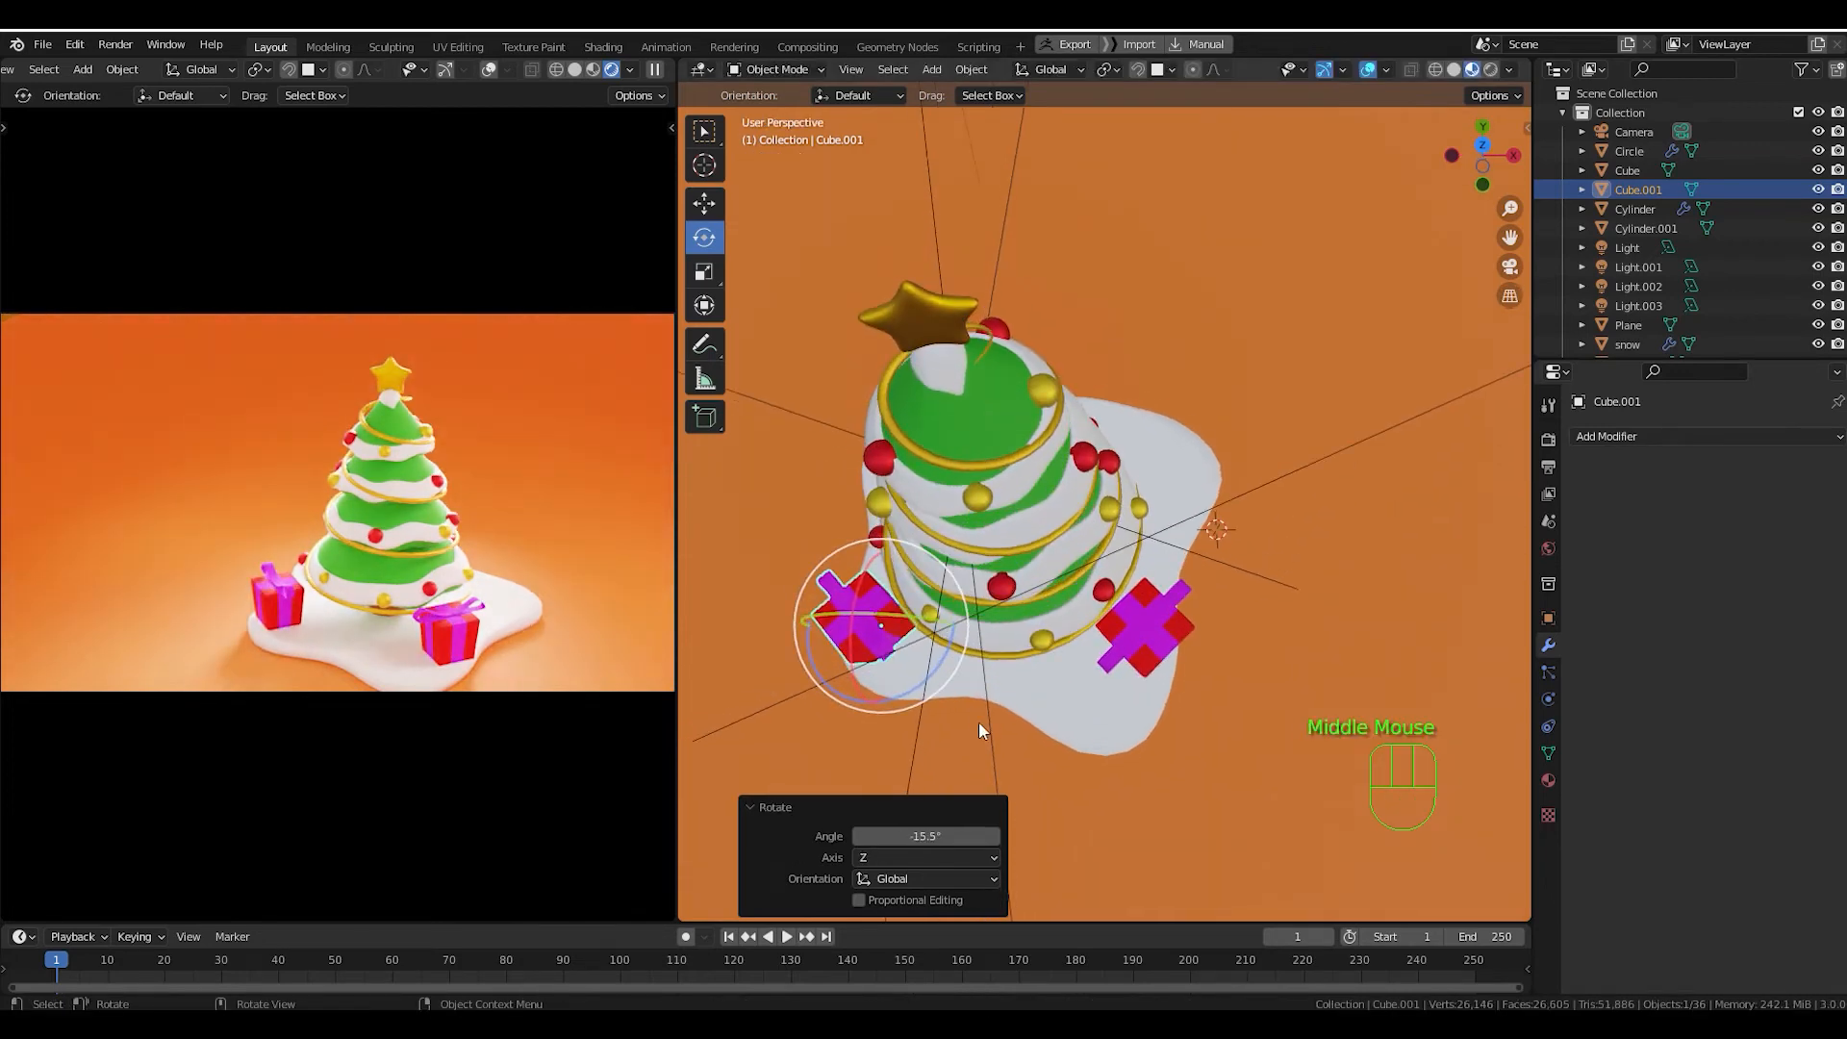
key("s")
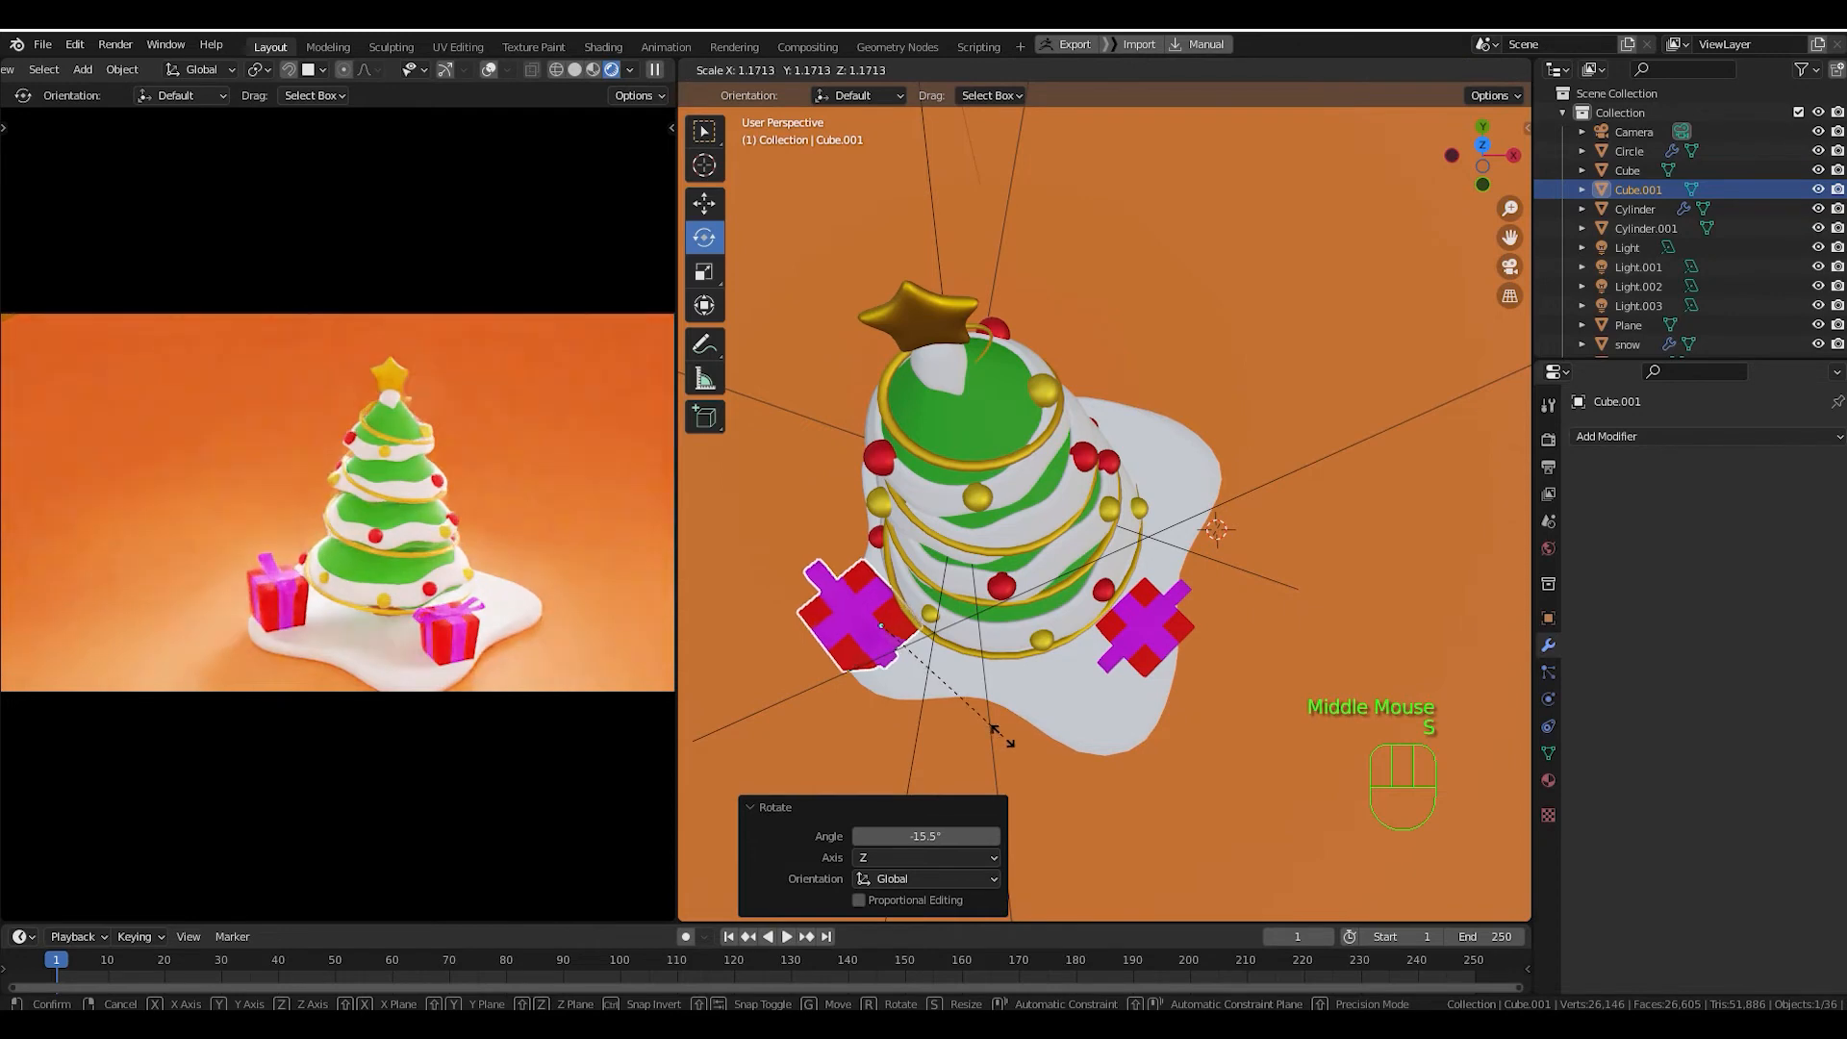
left_click(1002, 735)
In the top view, duplicate that gift to the opposite back corner of the snow, rotate the copy 132° about Z, and scale it 1.138.
key("KP_7")
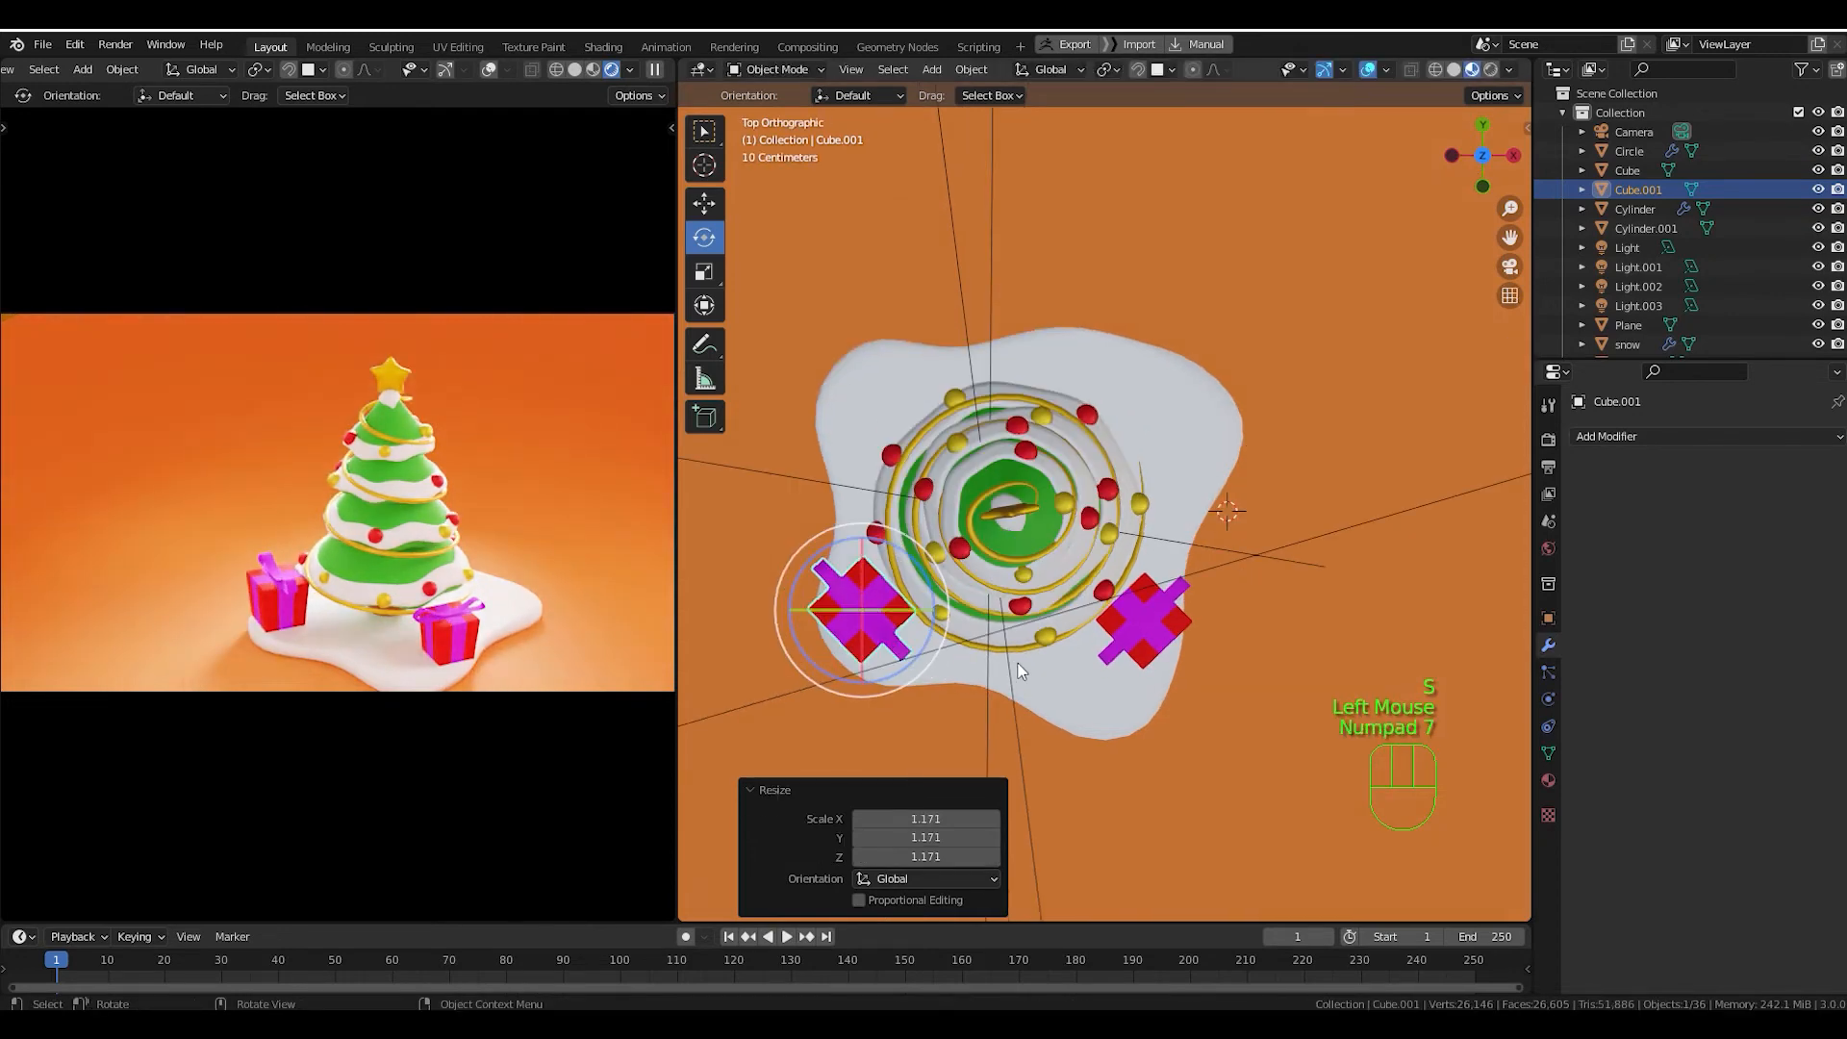
key("shift+d")
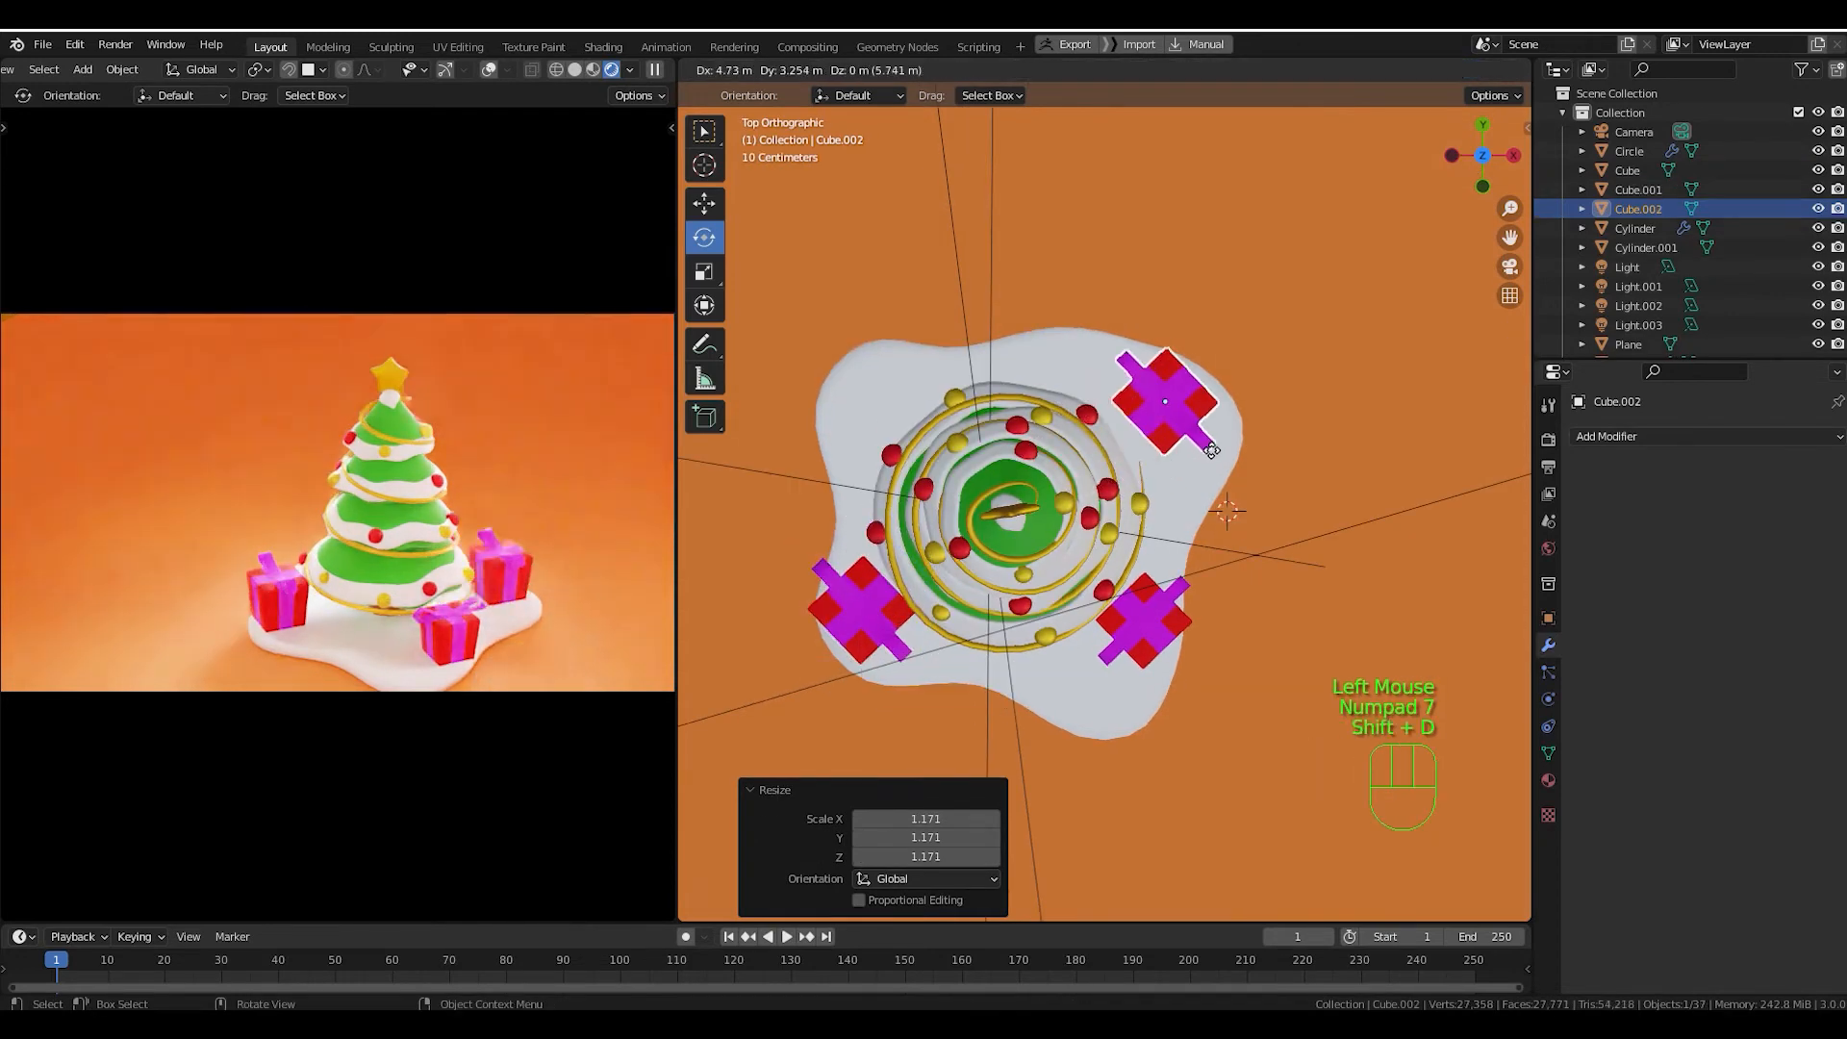
left_click(1209, 460)
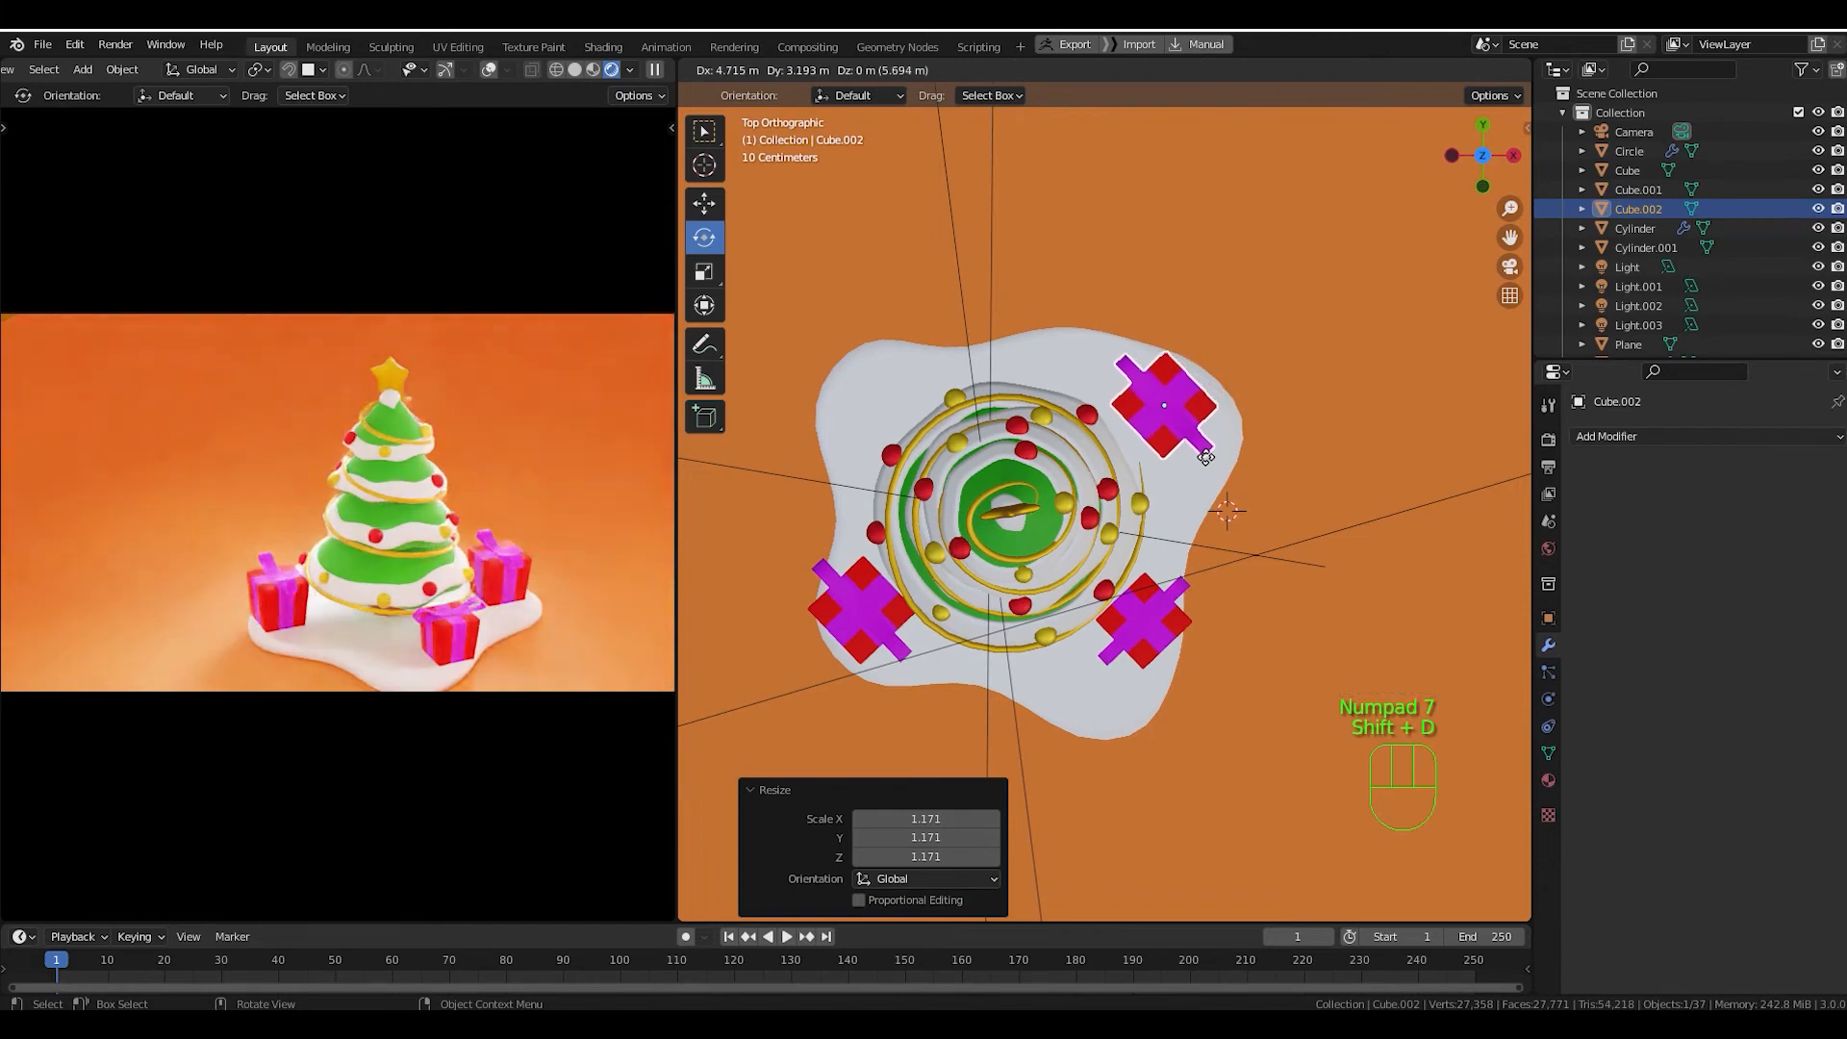
left_click_drag(1209, 460, 1122, 320)
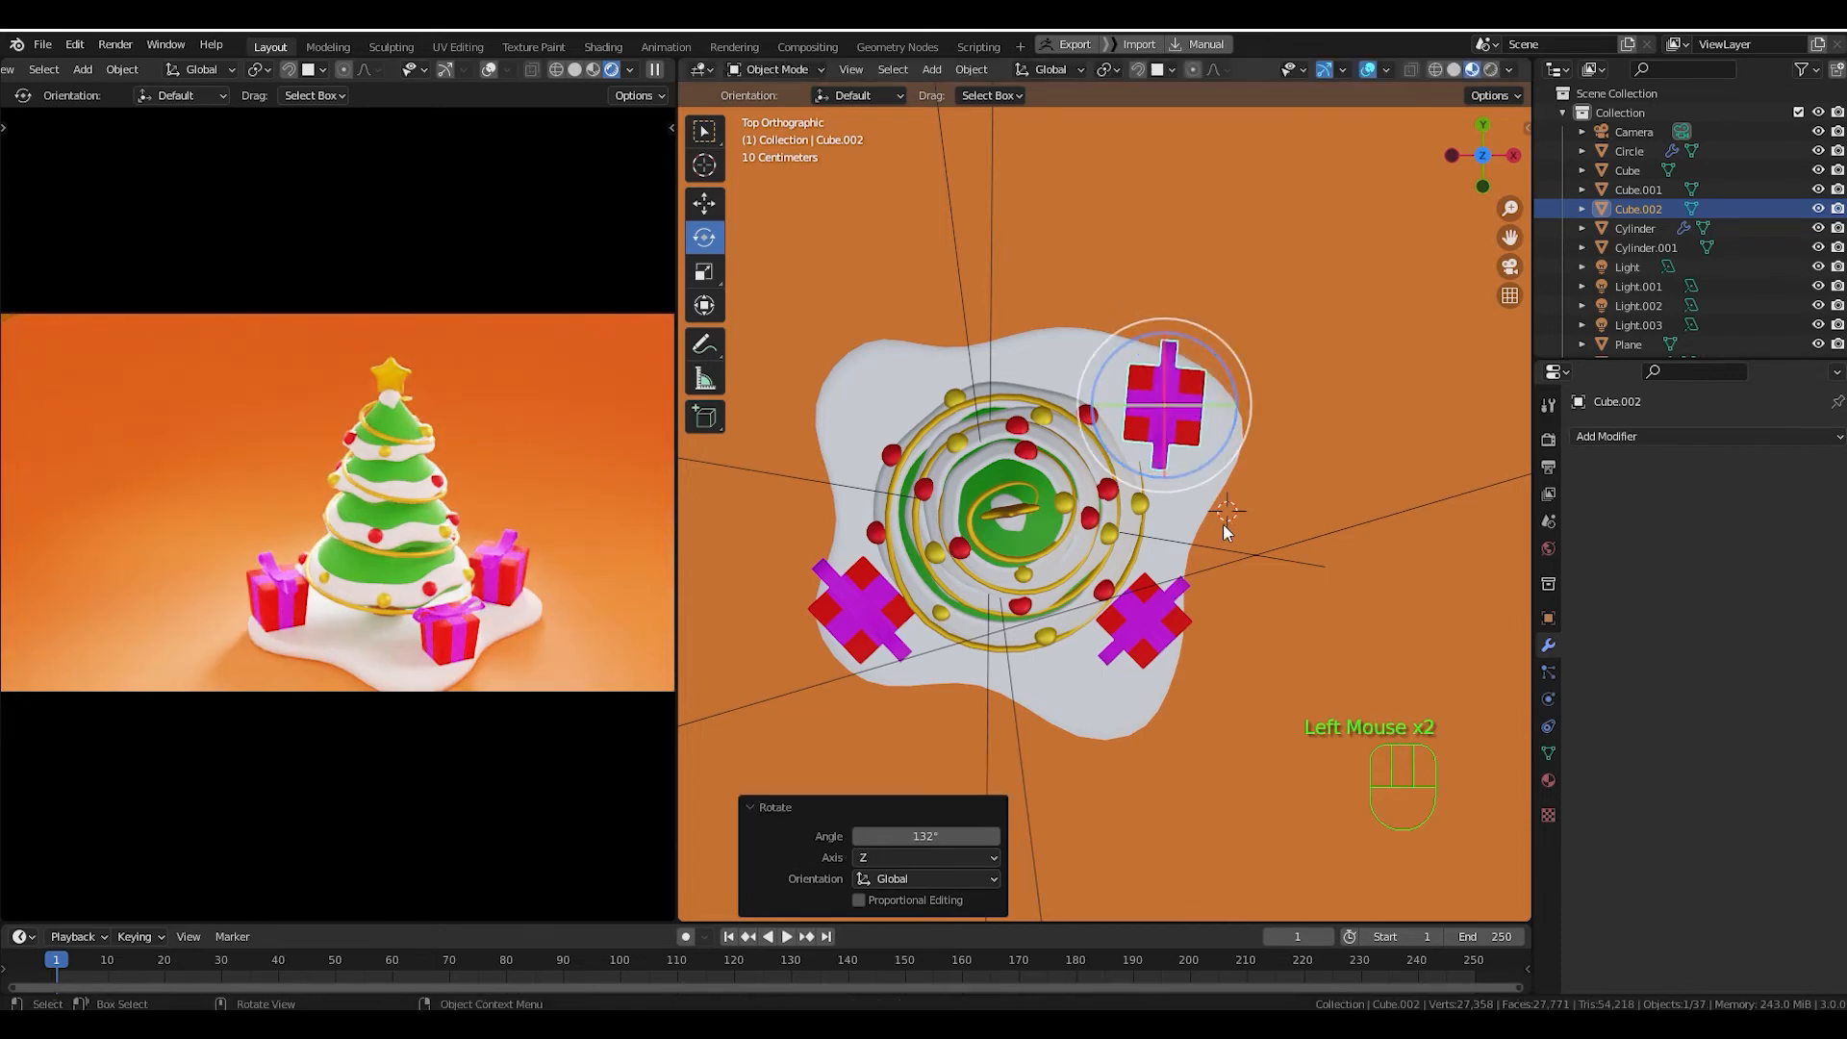
key("s")
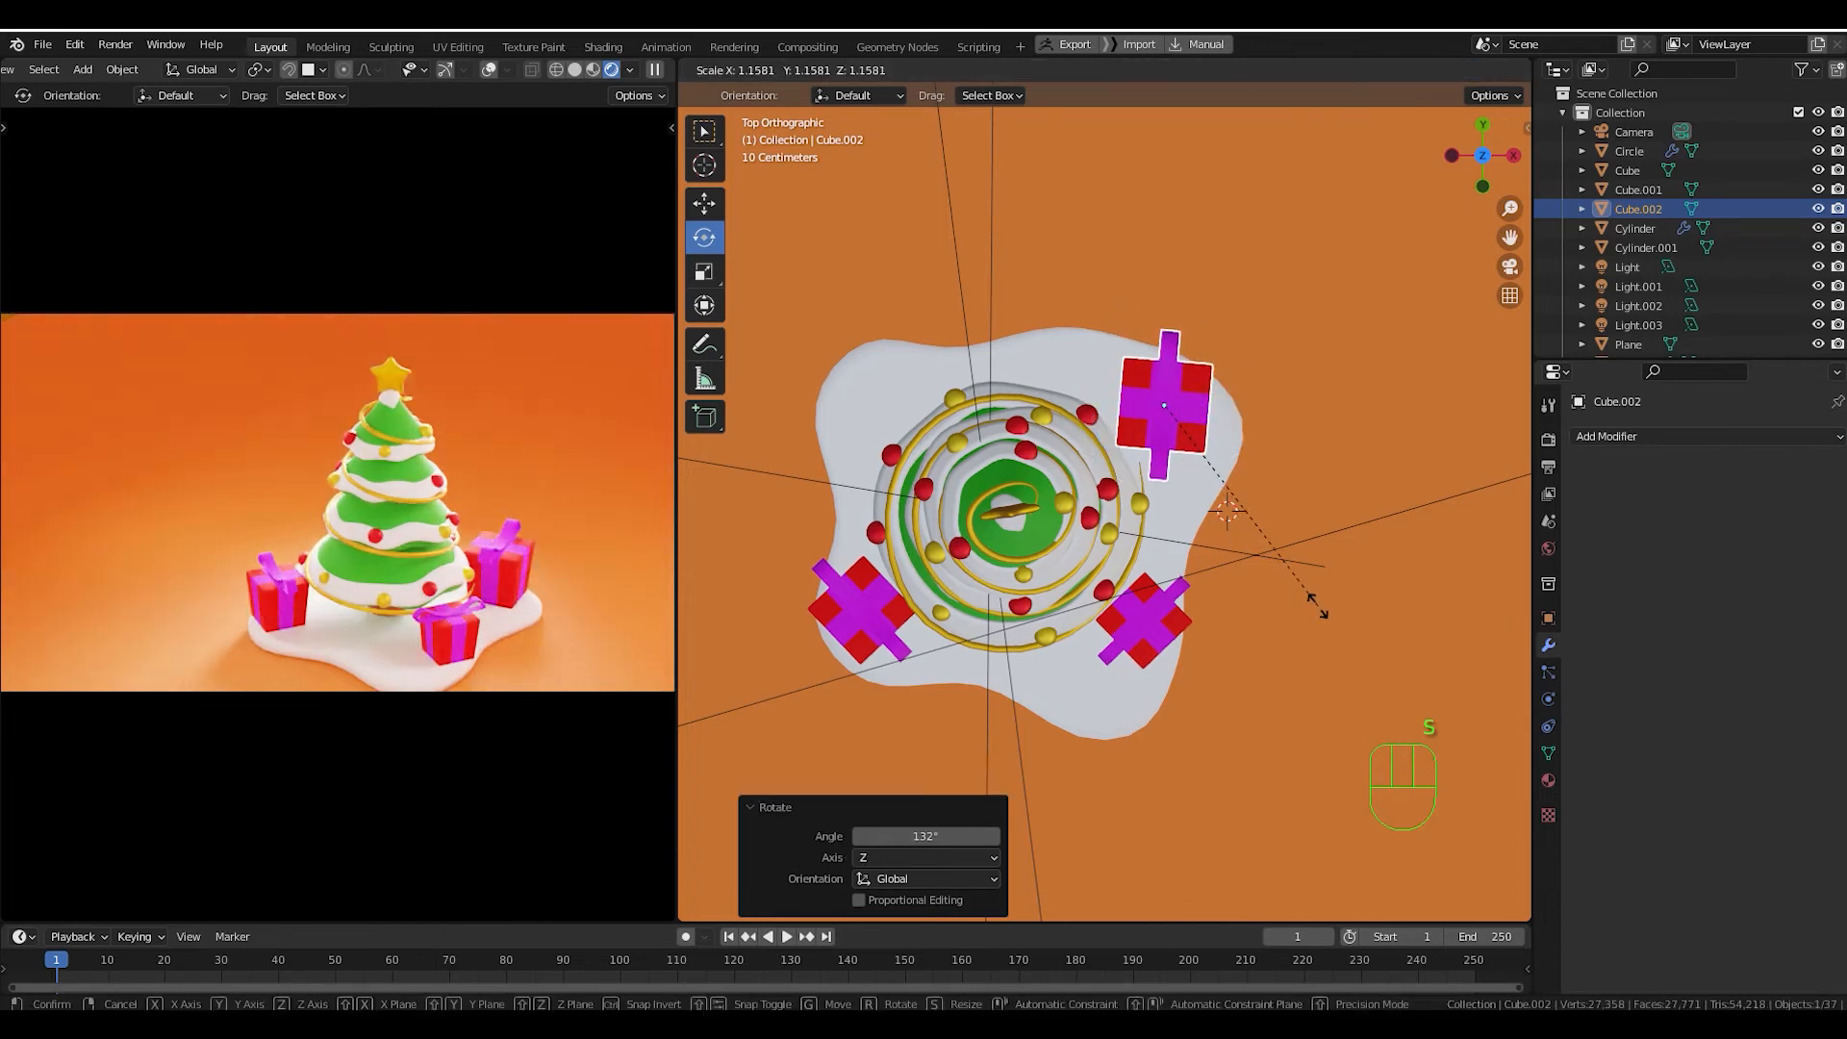
left_click(1305, 578)
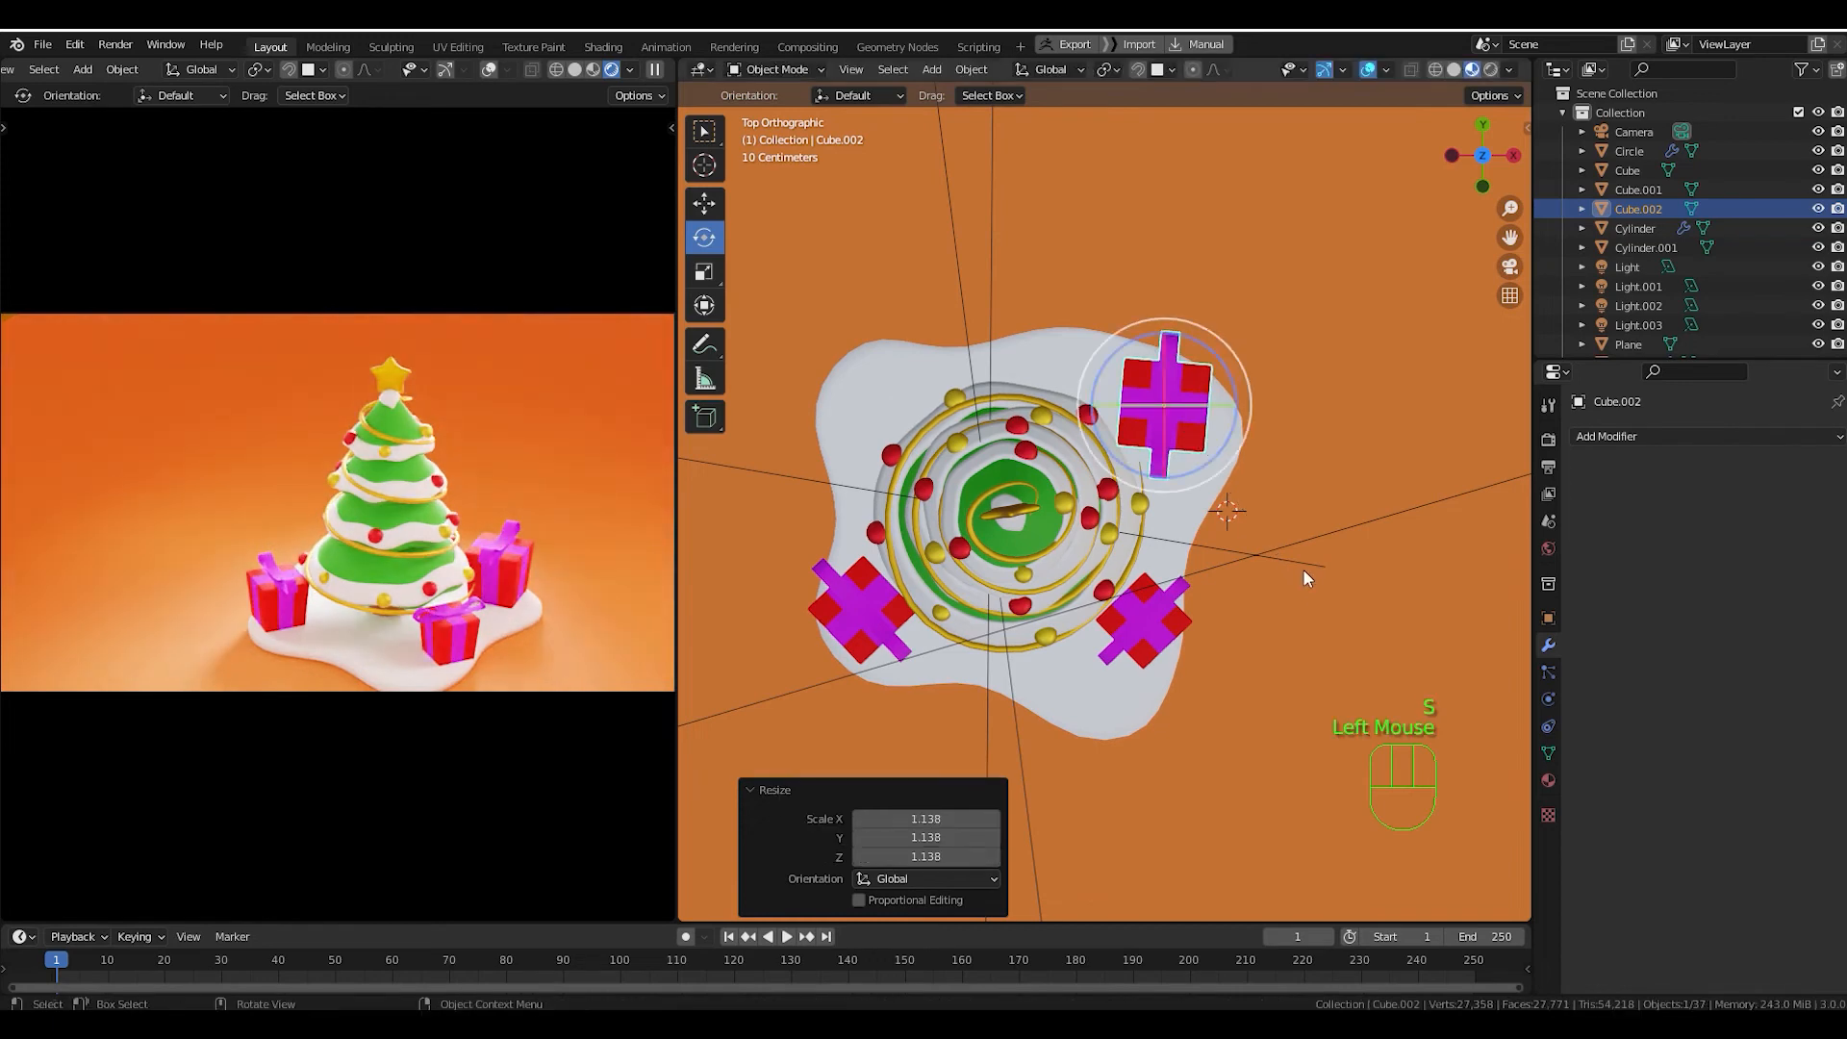
Duplicate the back gift -4.865 m along X and 0.377 m along Y, and rotate the new copy 123° about Z.
key("shift+d")
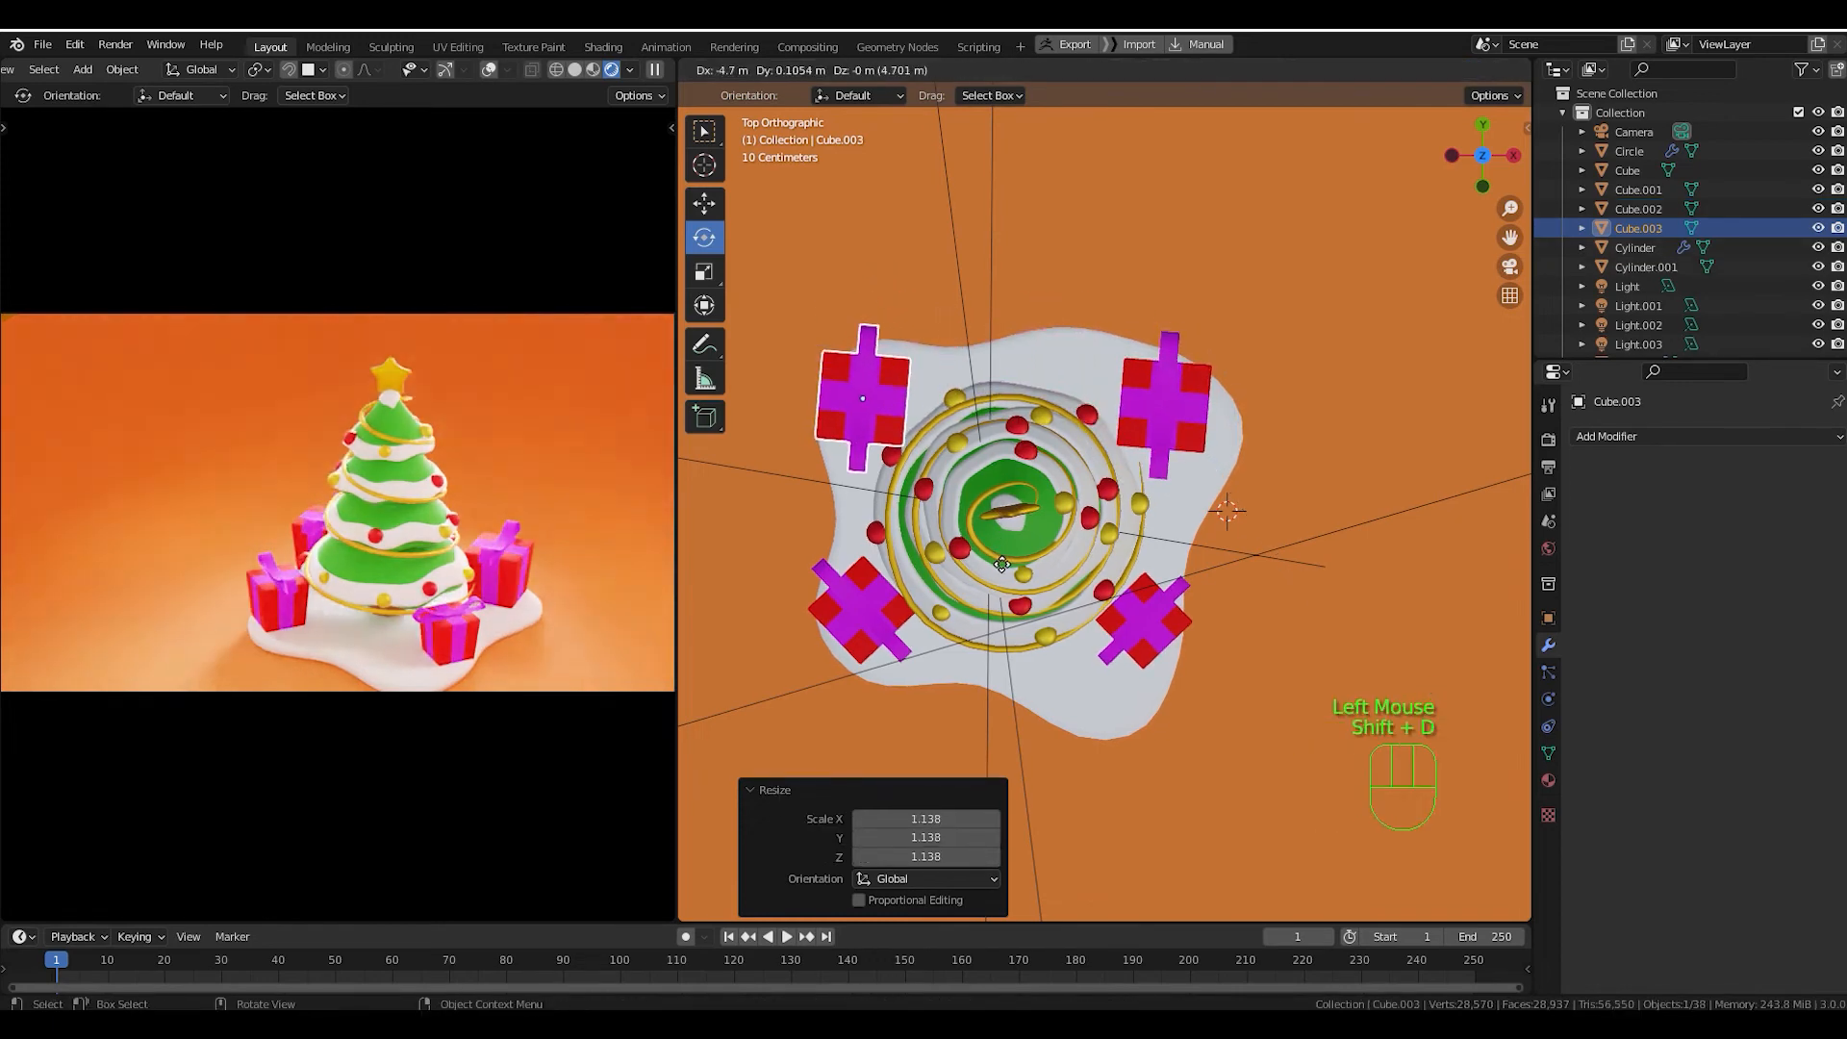
left_click(949, 437)
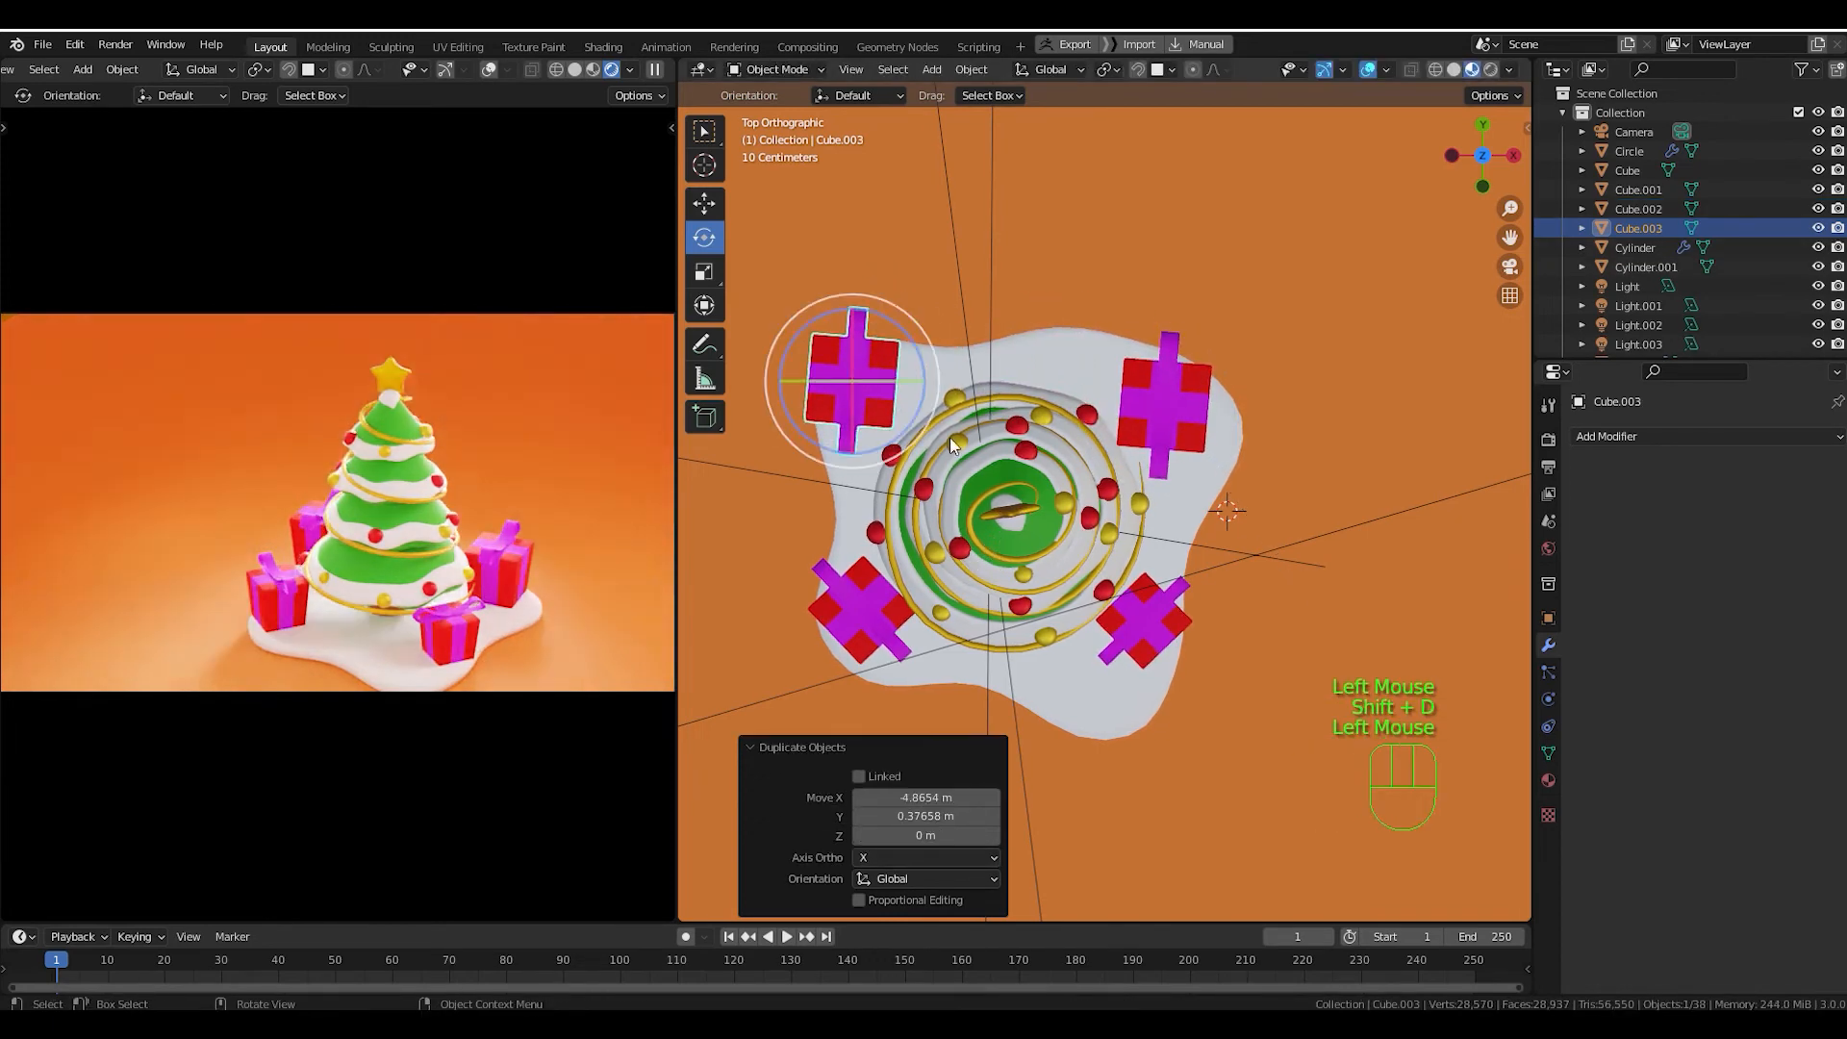
left_click_drag(914, 421, 851, 300)
Move the newest gift copy -0.422 m along X and -0.512 m along Y, and scale it 1.085.
key("g")
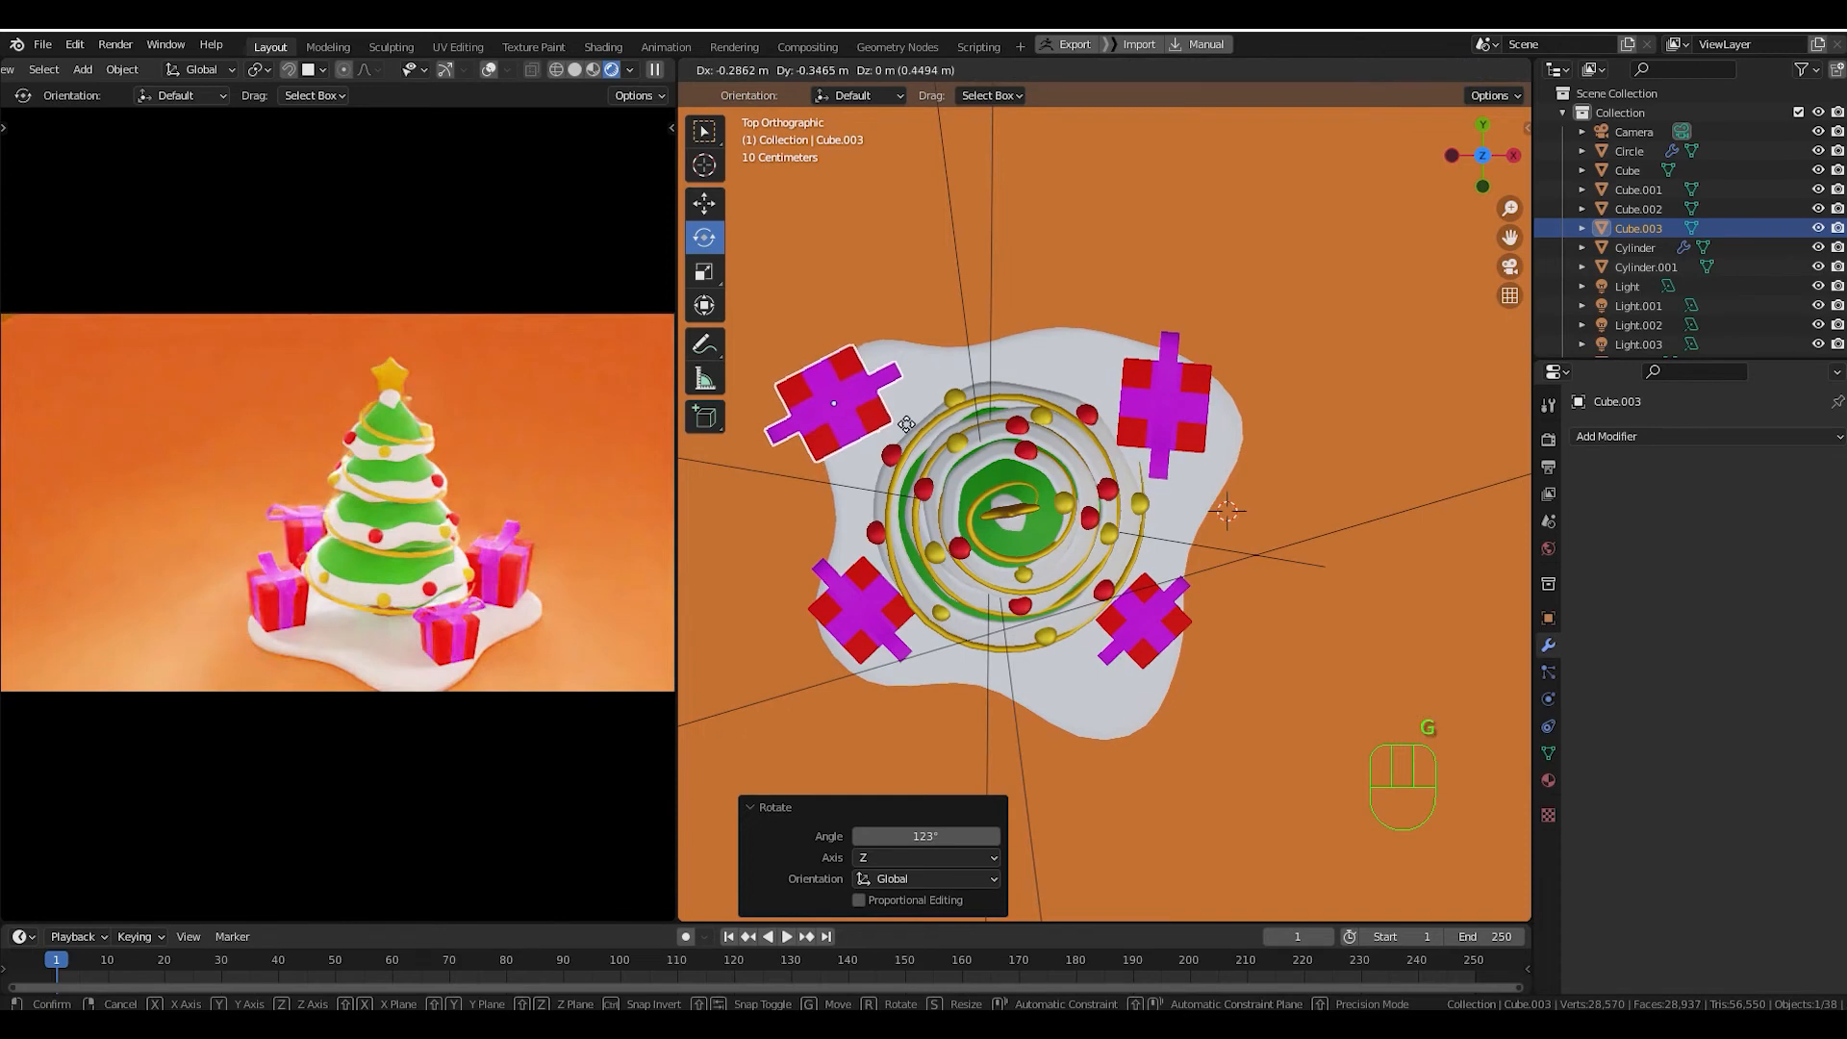
left_click(897, 432)
key("s")
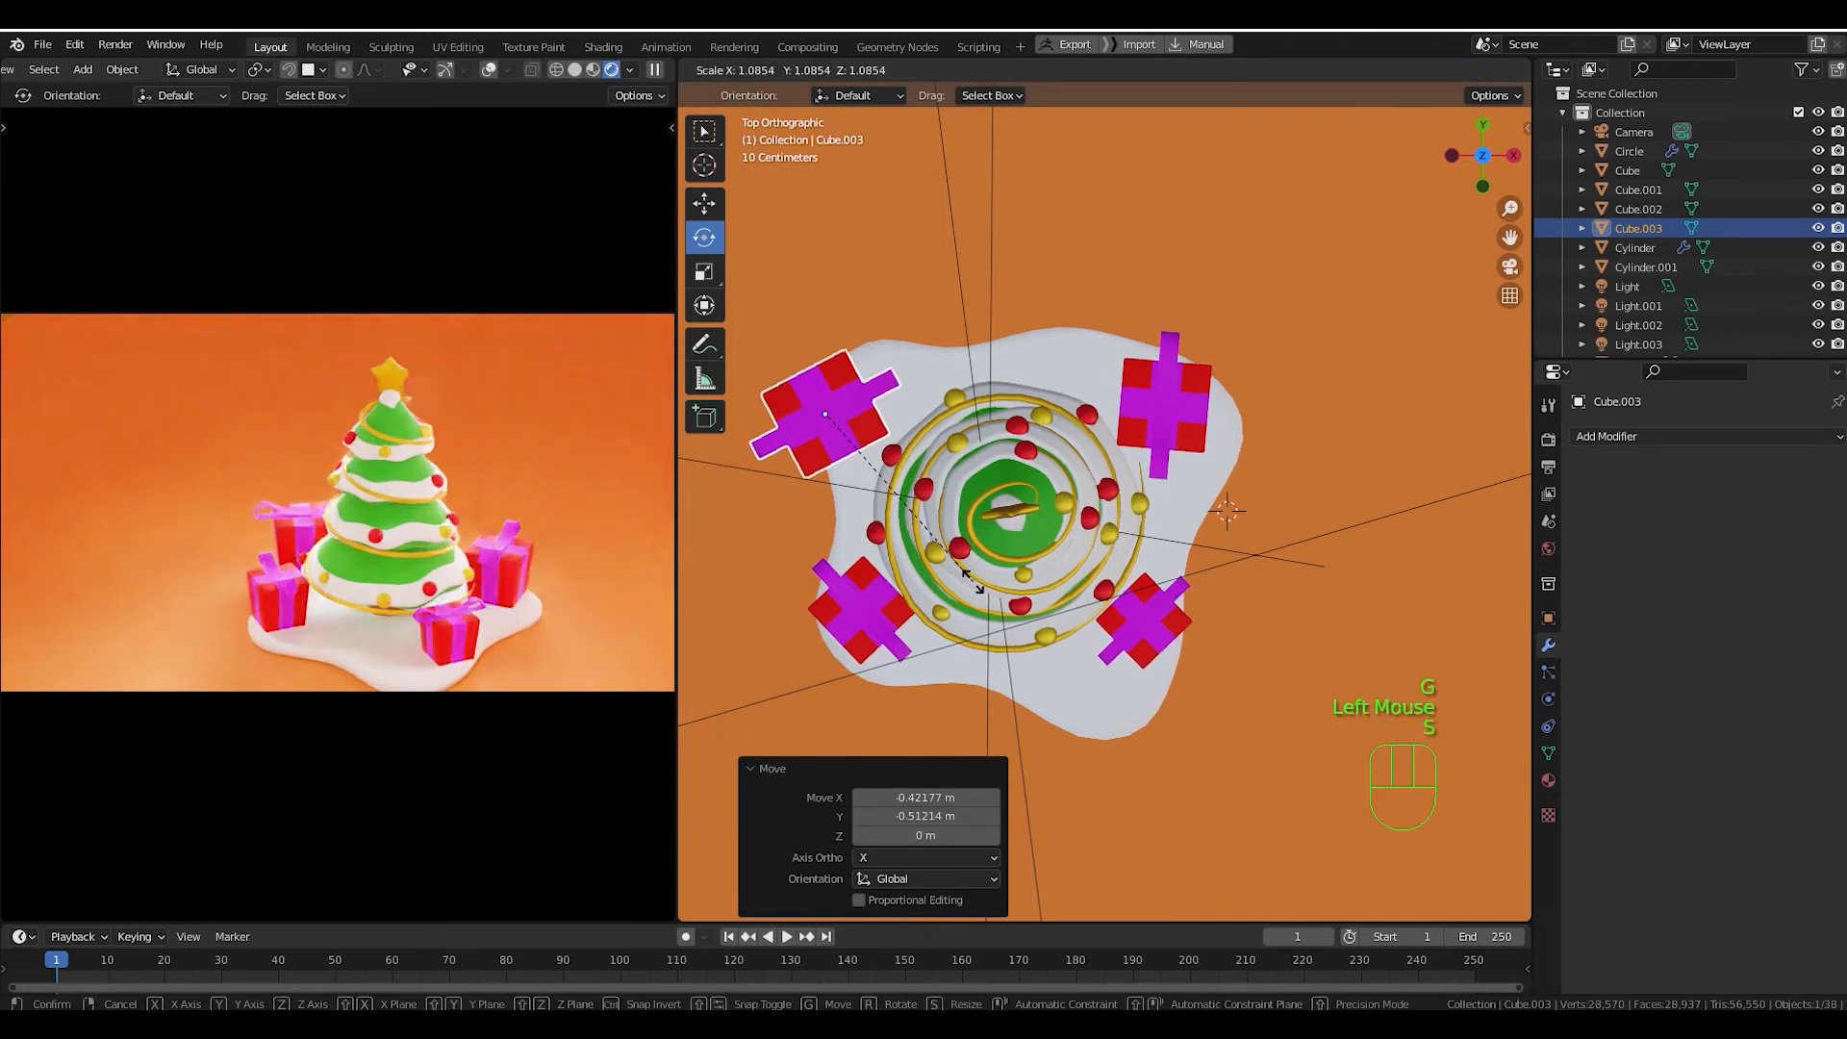
left_click(972, 583)
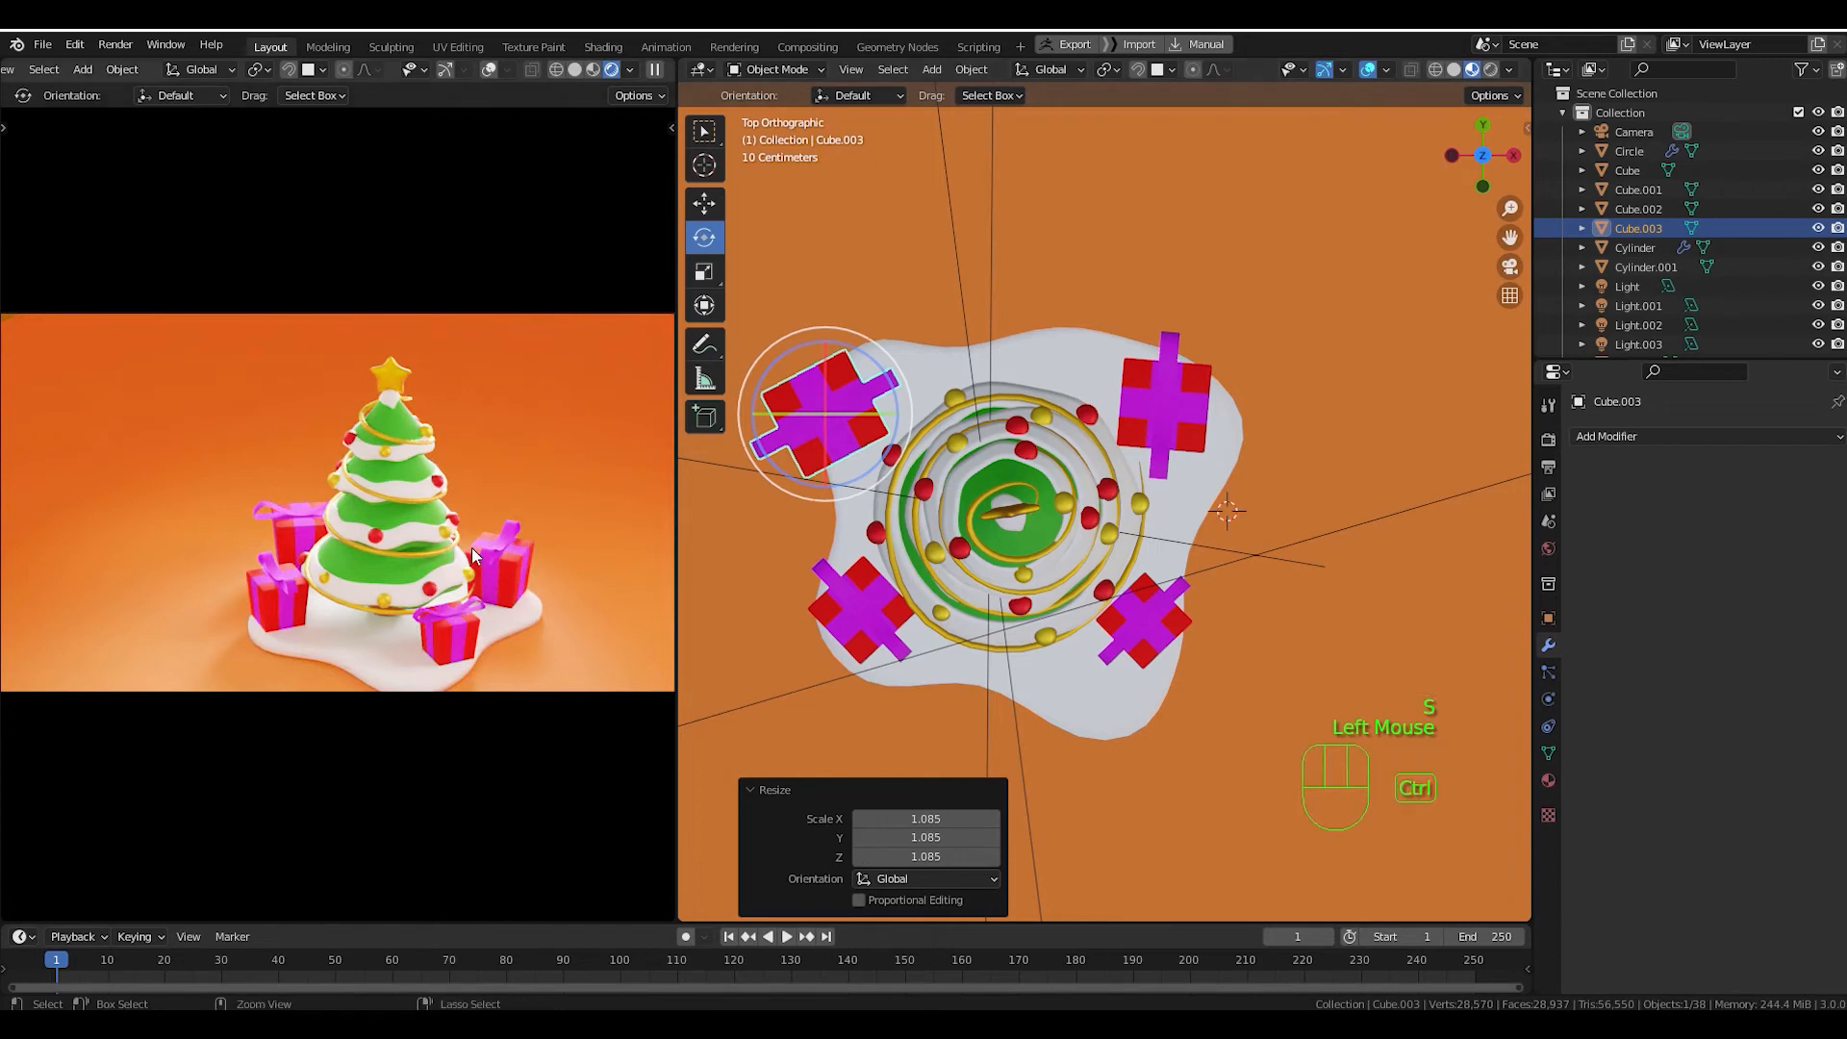
Pull the camera back to frame the tree with all gifts, and widen the orange ground plane by scaling it 1.127 along X.
middle_click_drag(471, 547, 477, 583, "ctrl")
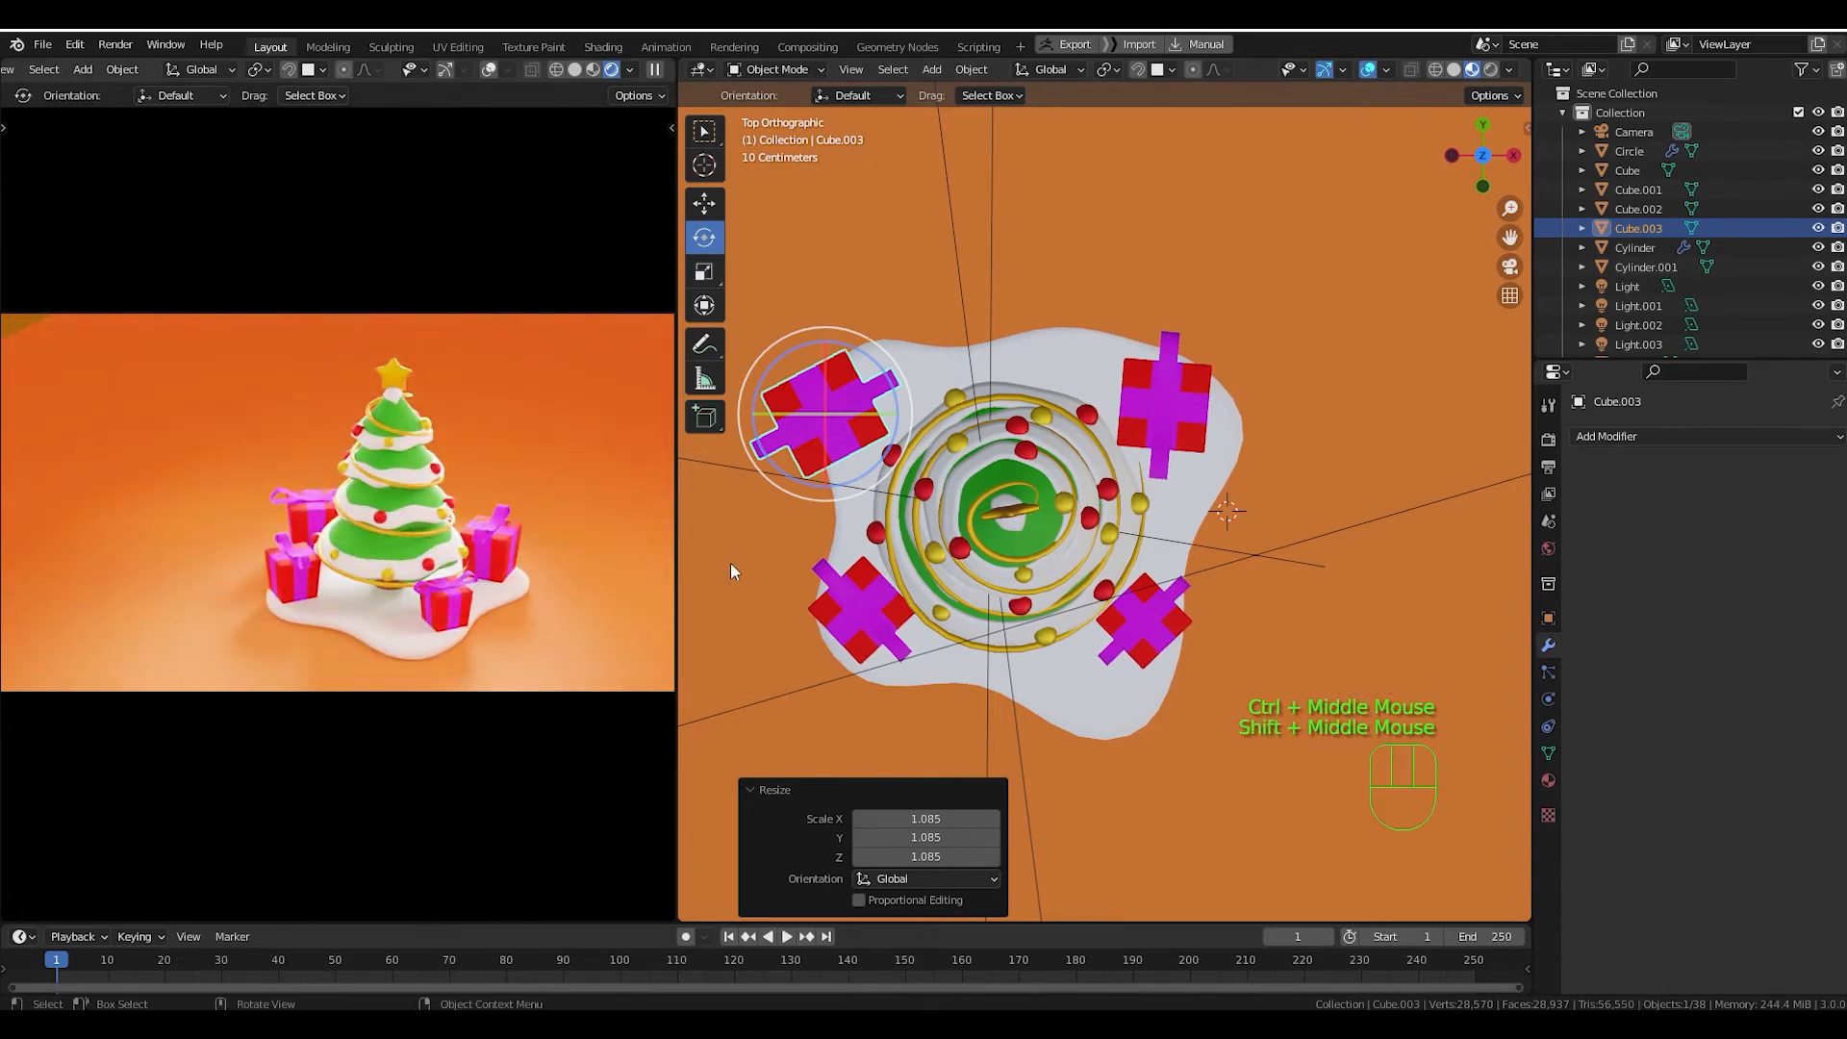
left_click(1328, 462)
scroll(1317, 464, "down", 4)
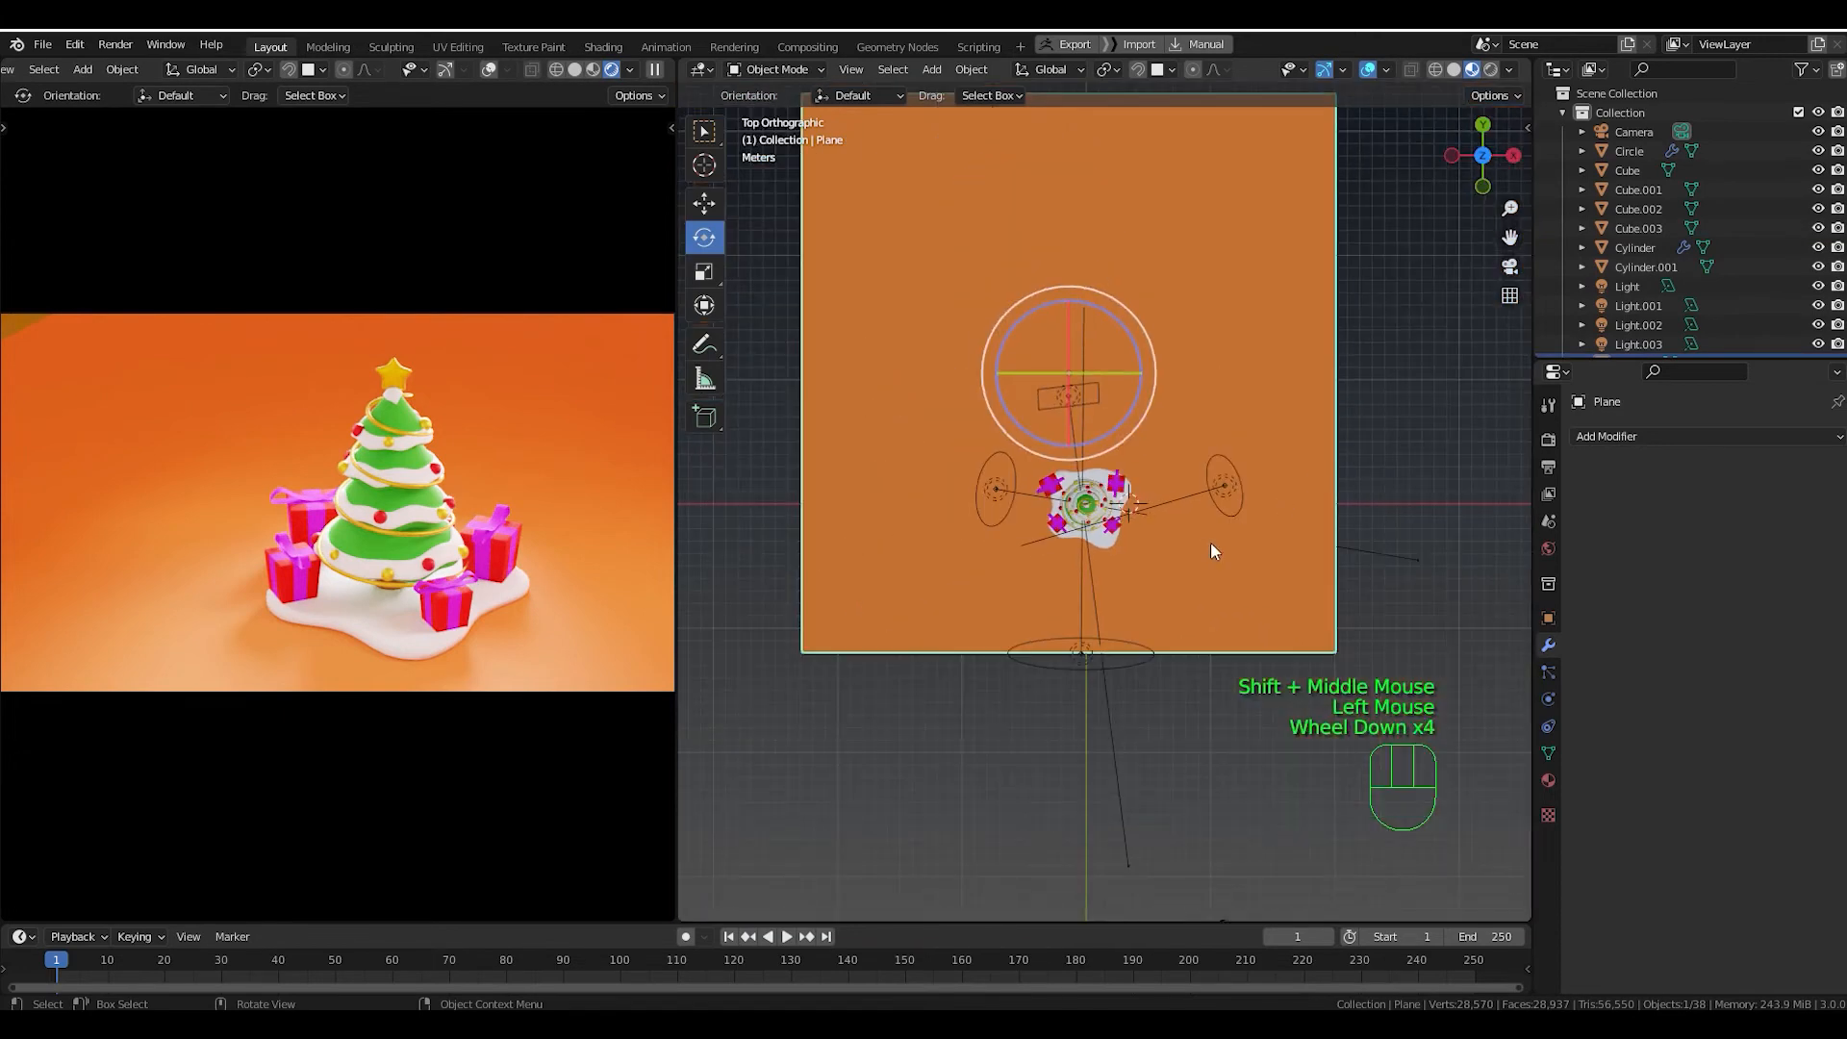
scroll(1211, 551, "down", 1)
left_click(700, 275)
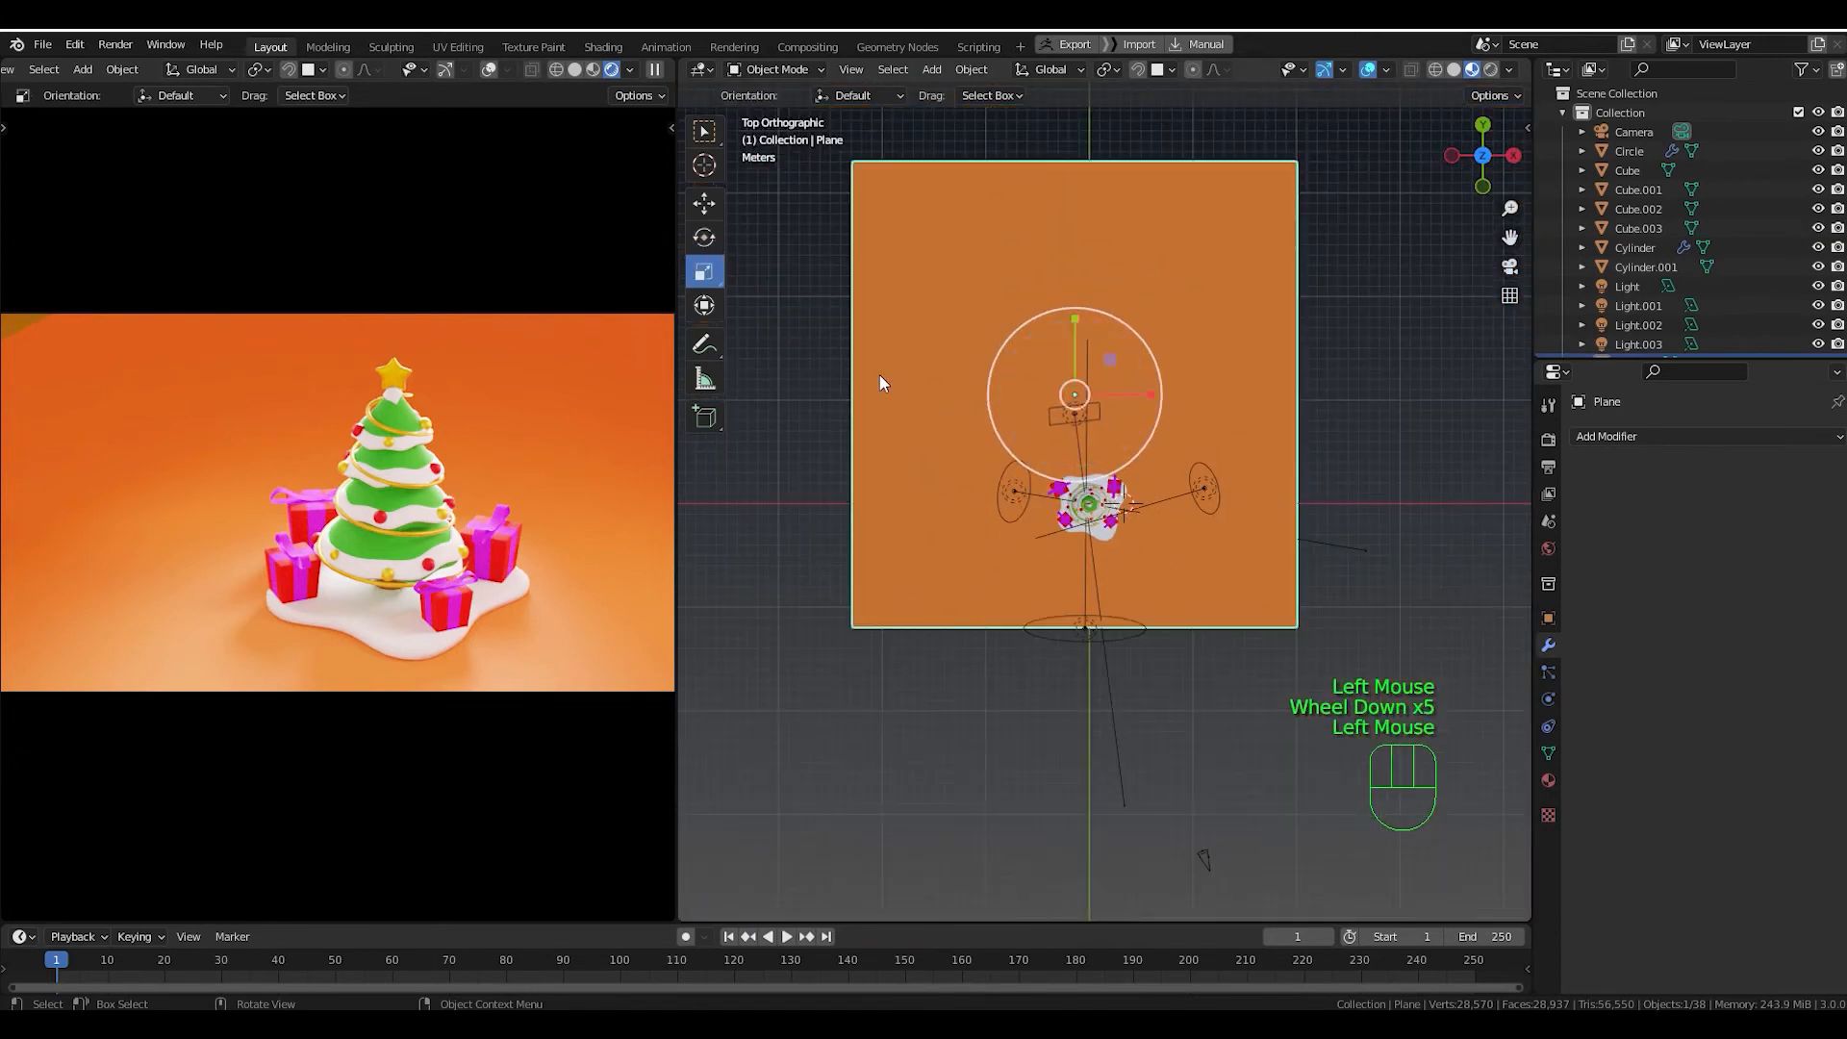
left_click_drag(1155, 394, 1167, 394)
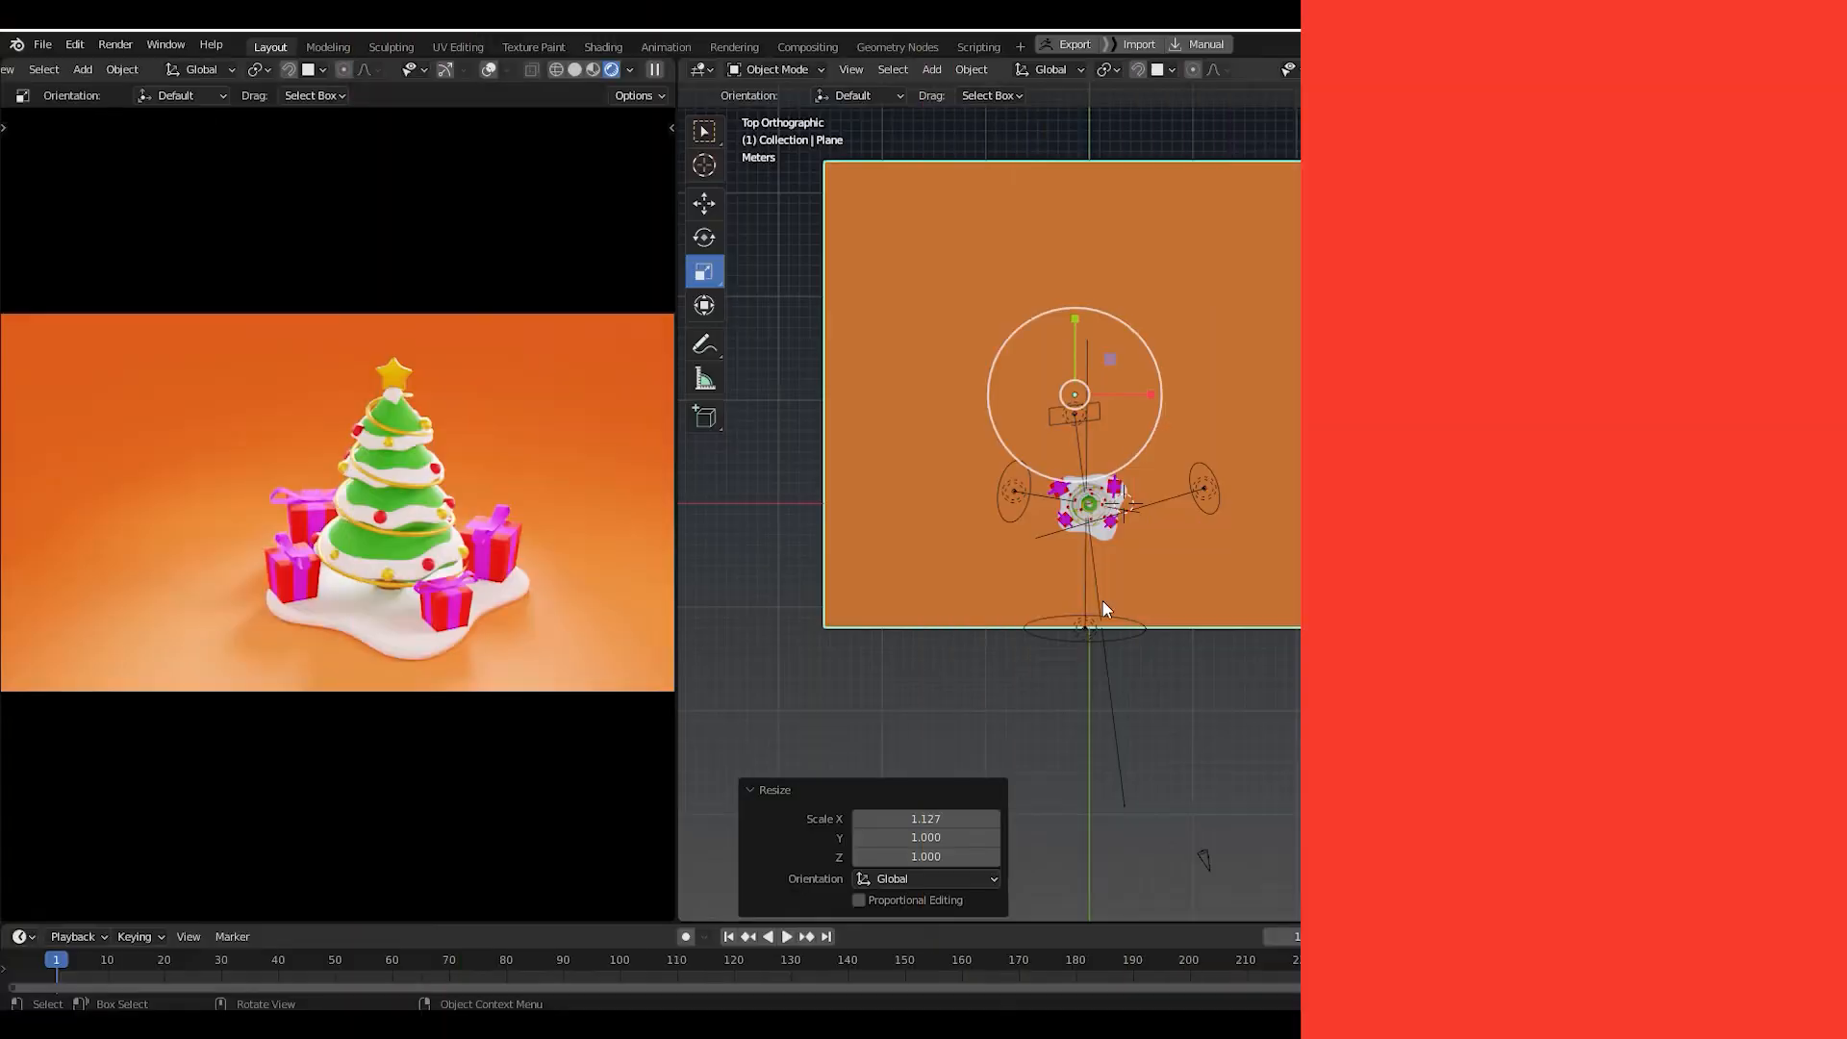
Examine the tree, snow base and surrounding gifts up close from a low front perspective.
scroll(1074, 626, "up", 4)
middle_click_drag(1064, 592, 1077, 525)
scroll(1081, 539, "up", 4)
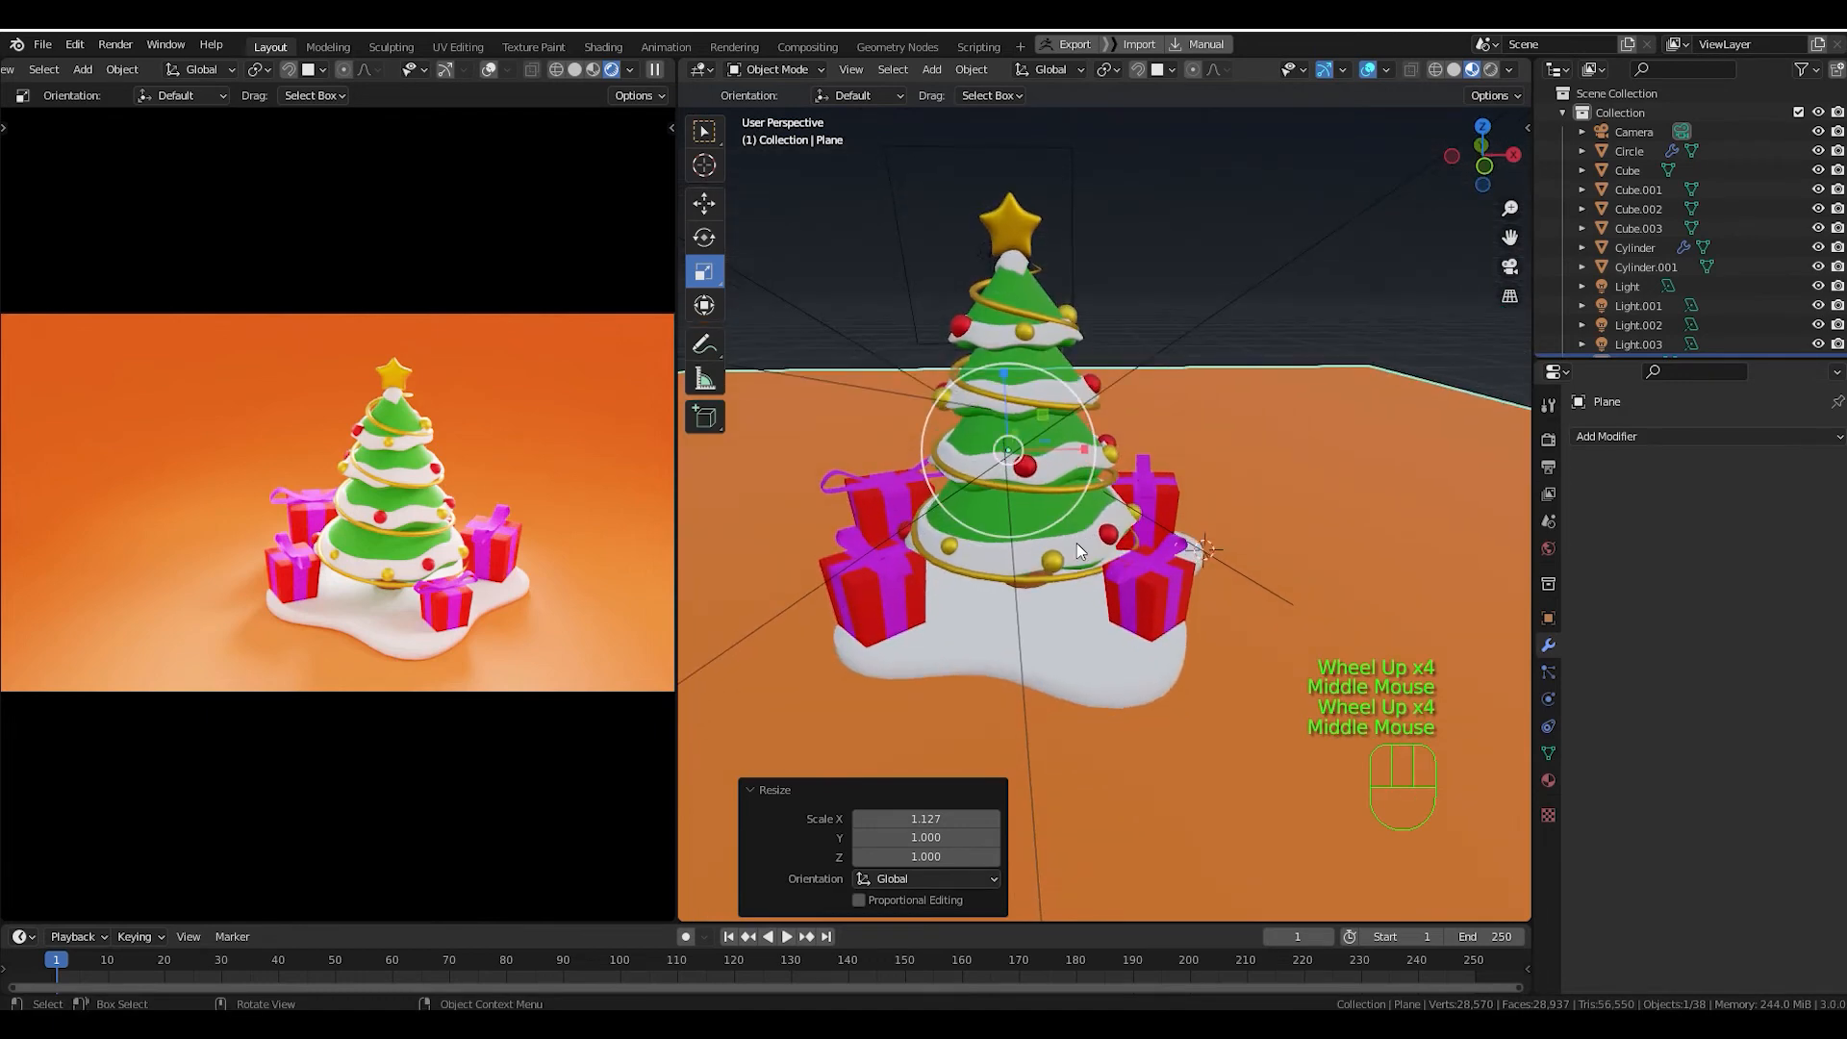
middle_click_drag(1061, 590, 1107, 563, "shift")
scroll(1122, 585, "down", 1)
scroll(1108, 573, "up", 1)
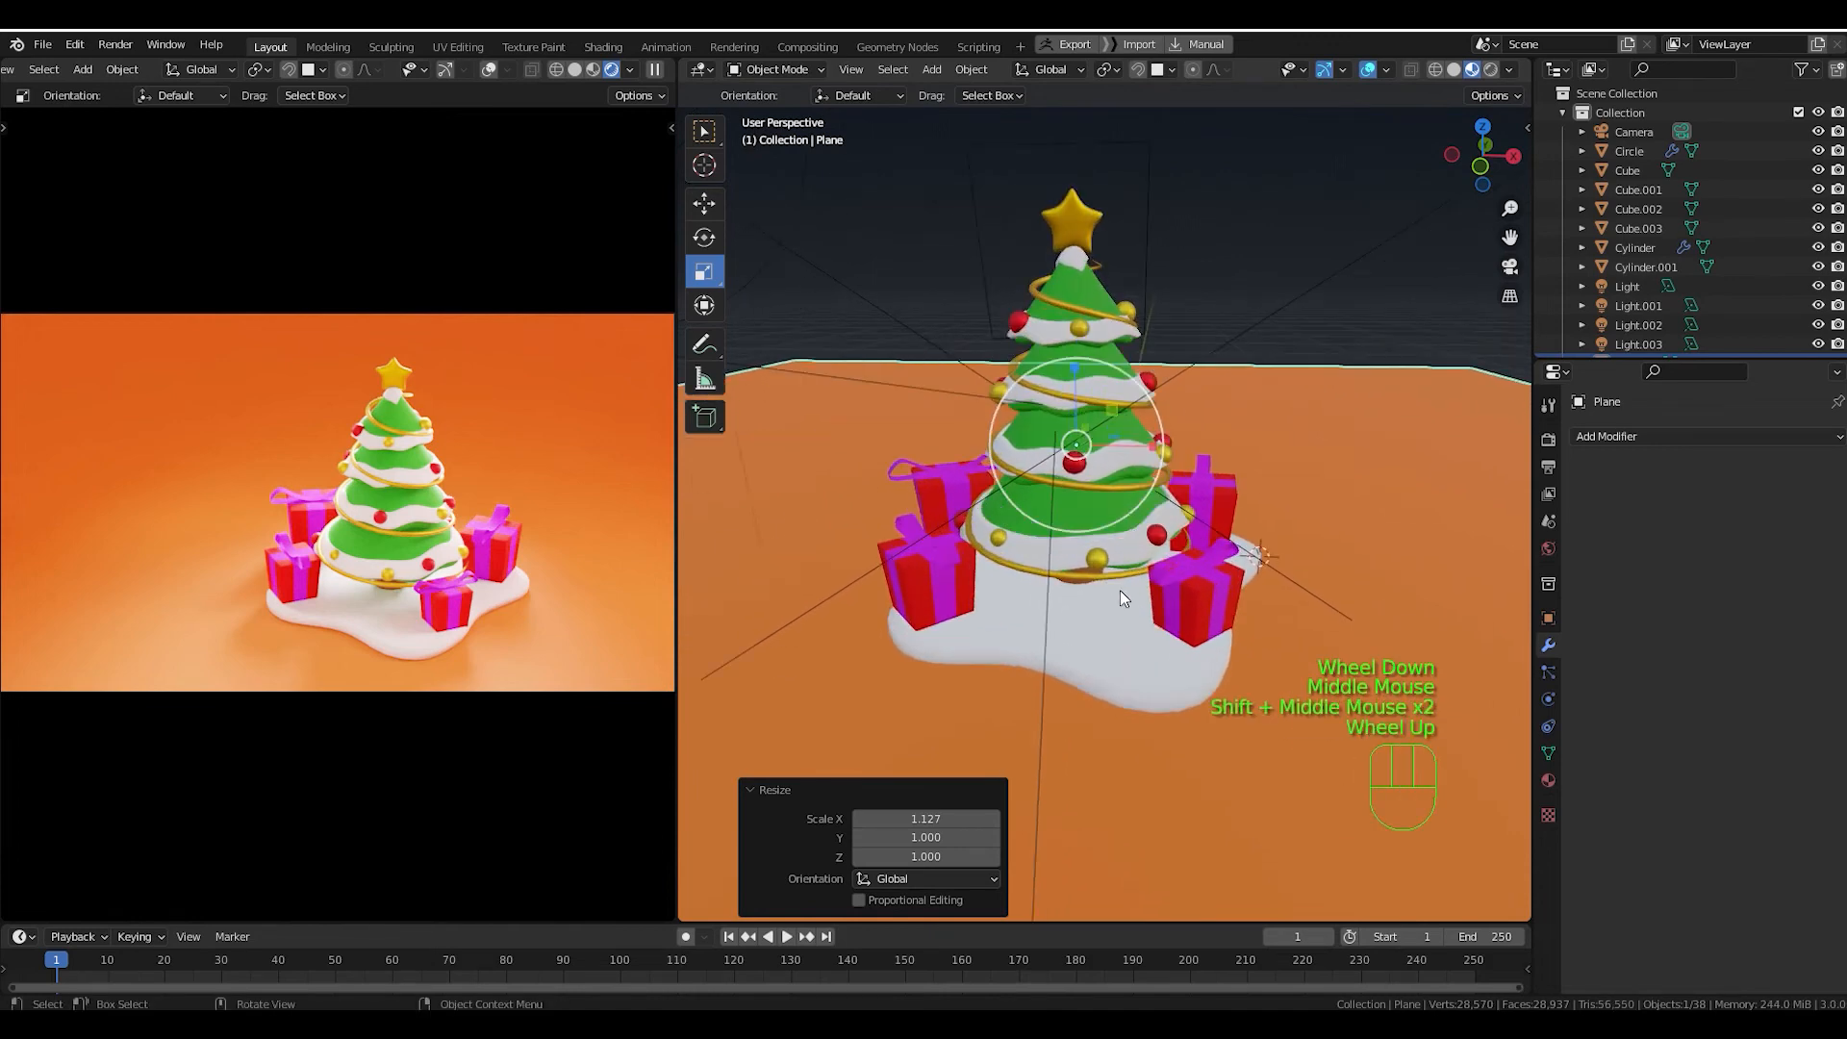
scroll(1121, 592, "down", 1)
scroll(1121, 592, "up", 1)
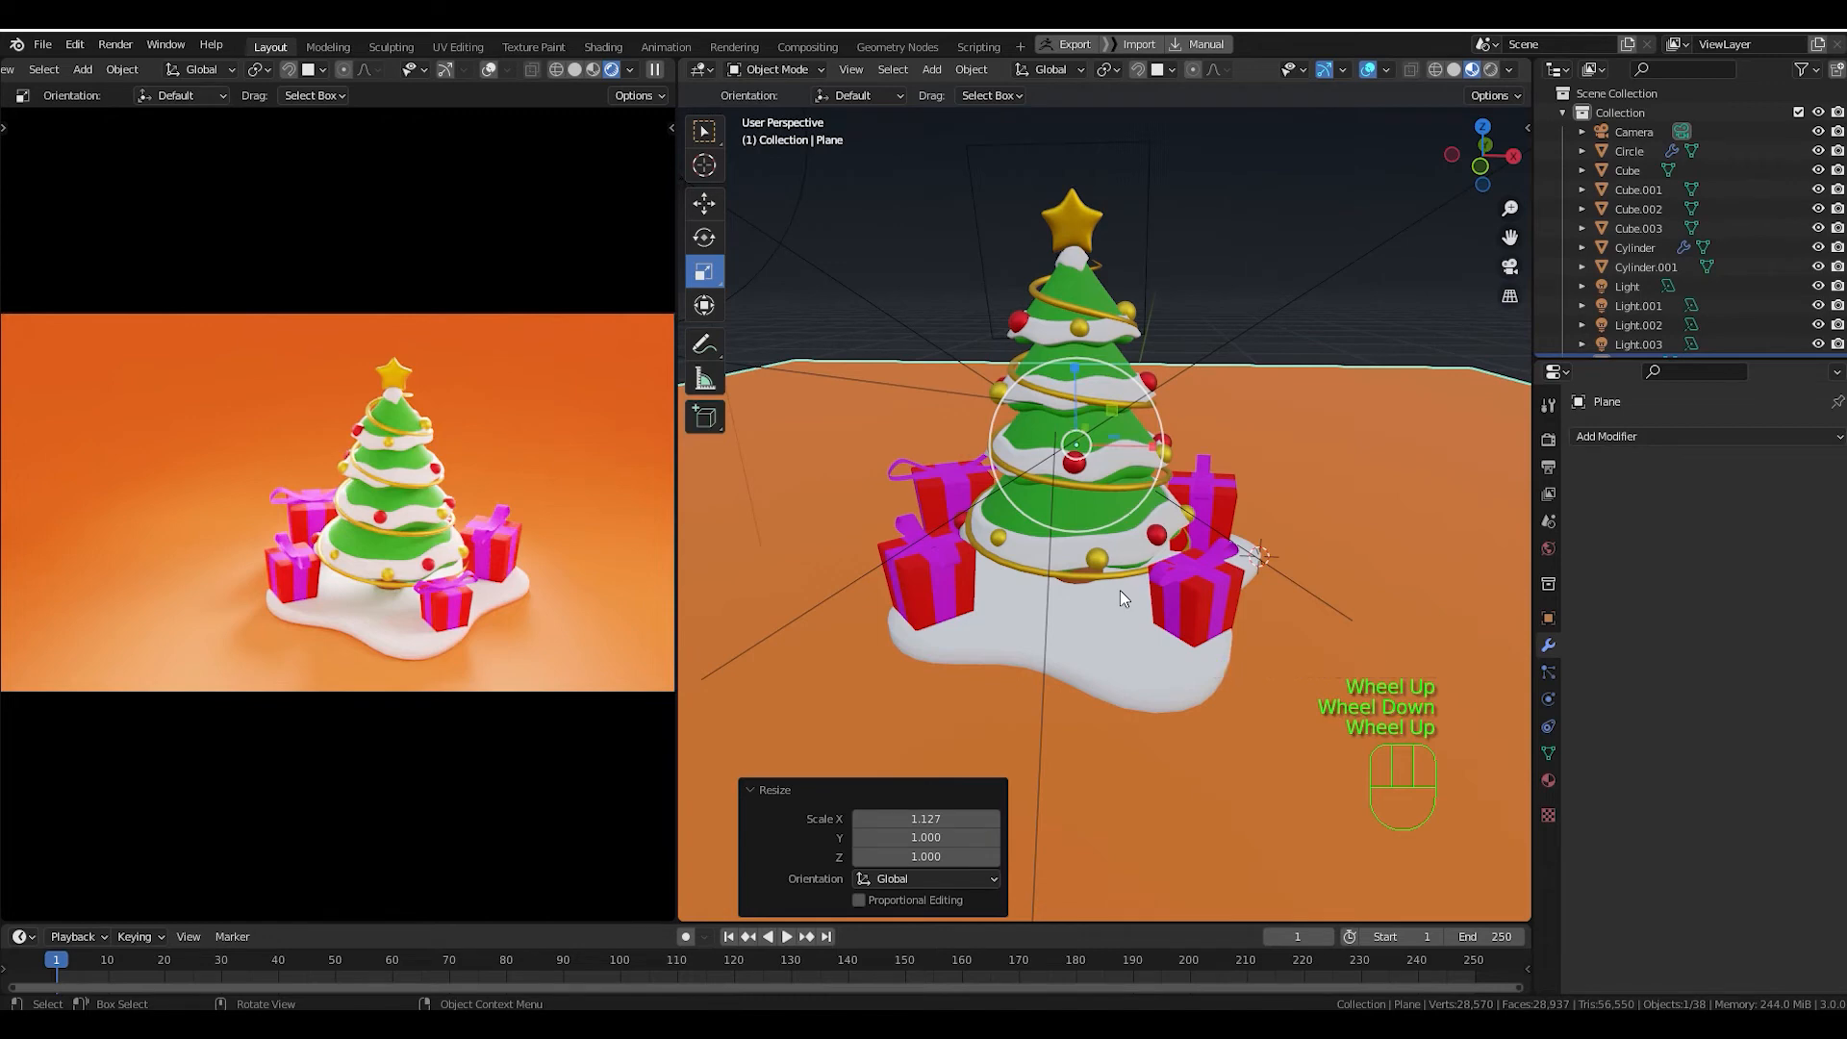
Set the Cycles light path maximum bounces to 0 for Transparent and 4 for Transmission.
left_click(1549, 442)
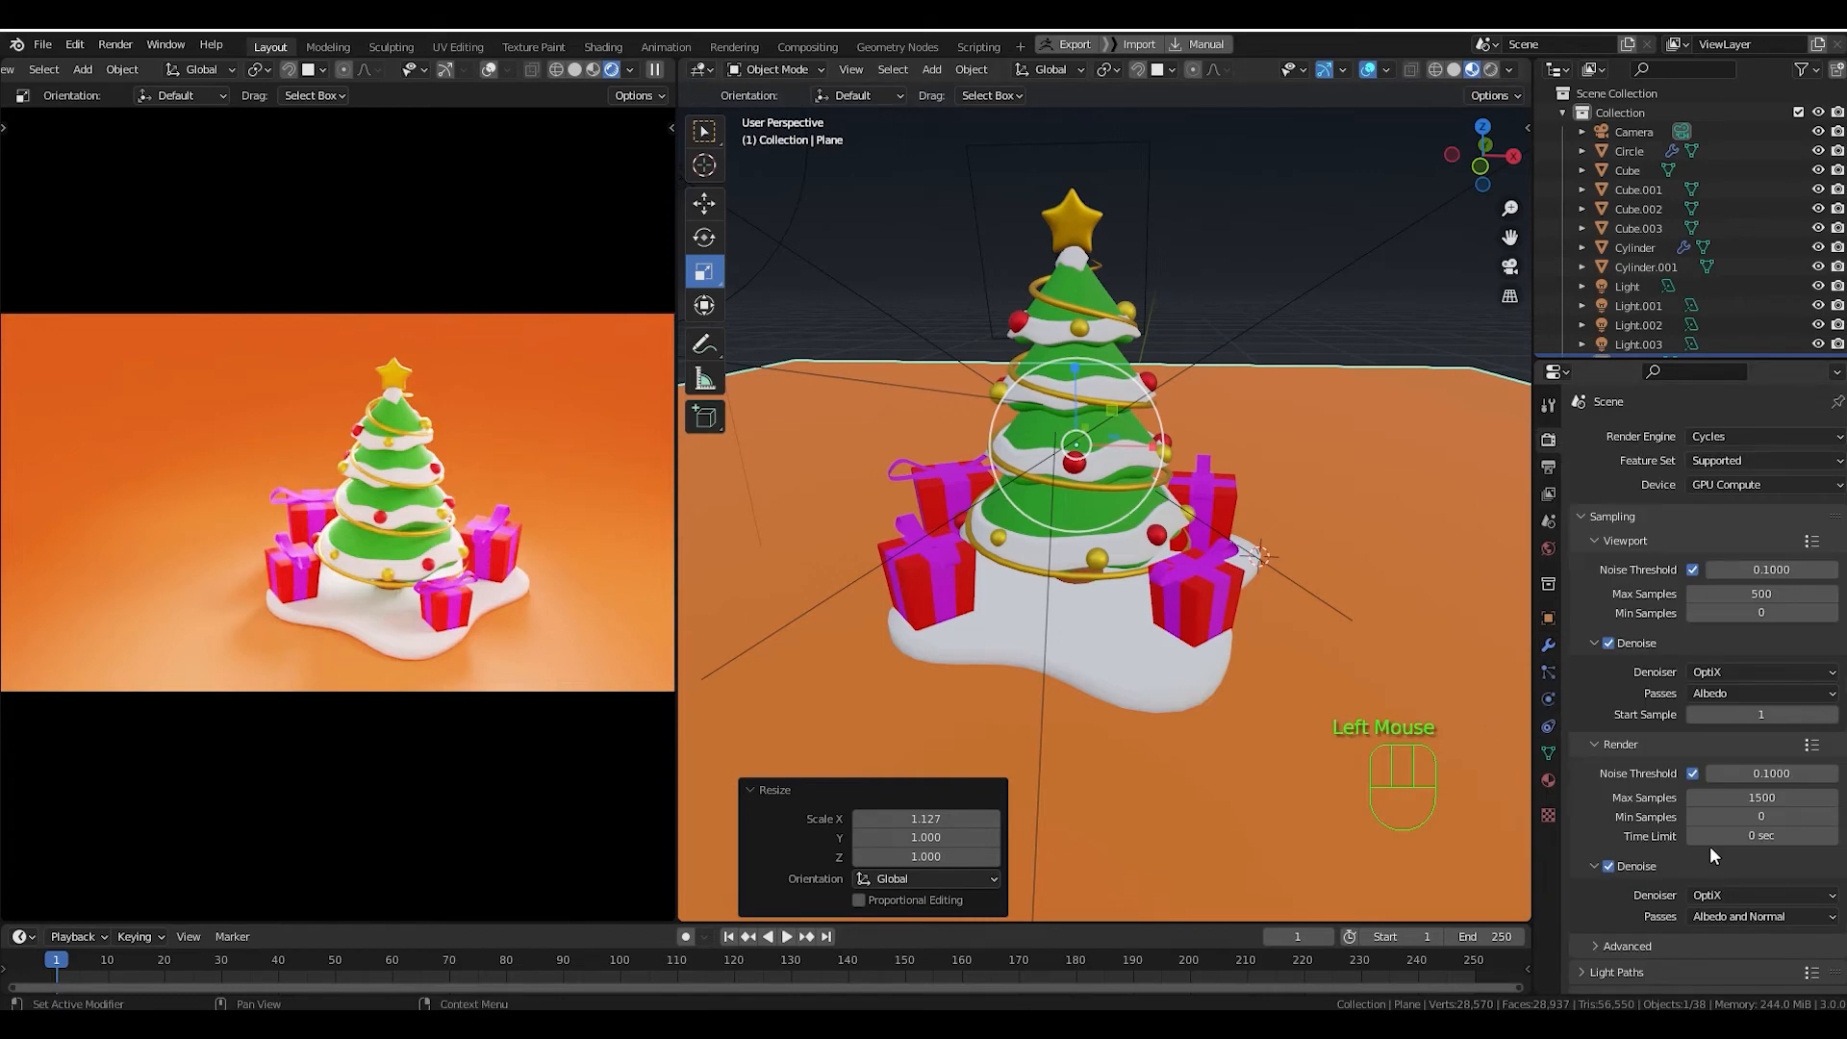
scroll(1710, 849, "down", 3)
left_click(1674, 697)
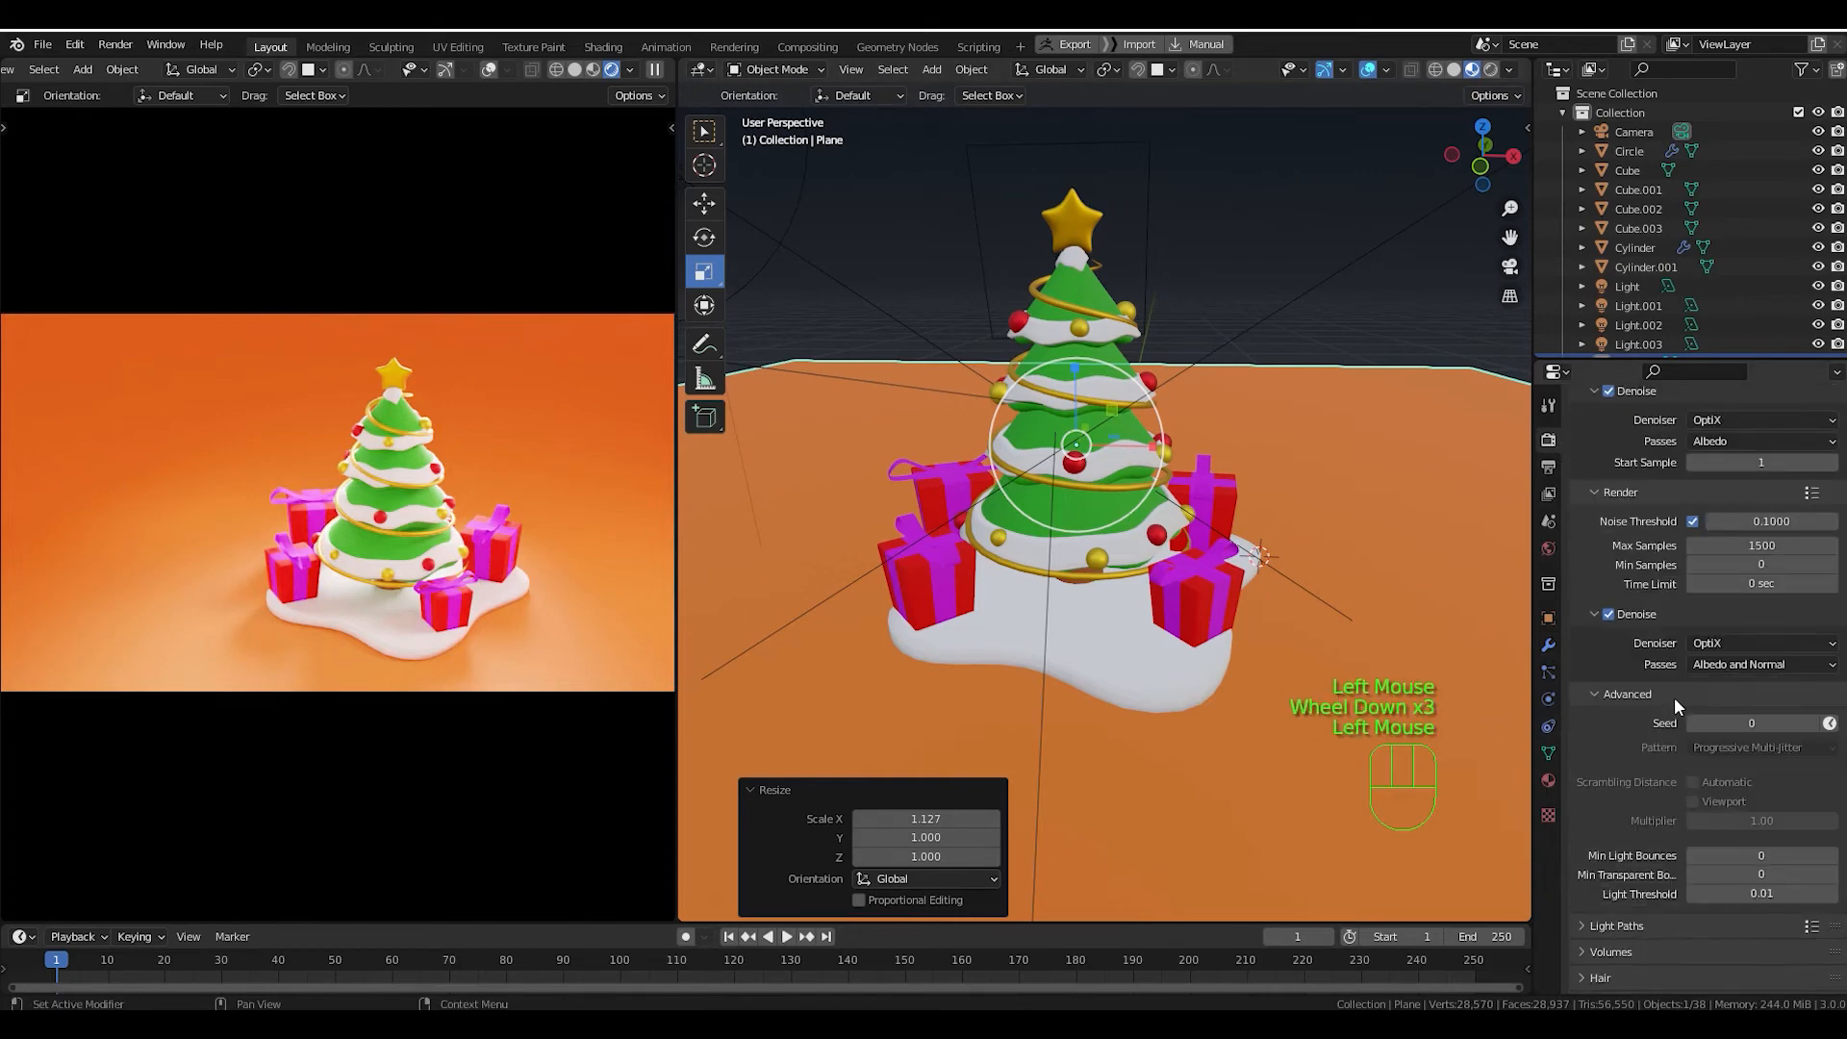
left_click(1674, 697)
left_click(1670, 720)
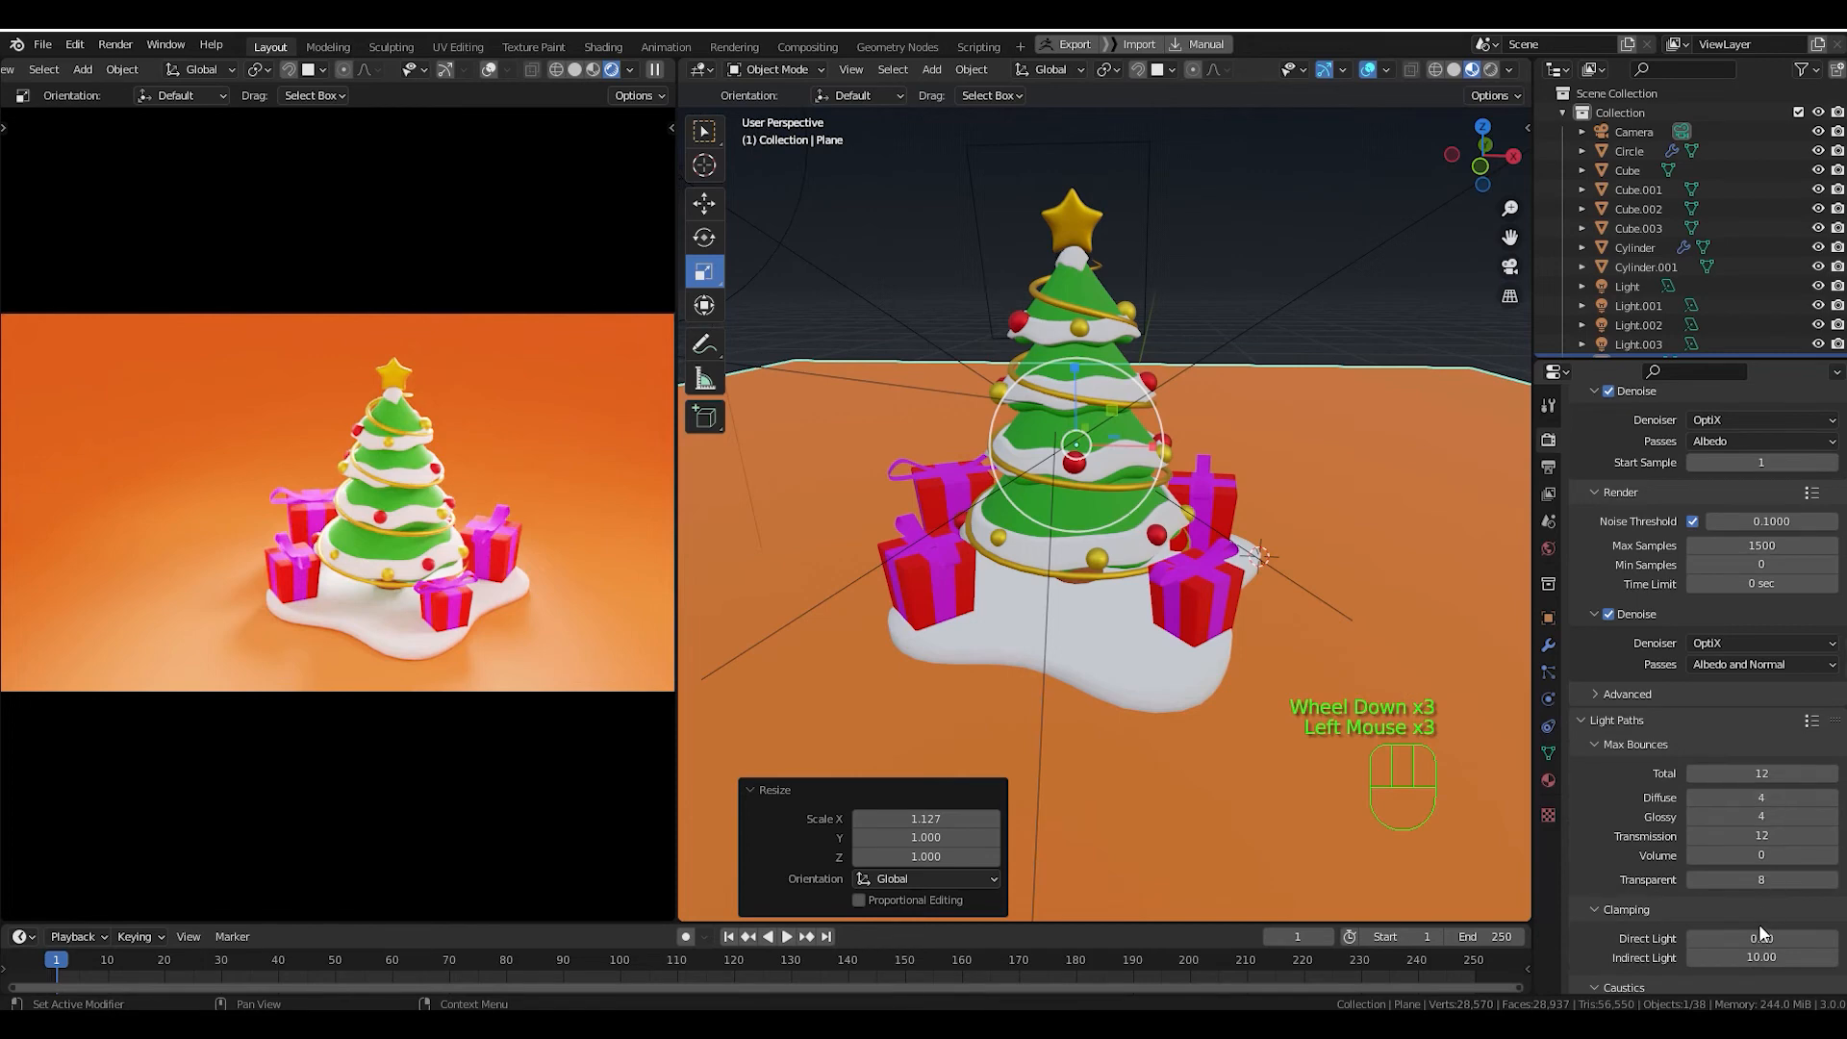
left_click(1754, 880)
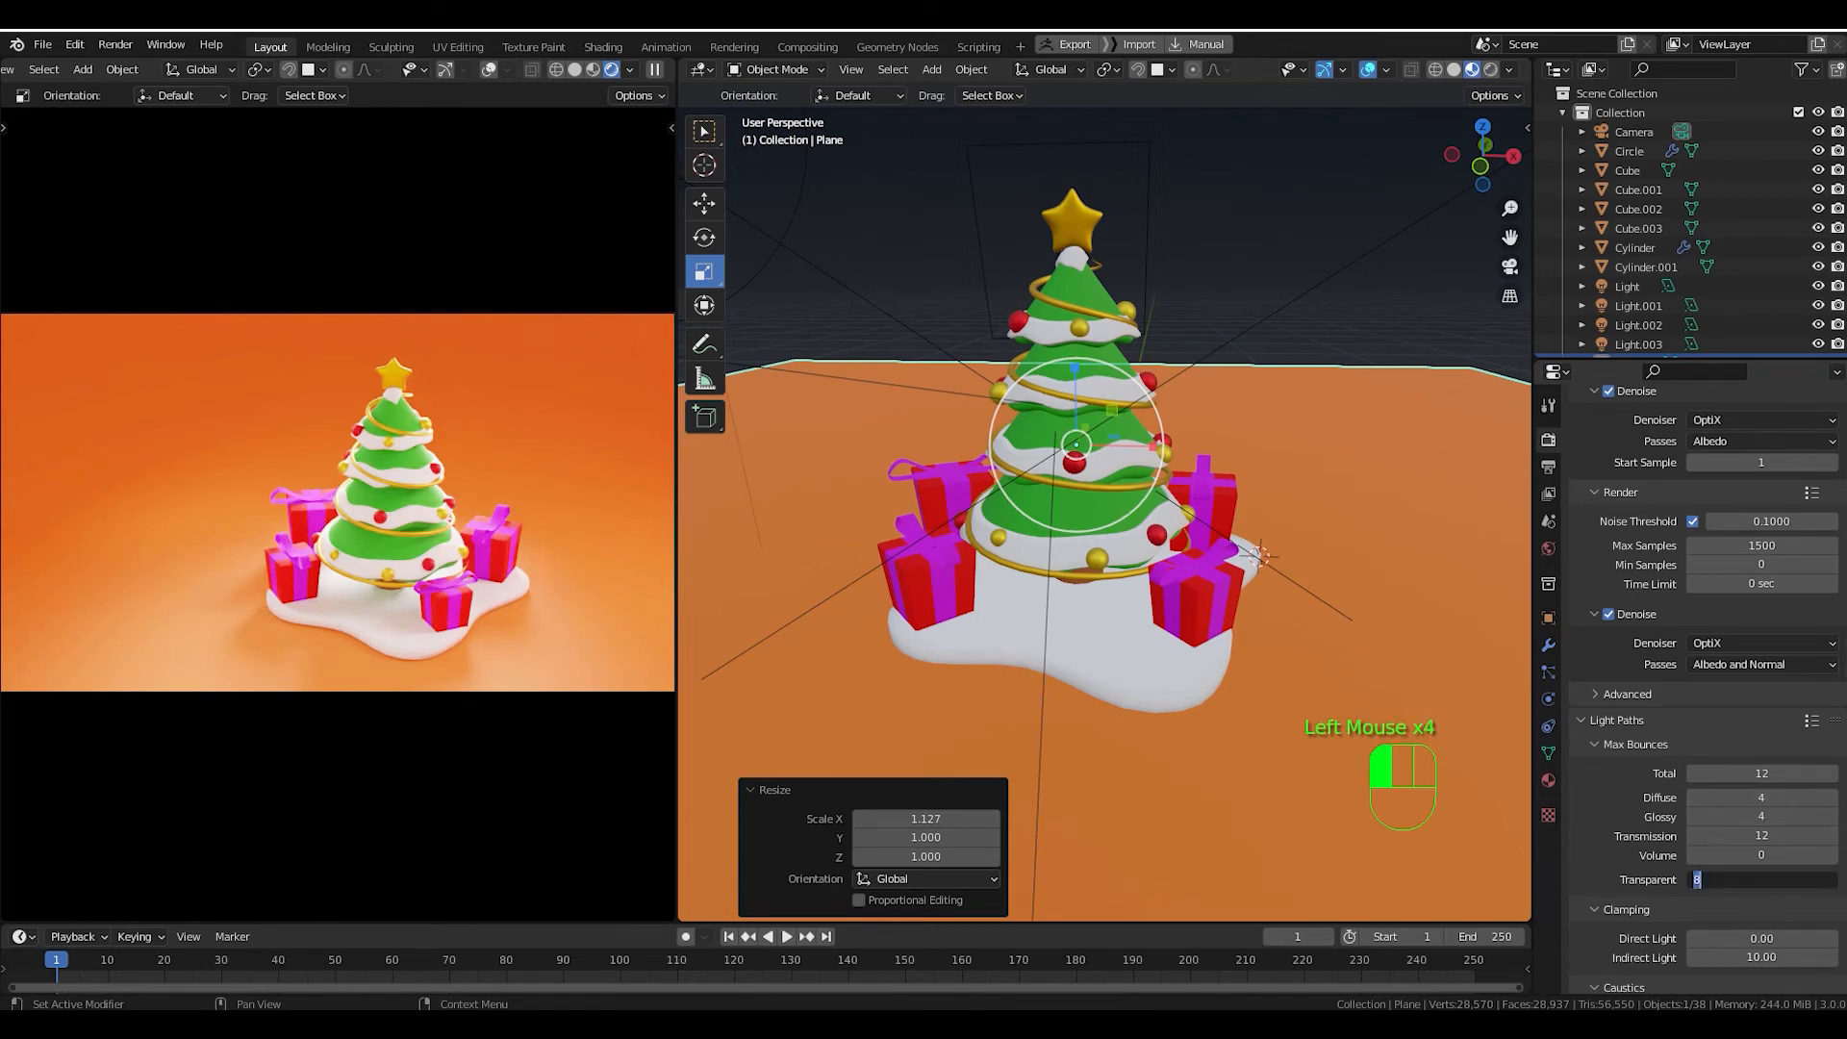
type("0")
key("Return")
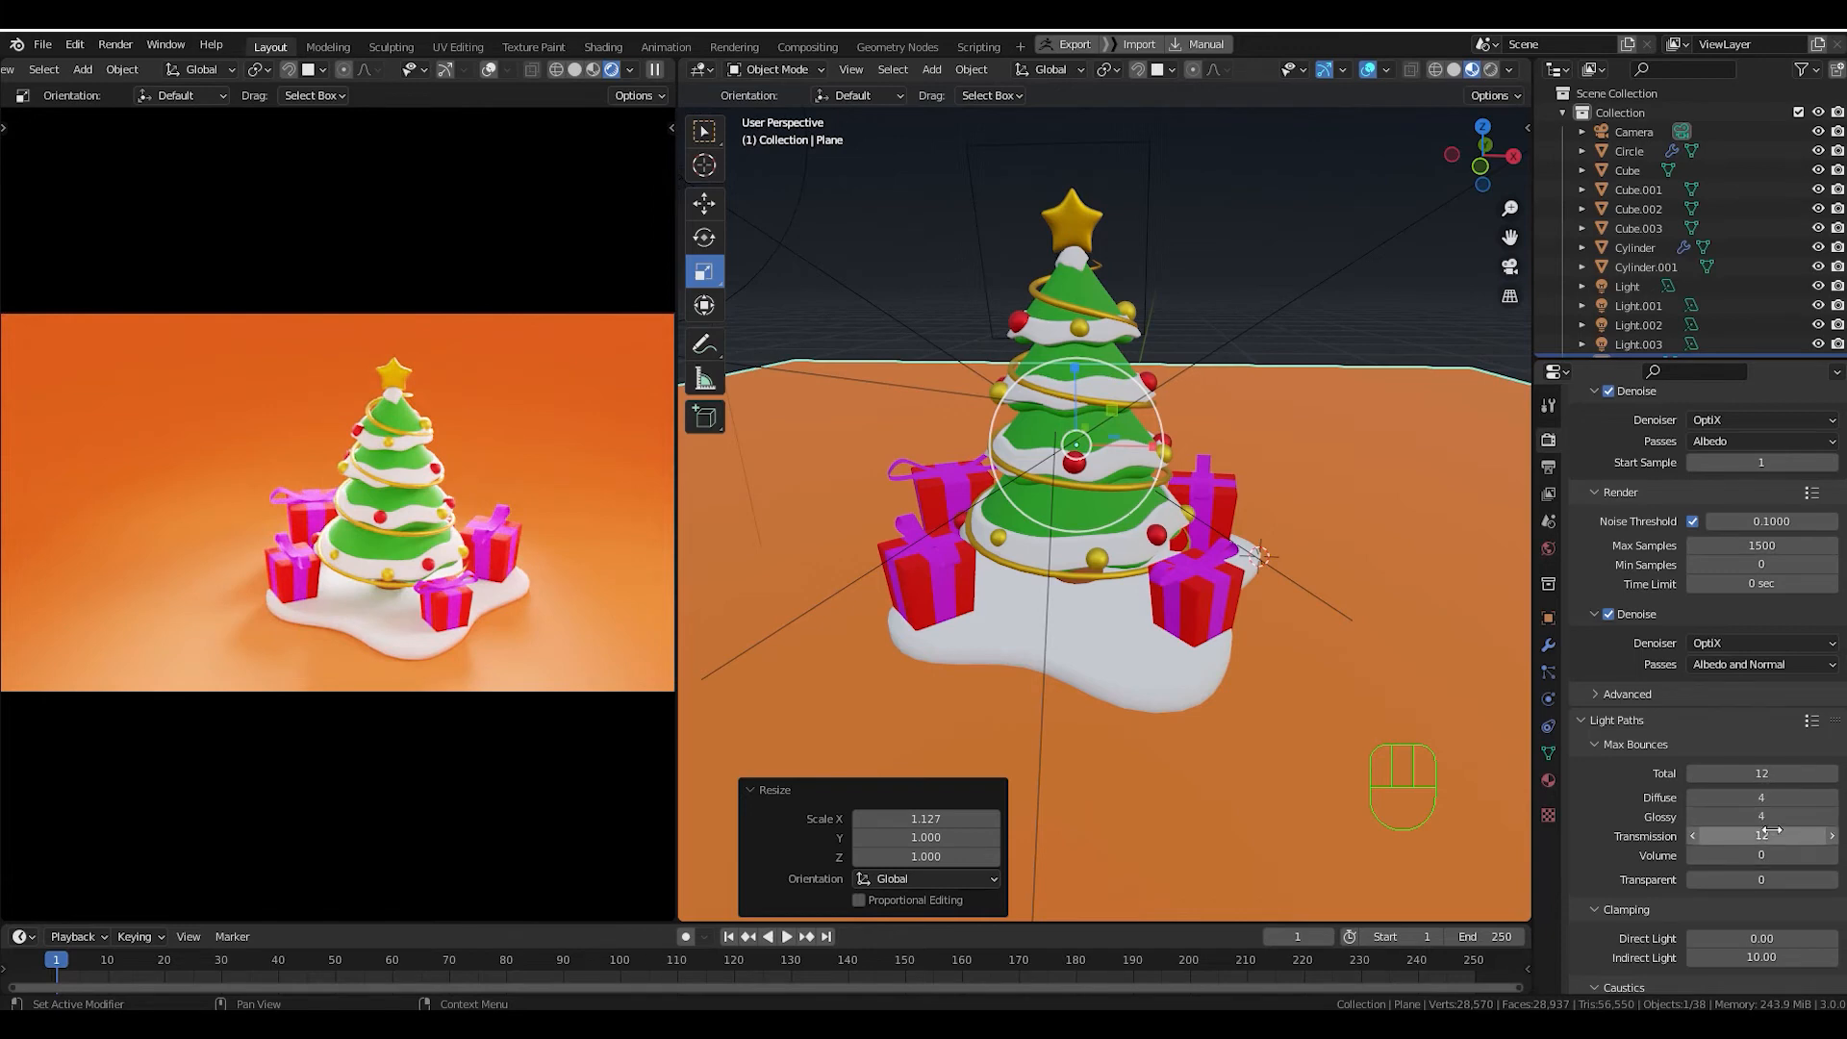
left_click(1761, 836)
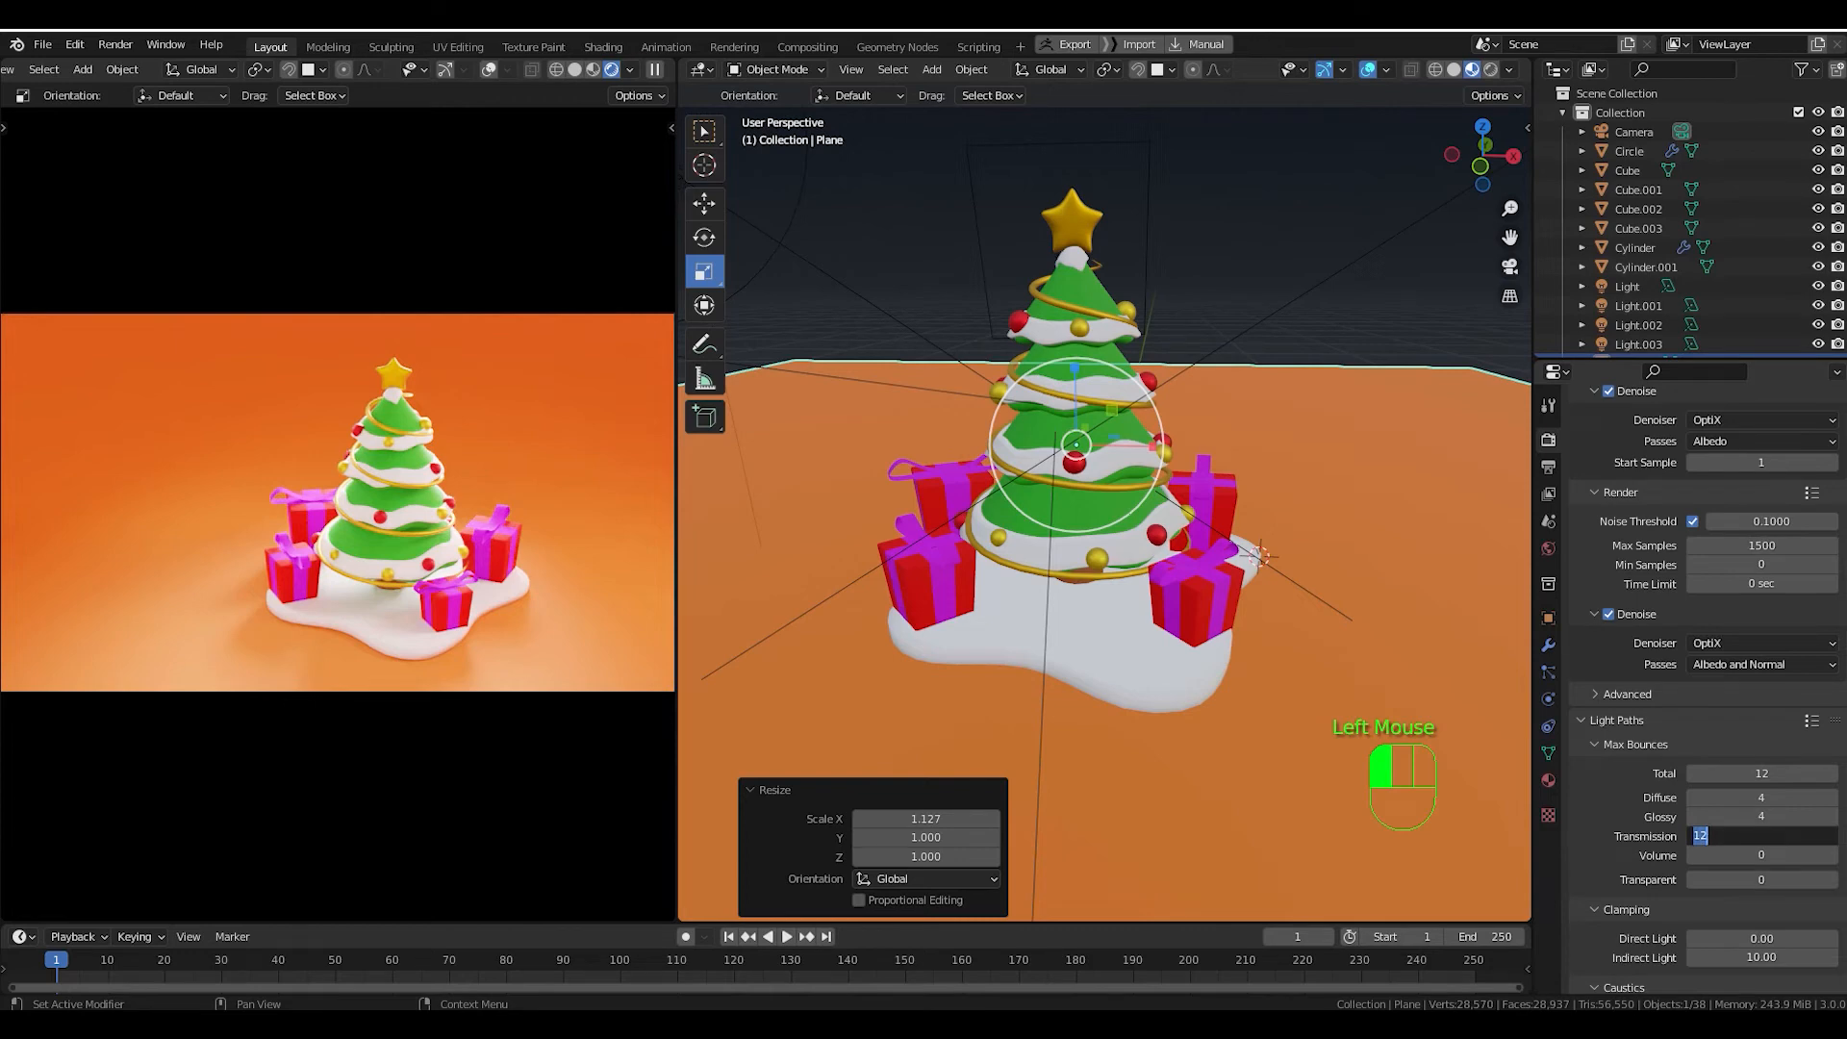
type("4")
key("Return")
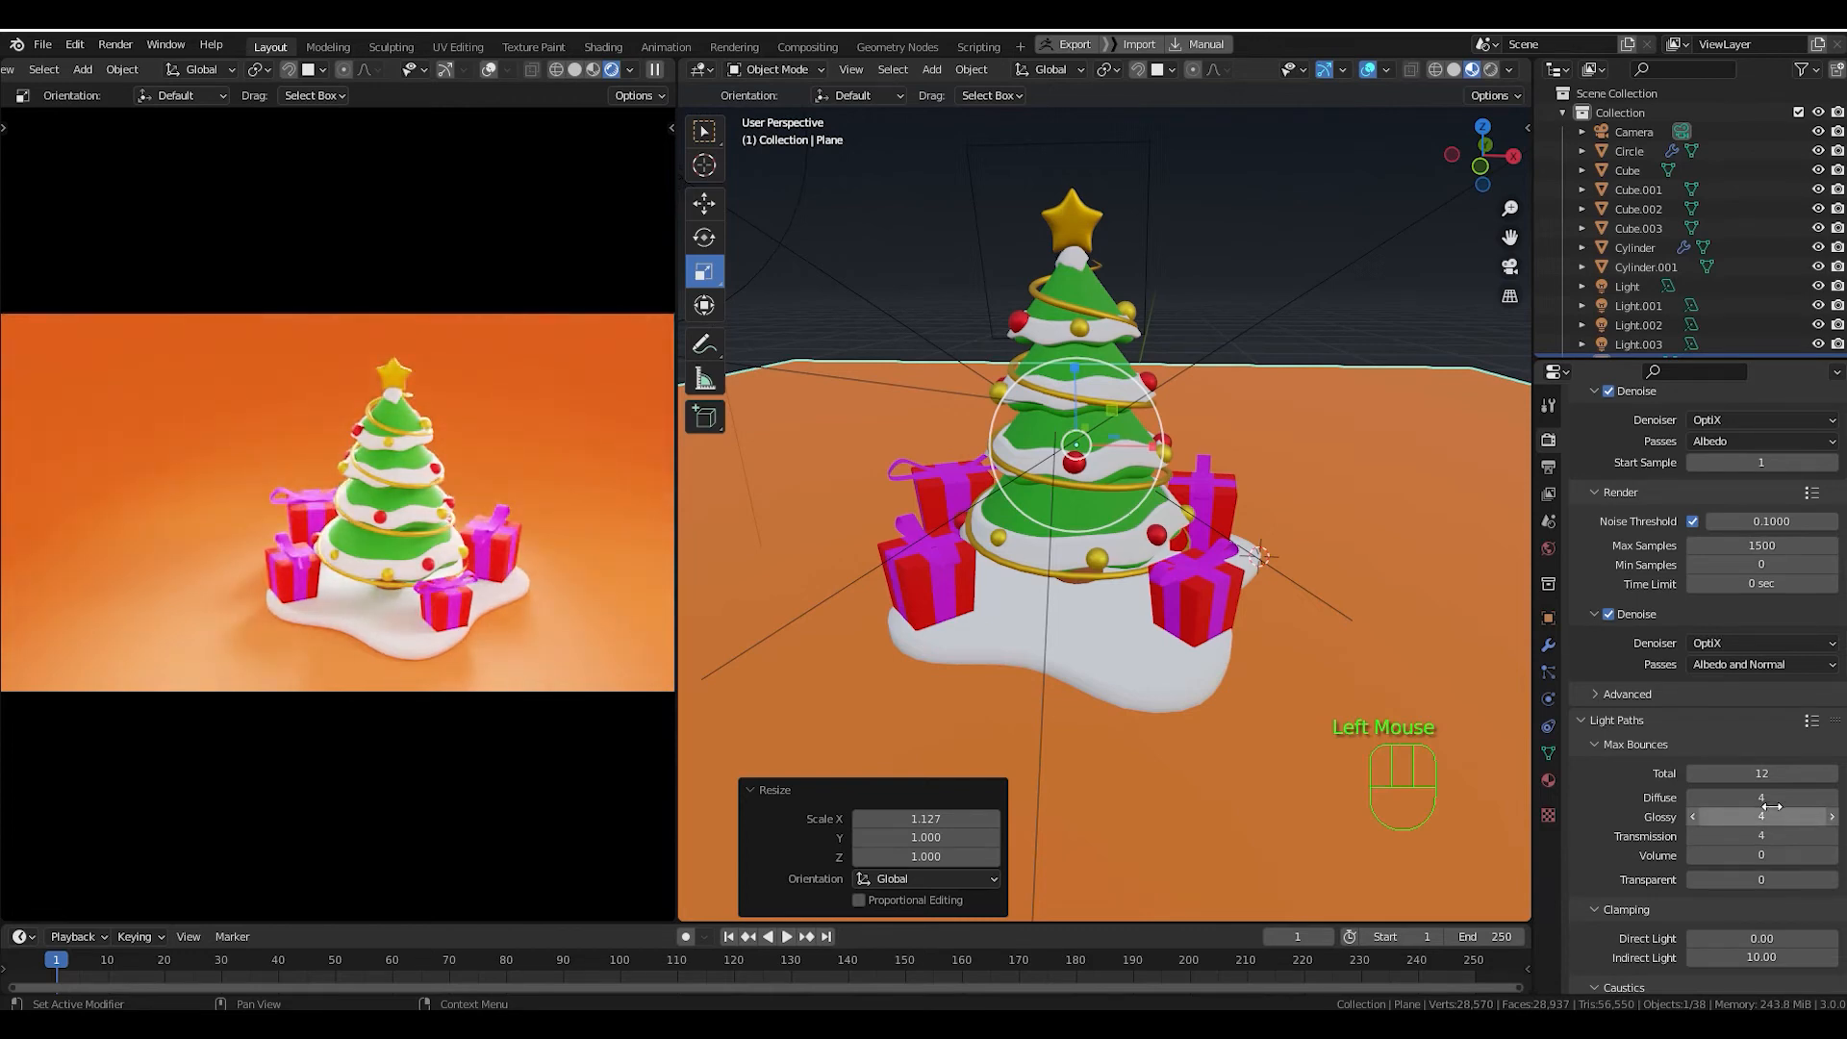
Try the High Contrast look in the scene's color management, and settle on Medium High Contrast.
scroll(1740, 874, "down", 1)
scroll(1740, 873, "down", 3)
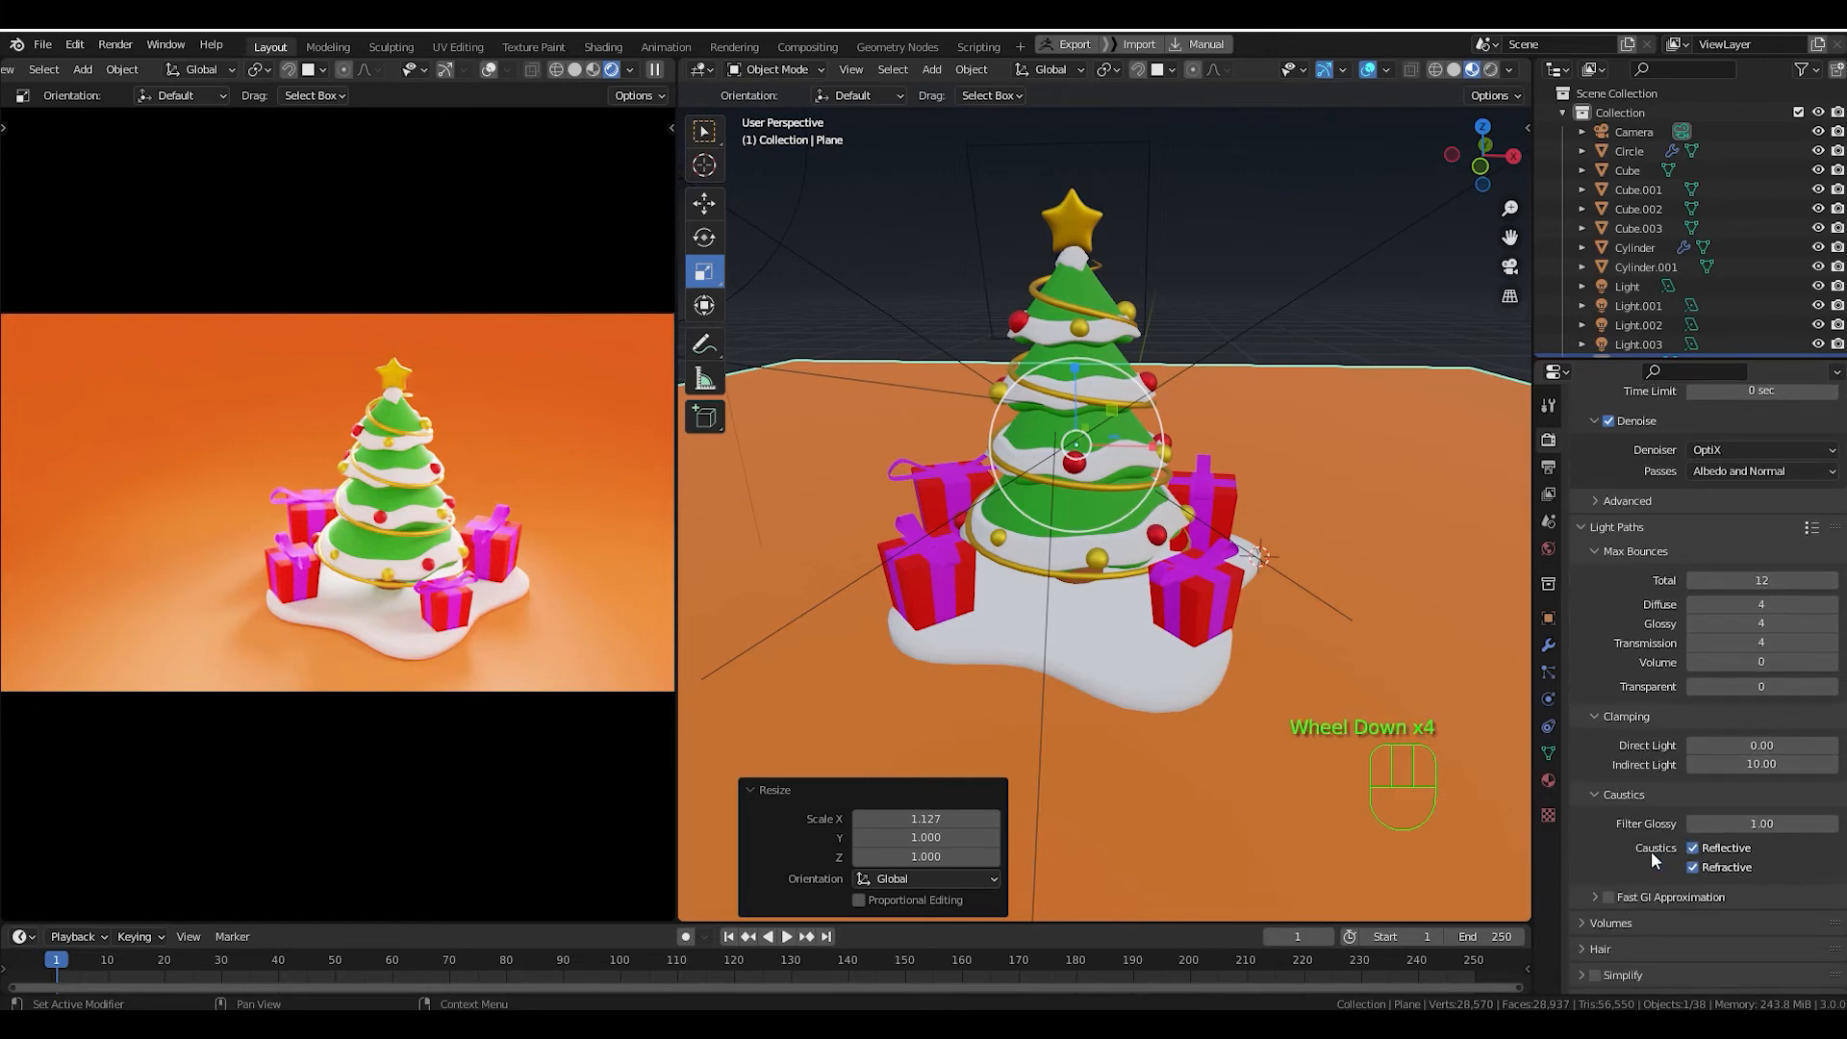
scroll(1674, 855, "down", 4)
scroll(1674, 864, "down", 1)
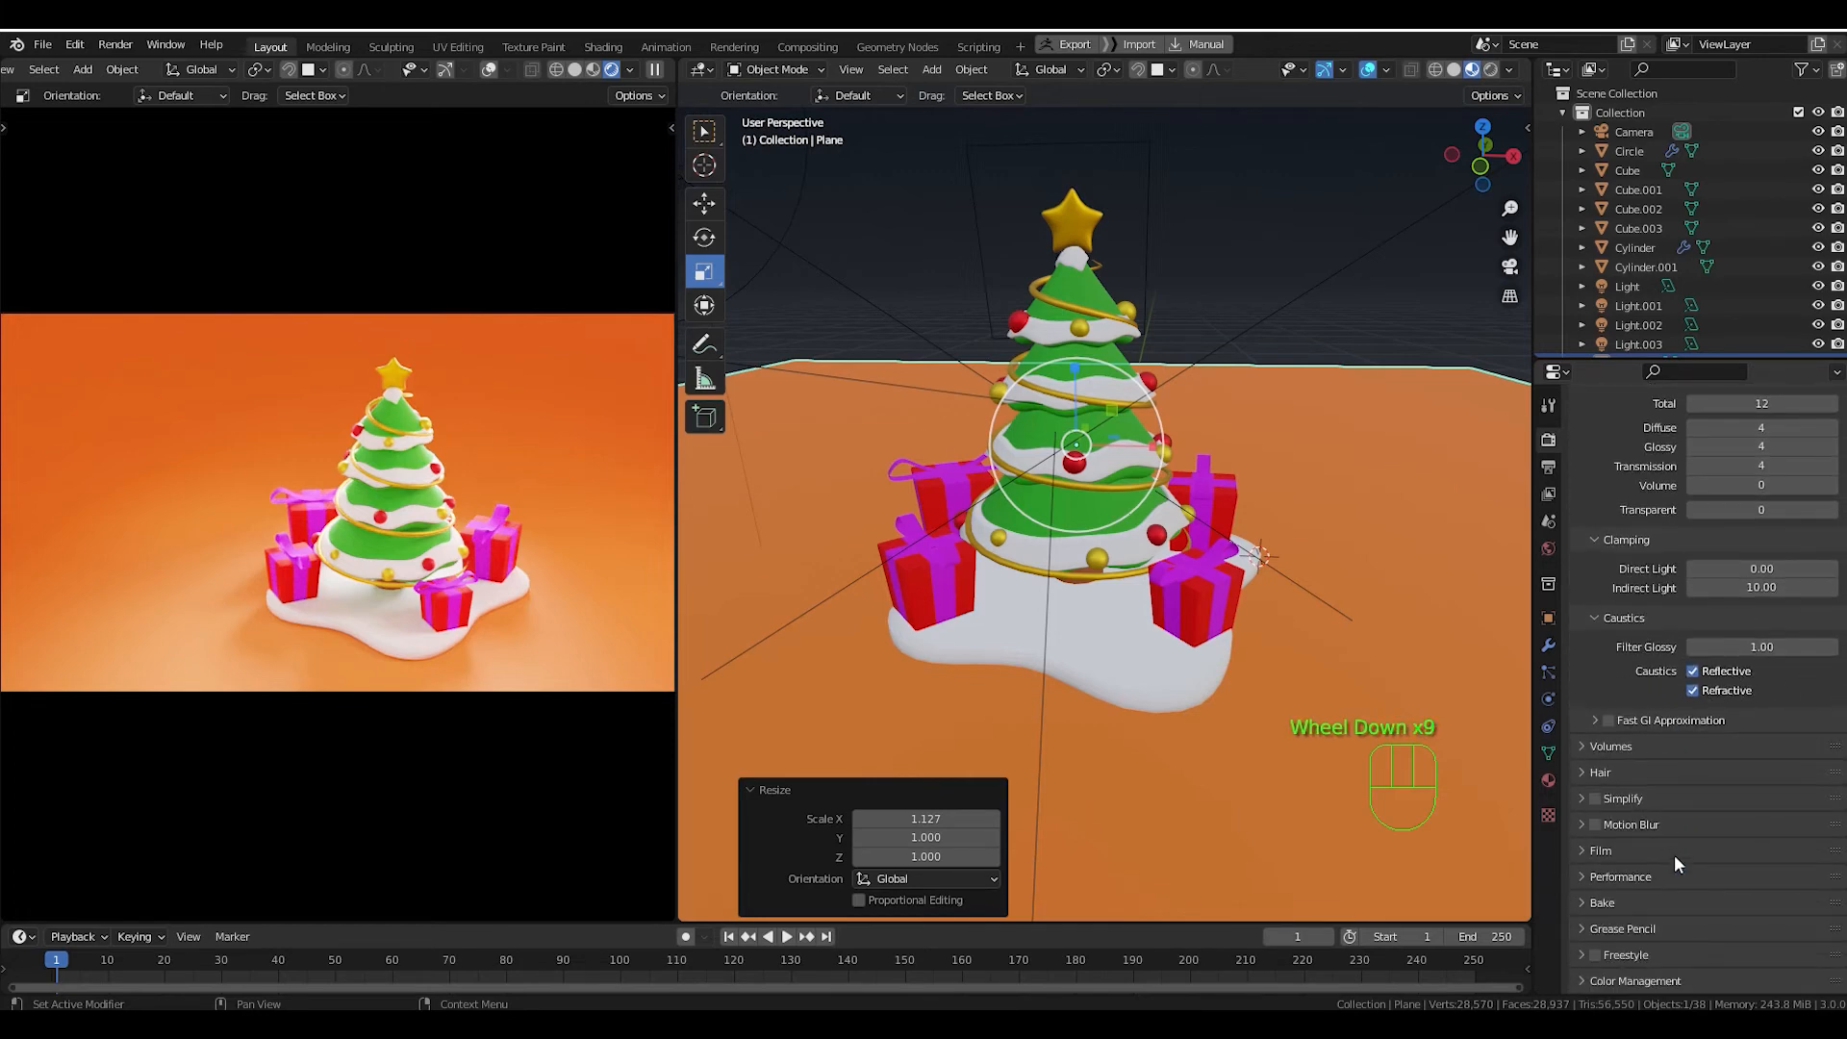
left_click(1625, 981)
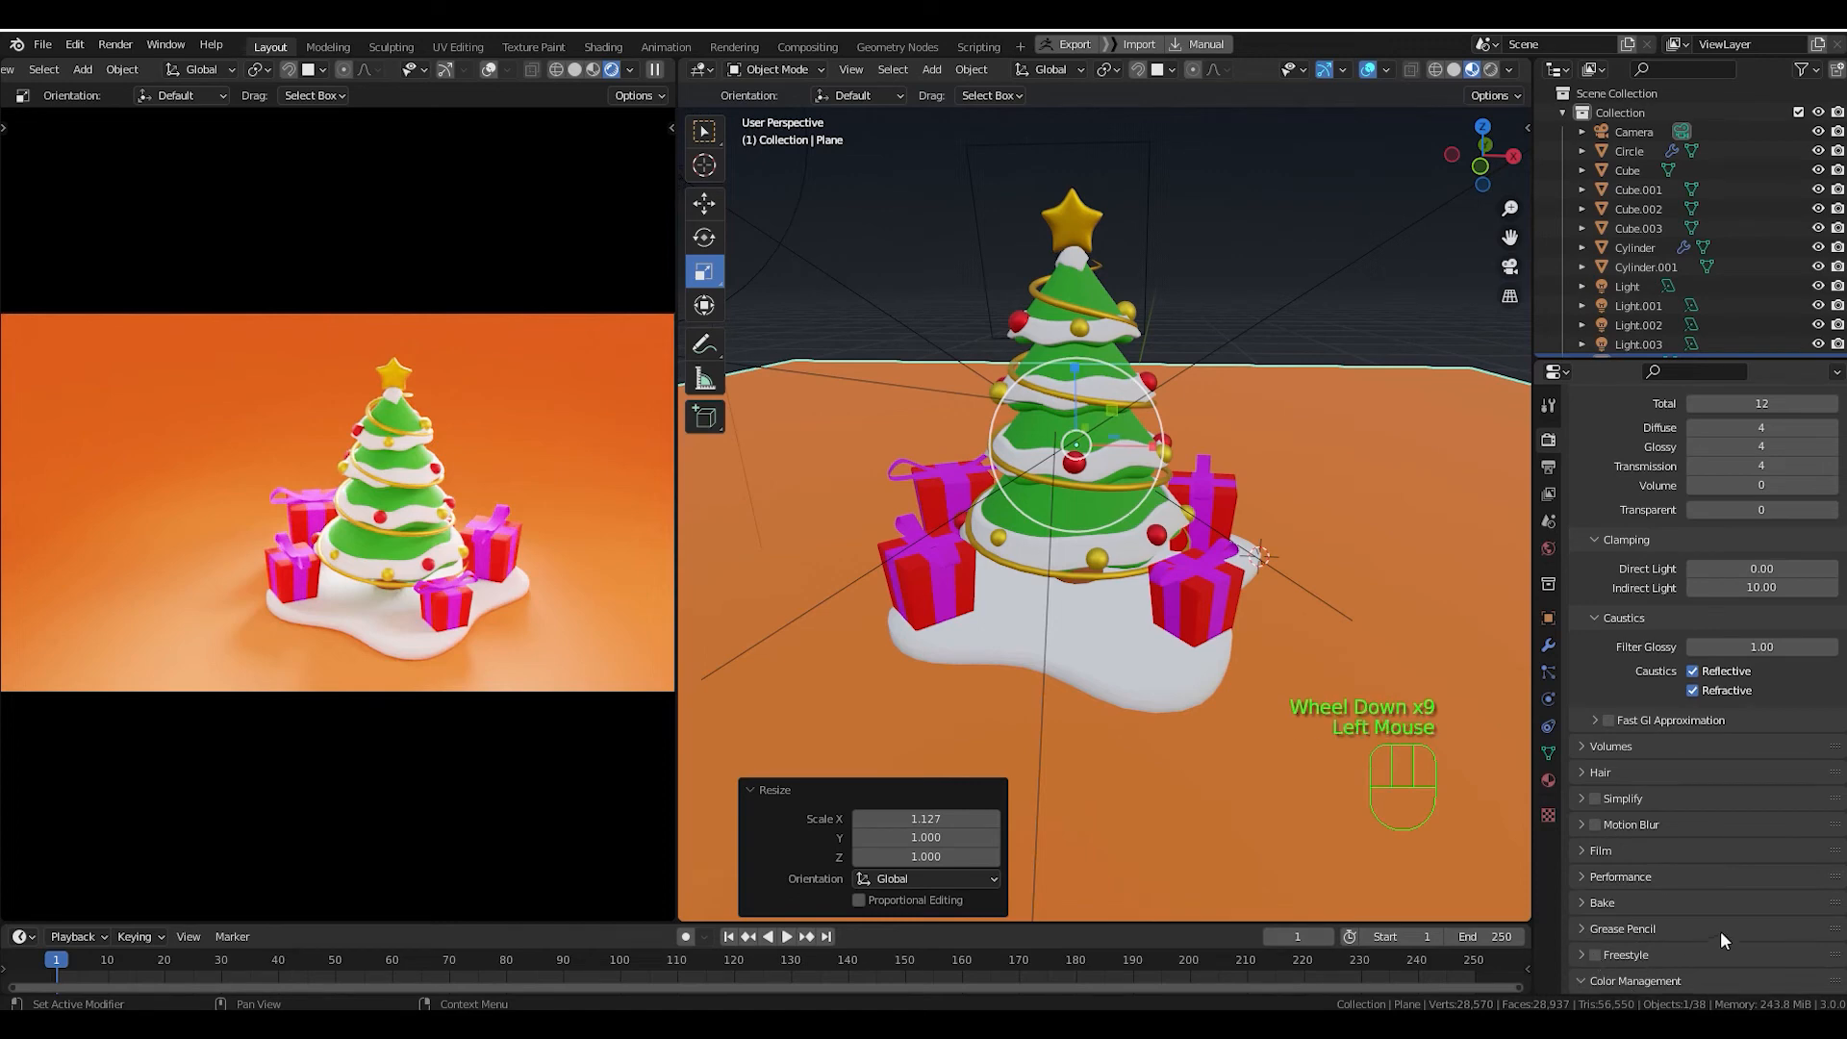
scroll(1778, 862, "down", 4)
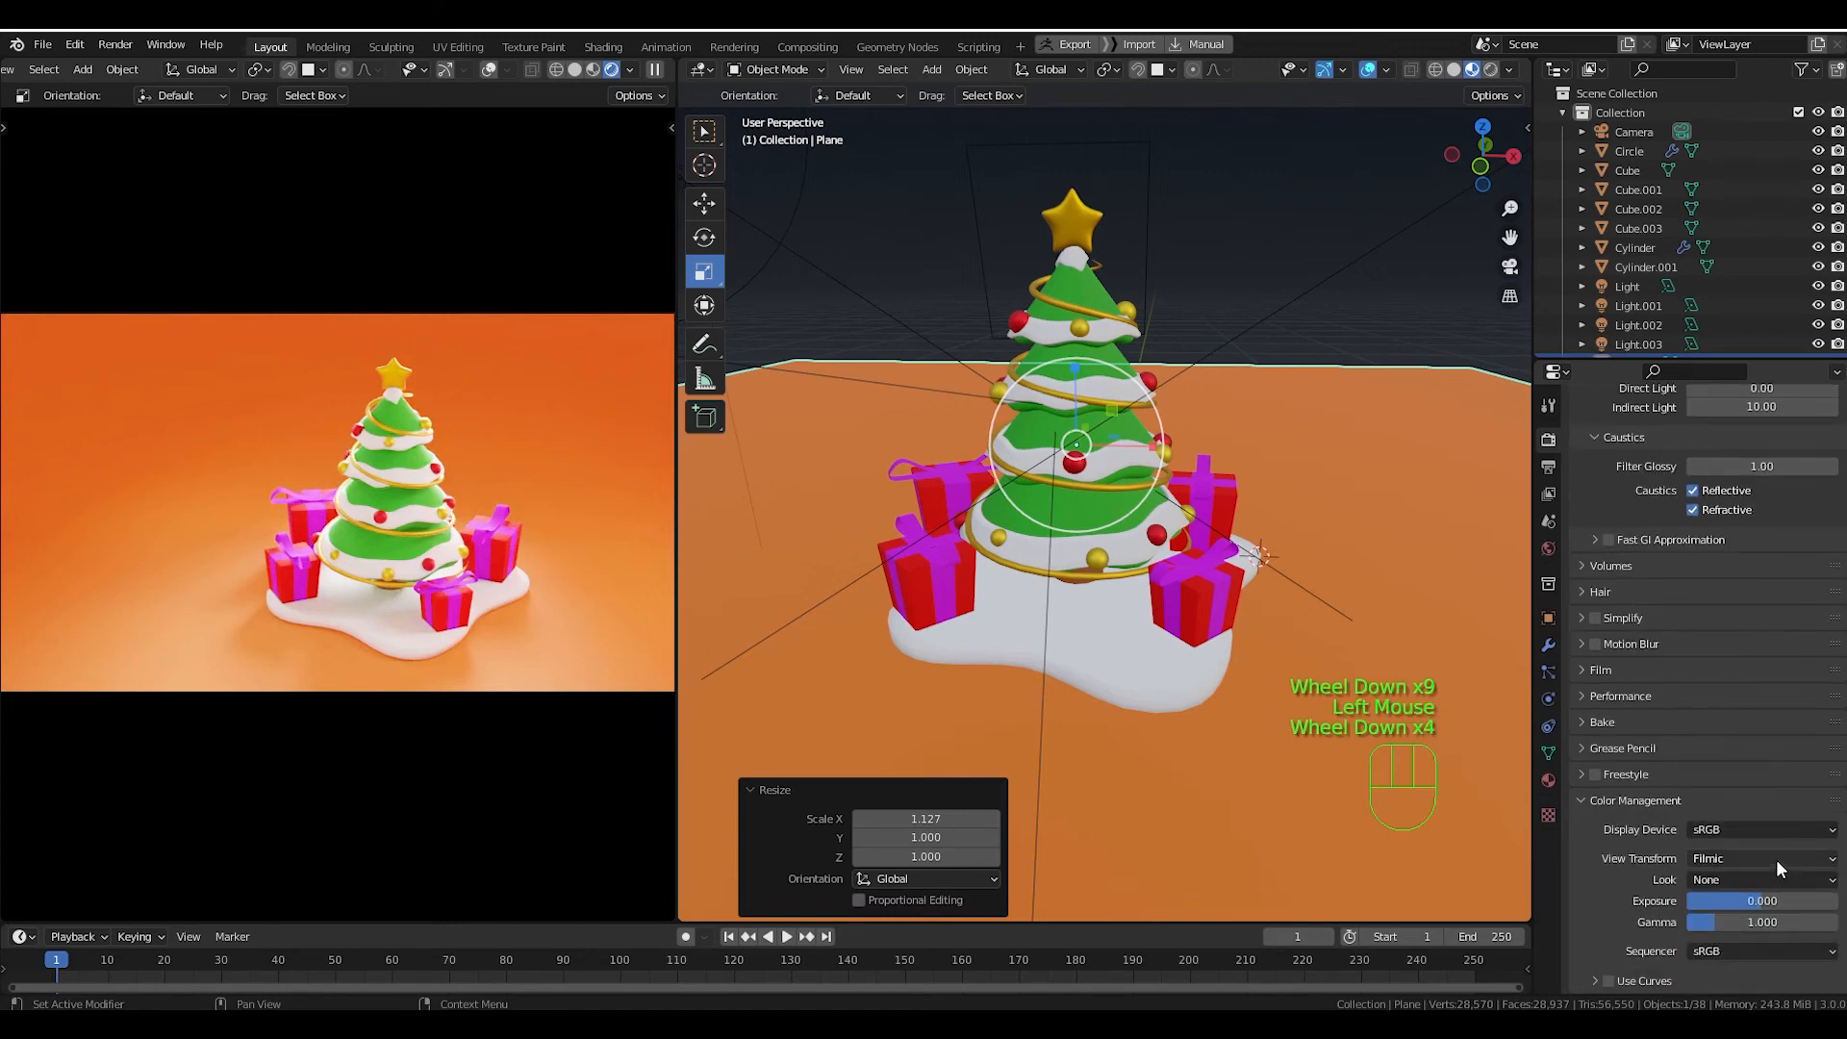
left_click(1799, 876)
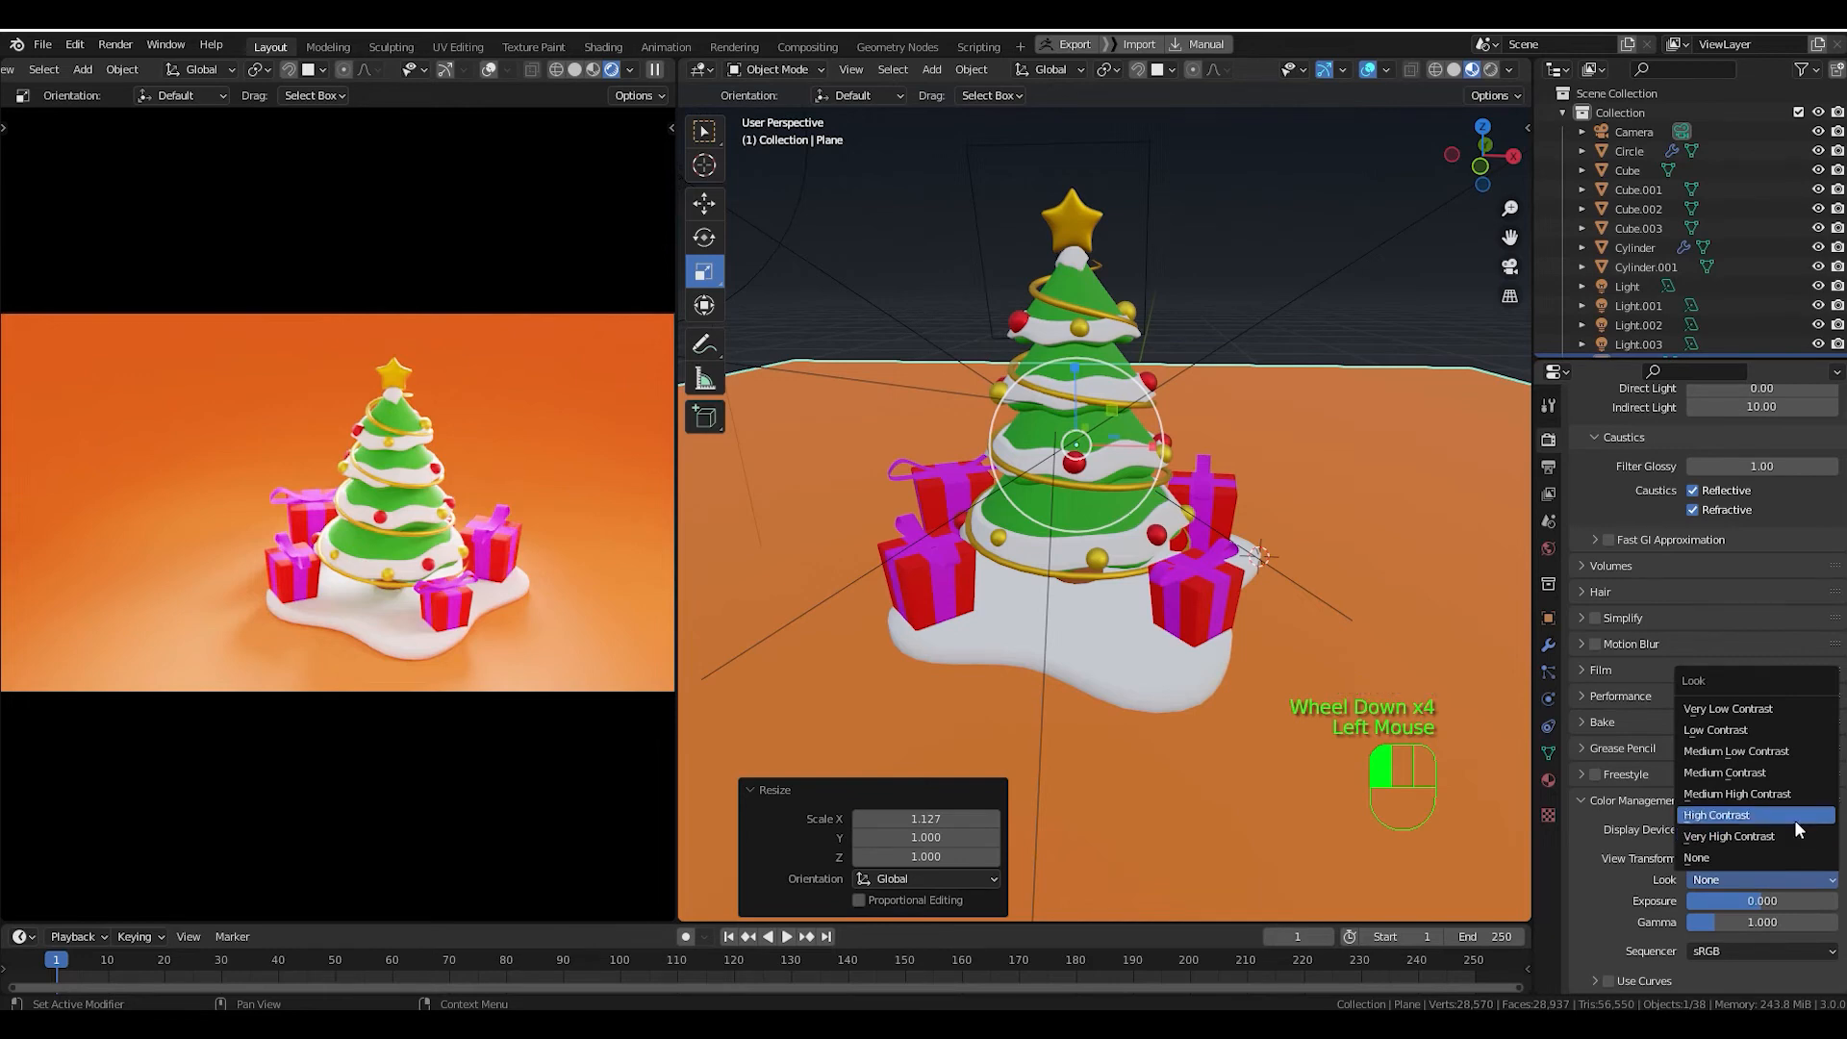
left_click(1794, 821)
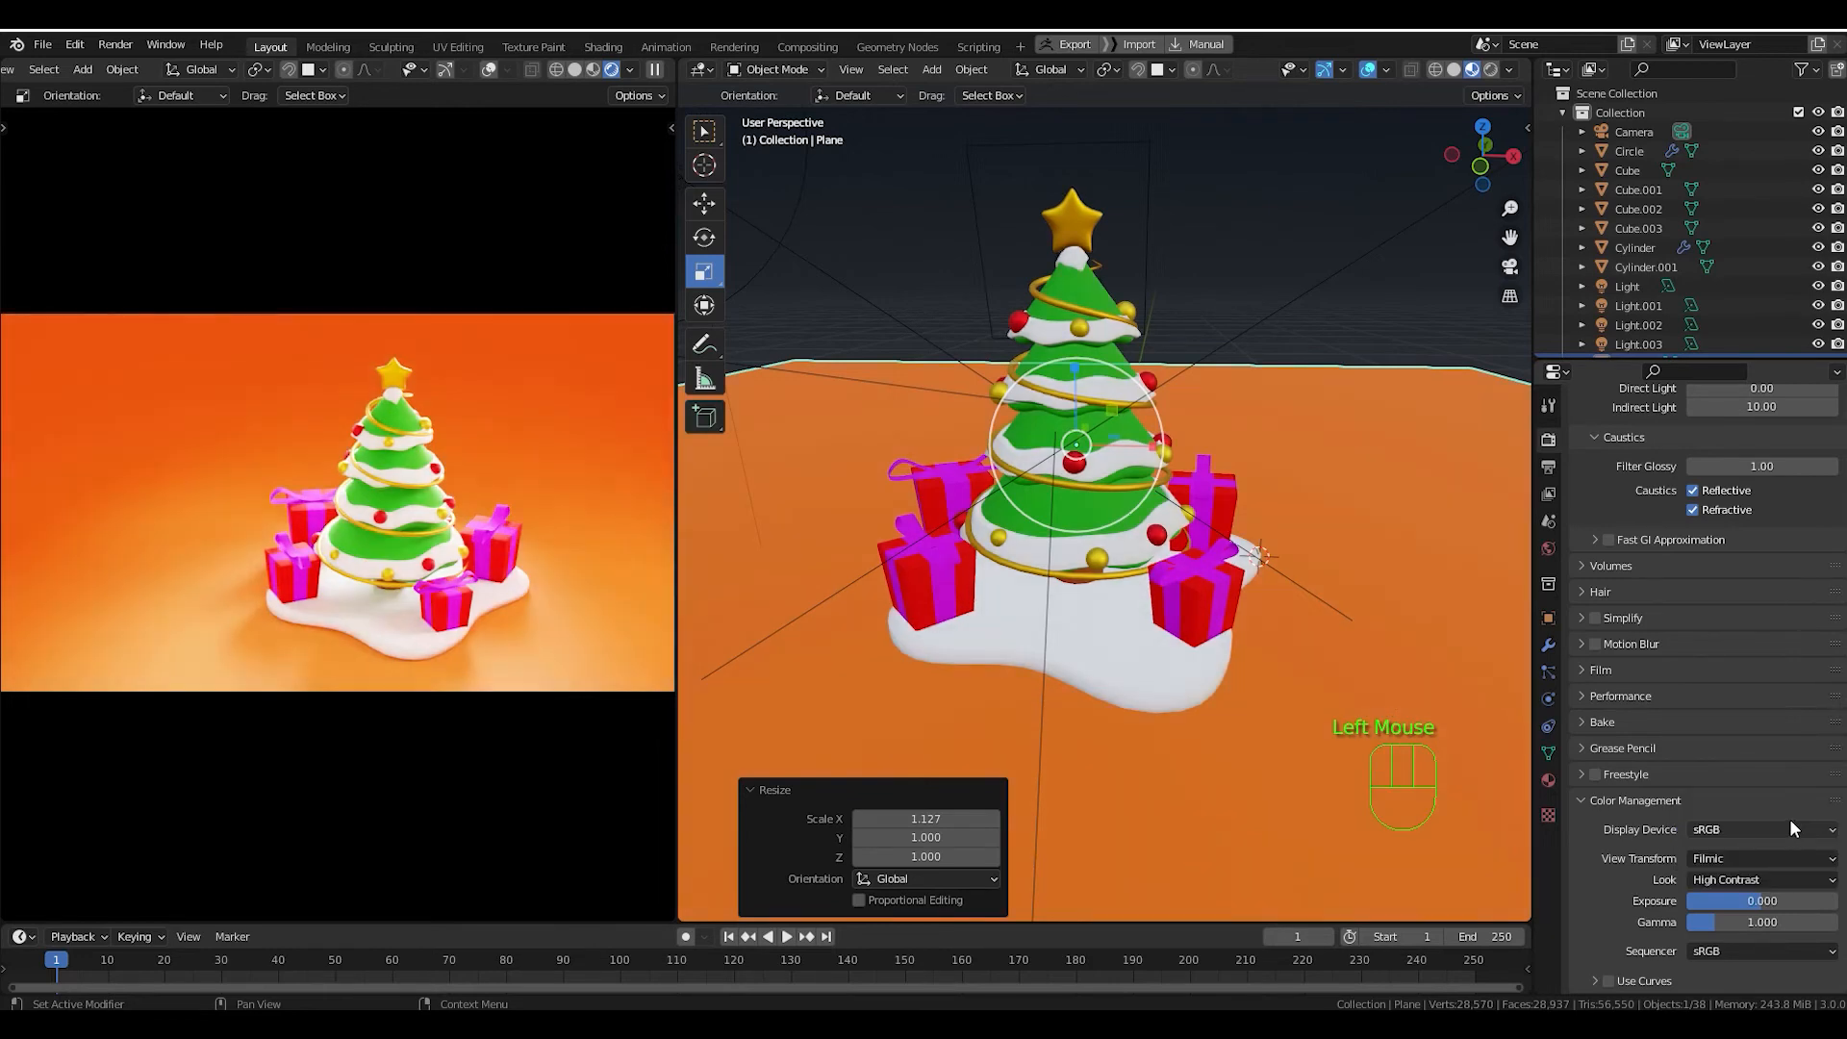
left_click(1800, 874)
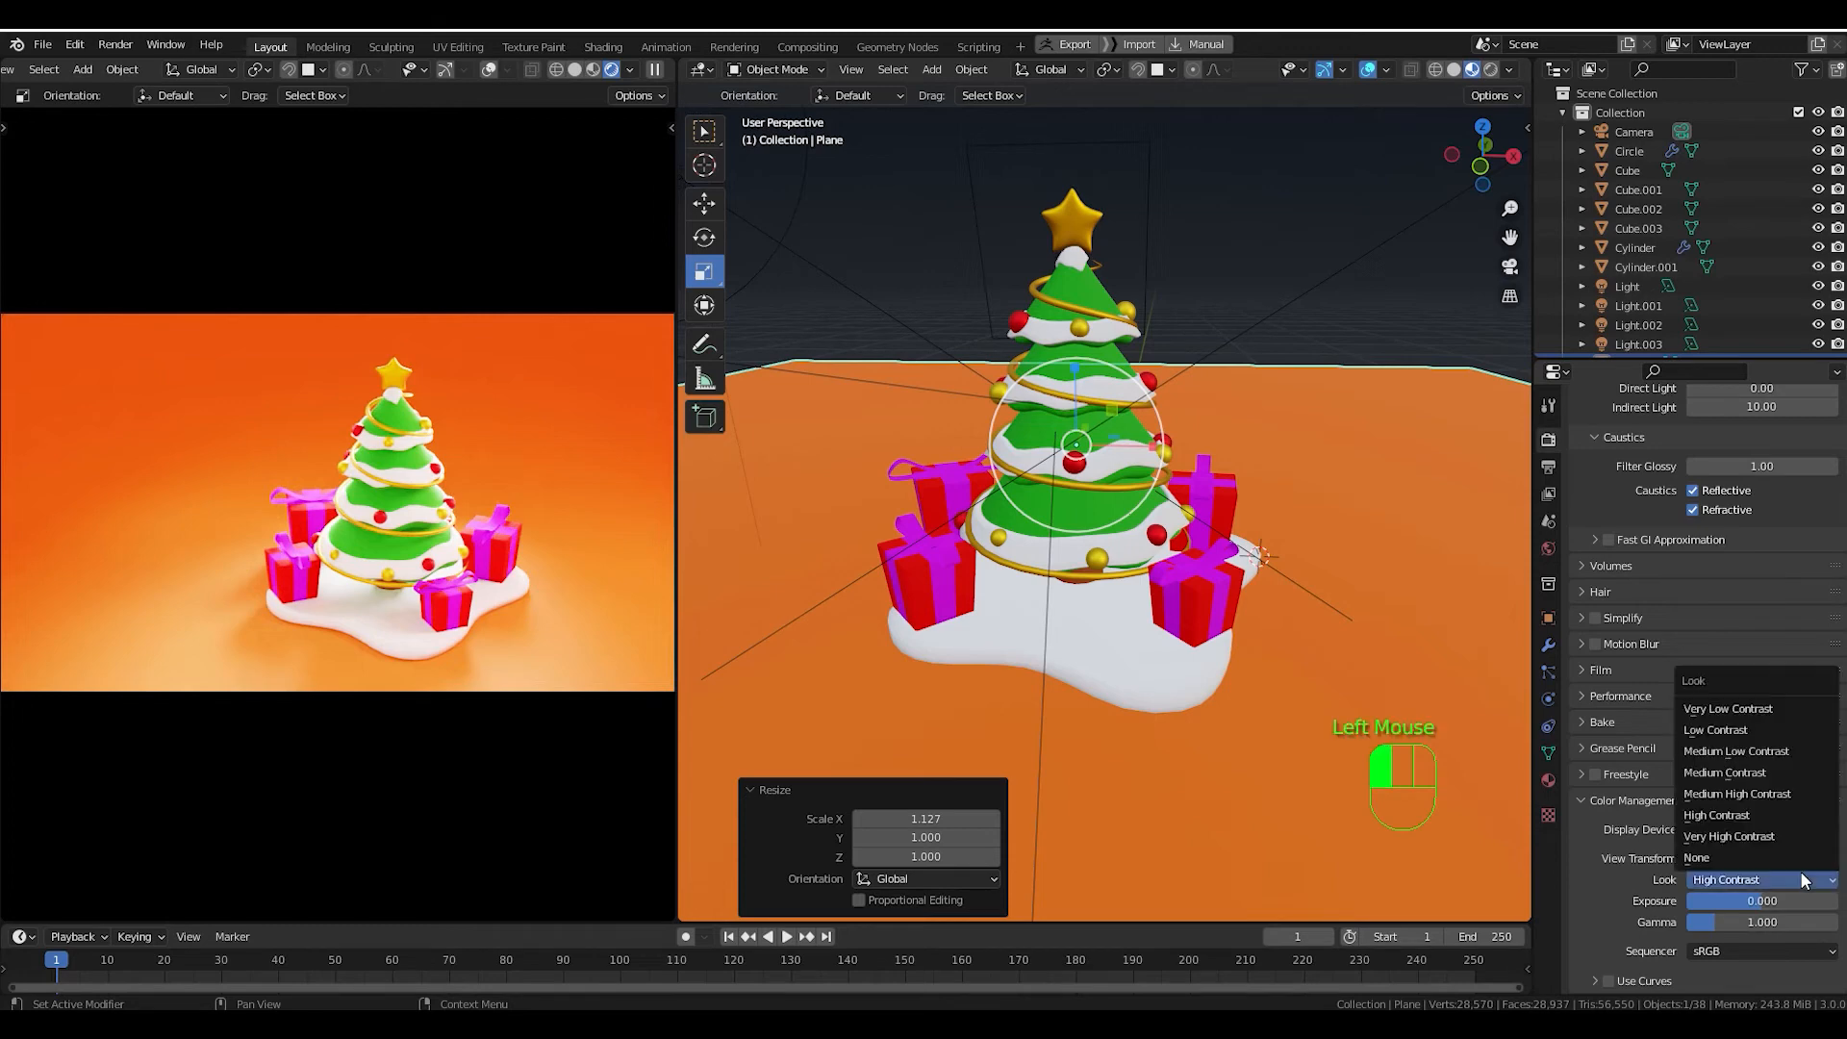
left_click(1811, 801)
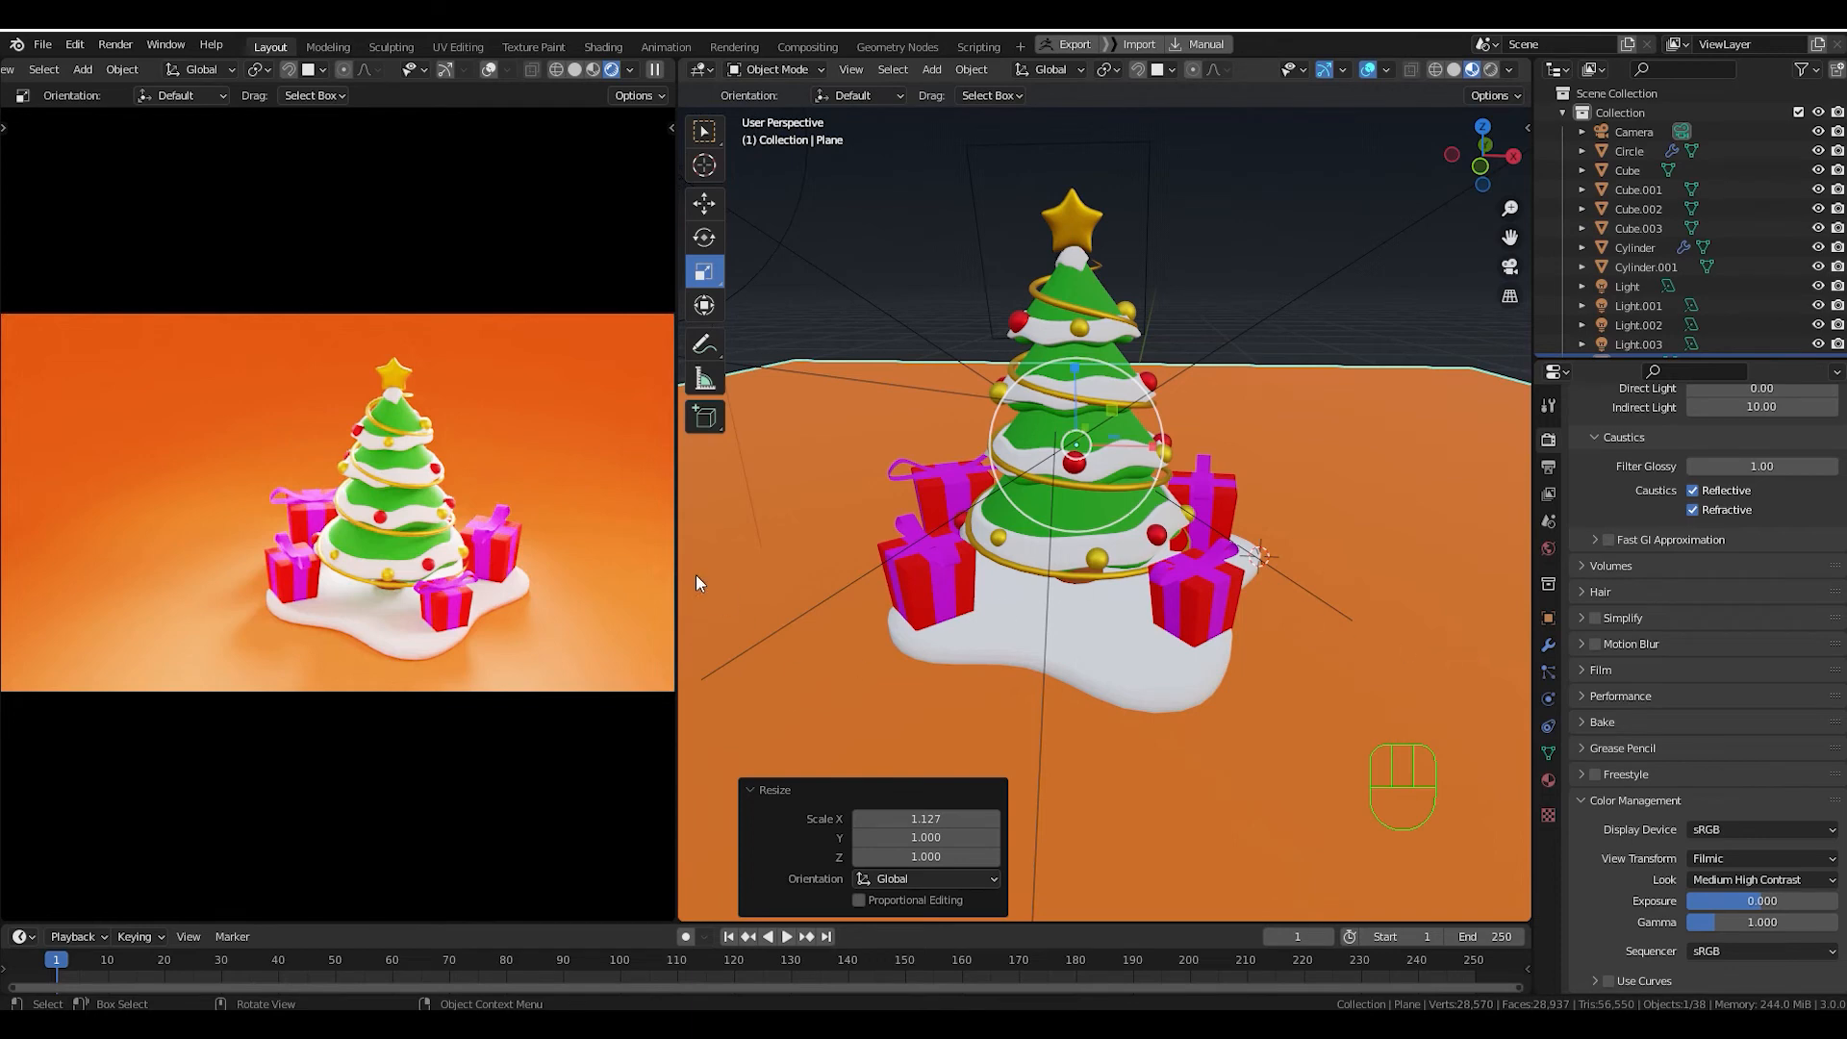
Shift the camera so the tree and gifts sit slightly higher in the frame, and render the image.
key("shift")
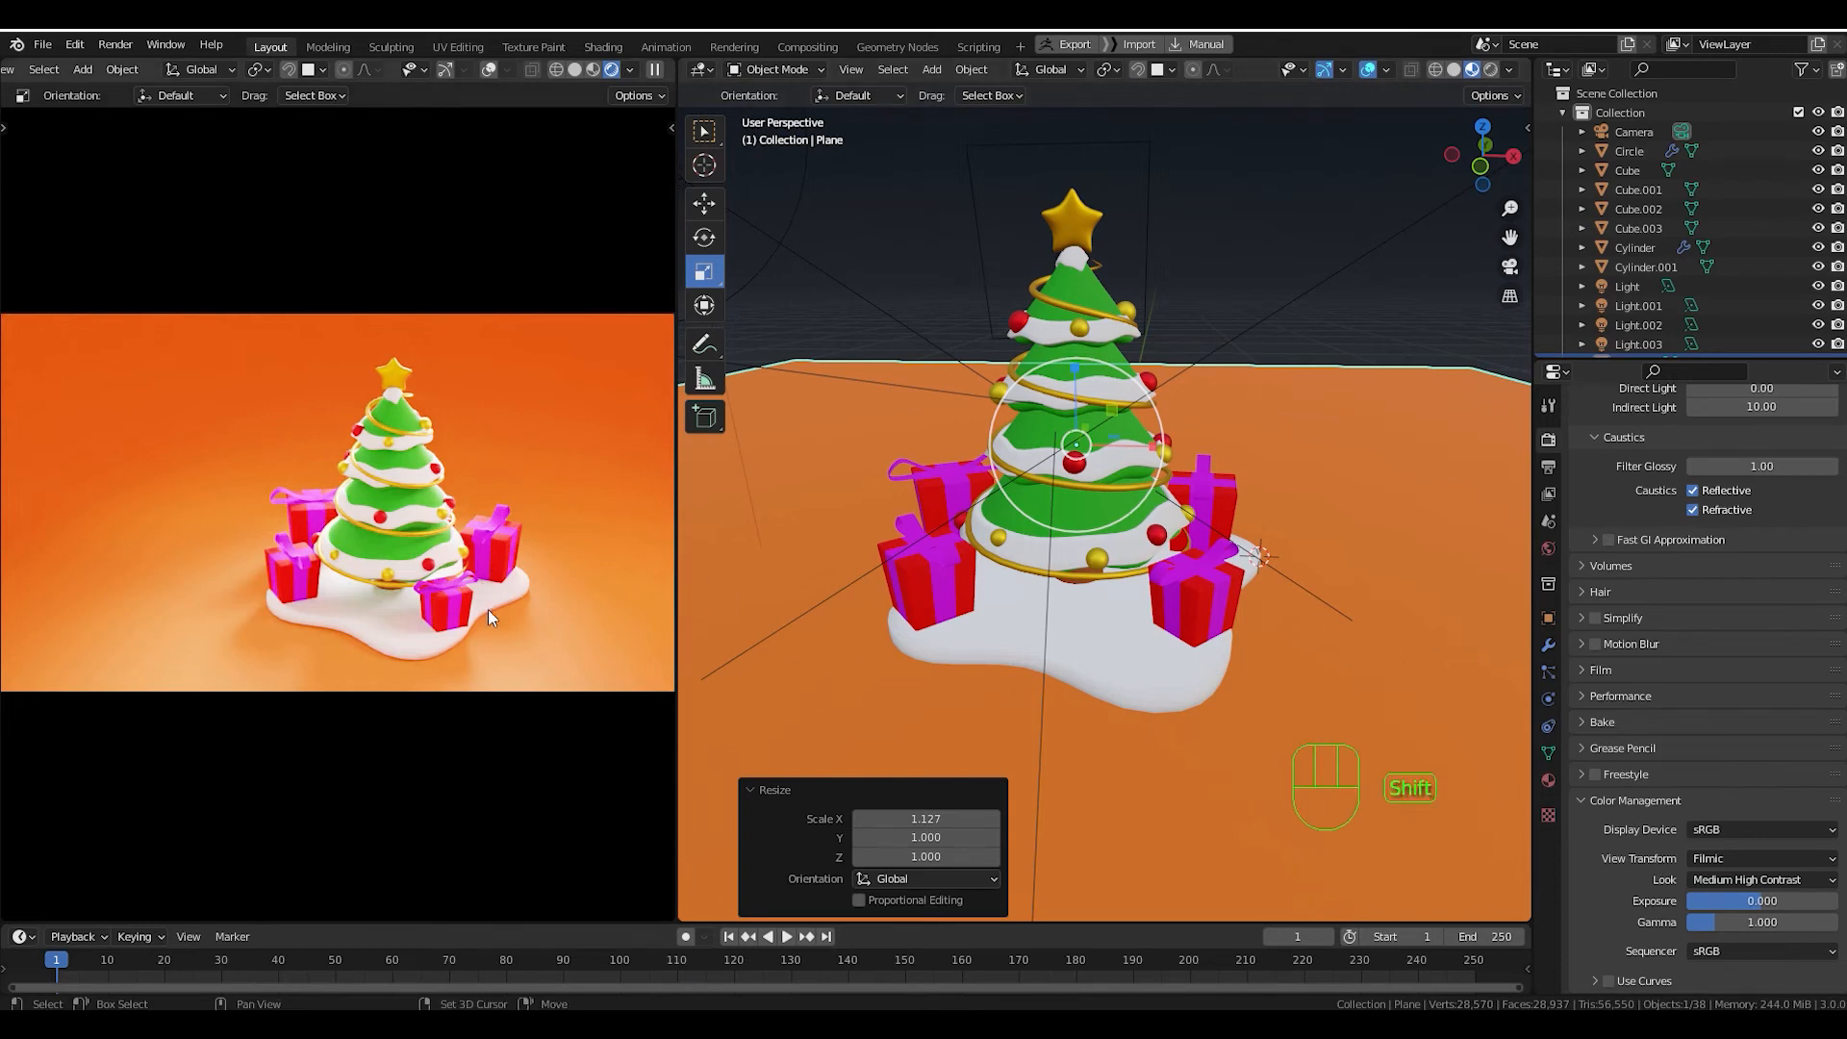
middle_click_drag(487, 609, 489, 592, "shift")
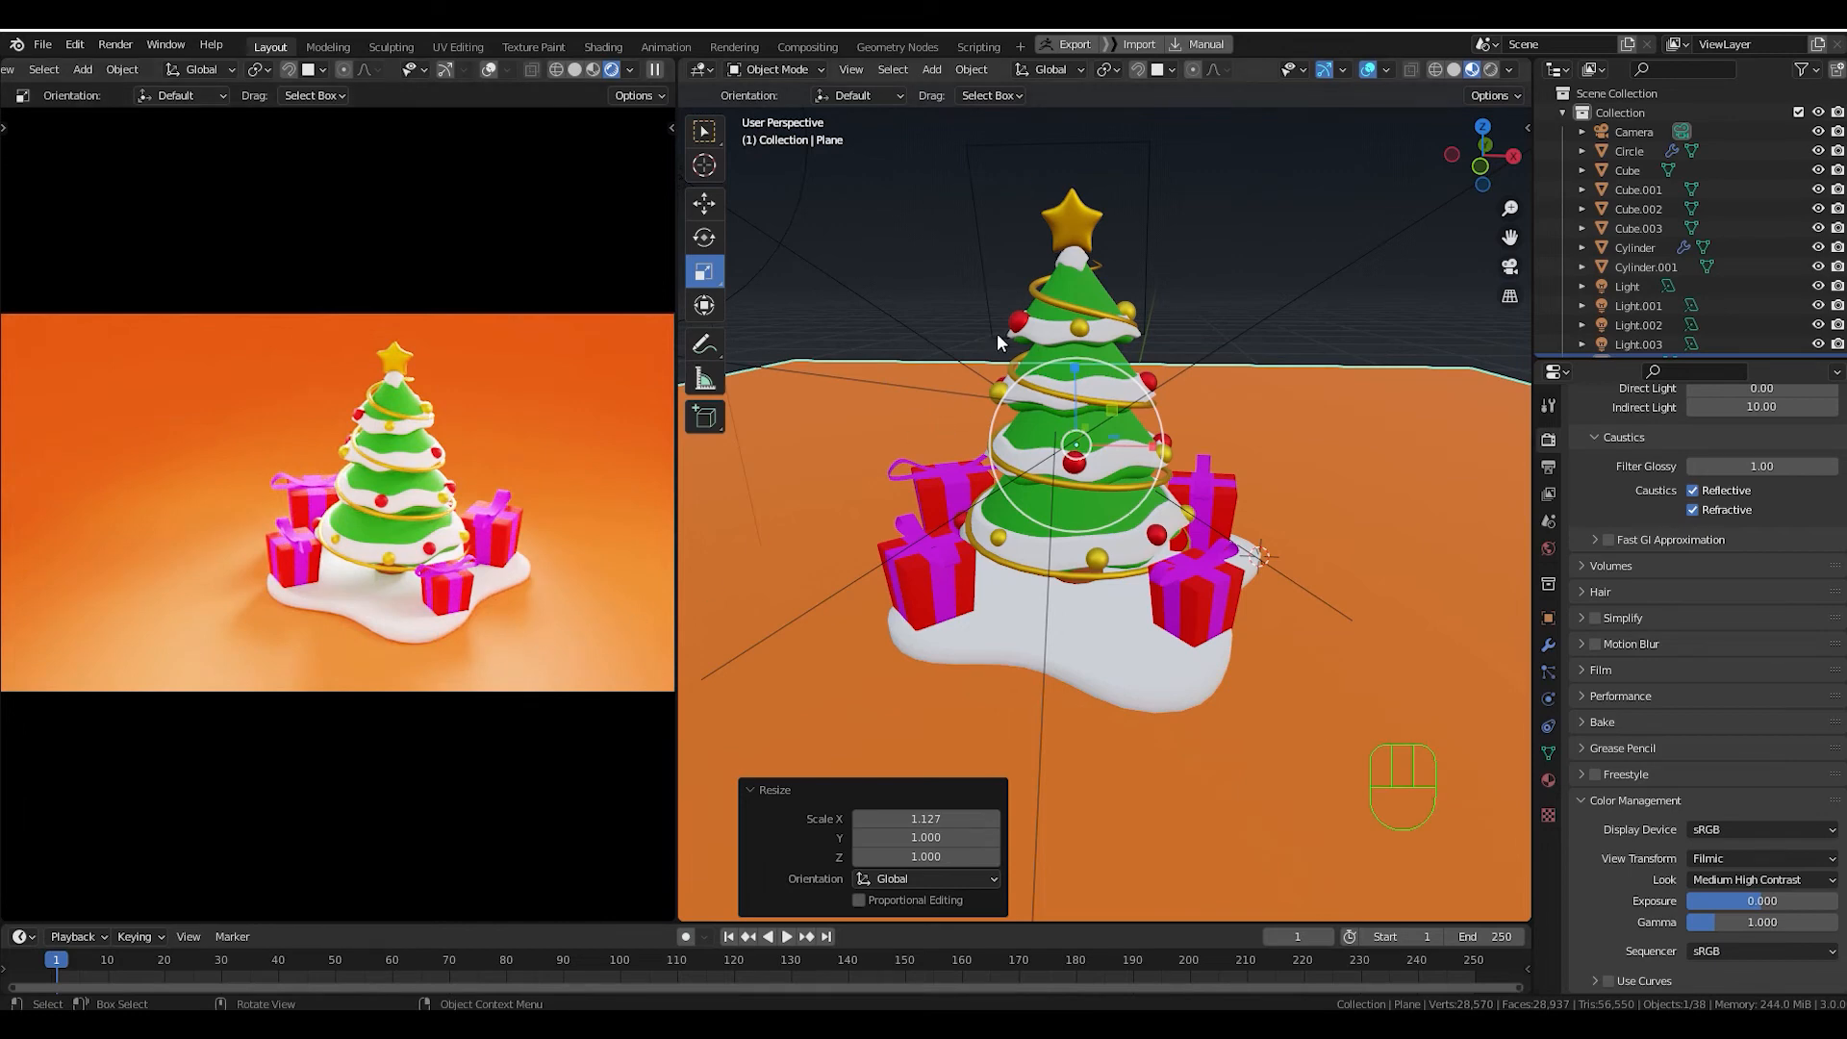
left_click(131, 45)
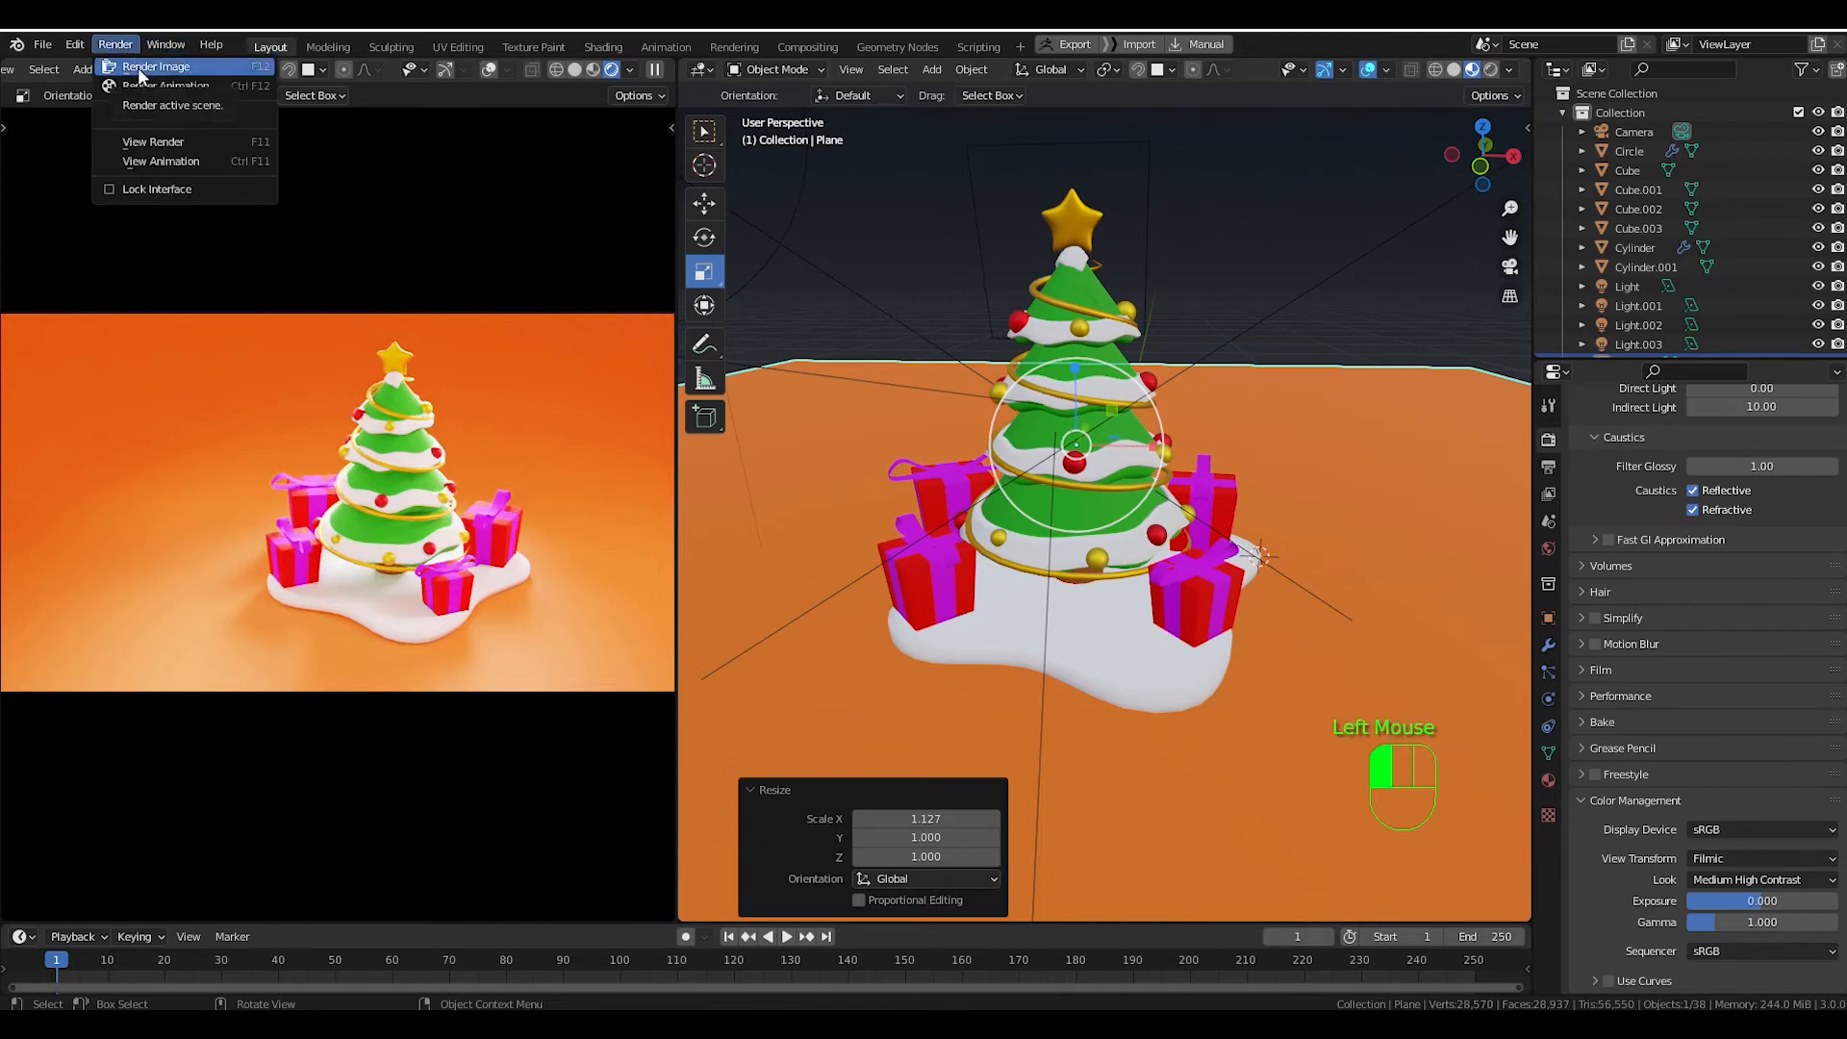
left_click(258, 73)
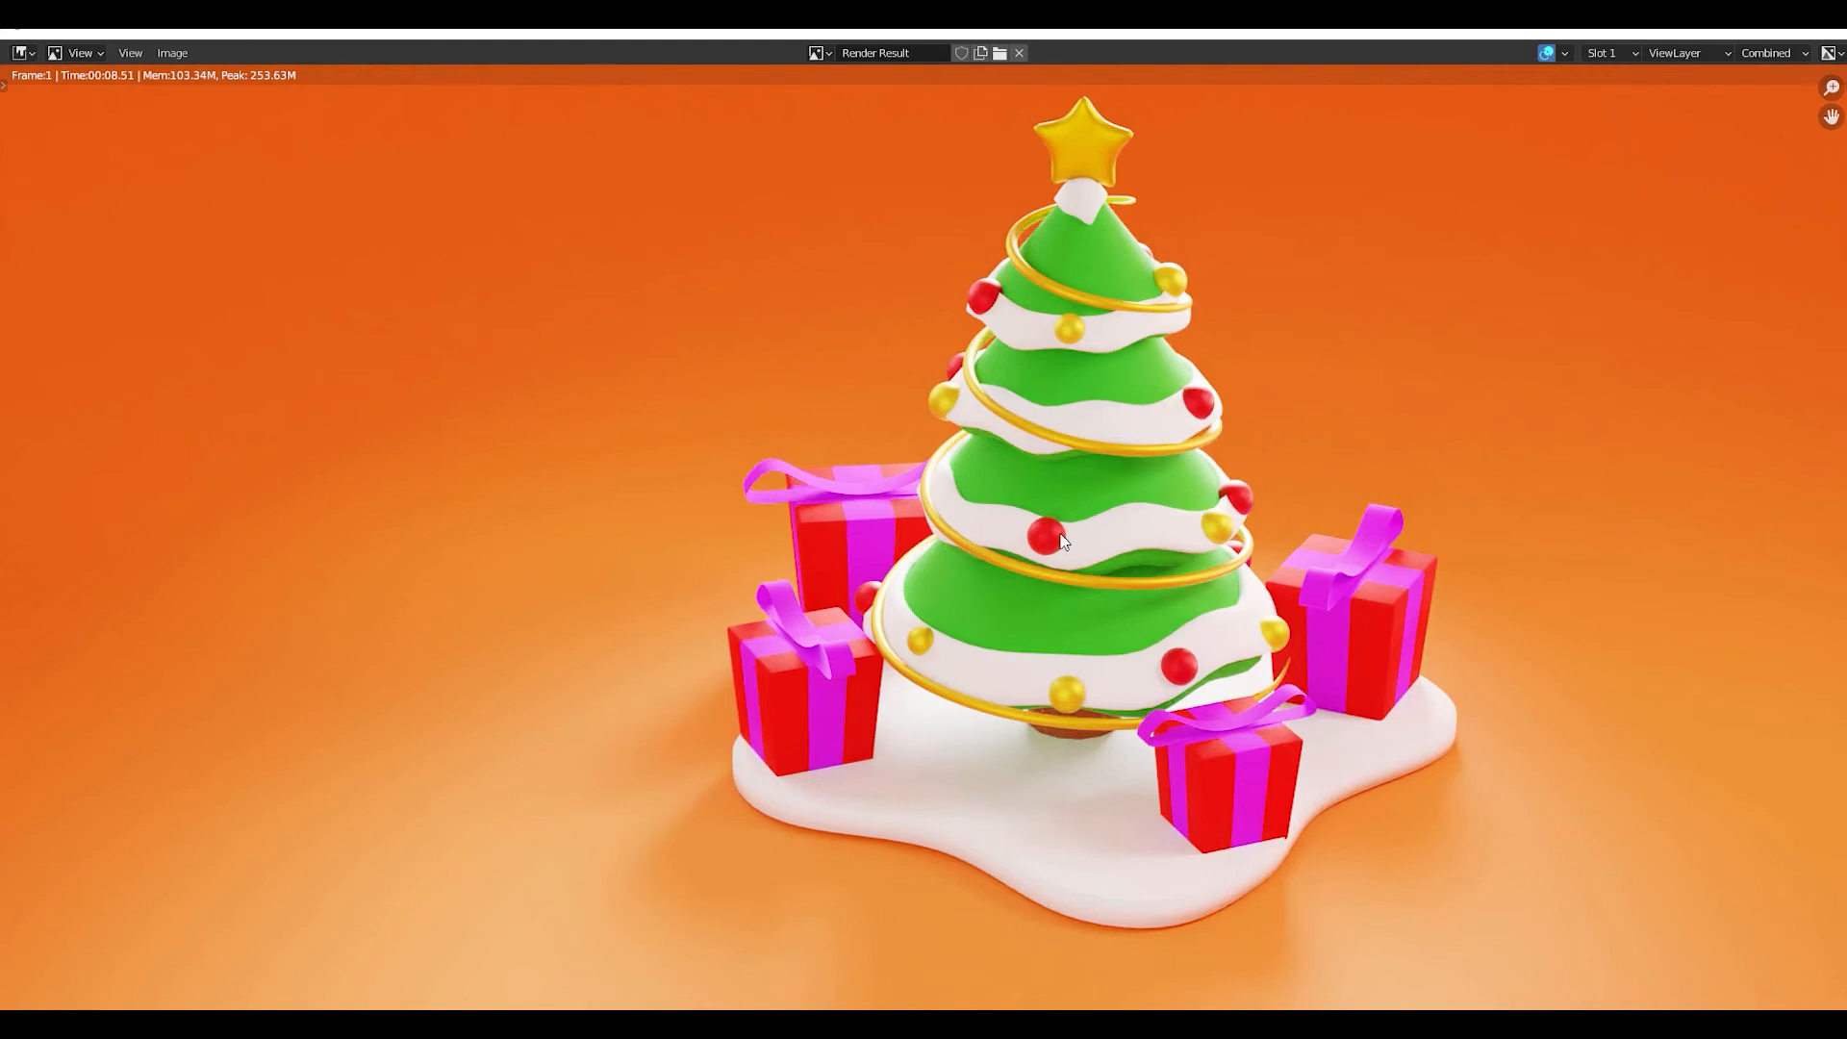
Check the finished render, choose a slot for the render result, and close the render window.
scroll(1064, 541, "down", 1)
scroll(1063, 542, "up", 1)
left_click(1632, 50)
left_click(1619, 93)
left_click(1744, 31)
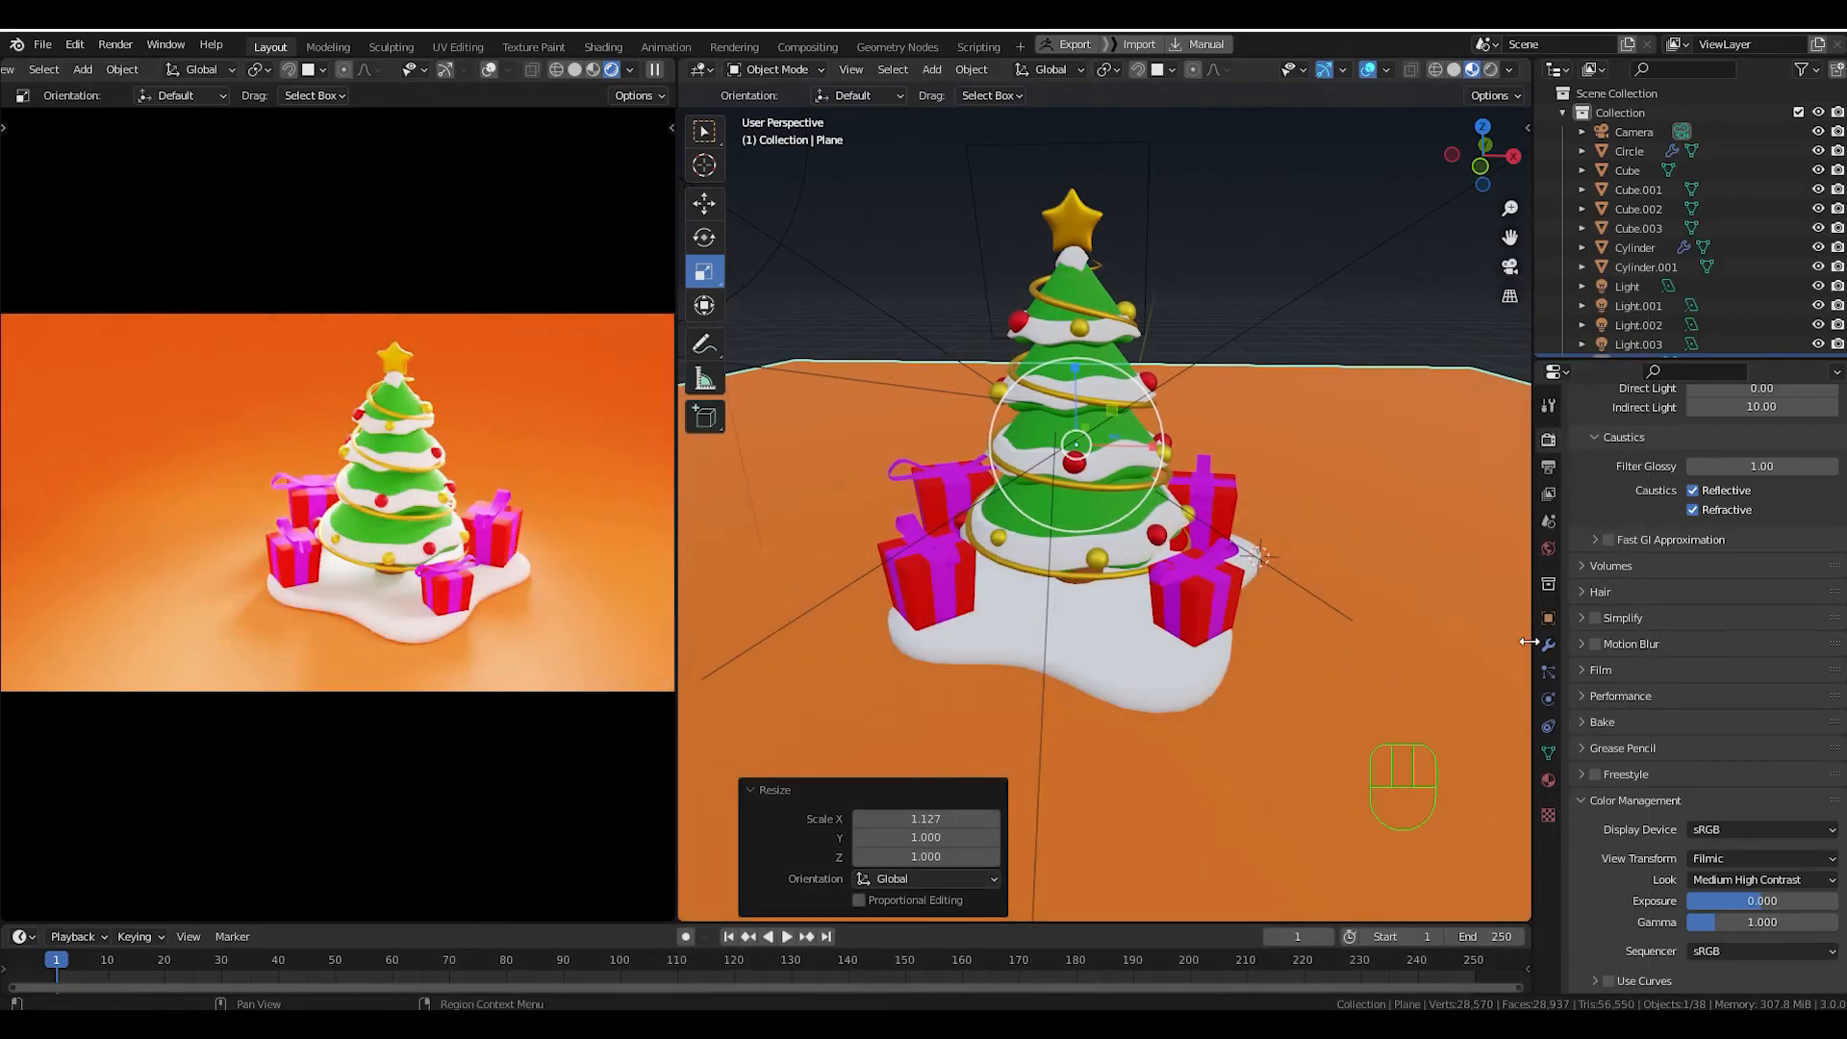
Set the maximum samples for the final render to 2500.
scroll(1643, 482, "up", 11)
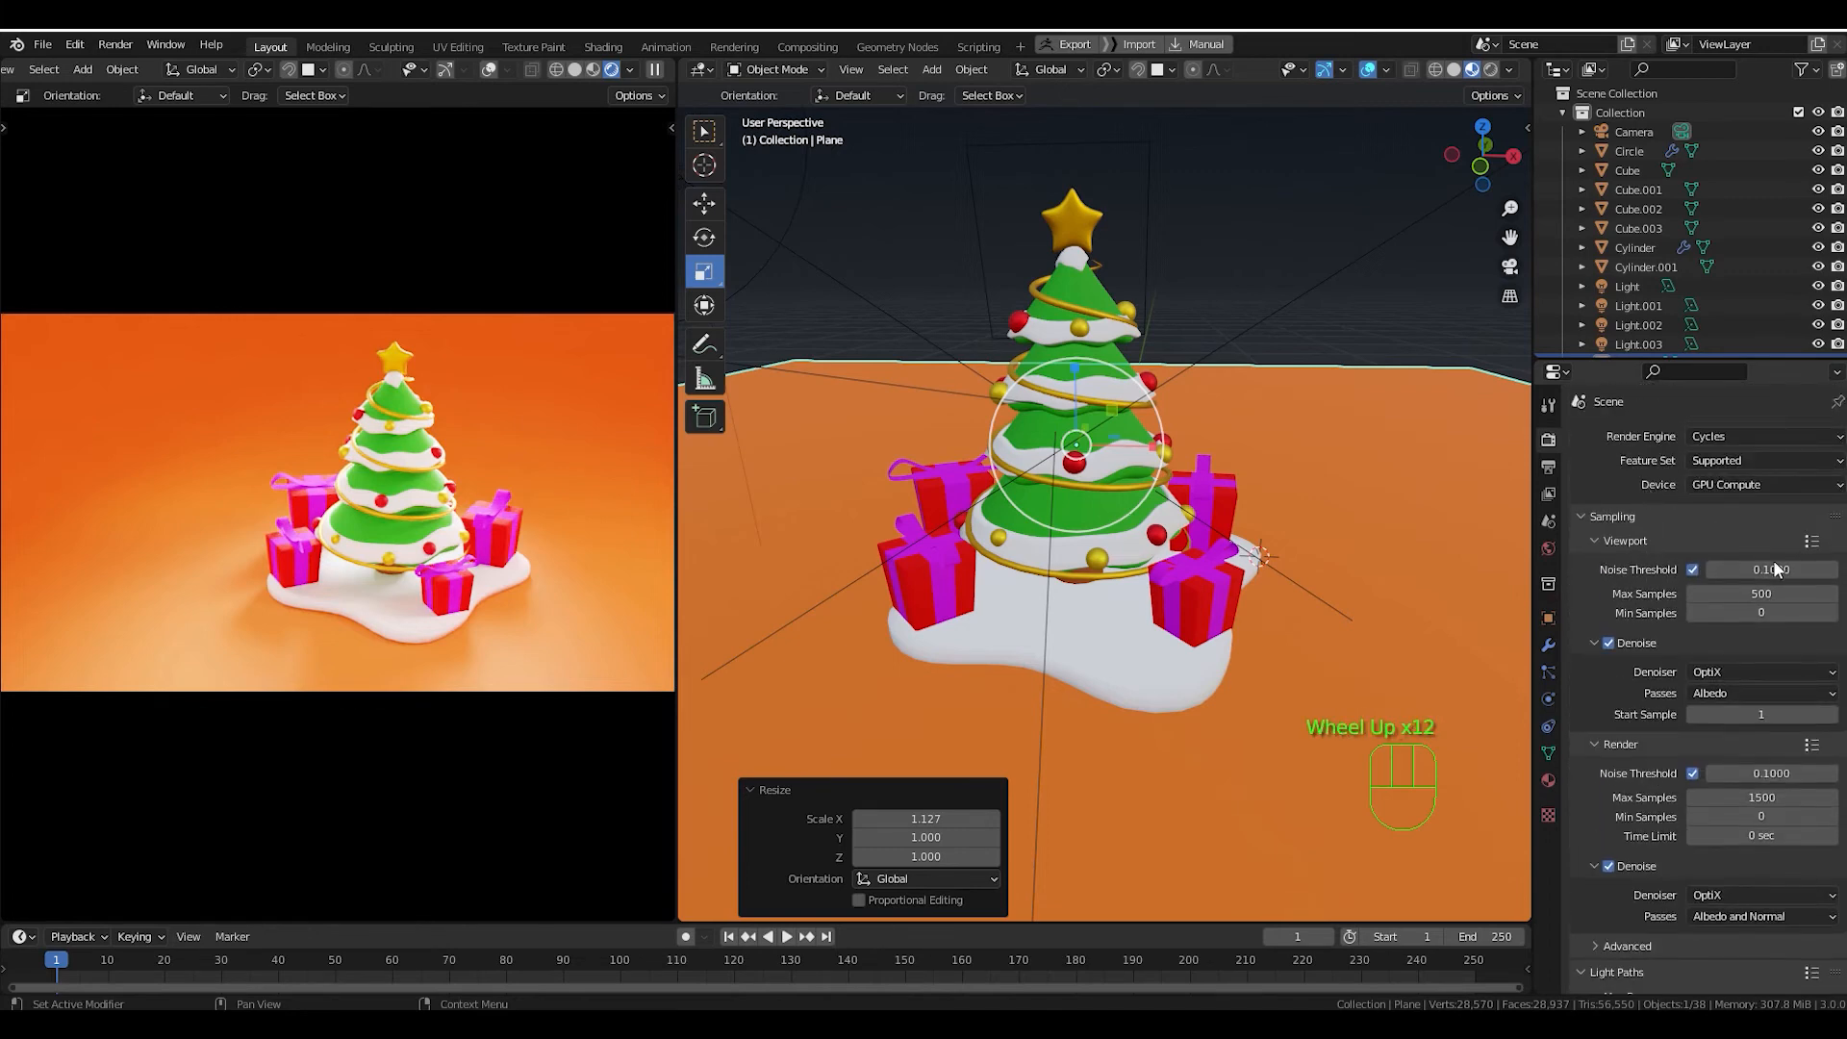
scroll(1761, 593, "up", 1)
left_click(1761, 594)
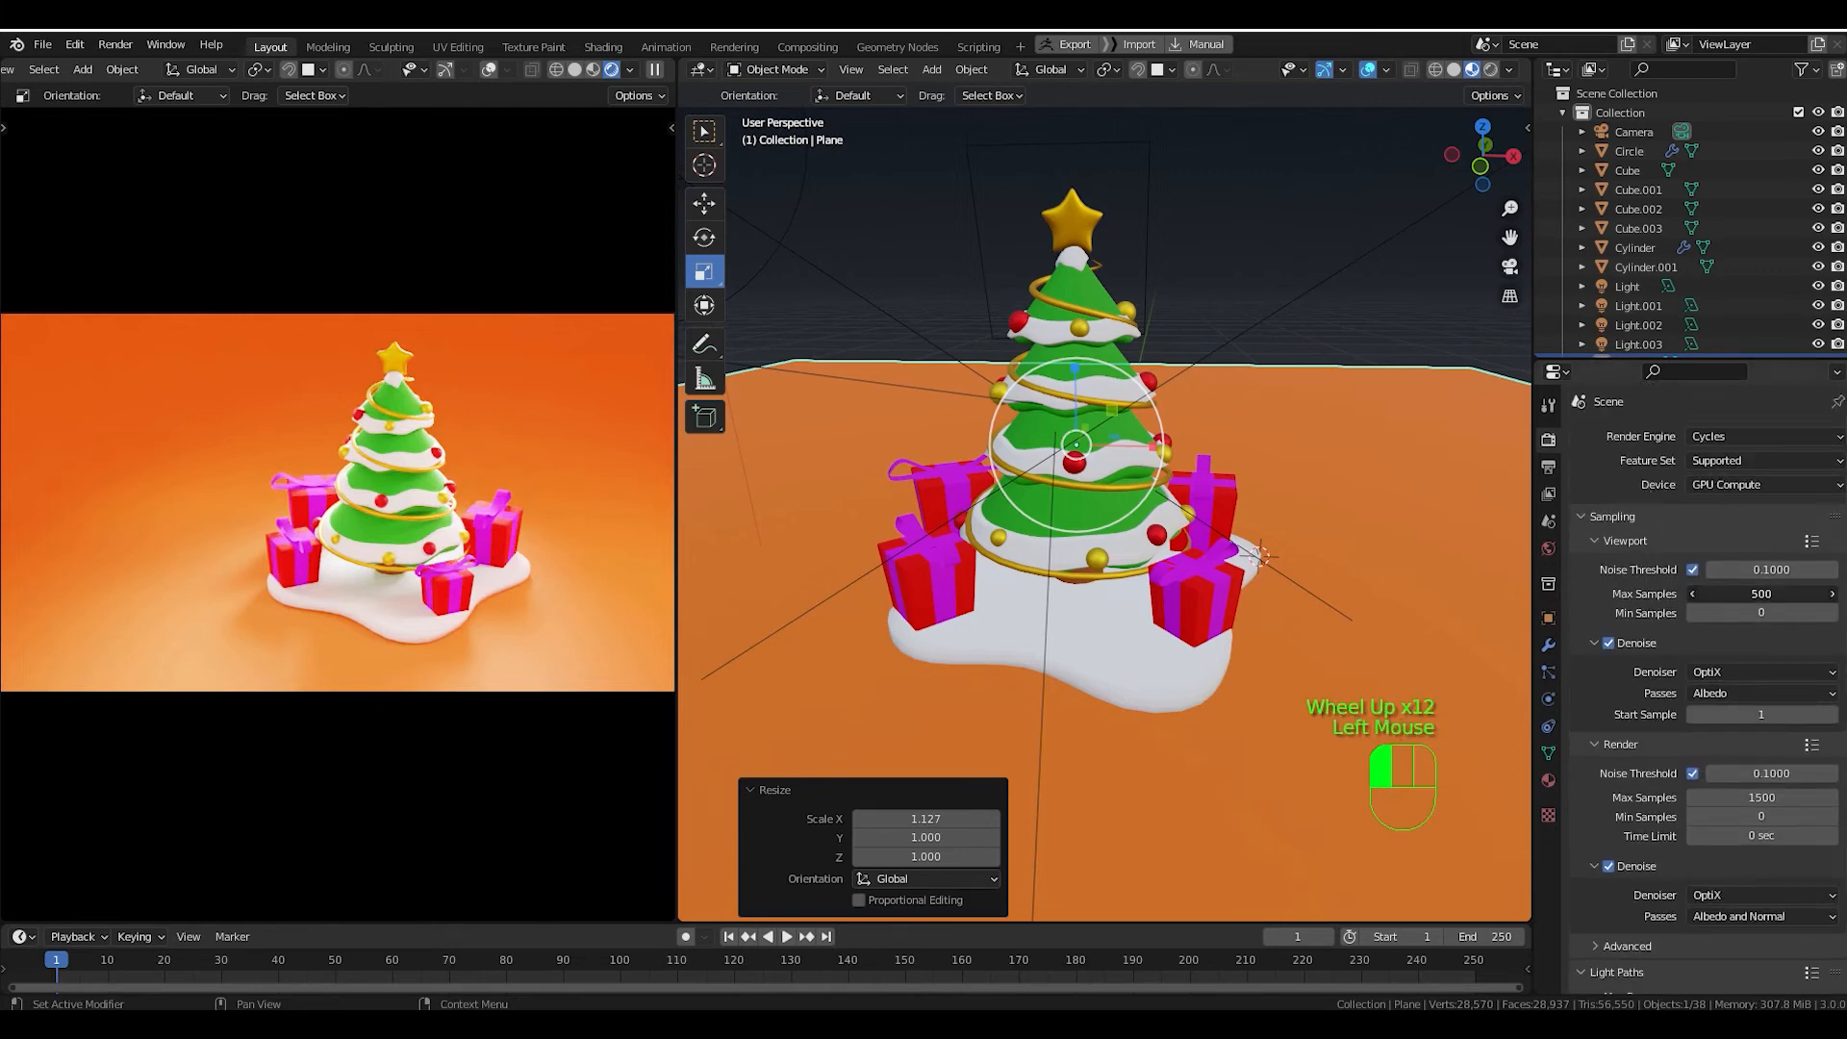
left_click(1770, 798)
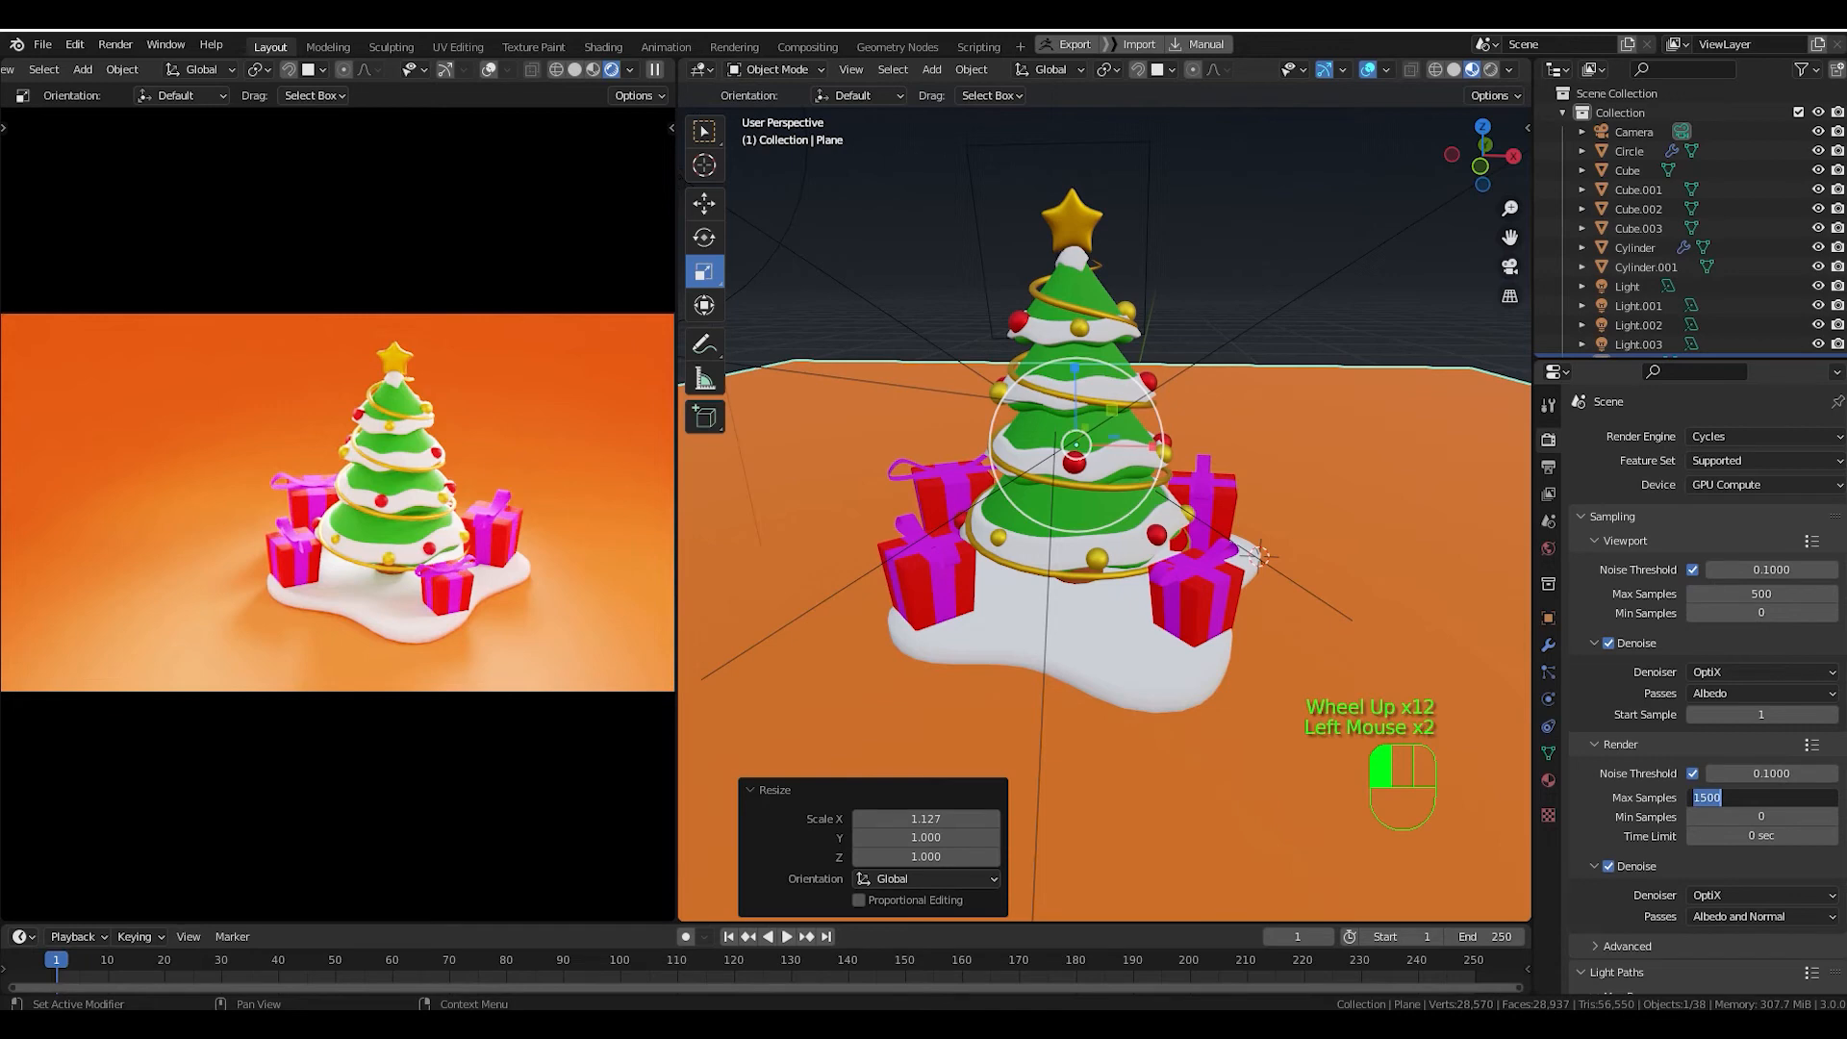
type("200")
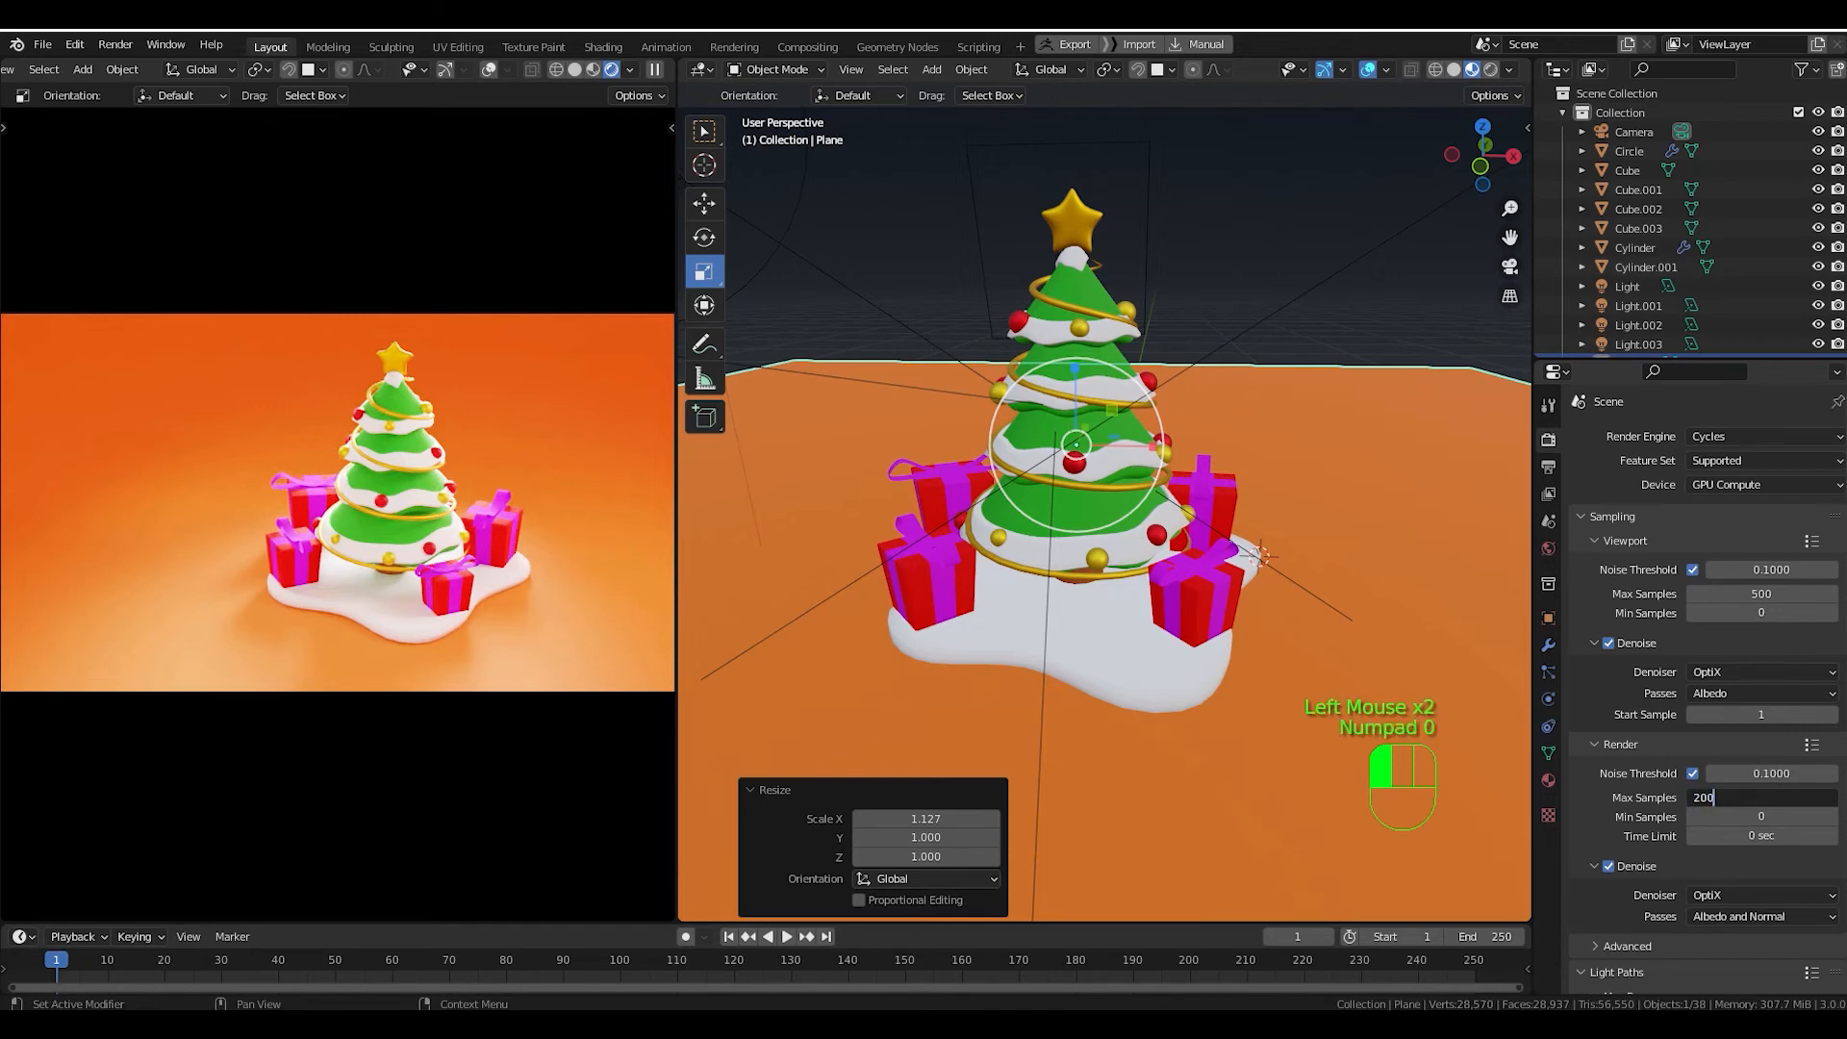
type("0")
key("BackSpace")
key("BackSpace")
key("BackSpace")
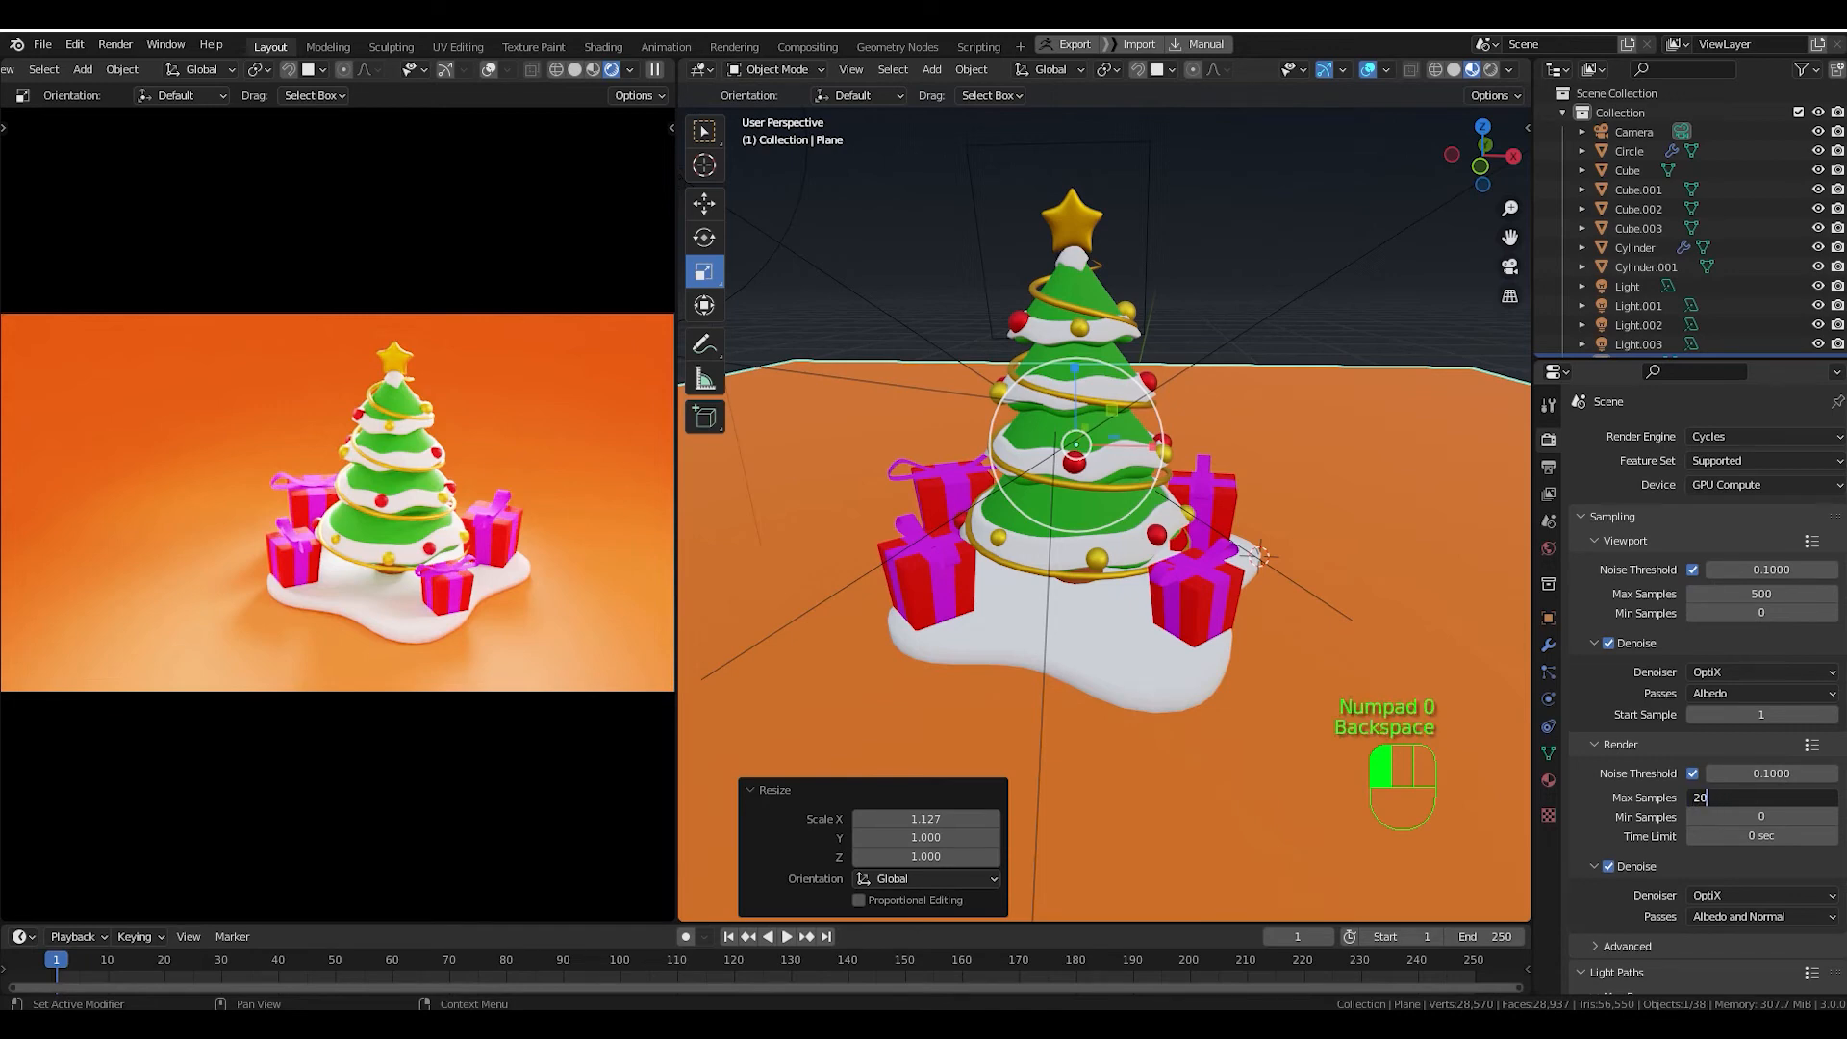
type("500")
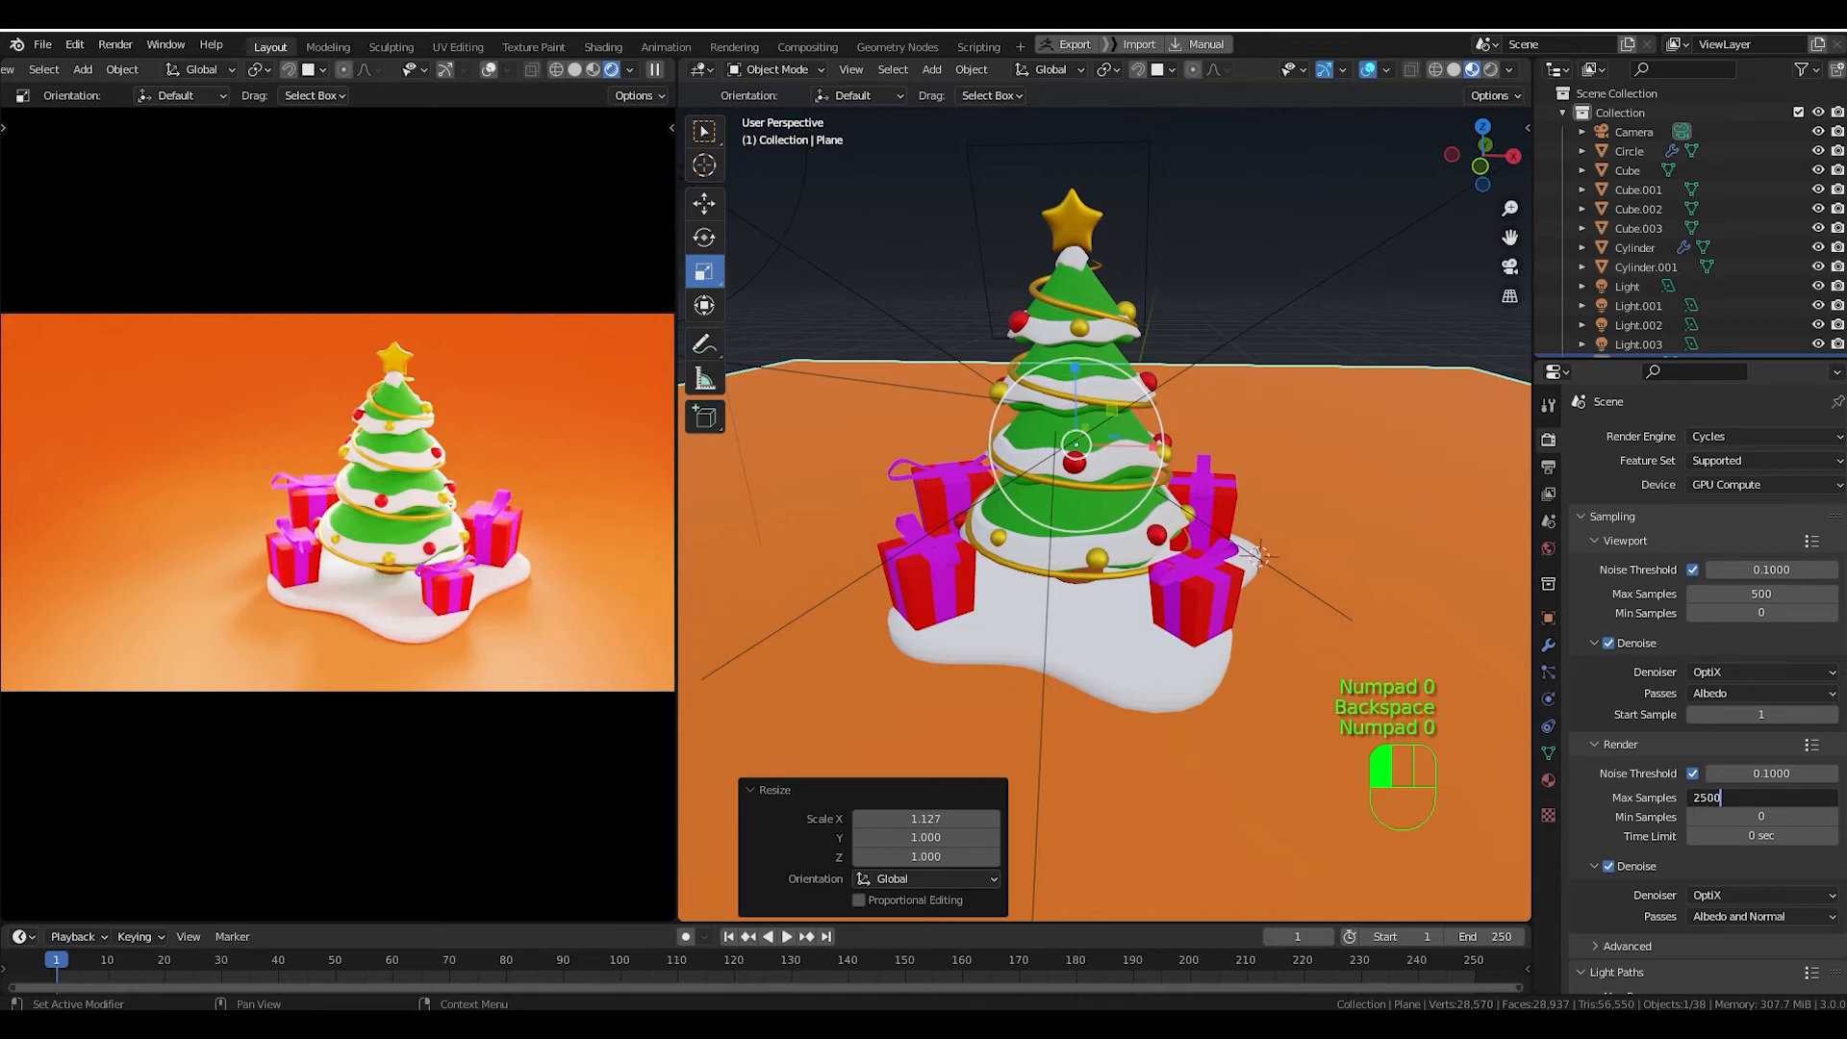
Set the final render's noise threshold to 0.01, and render the image again with nothing selected.
left_click(1770, 774)
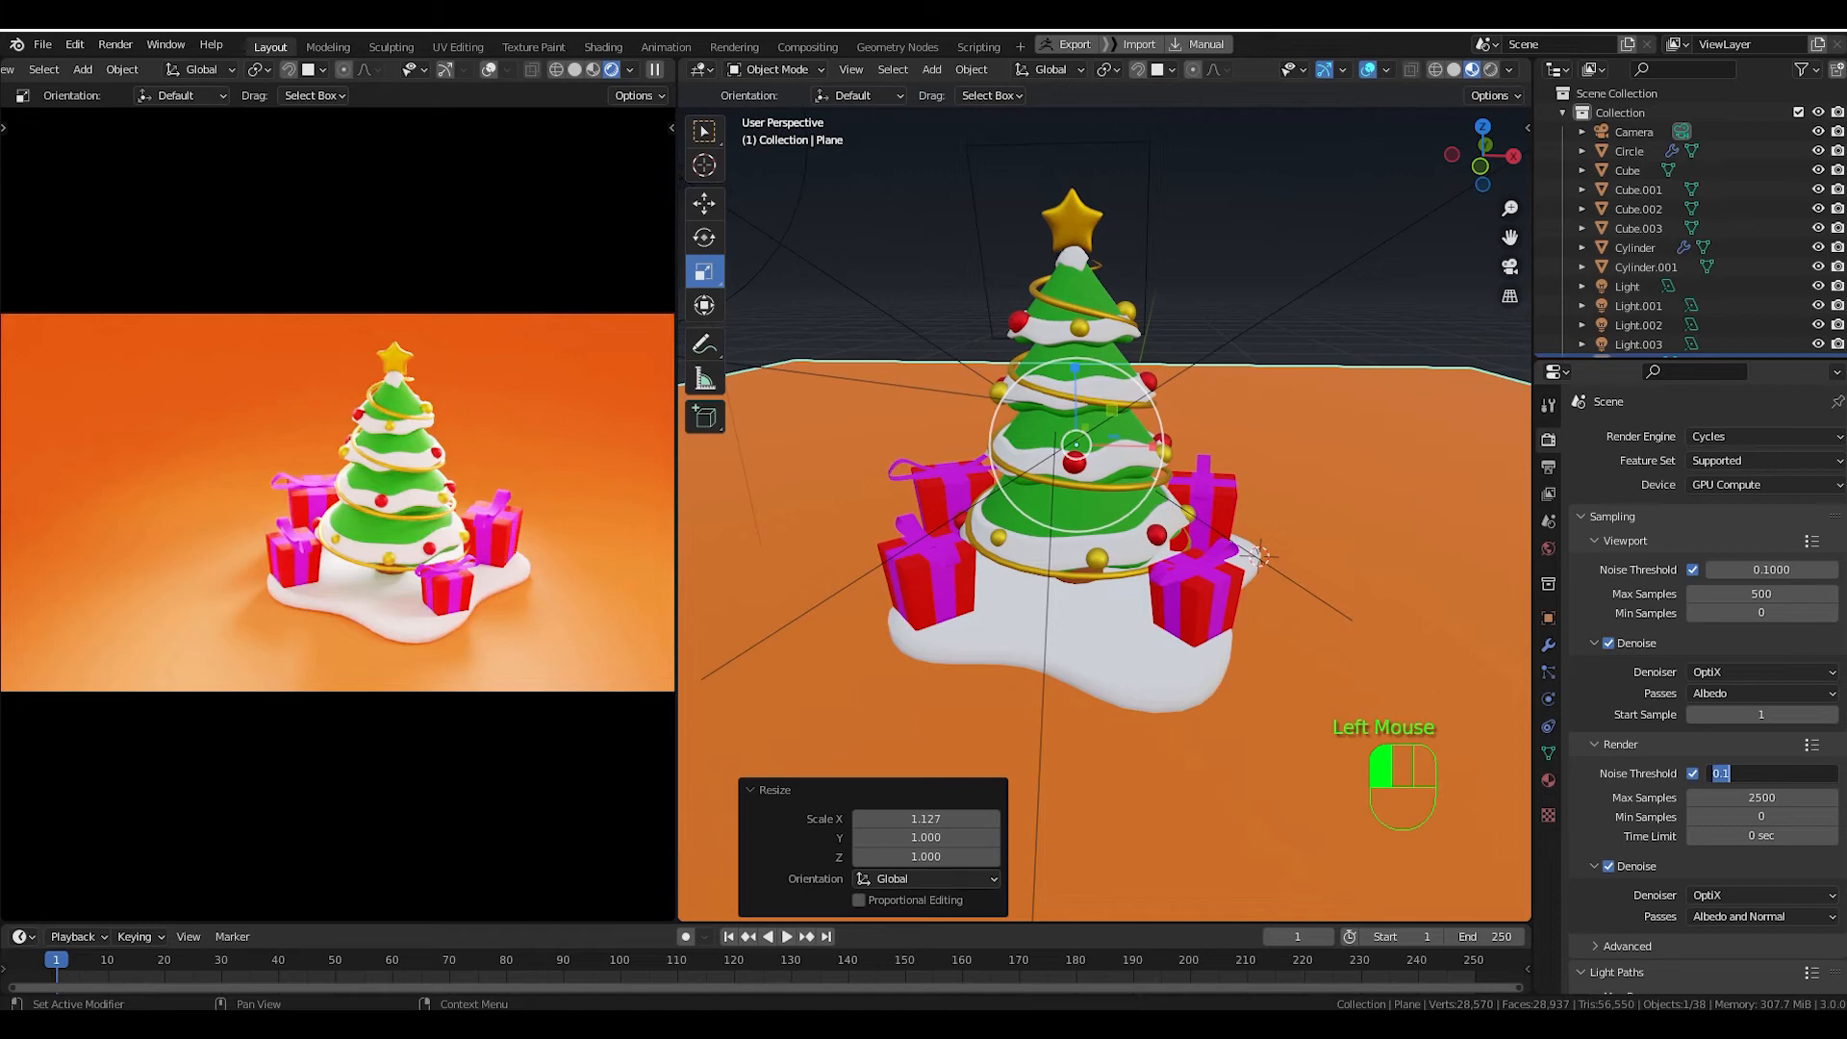
type("0.1")
key("BackSpace")
type("01")
key("Return")
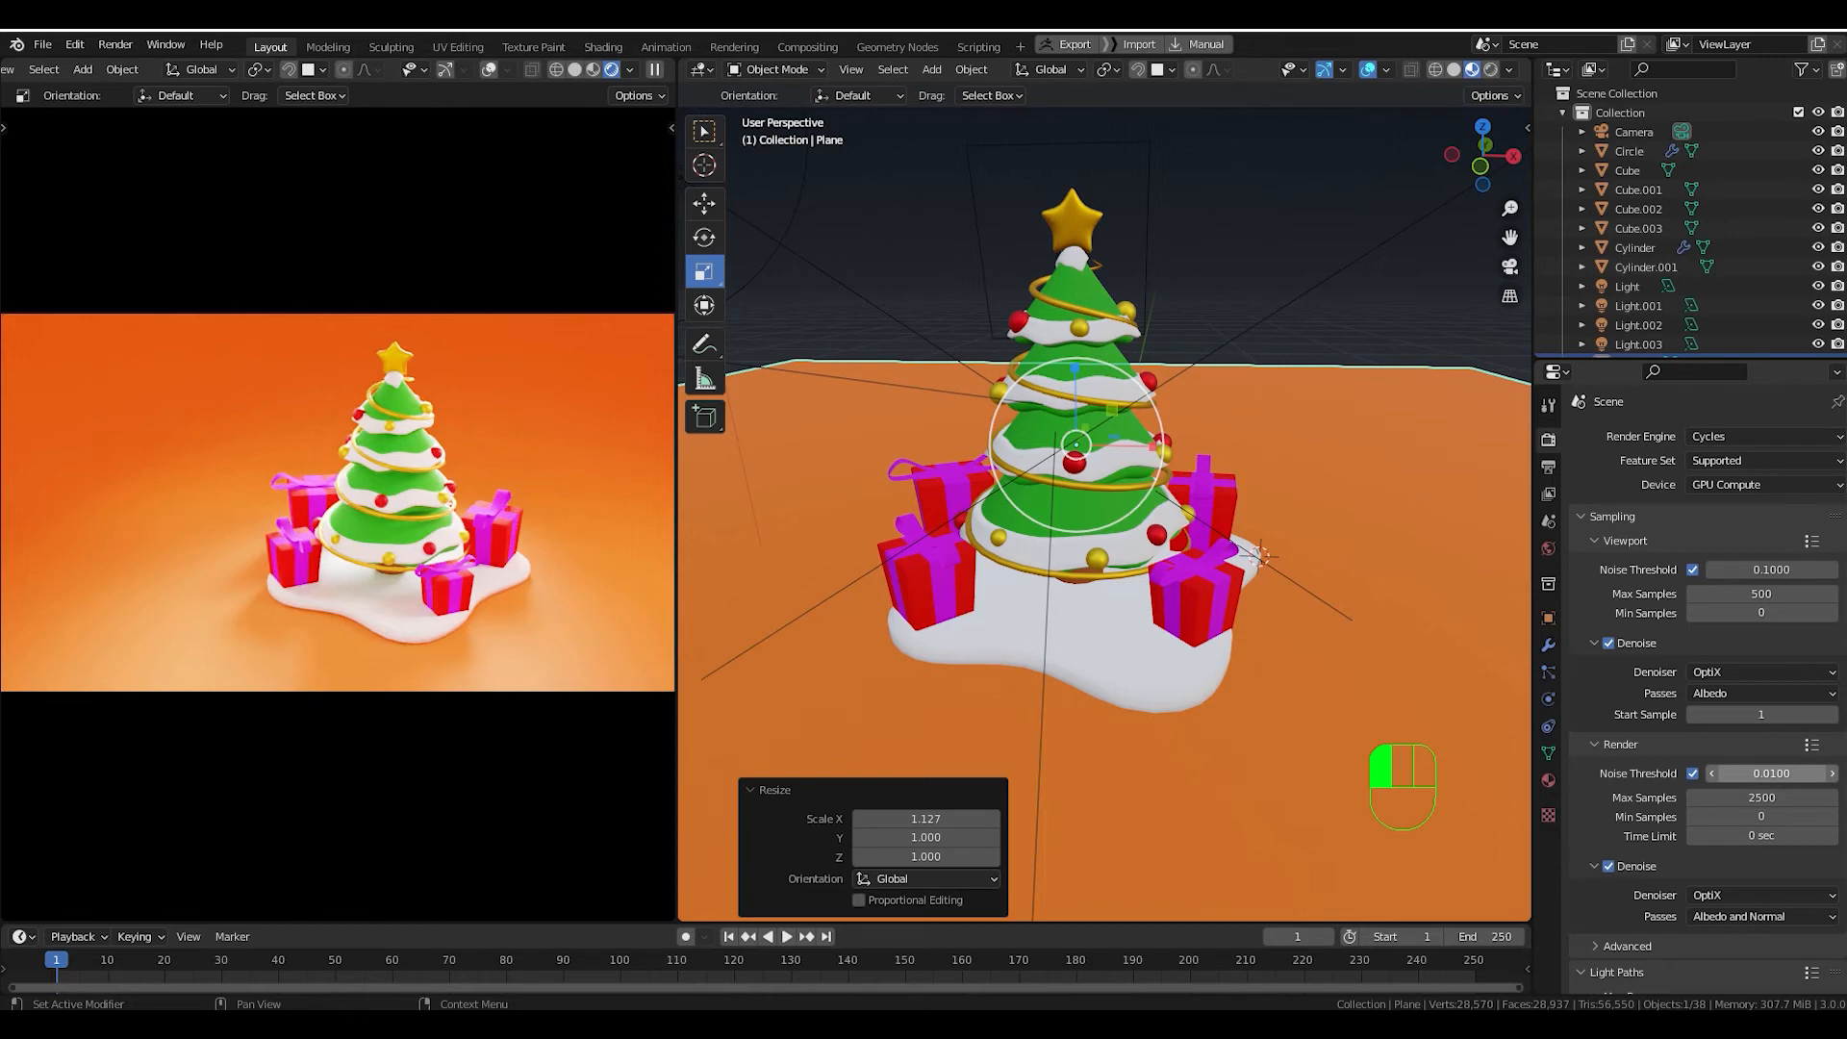
left_click(1282, 241)
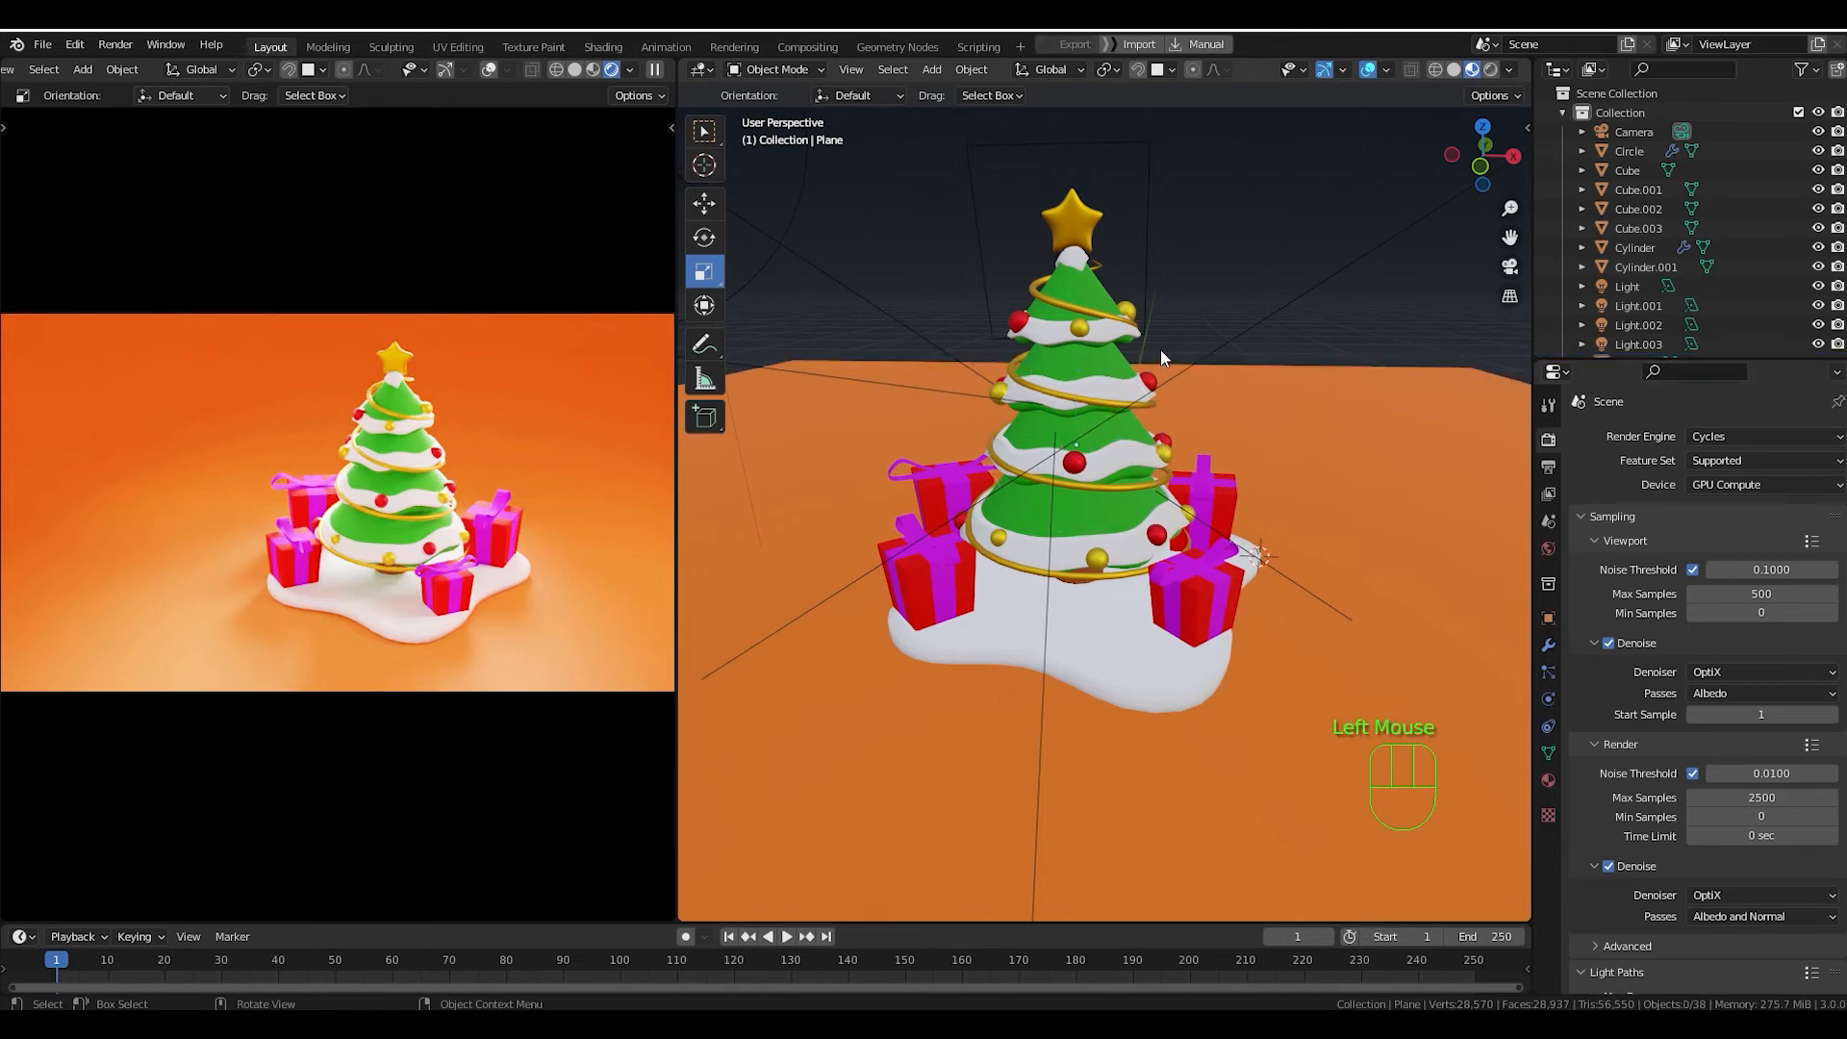
key("F12")
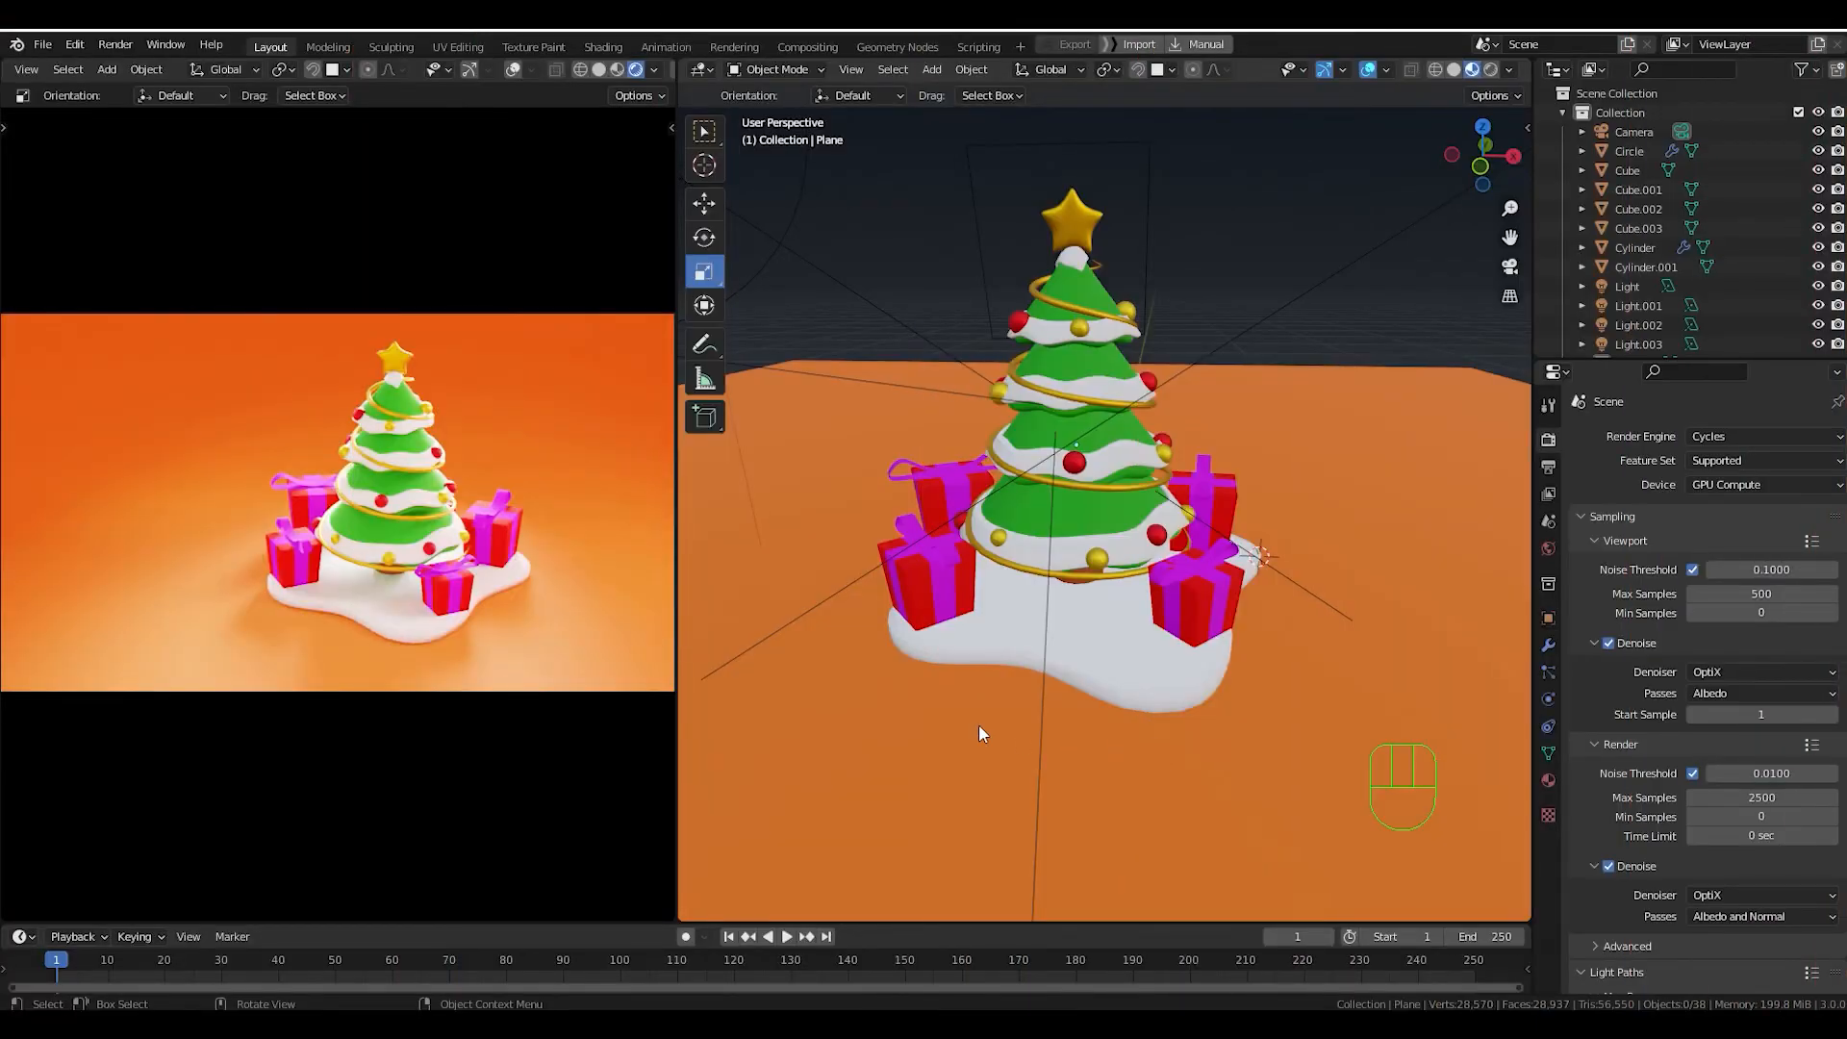
Widen the perspective viewport by narrowing the camera view, and make the timeline area taller.
left_click_drag(676, 463, 631, 460)
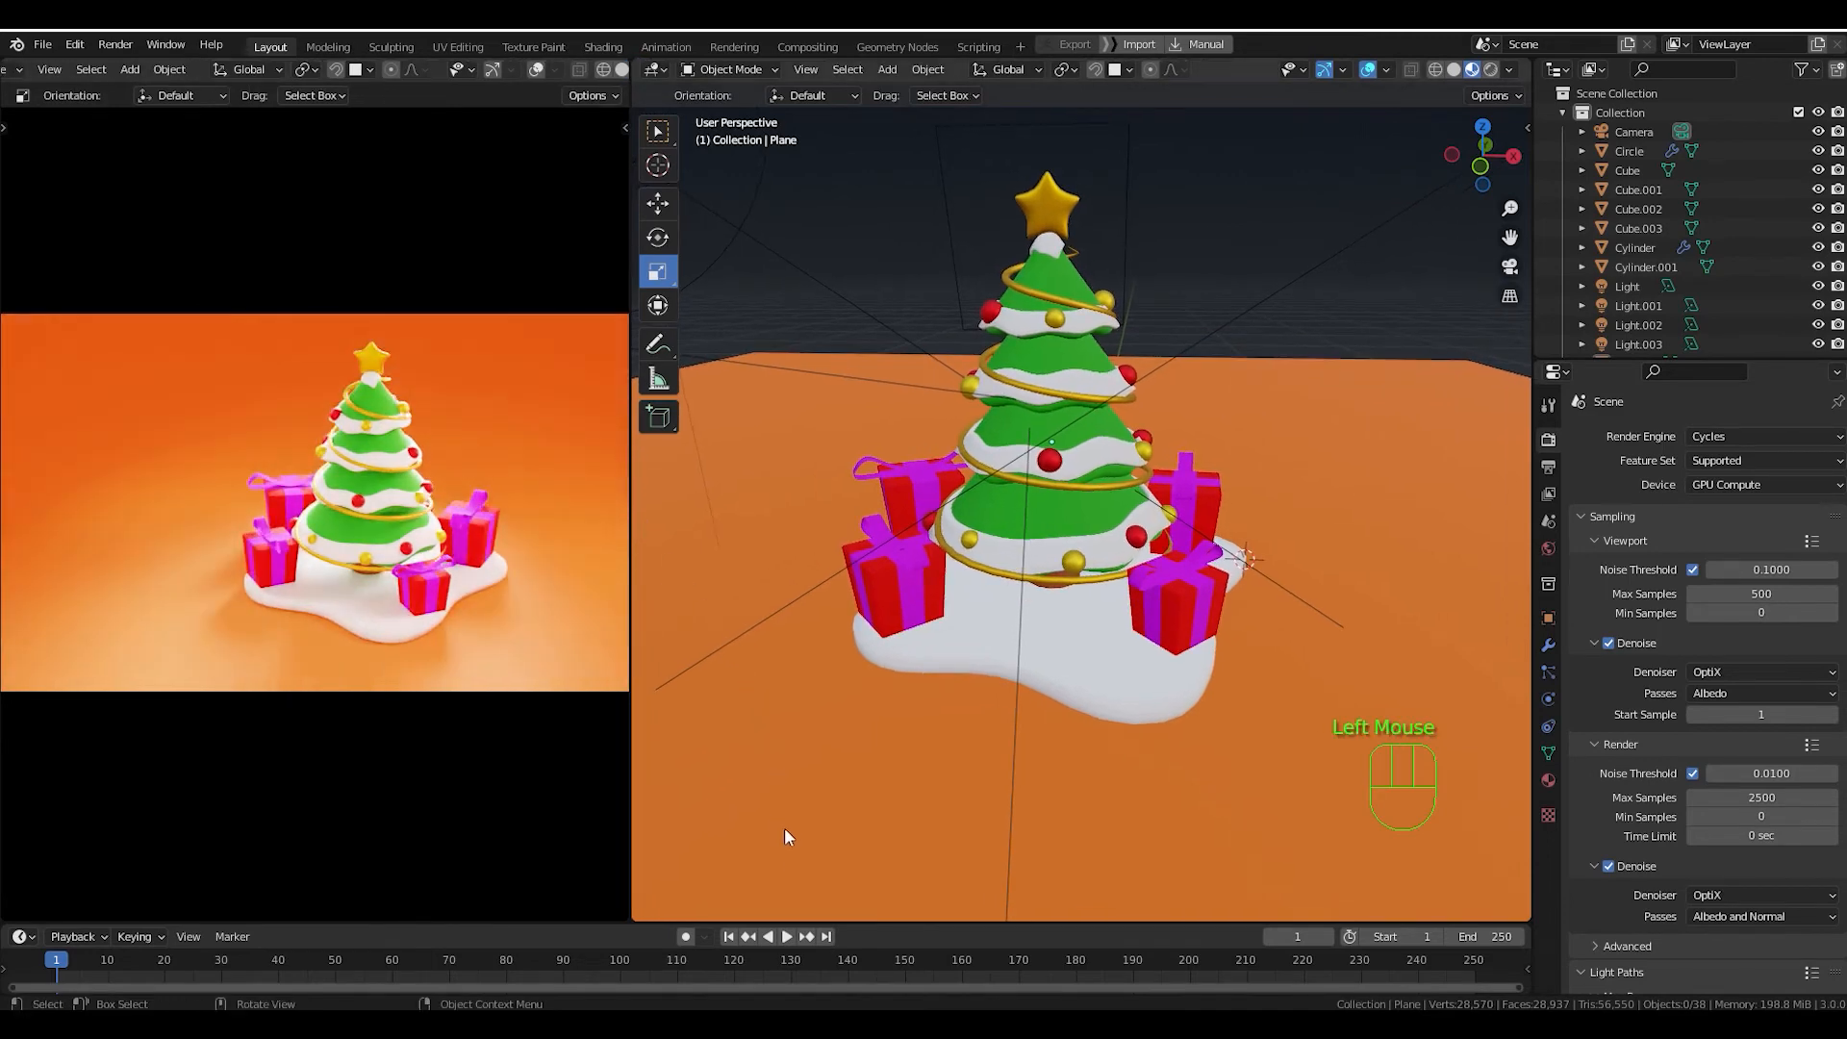
left_click_drag(894, 923, 885, 846)
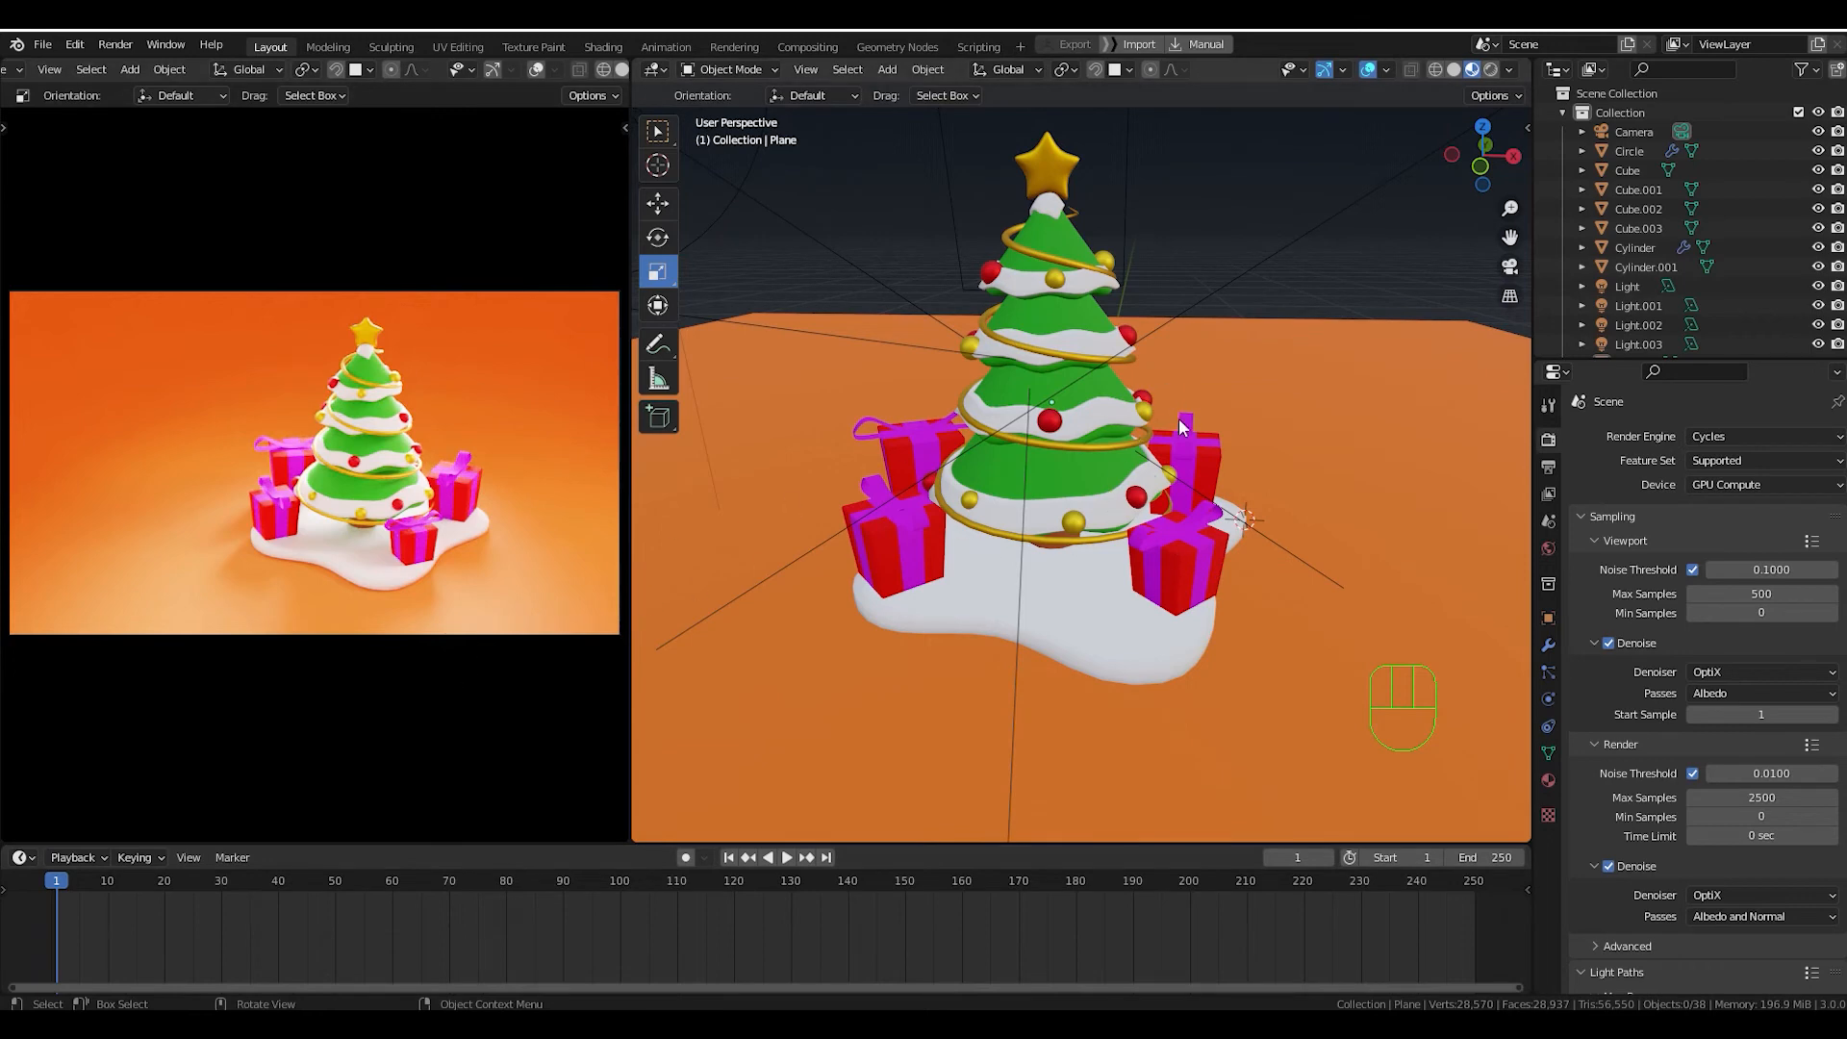
Select the white snow base under the Christmas tree.
mouse_move(1144, 486)
middle_mouse_down()
mouse_move(1042, 544)
mouse_move(1158, 498)
middle_mouse_up()
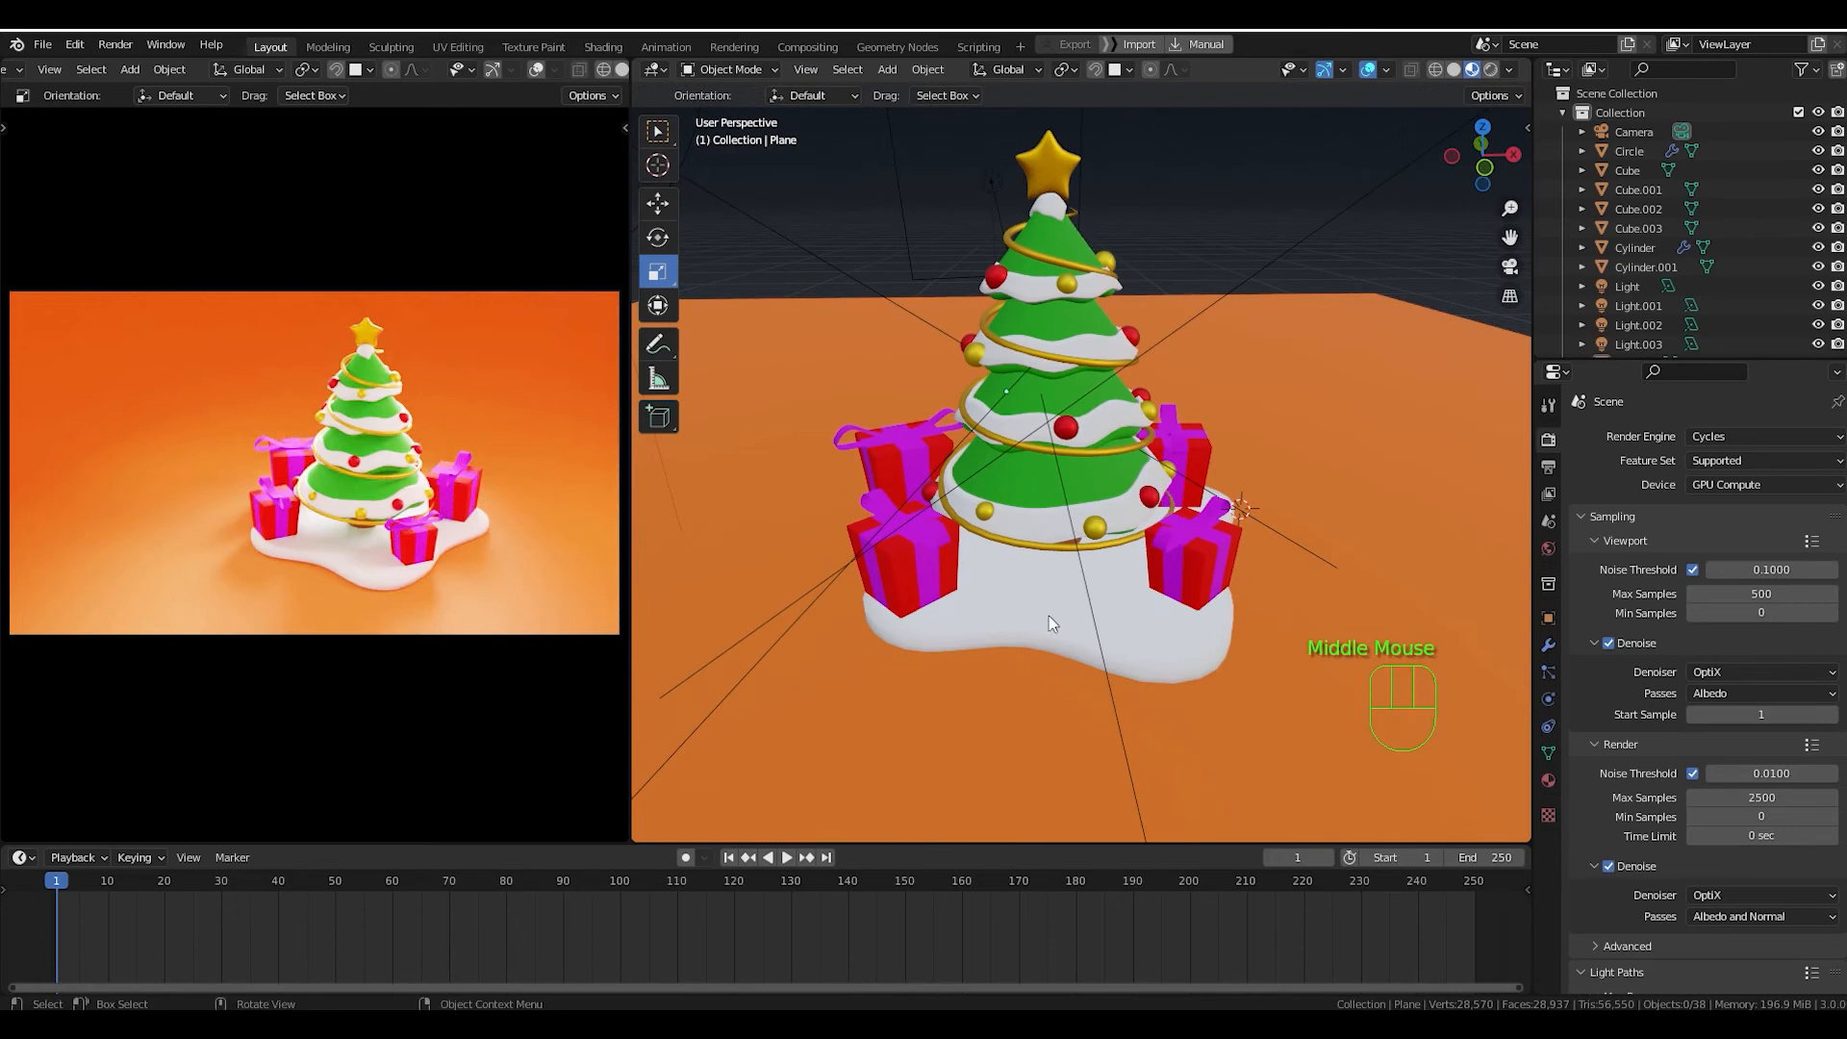
middle_click_drag(1049, 616, 1095, 574, "shift")
scroll(1110, 546, "up", 2)
scroll(1110, 545, "down", 1)
left_click(1111, 593)
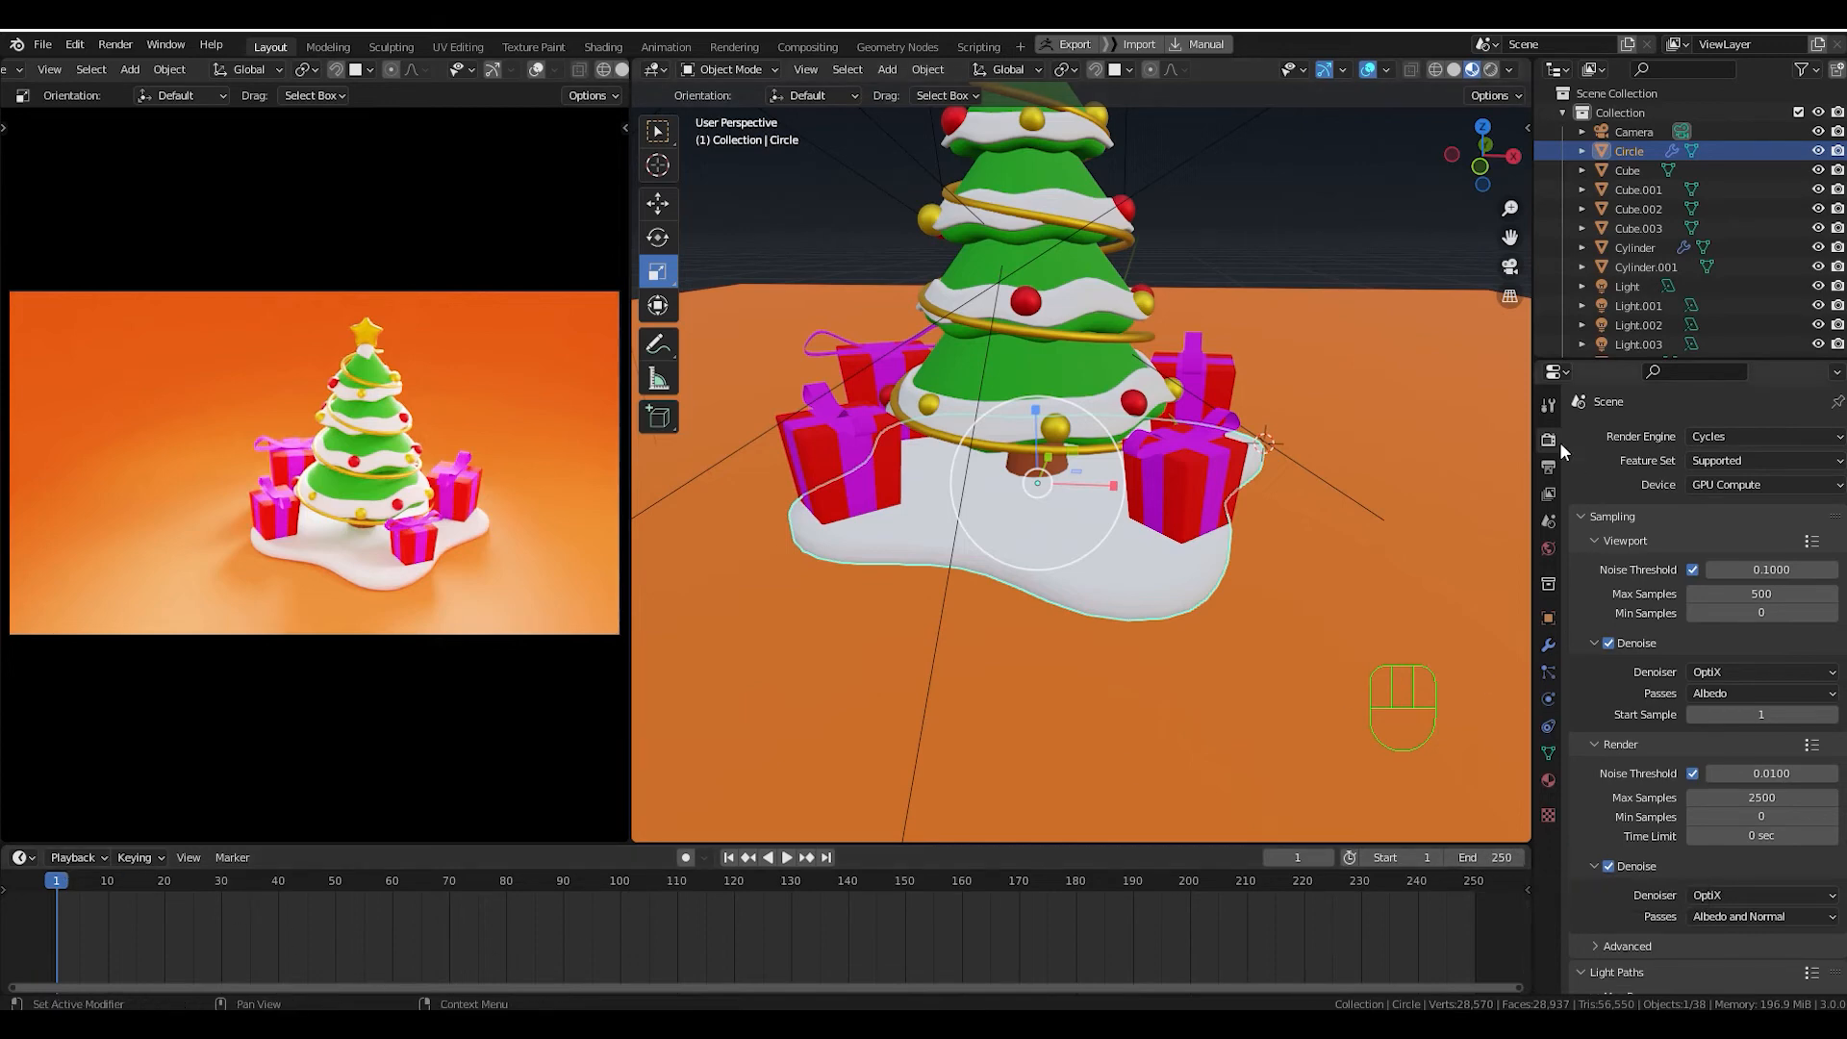
Set the scene's output frame rate to 30 fps.
left_click(1549, 467)
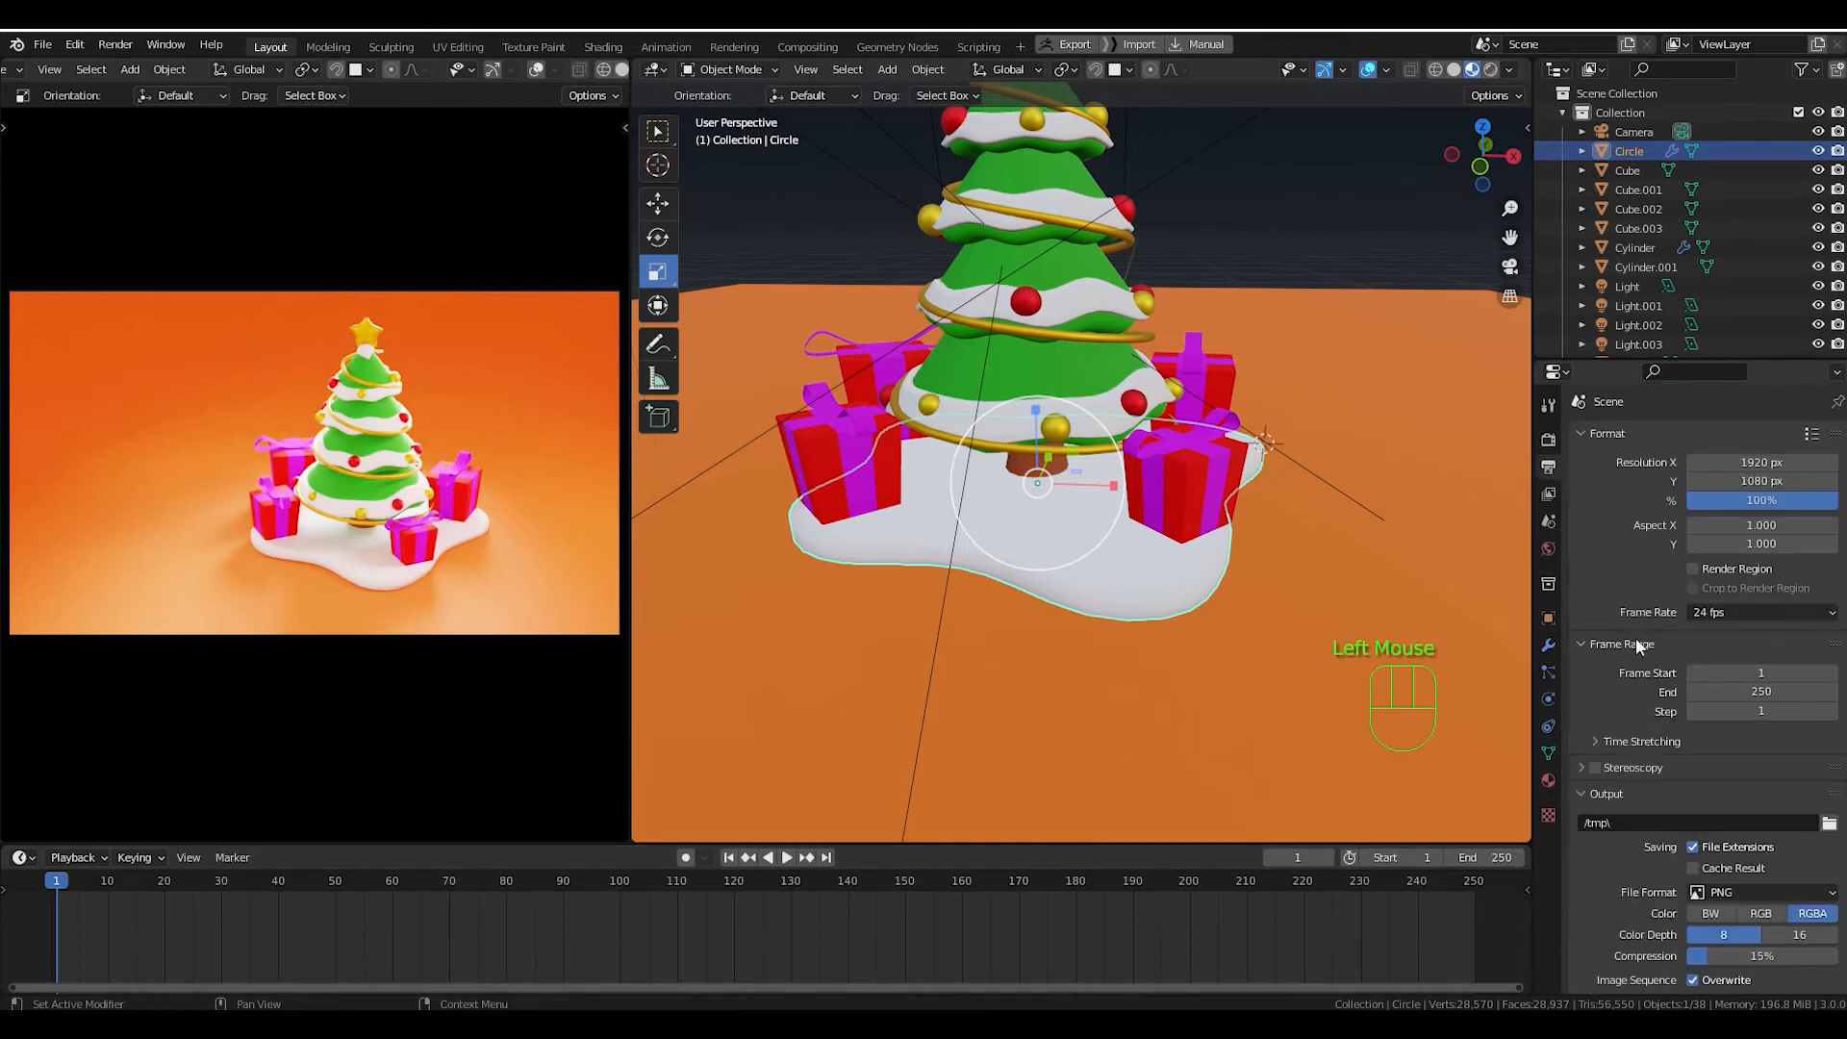
left_click(1757, 613)
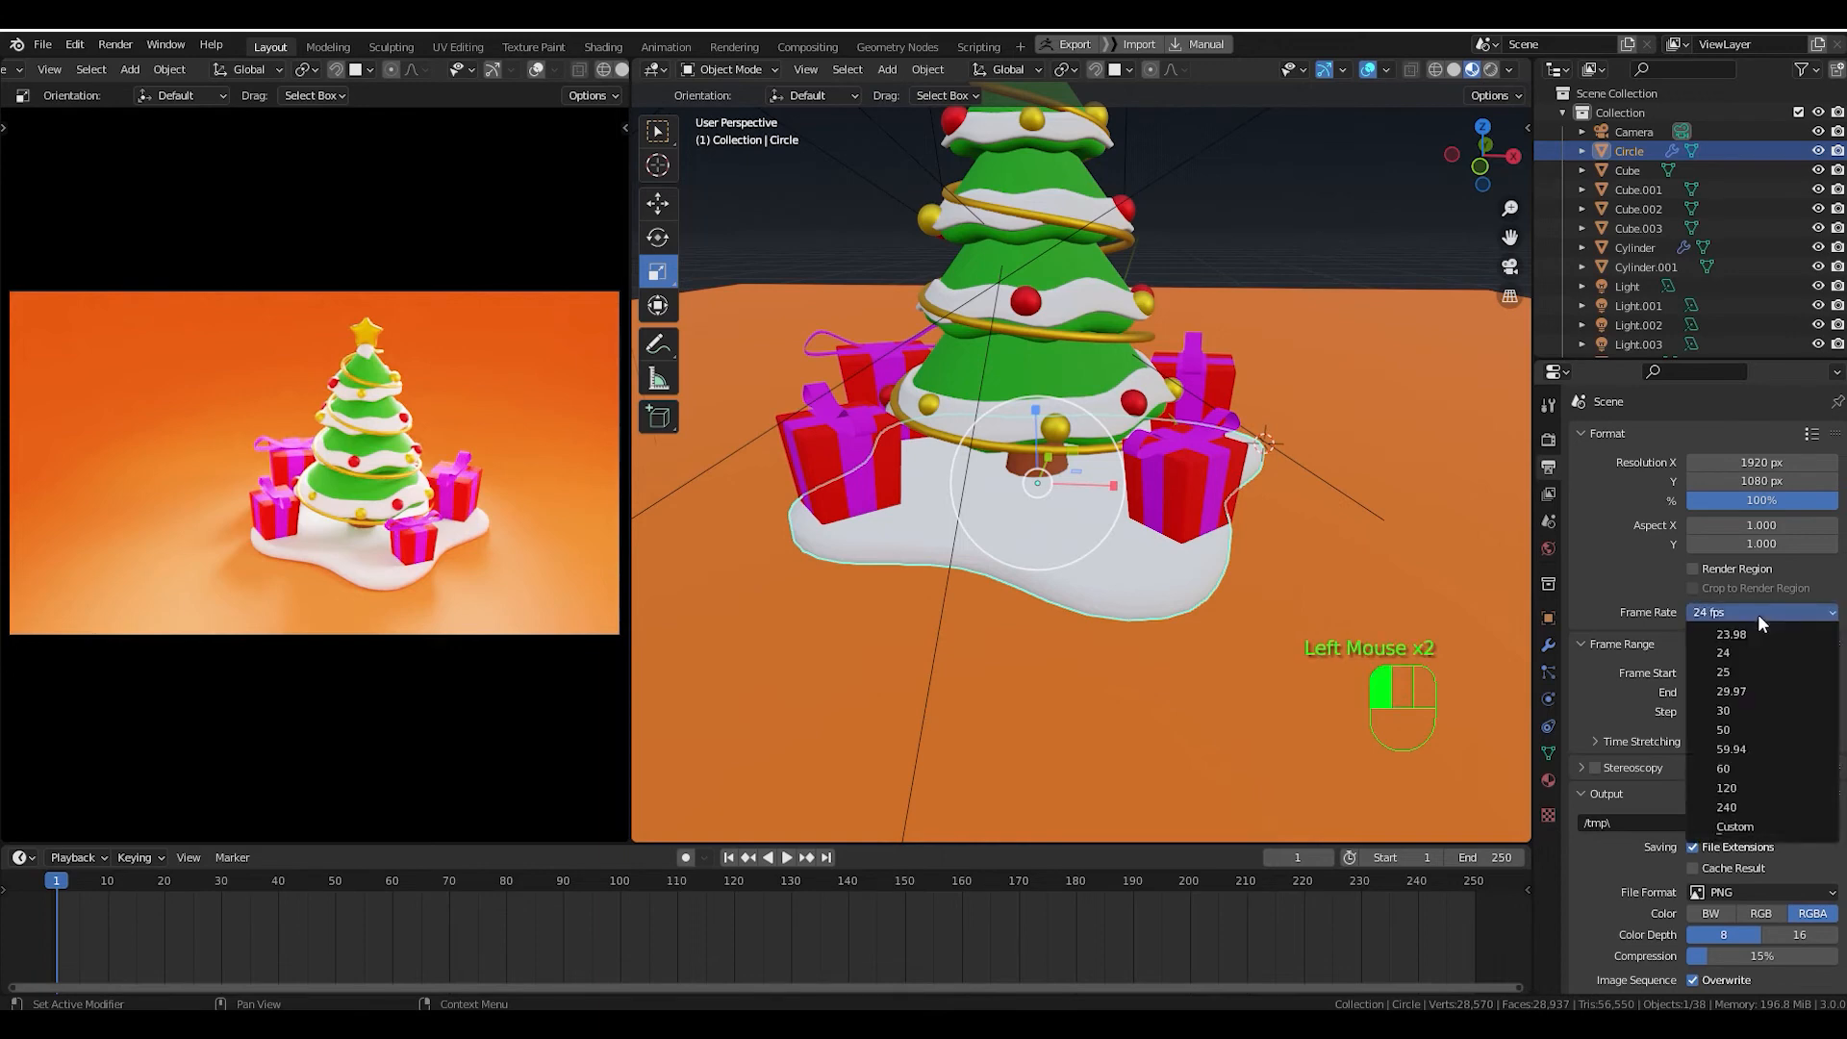
left_click(1737, 710)
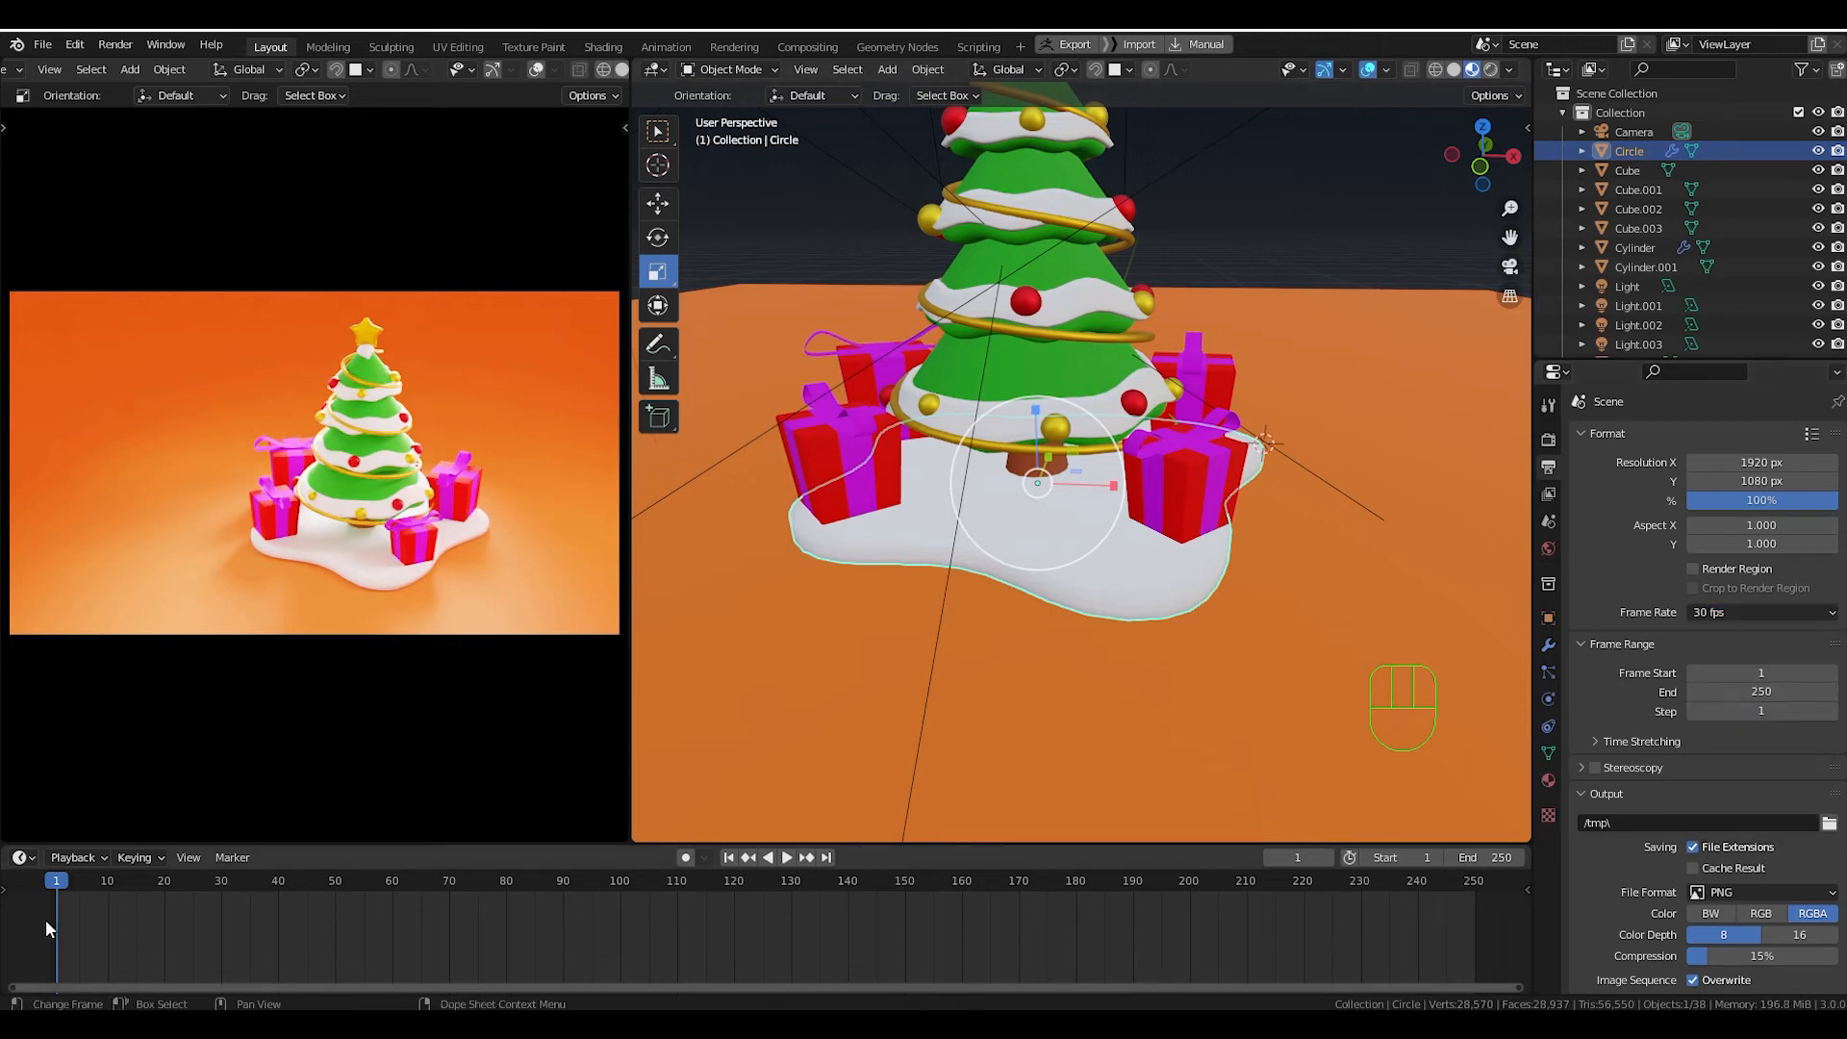
Insert a scale keyframe for the snow base at frame 20.
left_click_drag(59, 882, 164, 891)
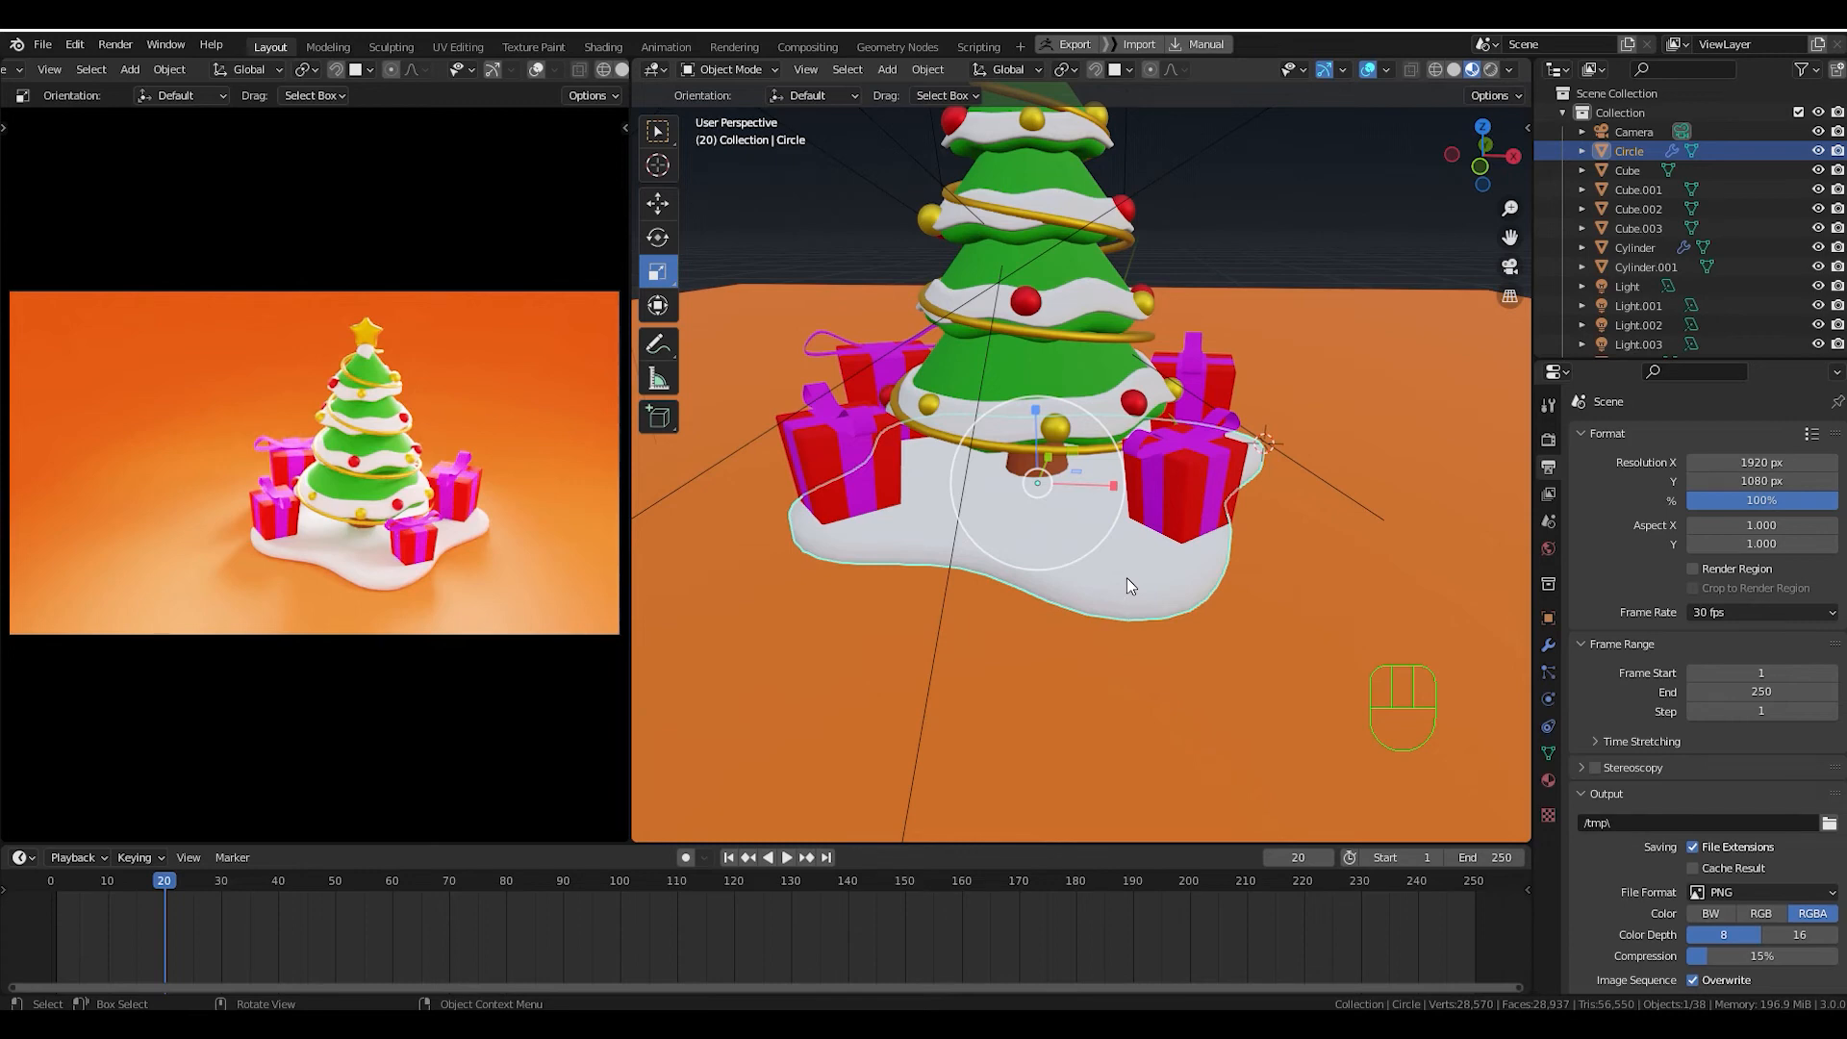
key("i")
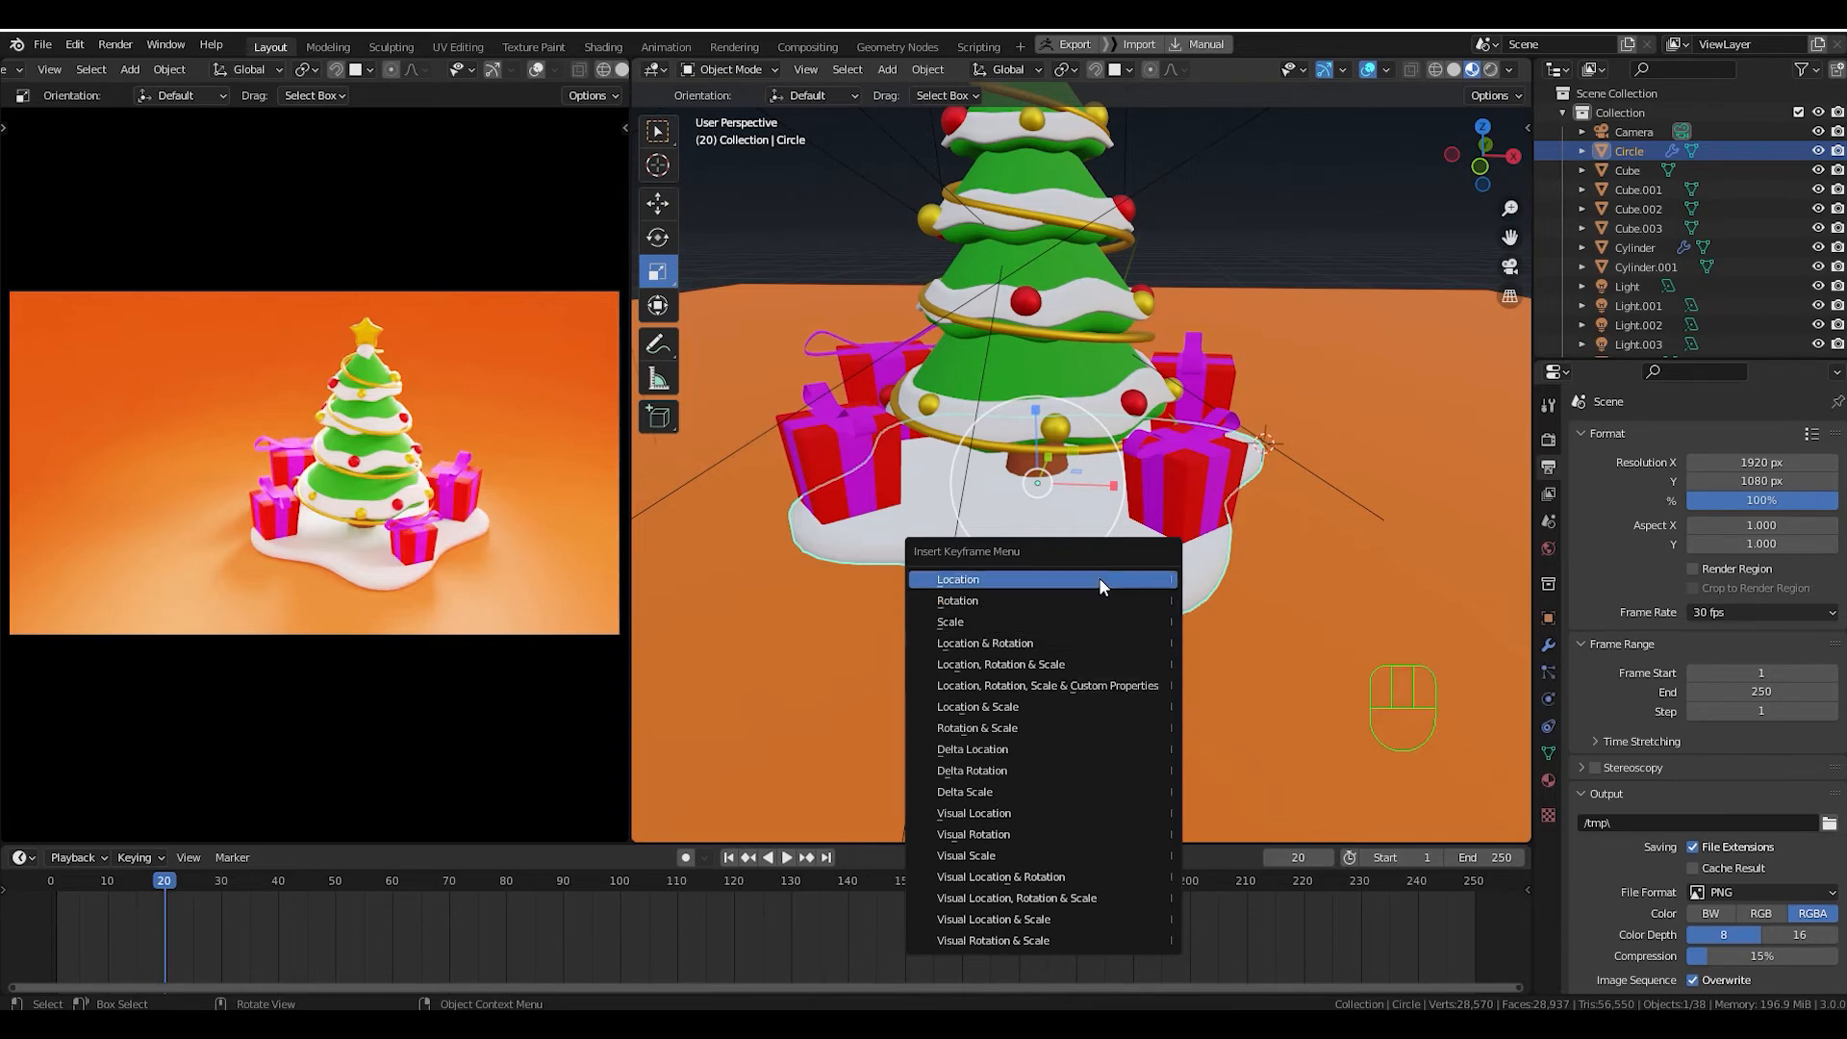
left_click(953, 623)
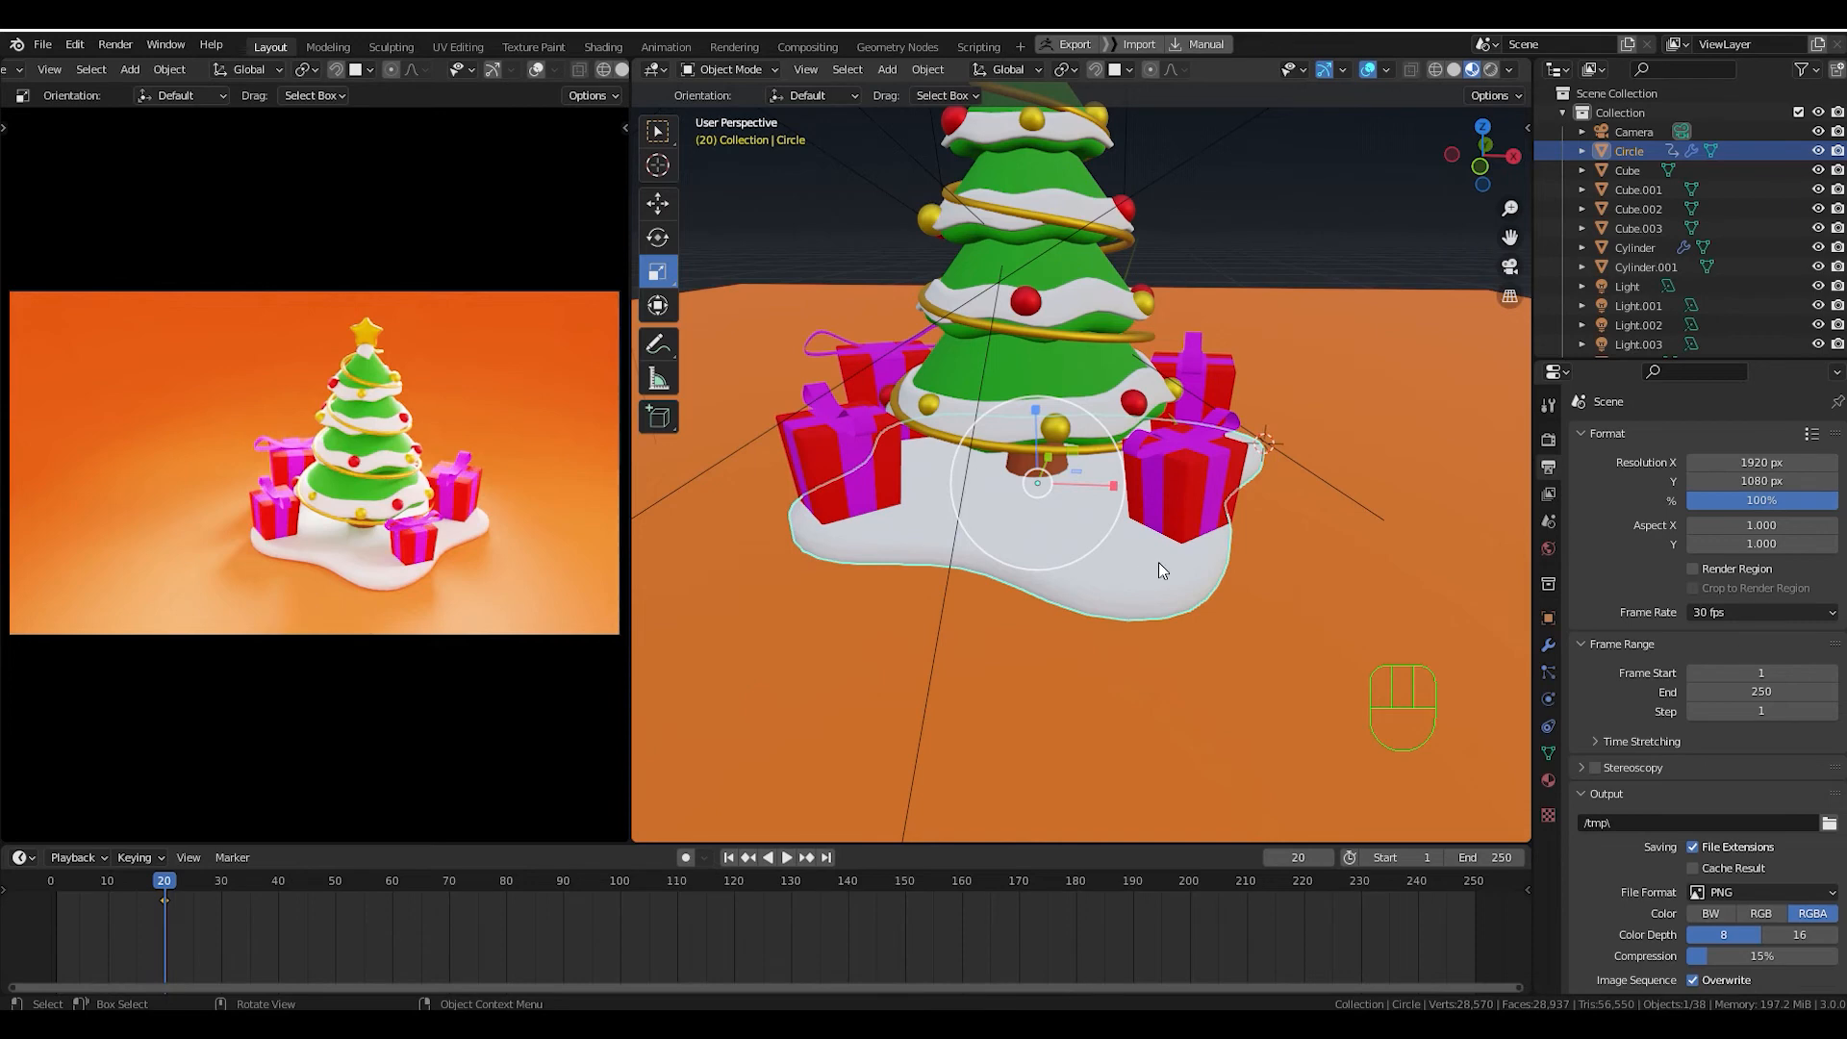
At frame 1, scale the snow base to 0 and insert a scale keyframe for it.
left_click_drag(166, 883, 54, 883)
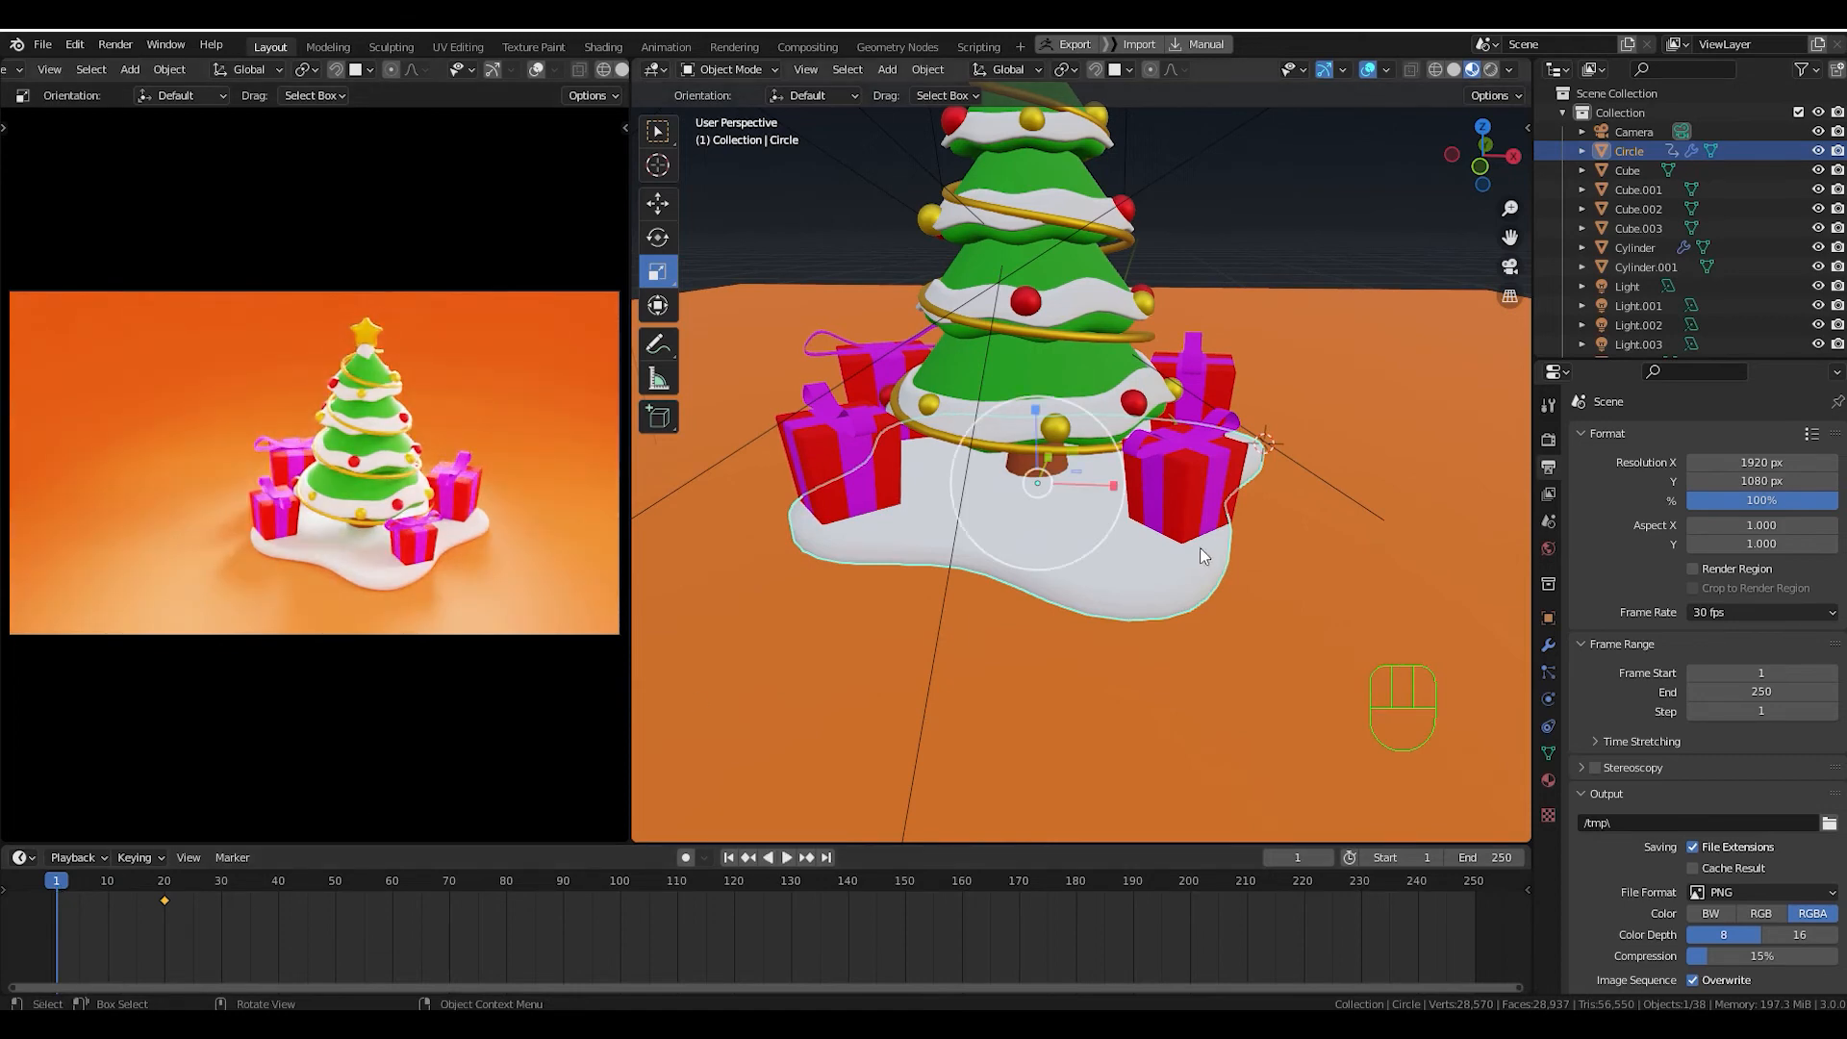
key("i")
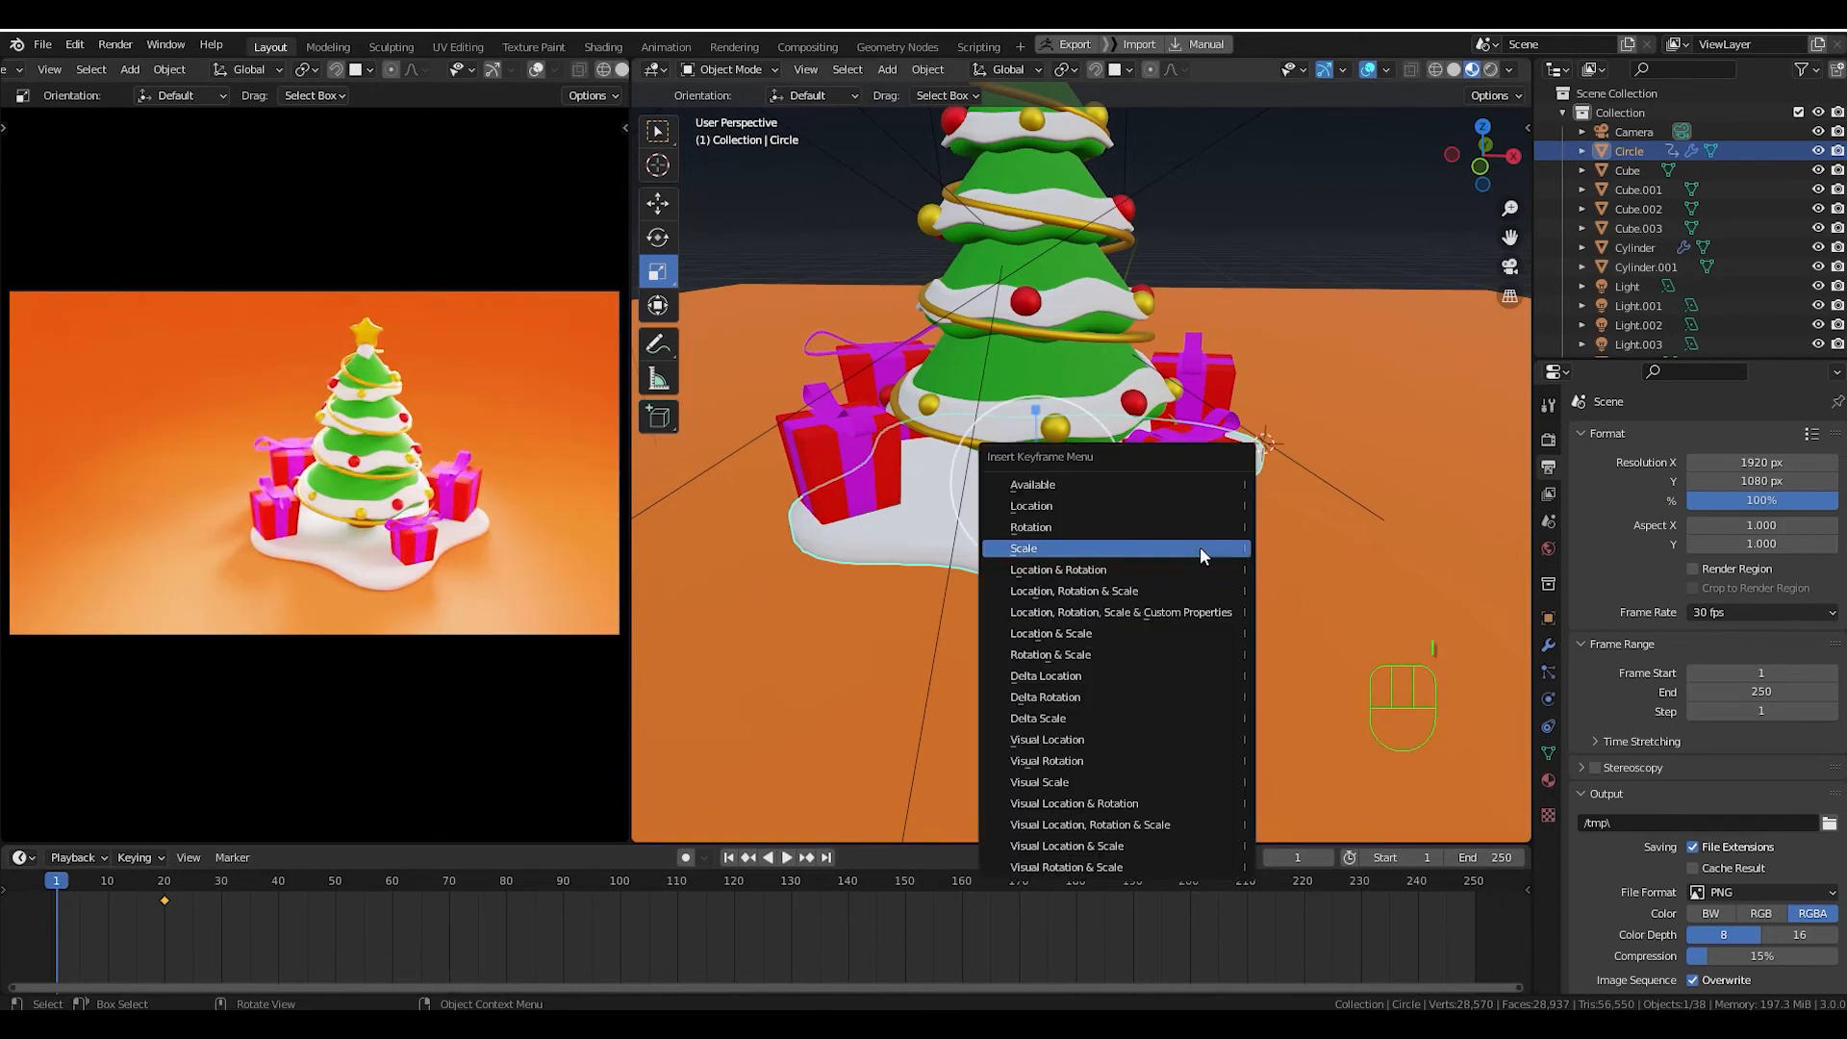
left_click(1199, 548)
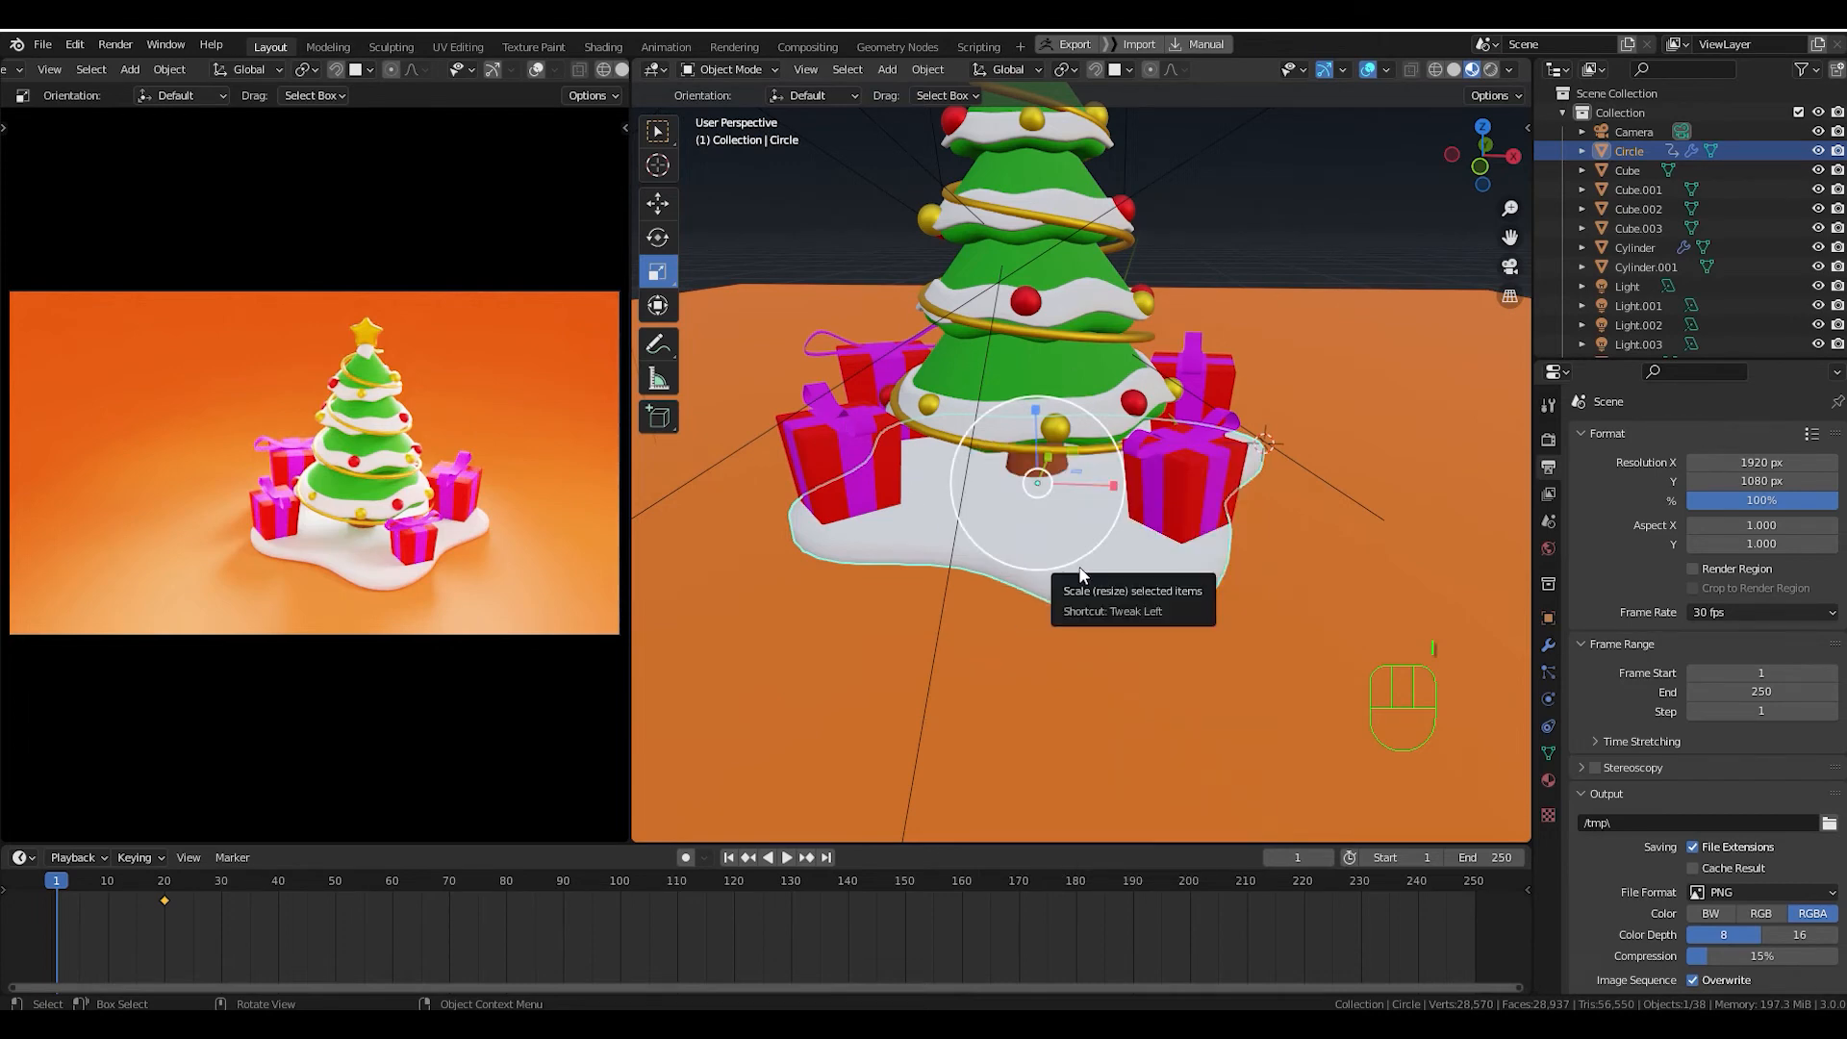
key("s")
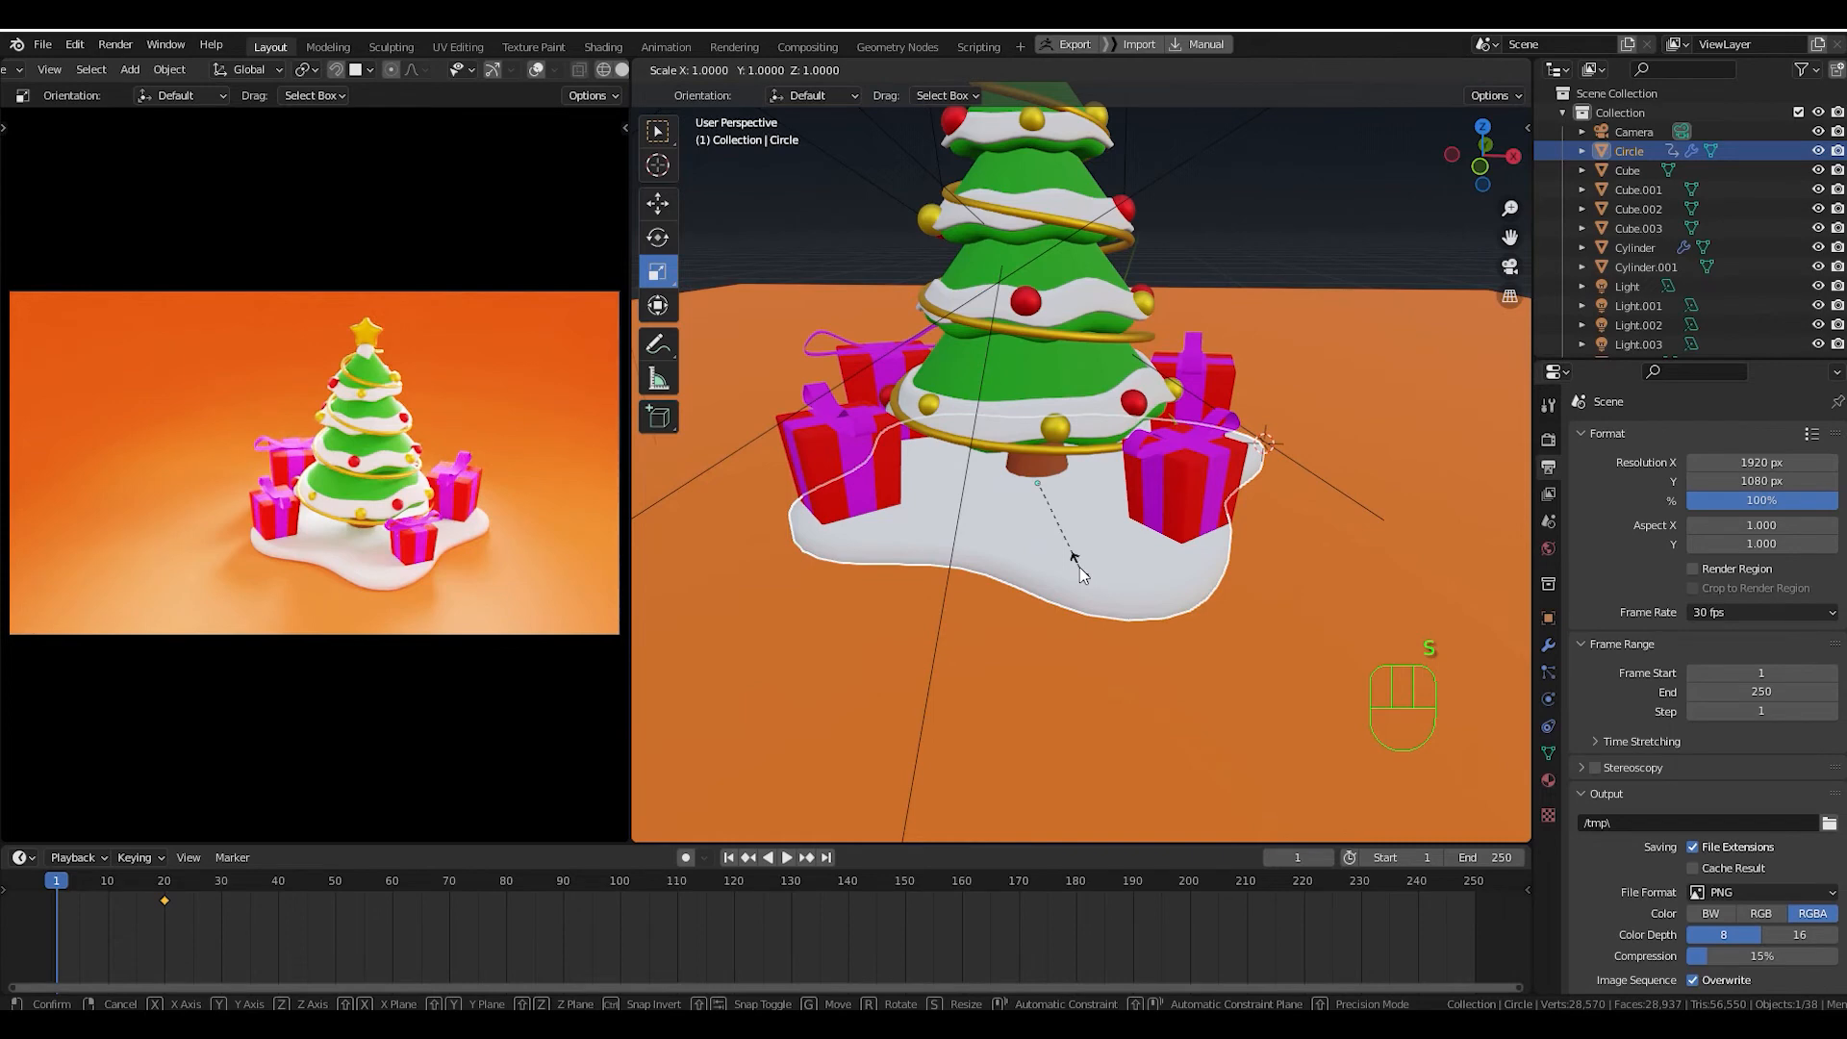
key("KP_0")
key("Return")
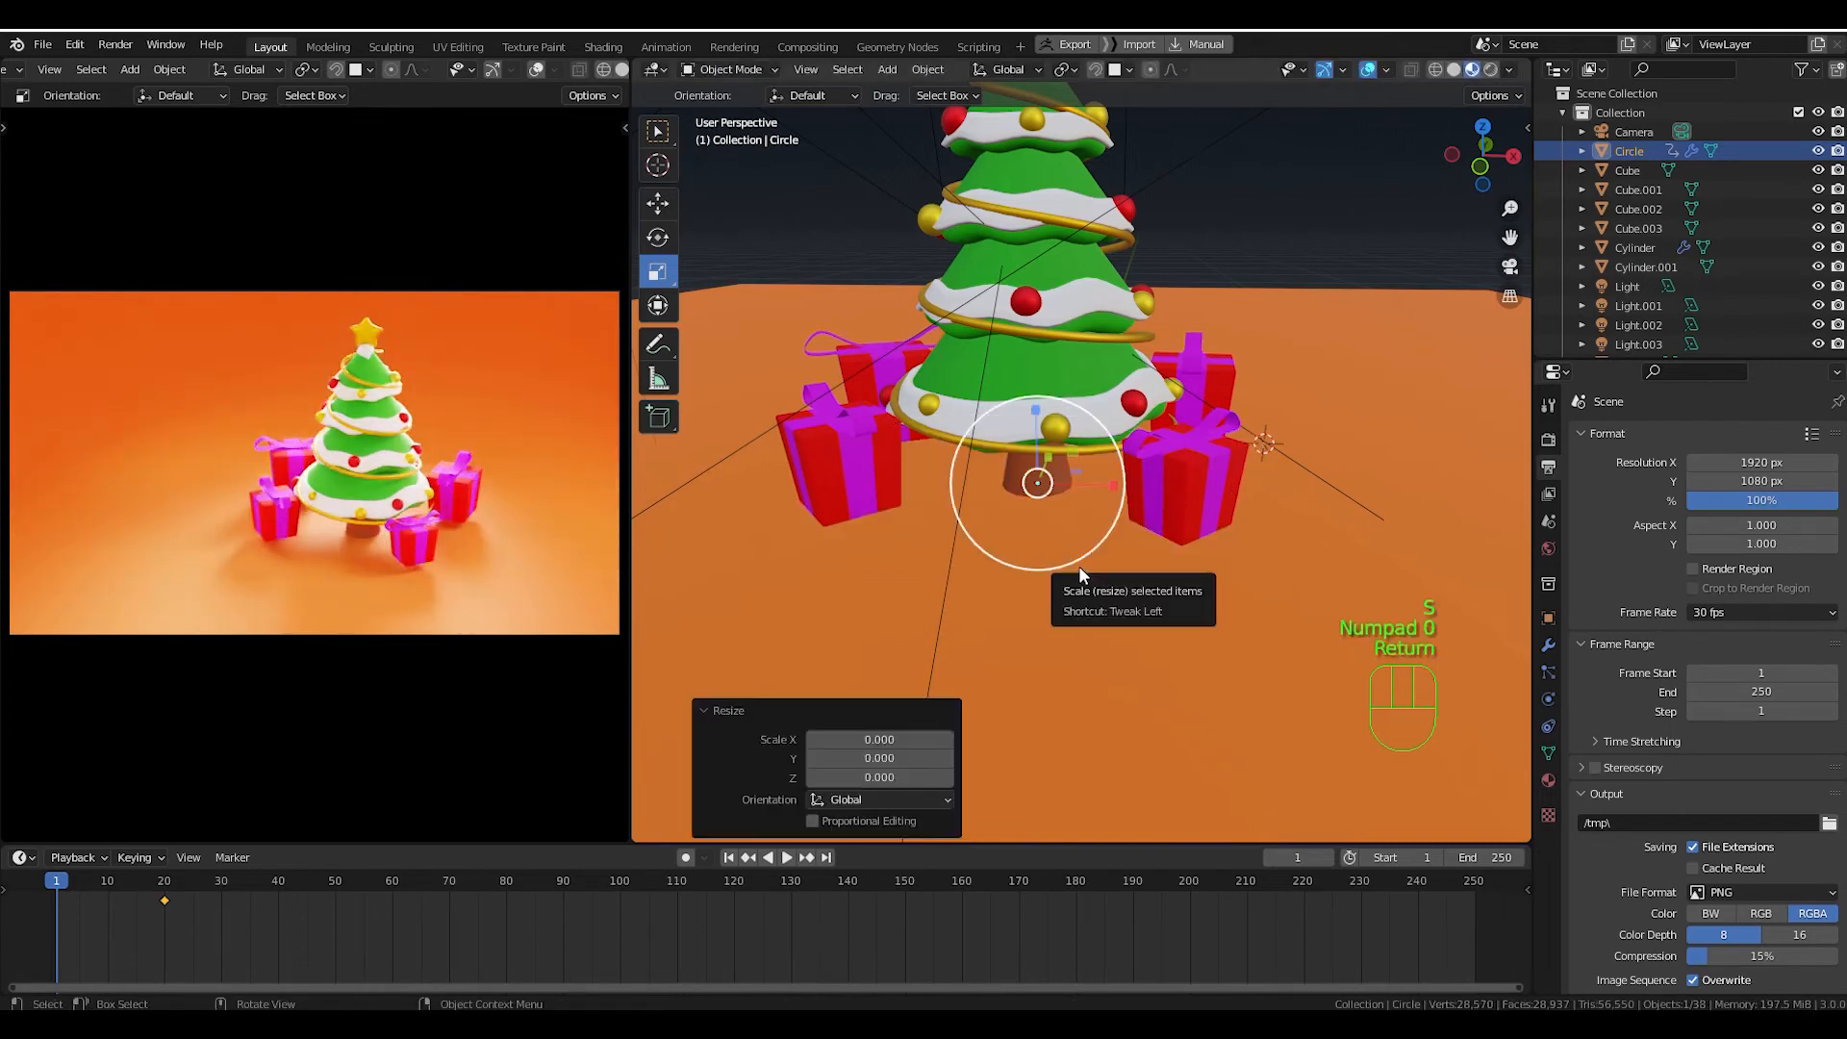
key("i")
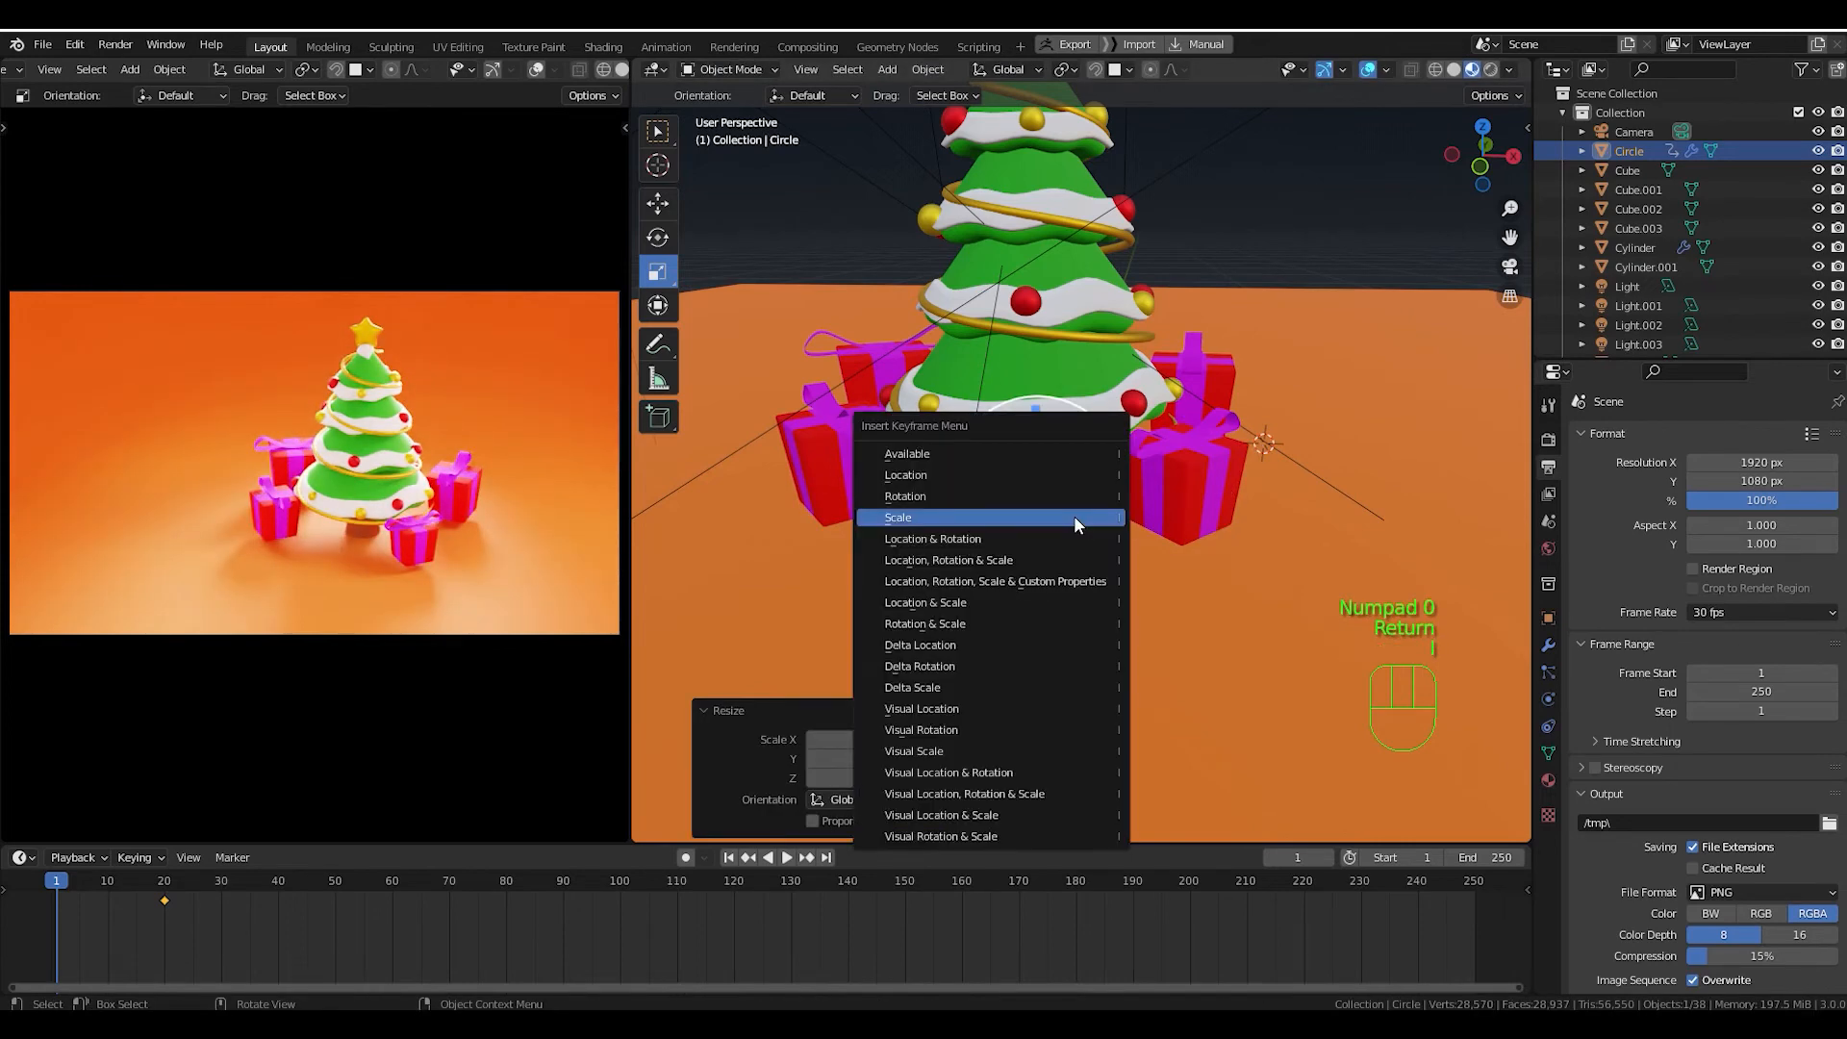
left_click(1073, 516)
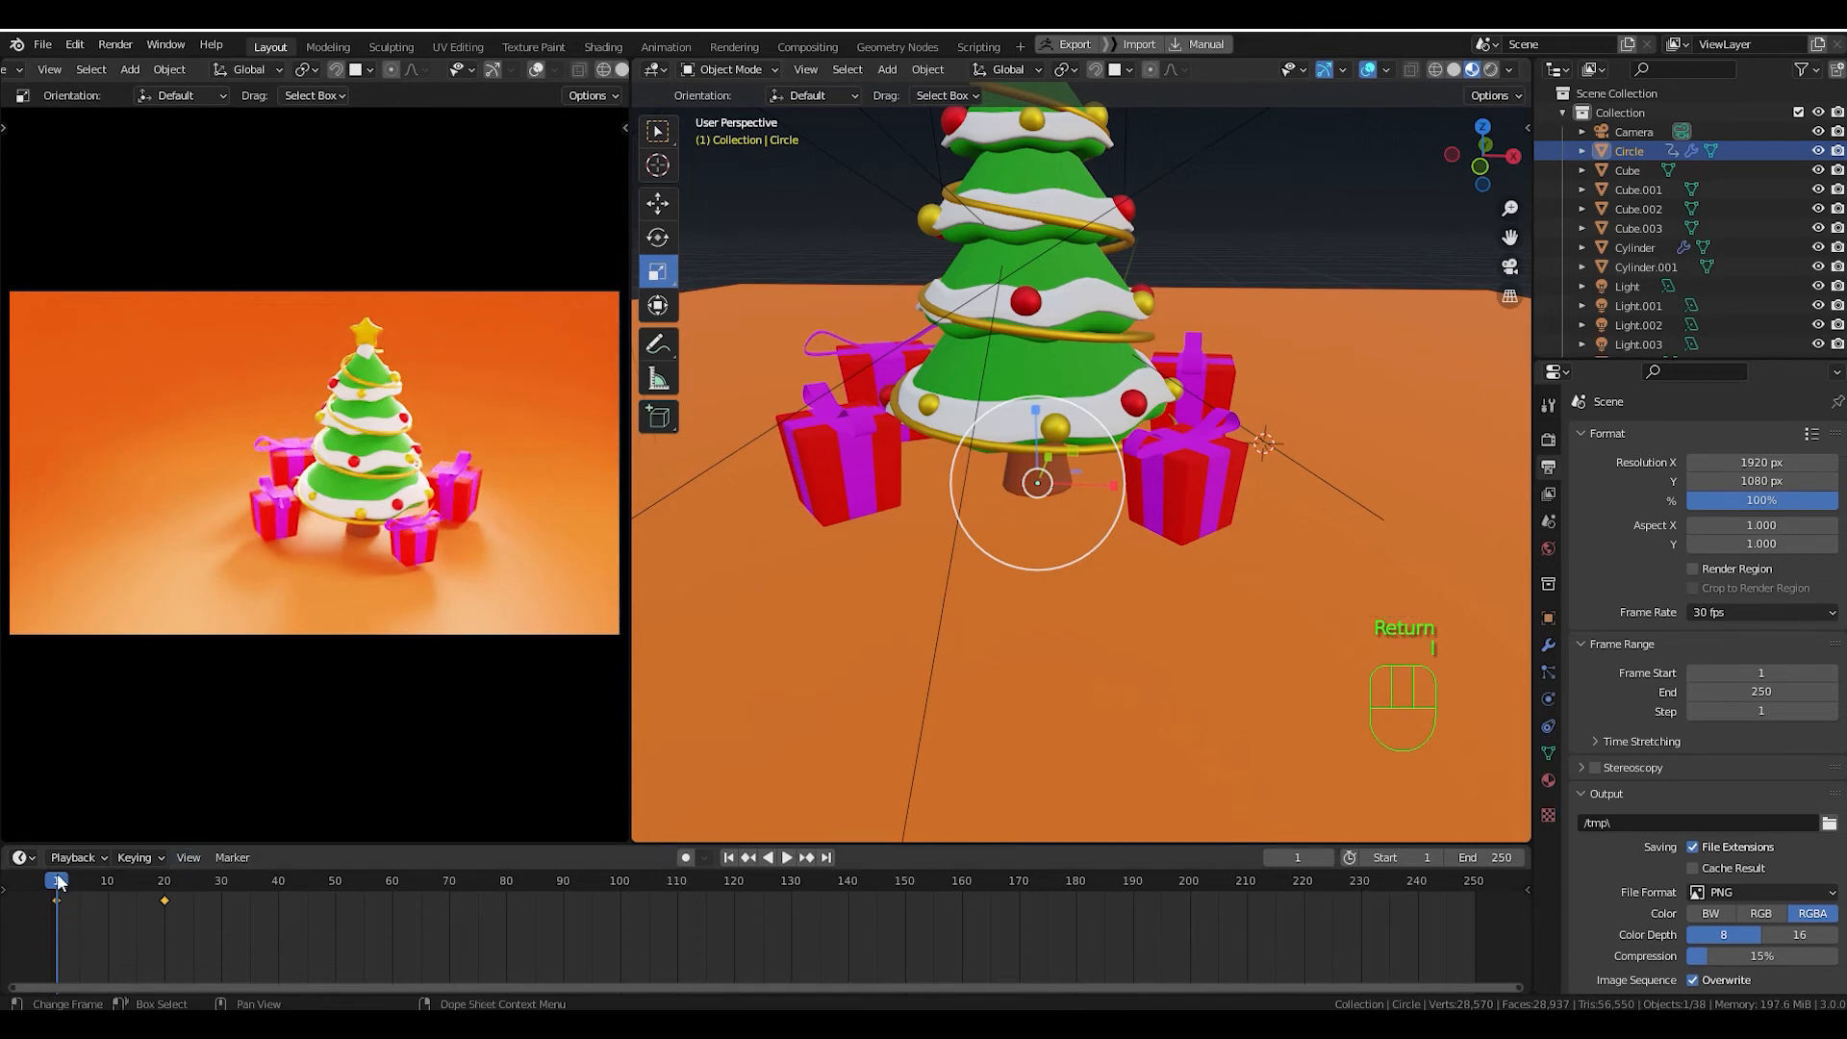
Play the snow base's growing animation from frame 1 twice and scrub through its first frames.
mouse_move(58, 883)
left_mouse_down()
mouse_move(183, 893)
mouse_move(54, 885)
left_mouse_up()
key("space")
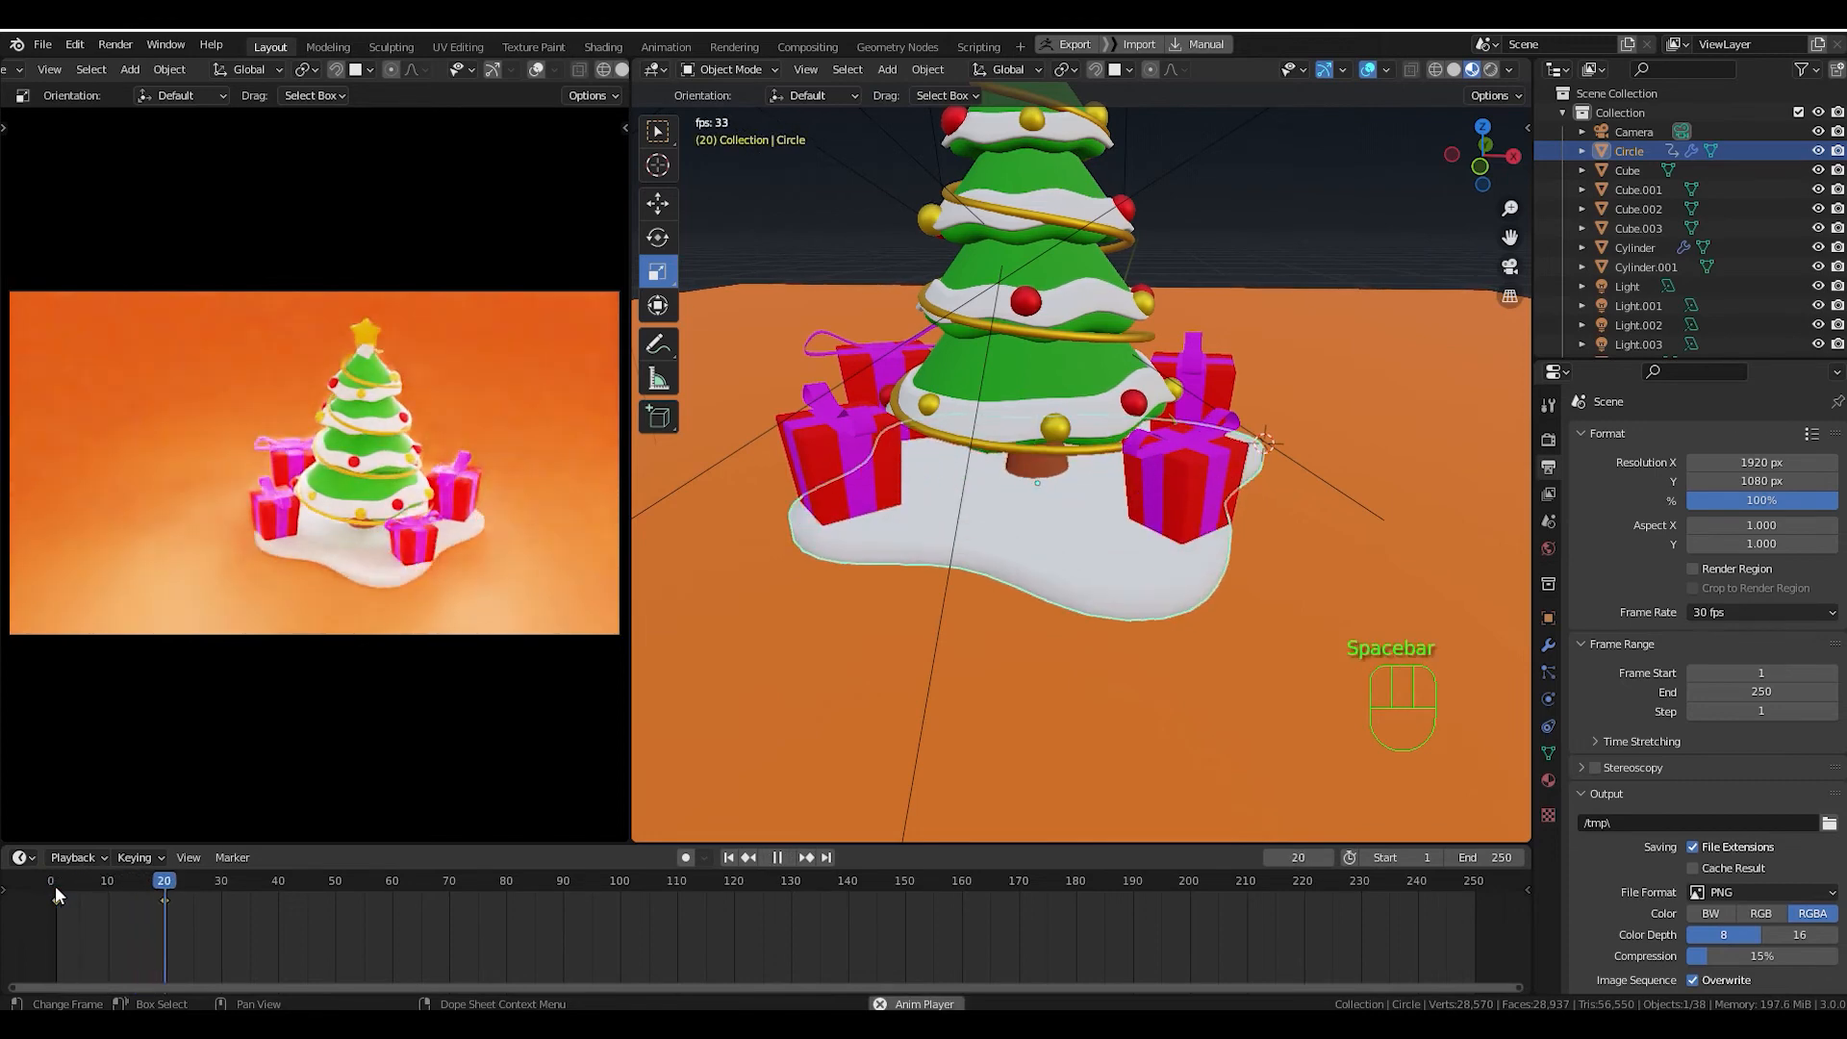
key("space")
left_click(58, 897)
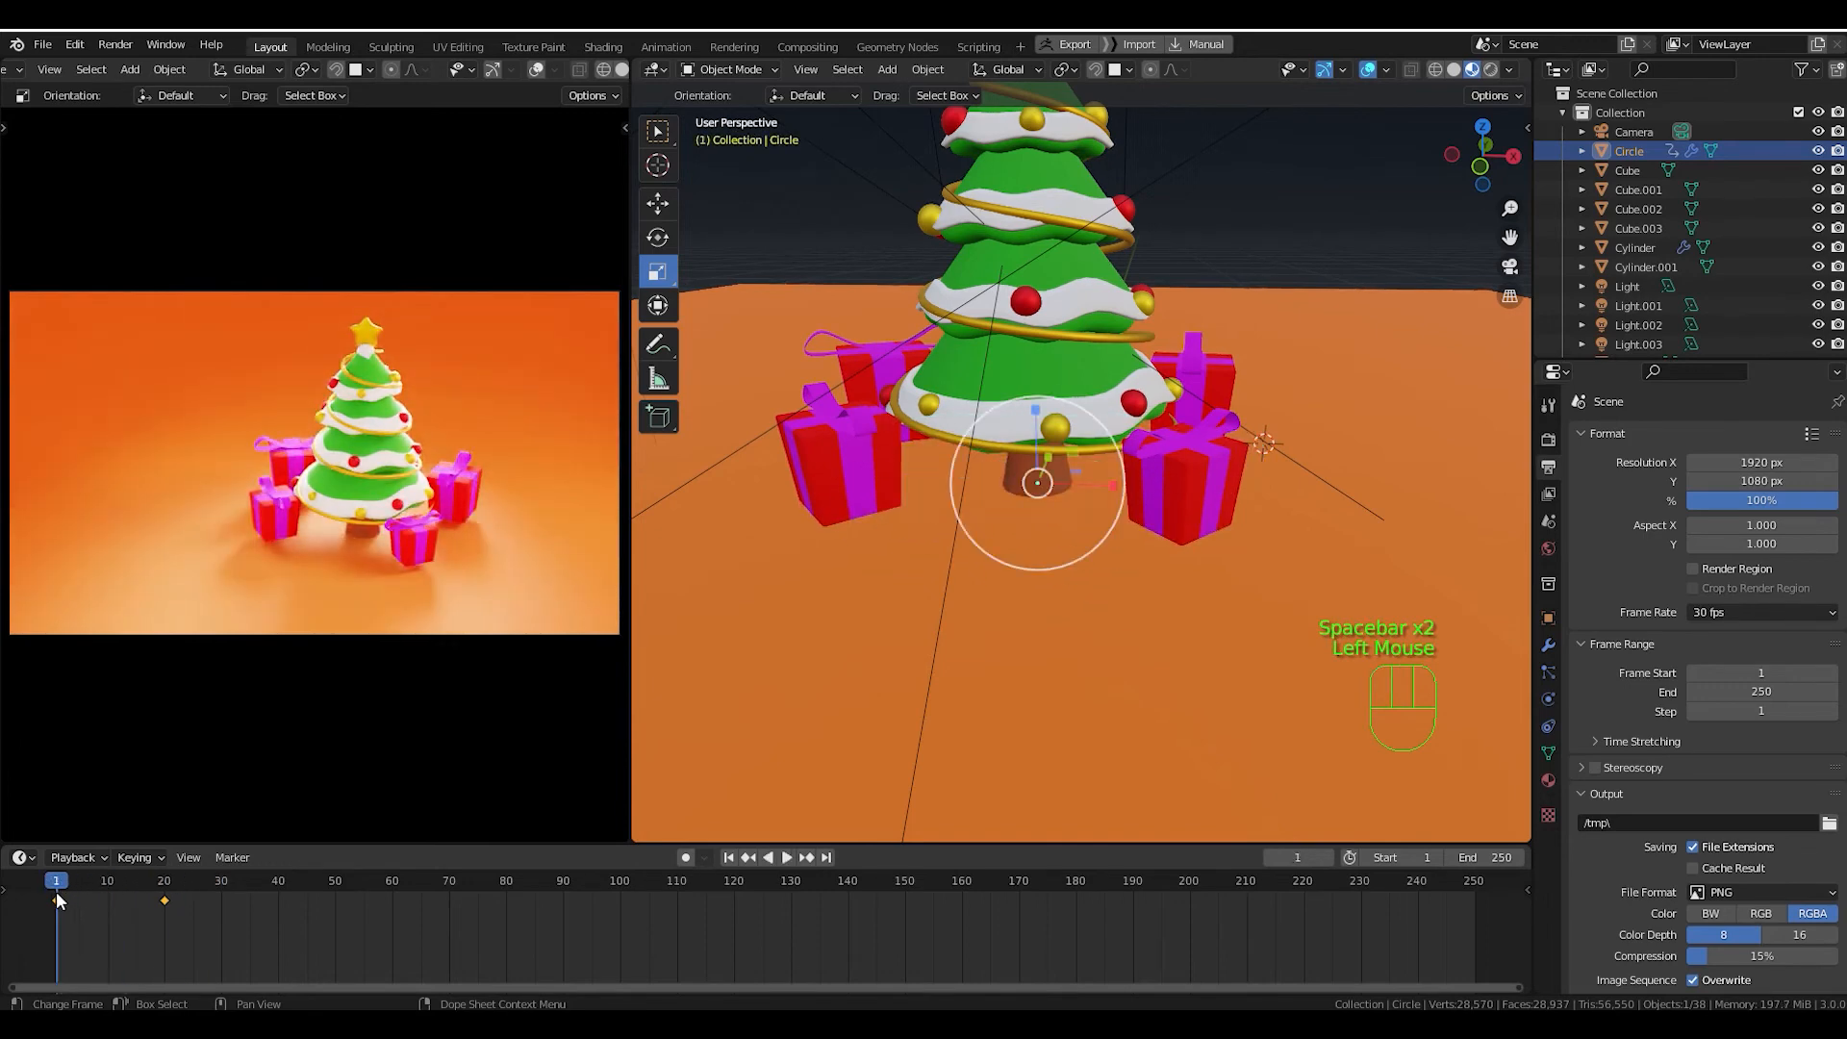
key("space")
key("space")
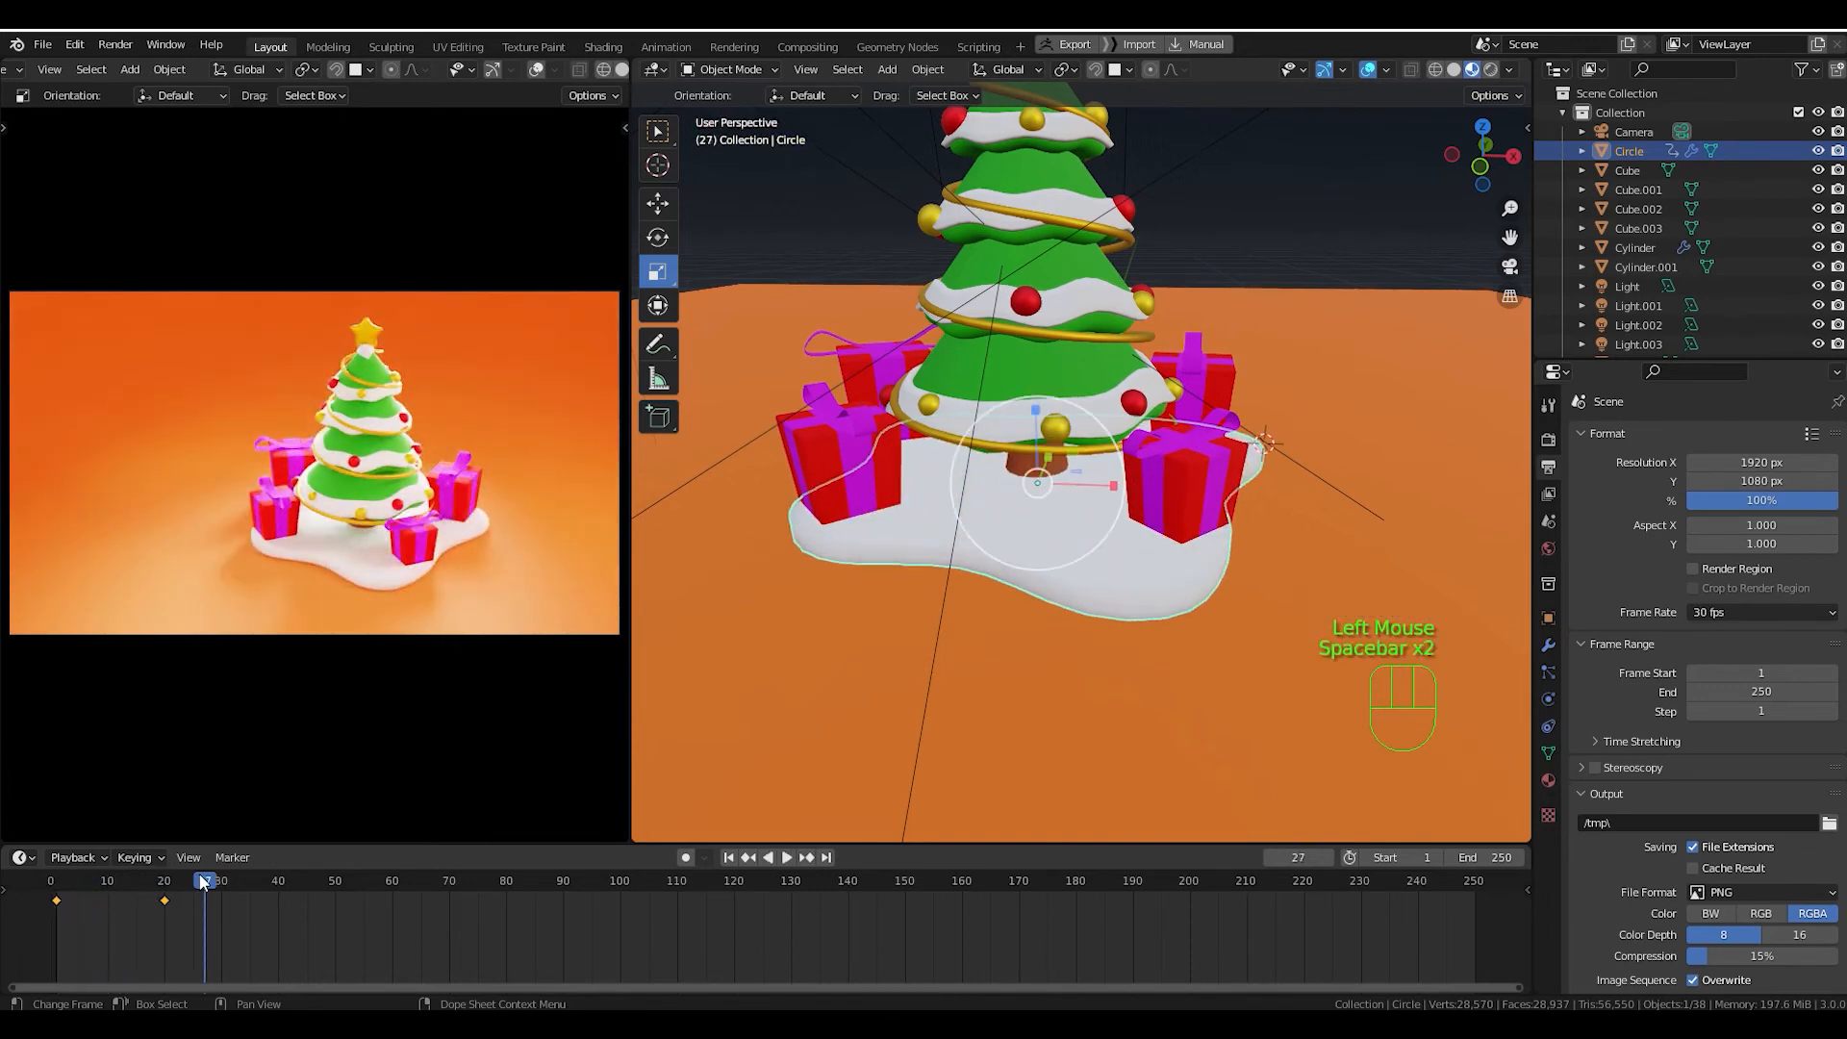
left_click(46, 892)
left_click_drag(44, 891, 98, 896)
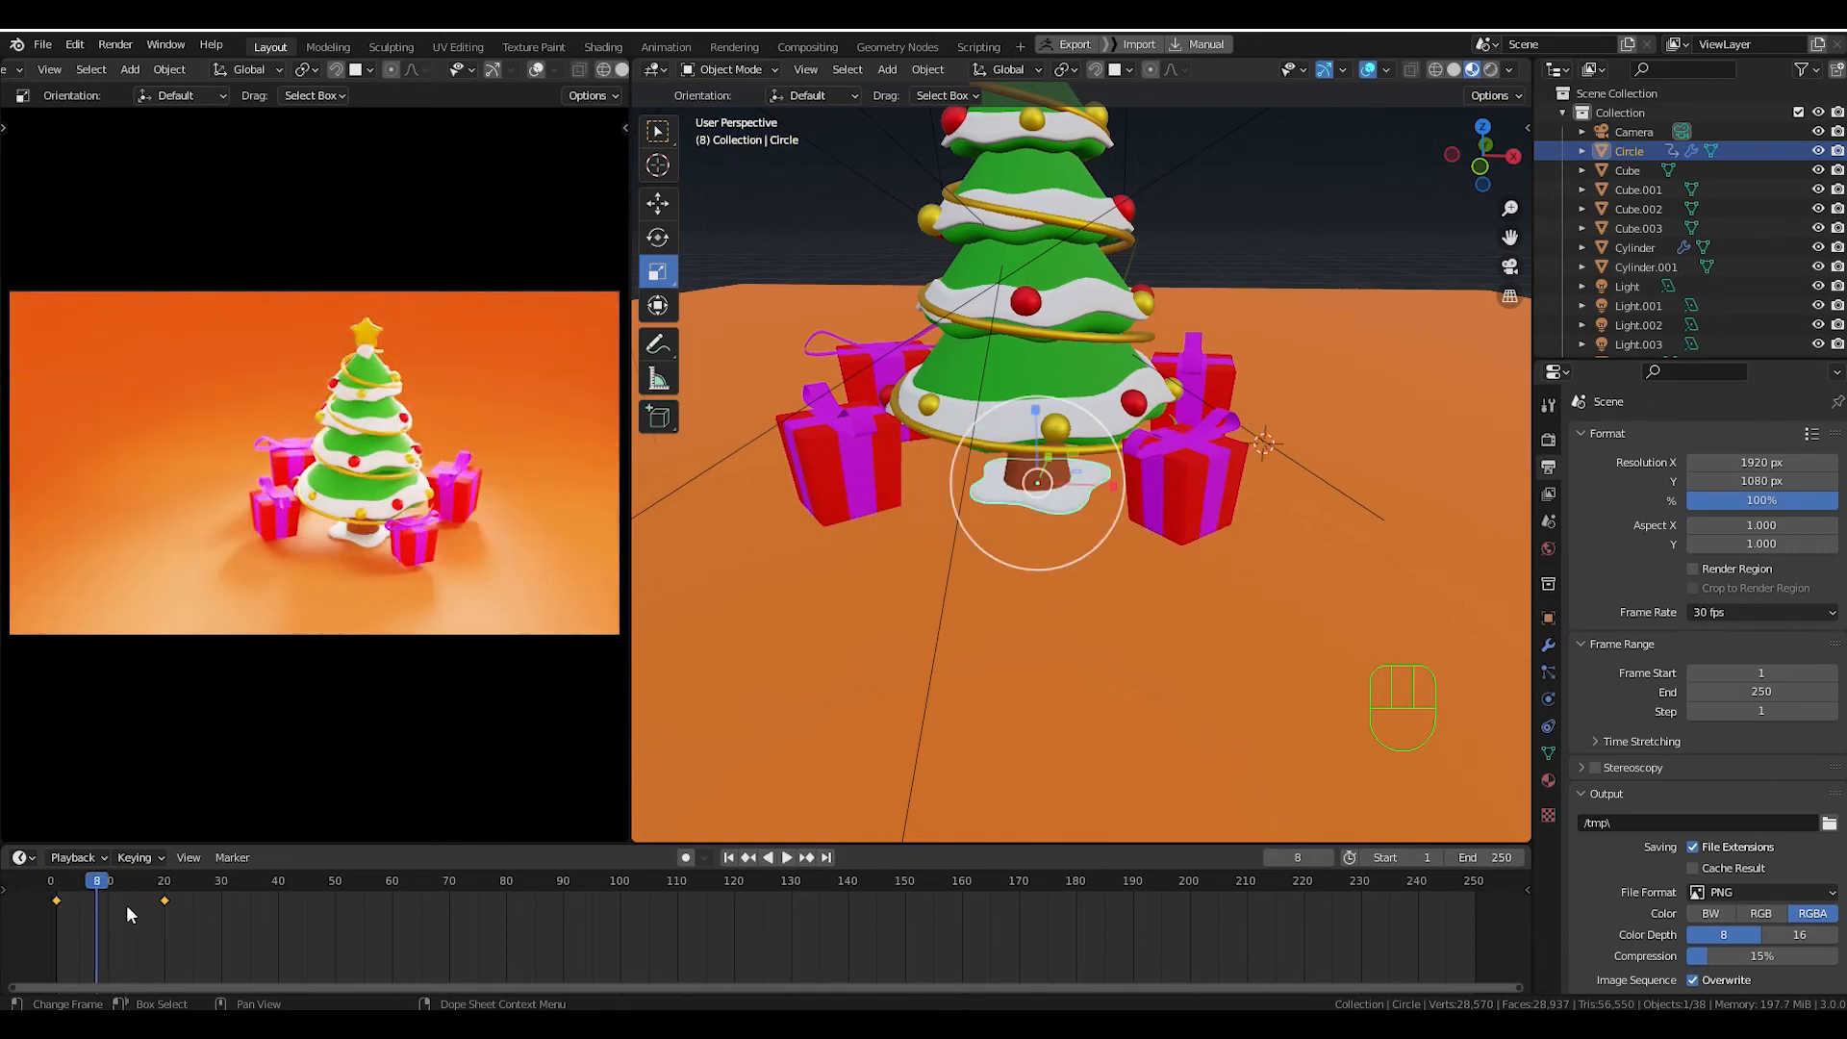
Try Bounce interpolation on the snow base's scale keyframes and play the animation from frame 1.
key("t")
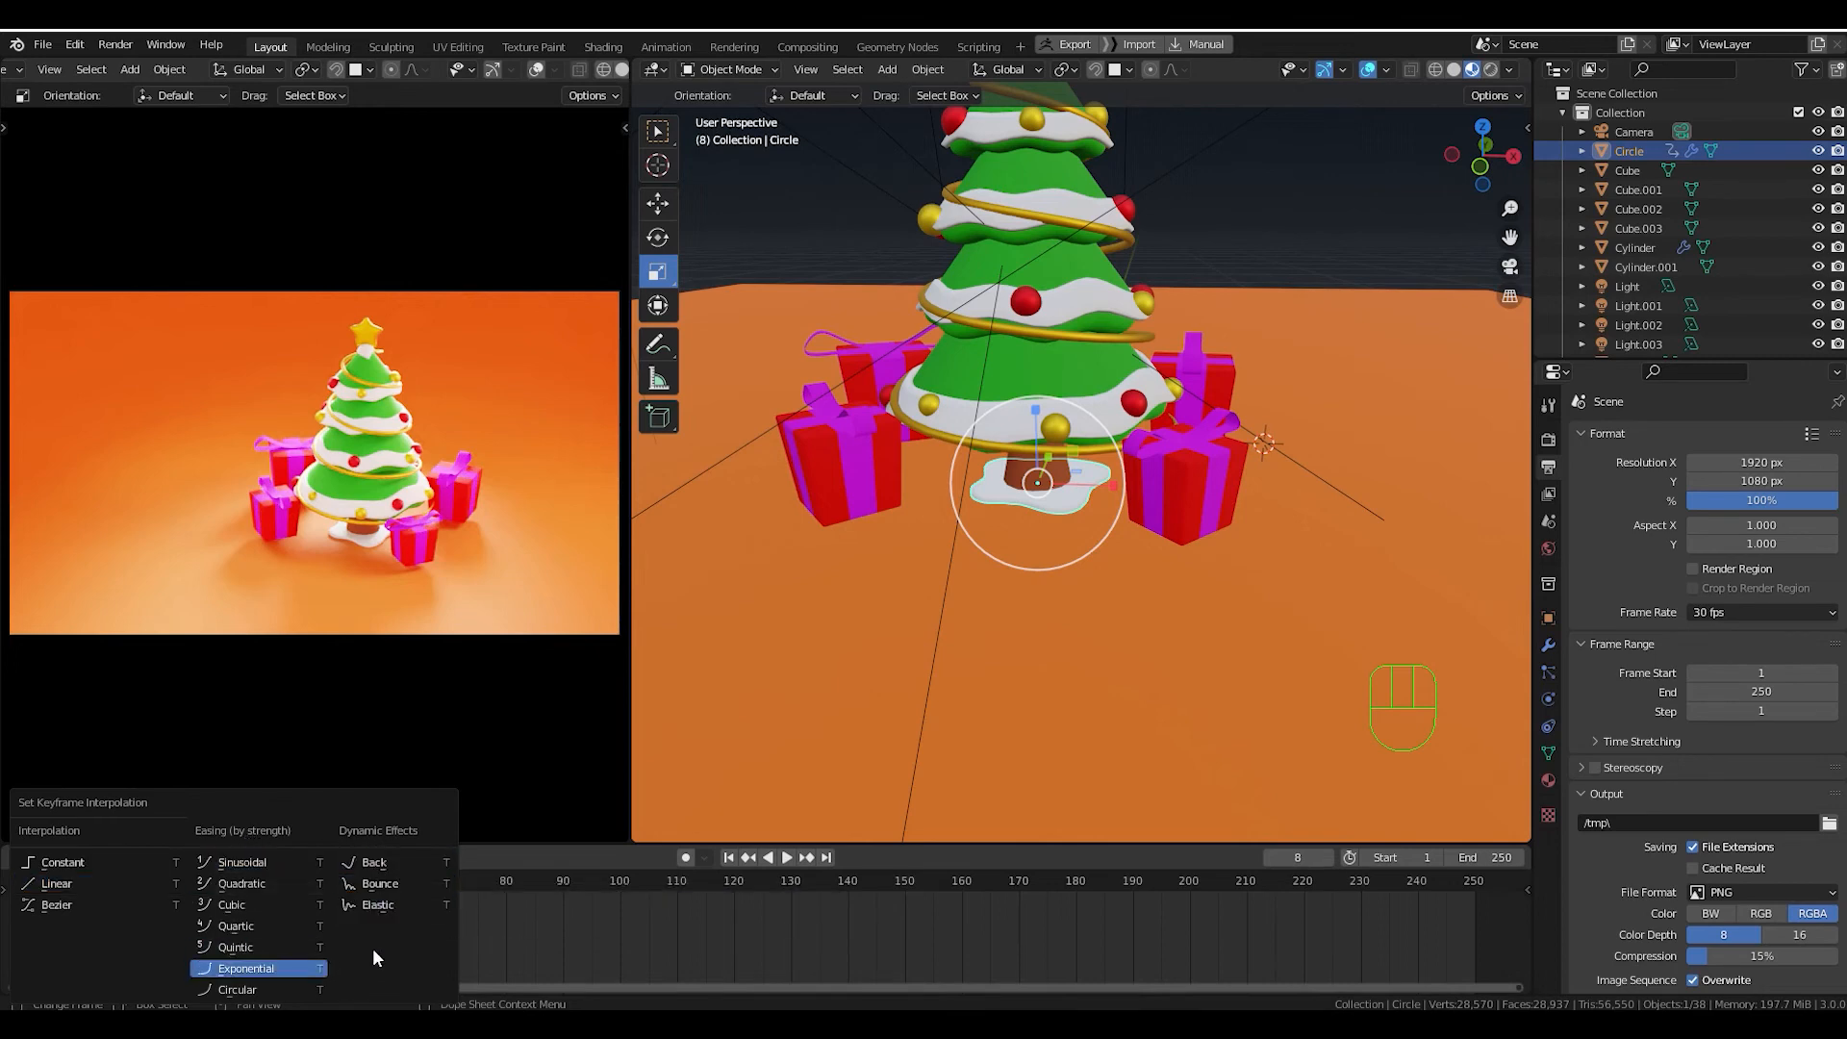
left_click(393, 883)
left_click(157, 887)
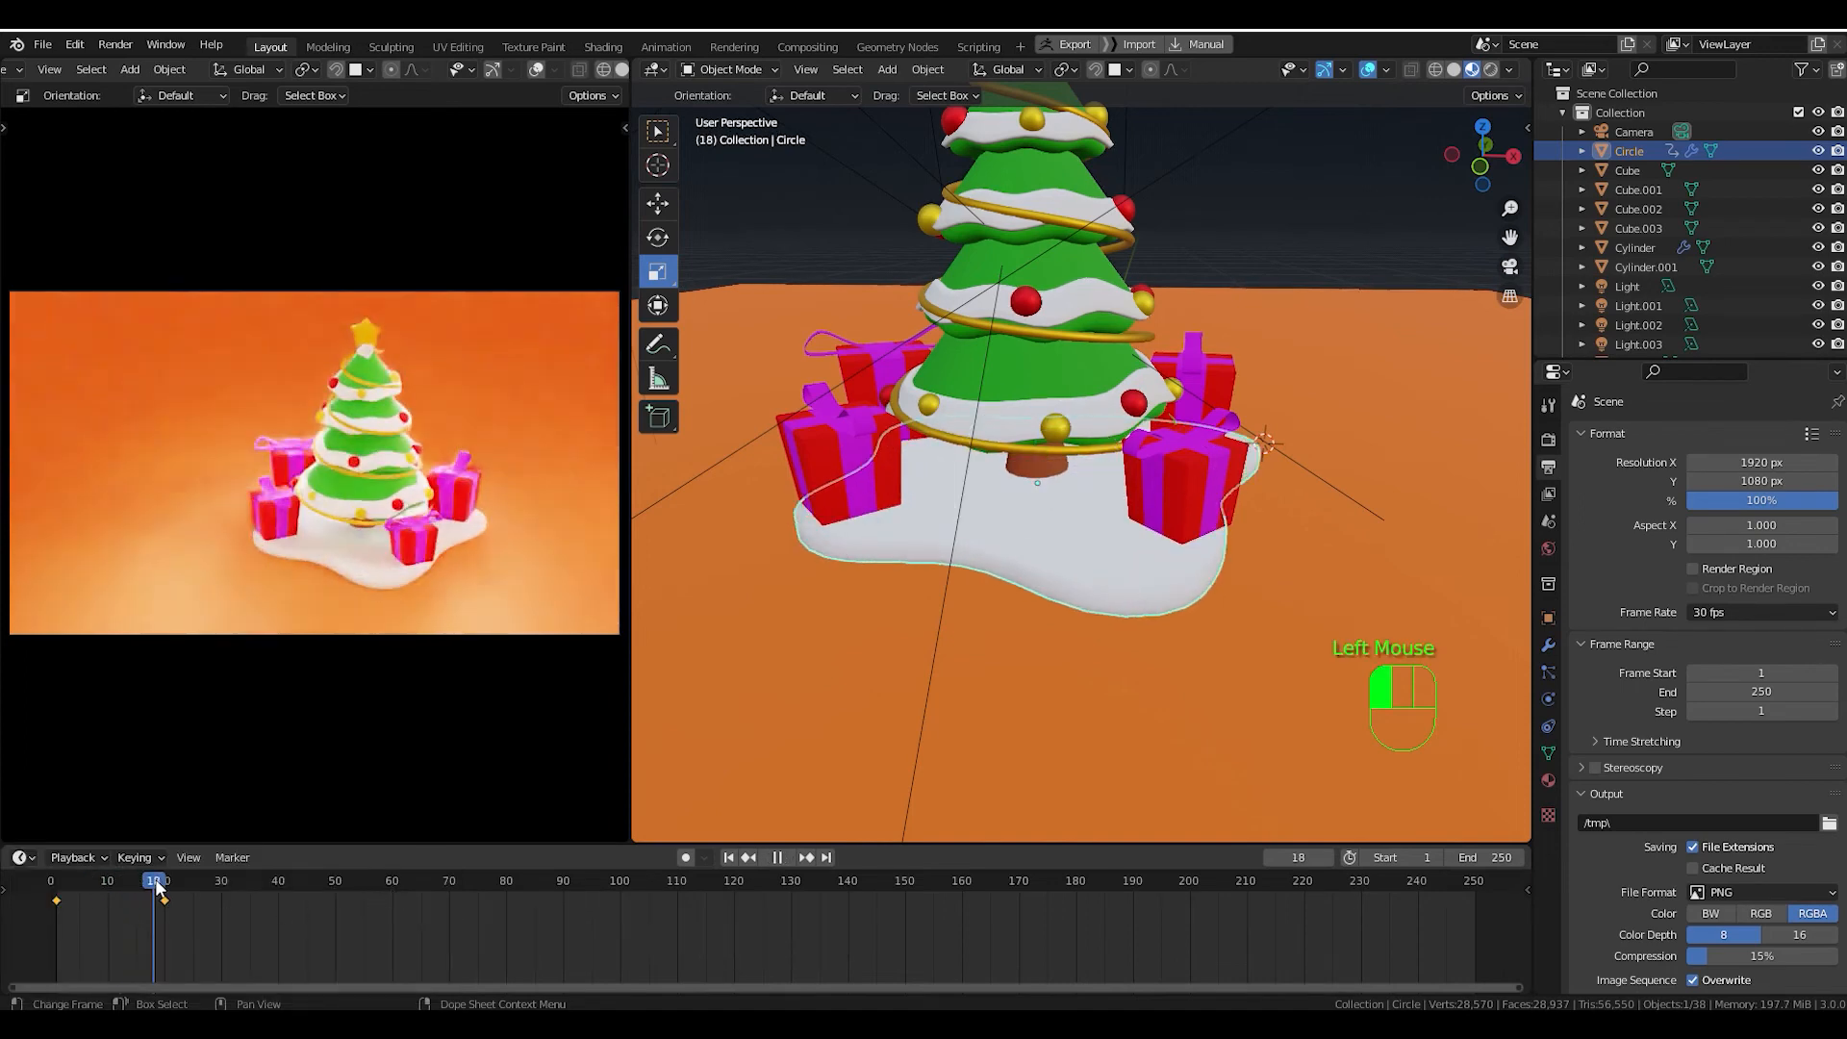
left_click_drag(157, 887, 55, 886)
key("space")
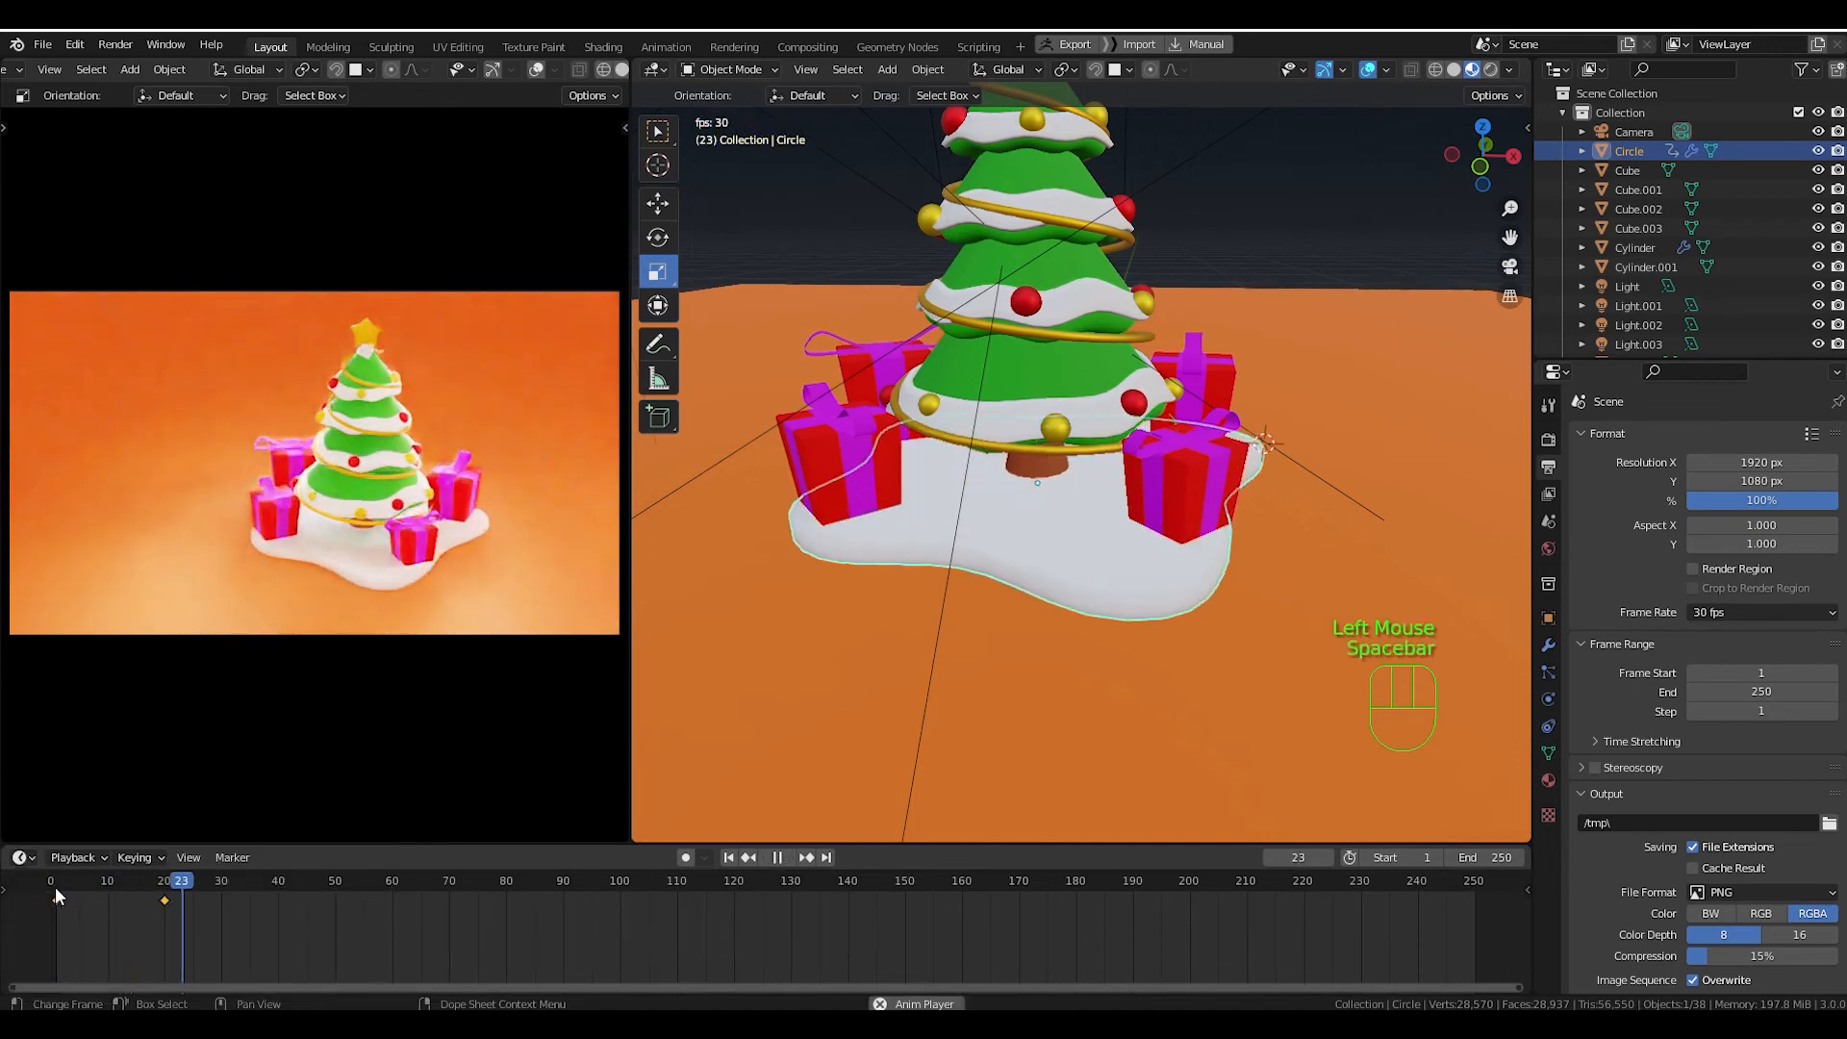
key("space")
left_click_drag(216, 890, 56, 898)
key("space")
key("space")
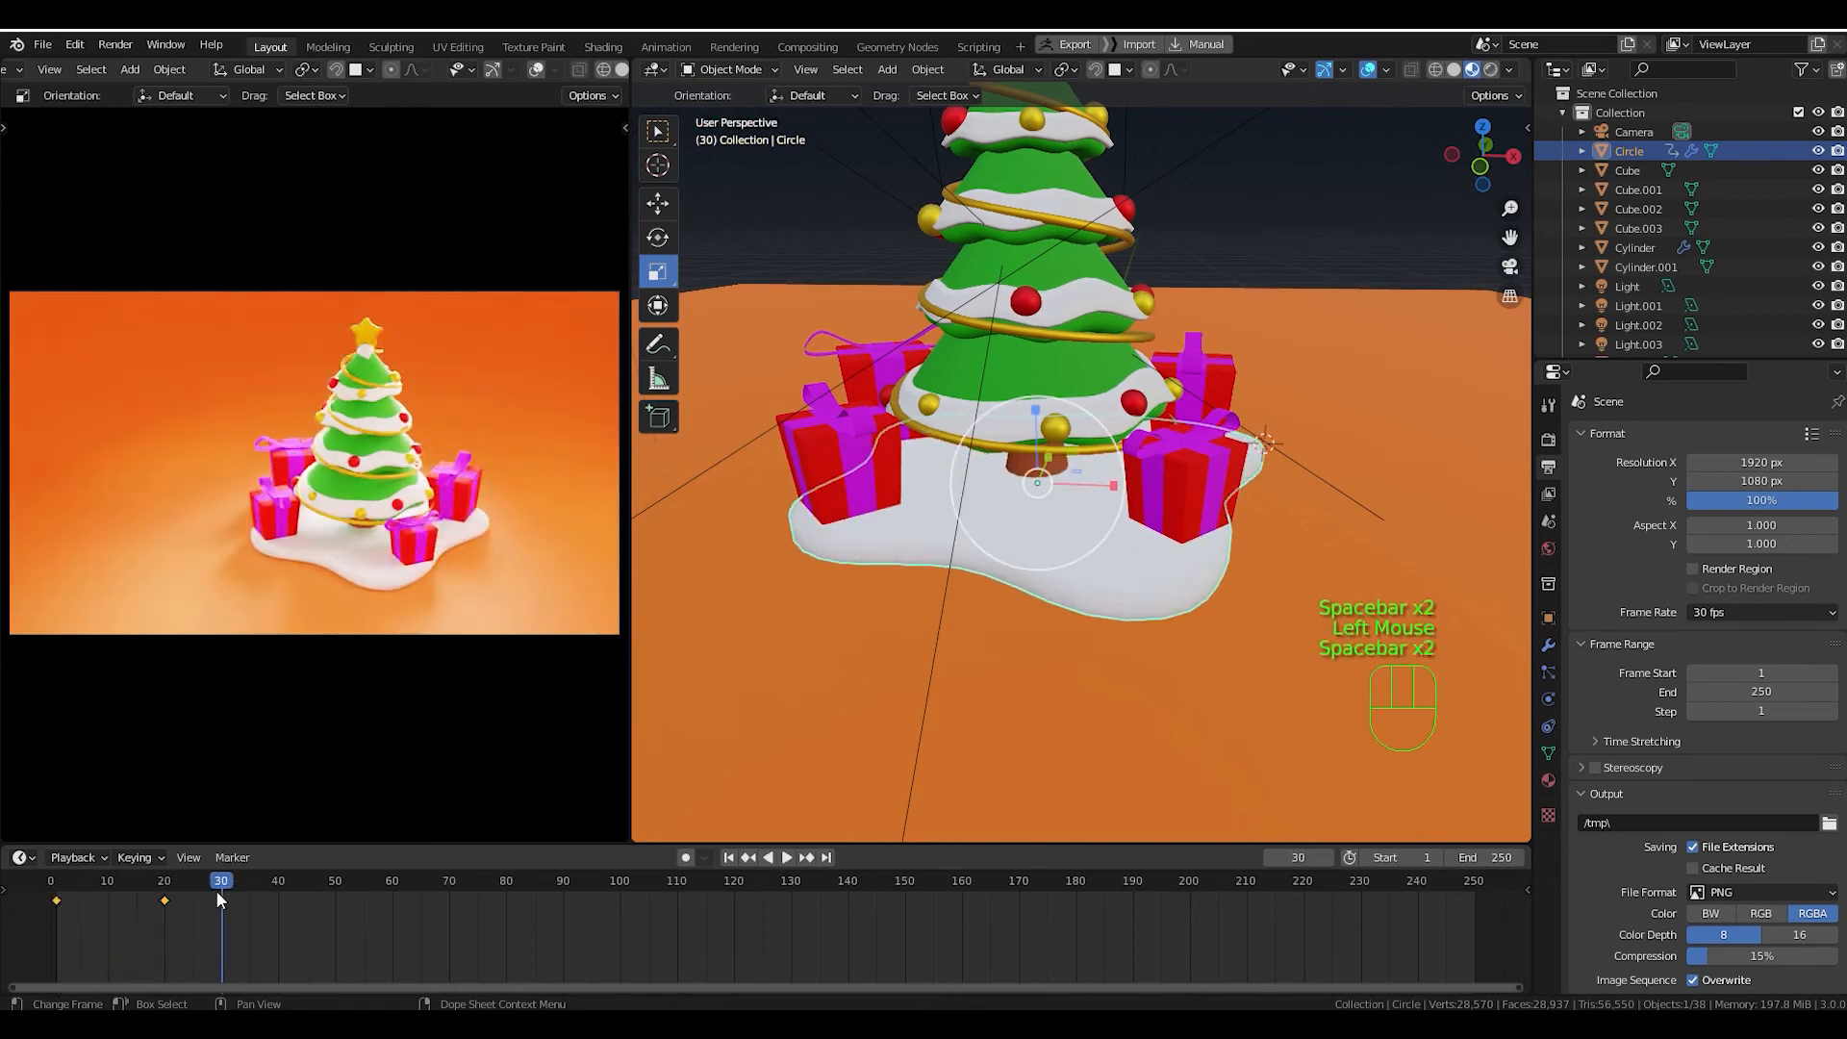
left_click(56, 898)
key("space")
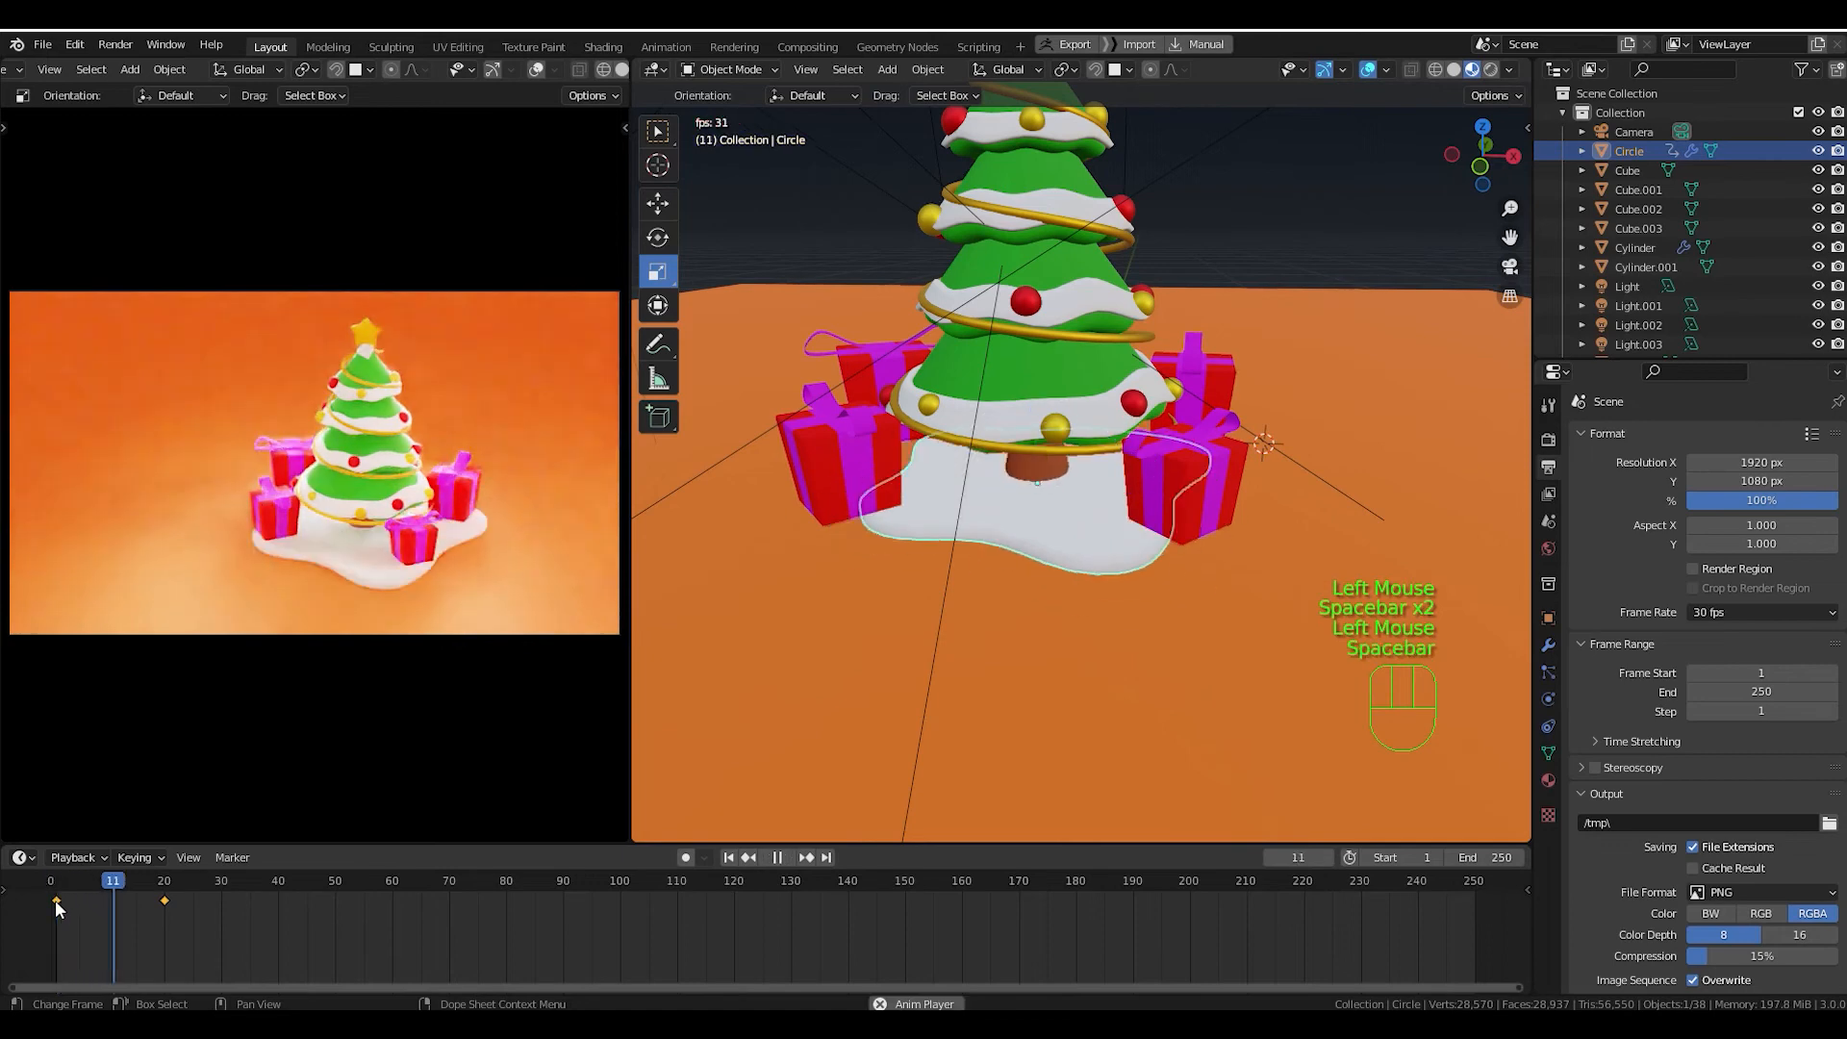
Try Elastic interpolation on the snow base's scale keyframes and preview the motion from frame 1.
key("t")
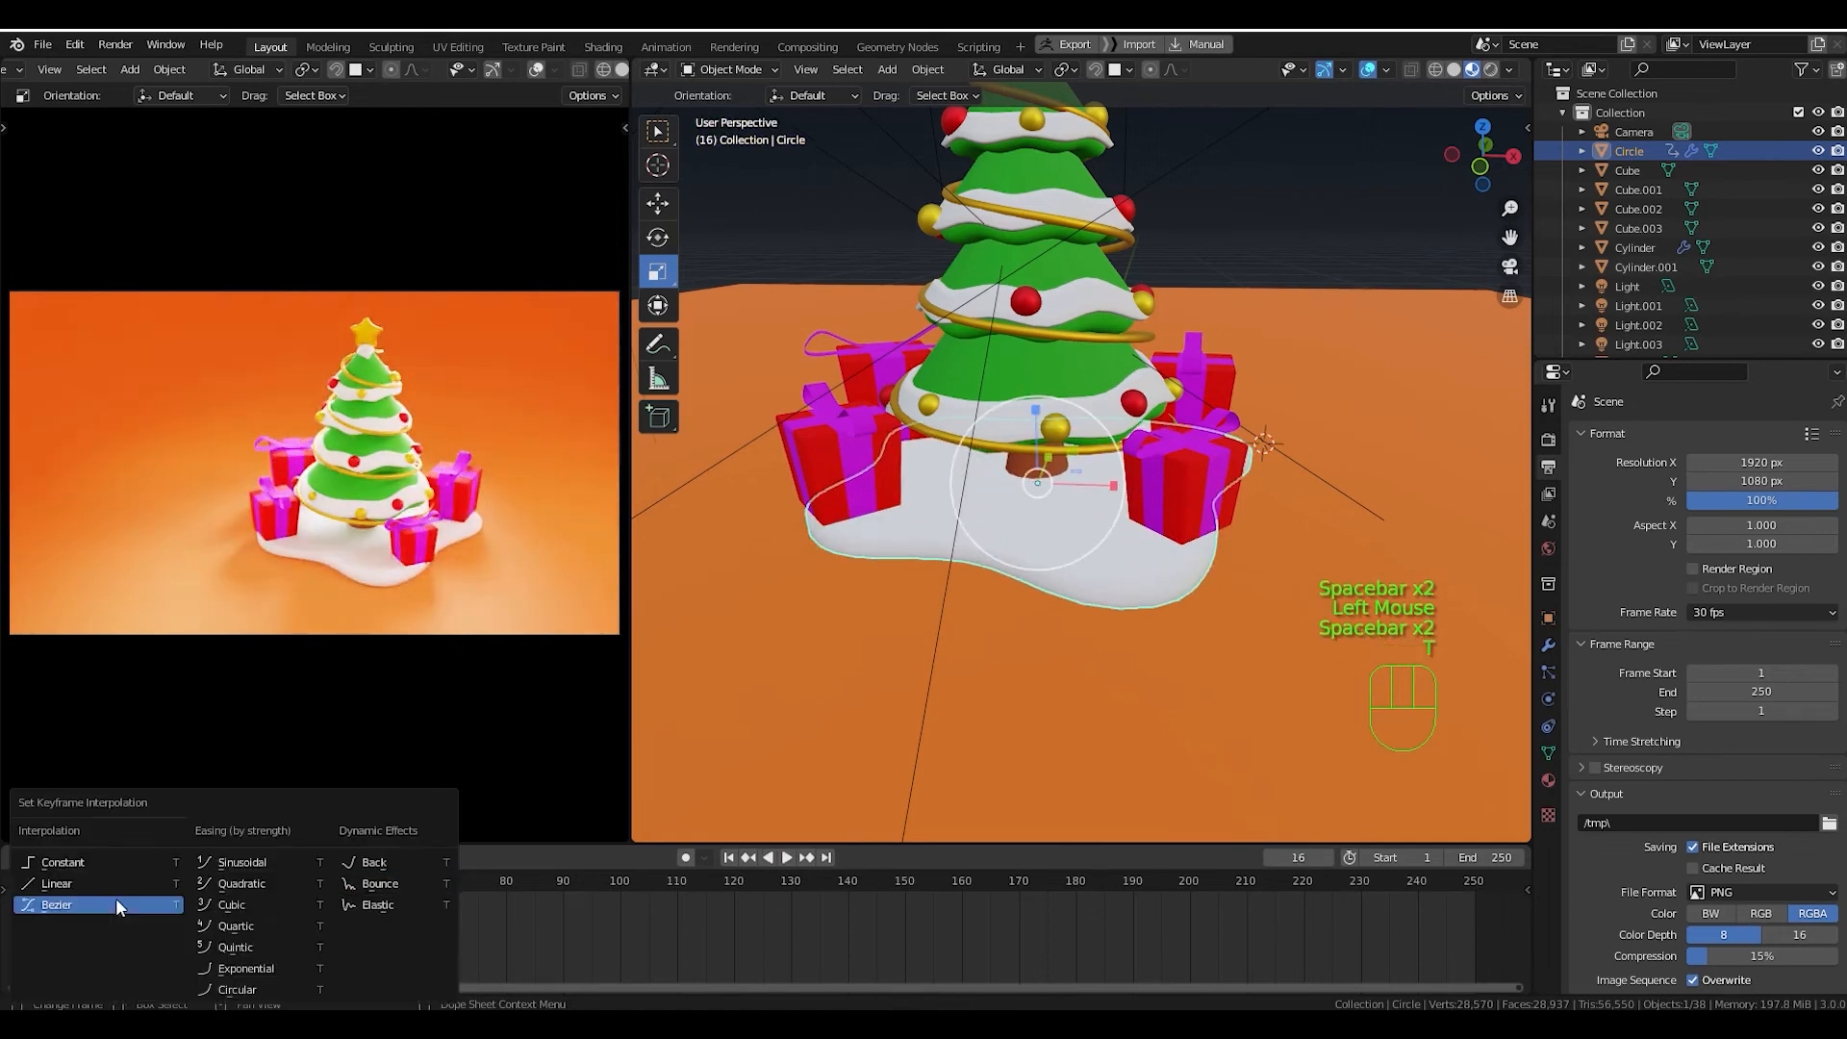
left_click(359, 904)
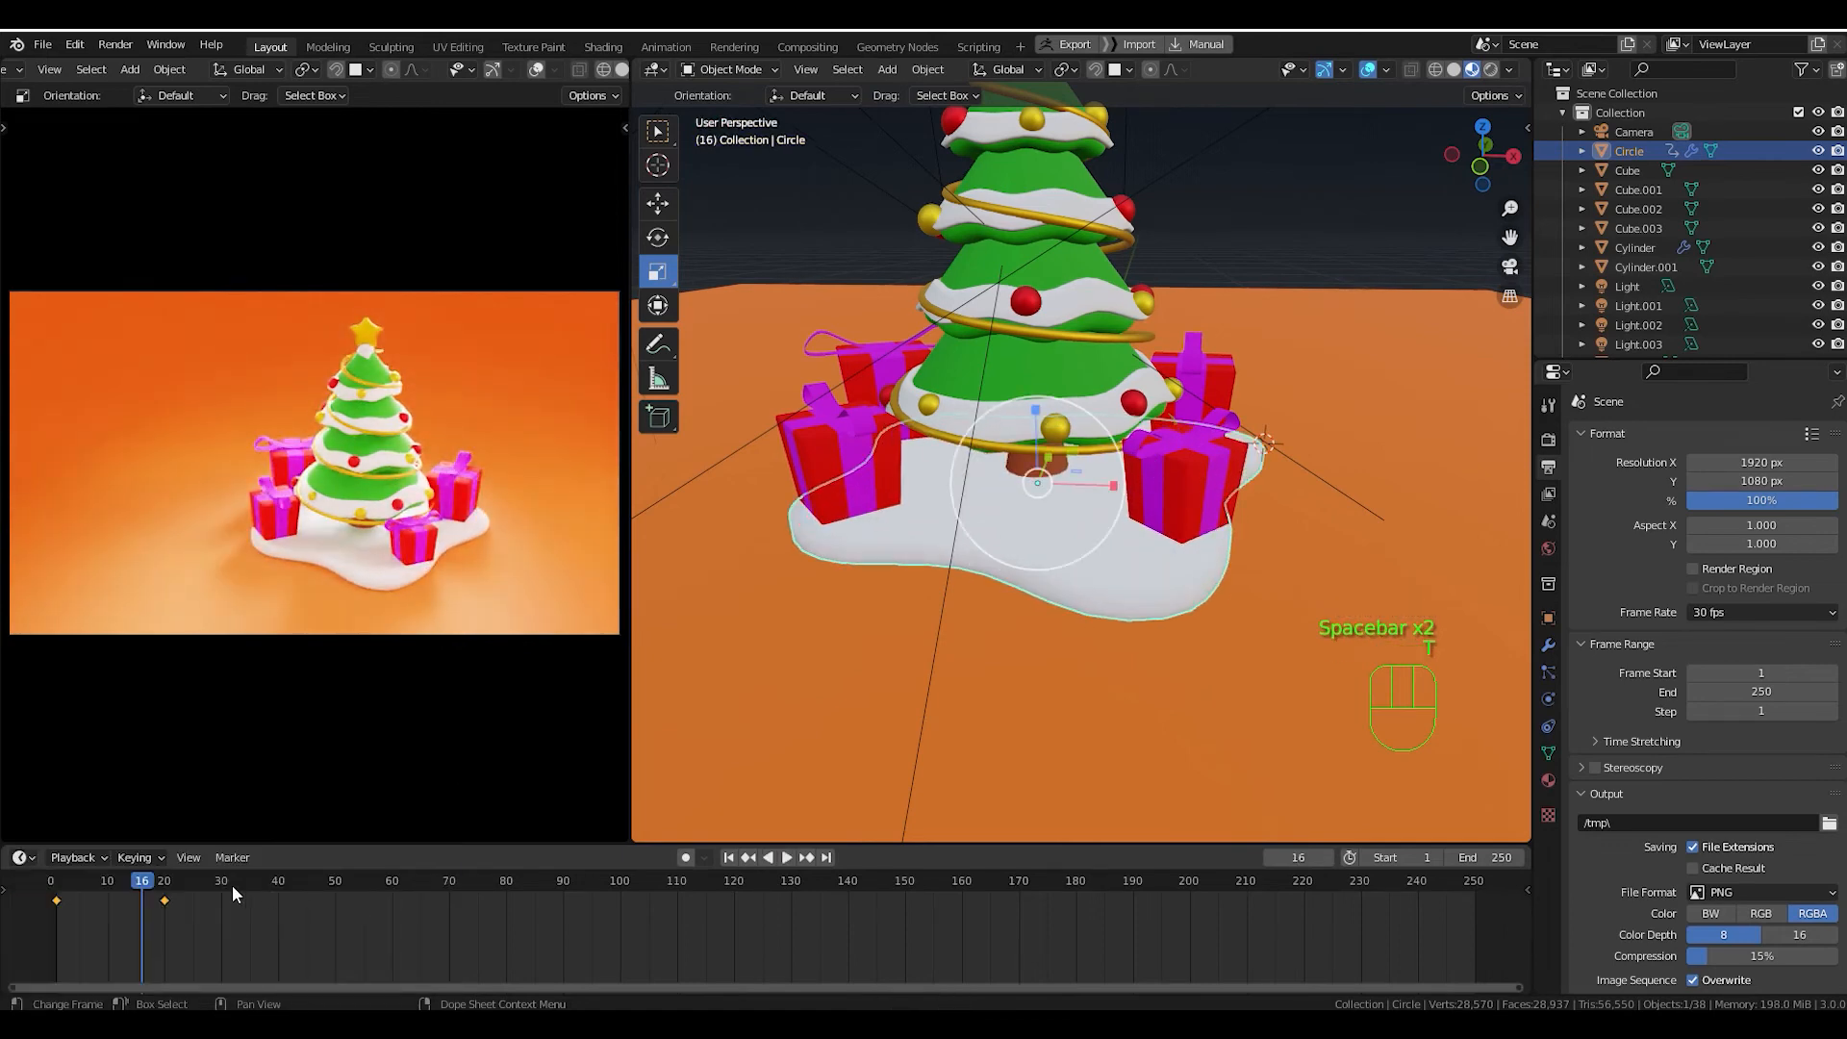
left_click_drag(149, 889, 55, 893)
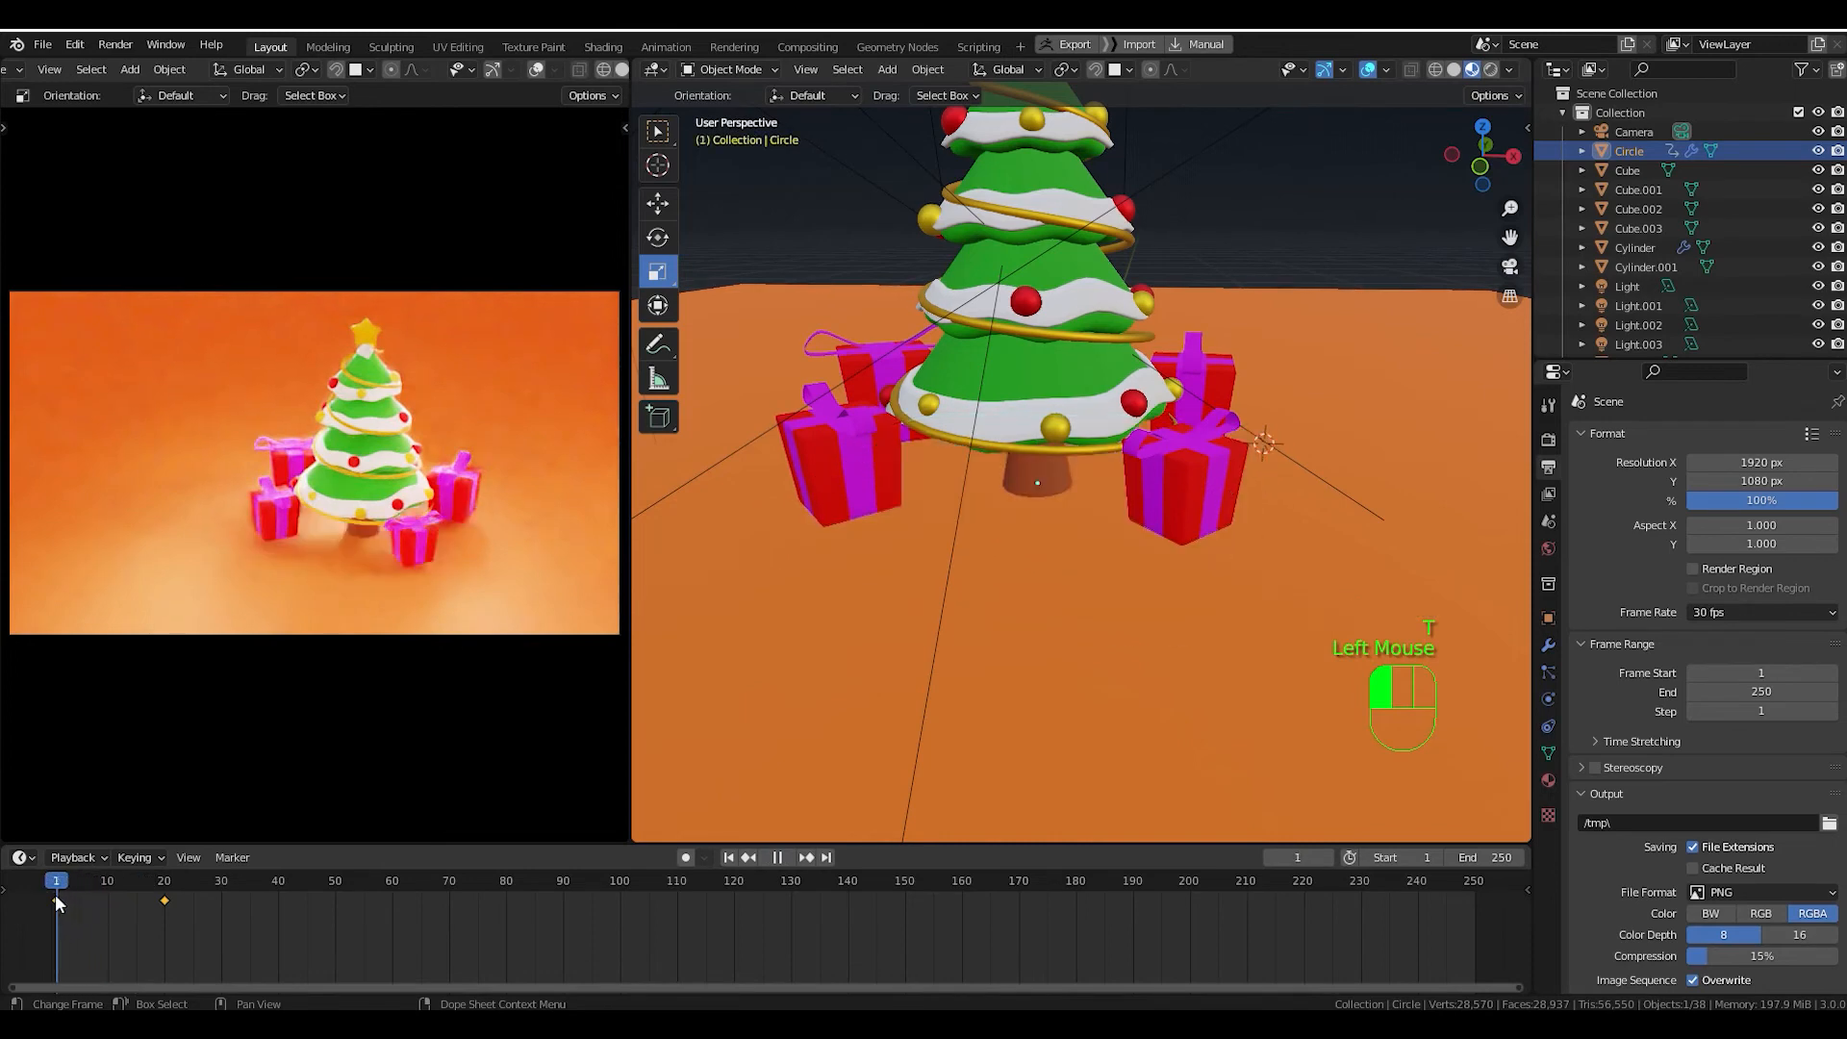
key("space")
key("space")
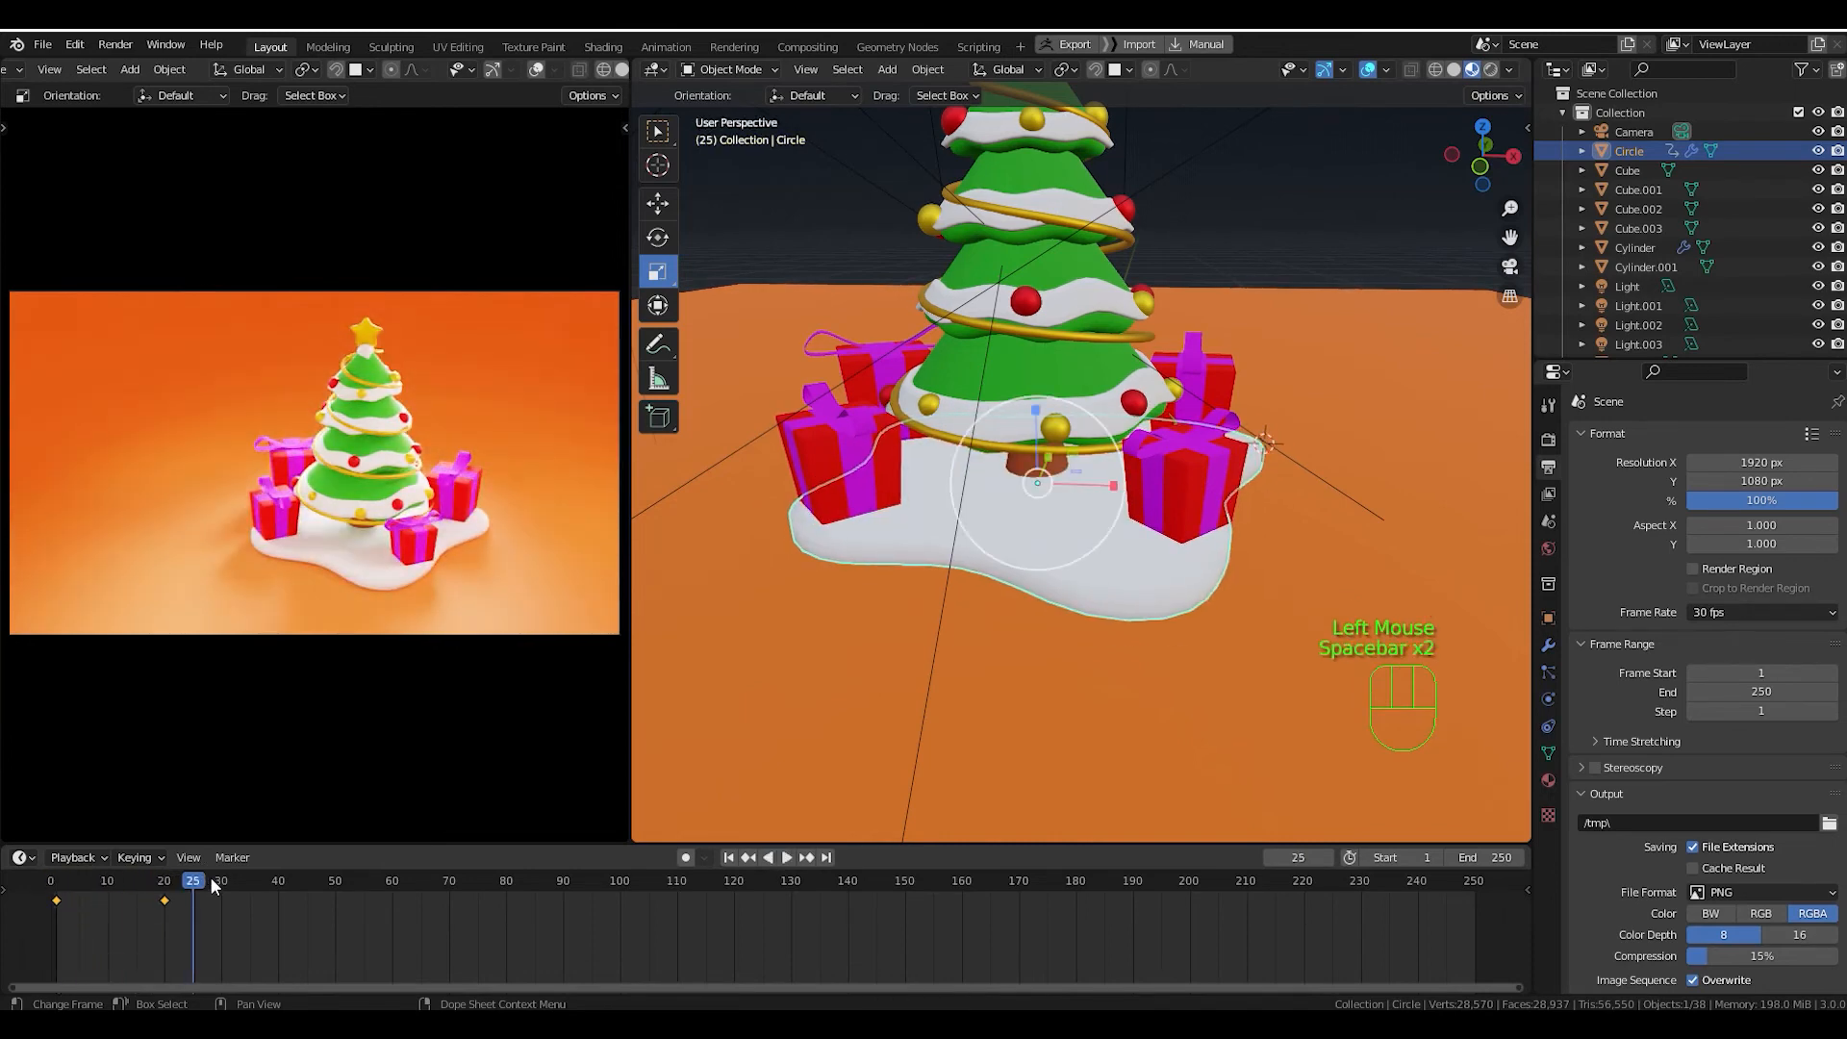
left_click(165, 895)
left_click_drag(165, 895, 59, 892)
key("space")
key("space")
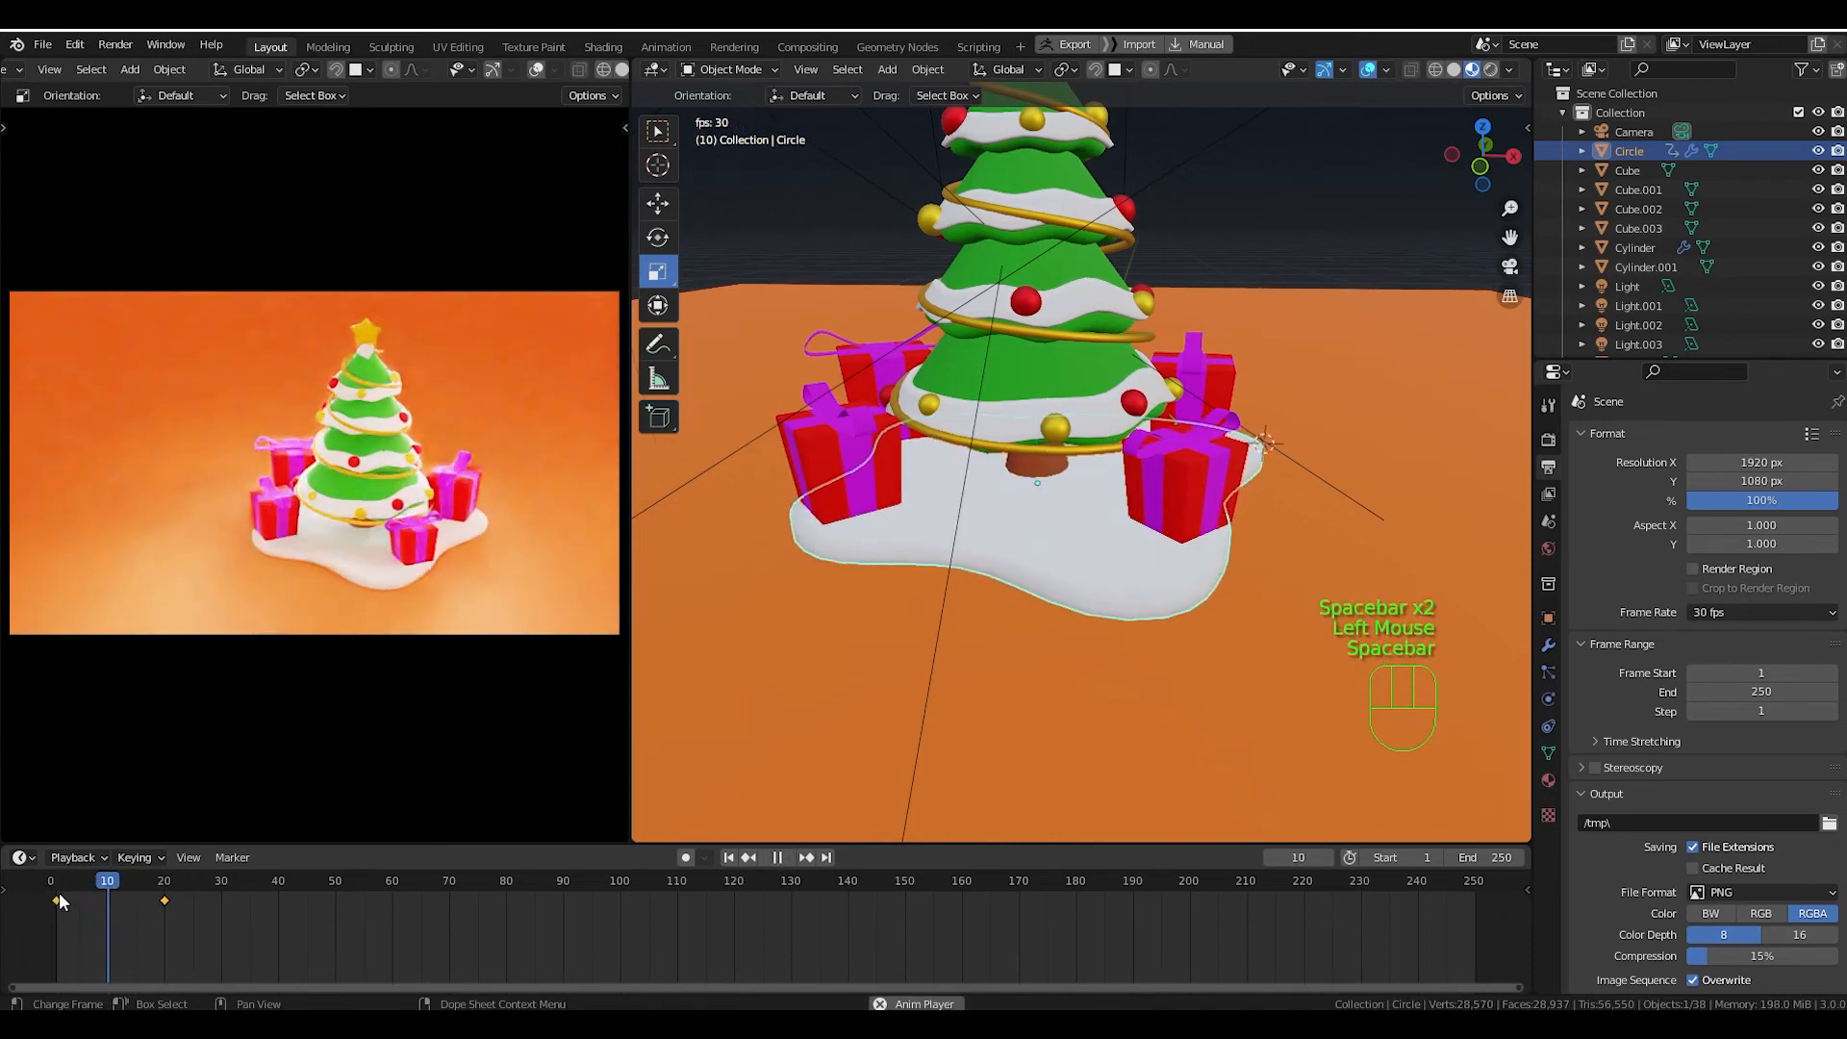
Set the snow base's scale keyframe interpolation to Bounce and replay the animation from the start.
key("t")
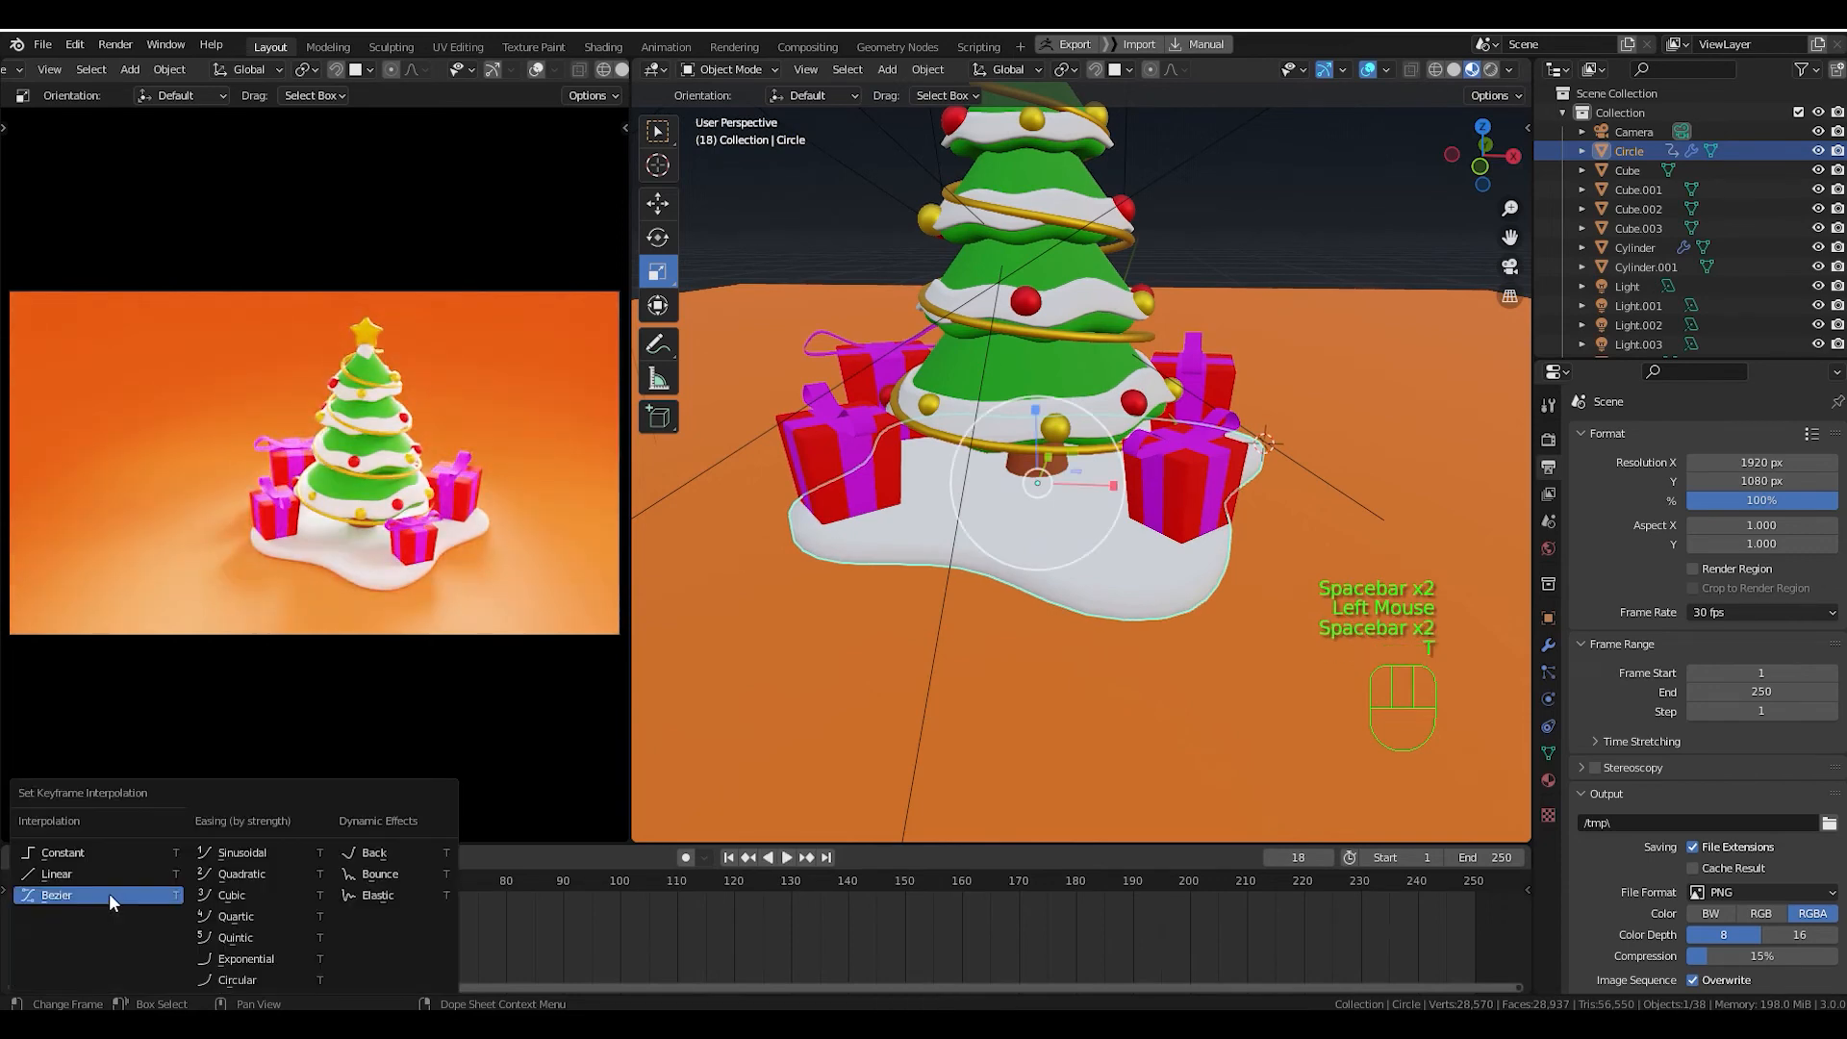
left_click(379, 874)
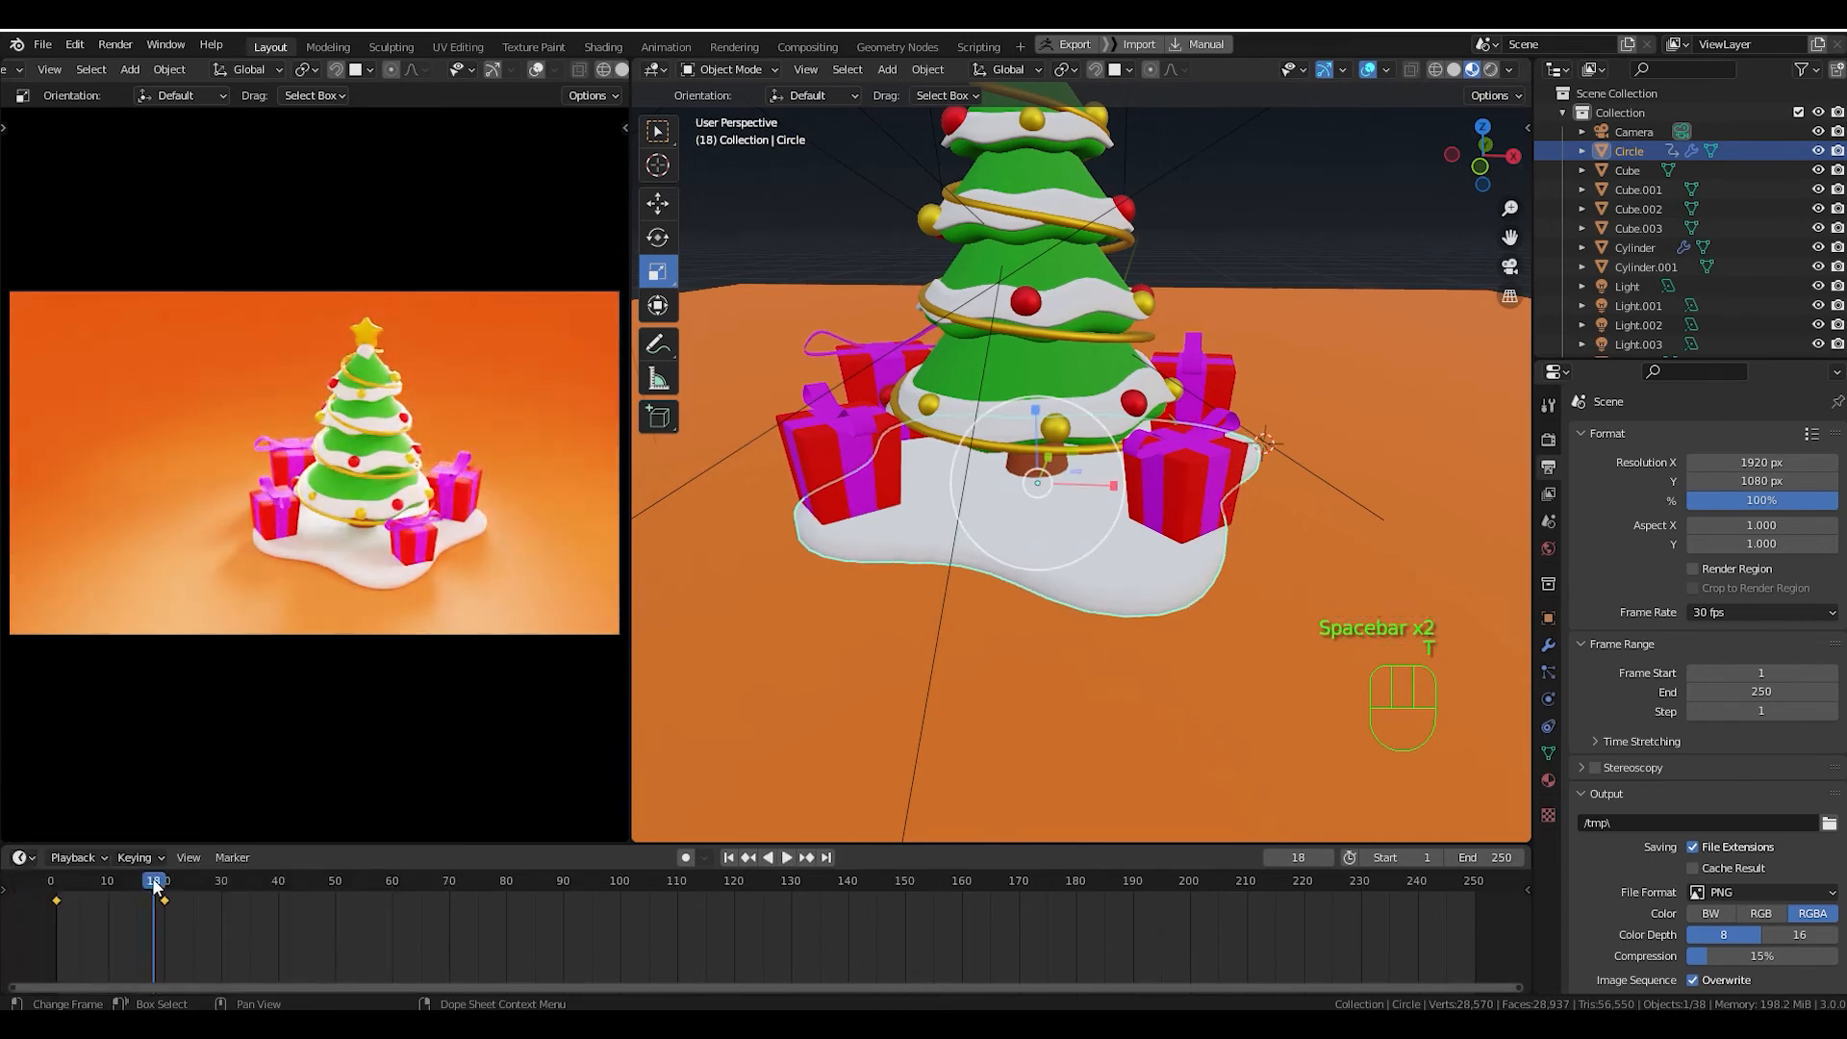
left_click(49, 896)
key("space")
key("space")
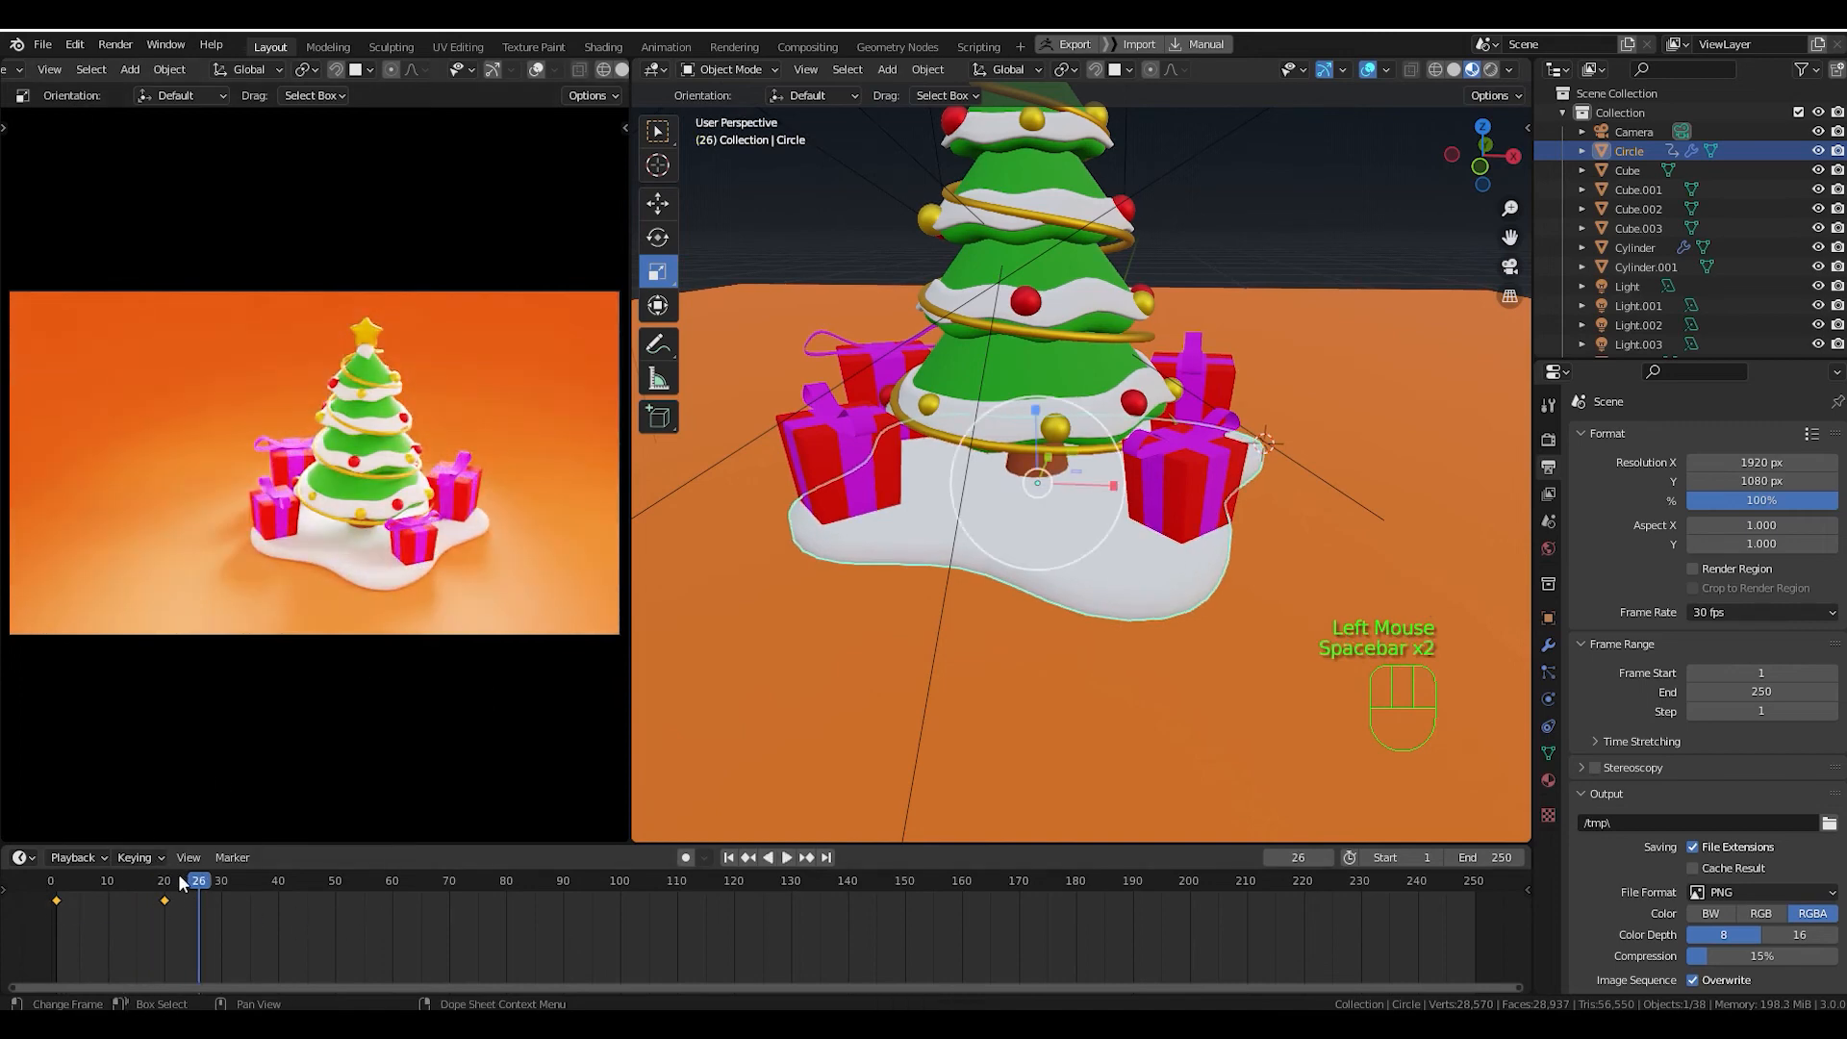
Insert a Scale keyframe for the tree trunk at frame 30.
mouse_move(188, 881)
left_mouse_down()
mouse_move(55, 889)
mouse_move(165, 891)
left_mouse_up()
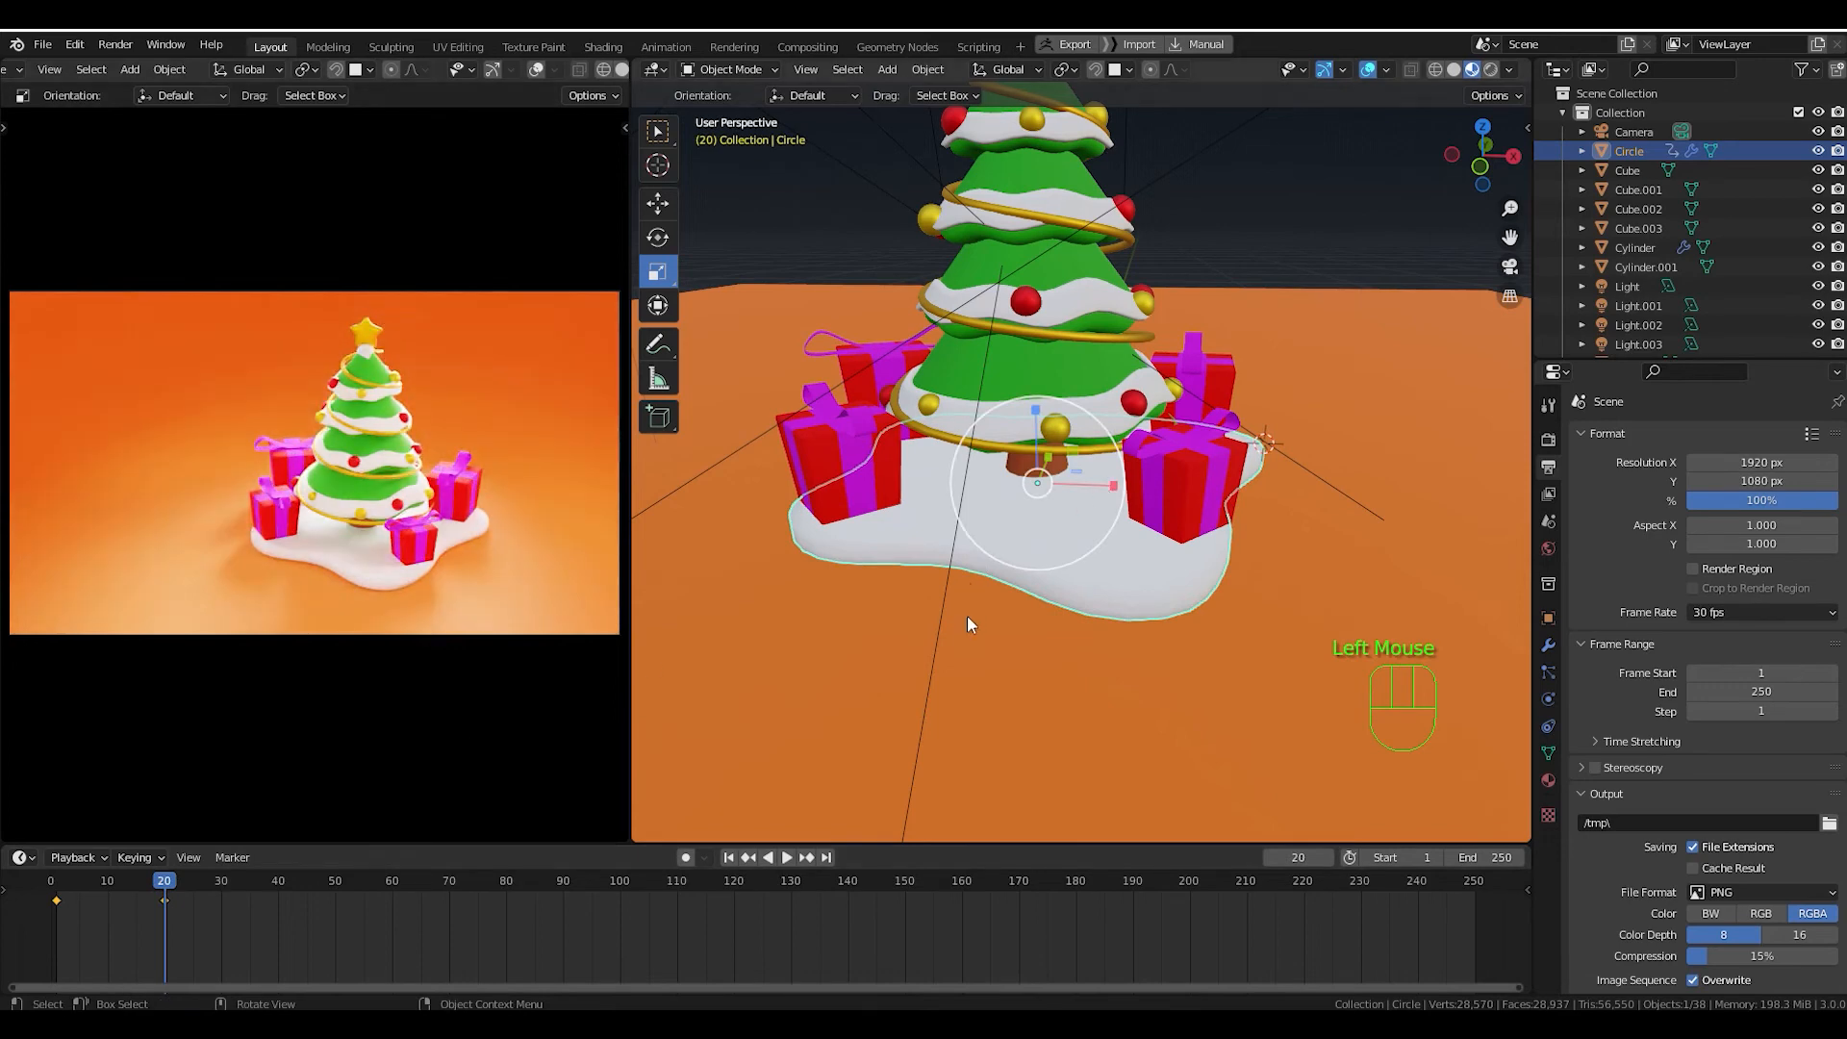
middle_click_drag(966, 615, 1022, 557, "shift")
scroll(989, 586, "up", 2)
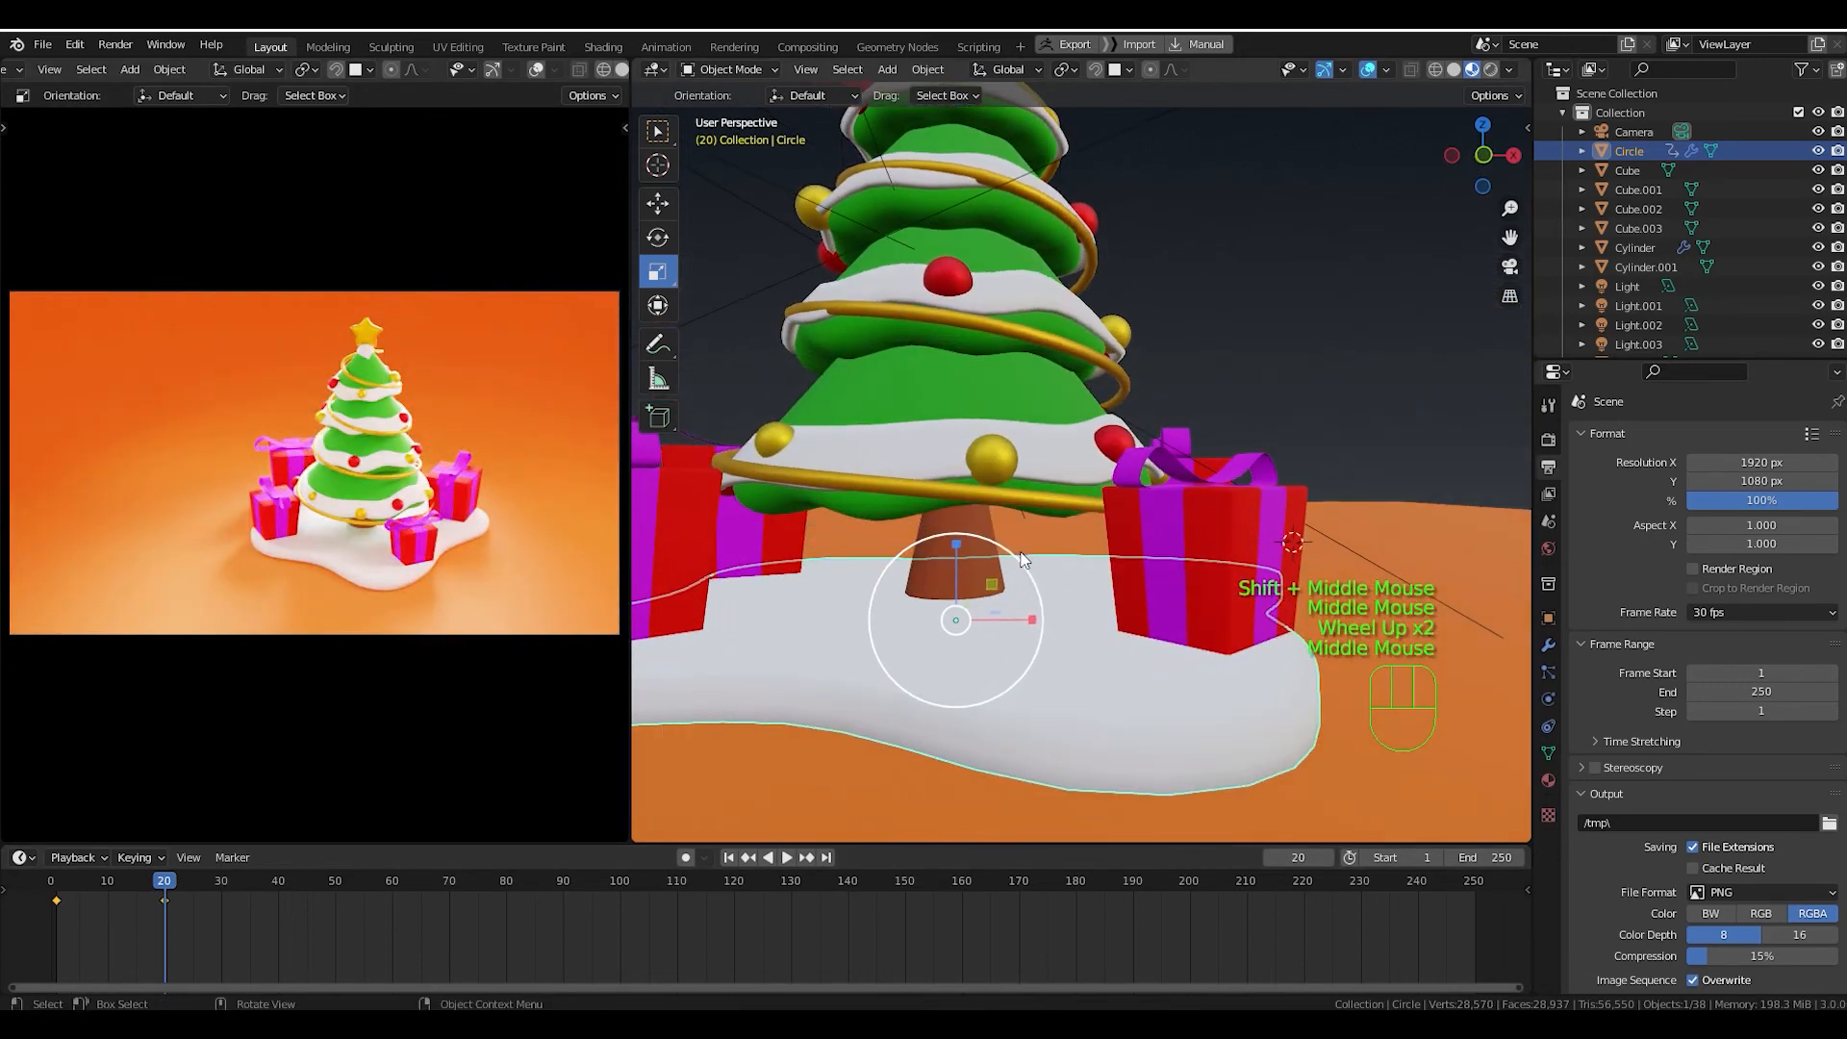
left_click(972, 528)
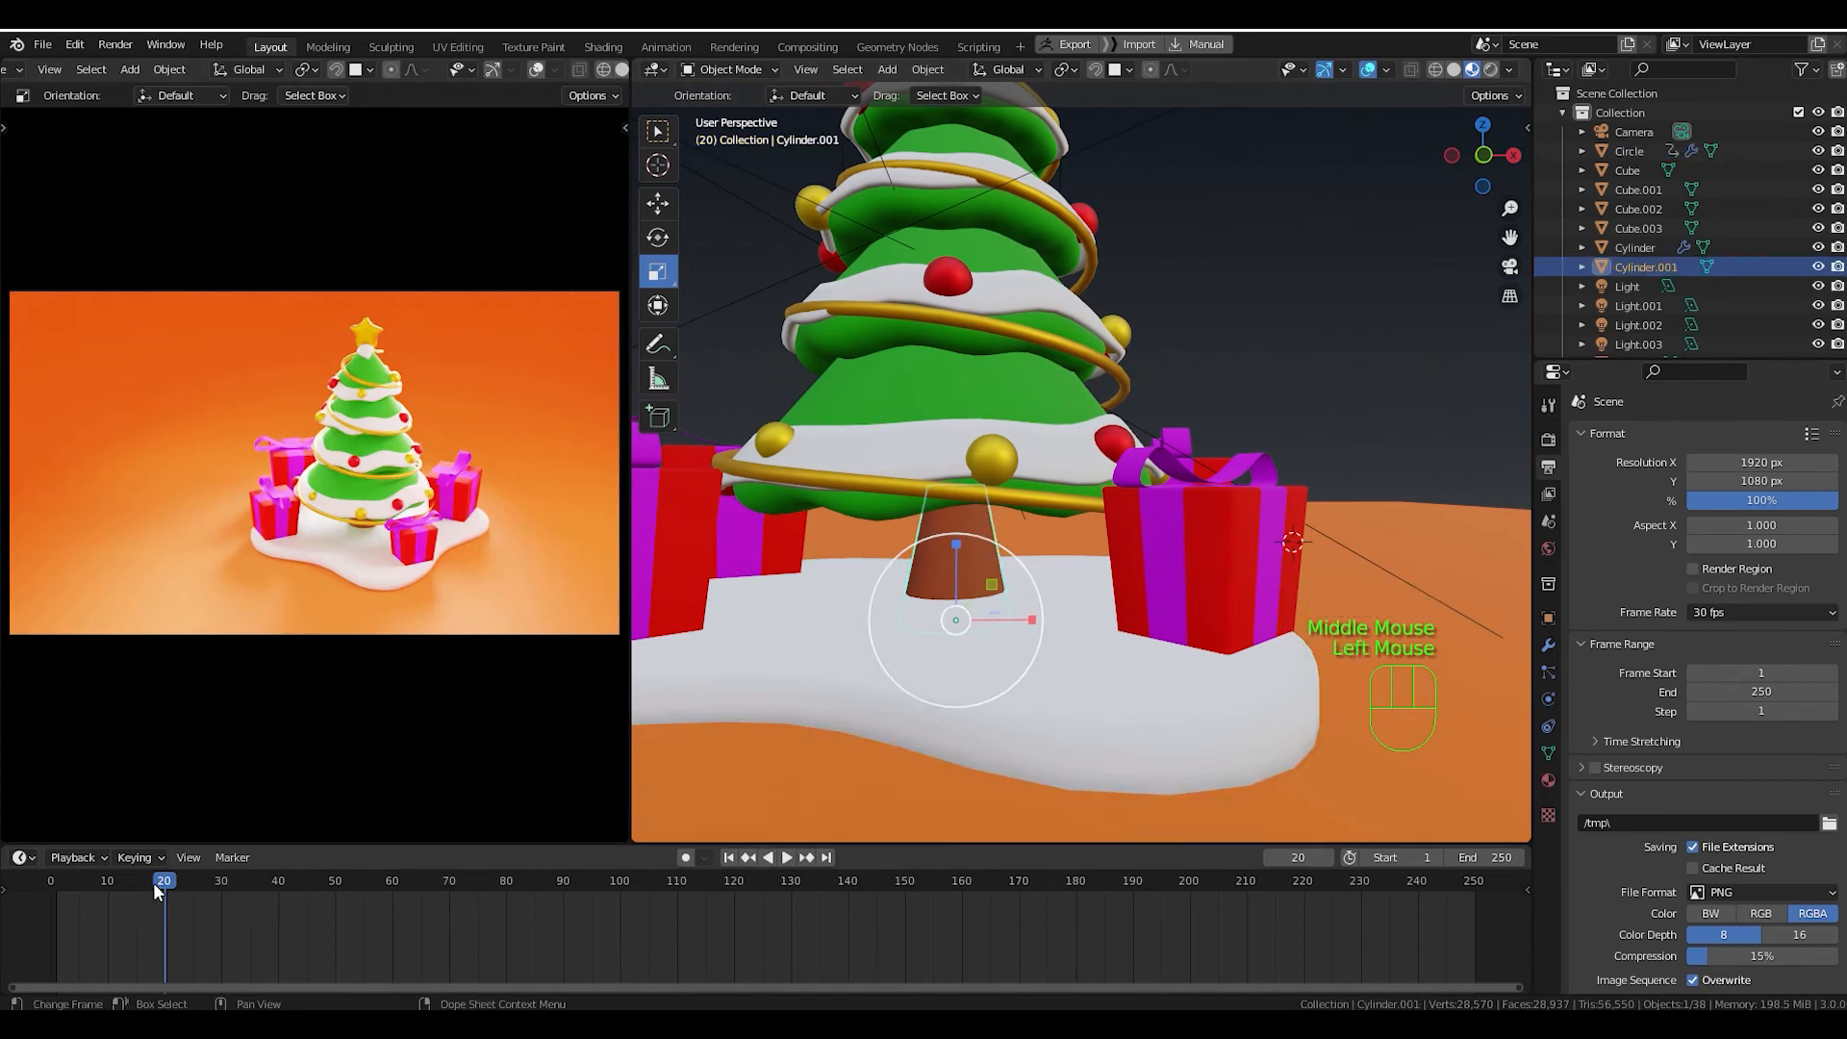
left_click_drag(154, 881, 222, 880)
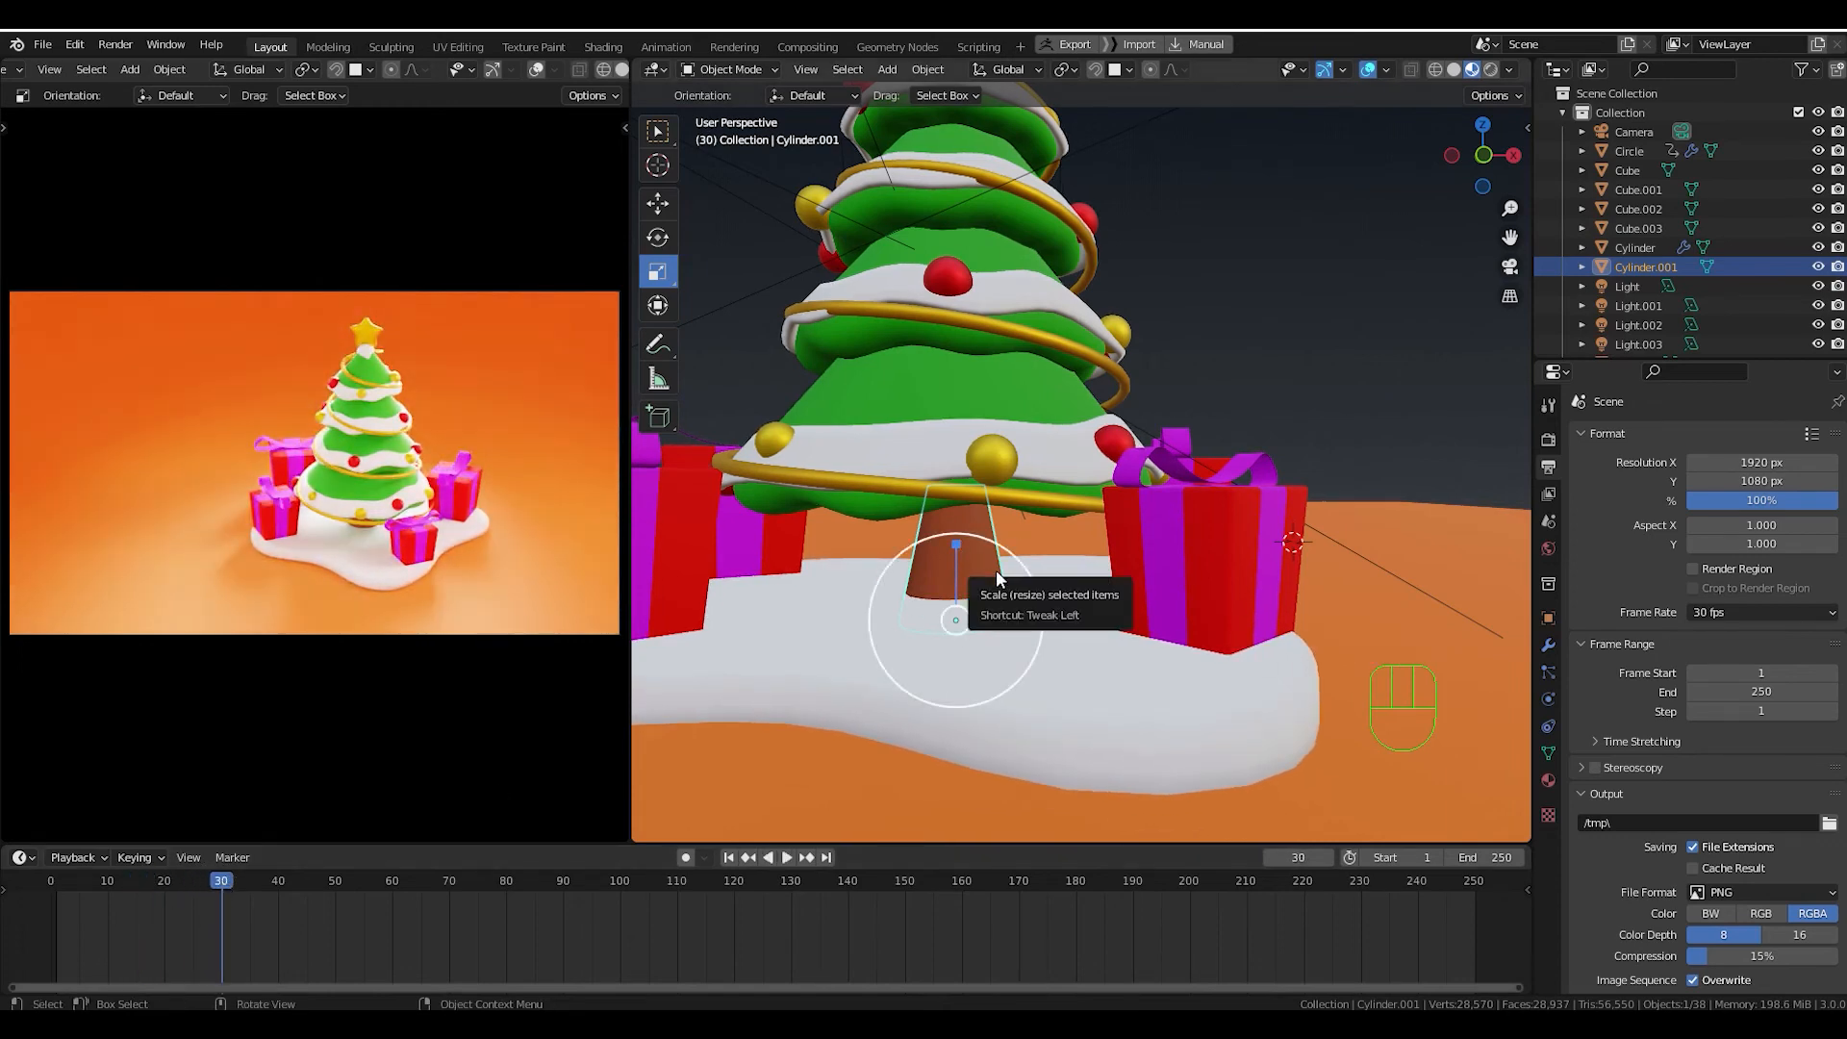
key("i")
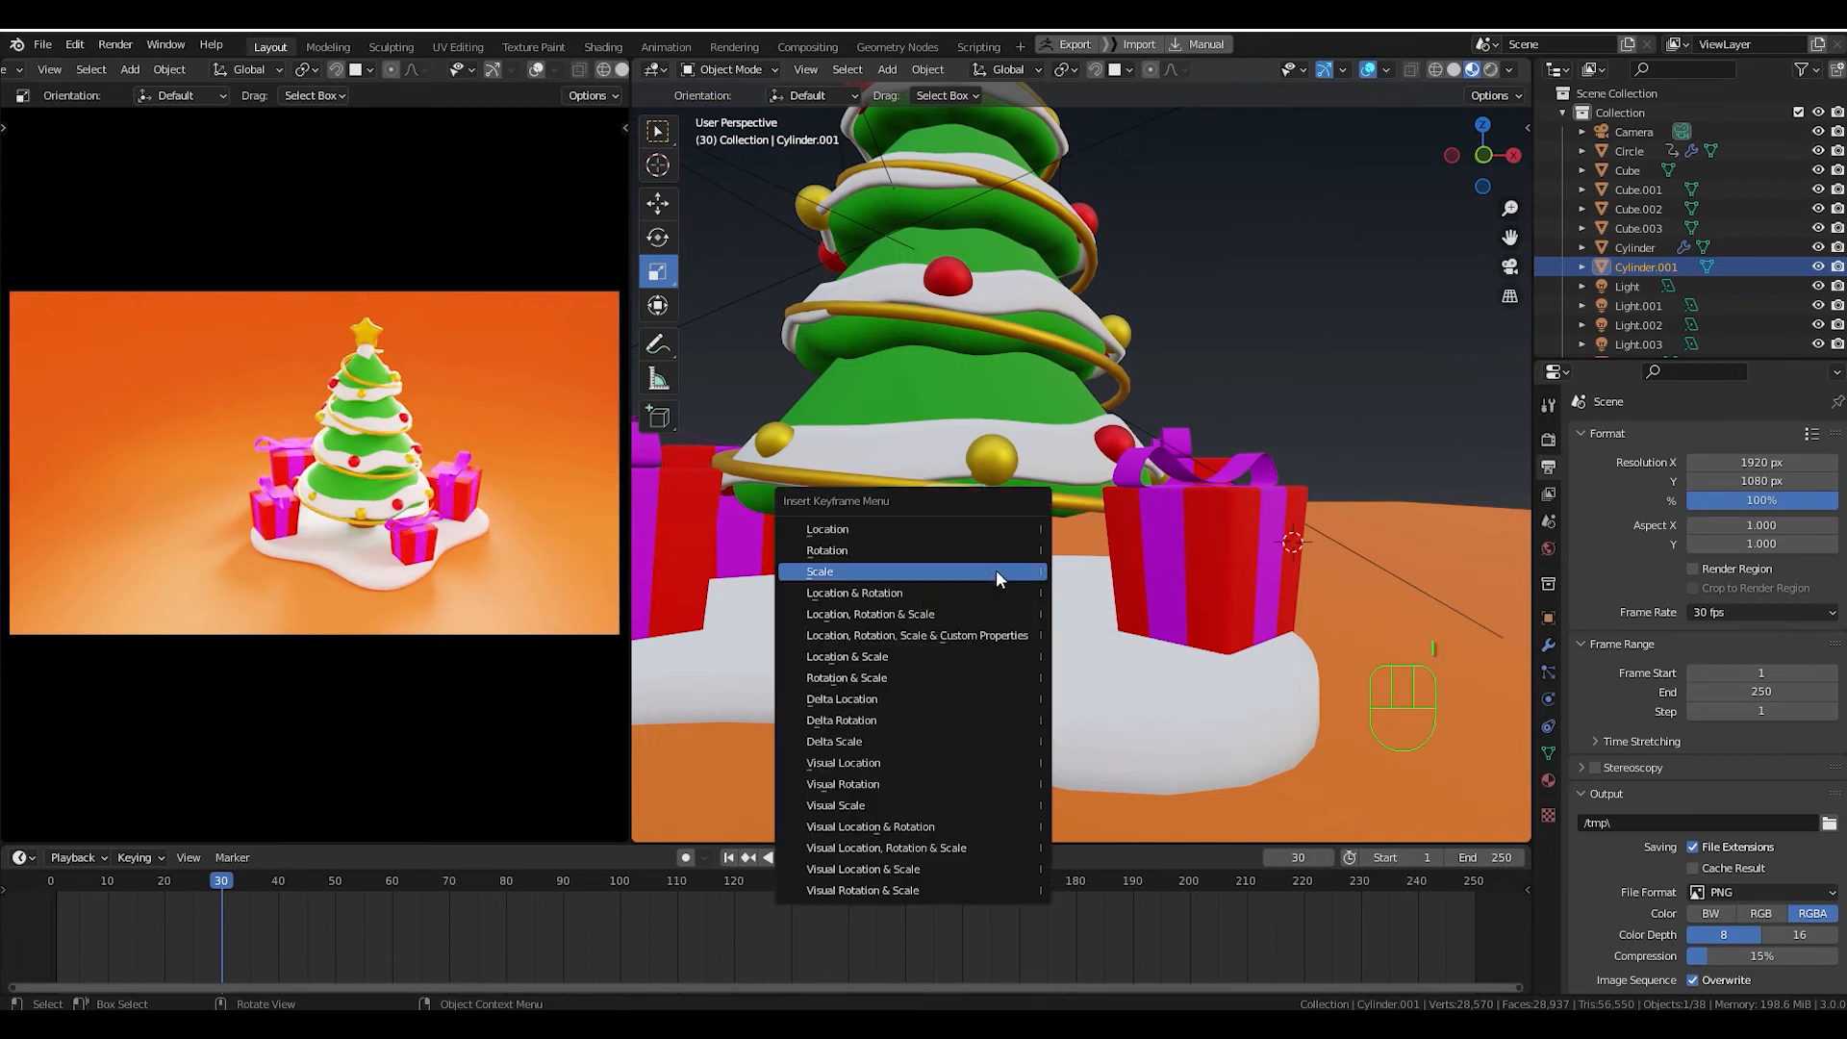
left_click(996, 569)
At frame 15, scale the tree trunk to 0 and insert a Scale keyframe.
left_click_drag(222, 881, 136, 893)
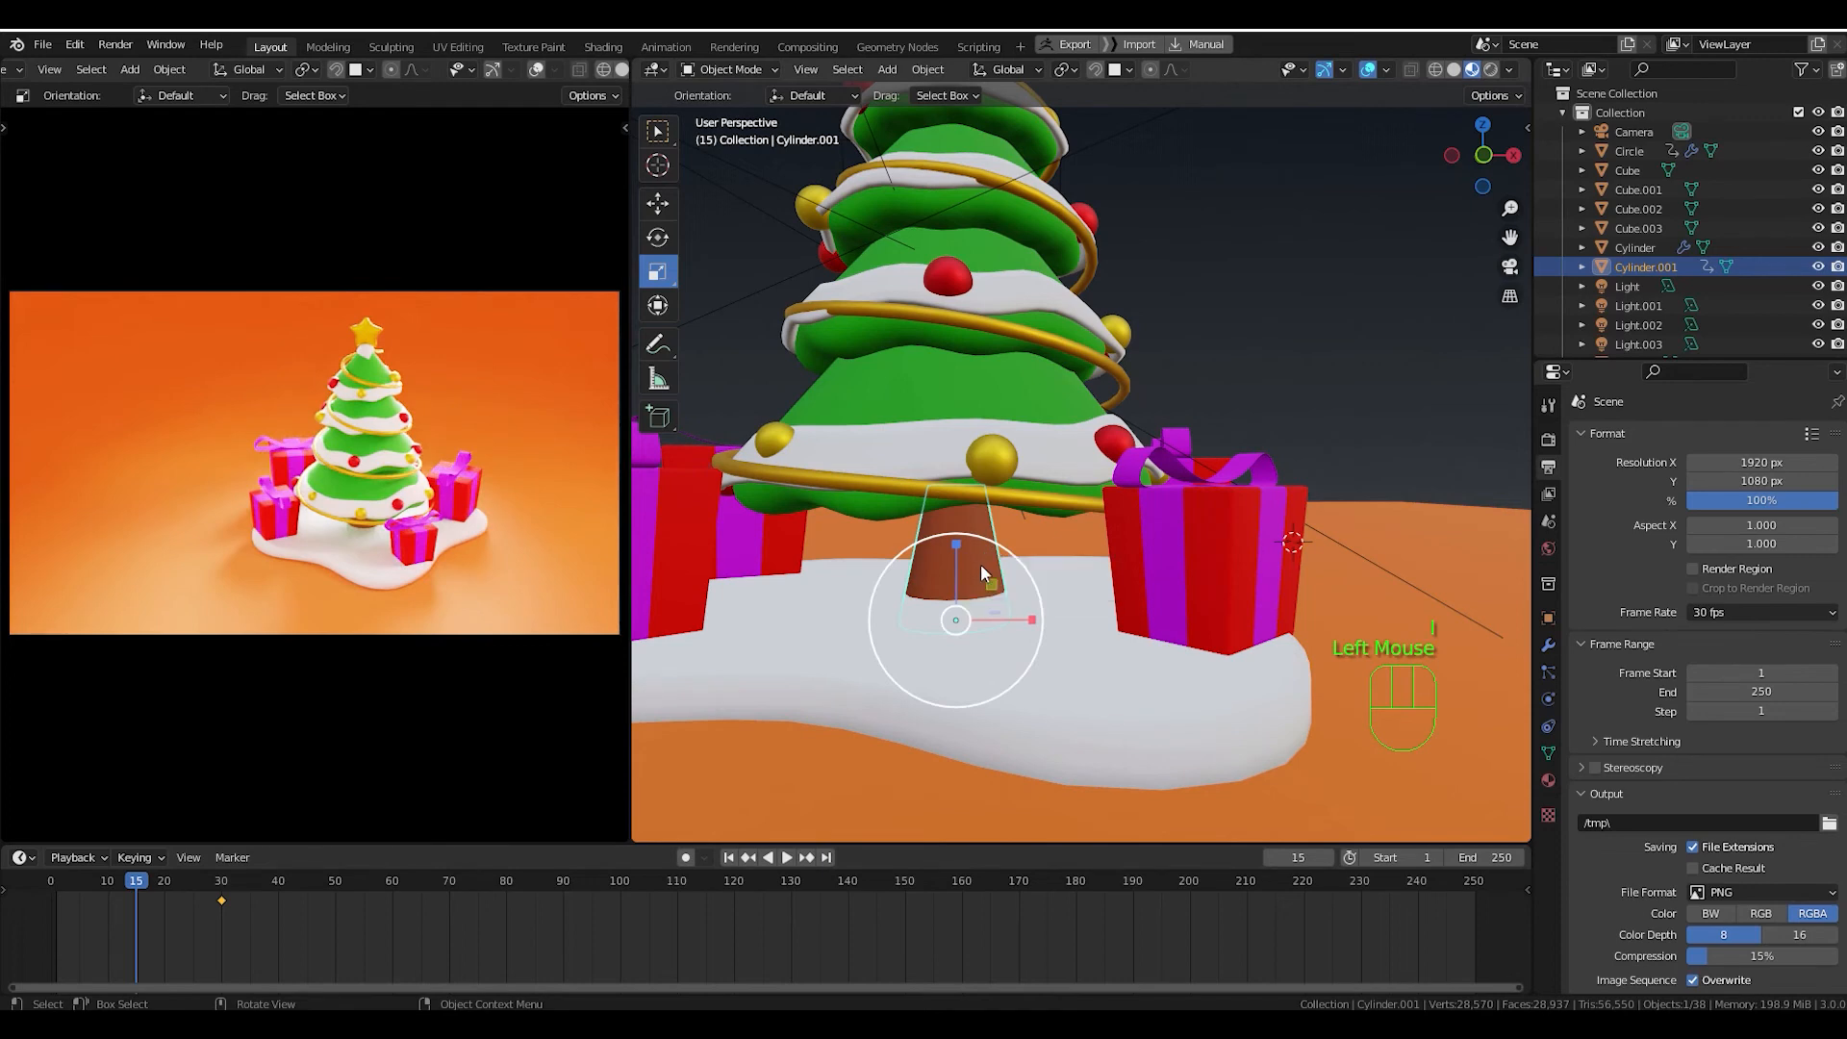
key("s")
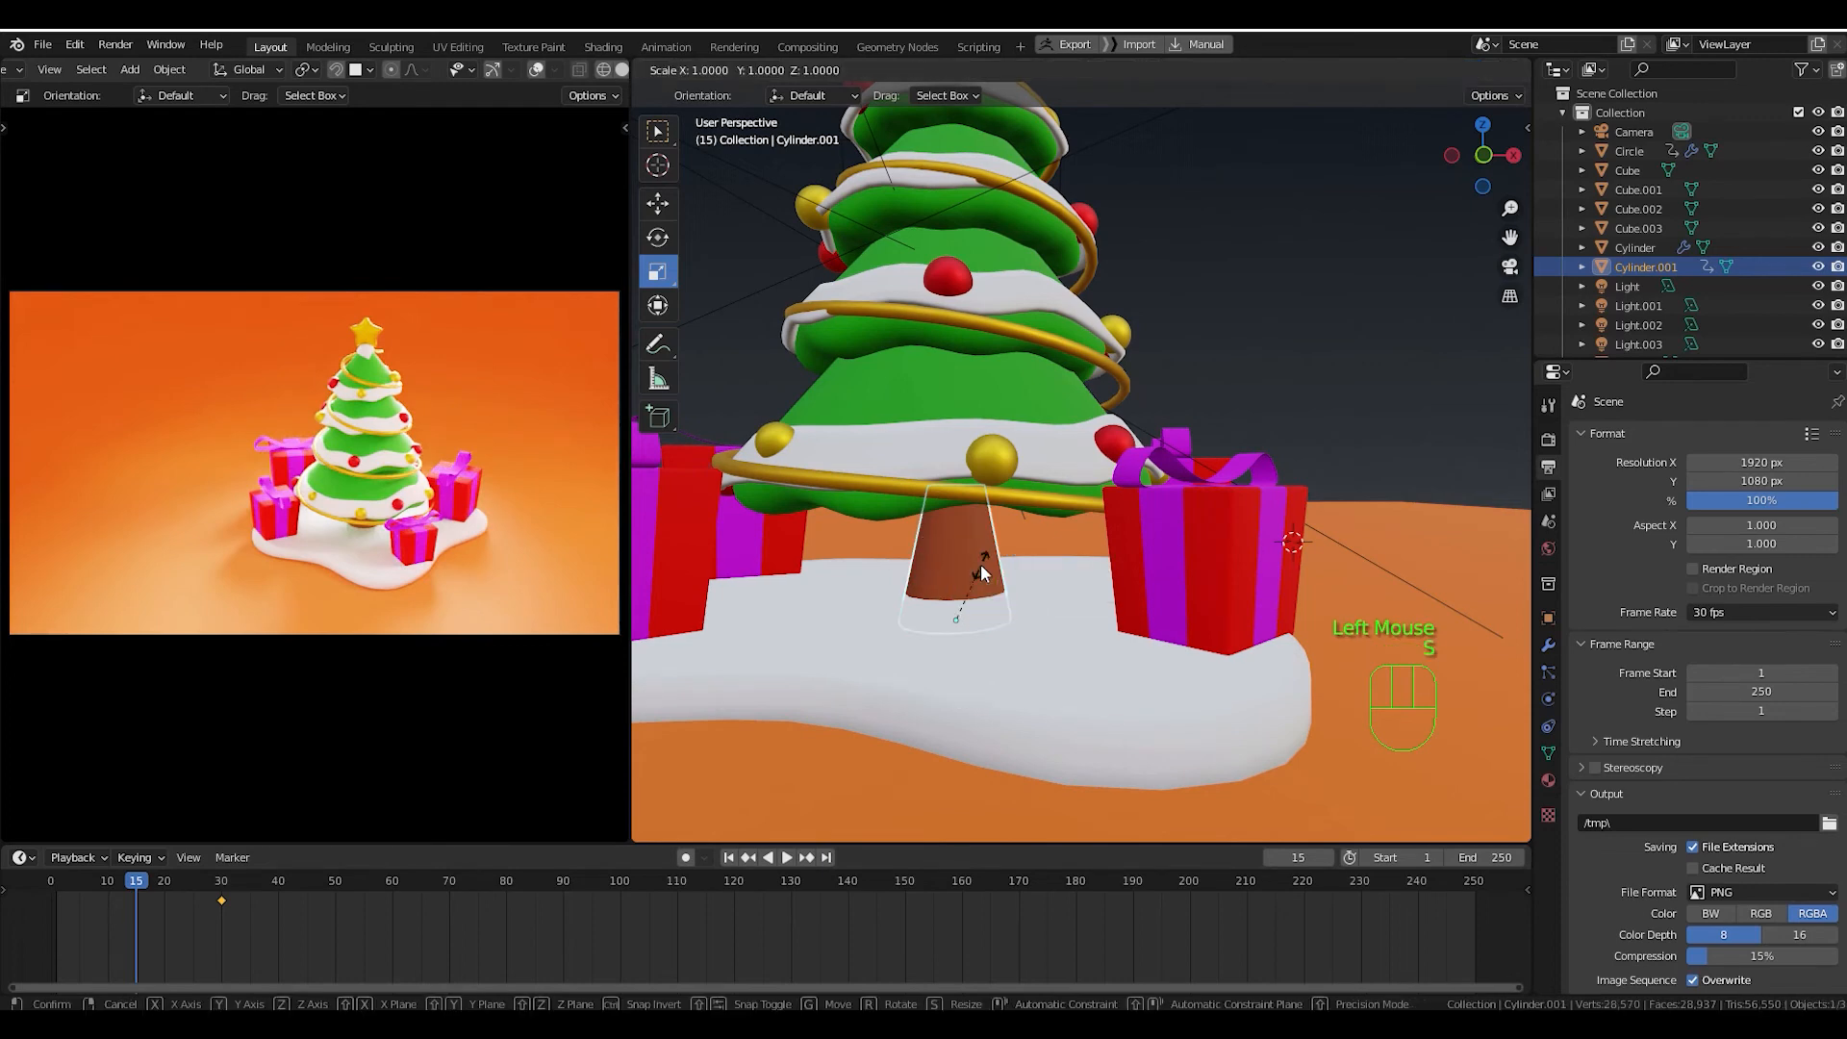
key("KP_0")
key("Return")
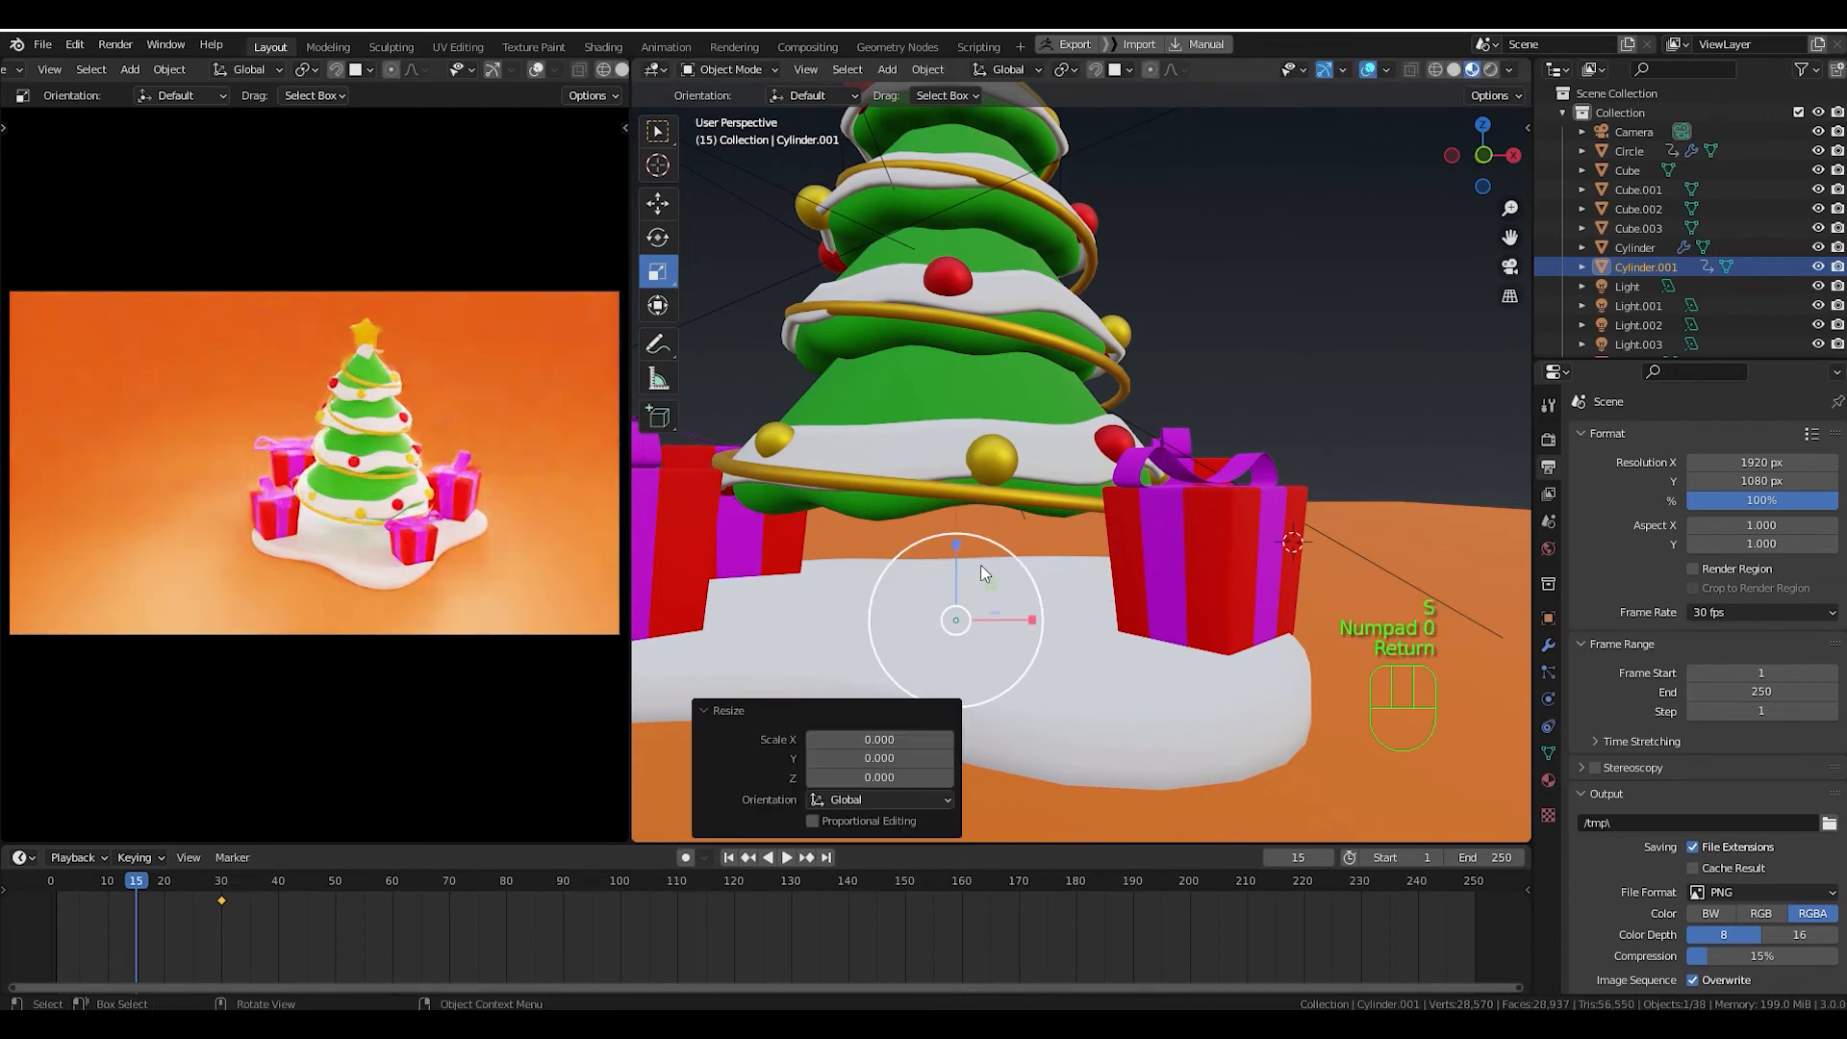
key("i")
left_click(979, 564)
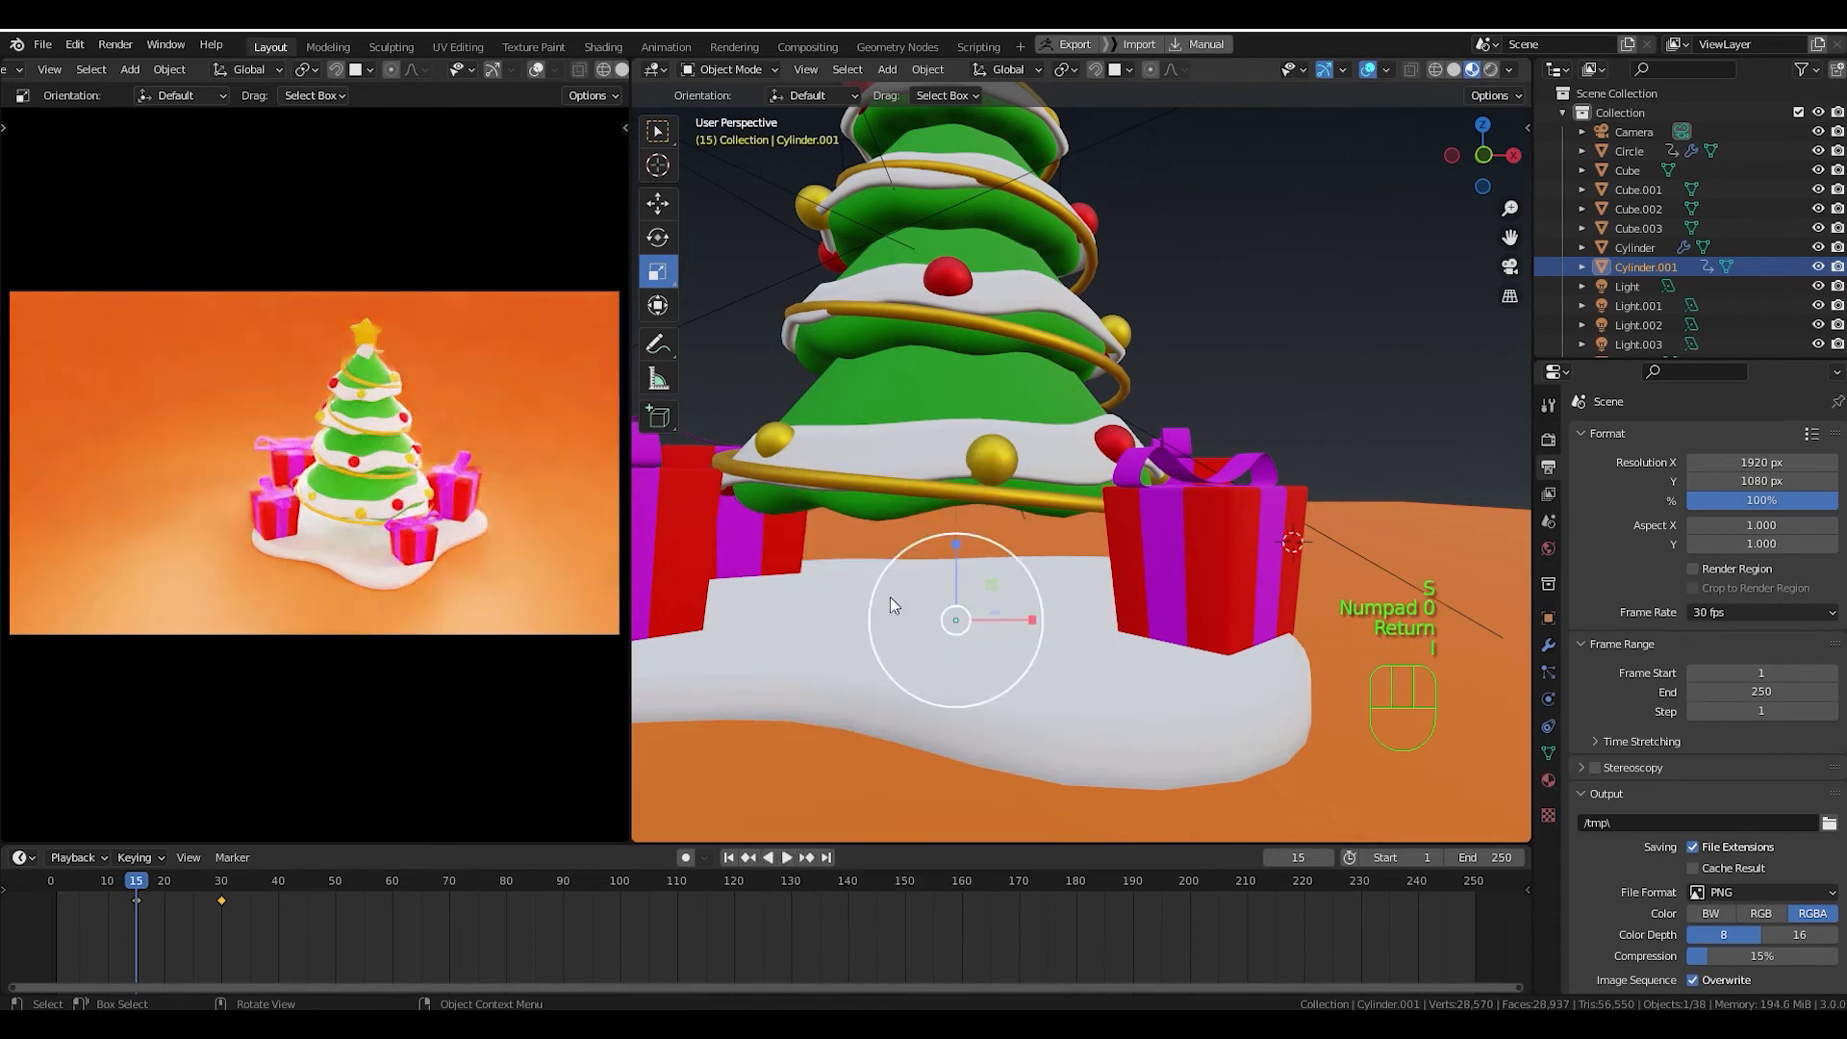
Play the trunk's growing animation from frame 0.
left_click_drag(136, 885, 51, 889)
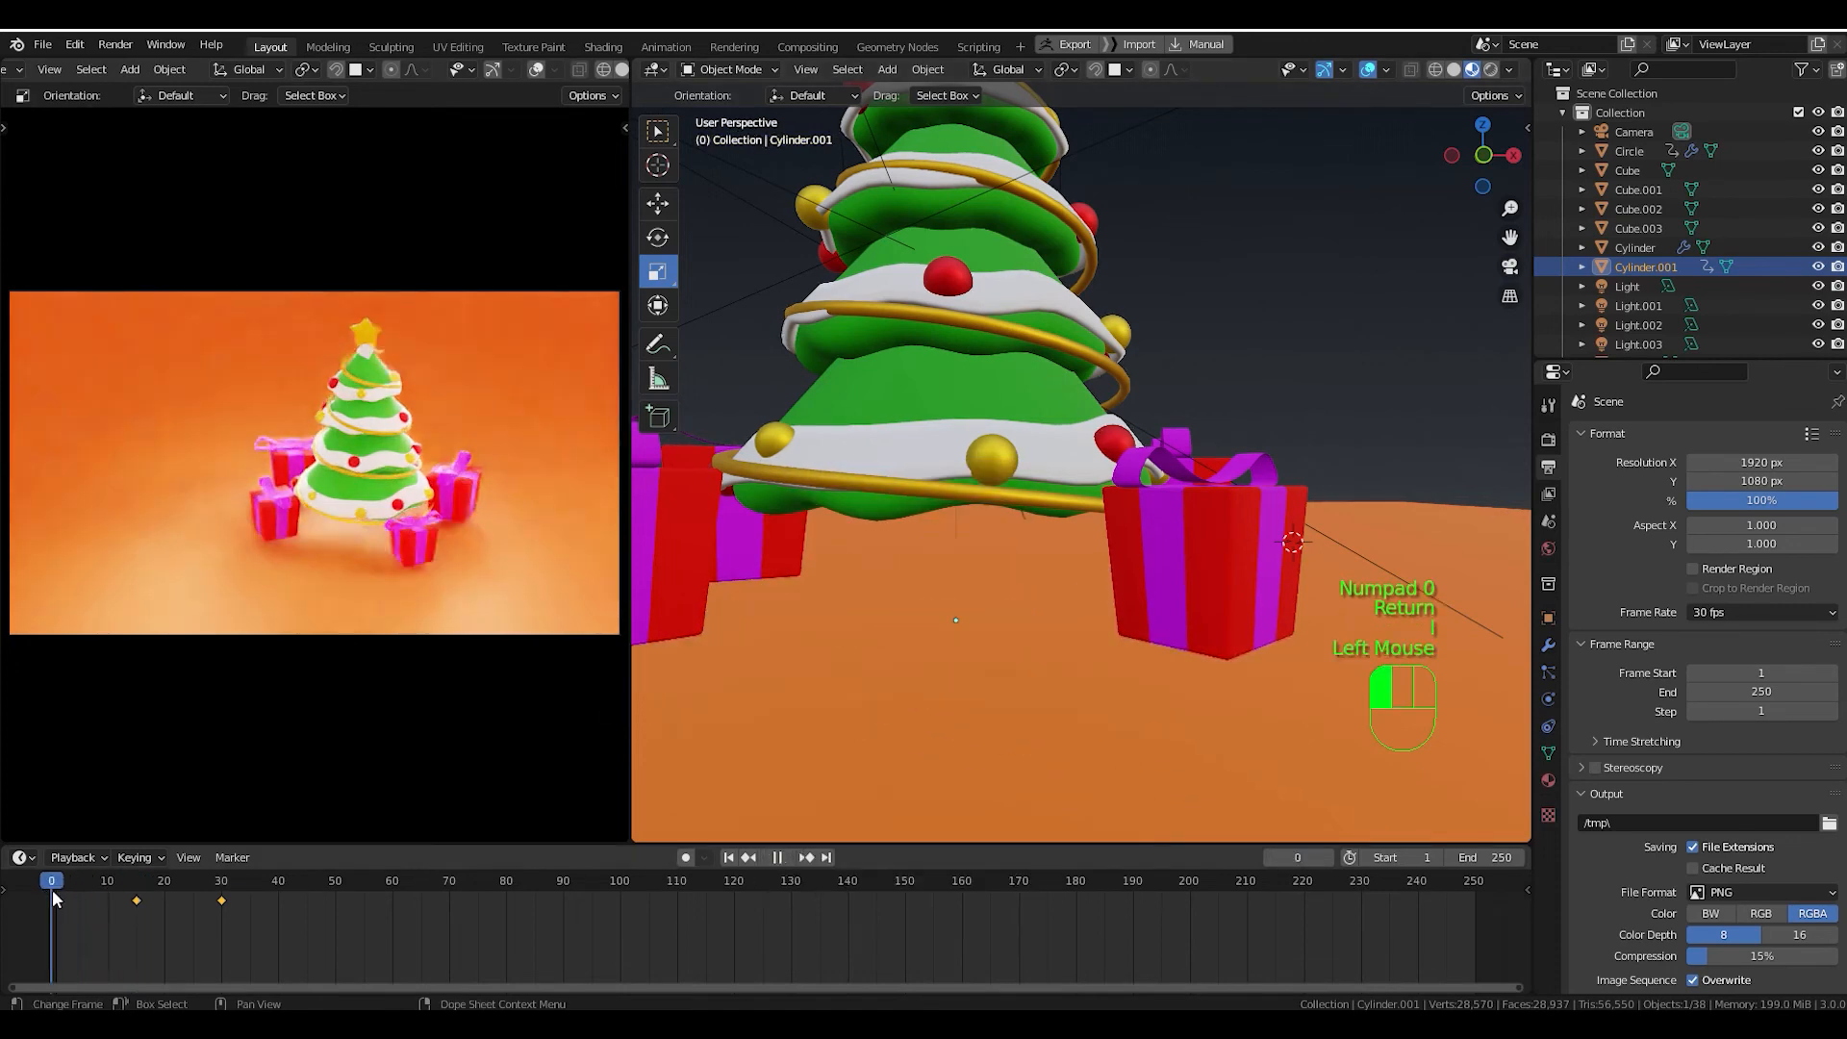
key("space")
key("space")
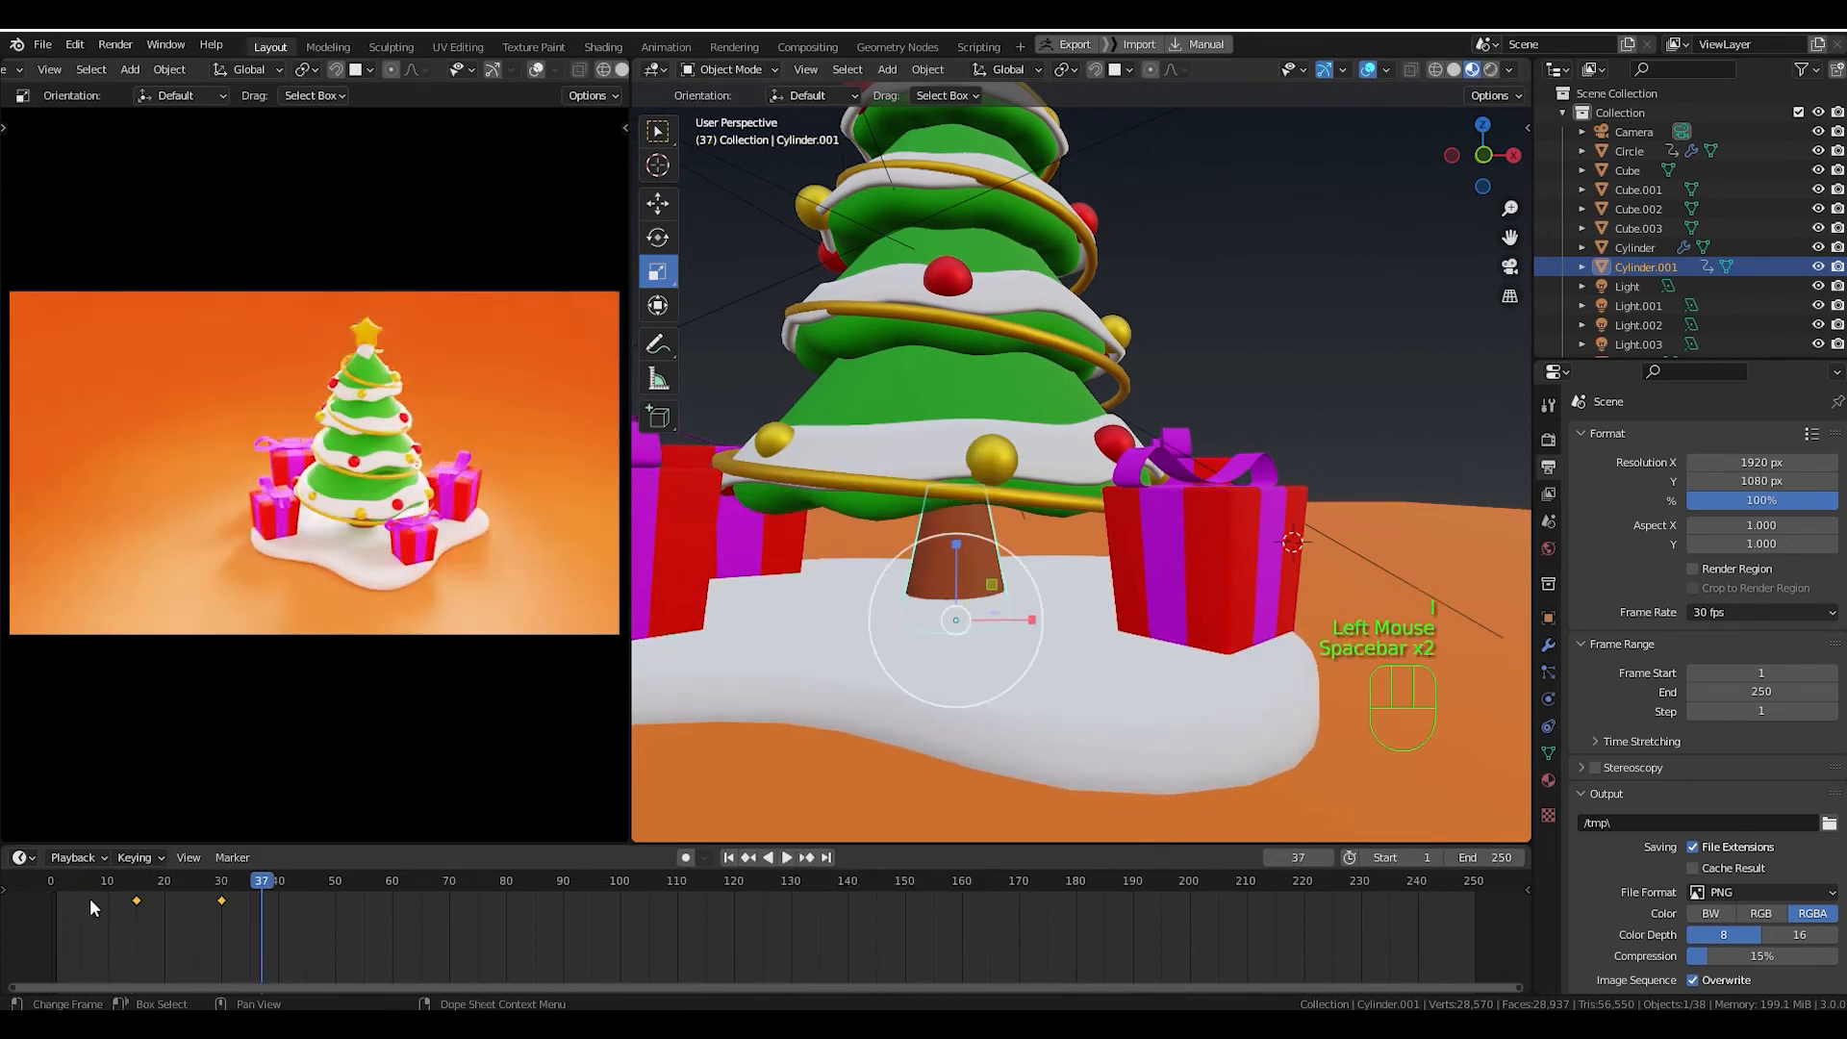
Set the trunk's scale keyframe interpolation to Bounce and replay the animation from the start.
left_click_drag(269, 878, 183, 879)
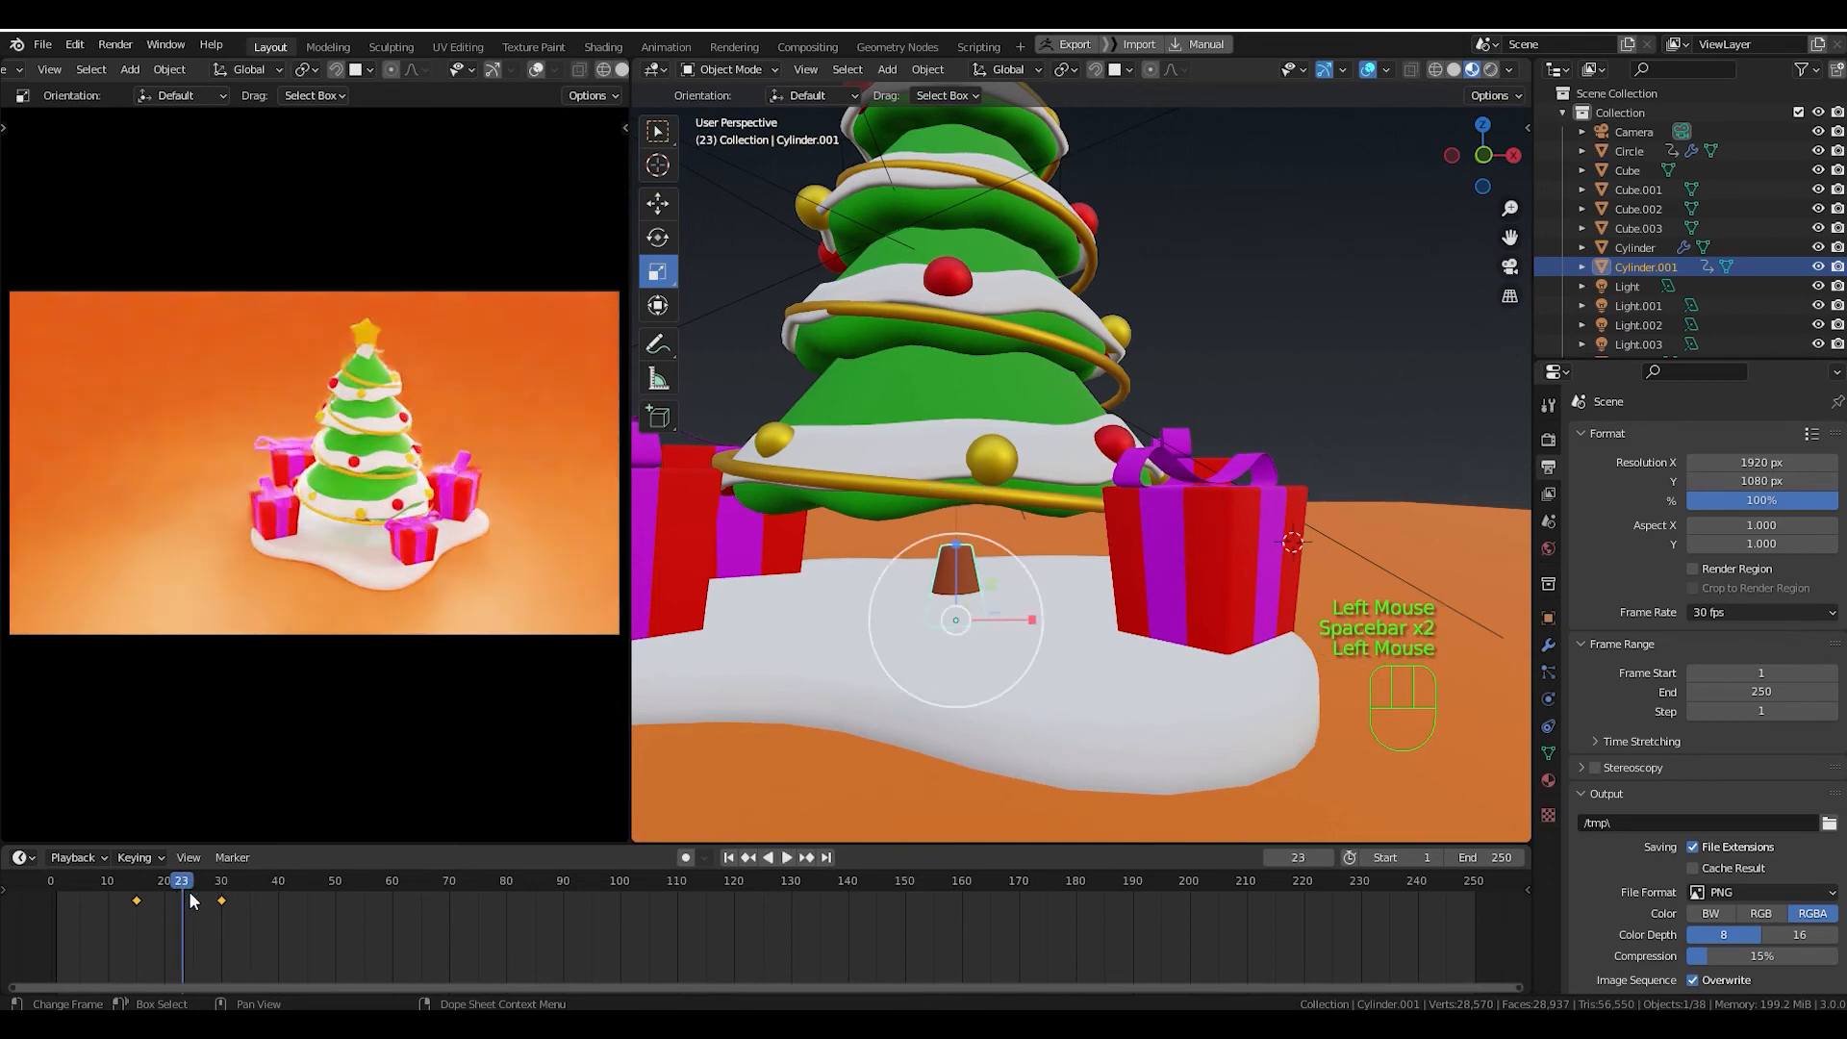
key("t")
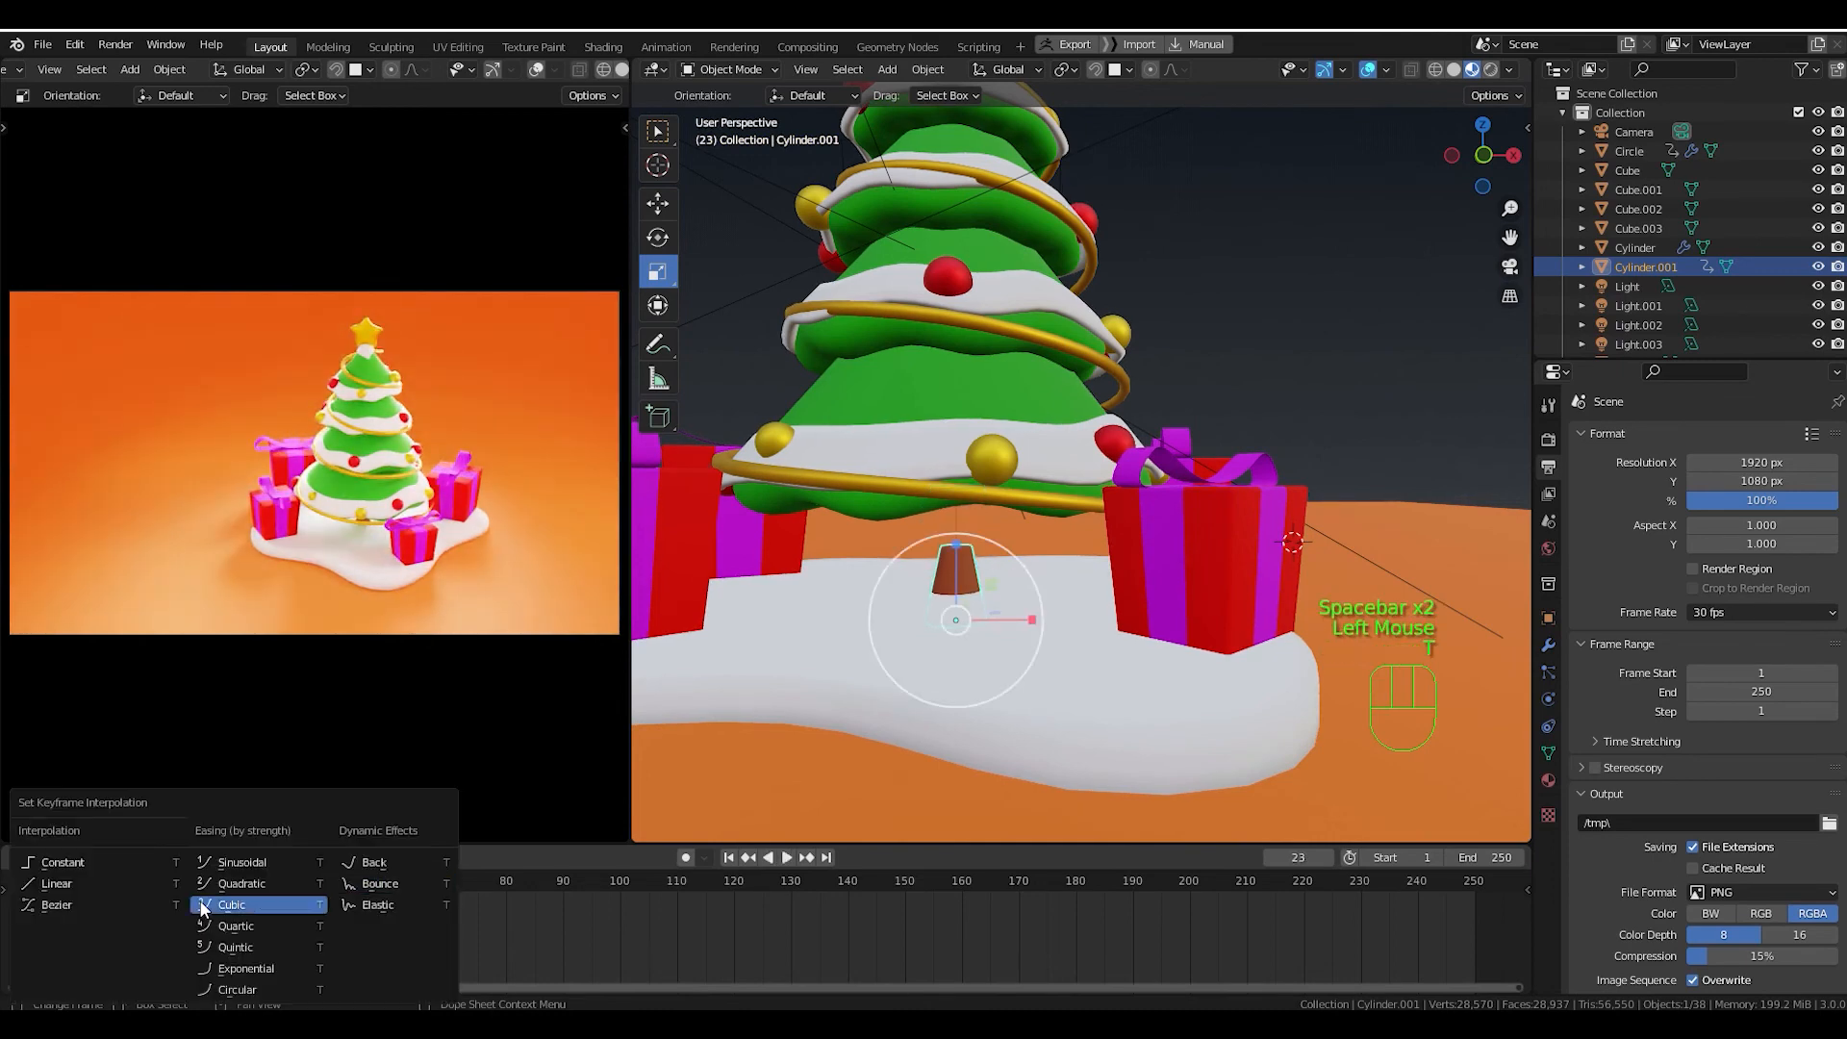
left_click(383, 870)
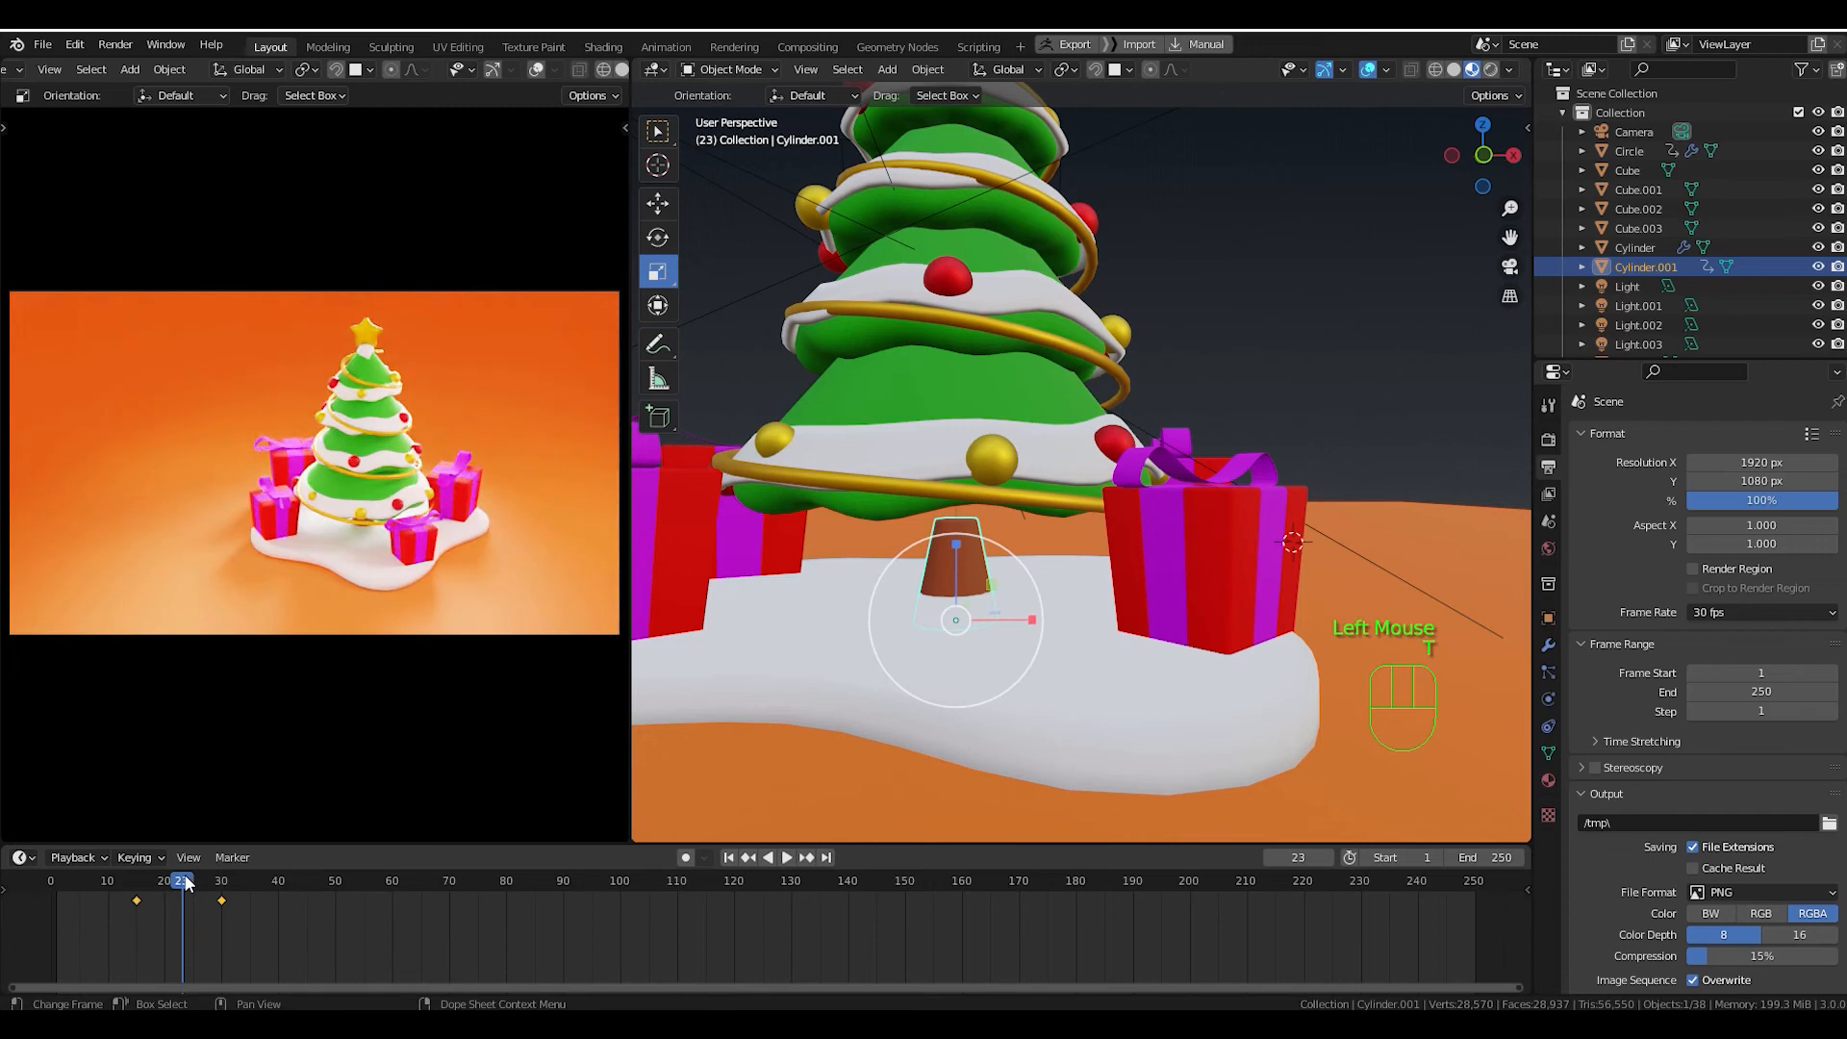
left_click_drag(163, 894, 60, 893)
key("space")
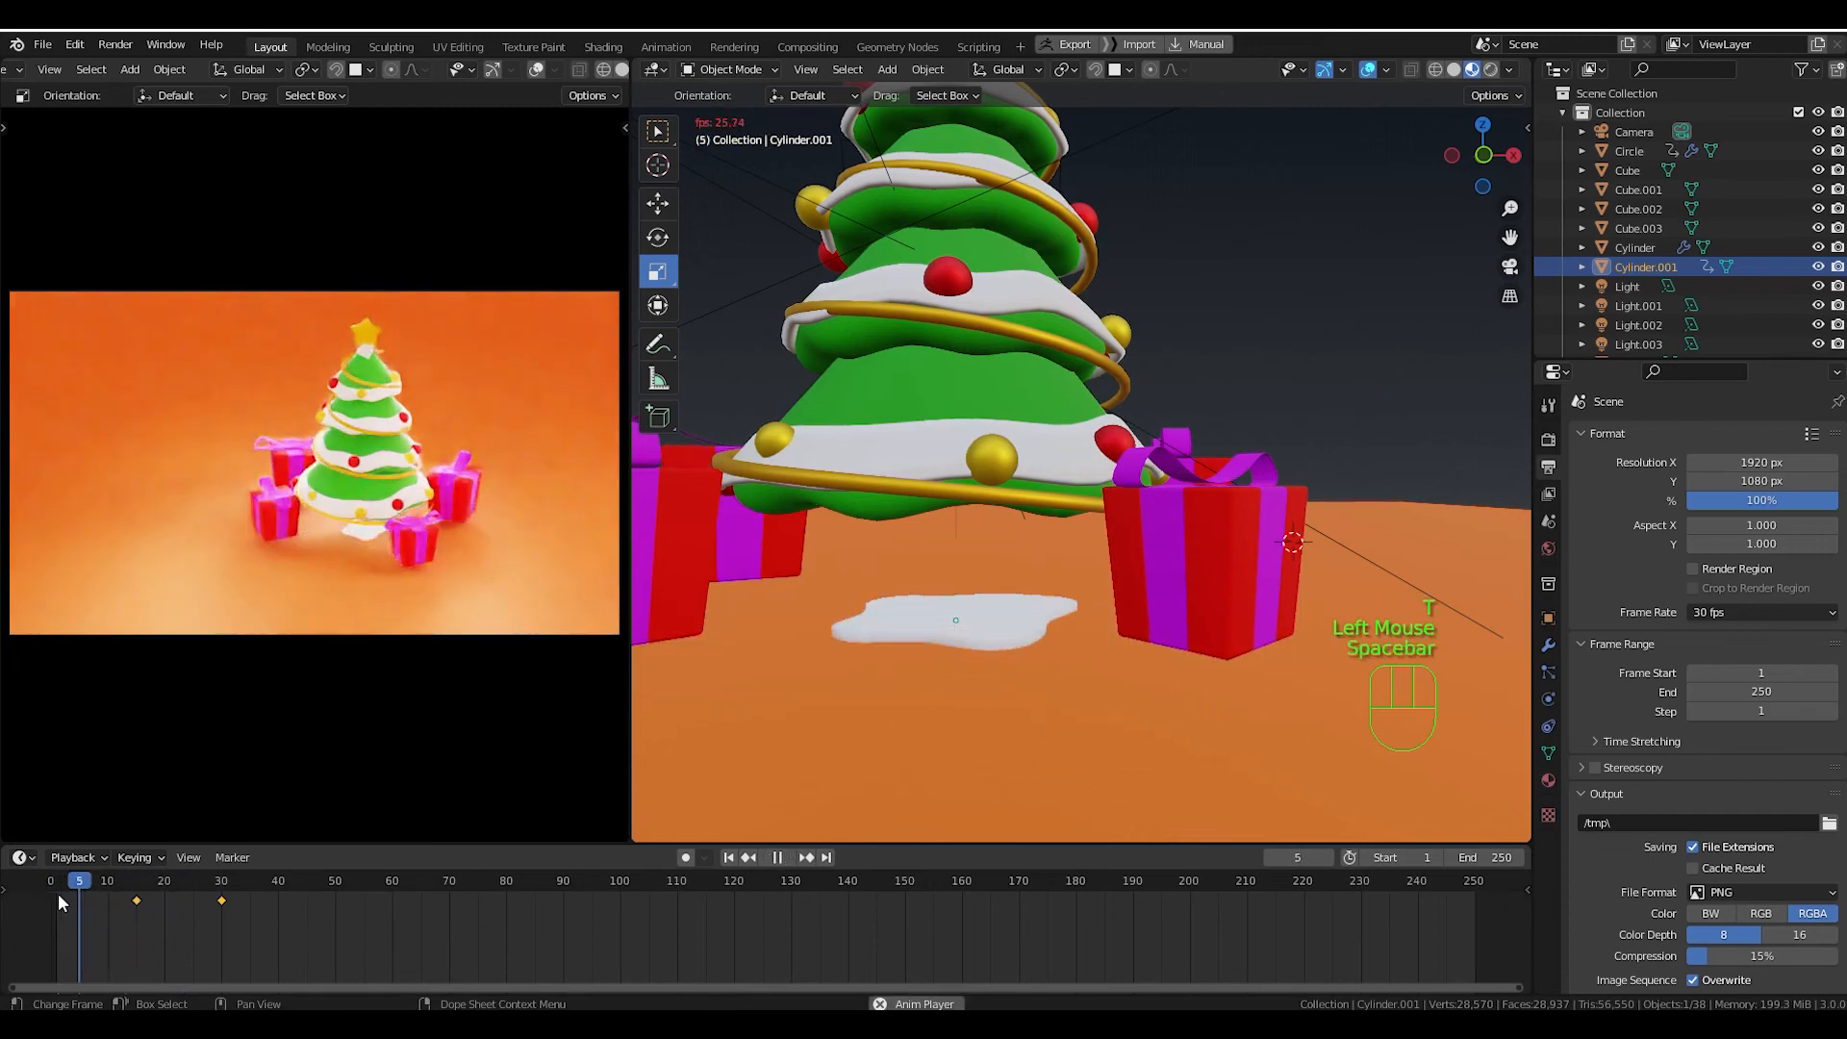
key("space")
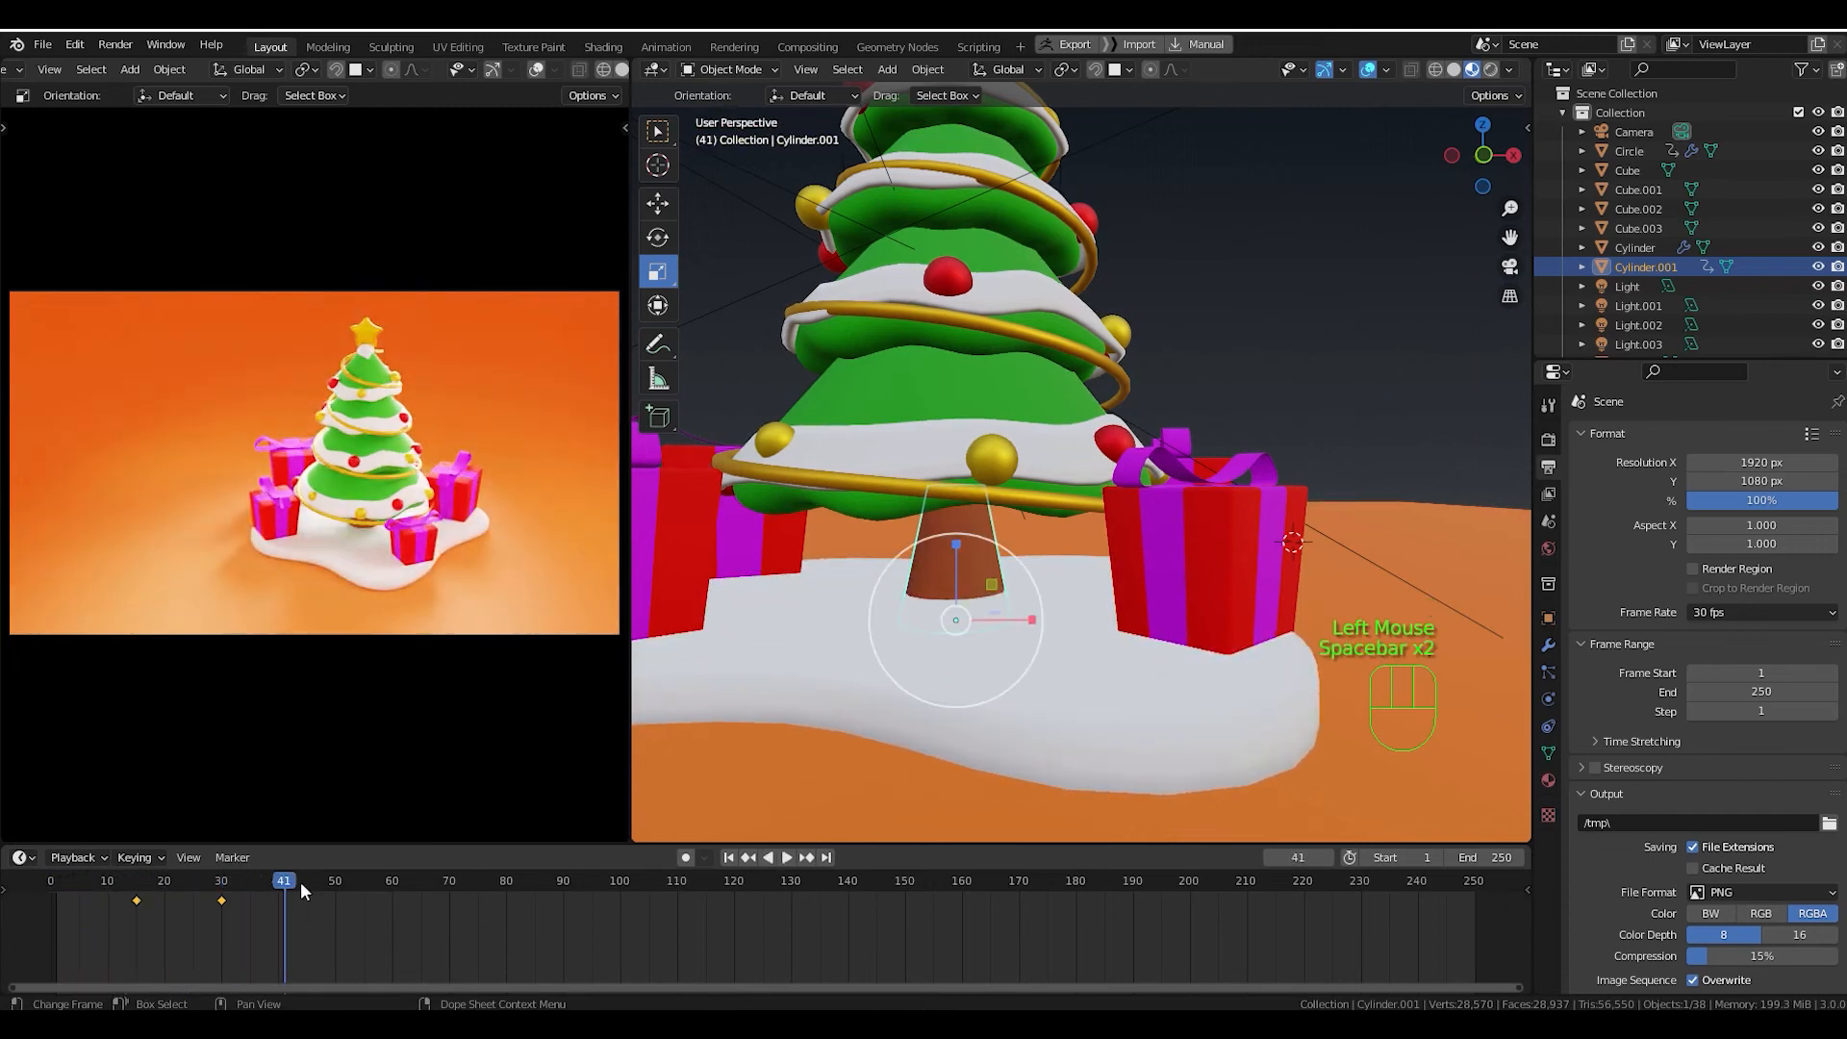
Parent the tree's snow layer to the green tree body using Object (Keep Transform).
middle_click_drag(1049, 602, 1095, 623, "shift")
scroll(1094, 622, "down", 1)
middle_click_drag(1086, 545, 1083, 593, "shift")
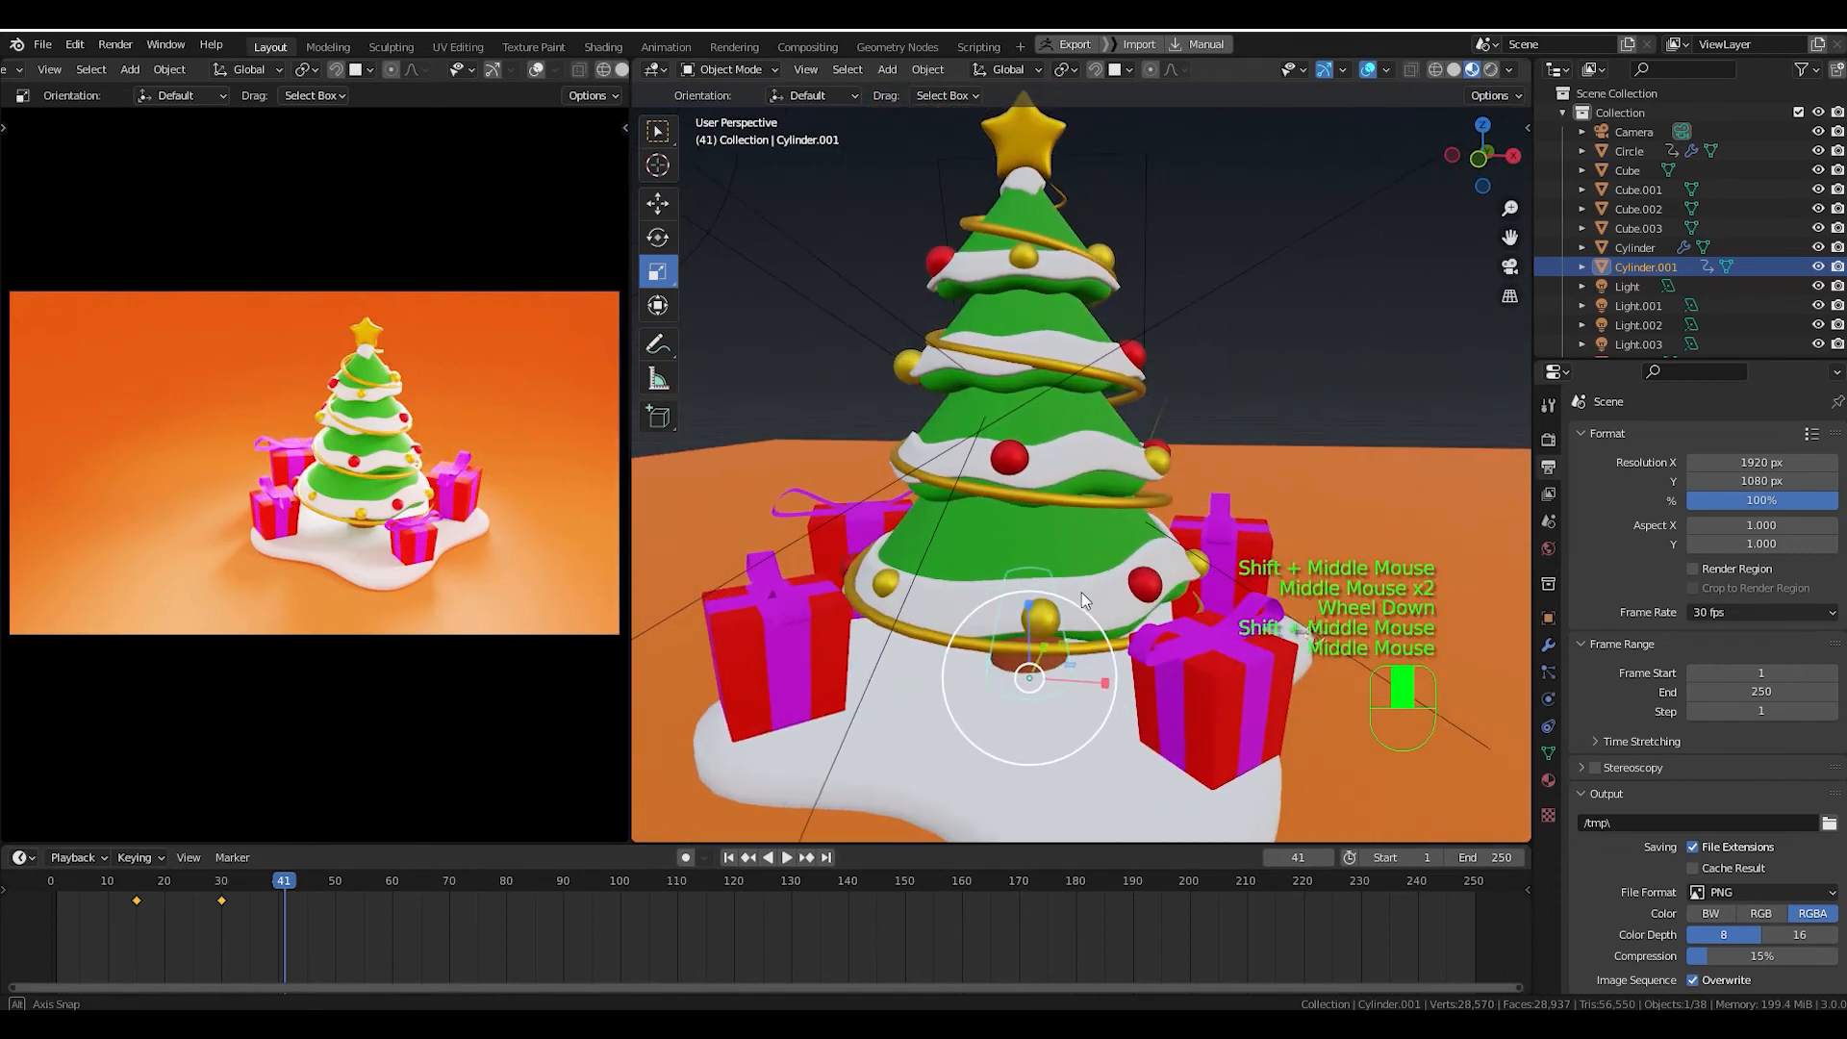
left_click(1062, 541)
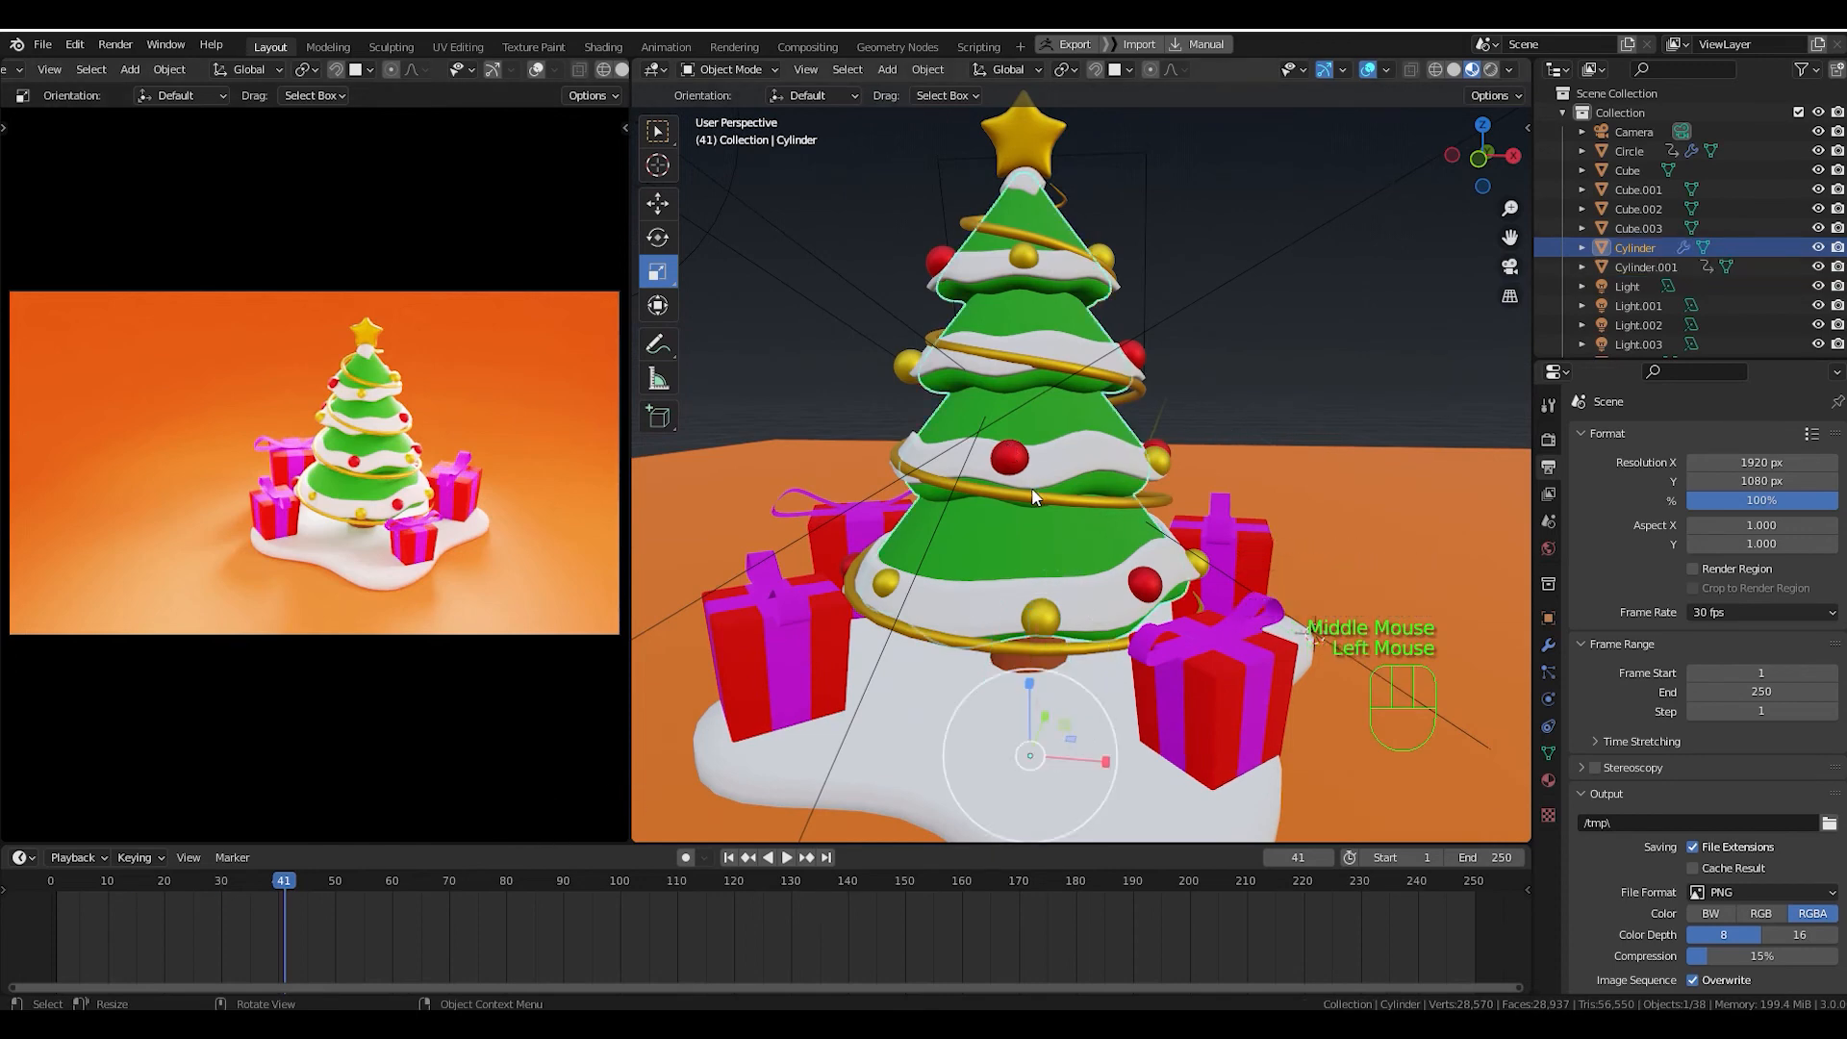
middle_click_drag(1062, 498, 1045, 556, "shift")
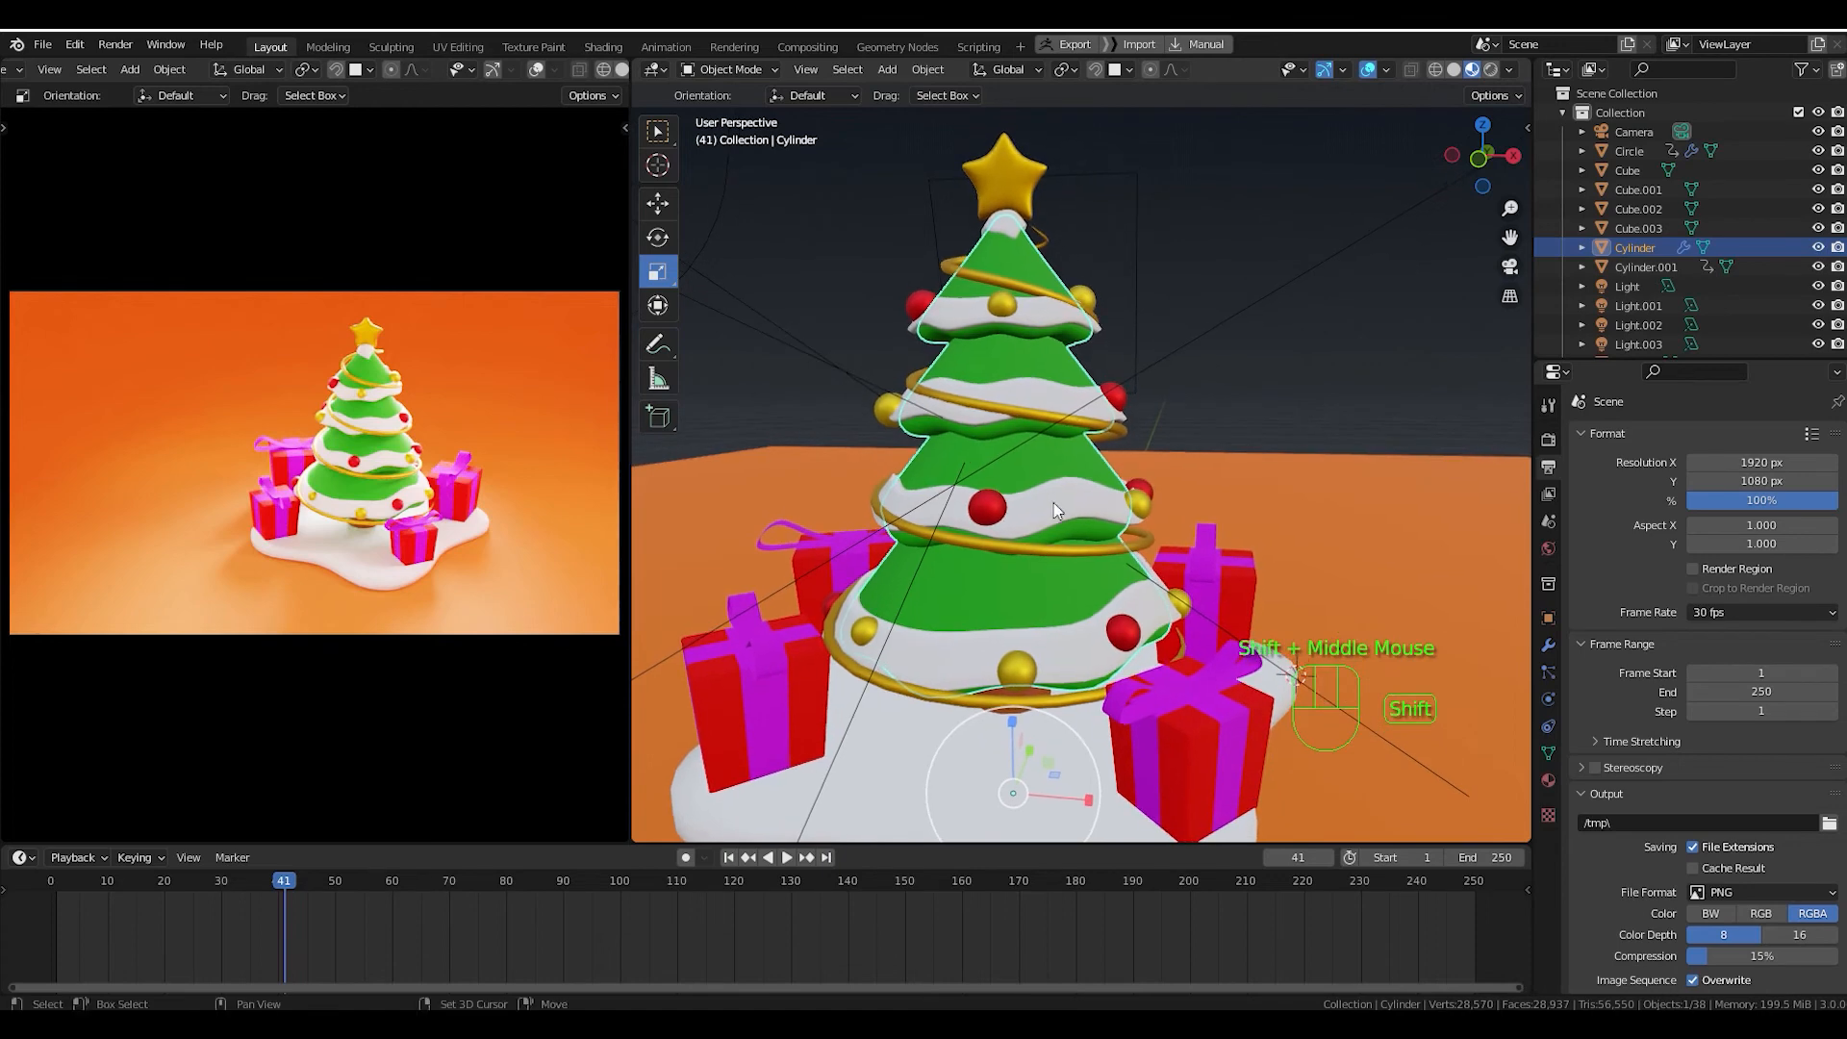
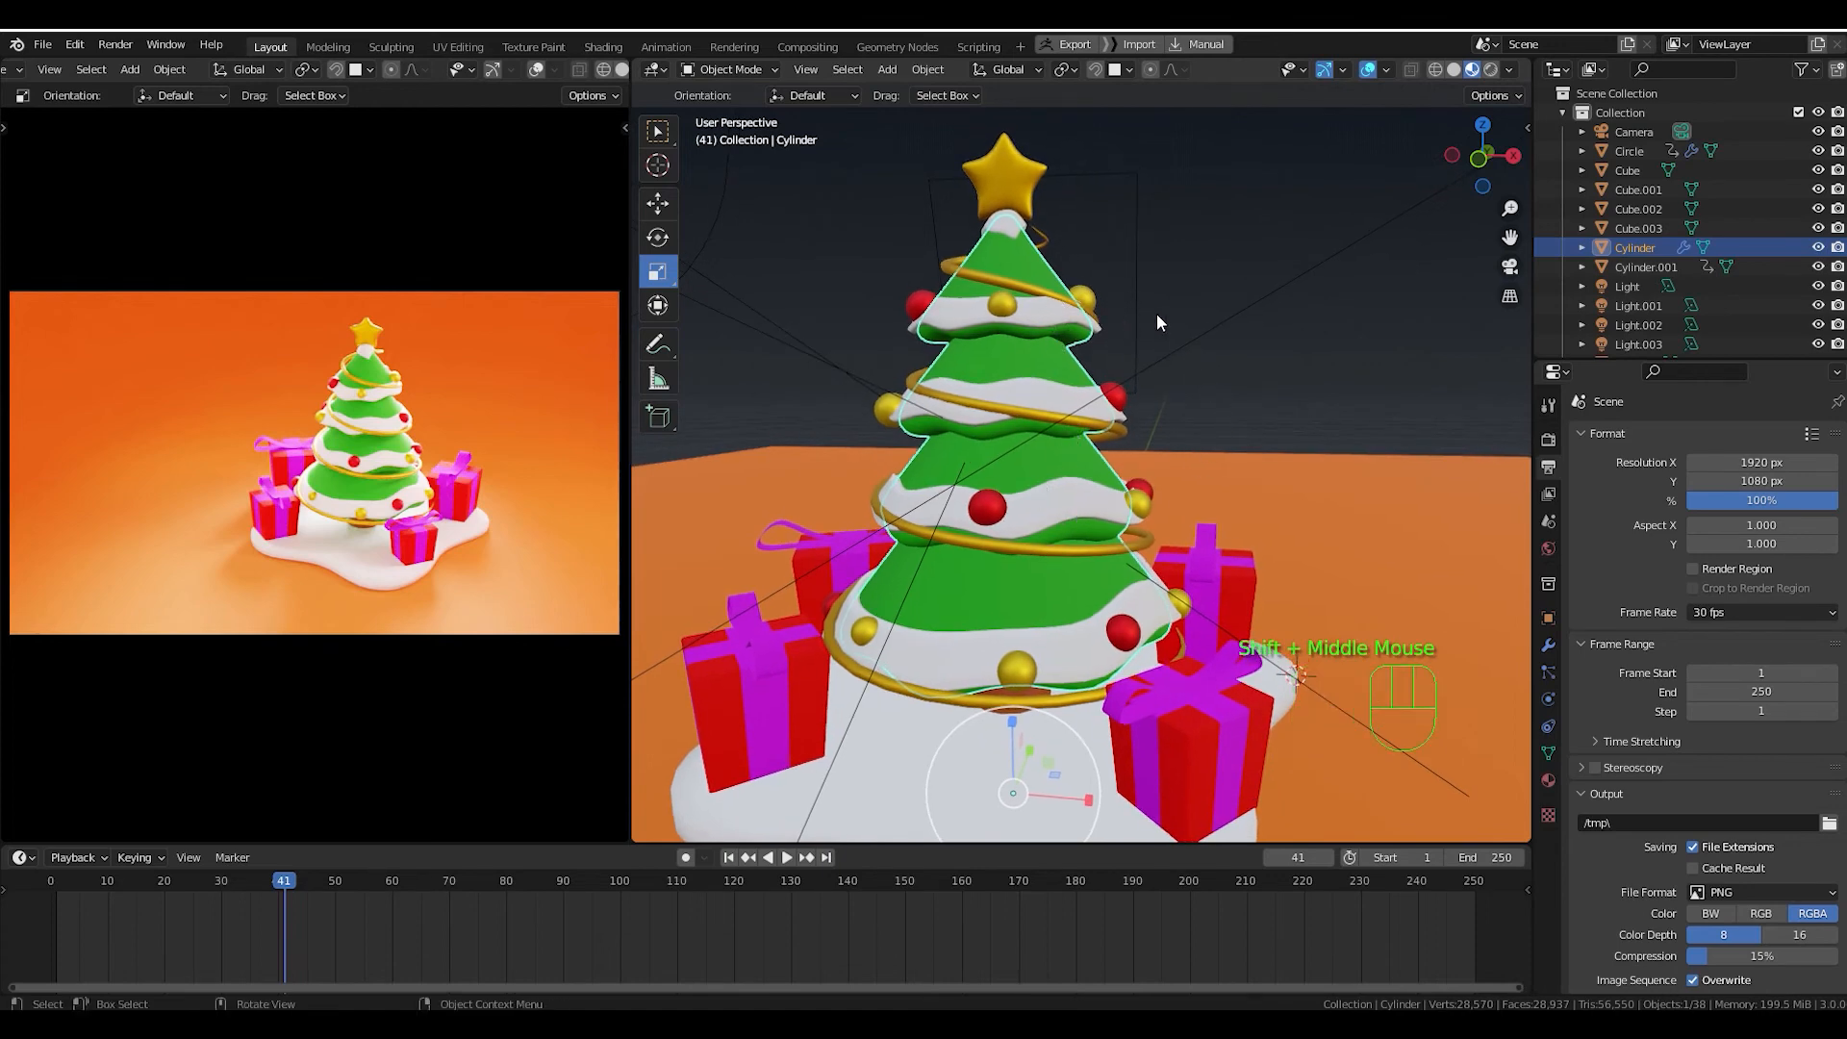
left_click(1230, 313)
left_click(1077, 323)
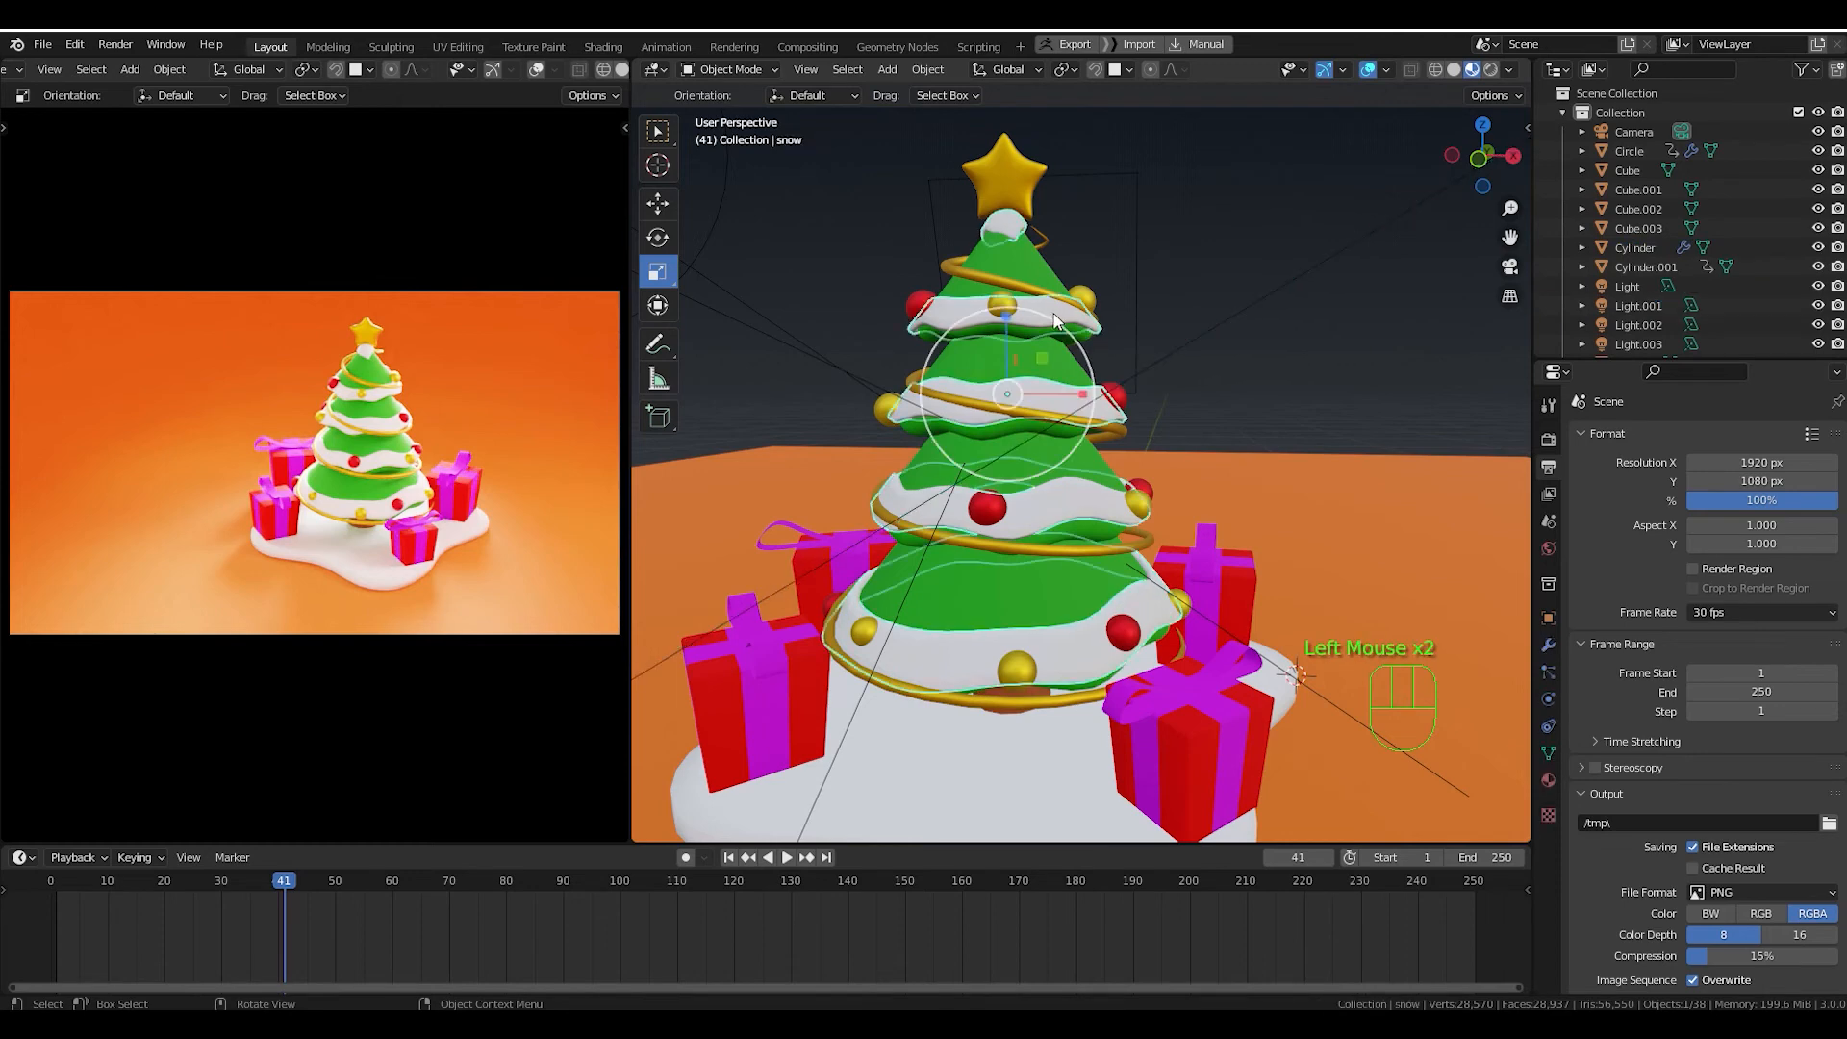
mouse_move(1237, 426)
middle_mouse_down()
mouse_move(1243, 456)
mouse_move(1226, 419)
middle_mouse_up()
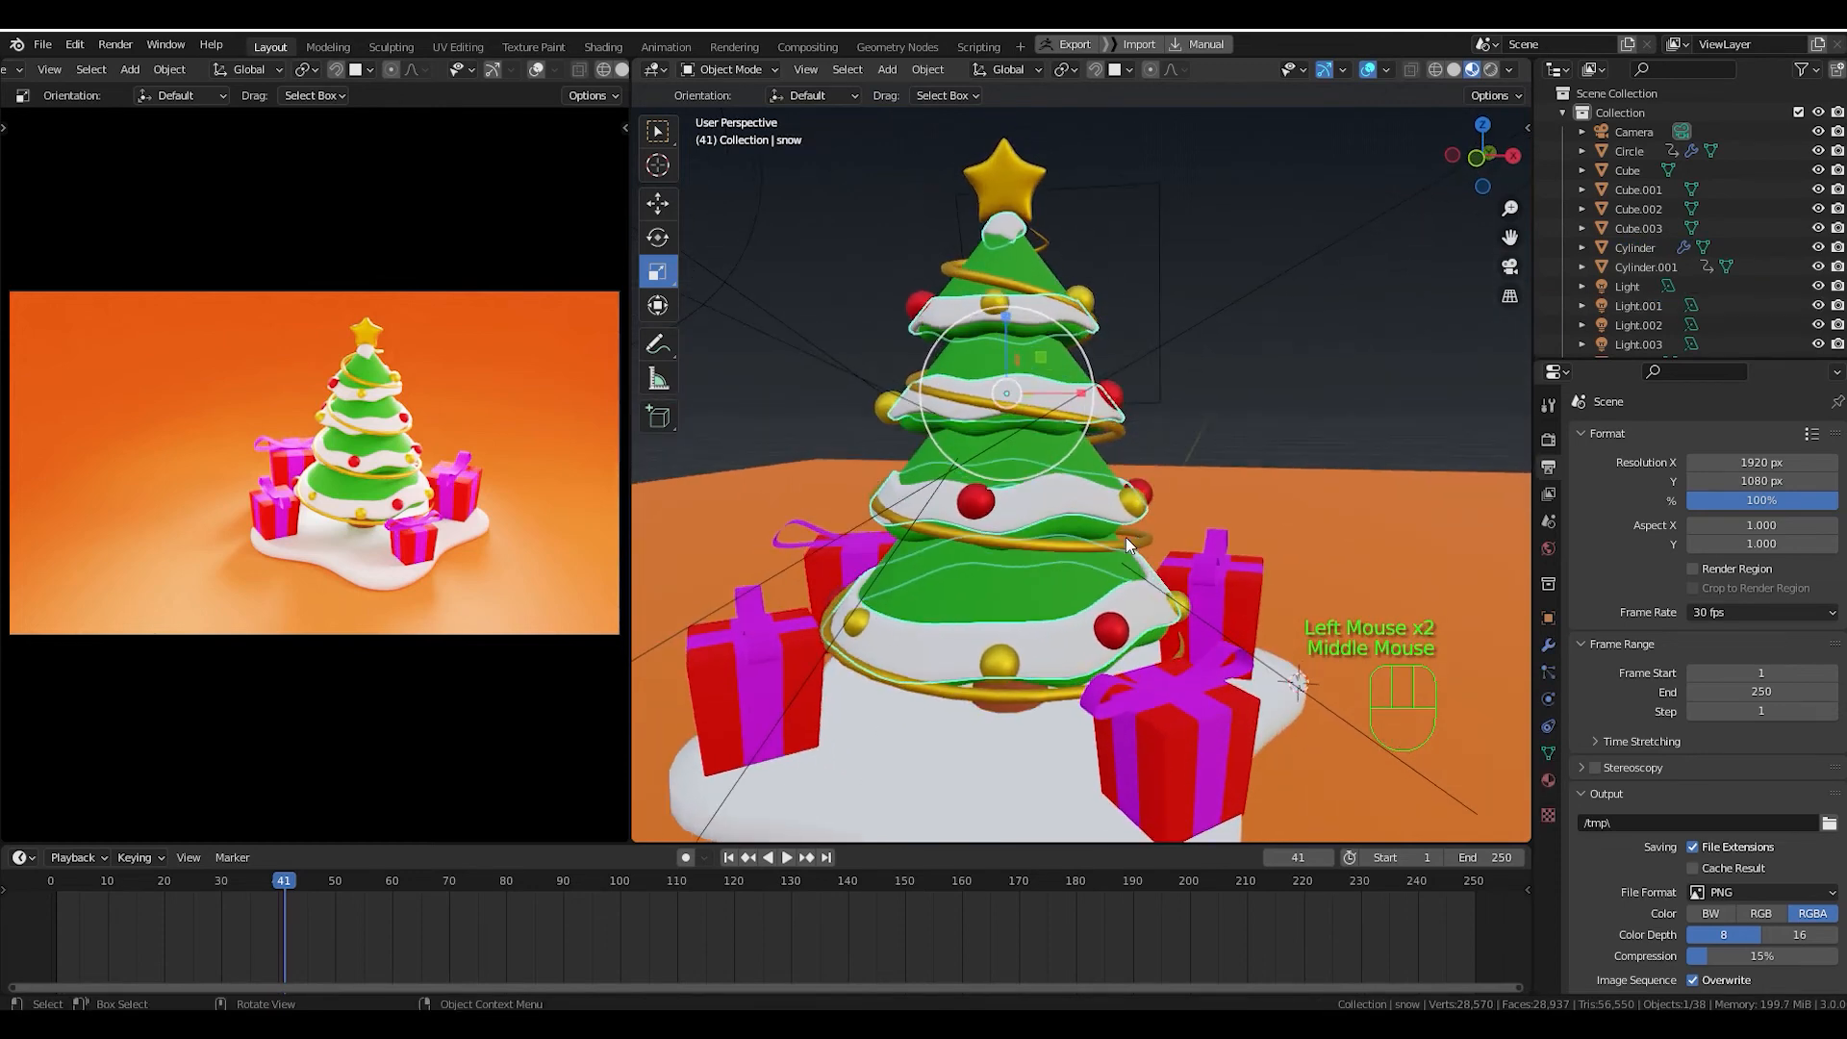
middle_click_drag(1016, 580, 1018, 583, "shift")
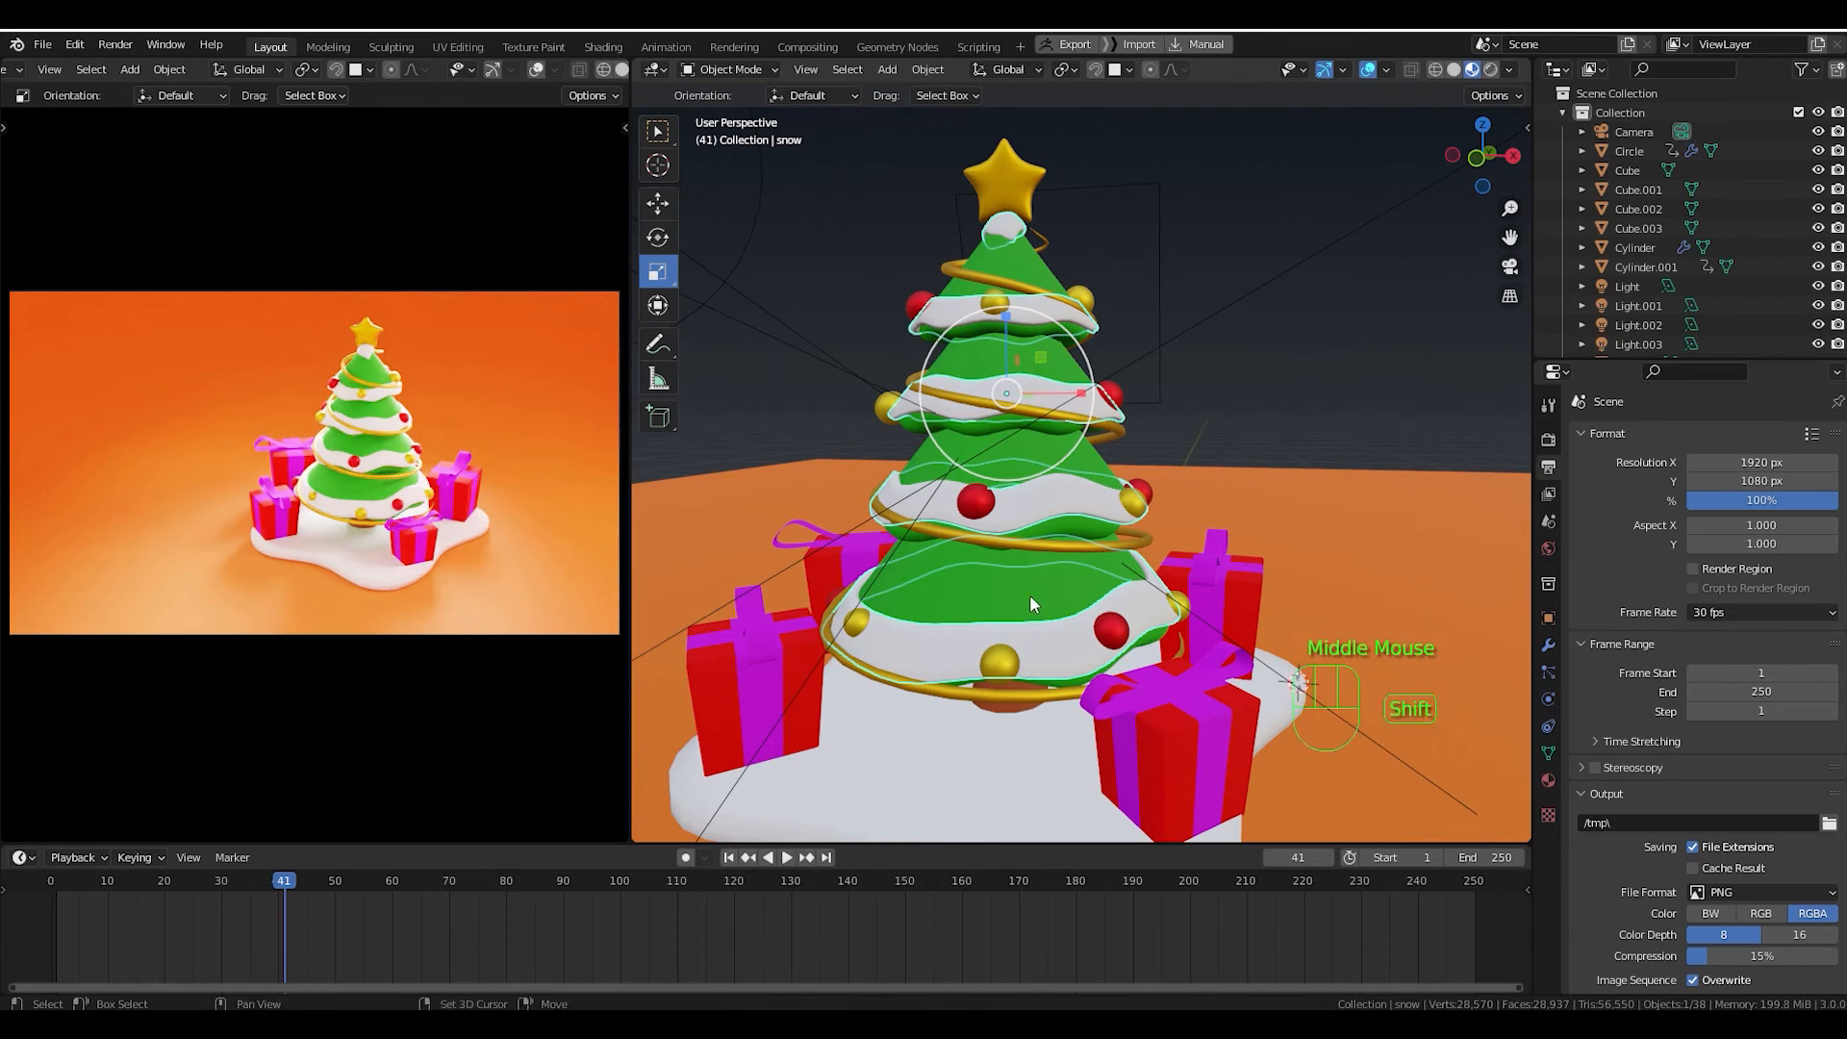
left_click(1029, 594, "shift")
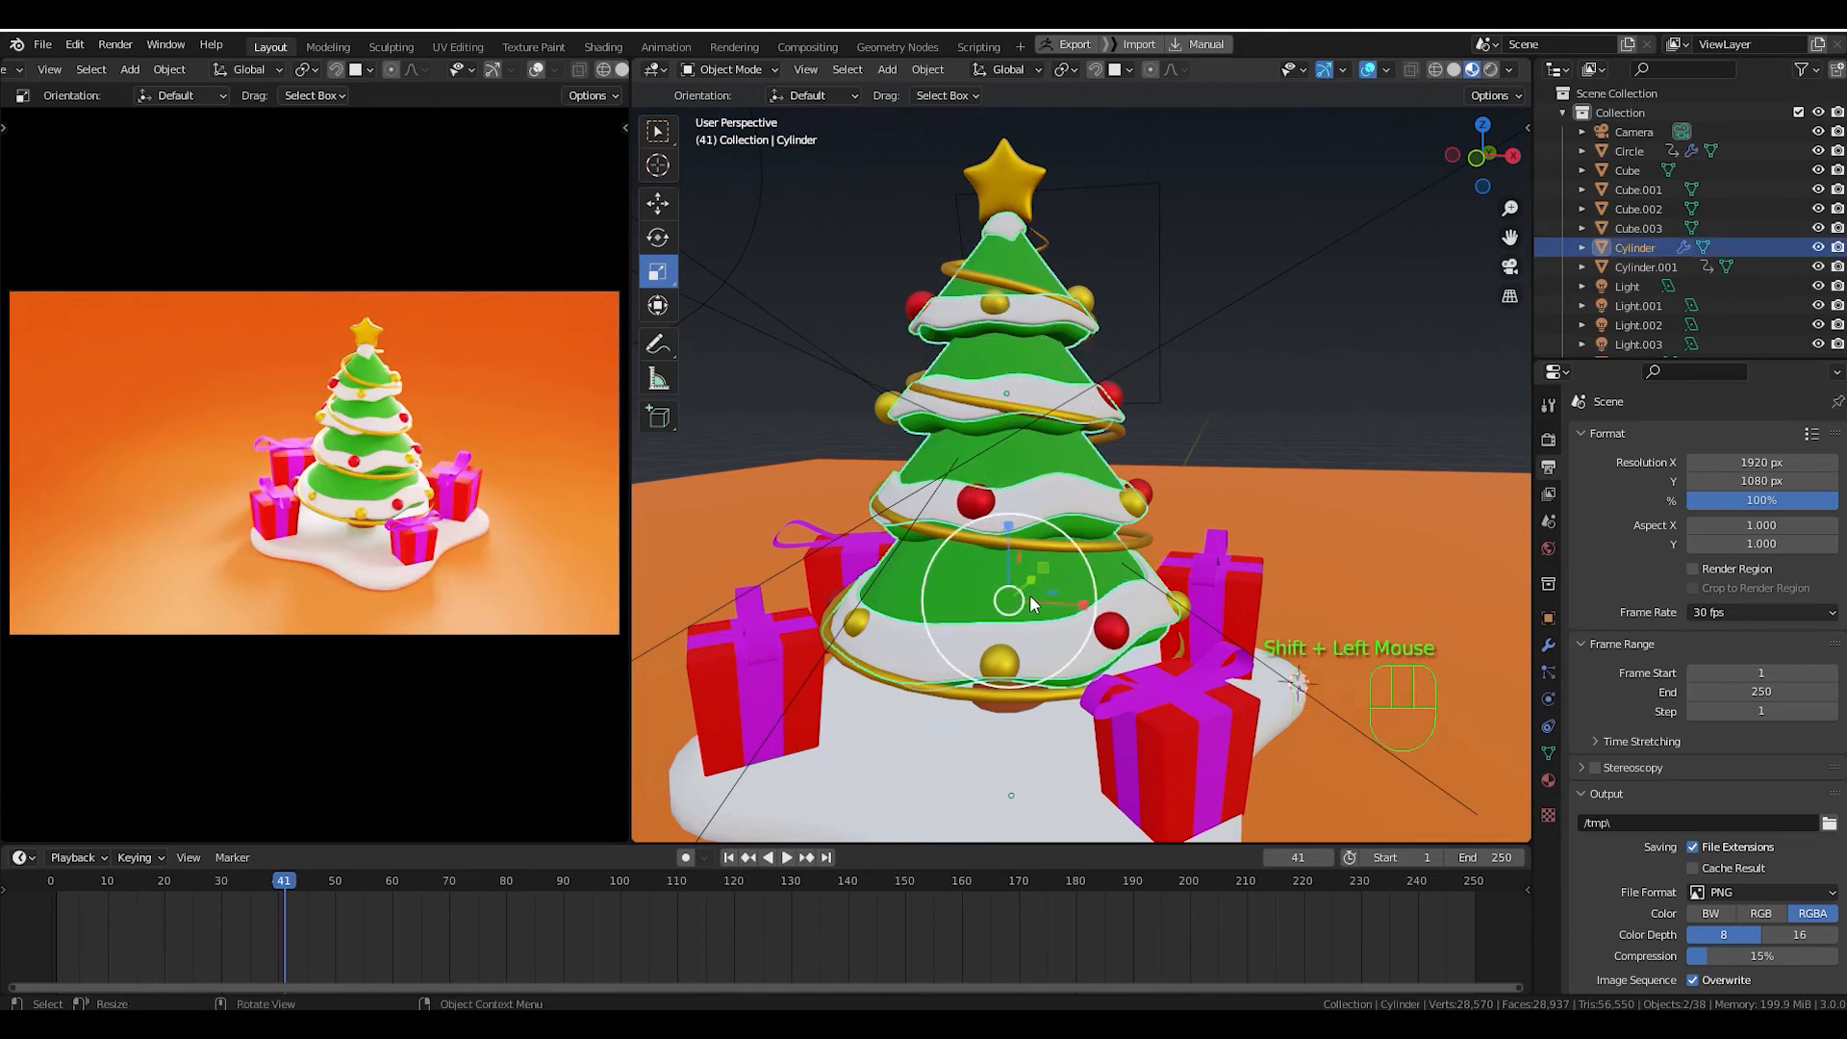
key("ctrl+p")
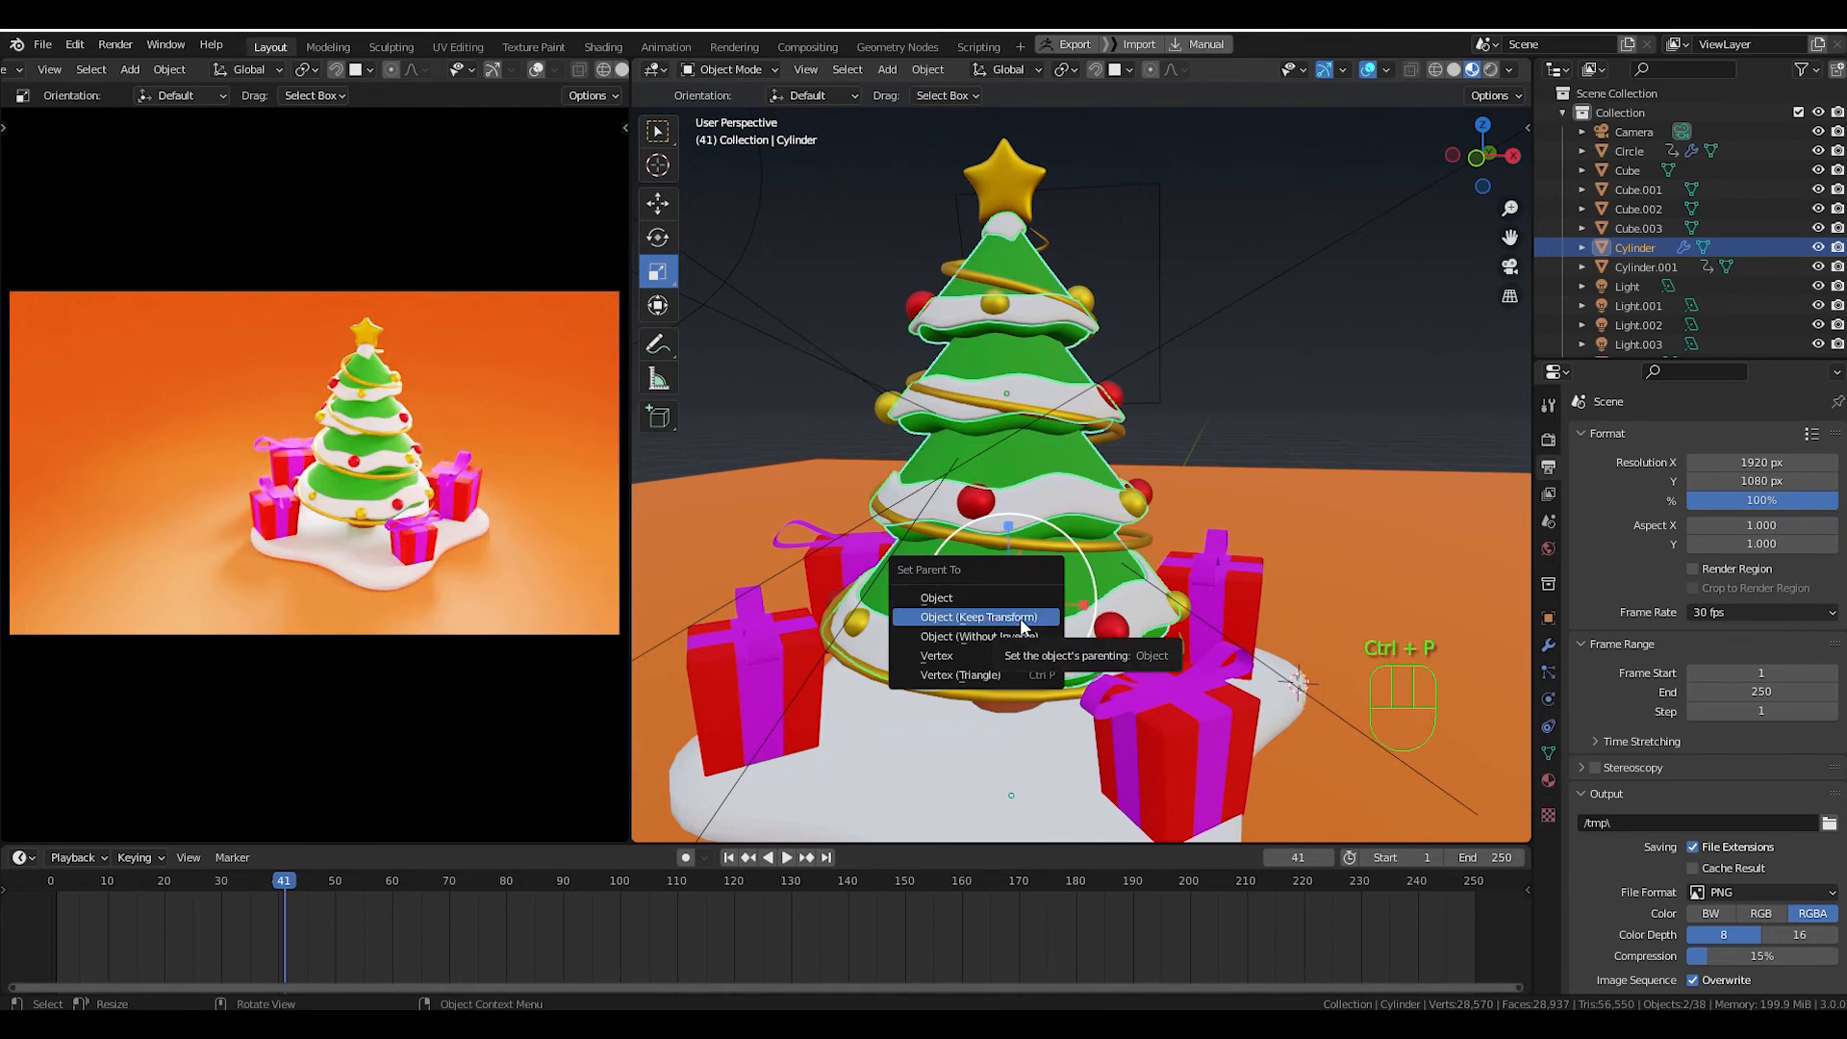
left_click(1023, 621)
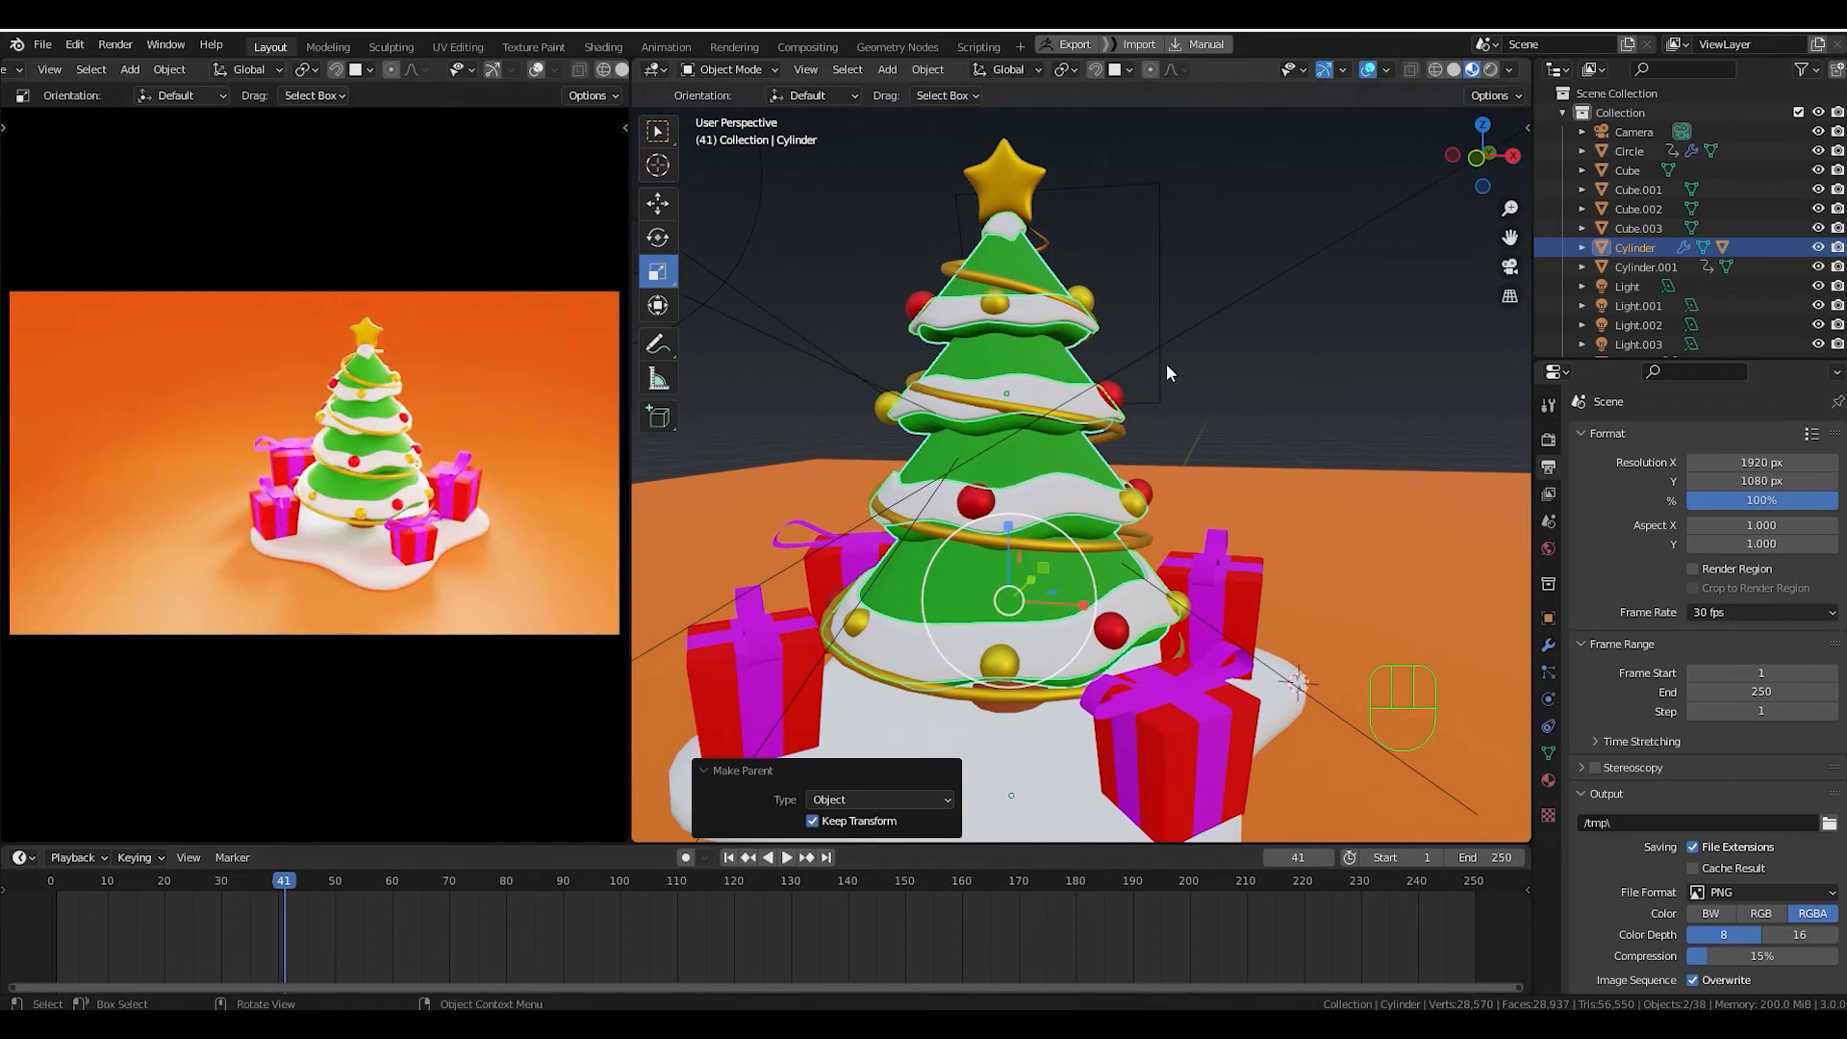
Select only the green tree body and insert a Scale keyframe for it at frame 40.
left_click(1347, 381)
left_click(1075, 463)
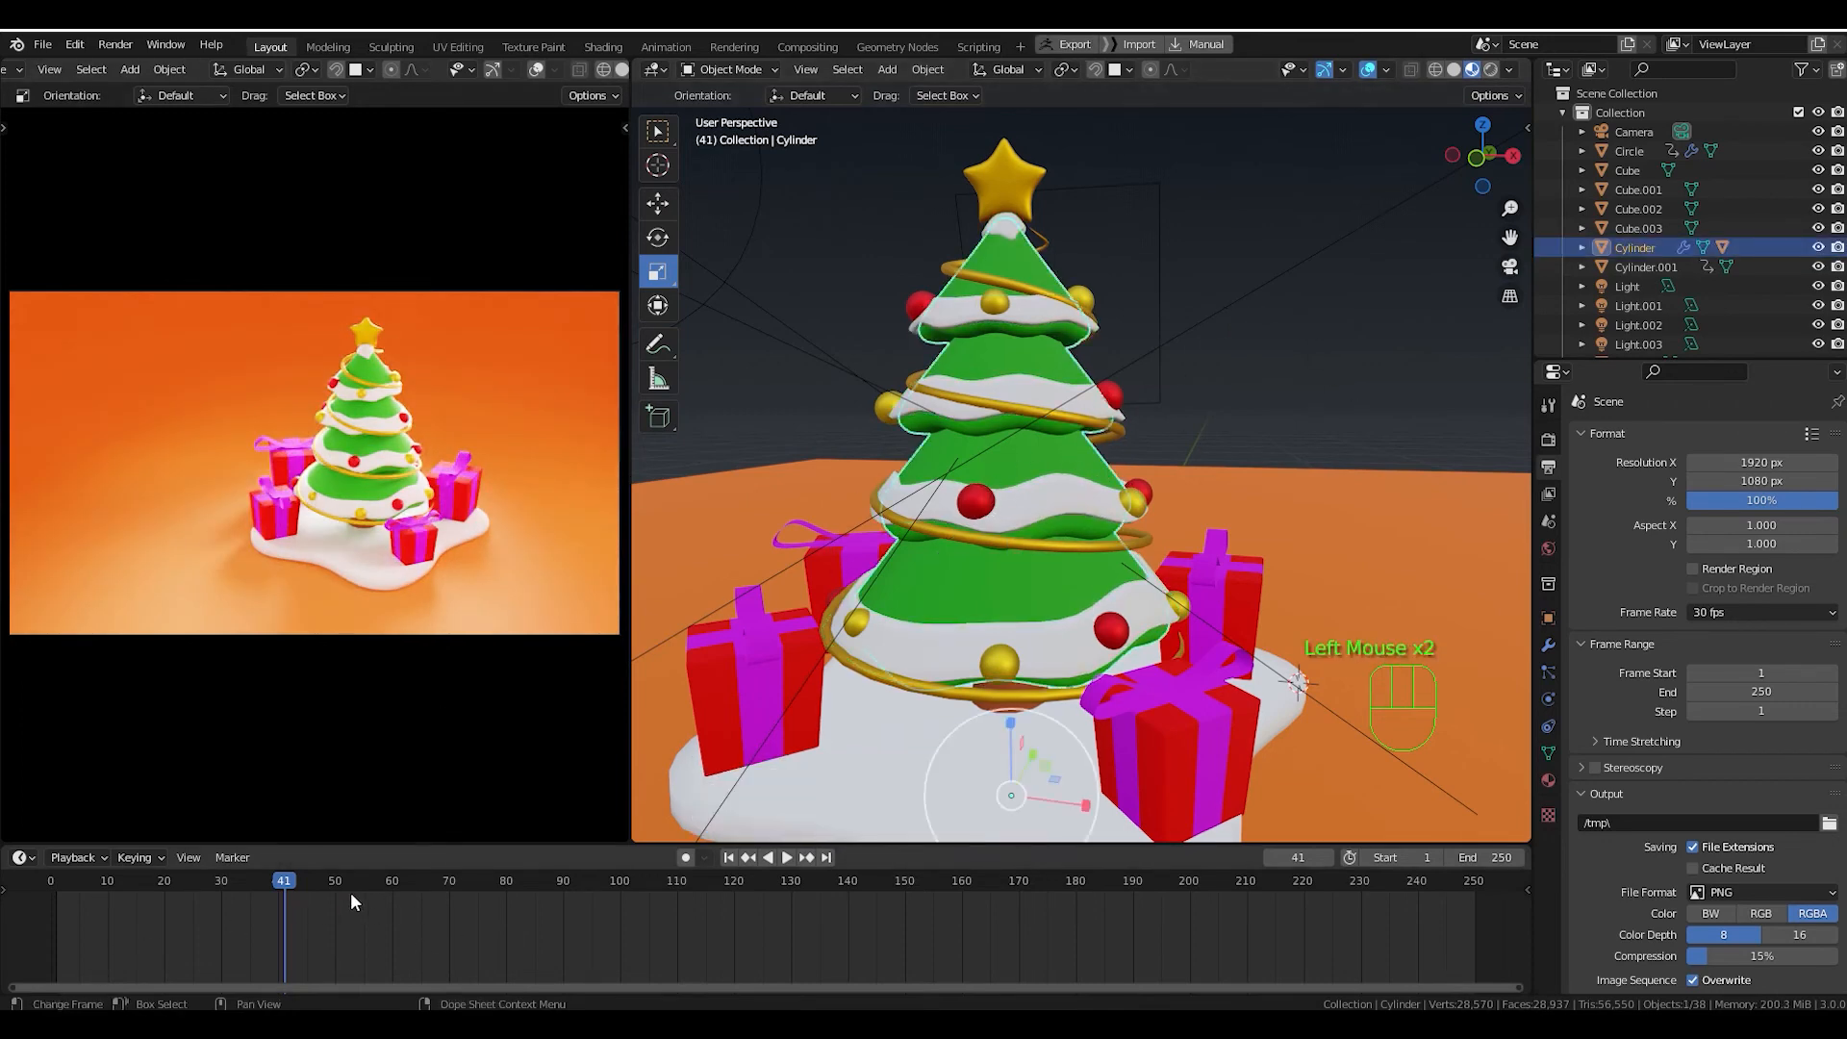
left_click_drag(288, 885, 228, 910)
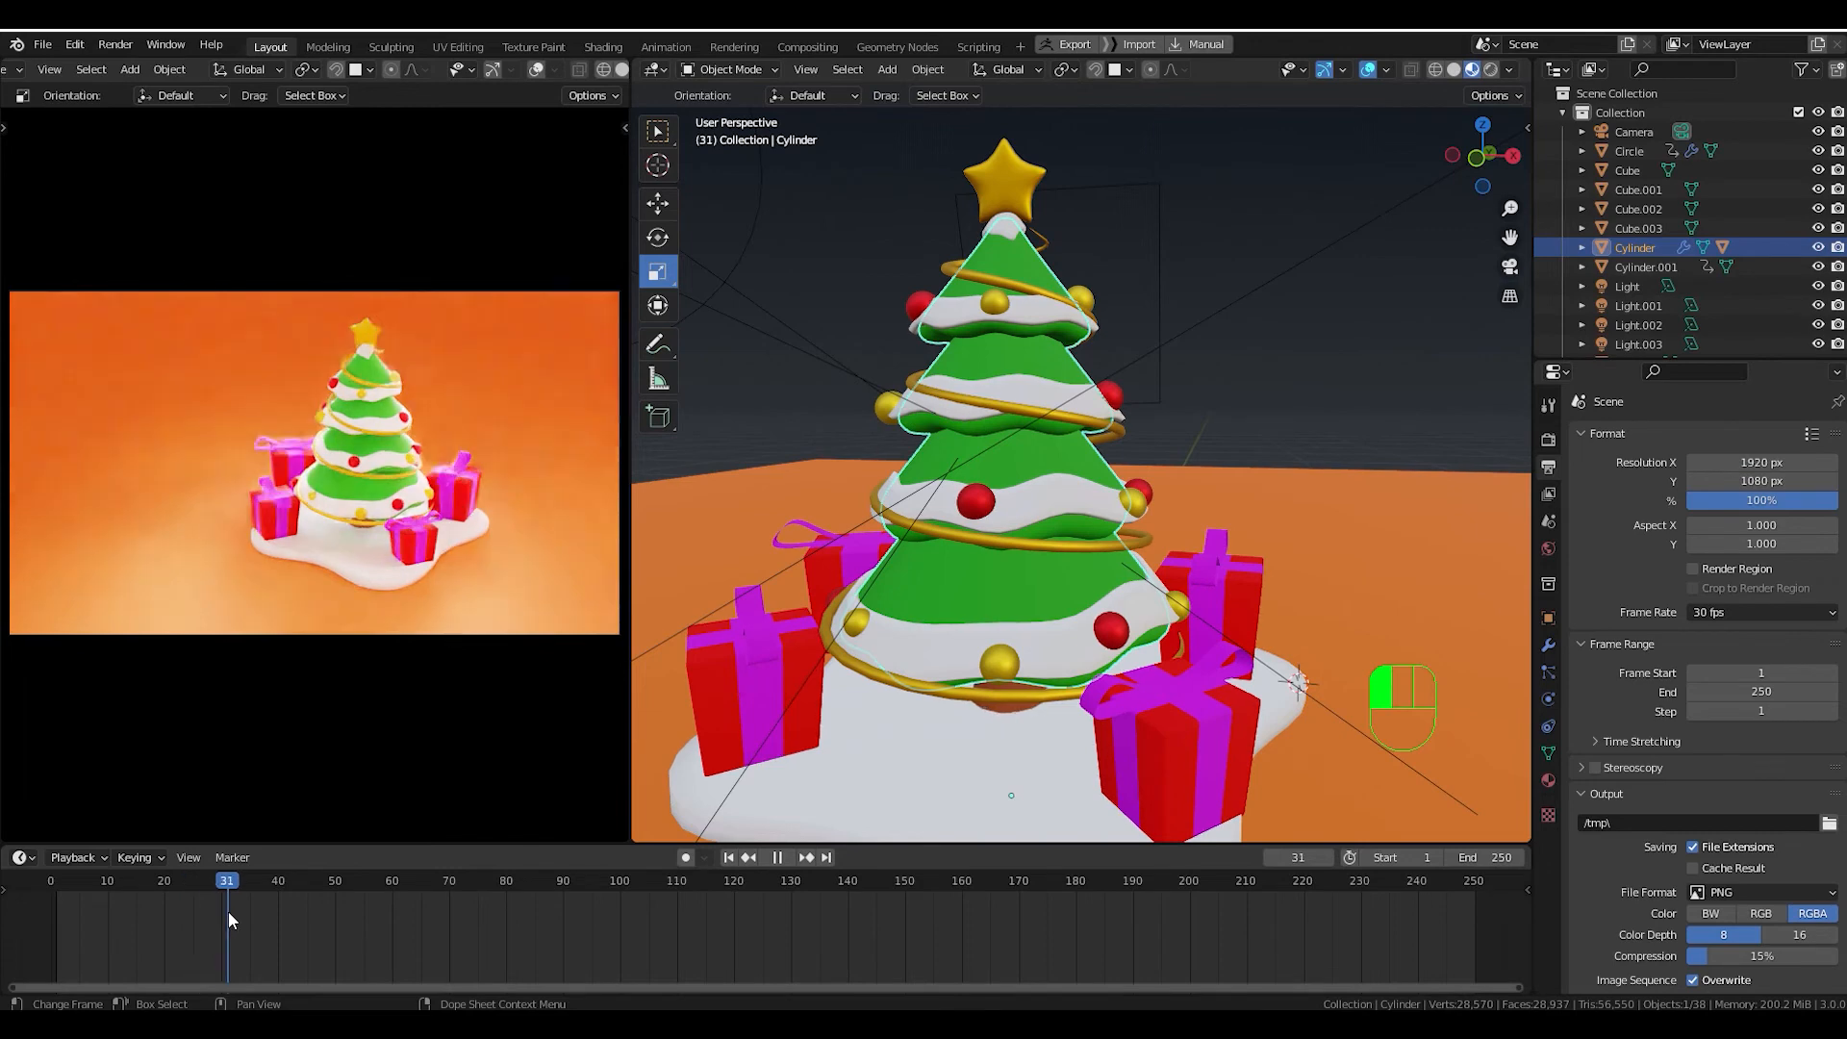
left_click(222, 919)
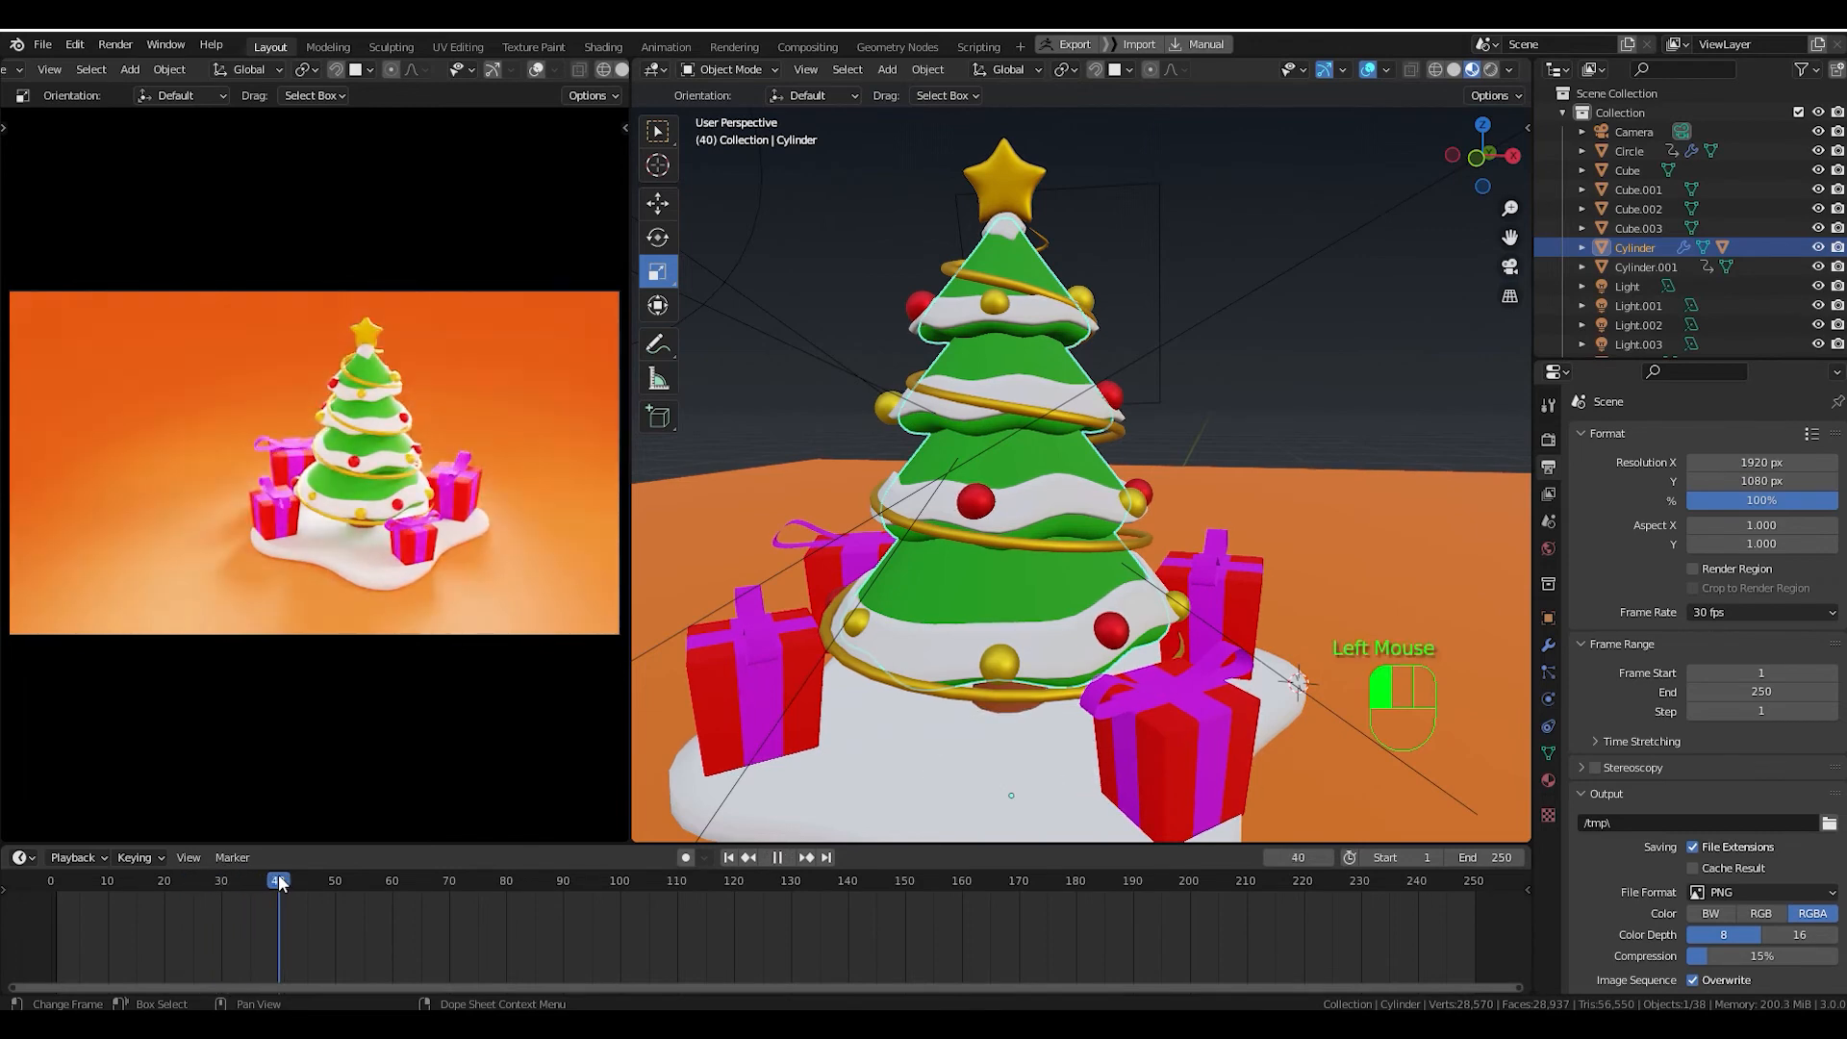
key("i")
left_click(1047, 443)
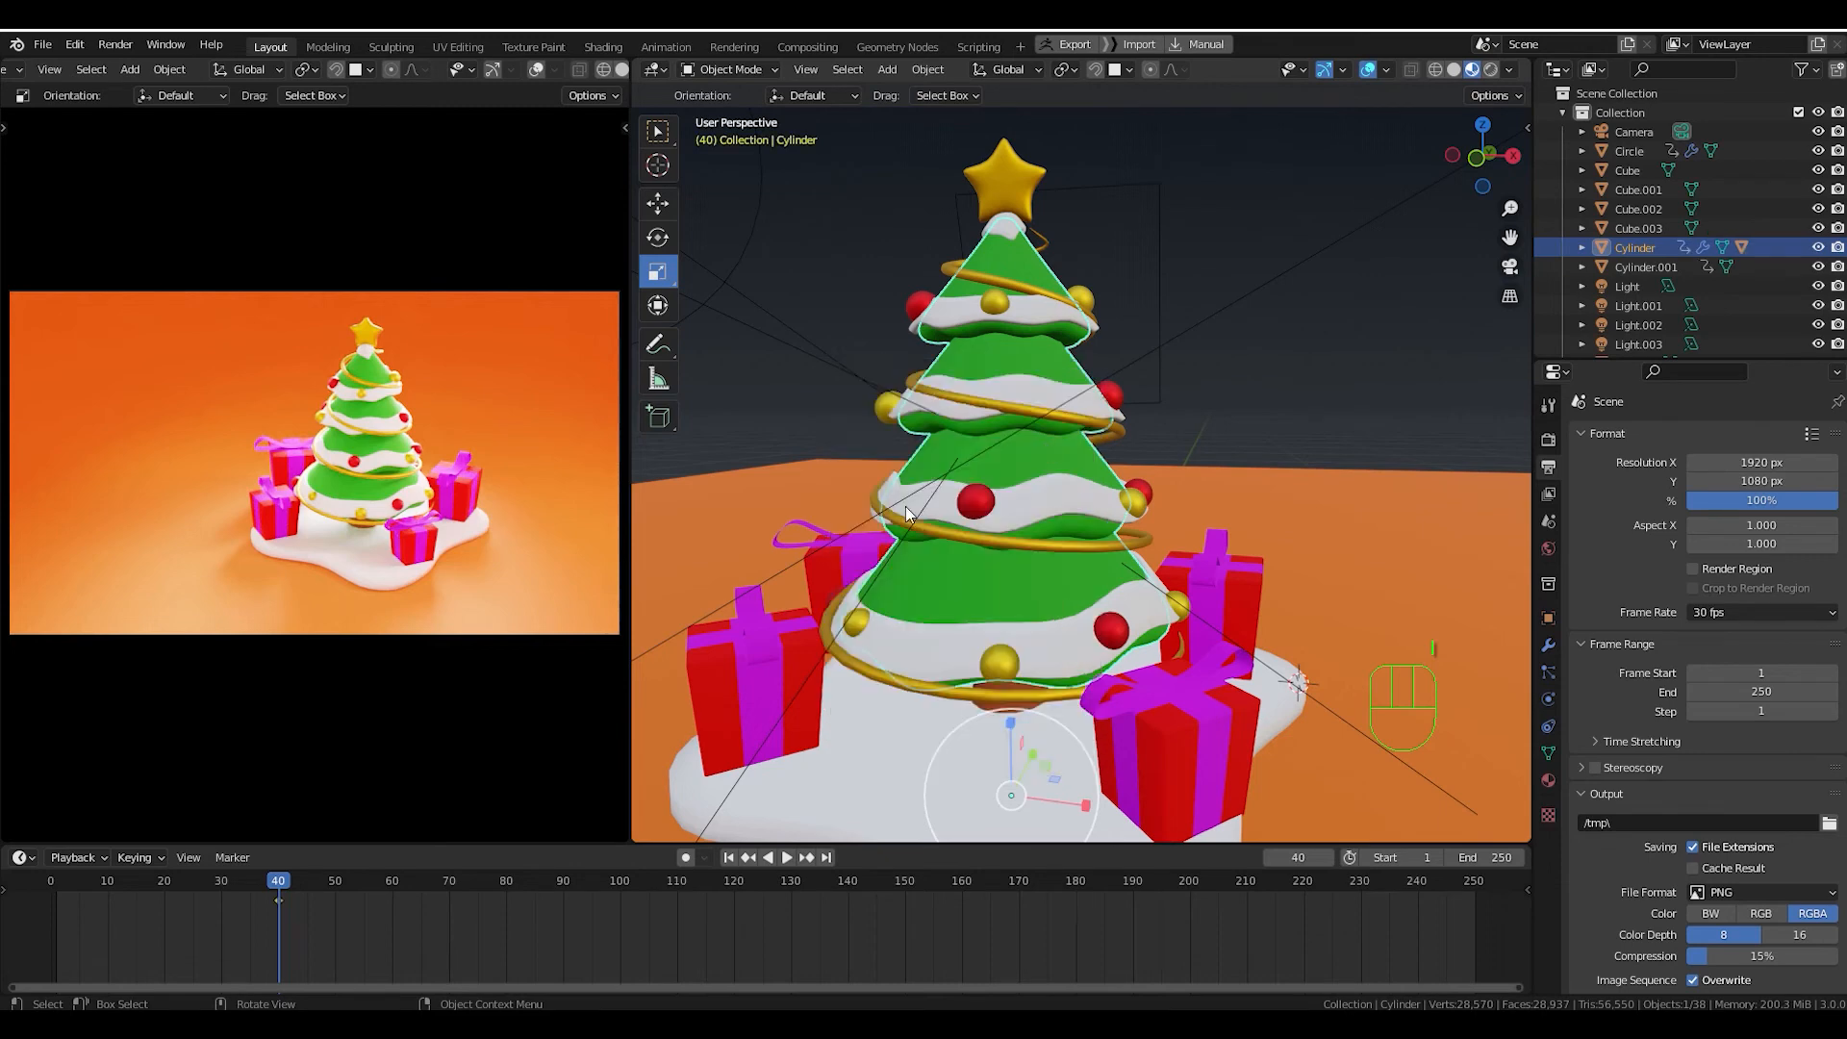
At frame 30, scale the green tree body to 0 and insert a Scale keyframe.
left_click_drag(291, 885, 219, 882)
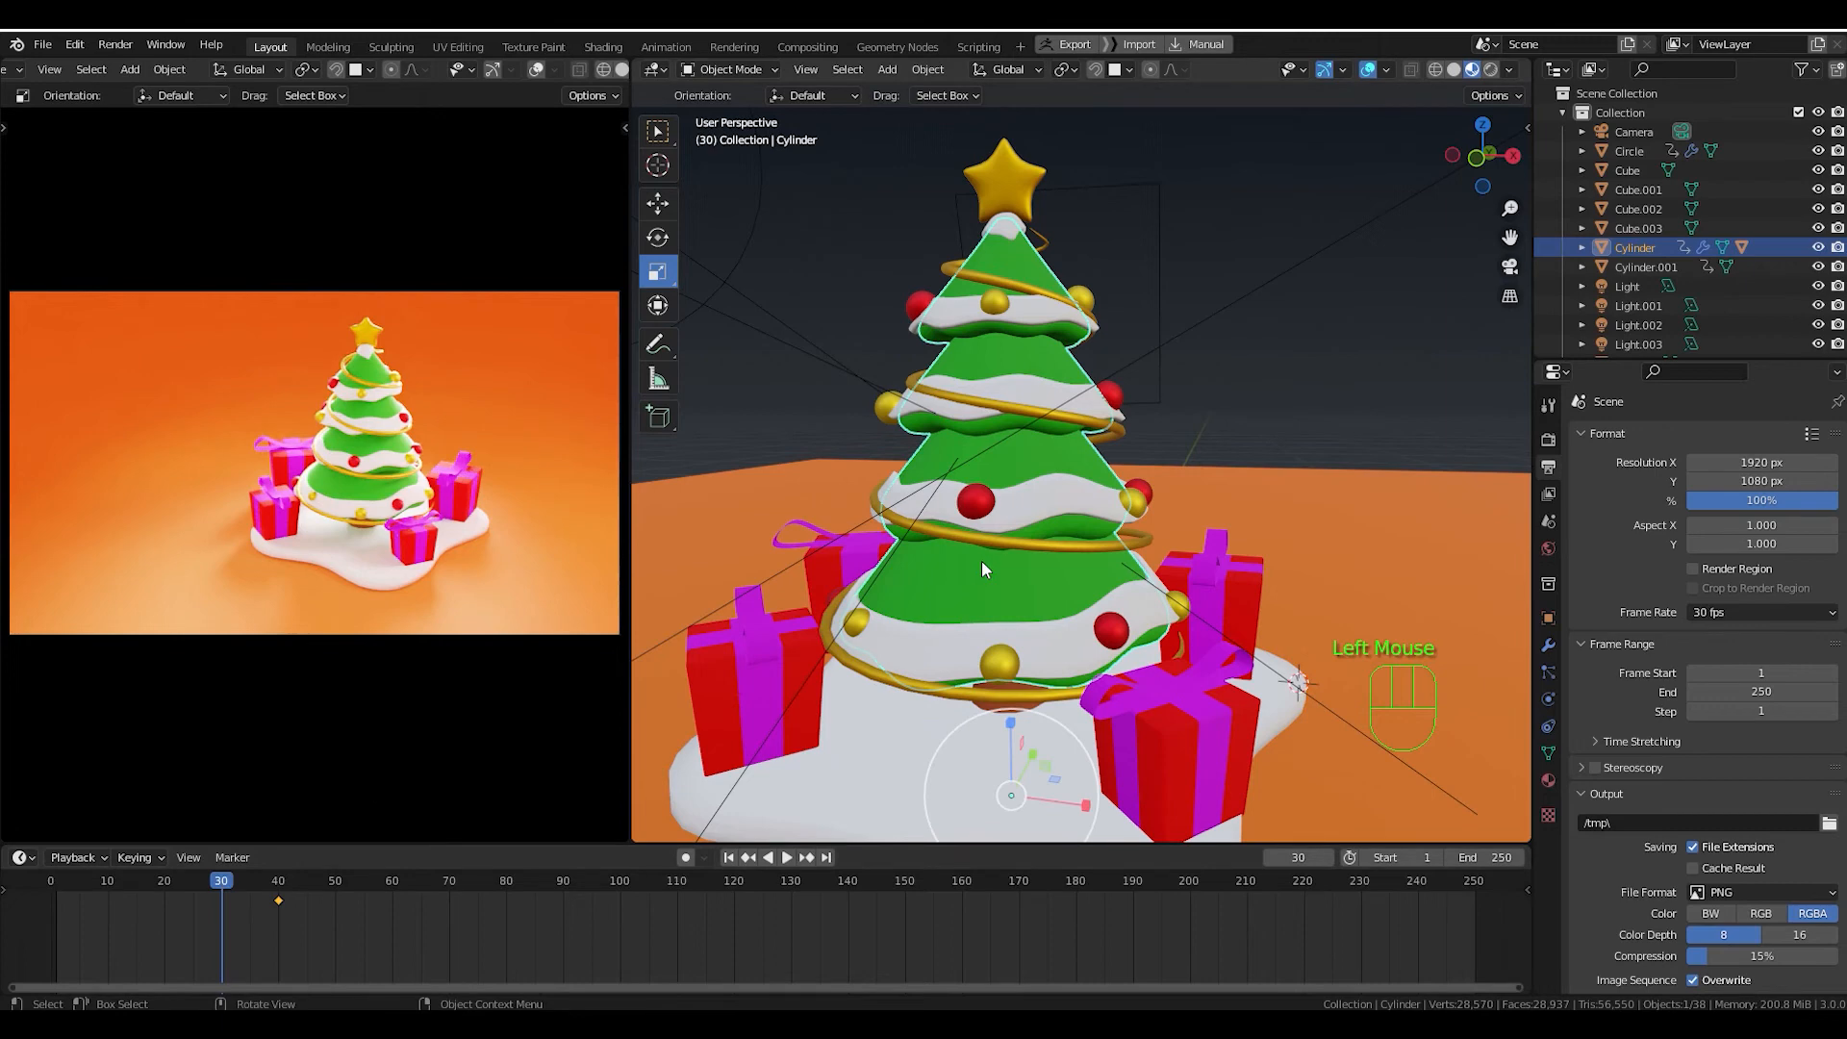
key("s")
key("KP_0")
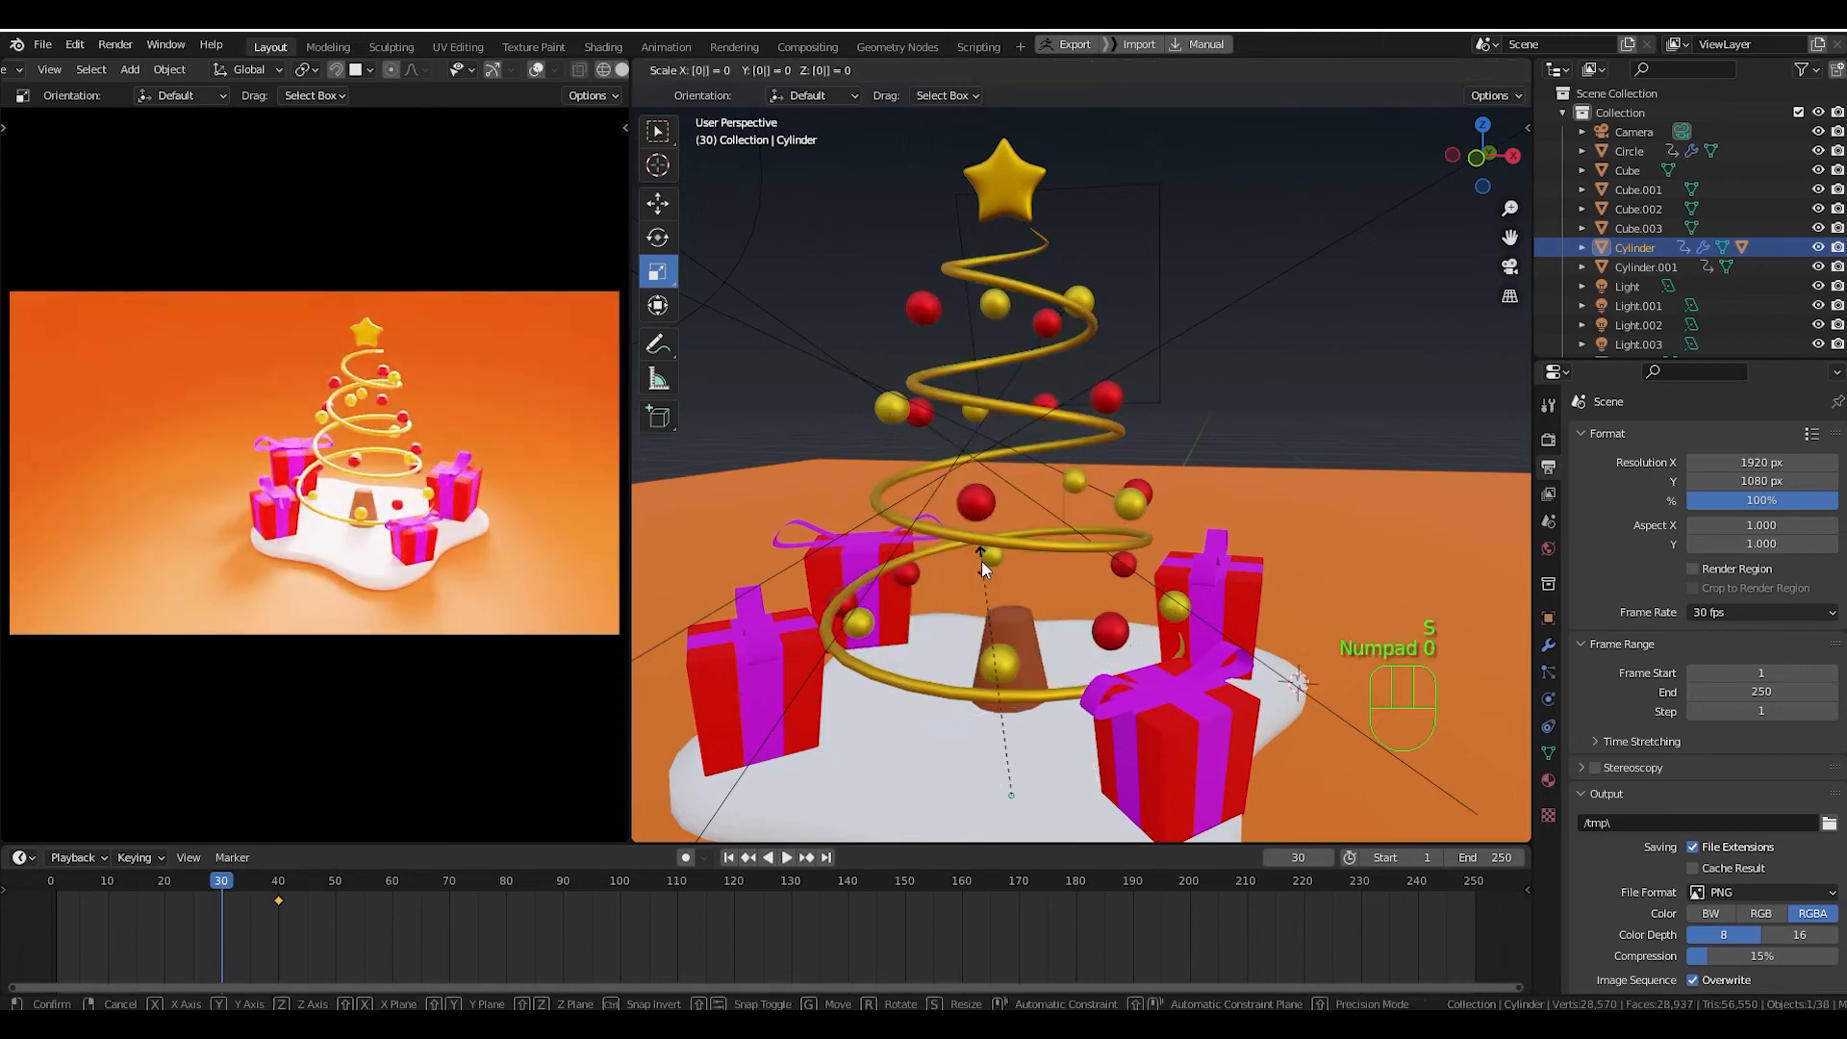
key("Return")
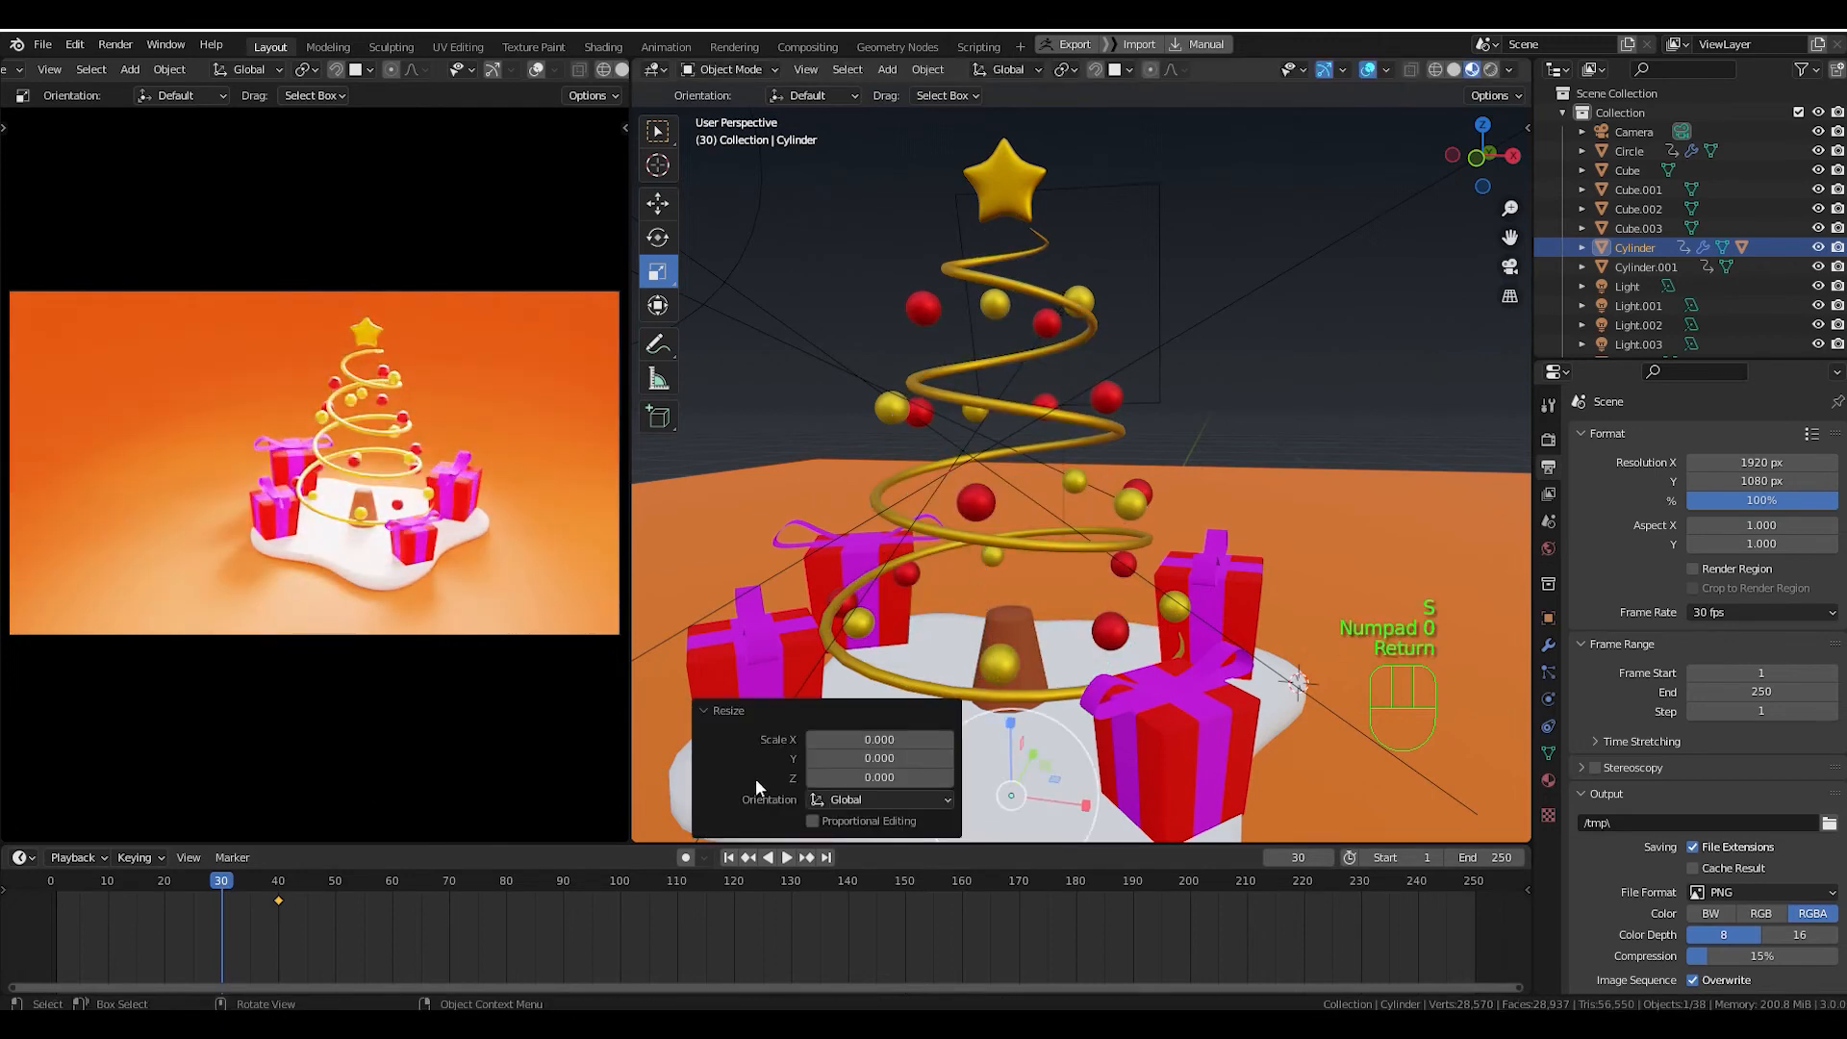
key("i")
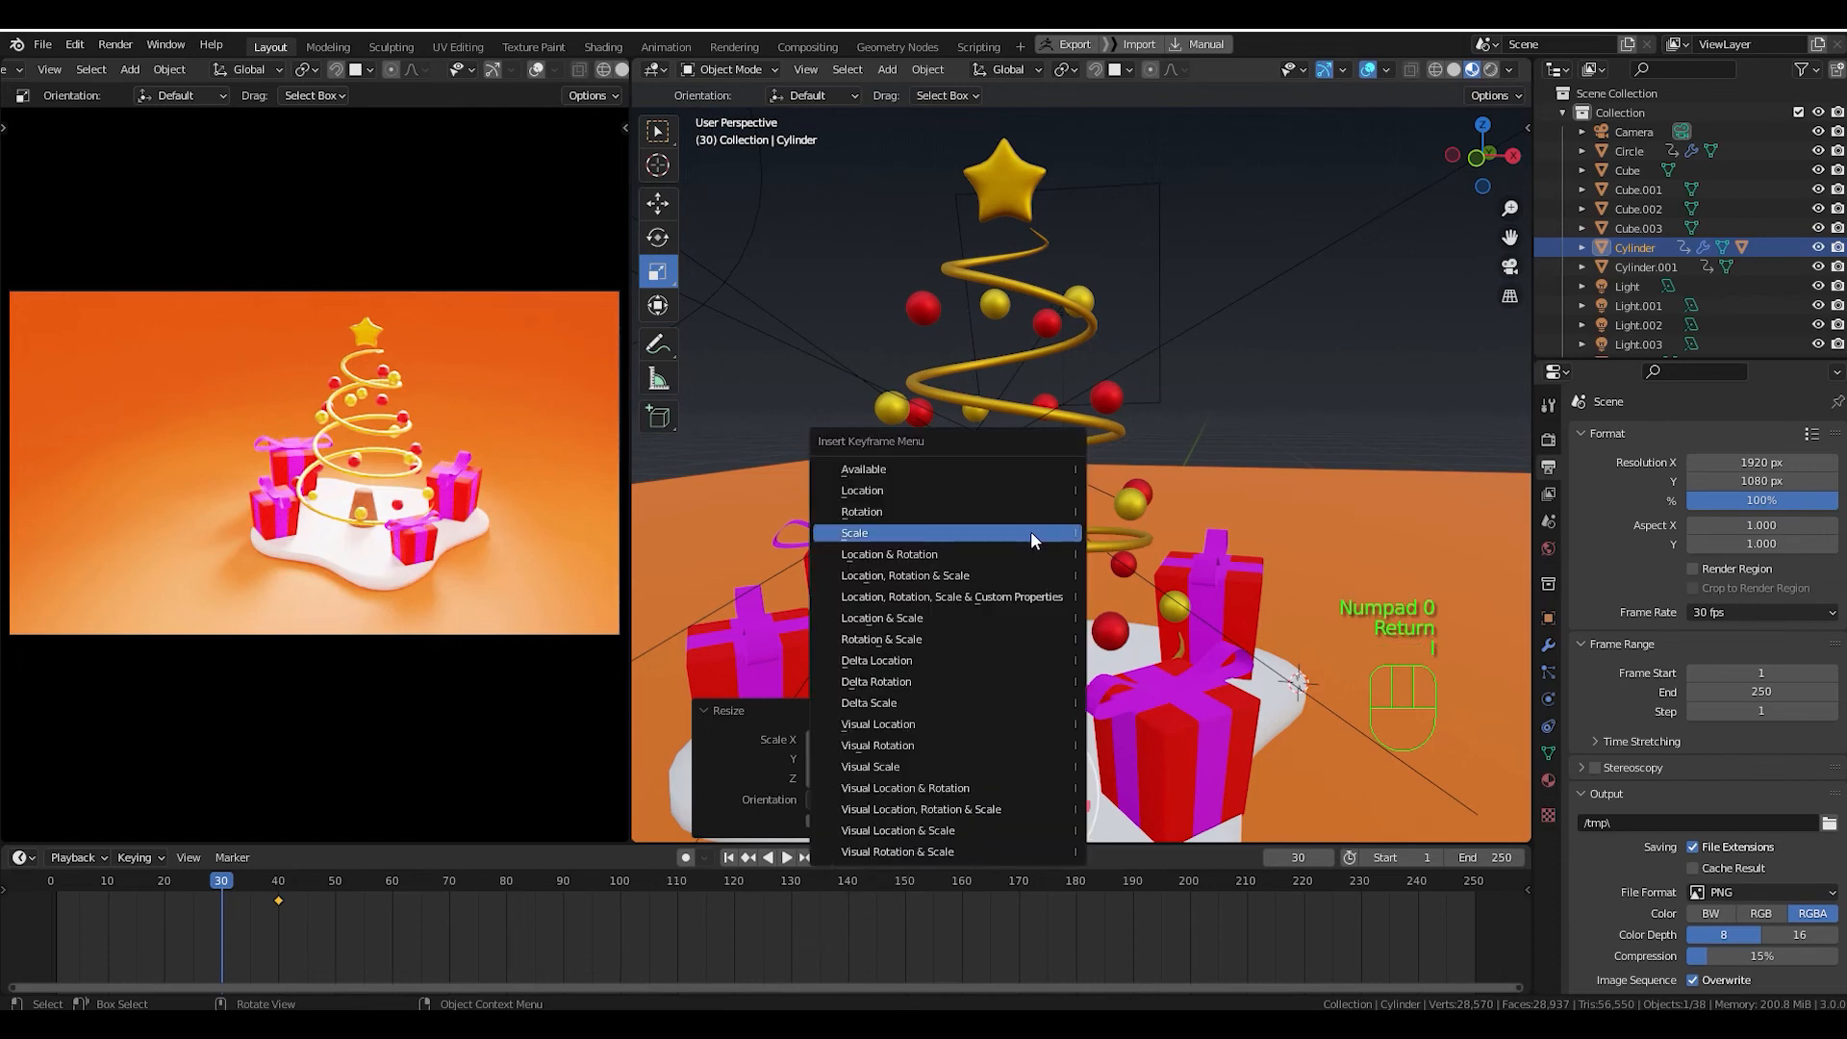
left_click(1030, 531)
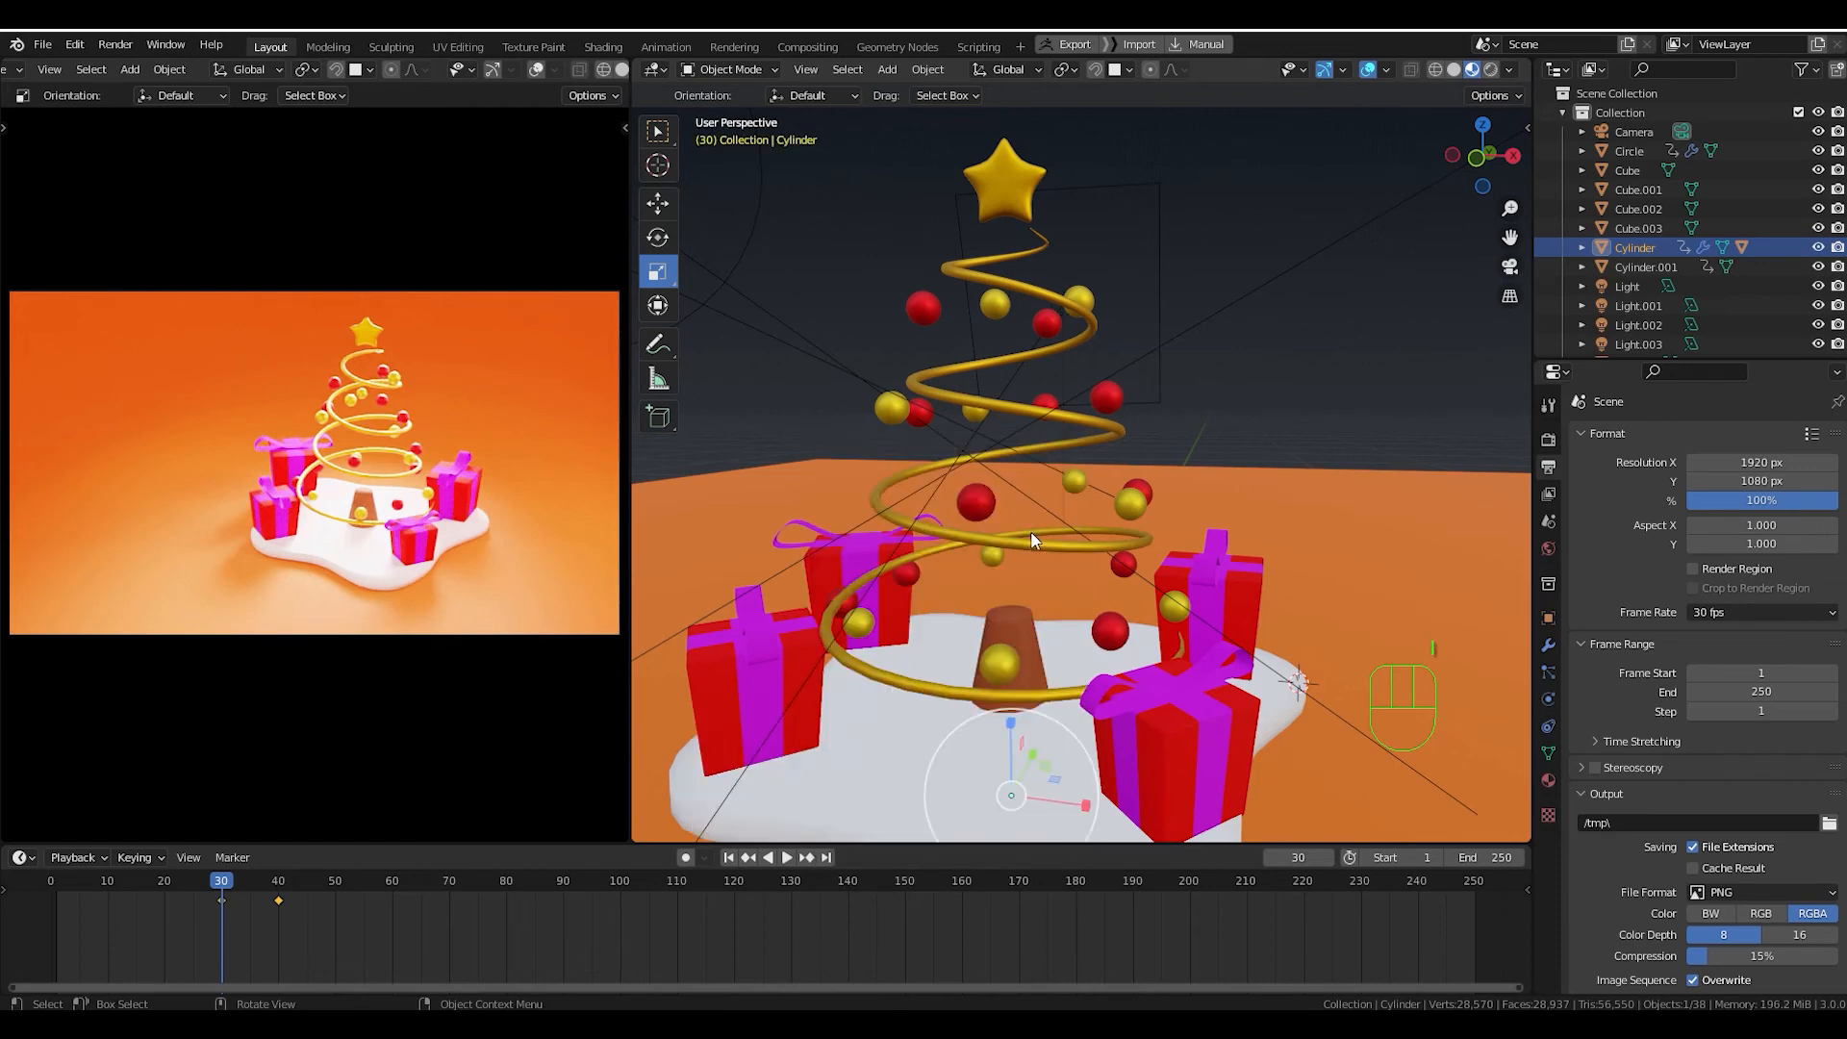
Check the green tree body's growth around frame 42, then delete its two scale keyframes at frames 30 and 40.
scroll(995, 644, "down", 2)
middle_click_drag(982, 647, 1005, 582)
left_click_drag(221, 883, 295, 886)
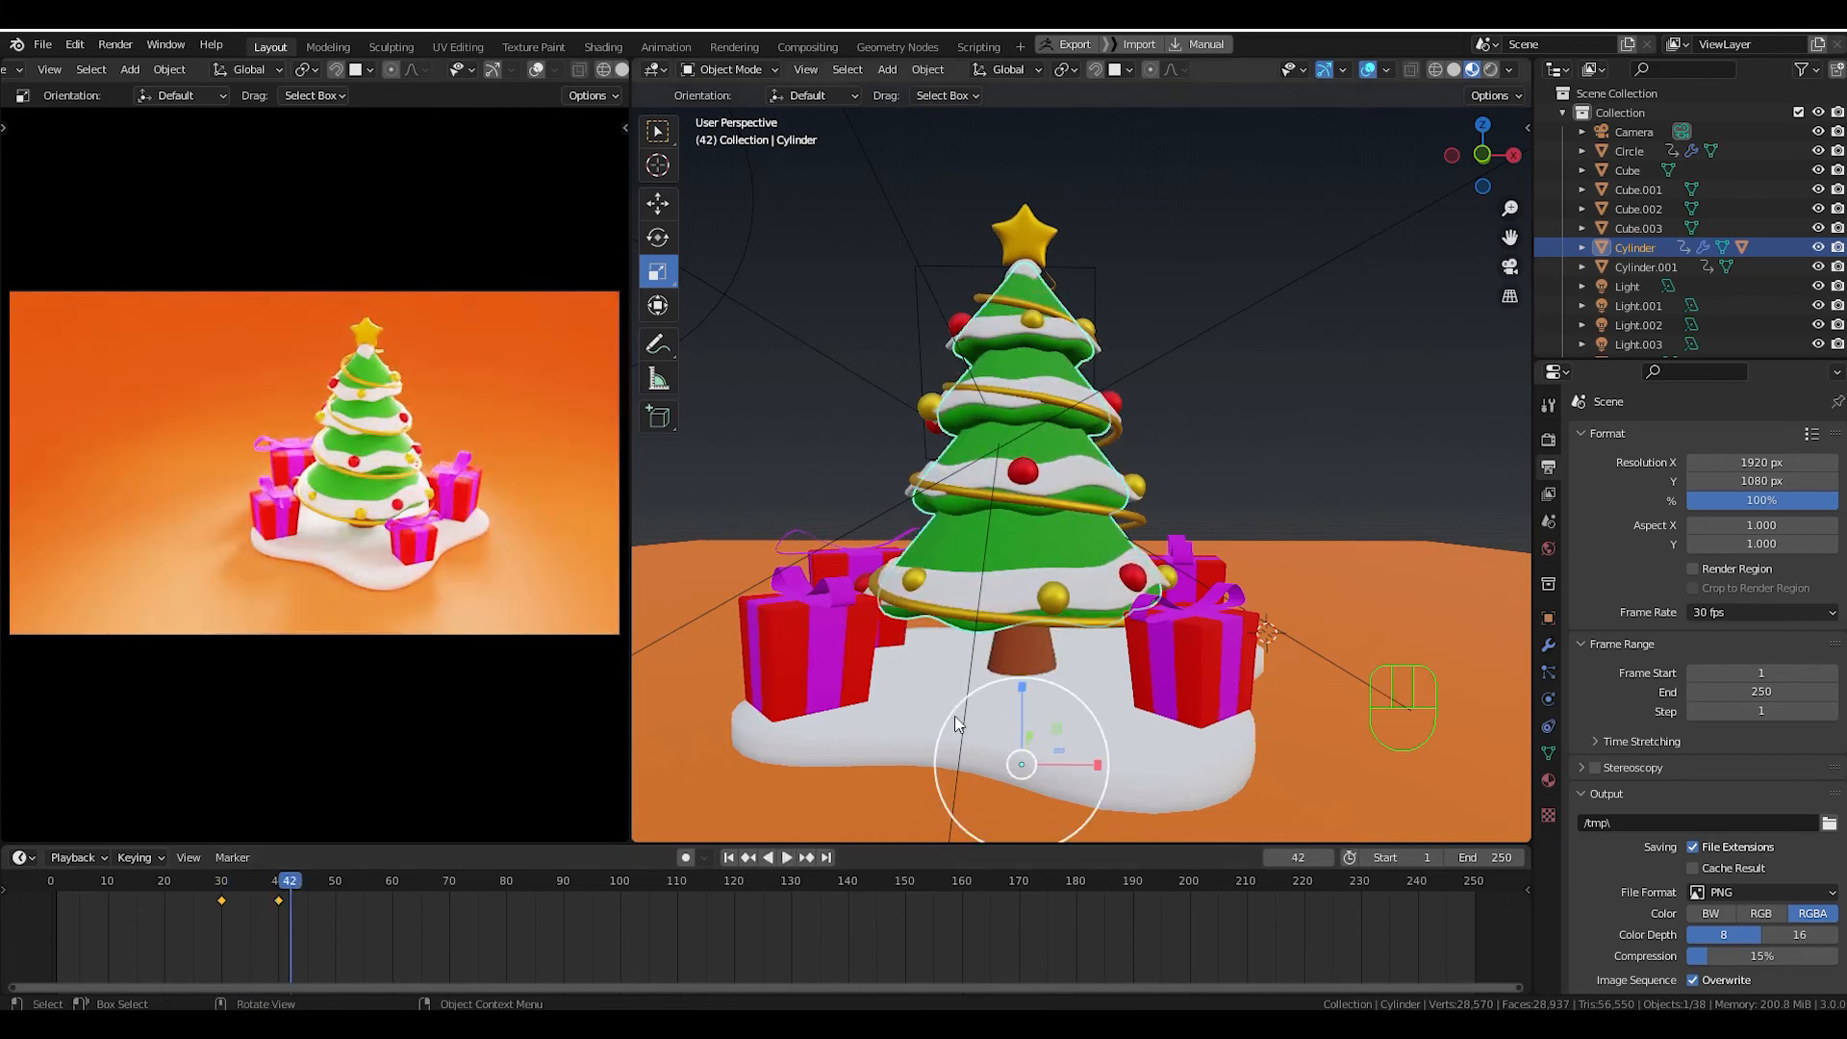
mouse_move(1047, 696)
middle_mouse_down()
mouse_move(1044, 650)
mouse_move(1042, 696)
middle_mouse_up()
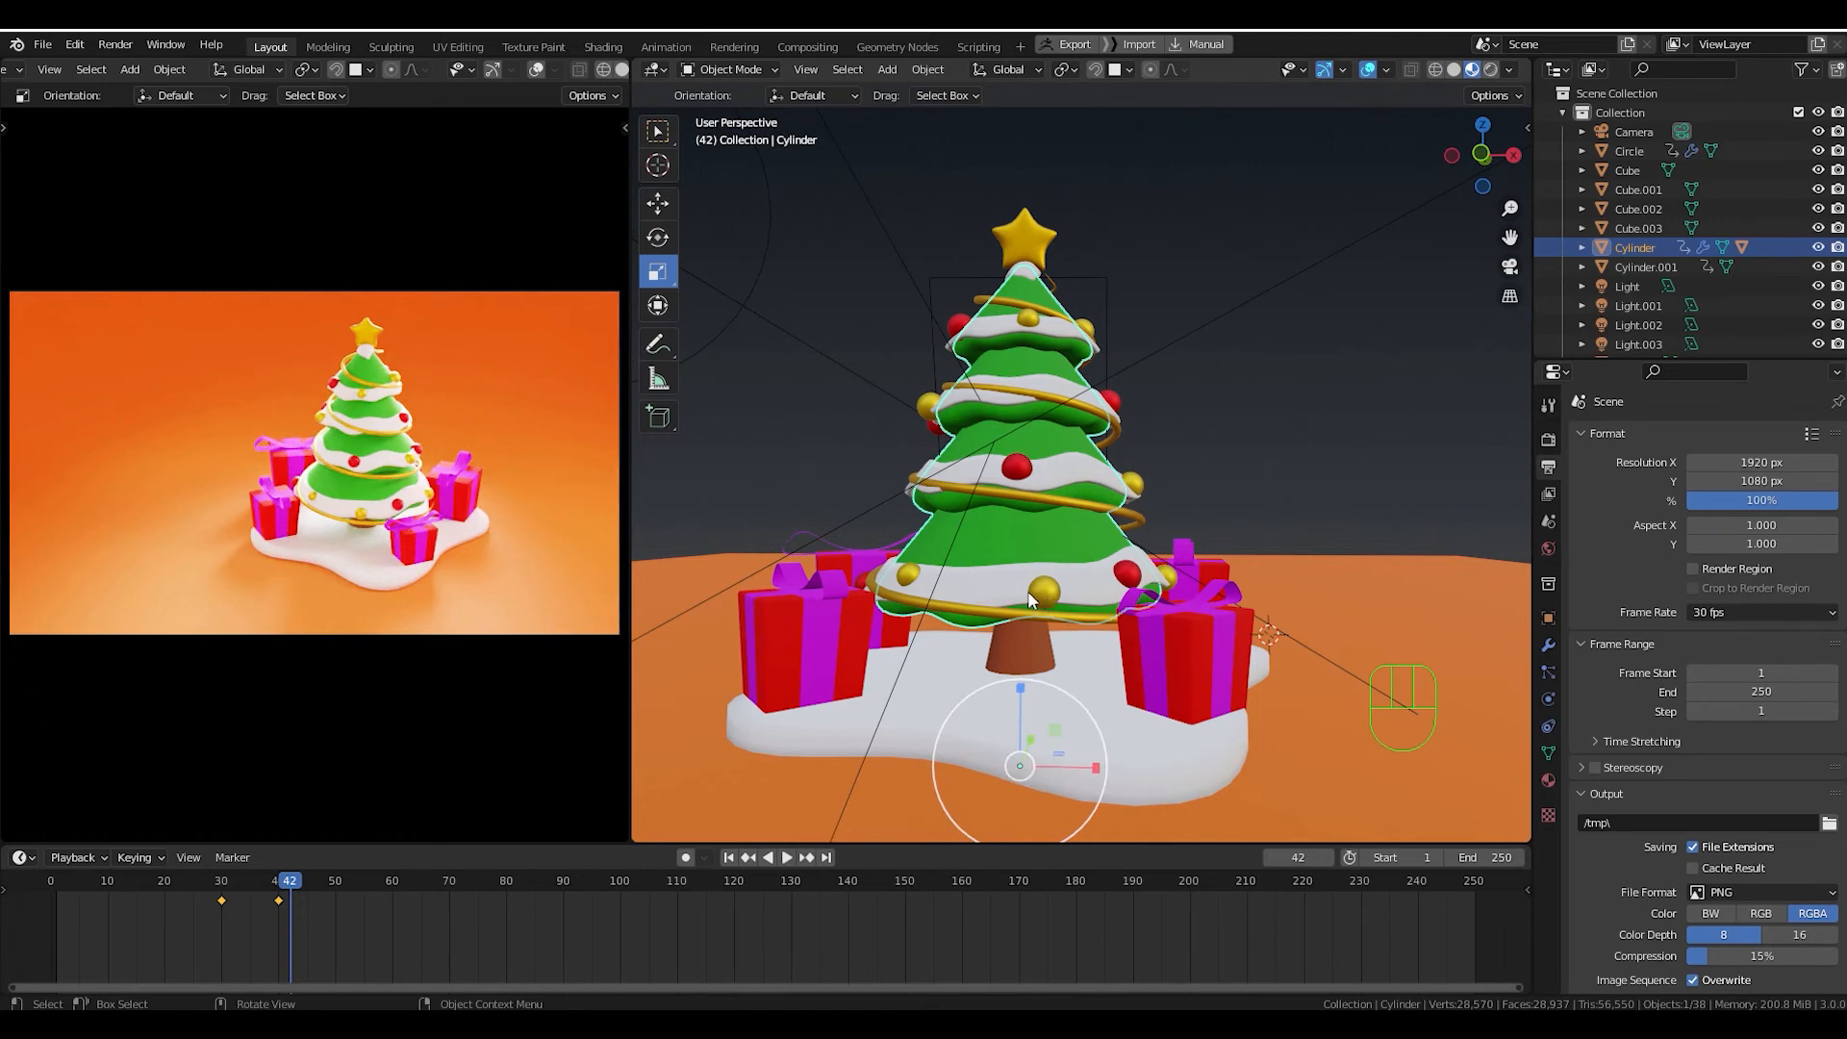
mouse_move(1028, 591)
middle_mouse_down()
mouse_move(1044, 608)
mouse_move(1043, 581)
middle_mouse_up()
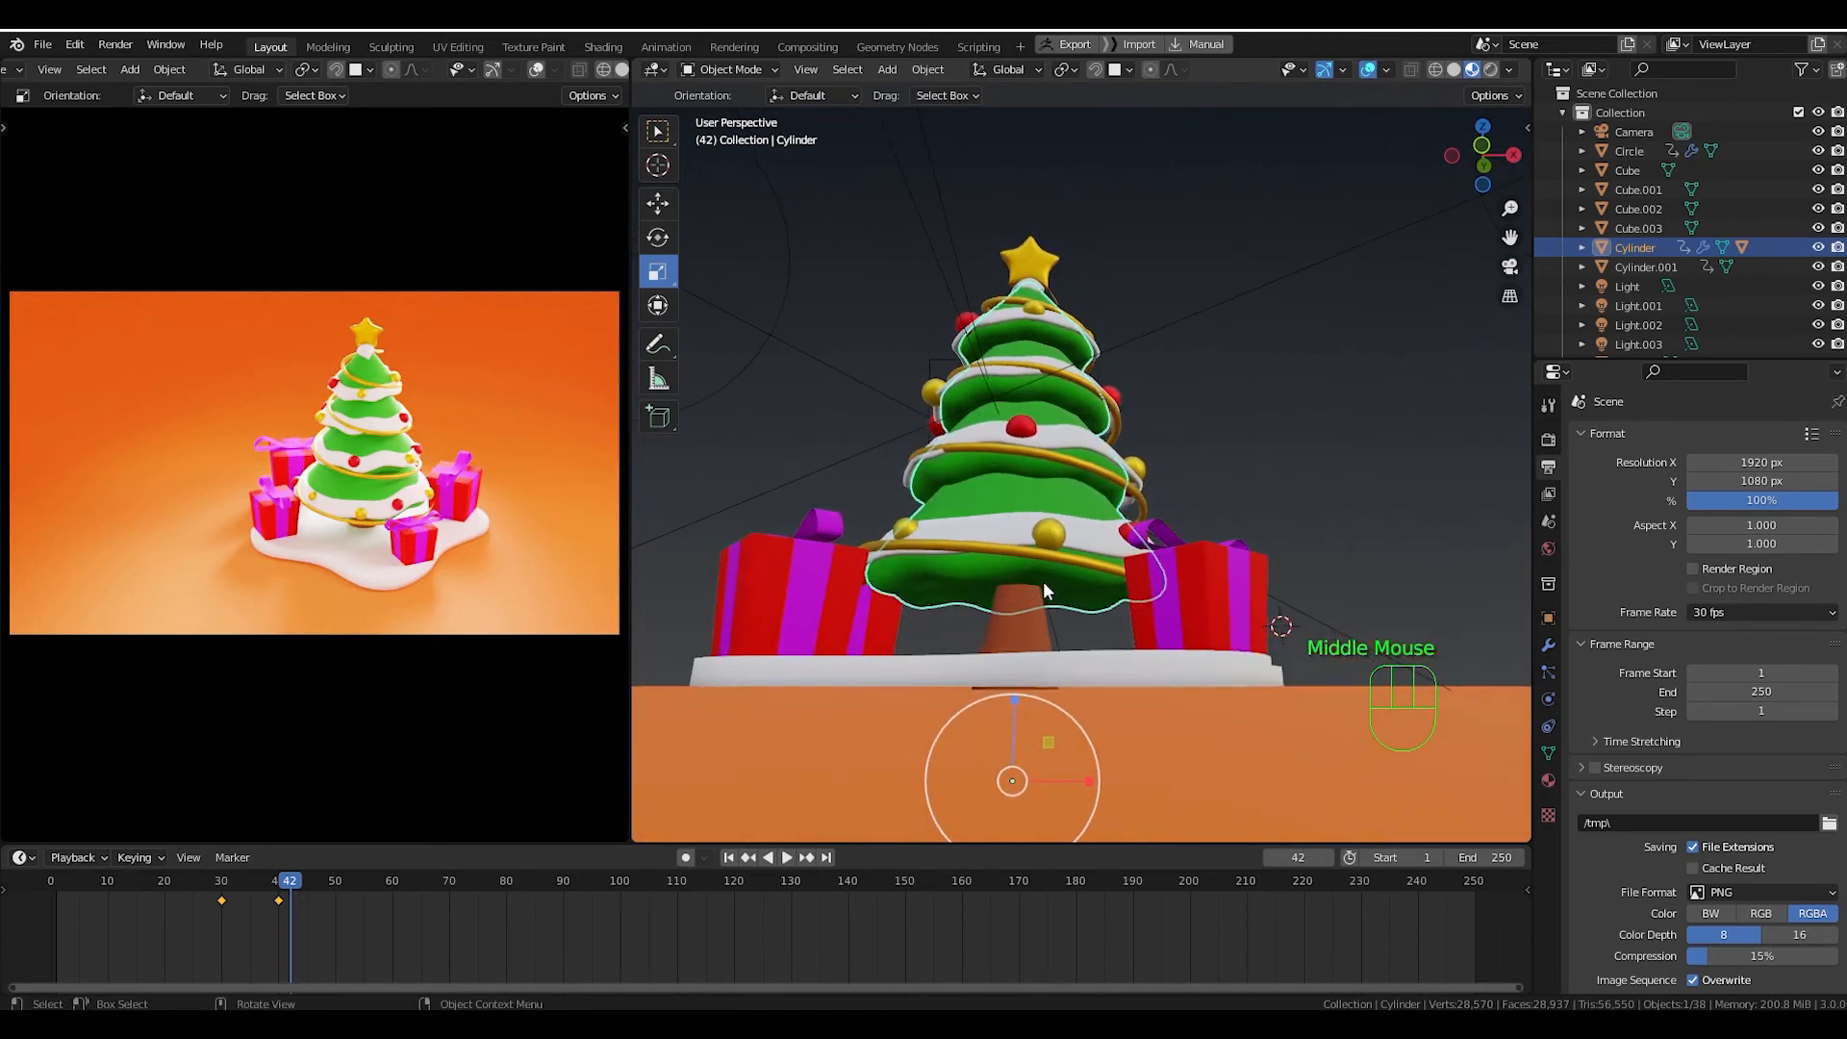
scroll(772, 804, "down", 3)
middle_click_drag(782, 710, 772, 754)
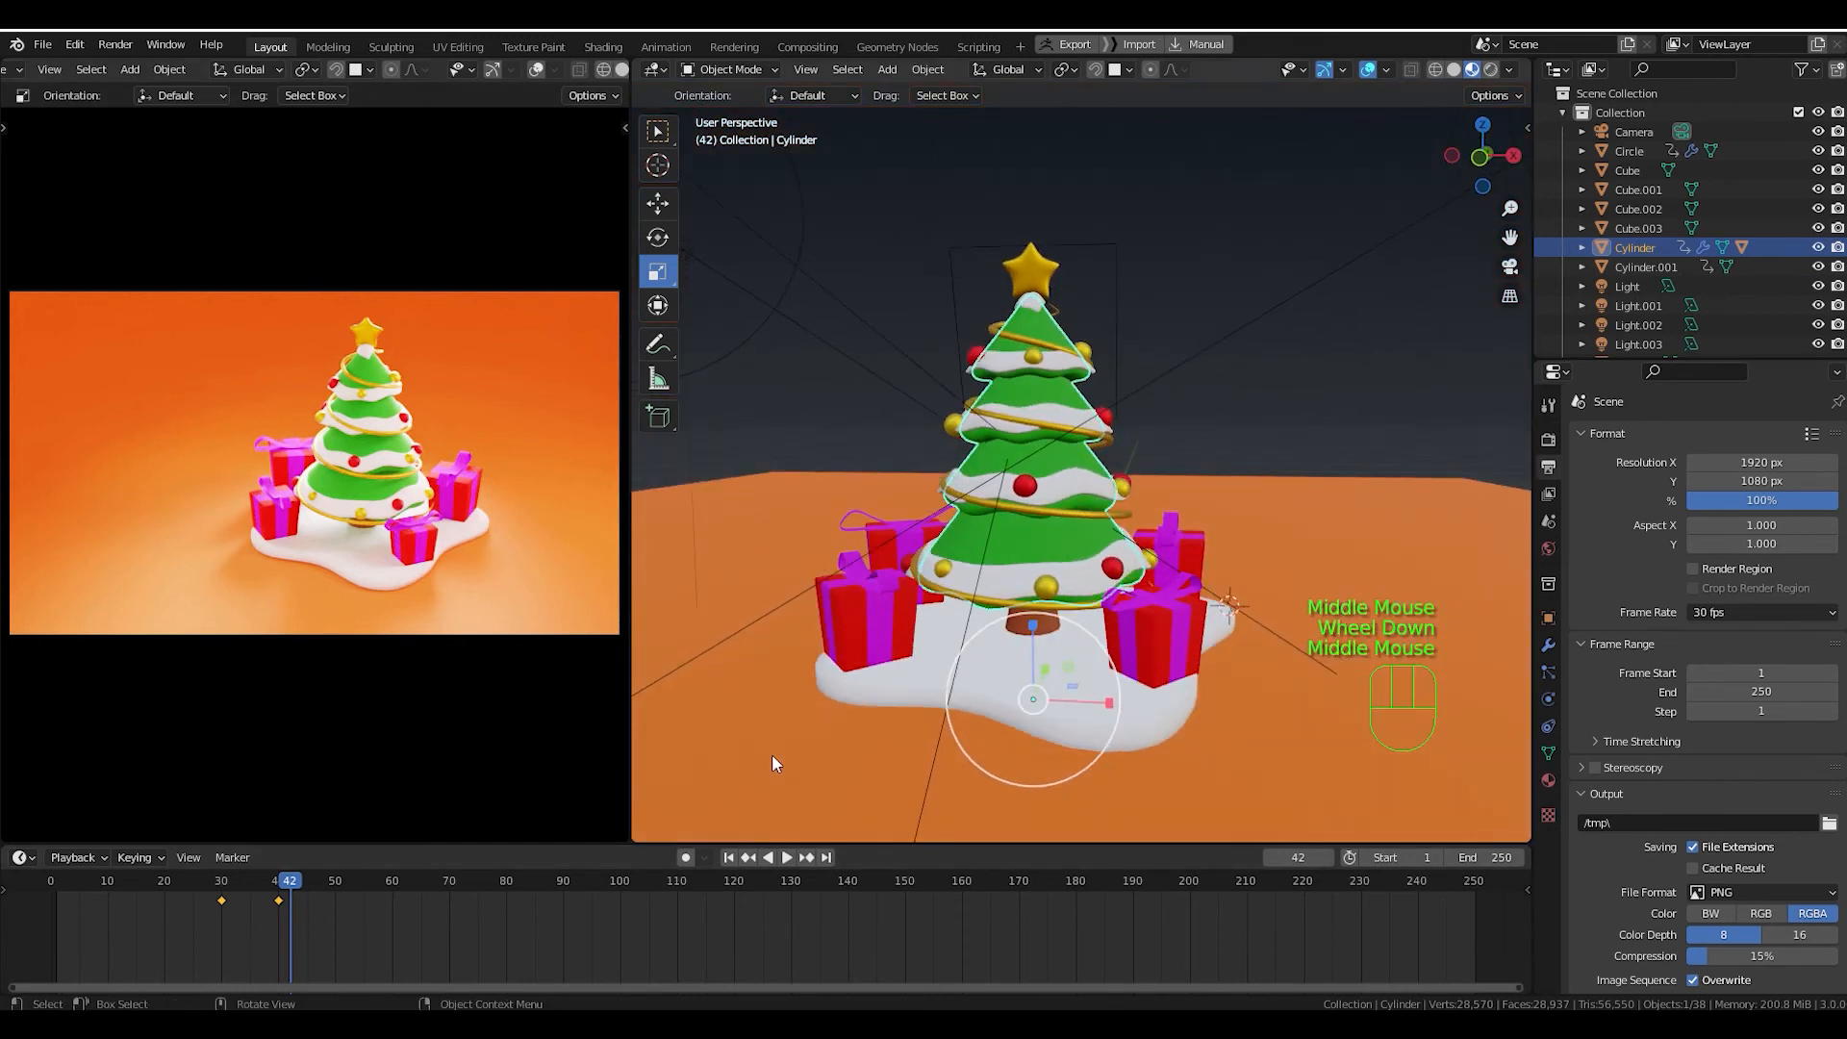
left_click_drag(206, 933, 290, 894)
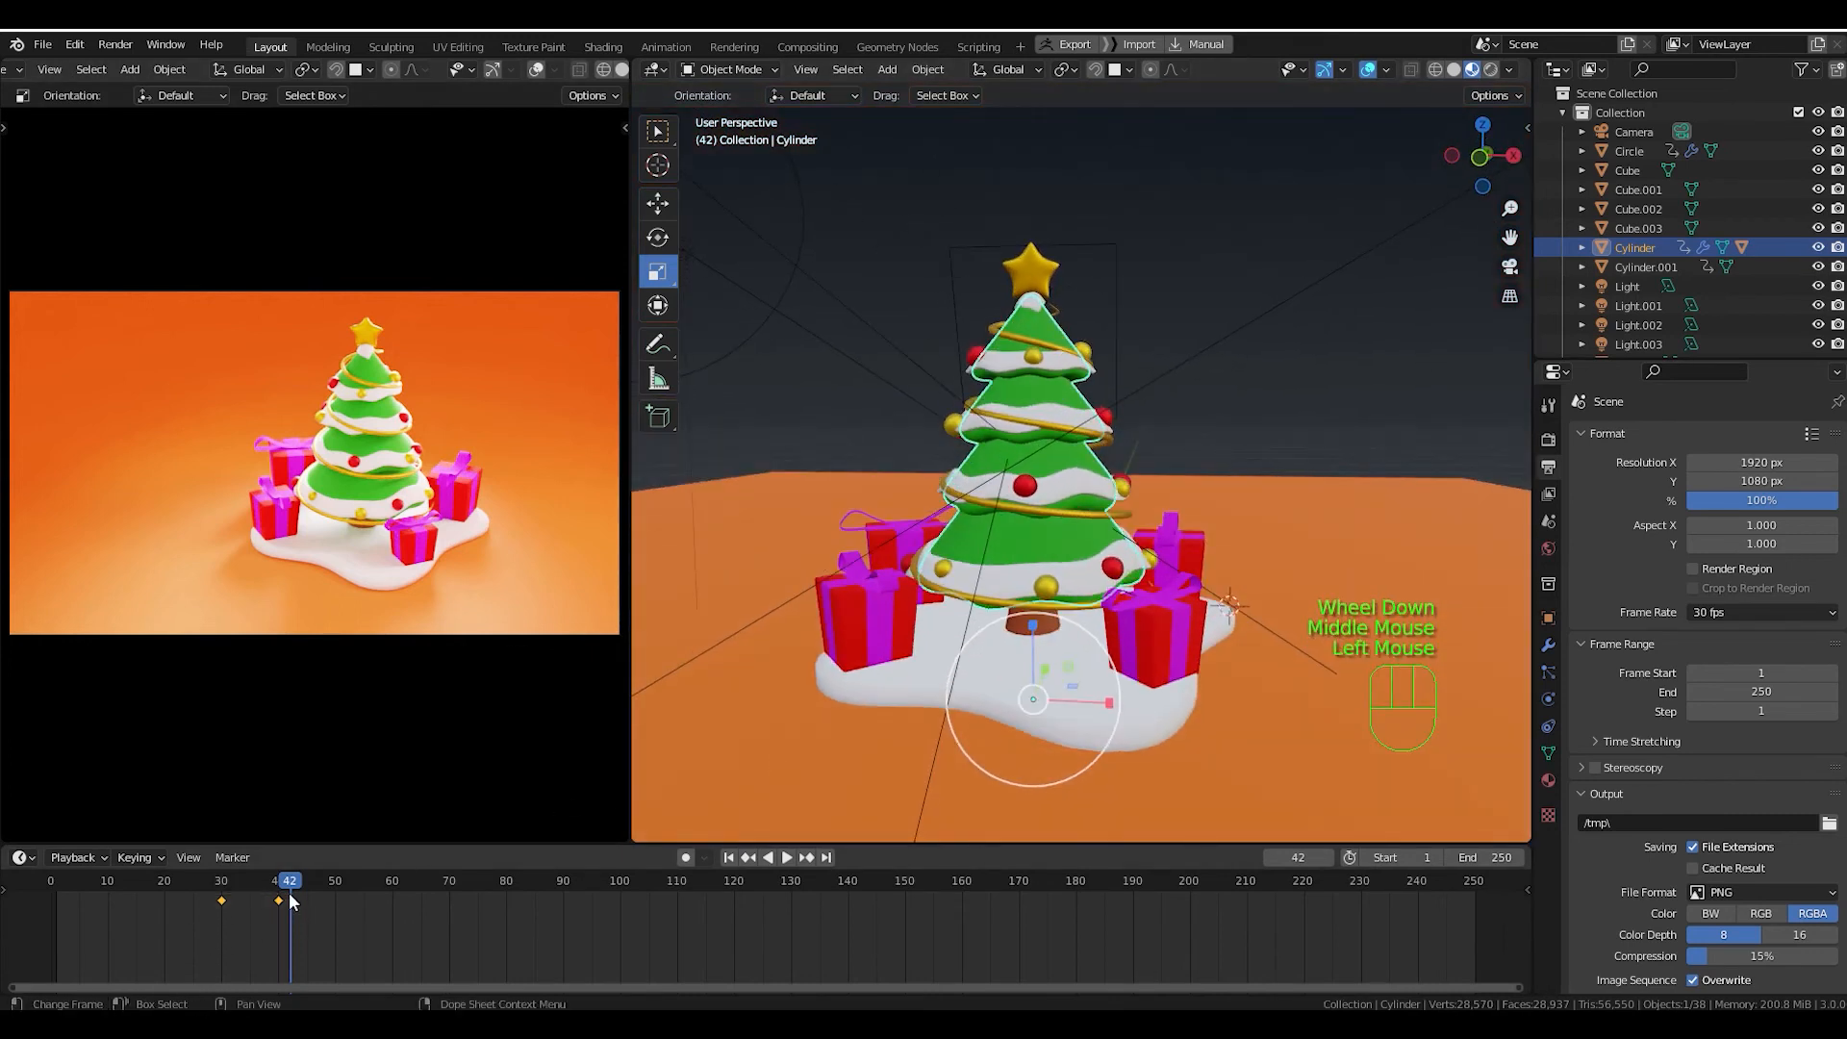
key("Delete")
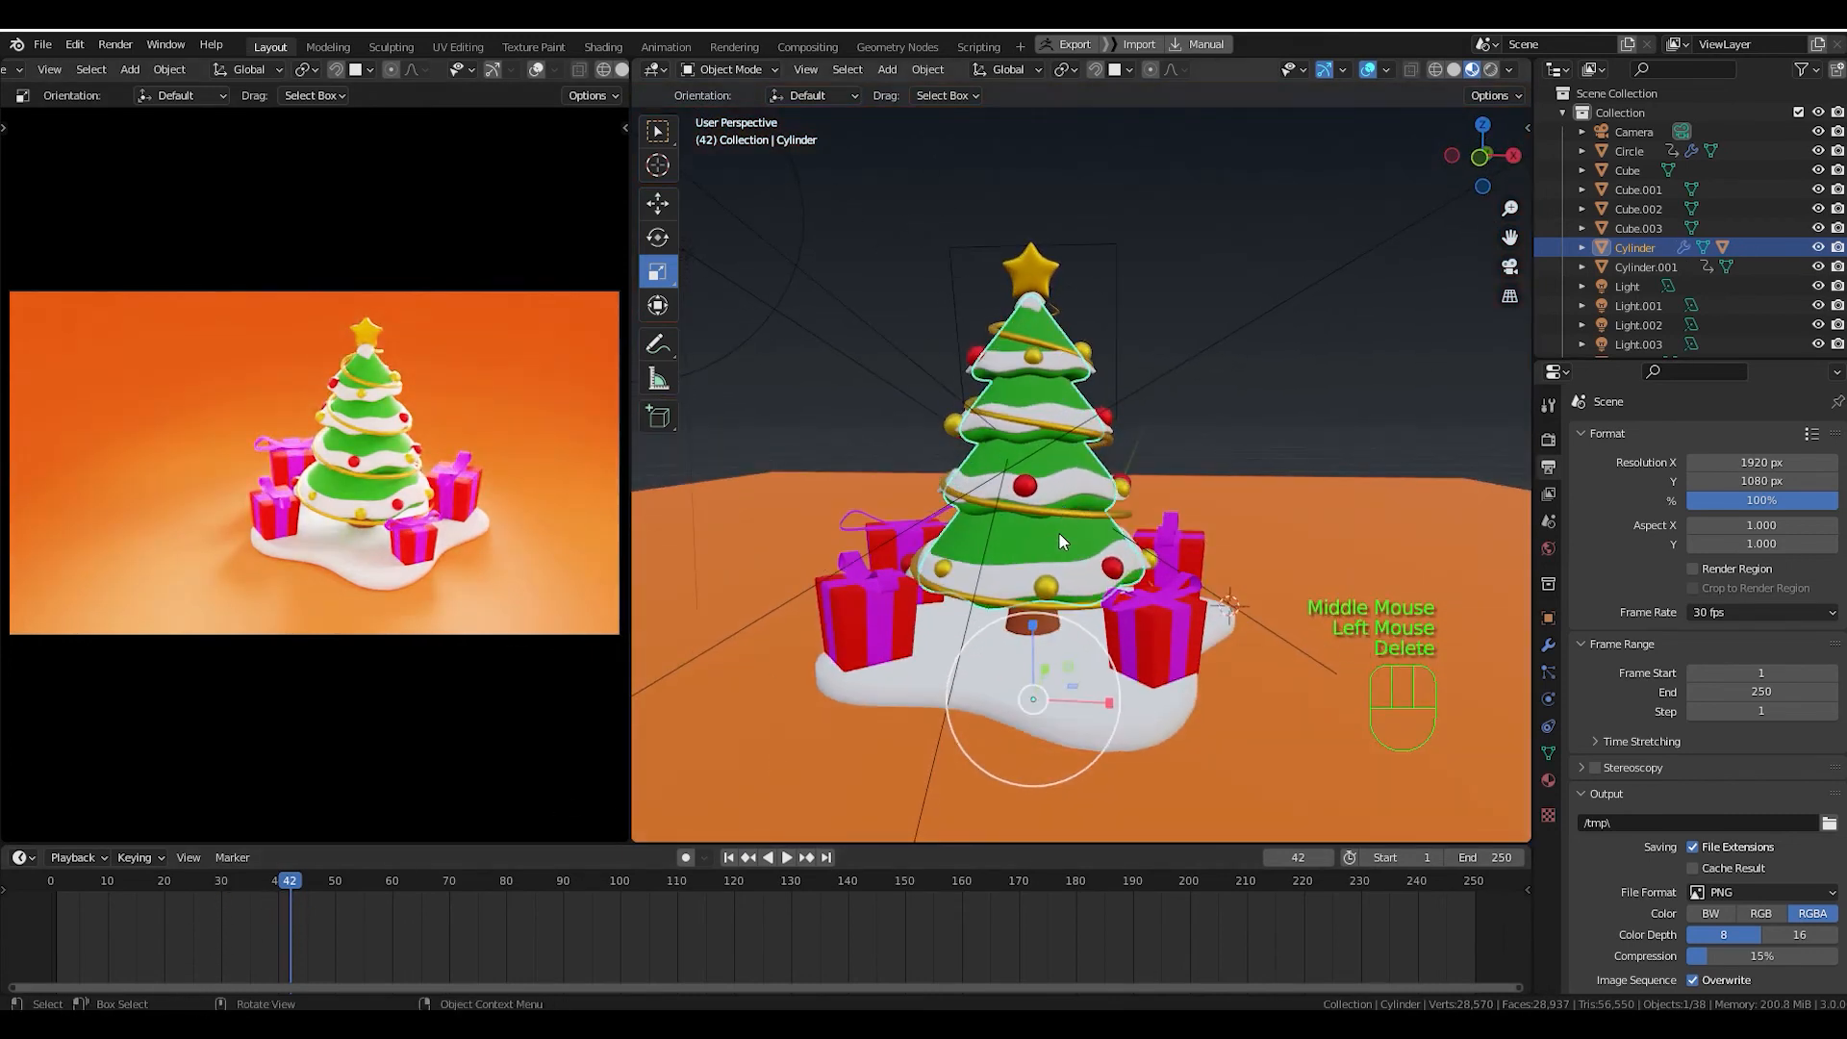
Check the selected underside faces in Edit Mode, then try setting the green tree body's origin to the 3D cursor.
scroll(1035, 552, "up", 2)
key("Tab")
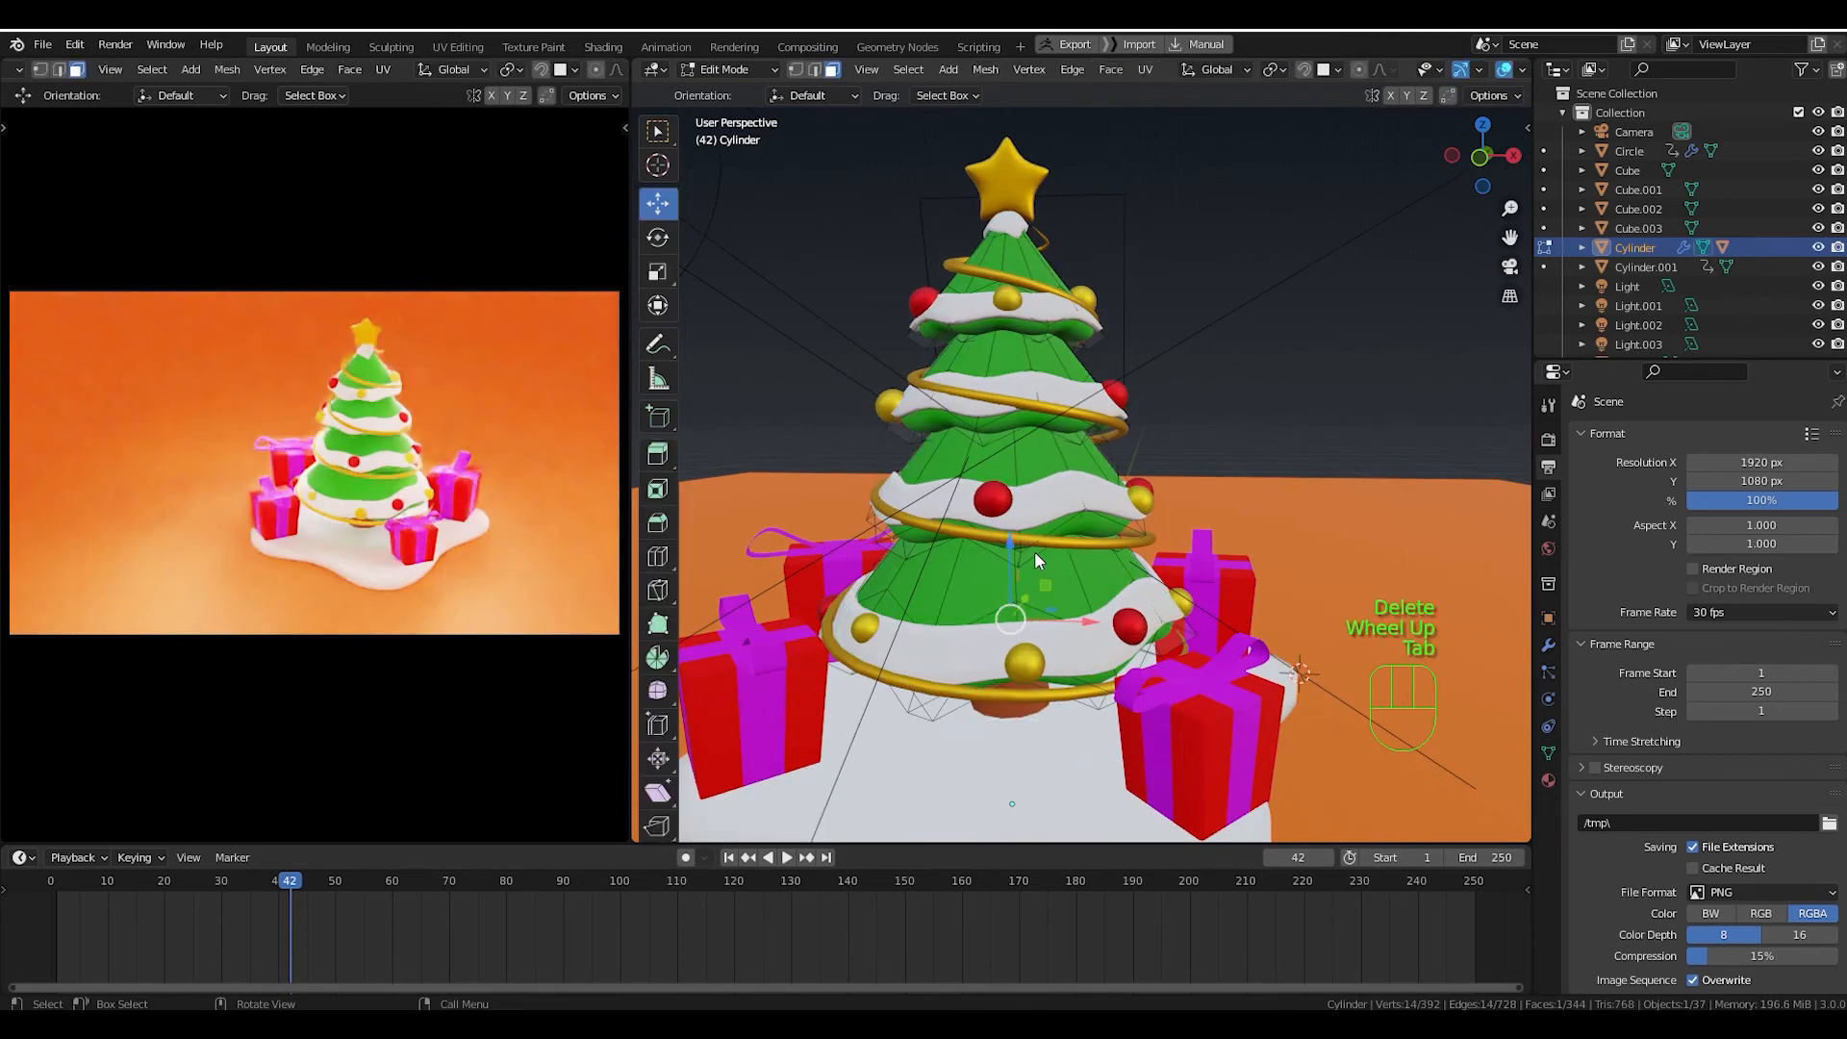
middle_click_drag(1035, 551, 1008, 609)
scroll(1007, 609, "up", 3)
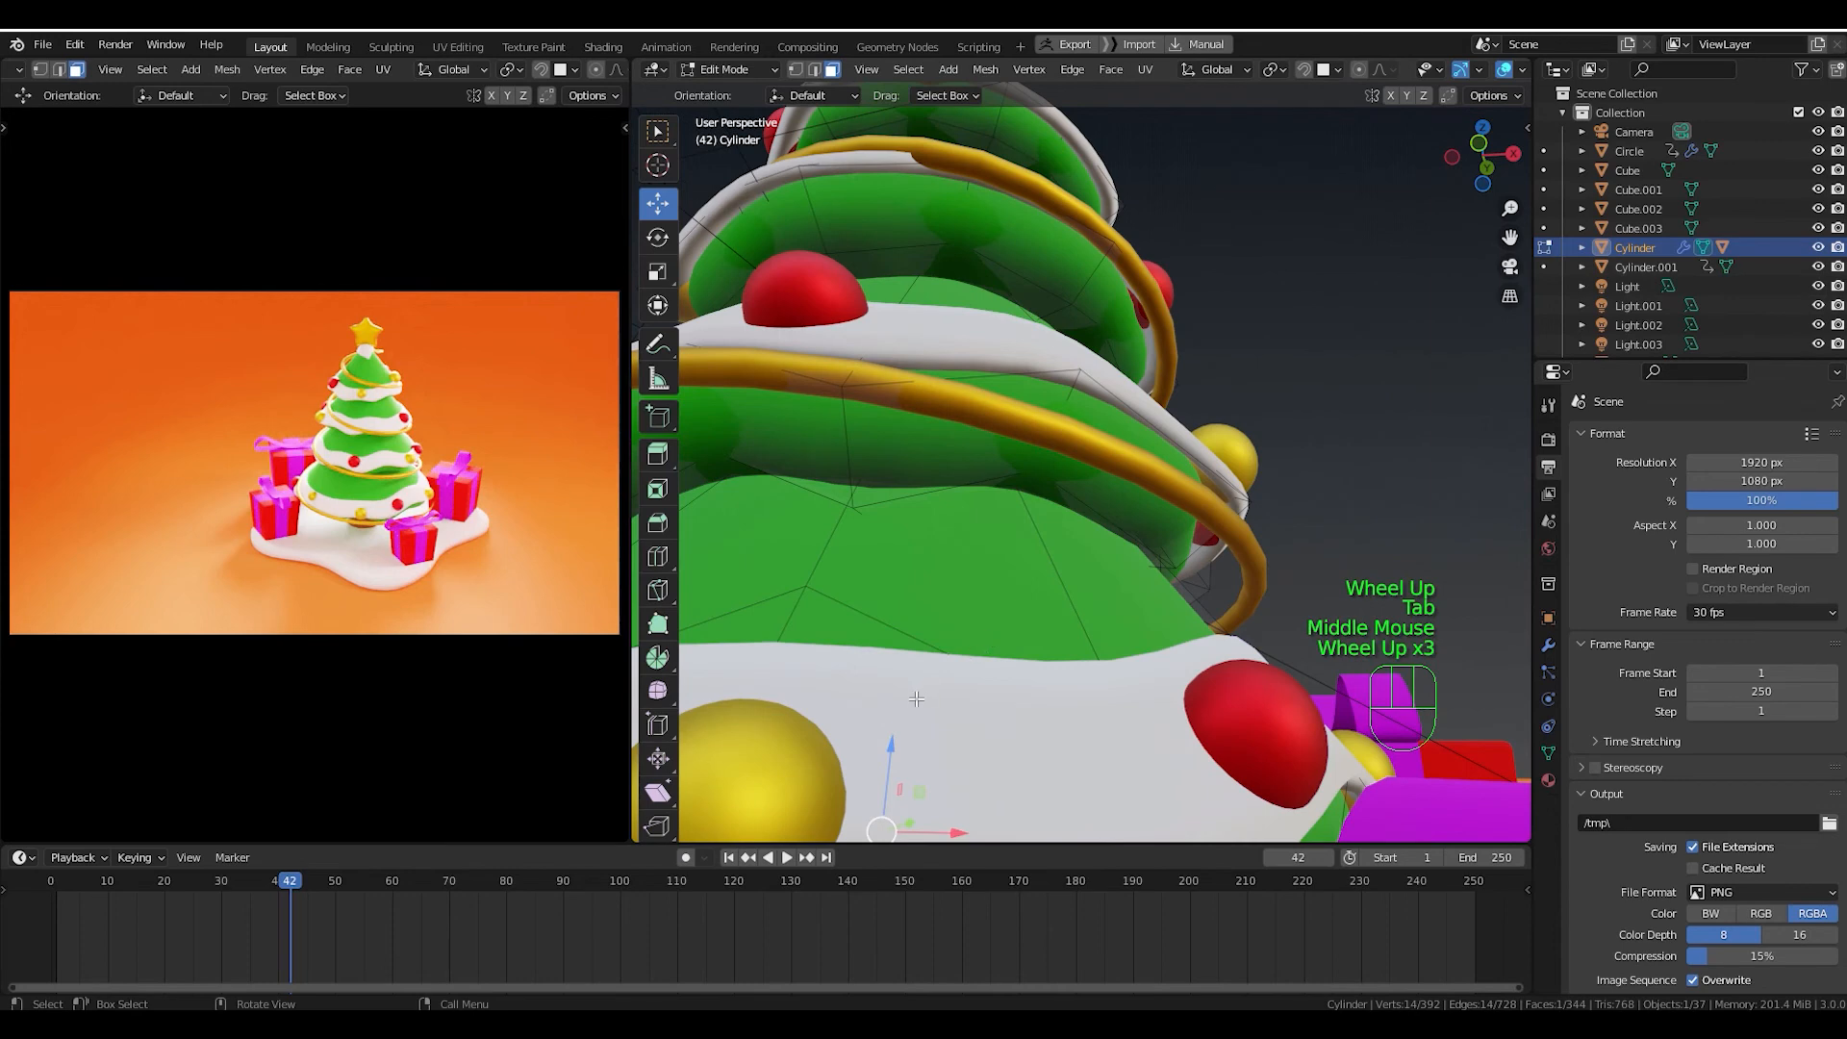
middle_click_drag(916, 699, 1062, 549, "shift")
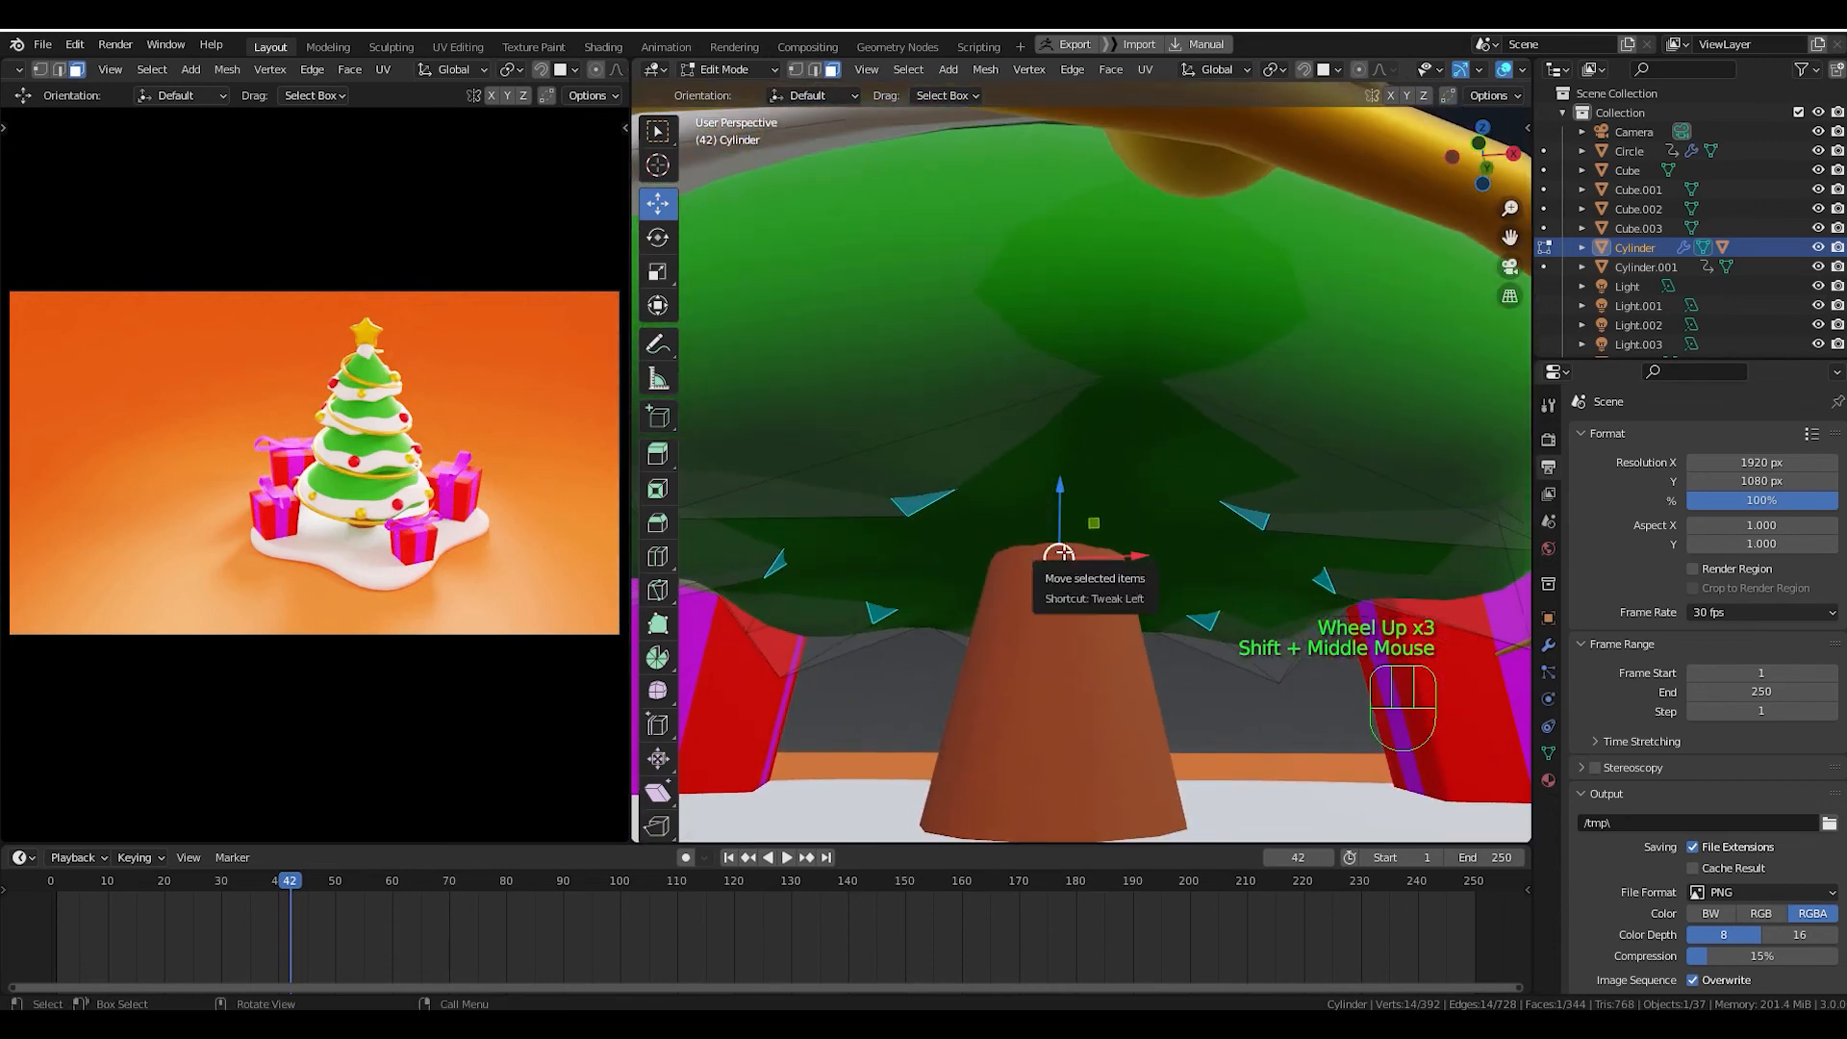
key("Tab")
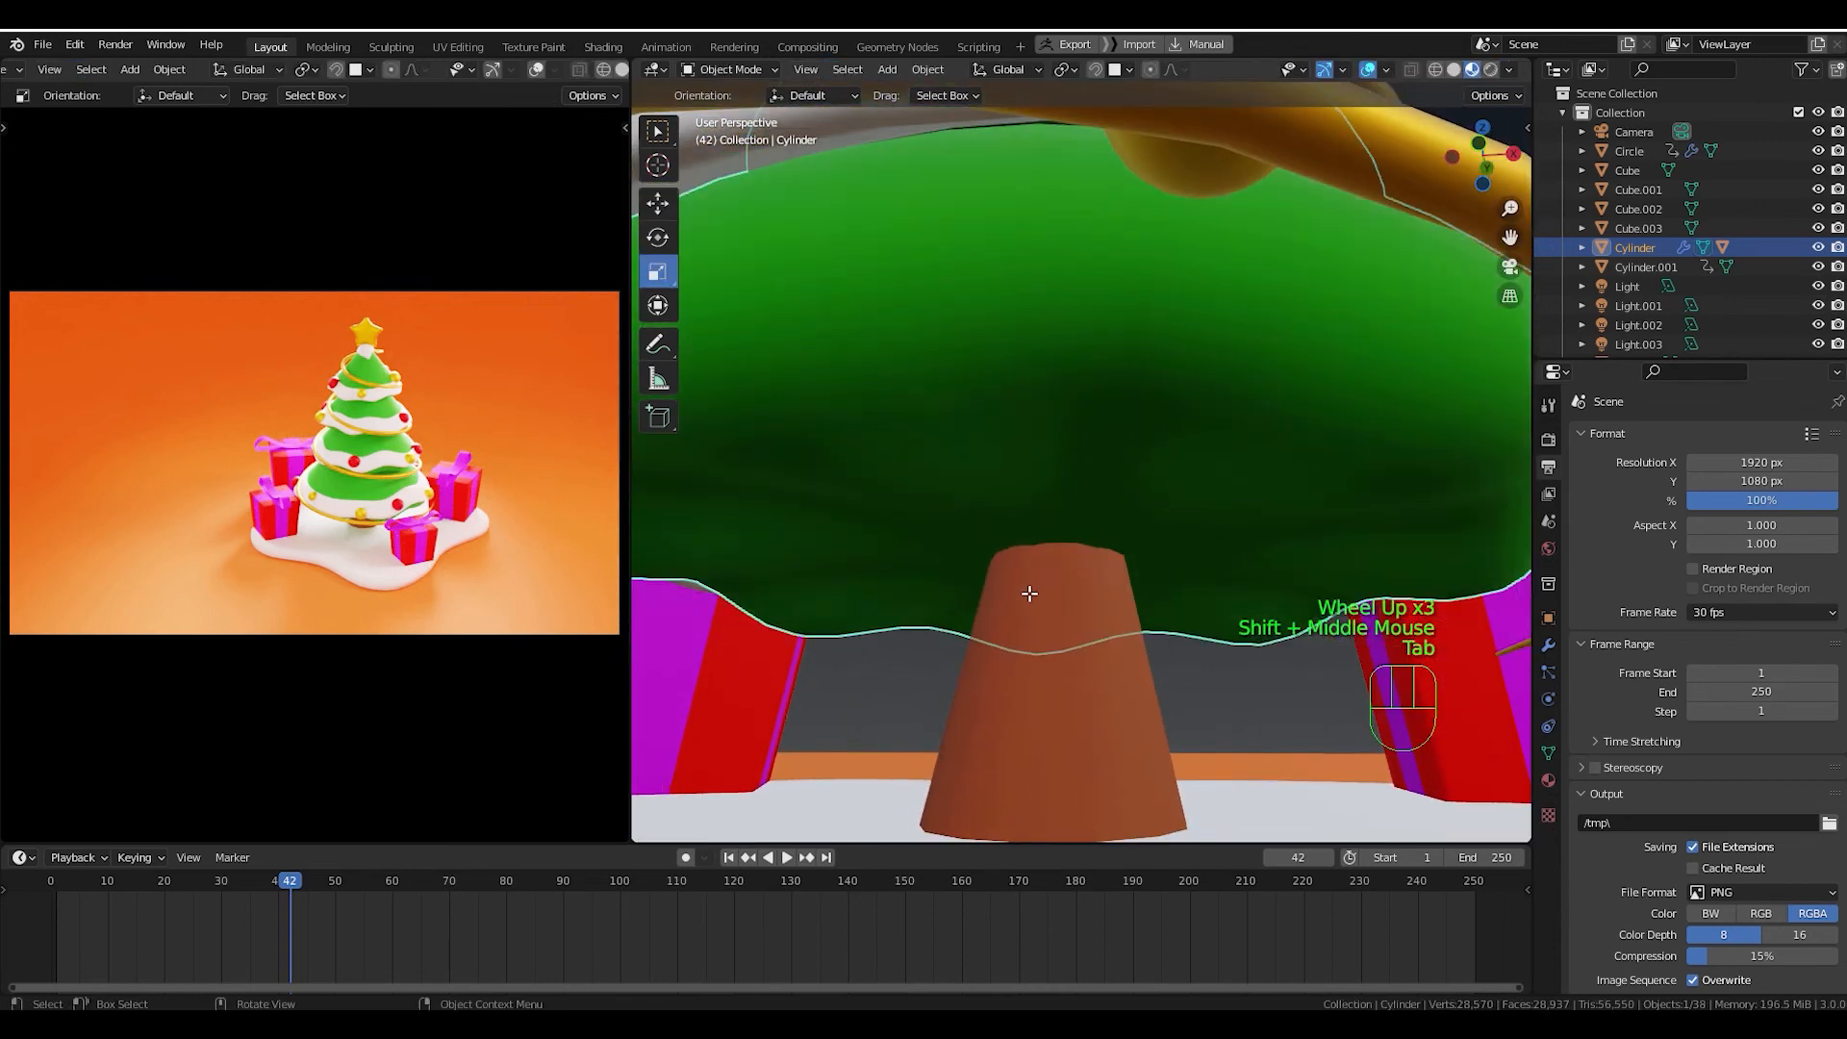
scroll(1029, 591, "down", 3)
middle_click_drag(1029, 591, 1010, 652)
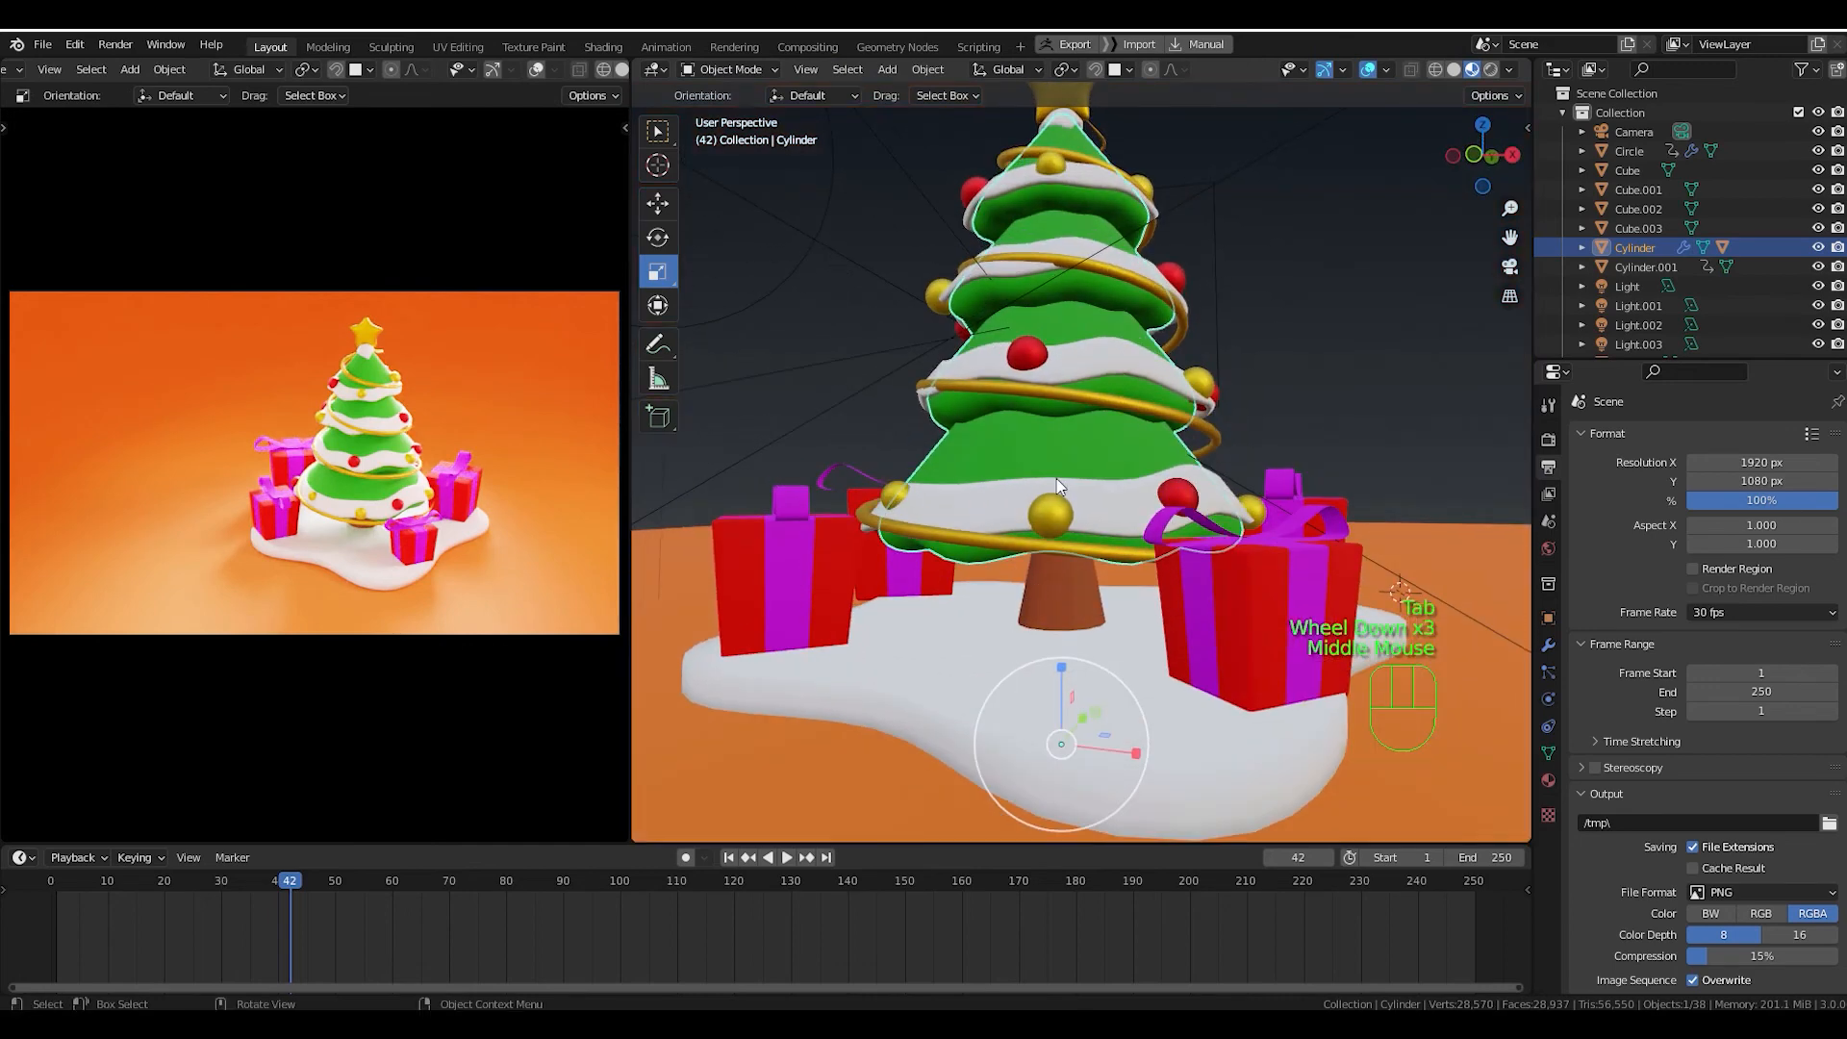
right_click(1071, 469)
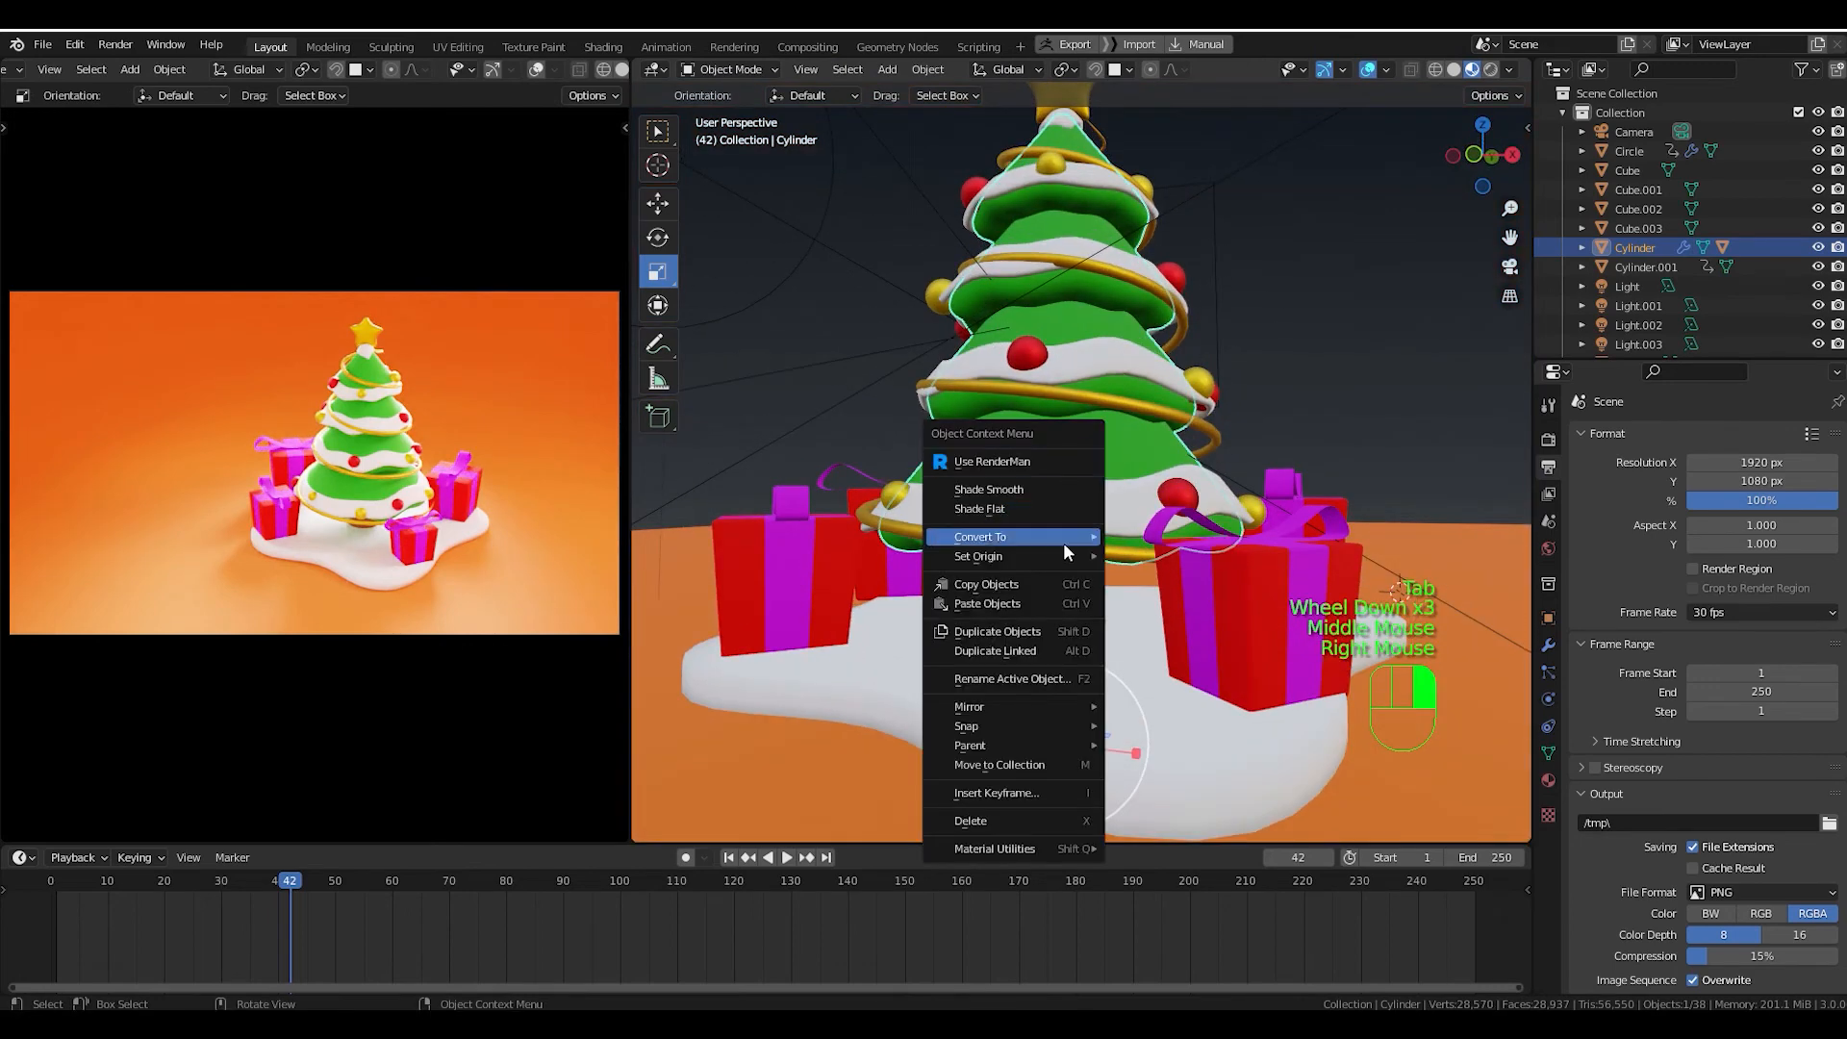
mouse_move(1068, 556)
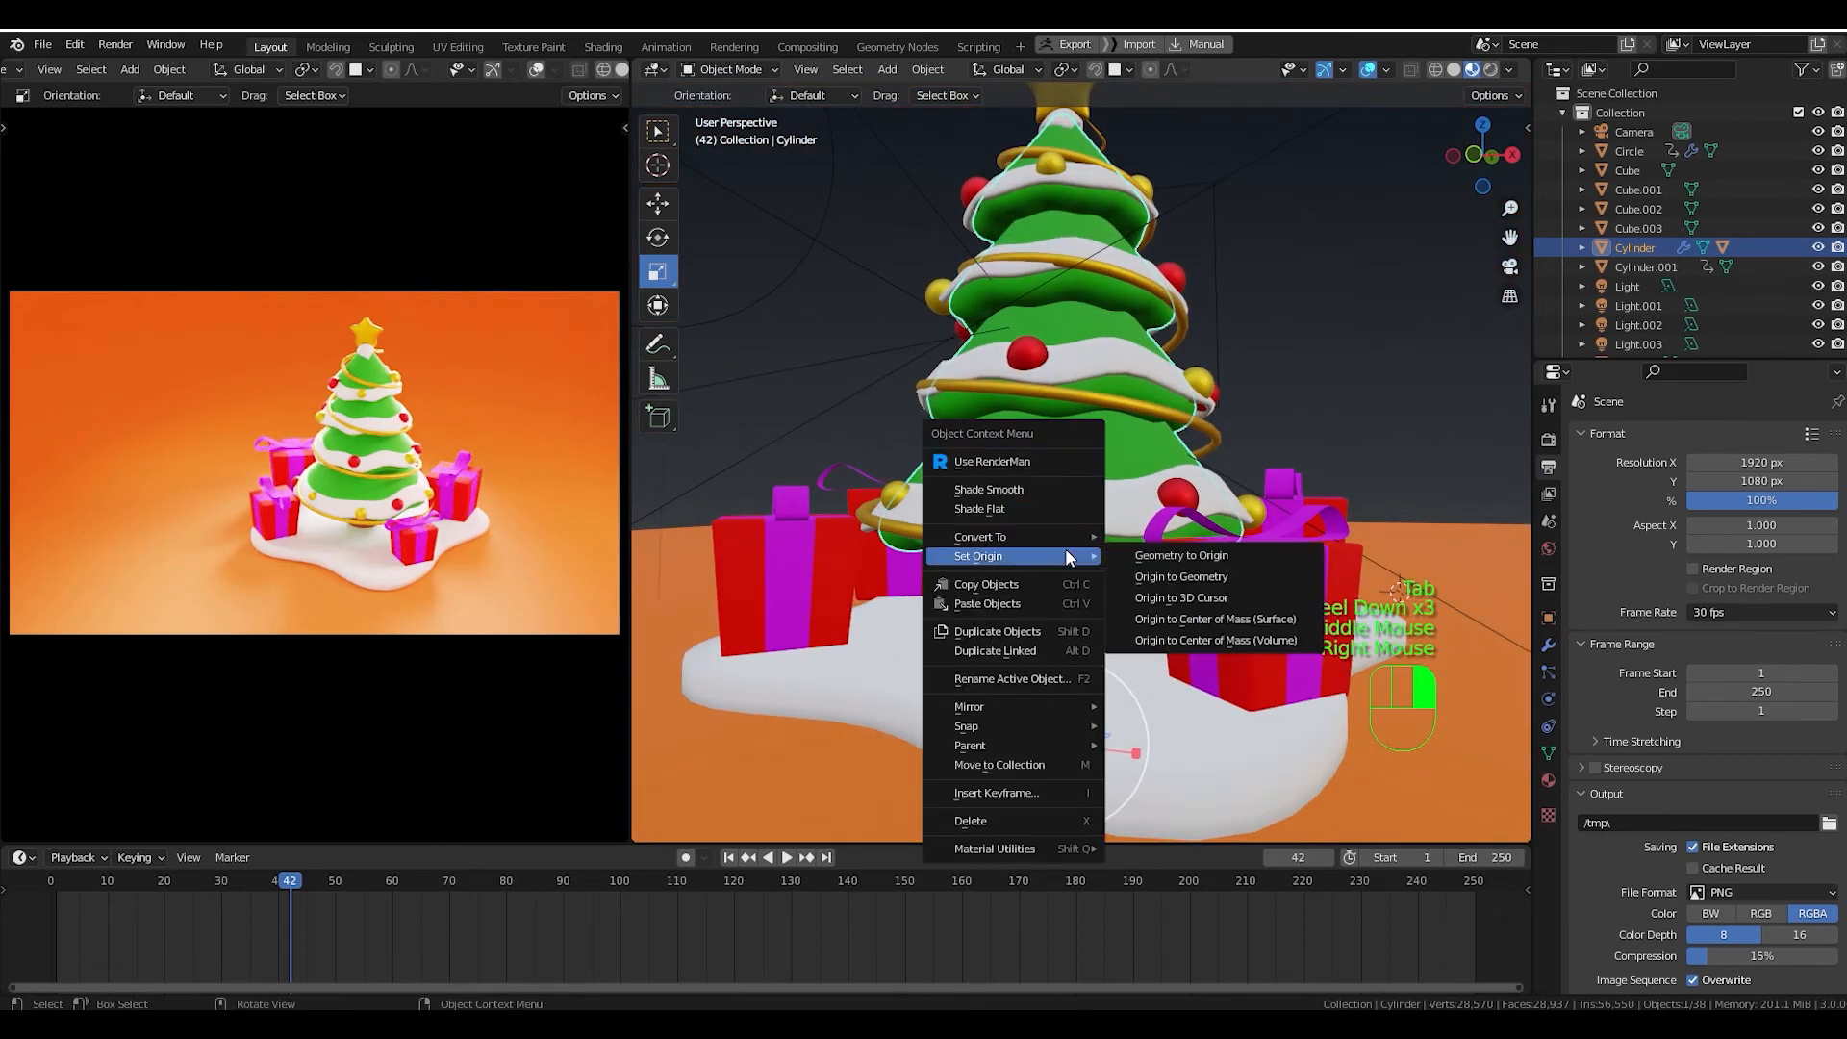
left_click(1266, 599)
middle_click_drag(1140, 597, 1102, 581)
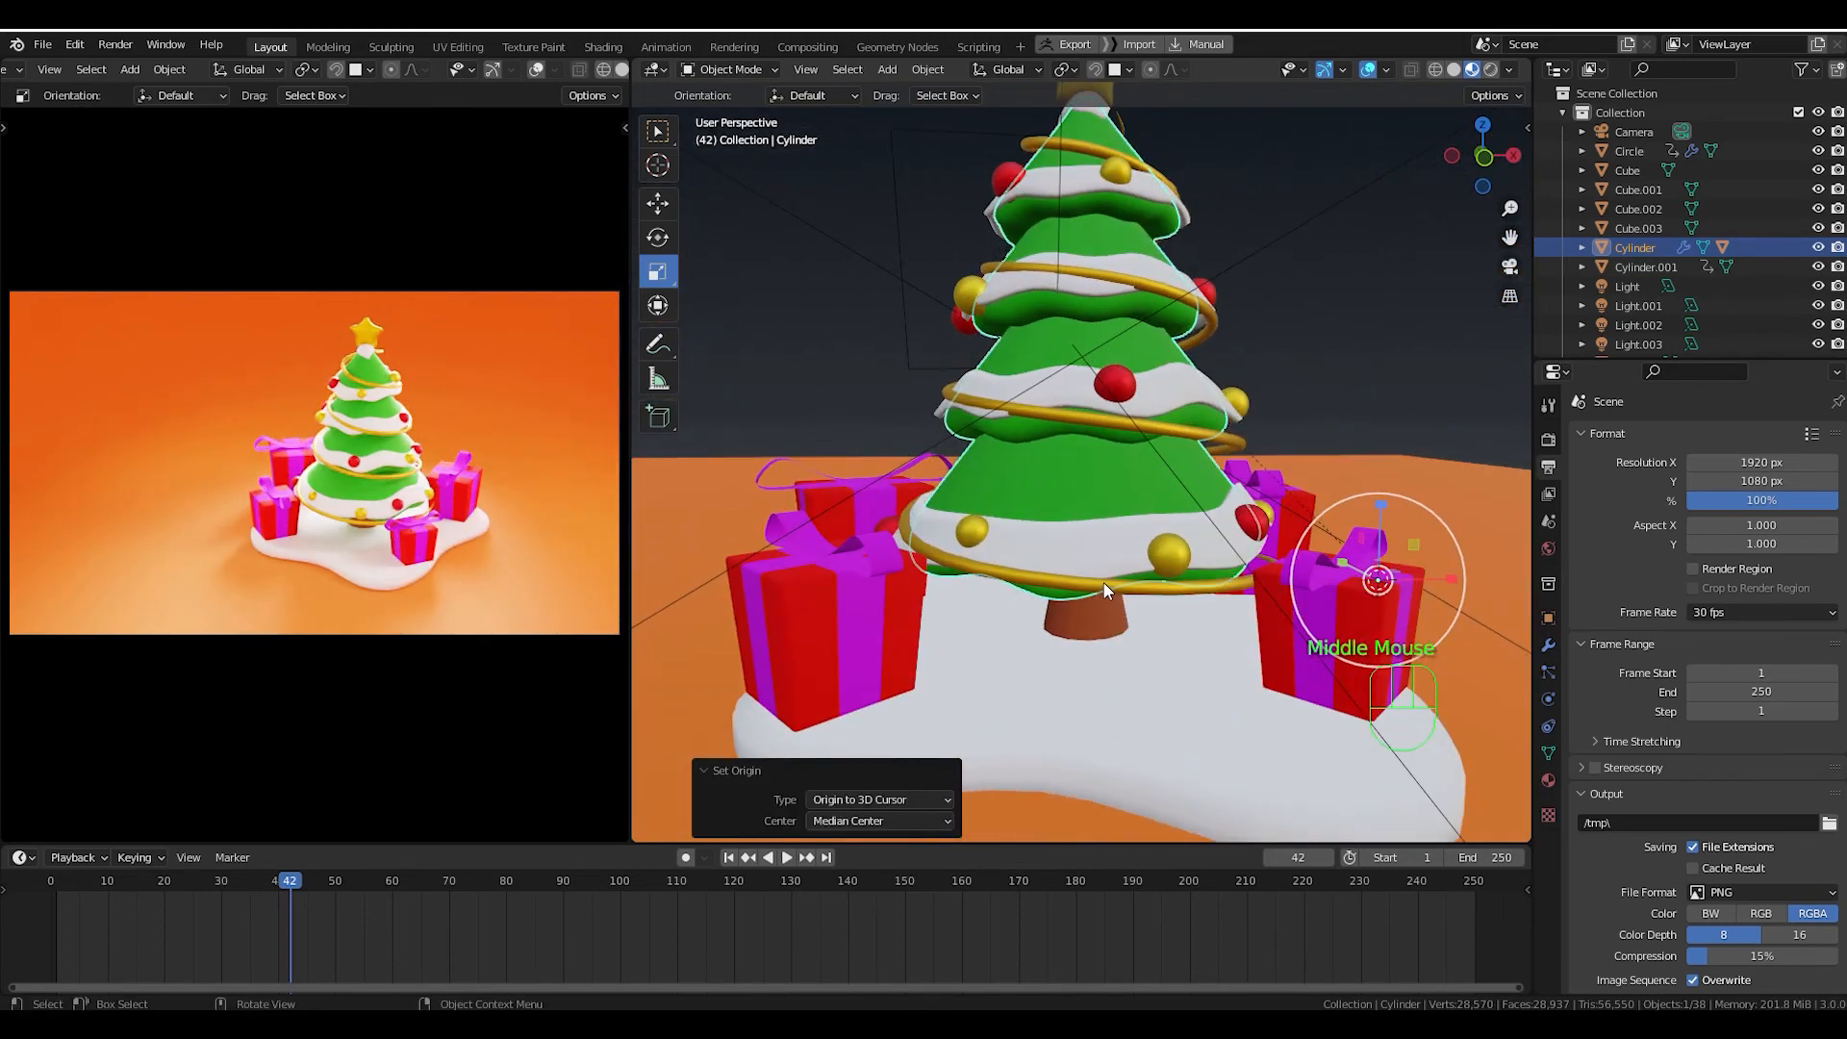
Reselect the green tree body and snap the 3D cursor to its selected underside faces in Edit Mode.
left_click(1092, 489)
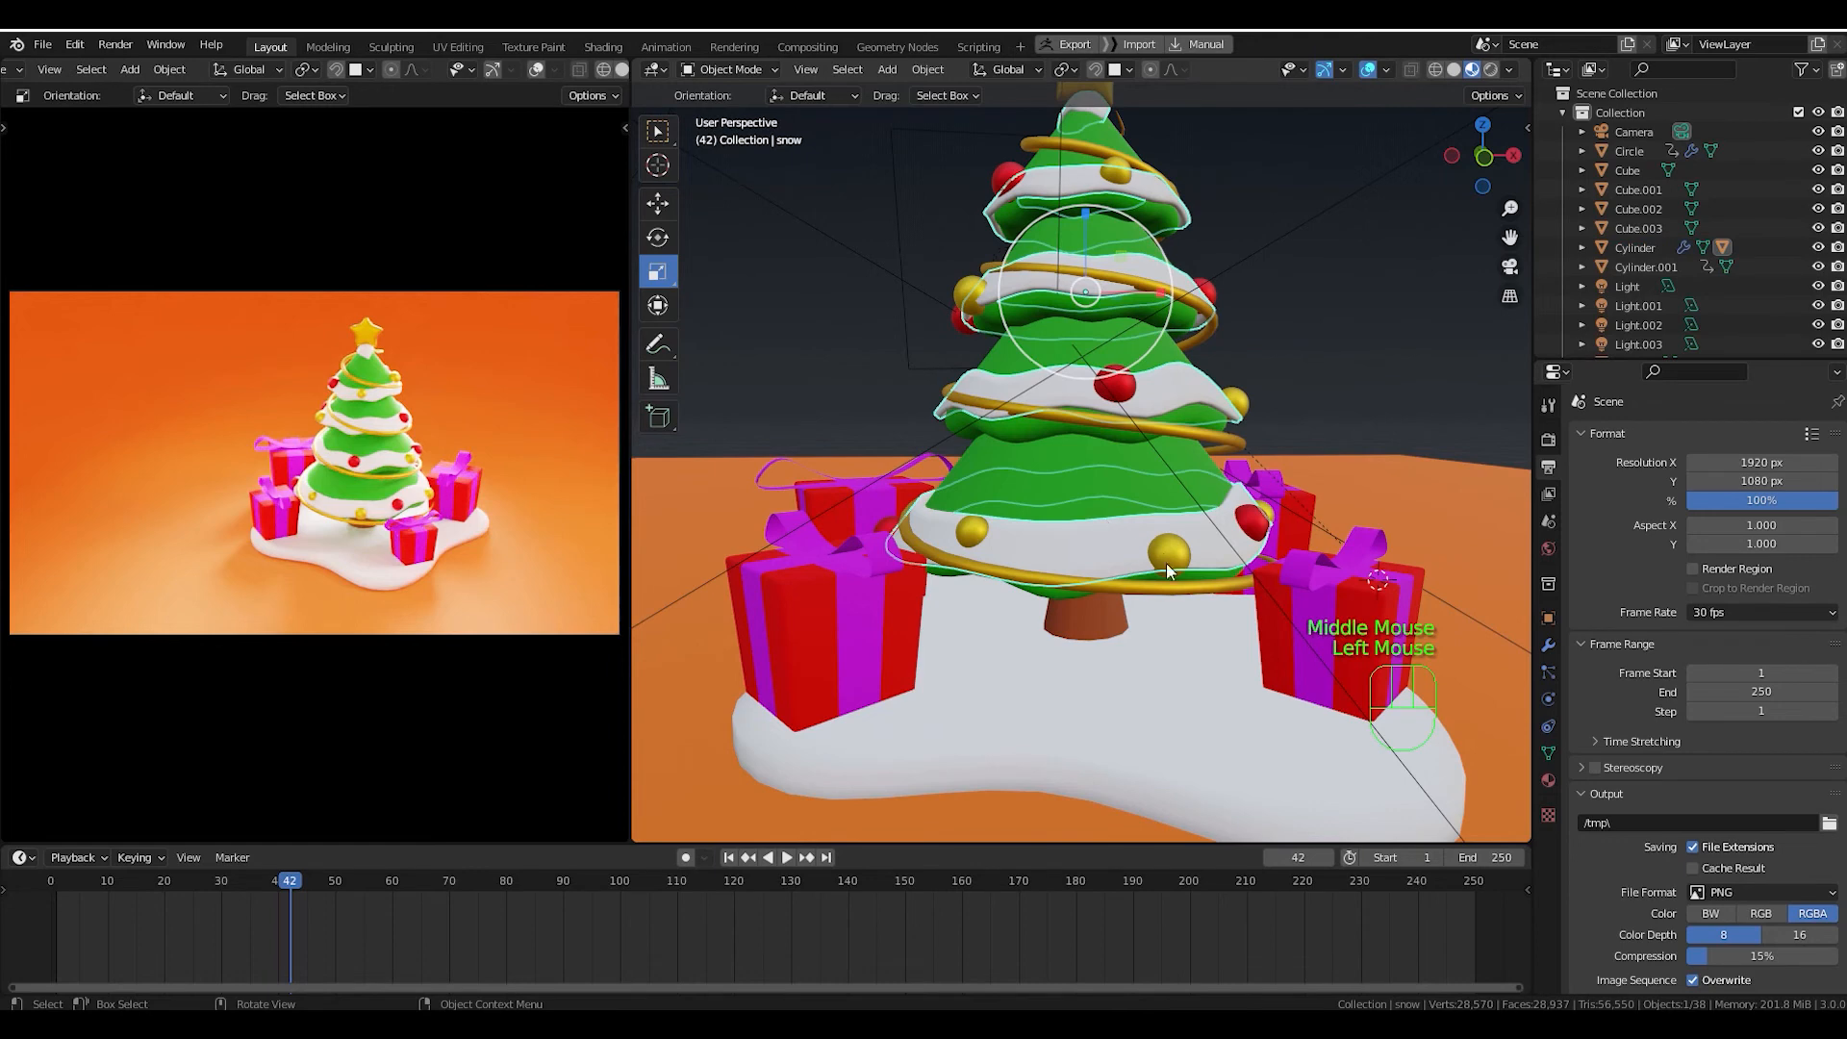
left_click(1129, 457)
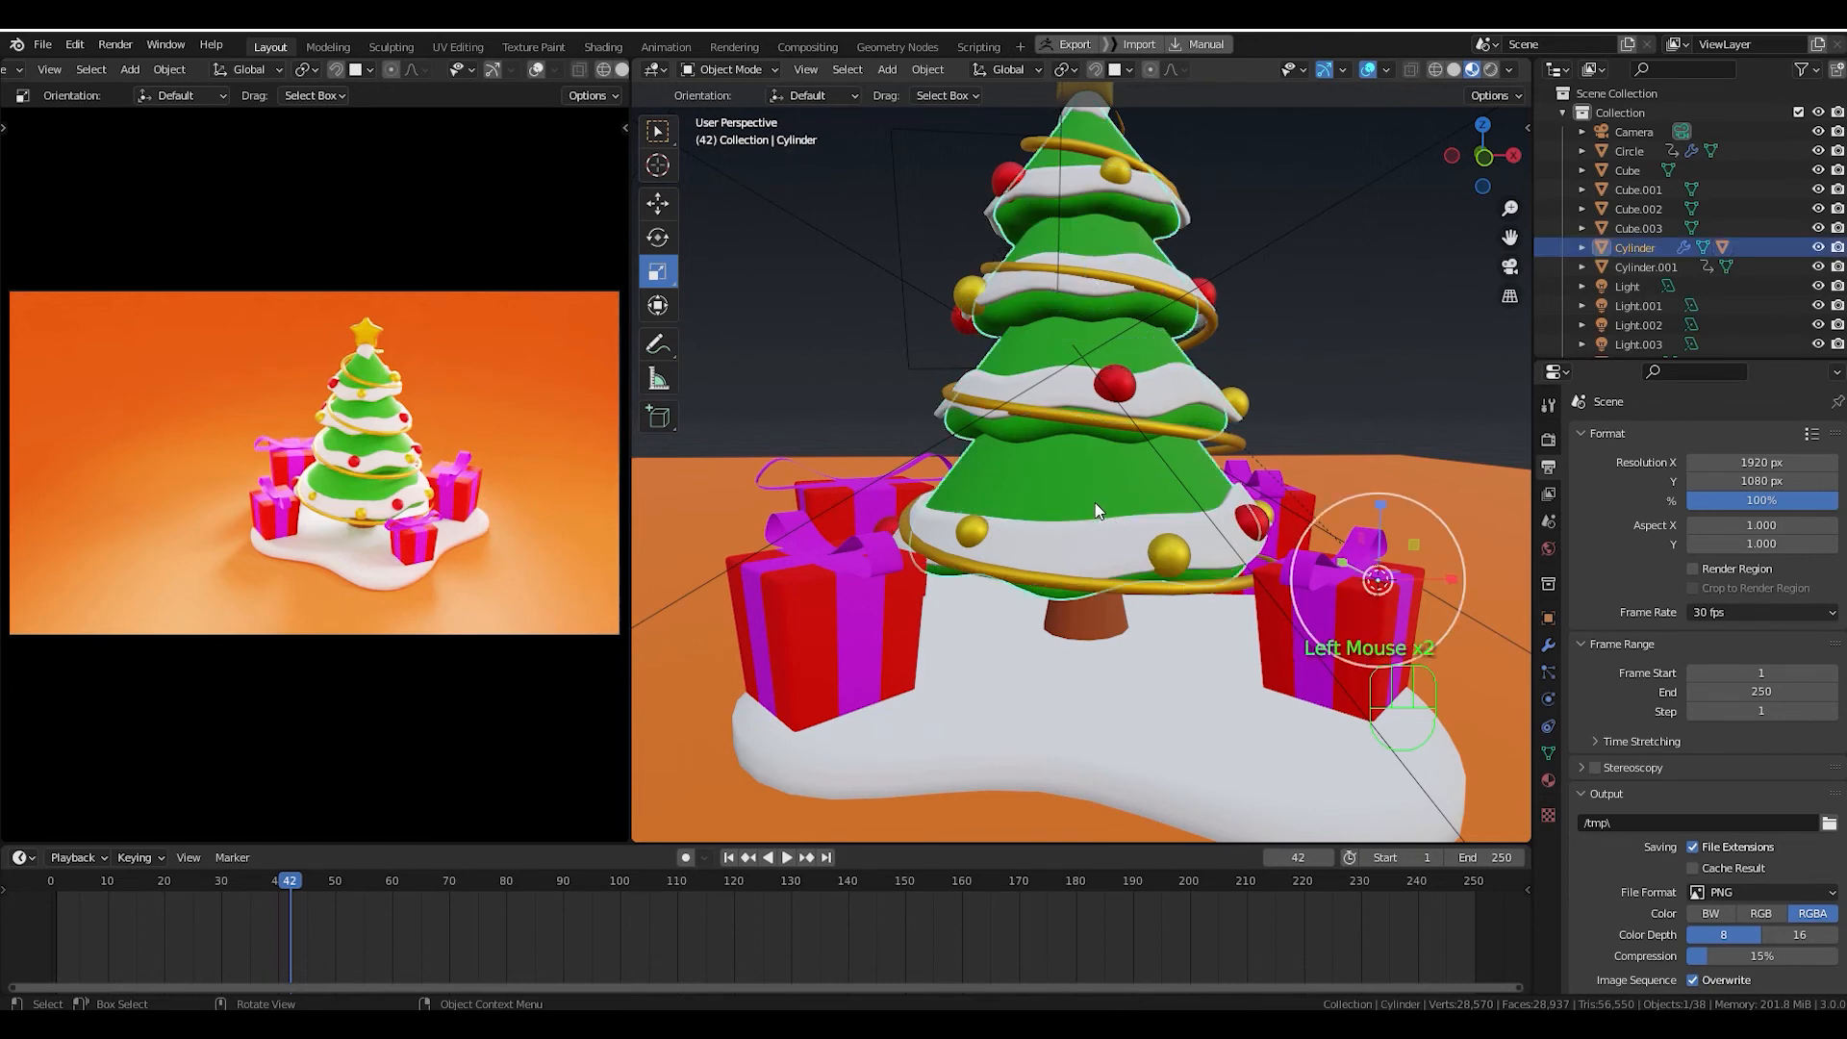
key("Tab")
middle_click_drag(1095, 502, 1153, 489)
scroll(1080, 539, "up", 2)
scroll(1066, 549, "up", 1)
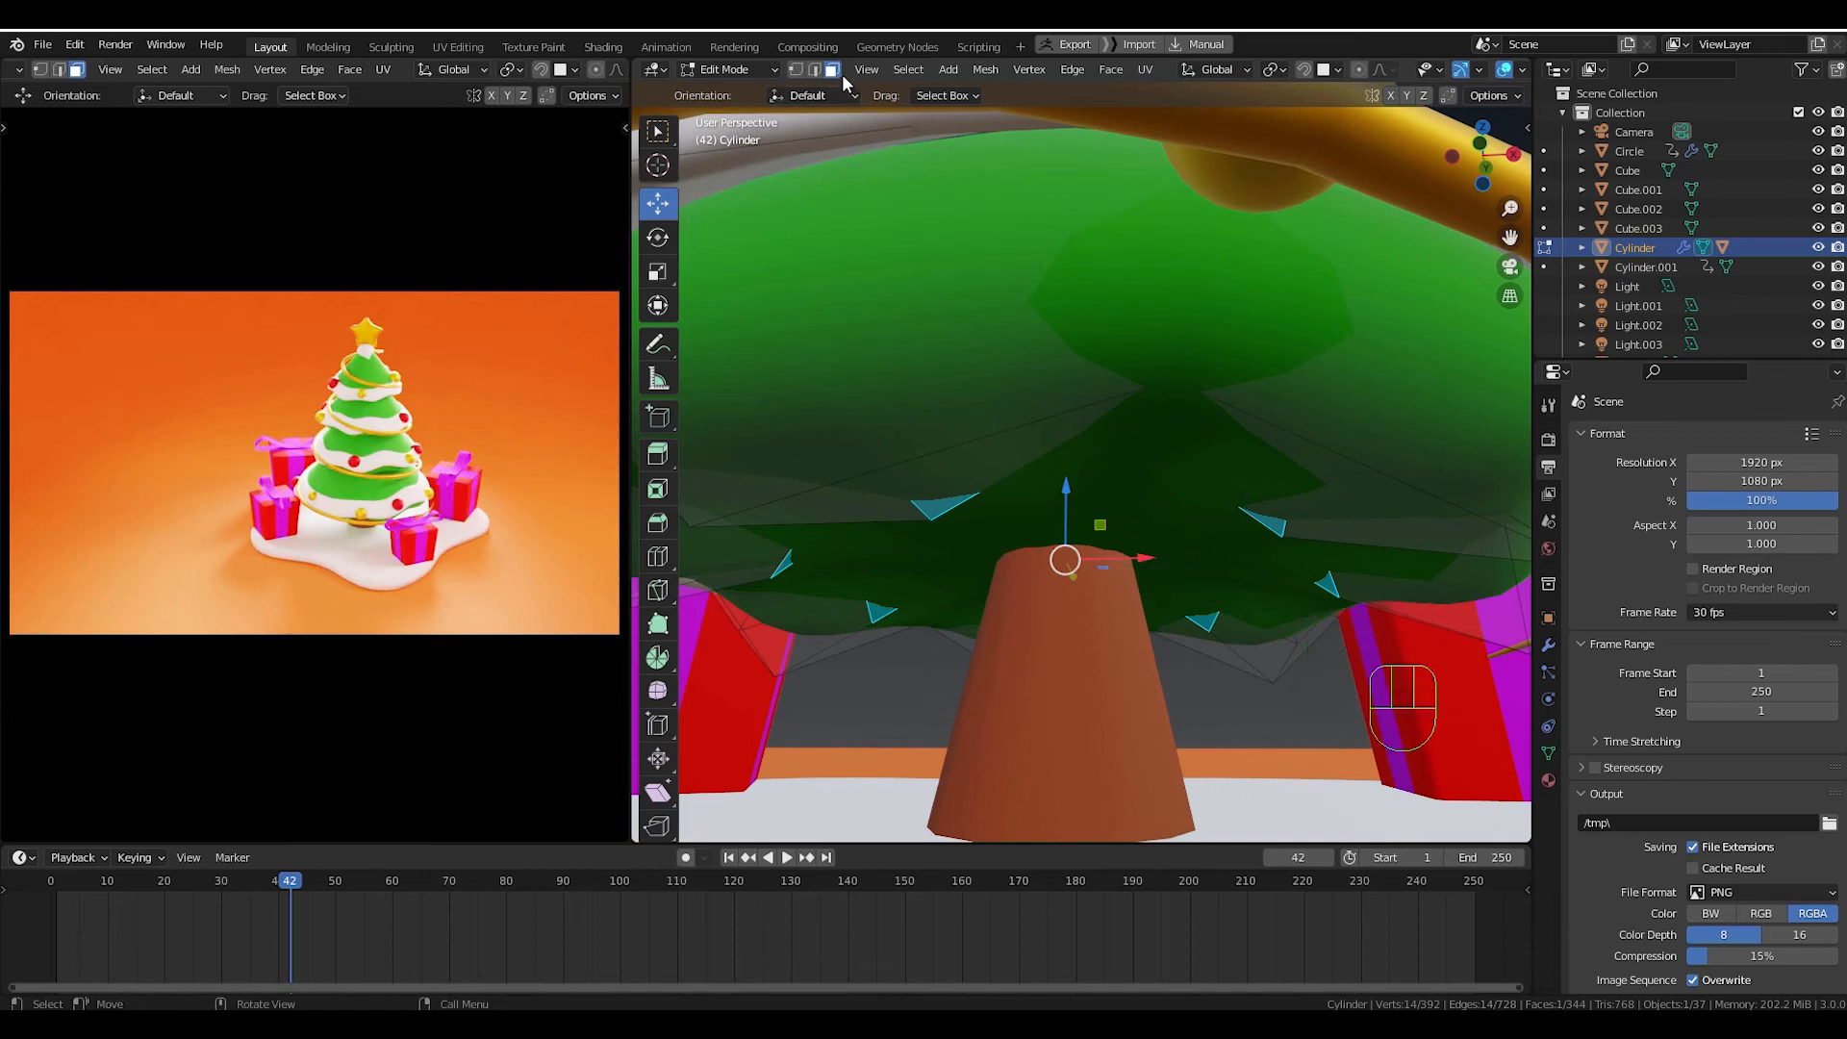
left_click(1166, 535)
key("shift+s")
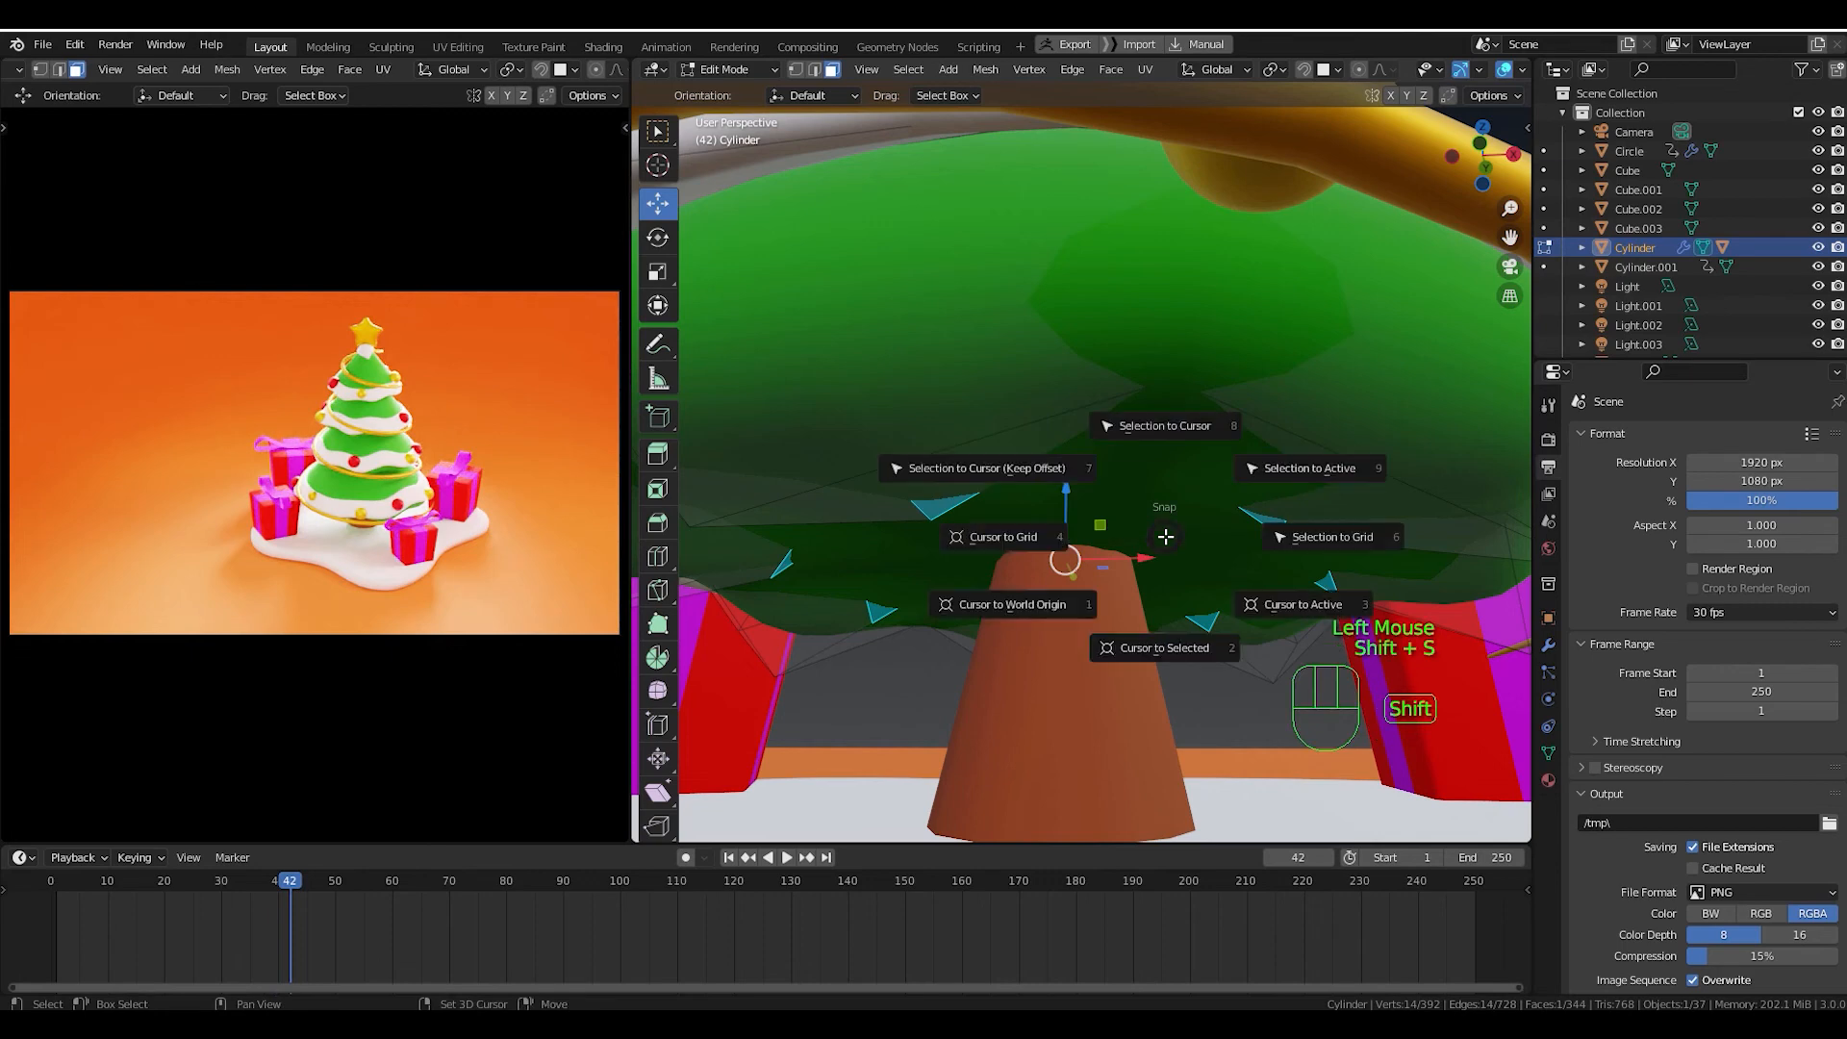
left_click(1181, 647)
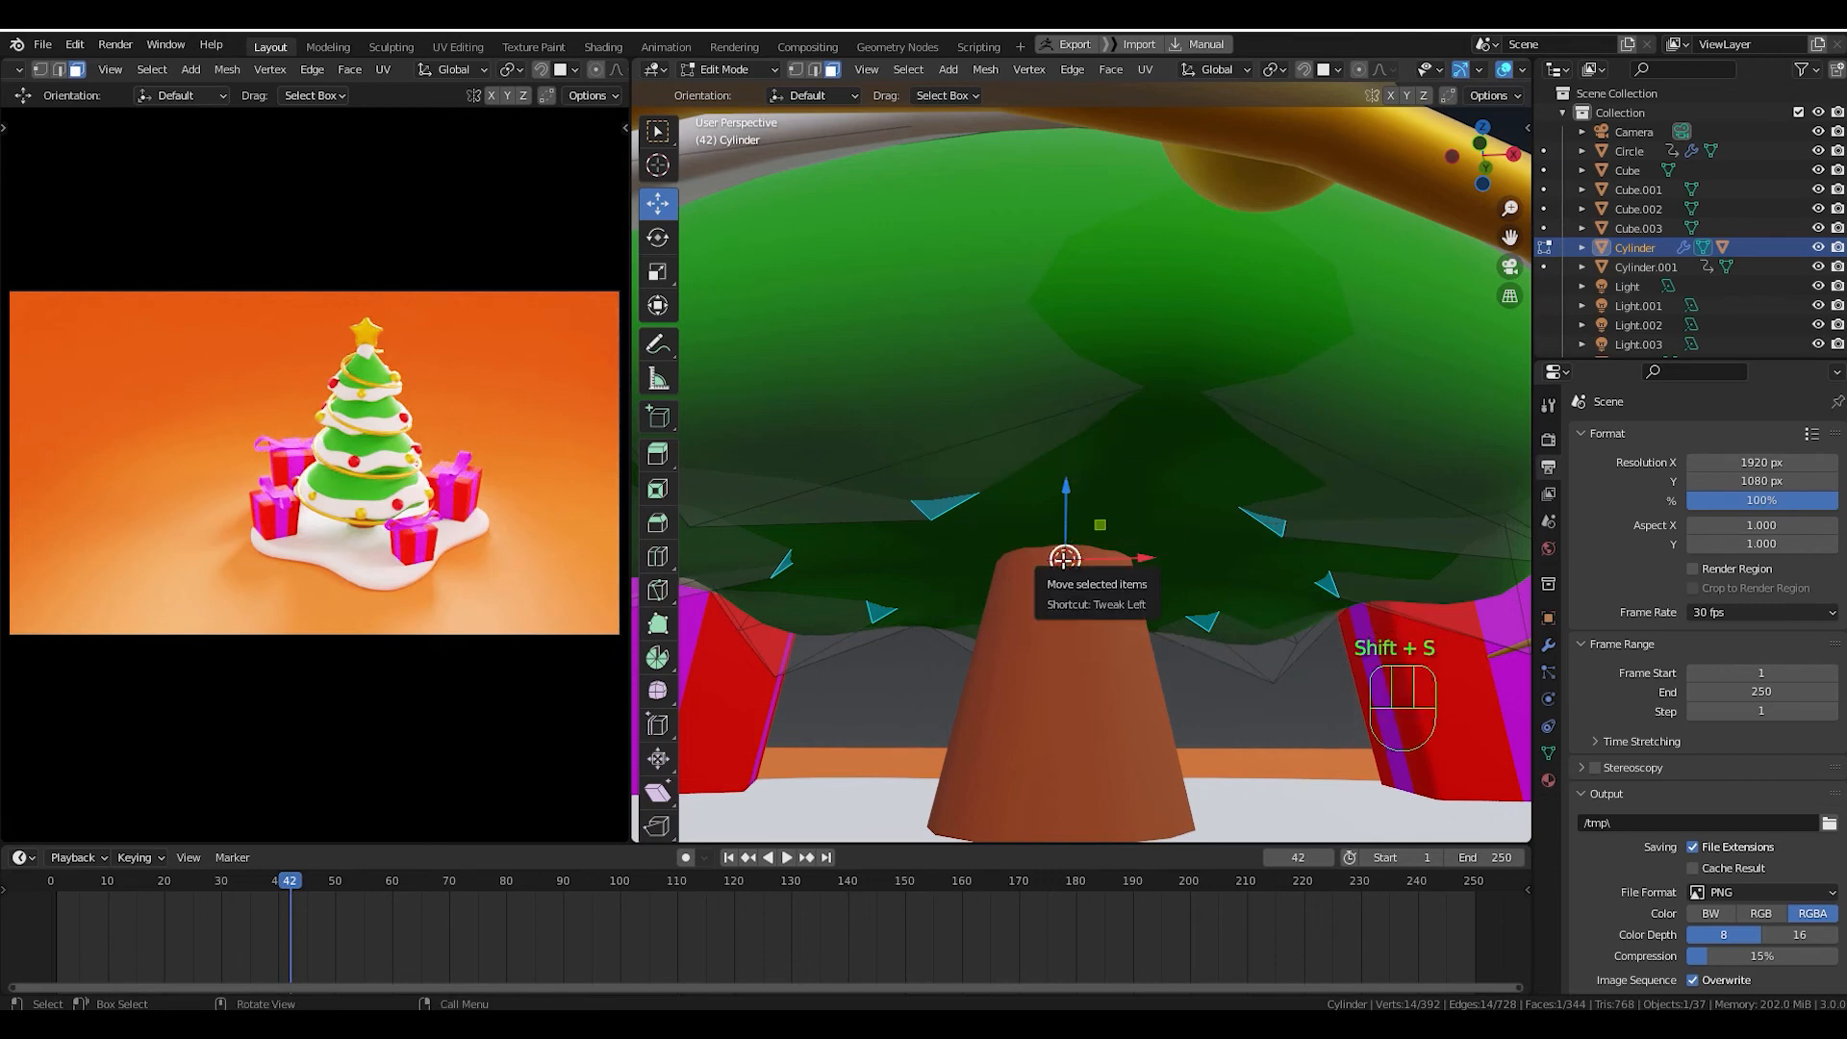
Return to Object Mode and set the green tree body's origin to the 3D cursor at its base.
key("Tab")
scroll(1098, 575, "down", 2)
middle_click_drag(1096, 575, 1078, 387)
right_click(1078, 387)
mouse_move(1080, 401)
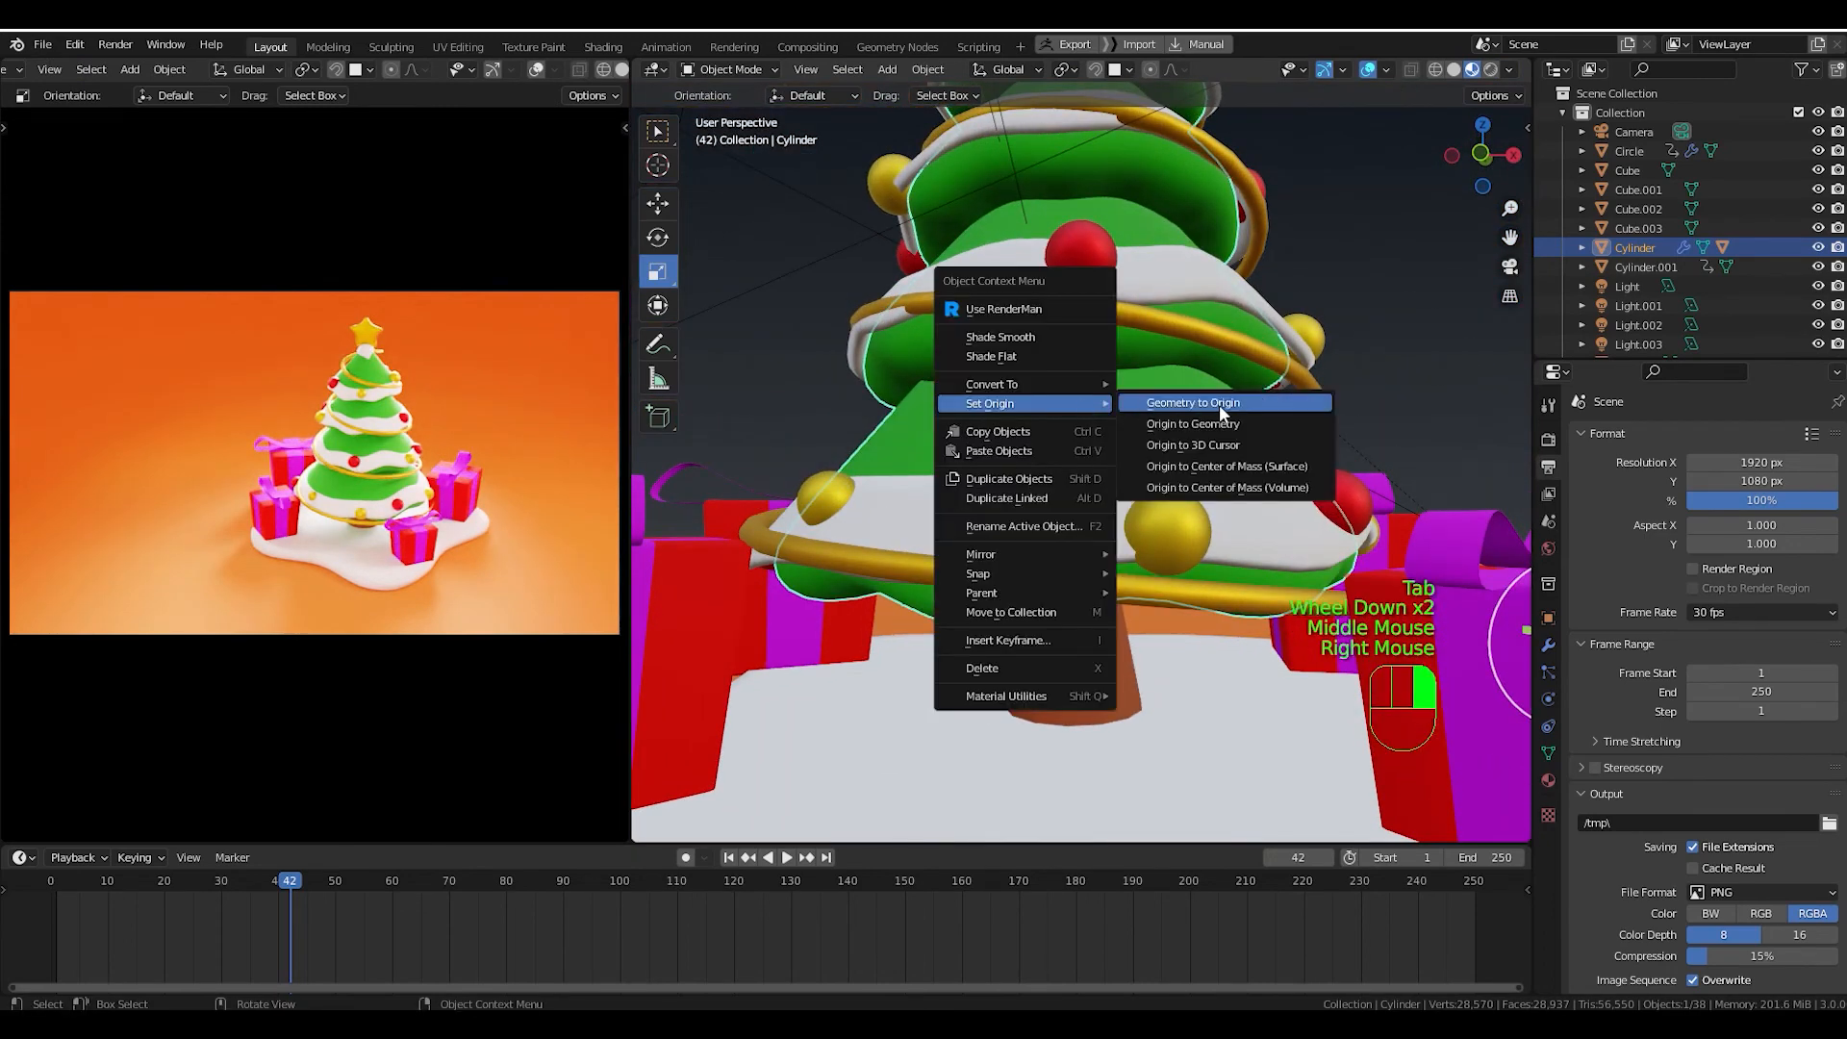
left_click(1260, 443)
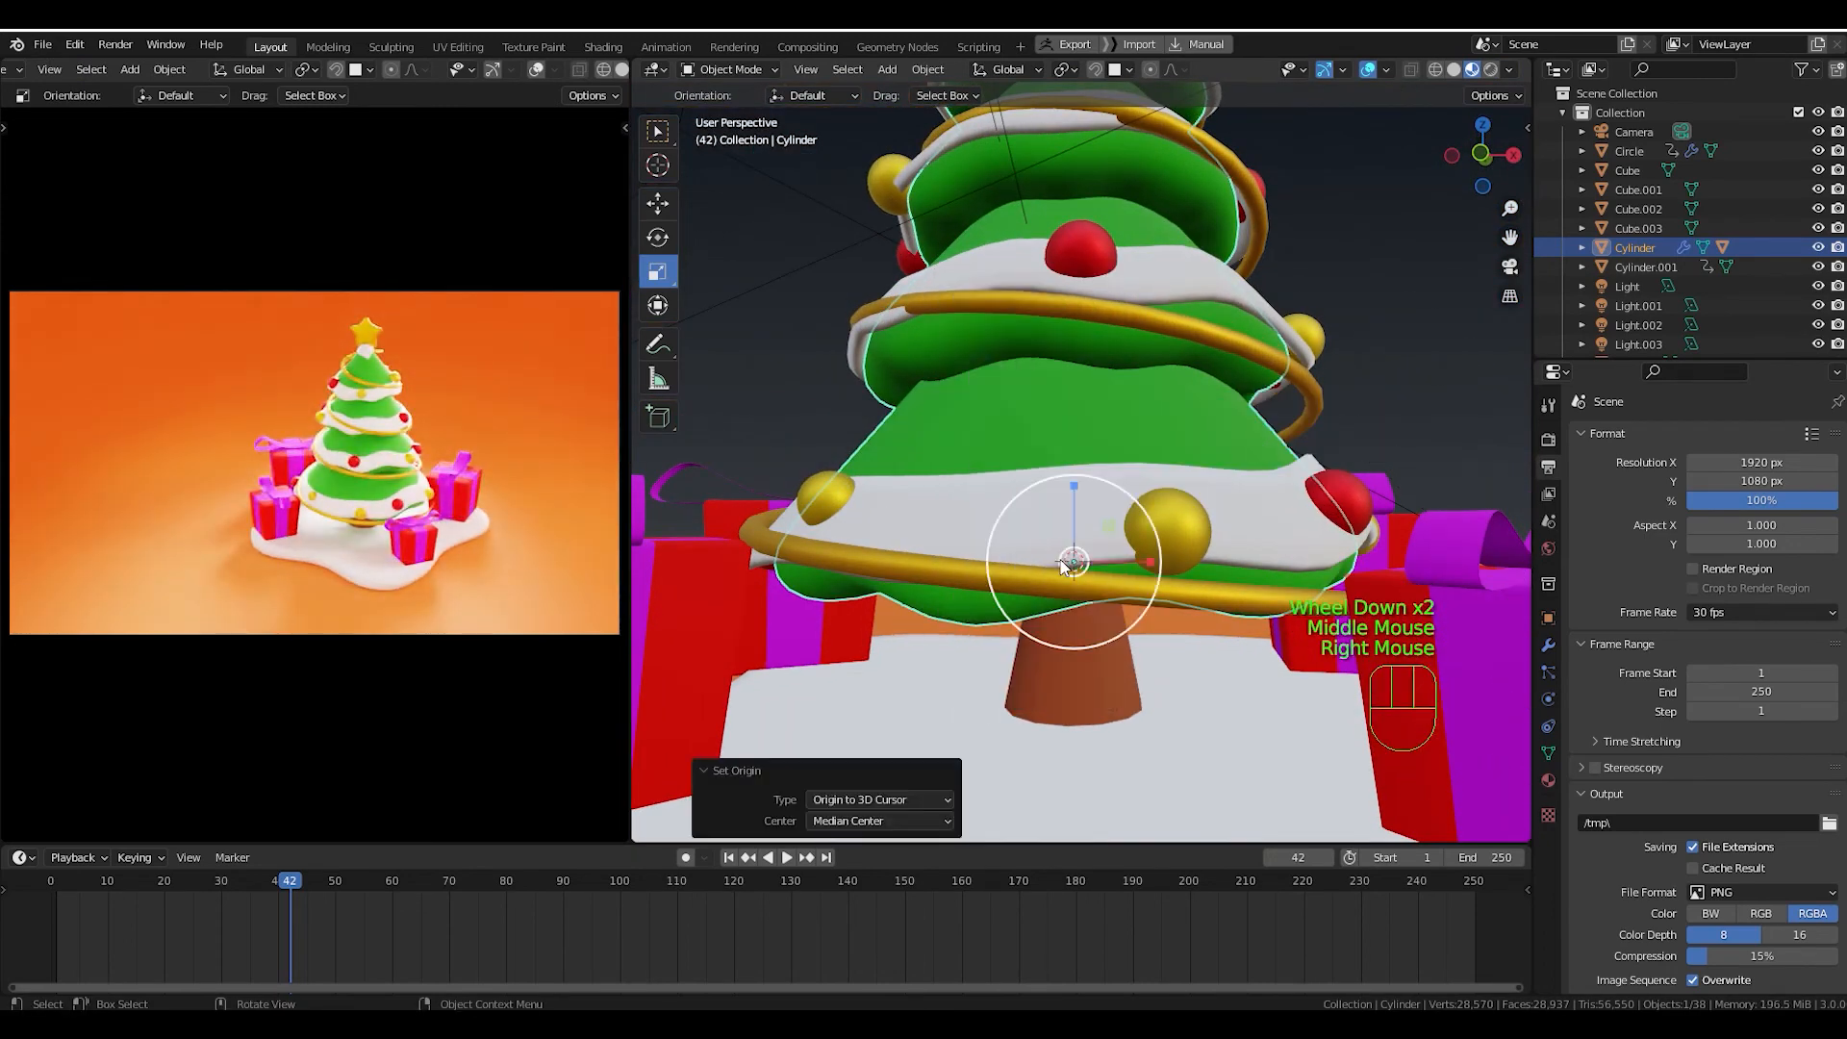
Insert a Scale keyframe for the full-size green tree body at frame 40.
scroll(1220, 447, "down", 1)
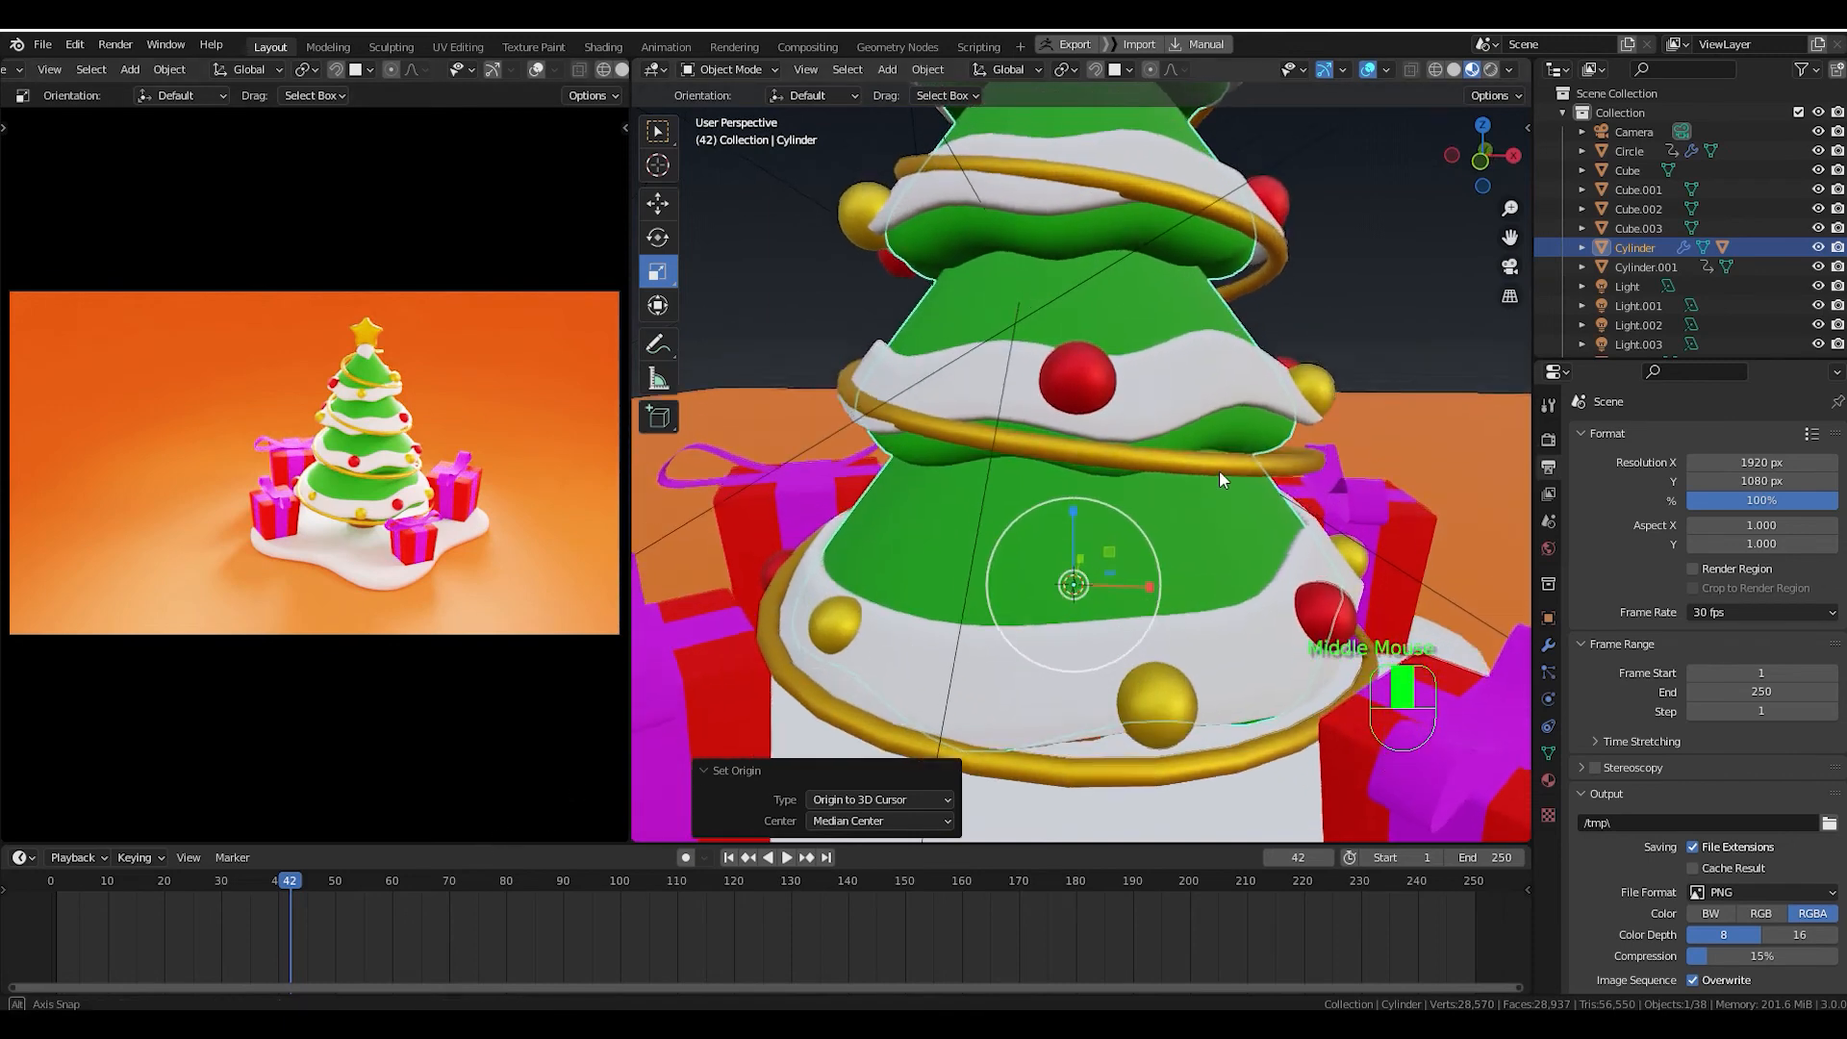
scroll(1070, 454, "down", 1)
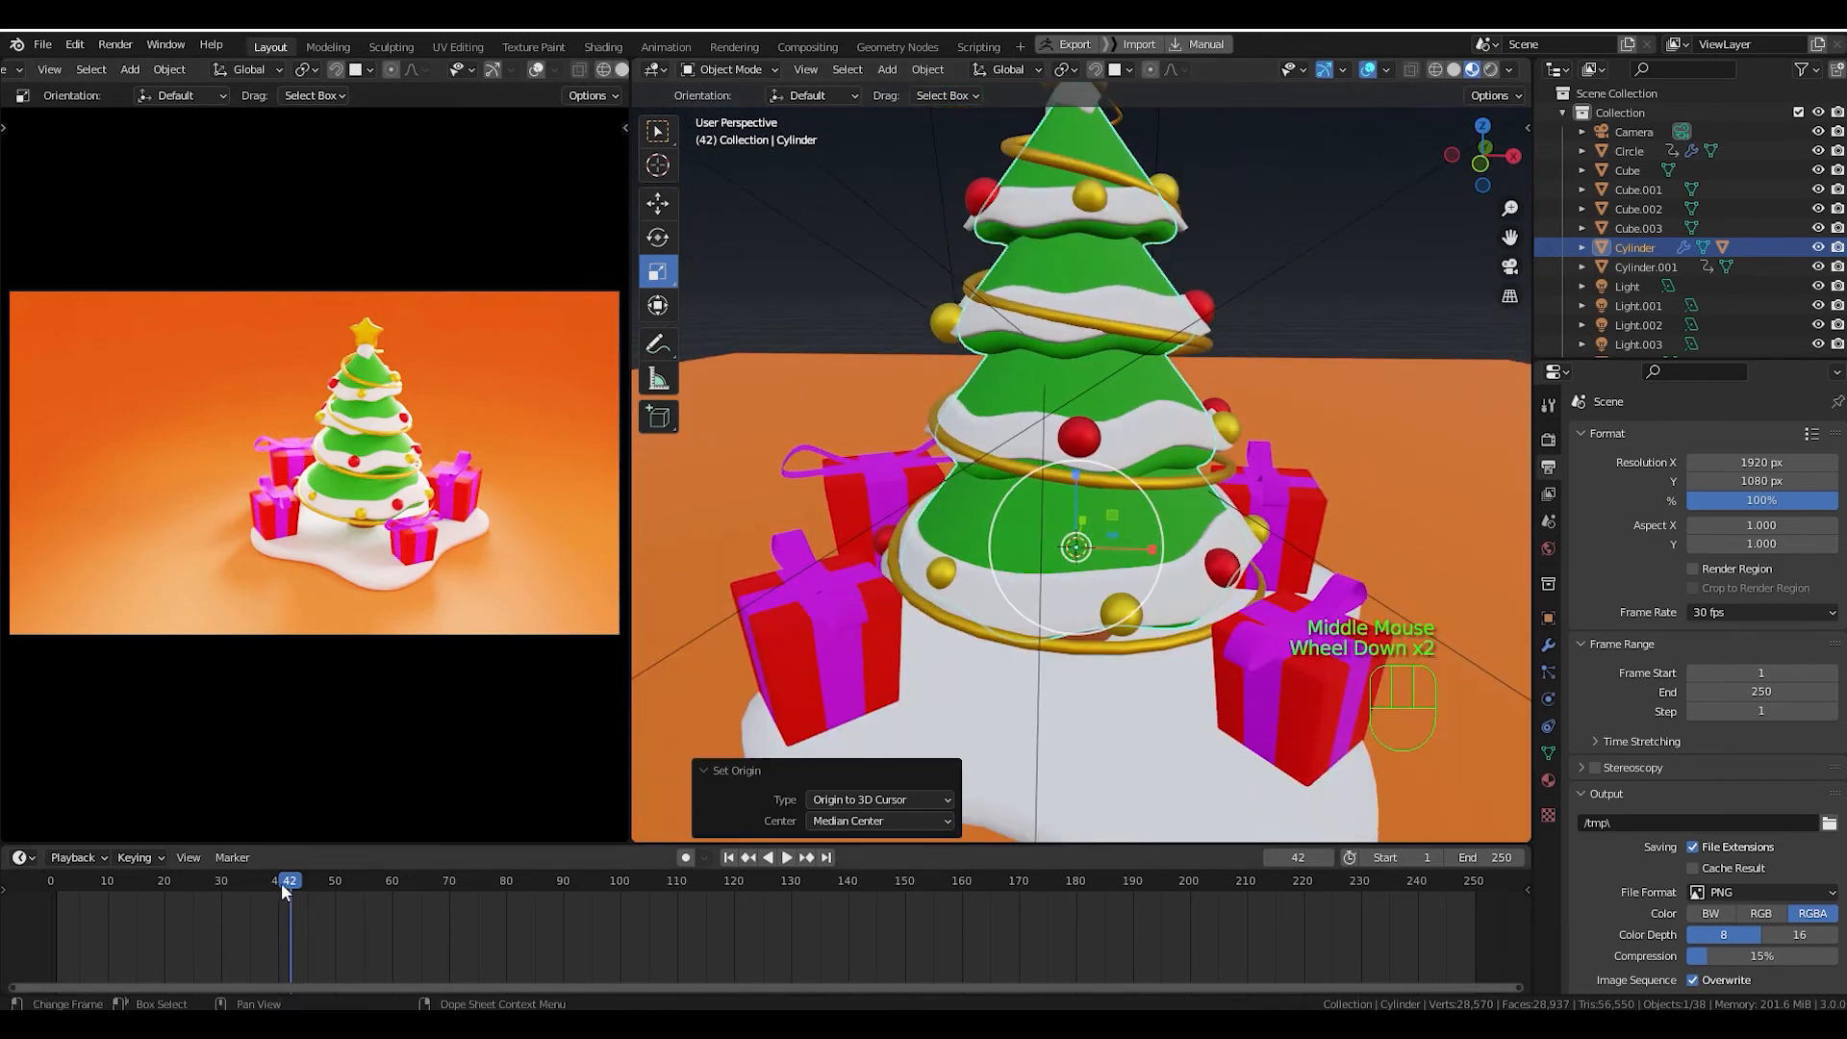
mouse_move(281, 882)
left_mouse_down()
mouse_move(205, 898)
mouse_move(281, 897)
left_mouse_up()
key("i")
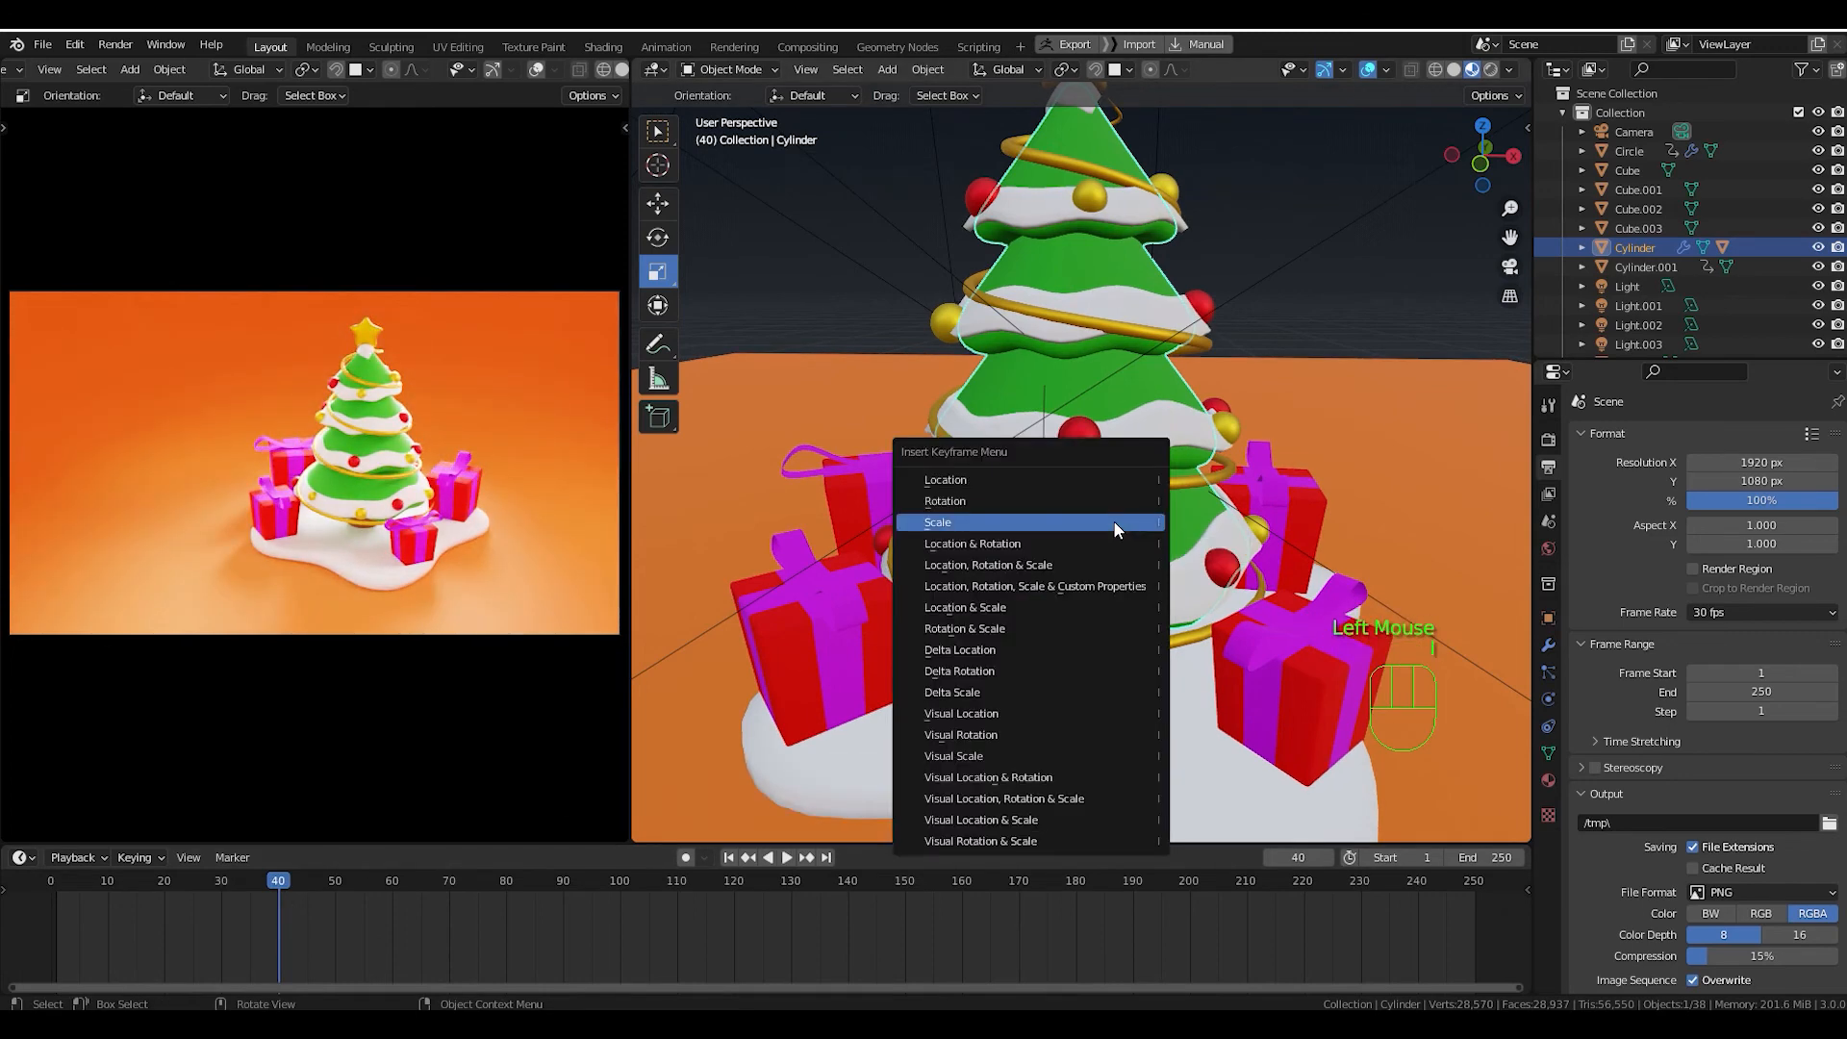
left_click(1114, 521)
At frame 25, scale the green tree body to 0 and insert a Scale keyframe.
left_click_drag(278, 885, 194, 919)
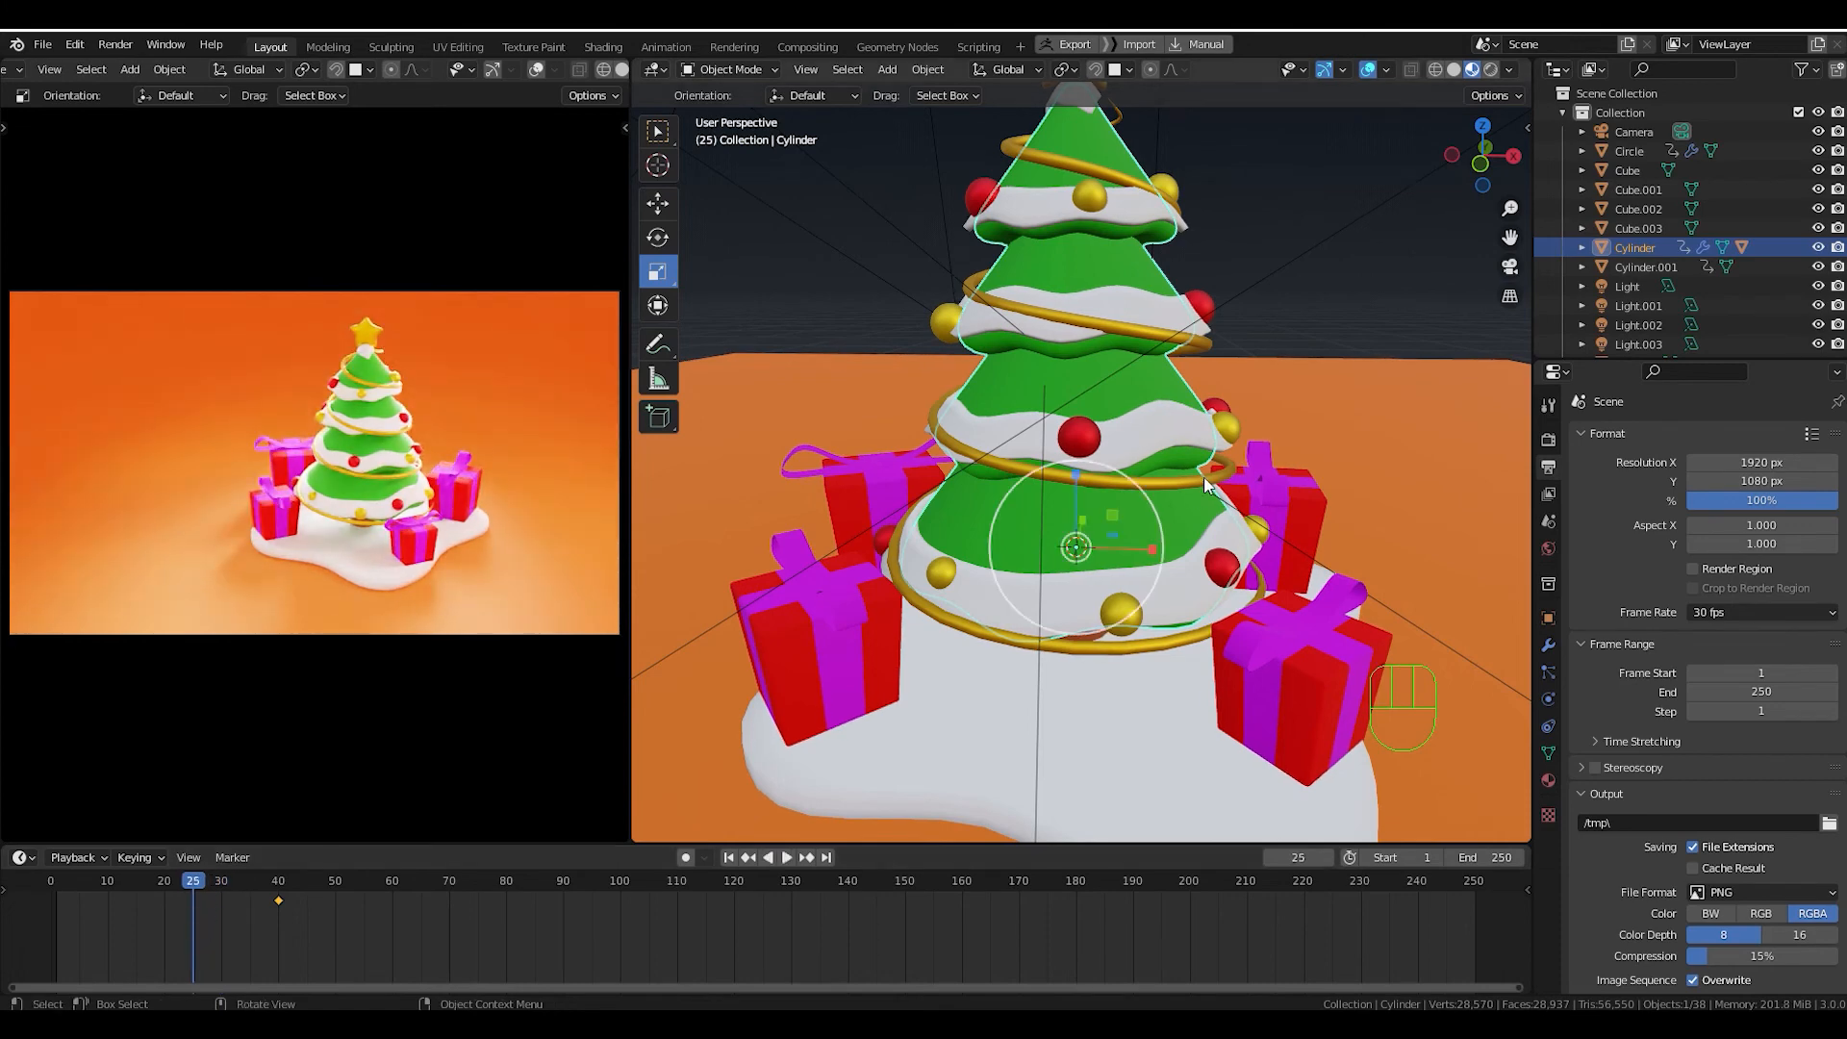
key("s")
key("KP_0")
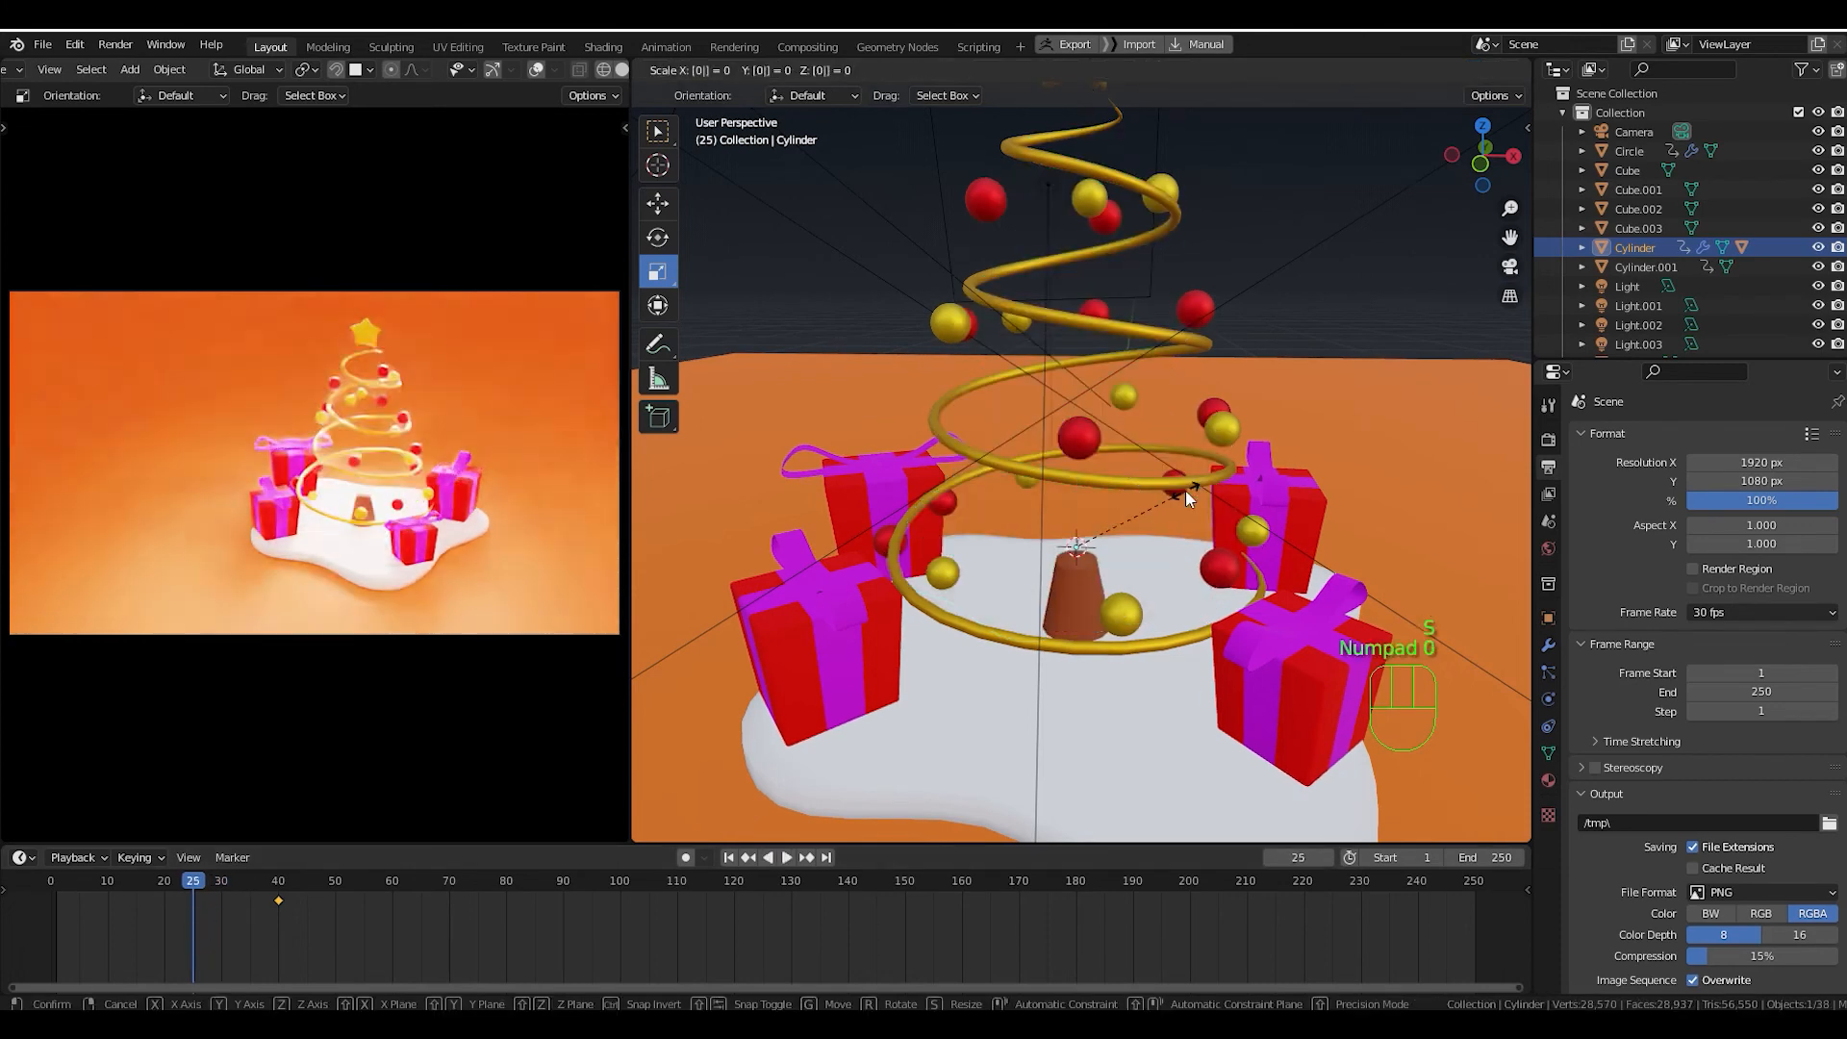
key("Return")
key("i")
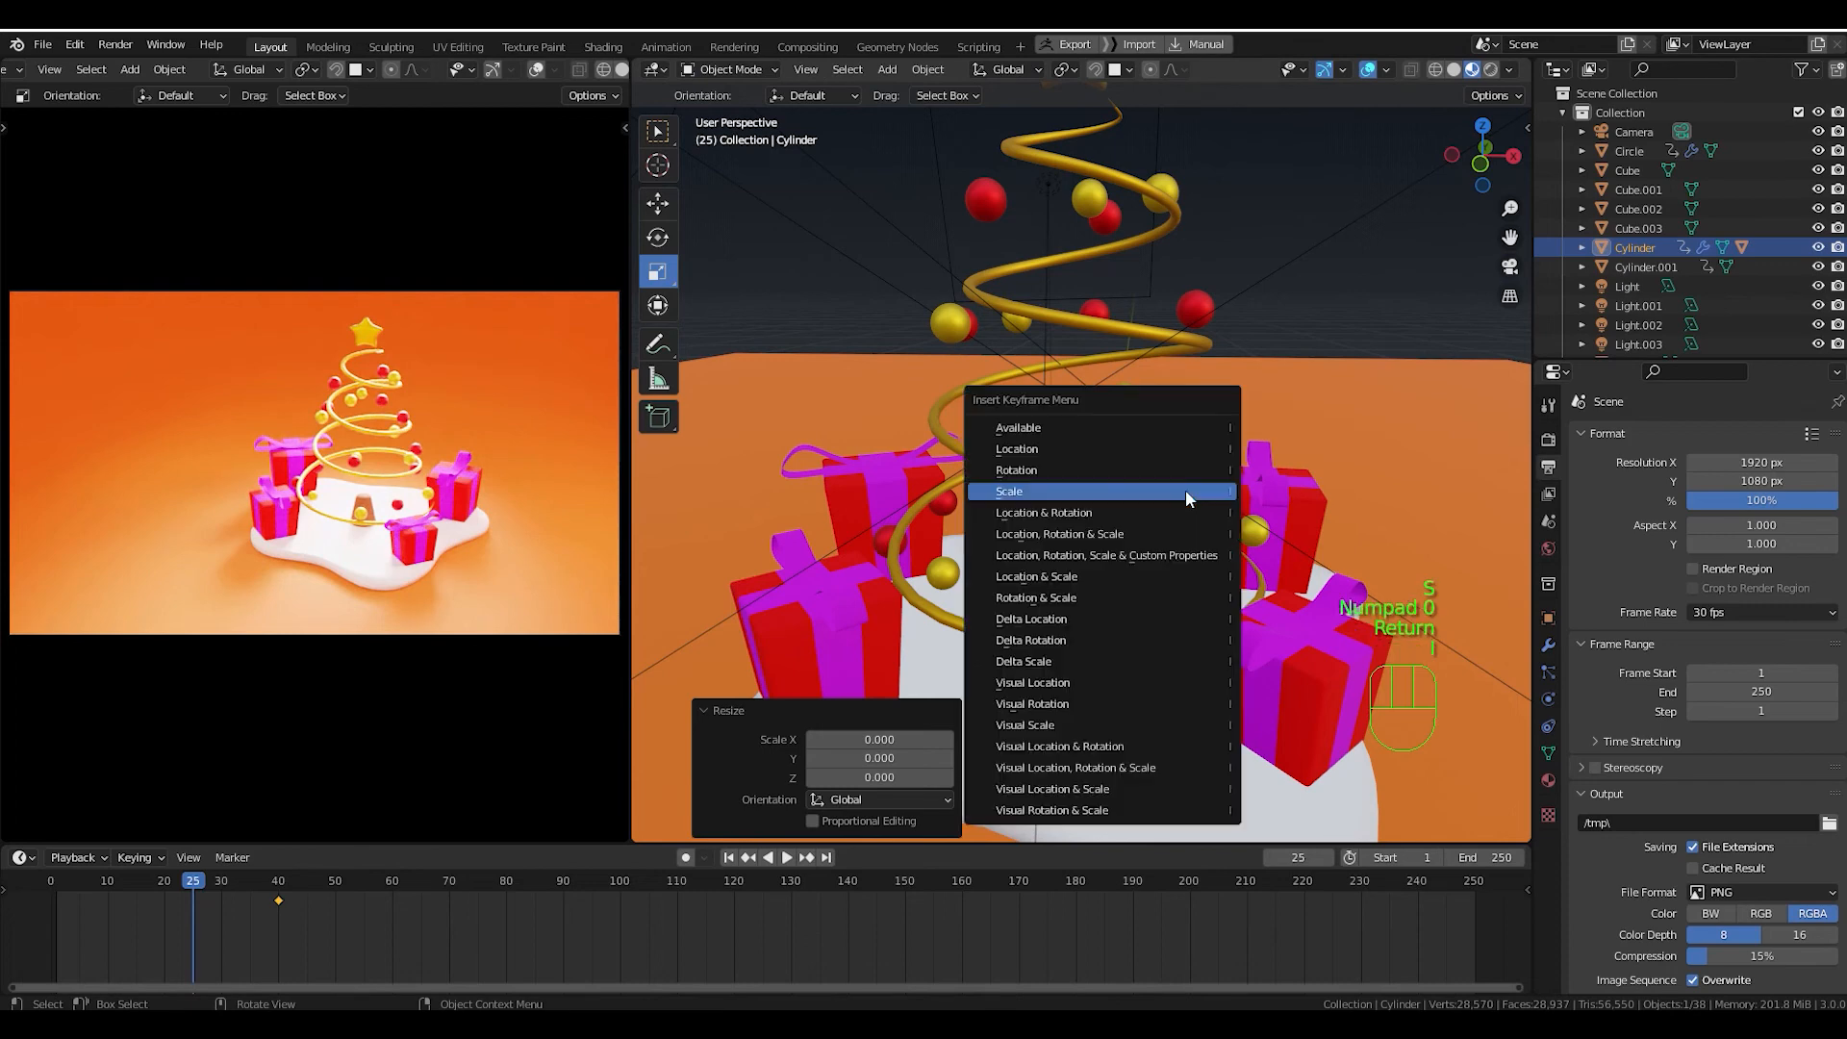
left_click(1185, 489)
Set the tree body's scale keyframe interpolation to Bounce and play the animation from the start.
left_click_drag(194, 891, 233, 904)
key("t")
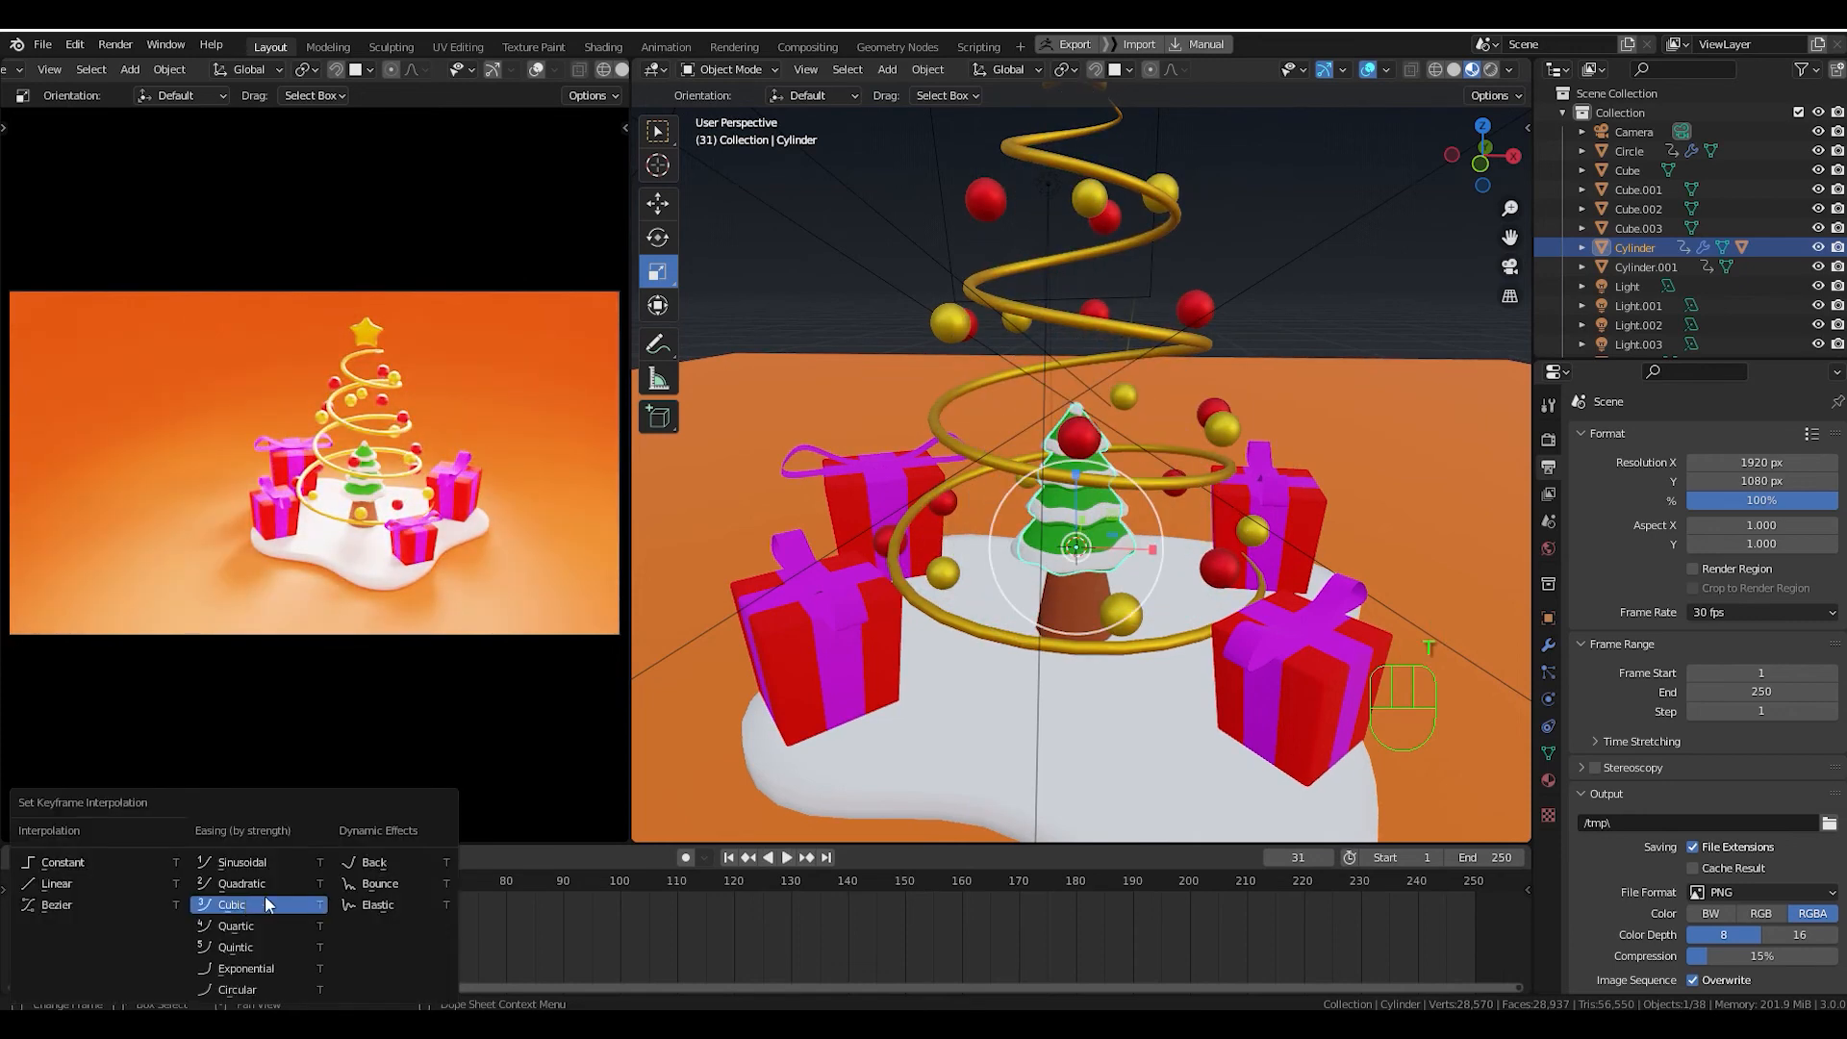
left_click(374, 879)
left_click_drag(225, 886, 58, 881)
key("space")
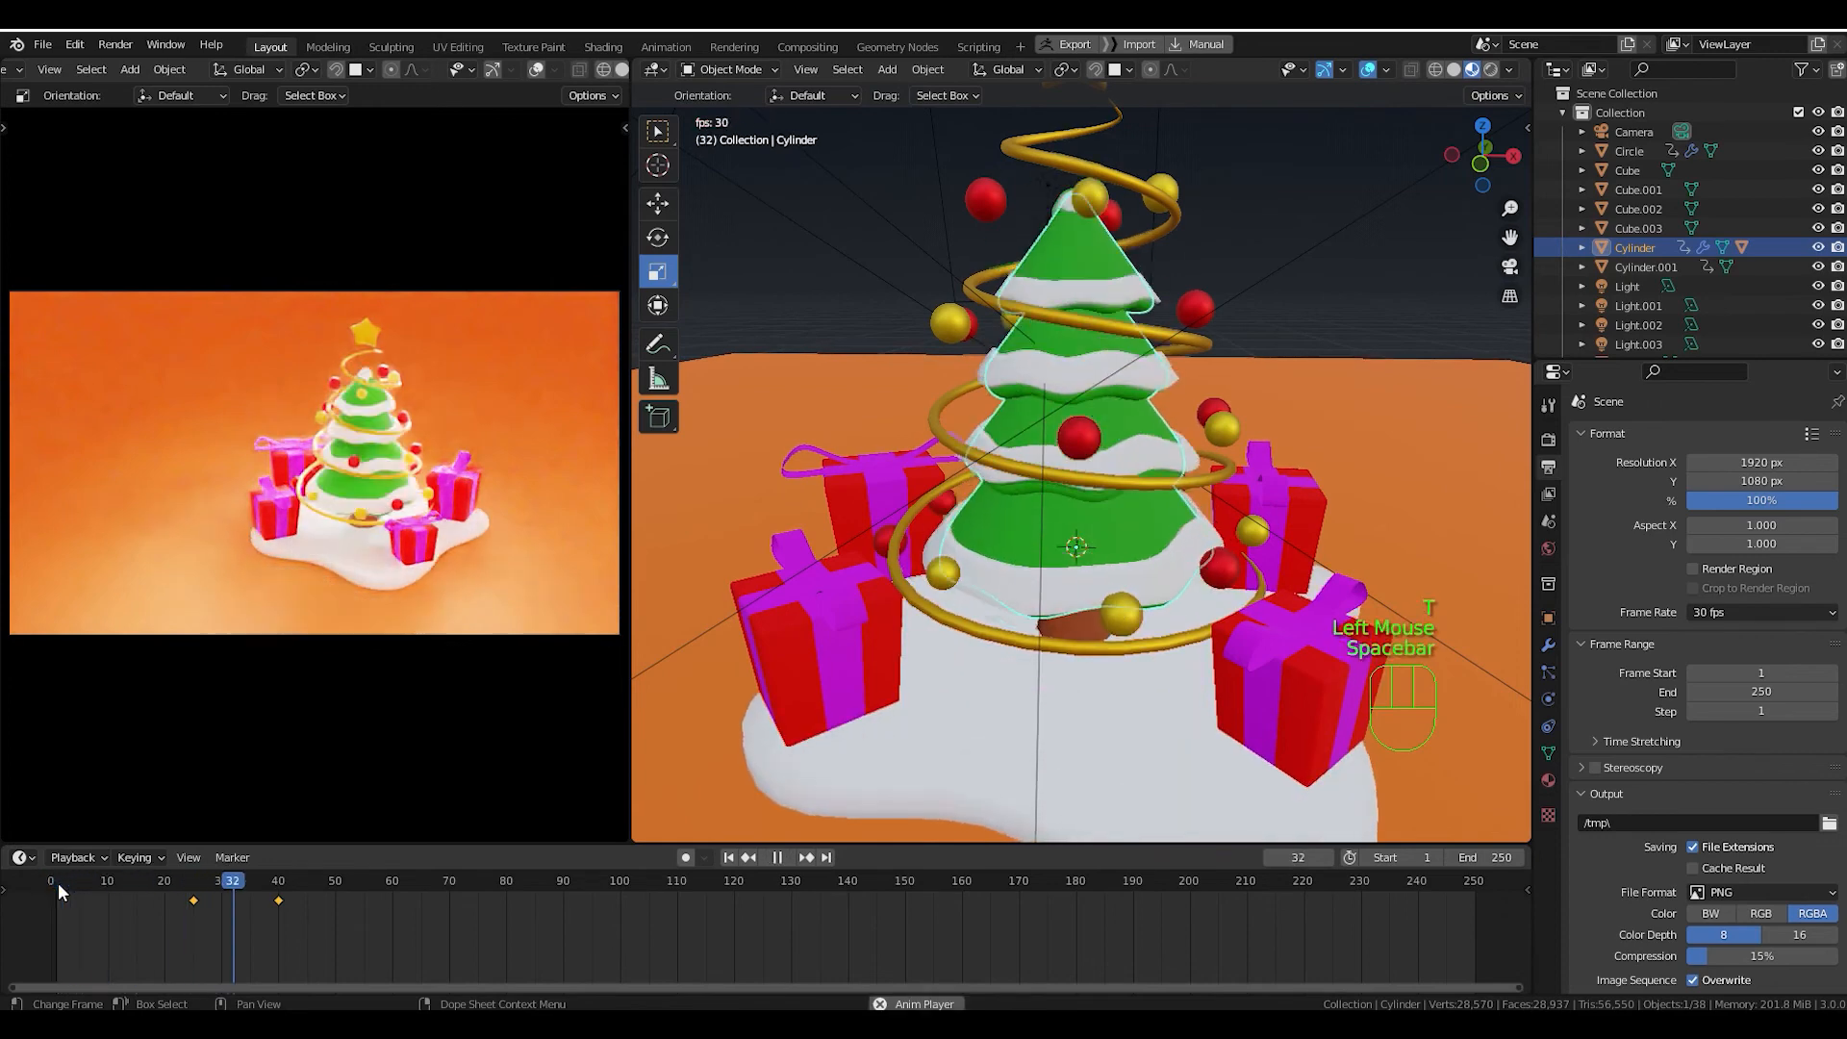
key("space")
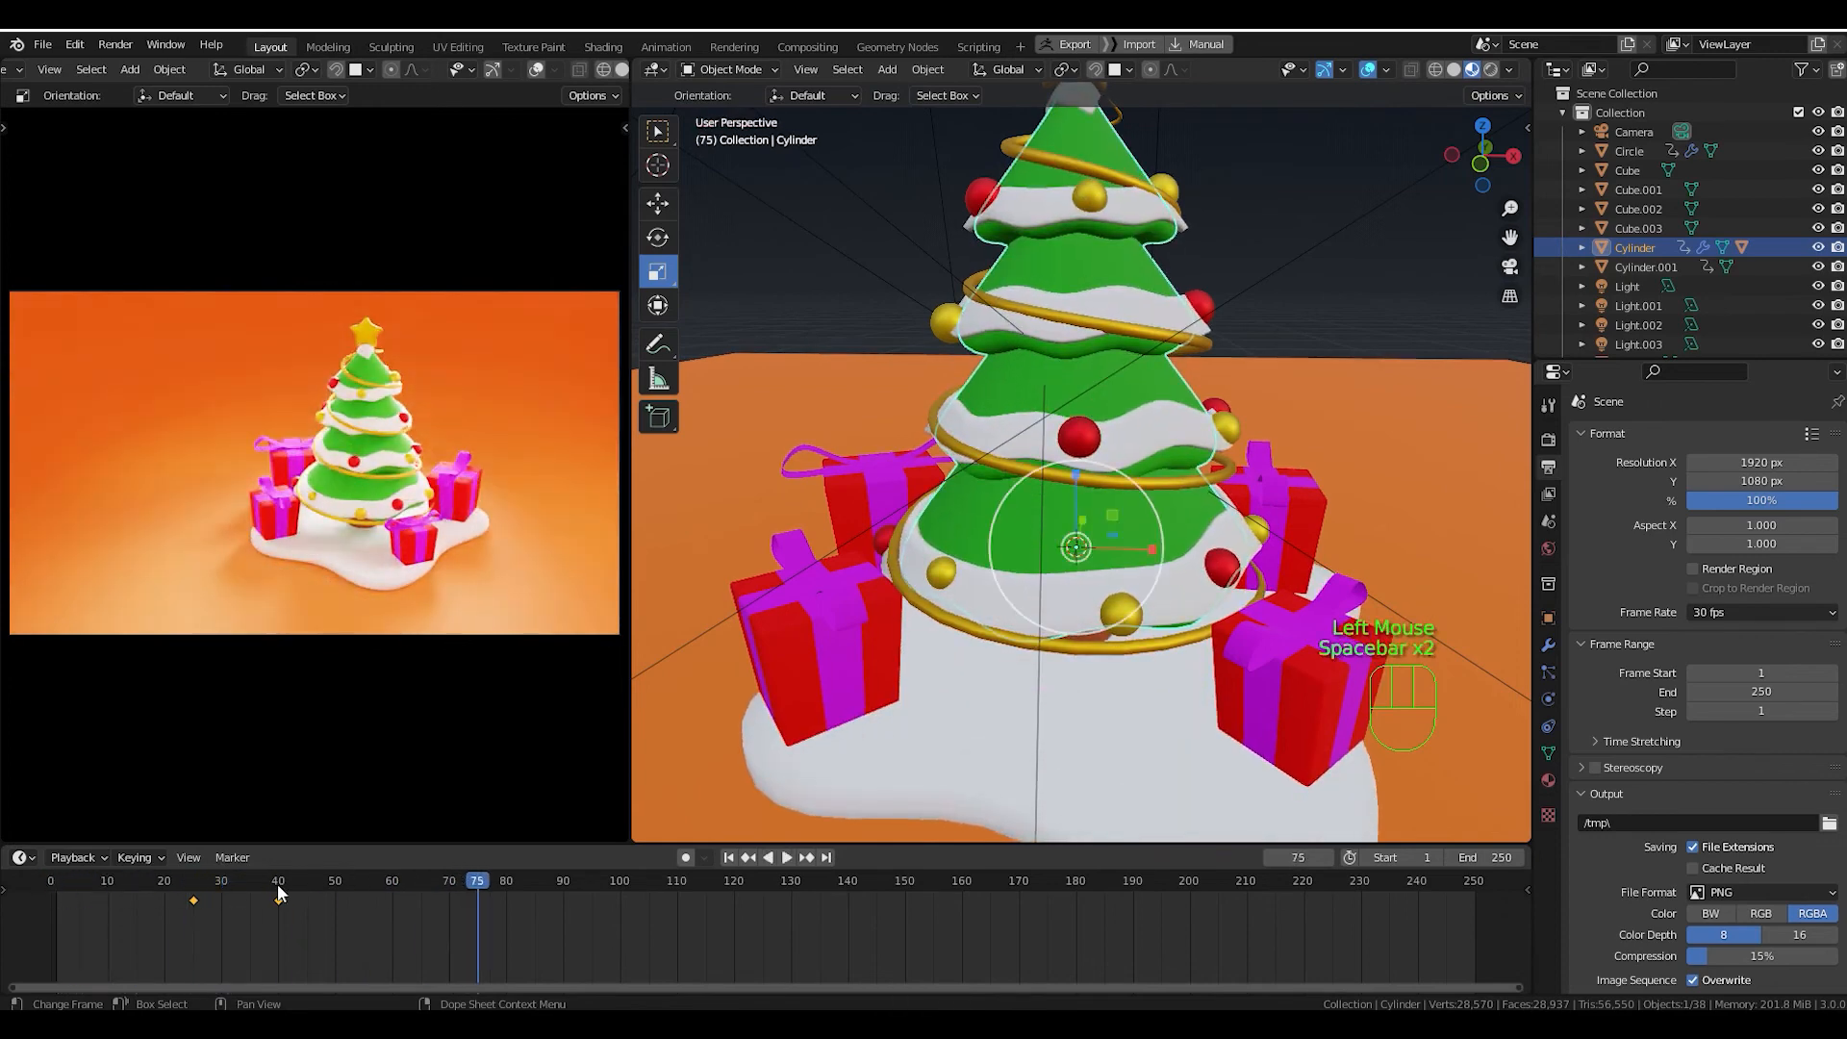
Change the tree body's scale keyframe interpolation to Elastic and replay the animation from frame 23 and from the start.
left_click_drag(464, 880, 182, 881)
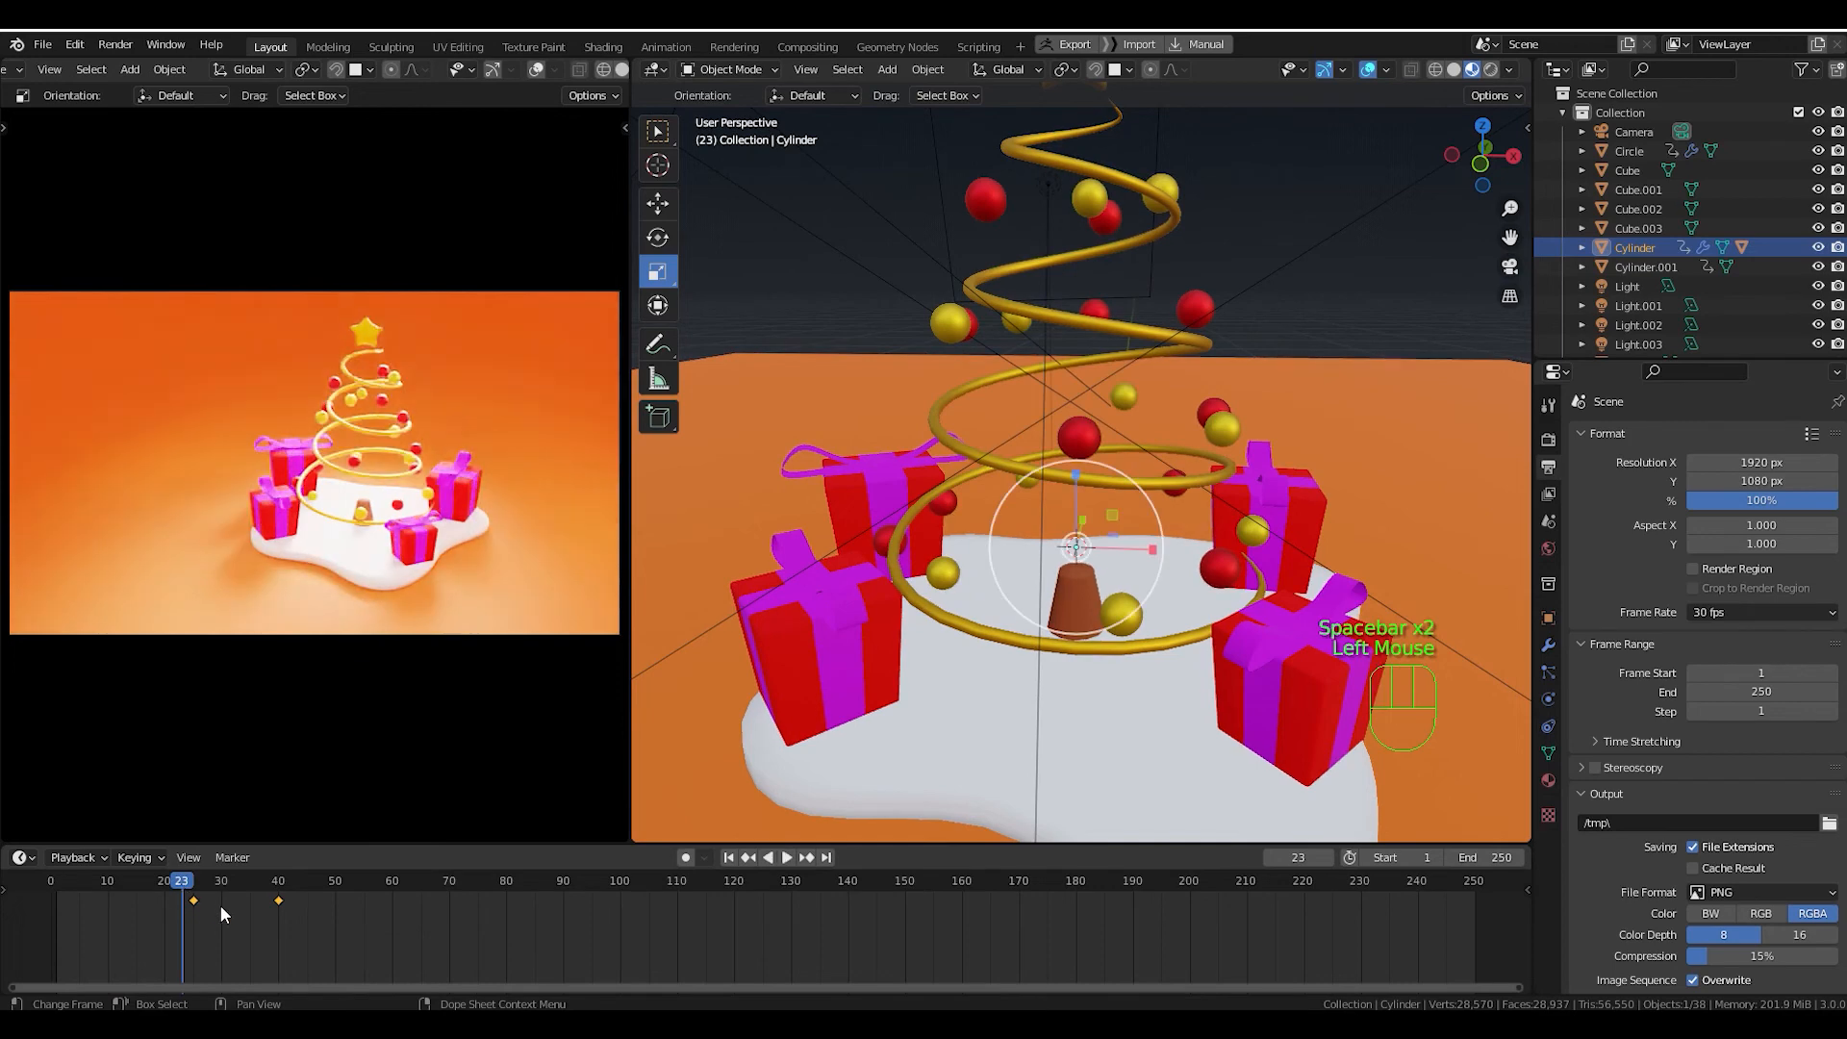
key("t")
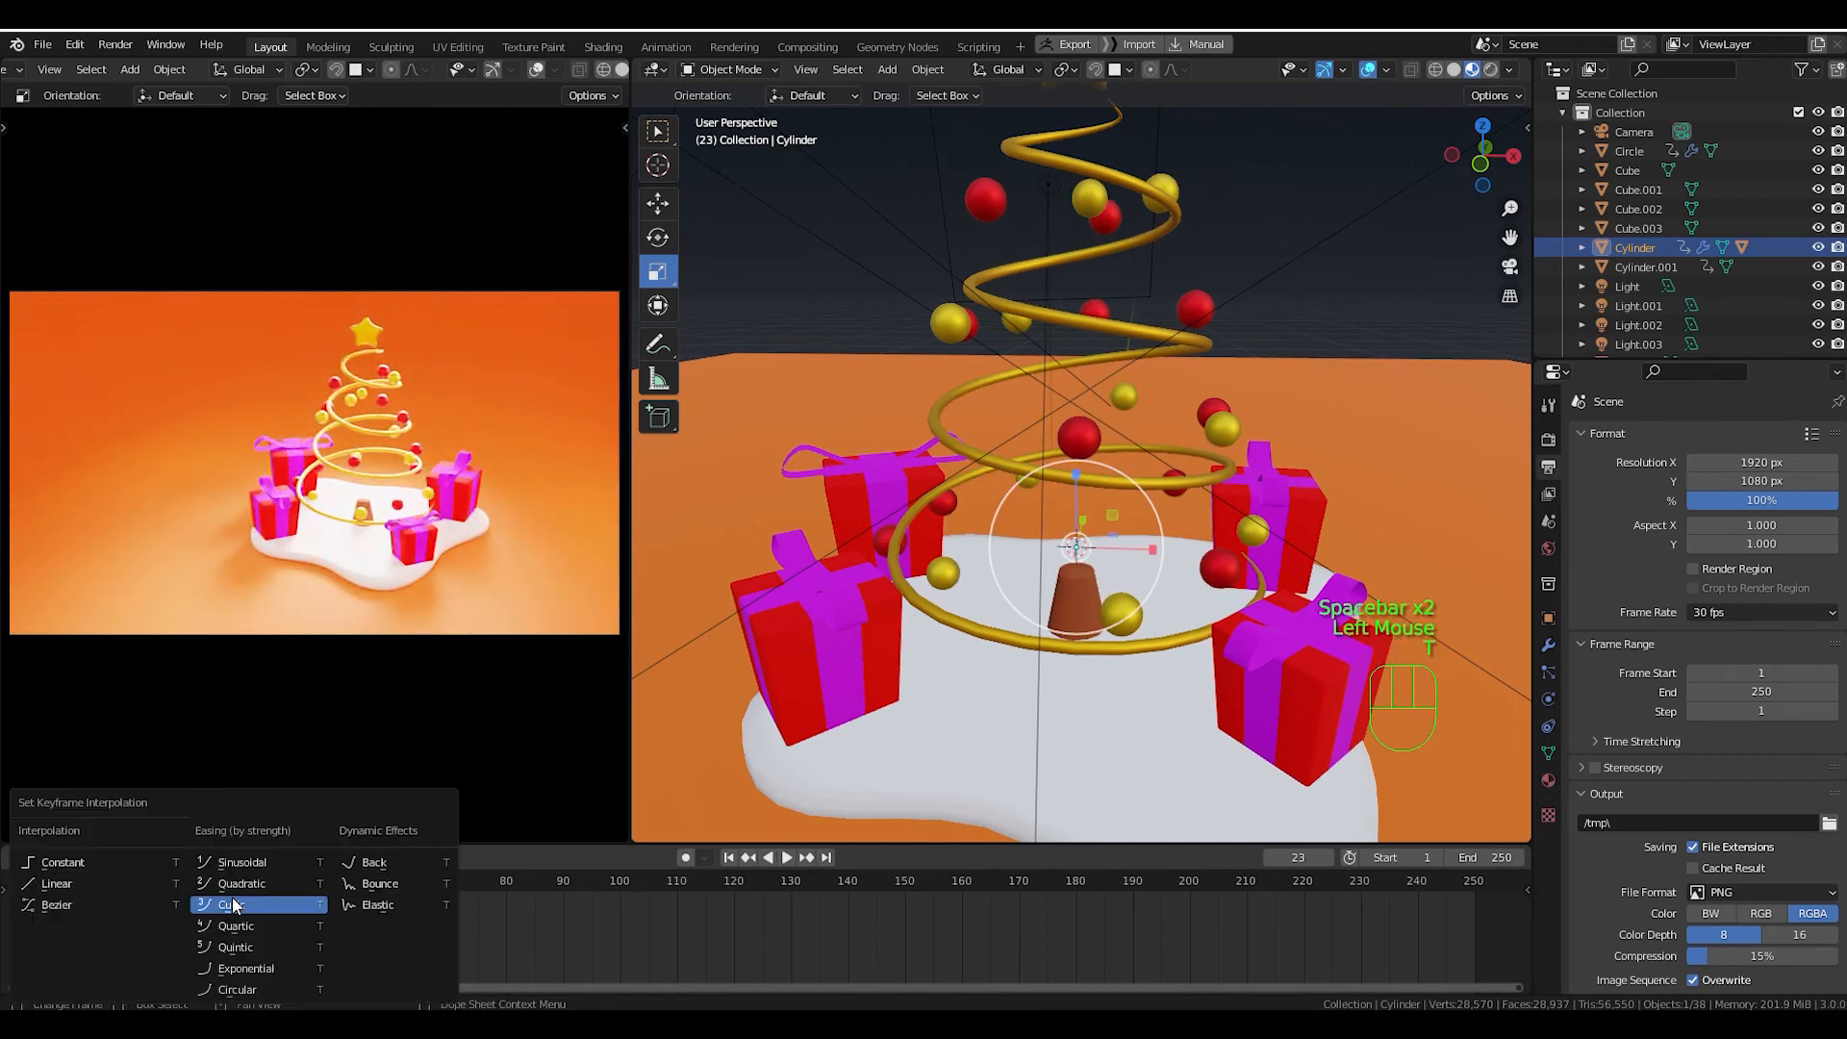
left_click(377, 906)
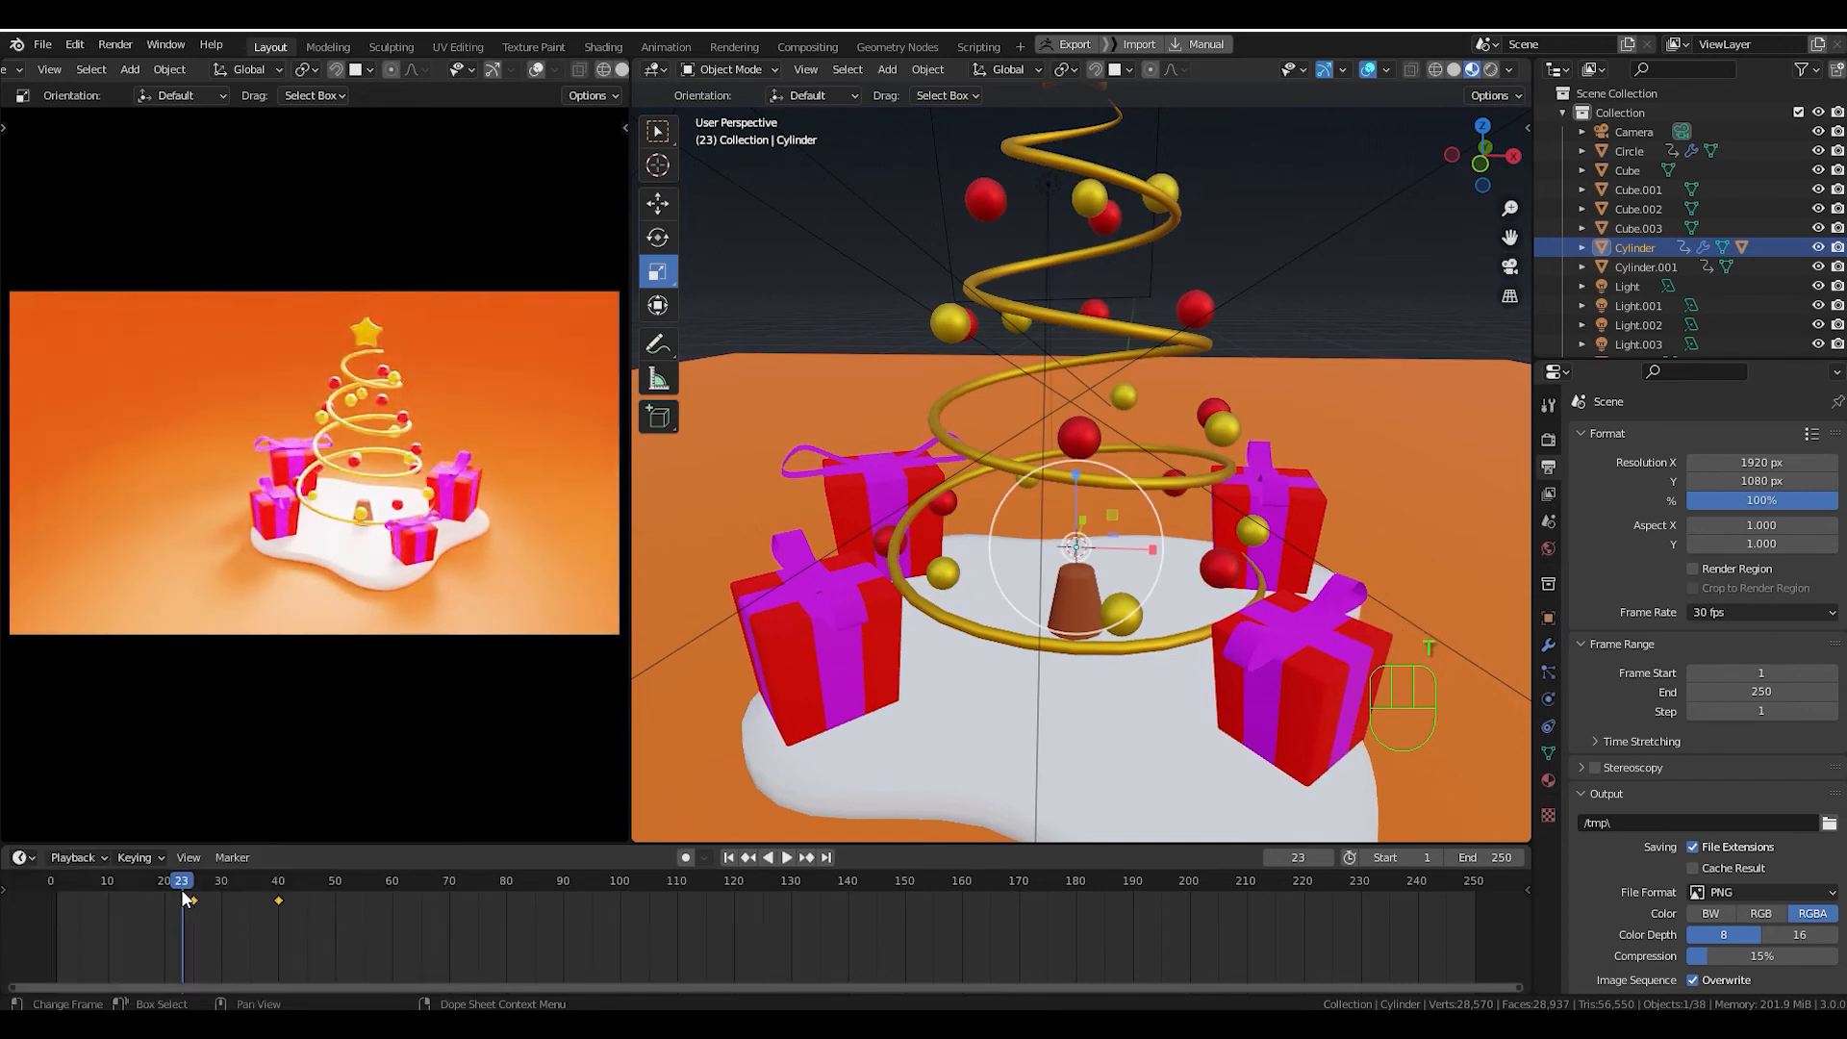
key("space")
key("space")
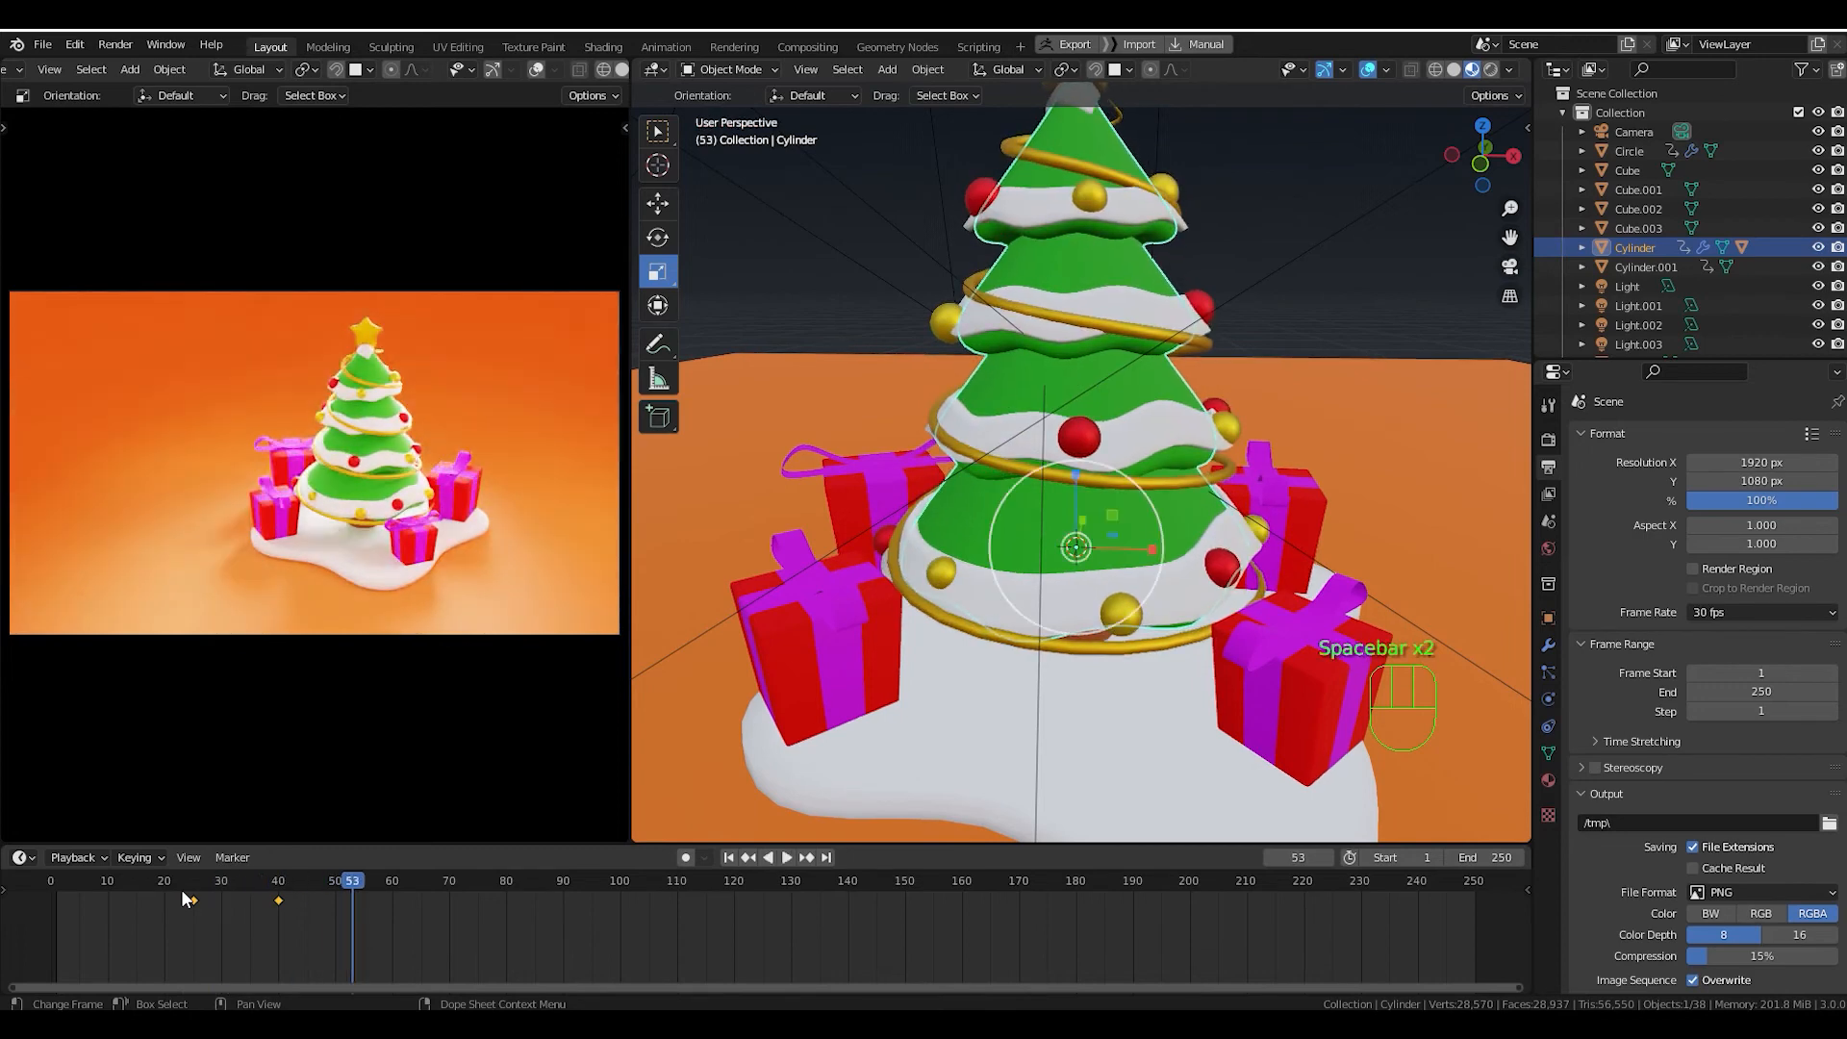
left_click(56, 879)
key("space")
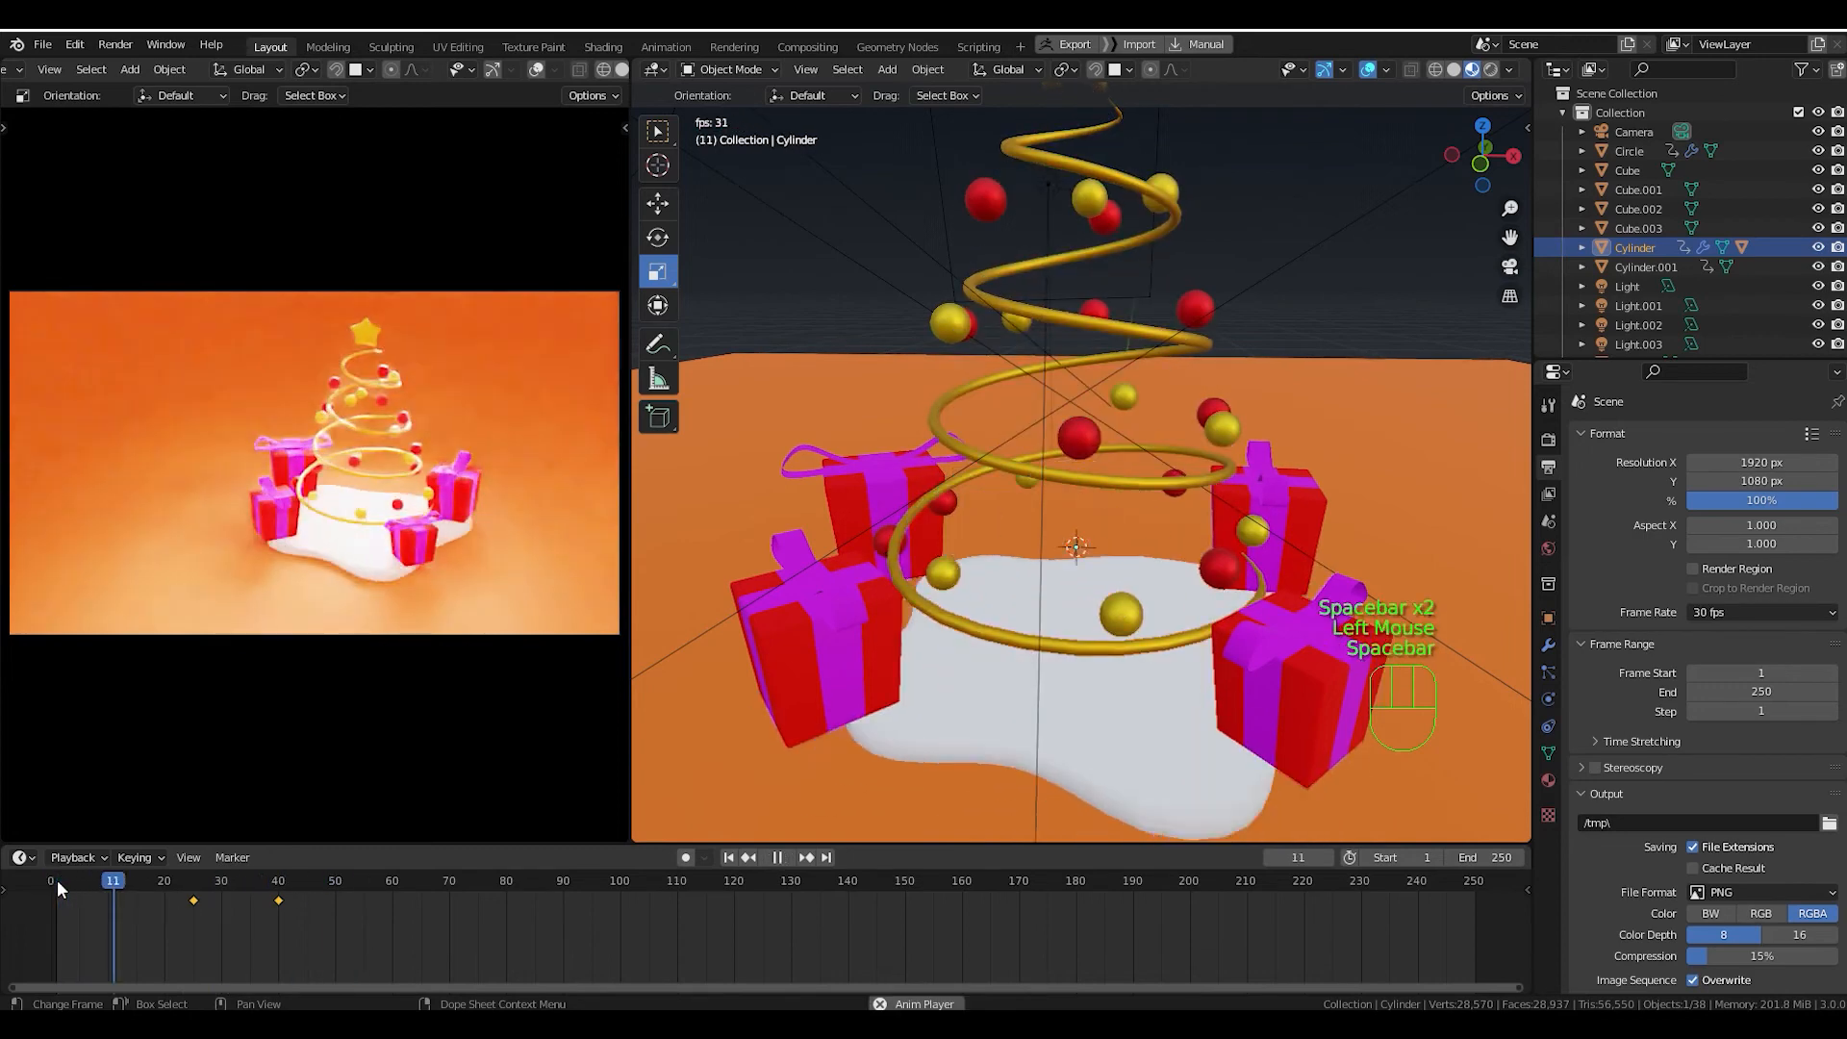
Switch the tree body's scale keyframe interpolation back to Bounce and replay the animation from the start.
key("space")
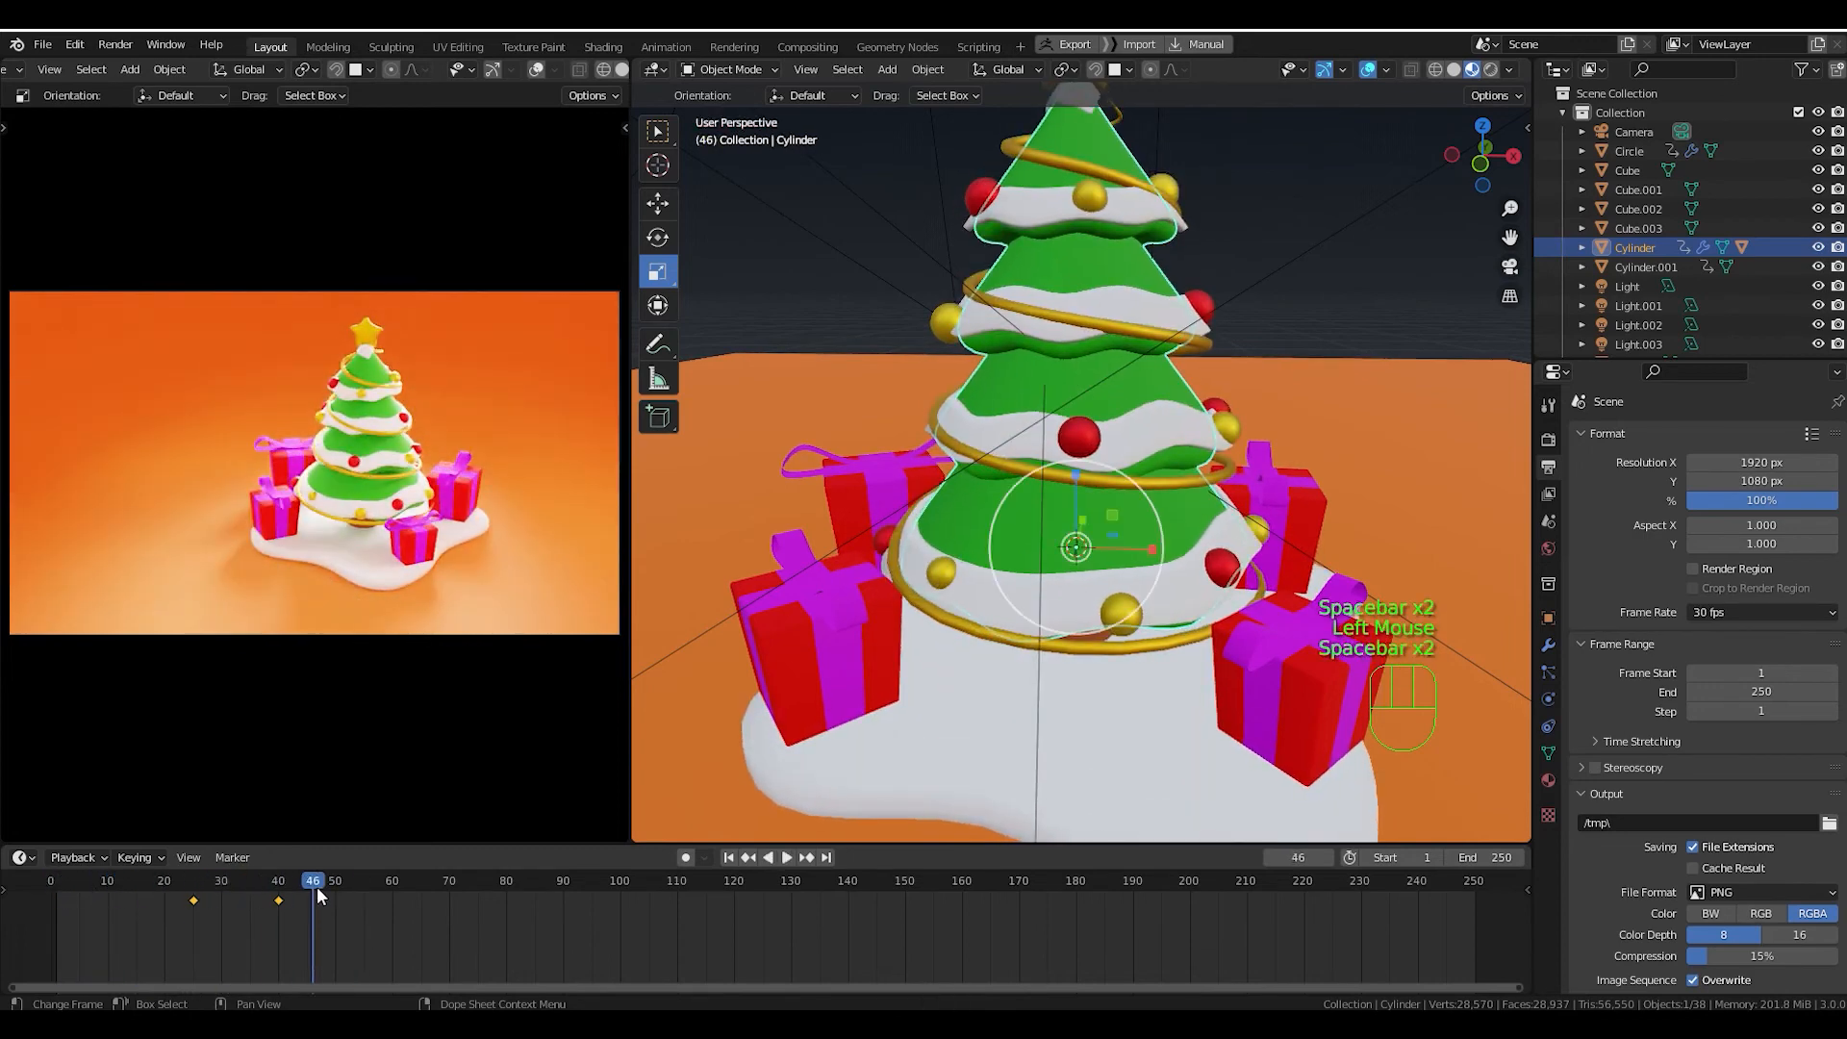
left_click_drag(316, 886, 227, 895)
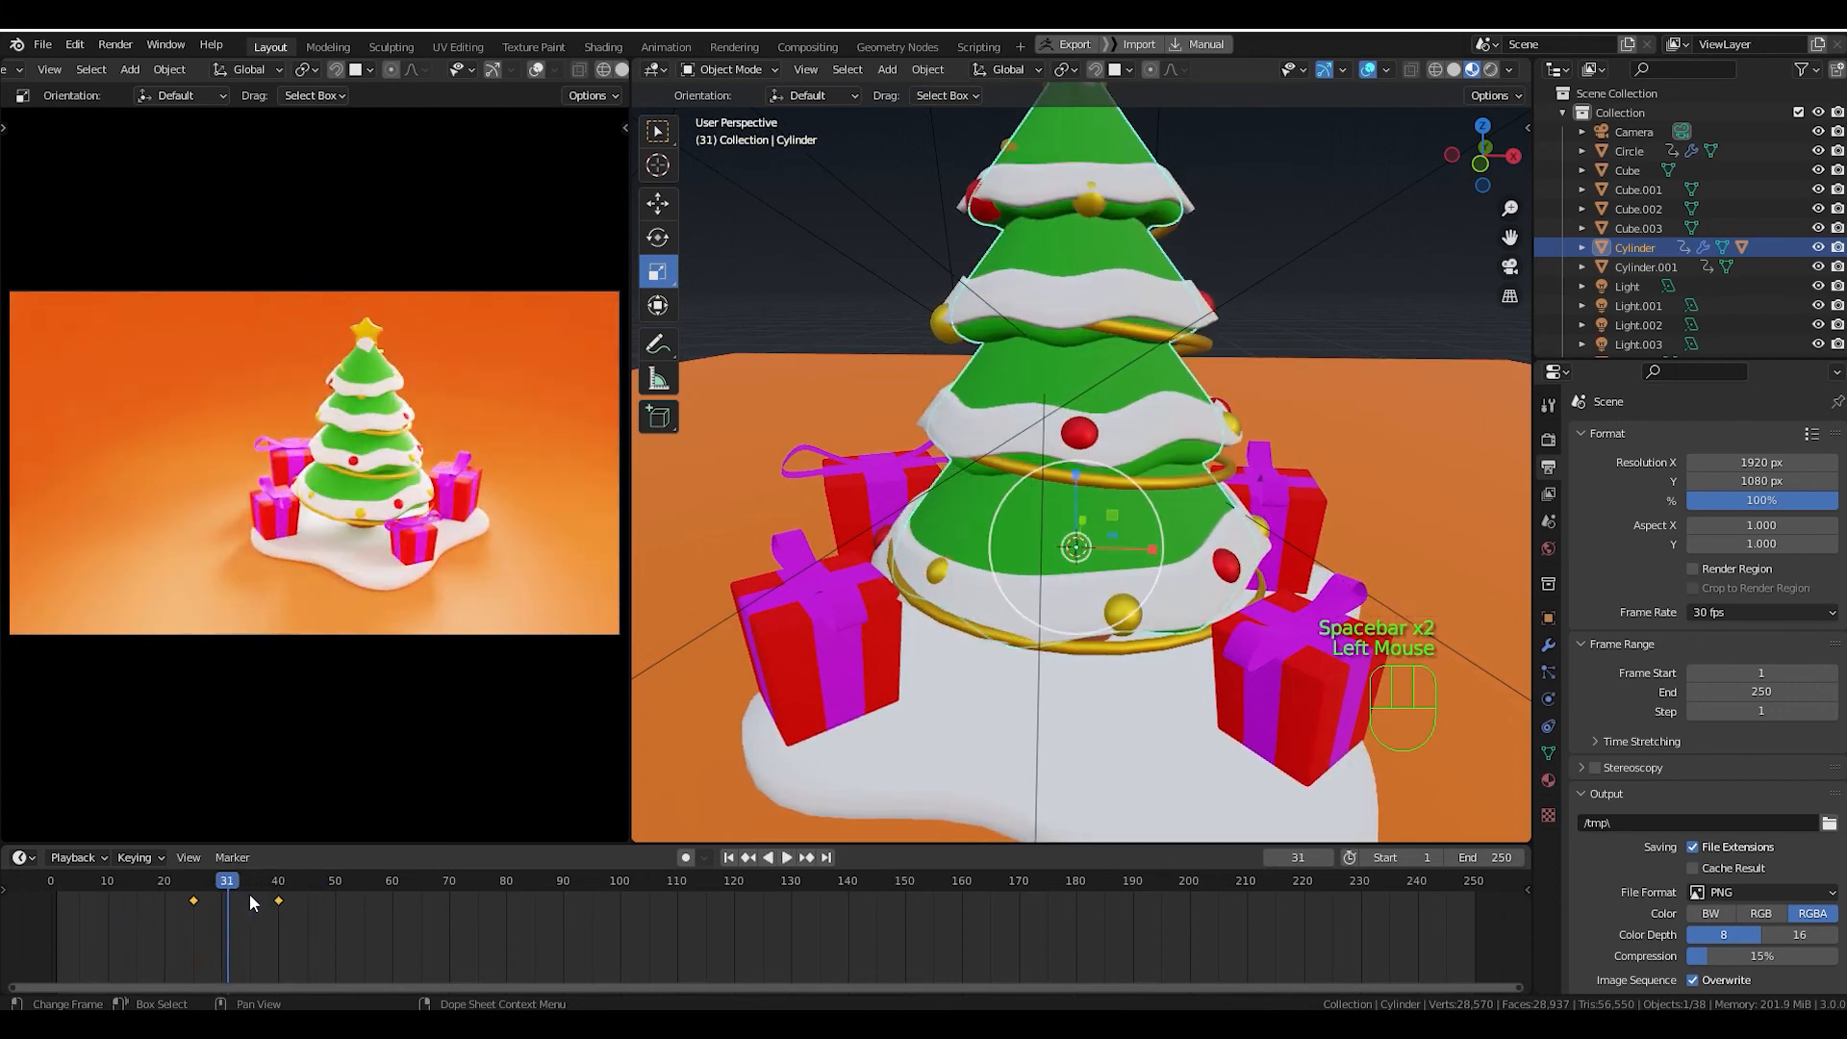
key("t")
left_click(380, 874)
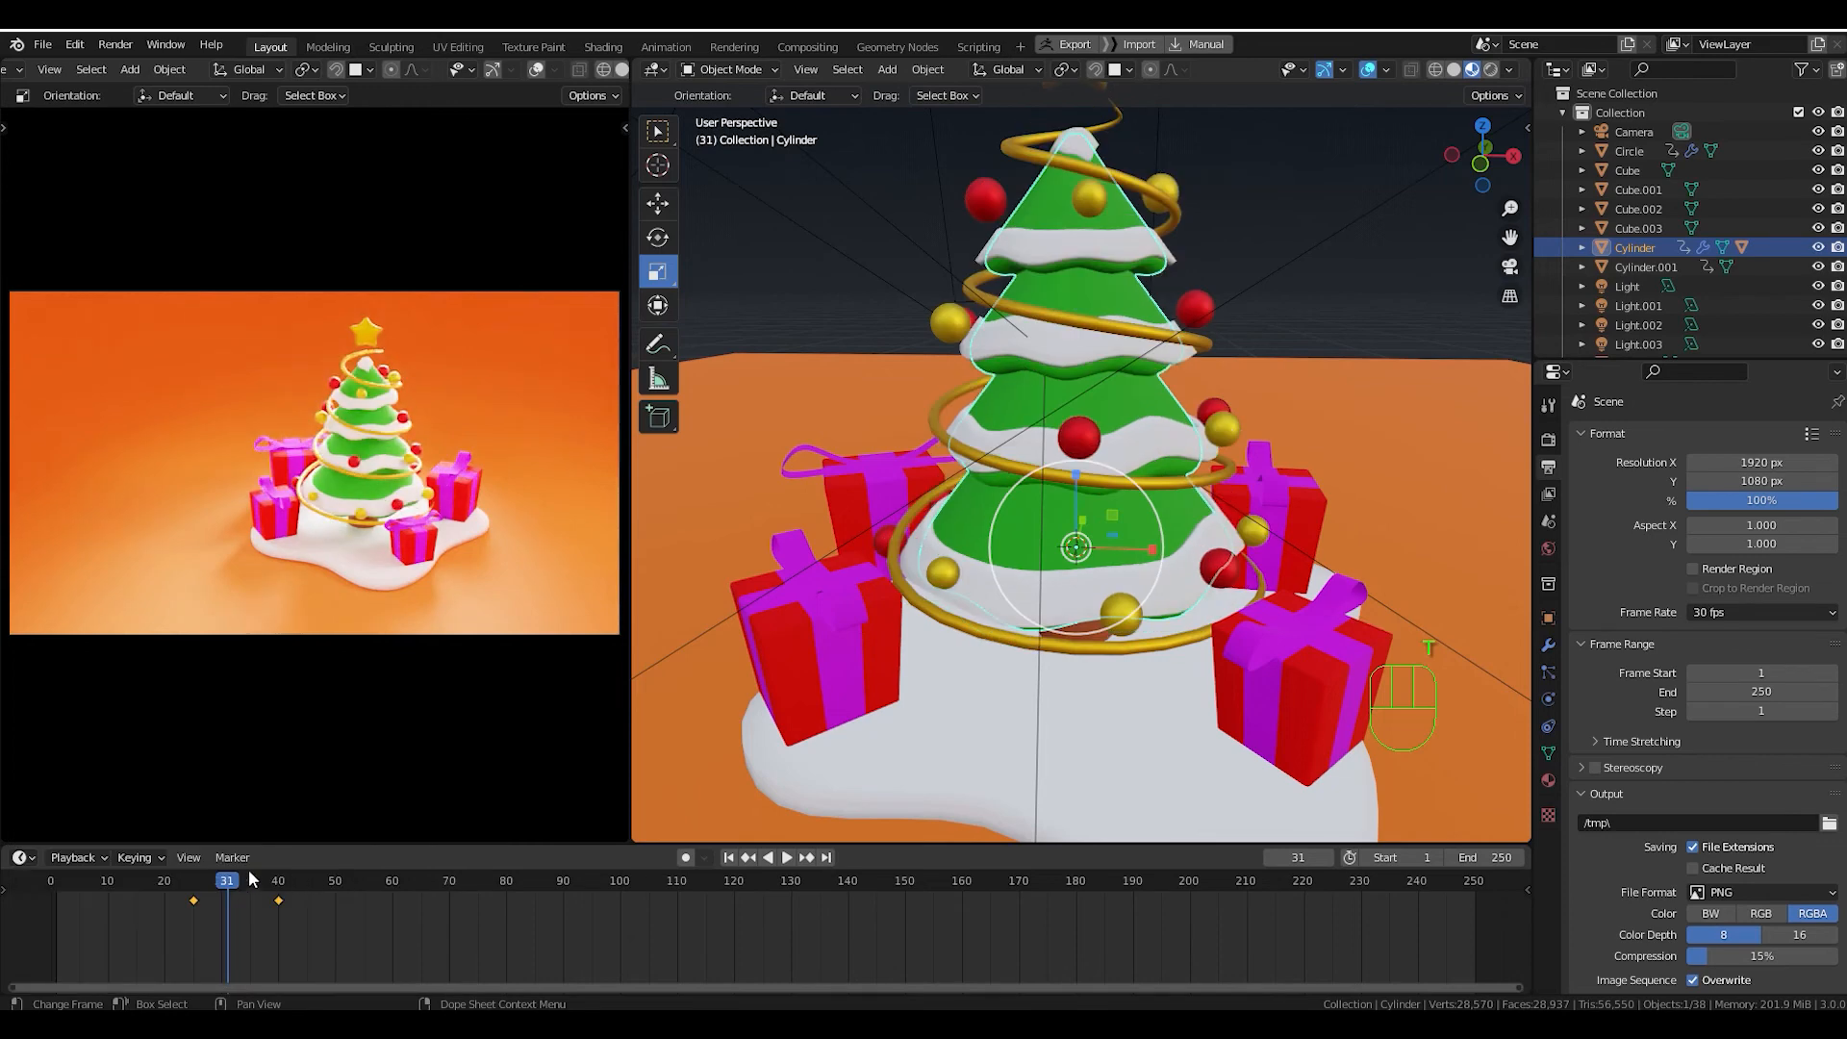
left_click_drag(248, 869, 56, 915)
key("space")
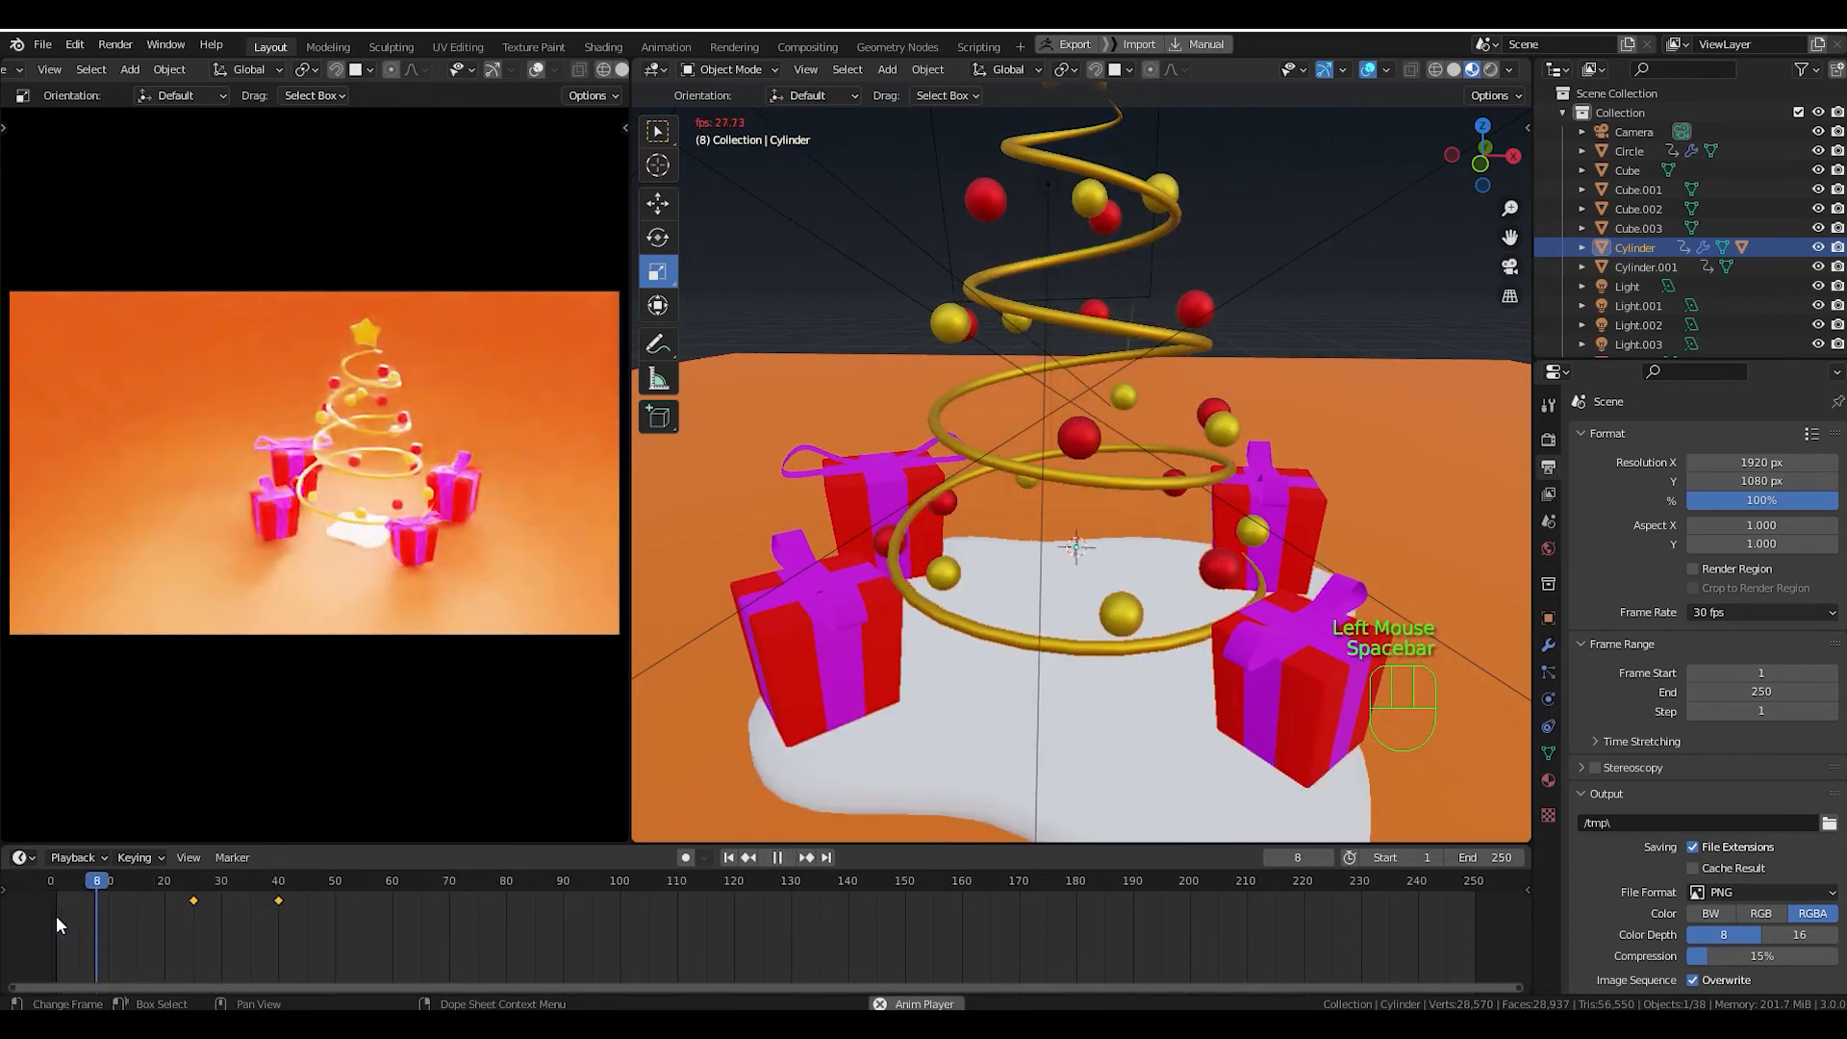
key("space")
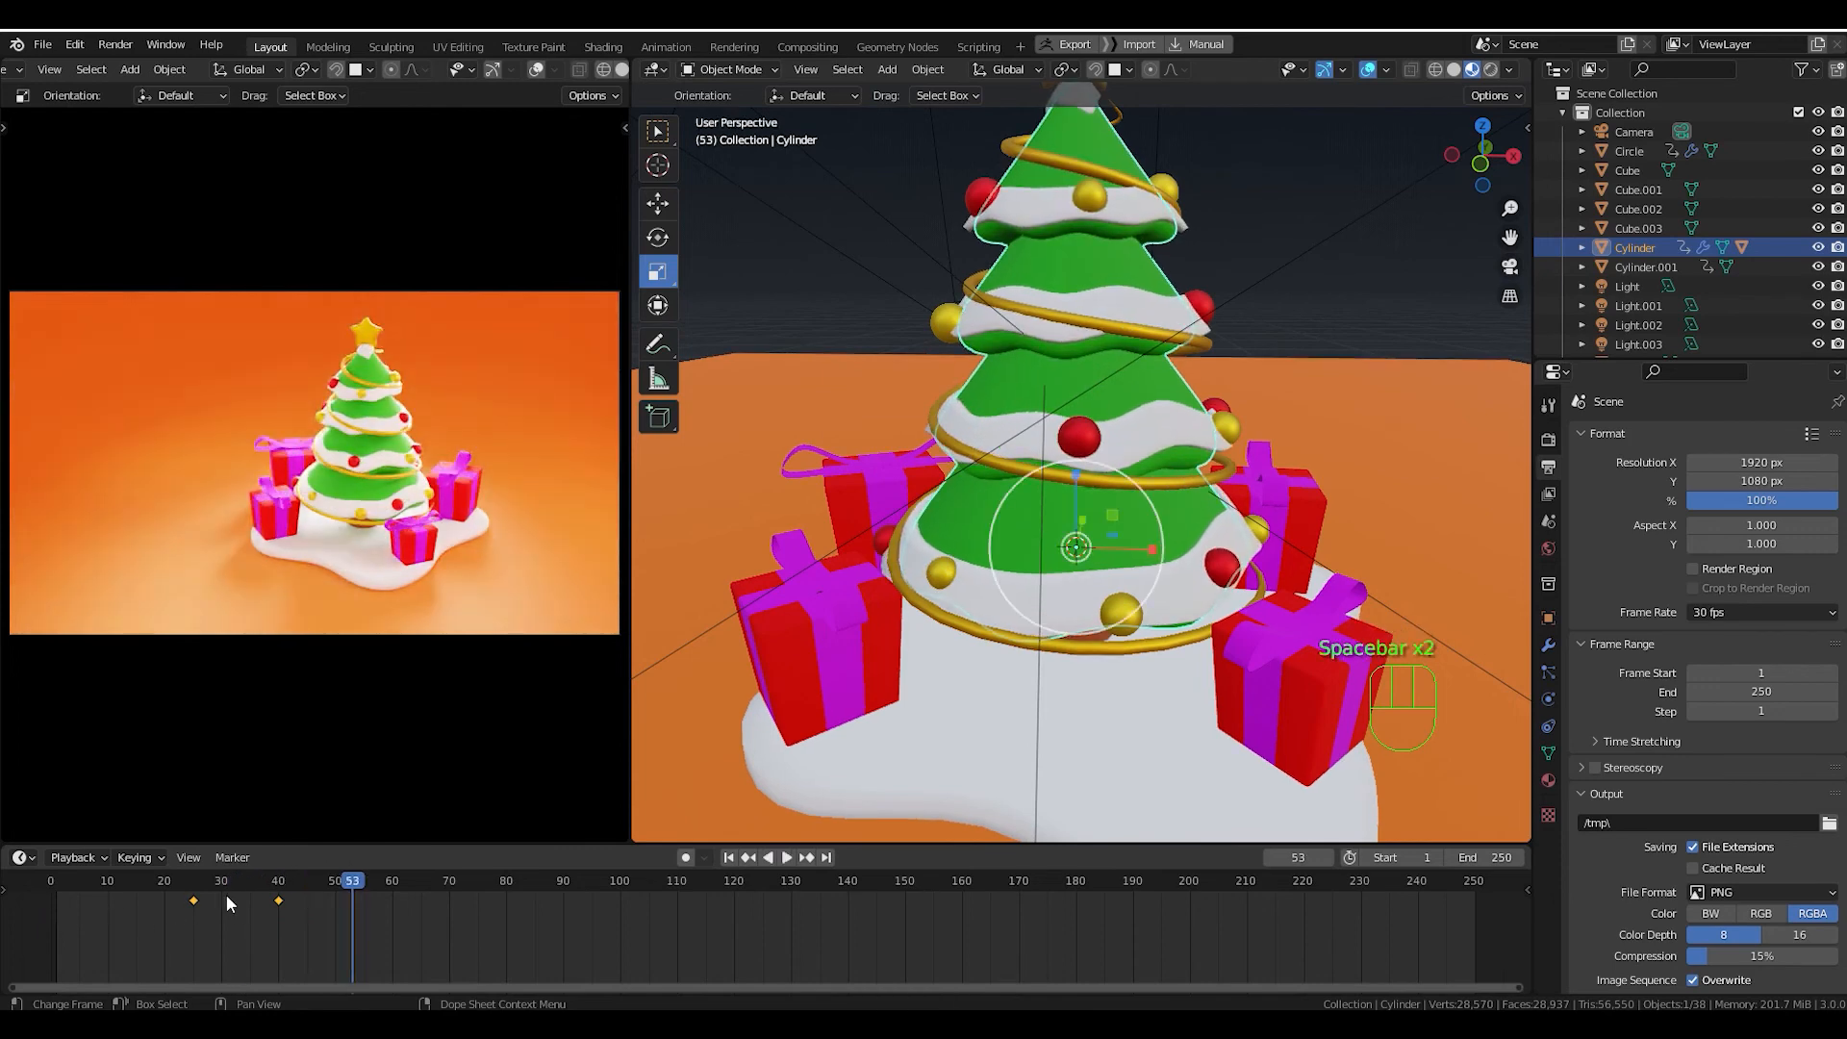
Select both of the tree body's scale keyframes, set their interpolation to Elastic and replay the animation from the start.
left_click(242, 900)
left_click_drag(141, 916, 314, 893)
key("t")
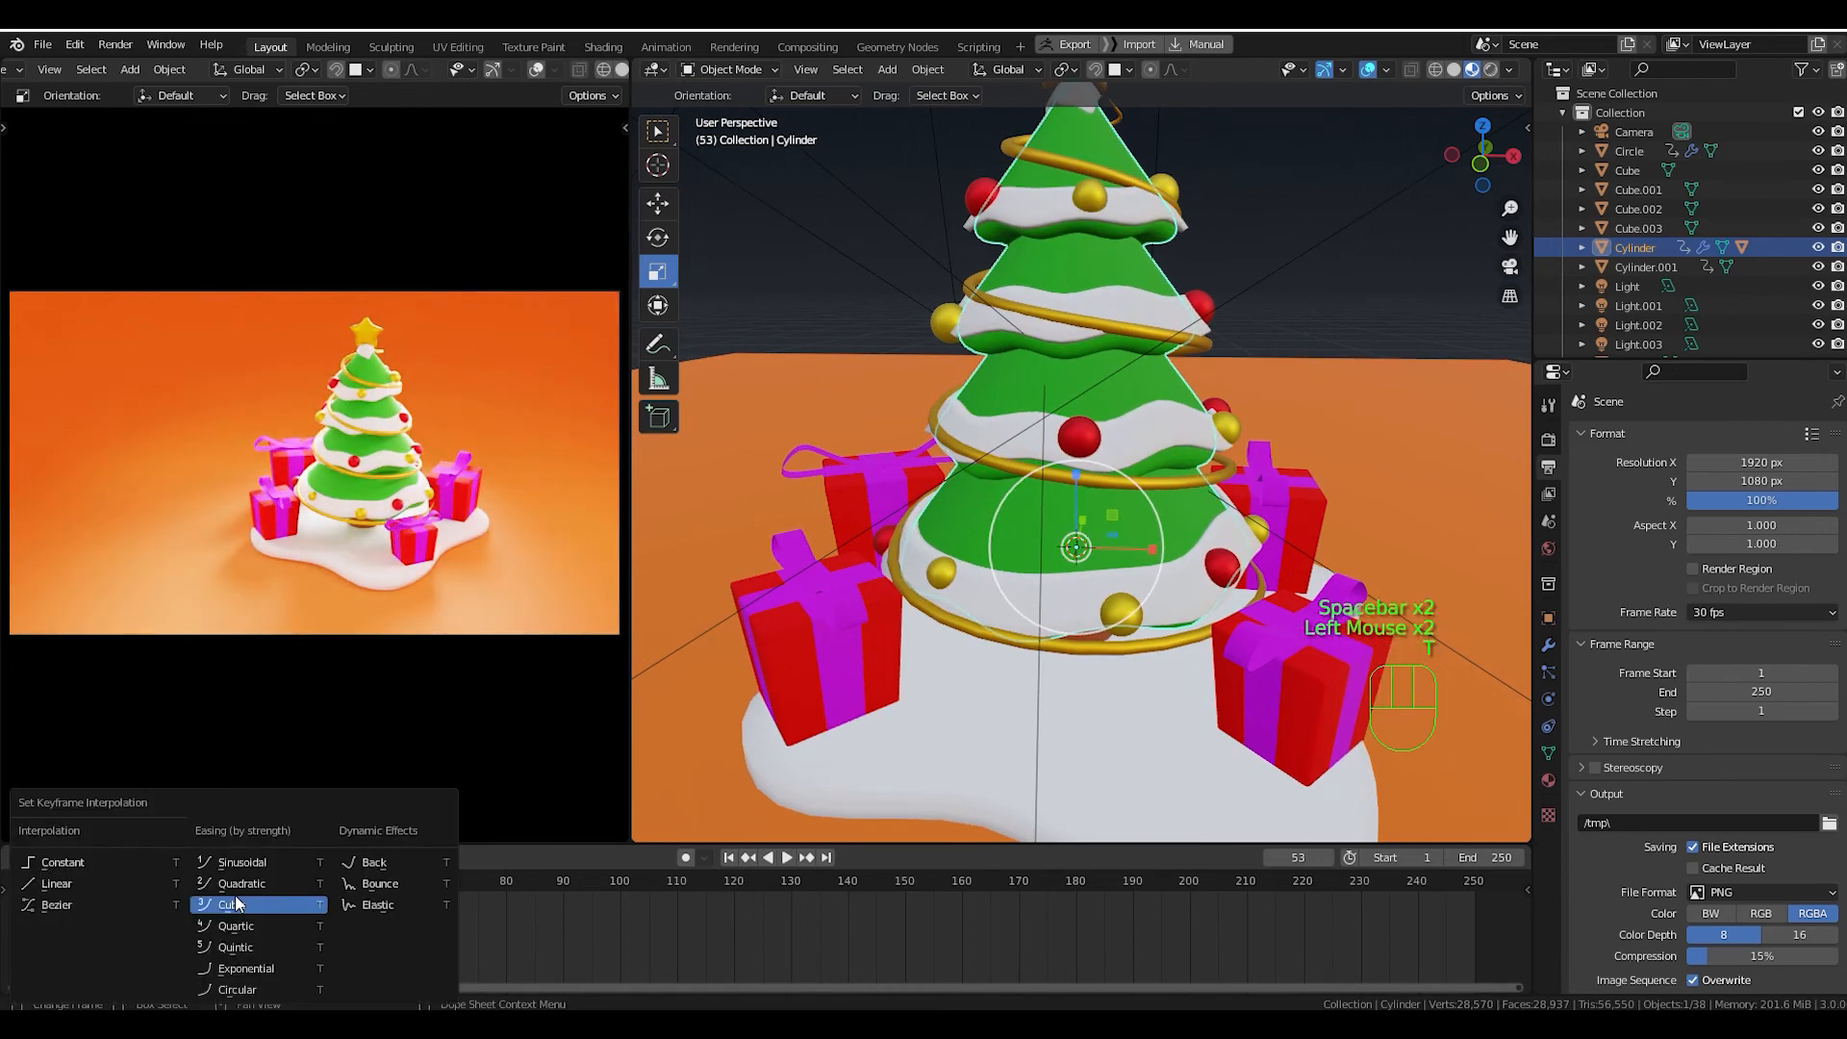
left_click(387, 902)
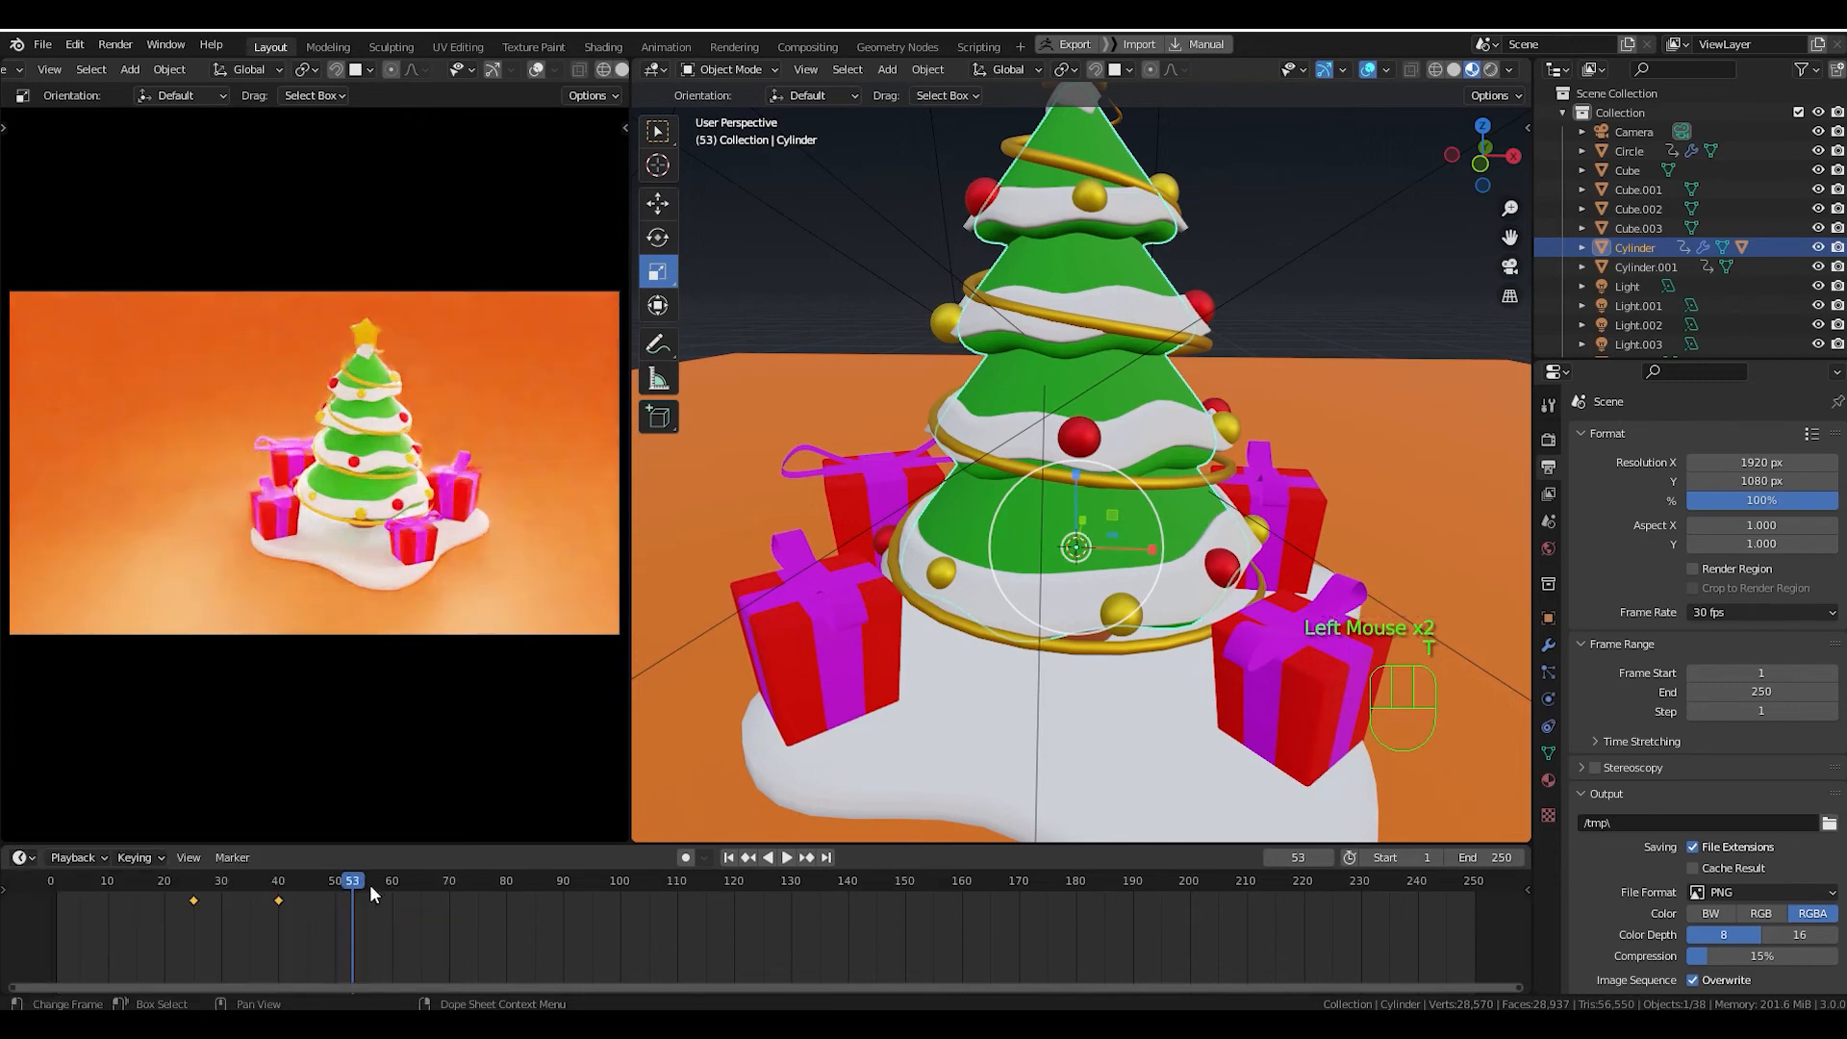
left_click_drag(331, 883, 56, 915)
key("space")
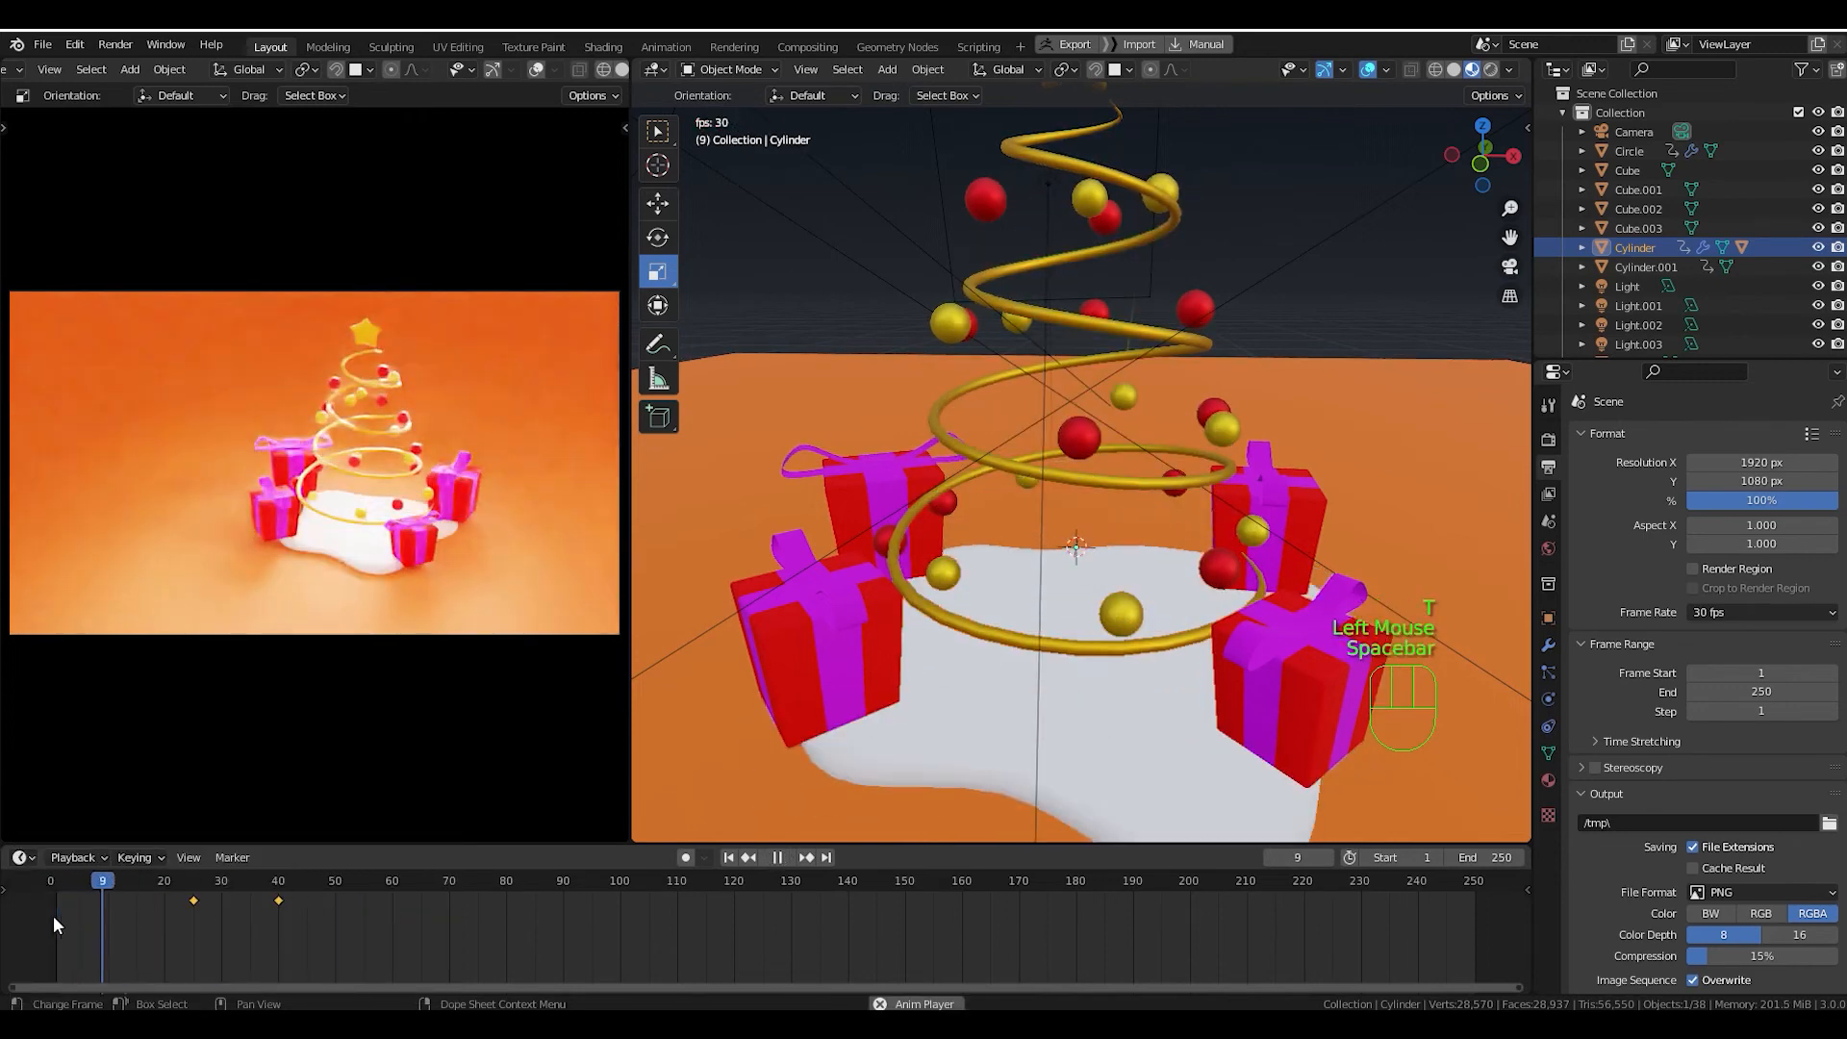
key("space")
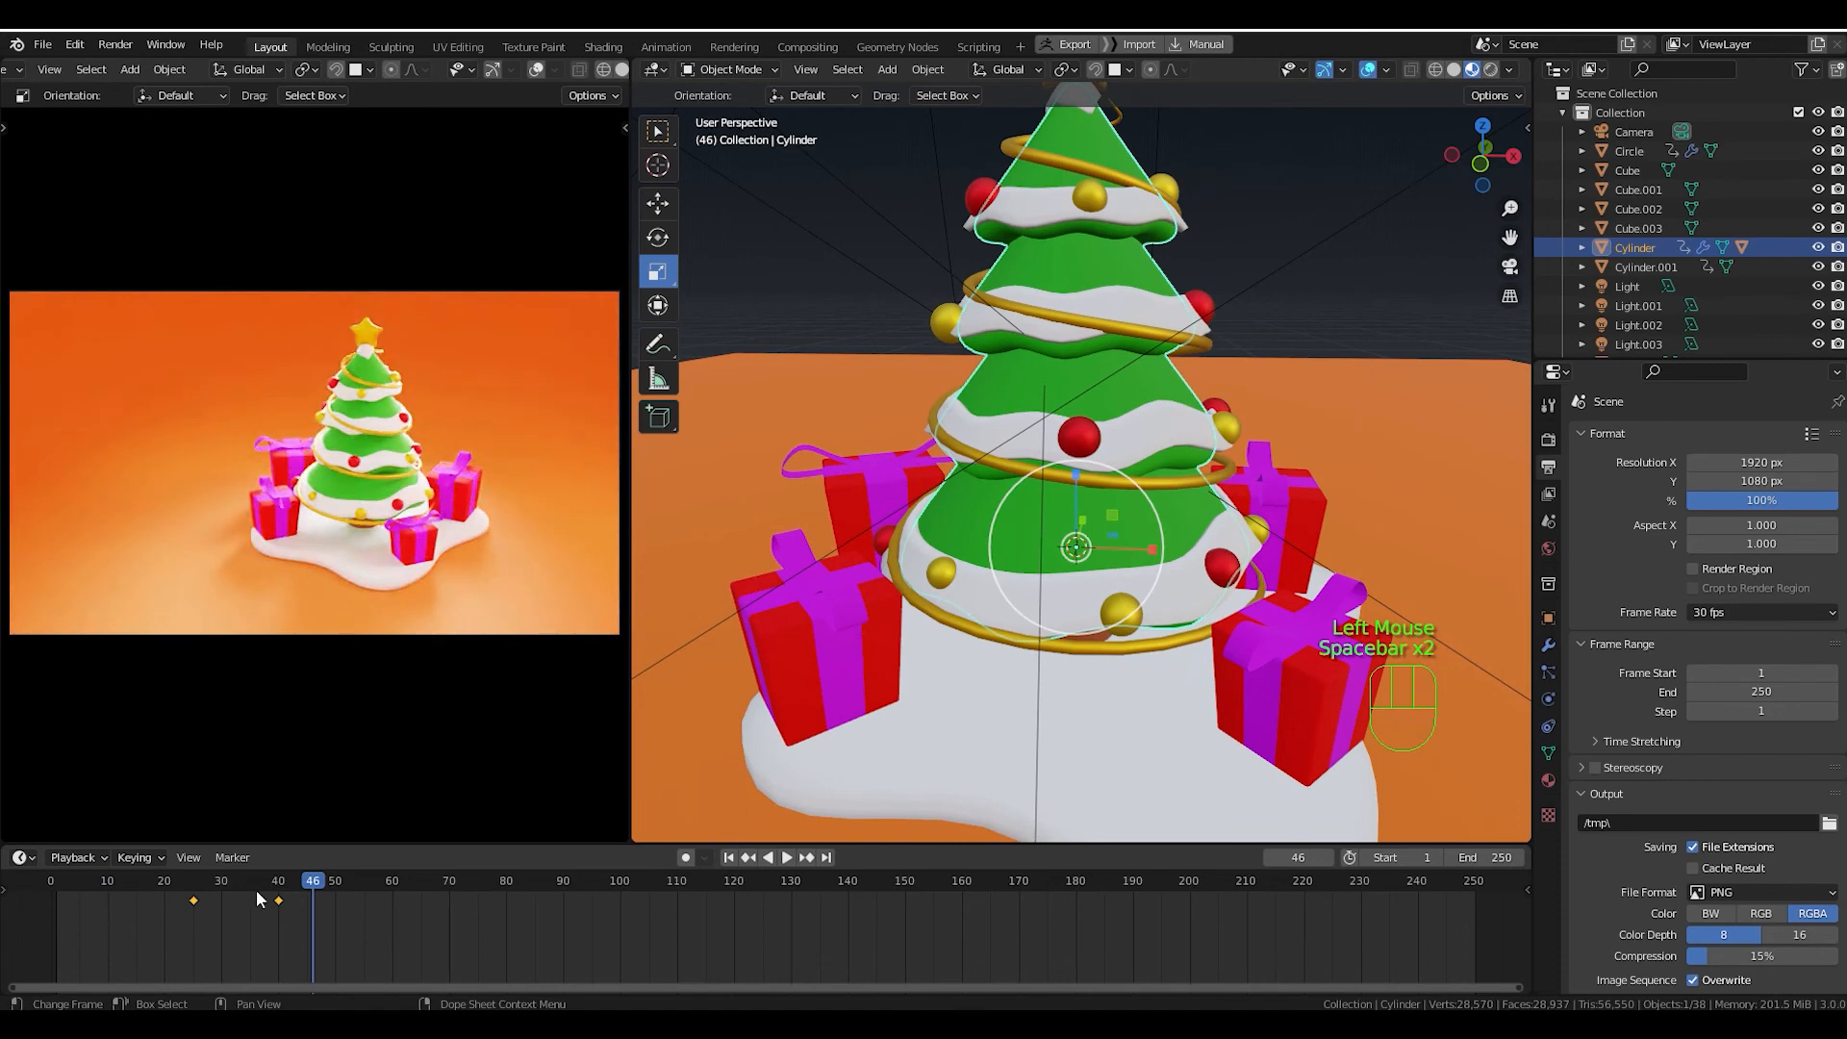
Move the tree body's full-size scale keyframe to frame 45 and replay the animation from the start.
left_click_drag(279, 900, 308, 900)
left_click_drag(189, 904, 55, 908)
key("space")
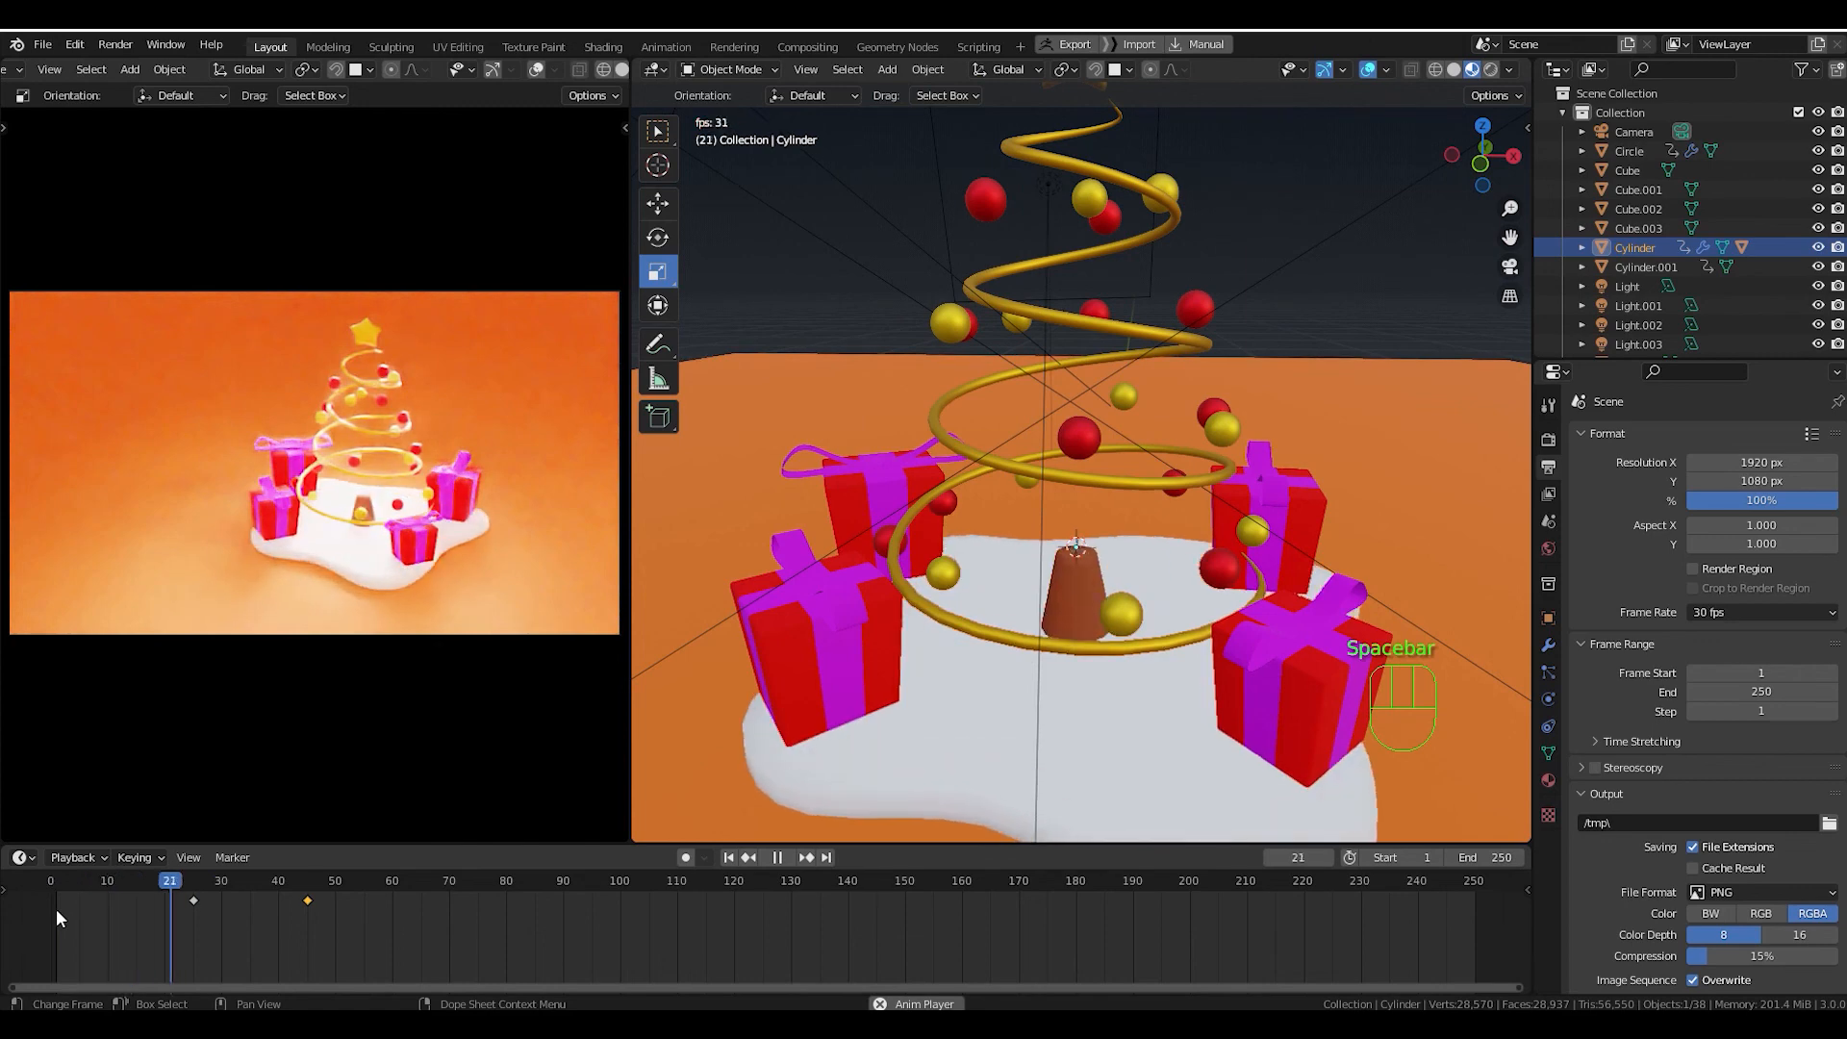
key("space")
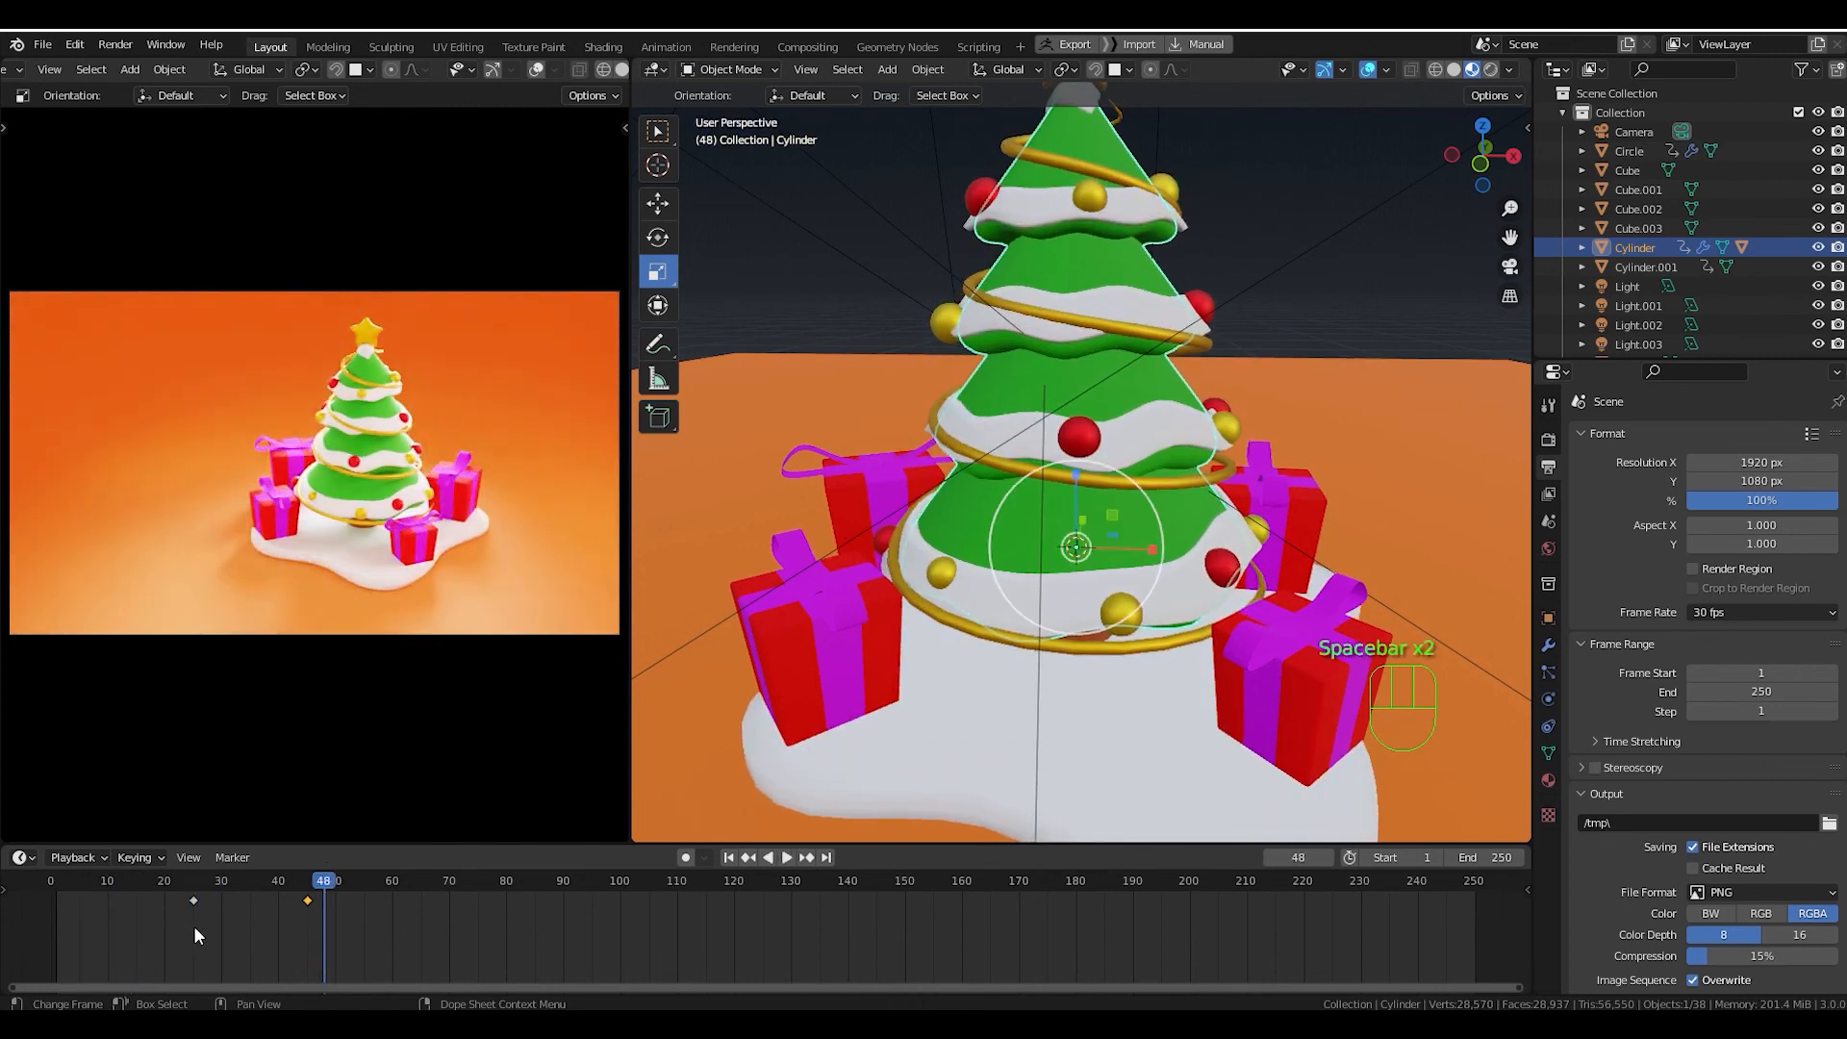
Set the interpolation of both tree body scale keyframes to Bounce and replay the animation twice from the start.
left_click_drag(193, 925, 58, 903)
key("t")
left_click(389, 876)
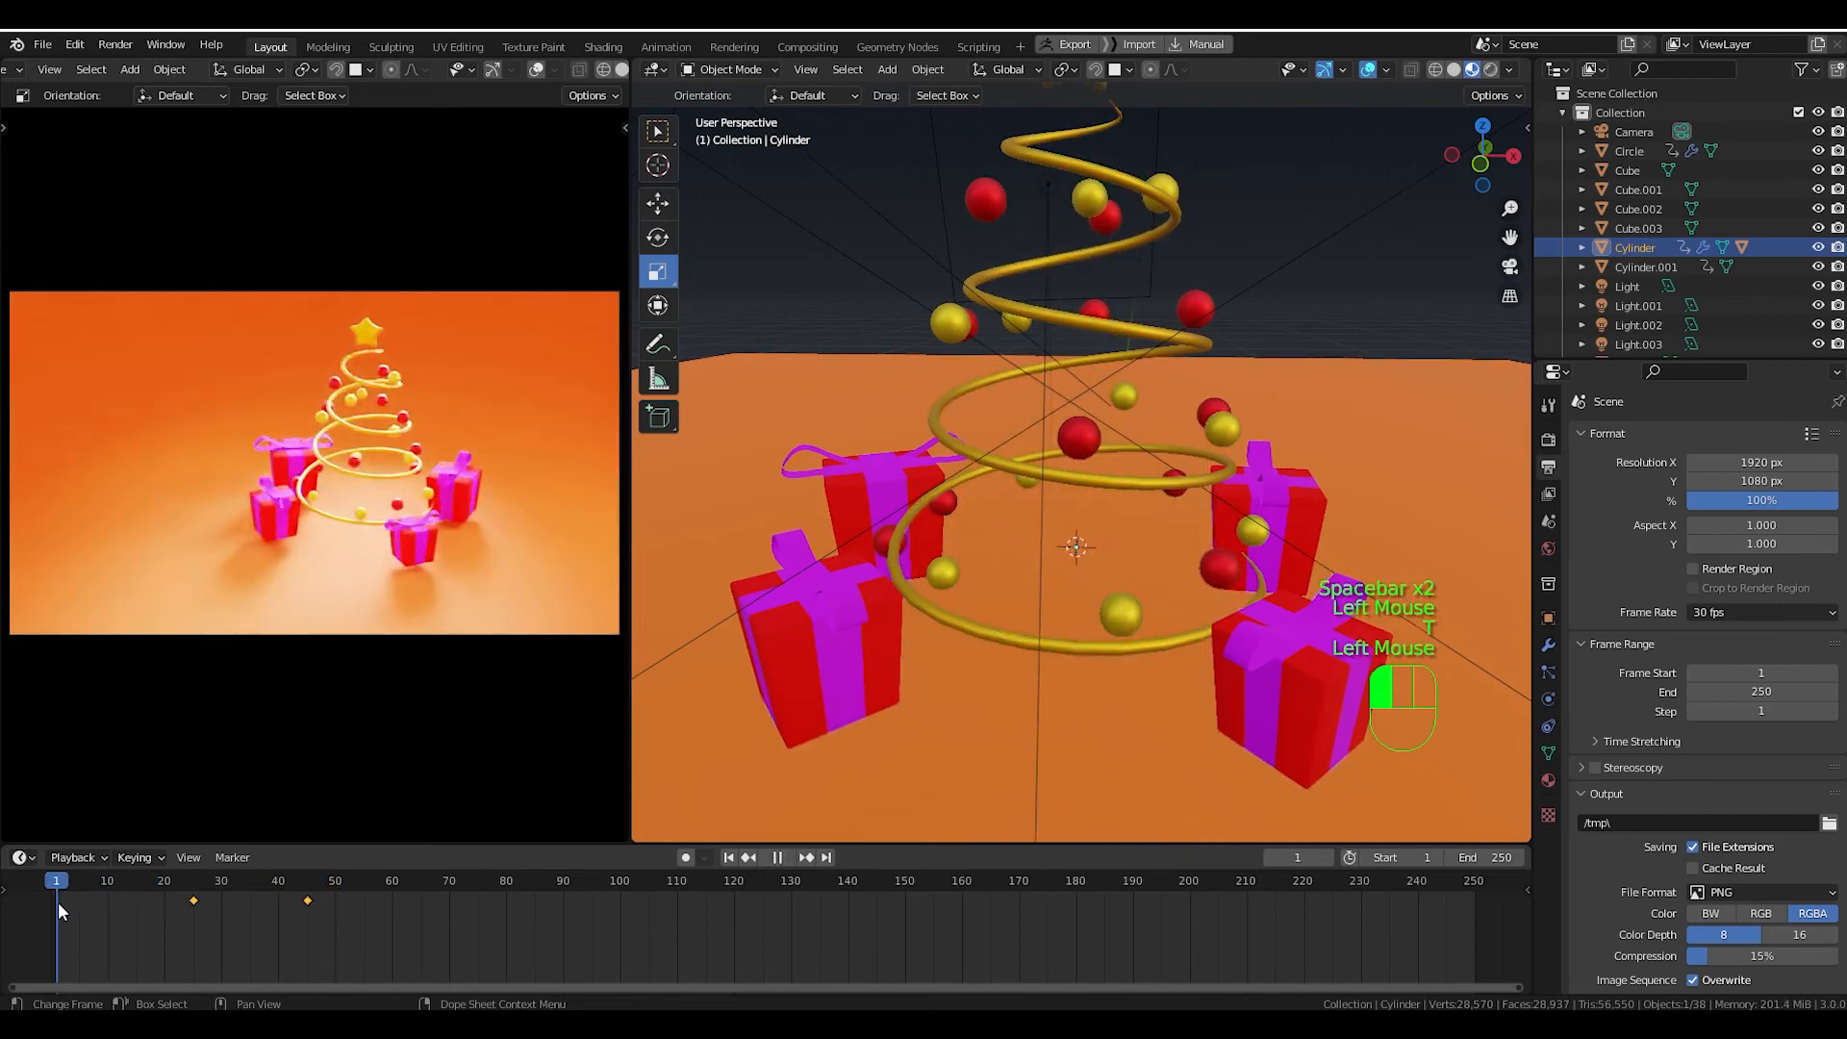
key("space")
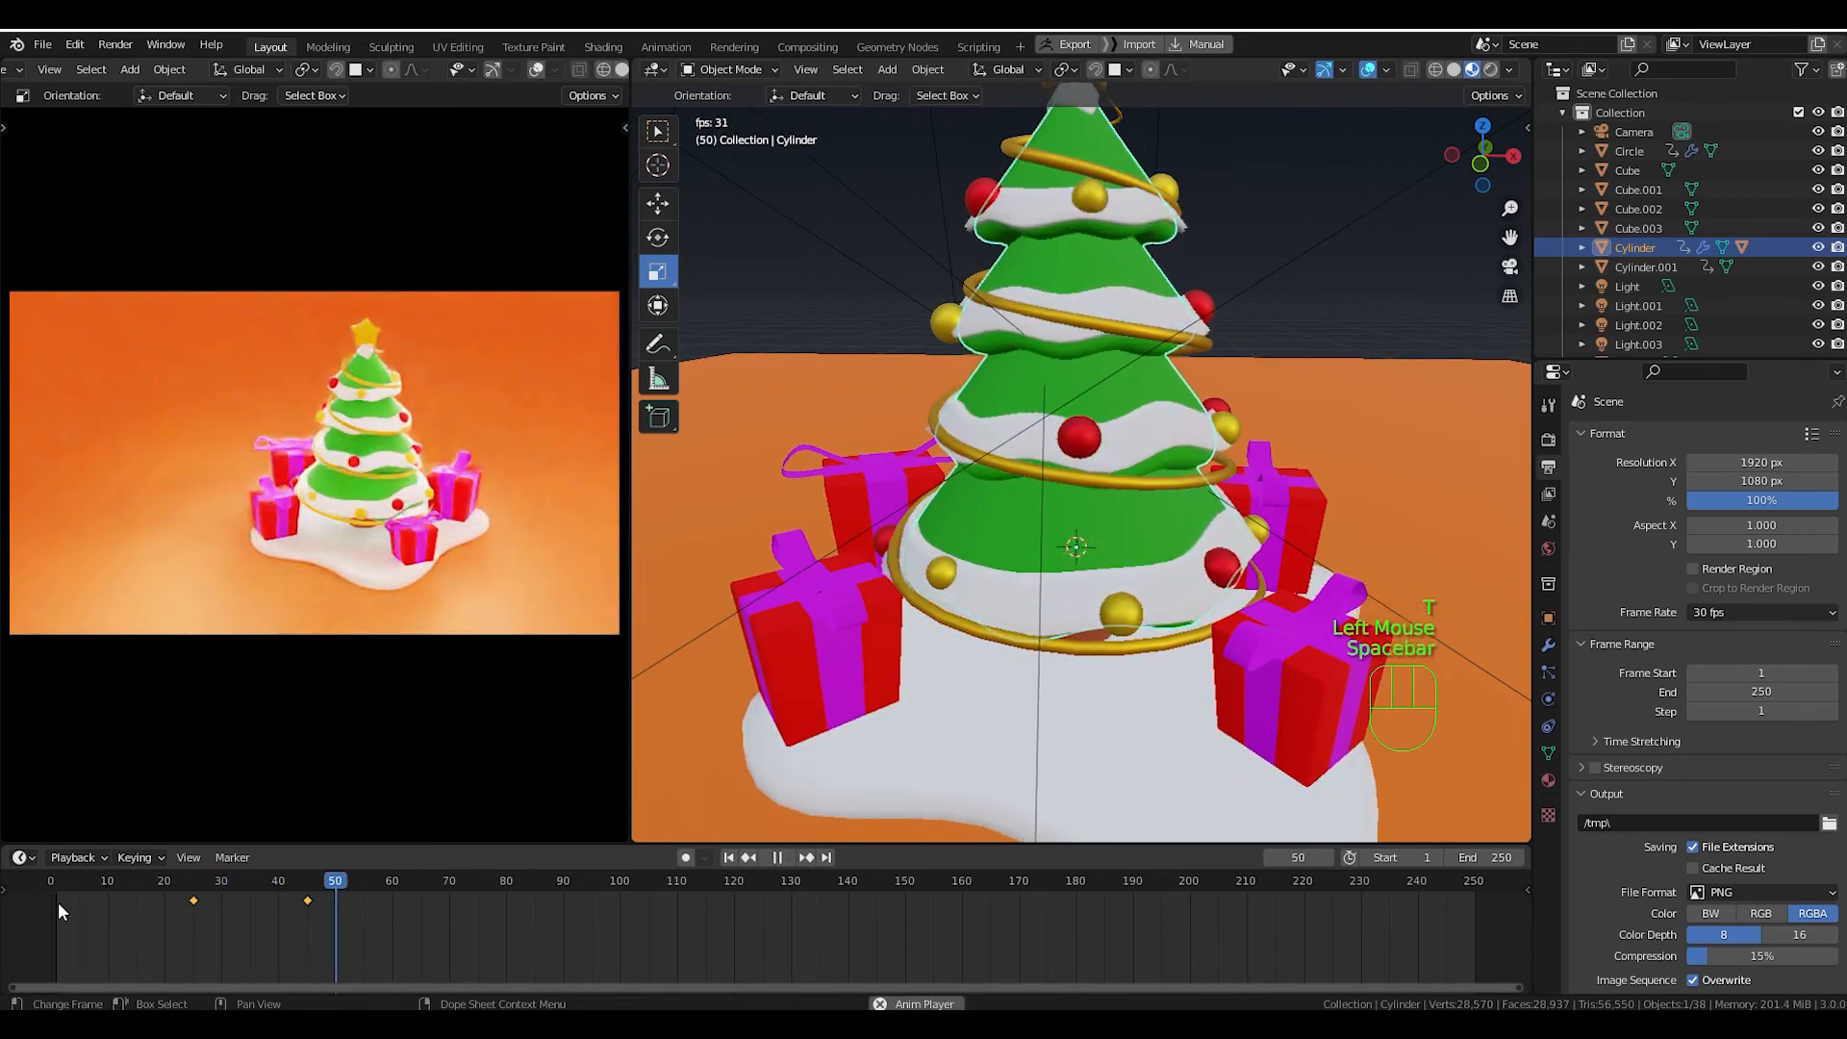
key("space")
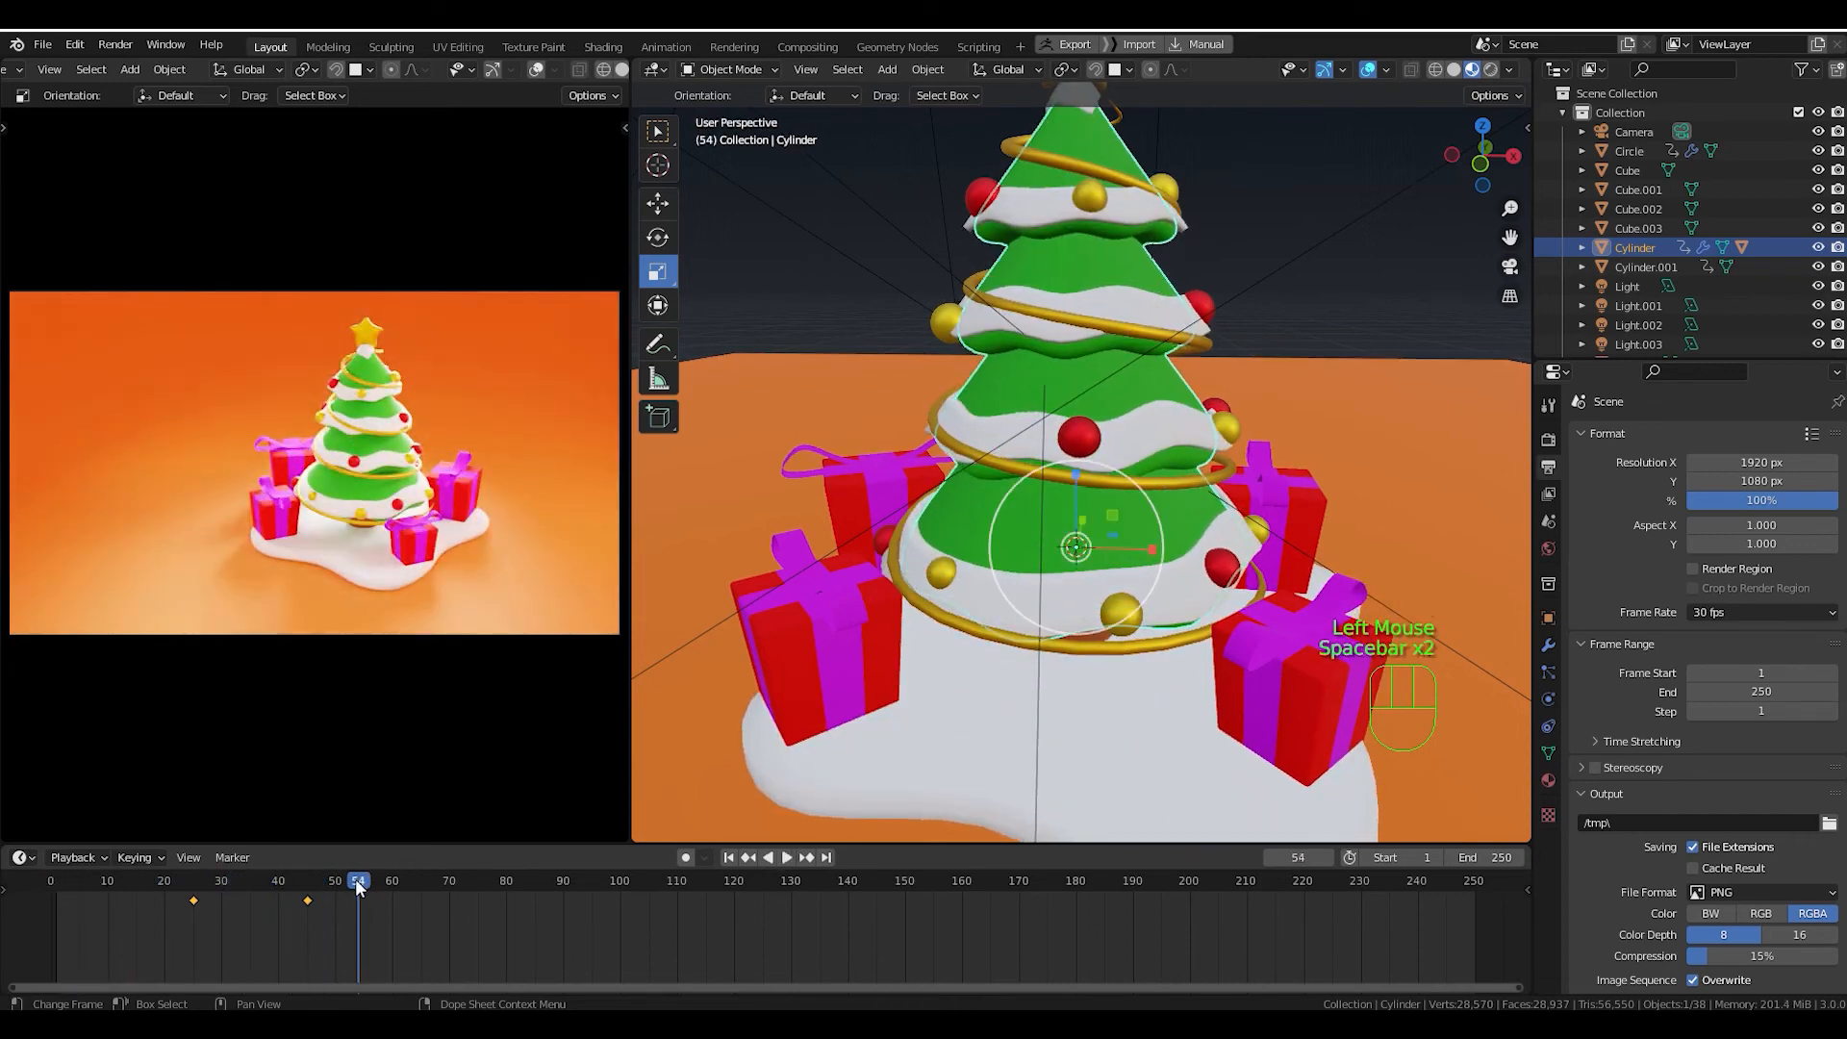
left_click_drag(361, 880, 48, 906)
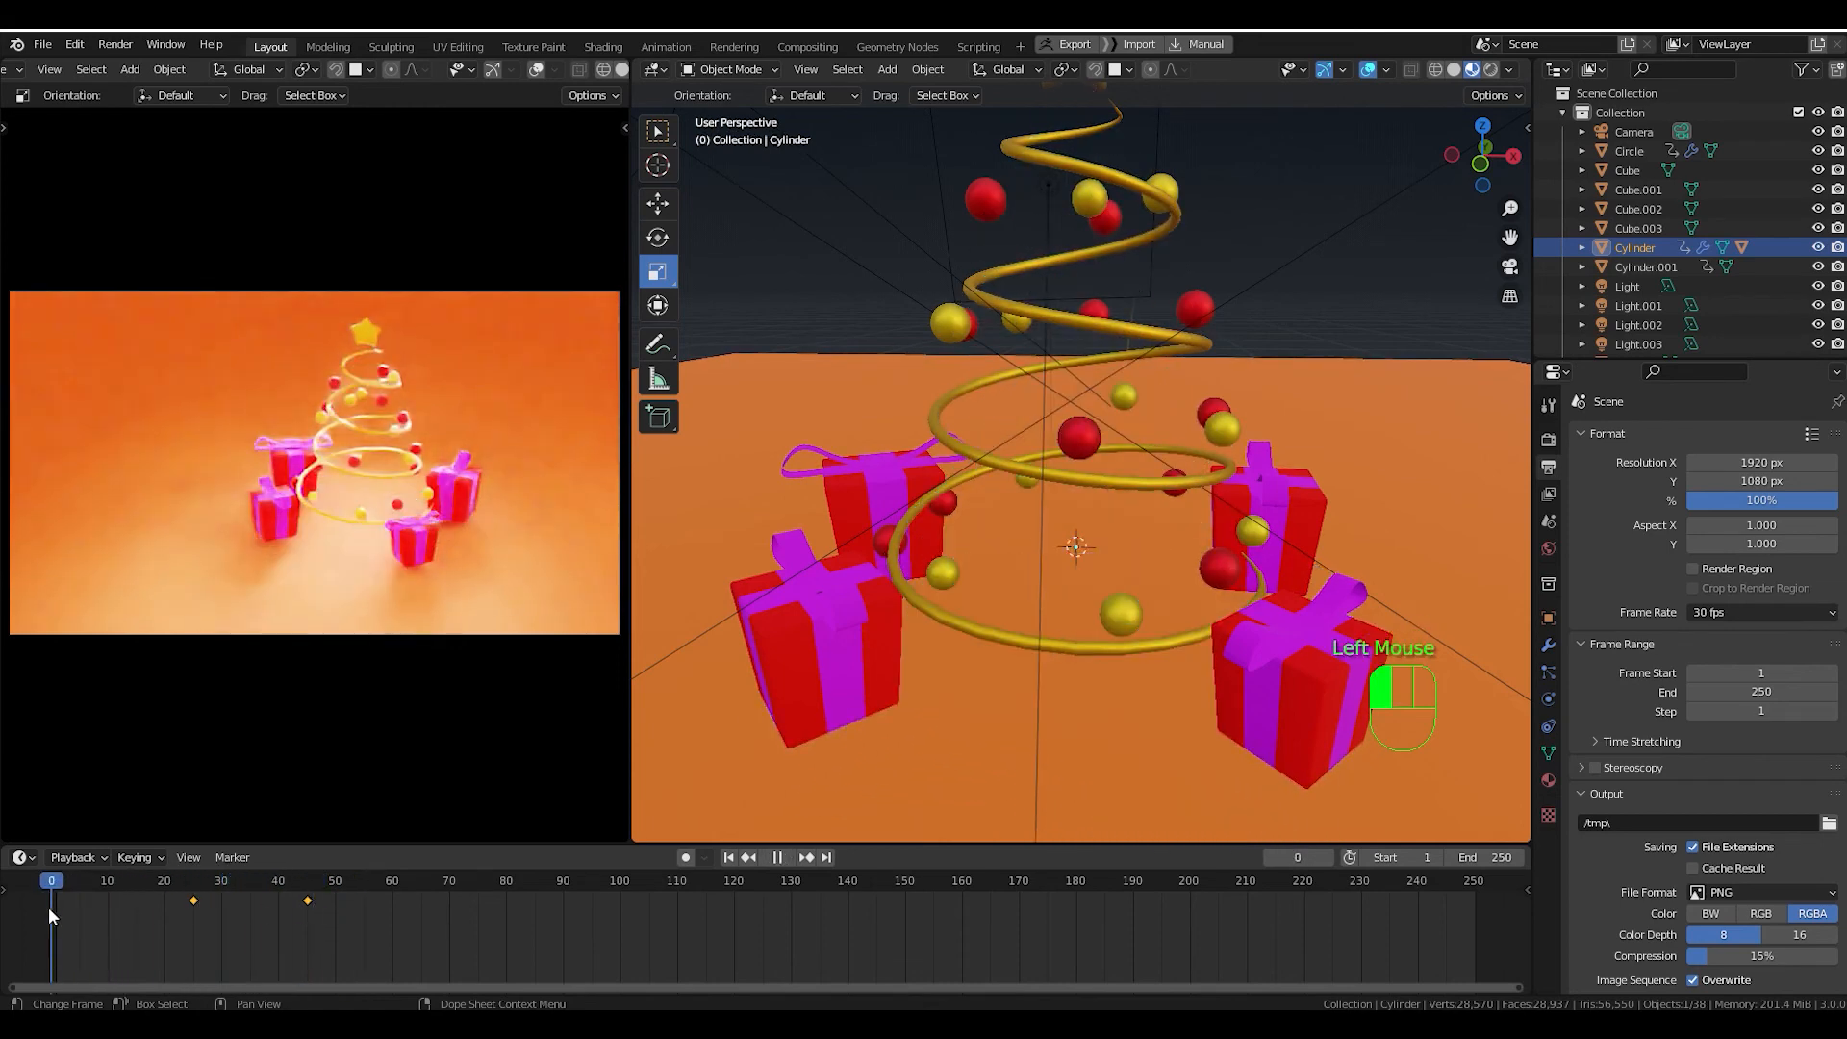
key("space")
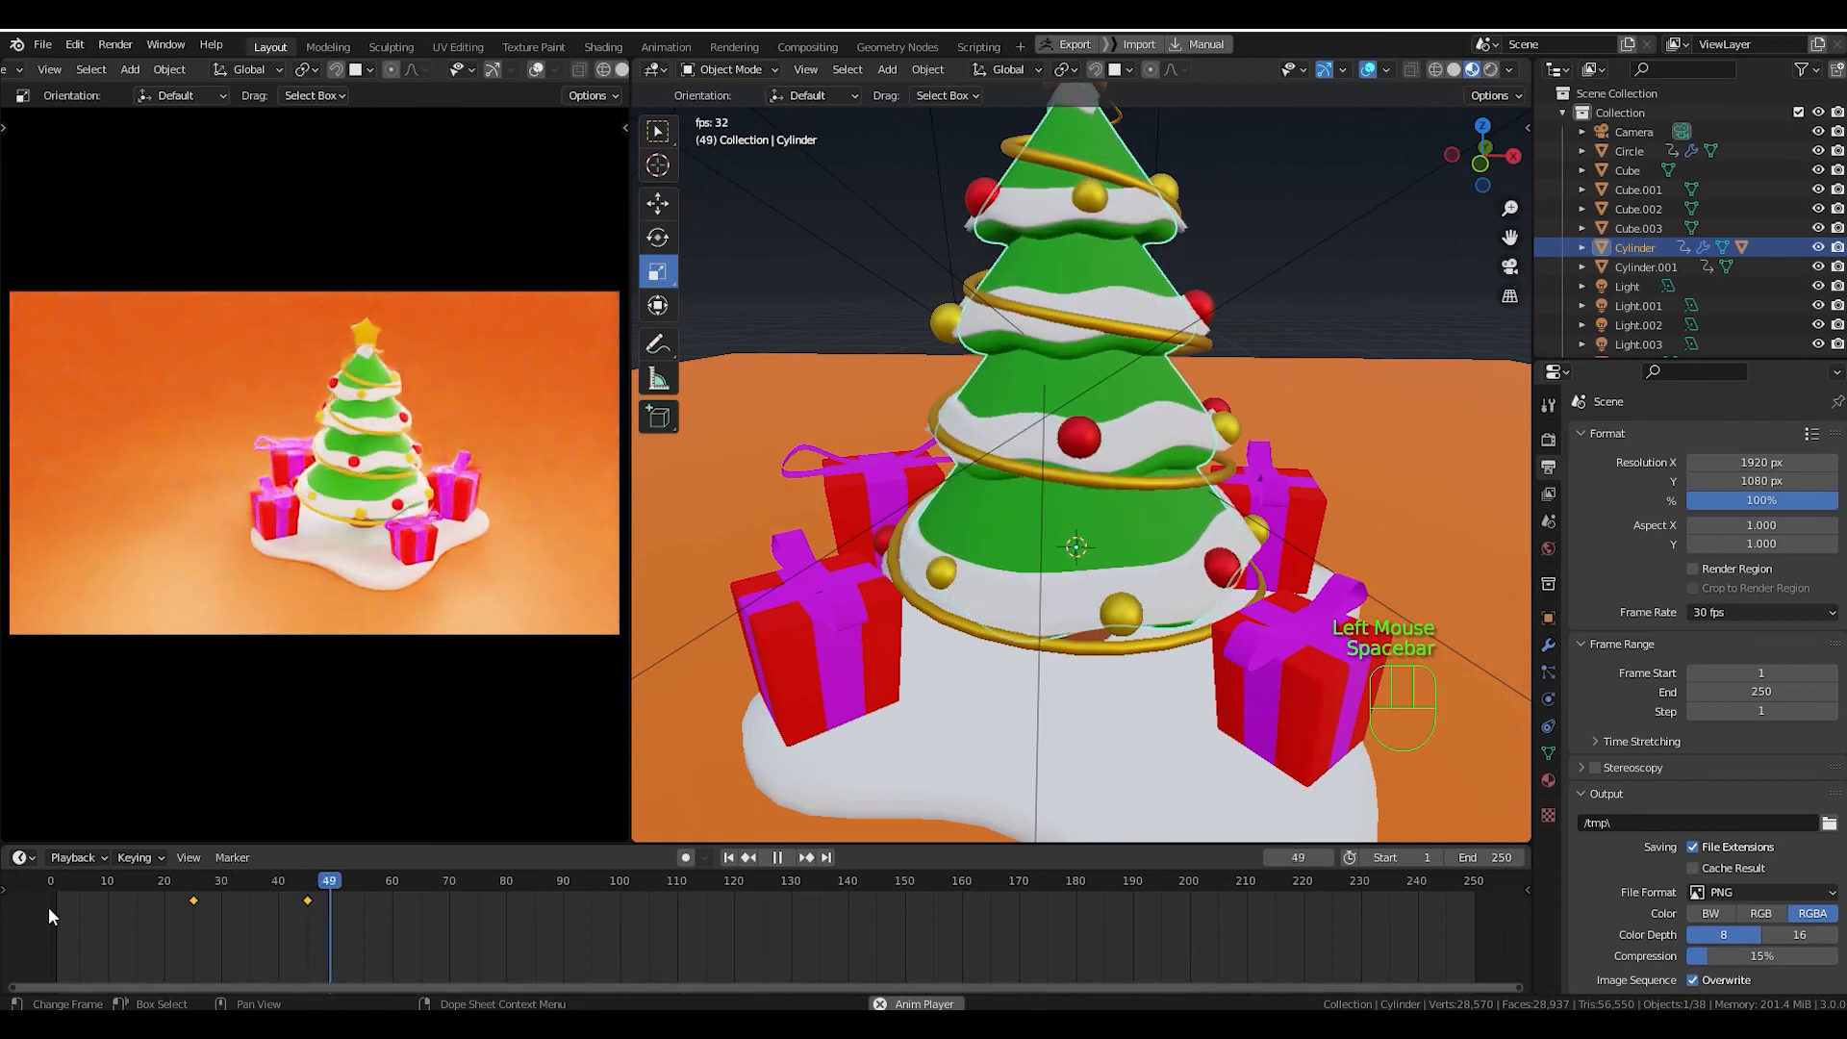
key("space")
Select the gold bauble on the lowest tier beside the gift box and insert a Scale keyframe at frame 60.
left_click_drag(416, 876, 308, 914)
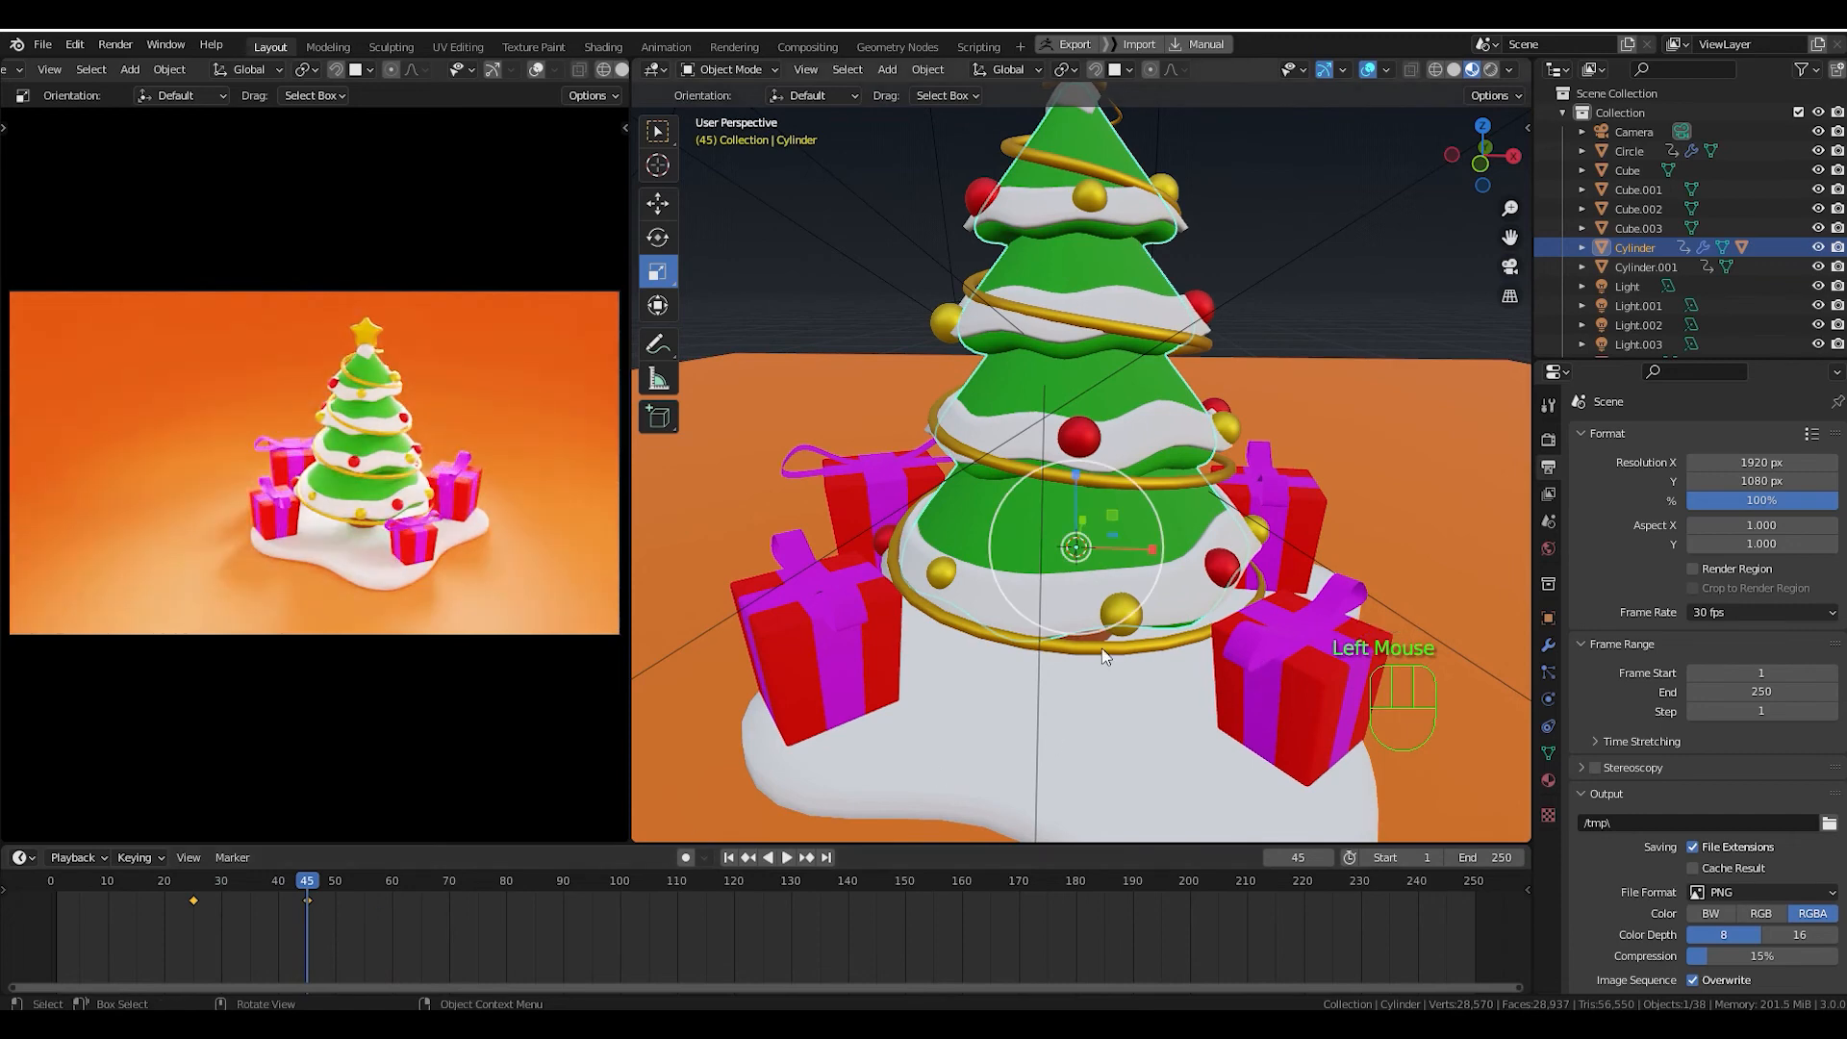
middle_click_drag(1119, 599, 1159, 601, "shift")
scroll(1125, 616, "down", 1)
scroll(1116, 583, "up", 3)
scroll(1116, 583, "down", 2)
left_click(1166, 610)
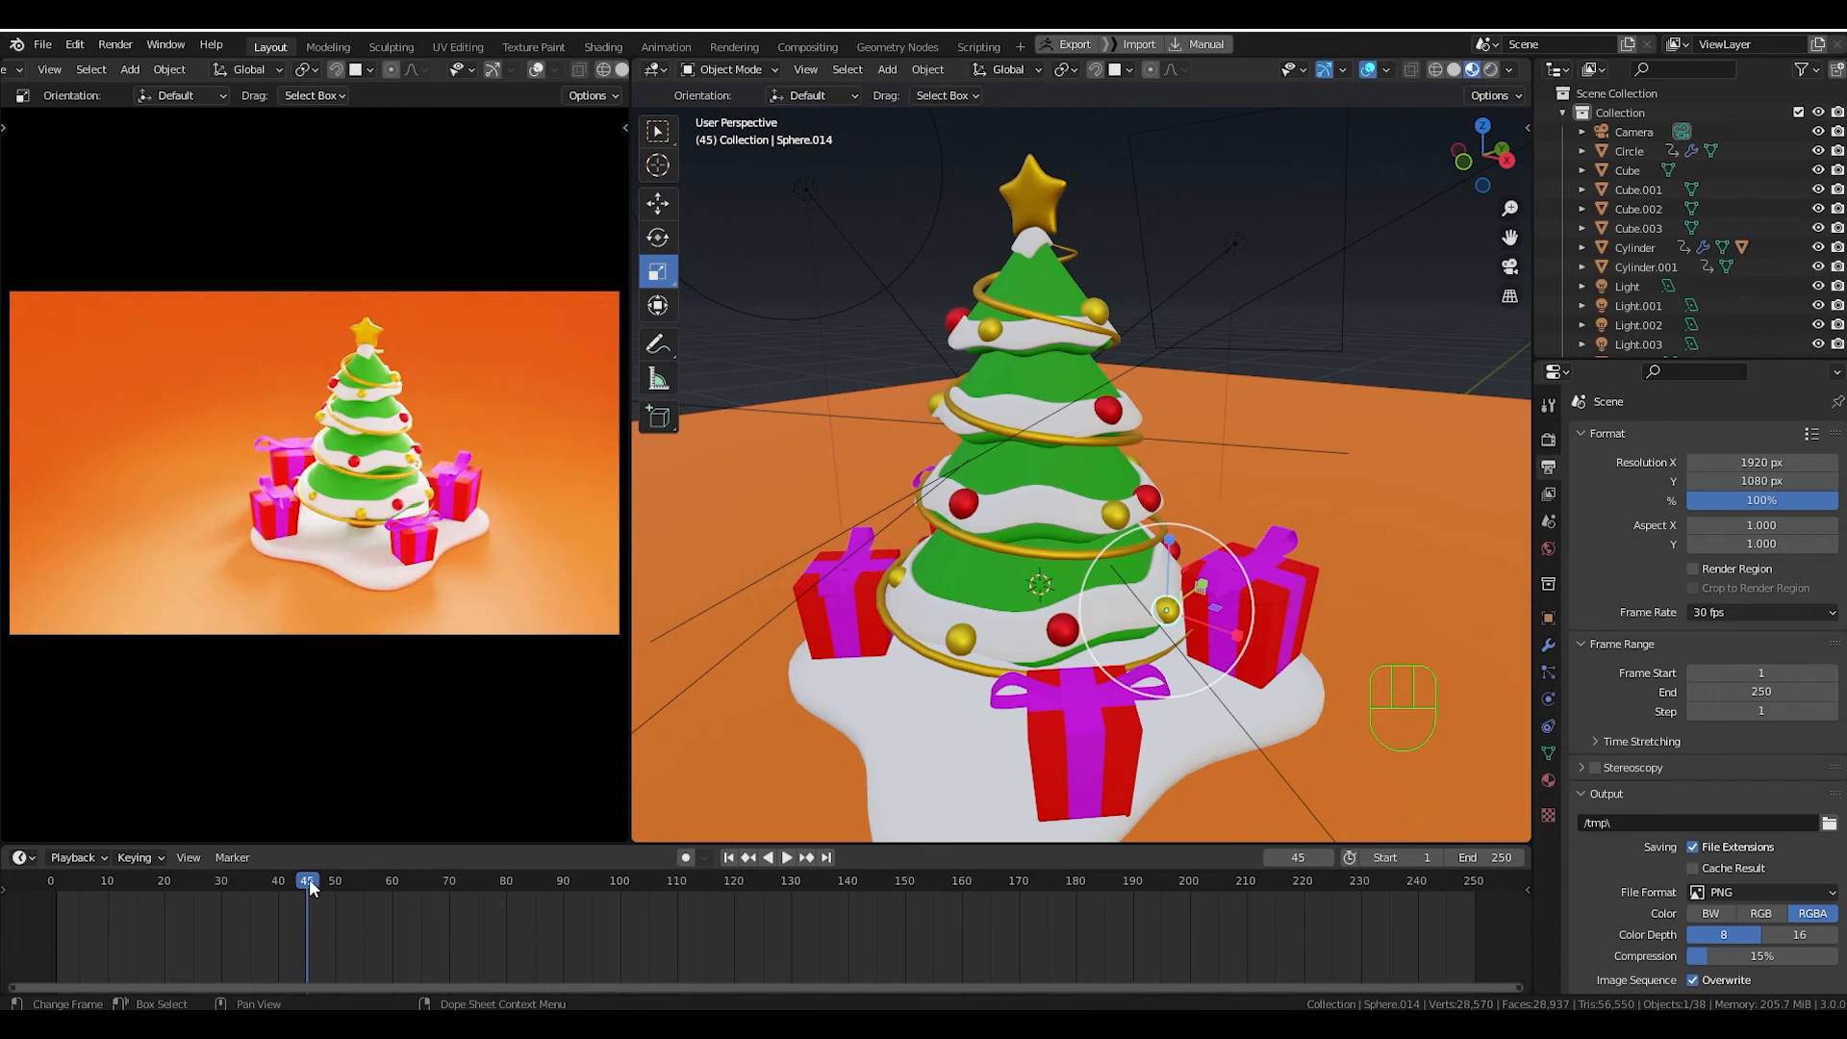
left_click_drag(309, 880, 390, 887)
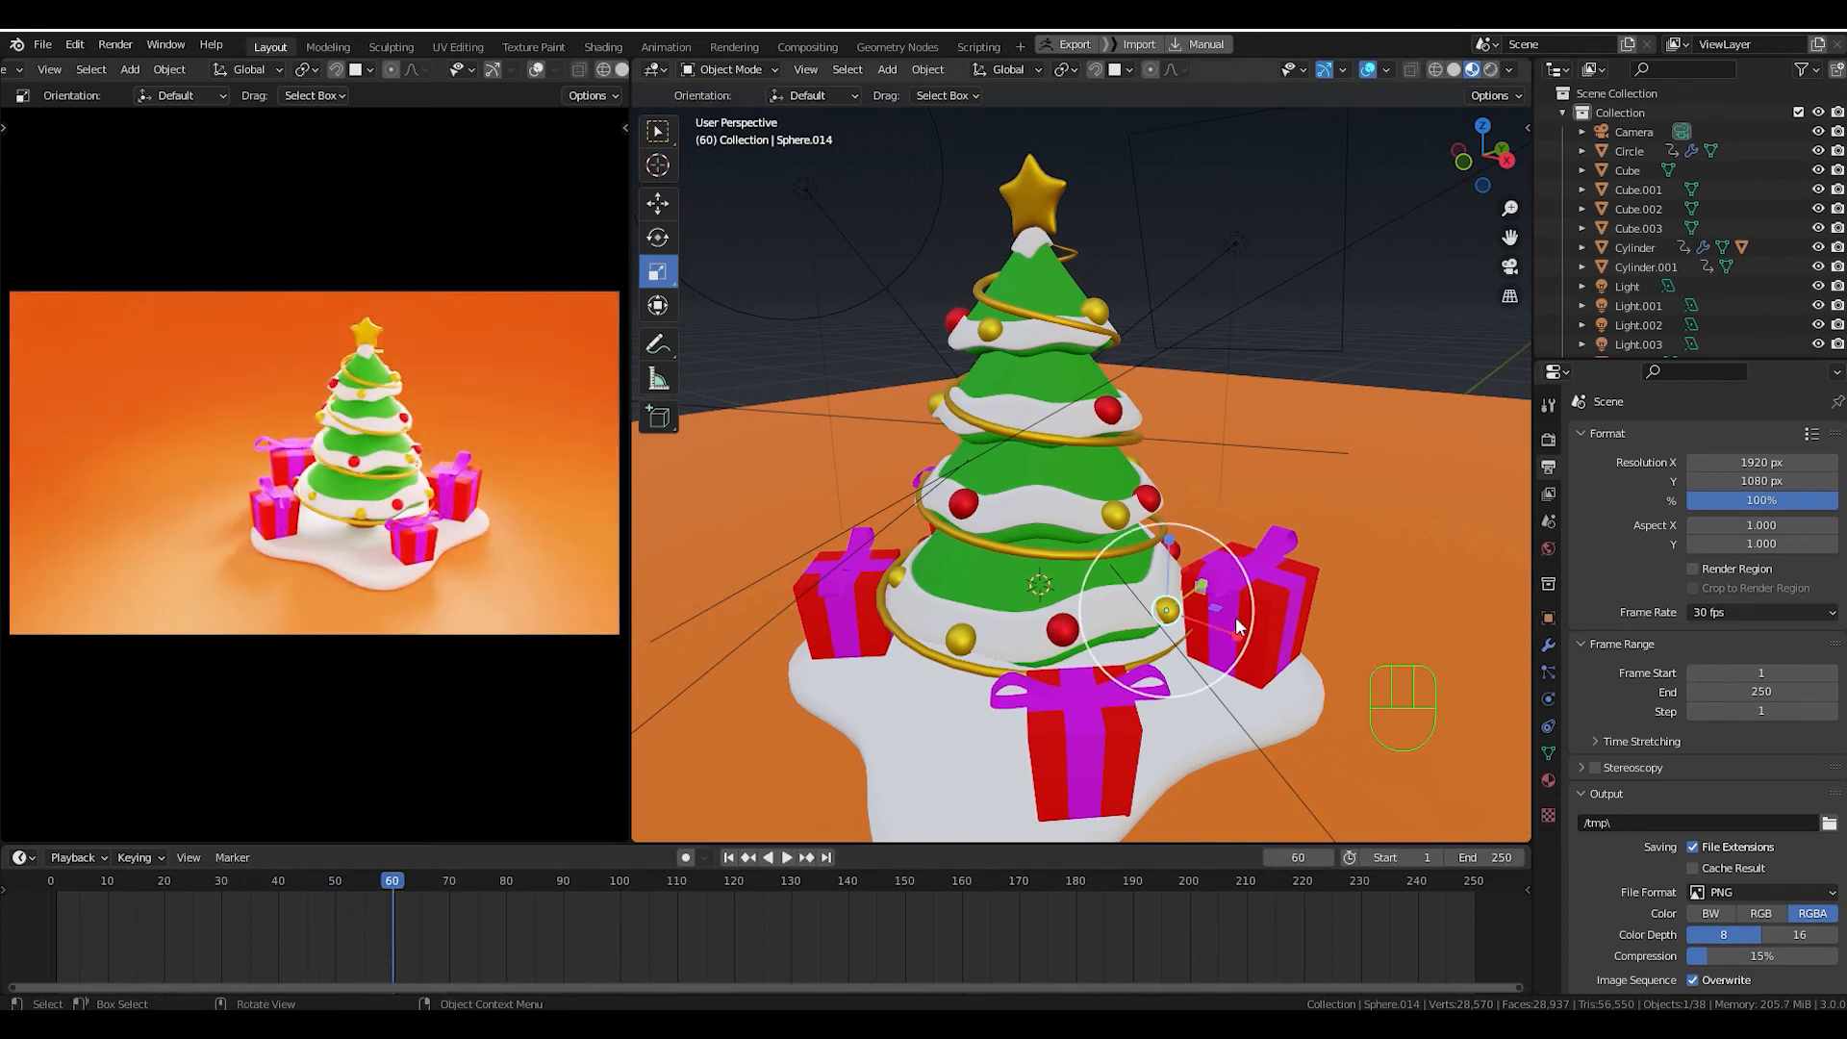
key("i")
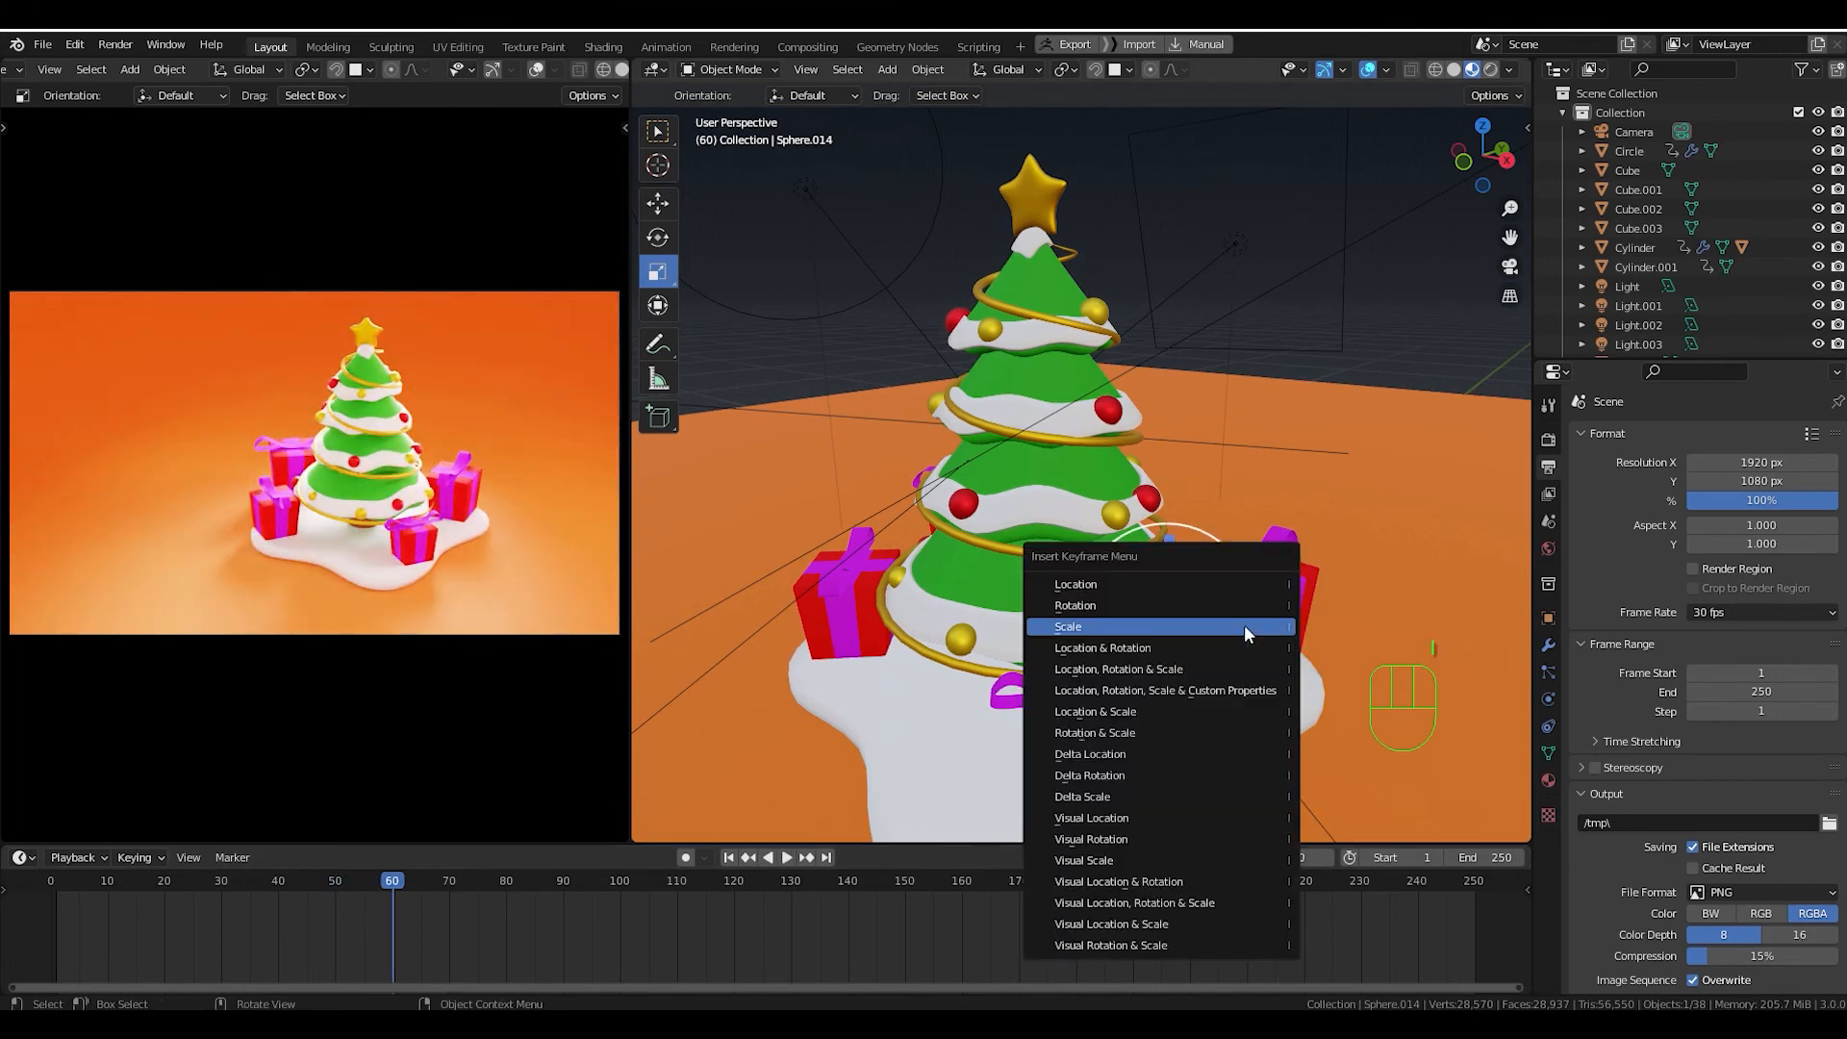
left_click(1244, 625)
At frame 40, scale the gold bauble to 0 and insert a Scale keyframe, then play its growth.
left_click_drag(400, 881, 277, 895)
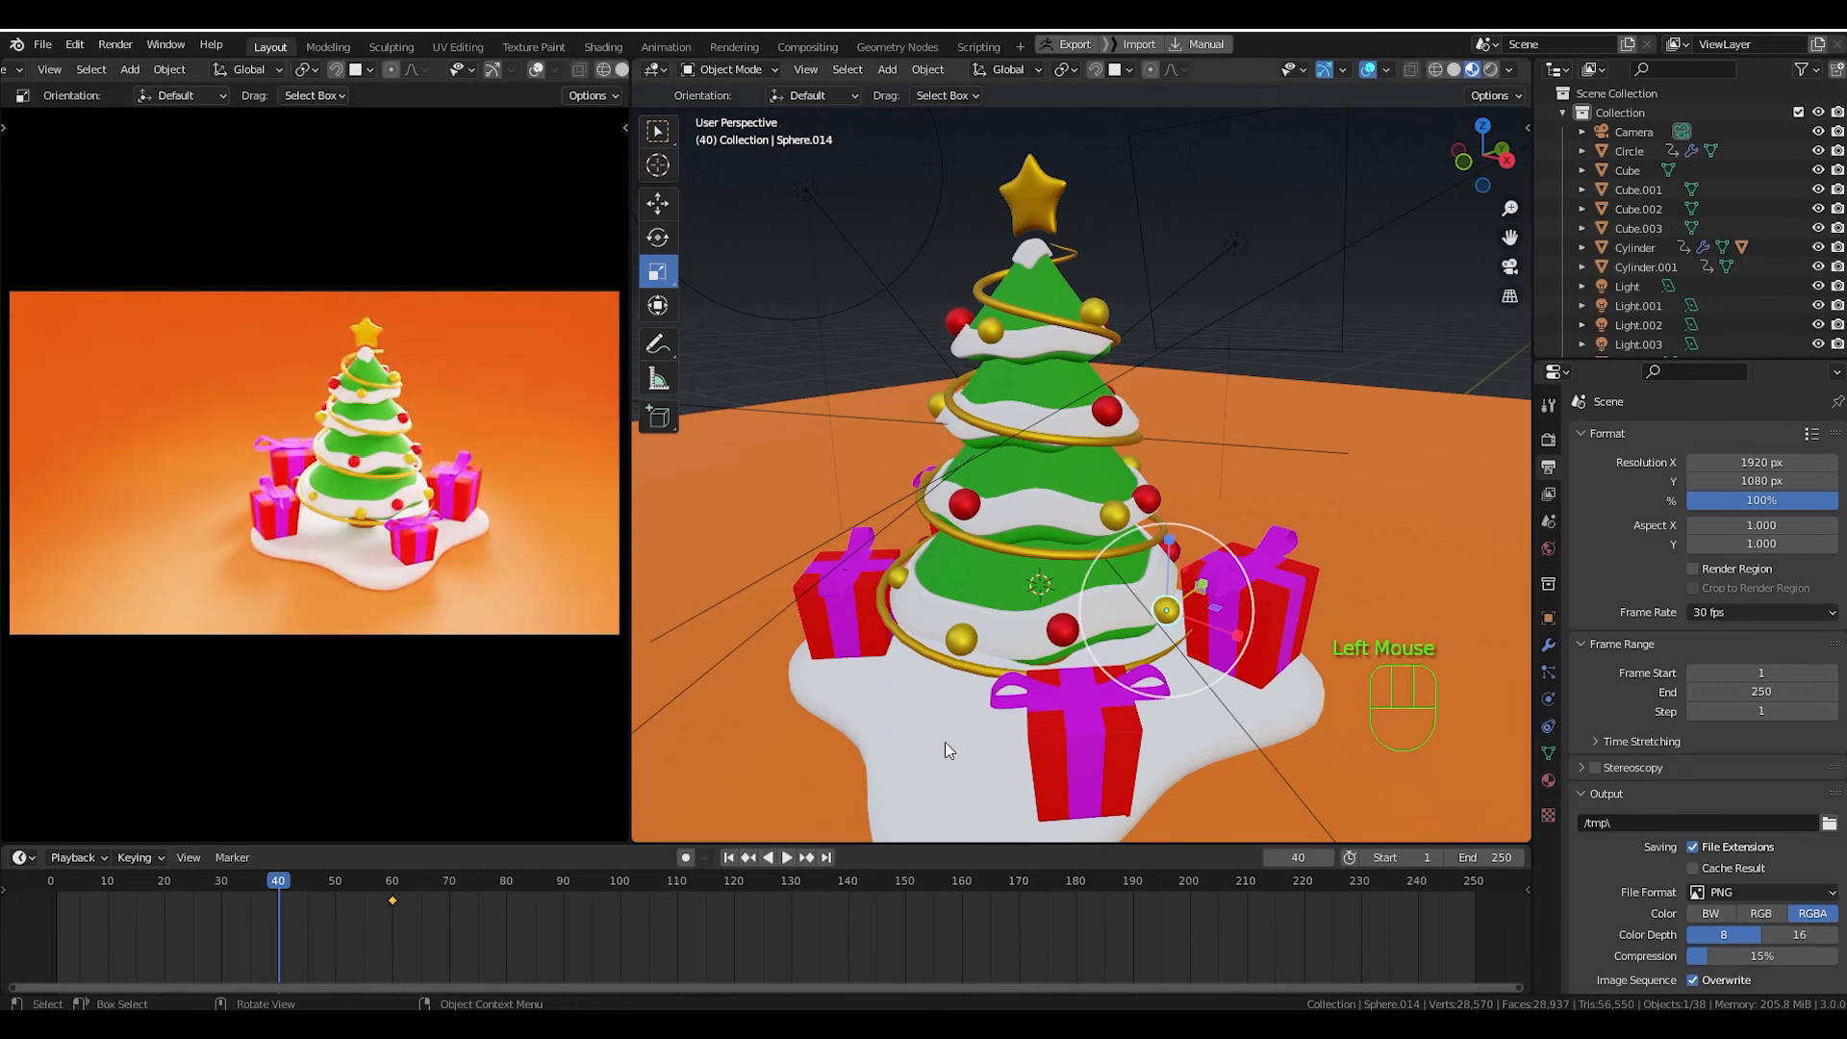
key("s")
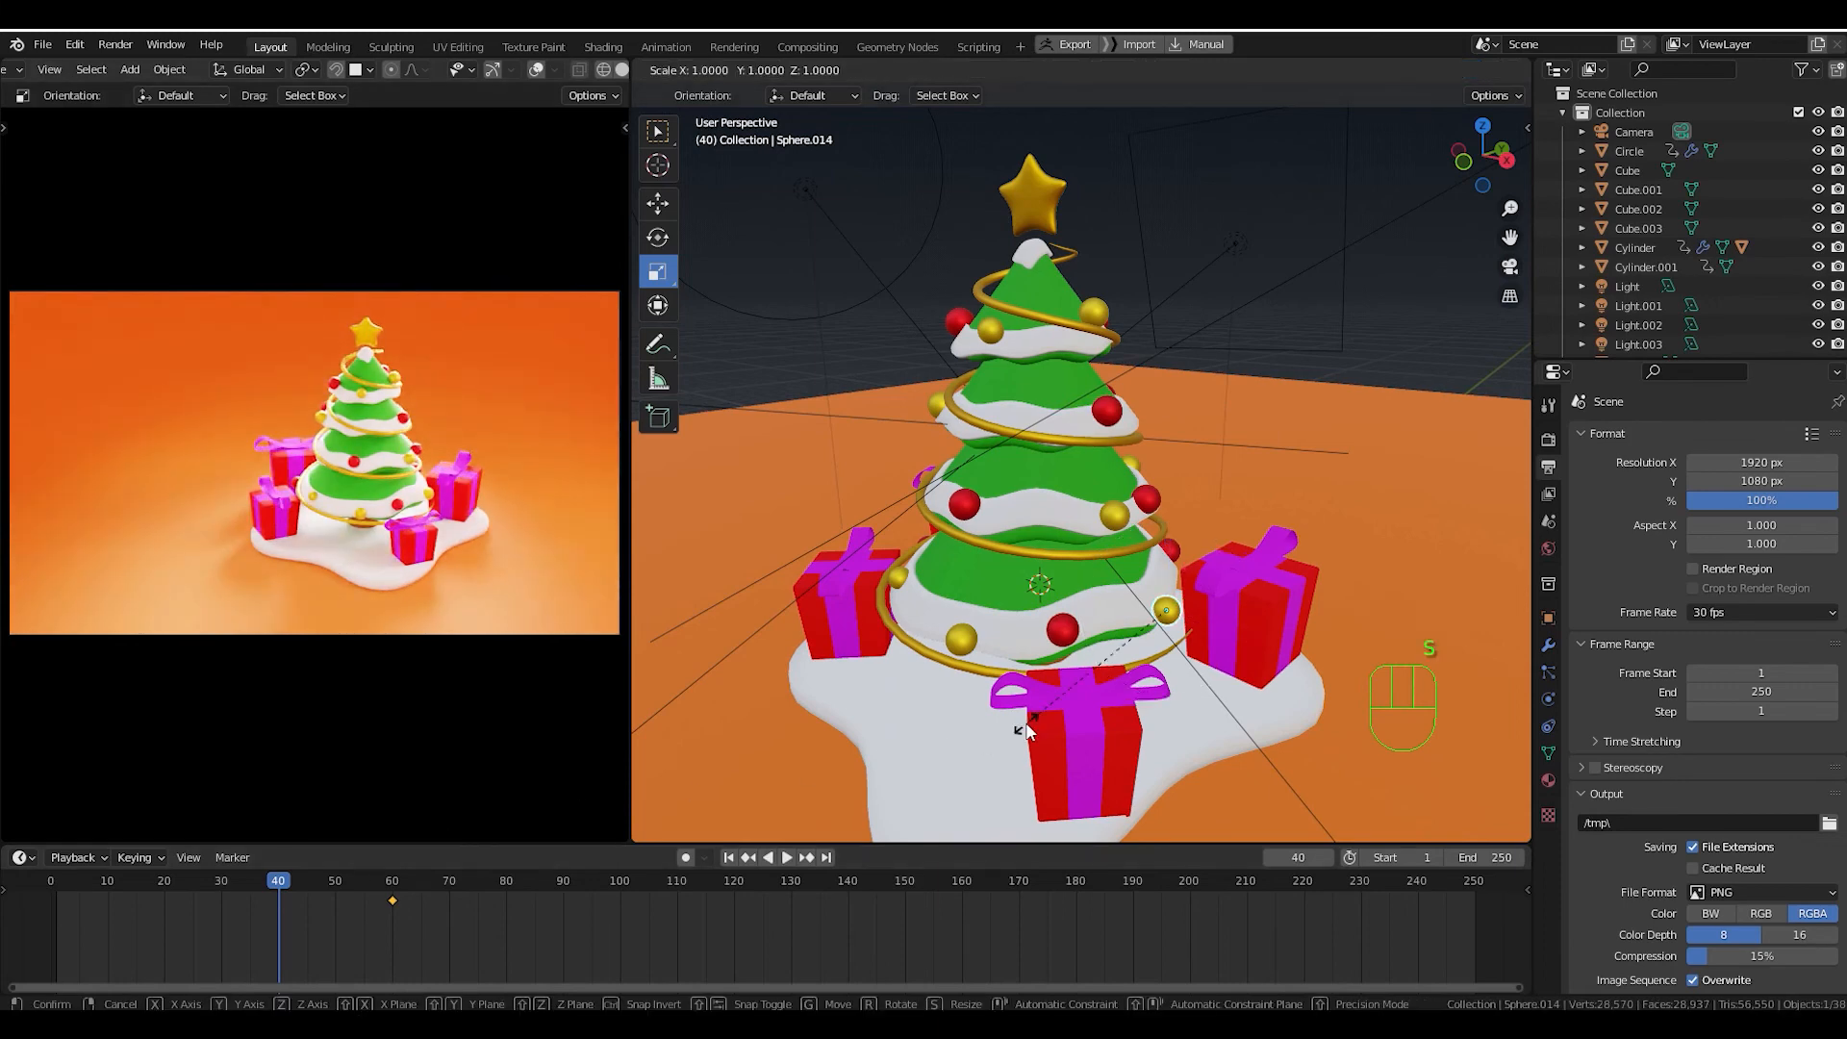
key("KP_0")
key("Return")
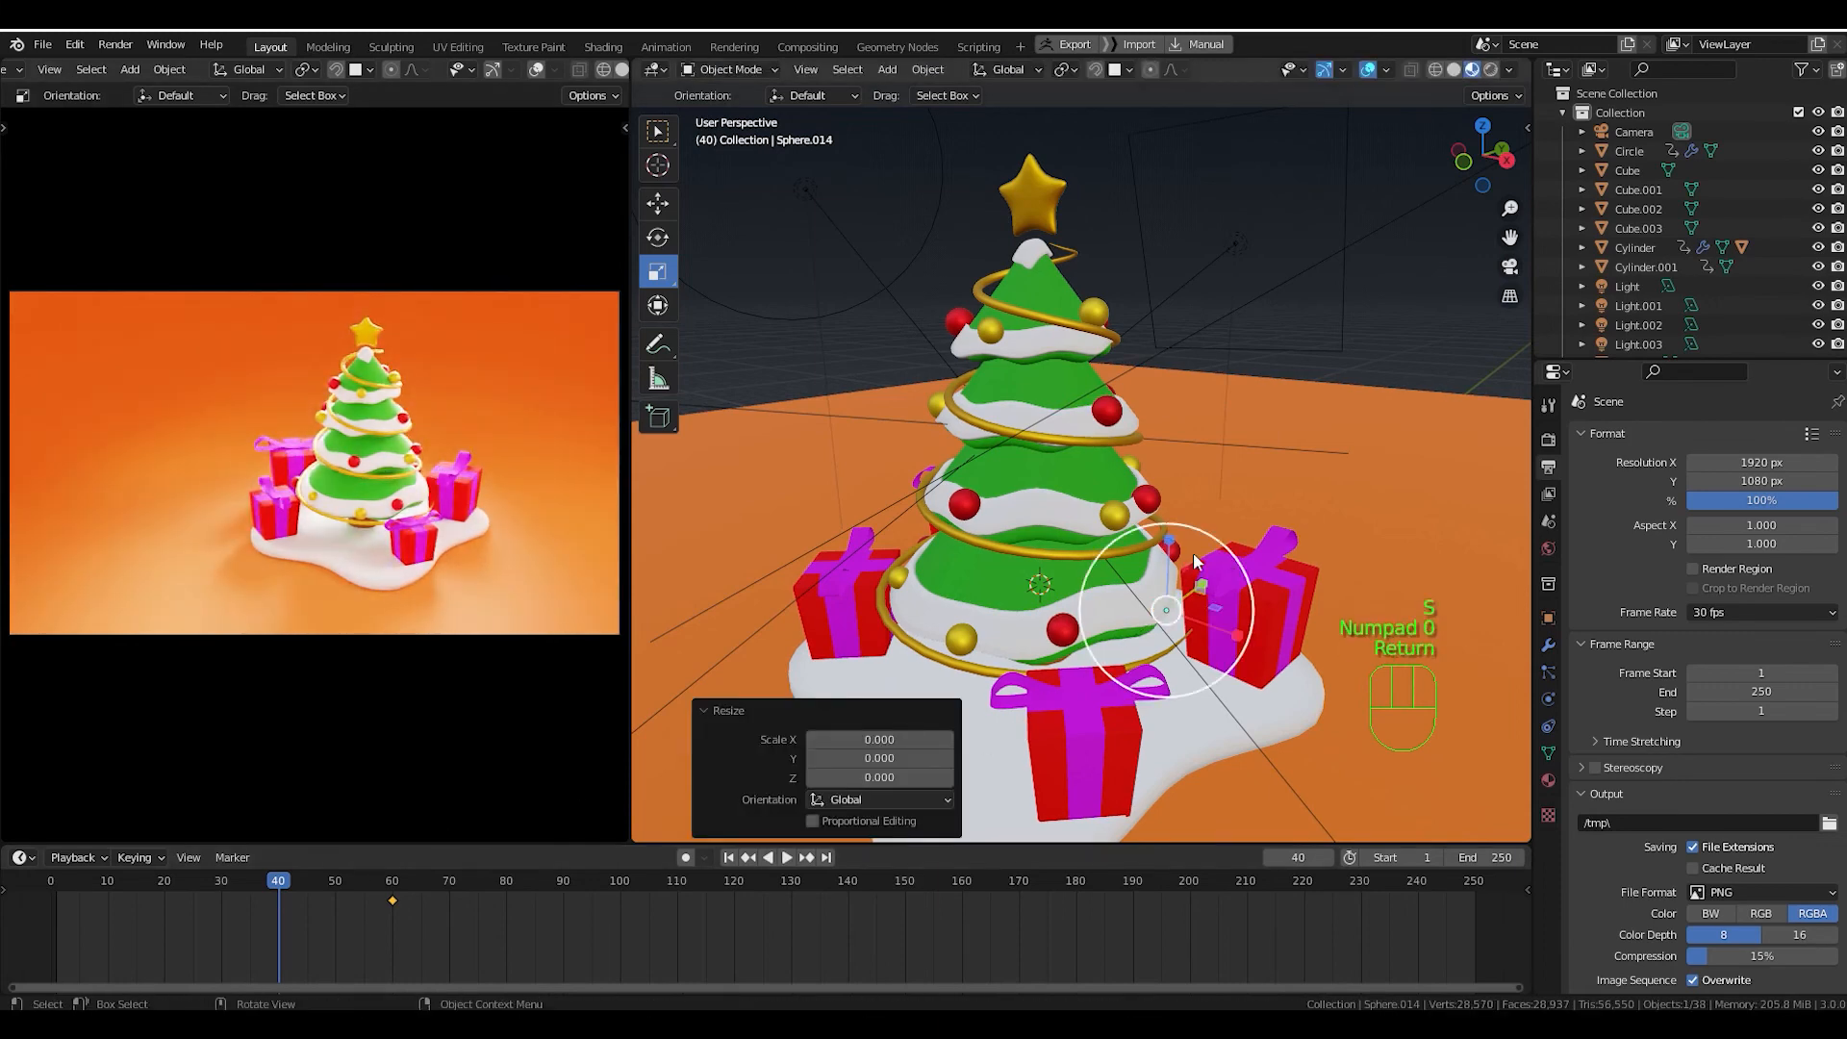
key("i")
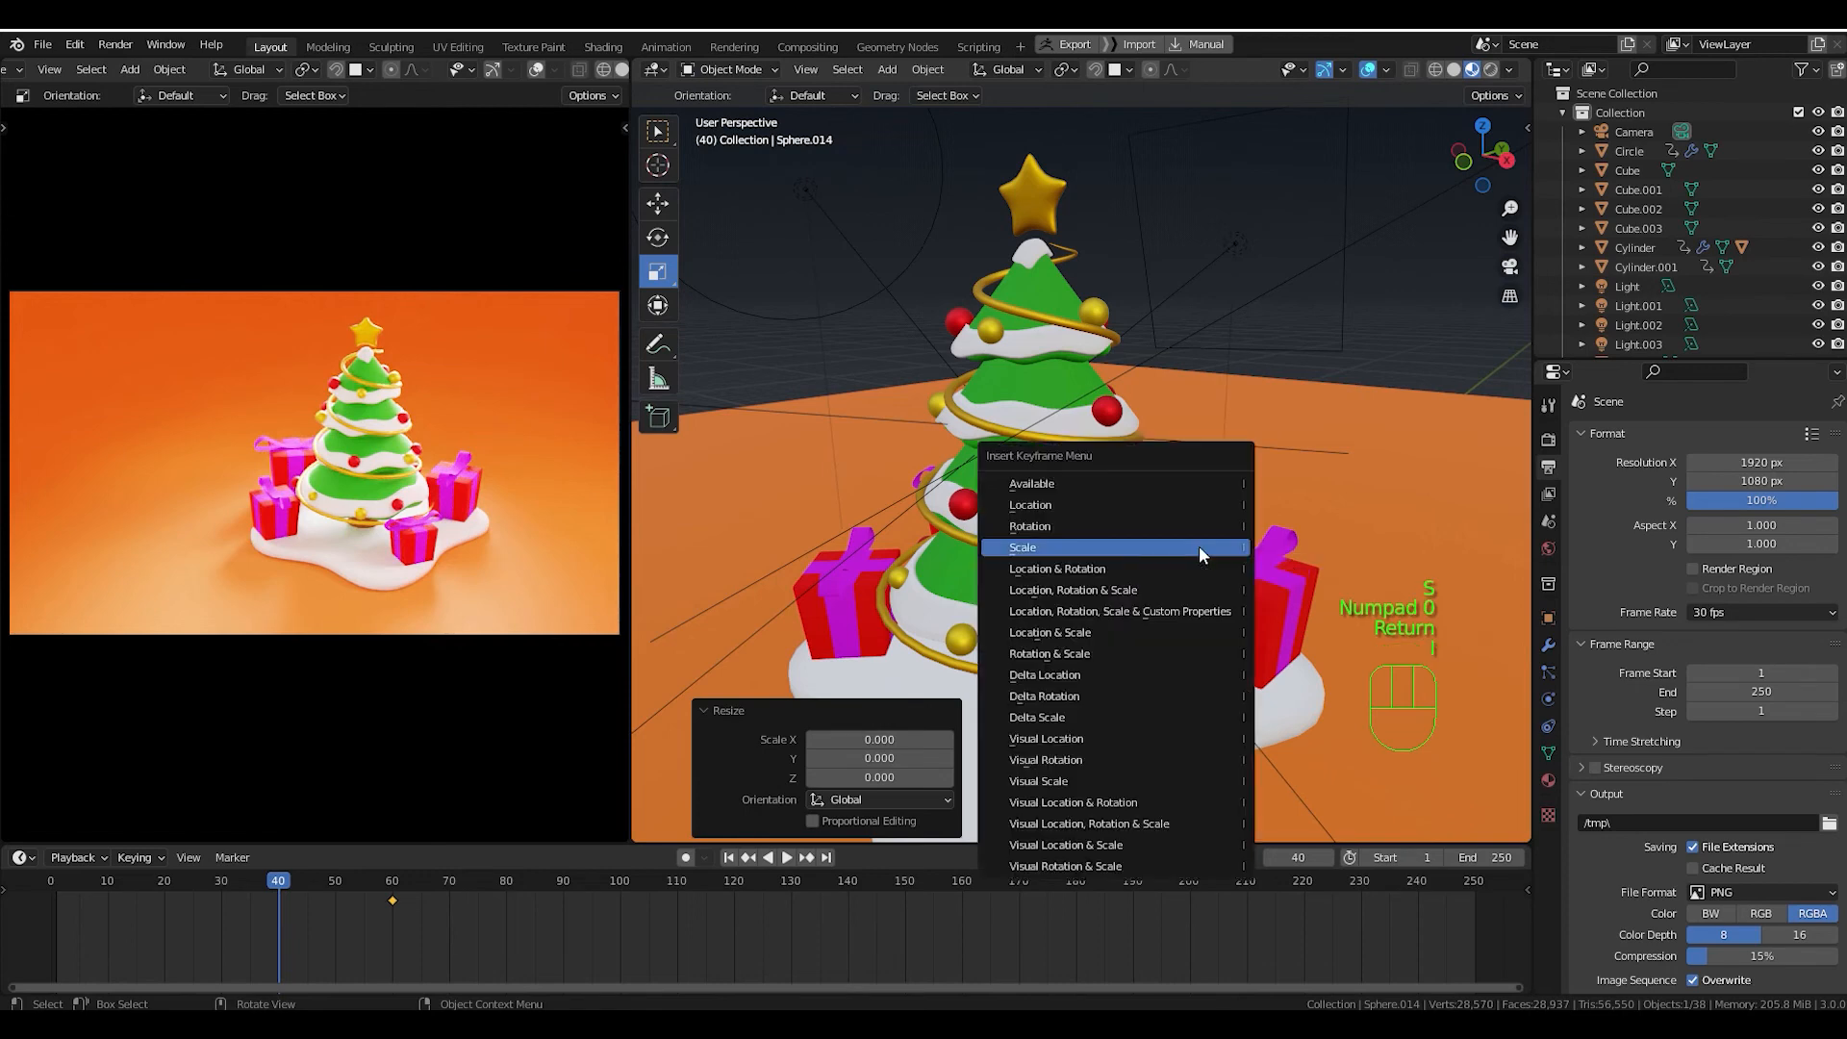
left_click(1198, 545)
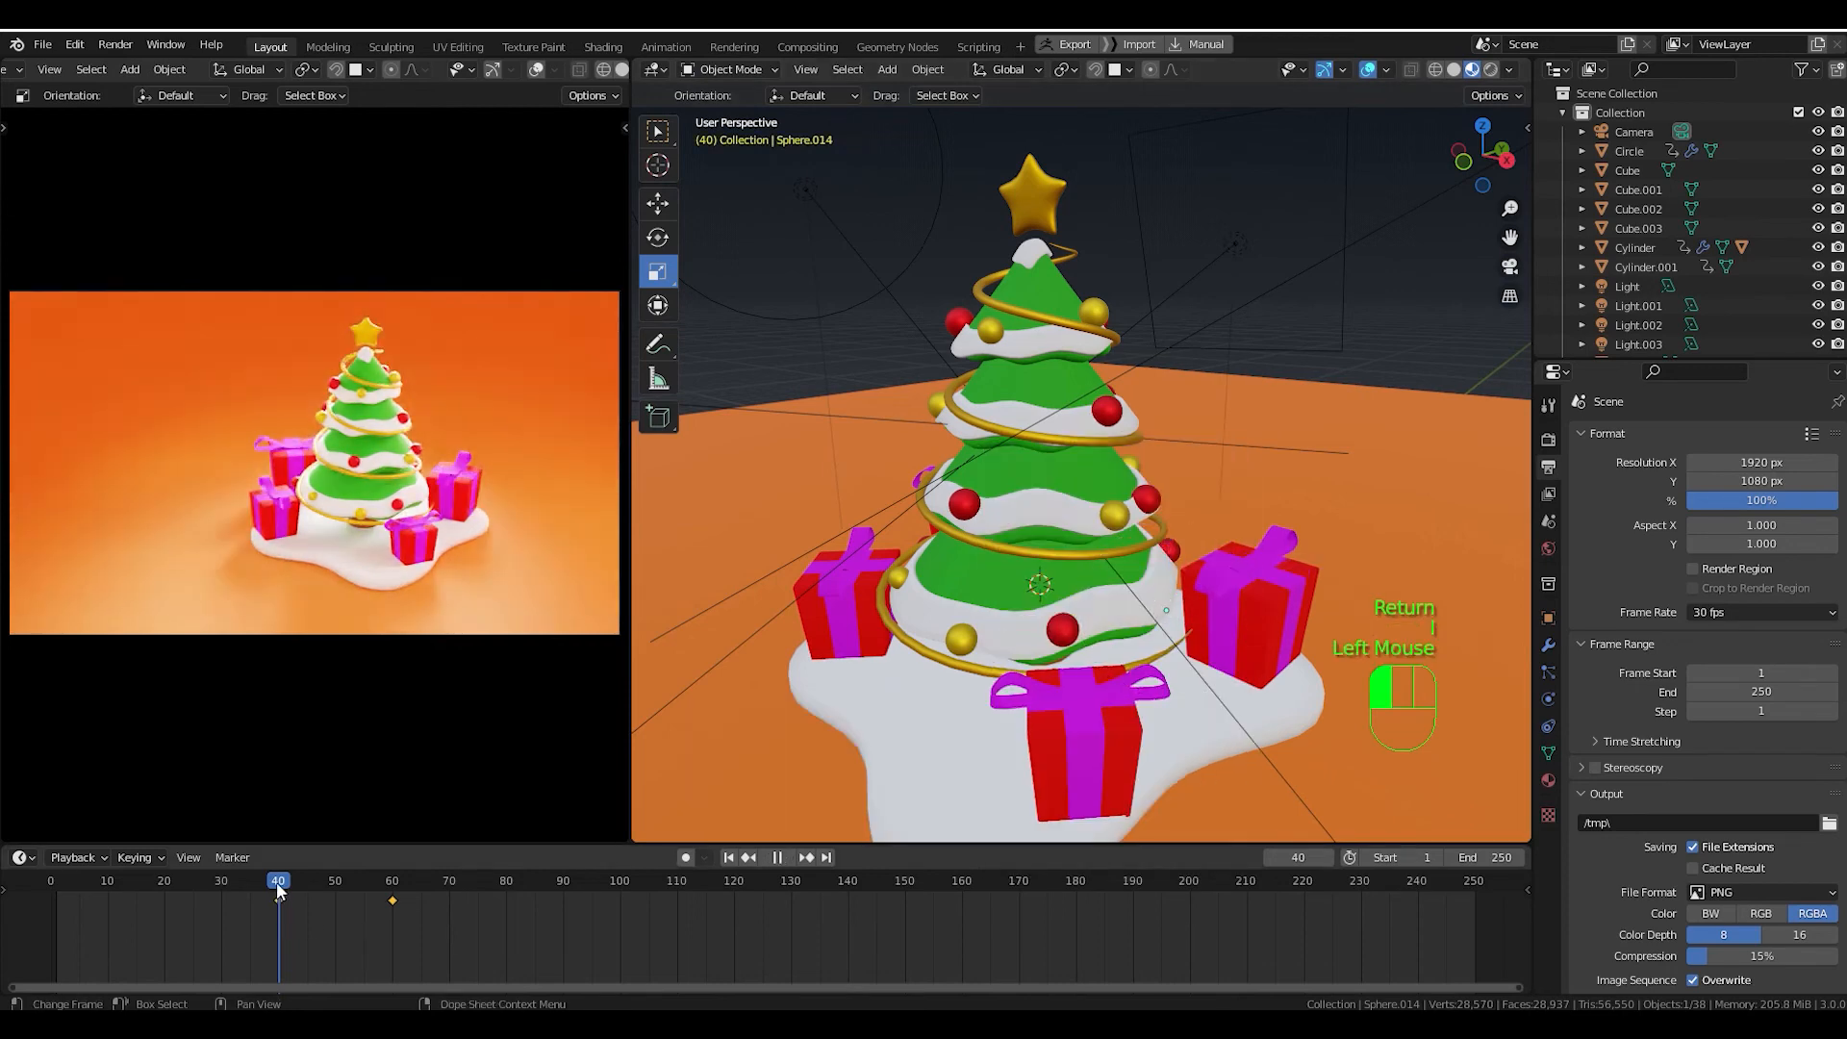
mouse_move(277, 887)
left_mouse_down()
mouse_move(409, 882)
mouse_move(275, 883)
left_mouse_up()
key("space")
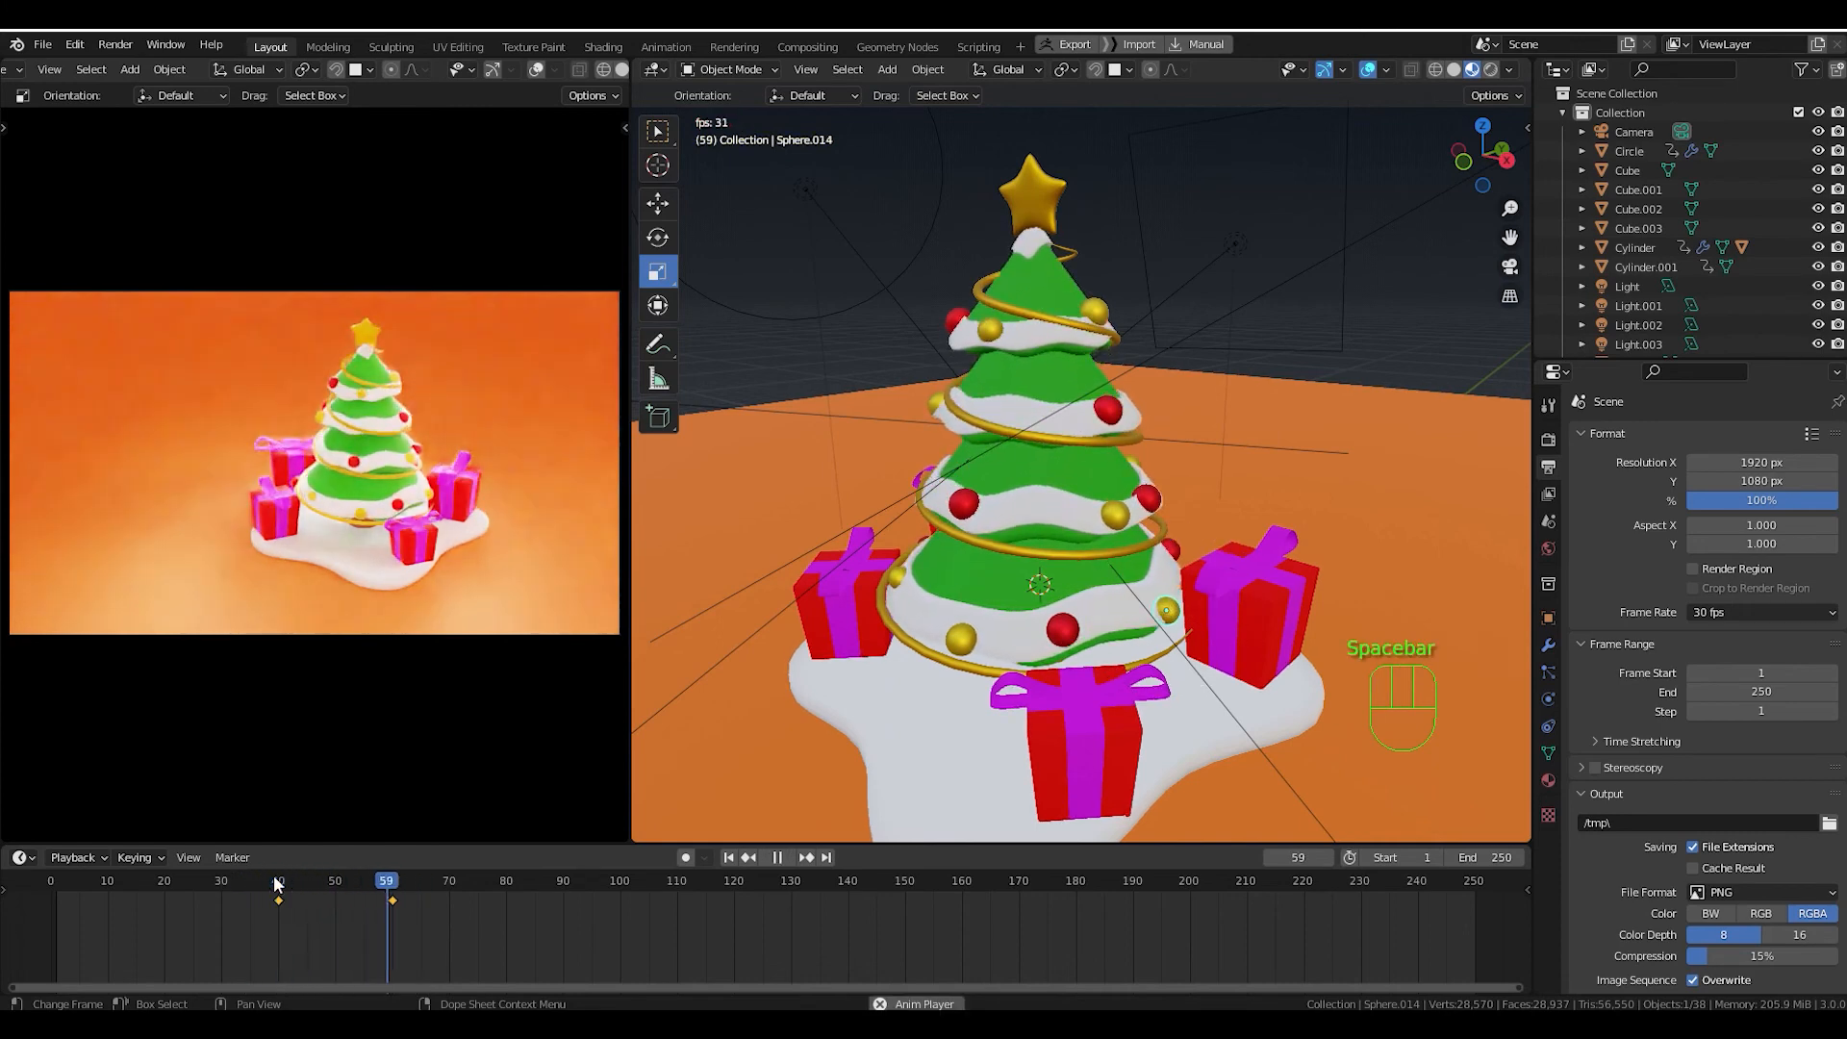
key("space")
Set the gold bauble's scale keyframe interpolation to Elastic and replay its growth from frame 38.
left_click(353, 882)
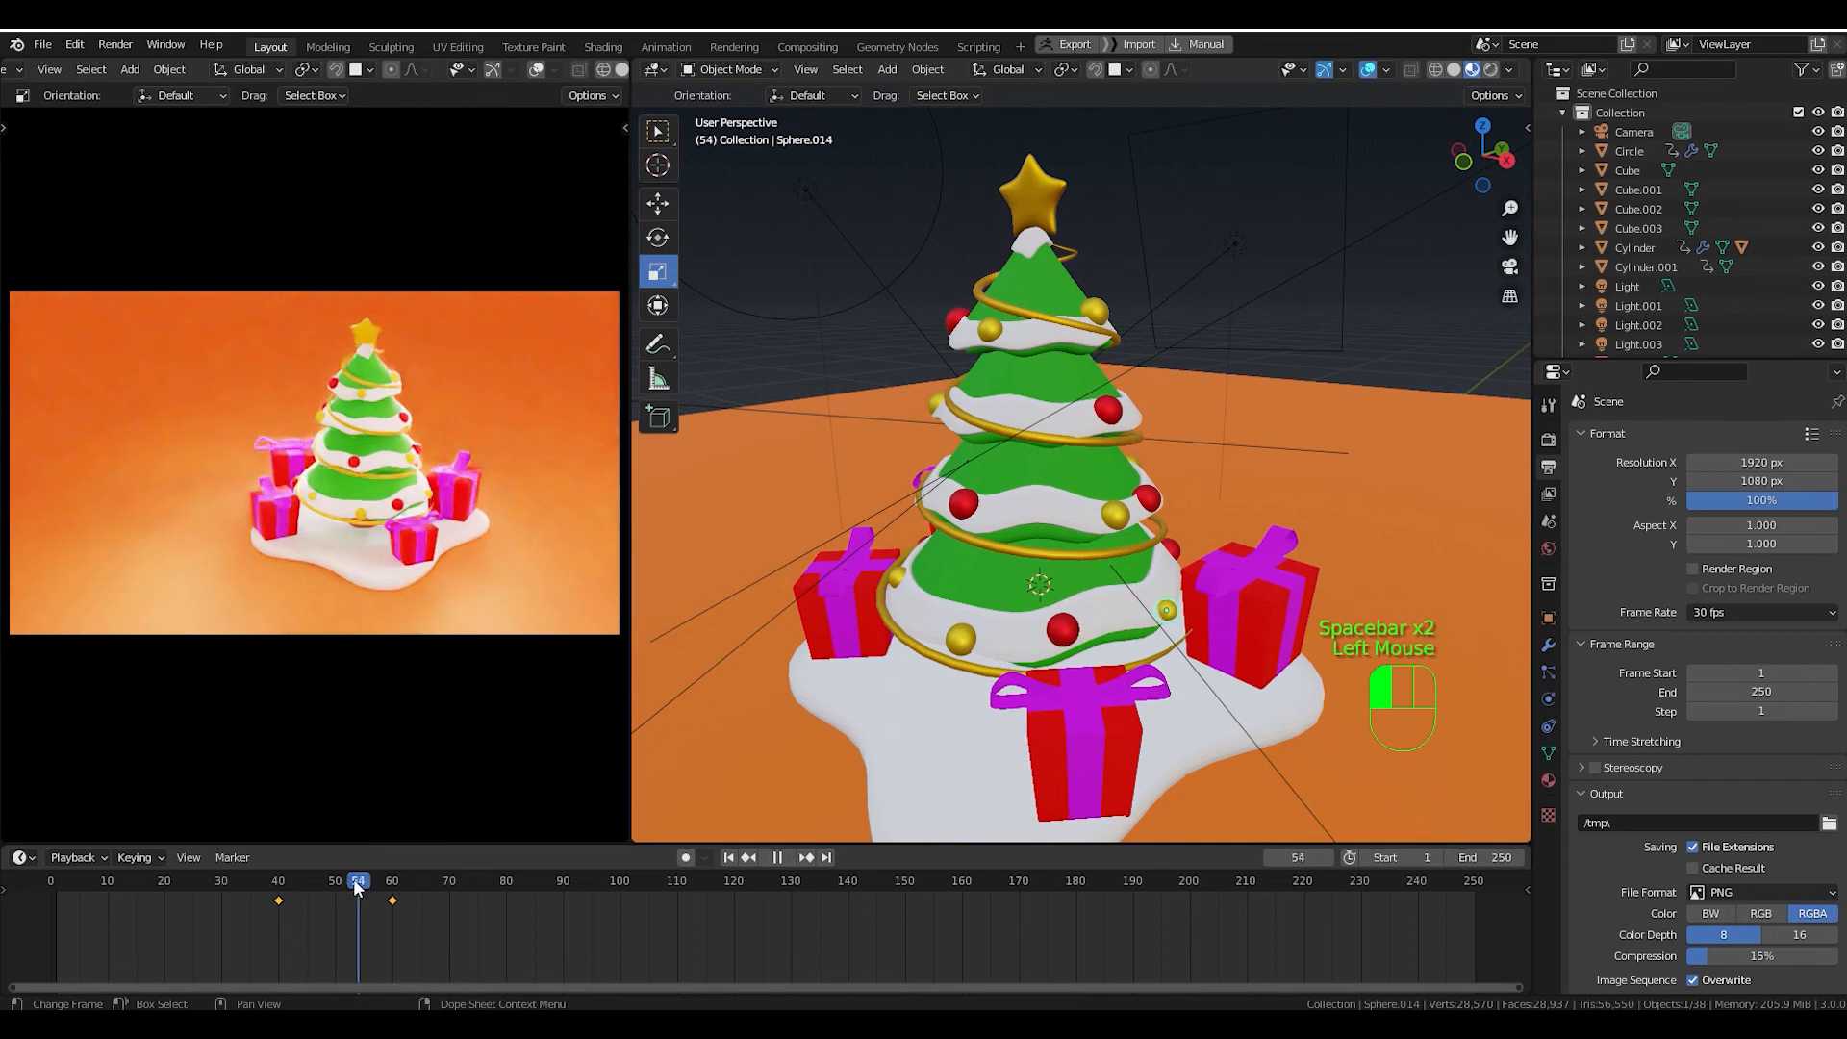
key("t")
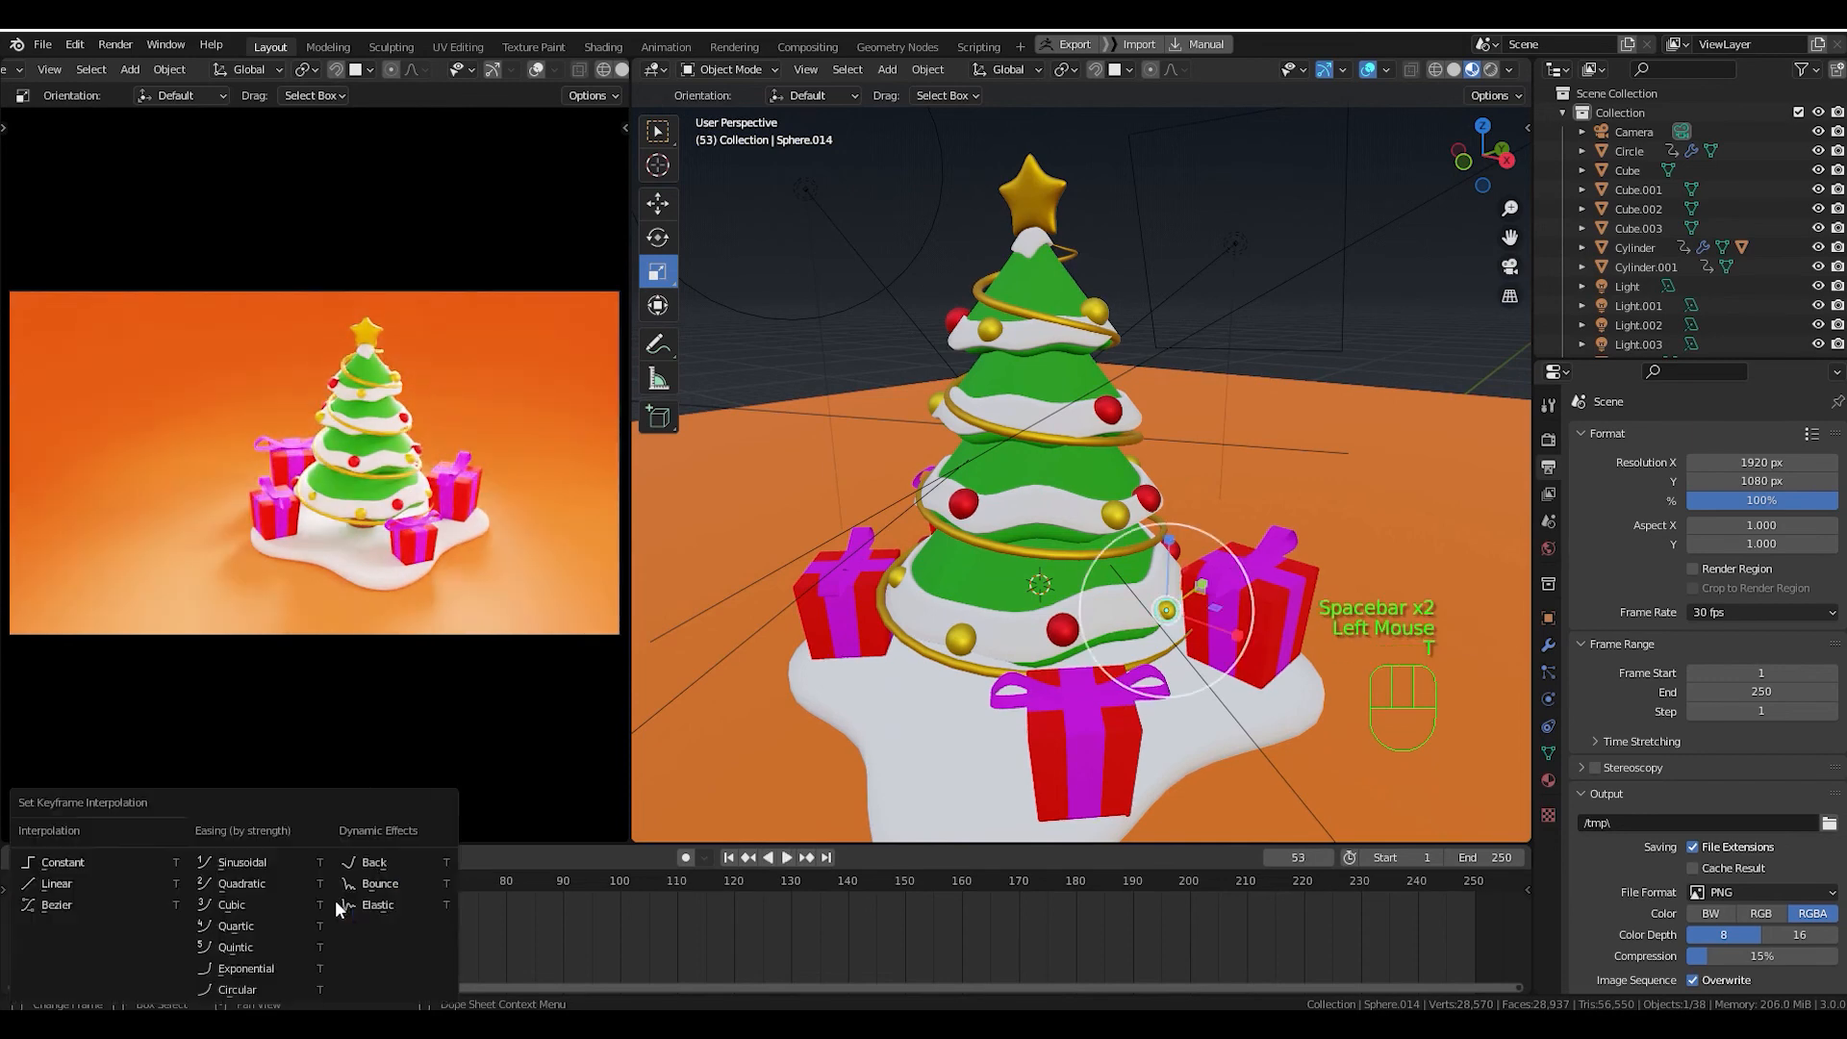
left_click(385, 906)
key("space")
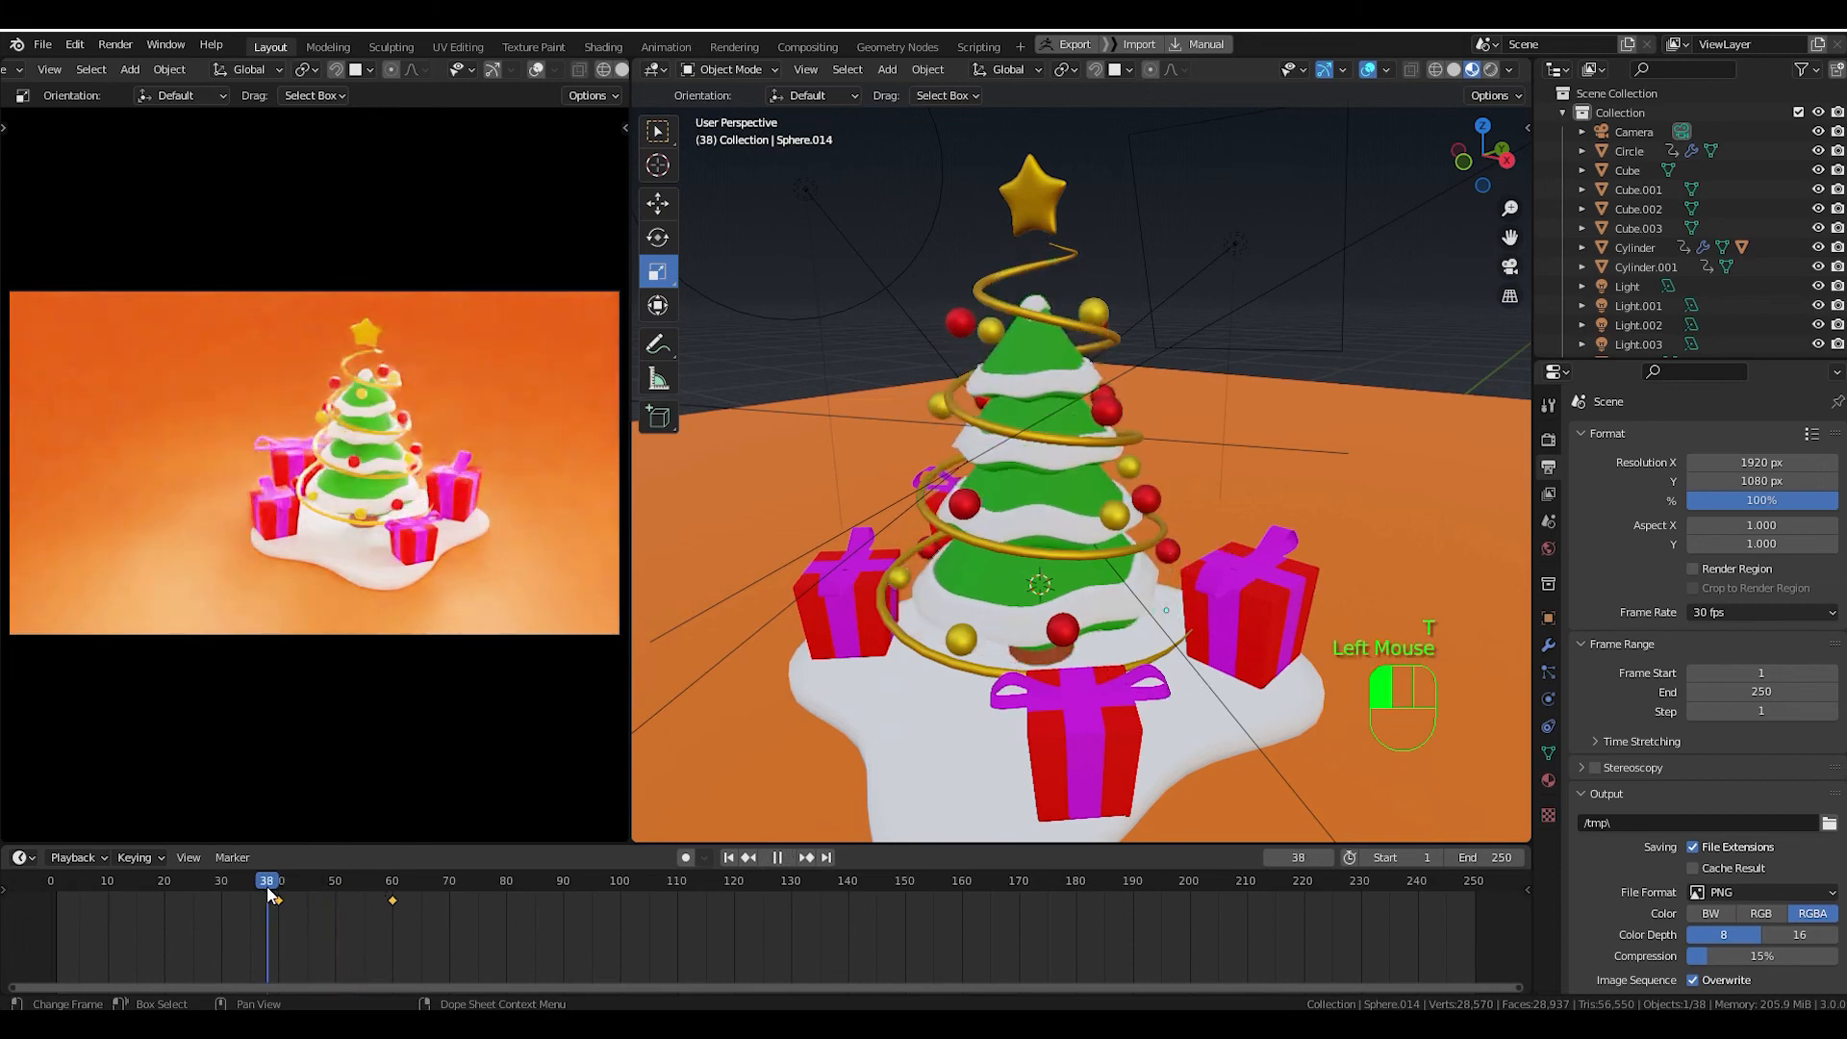
key("space")
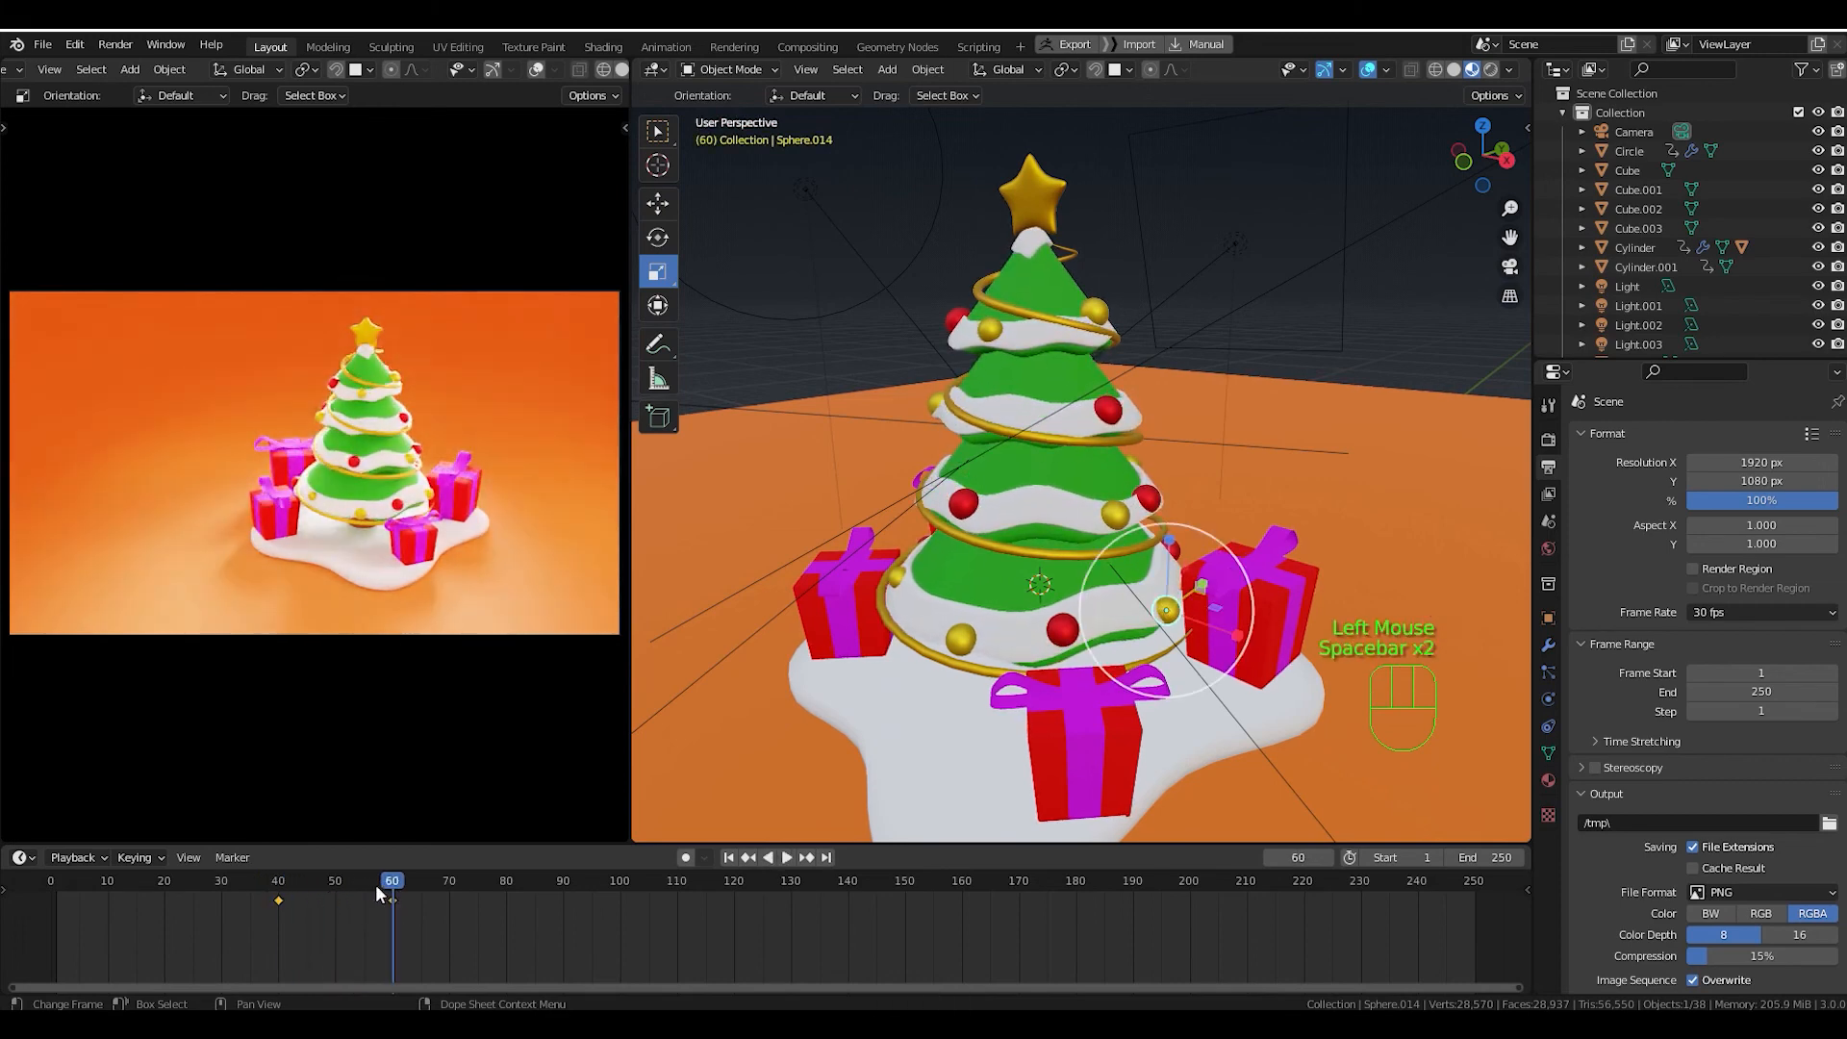
left_click_drag(375, 885, 268, 897)
key("space")
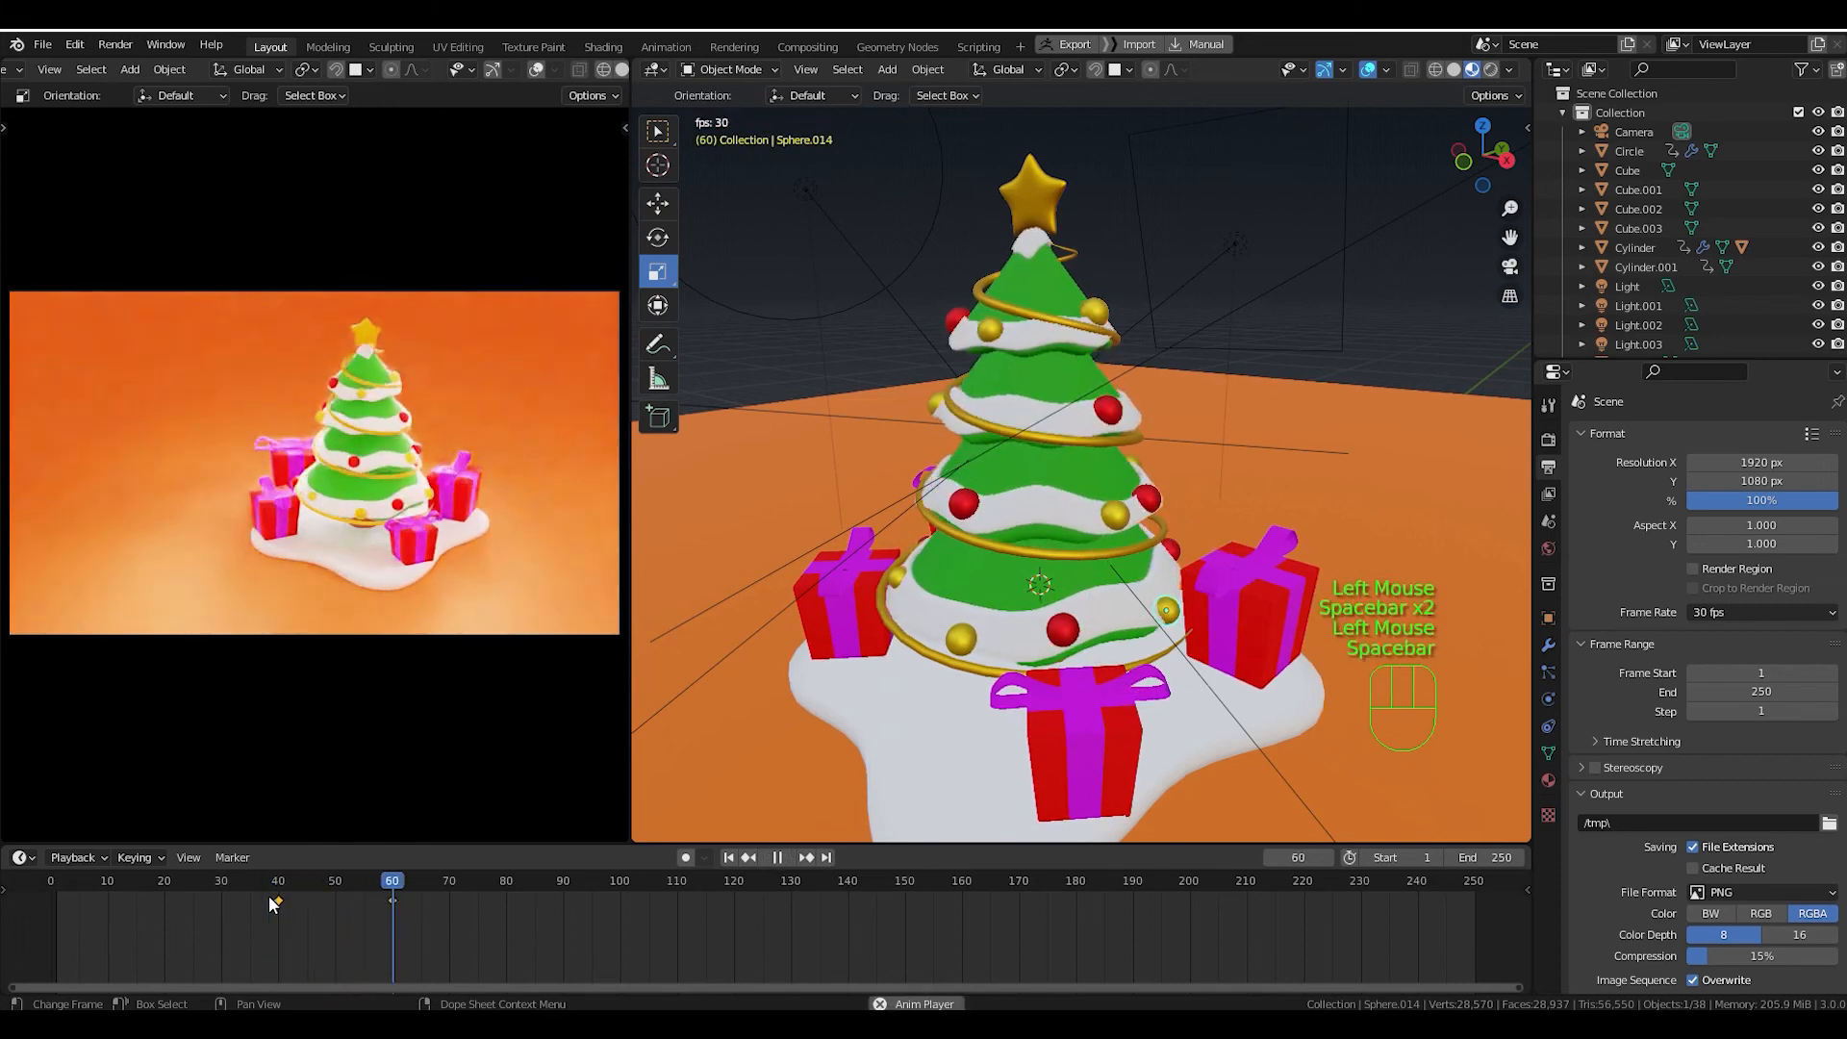
key("space")
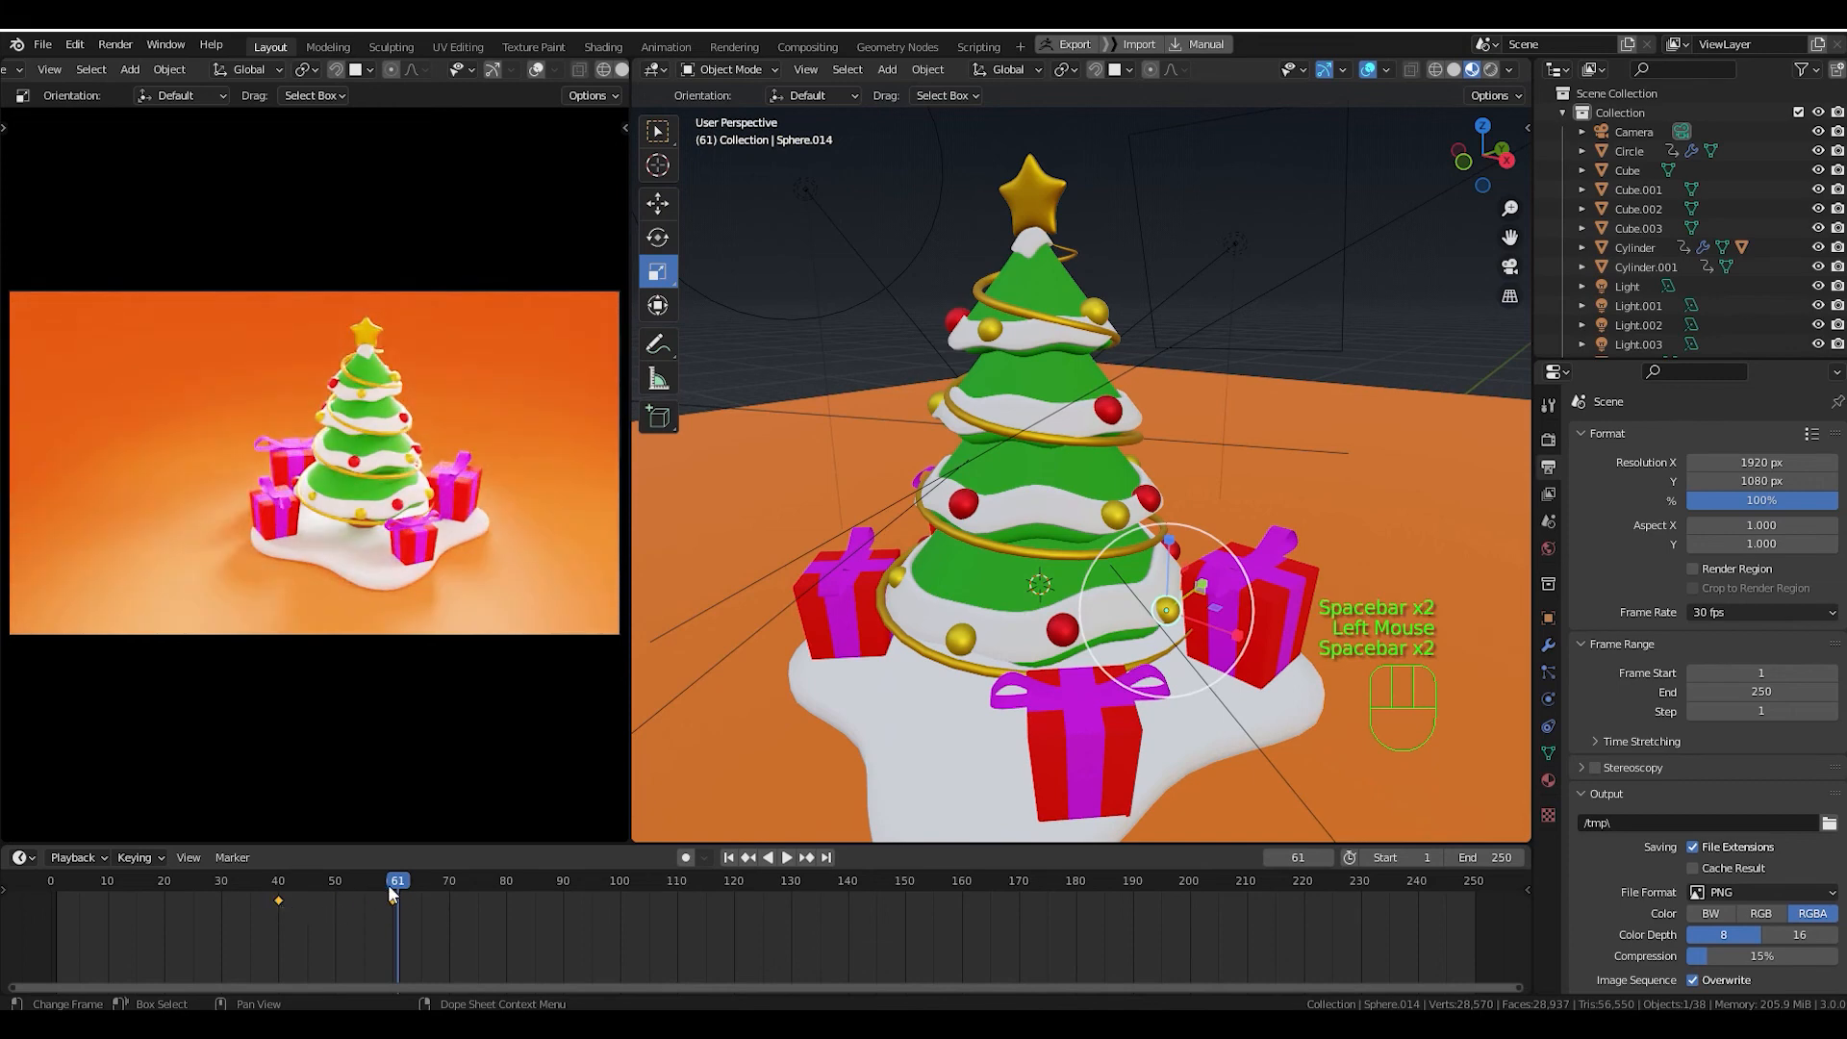
left_click_drag(388, 885, 339, 886)
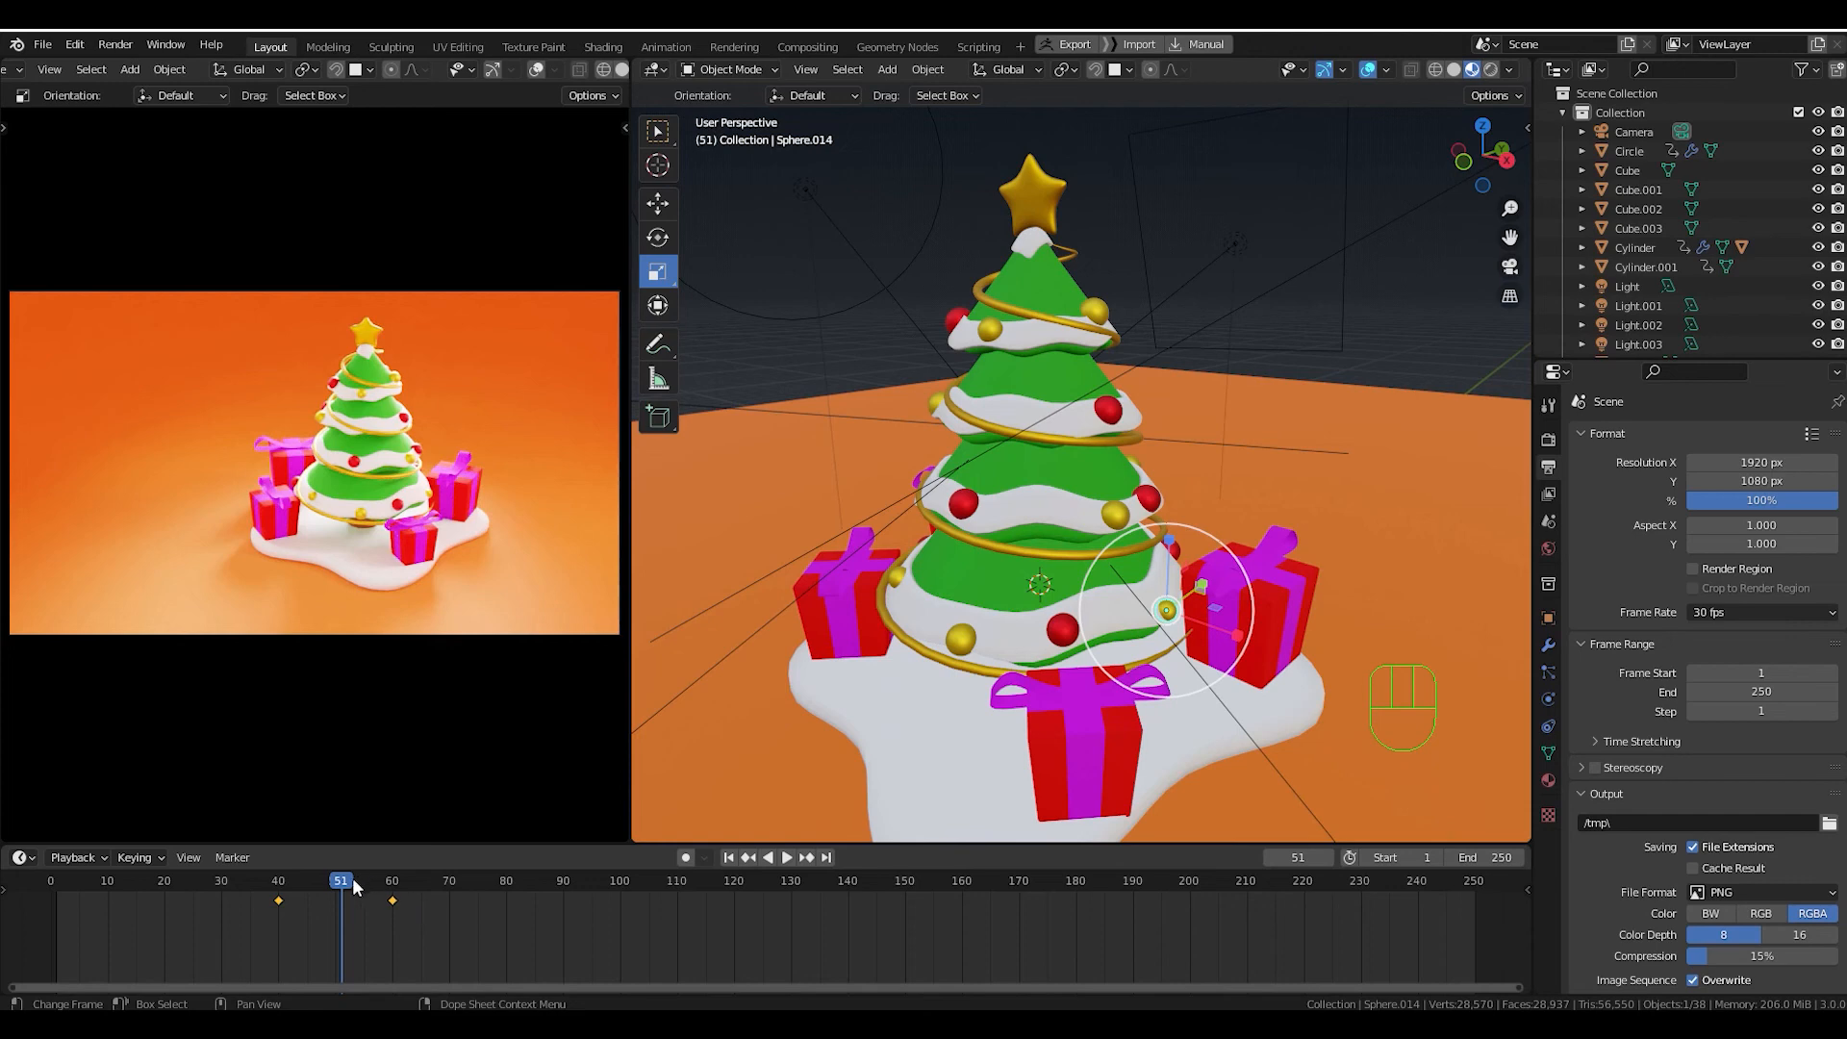
left_click_drag(355, 887, 268, 889)
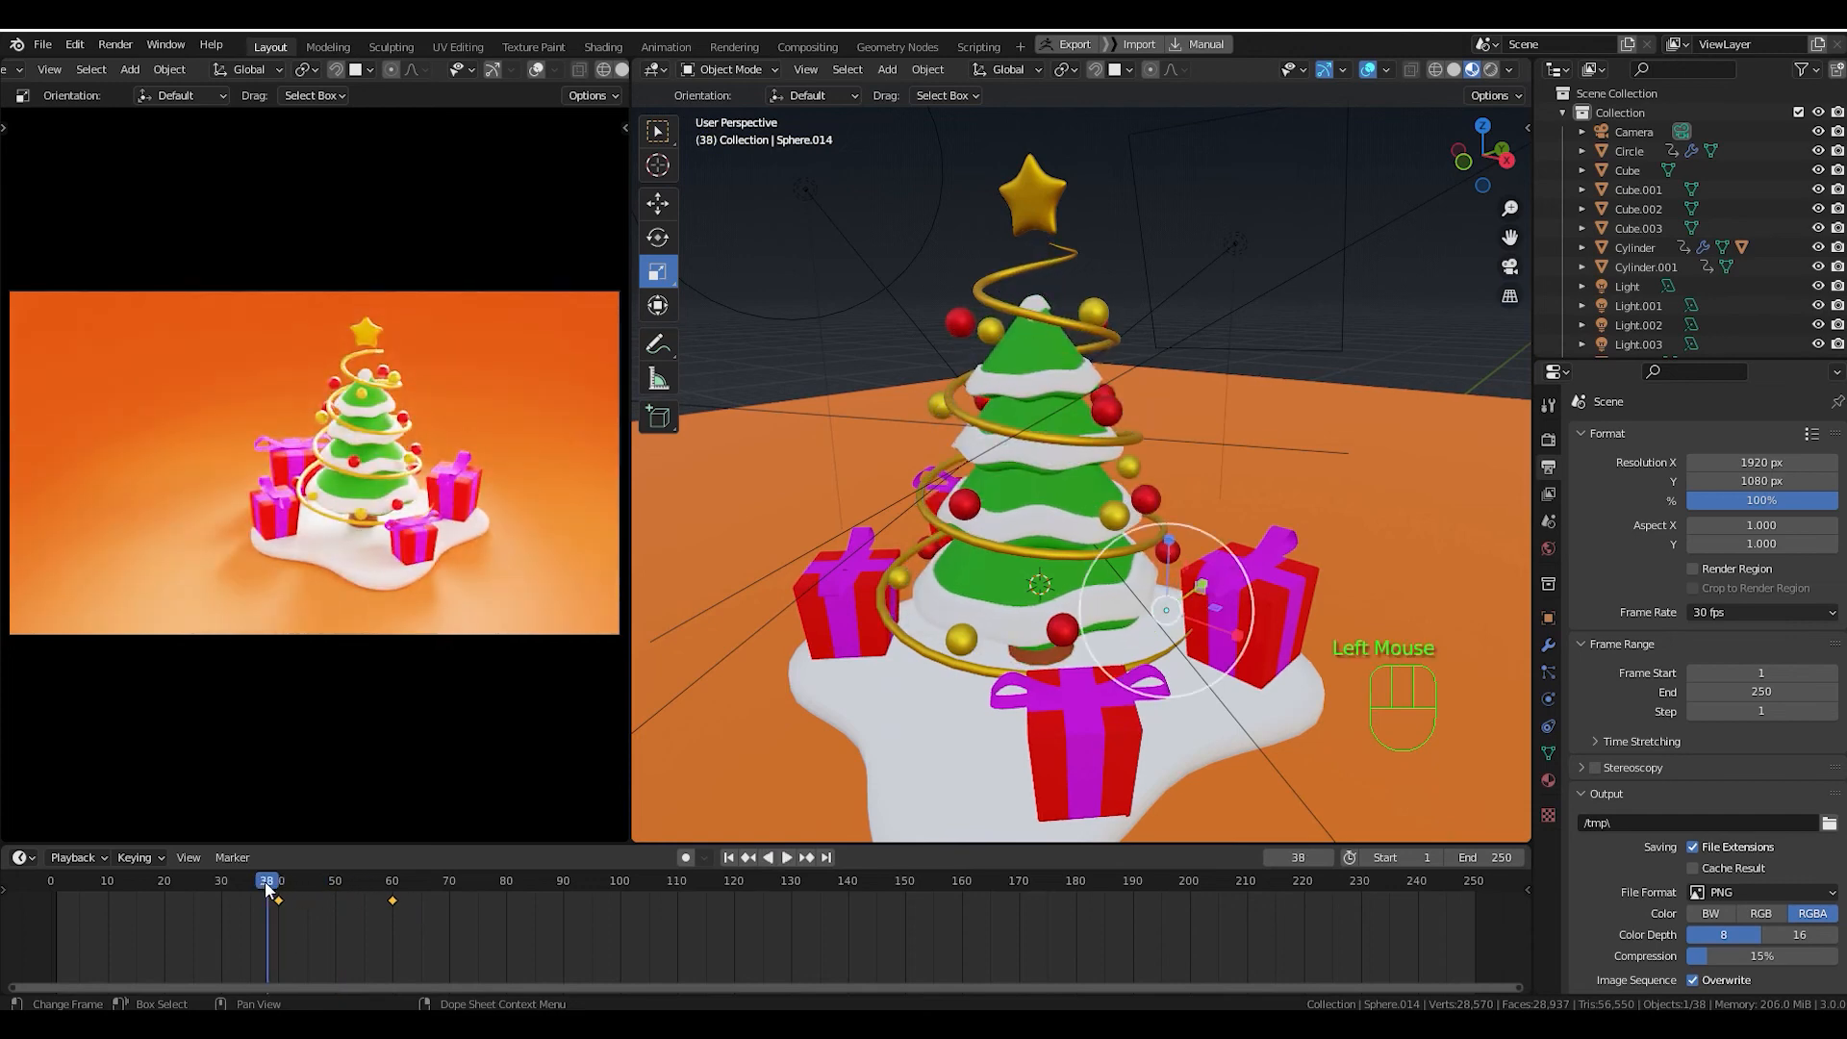
key("space")
key("space")
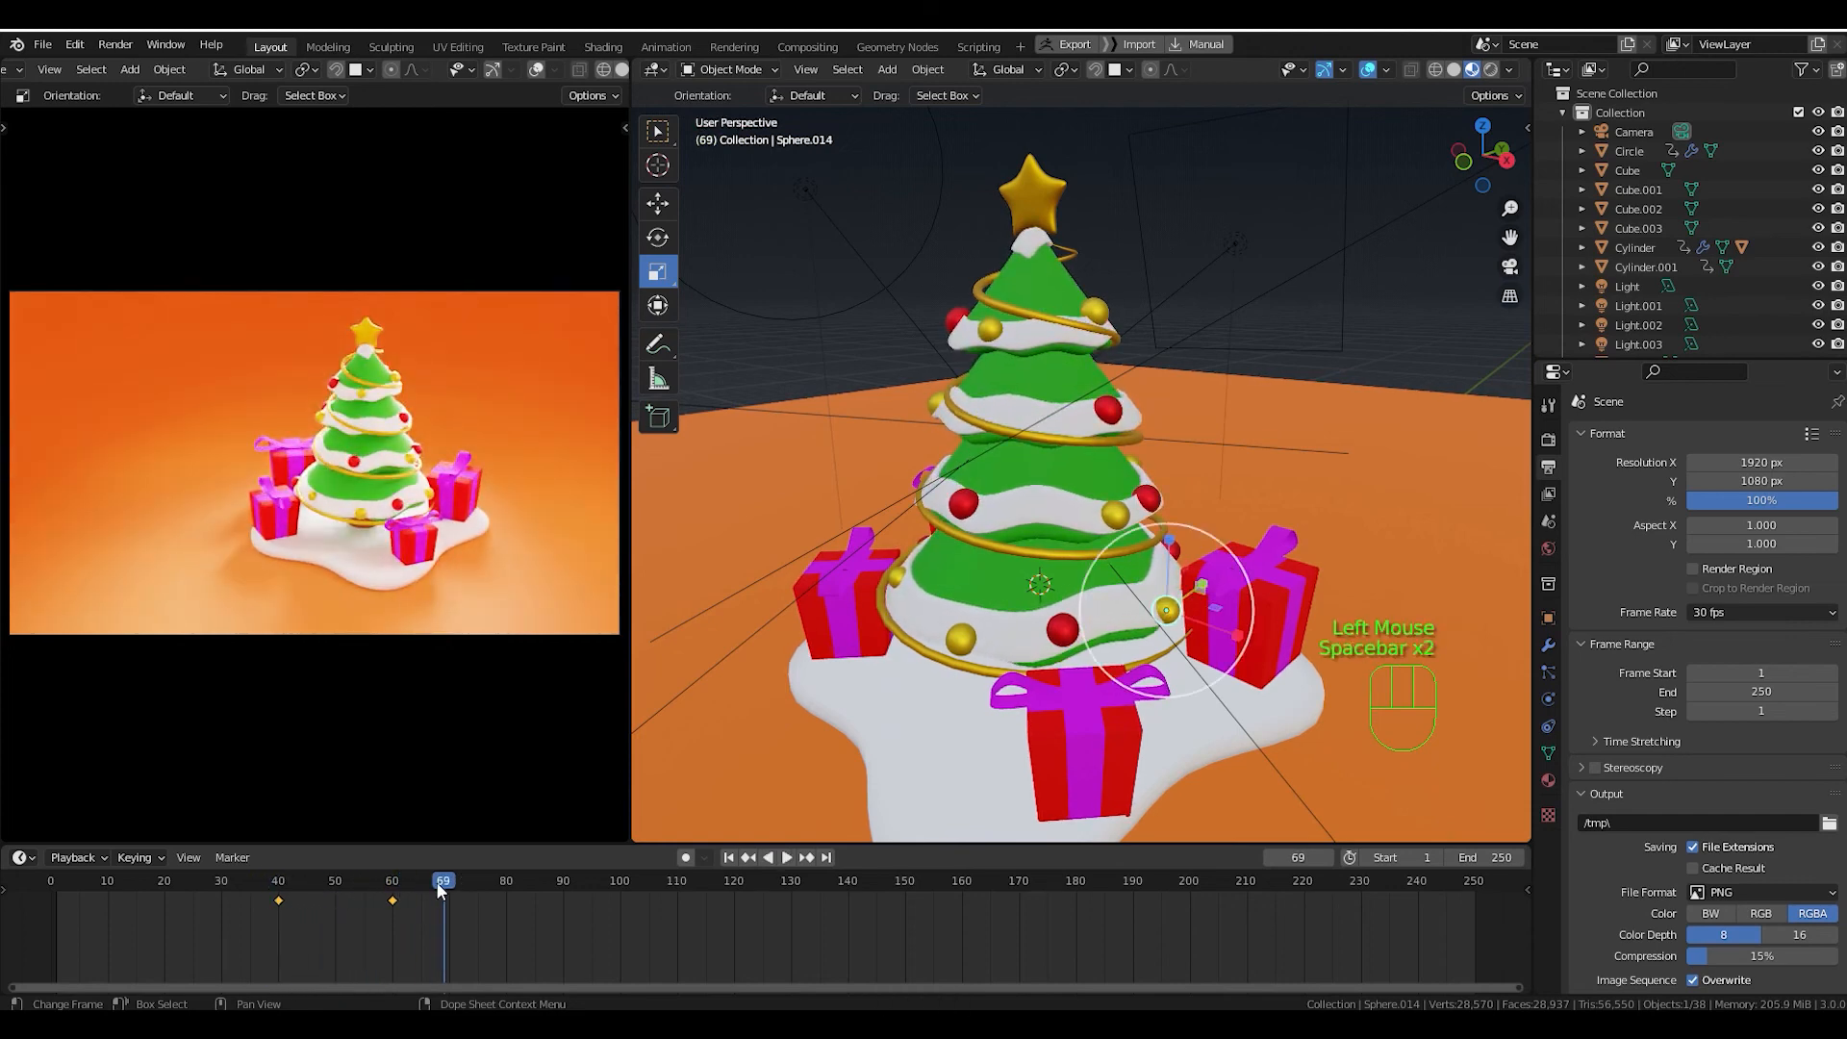
Move the gold bauble's final Scale keyframe to frame 55 and replay its growth.
left_click_drag(436, 881, 389, 881)
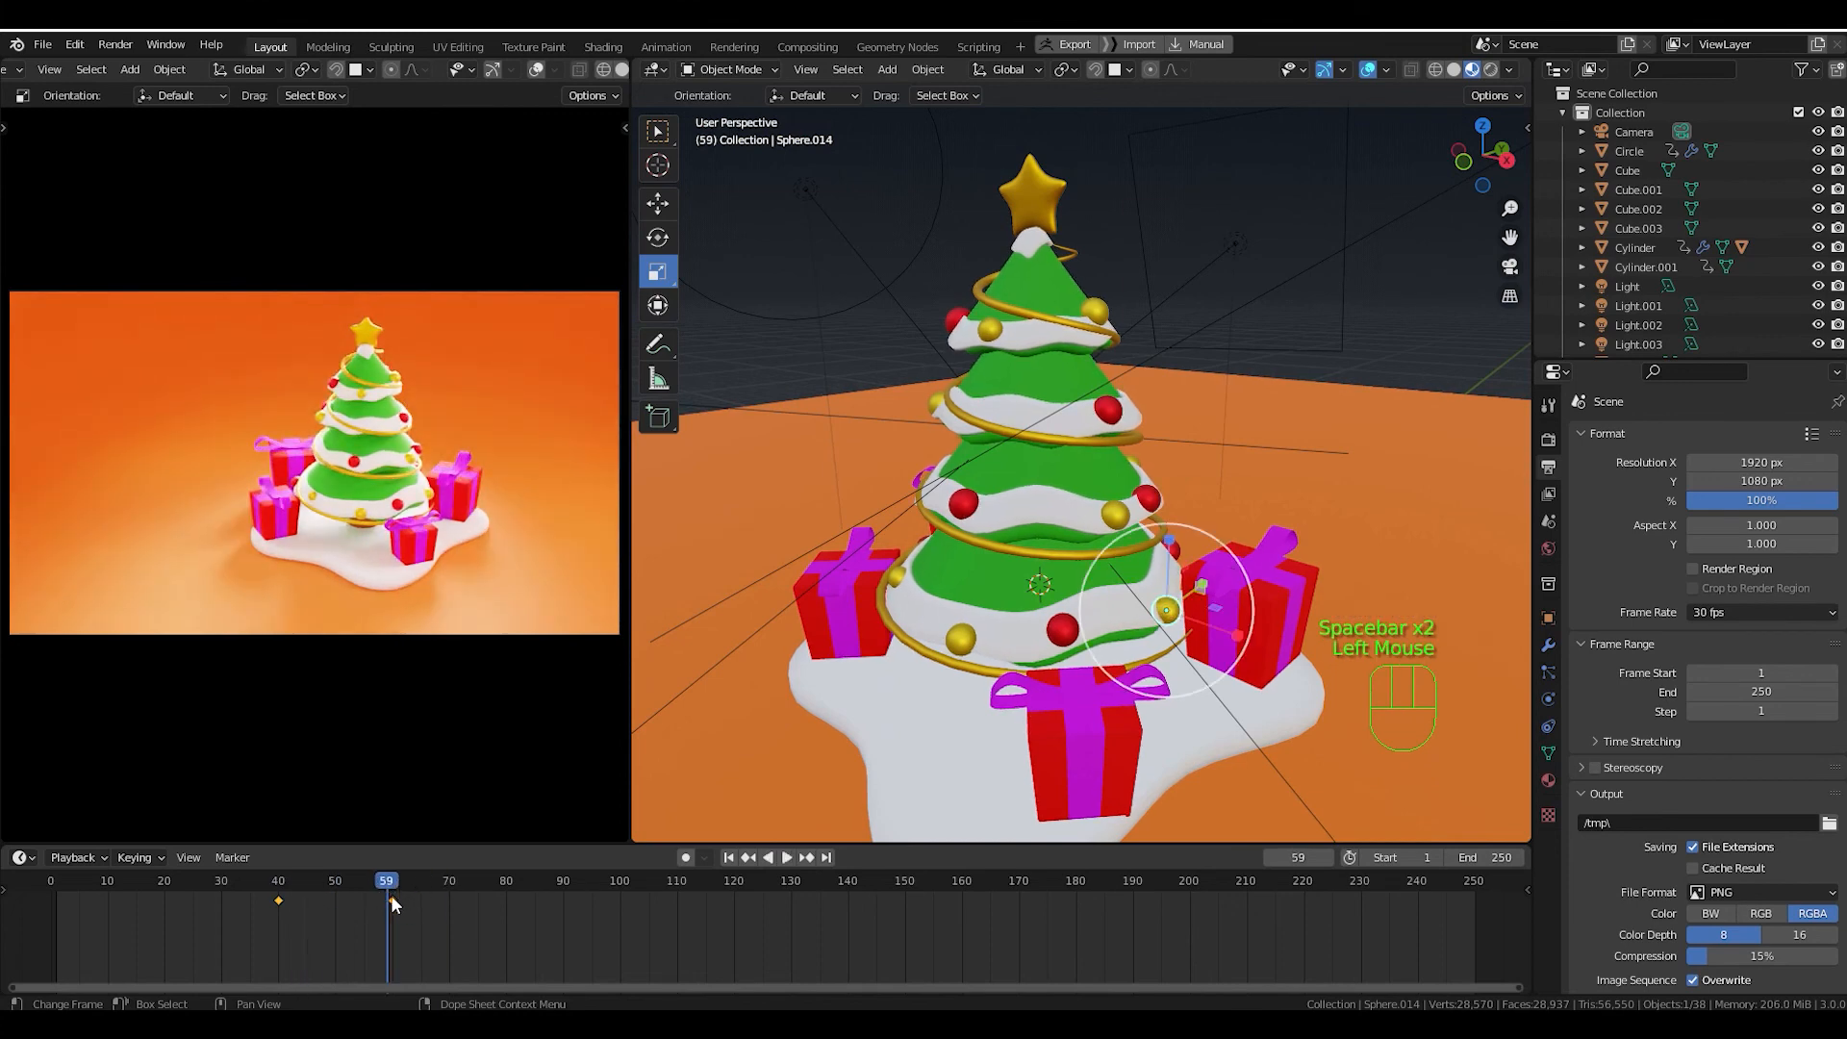
left_click_drag(386, 880, 250, 892)
key("ctrl+z")
left_click(392, 901)
key("space")
key("space")
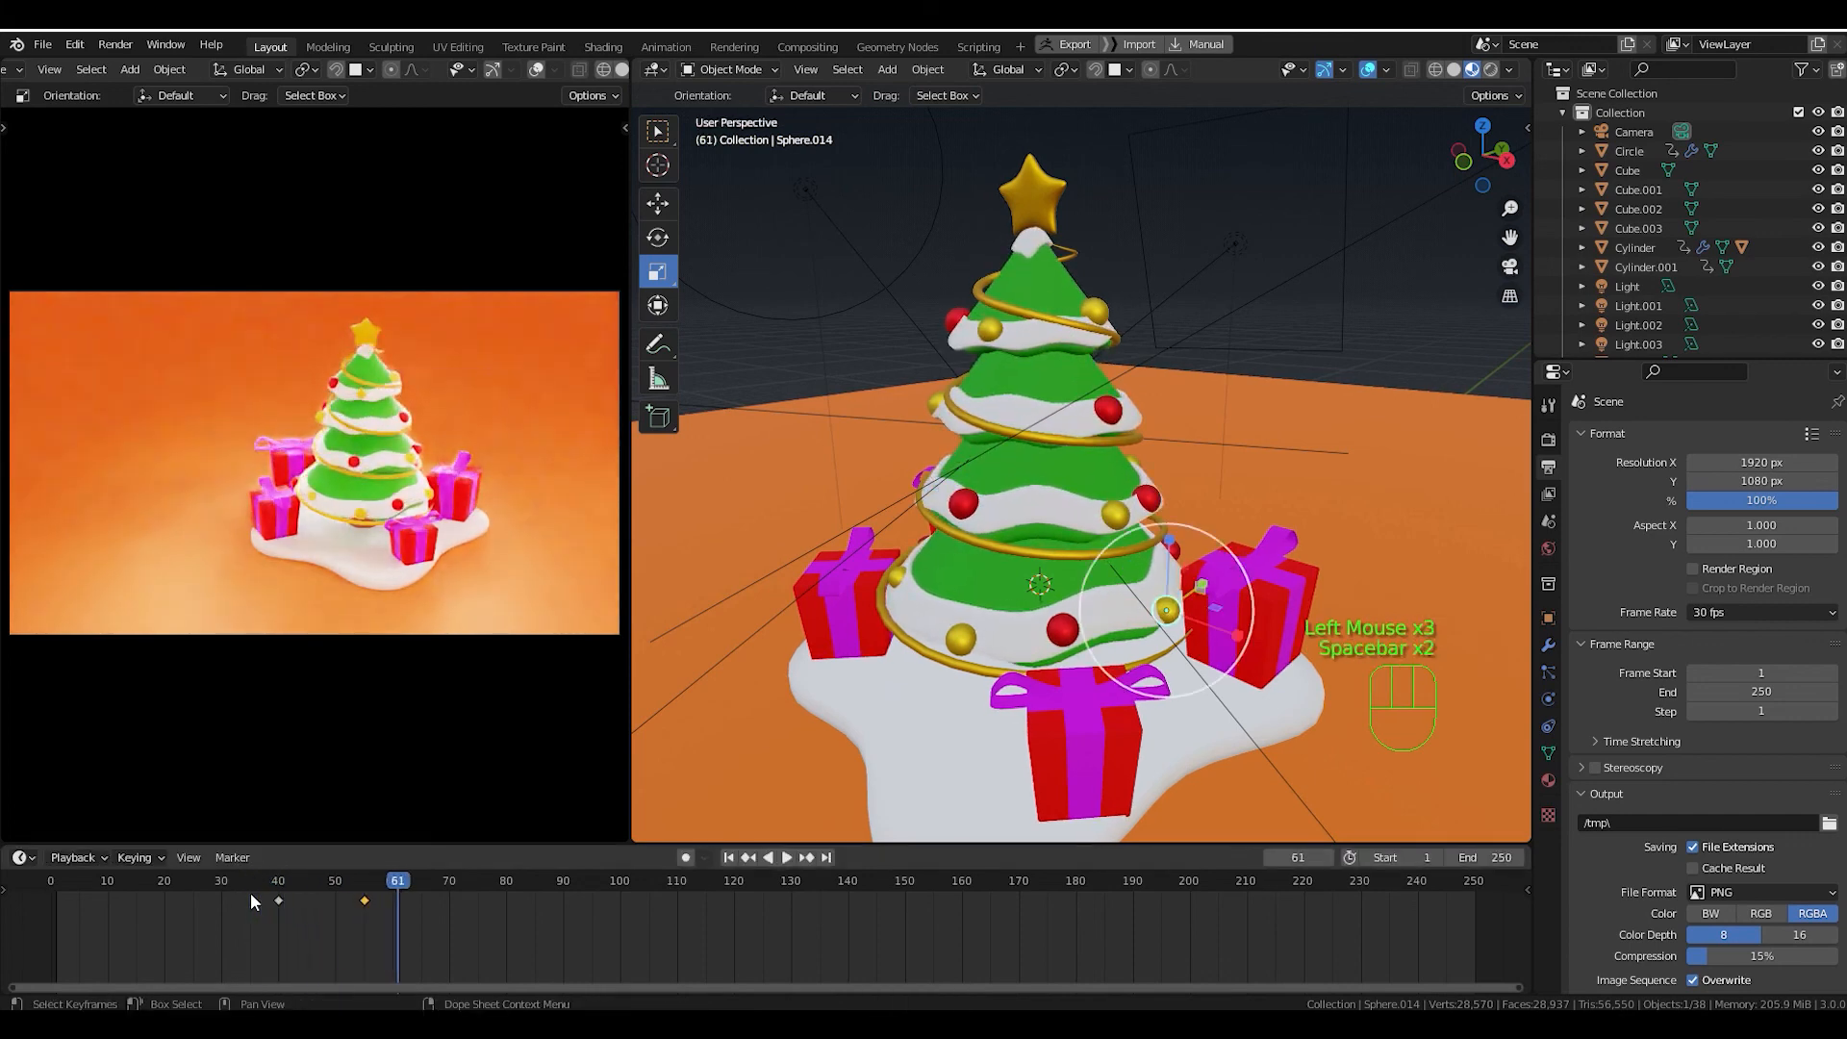
left_click(273, 897)
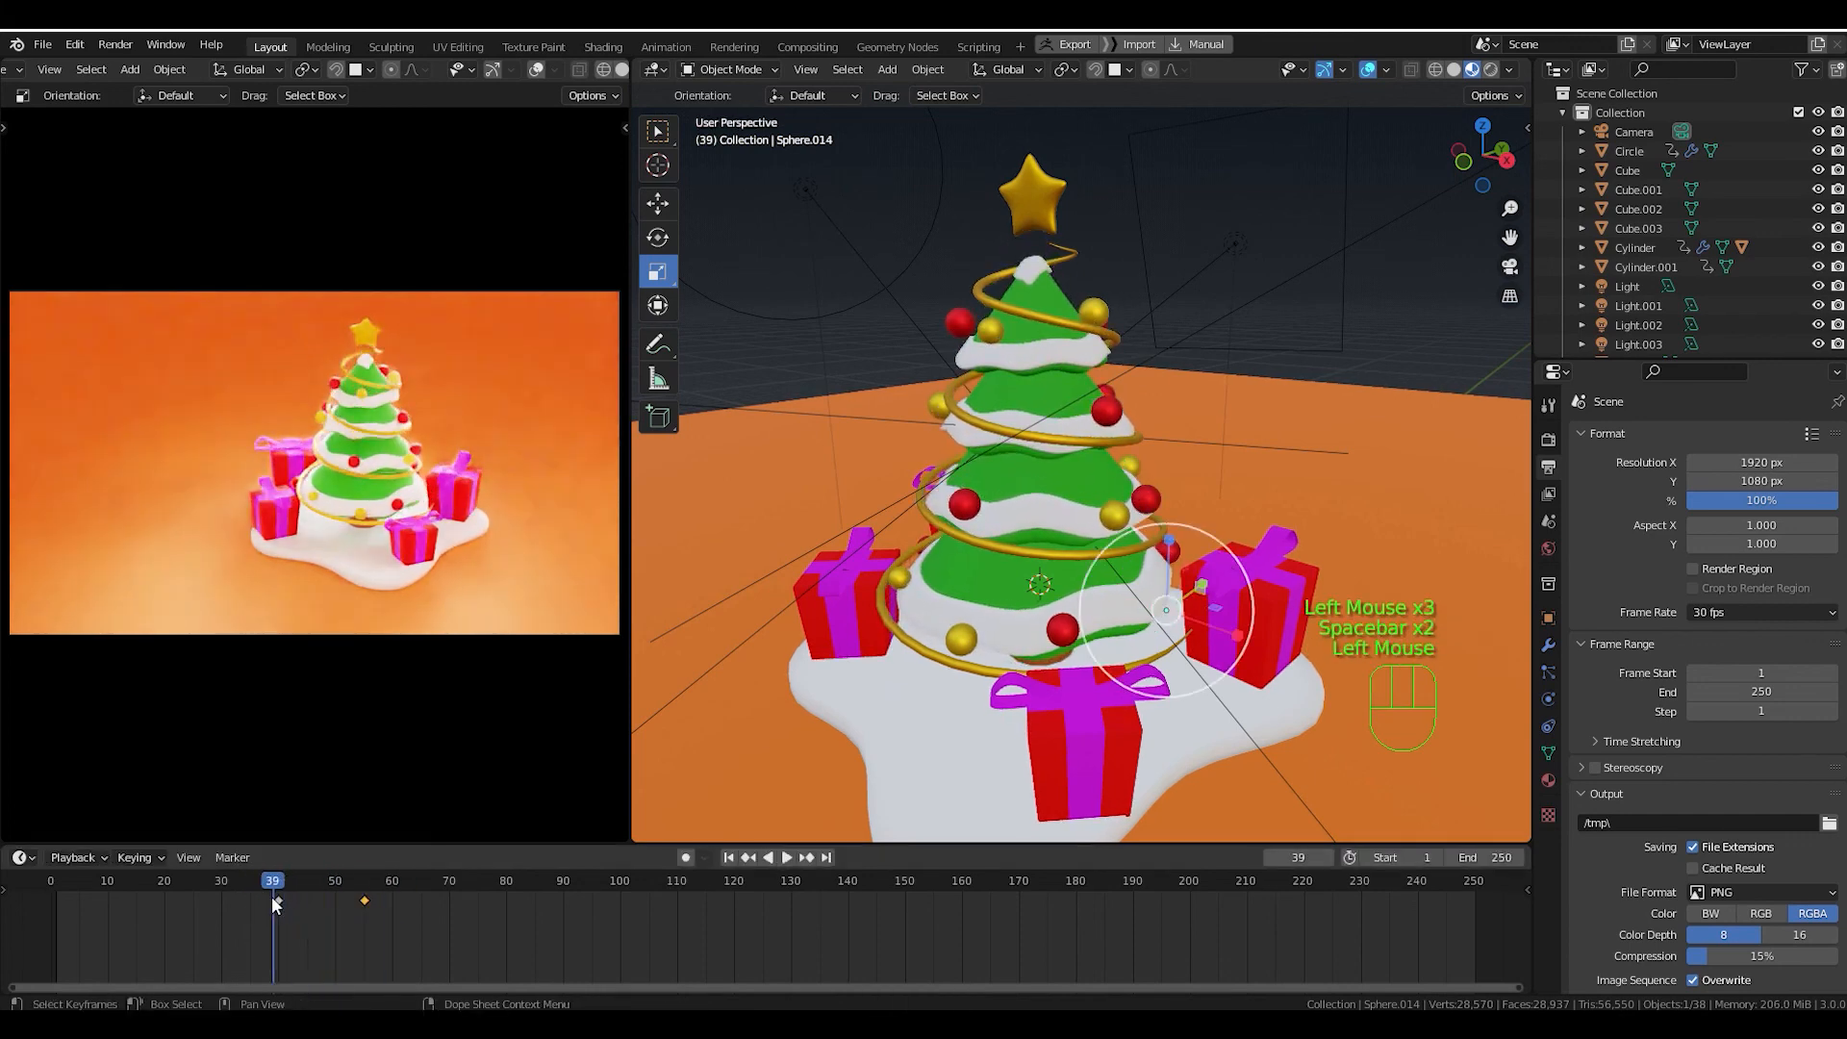
key("space")
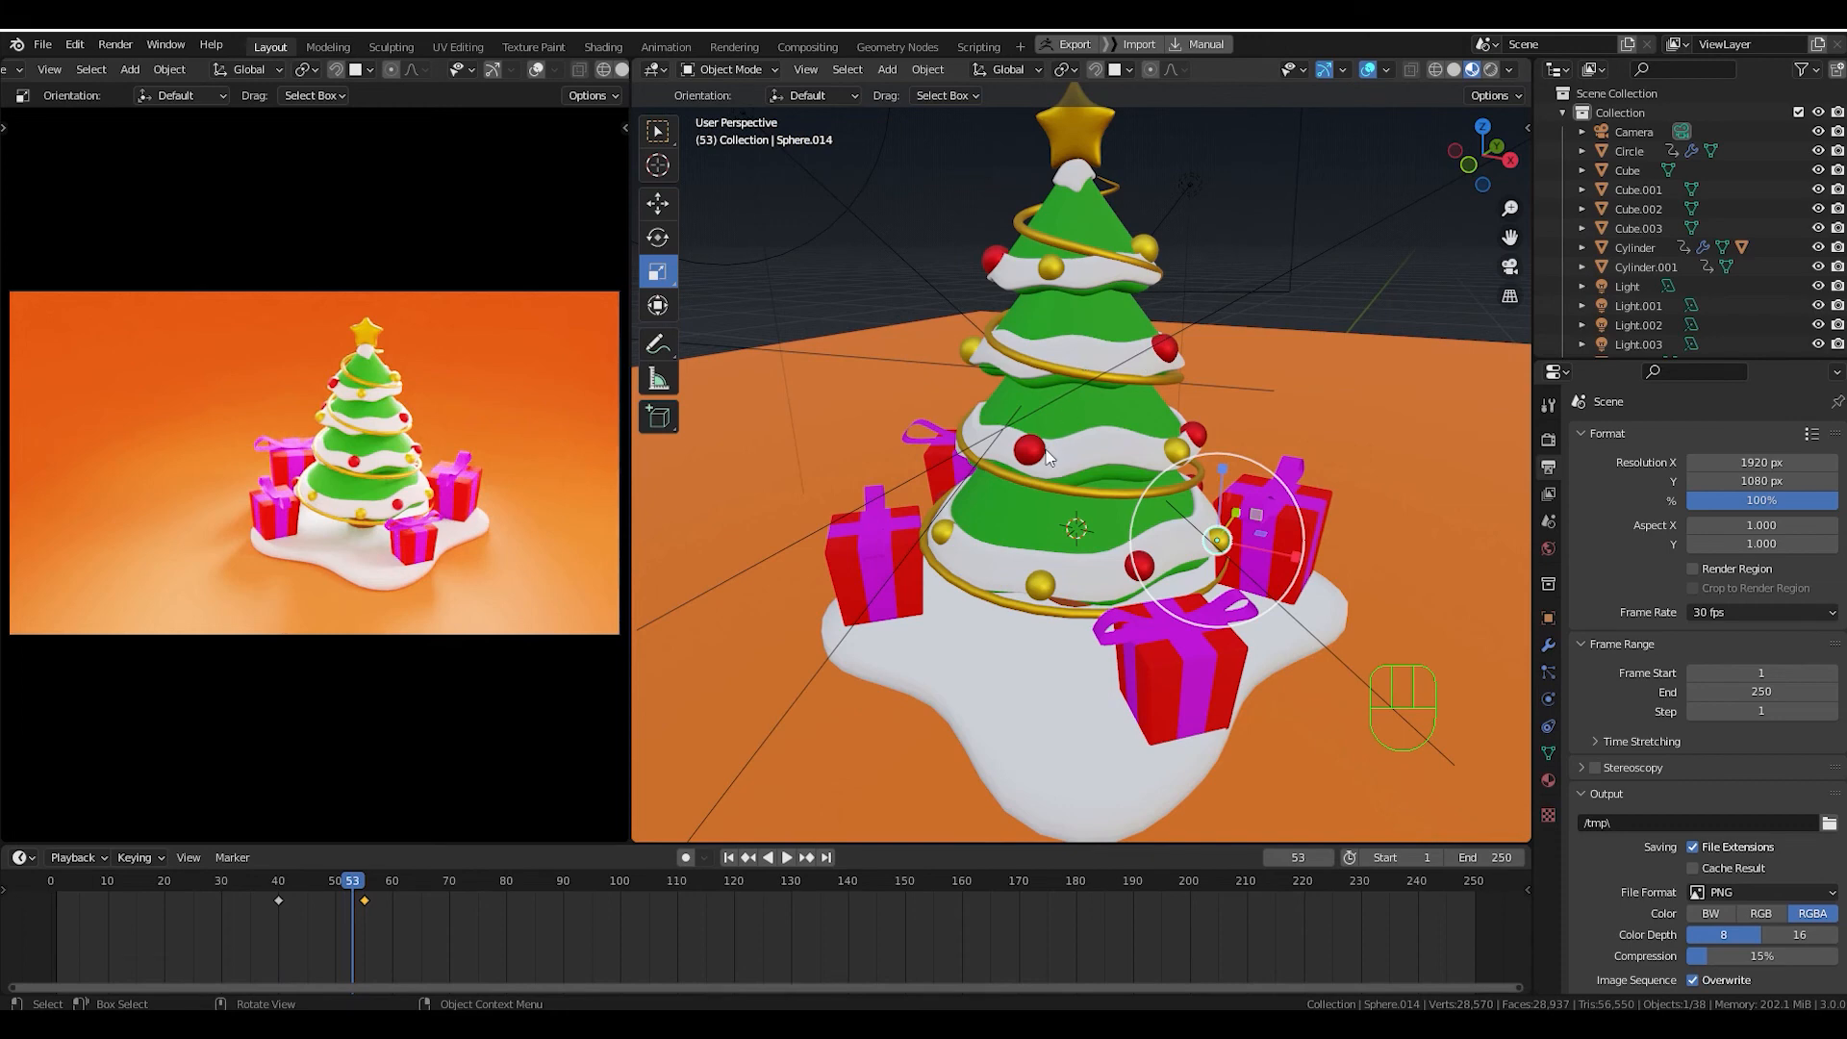
Select all the red and gold baubles around the tree's top tier.
mouse_move(1062, 493)
middle_mouse_down()
mouse_move(1045, 526)
mouse_move(1061, 507)
mouse_move(1059, 551)
mouse_move(1051, 512)
middle_mouse_up()
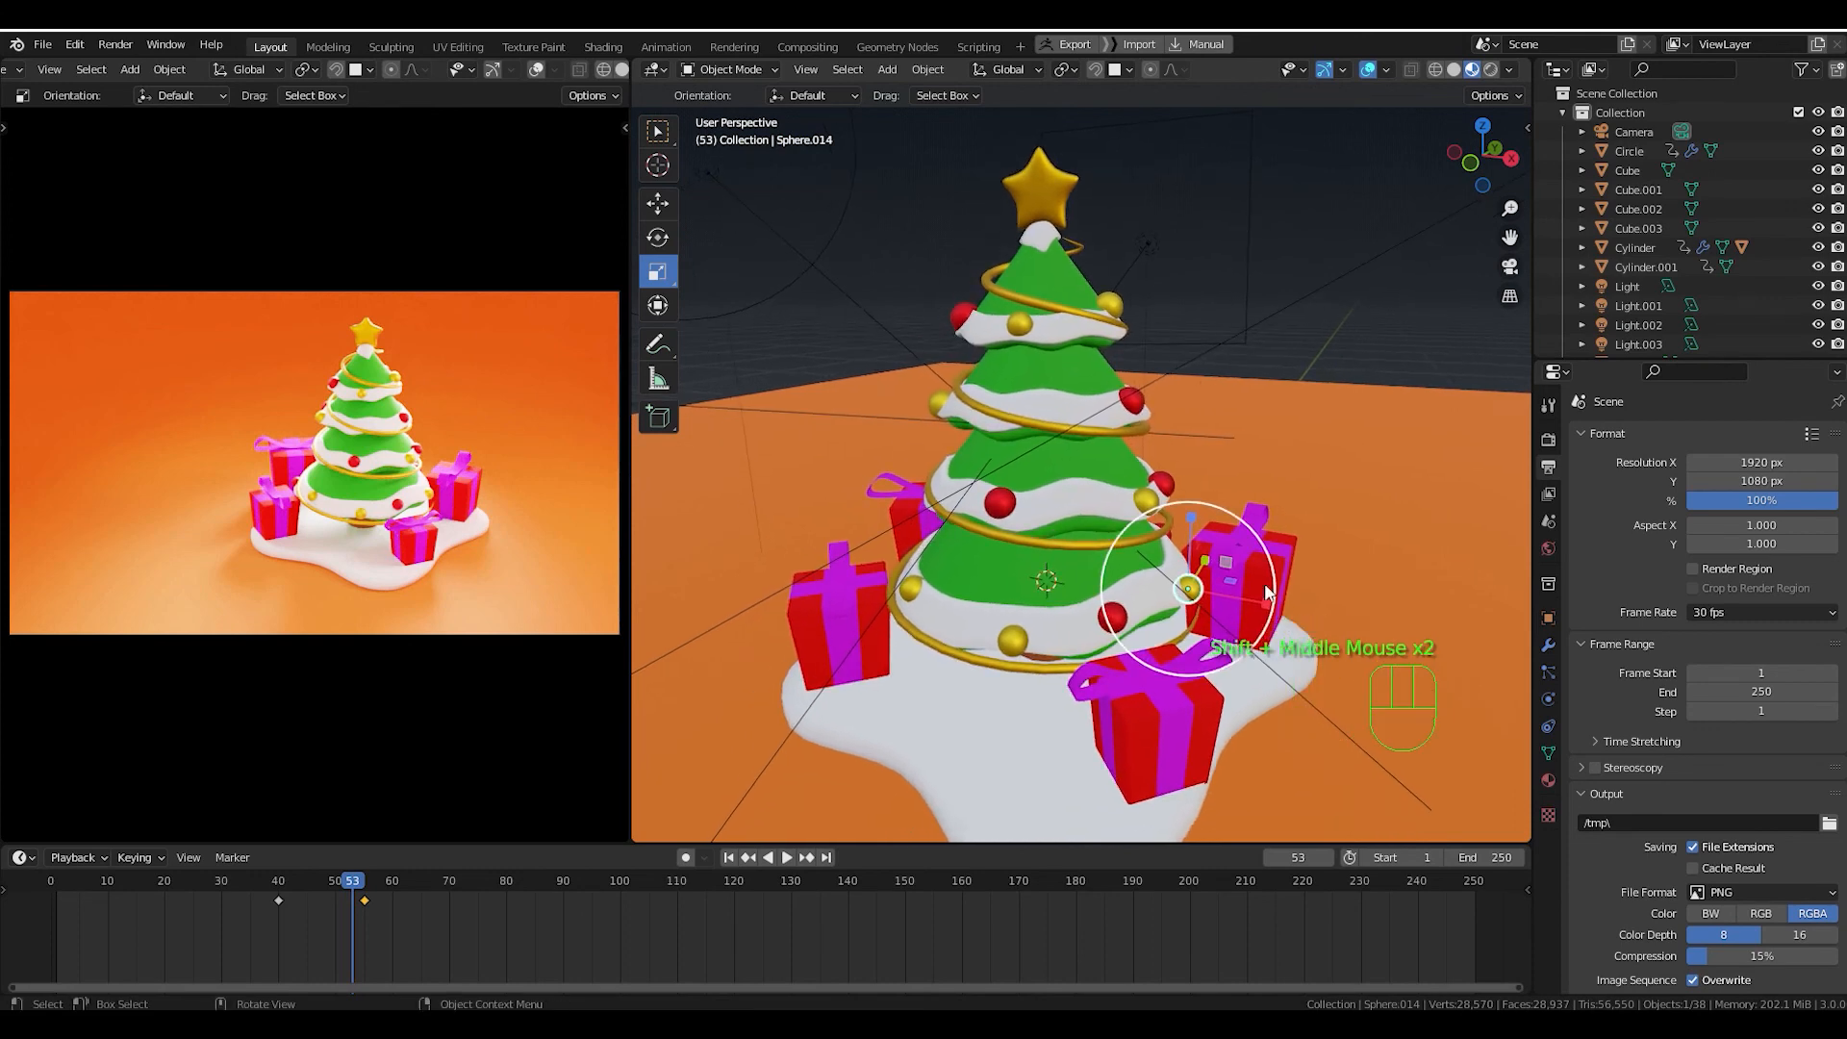
middle_click_drag(1343, 349, 1328, 357)
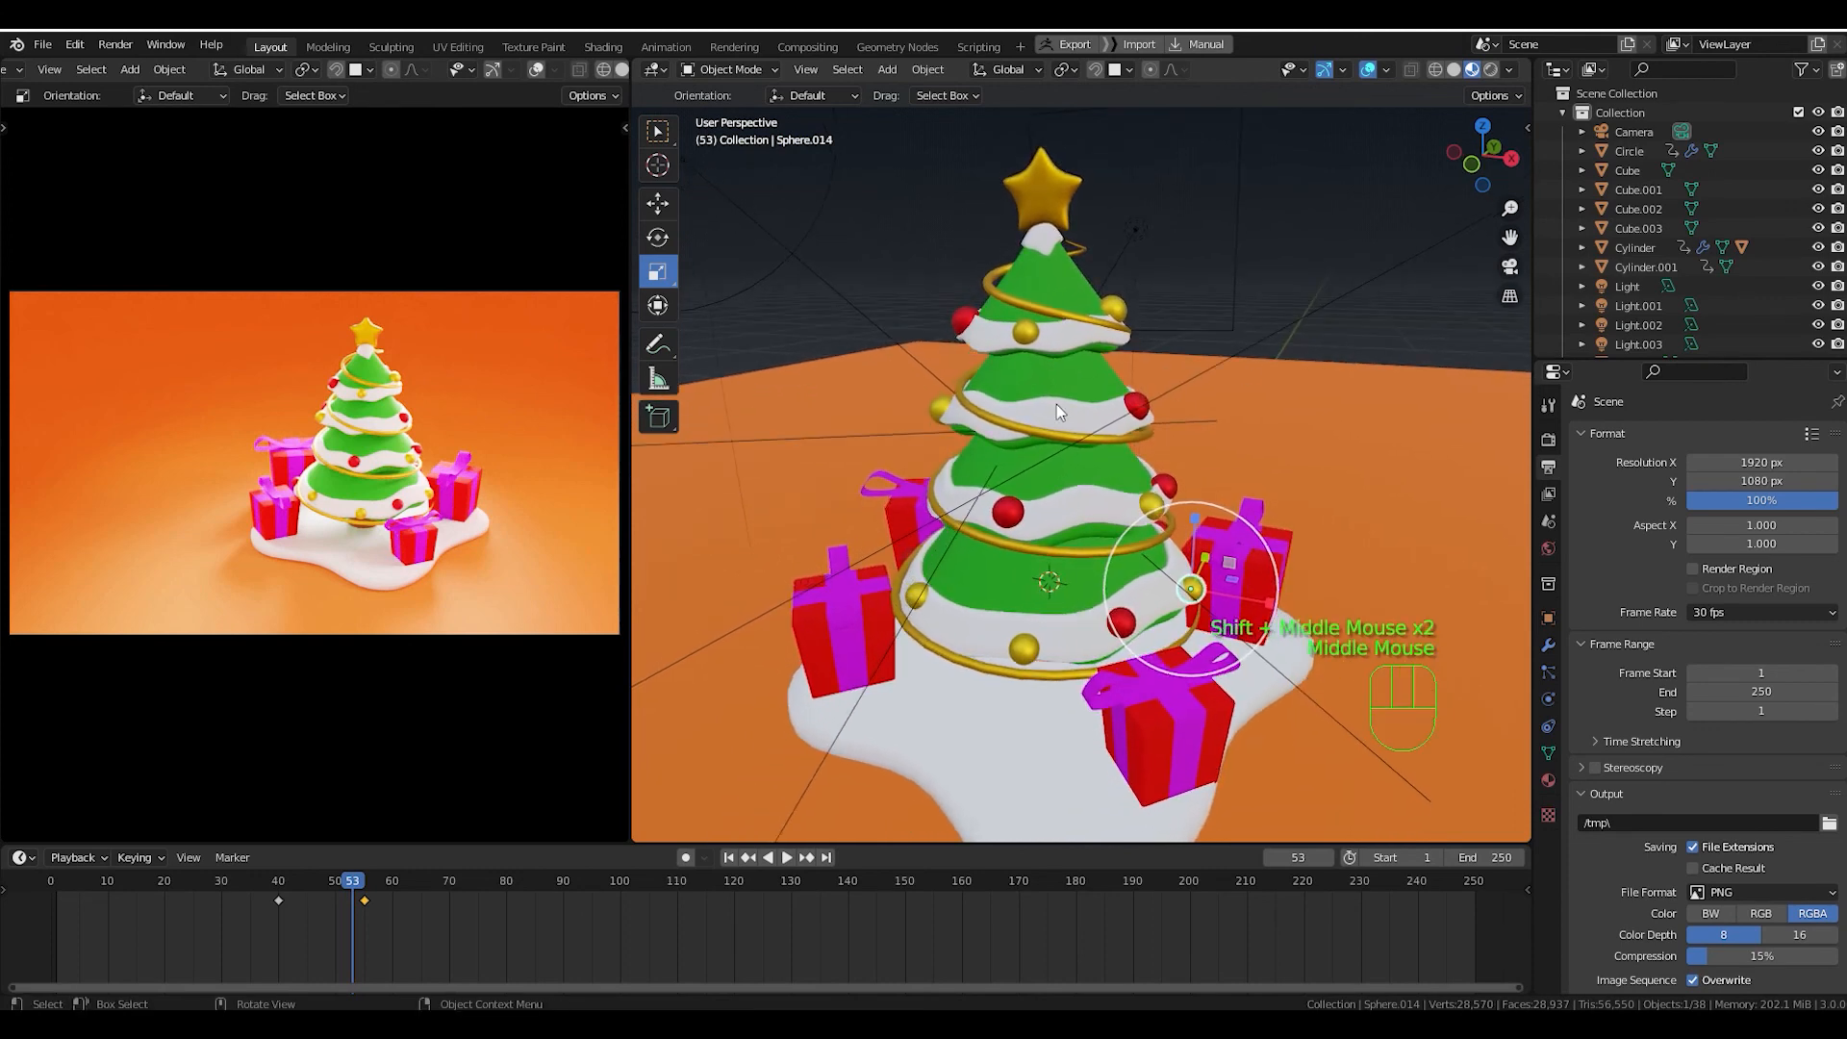
middle_click_drag(1093, 356, 1133, 553)
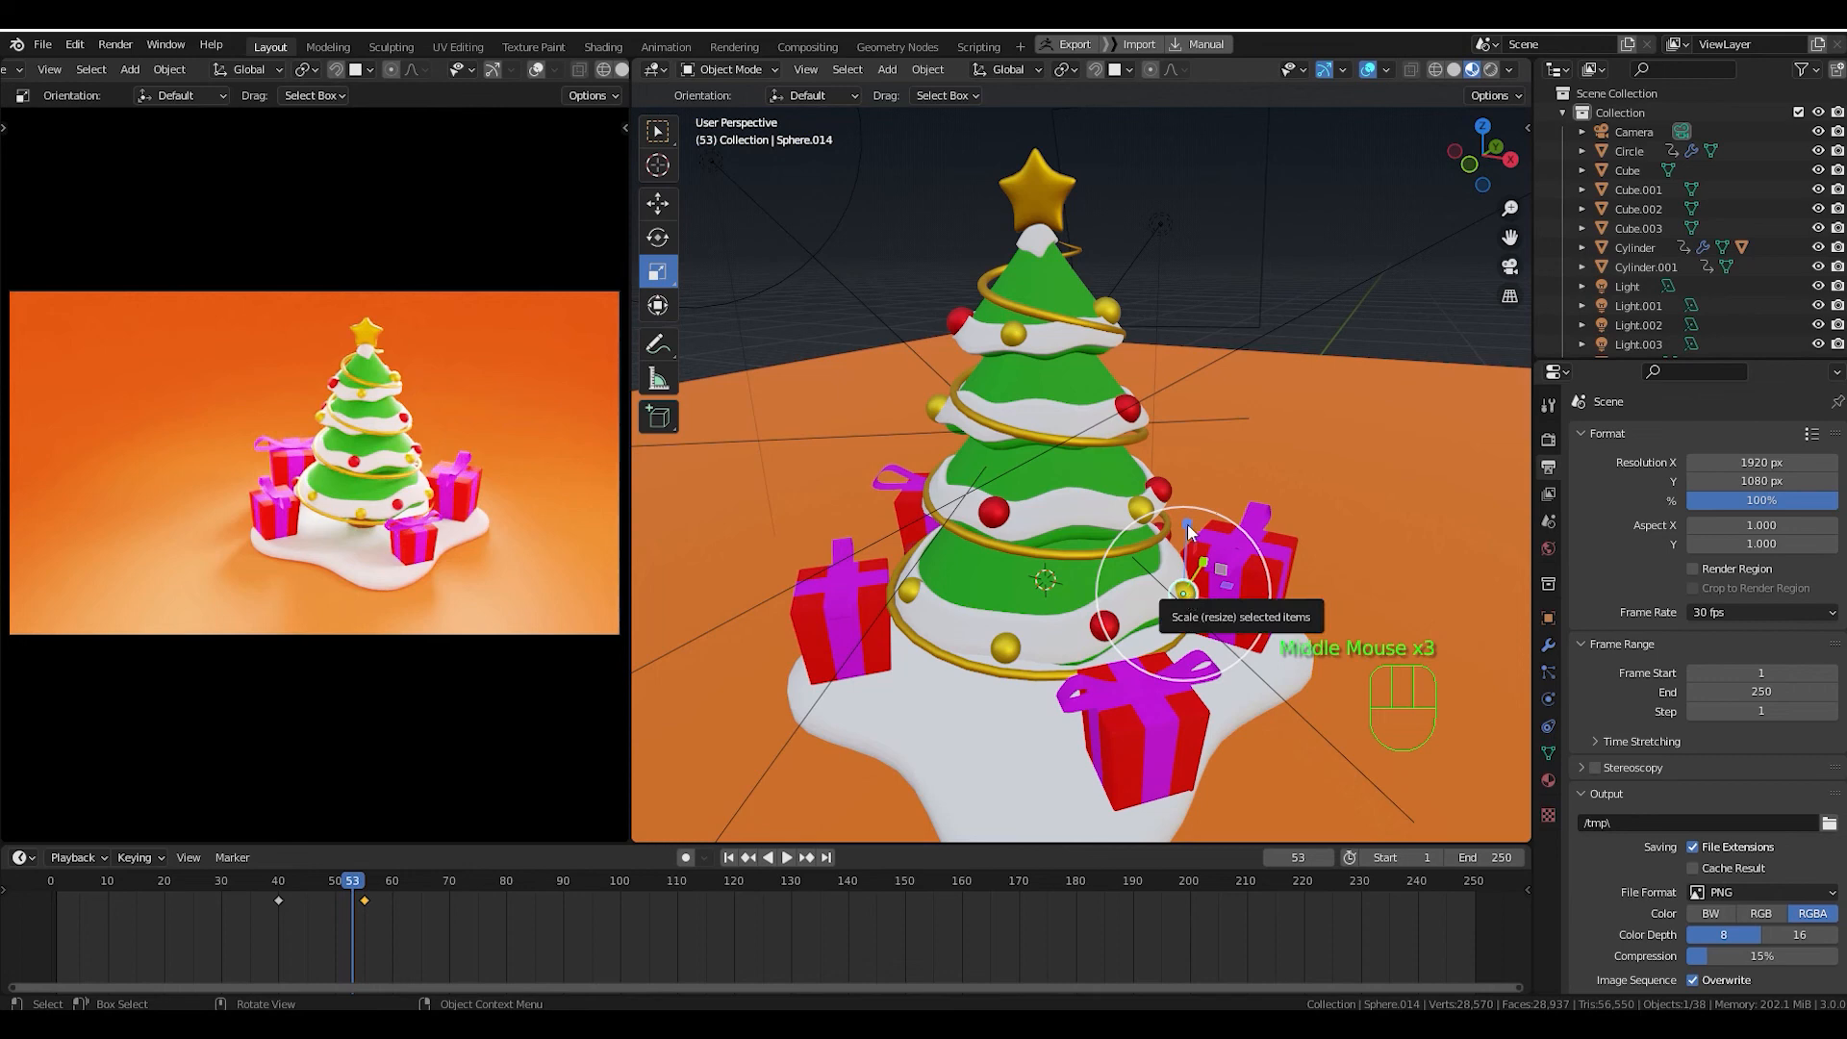
middle_click_drag(1189, 532, 1191, 273)
left_click_drag(235, 935, 377, 893)
middle_click_drag(1301, 283, 1154, 308)
left_click(977, 350)
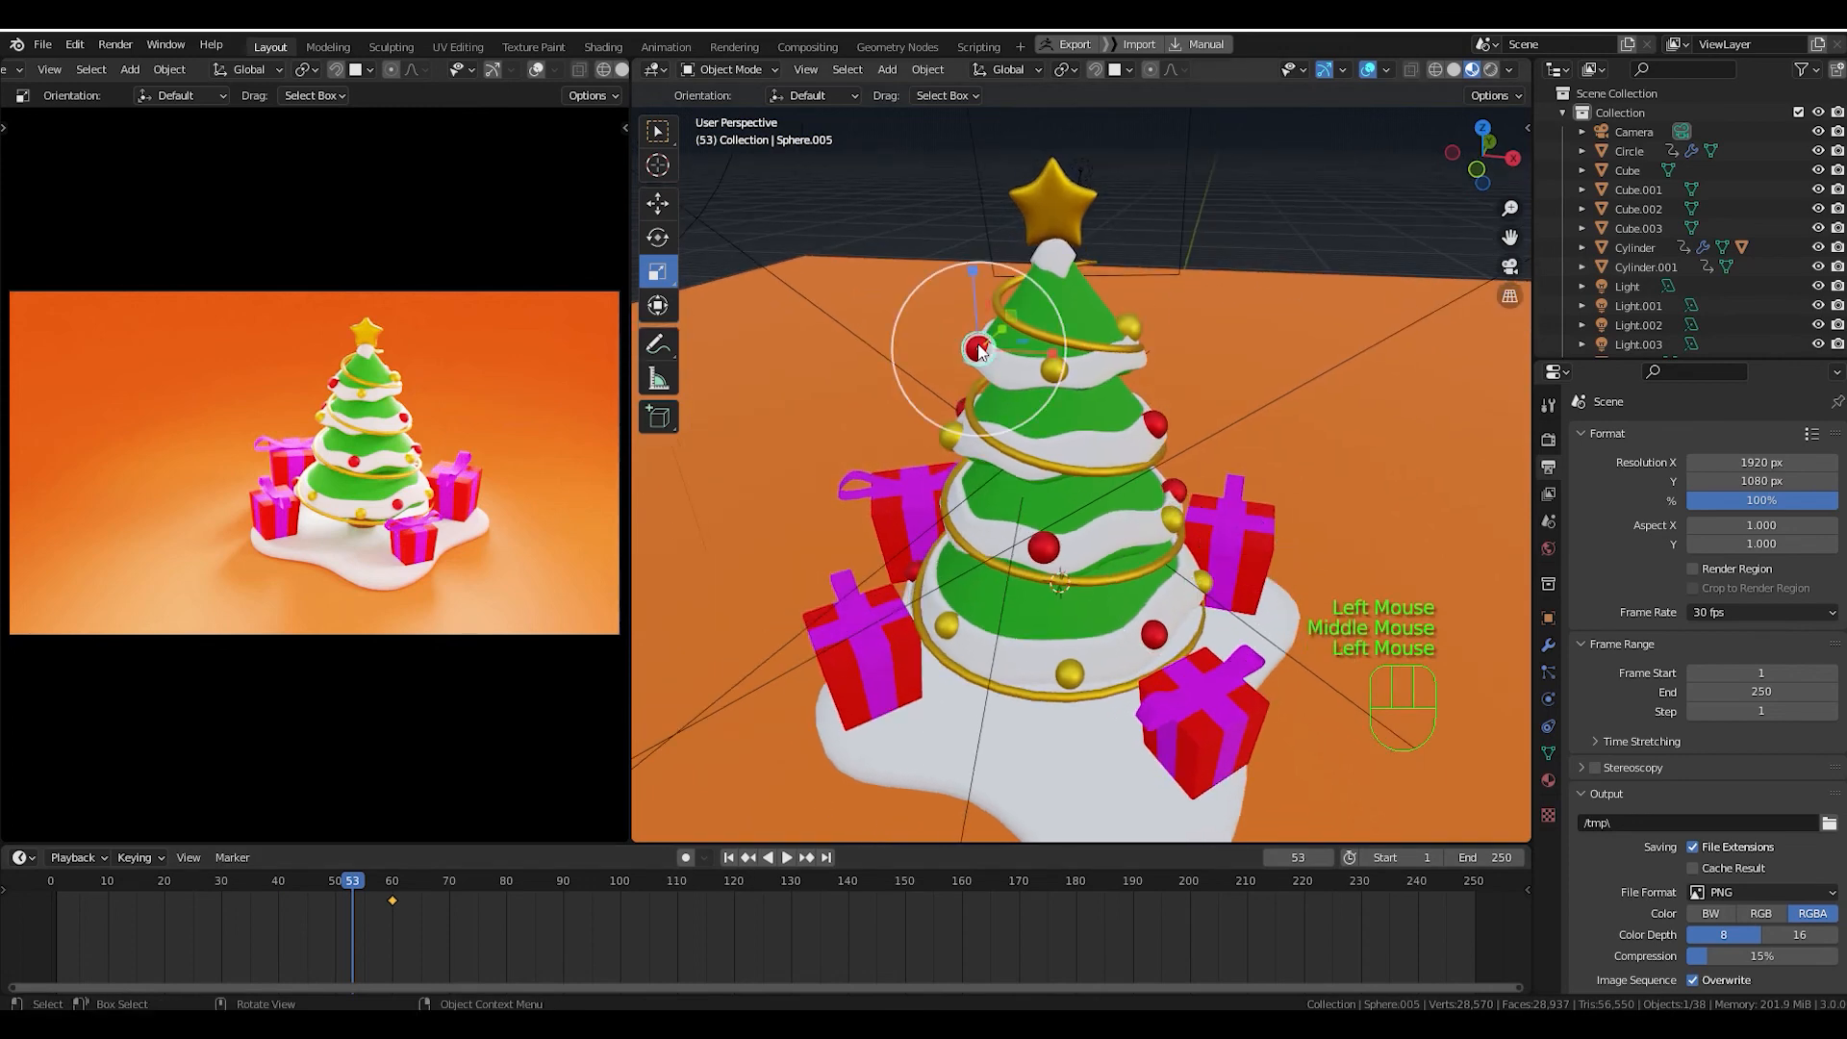
left_click(1055, 370, "shift")
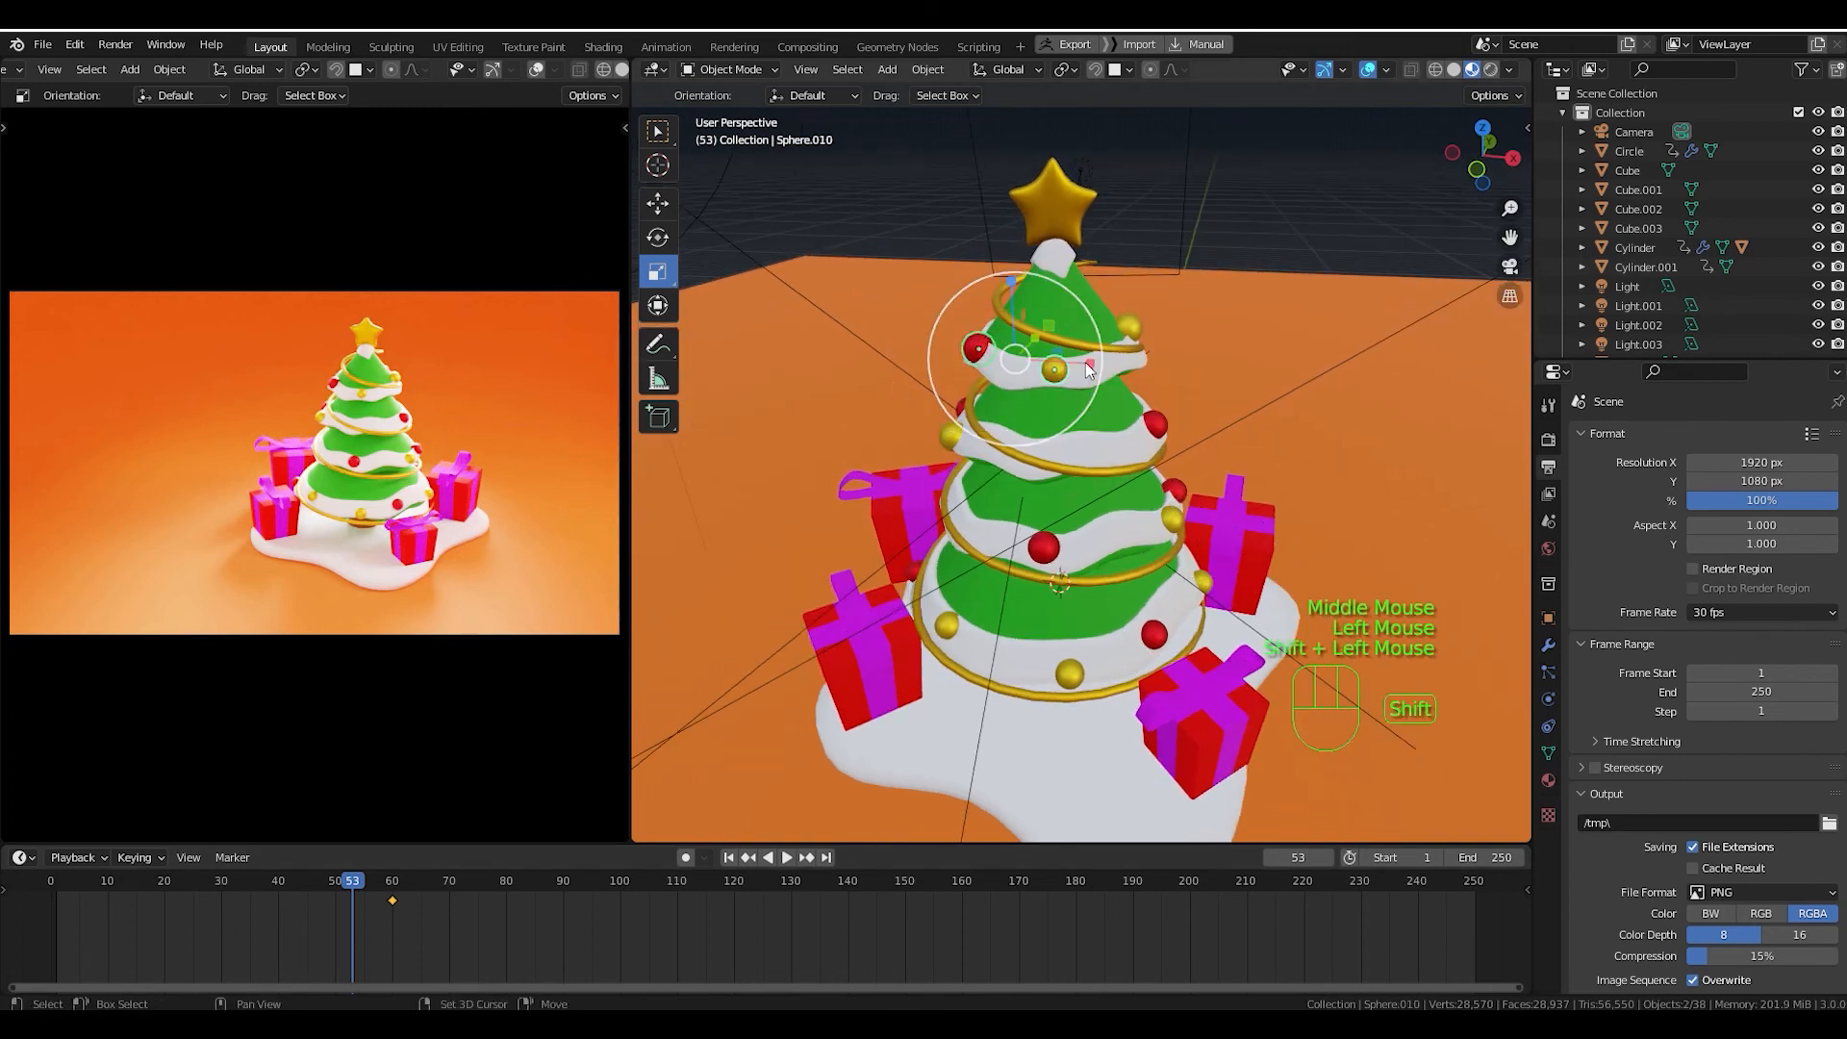
left_click(1055, 369, "shift")
middle_click_drag(1199, 372, 1085, 361)
left_click(1080, 360, "shift")
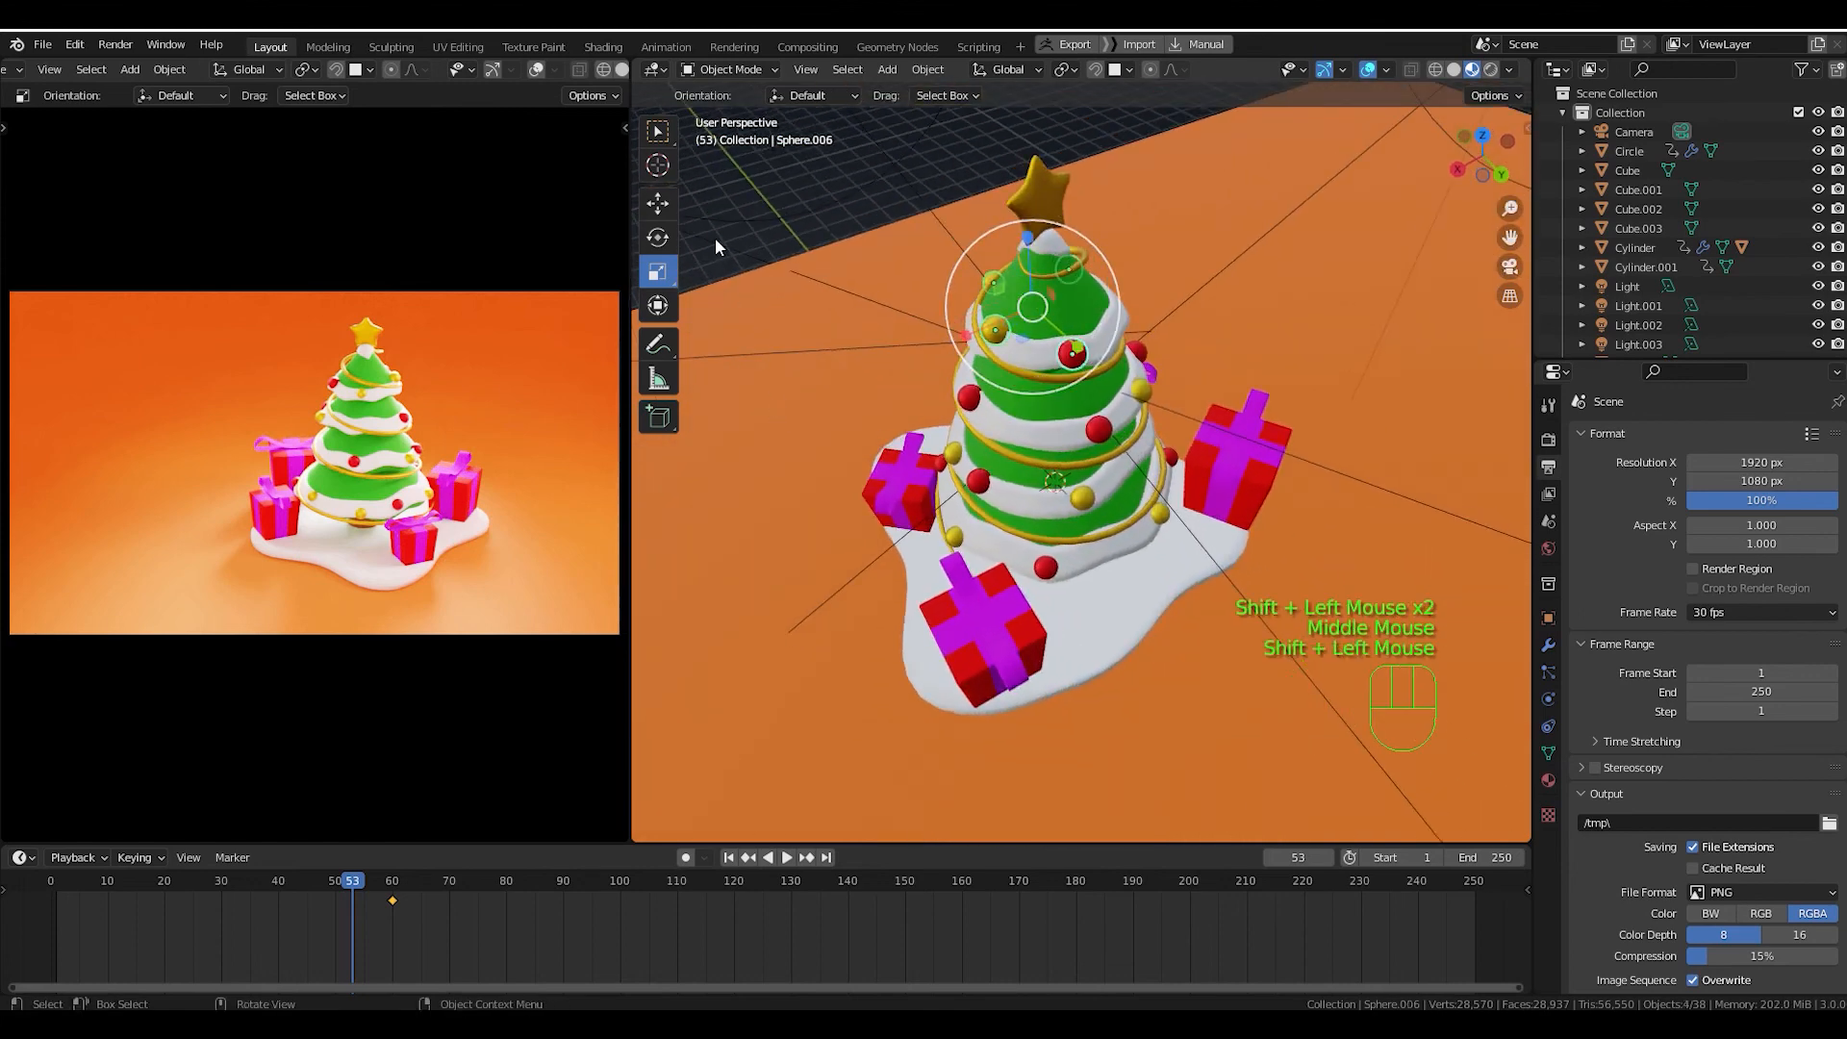
Activate the Move tool and add seven red and gold baubles at the back of the tree's middle and lower tiers to the selection.
left_click(658, 204)
left_click(1099, 429, "shift")
middle_click_drag(1222, 433, 1067, 402)
left_click(1129, 431, "shift")
left_click(1192, 427, "shift")
left_click(1226, 393, "shift")
left_click(1244, 556, "shift")
left_click(1186, 589, "shift")
left_click(1093, 582, "shift")
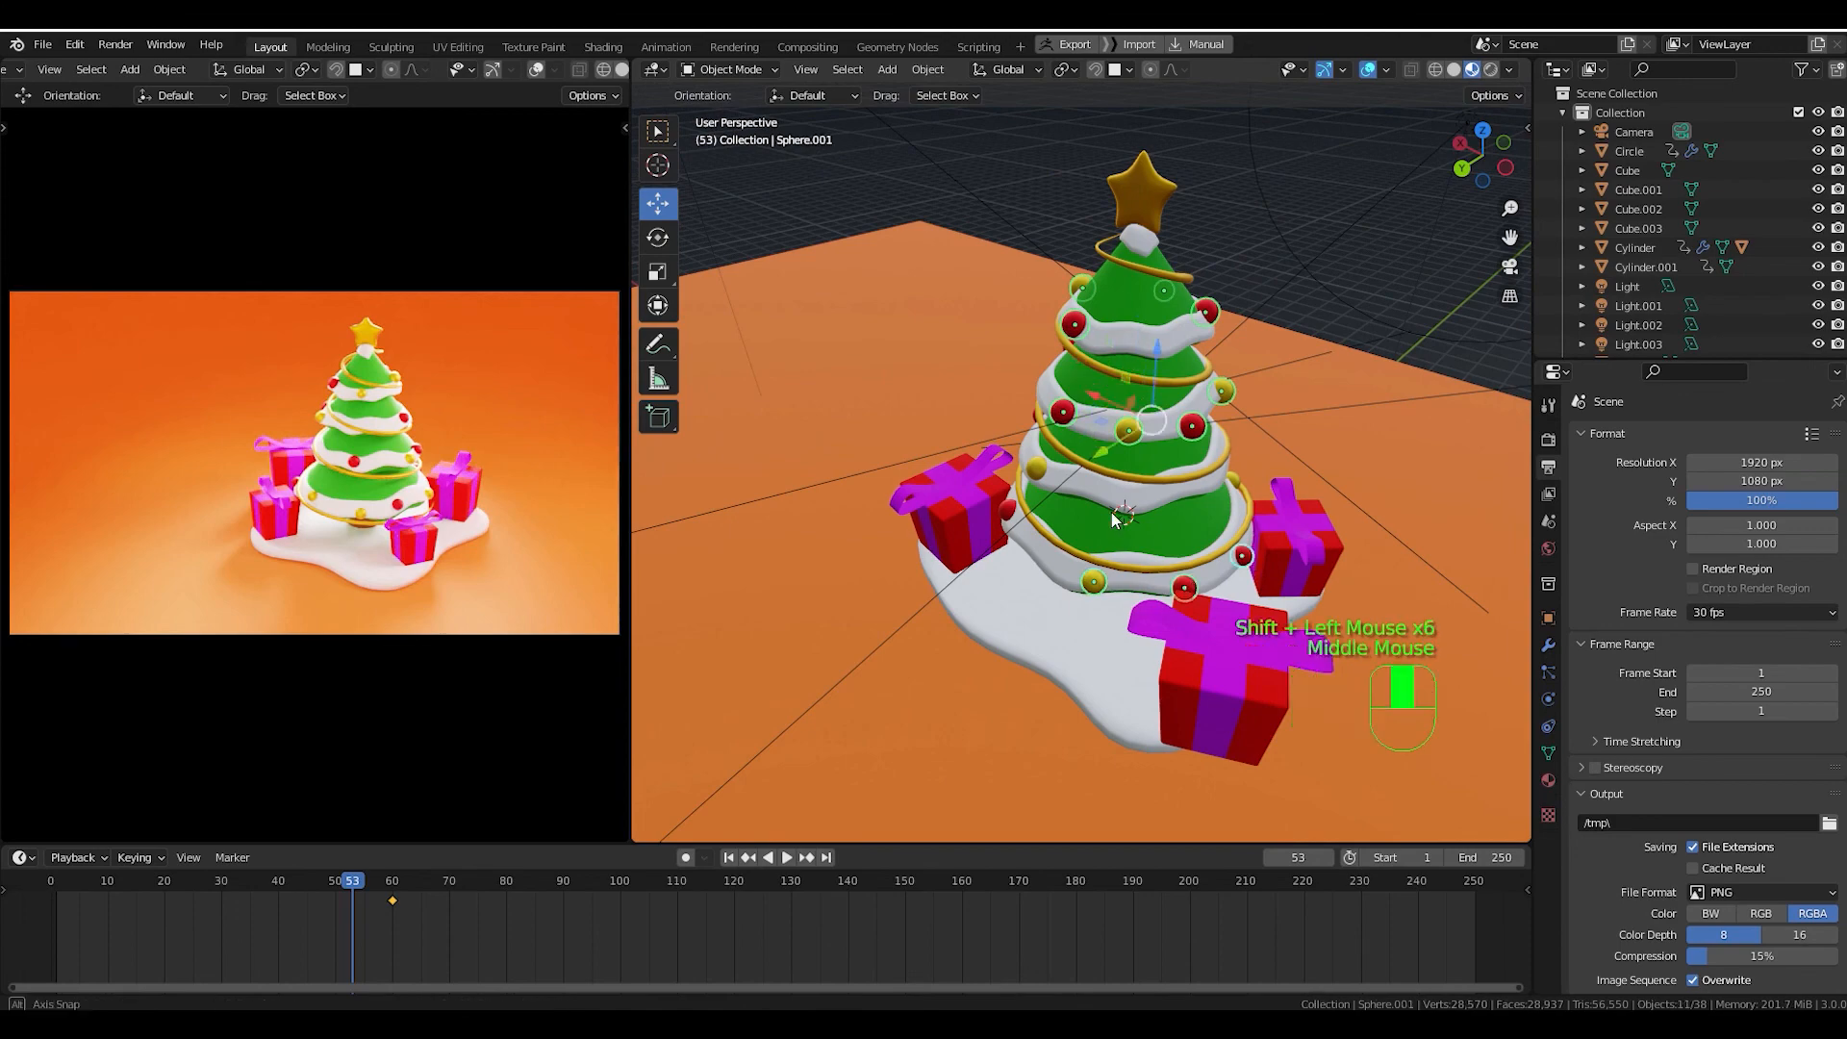
Extend the selection with more baubles around the lower tiers, undoing the accidental selection of the tree's snow.
middle_click_drag(1113, 517, 1284, 481)
middle_click_drag(1039, 519, 1203, 510)
left_click(1067, 504, "shift")
left_click(1016, 514, "shift")
left_click(1060, 615, "shift")
middle_click_drag(1060, 612, 1116, 568)
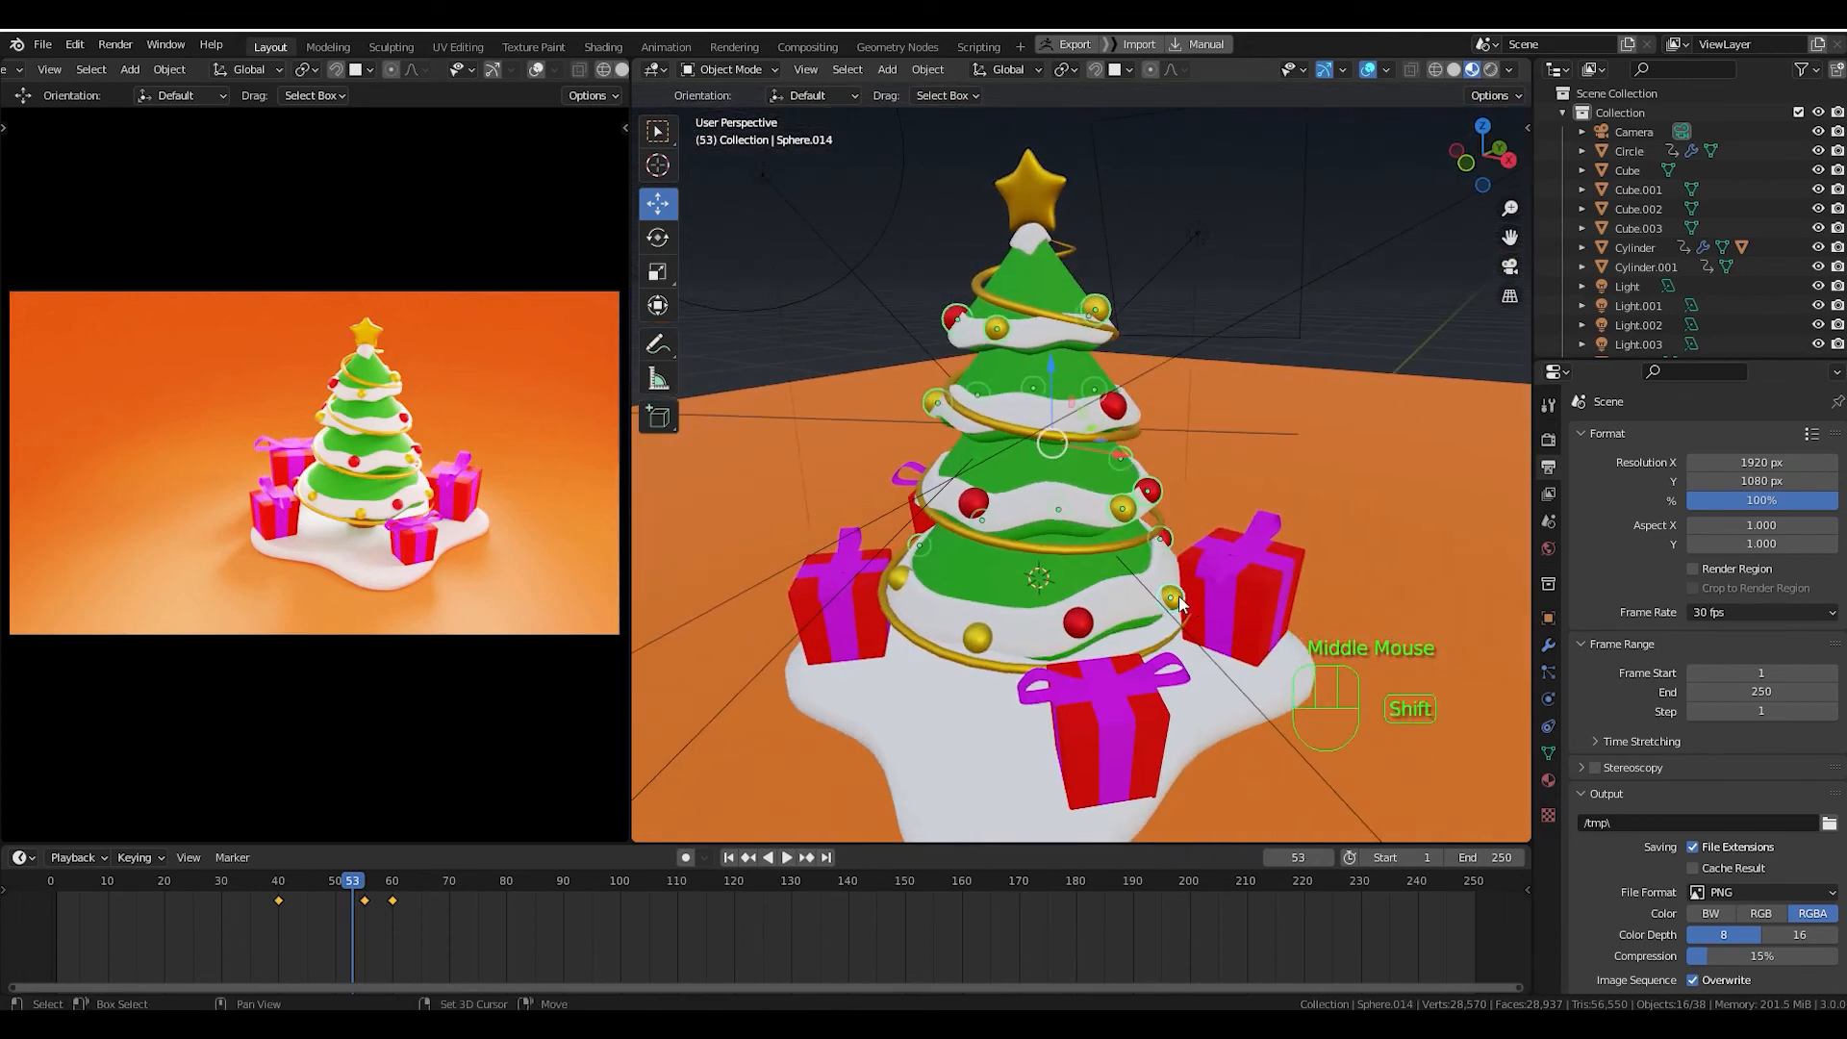
left_click(1181, 604, "shift")
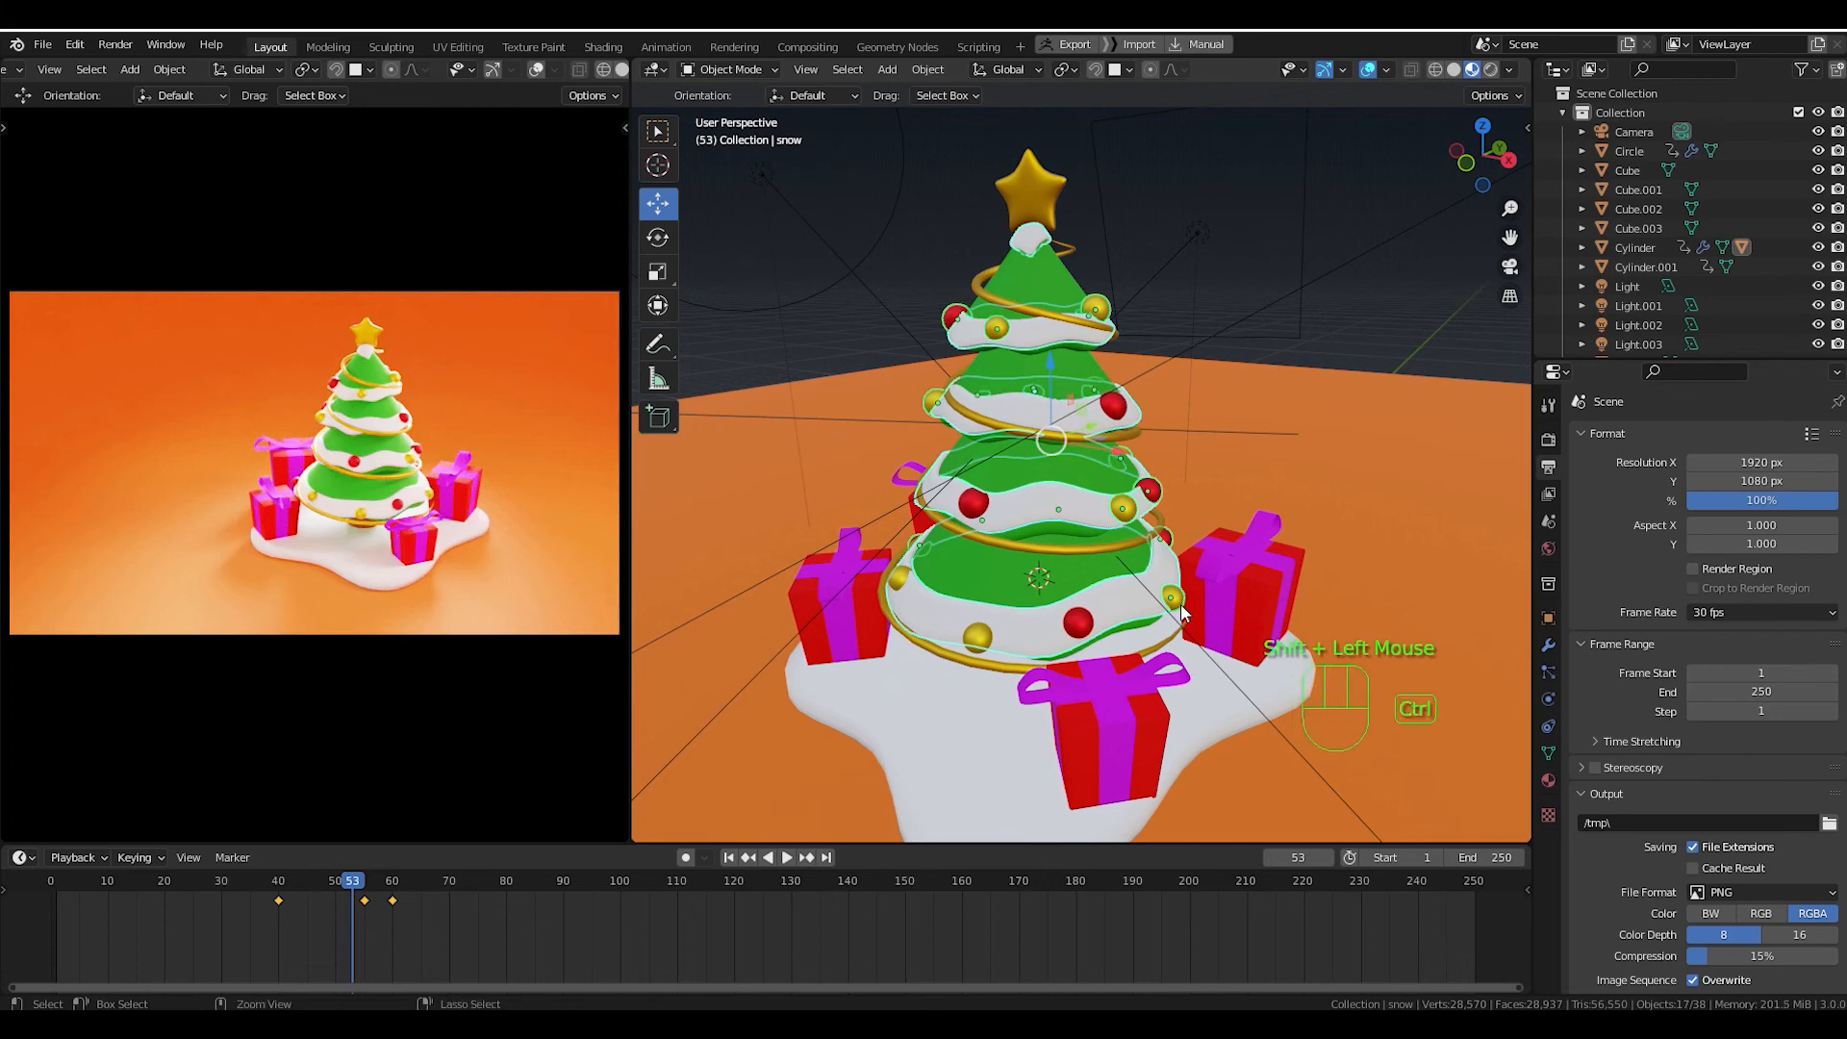
key("ctrl+z")
key("ctrl+z")
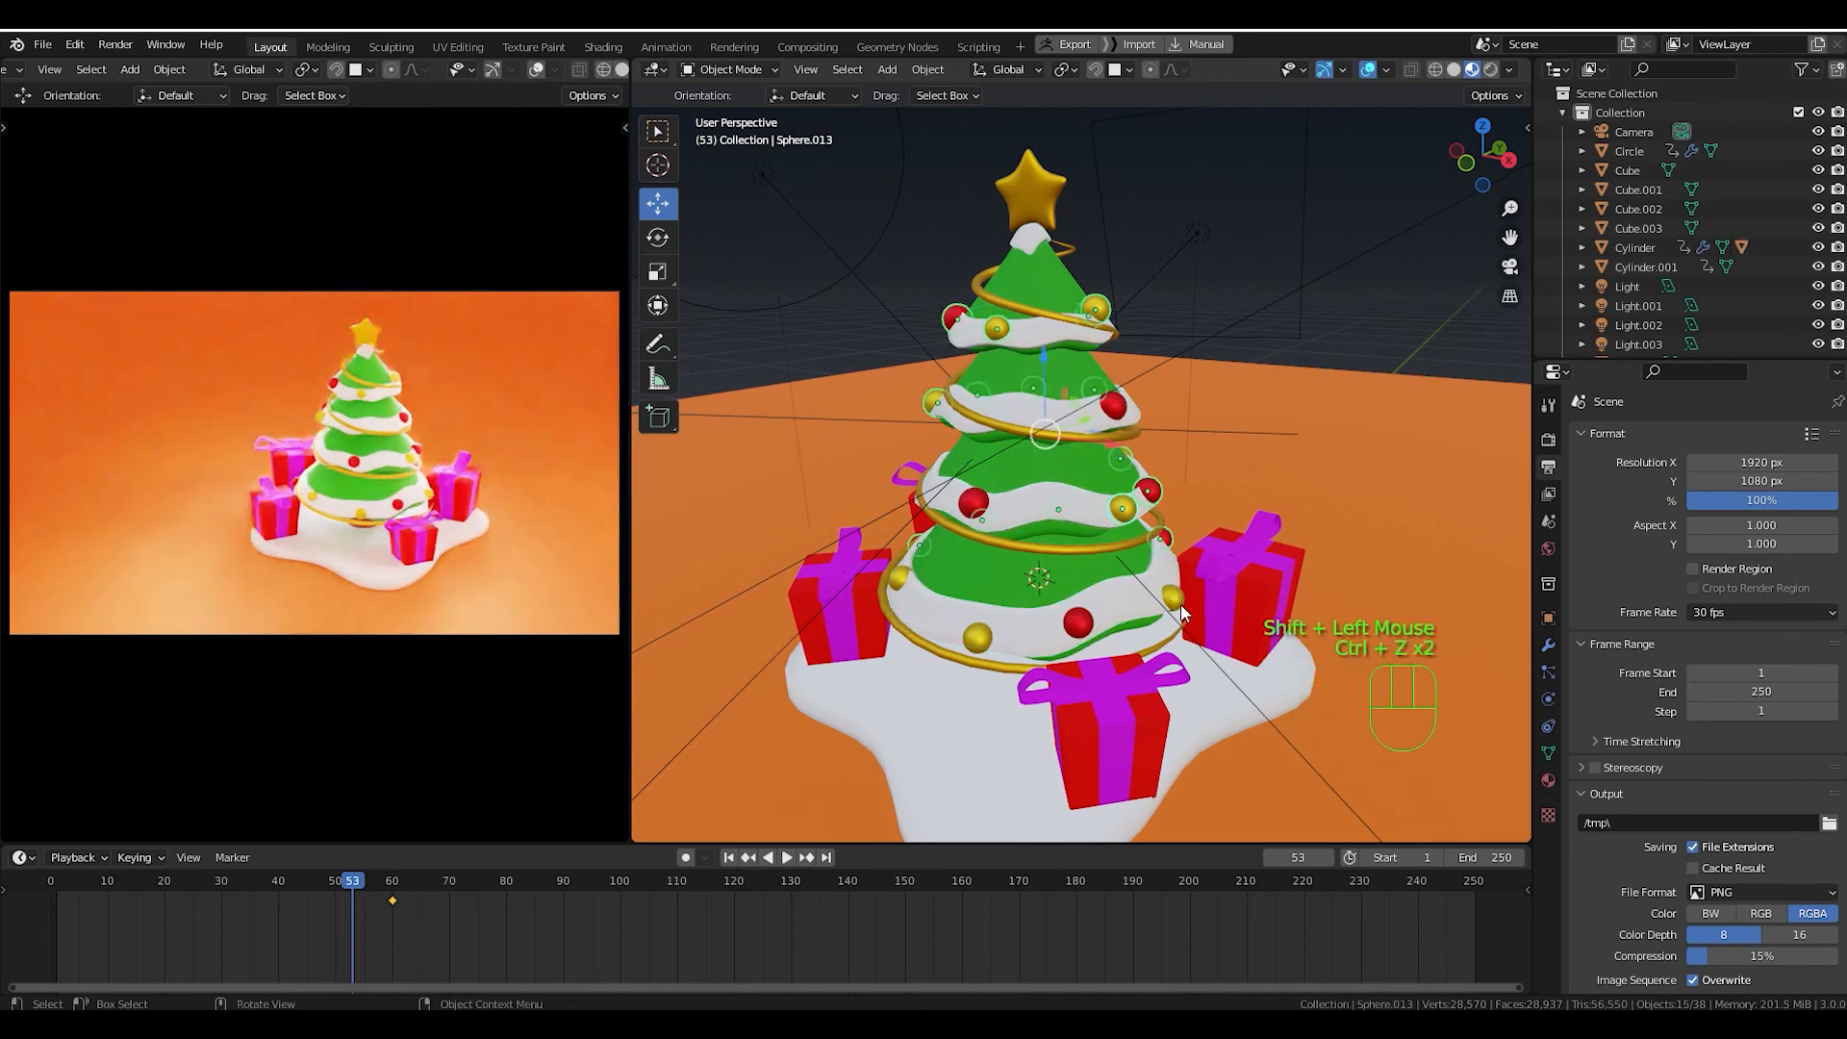
Add the remaining baubles to the selection, ending with the animated gold bauble on the lowest tier as the active object.
left_click(1085, 622, "shift")
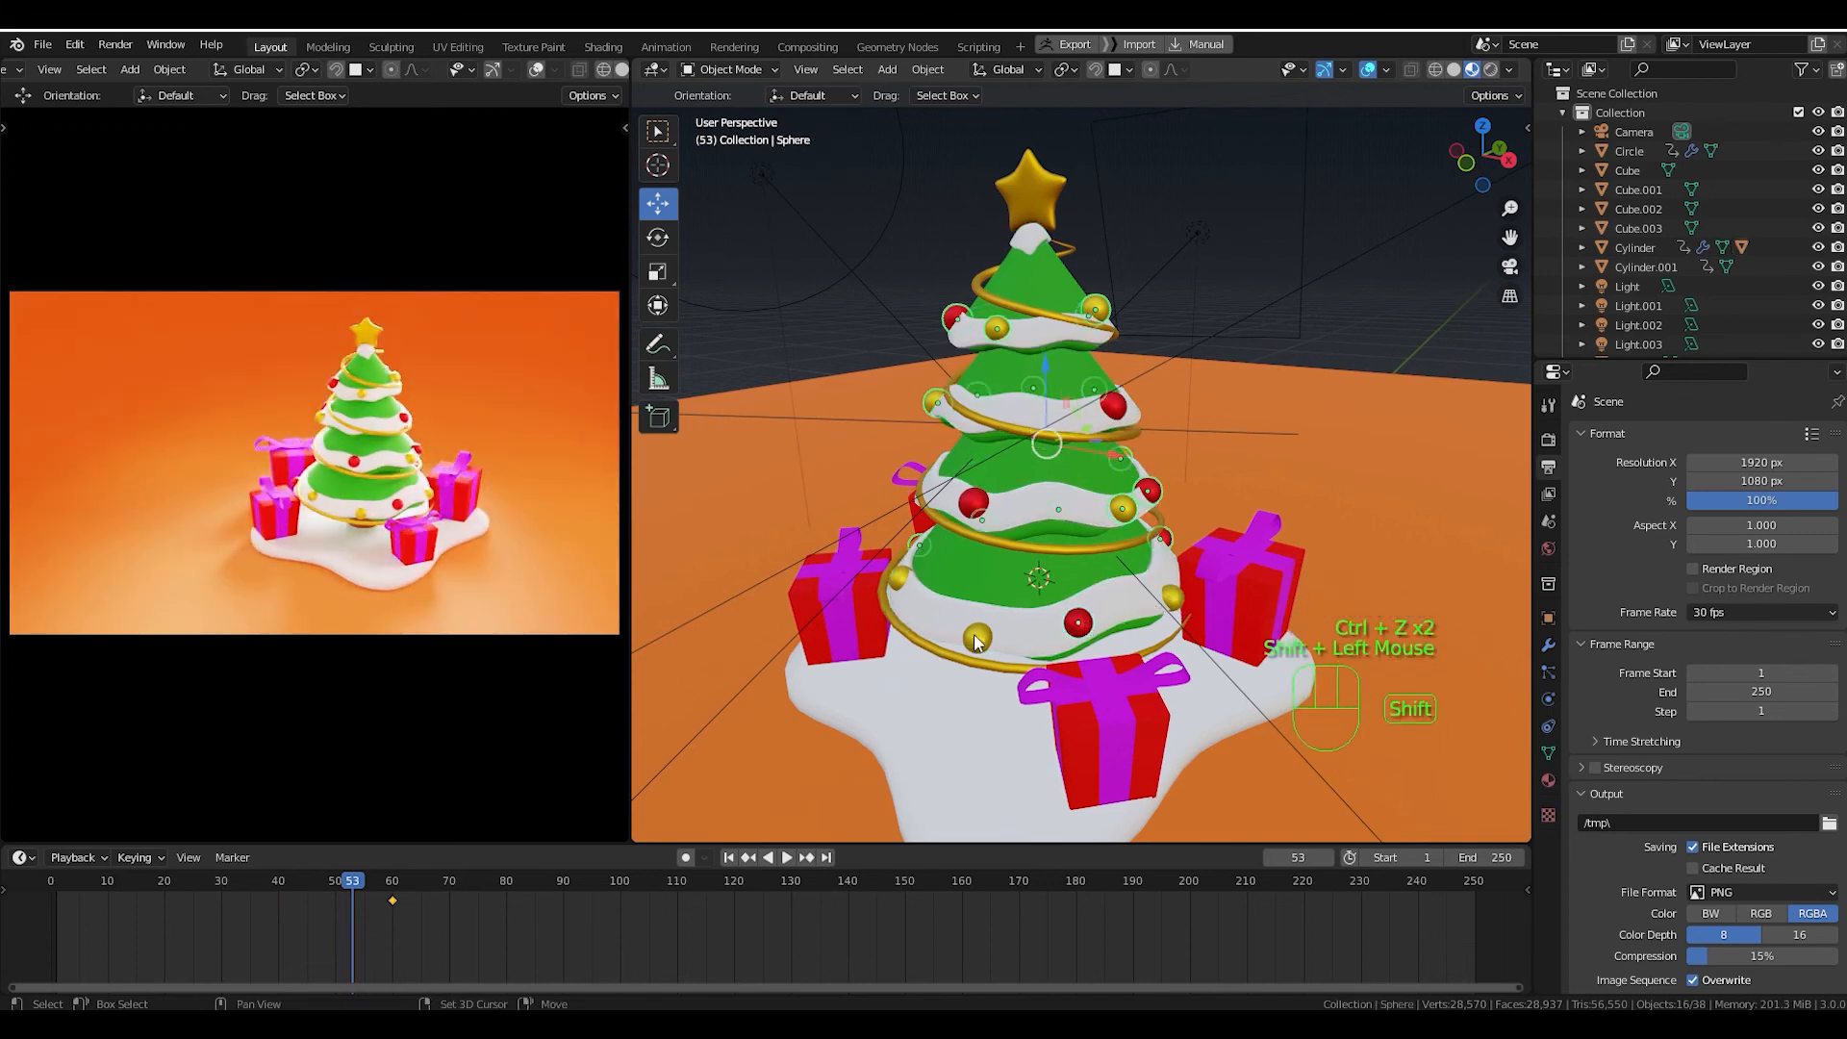
left_click(980, 640, "shift")
middle_click_drag(983, 642, 1119, 645)
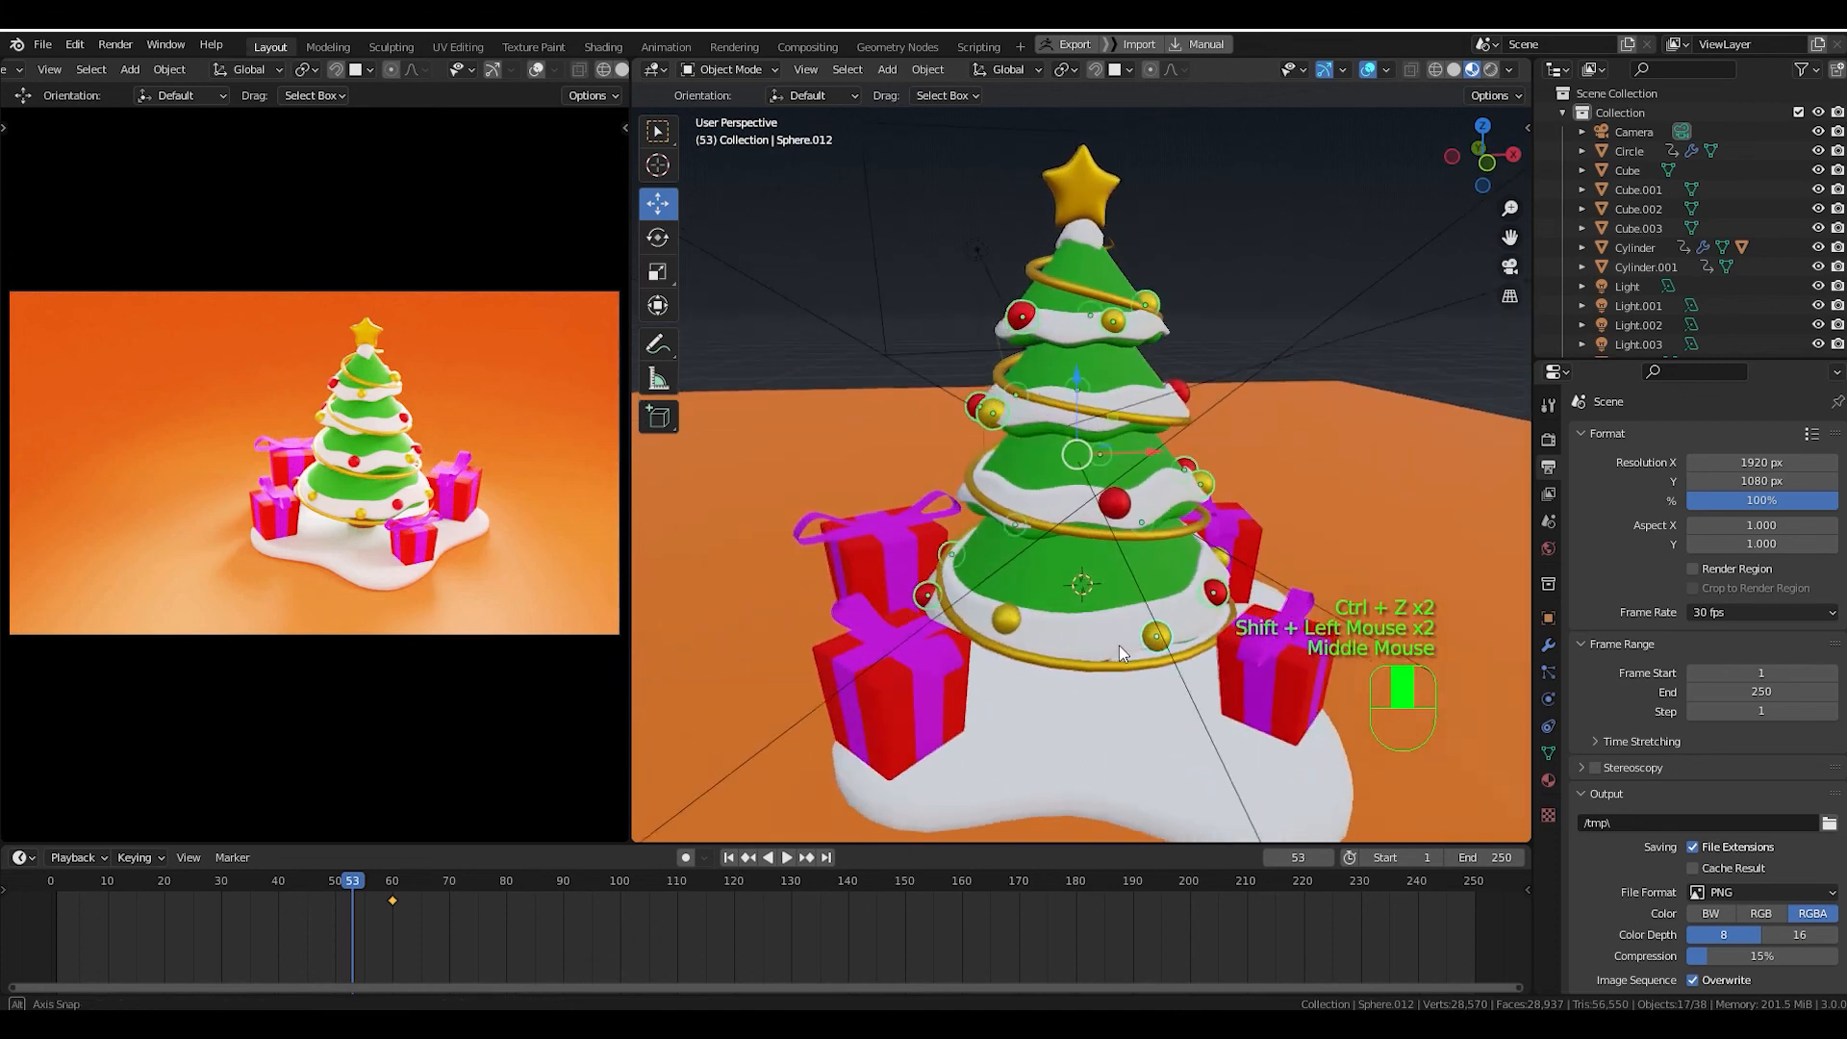
left_click(1012, 624, "shift")
left_click(1116, 503, "shift")
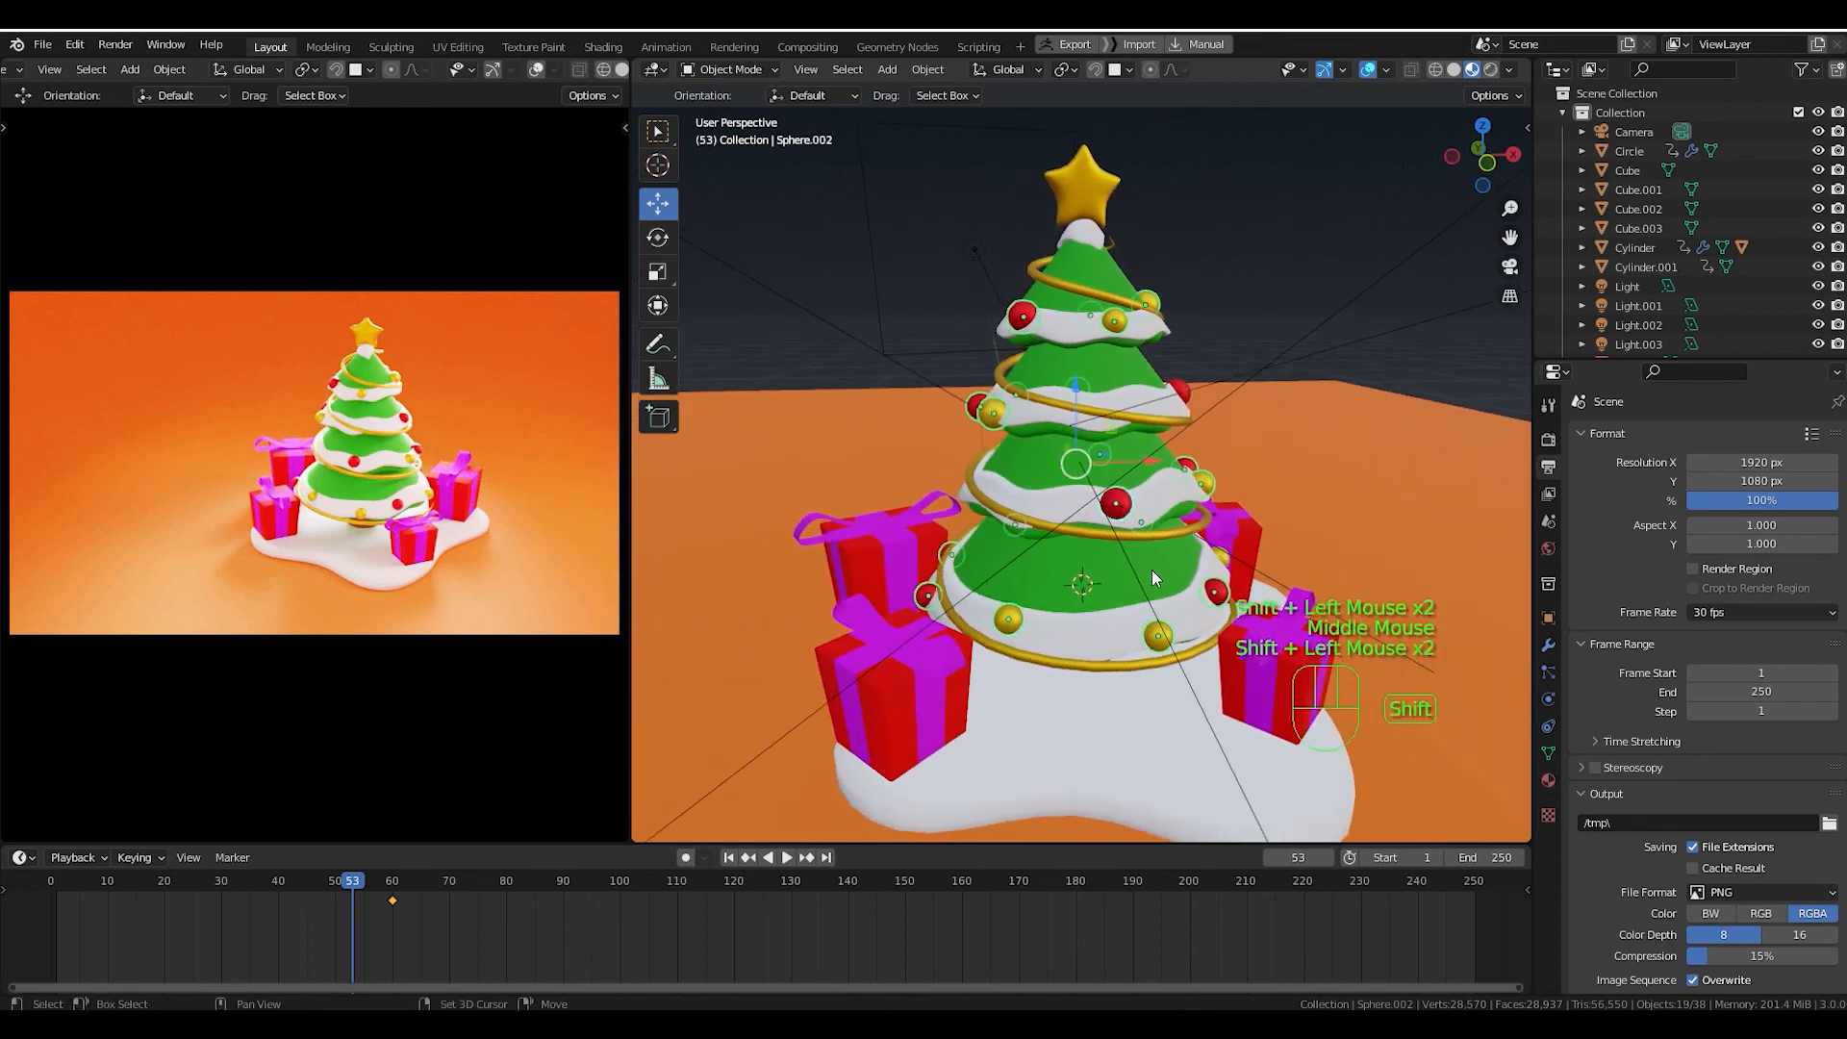
middle_click_drag(1116, 503, 1152, 603)
left_click(1058, 447, "shift")
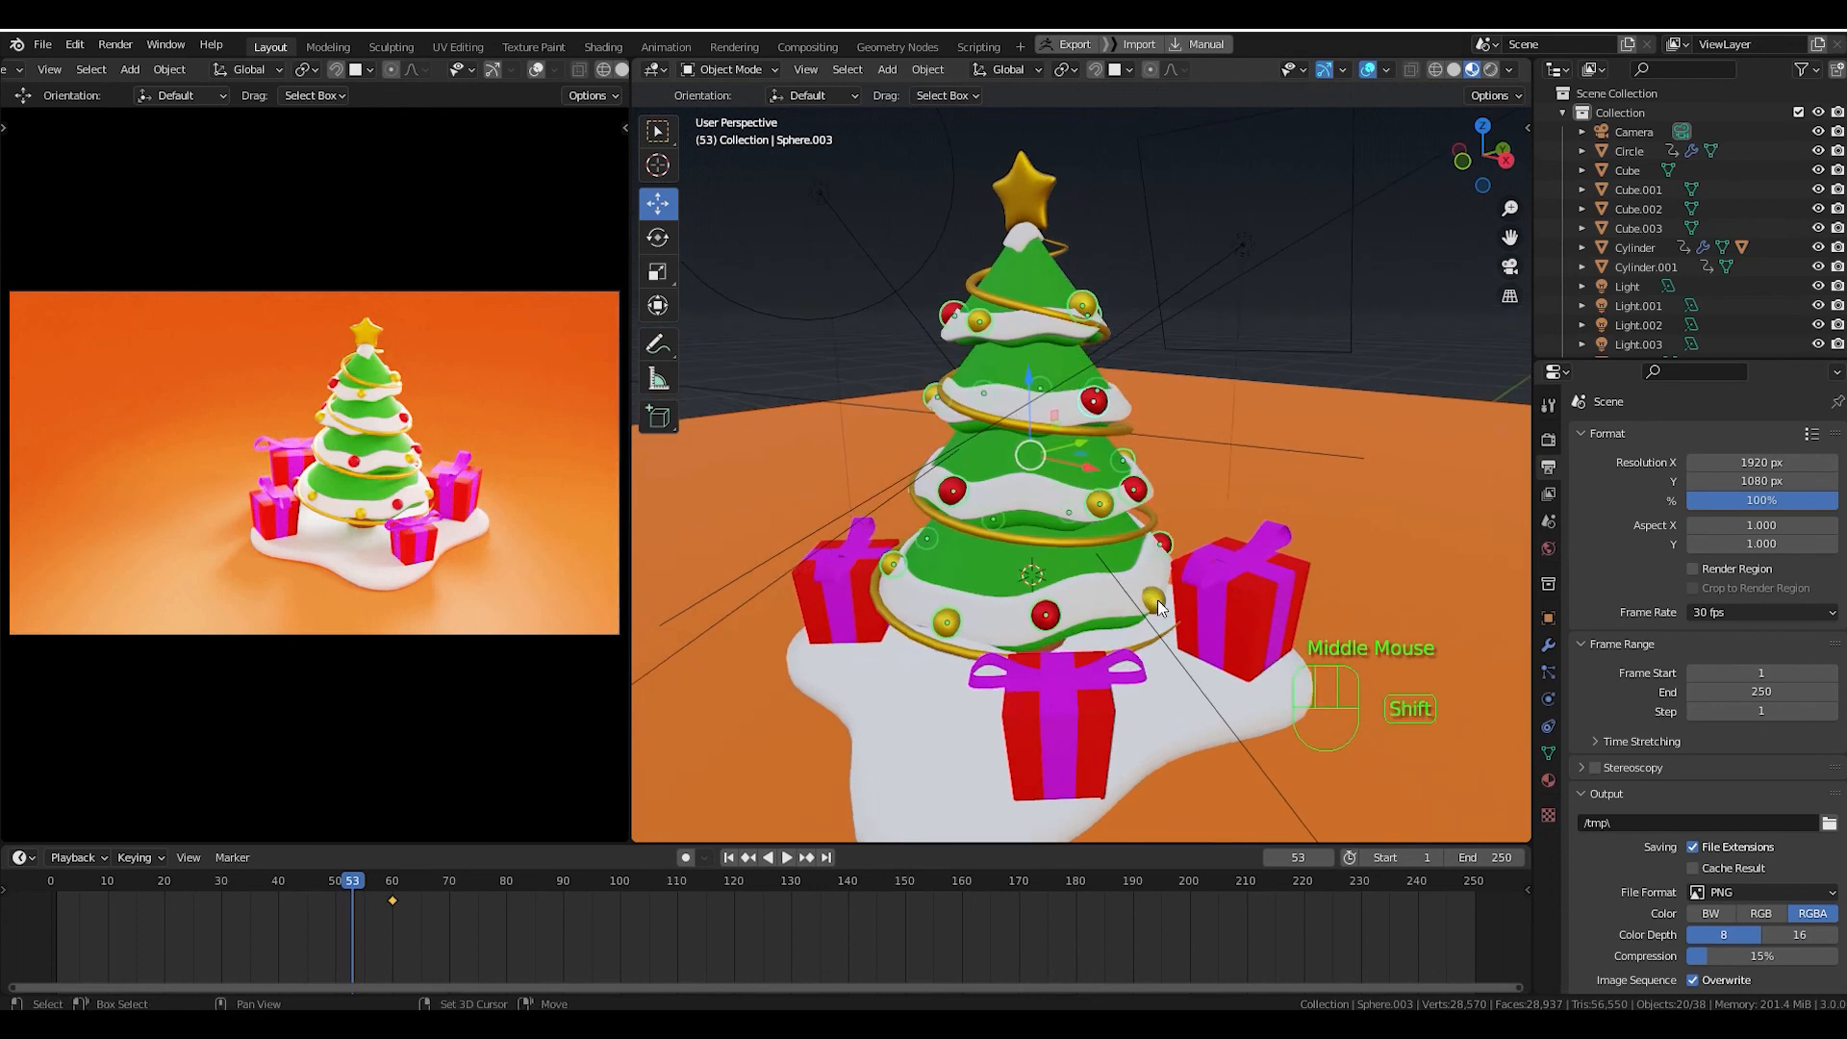
left_click(1157, 599, "shift")
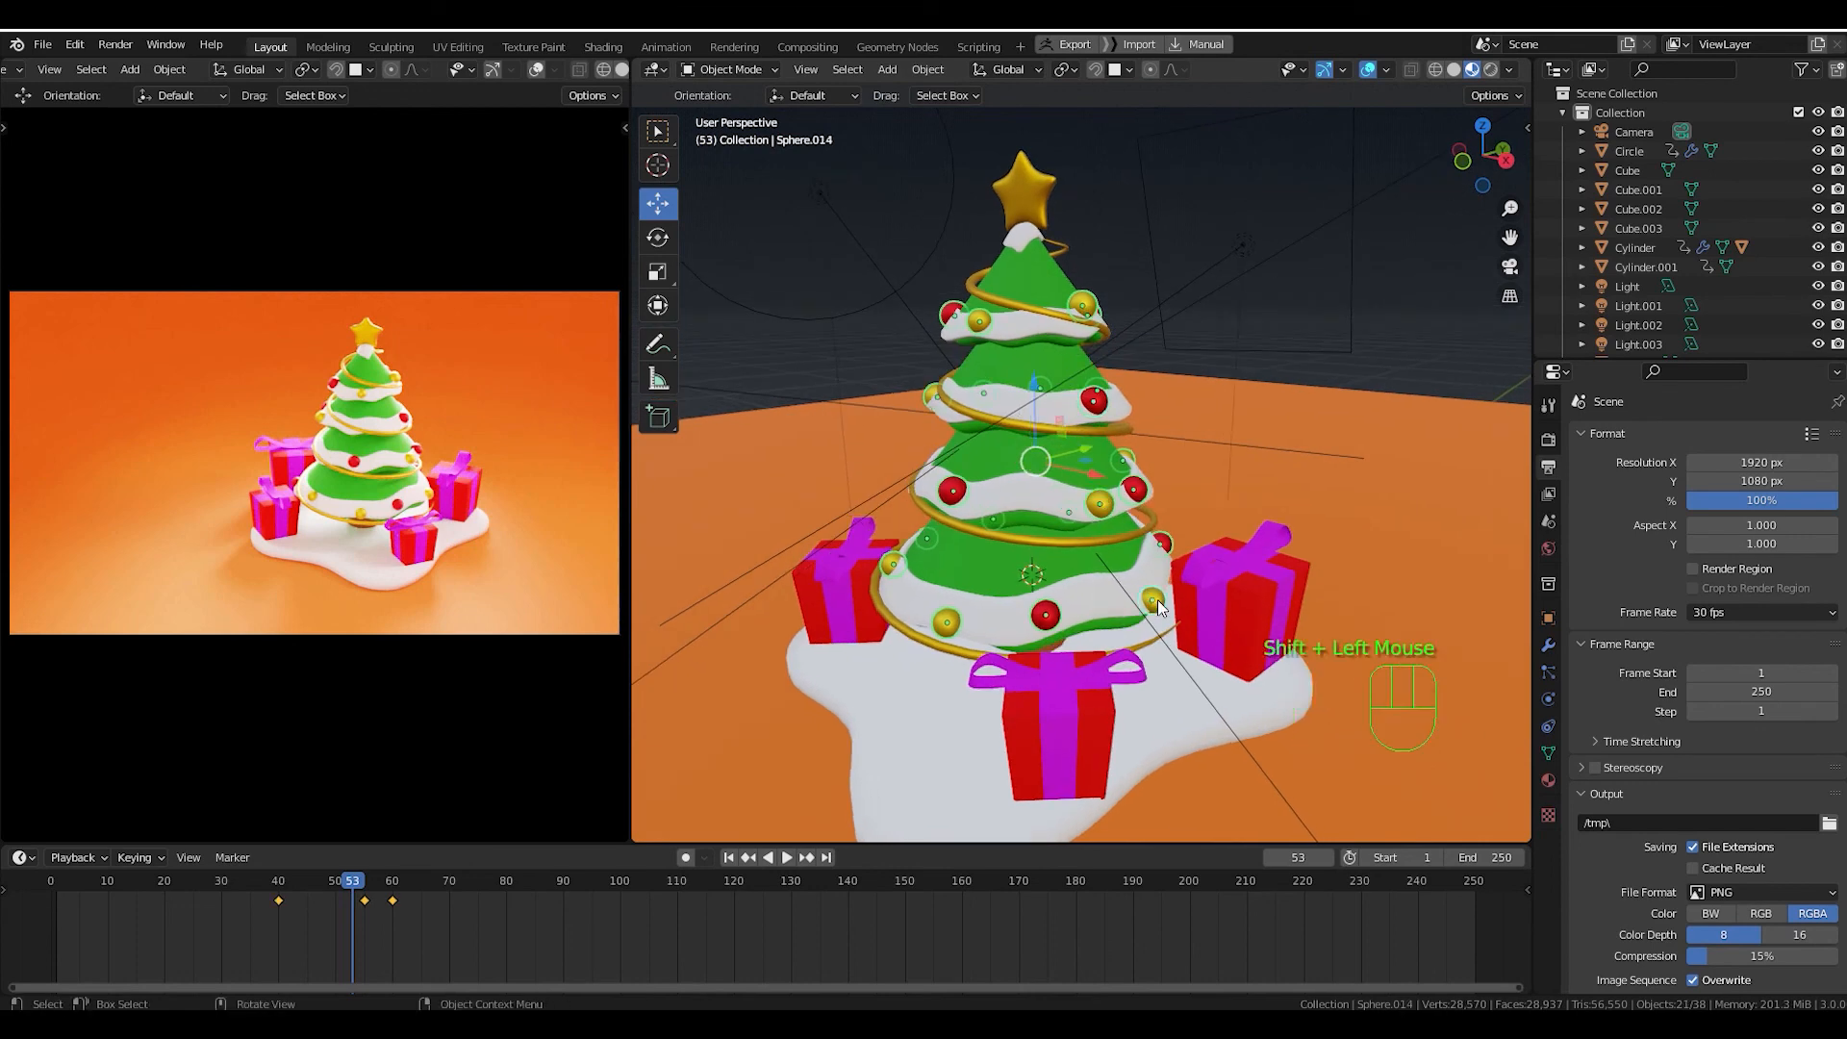
Link the active gold bauble's animation data to all selected baubles and replay their growth twice from about frame 33.
key("ctrl")
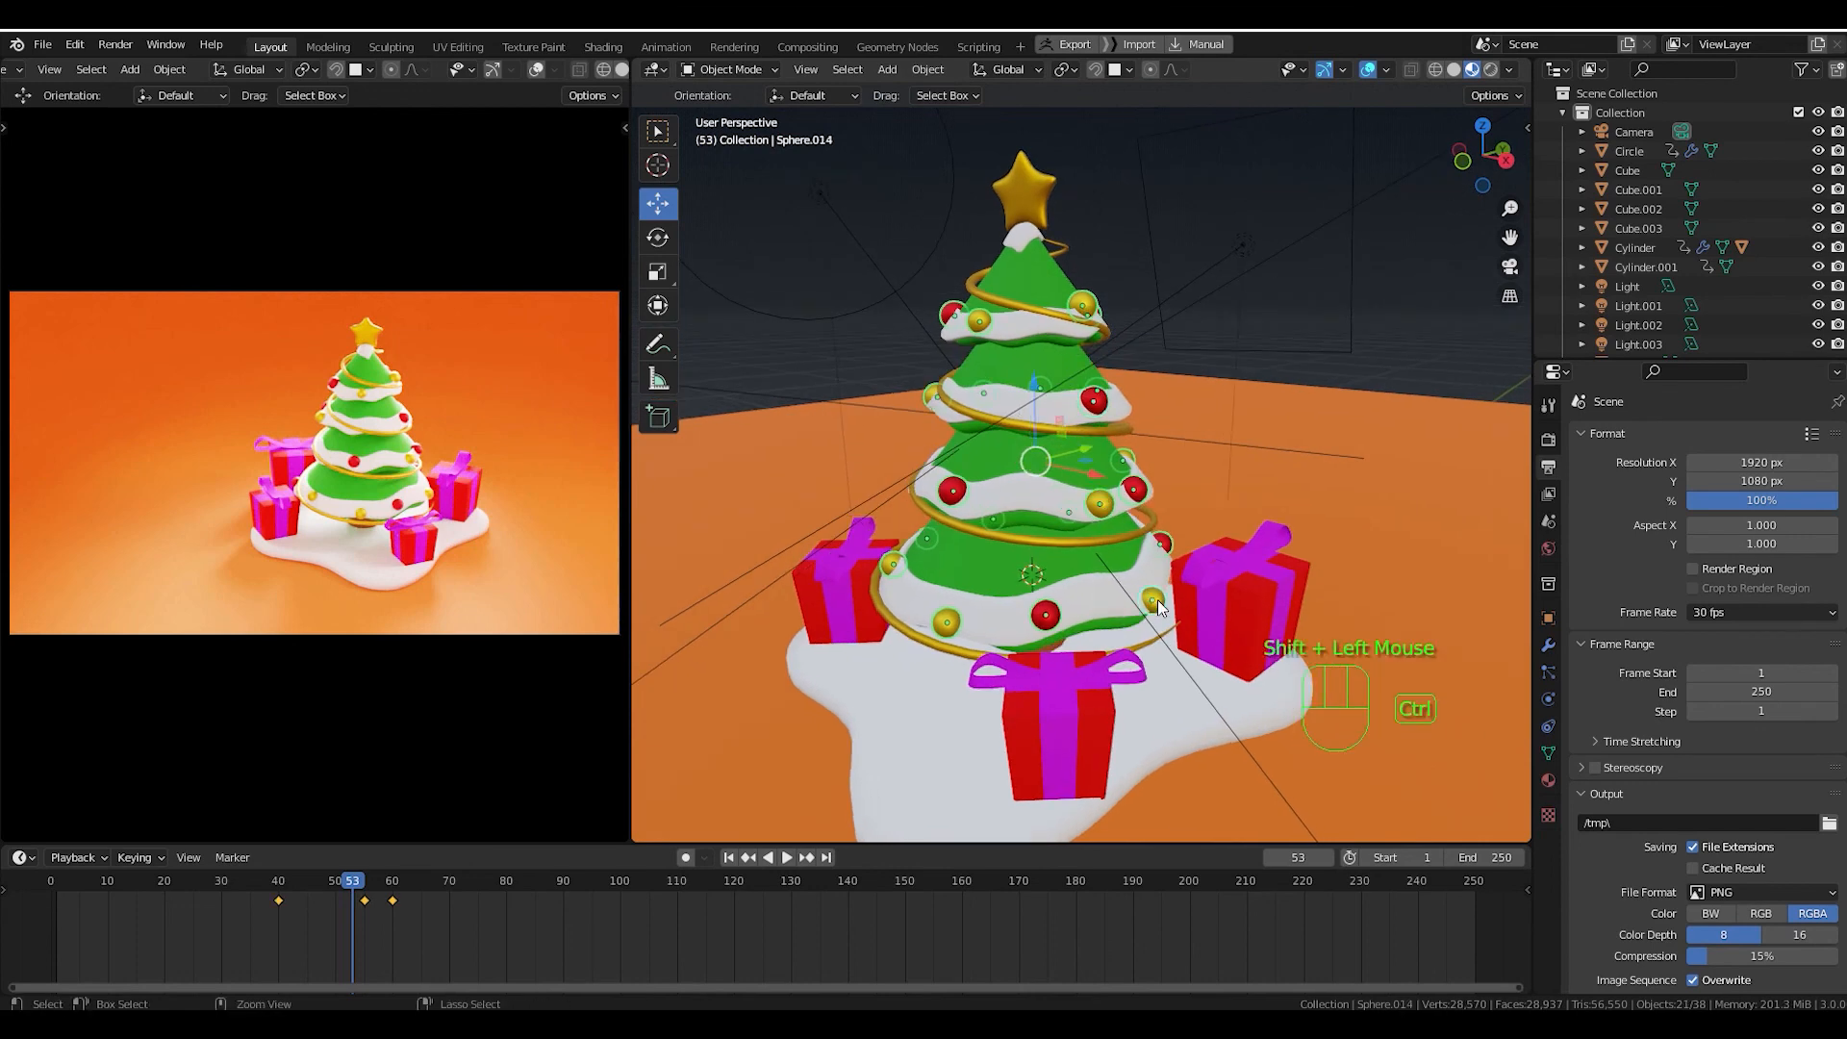
key("ctrl+l")
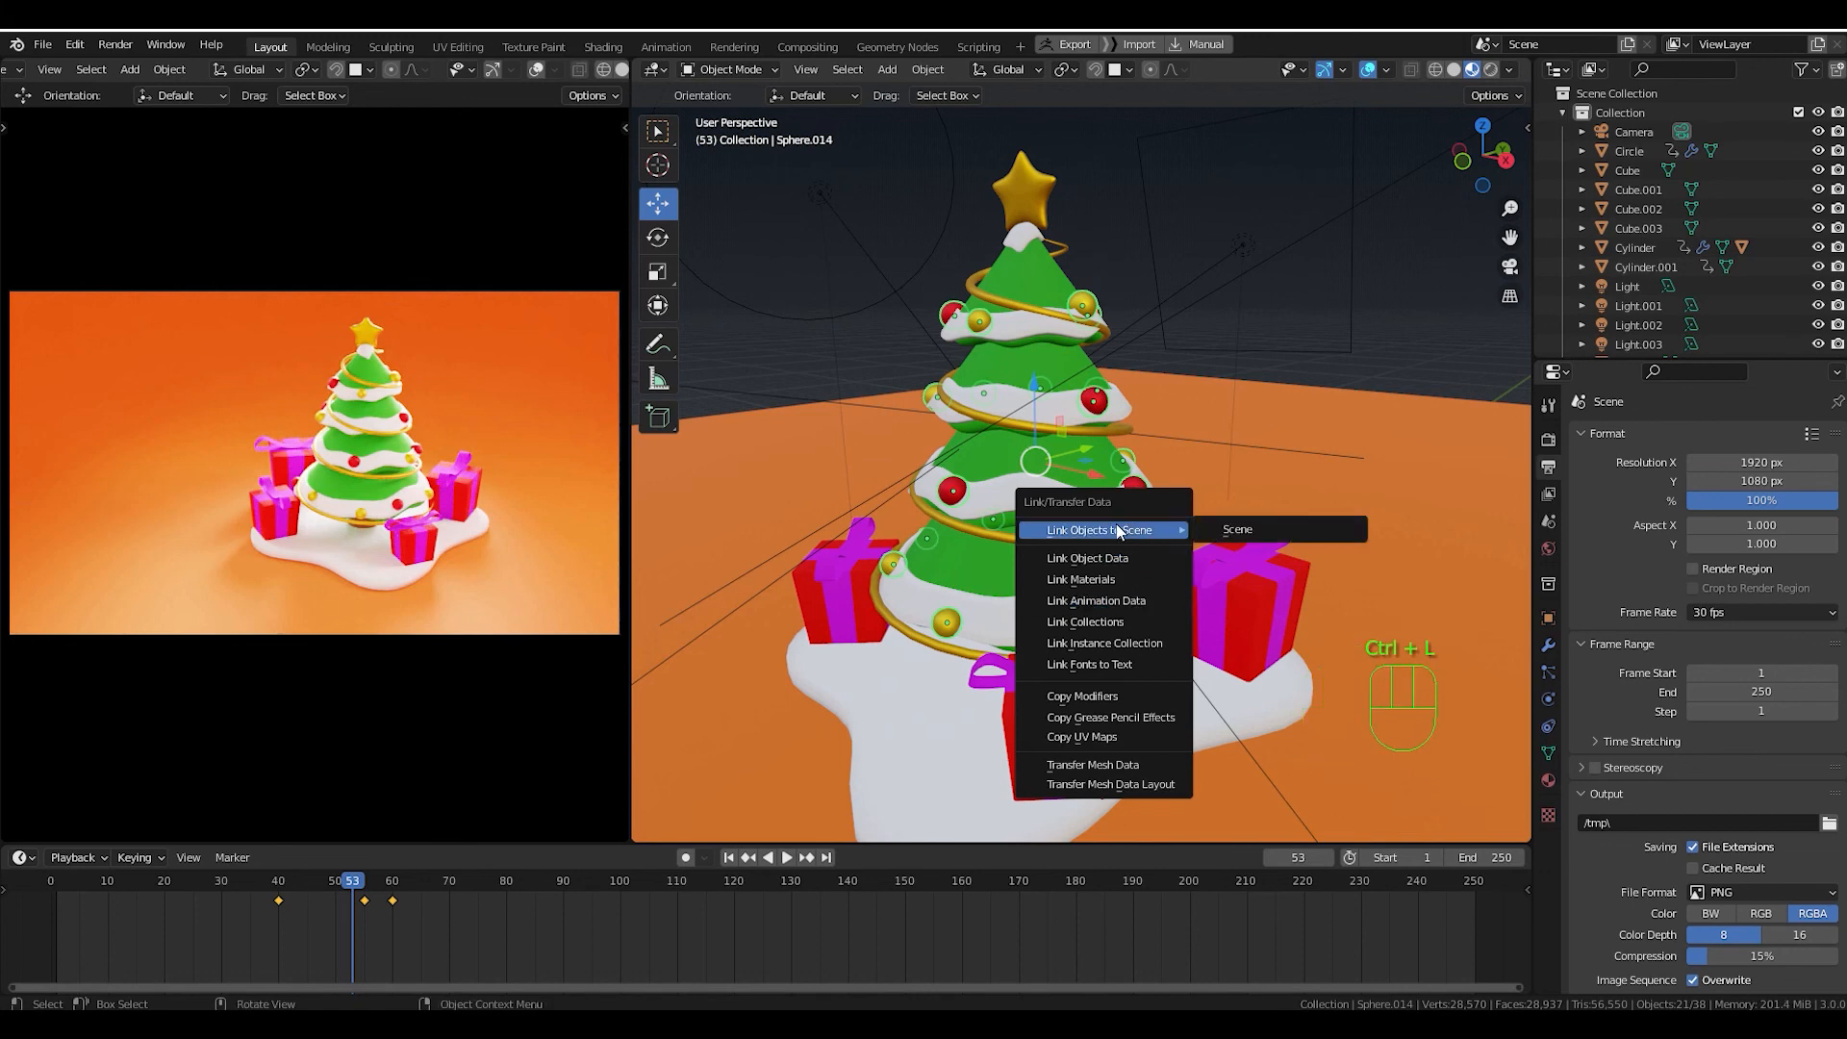
left_click(1129, 602)
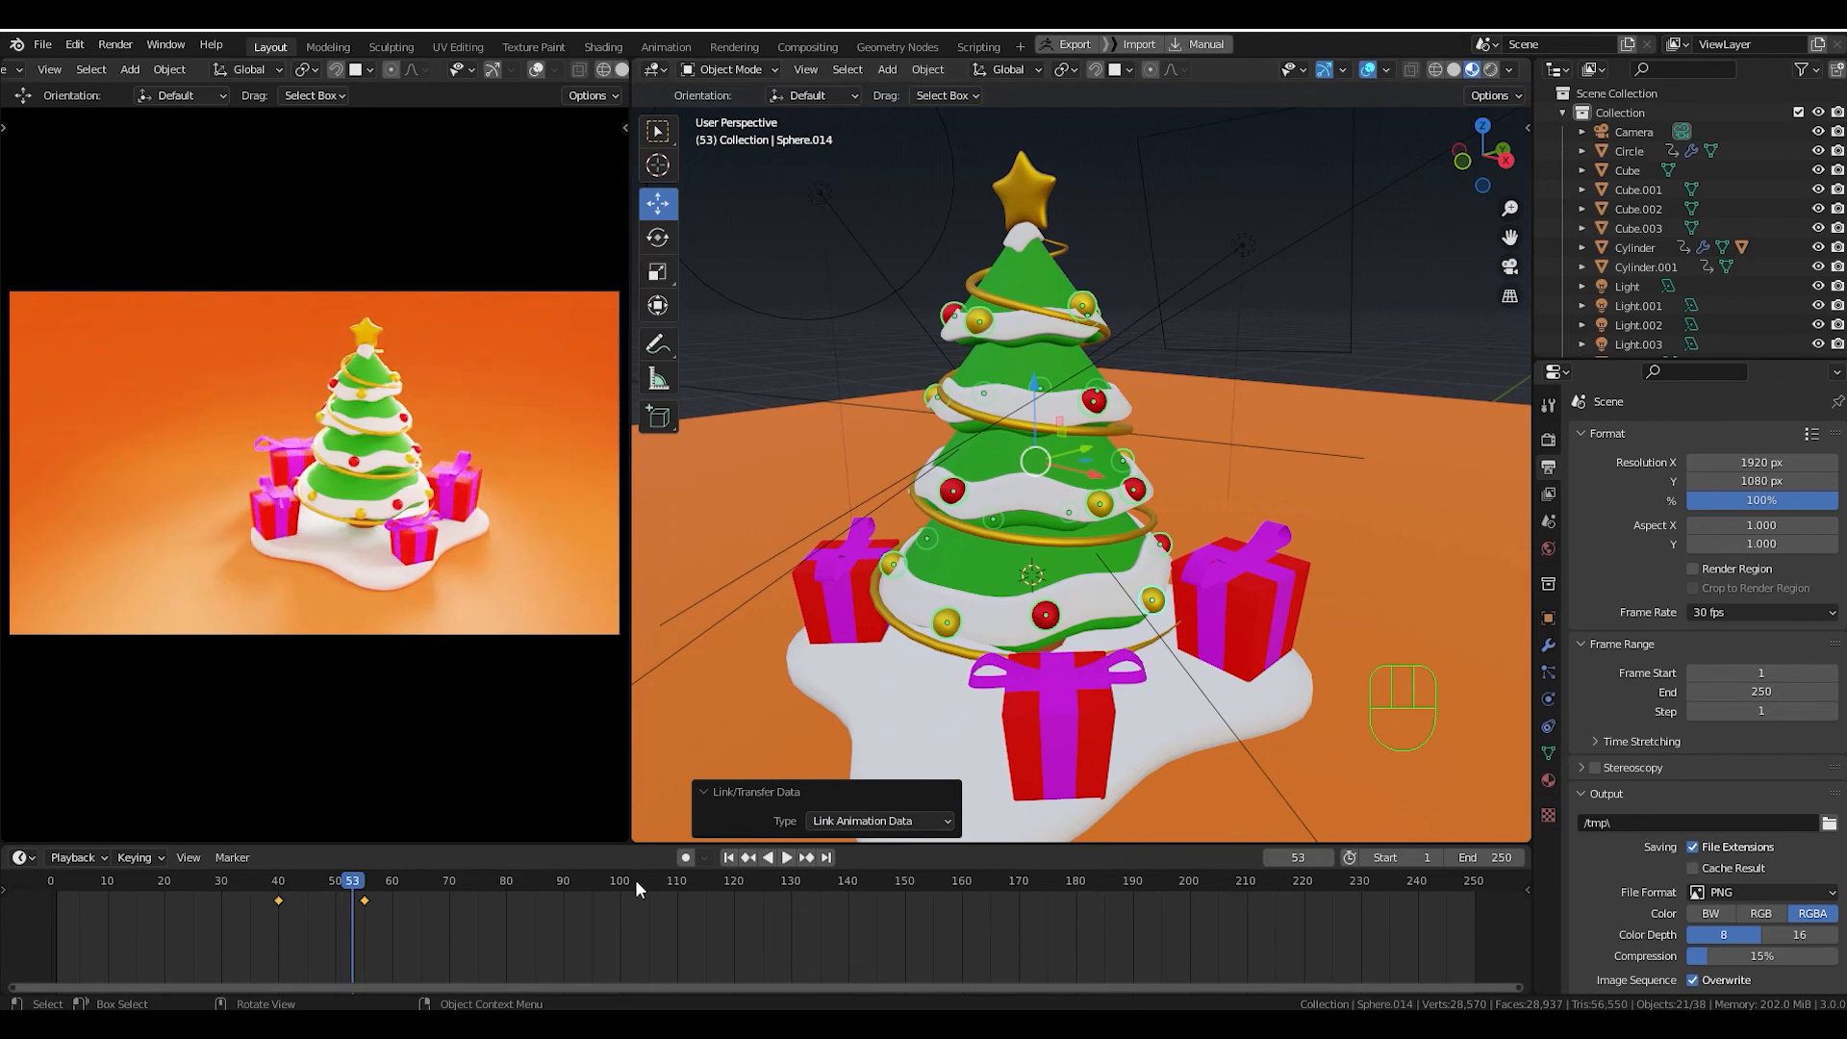
left_click_drag(358, 890, 236, 876)
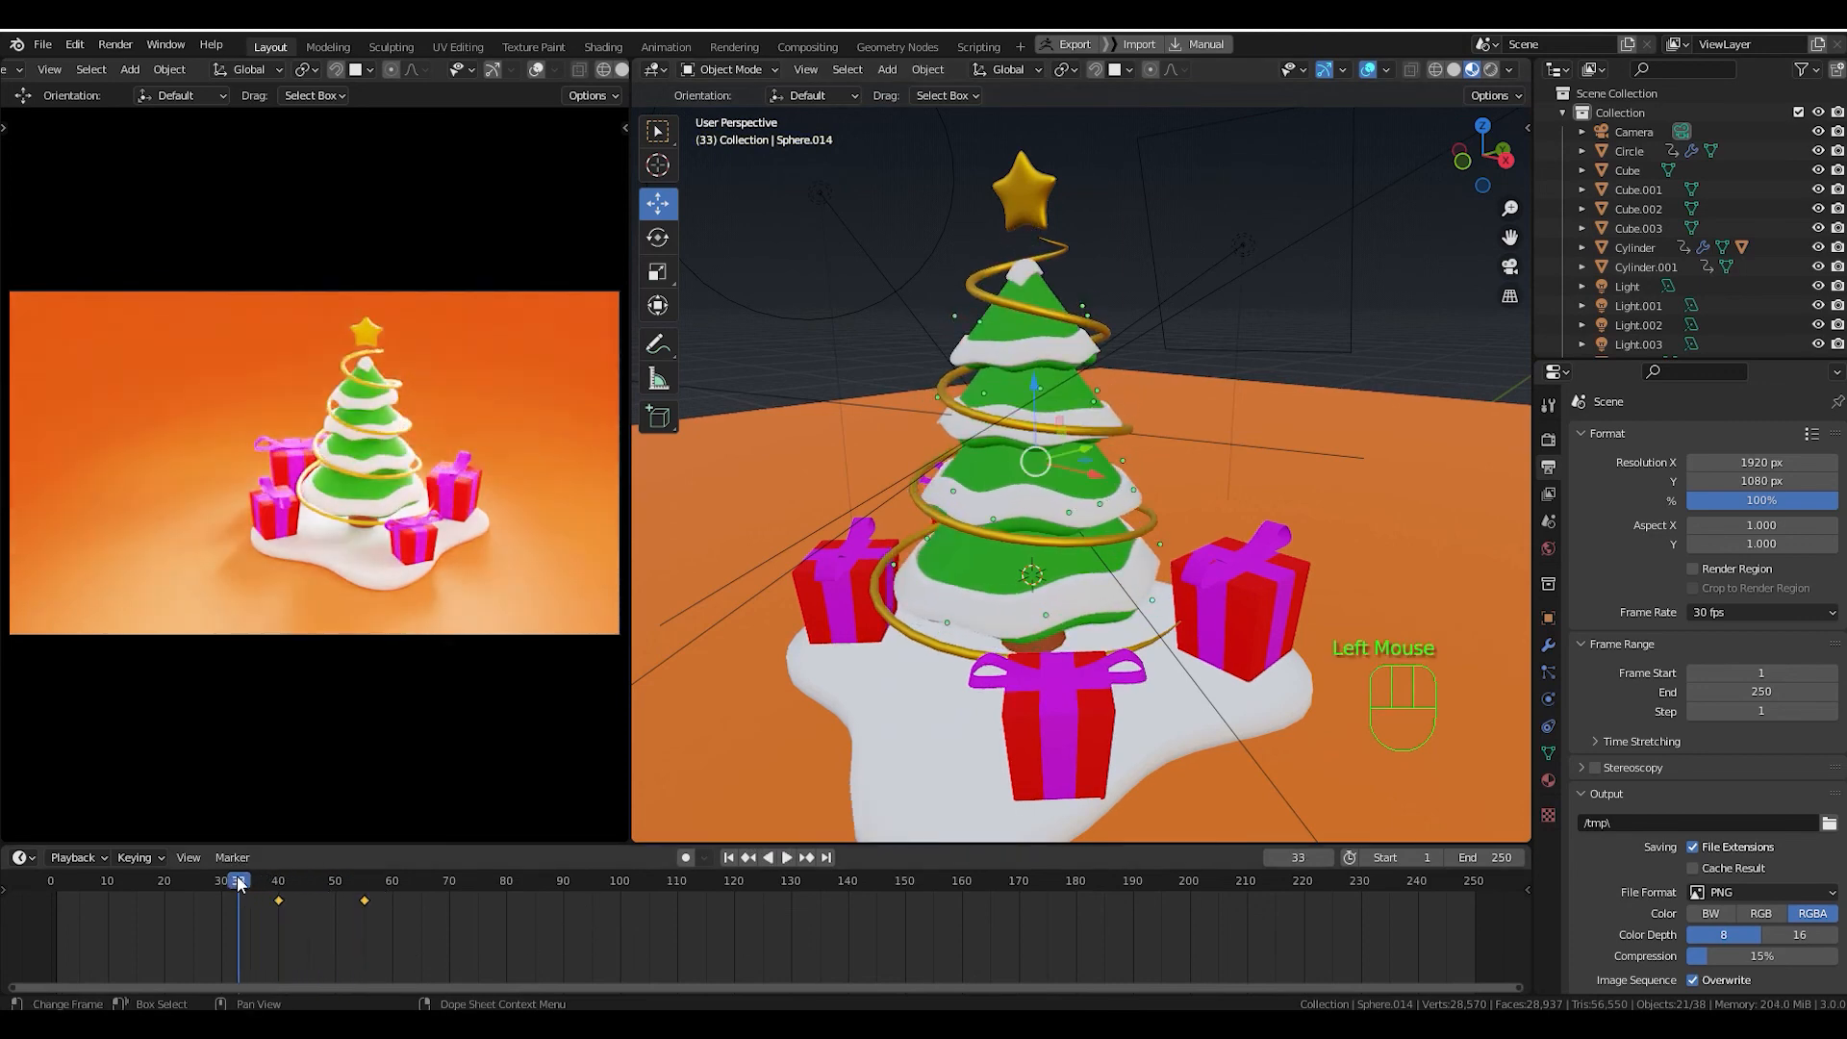
key("space")
key("space")
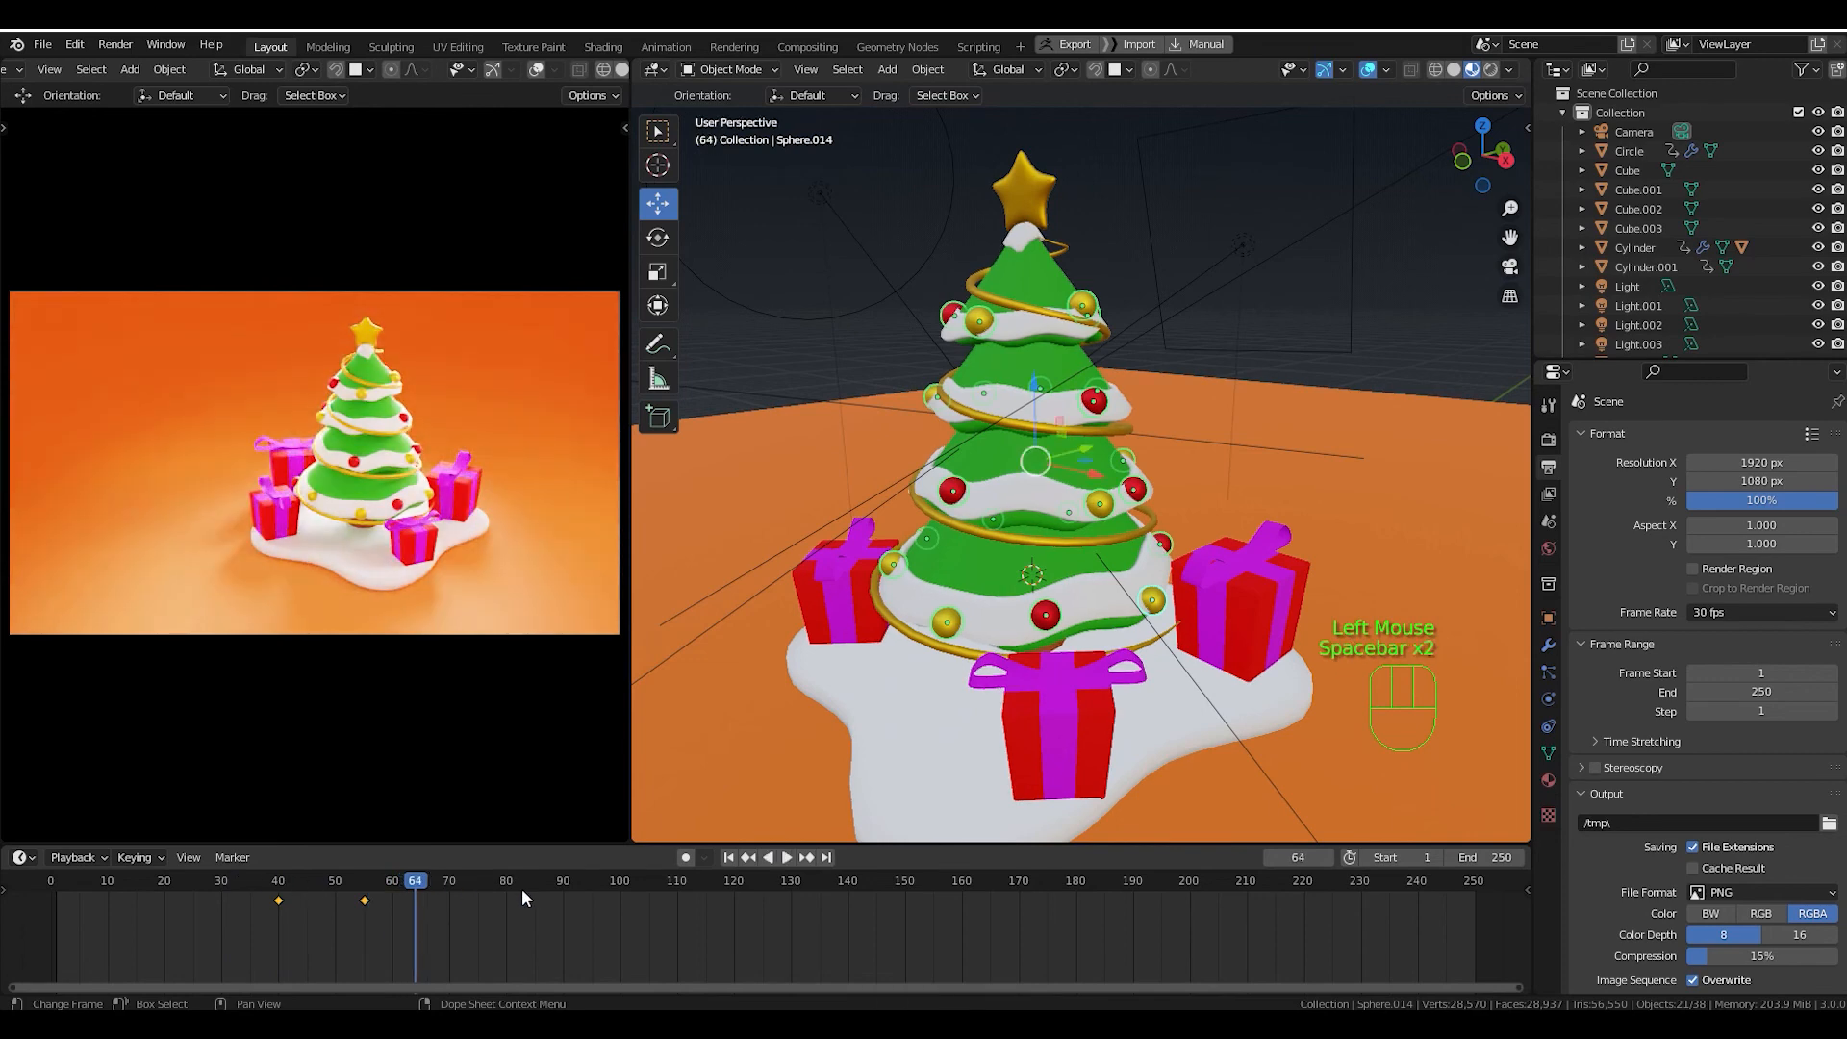
left_click(234, 891)
key("space")
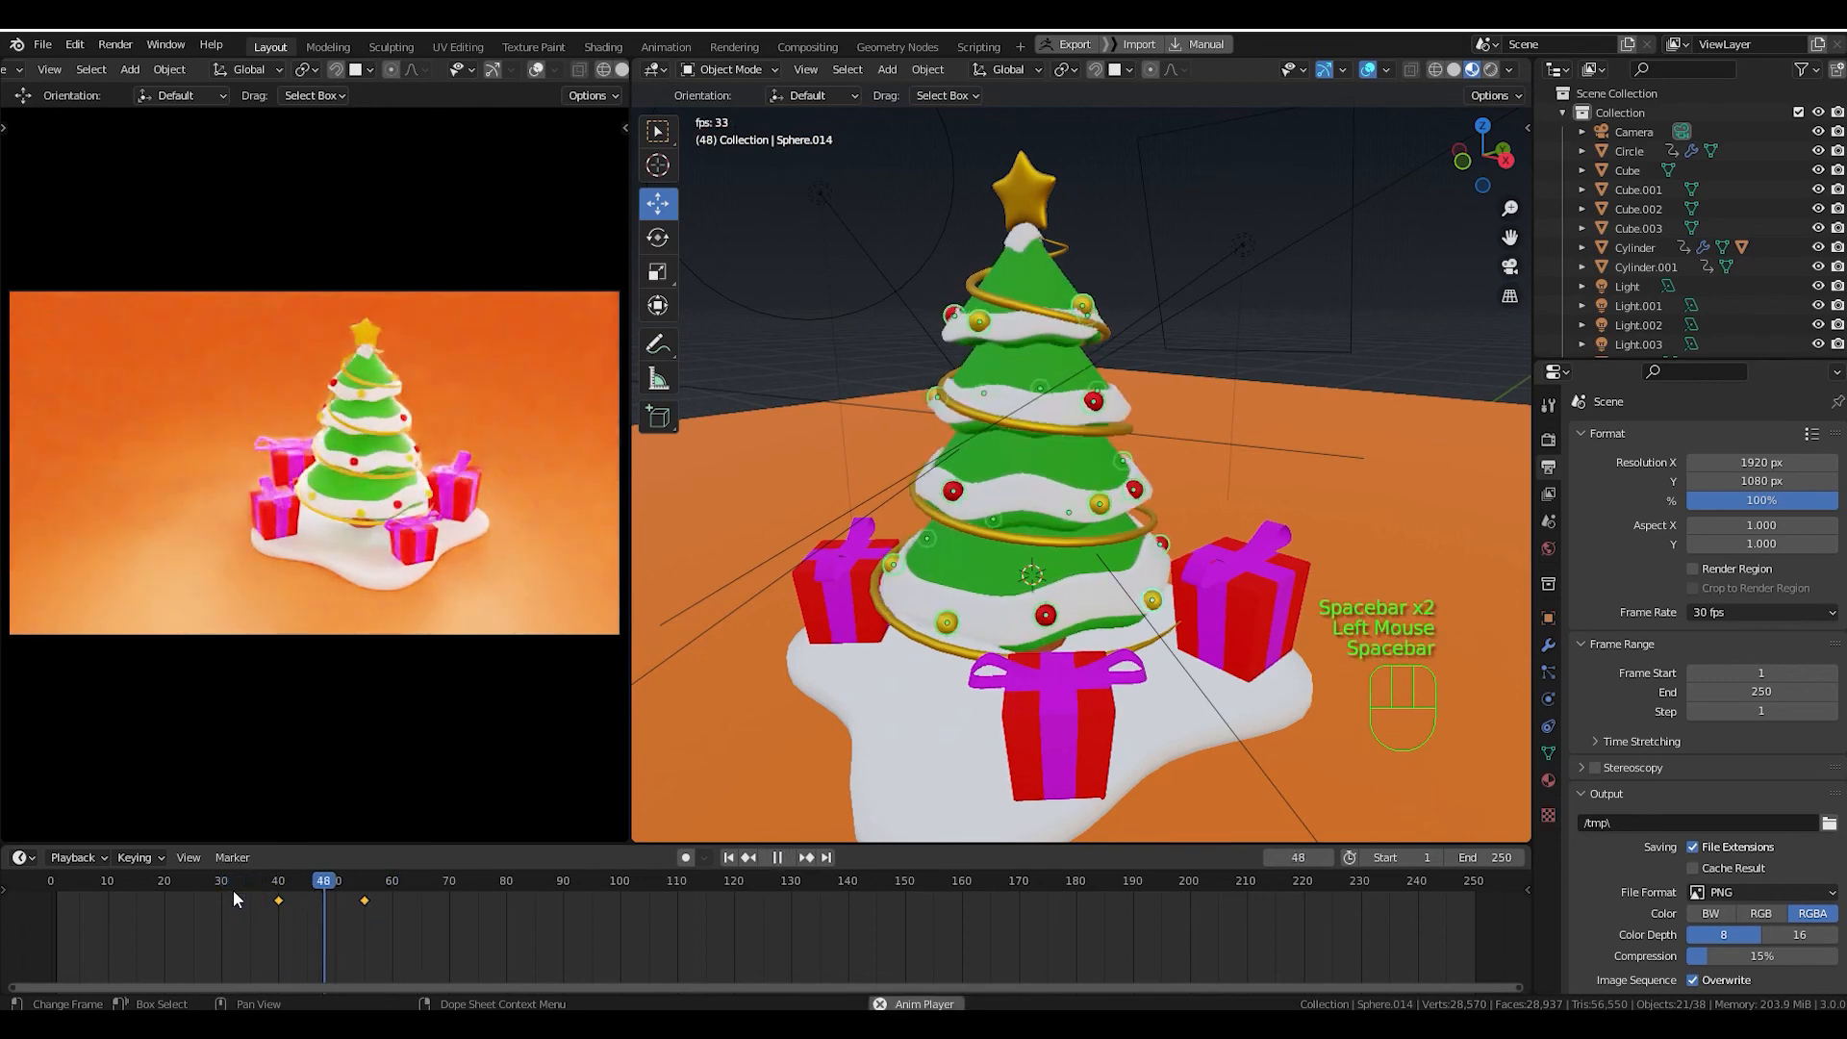
key("space")
left_click(419, 887)
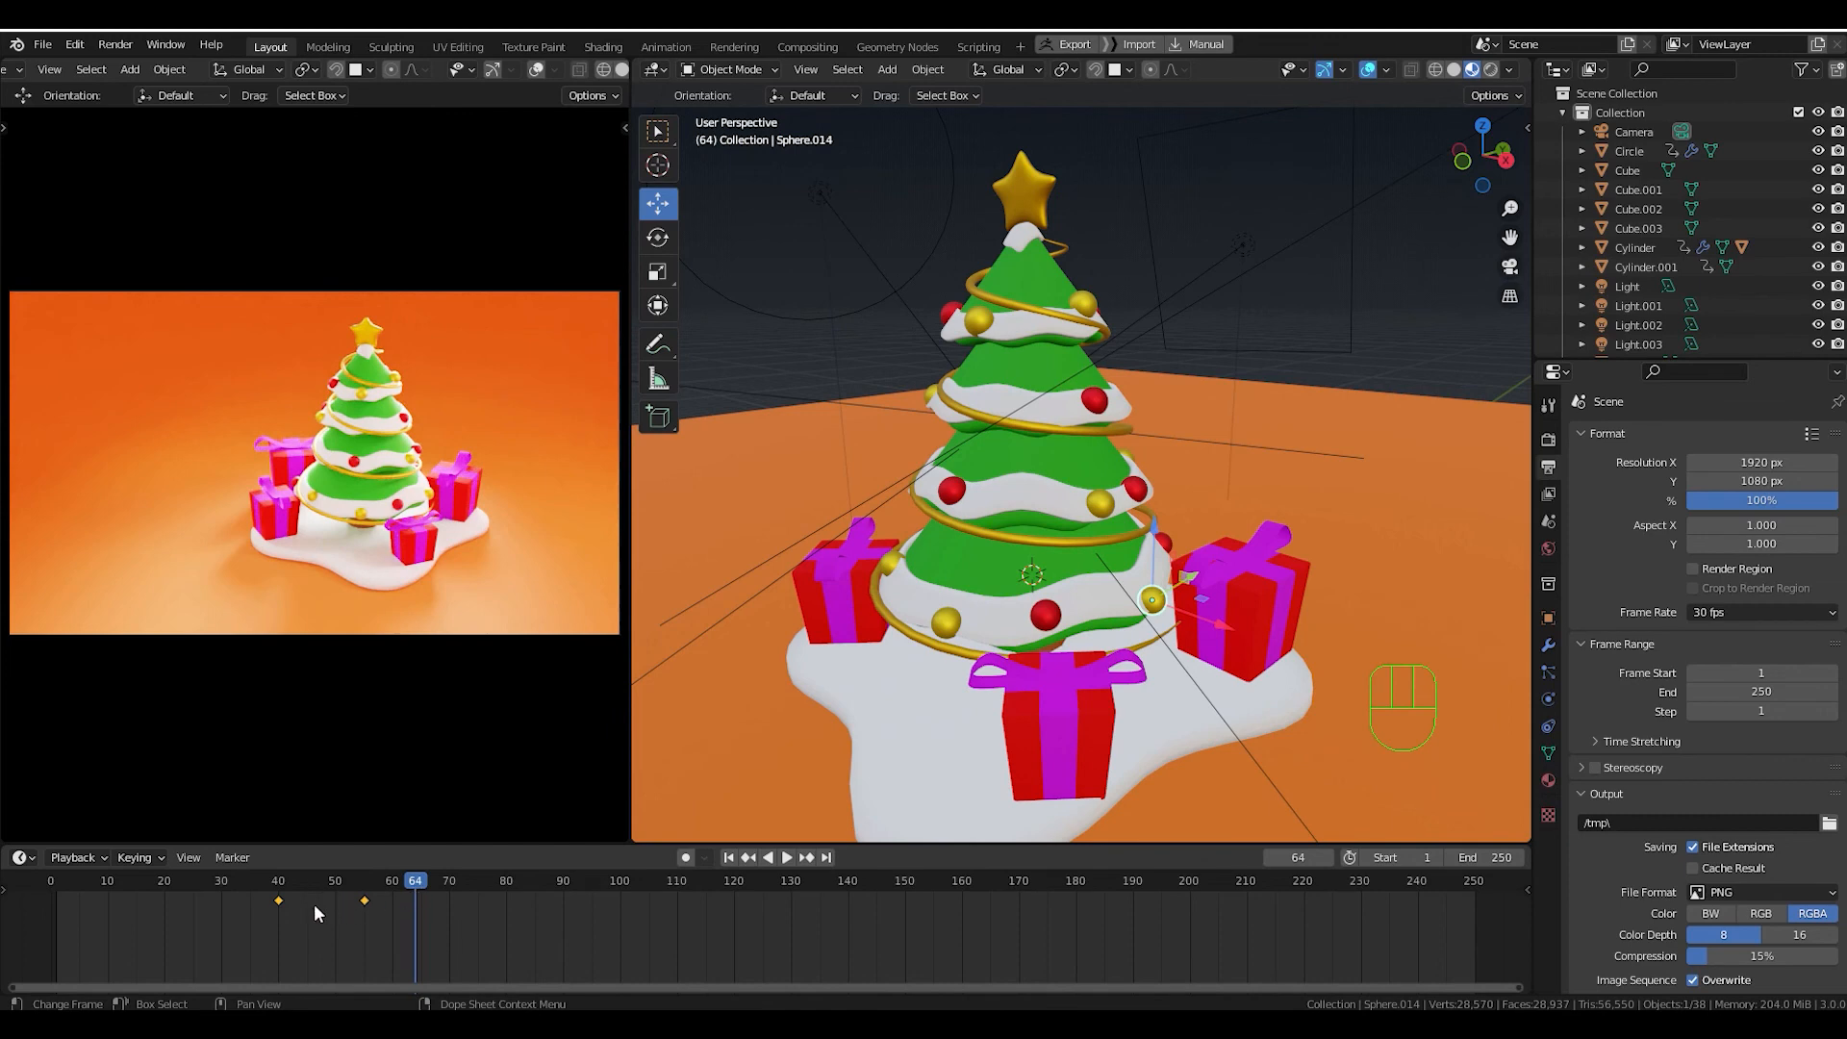
Set the gold bauble's scale keyframe interpolation to Elastic again and replay all baubles' growth twice from just before frame 40.
left_click_drag(260, 914, 428, 887)
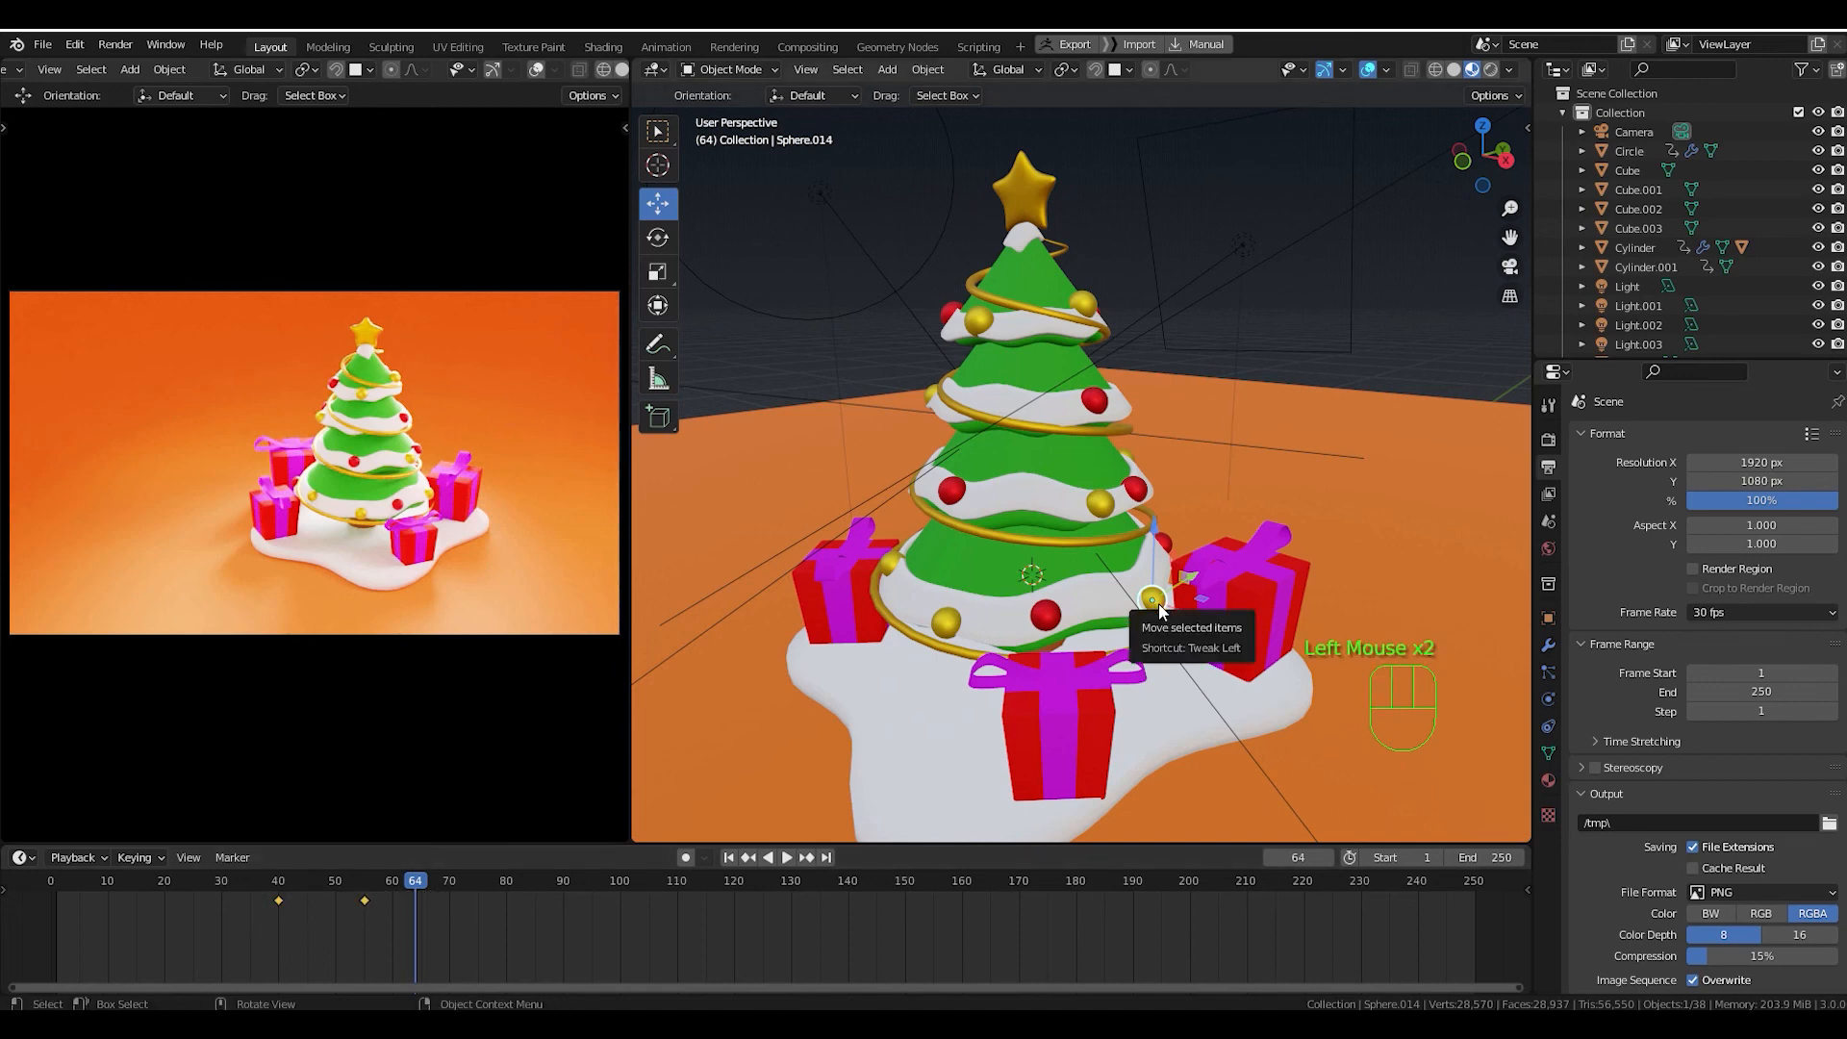
left_click(317, 891)
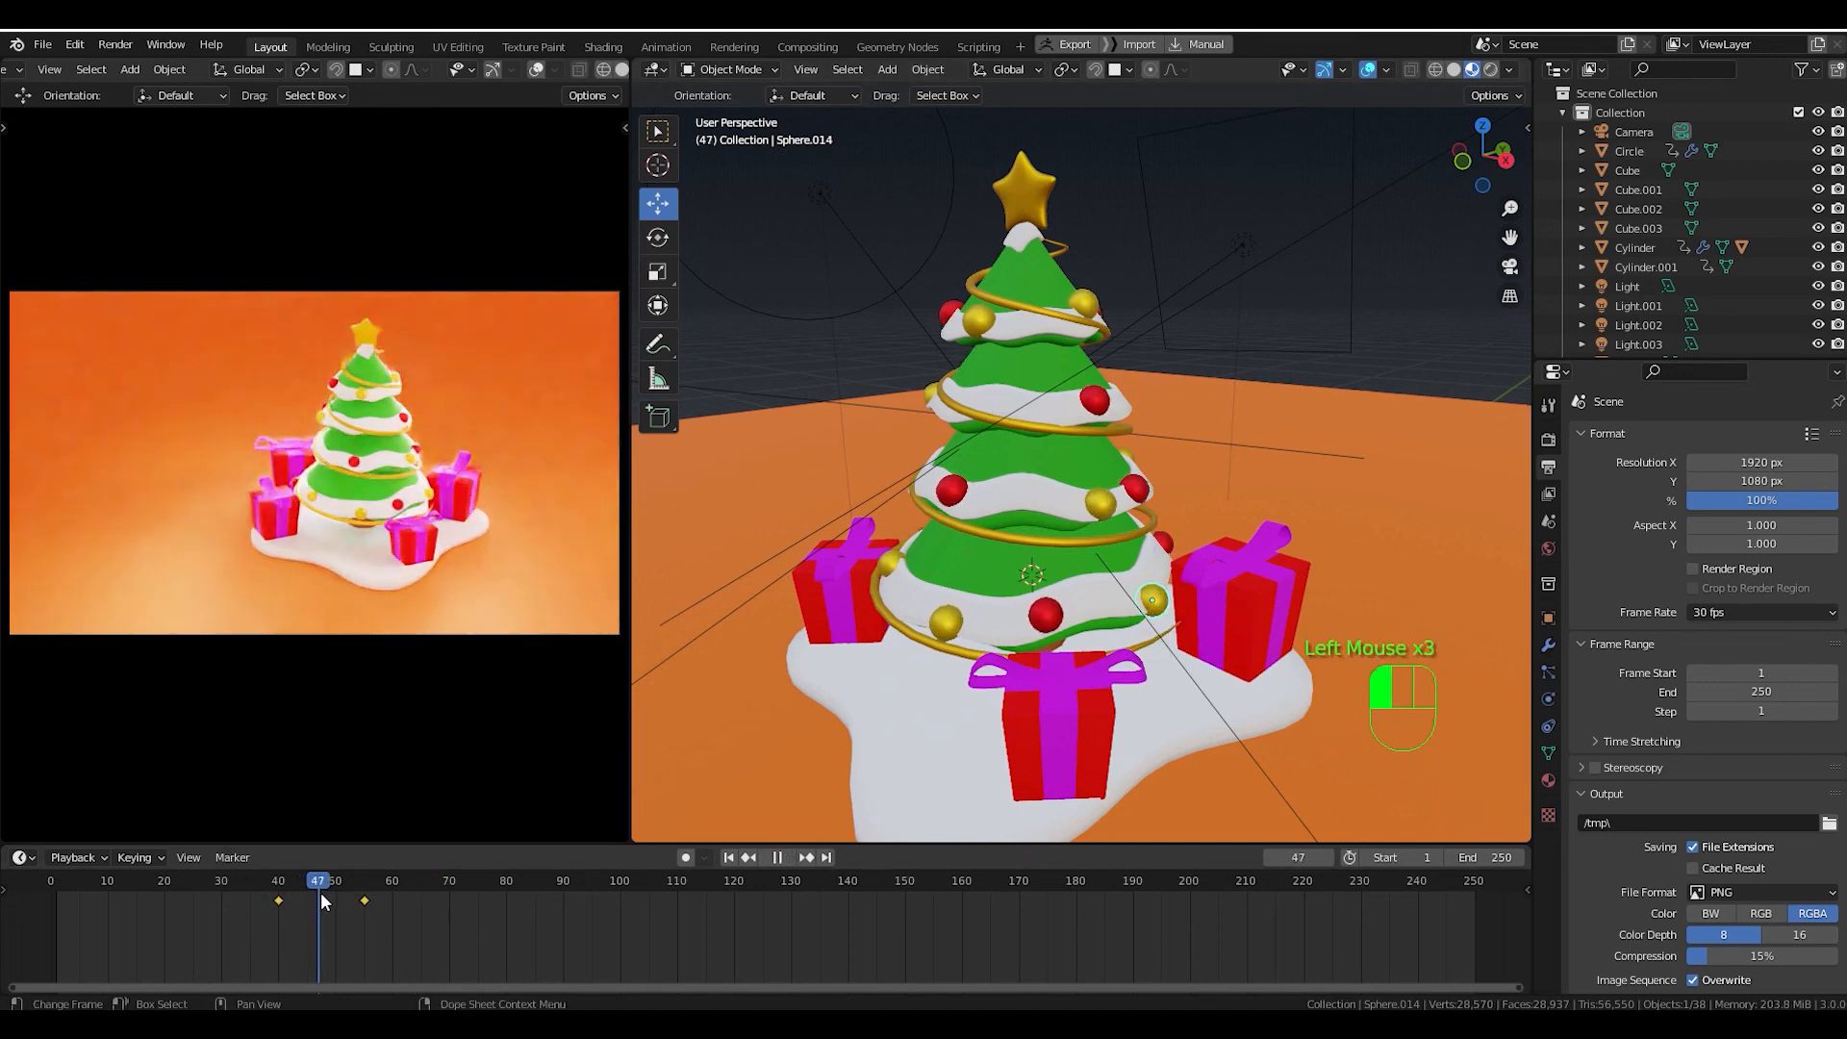
key("t")
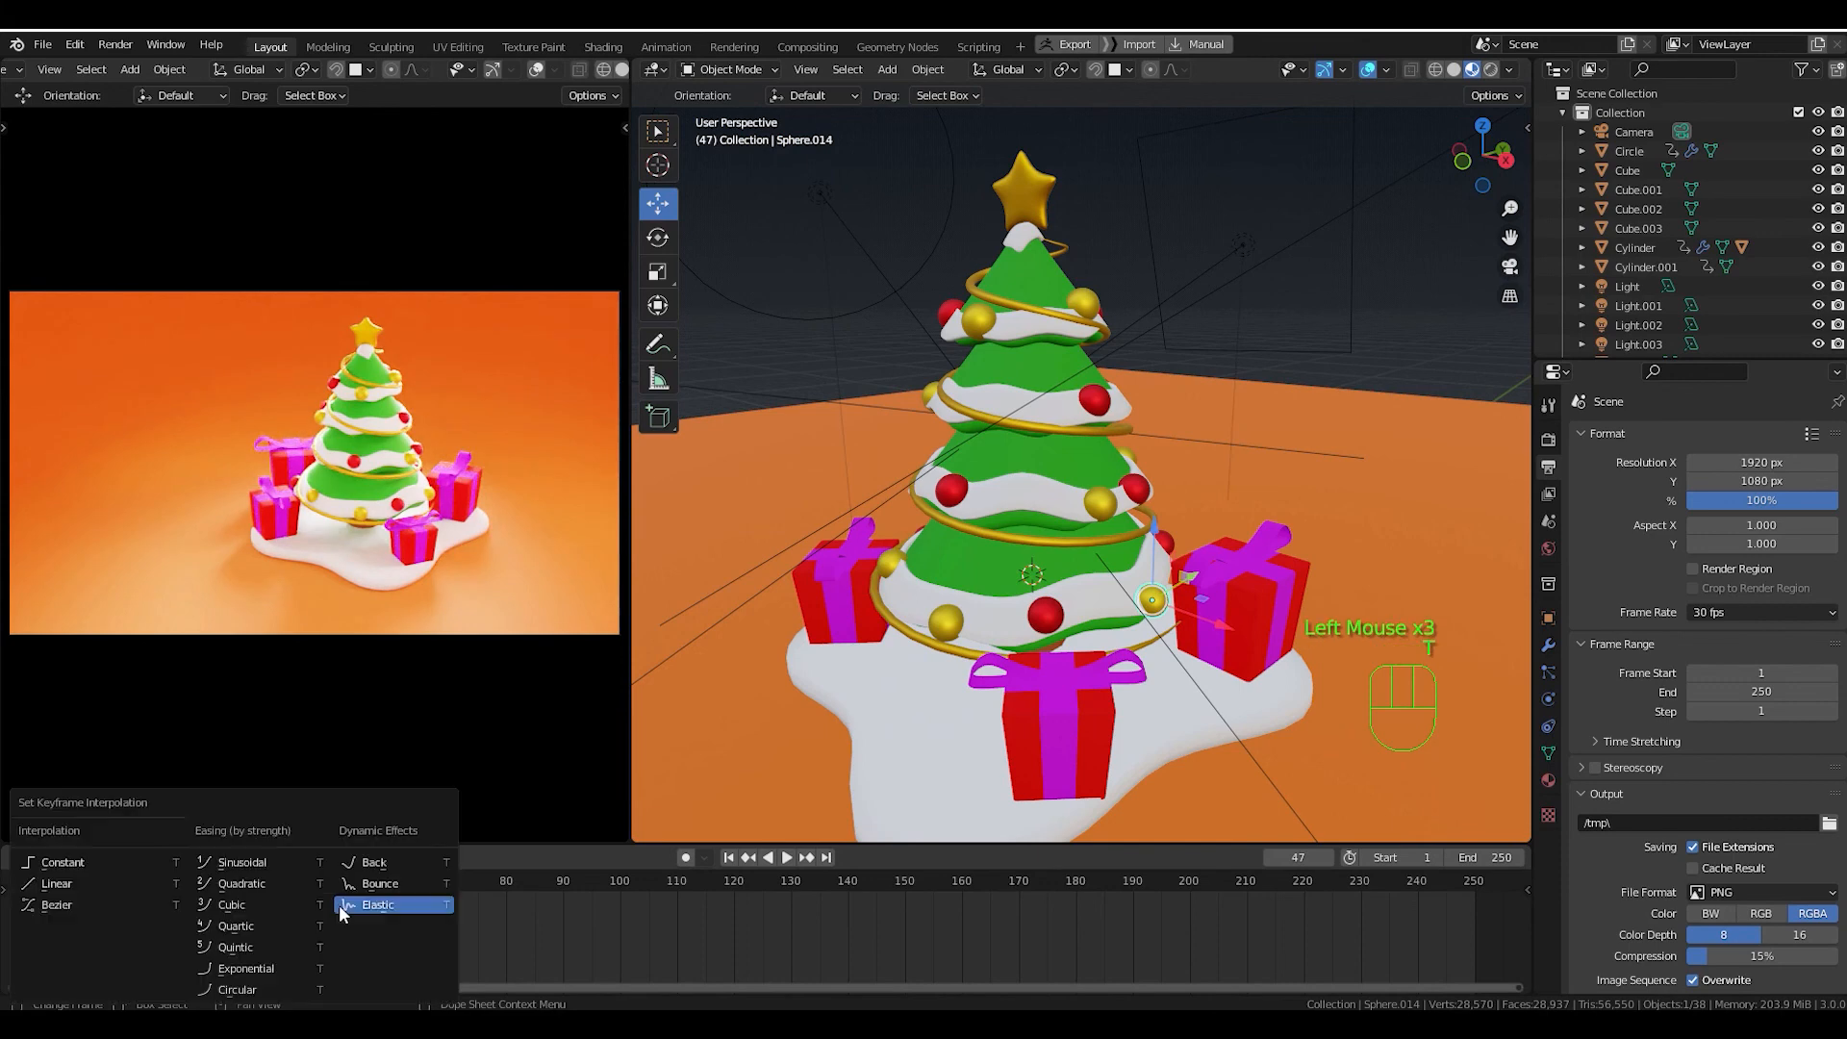
left_click(367, 904)
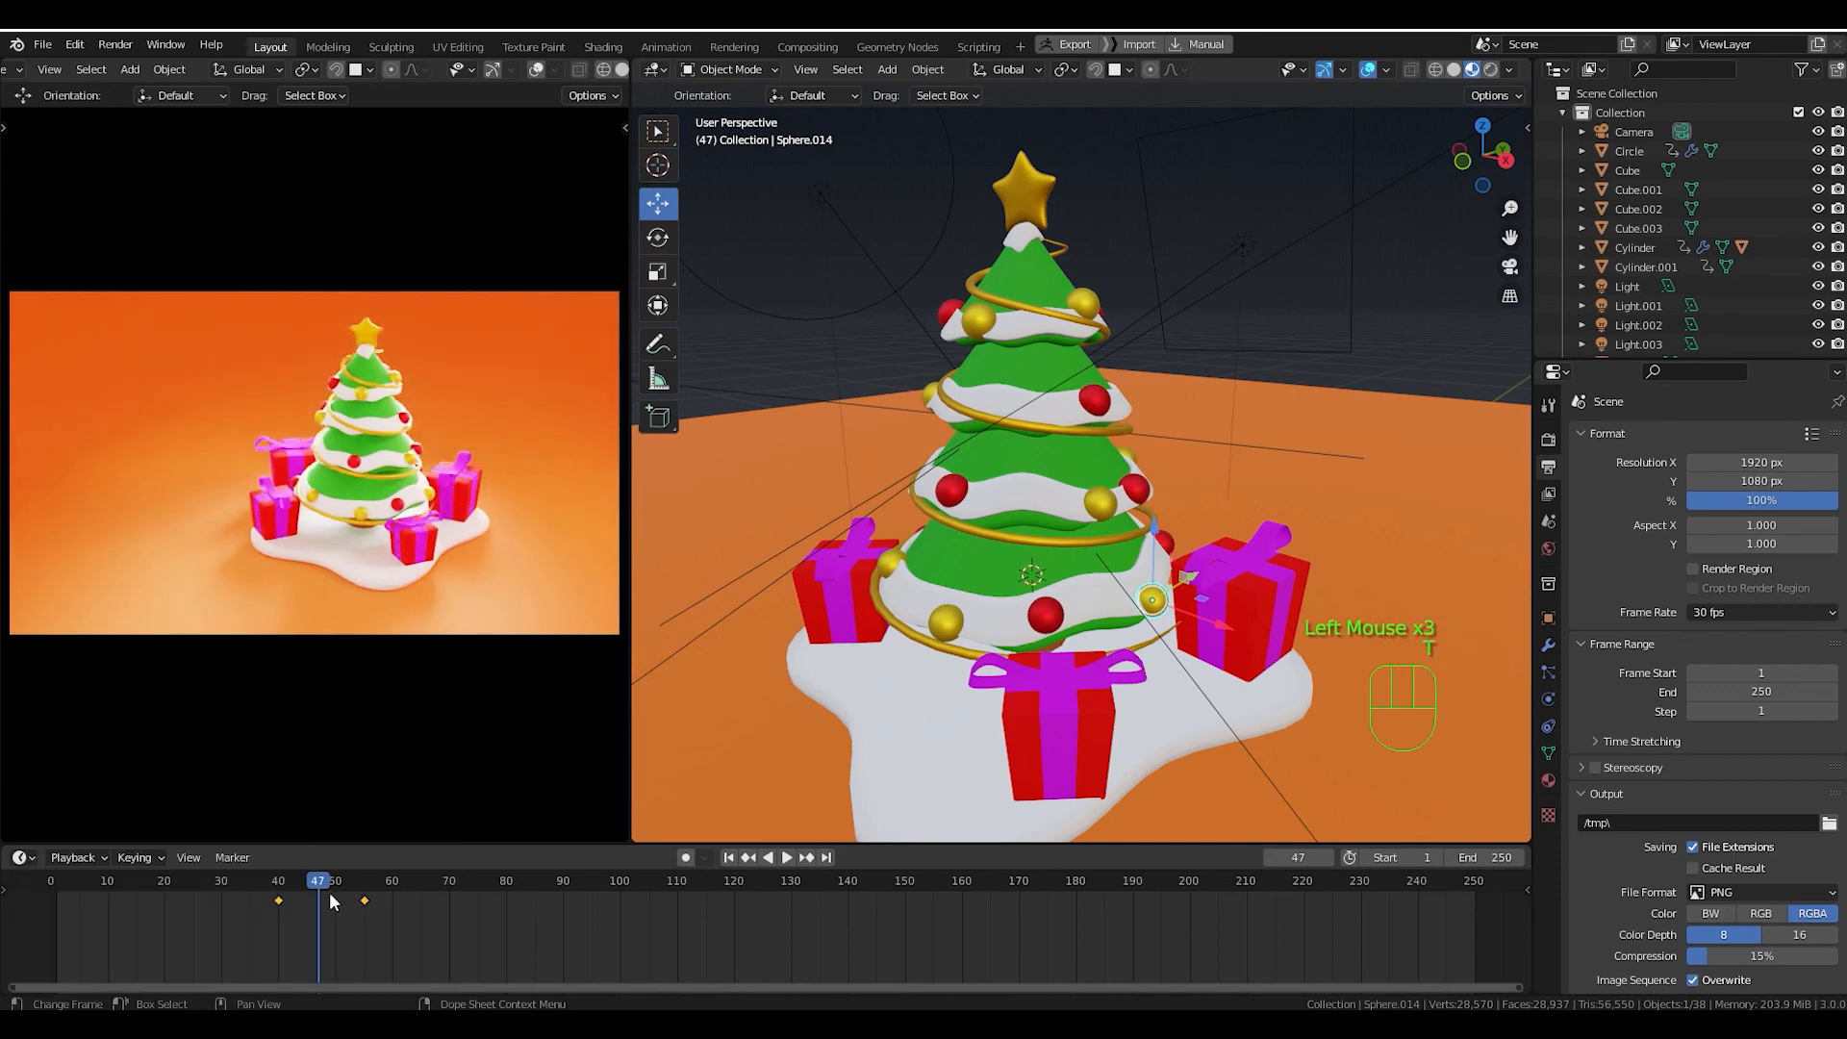
left_click(256, 891)
key("space")
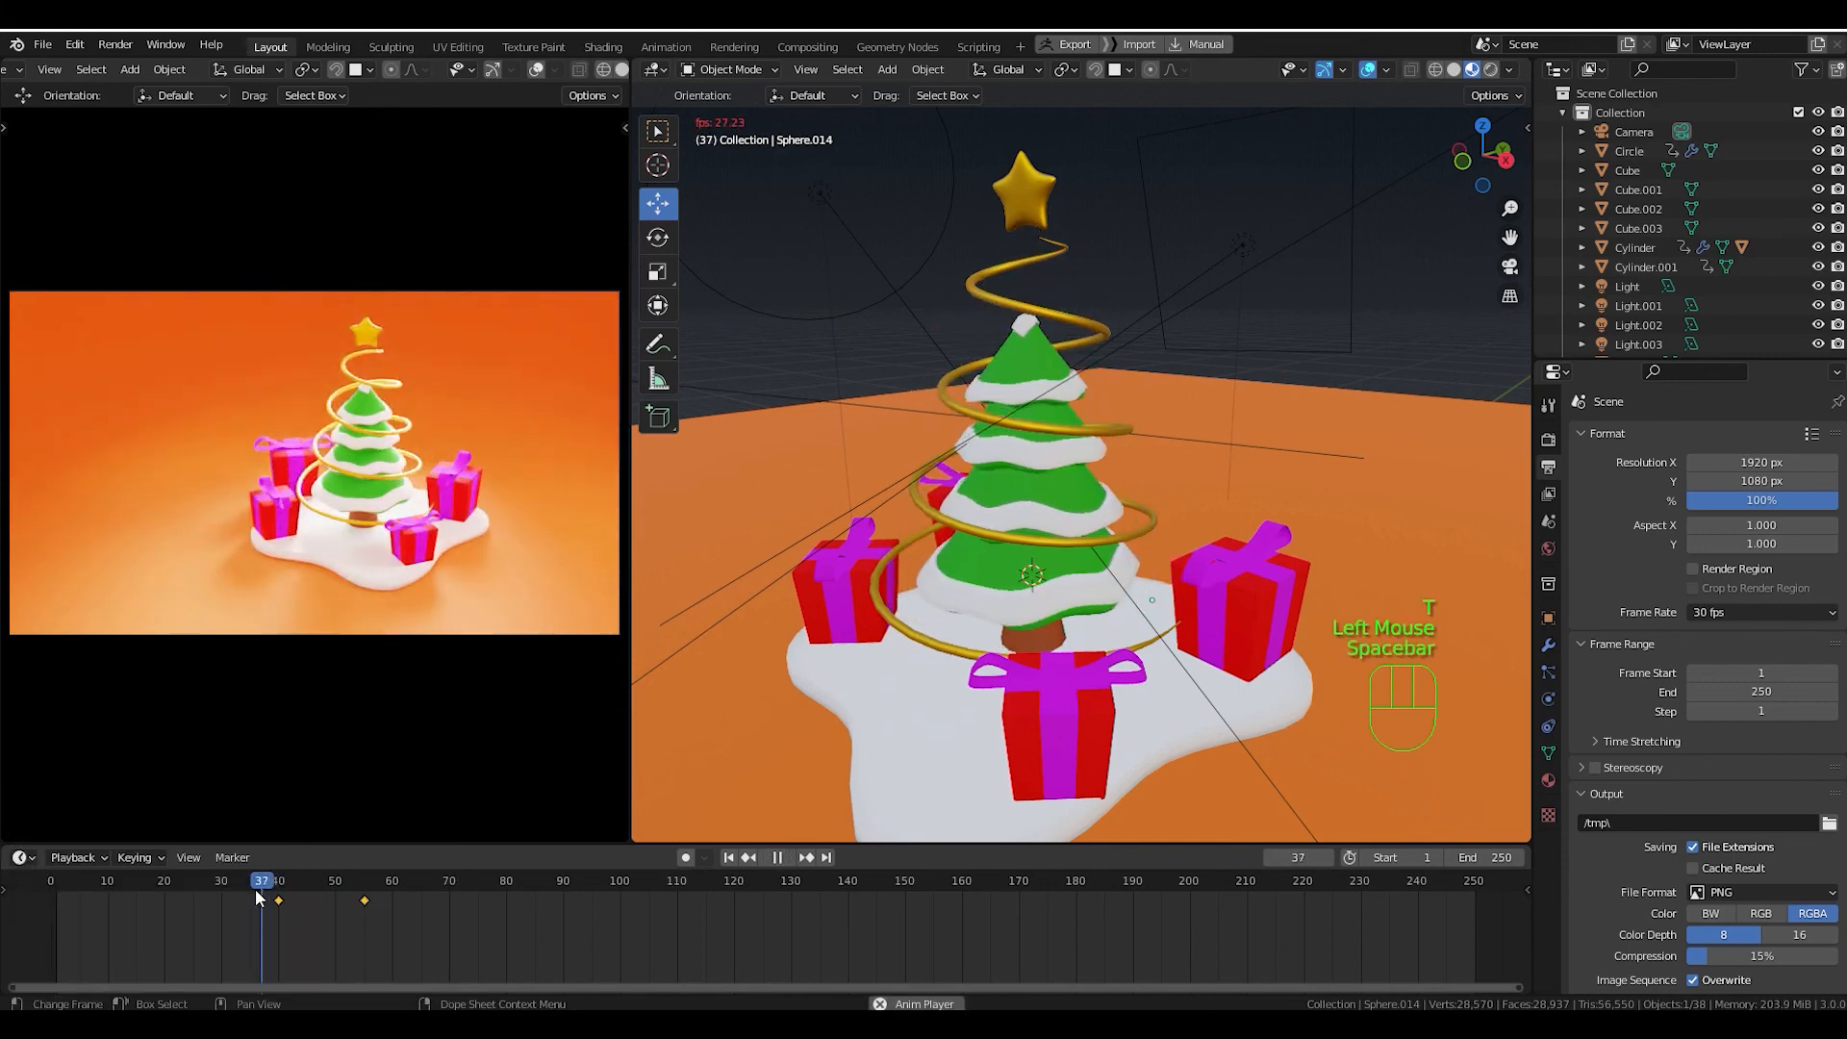
key("space")
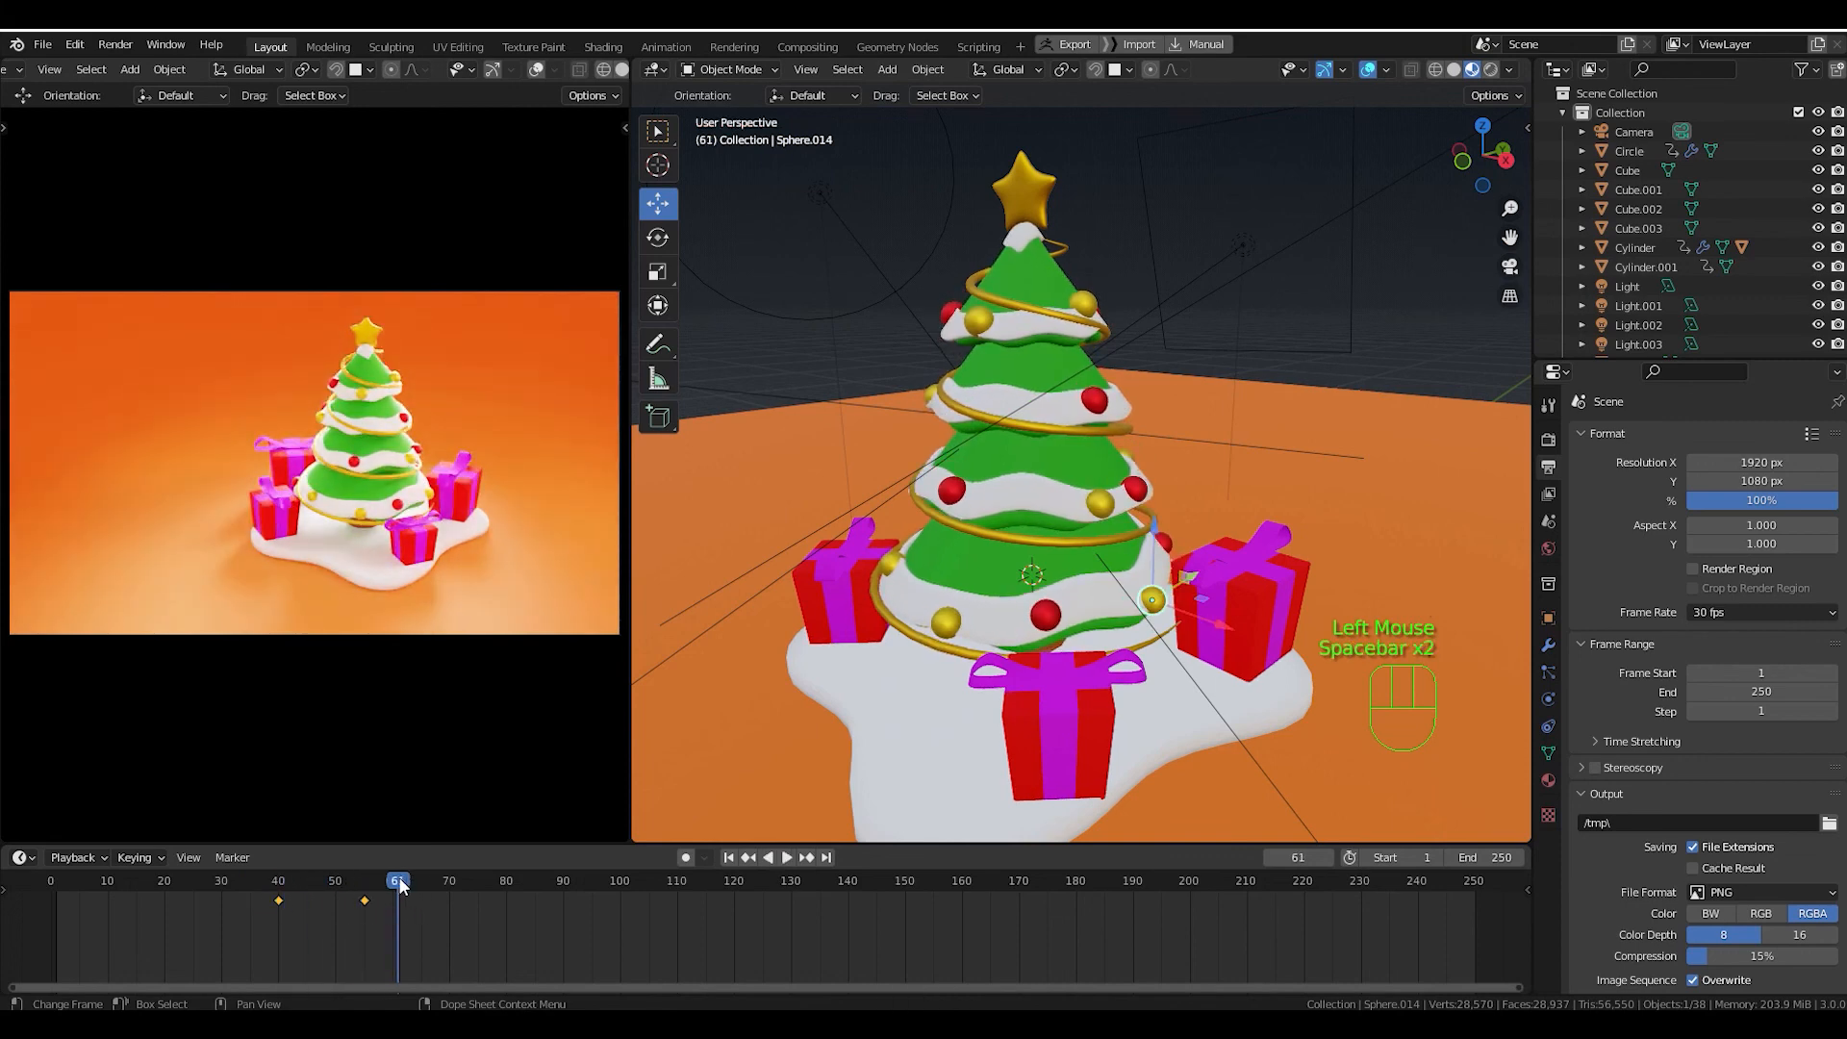
left_click(258, 898)
key("space")
key("space")
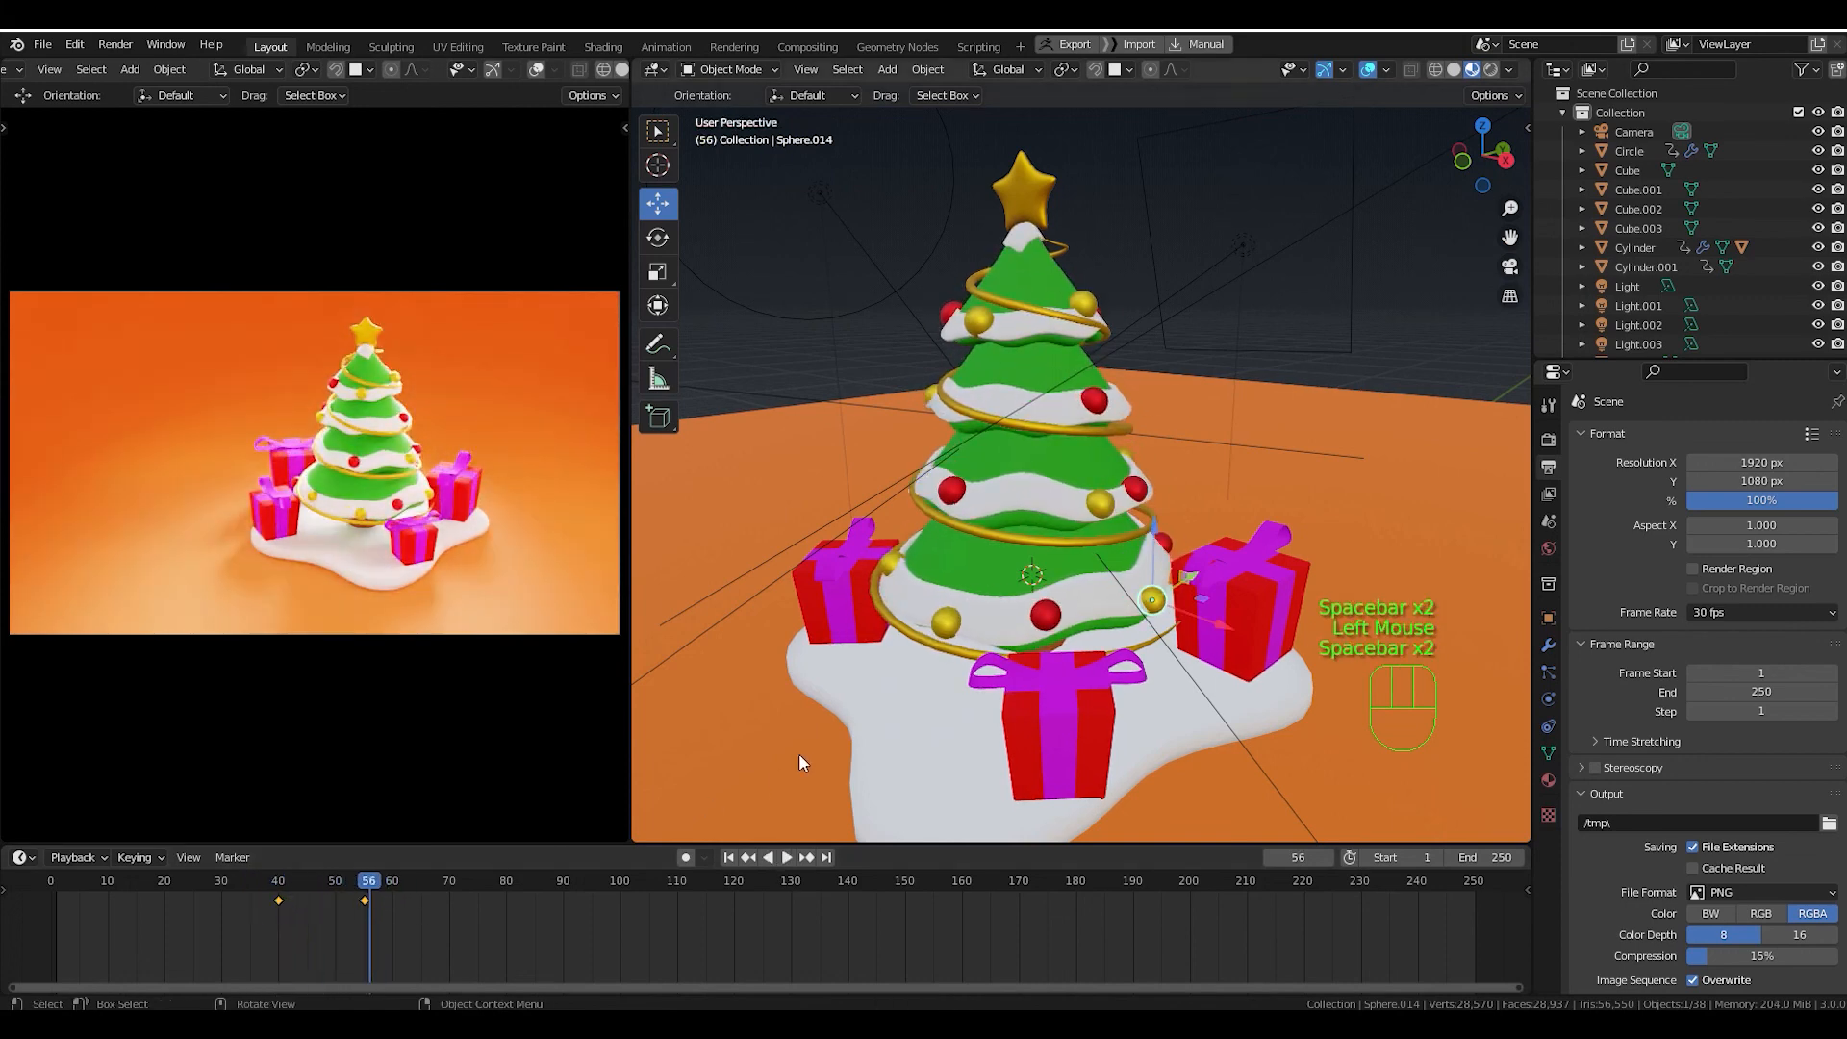
Set the spiral garland's bevel start factor to 1.000 and keyframe that value at frame 55.
left_click(1044, 425)
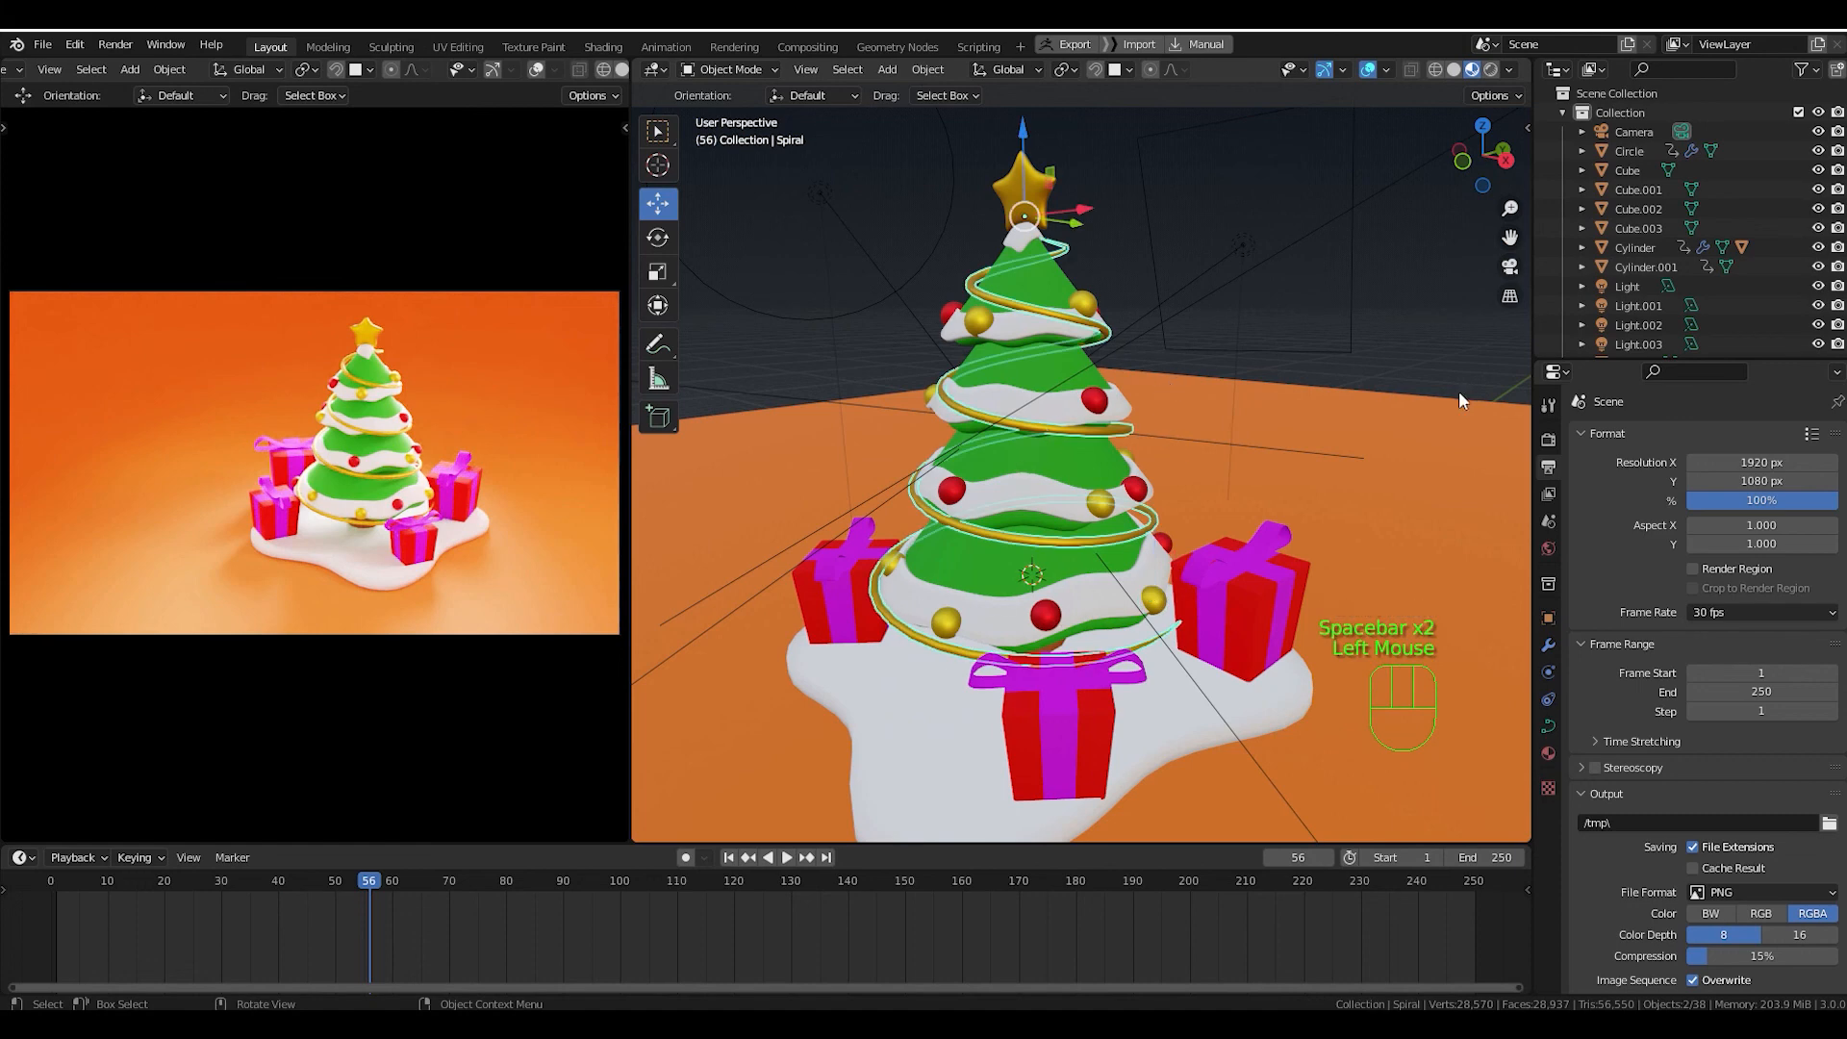
left_click(1548, 728)
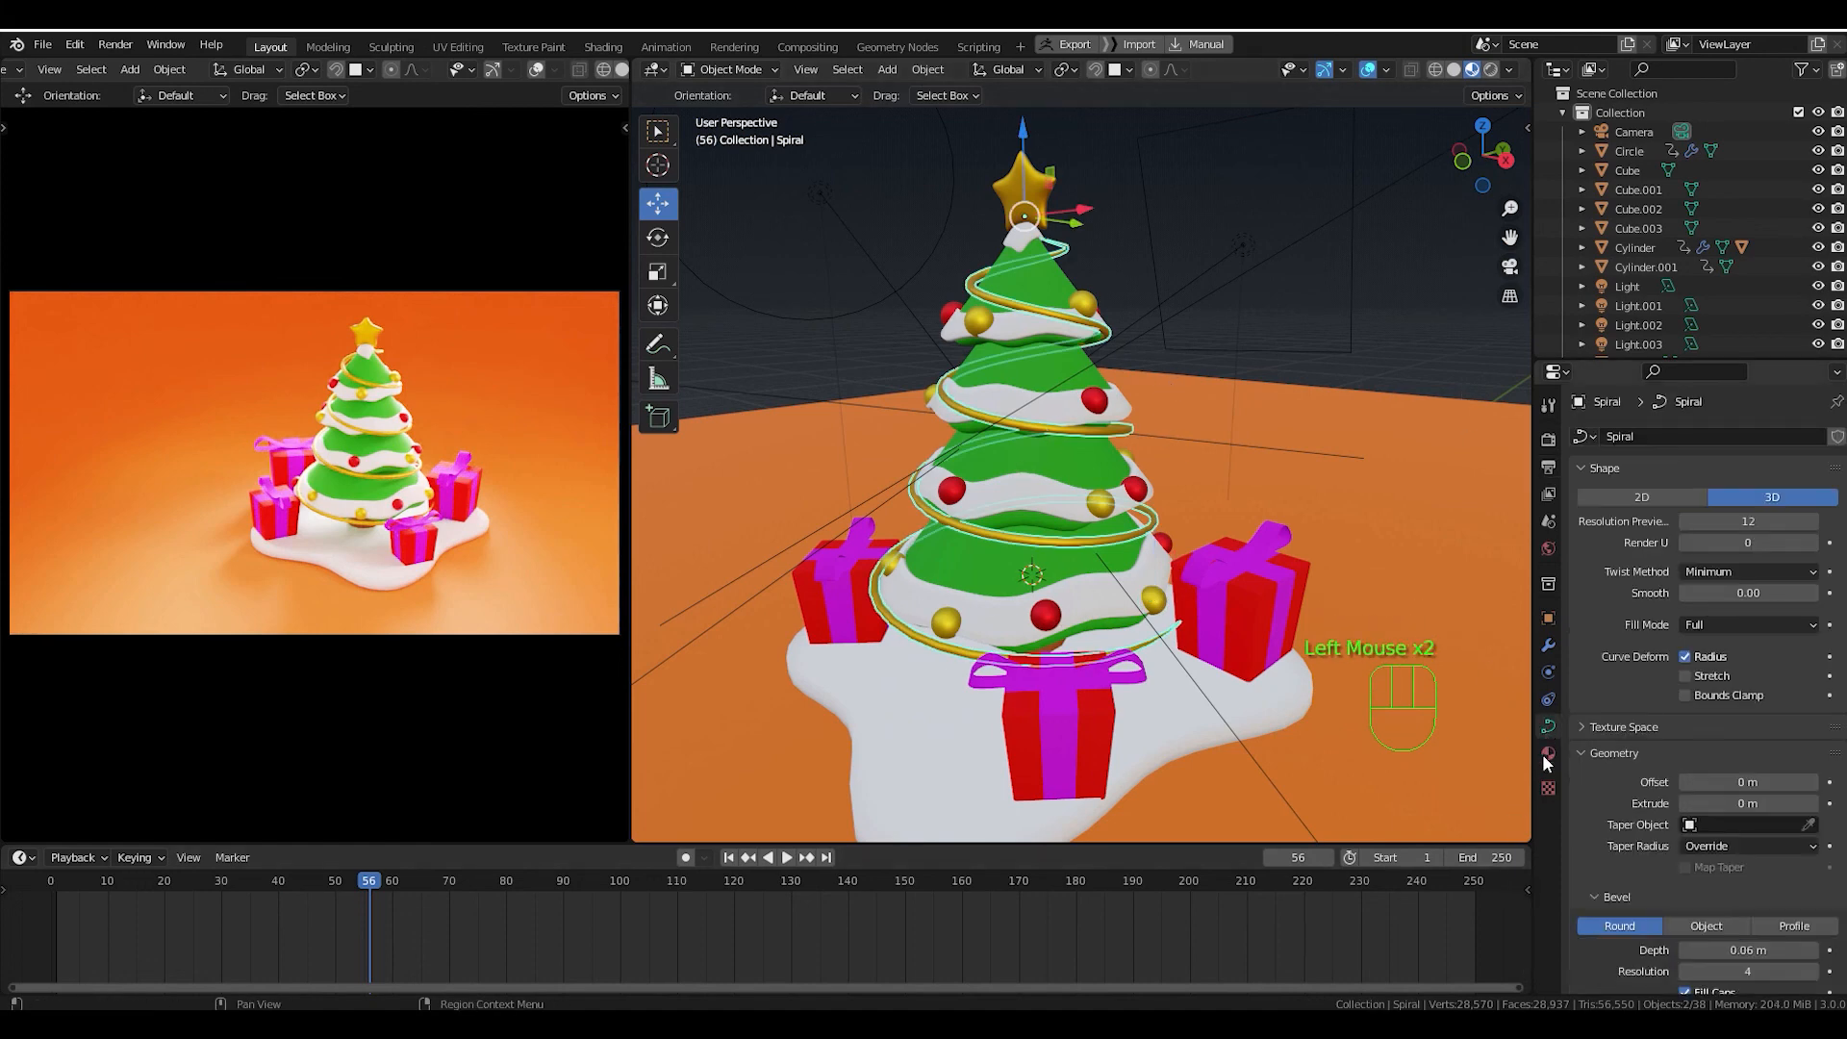
mouse_move(388, 881)
left_mouse_down()
mouse_move(292, 901)
mouse_move(381, 909)
left_mouse_up()
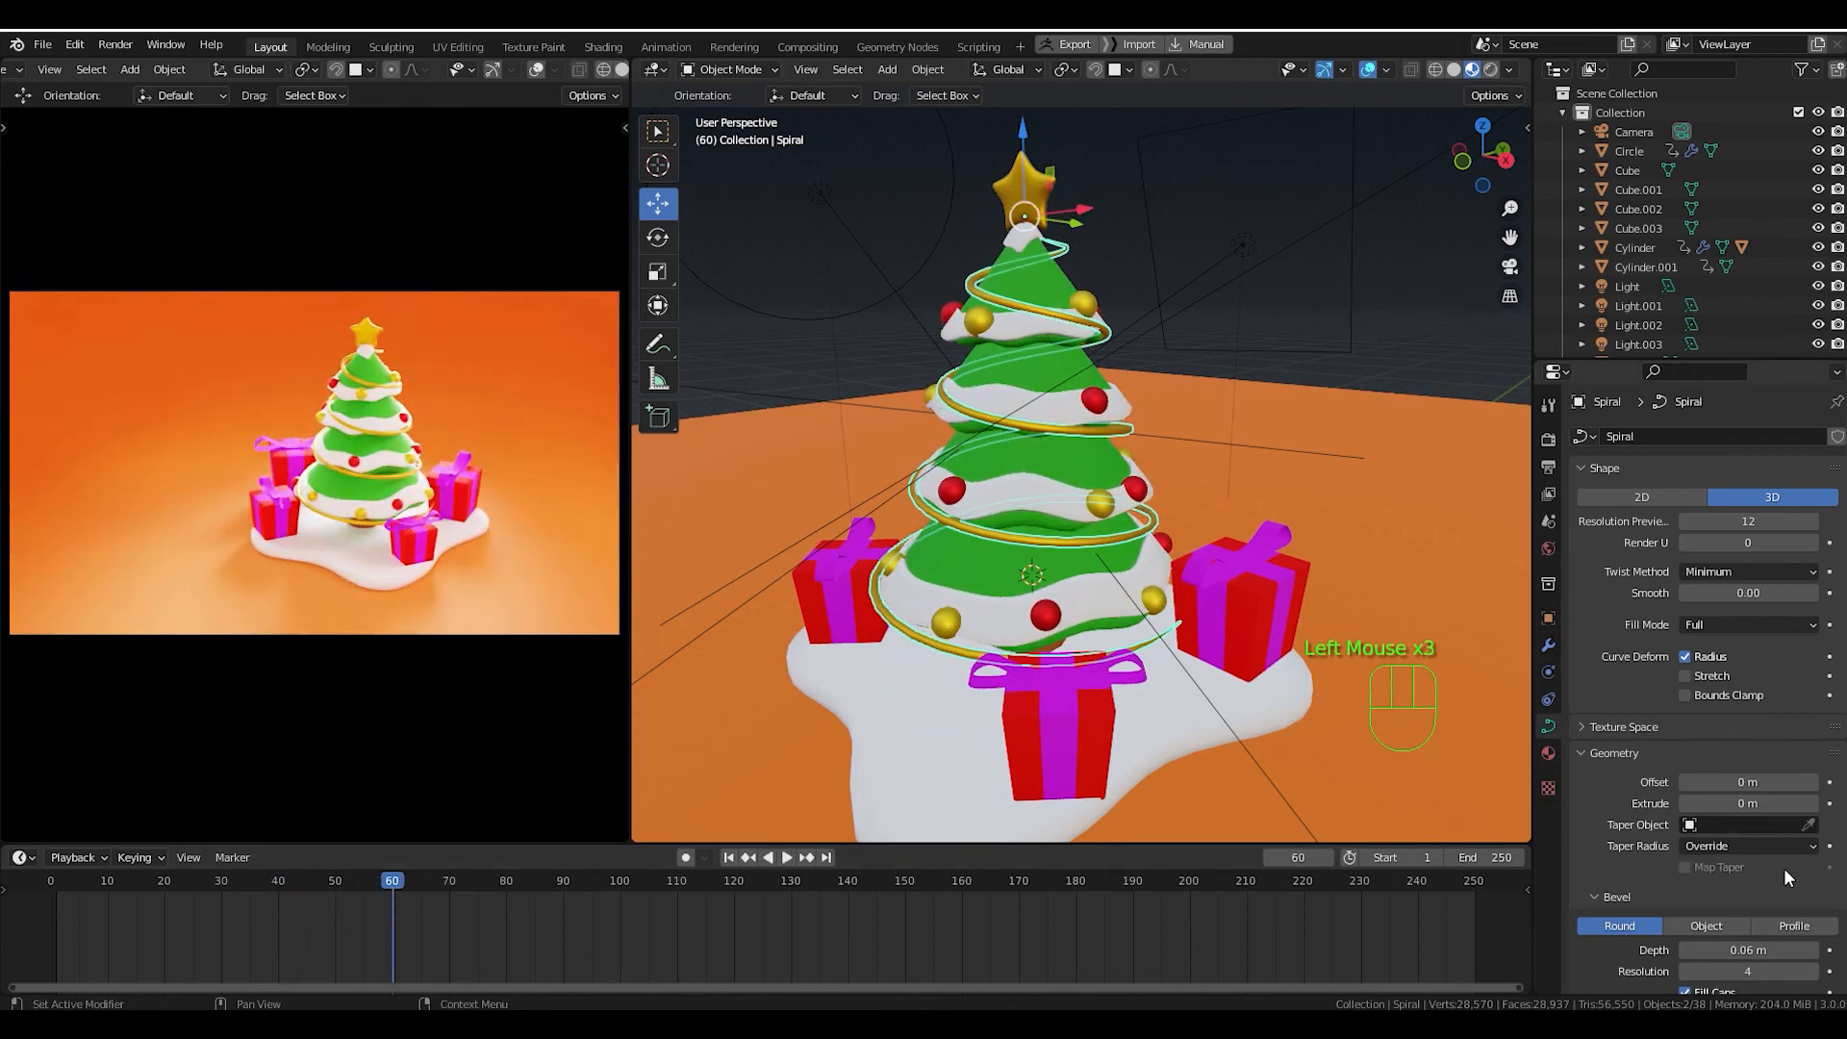
scroll(1784, 867, "down", 4)
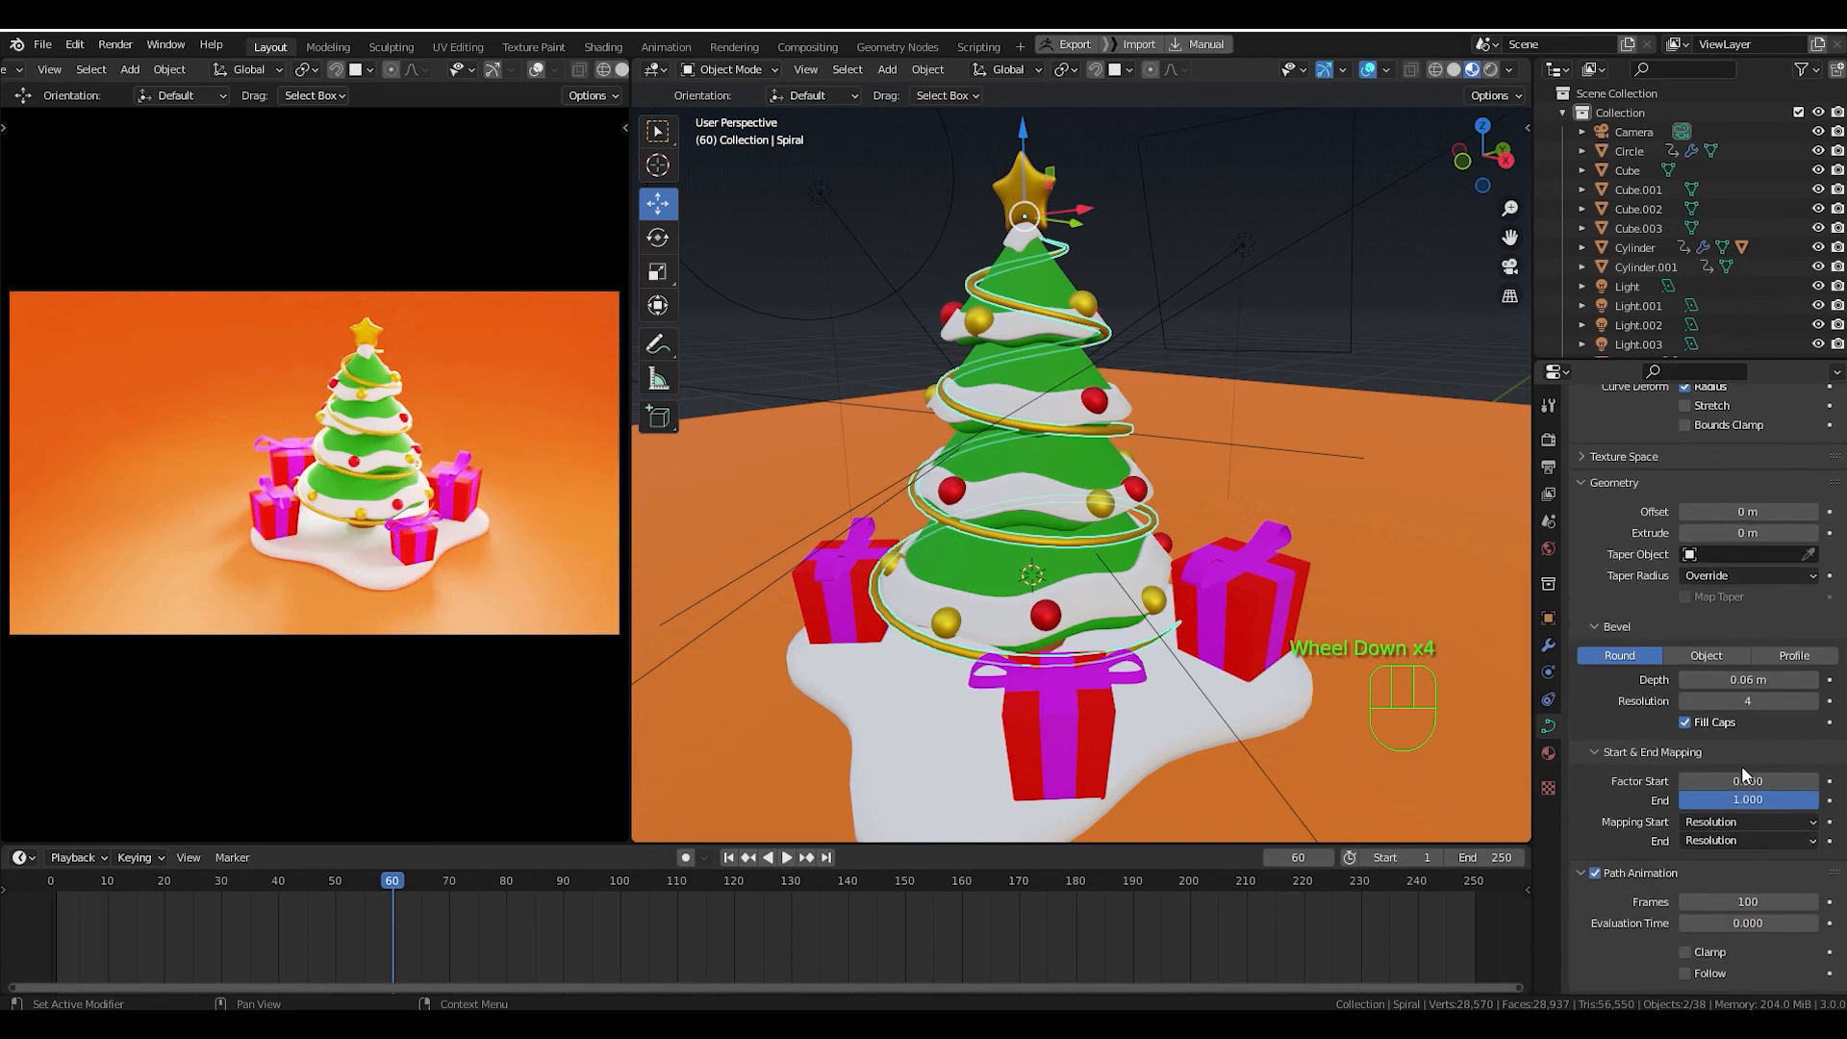
left_click_drag(1744, 773, 1816, 772)
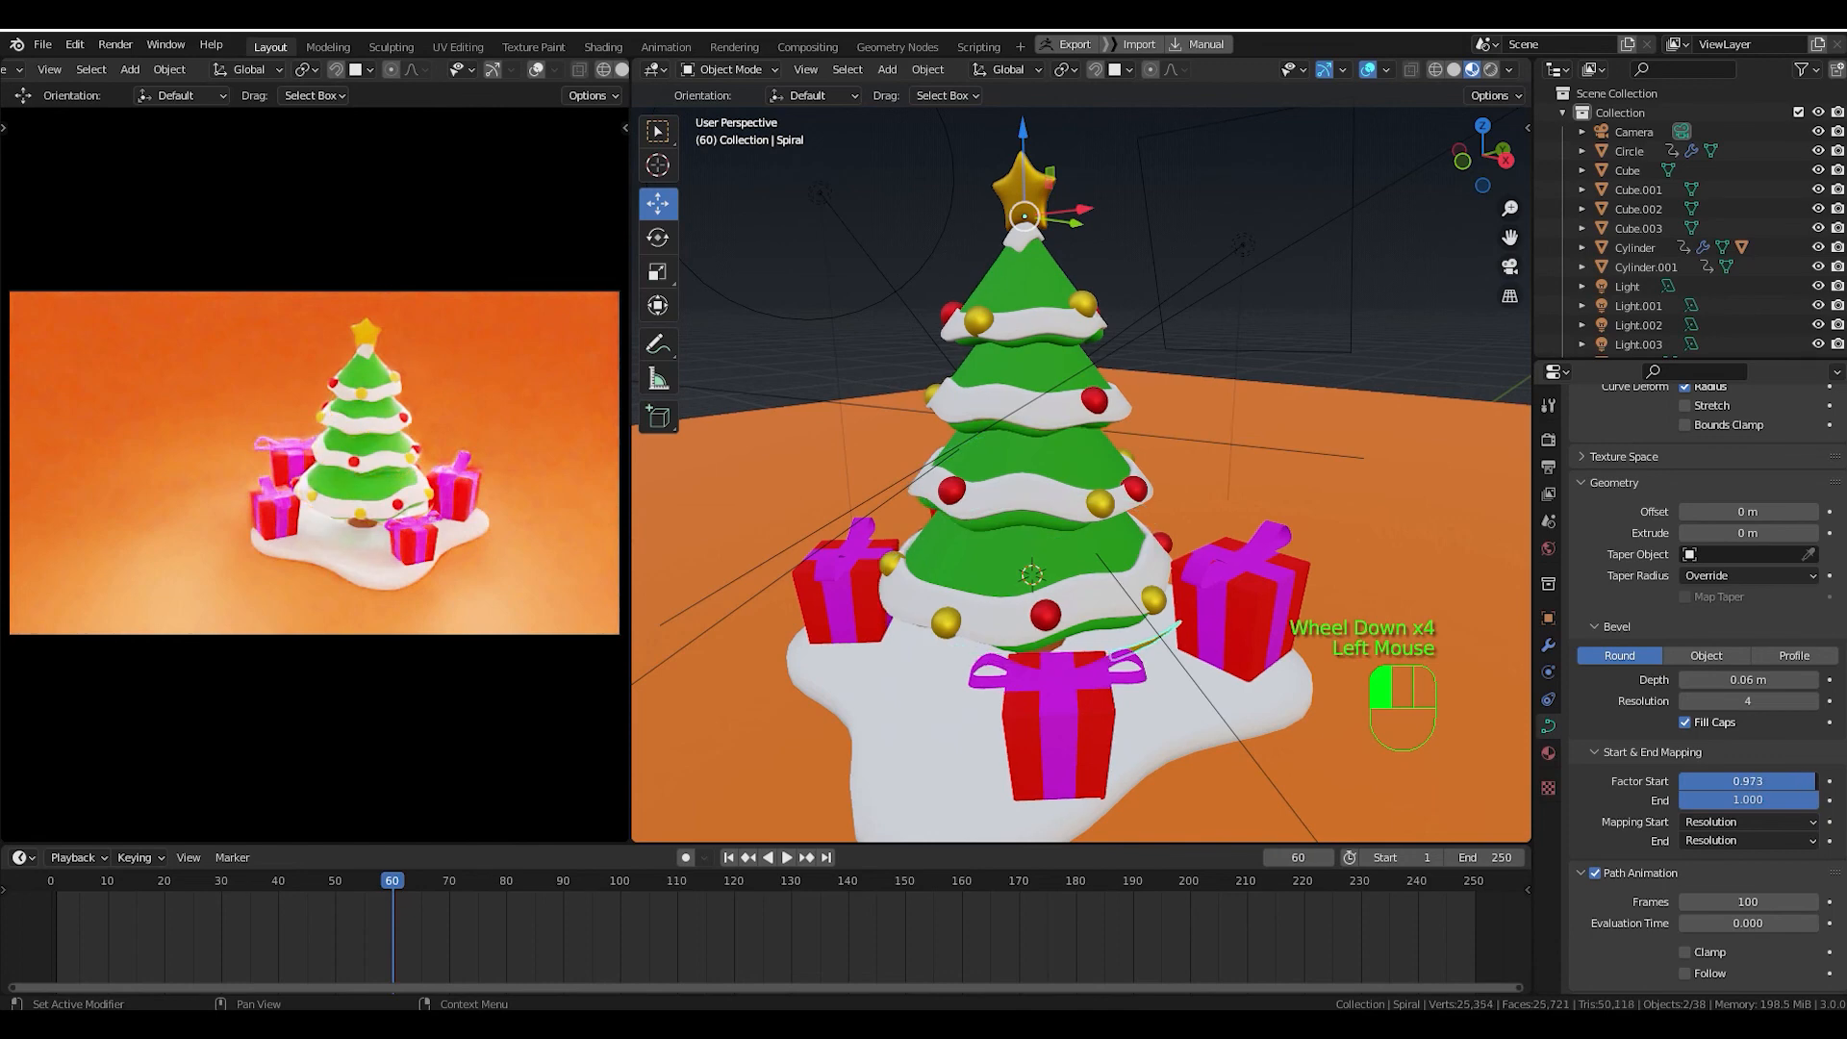
mouse_move(392, 885)
left_mouse_down()
mouse_move(302, 906)
mouse_move(365, 903)
left_mouse_up()
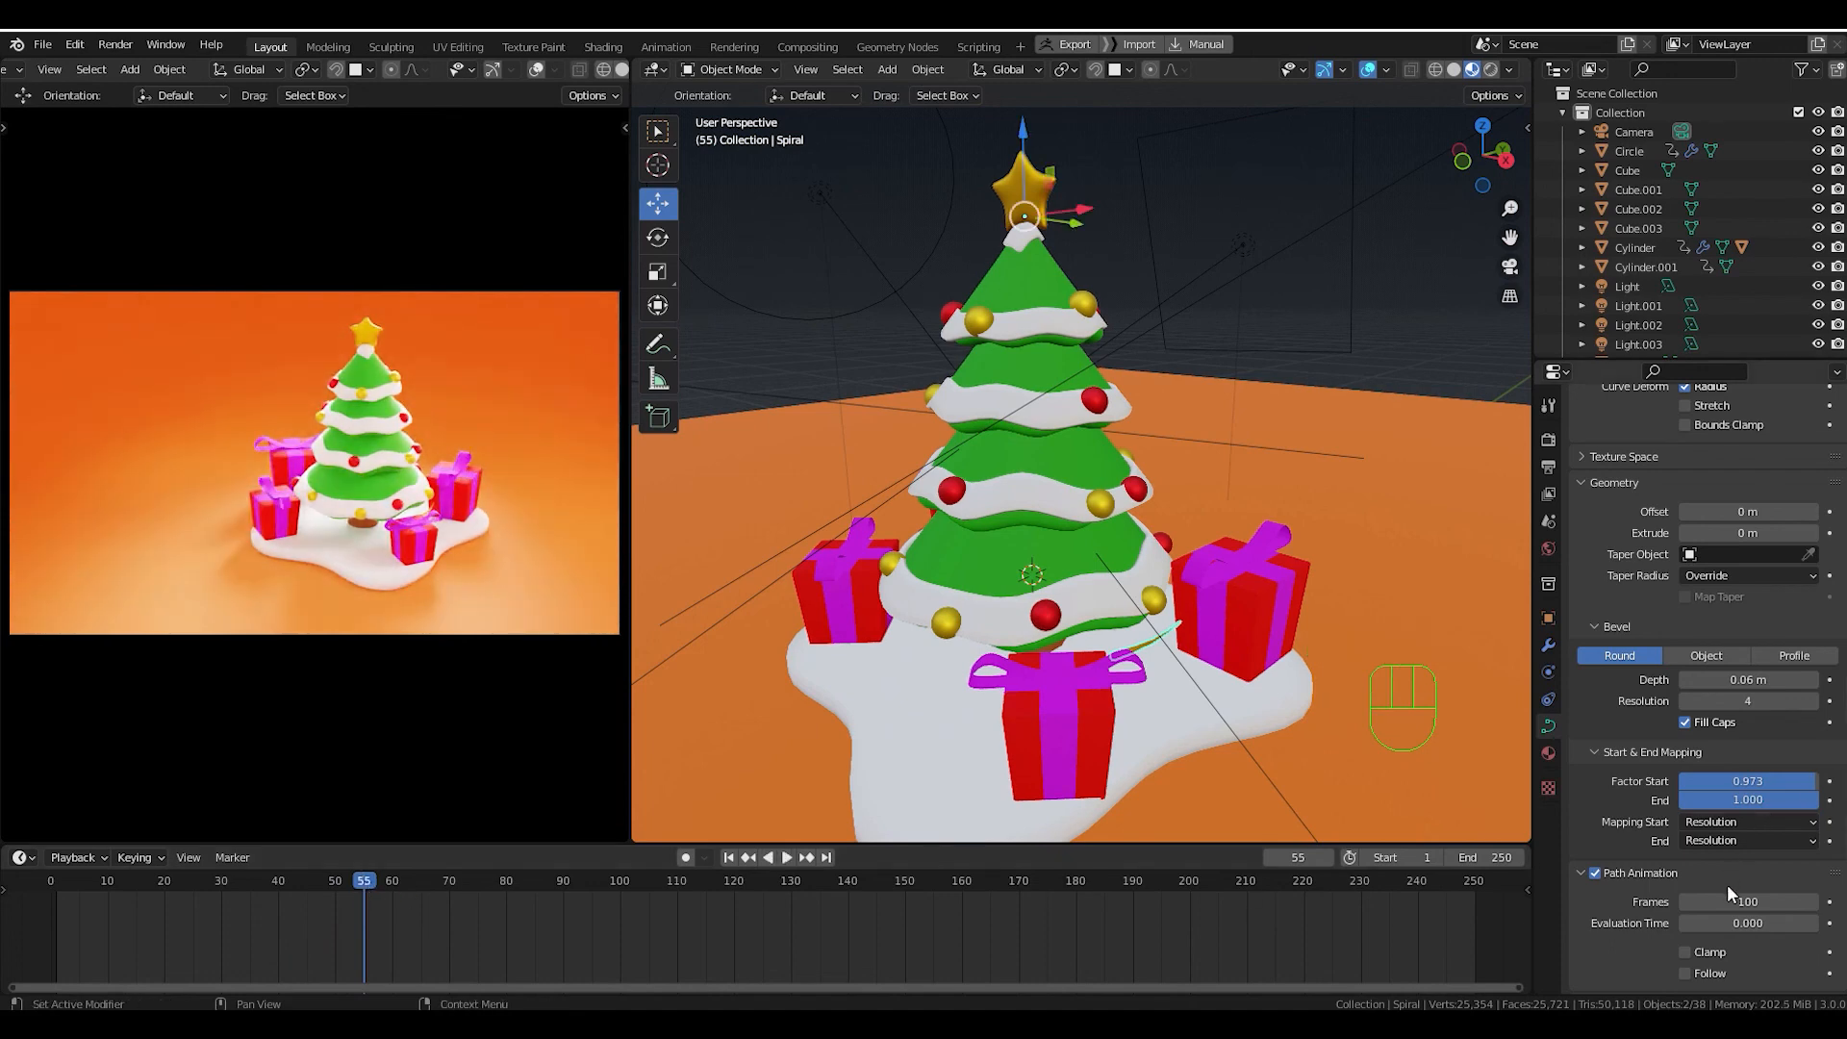
mouse_move(1765, 785)
left_mouse_down()
mouse_move(1718, 785)
mouse_move(1789, 785)
mouse_move(1774, 781)
left_mouse_up()
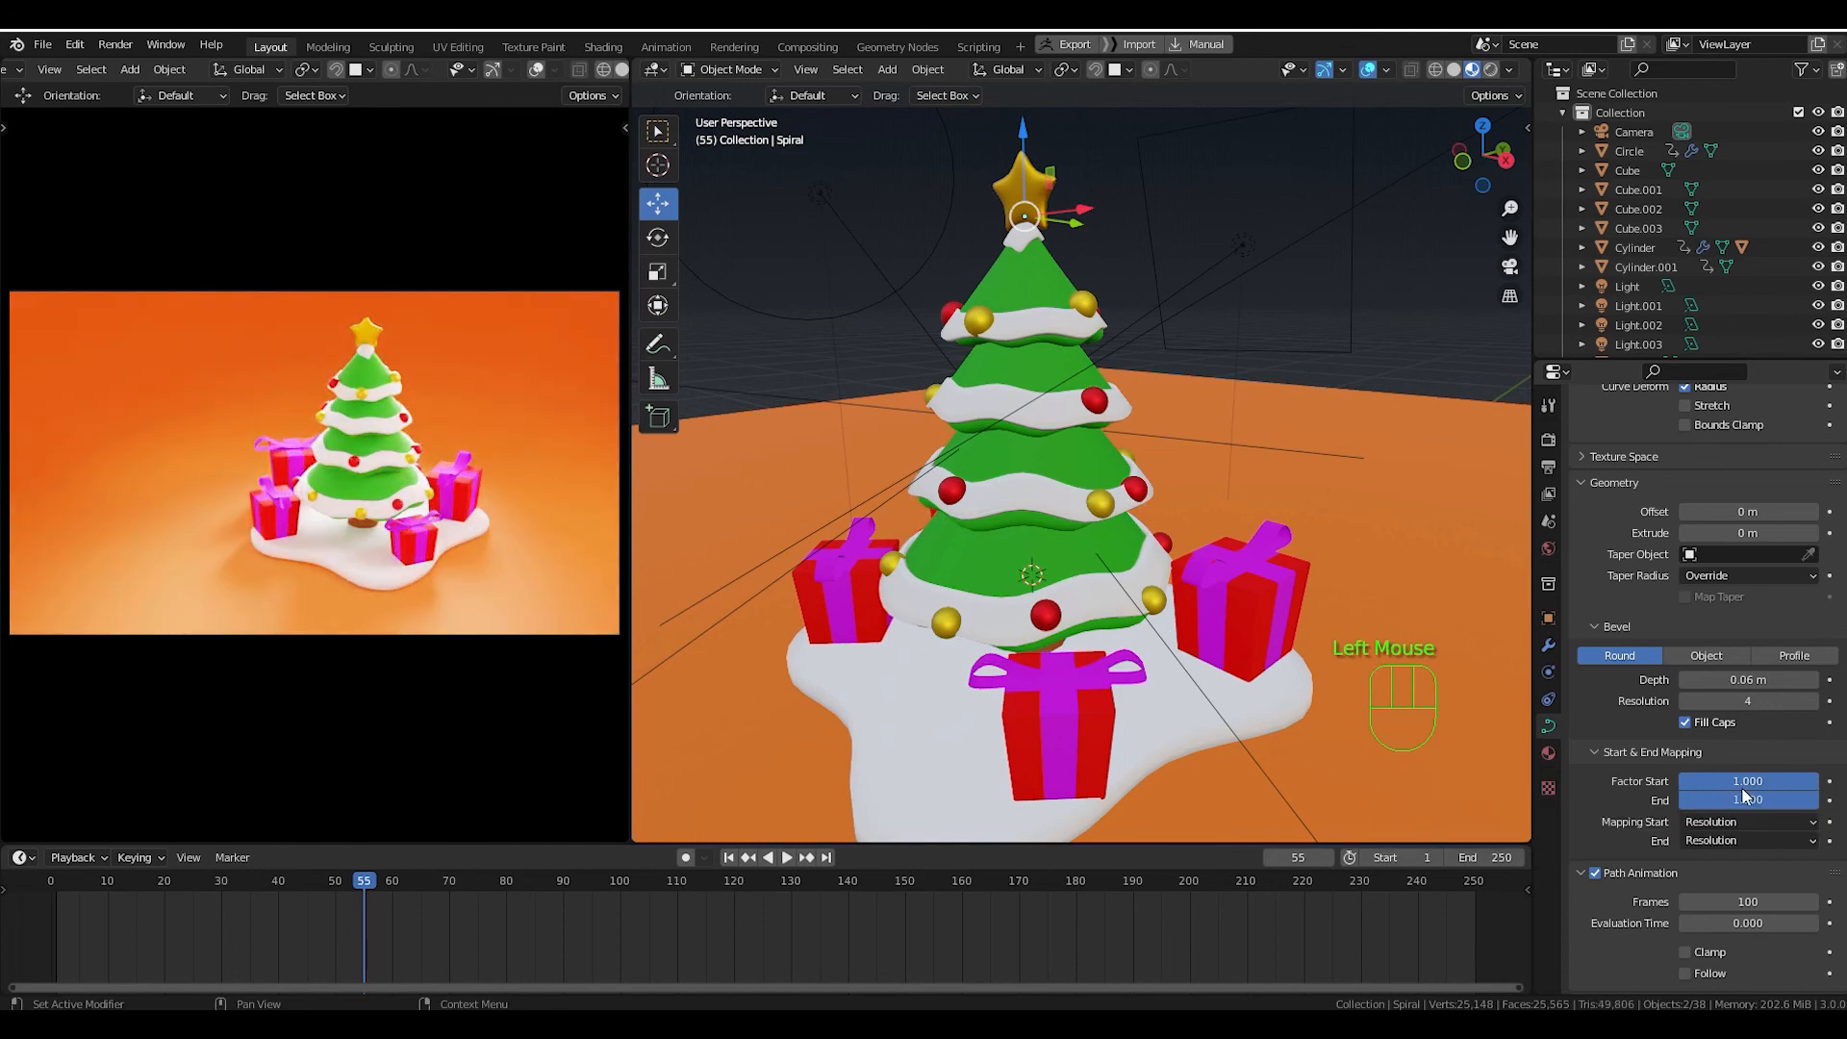
right_click(1784, 777)
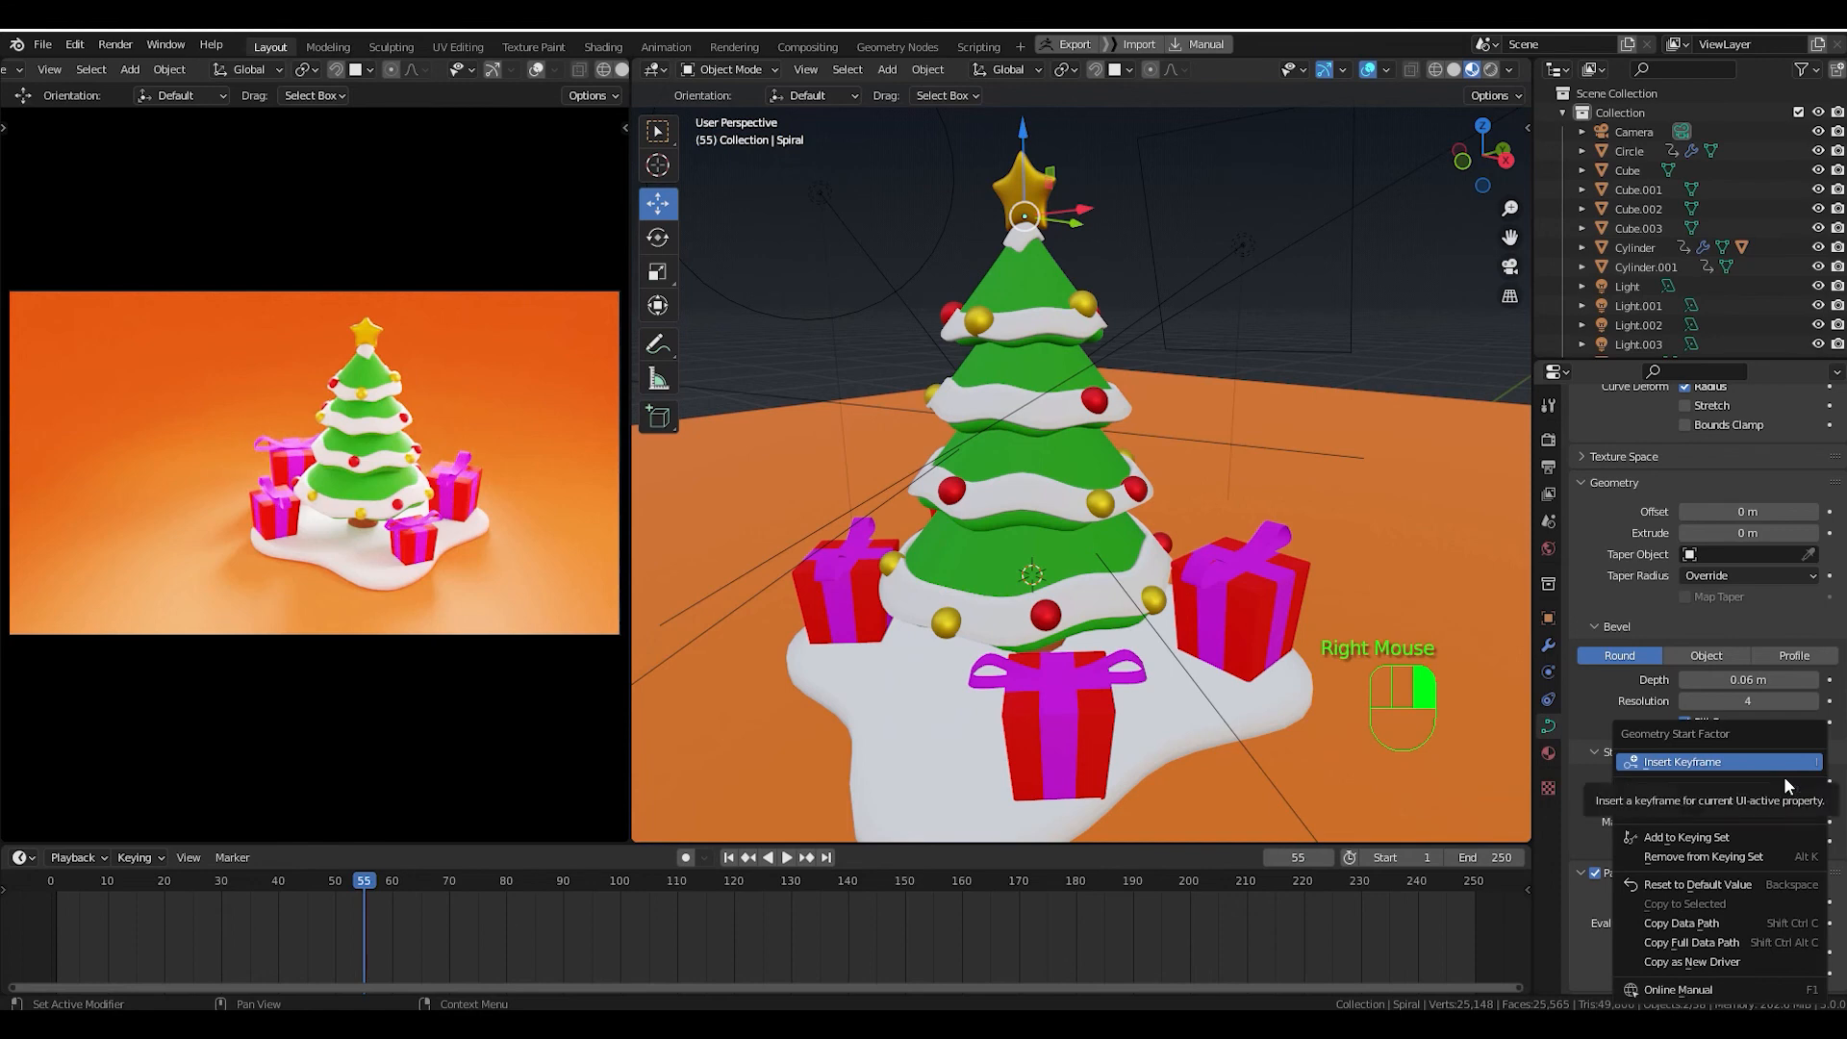
left_click(1754, 760)
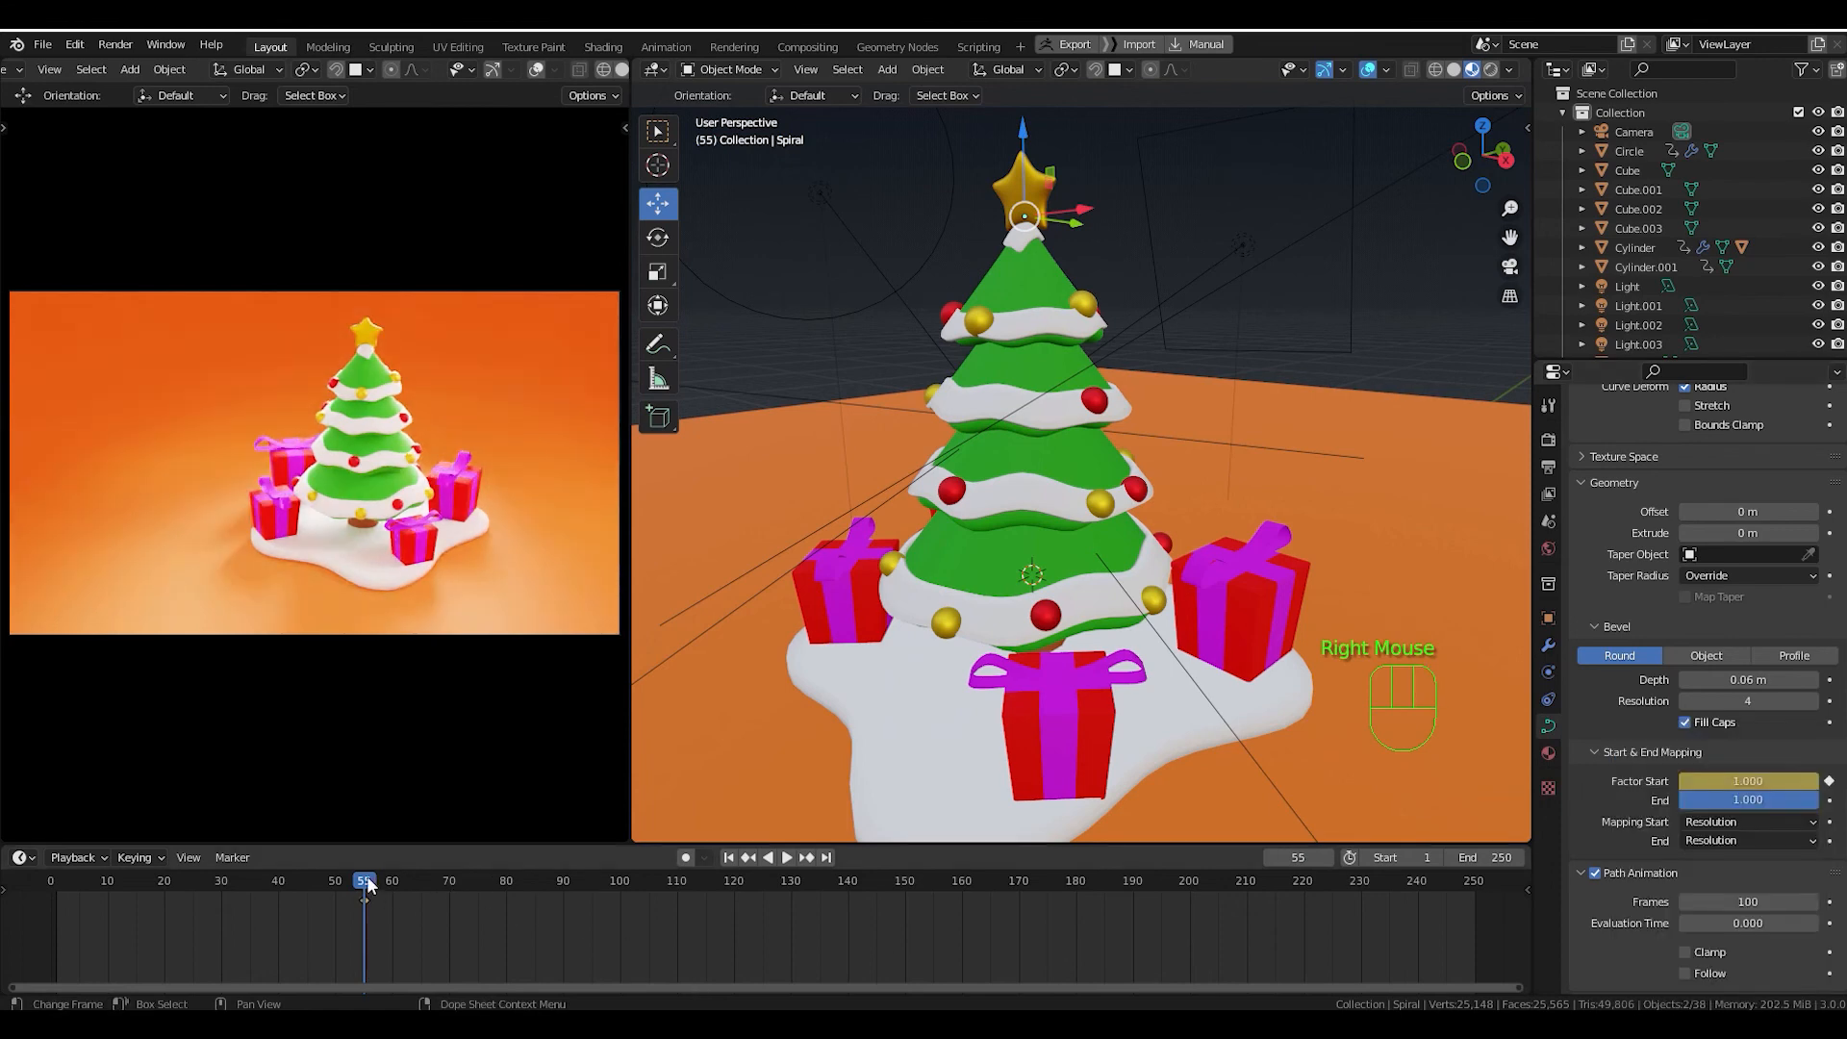
Keyframe the spiral garland's start factor at 0.000 on frame 65 and replay its growth from about frame 48.
left_click_drag(354, 880, 419, 878)
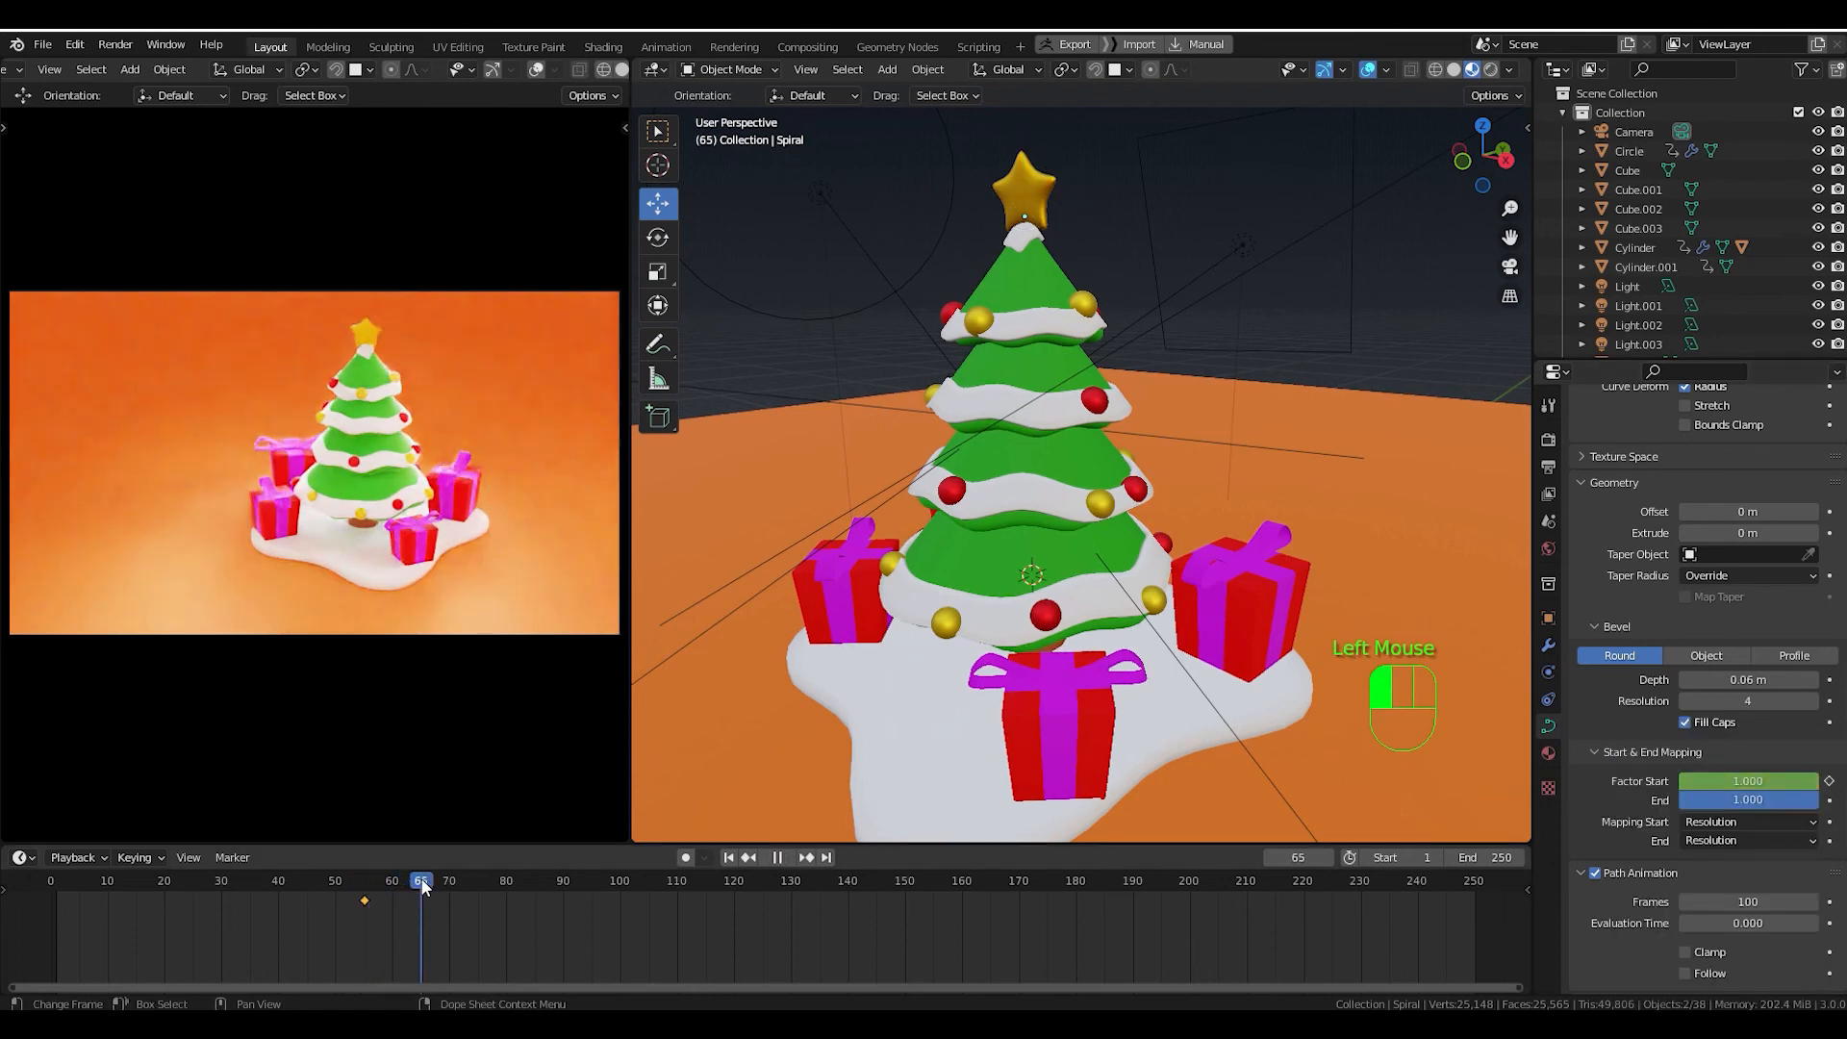
left_click_drag(1773, 780, 1626, 781)
right_click(1785, 780)
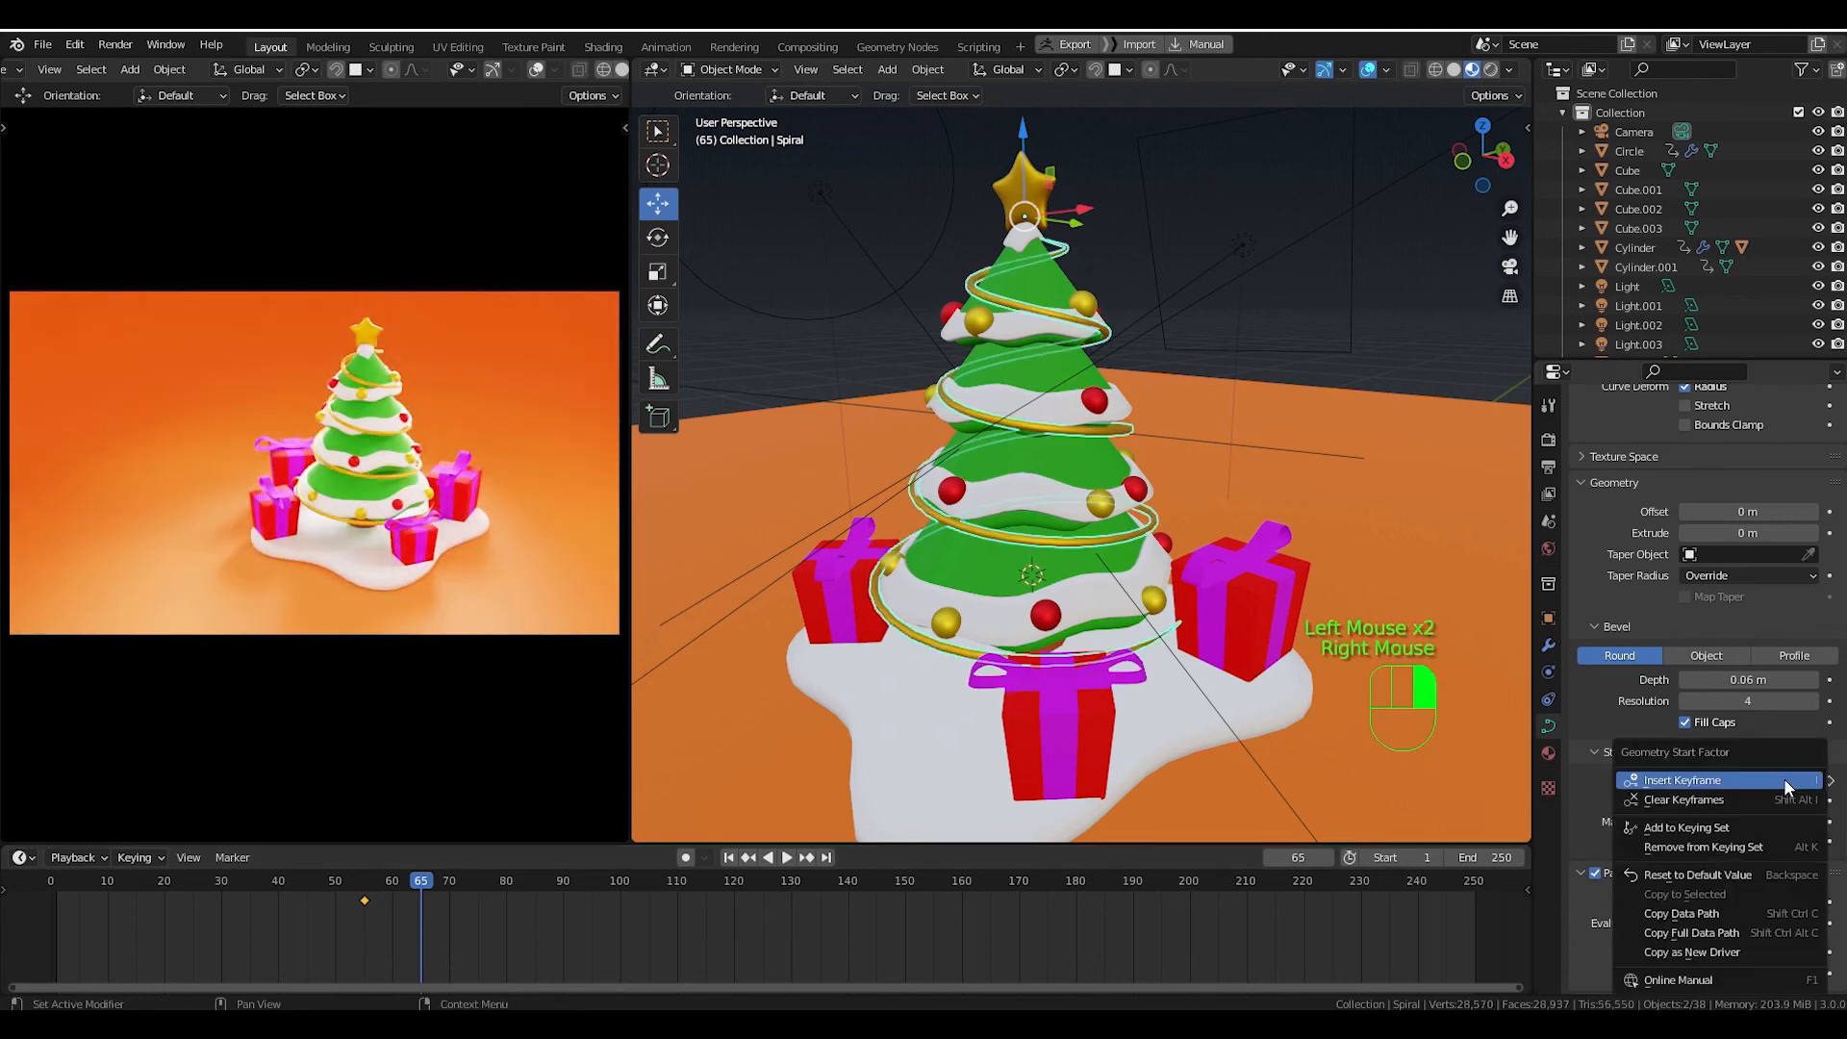
left_click(1782, 780)
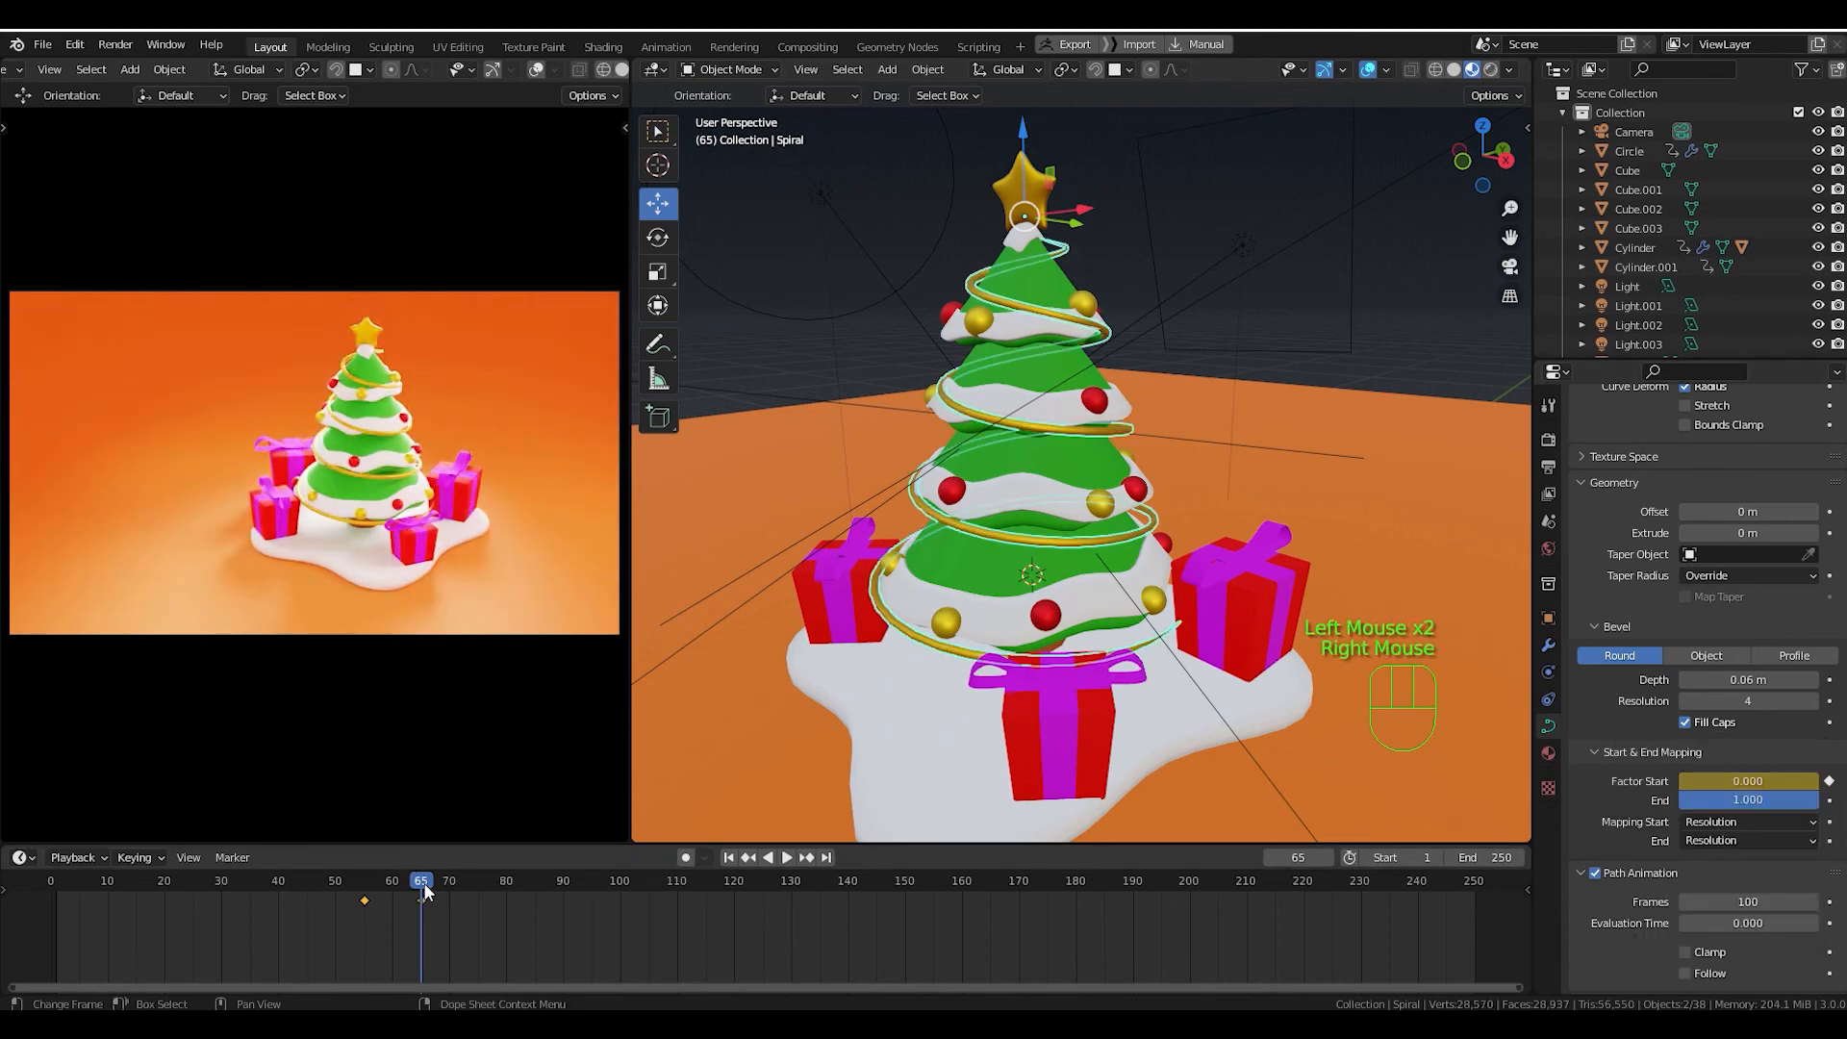
left_click_drag(423, 889, 325, 891)
key("space")
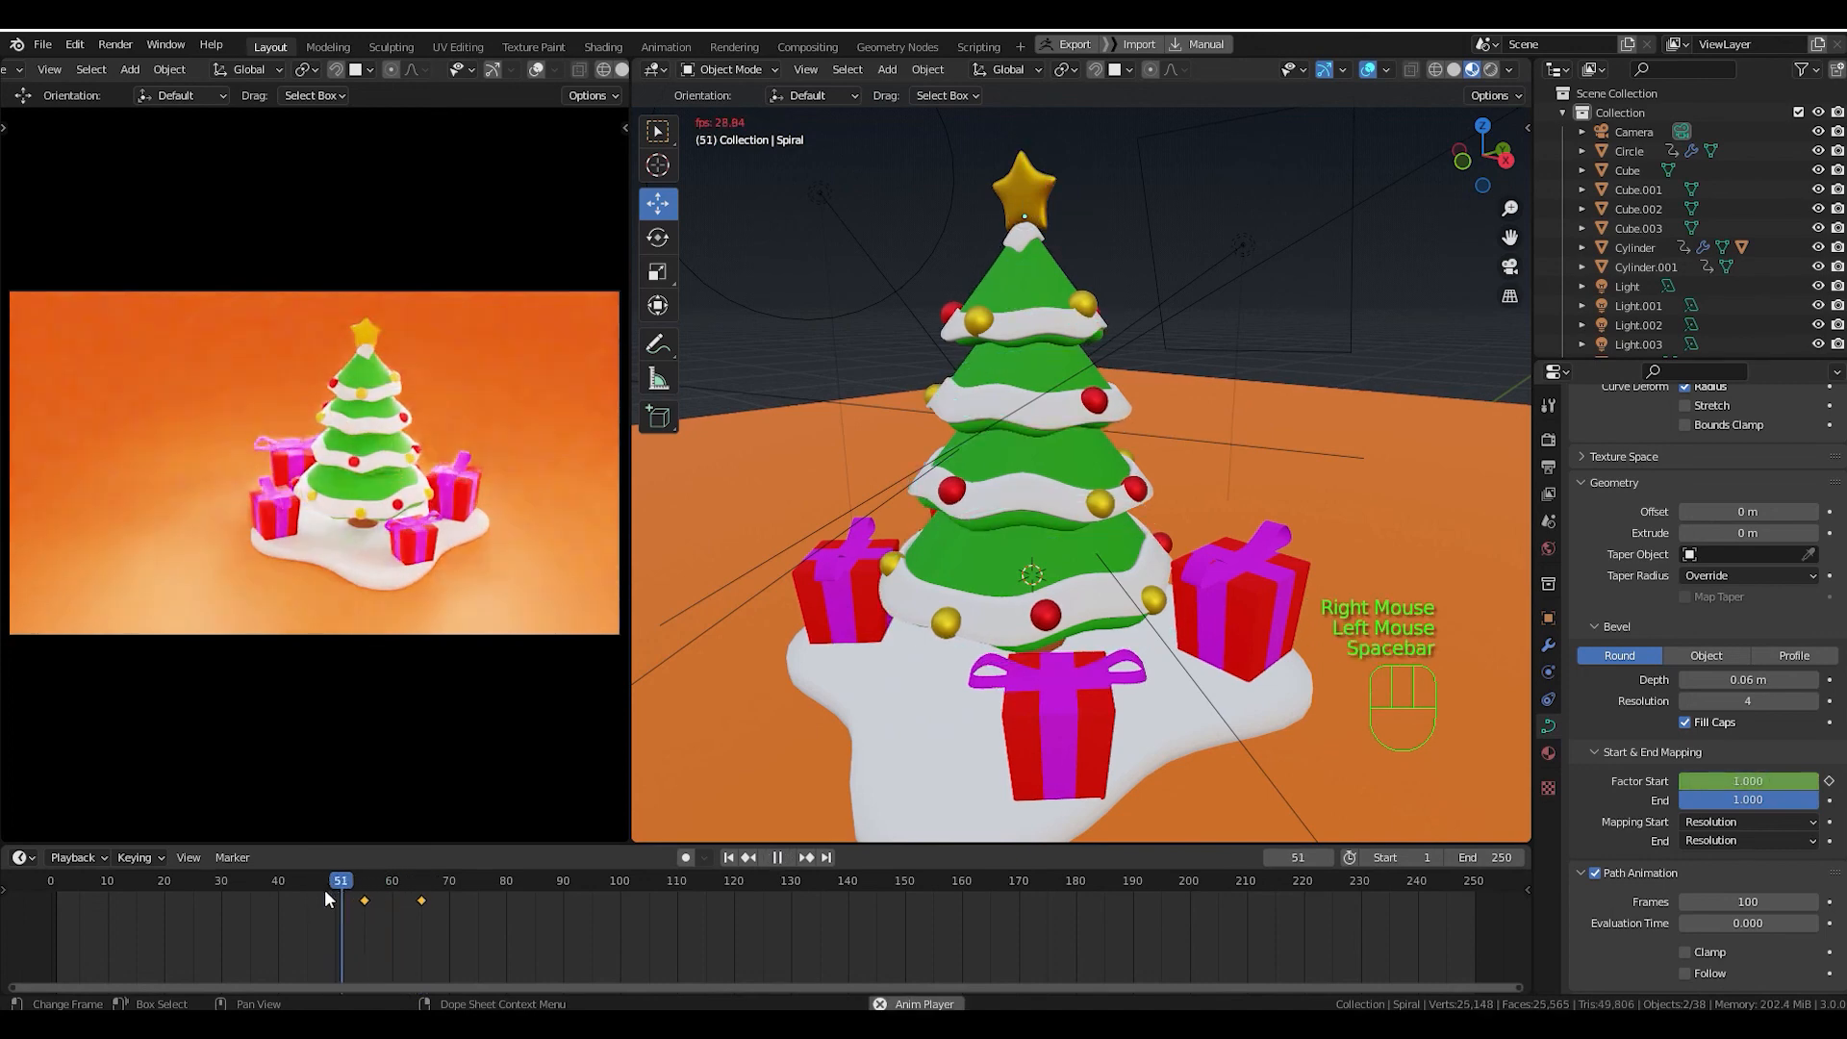
key("space")
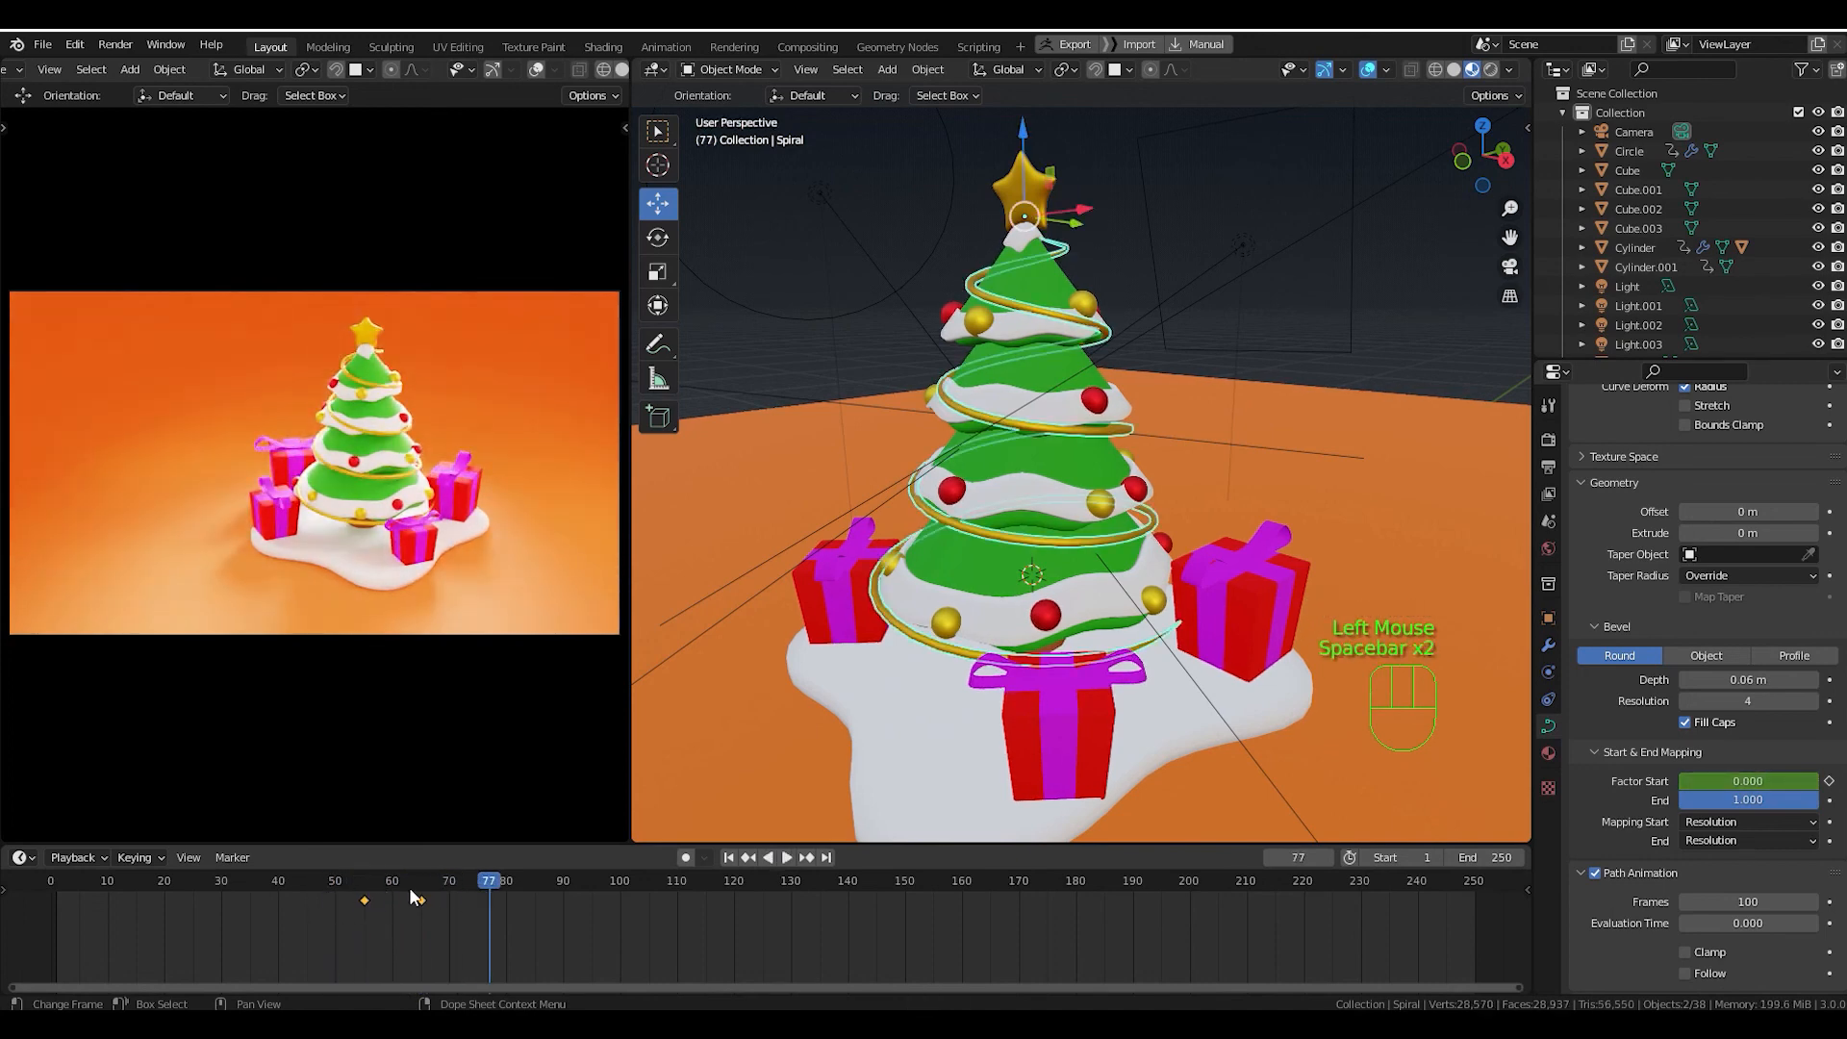
Select the gold star on top of the tree and keyframe its full-size scale at frame 80.
left_click_drag(486, 881, 419, 881)
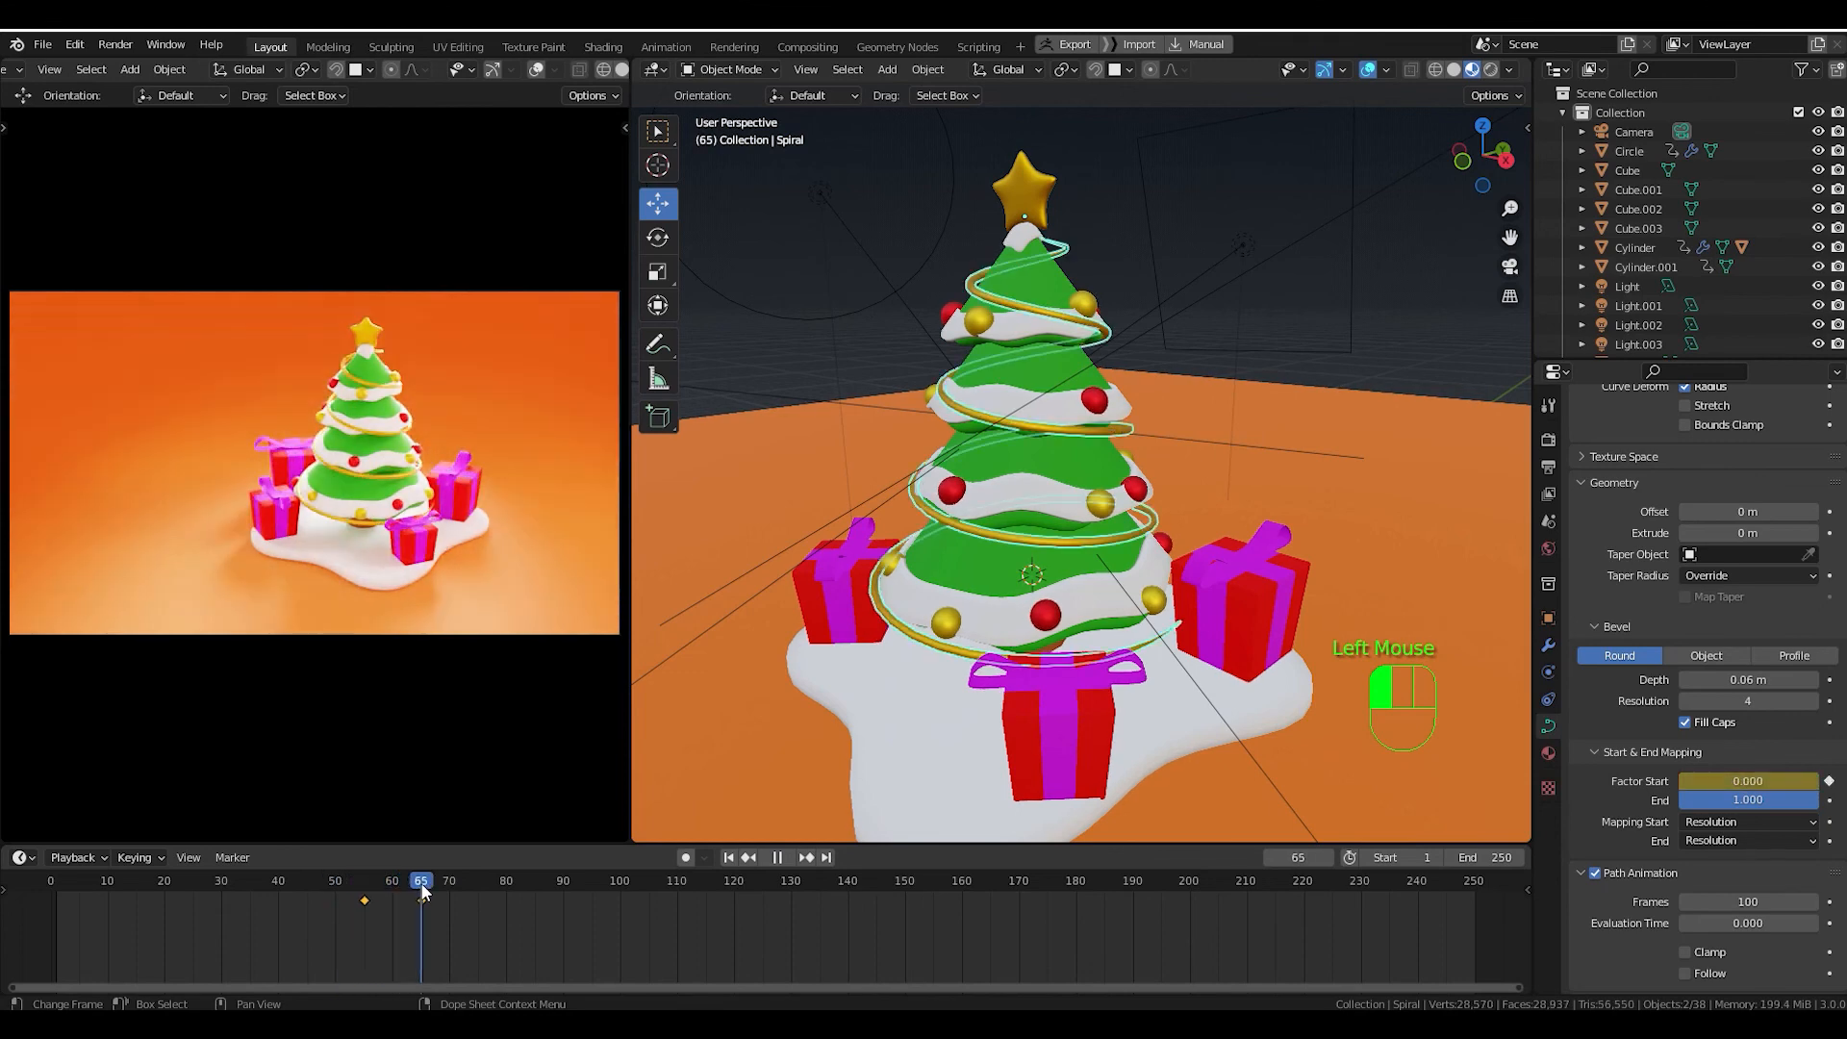
left_click(1010, 190)
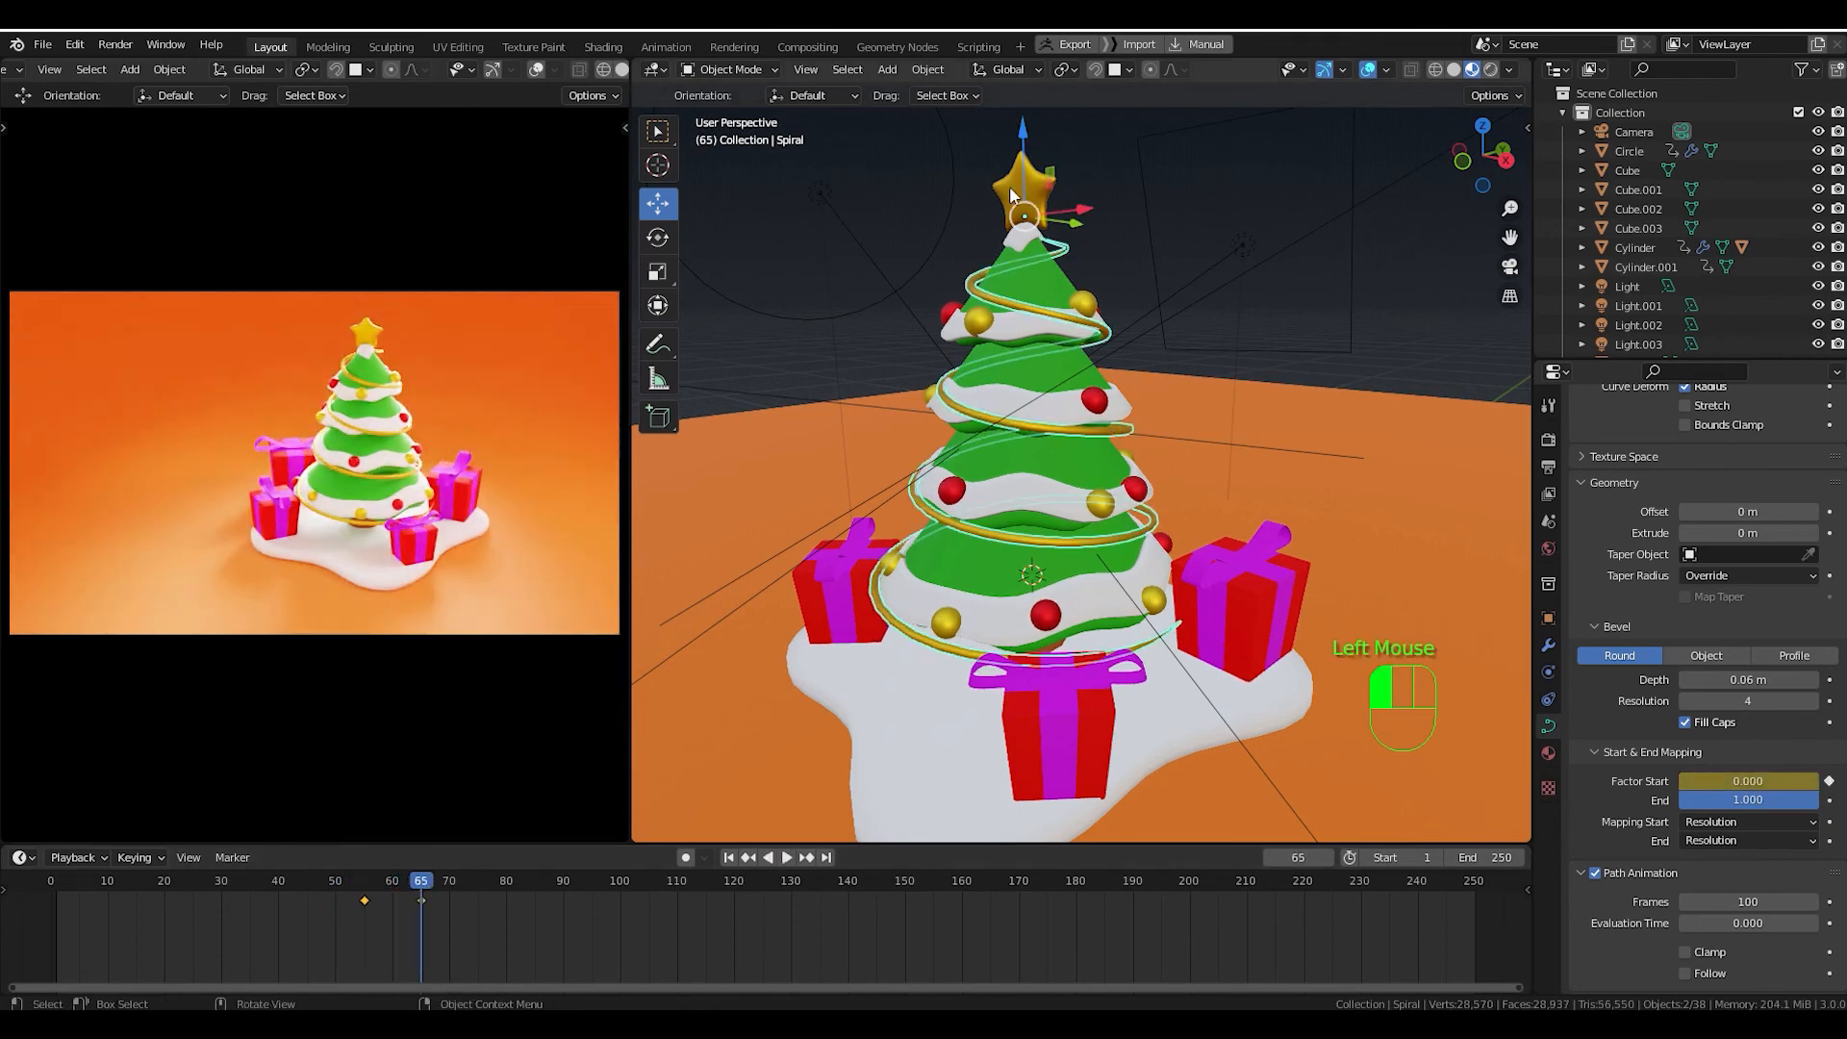
middle_click_drag(1095, 248, 1174, 251)
scroll(1173, 251, "up", 2)
scroll(1121, 235, "down", 1)
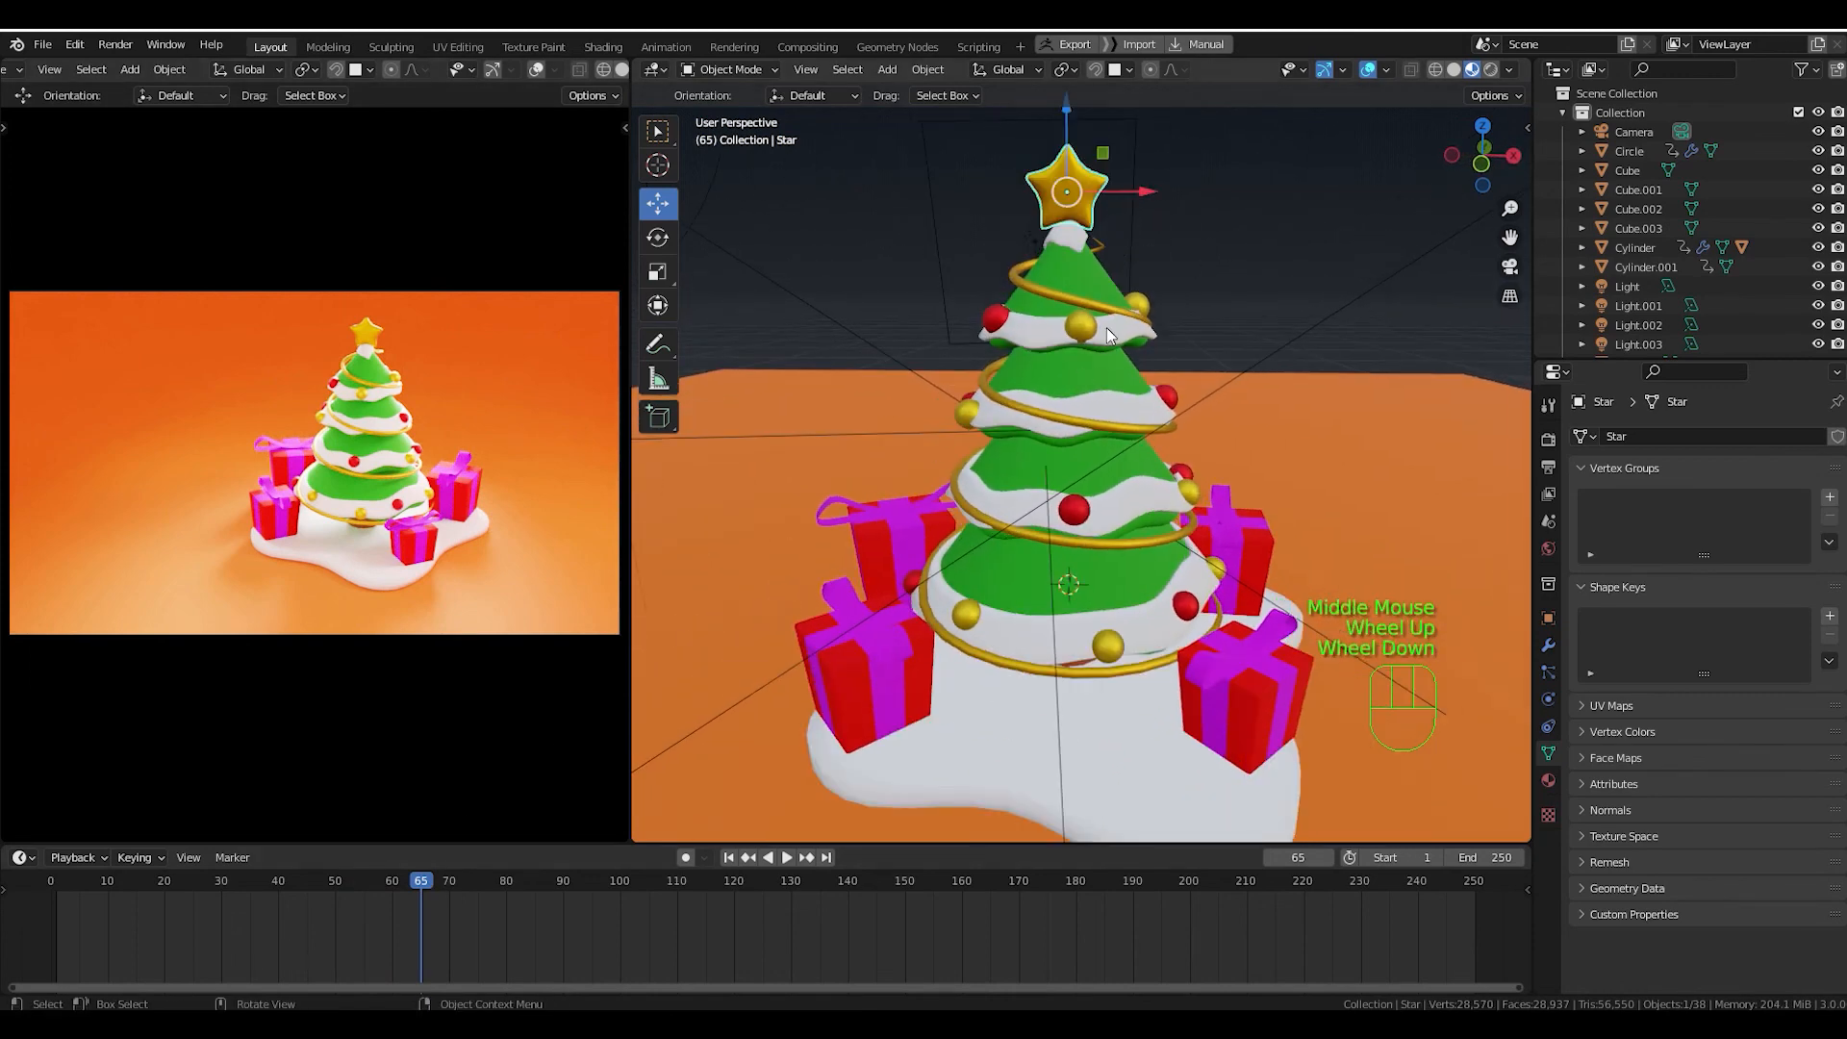
left_click_drag(421, 877, 505, 881)
left_click(1087, 206)
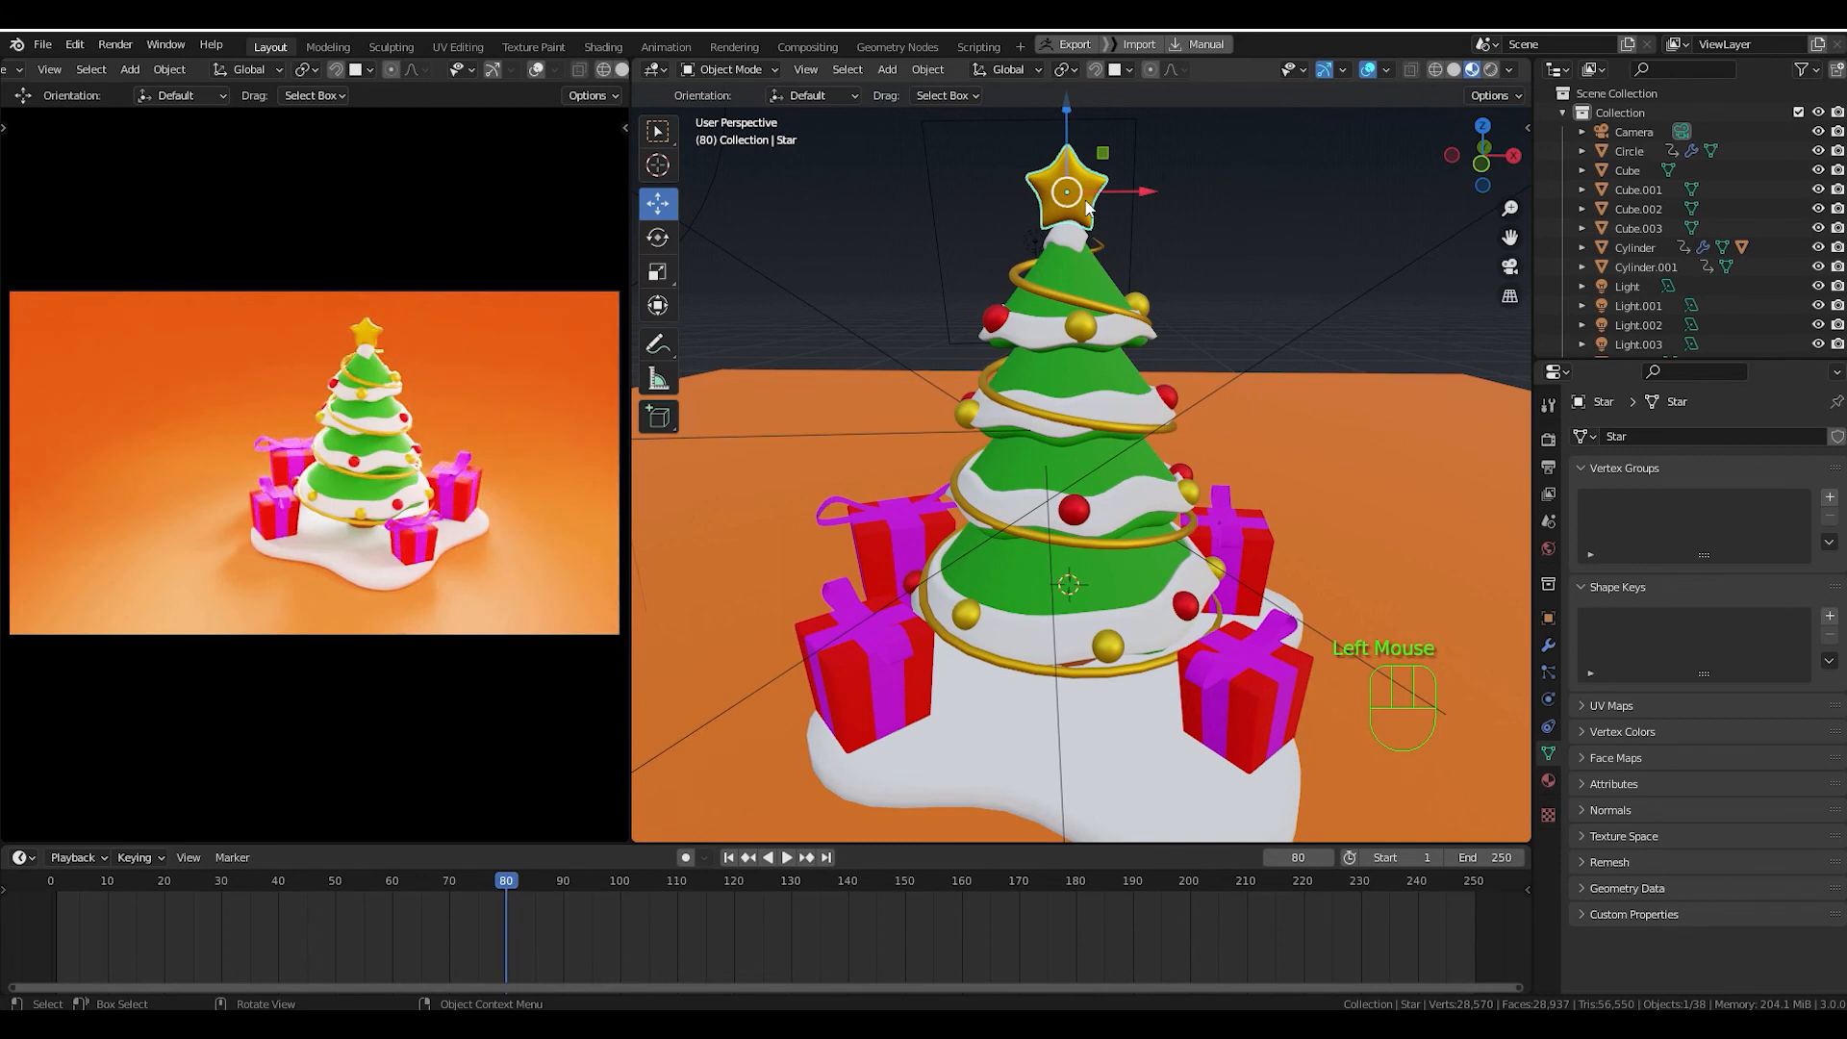
key("s")
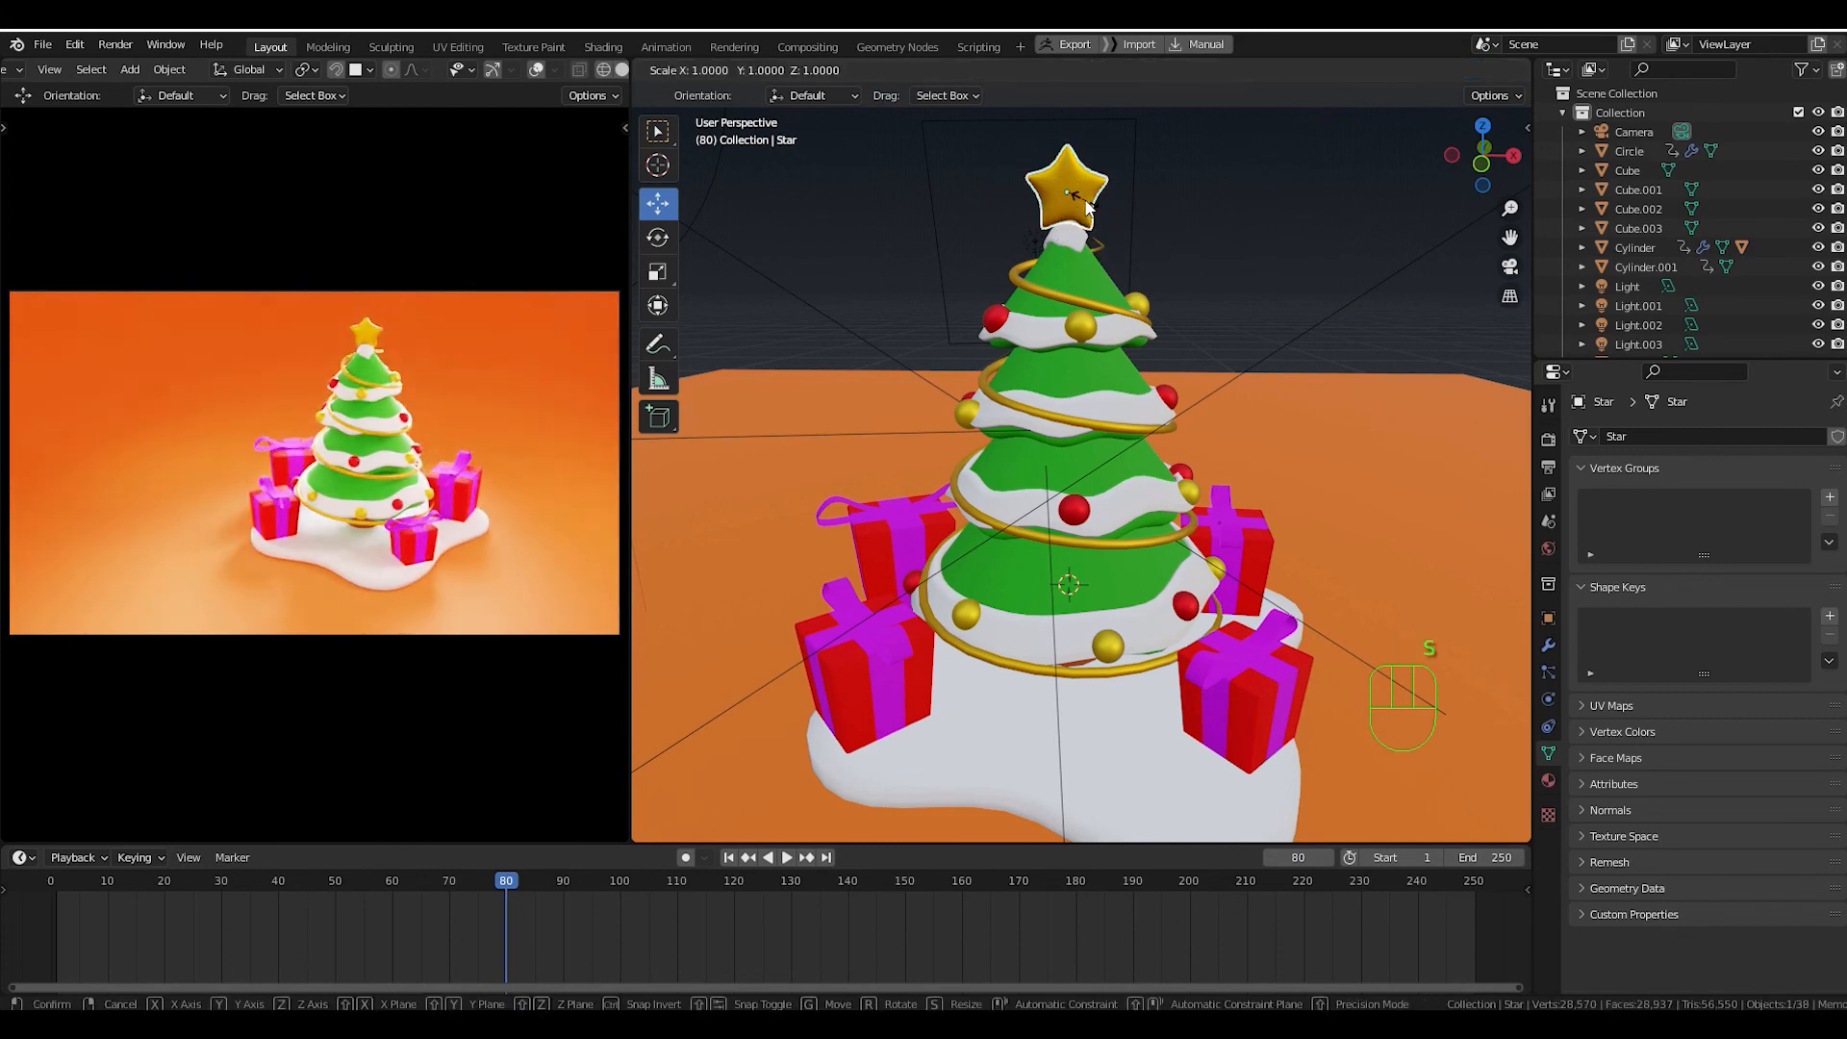
right_click(1088, 205)
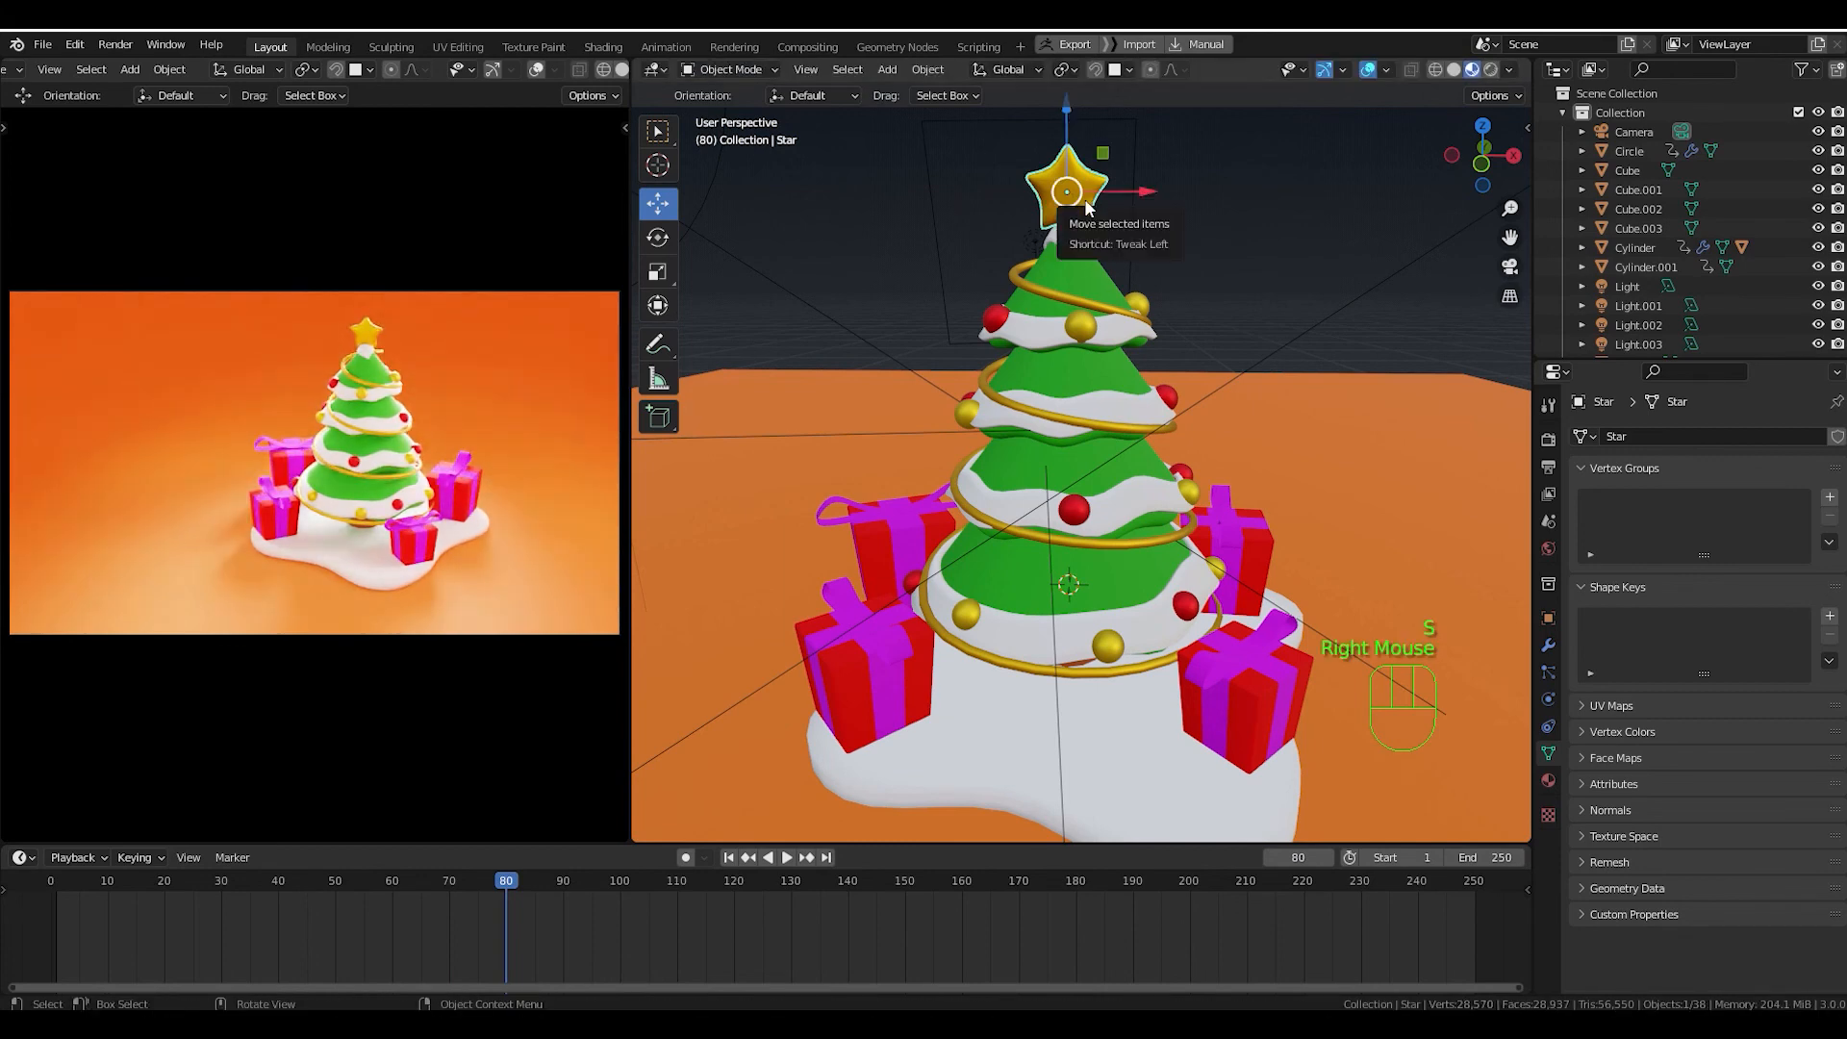
key("i")
left_click(1085, 202)
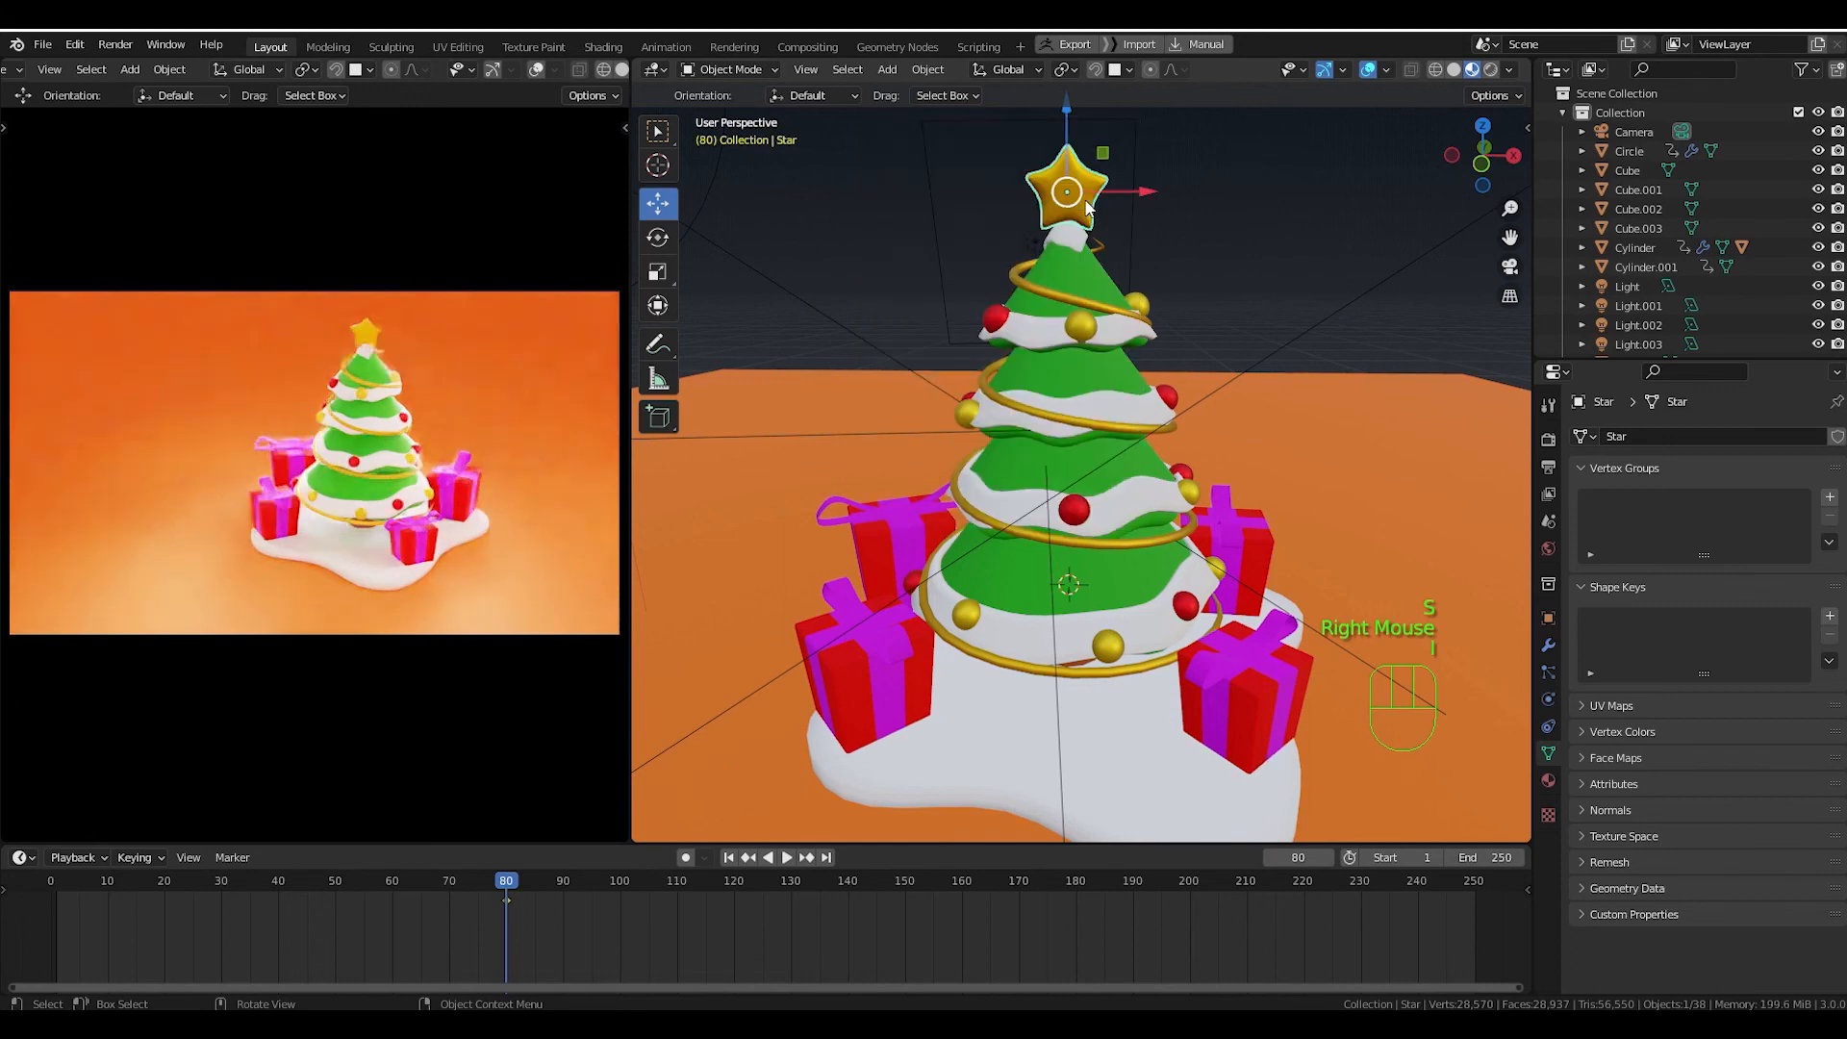
Scale the star down to 0 and insert a scale keyframe for it at frame 65.
left_click_drag(500, 881, 419, 886)
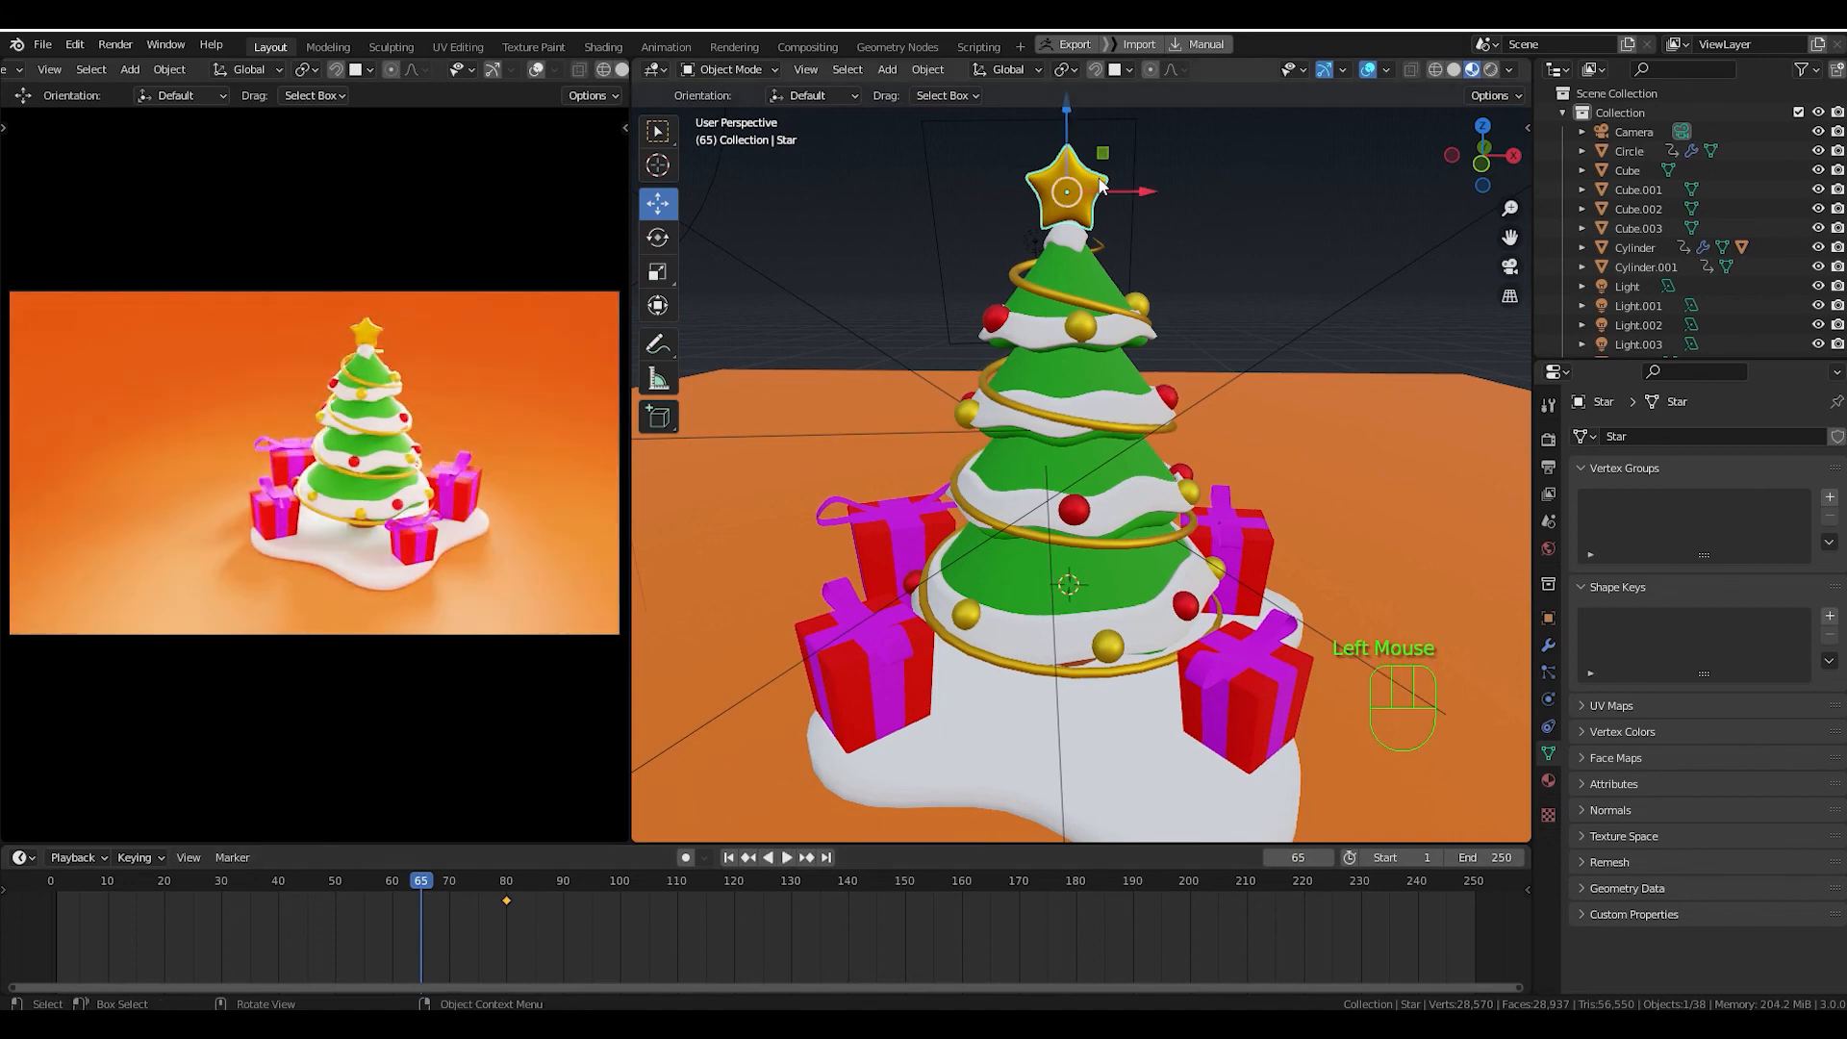
key("s")
key("KP_0")
key("Return")
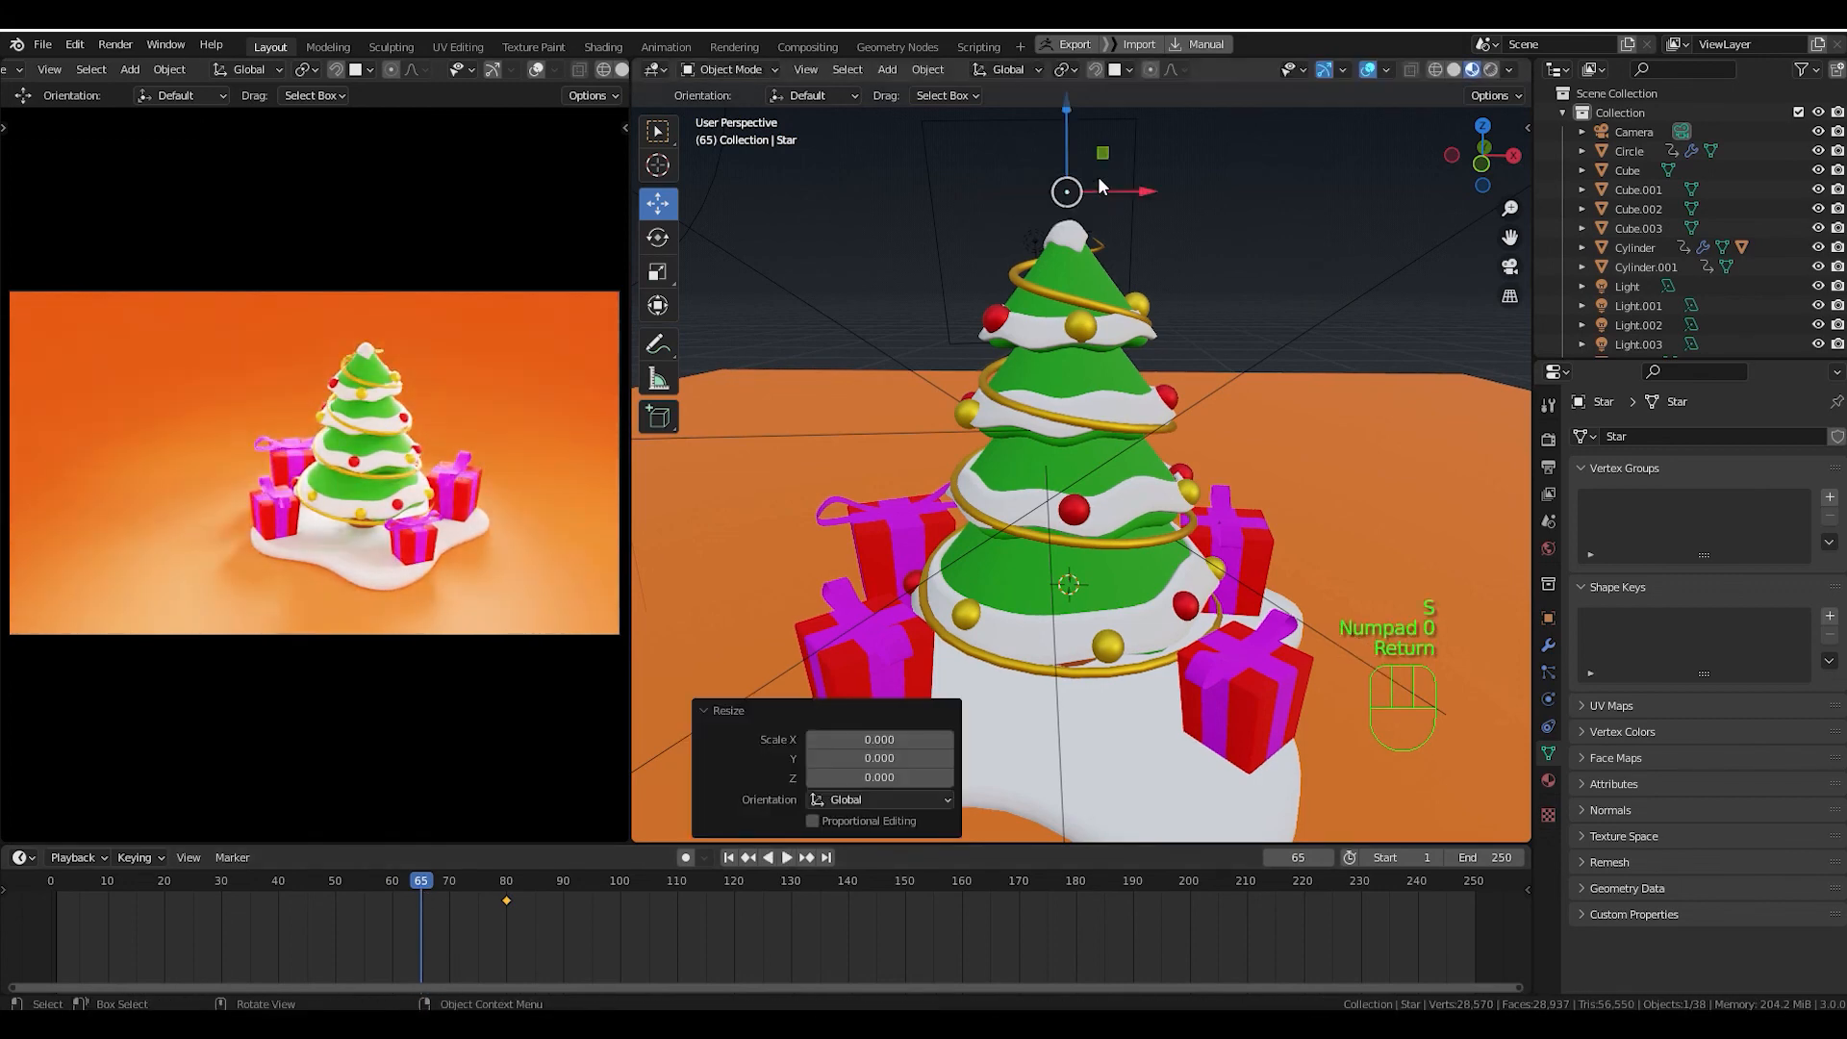
key("i")
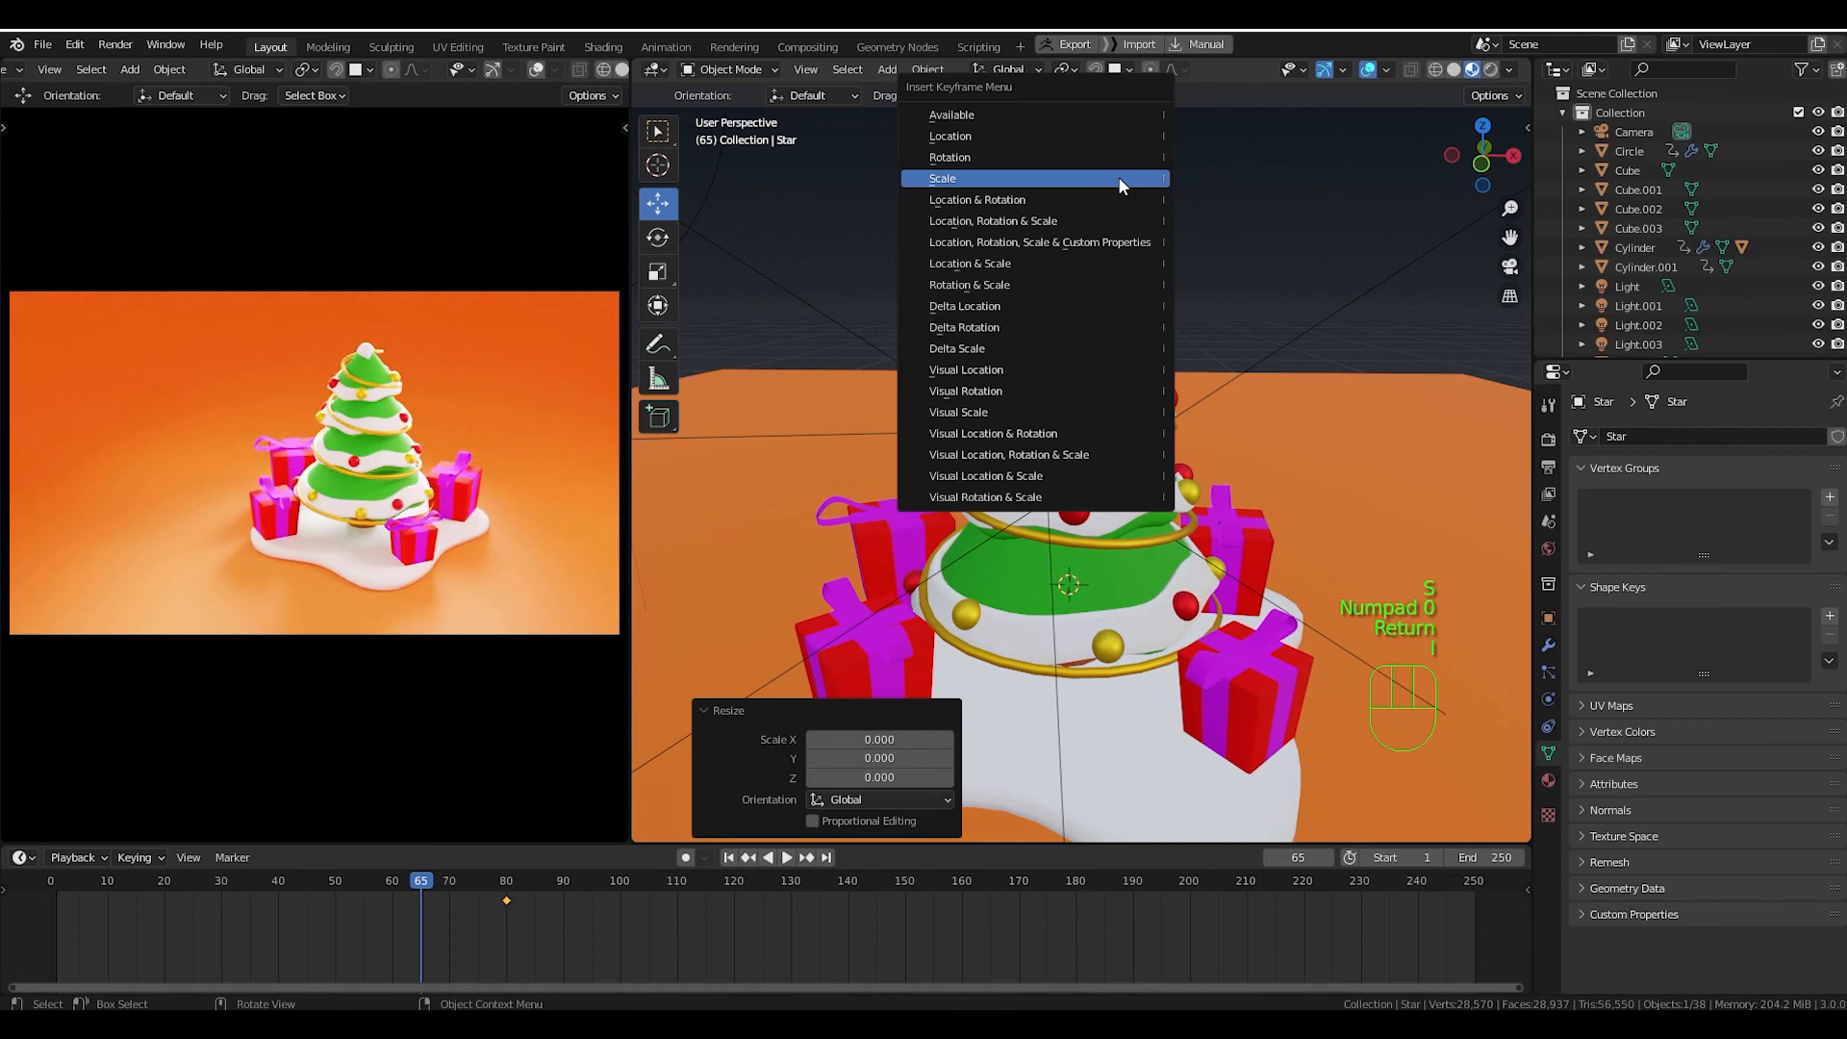
left_click(1118, 176)
Set the star's scale keyframe interpolation to Elastic and replay its growth twice from about frame 52.
left_click_drag(436, 882, 498, 885)
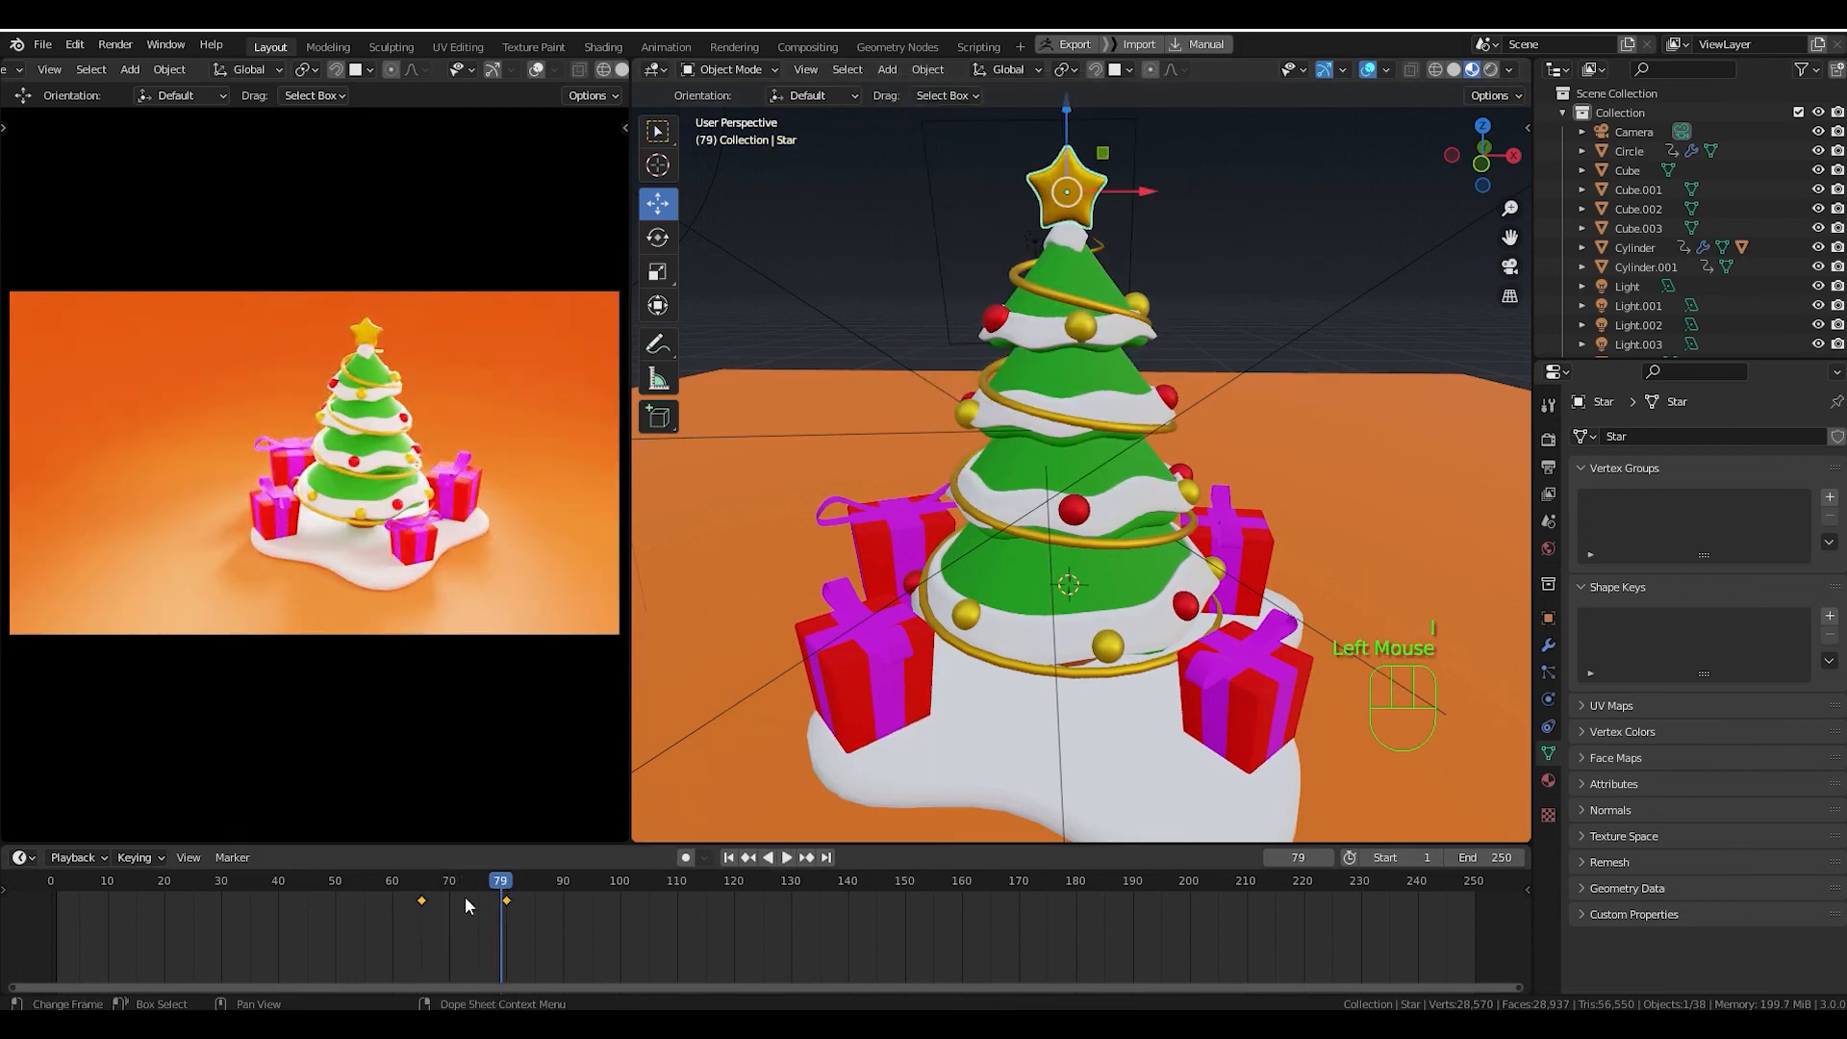
key("t")
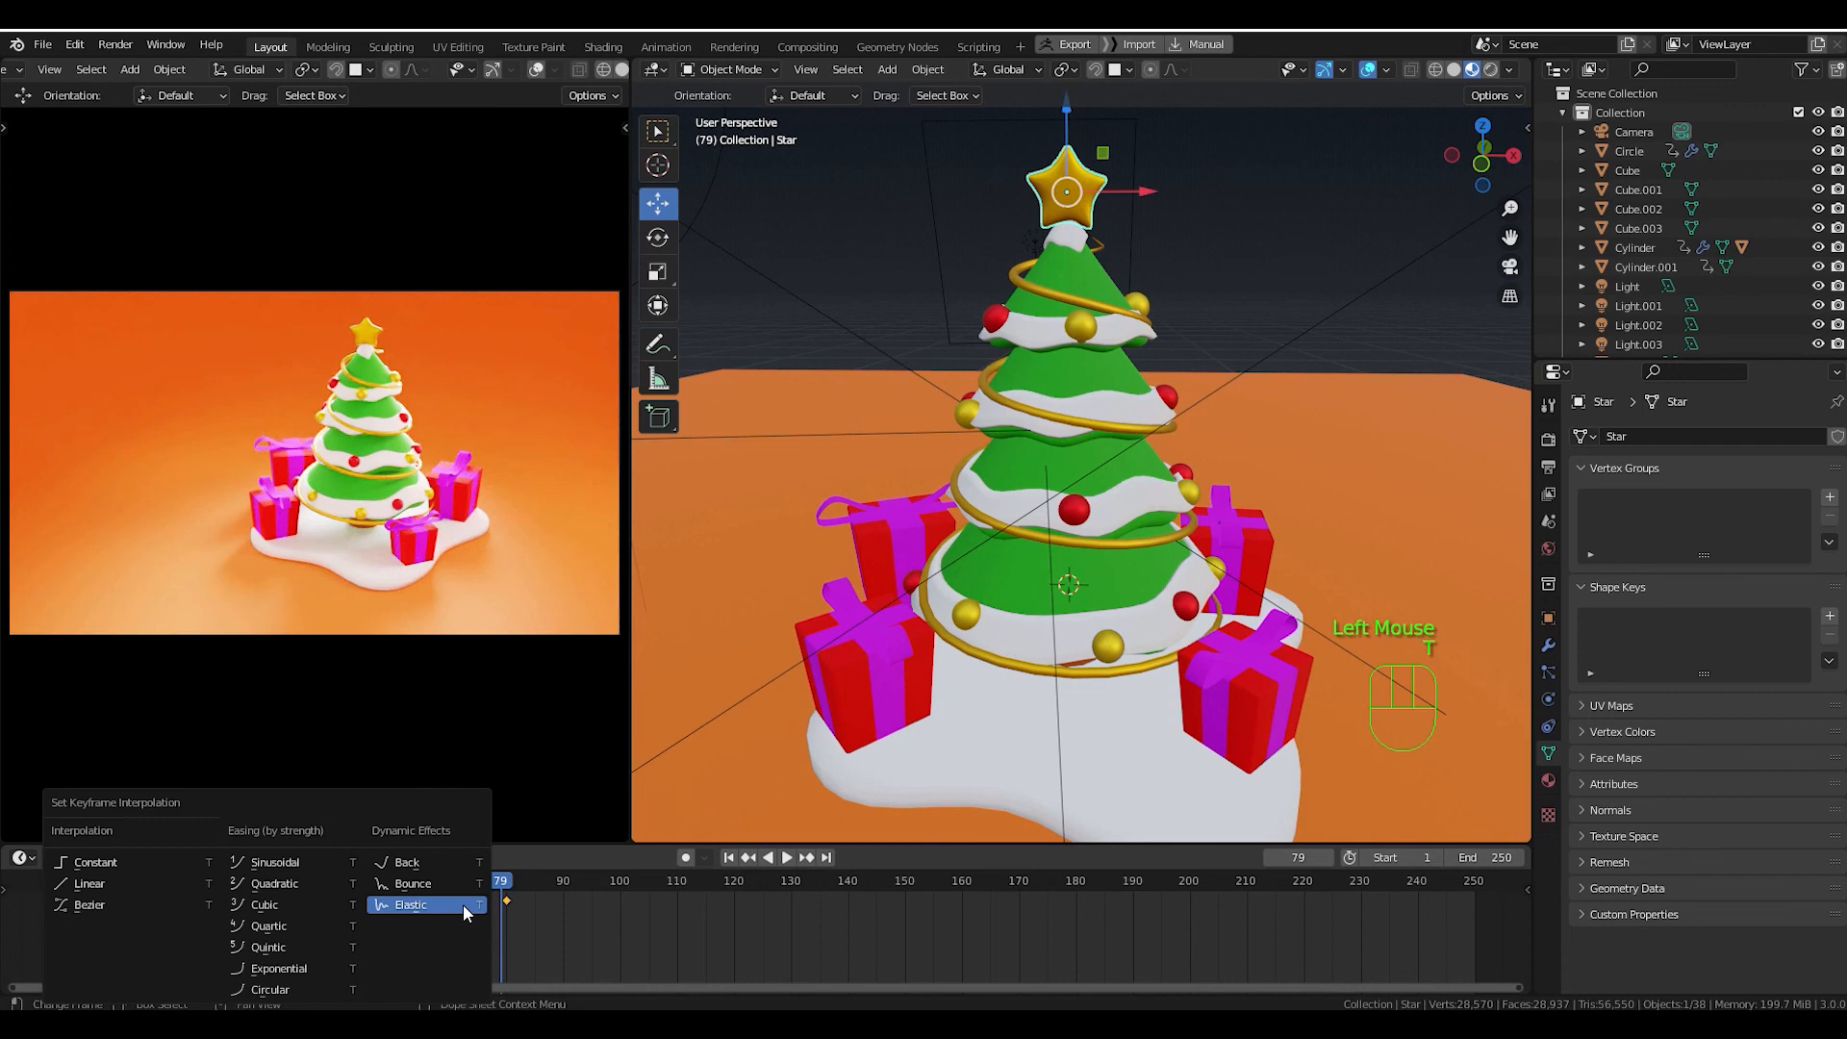
left_click(464, 904)
left_click_drag(476, 893, 348, 906)
key("space")
key("space")
key("space")
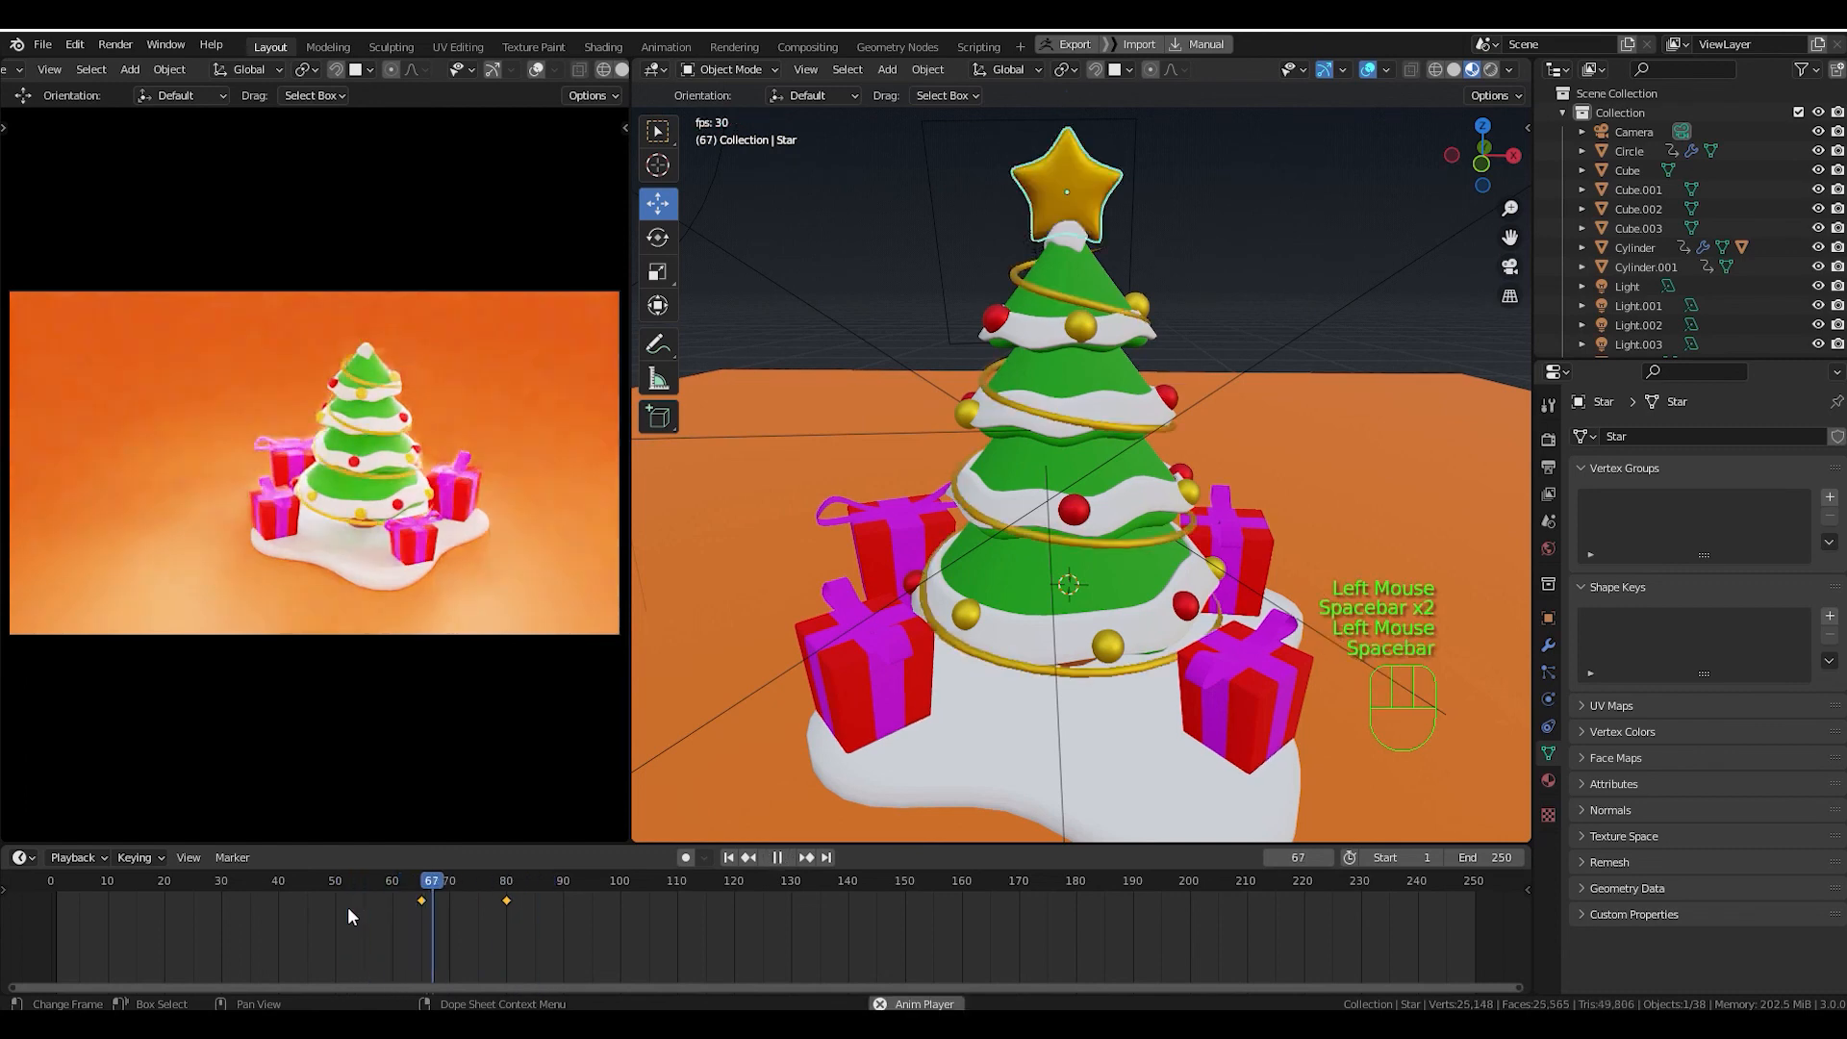
key("space")
left_click_drag(541, 887, 483, 890)
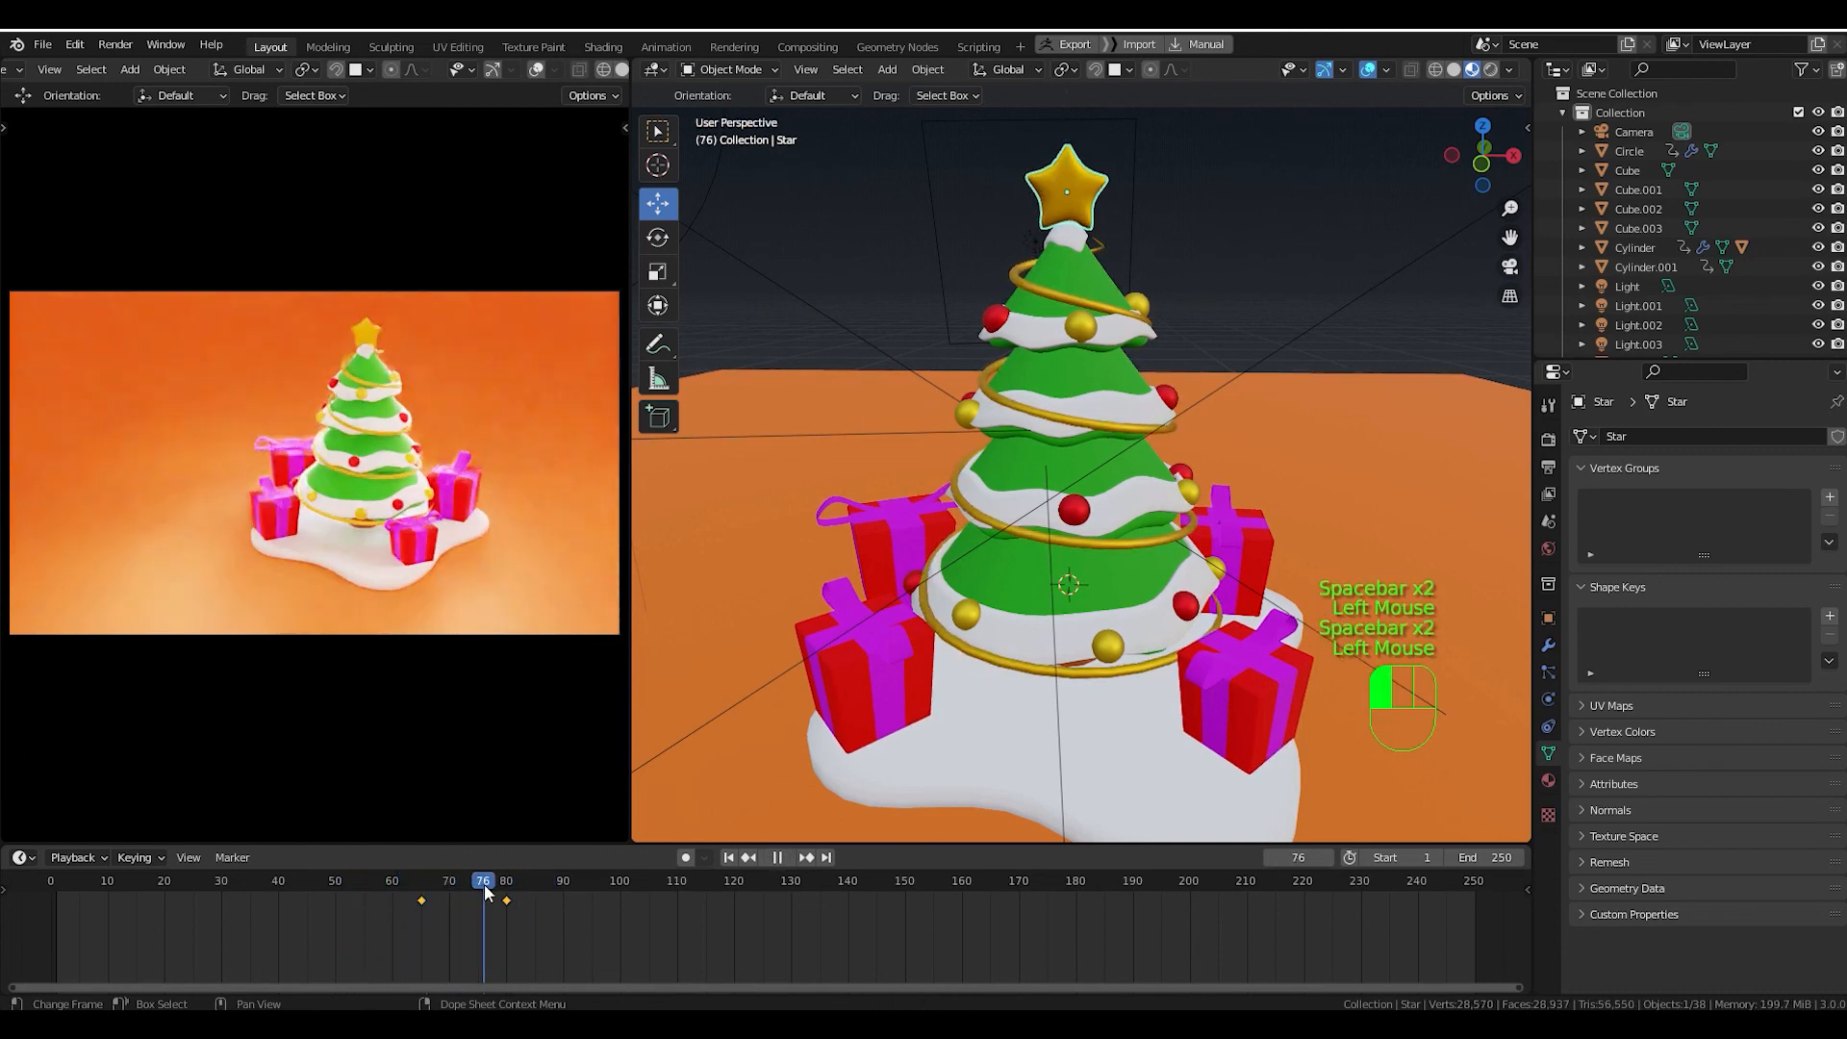
Apply Elastic interpolation to the star's keyframes again and play back its growth from just before frame 55.
key("t")
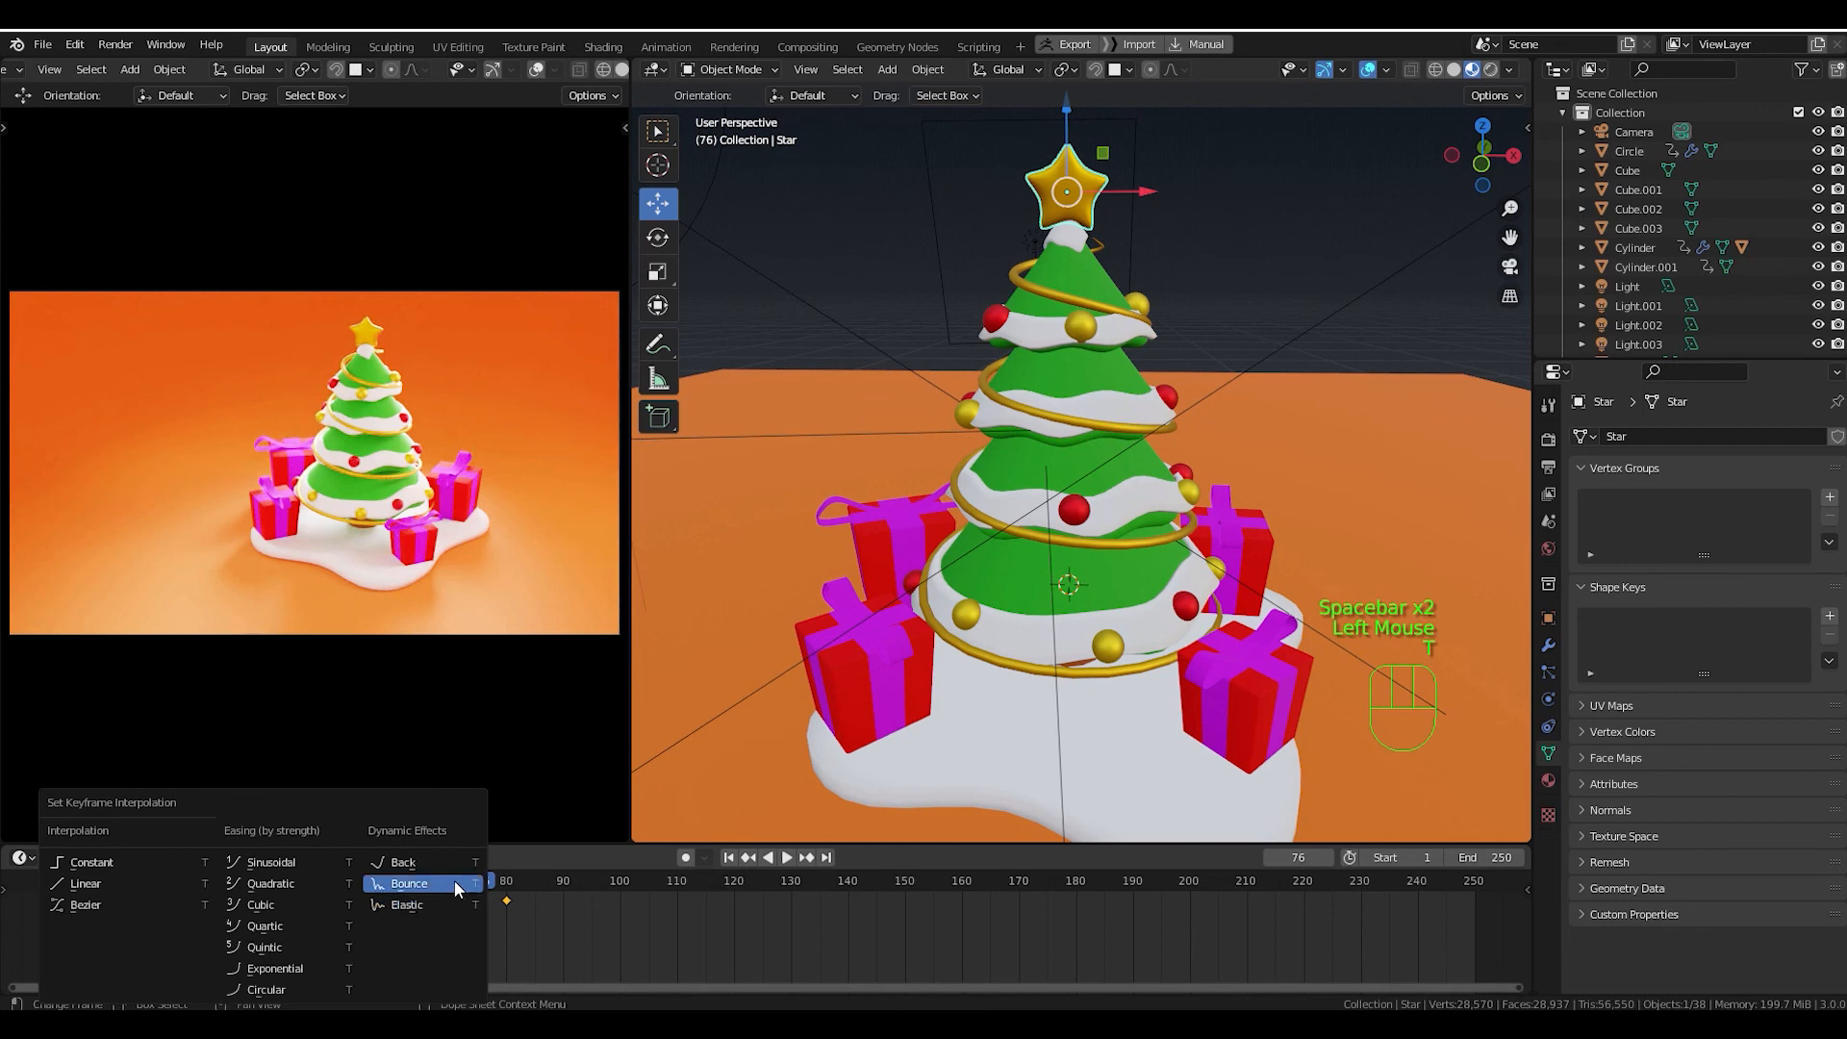
left_click(459, 906)
left_click_drag(454, 880, 344, 910)
key("space")
key("space")
key("space")
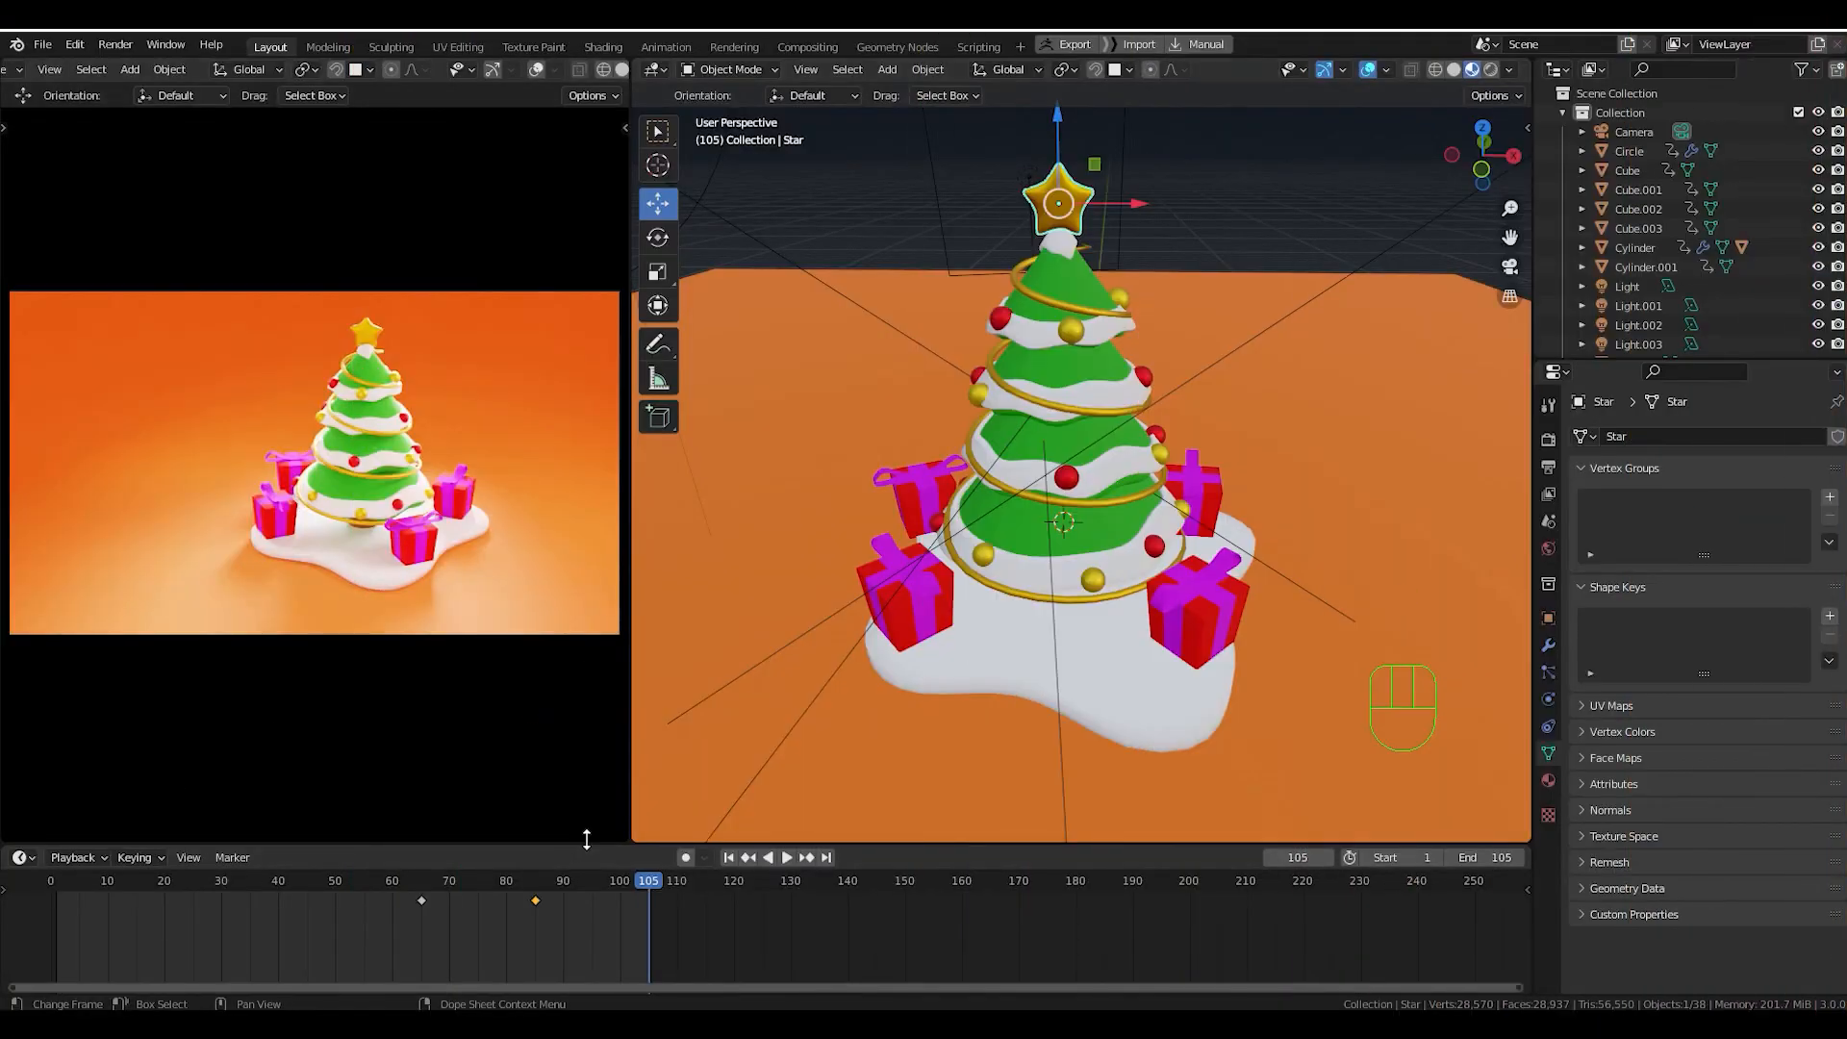
Review the scene's output path, the file format choices and the render commands available for the animation.
left_click(1549, 467)
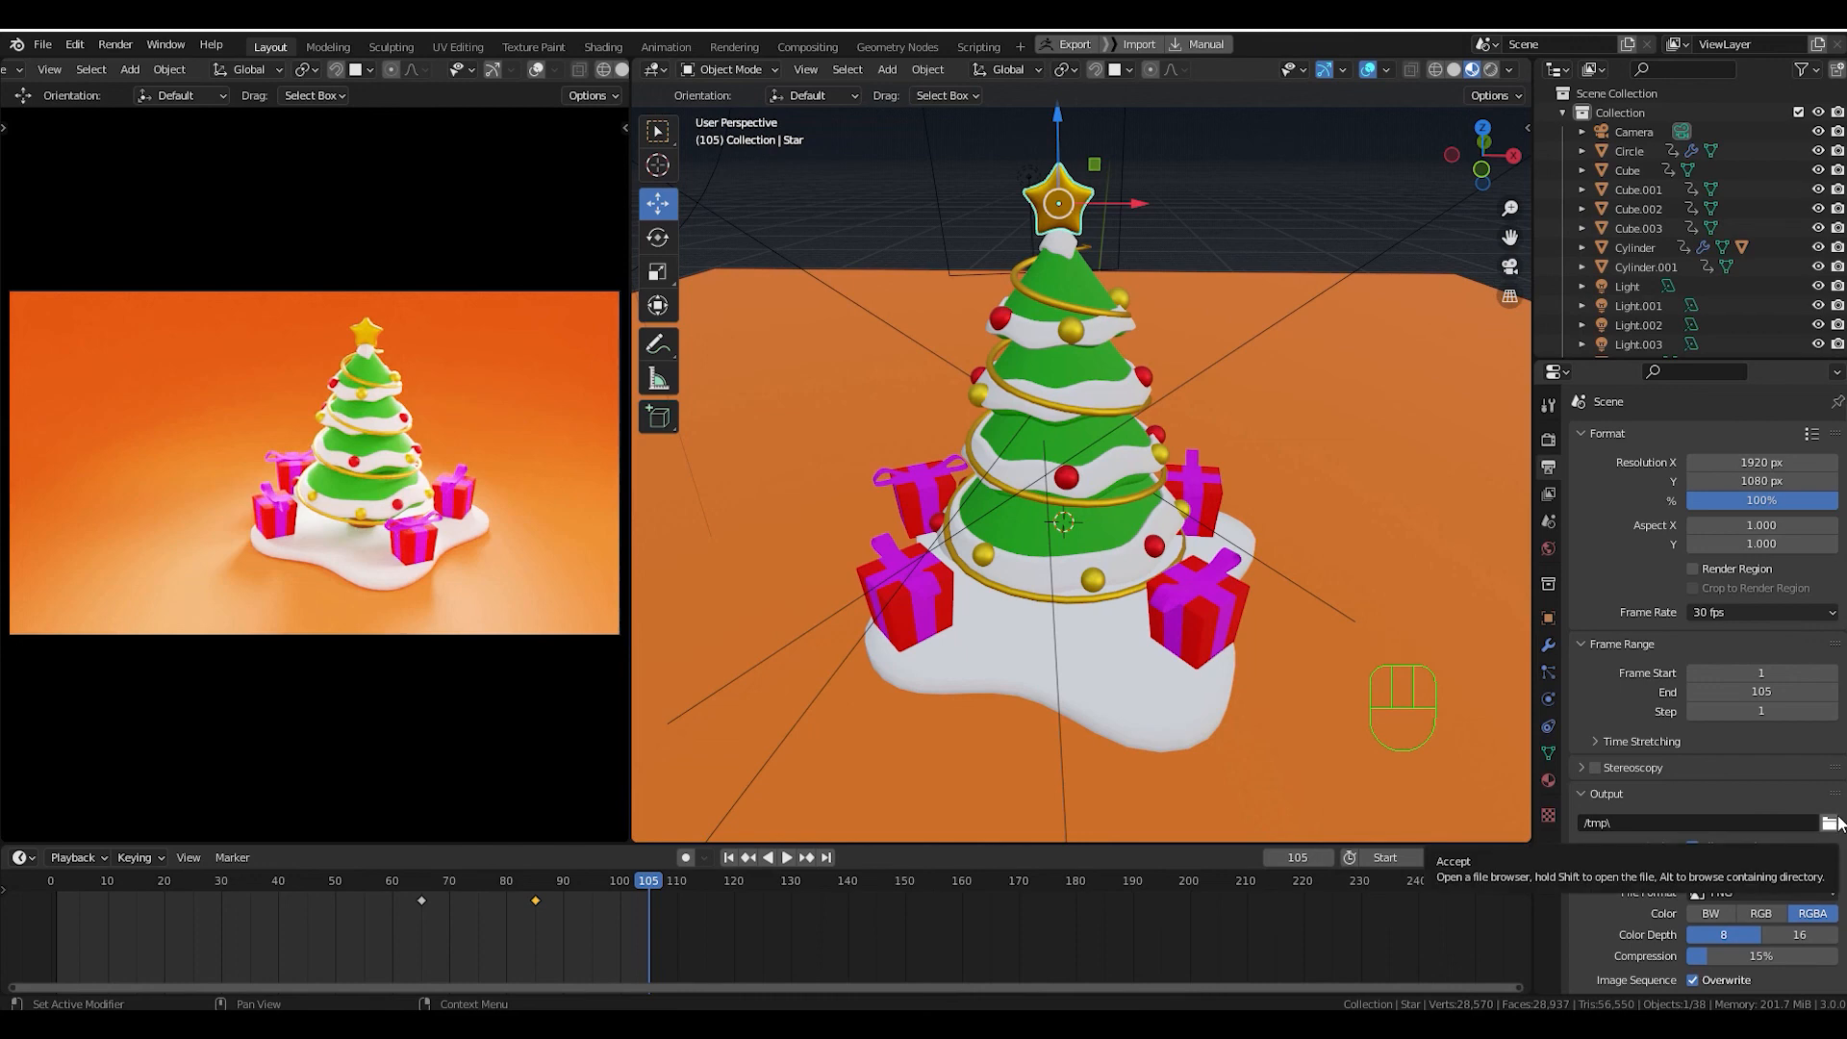
scroll(1700, 748, "down", 2)
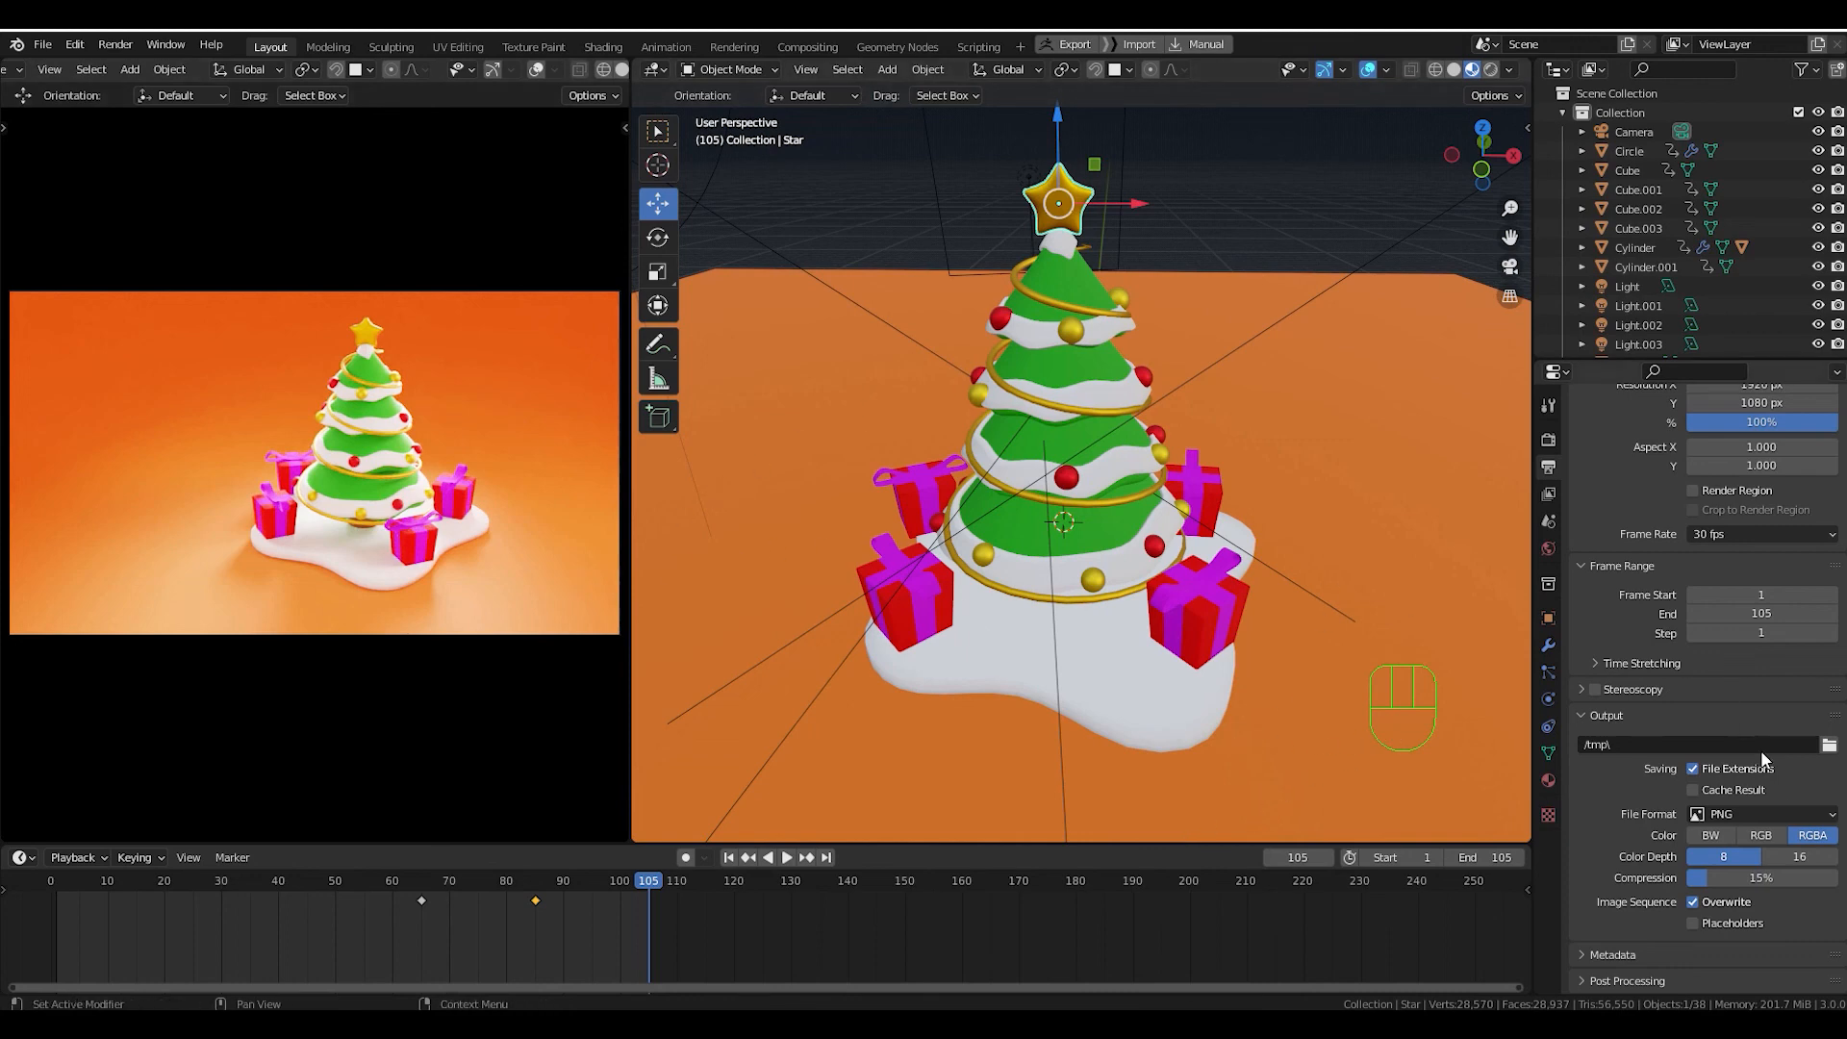
left_click(1827, 816)
left_click(115, 44)
middle_click_drag(1133, 633, 1141, 500)
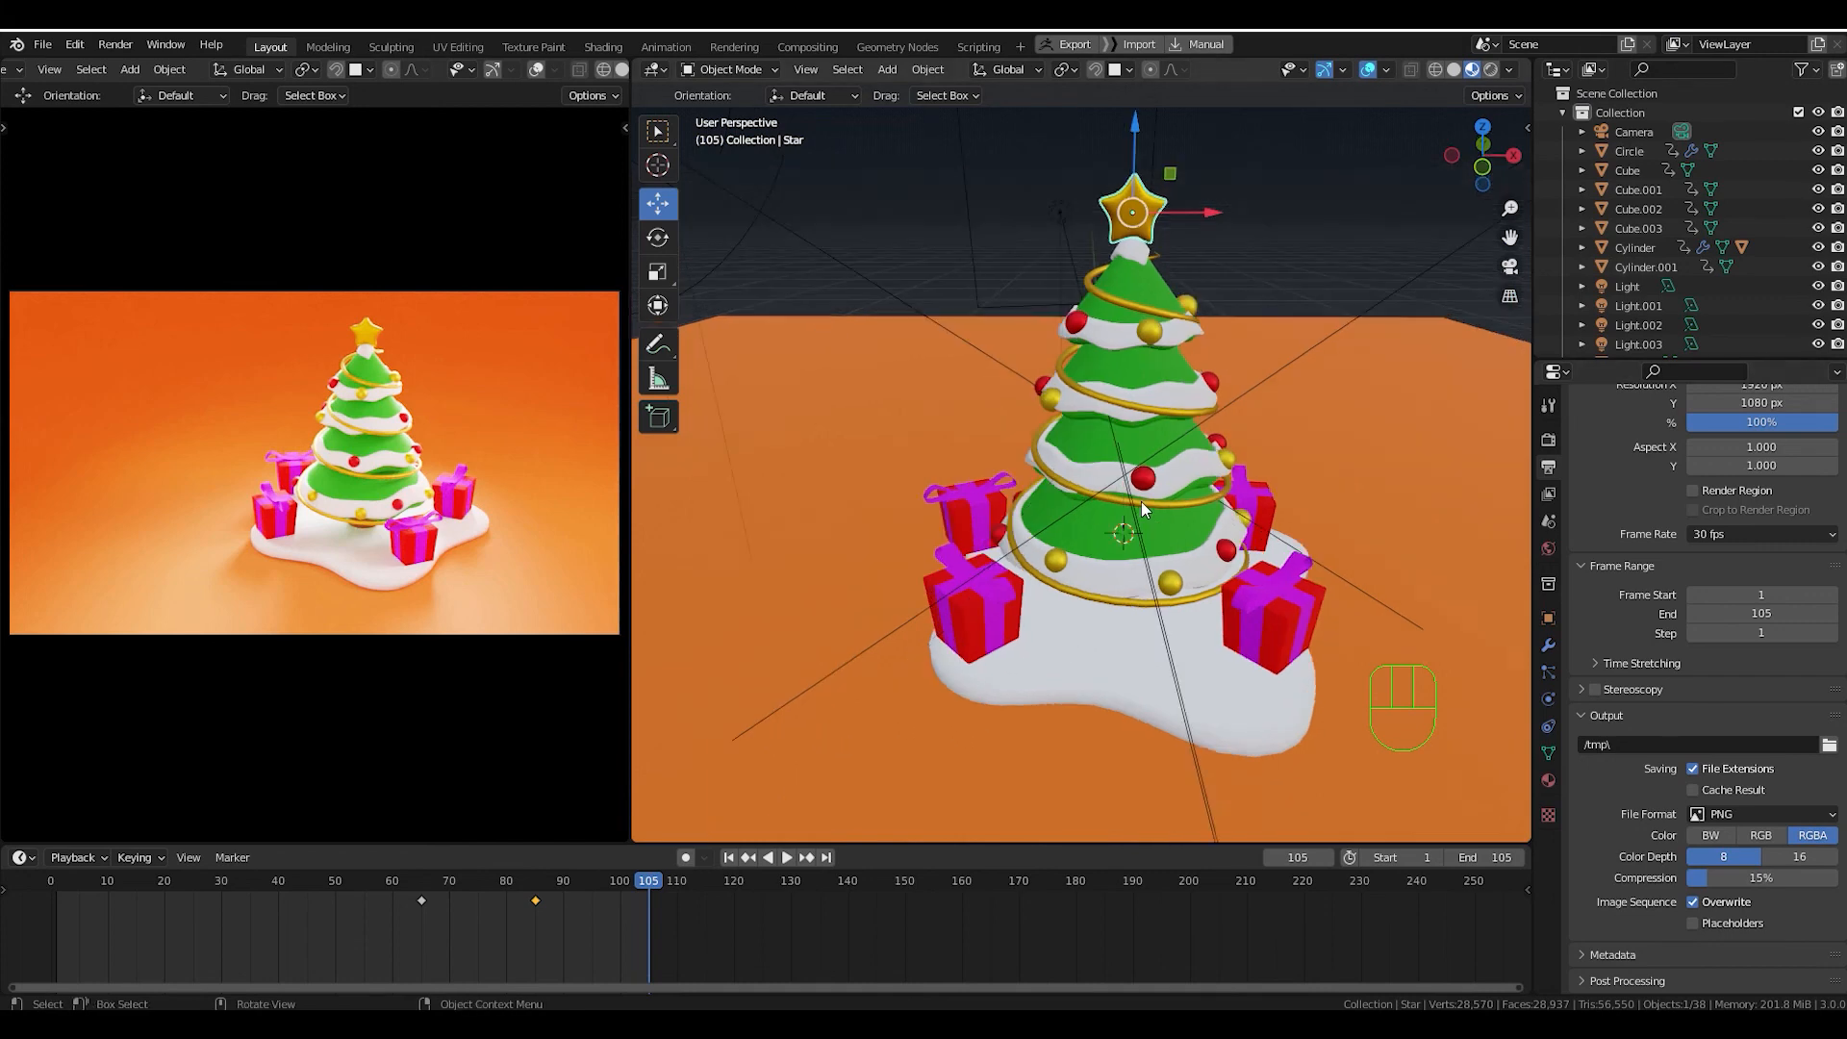
Try a noise threshold of 0.1000 for the final render and set it back to 0.0100.
left_click(1548, 441)
scroll(1624, 539, "down", 2)
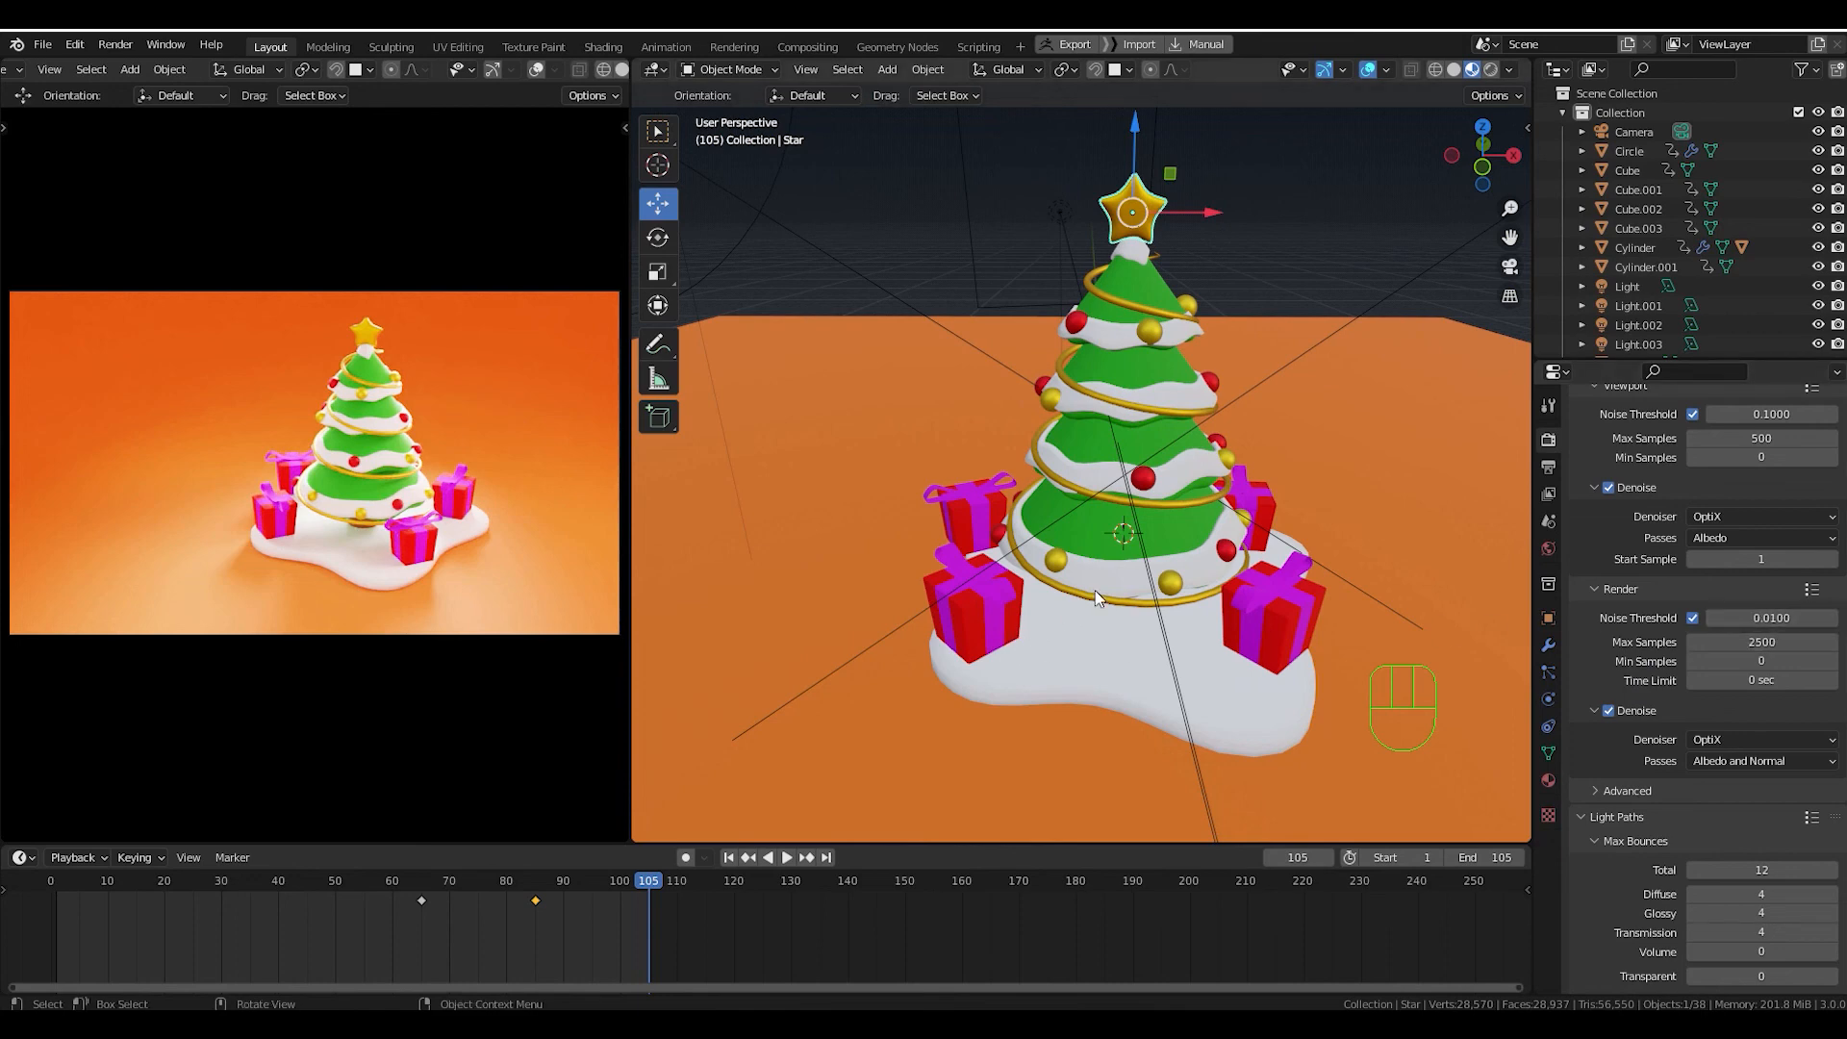
left_click(1766, 618)
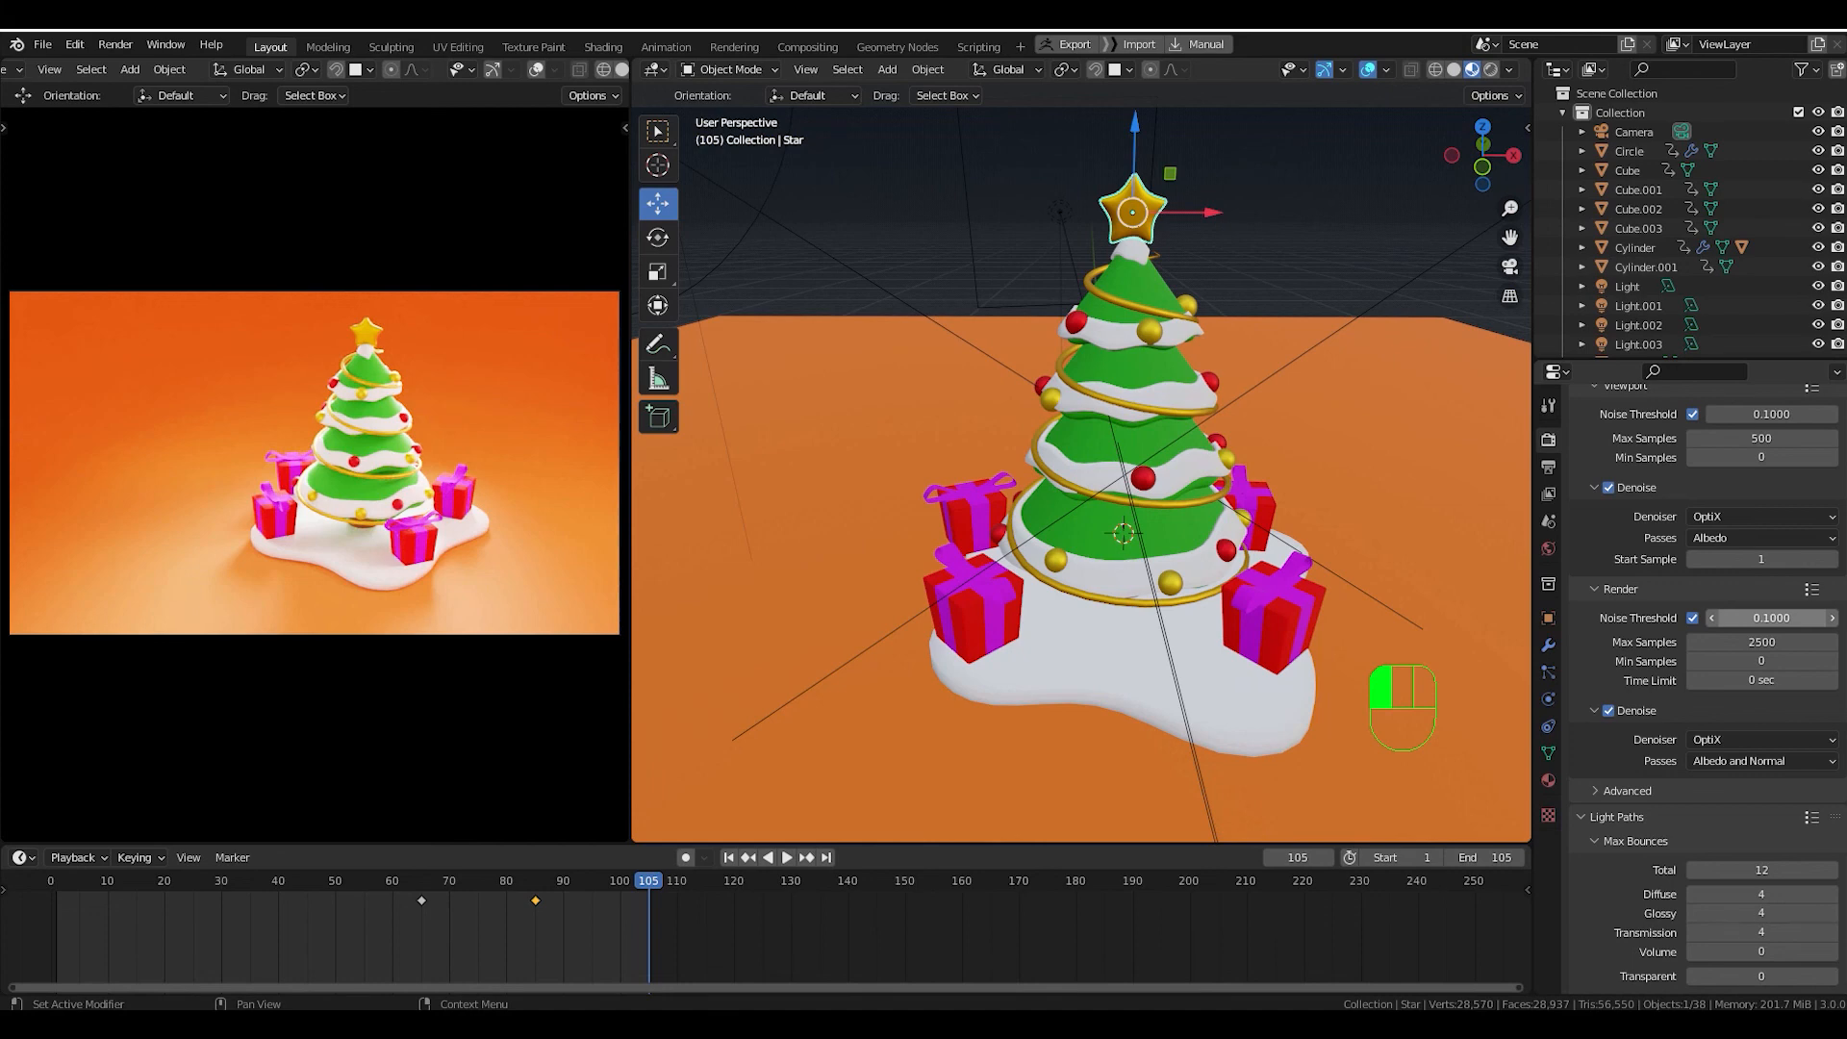
left_click(1771, 618)
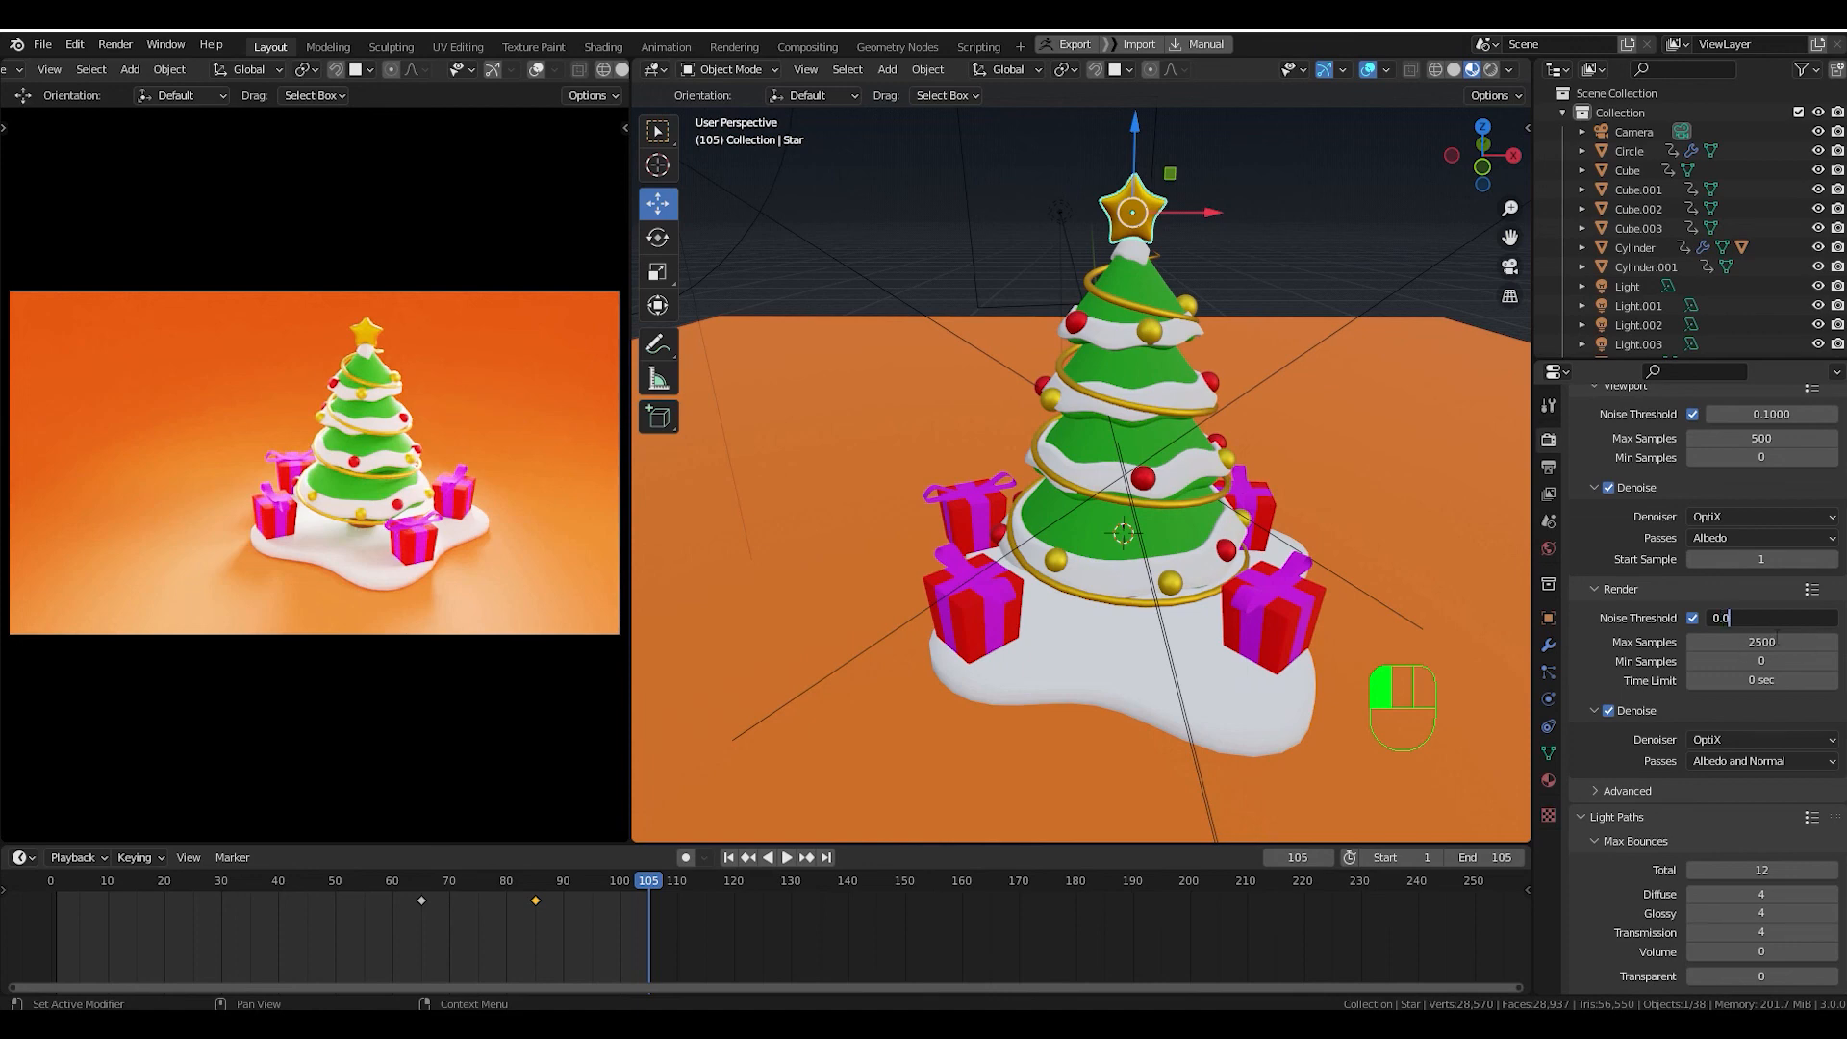
key("Return")
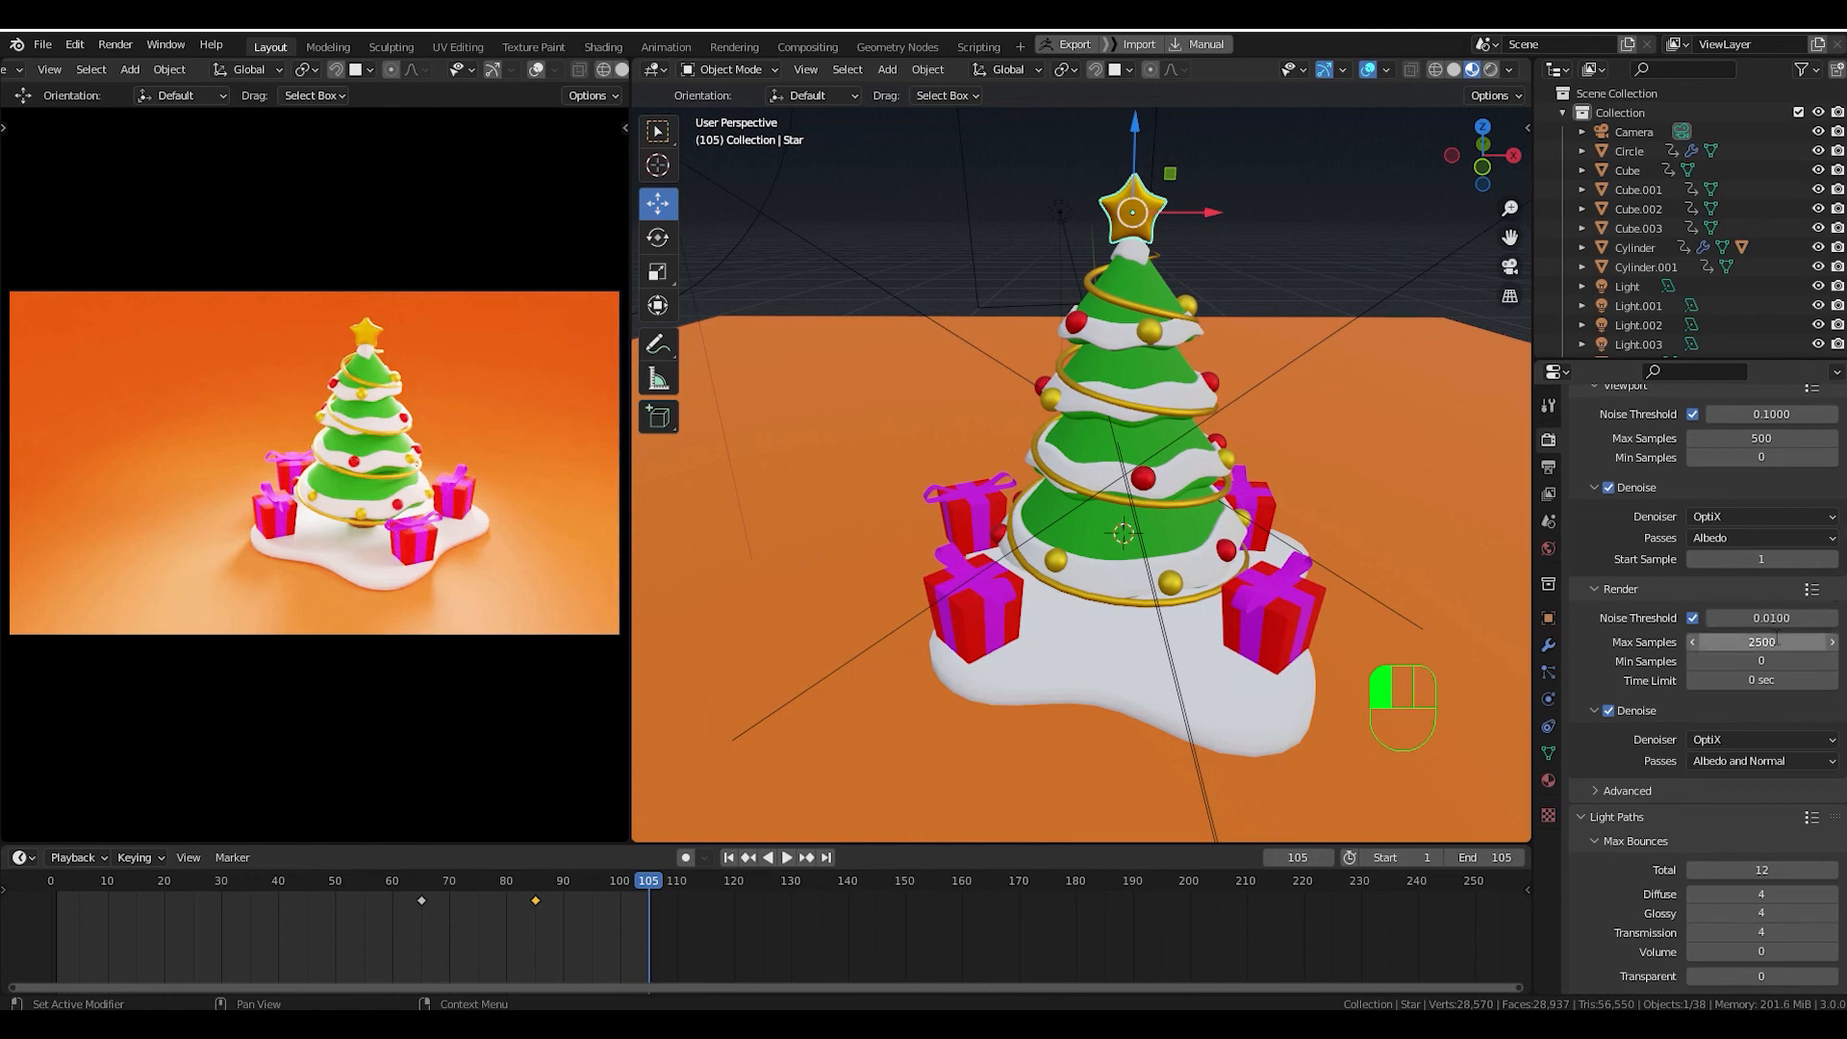